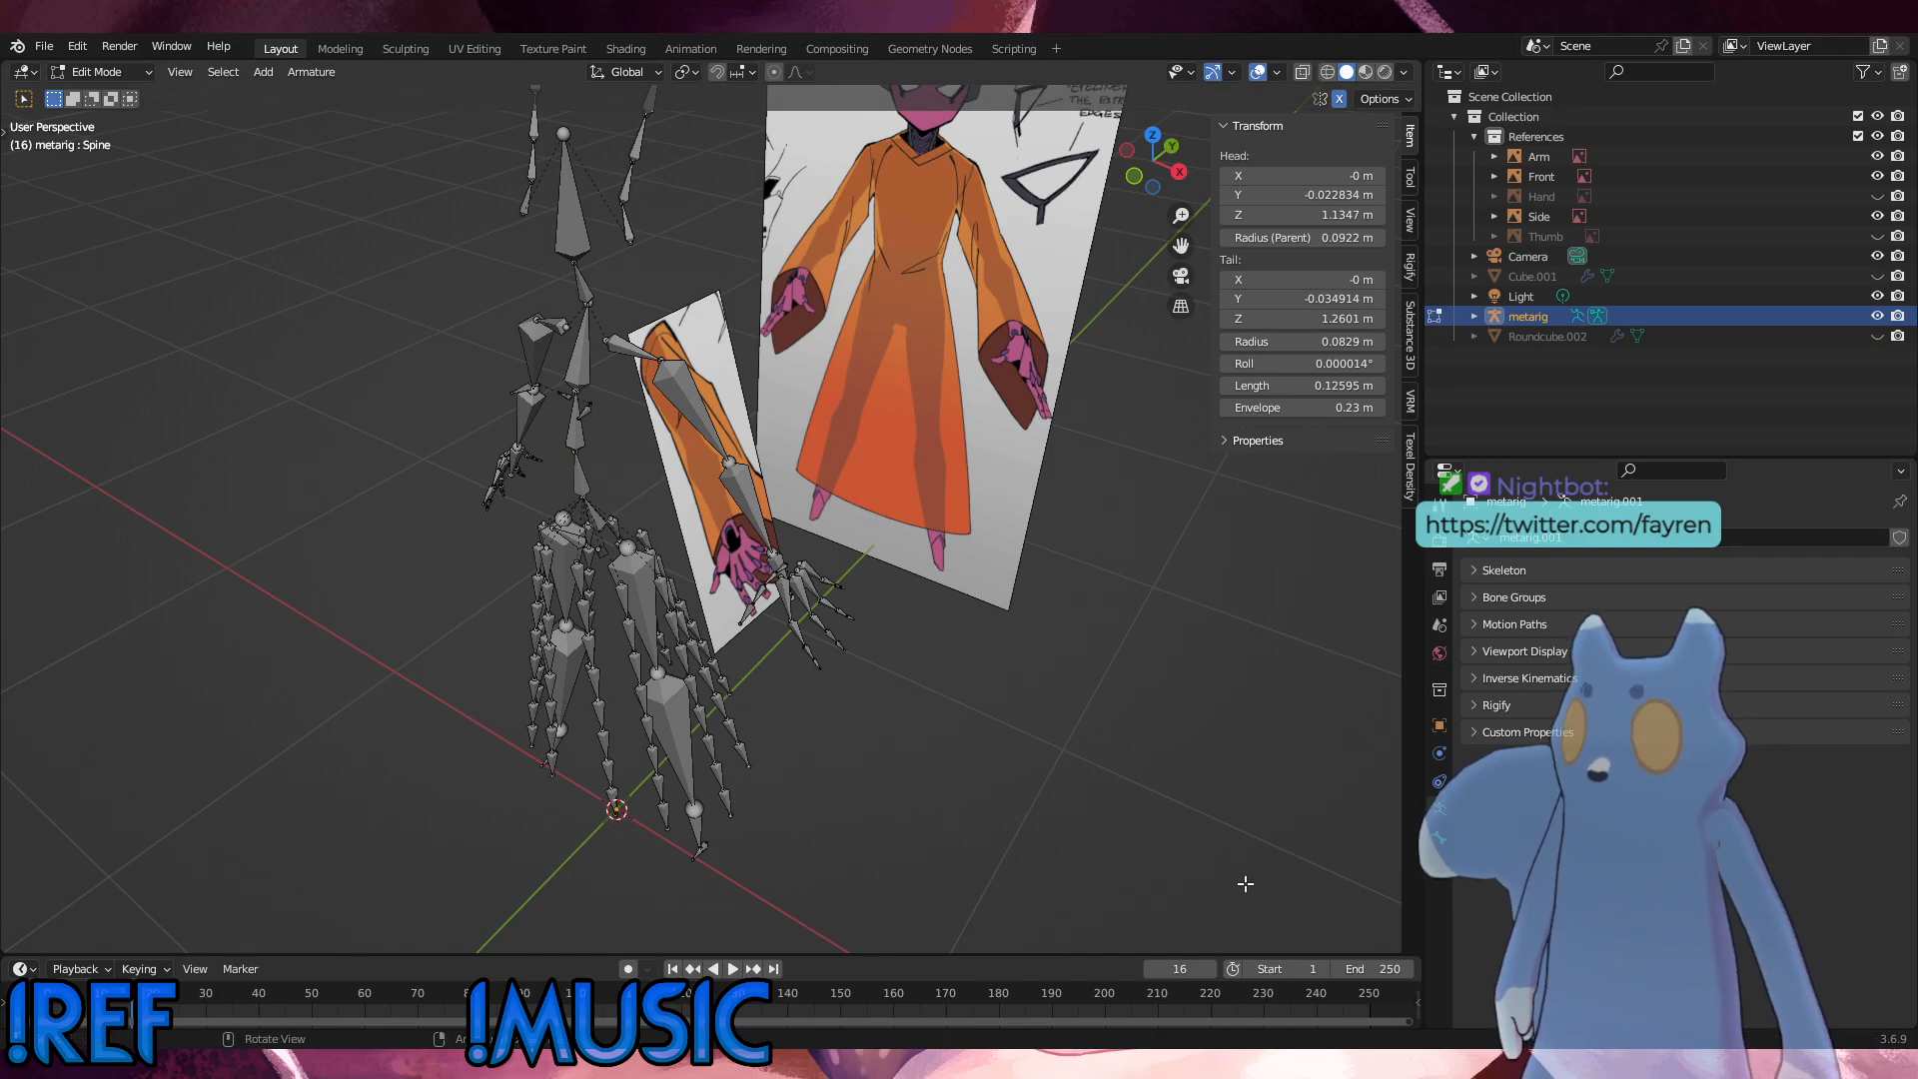
# Step: Examine the metarig's arm bones against the Arm, Front and Side references in perspective and orthographic views
pyautogui.moveTo(1233, 651)
pyautogui.mouseDown(button='middle')
pyautogui.moveTo(1130, 643)
pyautogui.moveTo(1332, 655)
pyautogui.moveTo(960, 637)
pyautogui.moveTo(1195, 656)
pyautogui.mouseUp(button='middle')
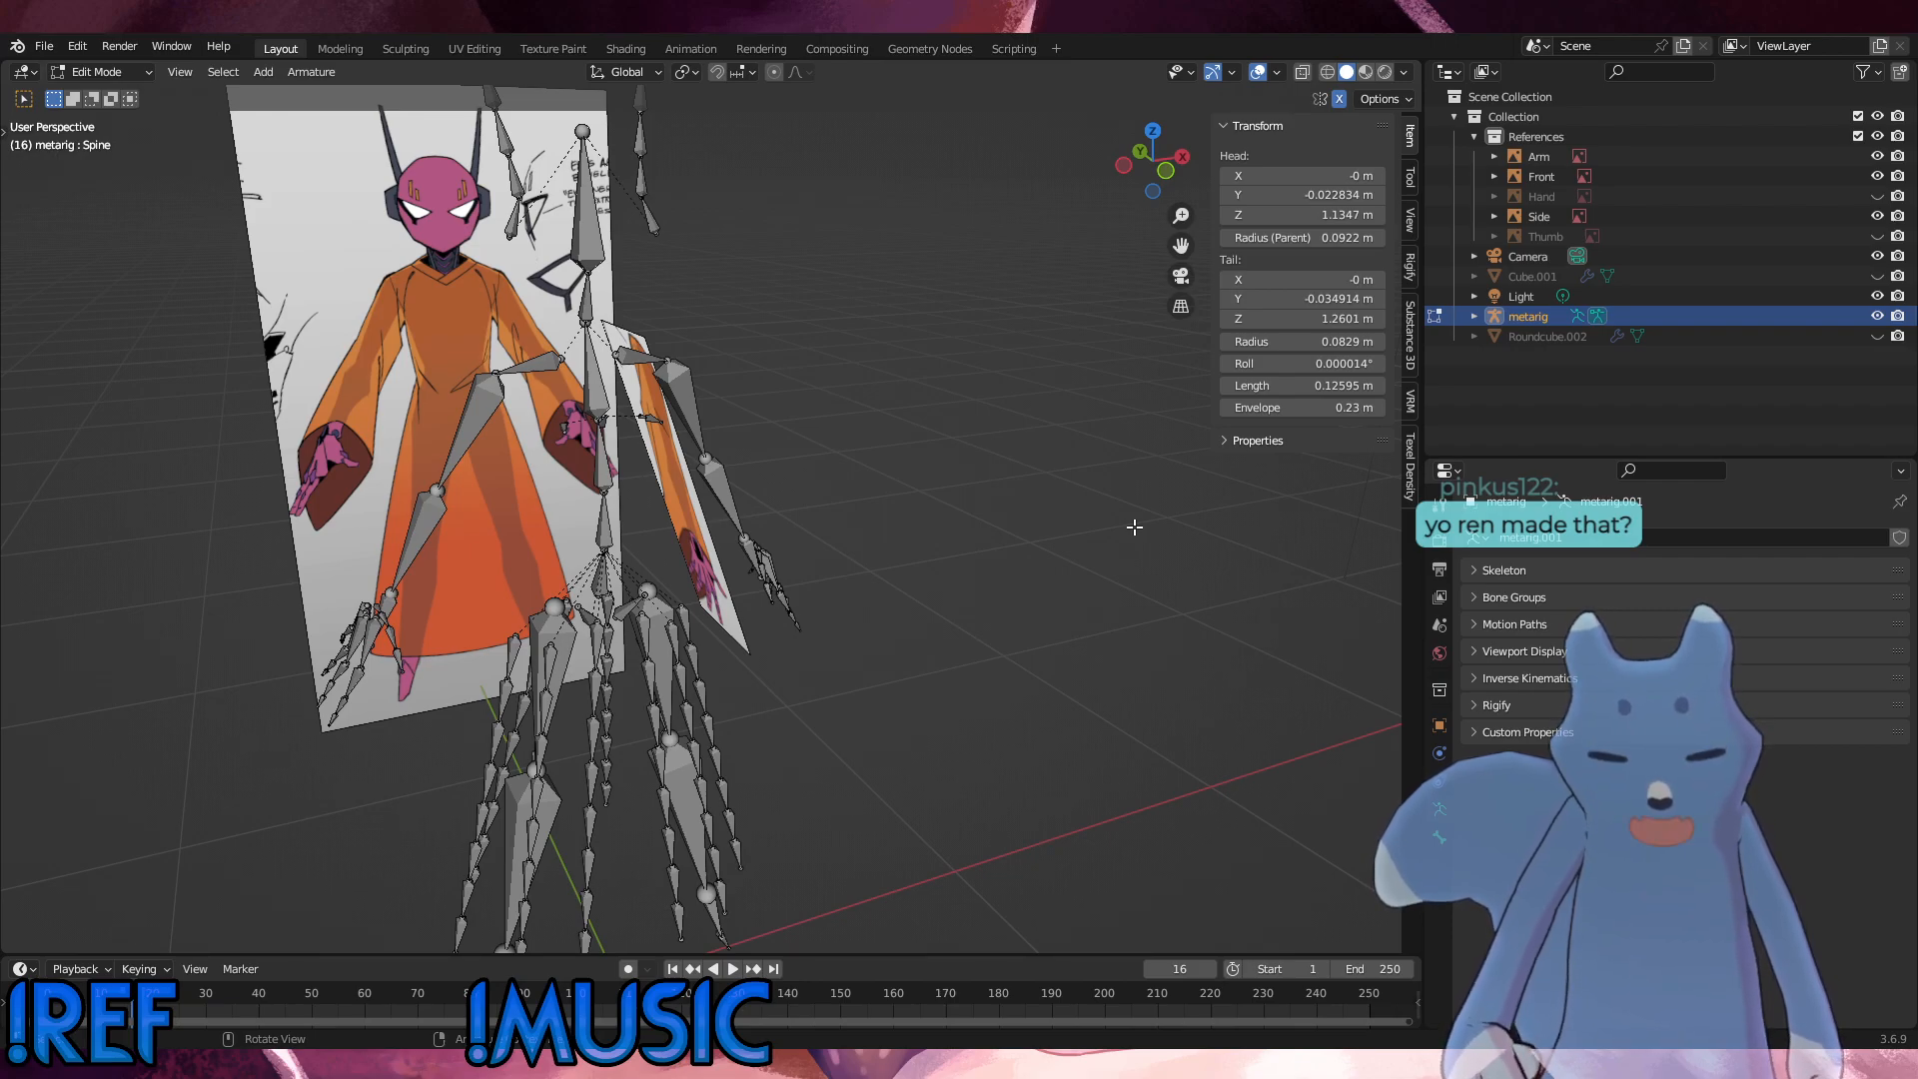
pyautogui.moveTo(1005, 753); pyautogui.dragTo(850, 747, button='middle')
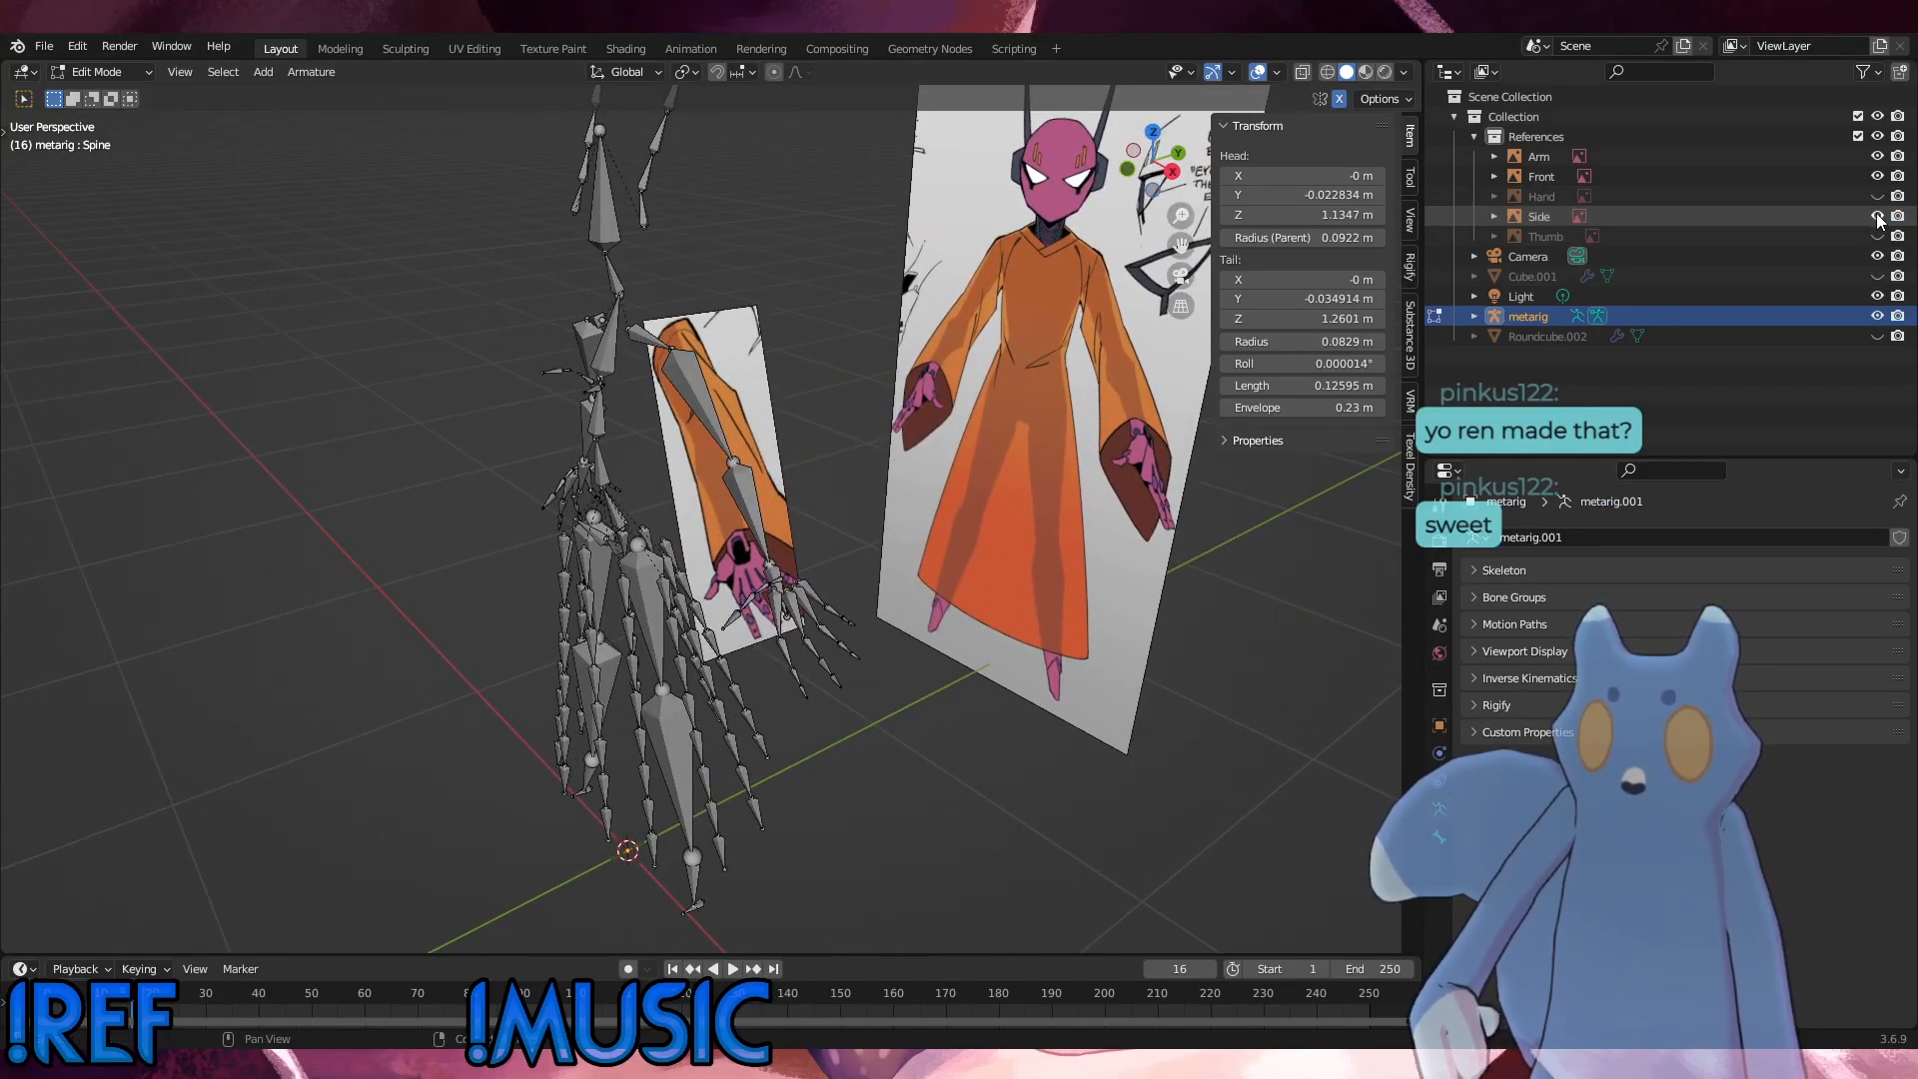
pyautogui.moveTo(1815, 154); pyautogui.dragTo(1537, 160)
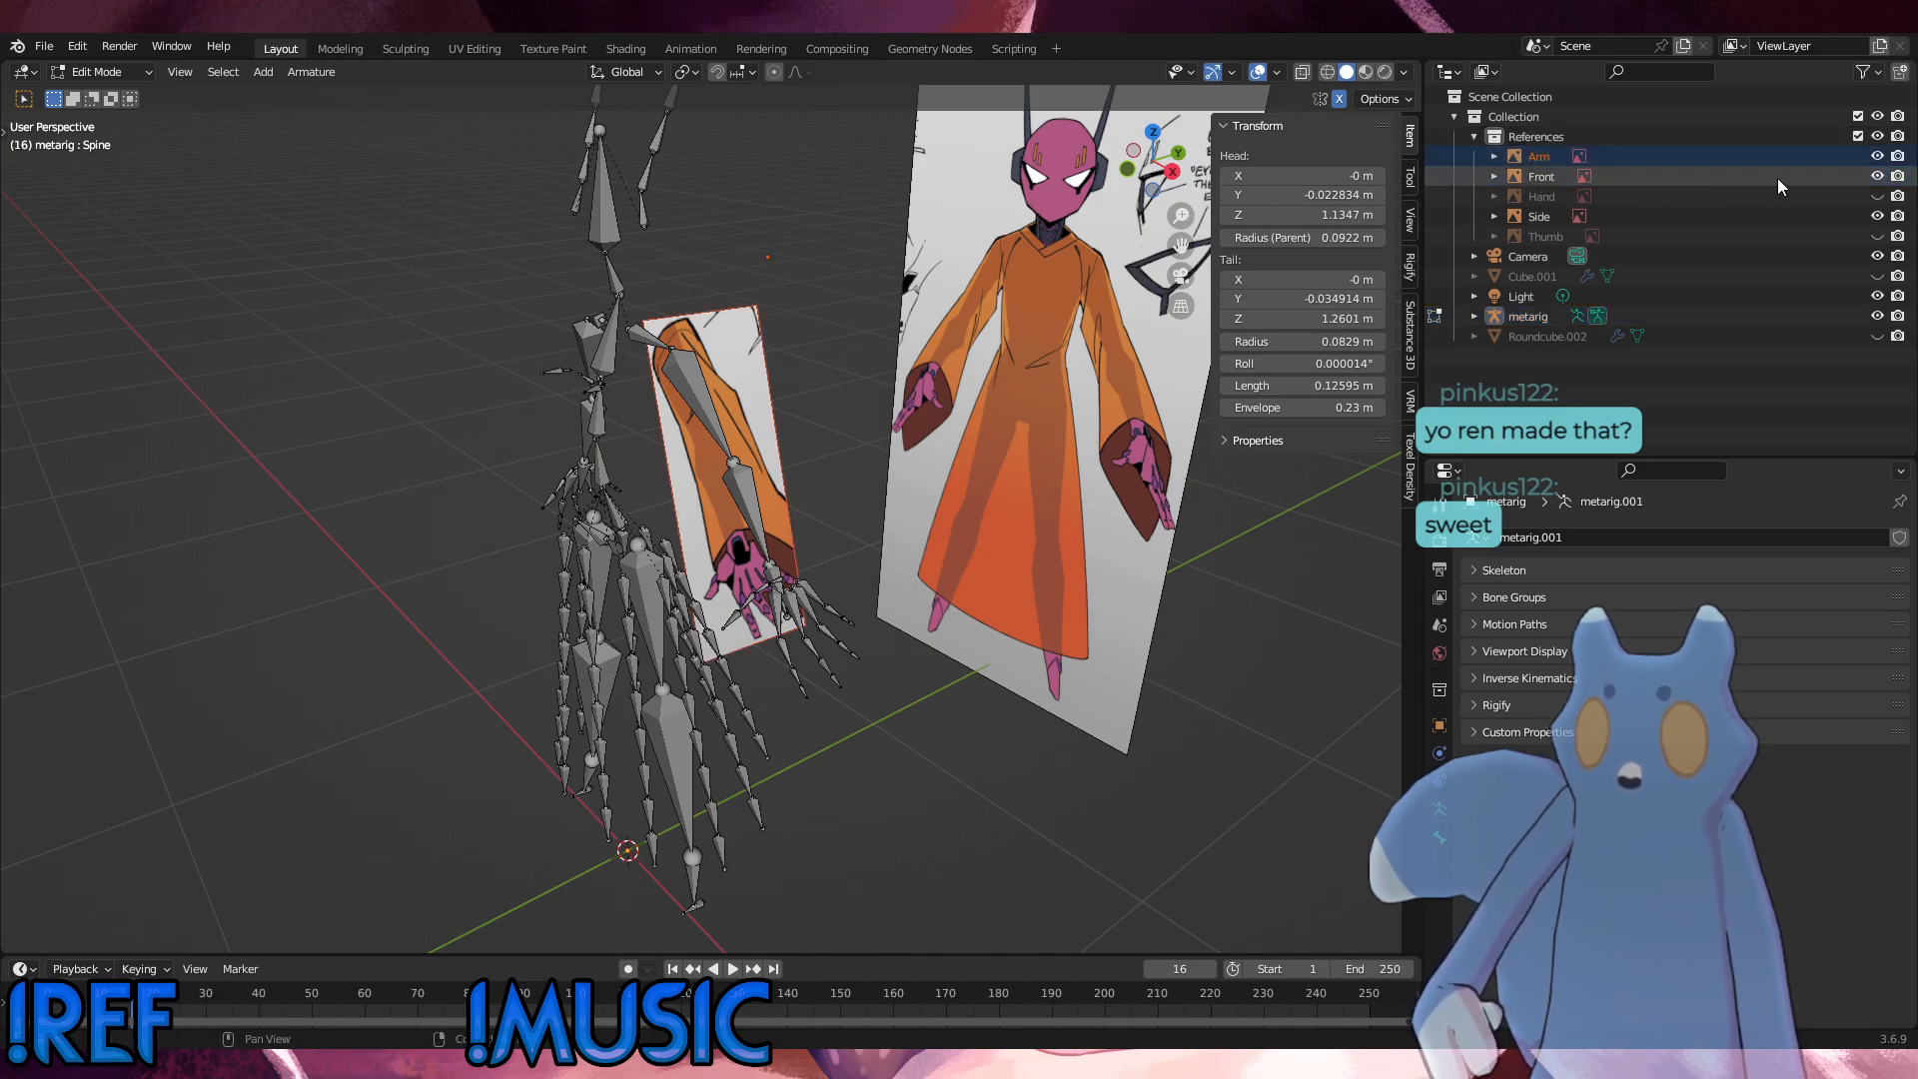
pyautogui.click(1876, 157)
pyautogui.moveTo(883, 572)
pyautogui.mouseDown(button='middle')
pyautogui.moveTo(955, 579)
pyautogui.moveTo(880, 559)
pyautogui.mouseUp(button='middle')
pyautogui.click(1876, 157)
pyautogui.press('KP_1')
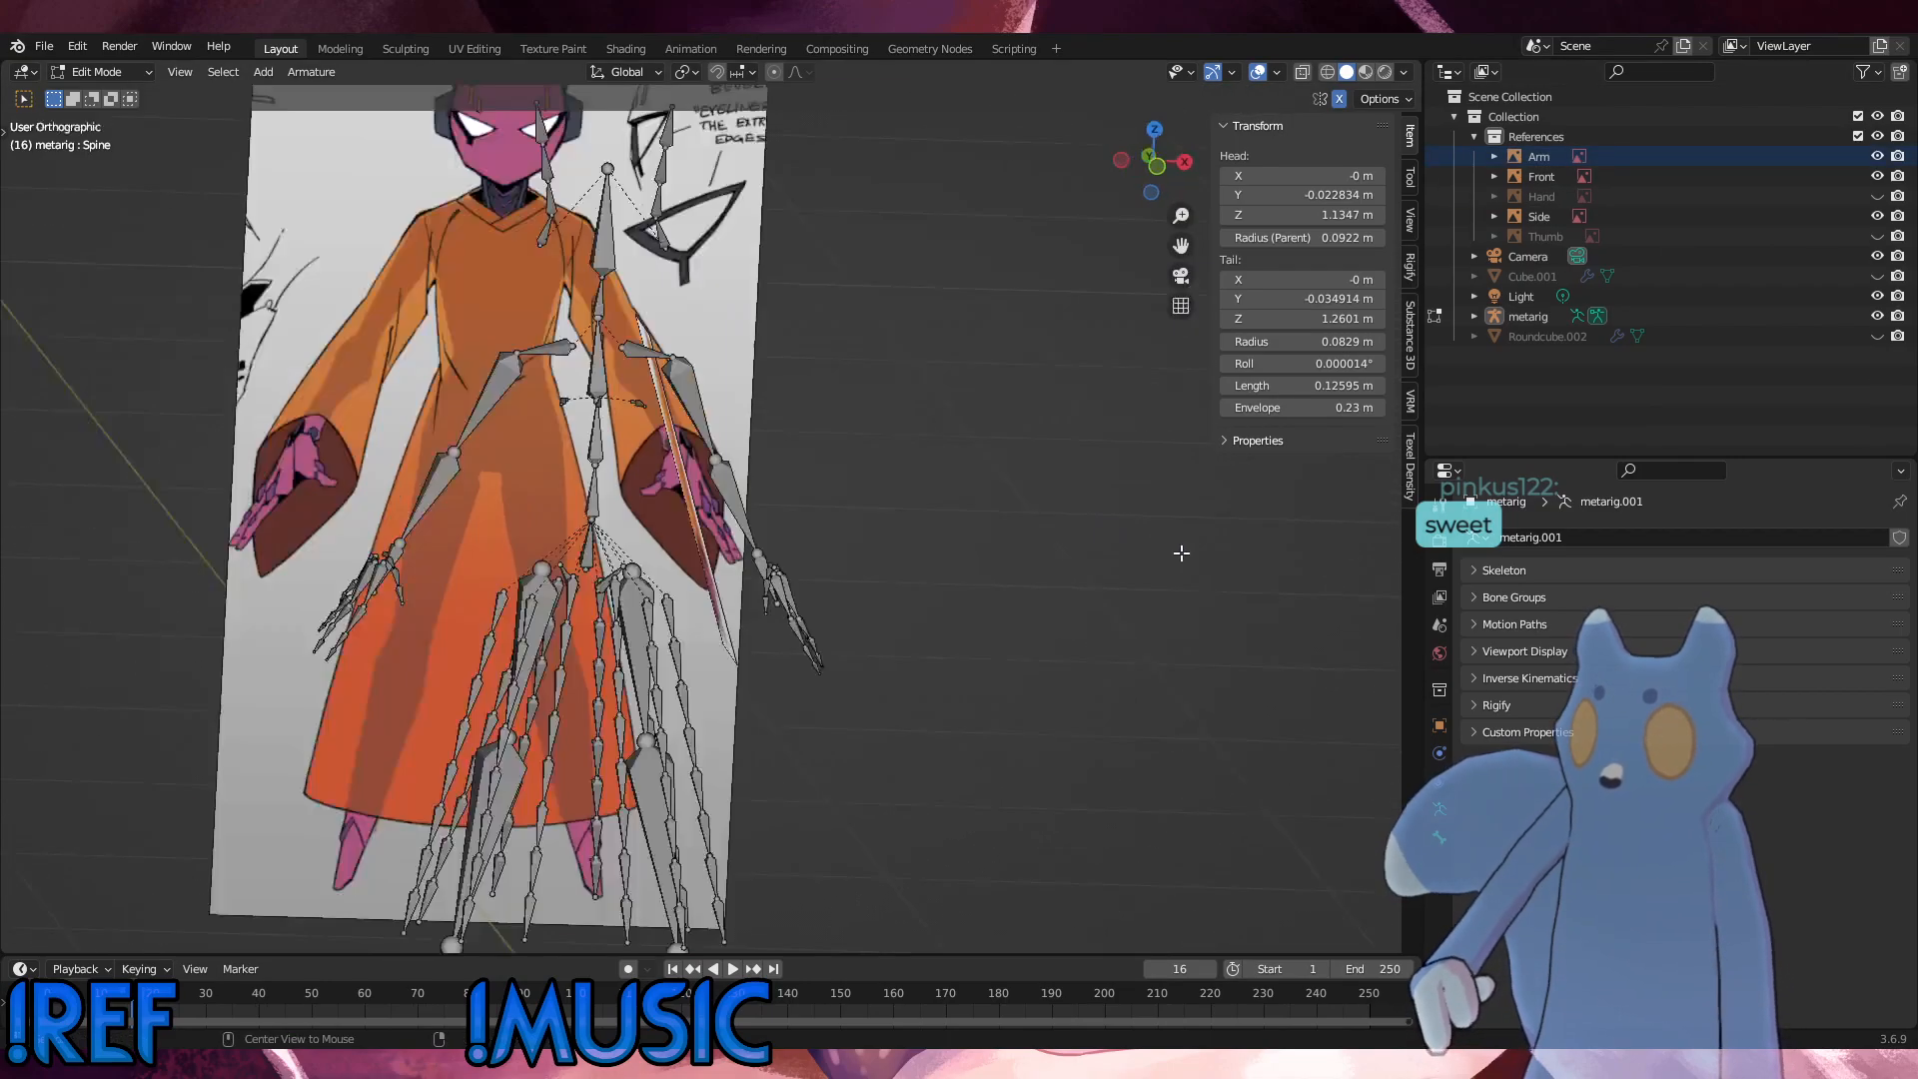
pyautogui.keyDown('alt'); pyautogui.scroll(1, 942, 583); pyautogui.keyUp('alt')
pyautogui.keyDown('alt'); pyautogui.moveTo(942, 583); pyautogui.dragTo(785, 587, button='middle'); pyautogui.keyUp('alt')
pyautogui.scroll(3, 911, 656)
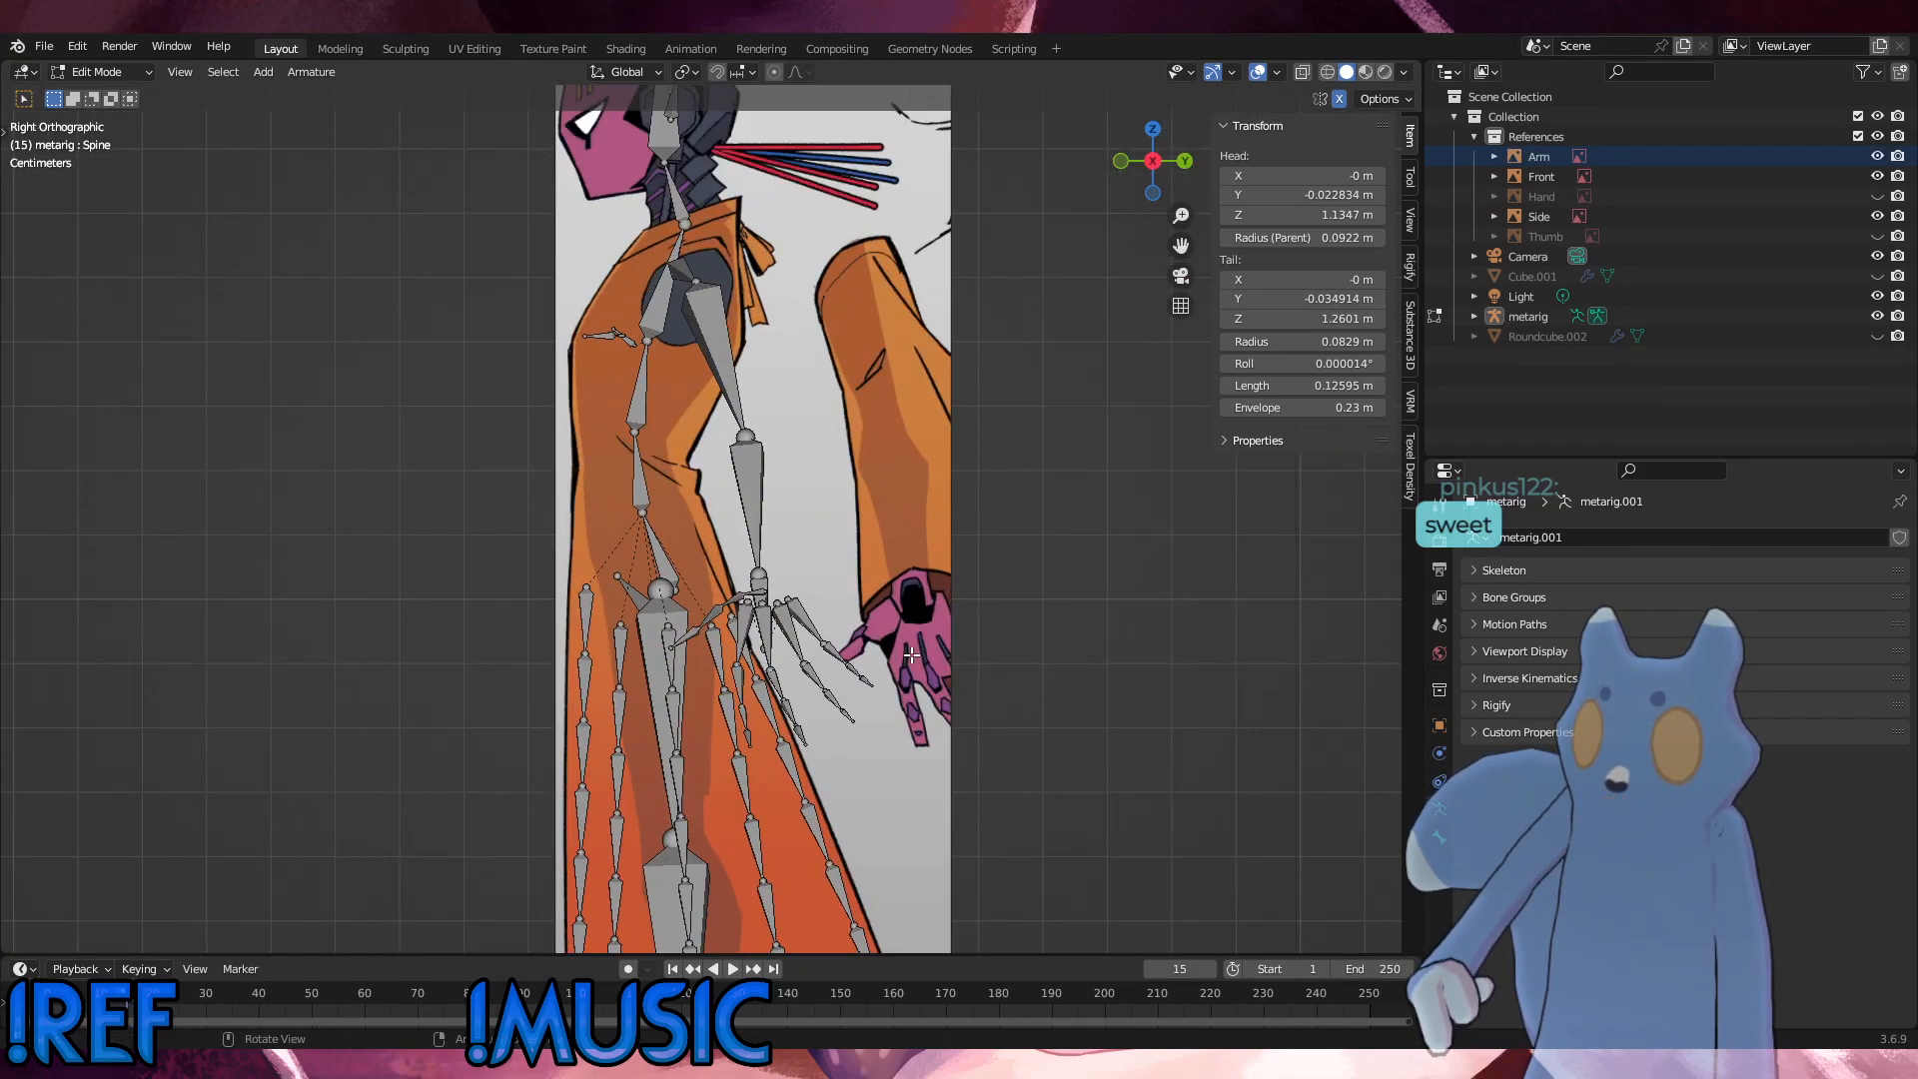
pyautogui.scroll(-2, 894, 668)
pyautogui.moveTo(884, 675); pyautogui.dragTo(951, 720, button='middle')
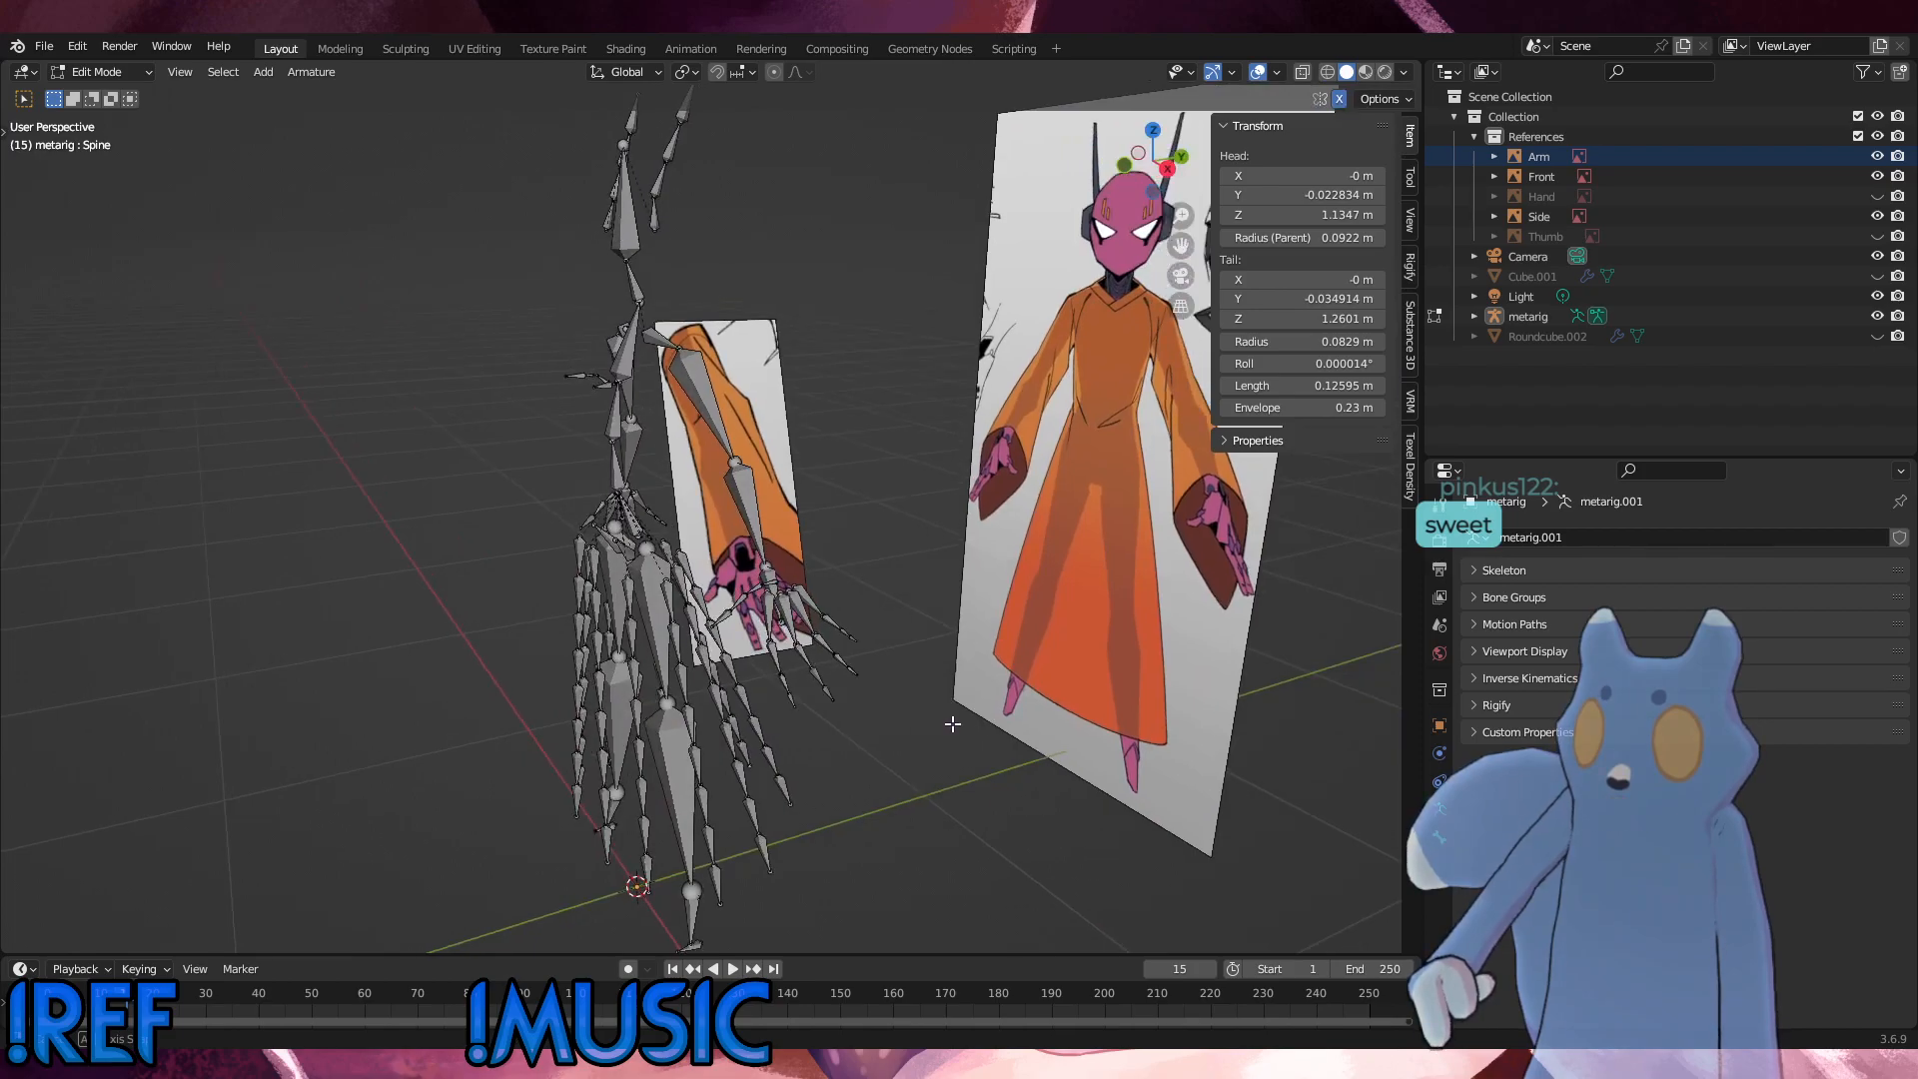
# Step: Hide the Side reference image and line up the right orthographic view on the left arm bones over the Arm reference
pyautogui.click(1876, 217)
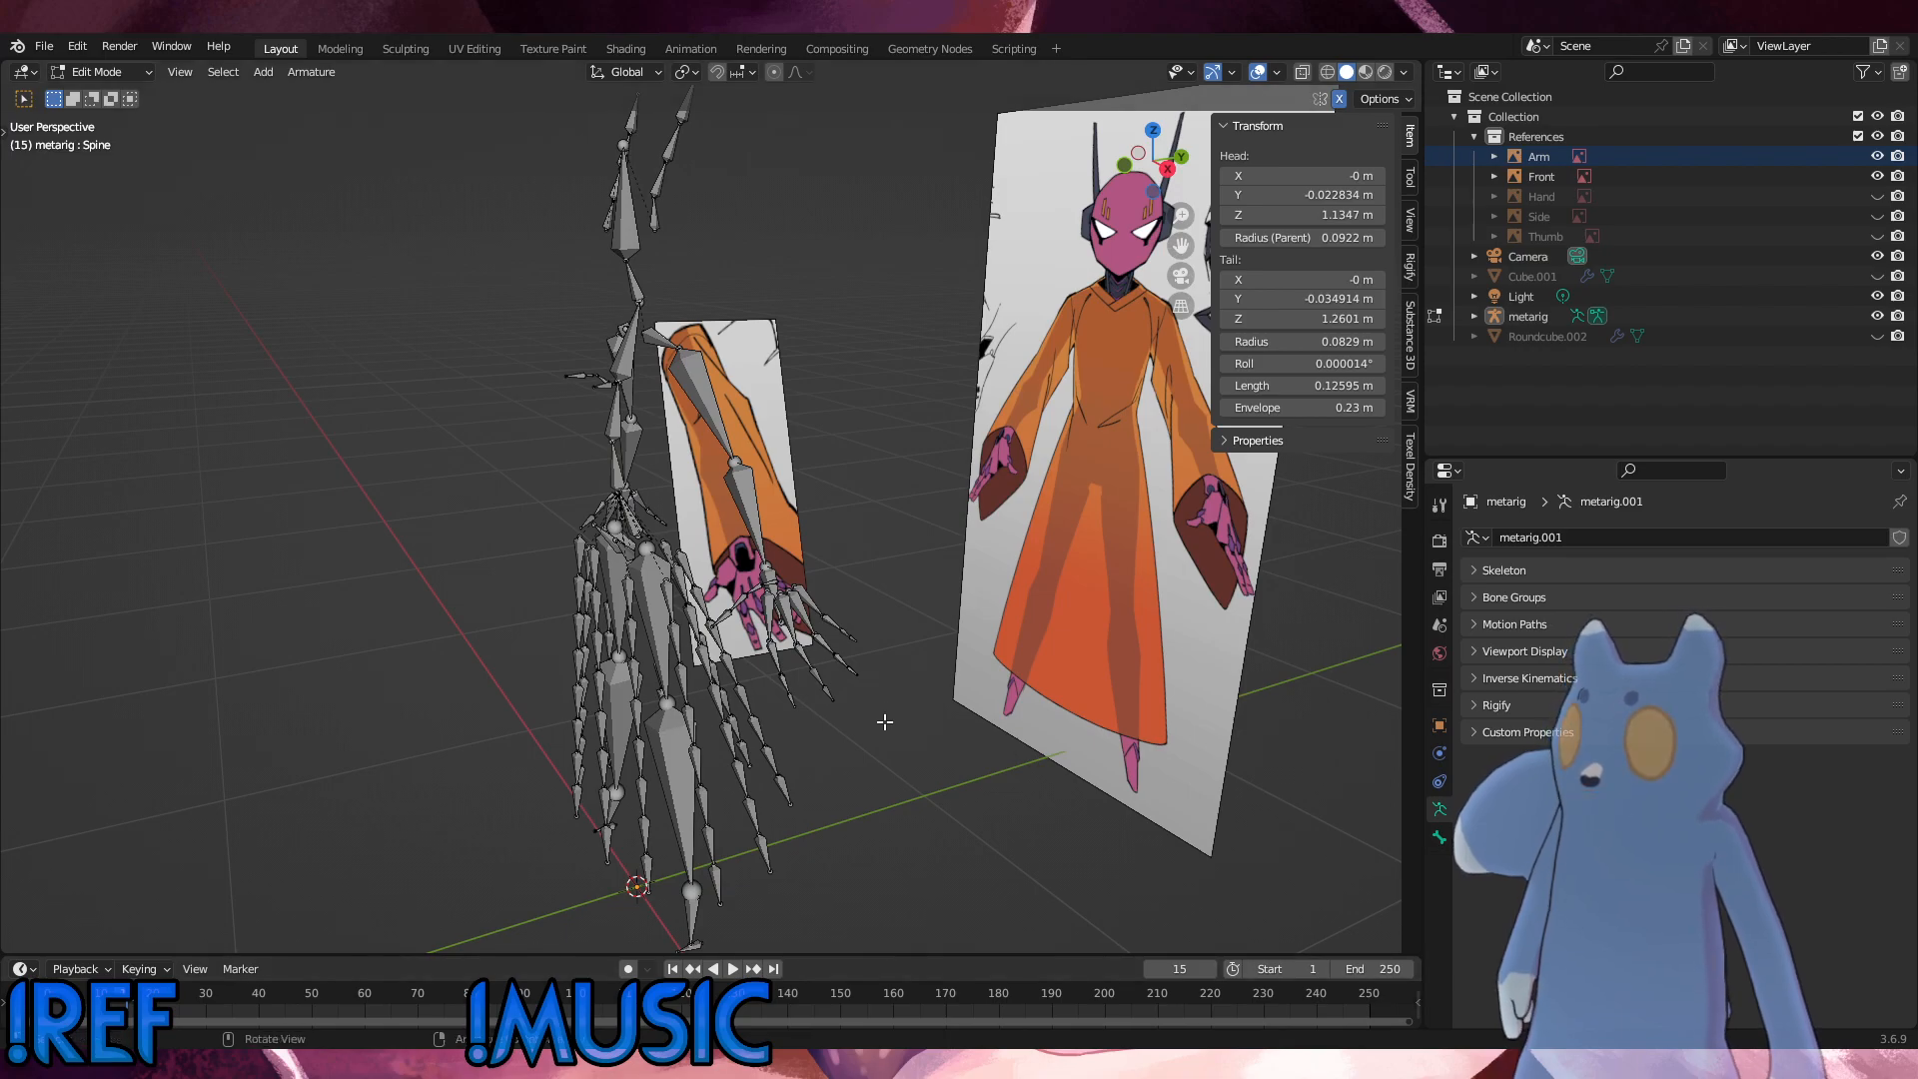
pyautogui.moveTo(883, 722); pyautogui.dragTo(1062, 698, button='middle')
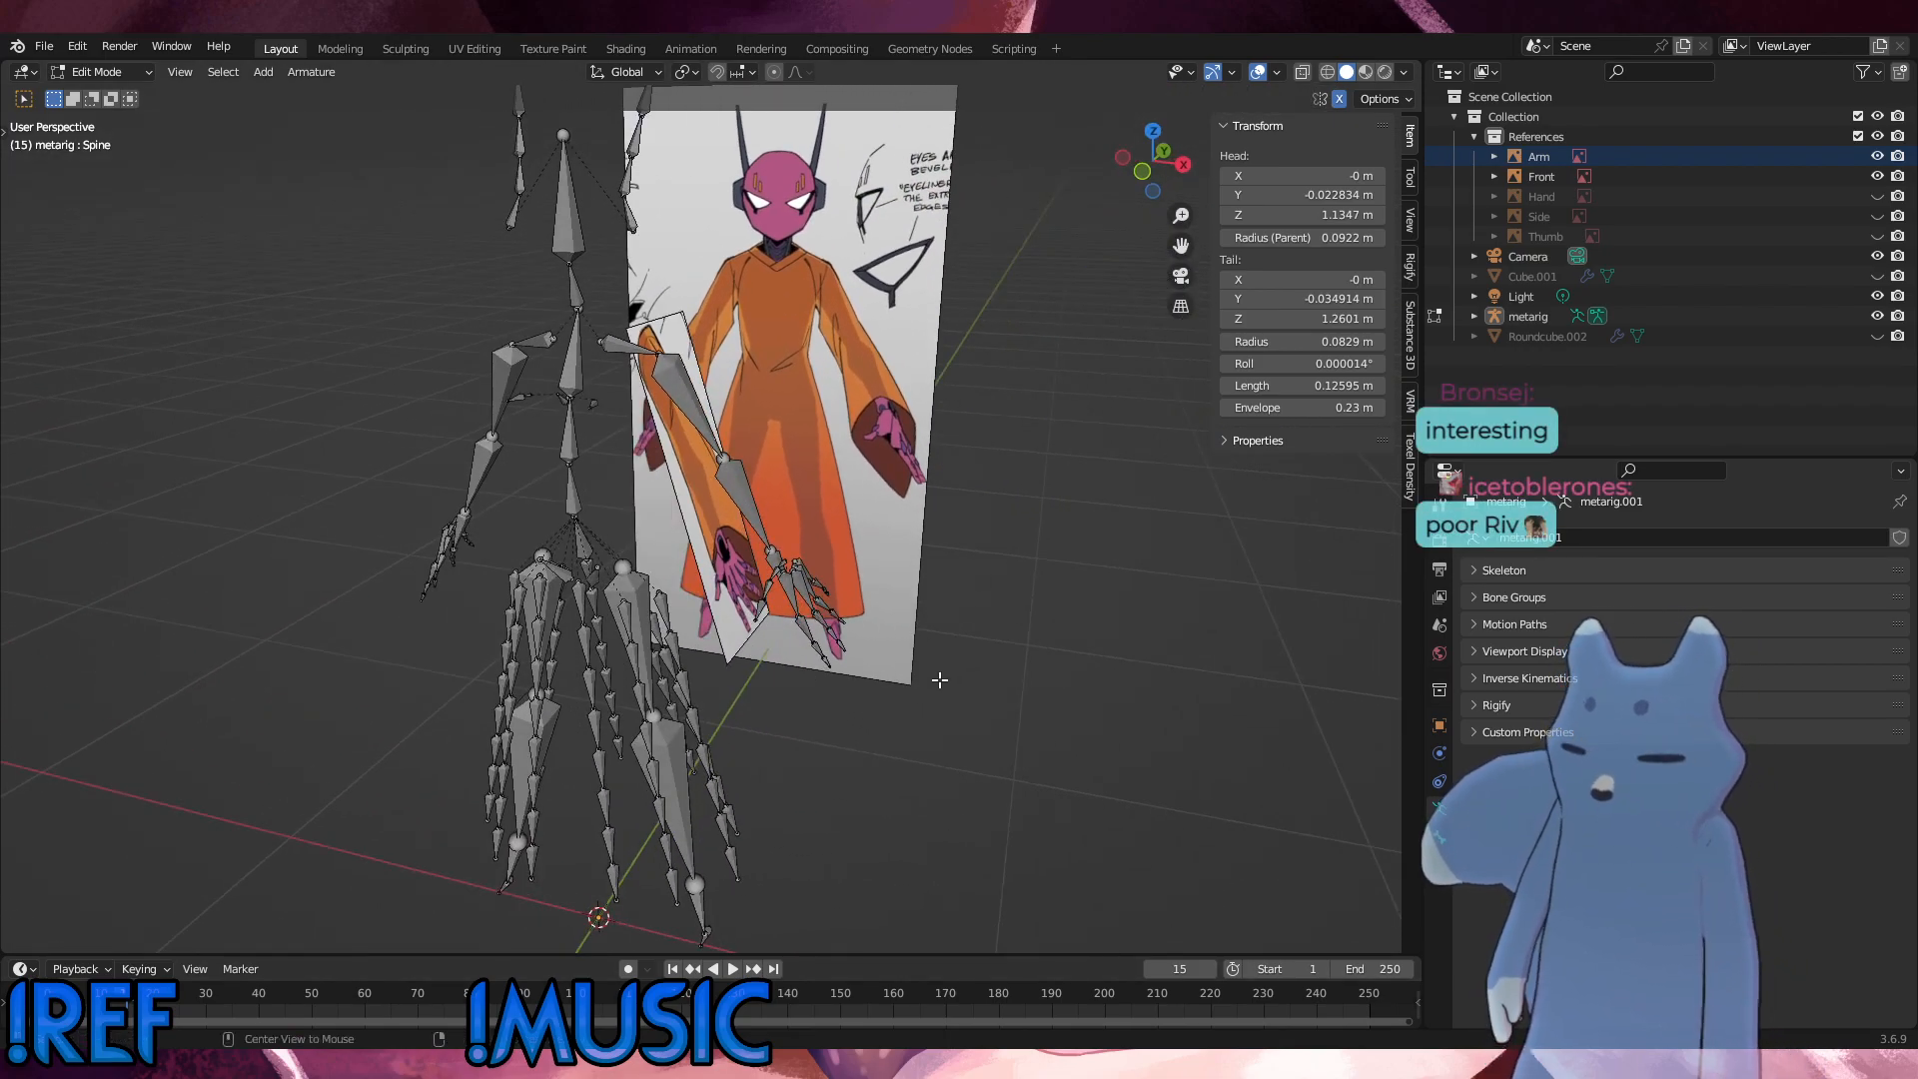
pyautogui.press('KP_3')
pyautogui.scroll(6, 934, 647)
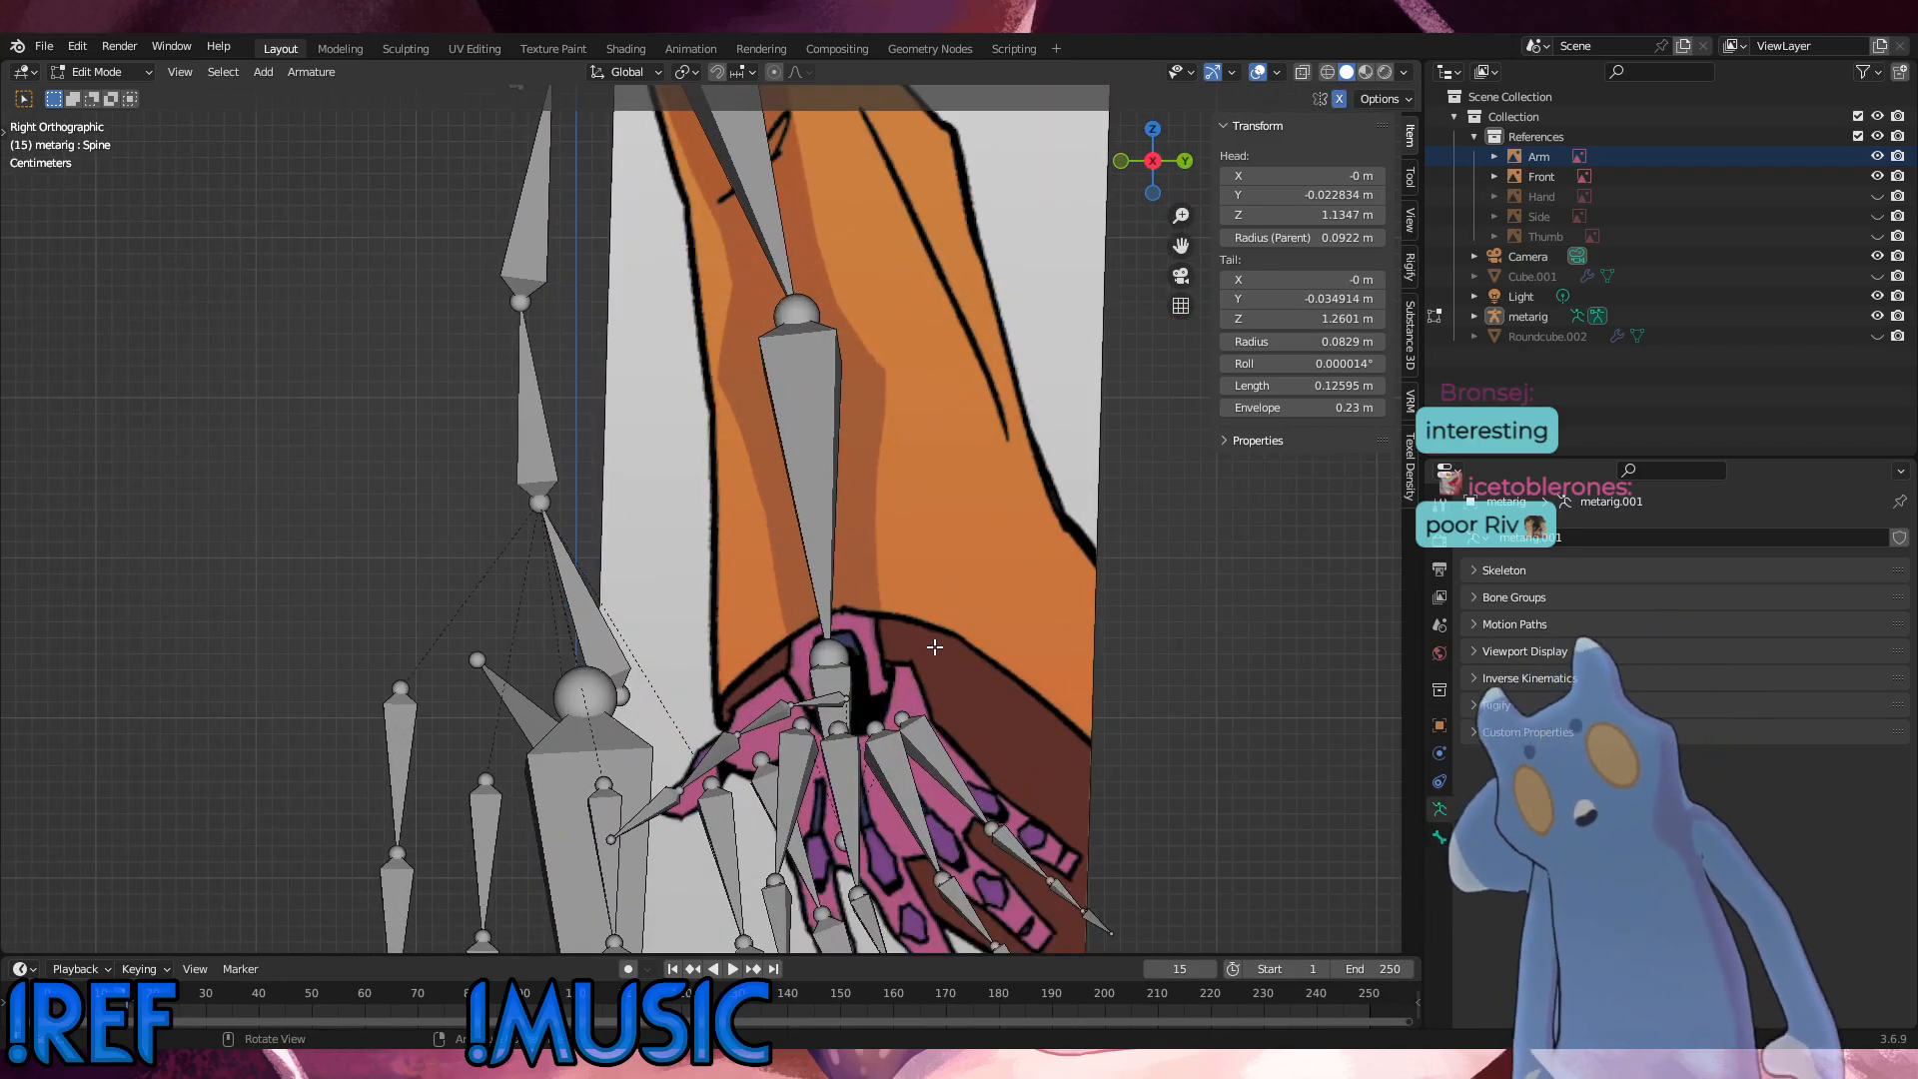
pyautogui.scroll(-3, 934, 648)
pyautogui.moveTo(934, 648); pyautogui.dragTo(994, 495, button='middle')
pyautogui.press('KP_3')
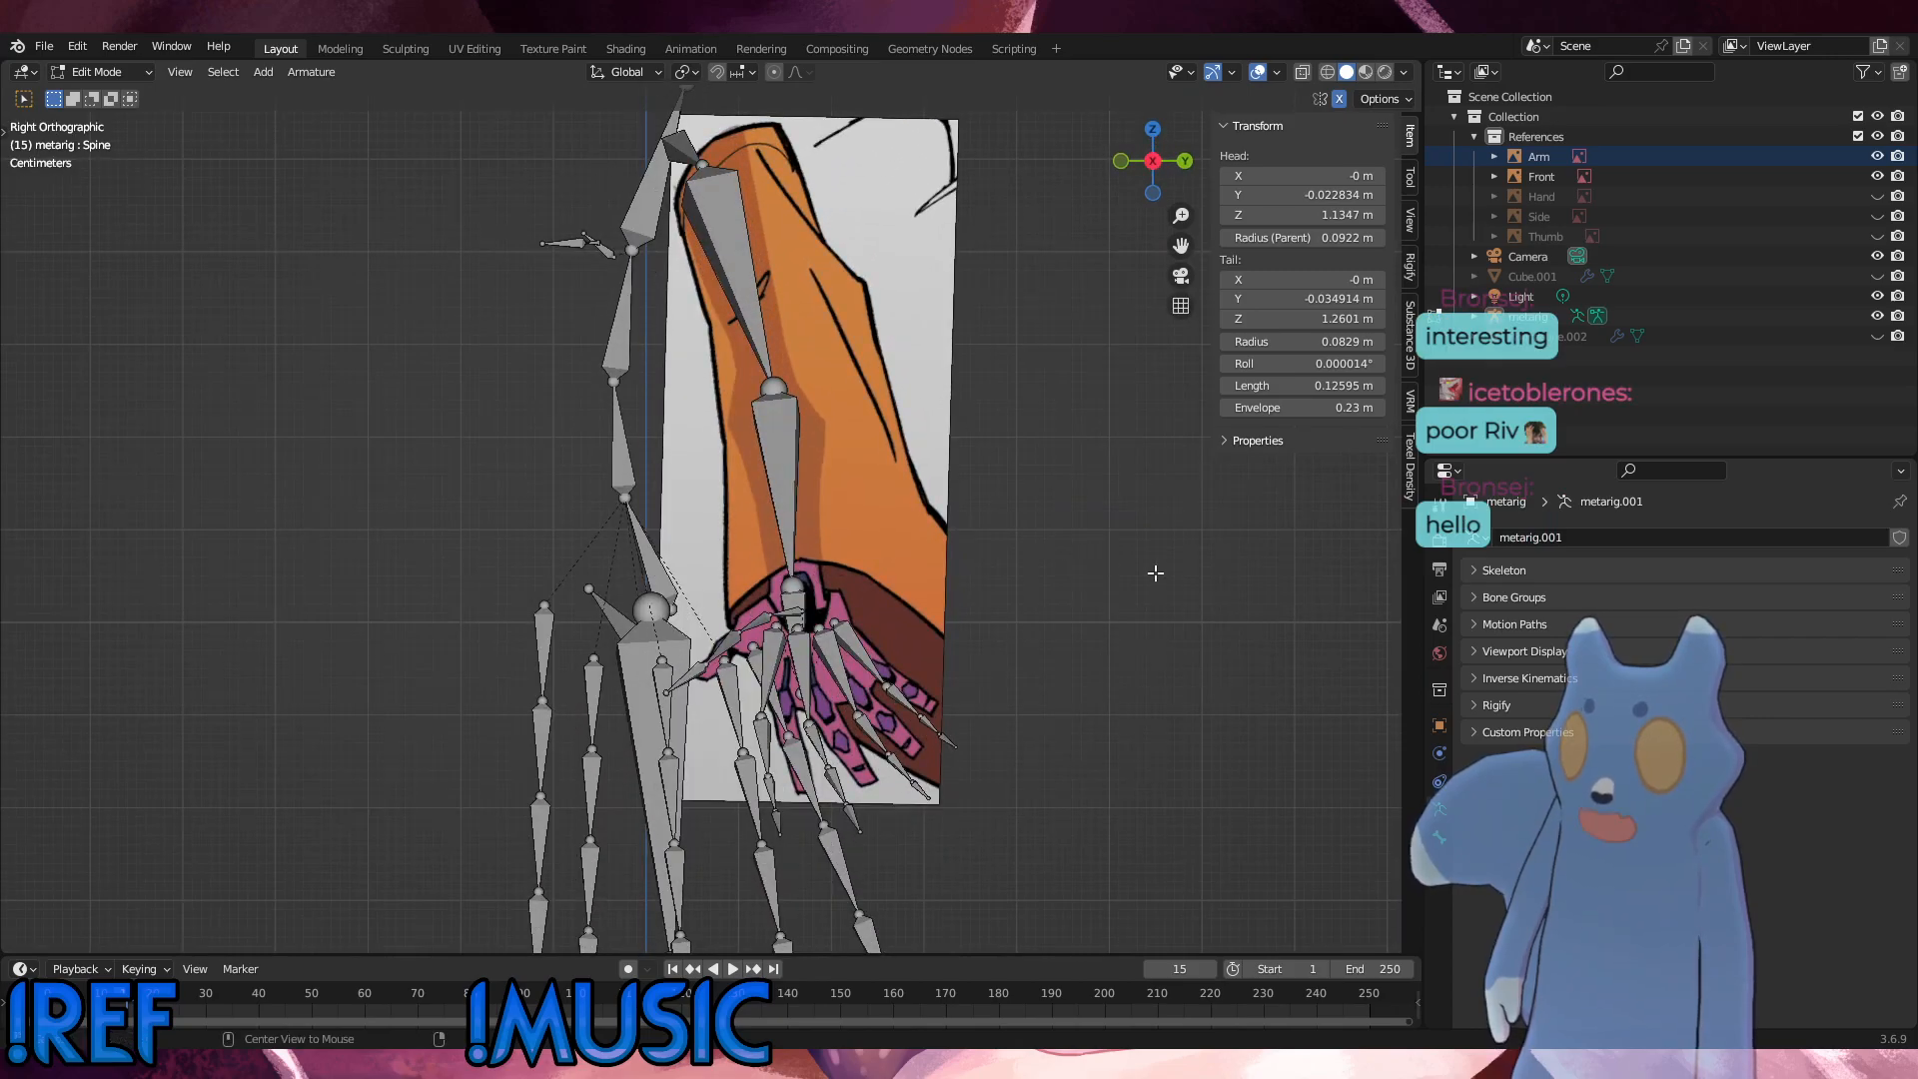
pyautogui.press('KP_1')
pyautogui.press('KP_3')
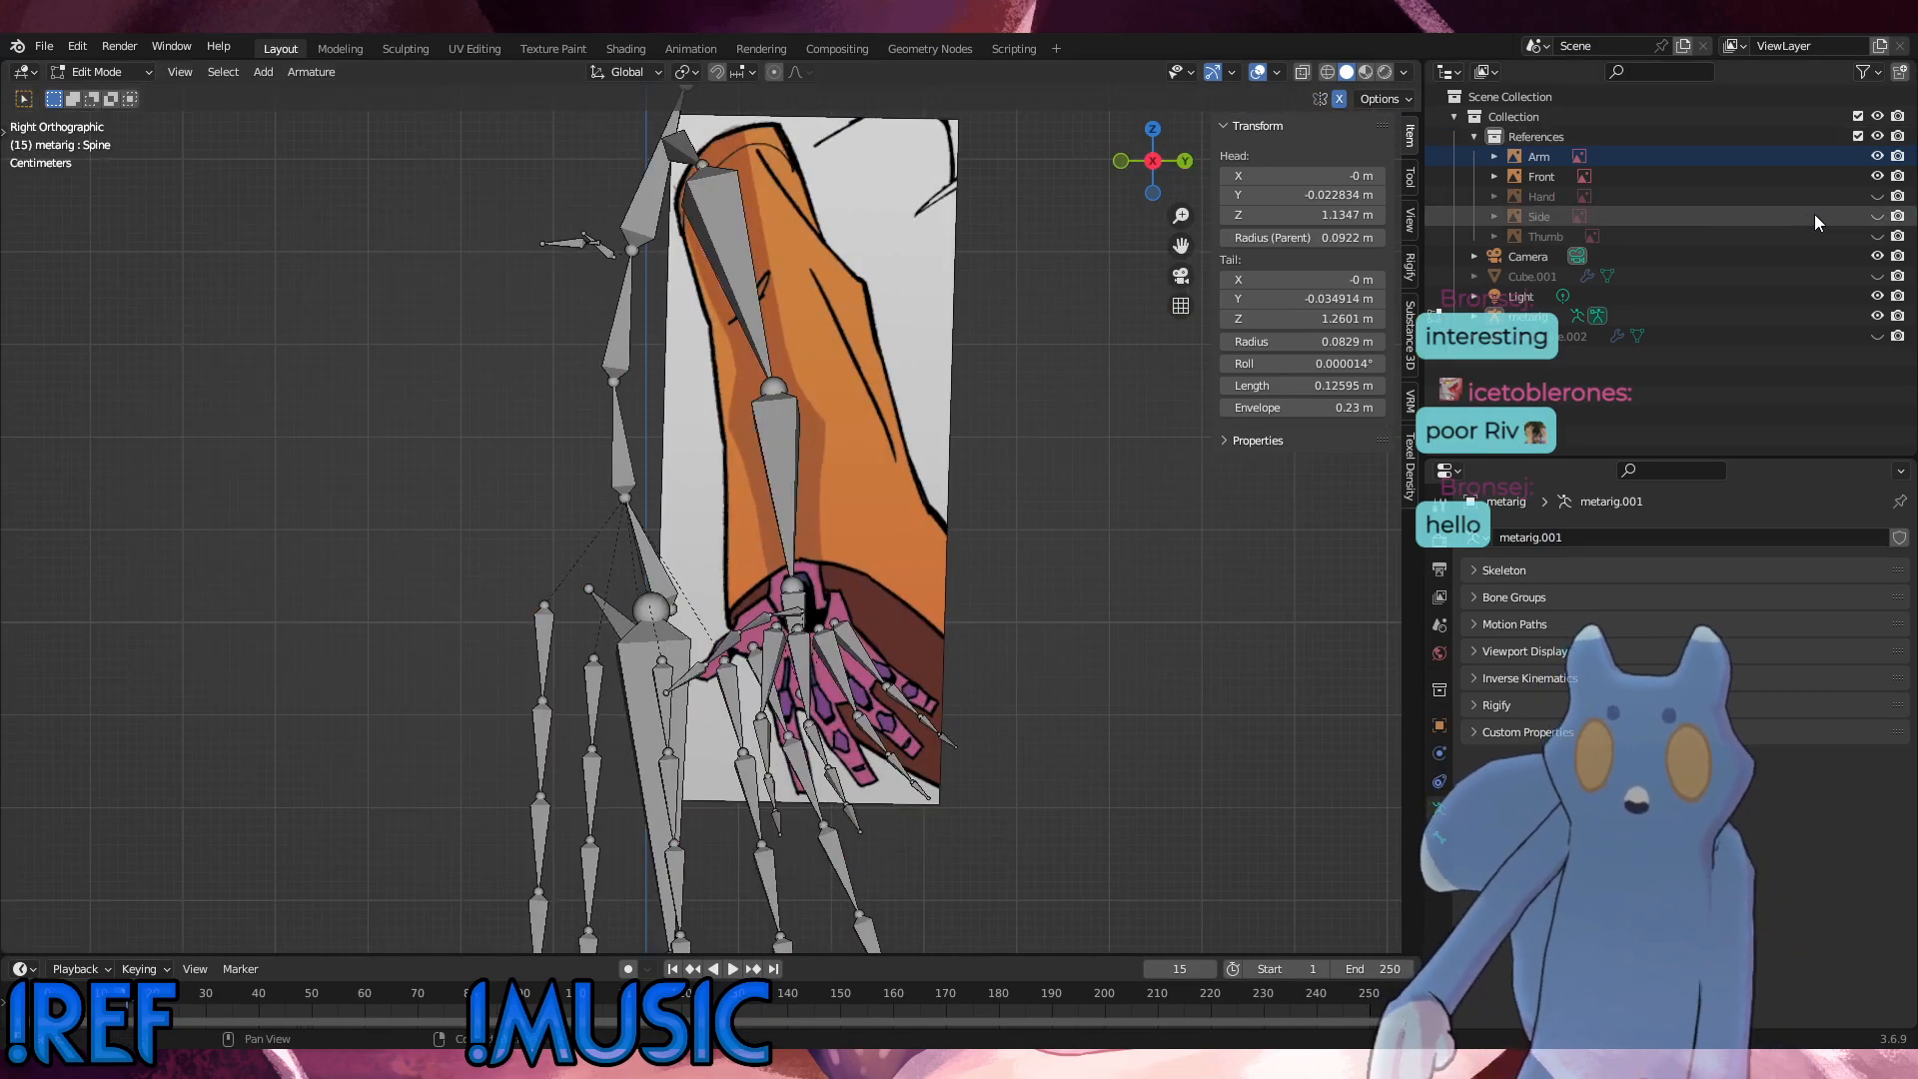
# Step: Toggle the Hand reference's visibility and compare the rig with the Front and Arm references in front and right views
pyautogui.click(1879, 199)
pyautogui.click(1879, 199)
pyautogui.click(1878, 199)
pyautogui.click(1879, 198)
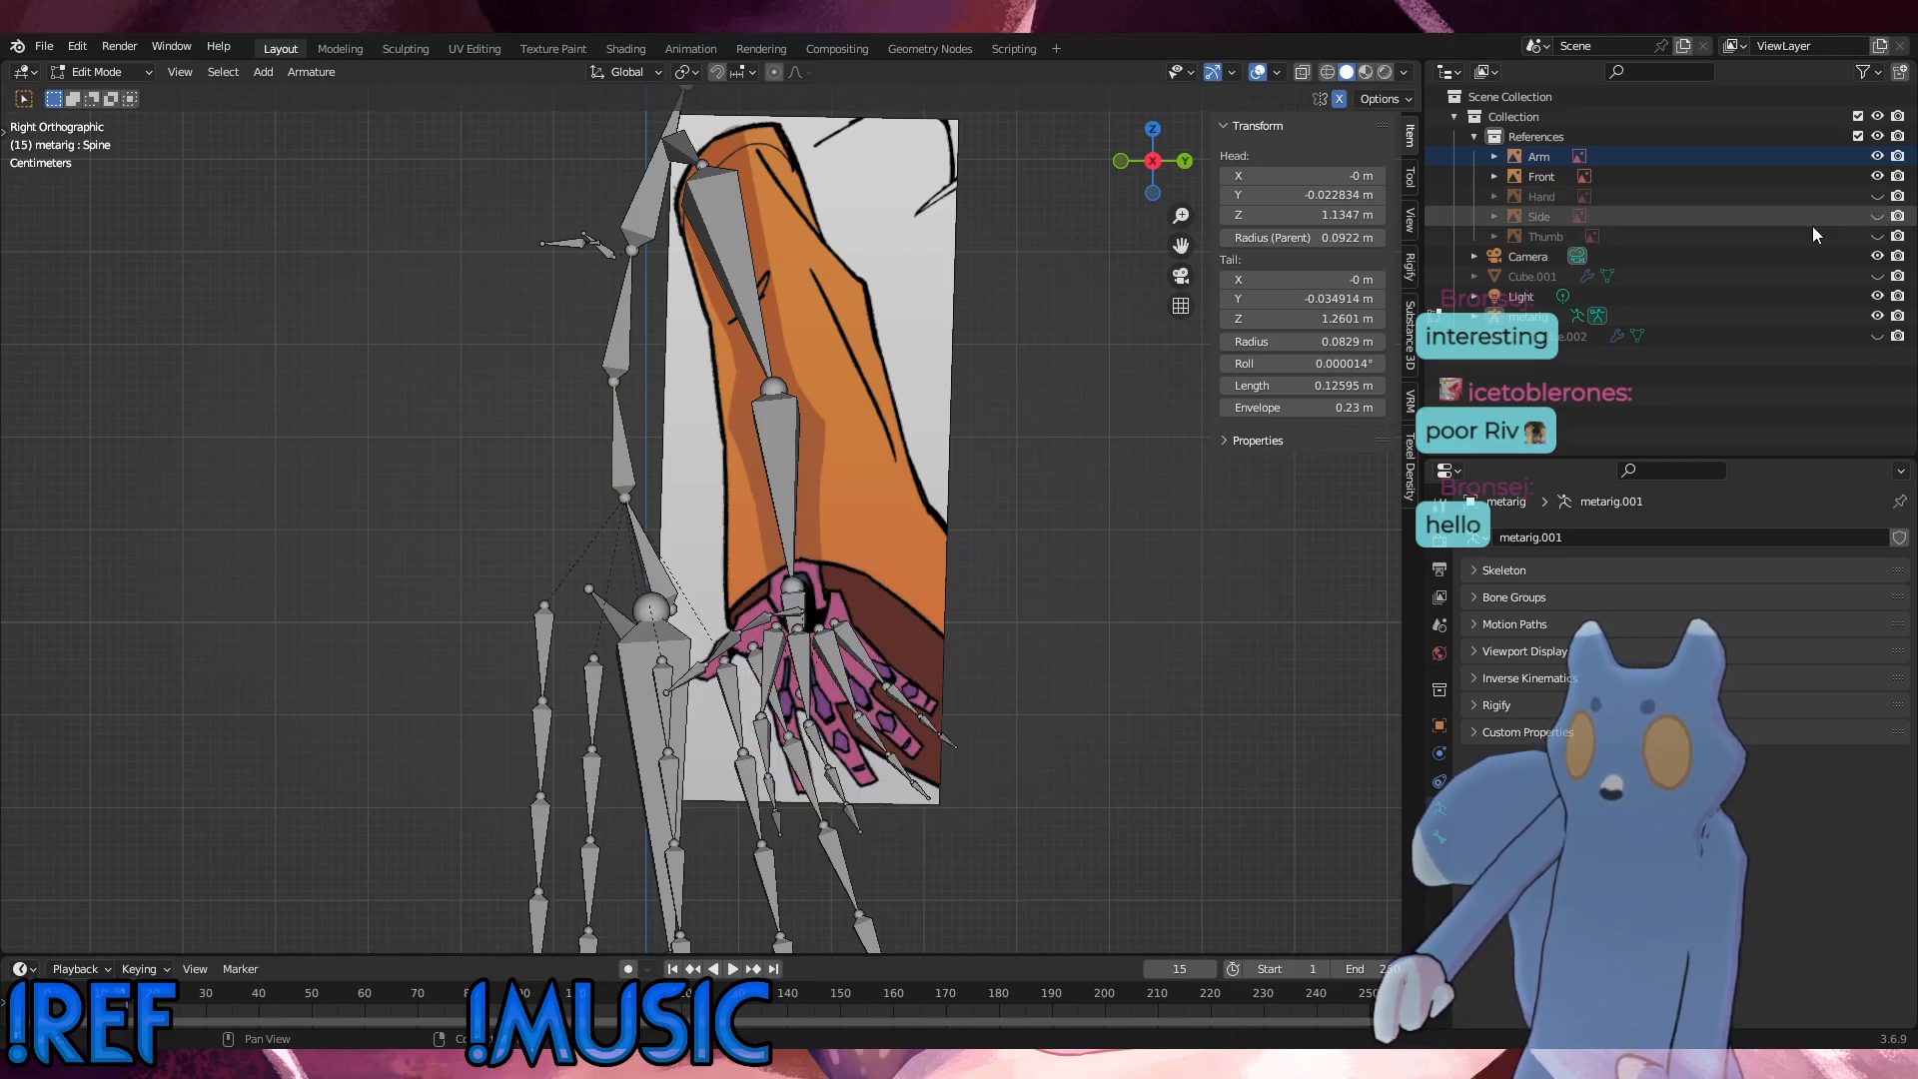
pyautogui.moveTo(904, 650); pyautogui.dragTo(1005, 690, button='middle')
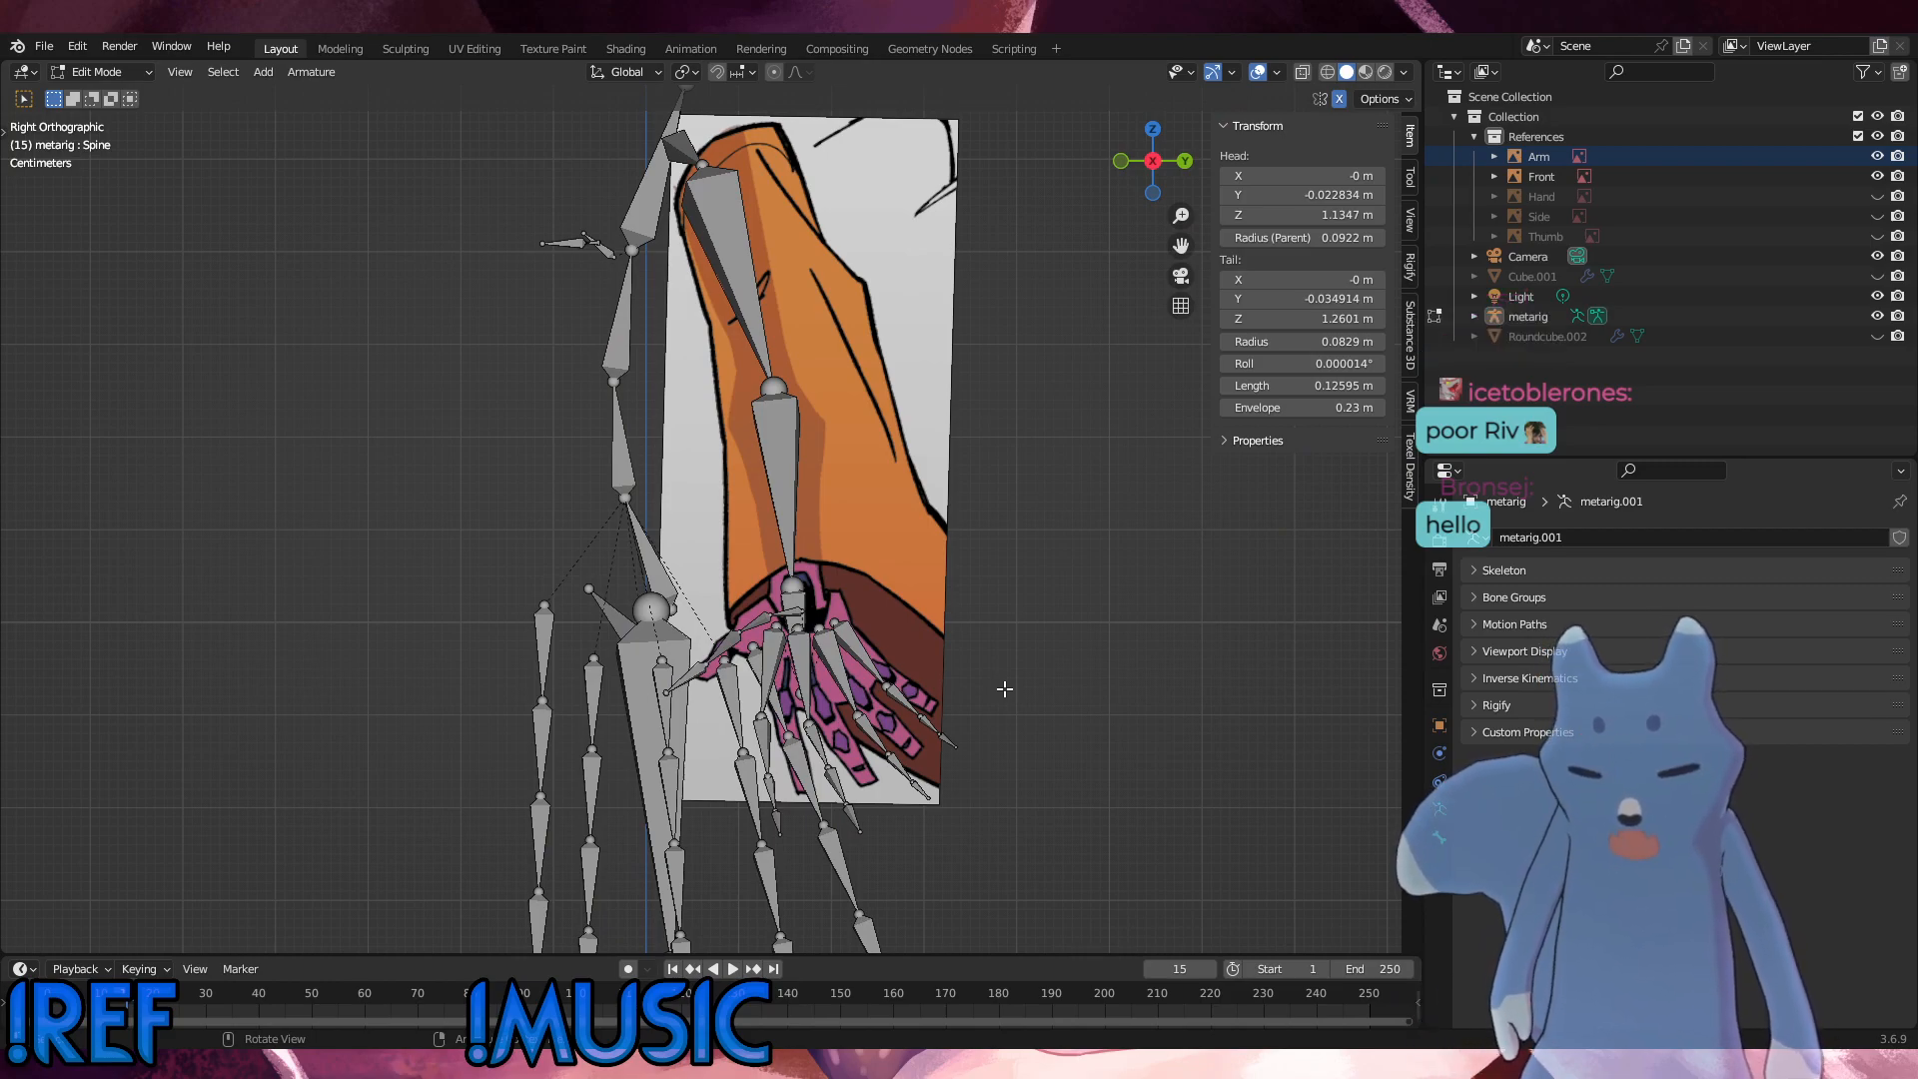
pyautogui.keyDown('shift'); pyautogui.moveTo(879, 504); pyautogui.dragTo(866, 635, button='middle'); pyautogui.keyUp('shift')
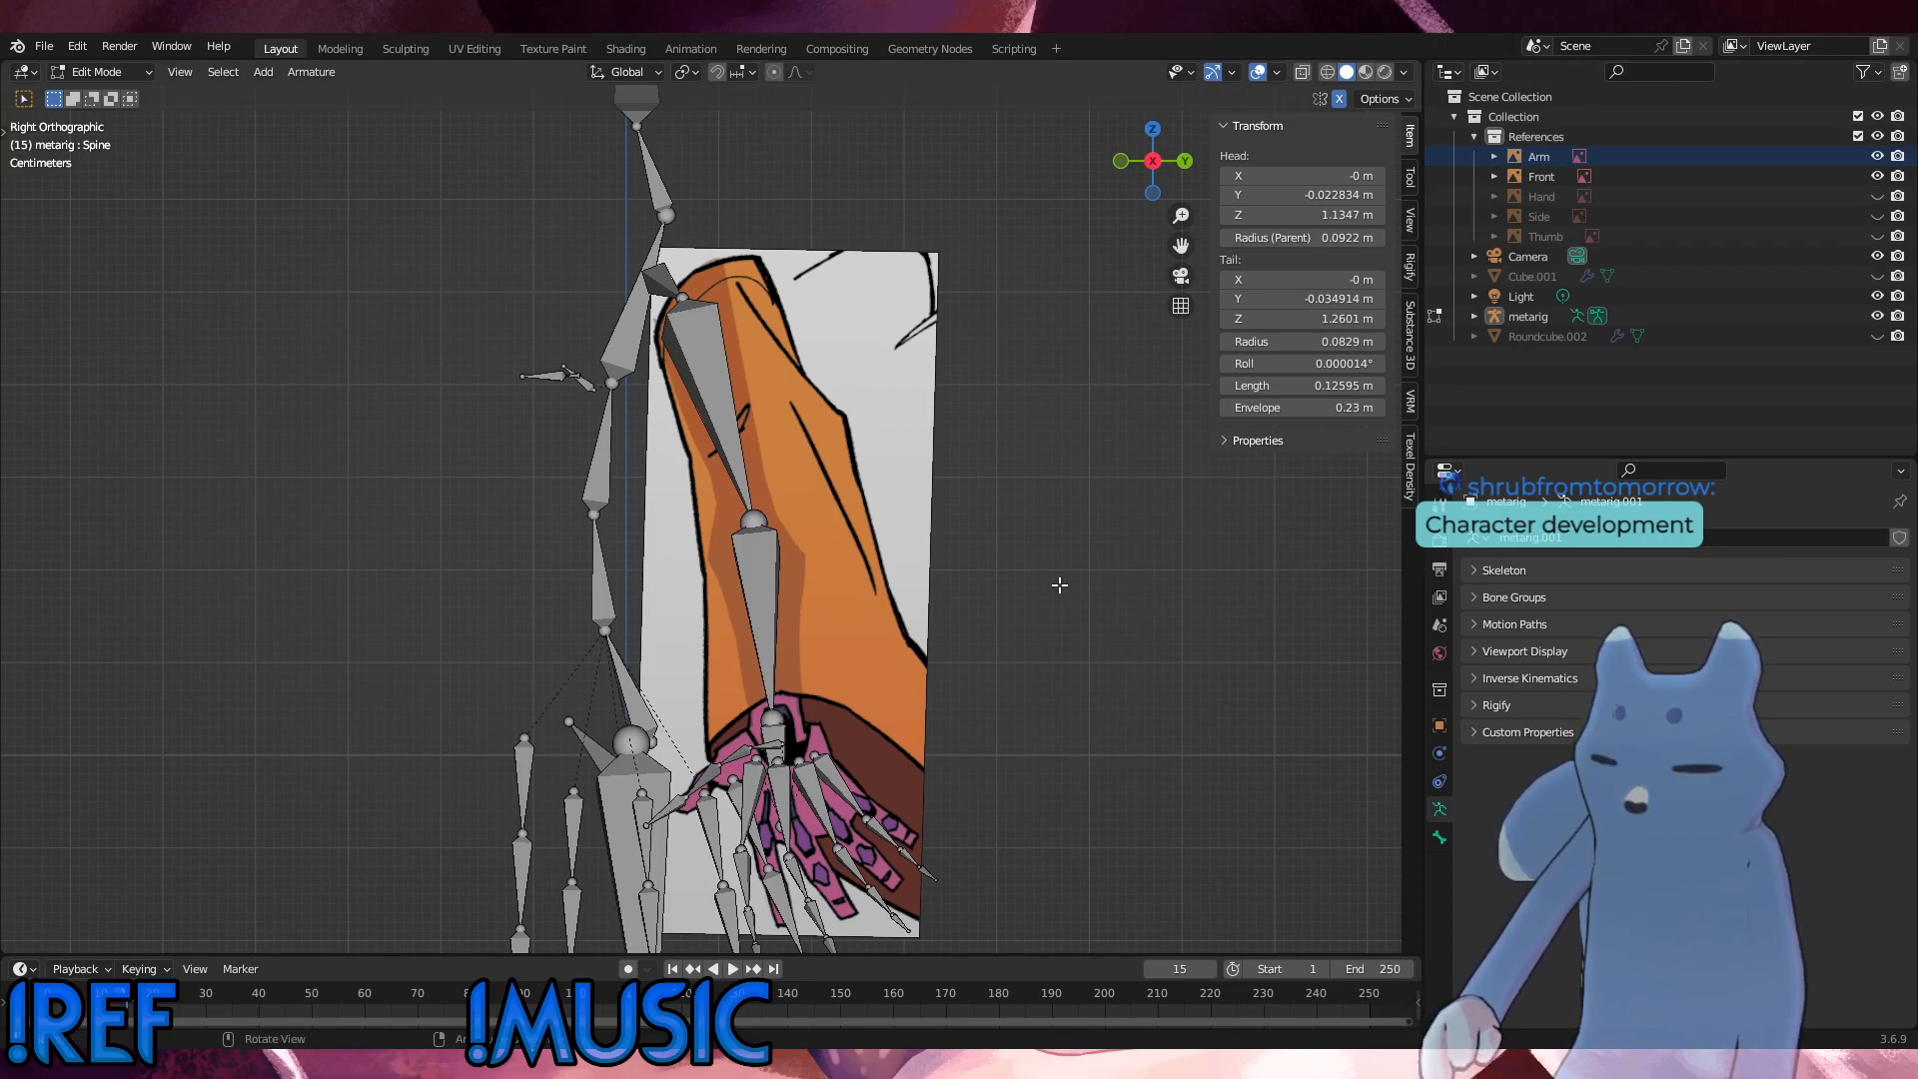
pyautogui.moveTo(985, 570); pyautogui.dragTo(1015, 625, button='middle')
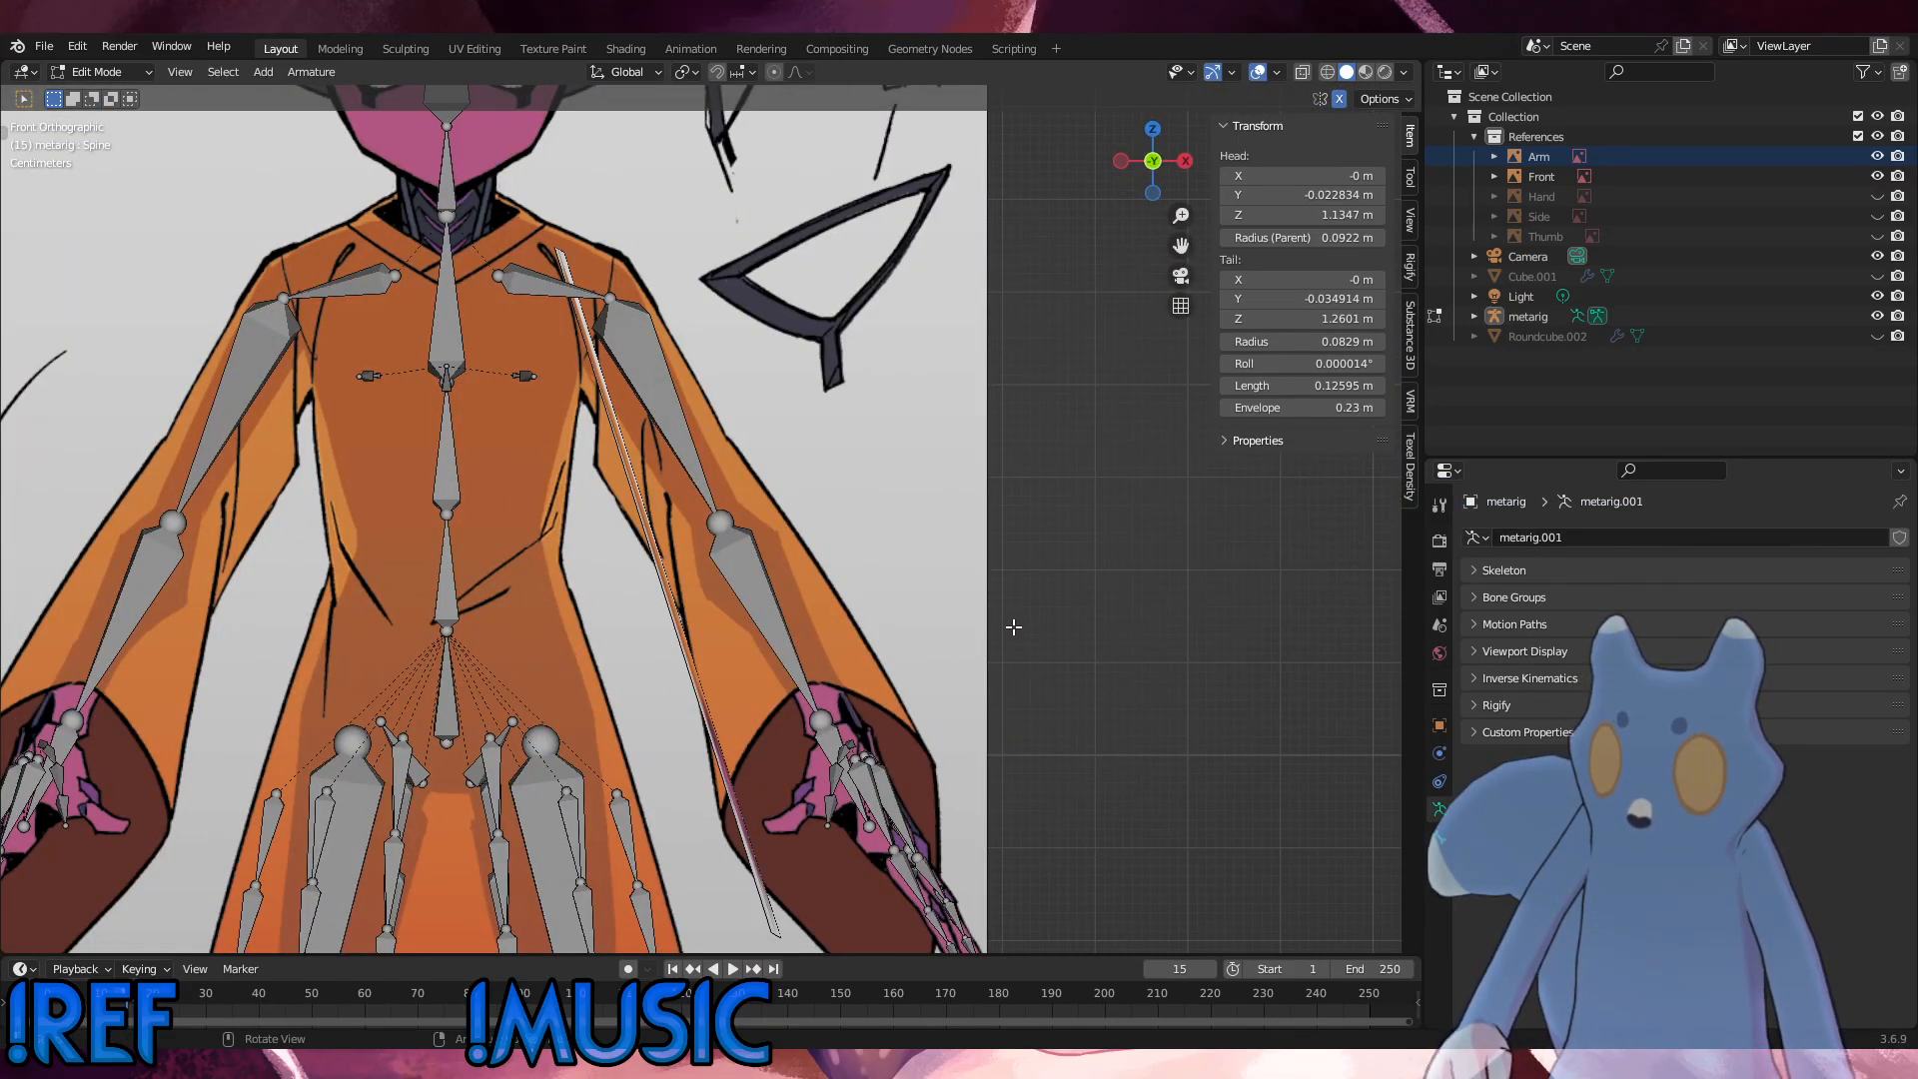
pyautogui.scroll(-2, 1015, 628)
pyautogui.scroll(-1, 1015, 628)
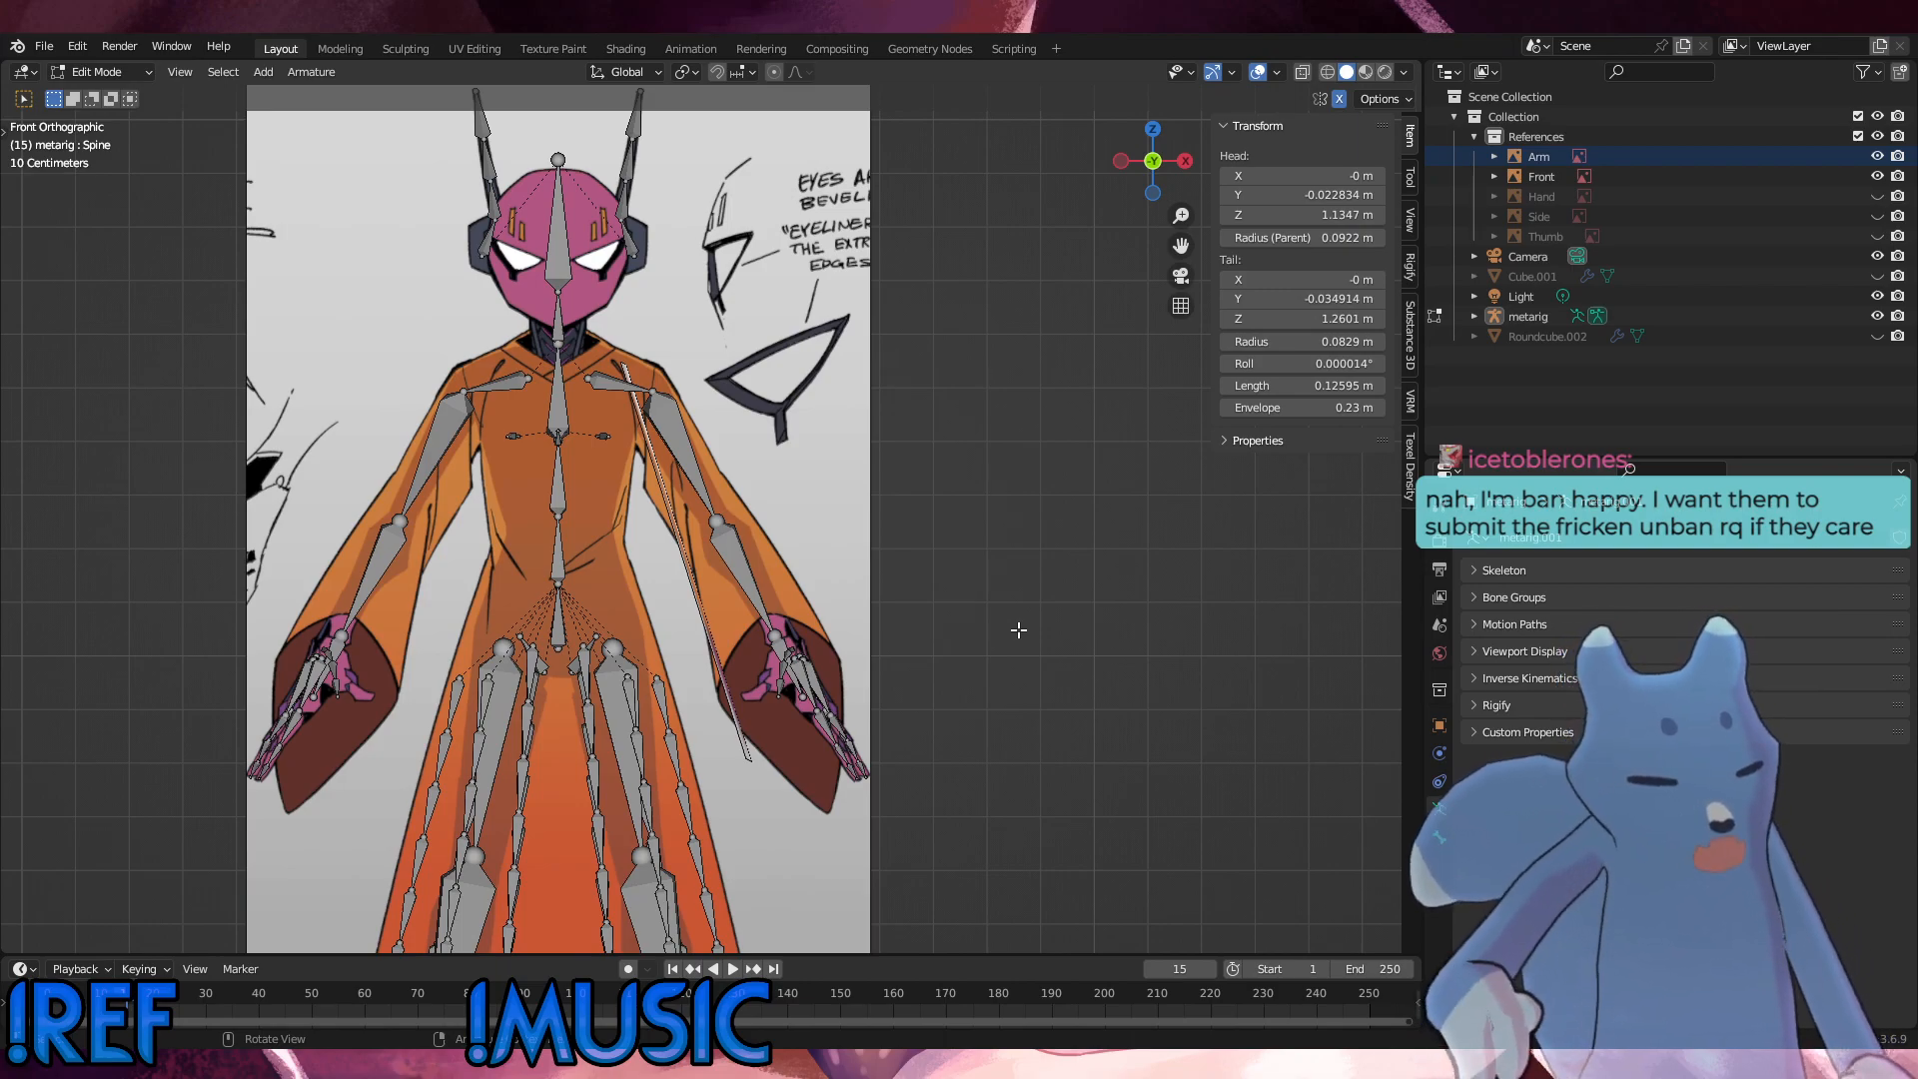
pyautogui.moveTo(815, 606); pyautogui.dragTo(860, 648, button='middle')
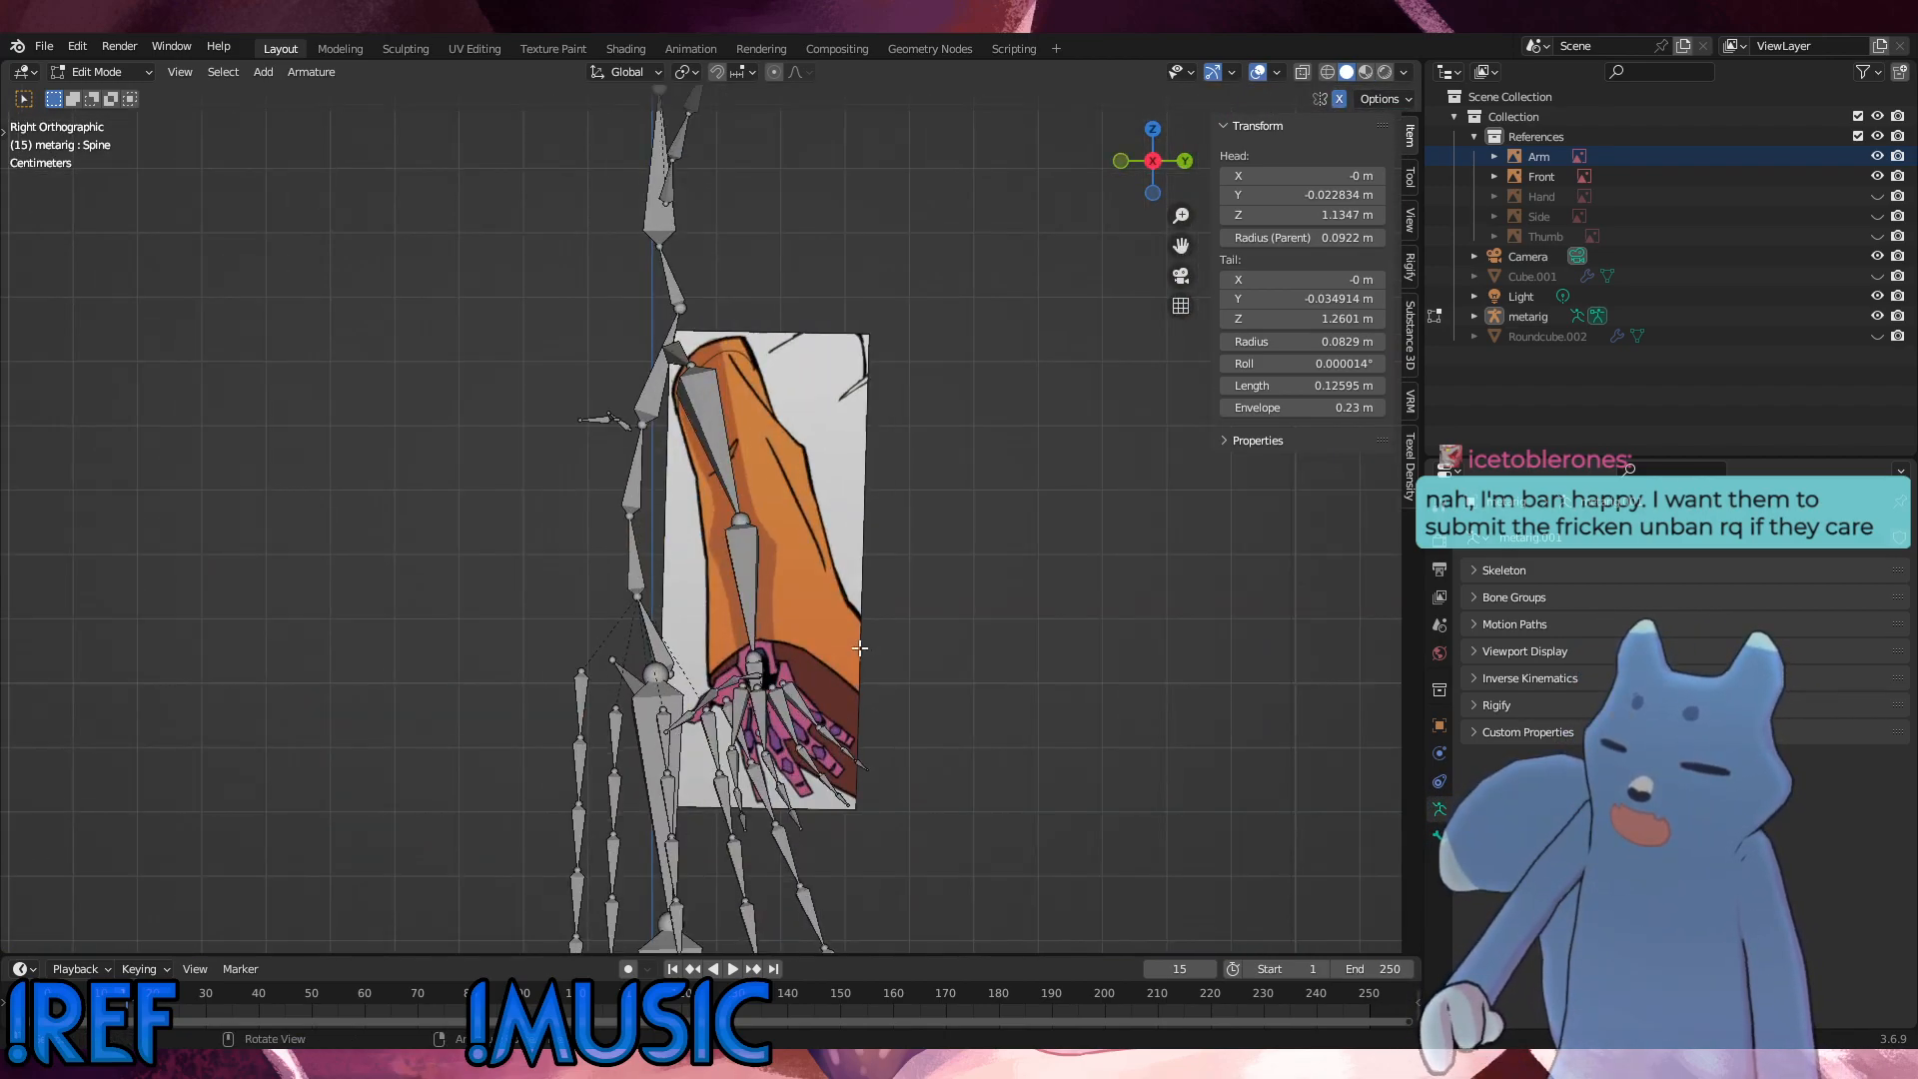
pyautogui.scroll(1, 861, 647)
pyautogui.scroll(2, 861, 648)
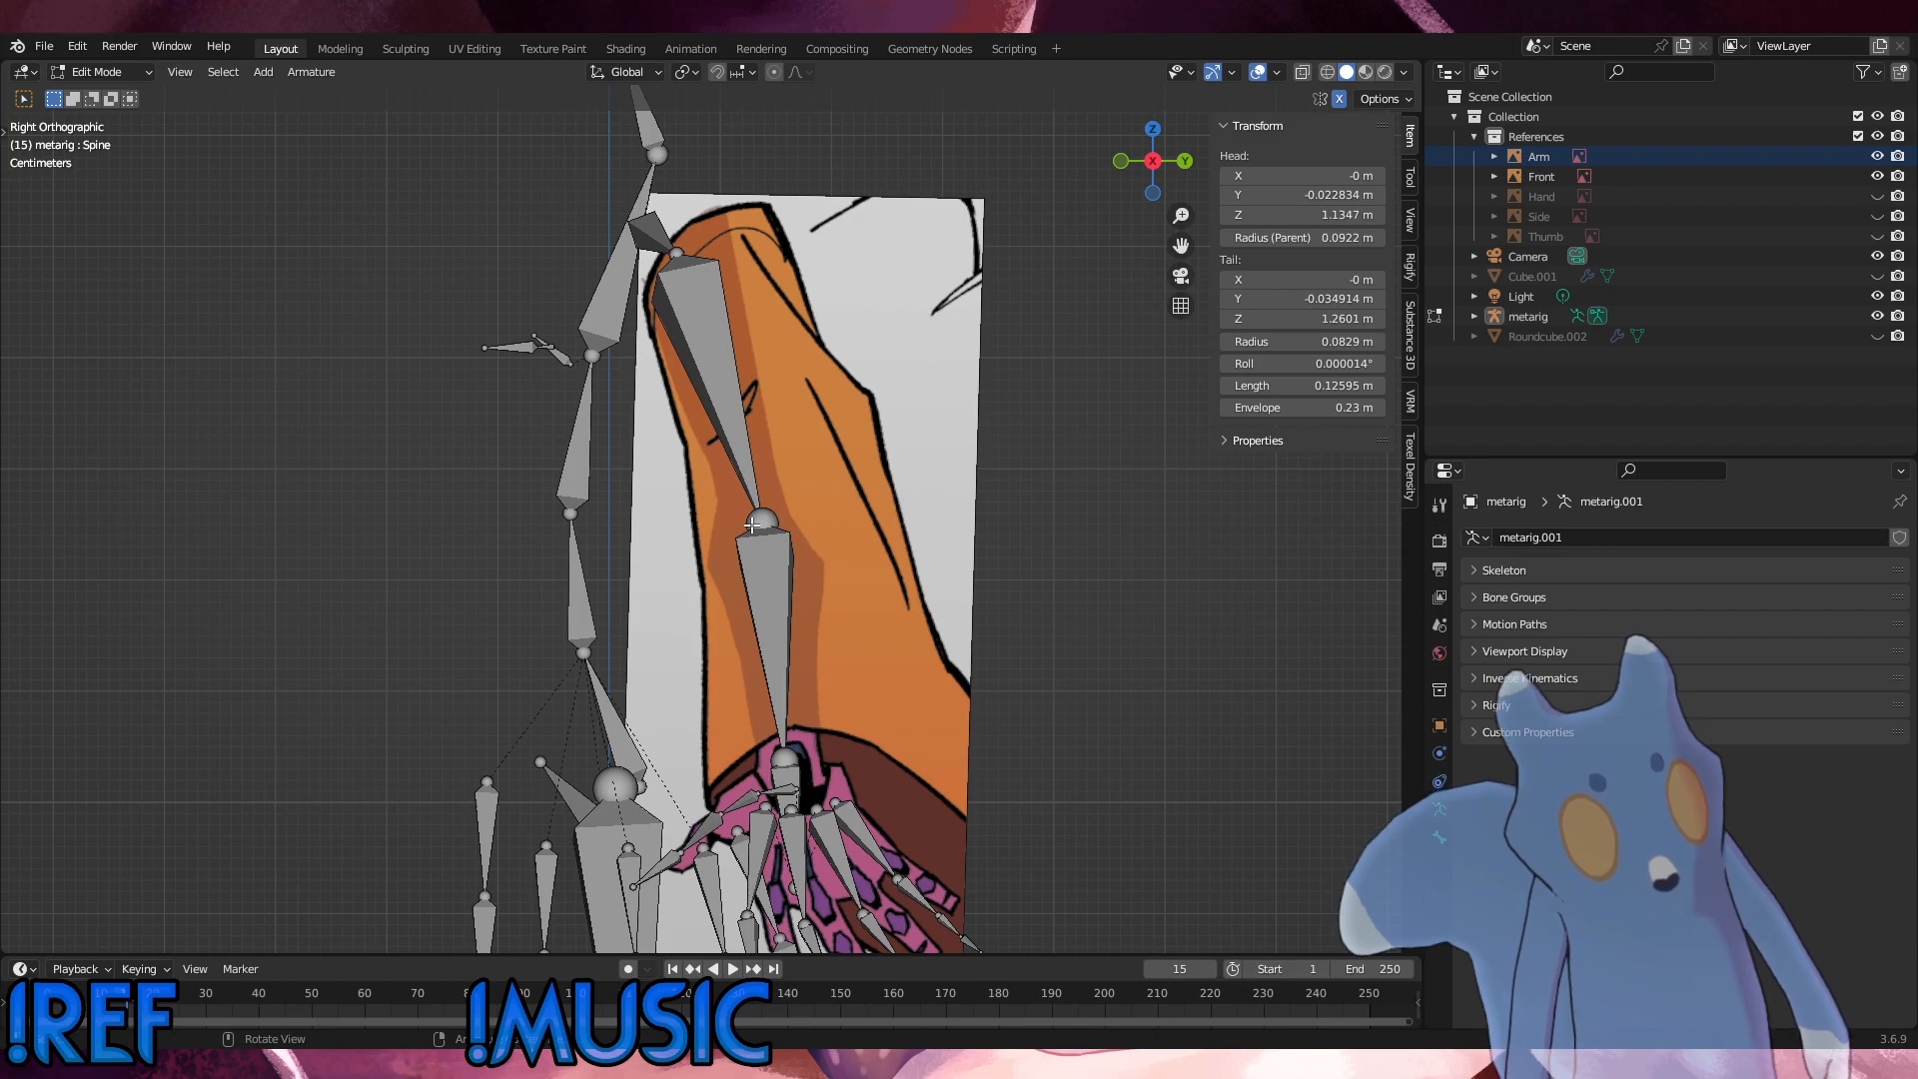
pyautogui.moveTo(755, 522); pyautogui.dragTo(710, 318, button='middle')
pyautogui.click(647, 232)
pyautogui.keyDown('shift'); pyautogui.click(704, 330); pyautogui.keyUp('shift')
pyautogui.keyDown('shift'); pyautogui.click(766, 600); pyautogui.keyUp('shift')
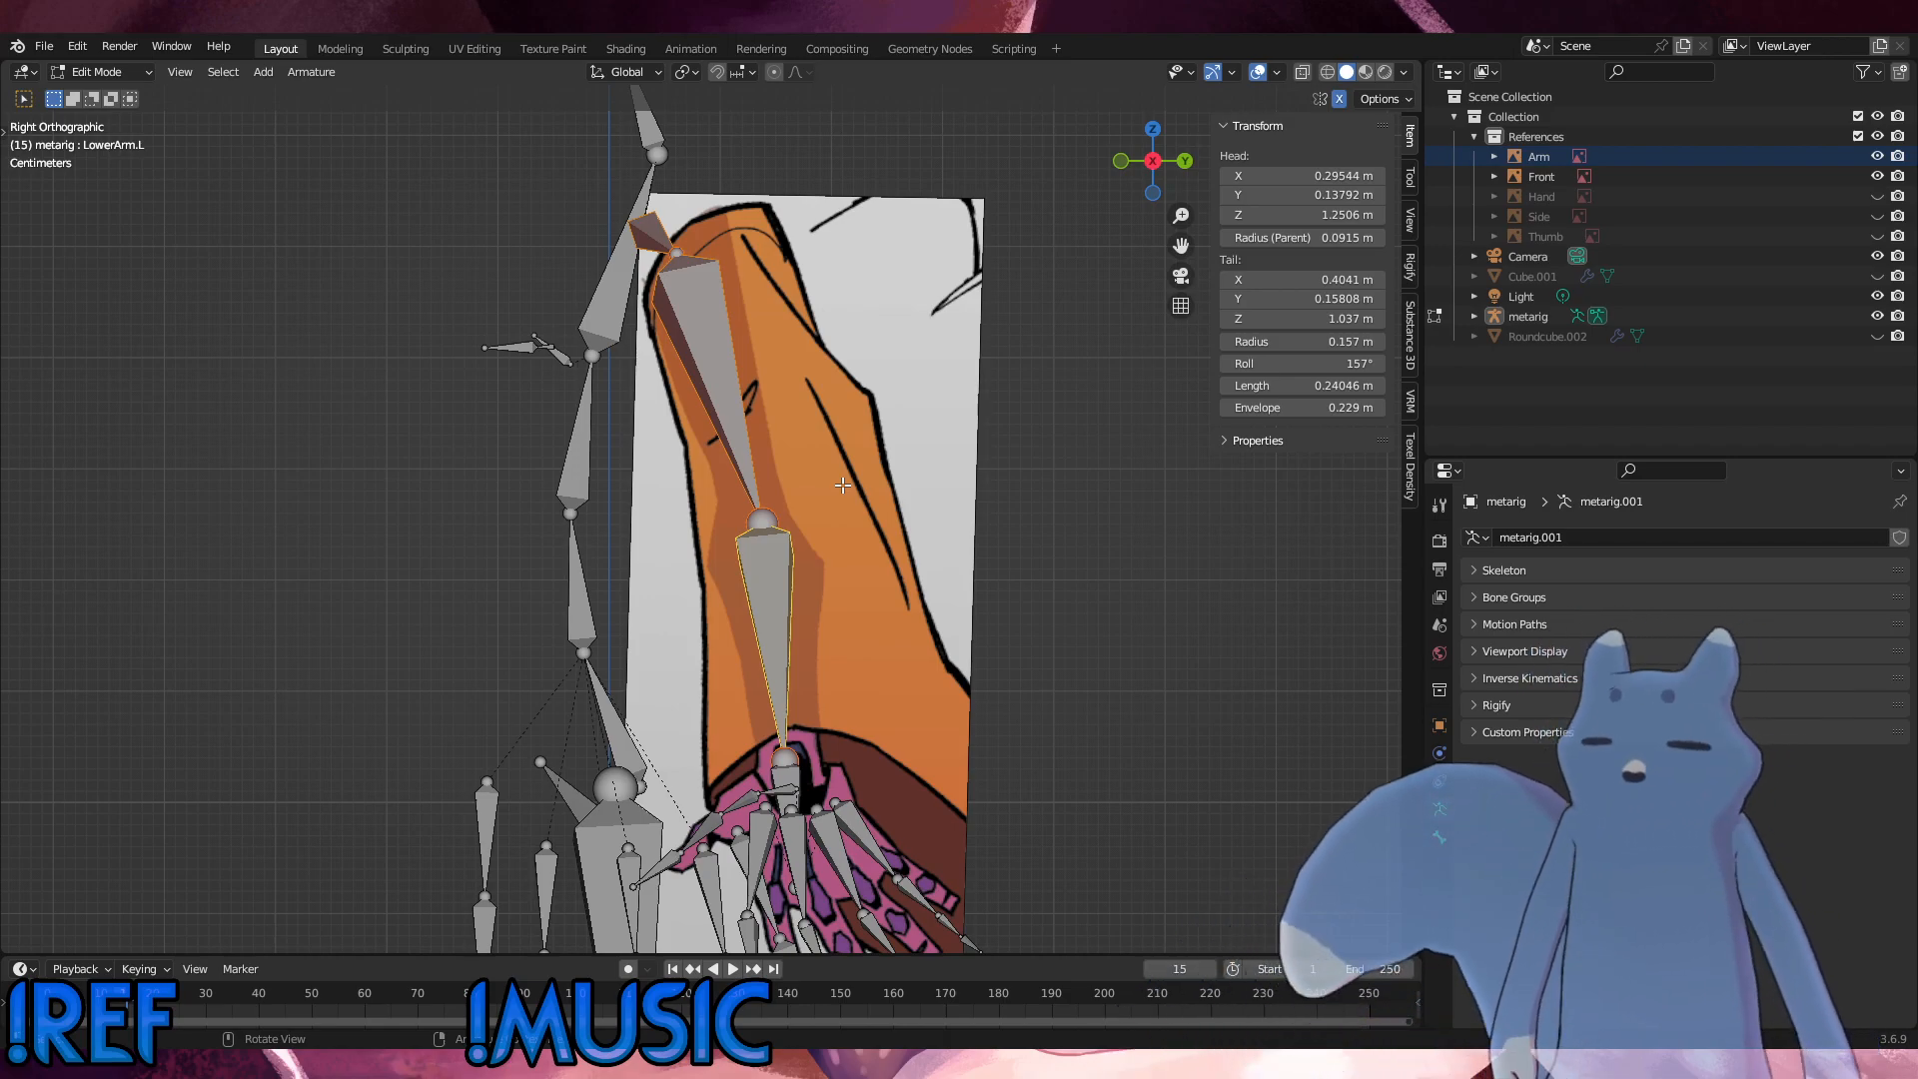
pyautogui.click(1058, 602)
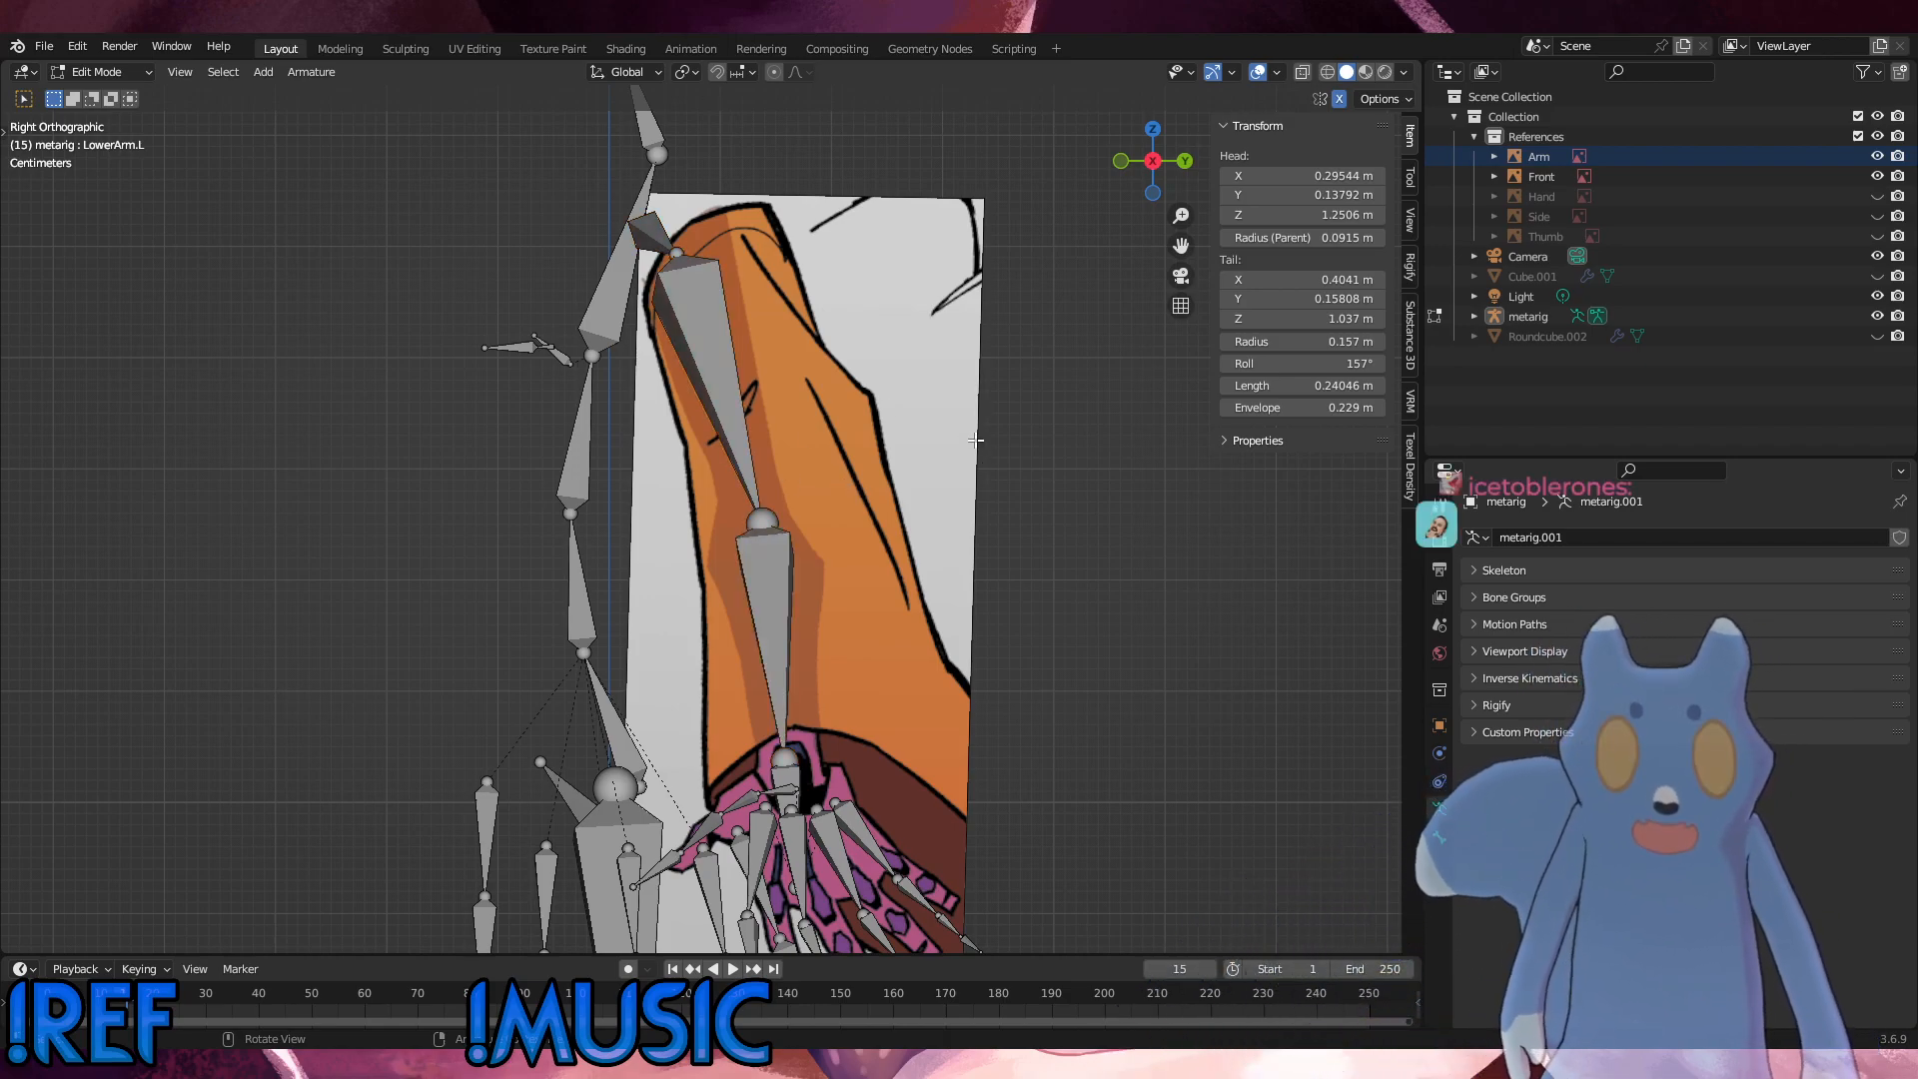
# Step: Duplicate the left shoulder, upper arm and lower arm bones, offsetting the copies by about 0.044 m in X, 0.097 m in Y and -0.035 m in Z
pyautogui.click(743, 374)
pyautogui.moveTo(743, 375); pyautogui.dragTo(875, 470, button='middle')
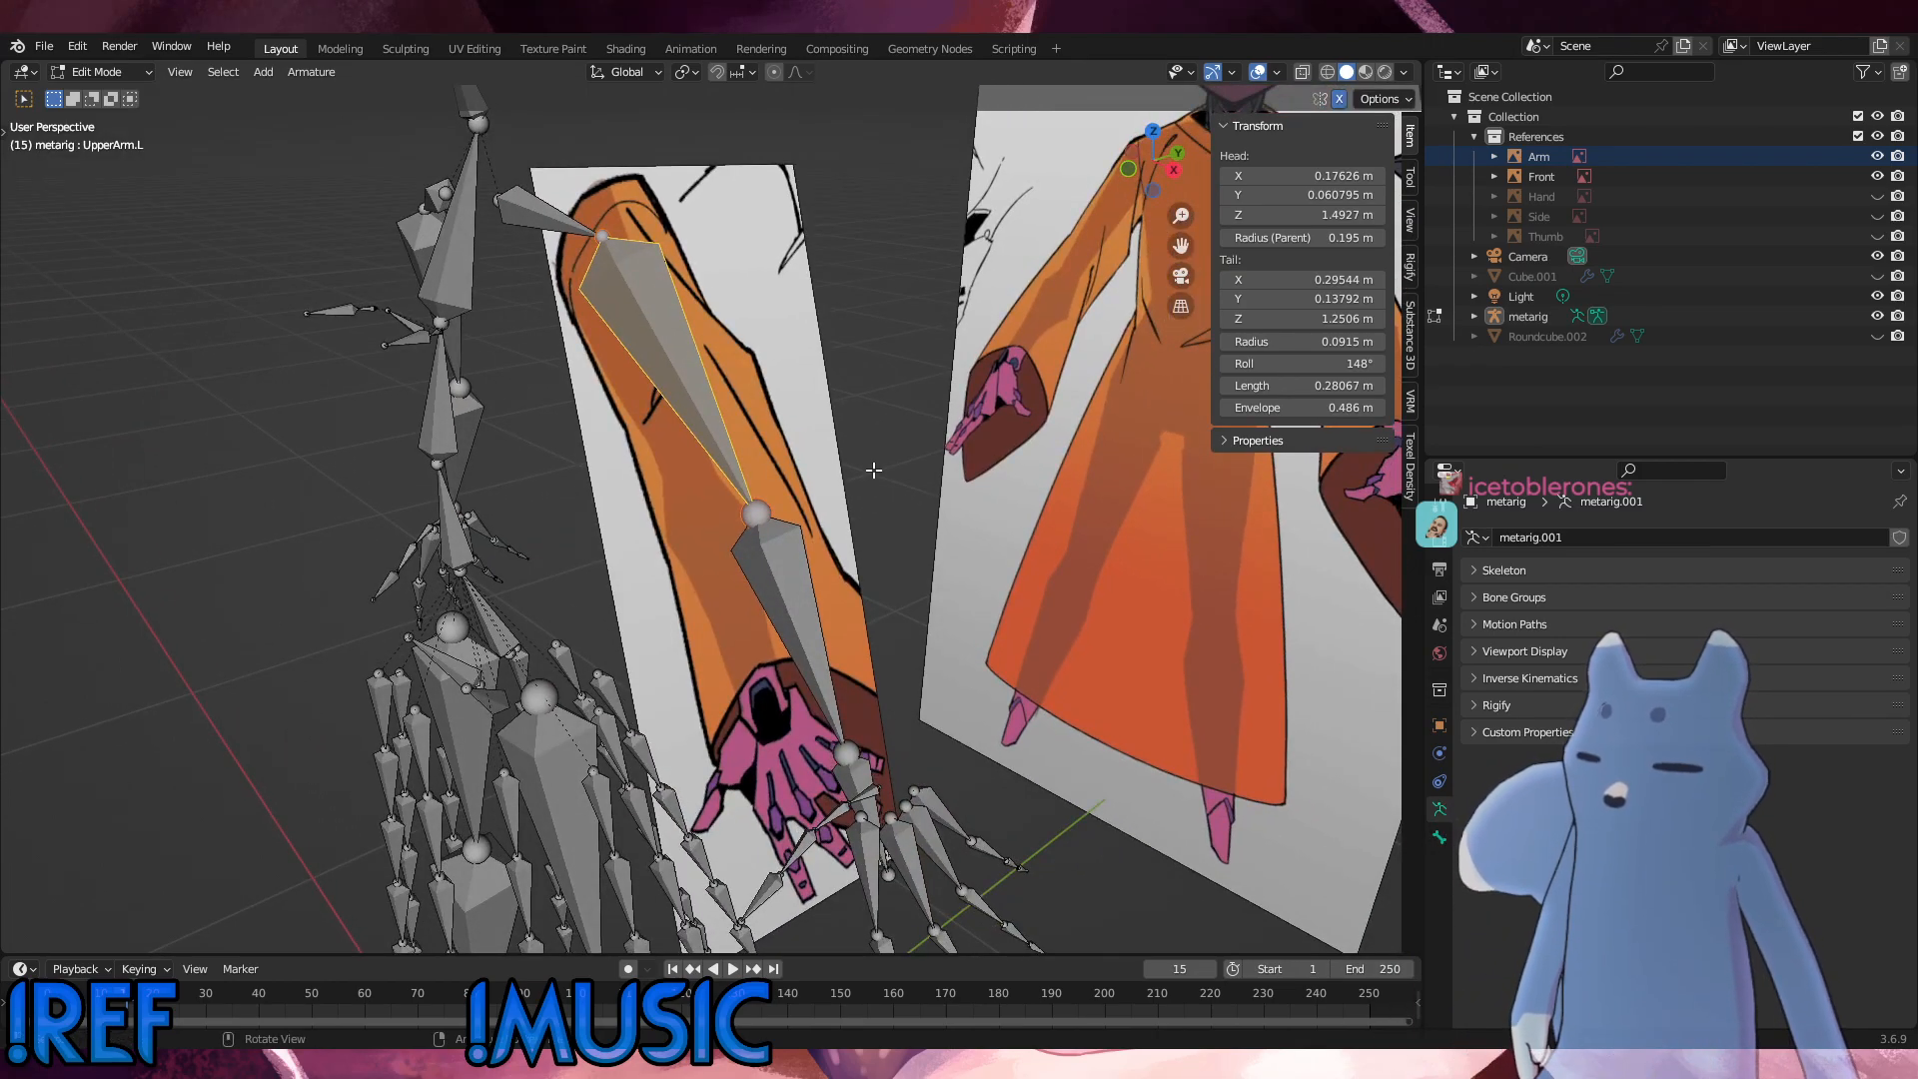
pyautogui.keyDown('shift'); pyautogui.click(565, 226); pyautogui.keyUp('shift')
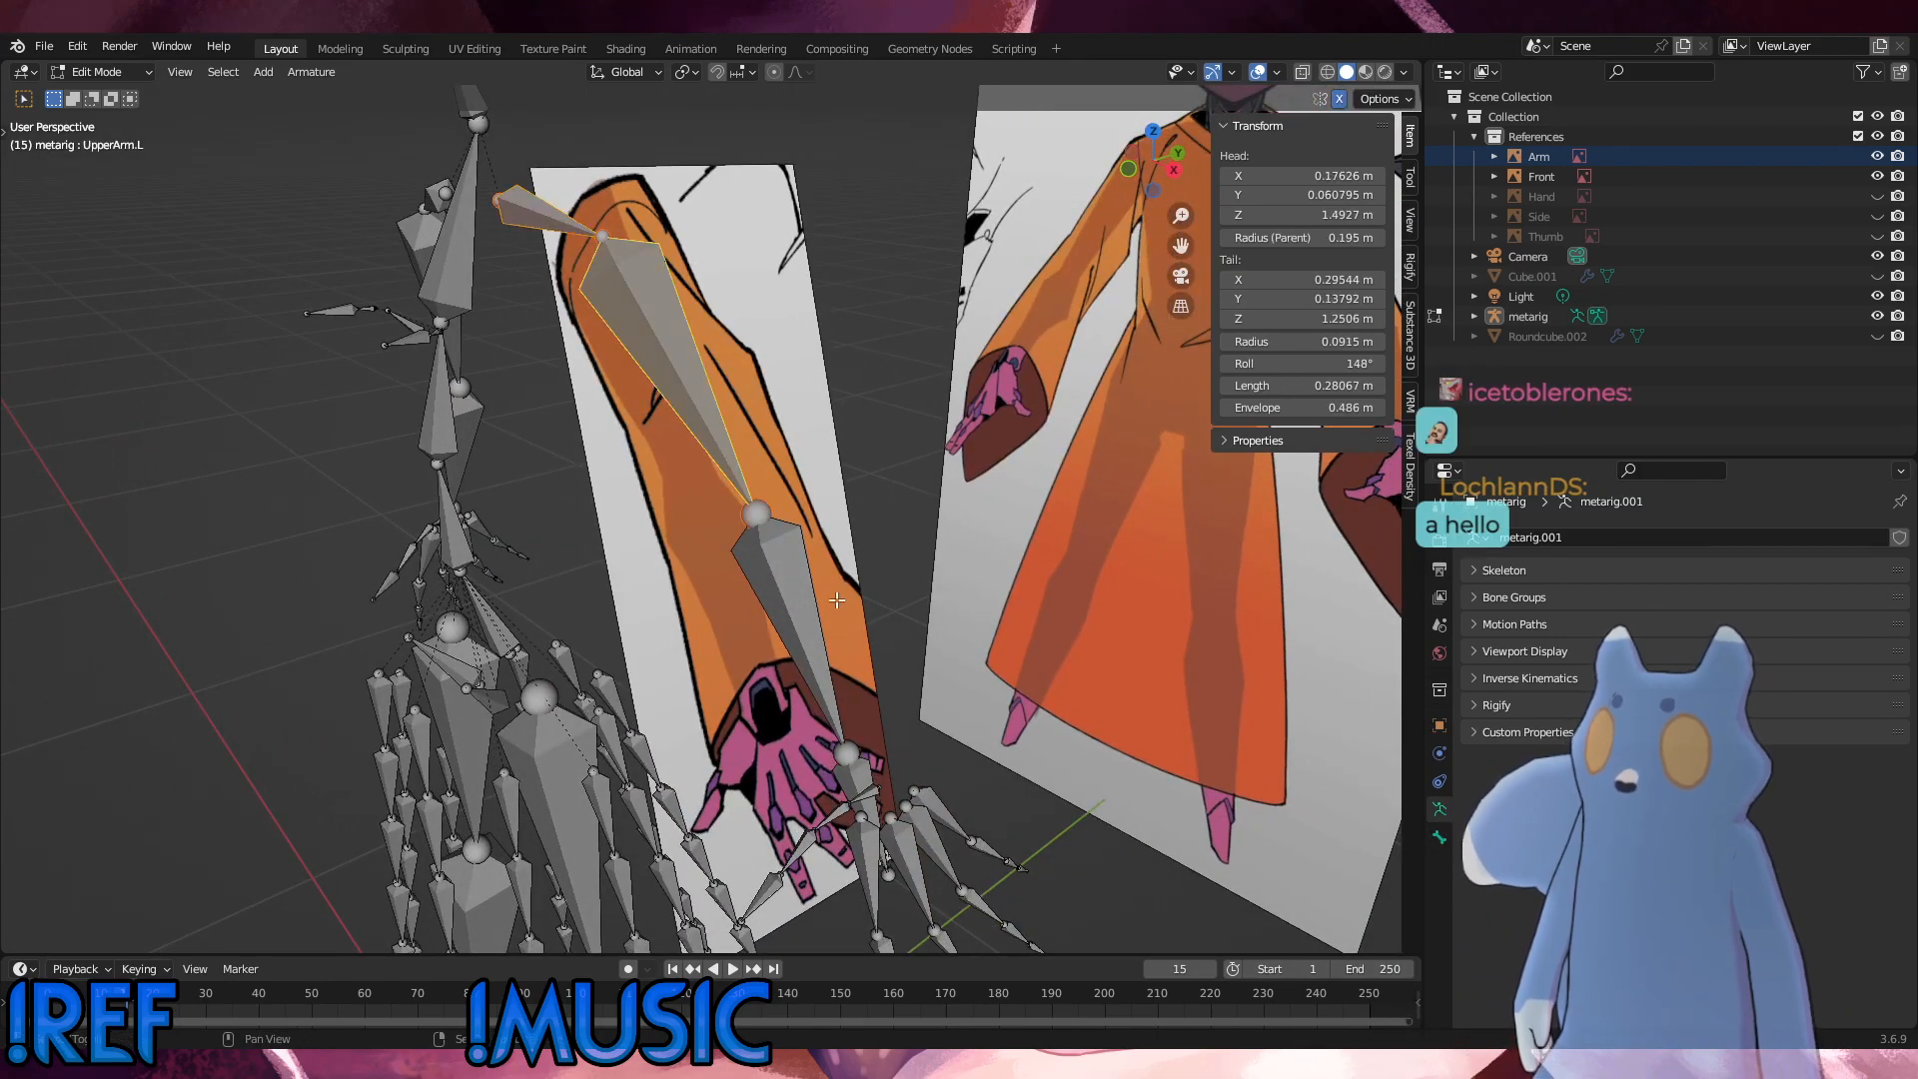
pyautogui.keyDown('shift'); pyautogui.click(819, 627); pyautogui.keyUp('shift')
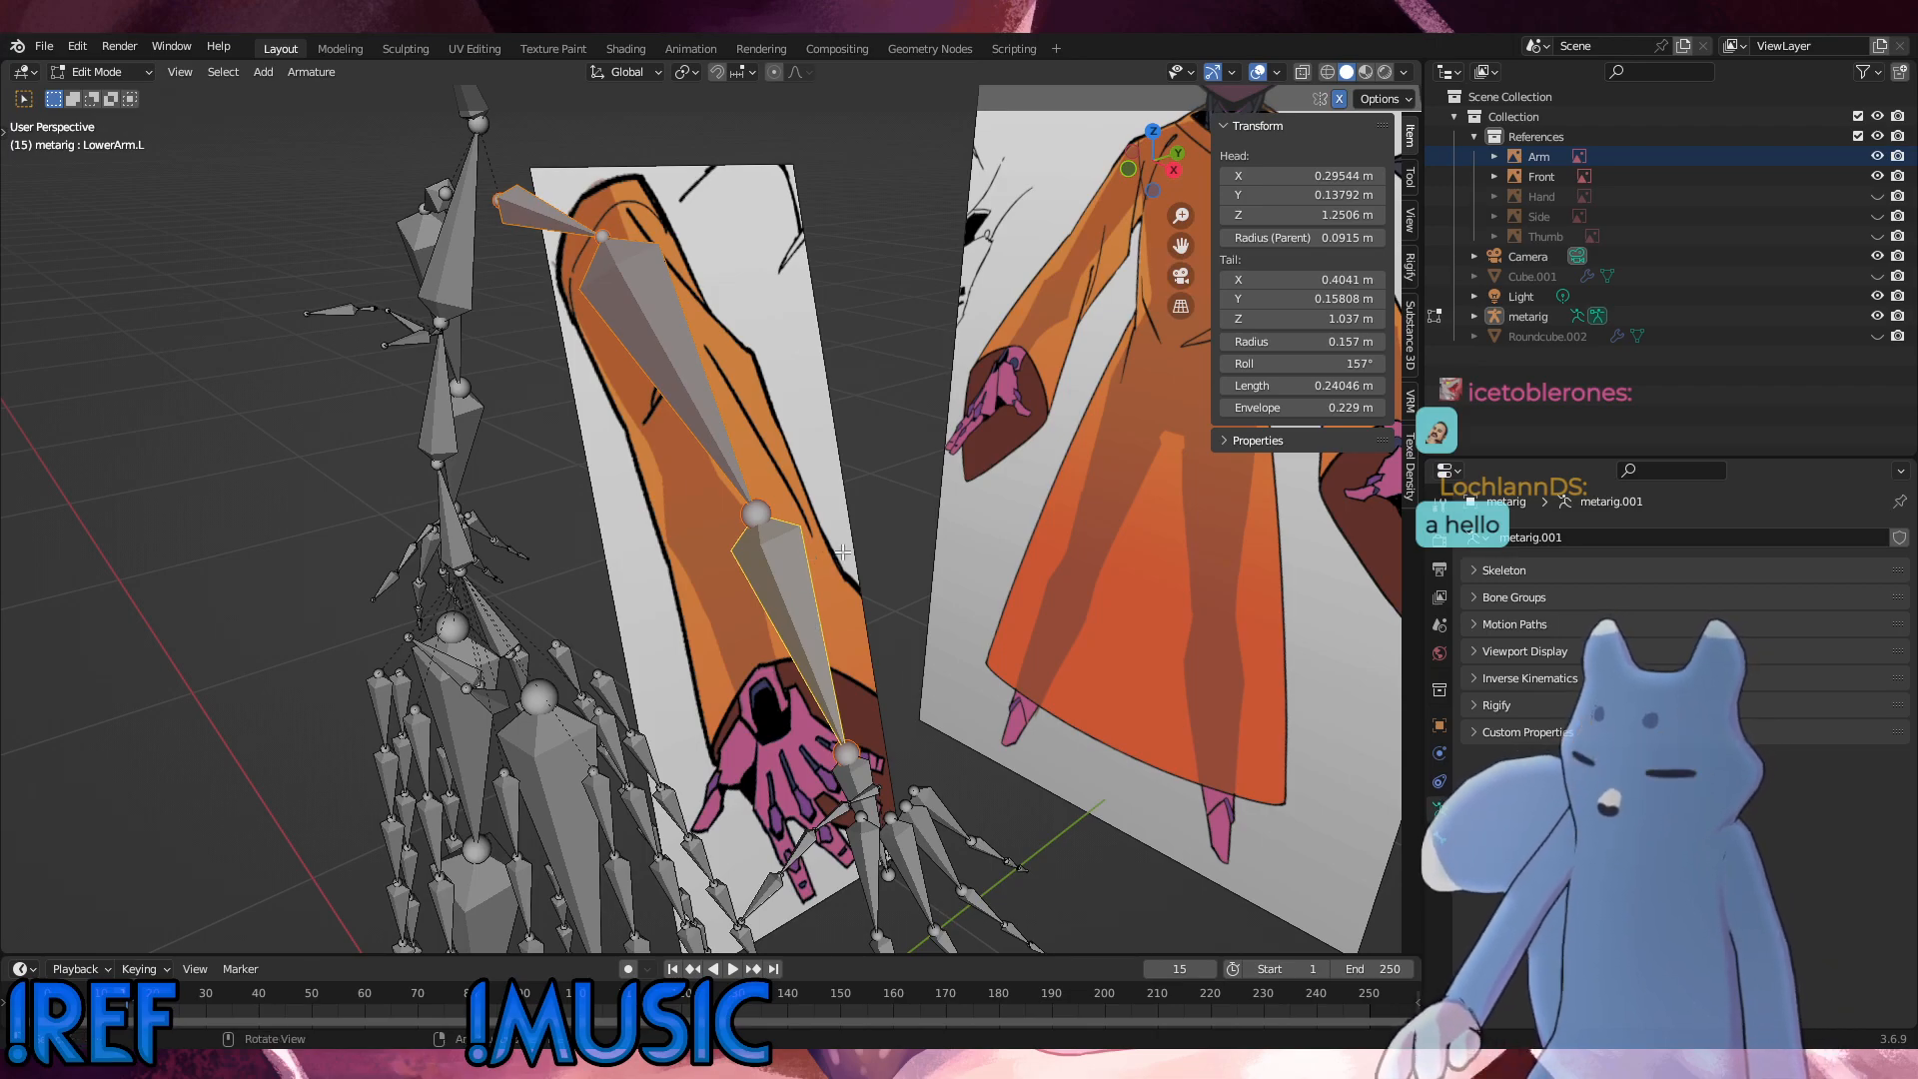
pyautogui.moveTo(844, 552); pyautogui.dragTo(788, 547, button='middle')
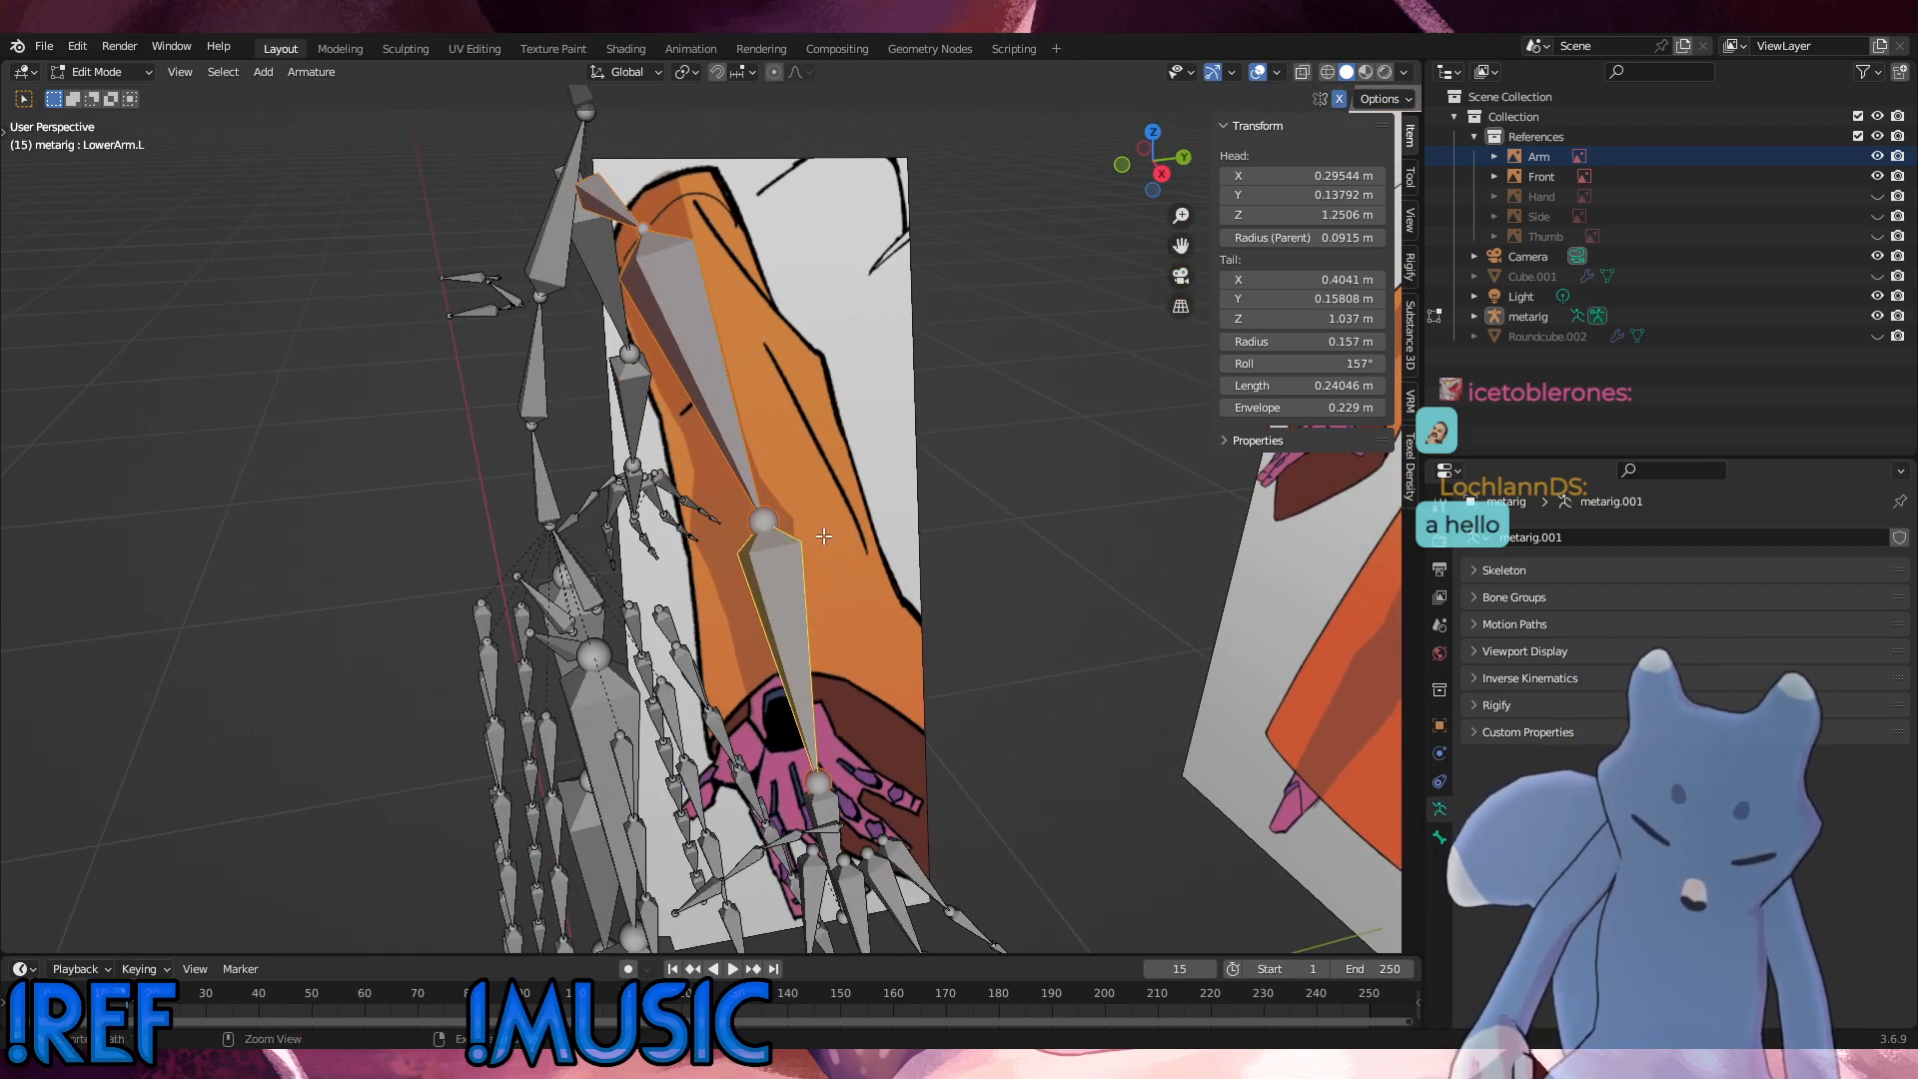
pyautogui.hotkey('shift', 'd')
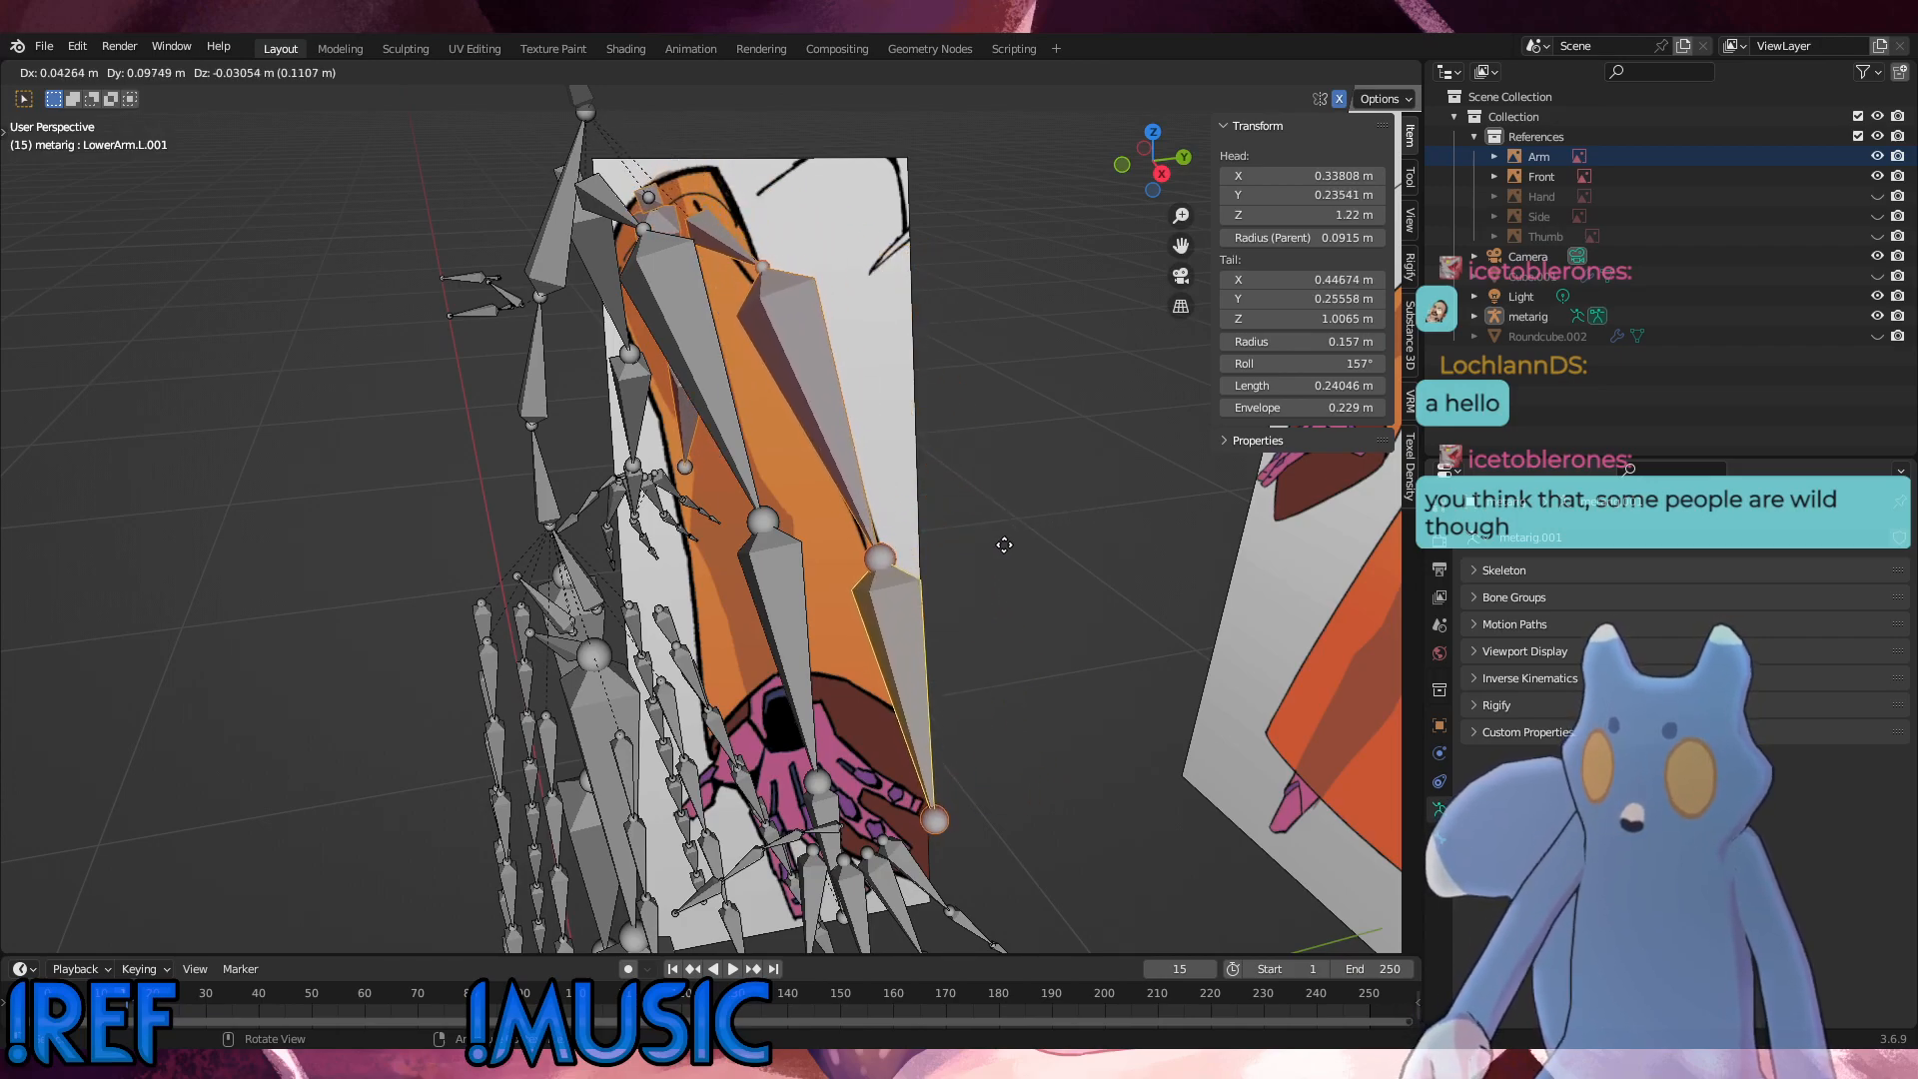
pyautogui.click(1044, 555)
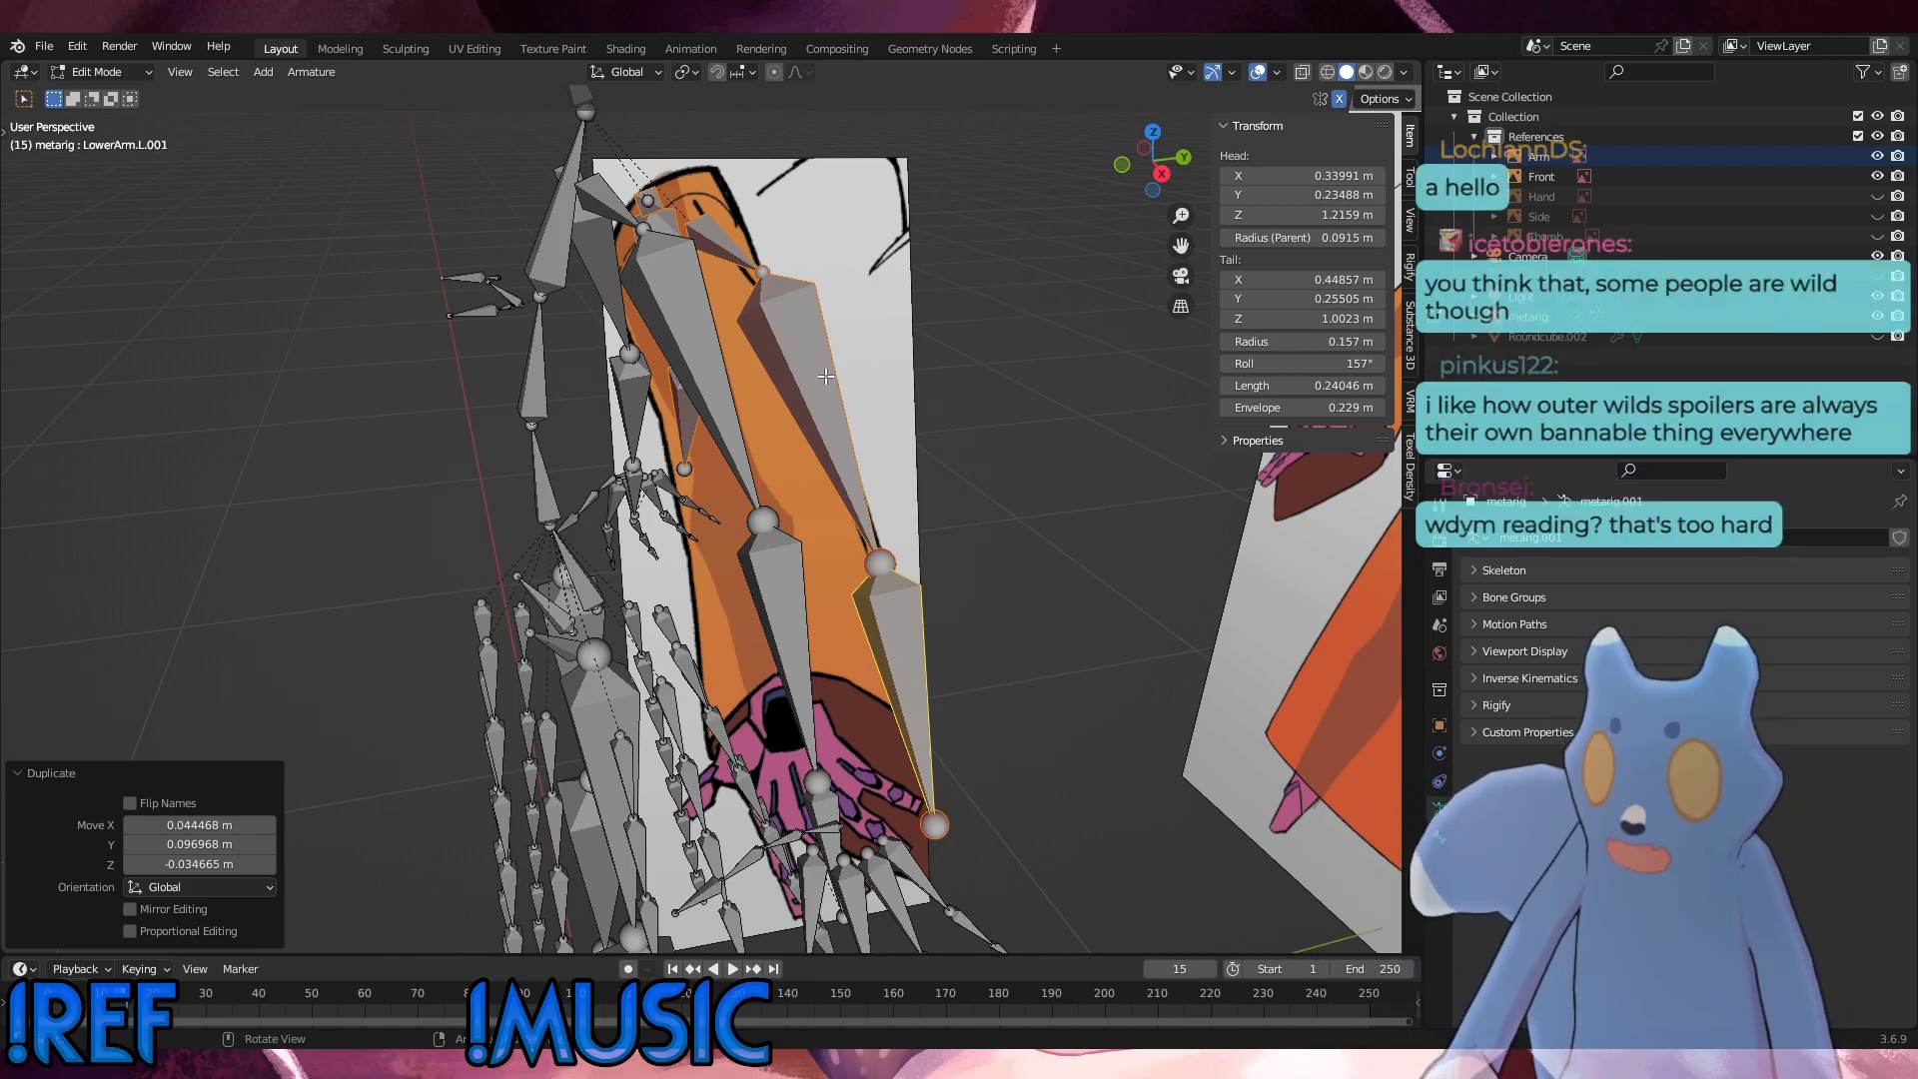
# Step: Move the joint between the duplicated shoulder and upper arm bones about 0.049 m in X, 0.020 m in Y and -0.091 m in Z
pyautogui.click(779, 295)
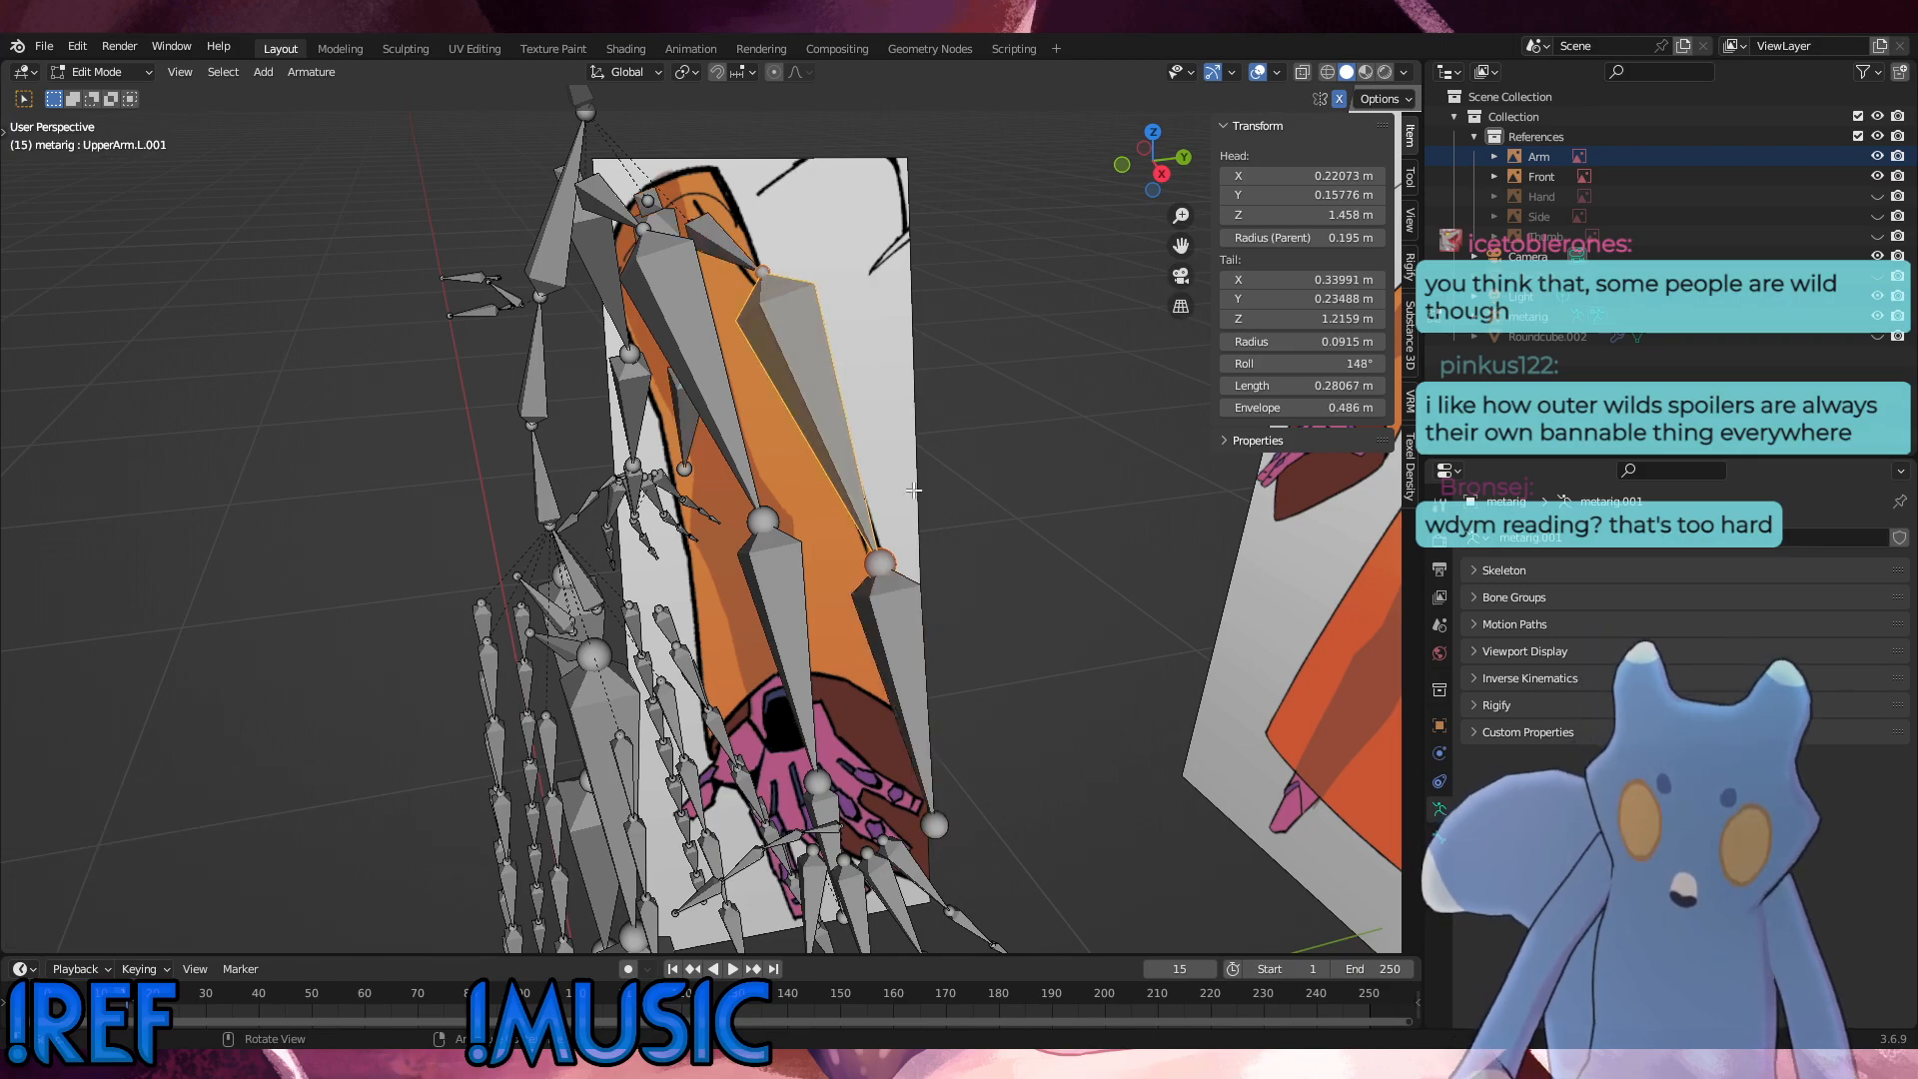
pyautogui.click(769, 266)
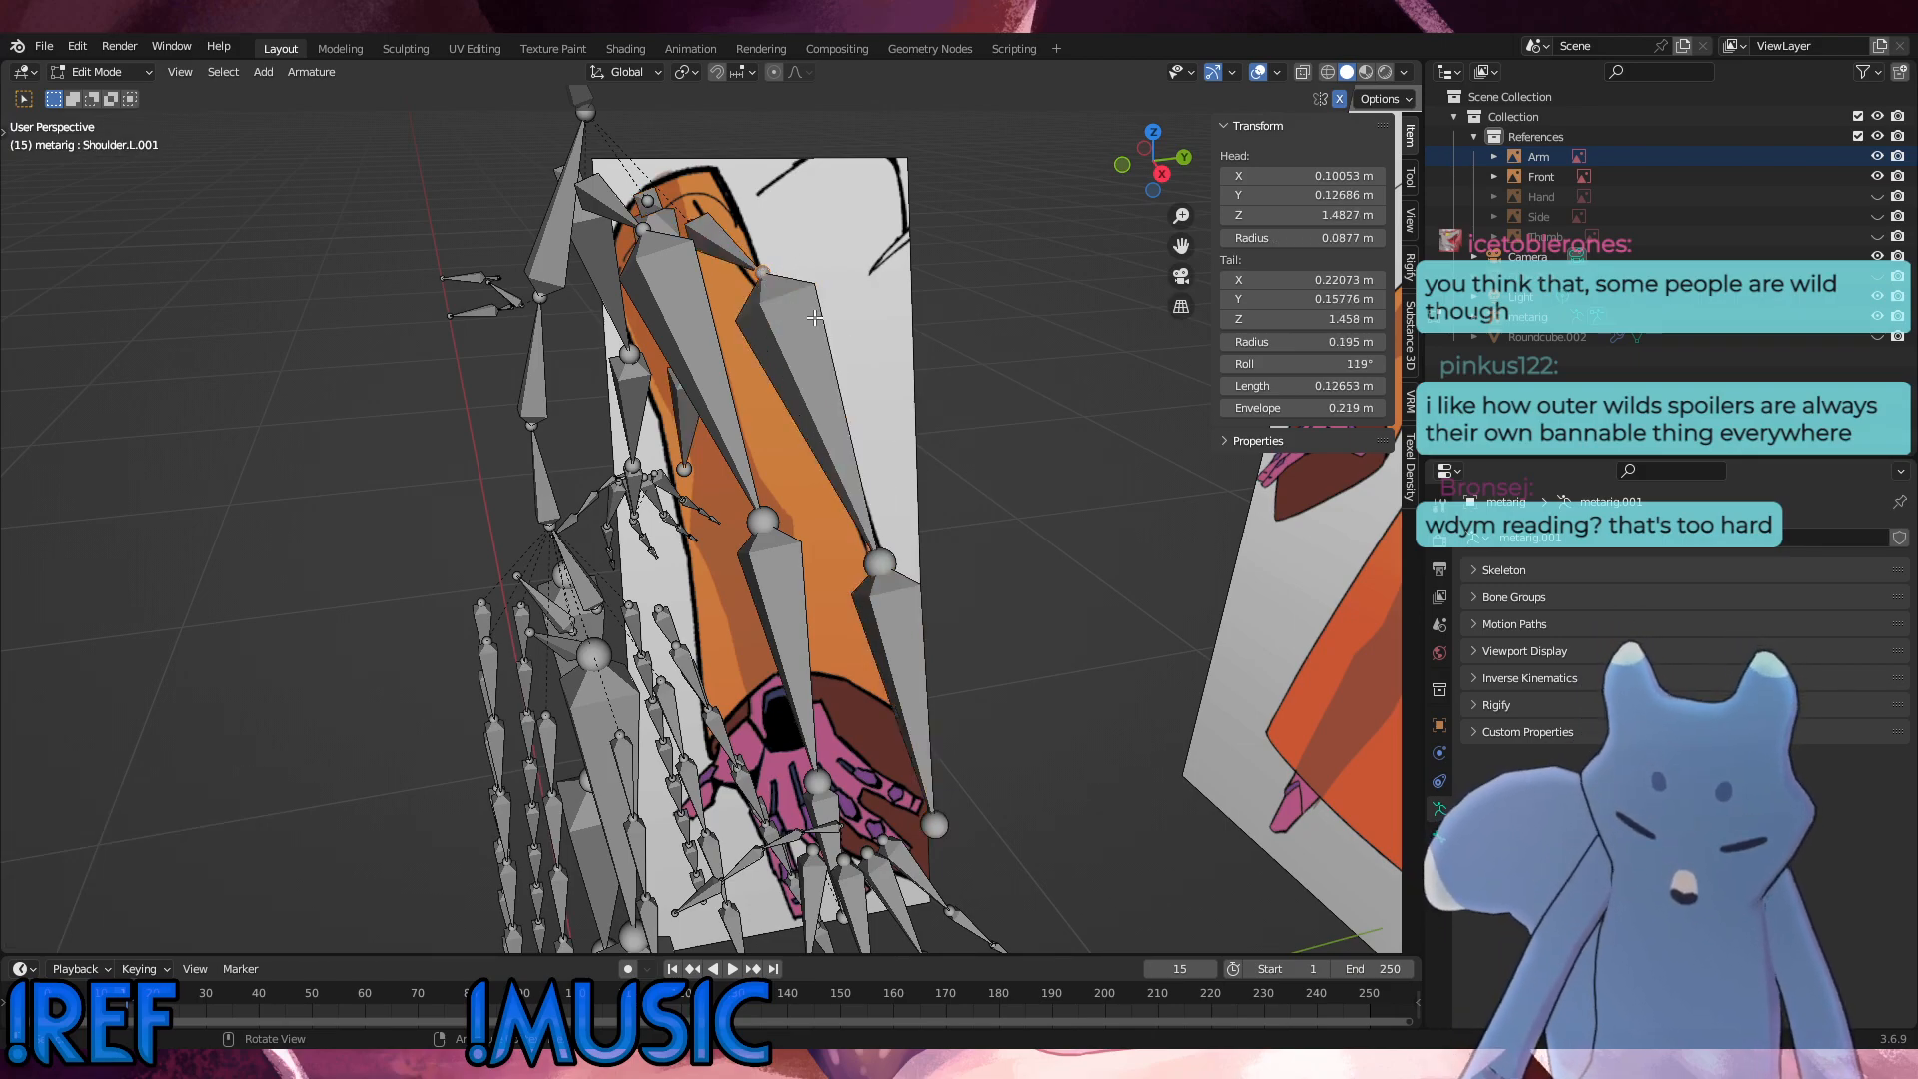
pyautogui.press('g')
pyautogui.click(846, 416)
pyautogui.moveTo(904, 402); pyautogui.dragTo(839, 421, button='middle')
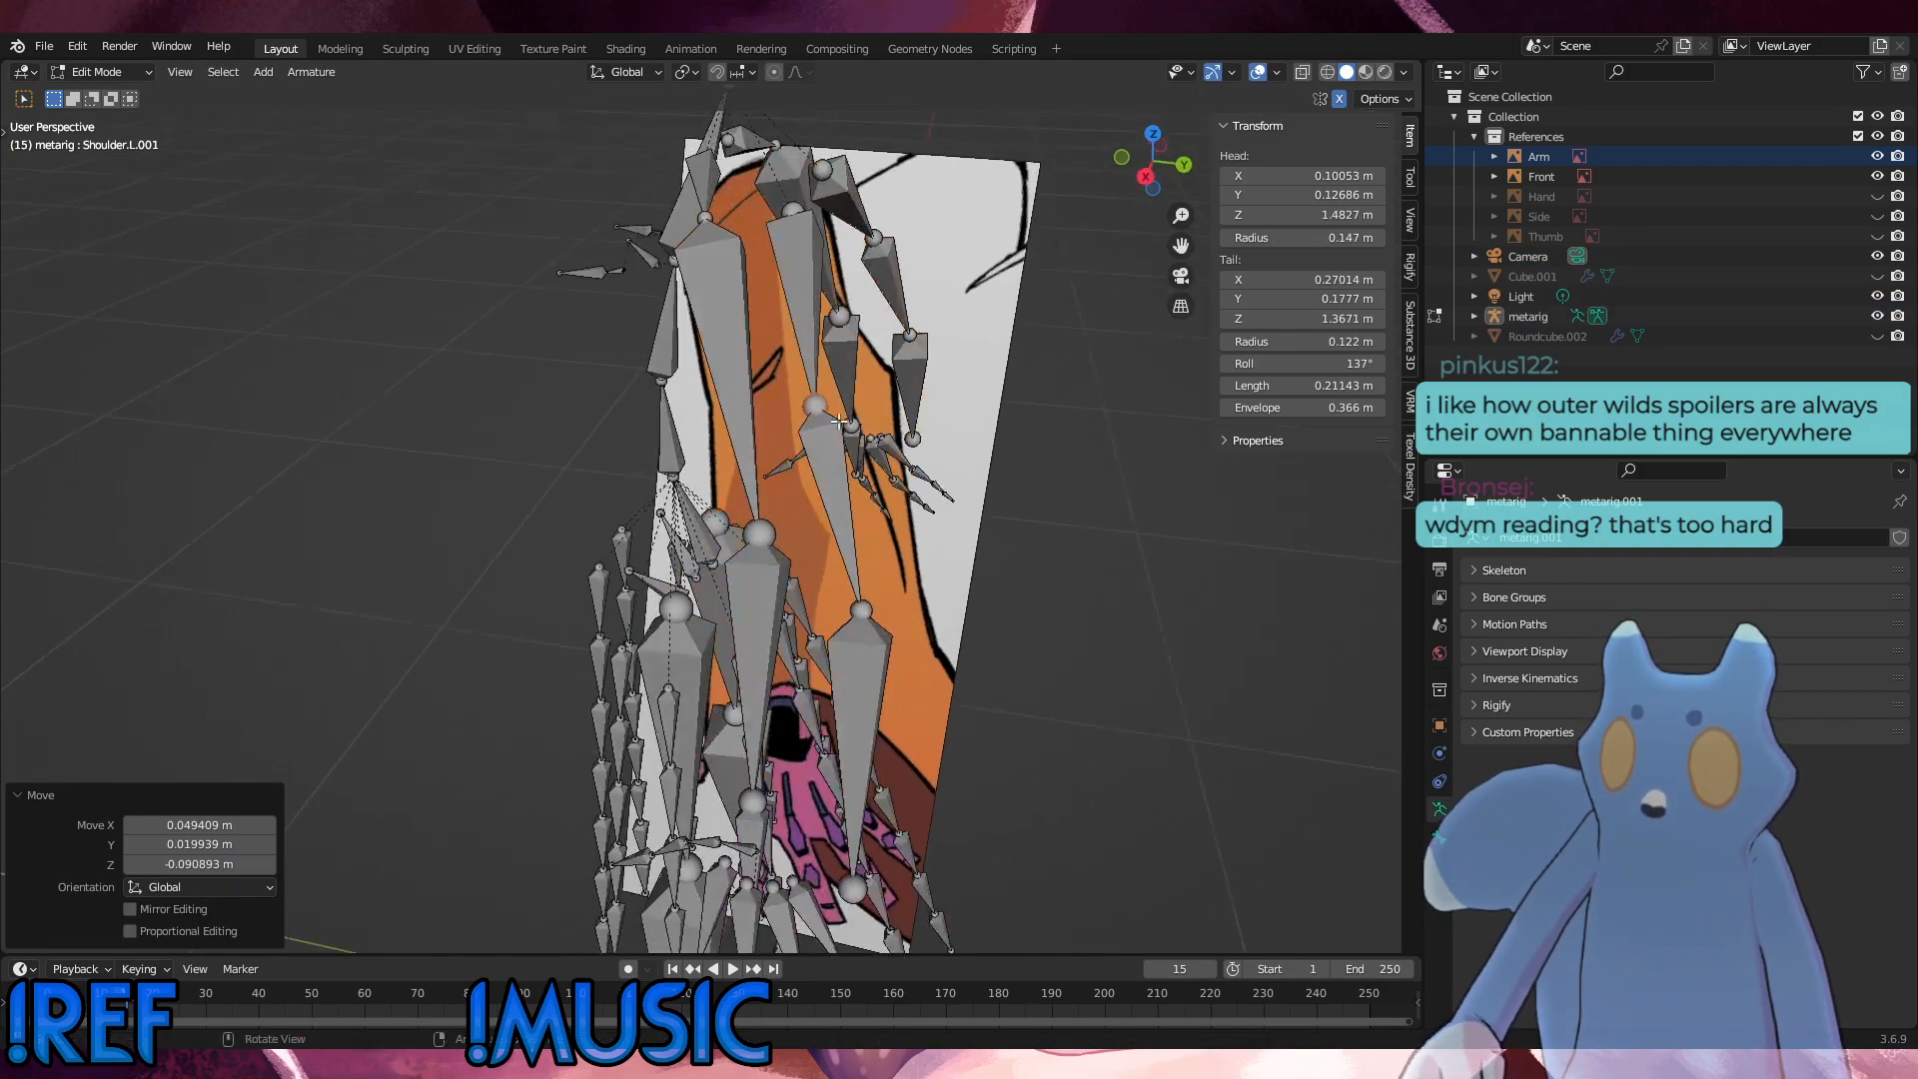
pyautogui.press('Left')
pyautogui.press('KP_3')
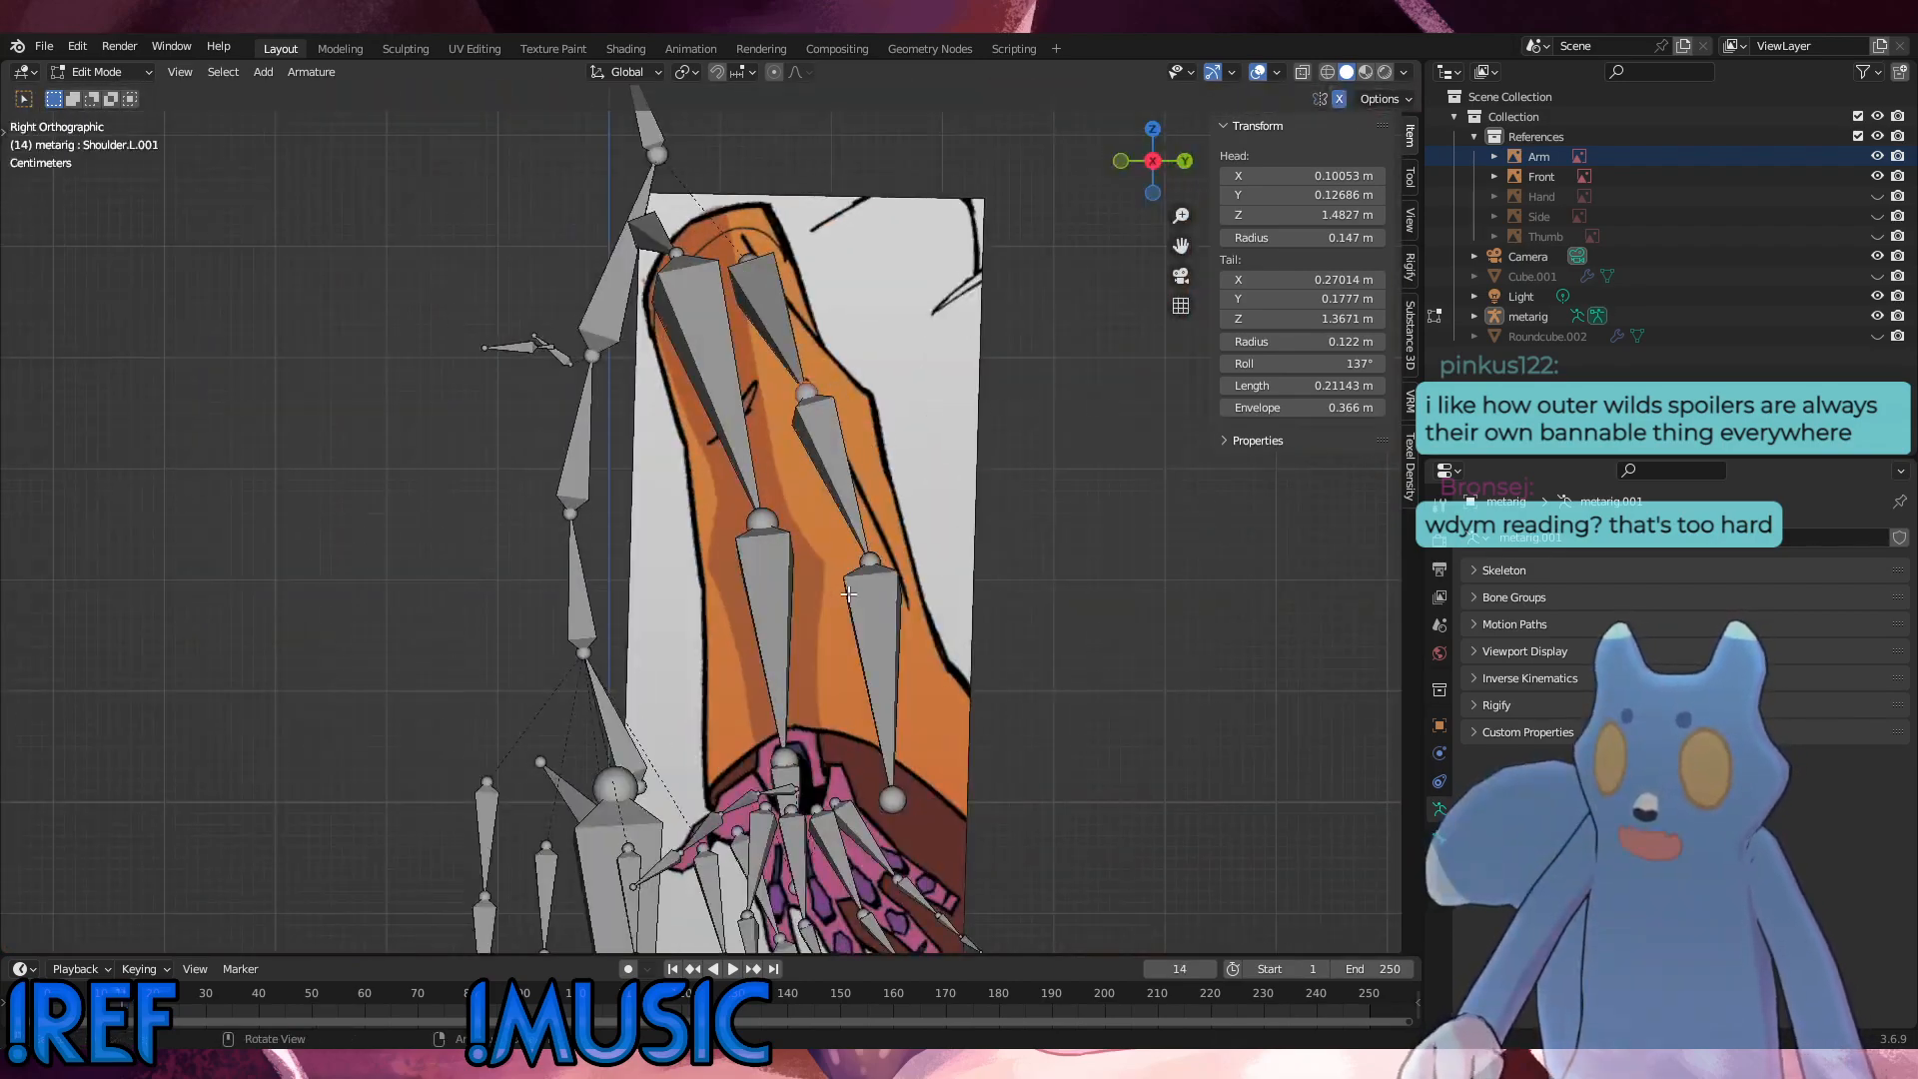
# Step: Try adding a new bone to the armature, and undo it together with the joint move and the arm bone duplication
pyautogui.hotkey('shift', 'a')
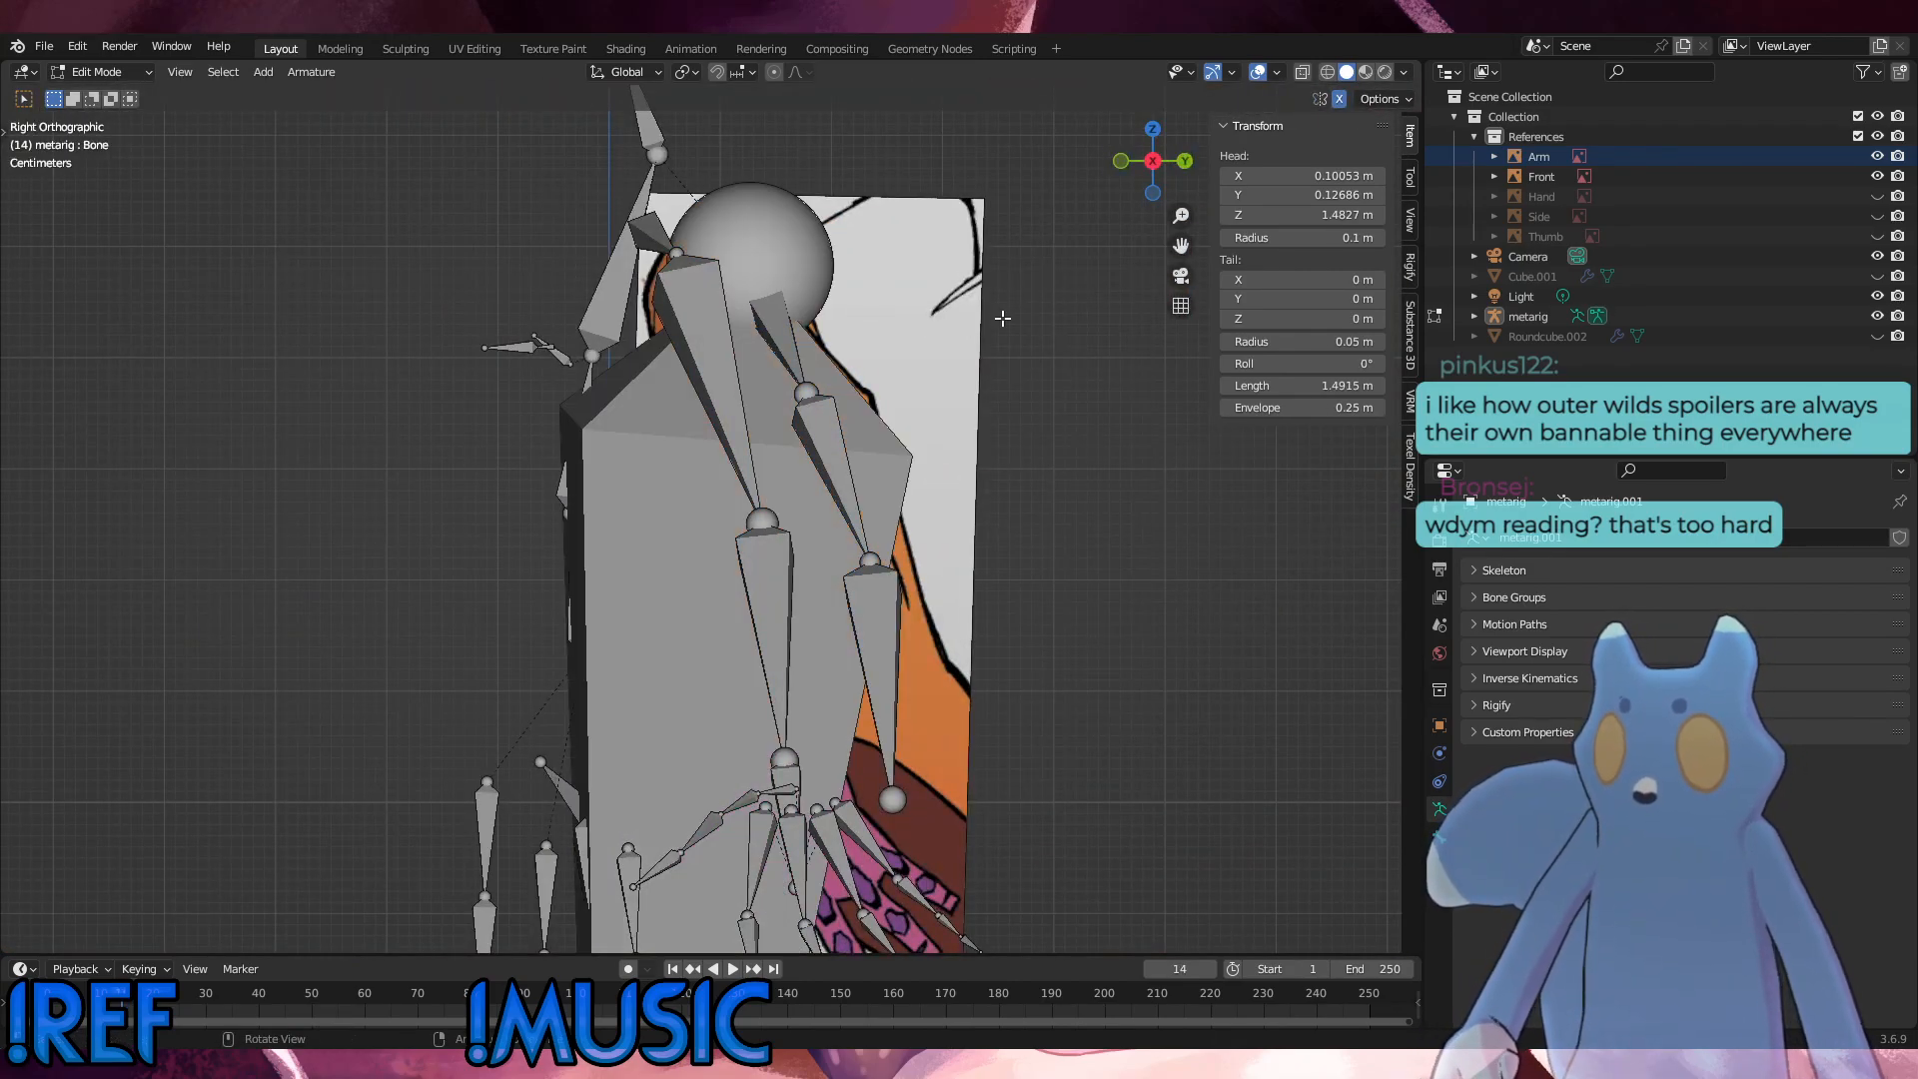
pyautogui.hotkey('ctrl', 'z')
pyautogui.moveTo(824, 315); pyautogui.dragTo(915, 440, button='middle')
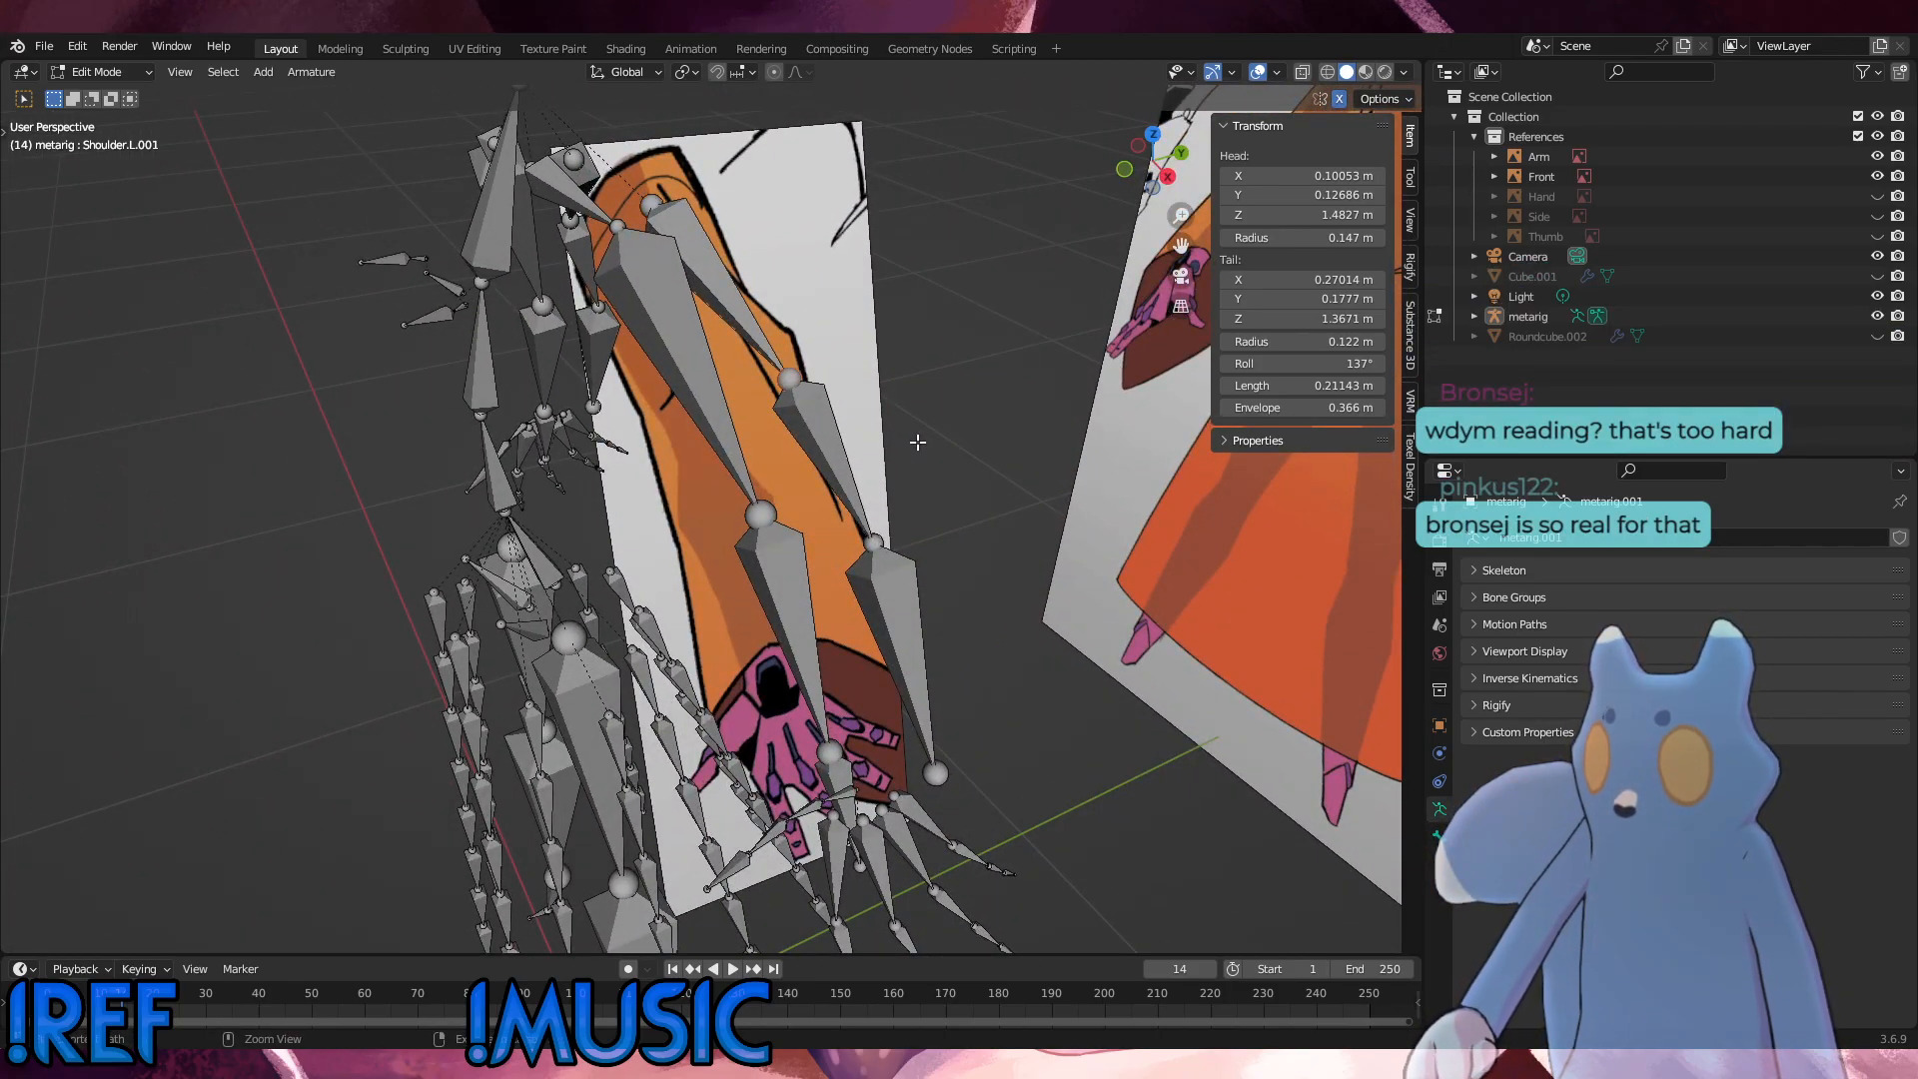
pyautogui.hotkey('ctrl', 'z')
pyautogui.hotkey('ctrl', 'z')
pyautogui.hotkey('ctrl', 'z')
pyautogui.hotkey('ctrl', 'z')
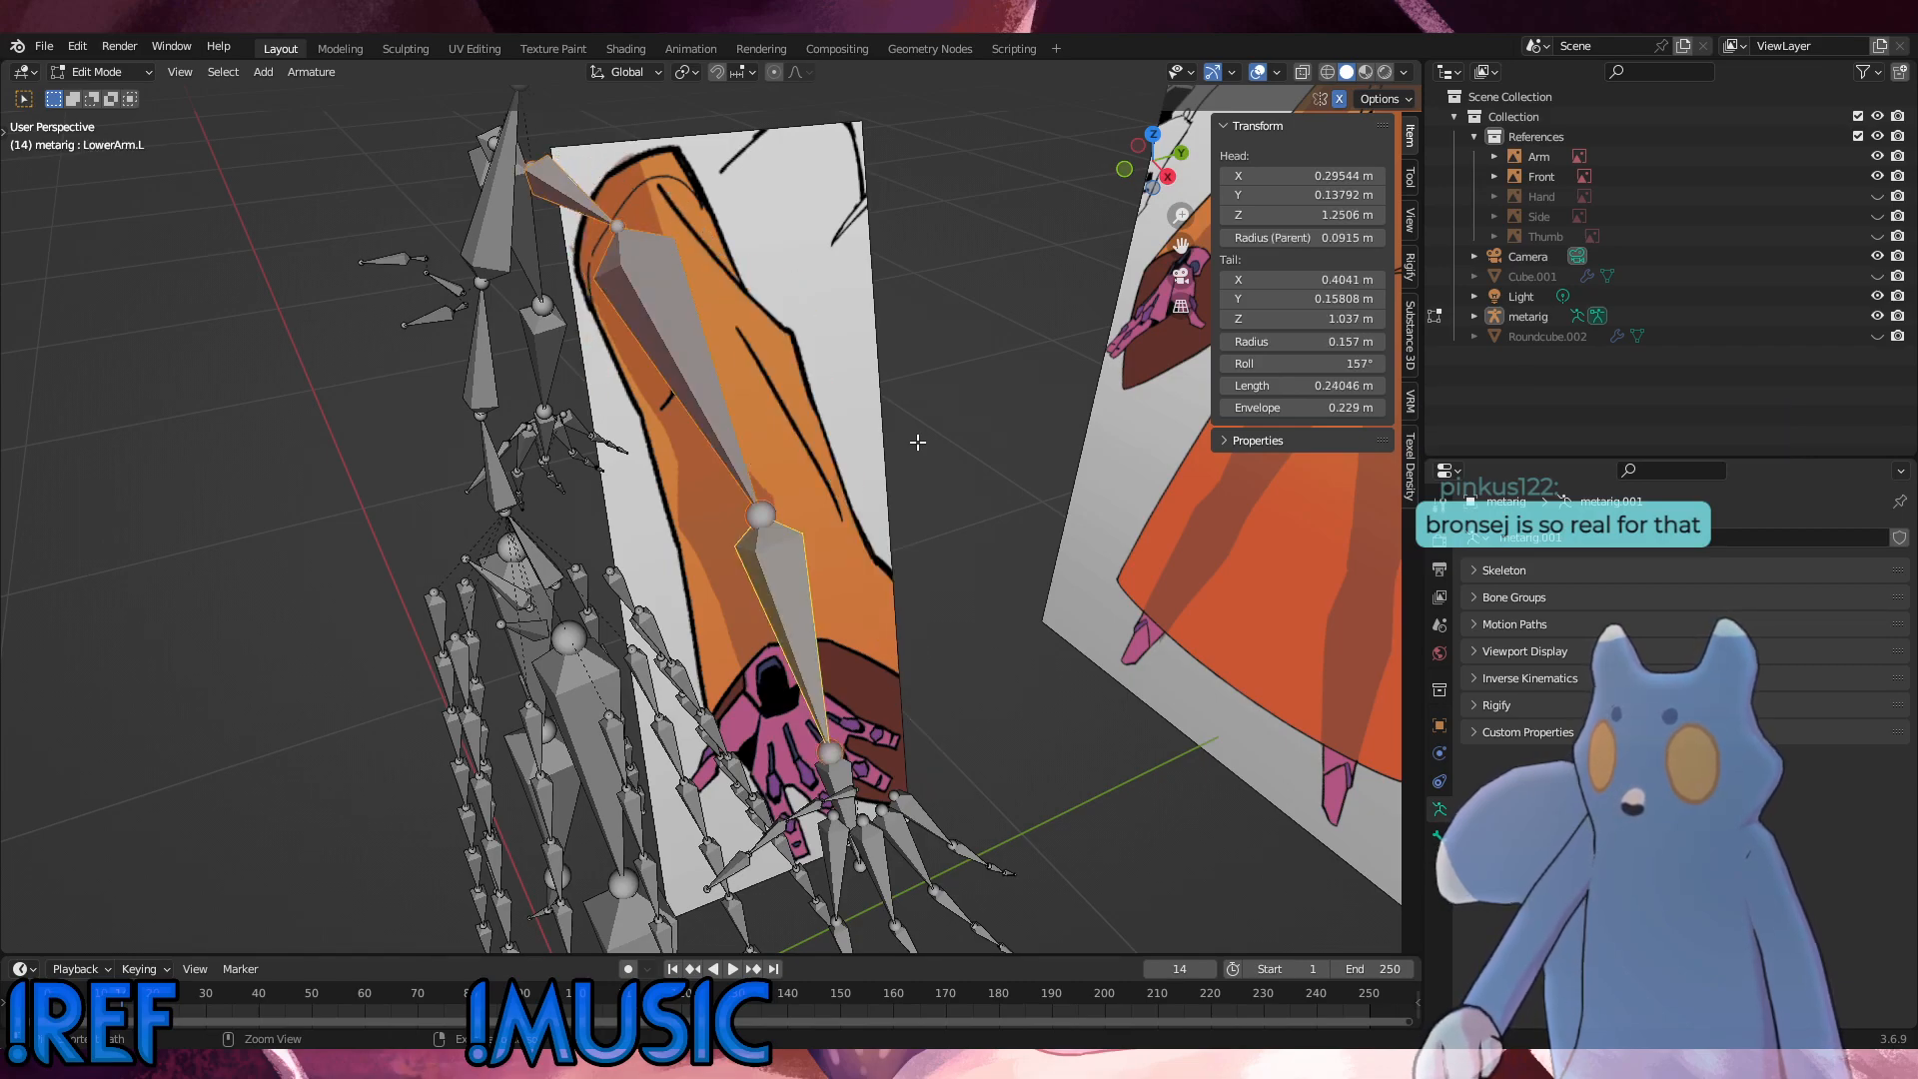
# Step: Select only the left lower arm bone, try moving it away from the arm, and undo the move
pyautogui.click(911, 440)
pyautogui.click(742, 448)
pyautogui.keyDown('shift'); pyautogui.click(812, 572); pyautogui.keyUp('shift')
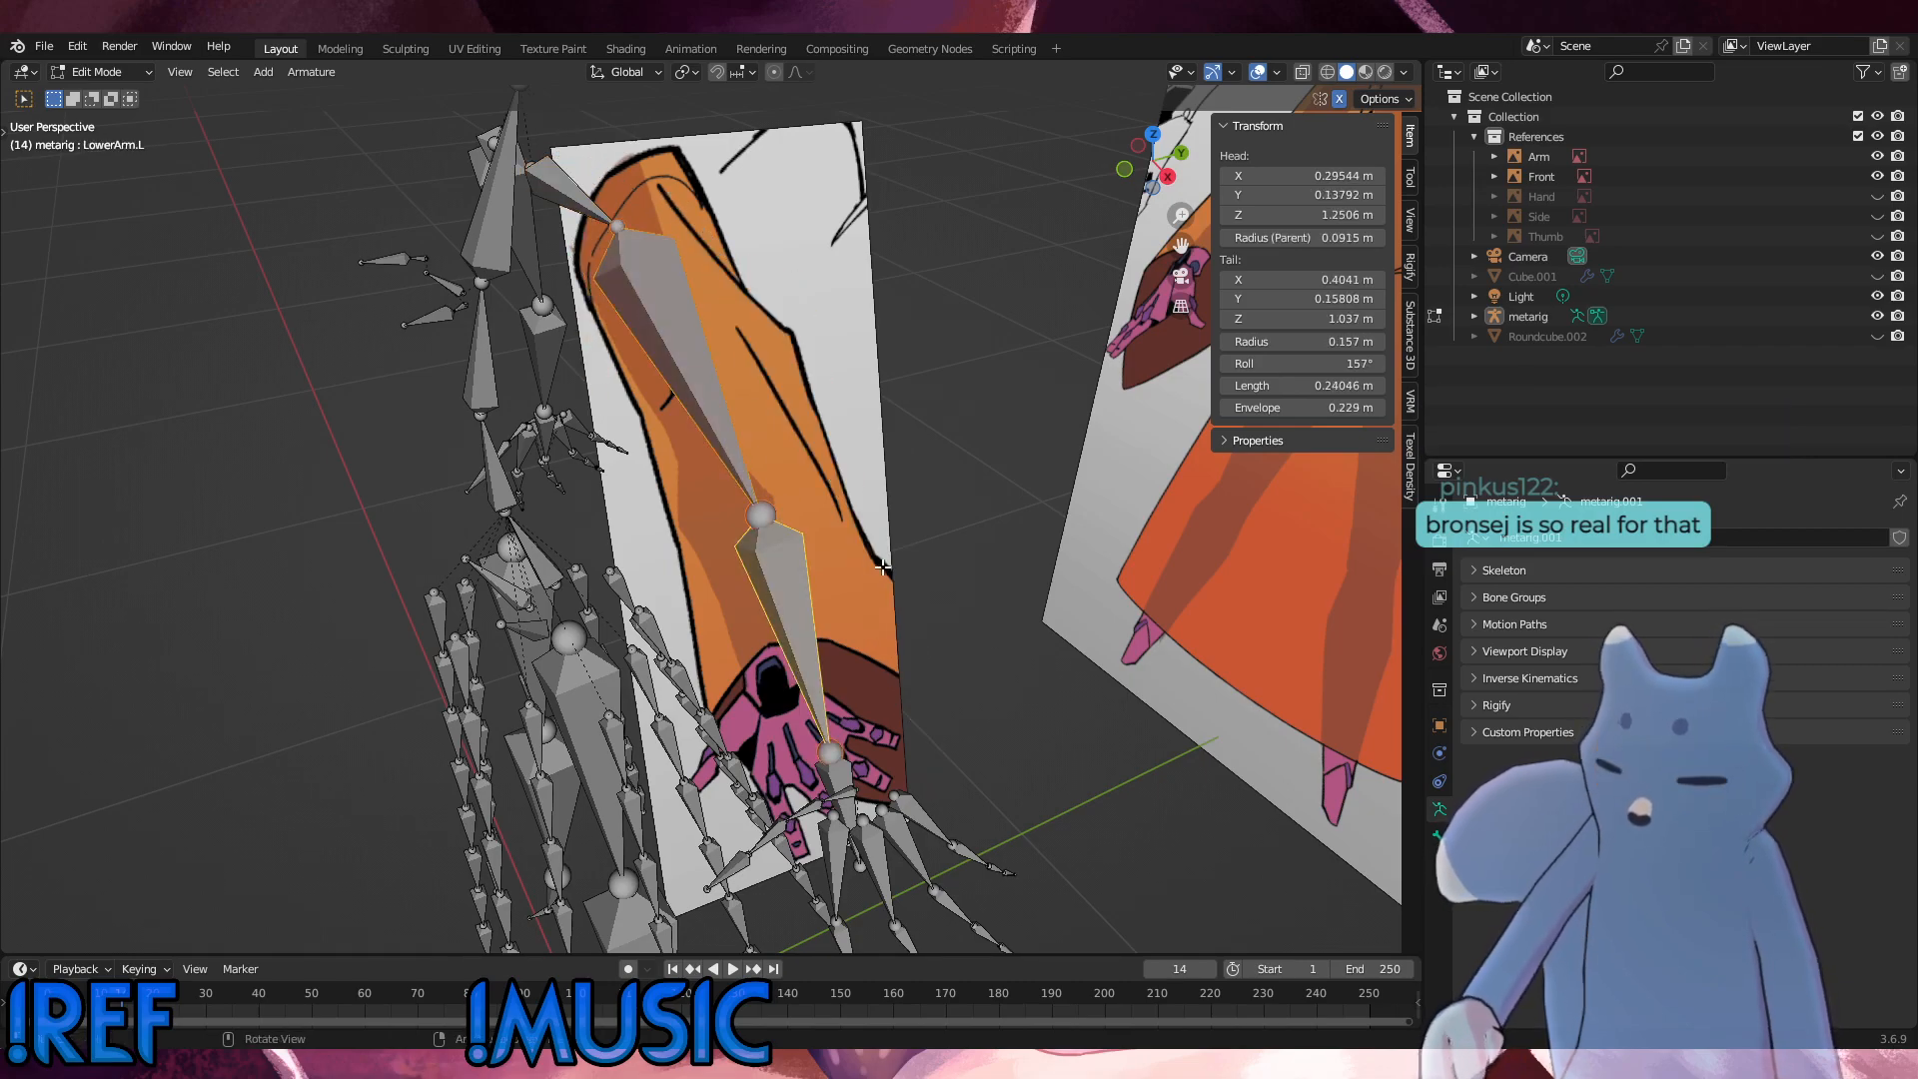
pyautogui.press('g')
pyautogui.click(1171, 500)
pyautogui.hotkey('ctrl', 'z')
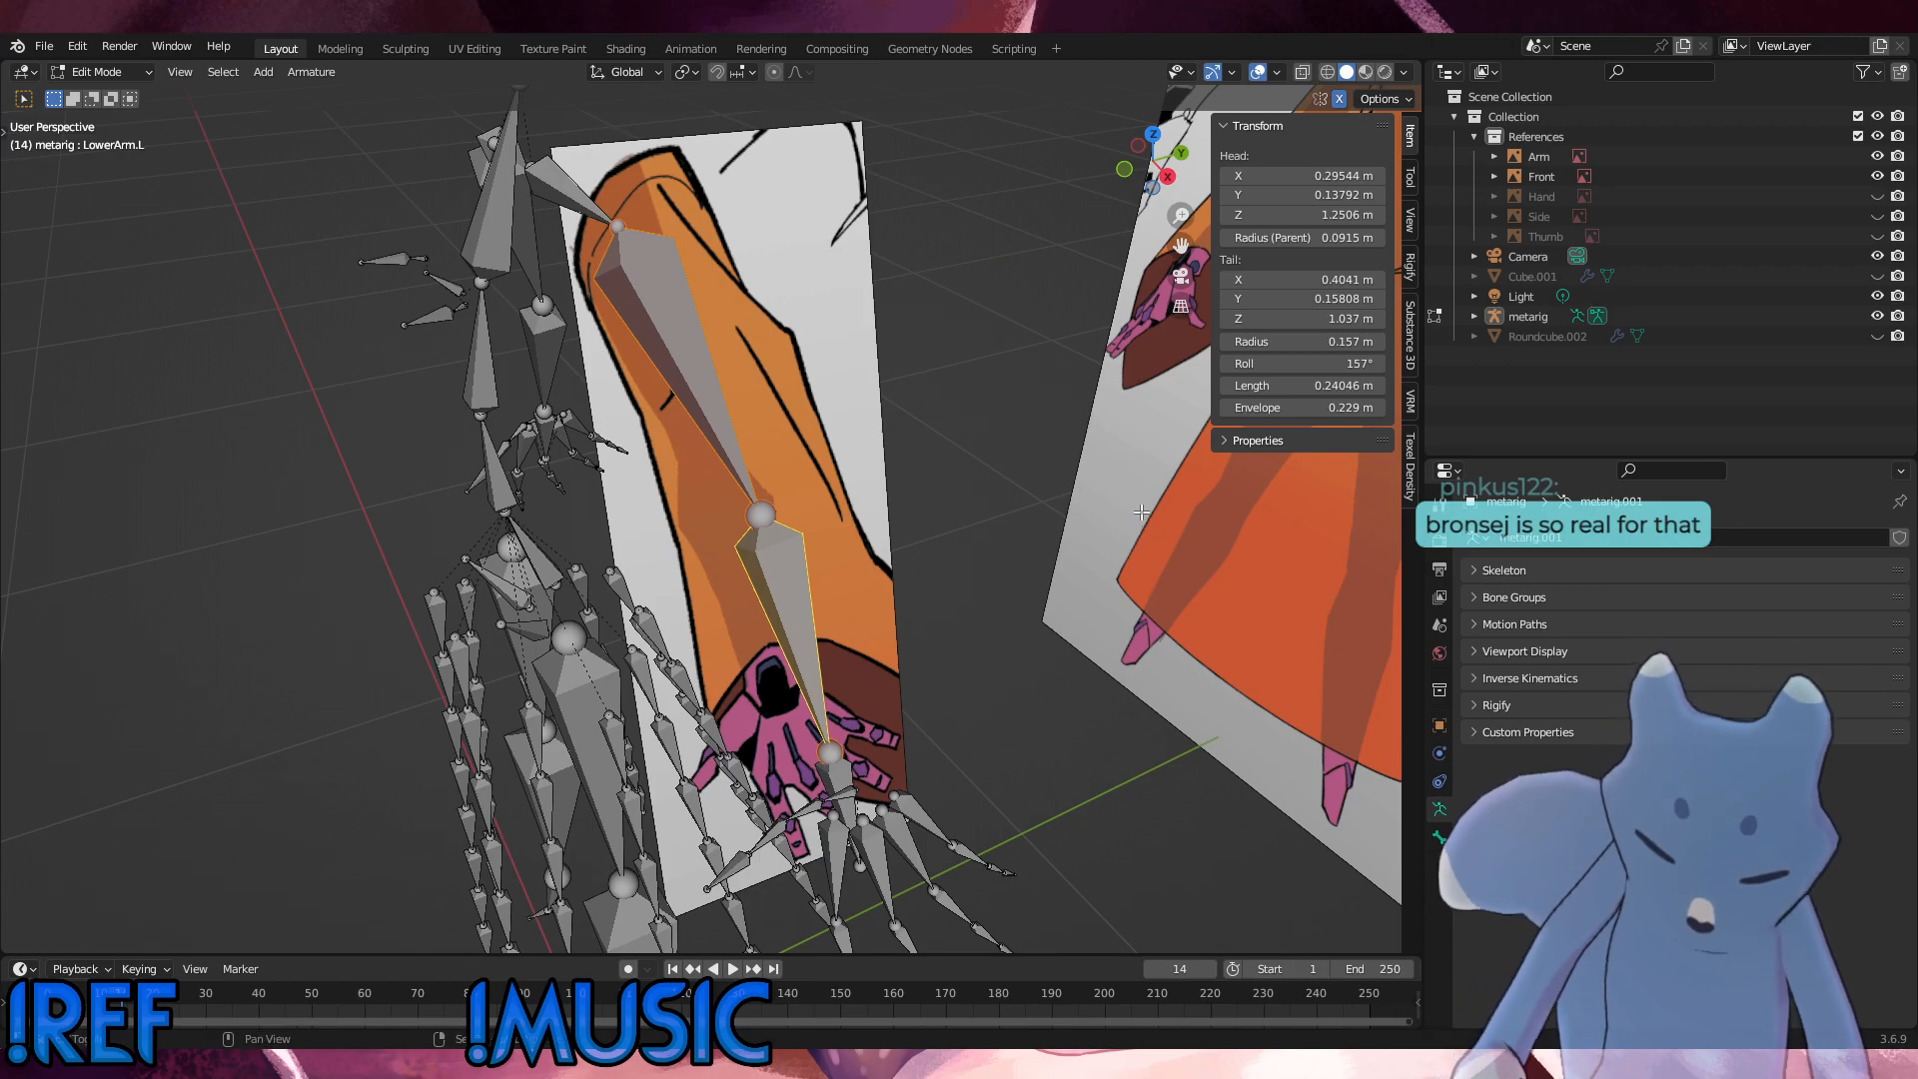
# Step: Duplicate the left upper and lower arm bones, offset about 0.022 m in X, 0.062 m in Y and 0.014 m in Z, and select the upper copy
pyautogui.hotkey('shift', 'd')
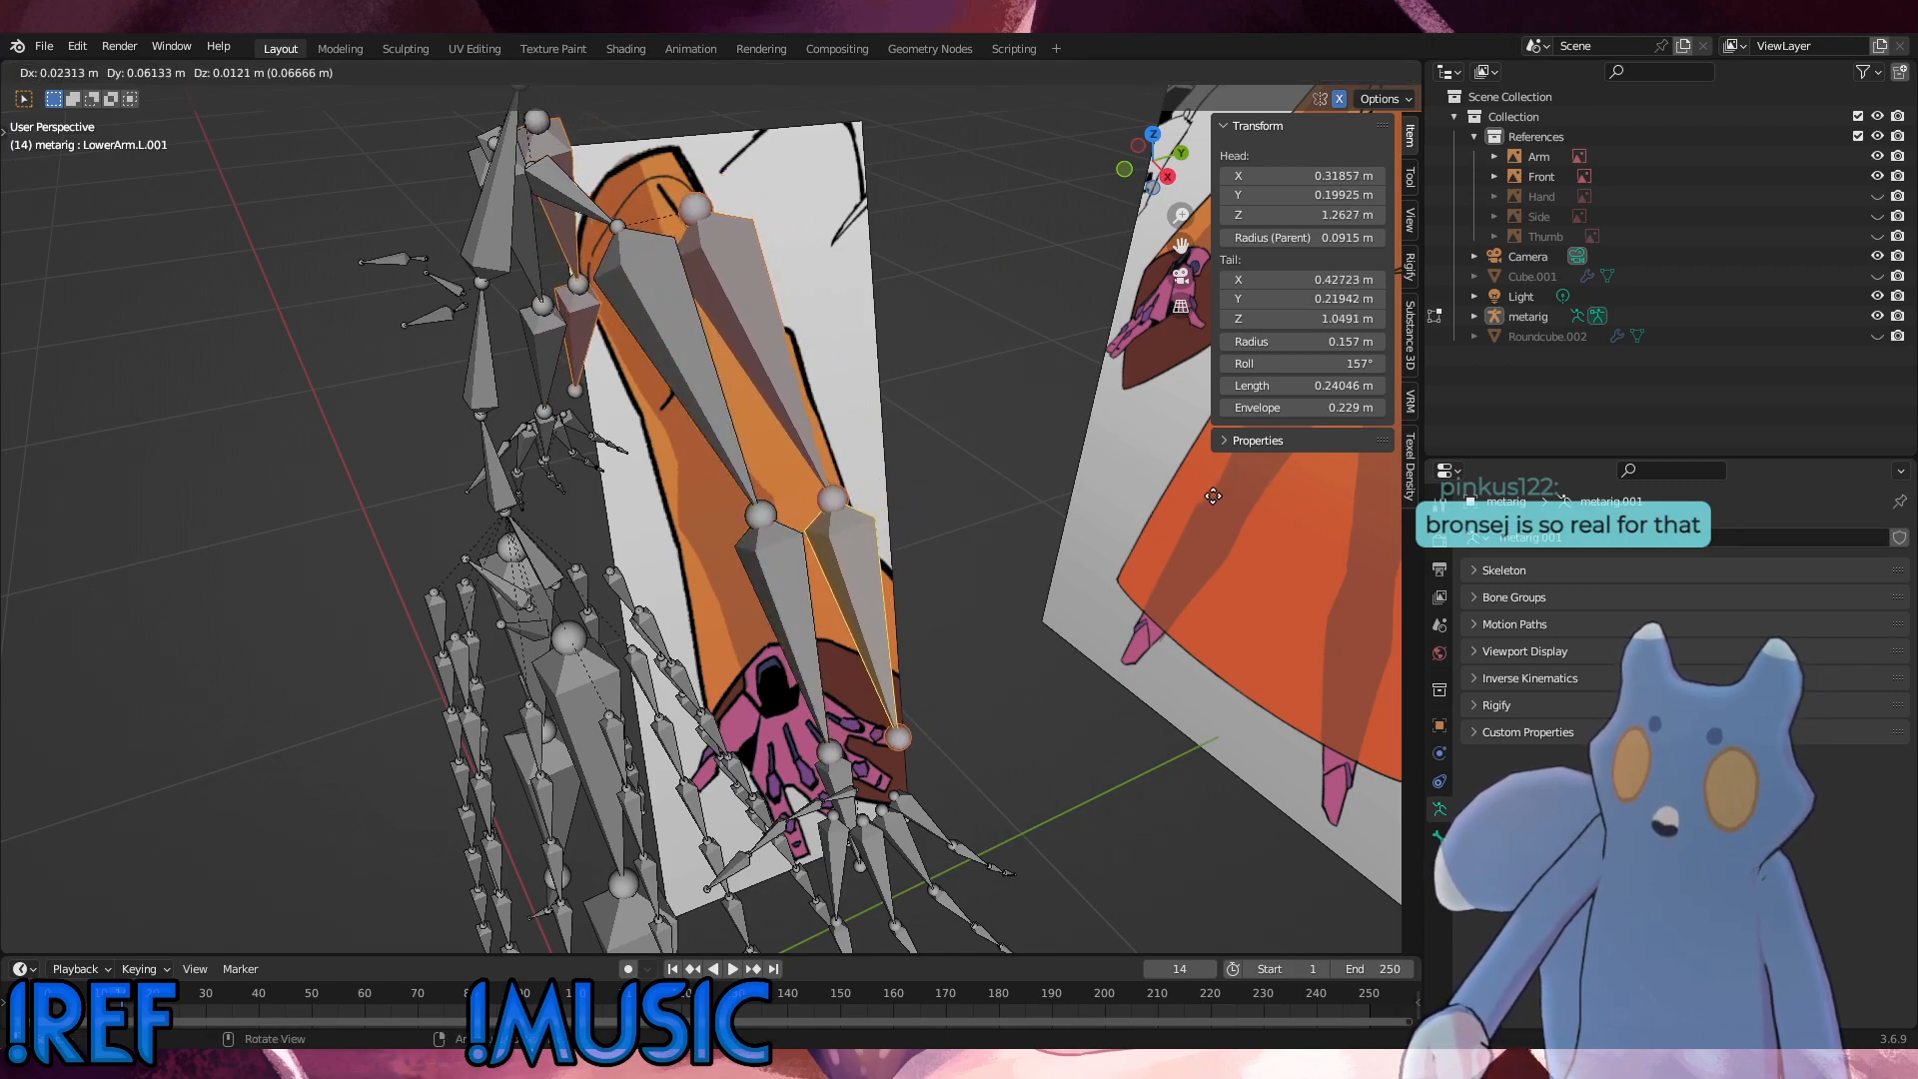
pyautogui.click(1213, 497)
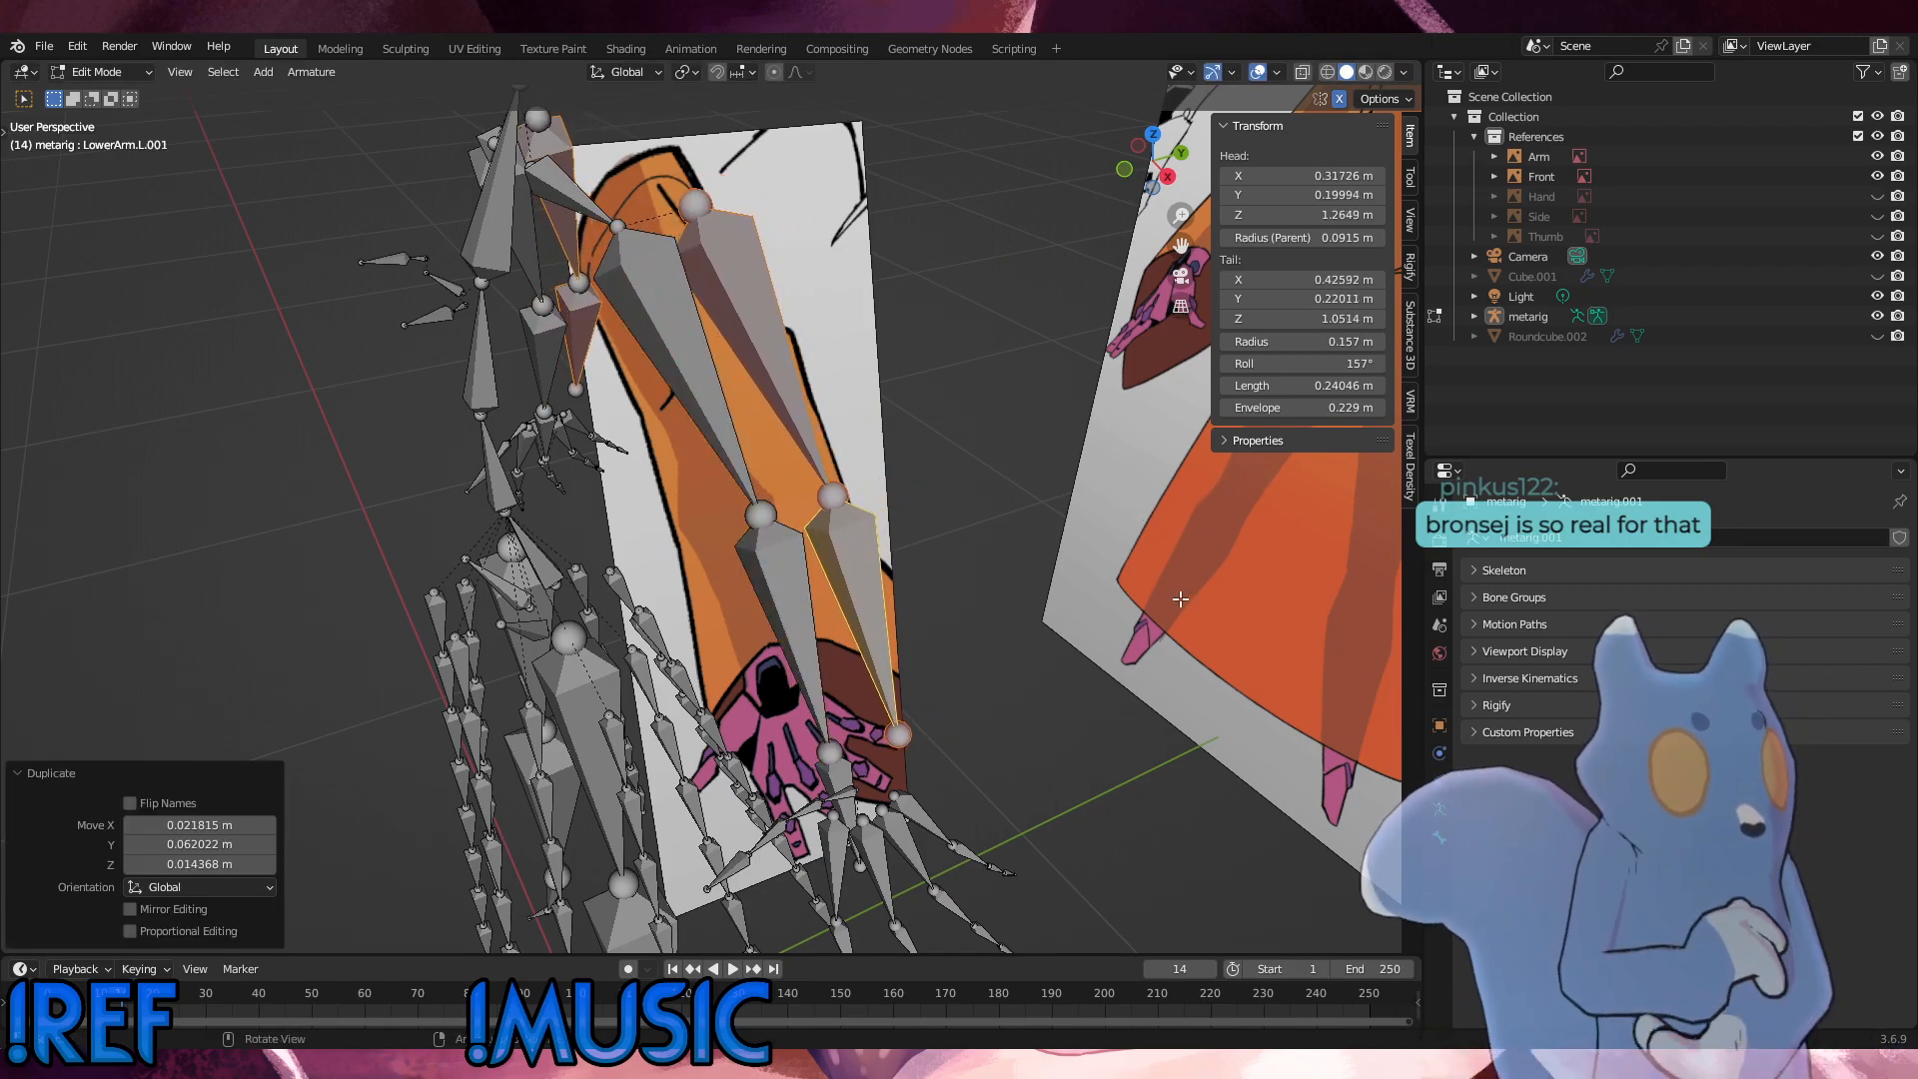
pyautogui.click(1014, 468)
pyautogui.click(782, 375)
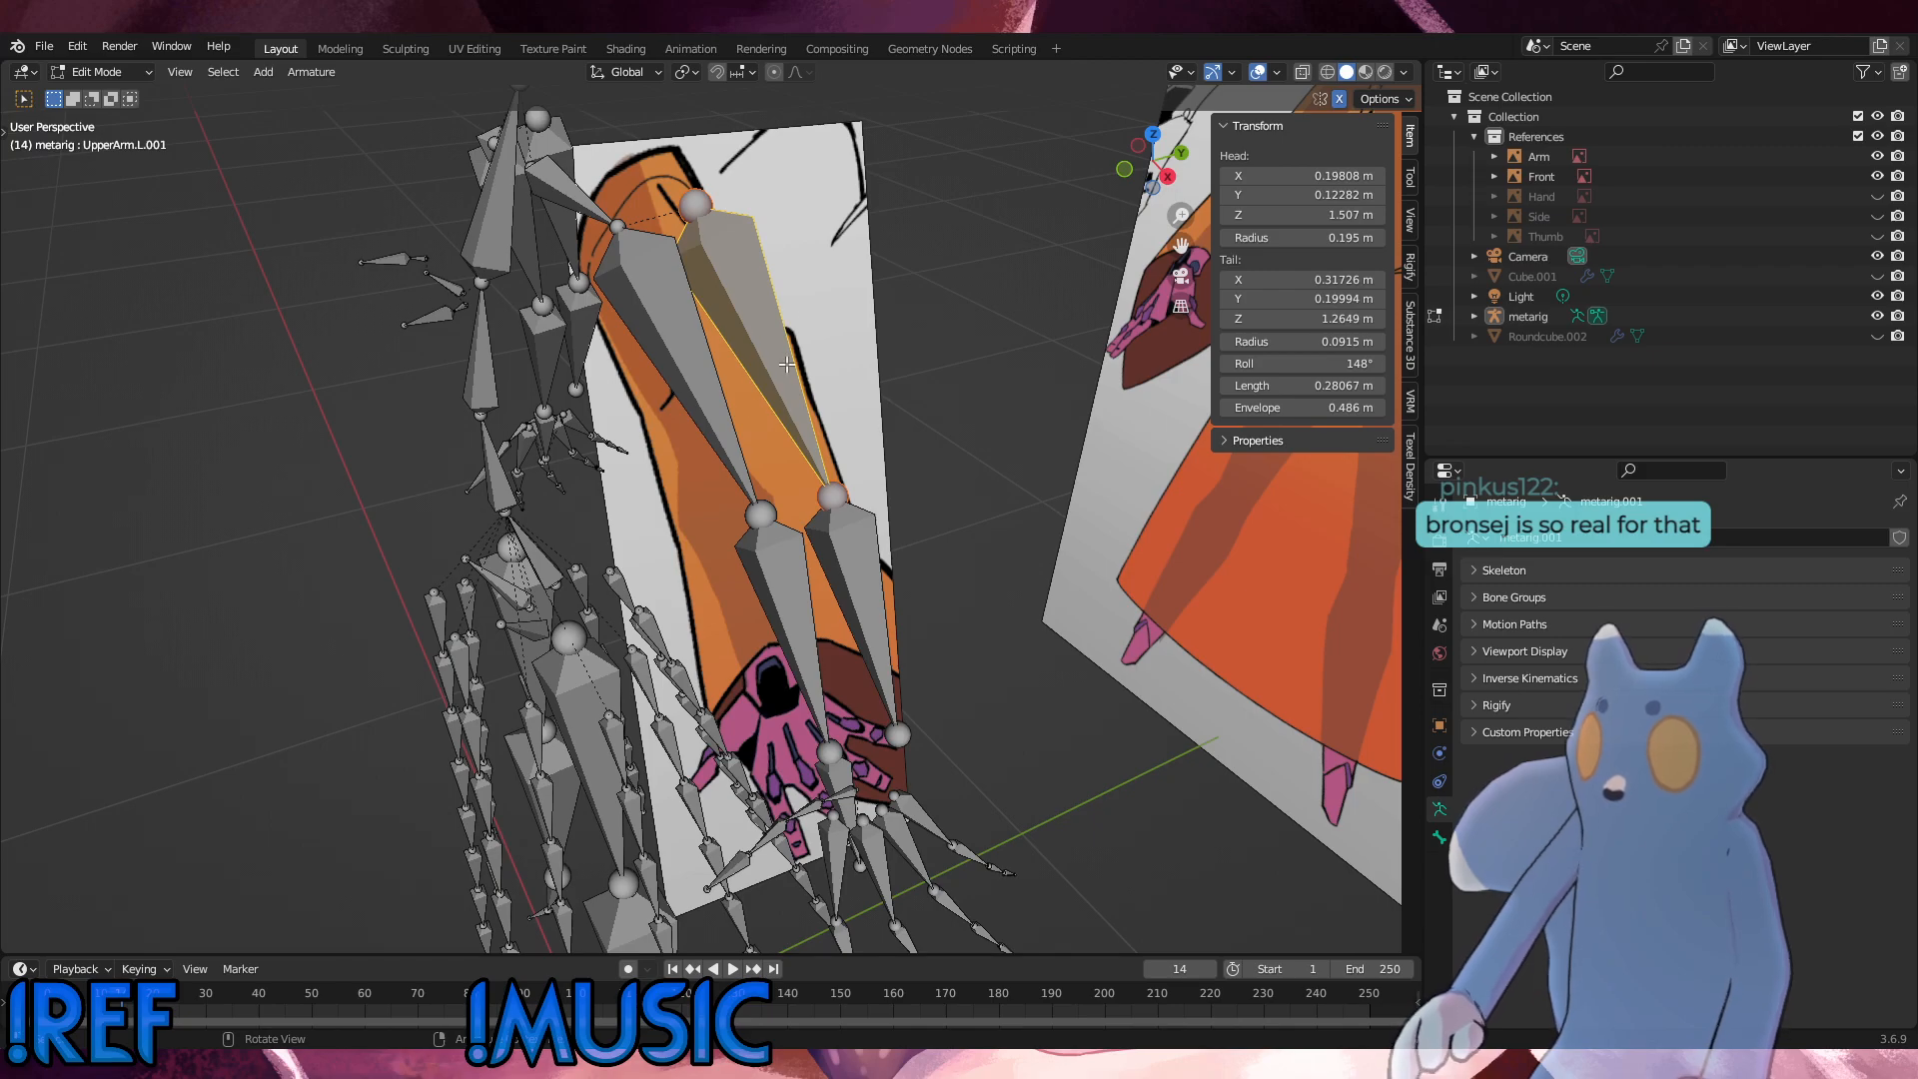
pyautogui.moveTo(787, 365); pyautogui.dragTo(819, 319, button='middle')
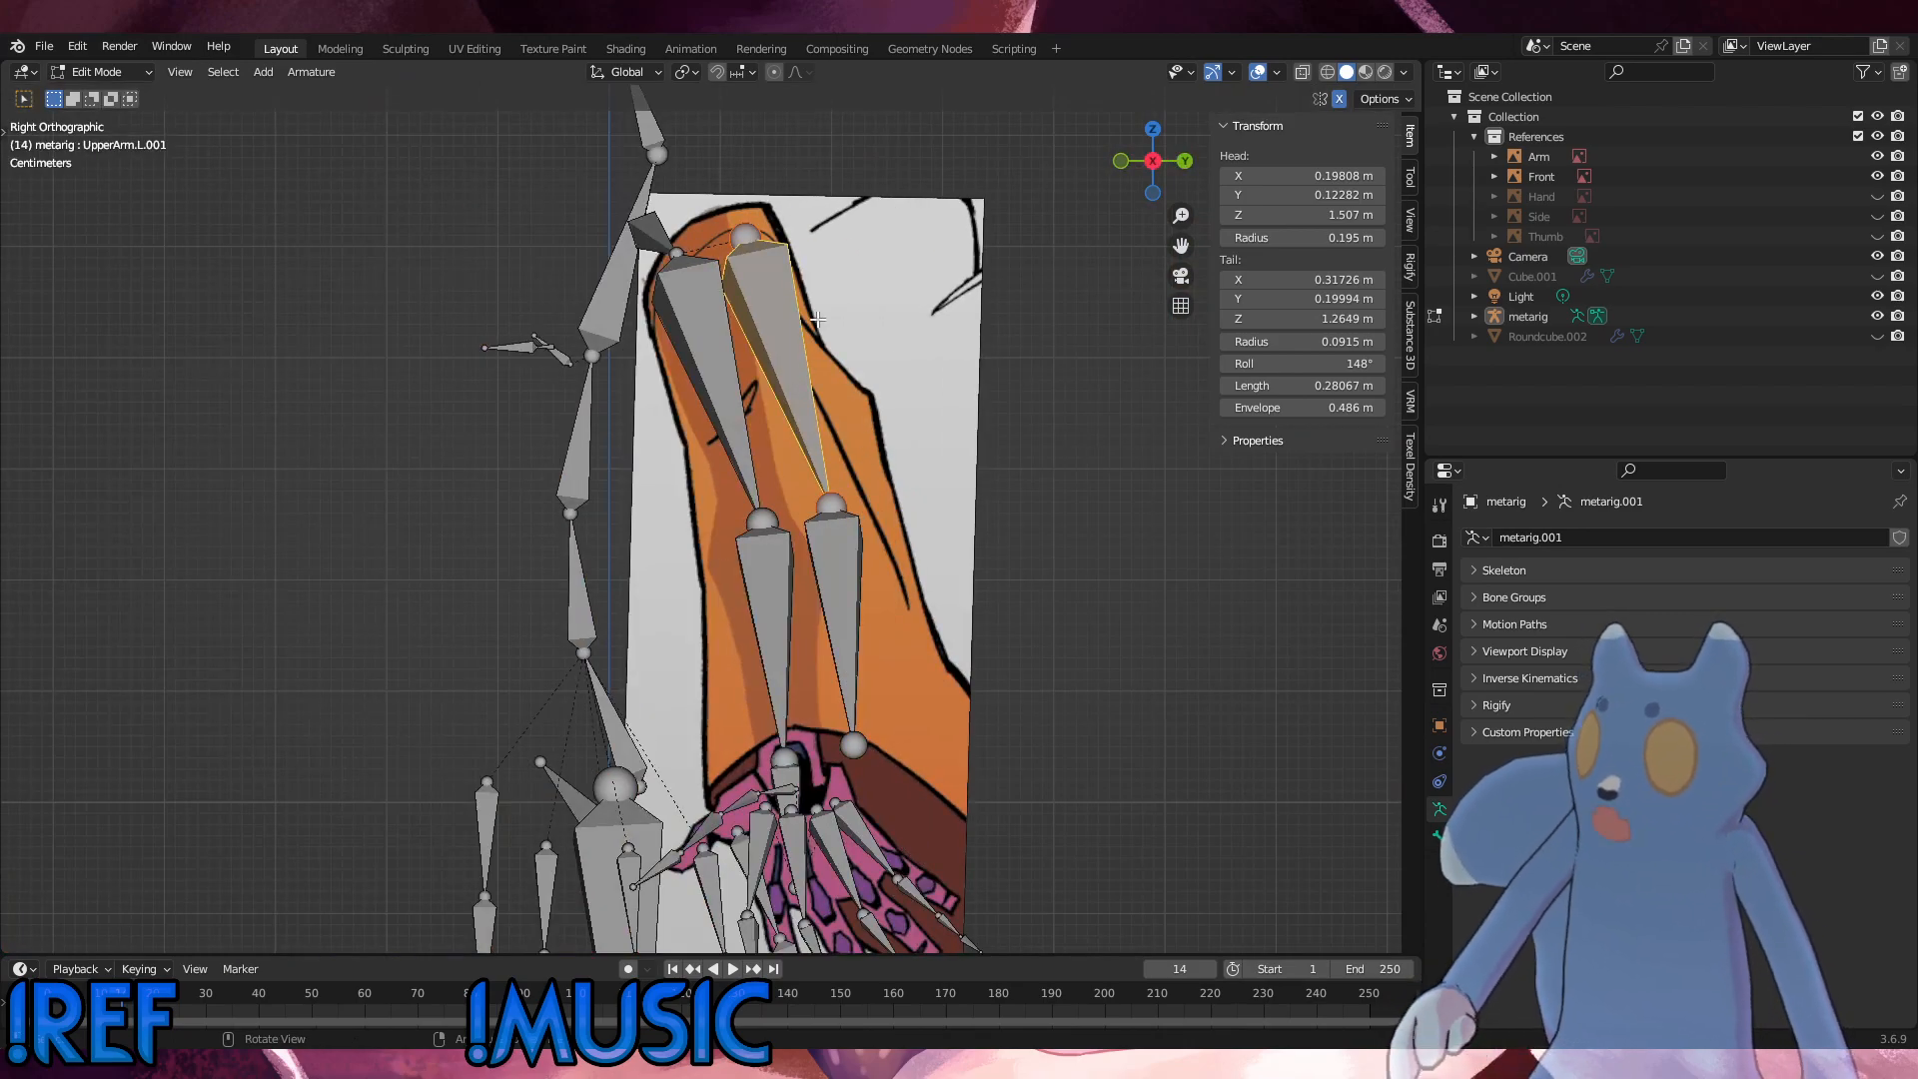
# Step: Expand the metarig's bone hierarchy down to the duplicated bone UpperArm.L.001
pyautogui.click(1472, 316)
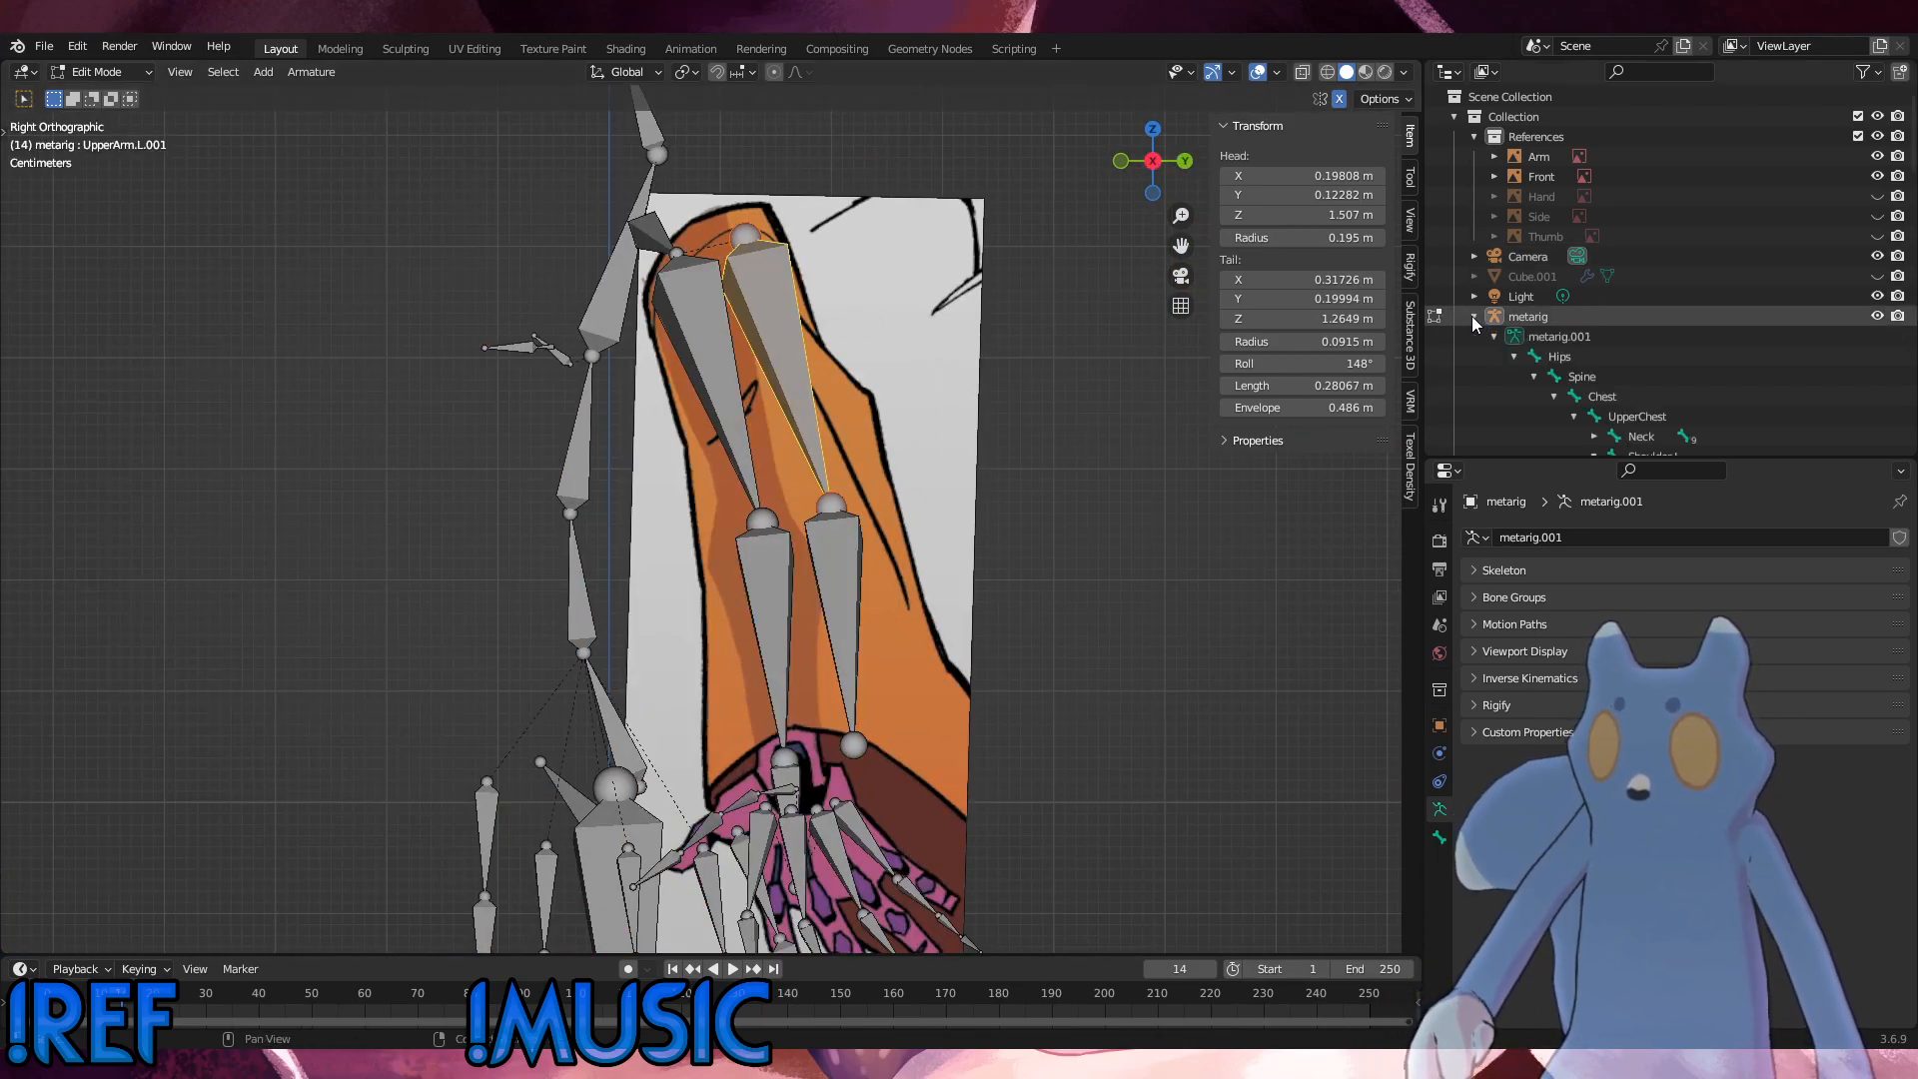
pyautogui.scroll(-10, 1699, 315)
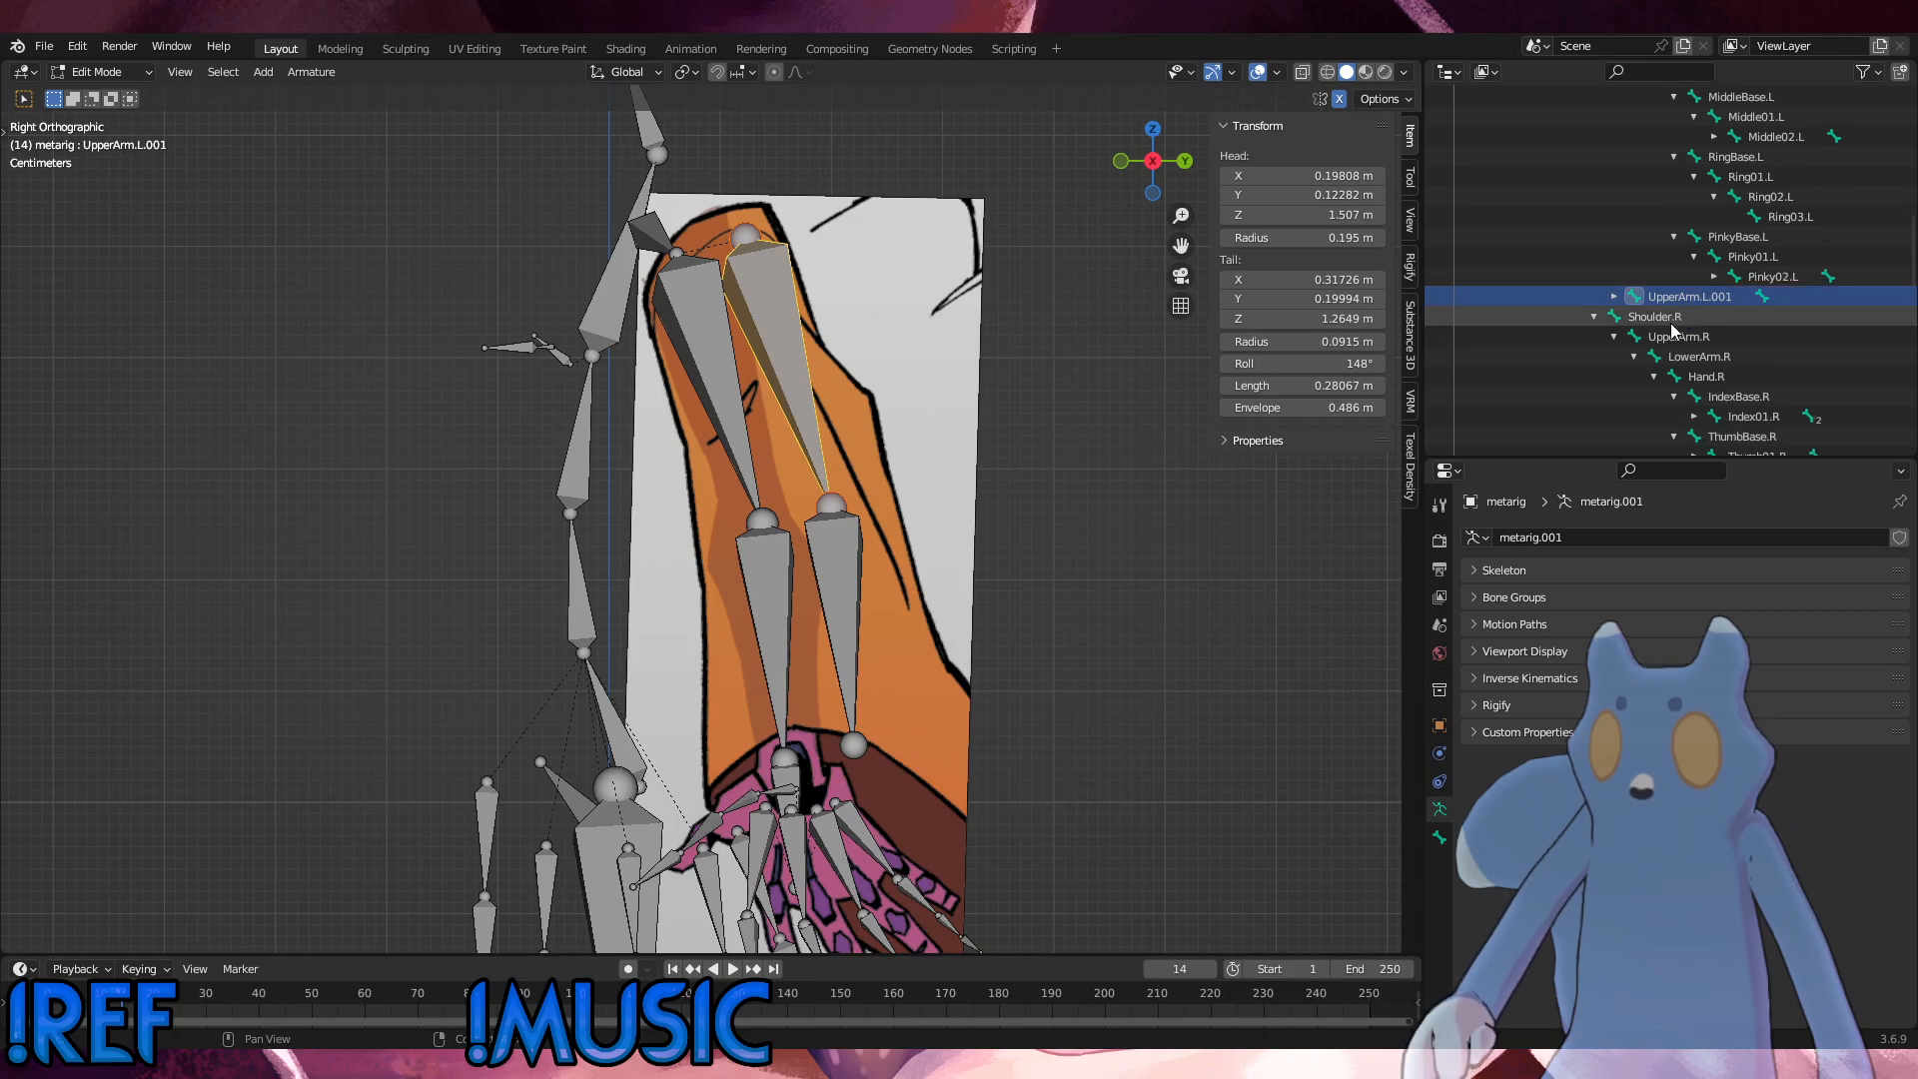
pyautogui.scroll(-1, 1693, 300)
pyautogui.doubleClick(1707, 265)
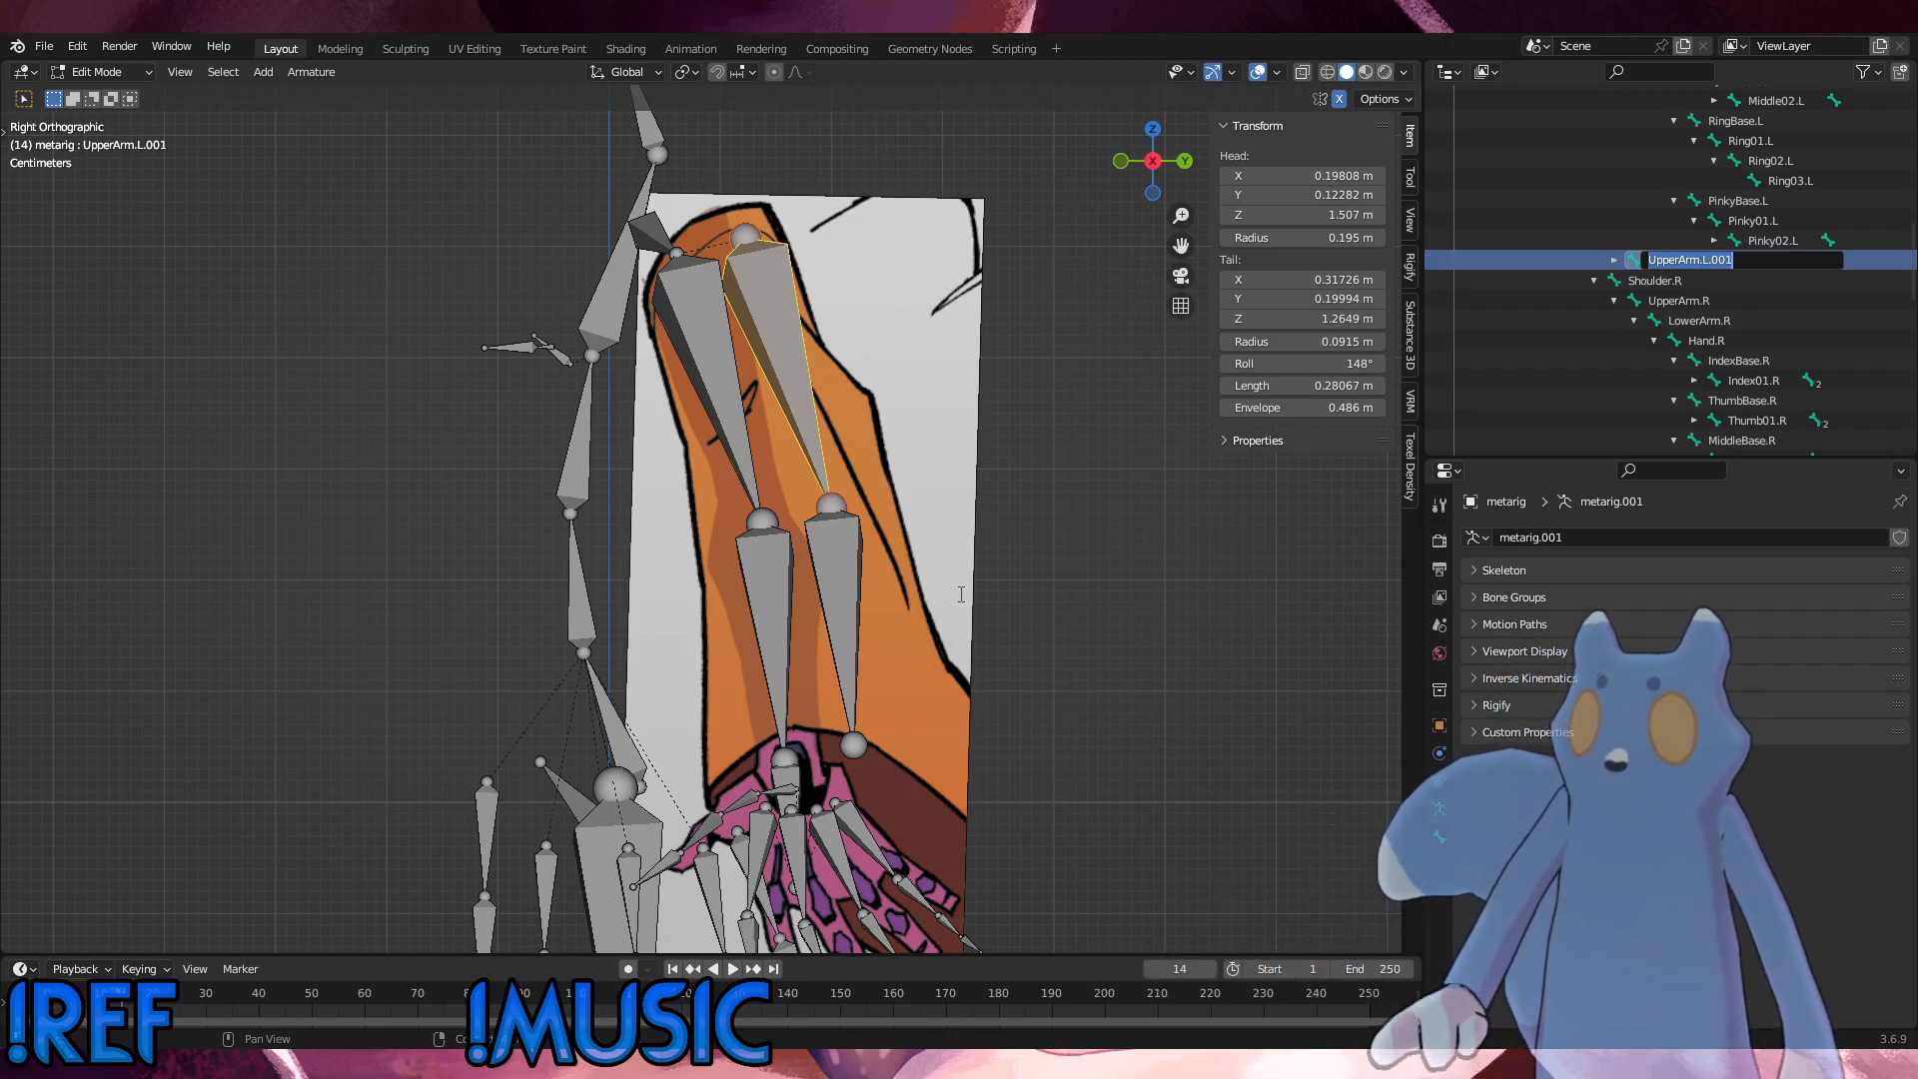
pyautogui.press('Return')
# Step: In the right side view, move the duplicated lower arm bone's tail about 0.193 m in Y and -0.169 m in Z, past the sleeve cuff
pyautogui.moveTo(876, 557); pyautogui.dragTo(995, 608, button='middle')
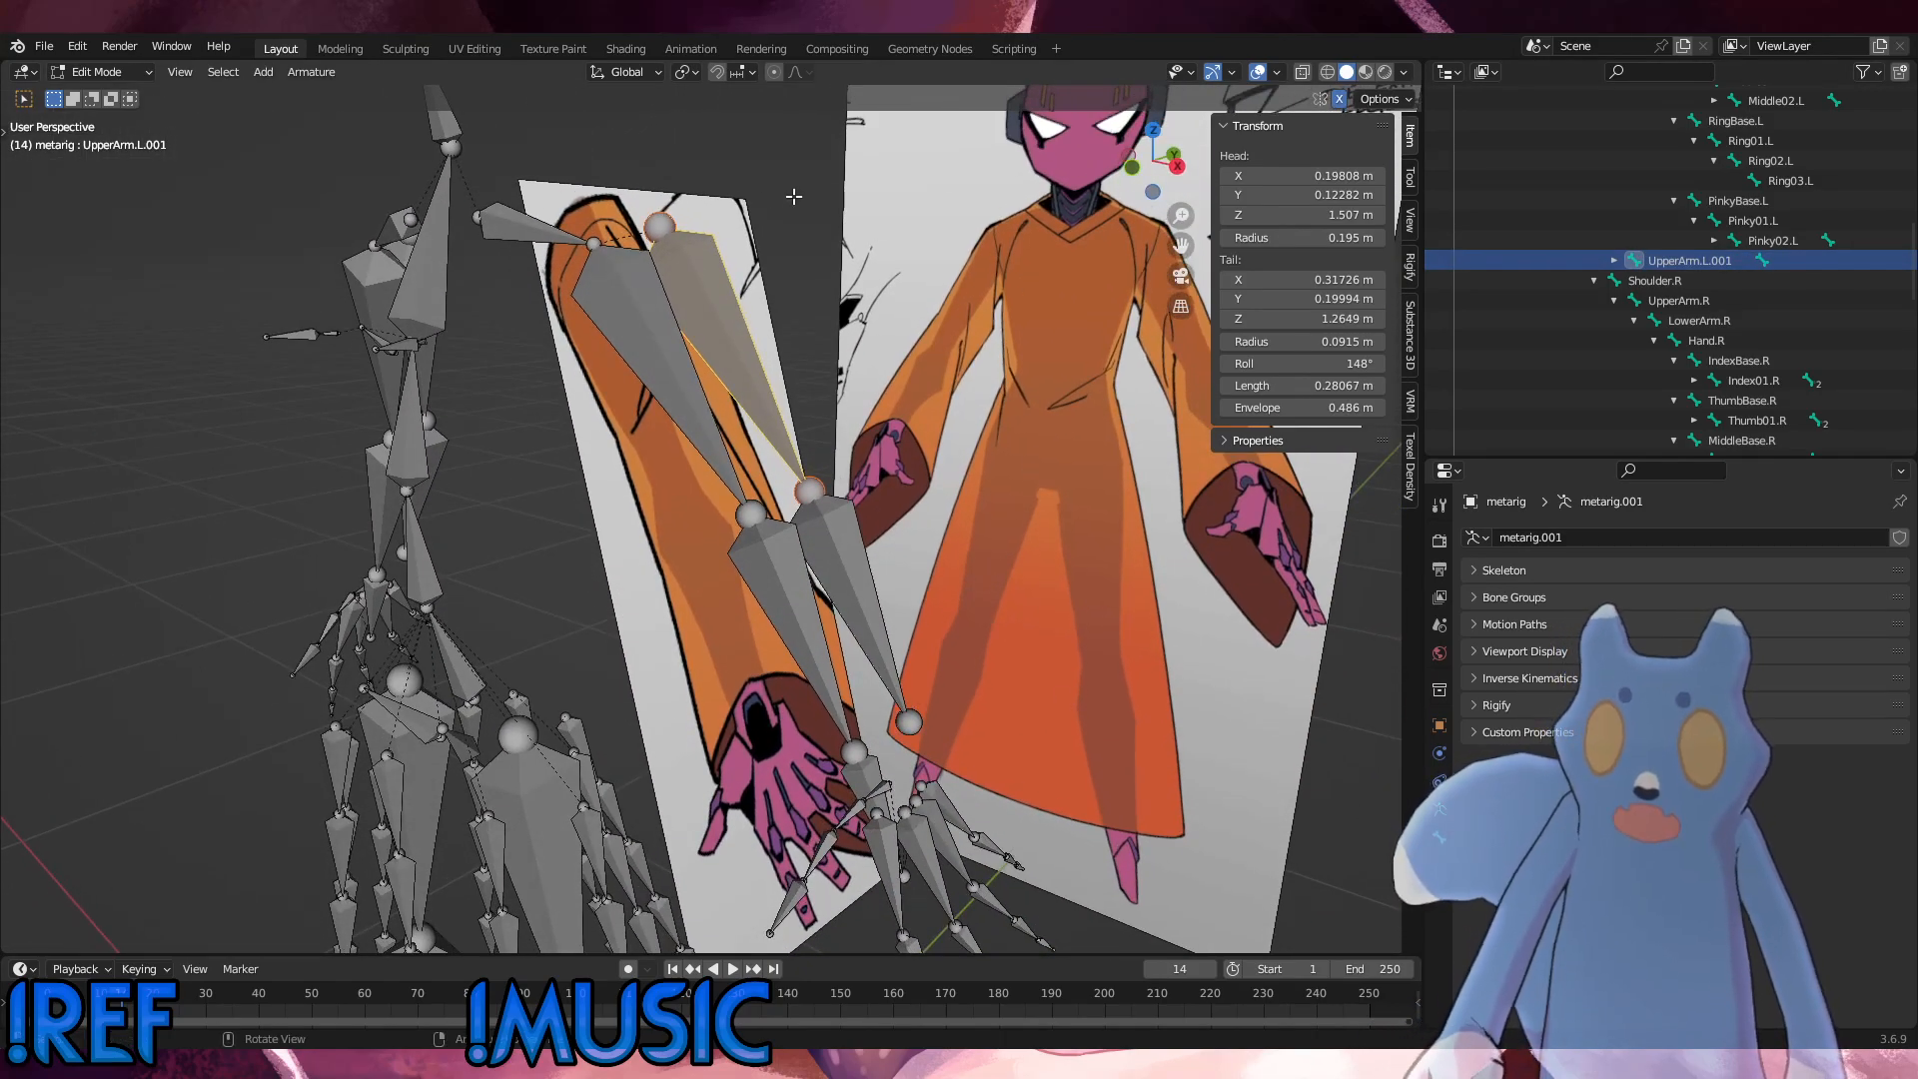
pyautogui.moveTo(875, 446); pyautogui.dragTo(592, 522, button='middle')
pyautogui.press('KP_1')
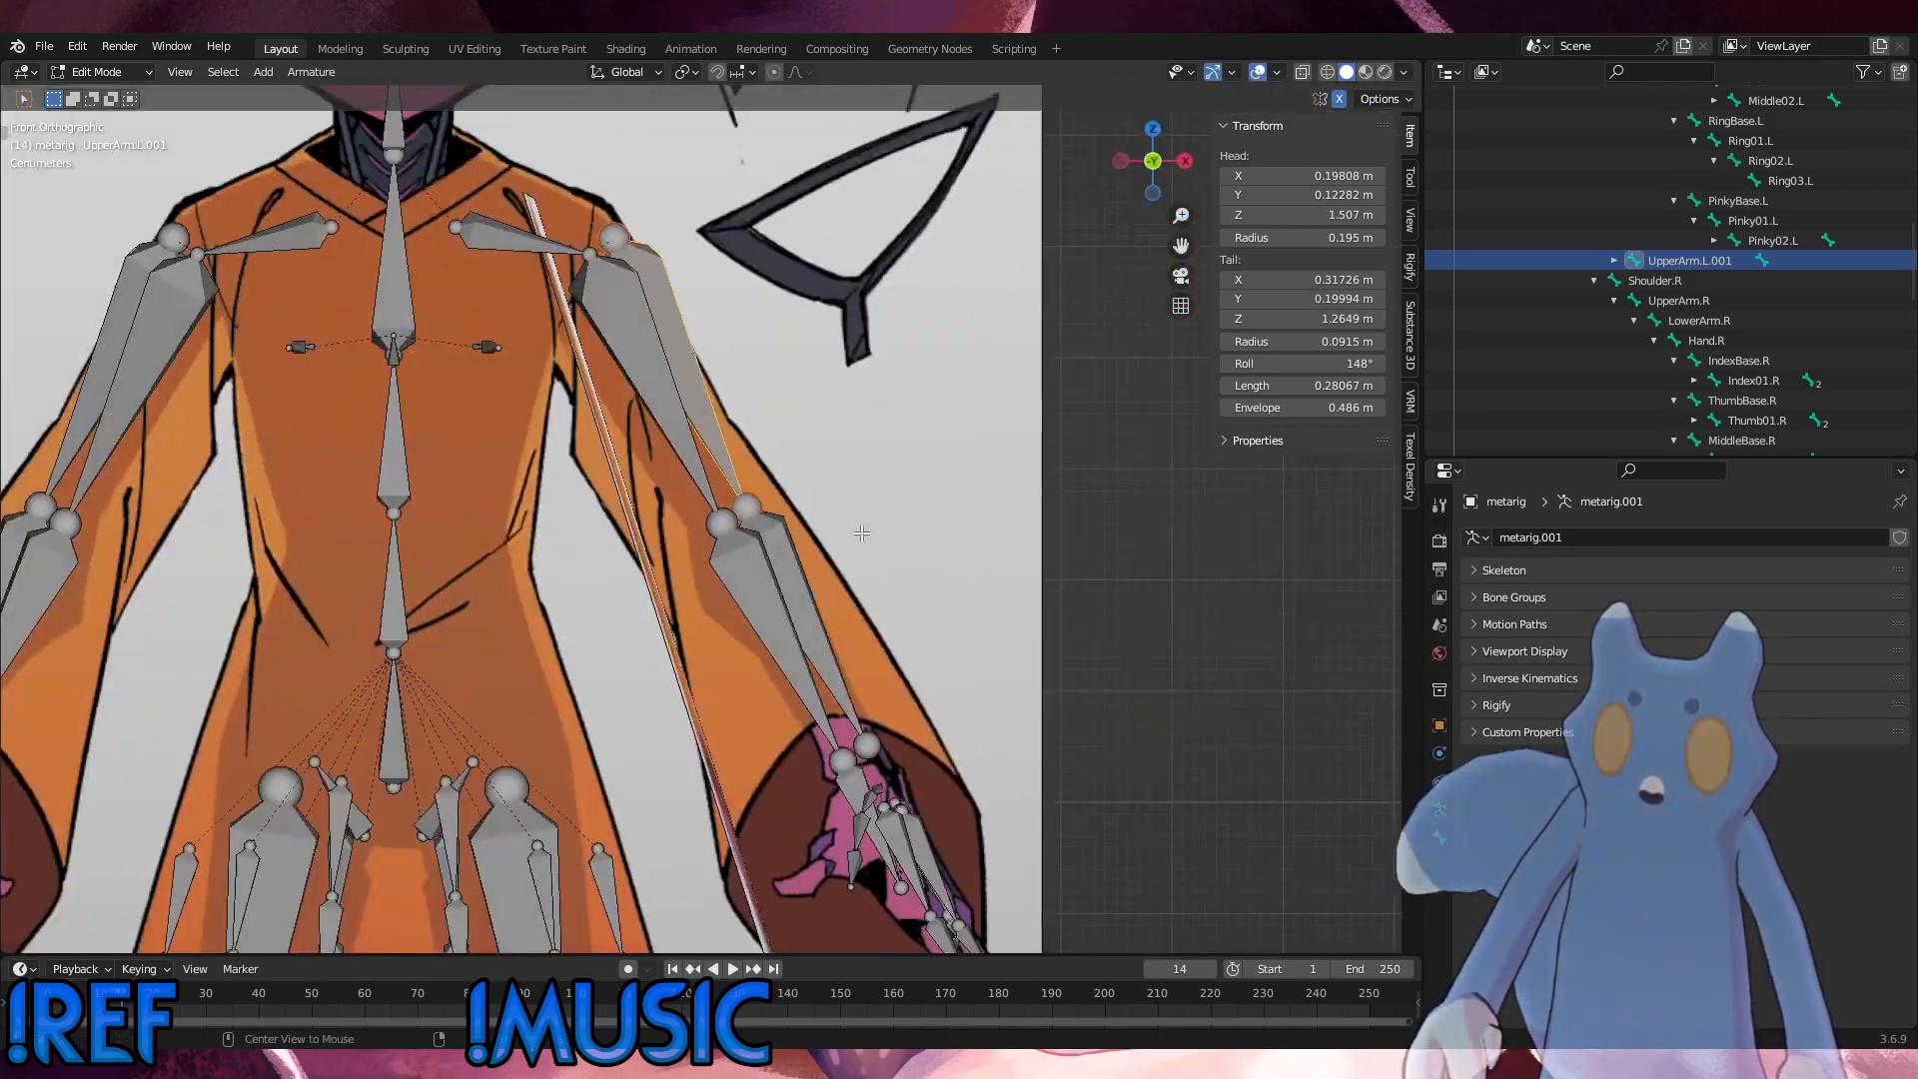
pyautogui.press('KP_3')
pyautogui.keyDown('shift'); pyautogui.moveTo(948, 679); pyautogui.dragTo(838, 543, button='middle'); pyautogui.keyUp('shift')
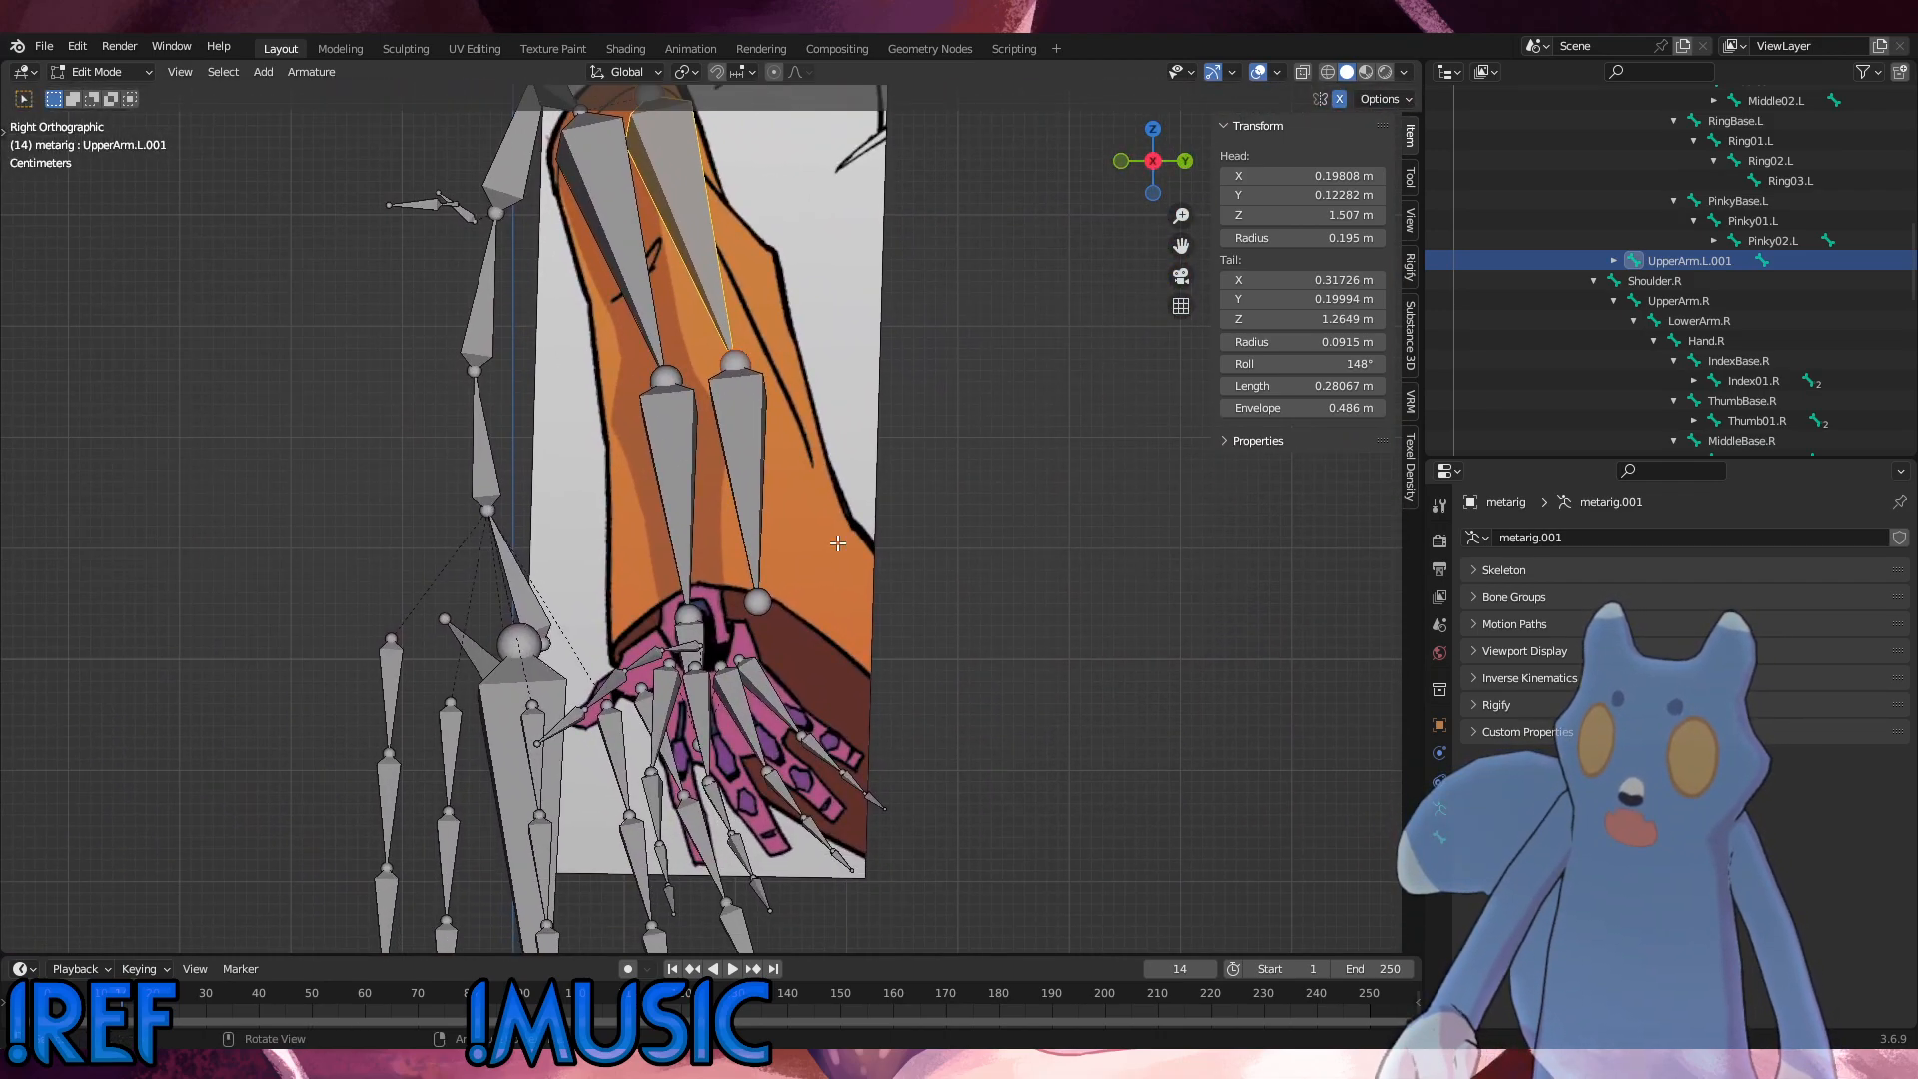
pyautogui.click(765, 607)
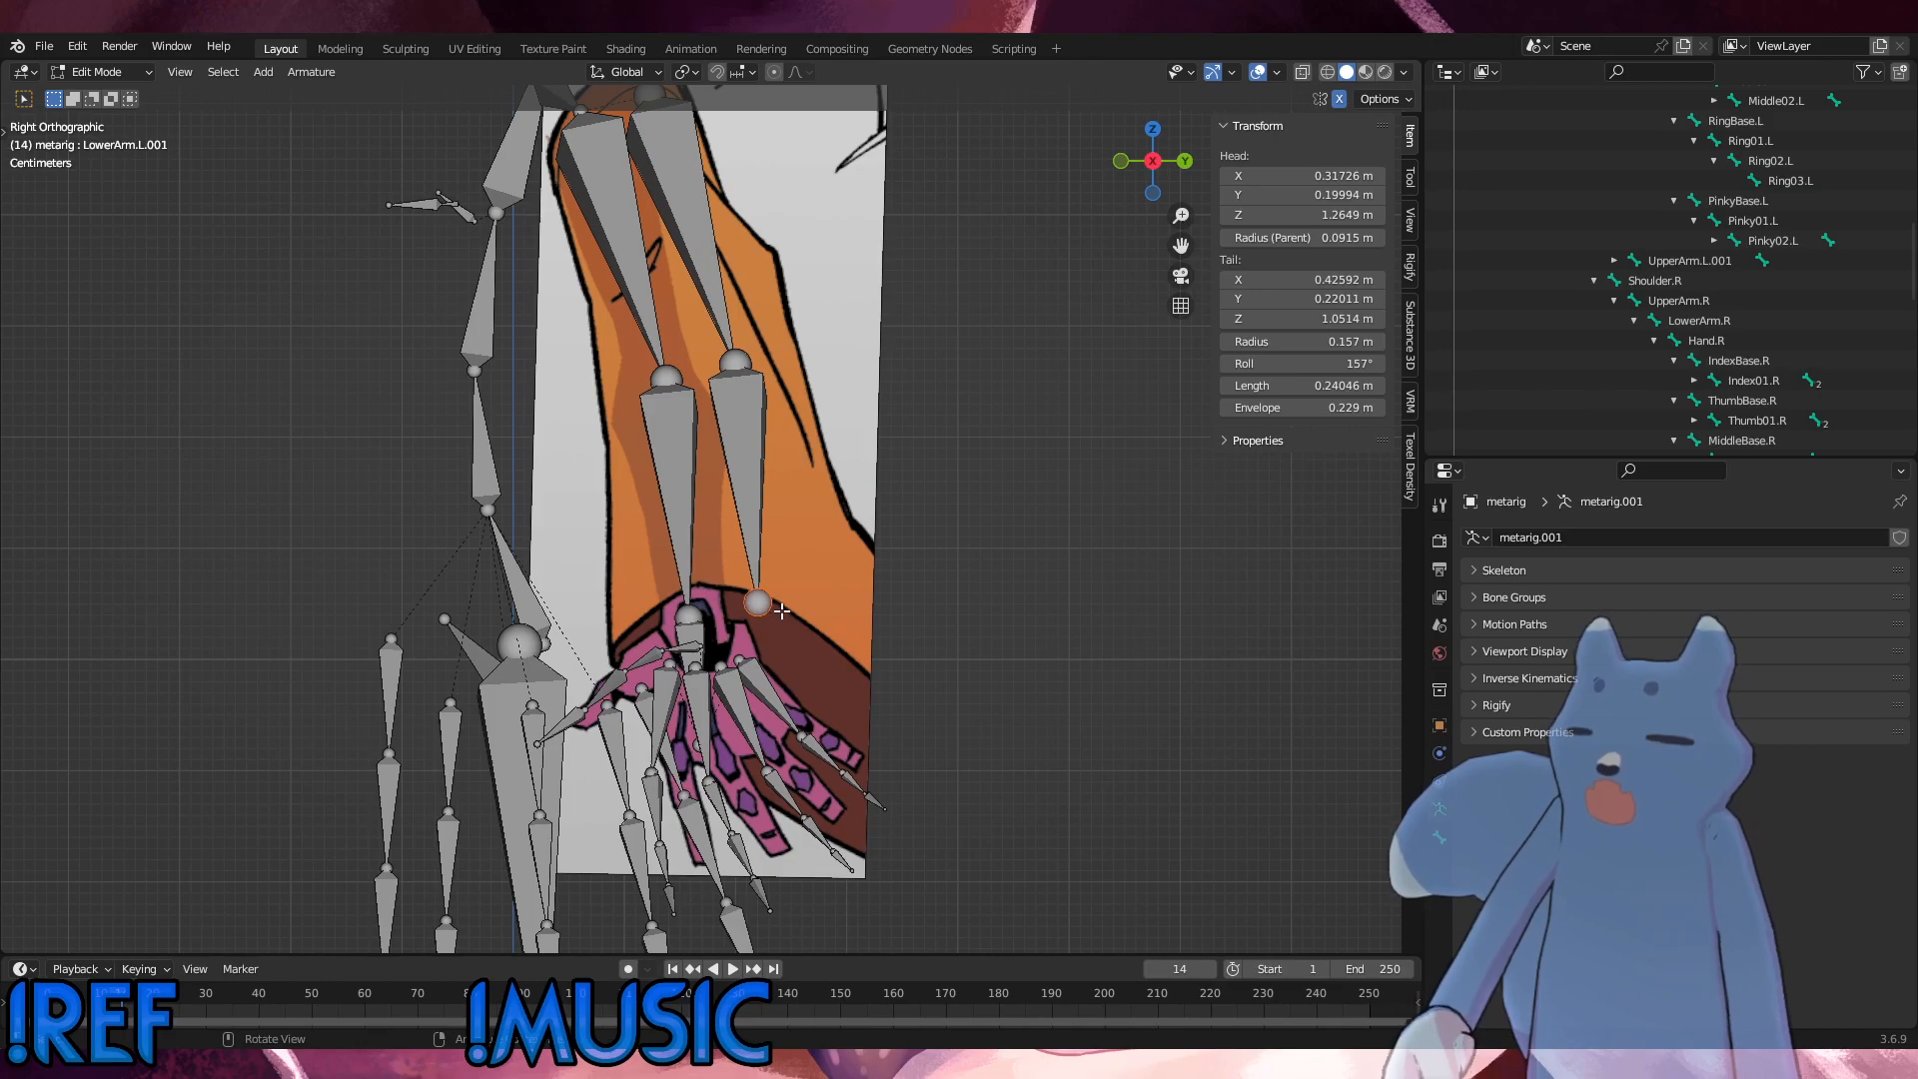
pyautogui.click(1067, 657)
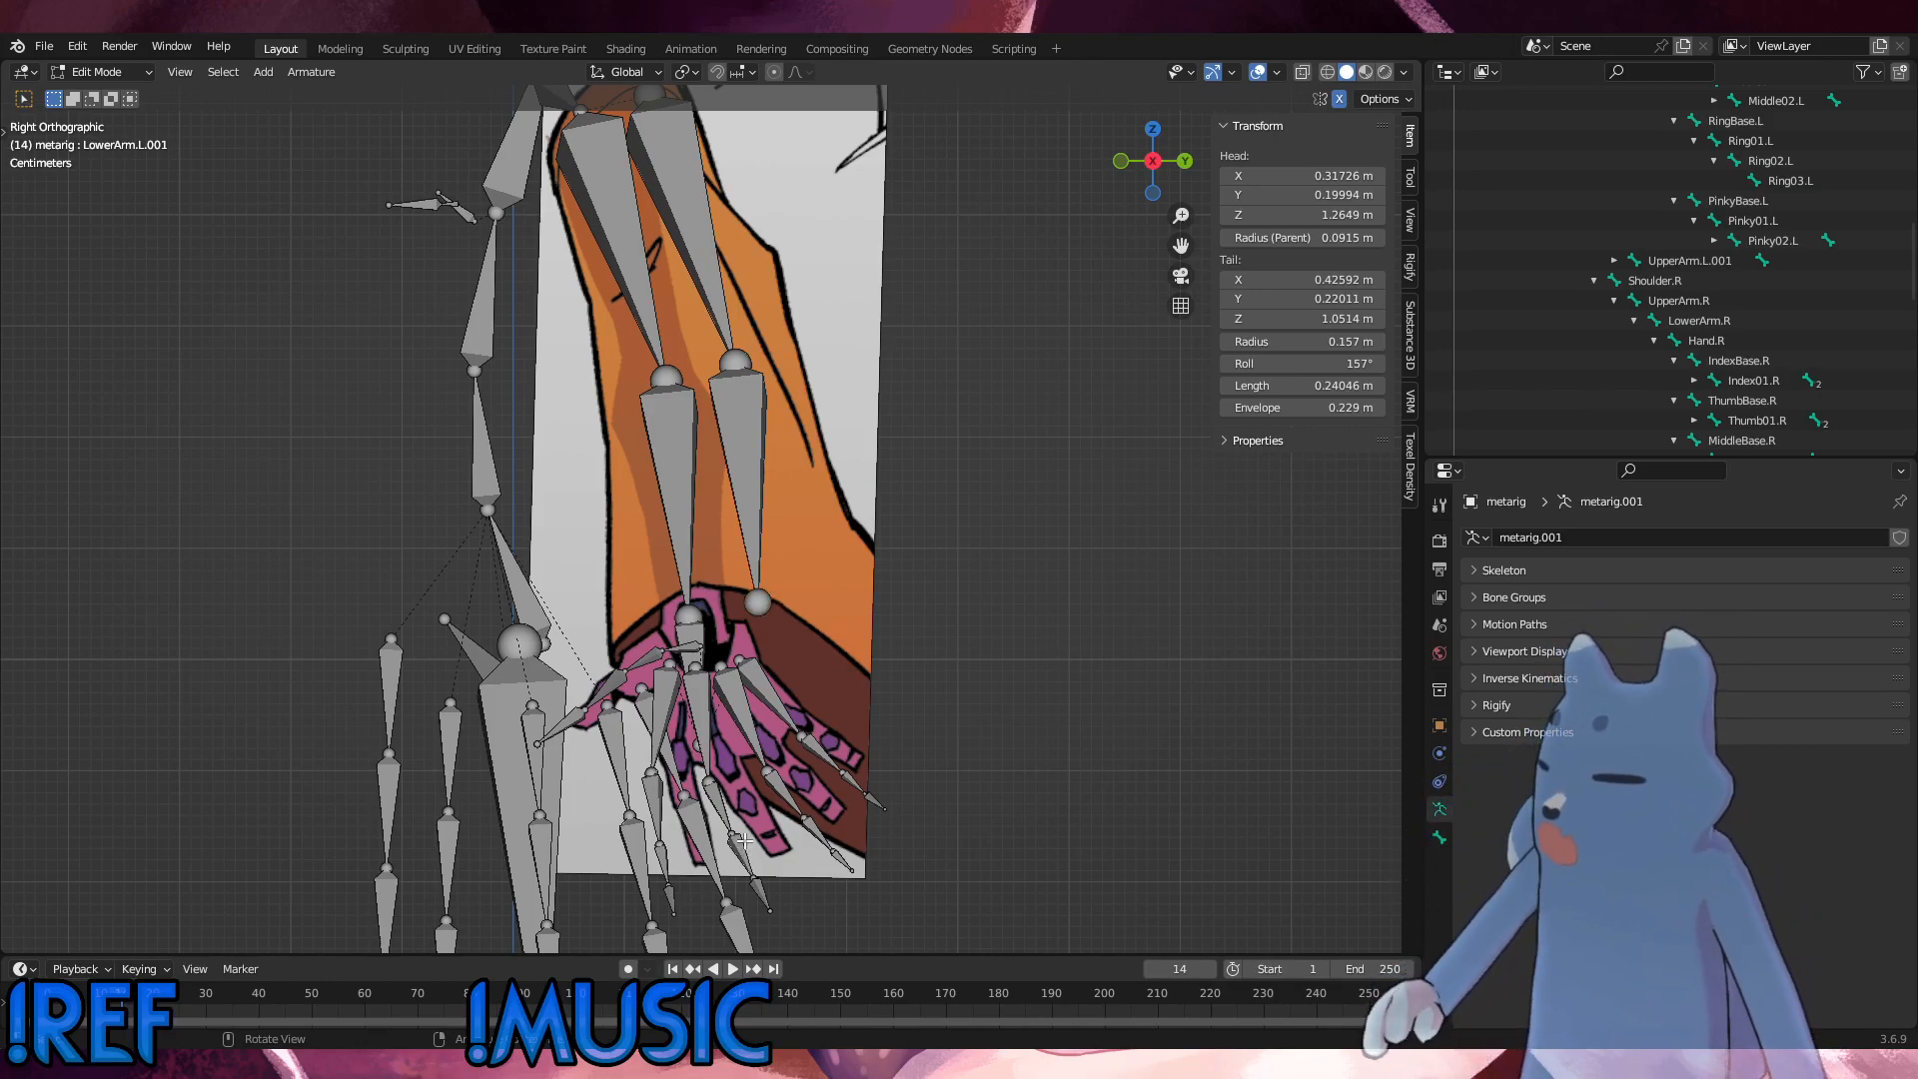
pyautogui.moveTo(745, 841); pyautogui.dragTo(855, 810, button='middle')
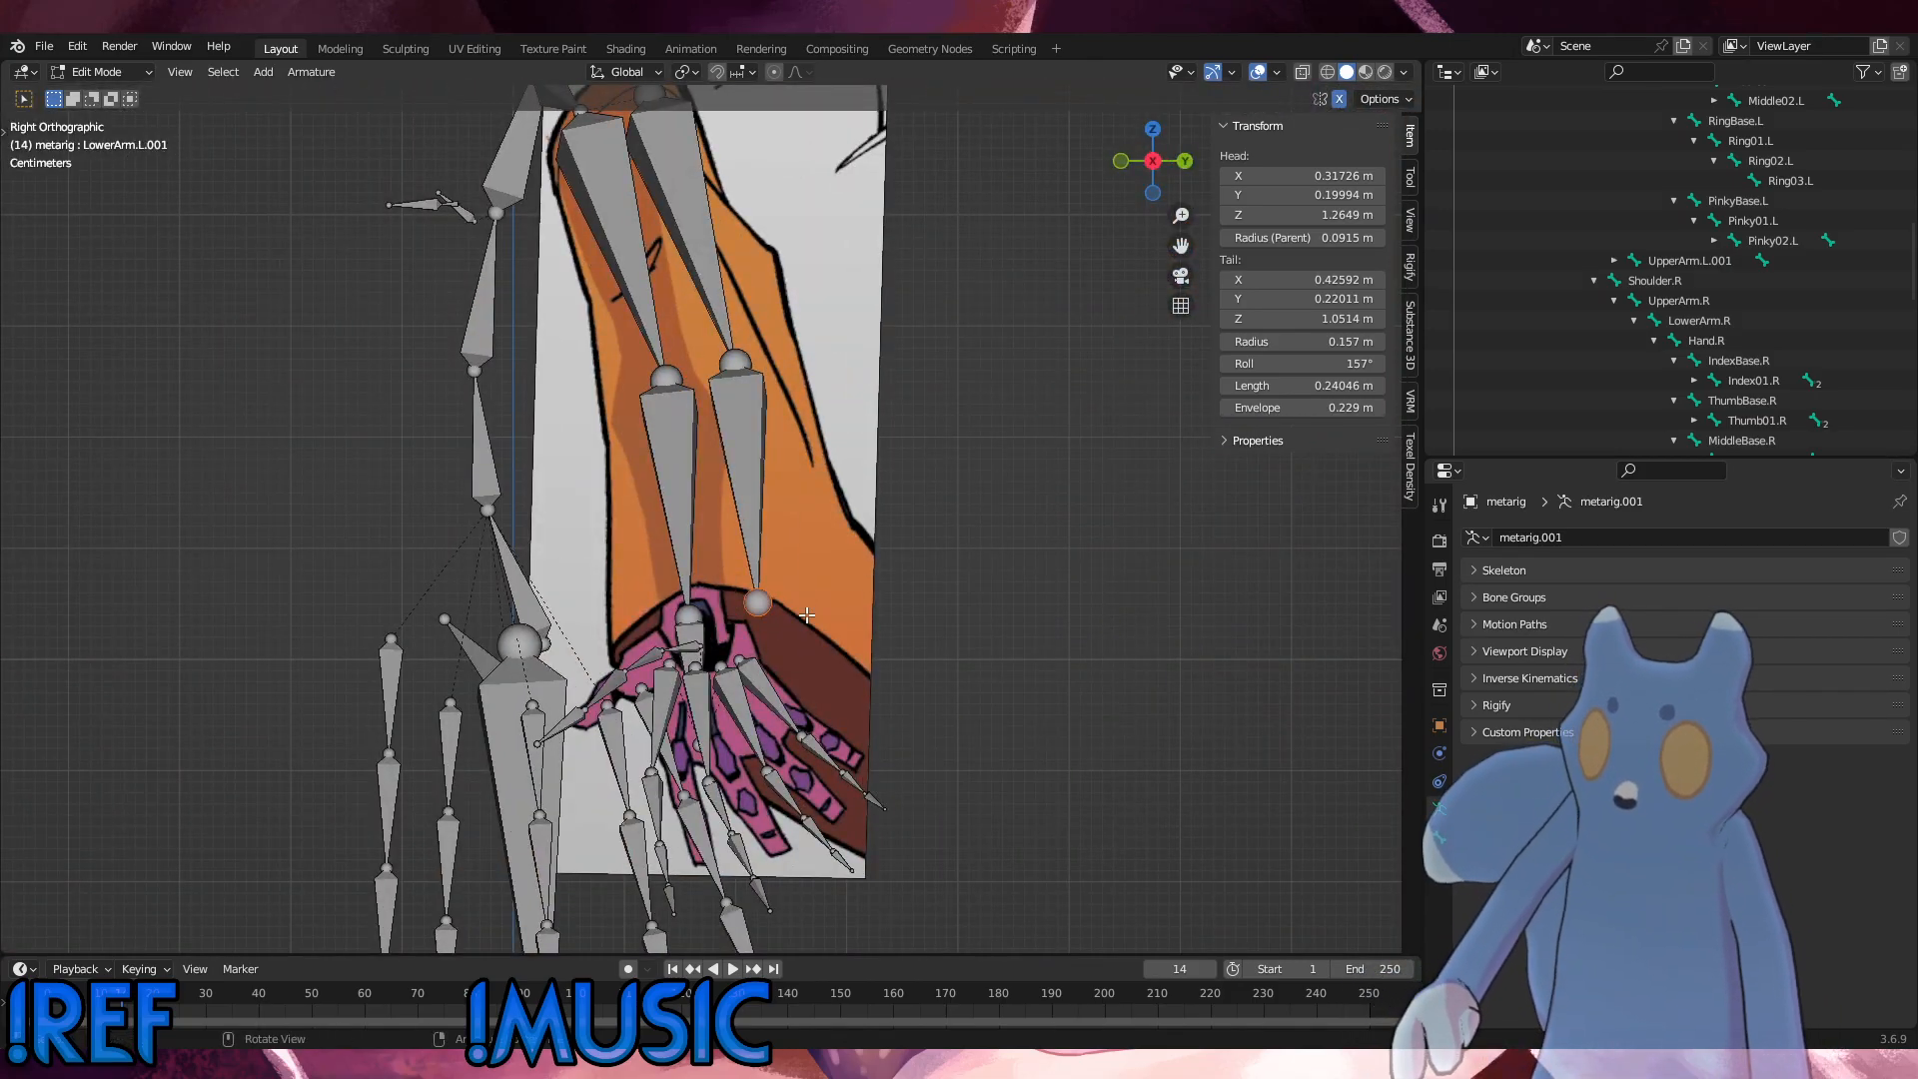
pyautogui.press('g')
pyautogui.click(1044, 790)
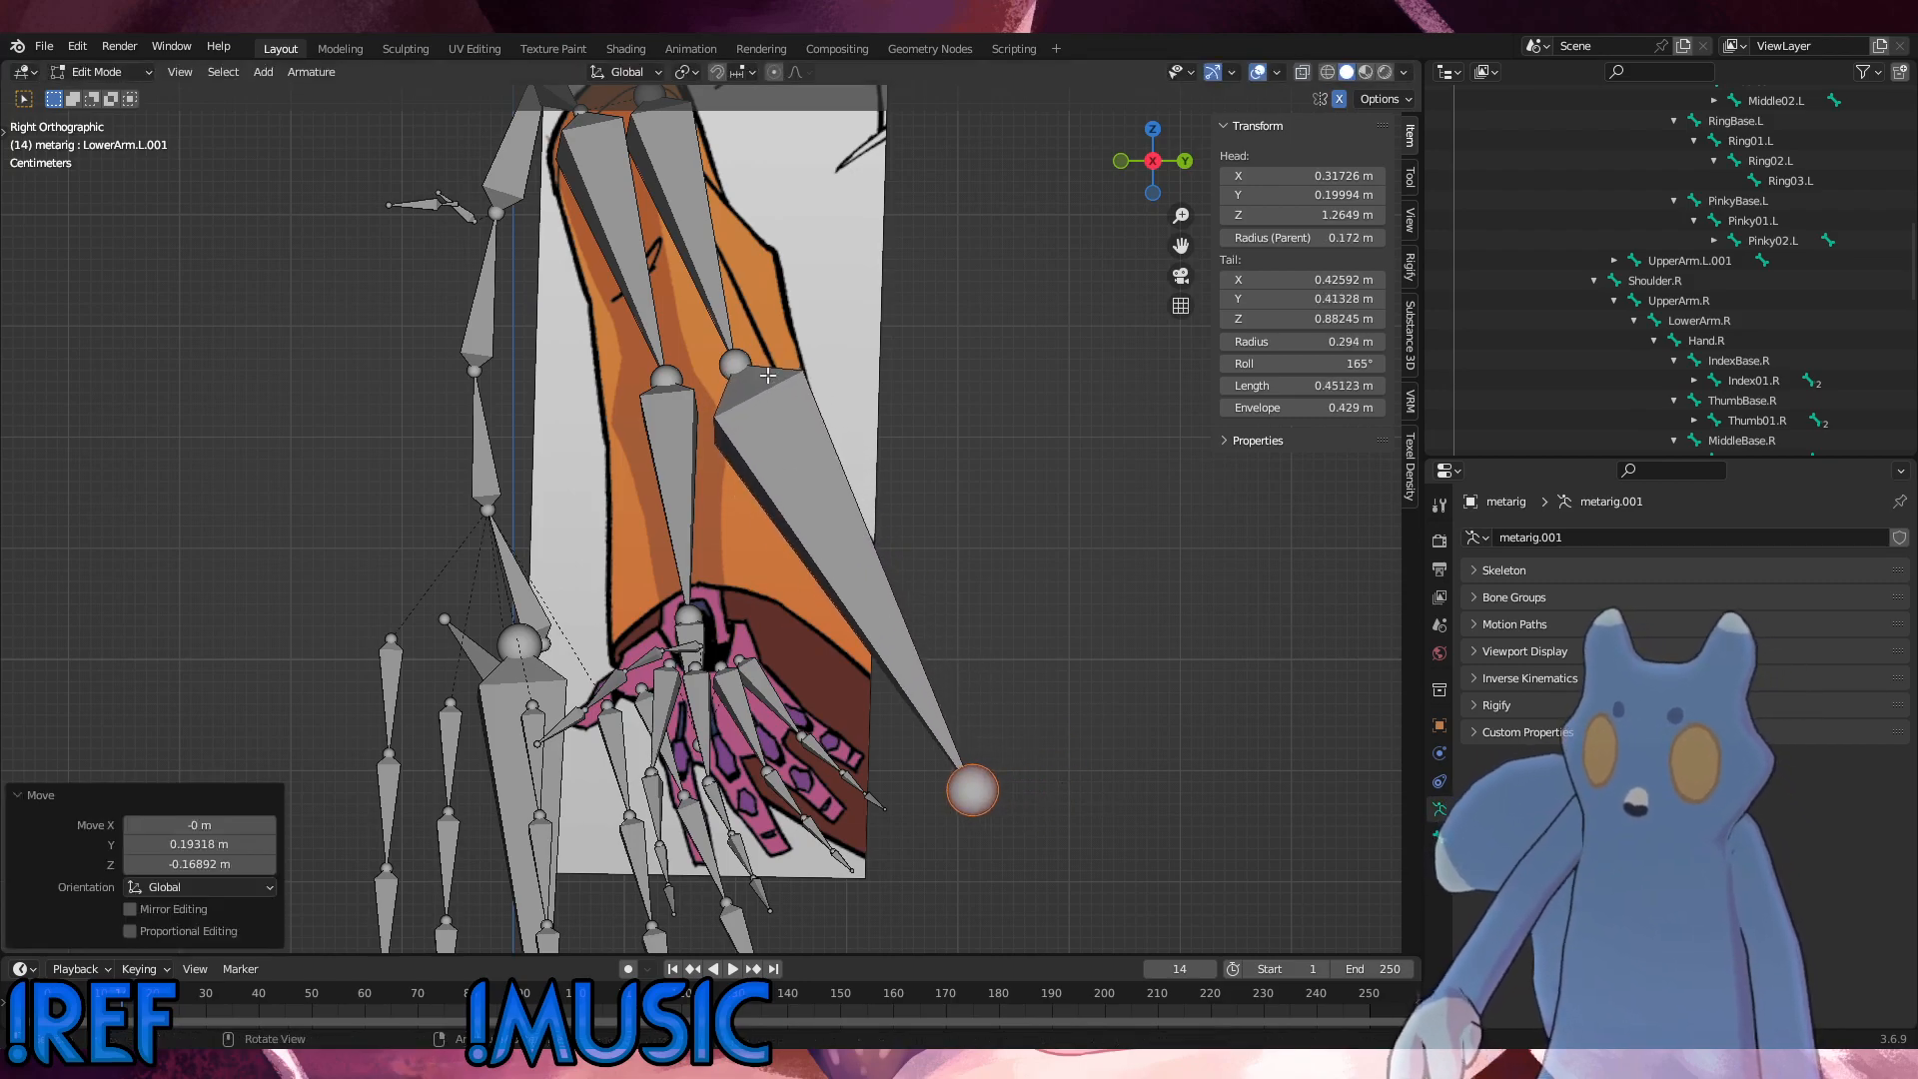
# Step: Move the joint between the duplicated upper and lower arm bones to about Y 0.257 m and Z 1.198 m, near the sleeve's outer edge
pyautogui.click(767, 375)
pyautogui.press('g')
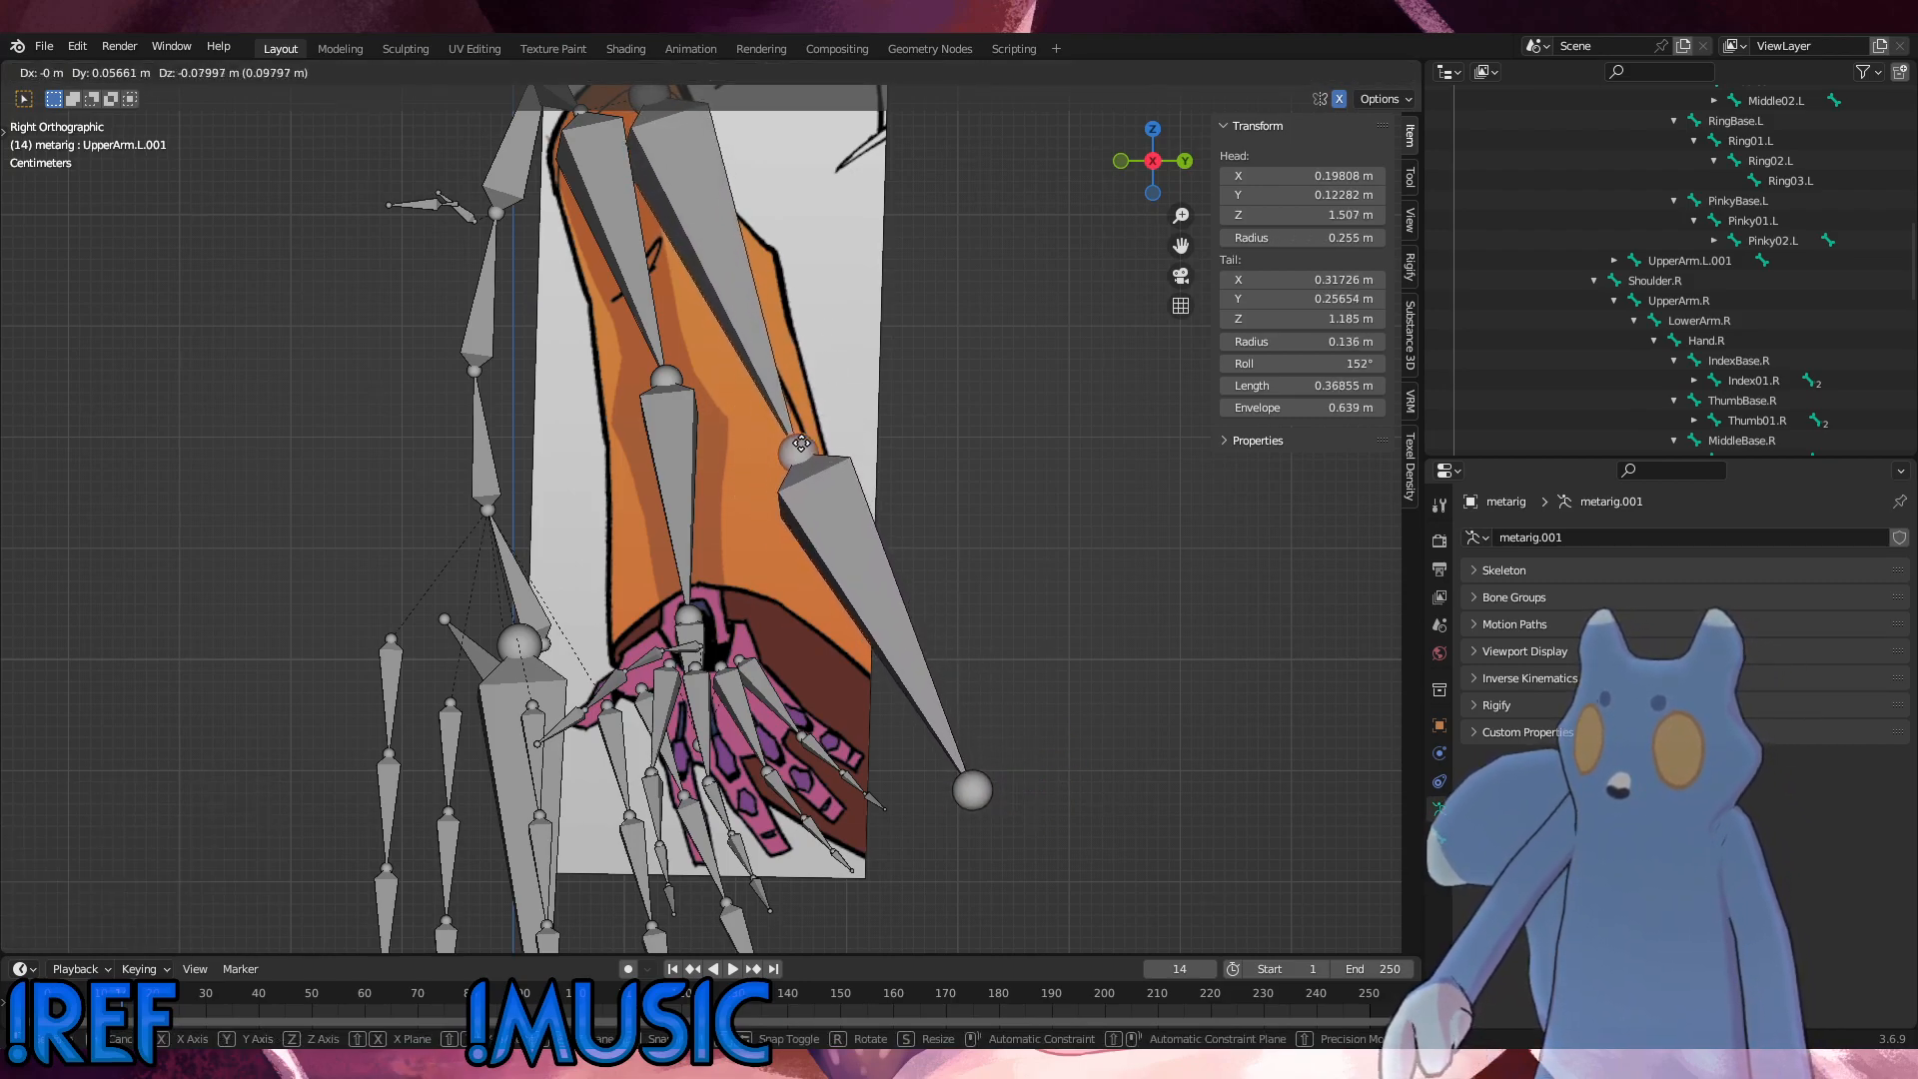
pyautogui.click(798, 438)
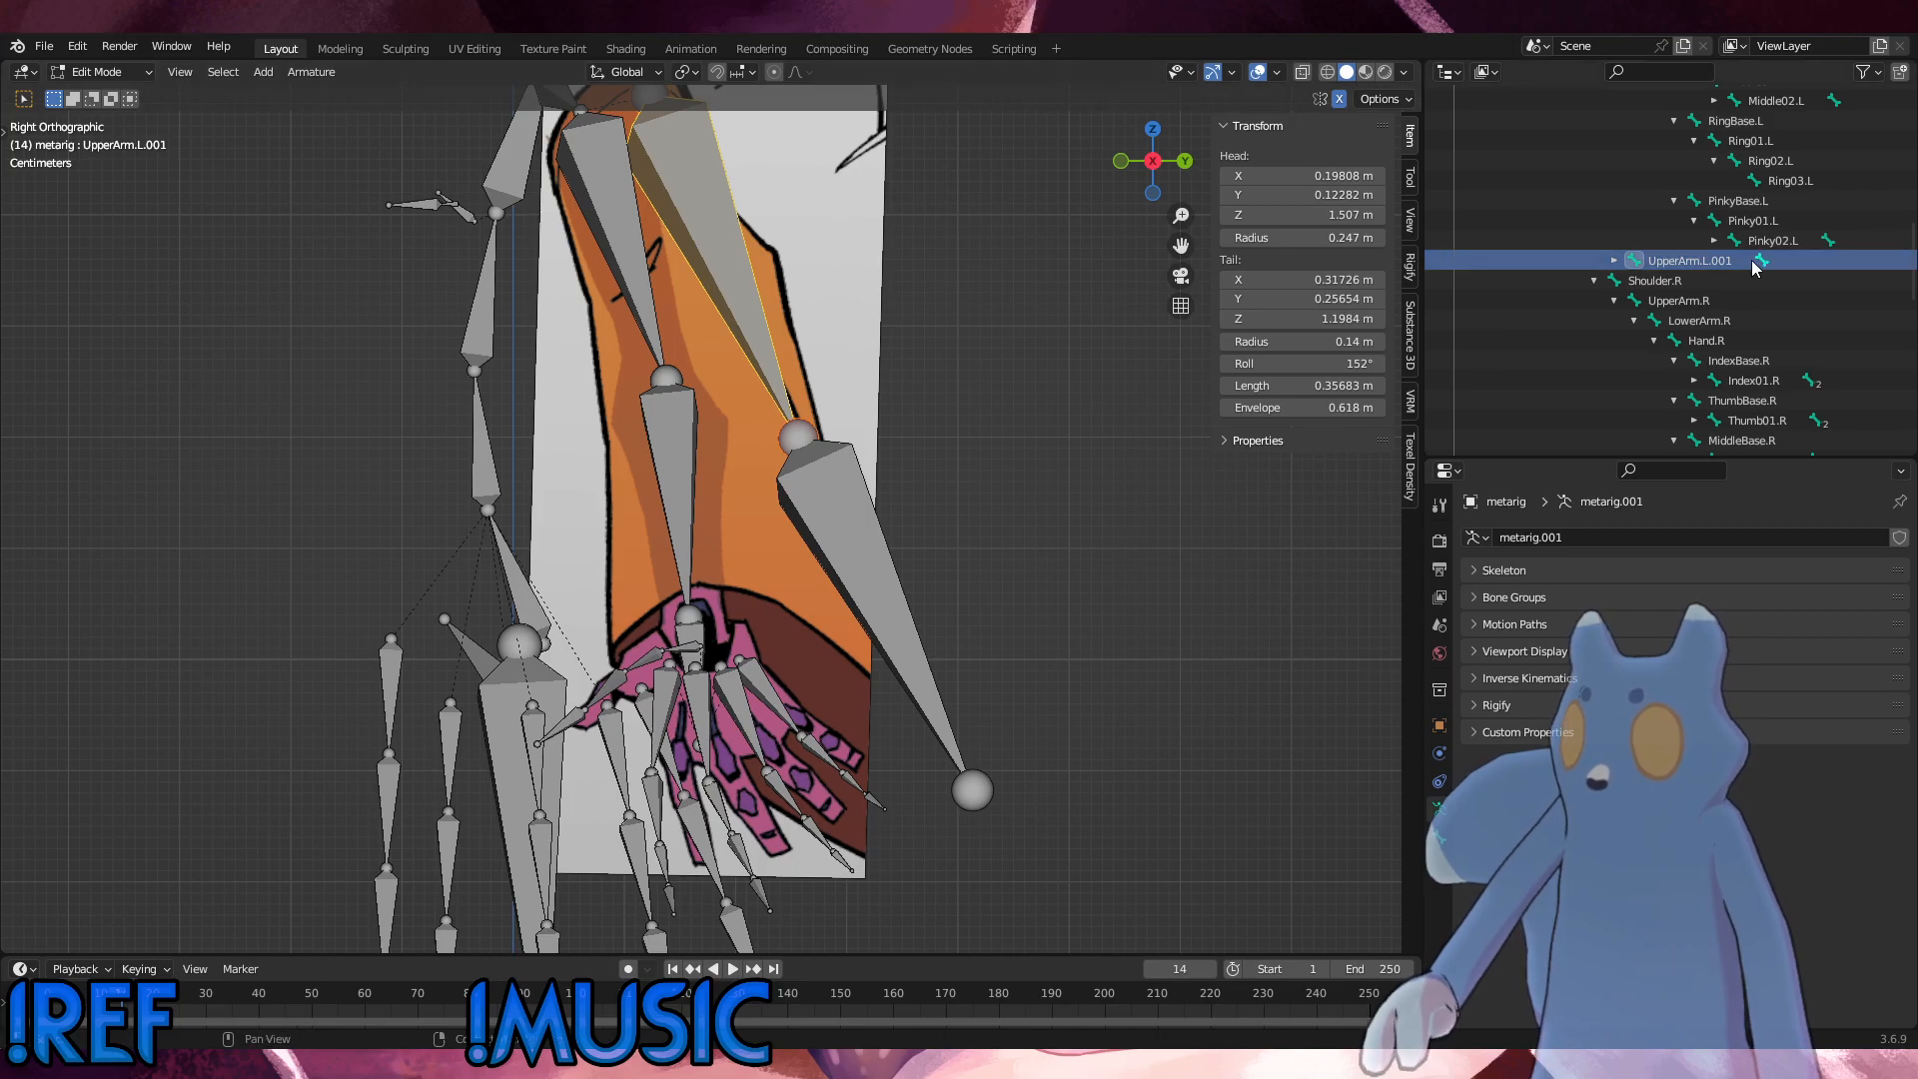
# Step: Rename the bone UpperArm.L.001 as Sleeve.L.001 and copy the new name
pyautogui.doubleClick(1728, 262)
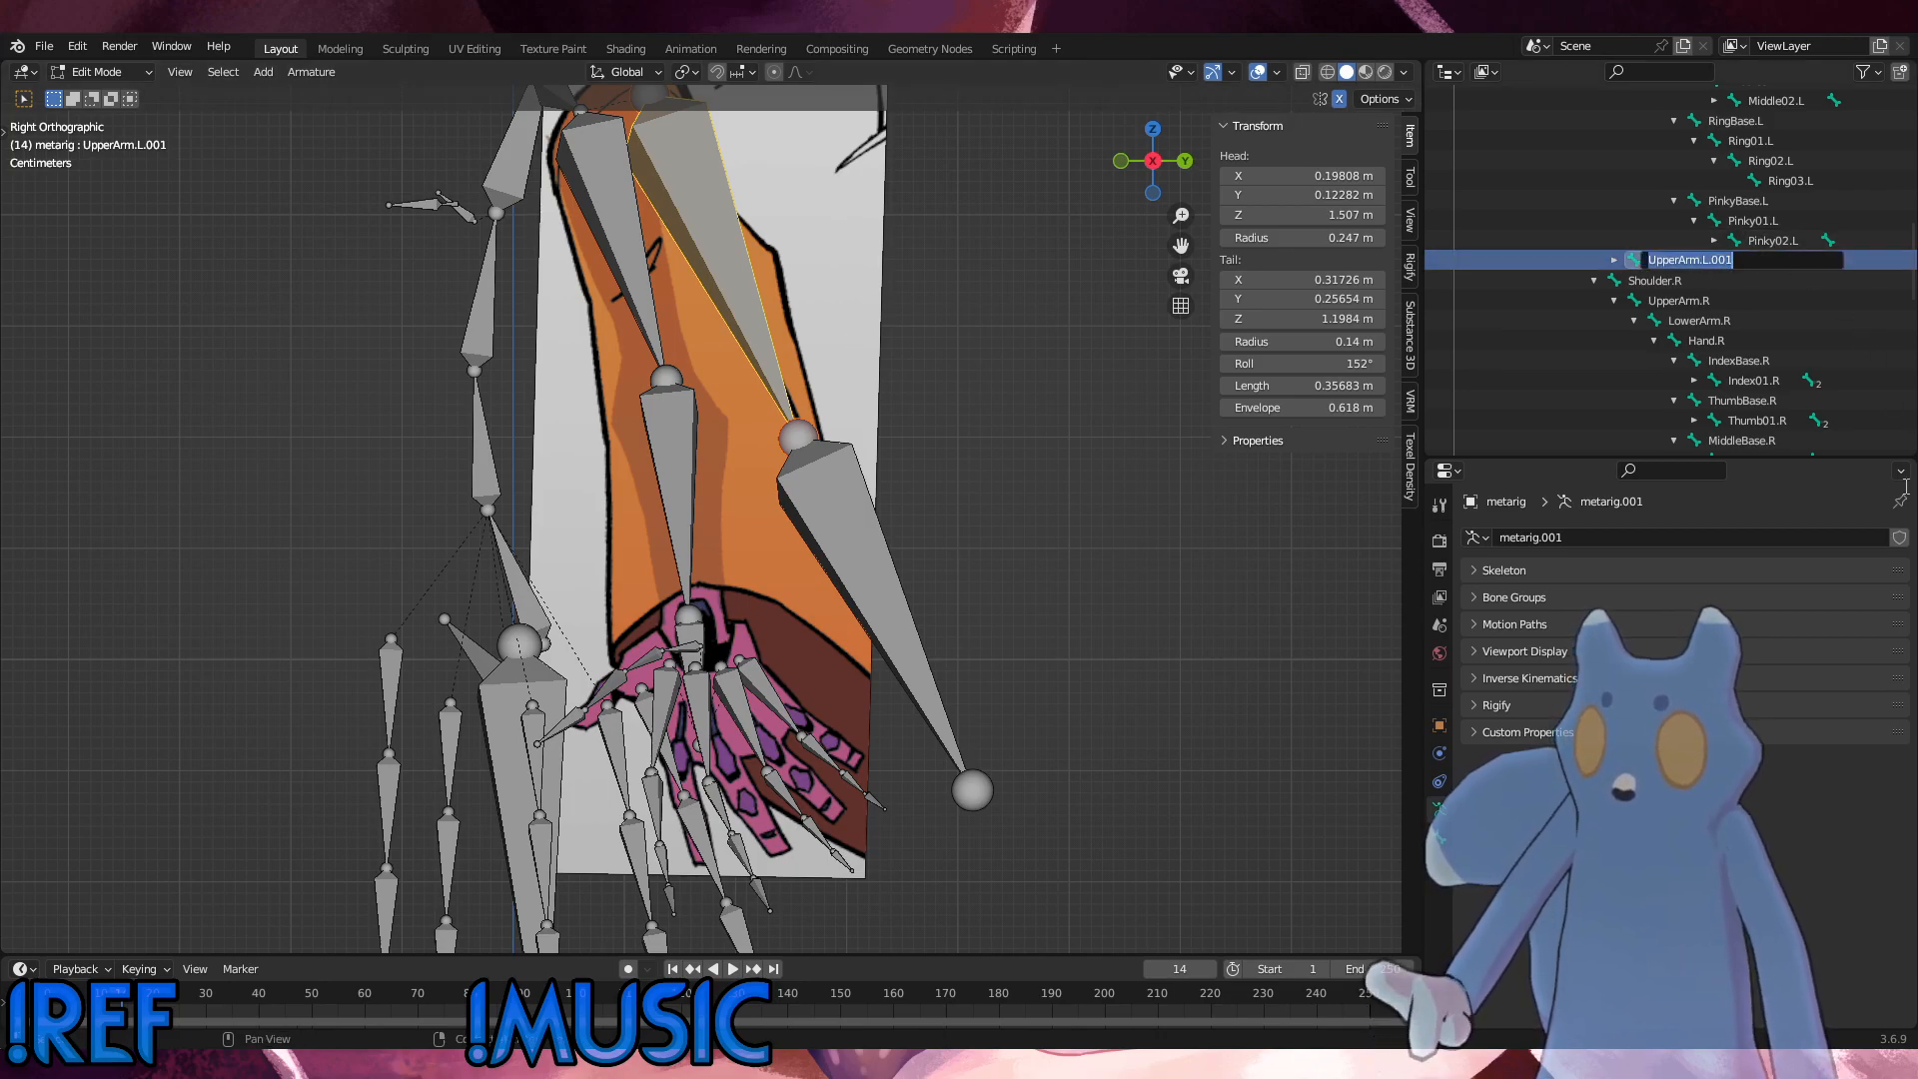
pyautogui.write('Ar')
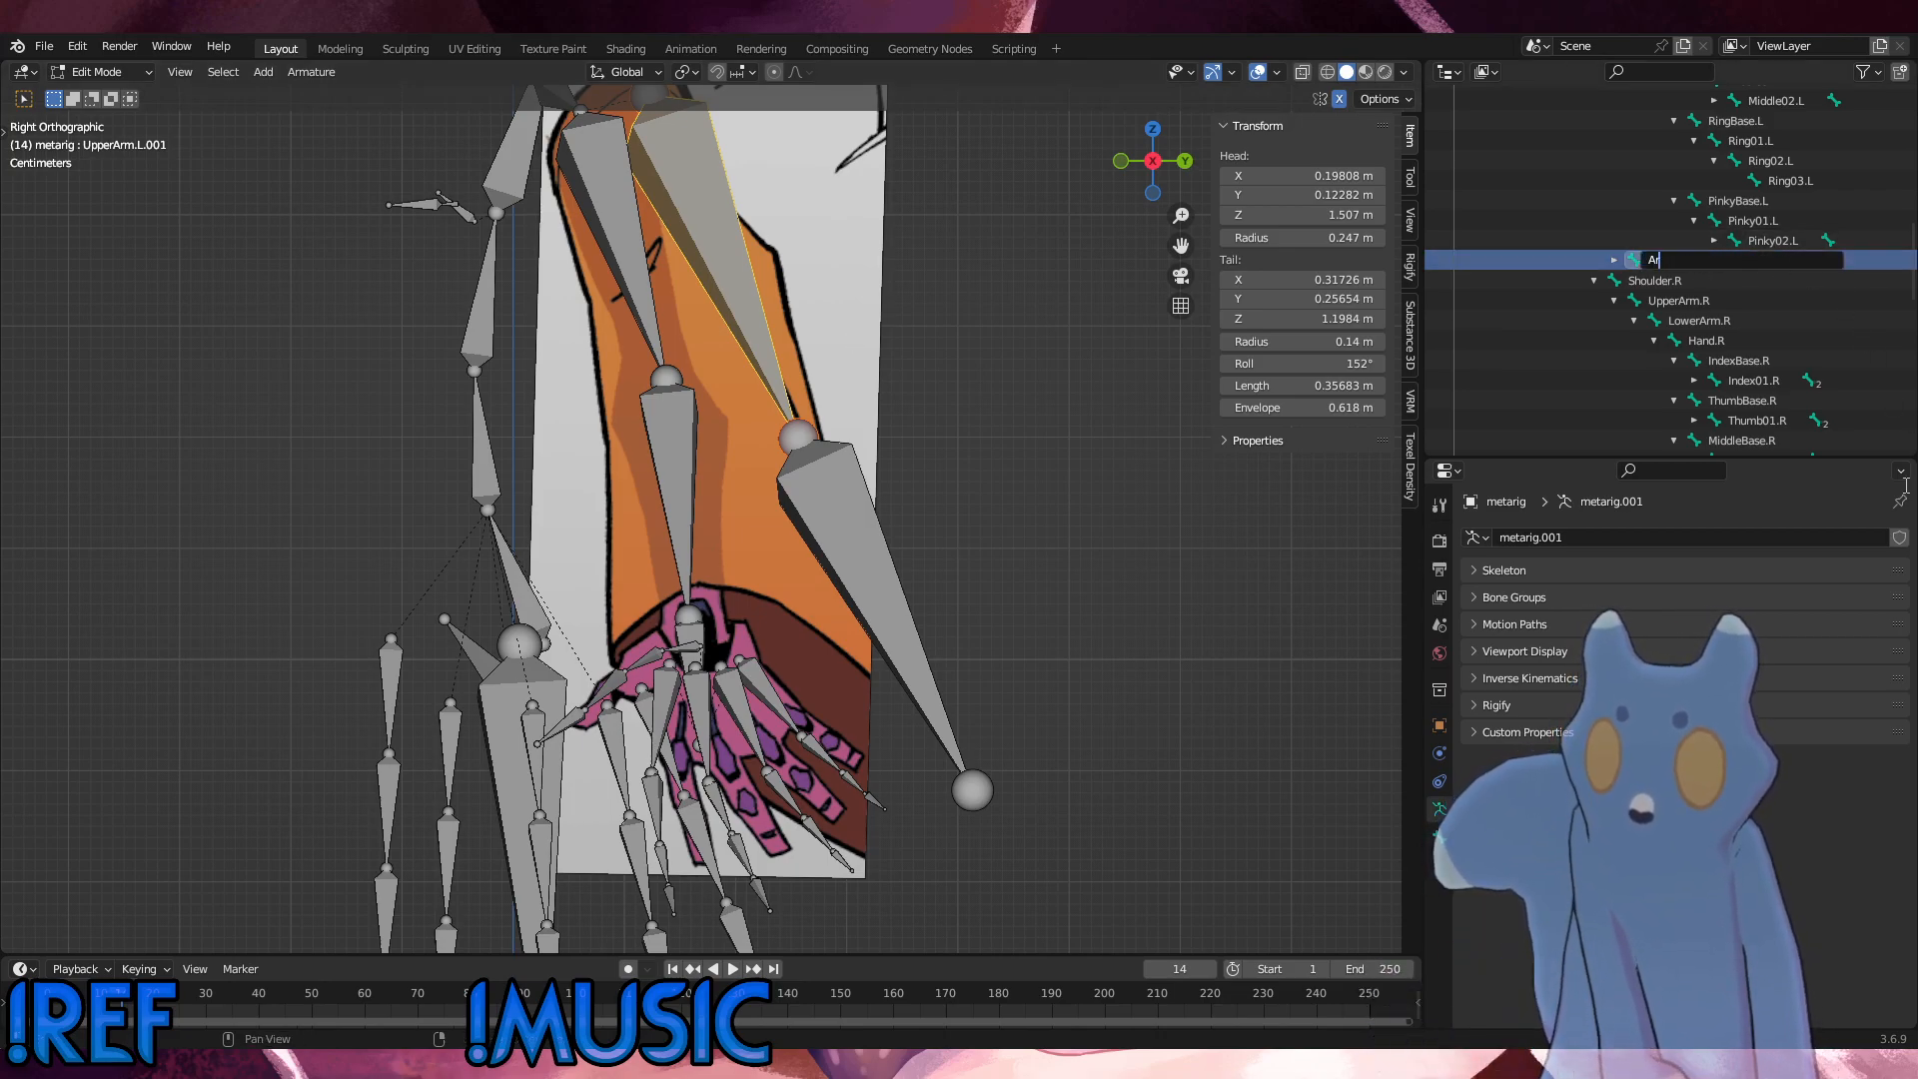
pyautogui.write('S')
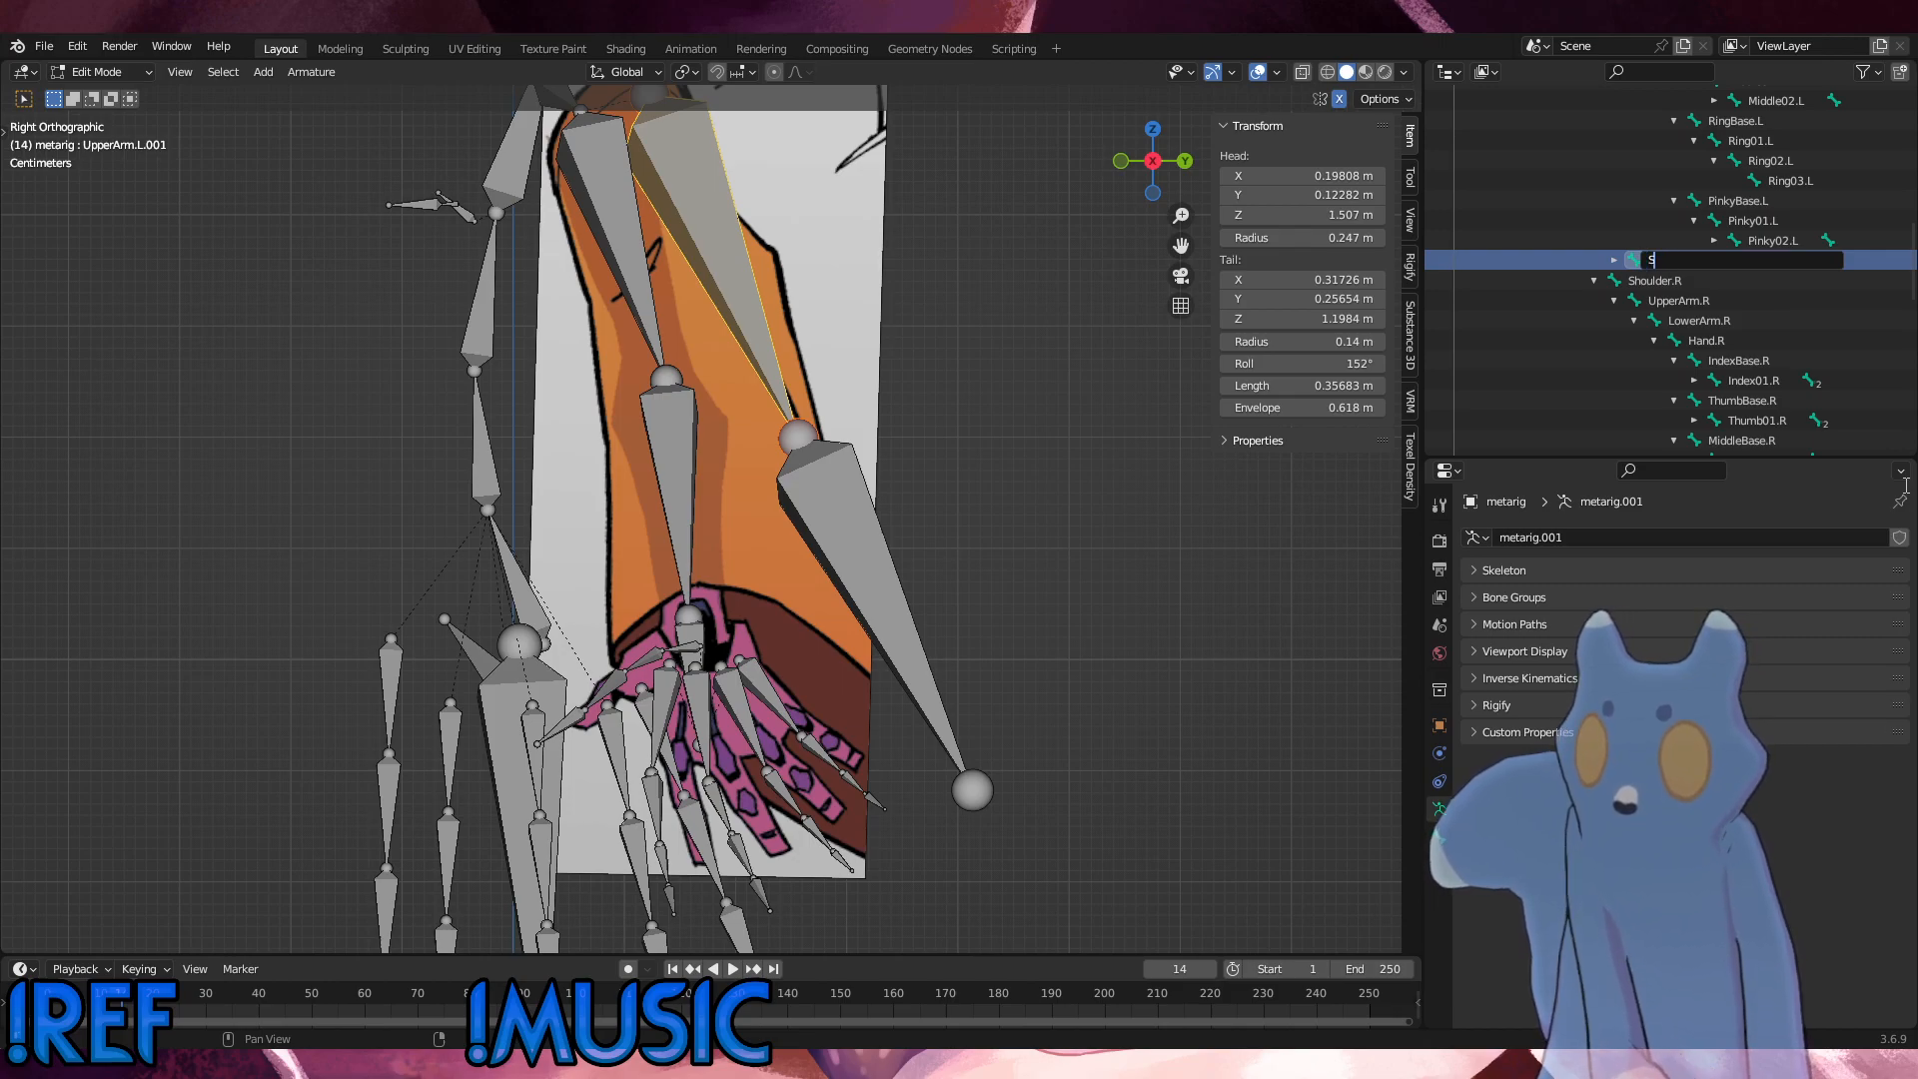
pyautogui.write('leave')
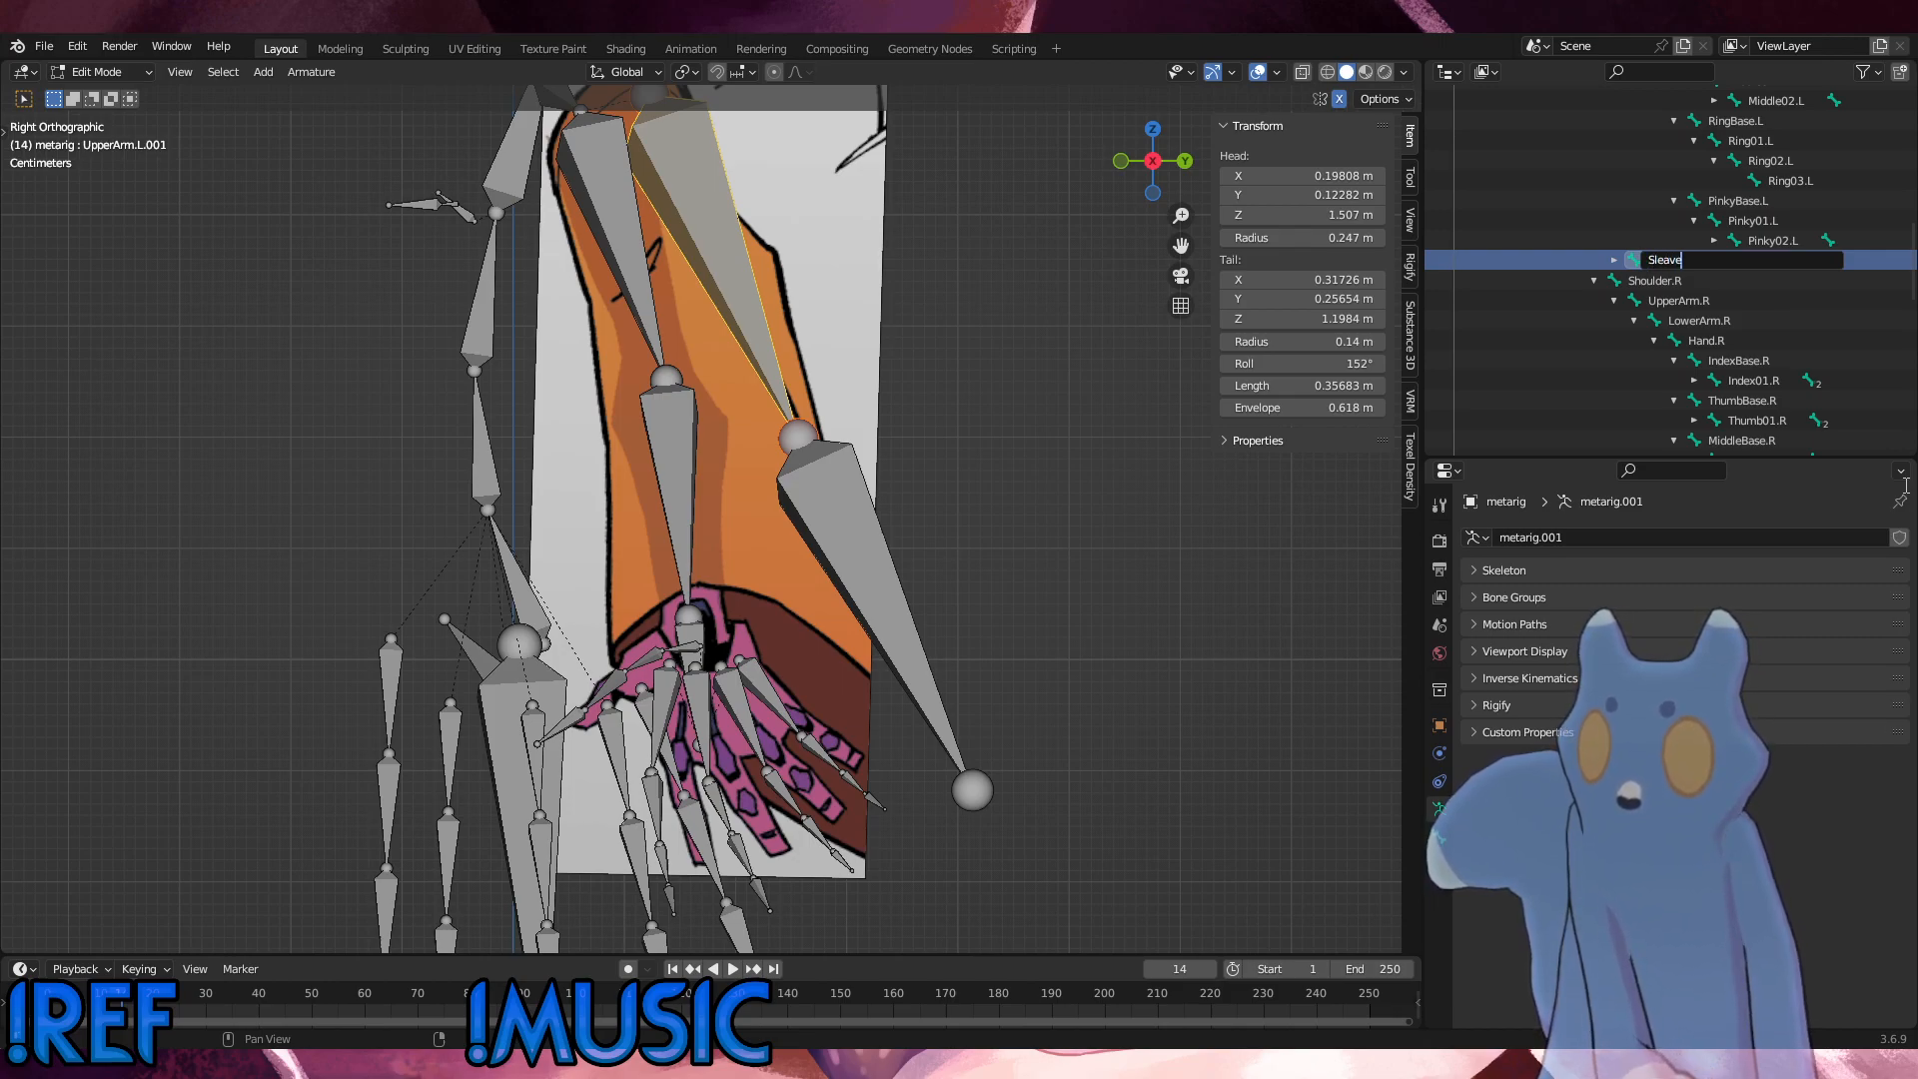
pyautogui.press('BackSpace')
pyautogui.press('BackSpace')
pyautogui.press('BackSpace')
pyautogui.press('BackSpace')
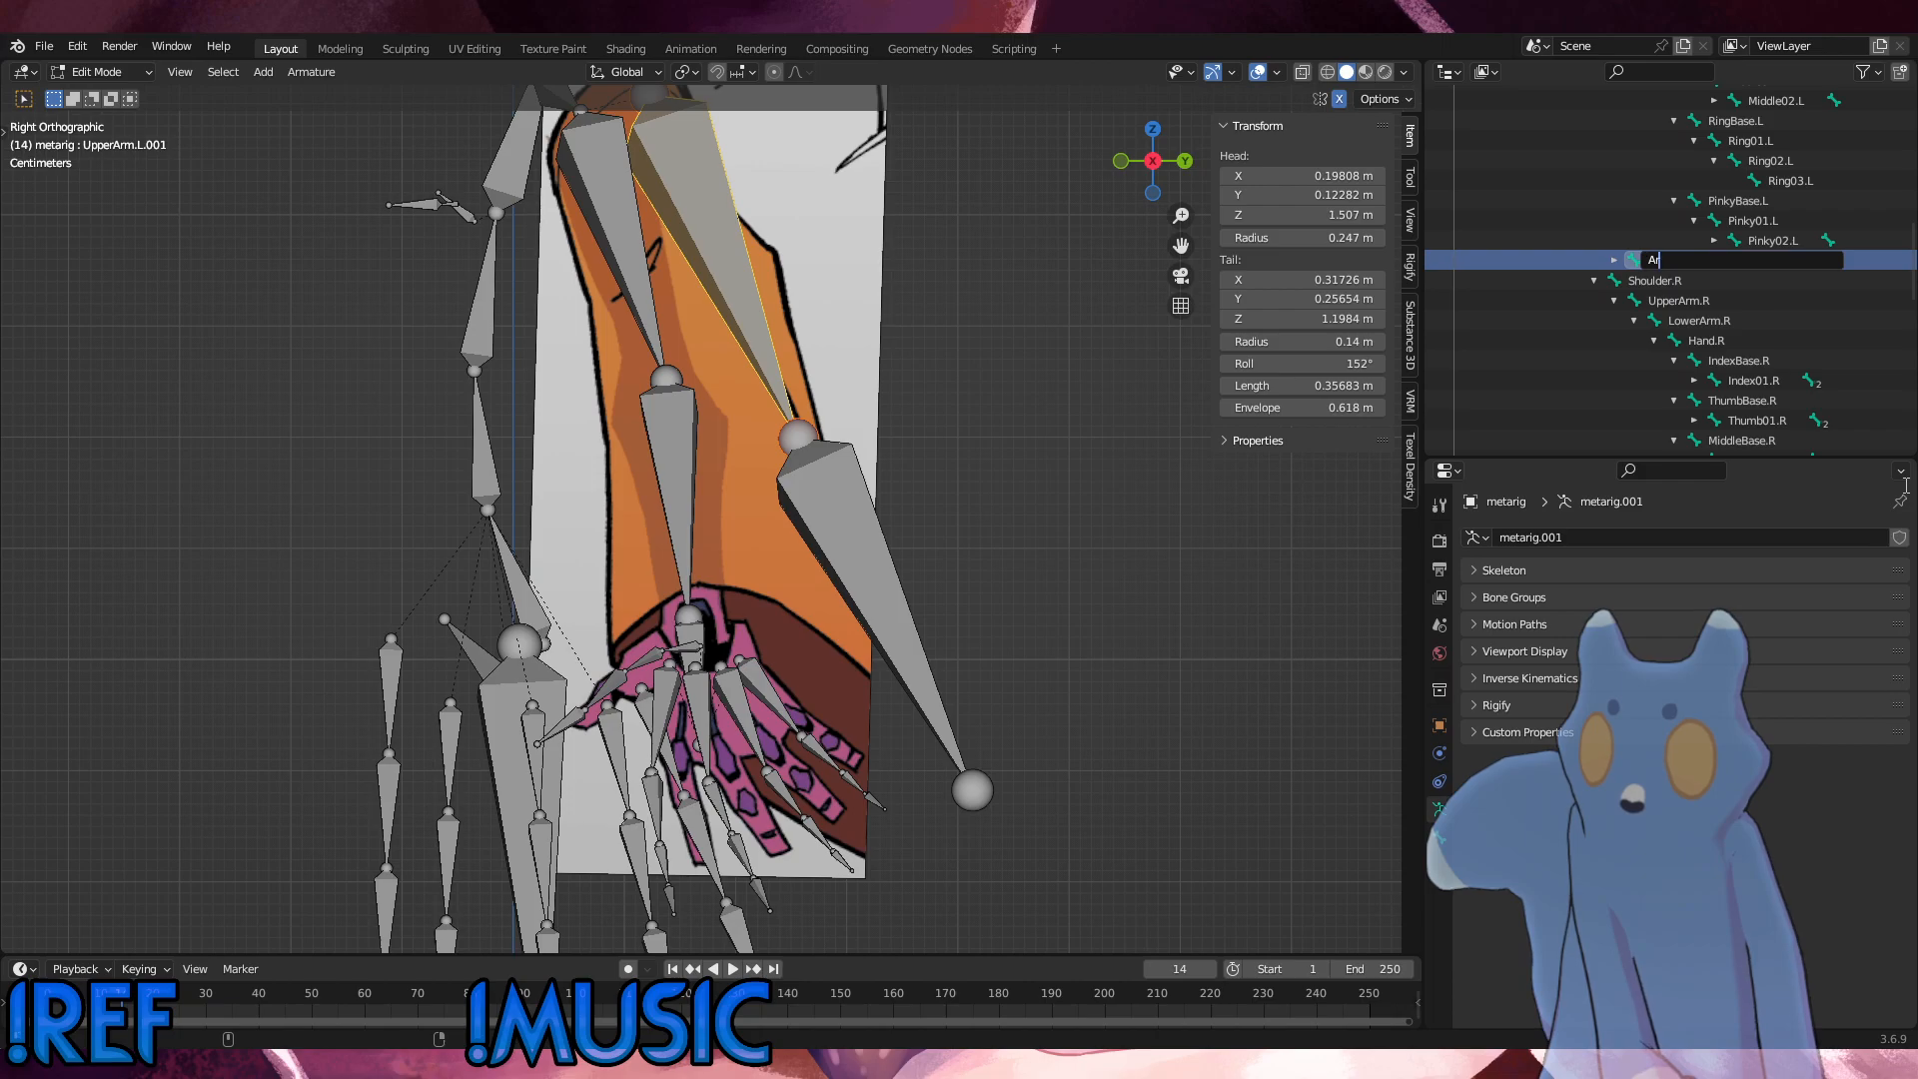
pyautogui.hotkey('ctrl', 'z')
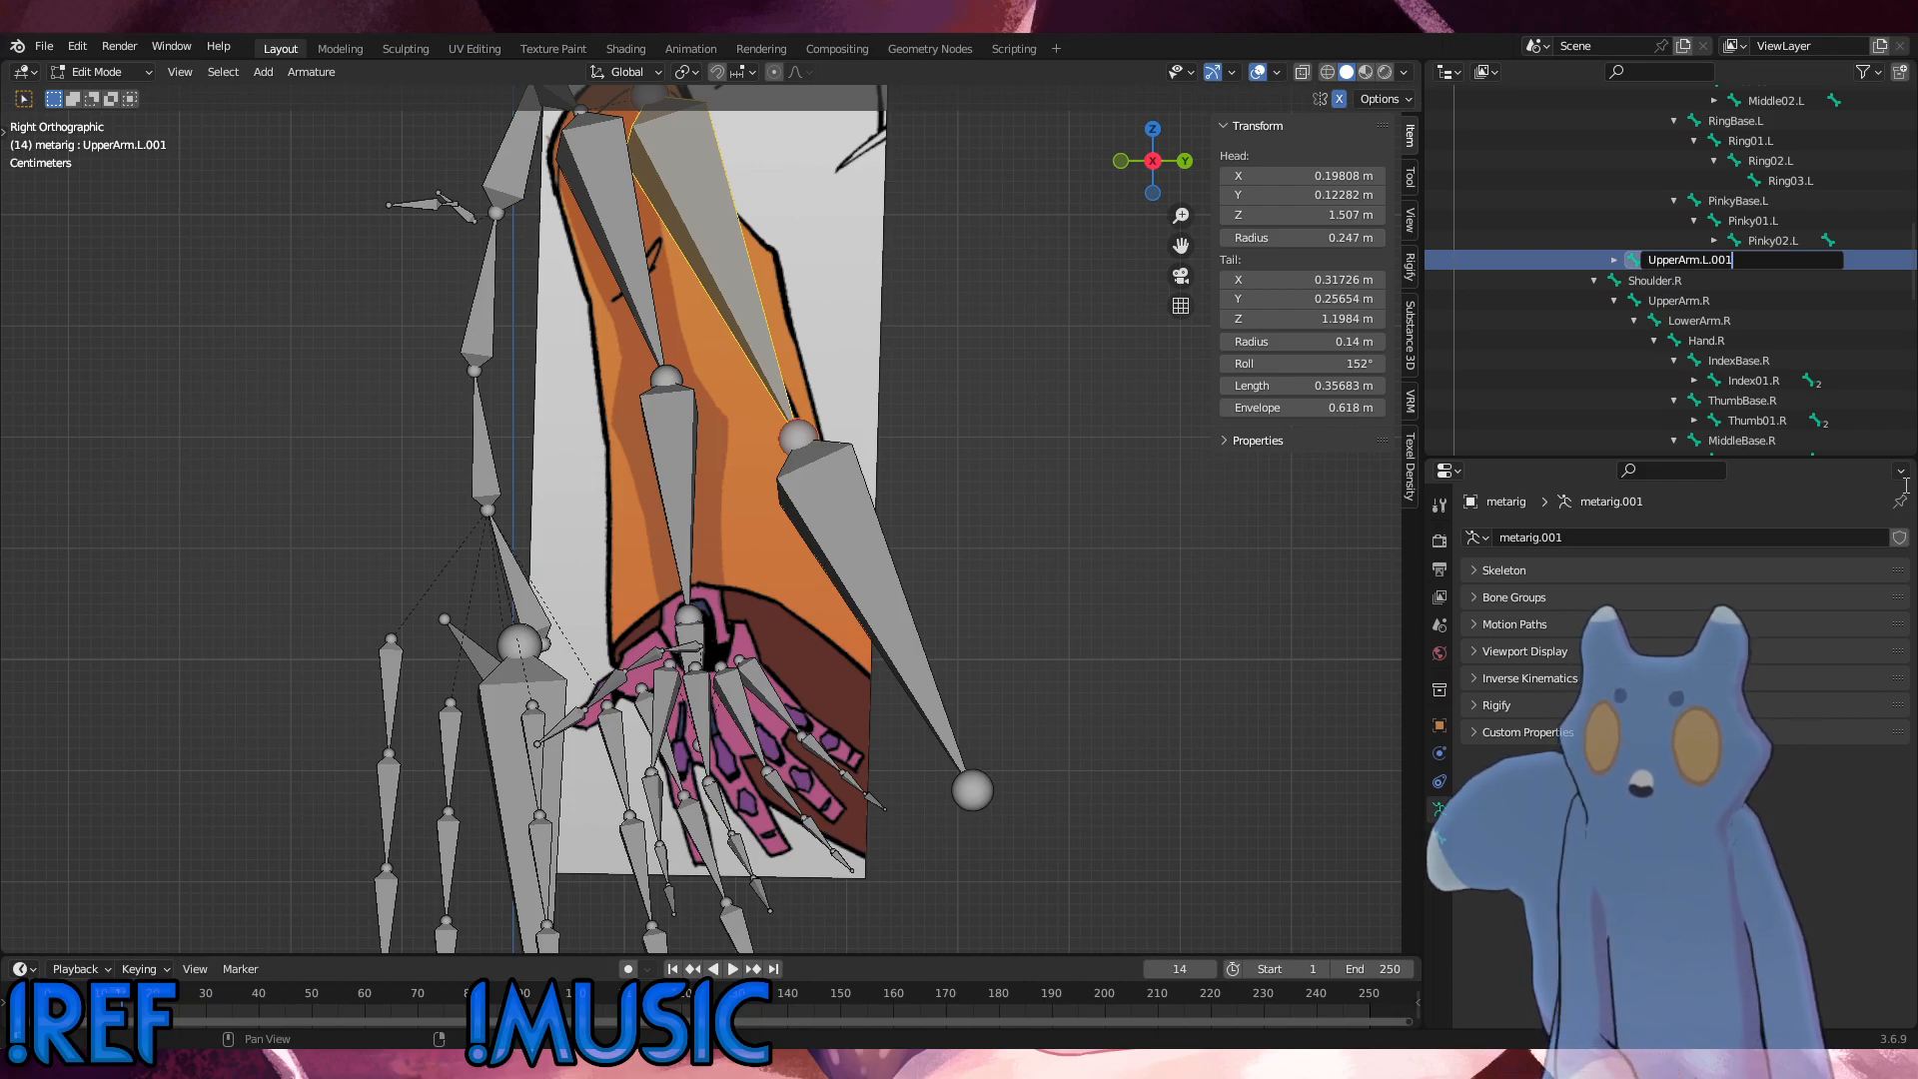
pyautogui.press('BackSpace')
pyautogui.press('BackSpace')
pyautogui.press('BackSpace')
pyautogui.press('BackSpace')
pyautogui.press('BackSpace')
pyautogui.press('BackSpace')
pyautogui.press('BackSpace')
pyautogui.press('BackSpace')
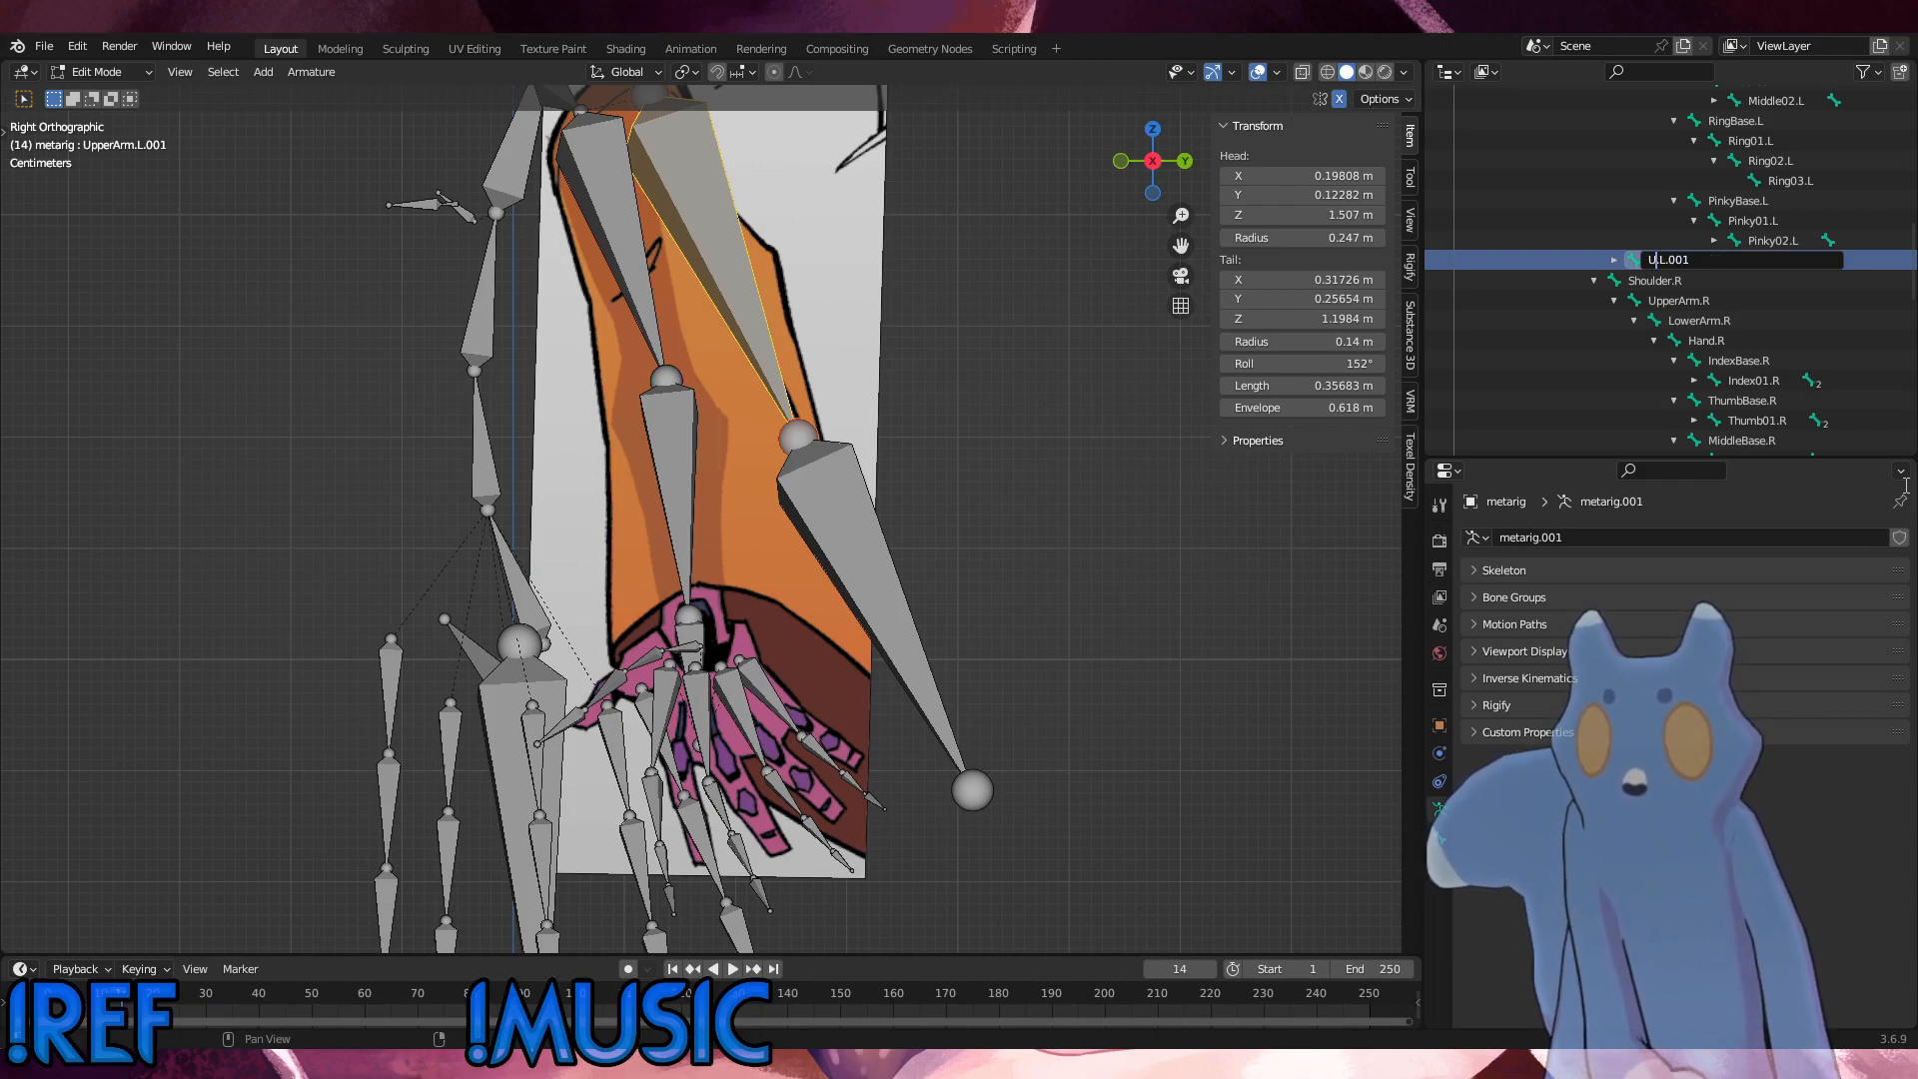
pyautogui.write('Sleeve')
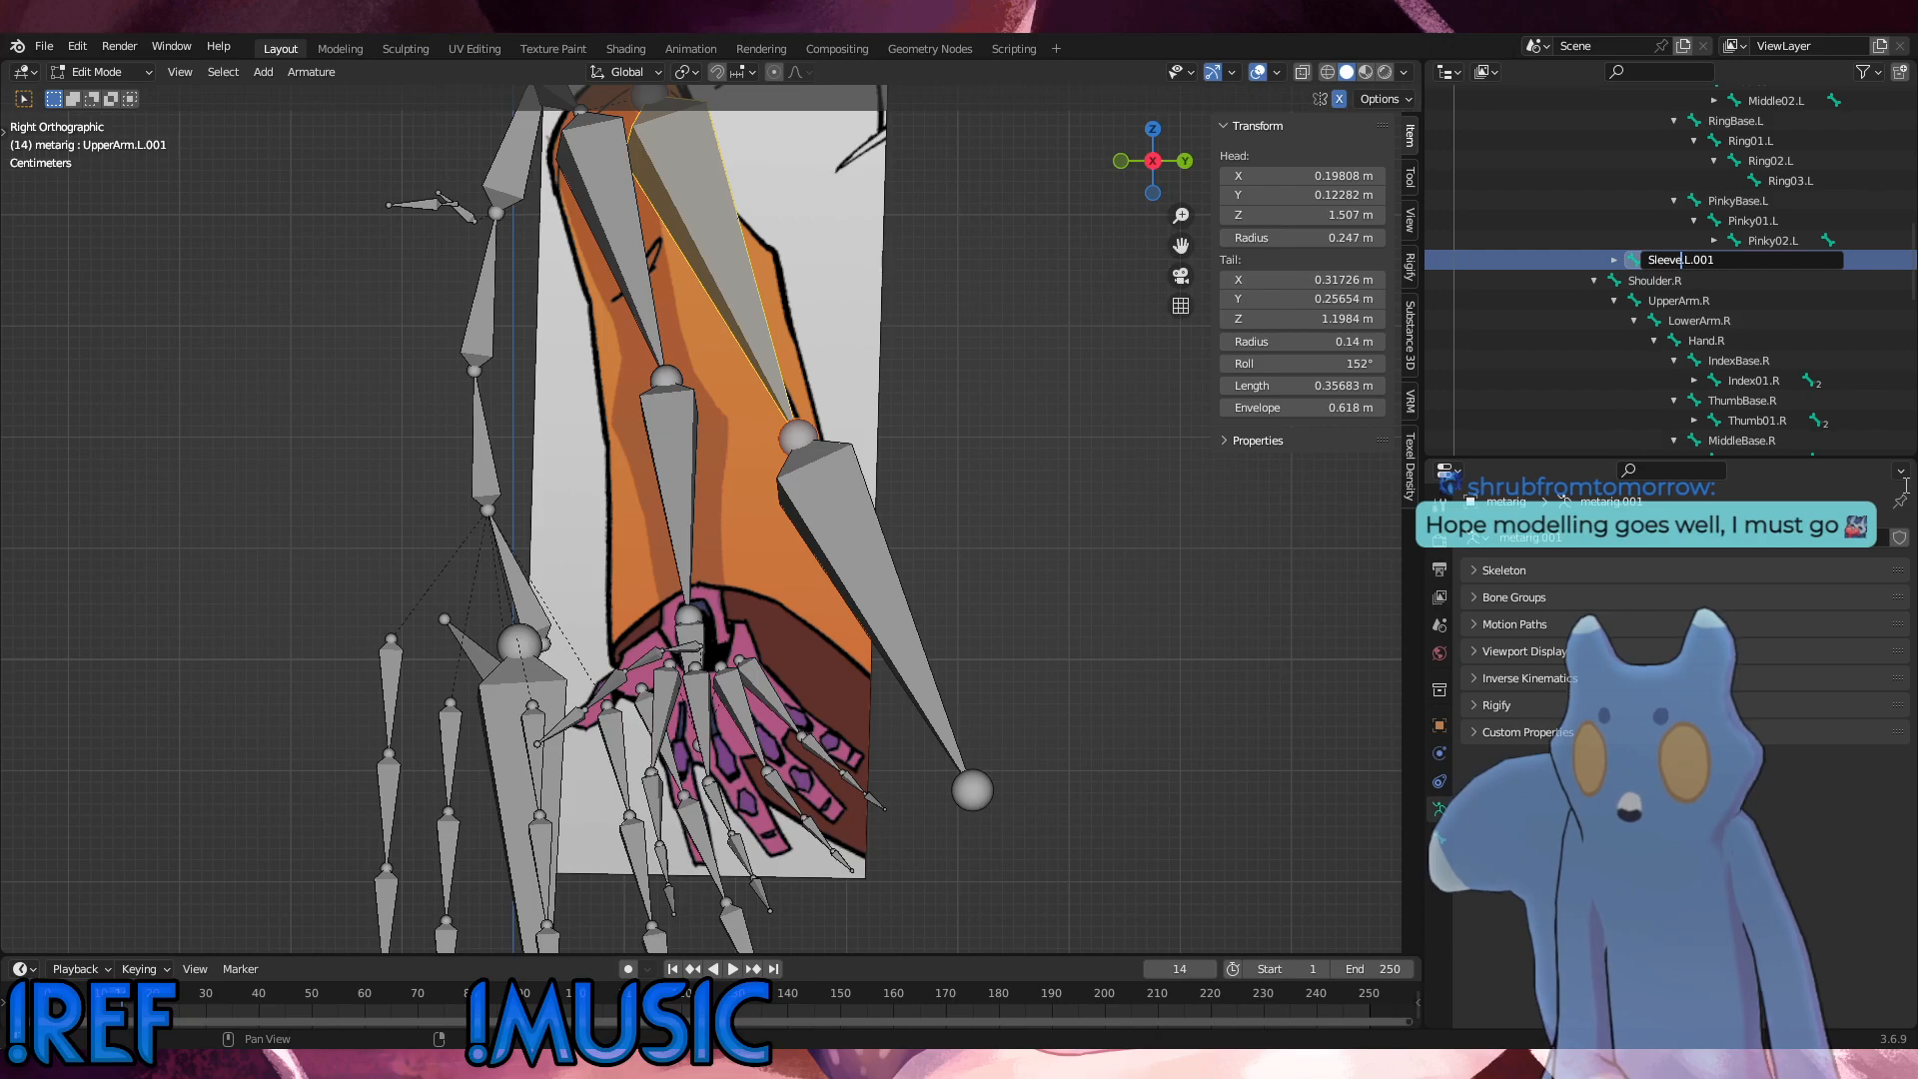
pyautogui.write('01')
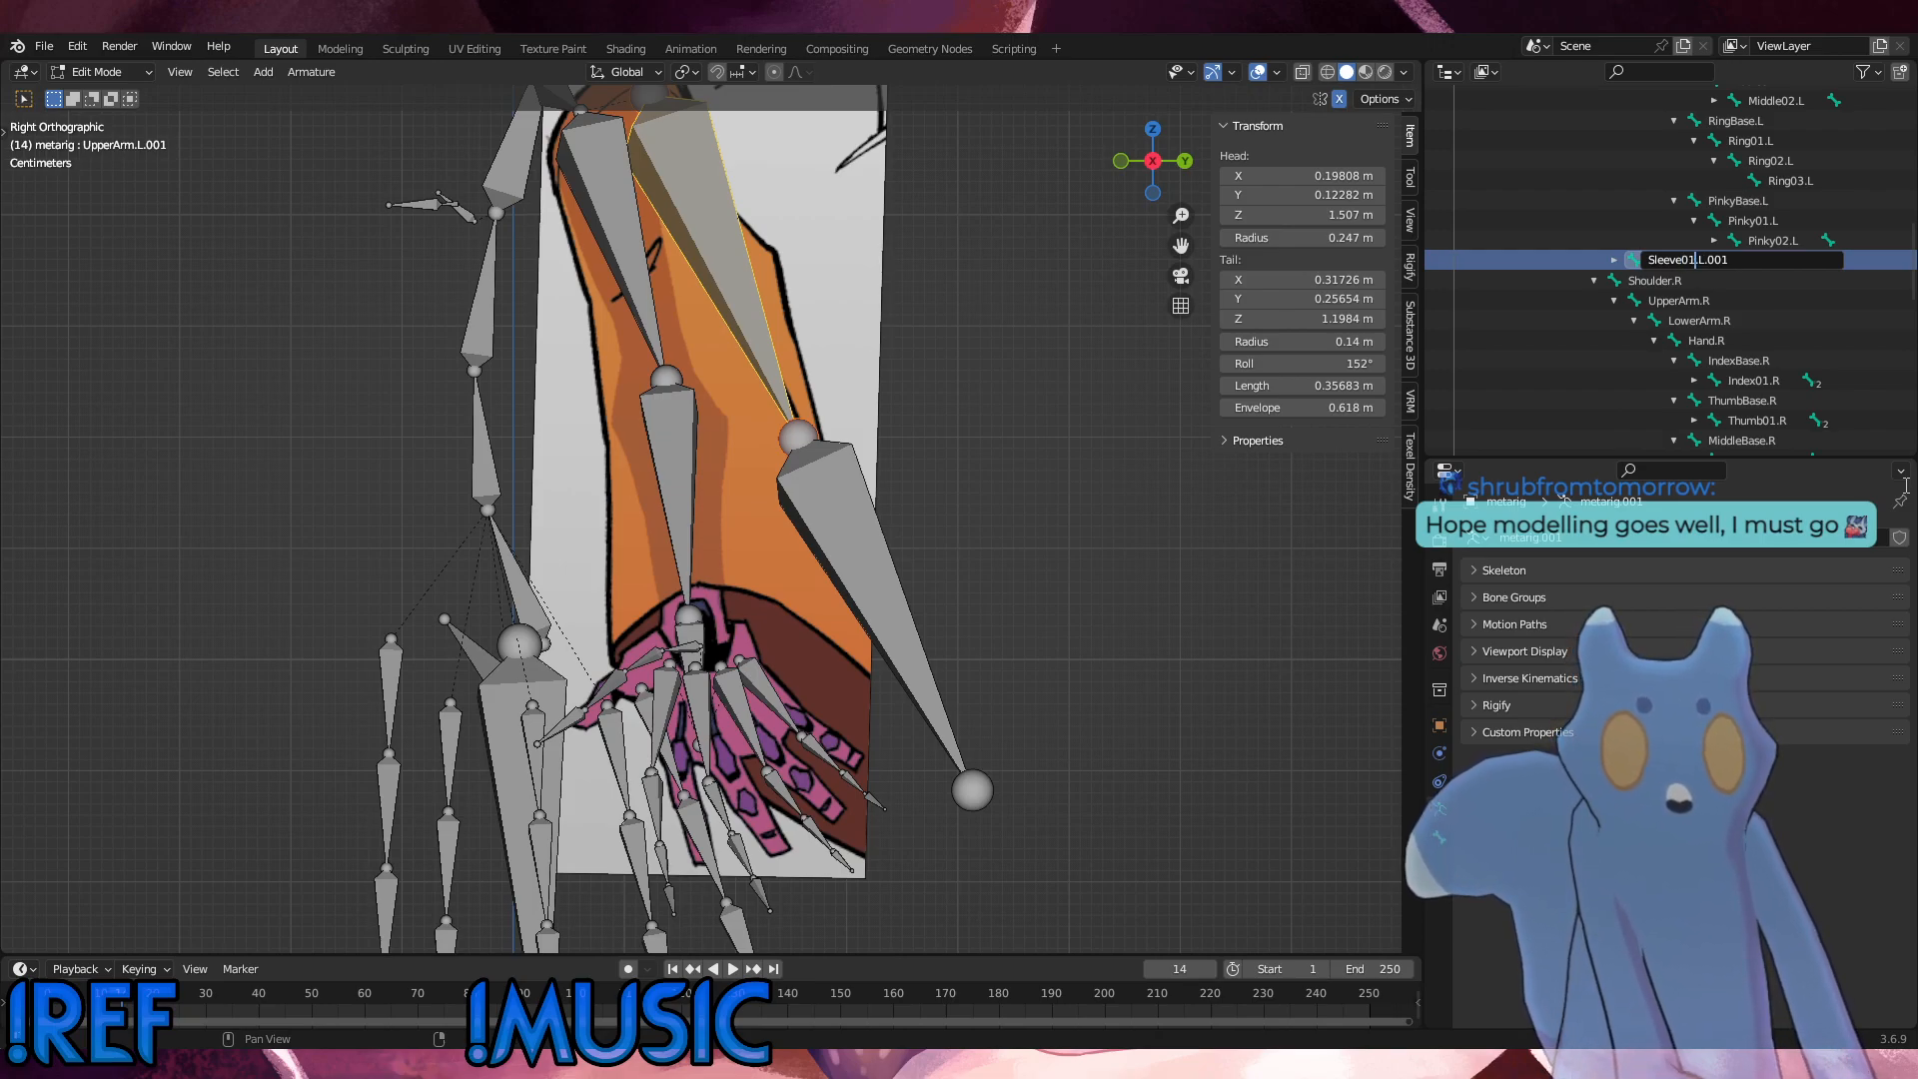
pyautogui.press('BackSpace')
pyautogui.press('BackSpace')
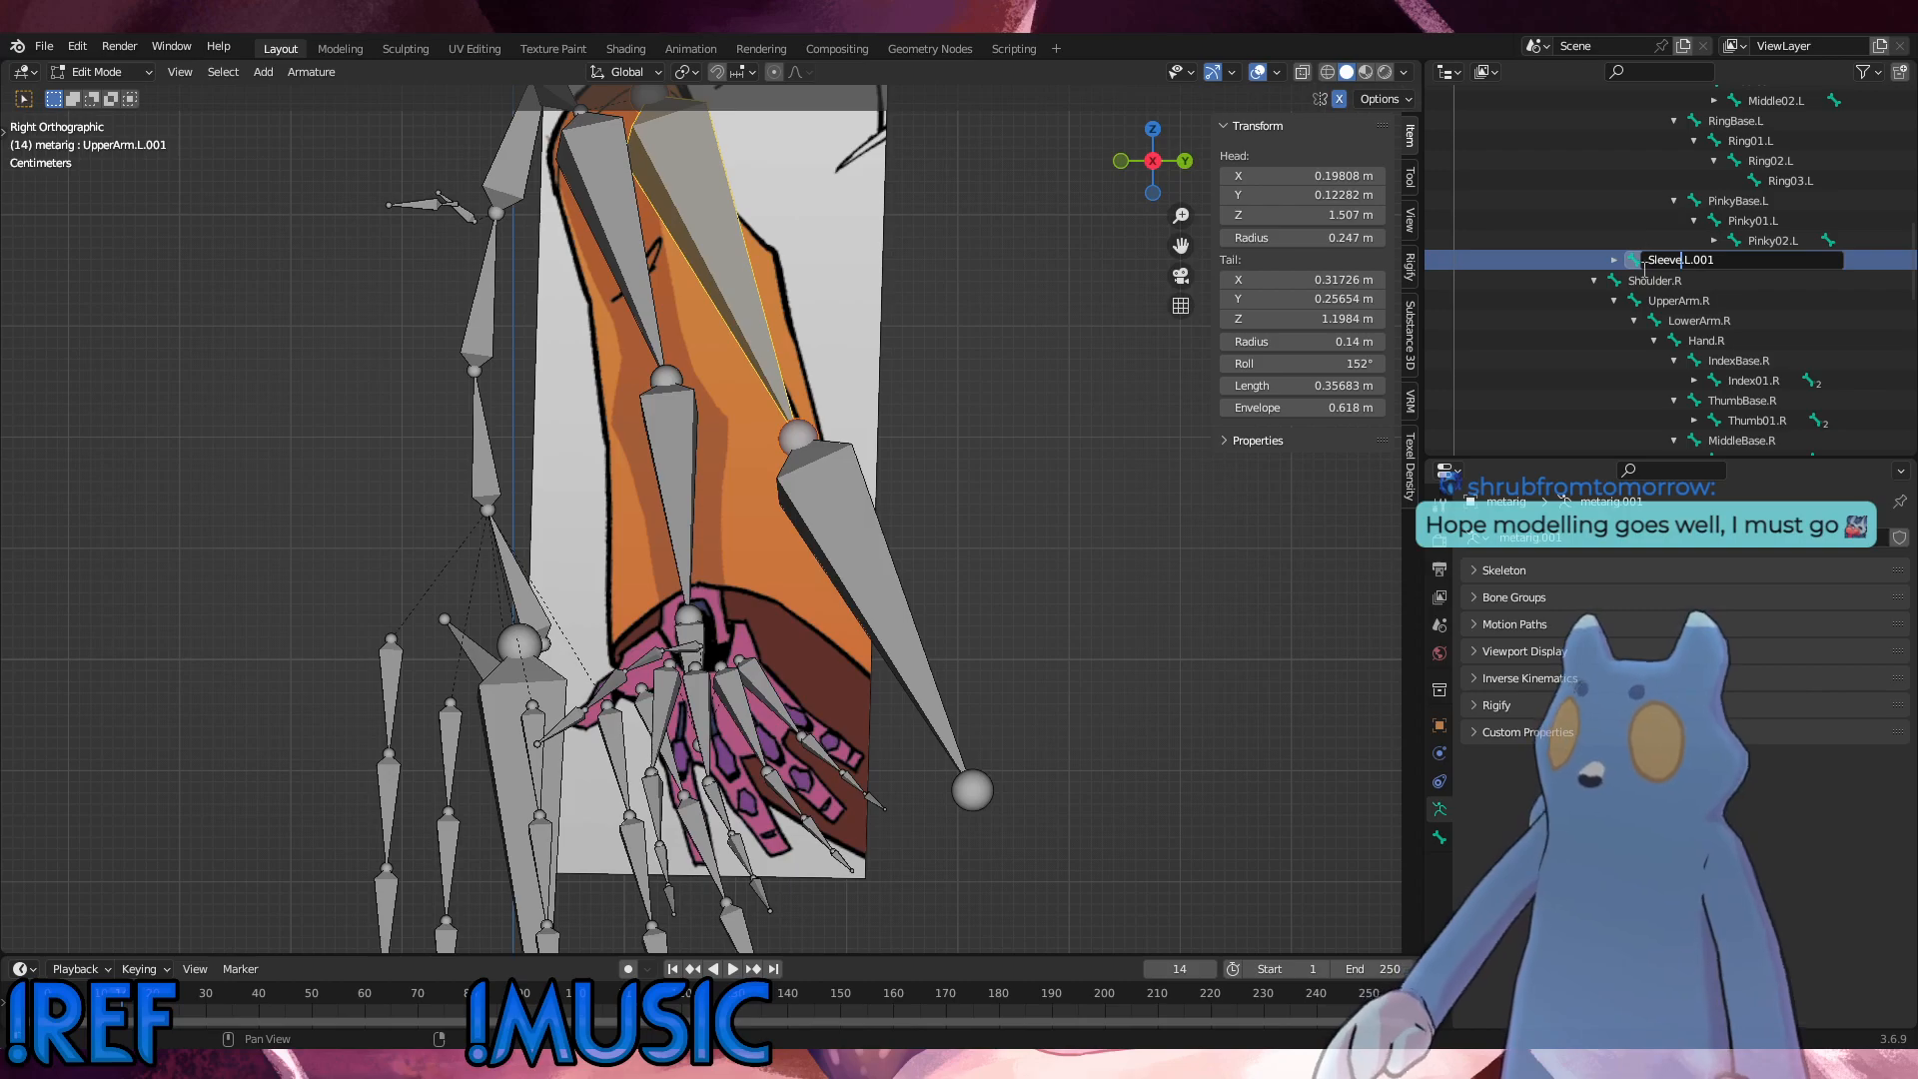
pyautogui.moveTo(1716, 260); pyautogui.dragTo(1608, 259)
pyautogui.hotkey('ctrl', 'c')
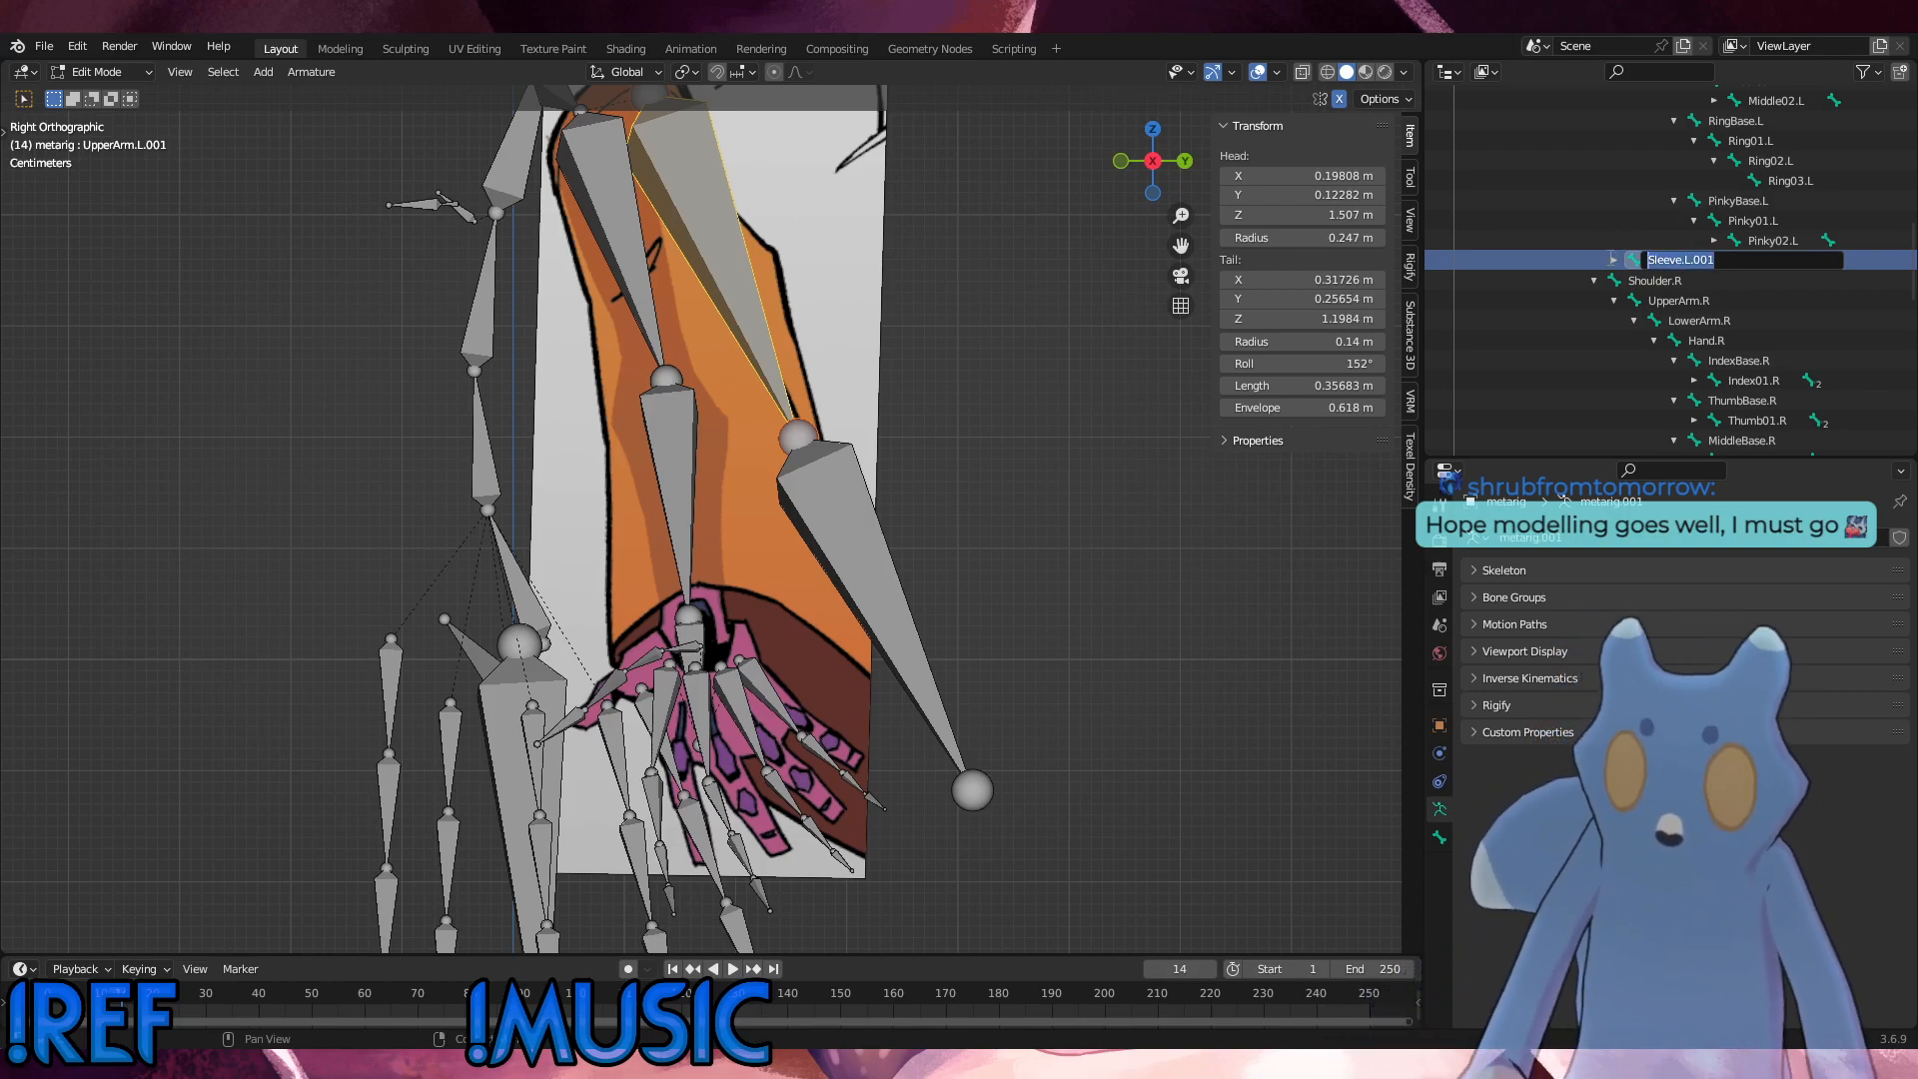
pyautogui.press('Return')
# Step: Rename its child bone LowerArm.L.001 as Sleeve.L.002
pyautogui.click(1614, 259)
pyautogui.click(1732, 286)
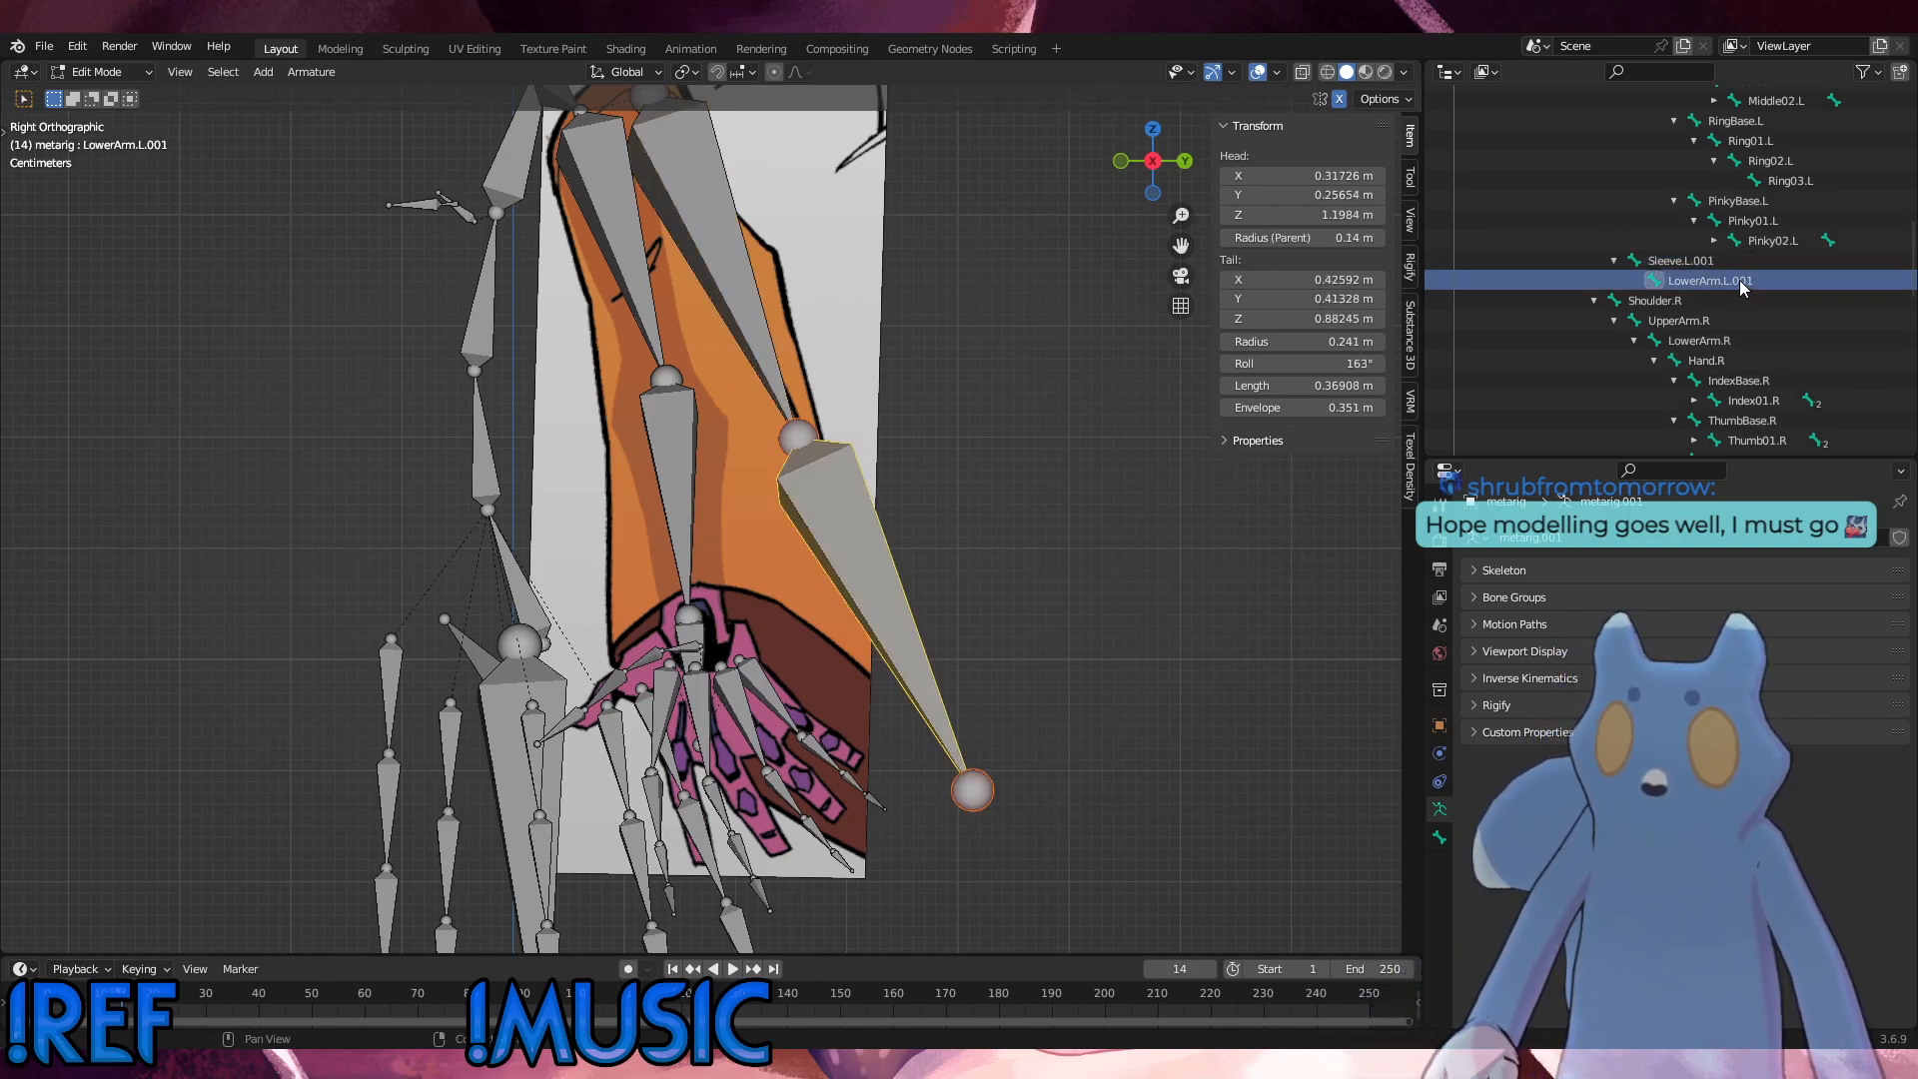
pyautogui.doubleClick(1742, 282)
pyautogui.hotkey('ctrl', 'v')
pyautogui.press('BackSpace')
pyautogui.write('2')
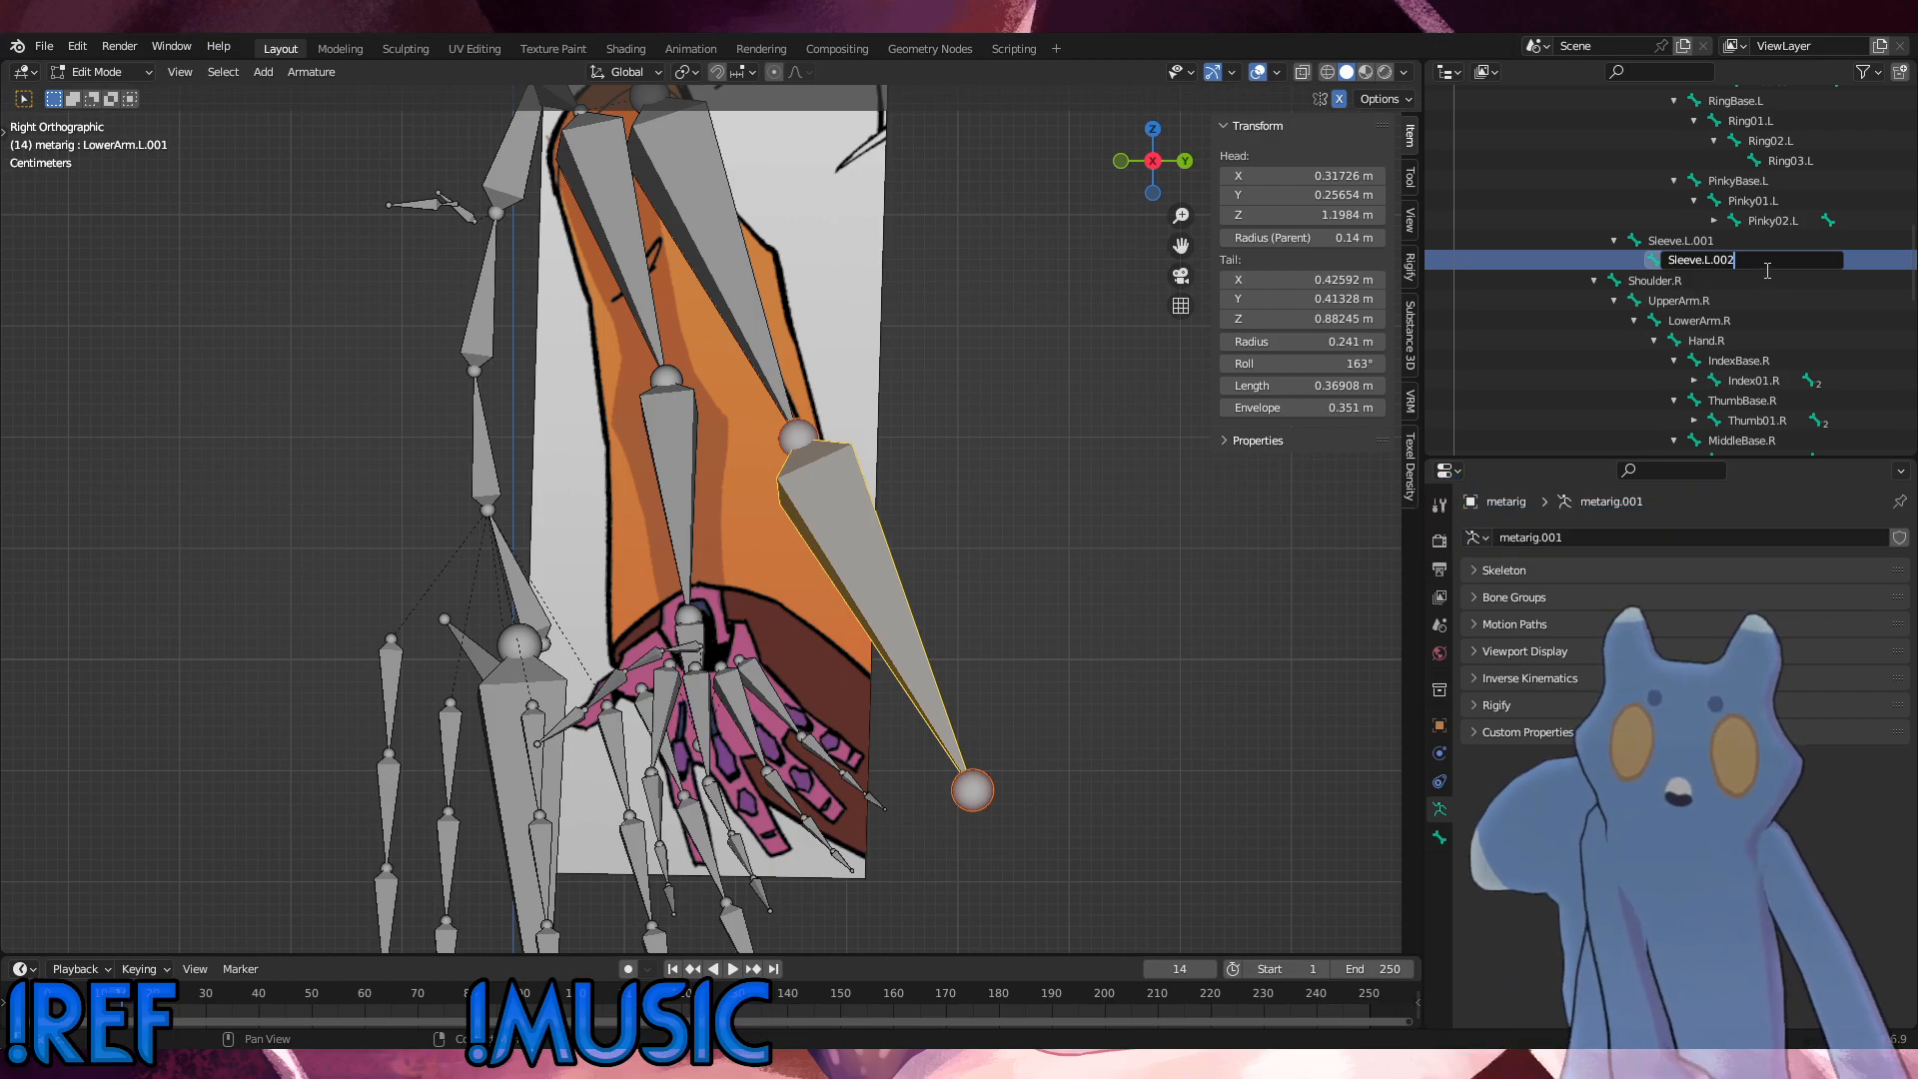
pyautogui.press('Return')
# Step: Select the mirrored bone UpperArm.R.001 on the right arm, rename it as Sleeve.R.001 and copy the new name
pyautogui.moveTo(699, 440); pyautogui.dragTo(501, 422, button='middle')
pyautogui.click(851, 183)
pyautogui.scroll(-6, 1770, 360)
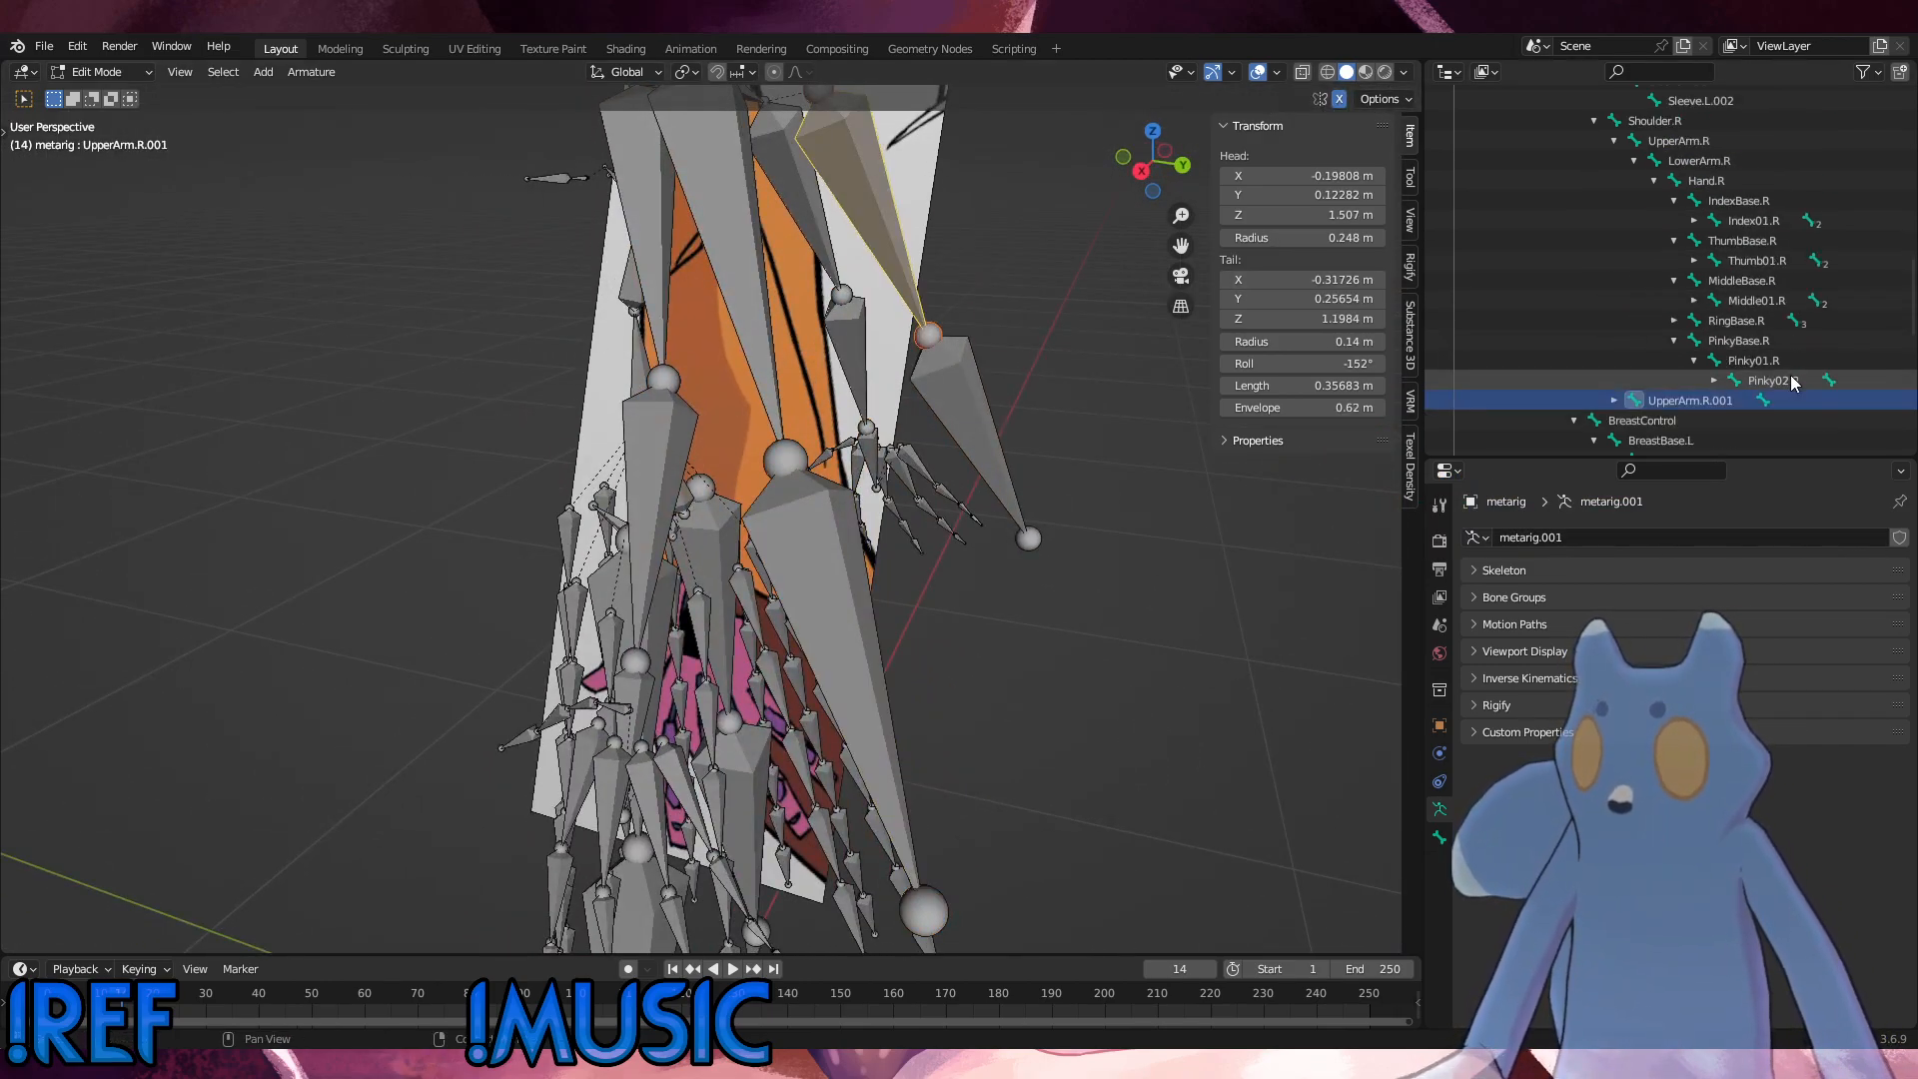
pyautogui.doubleClick(1685, 279)
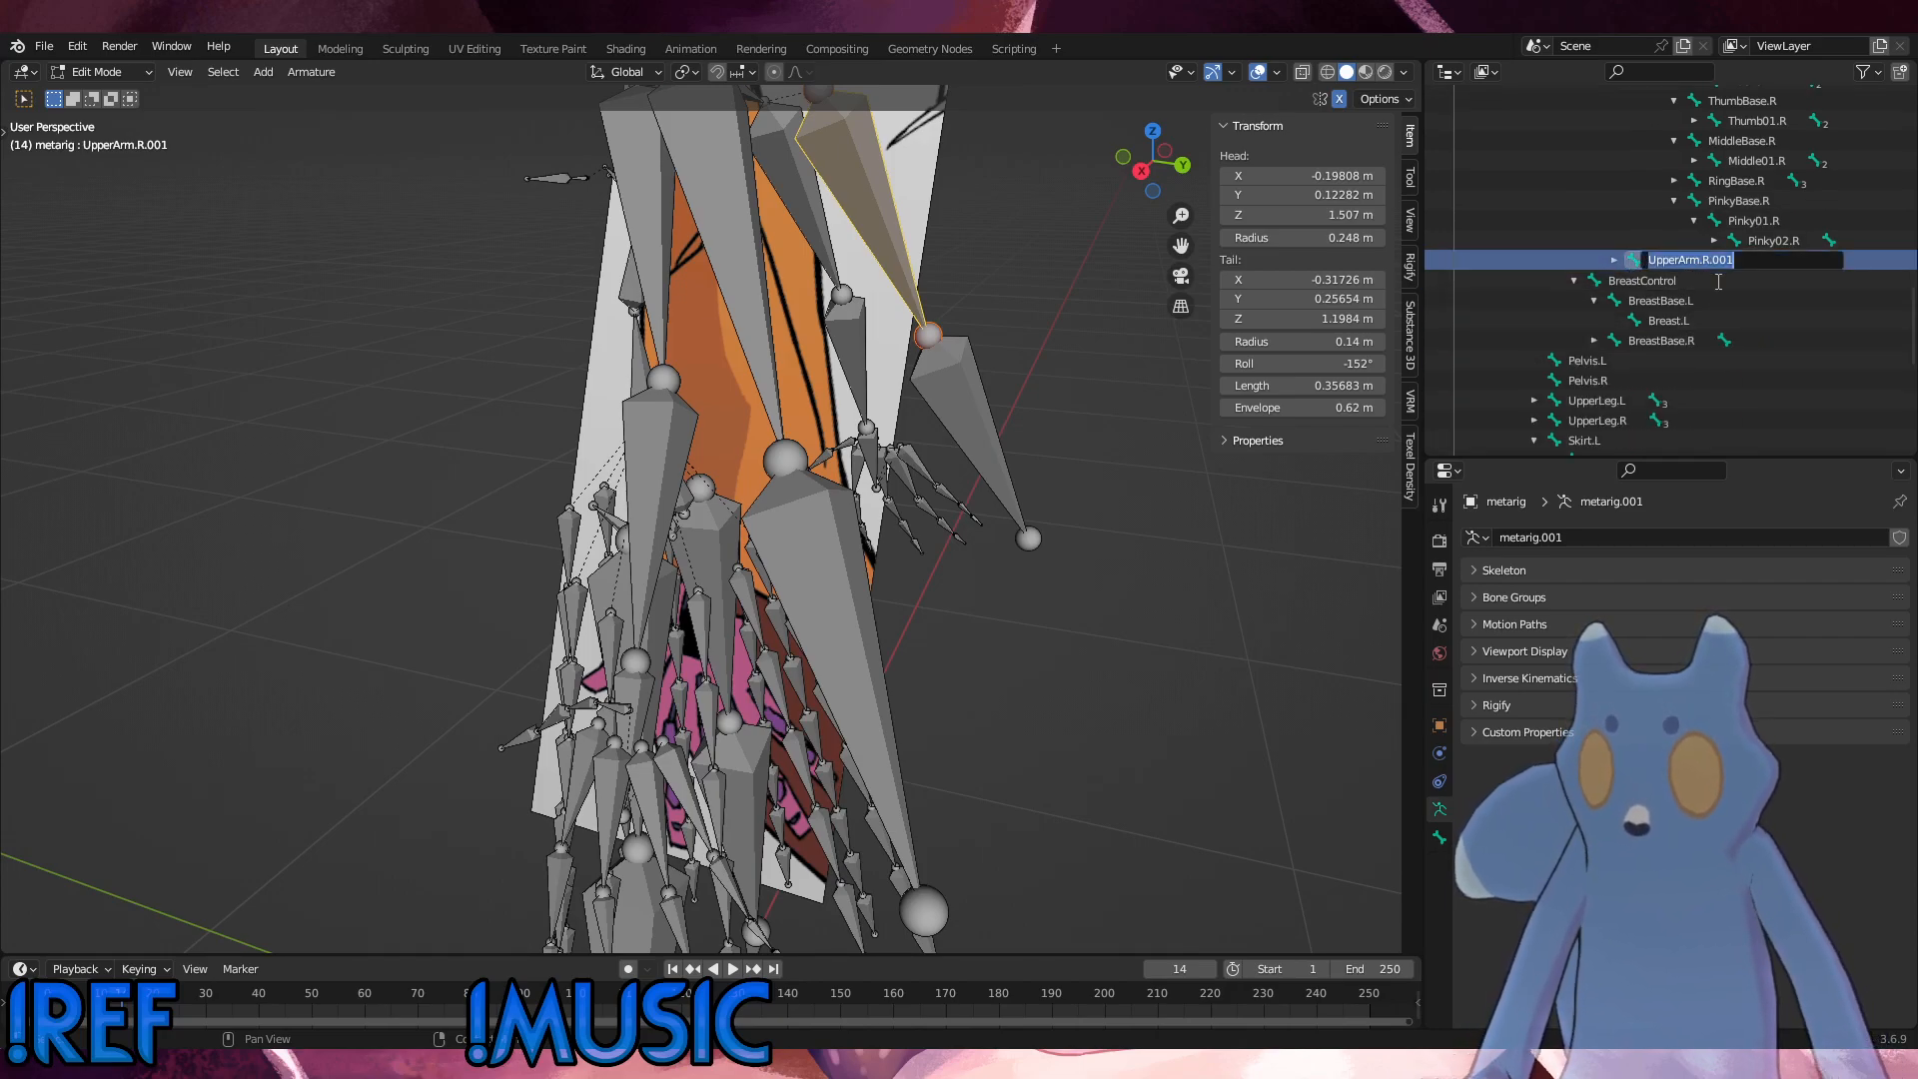
pyautogui.write('Sleeve.L.001')
pyautogui.press('Left')
pyautogui.press('Left')
pyautogui.press('Left')
pyautogui.press('Left')
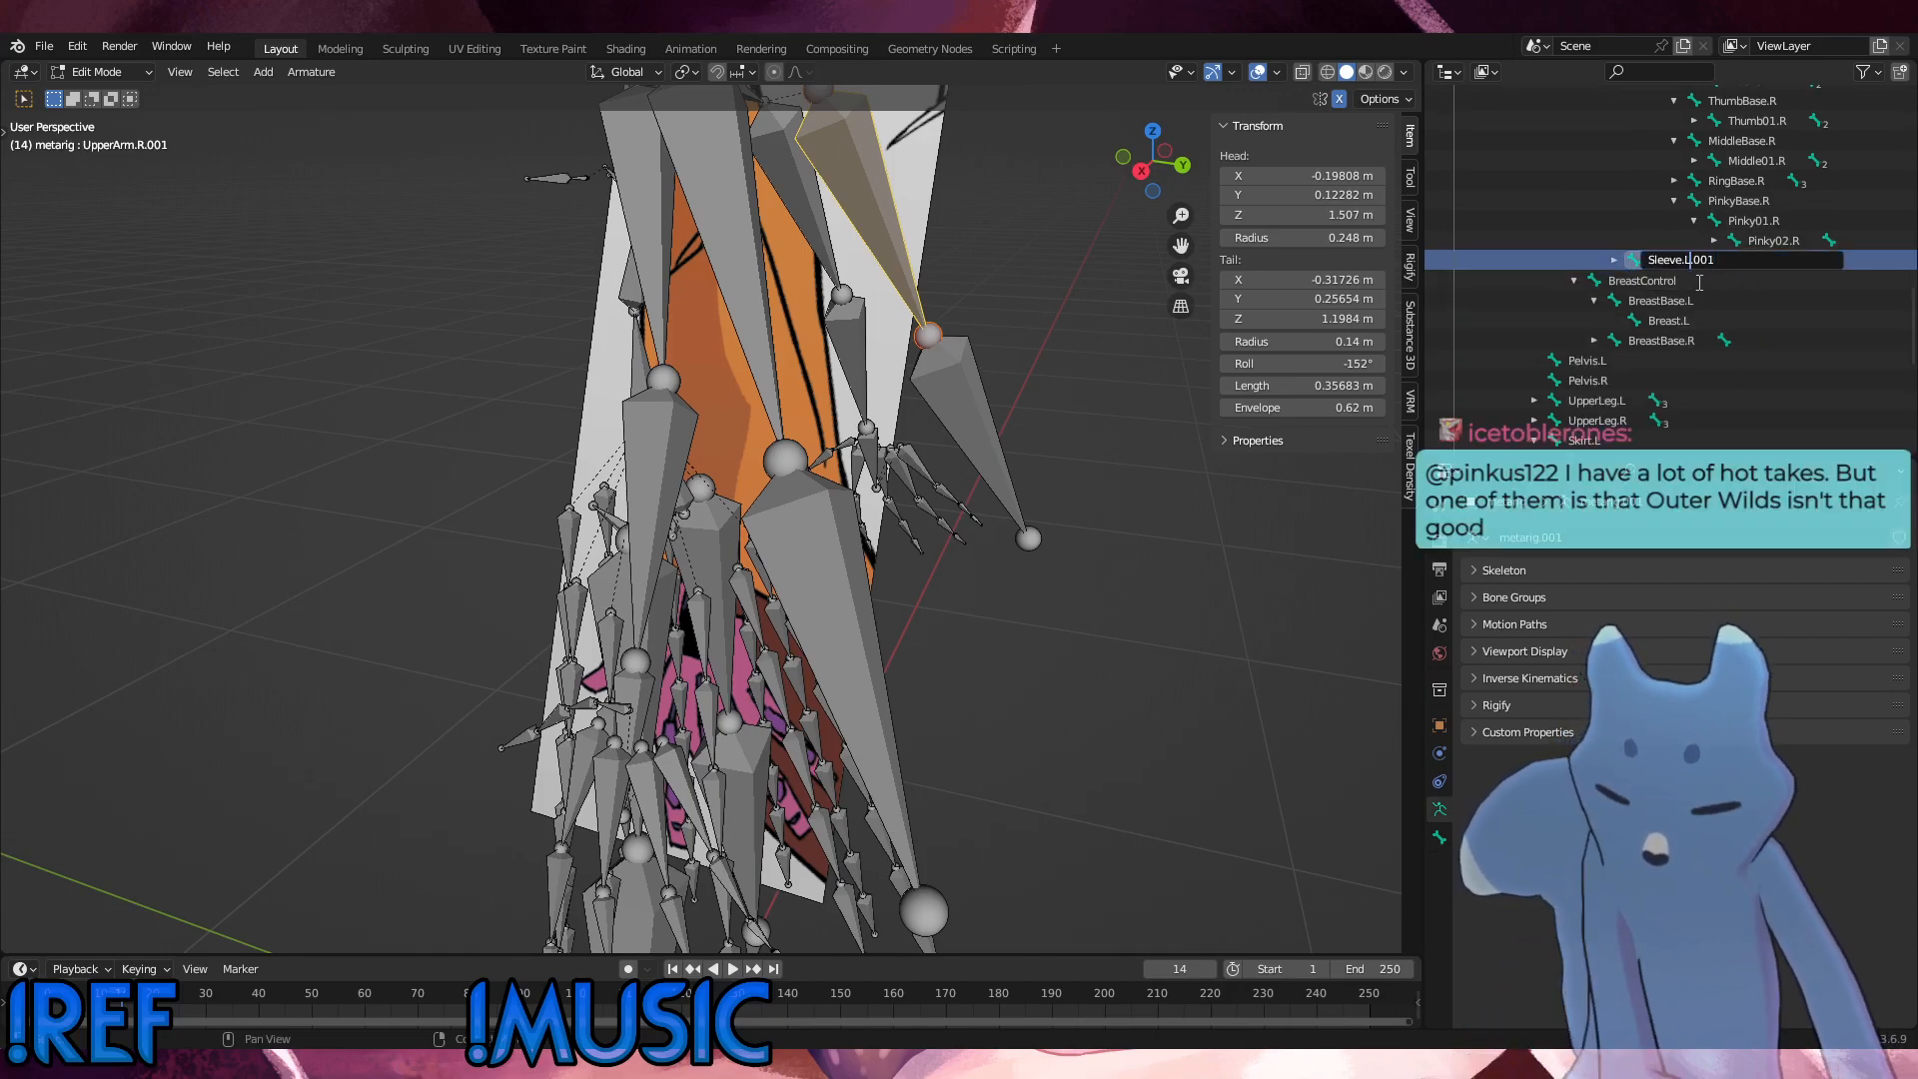
pyautogui.hotkey('ctrl', 'a')
pyautogui.hotkey('ctrl', 'c')
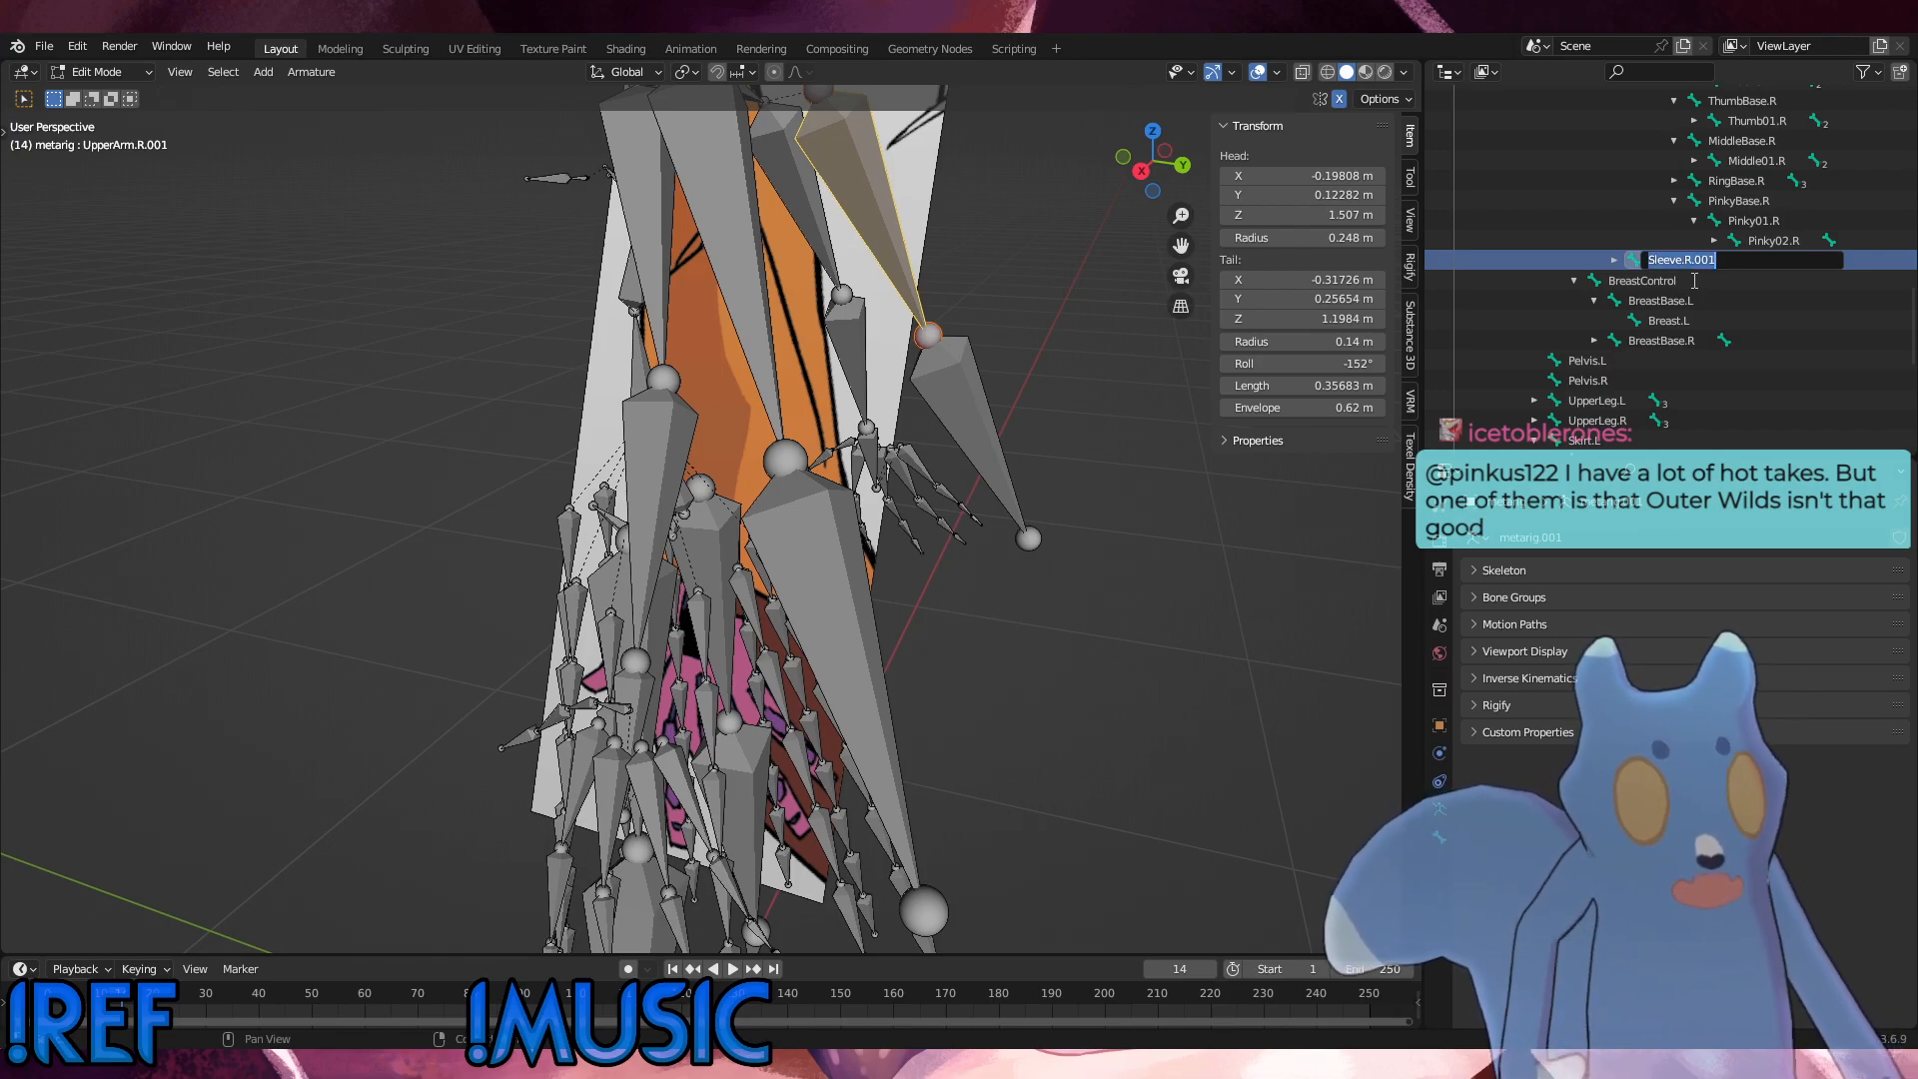
pyautogui.press('Return')
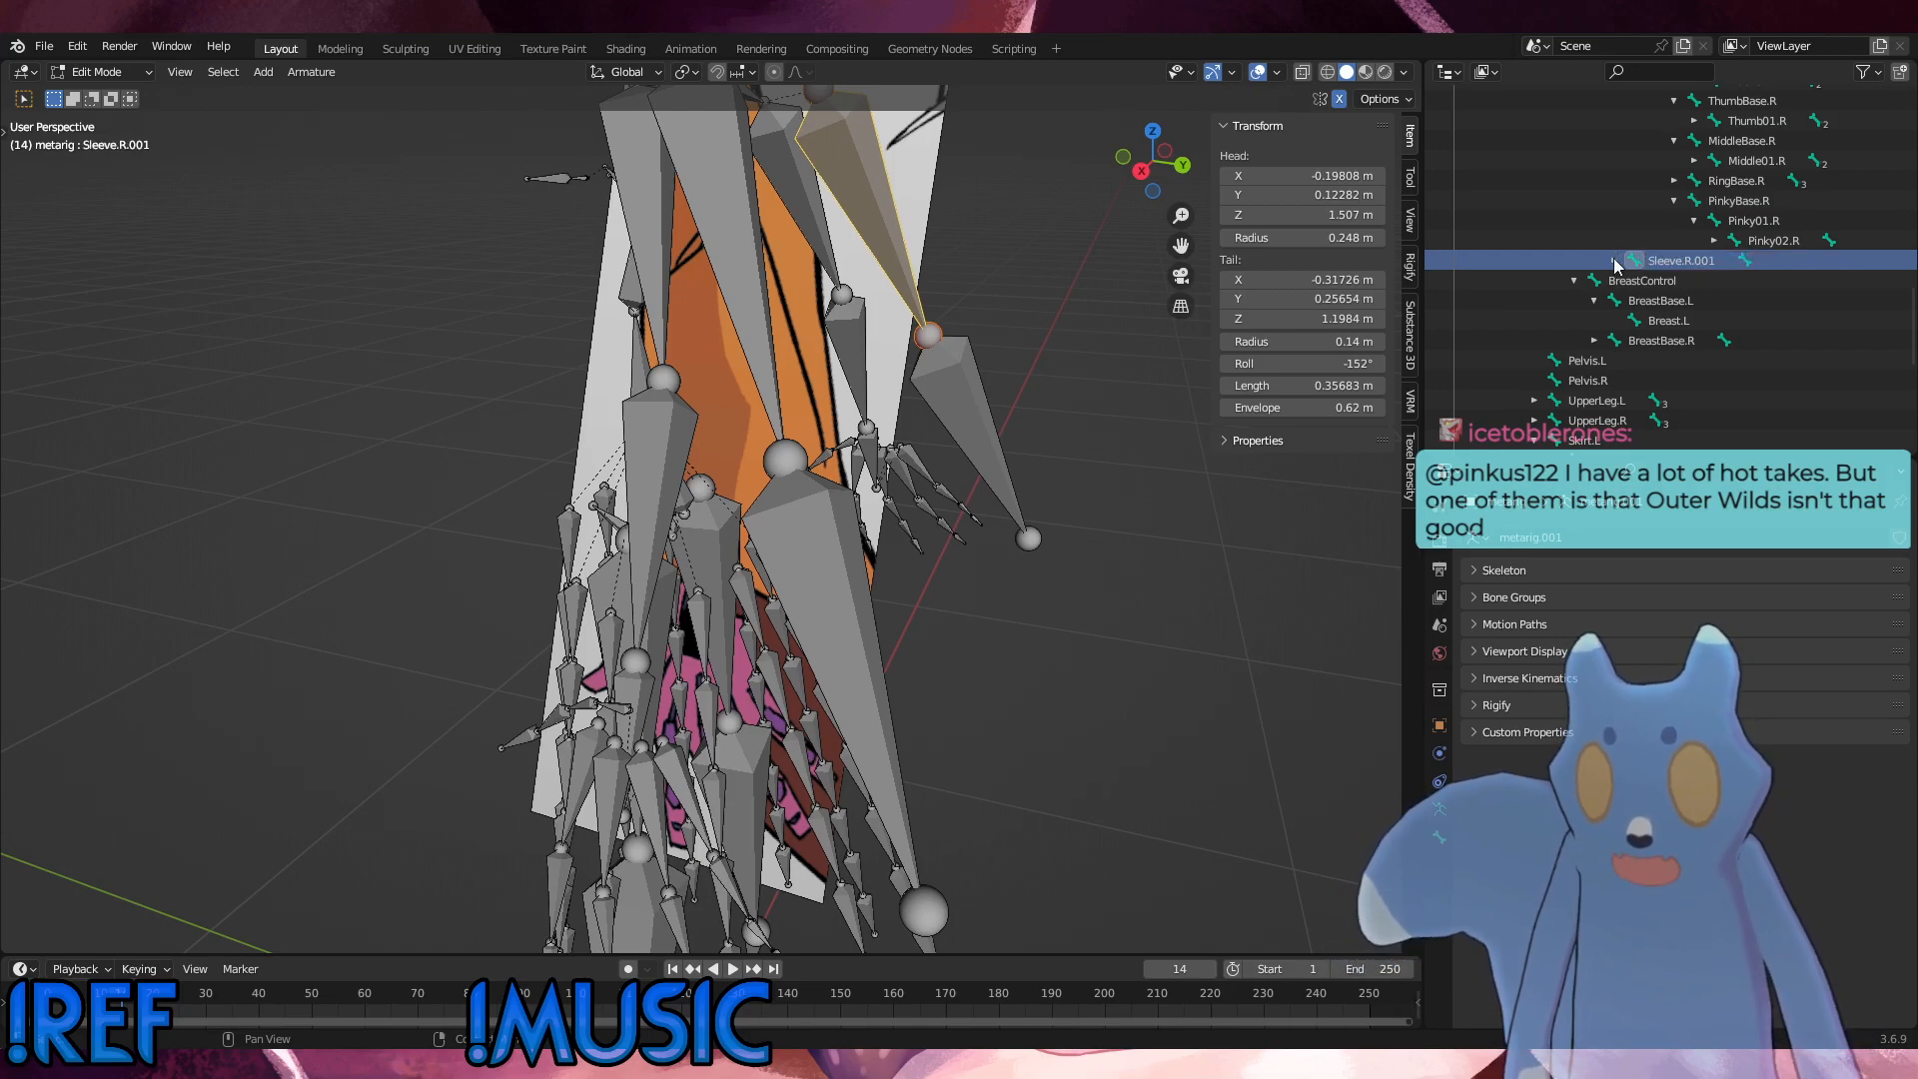
# Step: Rename the child bone of Sleeve.R.001 as Sleeve.R.002
pyautogui.click(1615, 260)
pyautogui.doubleClick(1717, 283)
pyautogui.hotkey('ctrl', 'v')
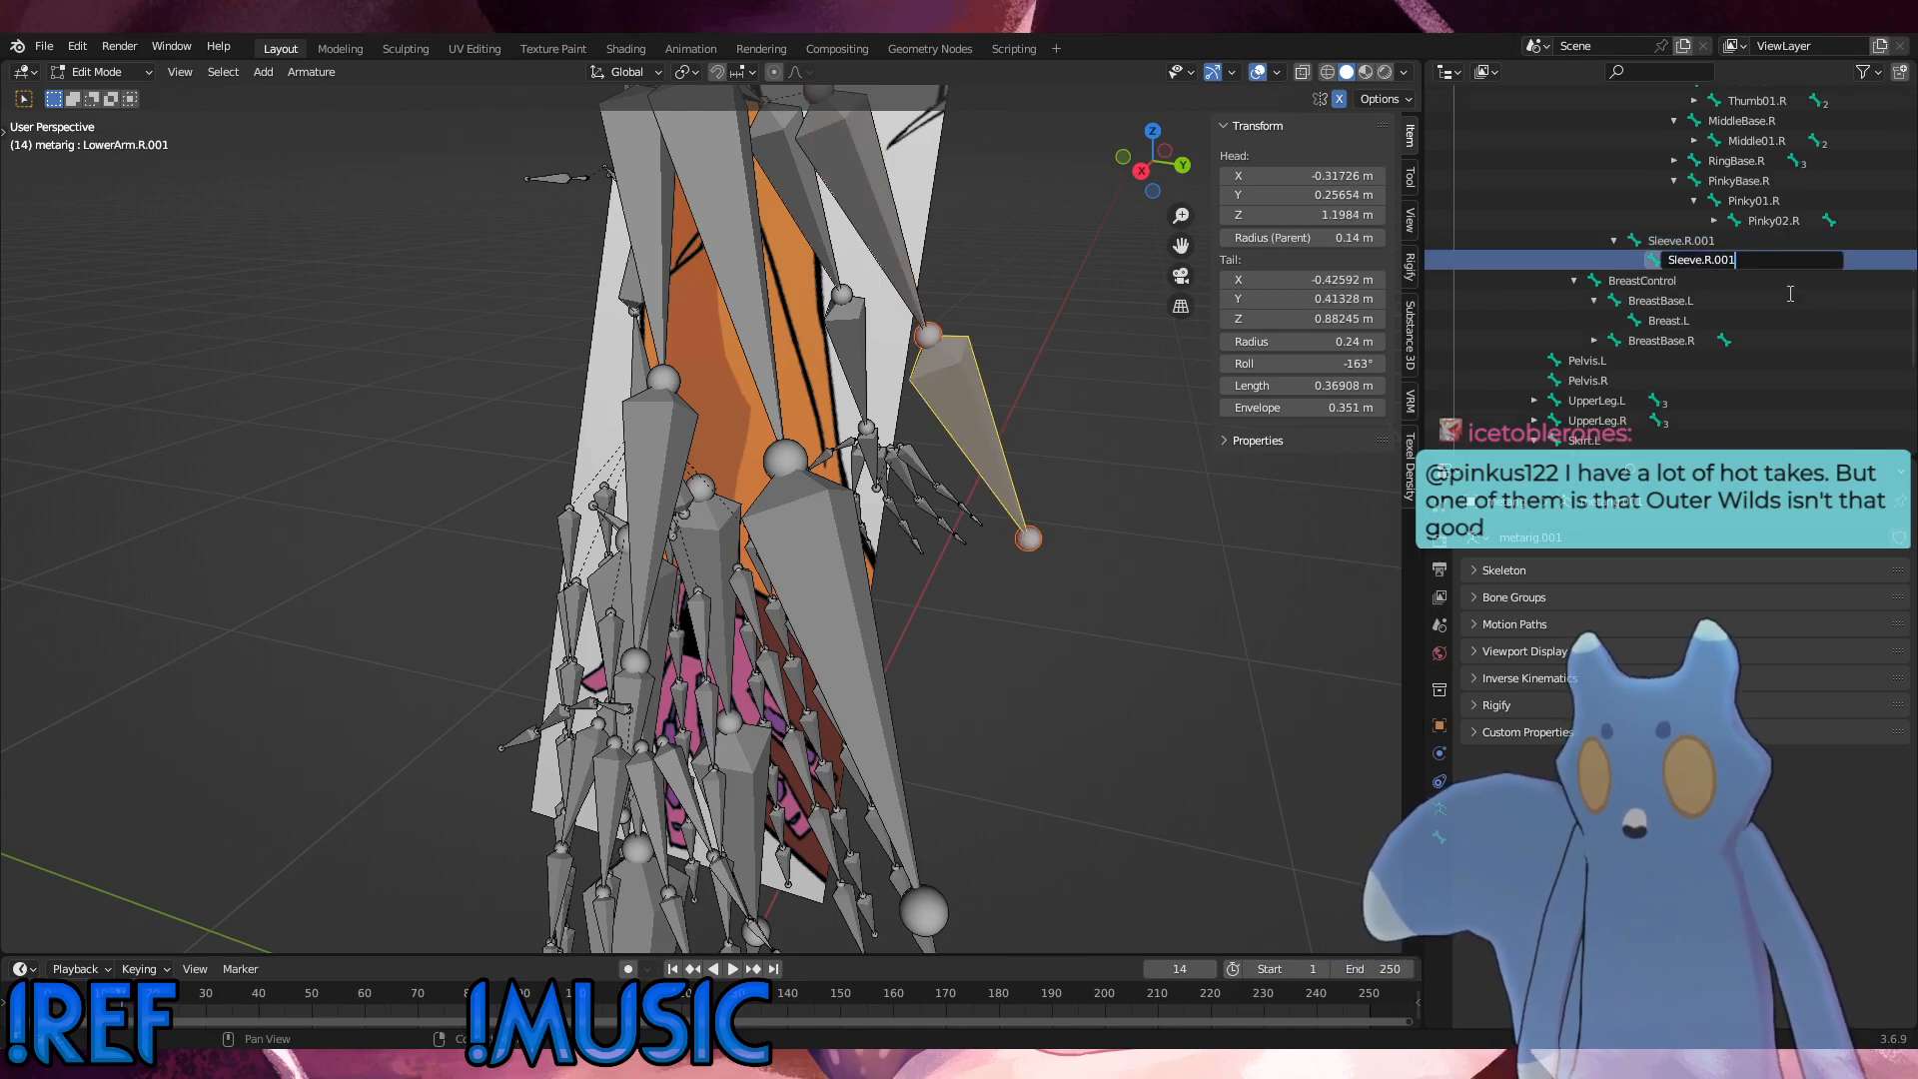
pyautogui.press('Return')
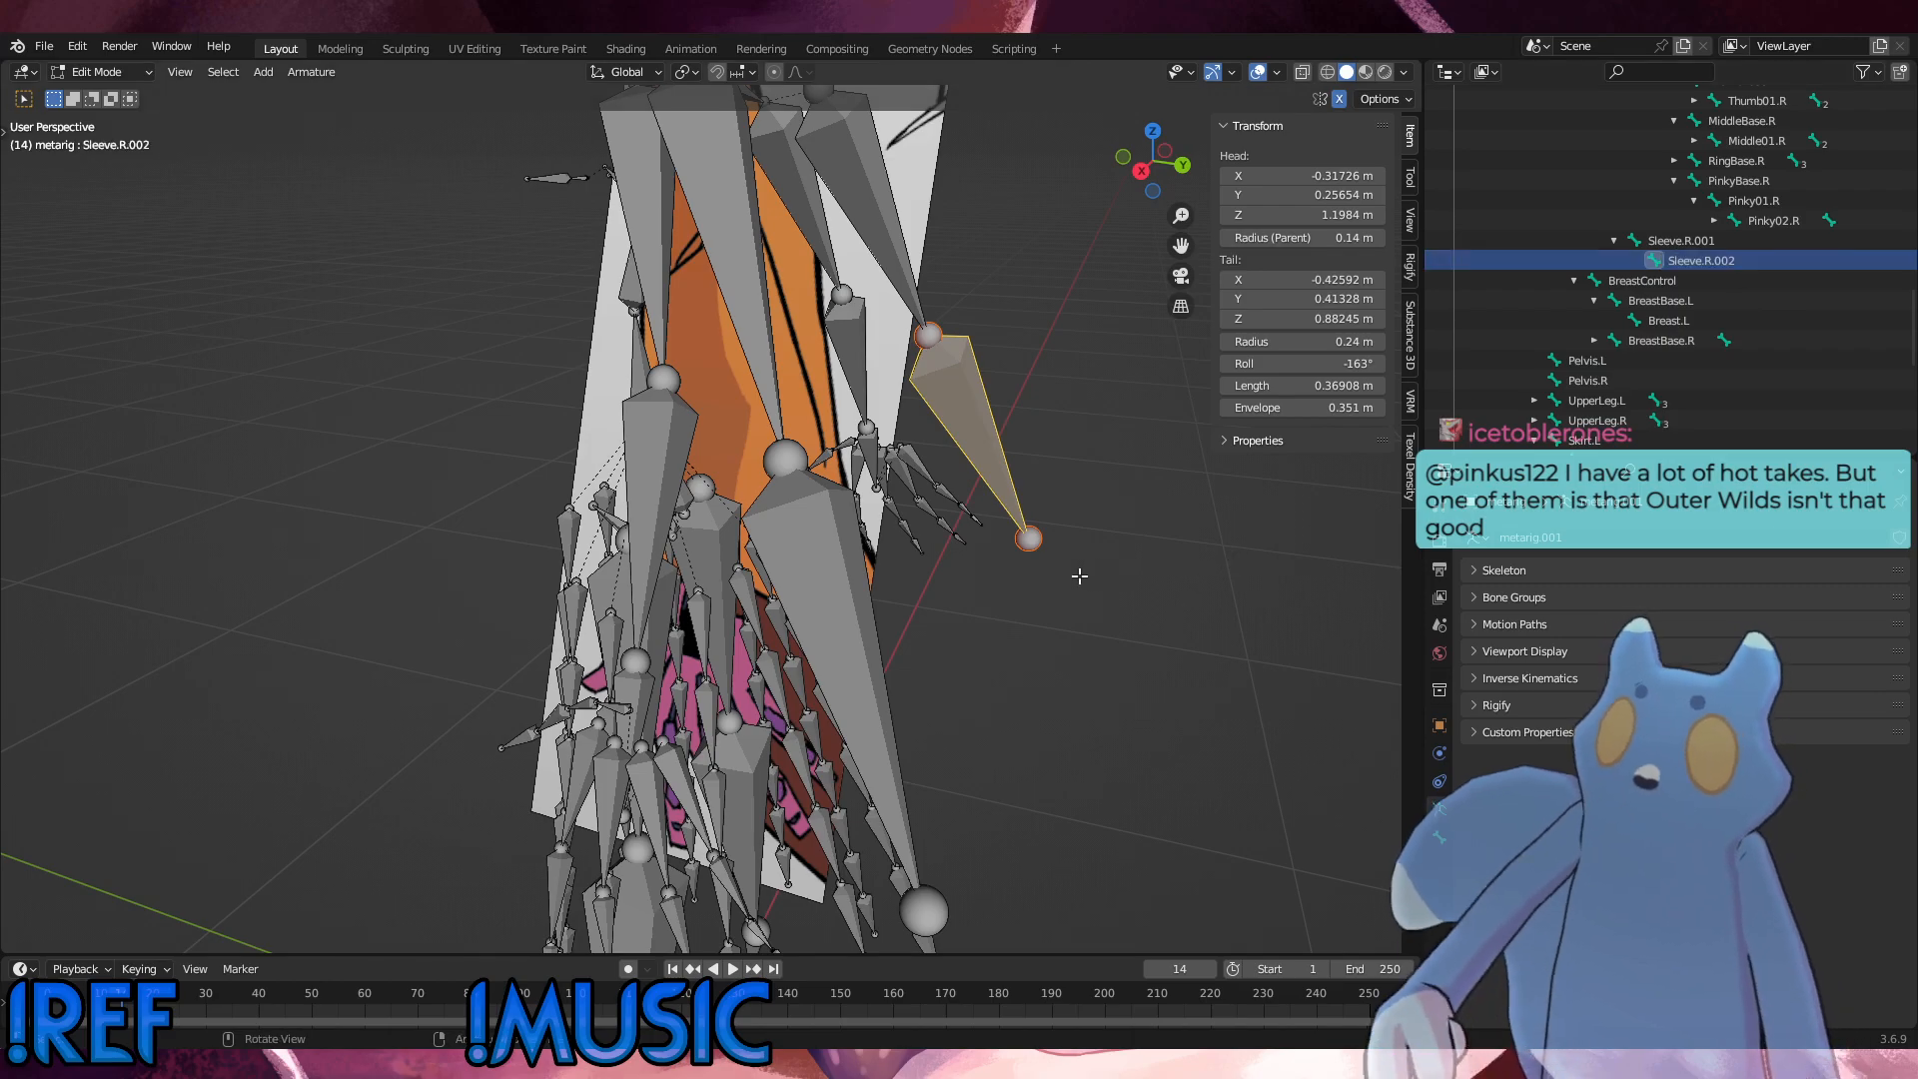
# Step: Examine how the sleeve bones line up with the Arm and Front references from the front, side and perspective views
pyautogui.click(1079, 576)
pyautogui.press('KP_1')
pyautogui.press('KP_3')
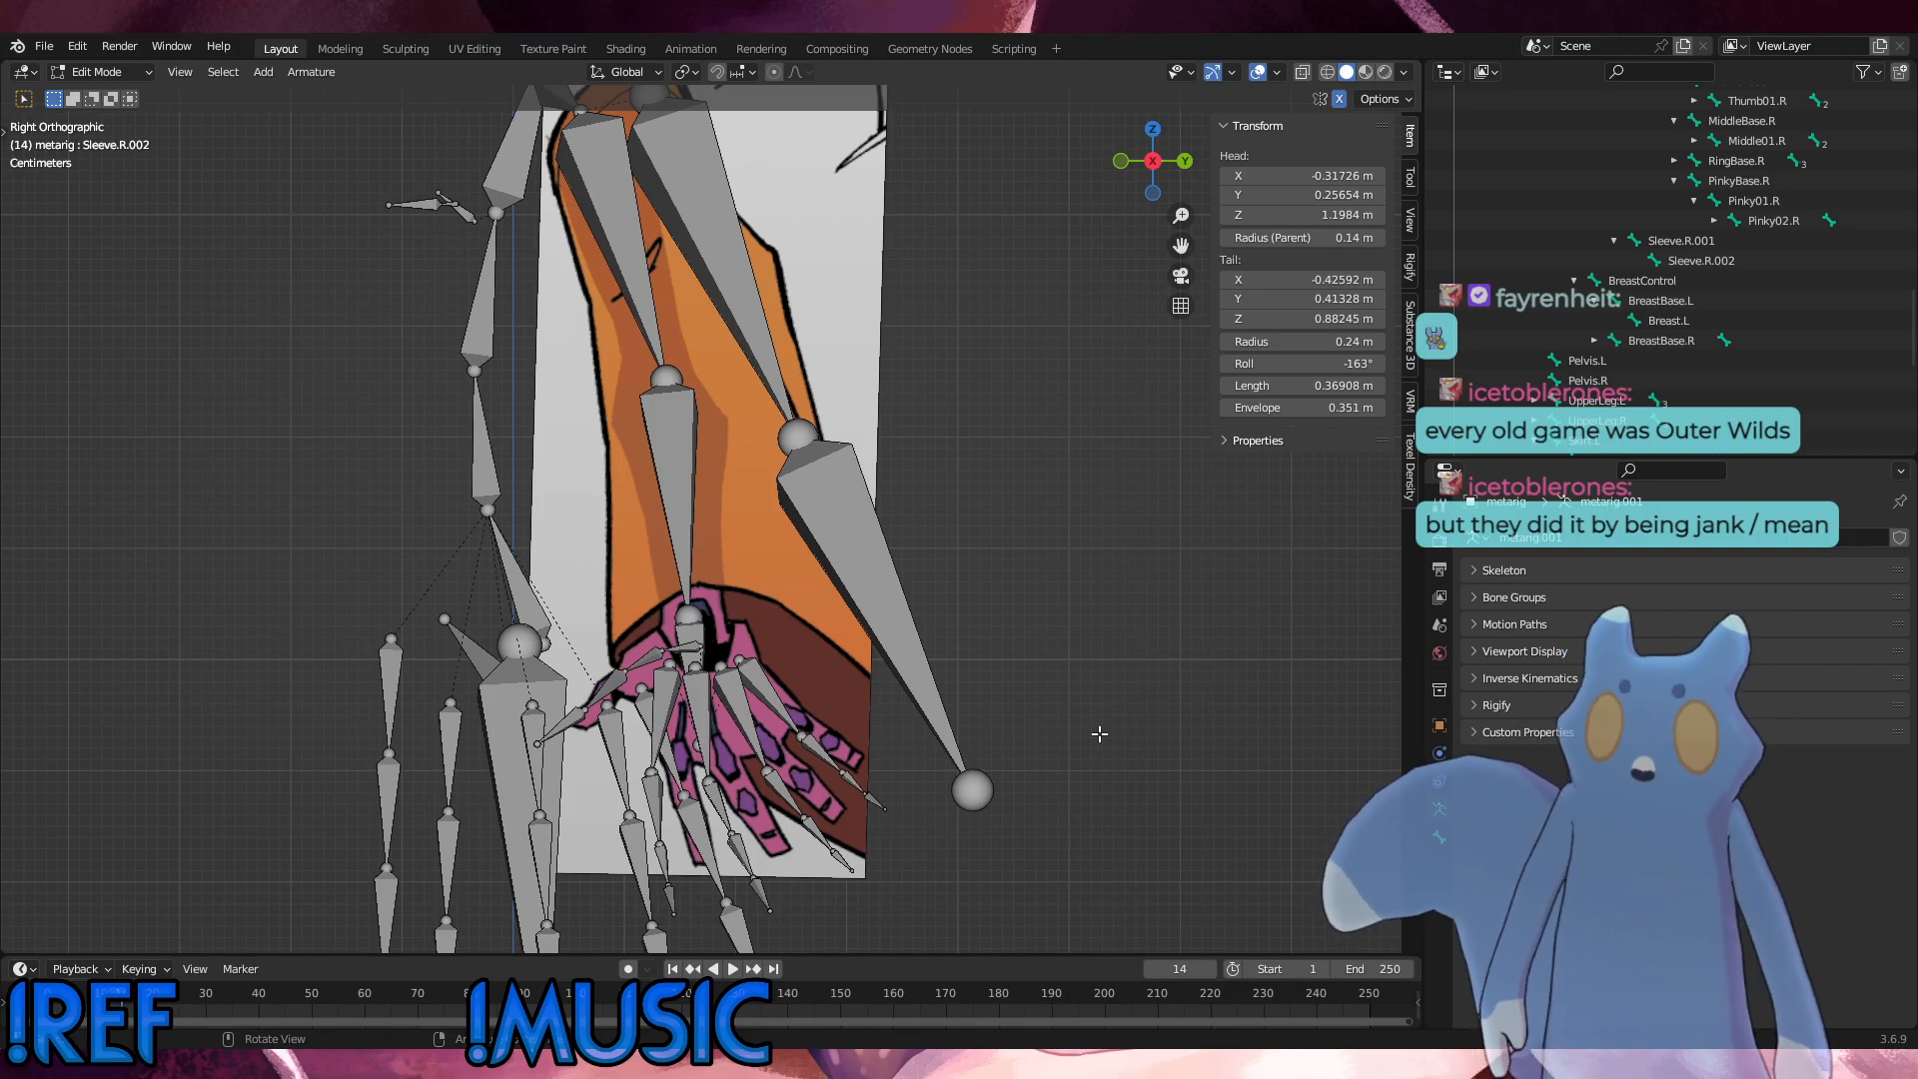
pyautogui.moveTo(806, 537); pyautogui.dragTo(922, 597, button='middle')
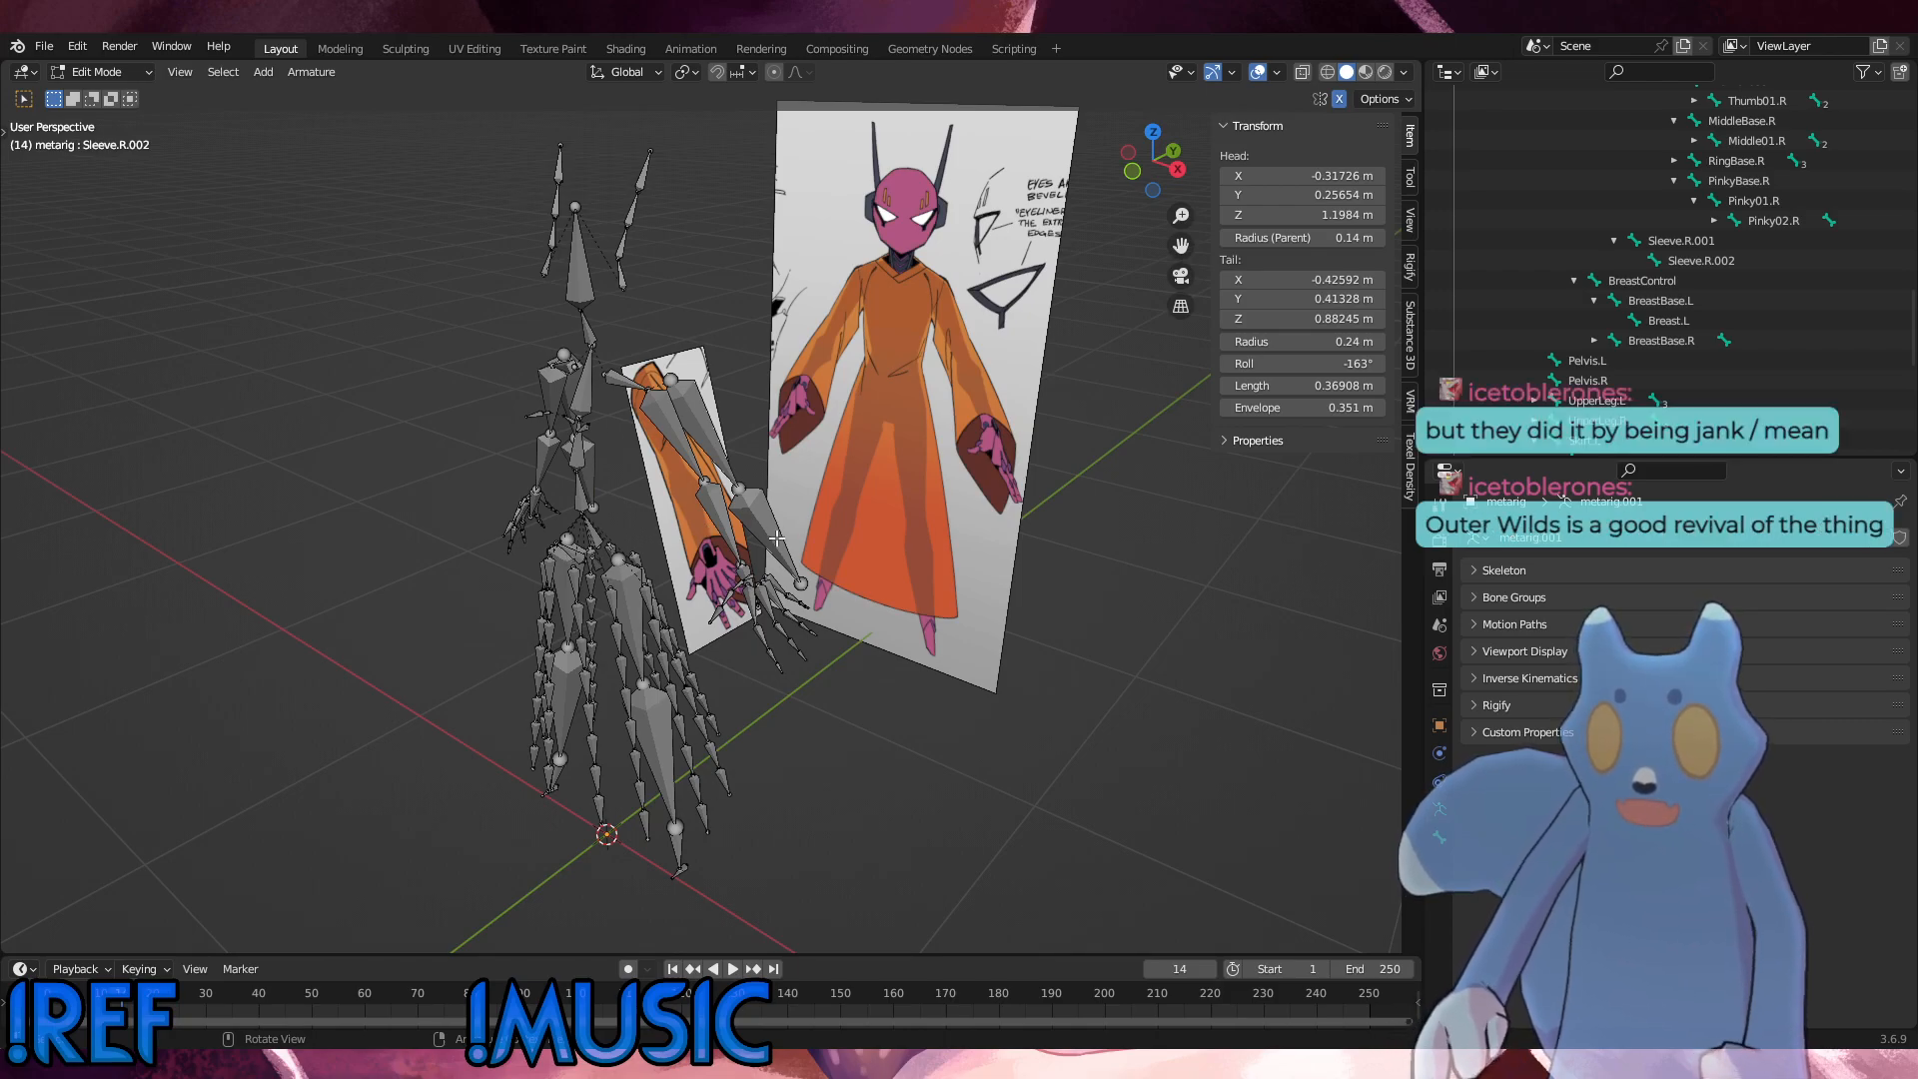
pyautogui.moveTo(776, 539); pyautogui.dragTo(691, 486, button='middle')
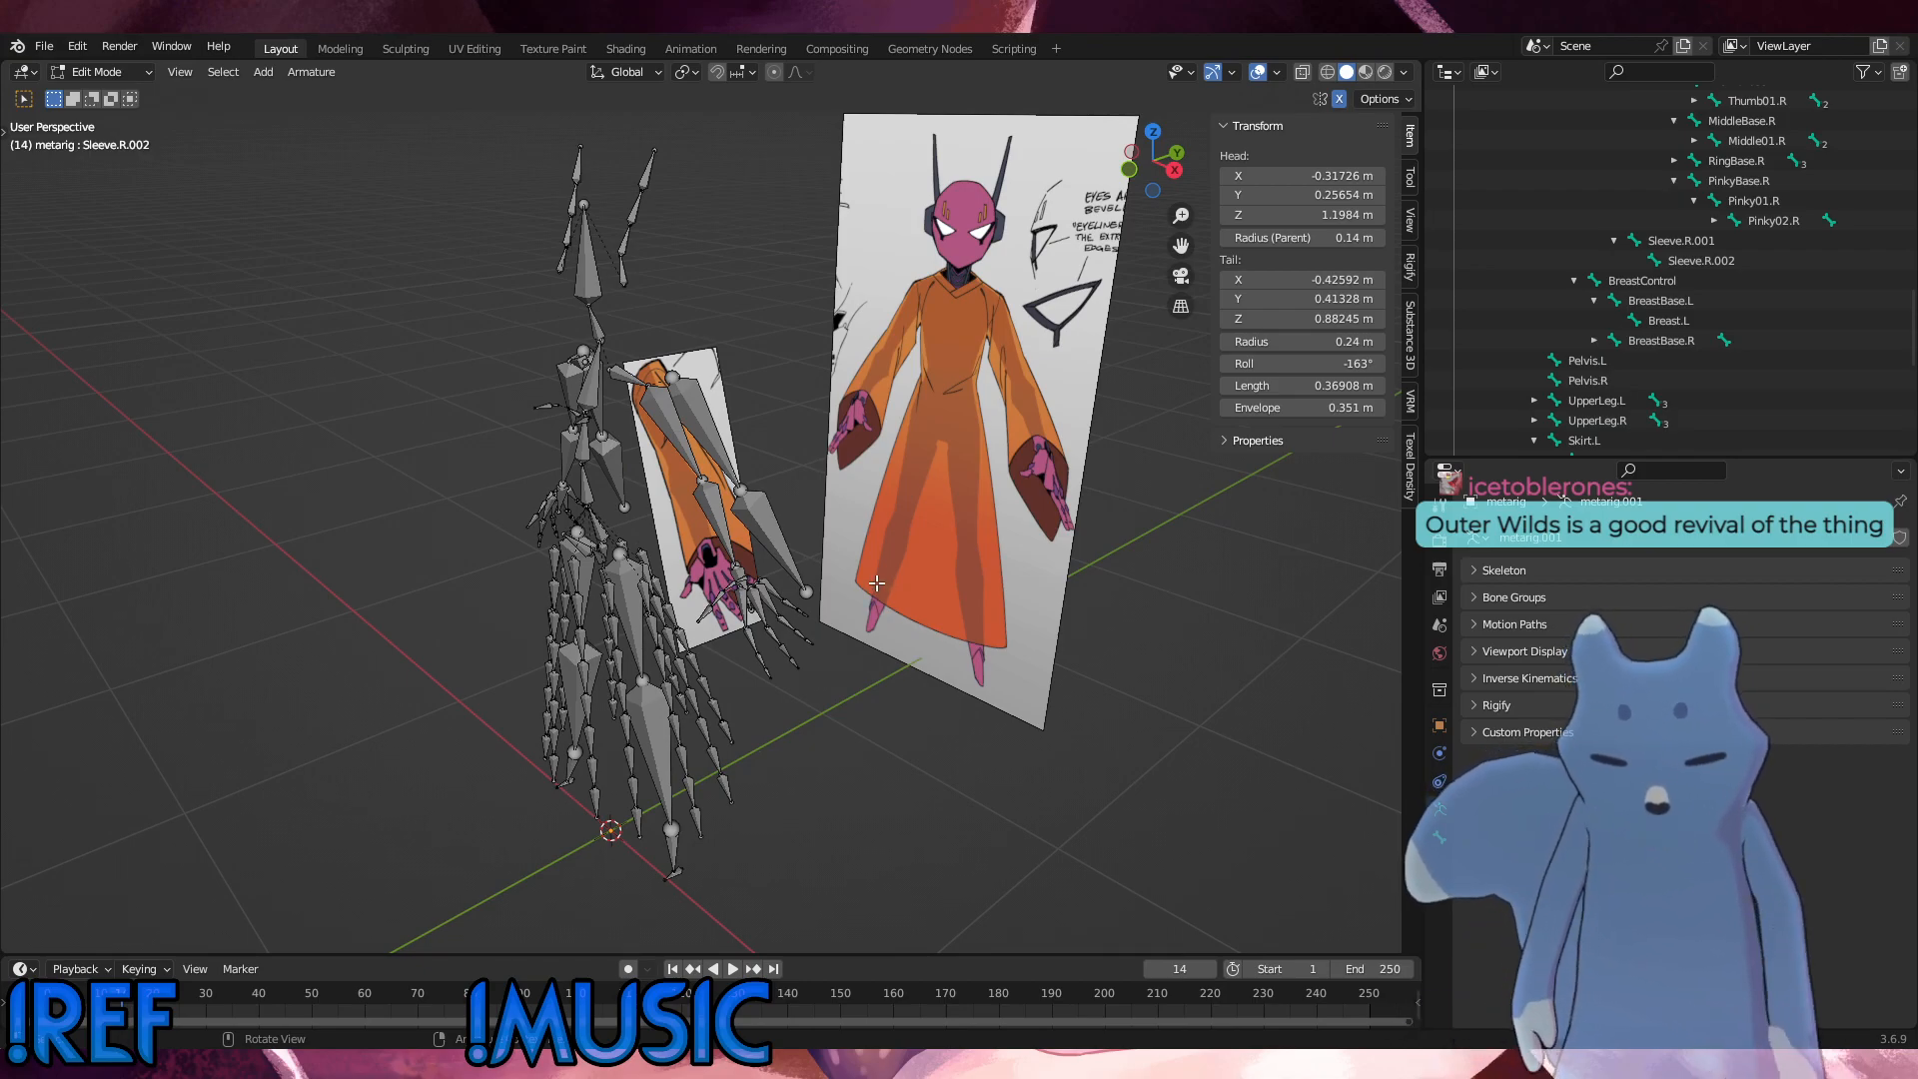
pyautogui.press('KP_1')
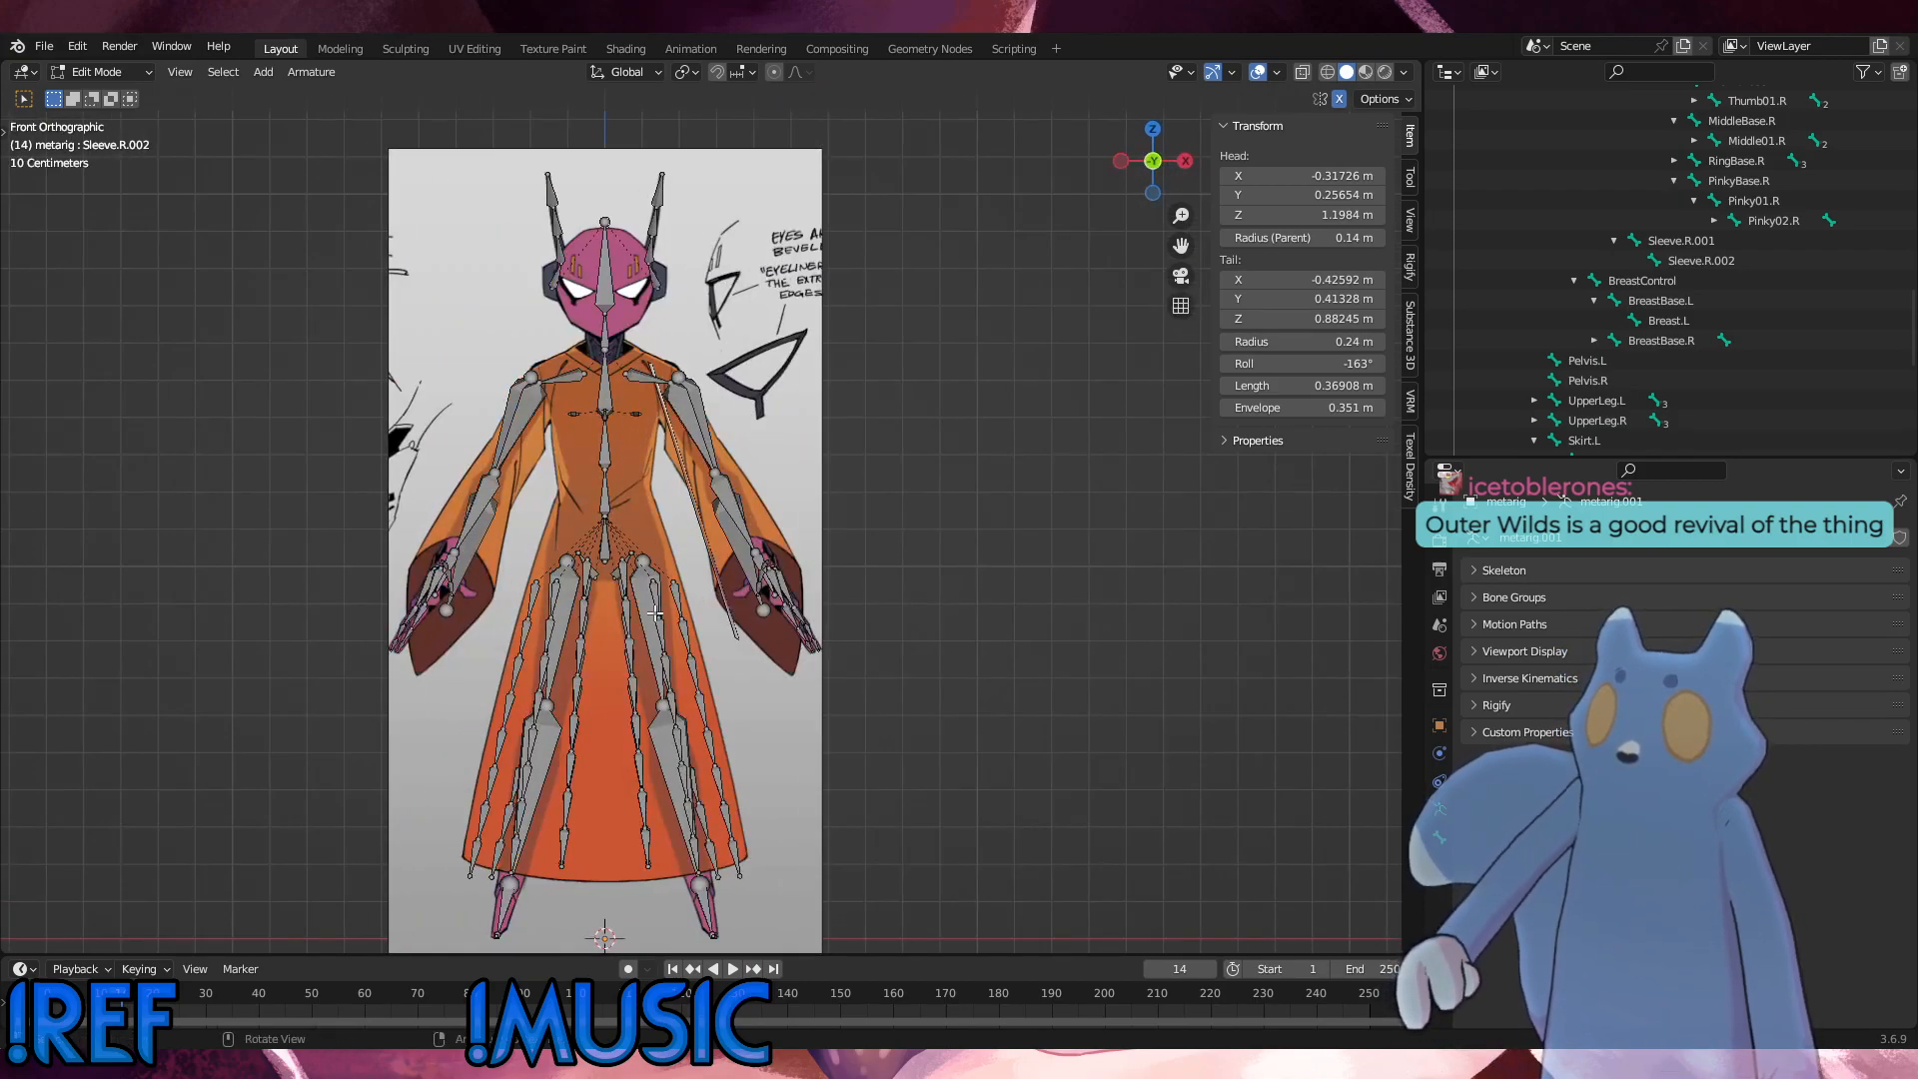
pyautogui.moveTo(656, 613); pyautogui.dragTo(419, 669, button='middle')
pyautogui.moveTo(741, 573); pyautogui.dragTo(829, 481, button='middle')
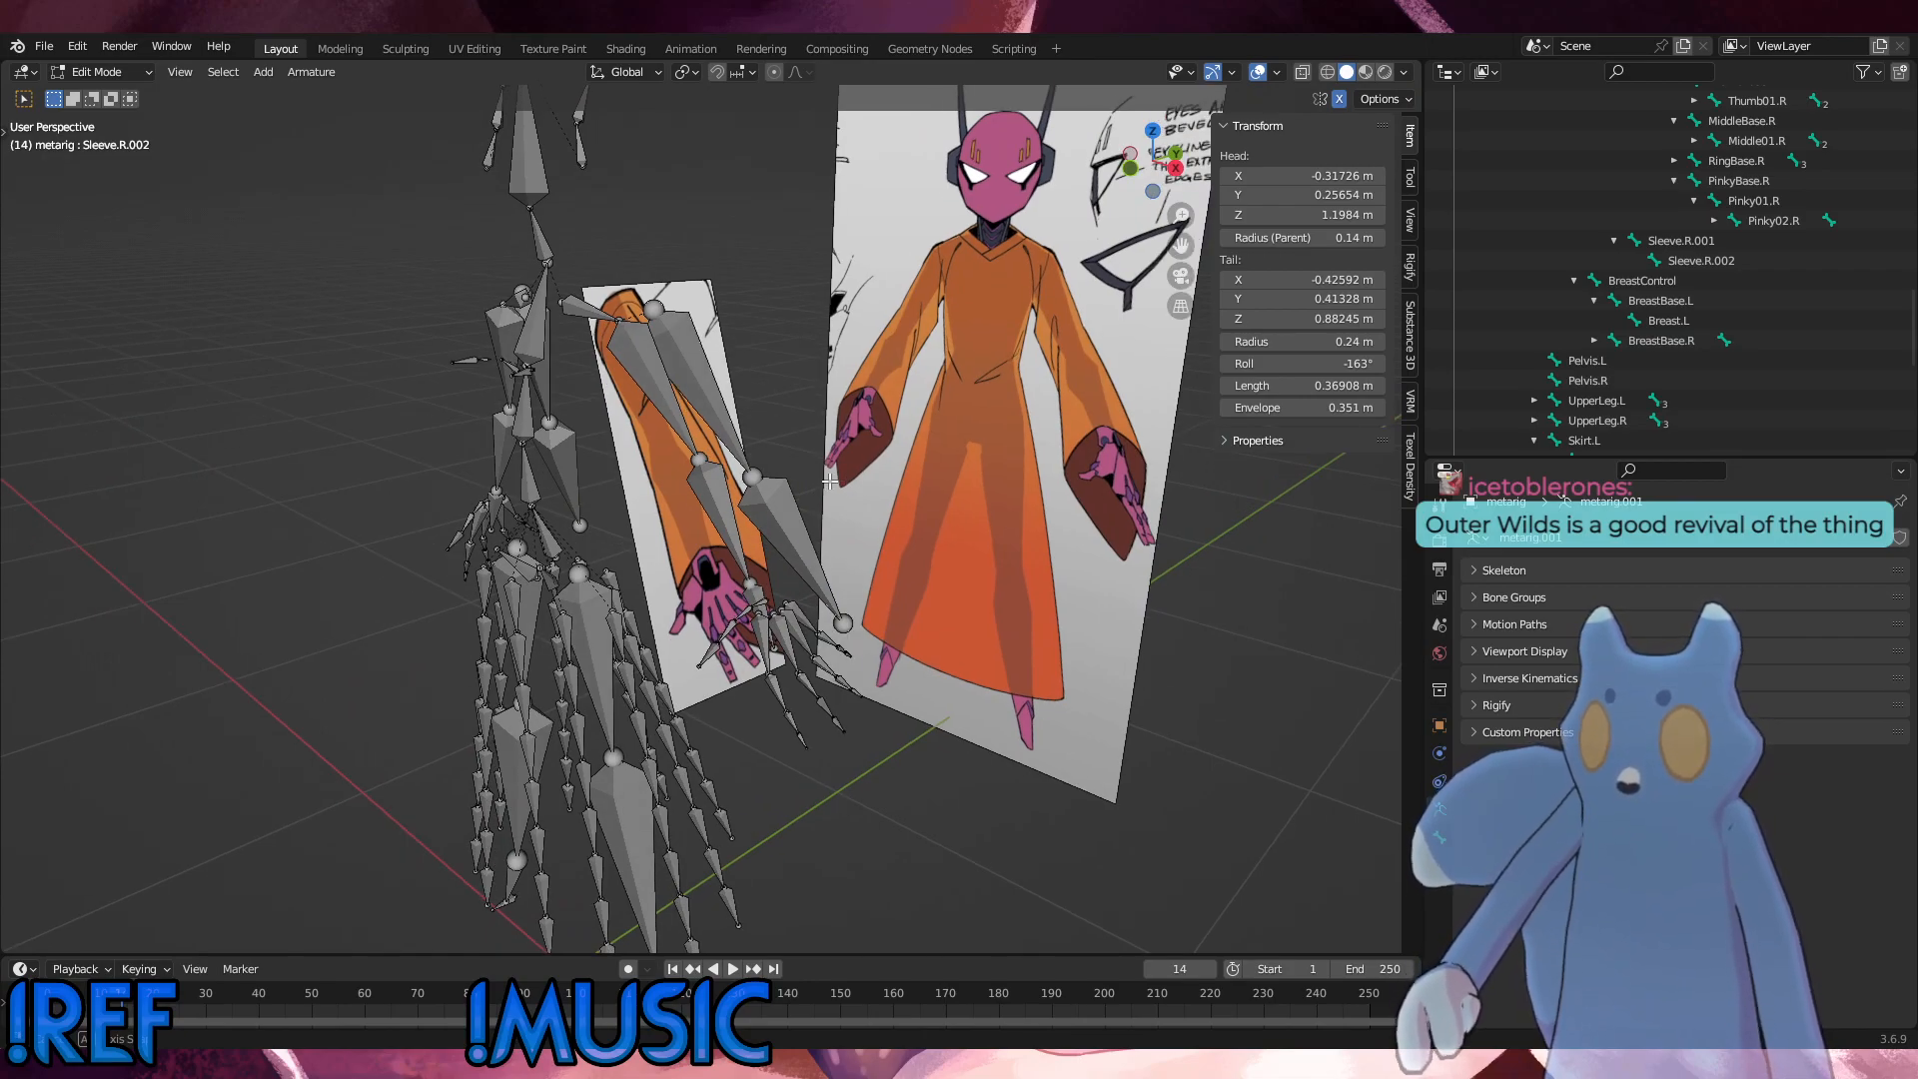
pyautogui.keyDown('alt'); pyautogui.moveTo(949, 483); pyautogui.dragTo(1013, 480, button='middle'); pyautogui.keyUp('alt')
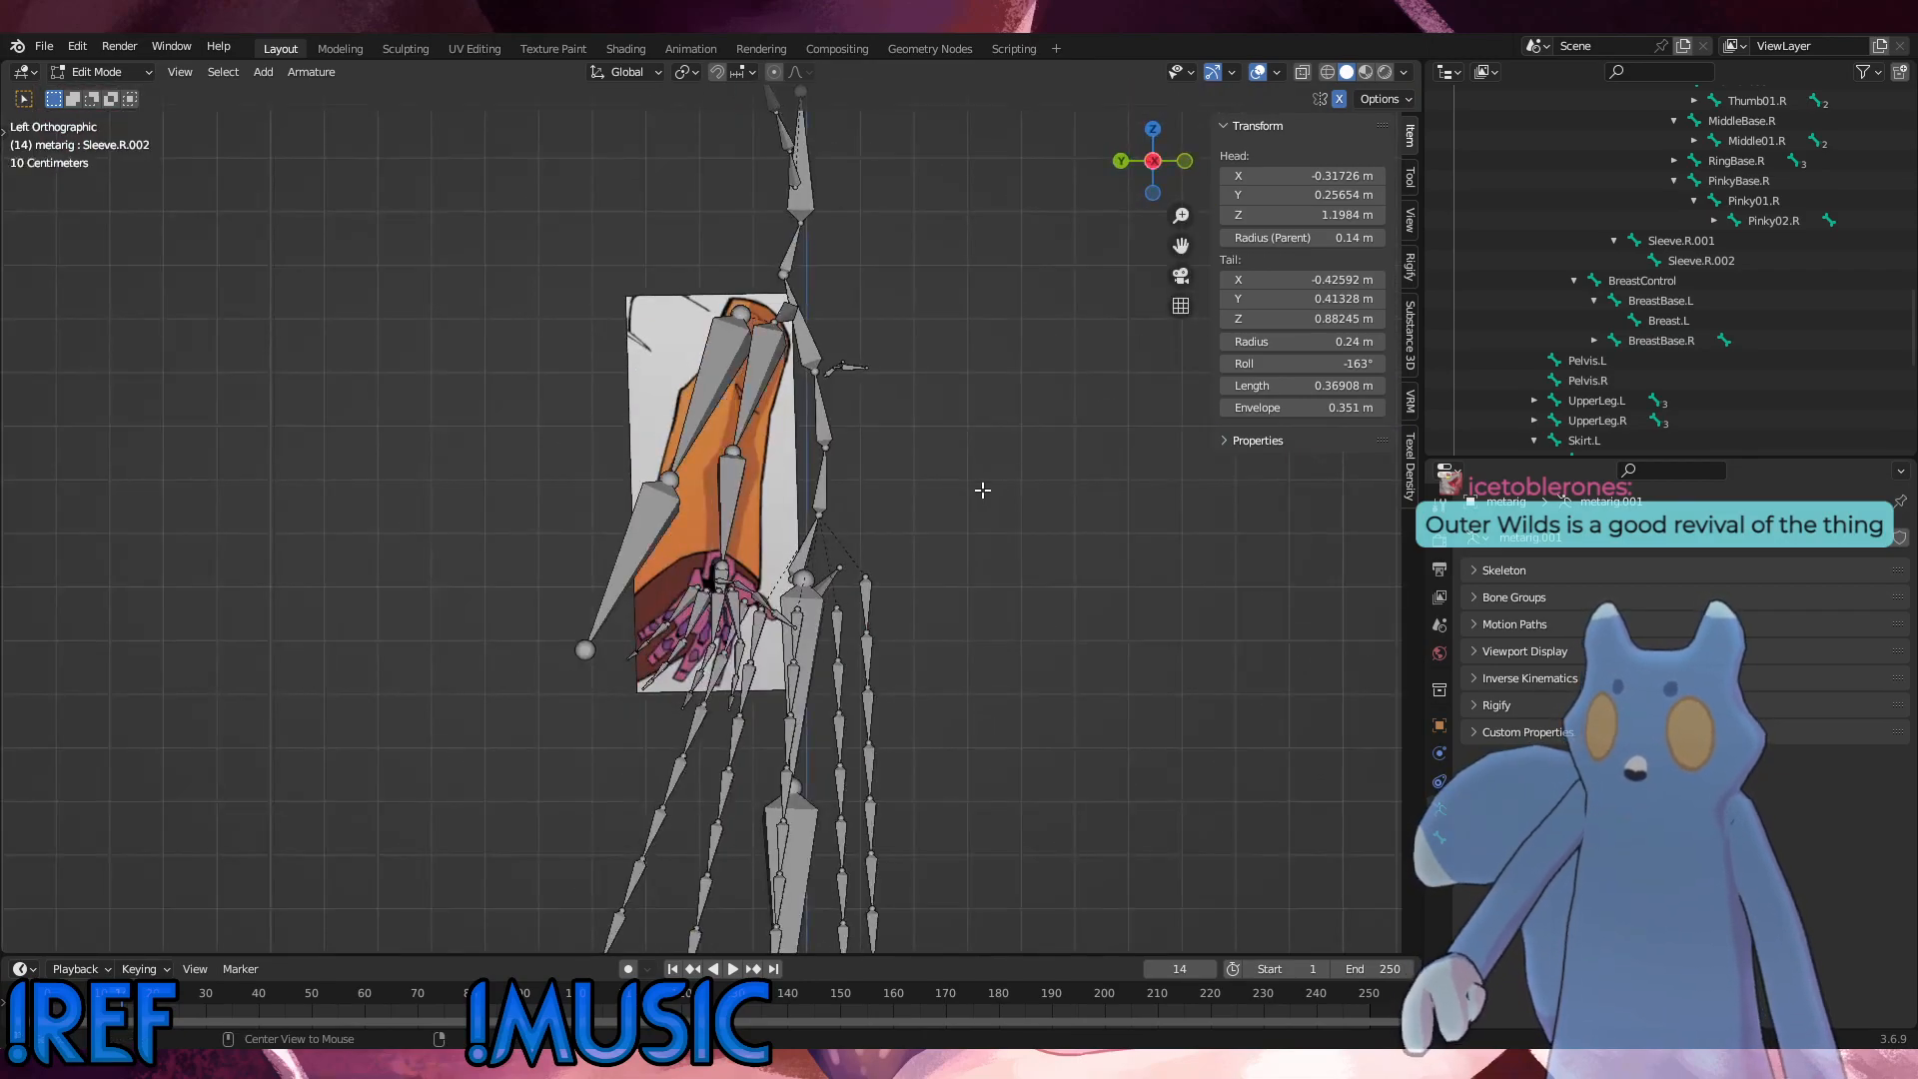
pyautogui.keyDown('alt'); pyautogui.moveTo(890, 504); pyautogui.dragTo(960, 492, button='middle'); pyautogui.keyUp('alt')
# Step: Collapse the metarig's bone hierarchy and show the Hand, Side and Thumb reference images
pyautogui.scroll(5, 1726, 370)
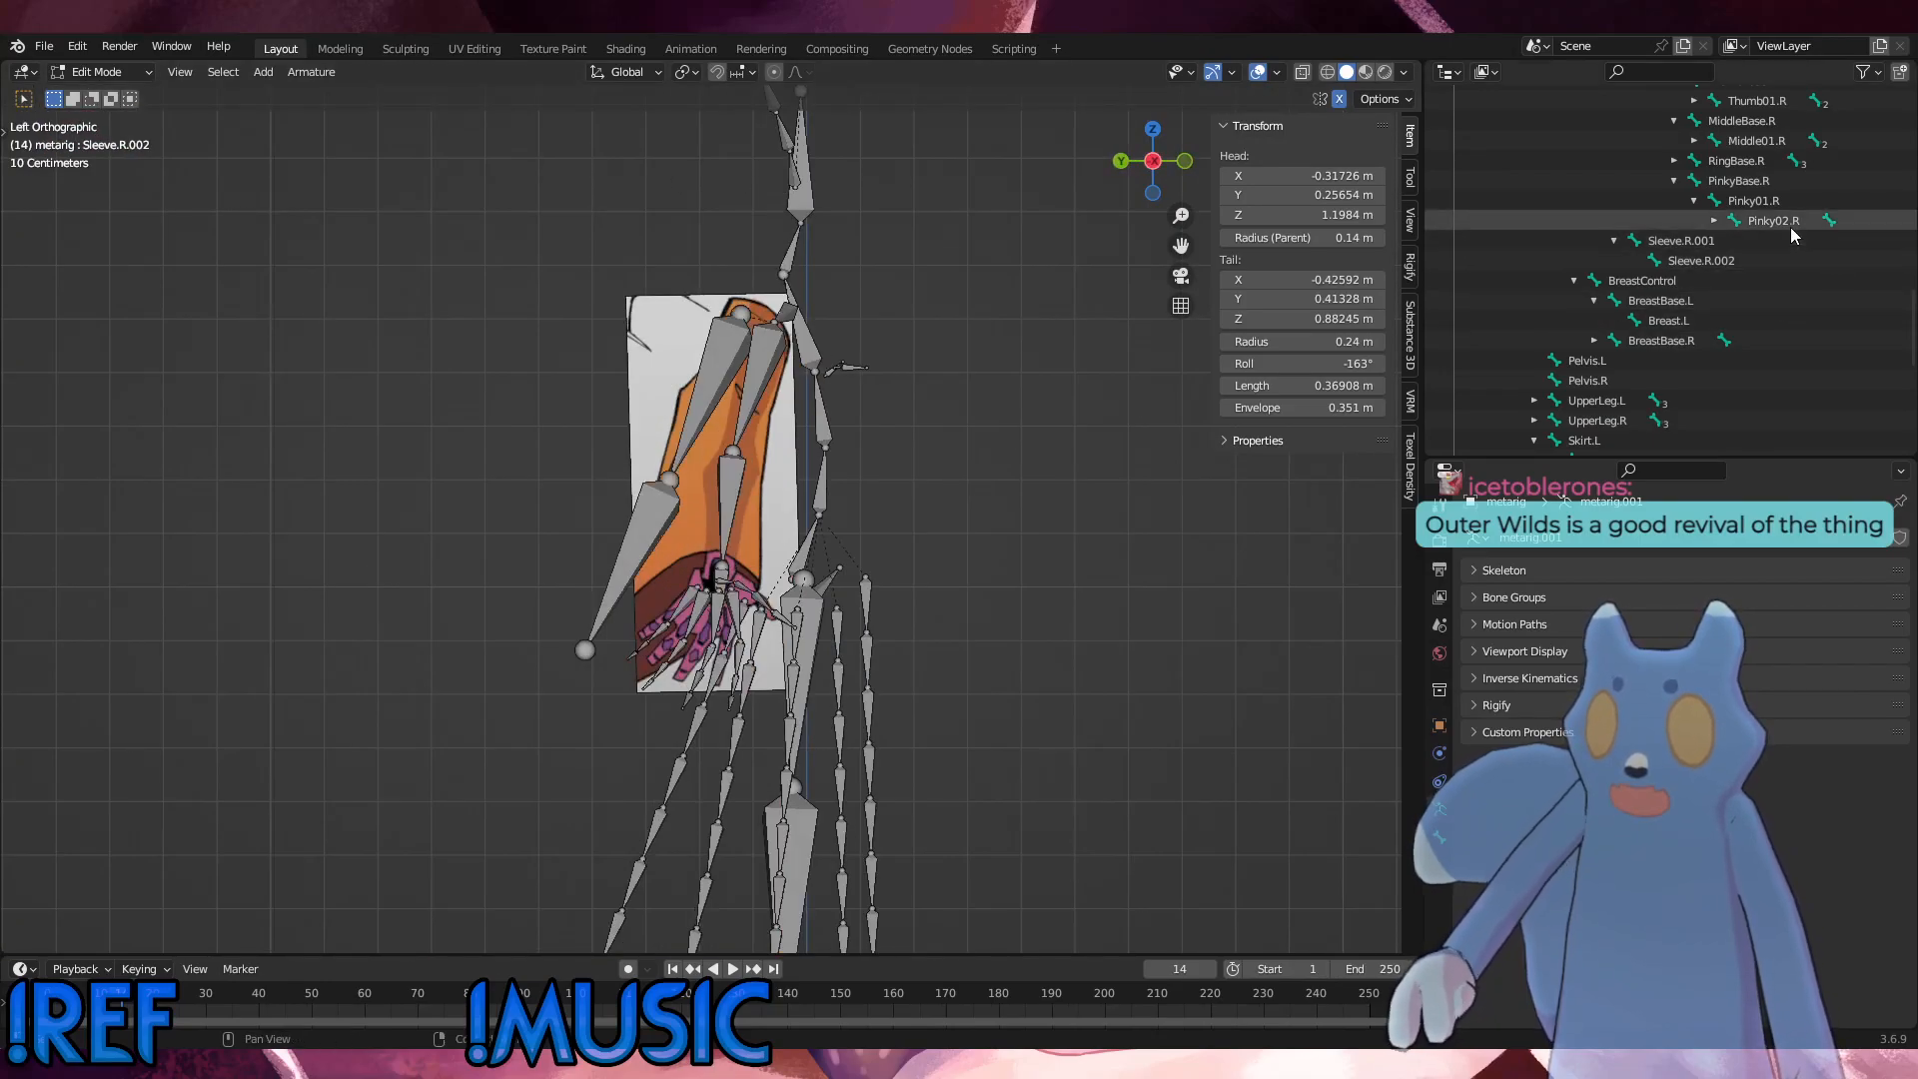
pyautogui.scroll(10, 1726, 370)
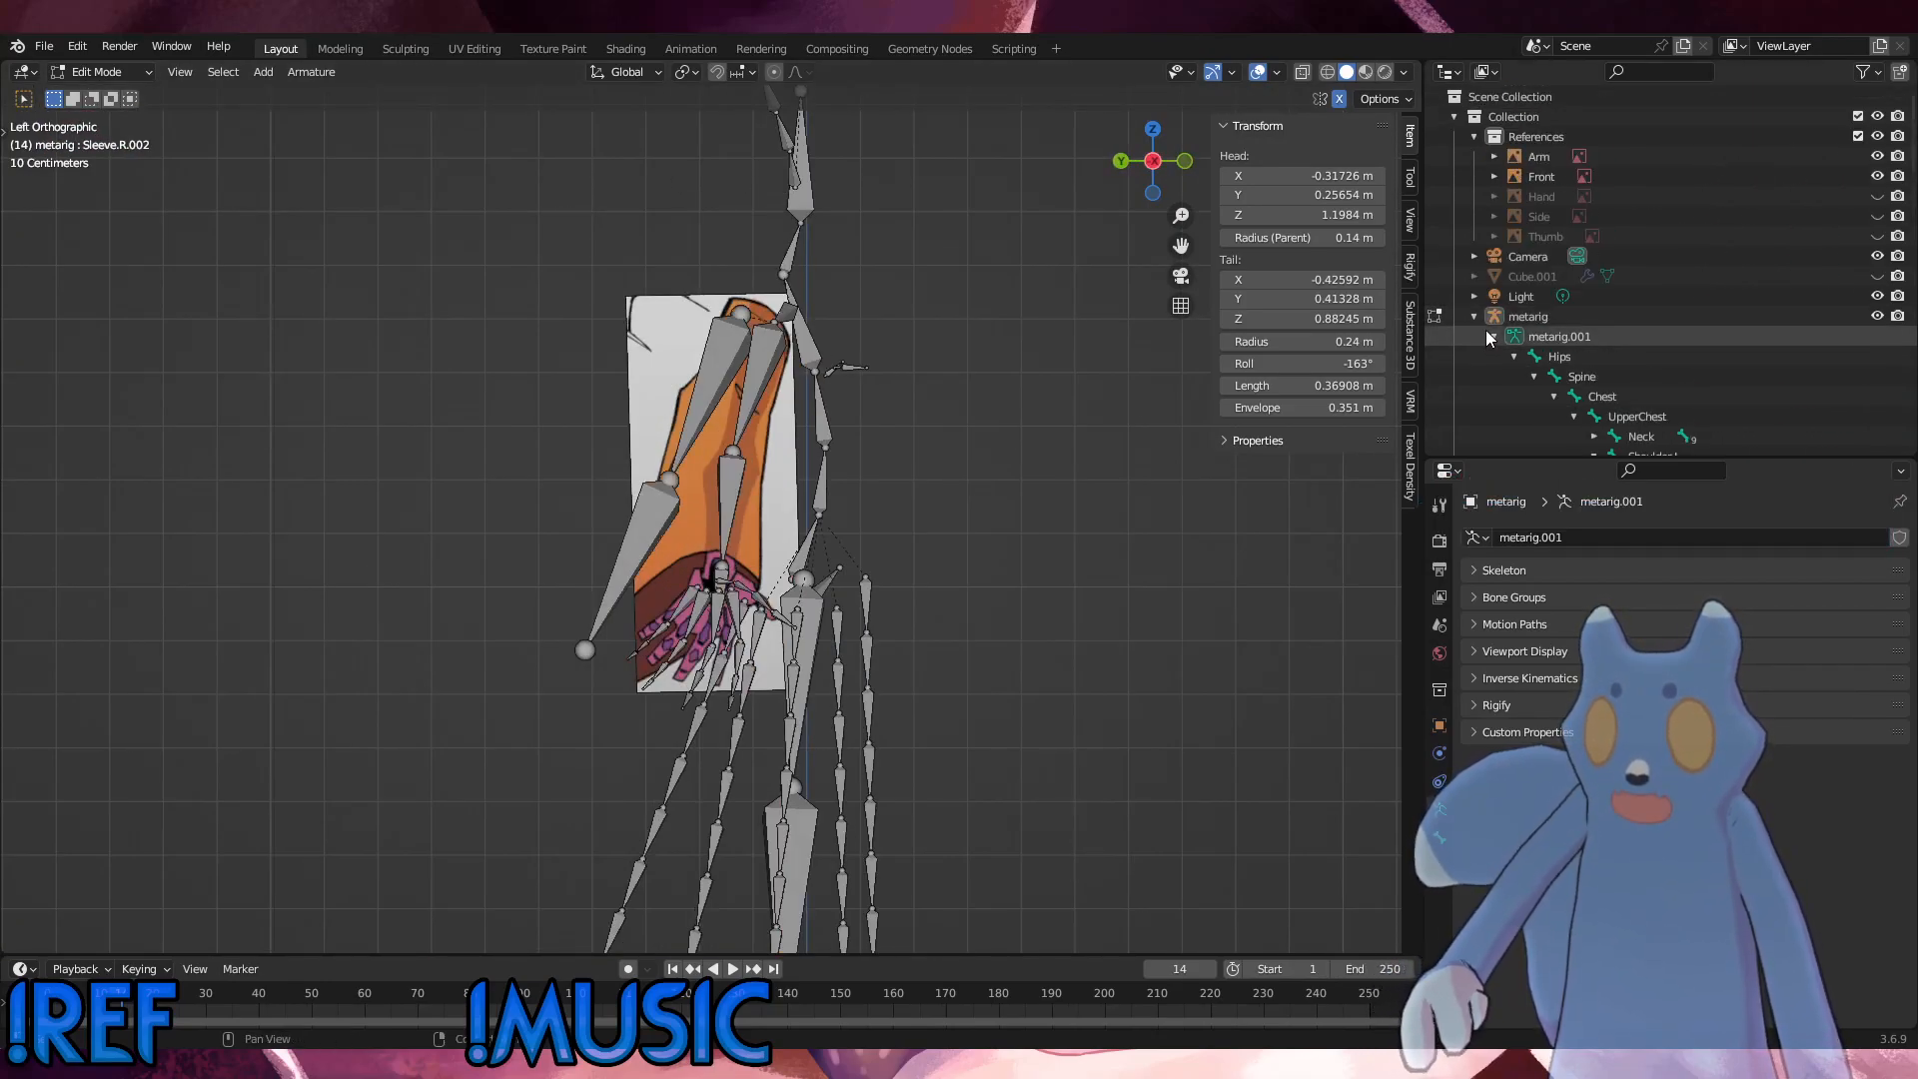
pyautogui.click(1475, 317)
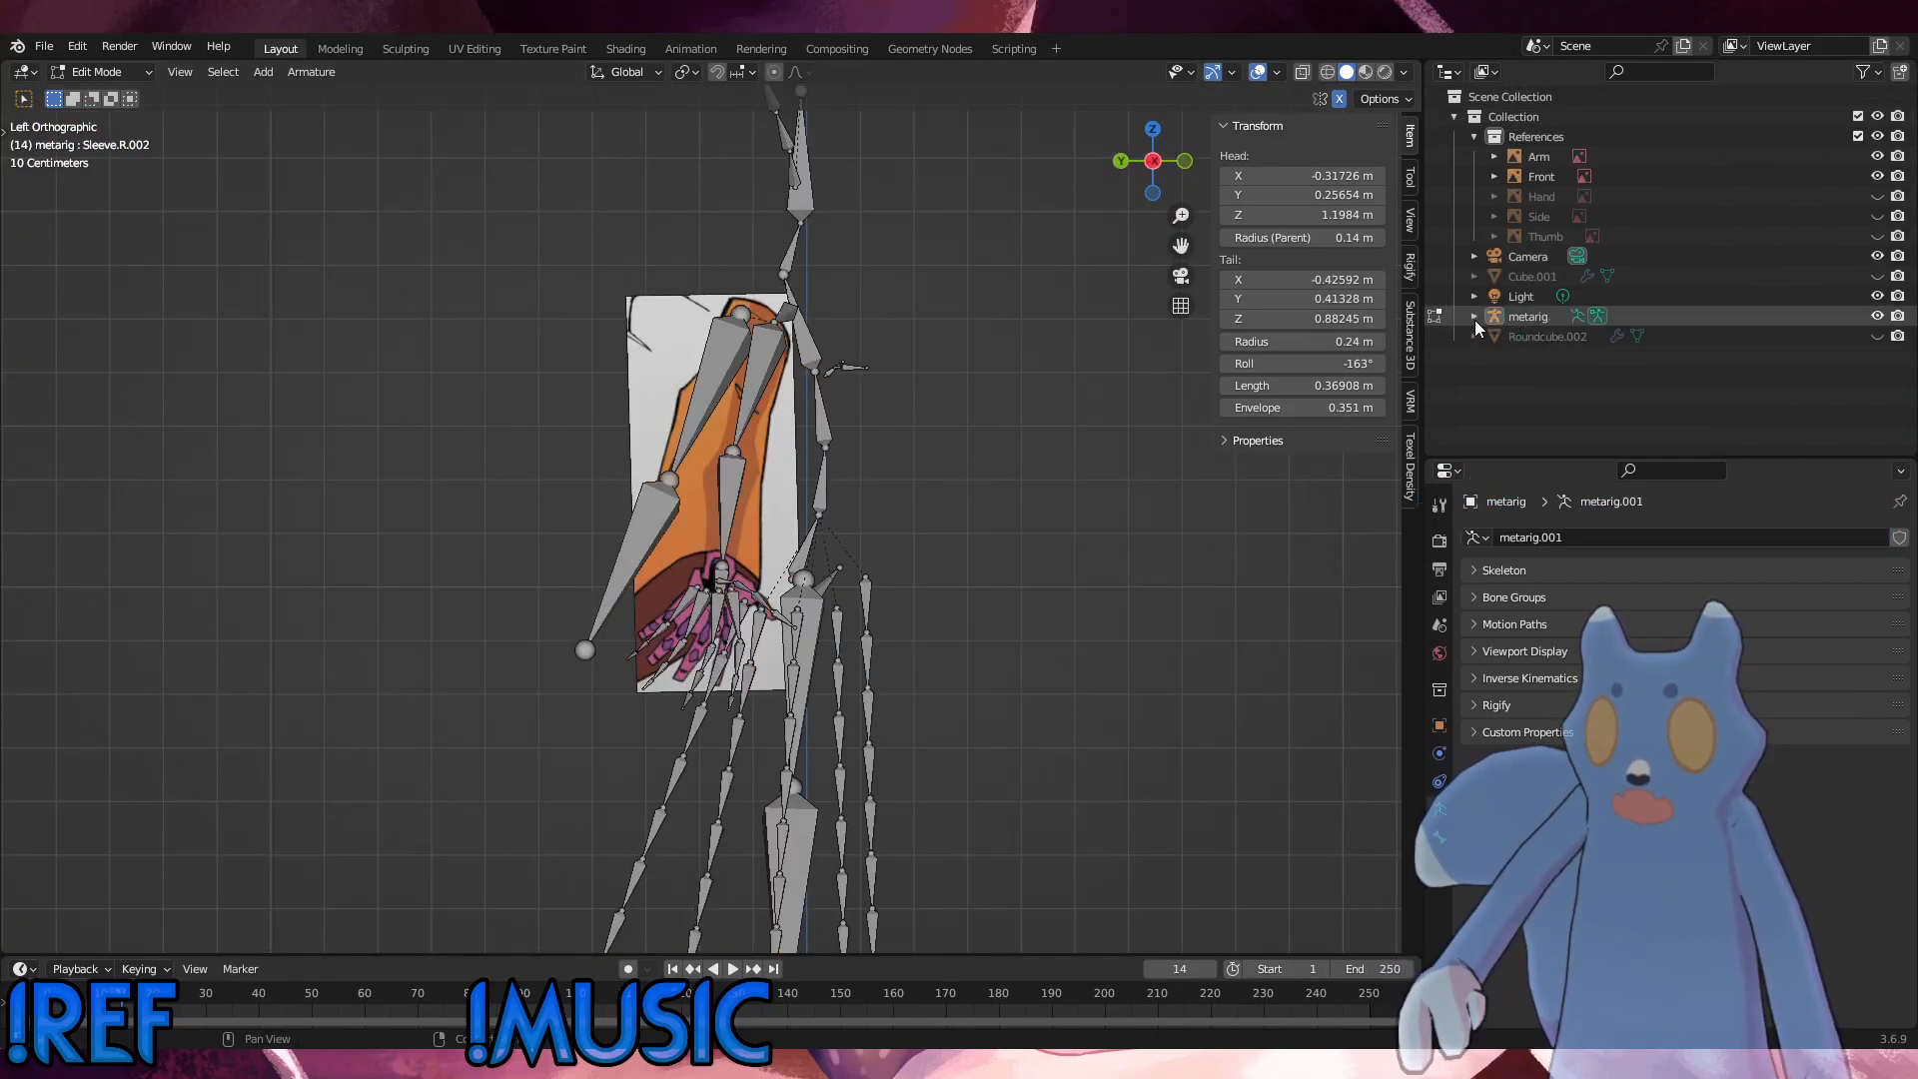
pyautogui.click(1878, 196)
pyautogui.click(1878, 216)
pyautogui.click(1878, 235)
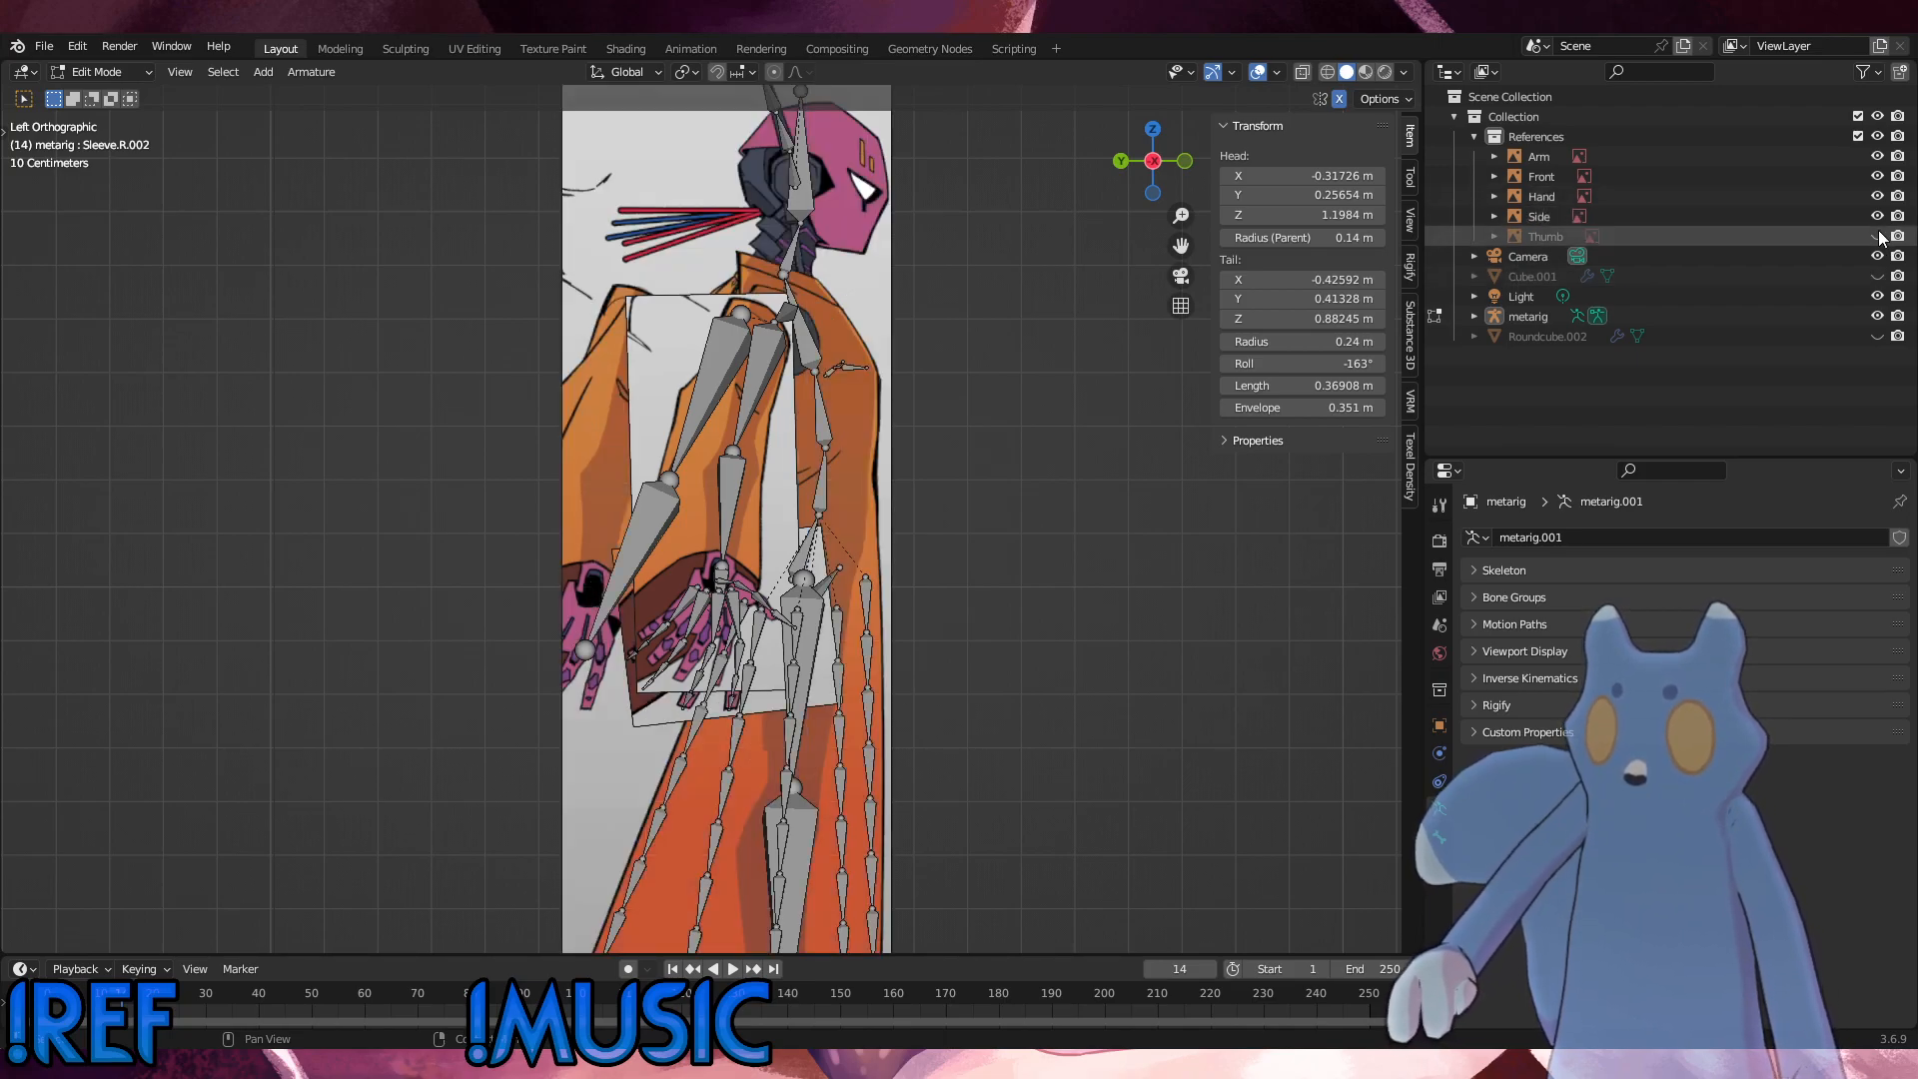
# Step: Examine the sleeve and hand bones closely against the Arm, Hand, Thumb and Side references
pyautogui.moveTo(899, 440); pyautogui.dragTo(744, 499, button='middle')
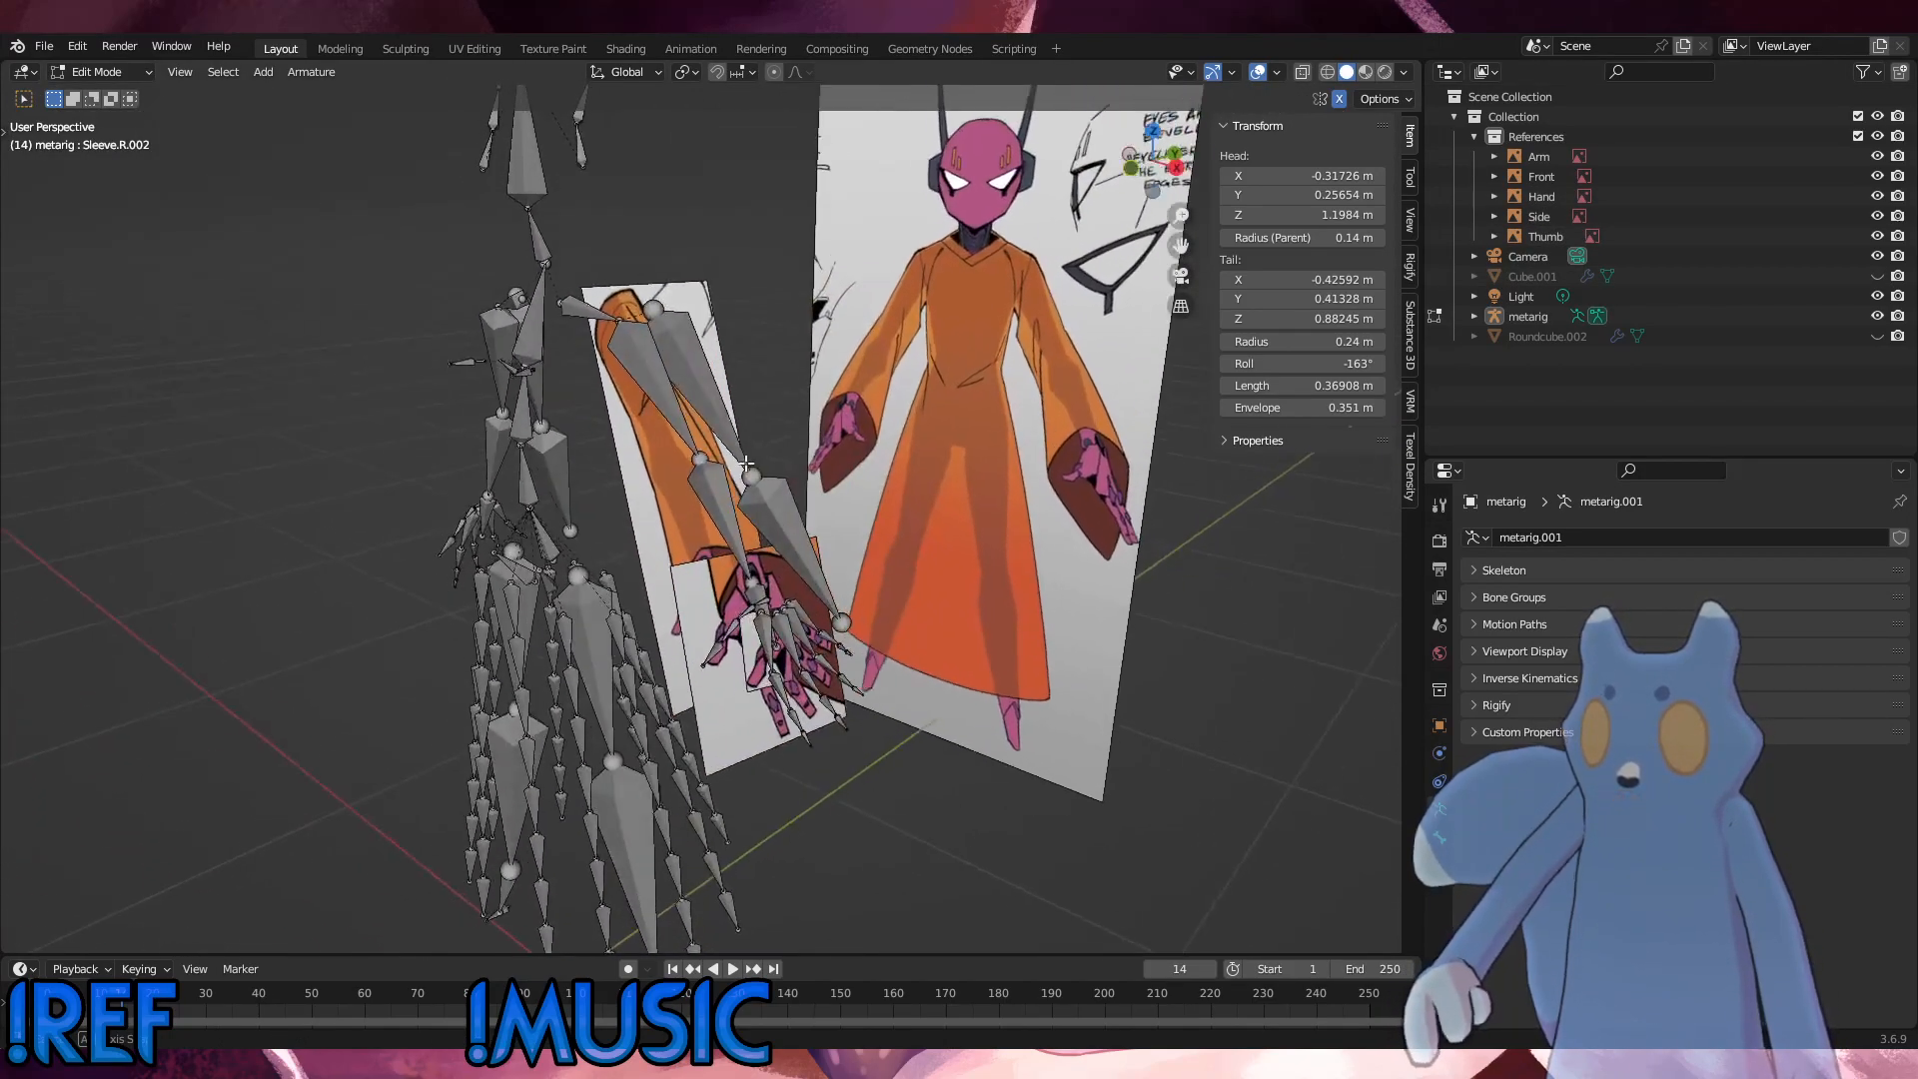
pyautogui.scroll(4, 830, 709)
pyautogui.moveTo(844, 744); pyautogui.dragTo(695, 704, button='middle')
pyautogui.scroll(-2, 859, 766)
pyautogui.scroll(-2, 903, 753)
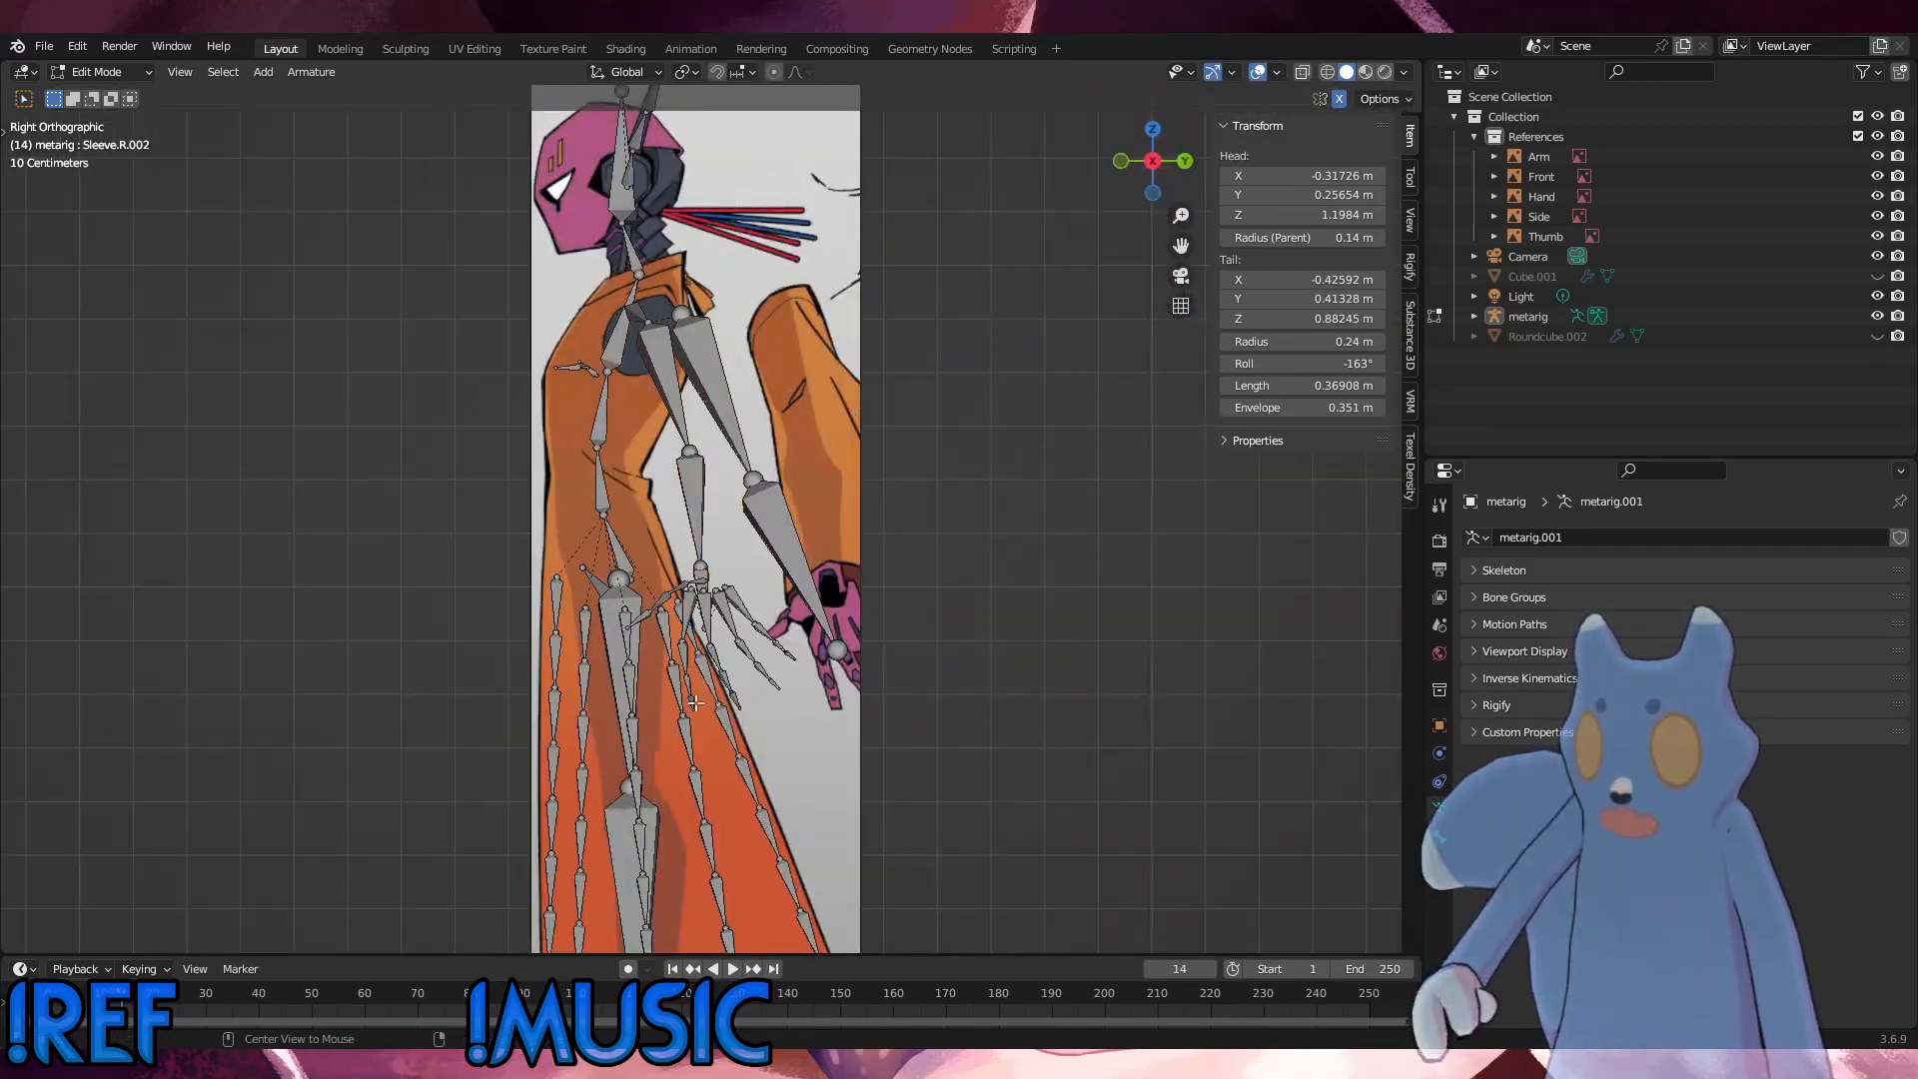
pyautogui.moveTo(730, 629); pyautogui.dragTo(955, 642, button='middle')
pyautogui.moveTo(791, 632); pyautogui.dragTo(657, 635, button='middle')
pyautogui.scroll(4, 680, 749)
pyautogui.moveTo(742, 788); pyautogui.dragTo(805, 807, button='middle')
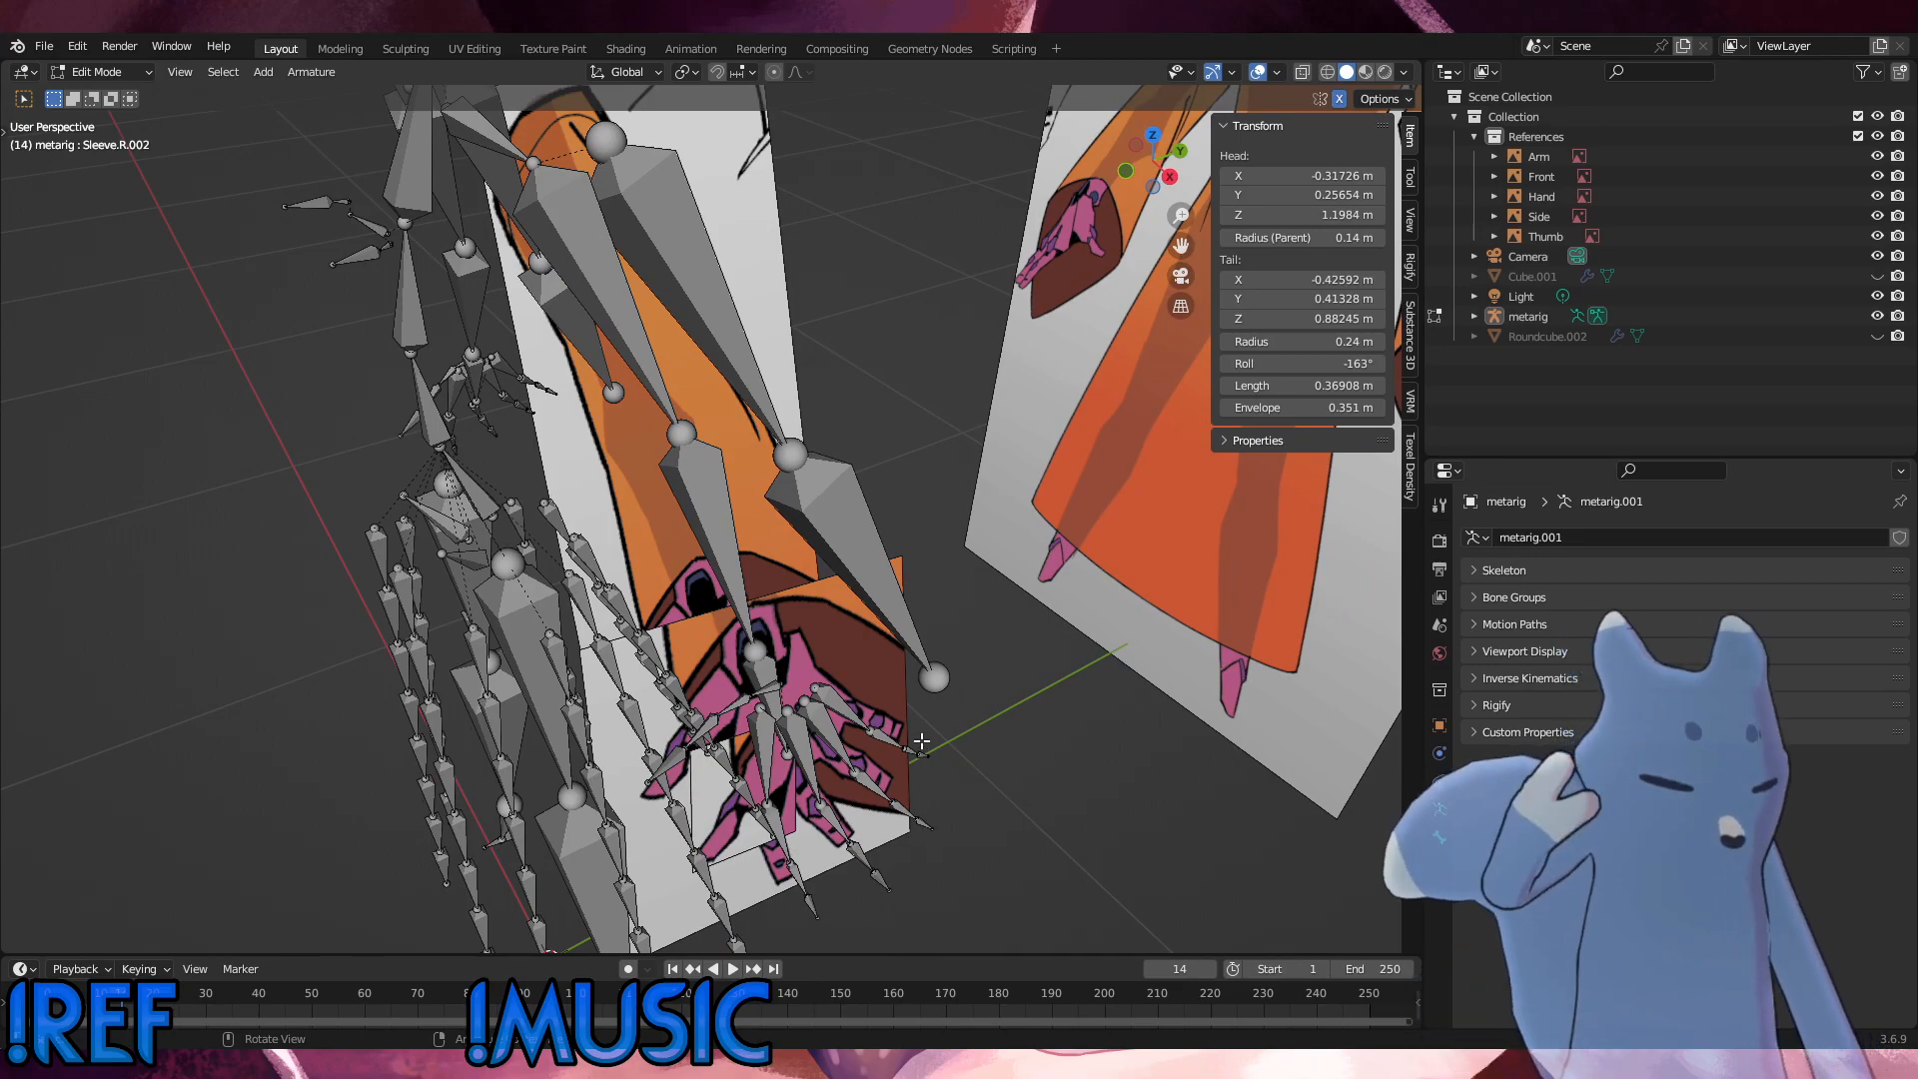
pyautogui.moveTo(799, 549); pyautogui.dragTo(842, 509, button='middle')
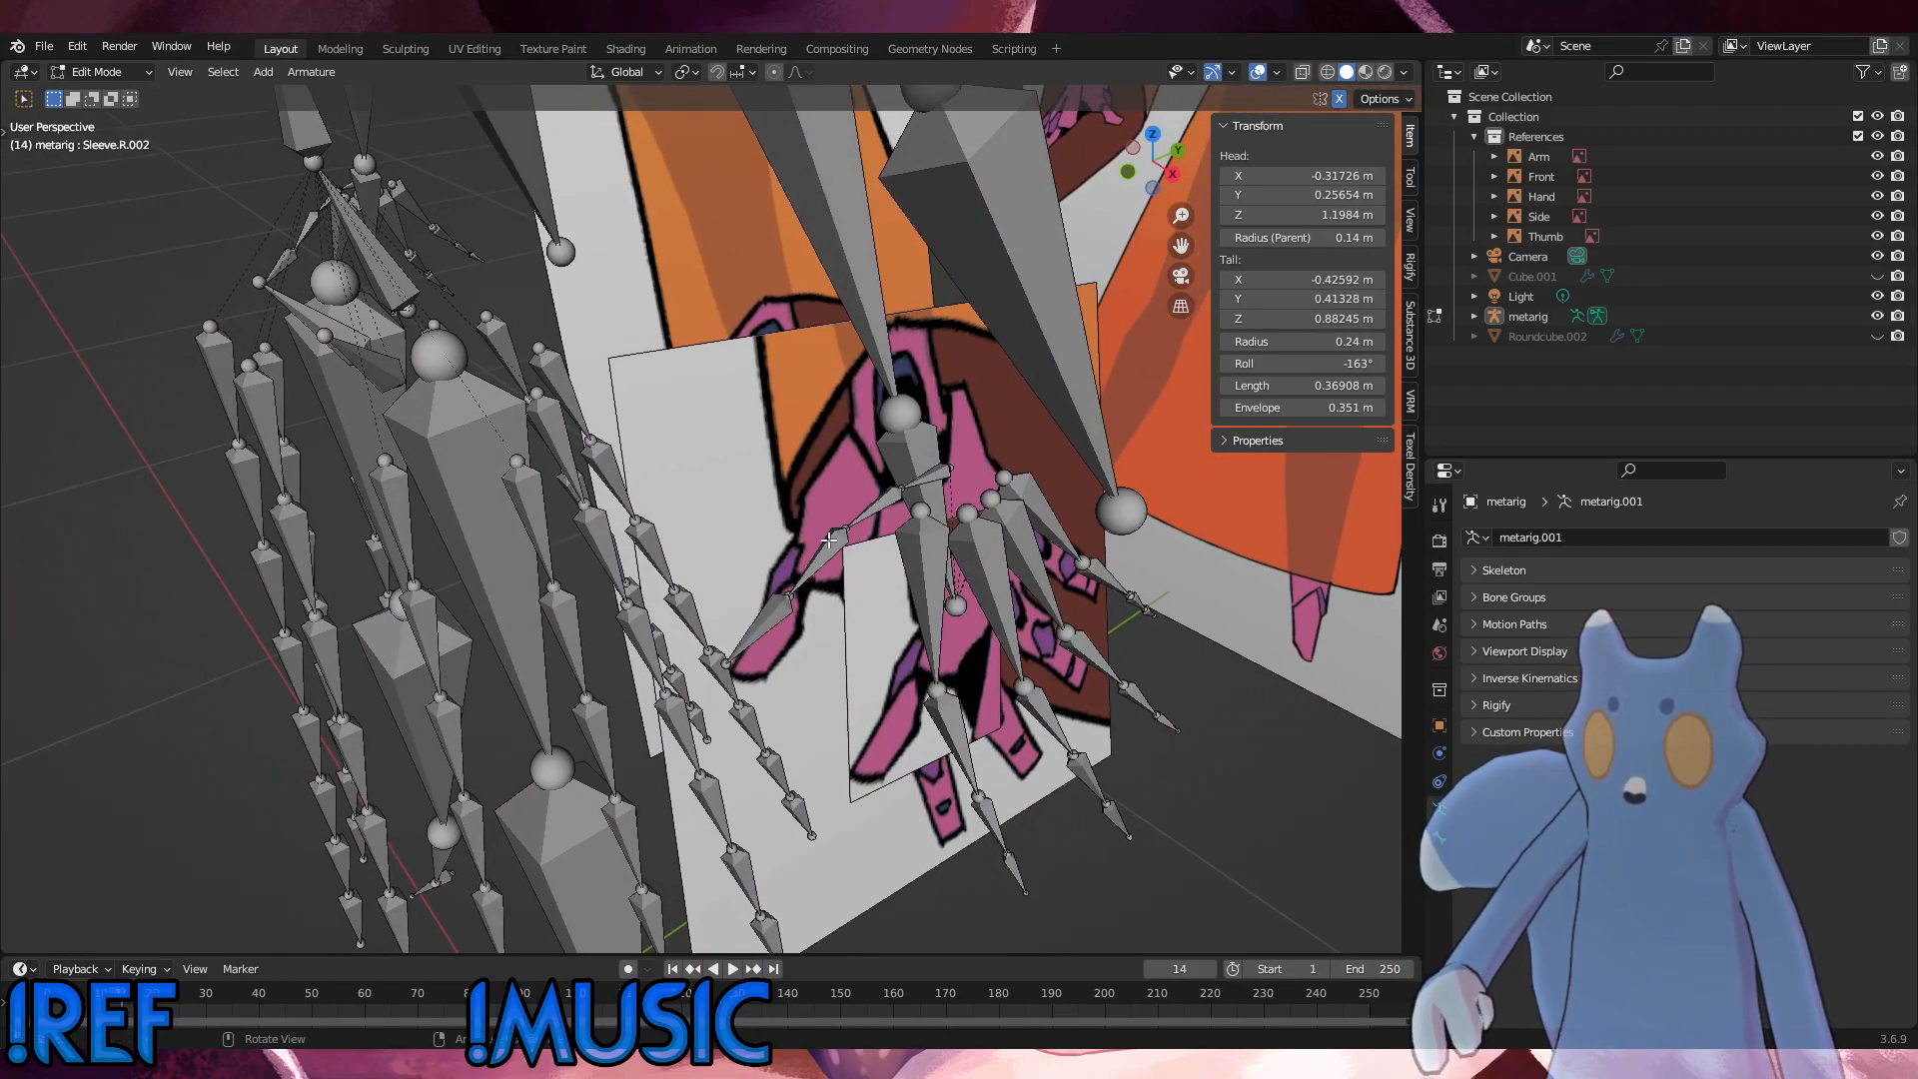
# Step: Compare the overall rig, from the Chest bone to the sleeves, with the Front and Side references
pyautogui.press('KP_1')
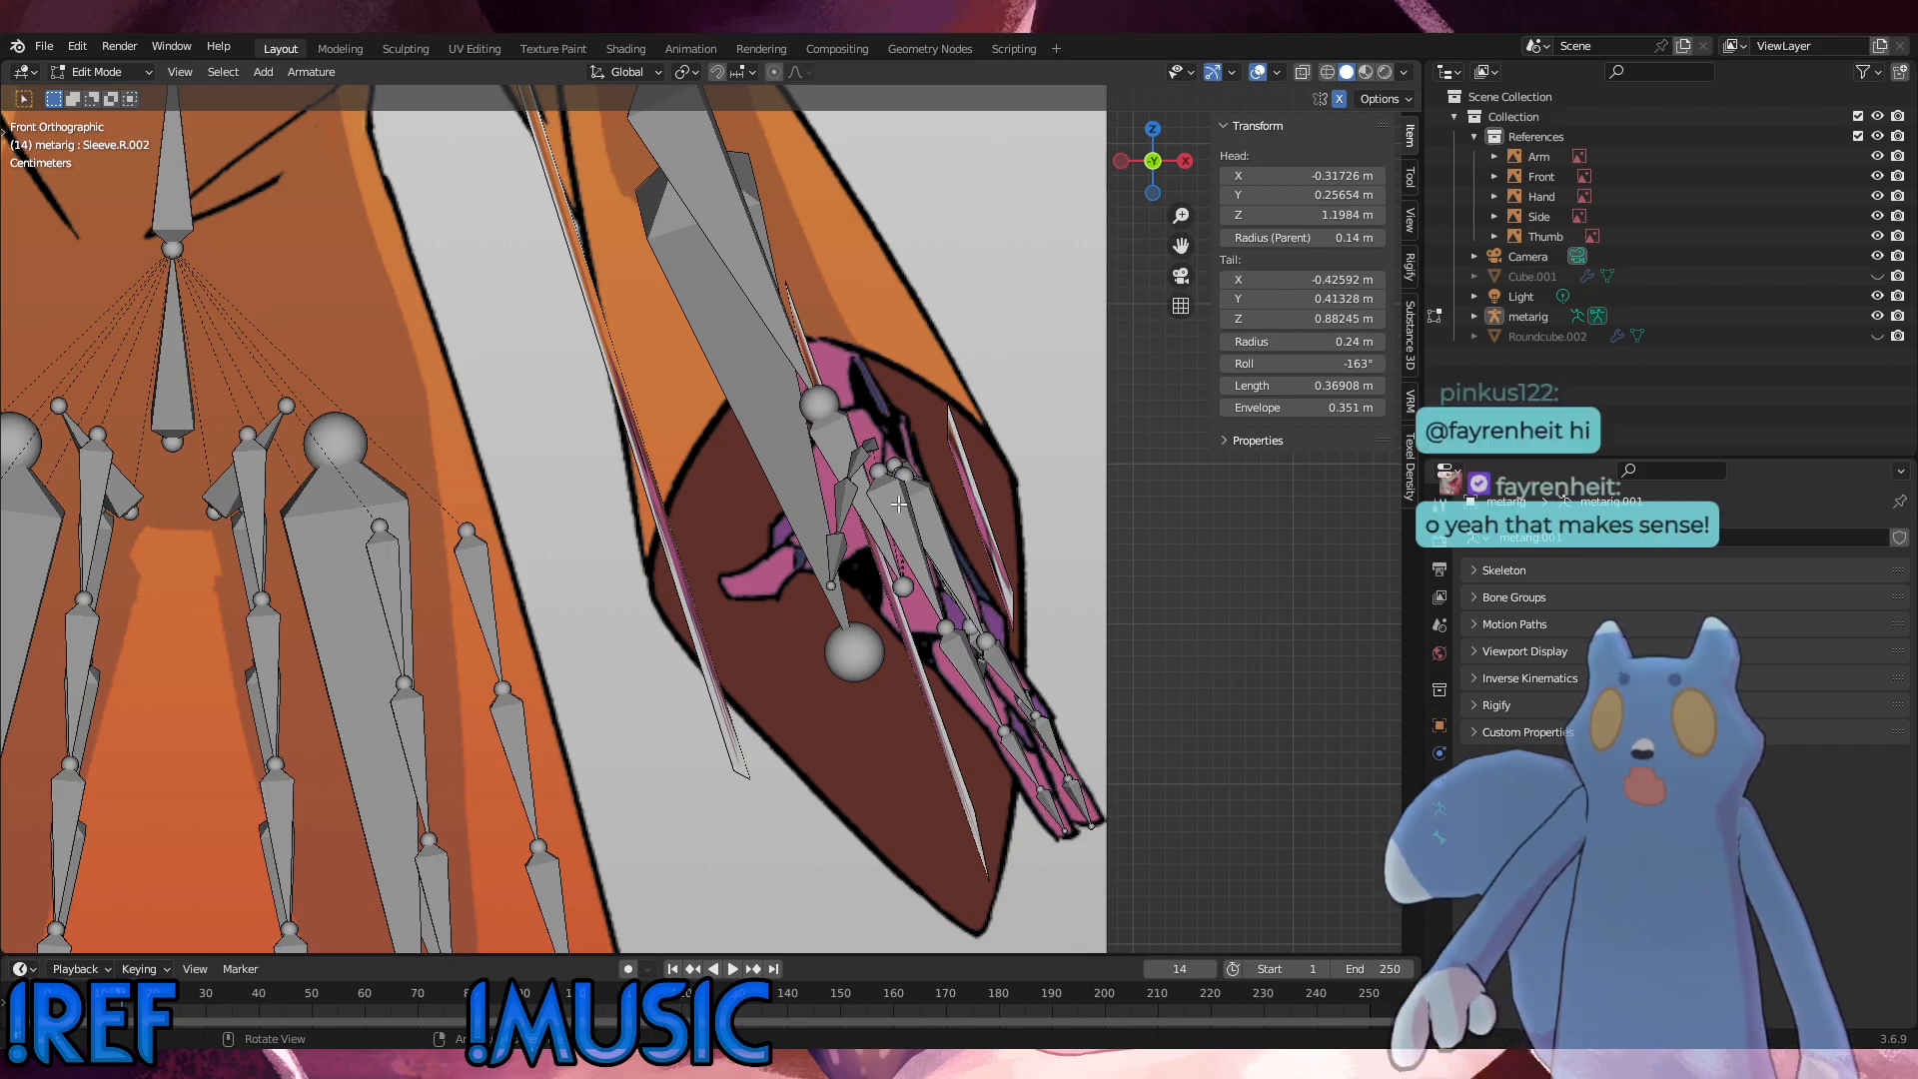
pyautogui.scroll(-8, 853, 497)
pyautogui.scroll(-5, 848, 494)
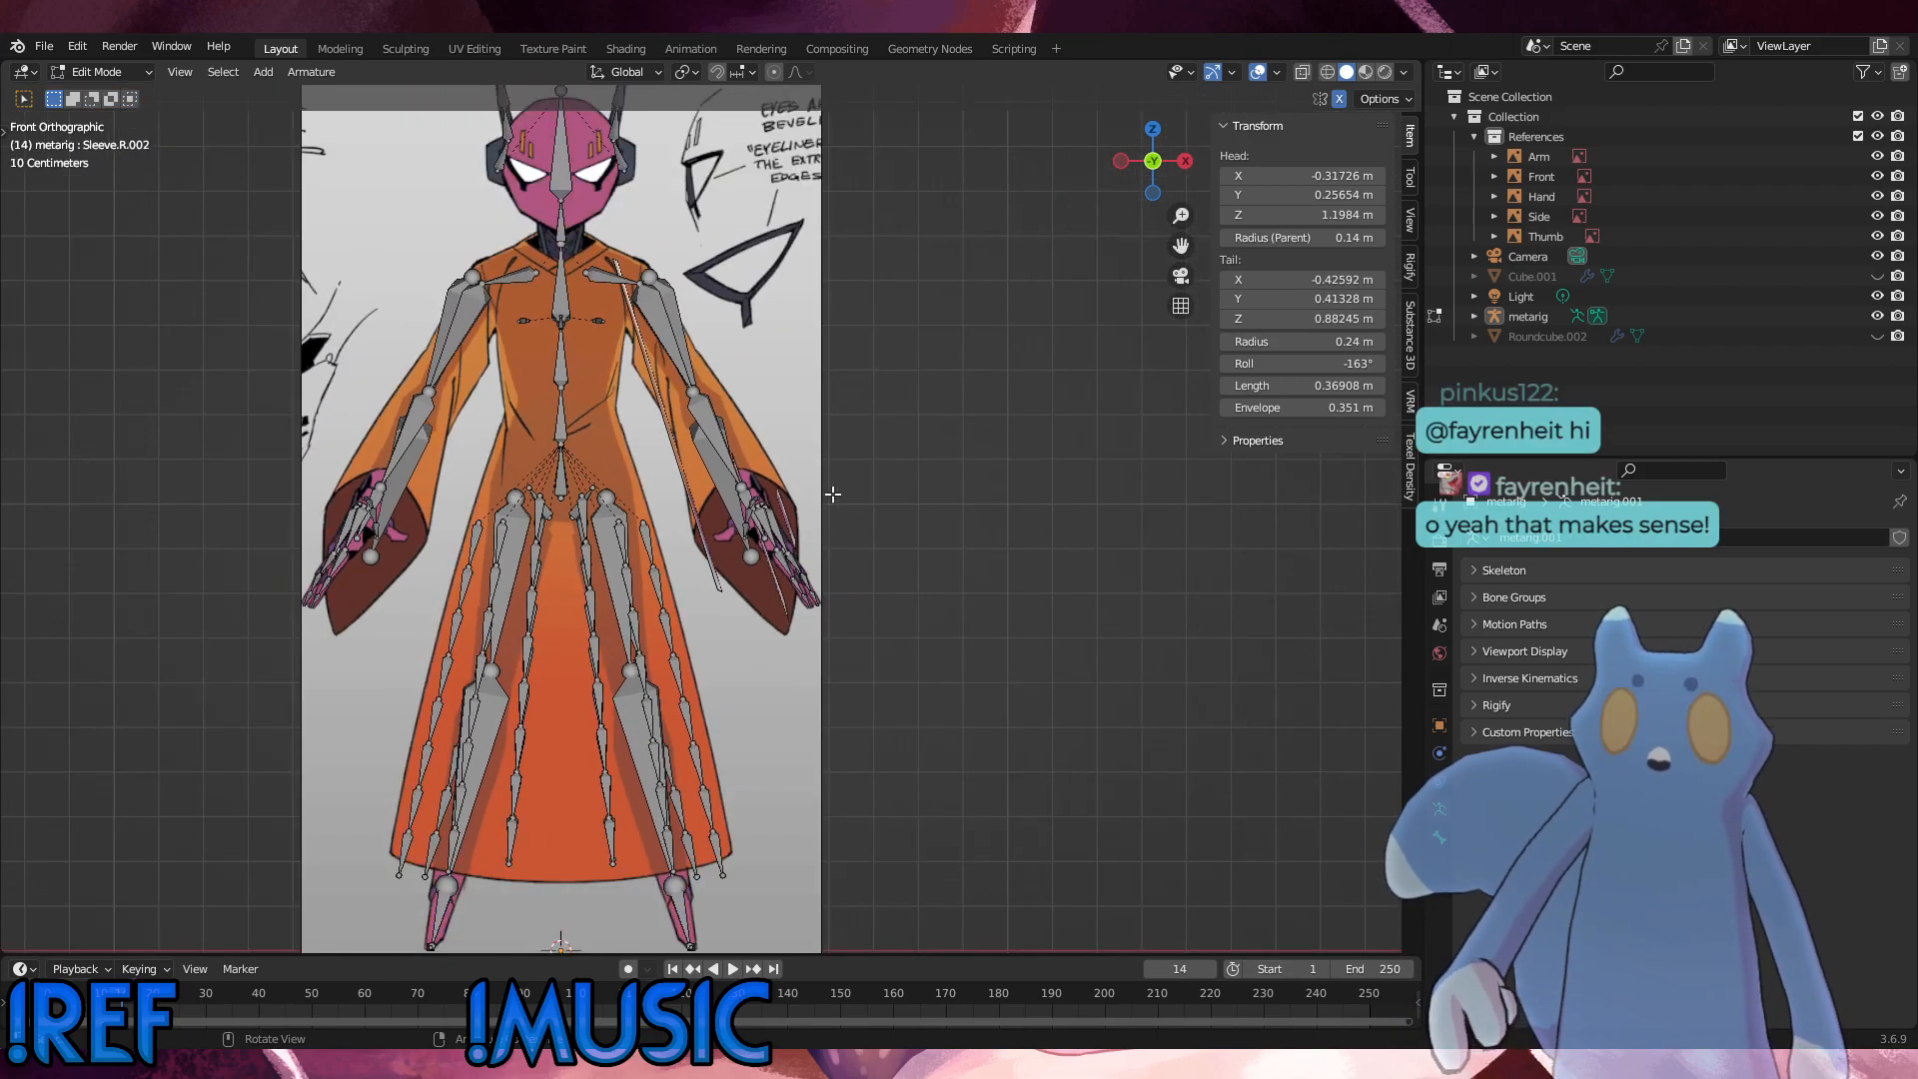
pyautogui.moveTo(848, 493); pyautogui.dragTo(651, 587, button='middle')
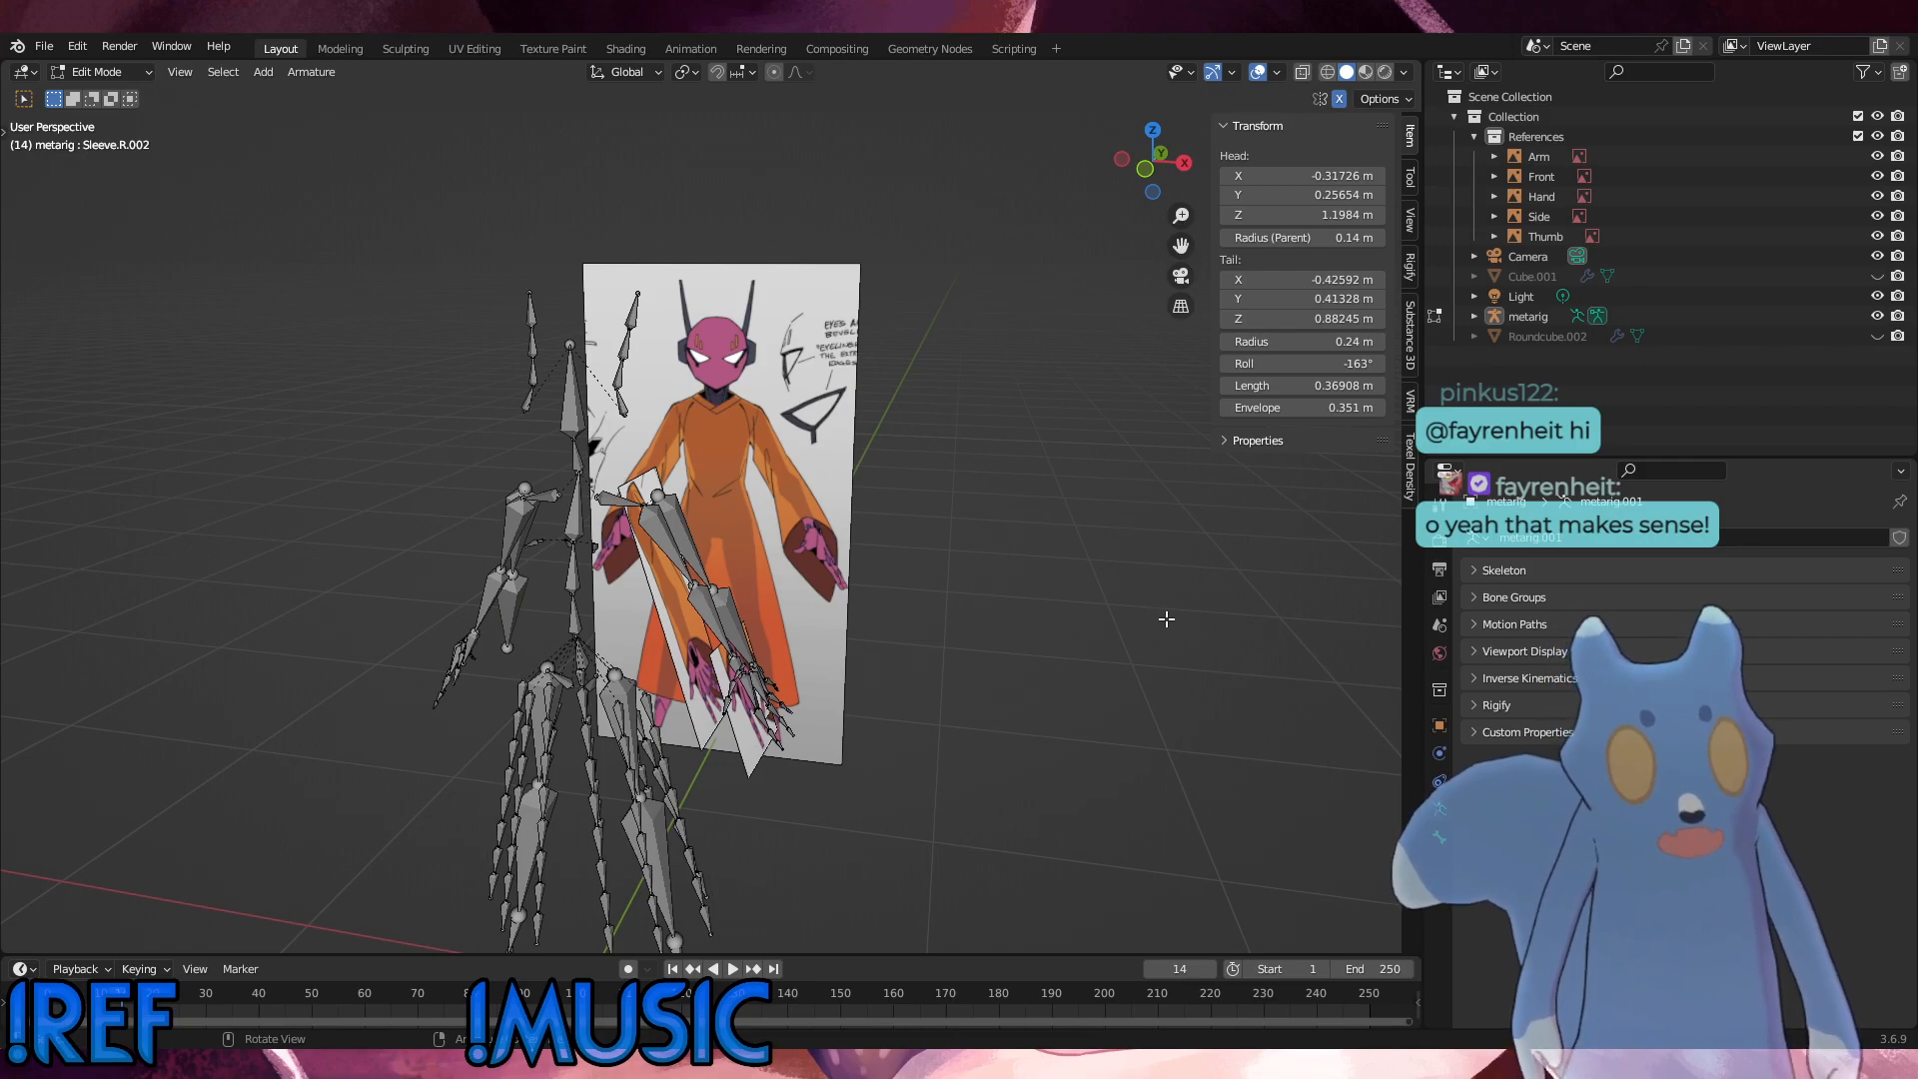
pyautogui.moveTo(753, 416); pyautogui.dragTo(423, 497, button='middle')
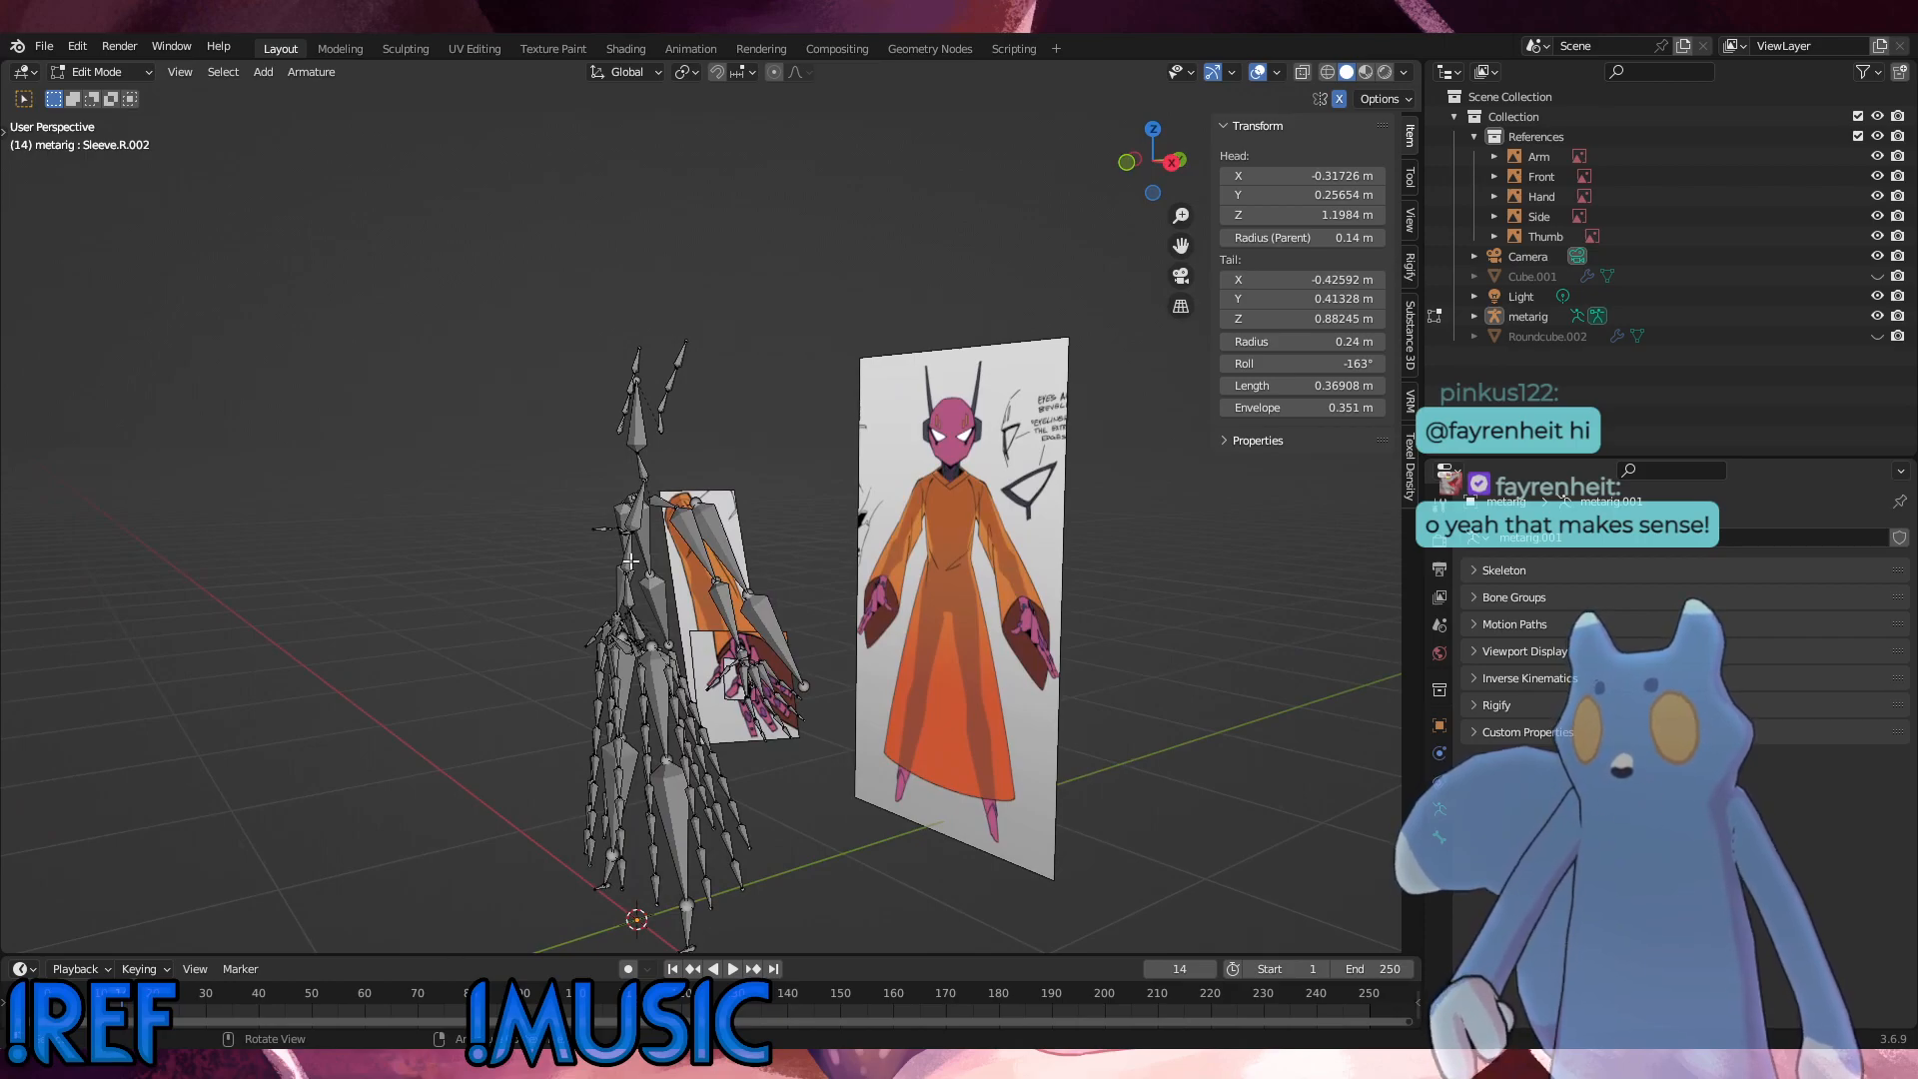
pyautogui.click(630, 563)
pyautogui.scroll(3, 631, 562)
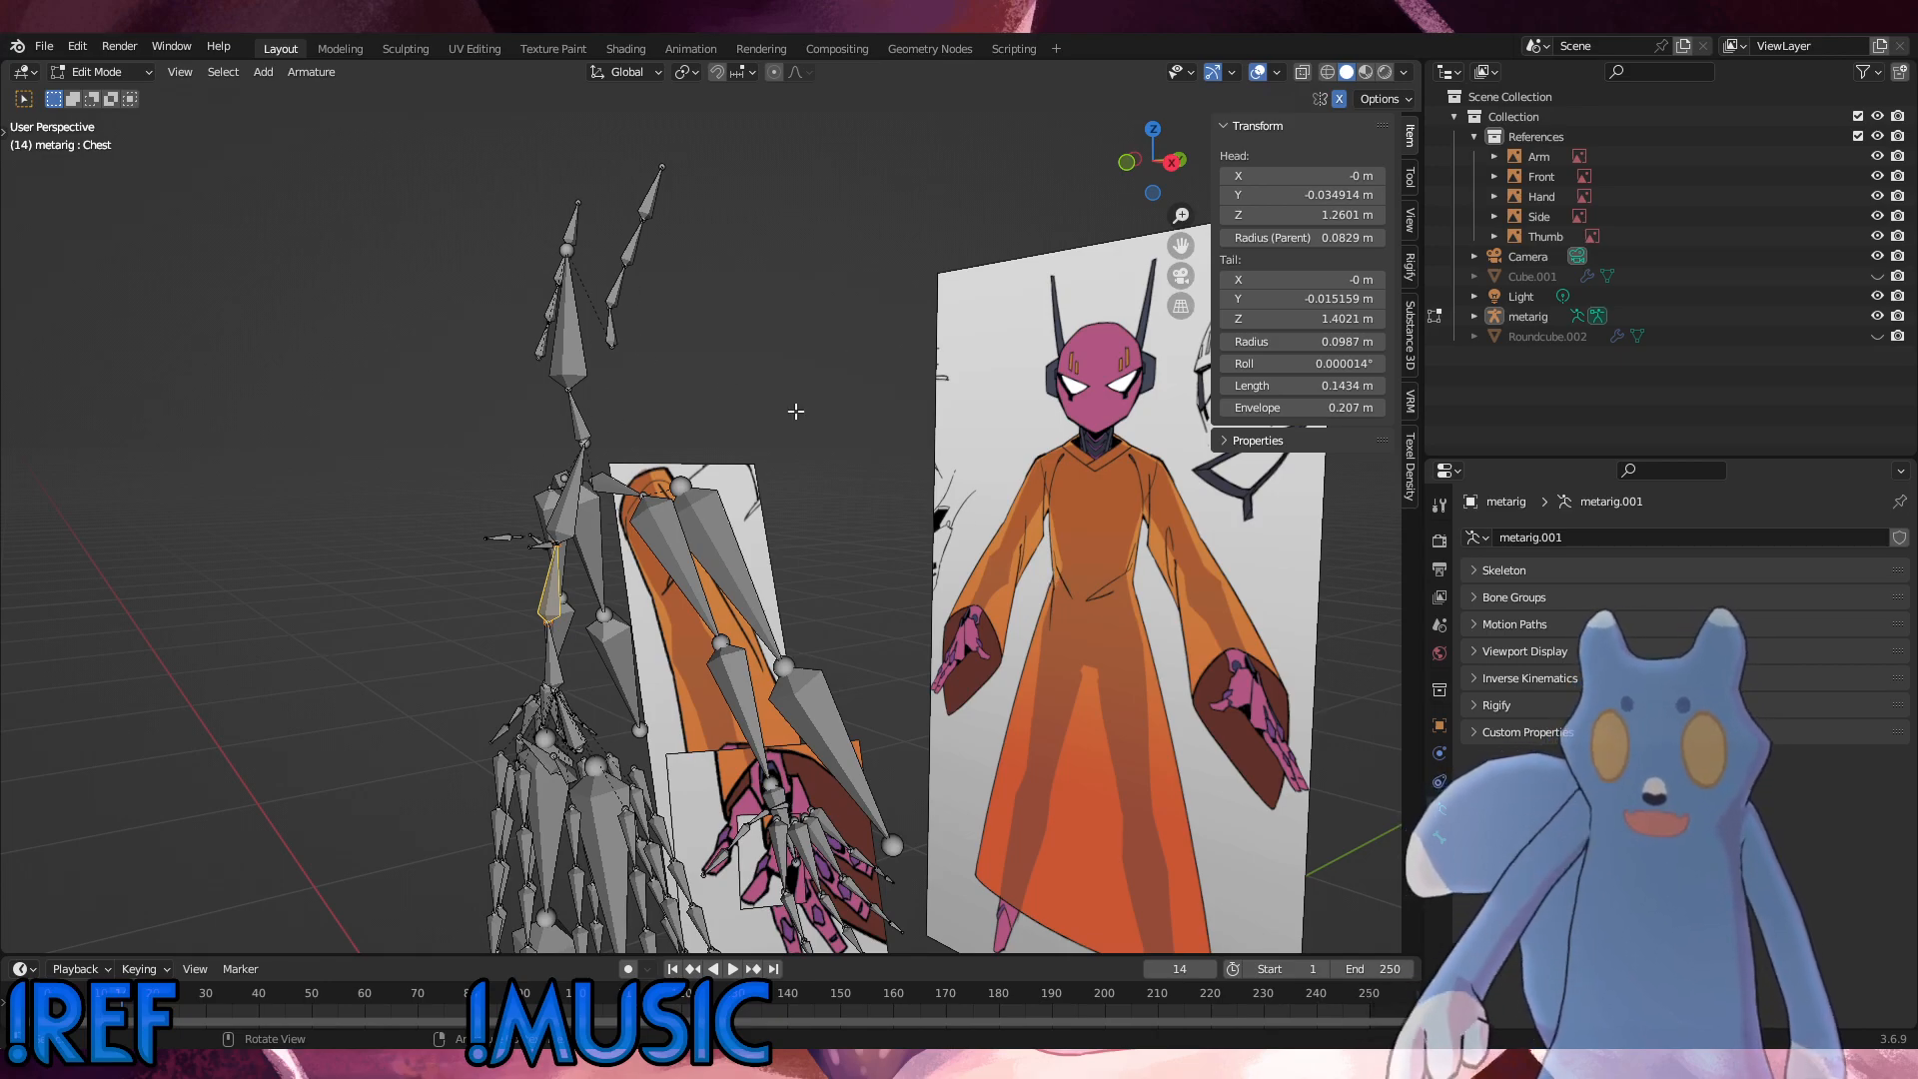
pyautogui.moveTo(930, 528); pyautogui.dragTo(1113, 378, button='middle')
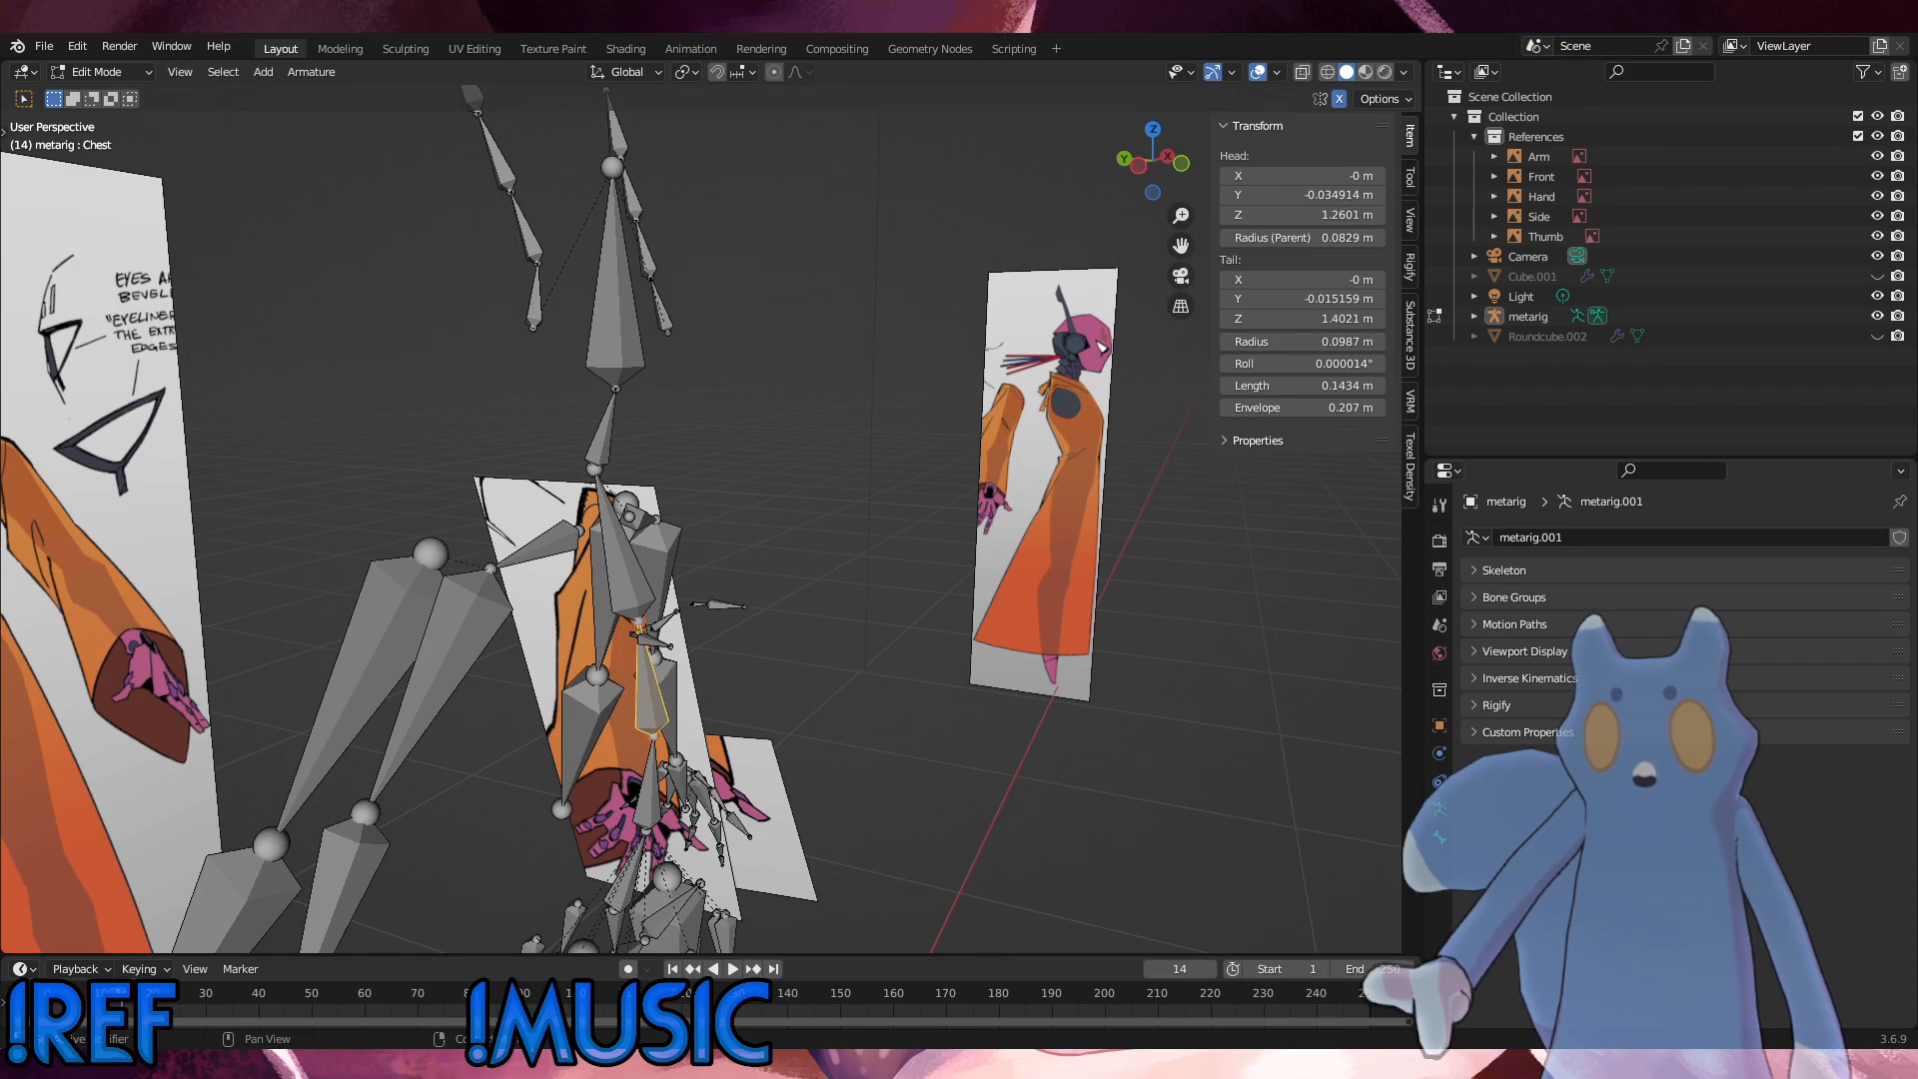
pyautogui.moveTo(881, 738); pyautogui.dragTo(529, 775, button='middle')
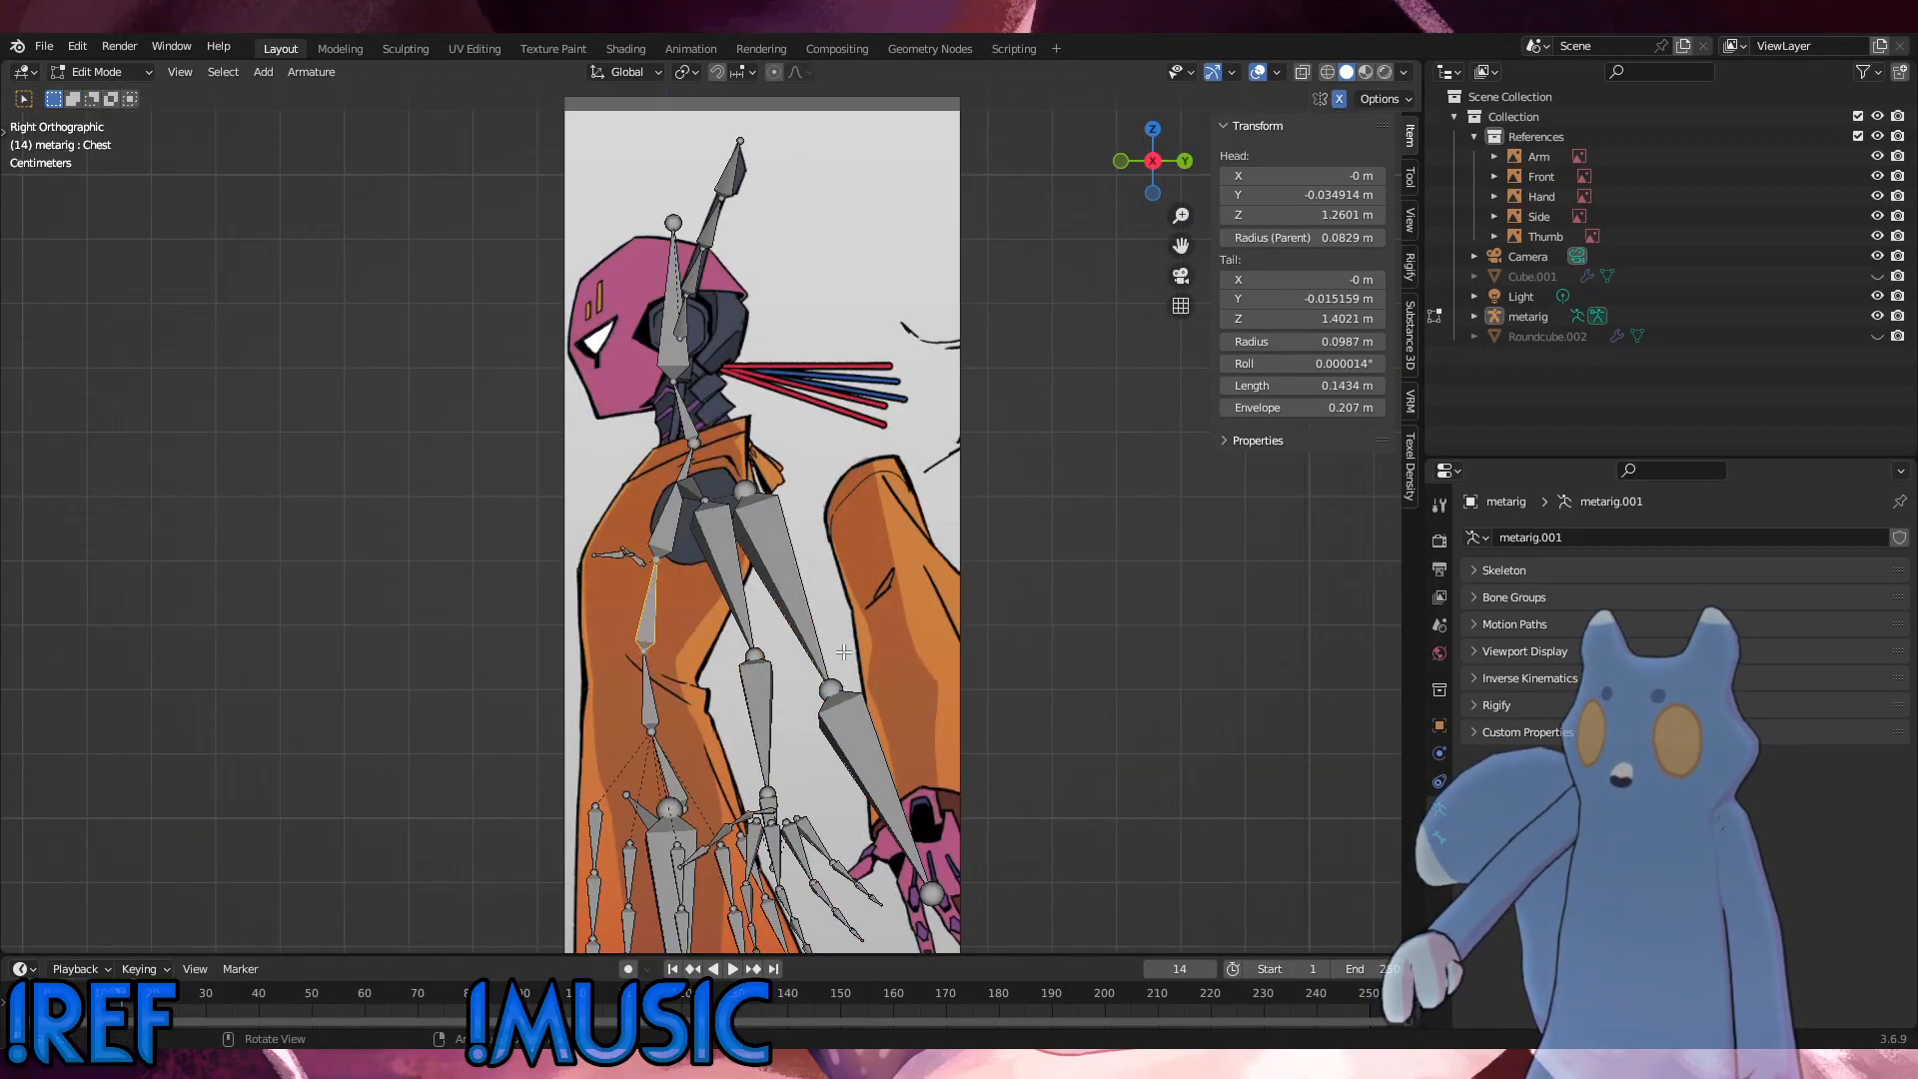
pyautogui.scroll(2, 845, 653)
pyautogui.keyDown('shift'); pyautogui.moveTo(845, 652); pyautogui.dragTo(696, 326, button='middle'); pyautogui.keyUp('shift')
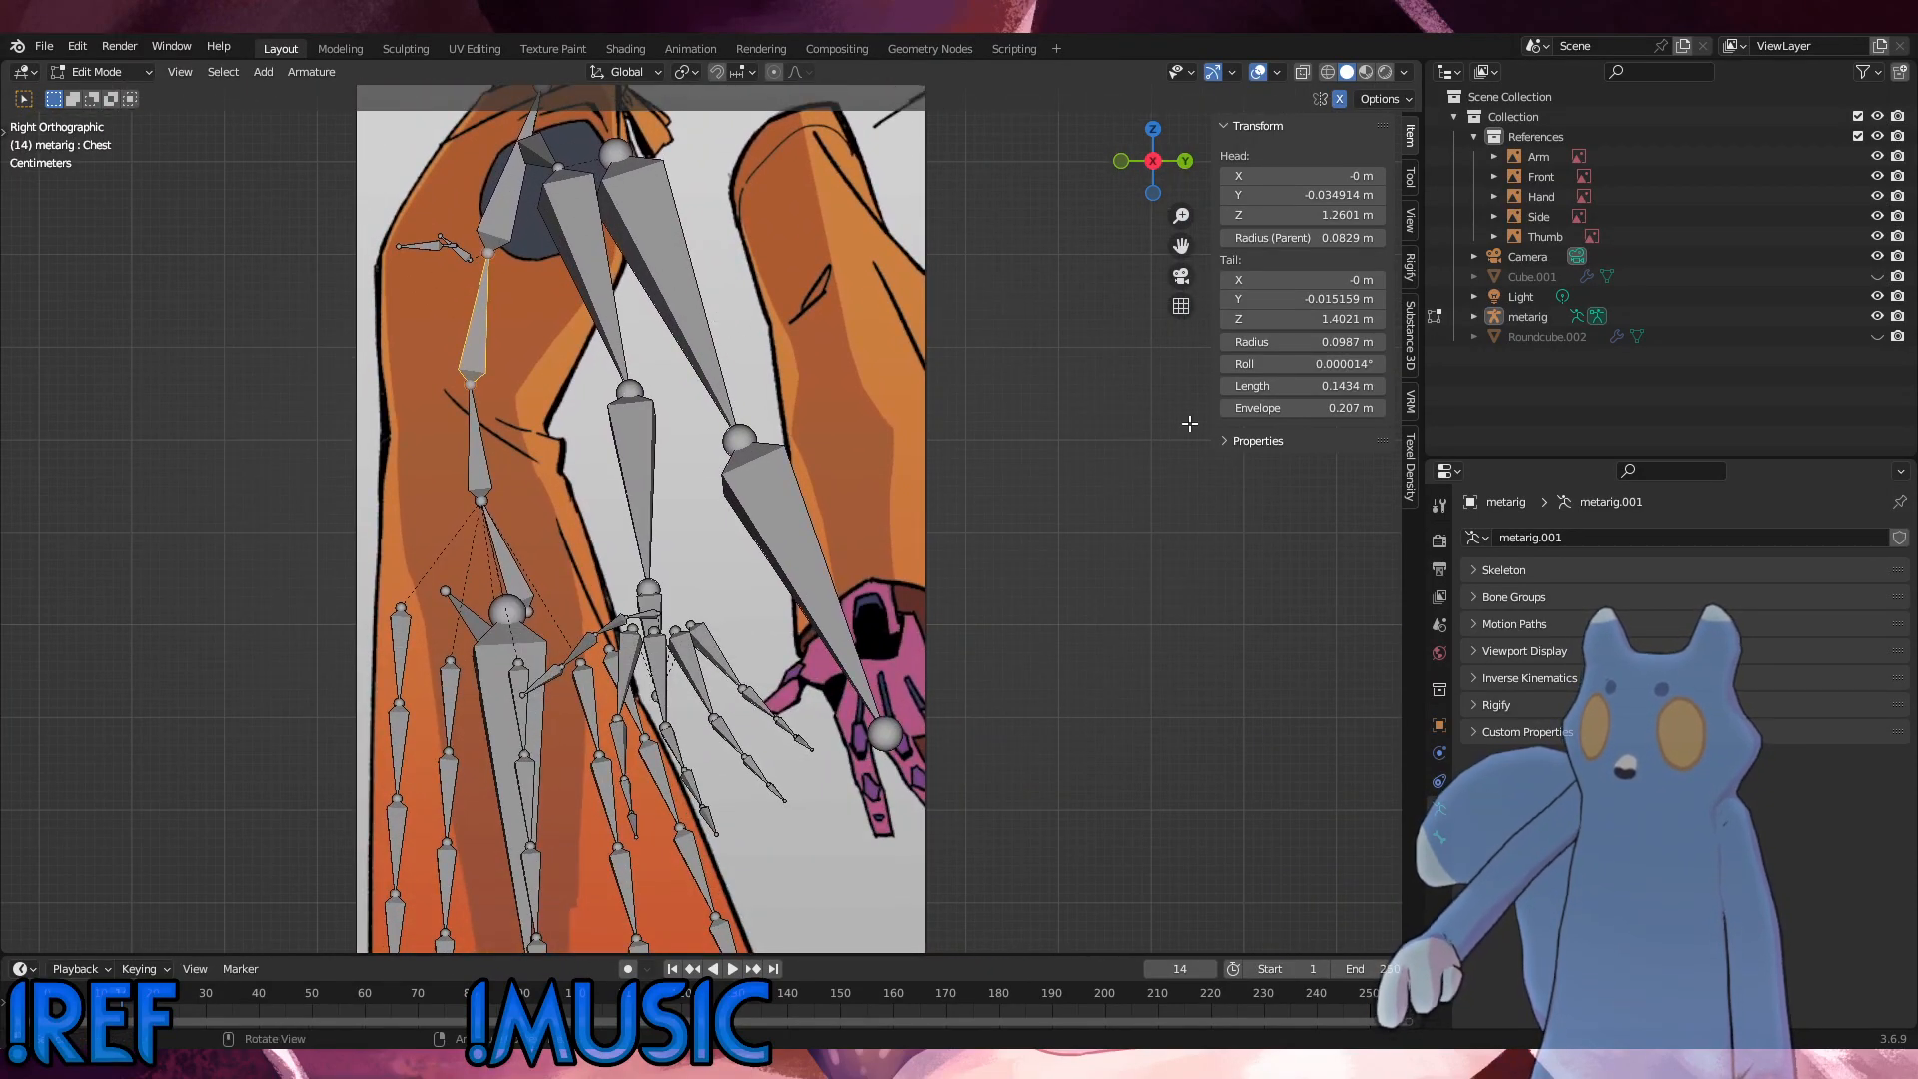
# Step: Hide the Side, Thumb and Hand reference images
pyautogui.click(1878, 216)
pyautogui.click(1877, 236)
pyautogui.click(1878, 196)
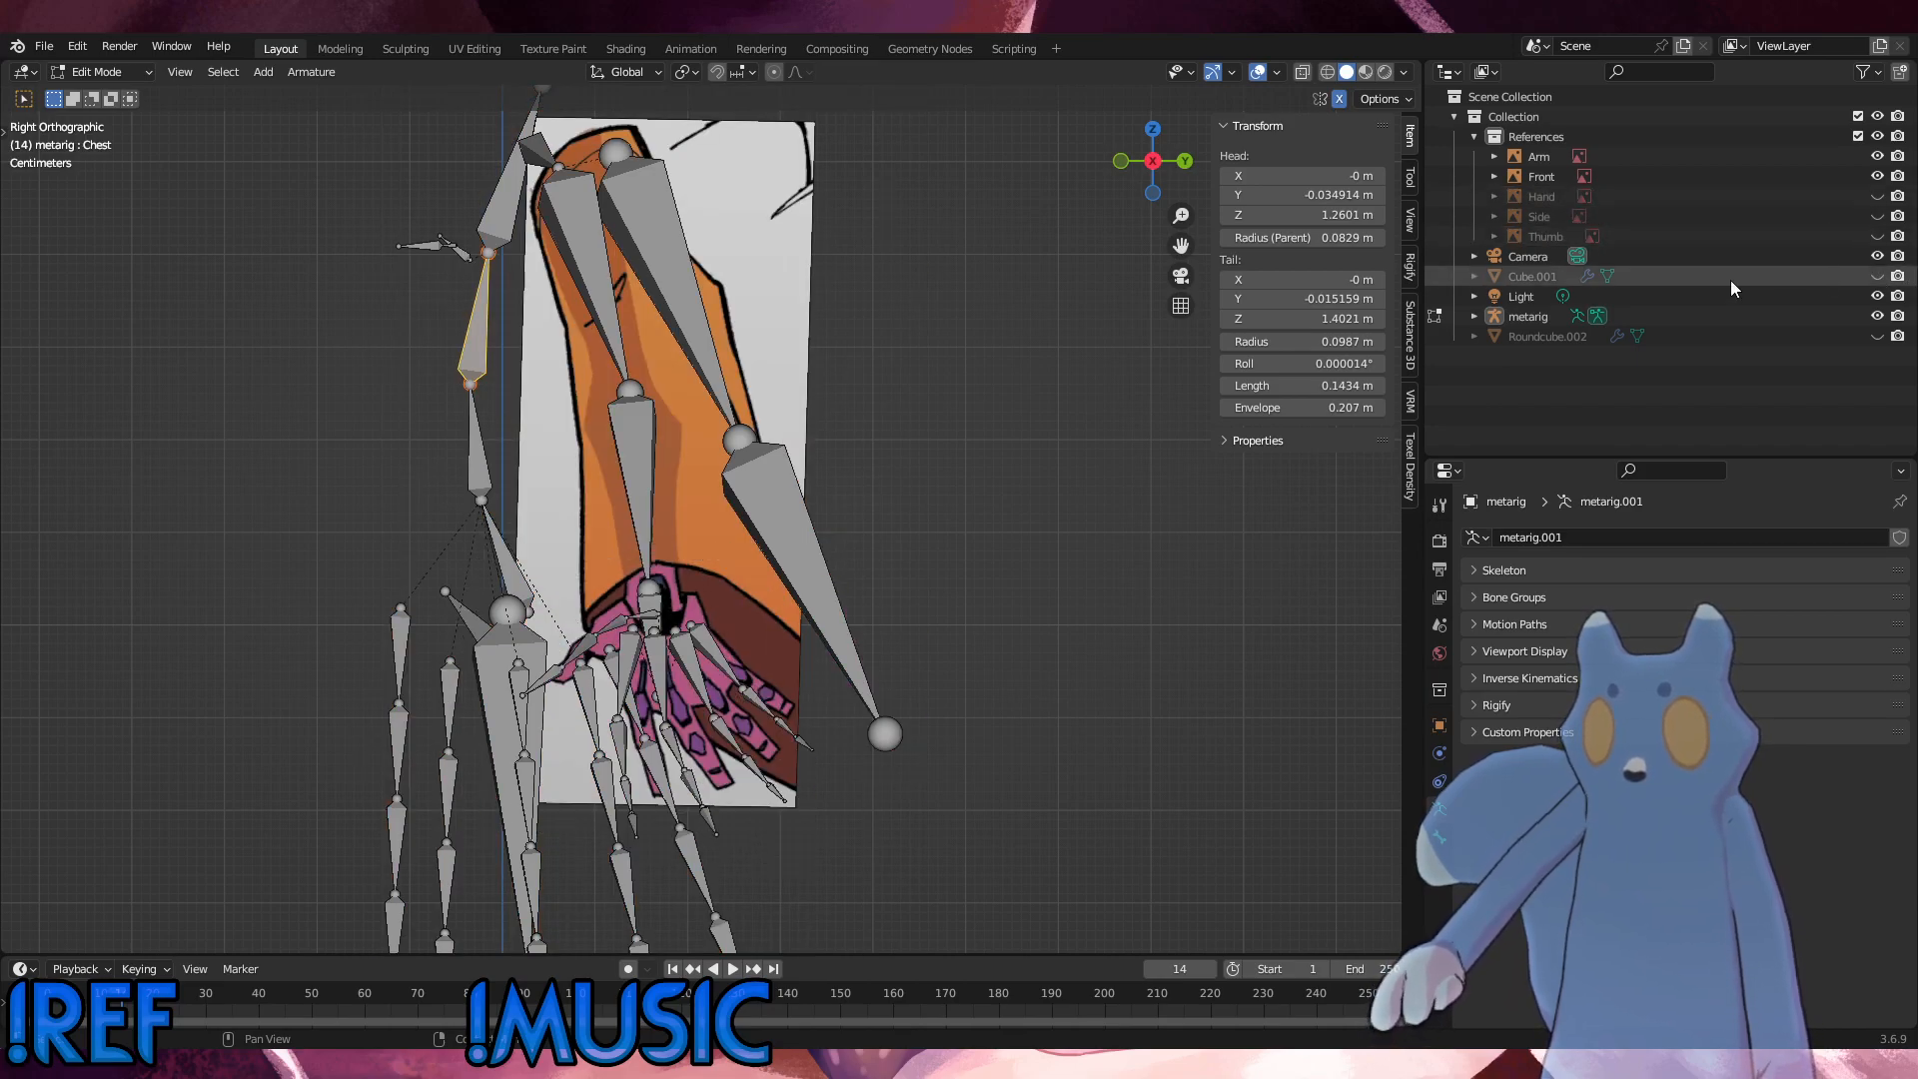
pyautogui.scroll(2, 818, 658)
pyautogui.scroll(-3, 1178, 626)
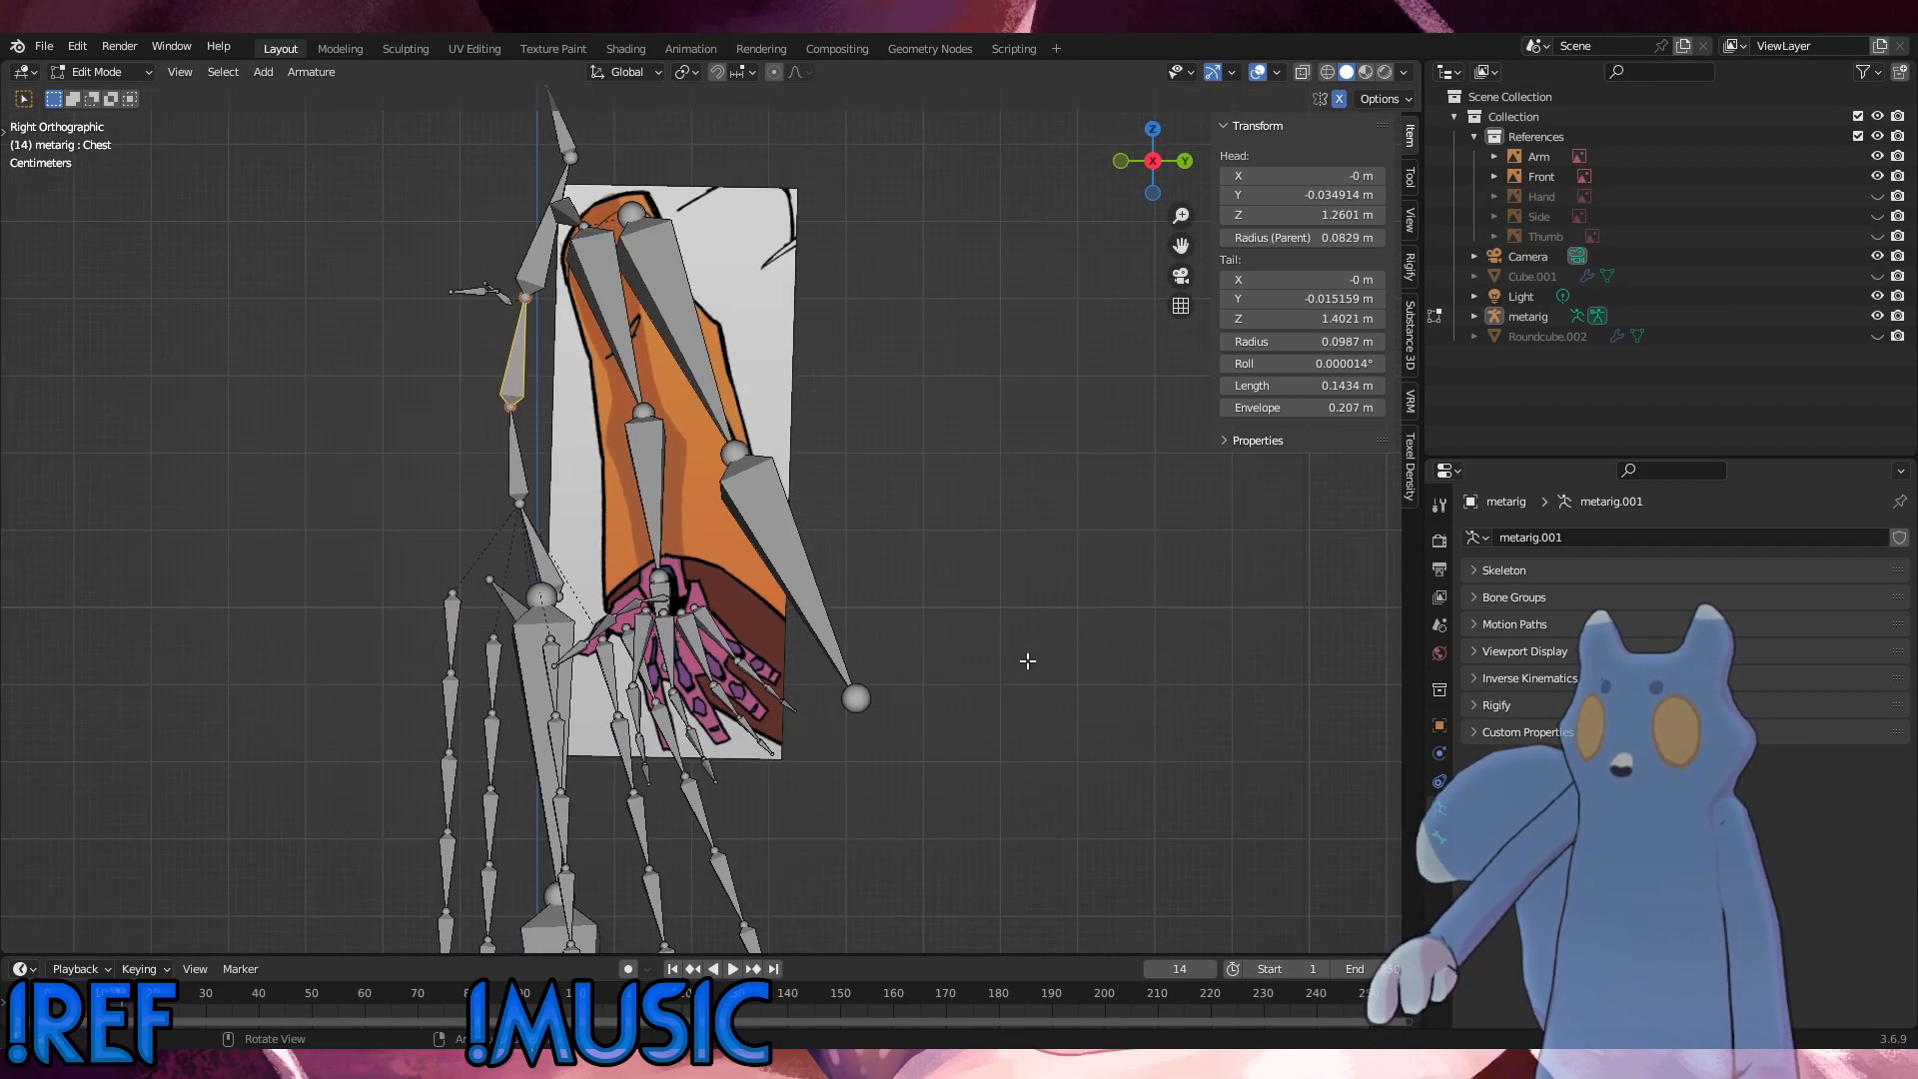
# Step: Move the tip of Sleeve.L.002 outward and down to about X 0.50 m and Z 0.73 m, near the front reference's cuff
pyautogui.press('KP_1')
pyautogui.press('KP_3')
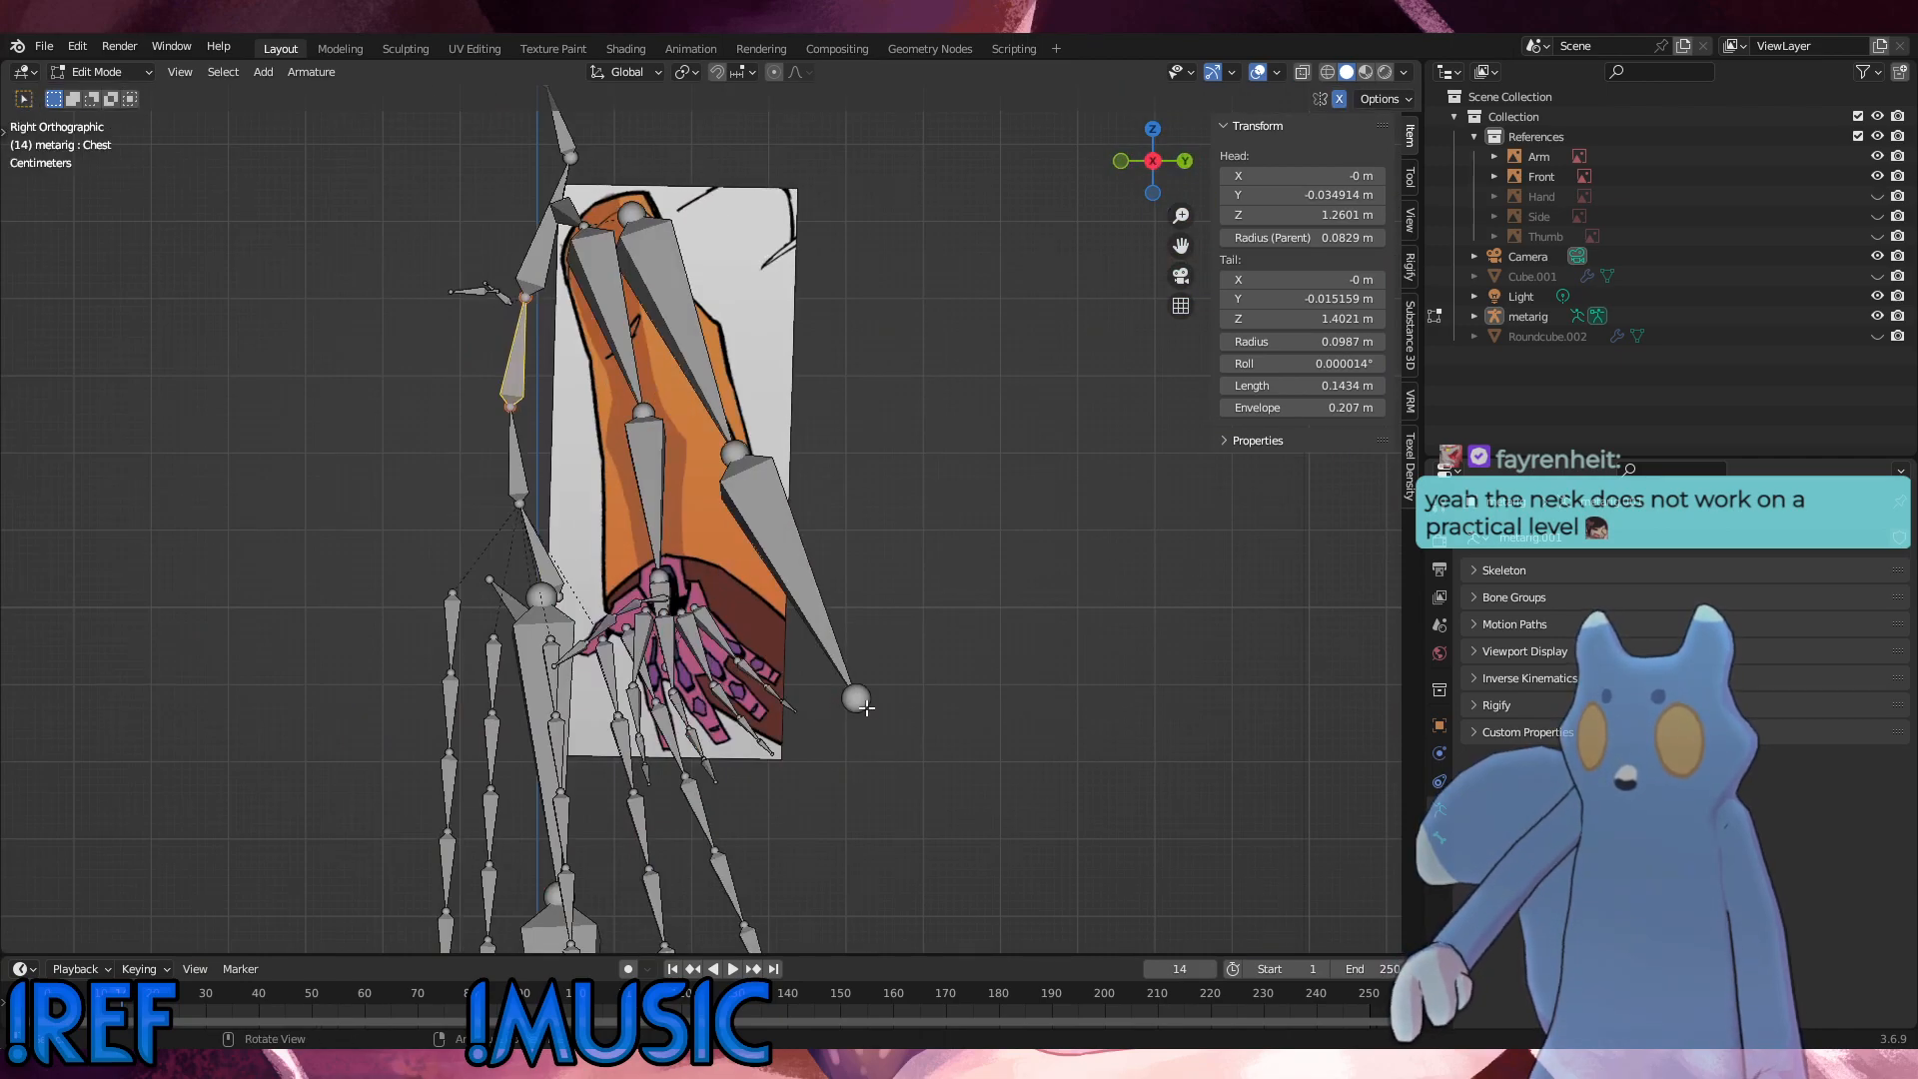
pyautogui.click(866, 709)
pyautogui.press('KP_1')
pyautogui.press('g')
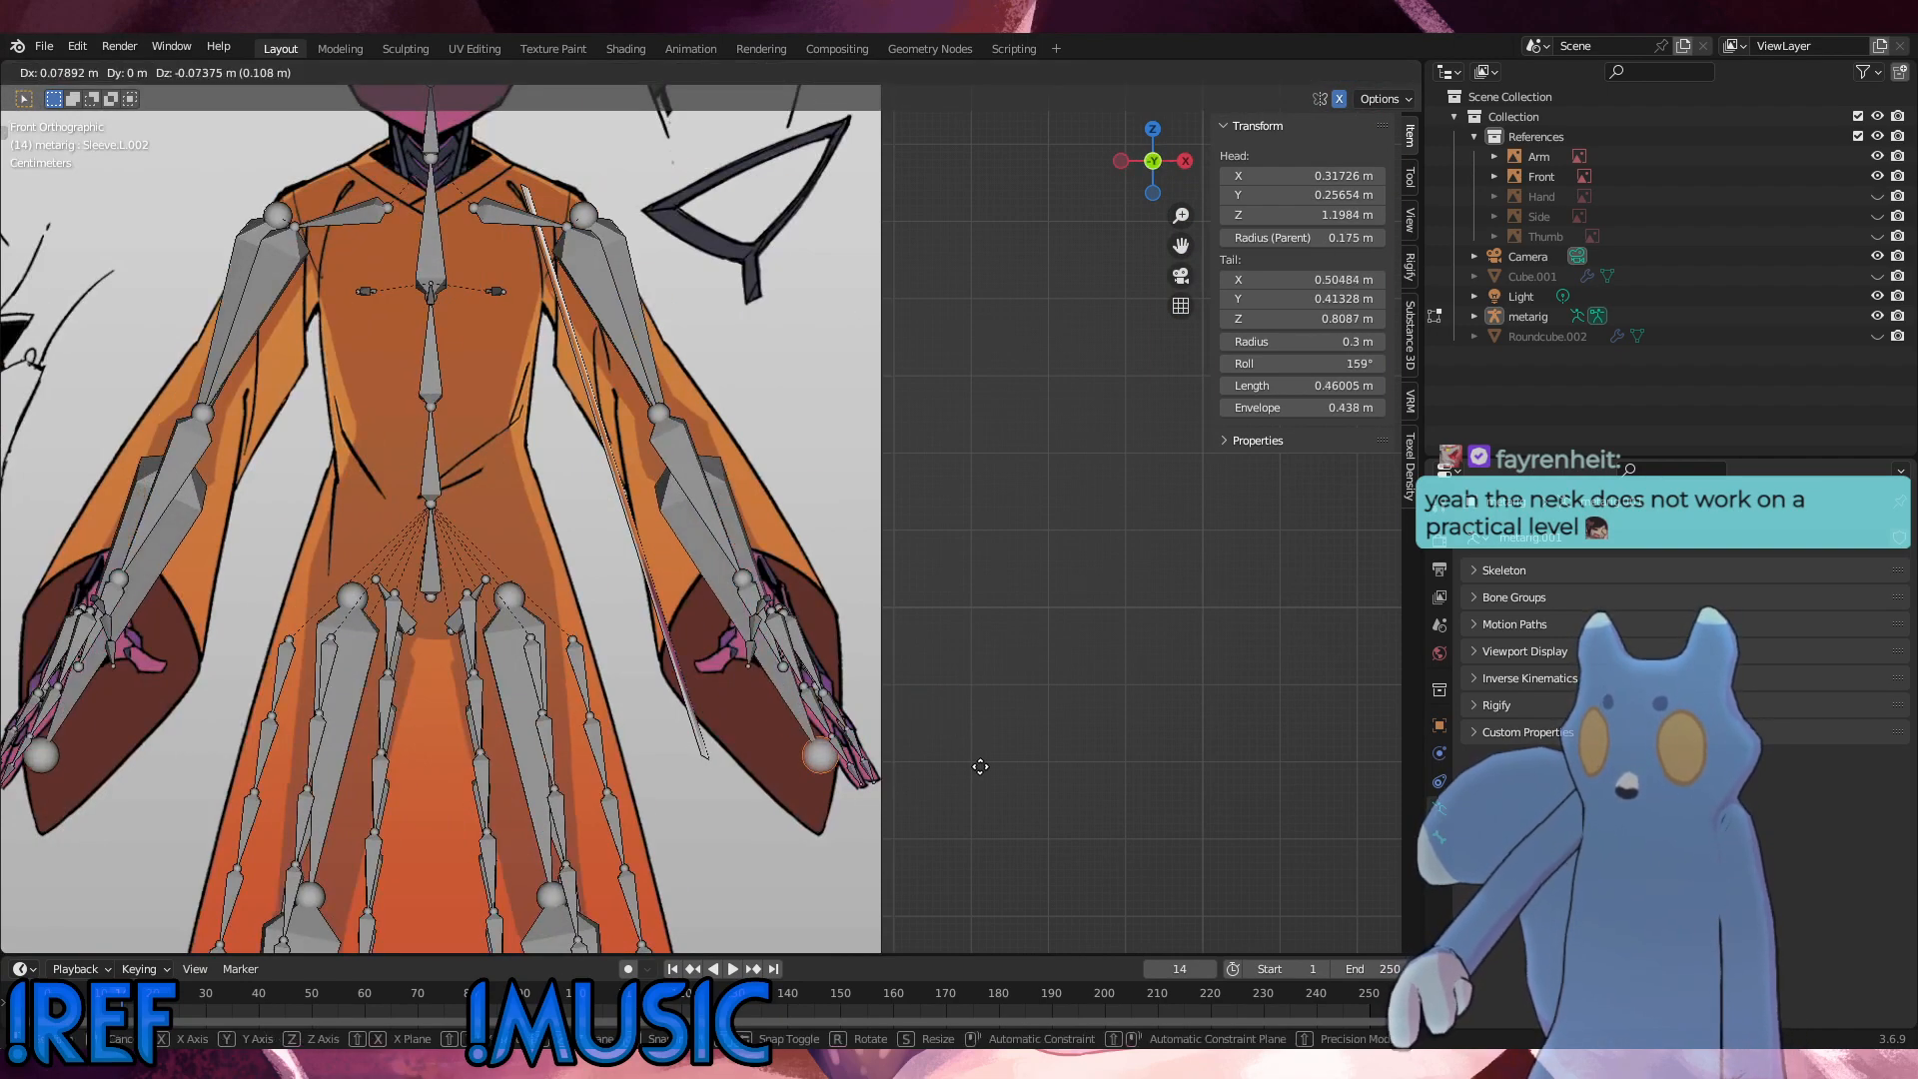
pyautogui.click(976, 813)
# Step: Raise the tip of Sleeve.L.002 to about Z 0.807 m and nudge it to about Y 0.409 m
pyautogui.press('KP_3')
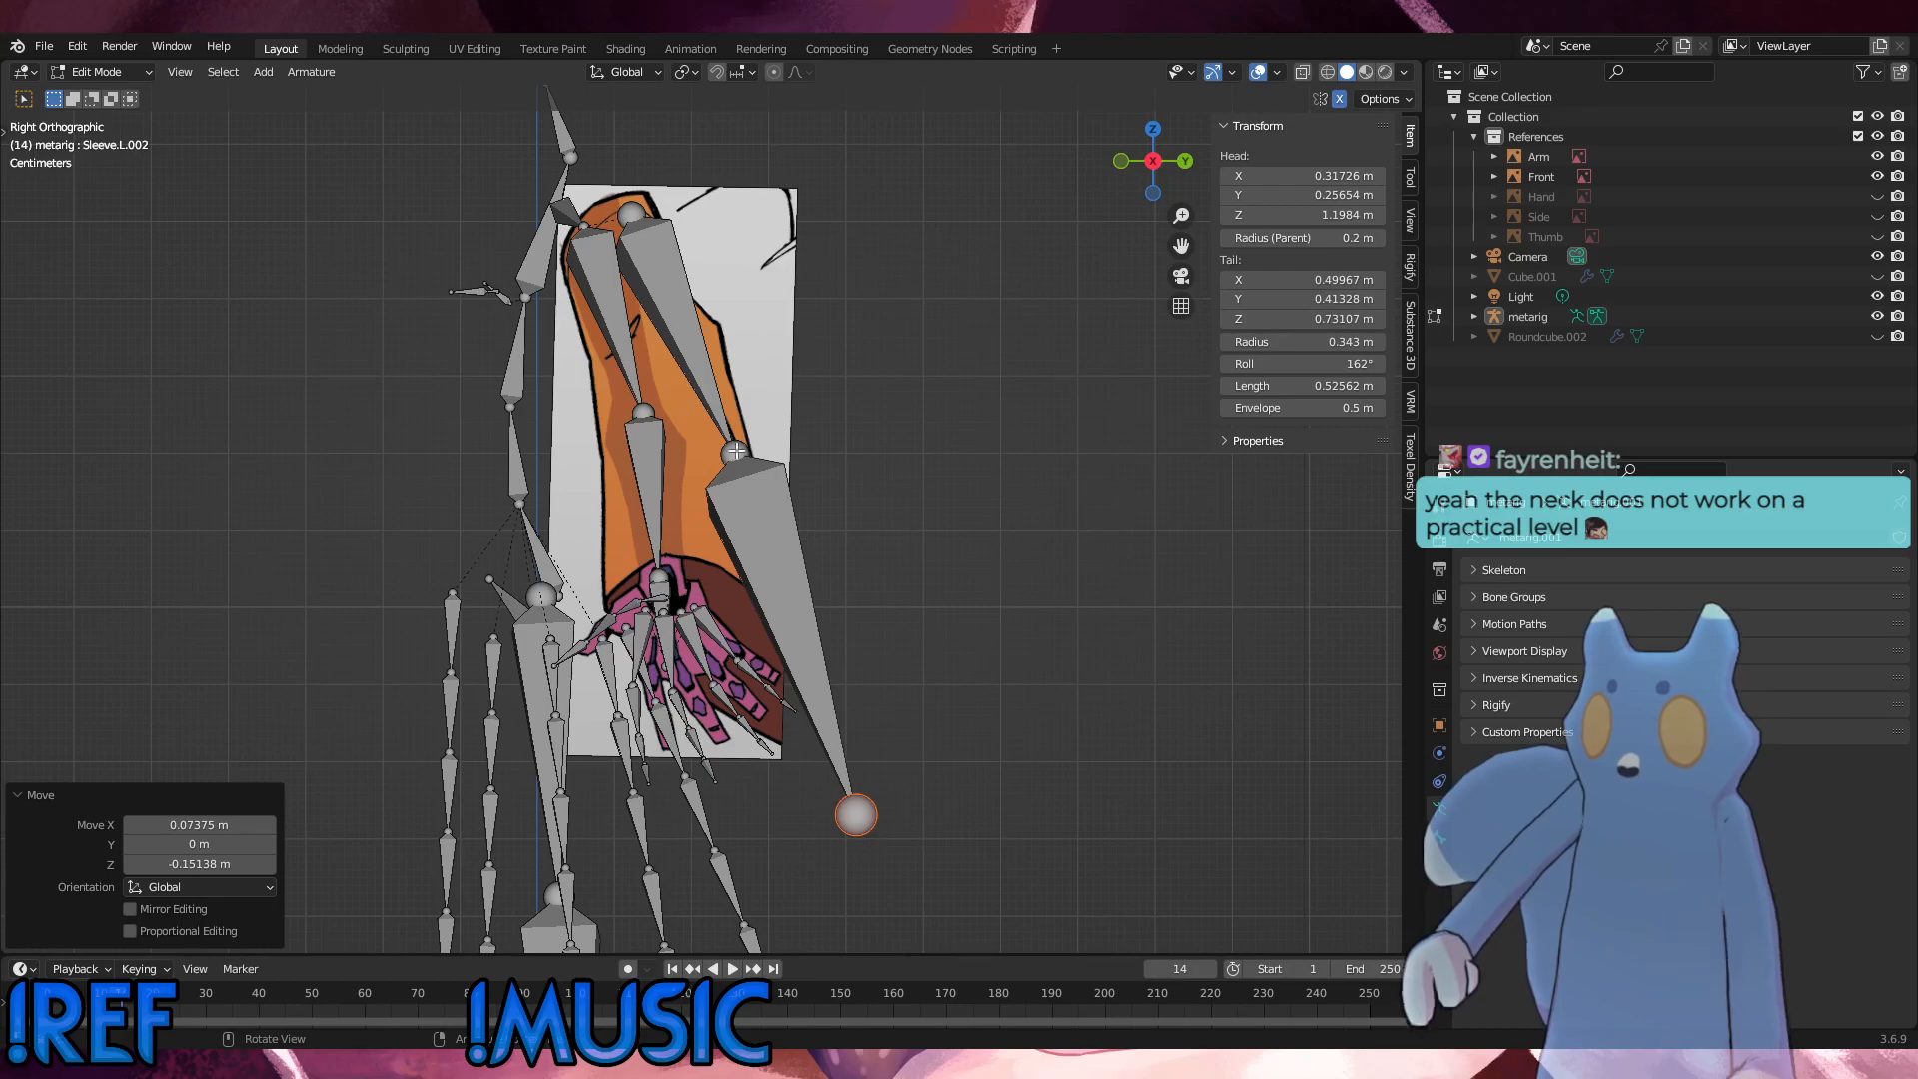
pyautogui.click(857, 816)
pyautogui.press('g')
pyautogui.press('z')
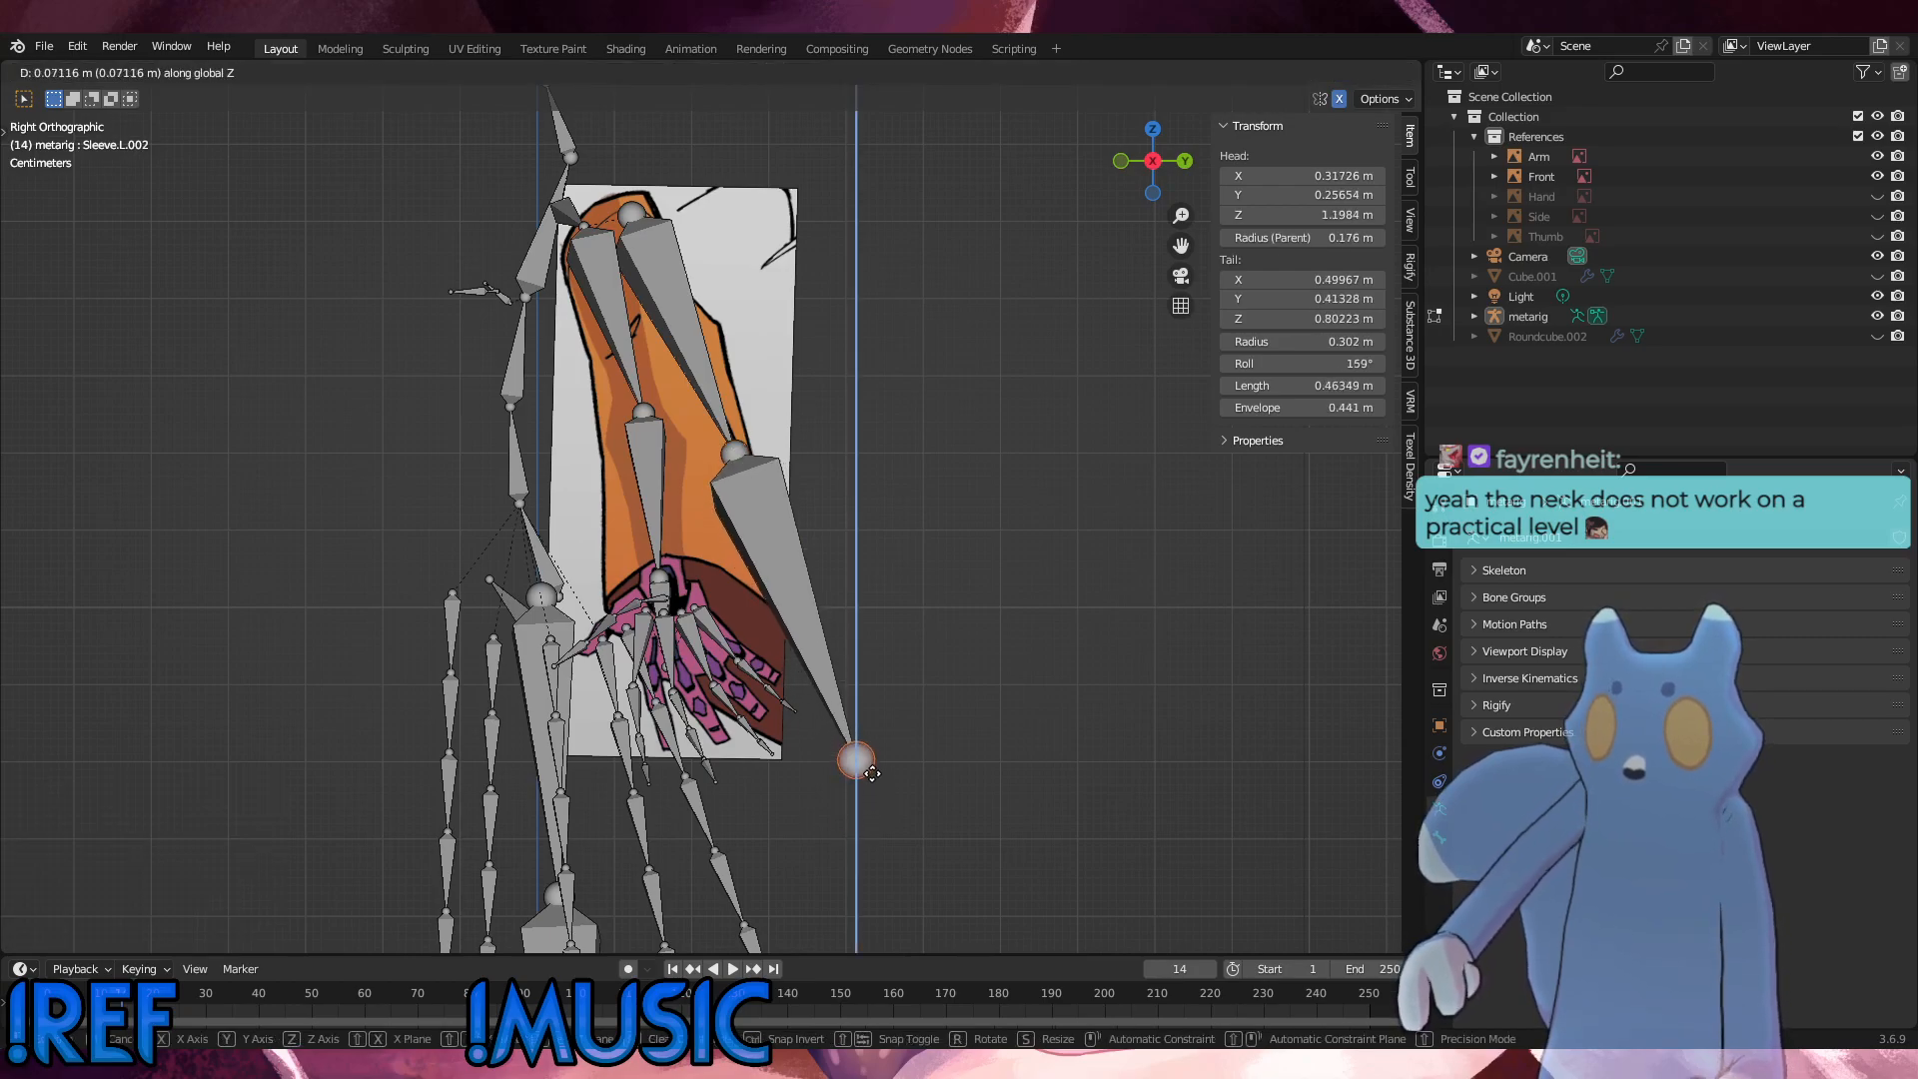
pyautogui.click(872, 770)
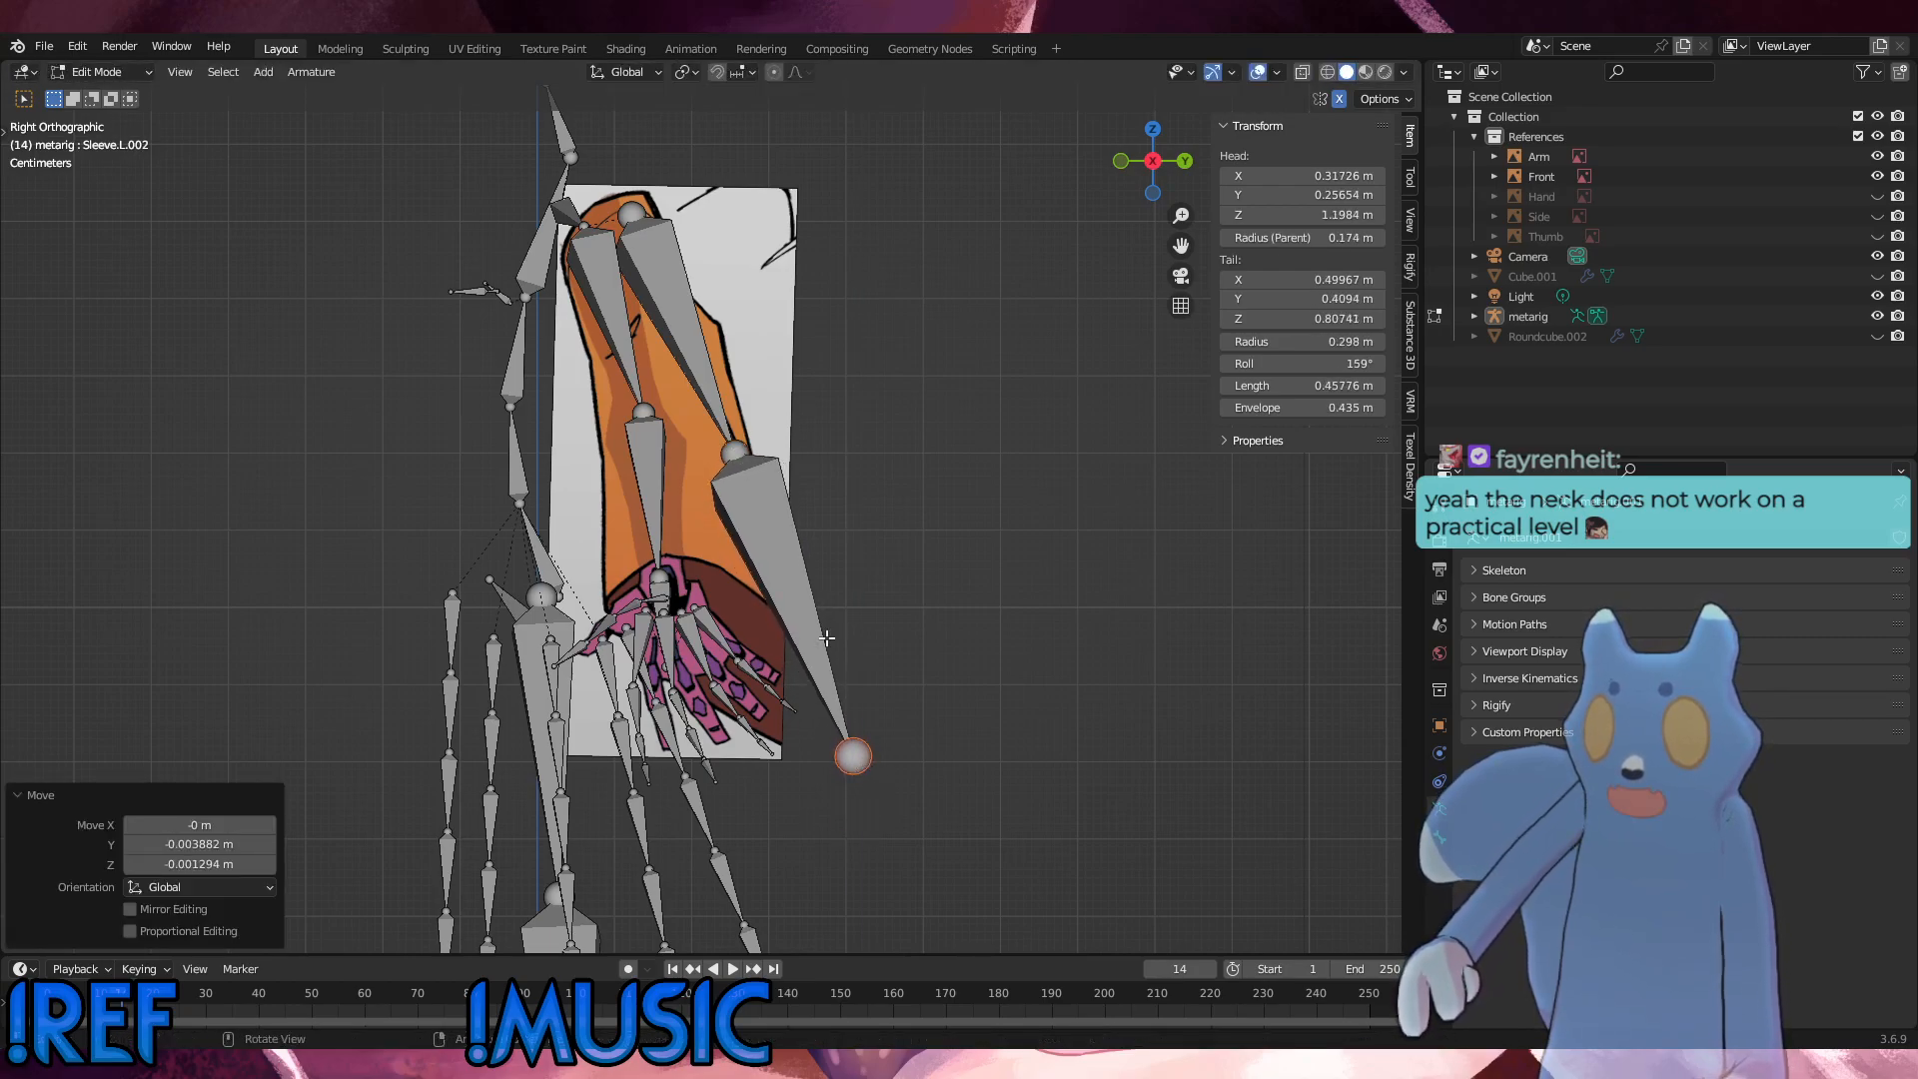
# Step: Move the joint between Sleeve.L.001 and Sleeve.L.002 to about Y 0.253 m and Z 1.188 m
pyautogui.click(723, 464)
pyautogui.press('g')
pyautogui.click(729, 461)
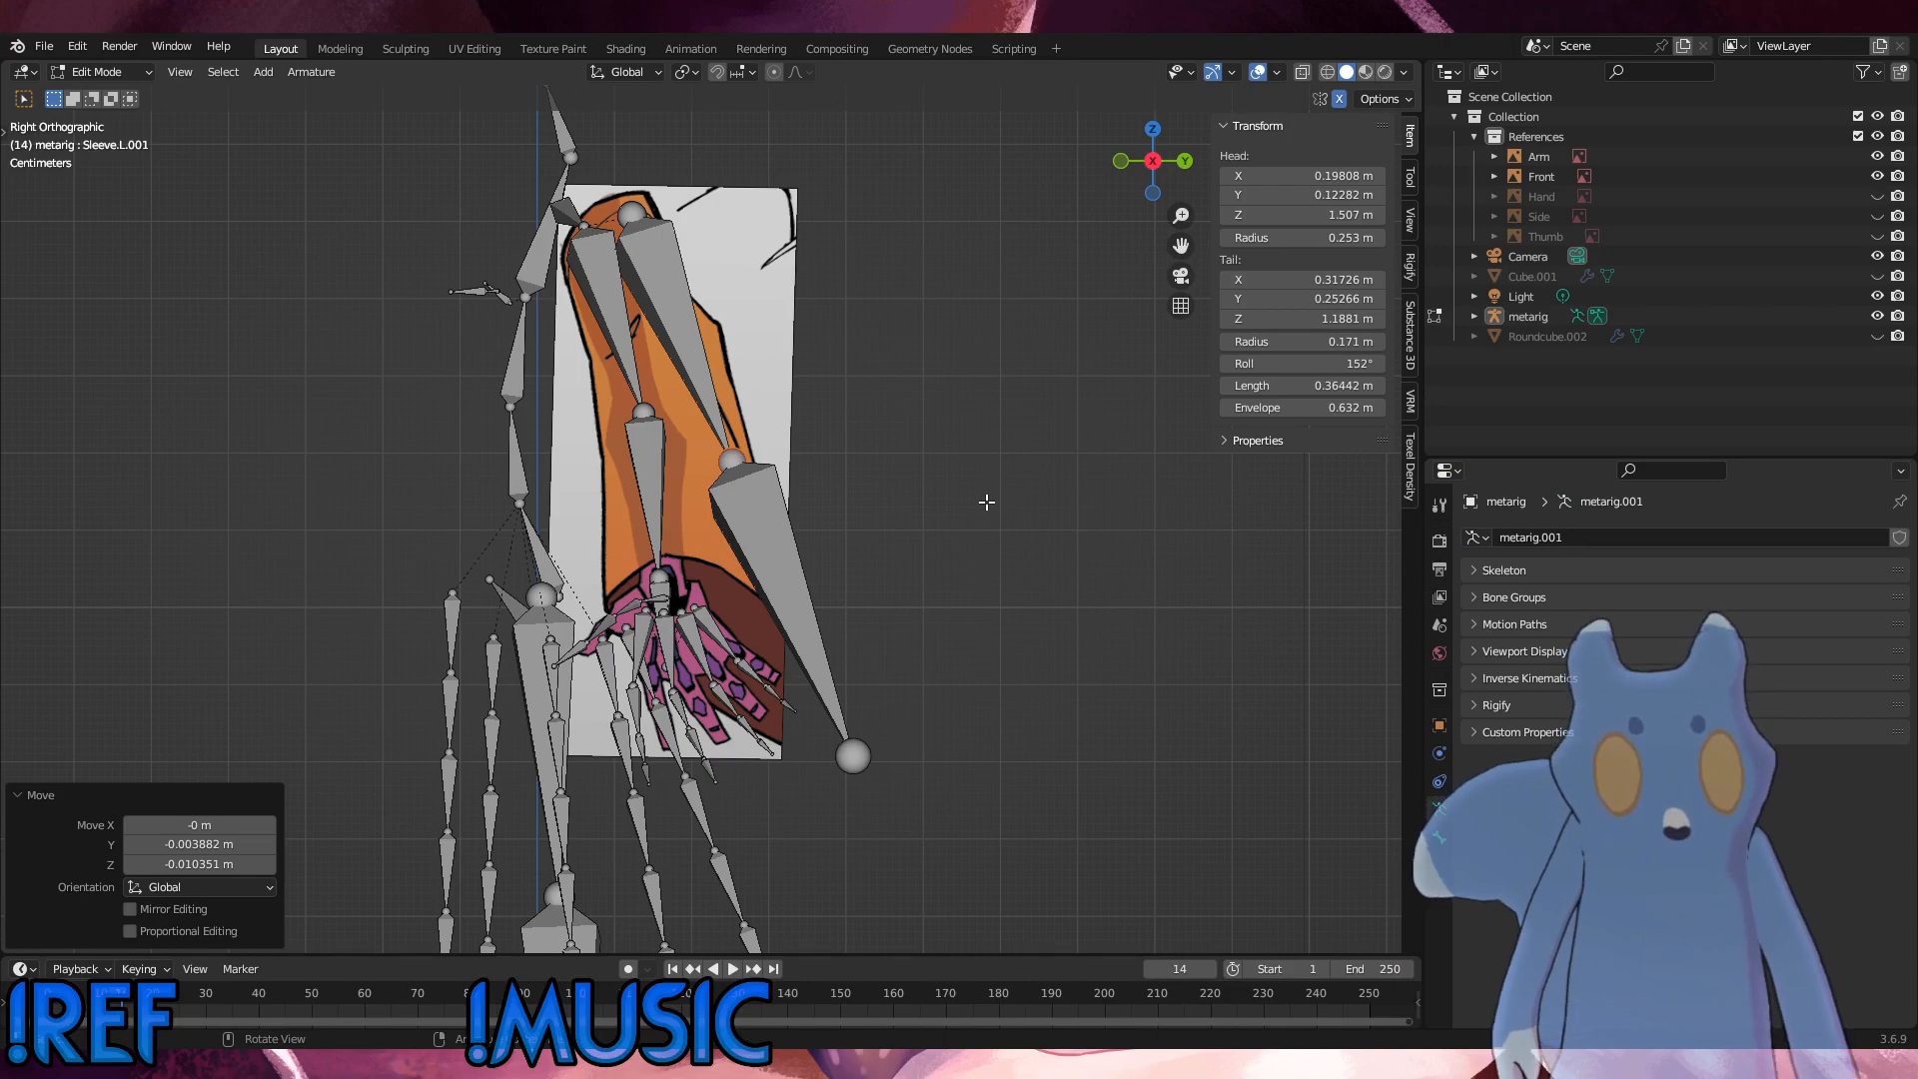
# Step: Show the Side reference to check the adjusted sleeve bones in perspective, and hide it again
pyautogui.moveTo(987, 501); pyautogui.dragTo(1157, 479, button='middle')
pyautogui.moveTo(804, 465); pyautogui.dragTo(1109, 380, button='middle')
pyautogui.click(1880, 216)
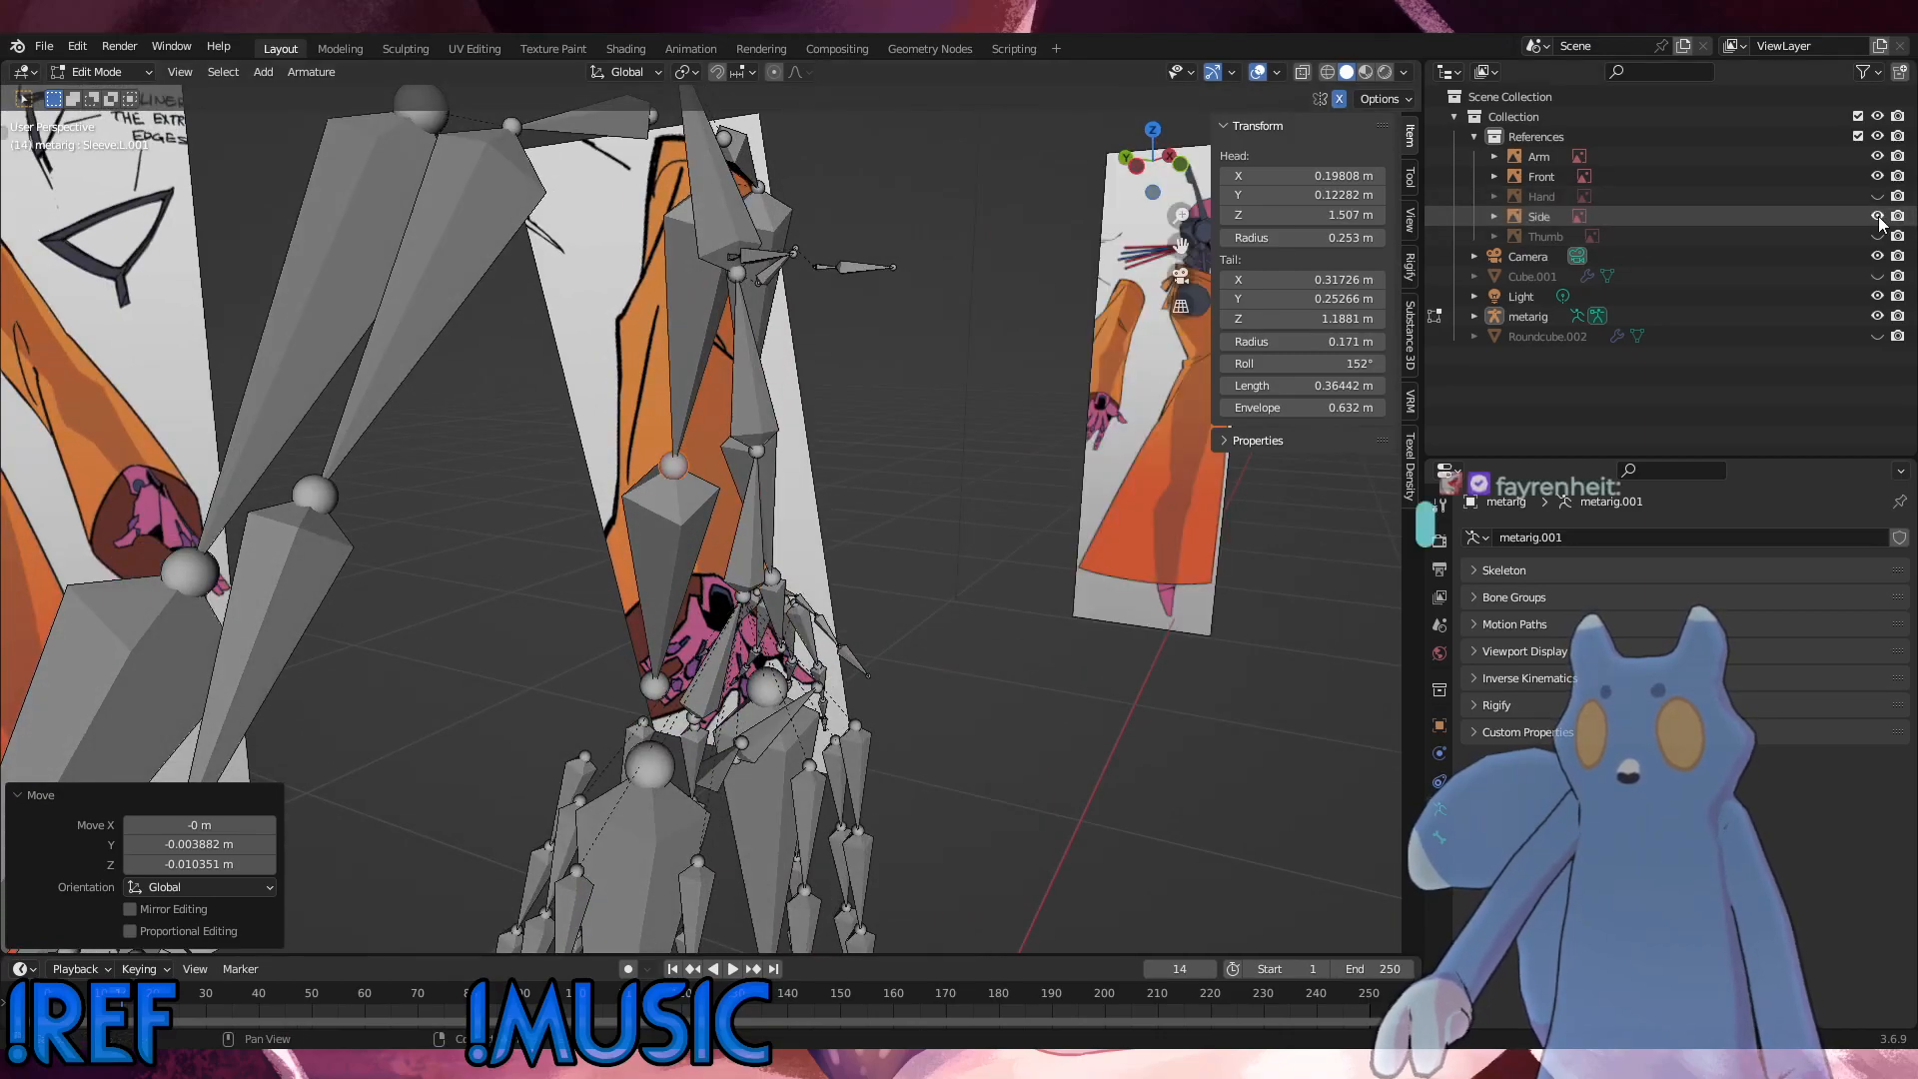
pyautogui.moveTo(904, 660); pyautogui.dragTo(819, 650, button='middle')
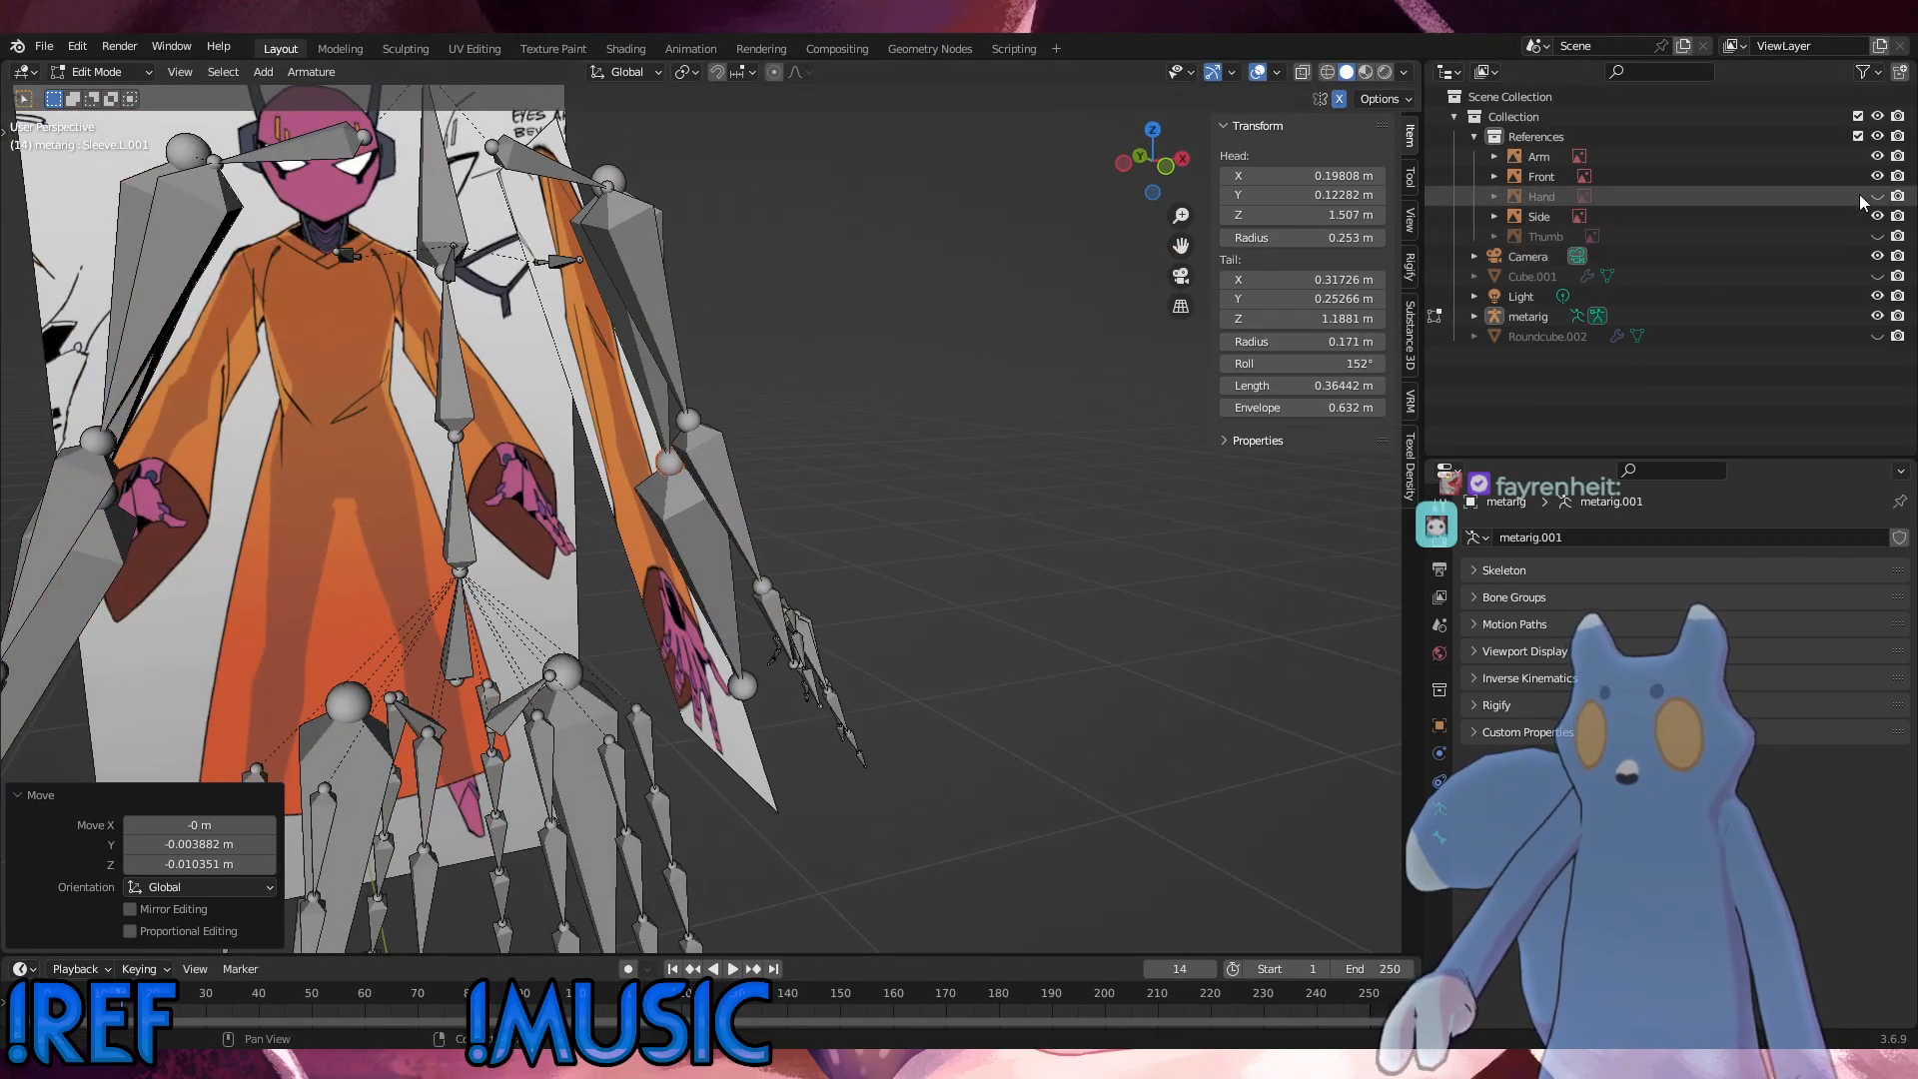
pyautogui.click(1879, 216)
pyautogui.press('KP_1')
pyautogui.scroll(-6, 846, 717)
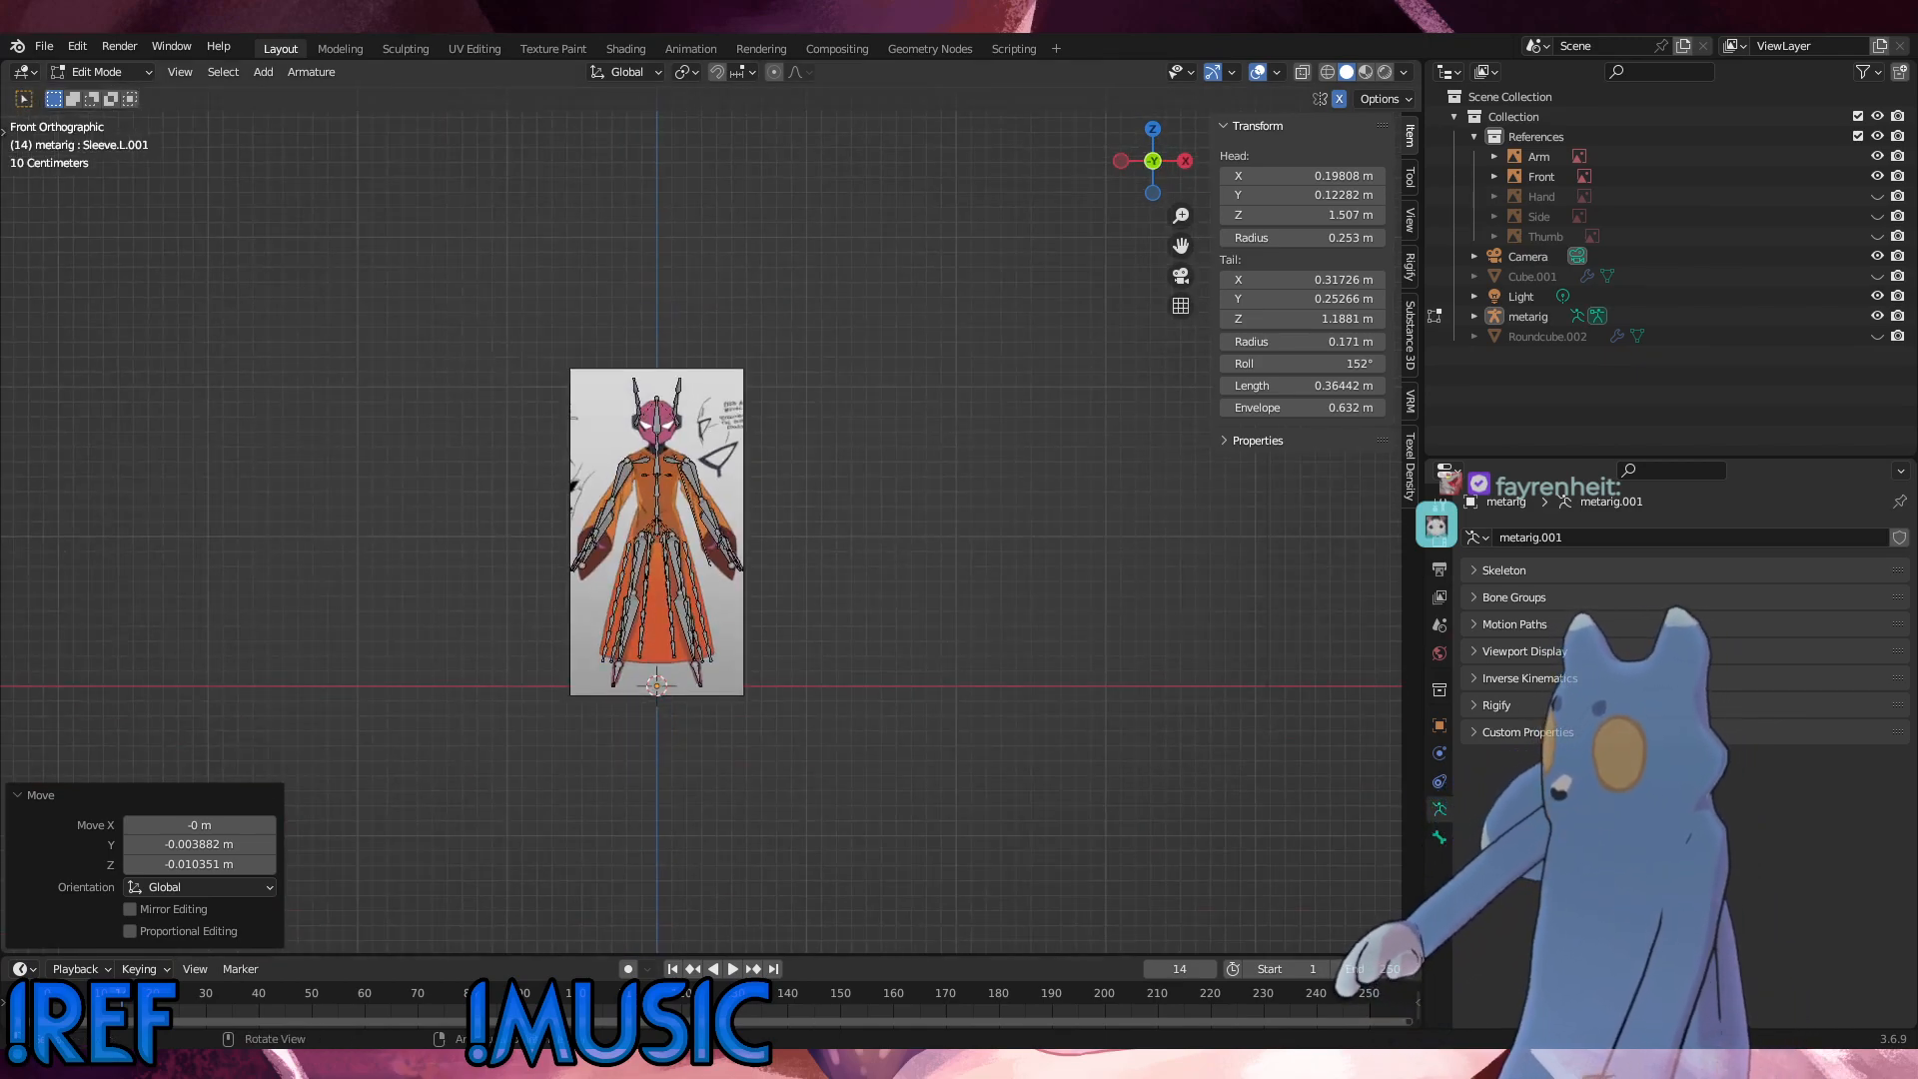
# Step: Switch the metarig back to Object Mode and save the file
pyautogui.click(124, 73)
pyautogui.click(117, 94)
pyautogui.click(42, 47)
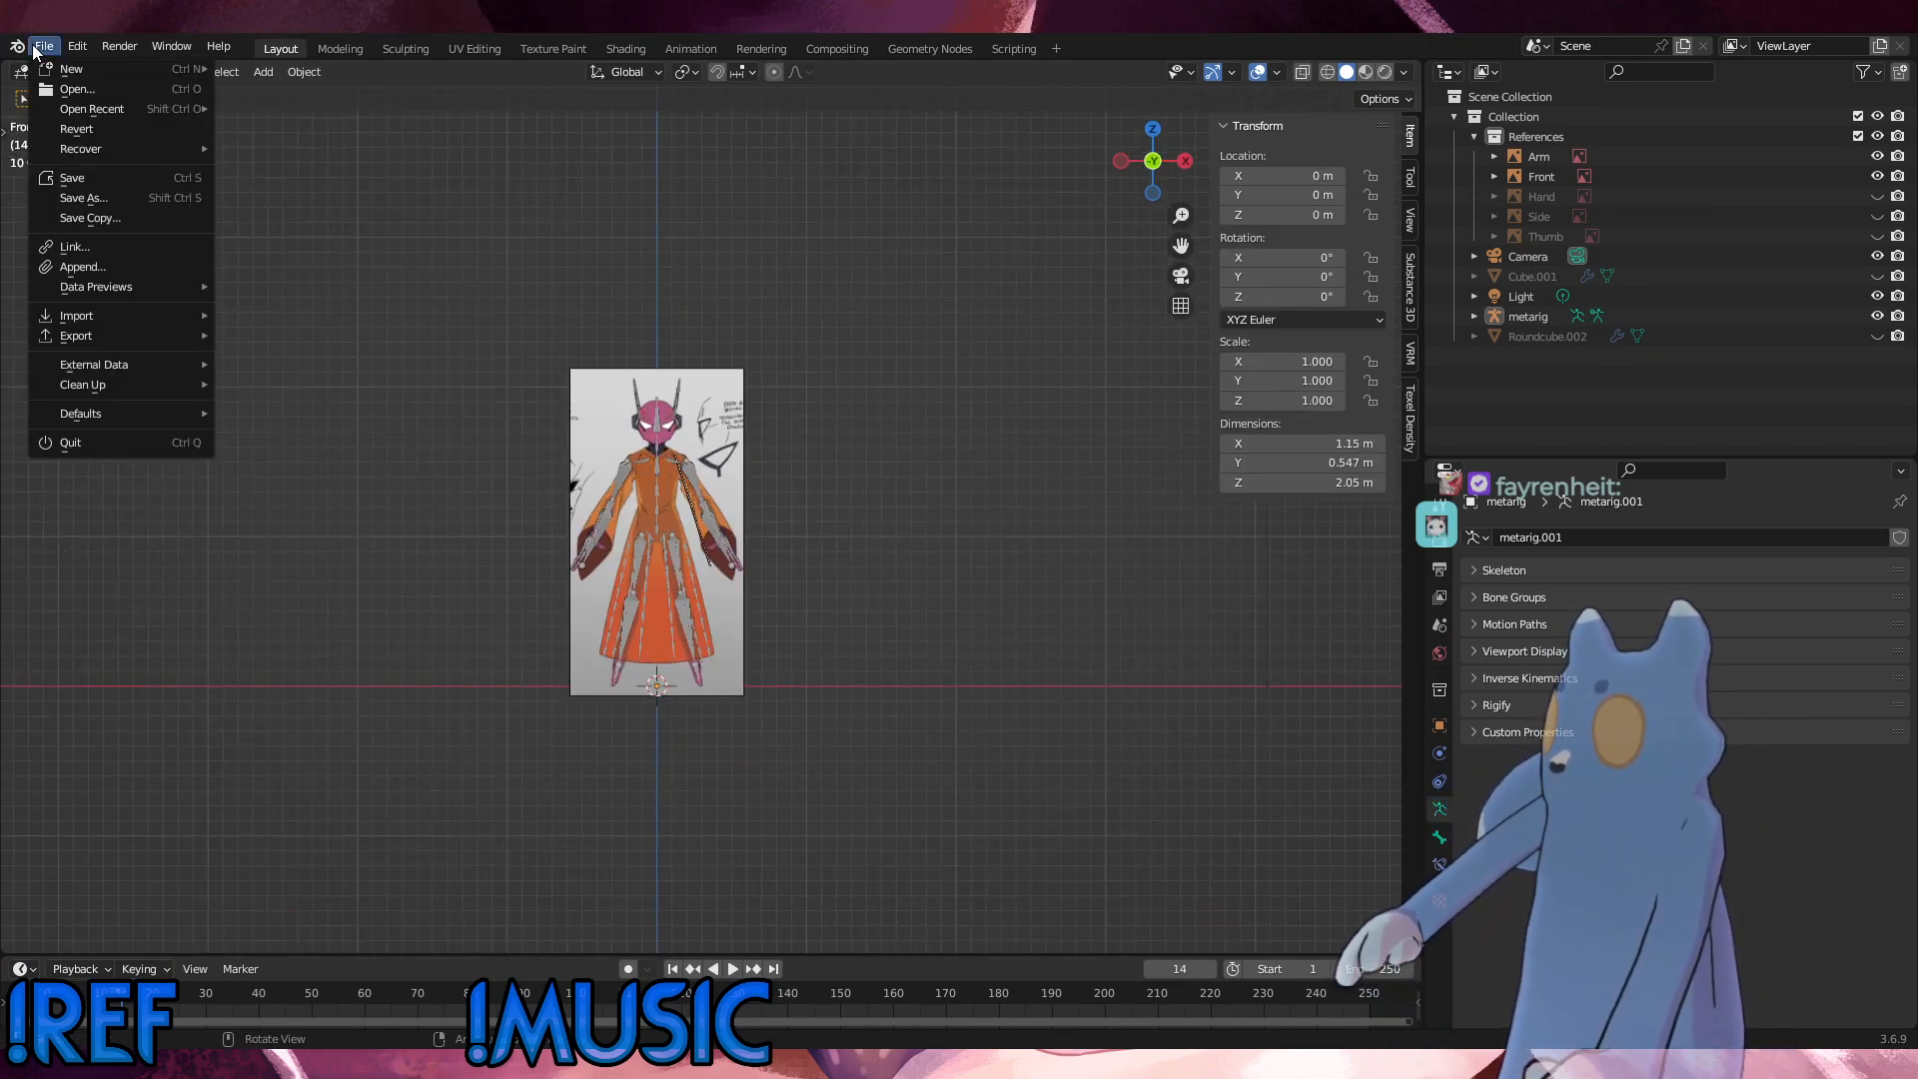
pyautogui.click(72, 178)
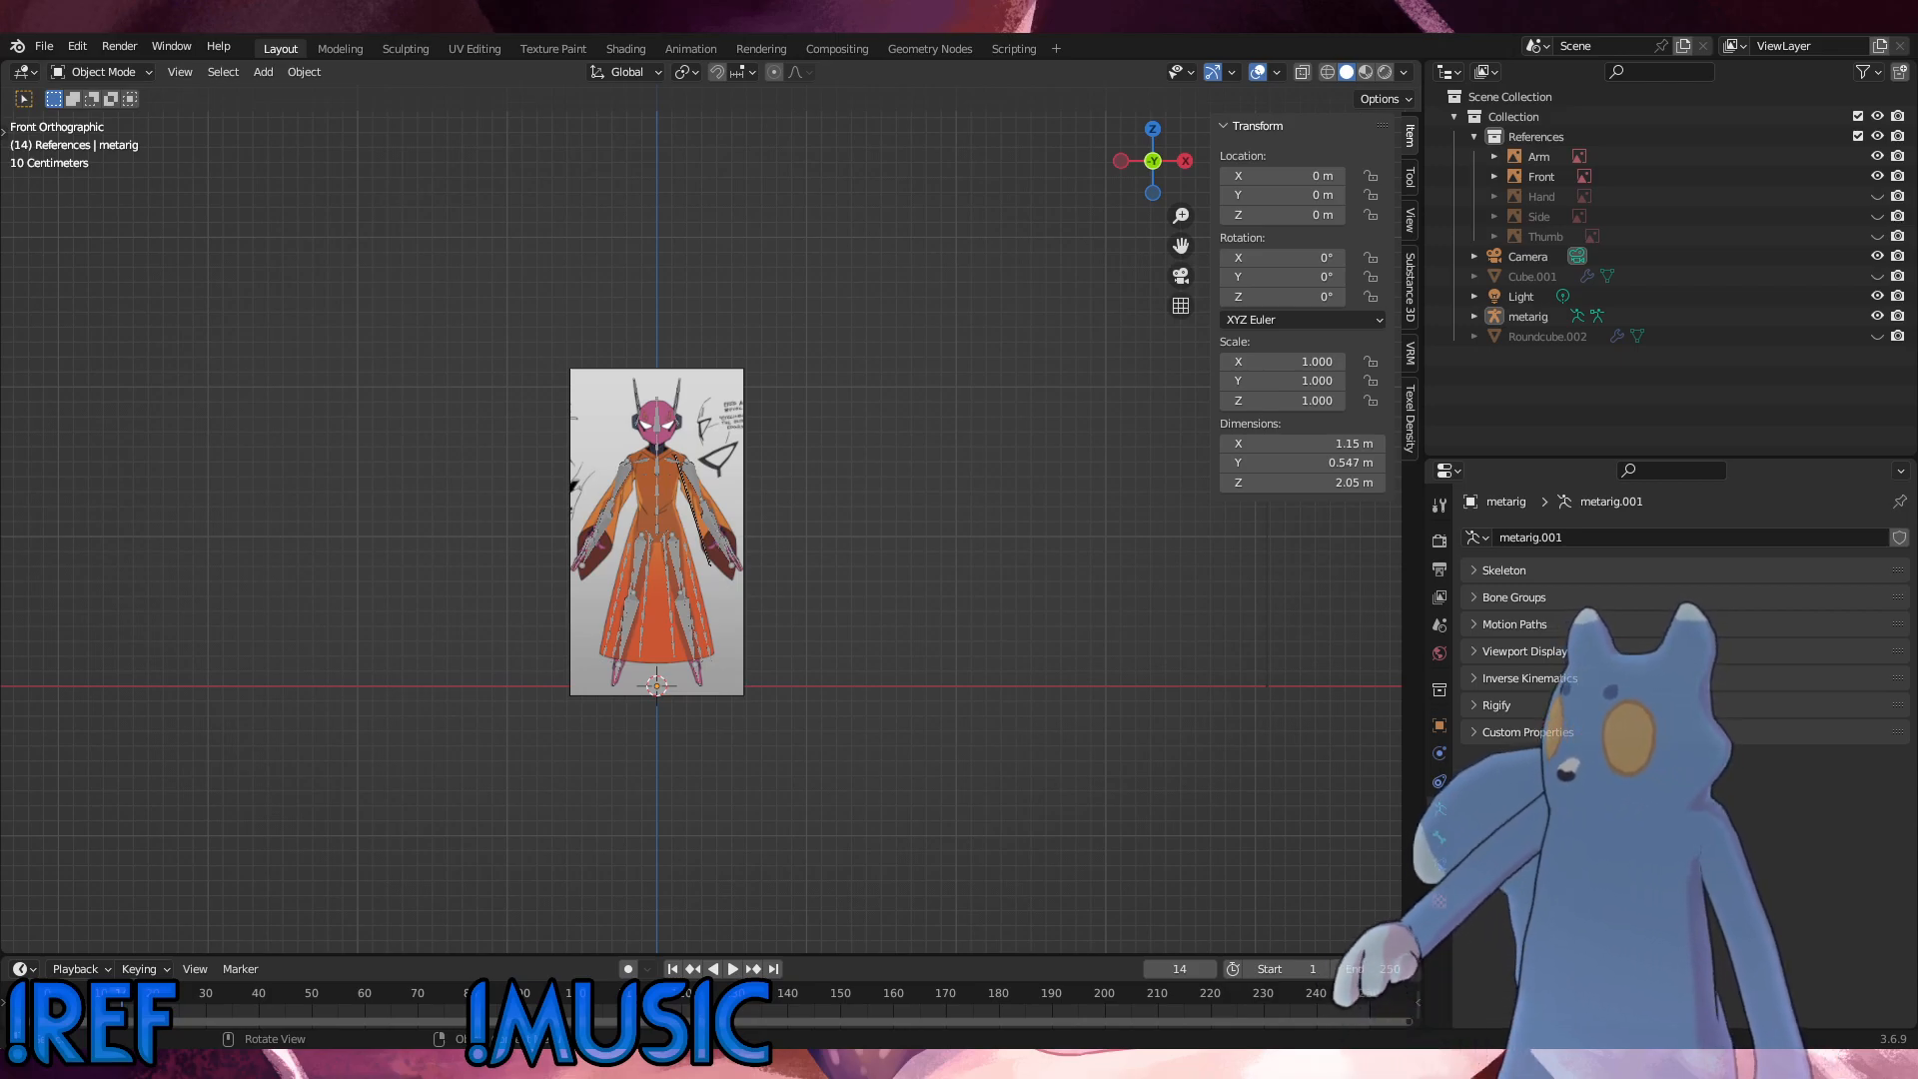
# Step: Bring 5p_modelsheet-b.png and 5p_modelsheet.png into the front view as reference images above the metarig
pyautogui.moveTo(0, 197); pyautogui.dragTo(413, 196)
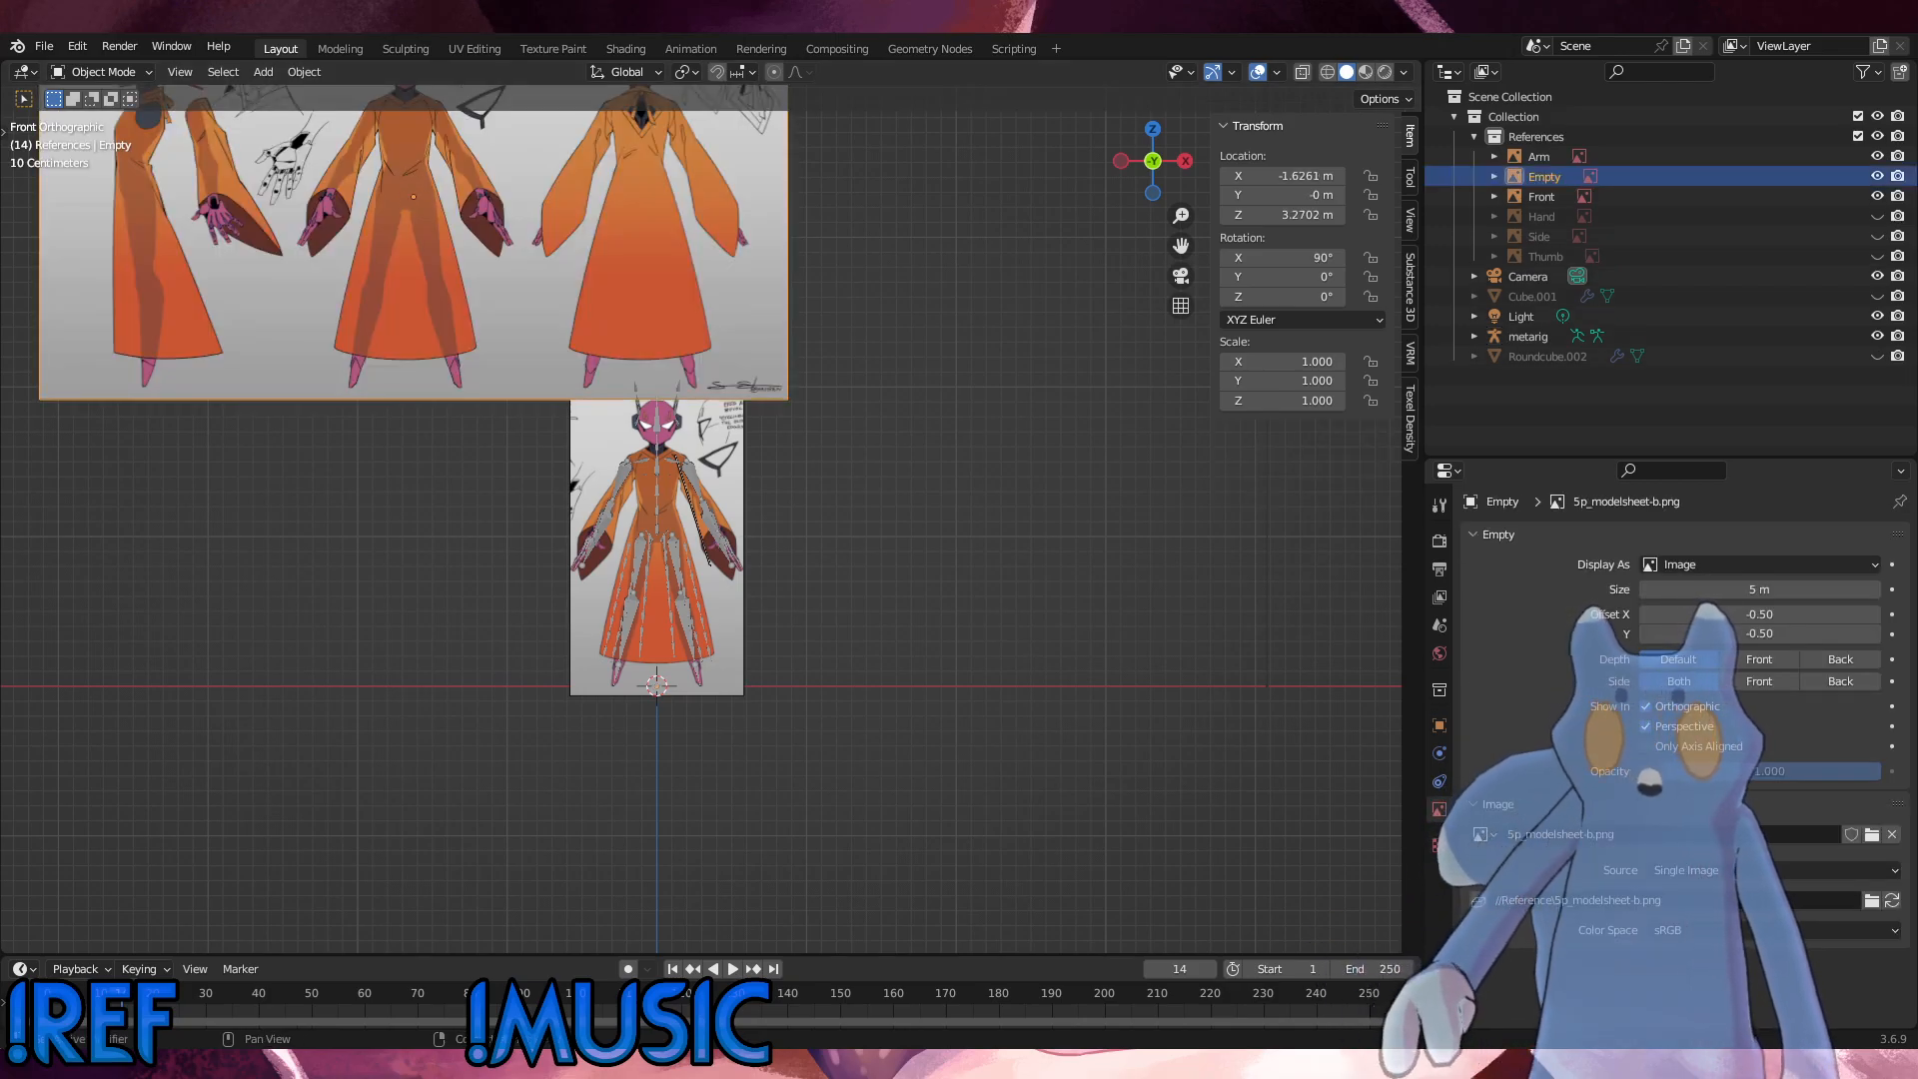
pyautogui.moveTo(1917, 500); pyautogui.dragTo(1089, 202)
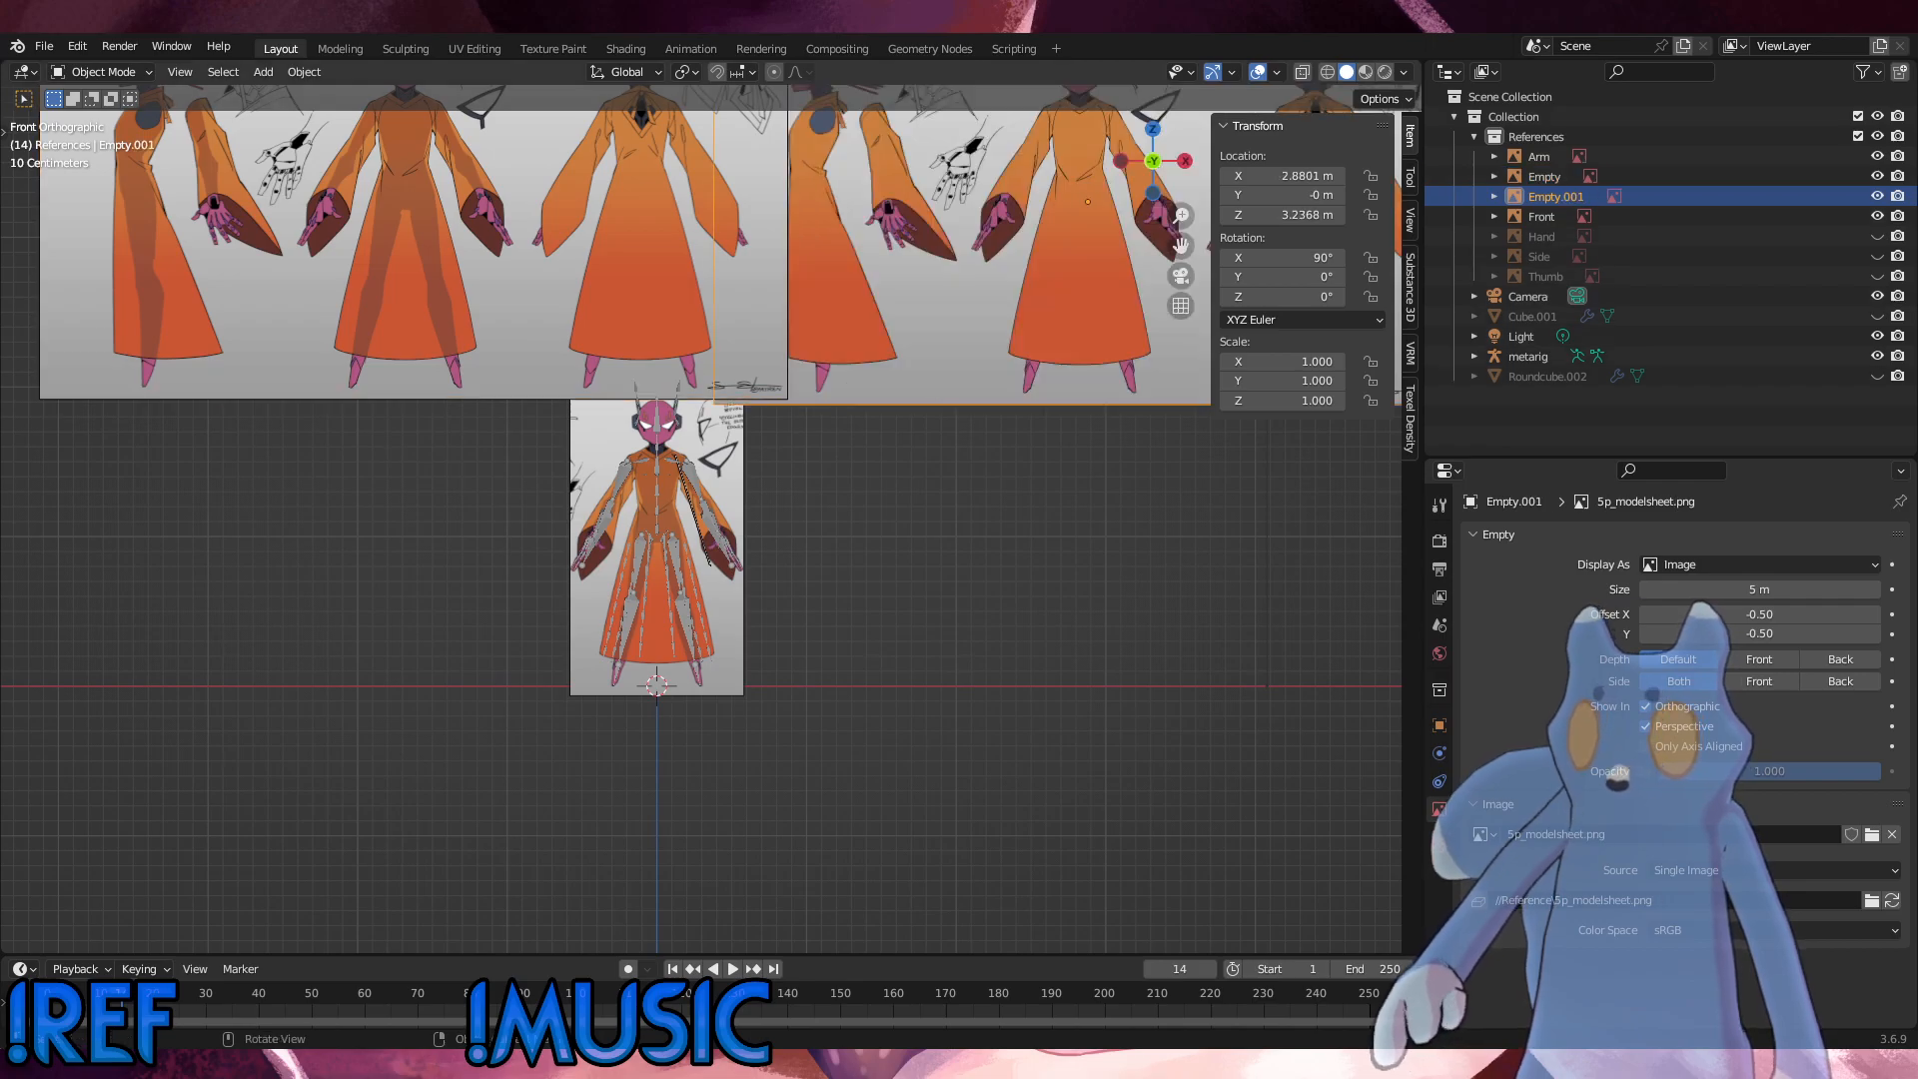
pyautogui.scroll(-3, 1189, 215)
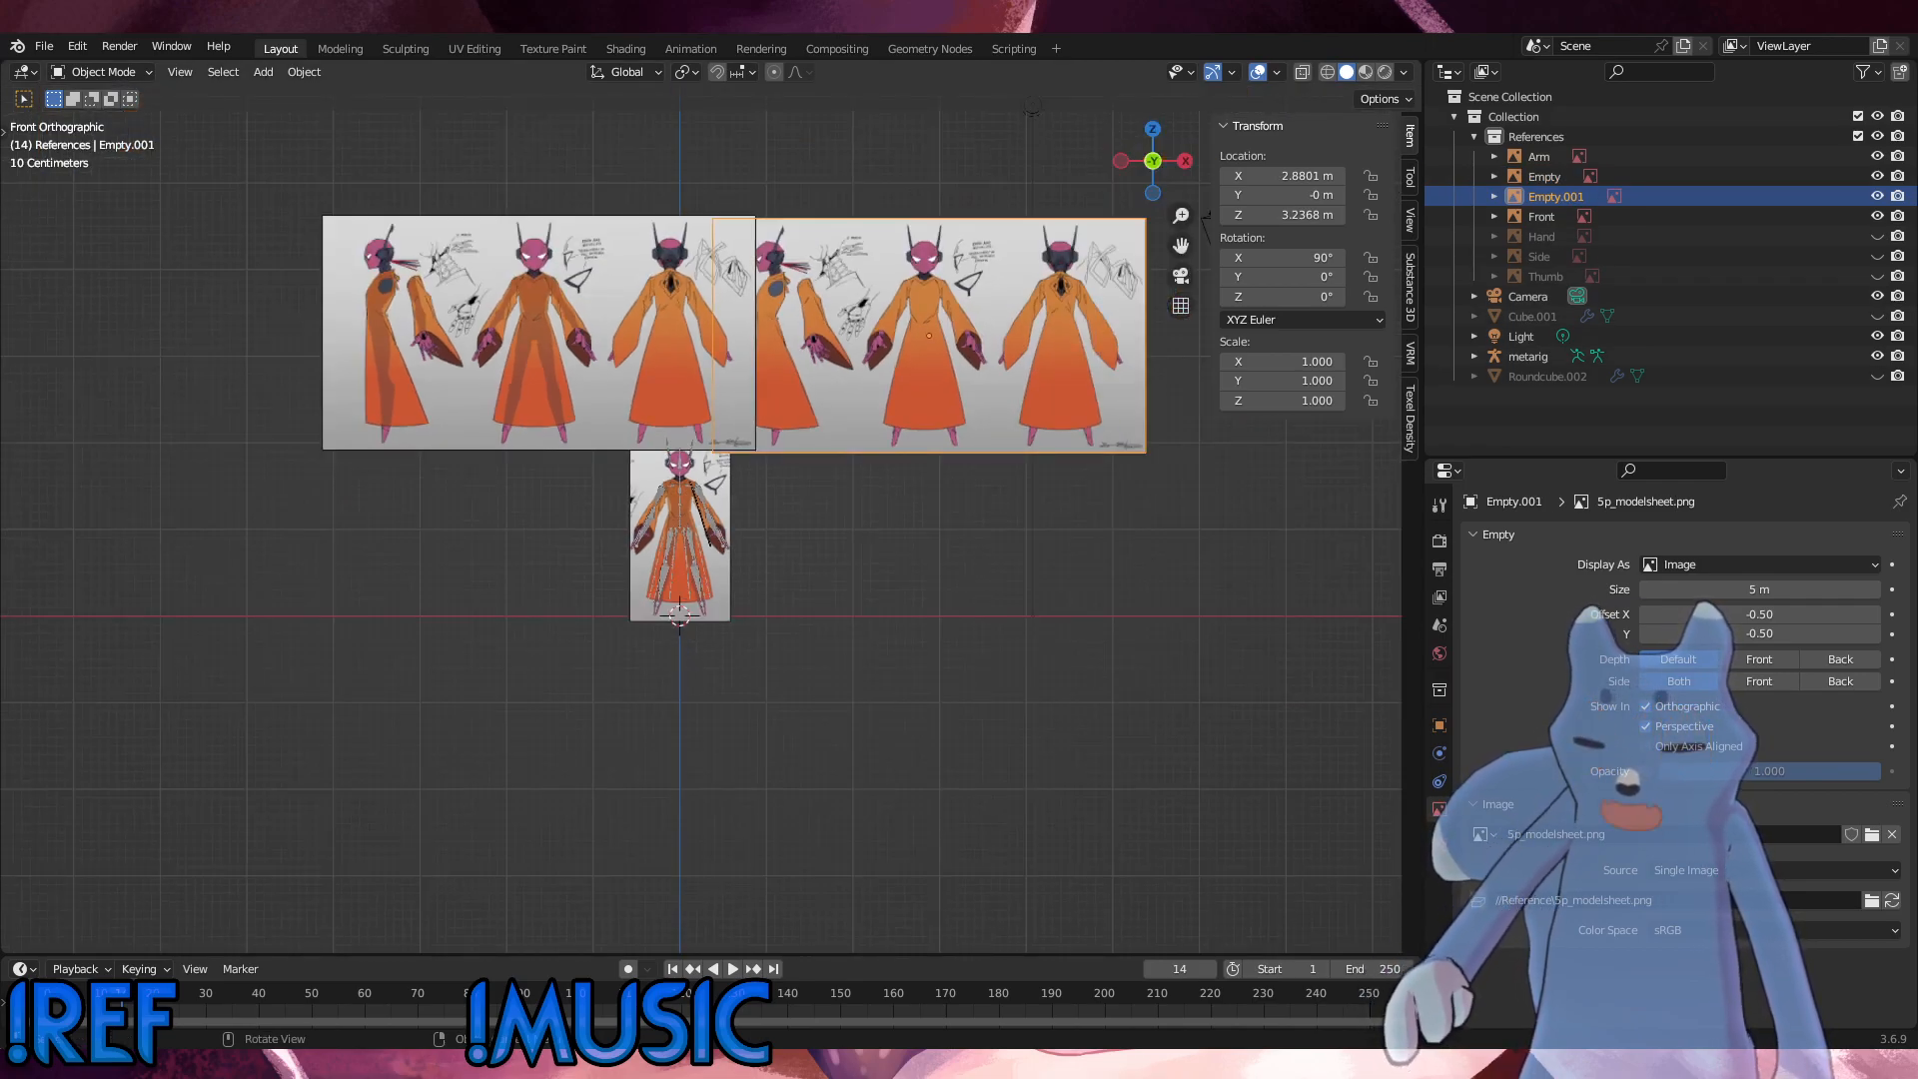
pyautogui.scroll(2, 1183, 216)
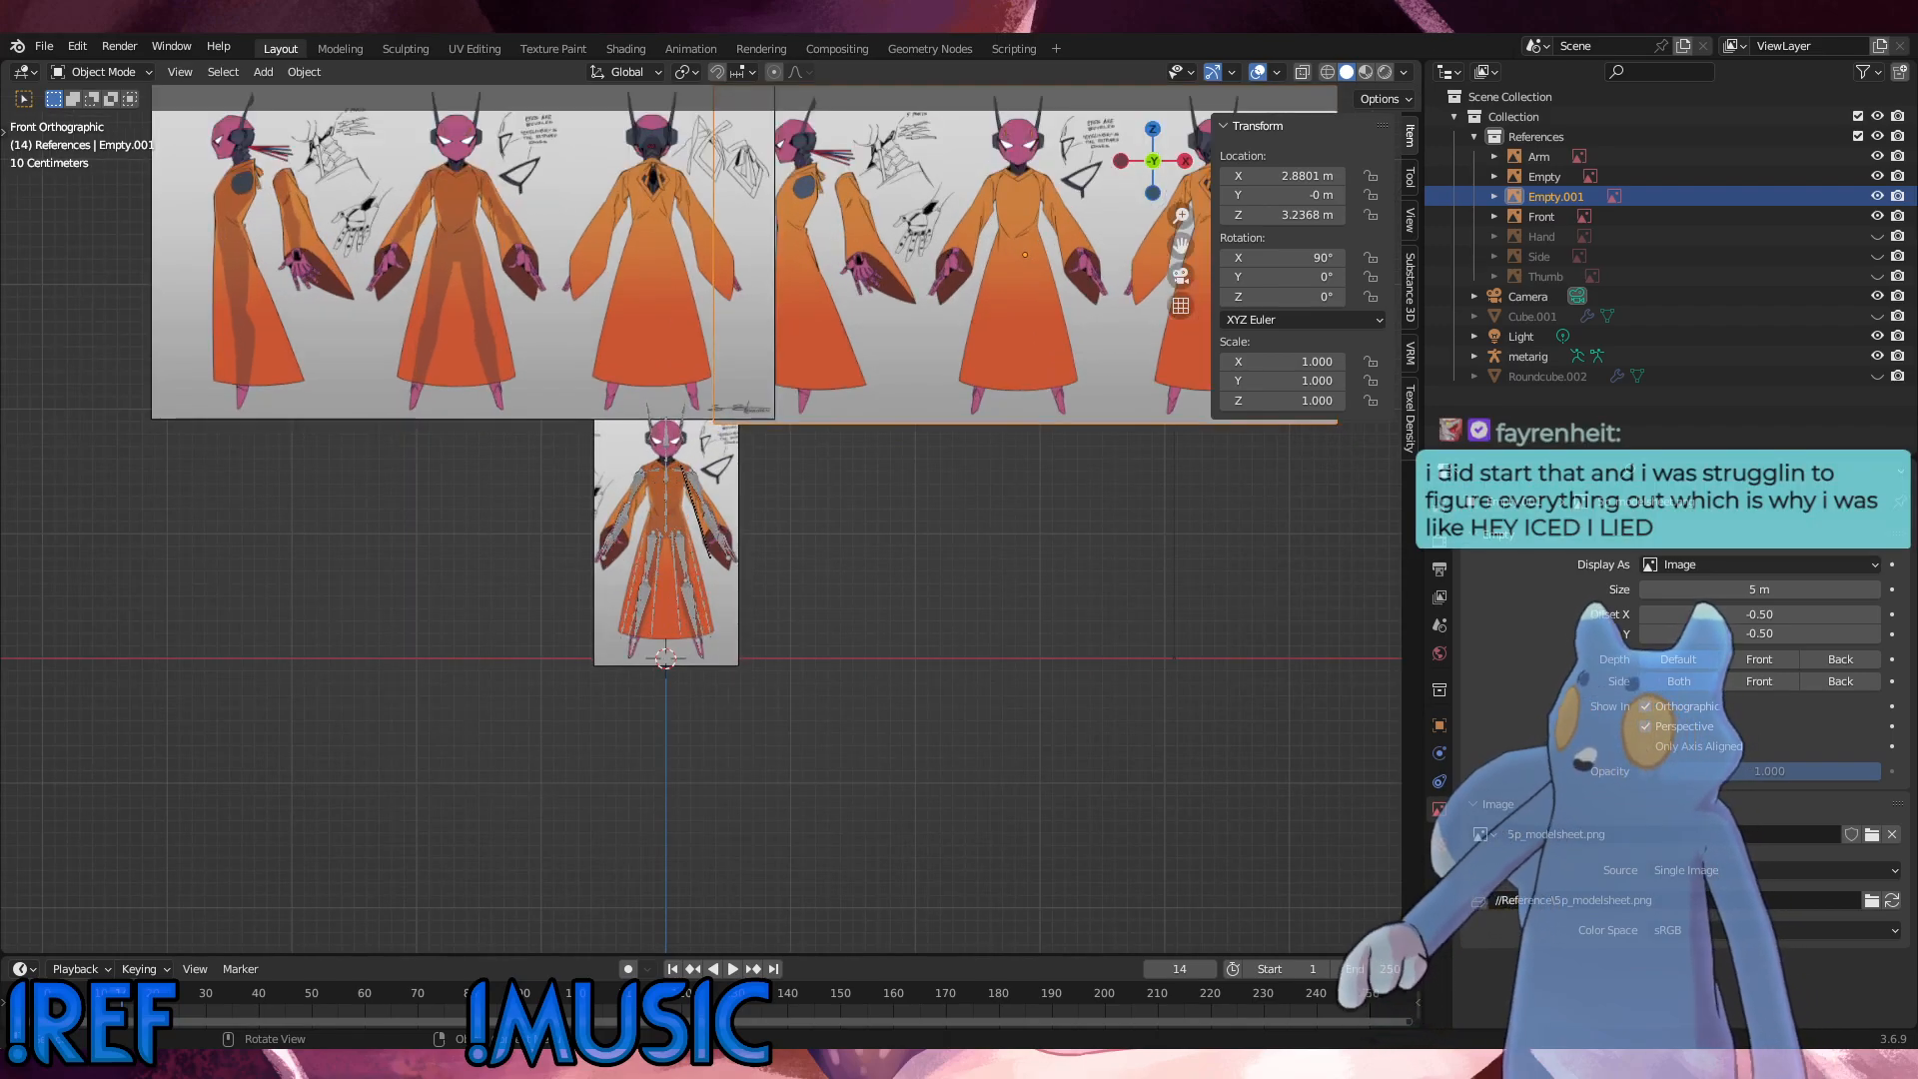
pyautogui.keyDown('shift'); pyautogui.moveTo(866, 504); pyautogui.dragTo(914, 570, button='middle'); pyautogui.keyUp('shift')
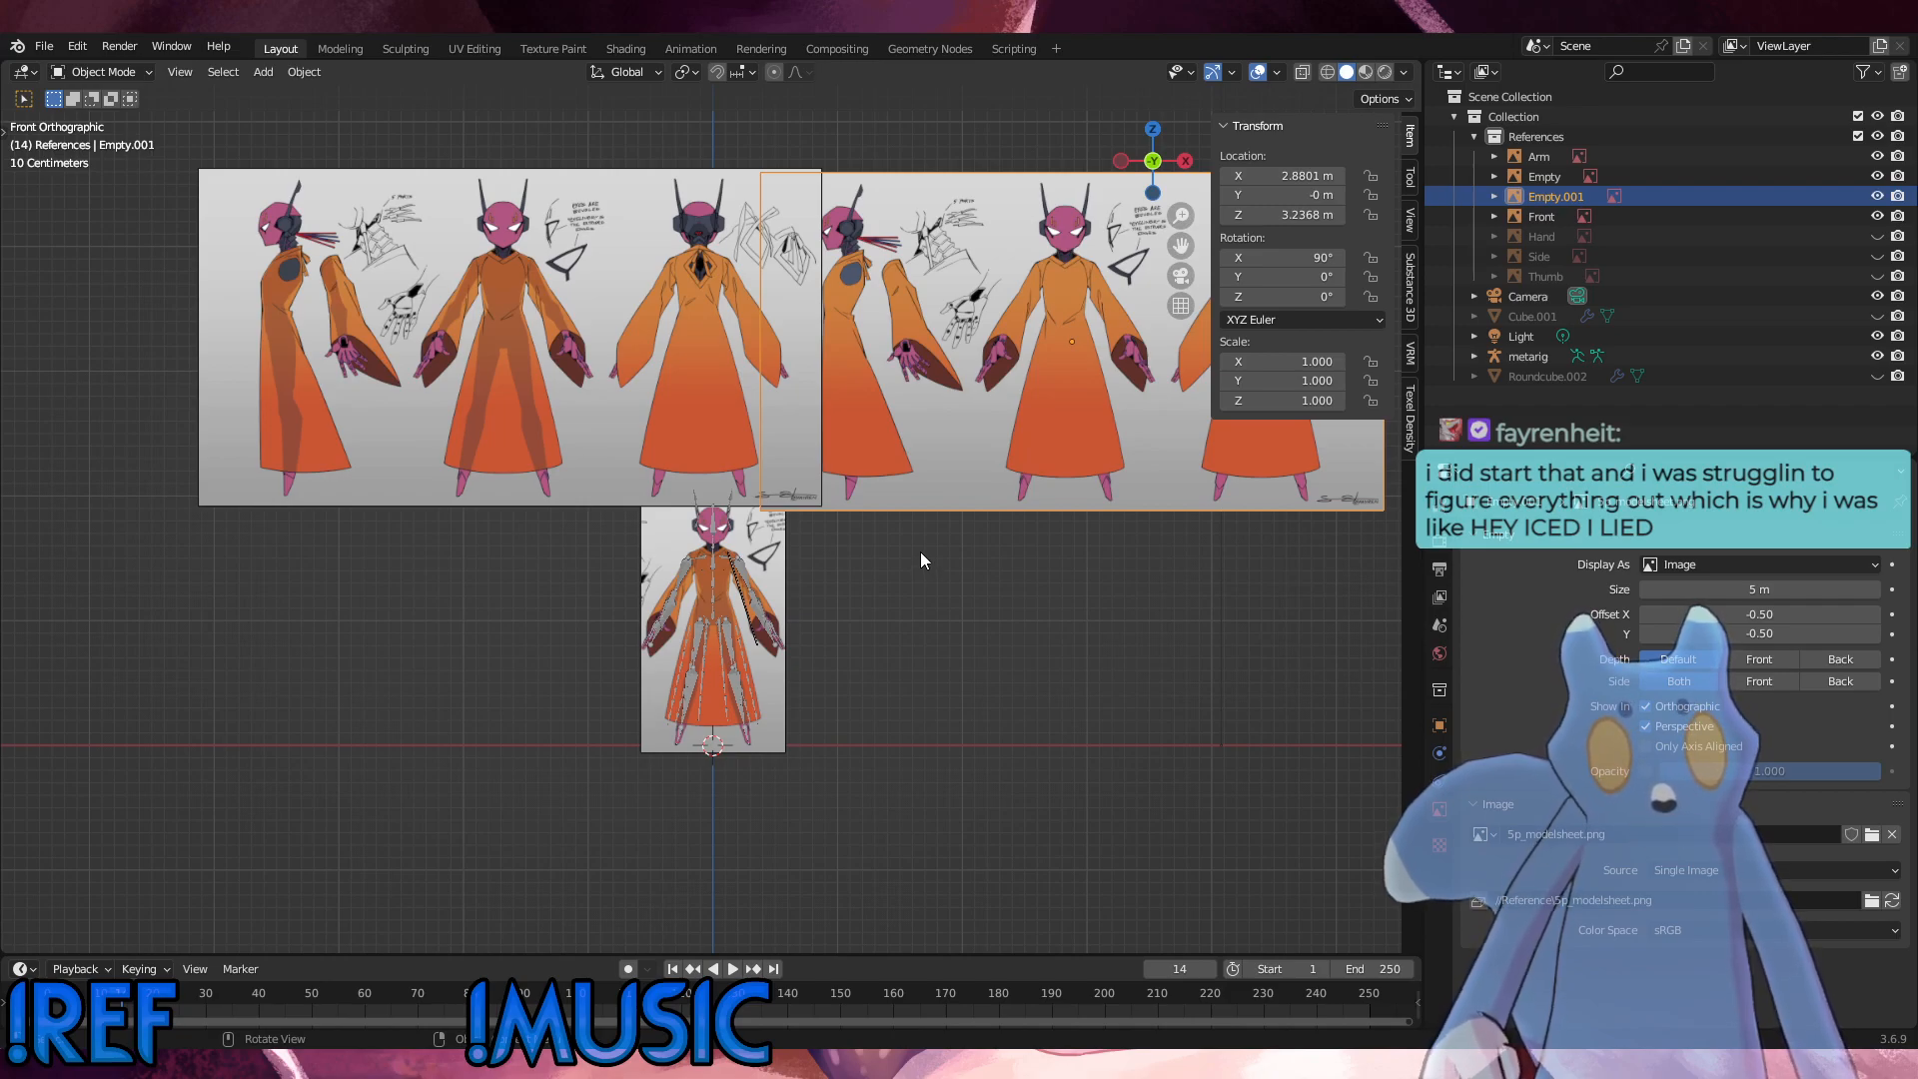
# Step: Shrink the 5p_modelsheet-b.png image to a scale of about 0.66 and move it to about X -3.31 m, Z 4.31 m
pyautogui.scroll(-1, 921, 549)
pyautogui.click(545, 364)
pyautogui.press('g')
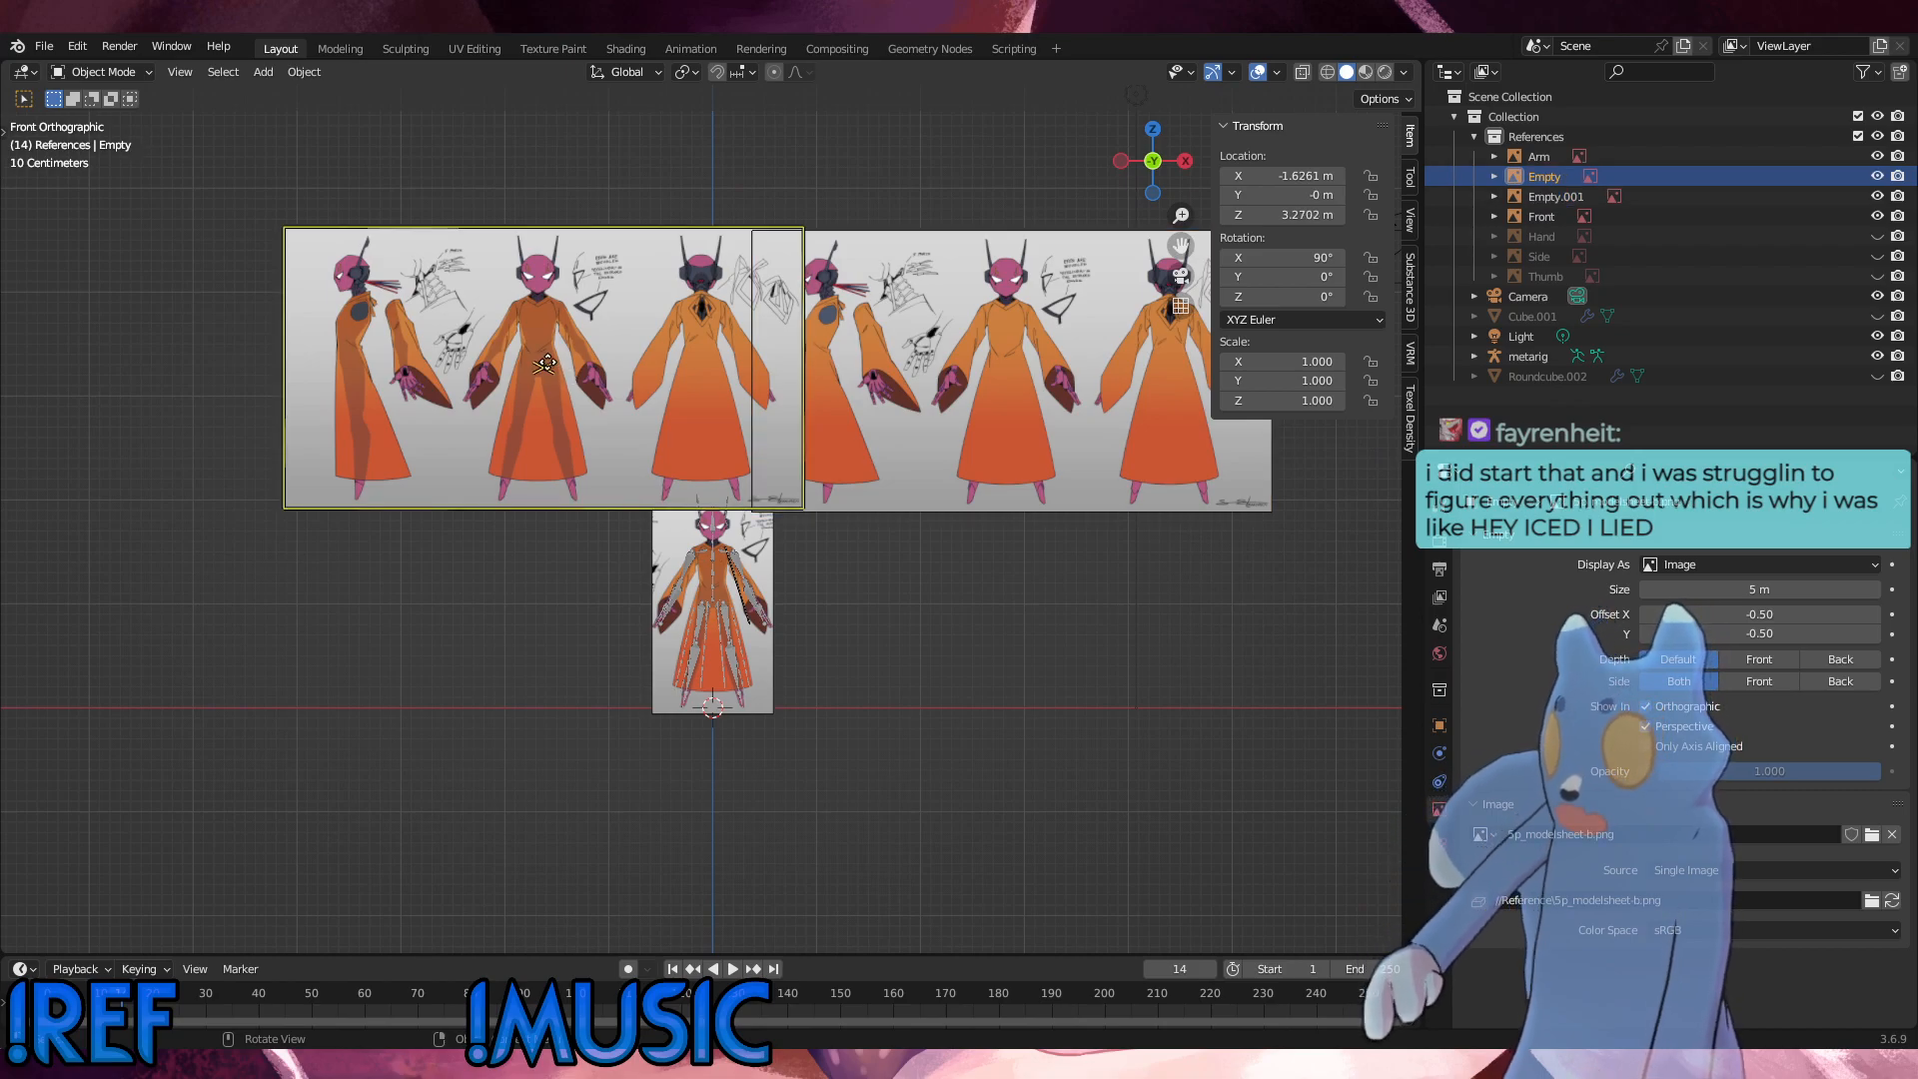
pyautogui.press('g')
pyautogui.click(1035, 342)
pyautogui.press('s')
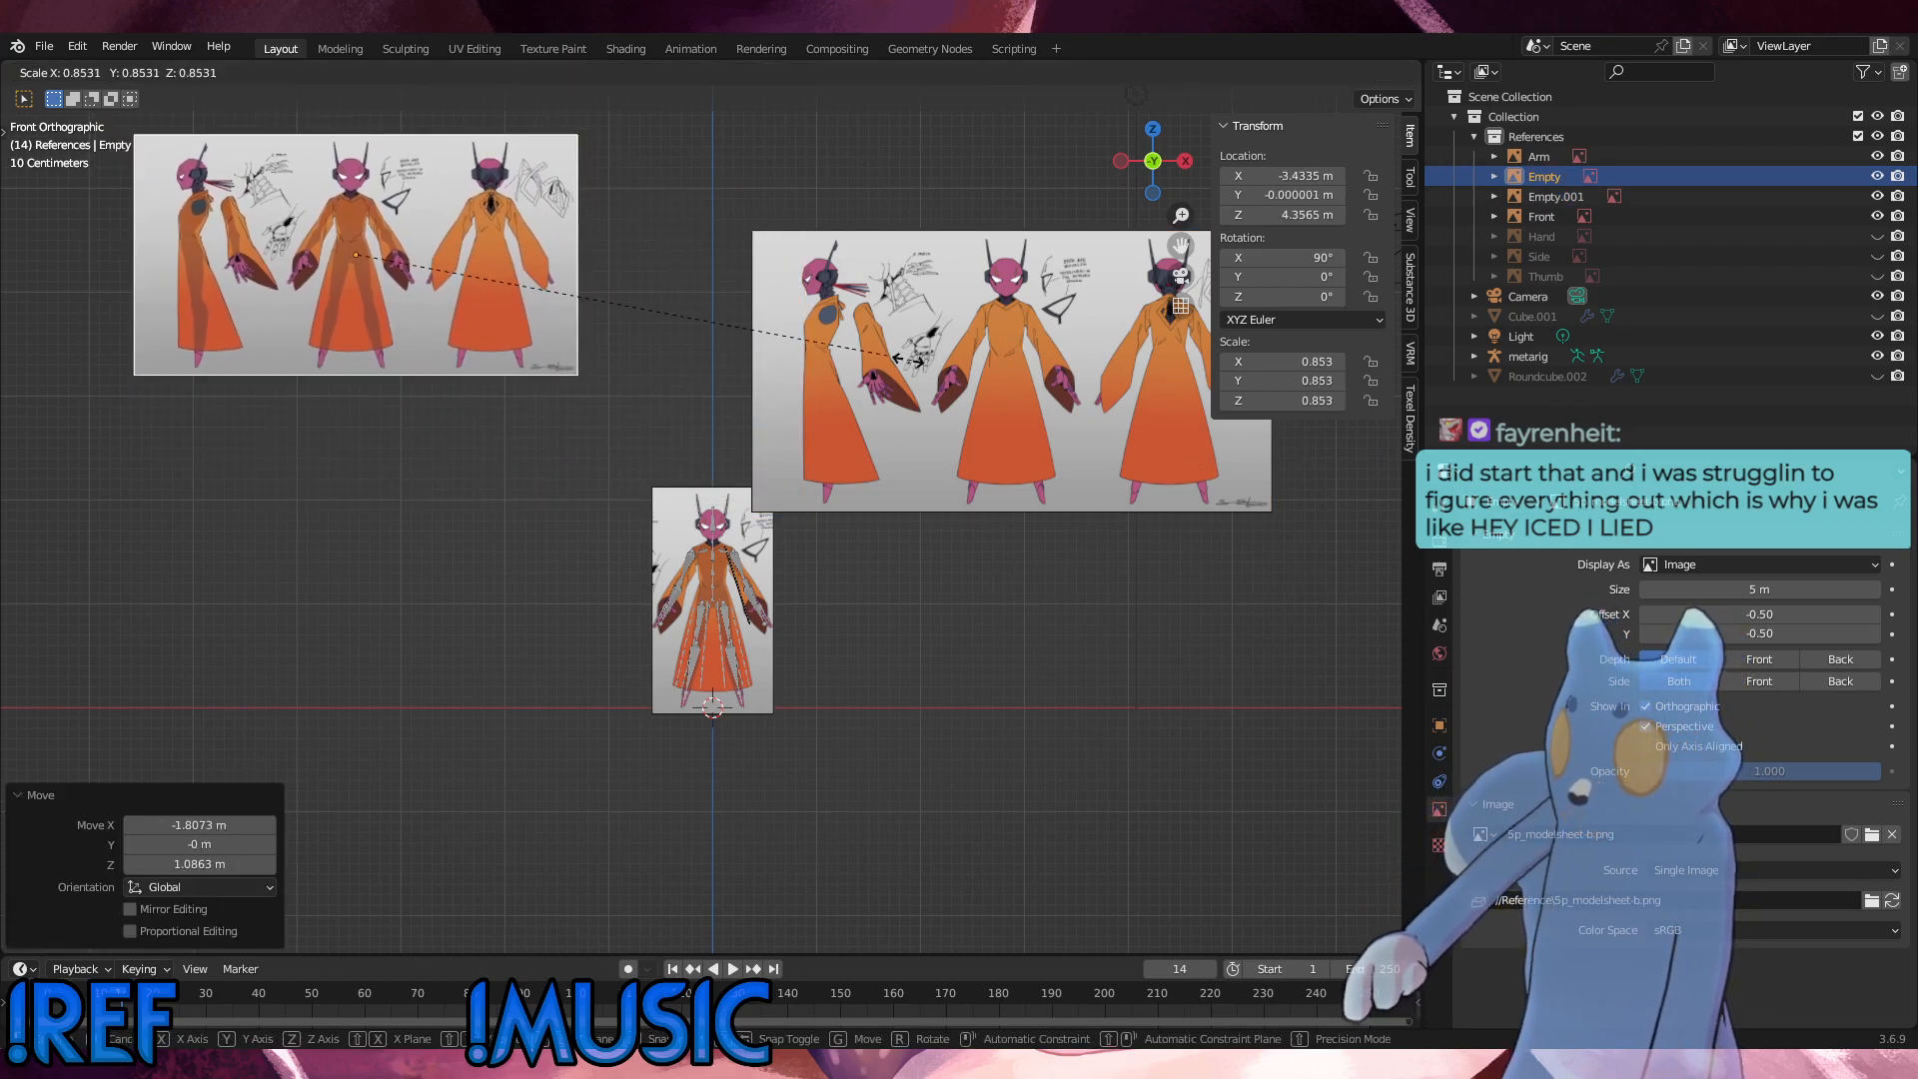
pyautogui.click(779, 364)
pyautogui.press('g')
# Step: Scale the 5p_modelsheet.png image to about 0.78 and move it to about X 2.69 m, Z 4.11 m
pyautogui.click(956, 392)
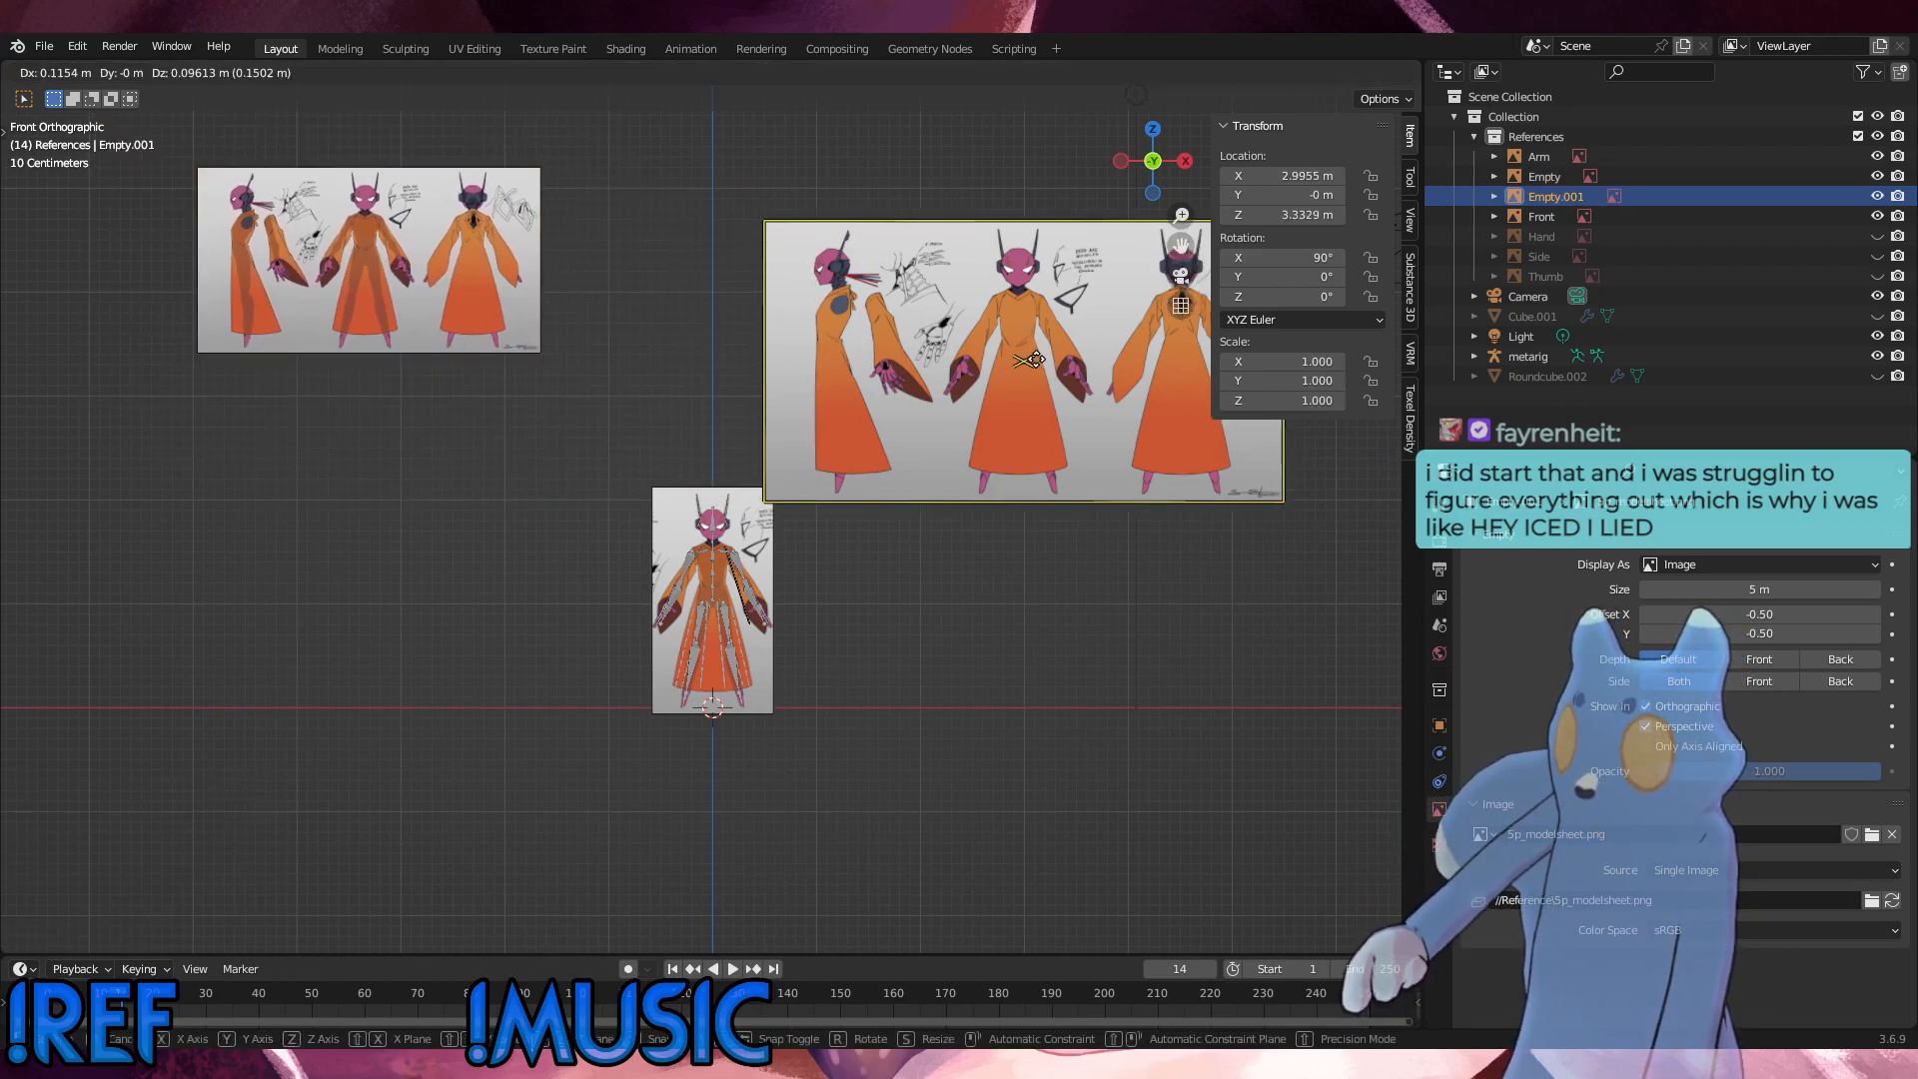
pyautogui.click(1049, 275)
pyautogui.press('s')
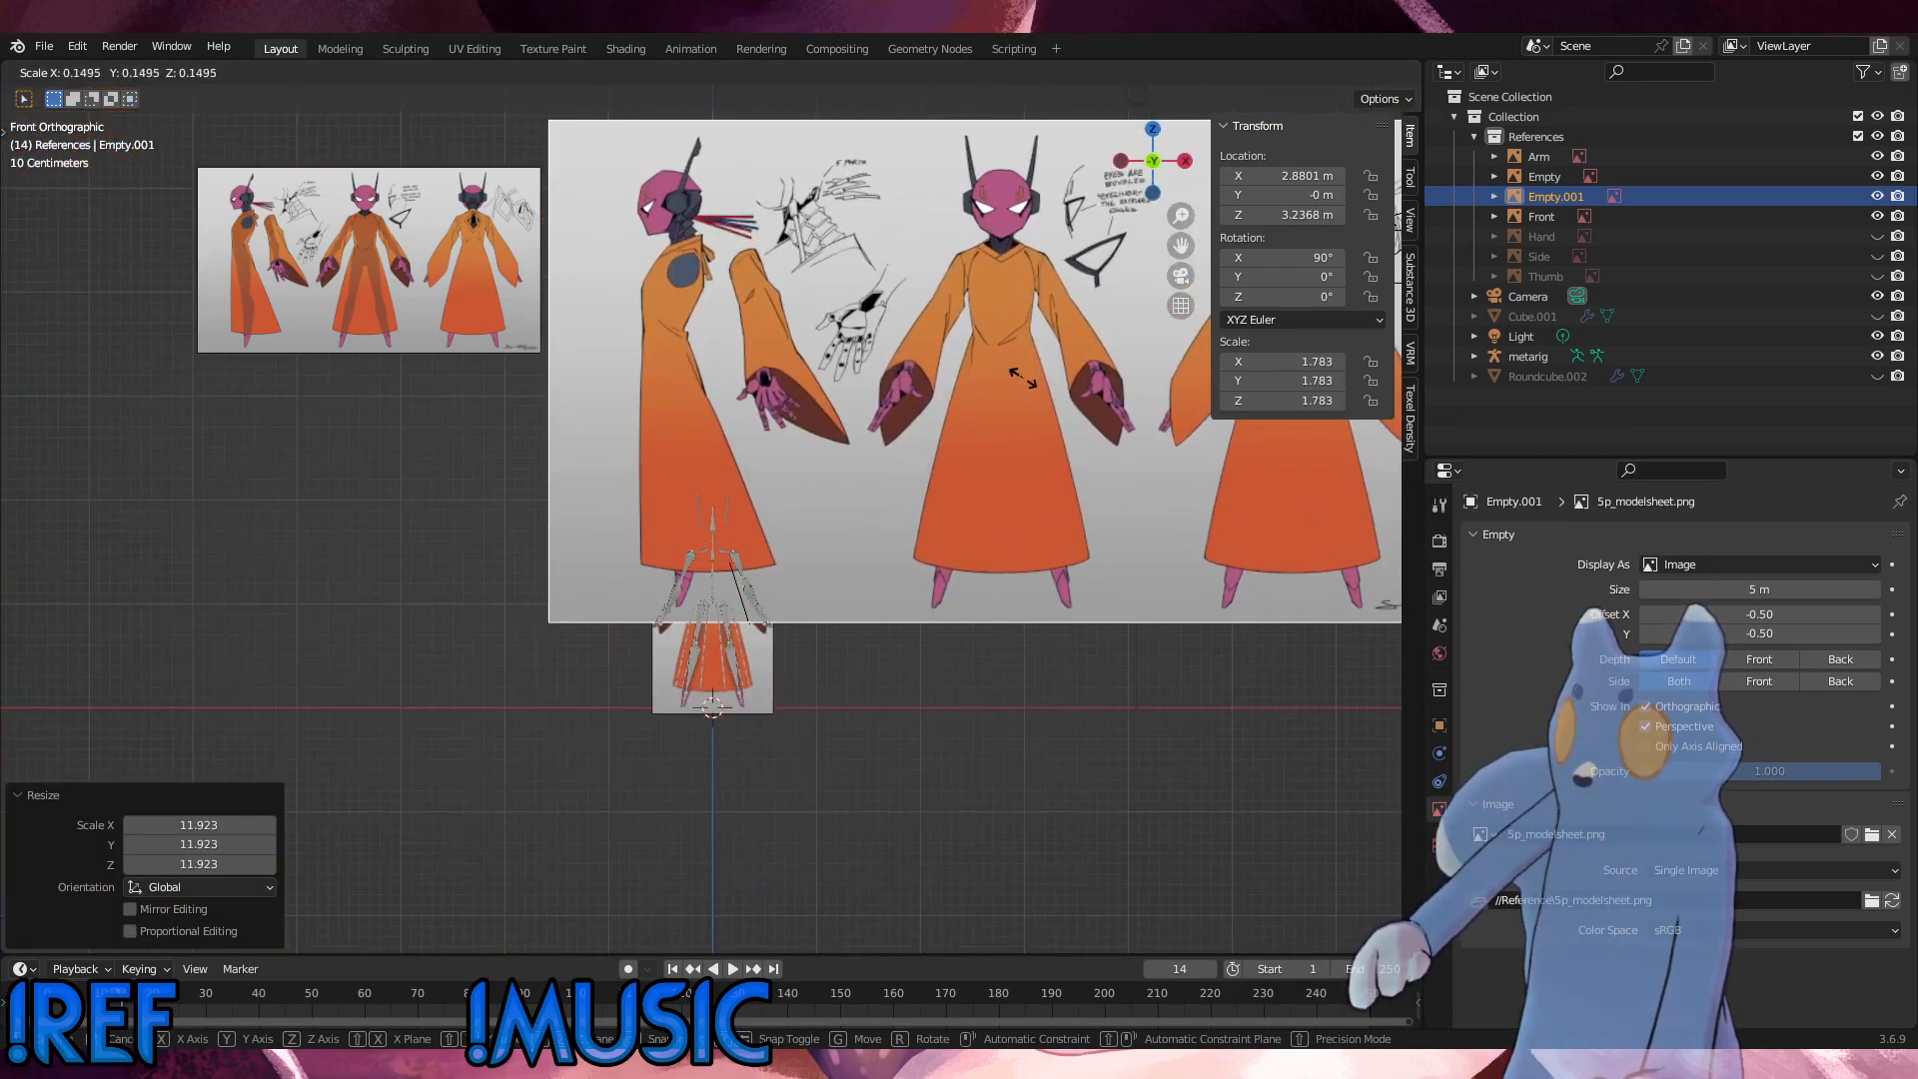
pyautogui.click(1022, 378)
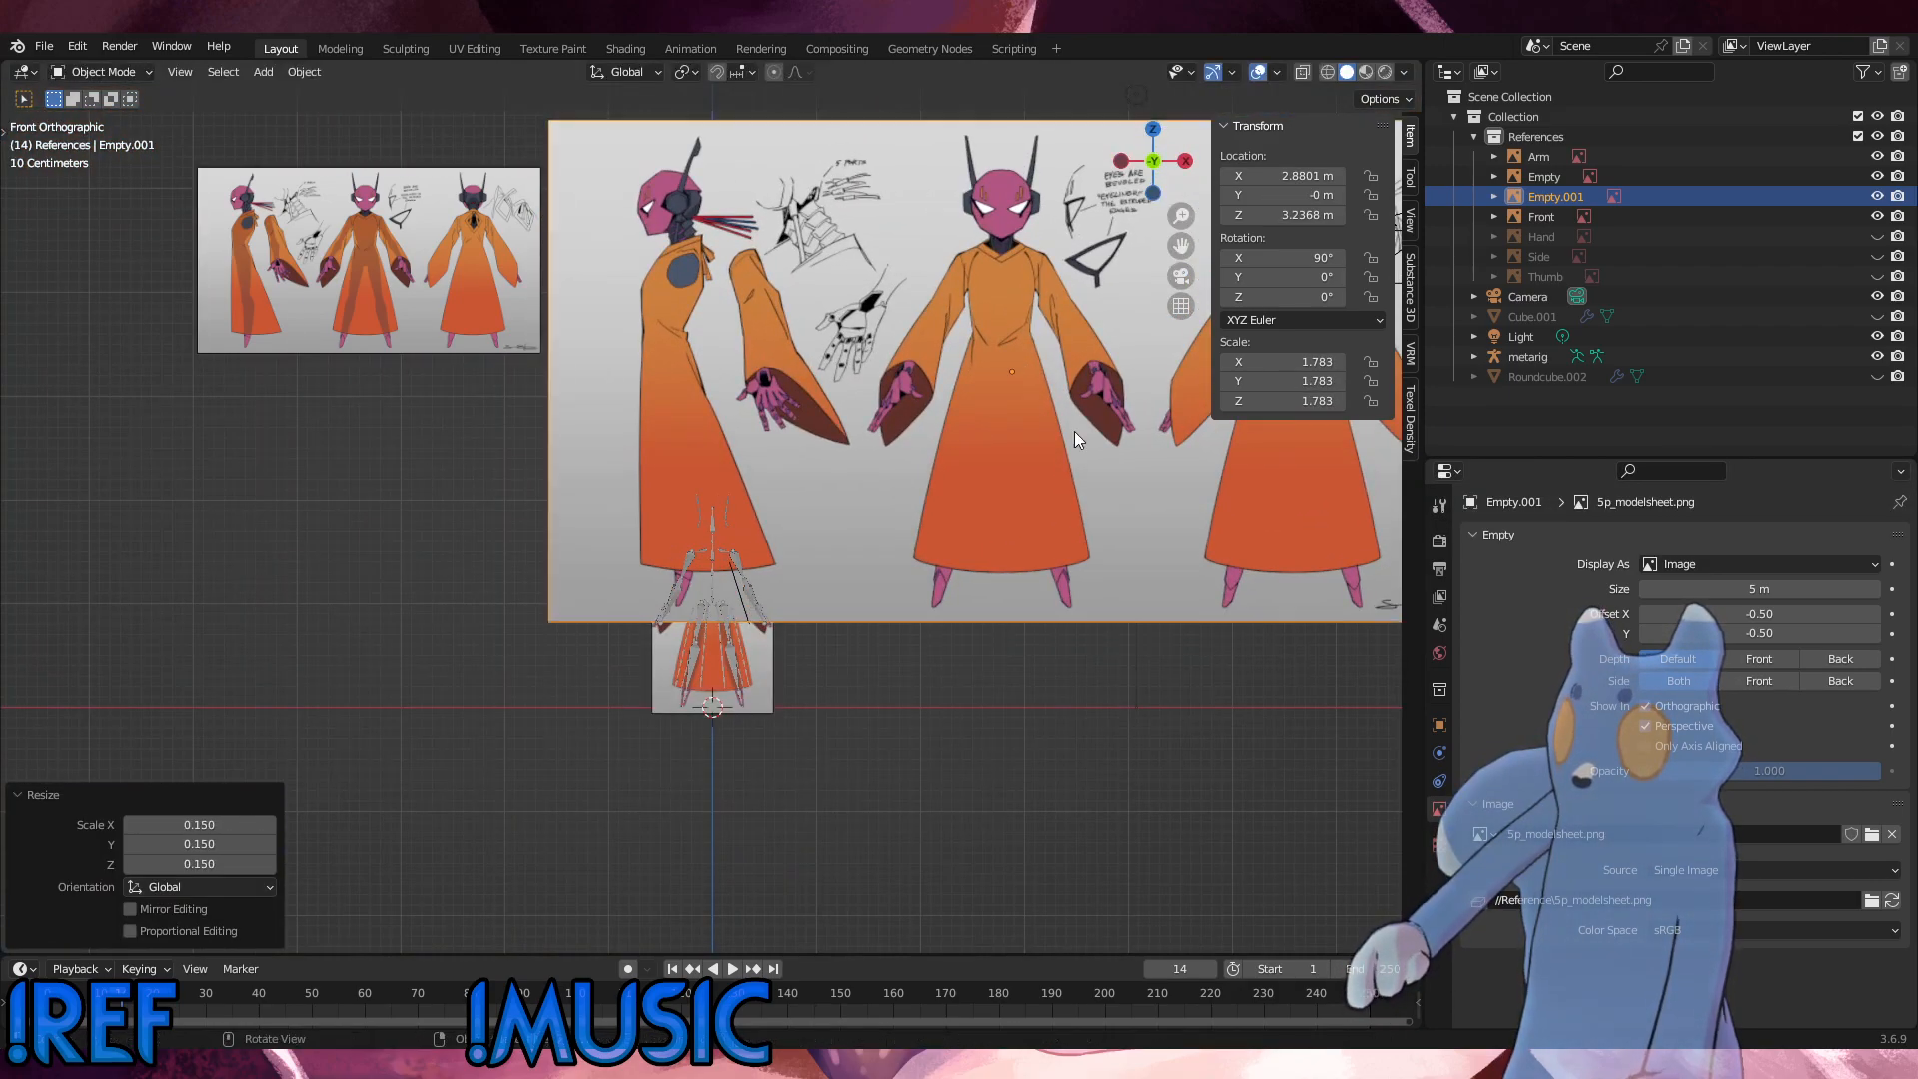
pyautogui.press('s')
pyautogui.click(1064, 481)
pyautogui.press('g')
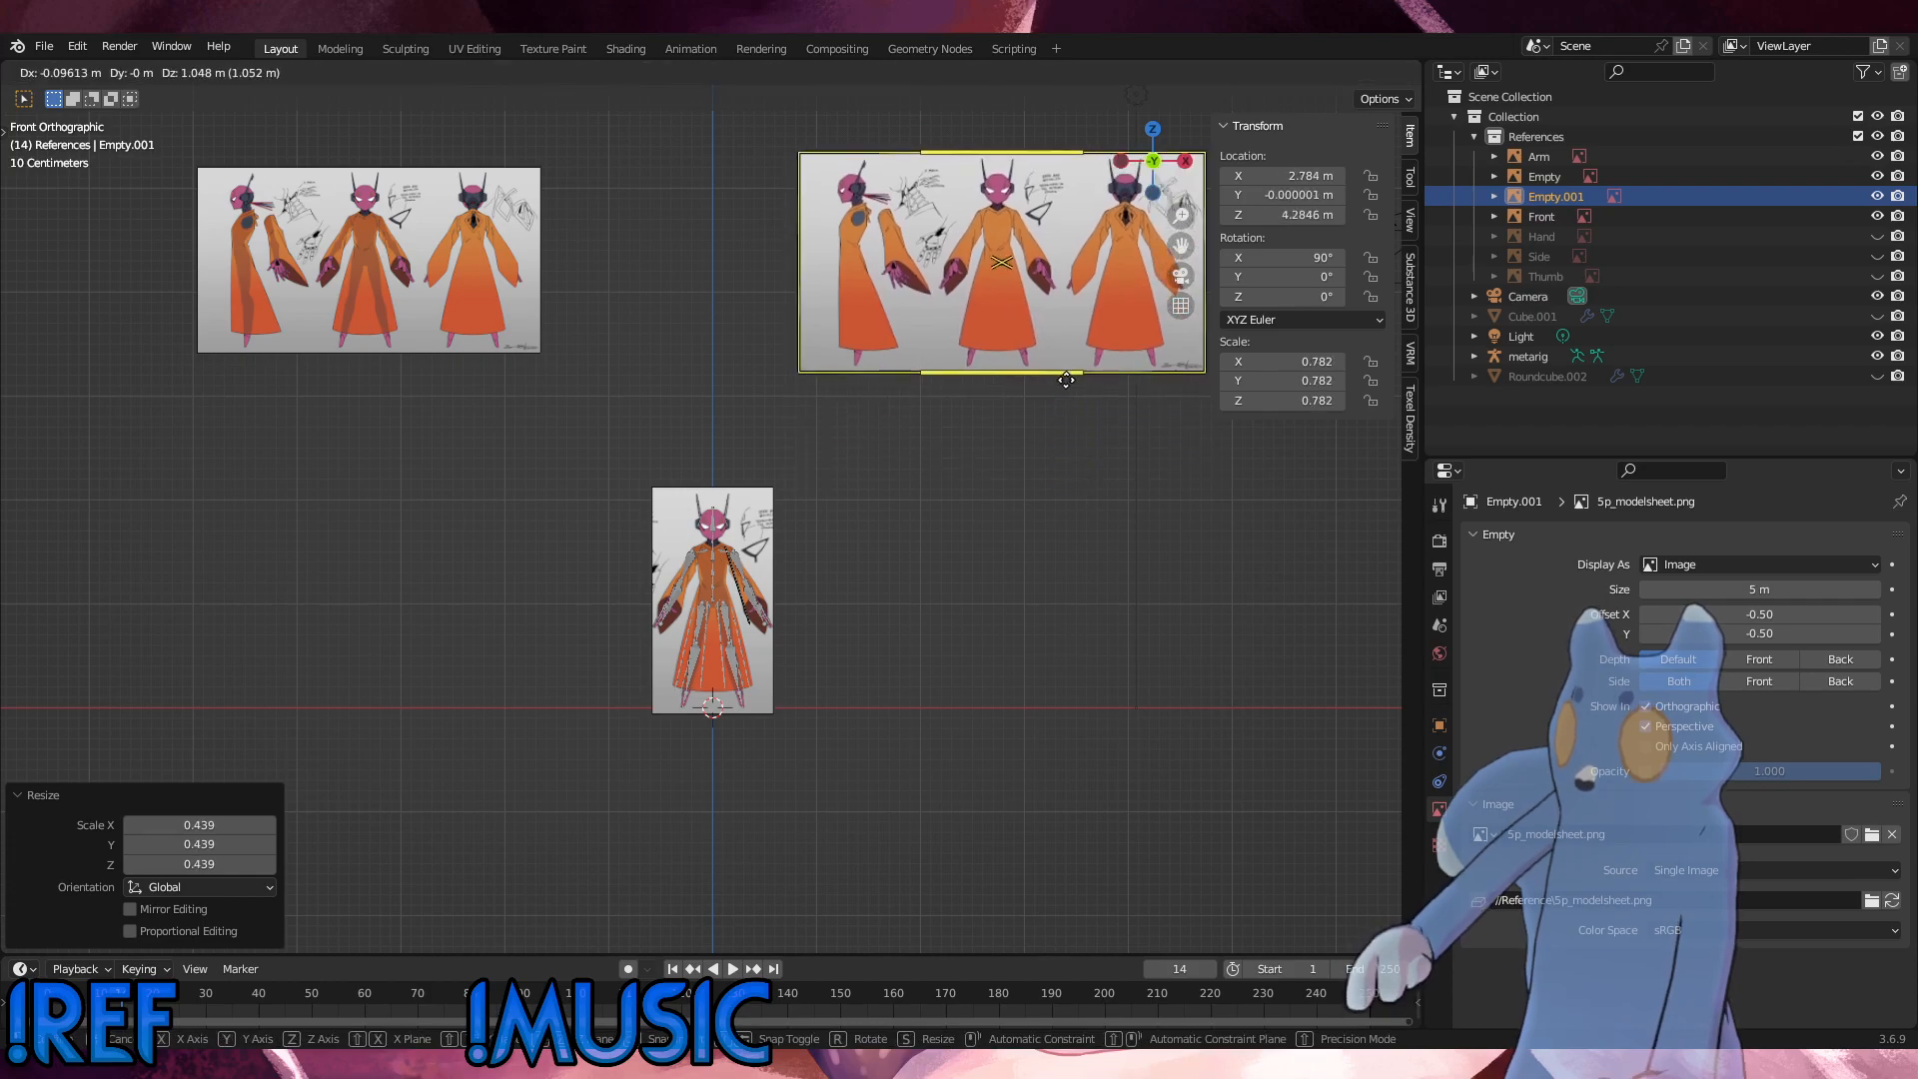
pyautogui.click(995, 382)
# Step: Move the 5p_modelsheet-b.png image to about X -2.72 m, Z 3.81 m and enlarge it to a scale of about 0.75
pyautogui.click(360, 255)
pyautogui.press('g')
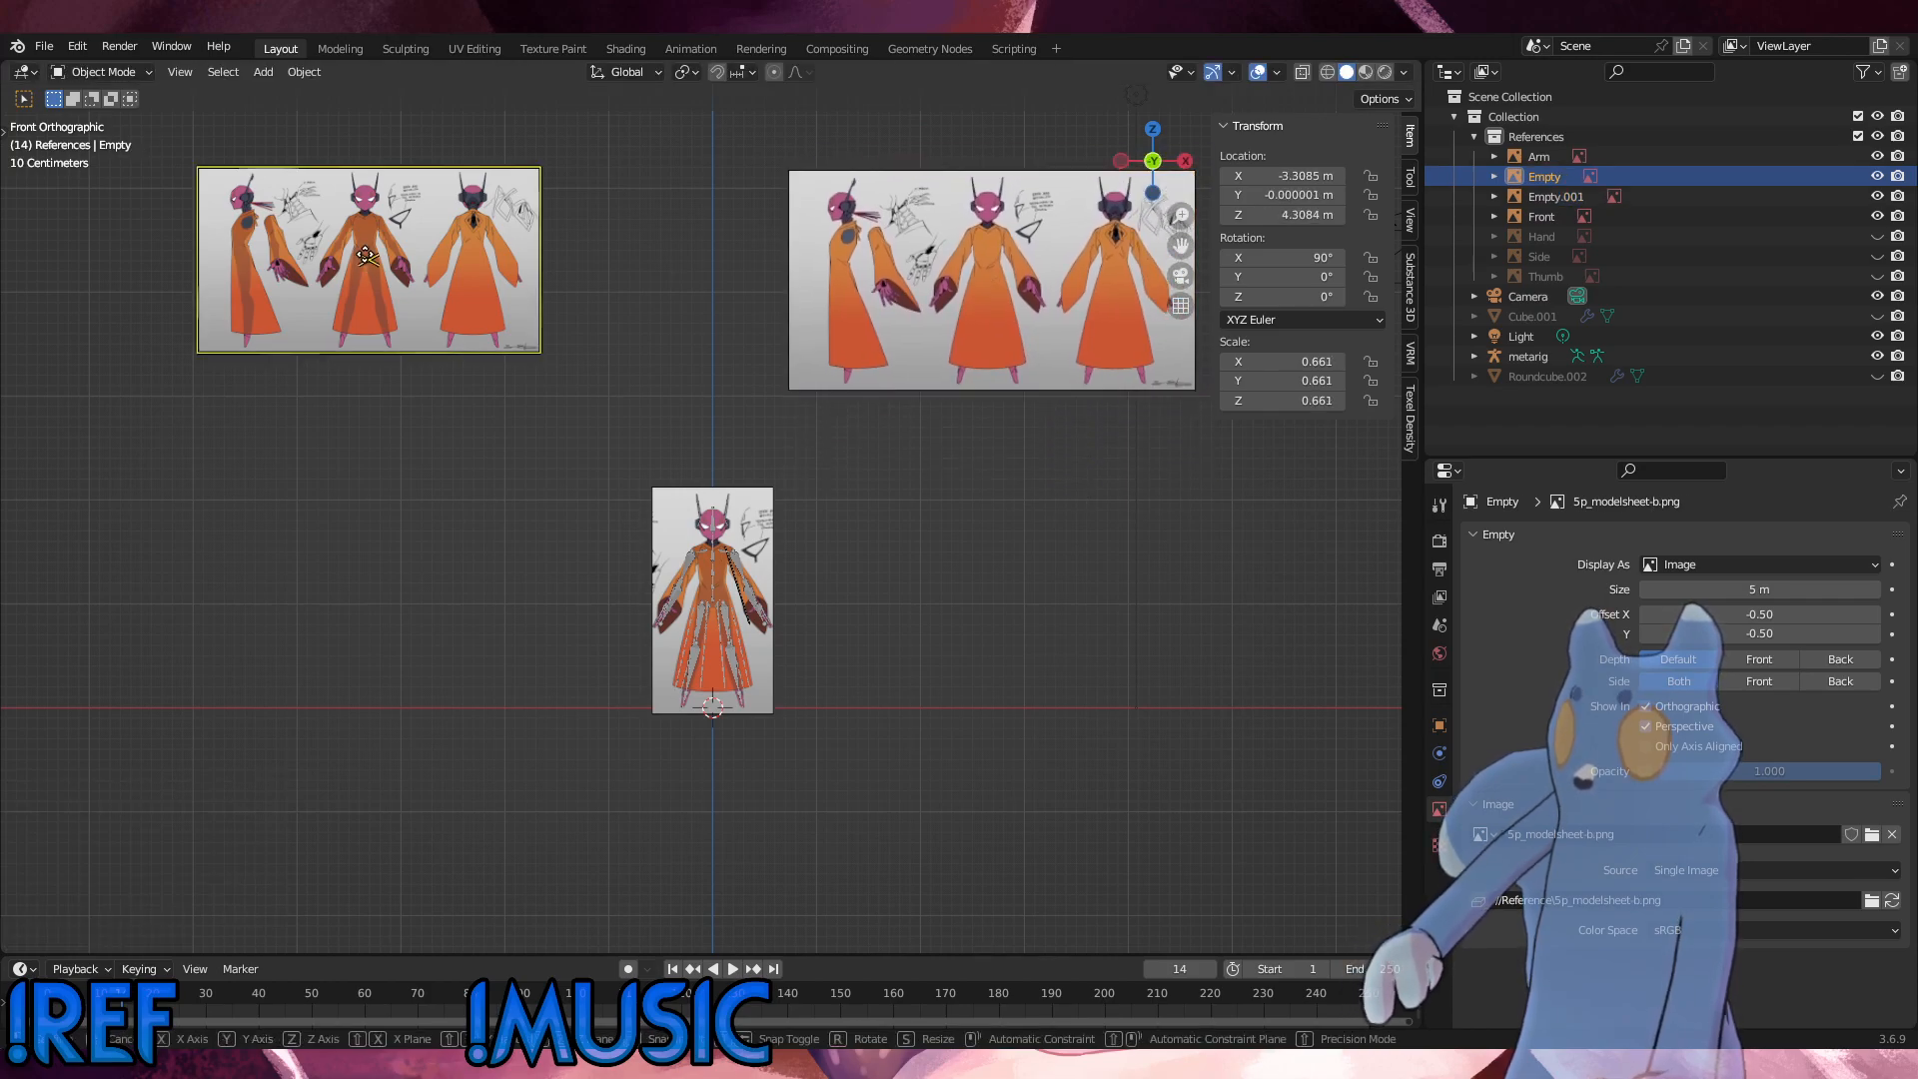
pyautogui.click(427, 307)
pyautogui.press('s')
pyautogui.click(508, 302)
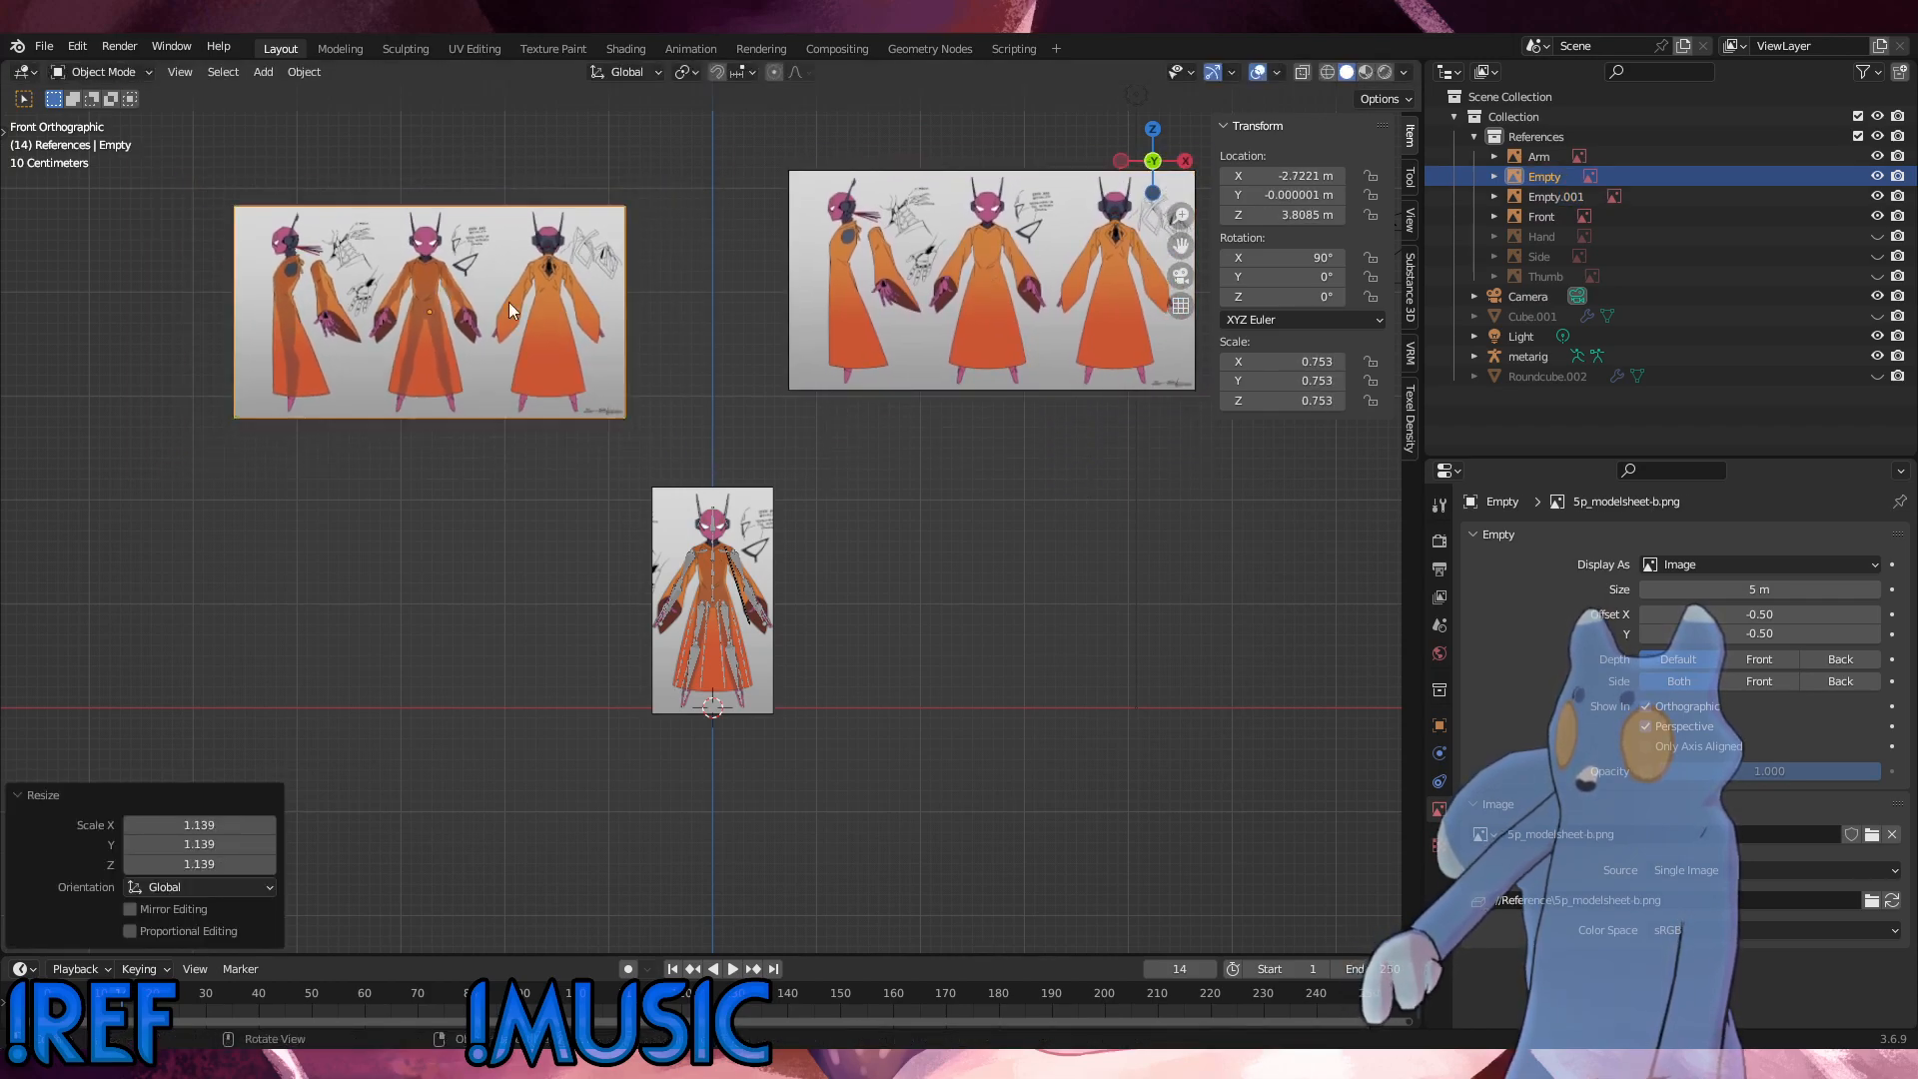
# Step: Select both model sheet images and move them about 3.92 m along Y, behind the Front reference
pyautogui.moveTo(508, 302); pyautogui.dragTo(563, 404, button='middle')
pyautogui.click(963, 315)
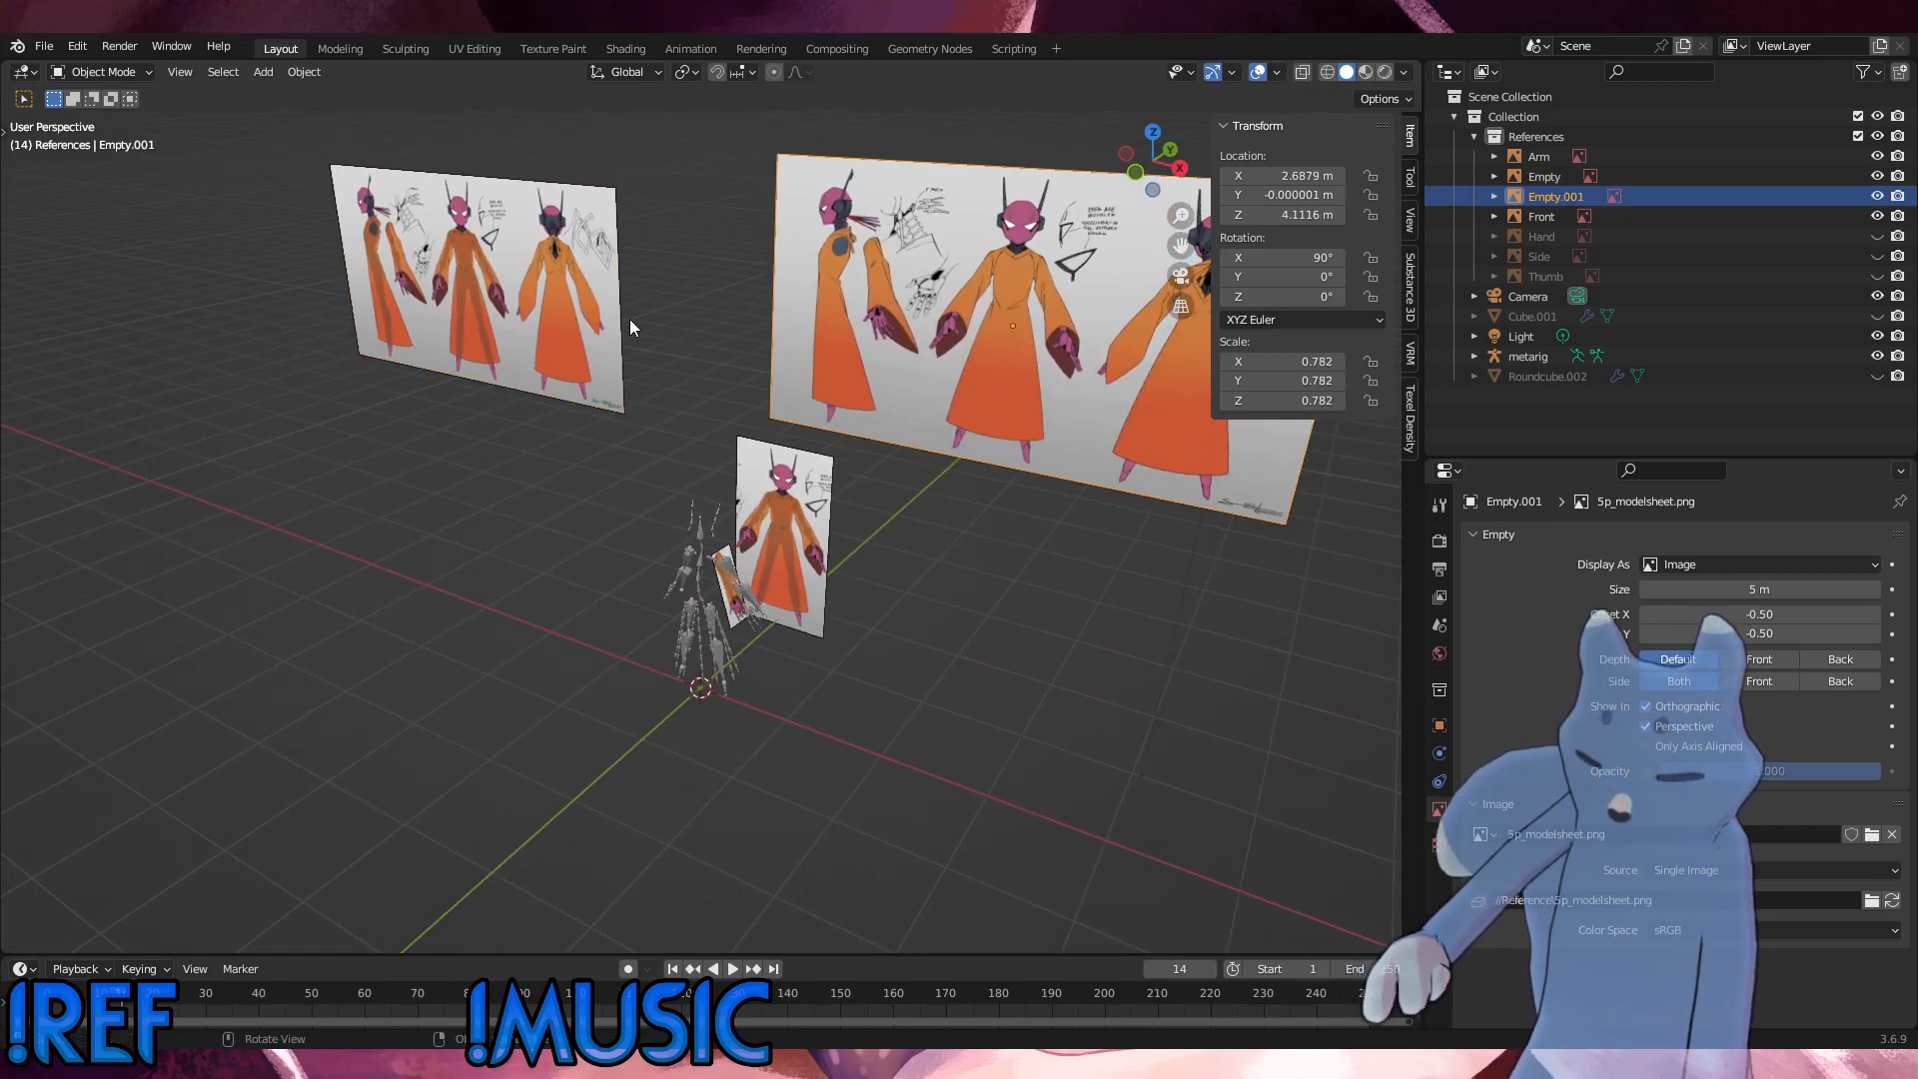
pyautogui.click(535, 306)
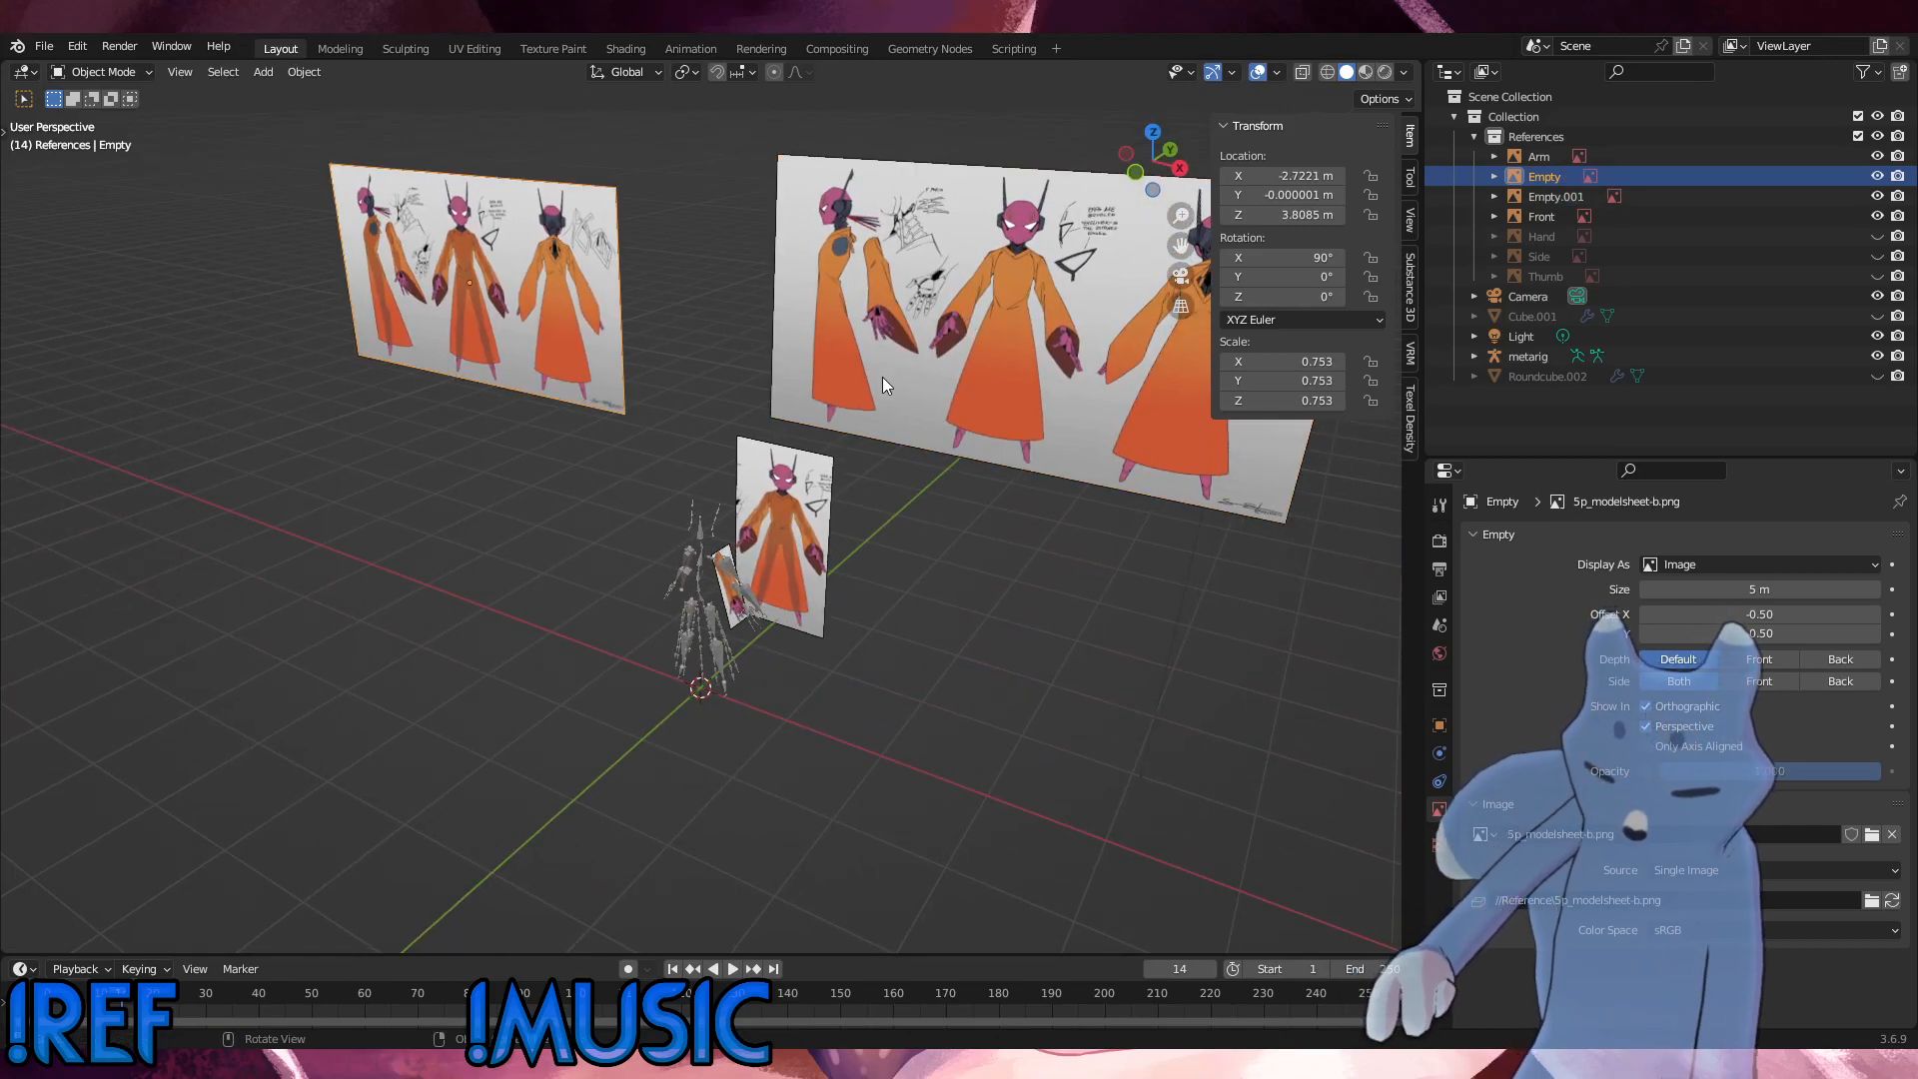
pyautogui.keyDown('shift'); pyautogui.click(1010, 345); pyautogui.keyUp('shift')
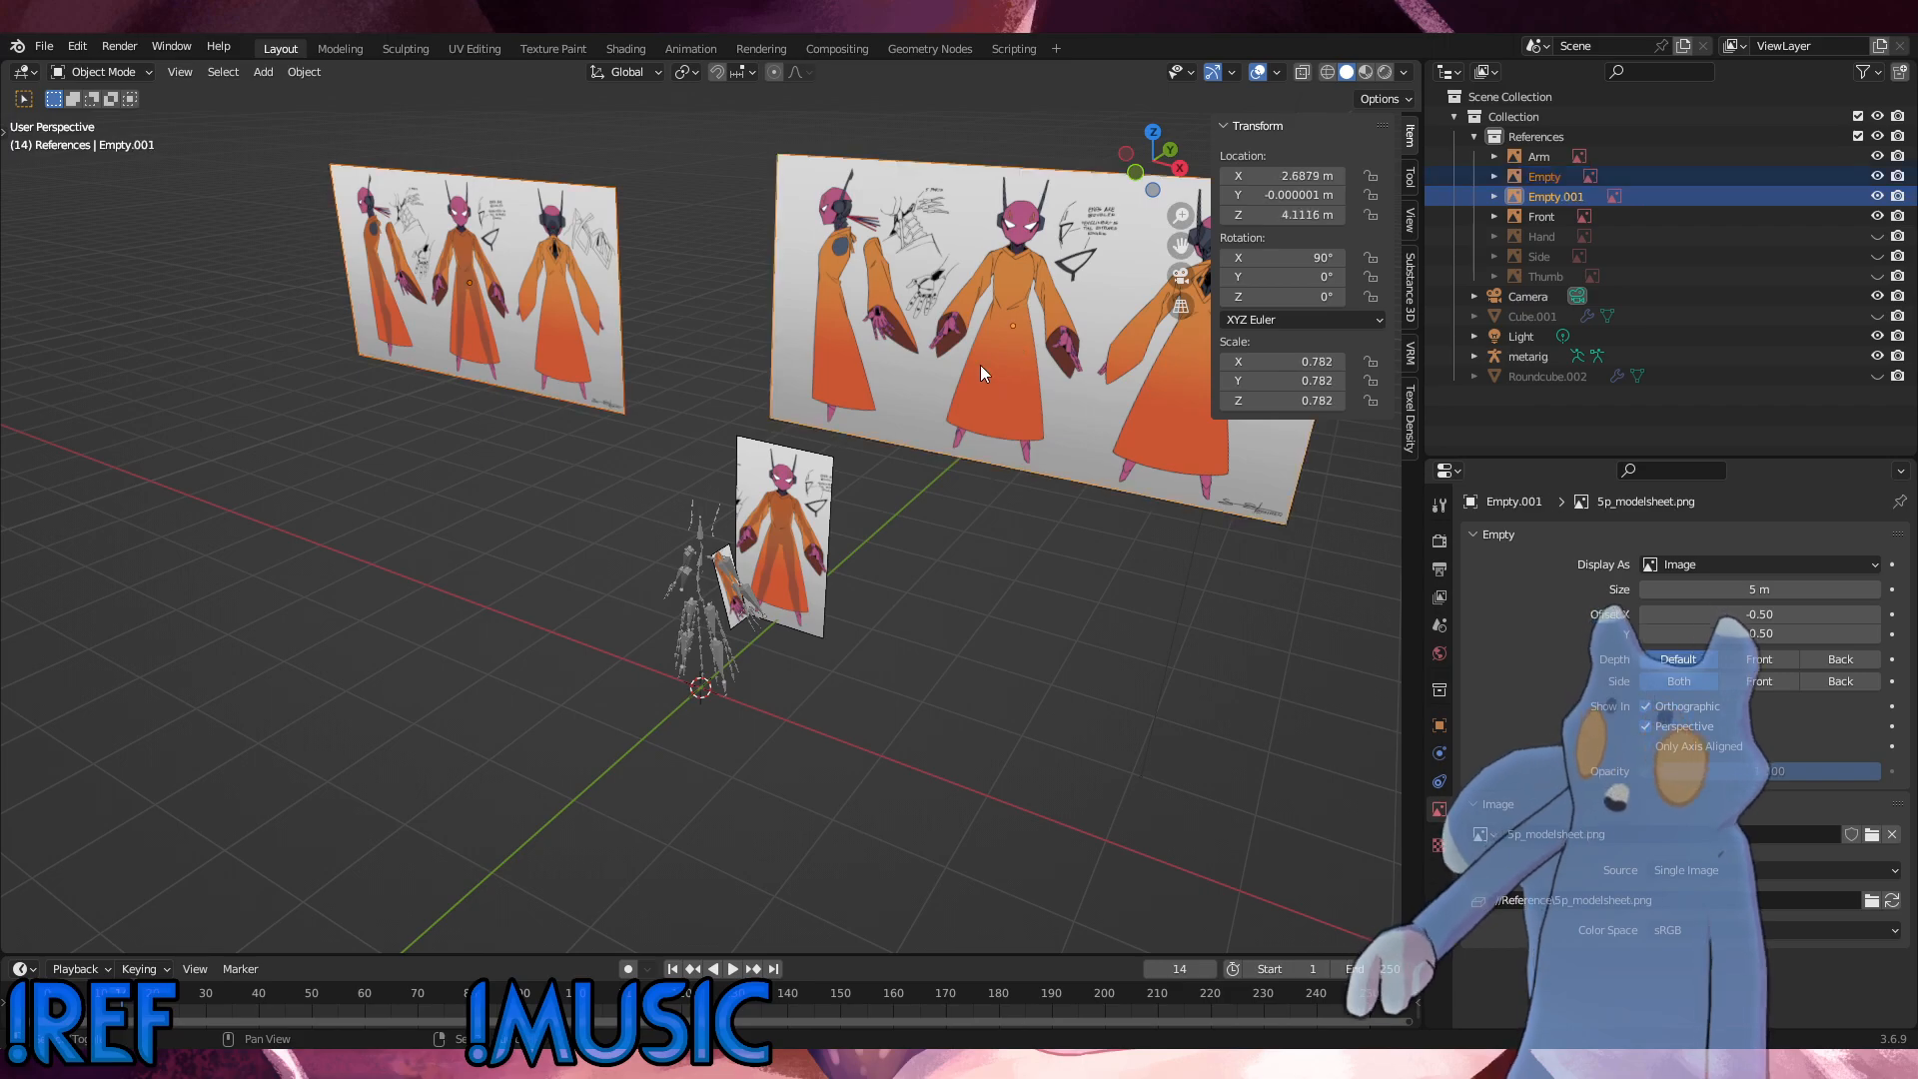
pyautogui.press('g')
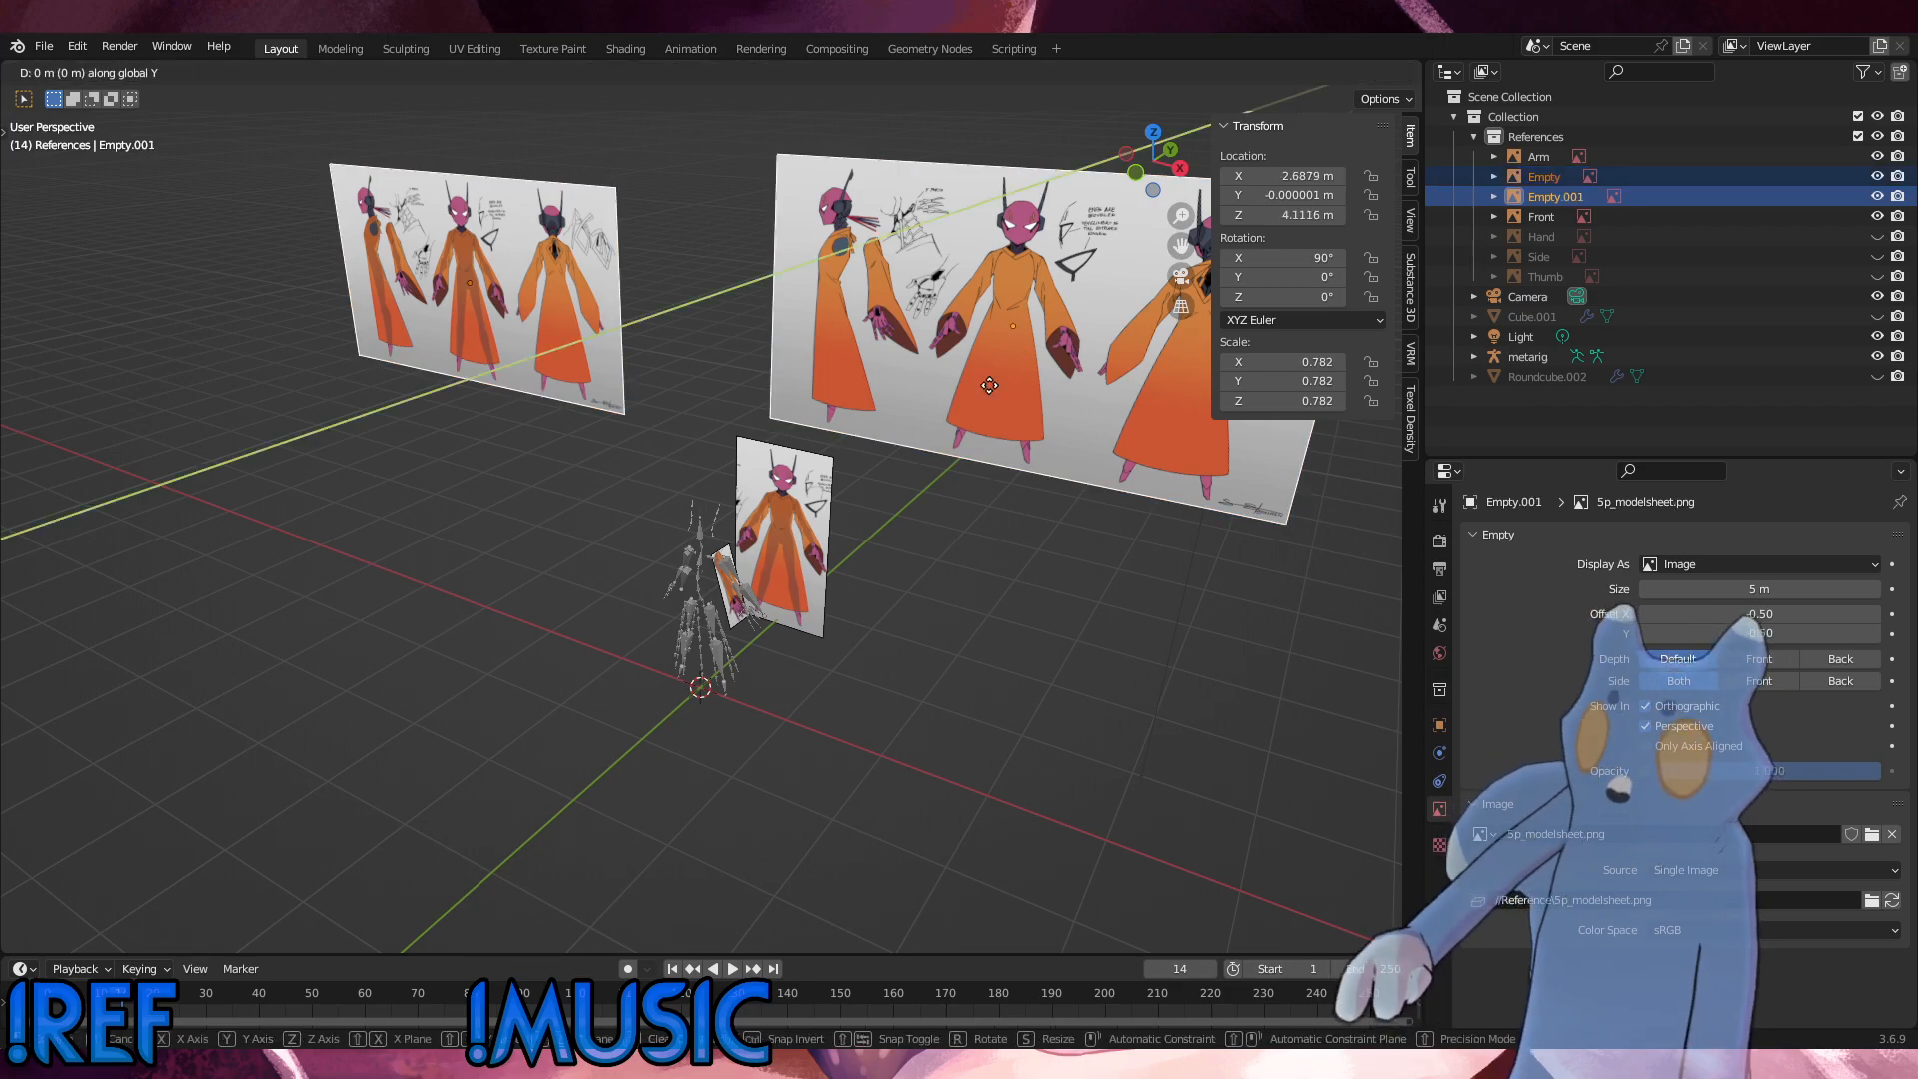
pyautogui.press('y')
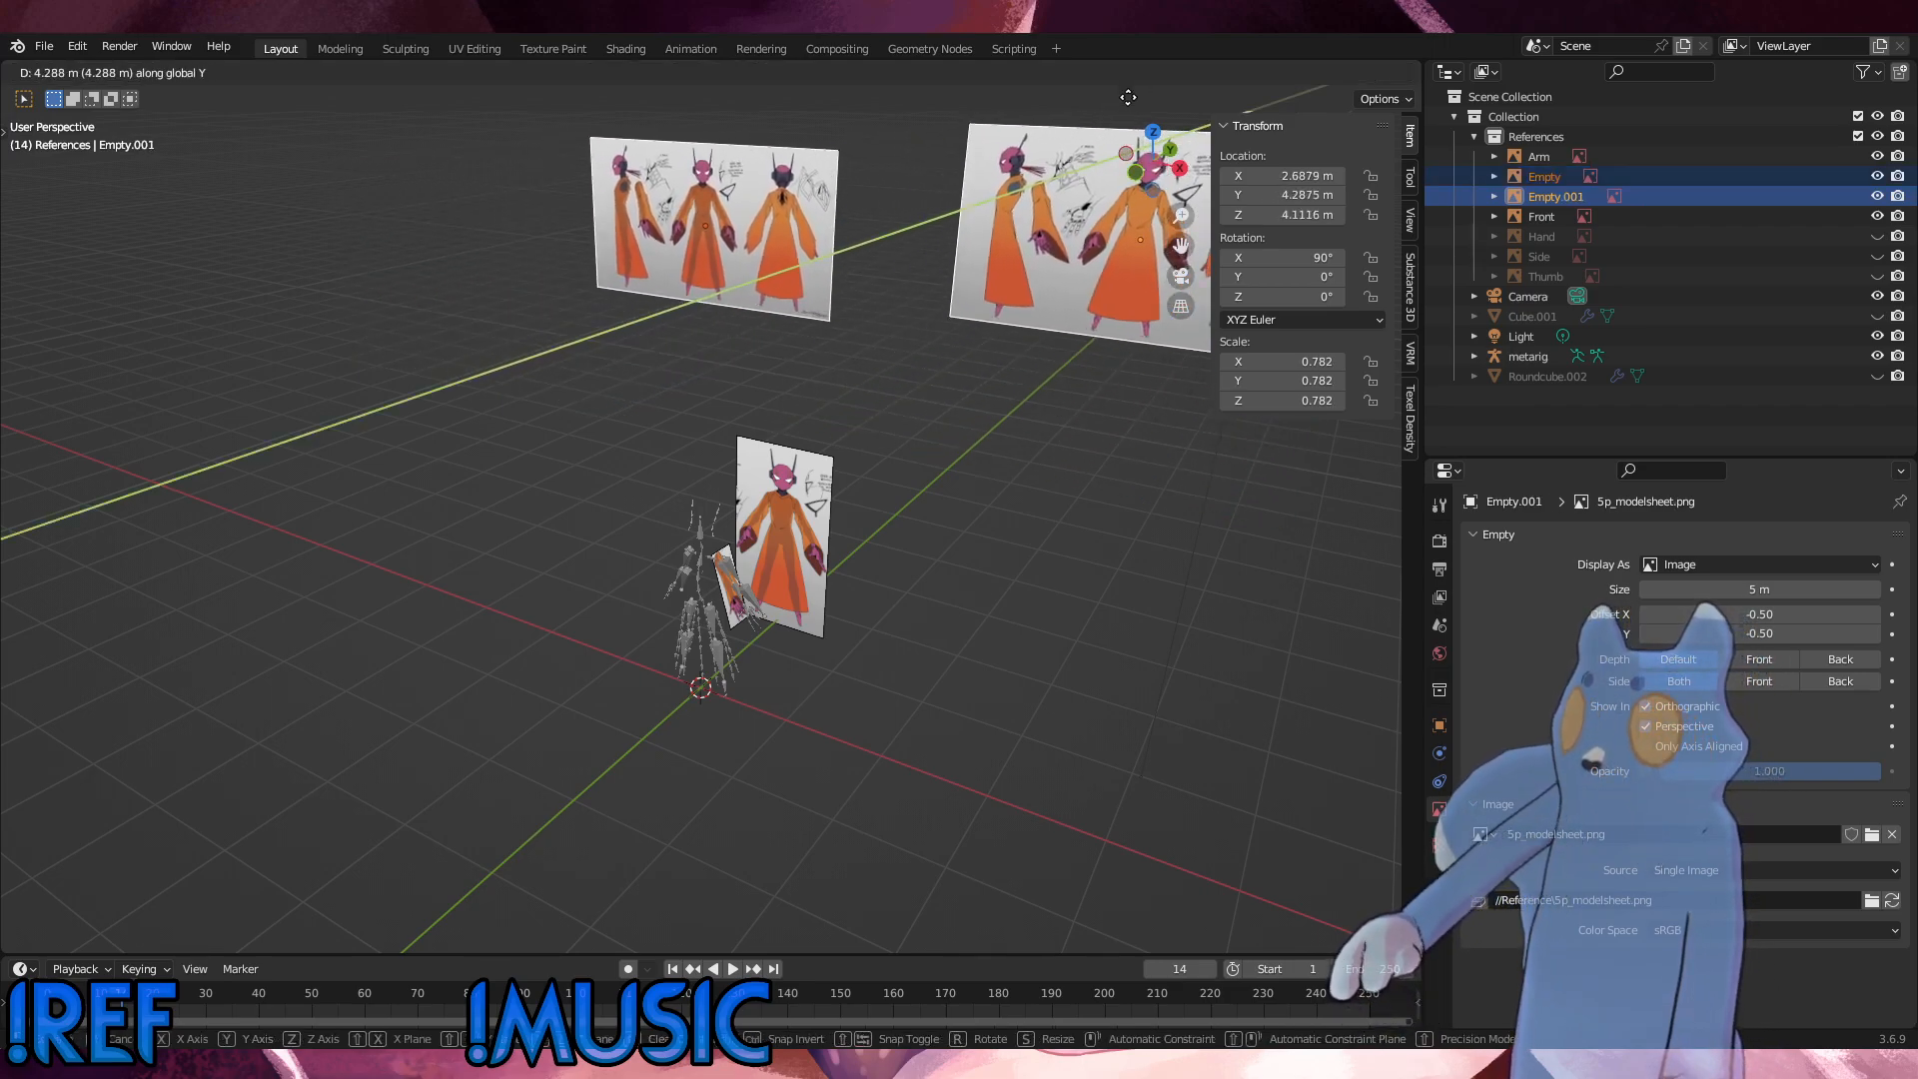
pyautogui.click(911, 322)
pyautogui.moveTo(911, 322); pyautogui.dragTo(1017, 331, button='middle')
pyautogui.press('ctrl+KP_3')
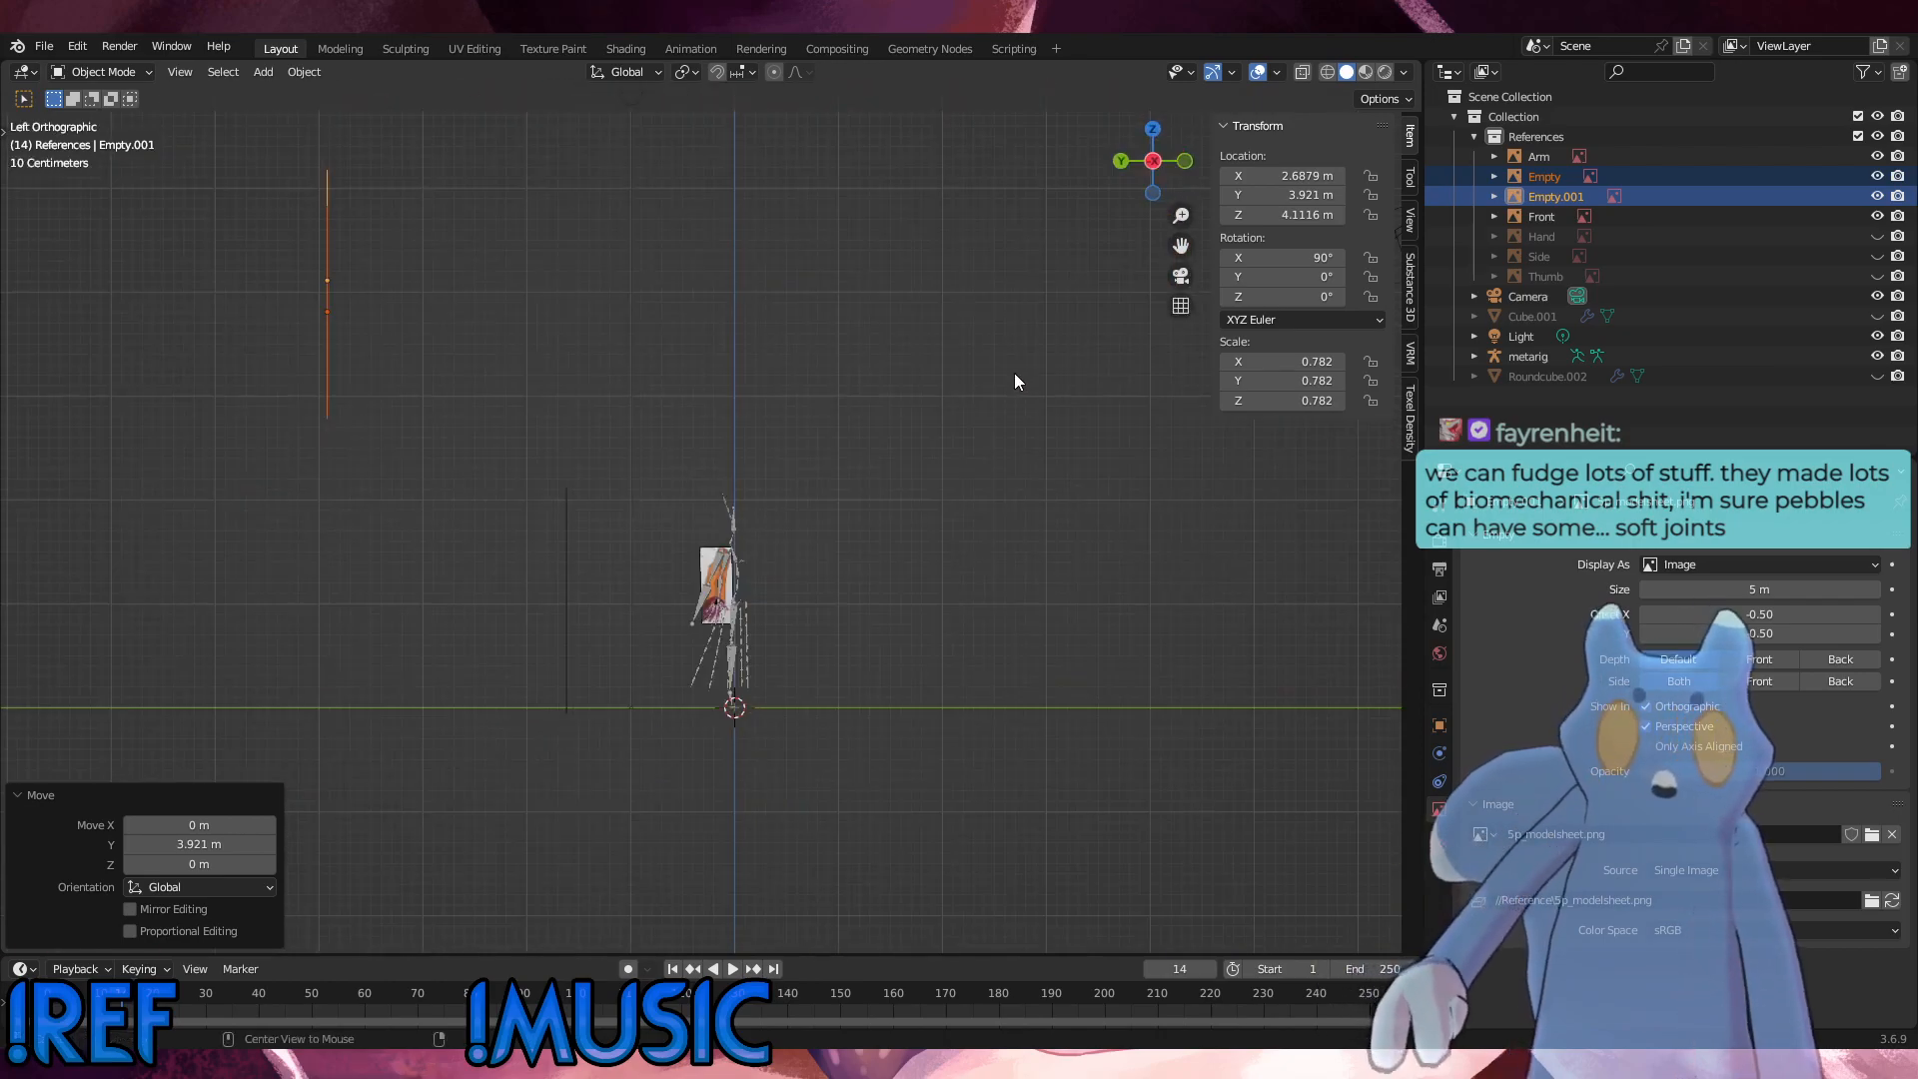
pyautogui.press('KP_1')
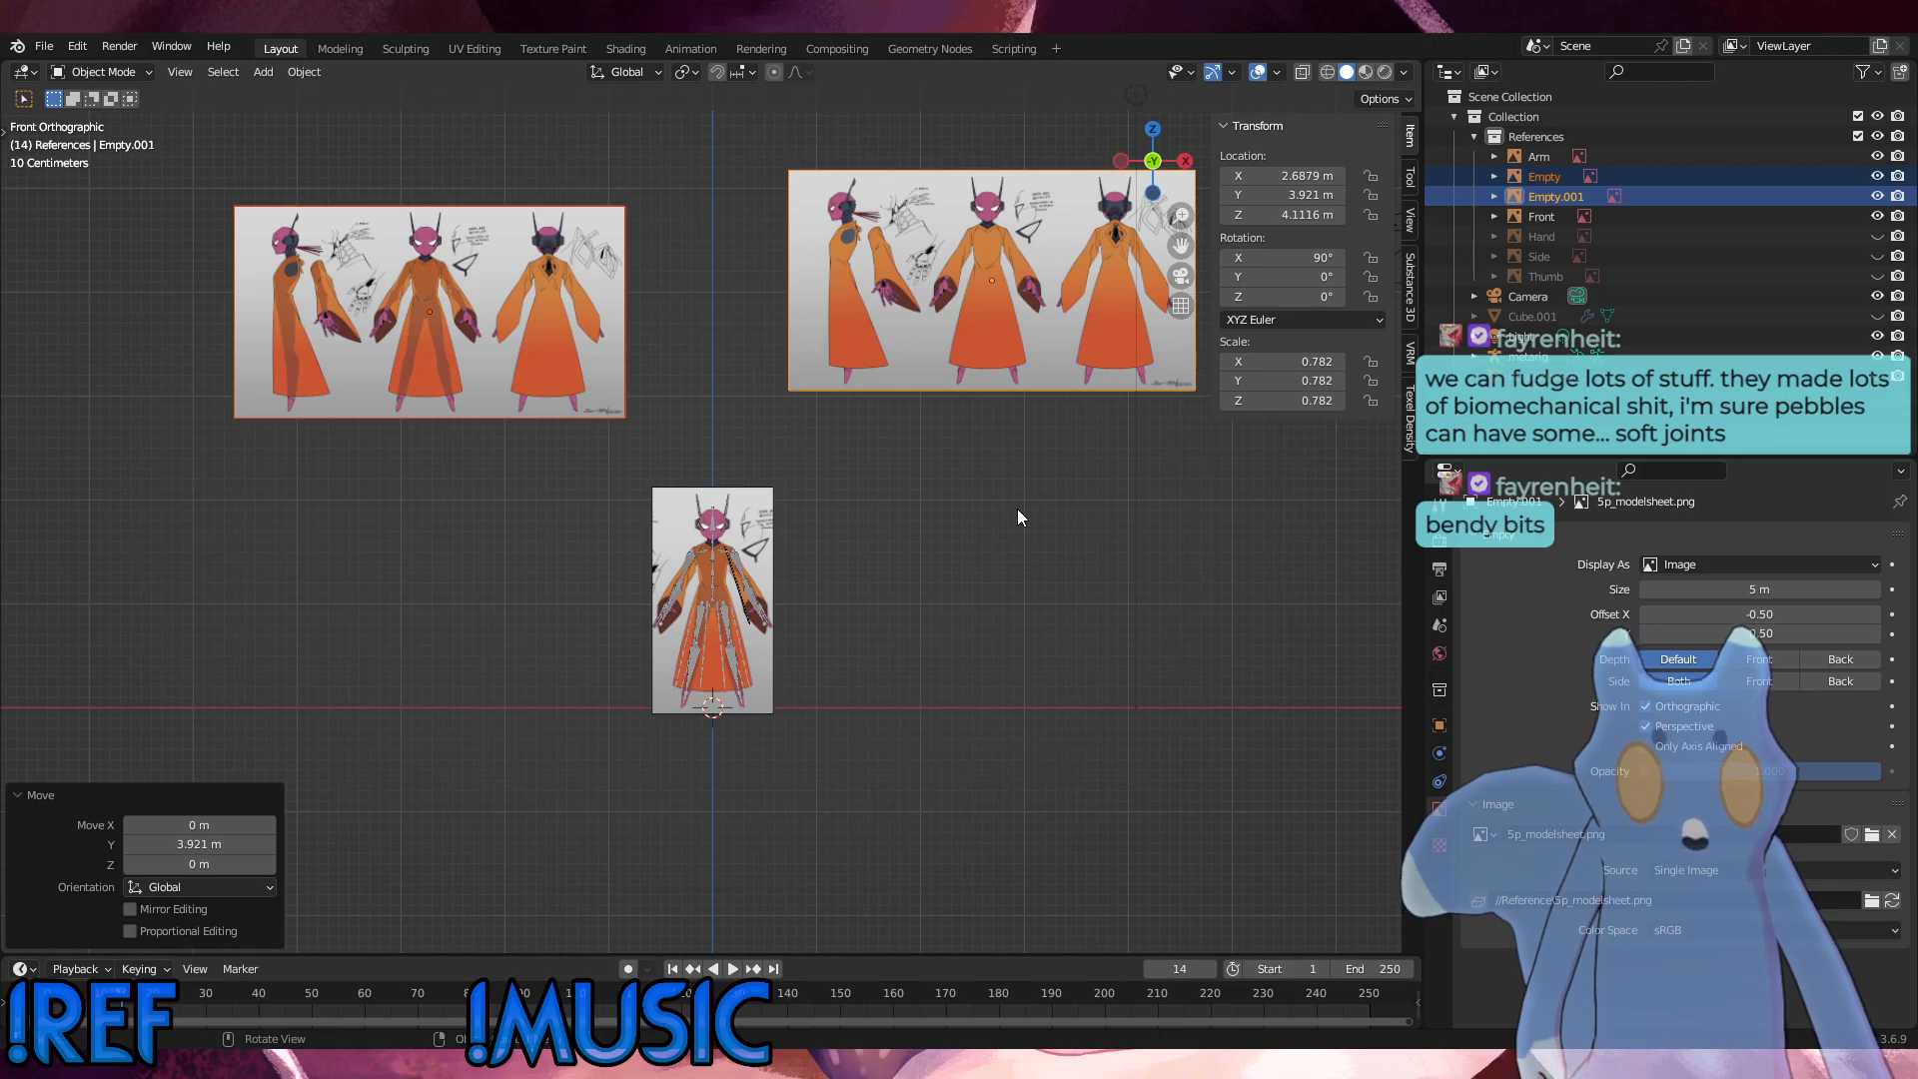
# Step: Examine the model sheets, and compare the metarig's sleeve and arm bones with the Front and Arm references from several angles
pyautogui.moveTo(849, 509); pyautogui.dragTo(1165, 832, button='middle')
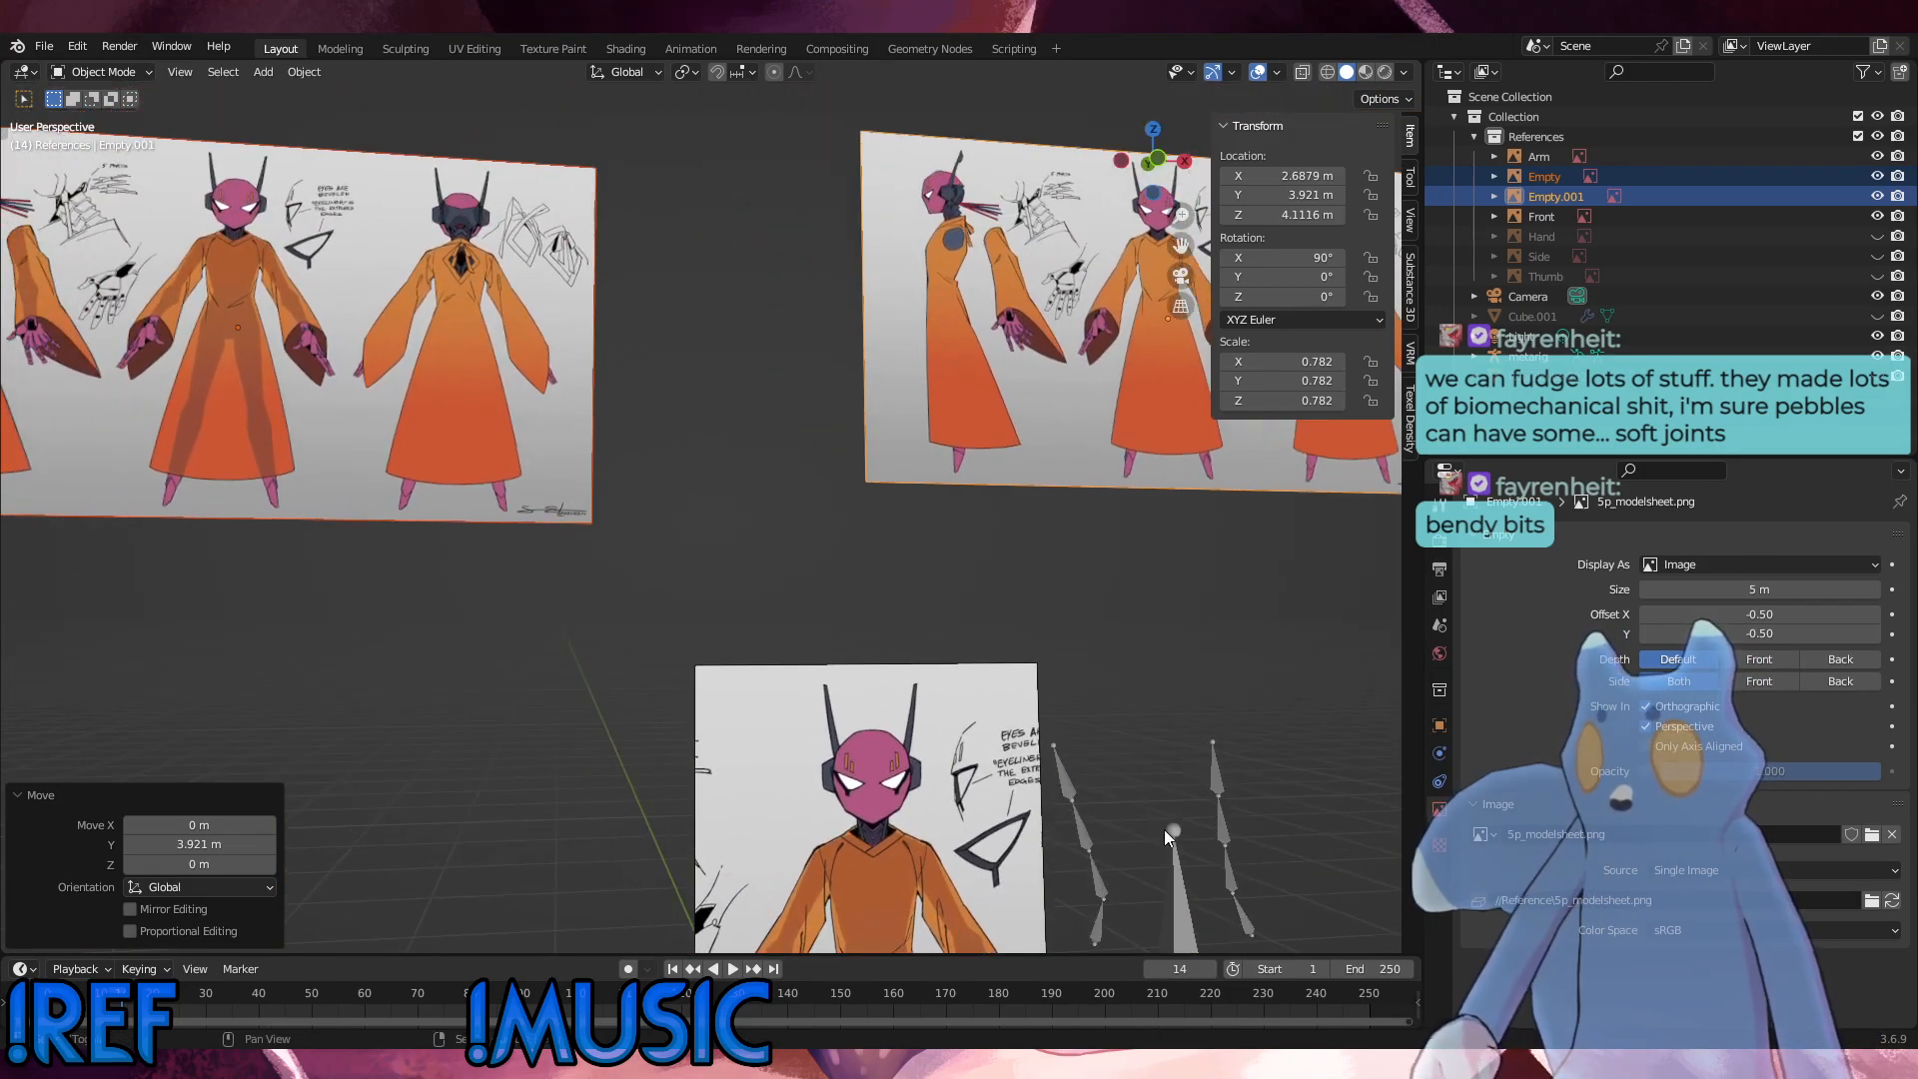
pyautogui.keyDown('shift'); pyautogui.moveTo(529, 489); pyautogui.dragTo(933, 621, button='middle'); pyautogui.keyUp('shift')
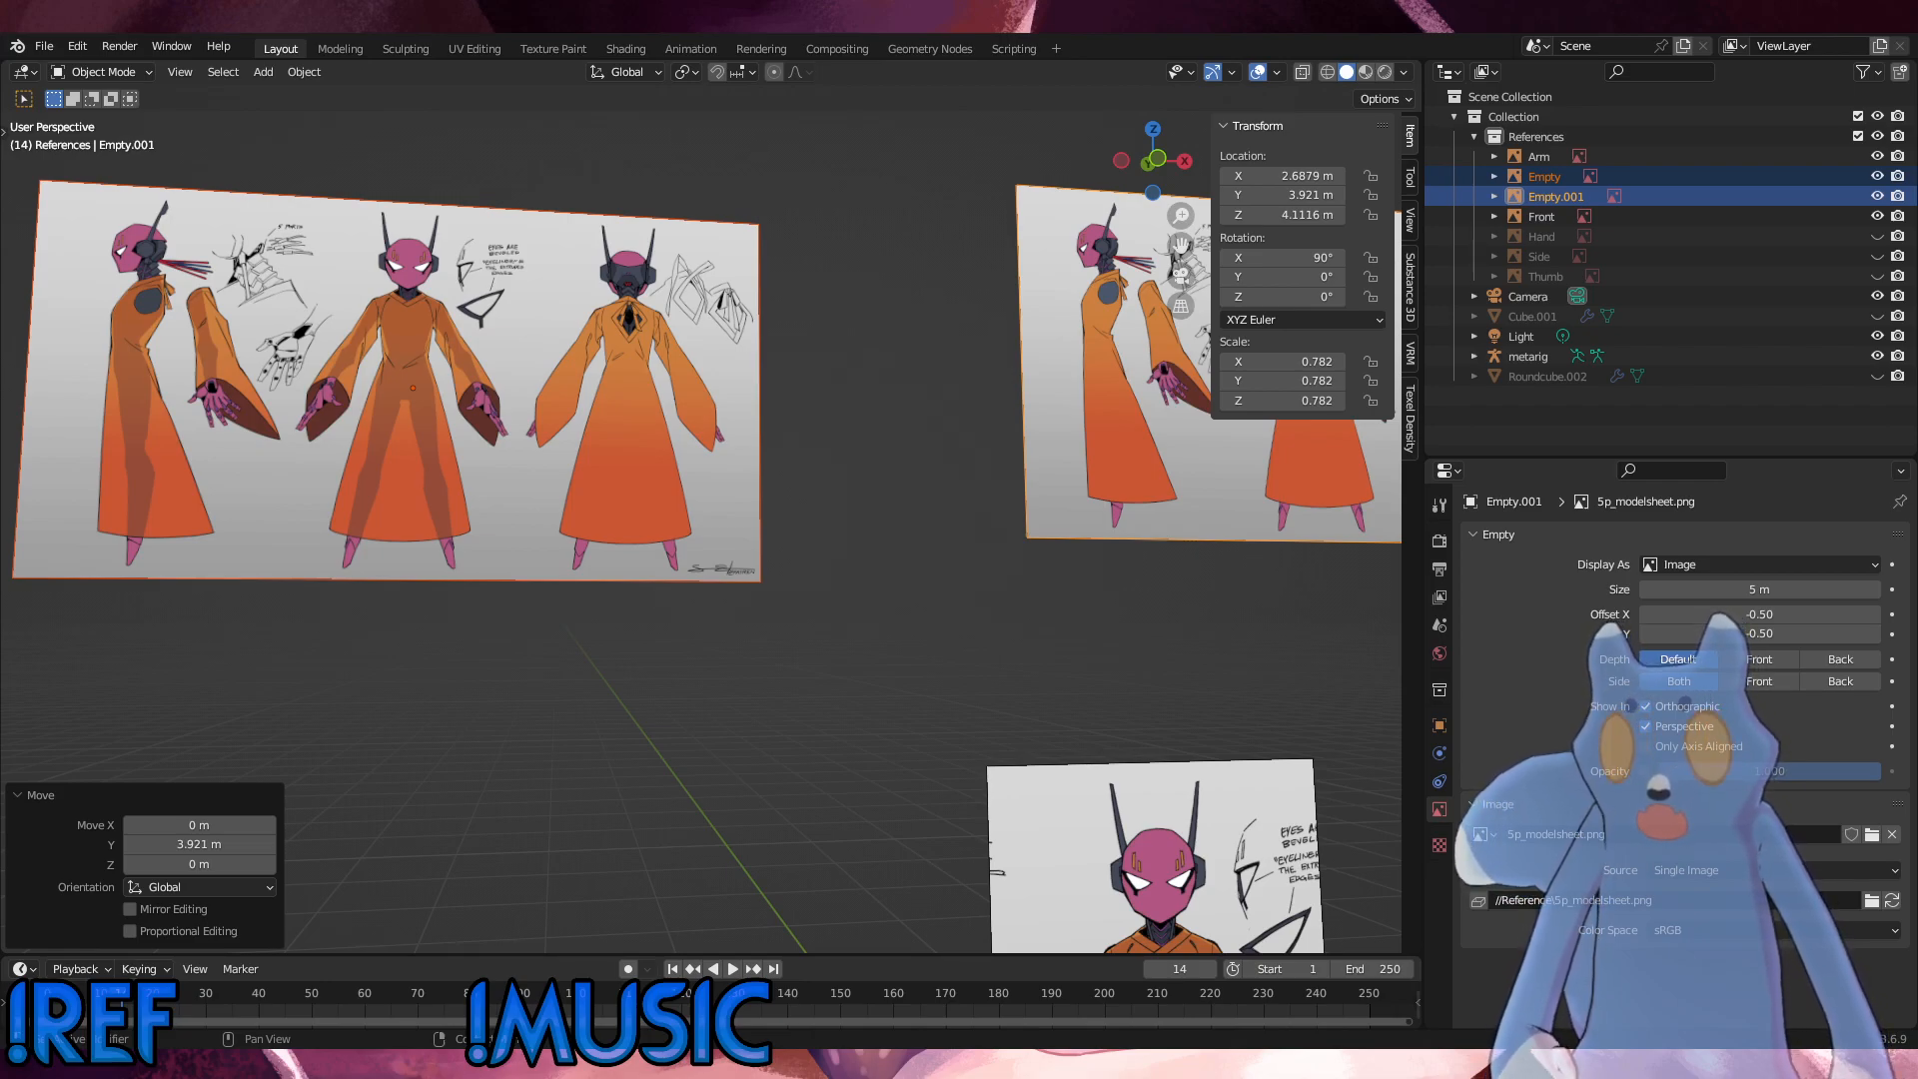
pyautogui.moveTo(879, 714); pyautogui.dragTo(769, 260, button='middle')
pyautogui.press('KP_1')
pyautogui.scroll(-5, 820, 532)
pyautogui.keyDown('shift'); pyautogui.moveTo(819, 532); pyautogui.dragTo(436, 345, button='middle'); pyautogui.keyUp('shift')
pyautogui.scroll(5, 733, 529)
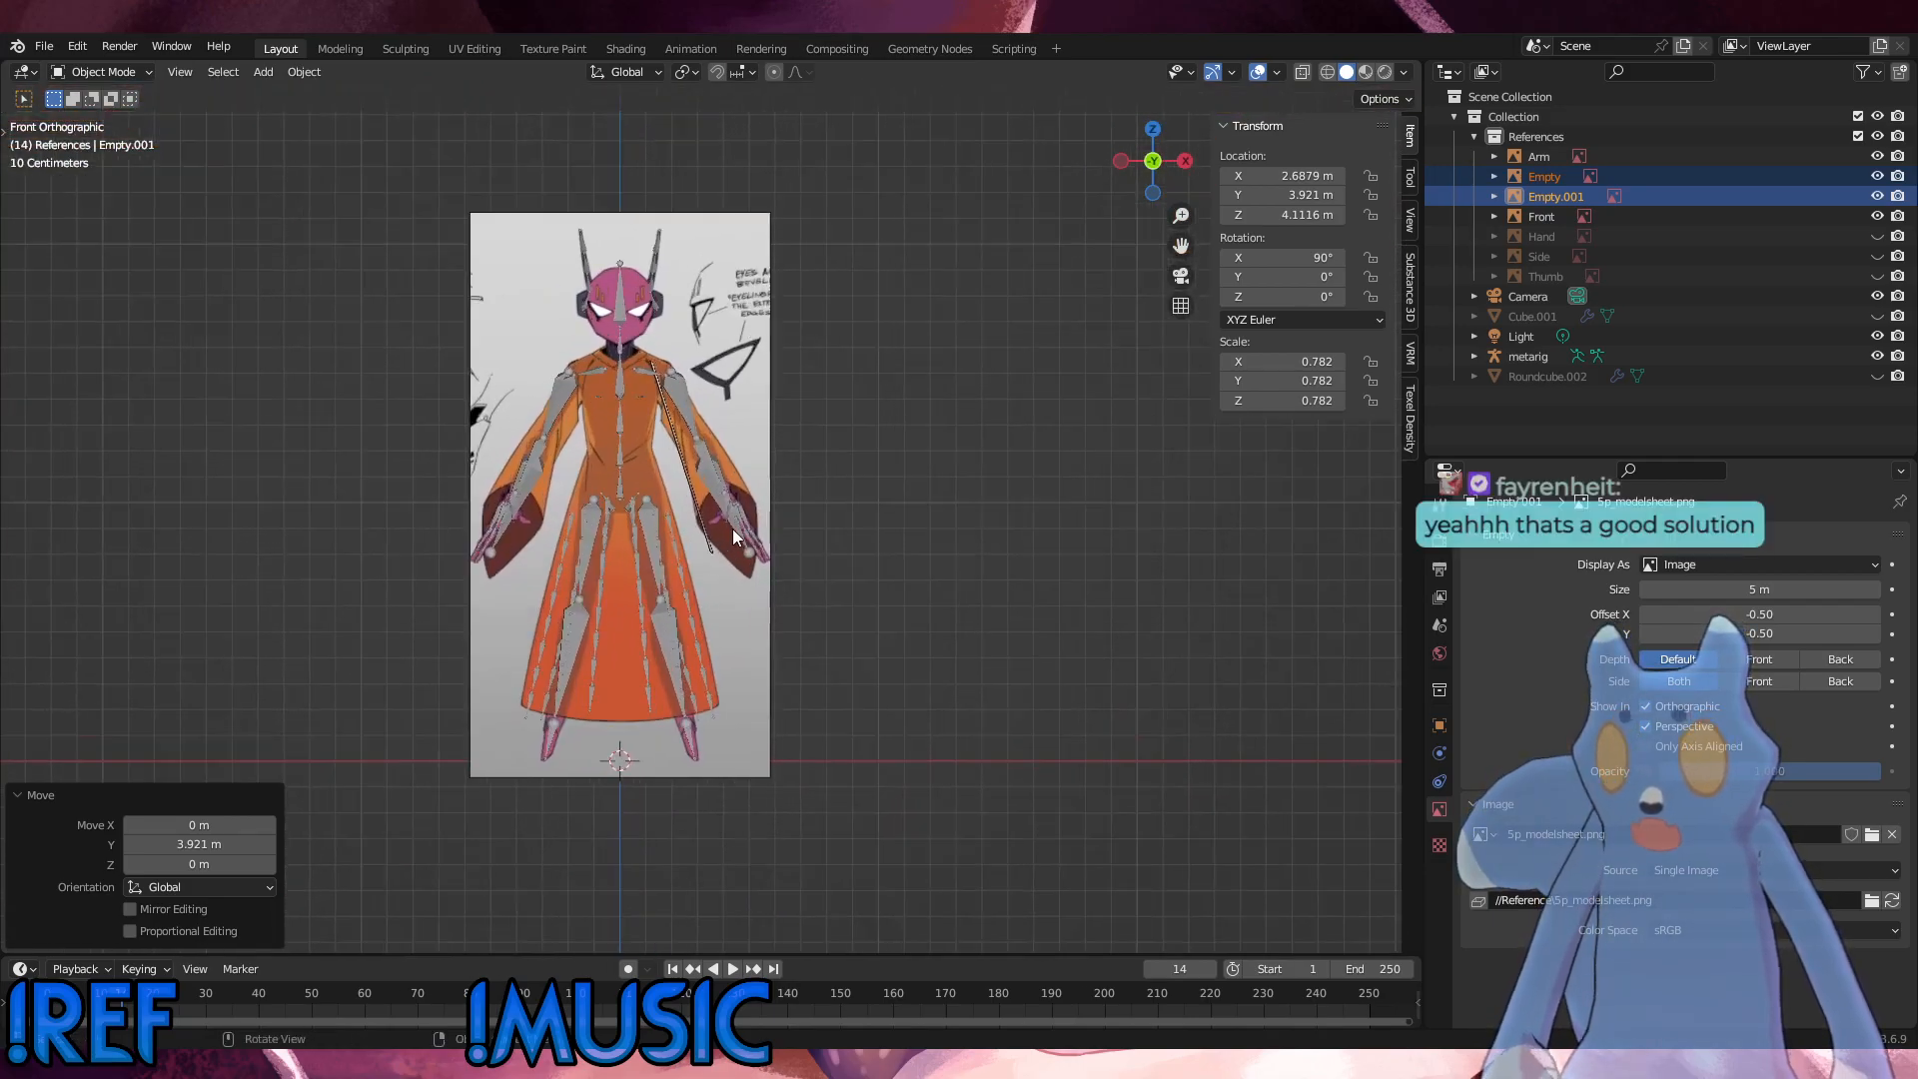
pyautogui.moveTo(622, 524); pyautogui.dragTo(562, 562, button='middle')
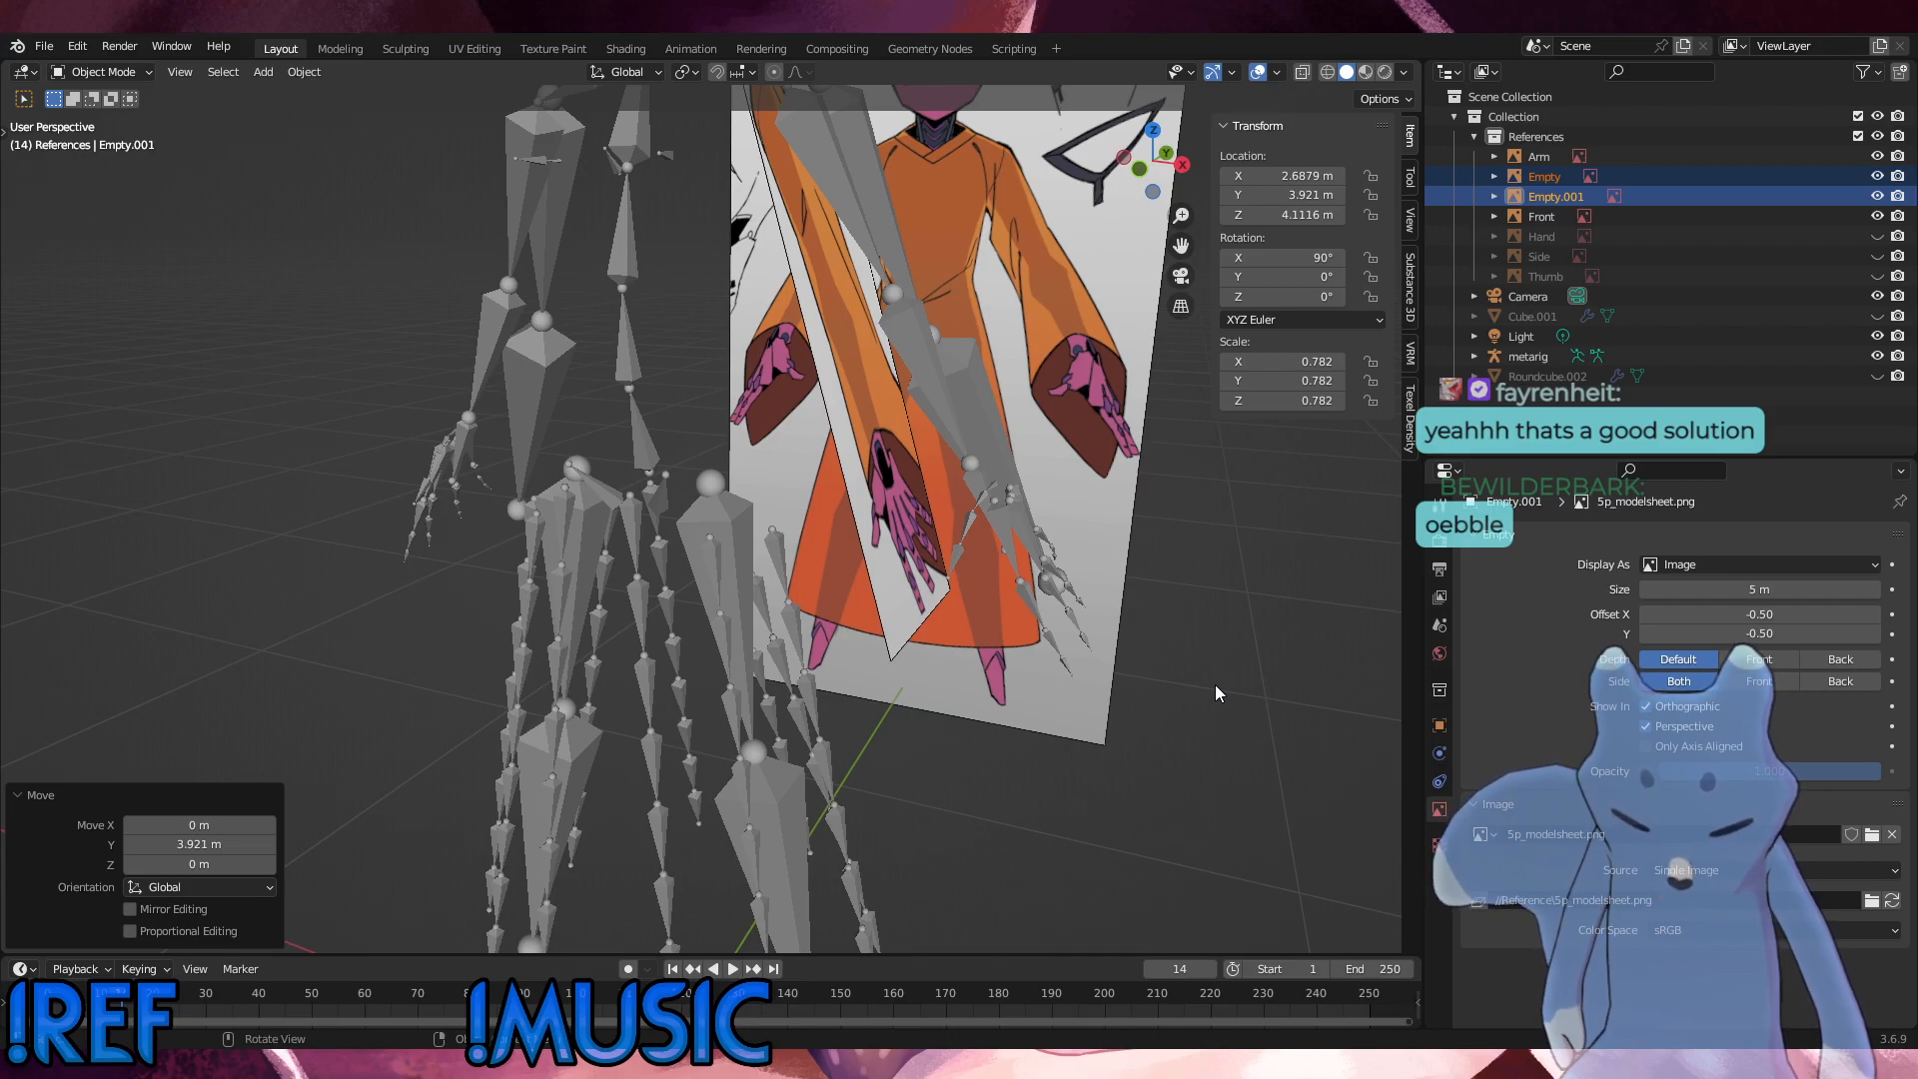
pyautogui.moveTo(1215, 685); pyautogui.dragTo(648, 554, button='middle')
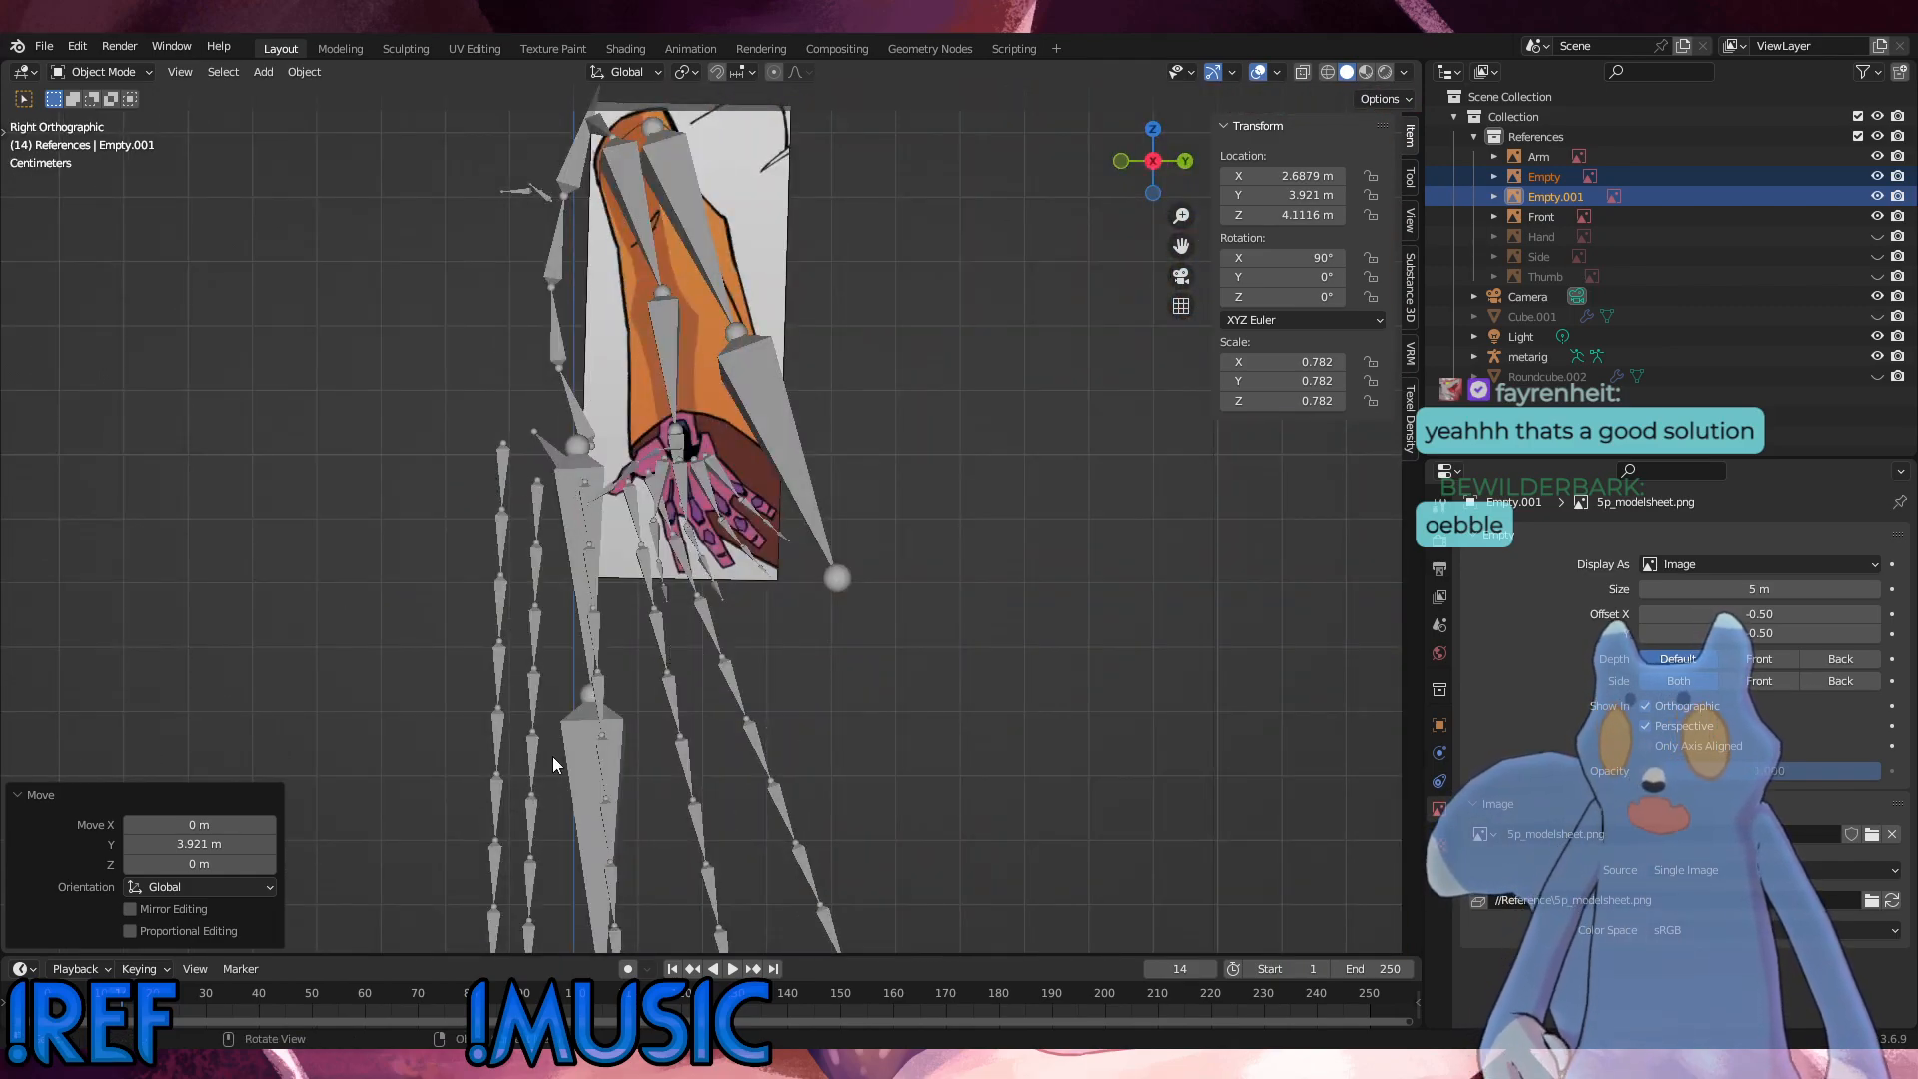
pyautogui.moveTo(867, 857); pyautogui.dragTo(893, 751, button='middle')
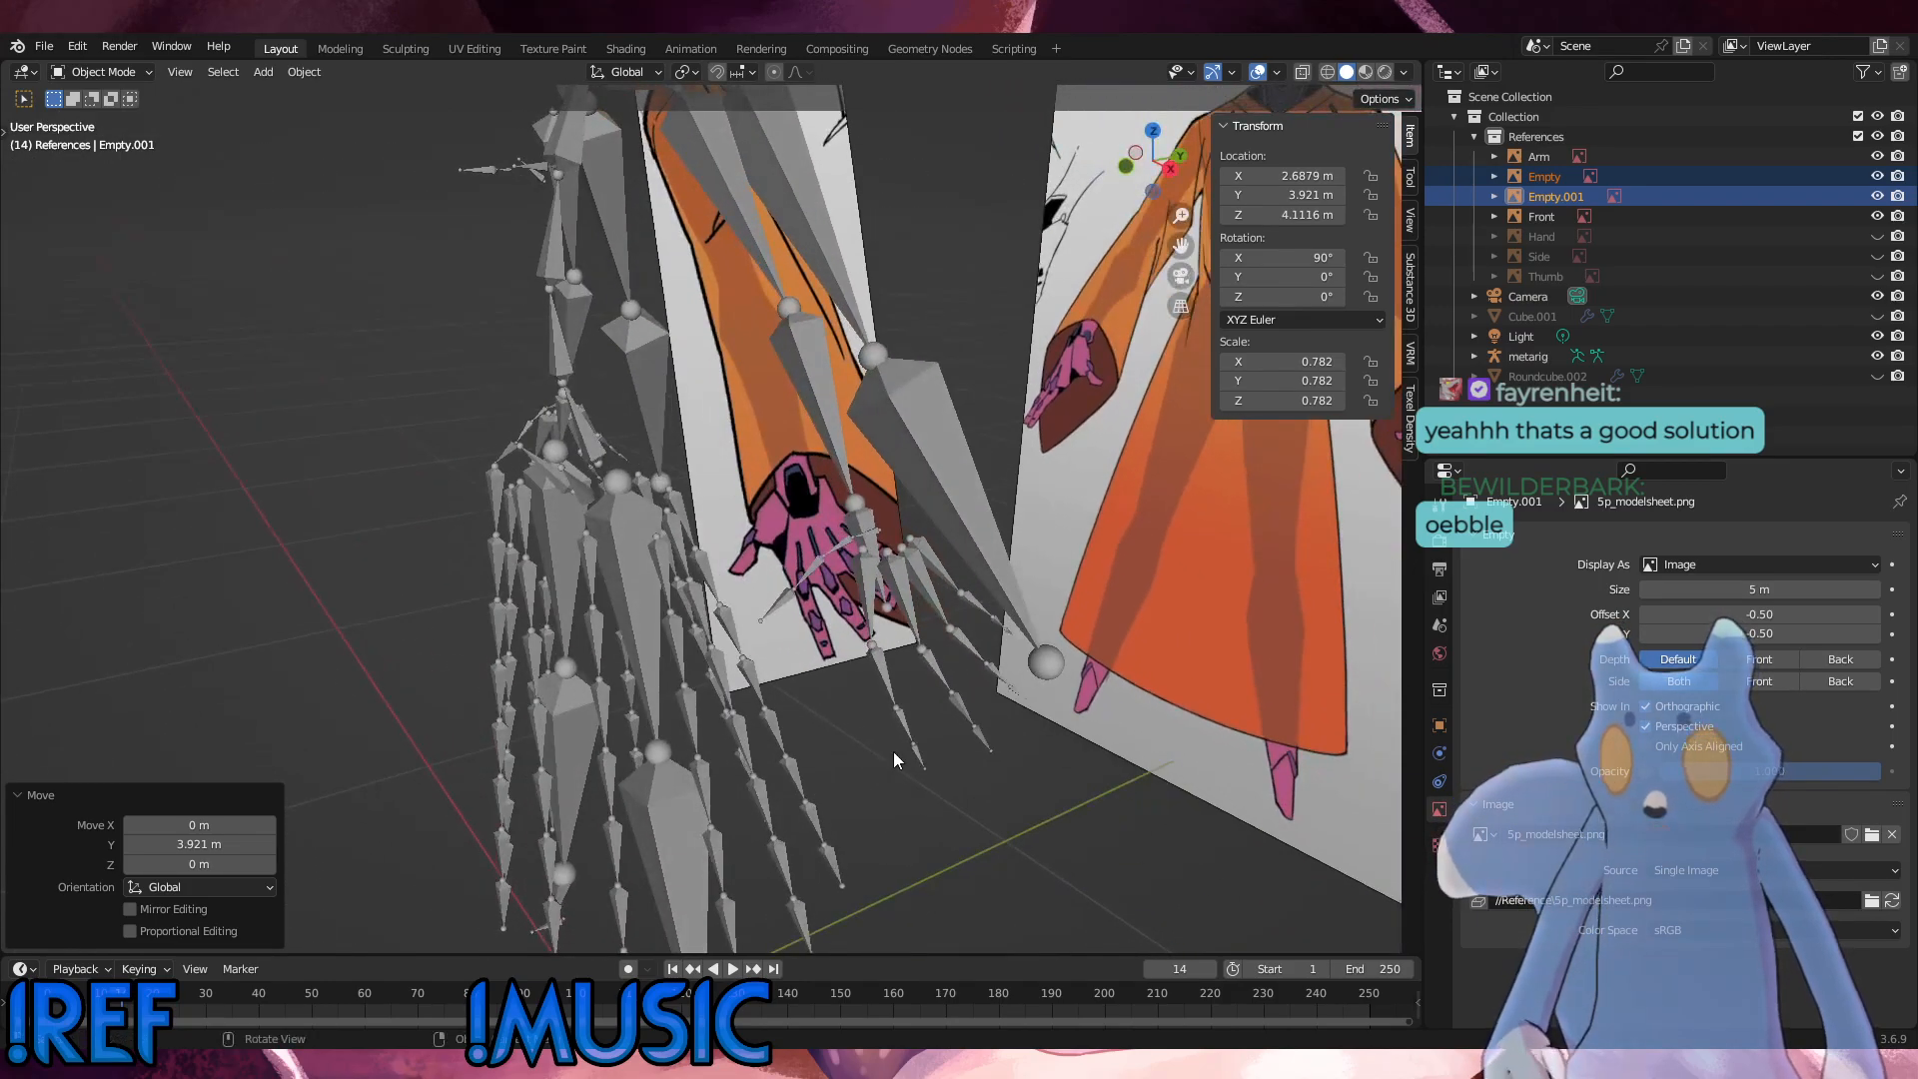
# Step: Select the metarig and enter Edit Mode with the skirt and sleeve bones in view
pyautogui.click(644, 663)
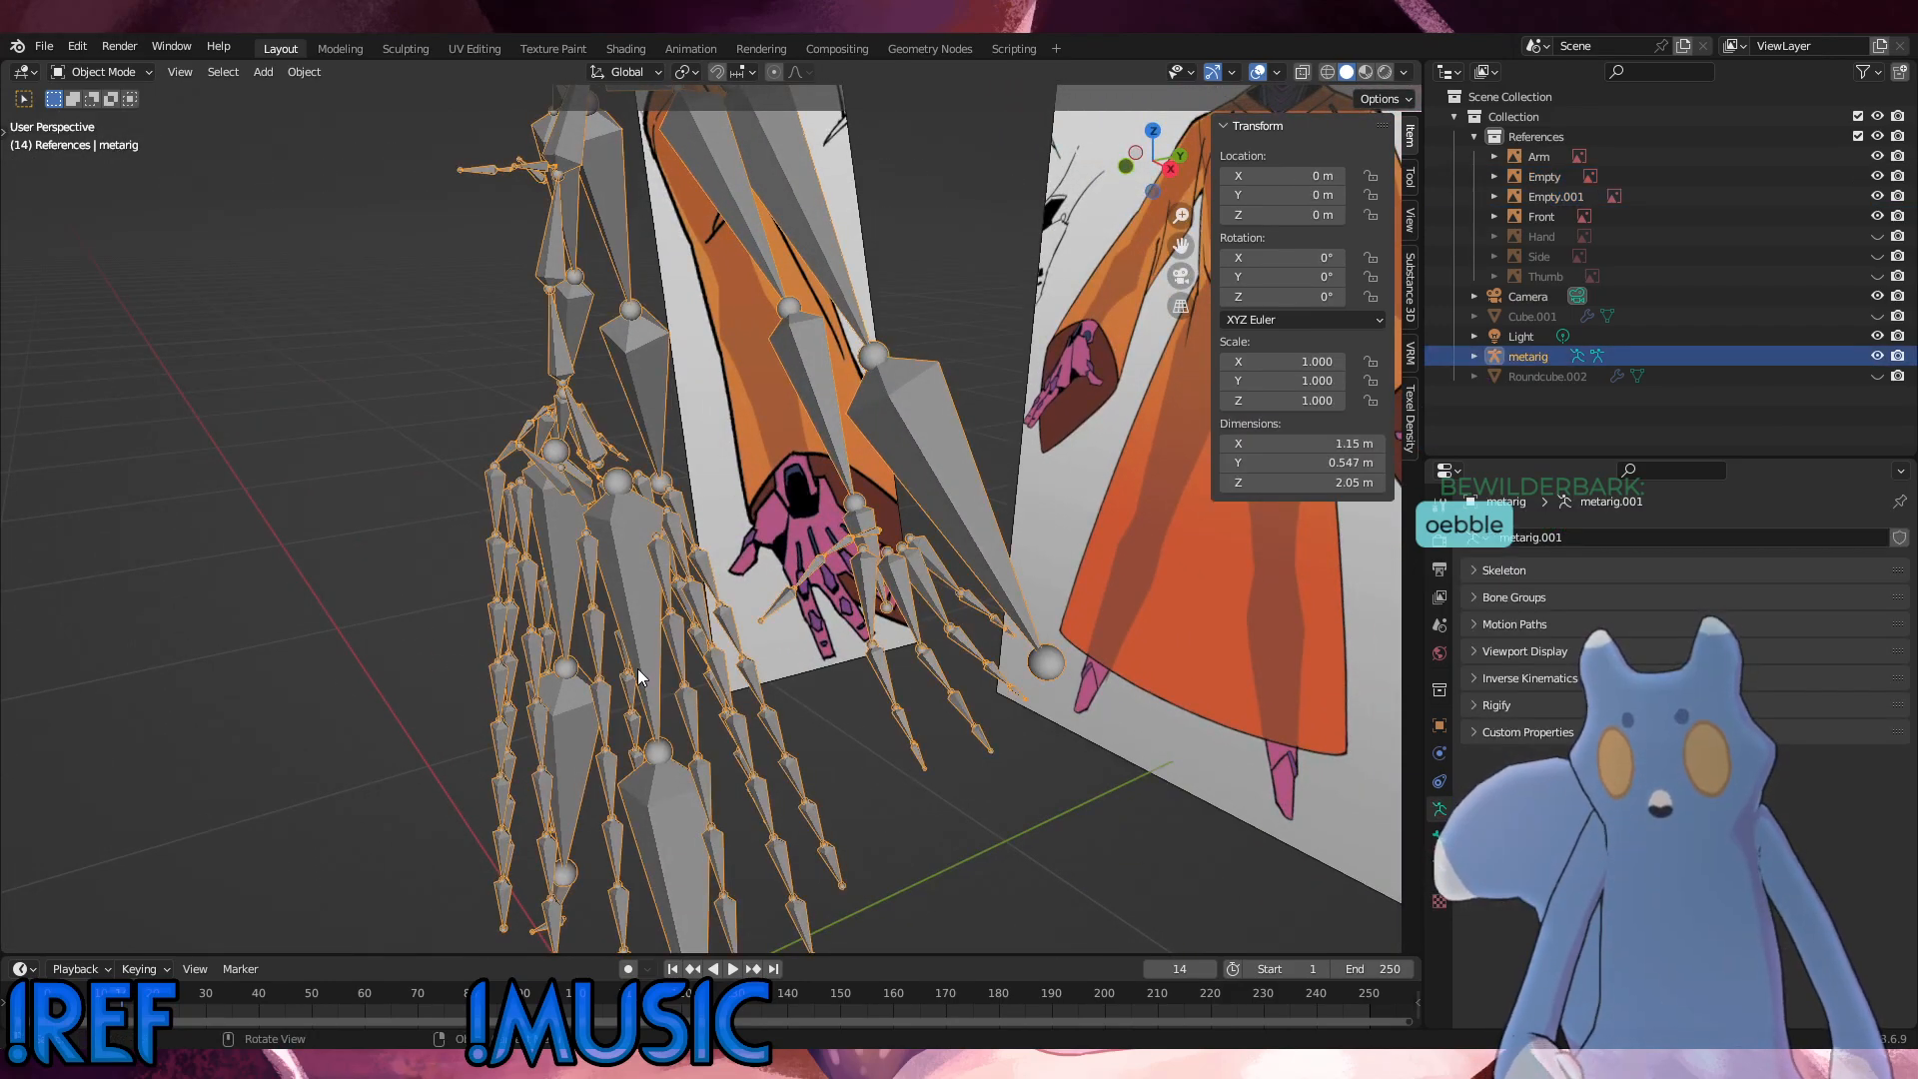
pyautogui.click(1003, 803)
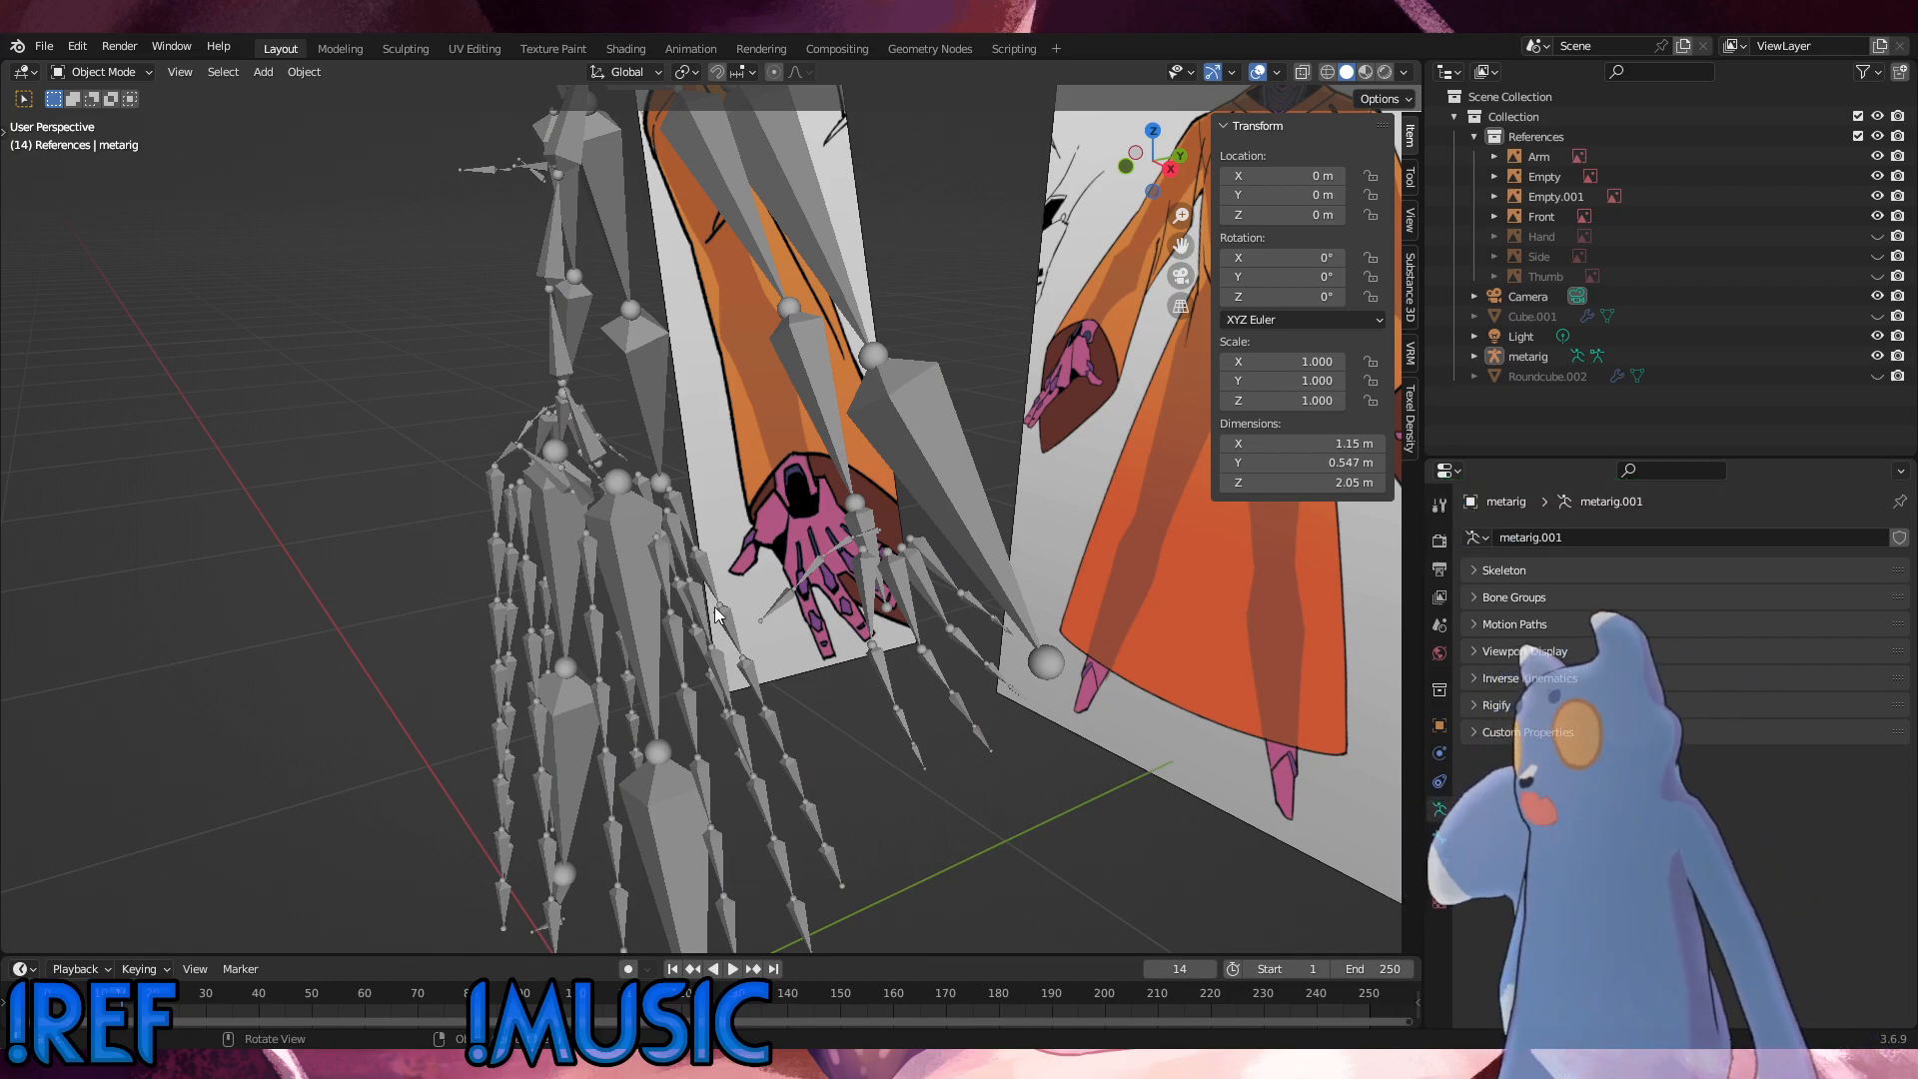
pyautogui.moveTo(618, 496); pyautogui.dragTo(687, 473, button='middle')
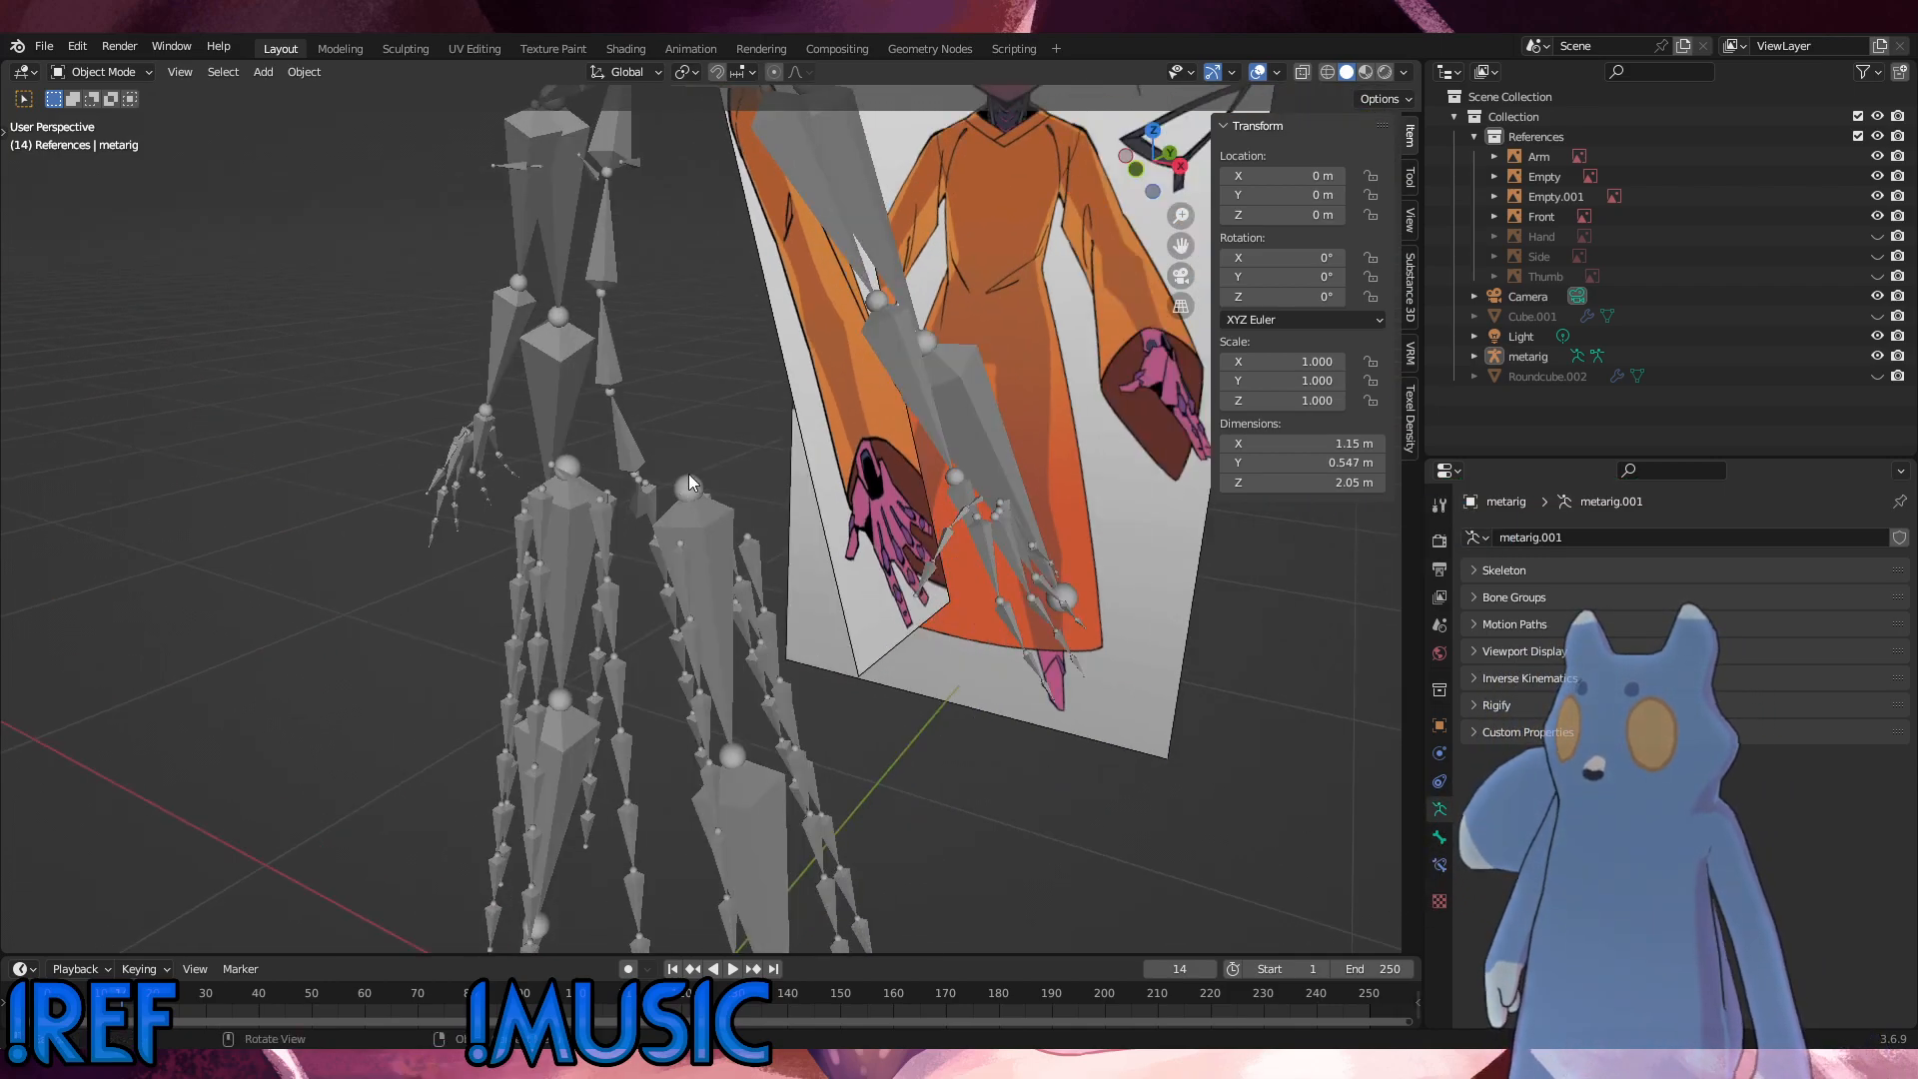
pyautogui.click(687, 476)
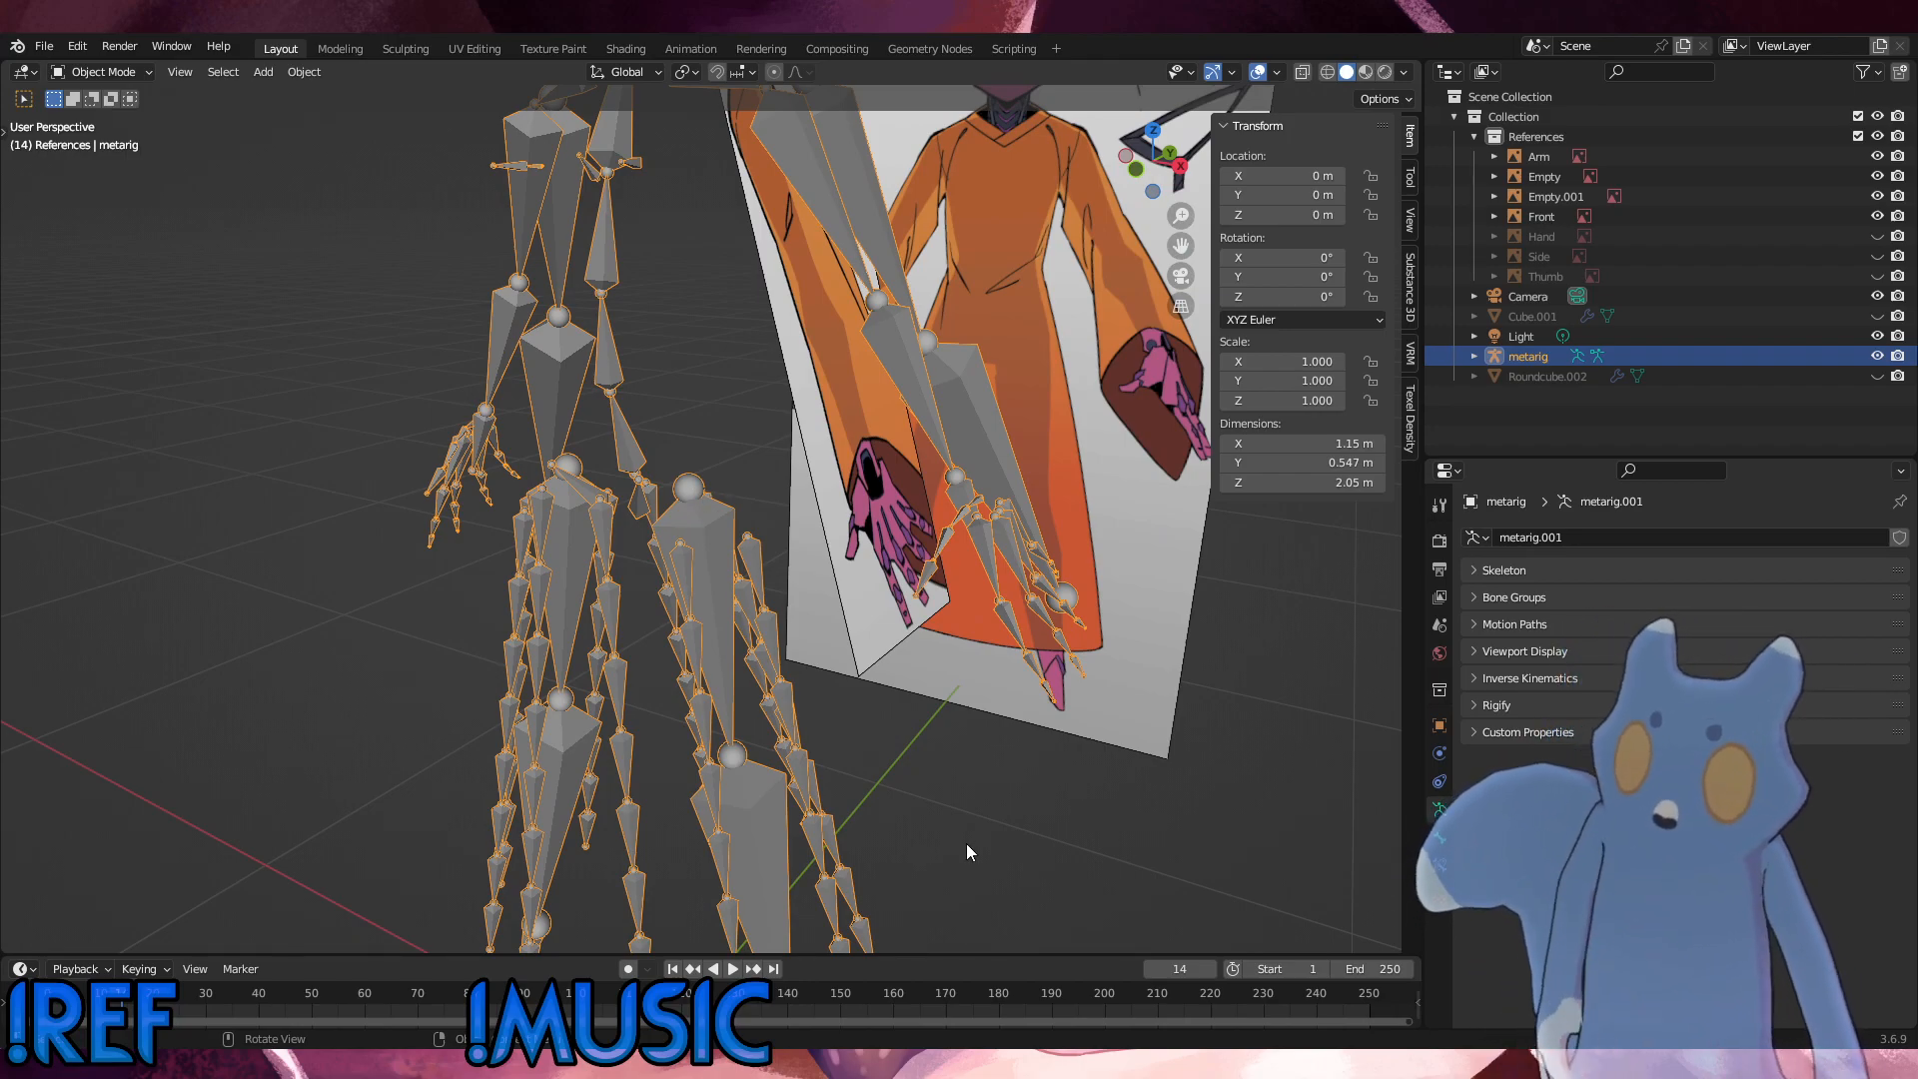
pyautogui.click(108, 72)
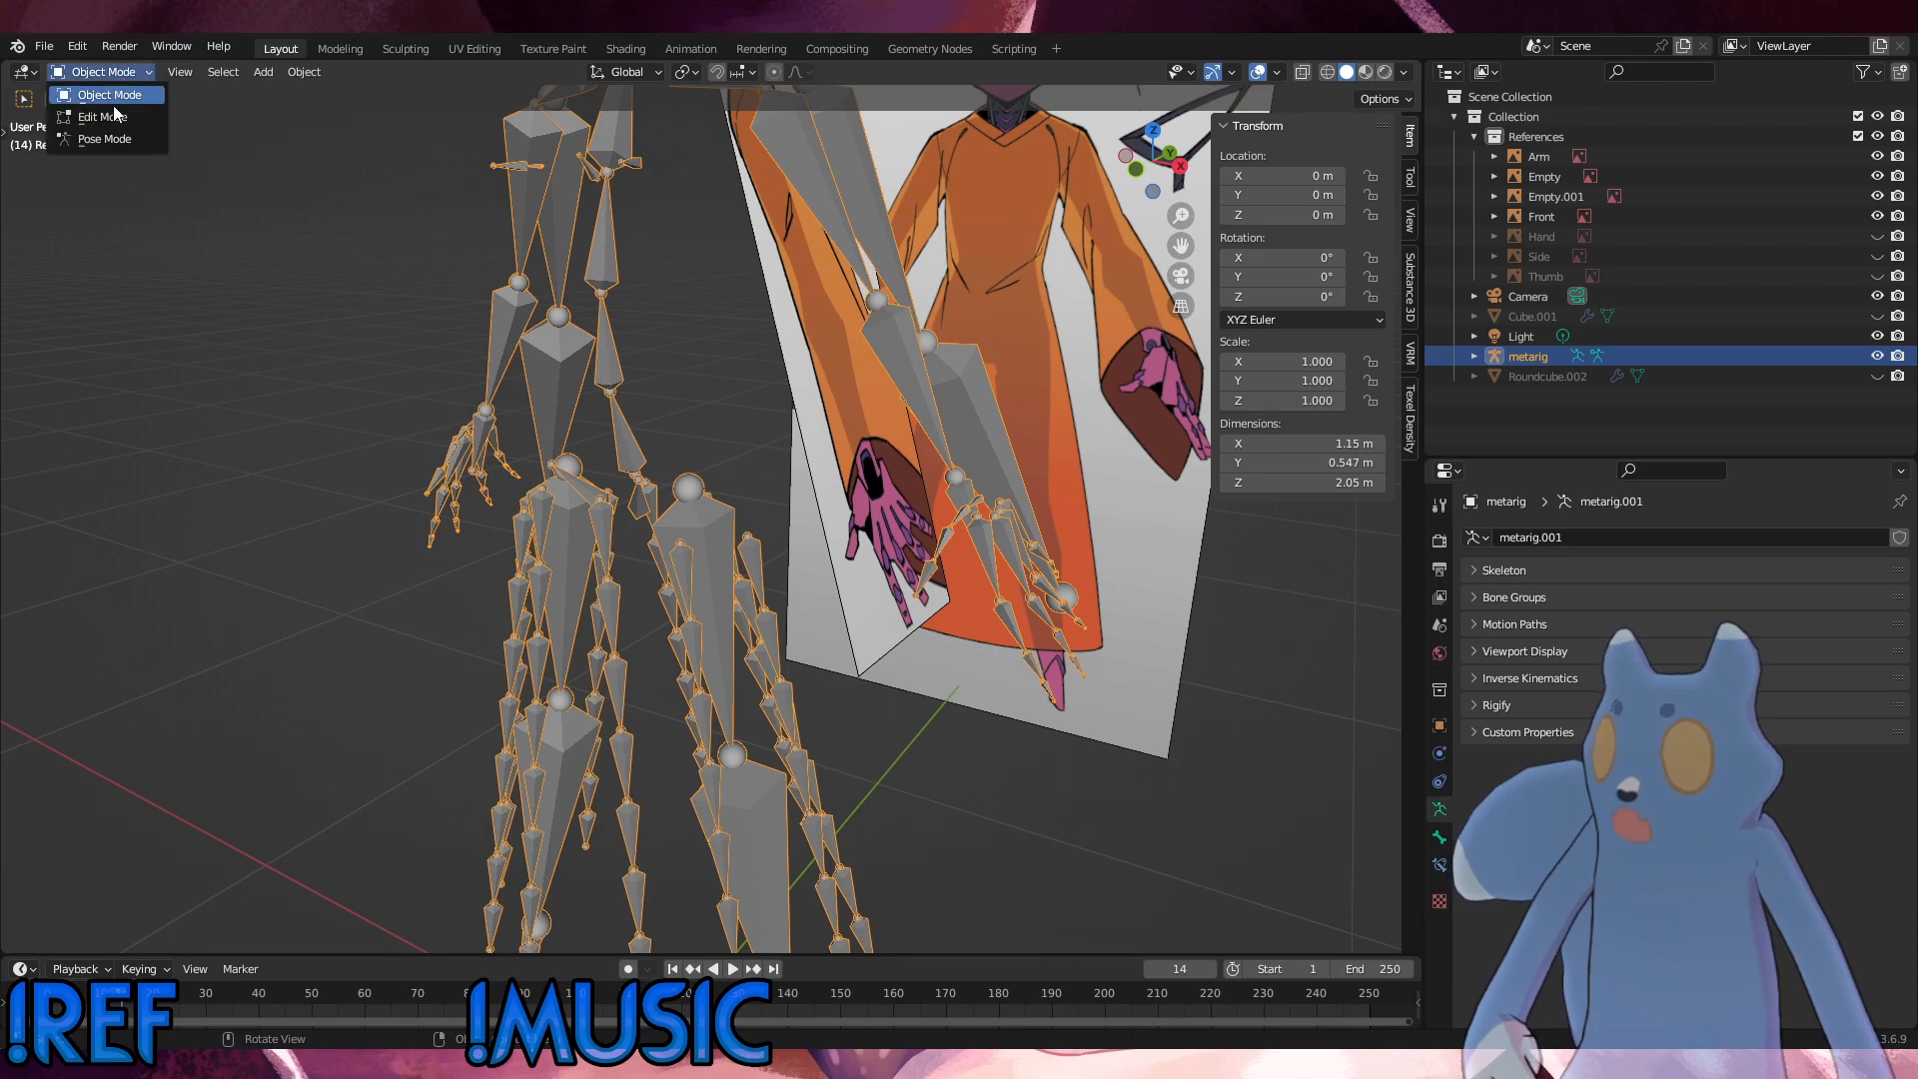
pyautogui.click(103, 116)
pyautogui.moveTo(559, 379); pyautogui.dragTo(654, 372, button='middle')
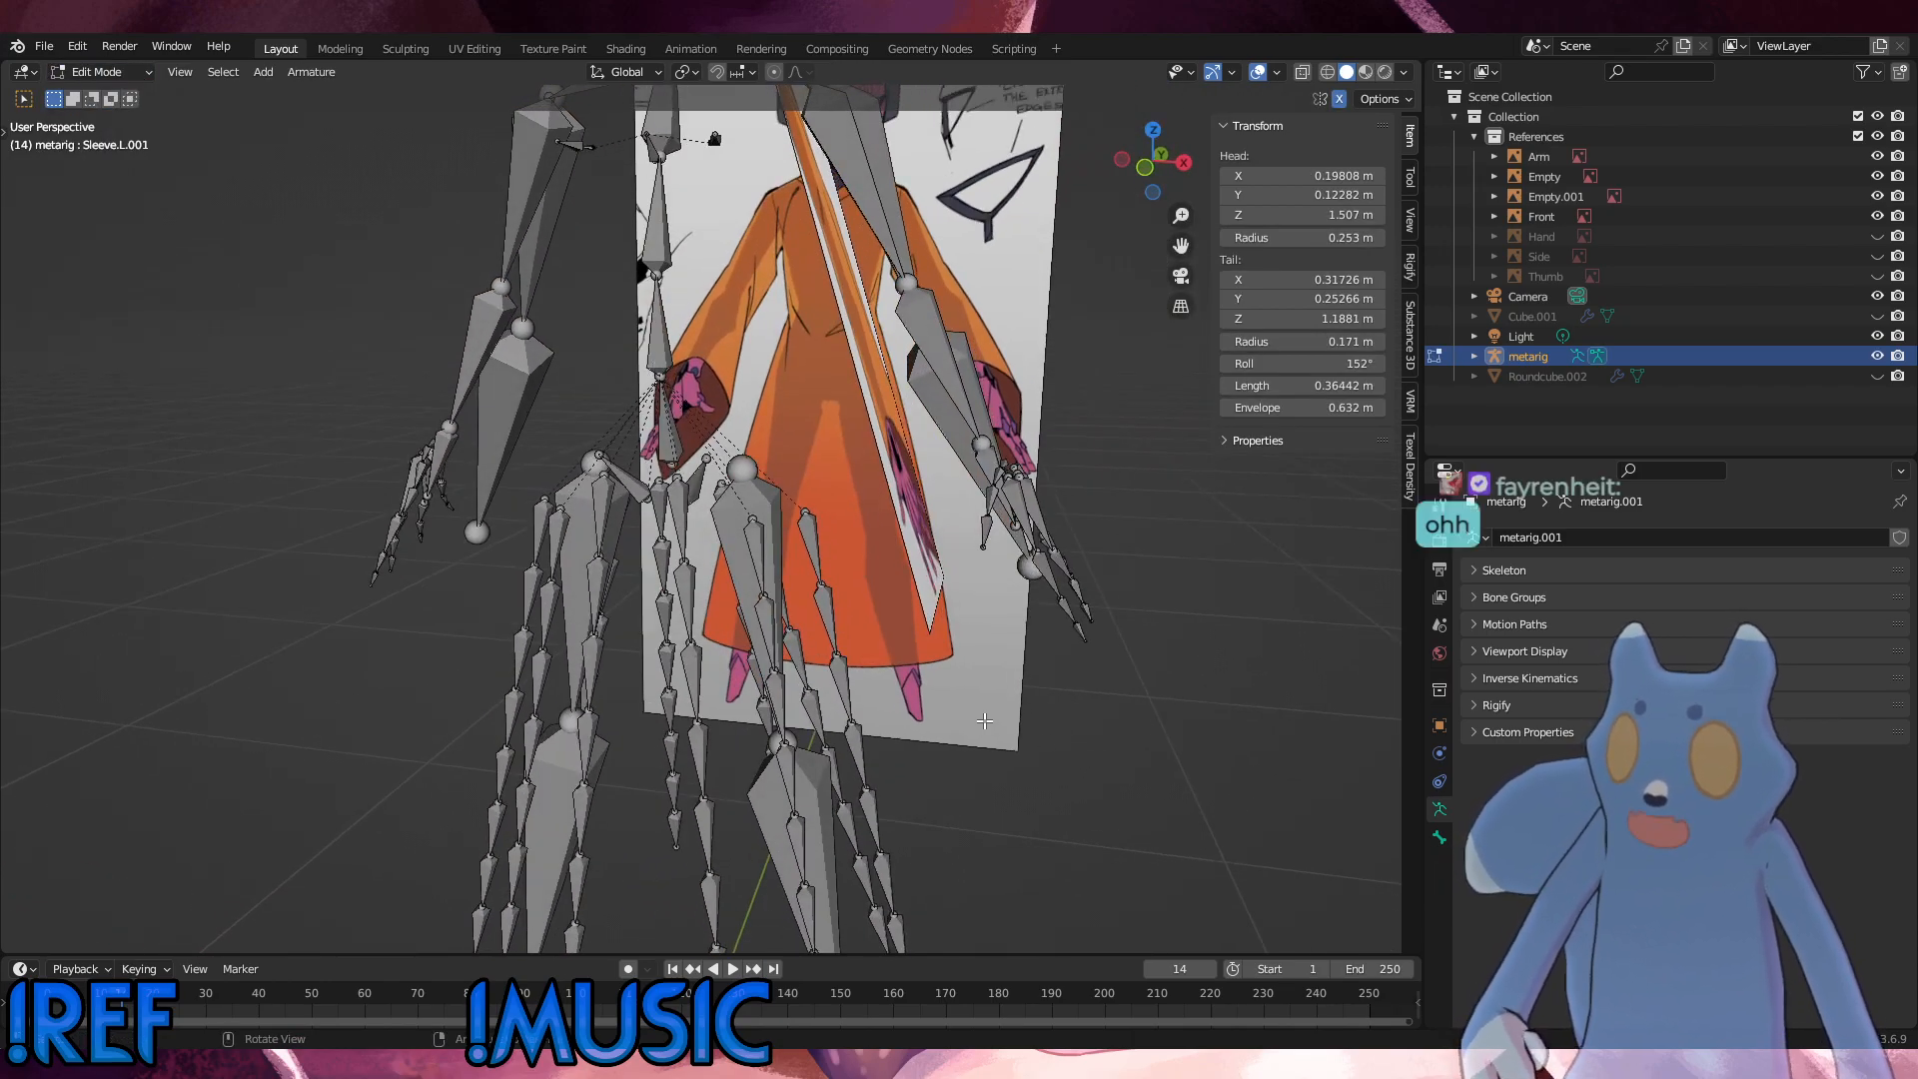
pyautogui.moveTo(777, 659); pyautogui.dragTo(700, 599, button='middle')
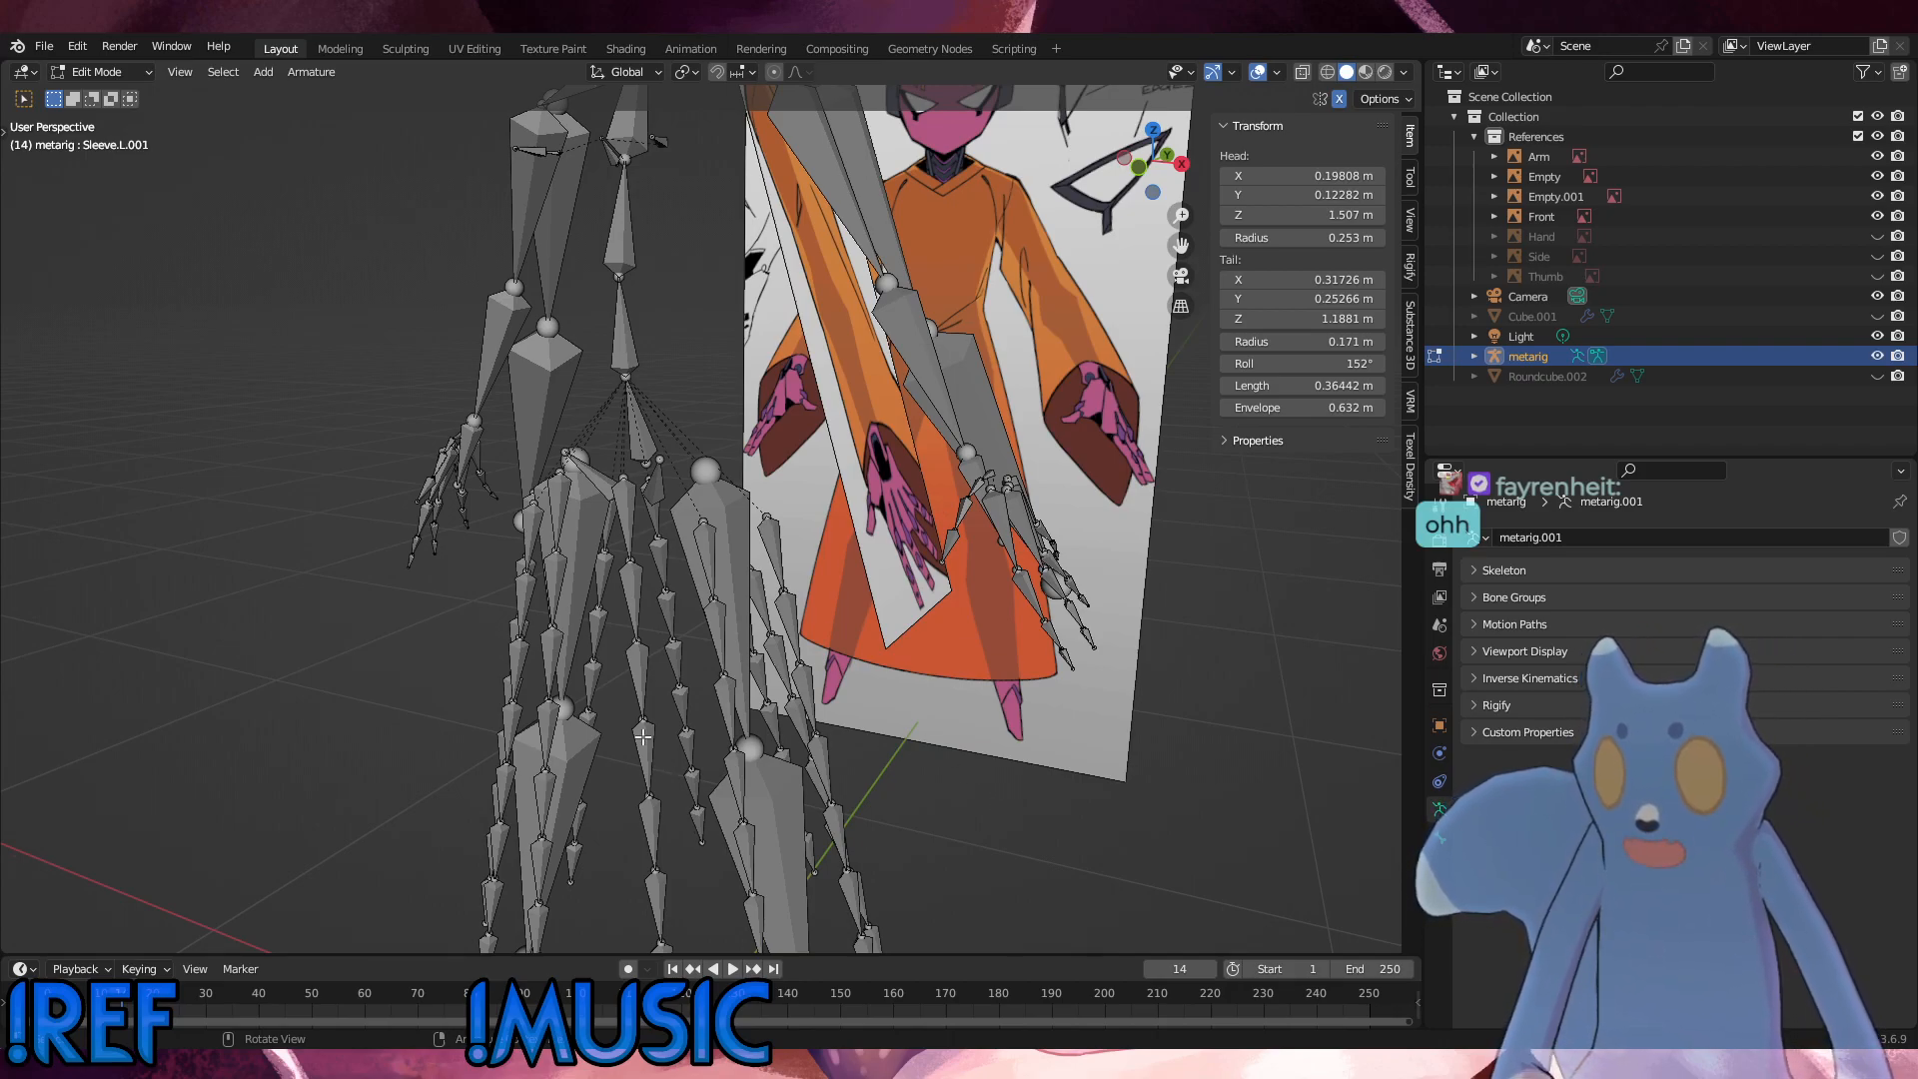
# Step: Subdivide the two left sleeve bones with one cut each
pyautogui.moveTo(839, 660); pyautogui.dragTo(804, 679, button='middle')
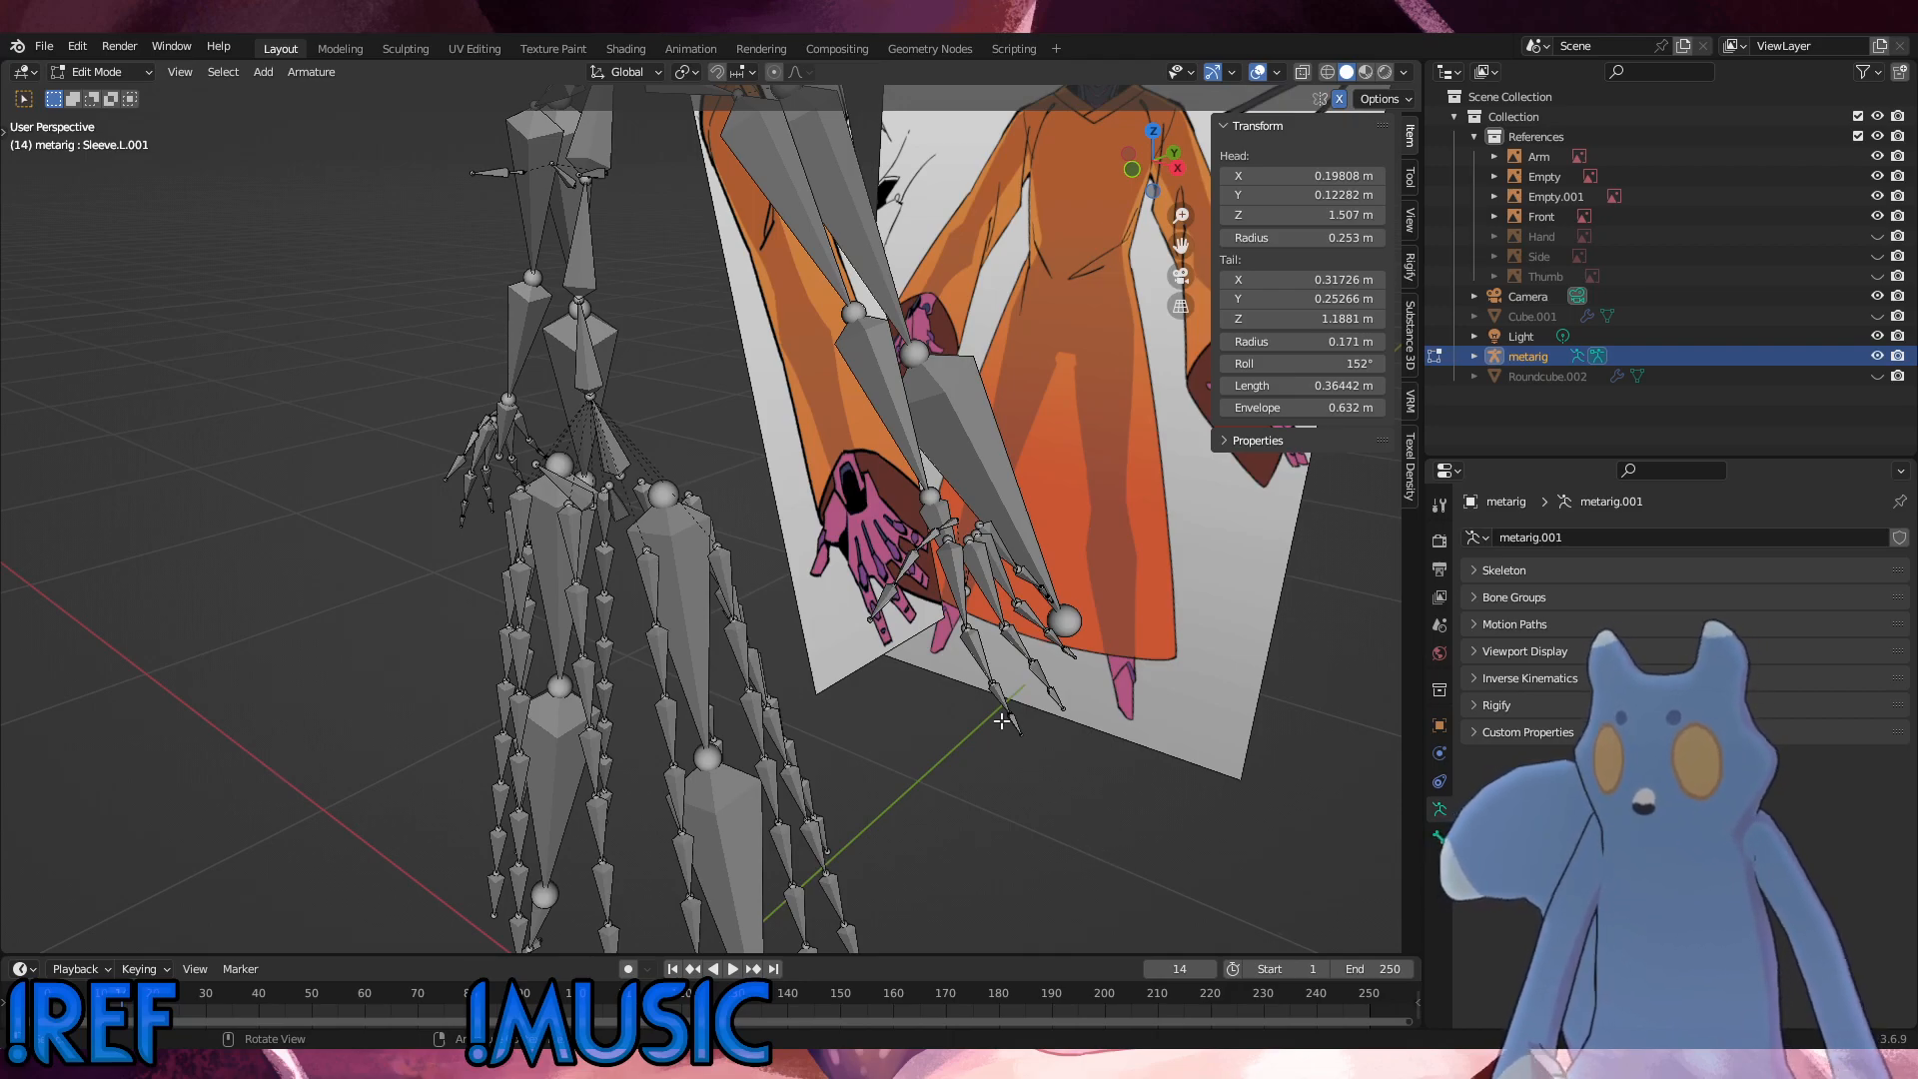
pyautogui.moveTo(1002, 721); pyautogui.dragTo(1664, 721, button='middle')
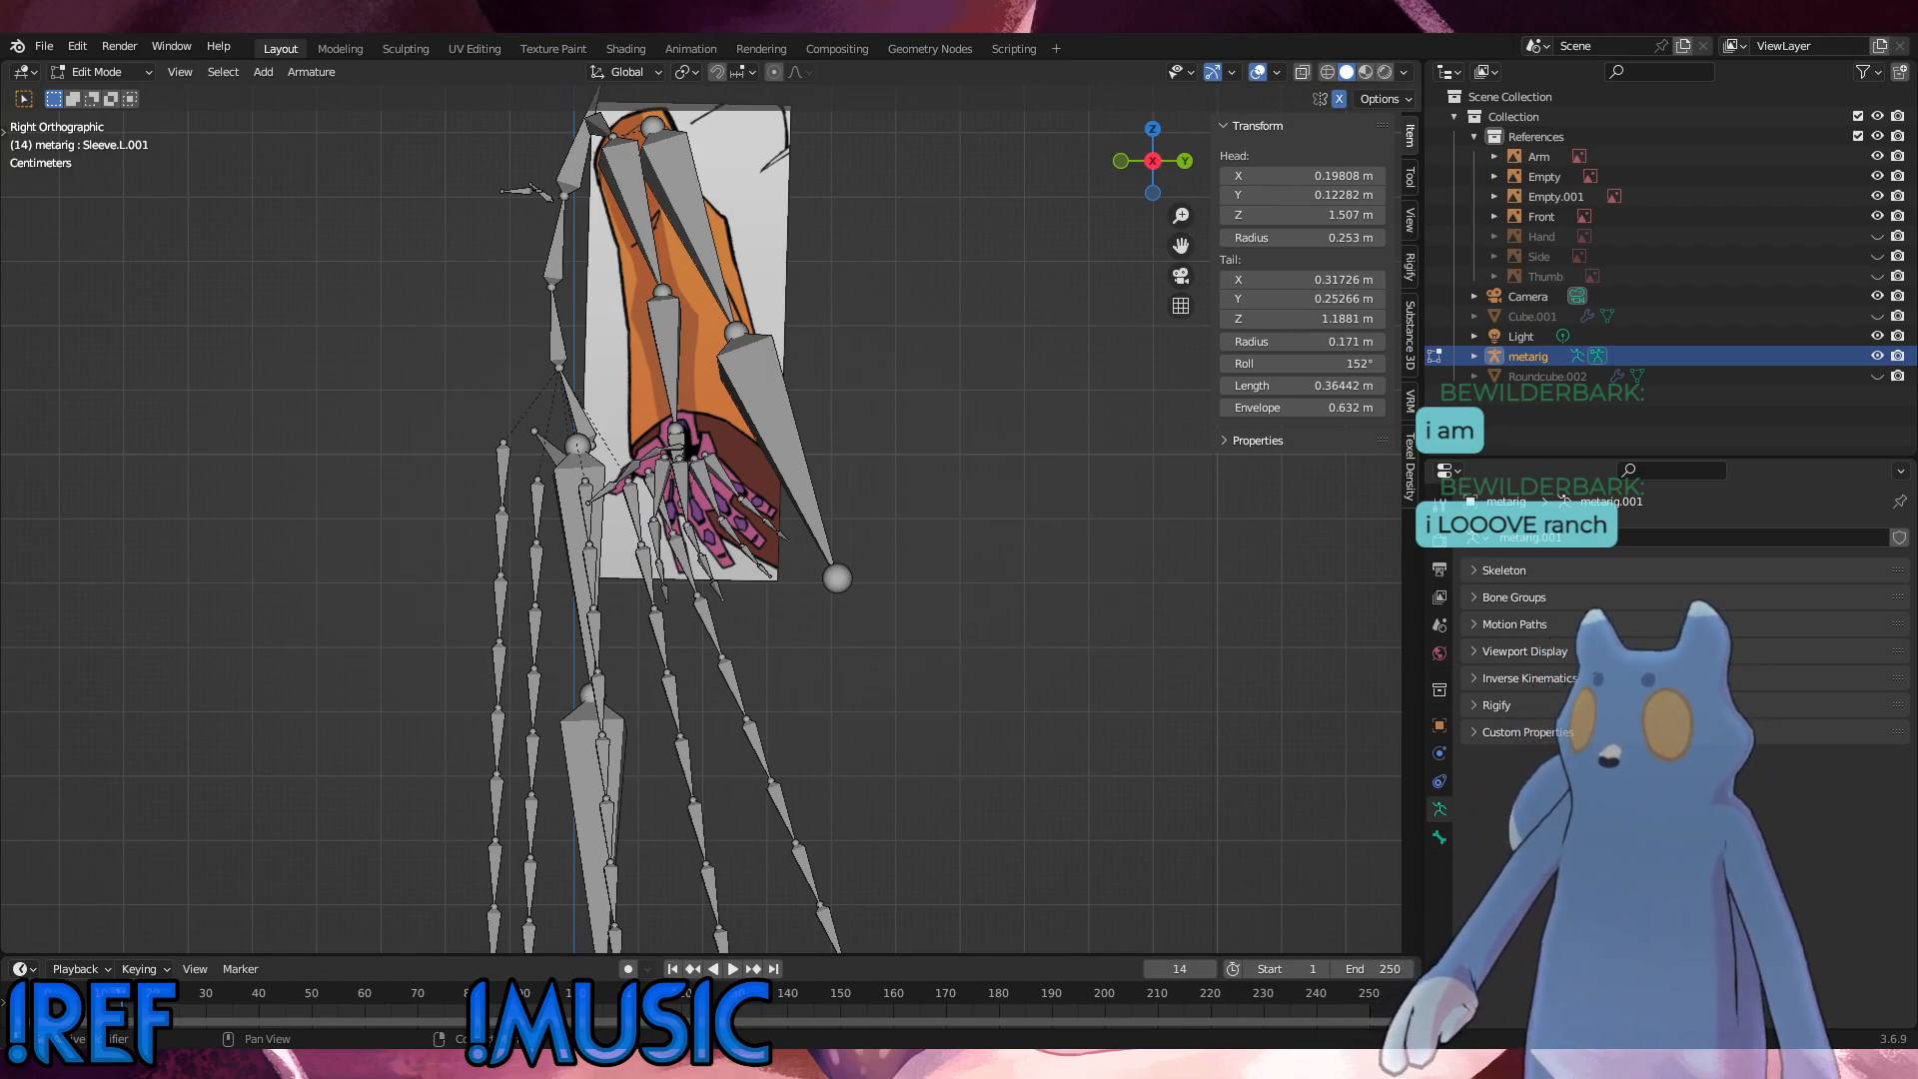
pyautogui.moveTo(963, 632); pyautogui.dragTo(810, 614, button='middle')
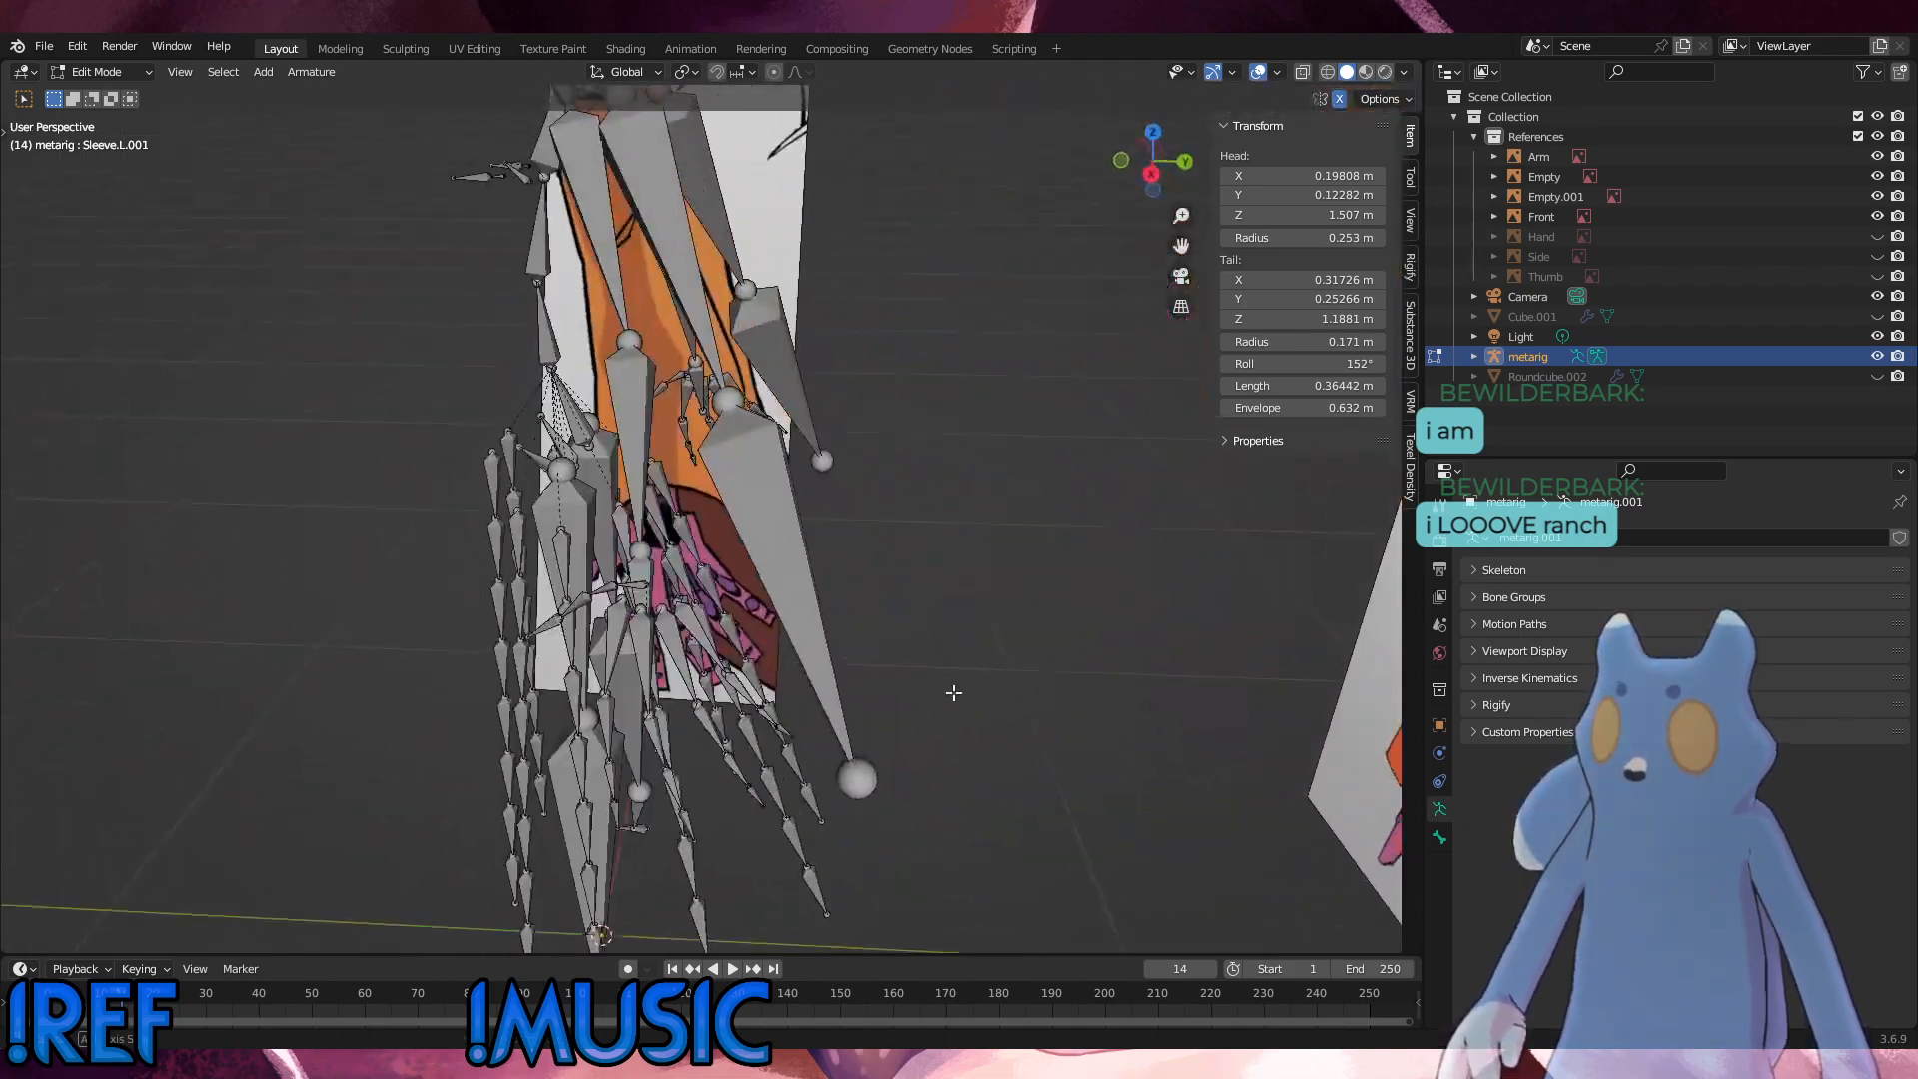
pyautogui.rightClick(1139, 411)
pyautogui.click(1143, 412)
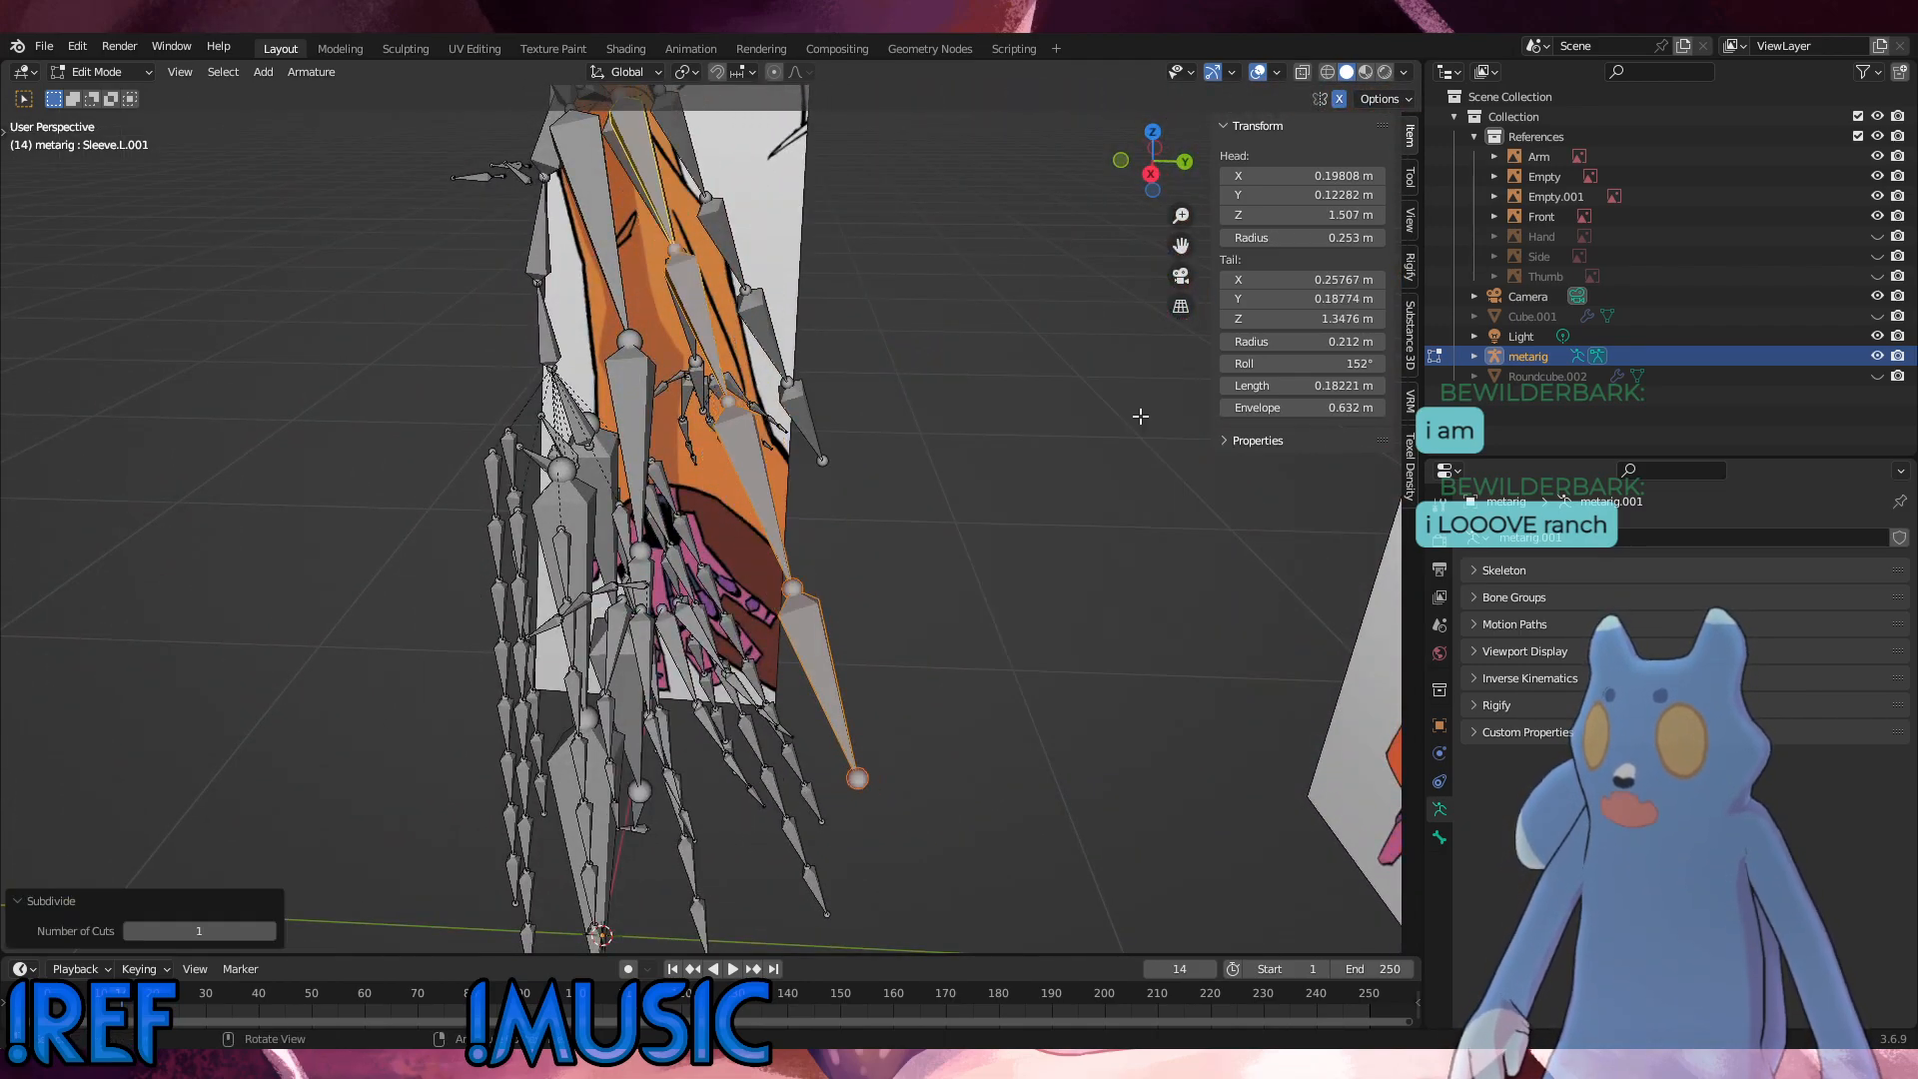
# Step: Select the three lower left sleeve bones in side view and scale them to about 0.88
pyautogui.moveTo(927, 600)
pyautogui.mouseDown(button='middle')
pyautogui.moveTo(899, 580)
pyautogui.moveTo(977, 619)
pyautogui.moveTo(959, 618)
pyautogui.mouseUp(button='middle')
pyautogui.press('KP_1')
pyautogui.press('KP_3')
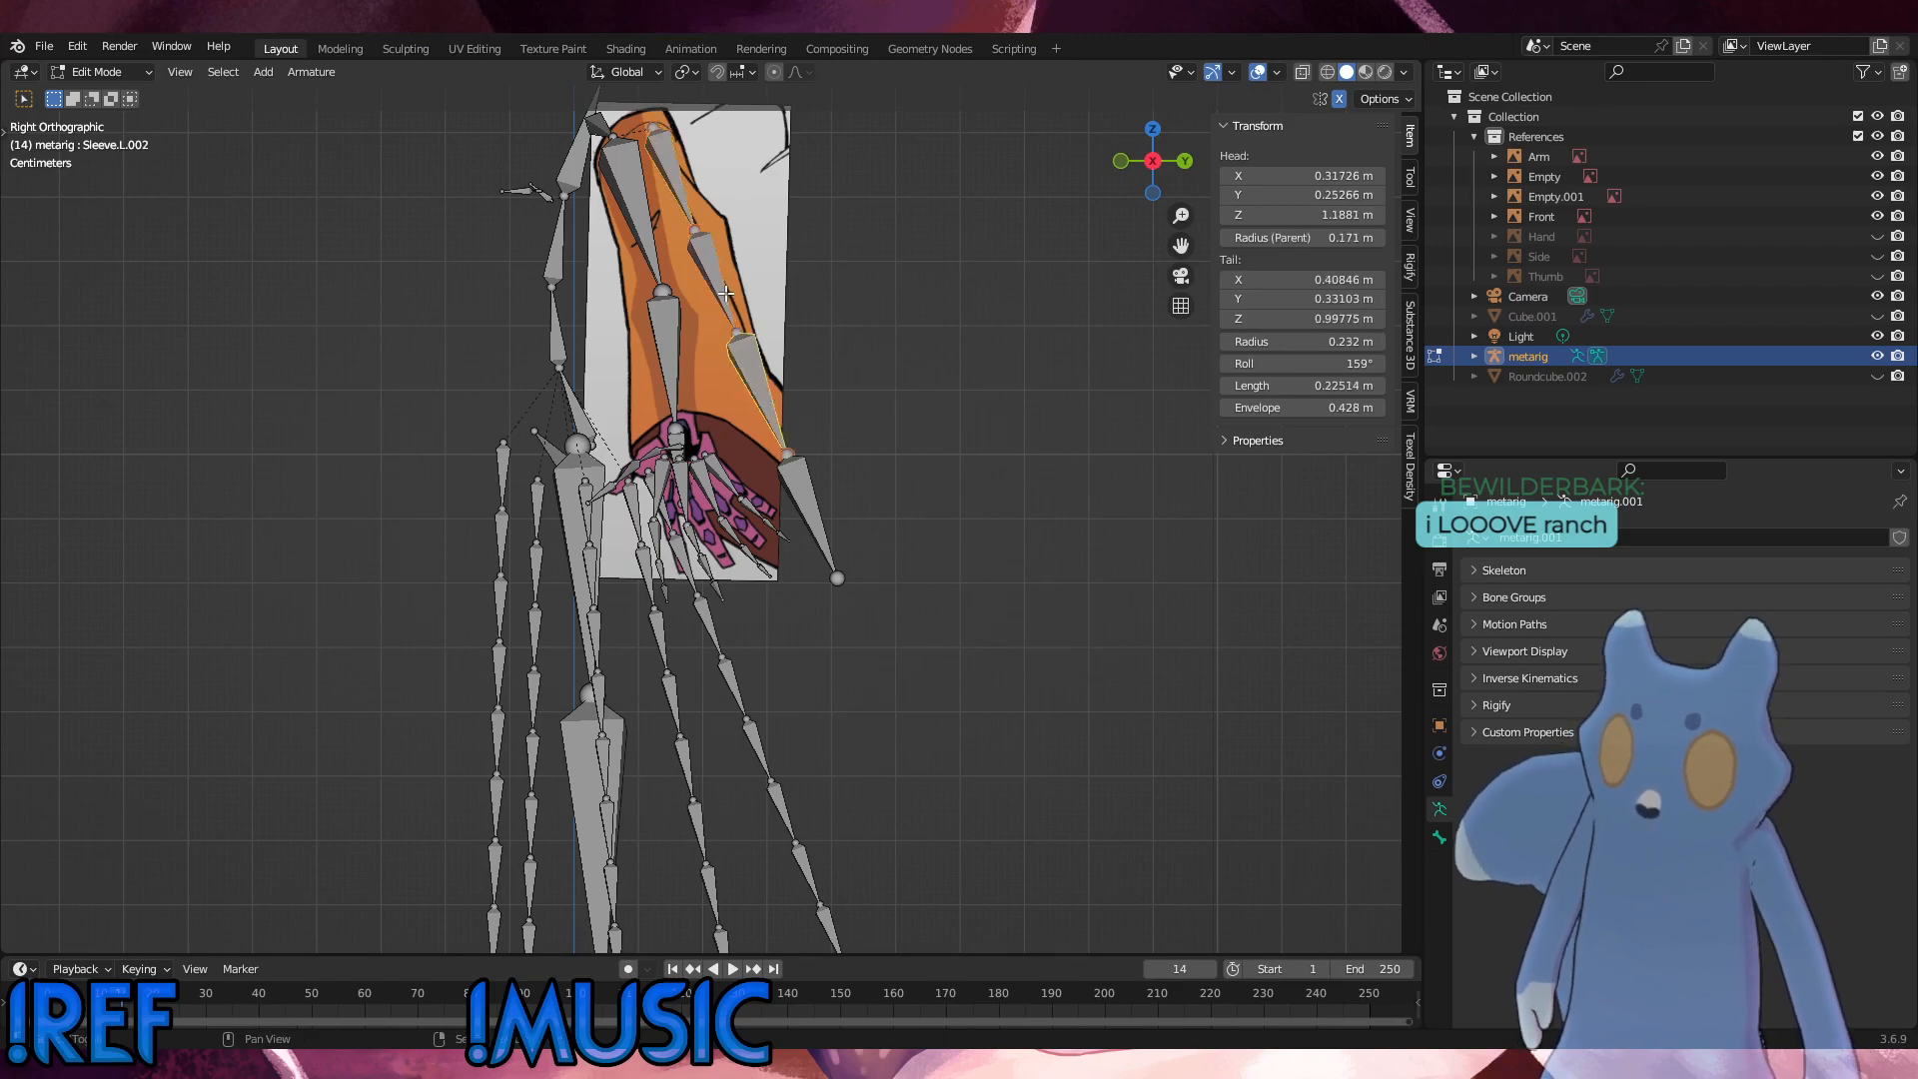
pyautogui.click(819, 501)
pyautogui.keyDown('shift'); pyautogui.click(820, 502); pyautogui.keyUp('shift')
pyautogui.keyDown('shift'); pyautogui.click(723, 284); pyautogui.keyUp('shift')
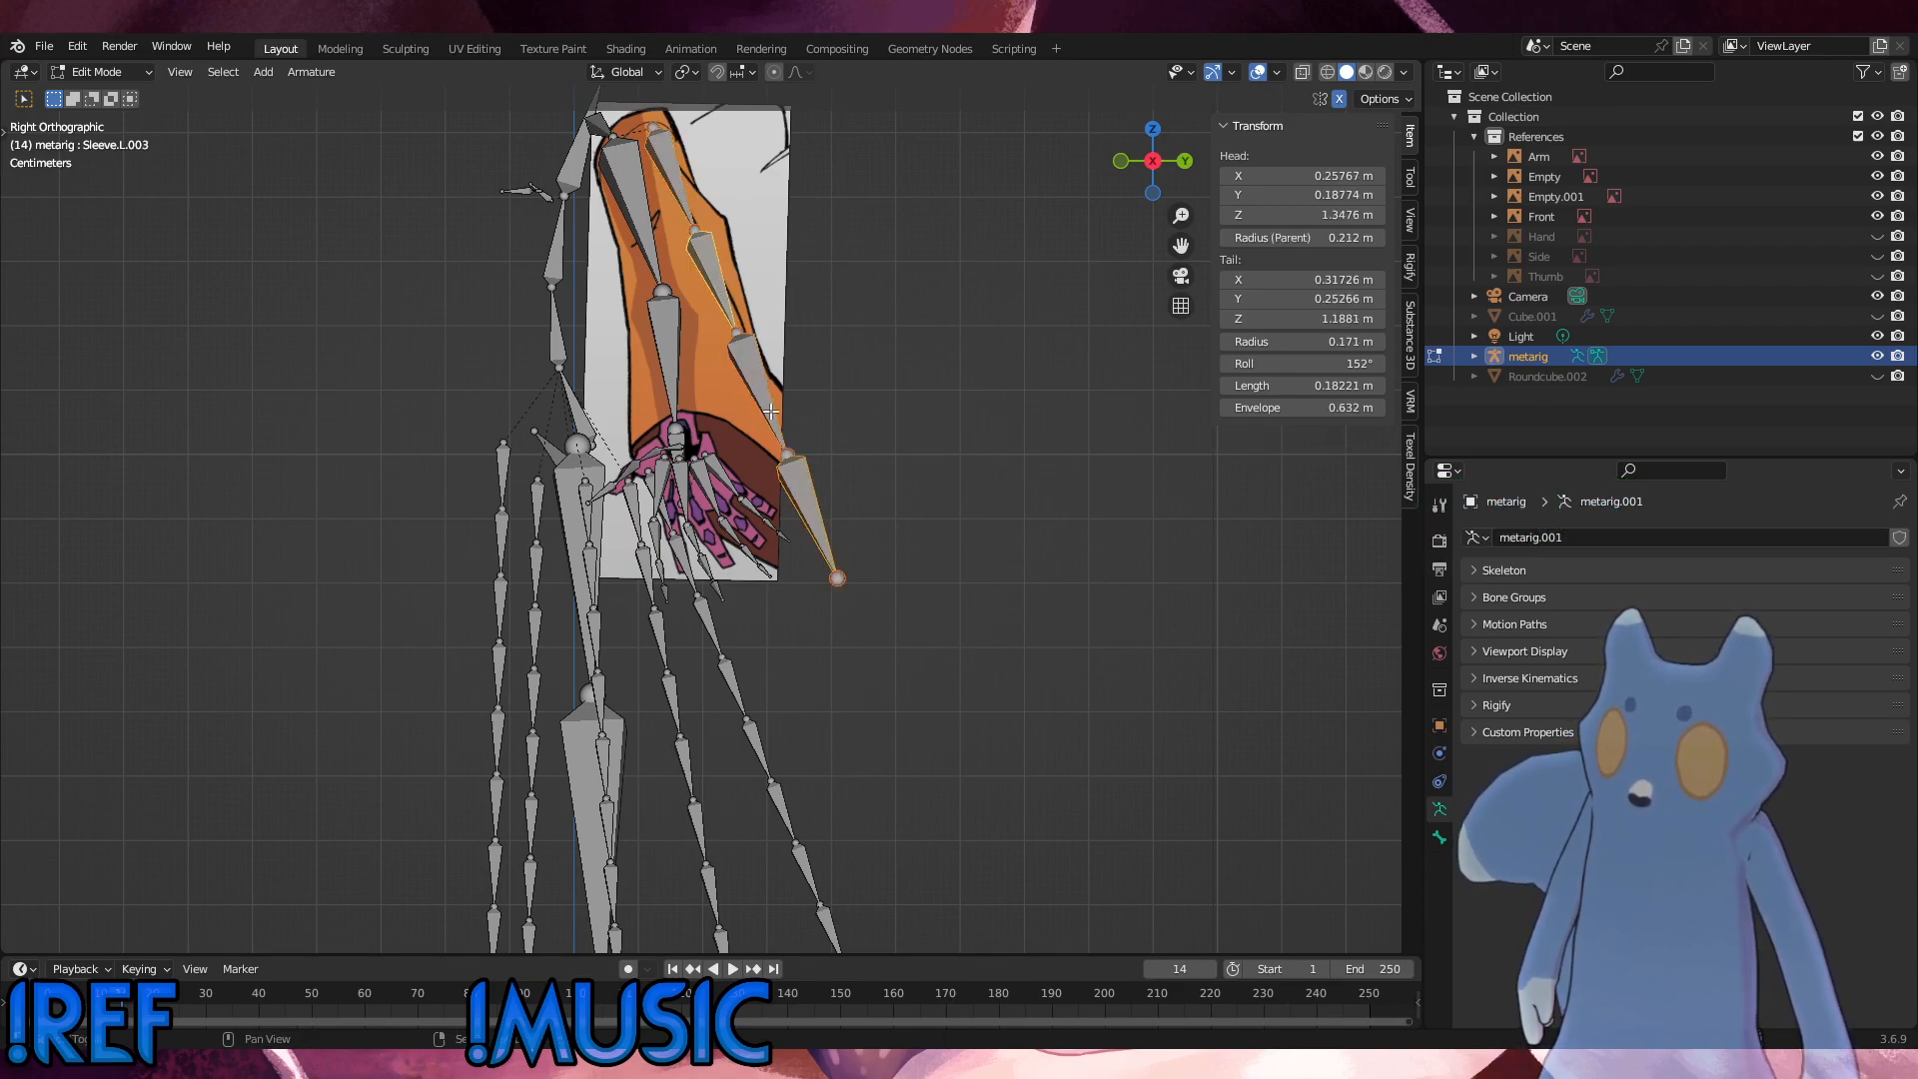
pyautogui.press('s')
pyautogui.click(975, 429)
# Step: Nudge the three selected sleeve bones, rotate them about 0.8°, and enlarge them to about 1.06
pyautogui.press('g')
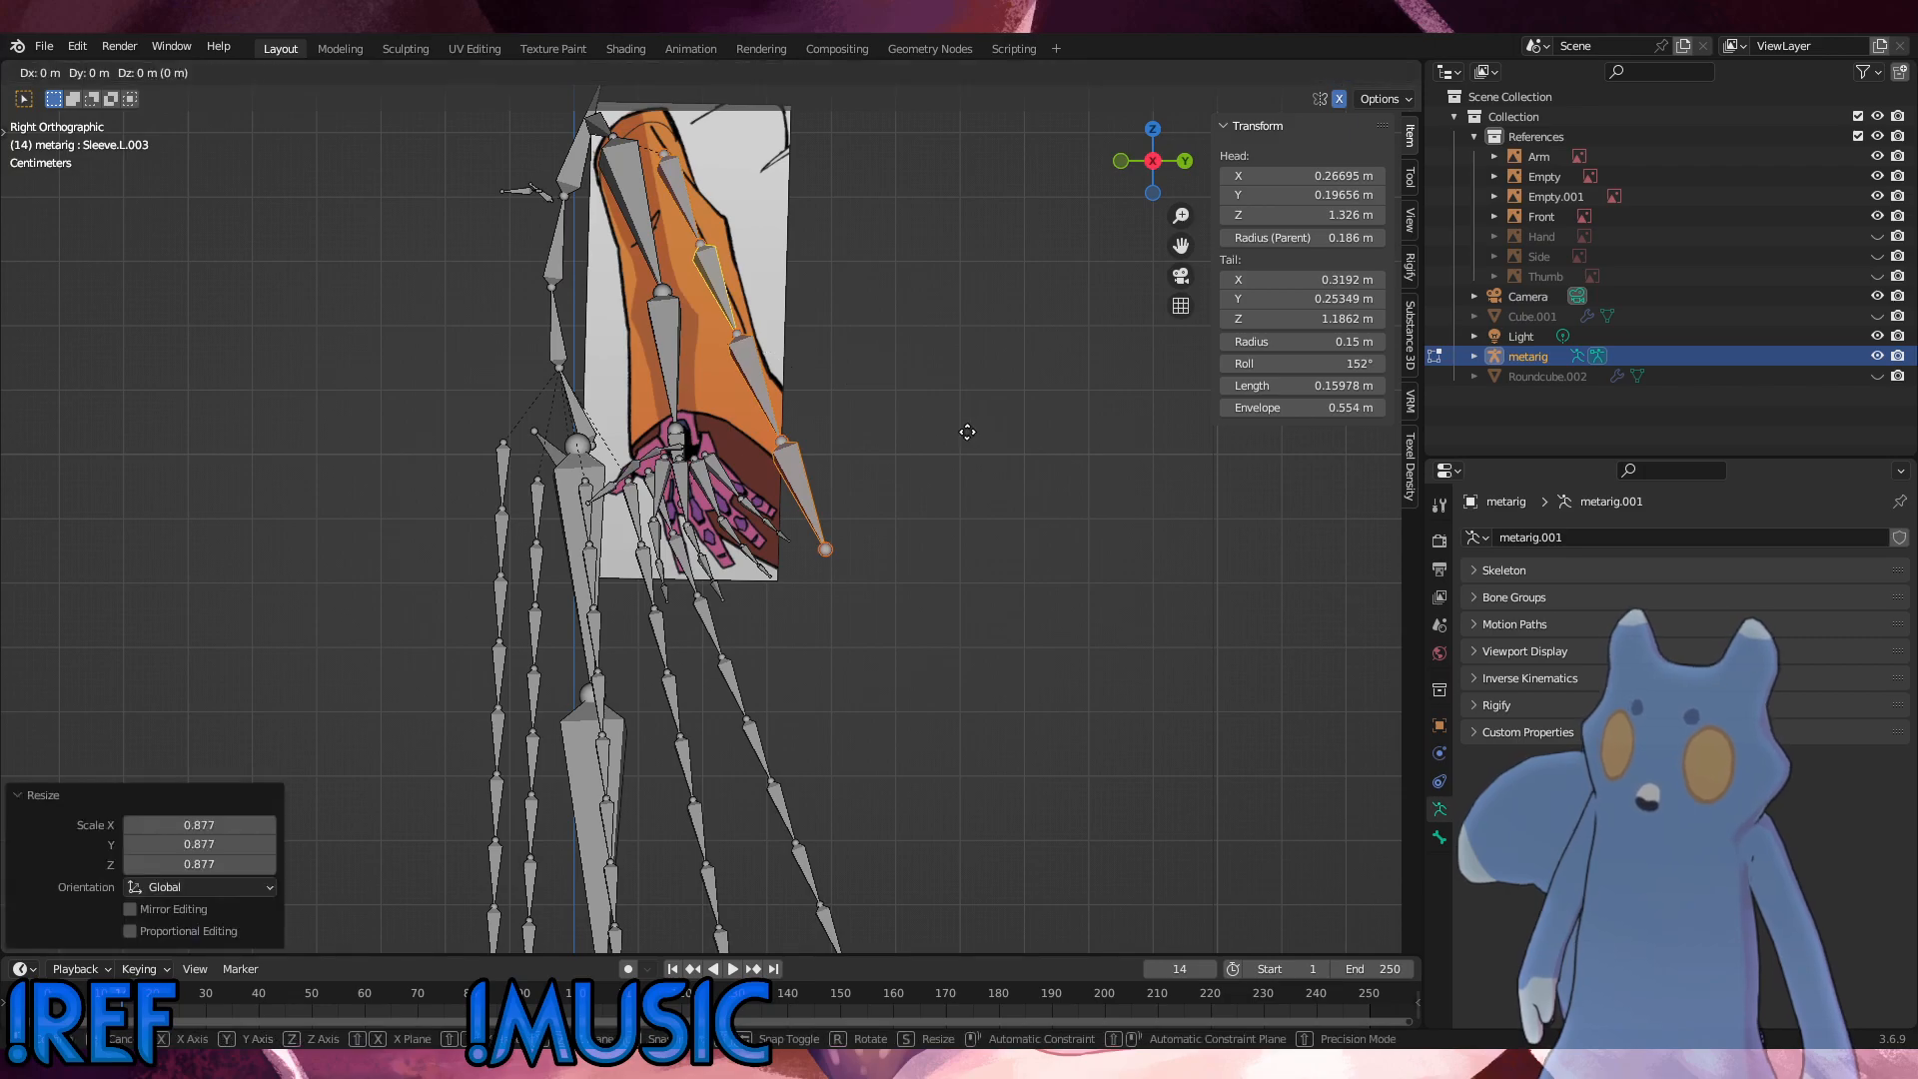
pyautogui.click(970, 435)
pyautogui.press('r')
pyautogui.click(970, 435)
pyautogui.press('s')
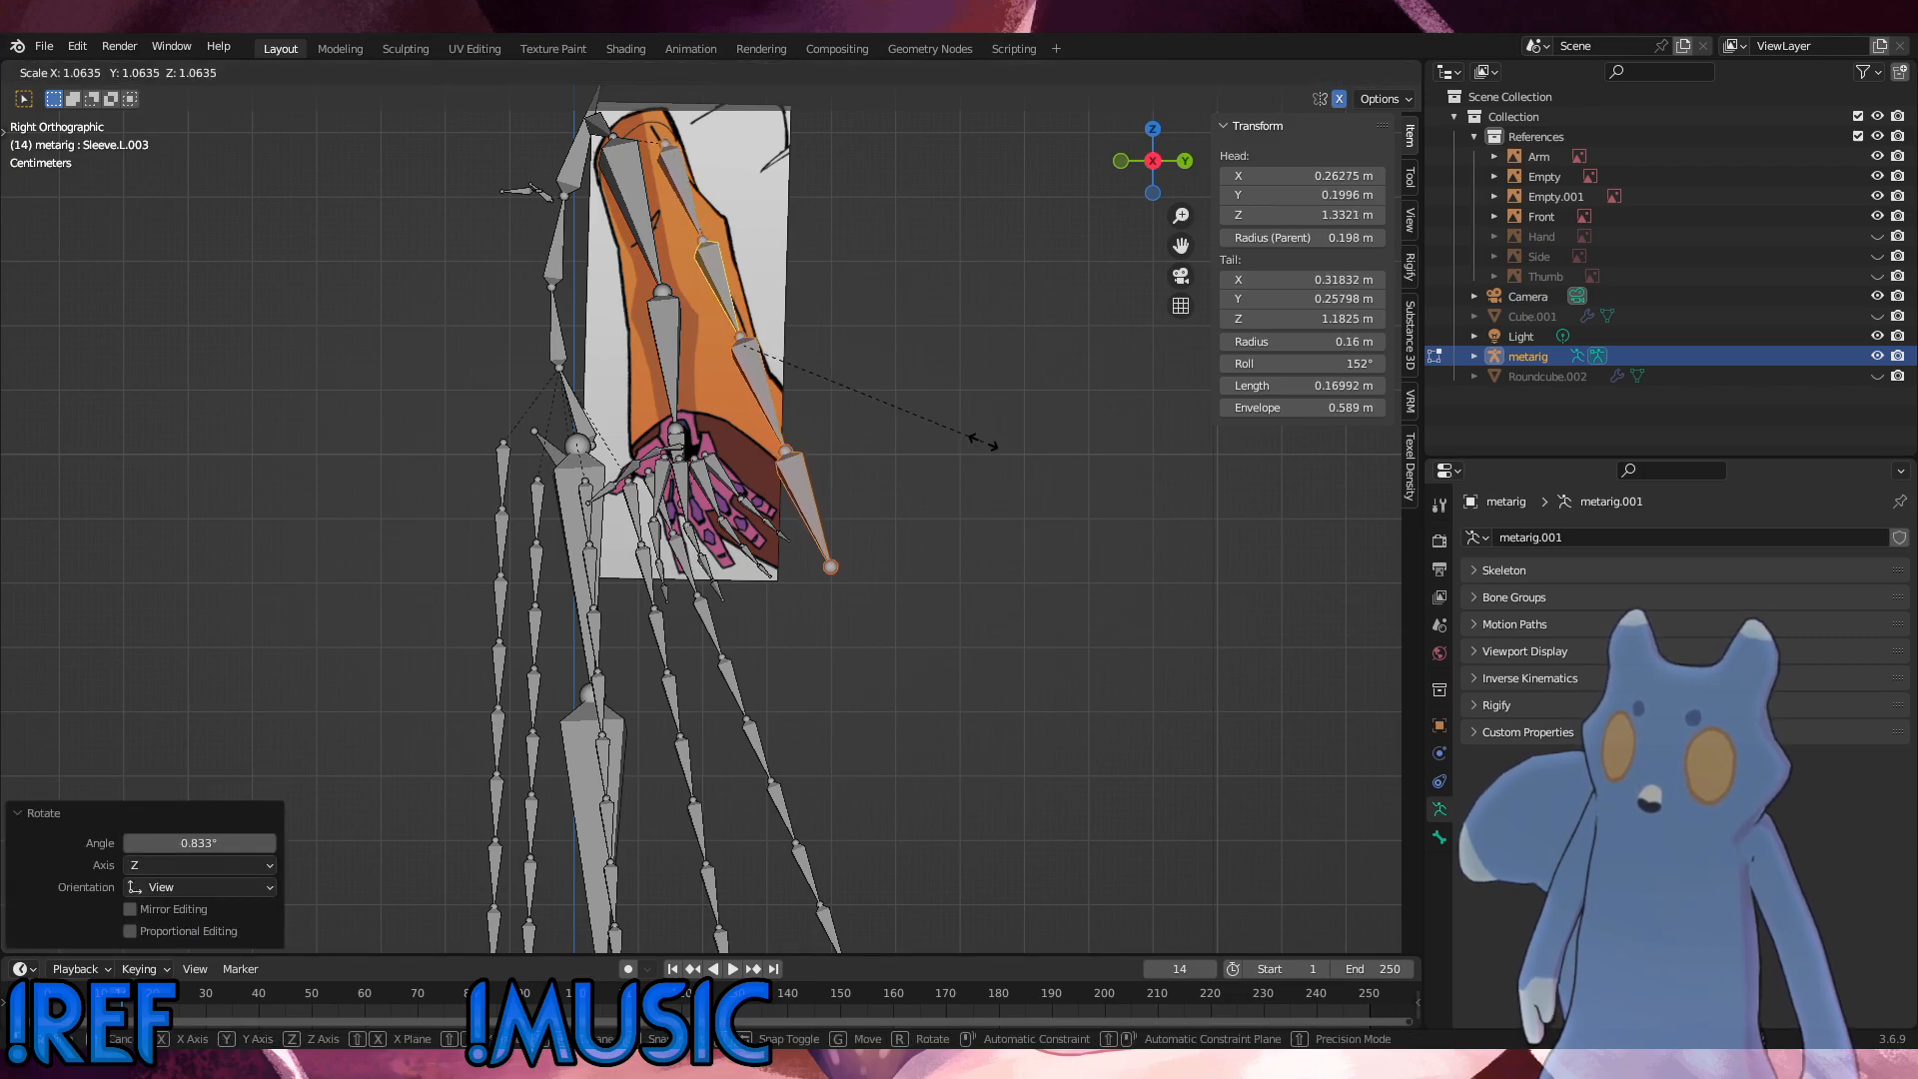
pyautogui.click(987, 445)
# Step: Shift the selected sleeve bones down and outward along the Arm reference's back edge, and rotate them about 0.1°
pyautogui.press('g')
pyautogui.click(989, 457)
pyautogui.press('r')
pyautogui.click(988, 454)
pyautogui.press('g')
pyautogui.click(1000, 465)
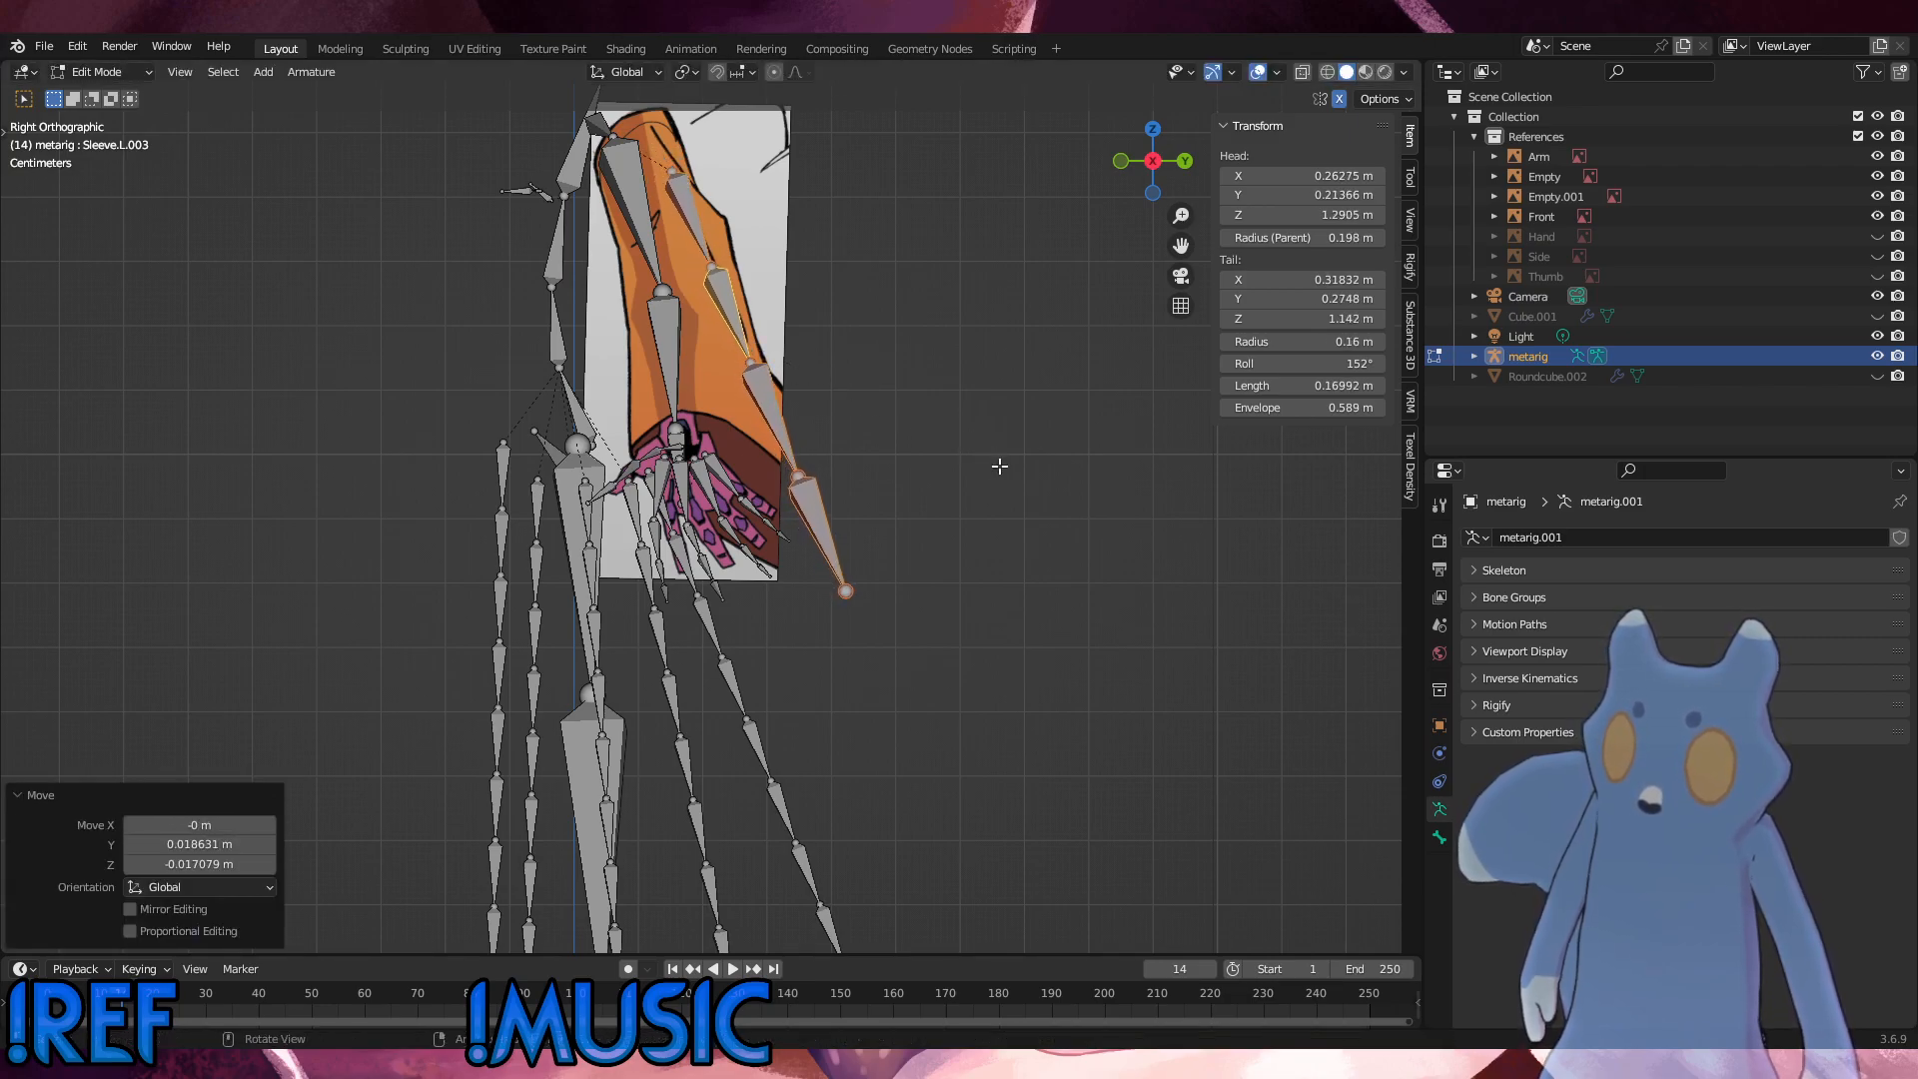
pyautogui.press('r')
pyautogui.click(996, 466)
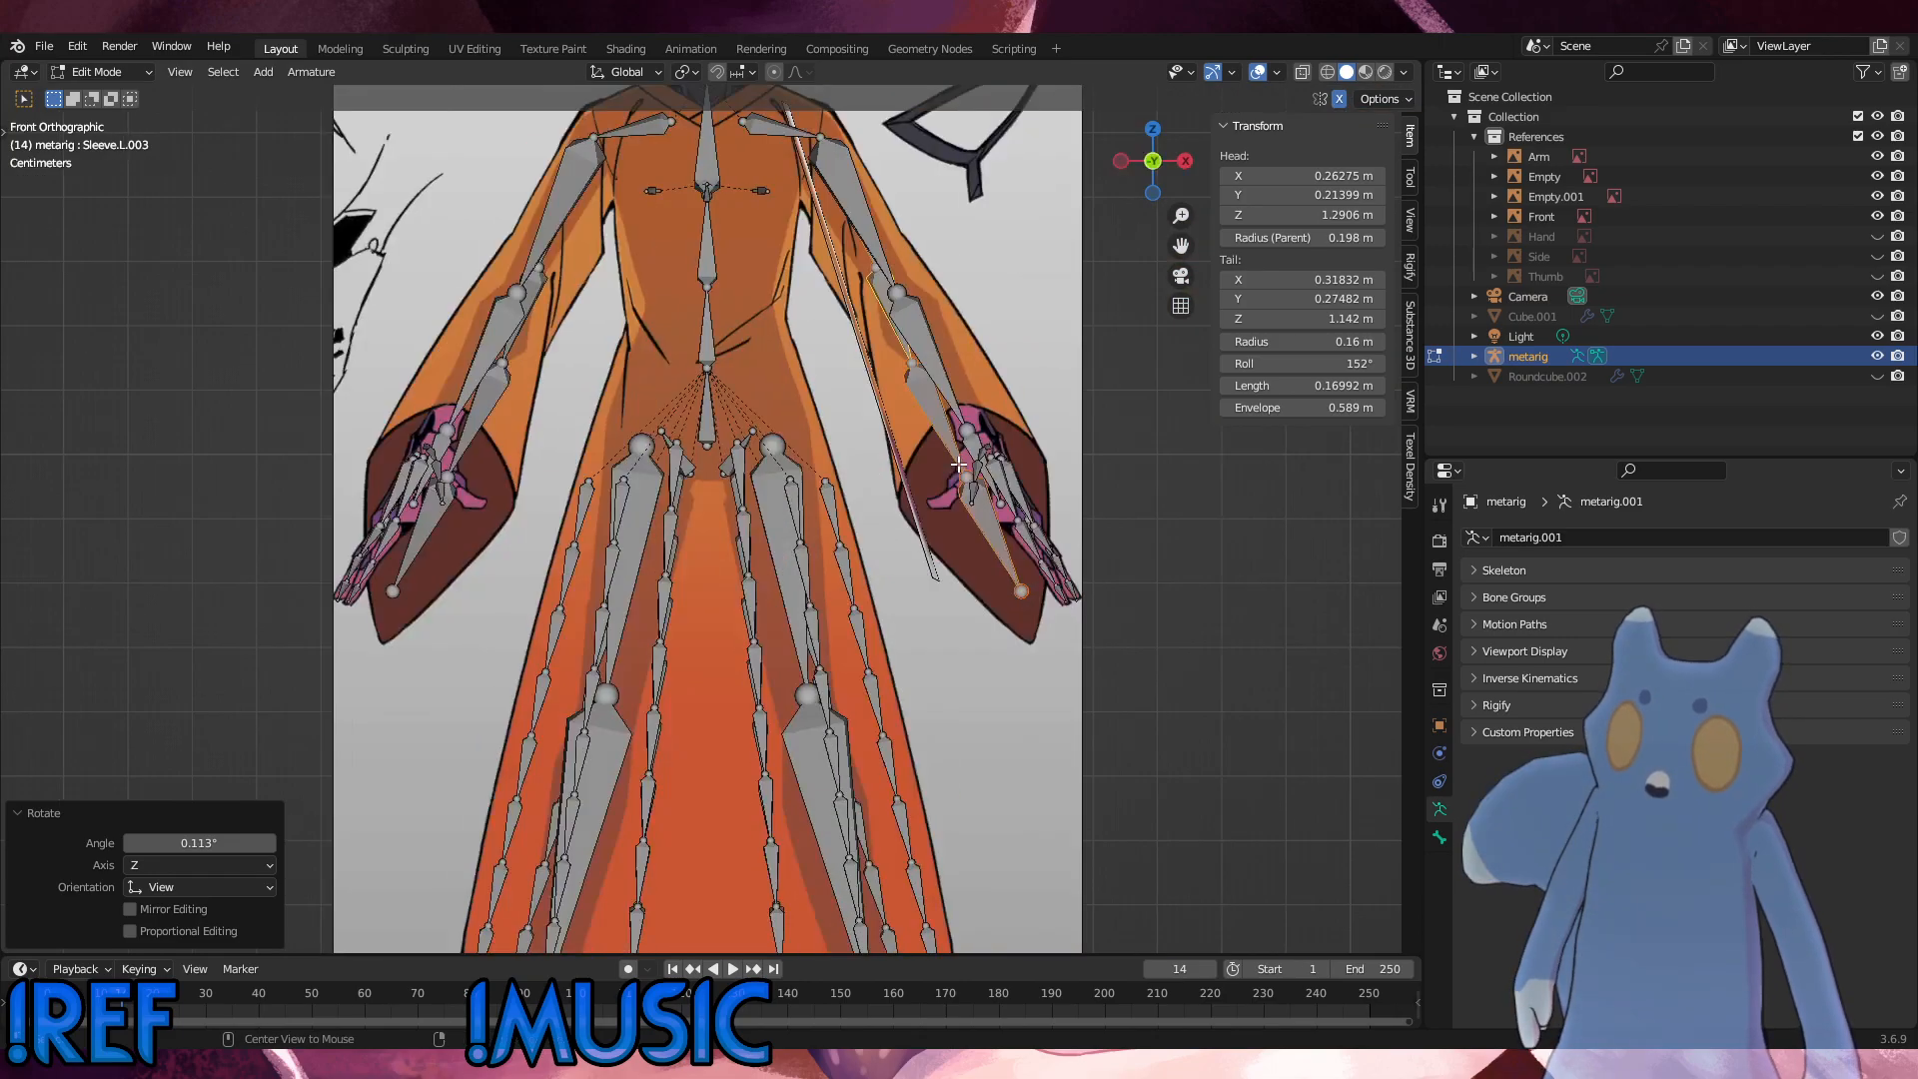
# Step: In front view, move the left sleeve's second joint about 0.024 m and first joint about 0.008 m outward, following the Front reference's sleeve
pyautogui.keyDown('alt'); pyautogui.moveTo(1040, 448); pyautogui.dragTo(914, 465, button='middle'); pyautogui.keyUp('alt')
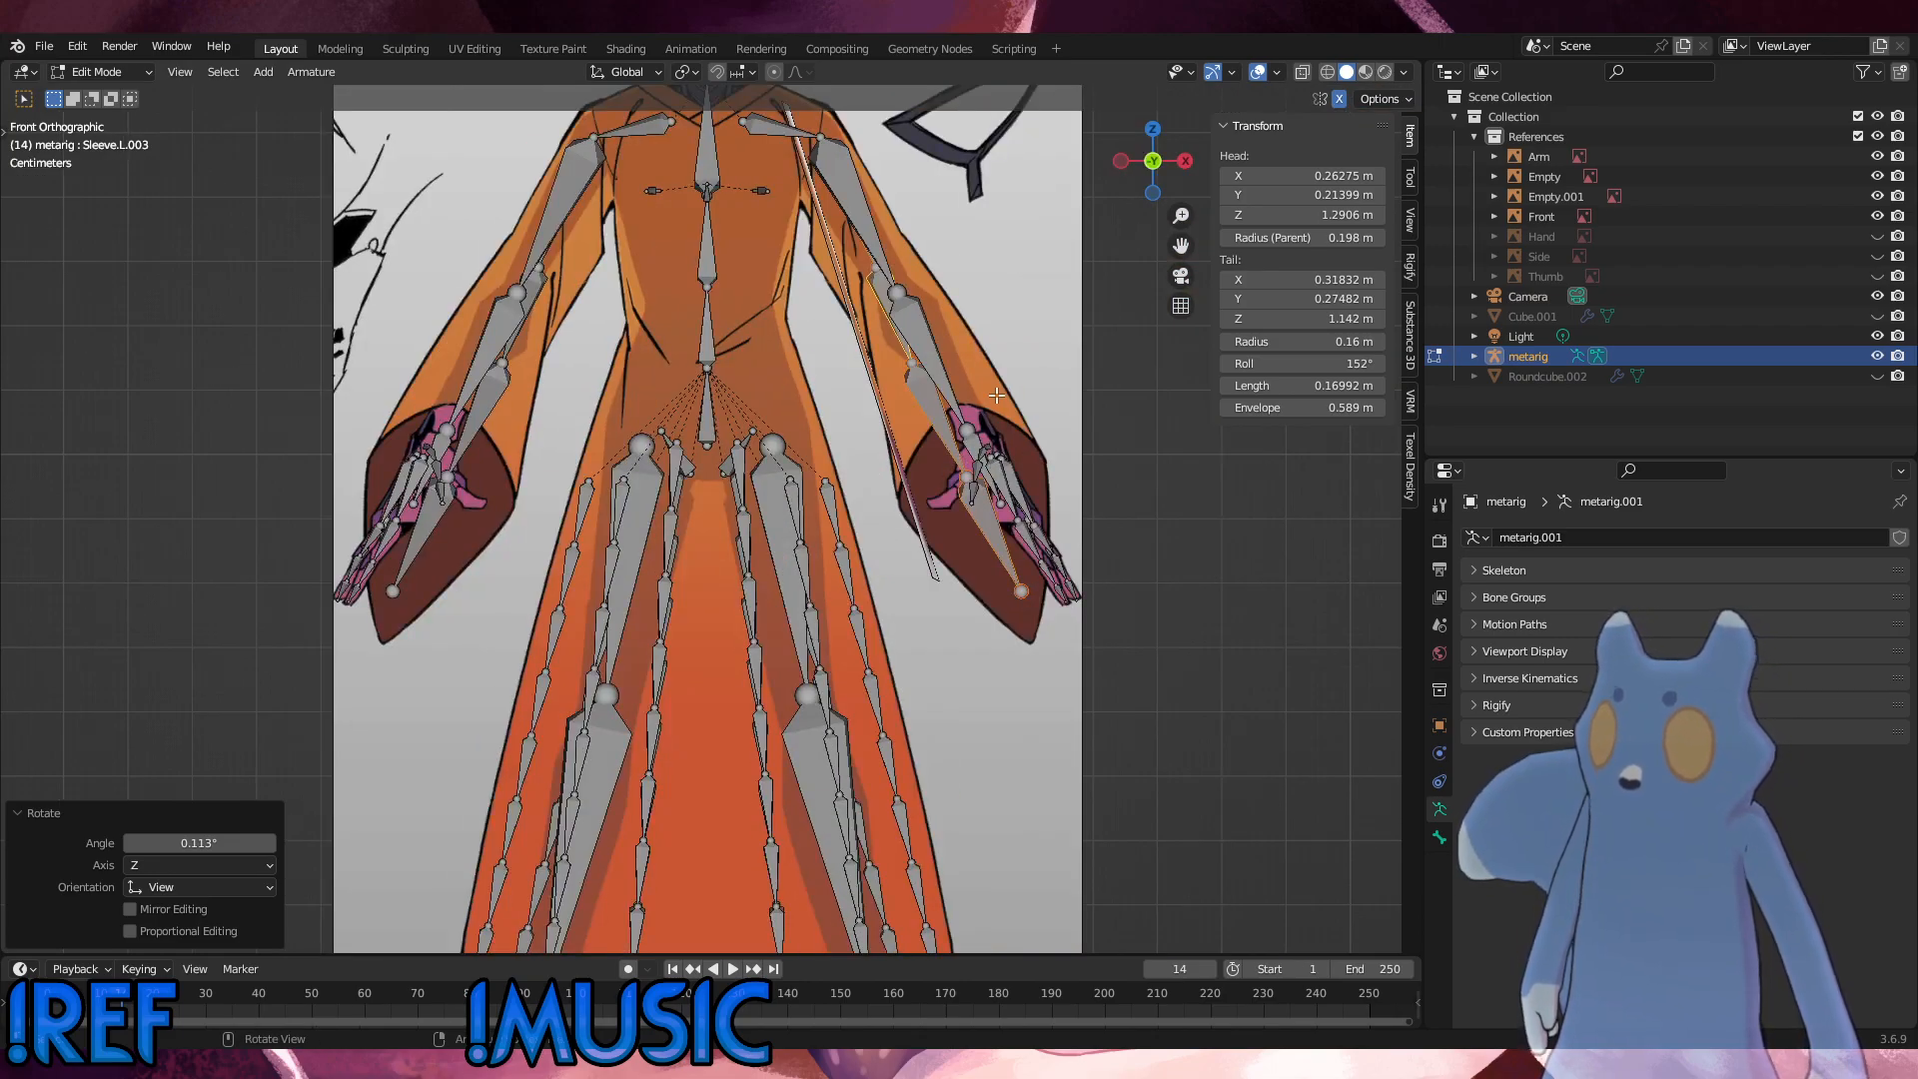
pyautogui.press('g')
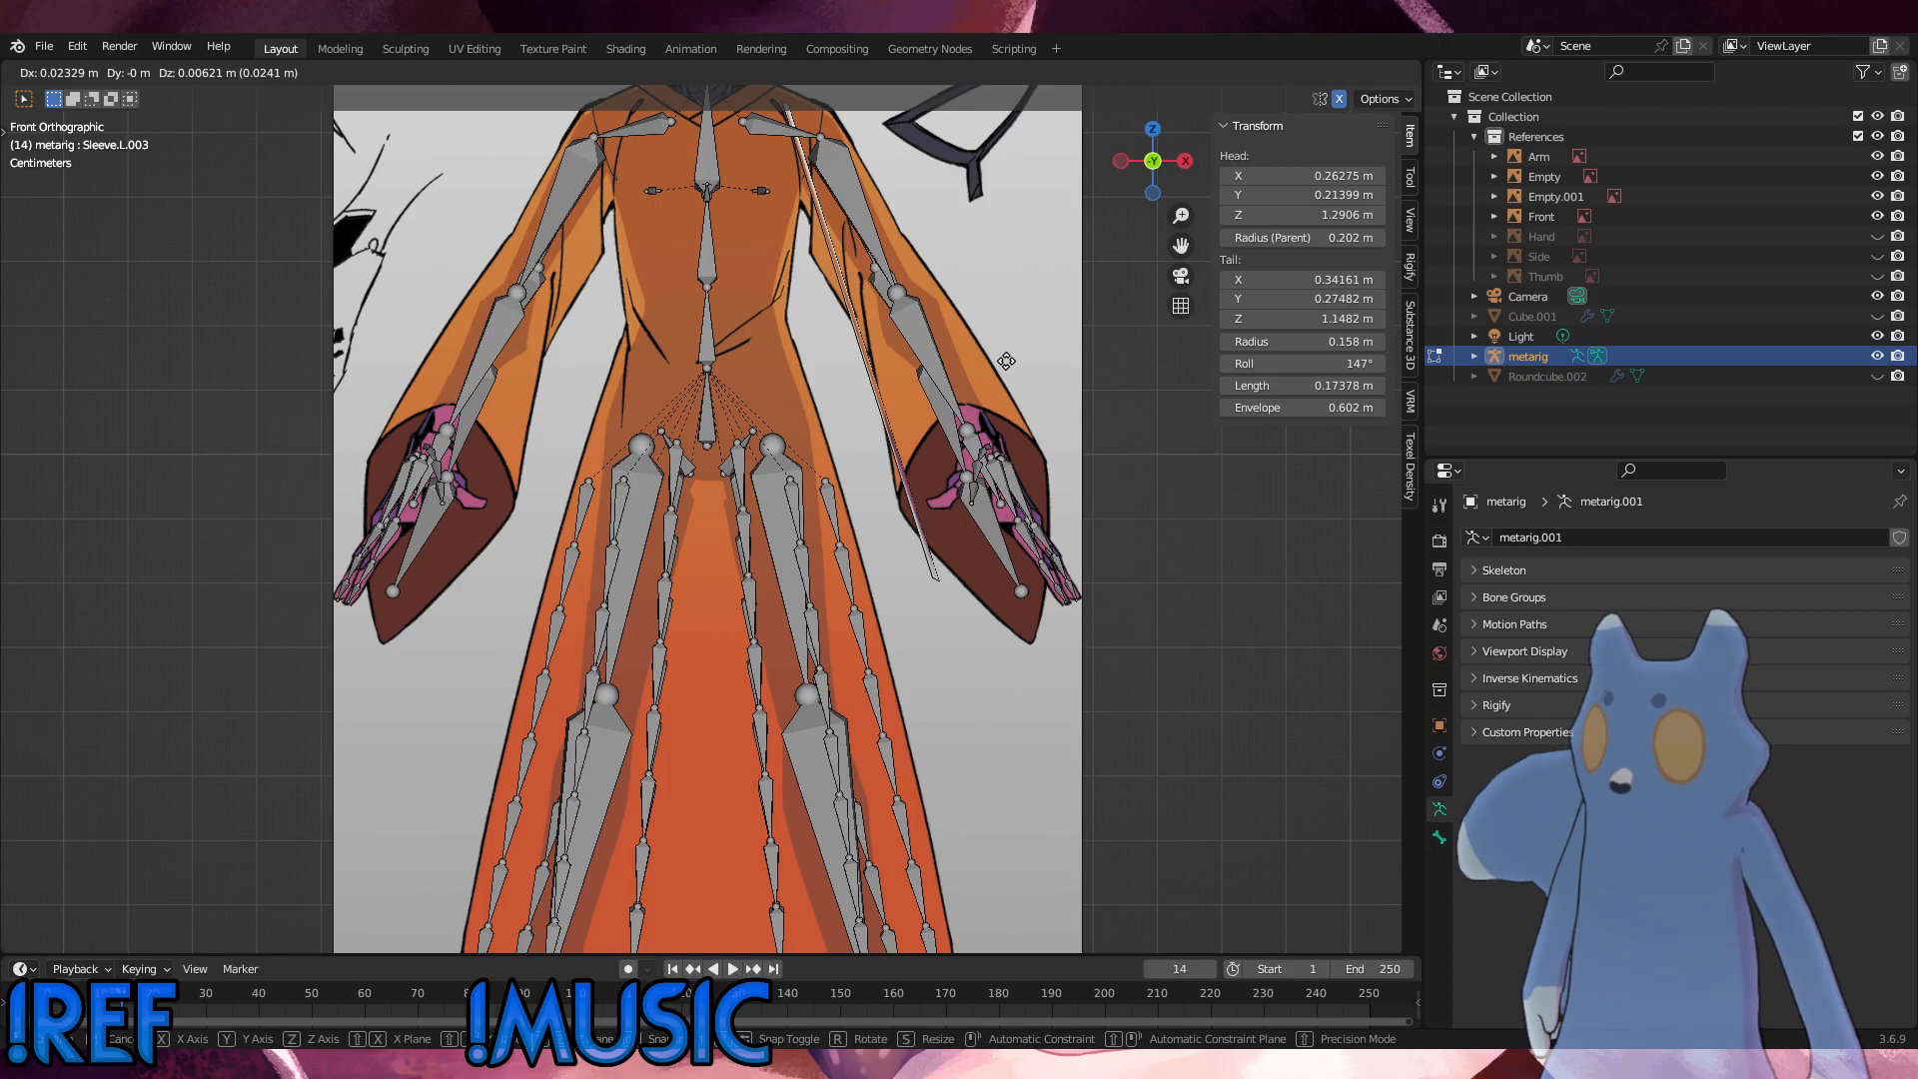
pyautogui.click(887, 297)
pyautogui.click(871, 269)
pyautogui.press('g')
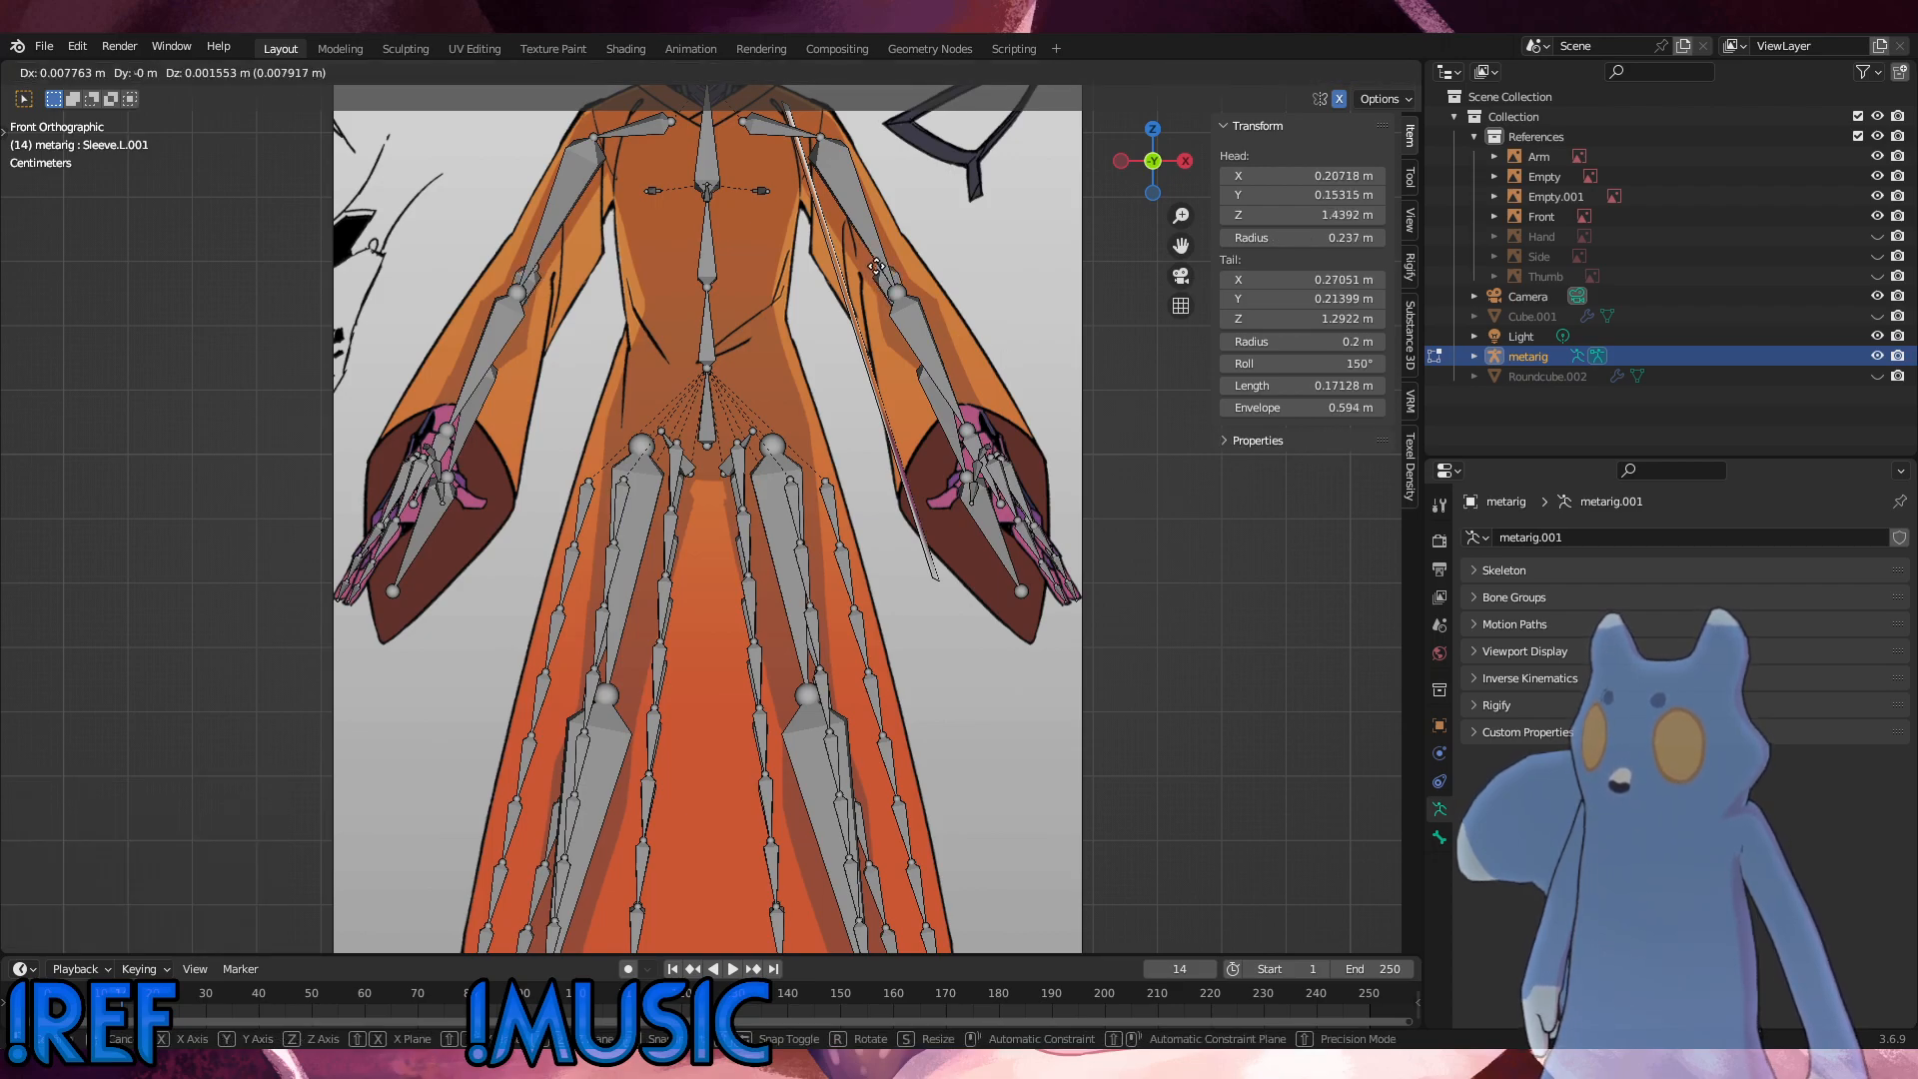
pyautogui.click(876, 268)
# Step: Move the joint at the tail of Sleeve.L.002 to about X 0.414 m, Z 0.982 m inside the cuff of the Front reference
pyautogui.click(961, 481)
pyautogui.press('g')
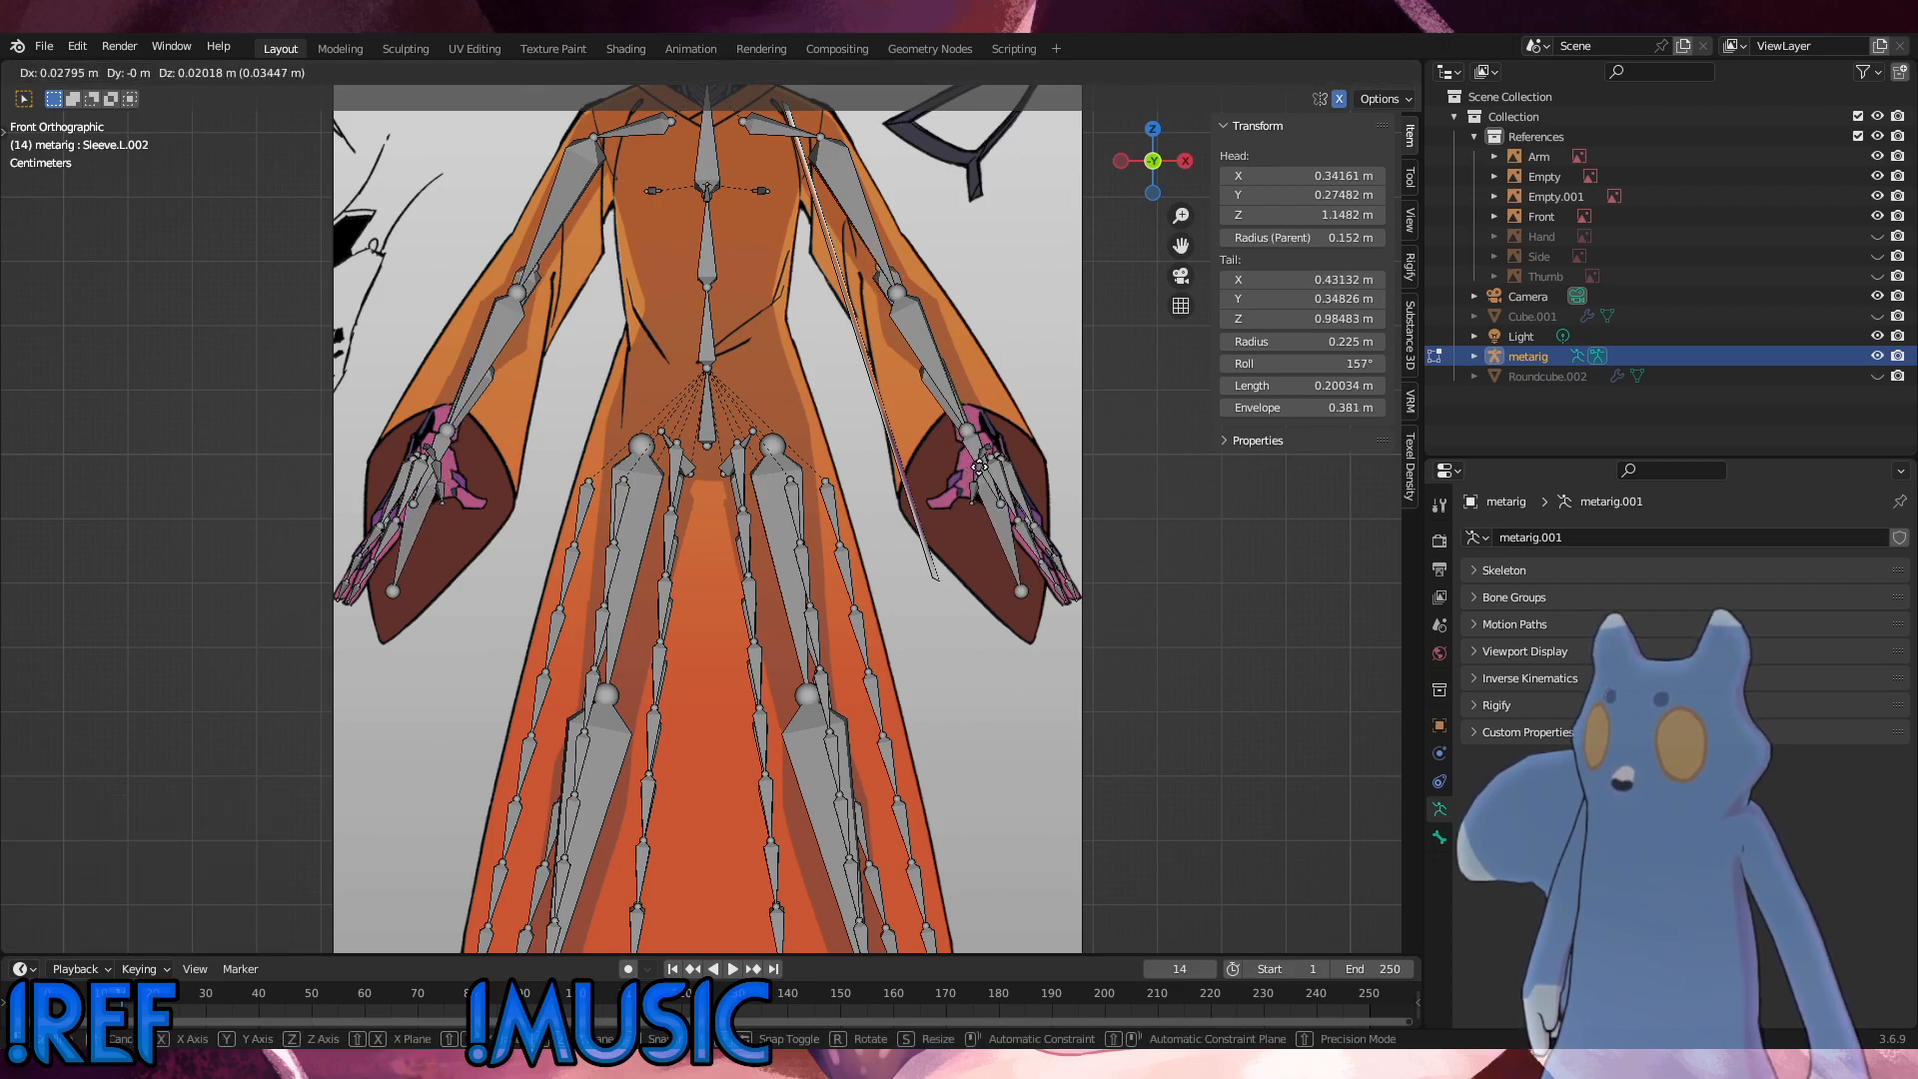
pyautogui.click(979, 467)
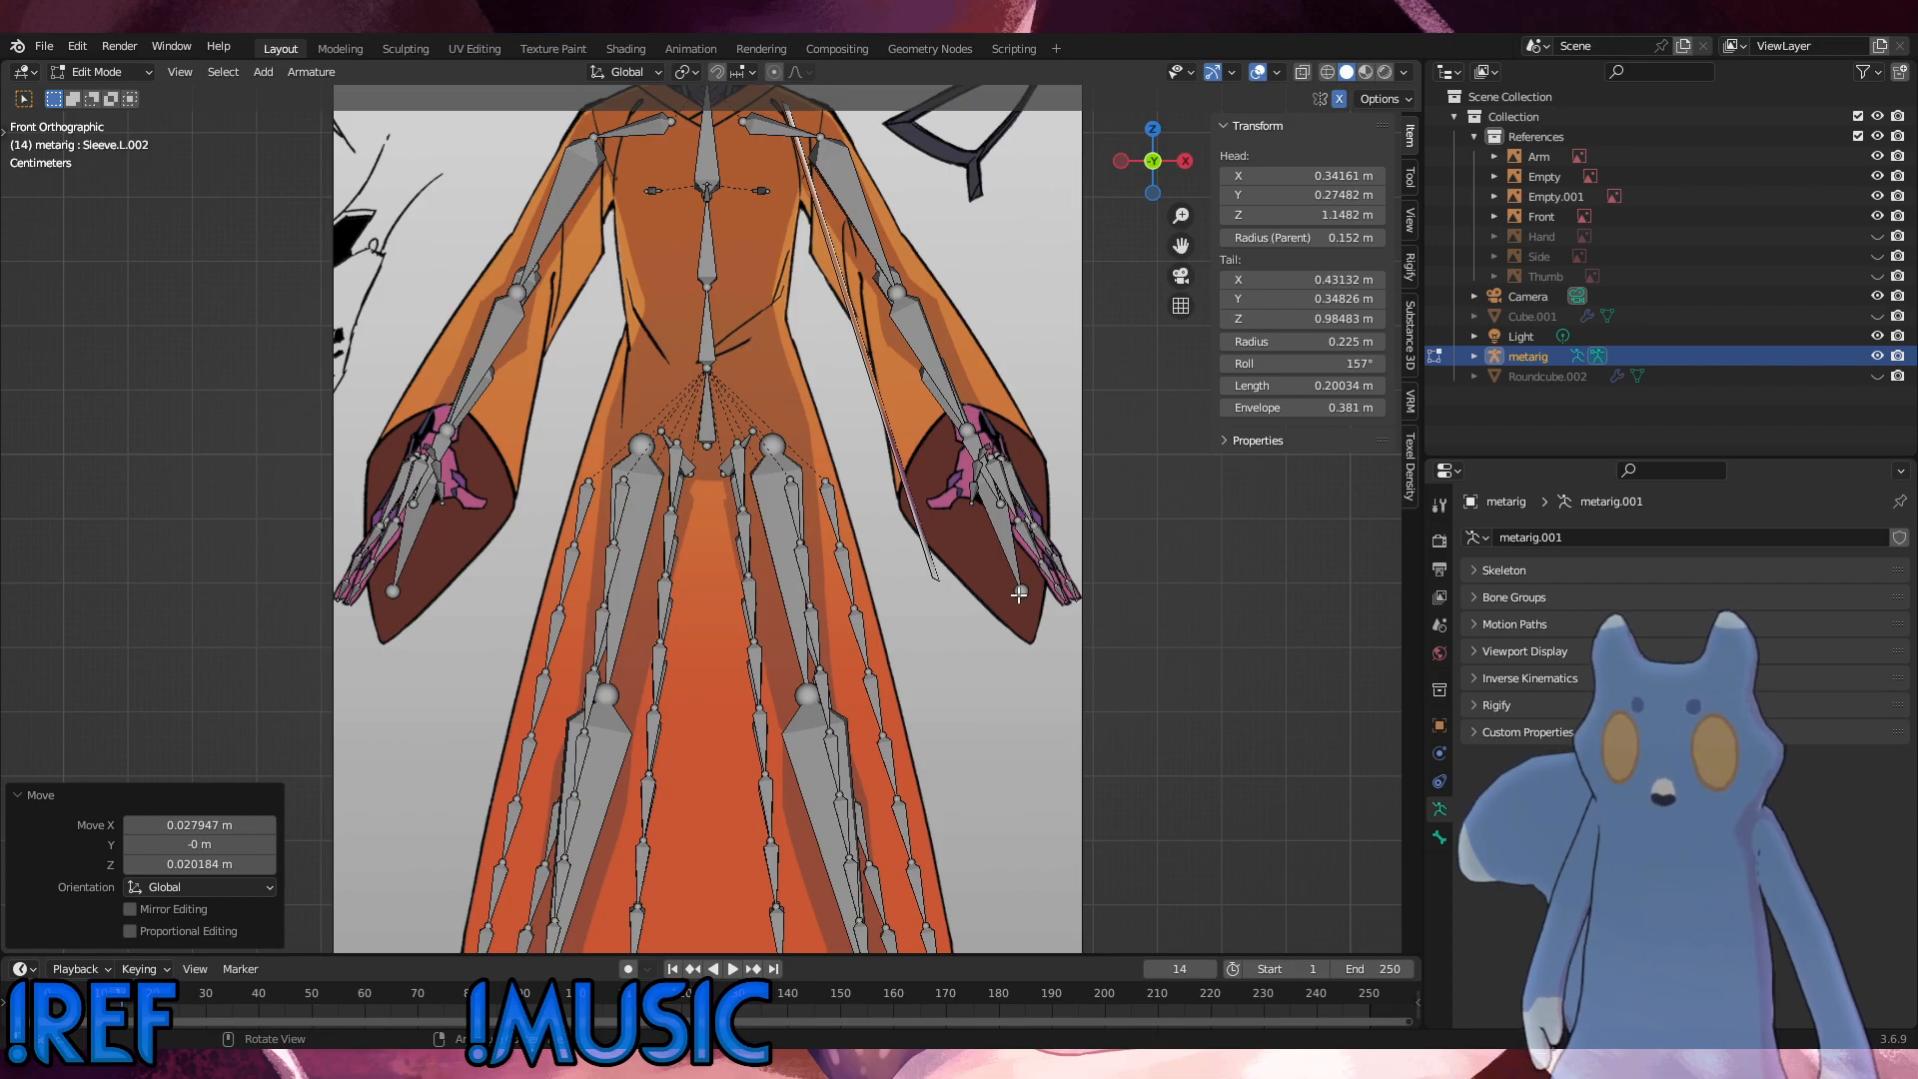
pyautogui.click(954, 436)
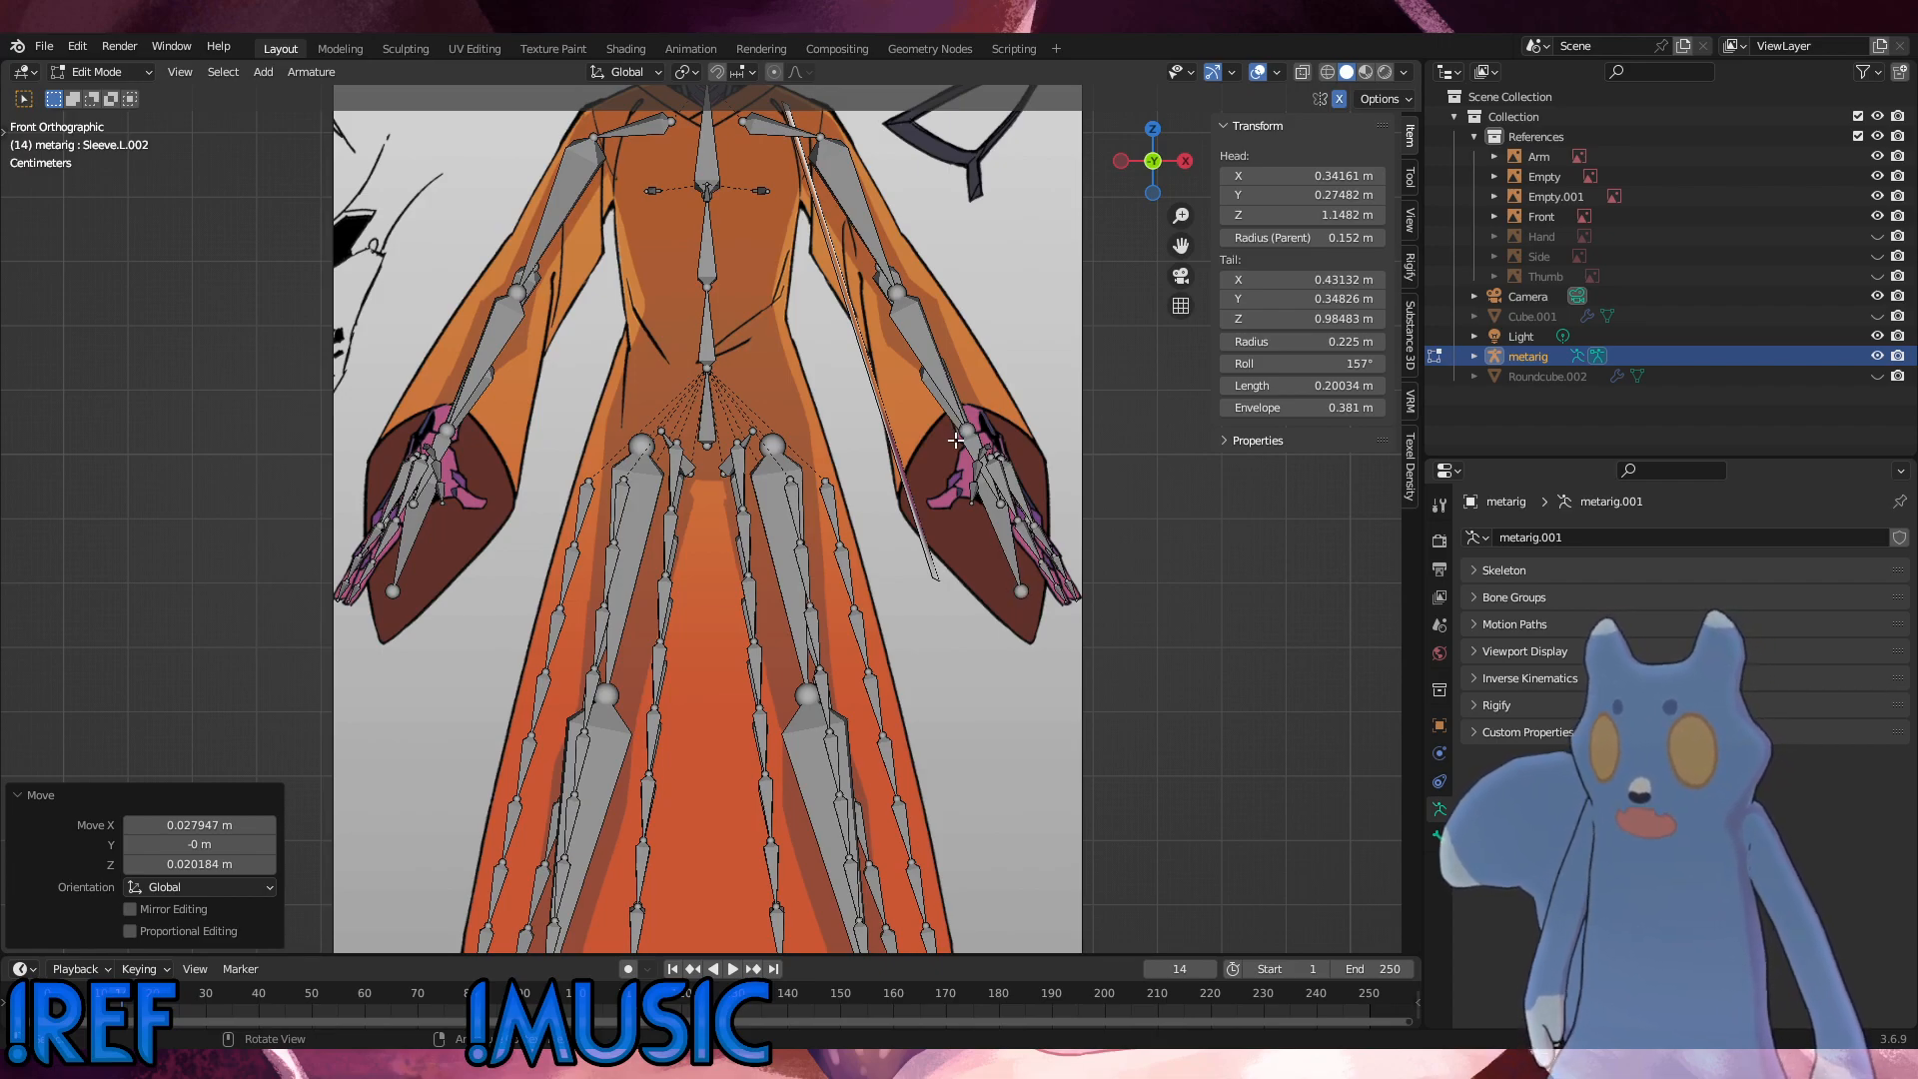
pyautogui.moveTo(957, 441); pyautogui.dragTo(1021, 471, button='middle')
pyautogui.click(948, 468)
pyautogui.press('g')
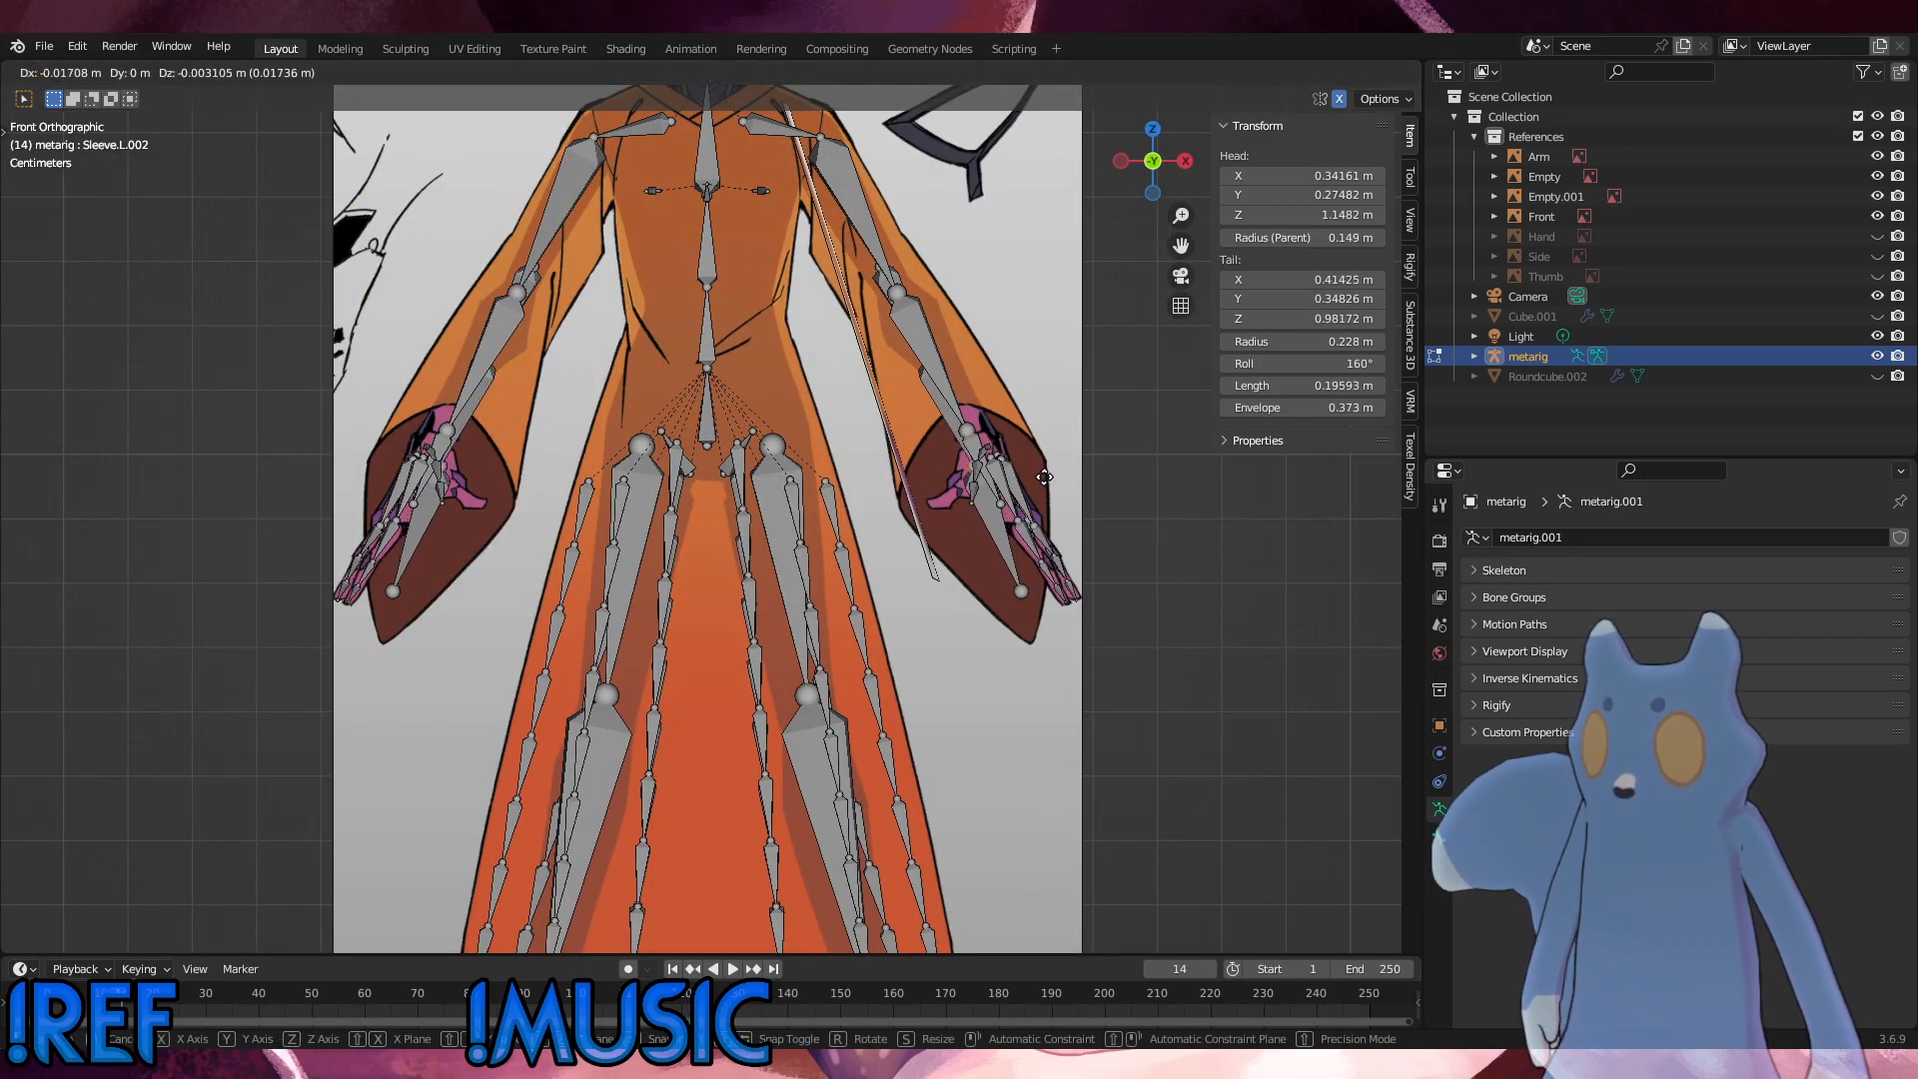
pyautogui.click(1028, 516)
# Step: Move the left sleeve's end tip about 0.075 m down to the cuff's lowest point, and subdivide the last bone with one cut
pyautogui.press('e')
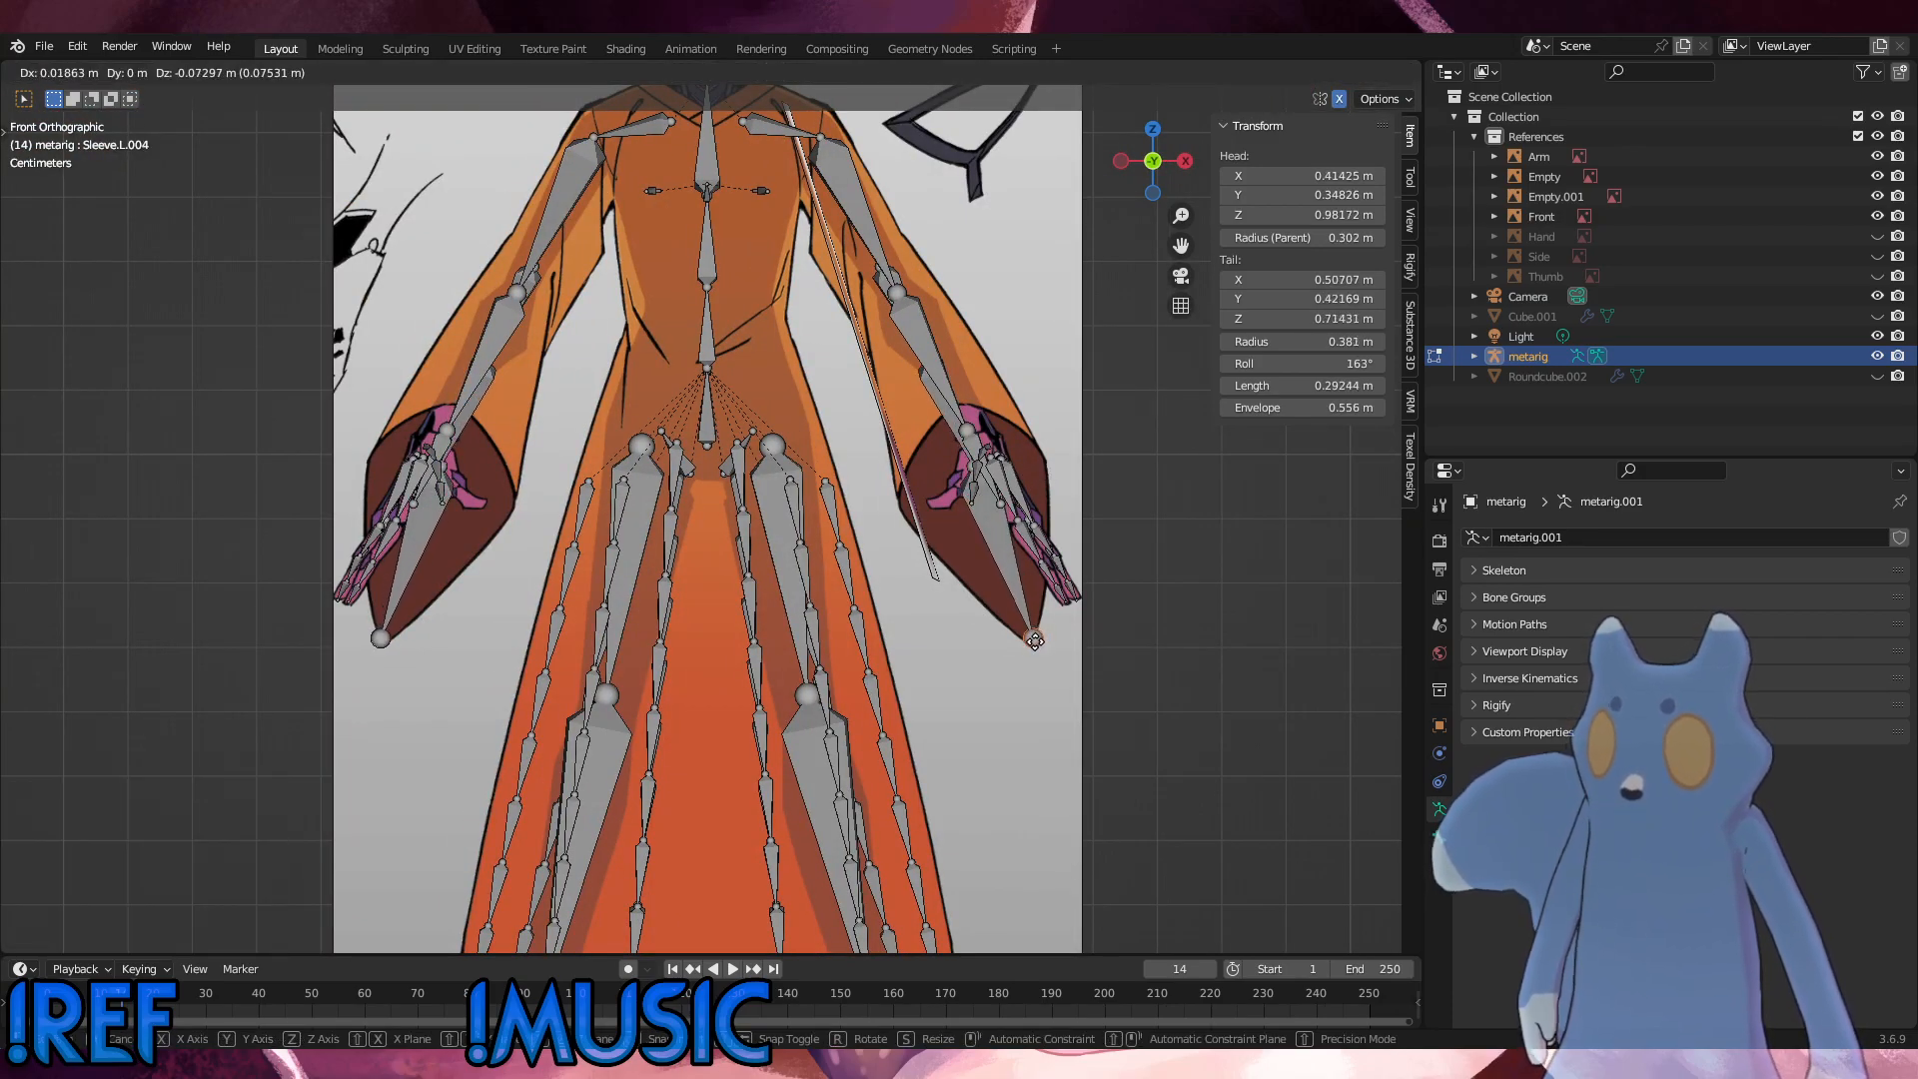
pyautogui.click(1035, 640)
pyautogui.click(1021, 549)
pyautogui.rightClick(1022, 549)
pyautogui.click(1040, 377)
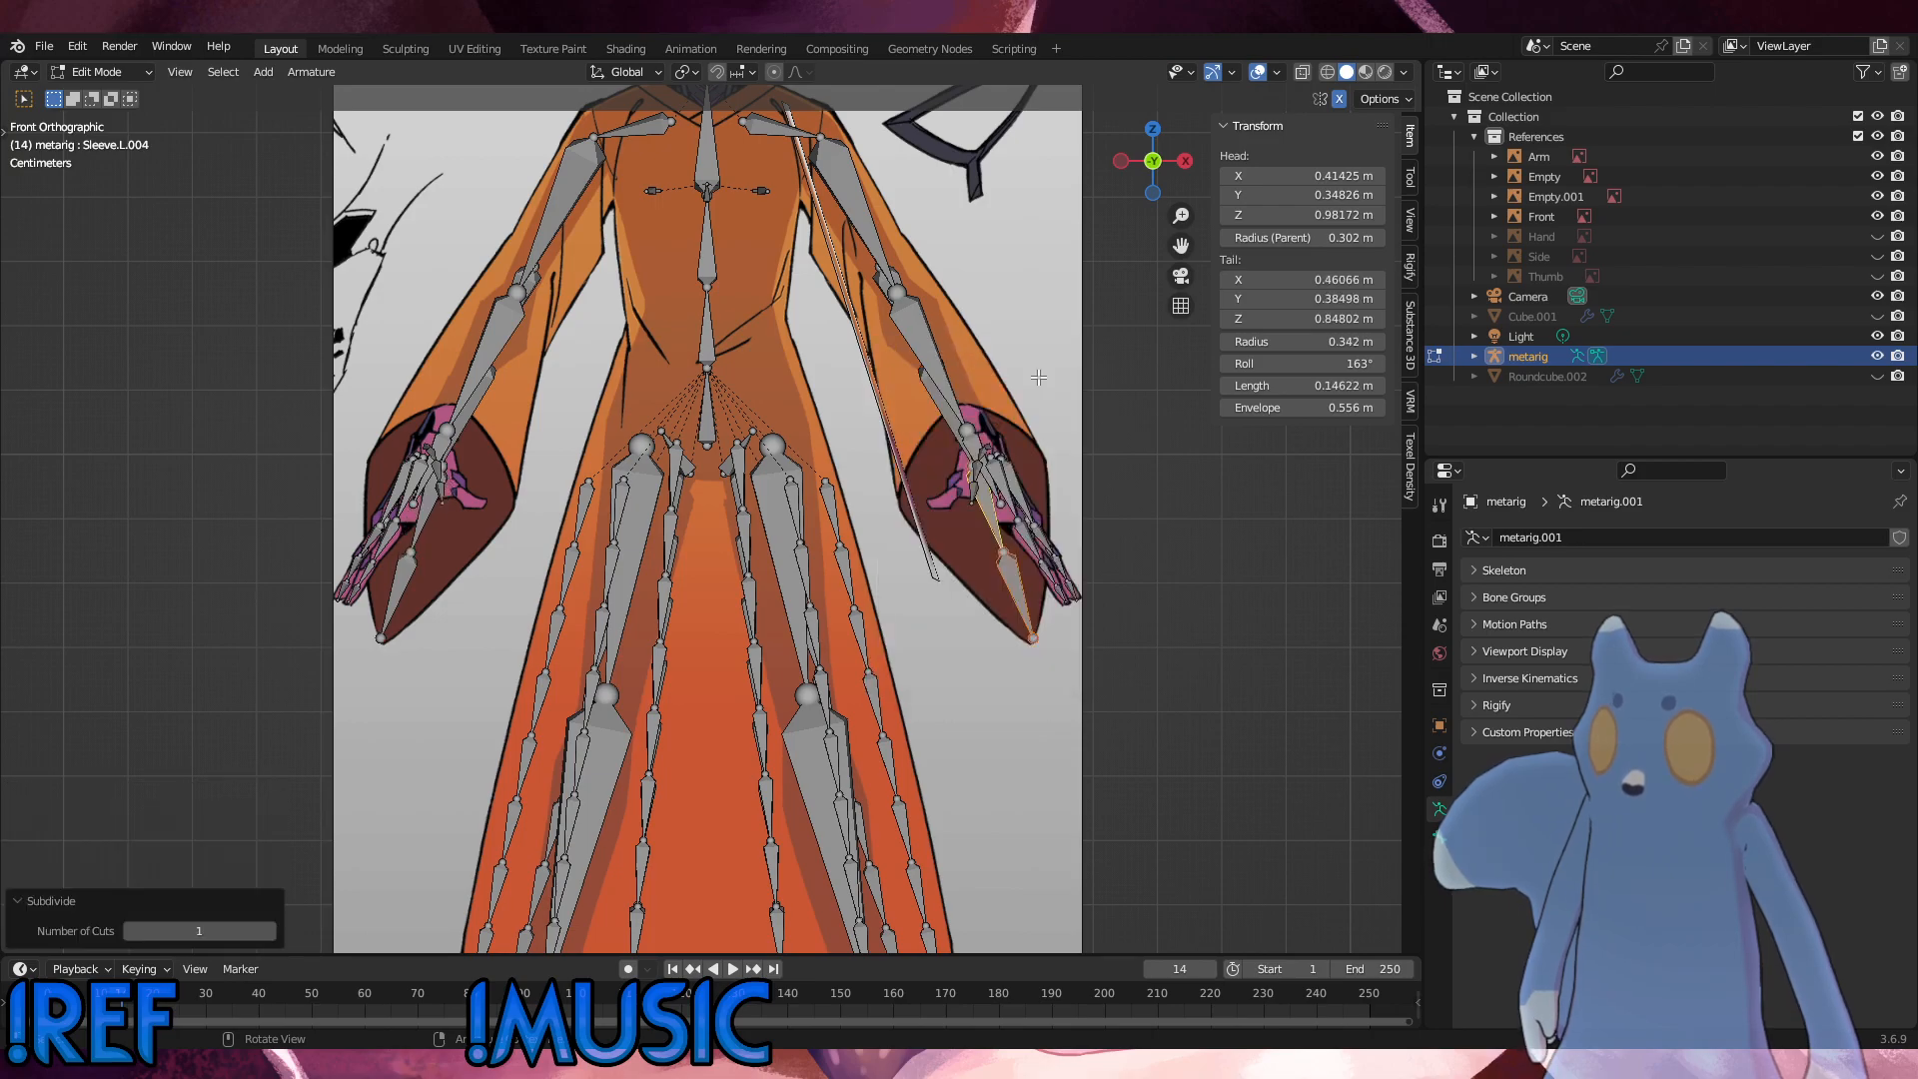
# Step: Move the new joint in the cuff to about X 0.453 m, Z 0.873 m and the sleeve tip to about X 0.499 m, Z 0.721 m
pyautogui.click(1006, 559)
pyautogui.press('g')
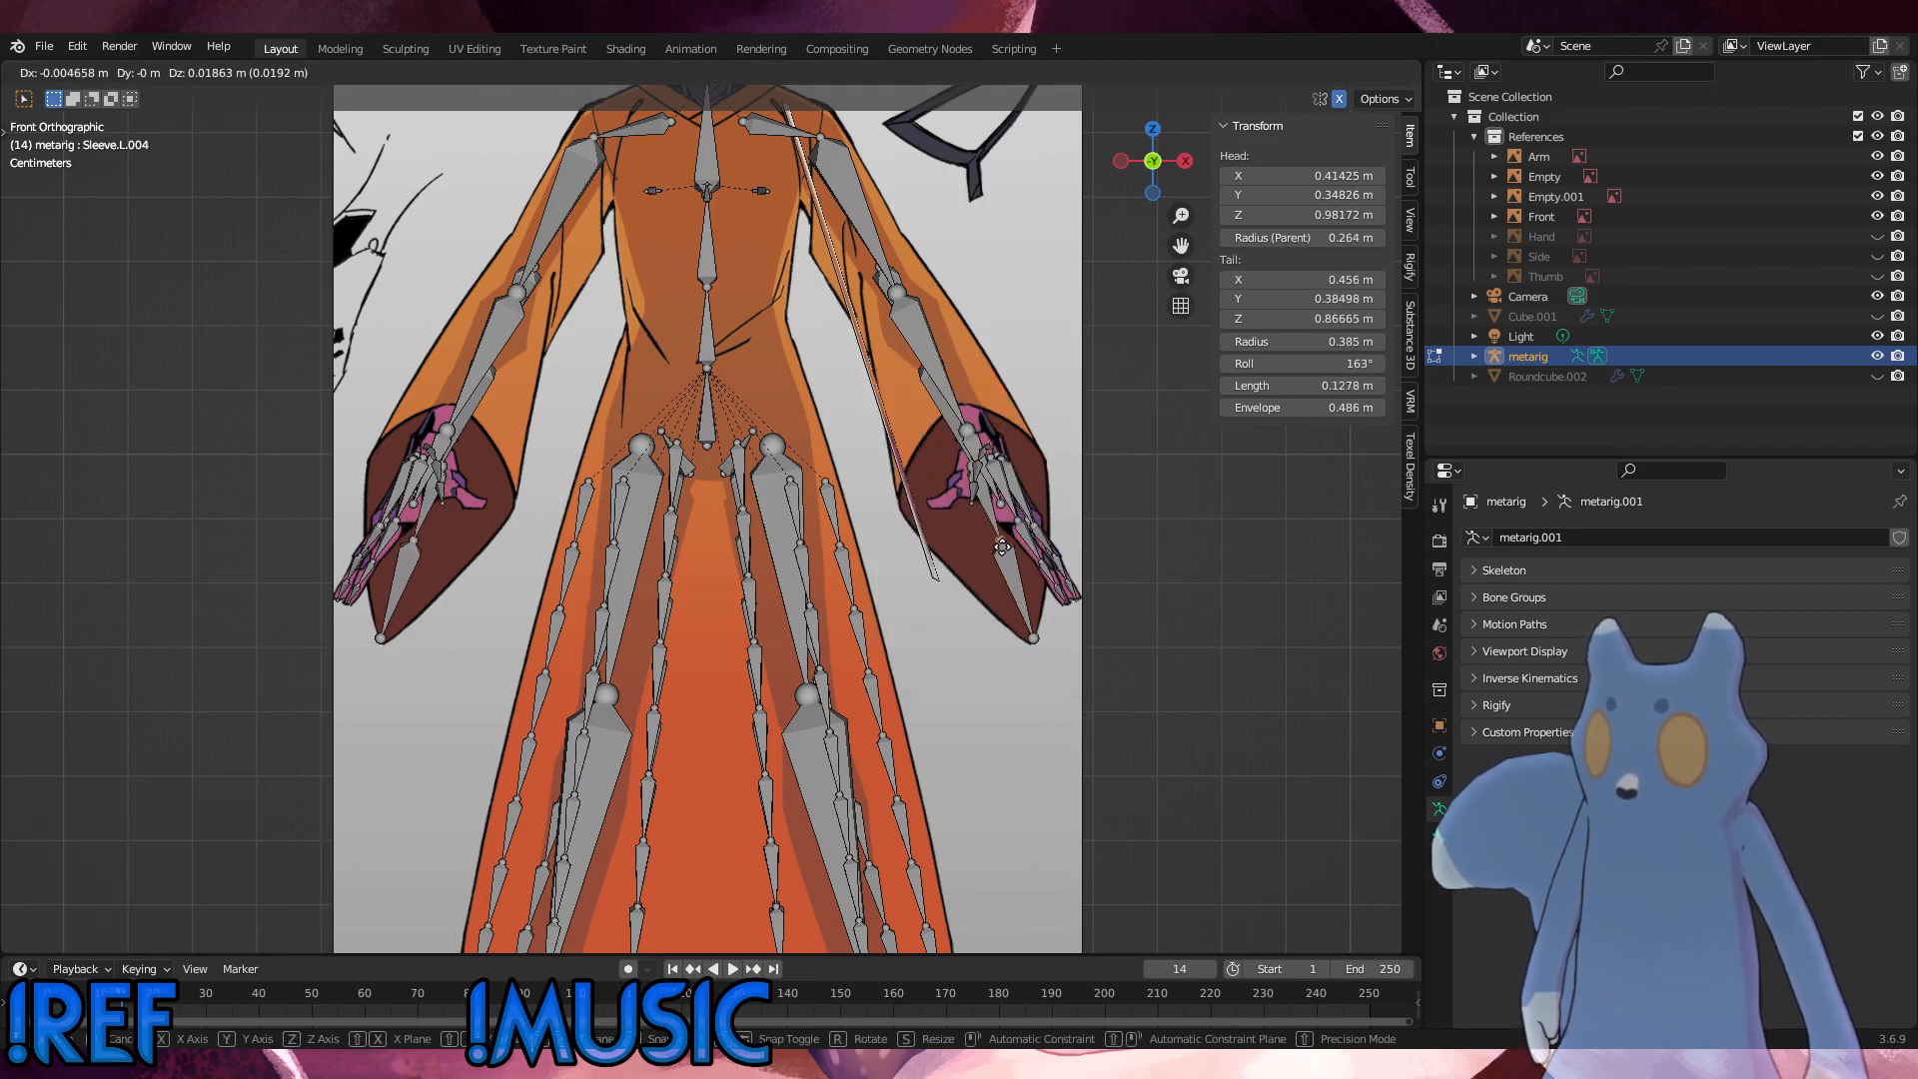
pyautogui.click(1002, 546)
pyautogui.click(1035, 640)
pyautogui.press('g')
pyautogui.click(1015, 606)
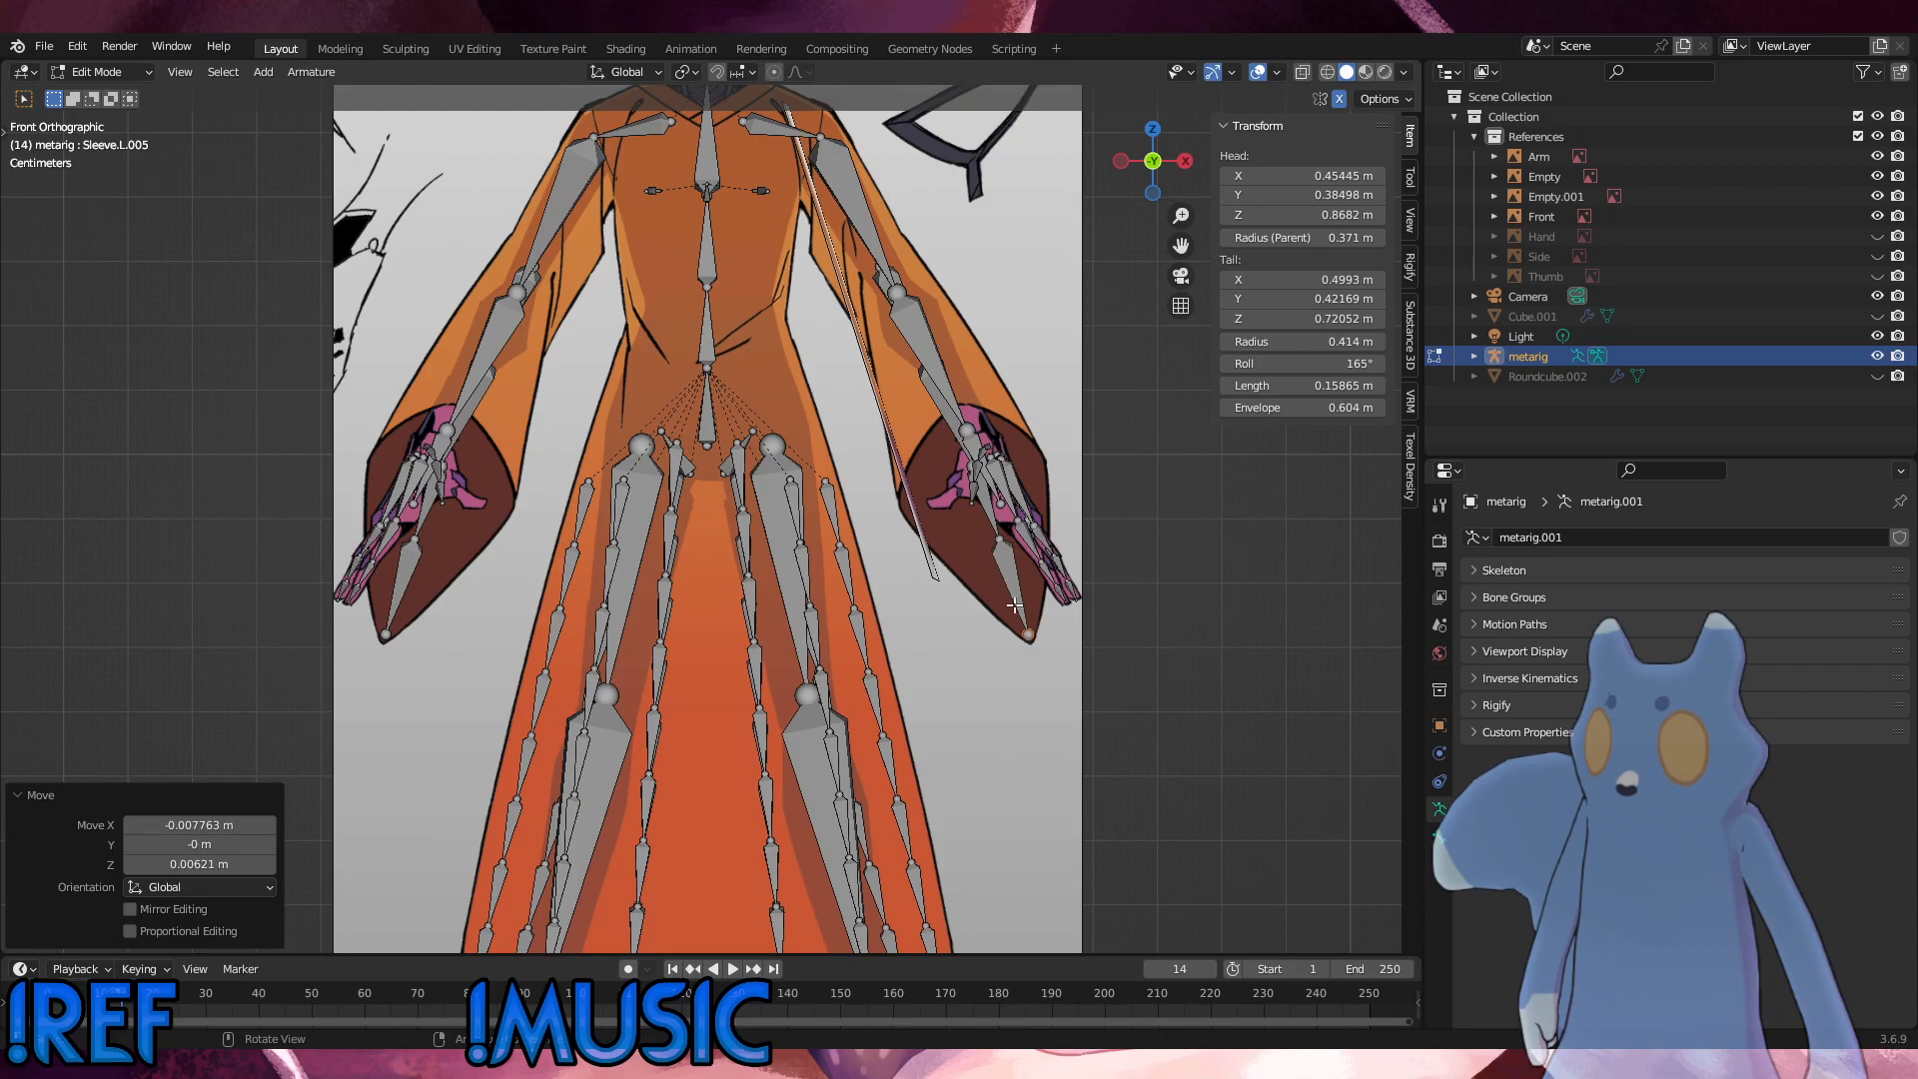
pyautogui.click(1001, 543)
pyautogui.press('g')
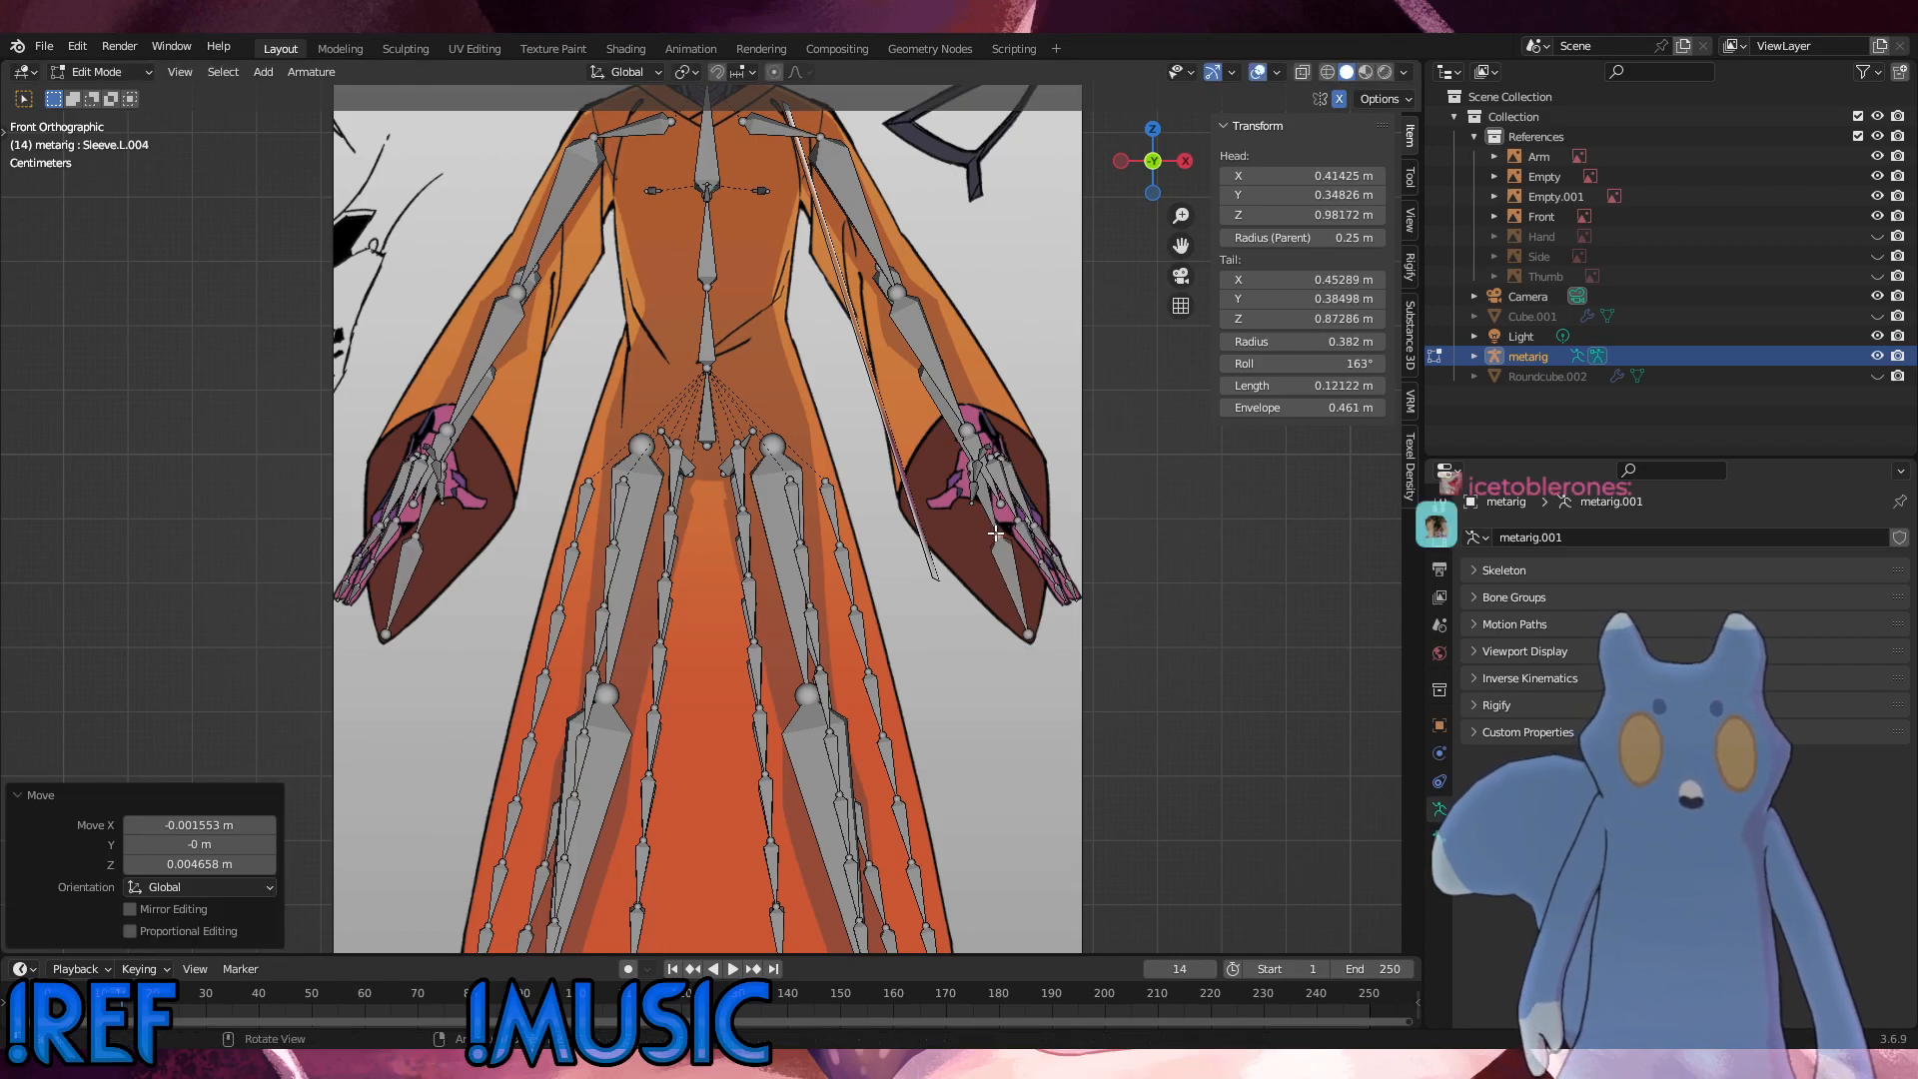
# Step: Shift the tail joint of Sleeve.L.002 inward to about X 0.405 m, Z 0.979 m
pyautogui.click(969, 469)
pyautogui.press('g')
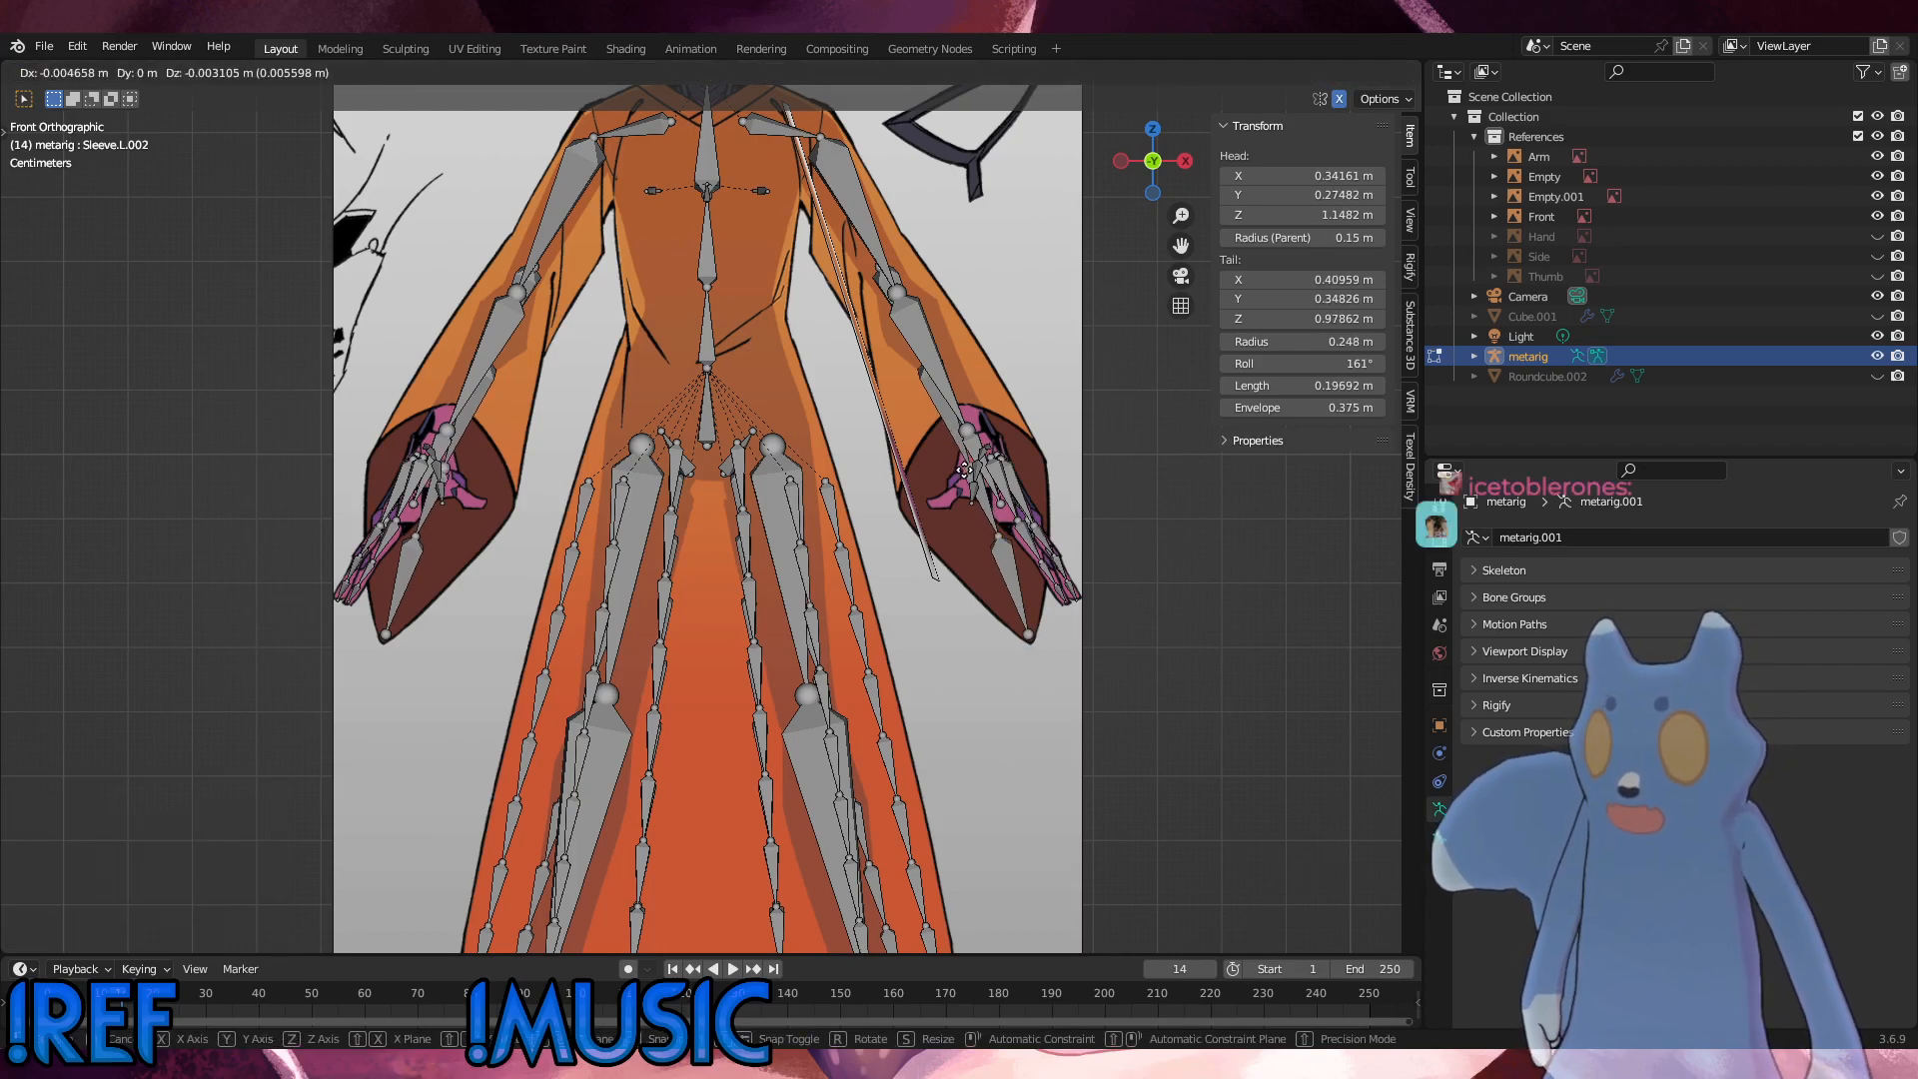
pyautogui.click(962, 470)
pyautogui.click(1078, 427)
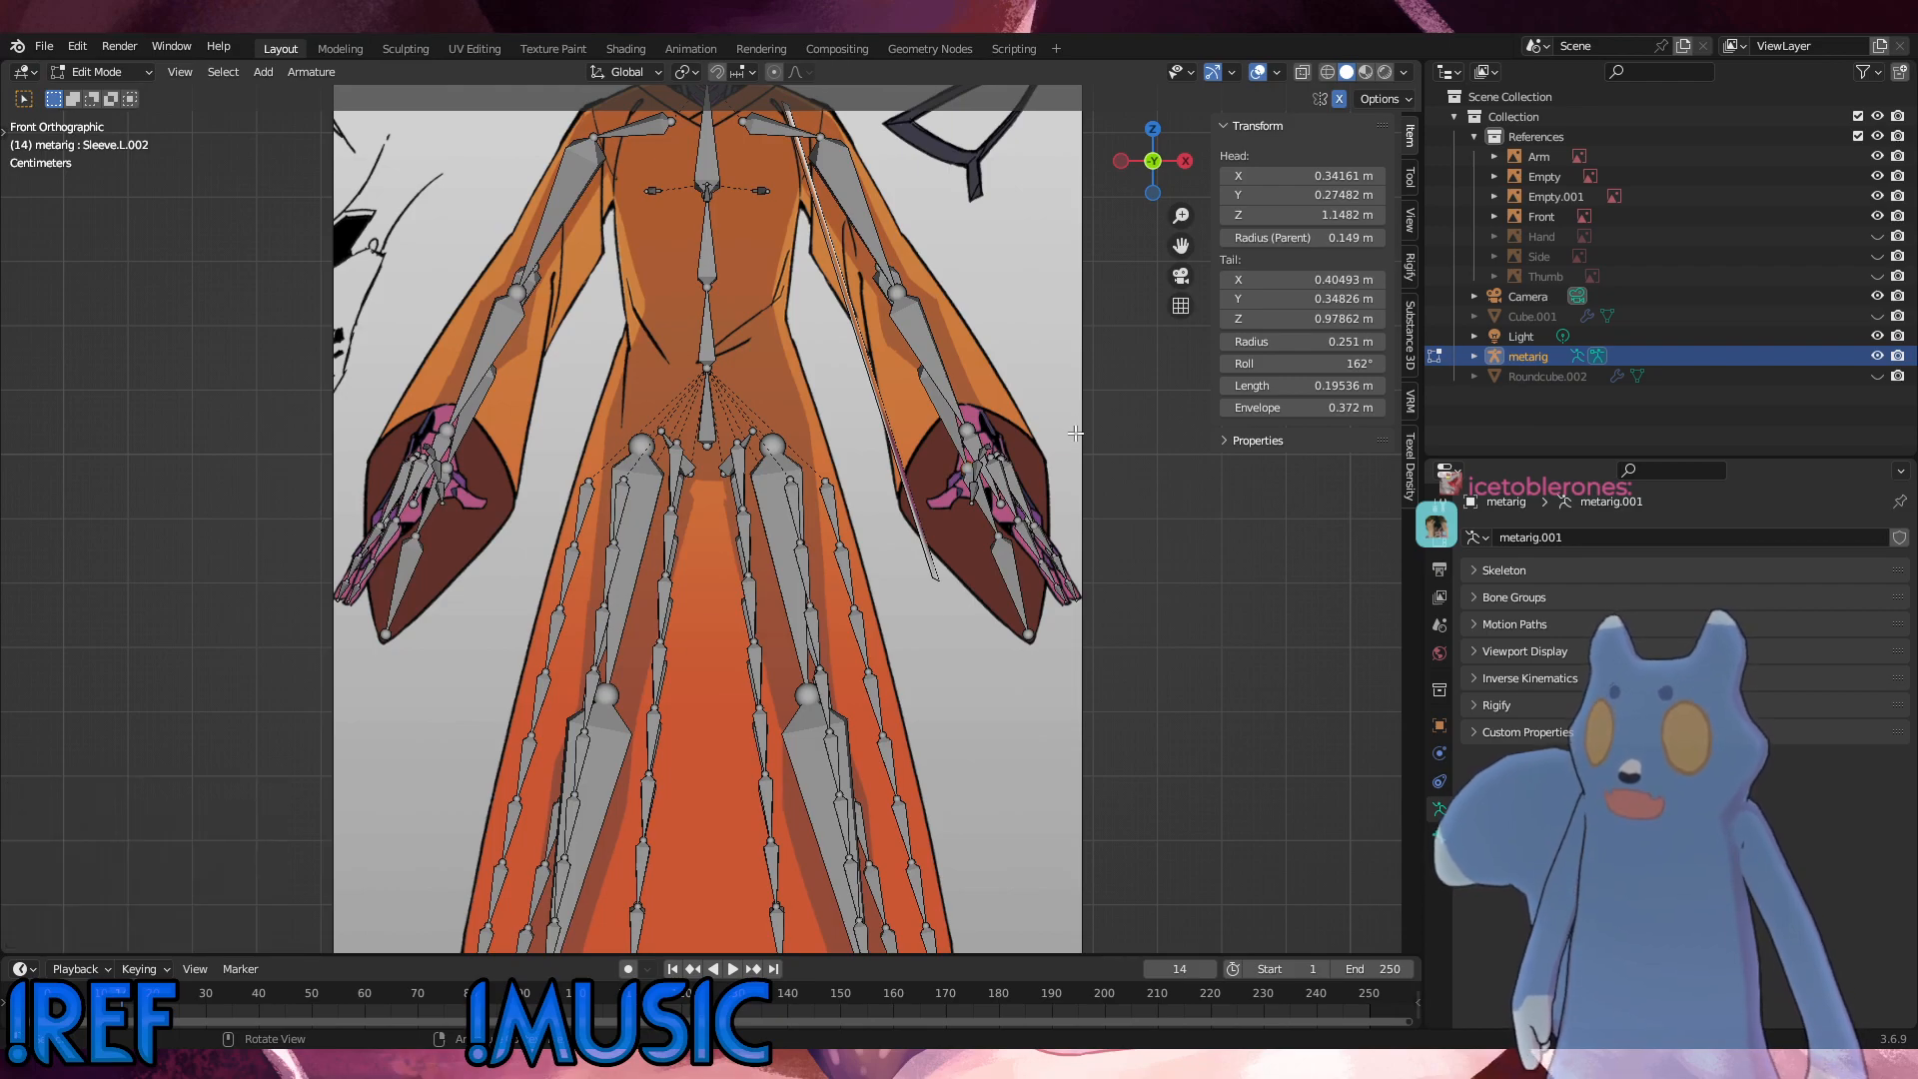
# Step: Select the lower left sleeve bones and check how the chain follows the Arm and Front references in perspective and front view
pyautogui.click(1002, 570)
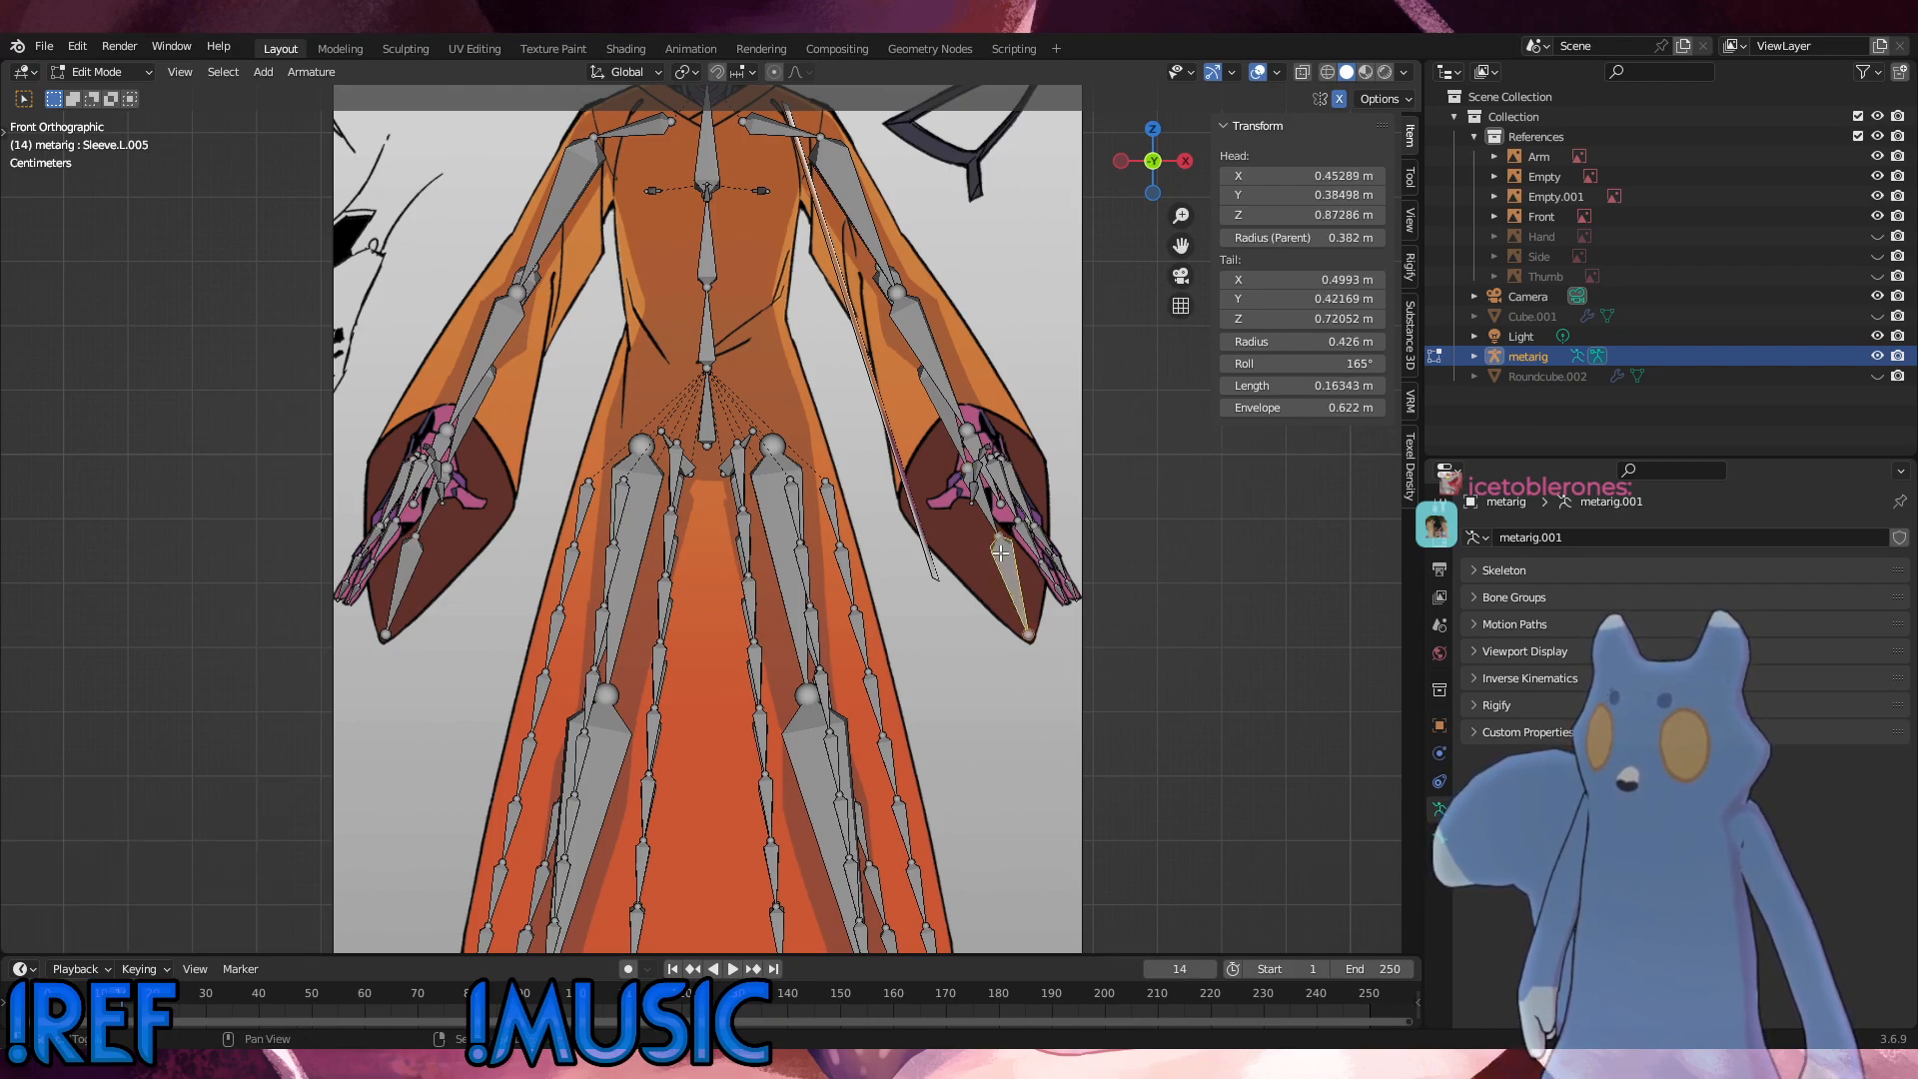
pyautogui.keyDown('shift'); pyautogui.click(986, 503); pyautogui.keyUp('shift')
pyautogui.keyDown('shift'); pyautogui.click(942, 425); pyautogui.keyUp('shift')
pyautogui.moveTo(935, 426); pyautogui.dragTo(895, 397, button='middle')
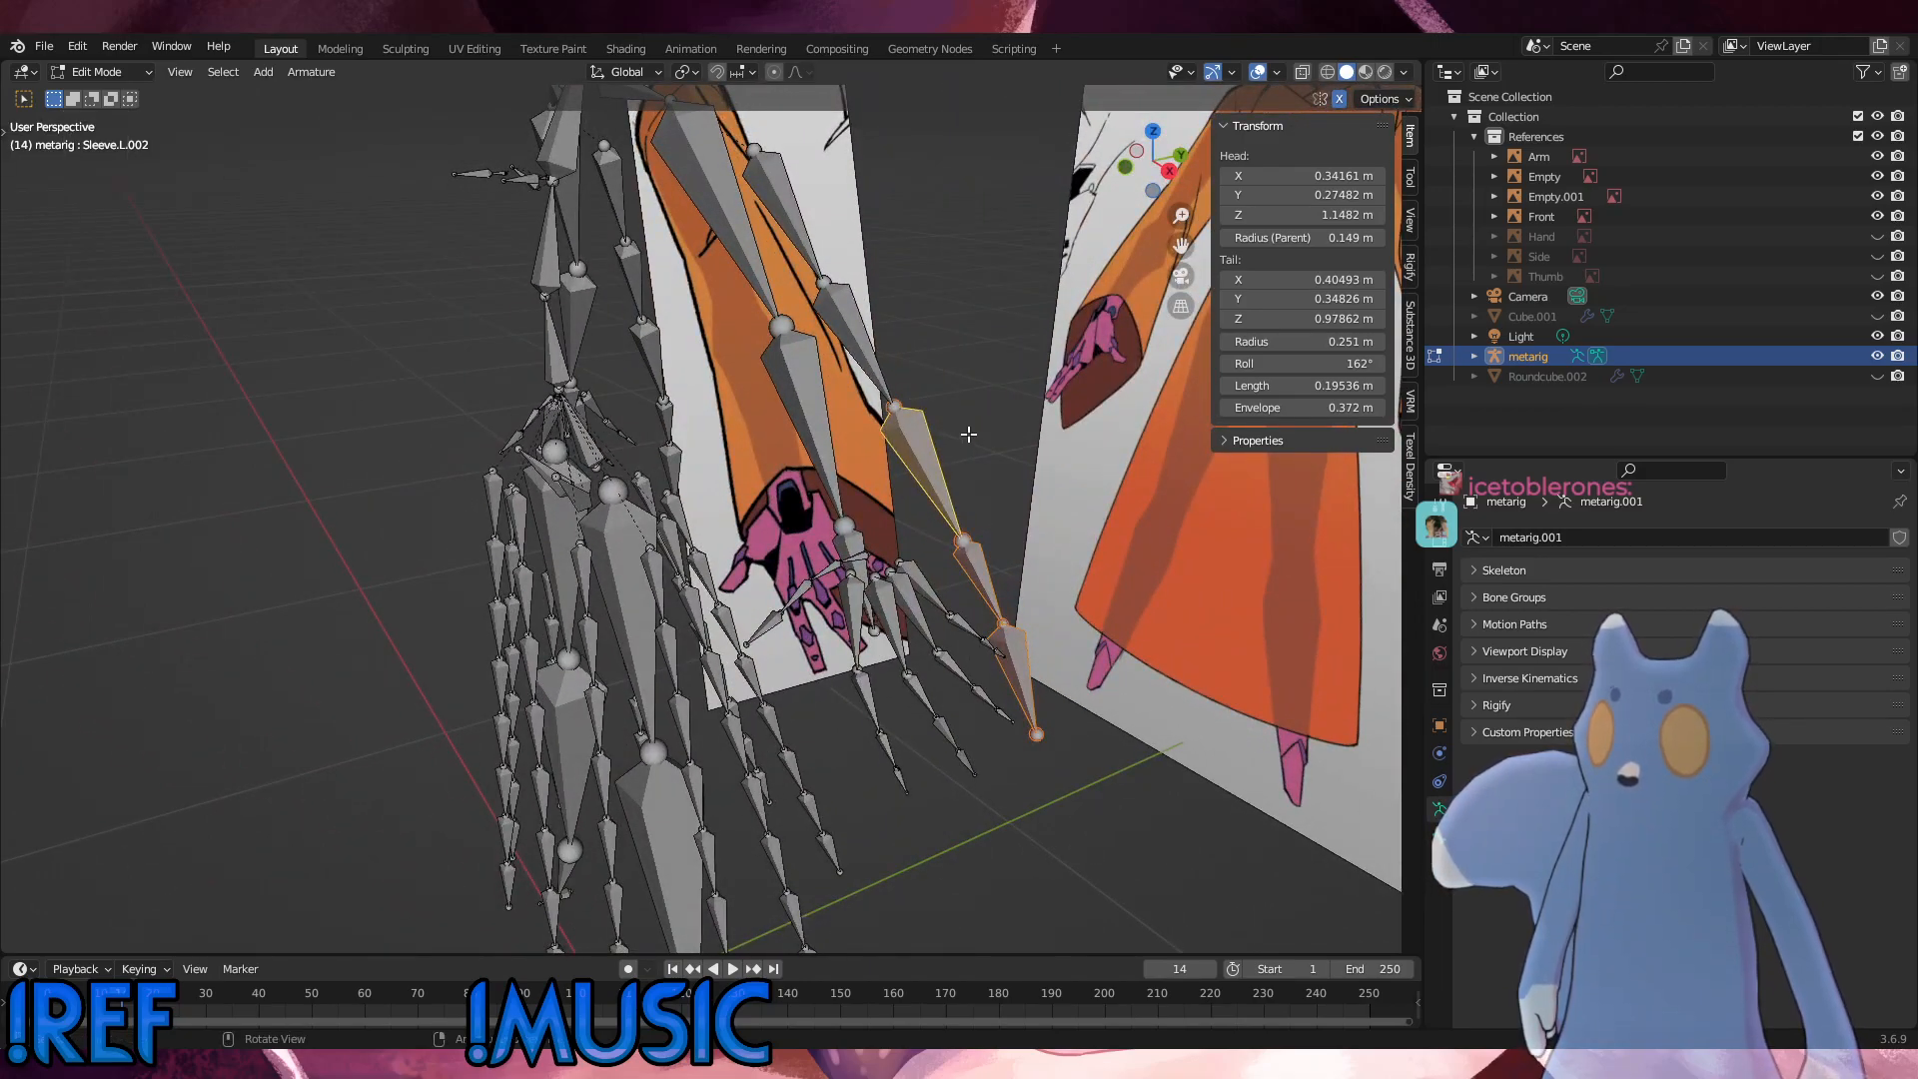
pyautogui.keyDown('shift'); pyautogui.click(865, 344); pyautogui.keyUp('shift')
pyautogui.moveTo(863, 333); pyautogui.dragTo(803, 345, button='middle')
pyautogui.press('KP_1')
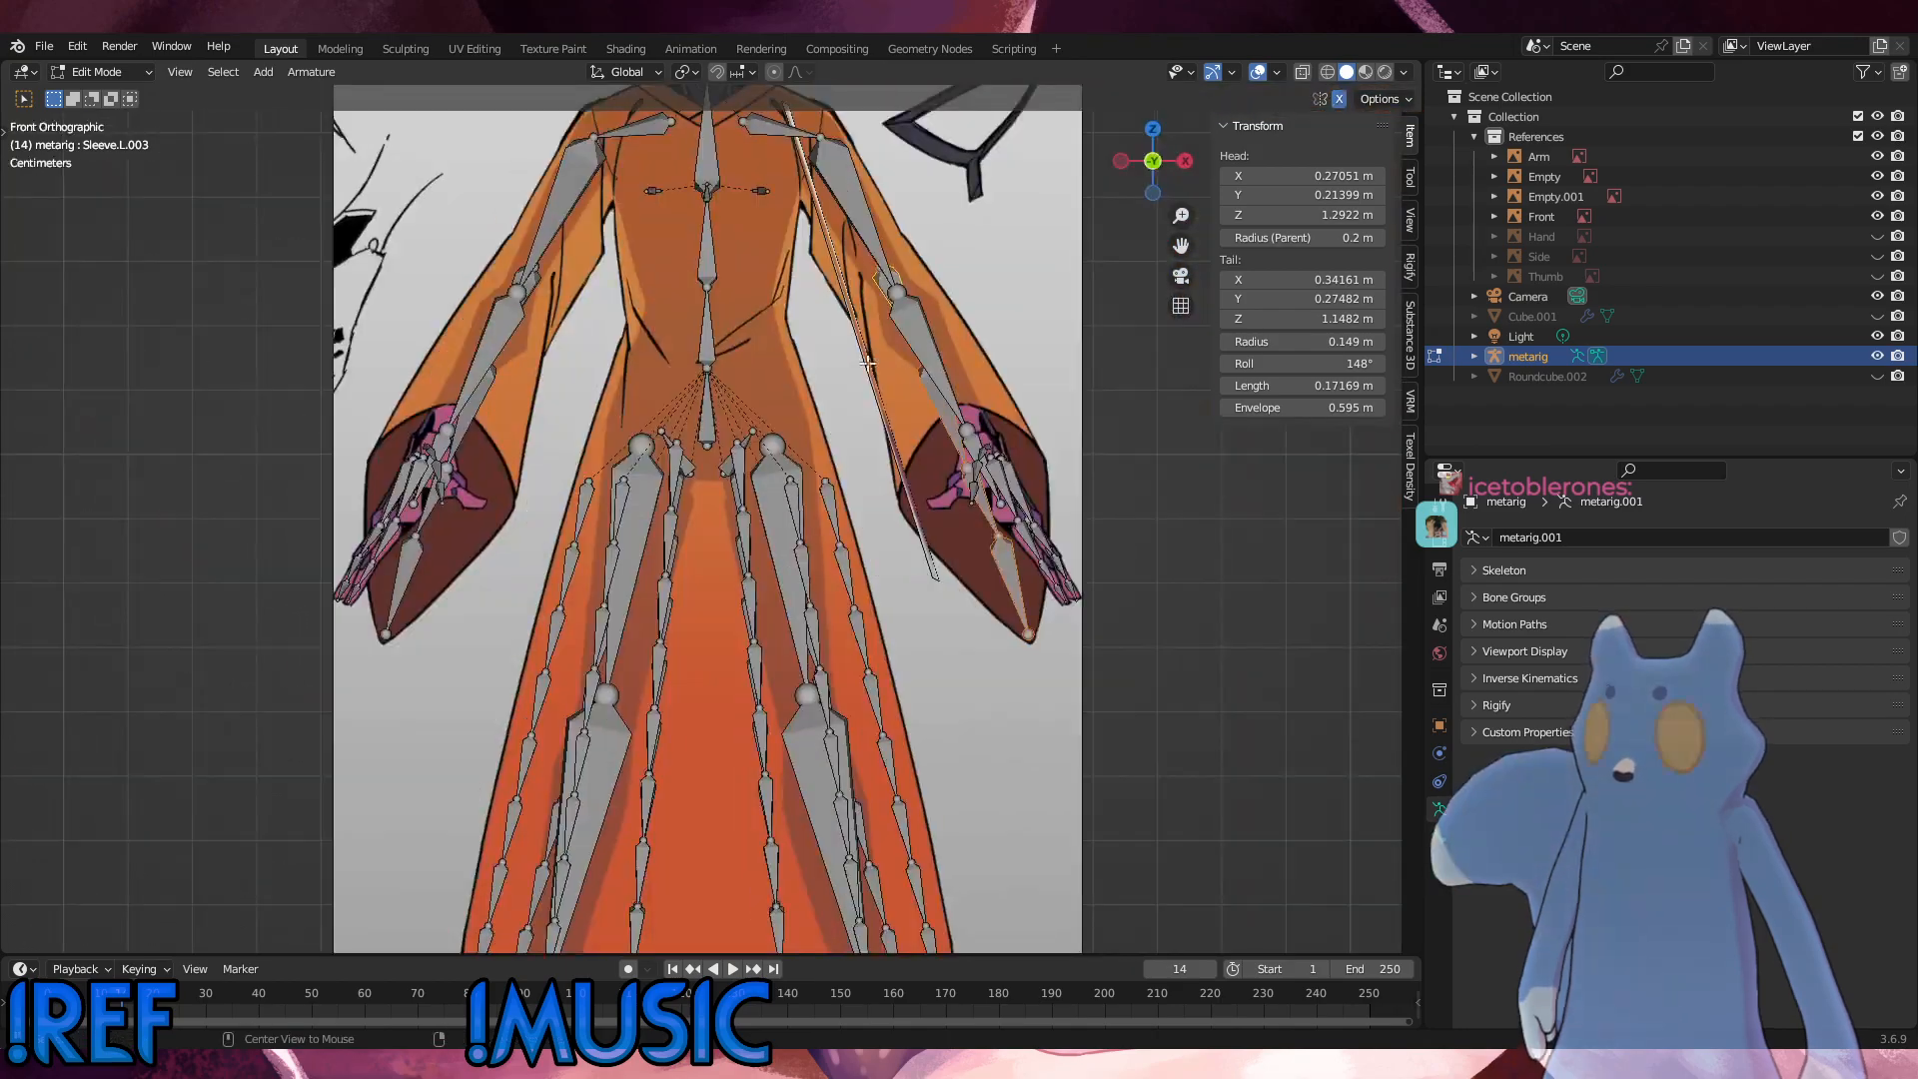
# Step: In side view, move the left sleeve's first, second and fourth joints down the Arm reference by about 0.033, 0.035 and 0.022 m
pyautogui.press('KP_3')
pyautogui.click(715, 267)
pyautogui.press('g')
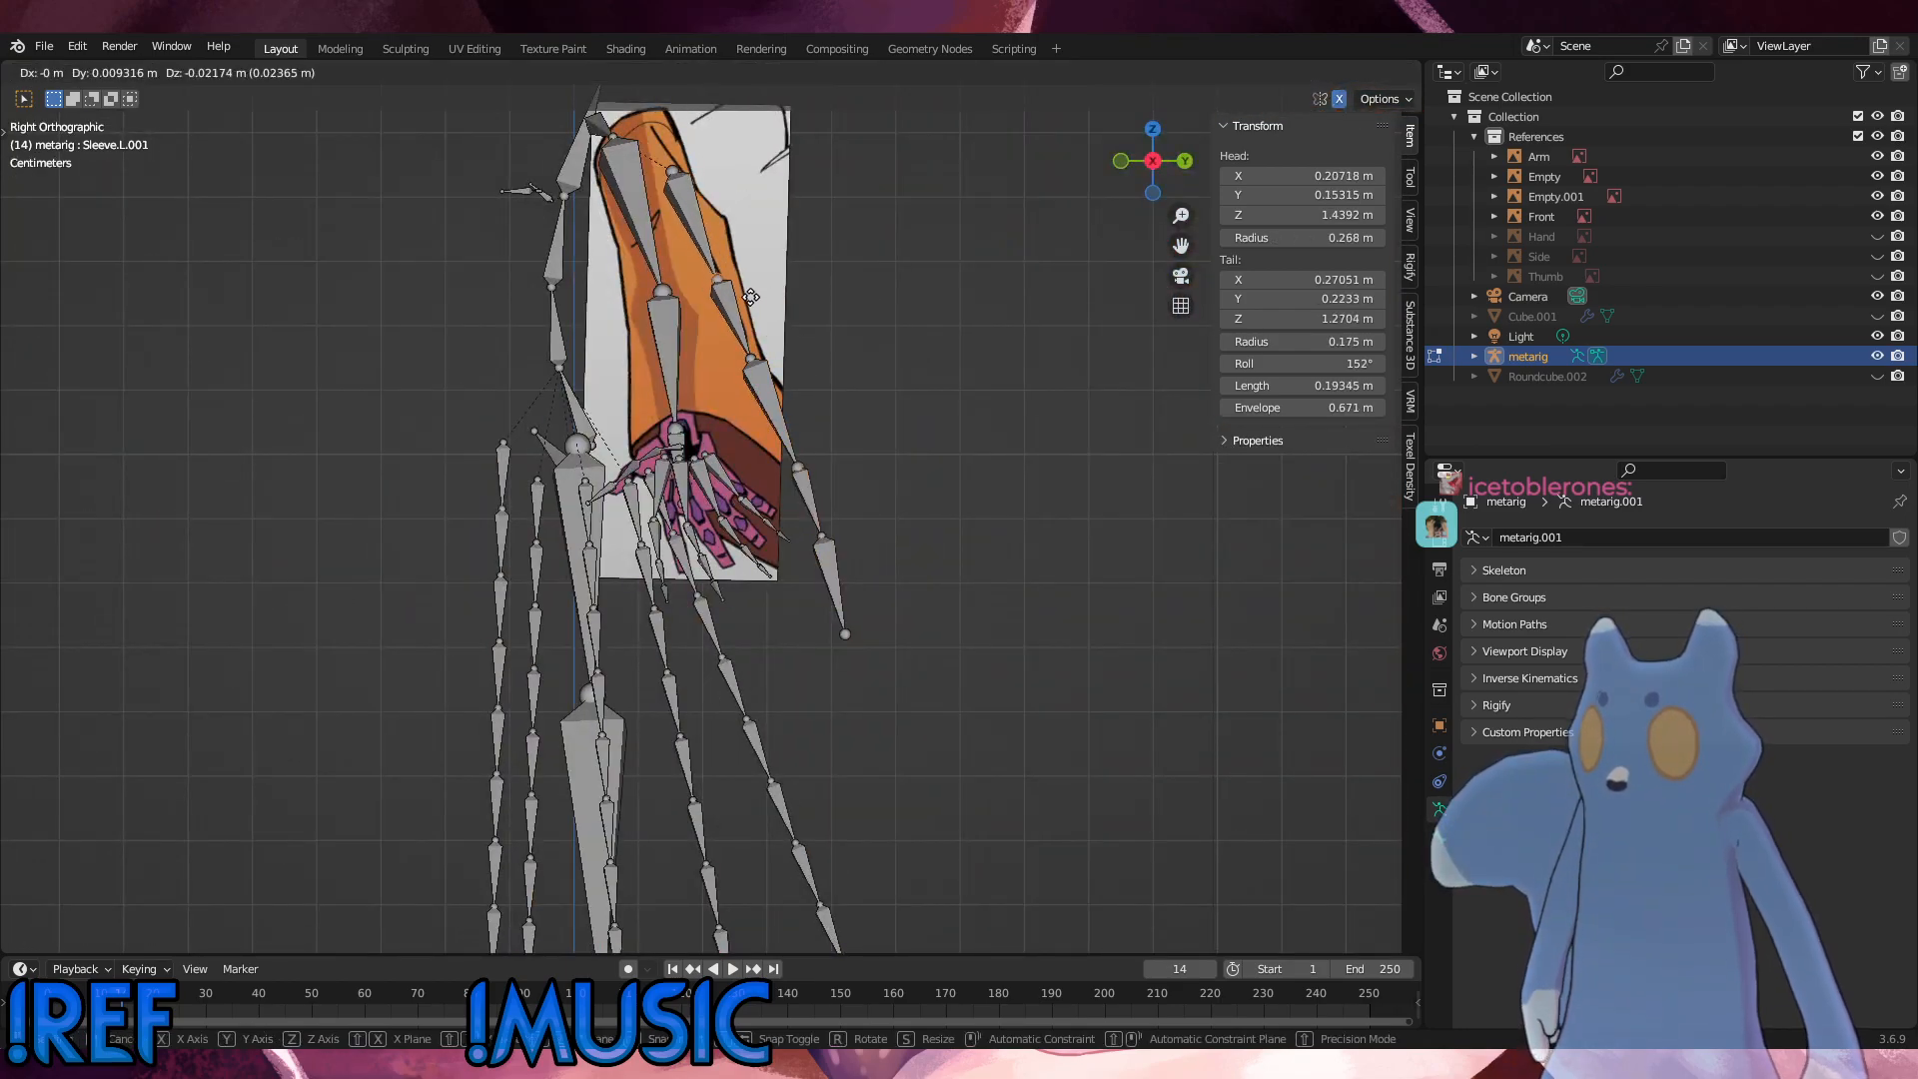
pyautogui.click(751, 305)
pyautogui.click(750, 360)
pyautogui.press('g')
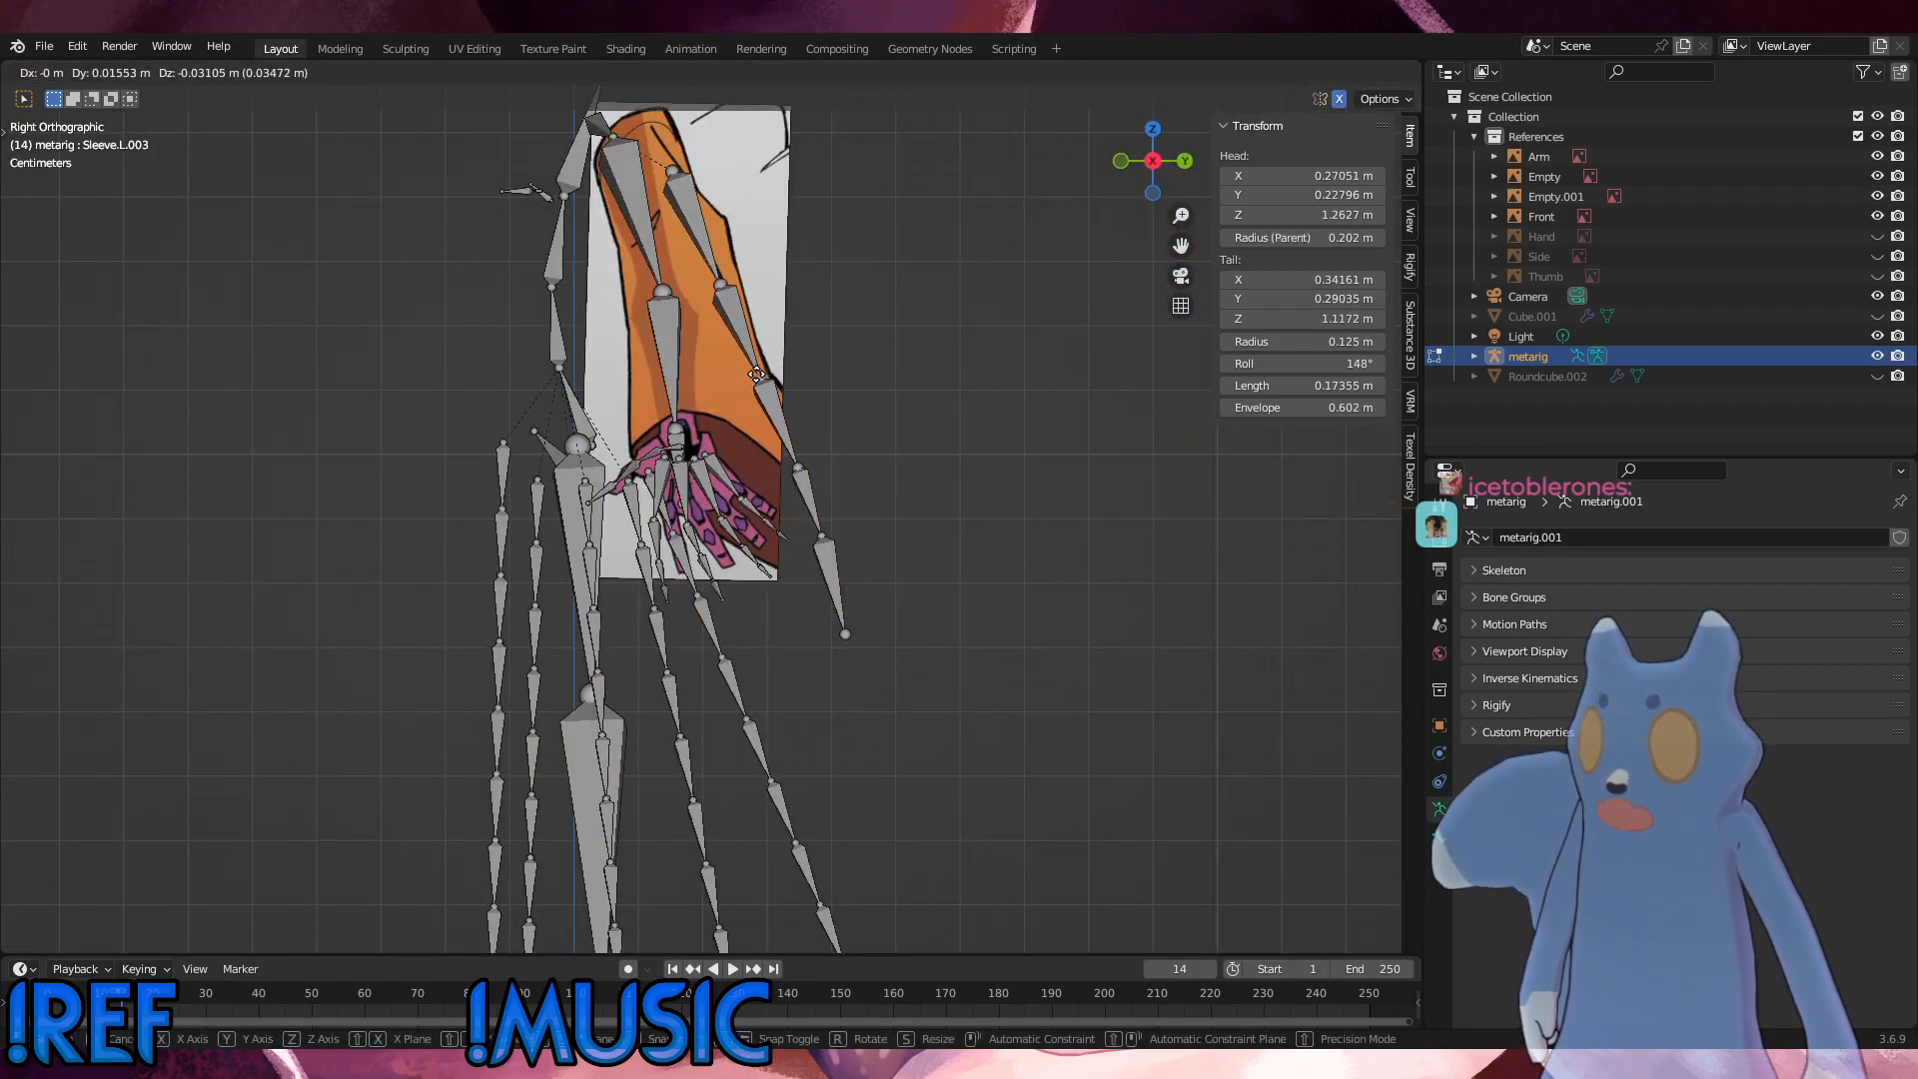
pyautogui.click(759, 382)
pyautogui.click(823, 539)
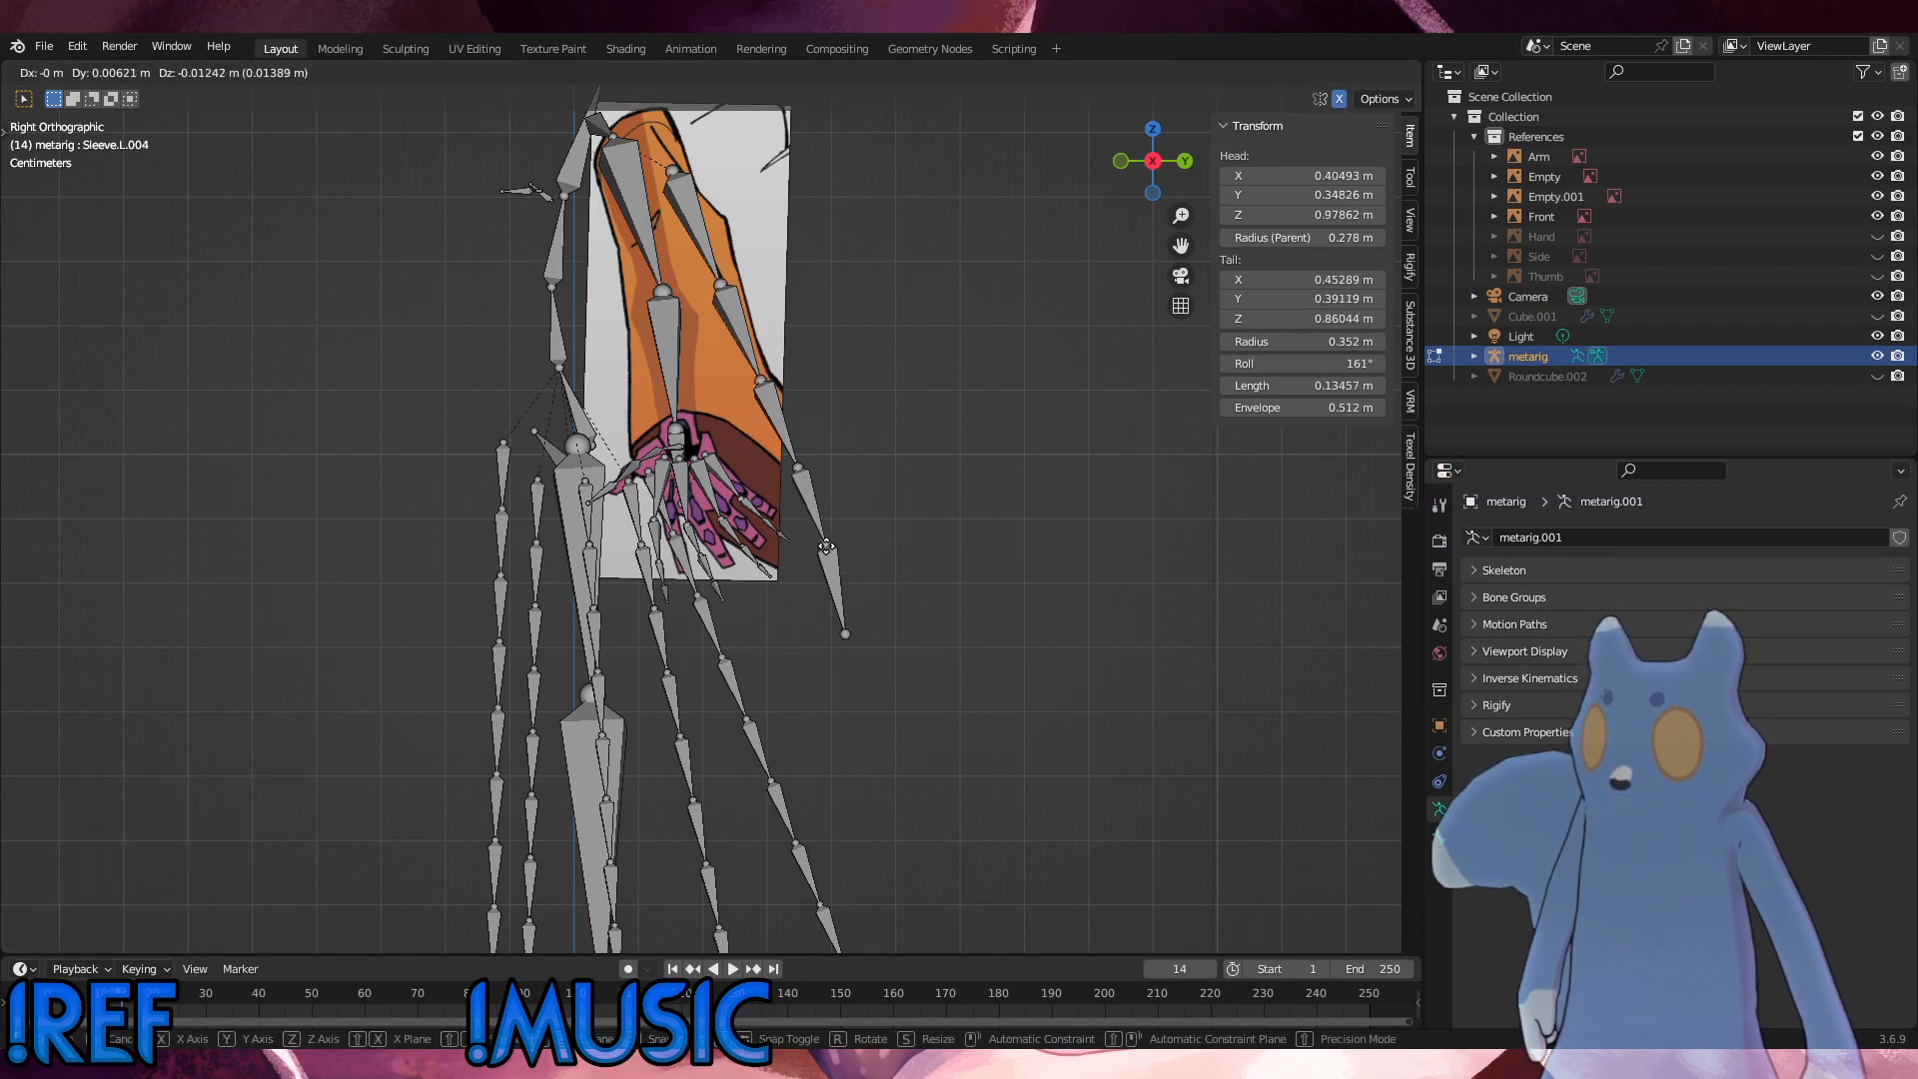
pyautogui.press('g')
pyautogui.click(828, 549)
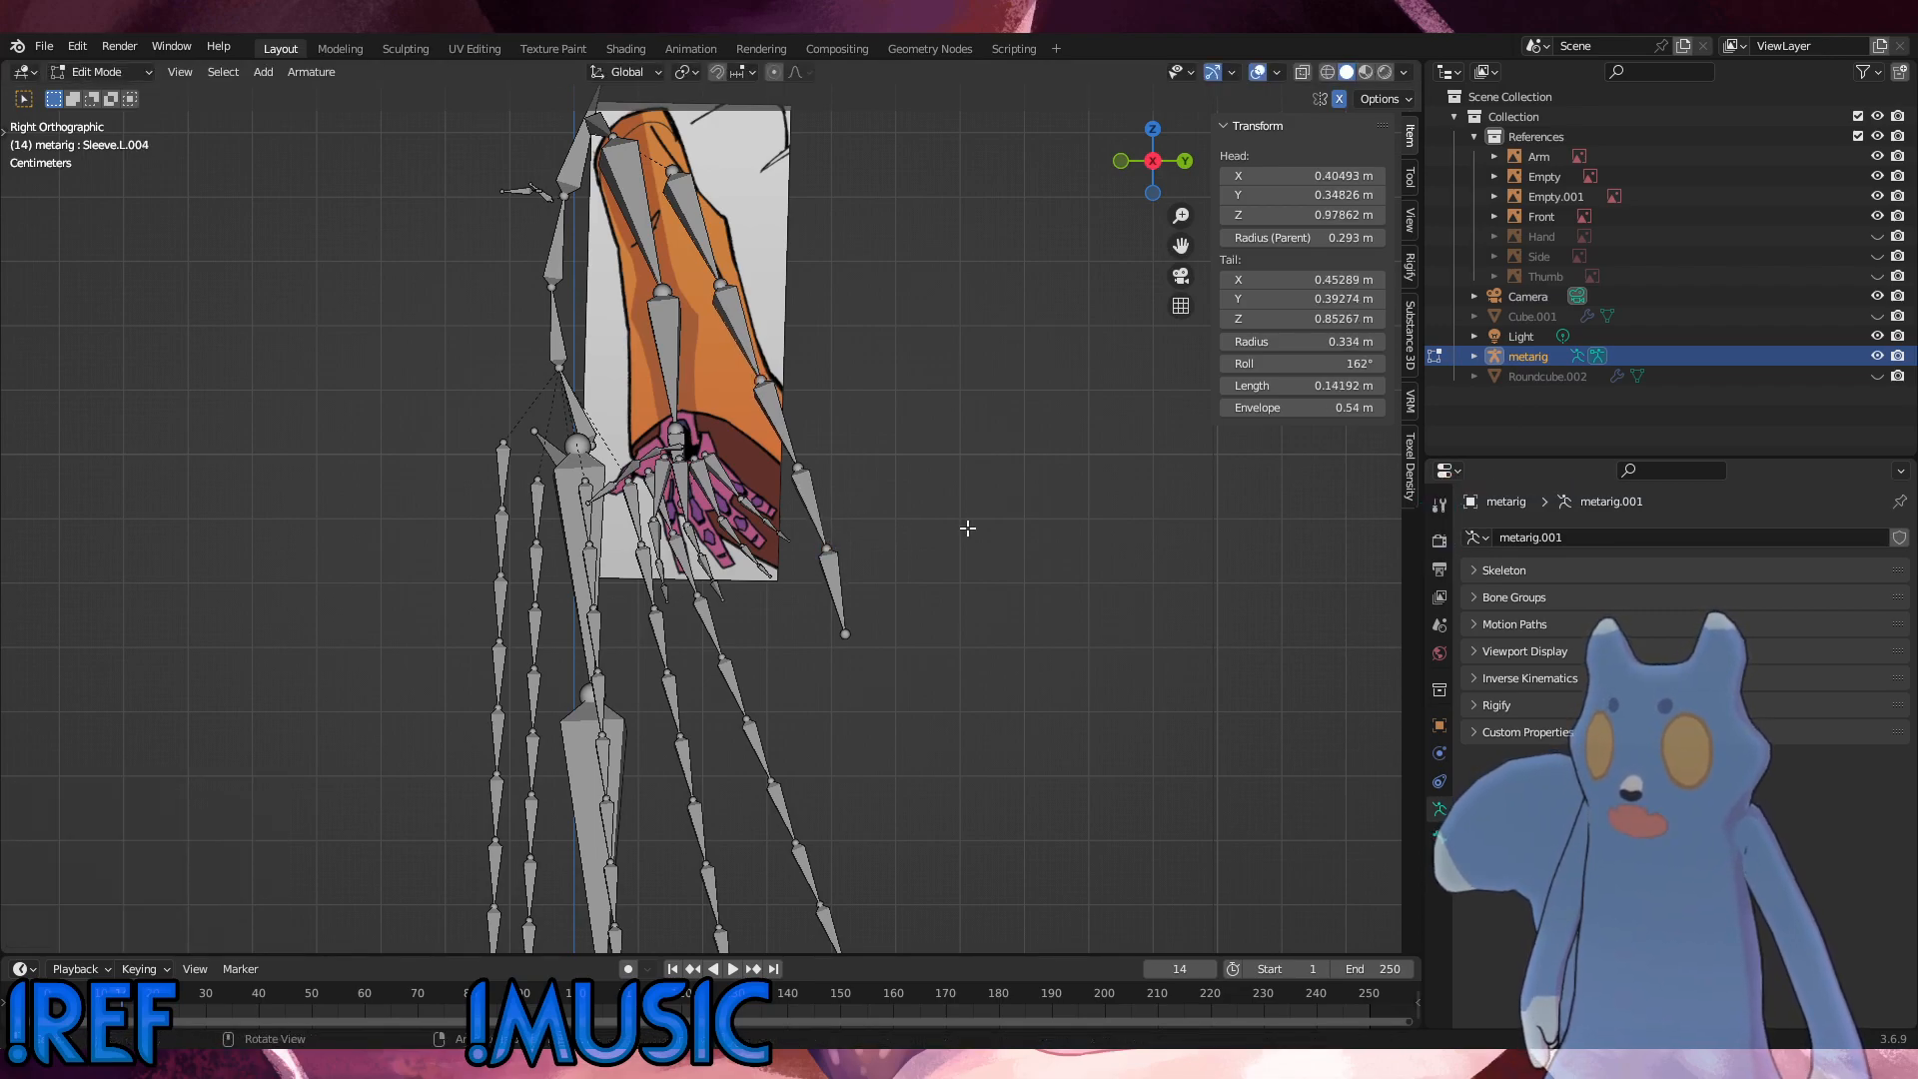
# Step: Compare the adjusted sleeve chains and the whole metarig with the references in perspective and front view, and select the Chest bone
pyautogui.press('KP_1')
pyautogui.moveTo(933, 556); pyautogui.dragTo(842, 662, button='middle')
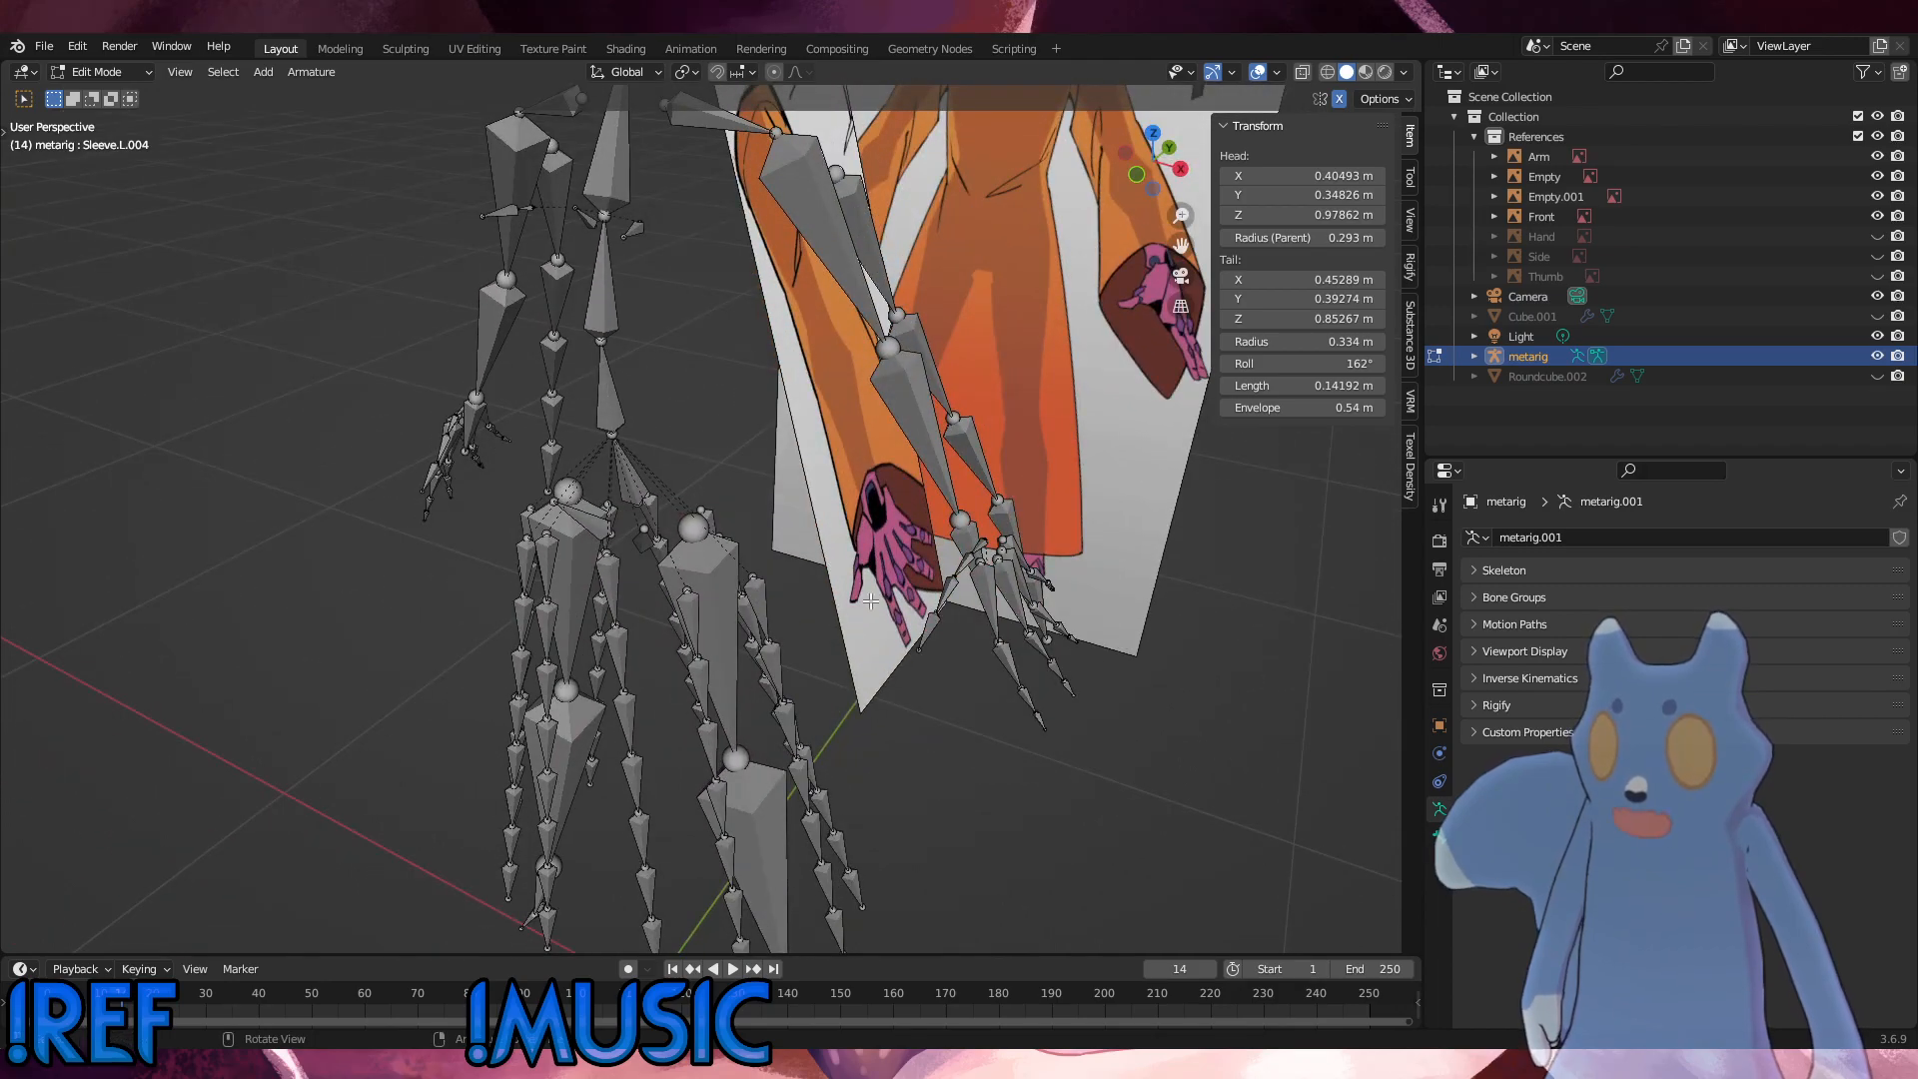
pyautogui.scroll(-4, 867, 600)
pyautogui.moveTo(690, 452); pyautogui.dragTo(648, 450, button='middle')
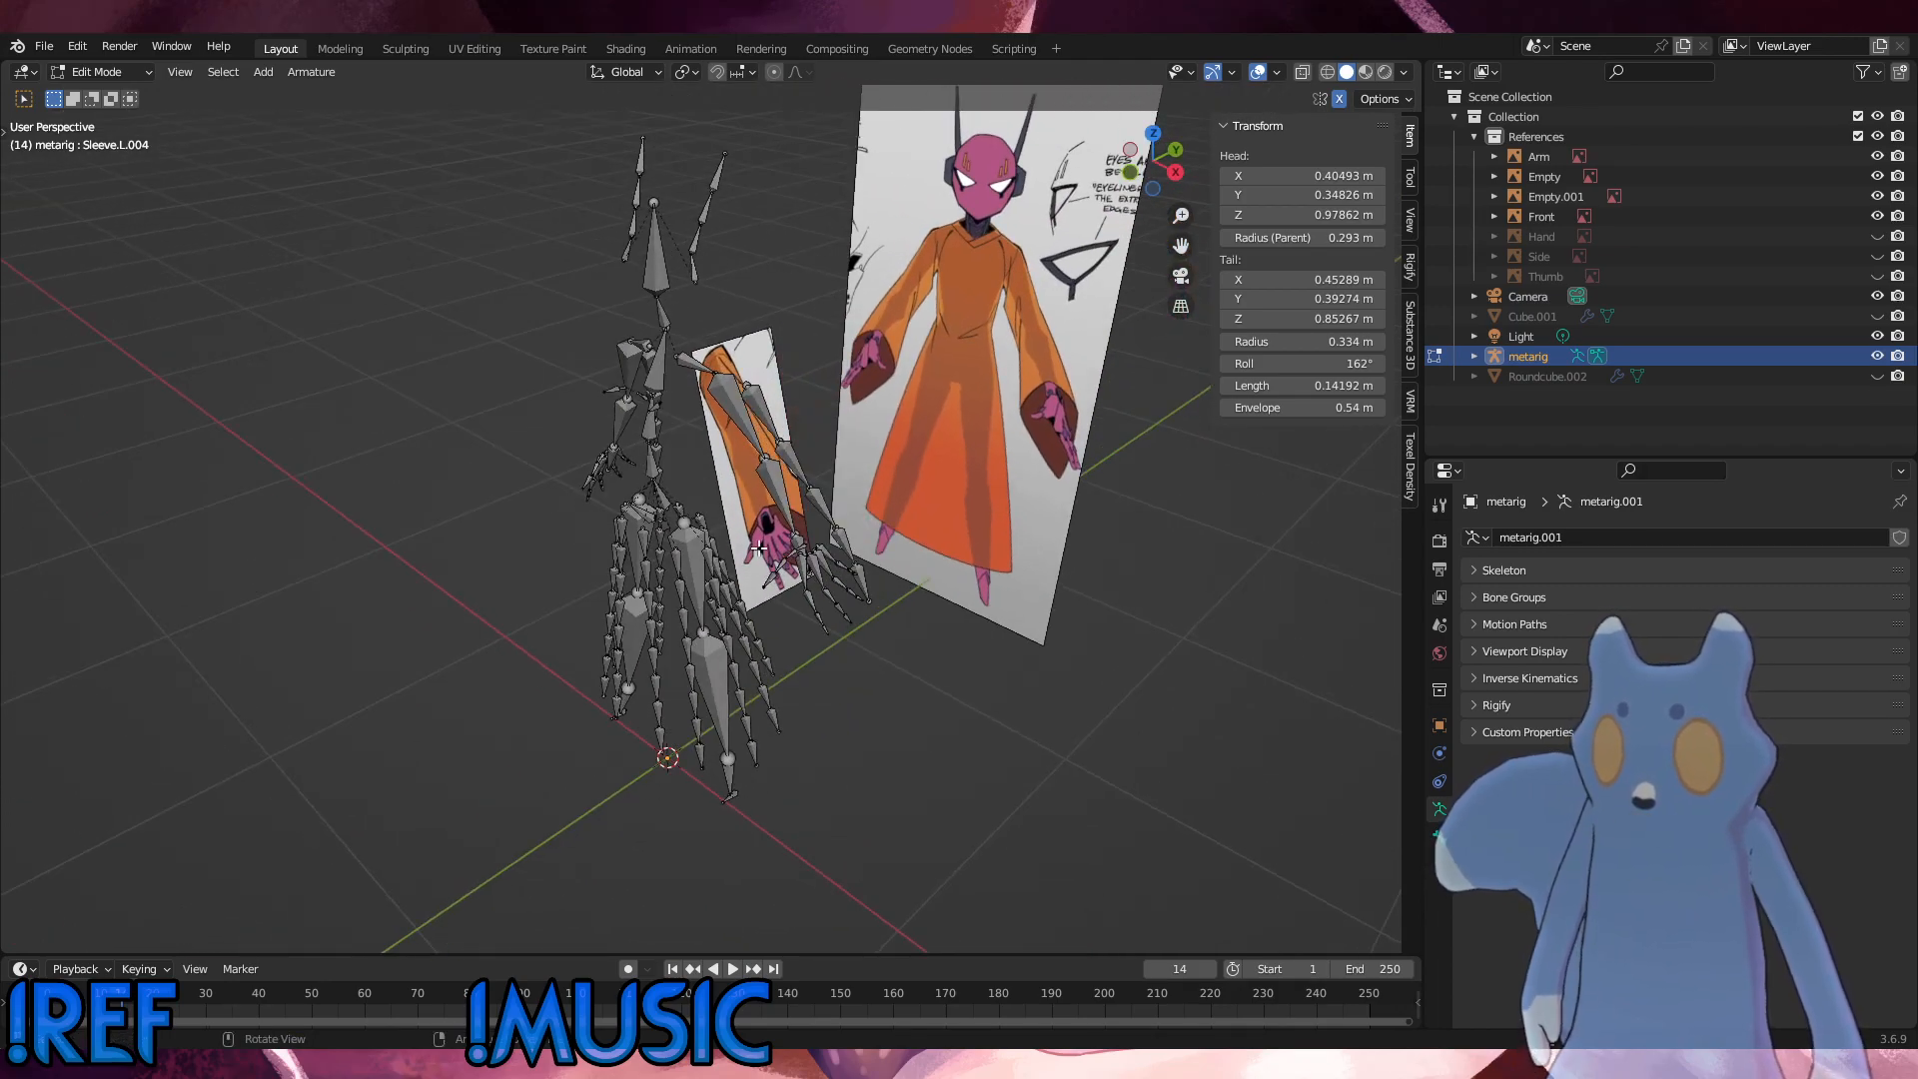
pyautogui.keyDown('alt'); pyautogui.moveTo(943, 597); pyautogui.dragTo(807, 754, button='middle'); pyautogui.keyUp('alt')
pyautogui.scroll(3, 1067, 542)
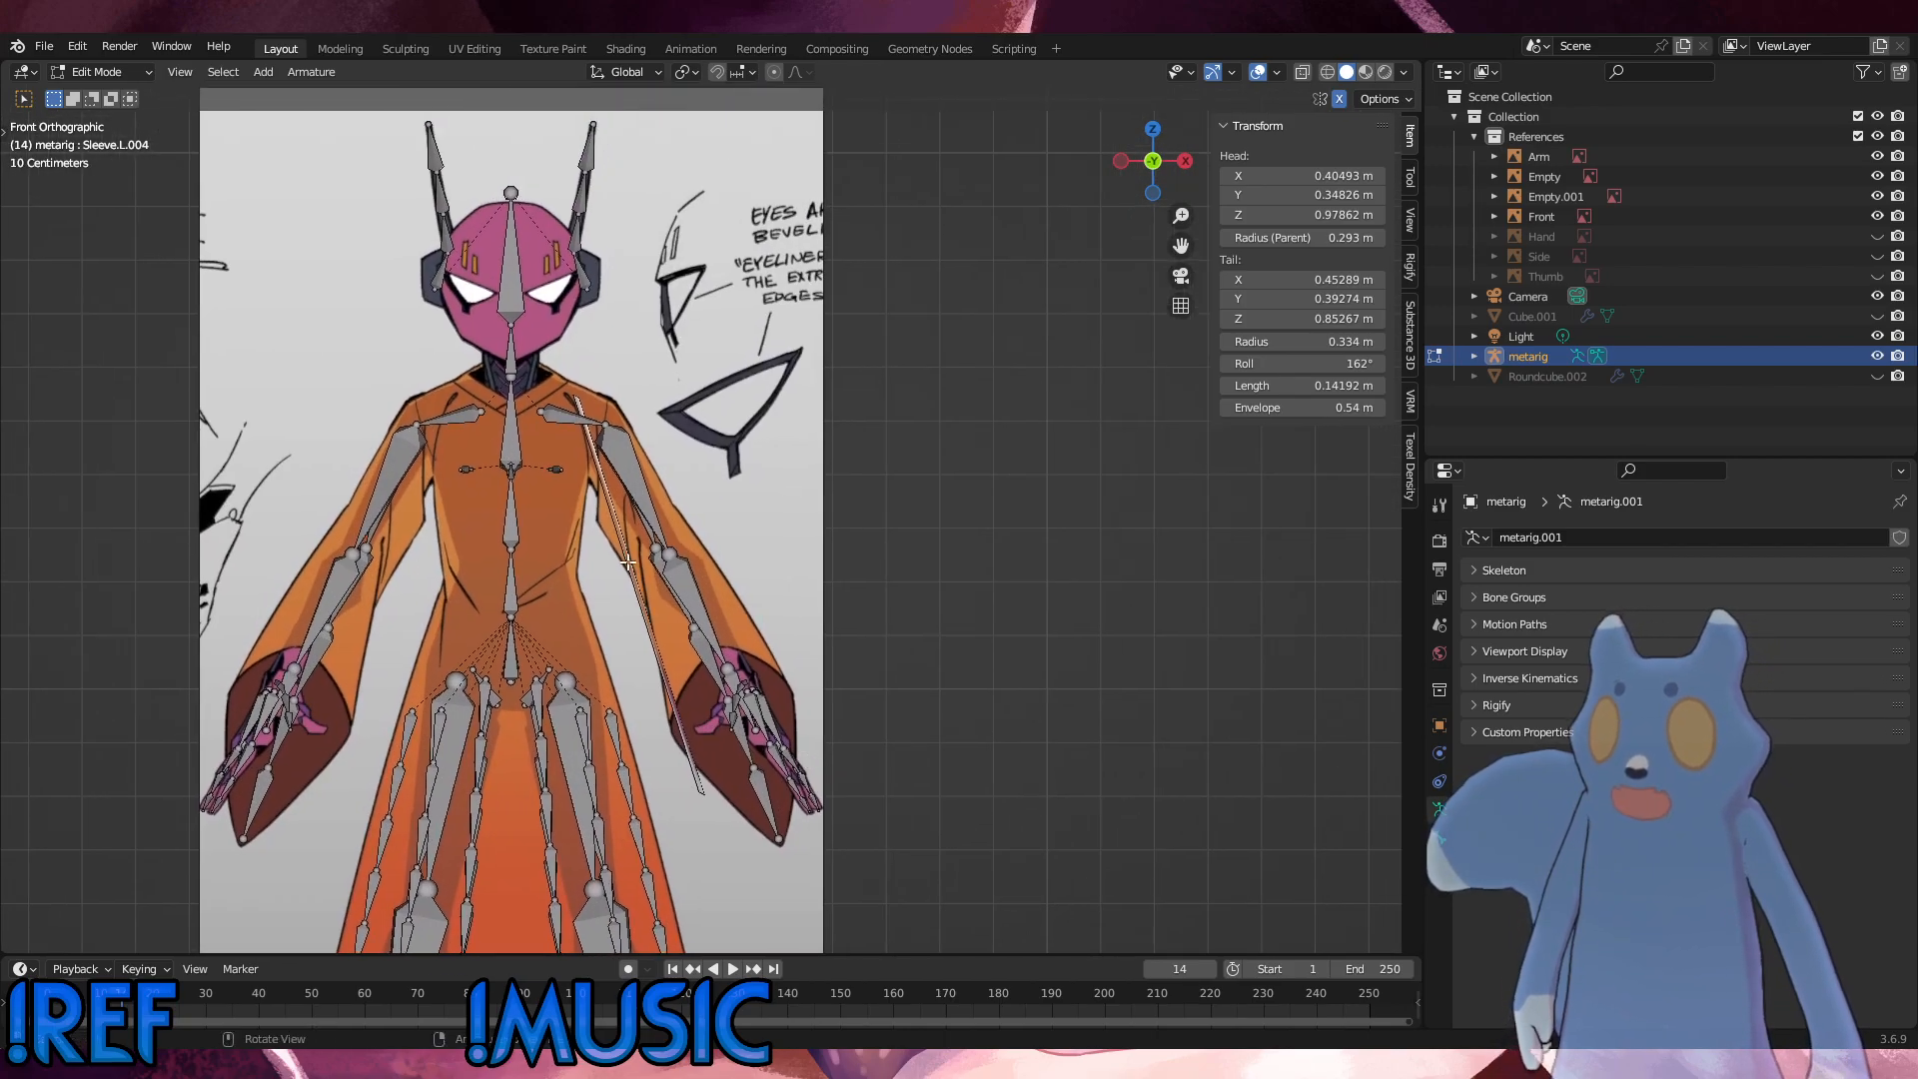
pyautogui.click(513, 515)
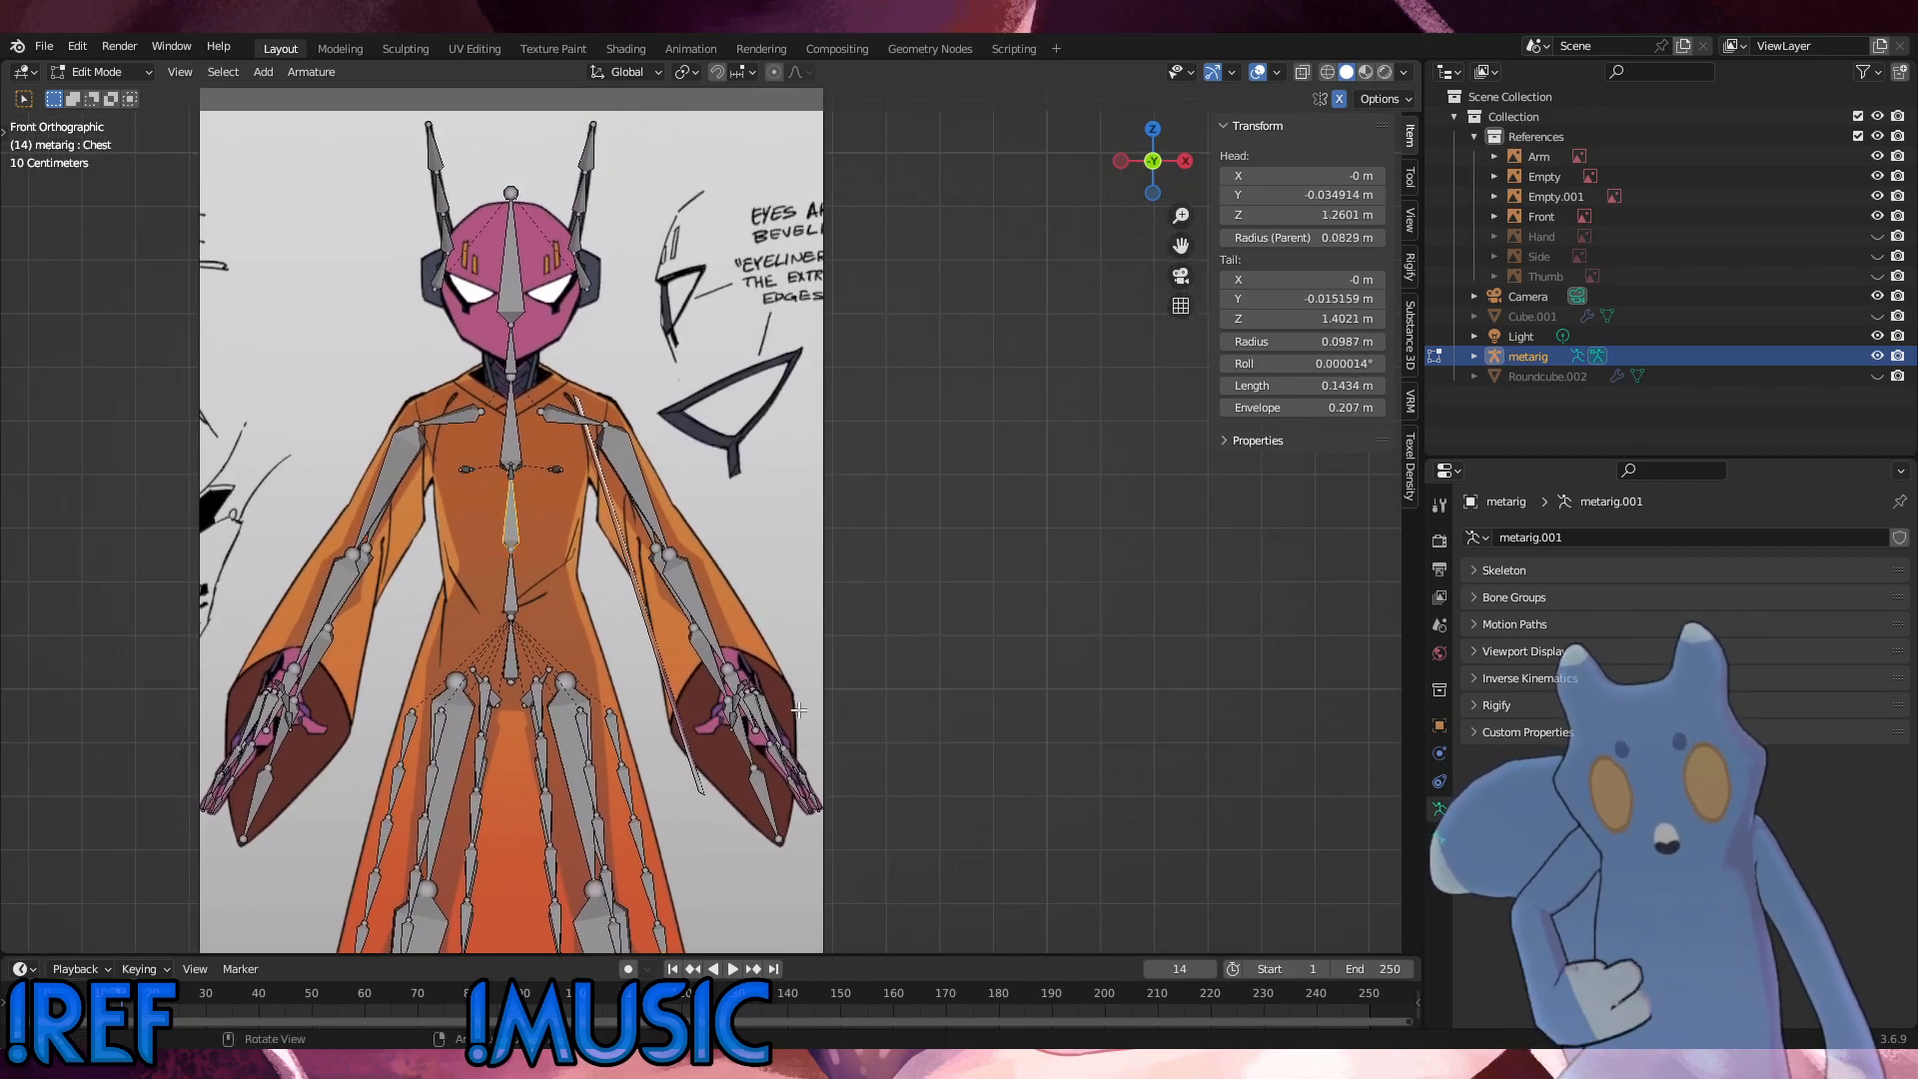
# Step: Show the Side reference image and check the full metarig against it in right side view
pyautogui.moveTo(799, 710); pyautogui.dragTo(395, 556, button='middle')
pyautogui.keyDown('alt'); pyautogui.scroll(1, 395, 555); pyautogui.keyUp('alt')
pyautogui.scroll(2, 536, 527)
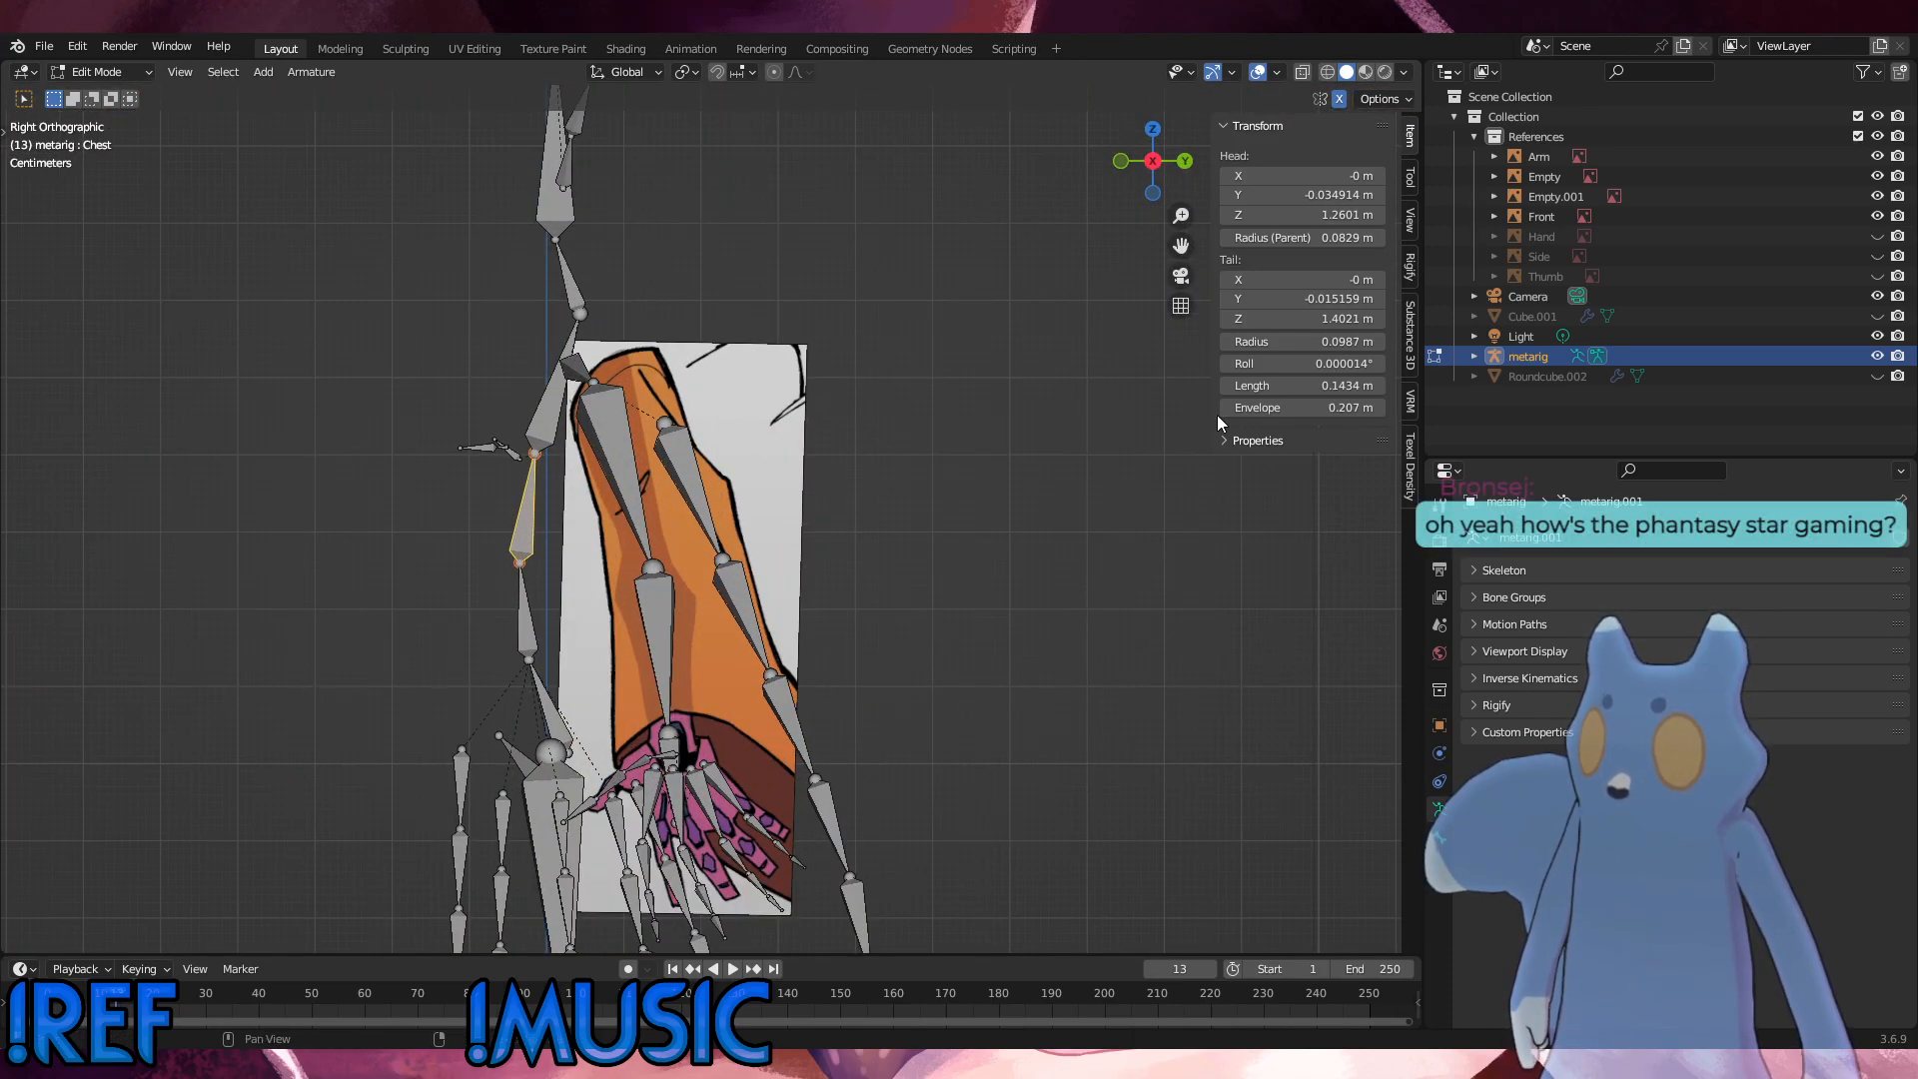
pyautogui.click(1878, 256)
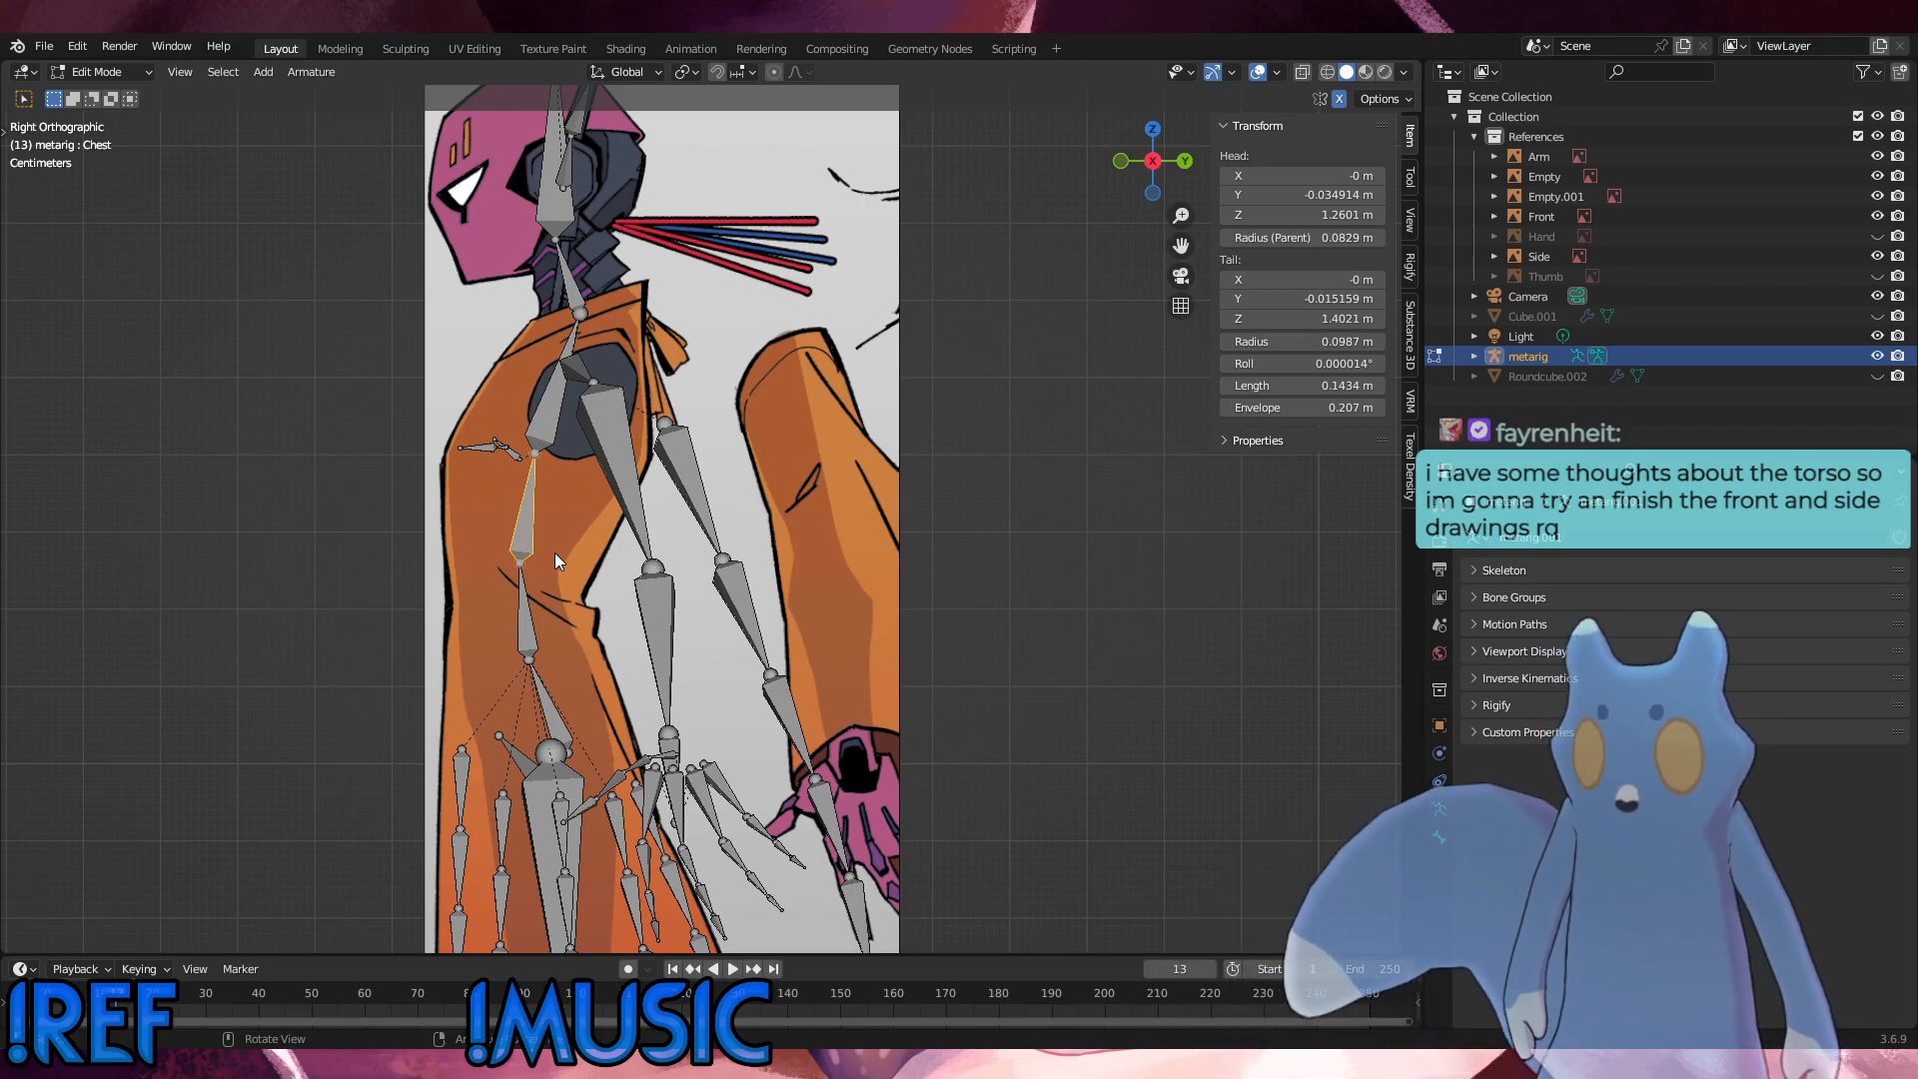
pyautogui.scroll(-2, 764, 723)
pyautogui.scroll(-1, 758, 743)
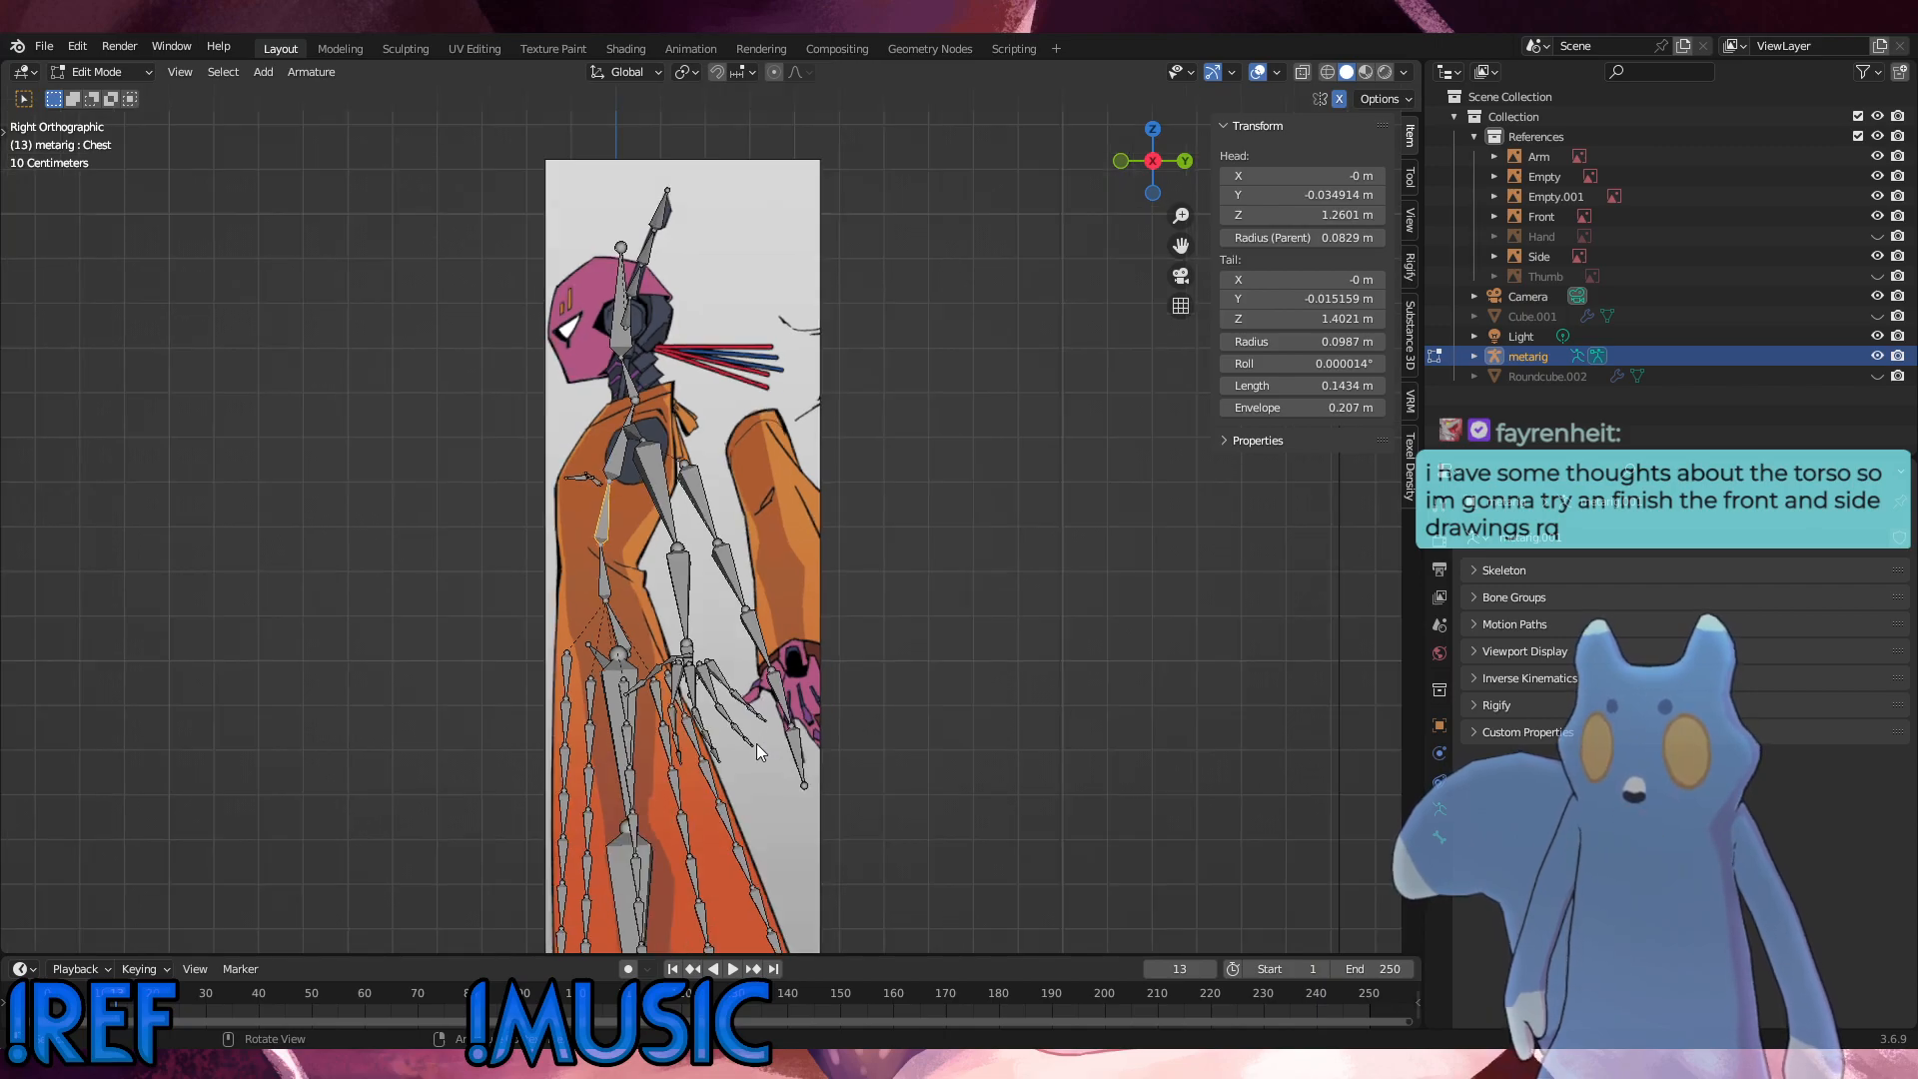
pyautogui.keyDown('shift'); pyautogui.moveTo(840, 515); pyautogui.dragTo(852, 417, button='middle'); pyautogui.keyUp('shift')
pyautogui.scroll(-1, 754, 644)
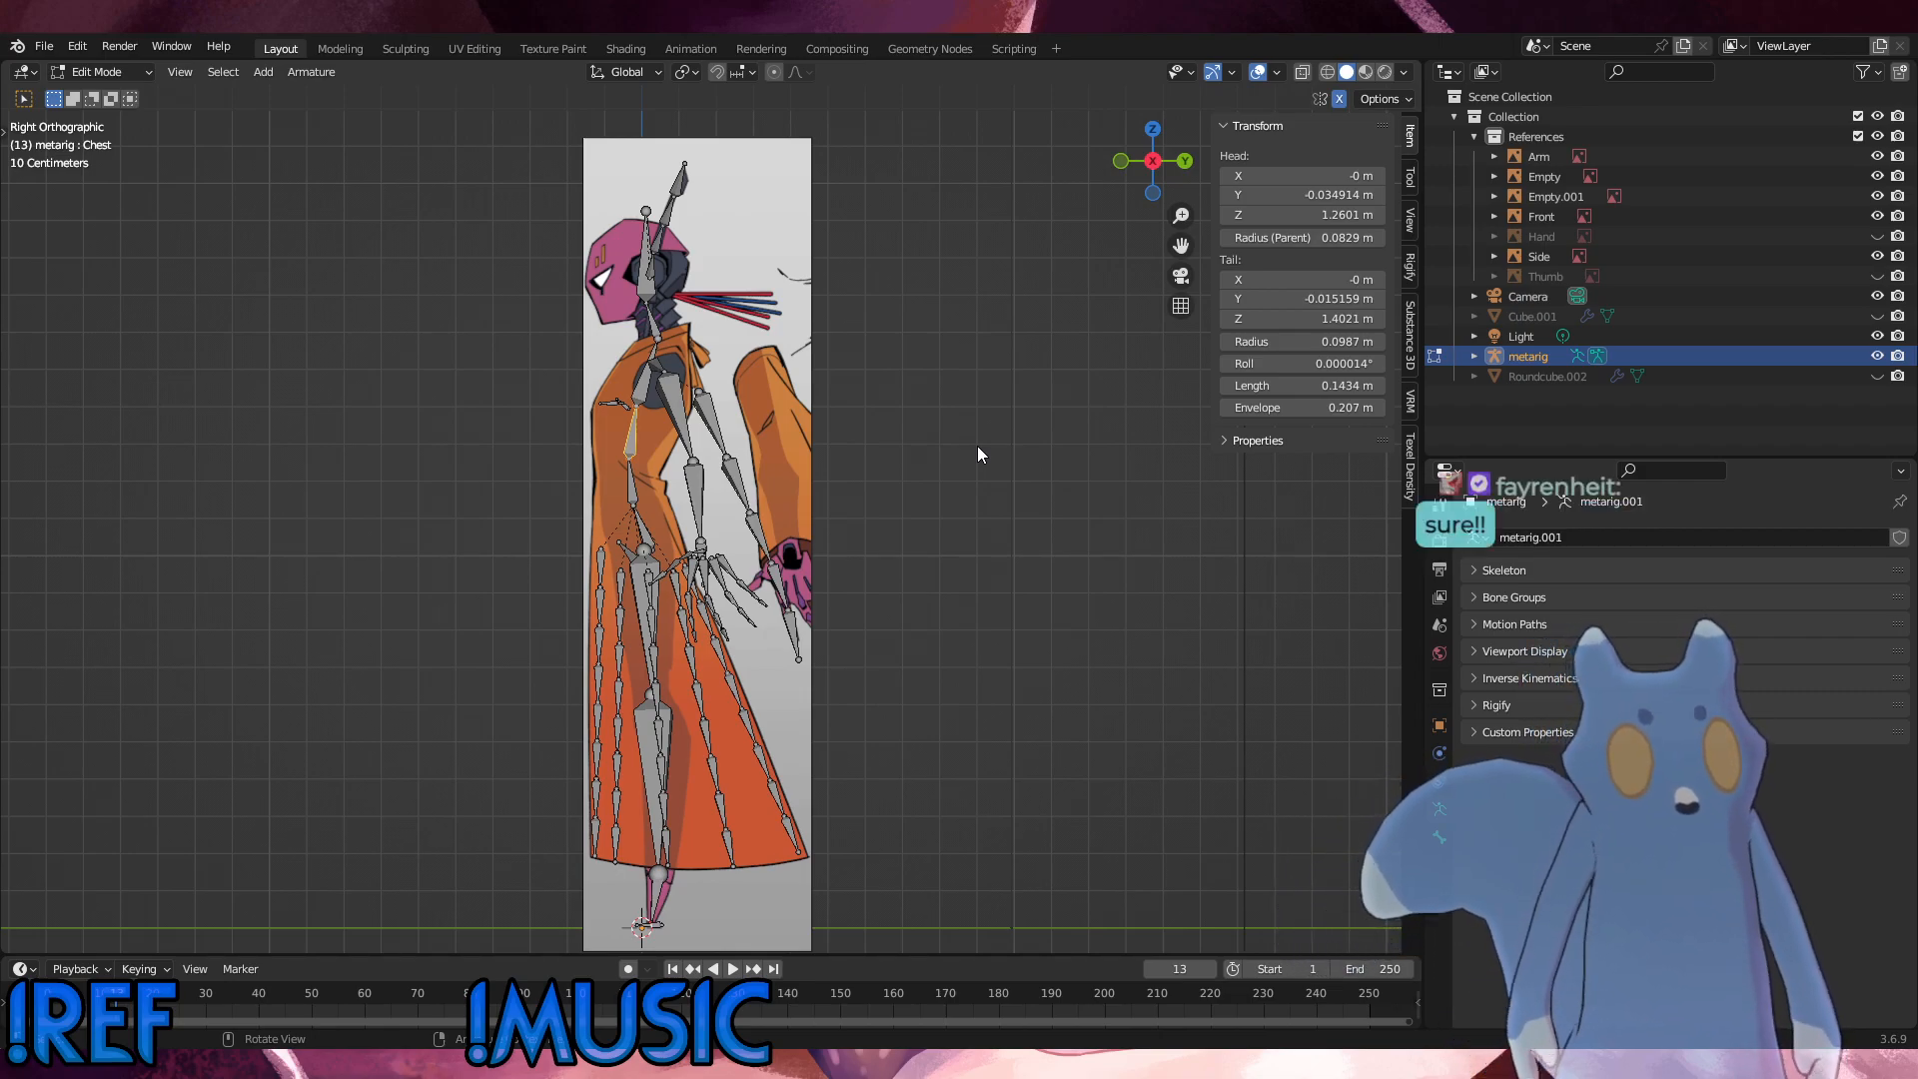
pyautogui.scroll(-1, 883, 745)
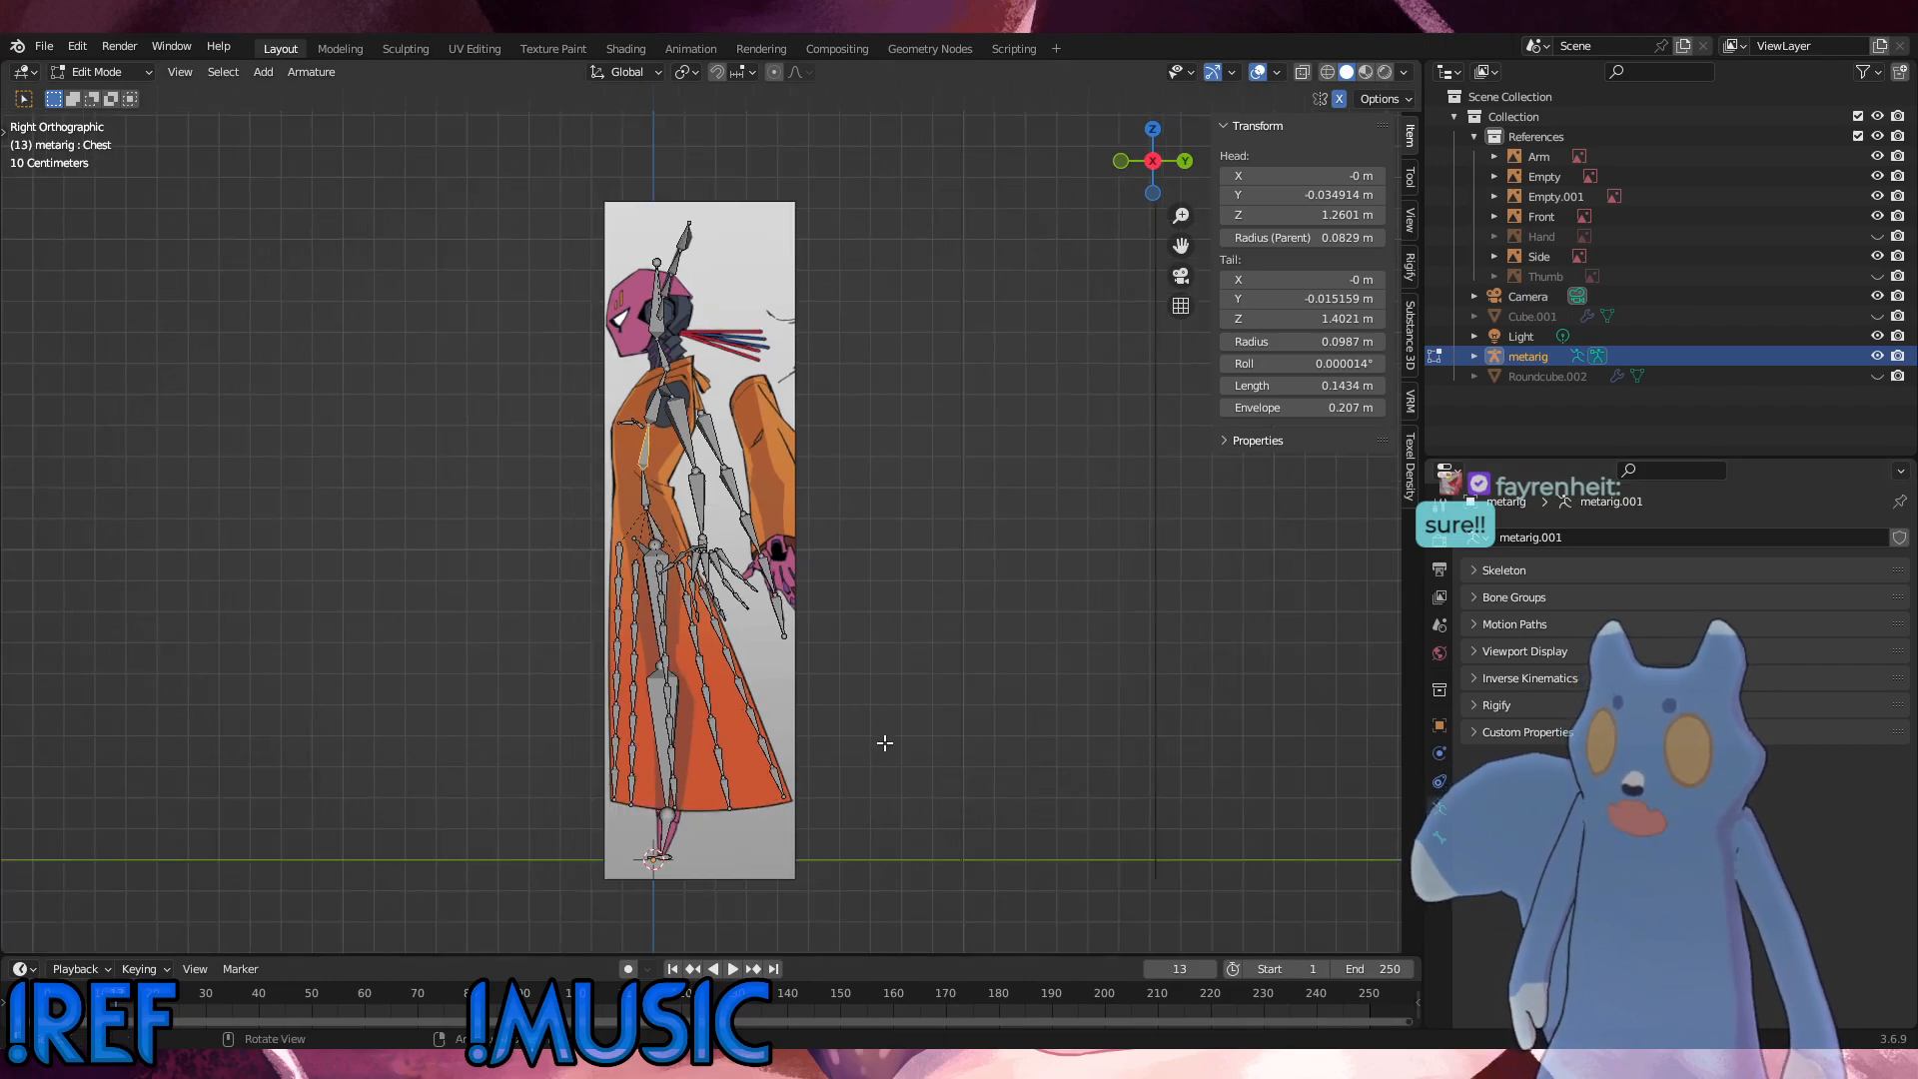
pyautogui.scroll(1, 886, 743)
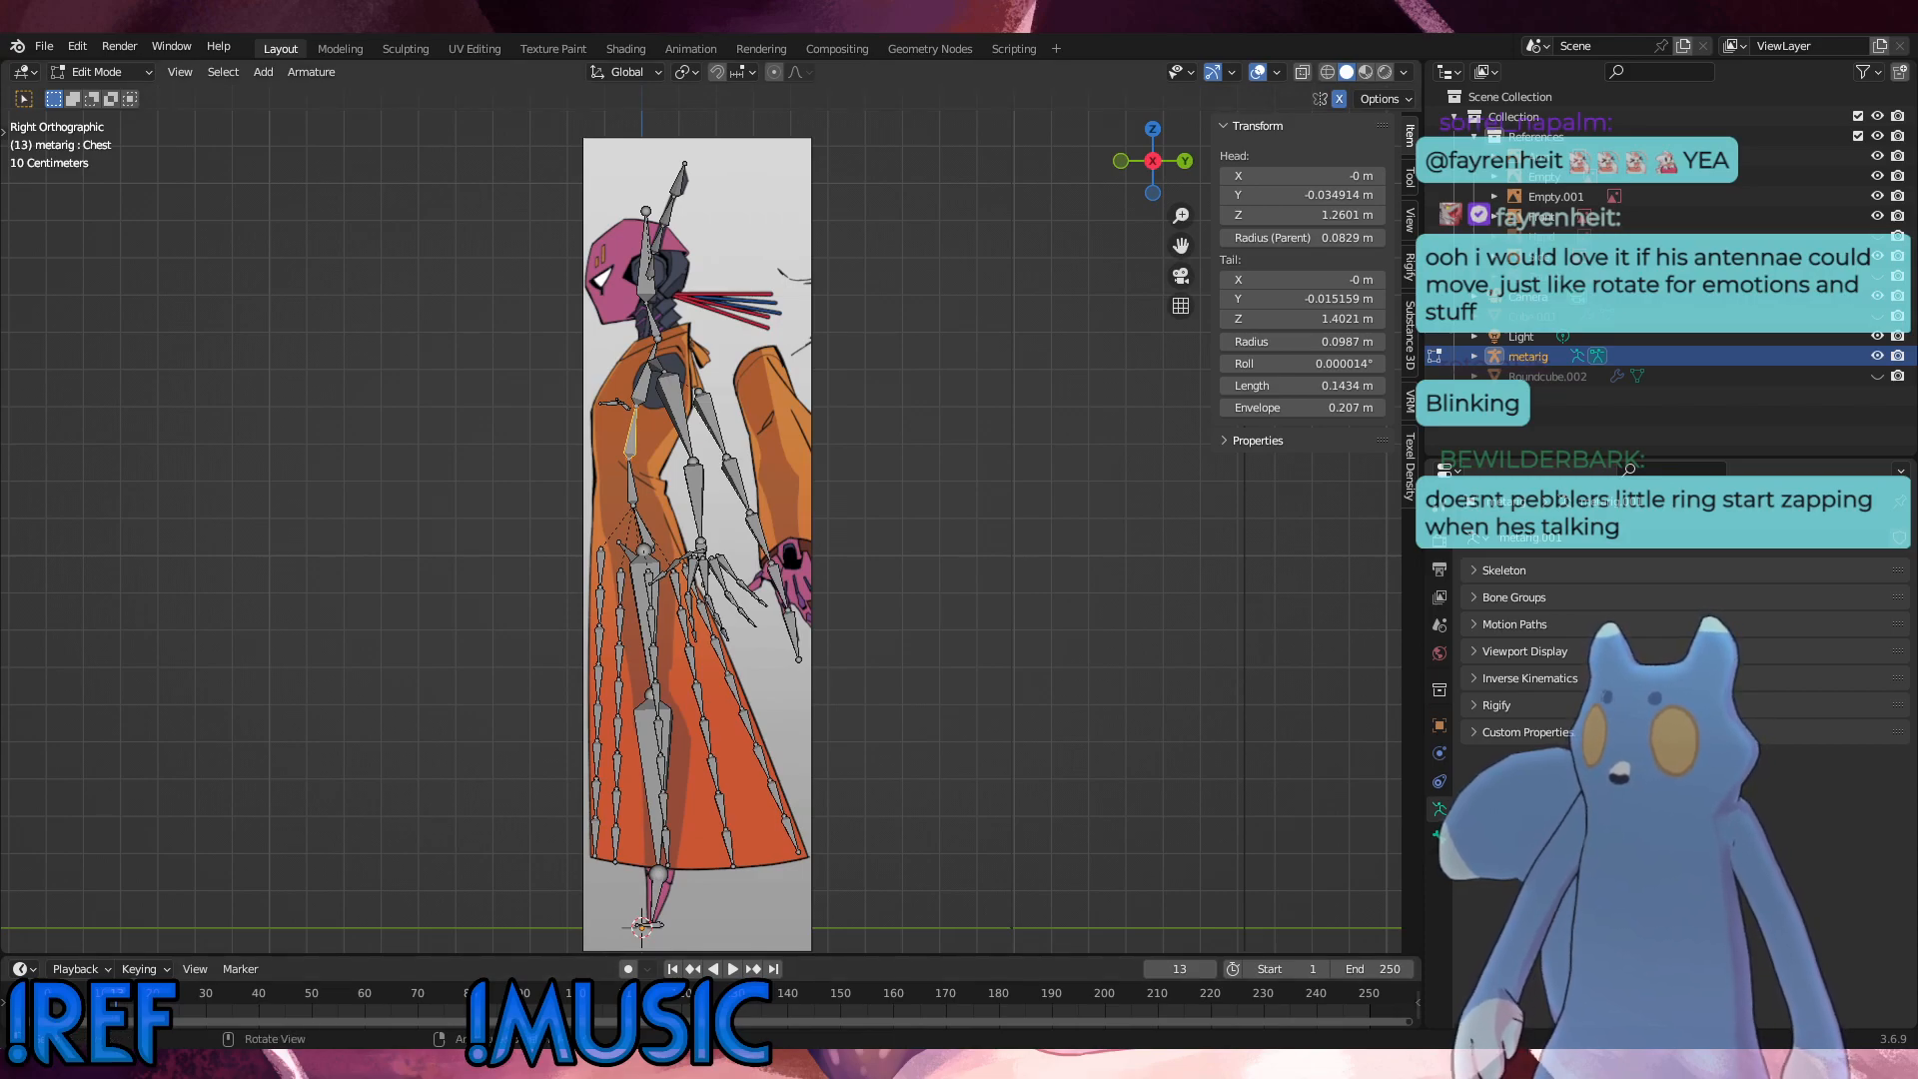
# Step: Examine how the metarig's torso, arm, sleeve and skirt bones follow the Front and Side references in front, side and angled views
pyautogui.press('KP_1')
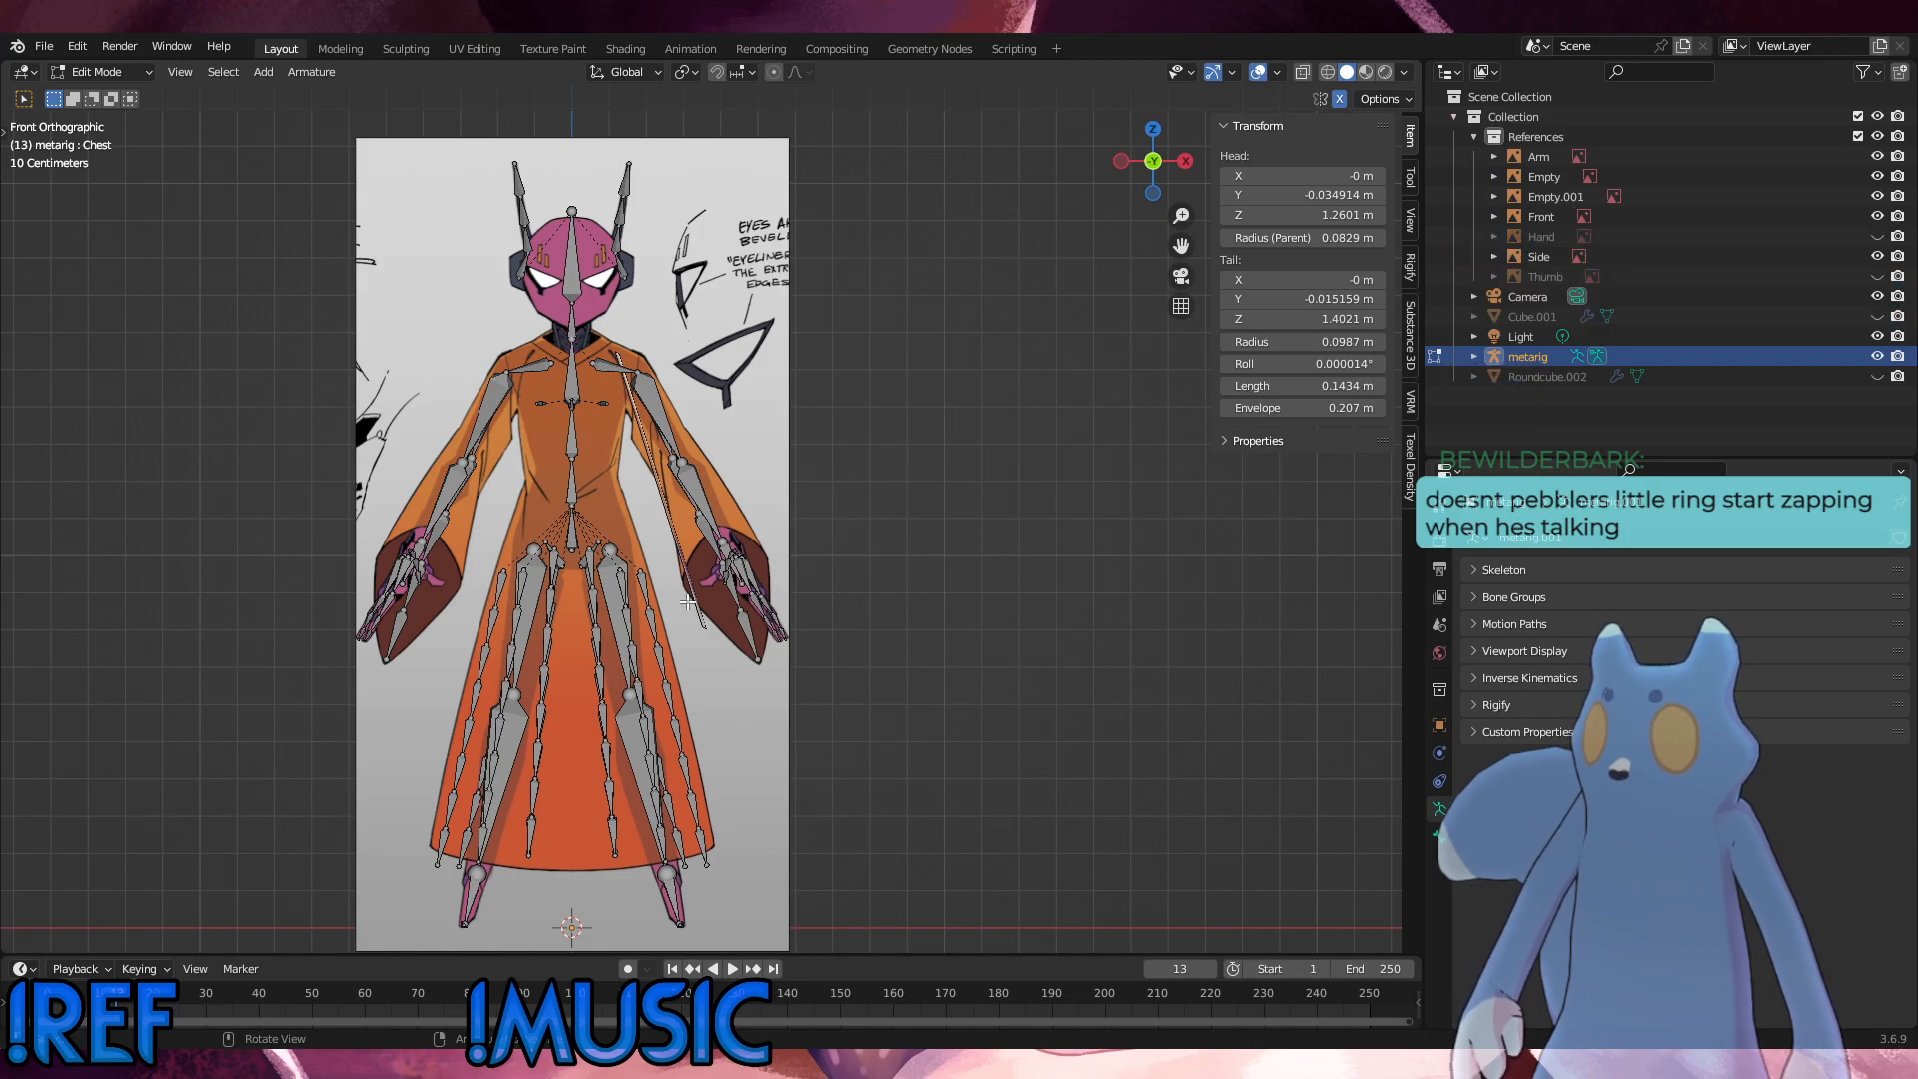
pyautogui.keyDown('shift'); pyautogui.moveTo(688, 604); pyautogui.dragTo(862, 399, button='middle'); pyautogui.keyUp('shift')
pyautogui.scroll(1, 862, 400)
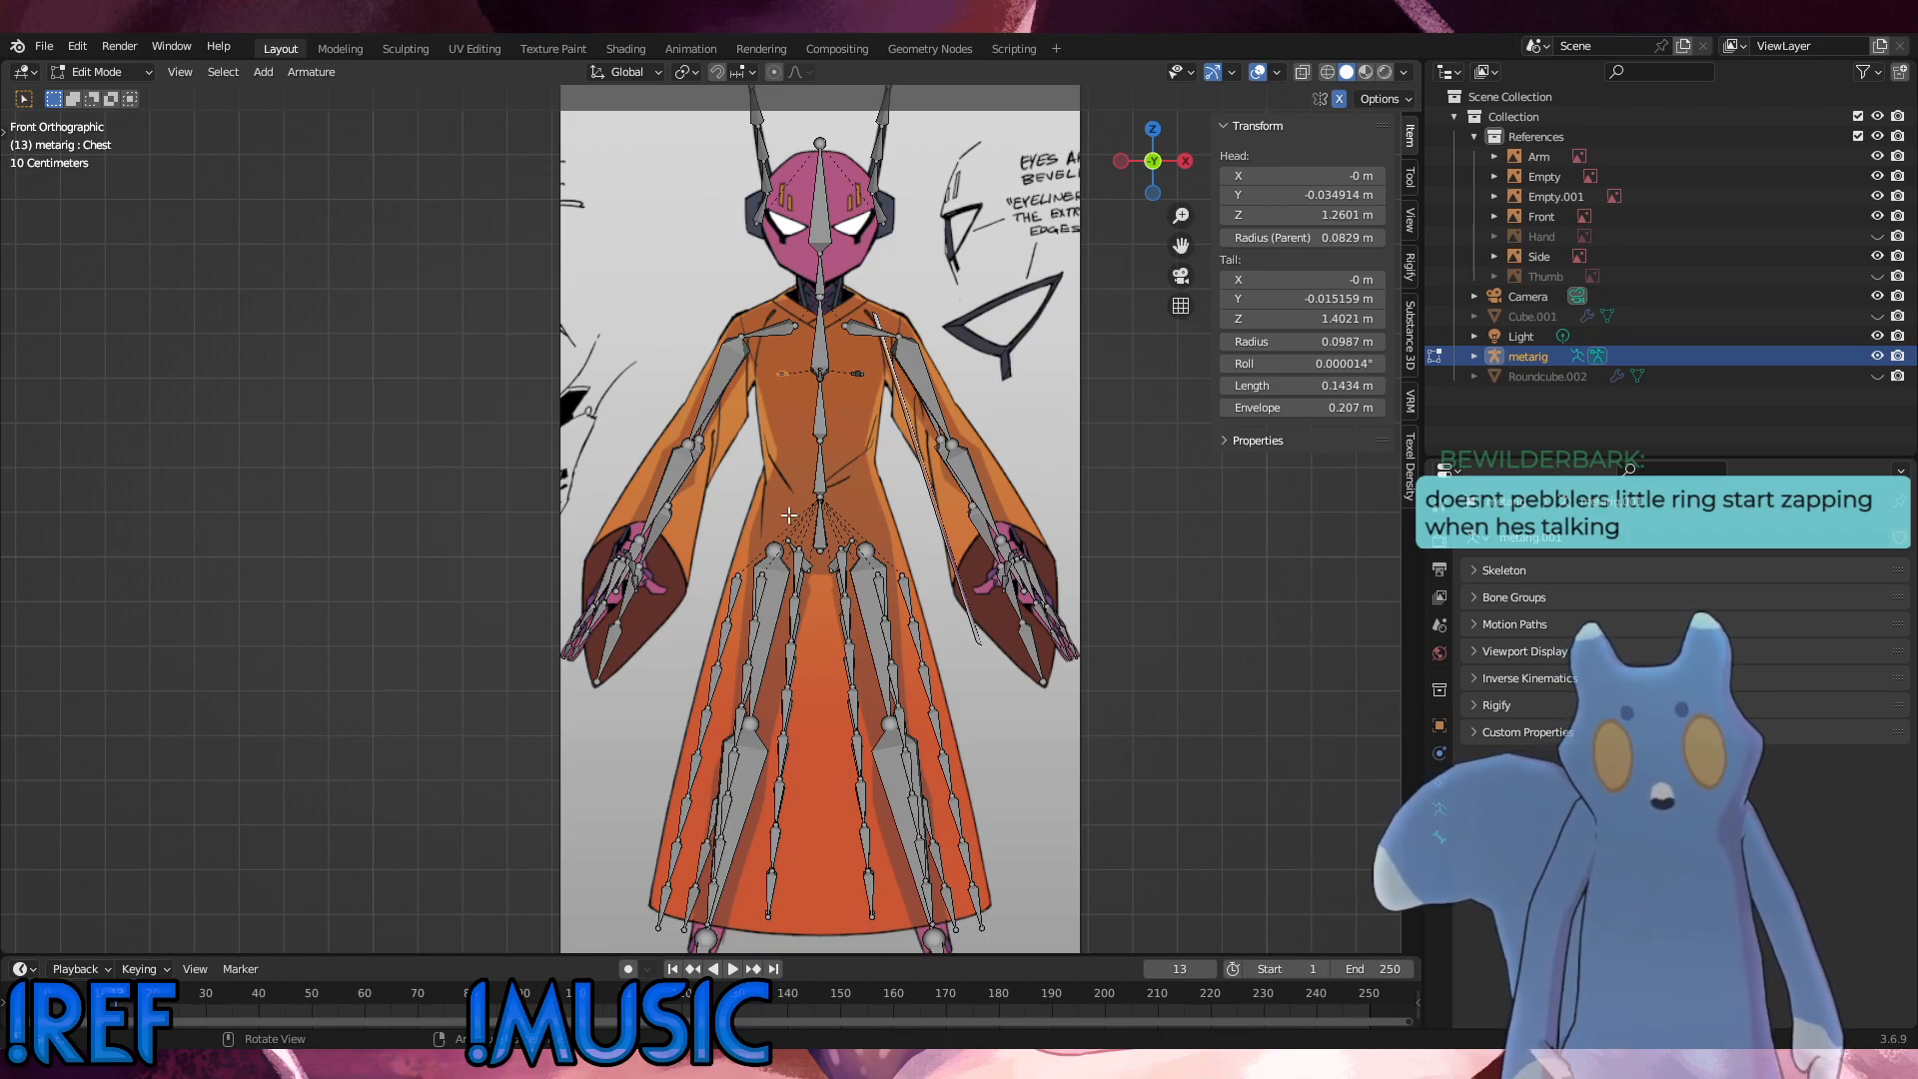
pyautogui.moveTo(831, 397); pyautogui.dragTo(629, 393, button='middle')
pyautogui.press('KP_1')
pyautogui.press('KP_3')
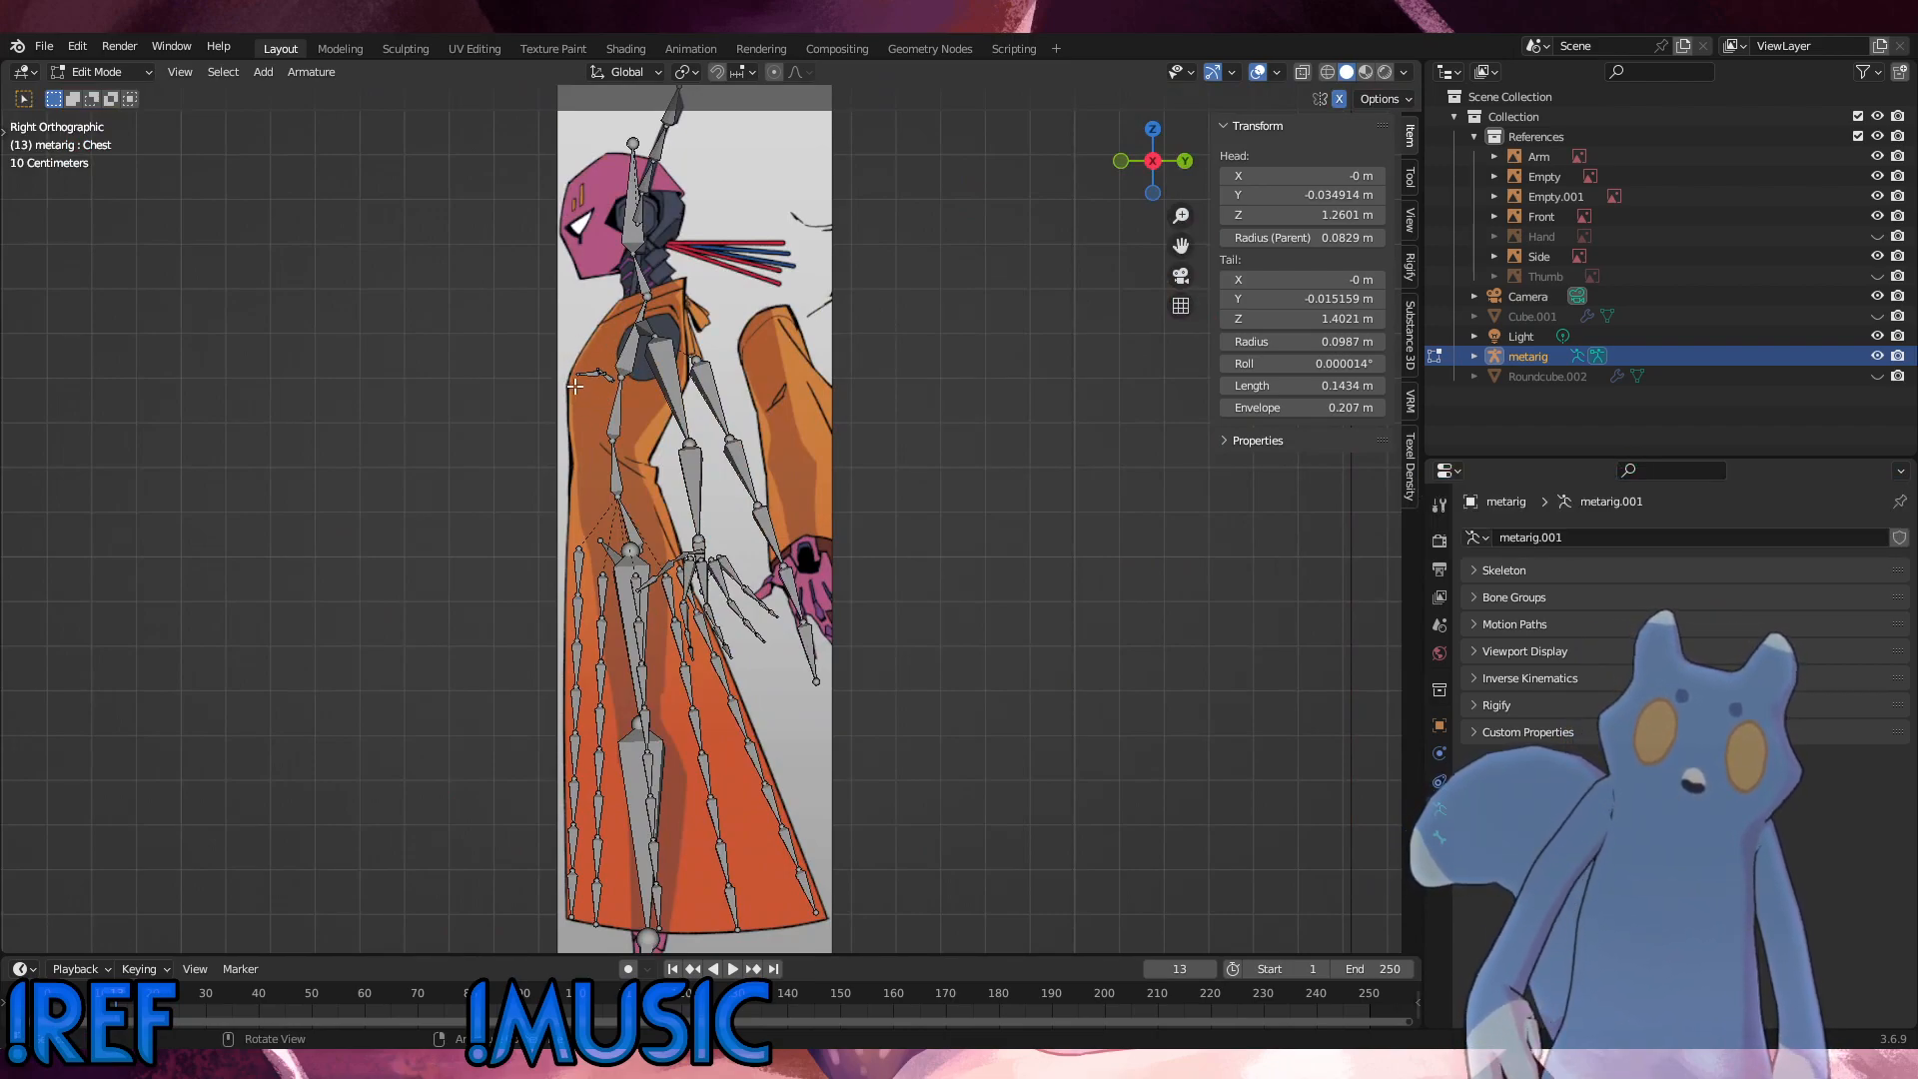
pyautogui.moveTo(606, 399); pyautogui.dragTo(573, 409, button='middle')
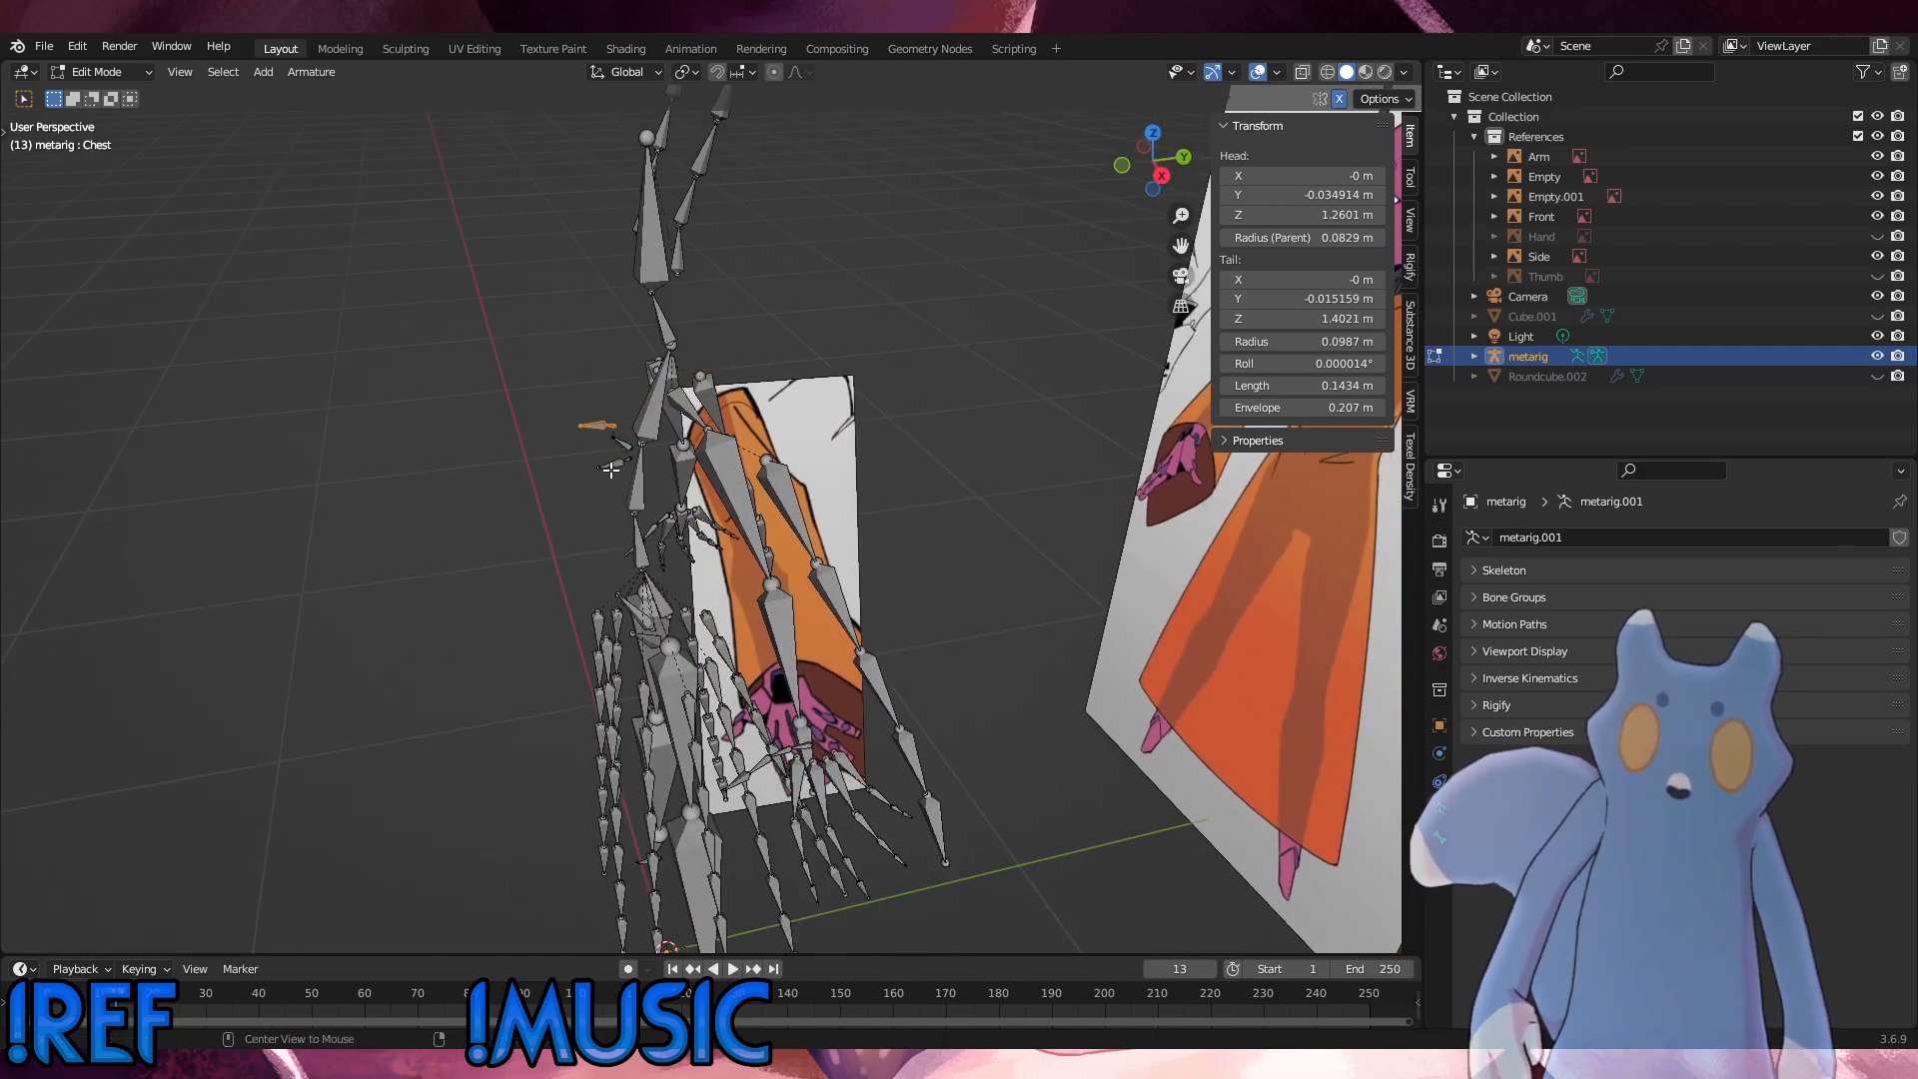
pyautogui.keyDown('alt'); pyautogui.moveTo(612, 471); pyautogui.dragTo(674, 438, button='middle'); pyautogui.keyUp('alt')
pyautogui.keyDown('alt'); pyautogui.moveTo(674, 438); pyautogui.dragTo(605, 311, button='middle'); pyautogui.keyUp('alt')
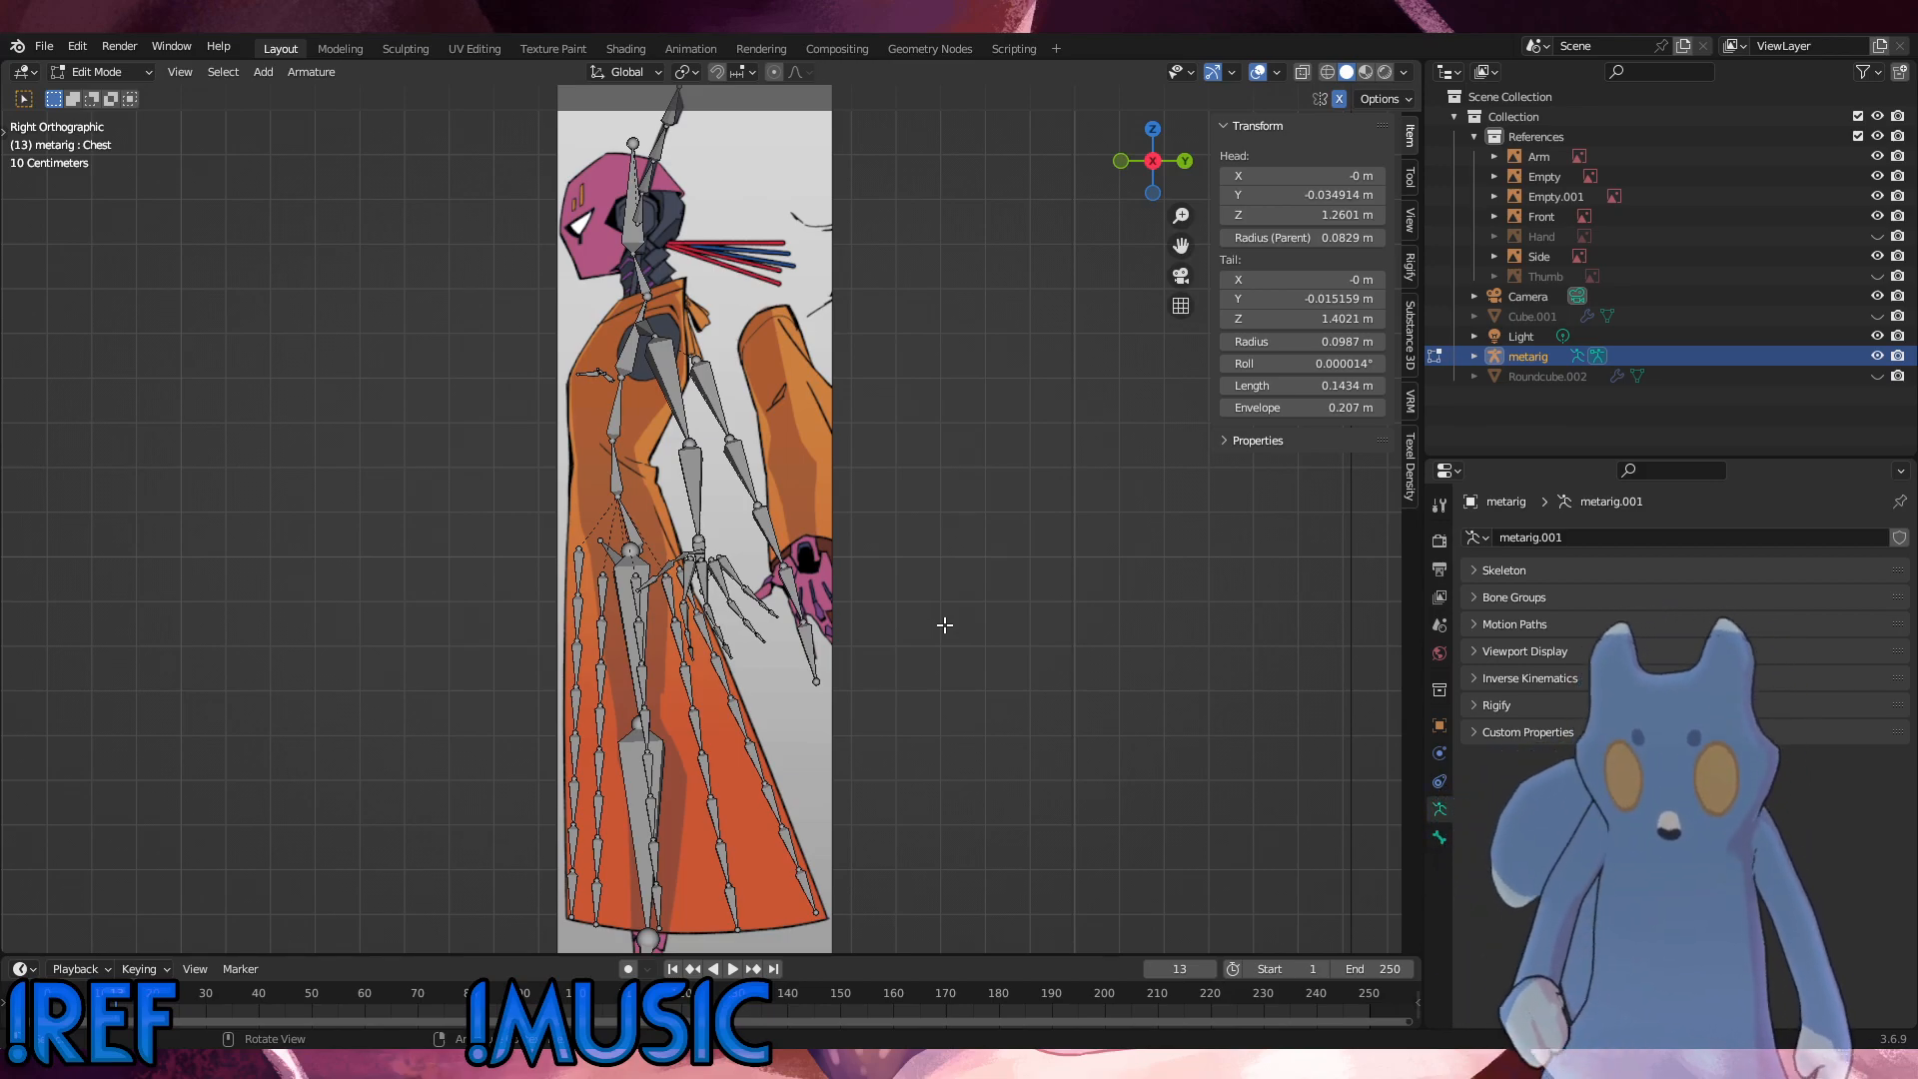
pyautogui.press('KP_1')
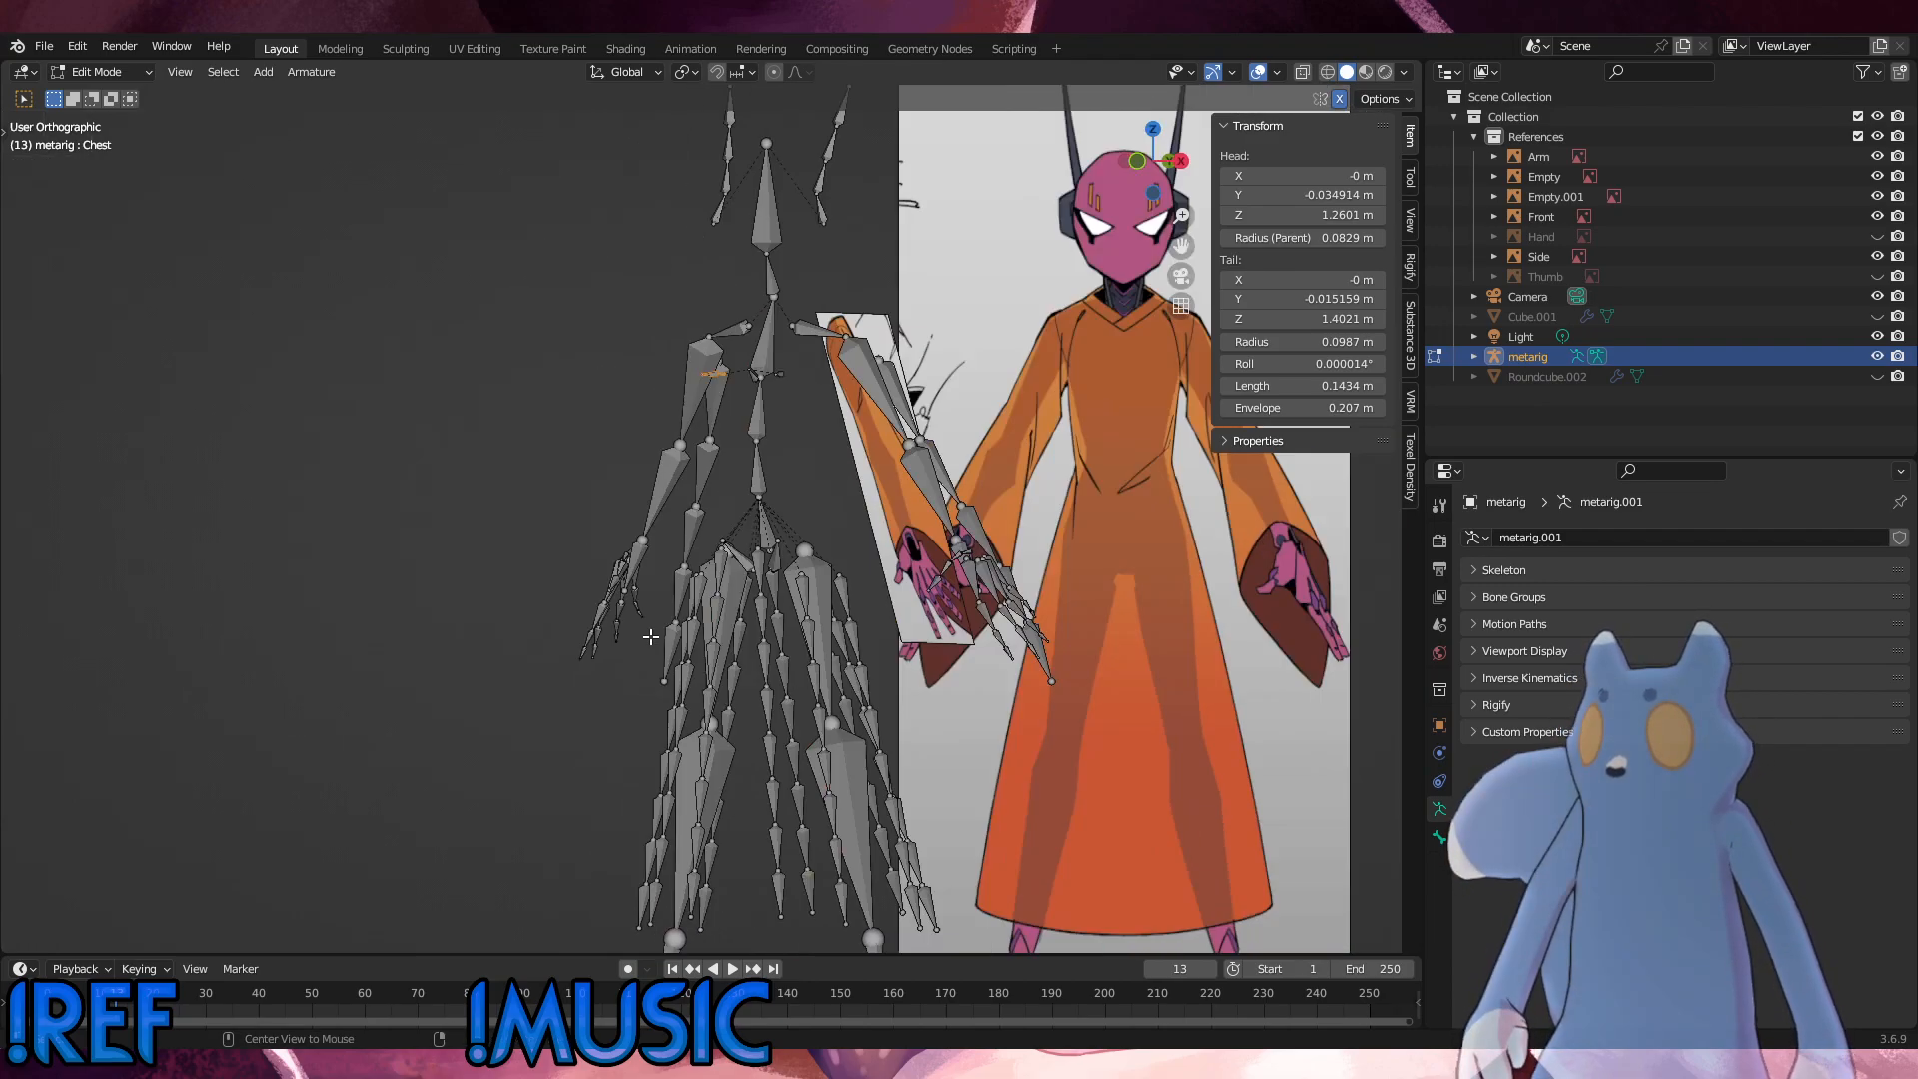
pyautogui.keyDown('shift'); pyautogui.moveTo(911, 575); pyautogui.dragTo(840, 540, button='middle'); pyautogui.keyUp('shift')
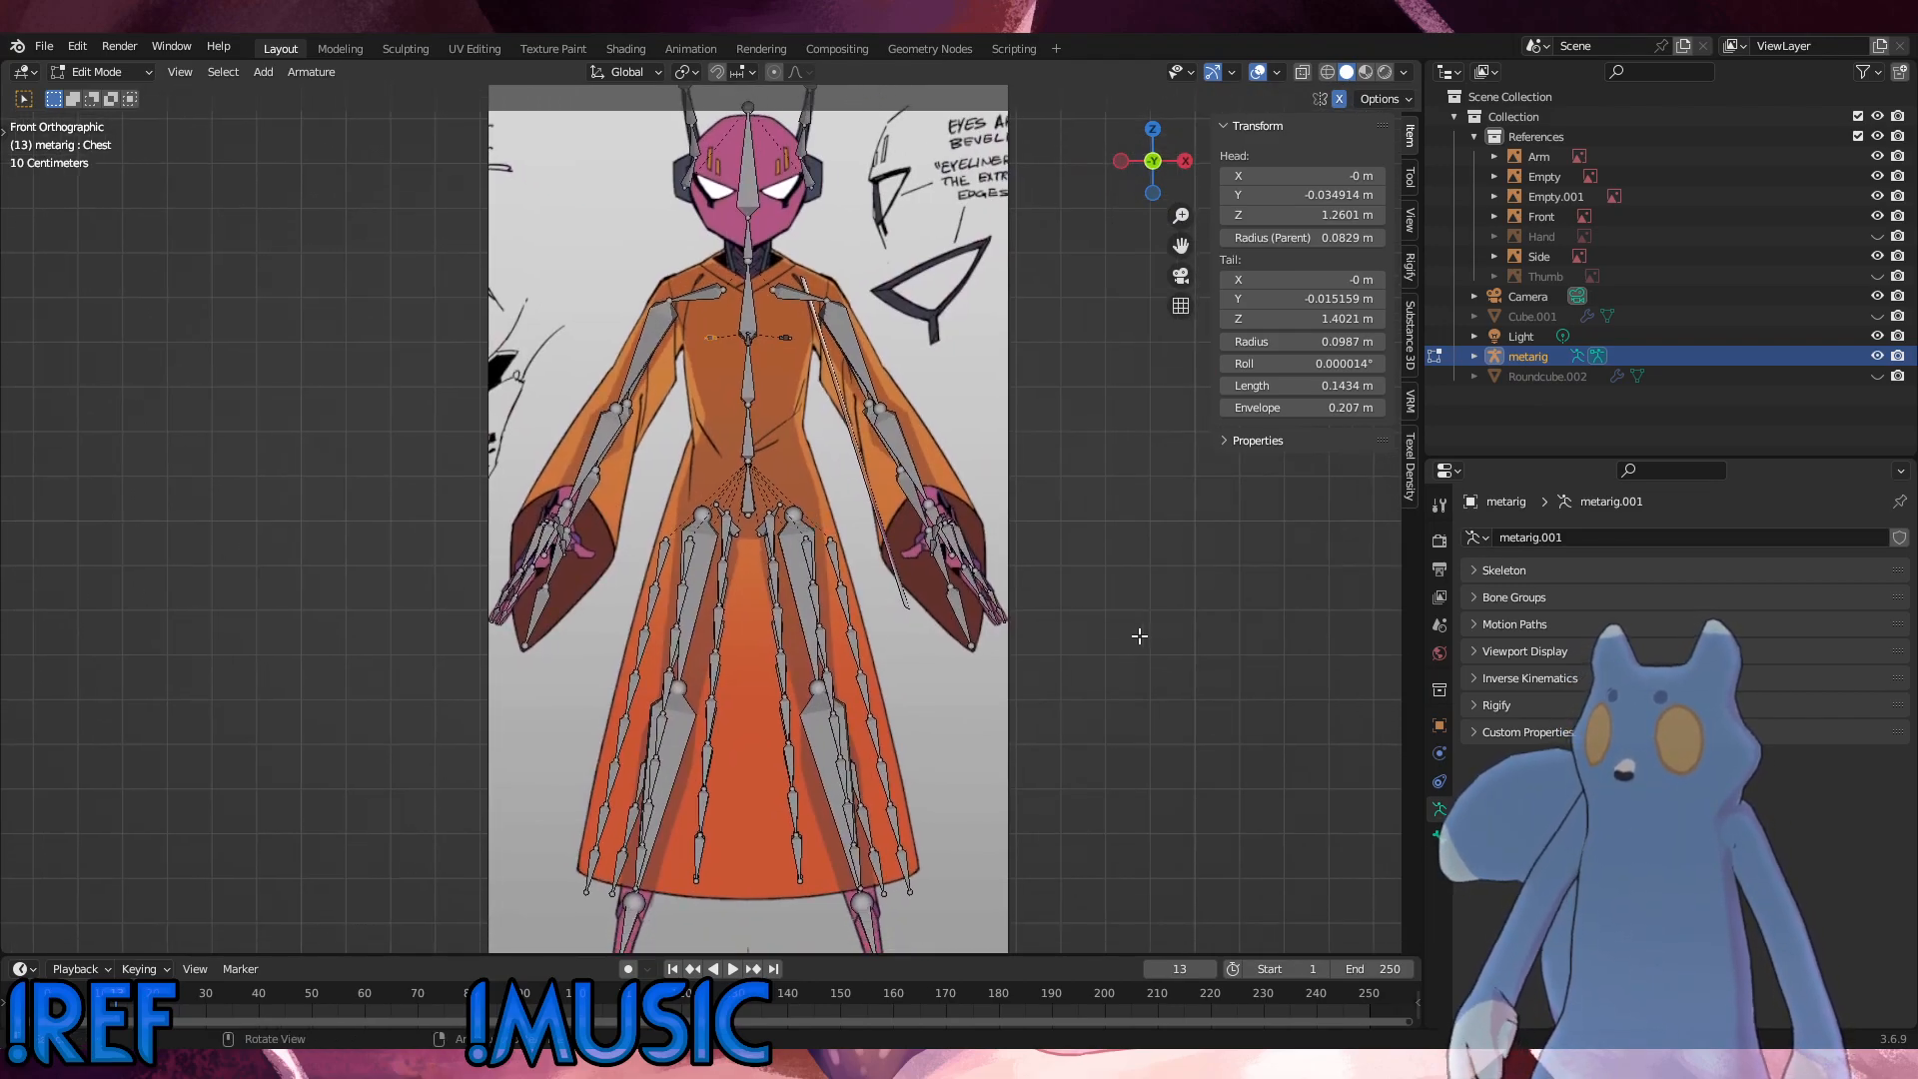
pyautogui.scroll(-1, 1119, 631)
pyautogui.keyDown('shift'); pyautogui.moveTo(988, 622); pyautogui.dragTo(995, 632, button='middle'); pyautogui.keyUp('shift')
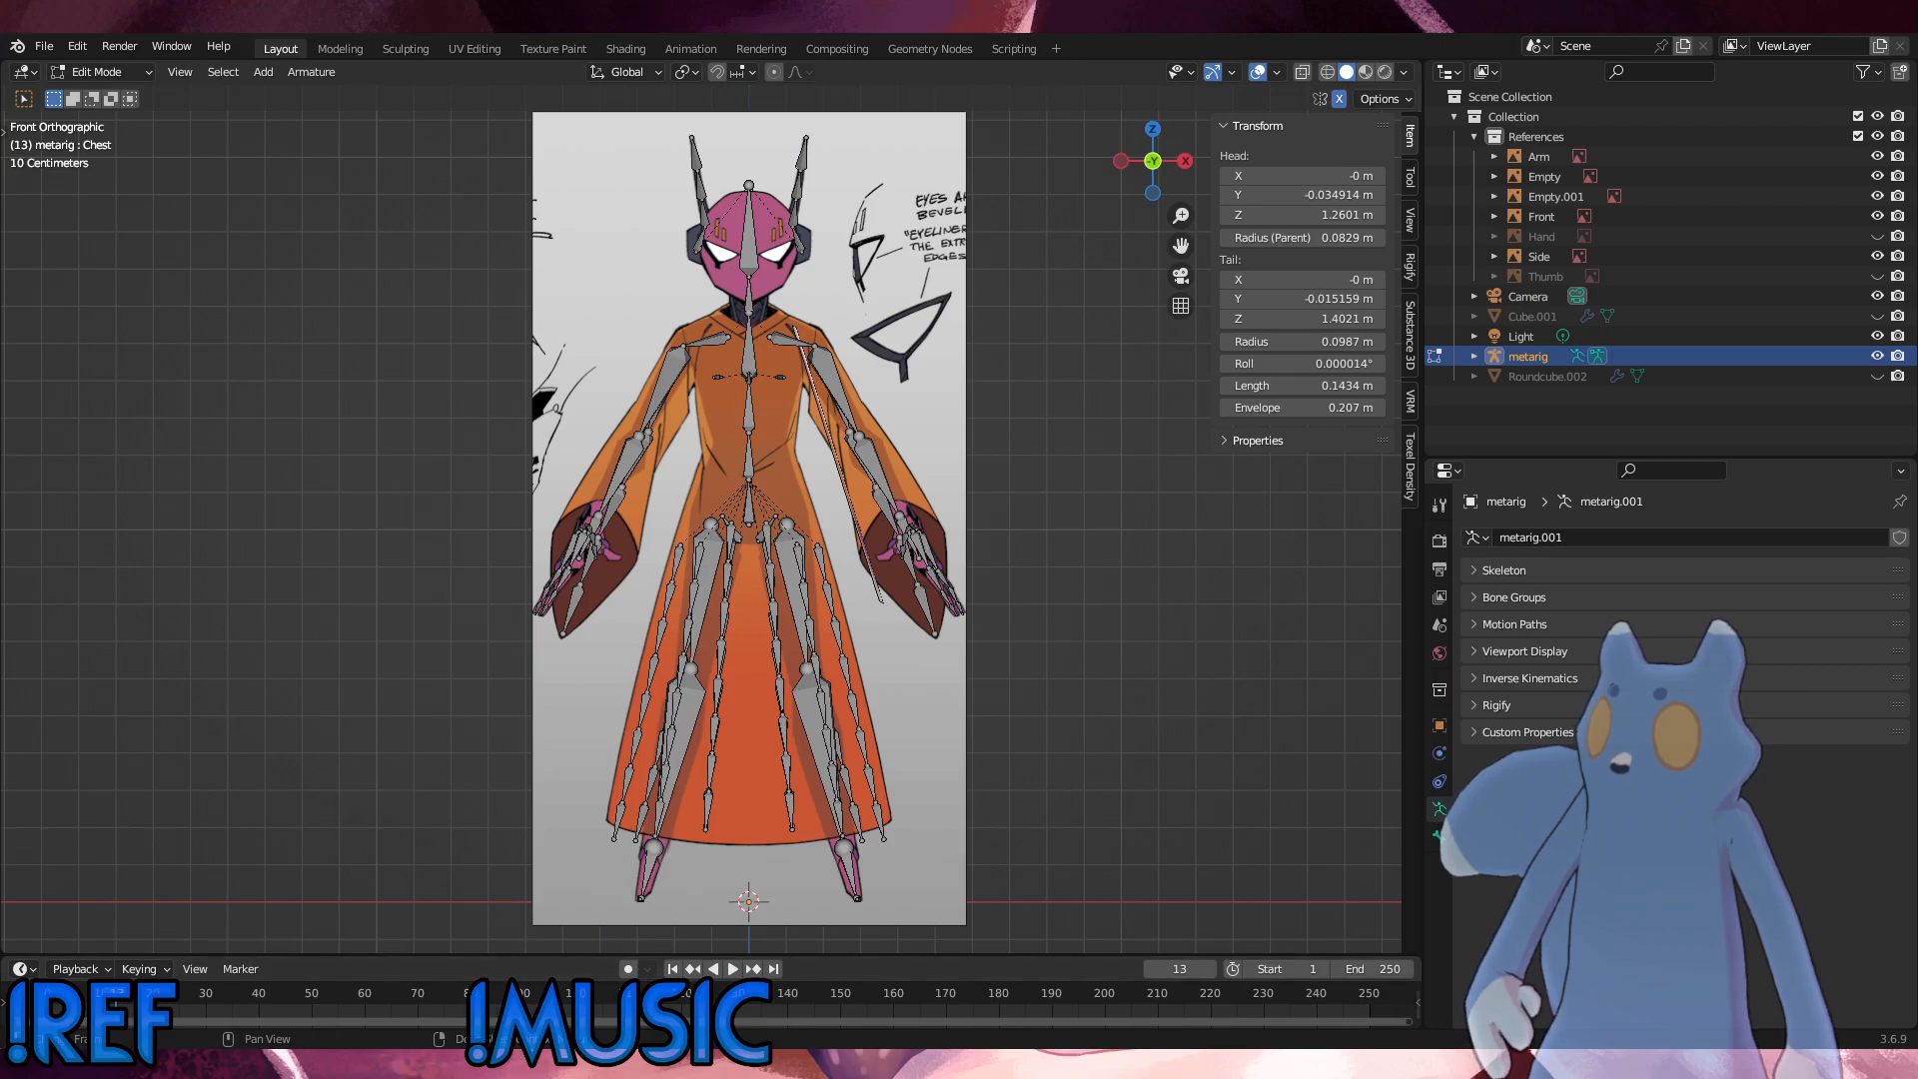
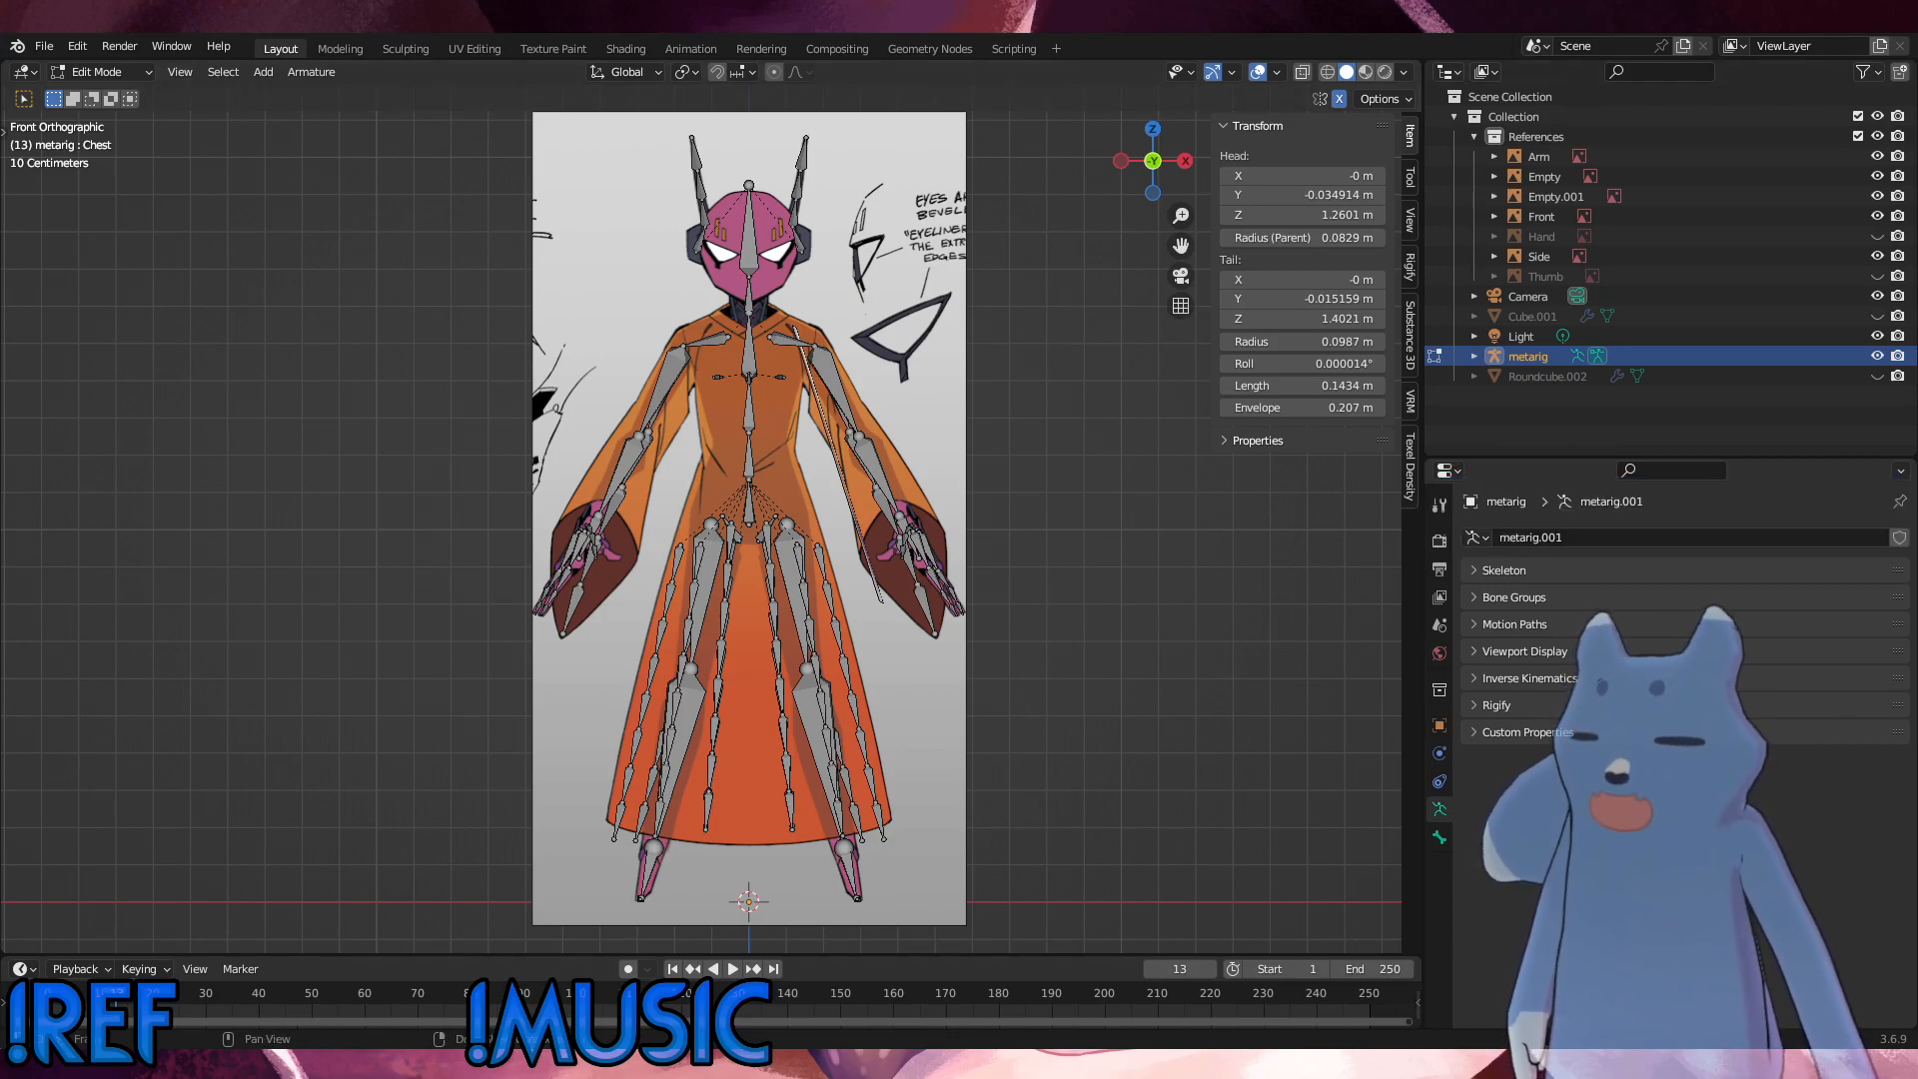
# Step: In right side view, duplicate the left sleeve's lower three bones and place the copy about 0.136 m along Y and 0.034 m higher
pyautogui.moveTo(1075, 729); pyautogui.dragTo(874, 736, button='middle')
pyautogui.scroll(4, 878, 740)
pyautogui.scroll(-4, 877, 740)
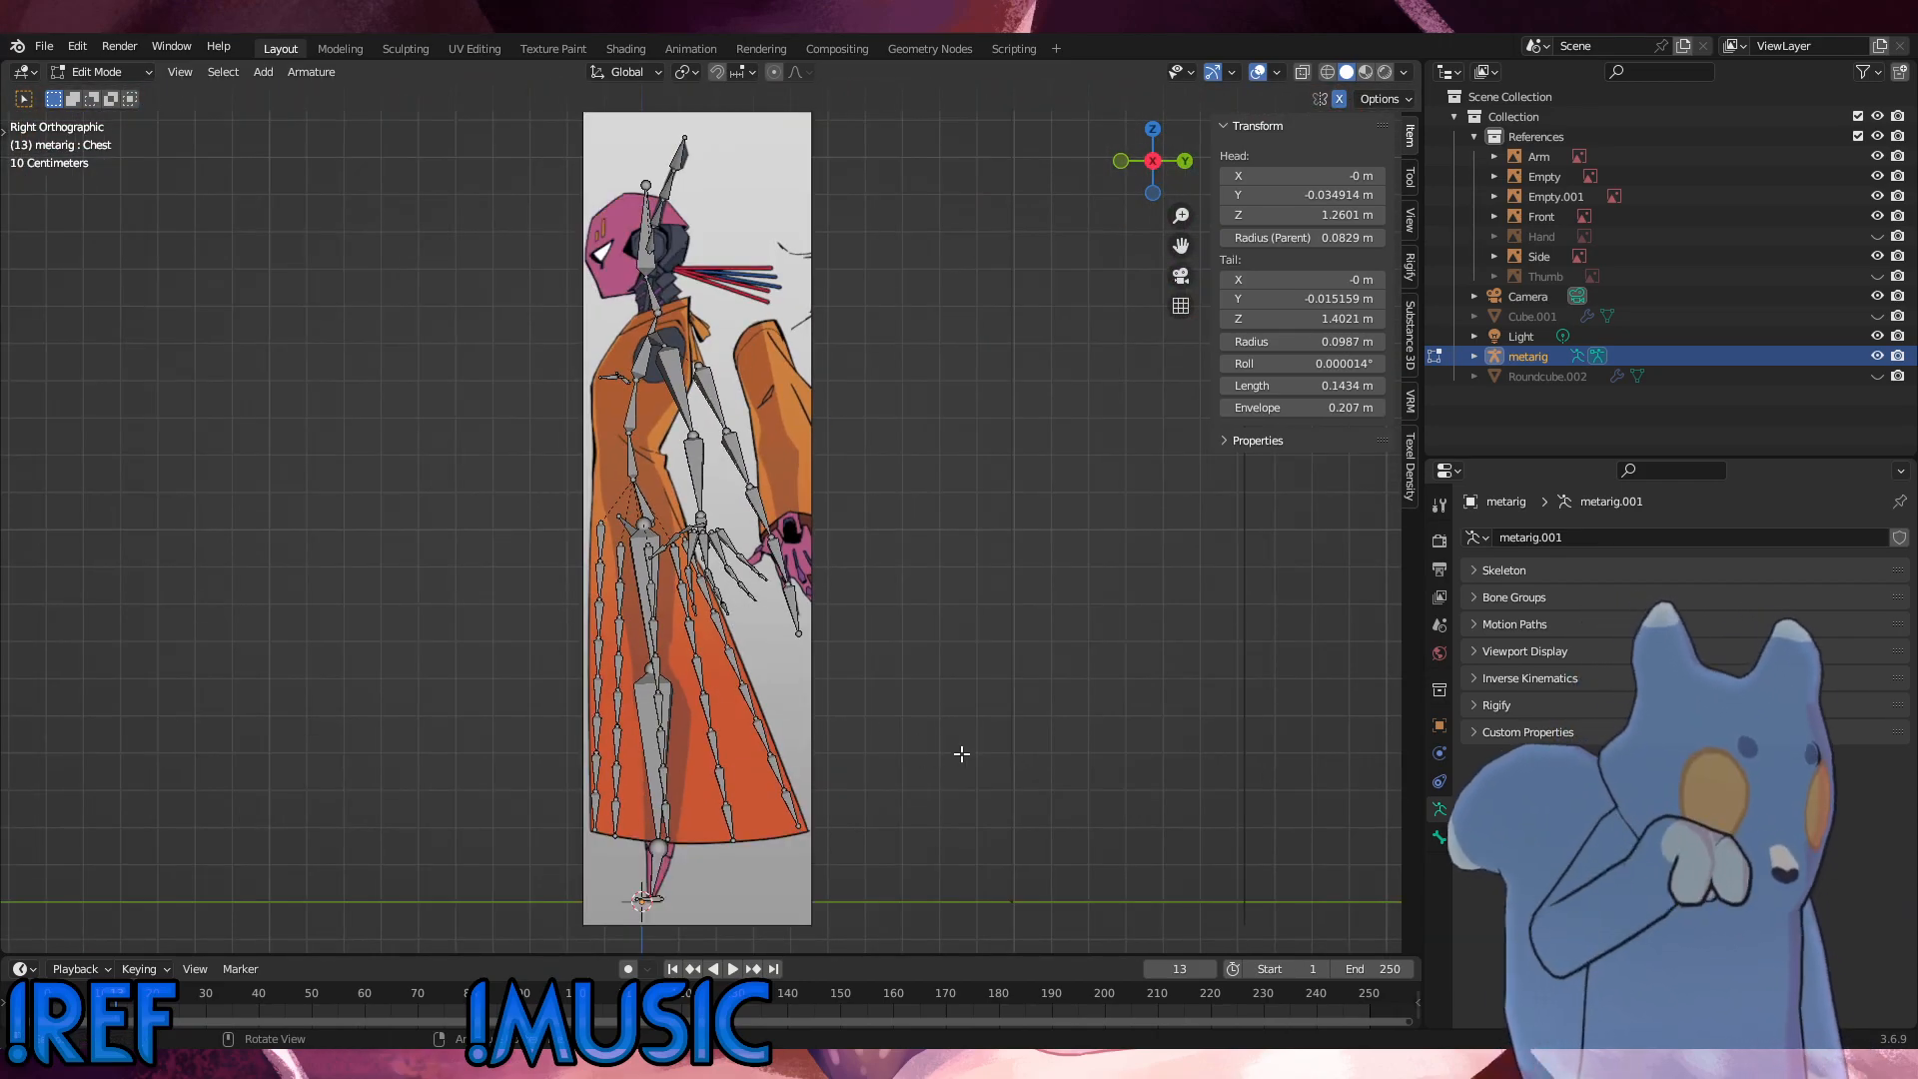
pyautogui.scroll(2, 969, 652)
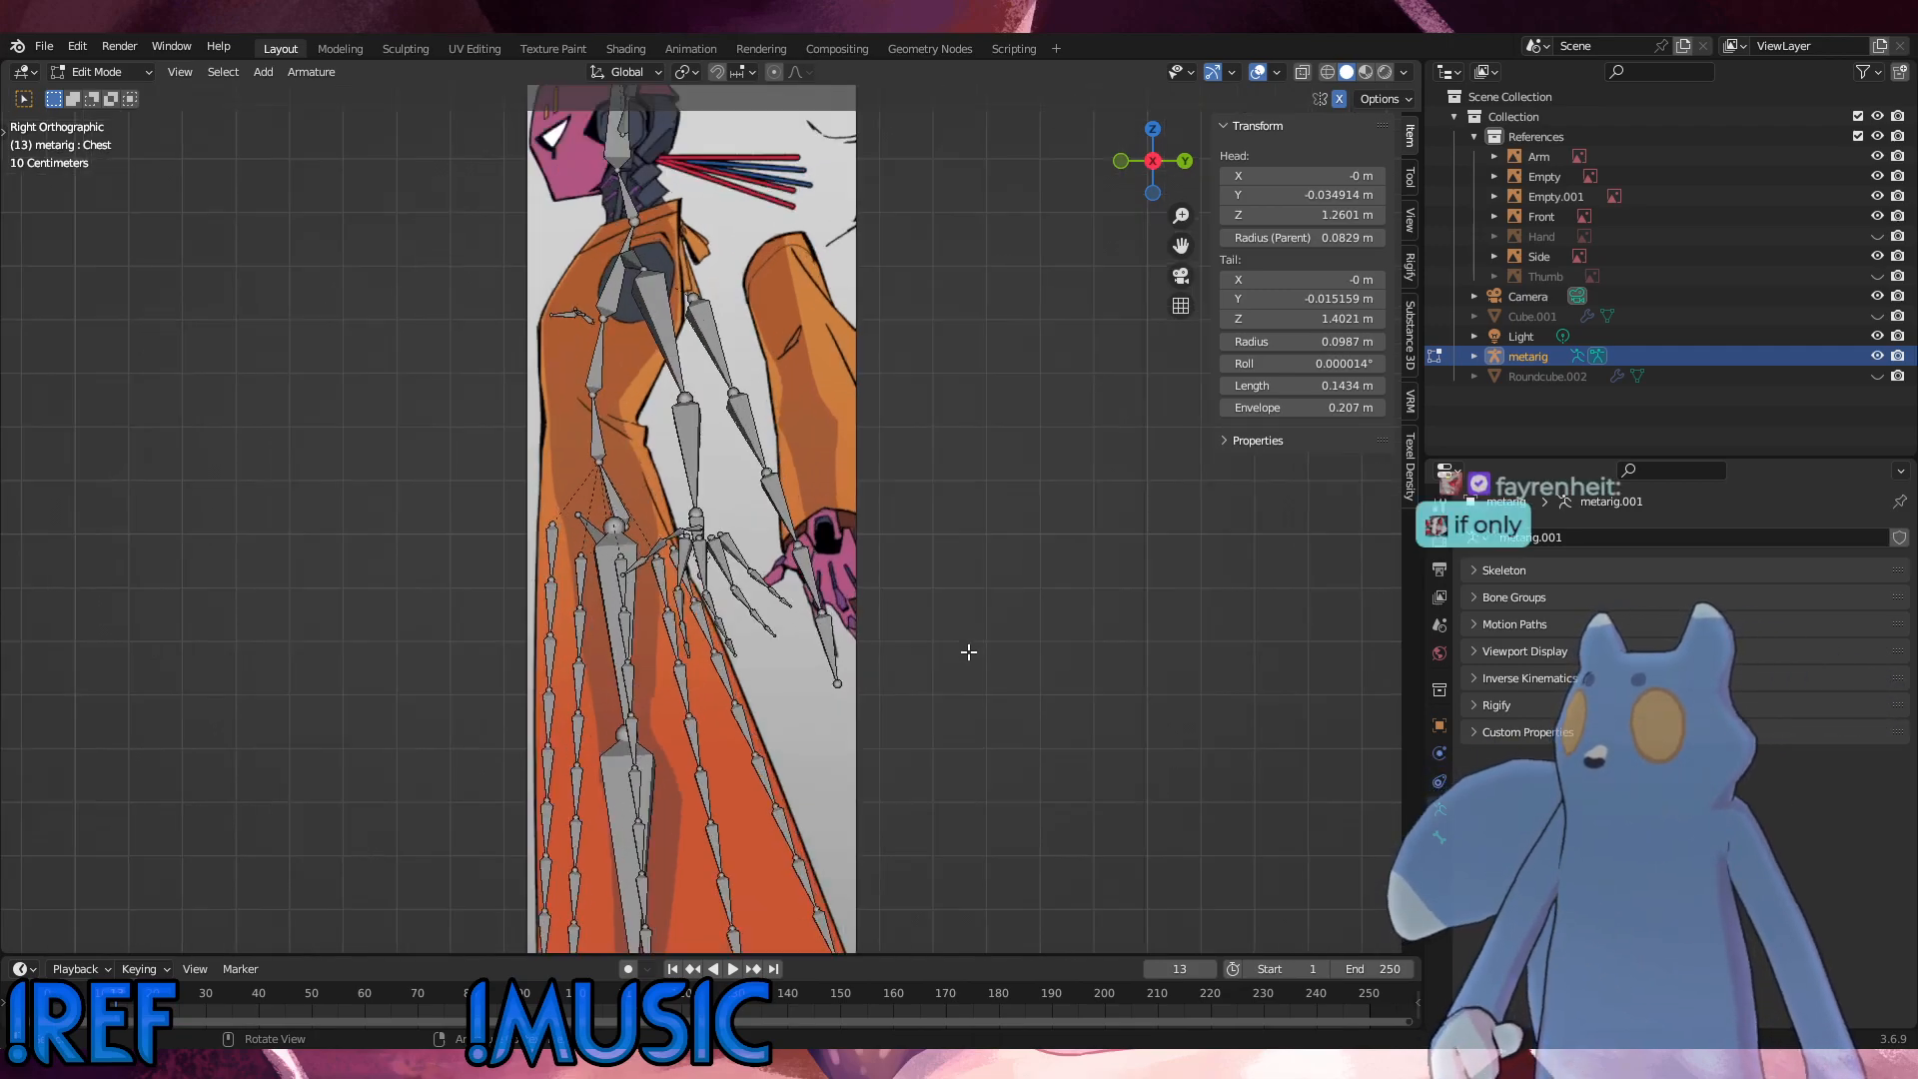
pyautogui.keyDown('shift'); pyautogui.moveTo(890, 627); pyautogui.dragTo(899, 687, button='middle'); pyautogui.keyUp('shift')
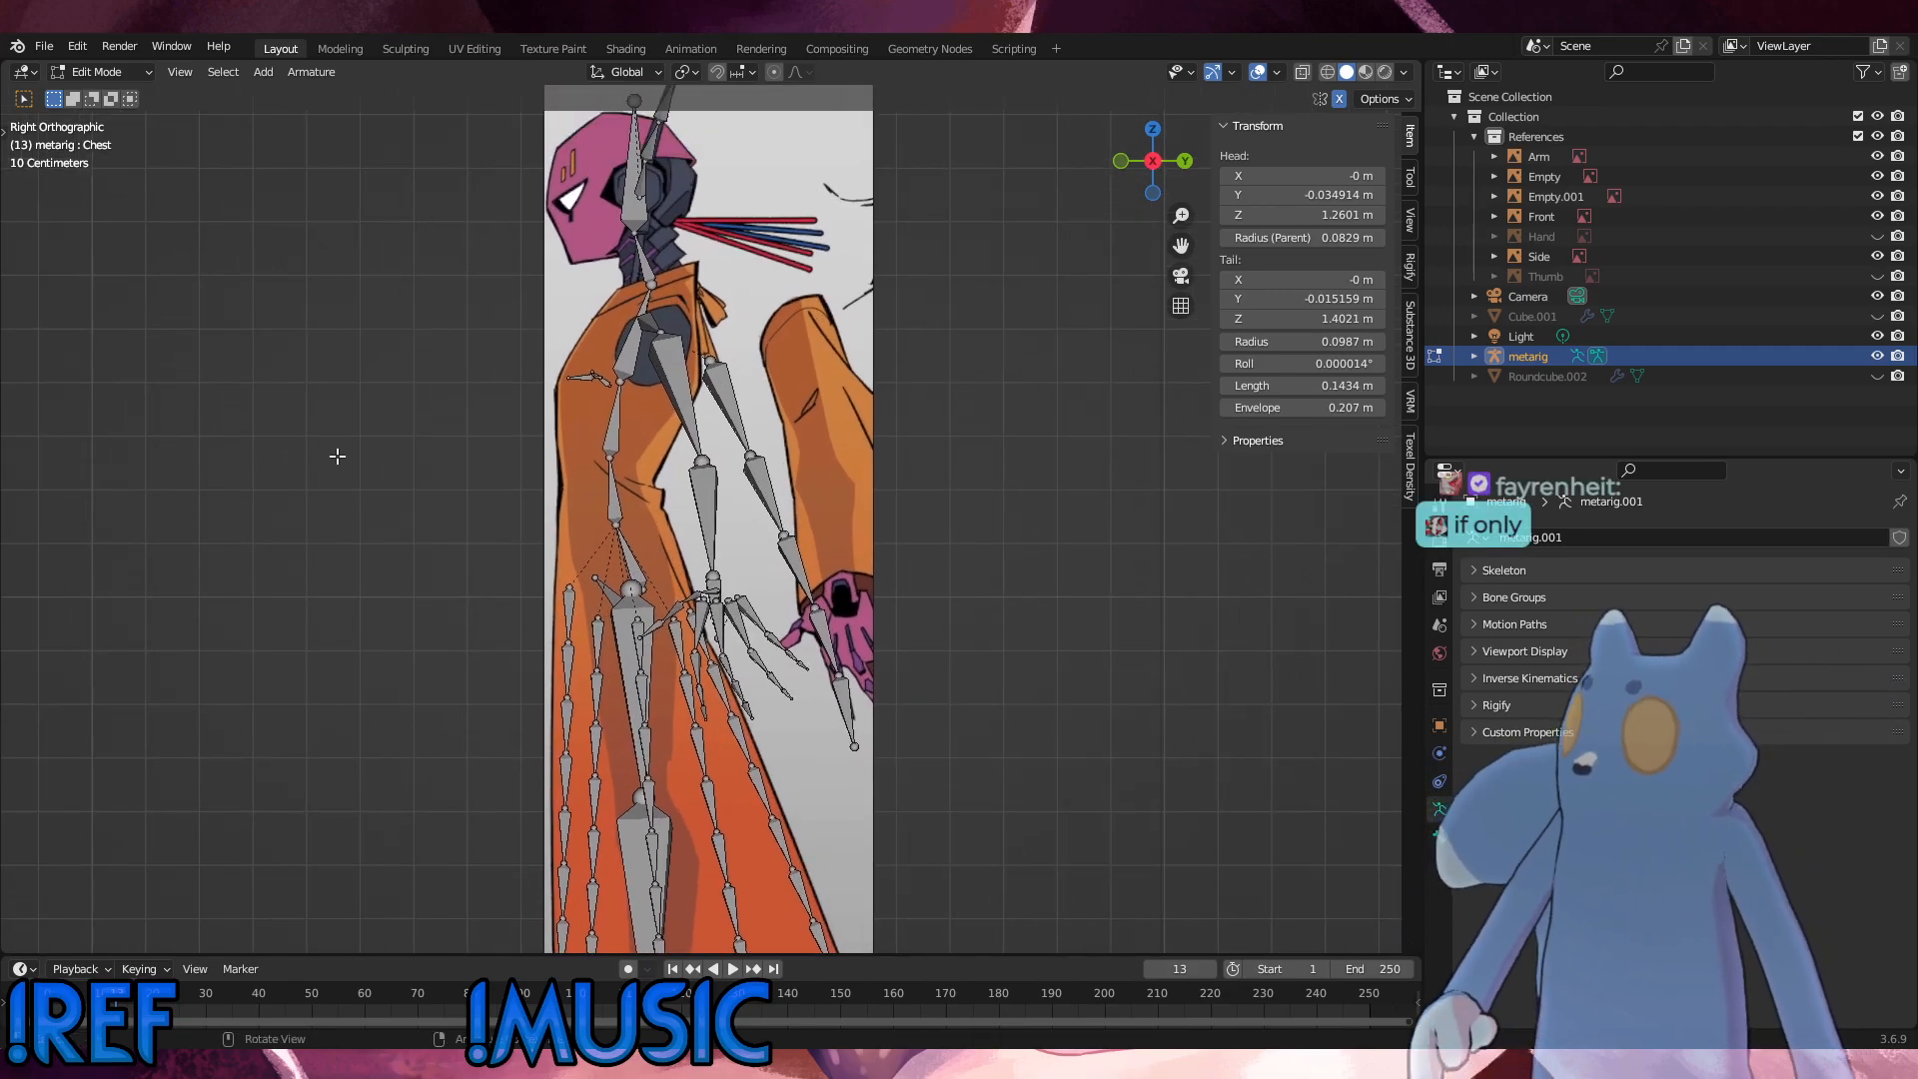
pyautogui.click(112, 76)
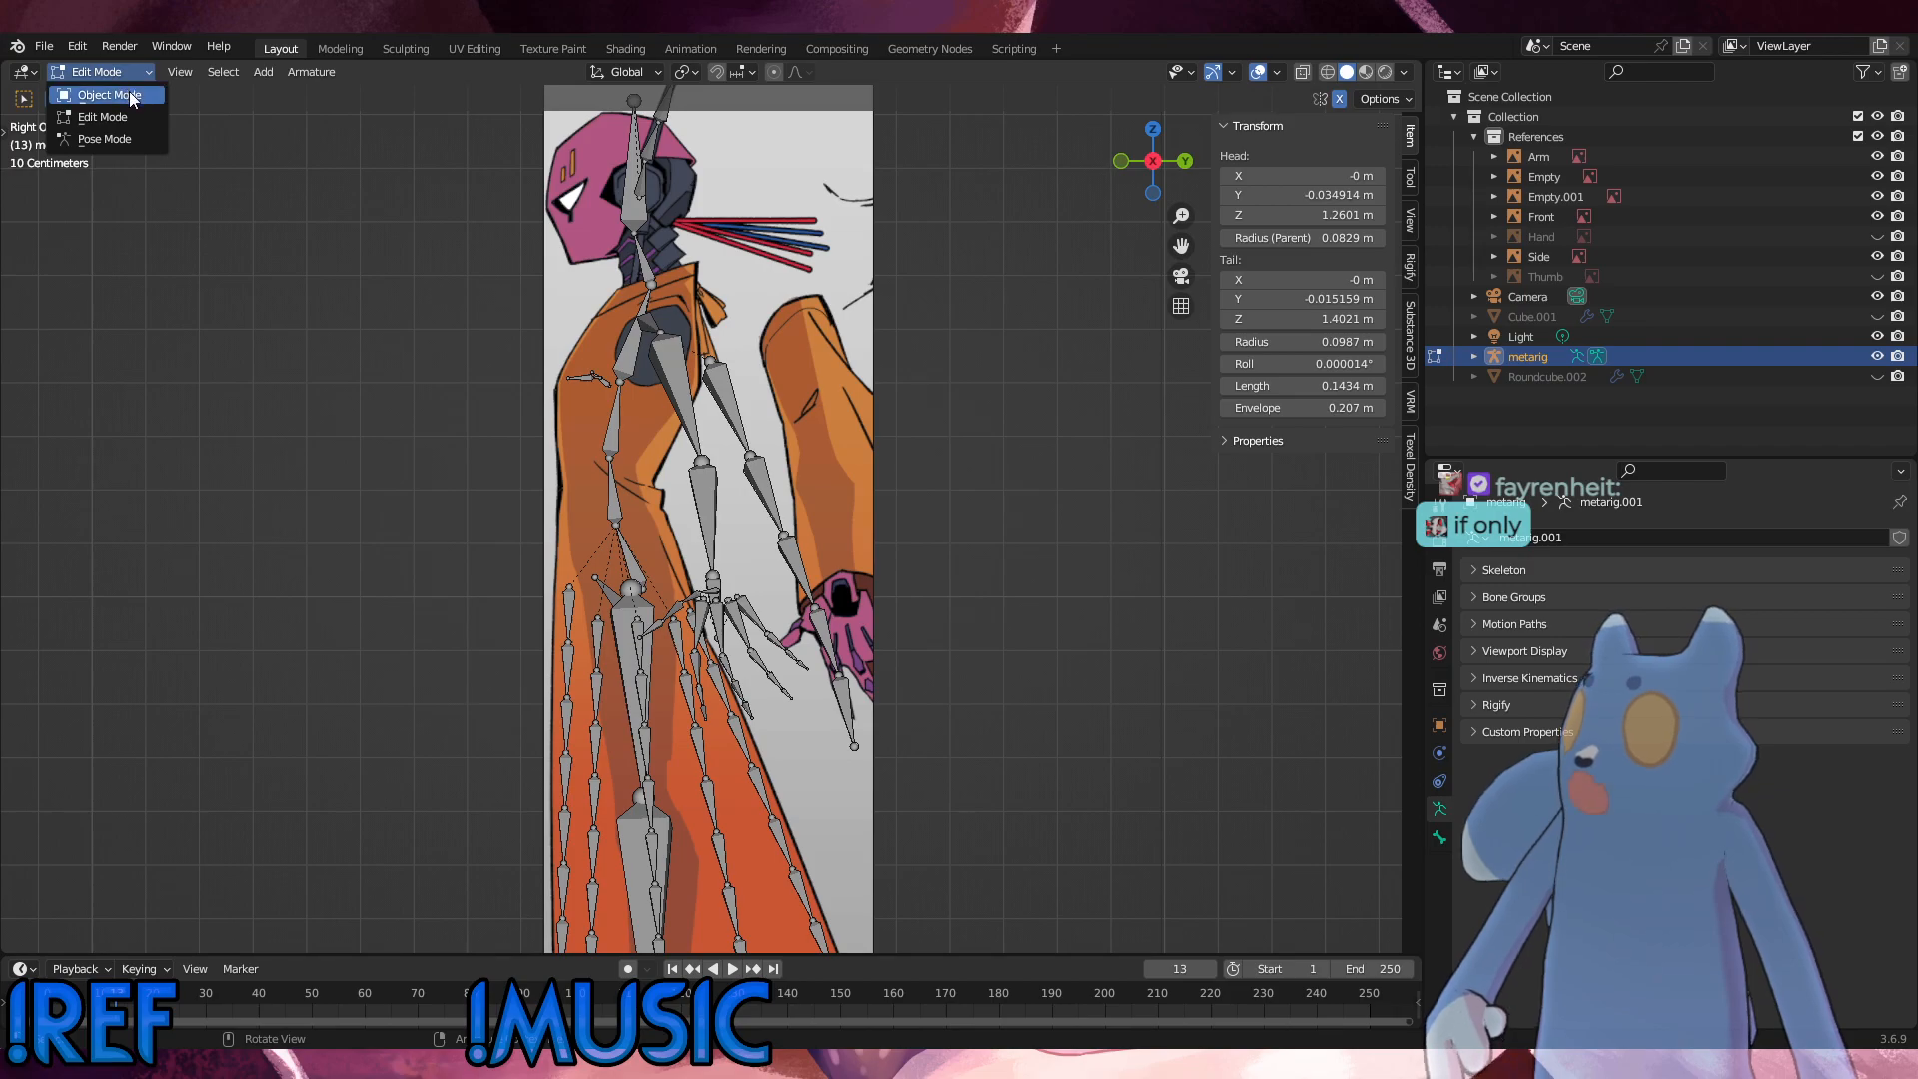
pyautogui.moveTo(1029, 737); pyautogui.dragTo(932, 700, button='middle')
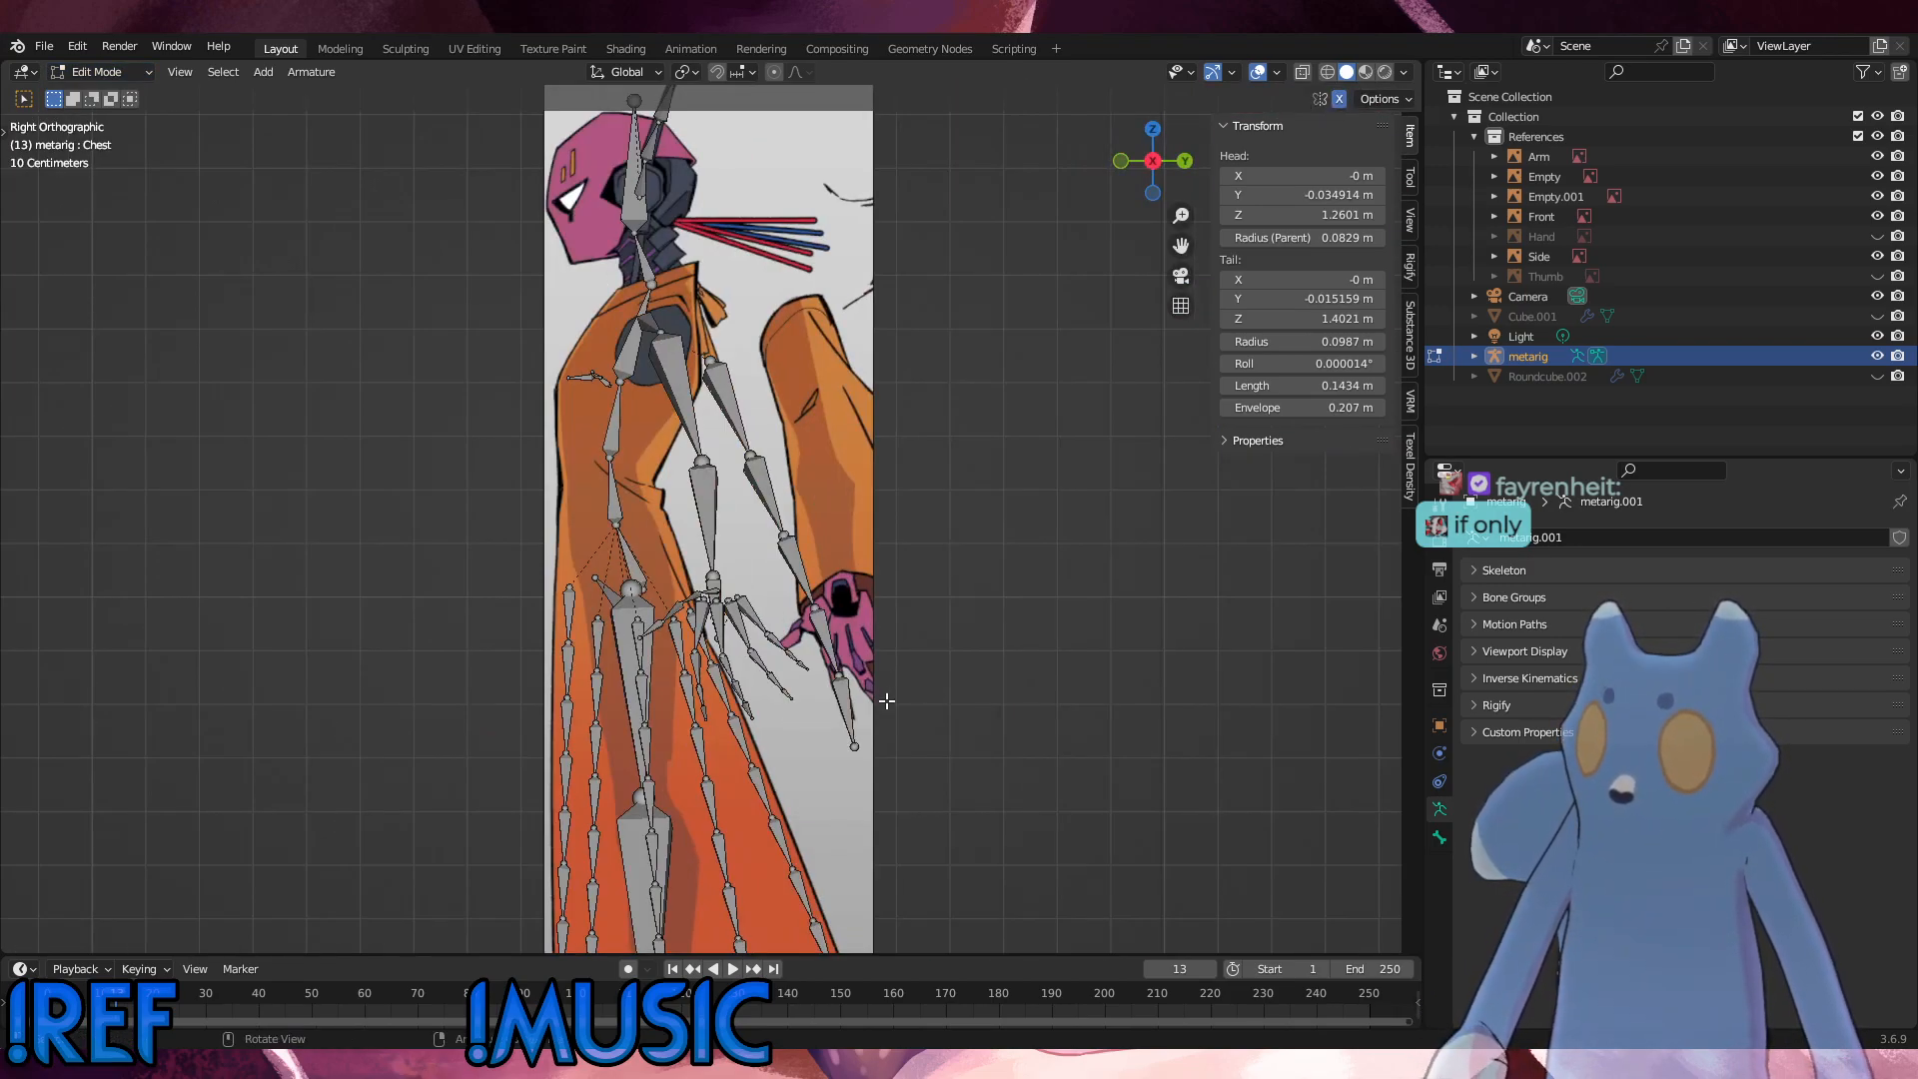
pyautogui.click(848, 702)
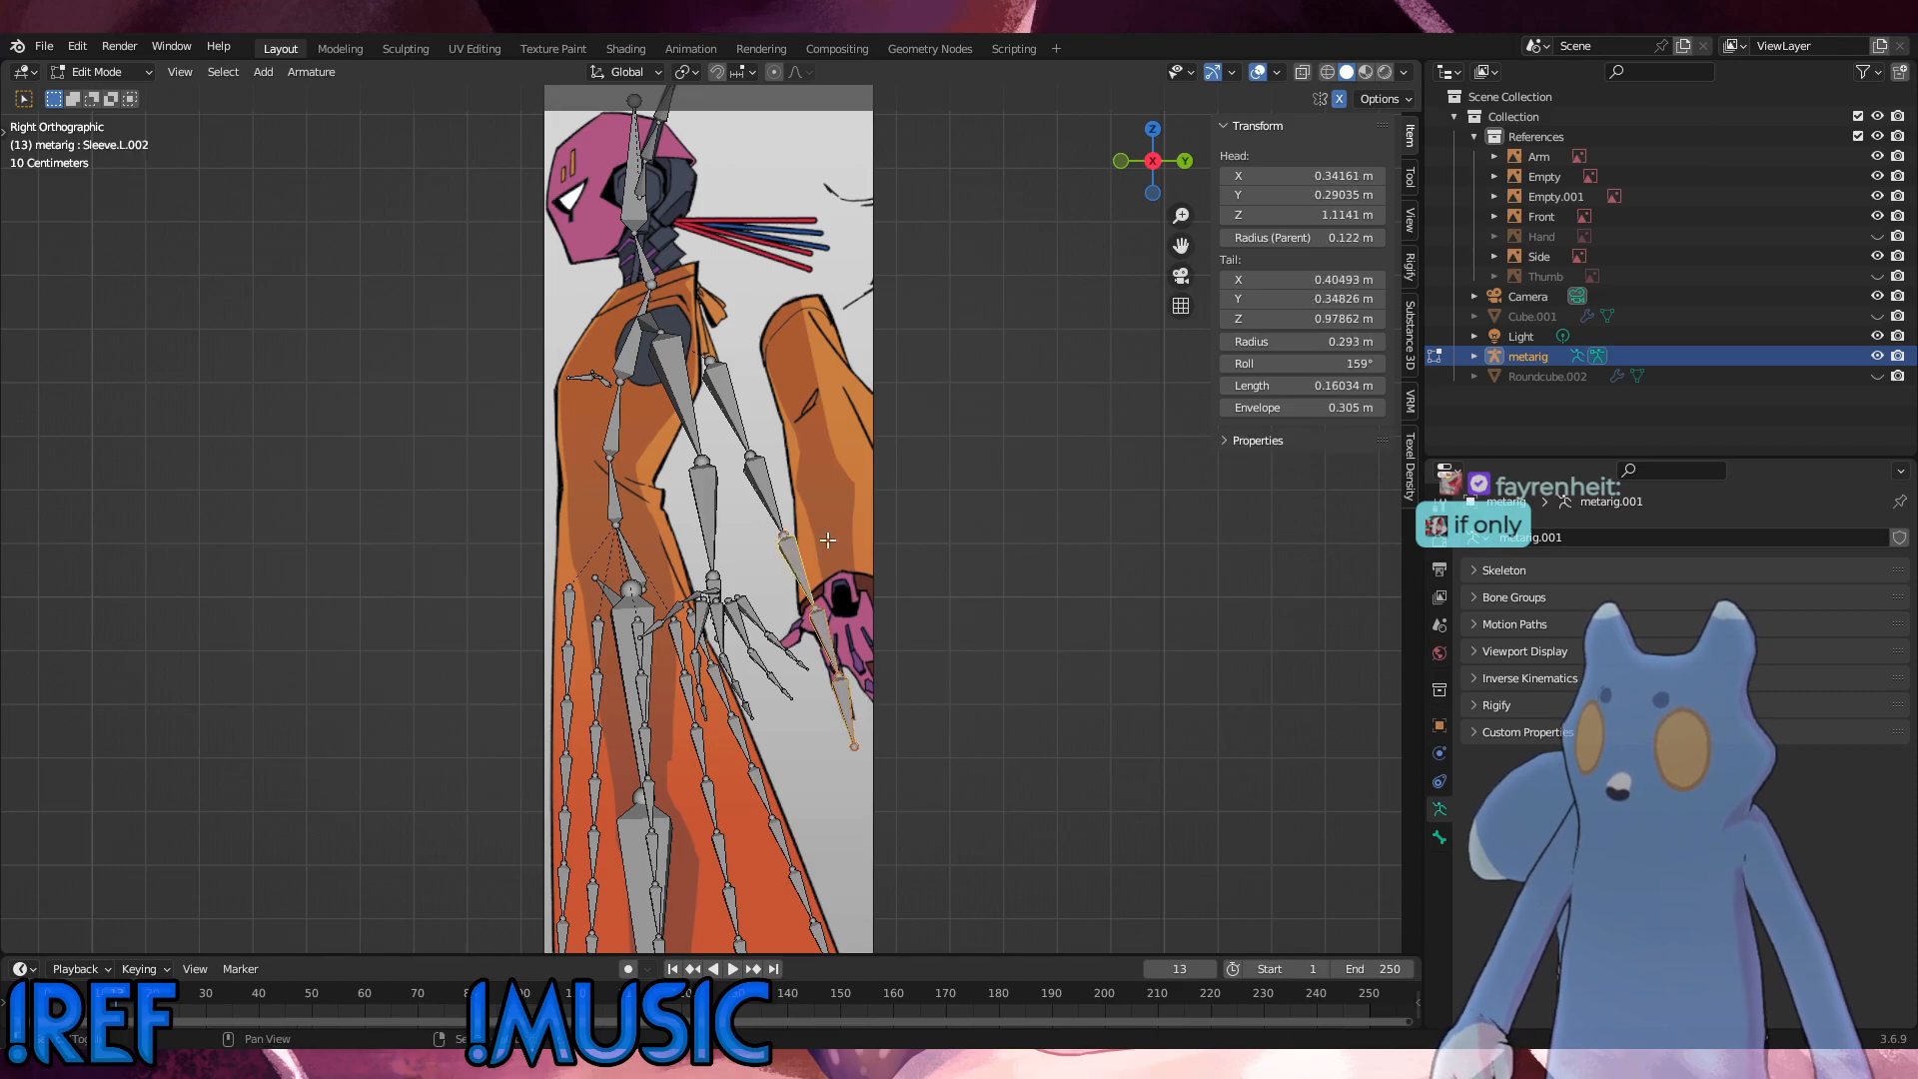
pyautogui.keyDown('shift'); pyautogui.click(773, 506); pyautogui.keyUp('shift')
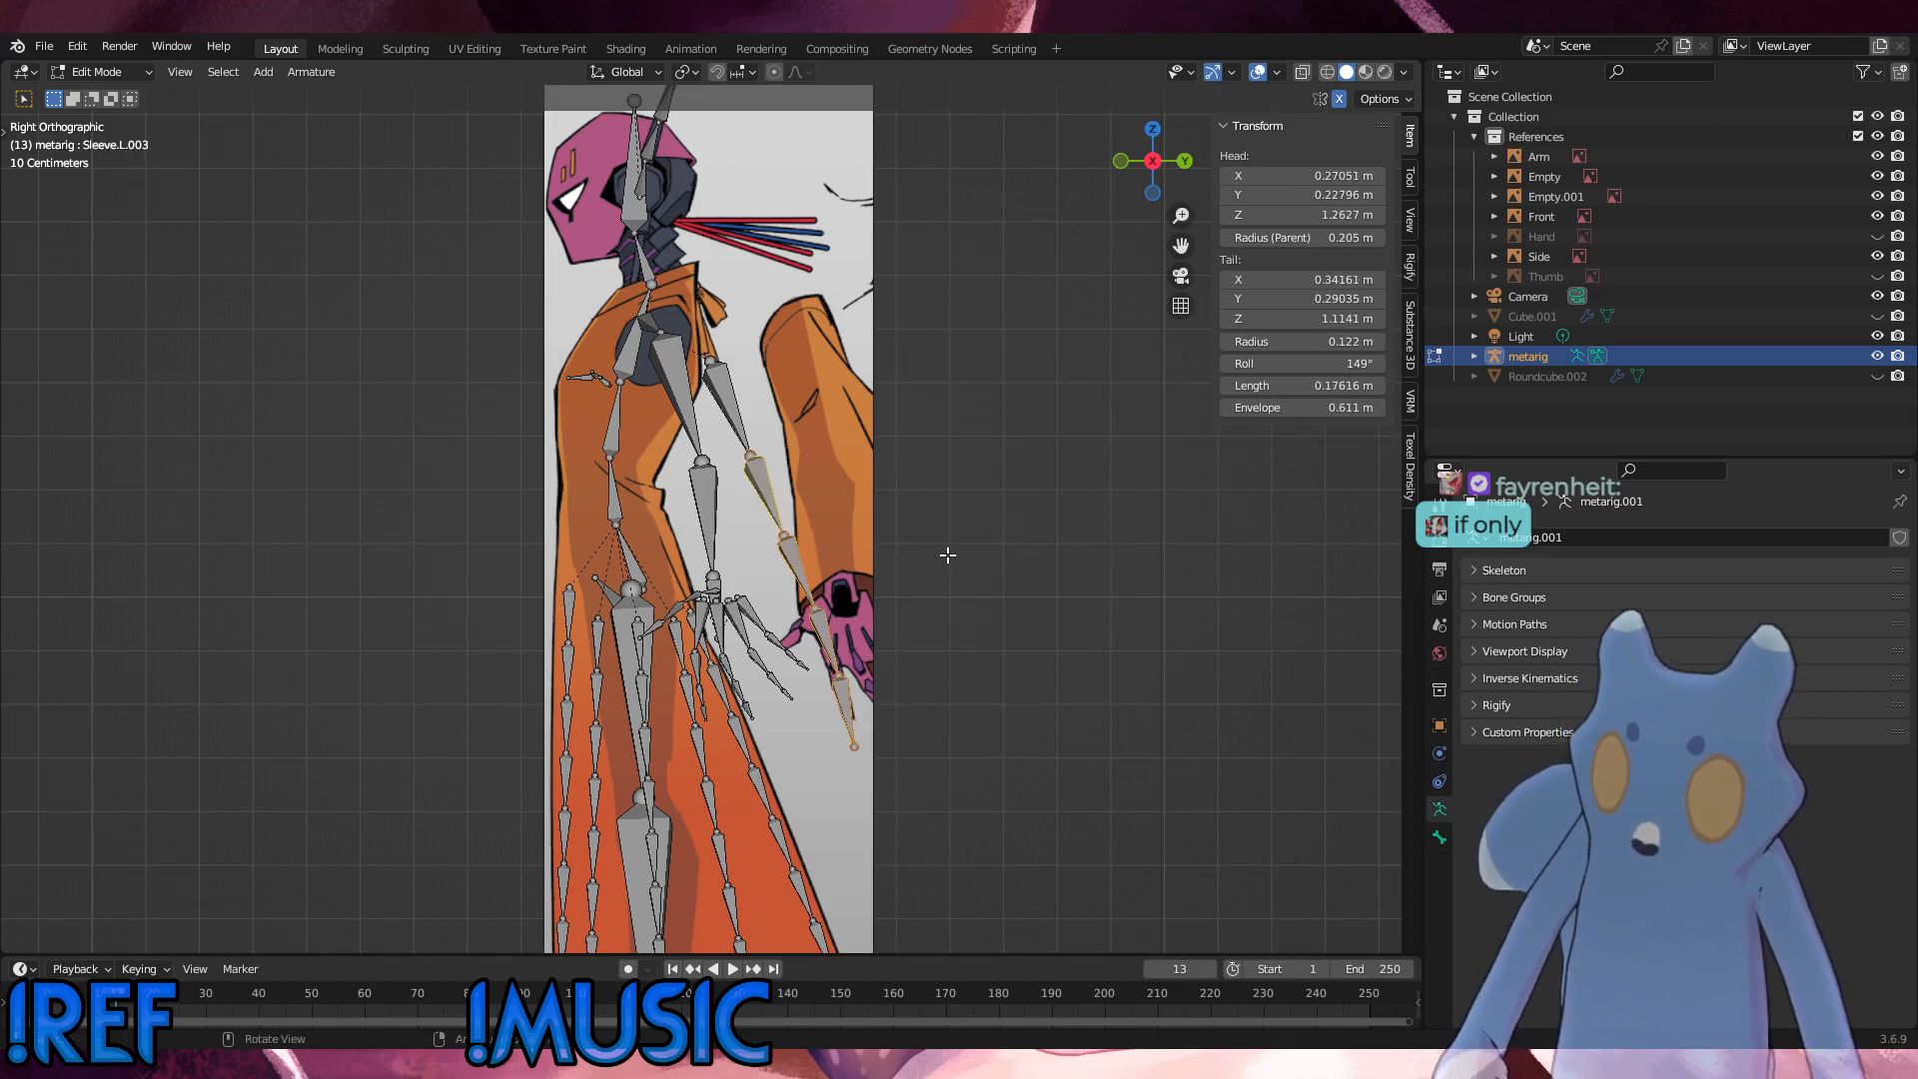
pyautogui.hotkey('shift', 'd')
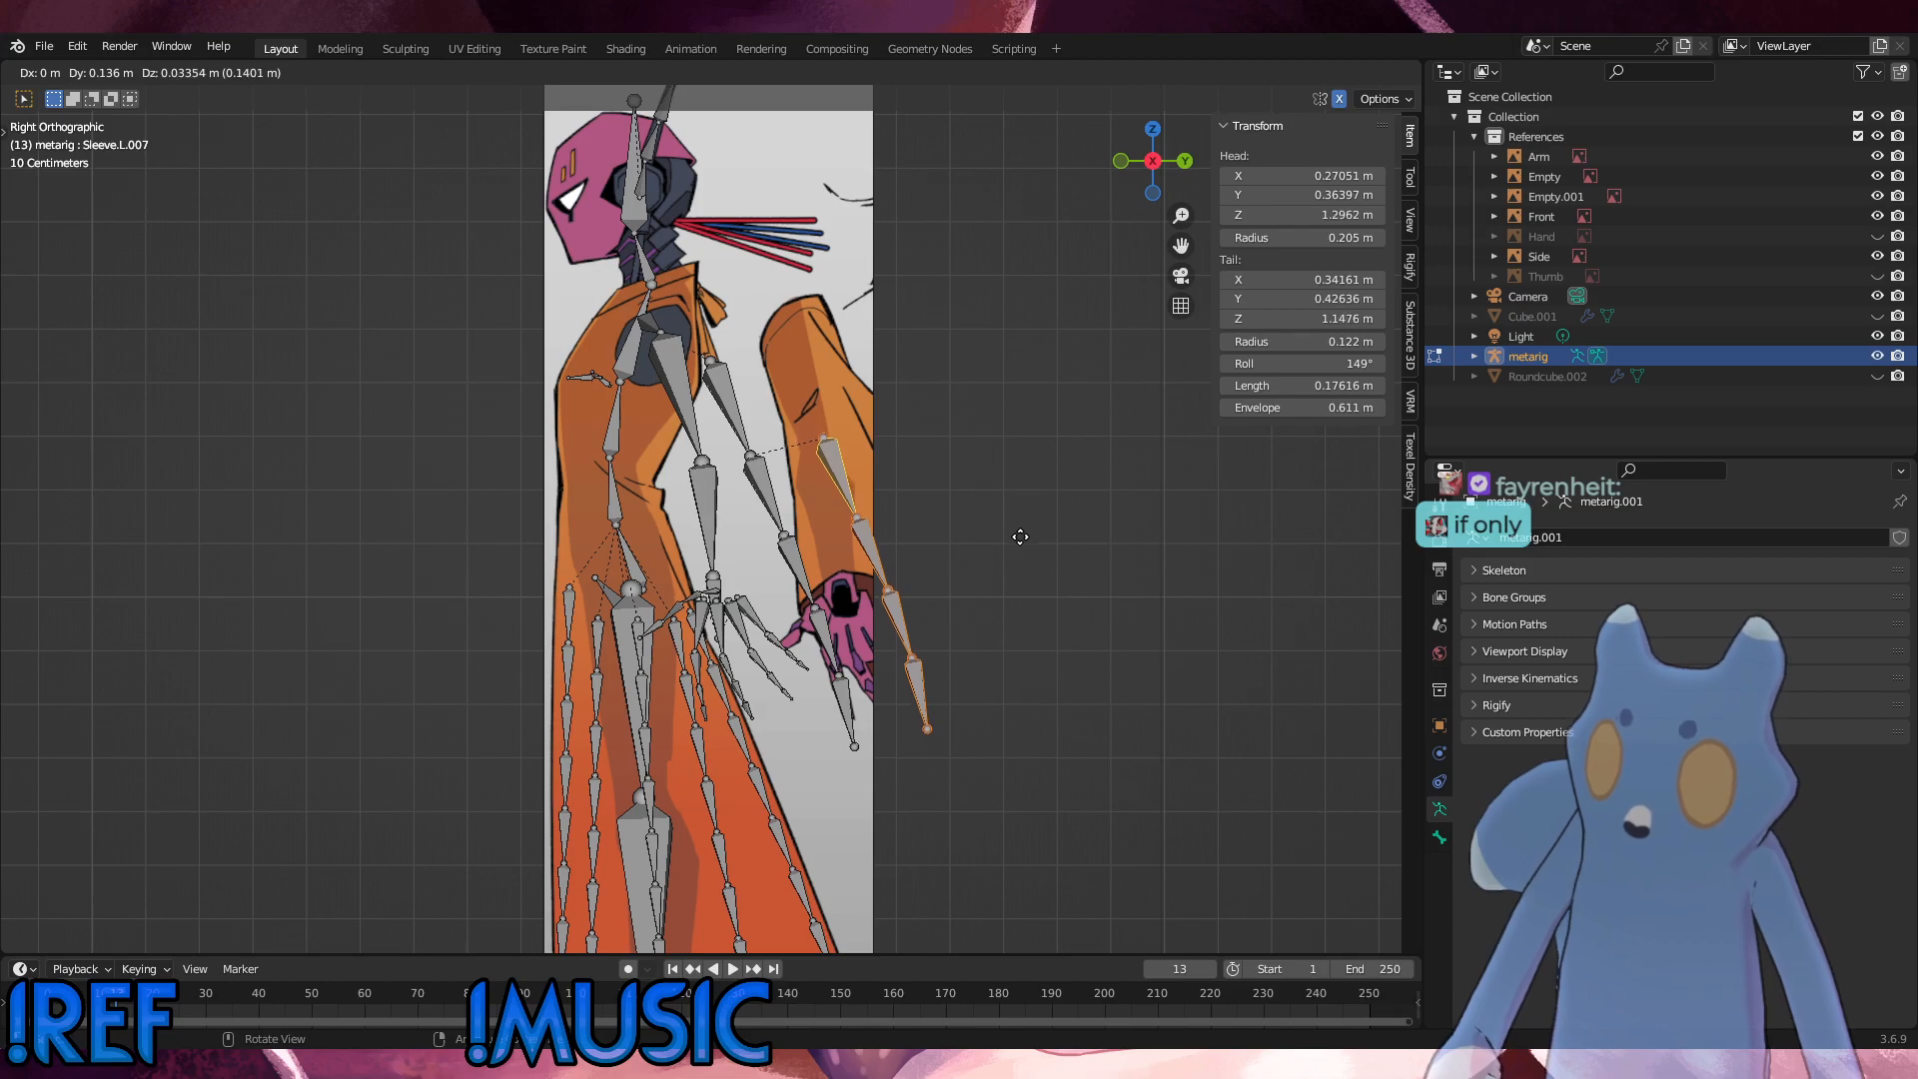
pyautogui.click(963, 513)
# Step: Clear the parent of the copied sleeve chain's top bone
pyautogui.click(848, 471)
pyautogui.click(846, 473)
pyautogui.rightClick(983, 475)
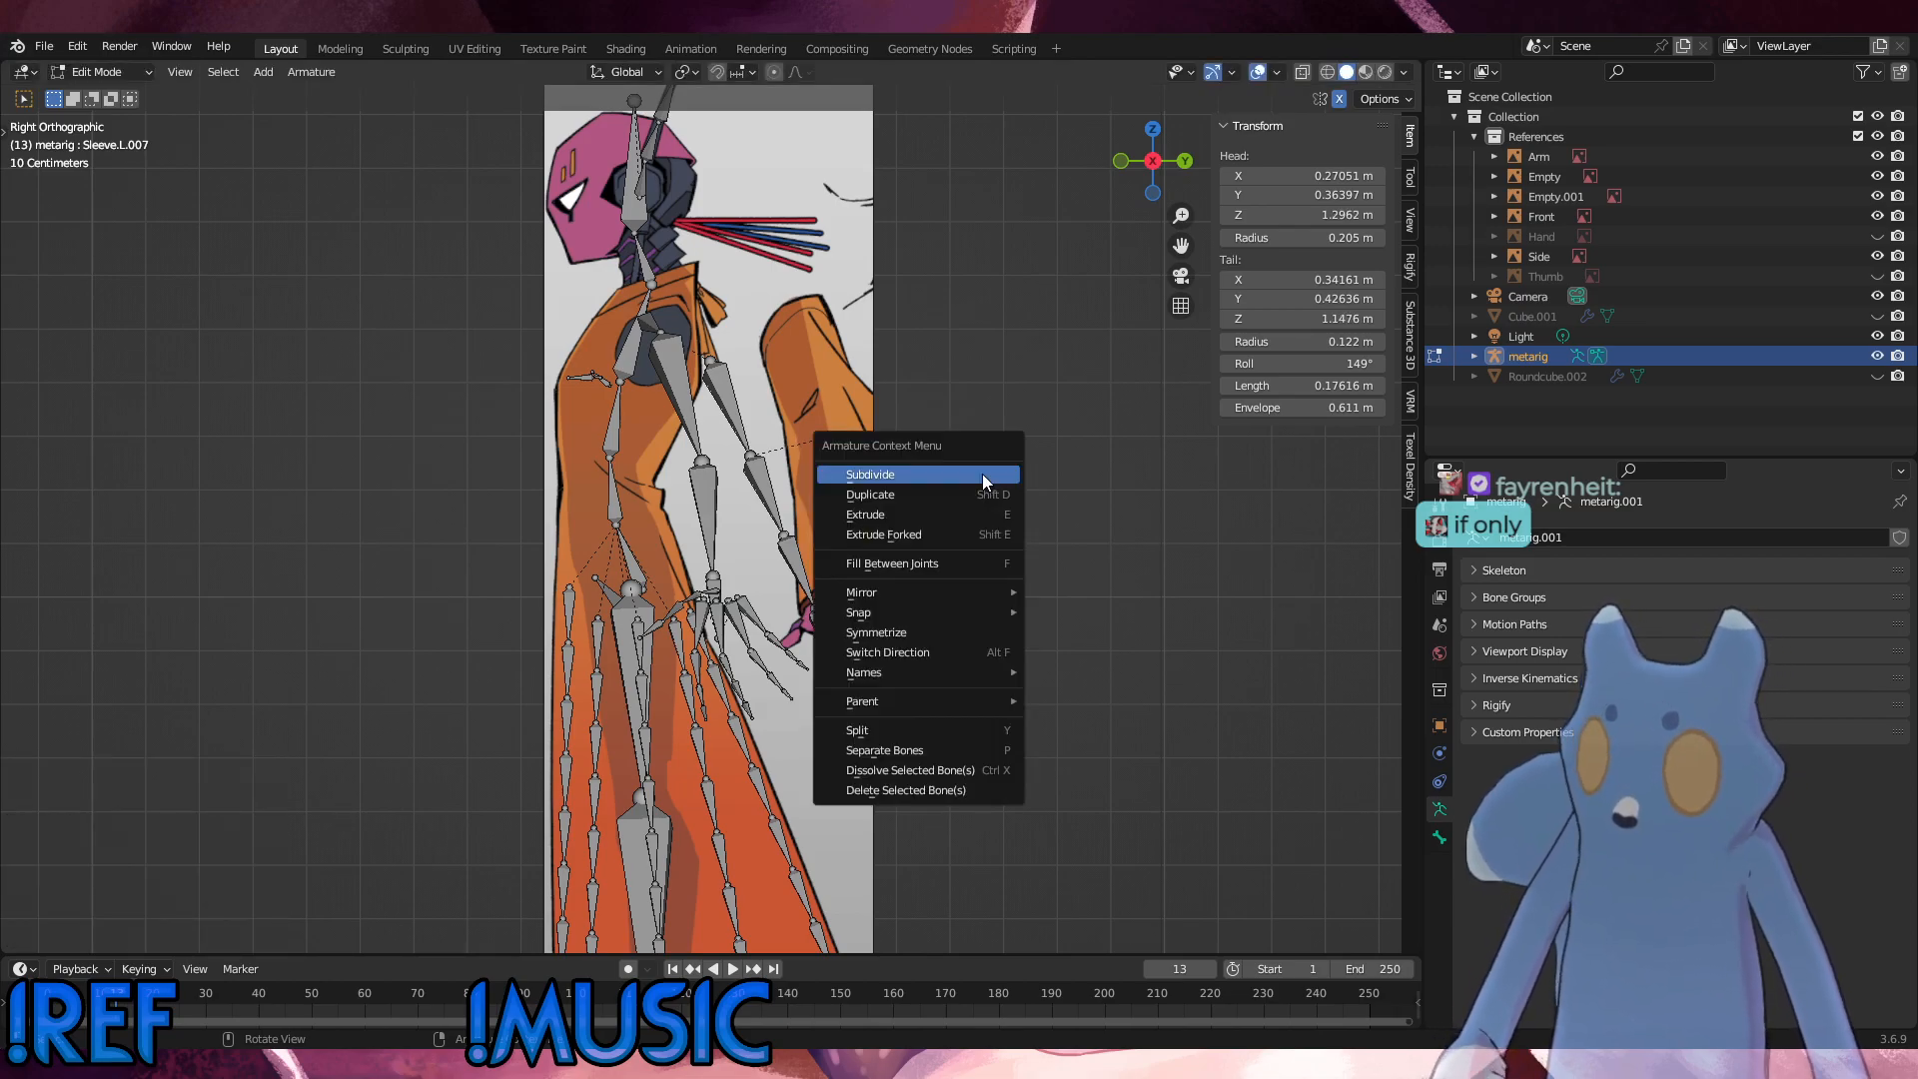
pyautogui.hotkey('alt', 'p')
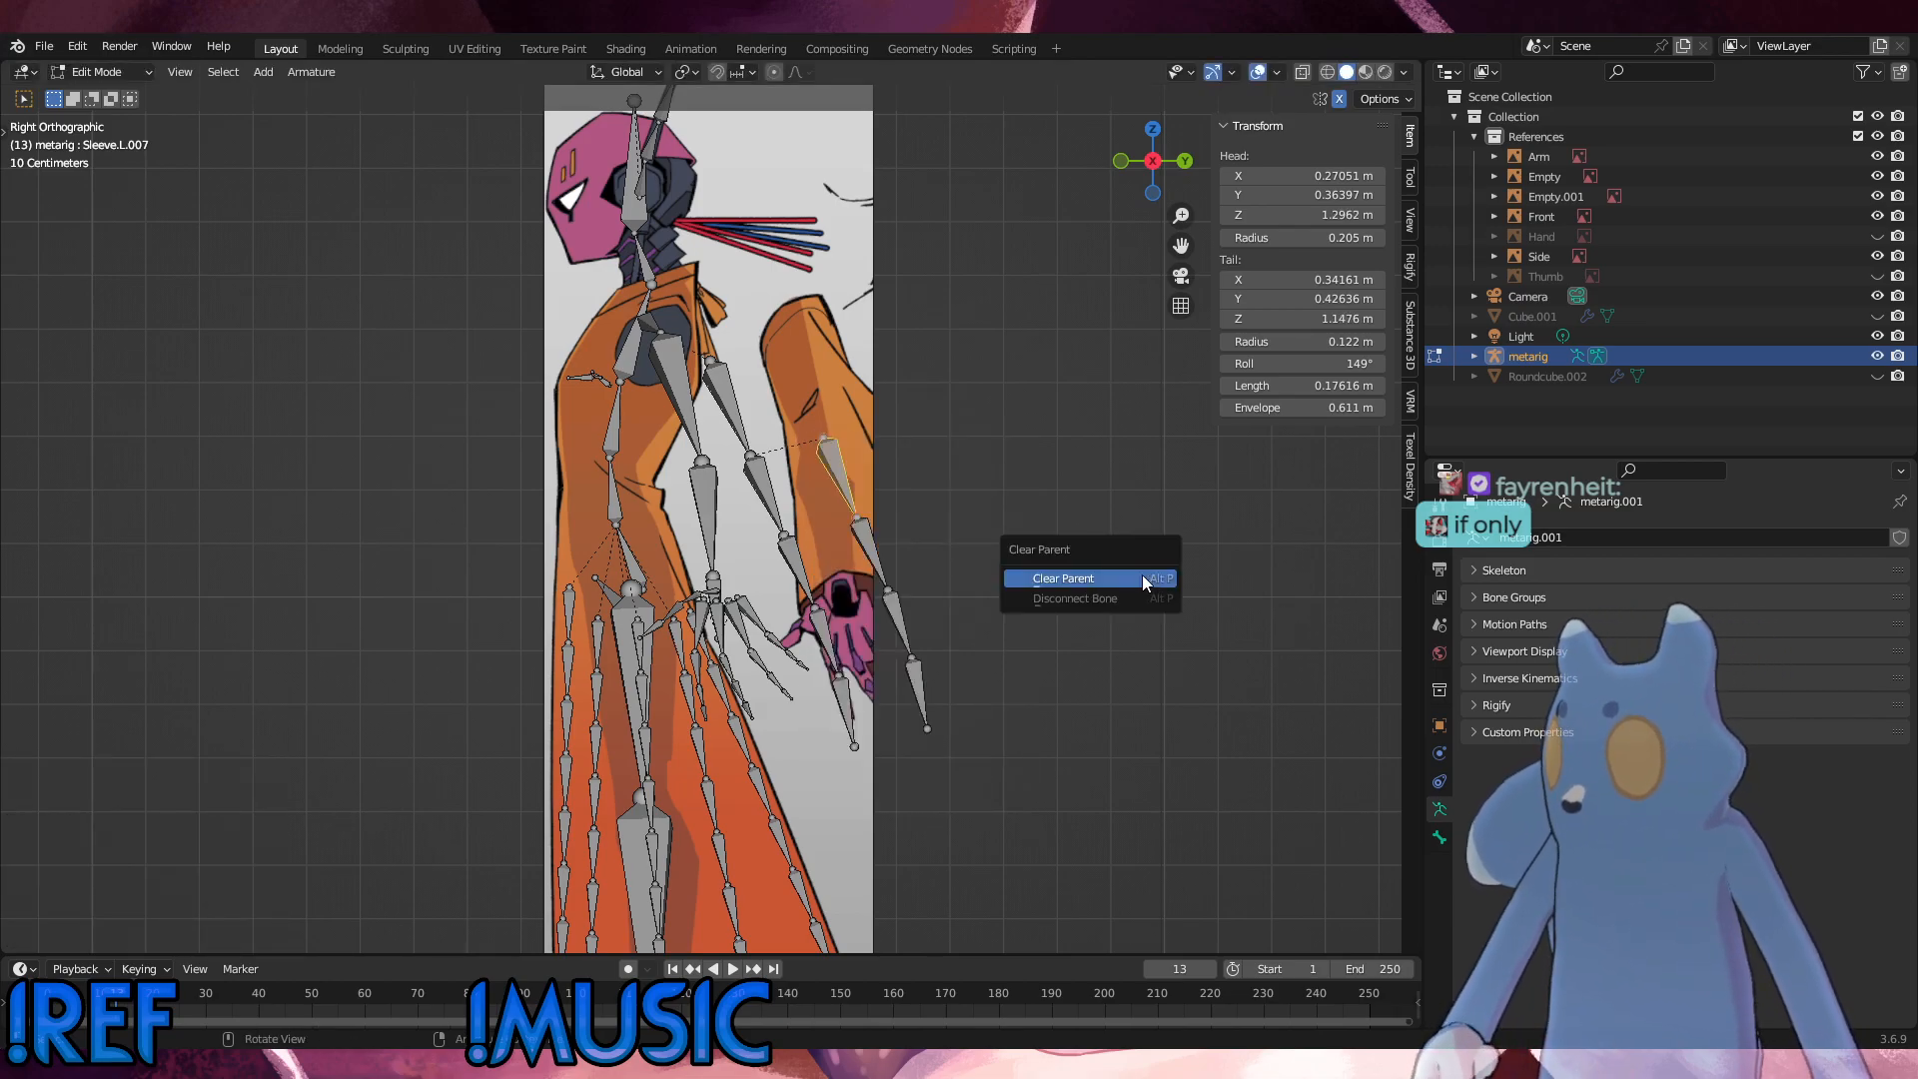
pyautogui.click(1142, 573)
# Step: Try moving the detached top sleeve bone about 0.22 m up onto the Side drawing's sleeve, and undo the move
pyautogui.press('g')
pyautogui.click(943, 346)
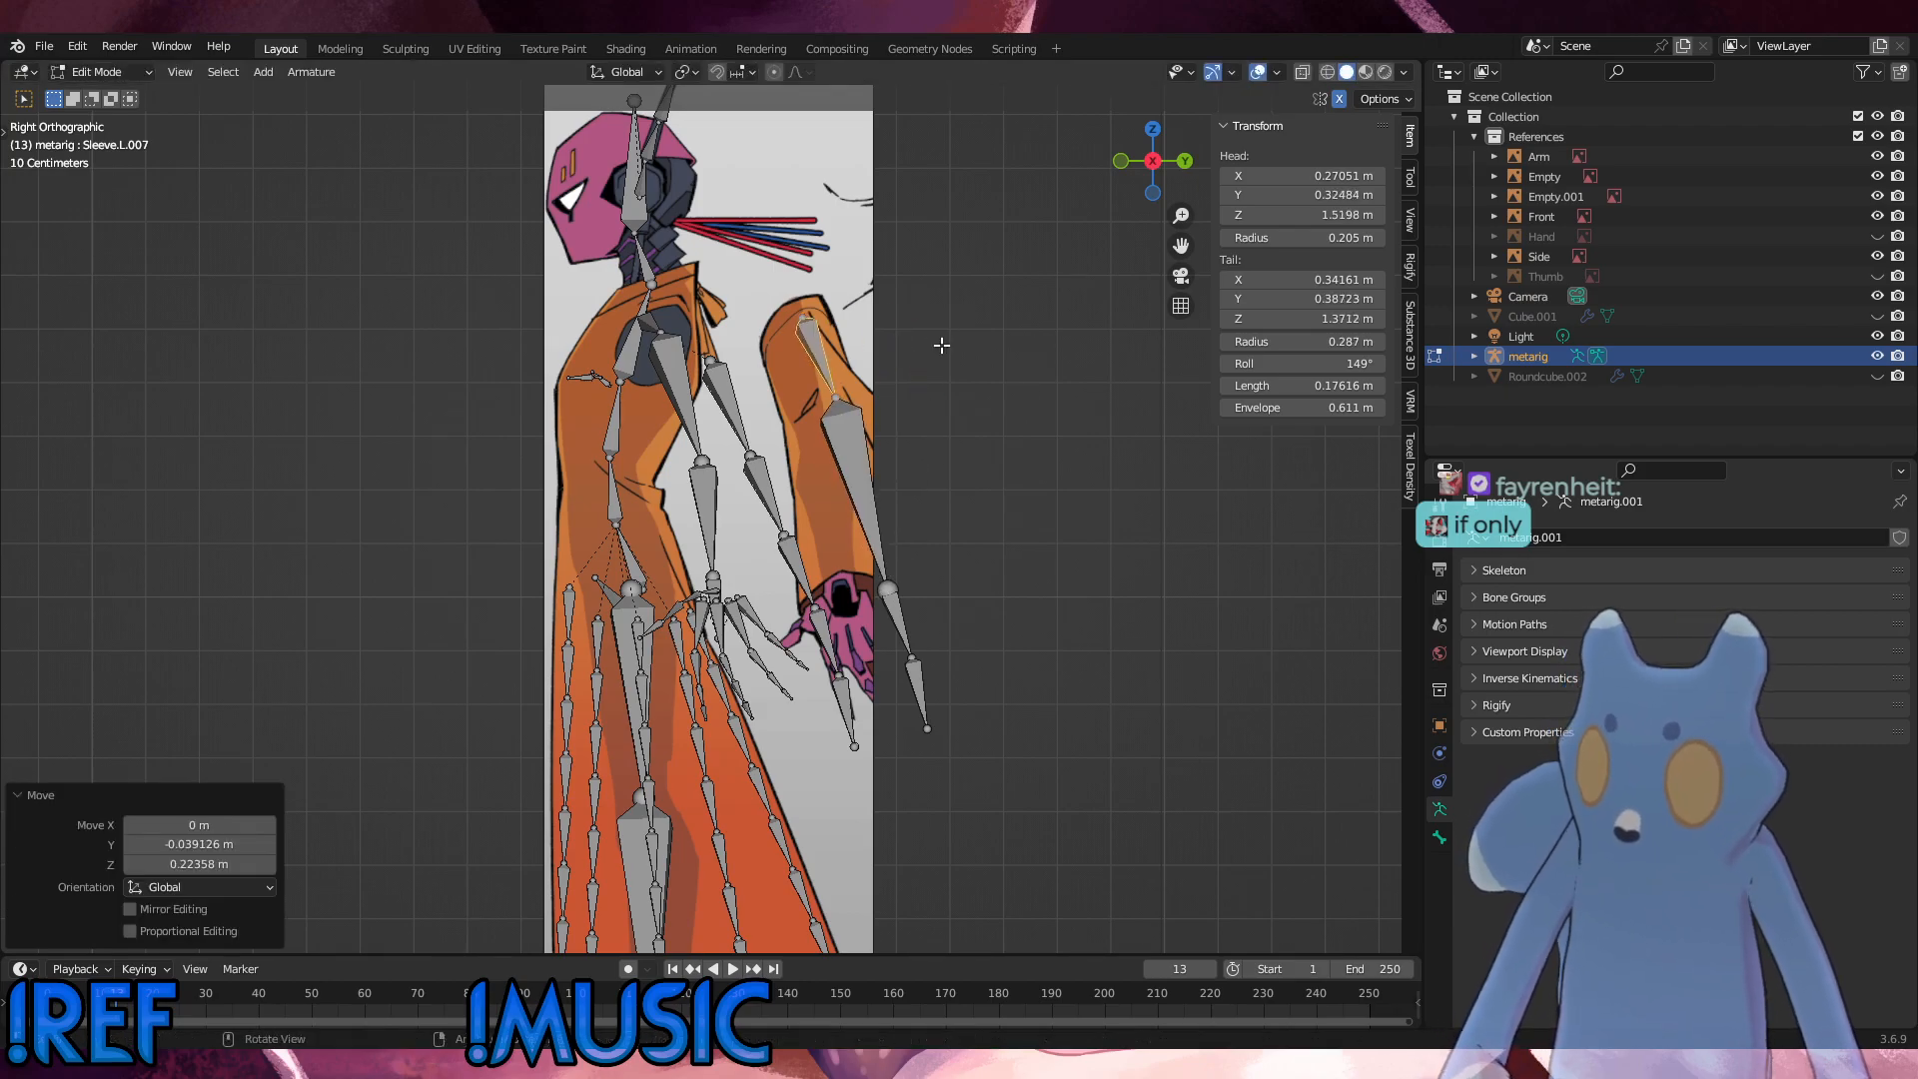
pyautogui.hotkey('ctrl', 'z')
pyautogui.click(940, 465)
# Step: Try to parent the left upper arm bone to the copied chain's top bone with Keep Offset, and undo the parenting
pyautogui.click(686, 414)
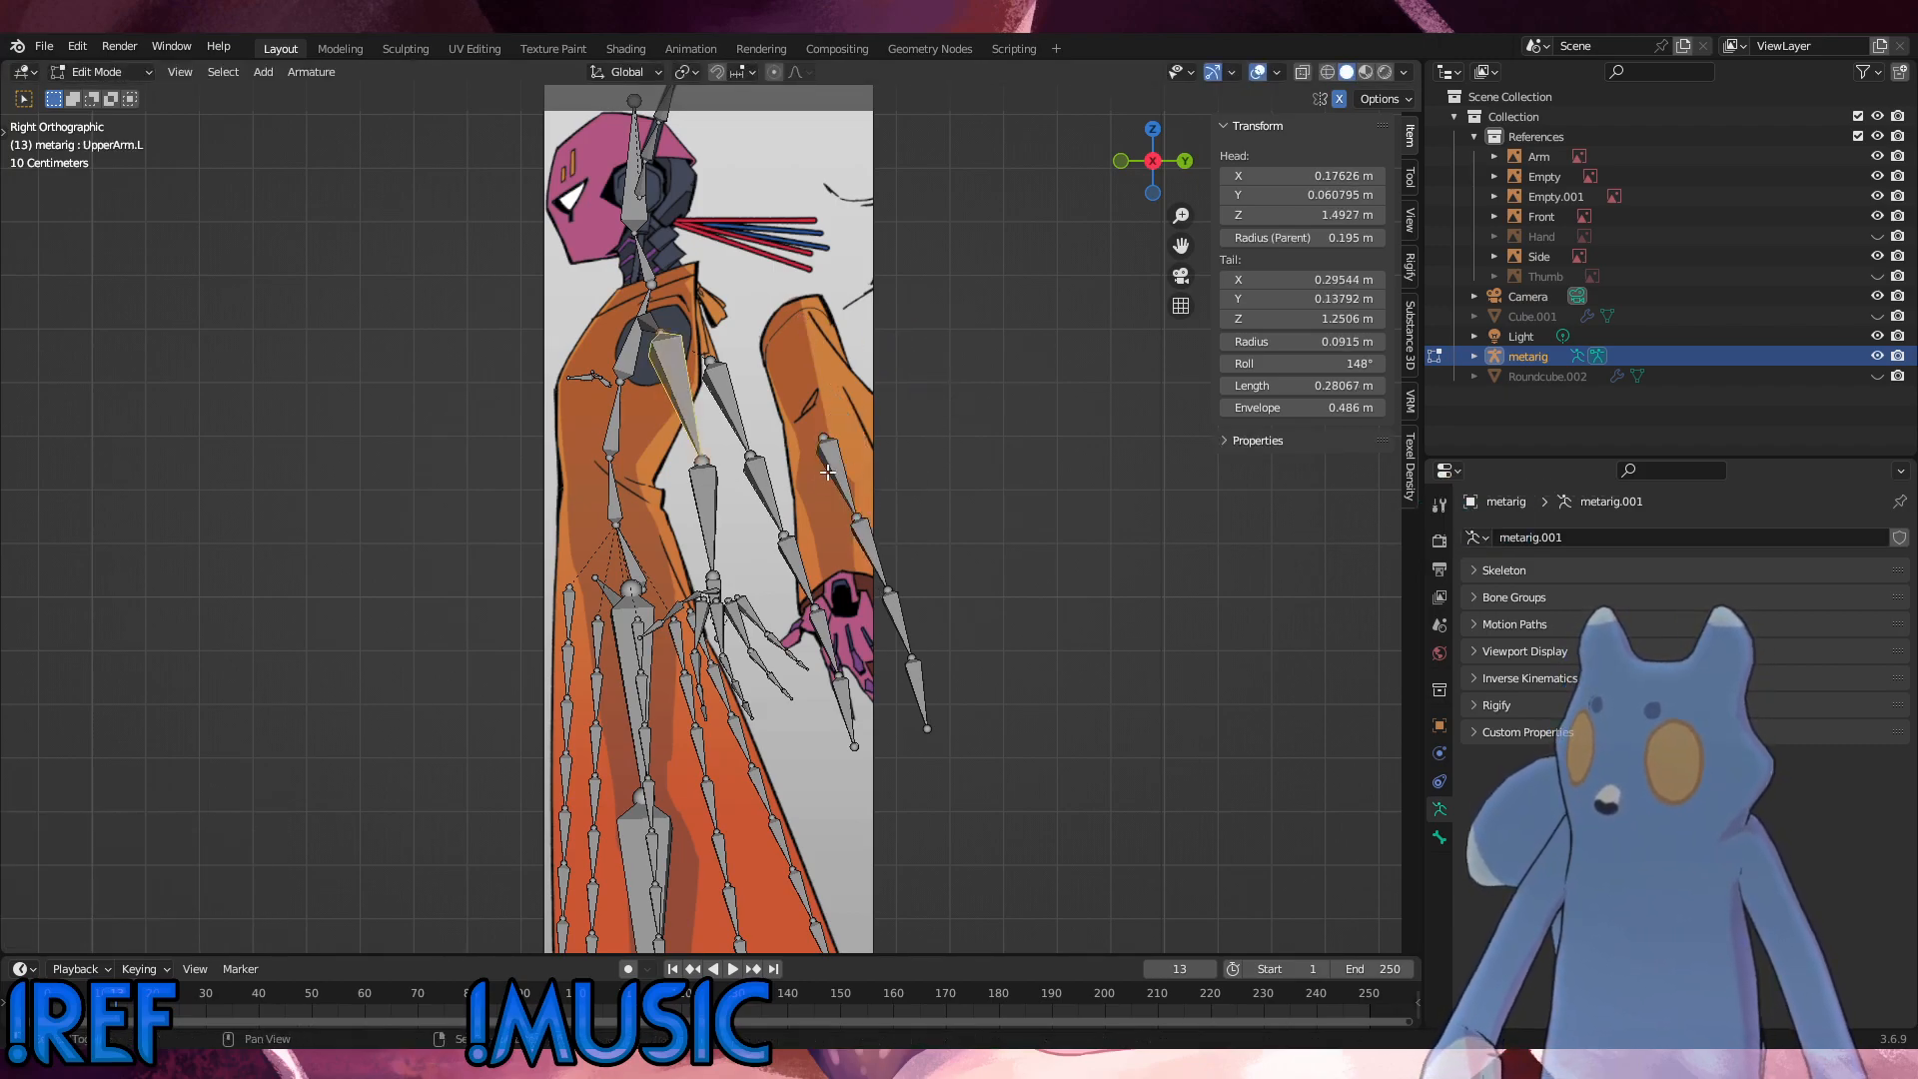
pyautogui.keyDown('shift'); pyautogui.click(838, 479); pyautogui.keyUp('shift')
pyautogui.hotkey('ctrl', 'p')
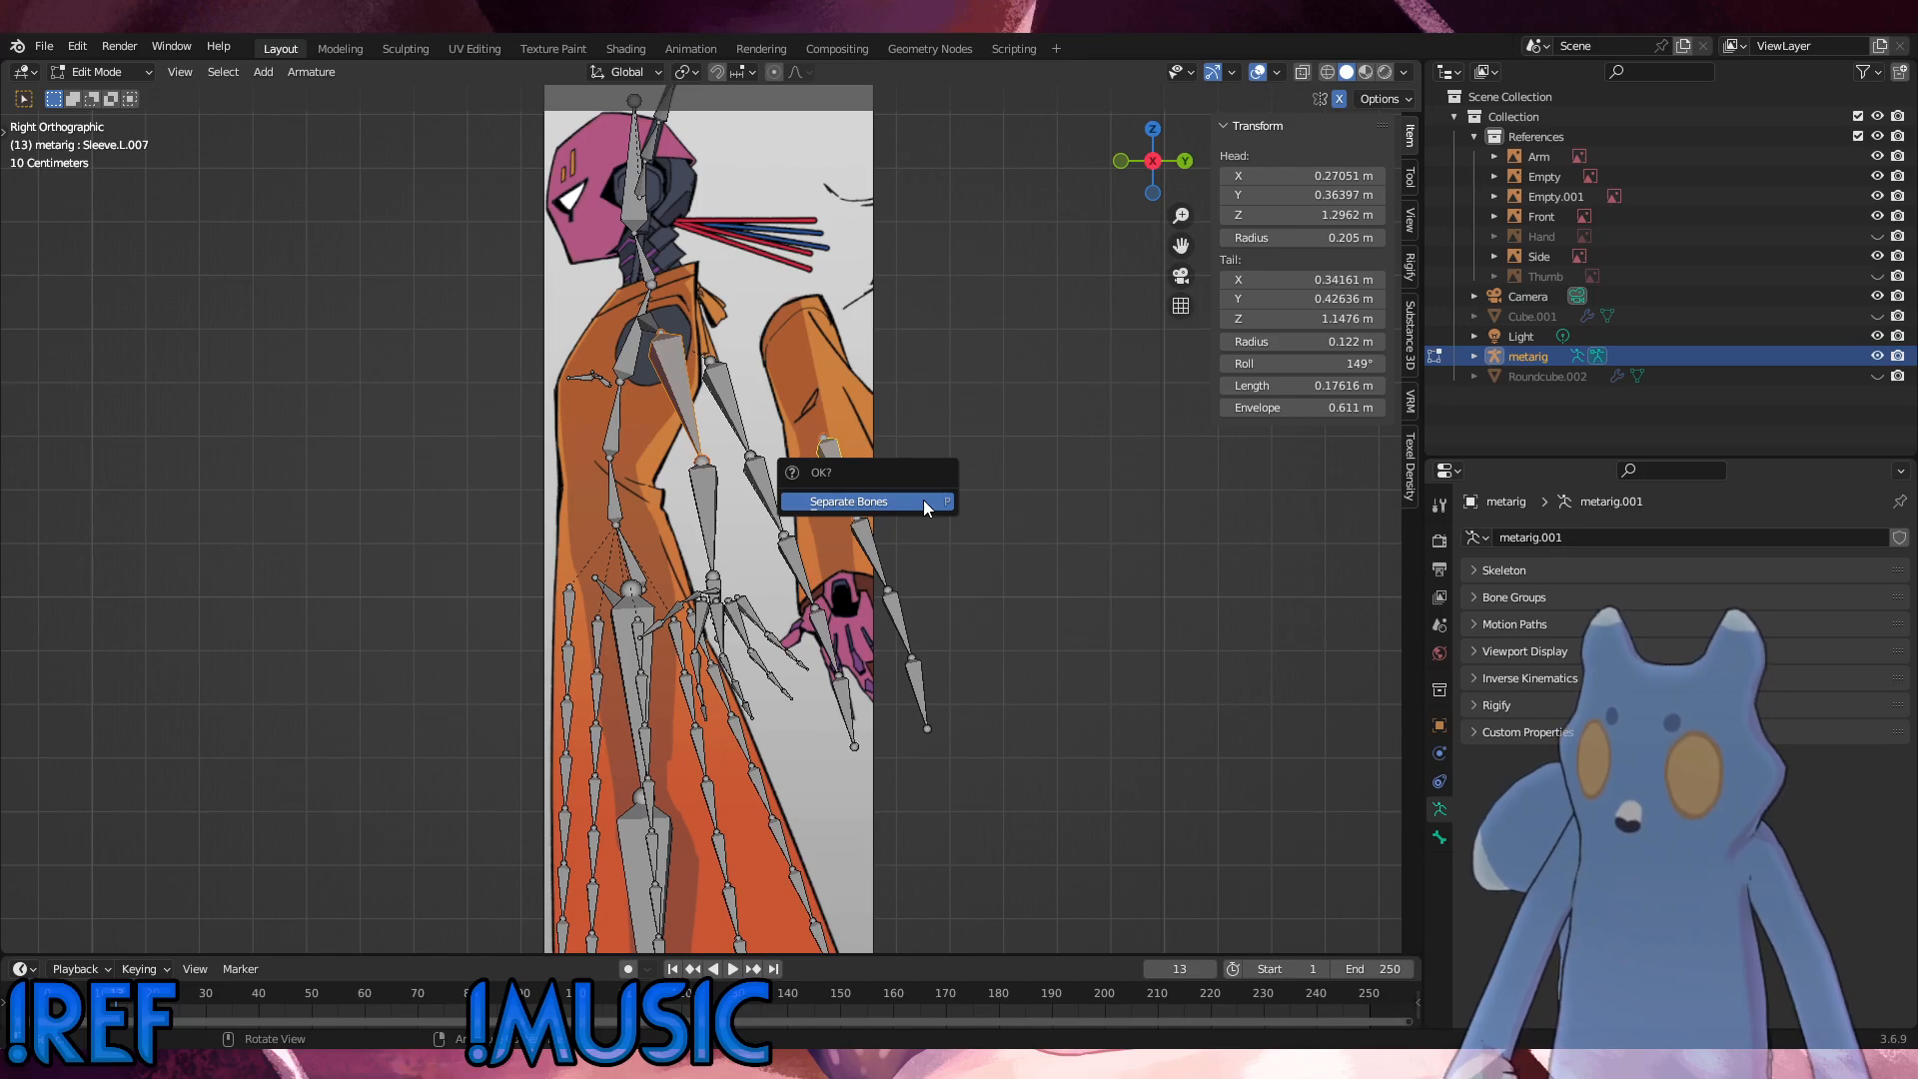
pyautogui.hotkey('ctrl', 'p')
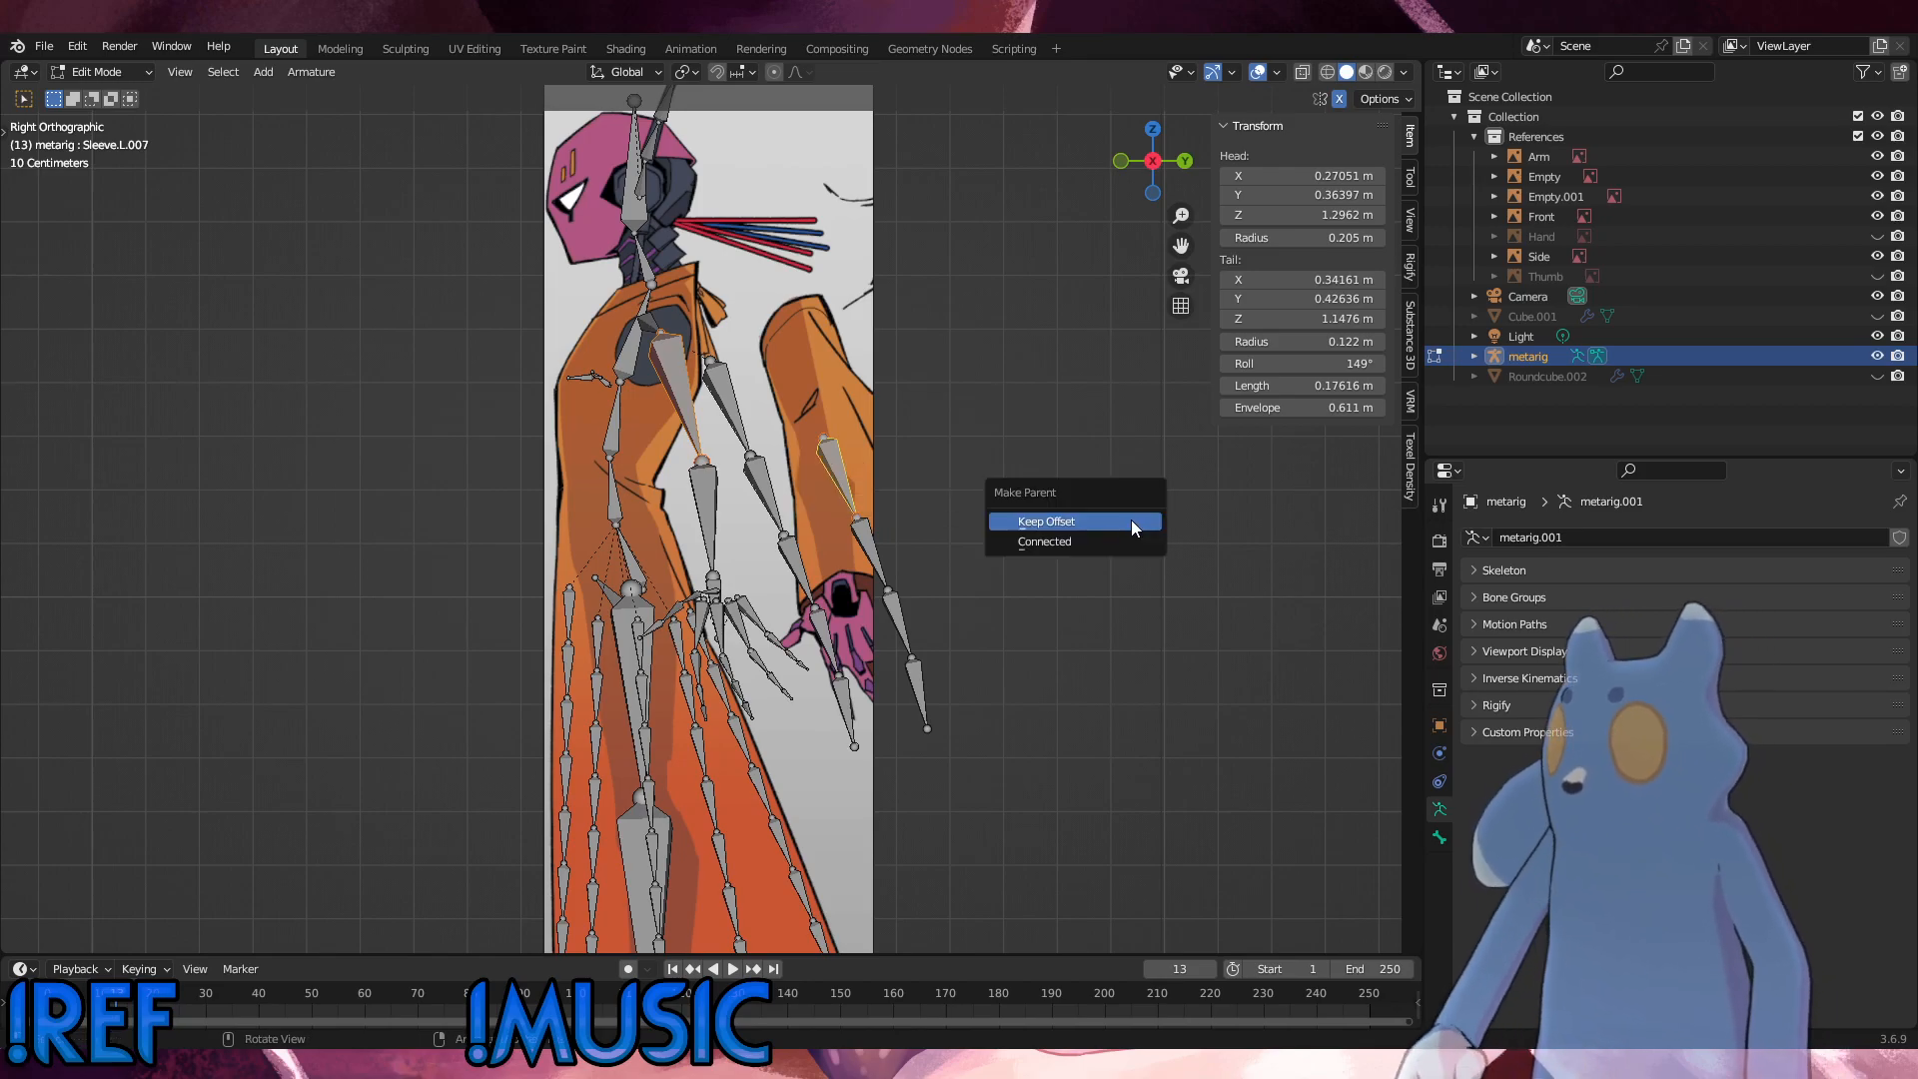
pyautogui.click(1131, 519)
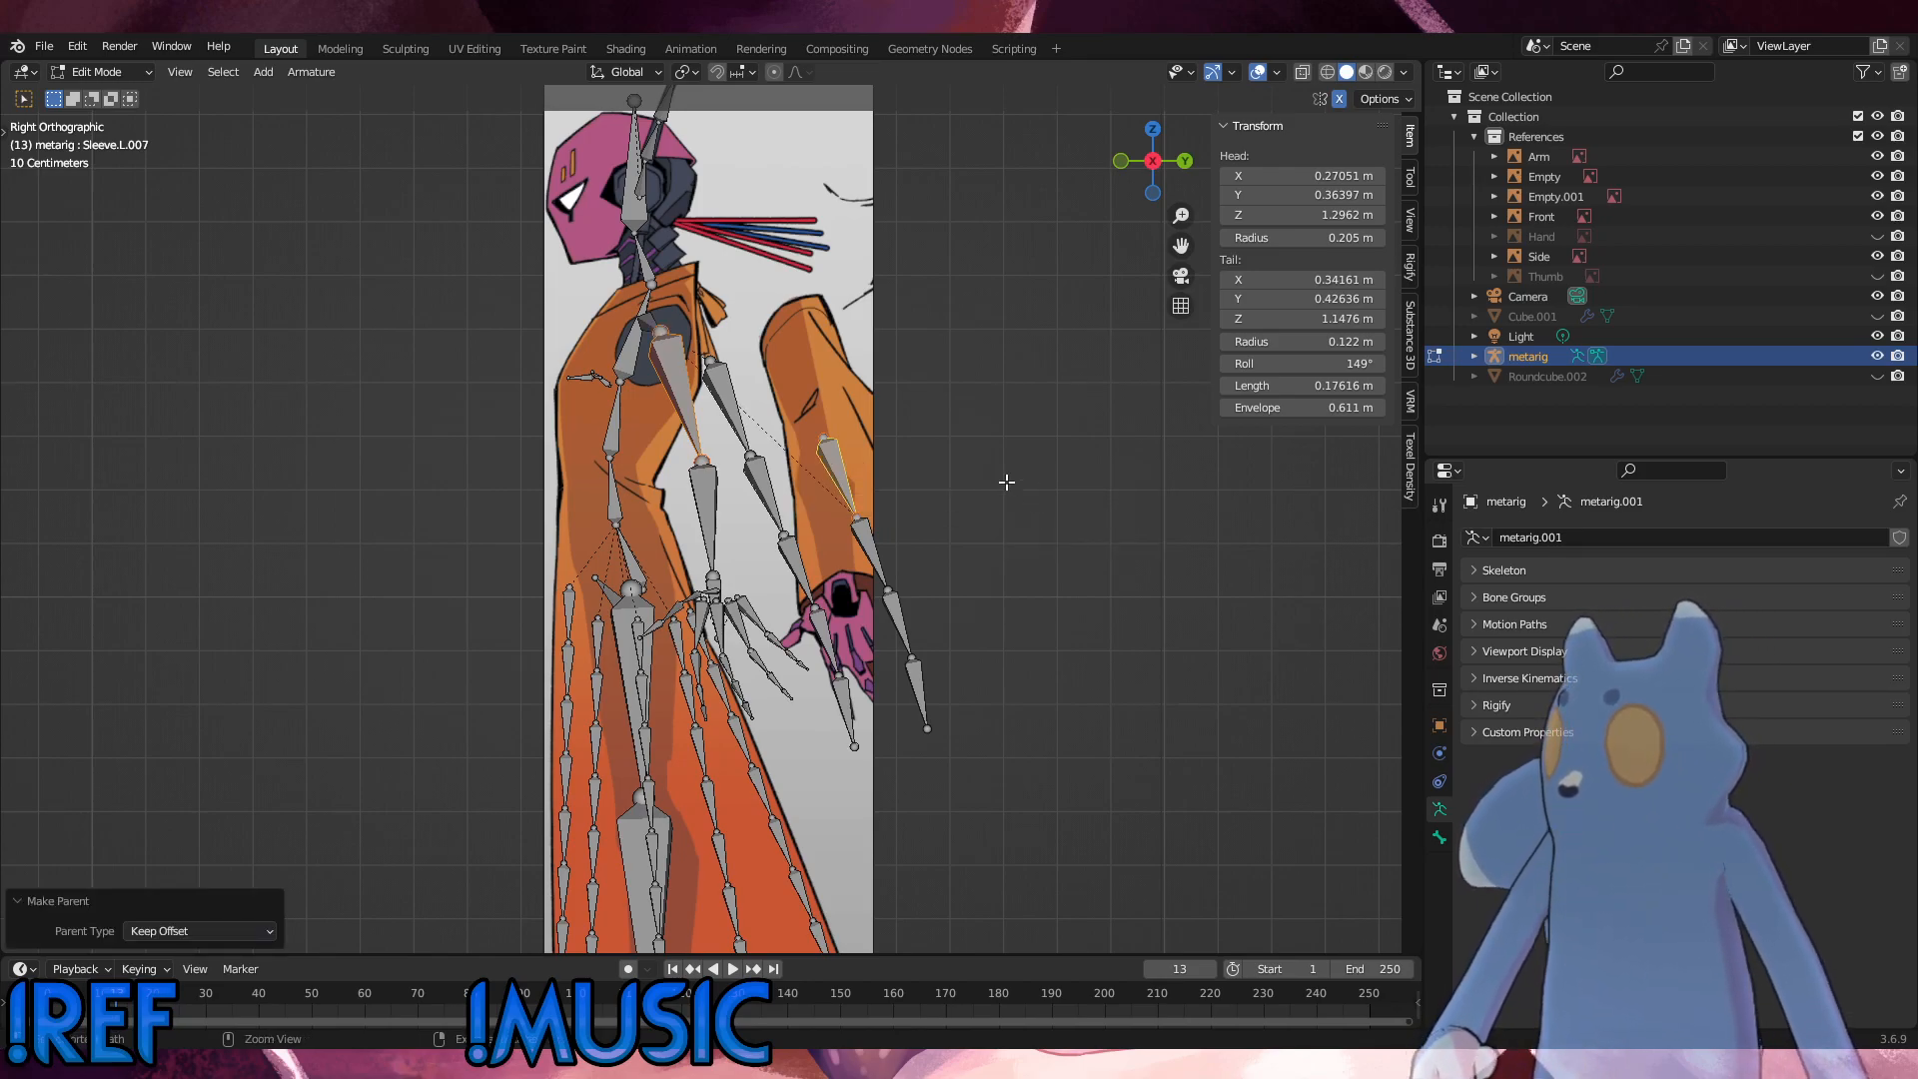
pyautogui.hotkey('ctrl', 'z')
# Step: Parent the copied sleeve chain's top bone to the UpperArm.L bone with Keep Offset, and clear the selection
pyautogui.click(931, 453)
pyautogui.click(843, 463)
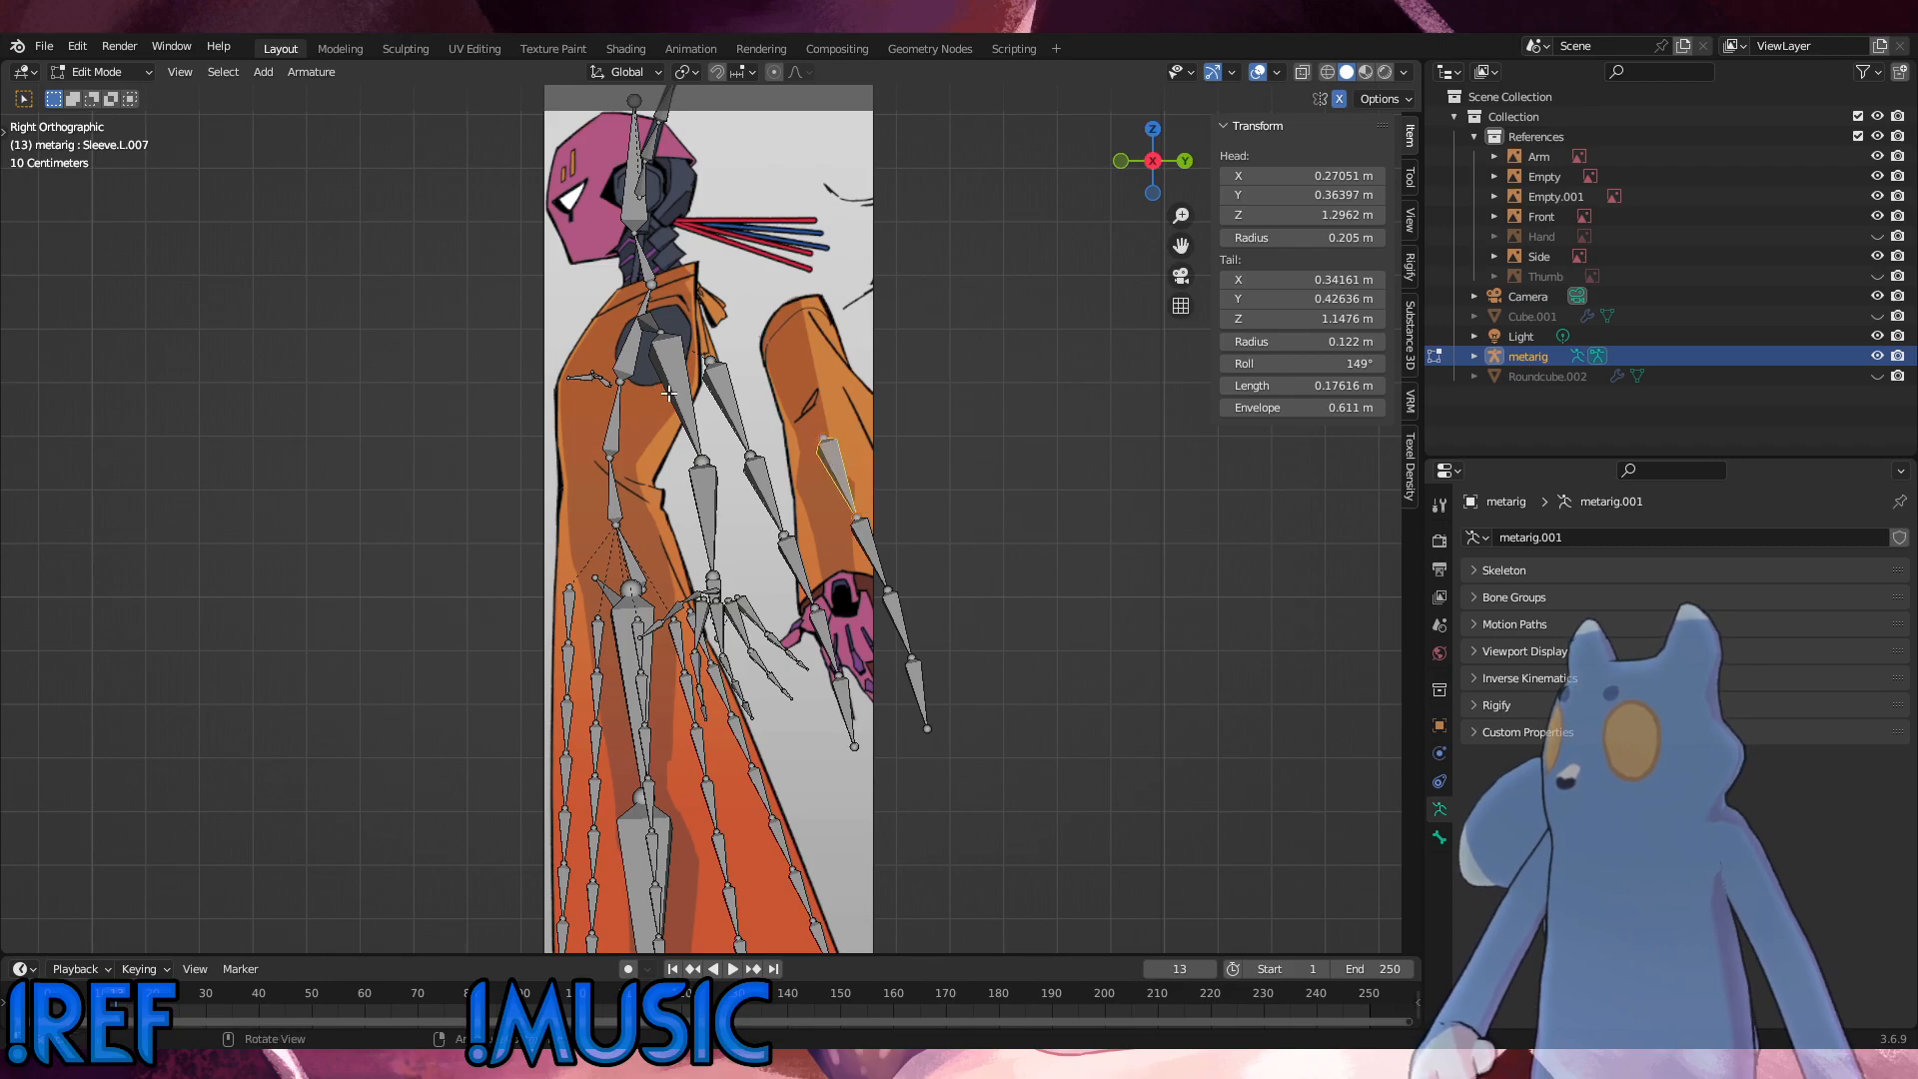
pyautogui.click(670, 394)
pyautogui.keyDown('shift'); pyautogui.click(824, 458); pyautogui.keyUp('shift')
pyautogui.click(921, 458)
pyautogui.click(841, 467)
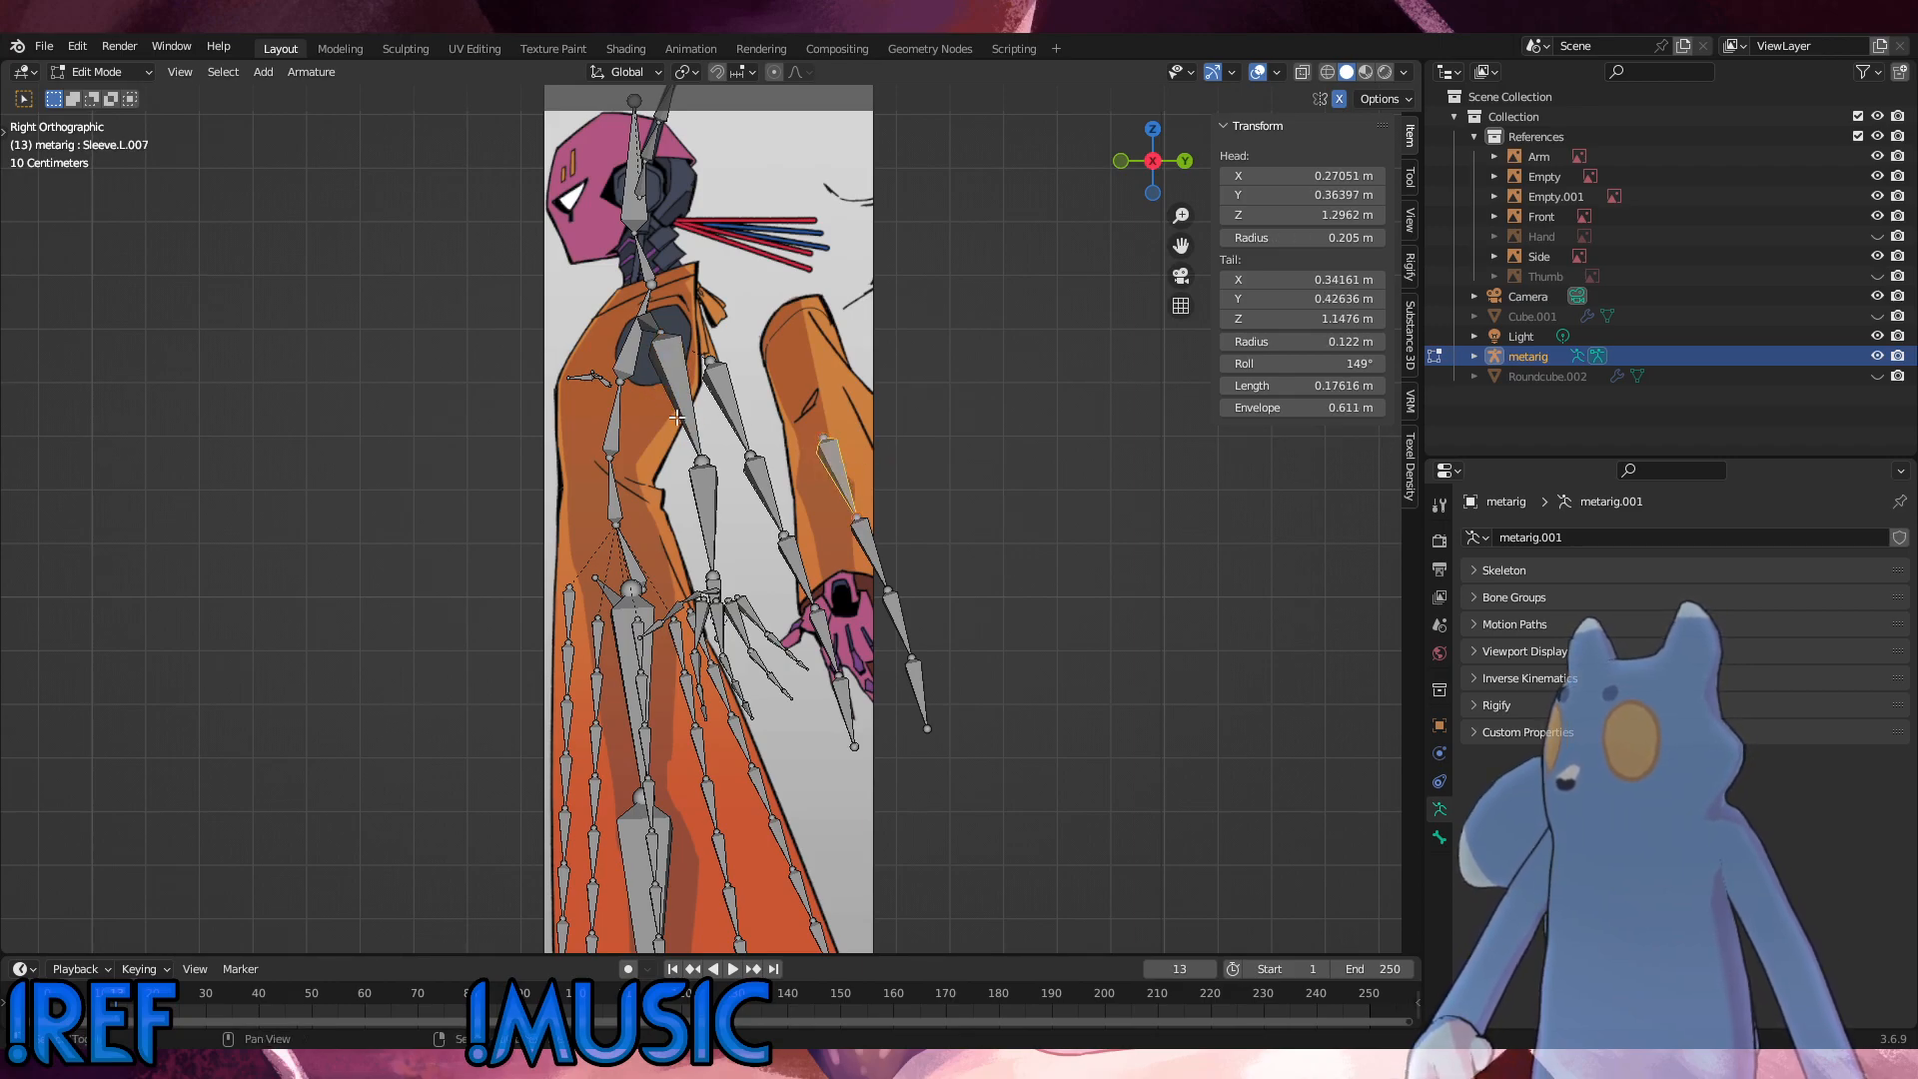
pyautogui.keyDown('shift'); pyautogui.click(678, 417); pyautogui.keyUp('shift')
pyautogui.hotkey('ctrl', 'p')
pyautogui.click(937, 483)
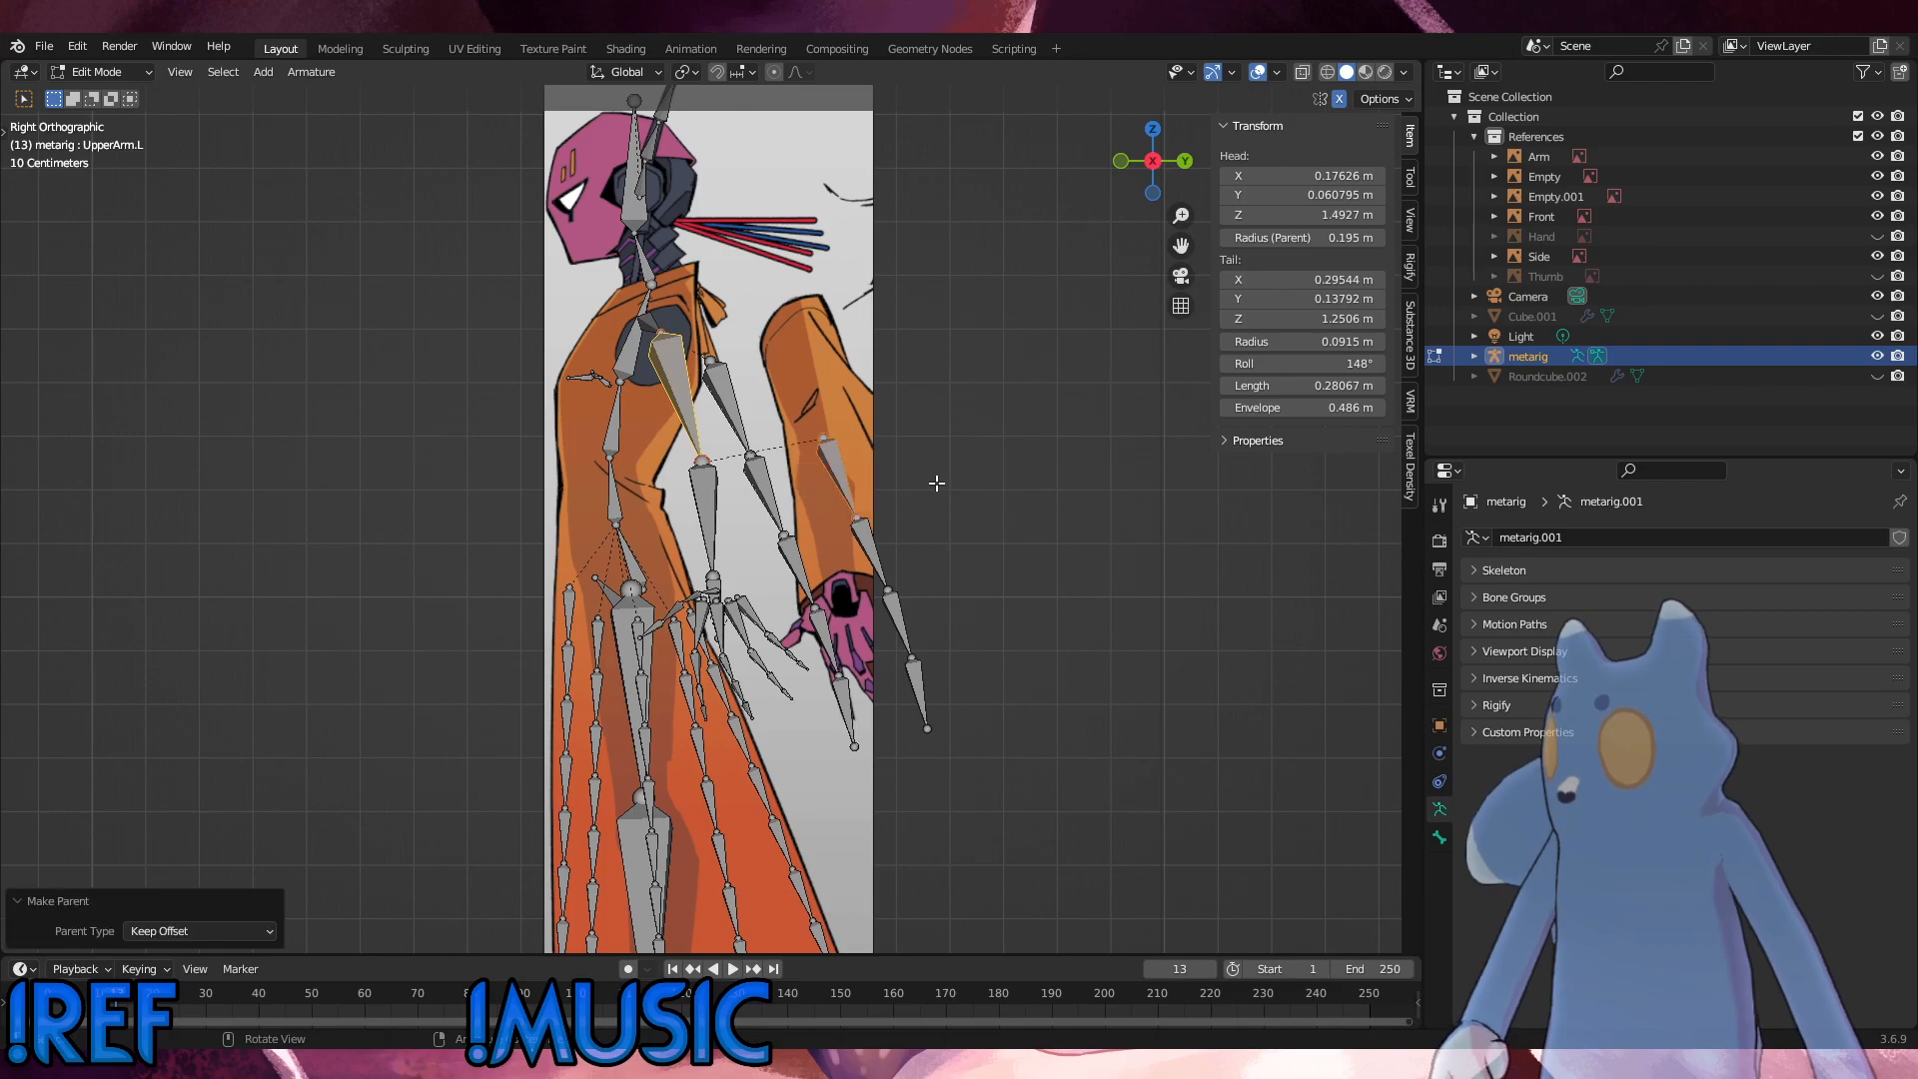
pyautogui.click(969, 494)
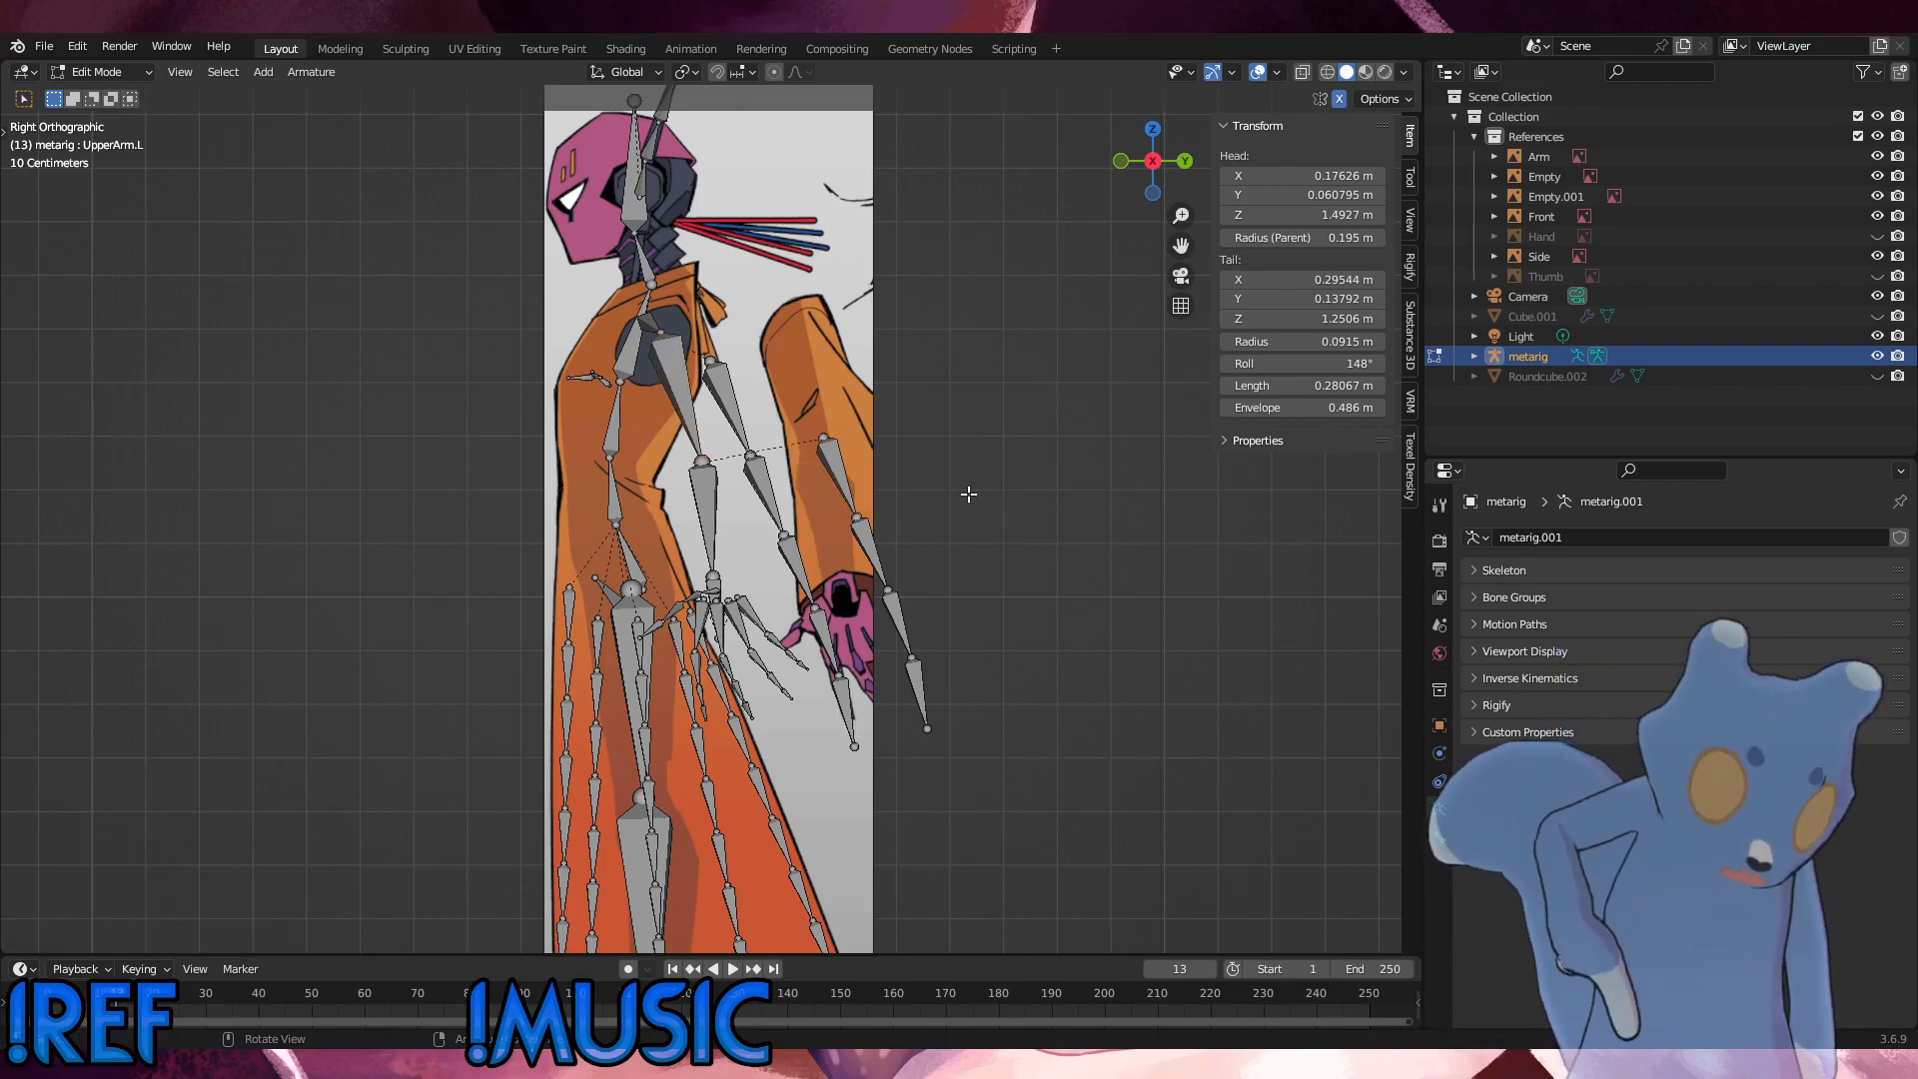
# Step: Select the copied sleeve chain's end bone and switch to front view
pyautogui.moveTo(984, 718); pyautogui.dragTo(891, 433)
pyautogui.keyDown('shift'); pyautogui.moveTo(914, 566); pyautogui.dragTo(876, 461); pyautogui.keyUp('shift')
pyautogui.keyDown('shift'); pyautogui.click(844, 472); pyautogui.keyUp('shift')
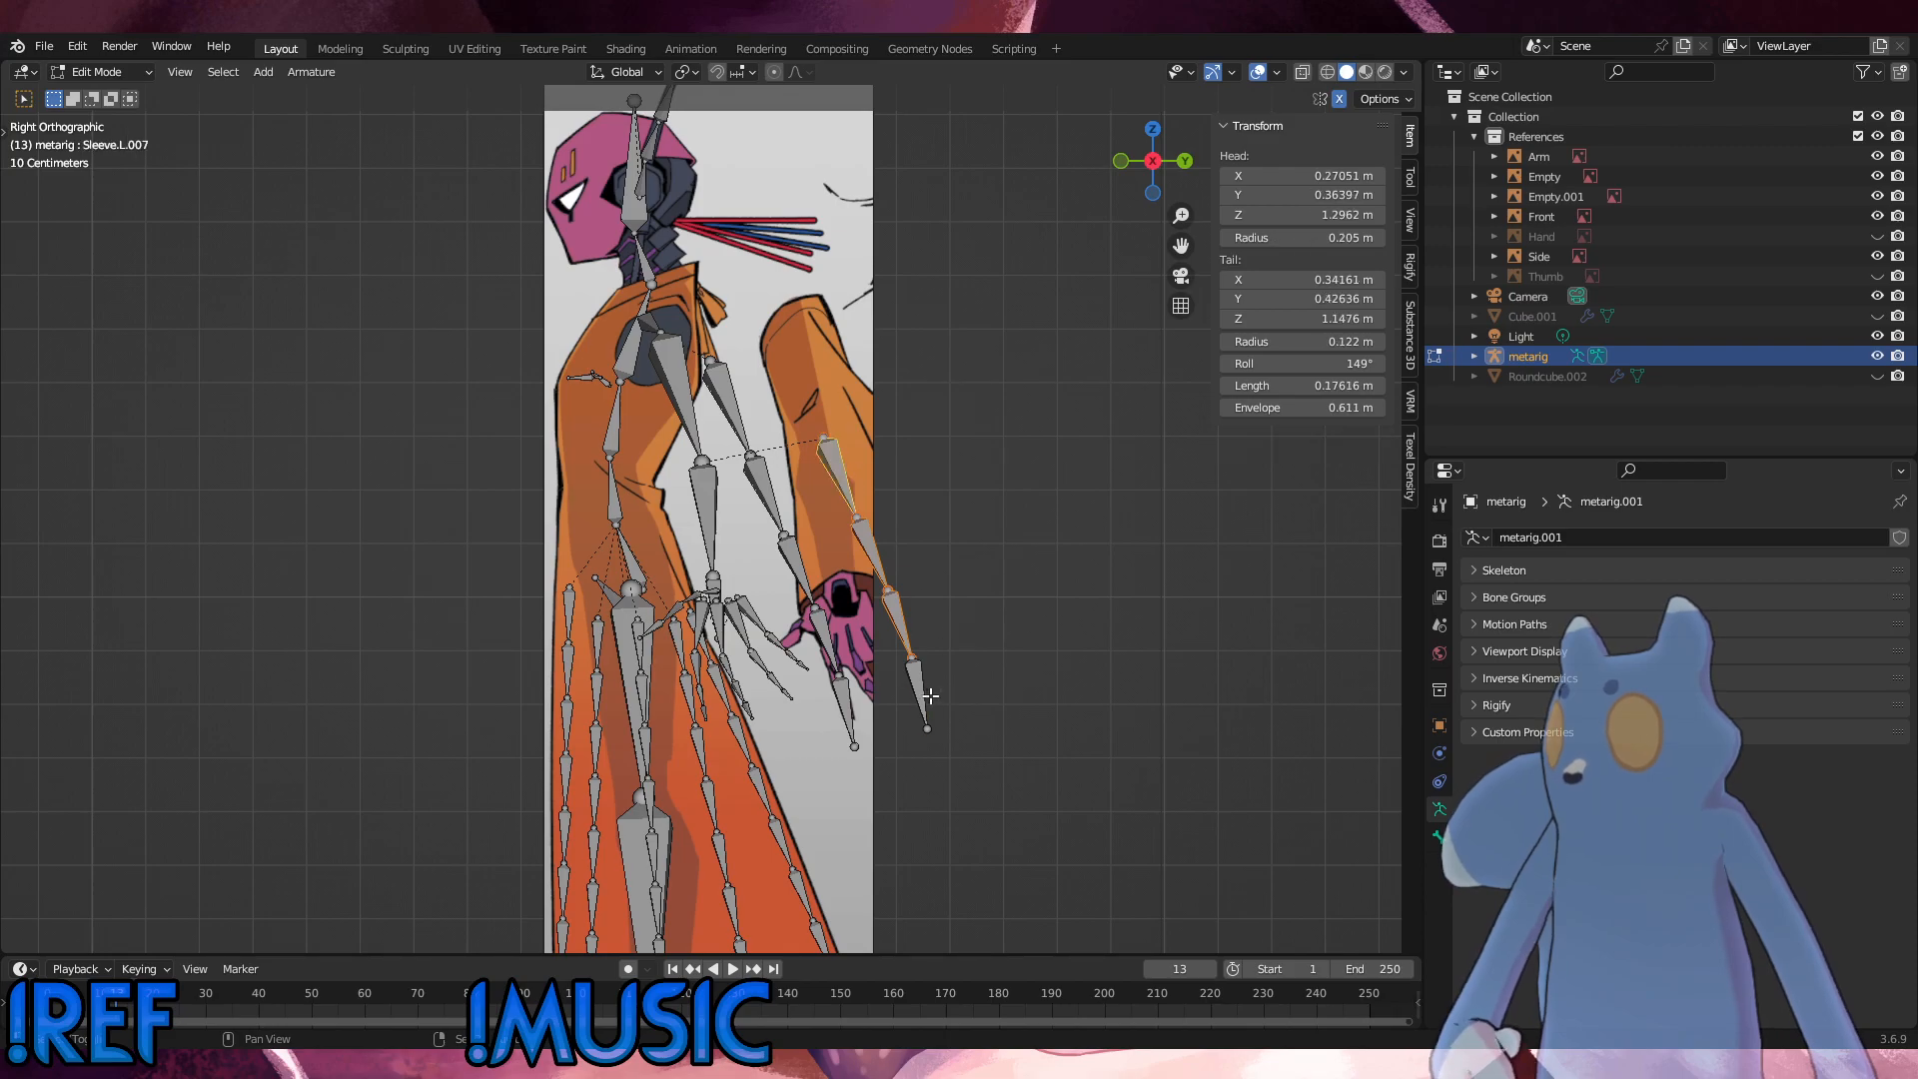
pyautogui.keyDown('shift'); pyautogui.click(921, 700); pyautogui.keyUp('shift')
pyautogui.press('KP_1')
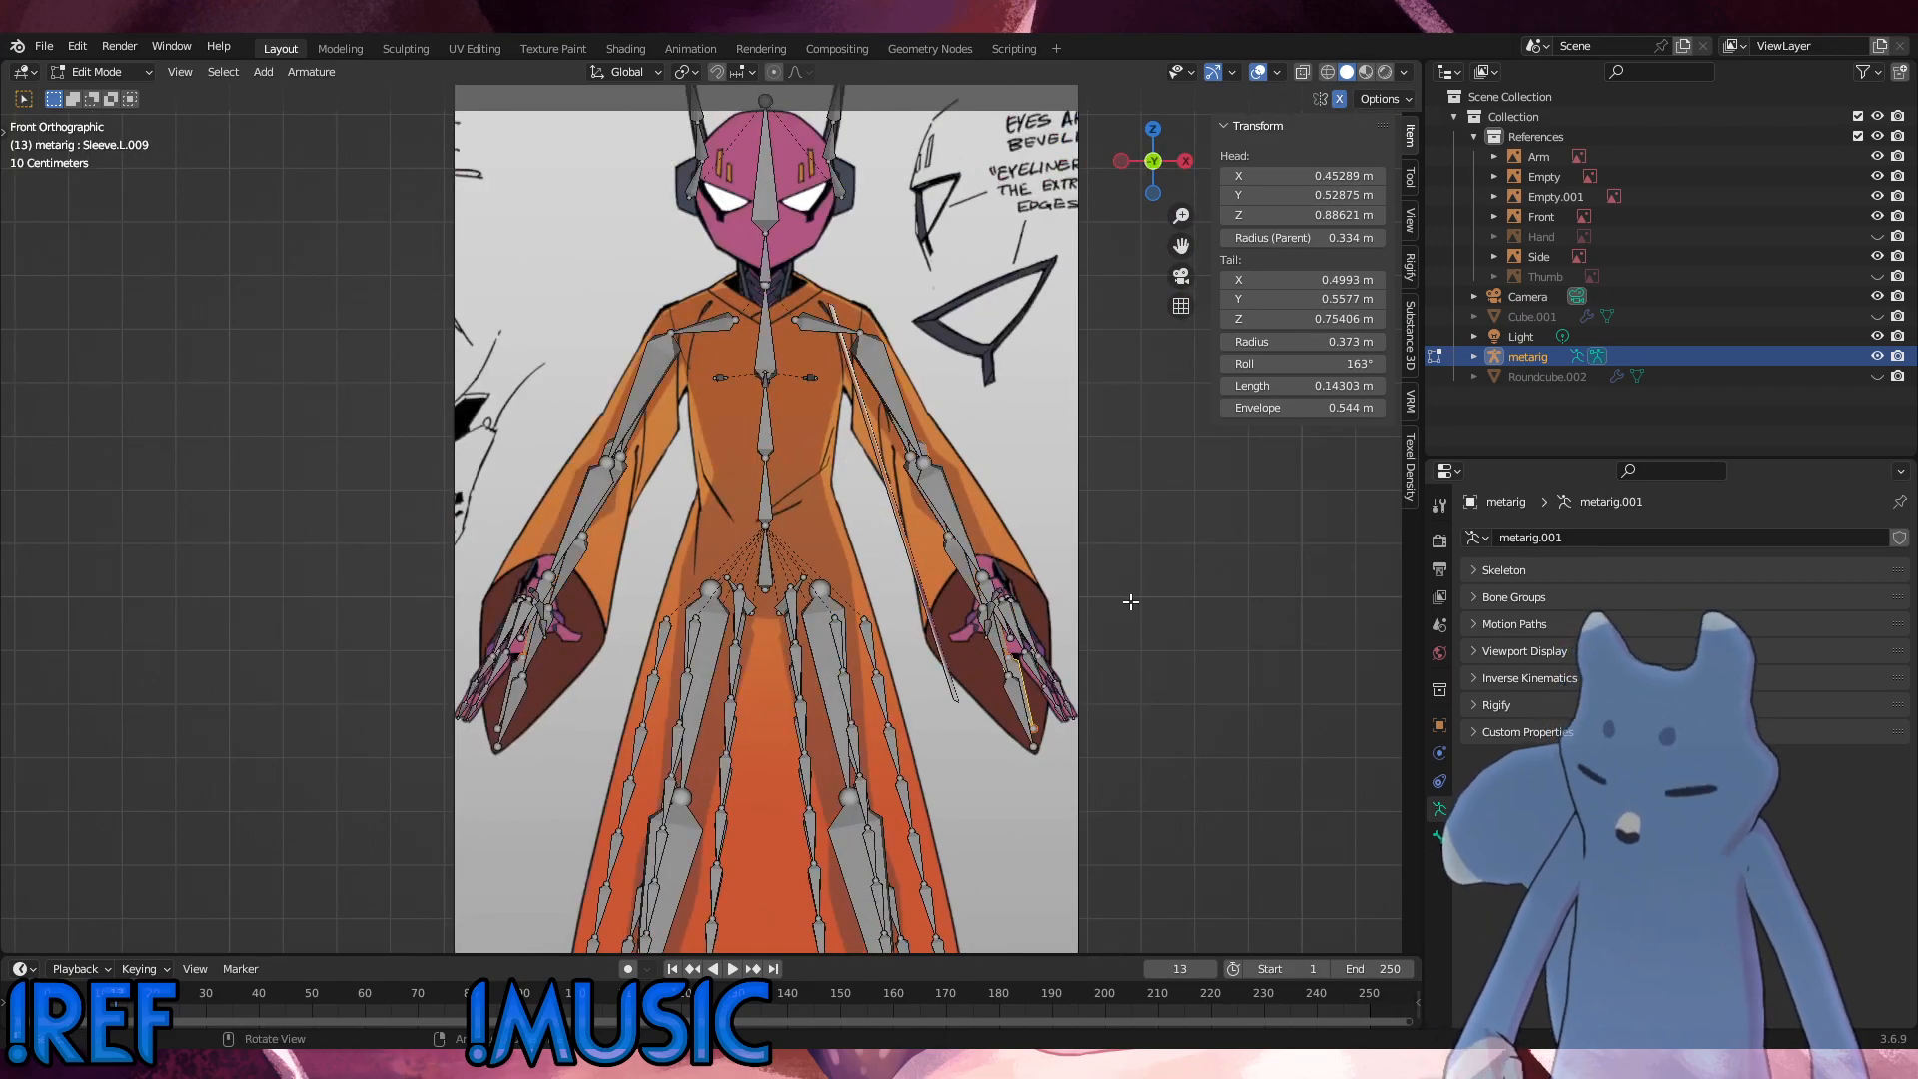
# Step: Move the copied chain's end bone about 0.08 m outward and 0.034 m down, and rotate it by -3.93°
pyautogui.press('g')
pyautogui.click(1165, 616)
pyautogui.press('r')
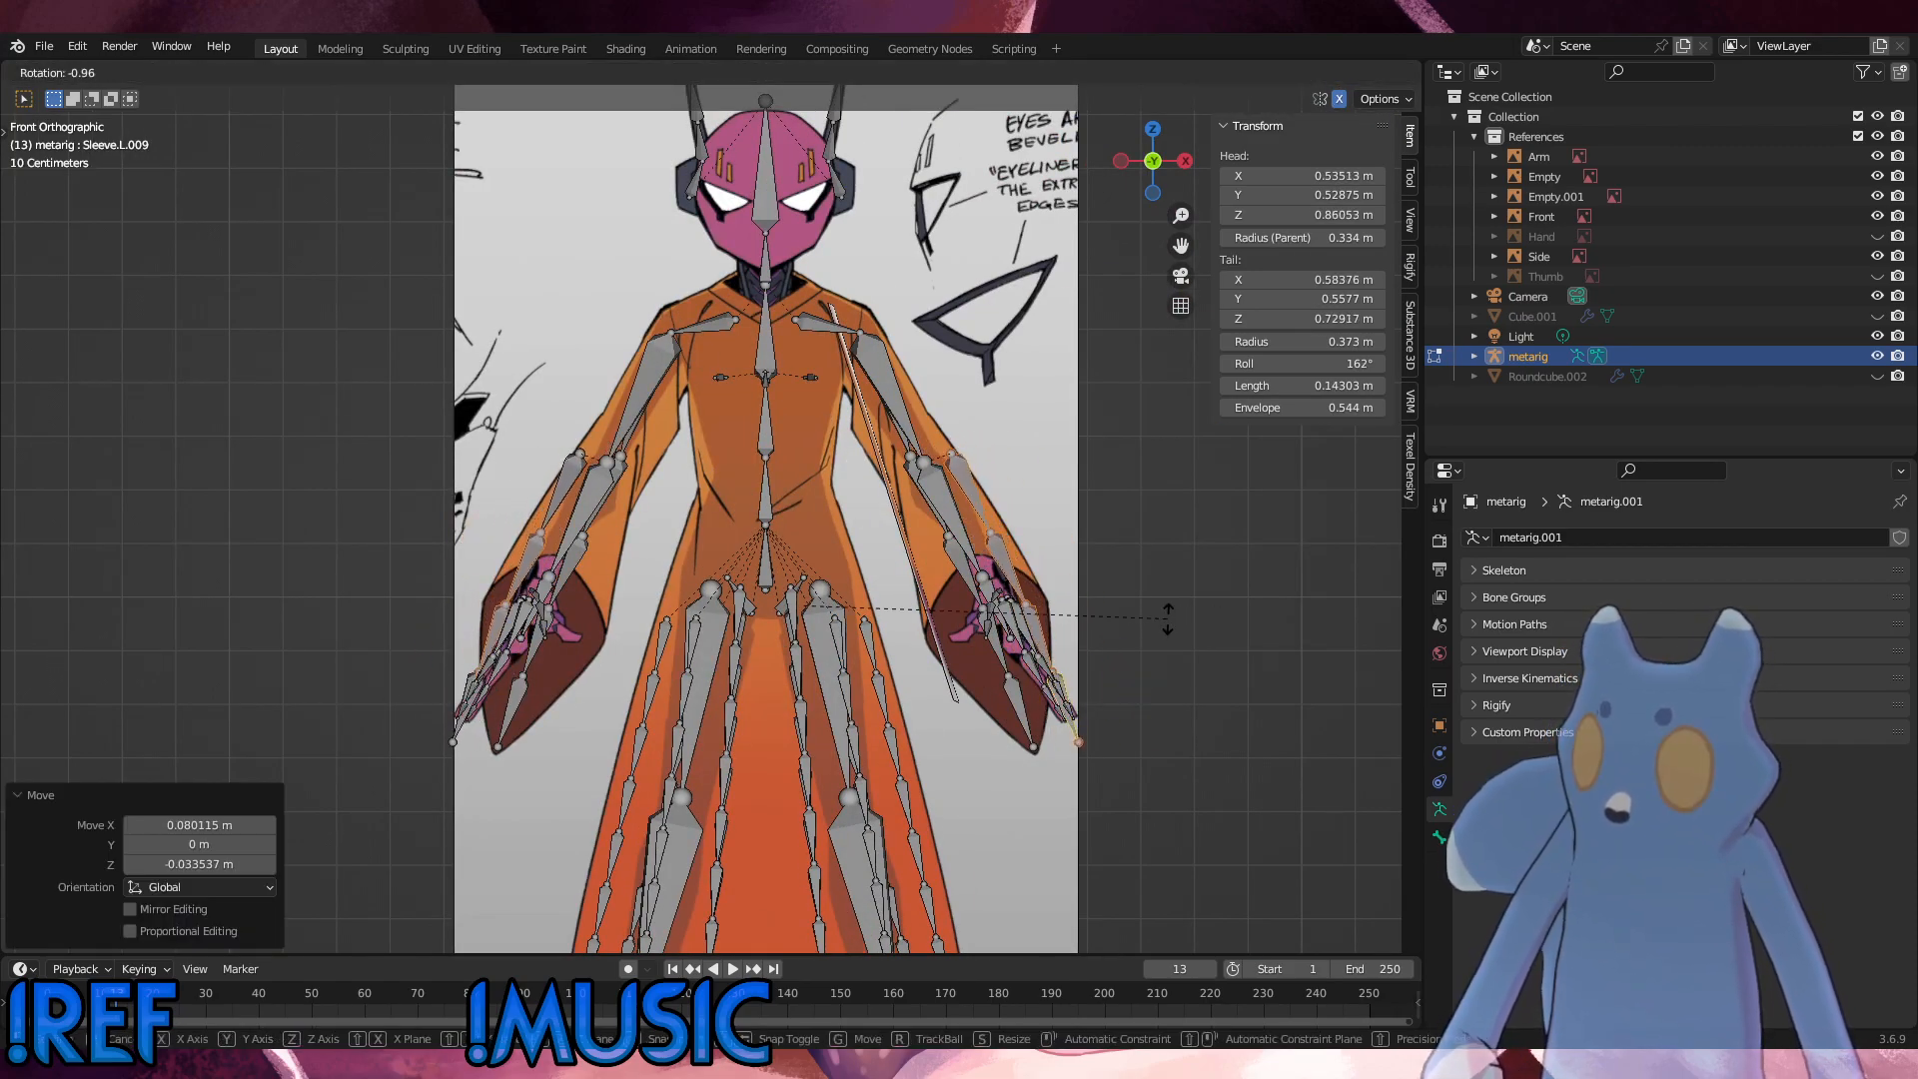
pyautogui.click(1125, 652)
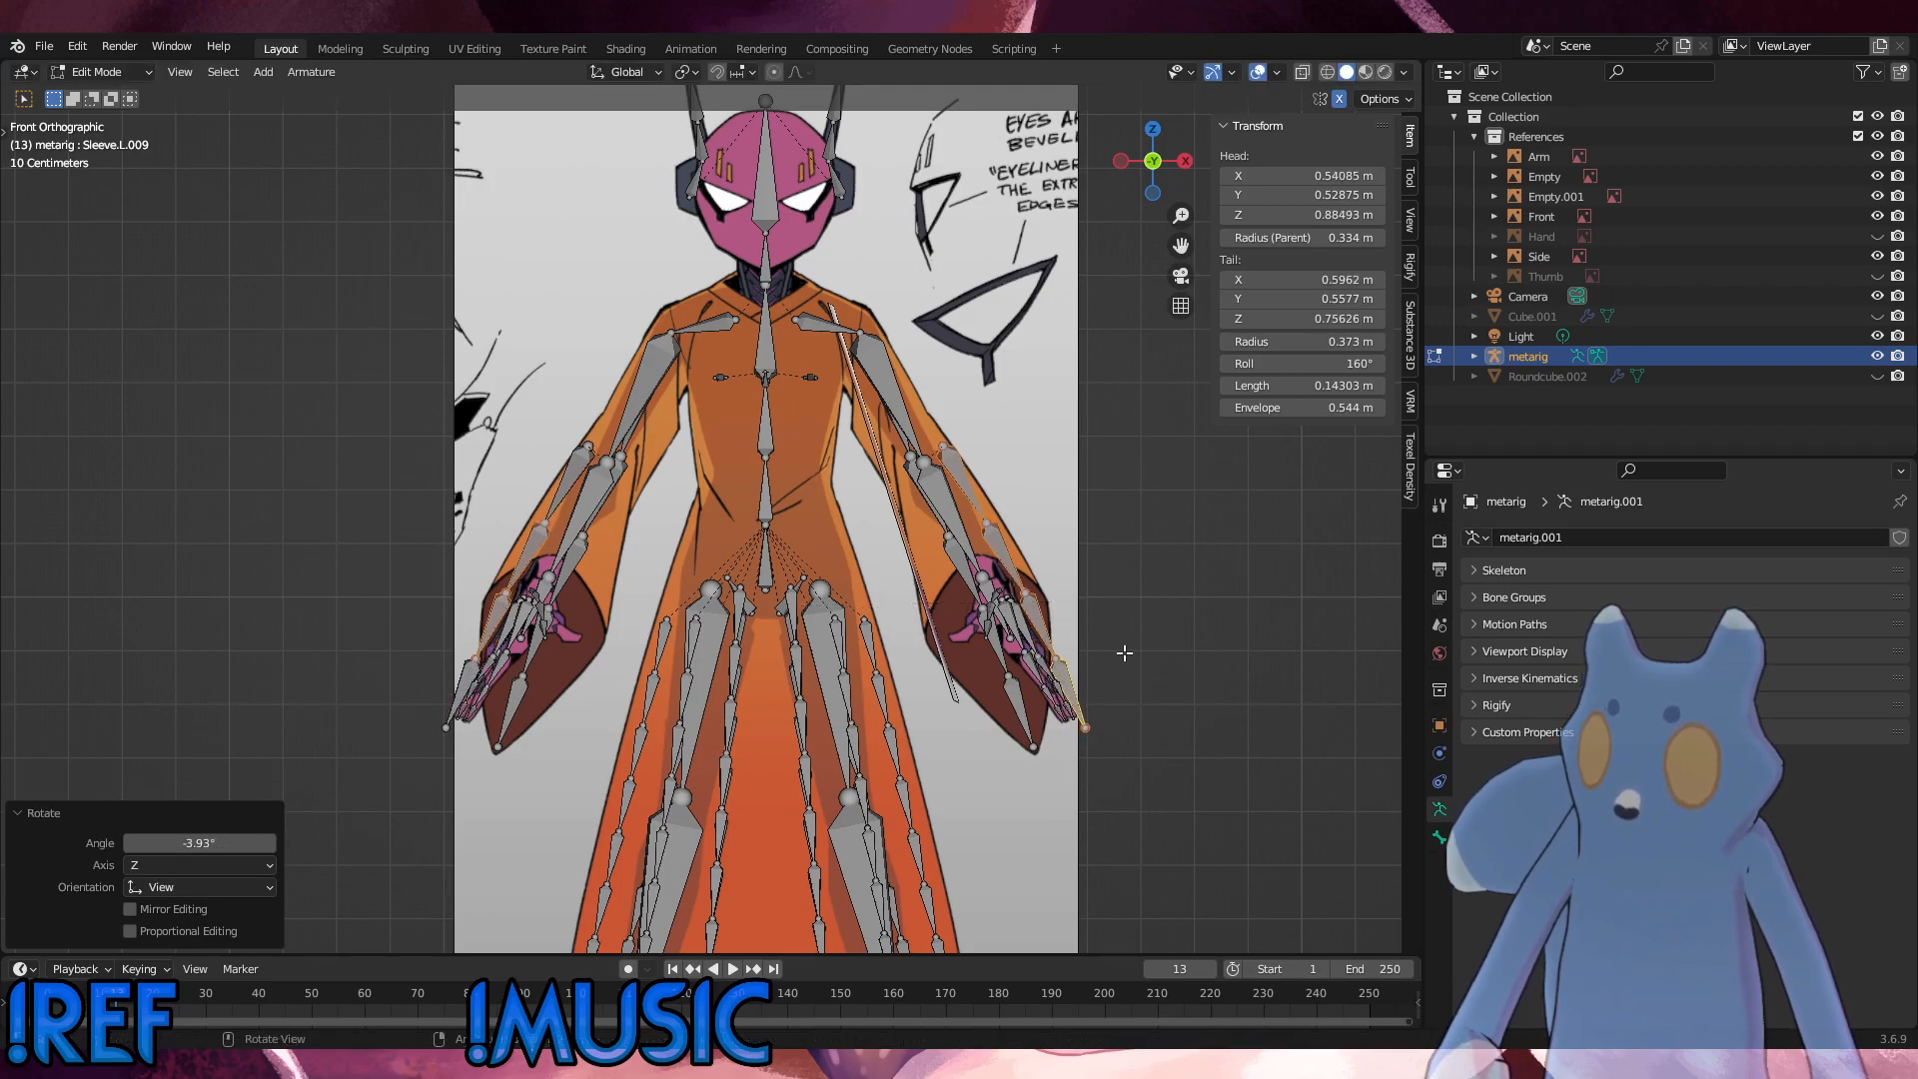
# Step: Delete the end bone of the copied sleeve chain
pyautogui.click(1074, 676)
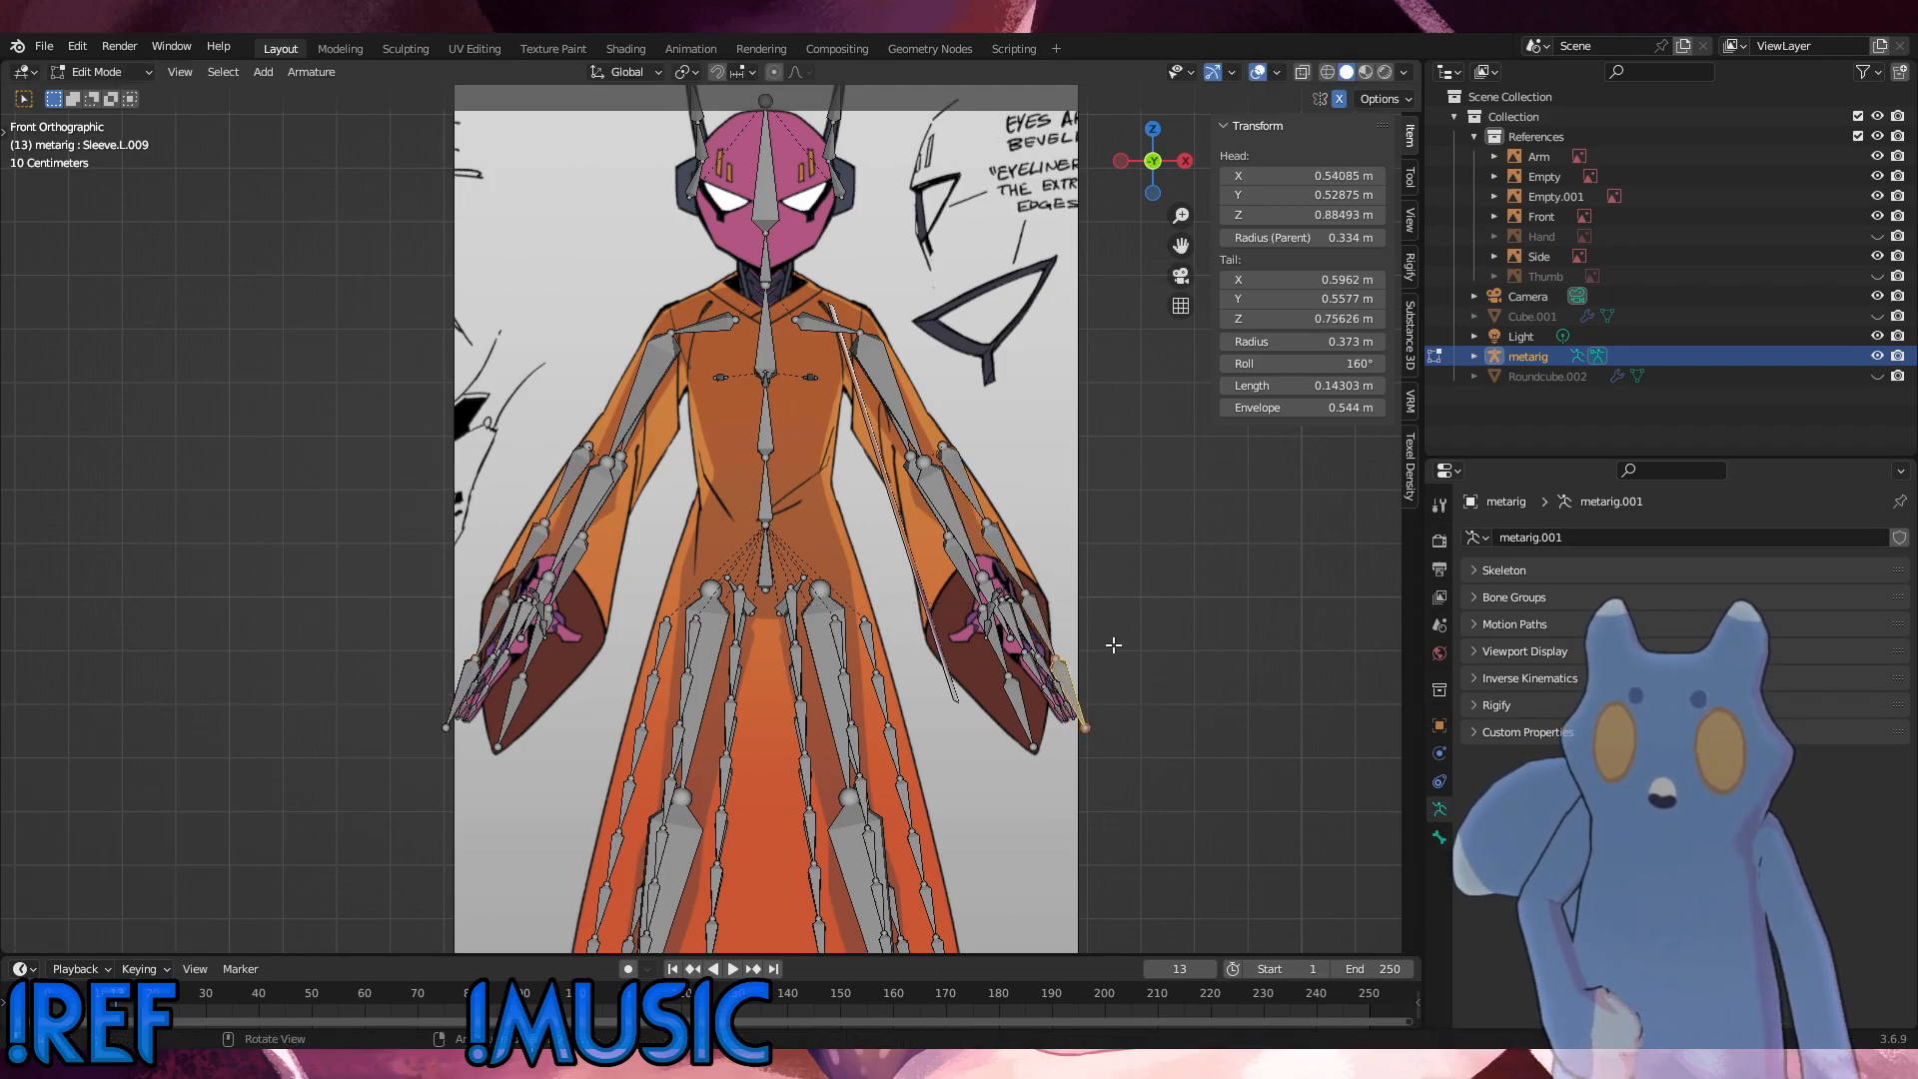
pyautogui.press('x')
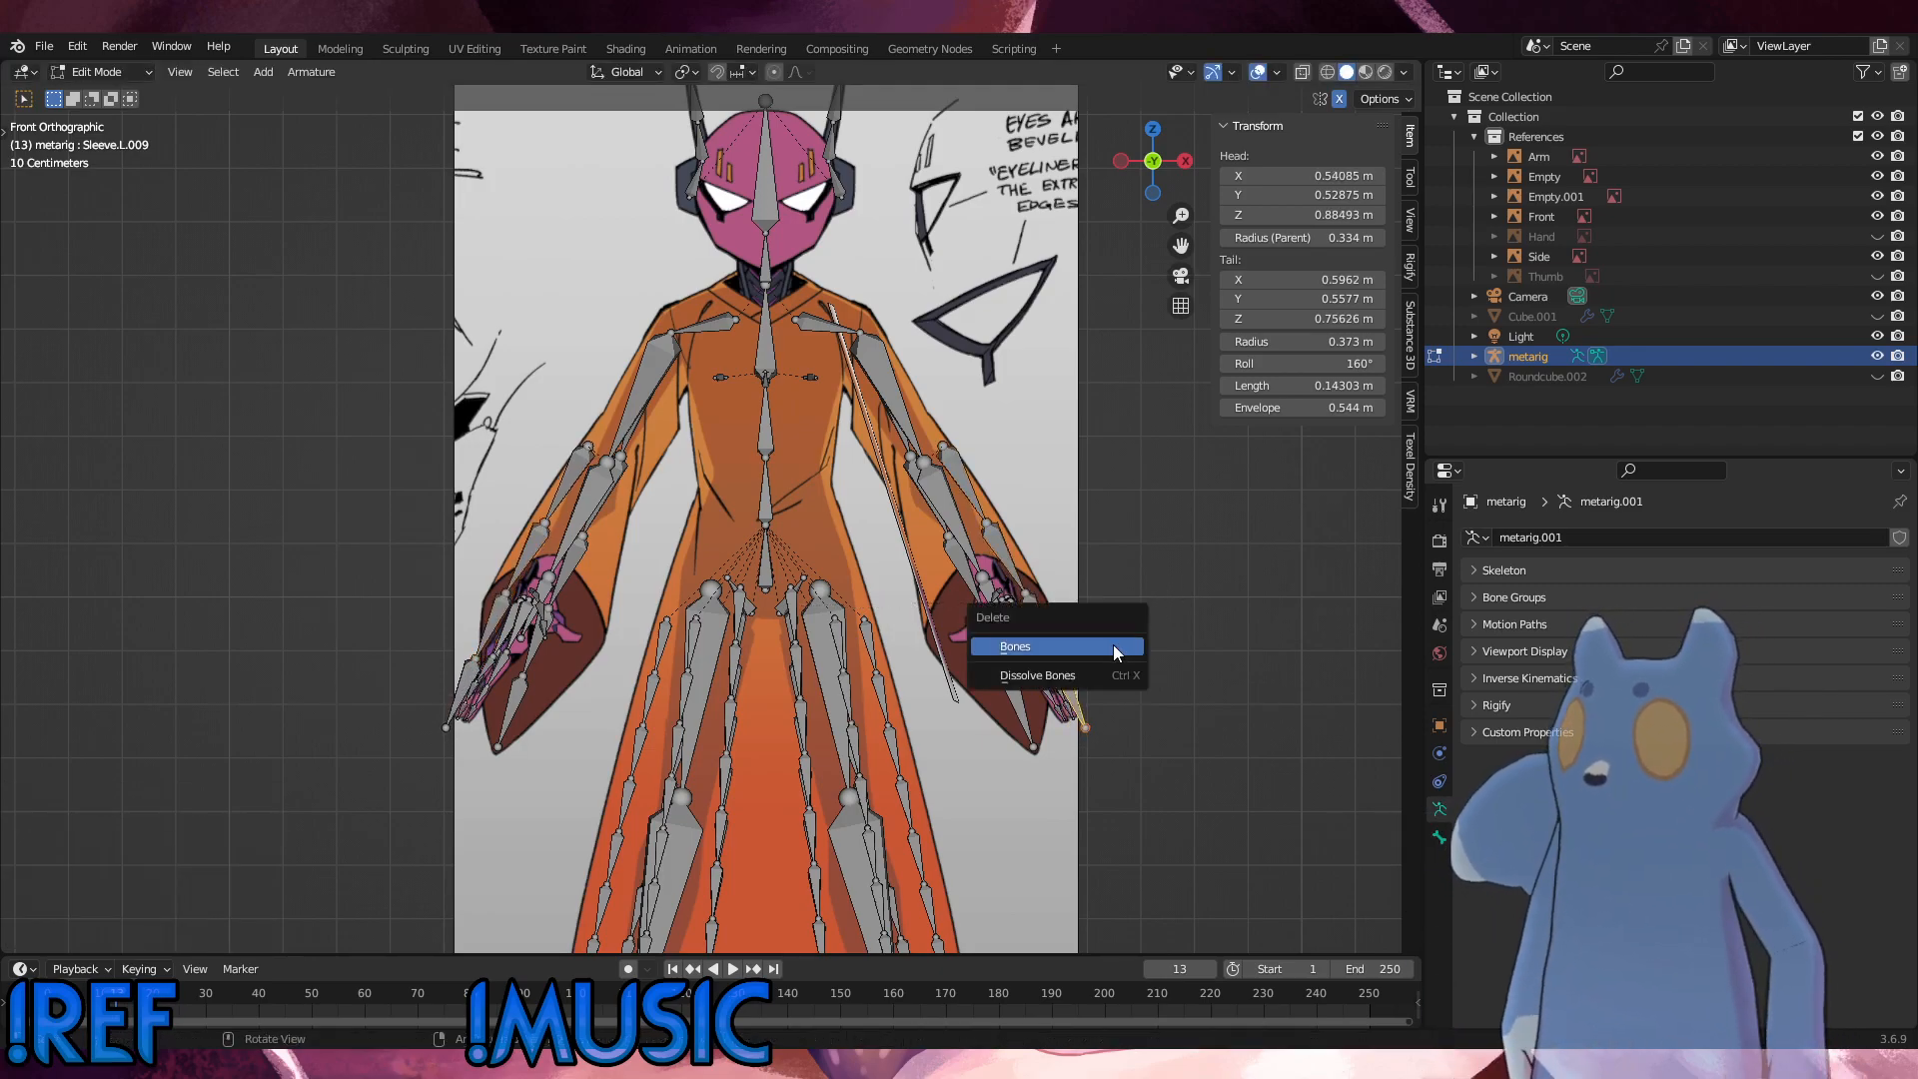
pyautogui.click(1113, 644)
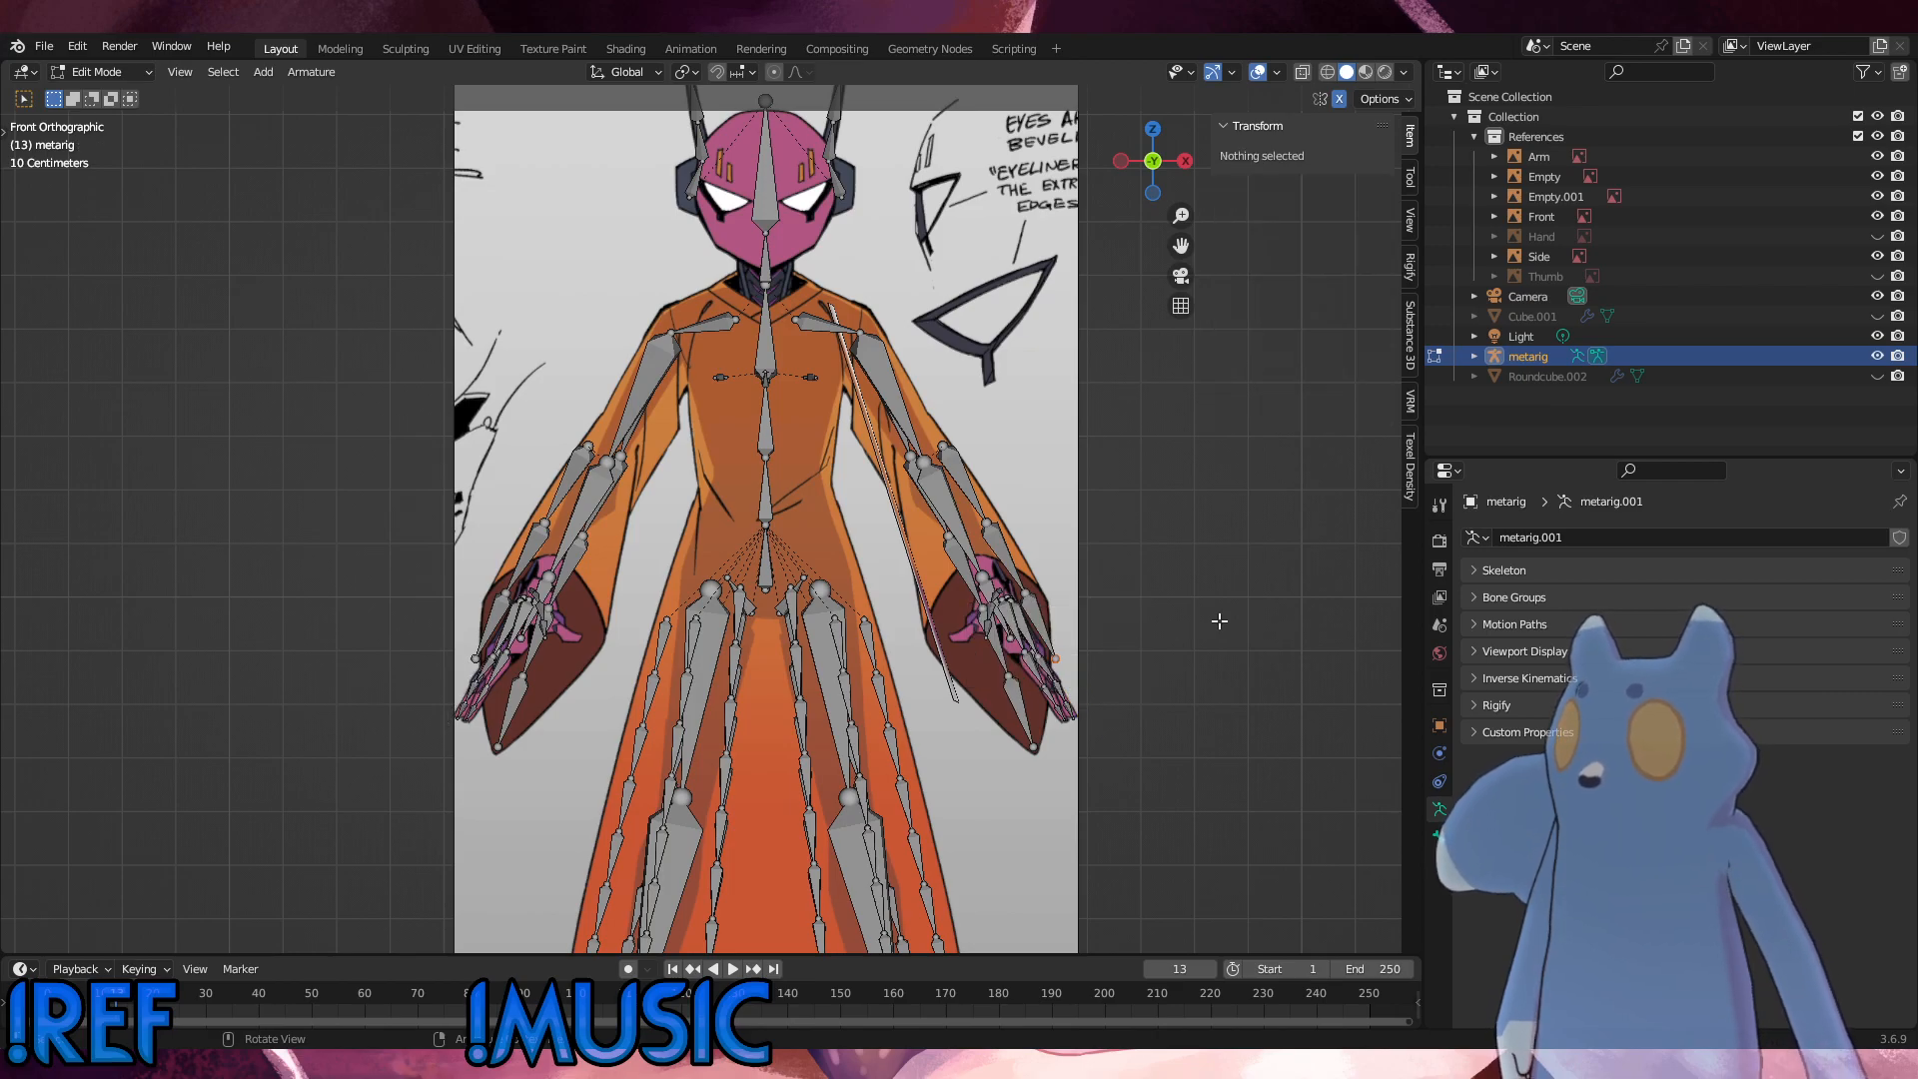
# Step: Shift the copied chain's top bone about 0.017 m outward and 0.027 m down along the Front sleeve, rotating it about -5.87°
pyautogui.scroll(2, 1160, 575)
pyautogui.keyDown('shift'); pyautogui.moveTo(1160, 575); pyautogui.dragTo(1081, 577, button='middle'); pyautogui.keyUp('shift')
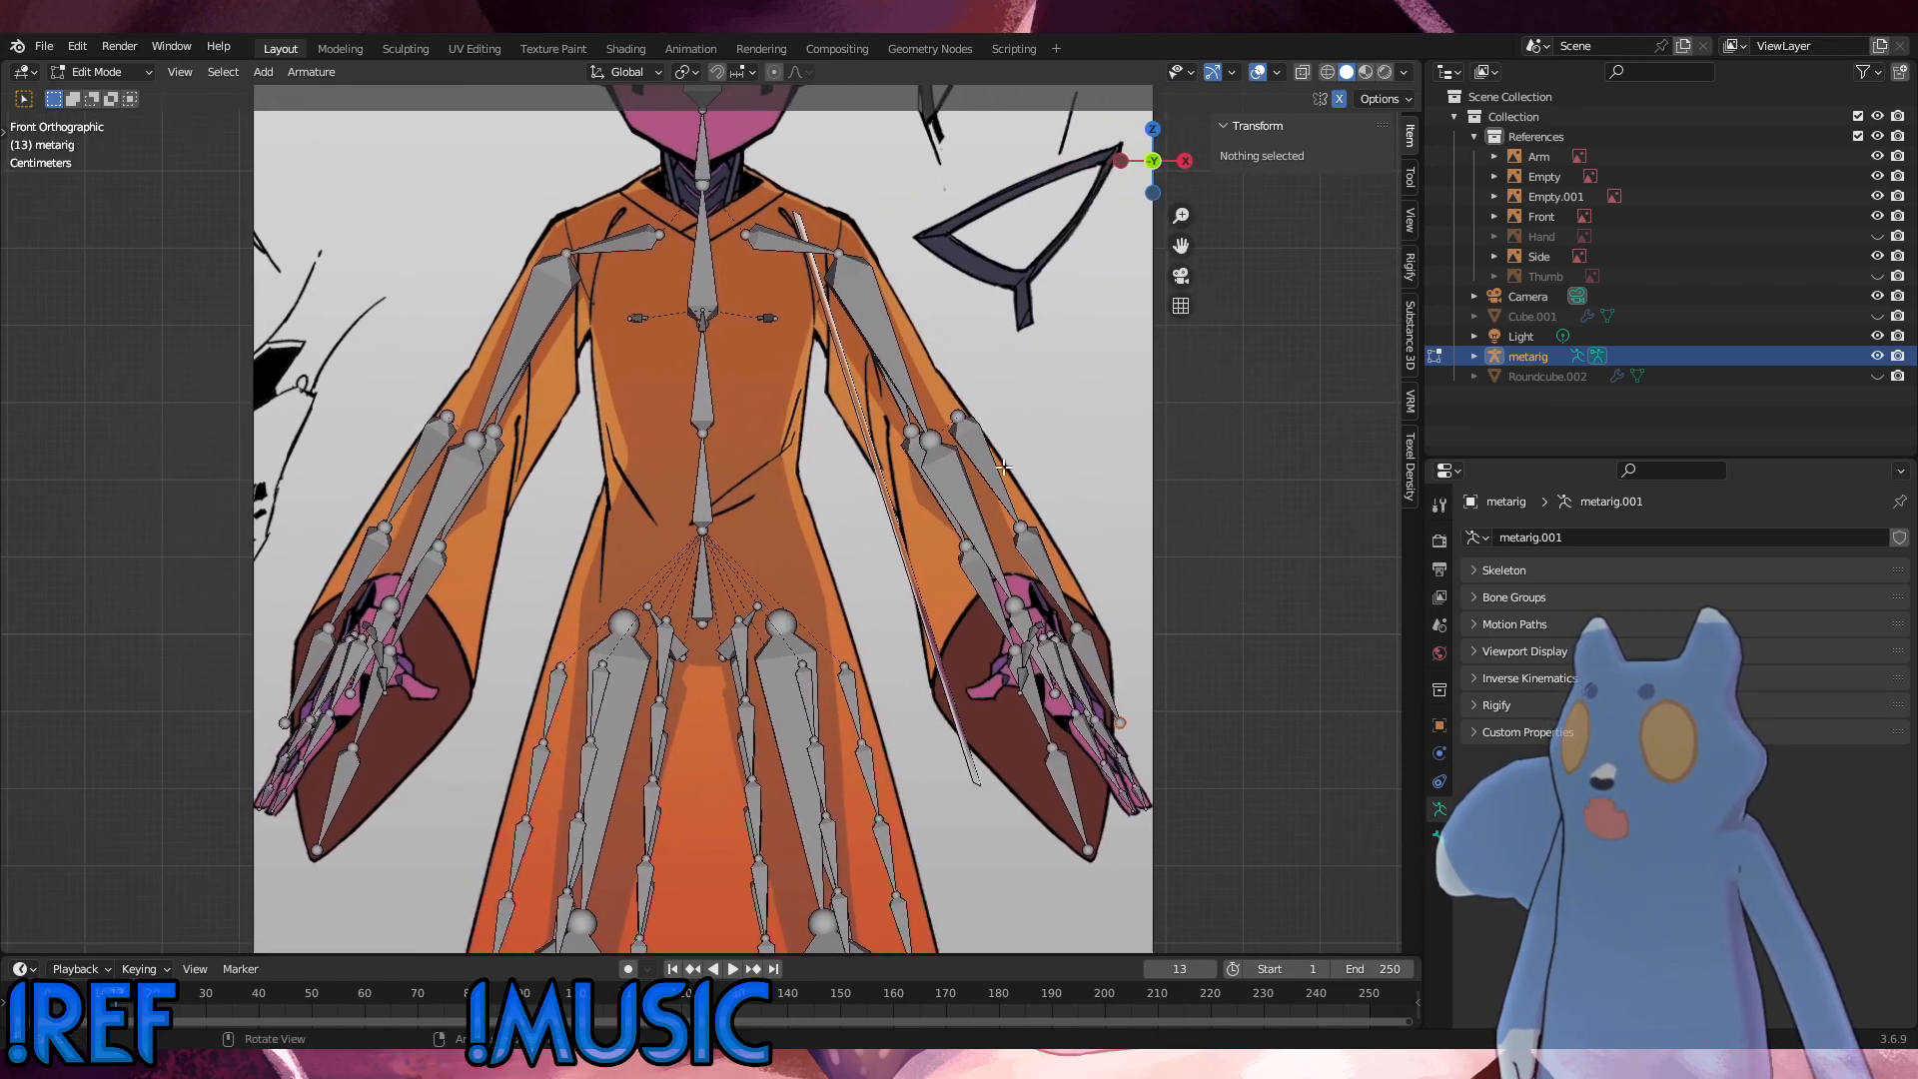
pyautogui.click(1002, 470)
pyautogui.press('g')
pyautogui.click(1066, 480)
pyautogui.press('r')
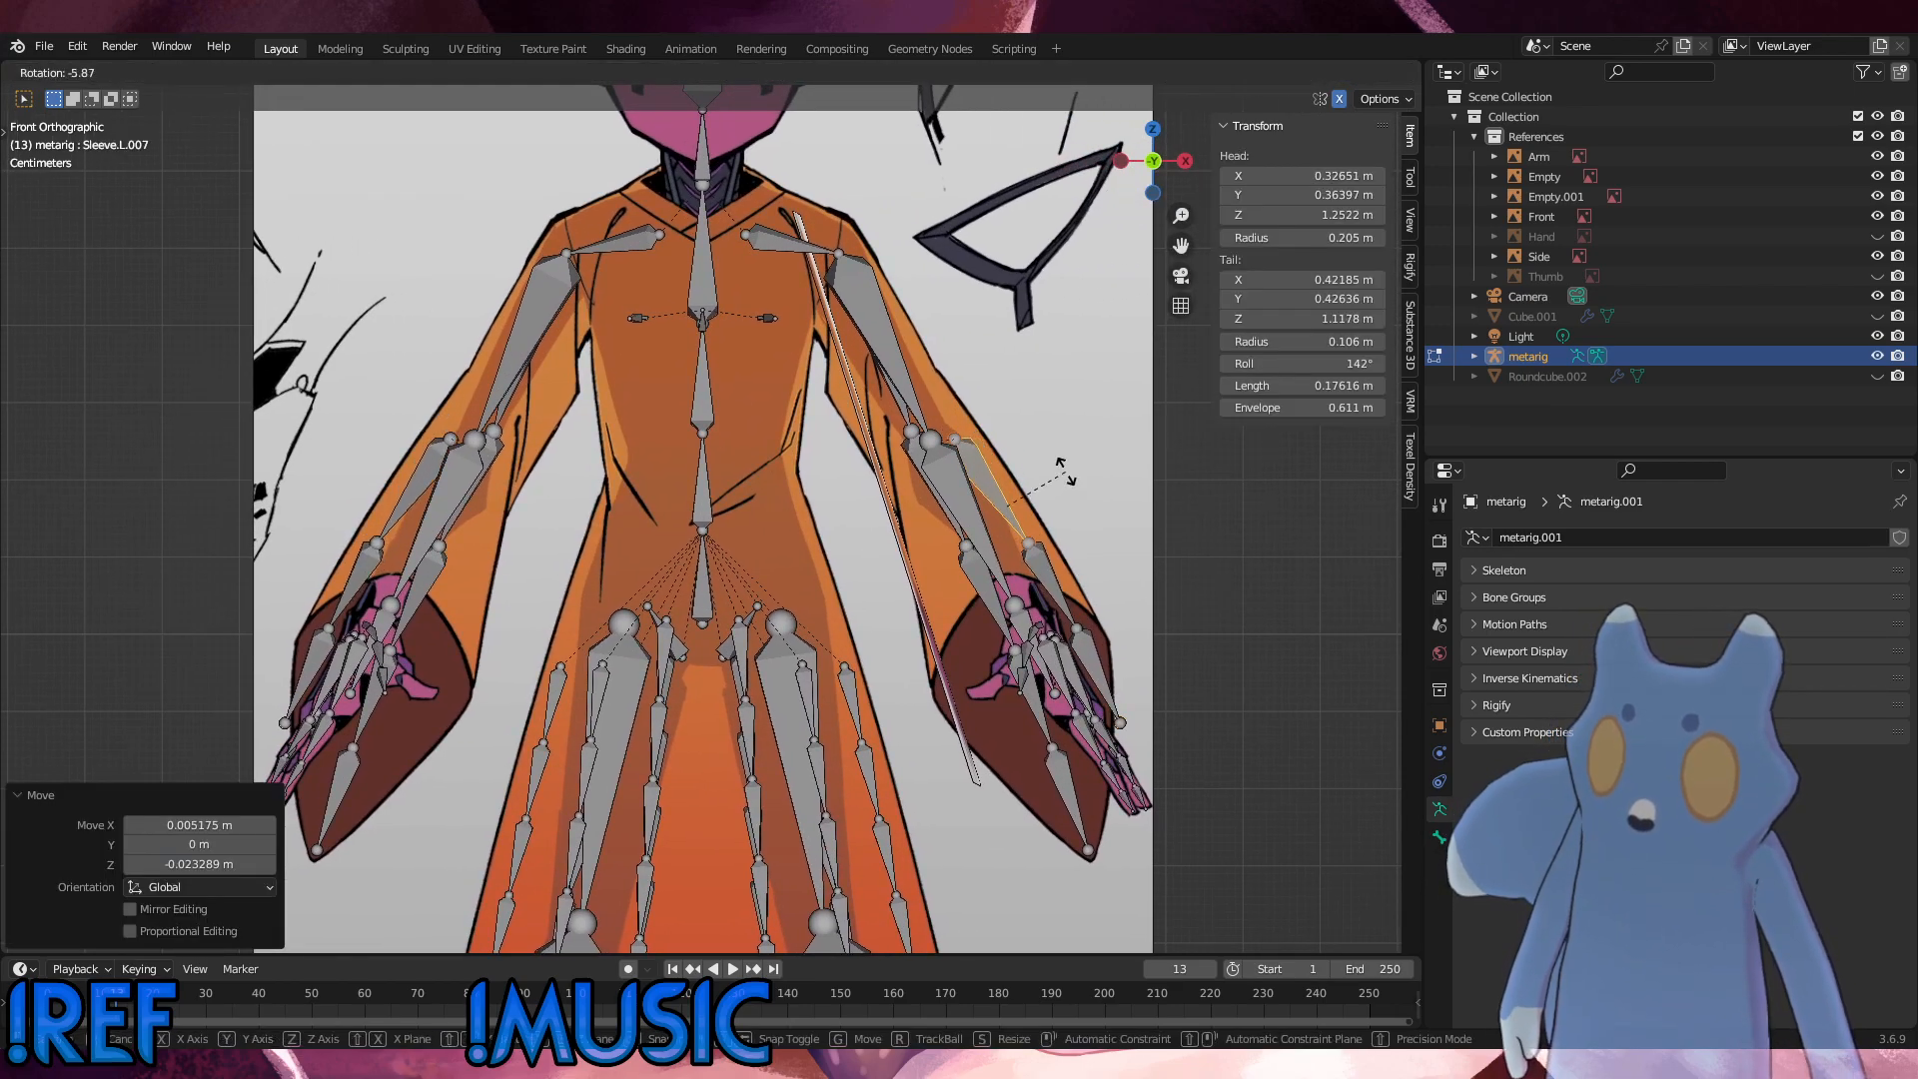
pyautogui.click(1069, 475)
pyautogui.press('g')
pyautogui.click(1035, 549)
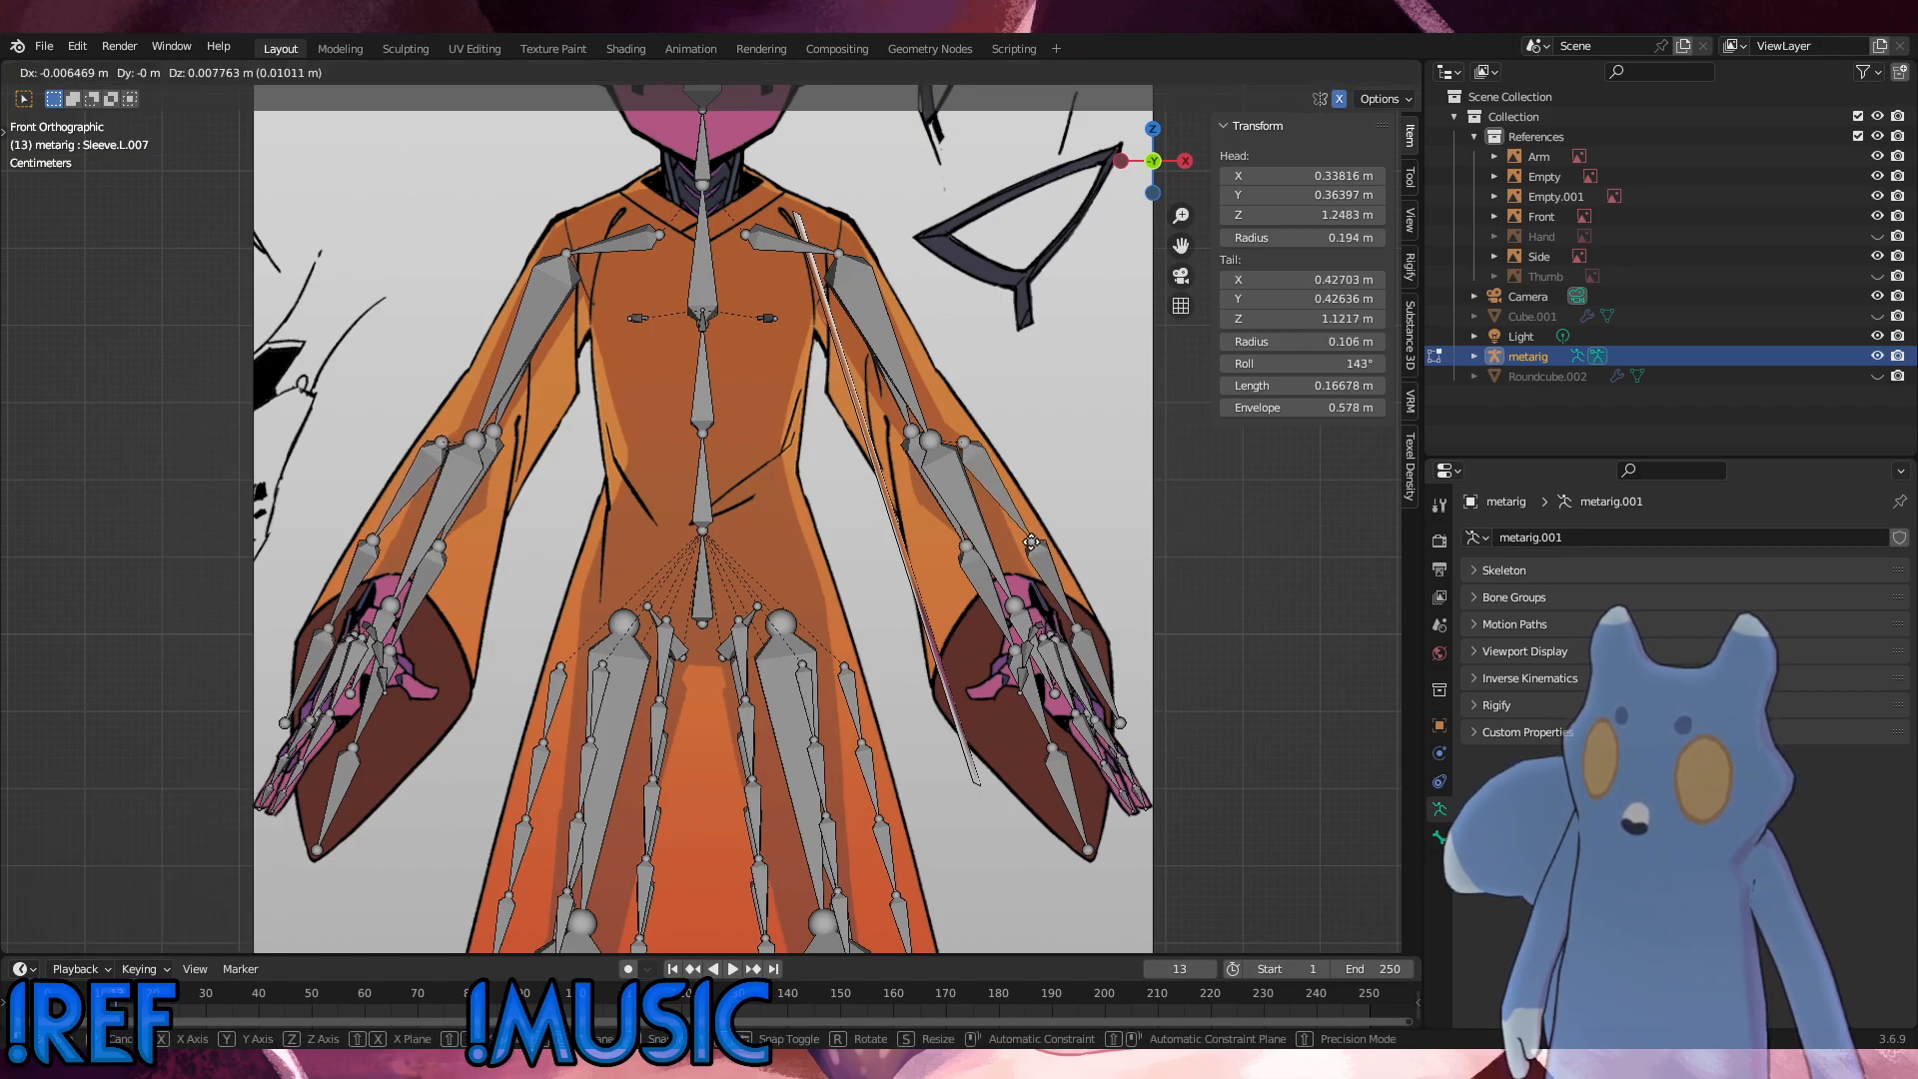
# Step: Raise the joint between the copied chain's second and third bones about 0.043 m and the chain's end about 0.11 m along the sleeve outline
pyautogui.click(1072, 624)
pyautogui.press('g')
pyautogui.click(1064, 591)
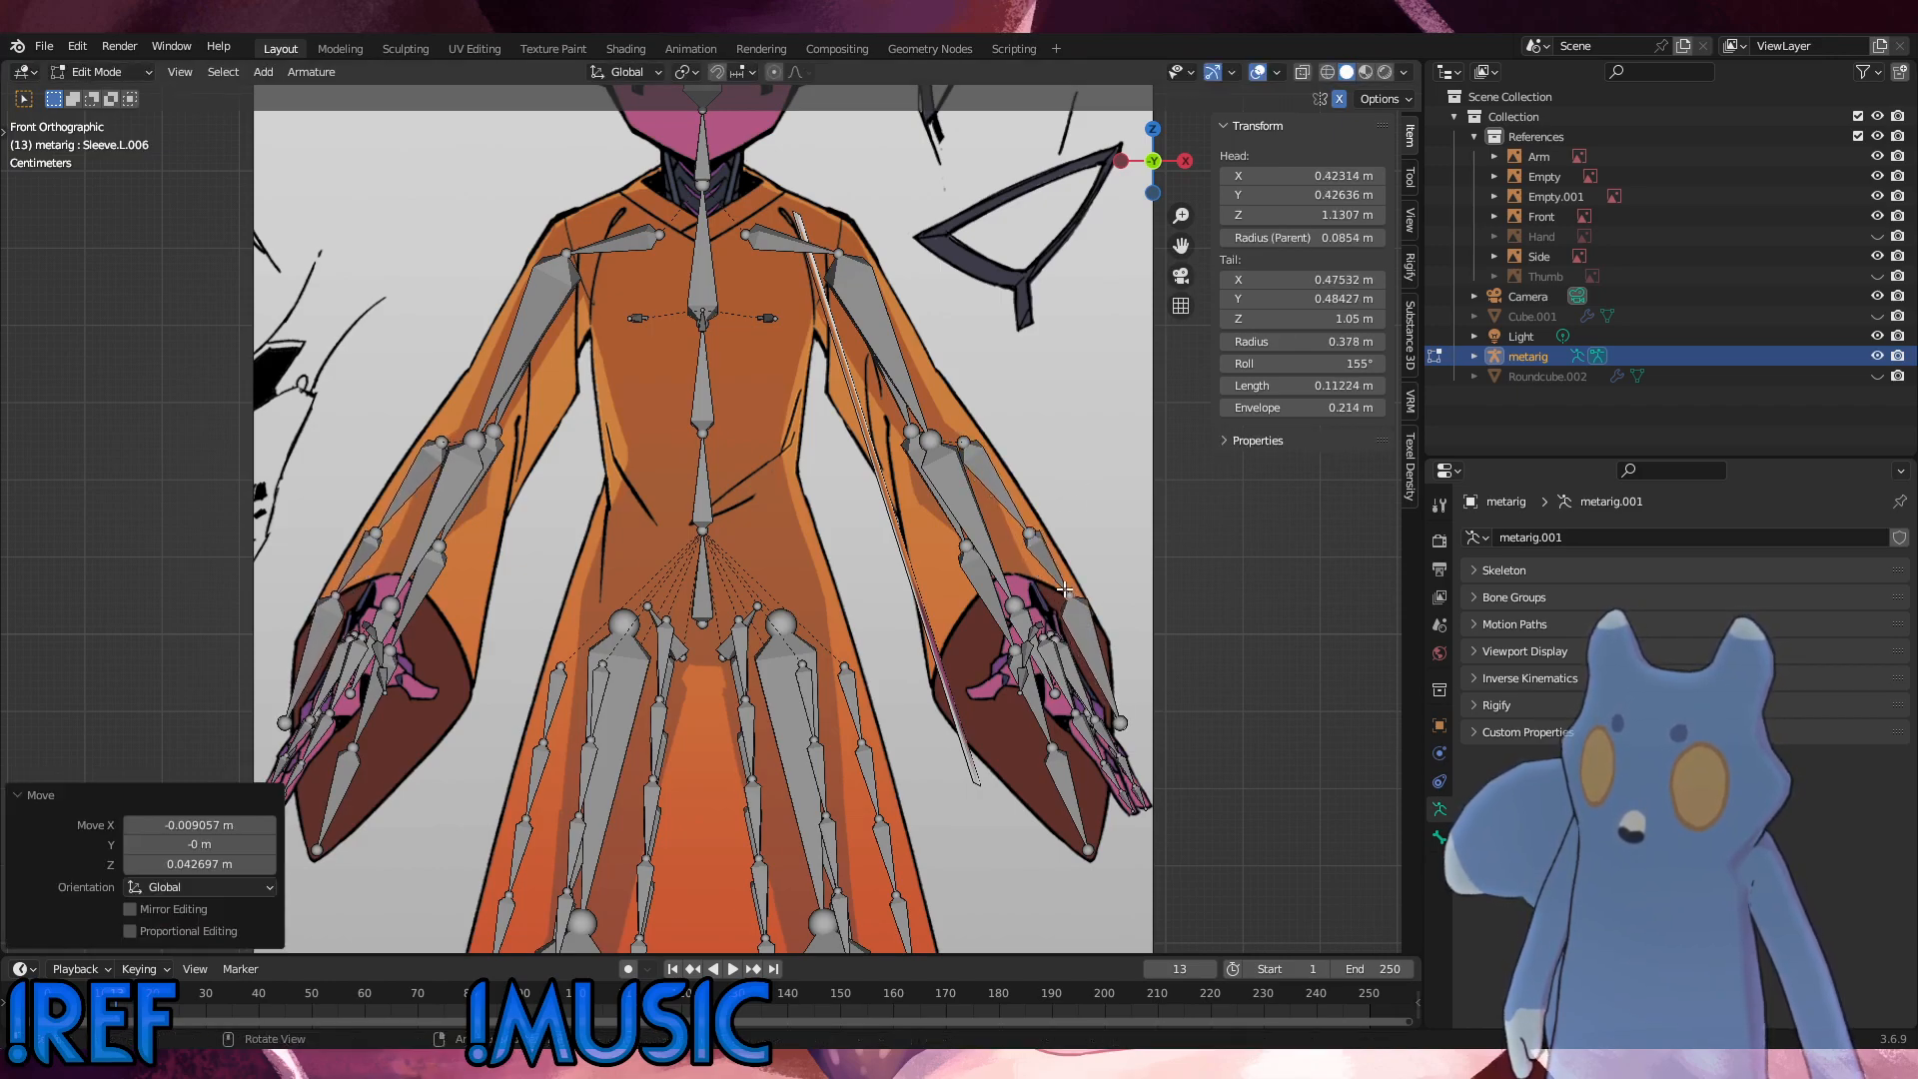
pyautogui.click(1124, 718)
pyautogui.press('g')
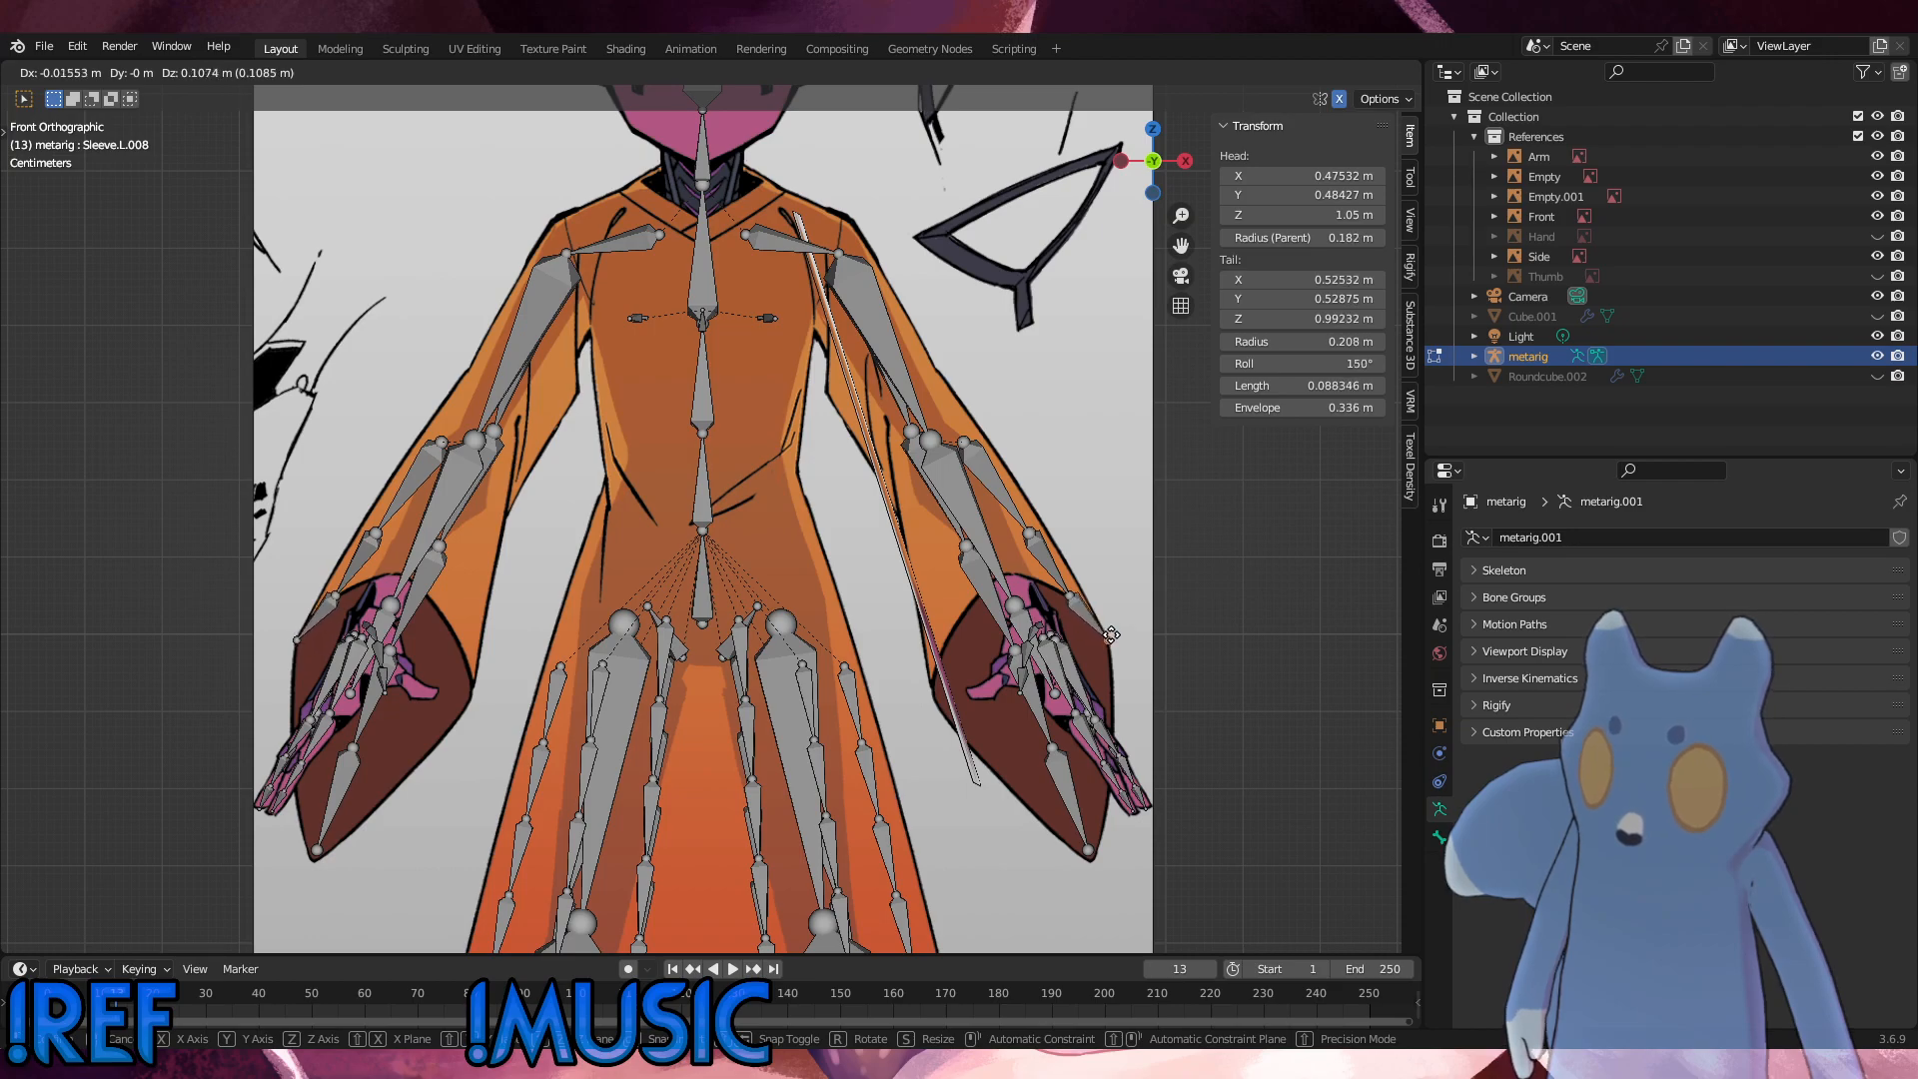
pyautogui.click(1078, 602)
# Step: Nudge the copied chain's upper joint about 0.010 m inward and 0.020 m up, and its lower joint about 0.005 m inward and 0.006 m up
pyautogui.click(1070, 580)
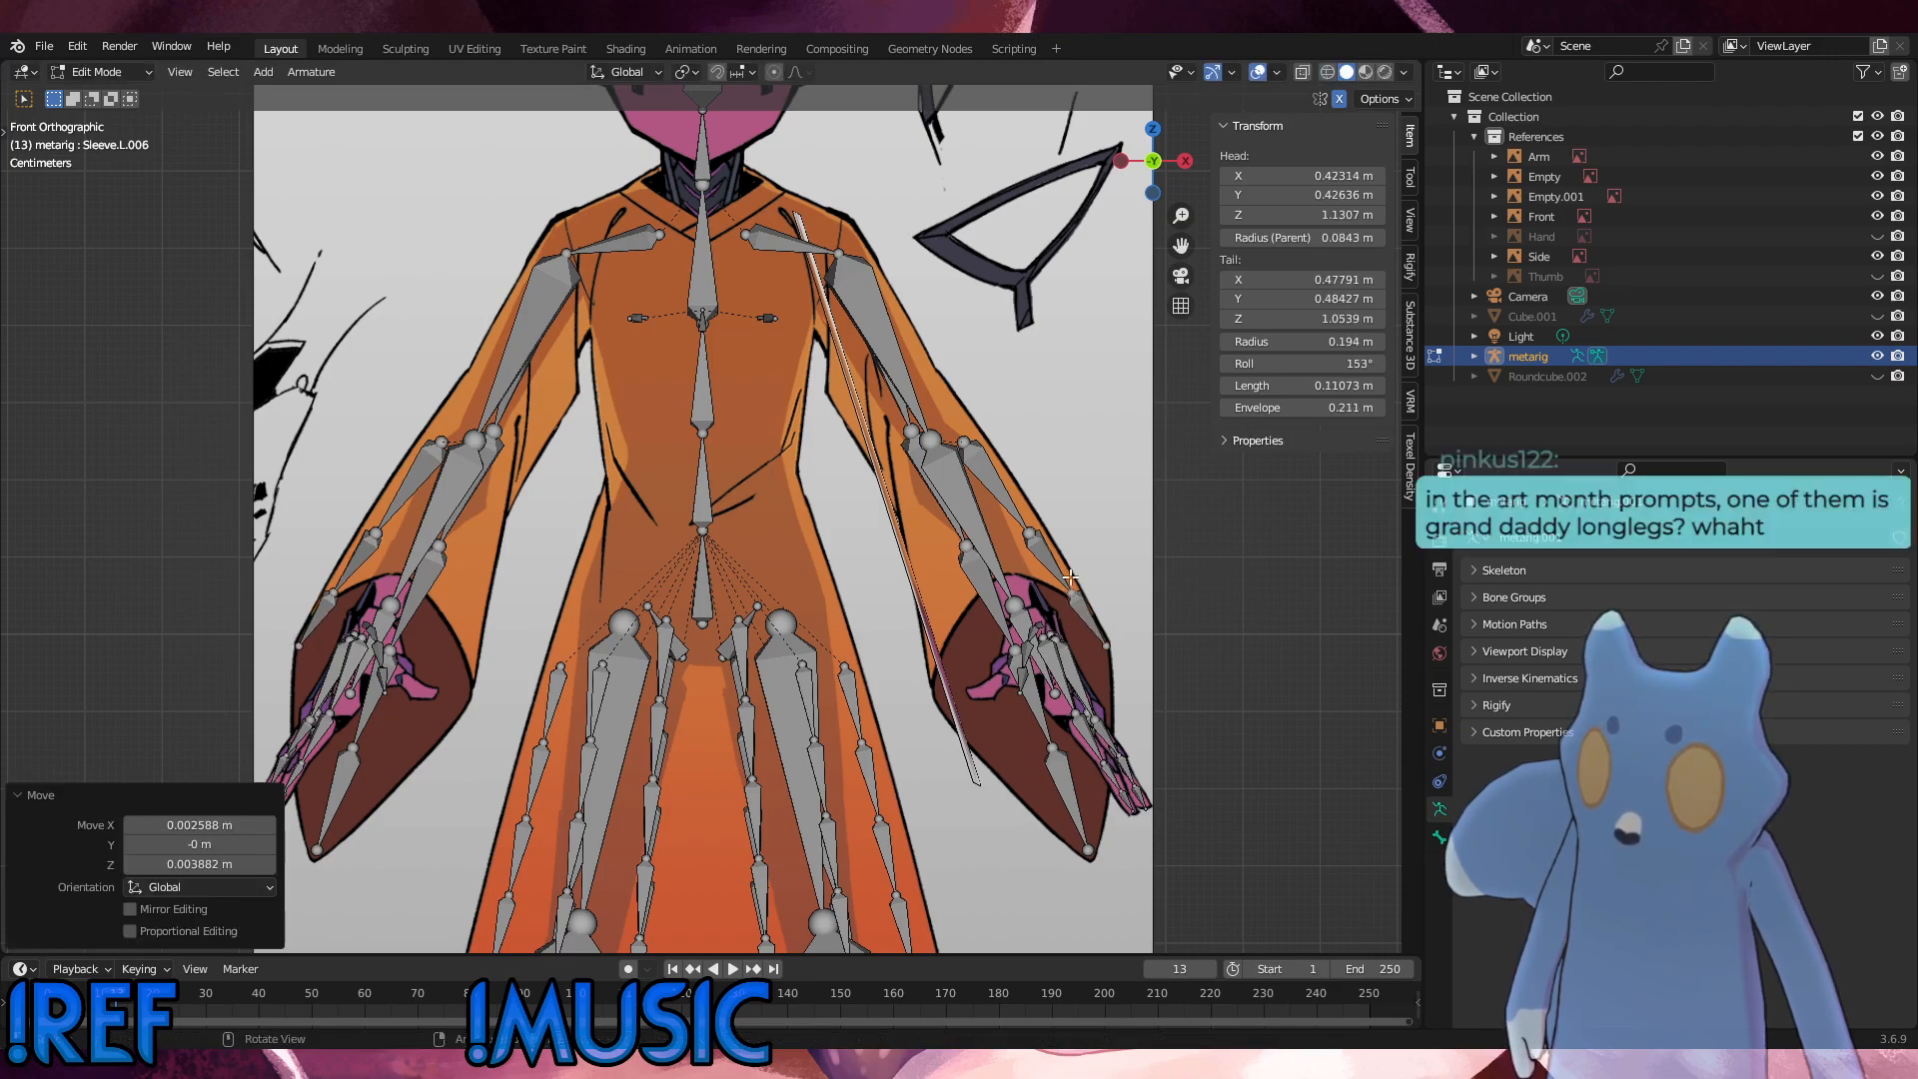
pyautogui.press('g')
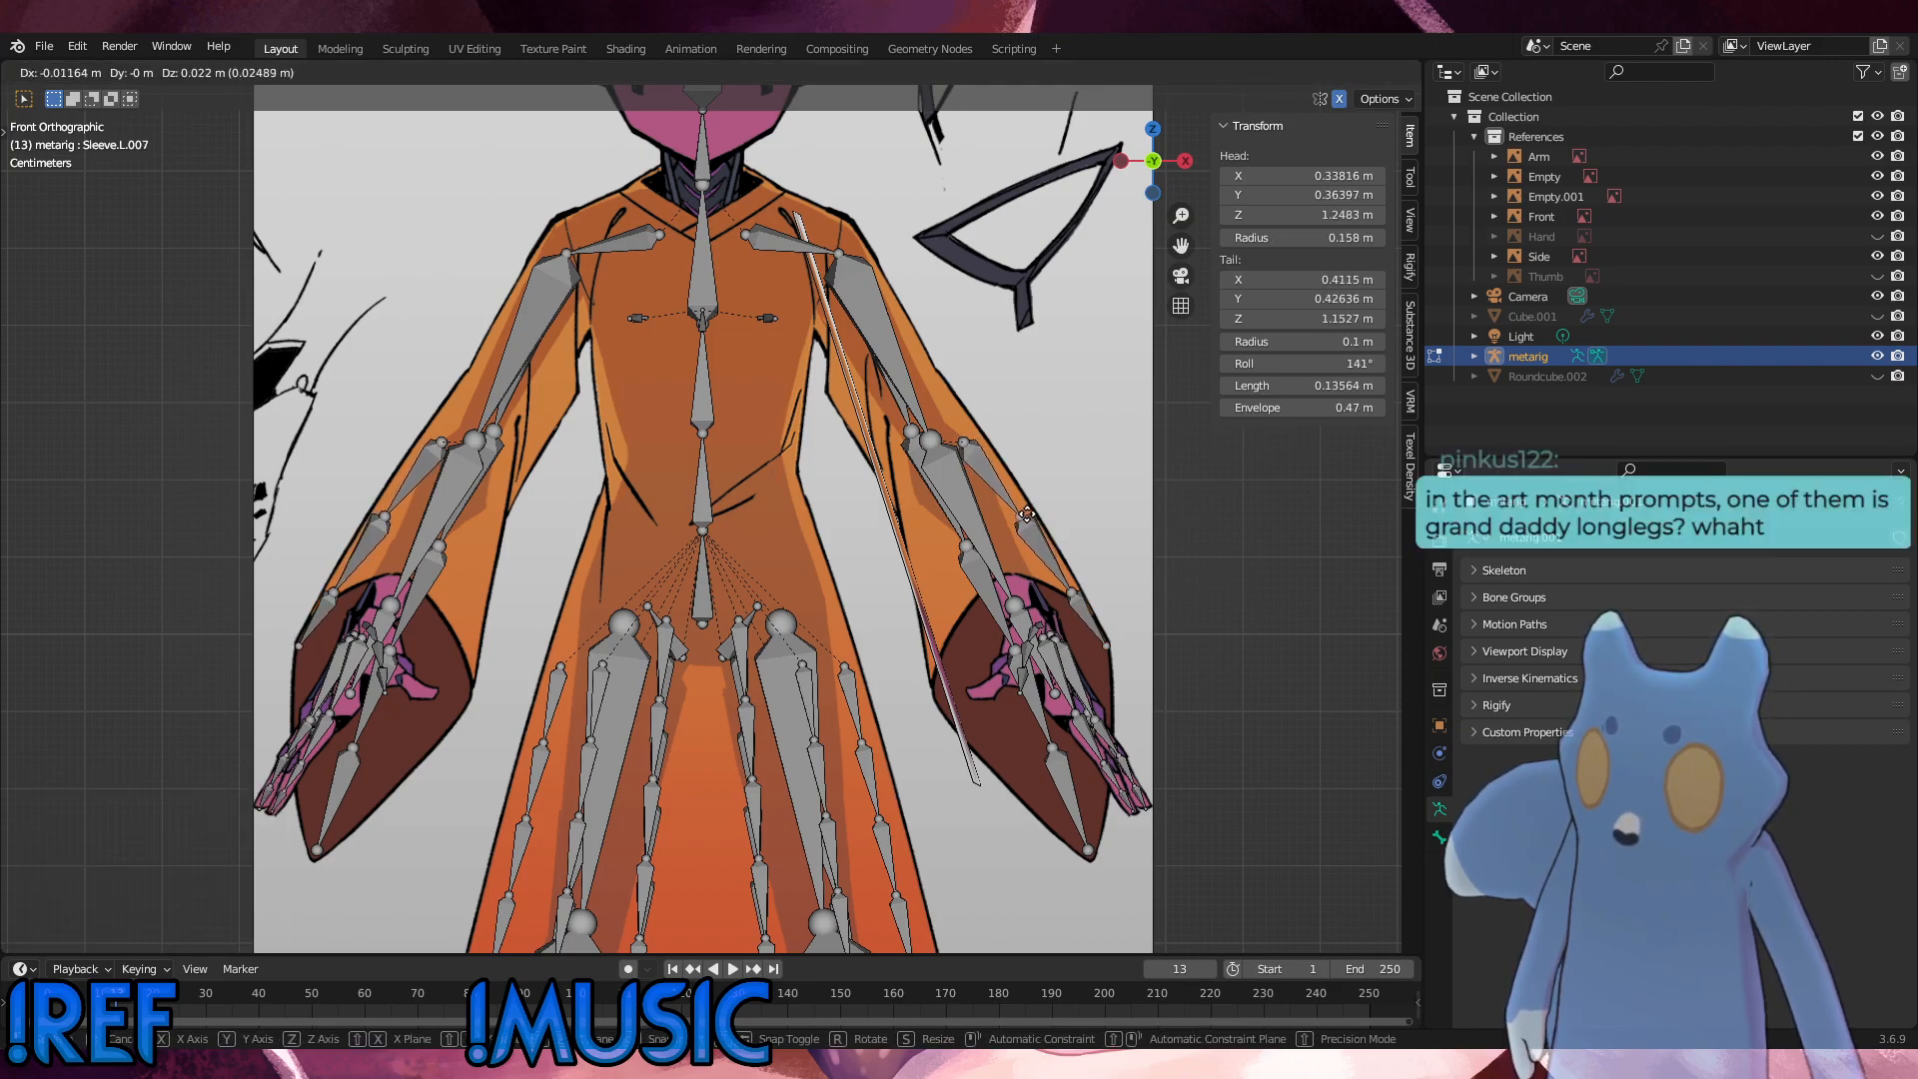
pyautogui.click(1029, 516)
pyautogui.click(1121, 553)
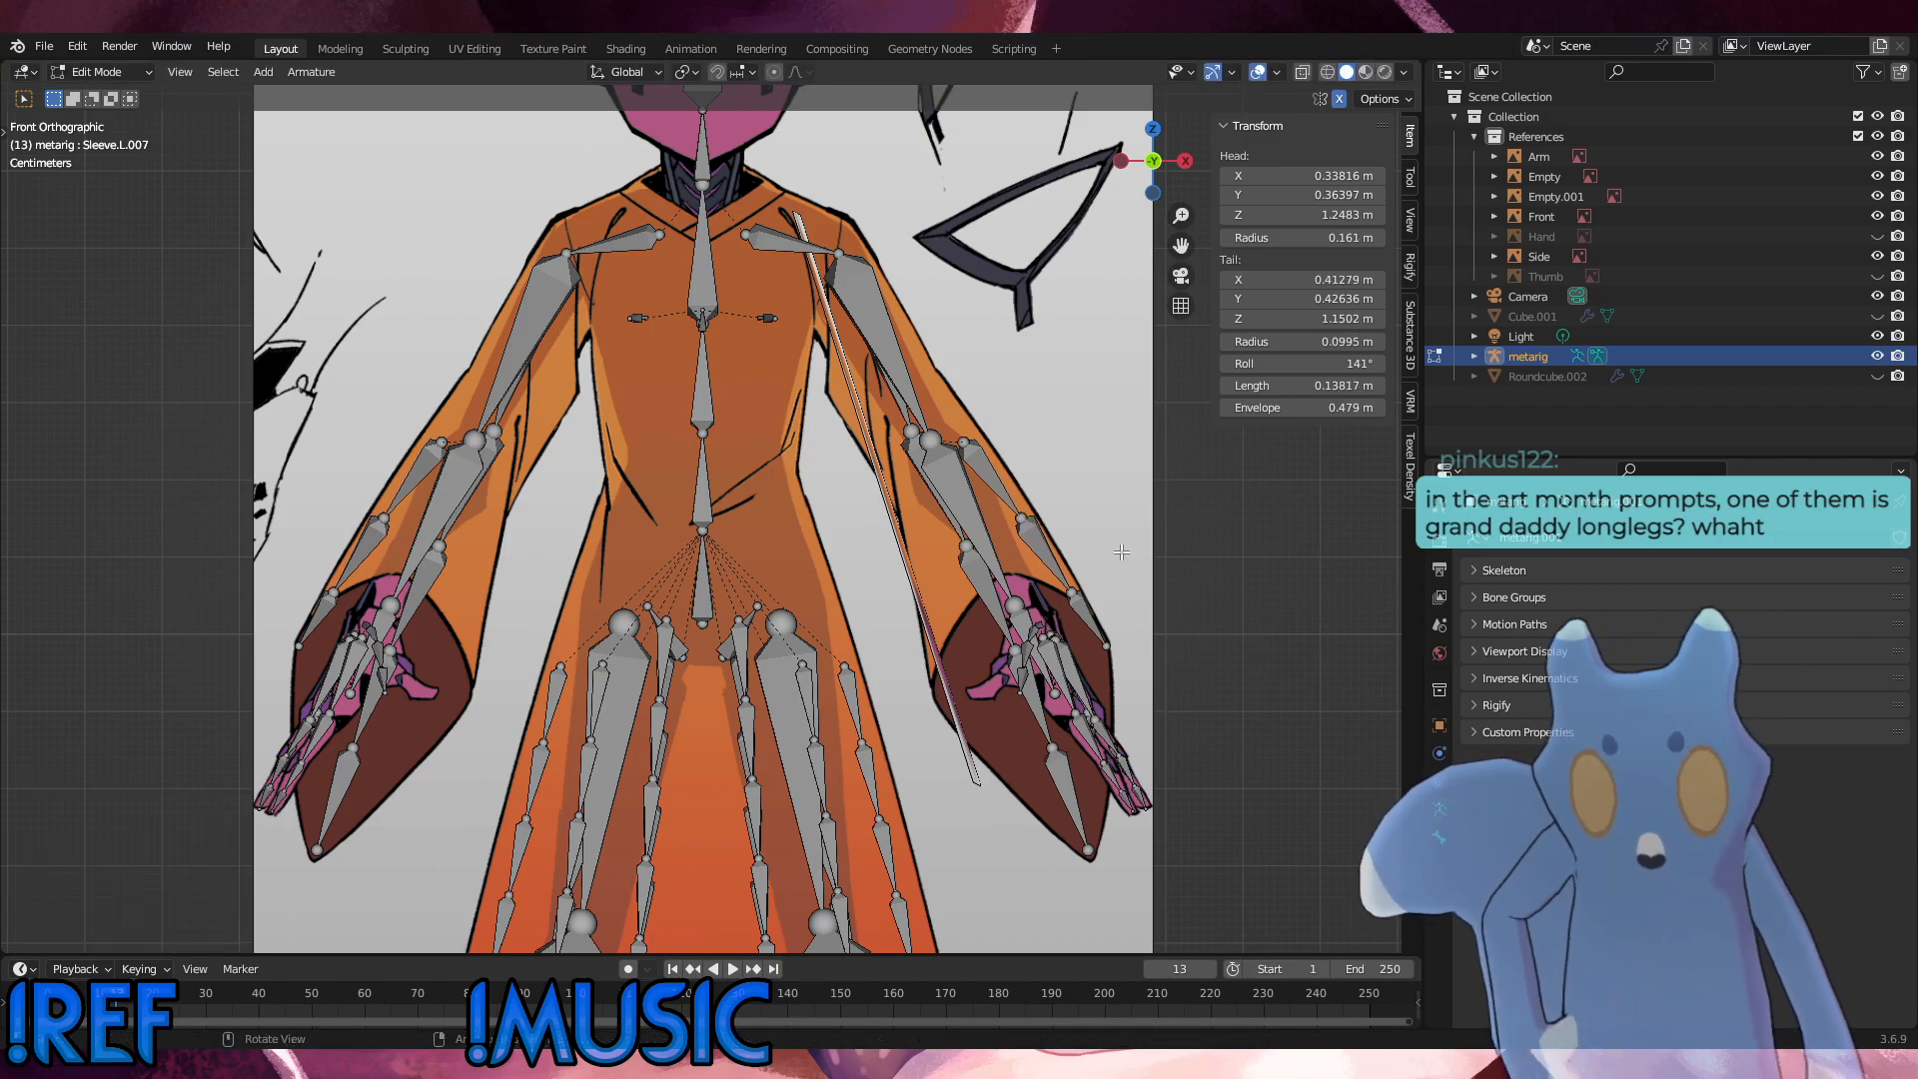
pyautogui.click(1072, 591)
pyautogui.press('g')
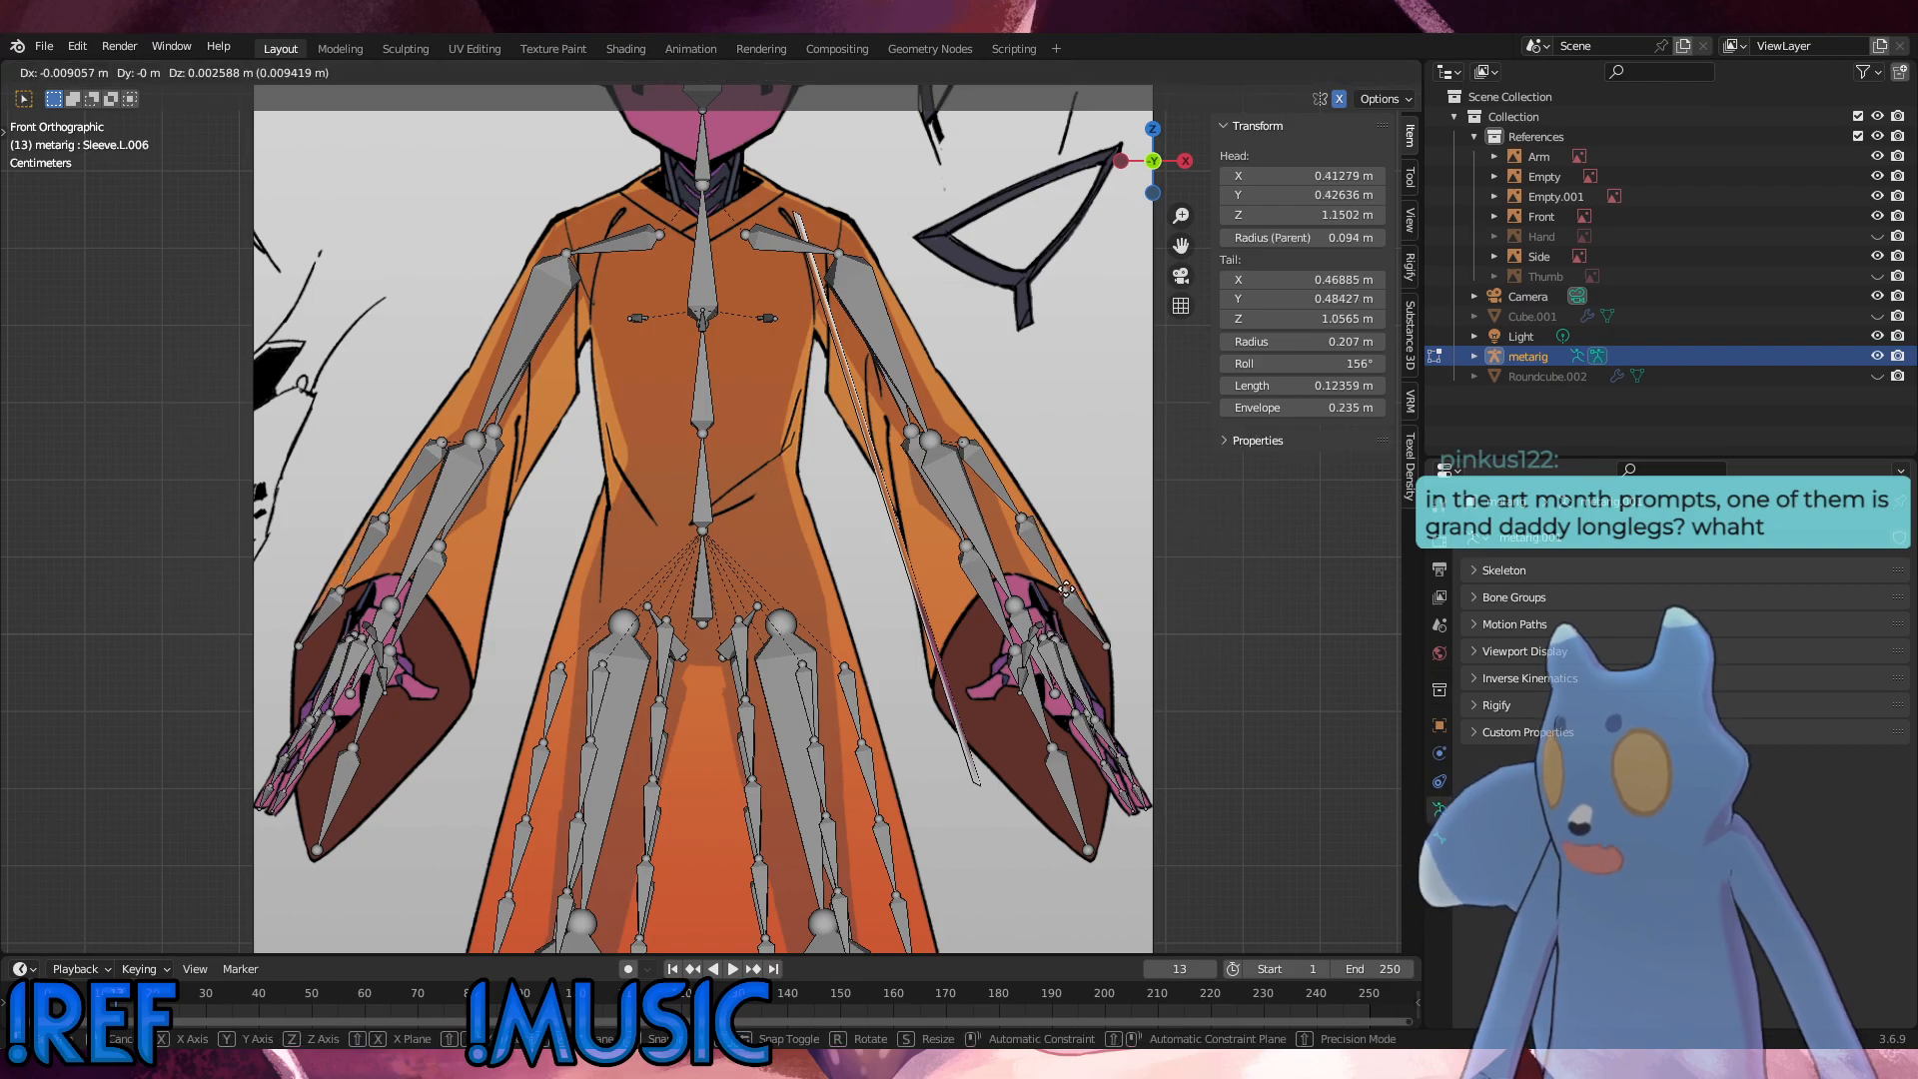
pyautogui.click(1071, 587)
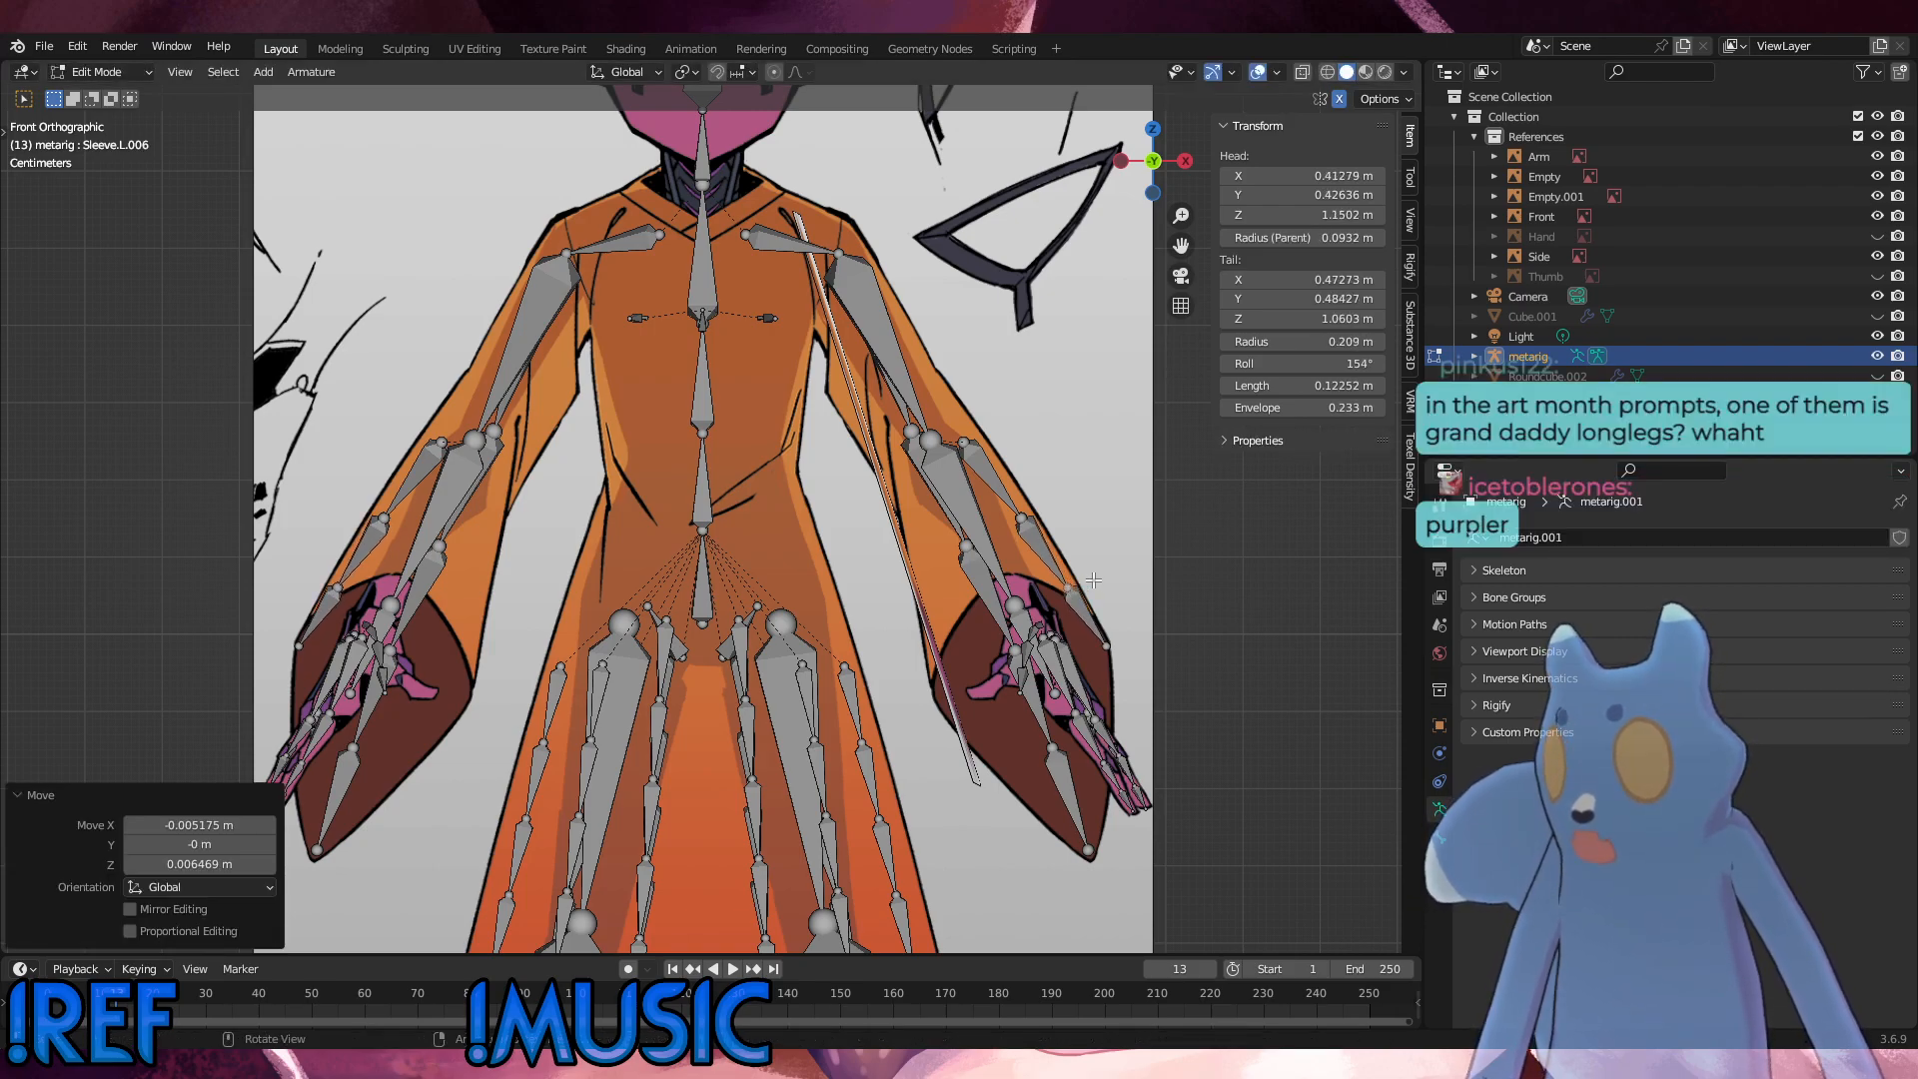
# Step: In the right side view, move the copied sleeve chain's three bones about -0.14 m along global Y and rotate them 9°
pyautogui.click(1083, 601)
pyautogui.moveTo(1082, 597); pyautogui.dragTo(999, 624, button='middle')
pyautogui.scroll(4, 984, 615)
pyautogui.keyDown('alt'); pyautogui.moveTo(960, 627); pyautogui.dragTo(864, 630, button='middle'); pyautogui.keyUp('alt')
pyautogui.keyDown('shift'); pyautogui.click(897, 489); pyautogui.keyUp('shift')
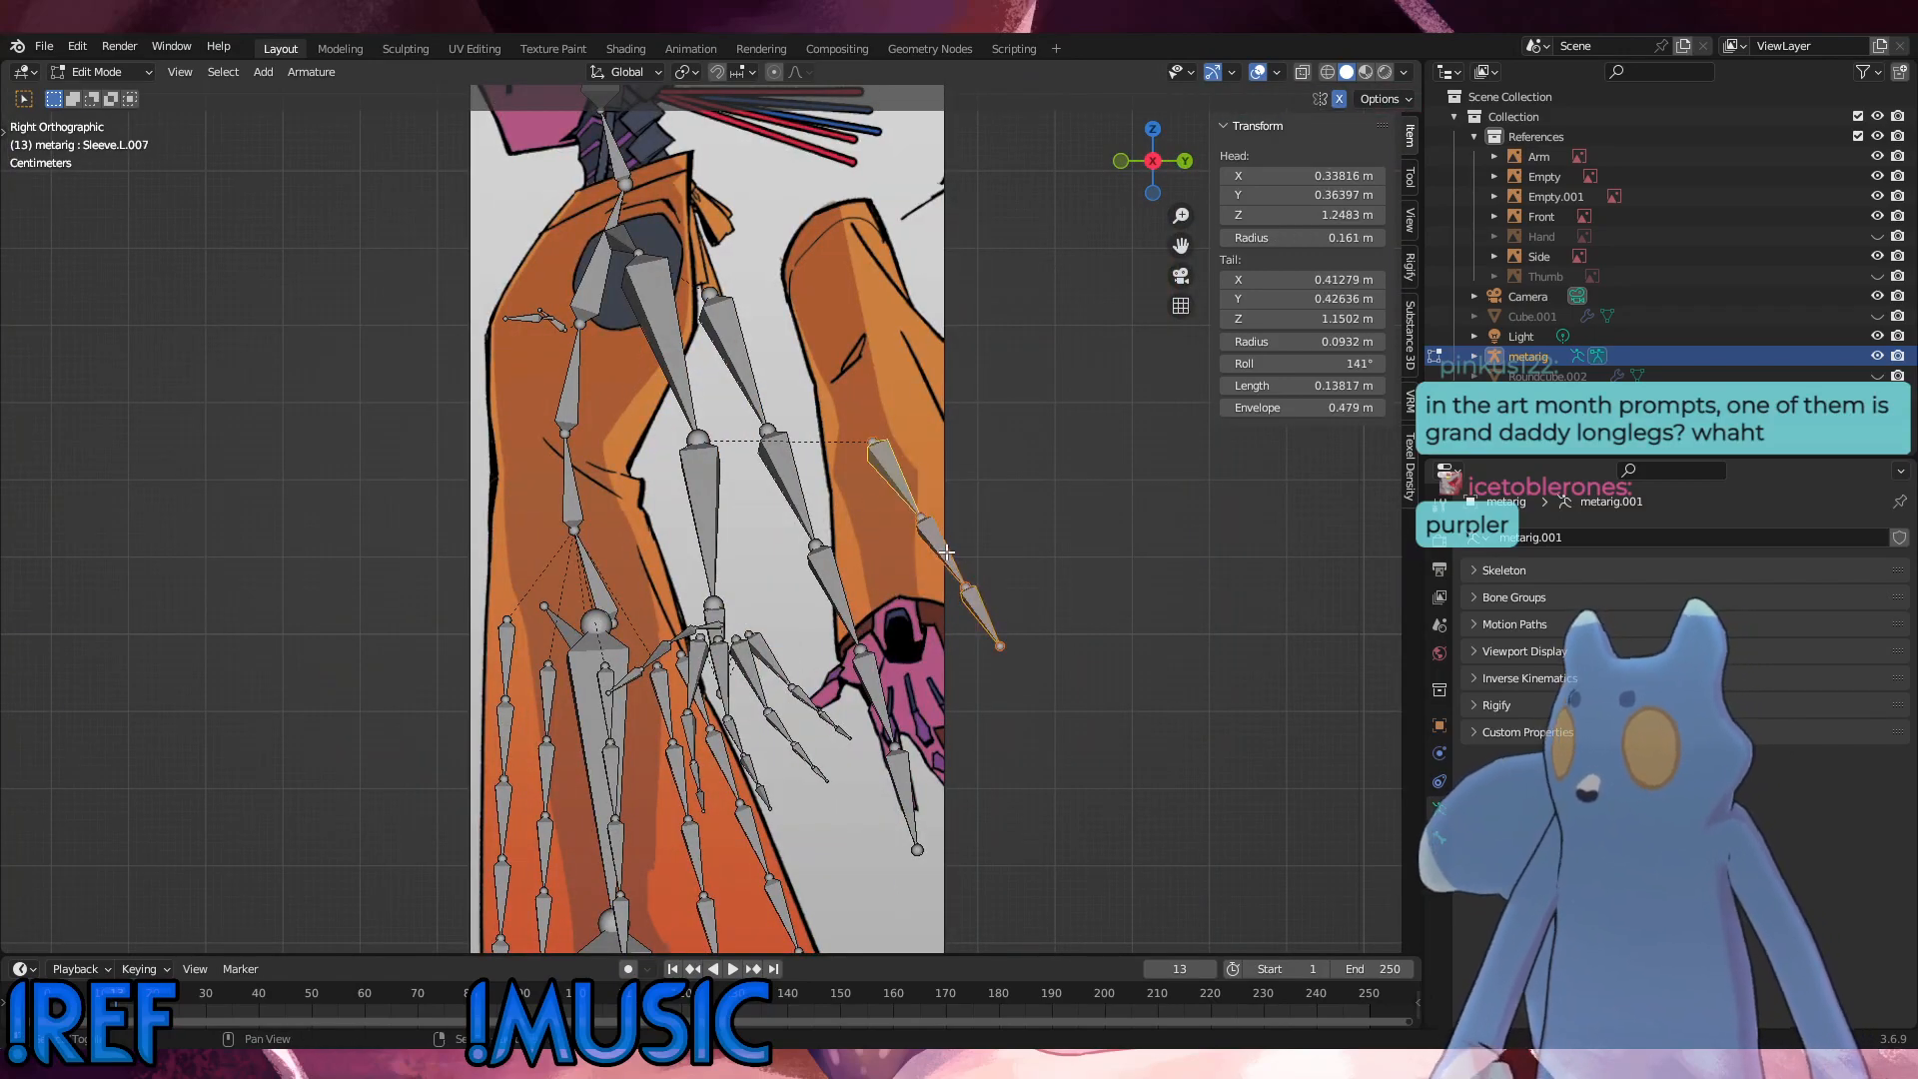
pyautogui.keyDown('shift'); pyautogui.click(947, 551); pyautogui.keyUp('shift')
pyautogui.keyDown('shift'); pyautogui.click(992, 620); pyautogui.keyUp('shift')
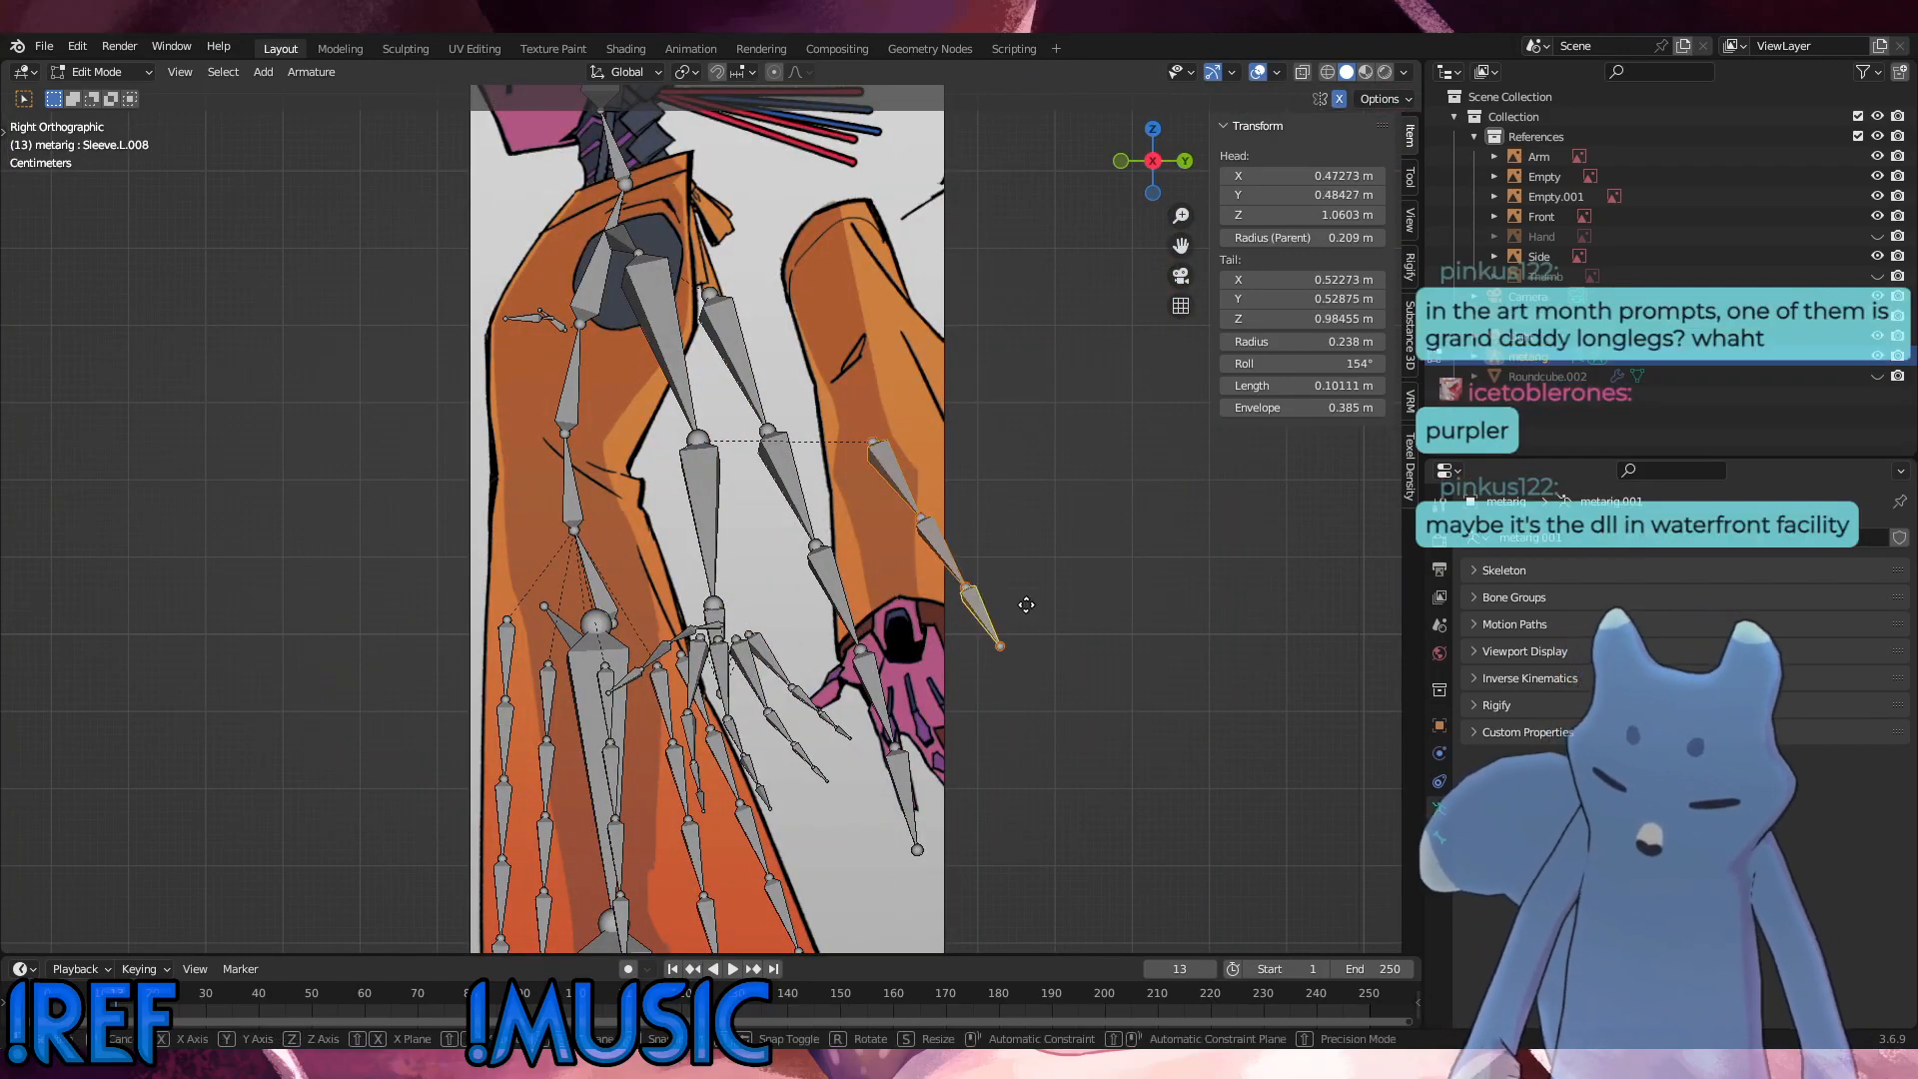
pyautogui.press('g')
pyautogui.press('y')
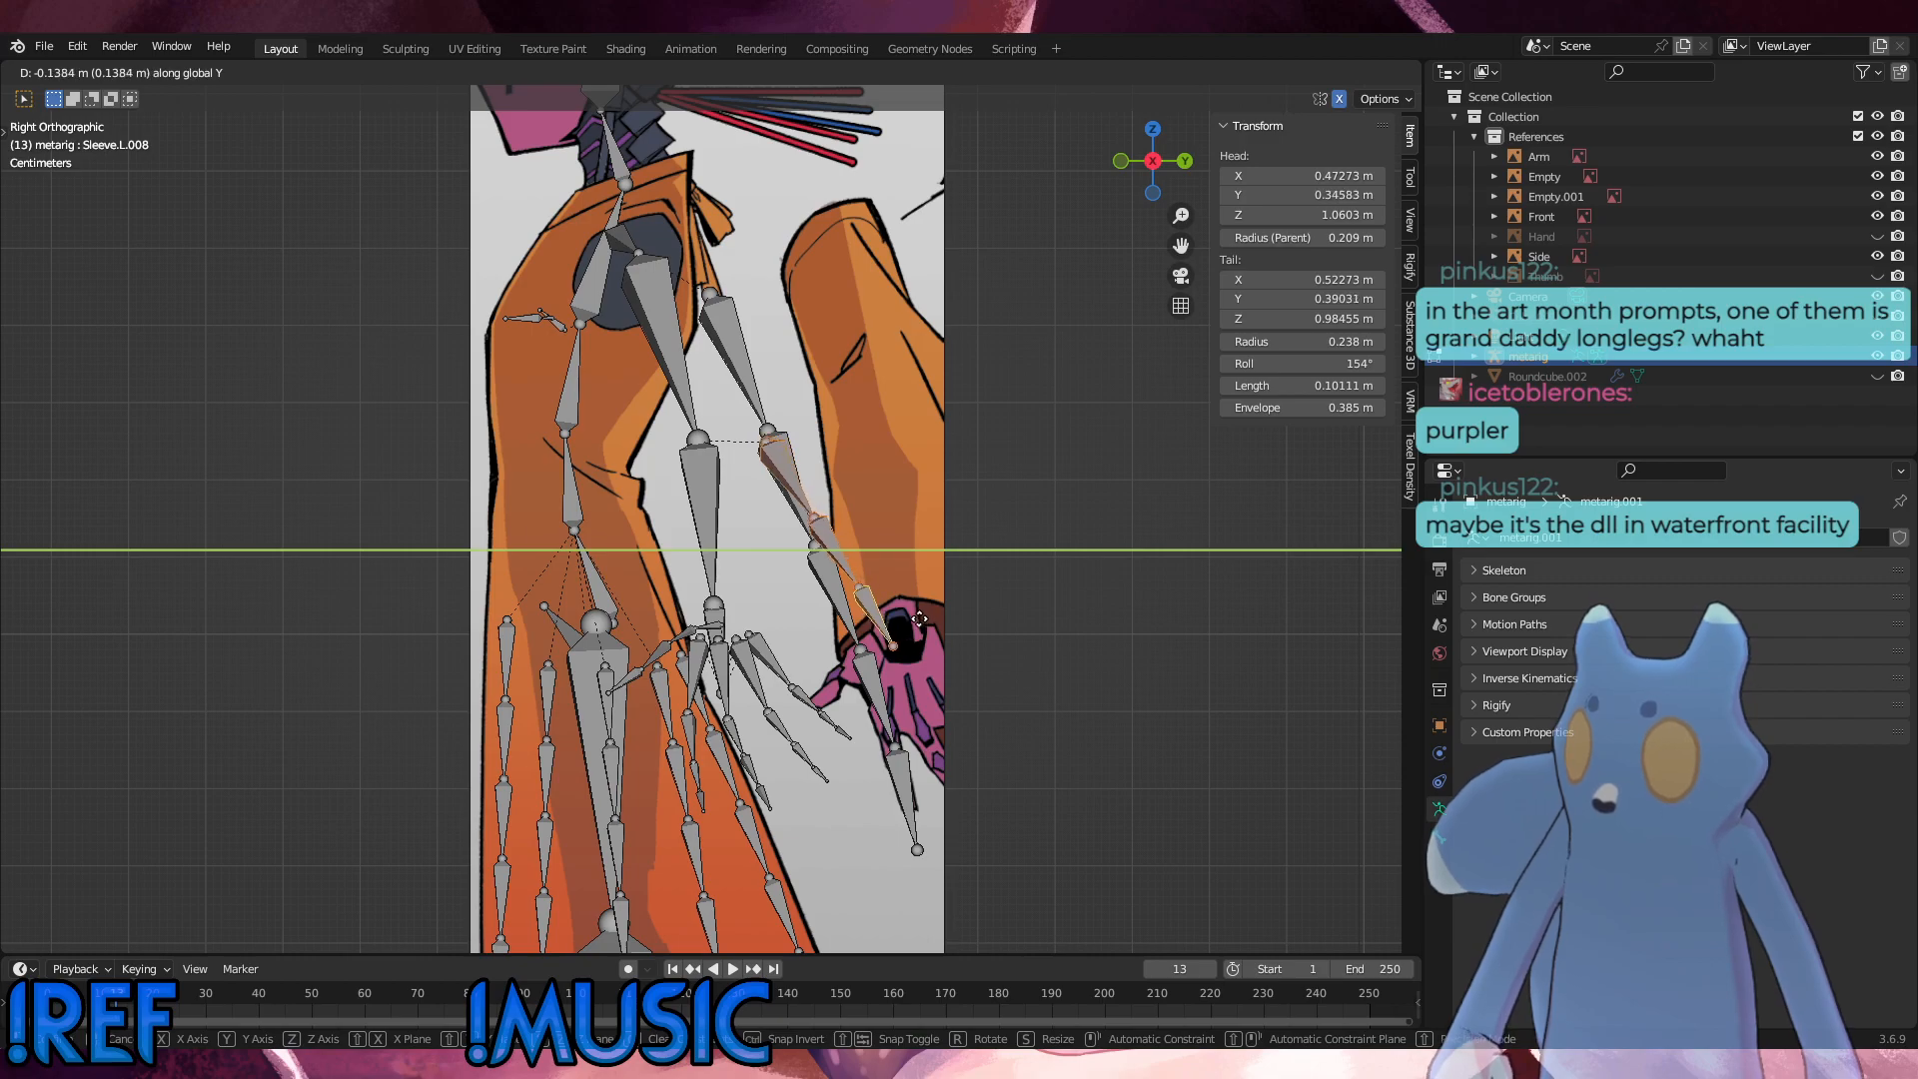
pyautogui.click(923, 618)
pyautogui.press('r')
pyautogui.click(908, 636)
# Step: Shift the copied chain another -0.069 m along global Y, rotate it 4.21° and nudge it about 0.001 m down and toward +Y
pyautogui.press('g')
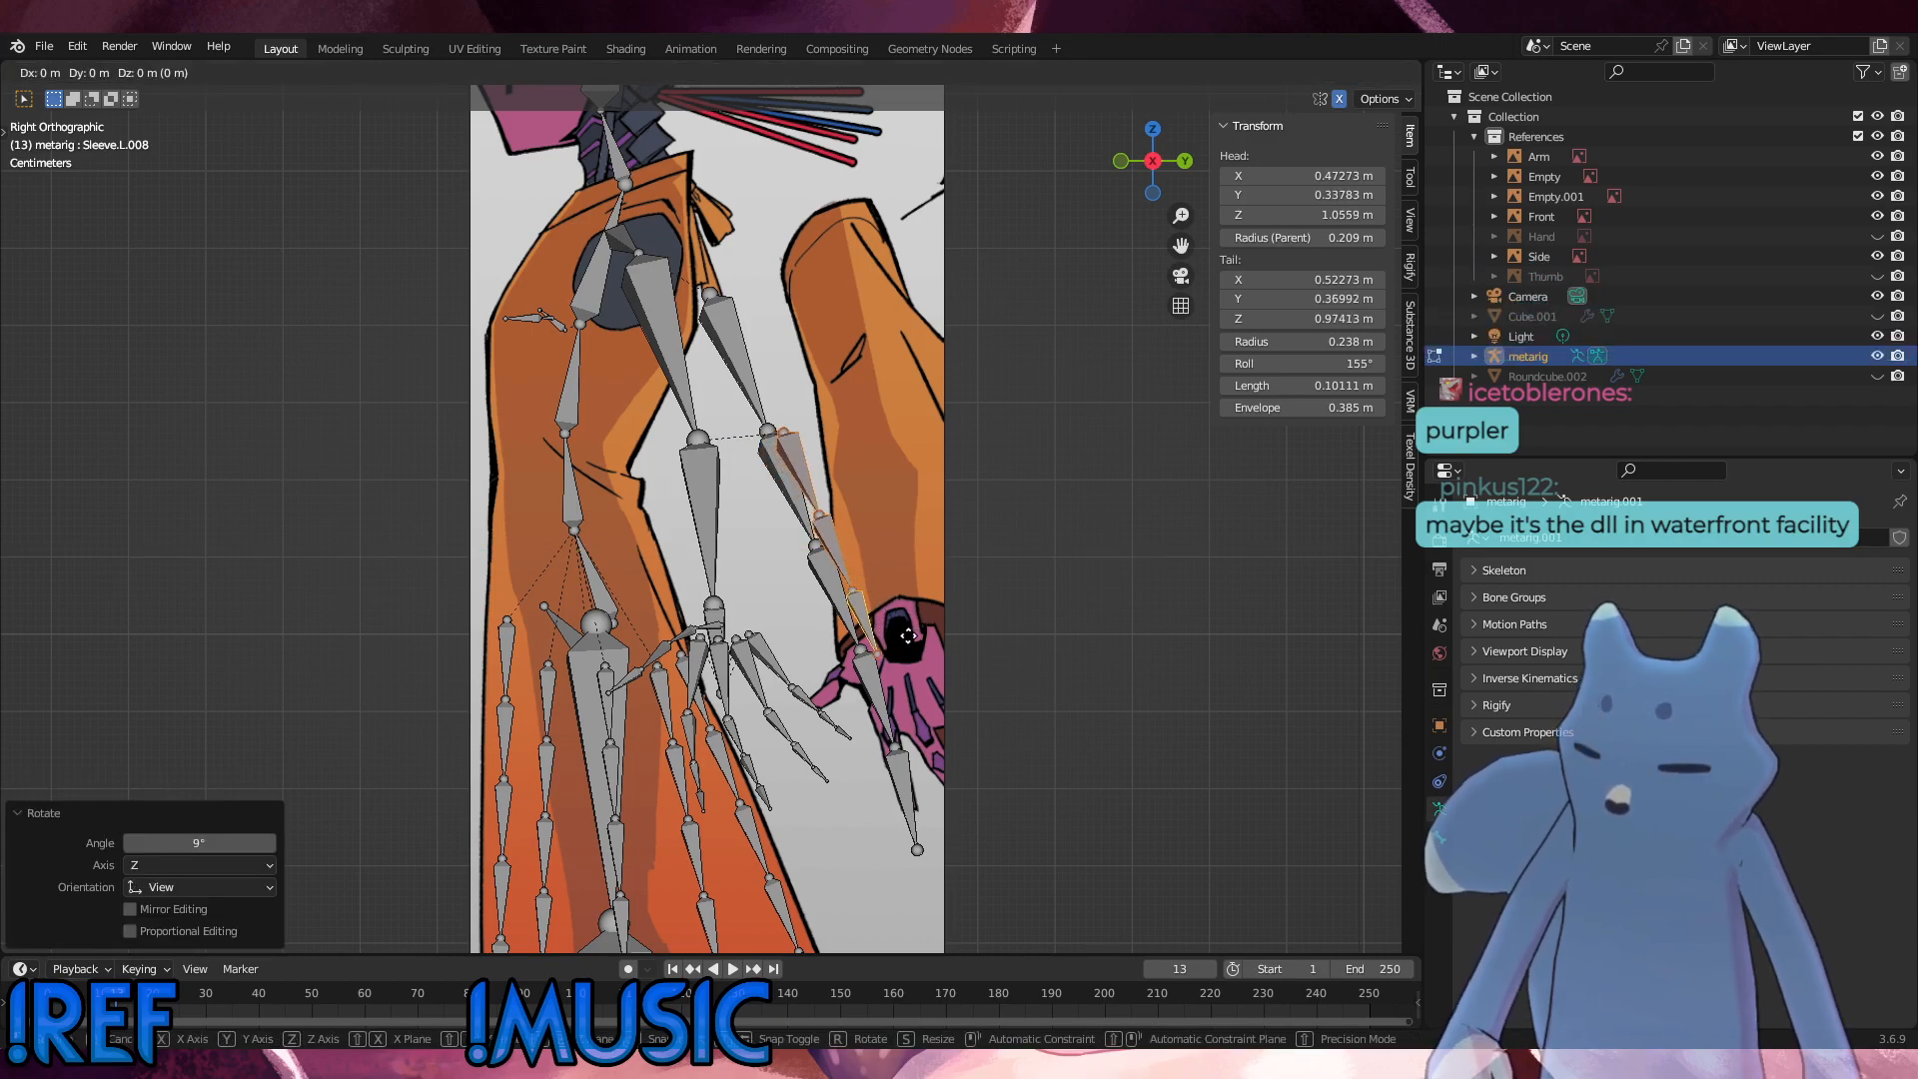
pyautogui.press('y')
pyautogui.click(857, 648)
pyautogui.press('r')
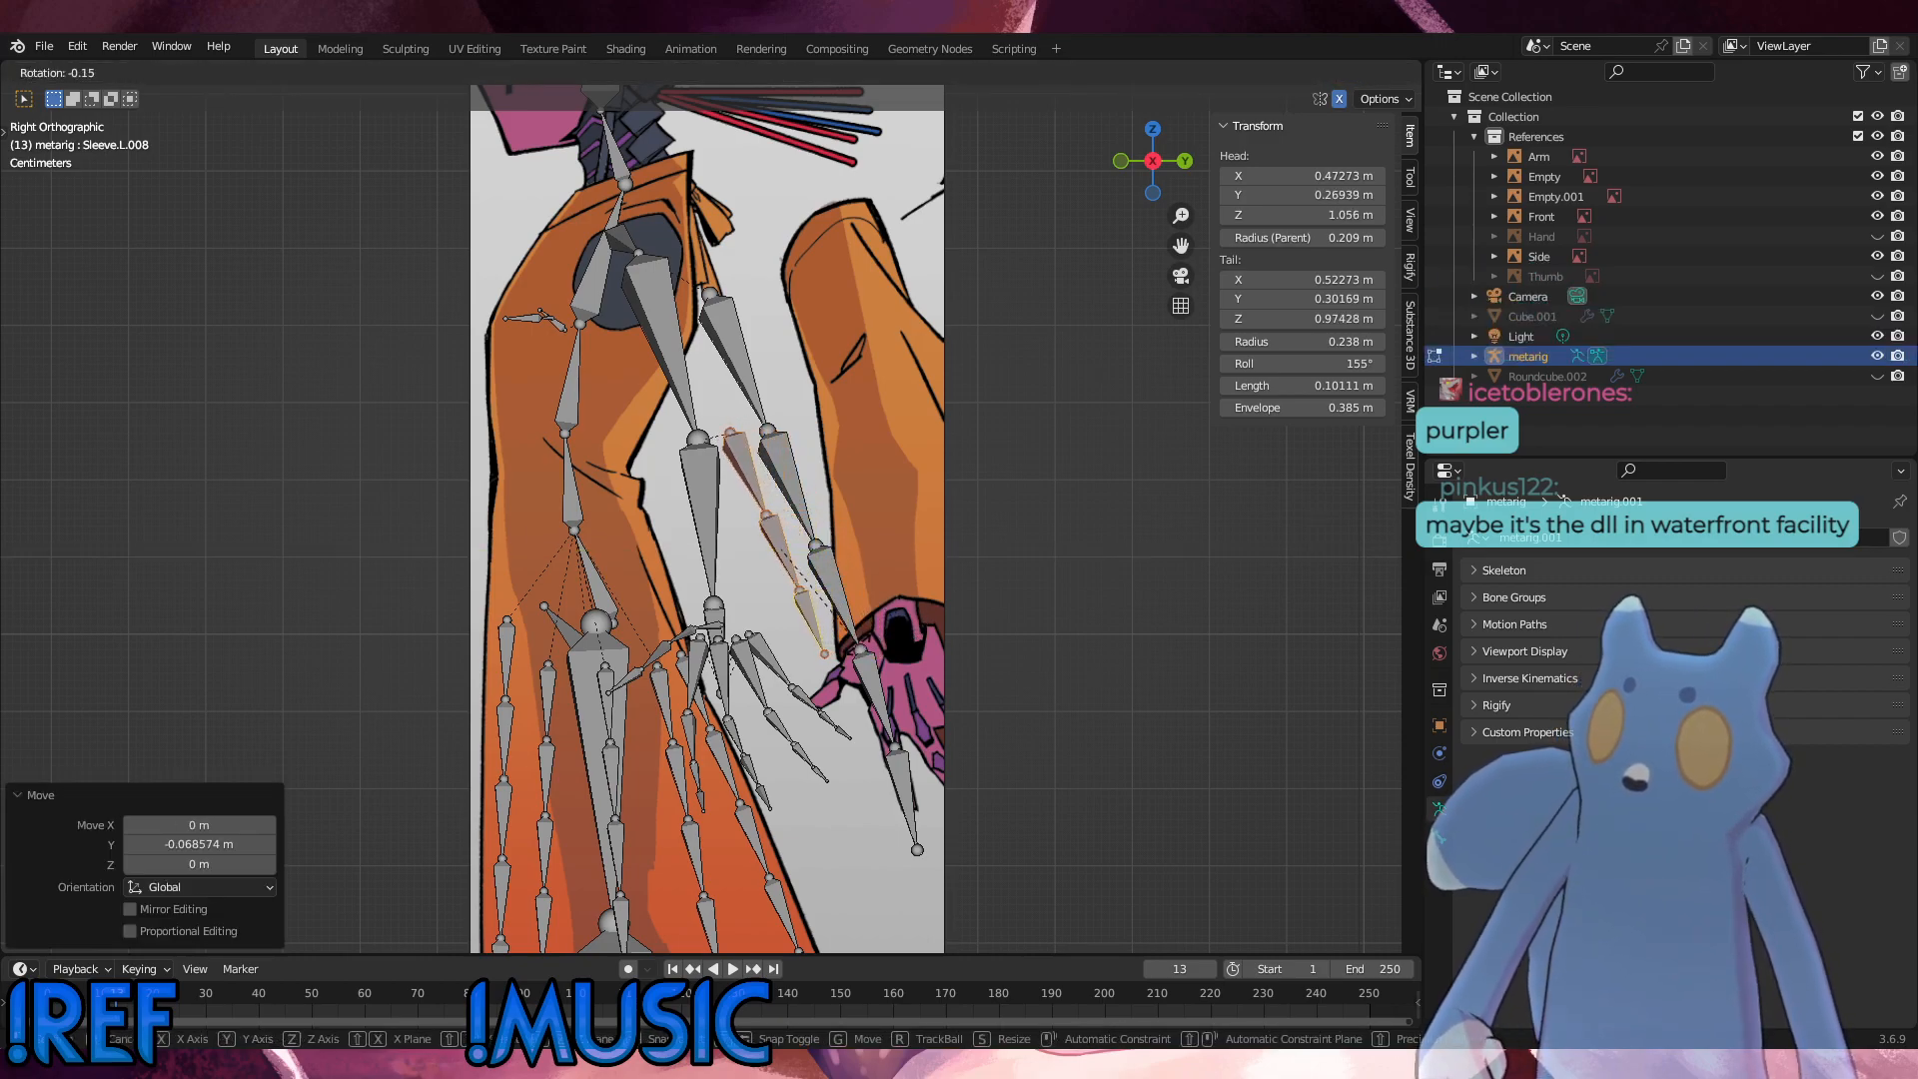
pyautogui.click(856, 656)
pyautogui.press('g')
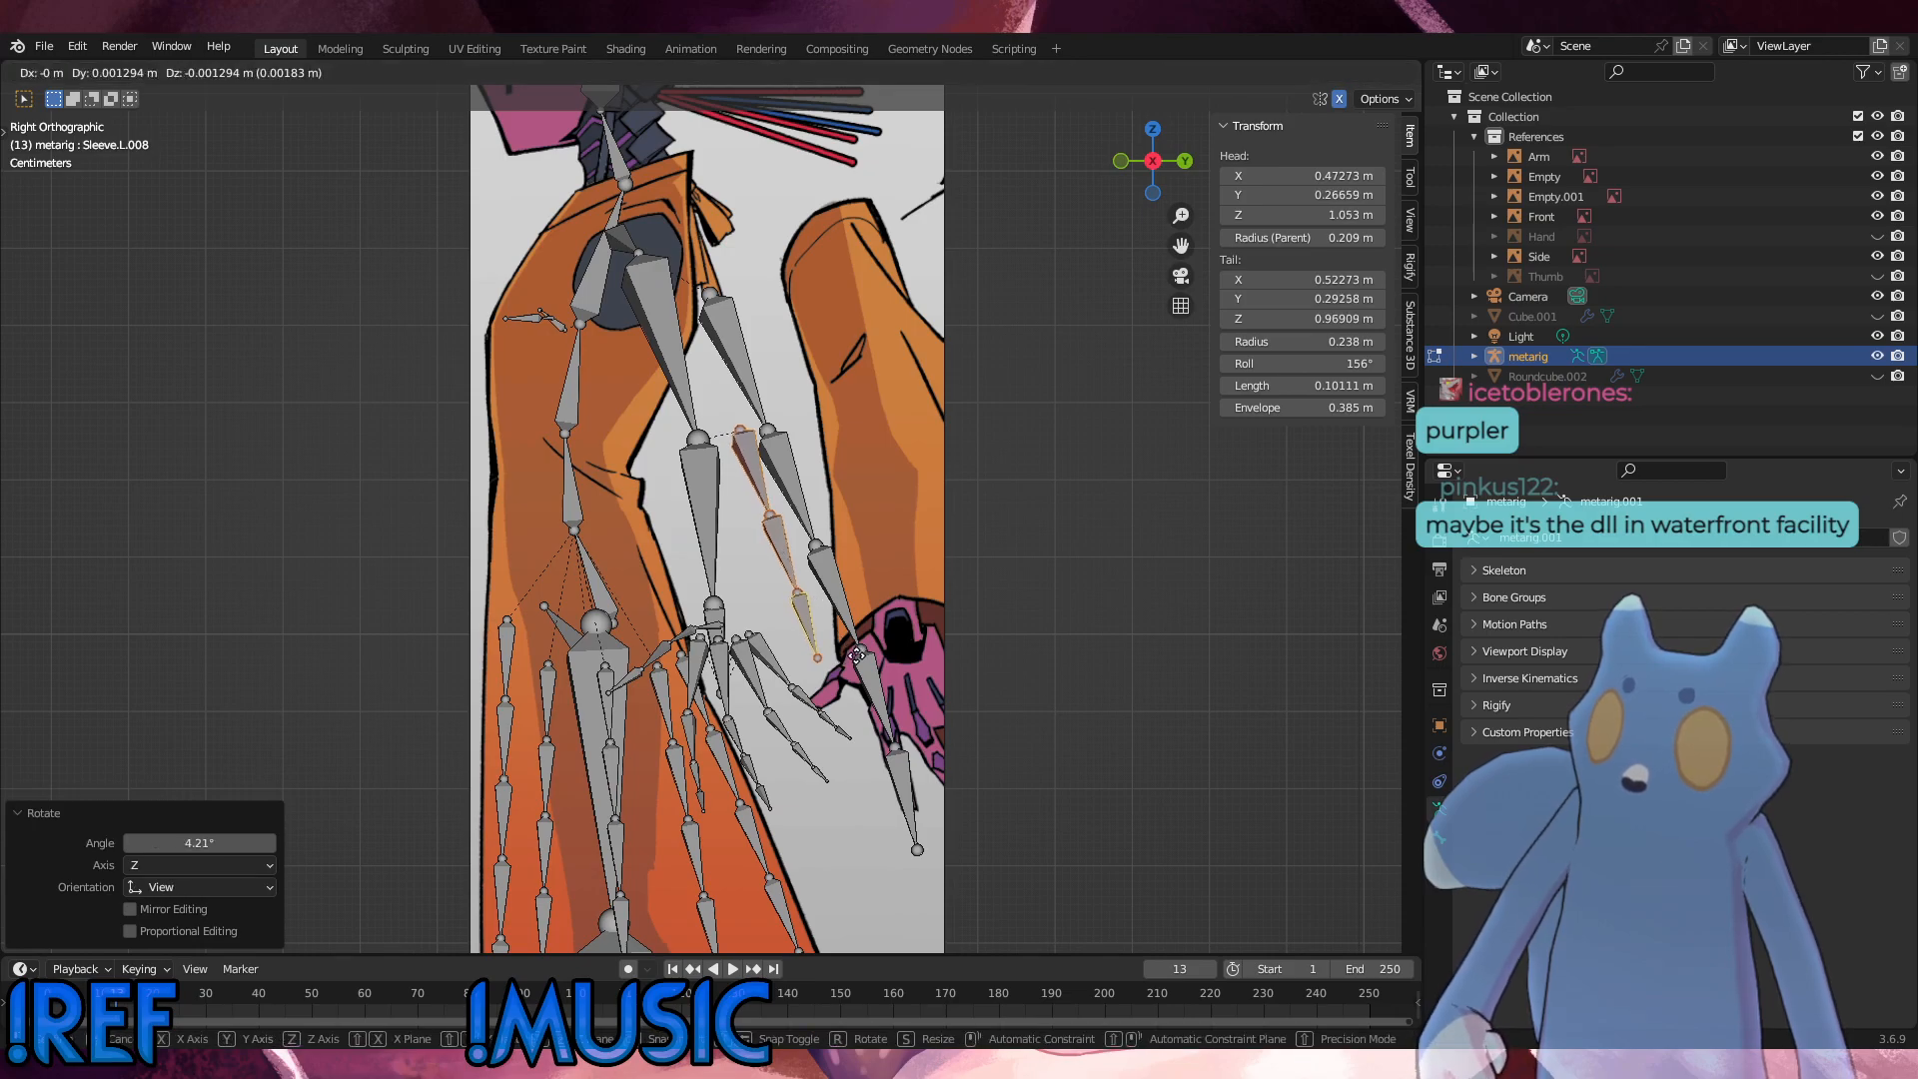
pyautogui.click(857, 657)
# Step: In the front view, duplicate the chain toward the inner sleeve edge, rotate the duplicate 15.5° and shift it about 0.071 m inward and 0.074 m up
pyautogui.press('KP_1')
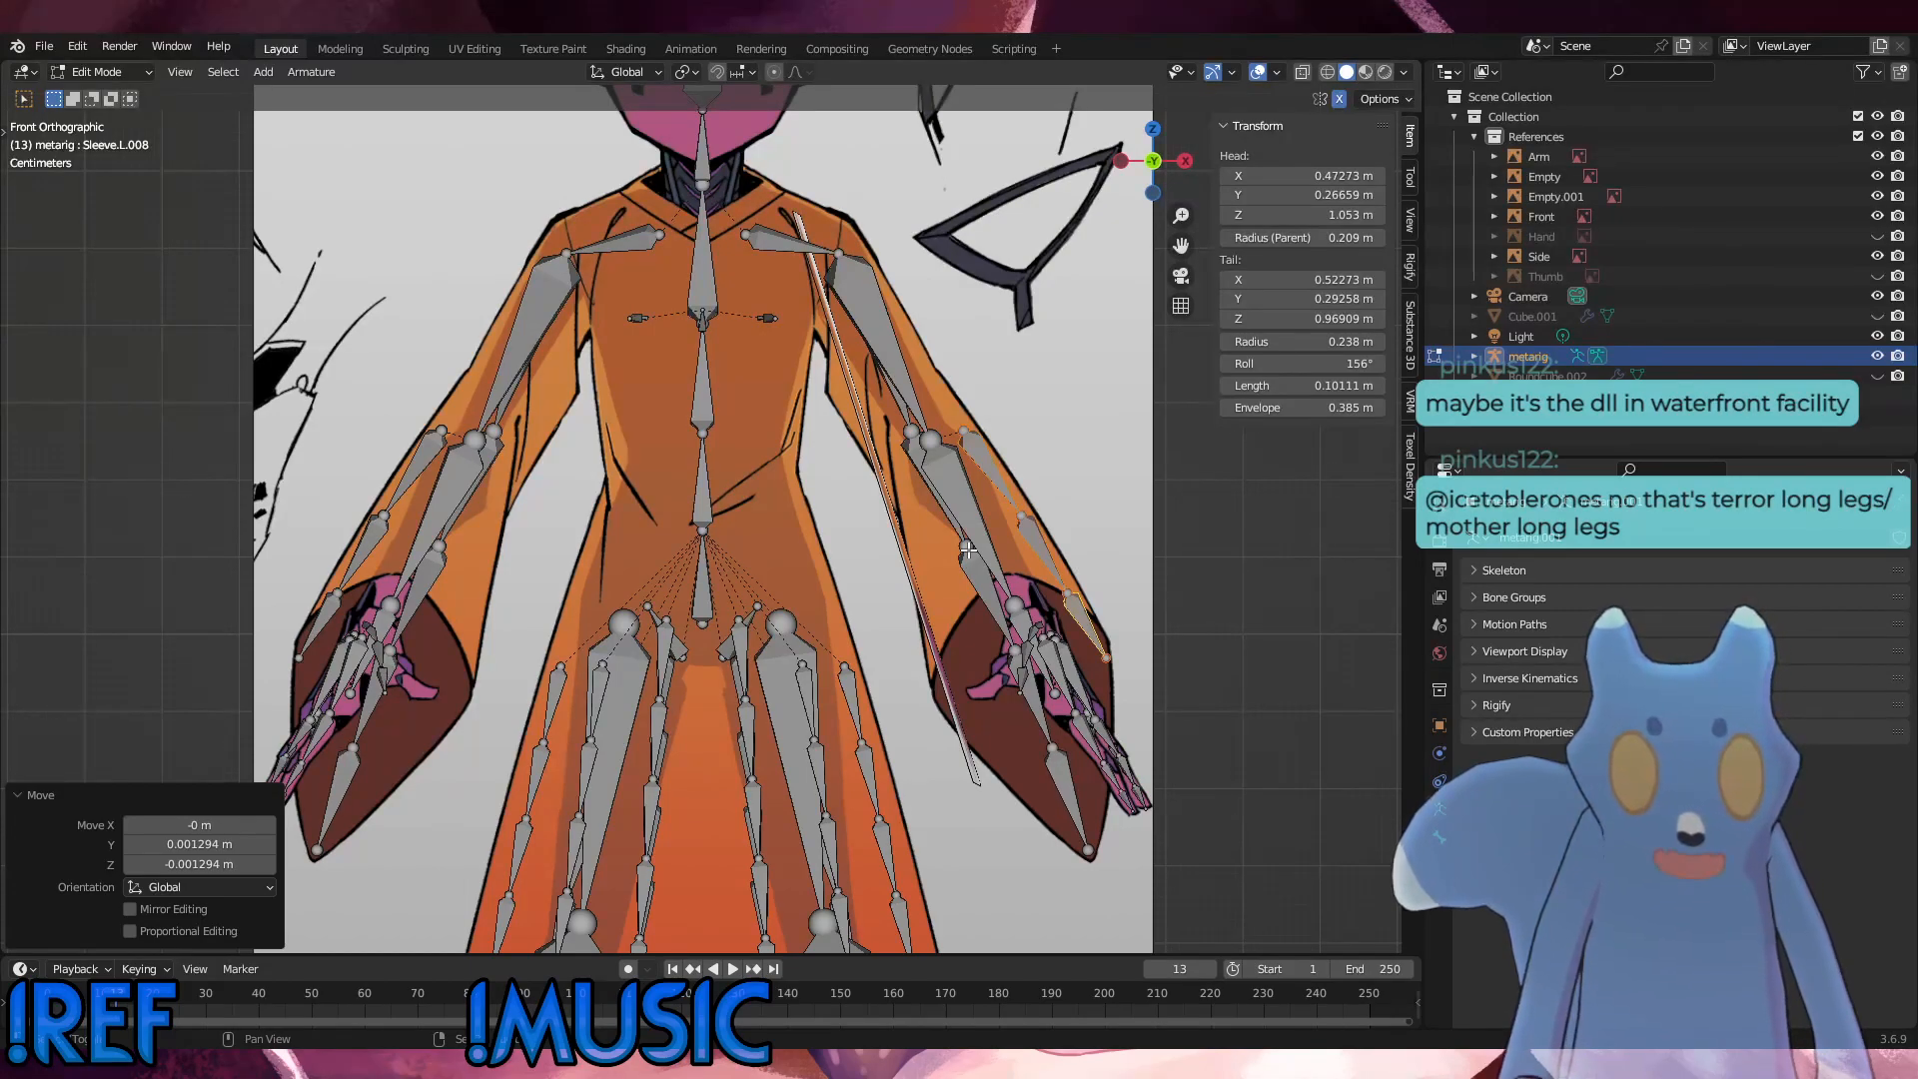
pyautogui.hotkey('shift', 'd')
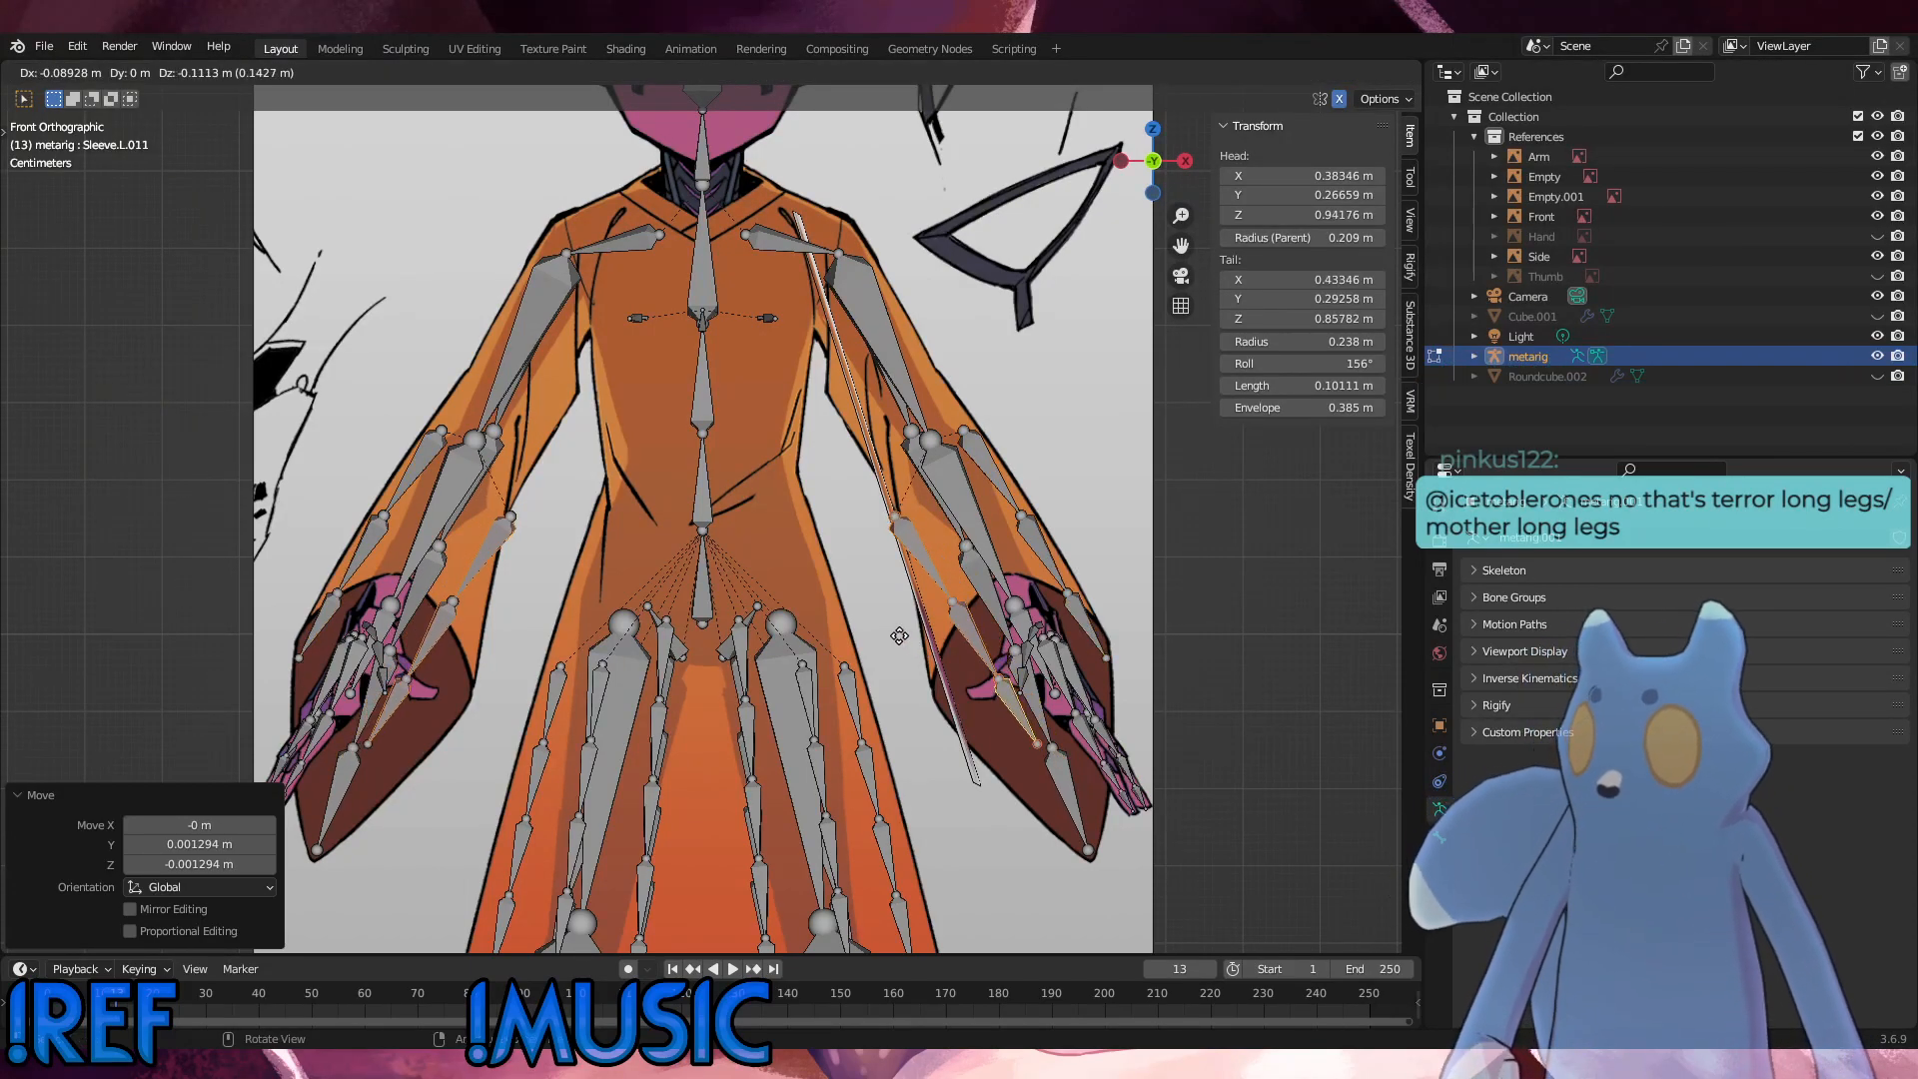
pyautogui.click(977, 603)
pyautogui.press('r')
pyautogui.click(1099, 599)
pyautogui.press('g')
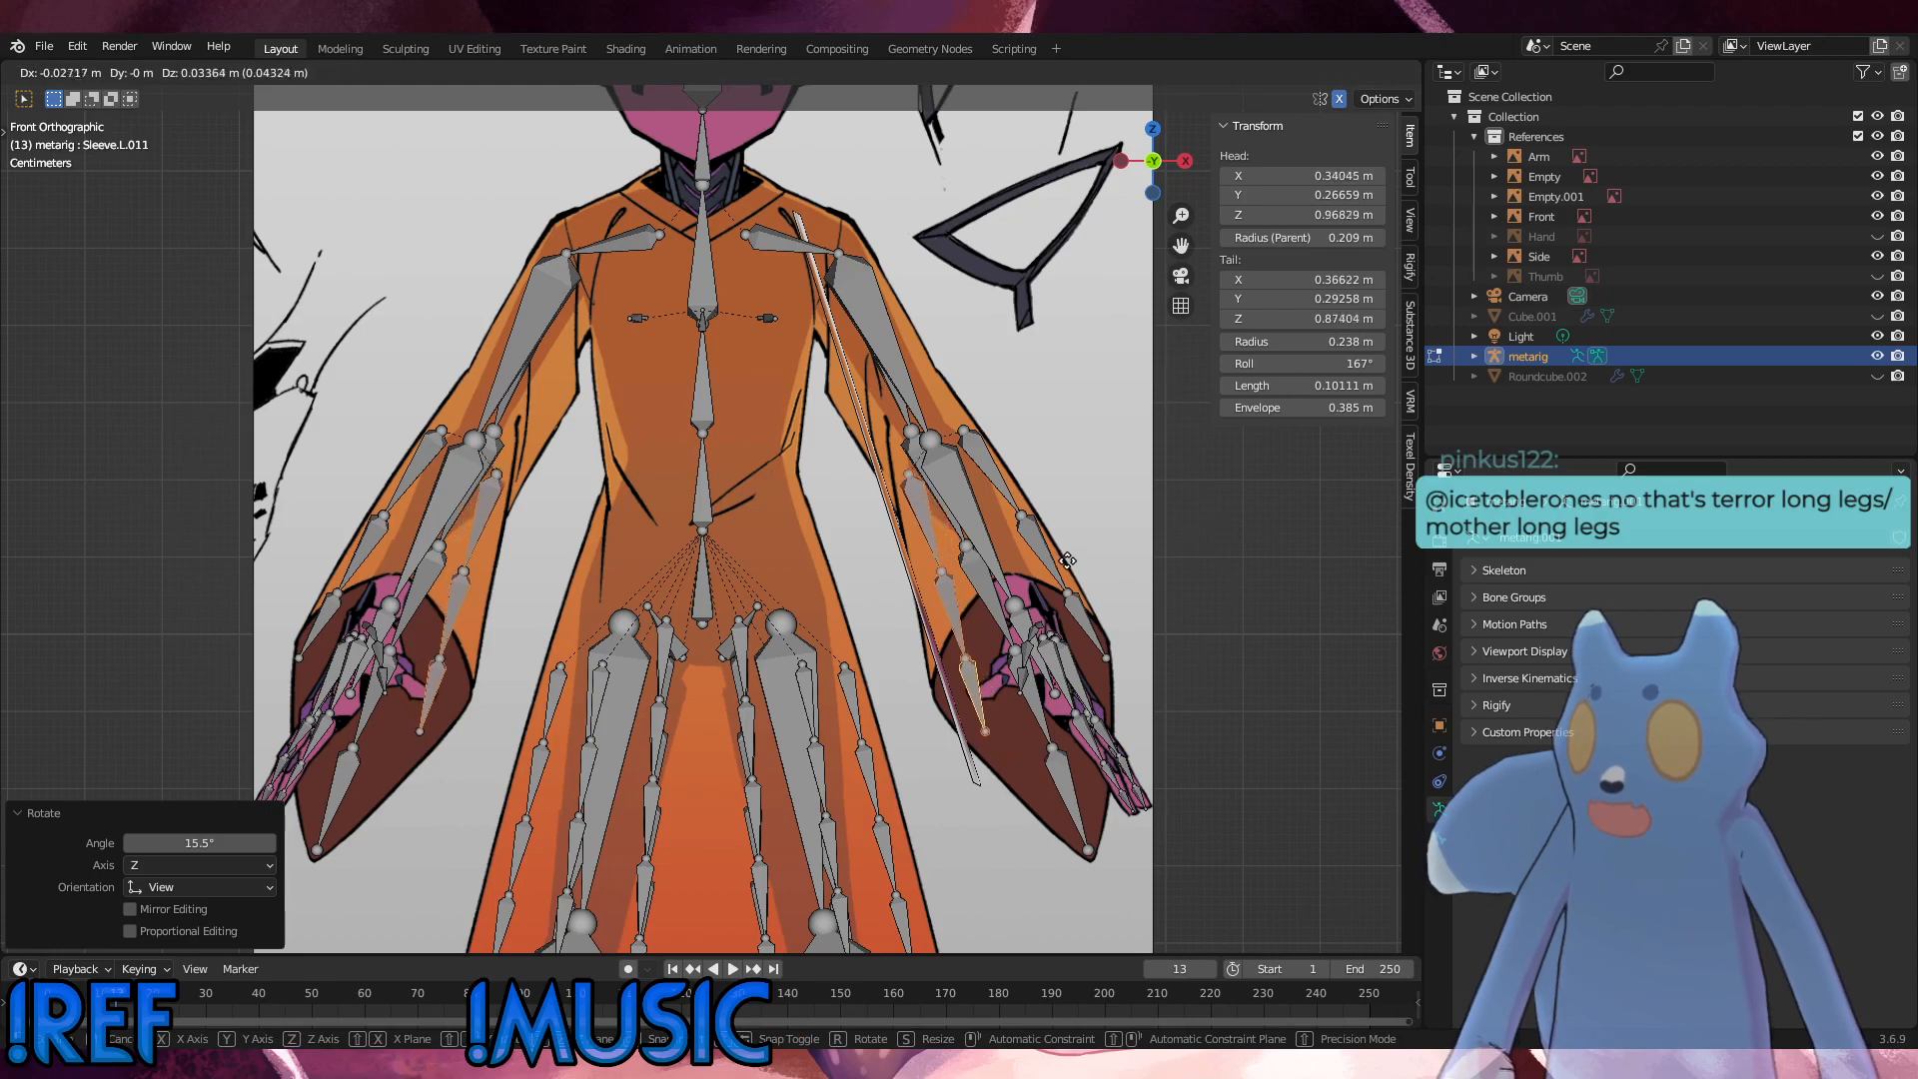
pyautogui.click(1035, 530)
# Step: Scale the duplicate chain to 0.838 and align it with the inner sleeve edge, finishing with a -3.54° rotation and a 0.003 m inward nudge
pyautogui.press('r')
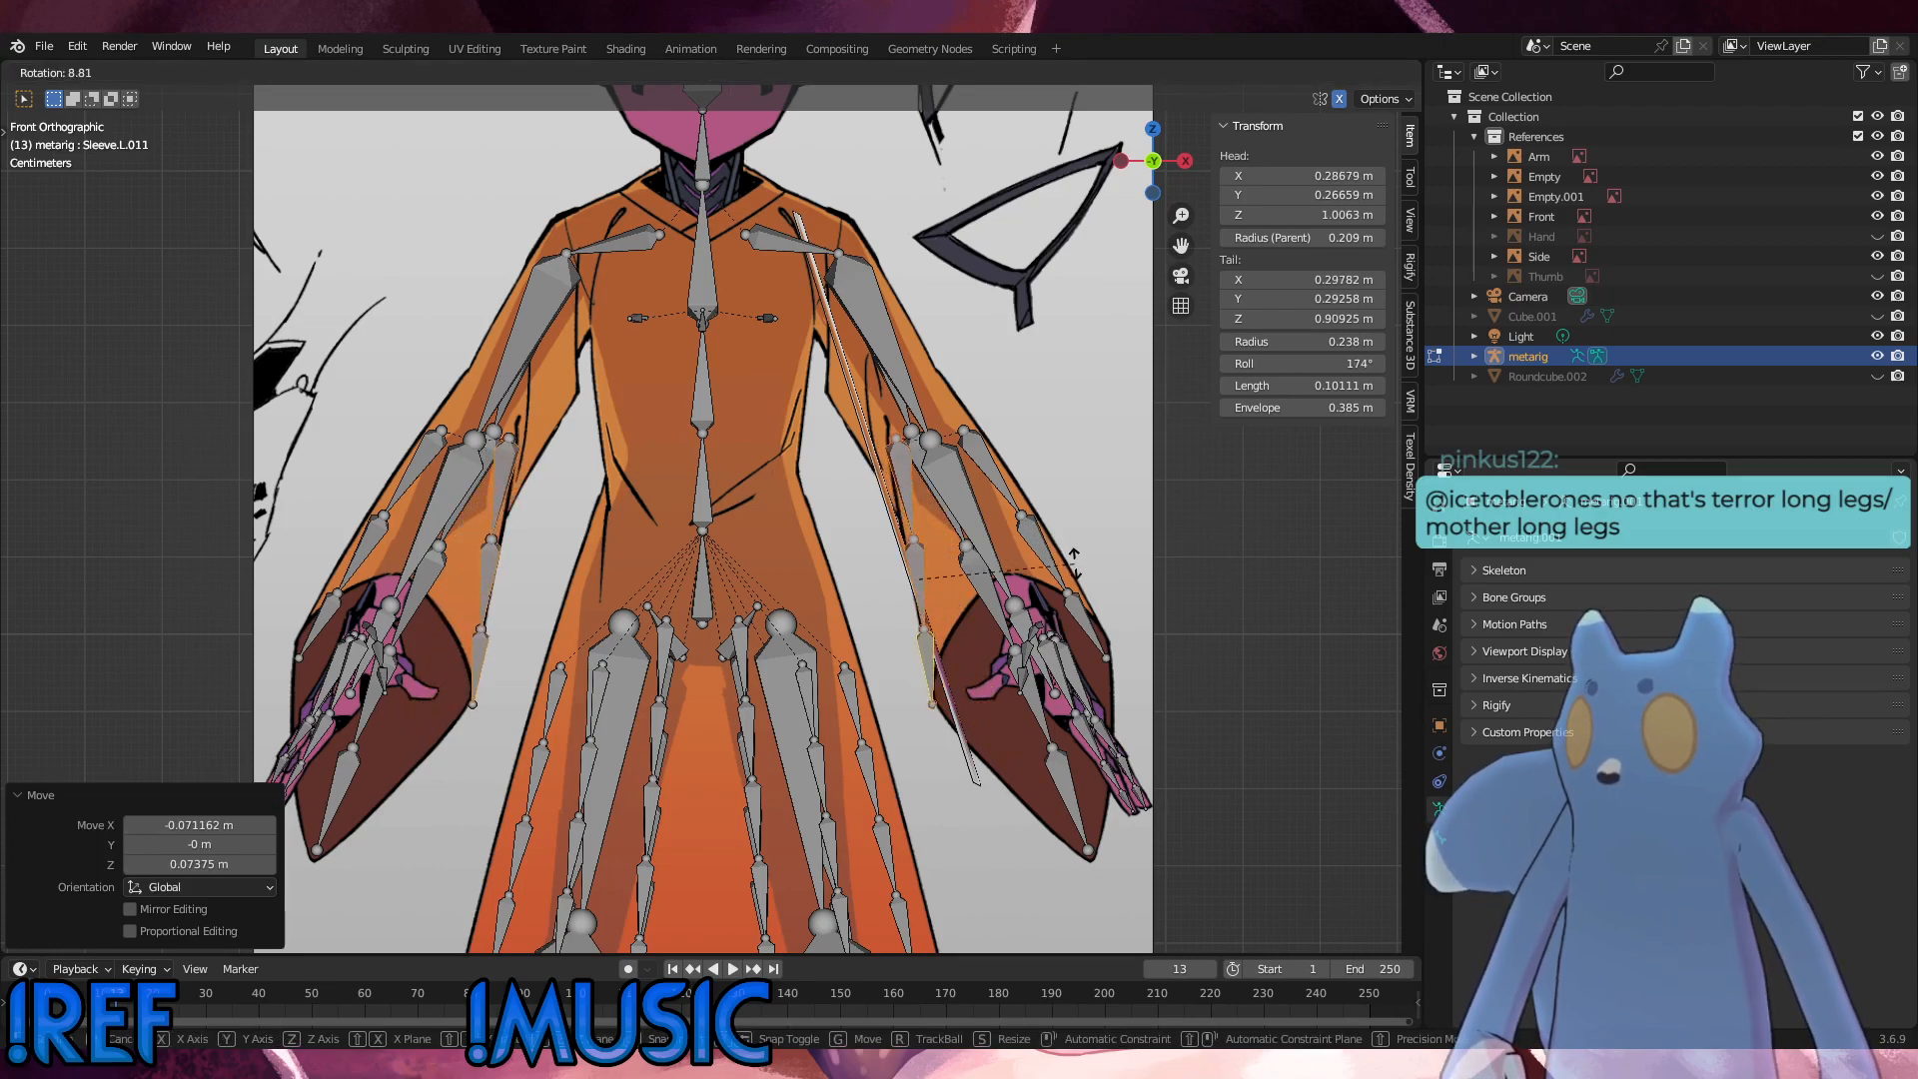
pyautogui.click(1070, 563)
pyautogui.press('s')
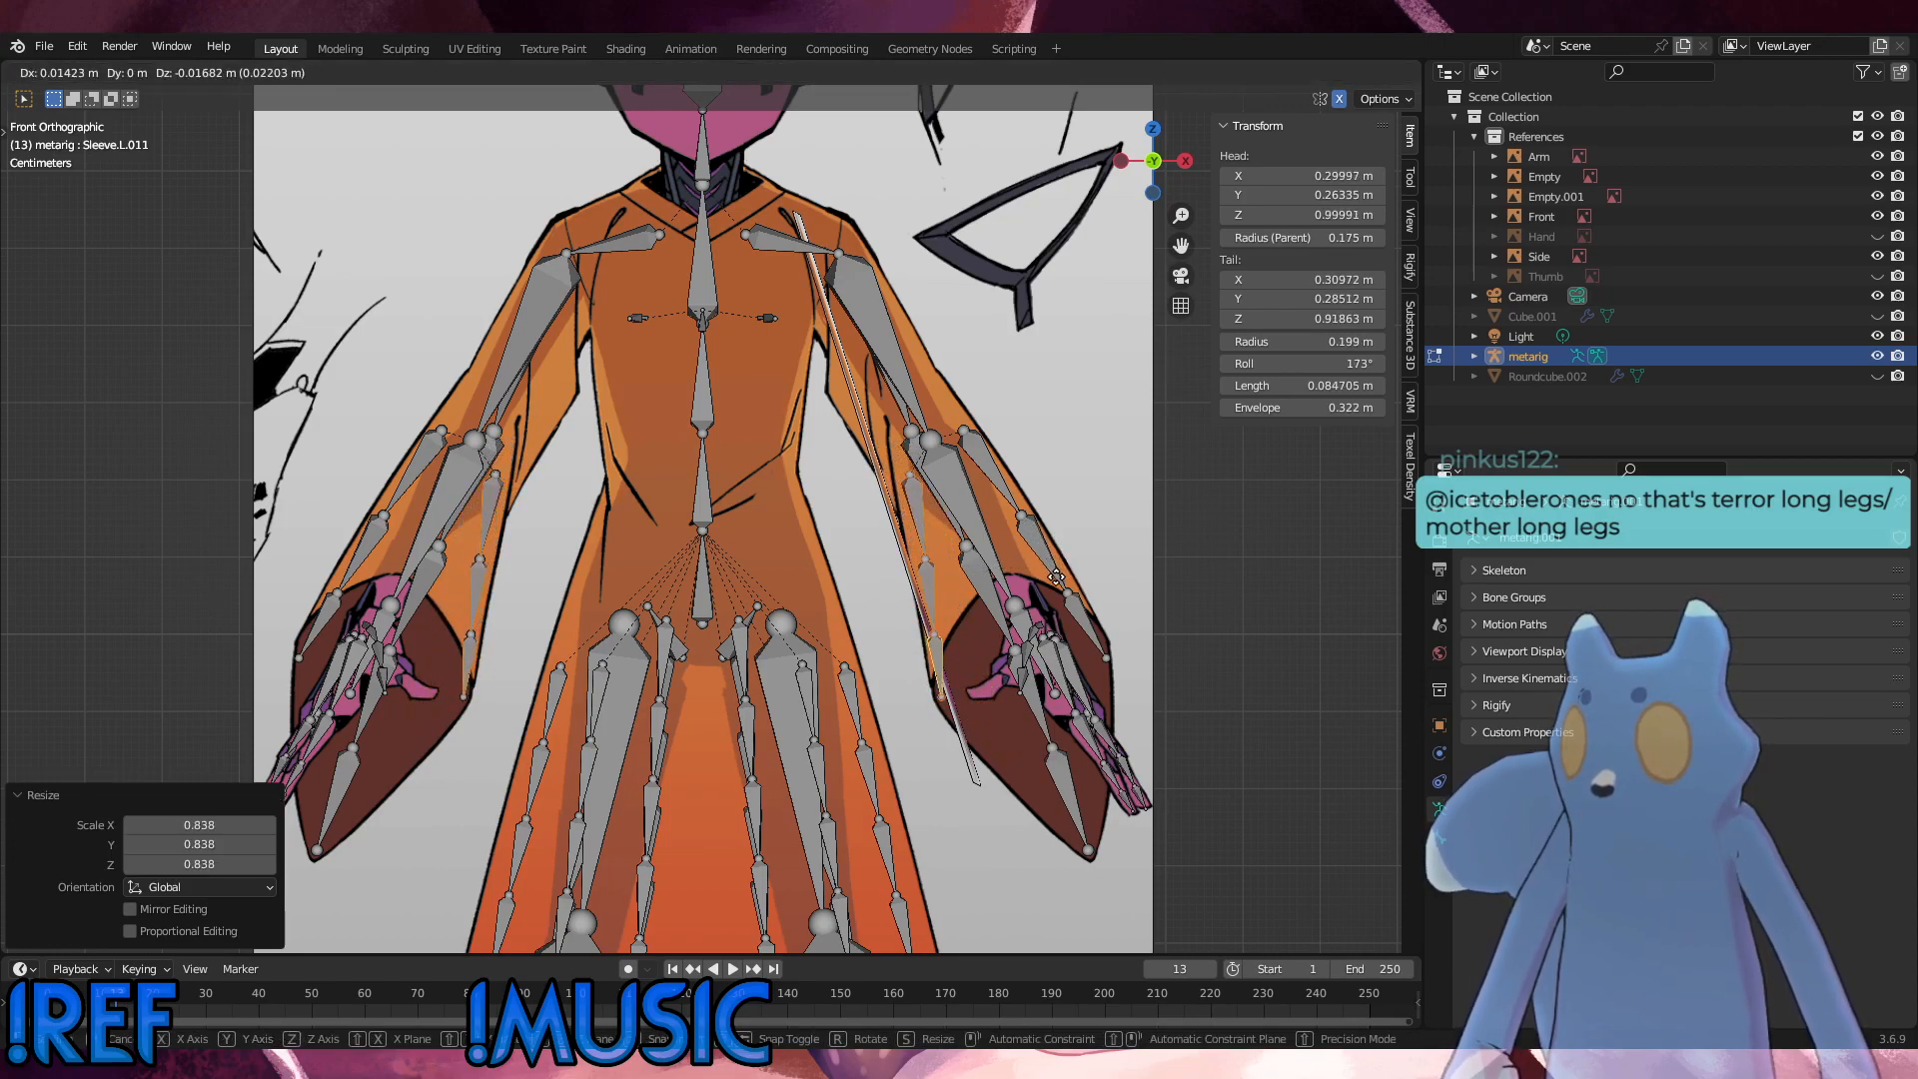
pyautogui.click(1059, 571)
pyautogui.press('r')
pyautogui.click(1063, 570)
pyautogui.press('g')
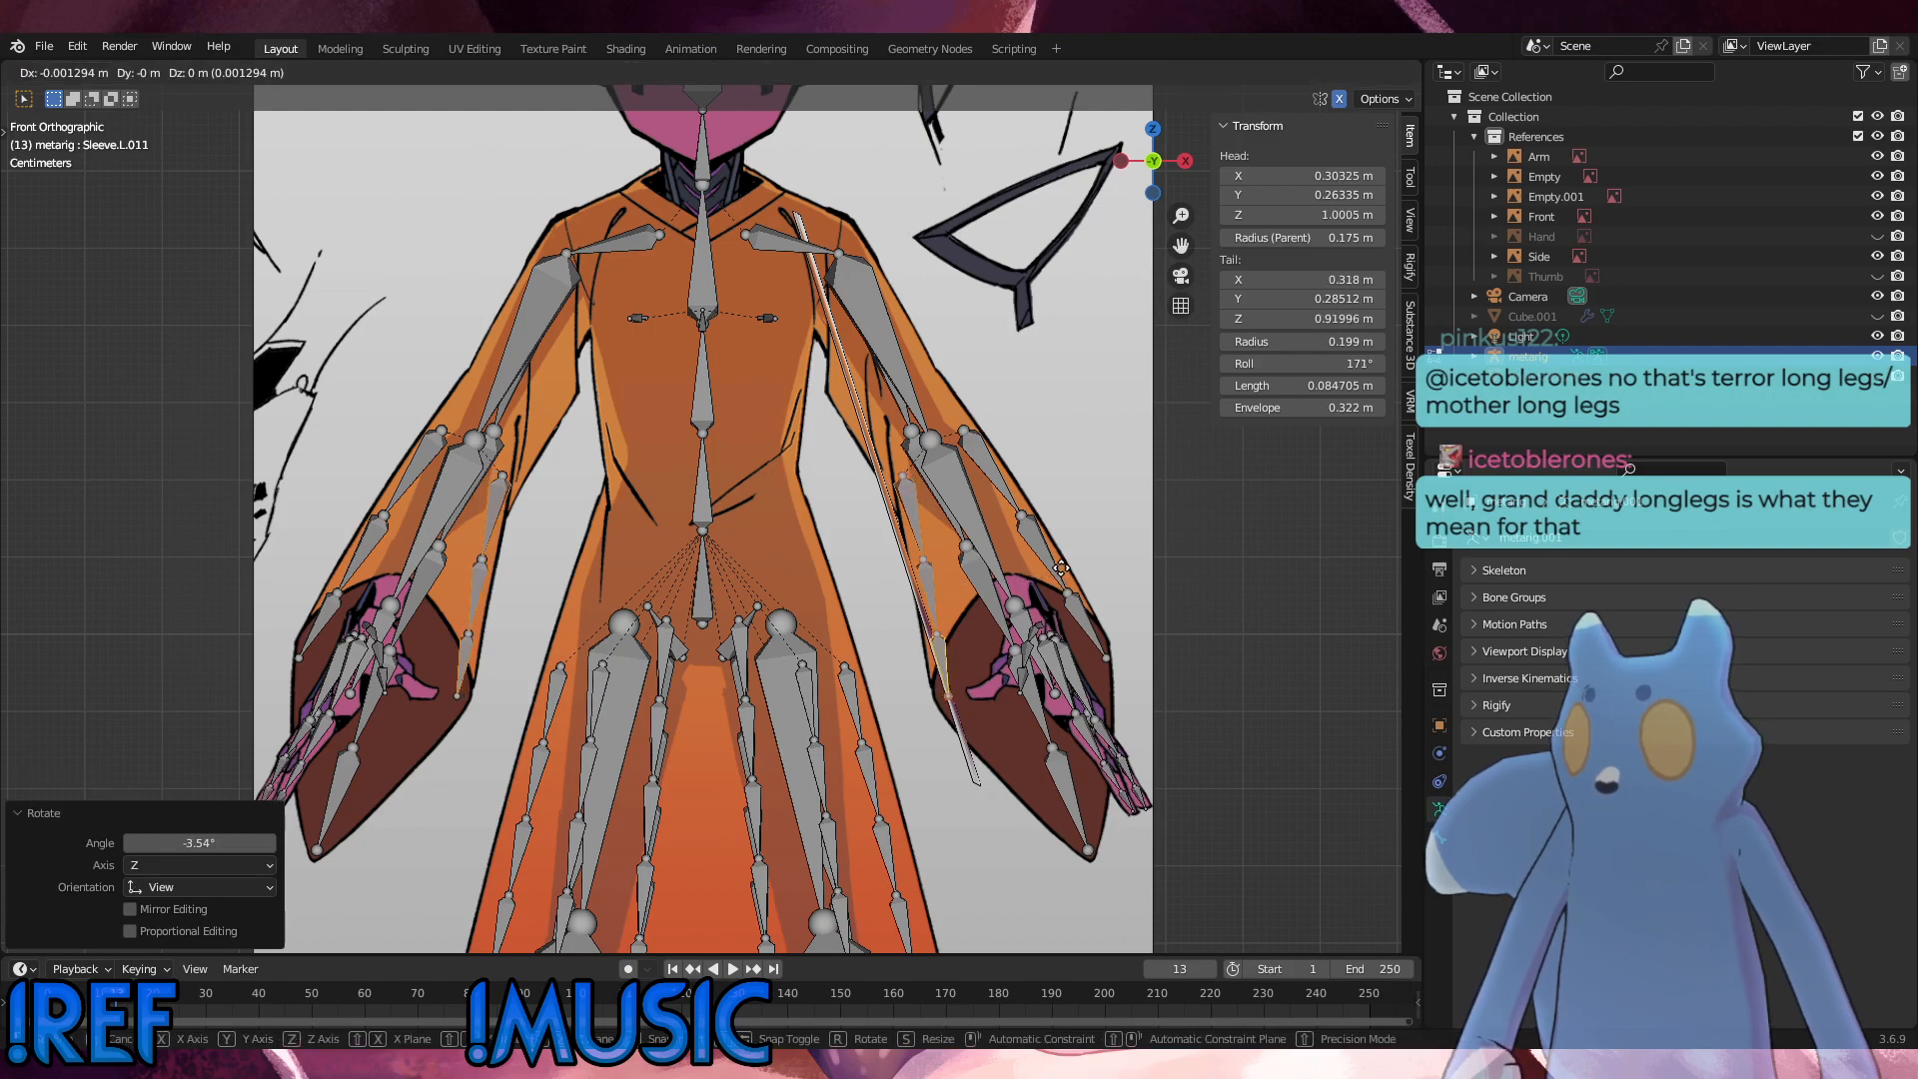
pyautogui.click(1061, 568)
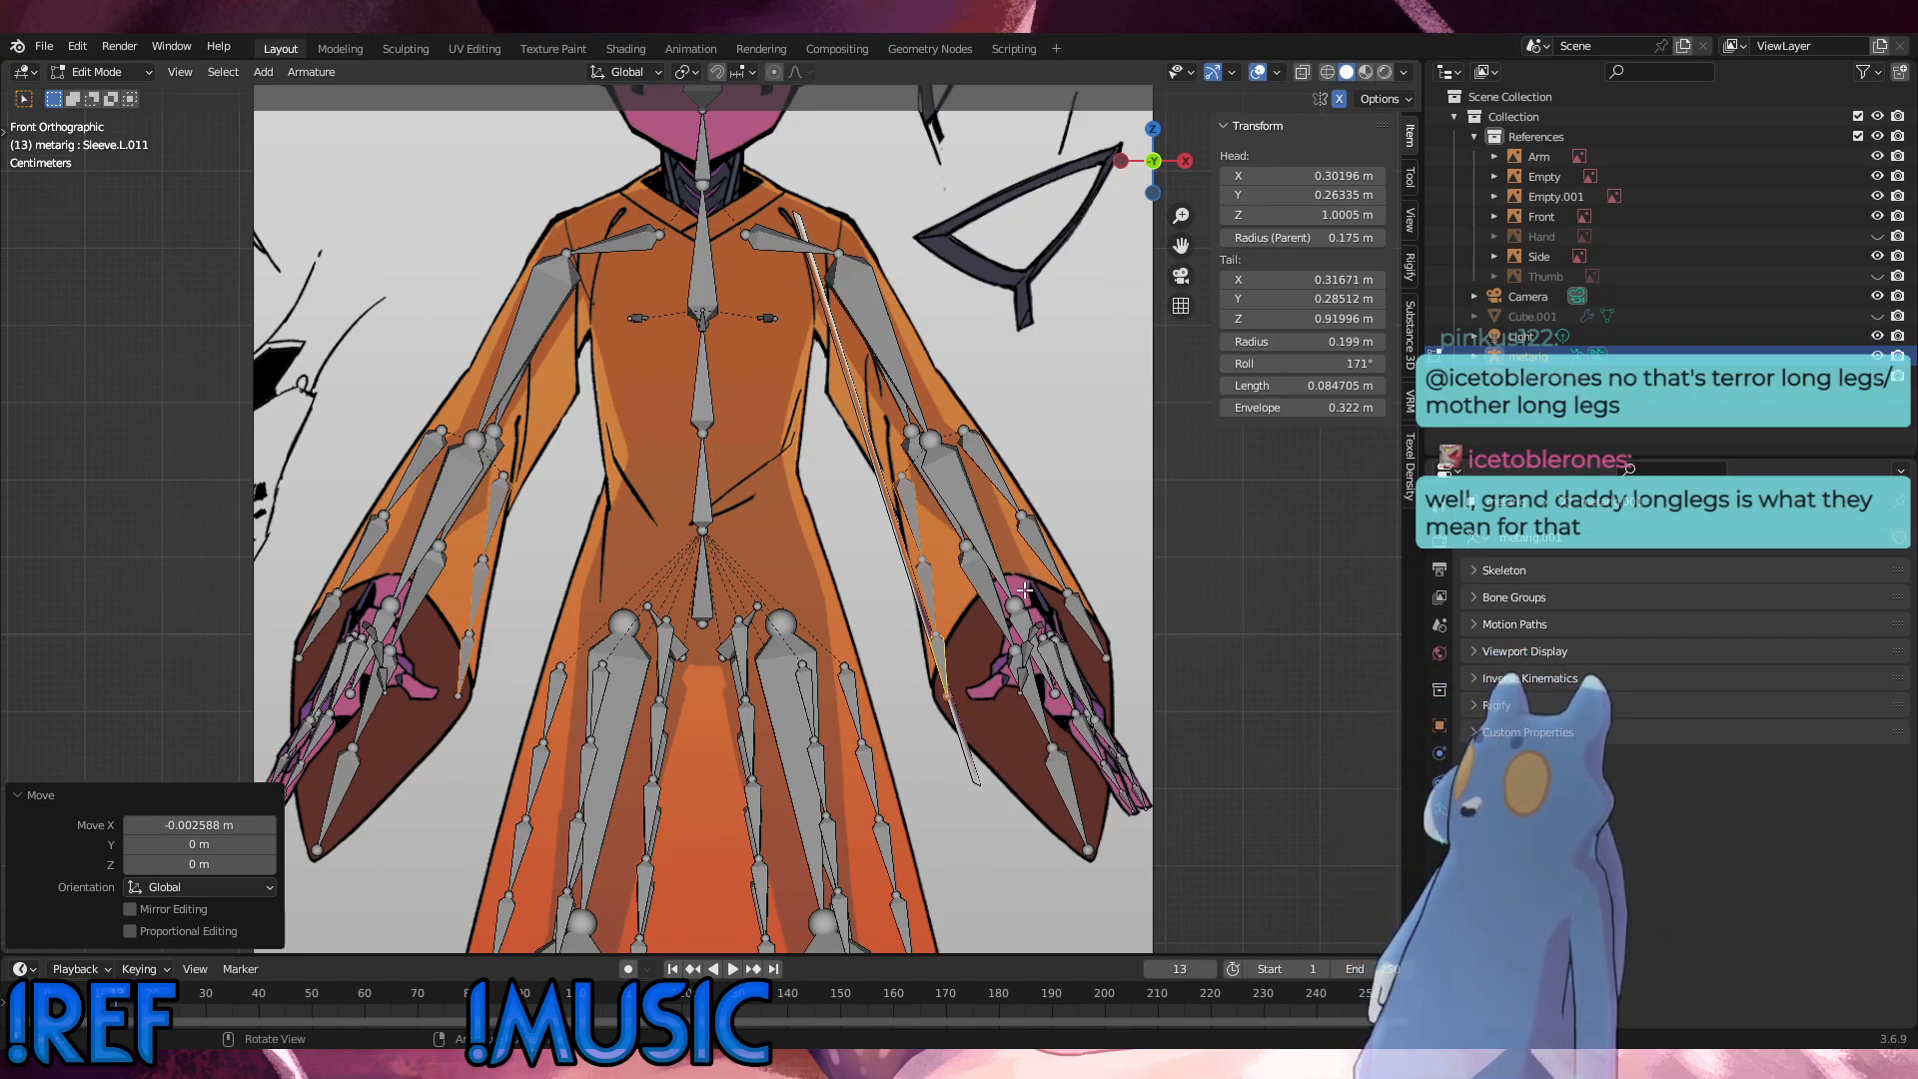
# Step: Move the inner chain's lower joint about 0.008 m outward and 0.004 m up, and its end about 0.005 m inward and 0.003 m down
pyautogui.press('g')
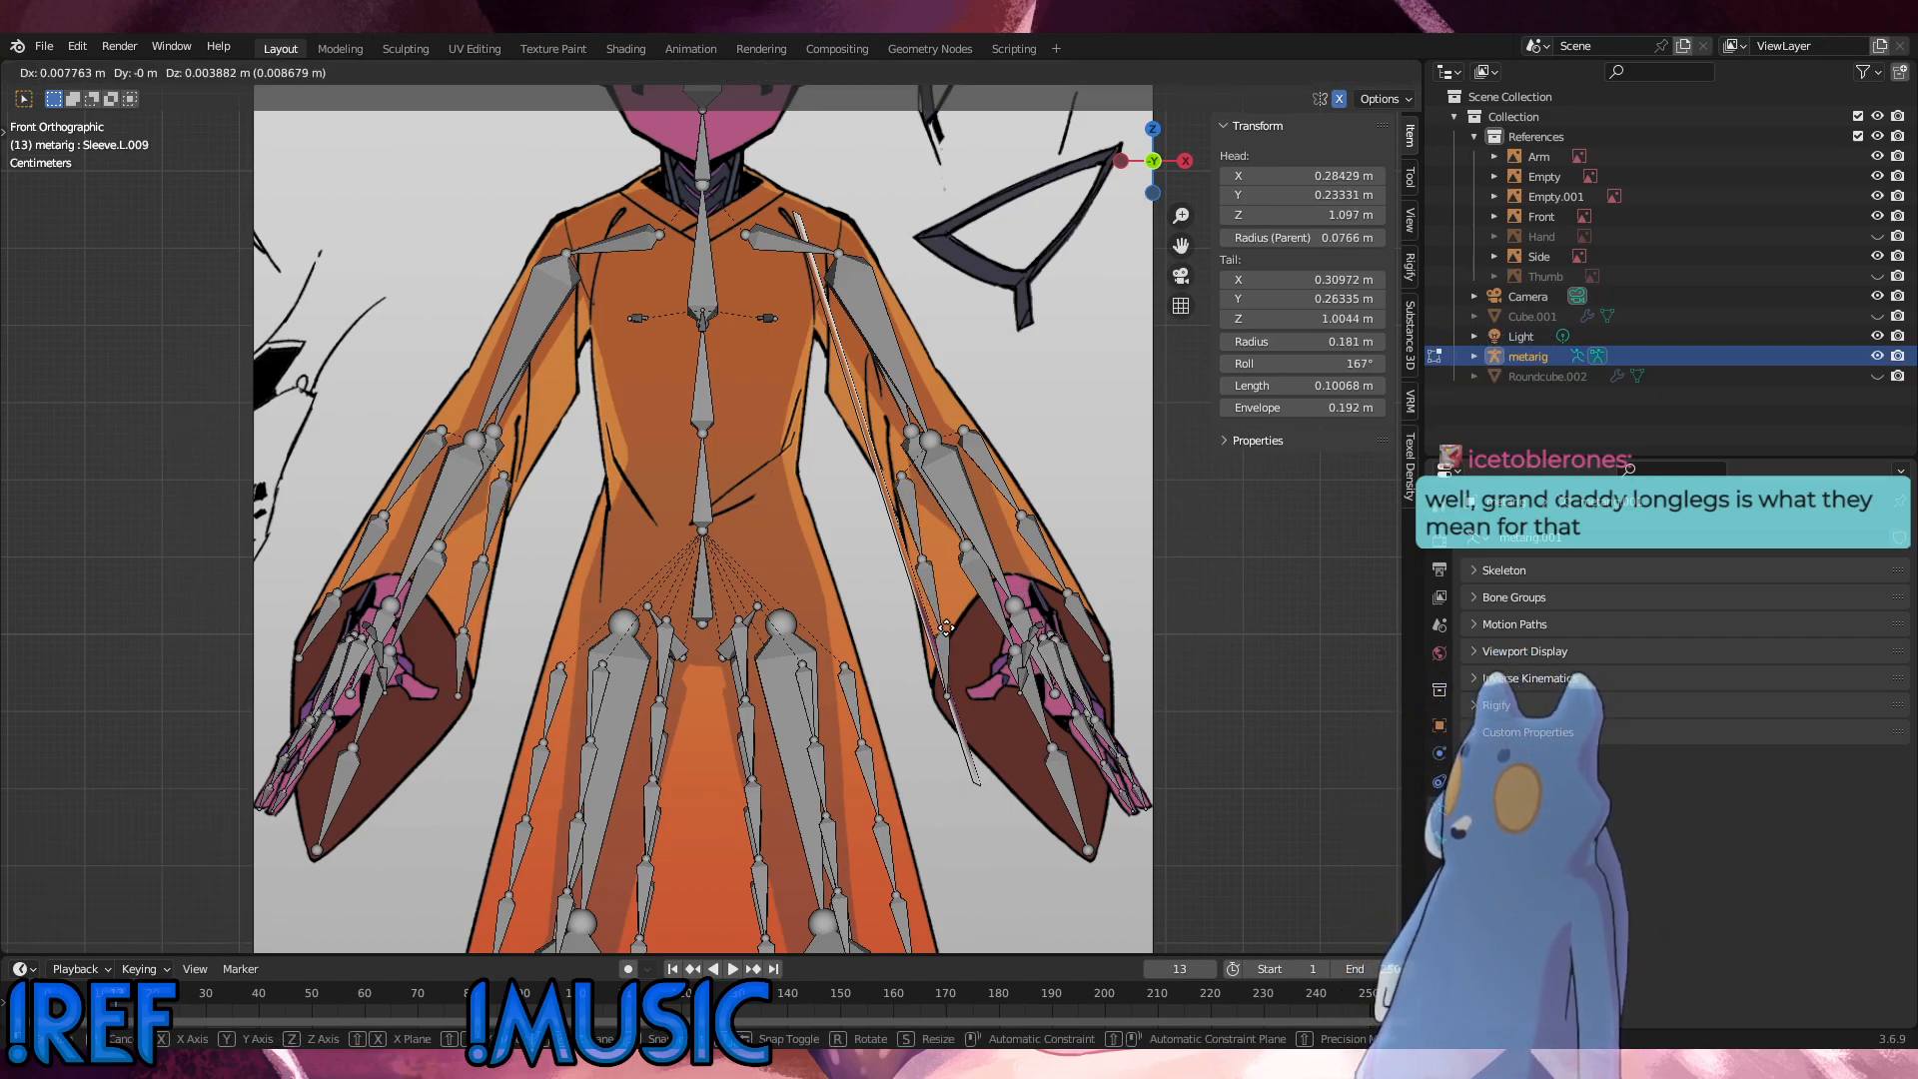
pyautogui.click(935, 695)
pyautogui.press('g')
pyautogui.click(936, 701)
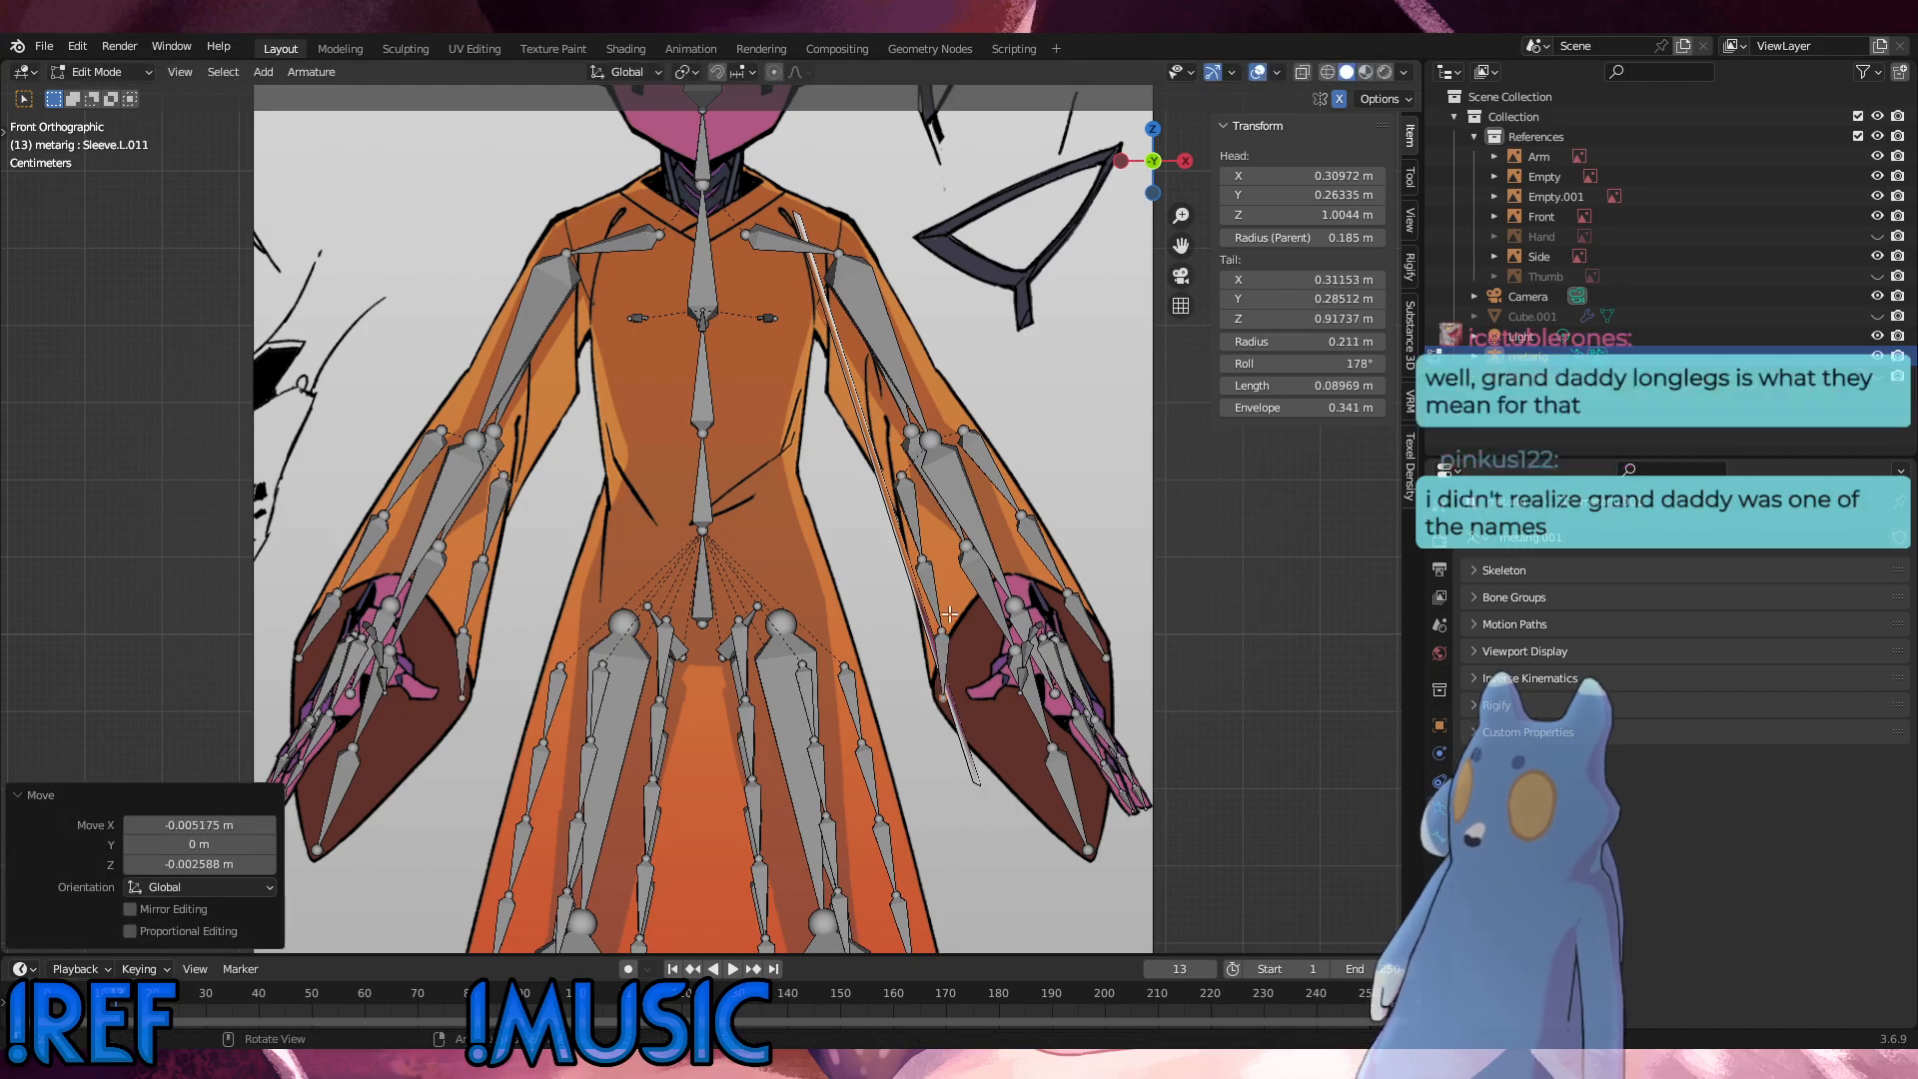
# Step: Move the inner chain's upper joint about 0.006 m outward and 0.003 m up, and its top about 0.003 m outward and 0.003 m down
pyautogui.click(922, 558)
pyautogui.press('g')
pyautogui.click(928, 555)
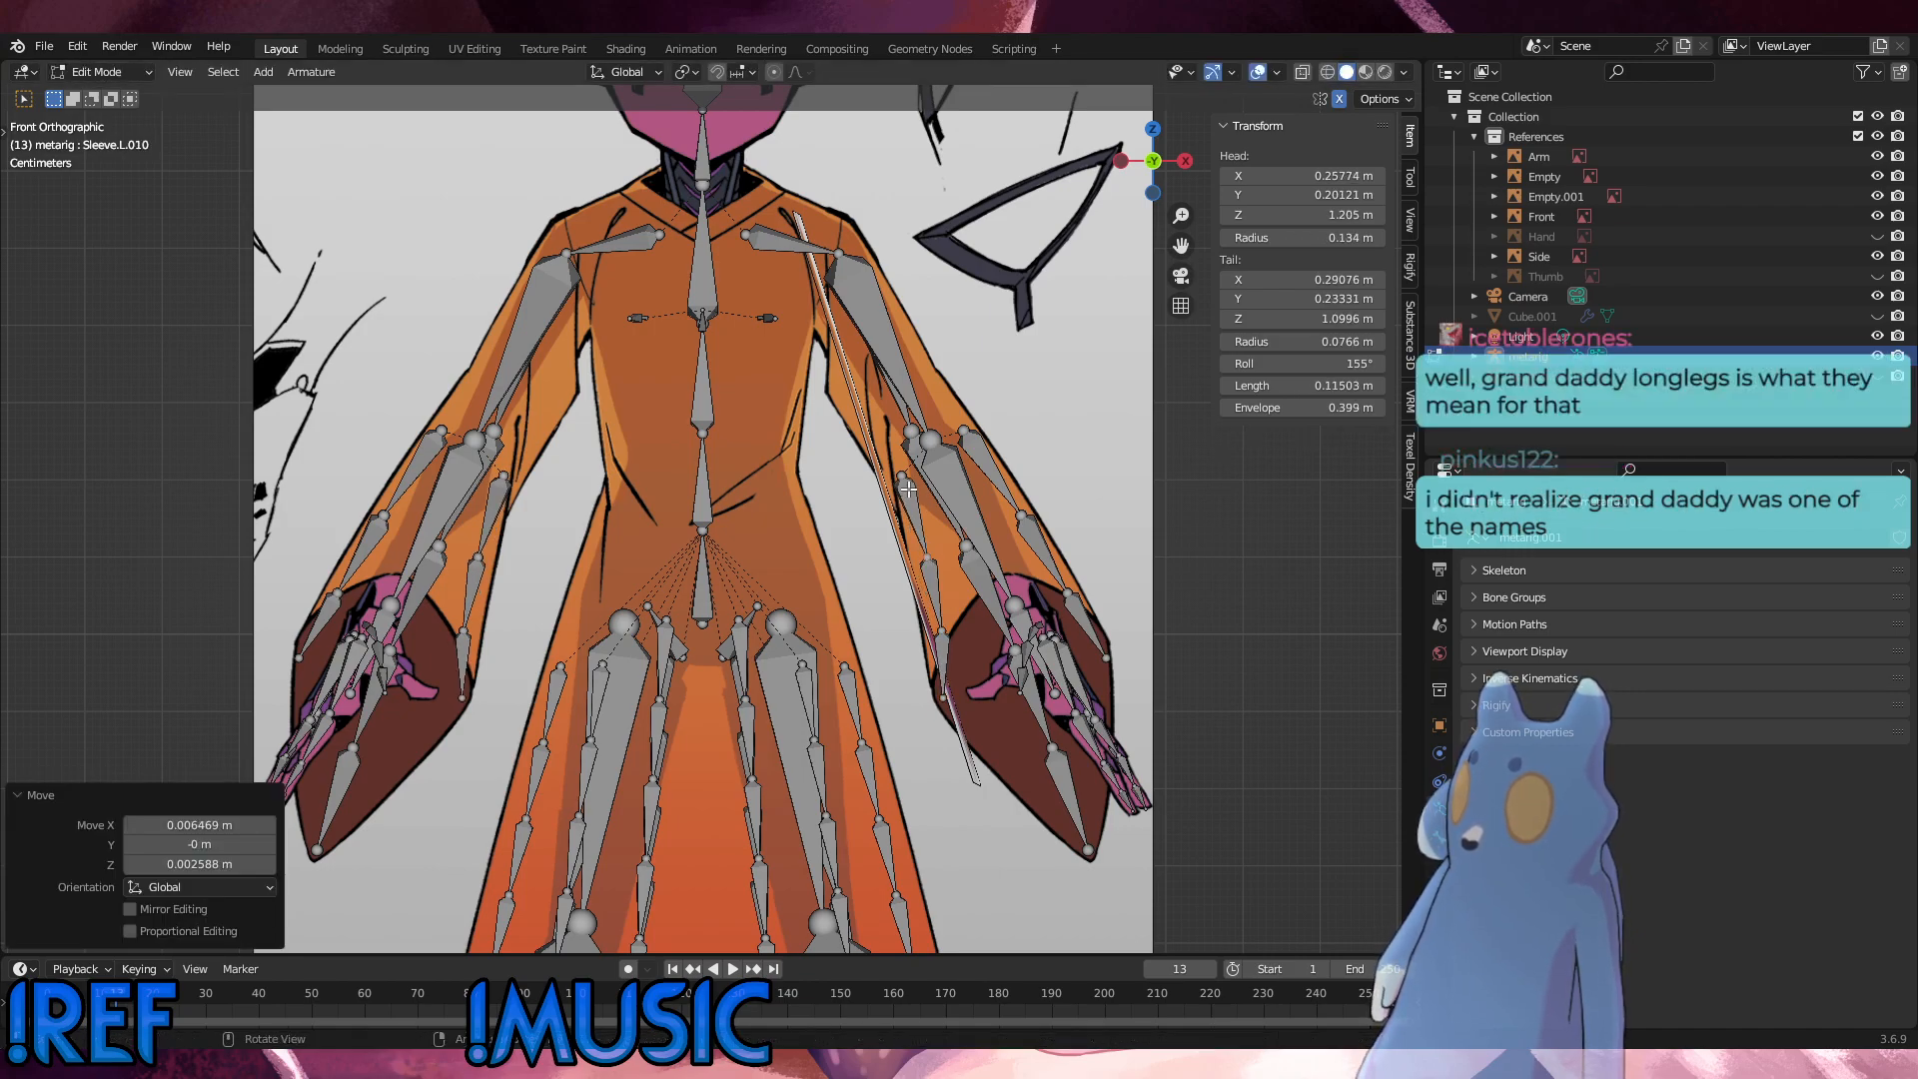
pyautogui.press('g')
pyautogui.click(907, 482)
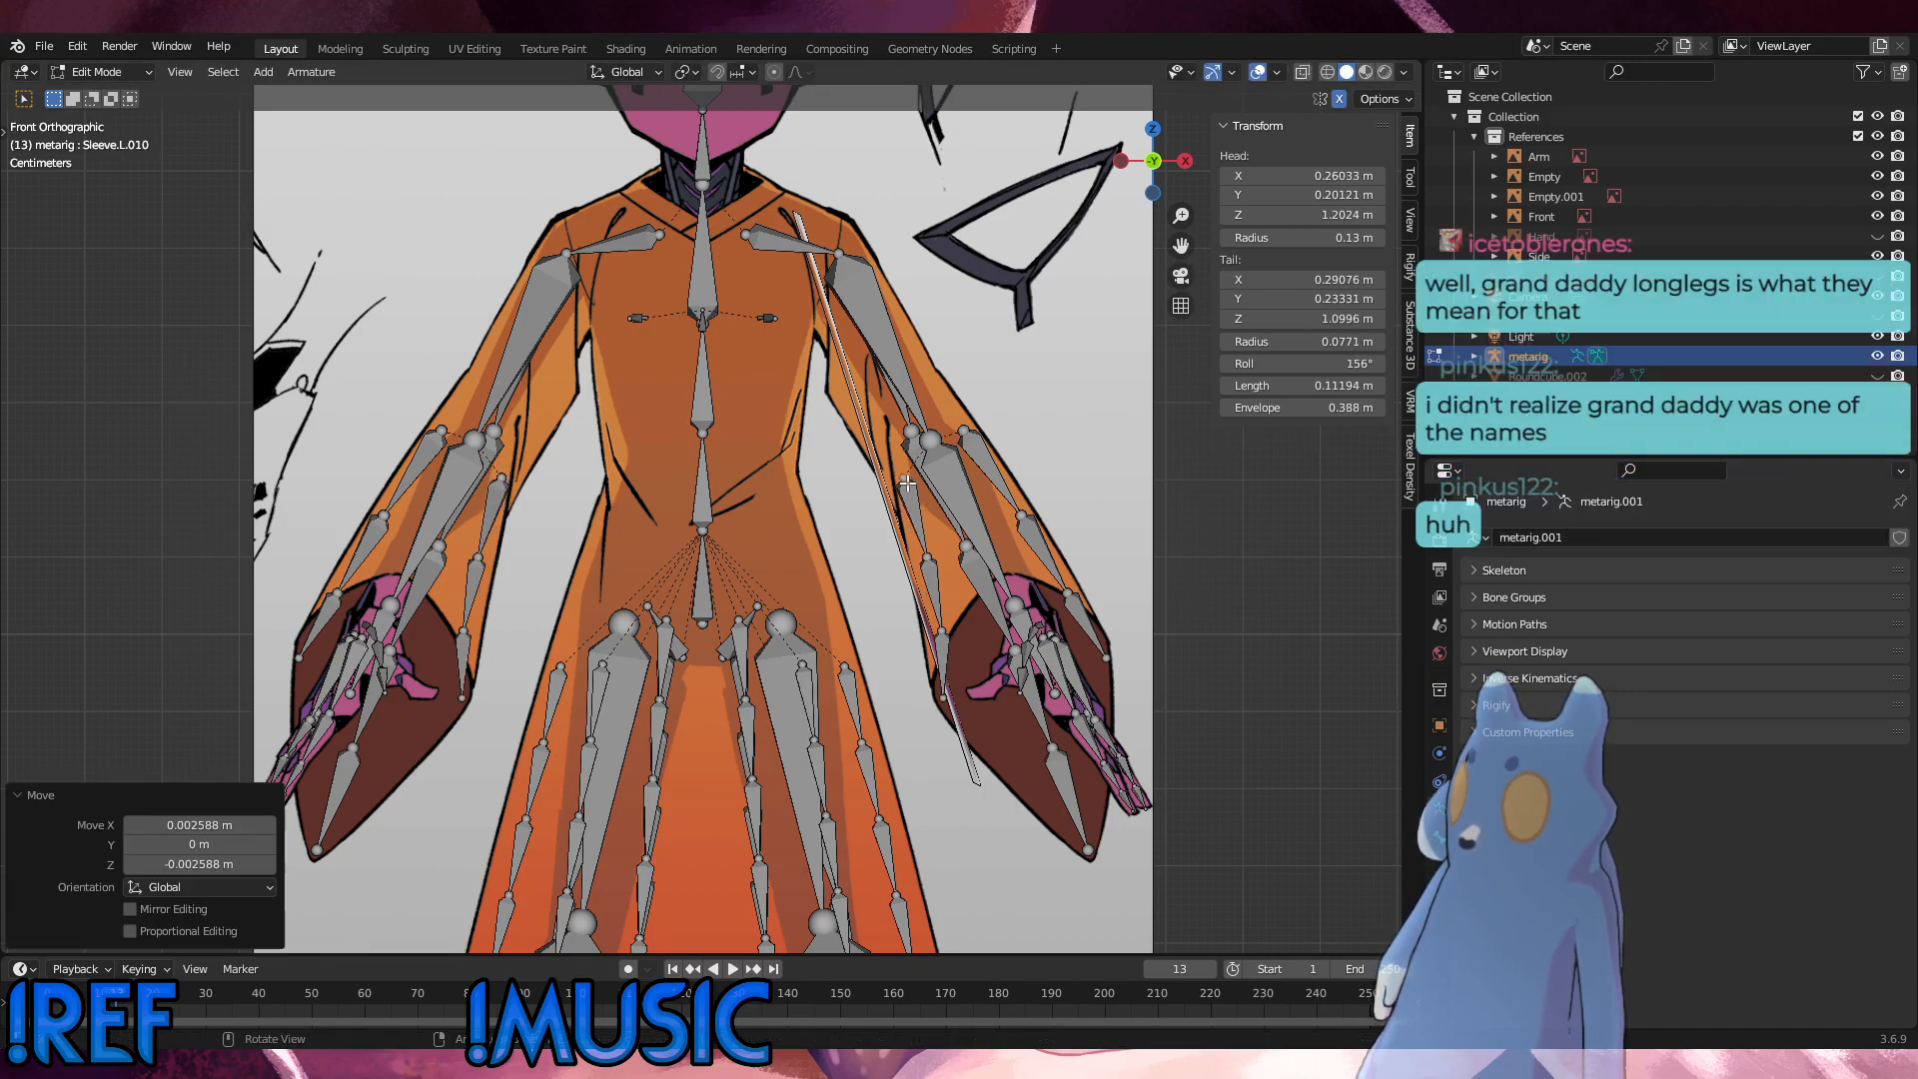
pyautogui.click(1173, 587)
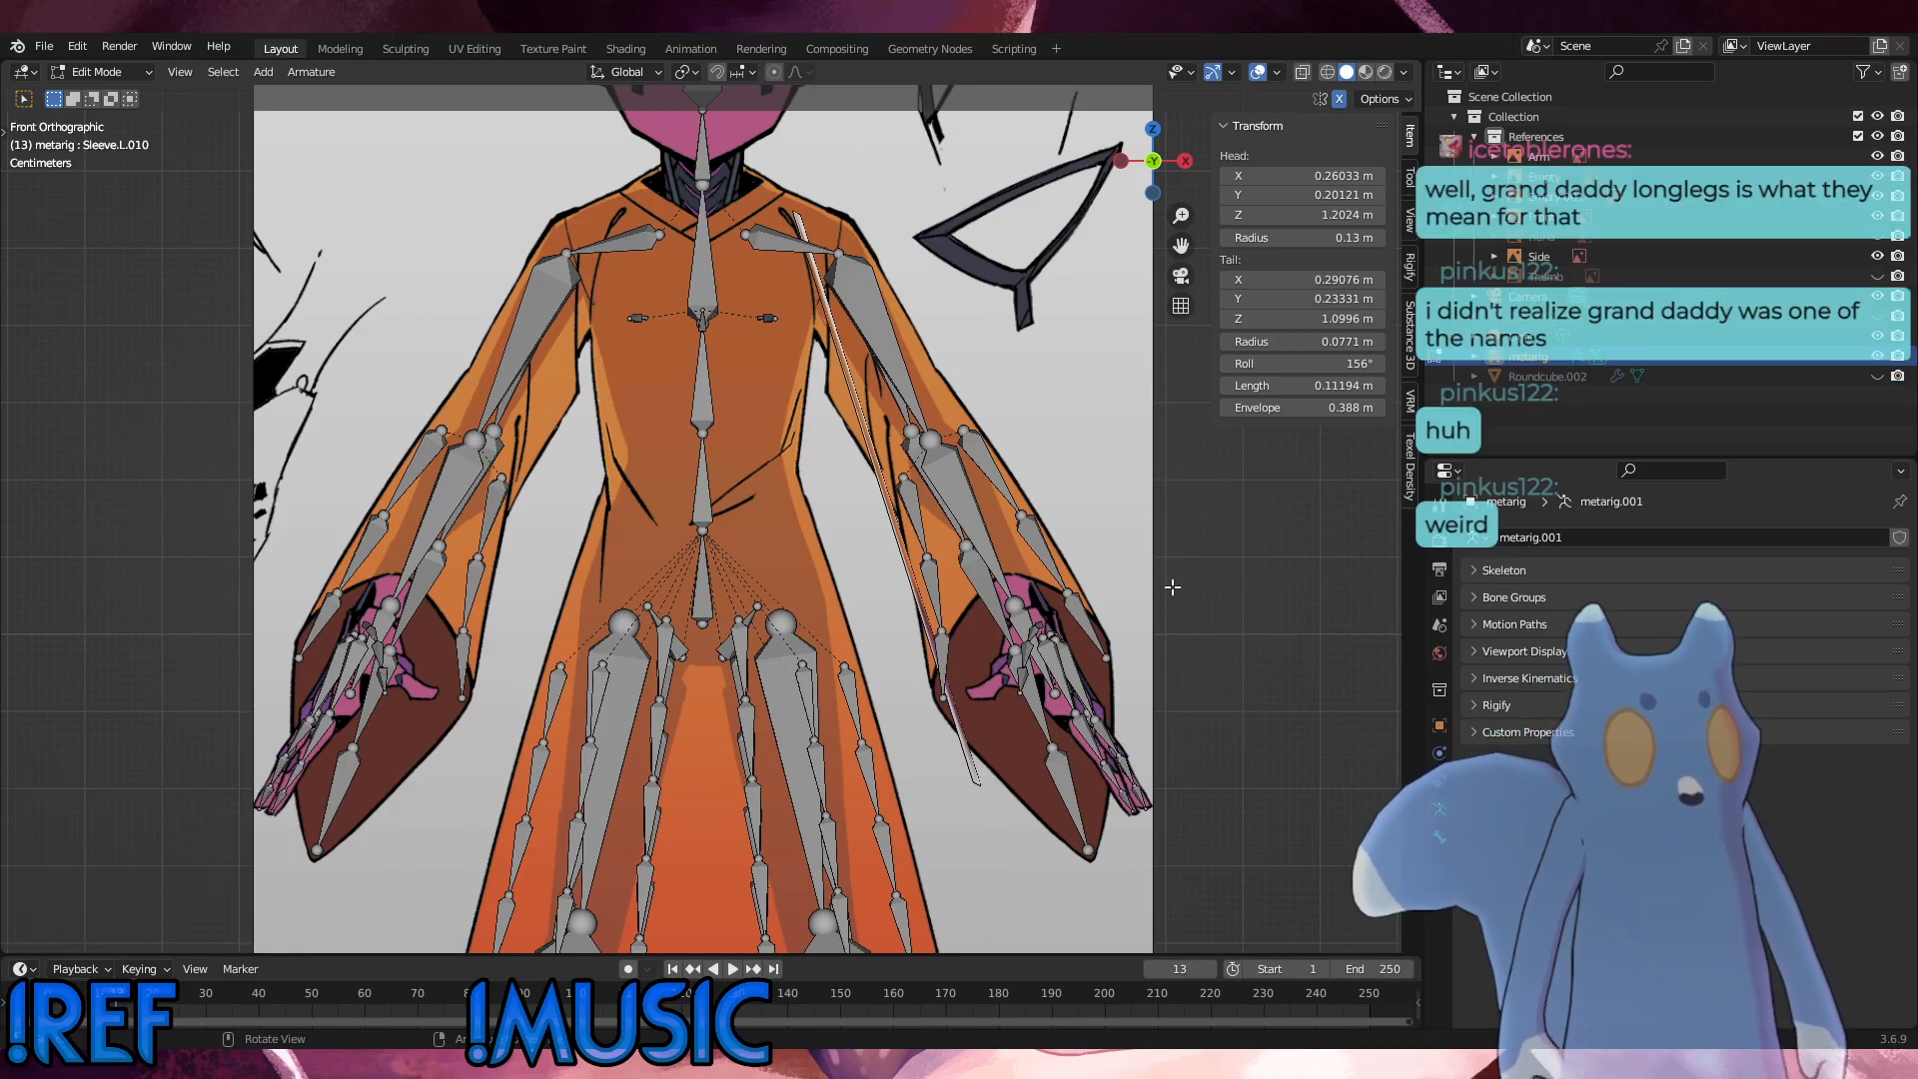
# Step: Nudge the inner chain's top about 0.006 m inward and 0.005 m up, and its upper joint about 0.001 m inward and 0.004 m up
pyautogui.moveTo(989, 746); pyautogui.dragTo(904, 490, button='middle')
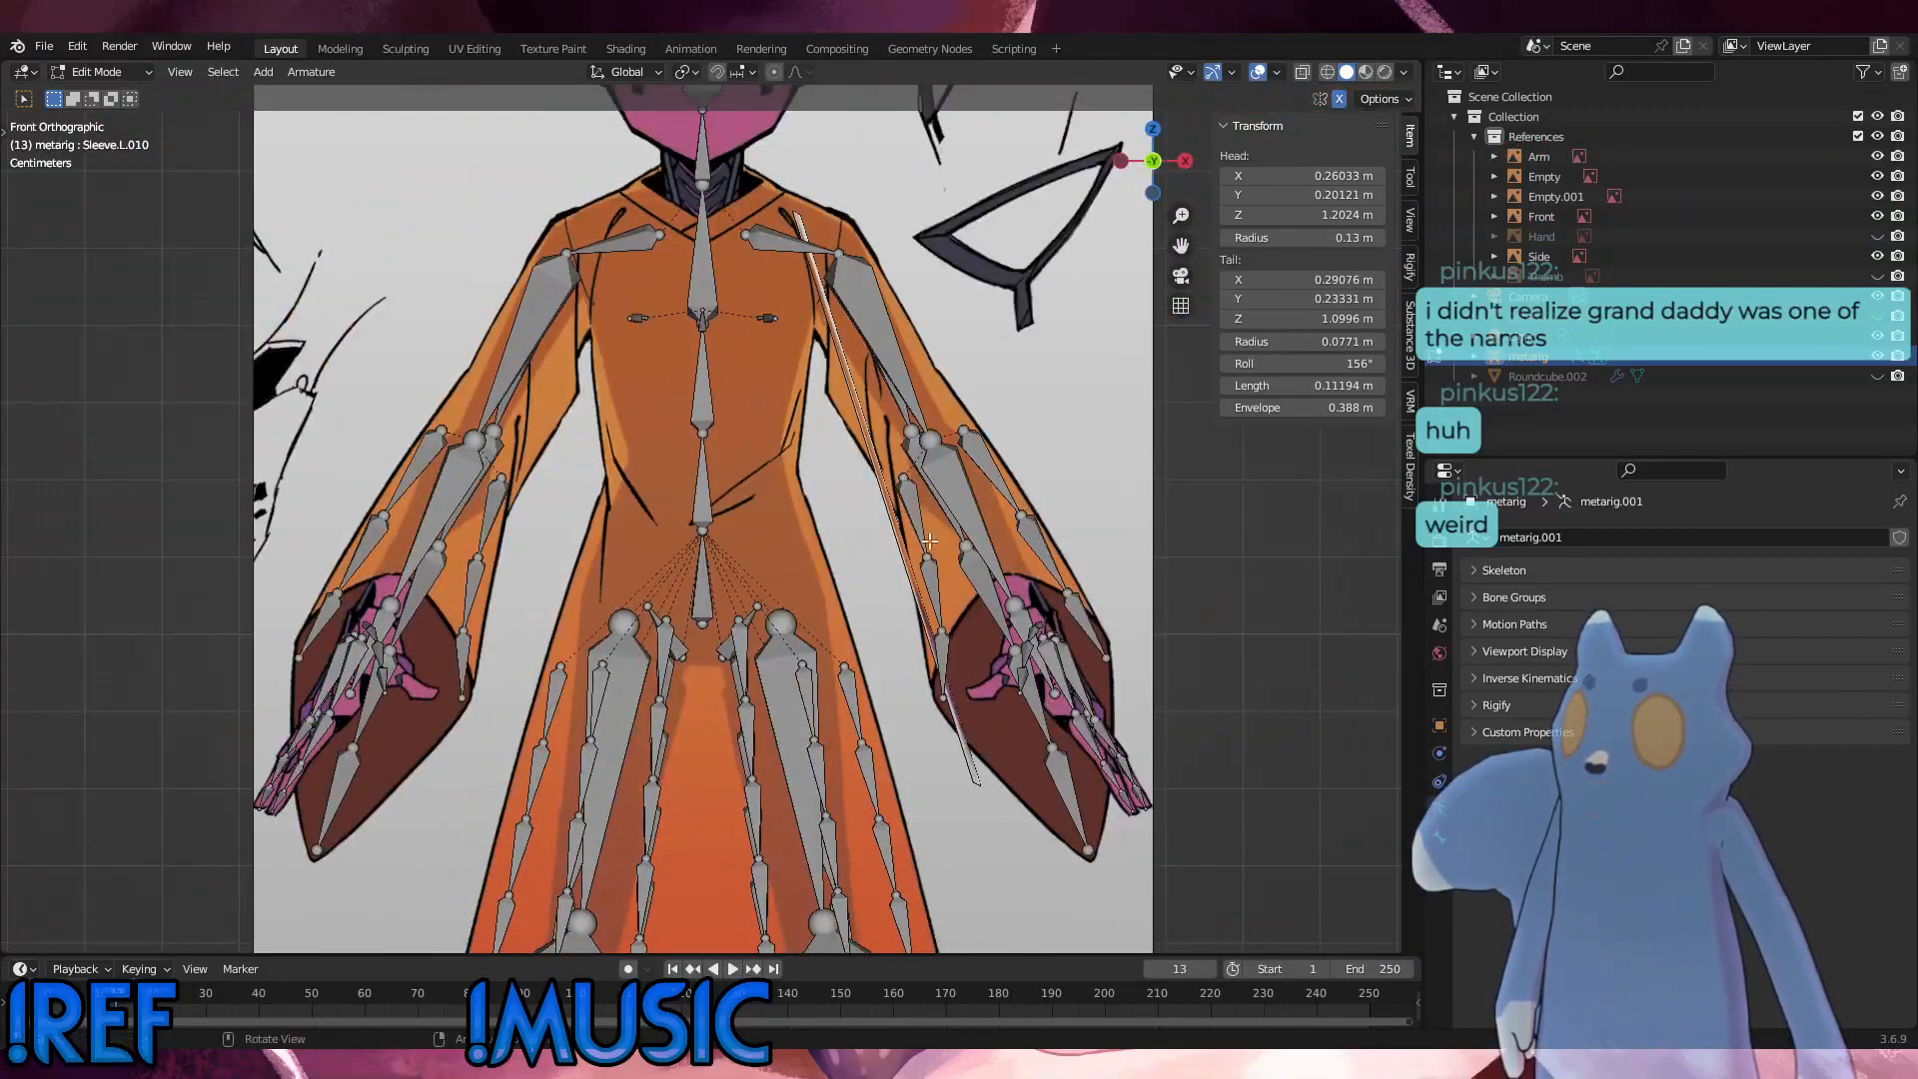
pyautogui.press('g')
pyautogui.click(907, 496)
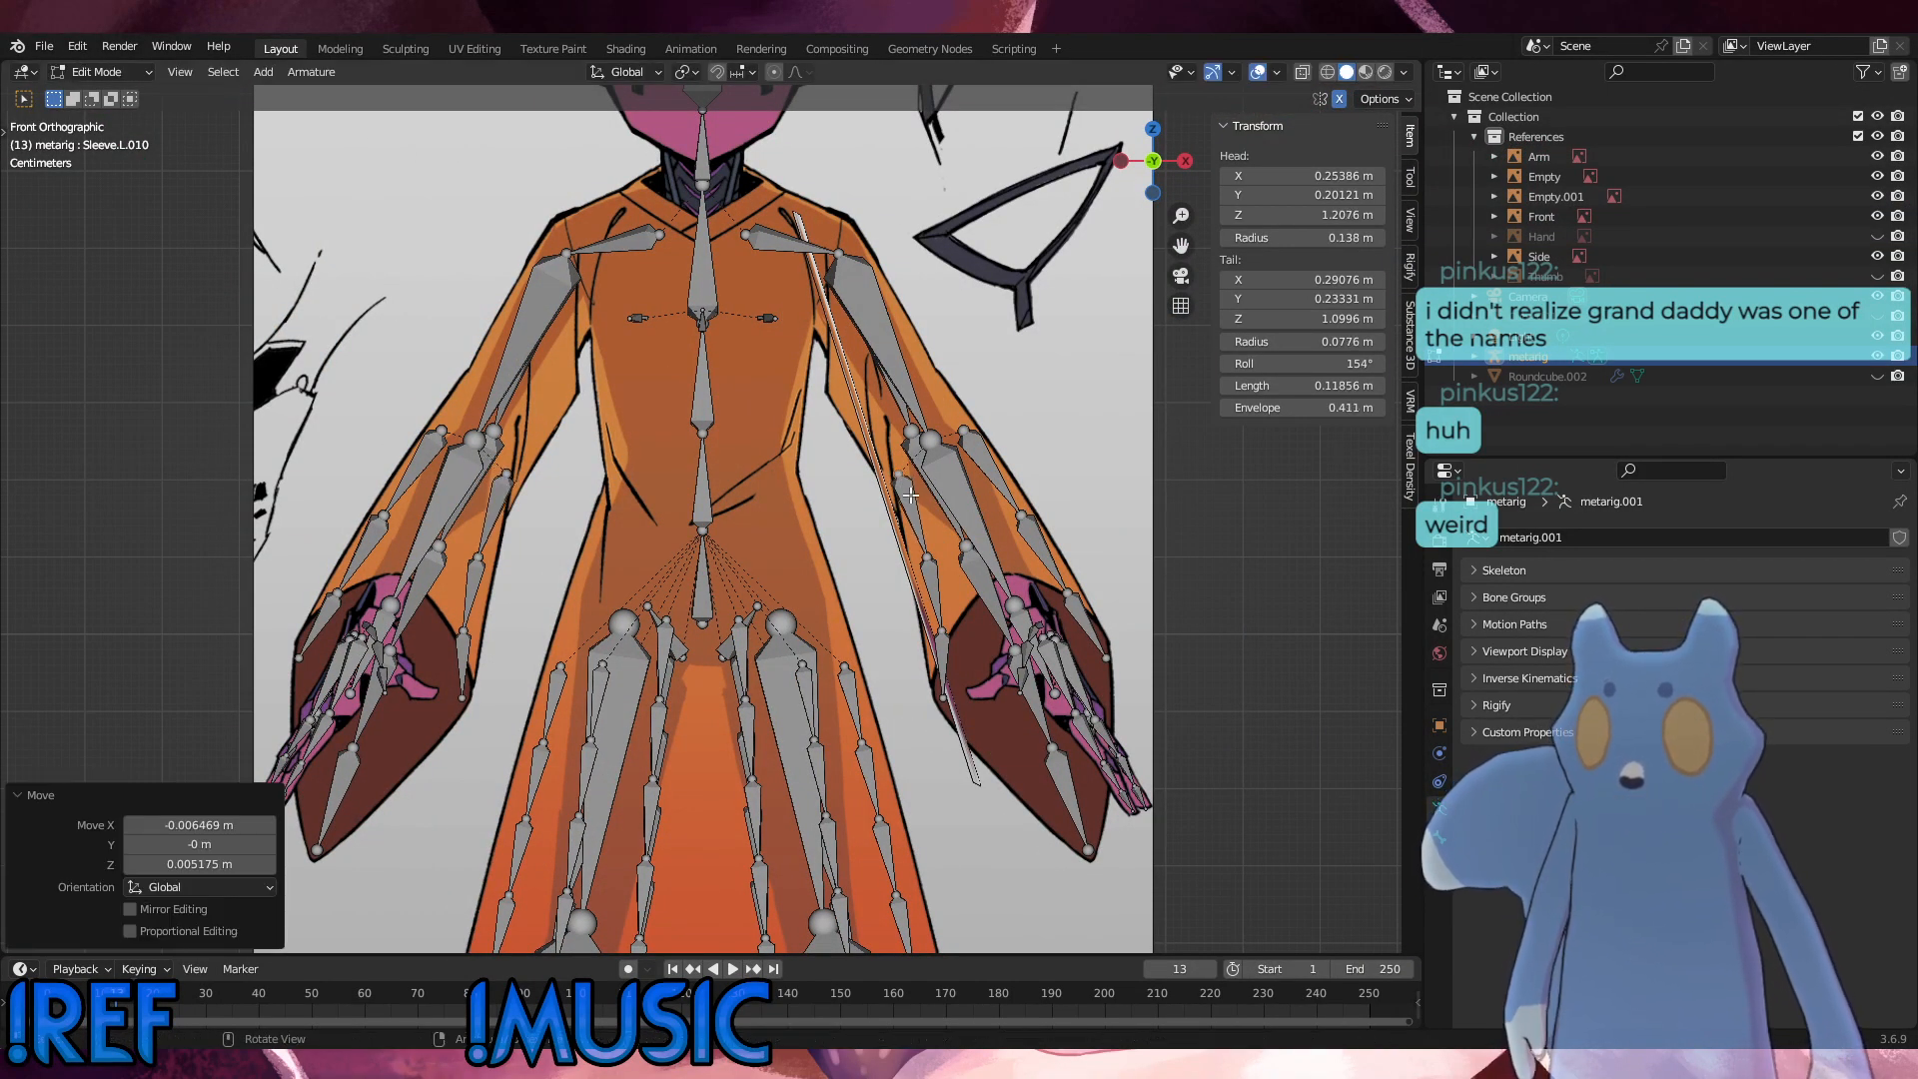
pyautogui.press('g')
pyautogui.click(928, 553)
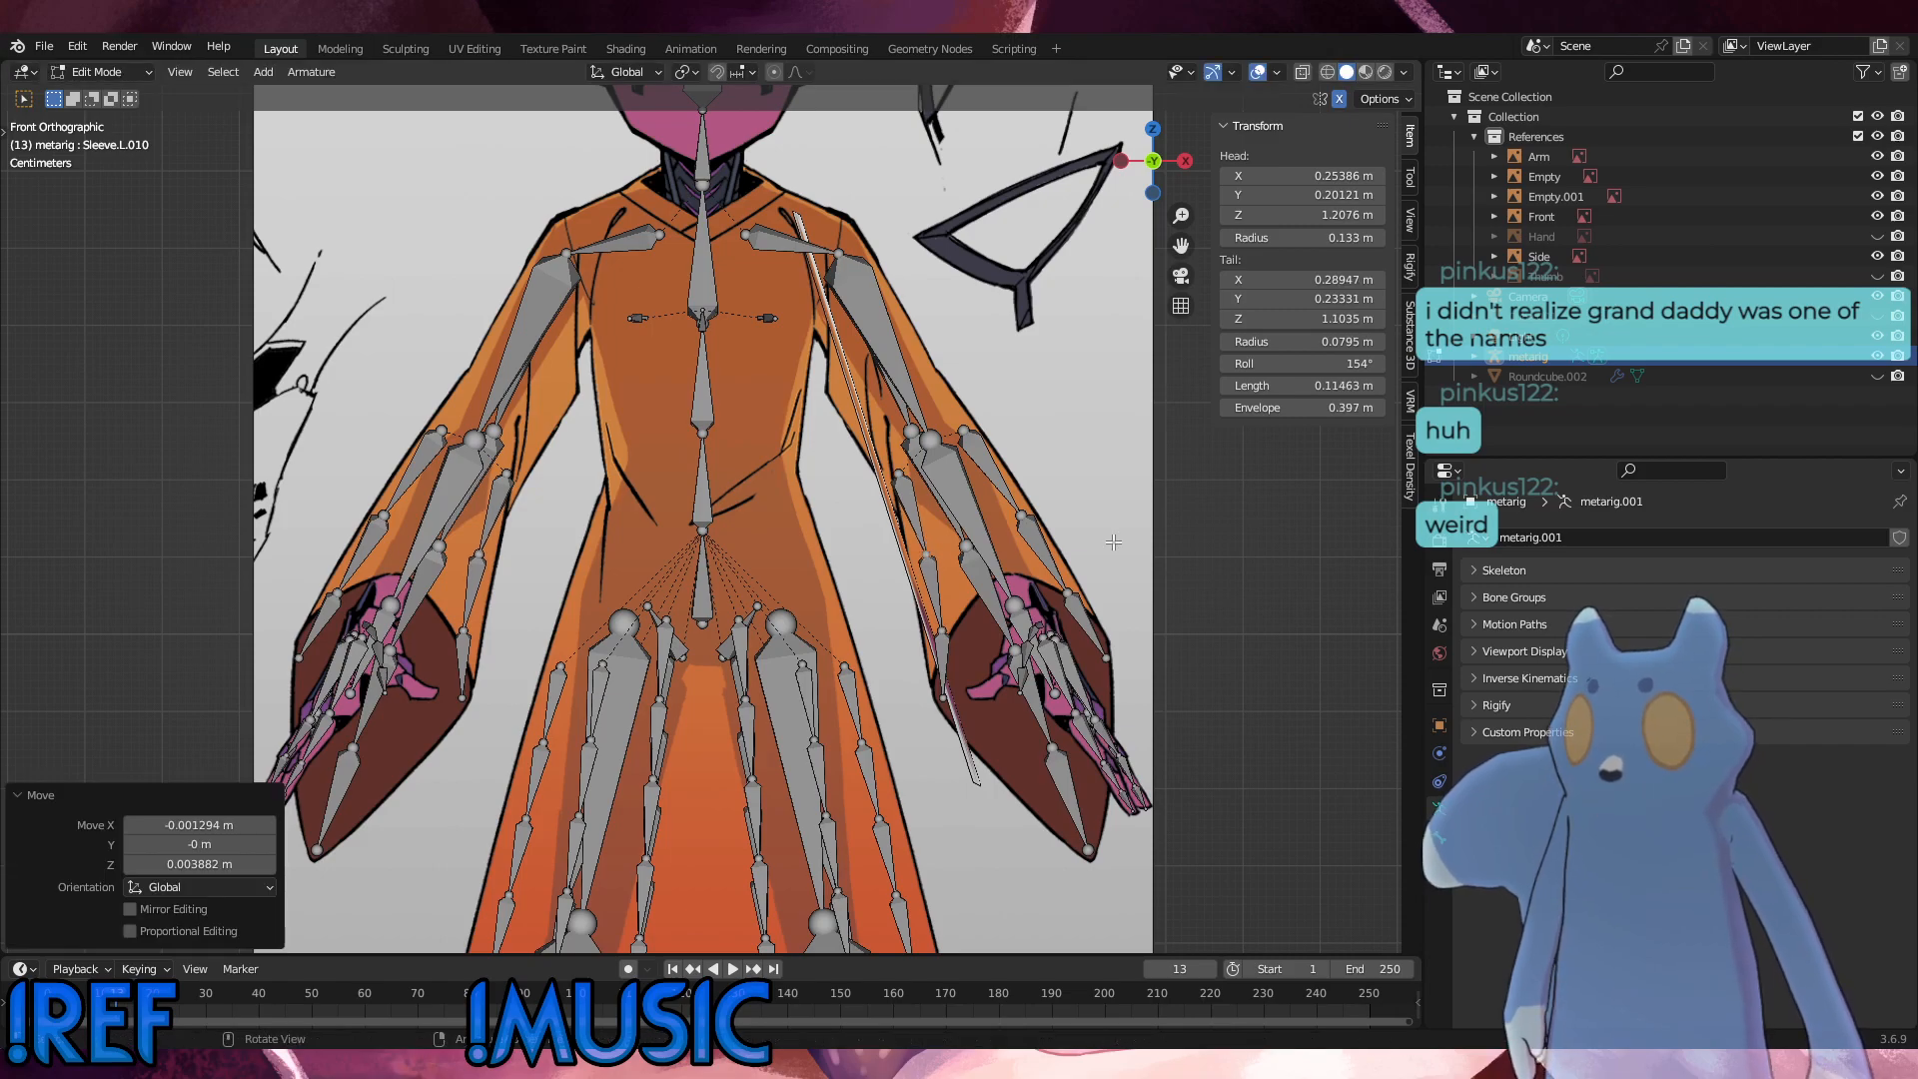
pyautogui.click(1255, 563)
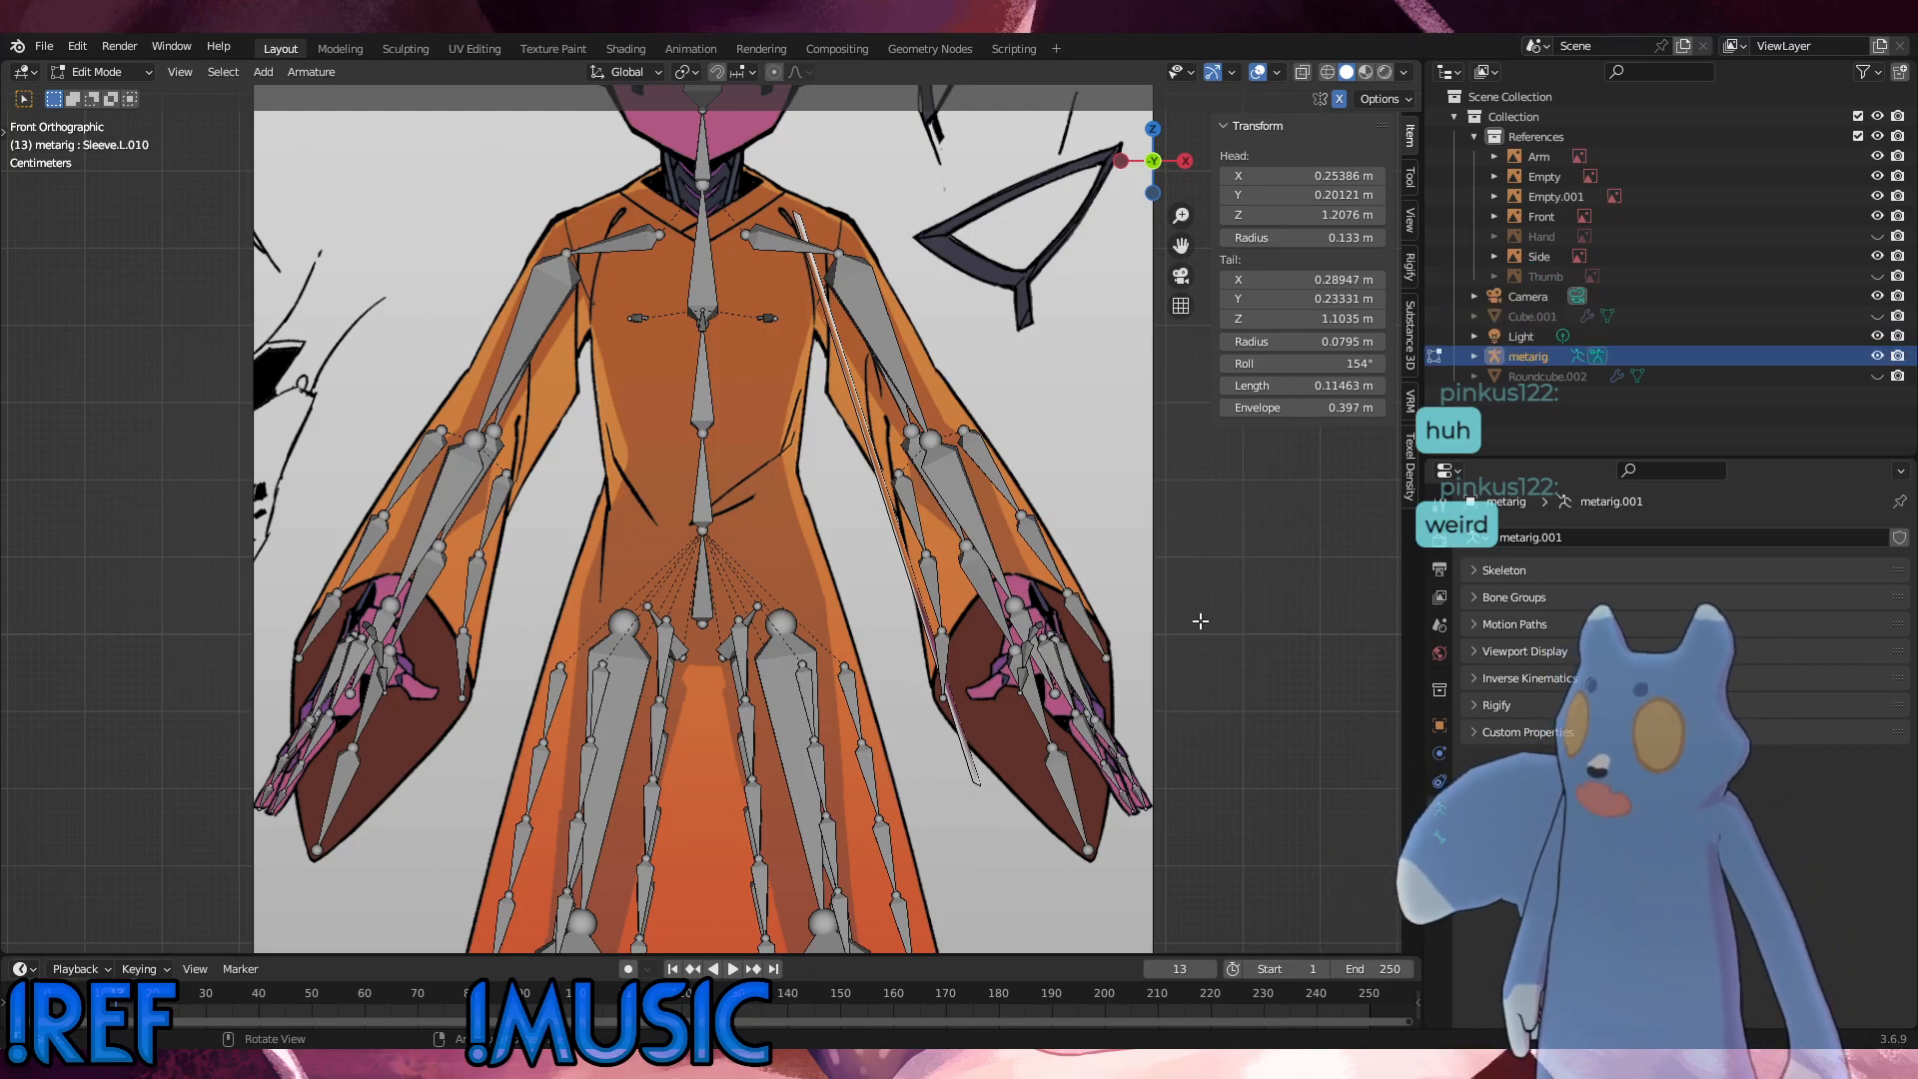
# Step: Return the metarig to Object Mode to save the file, and collapse the References collection
pyautogui.moveTo(1199, 621); pyautogui.dragTo(859, 694, button='middle')
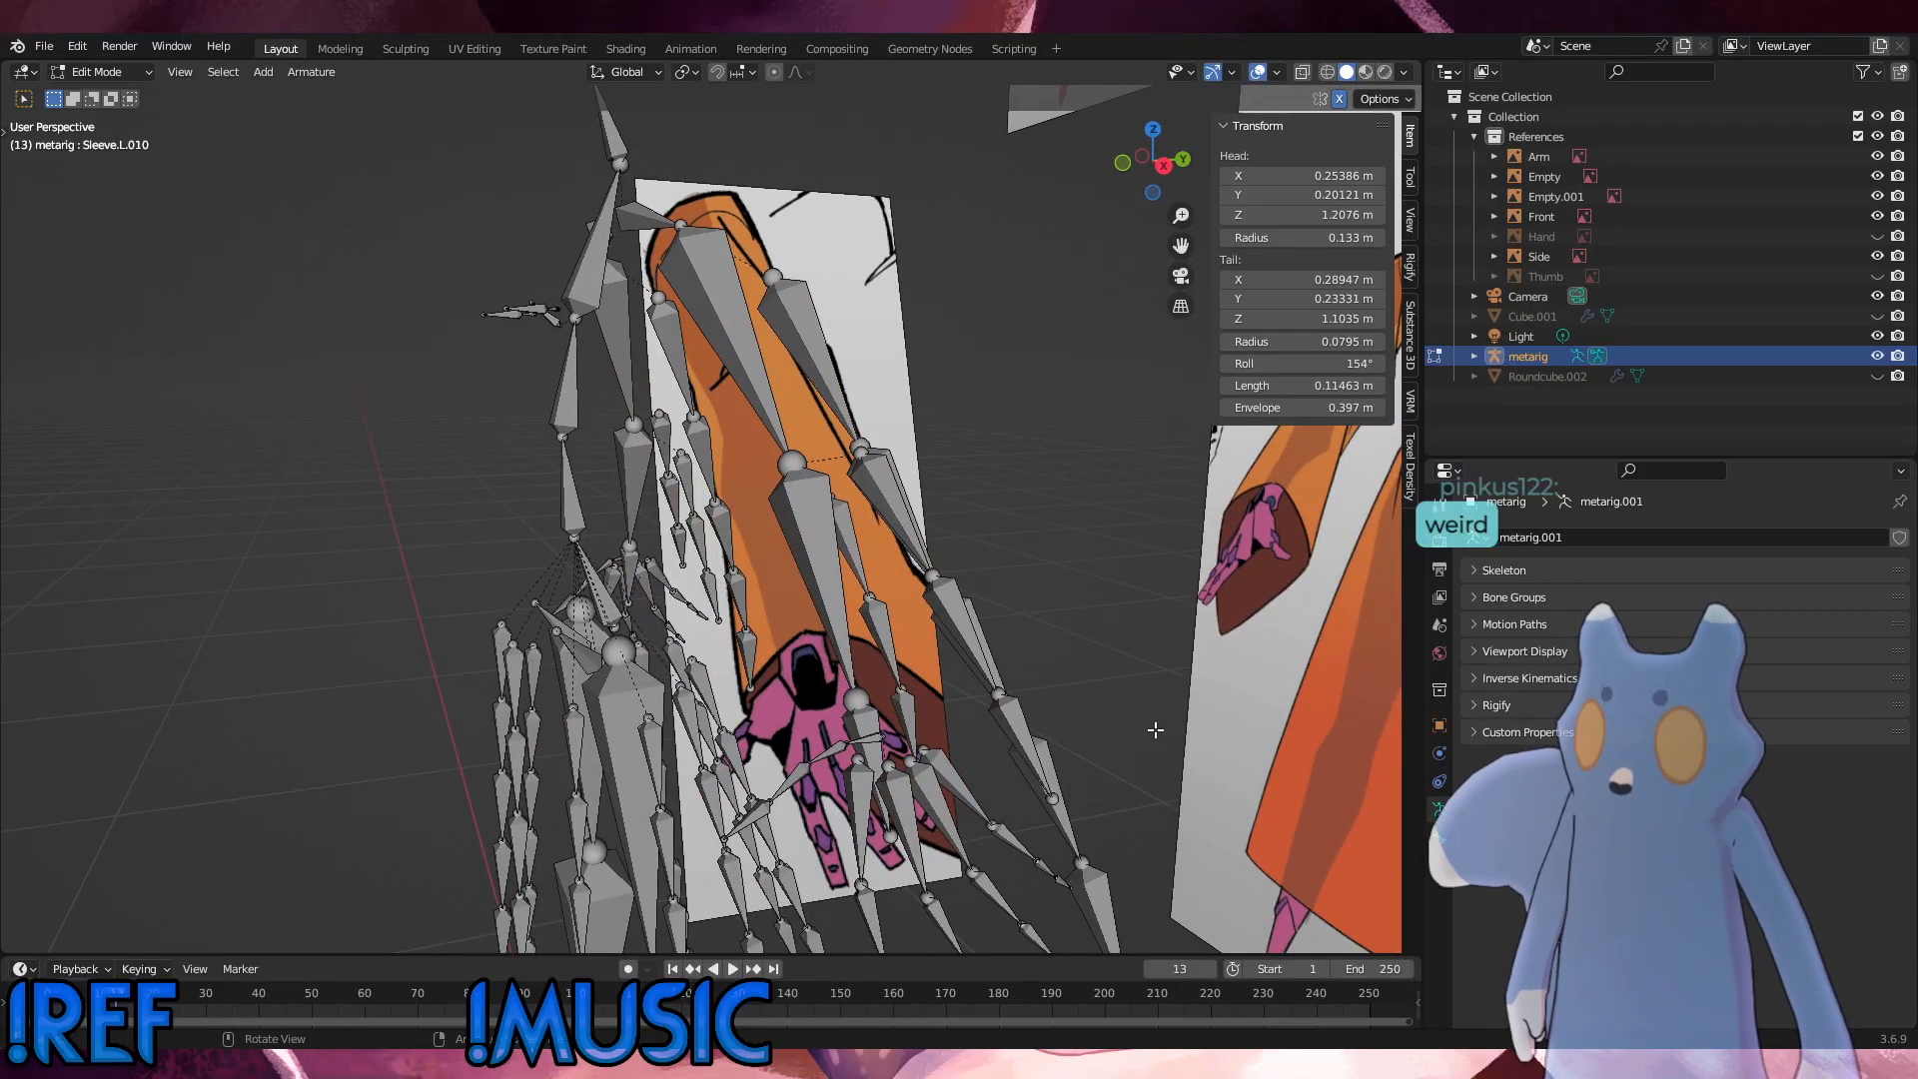
pyautogui.click(100, 72)
pyautogui.click(115, 88)
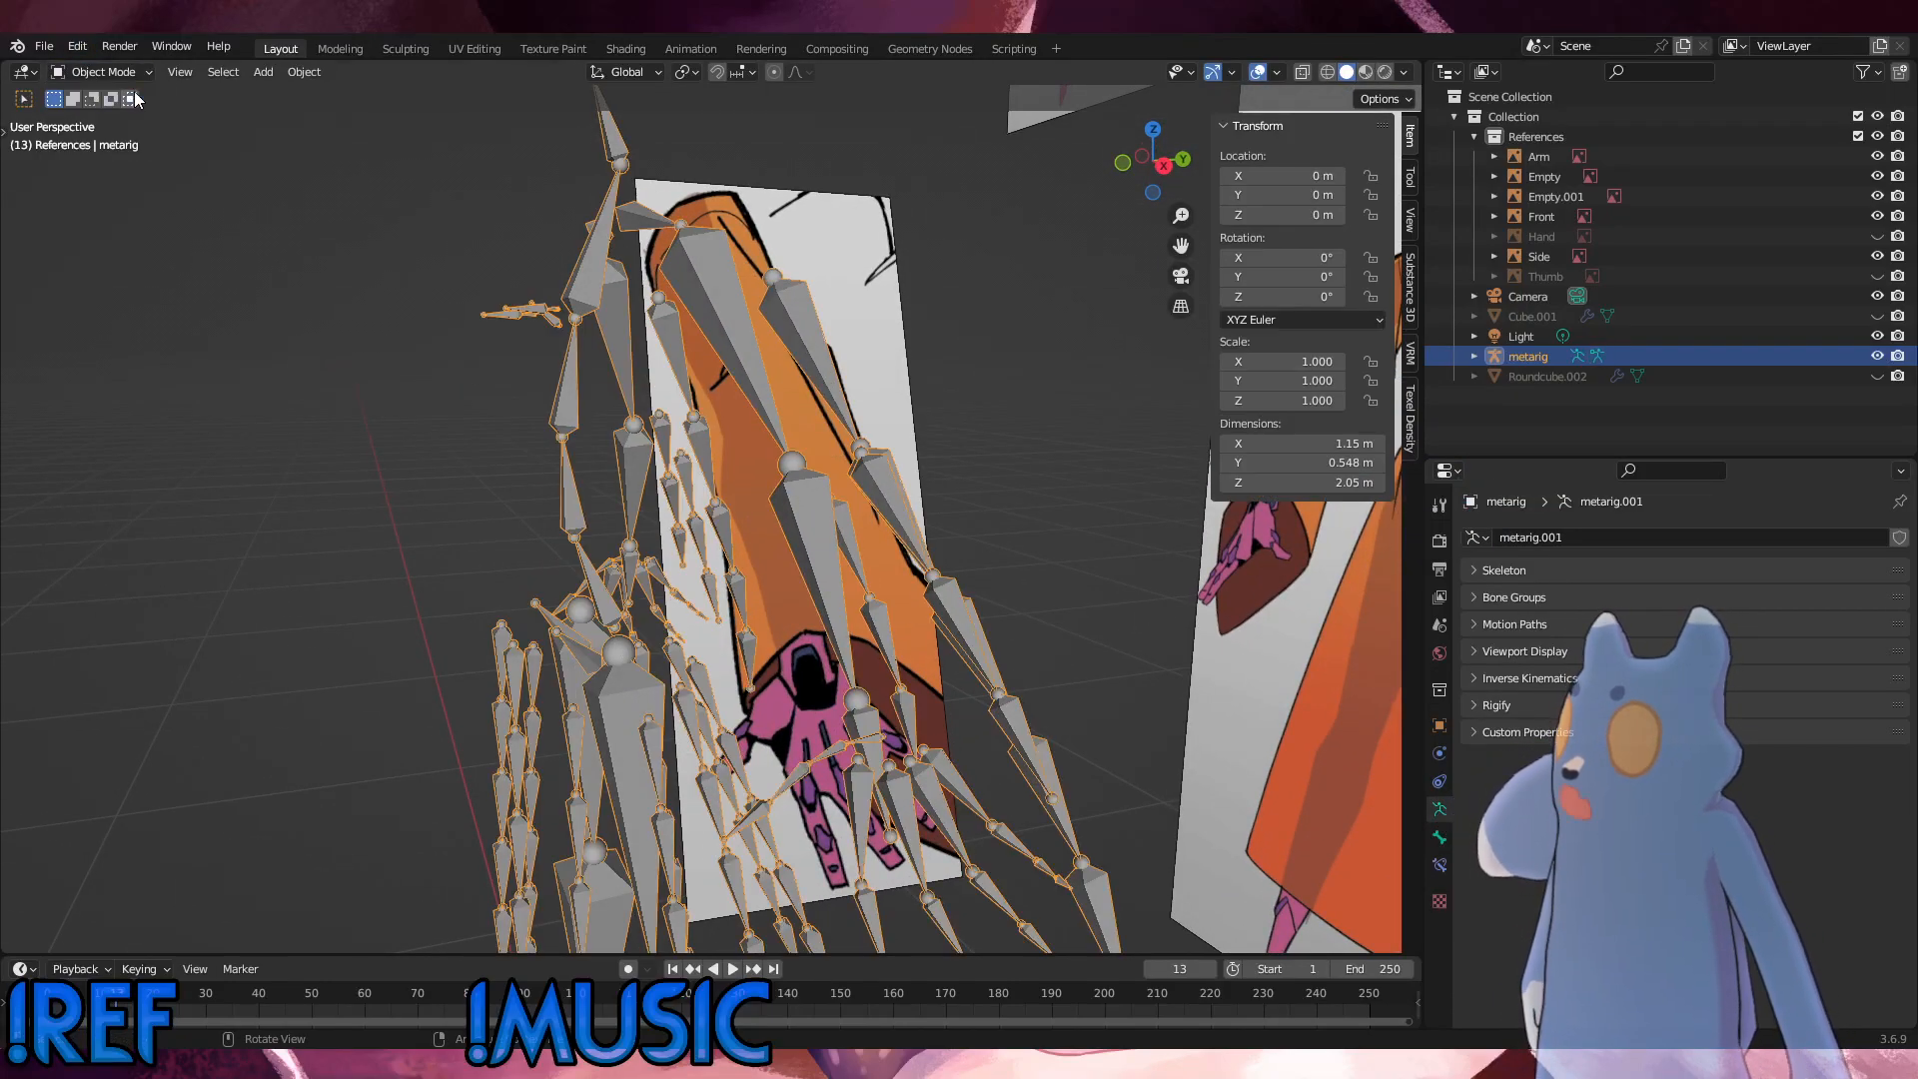
pyautogui.click(45, 46)
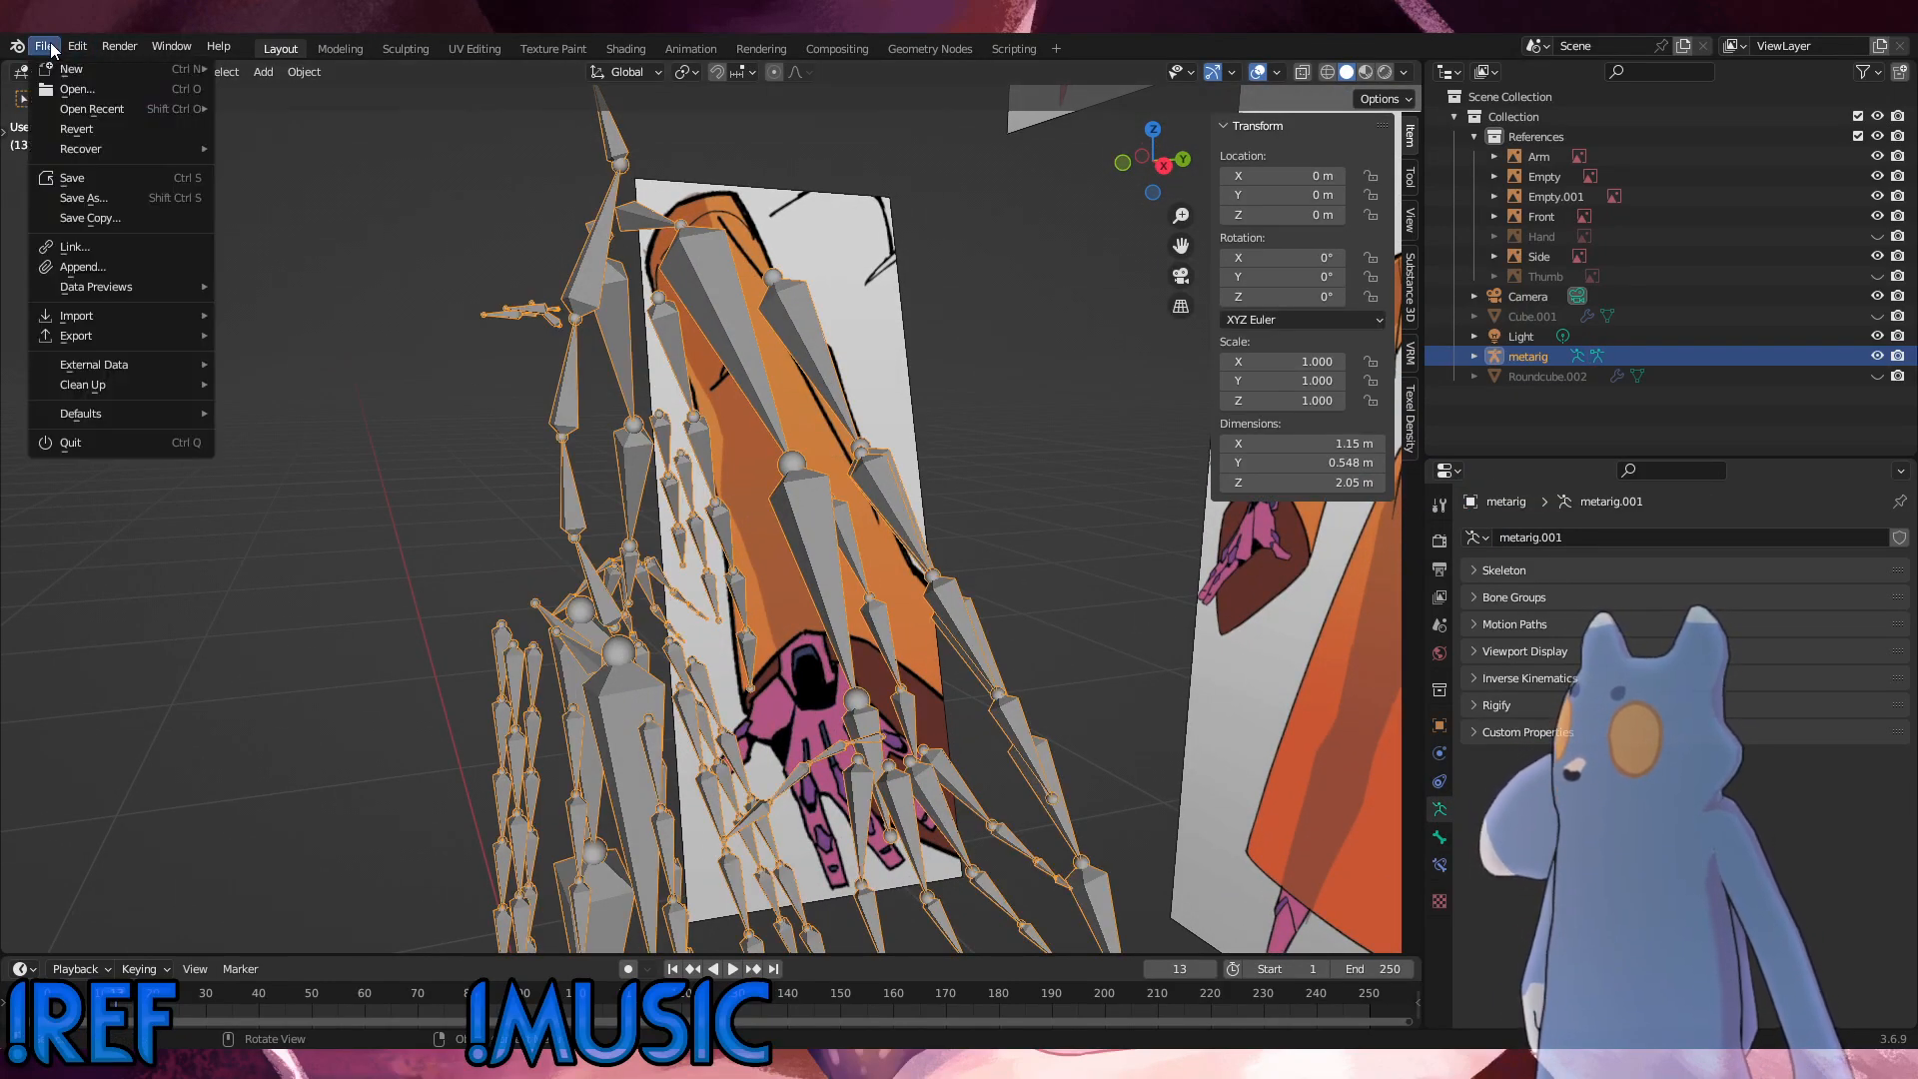
pyautogui.click(76, 184)
pyautogui.moveTo(297, 328); pyautogui.dragTo(482, 485, button='middle')
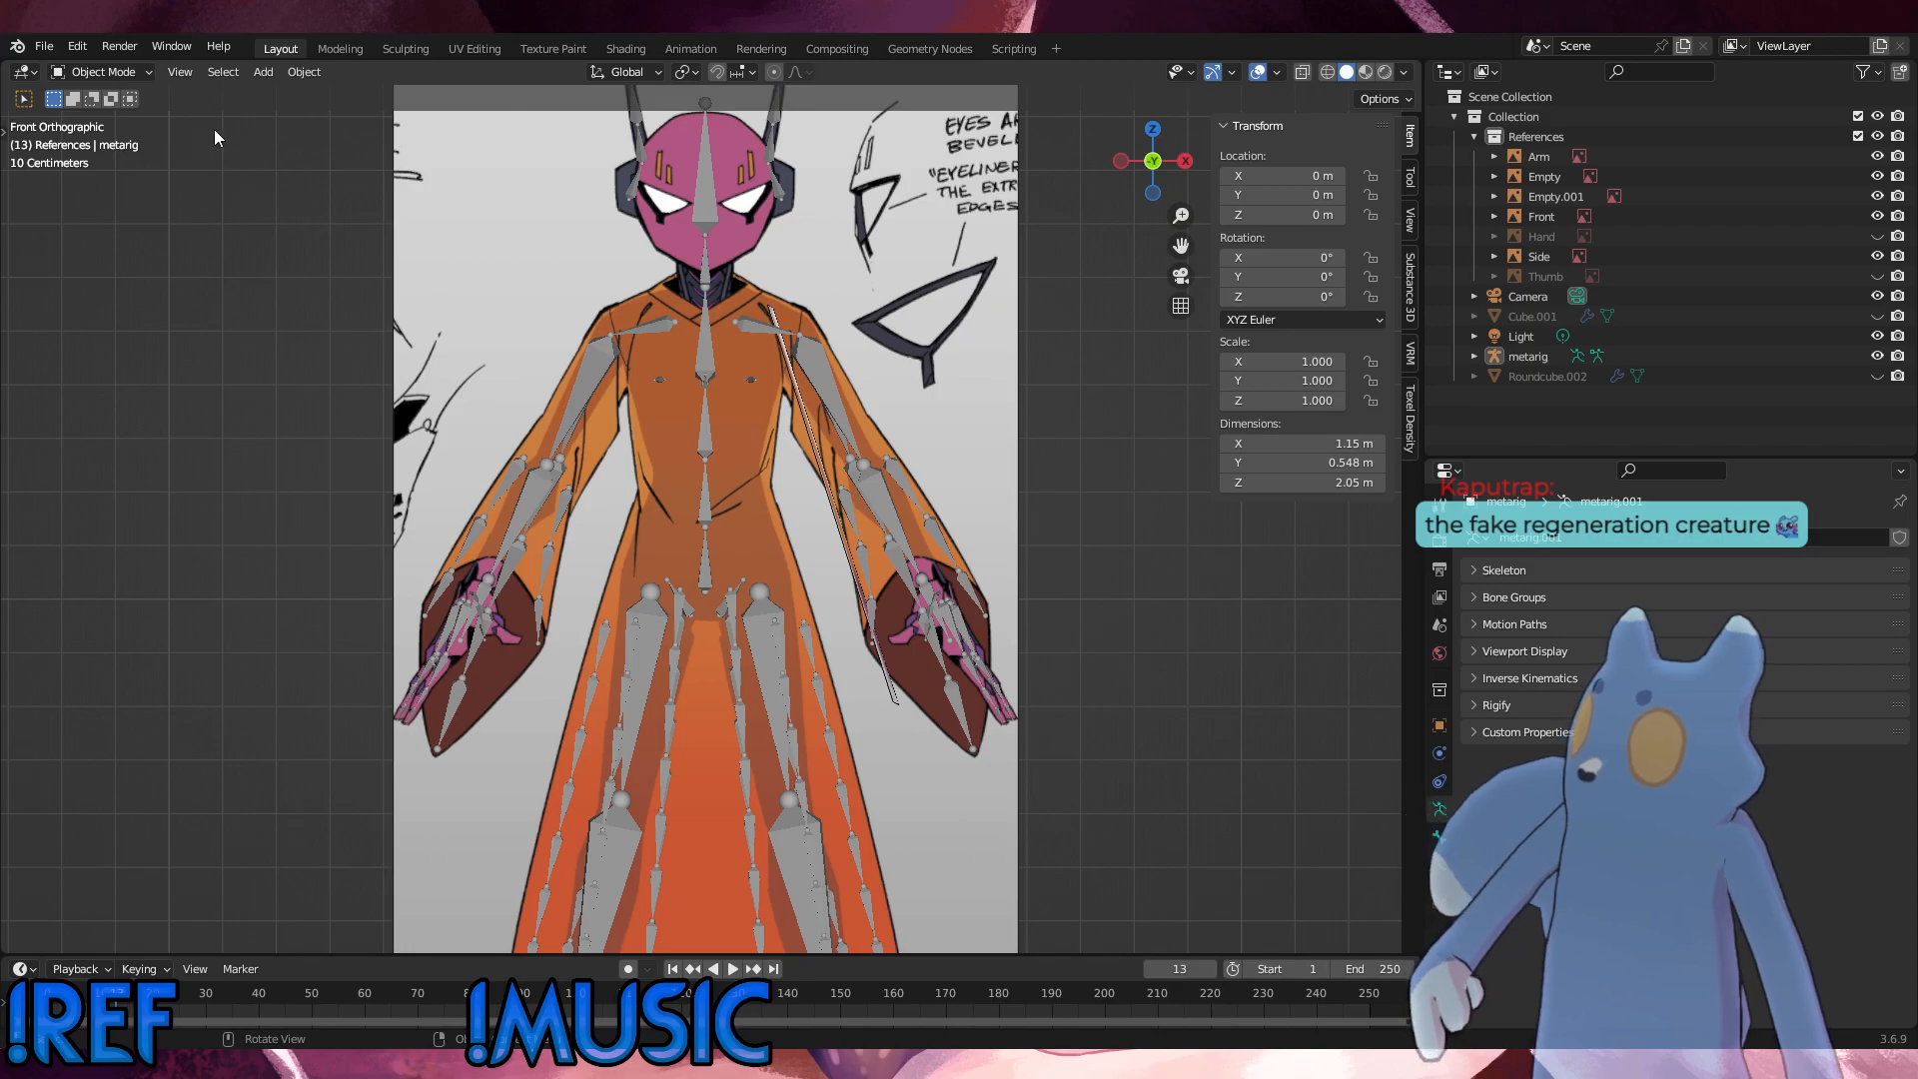
pyautogui.click(1473, 135)
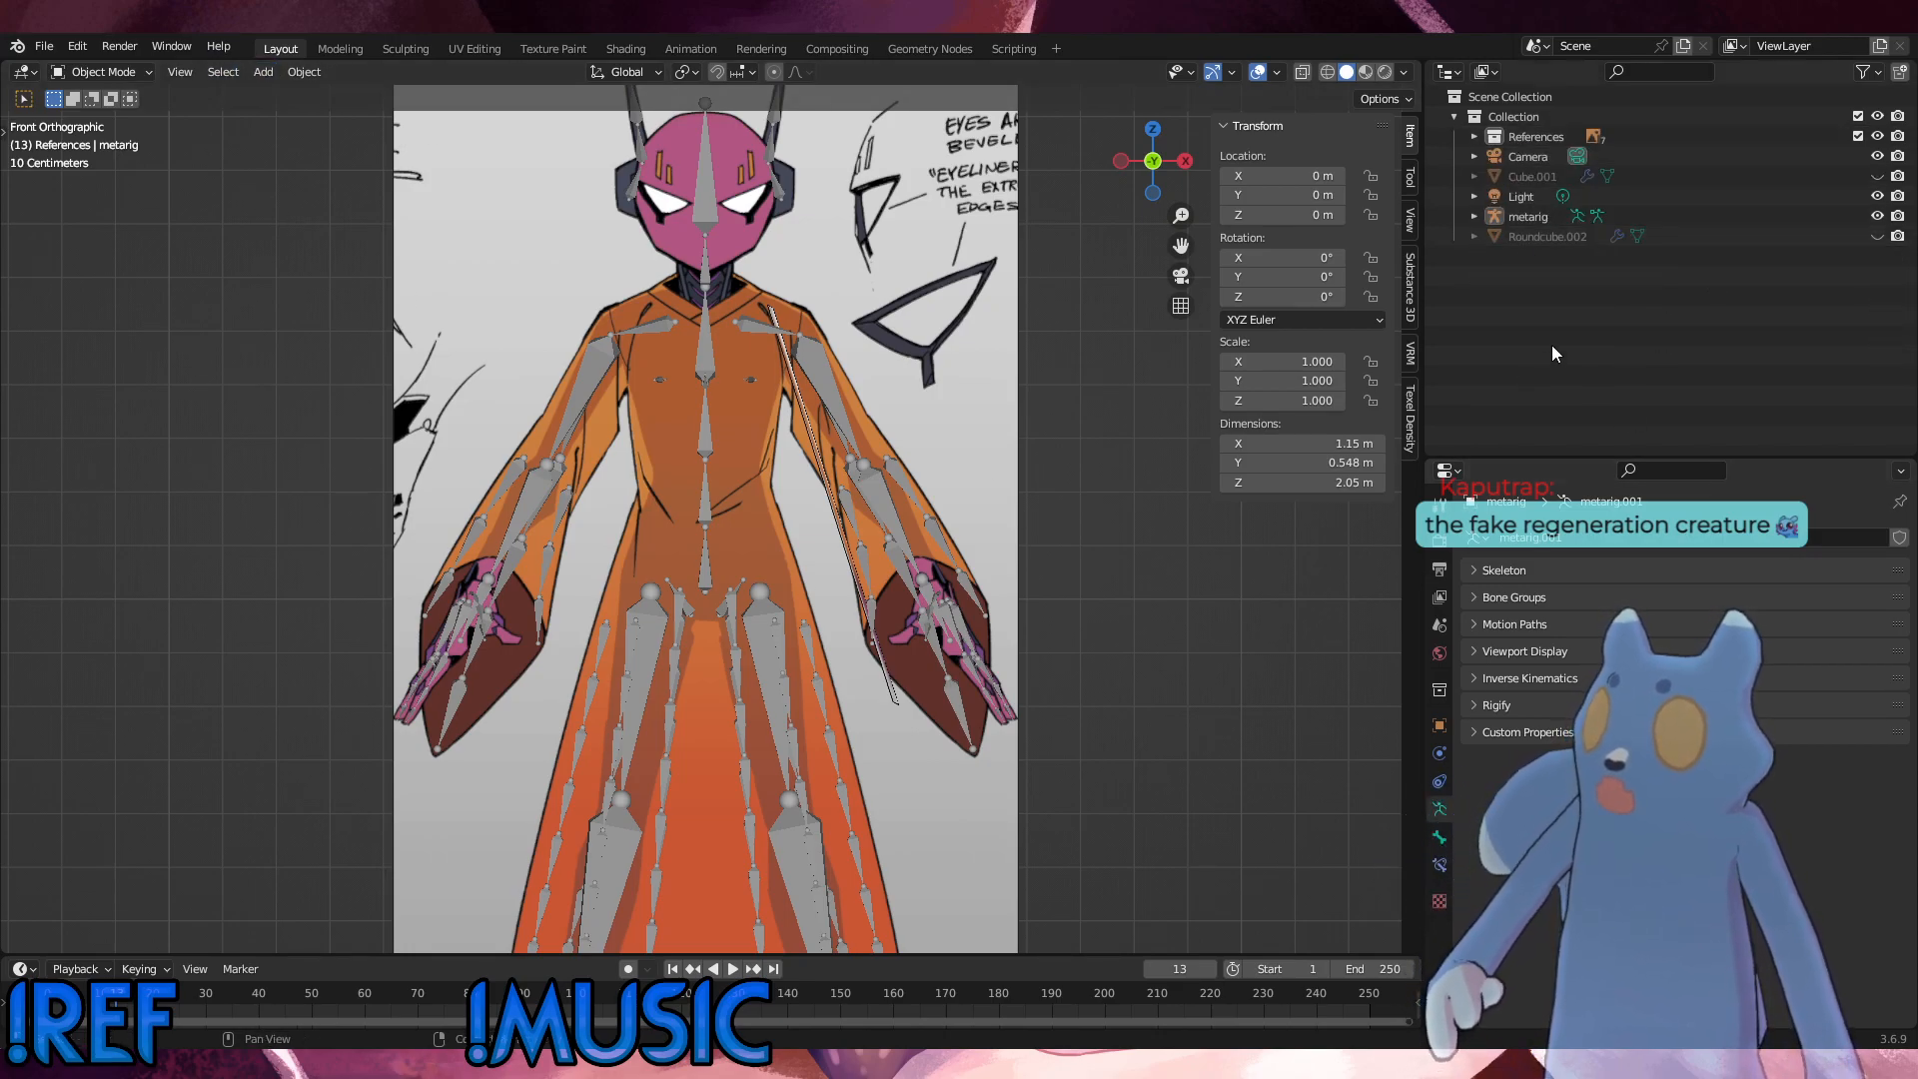
# Step: Unhide Roundcube.002, examine its mesh against the rig in perspective and in Edit Mode from the front, and hide it again
pyautogui.click(1877, 236)
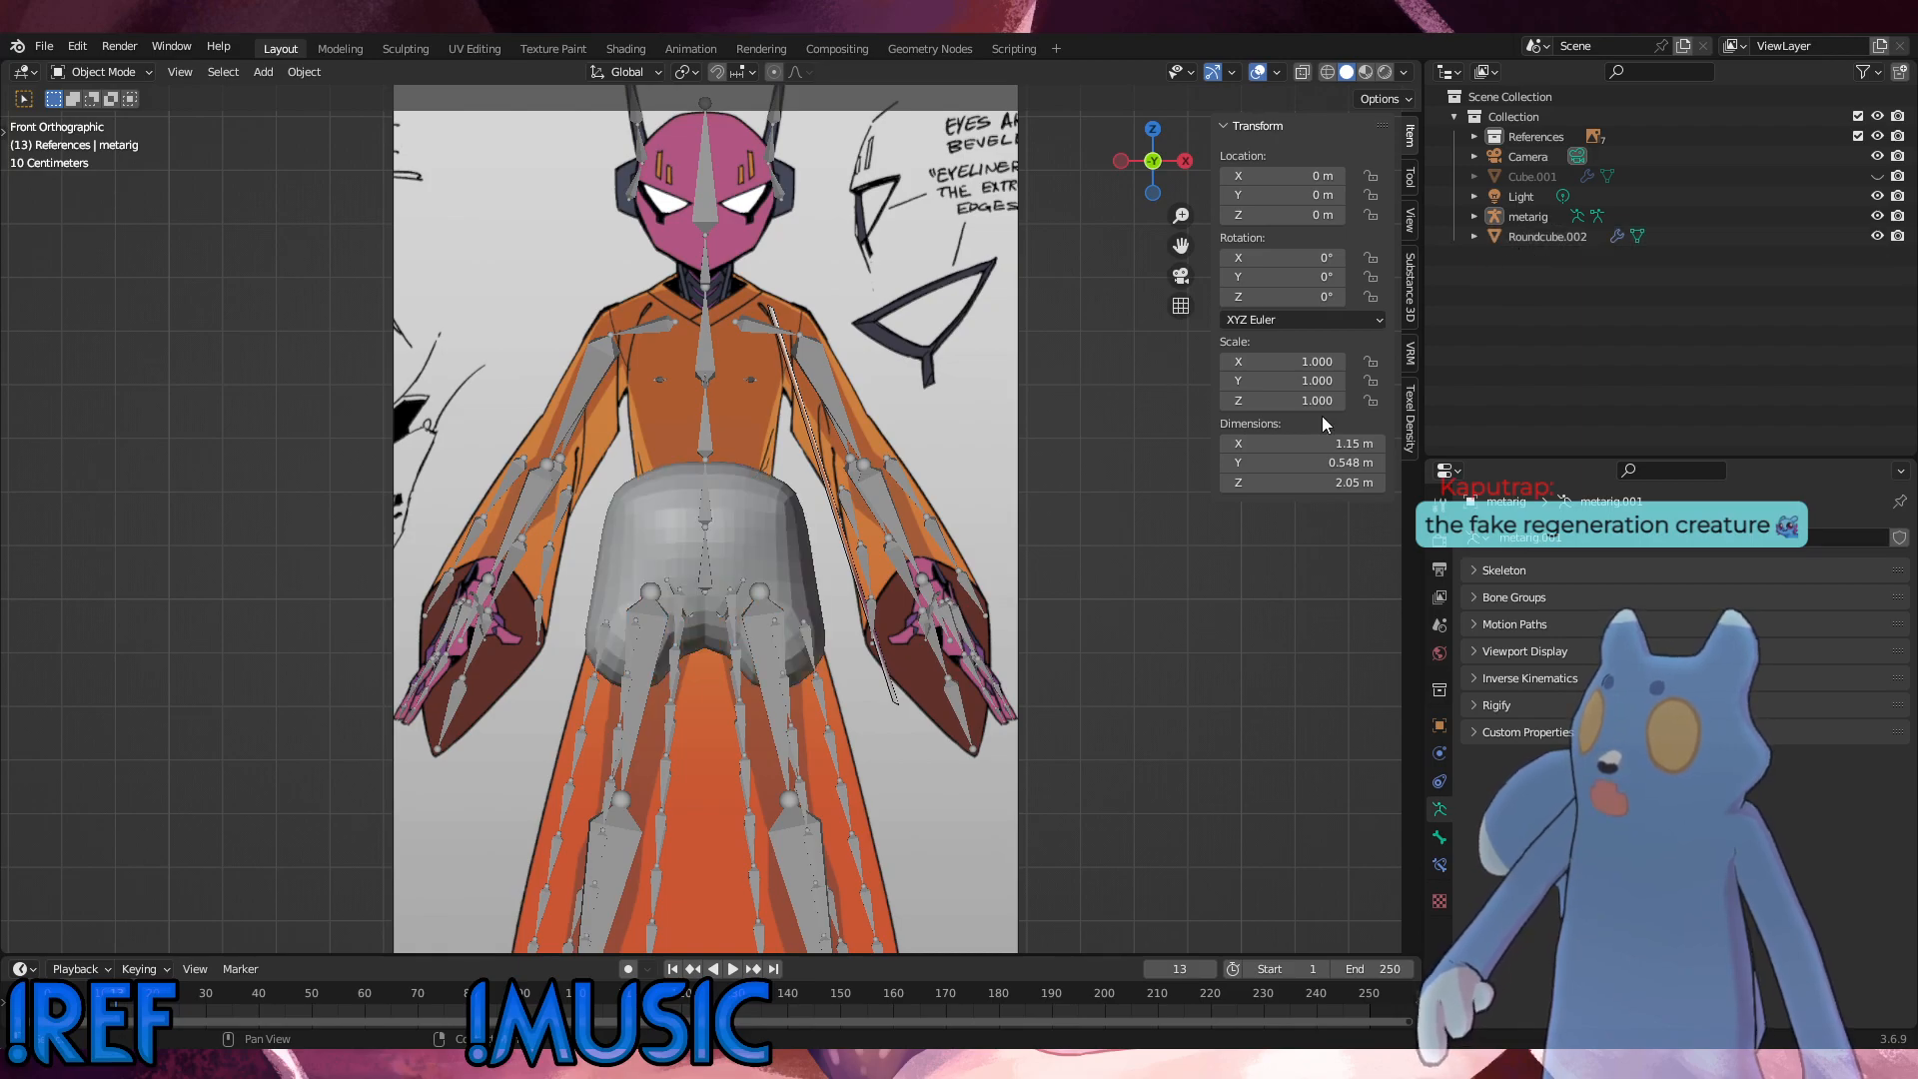
pyautogui.moveTo(950, 670); pyautogui.dragTo(1033, 705, button='middle')
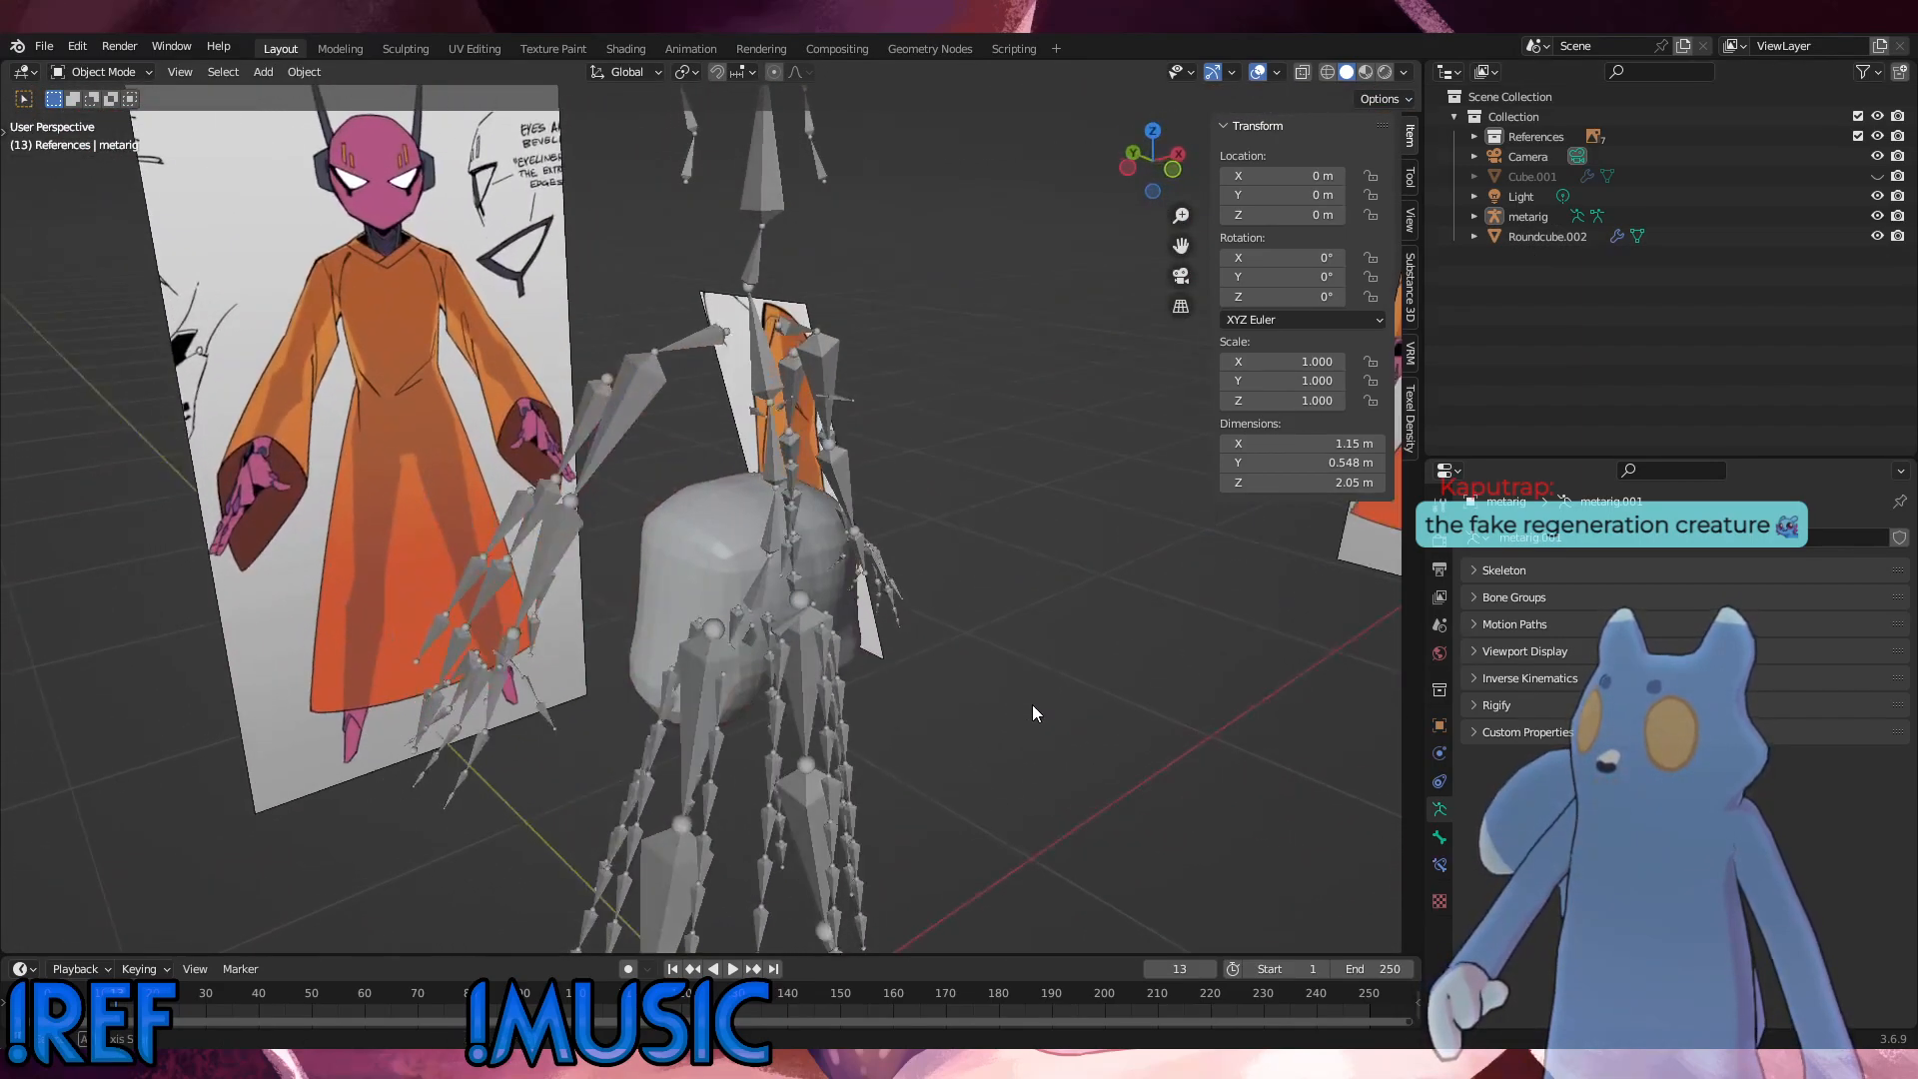
pyautogui.click(831, 561)
pyautogui.moveTo(831, 562); pyautogui.dragTo(567, 524, button='middle')
pyautogui.click(764, 591)
pyautogui.click(138, 76)
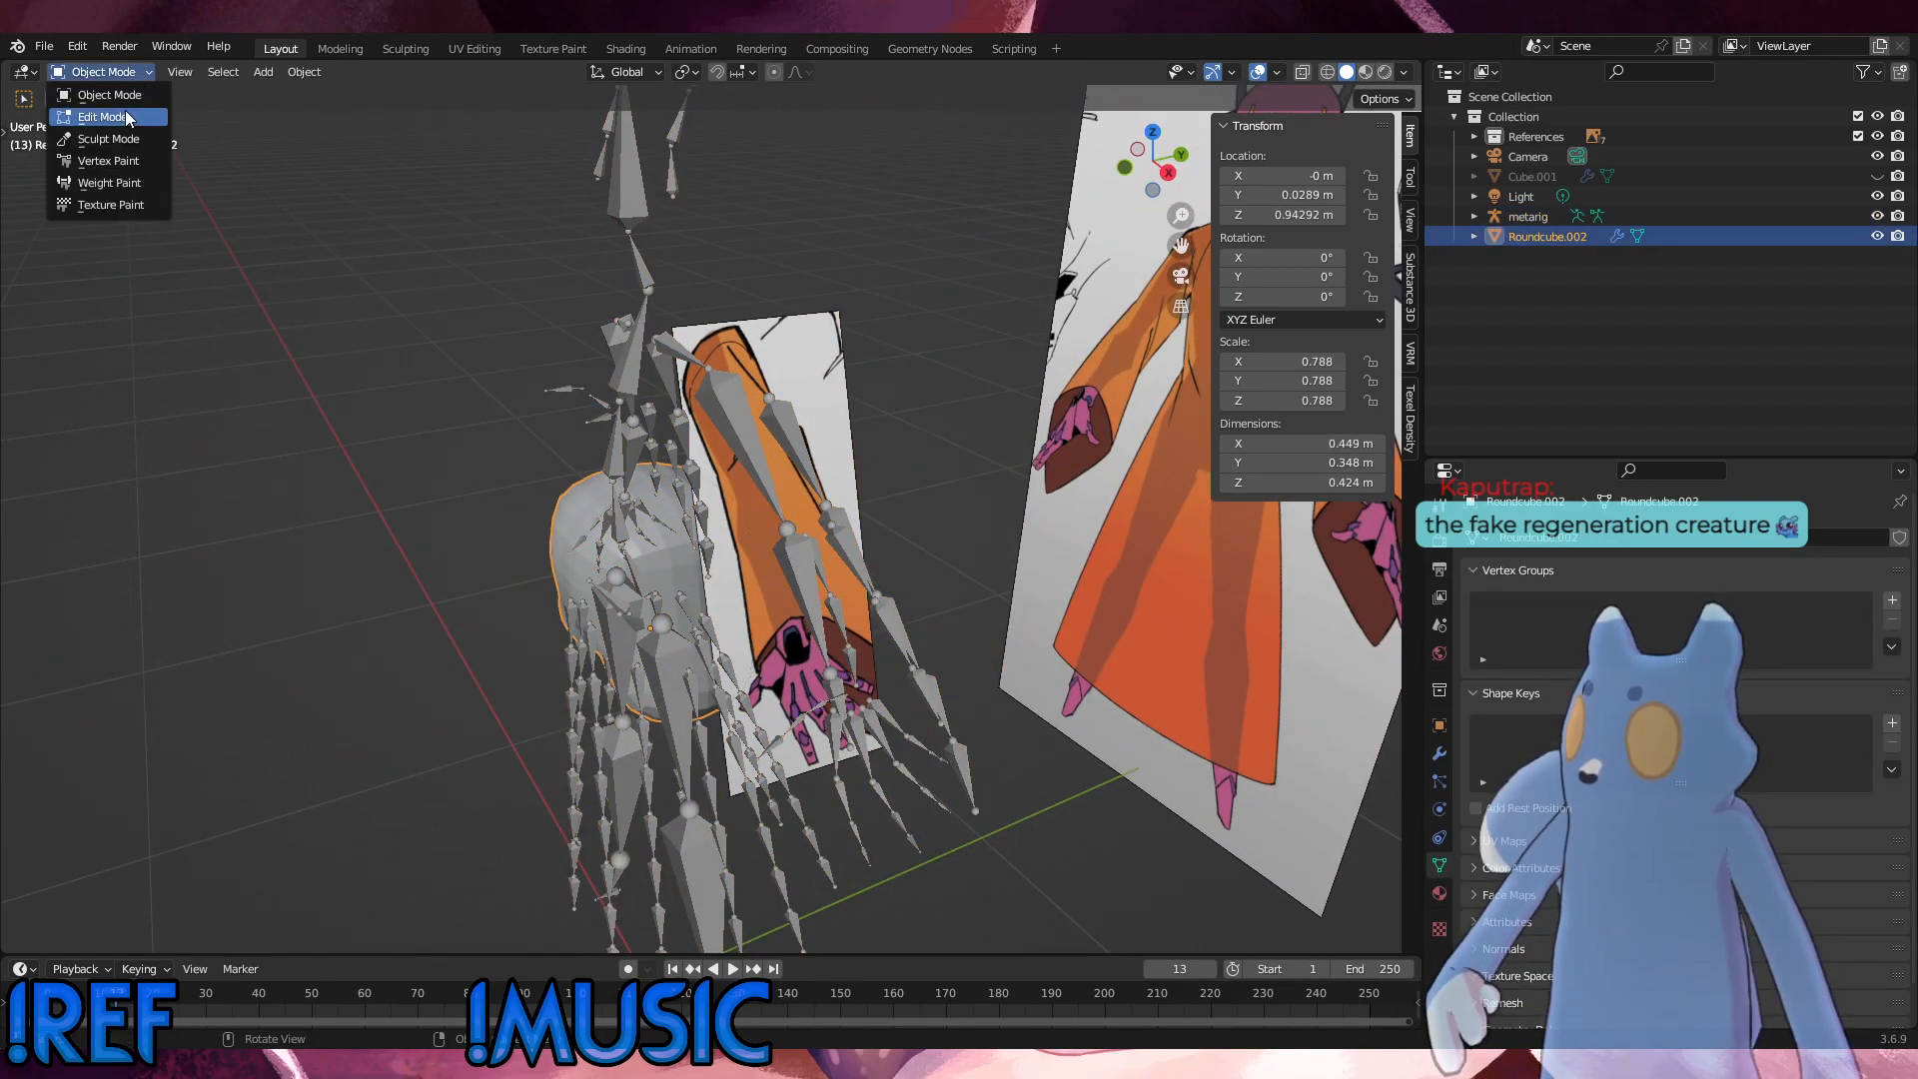
pyautogui.click(124, 114)
pyautogui.press('KP_1')
pyautogui.scroll(3, 821, 559)
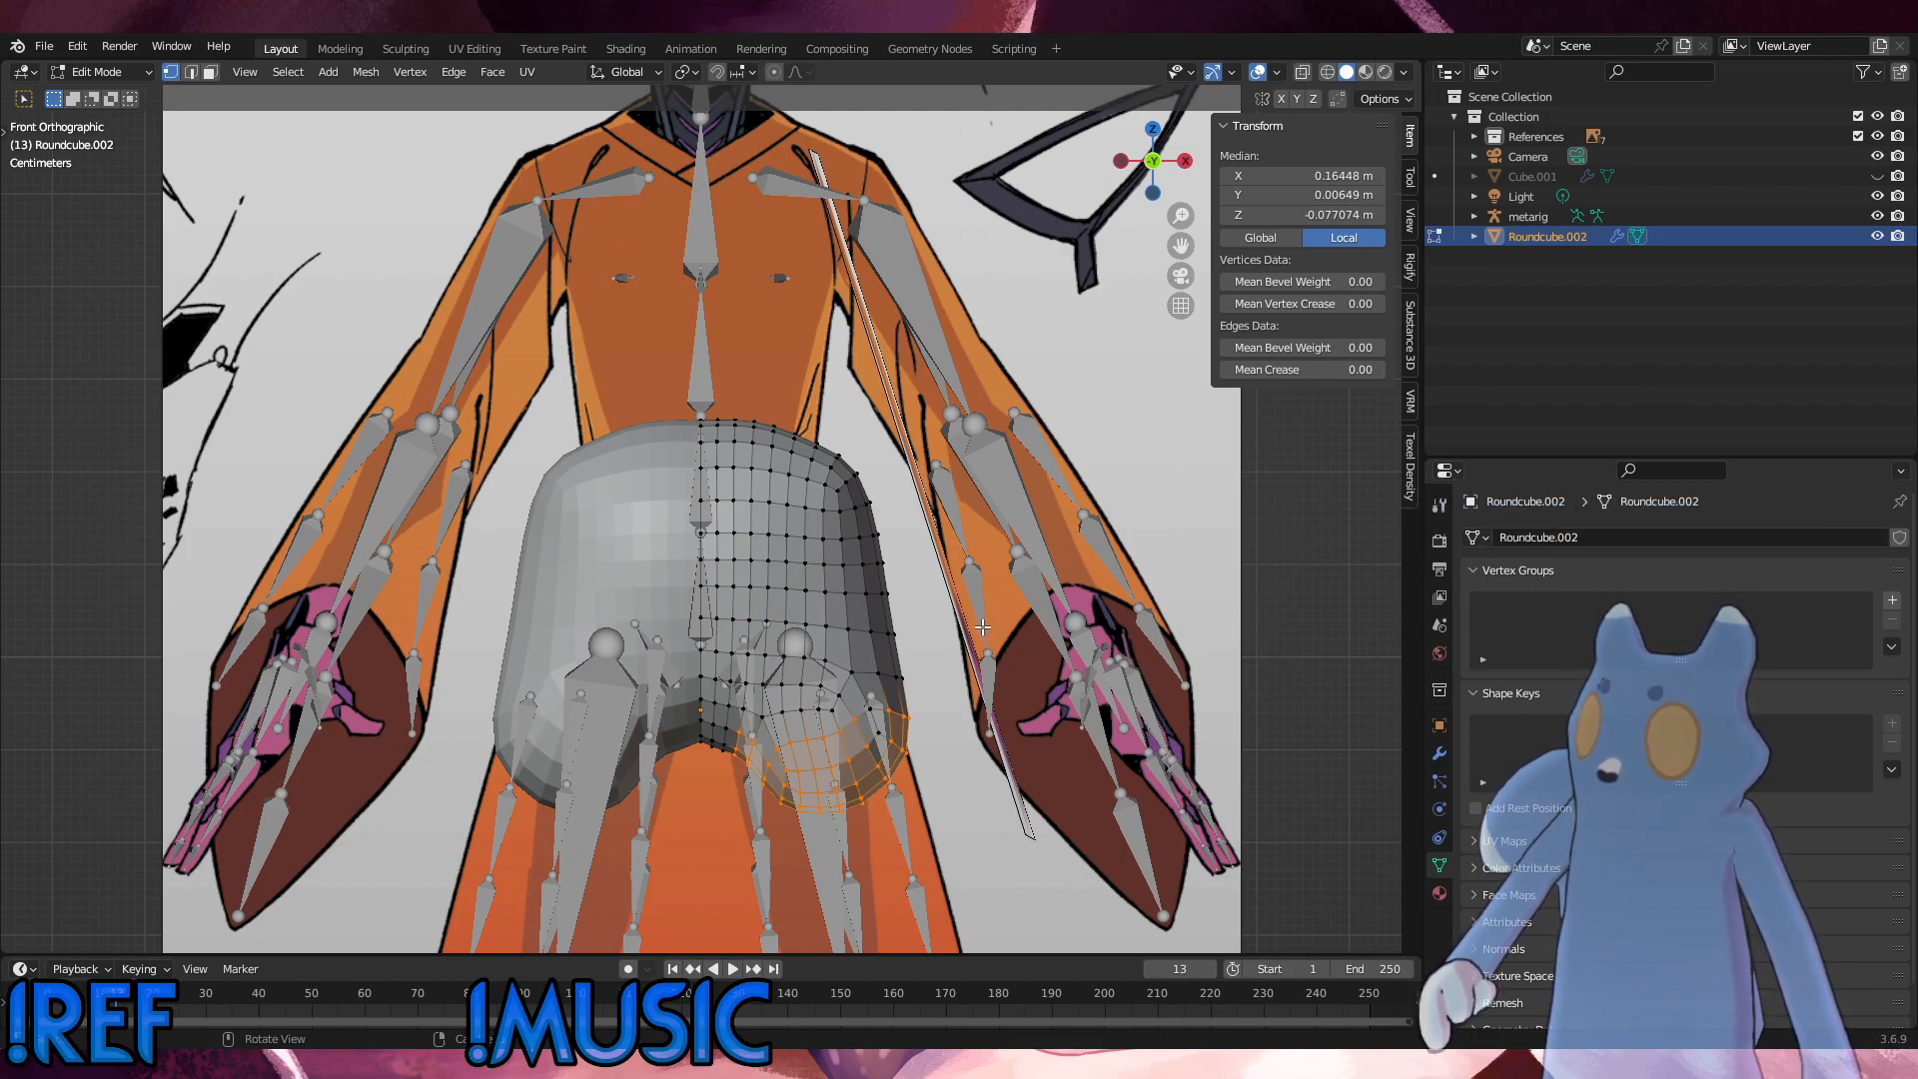
pyautogui.click(92, 72)
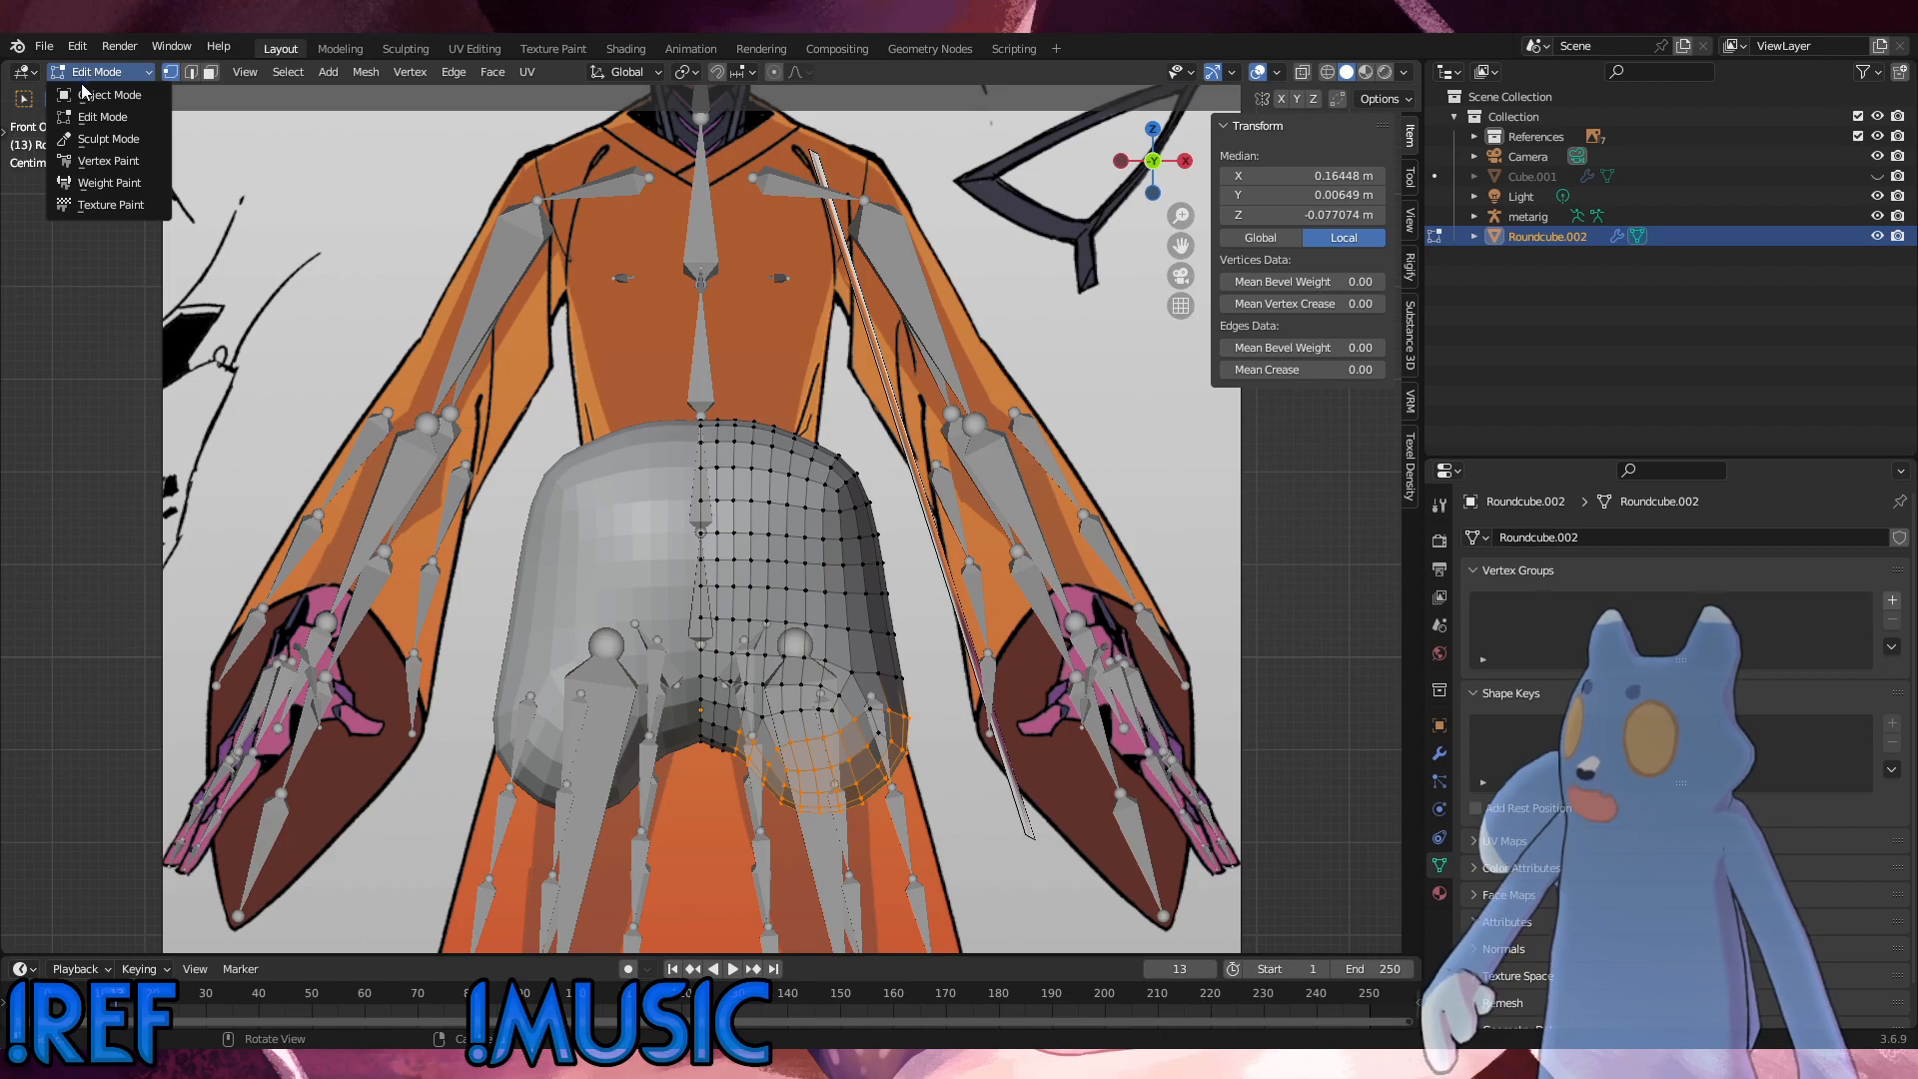
pyautogui.click(84, 94)
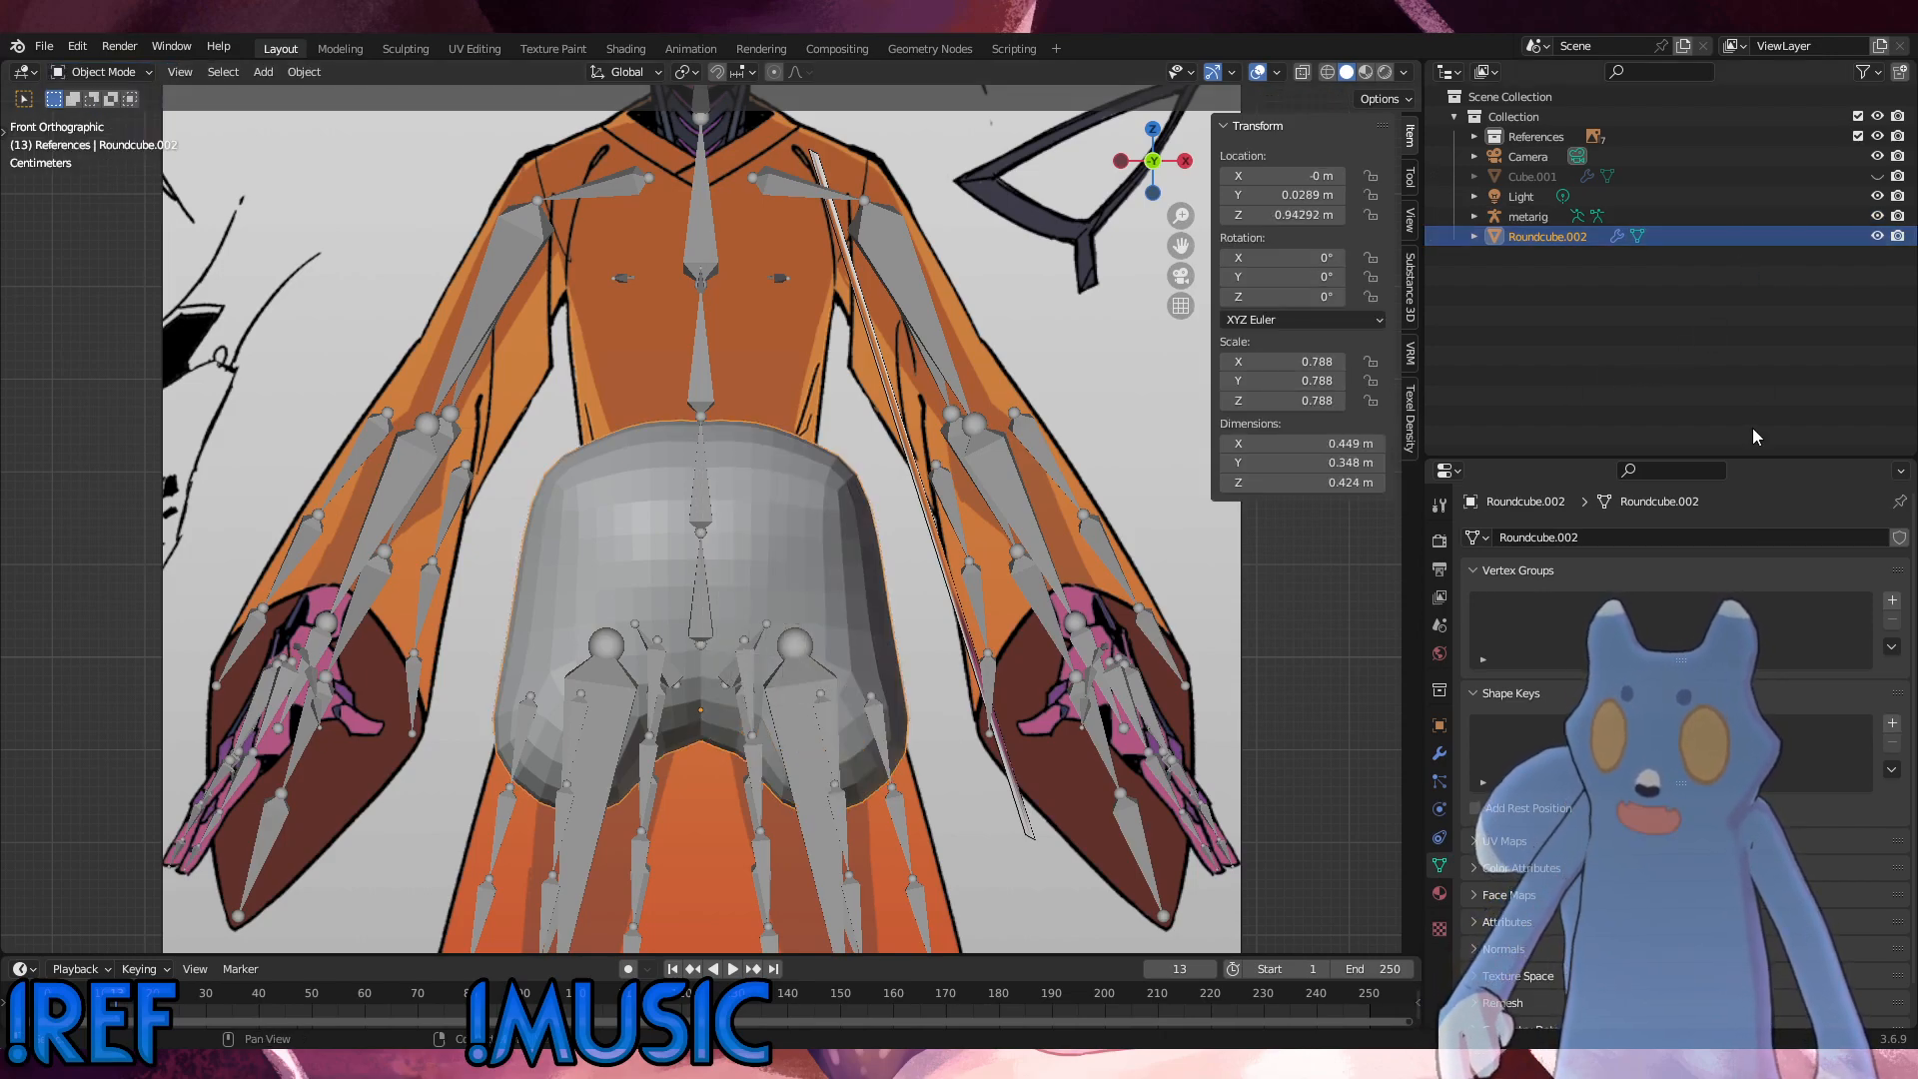
pyautogui.click(1876, 235)
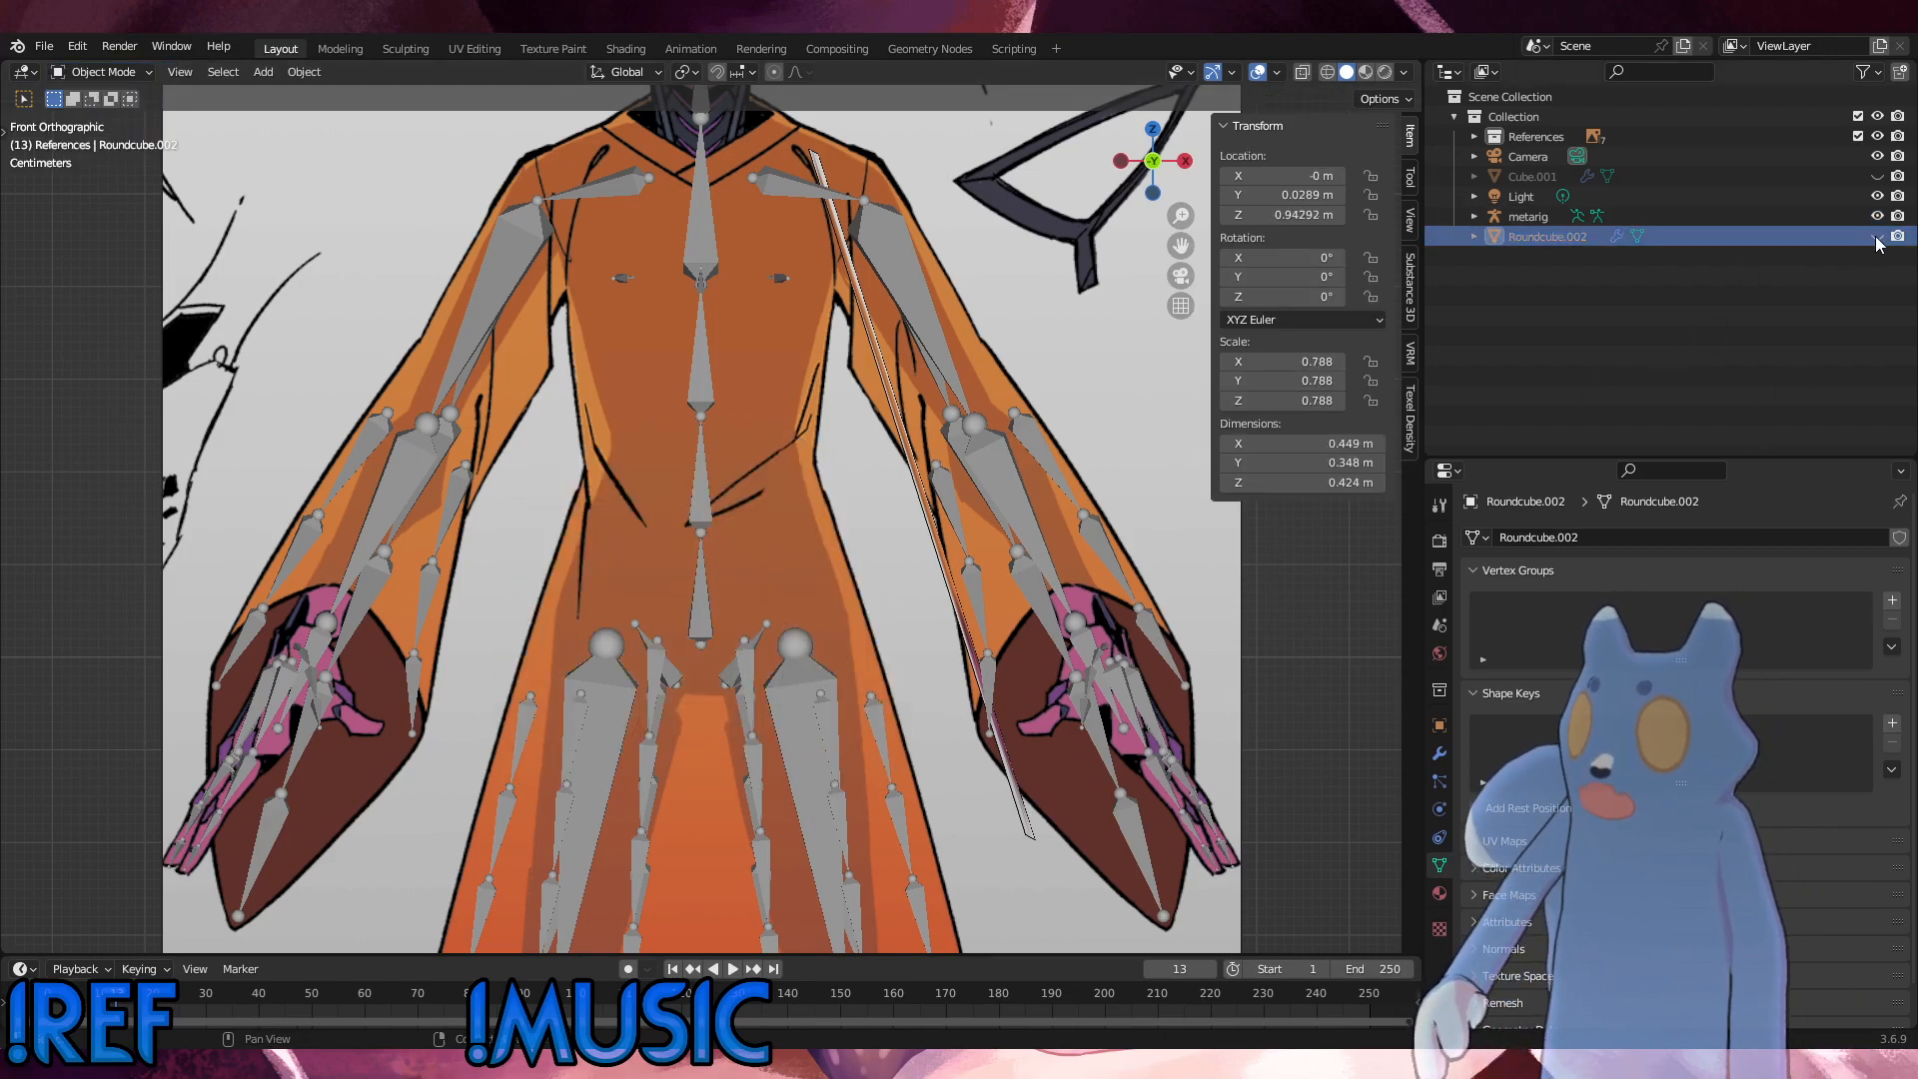
# Step: Add a Round Cube mesh with a radius of 0.60 and return to the front view
pyautogui.click(265, 73)
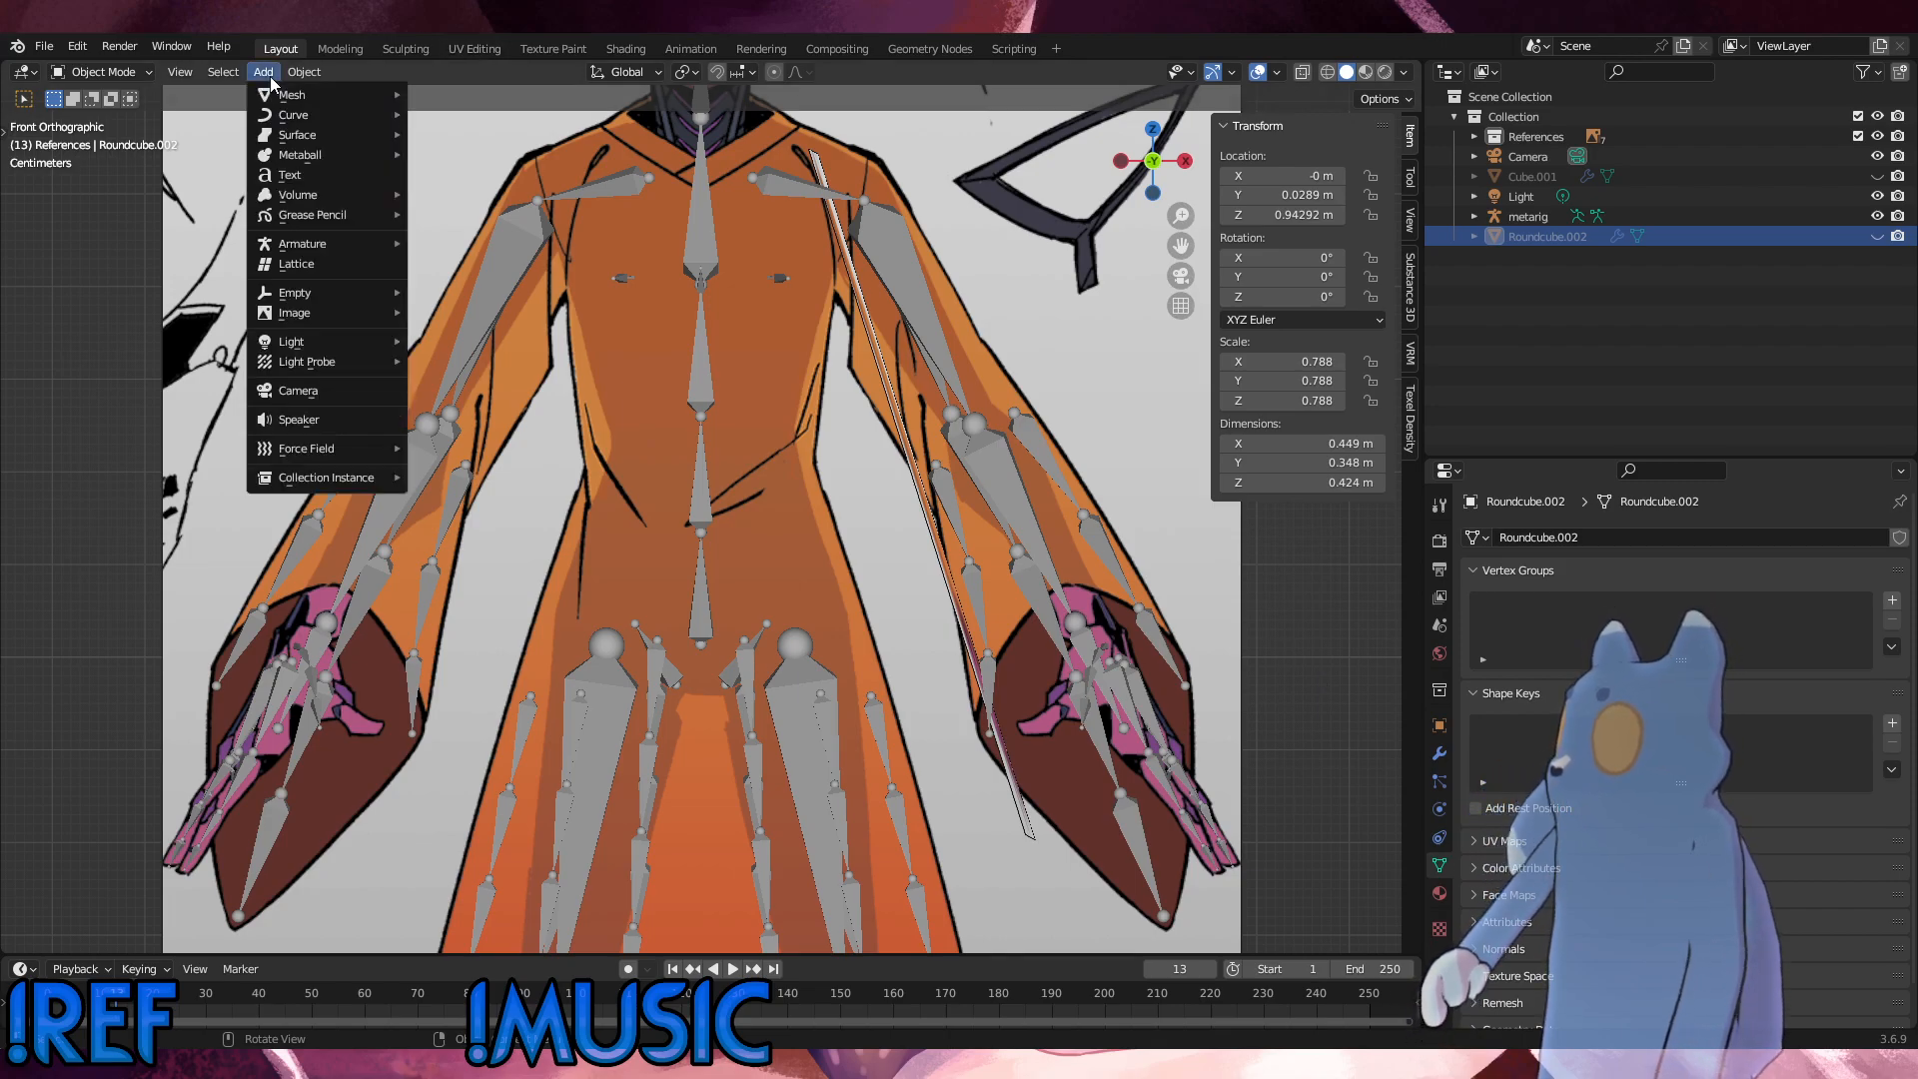
pyautogui.moveTo(323, 256)
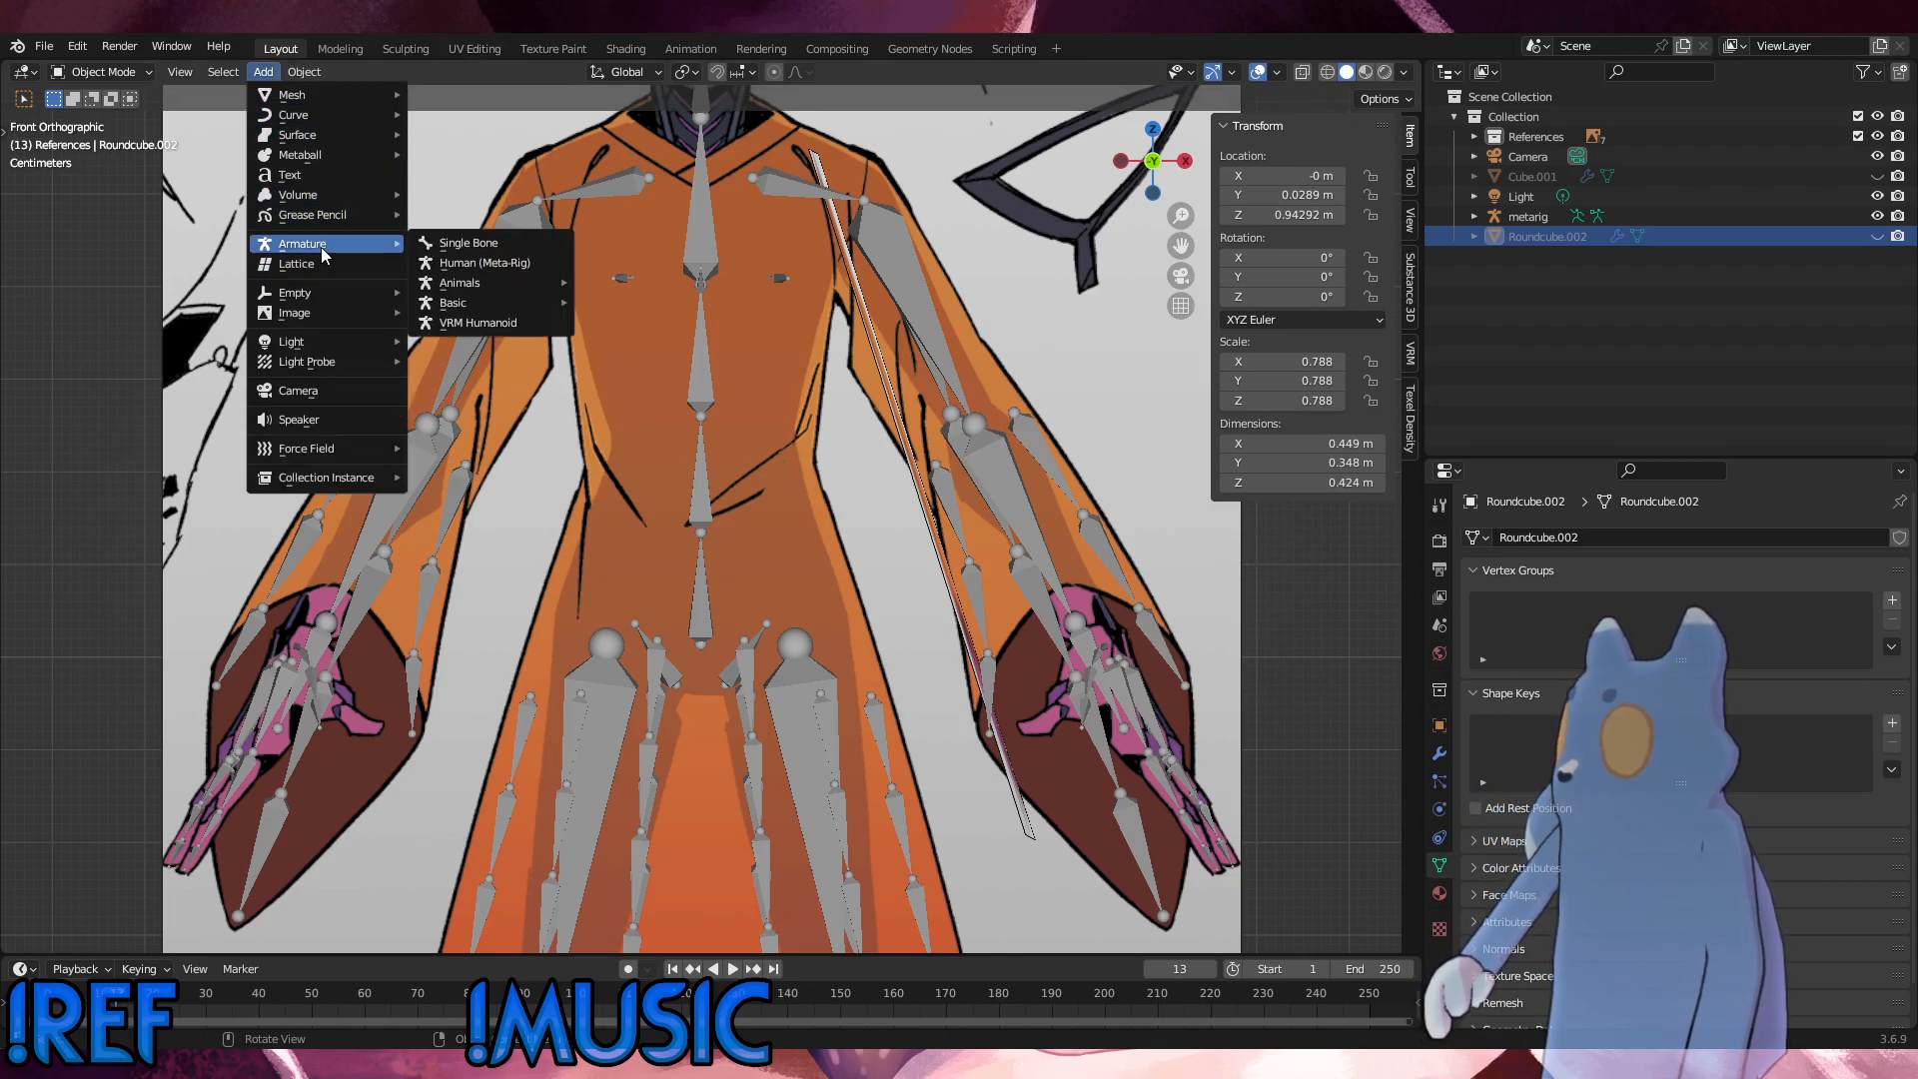
pyautogui.moveTo(359, 99)
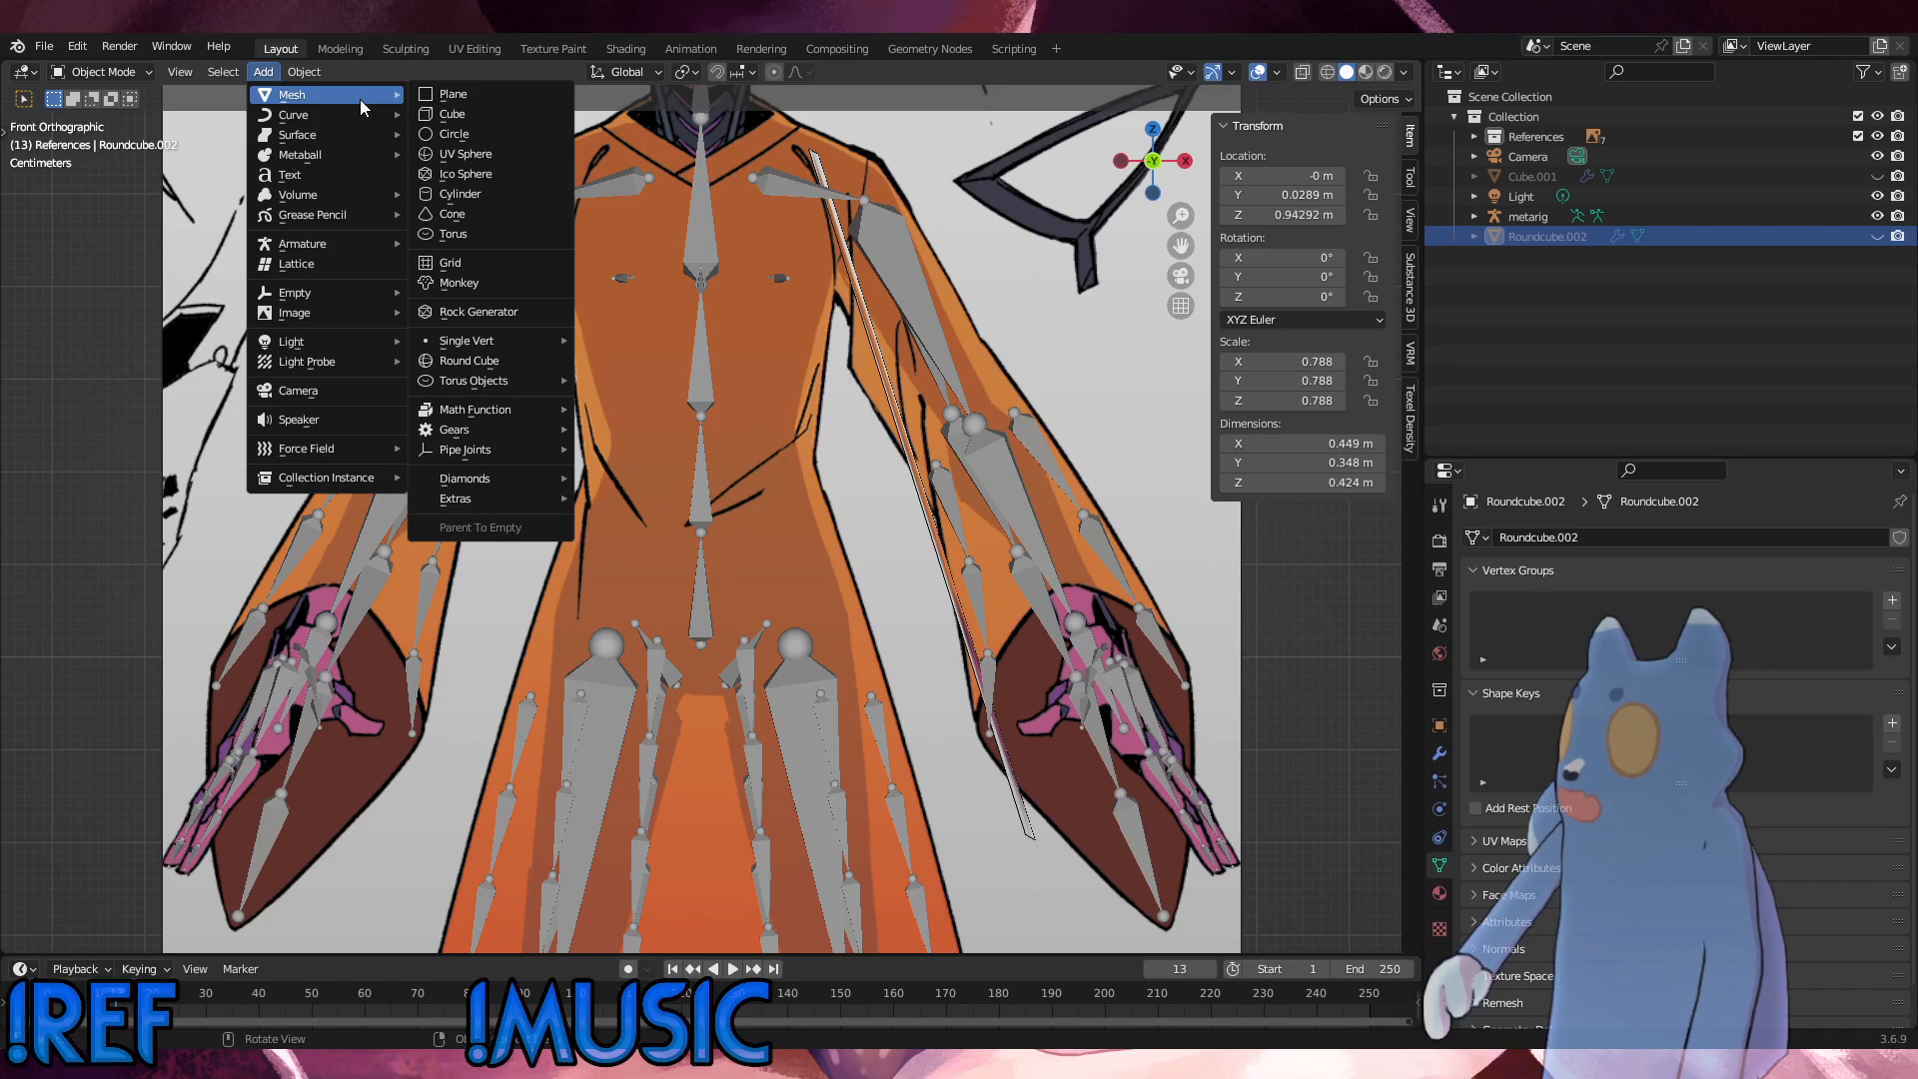
pyautogui.click(476, 364)
pyautogui.scroll(-6, 962, 633)
pyautogui.moveTo(962, 633); pyautogui.dragTo(789, 673, button='middle')
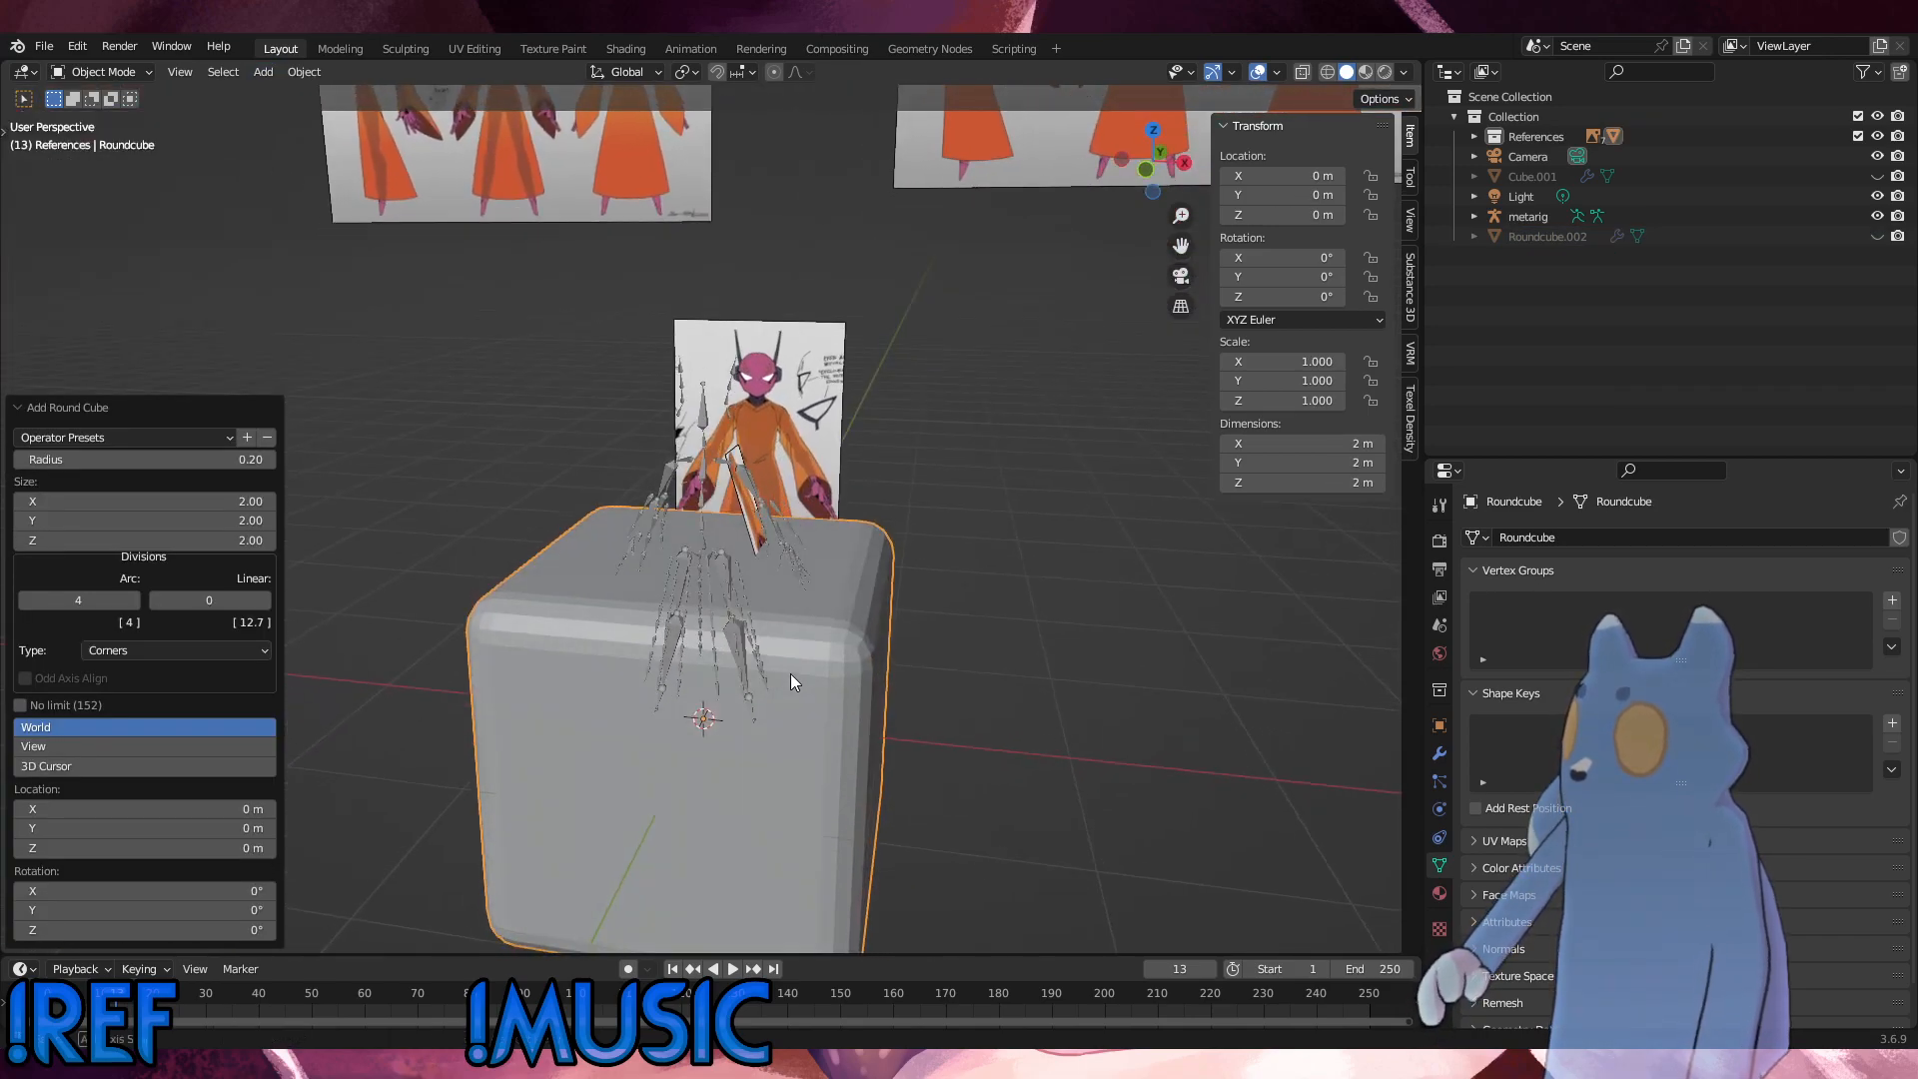
pyautogui.click(267, 459)
pyautogui.click(267, 459)
pyautogui.click(267, 460)
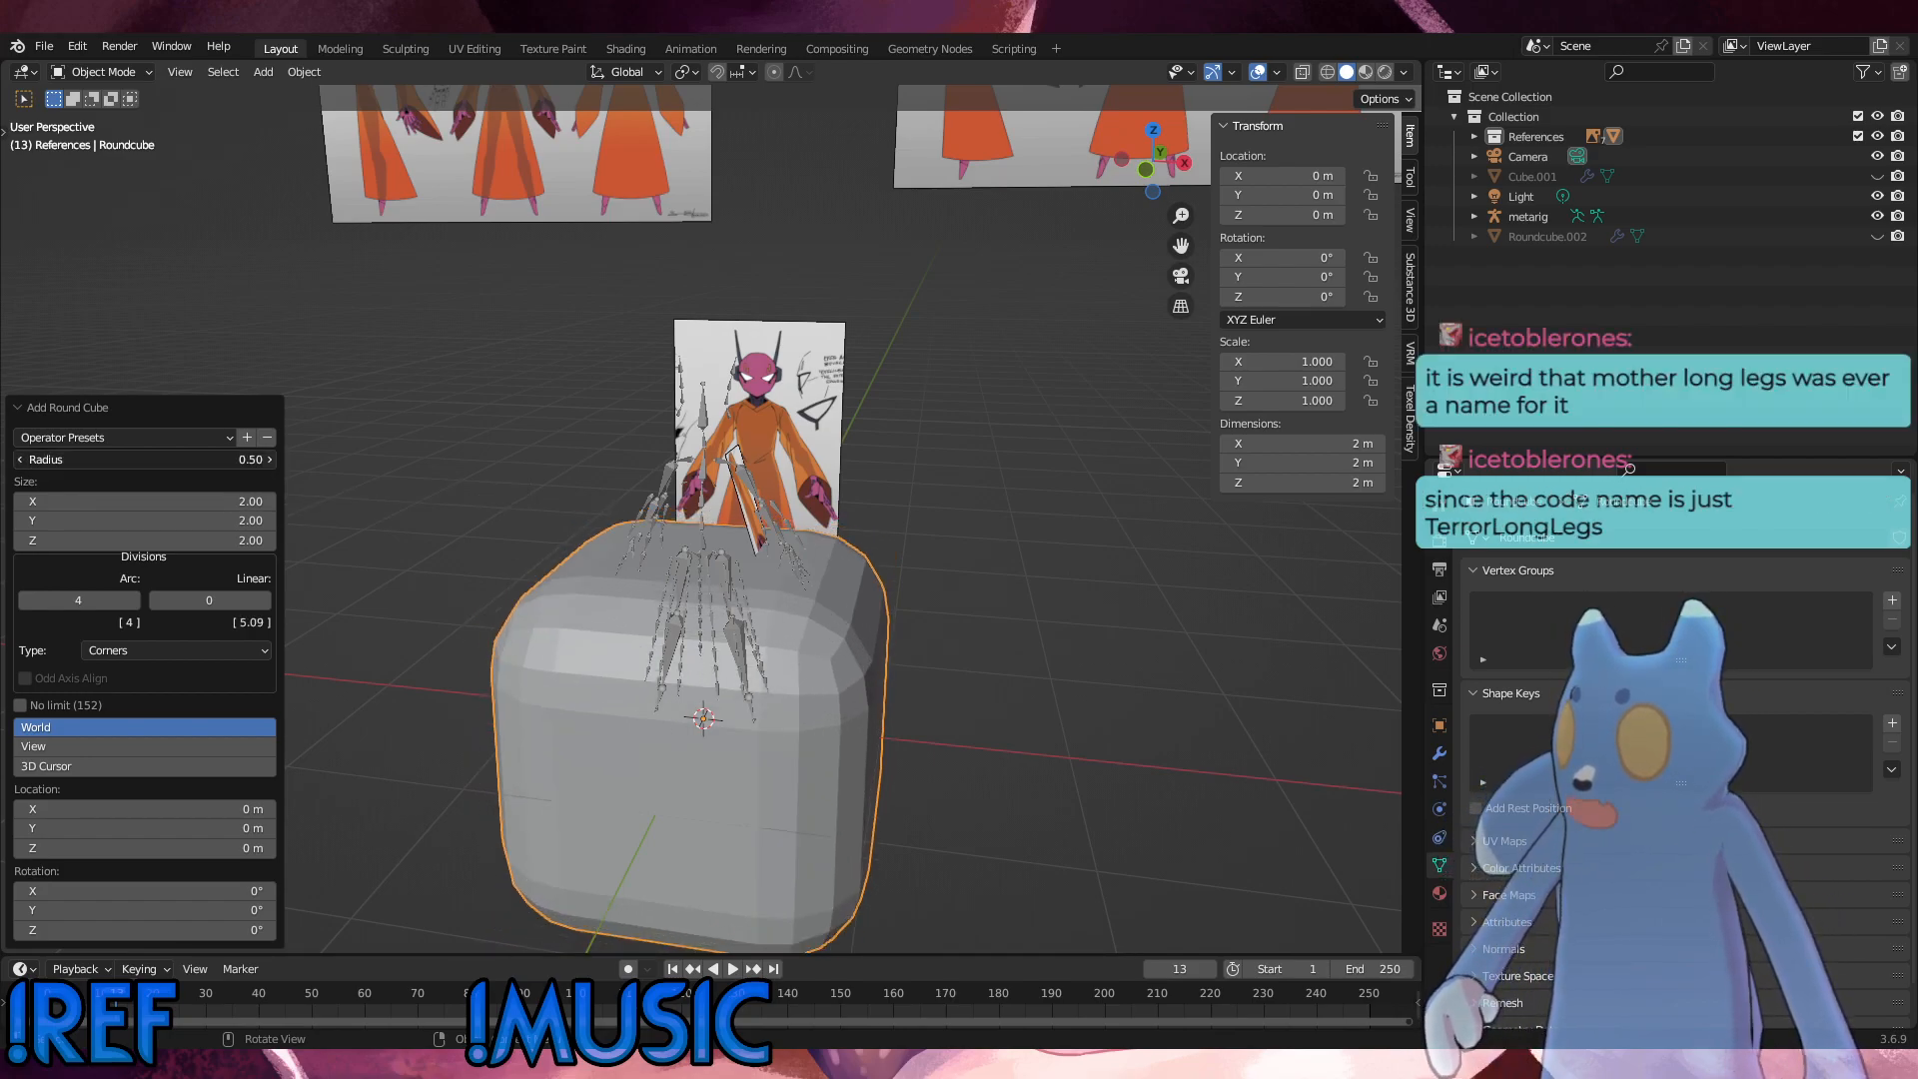
pyautogui.click(267, 460)
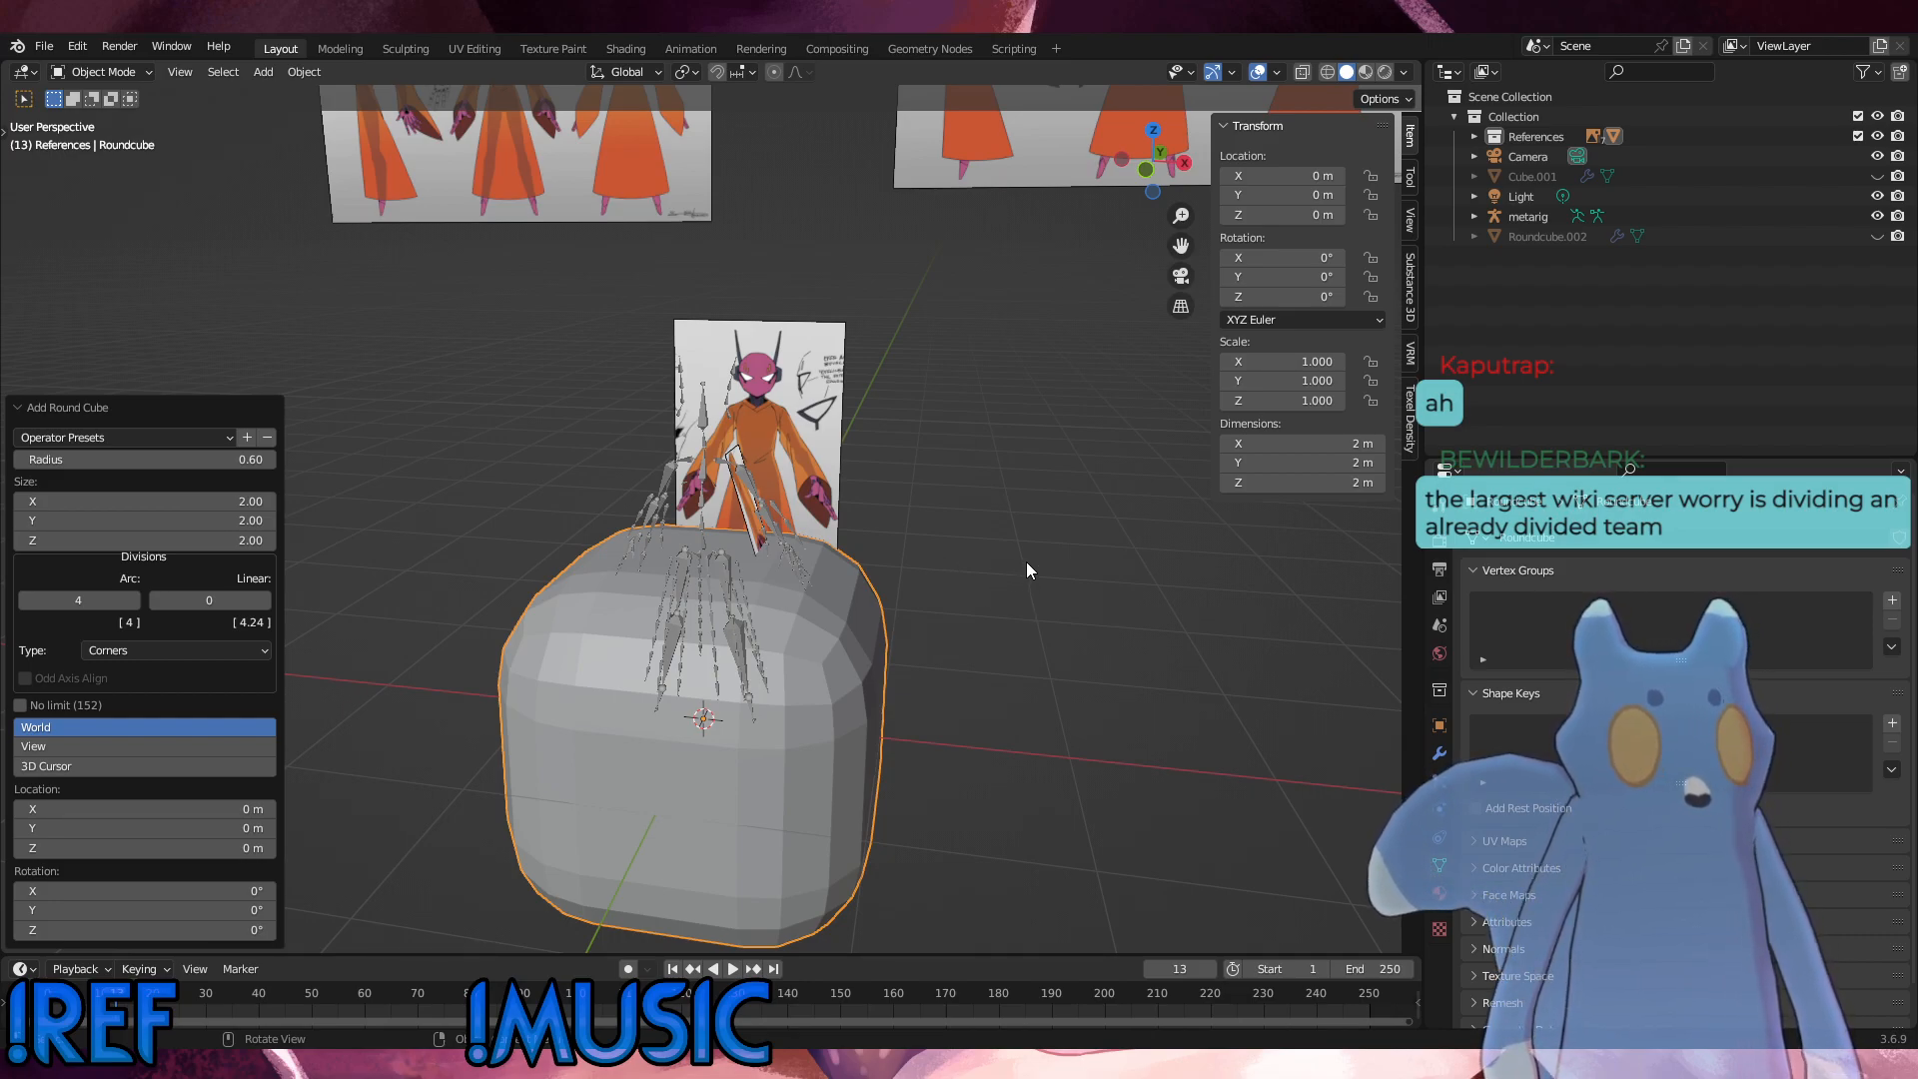
pyautogui.keyDown('alt'); pyautogui.moveTo(999, 561); pyautogui.dragTo(863, 580, button='middle'); pyautogui.keyUp('alt')
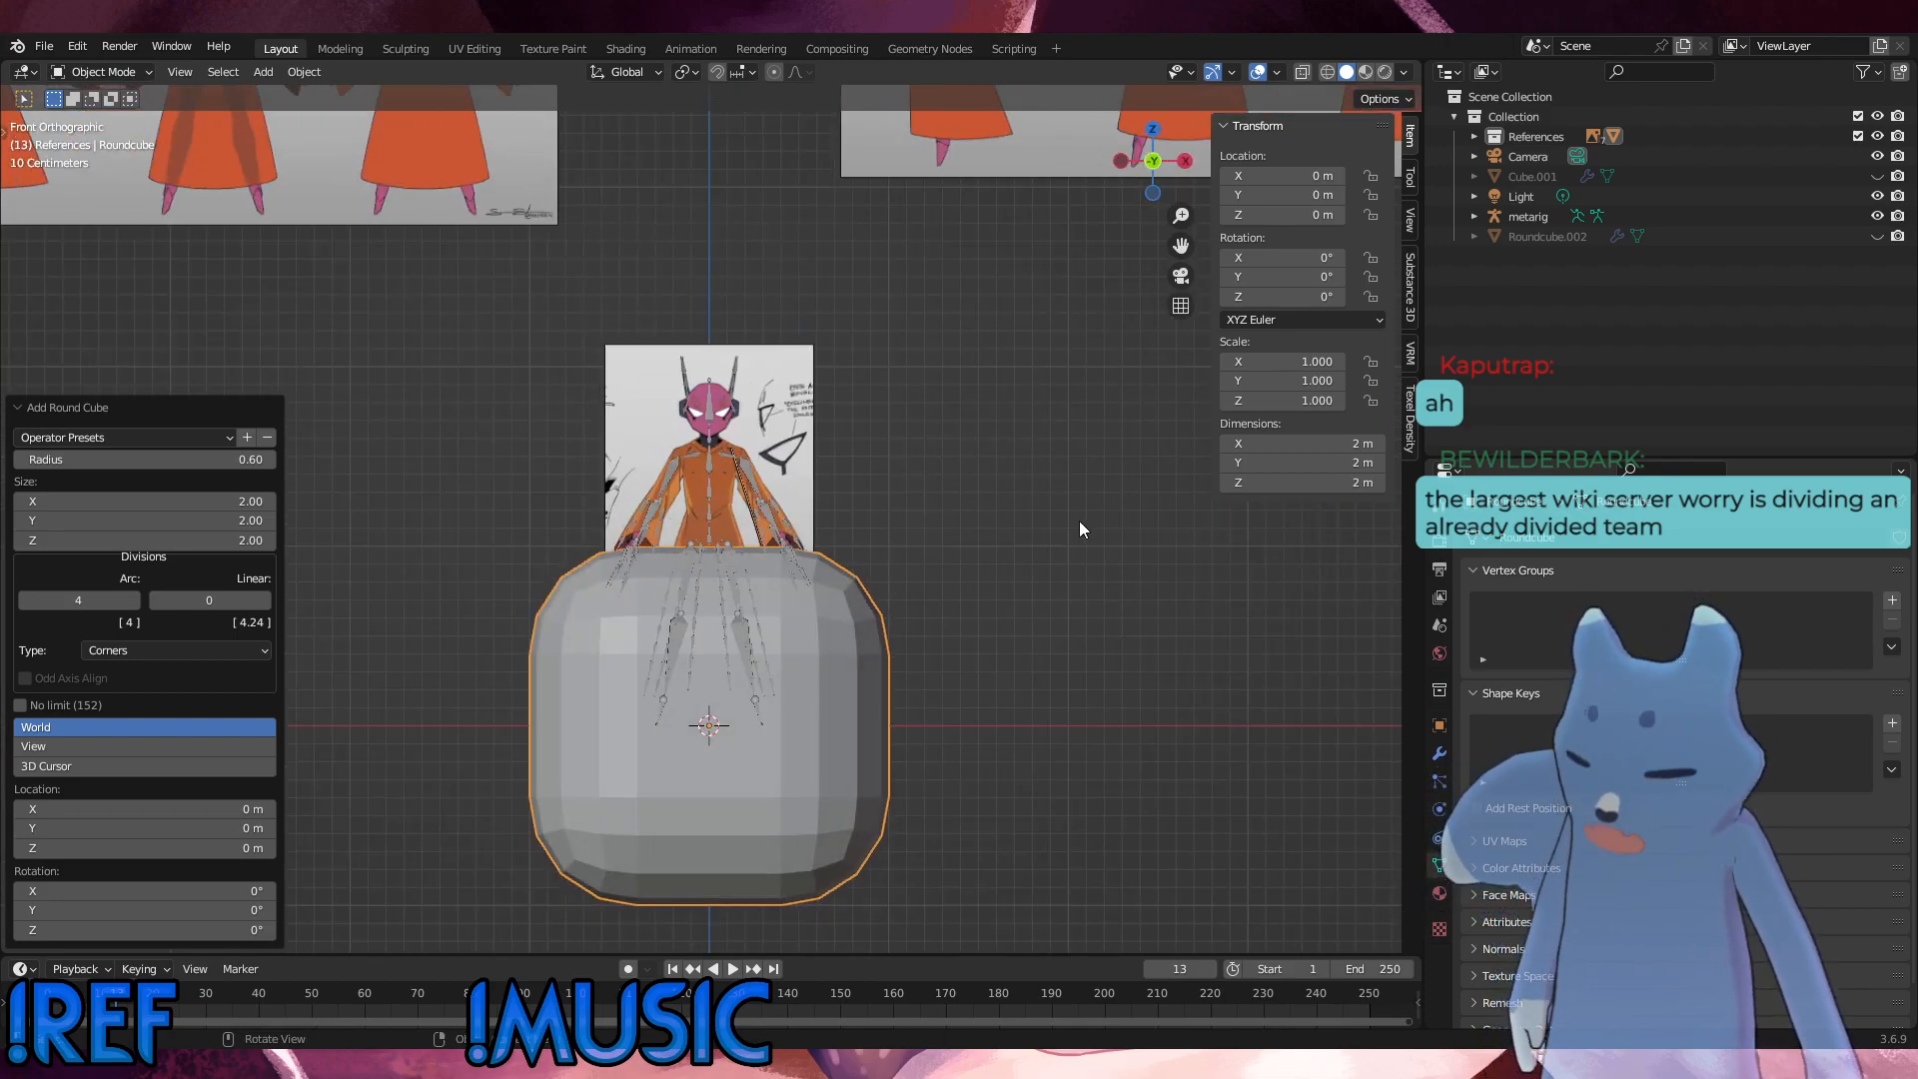
pyautogui.press('s')
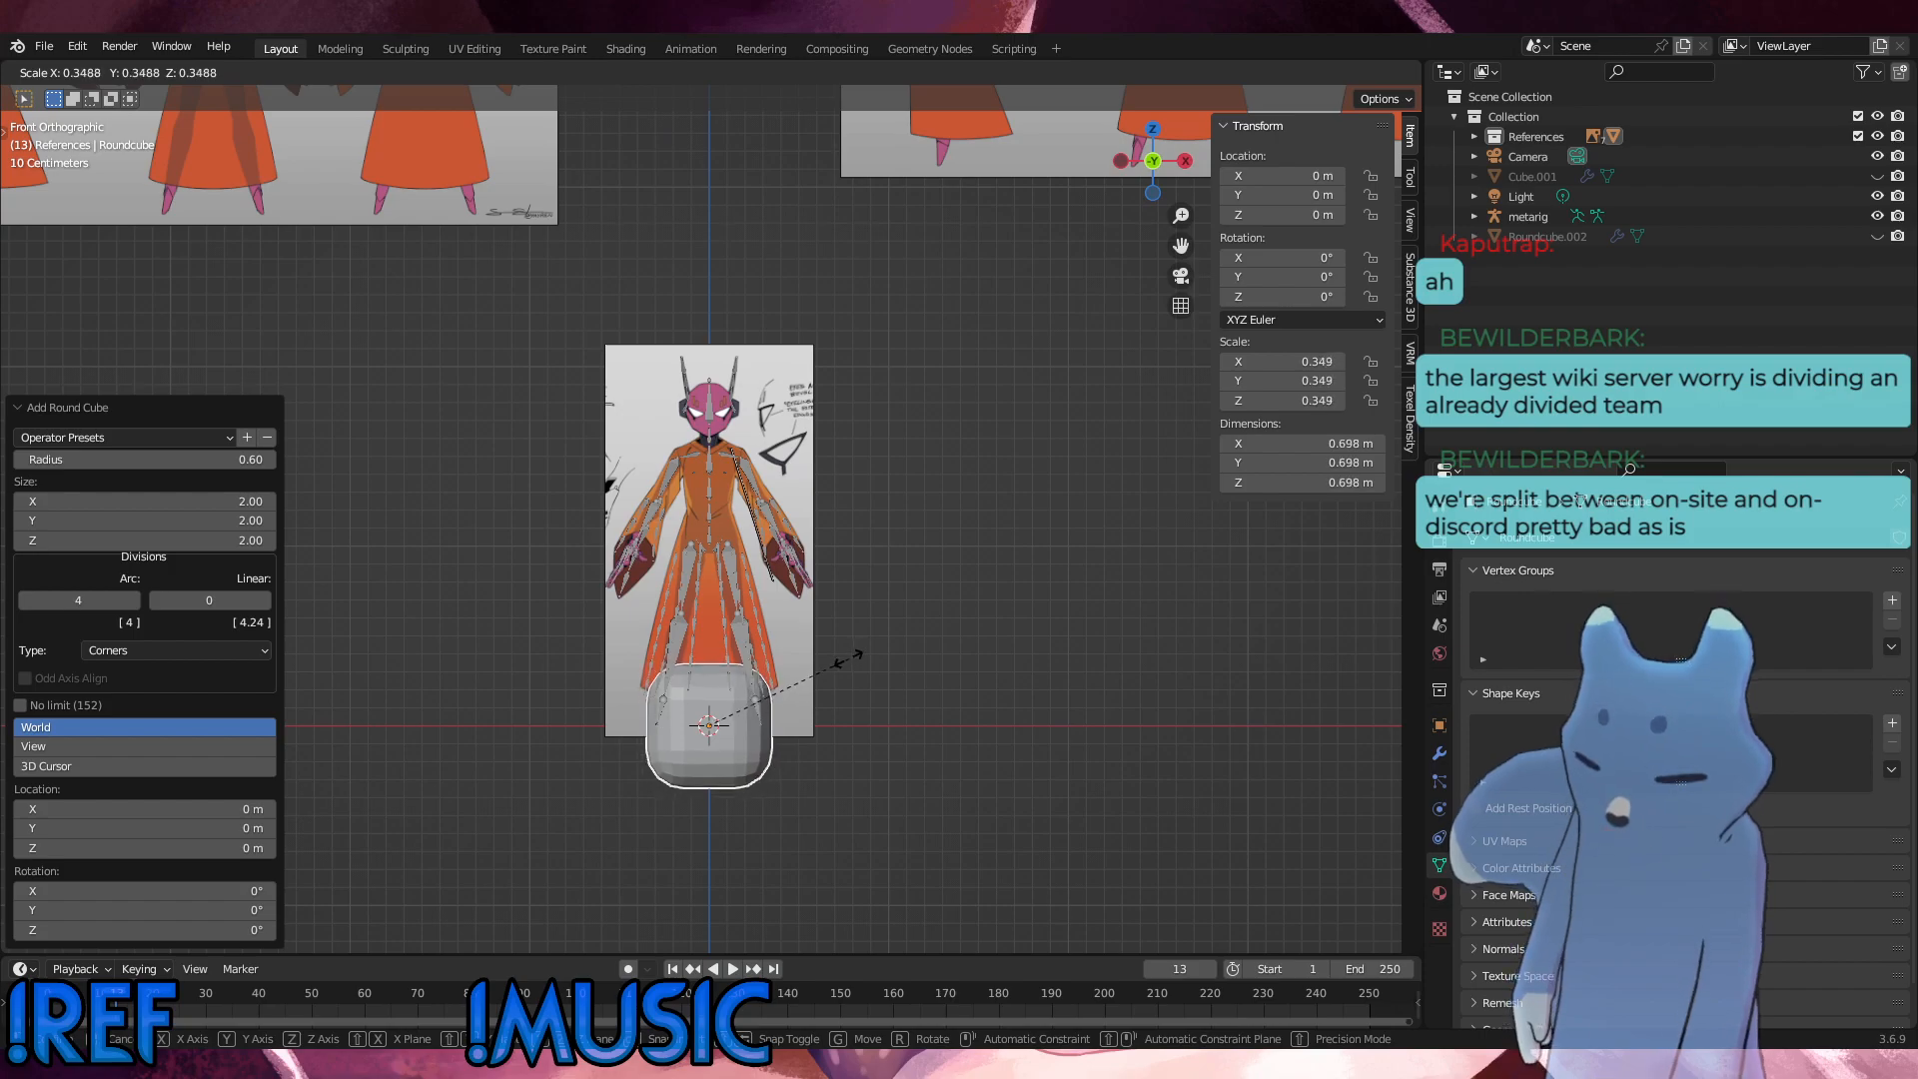
pyautogui.click(846, 657)
pyautogui.press('g')
pyautogui.click(848, 477)
pyautogui.press('s')
pyautogui.click(769, 527)
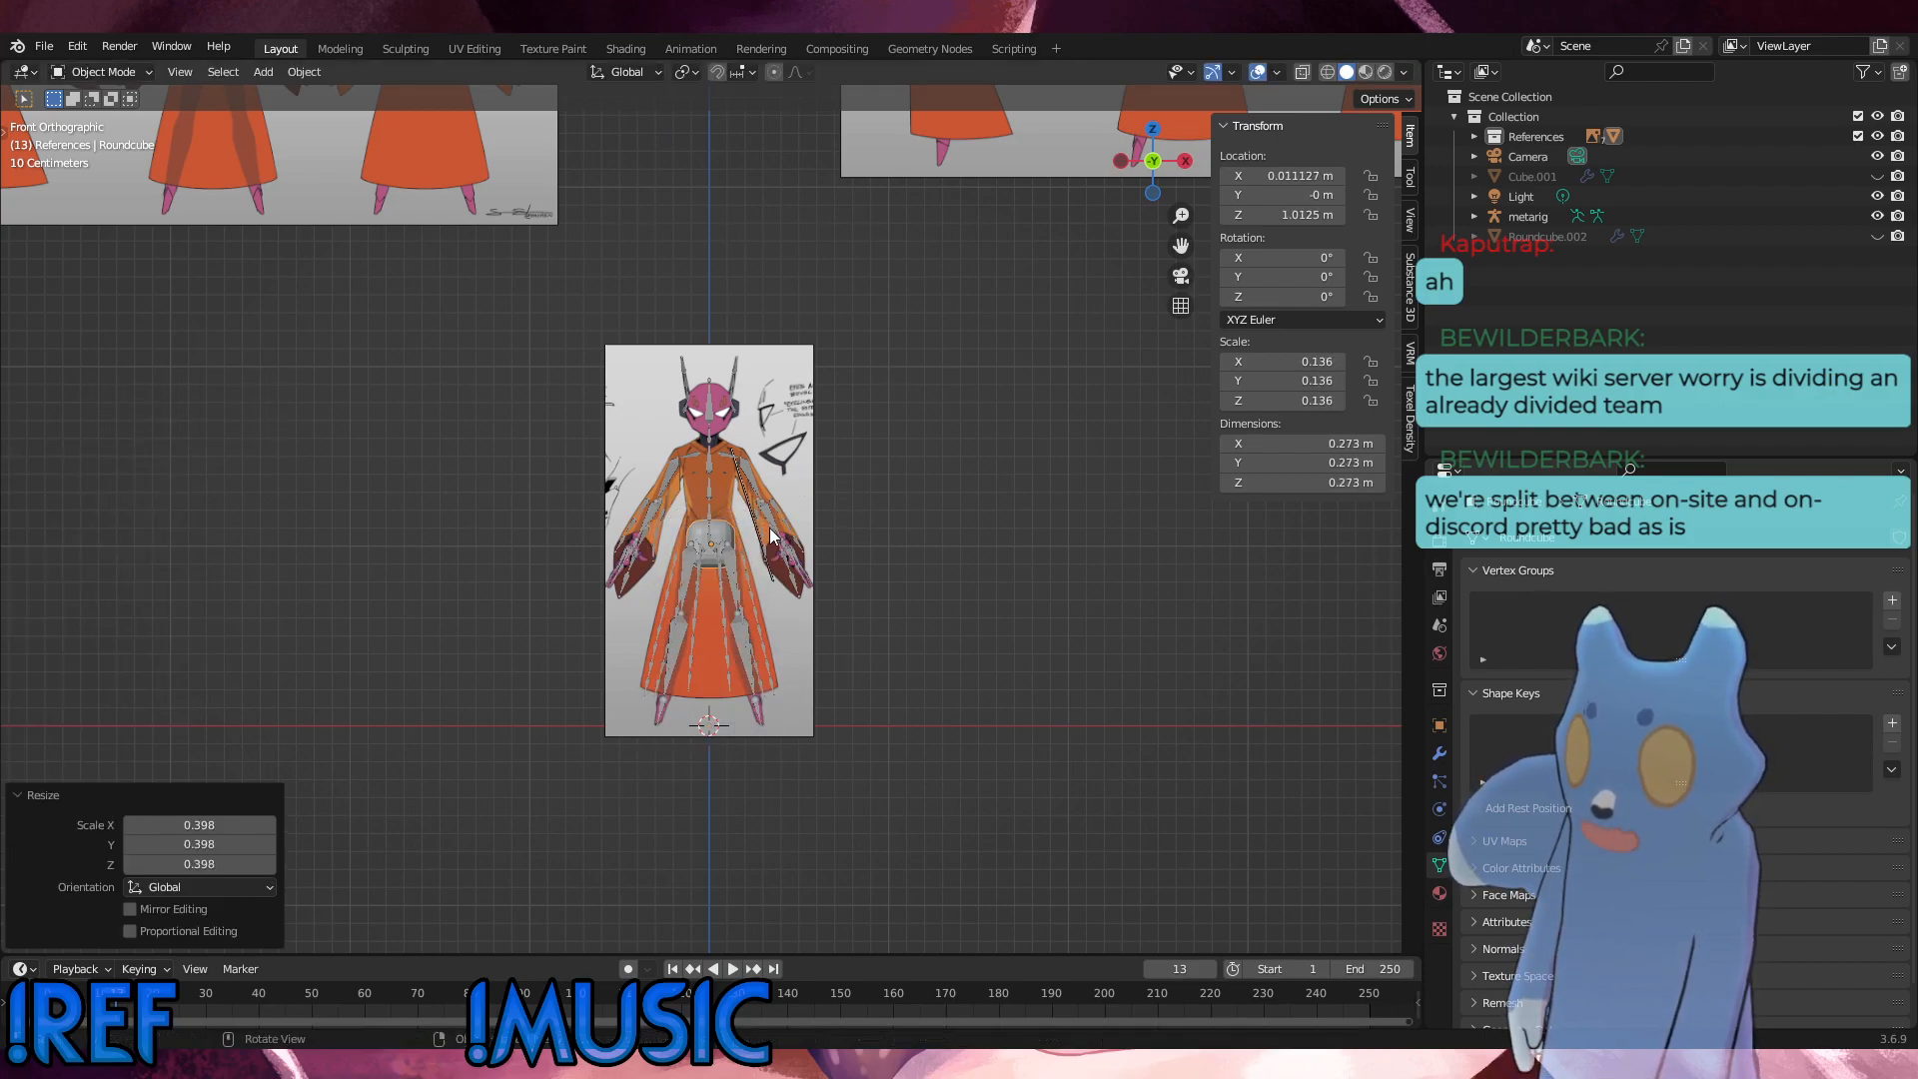
pyautogui.scroll(10, 775, 535)
pyautogui.press('g')
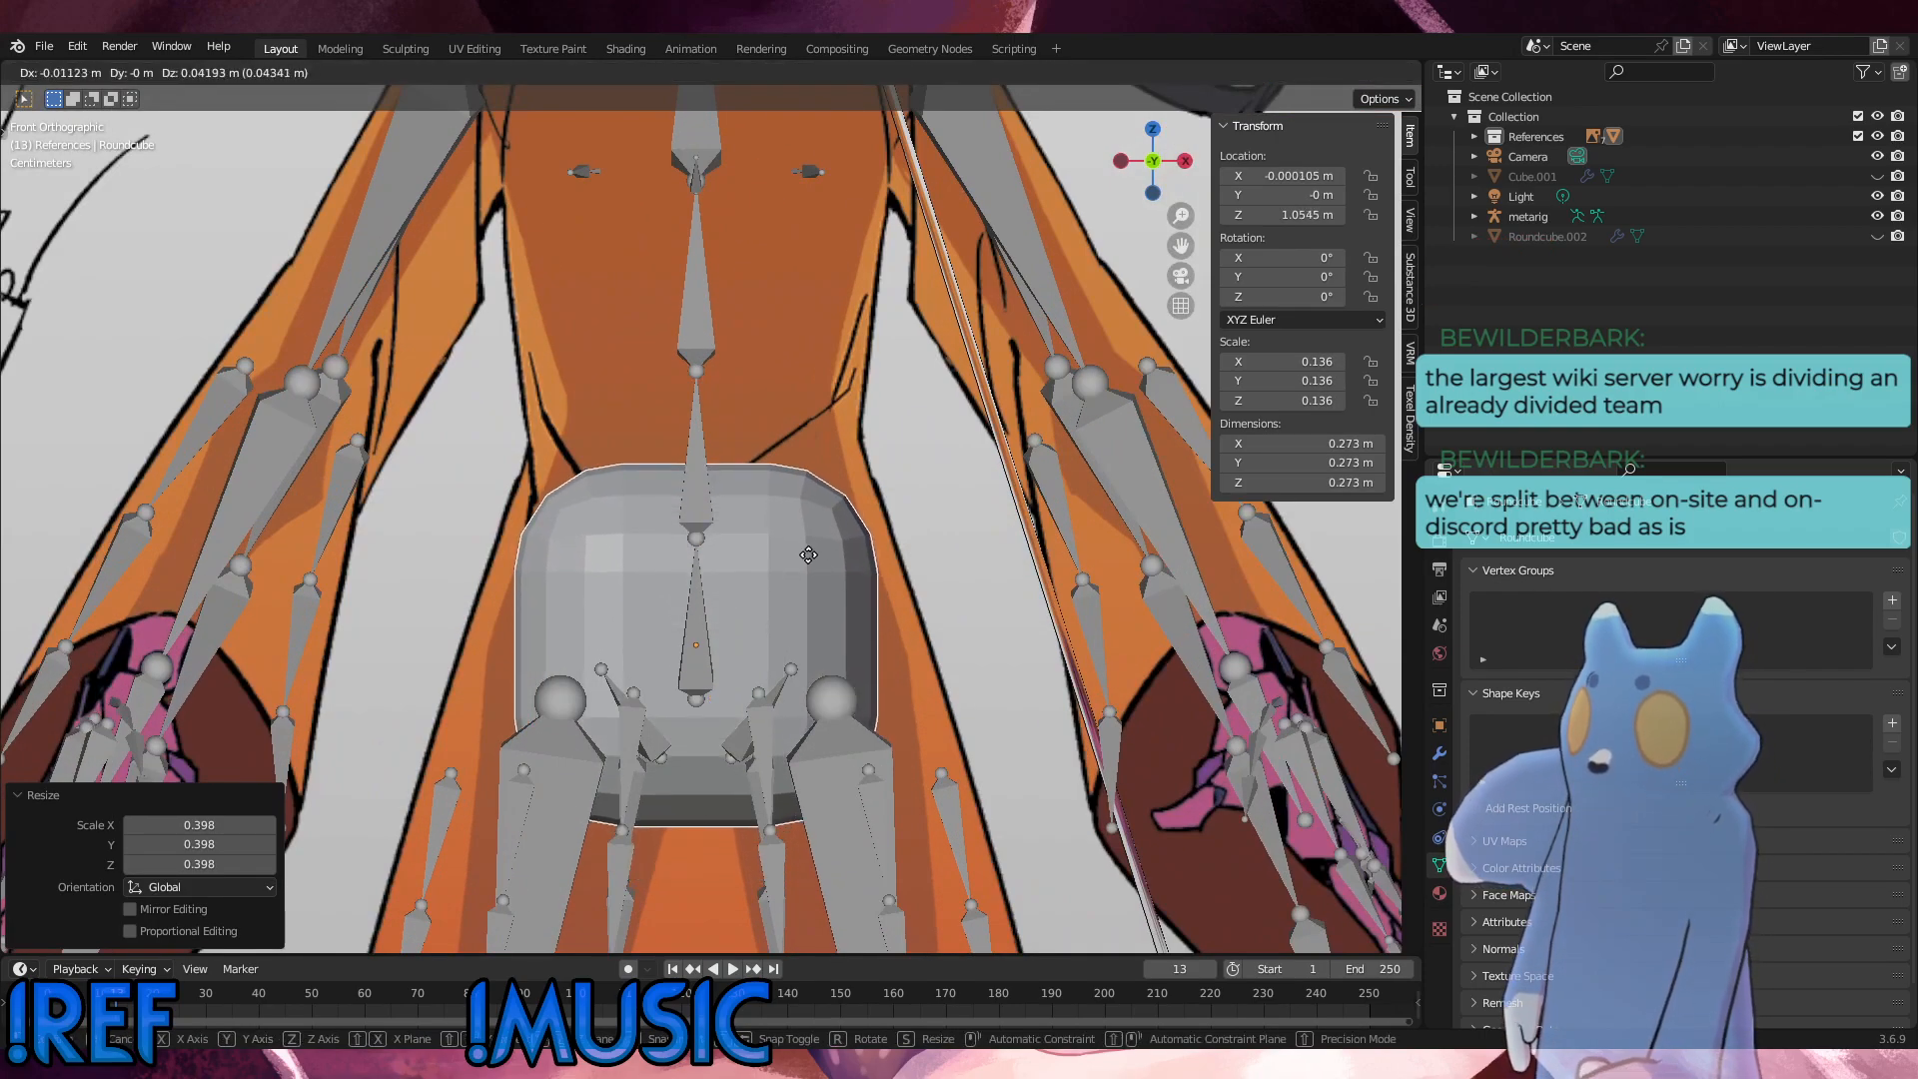
pyautogui.press('Escape')
pyautogui.hotkey('ctrl', 'z')
pyautogui.hotkey('ctrl', 'z')
pyautogui.hotkey('ctrl', 'z')
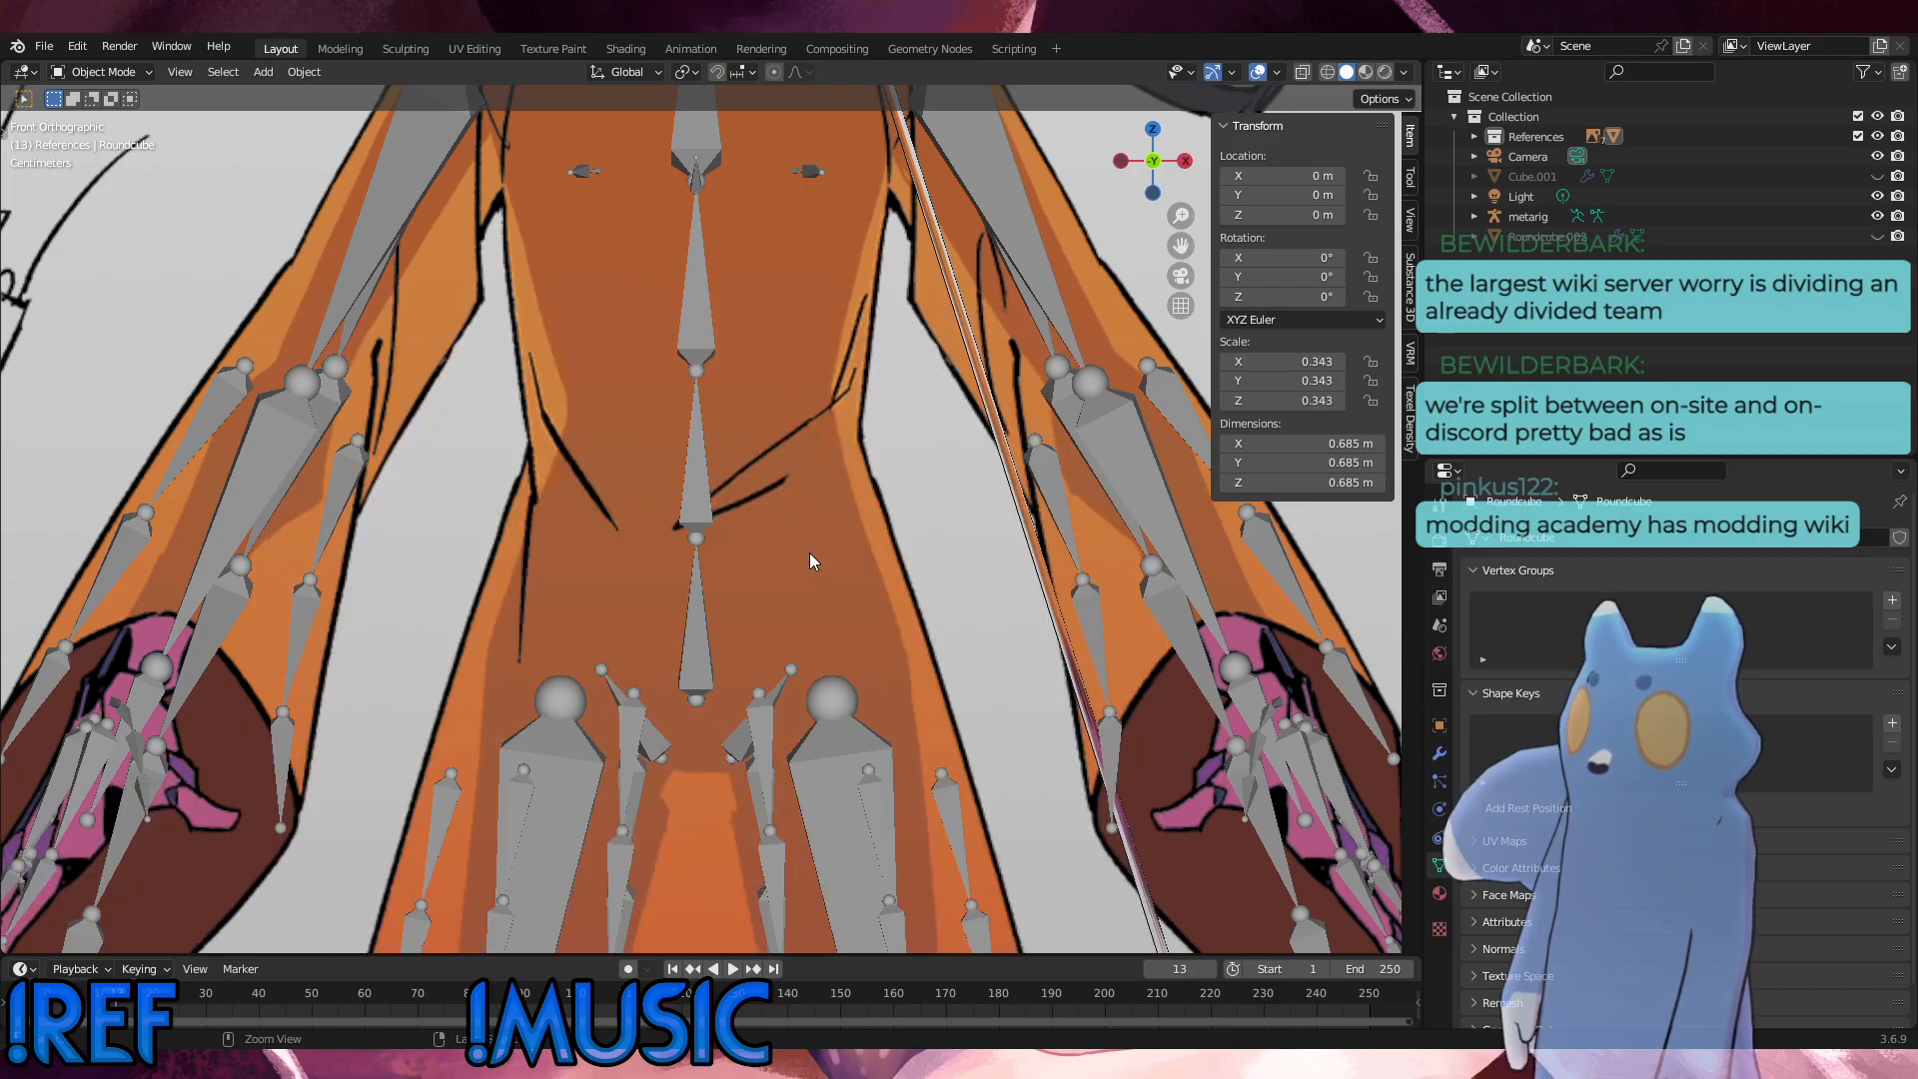
# Step: Scale the round cube uniformly to about 0.135 and raise it straight up to about Z 1.04 m over the rig's hips
pyautogui.scroll(-9, 821, 591)
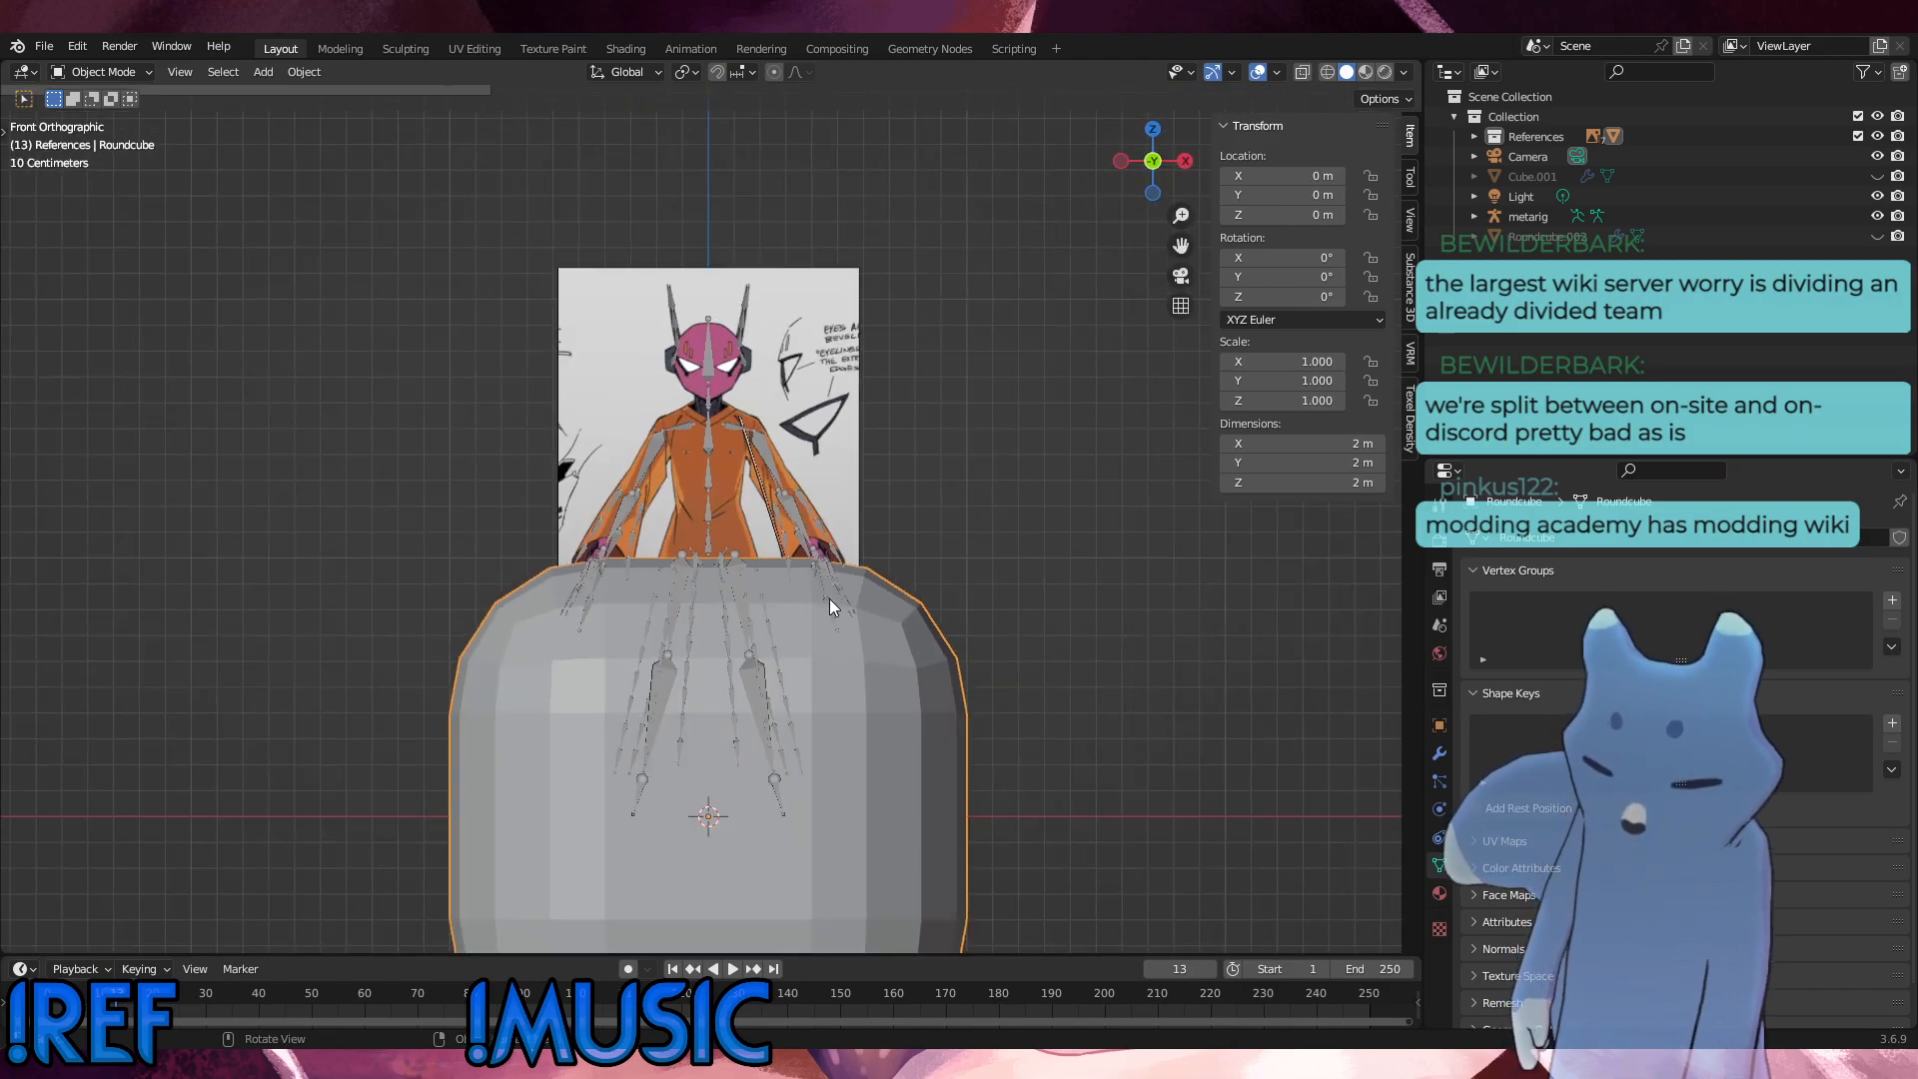
pyautogui.press('g')
pyautogui.press('z')
pyautogui.click(859, 346)
pyautogui.press('s')
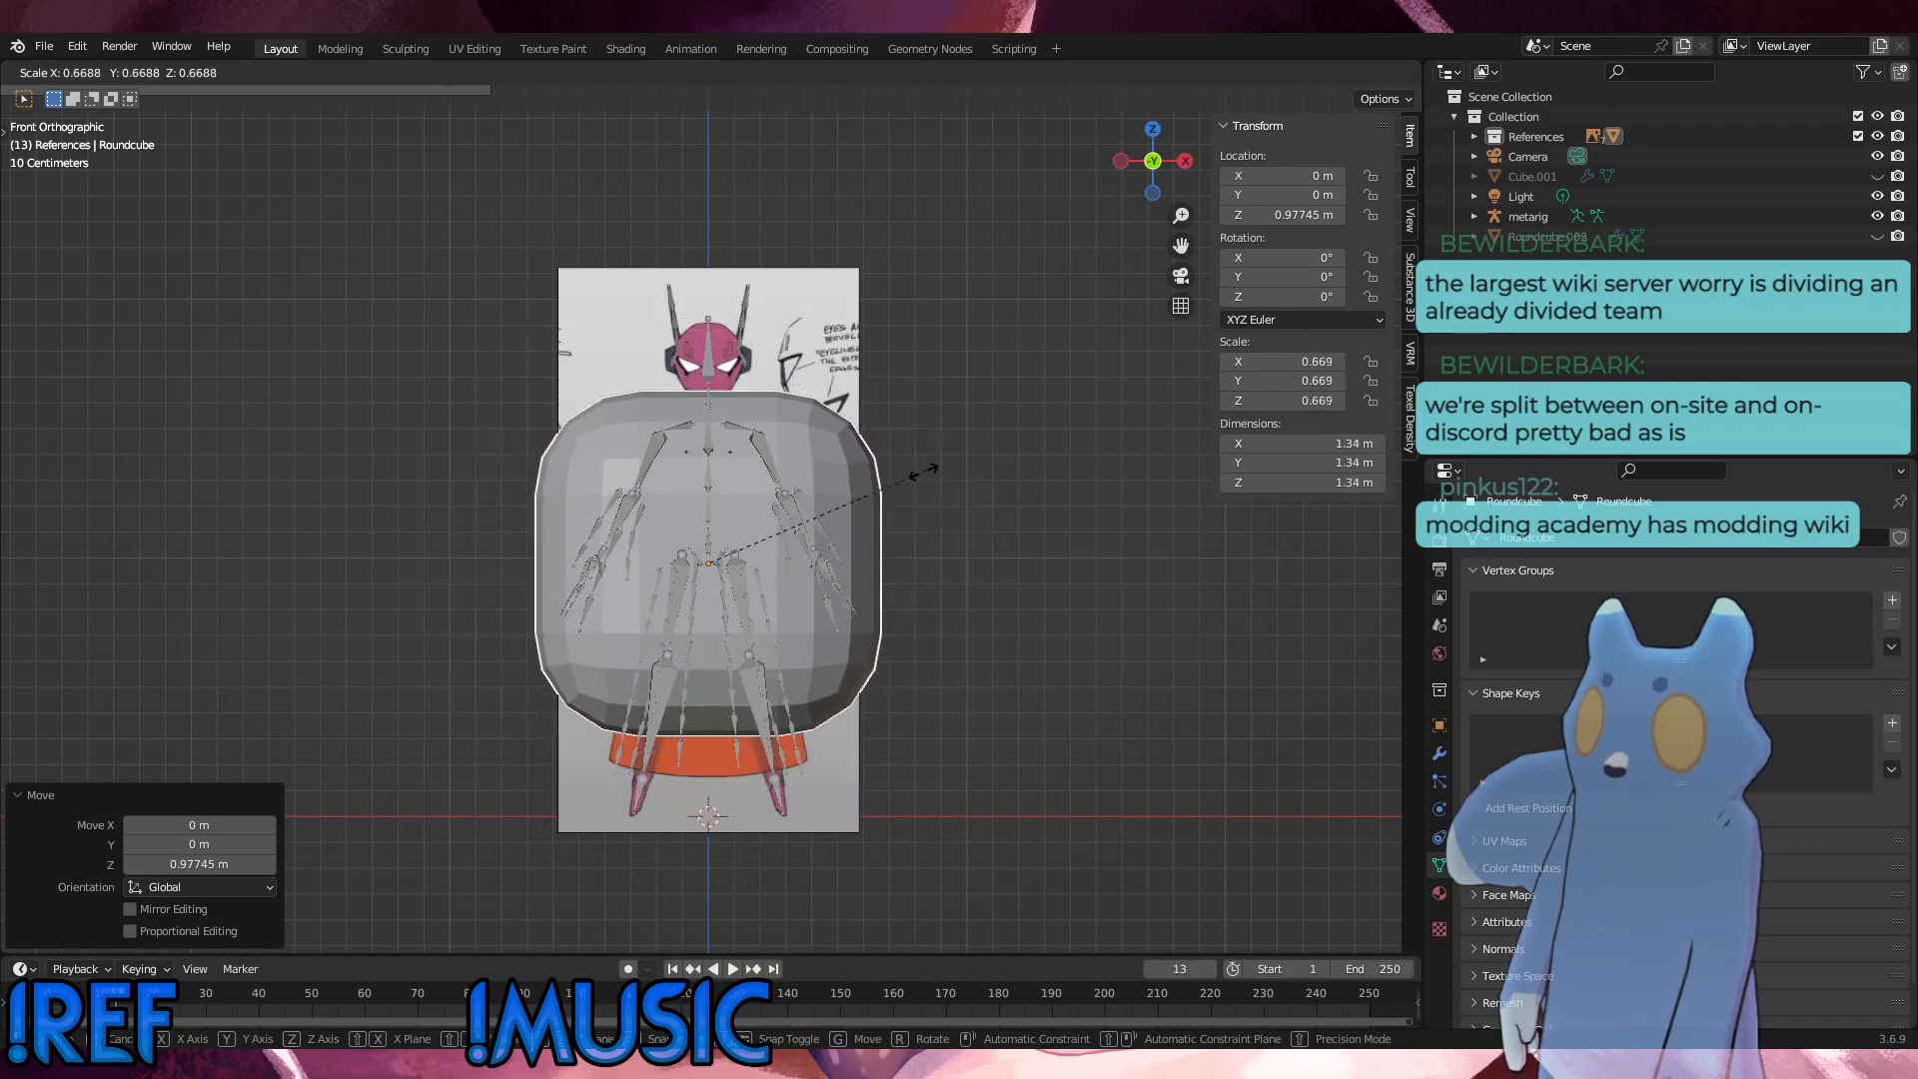
pyautogui.click(755, 567)
pyautogui.scroll(5, 754, 566)
pyautogui.scroll(3, 754, 567)
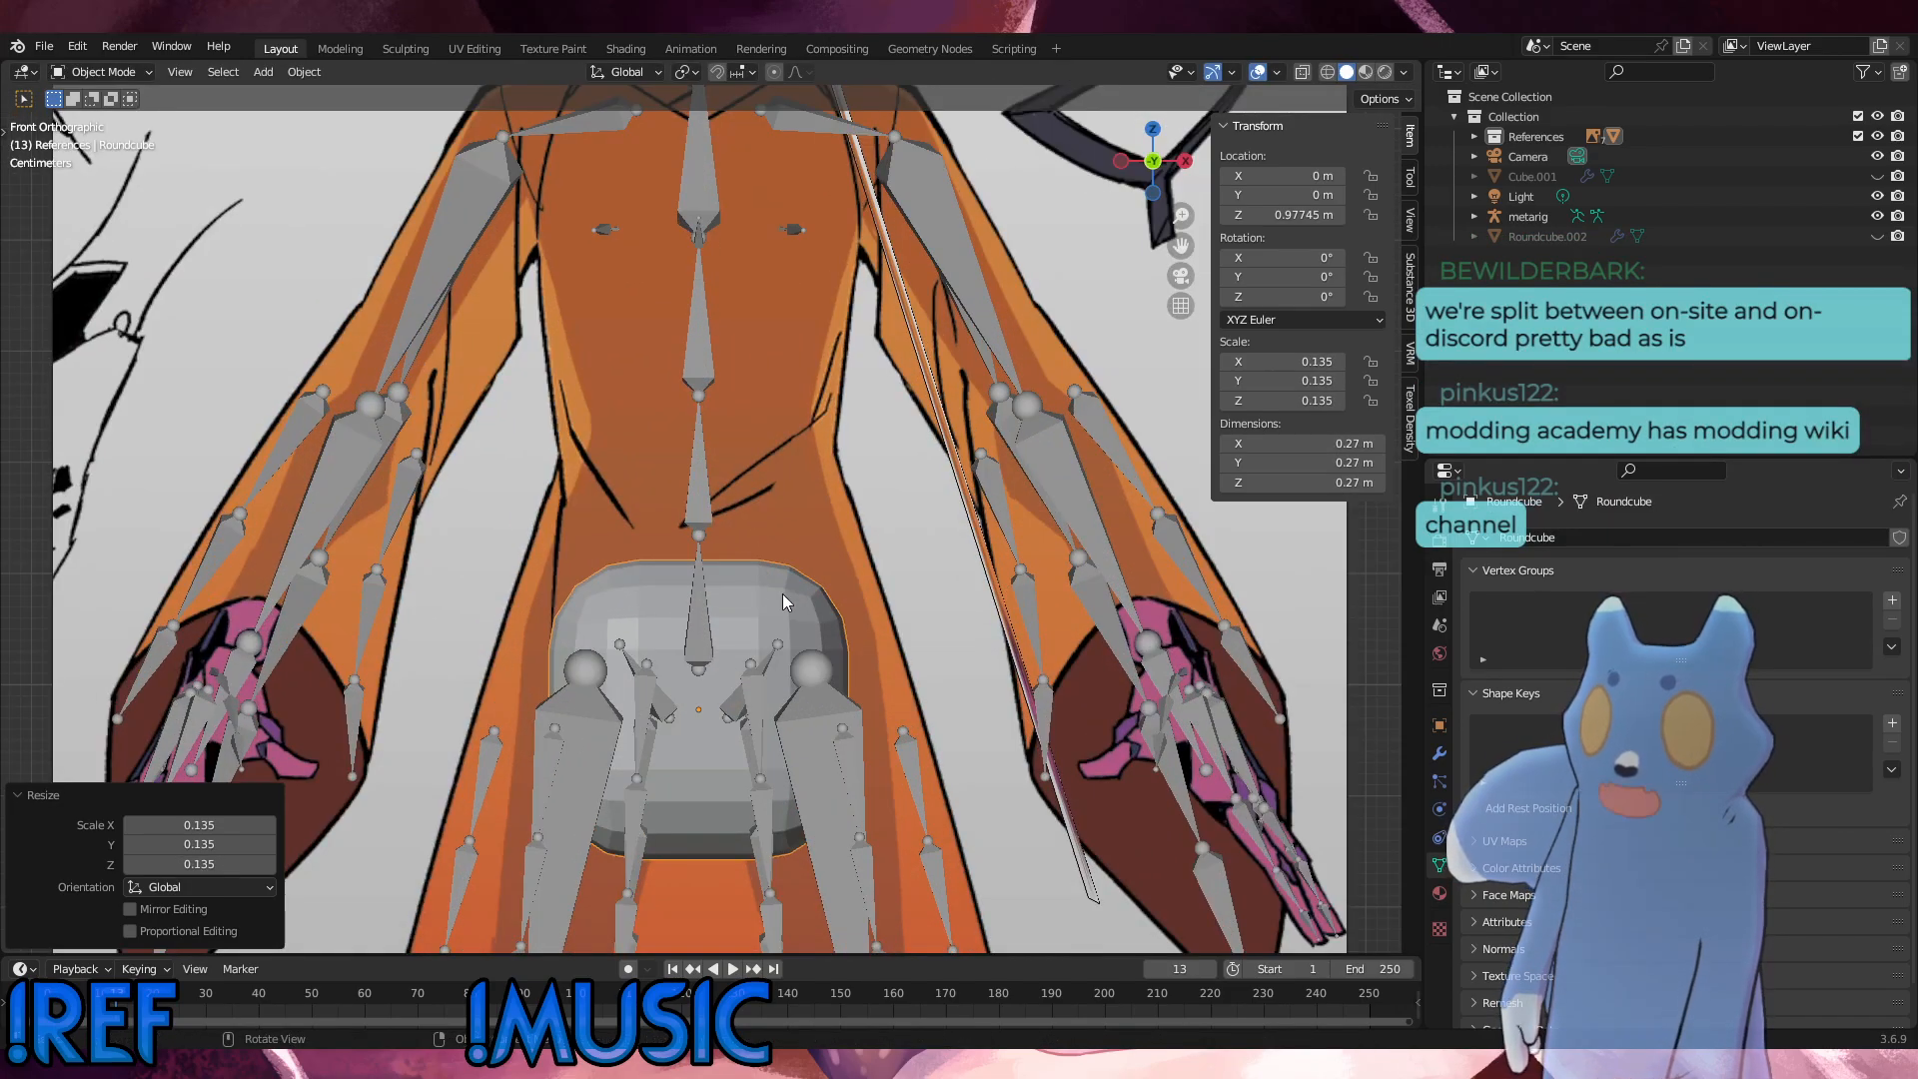
pyautogui.press('g')
pyautogui.press('z')
pyautogui.click(789, 532)
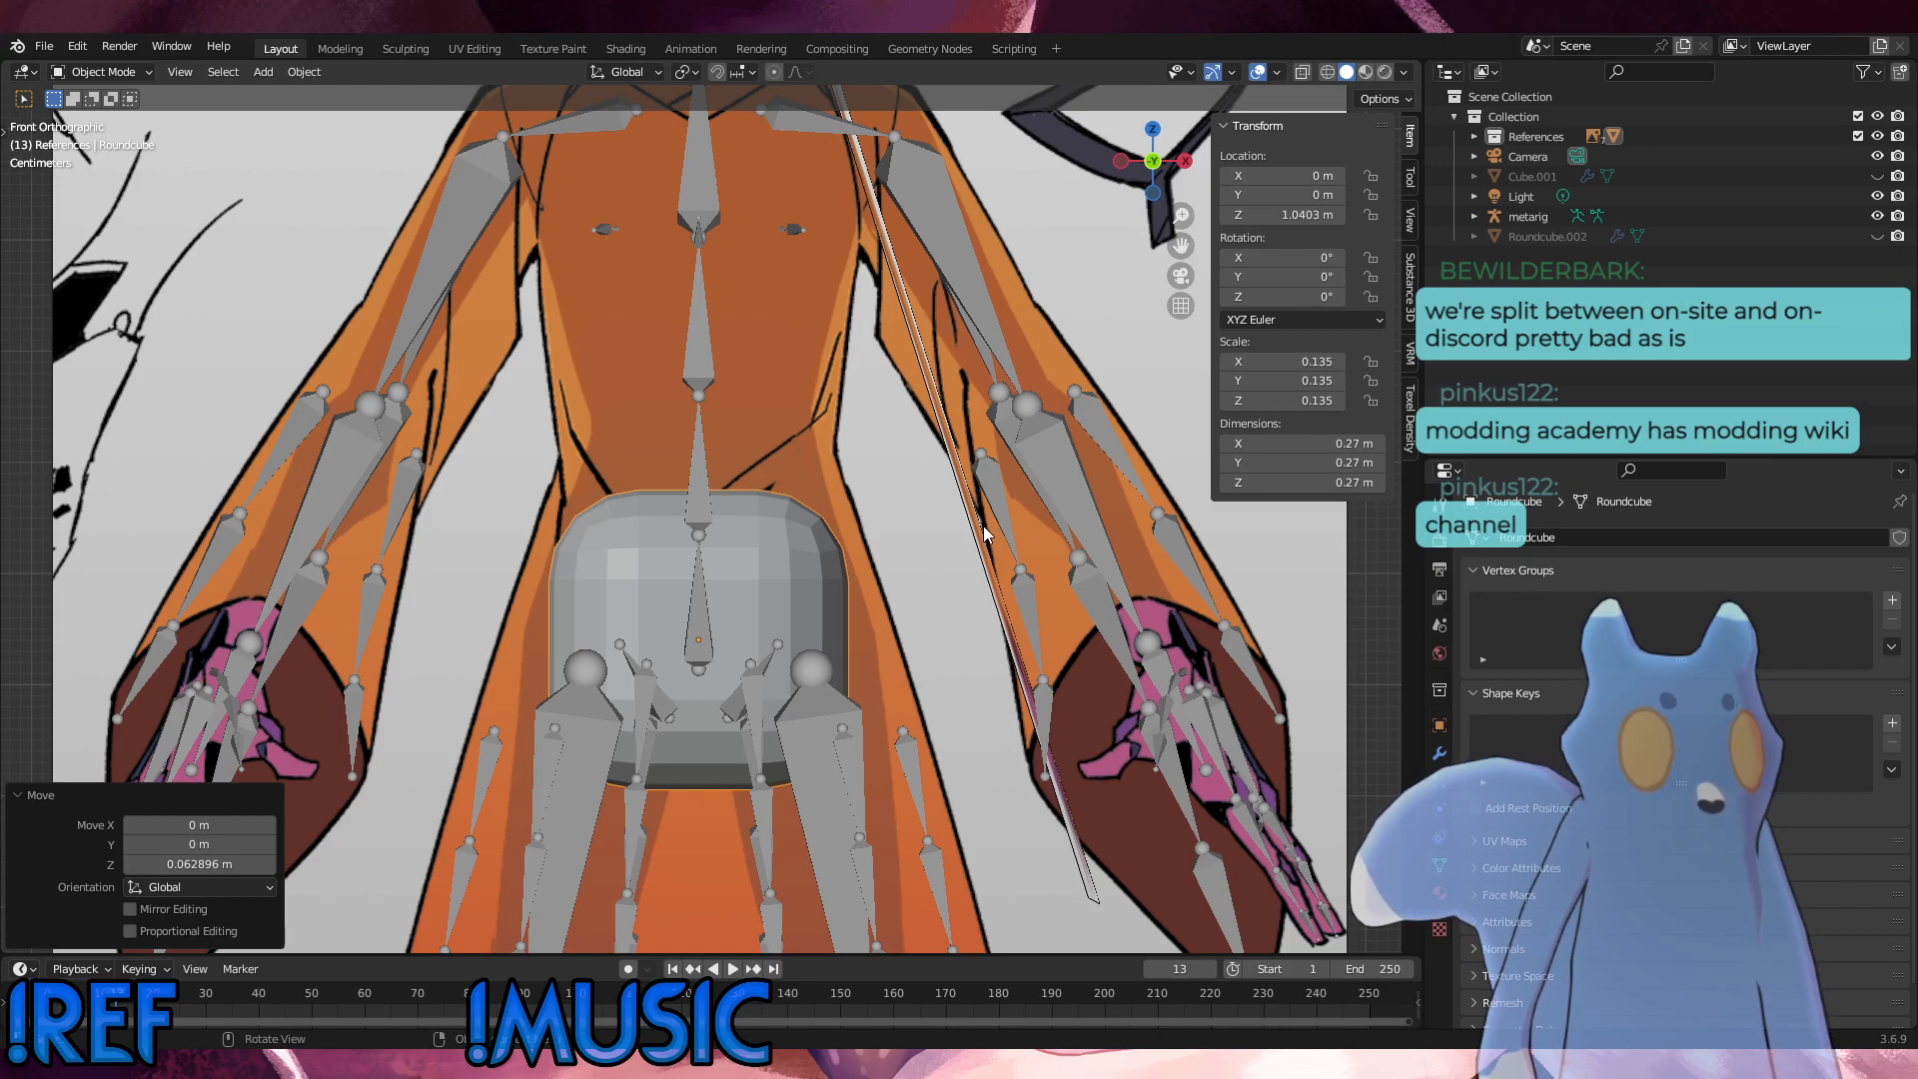
# Step: Turn on opacity for the front reference image and lower it to about 0.607
pyautogui.scroll(-6, 980, 524)
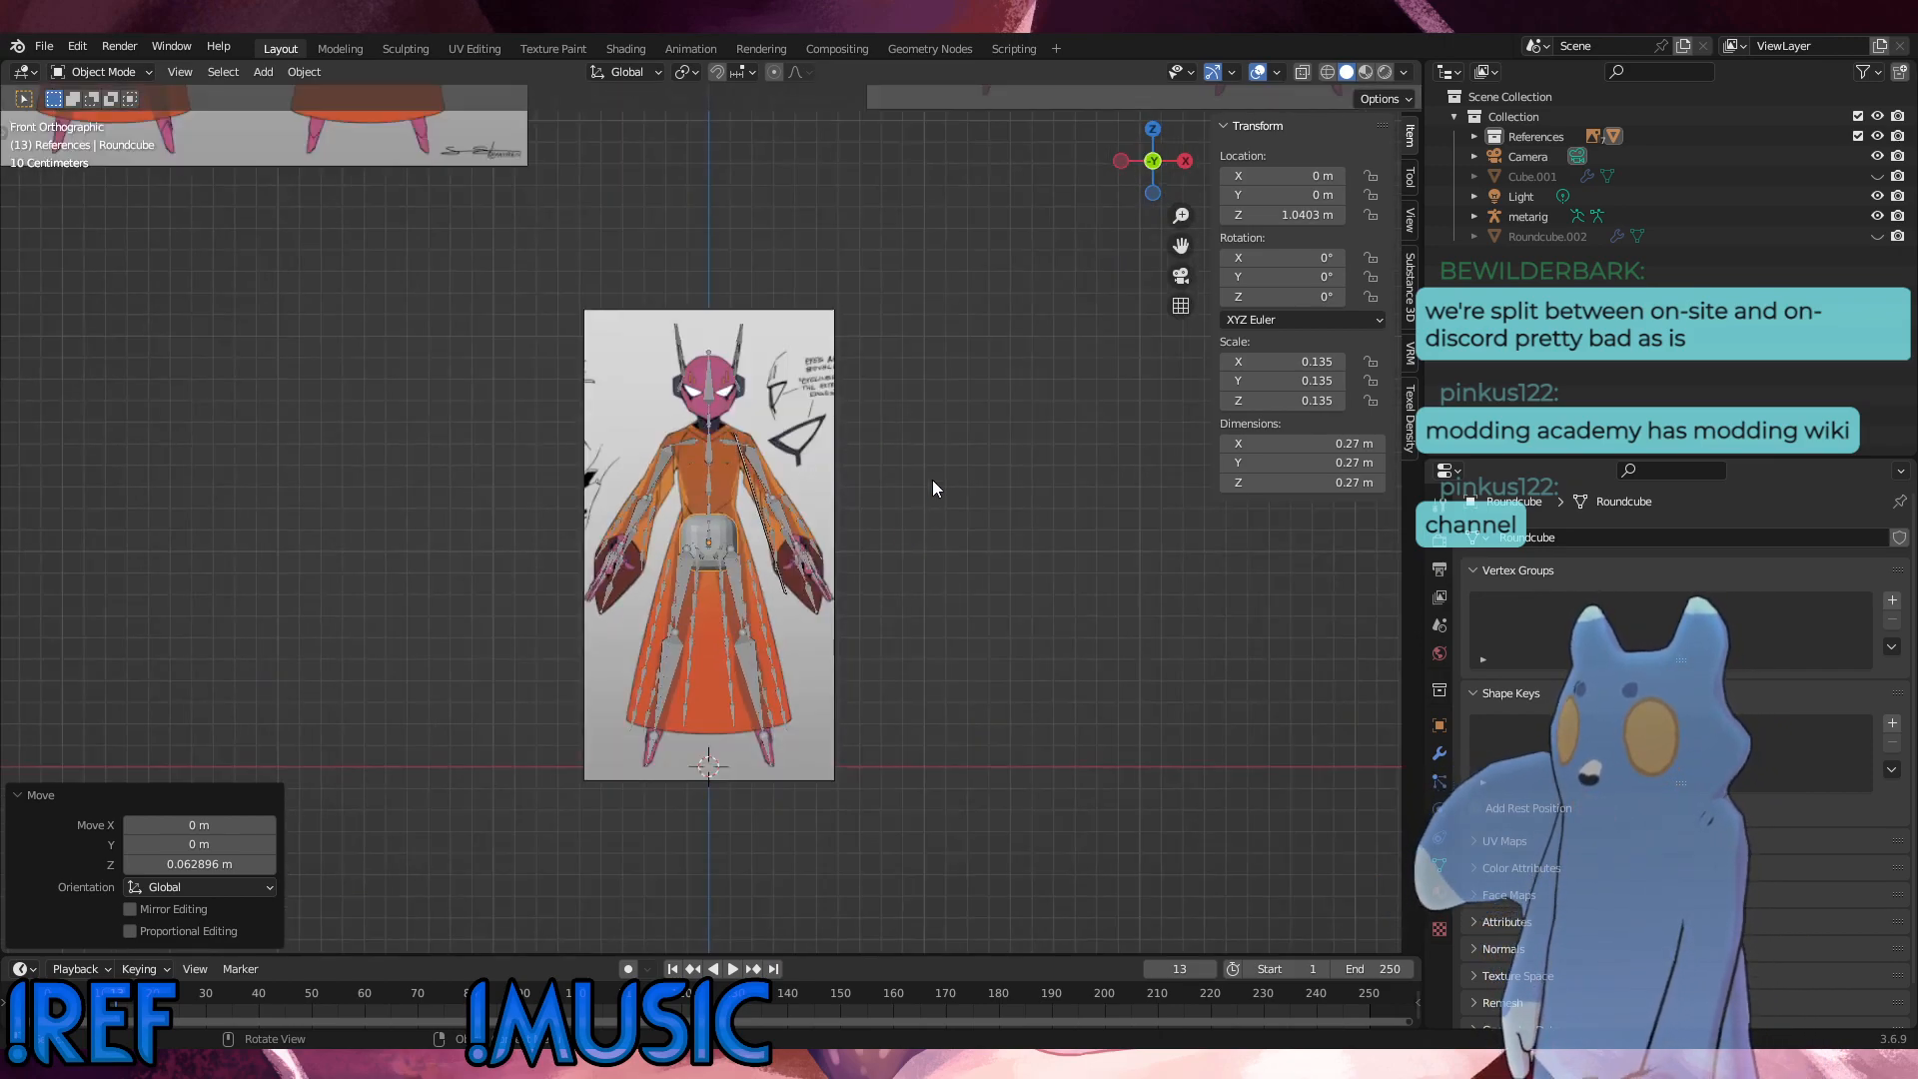
pyautogui.click(933, 481)
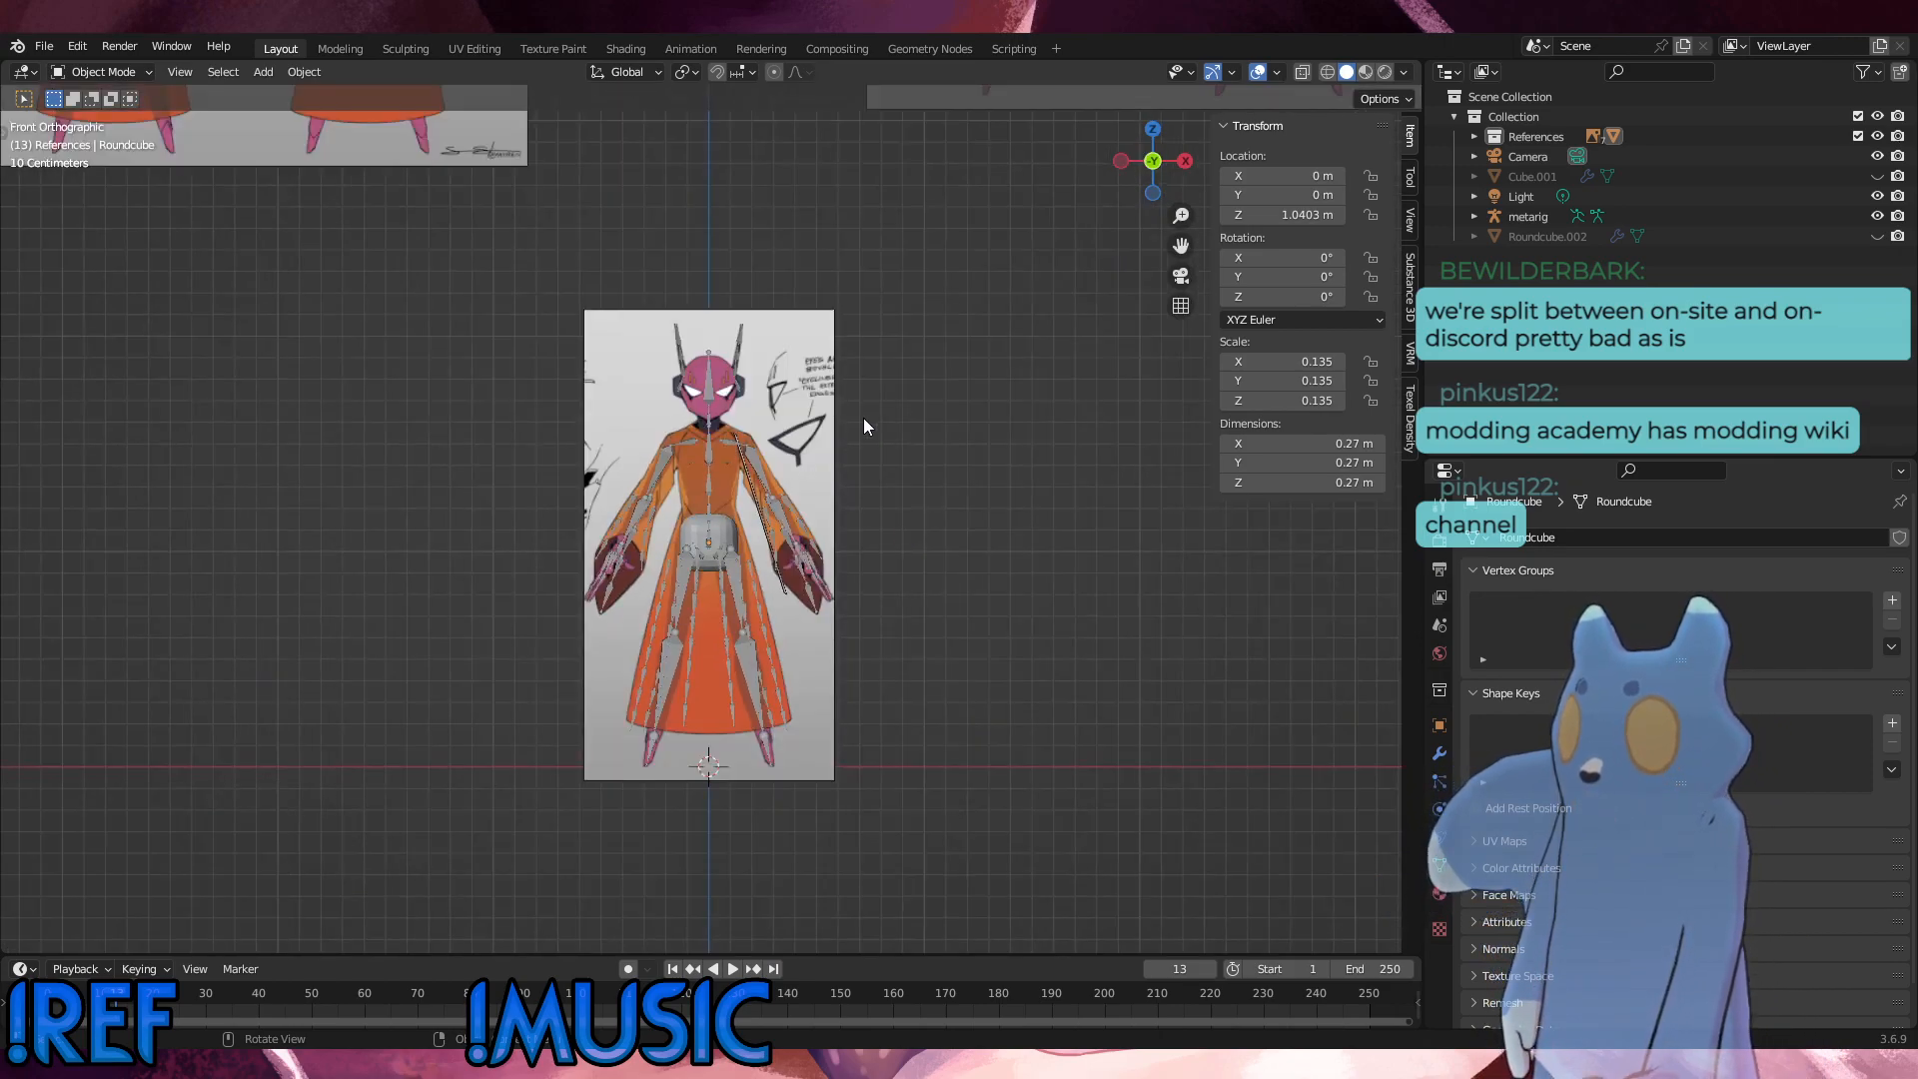
pyautogui.click(817, 403)
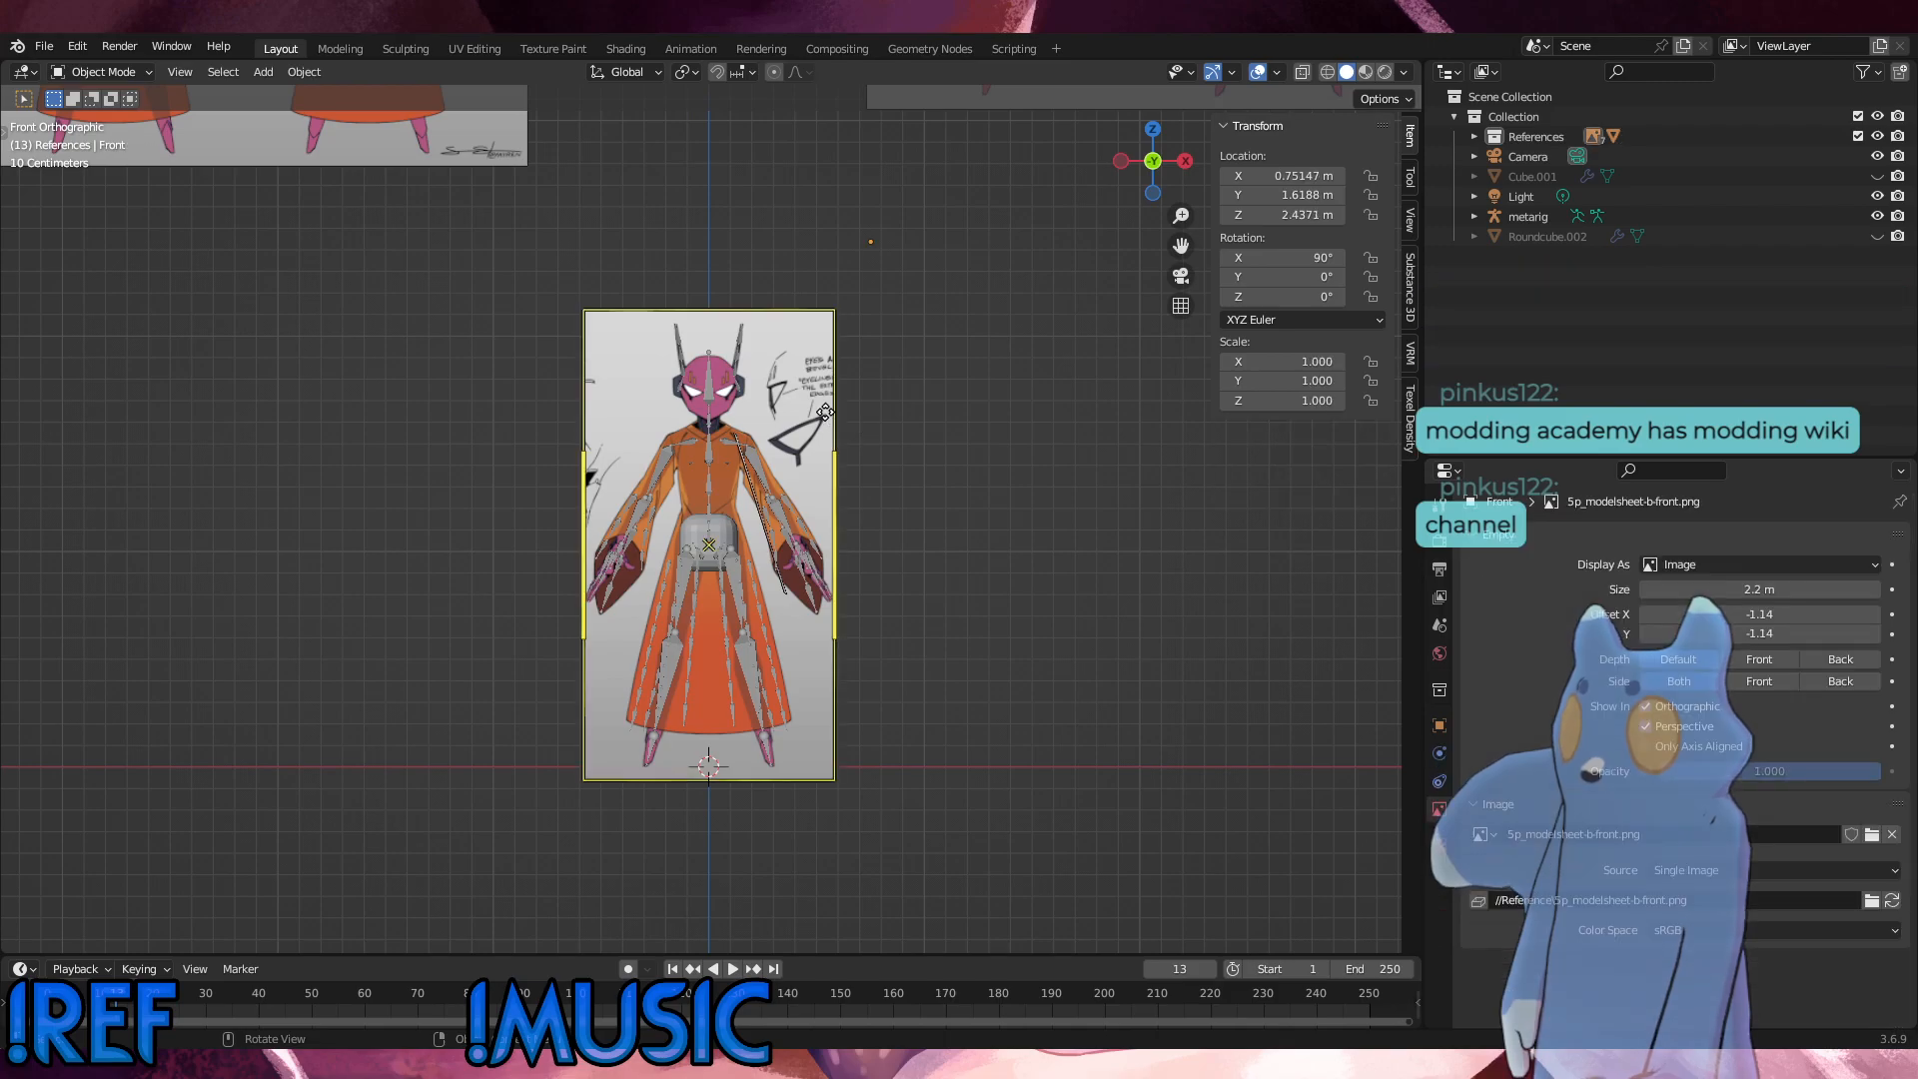
pyautogui.click(1646, 770)
pyautogui.moveTo(1809, 770); pyautogui.dragTo(1714, 770)
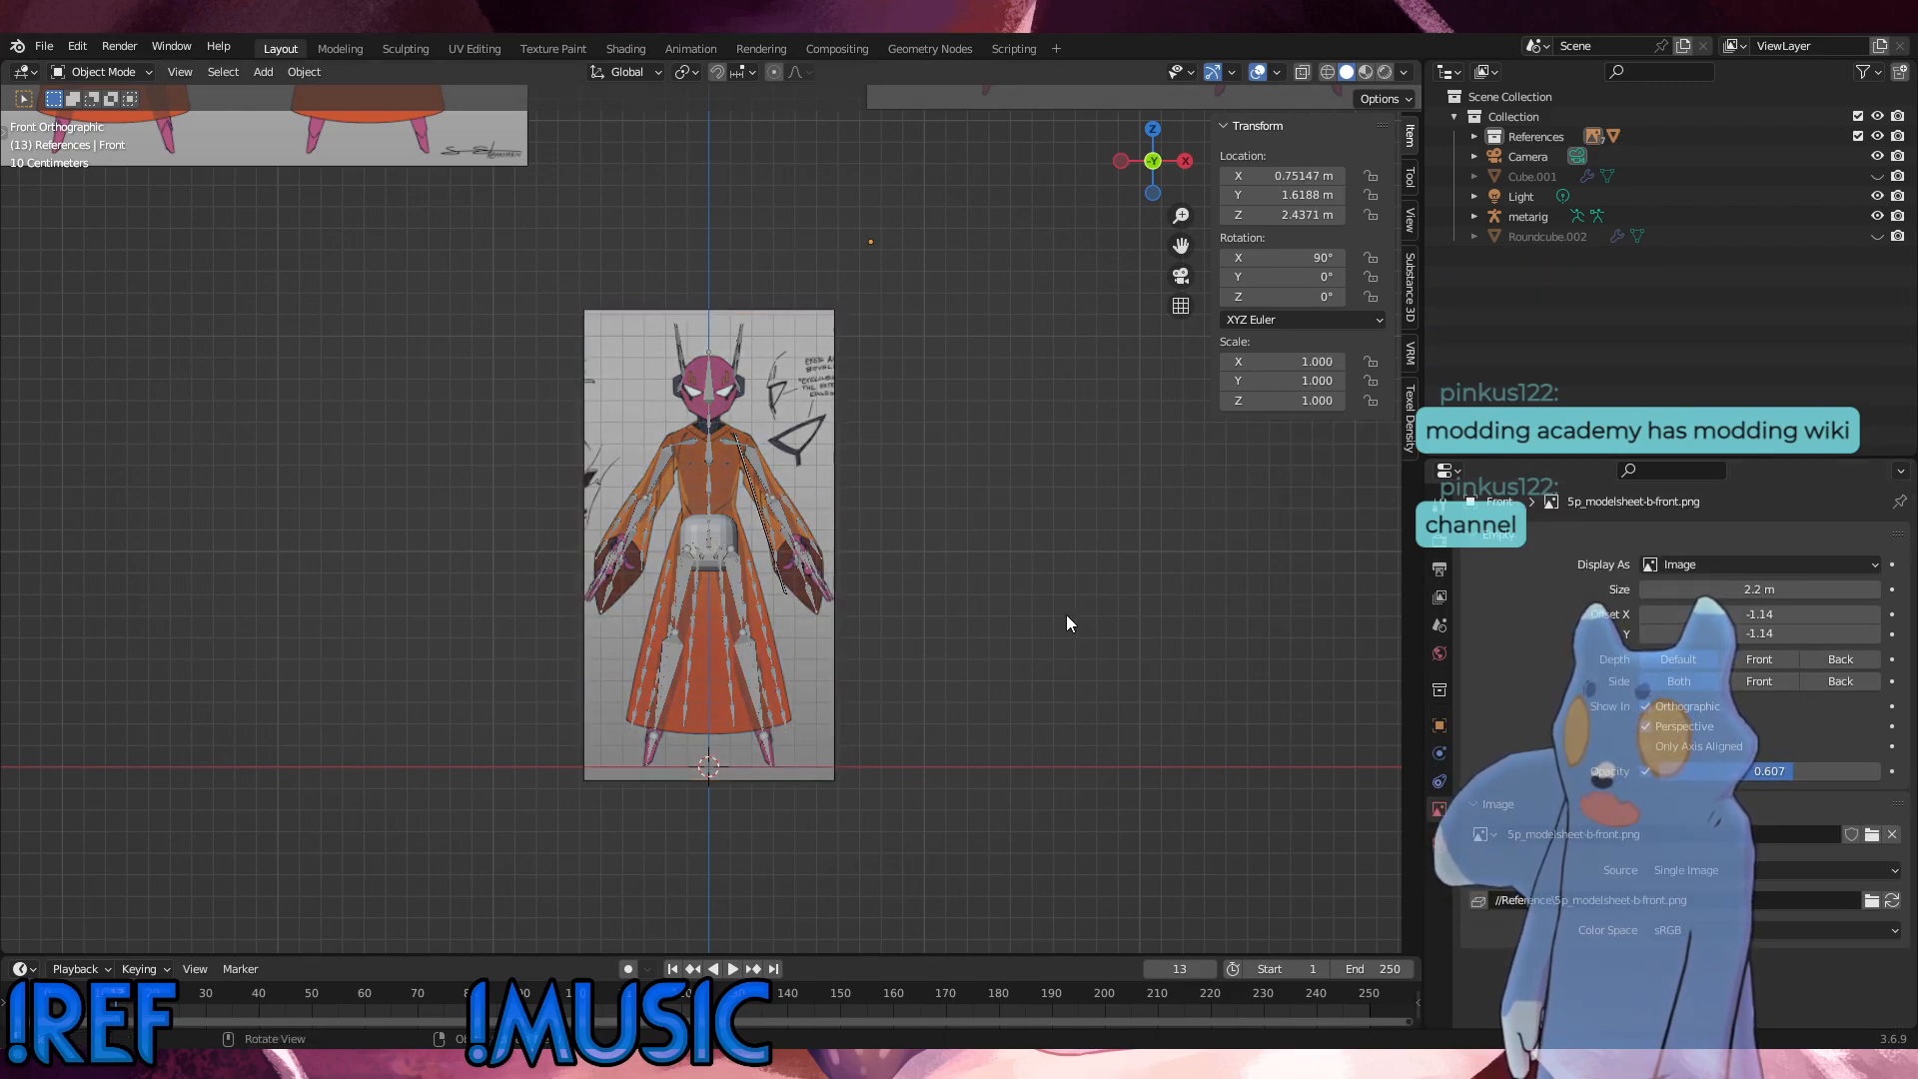
# Step: Lower the side reference image's opacity to about 0.580 and set its depth to Front
pyautogui.moveTo(1065, 615); pyautogui.dragTo(1193, 633, button='middle')
pyautogui.click(1041, 470)
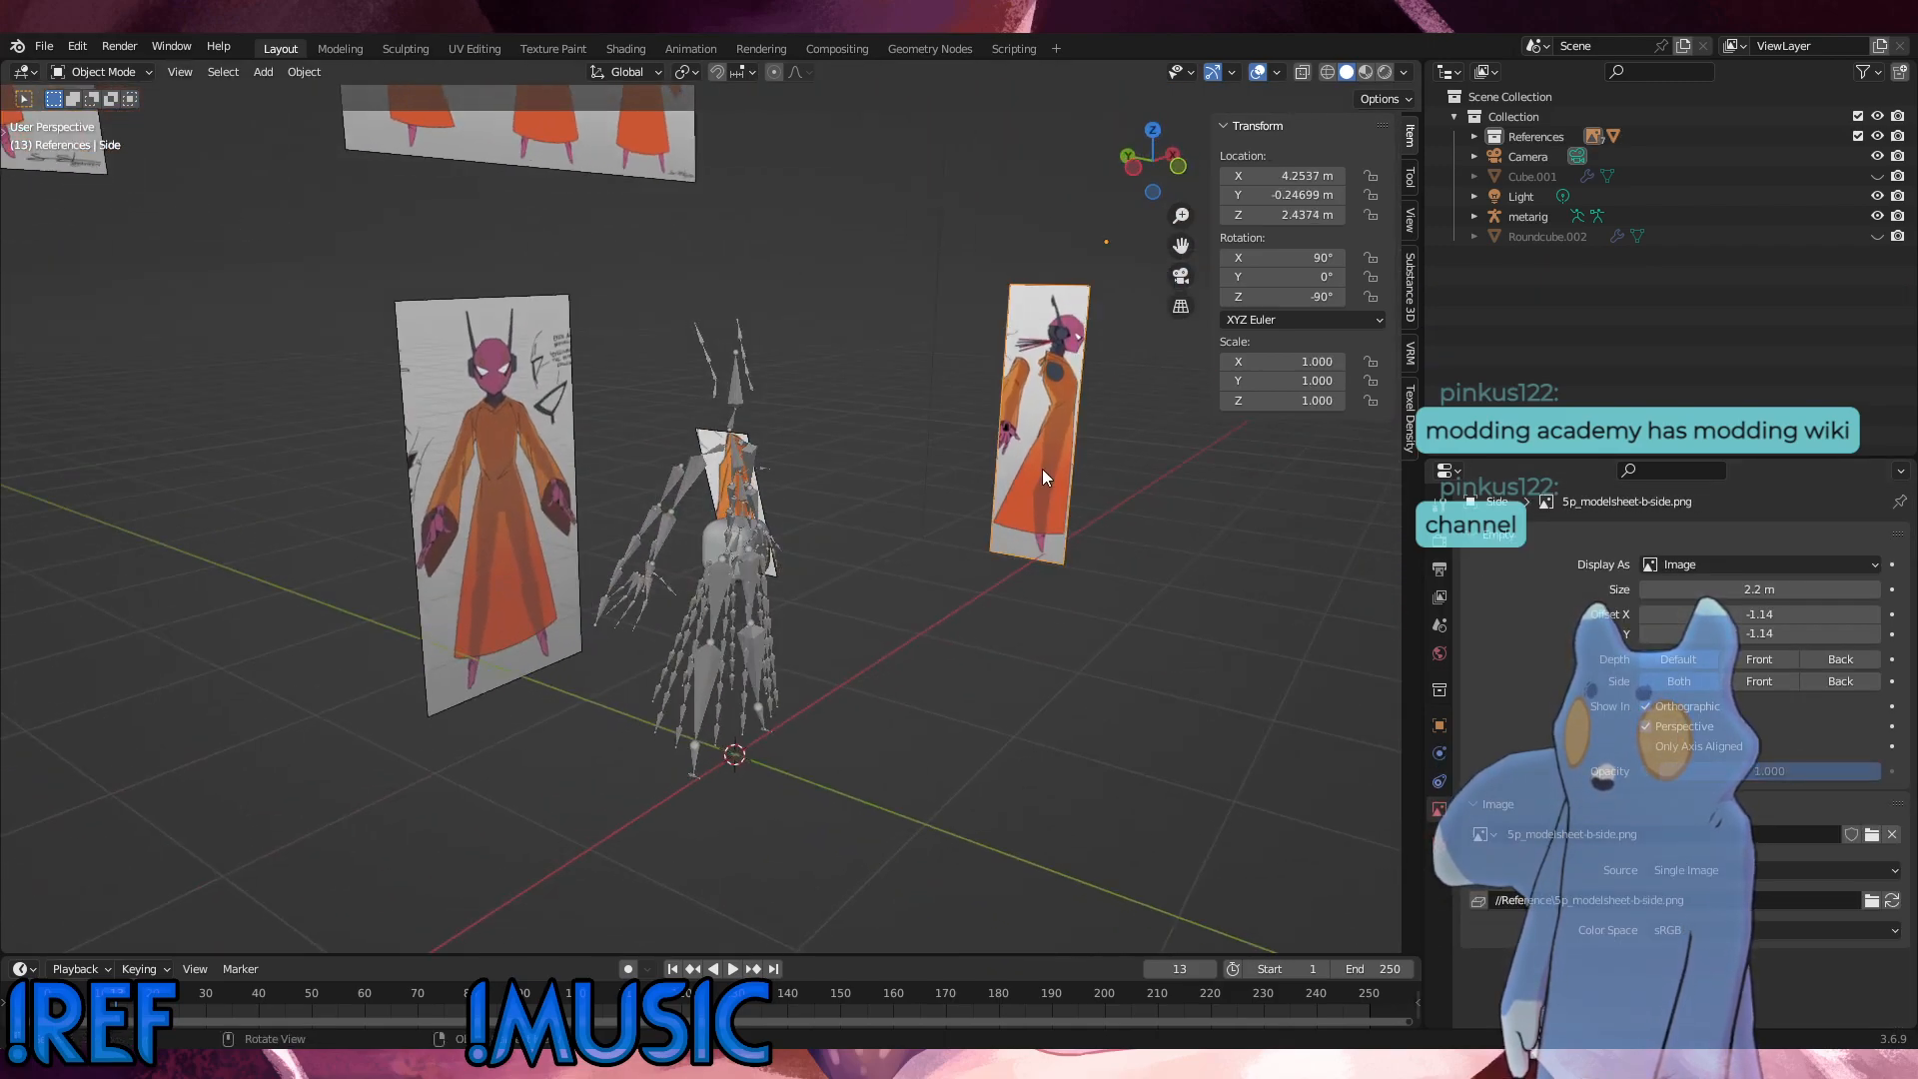
pyautogui.click(1646, 770)
pyautogui.moveTo(1809, 770); pyautogui.dragTo(1769, 771)
pyautogui.click(1766, 661)
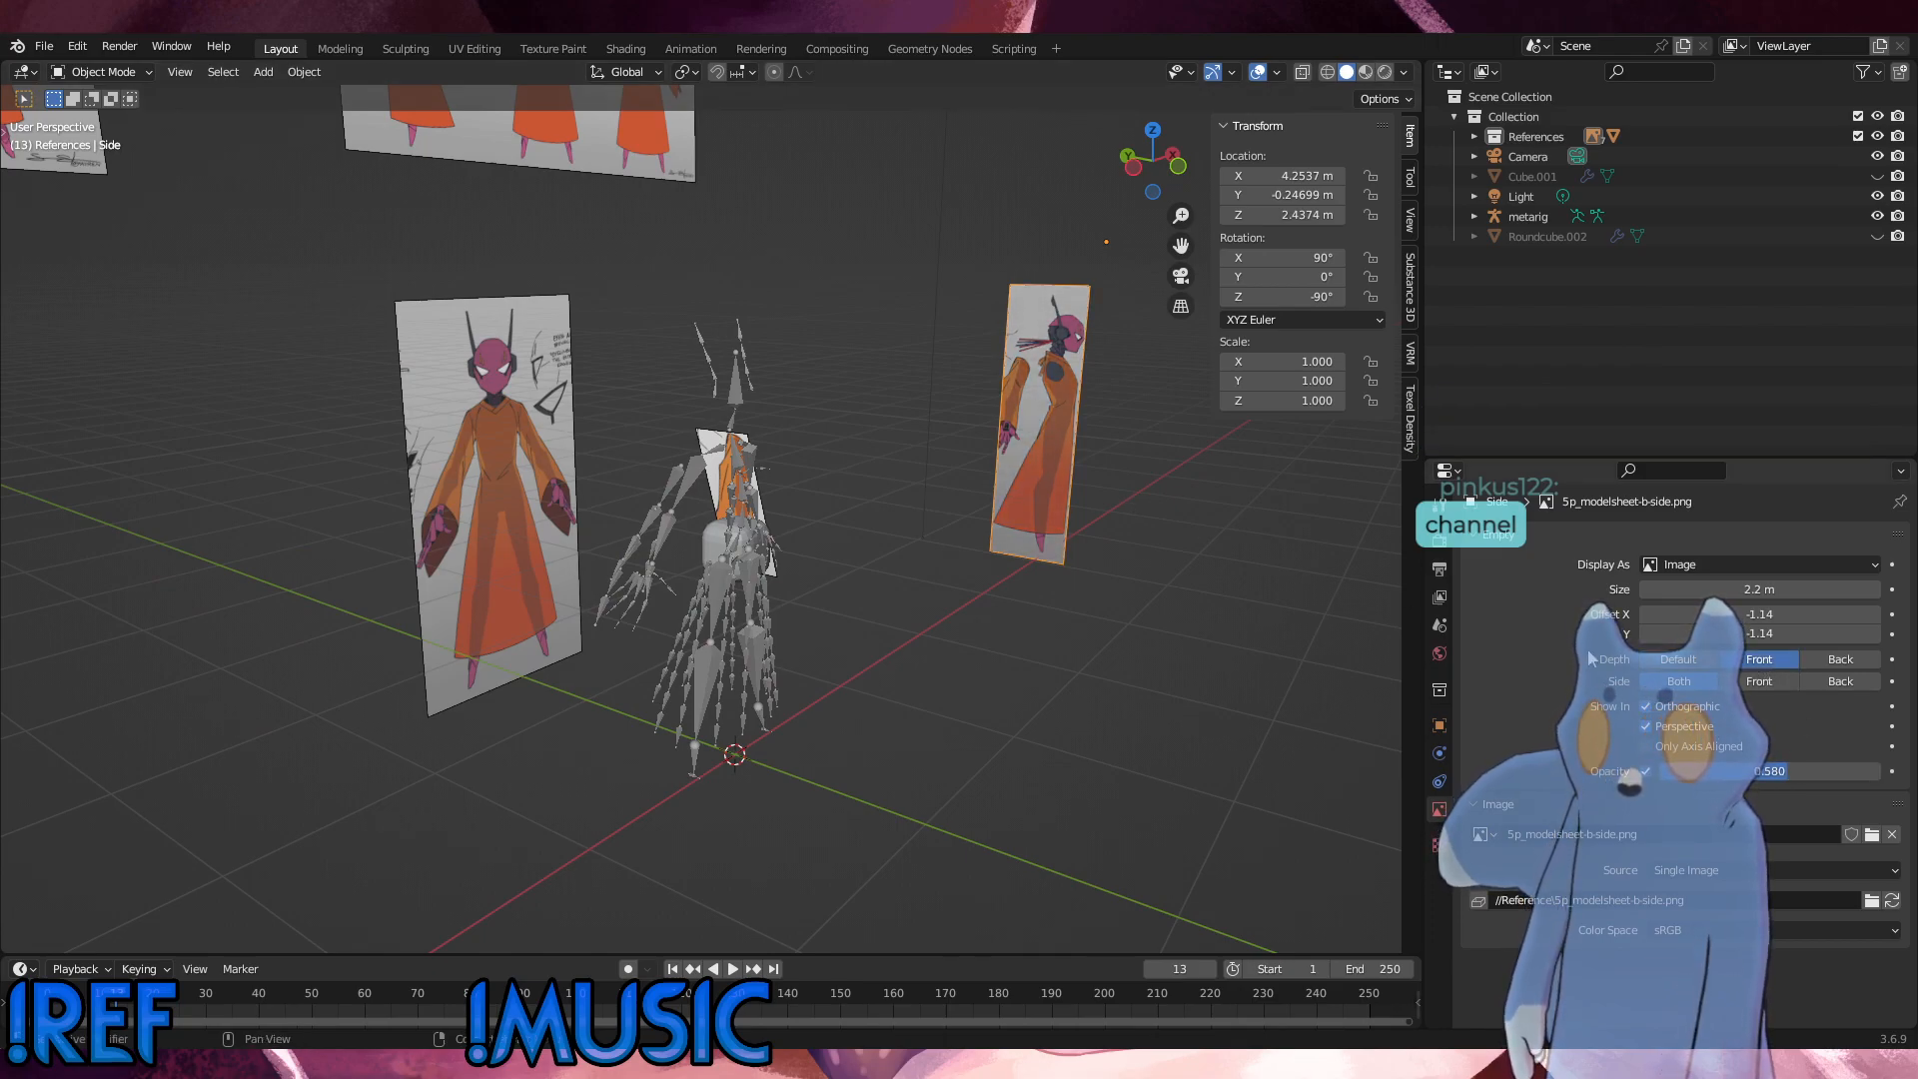
# Step: Set the front reference image's depth to Front, then select the round cube in the front view
pyautogui.click(531, 519)
pyautogui.click(1758, 658)
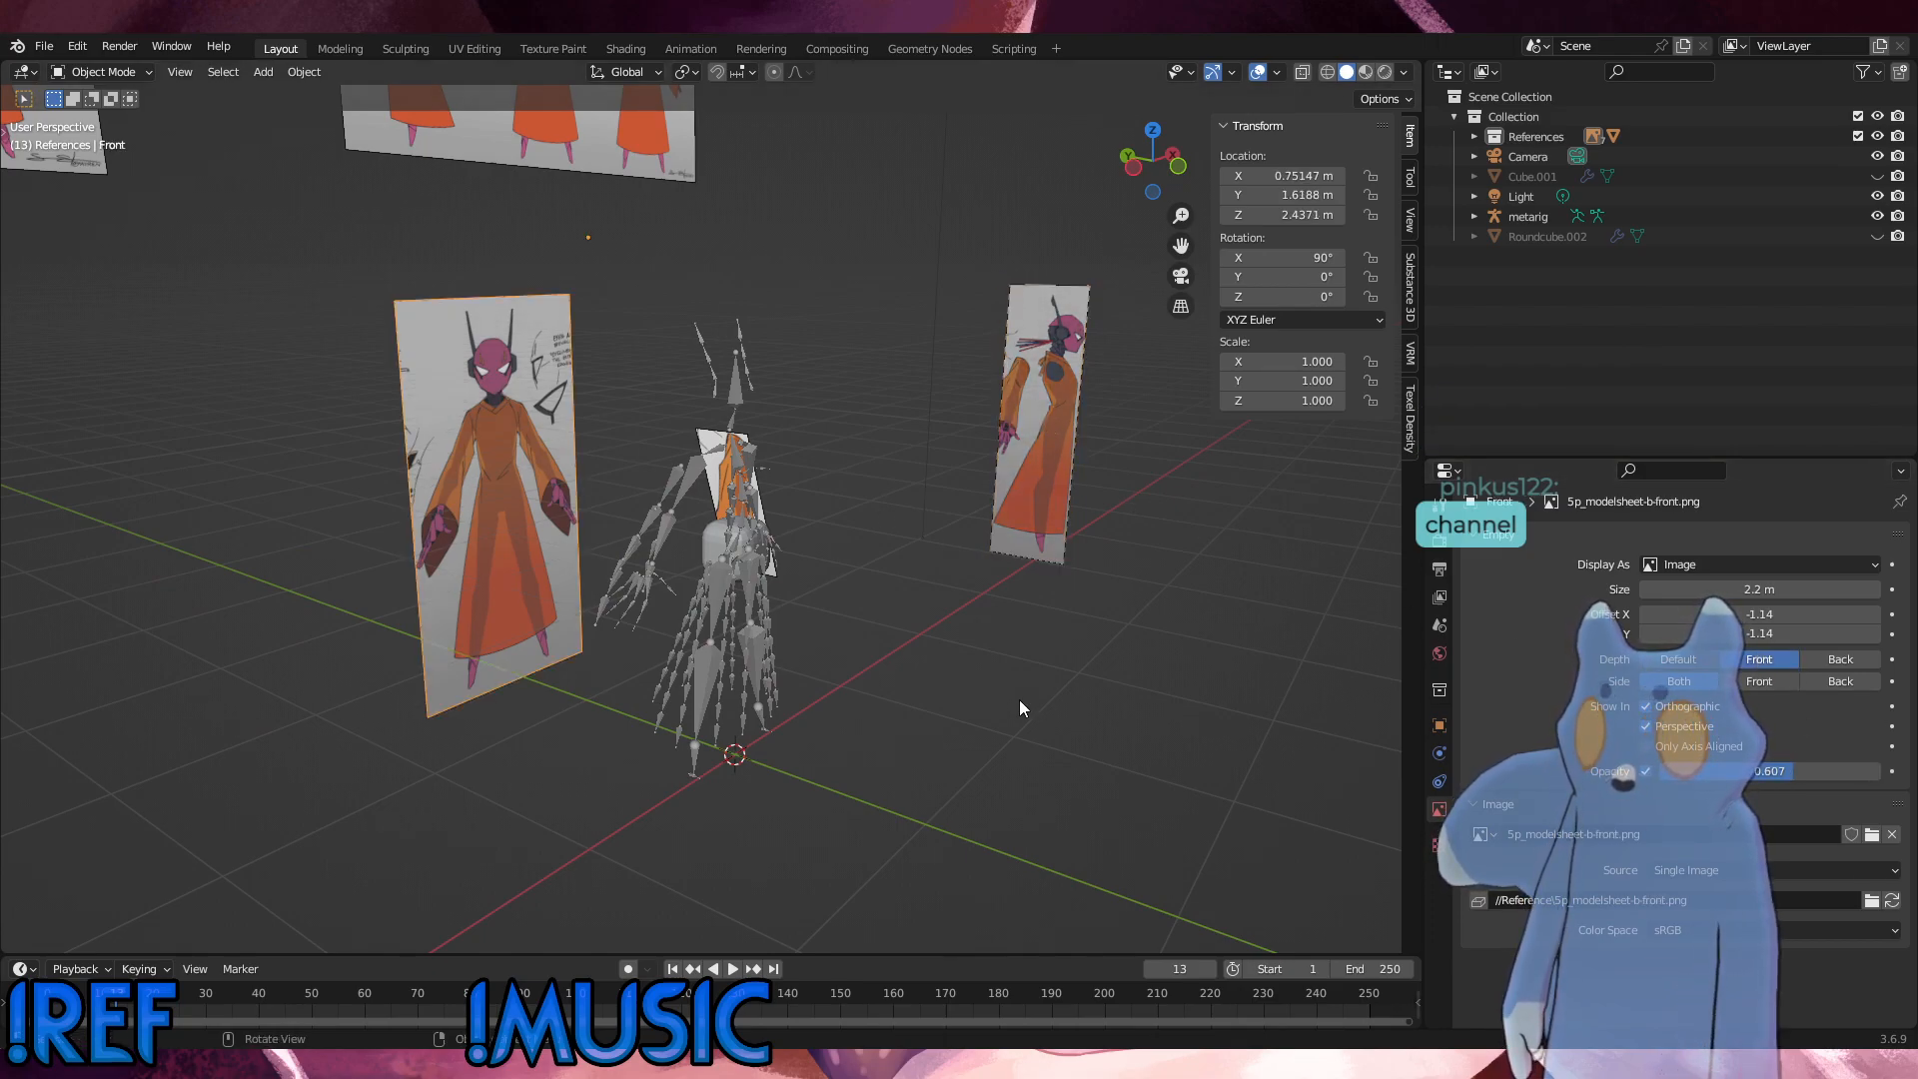
pyautogui.click(1020, 699)
pyautogui.keyDown('alt'); pyautogui.moveTo(1017, 697); pyautogui.dragTo(767, 649, button='middle'); pyautogui.keyUp('alt')
pyautogui.scroll(6, 765, 647)
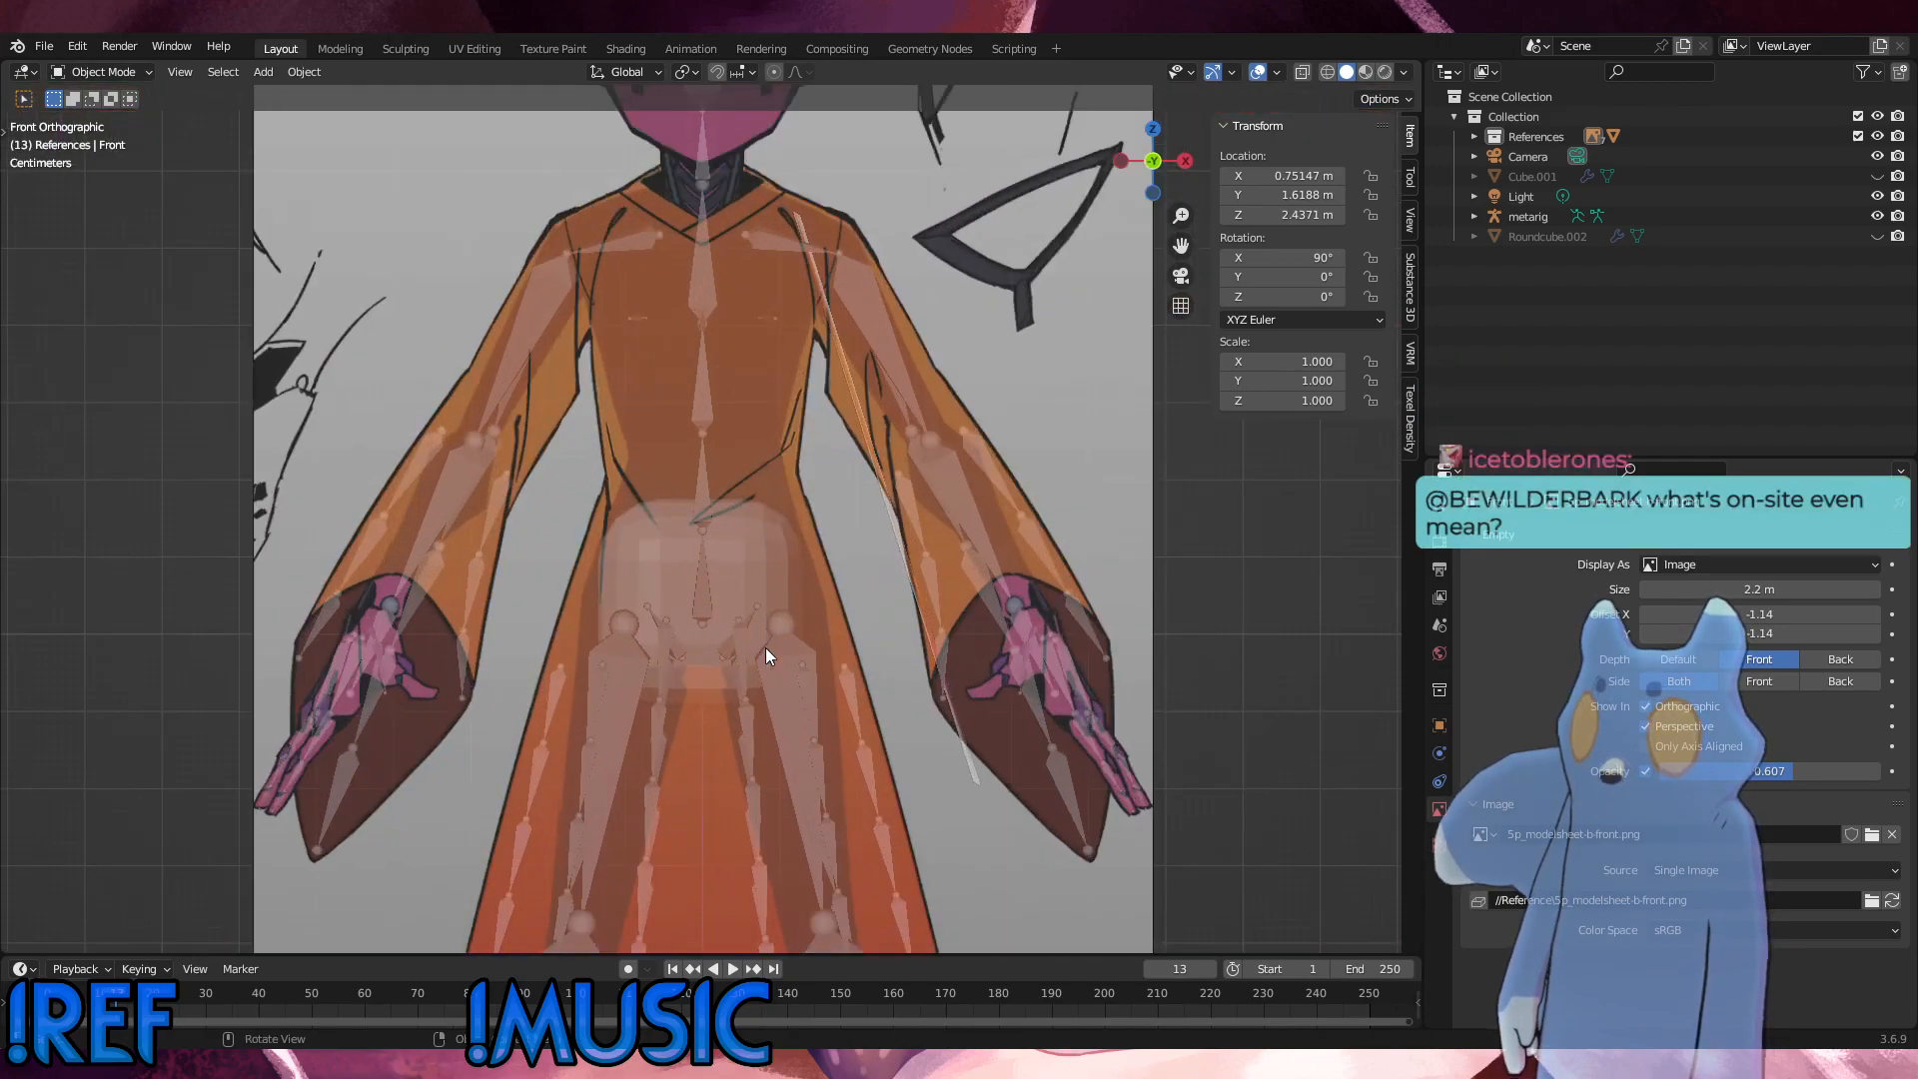
pyautogui.click(737, 561)
pyautogui.click(90, 66)
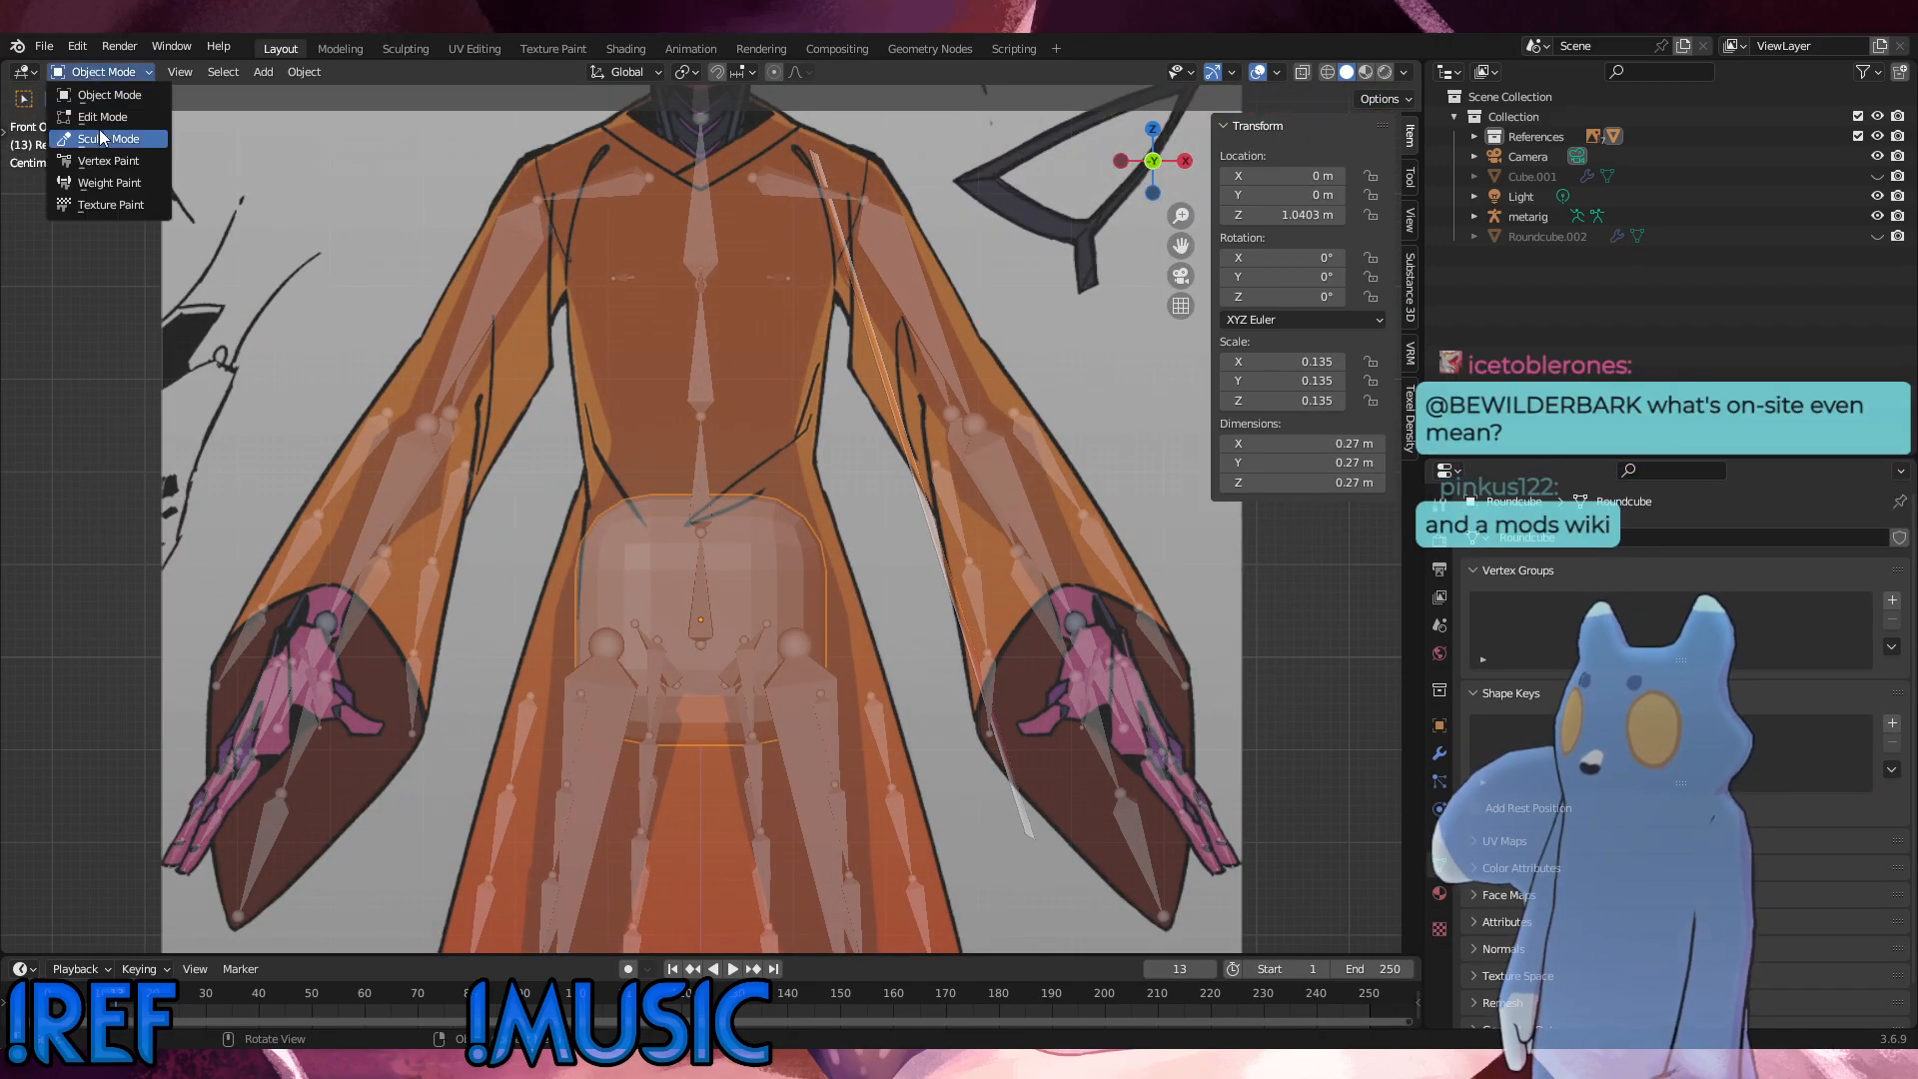
pyautogui.click(100, 118)
pyautogui.scroll(3, 1040, 649)
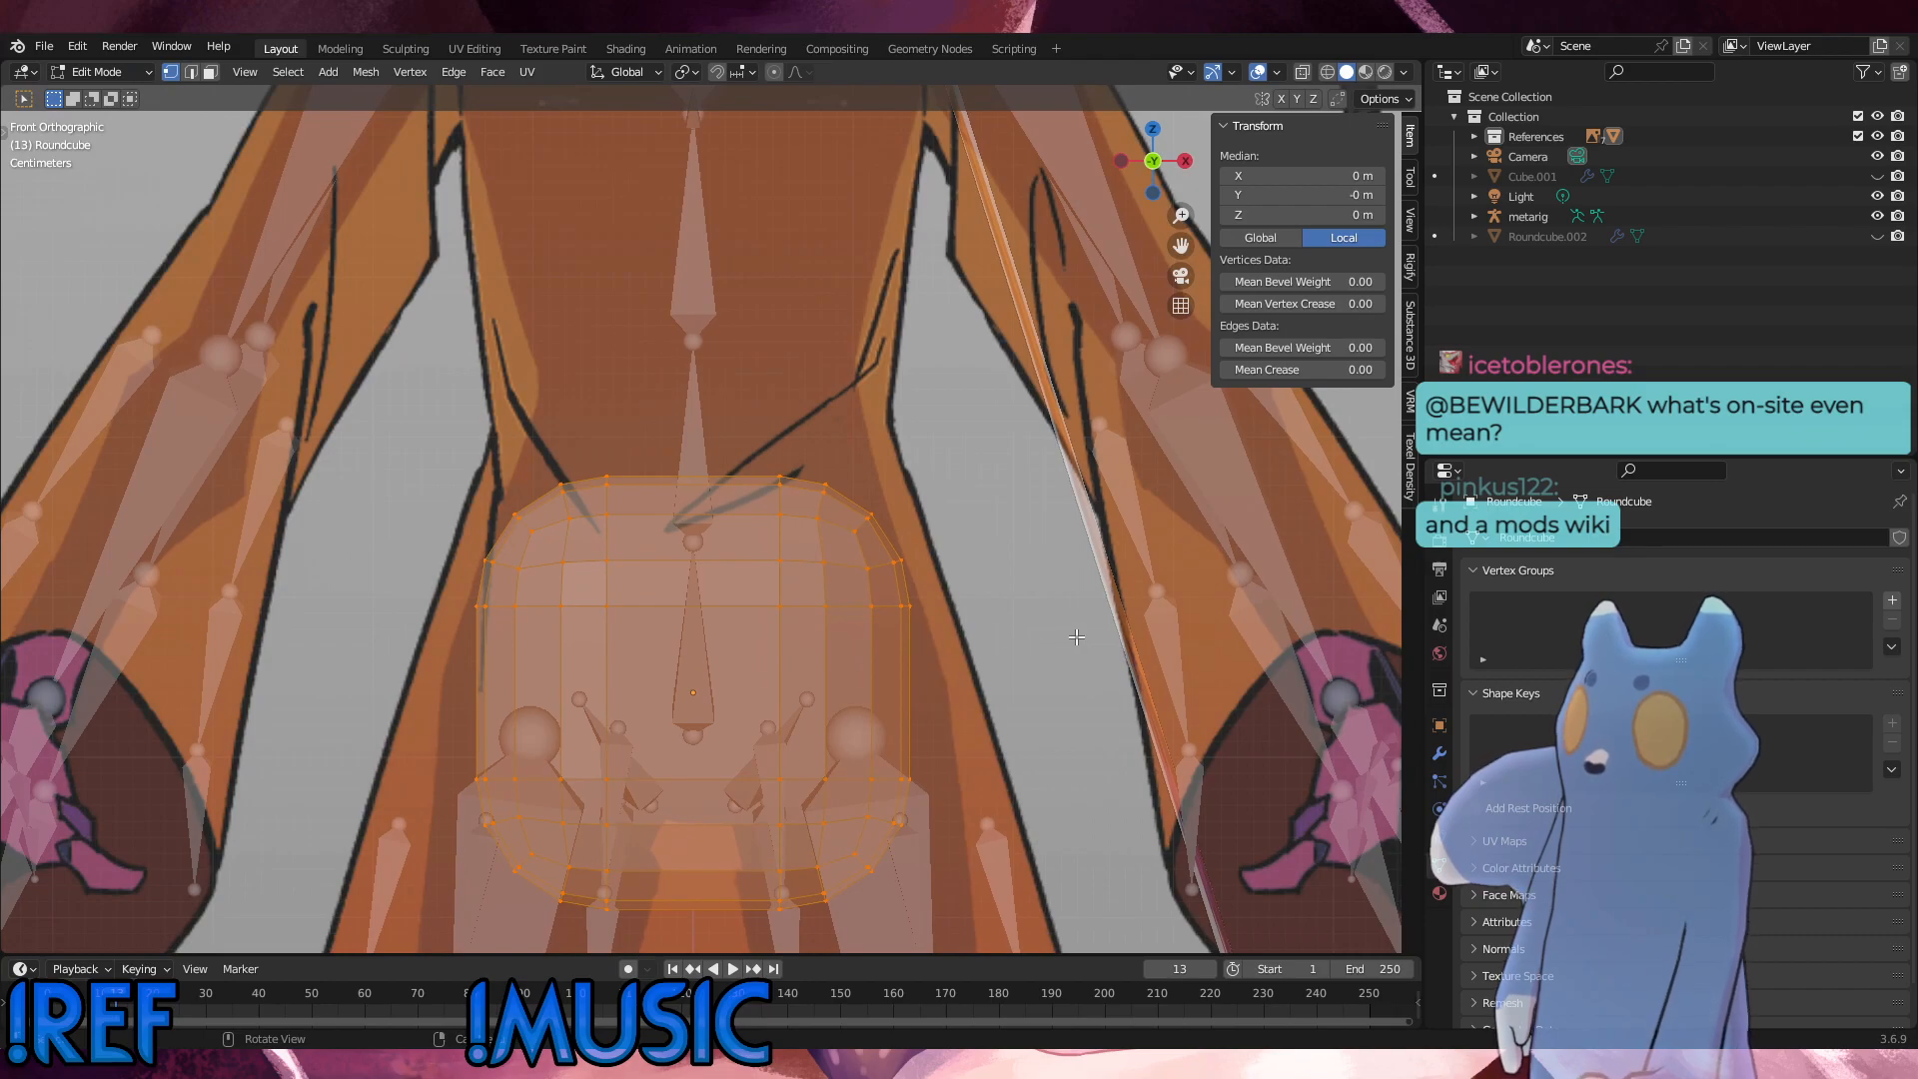
pyautogui.click(98, 72)
pyautogui.click(100, 95)
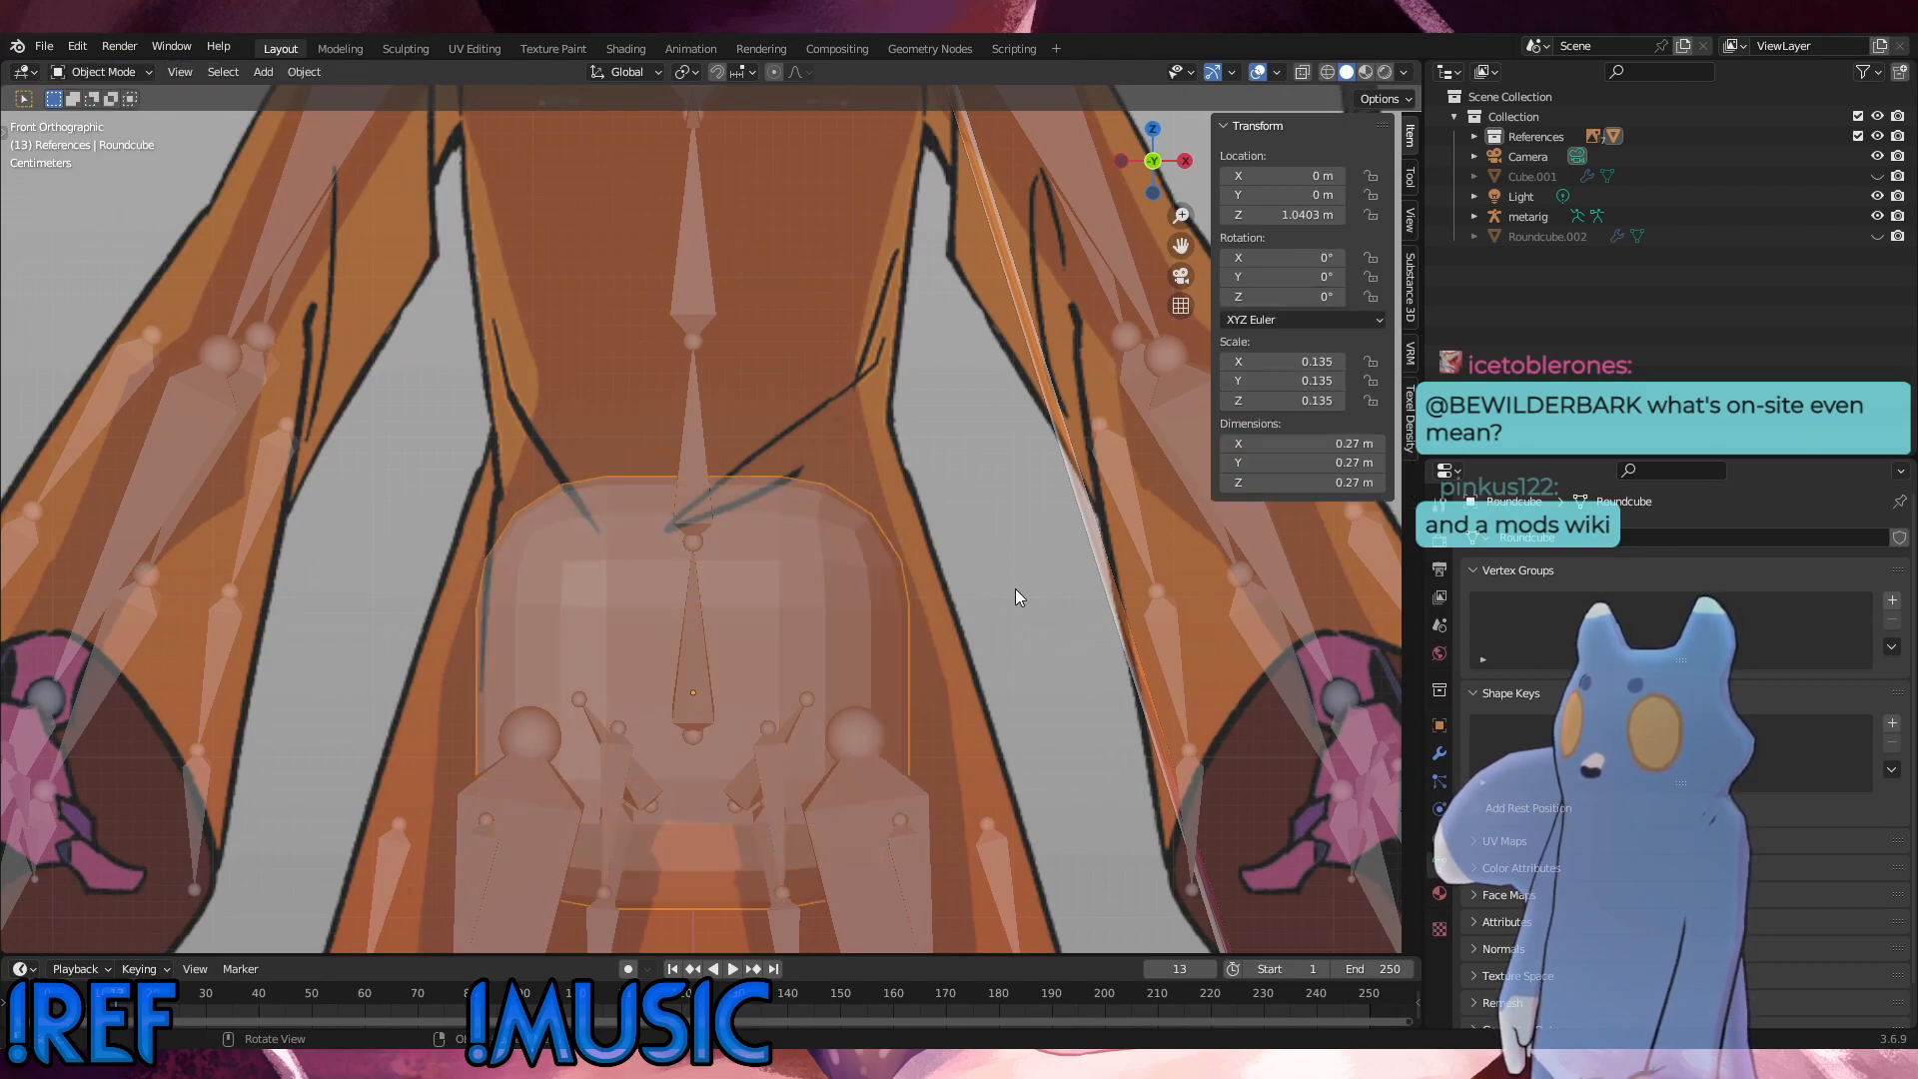
# Step: Scale the round cube down to about 0.113 and raise it about 0.031 m along Z to fit the hips
pyautogui.press('s')
pyautogui.click(931, 640)
pyautogui.press('g')
pyautogui.press('z')
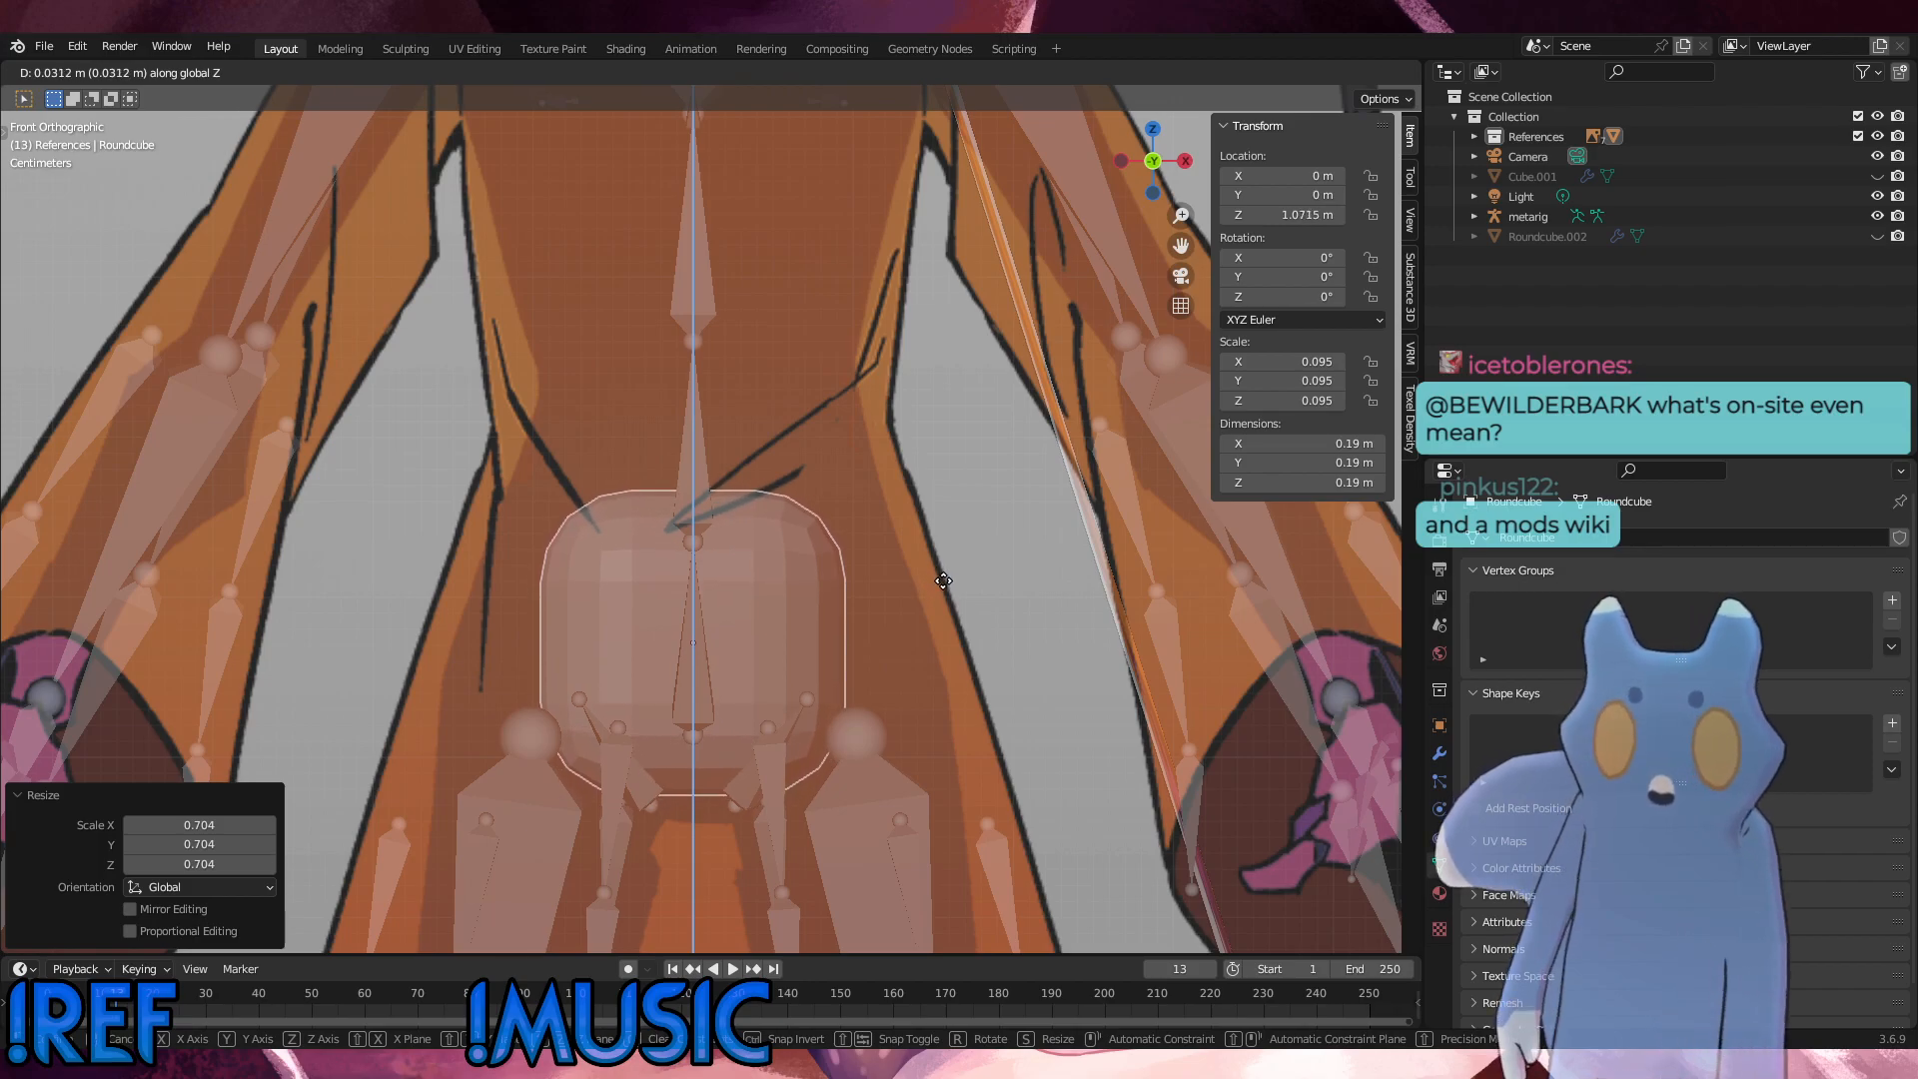
pyautogui.click(947, 590)
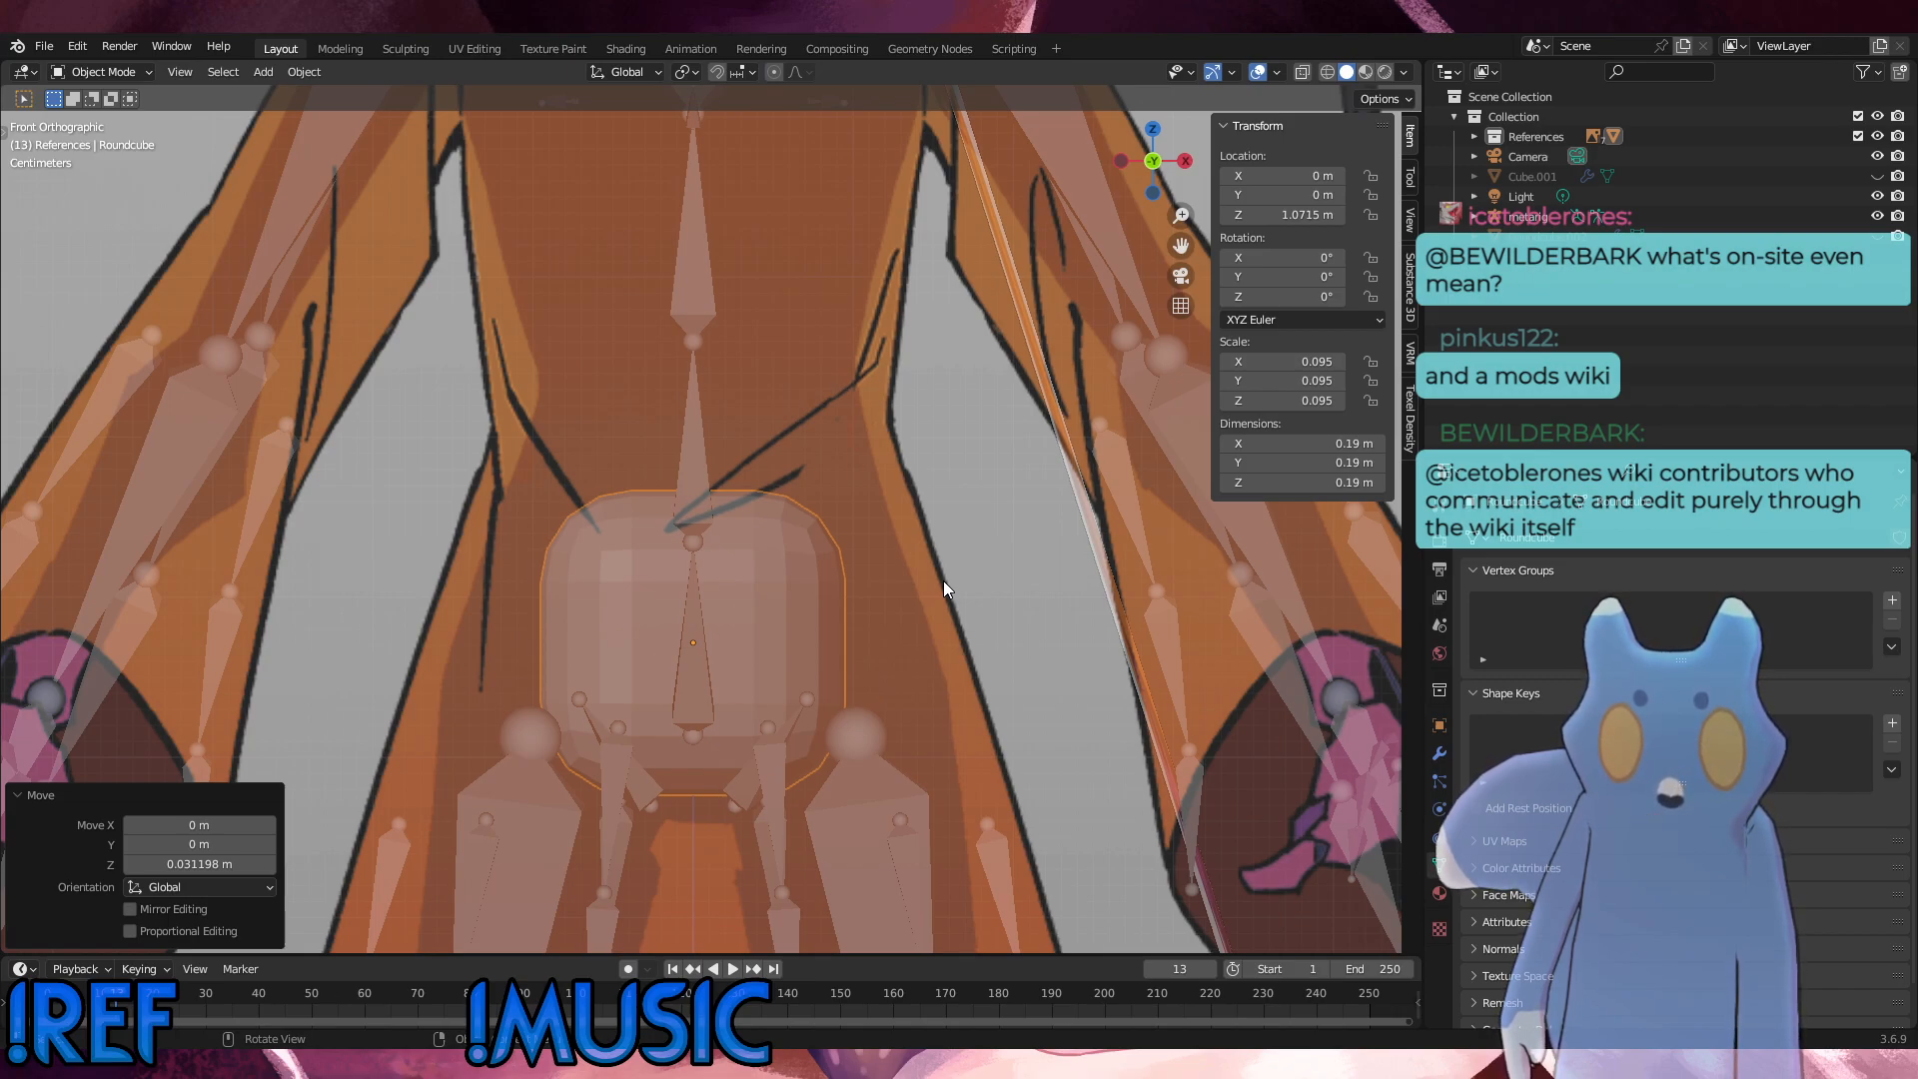
pyautogui.press('s')
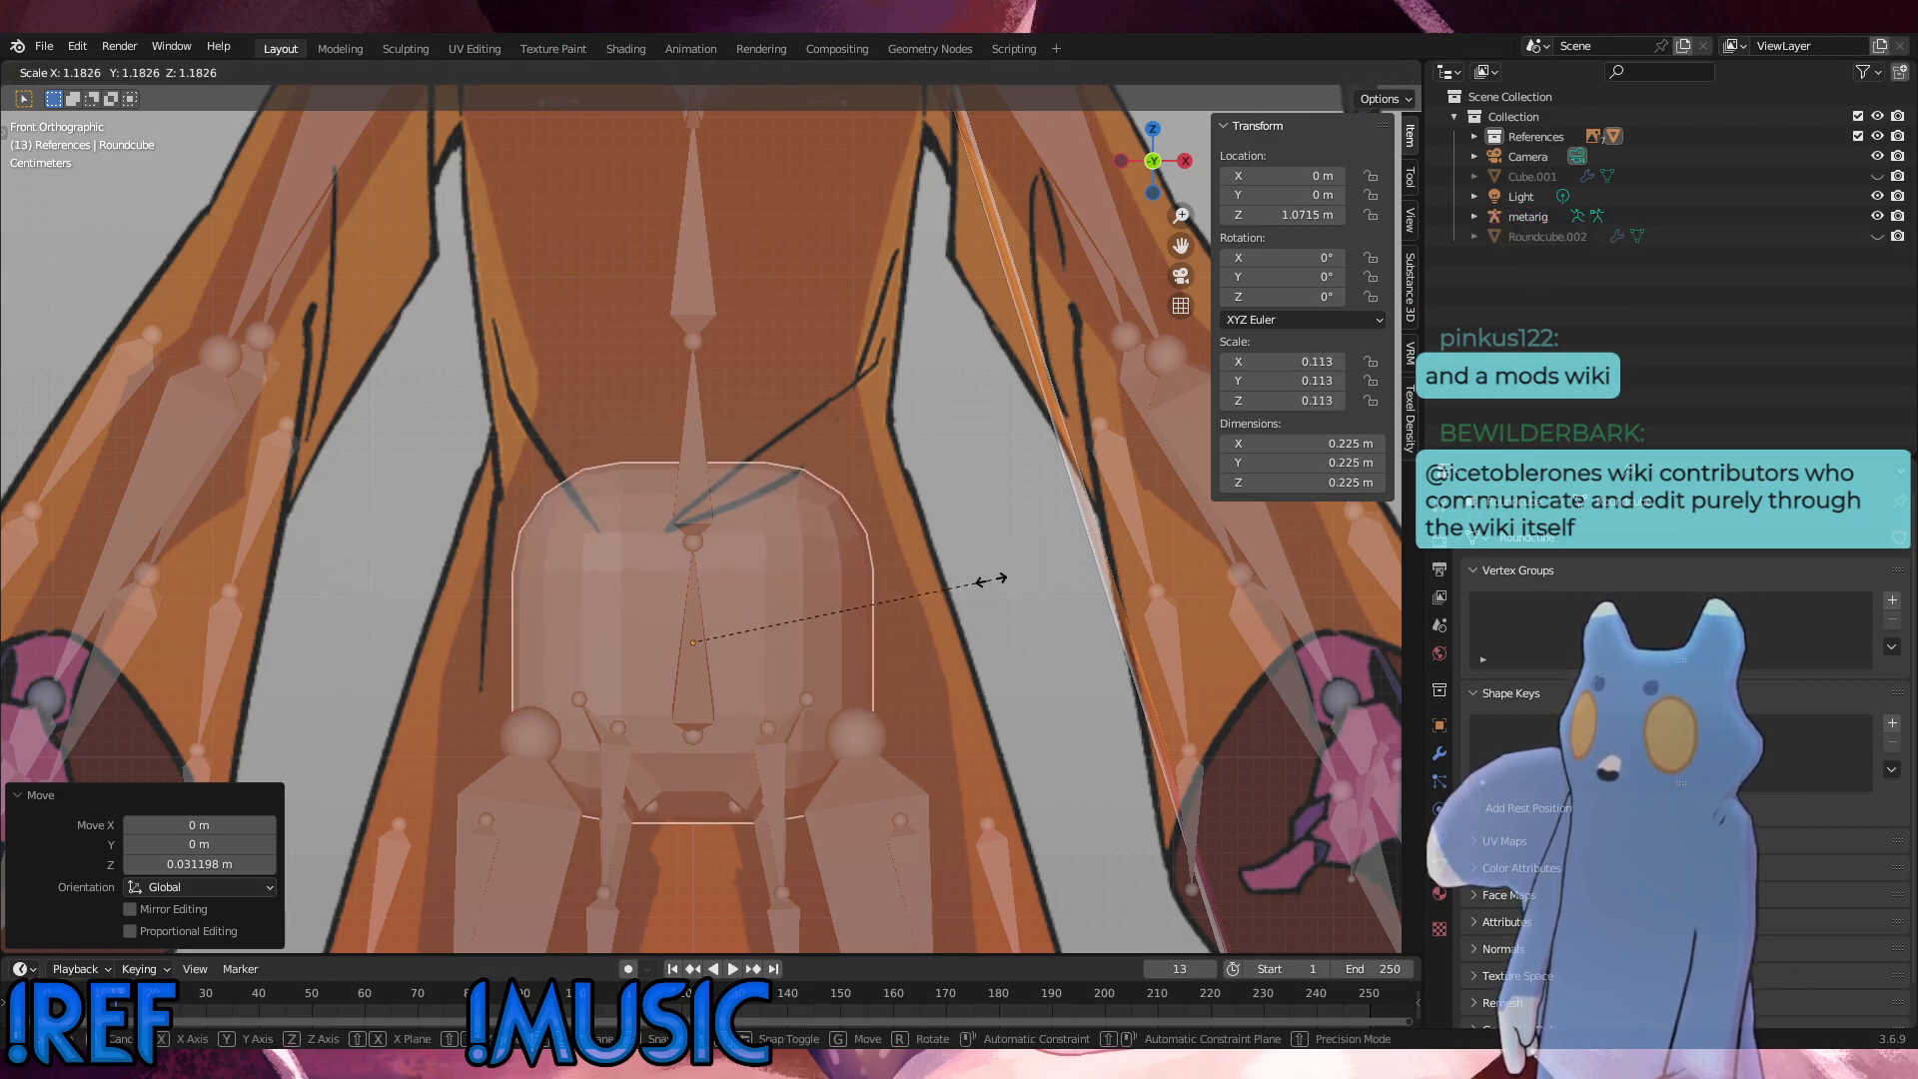
pyautogui.click(992, 580)
# Step: Widen the round cube's whole mesh in Edit Mode by about 1.39 along X to match the robe's hip width
pyautogui.click(100, 72)
pyautogui.click(95, 118)
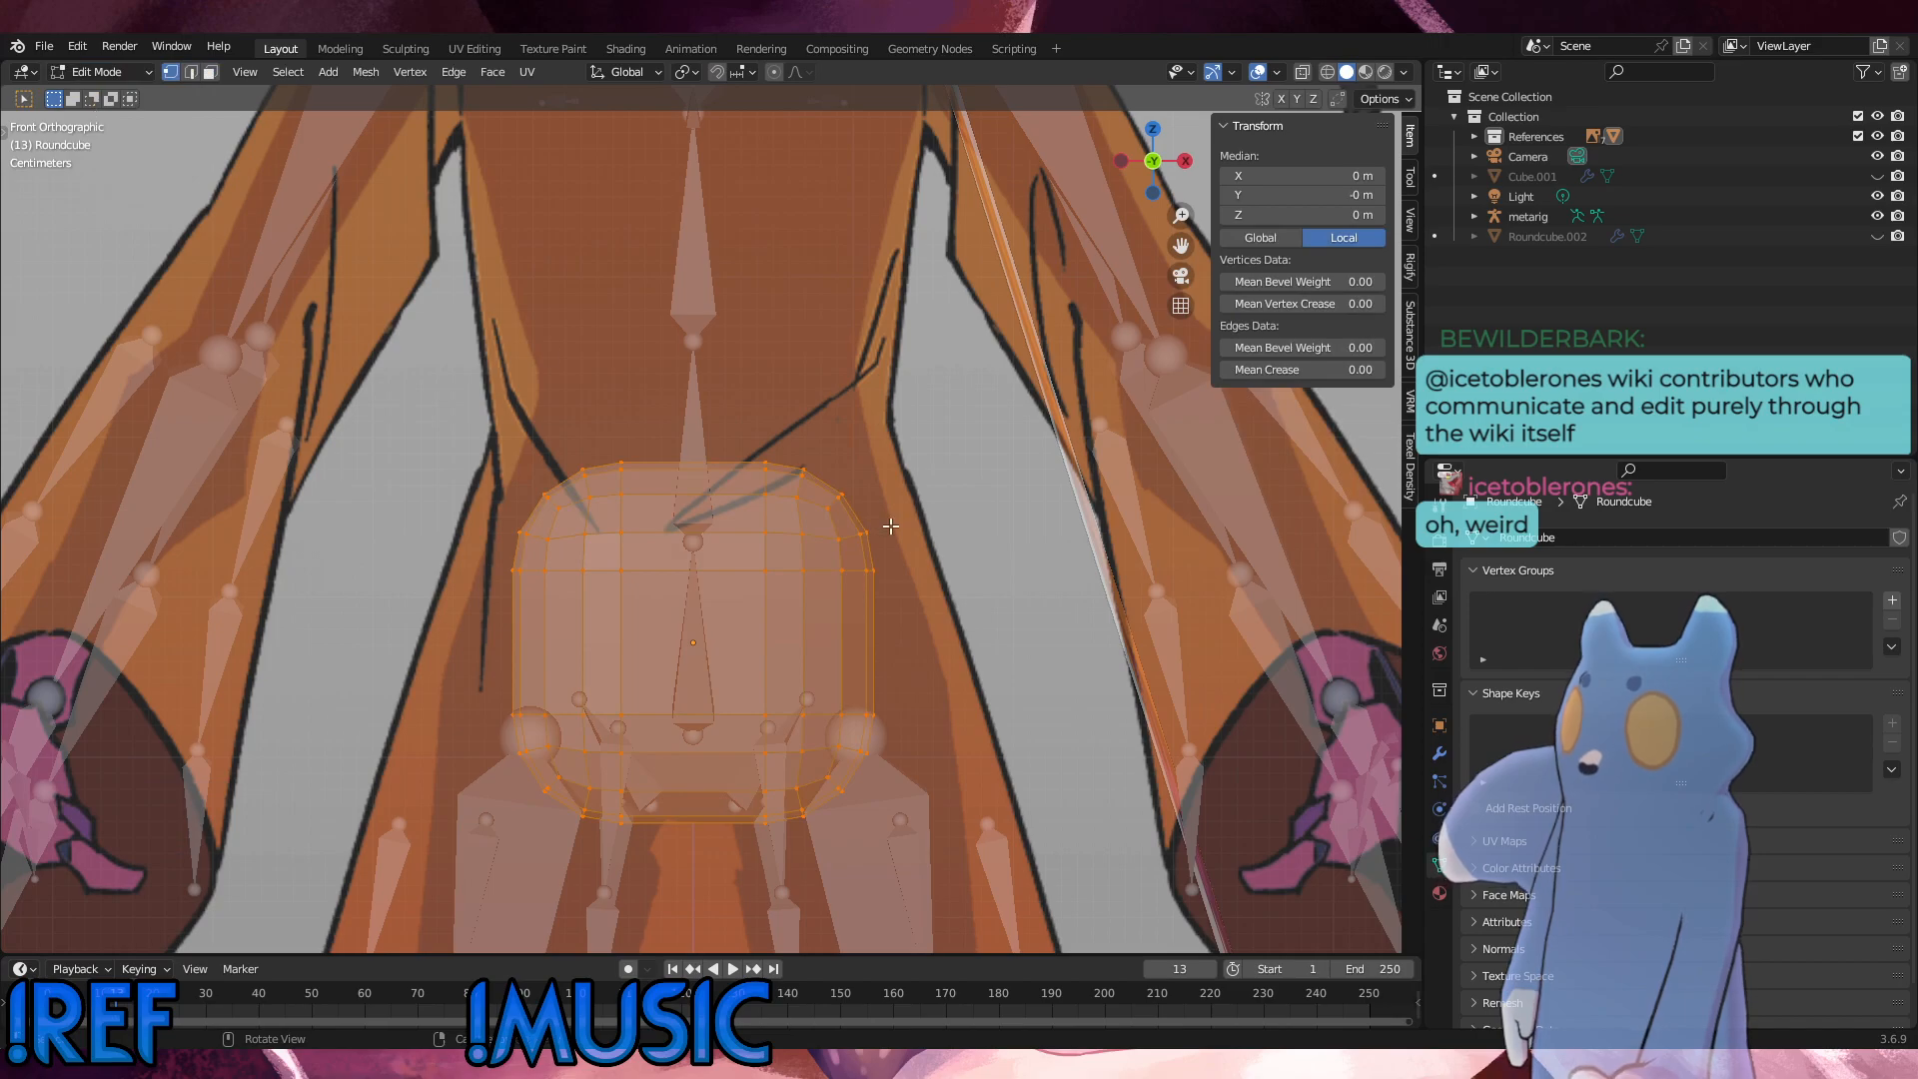
pyautogui.press('s')
pyautogui.press('x')
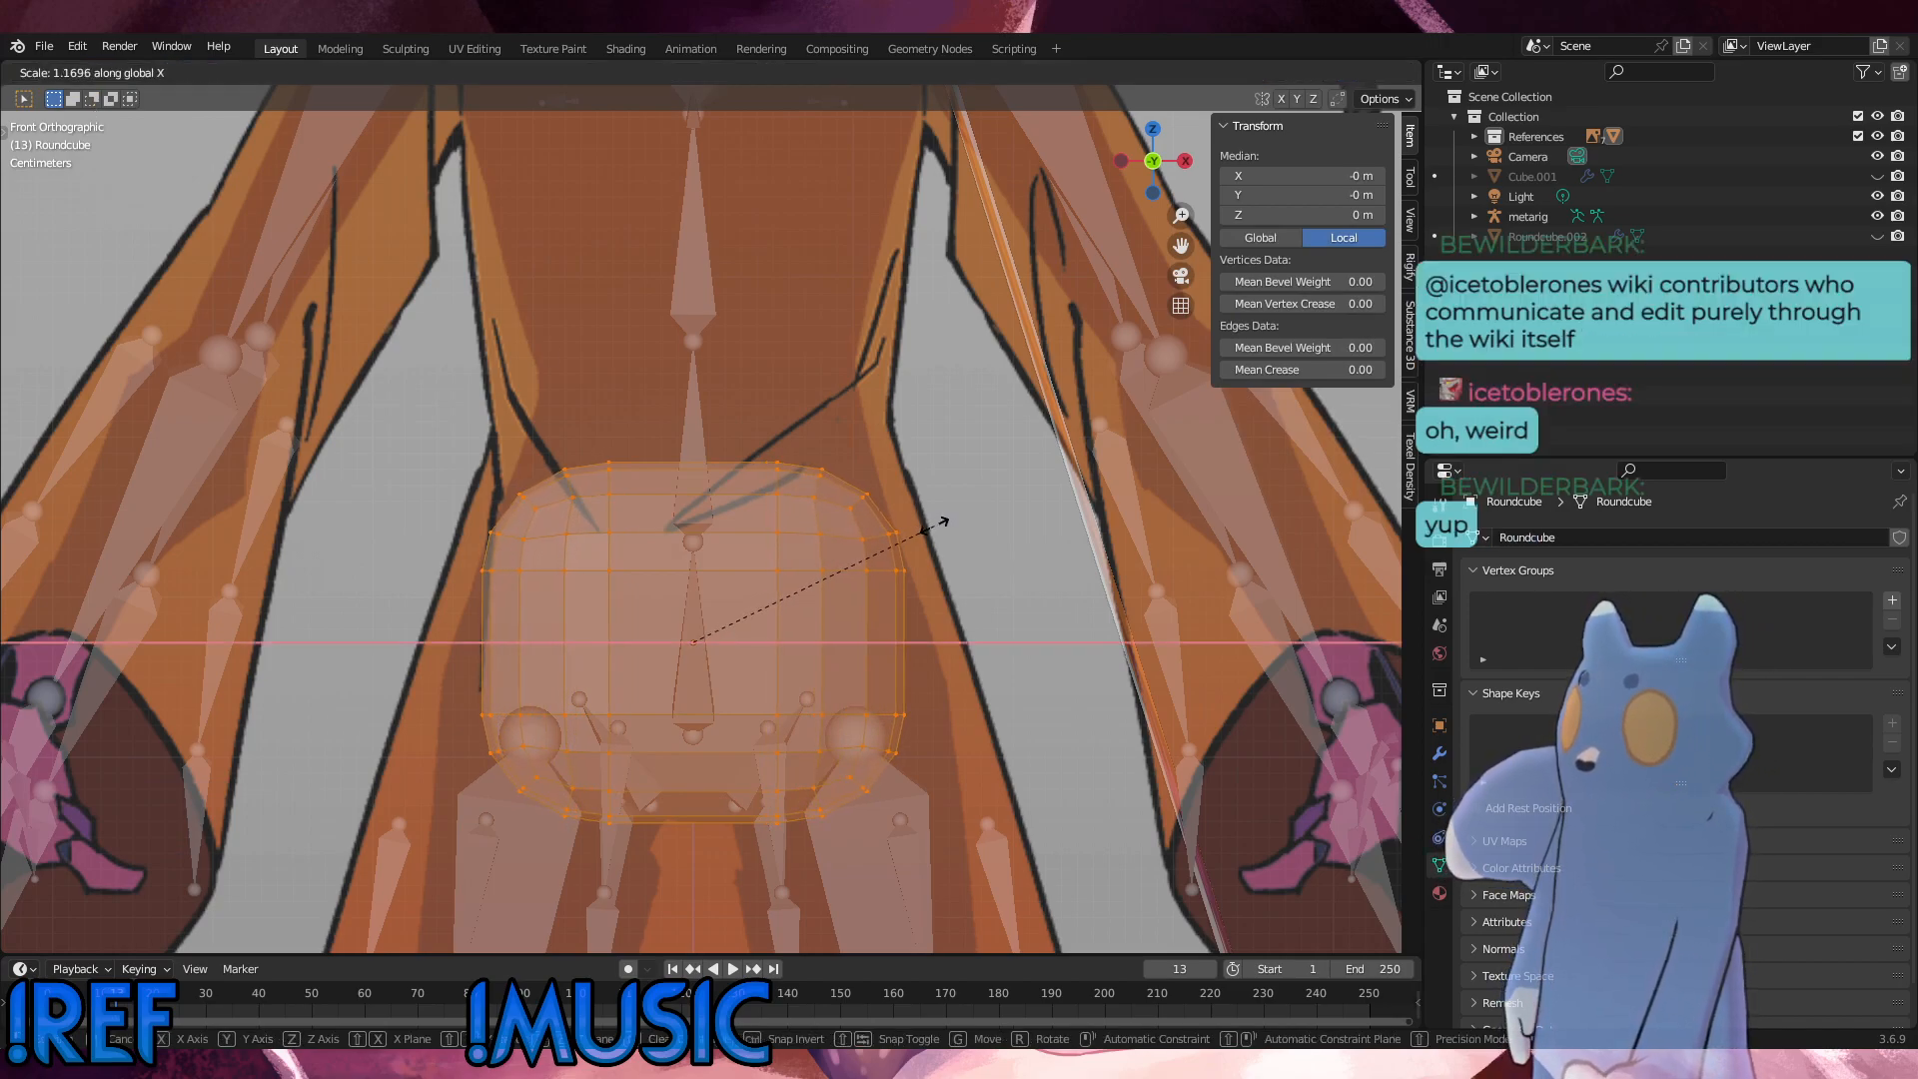
pyautogui.click(989, 521)
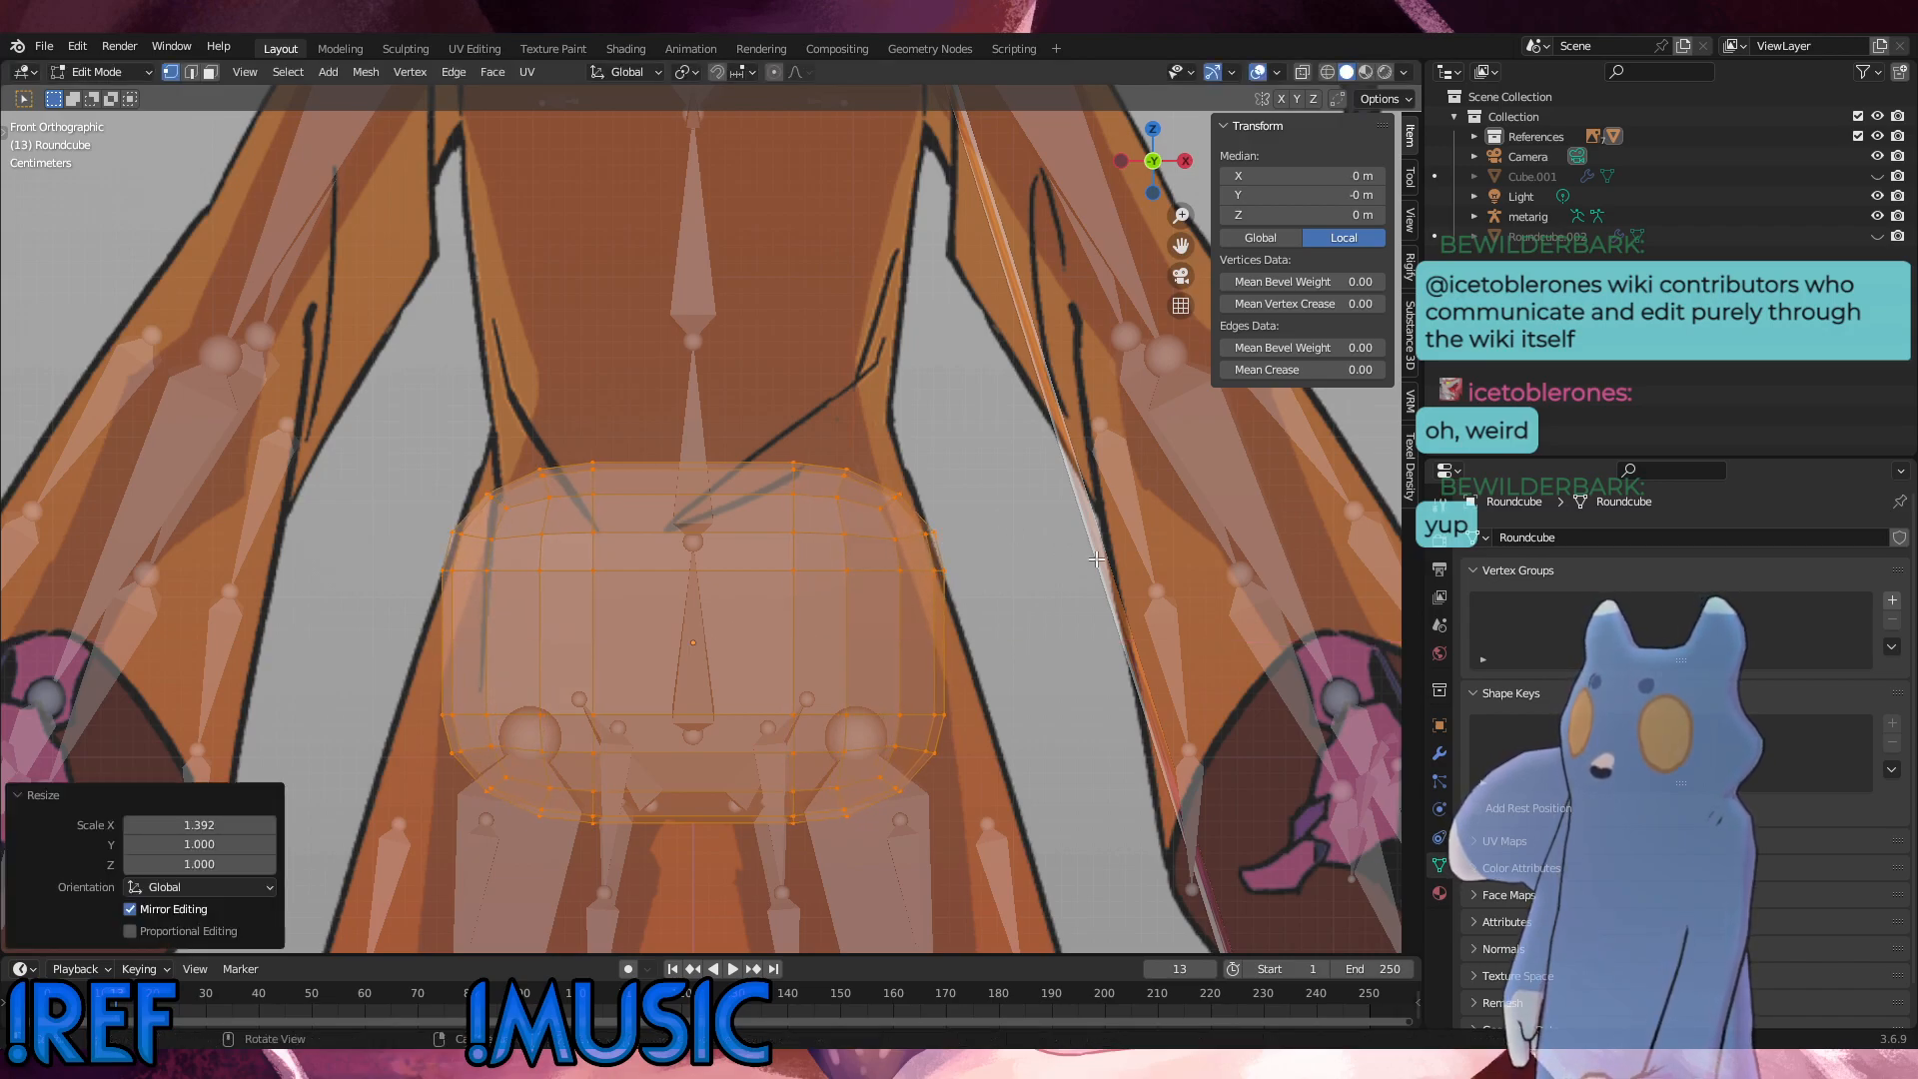
# Step: Deselect the mesh and add one vertical loop cut through the middle of the round cube, then check it in perspective
pyautogui.hotkey('alt', 'a')
pyautogui.hotkey('ctrl', 'r')
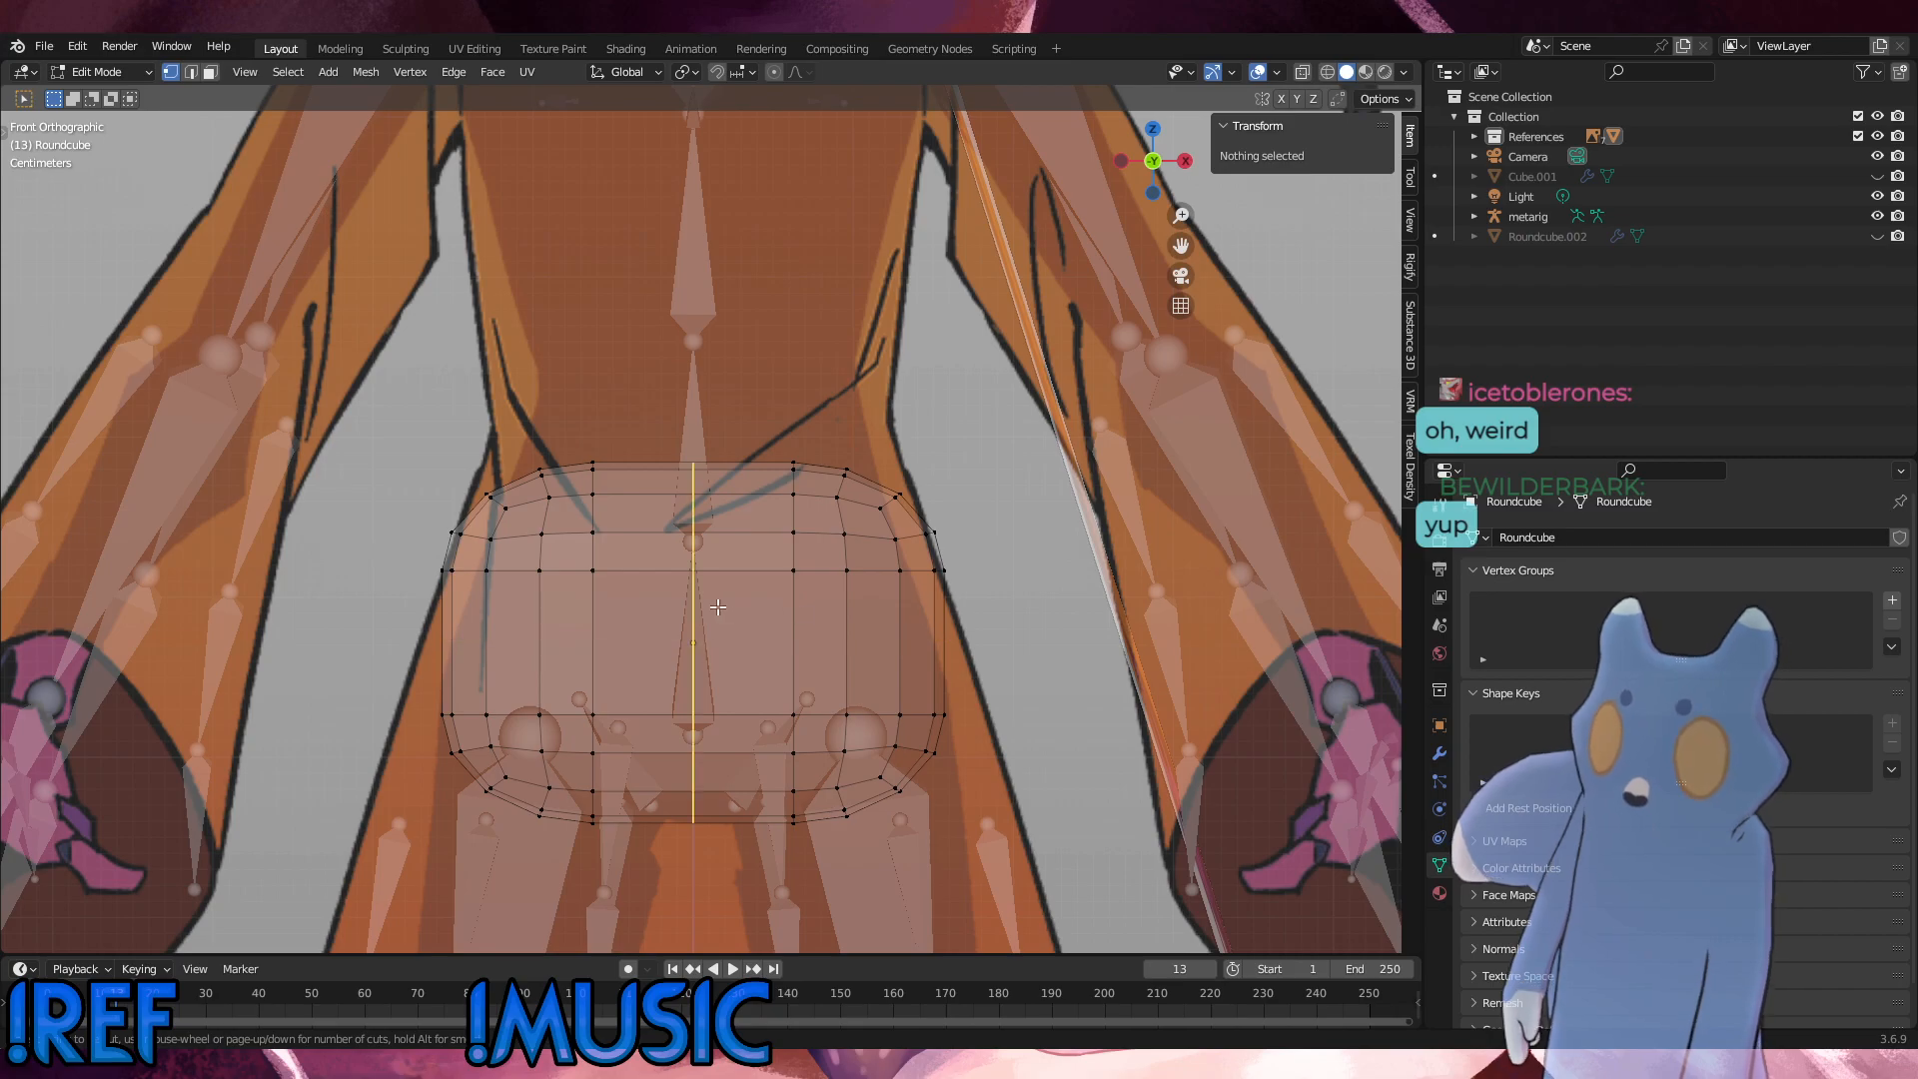
pyautogui.click(716, 607)
pyautogui.click(716, 607)
pyautogui.click(1097, 578)
pyautogui.moveTo(842, 573)
pyautogui.mouseDown(button='middle')
pyautogui.moveTo(764, 619)
pyautogui.moveTo(828, 585)
pyautogui.mouseUp(button='middle')
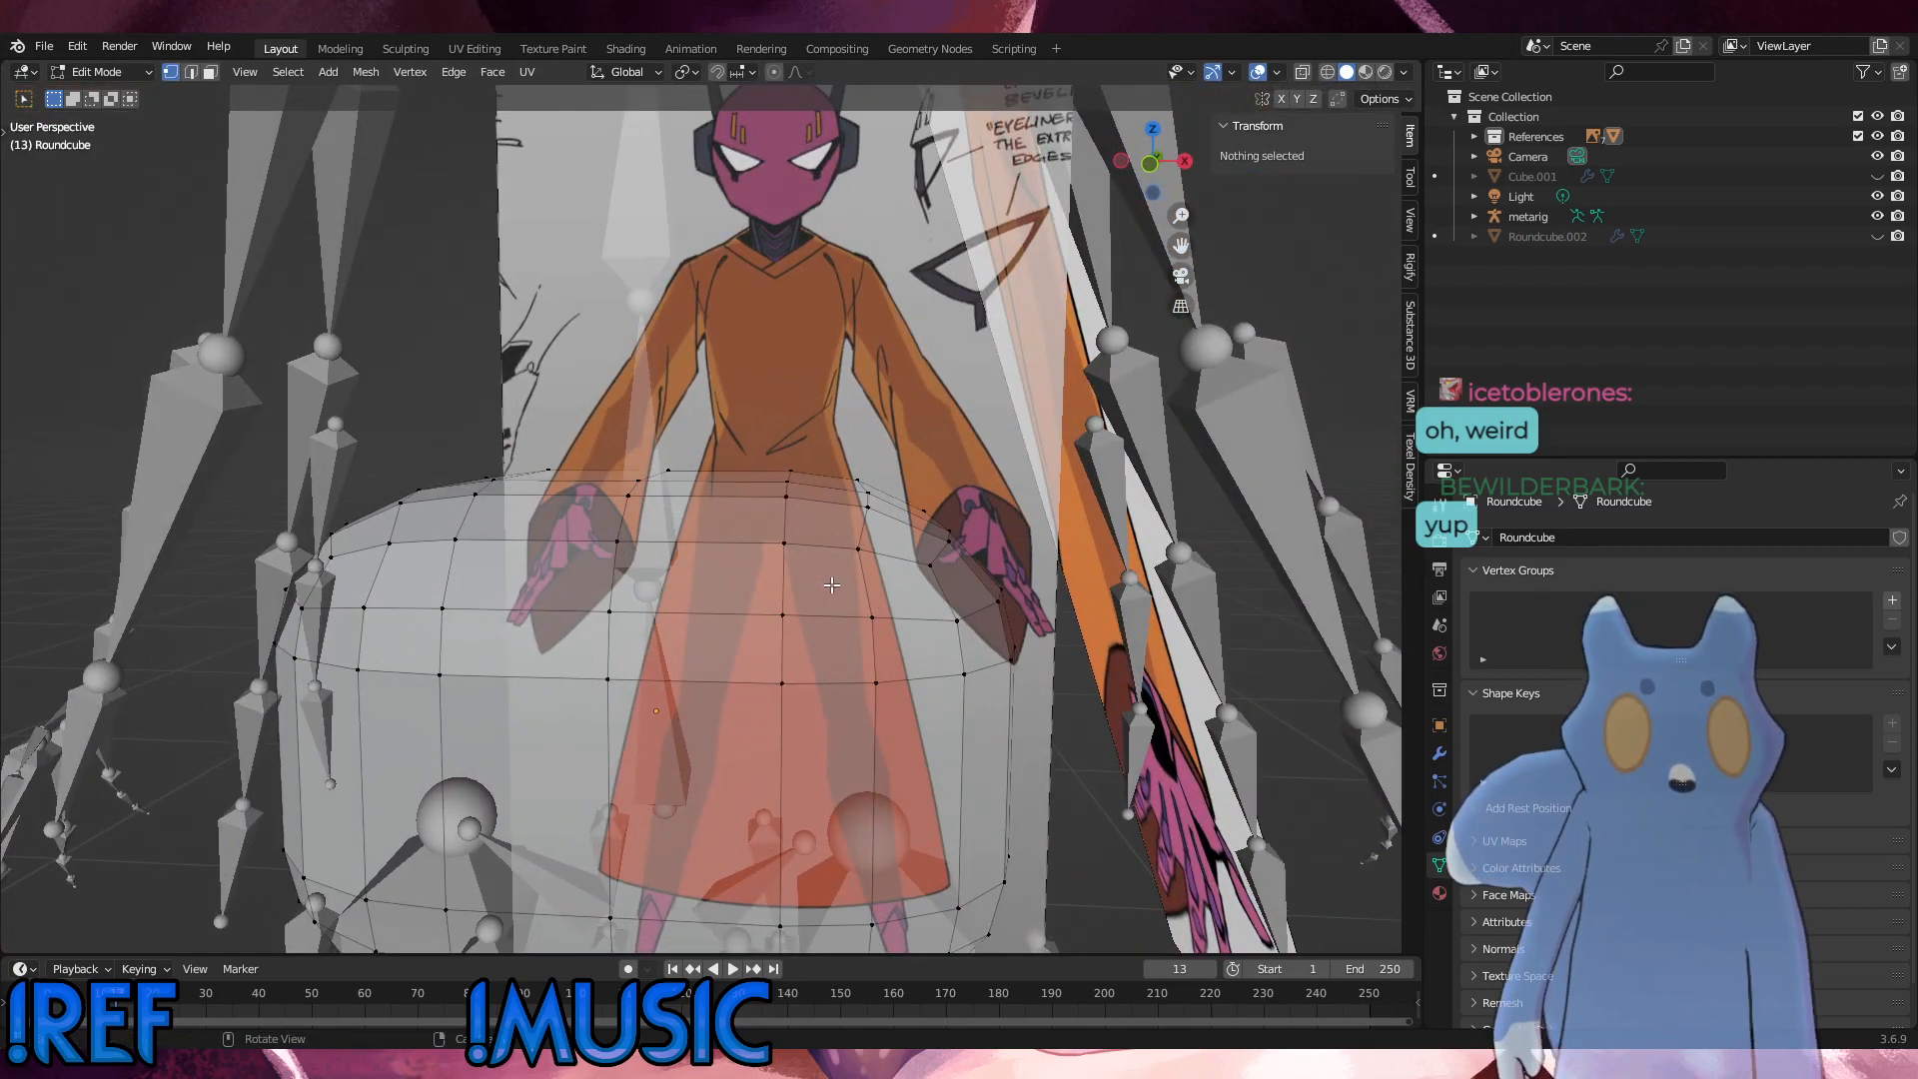
pyautogui.scroll(-6, 829, 586)
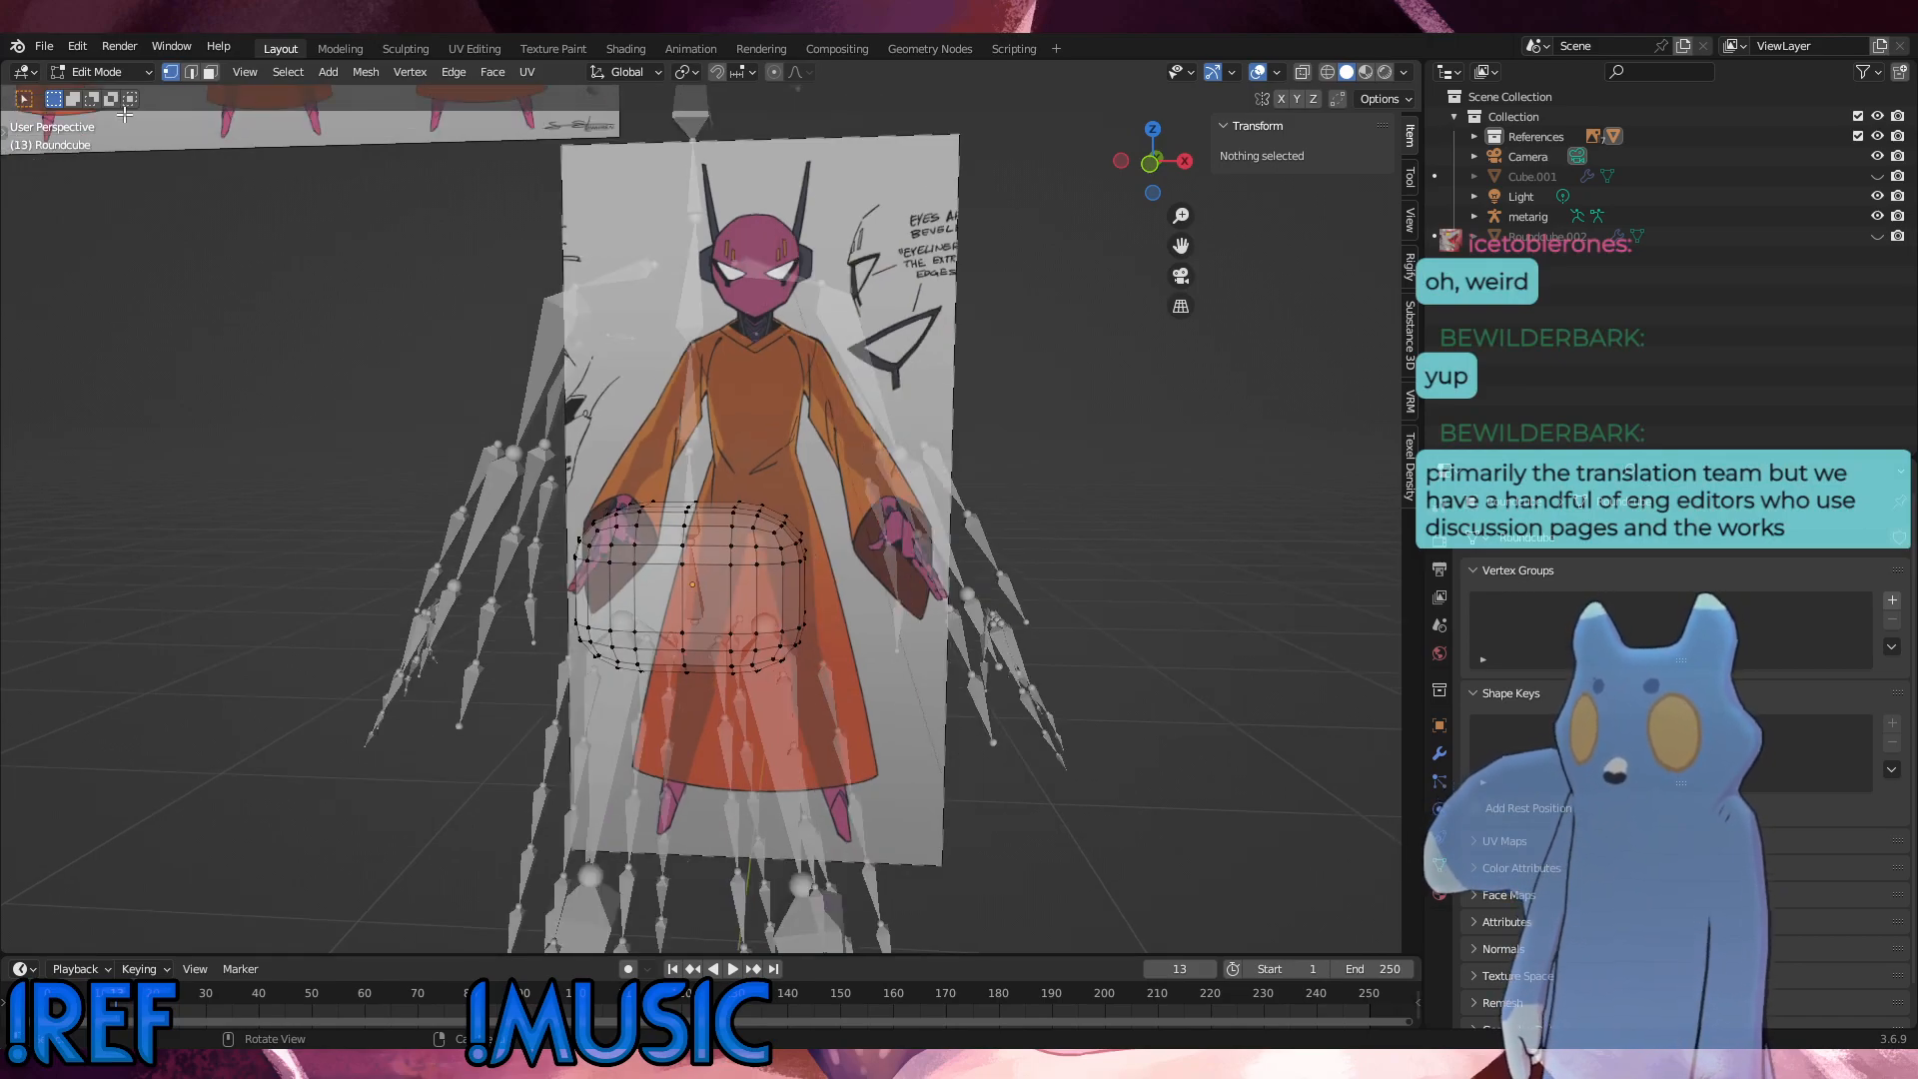
# Step: Delete the vertices of the round cube's half on the negative X side of the centre line in the front view
pyautogui.keyDown('alt'); pyautogui.moveTo(836, 569); pyautogui.dragTo(736, 672, button='middle'); pyautogui.keyUp('alt')
pyautogui.moveTo(547, 420); pyautogui.dragTo(680, 690)
pyautogui.press('x')
pyautogui.click(1070, 620)
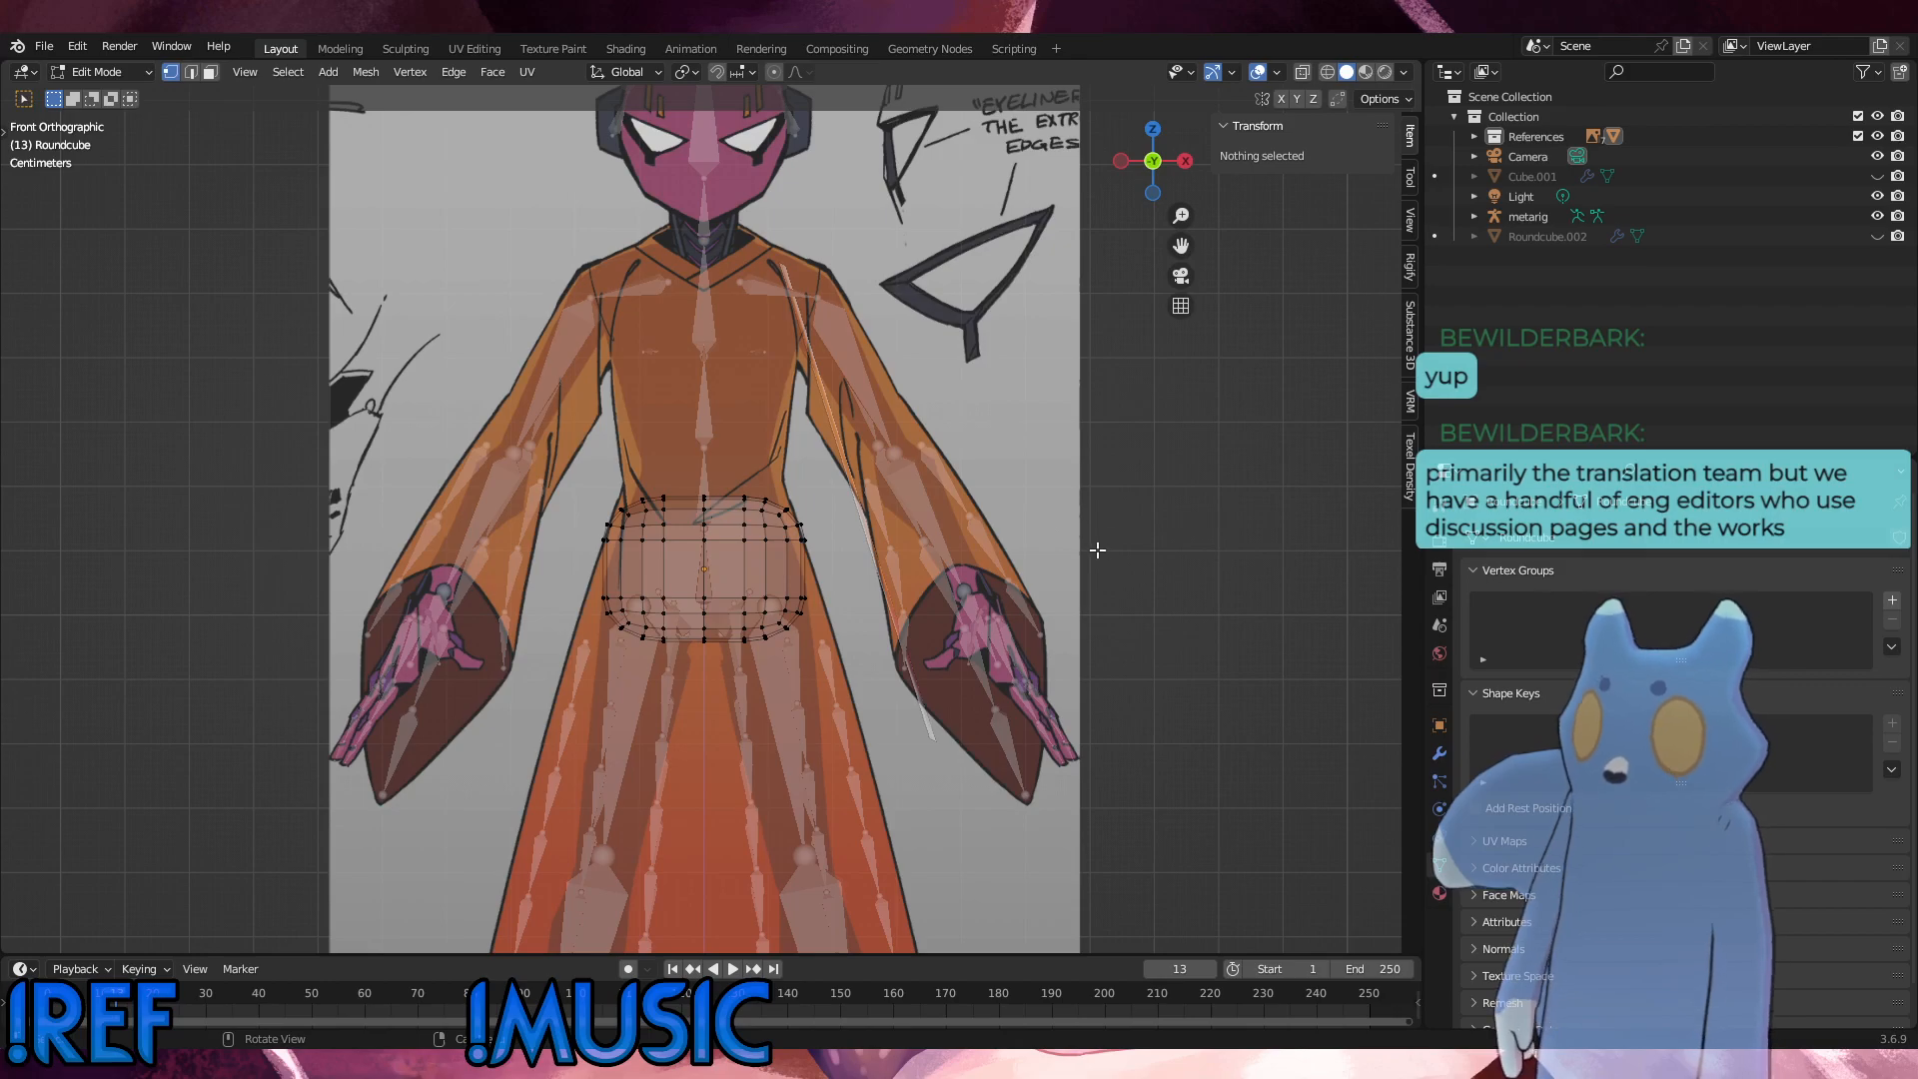
pyautogui.hotkey('ctrl', 'z')
pyautogui.press('x')
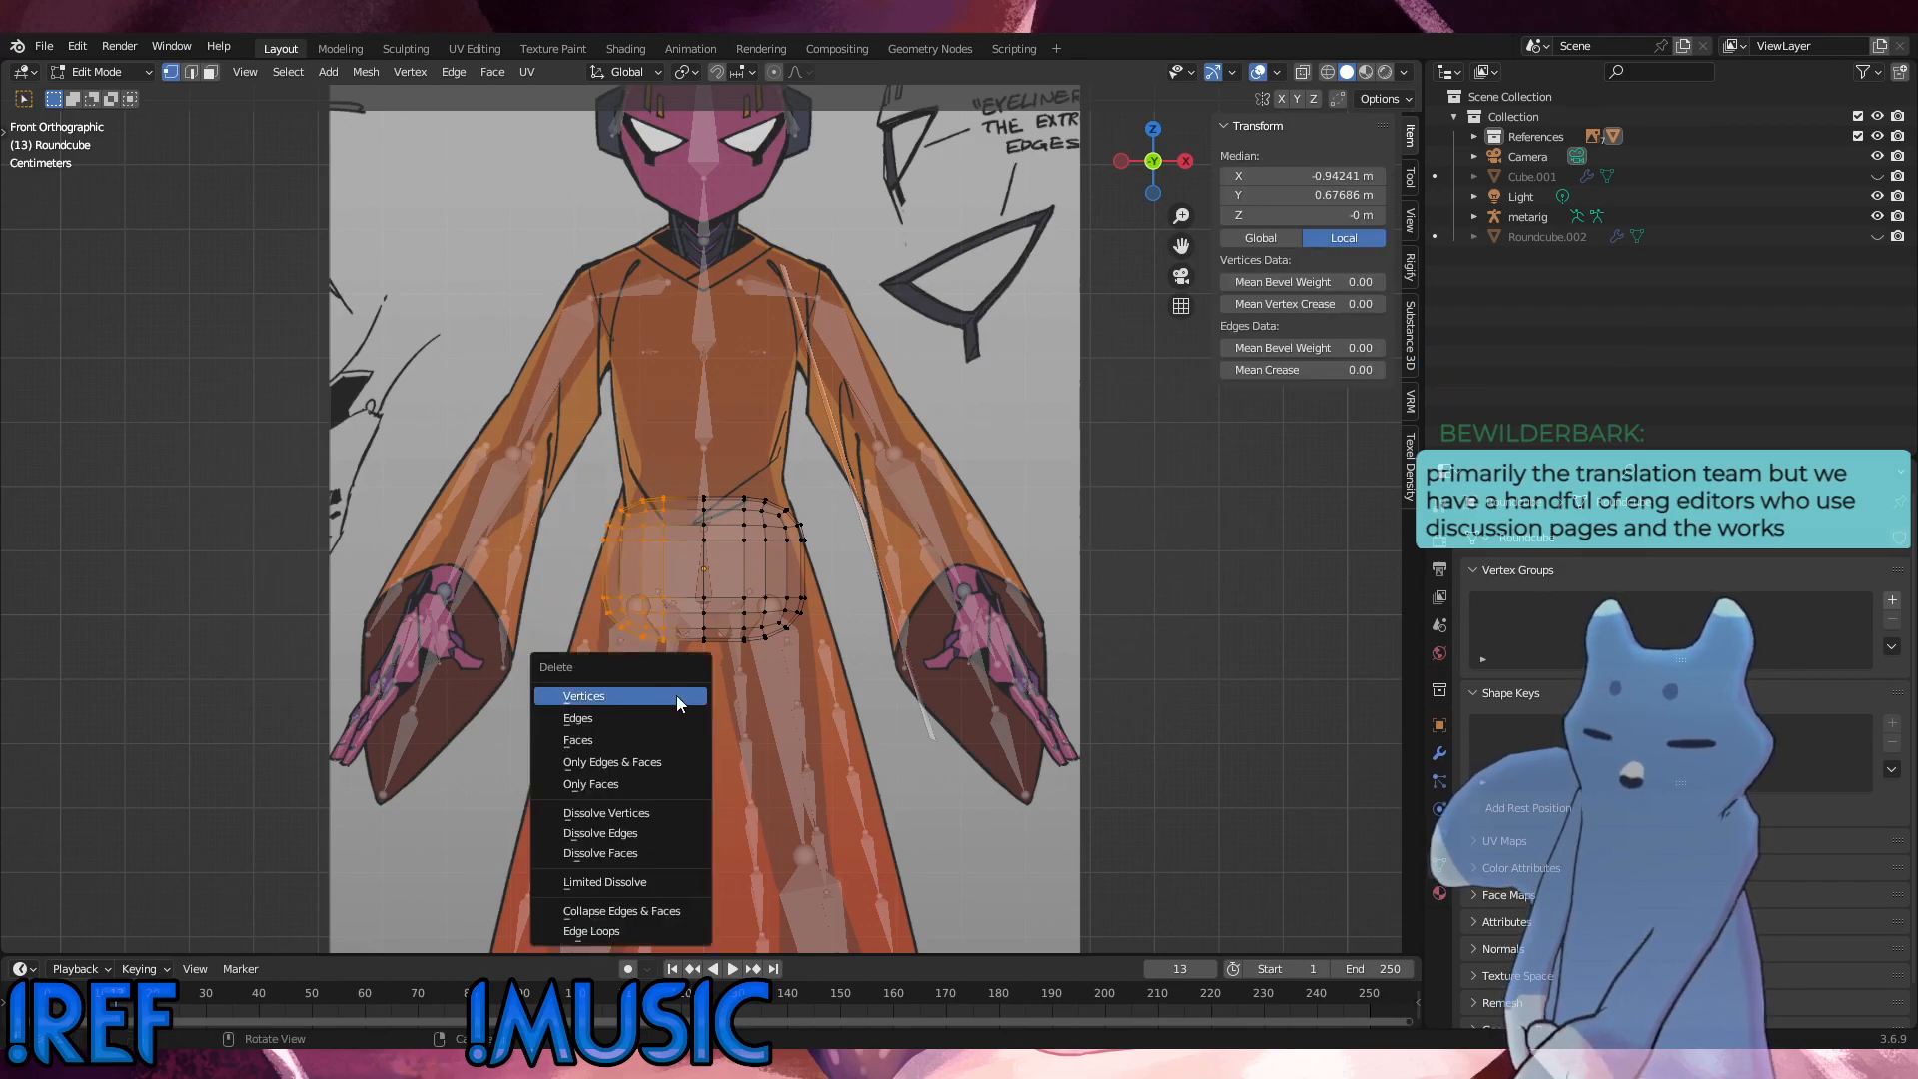
pyautogui.click(679, 695)
pyautogui.moveTo(689, 690); pyautogui.dragTo(1118, 565, button='middle')
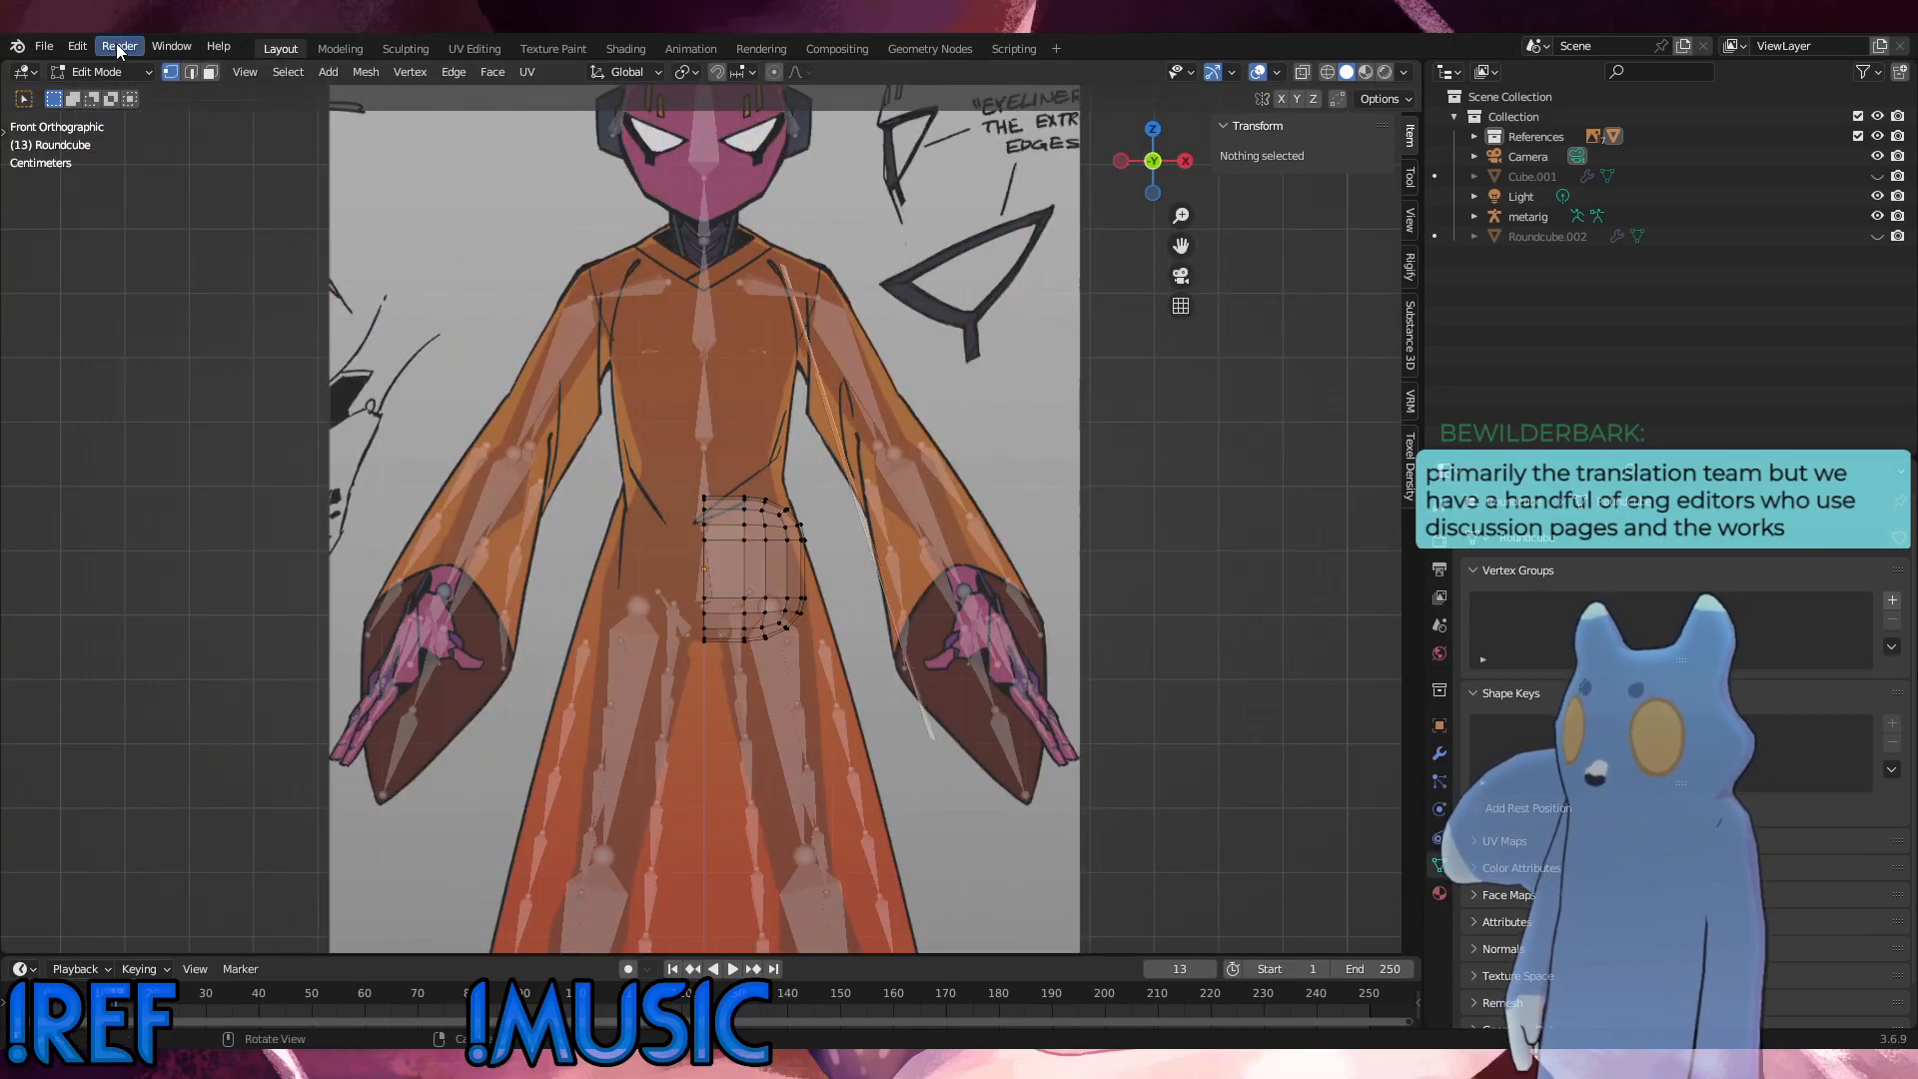
# Step: In Object Mode, add a Mirror modifier on the X axis with Clipping to the round cube, and return to Edit Mode
pyautogui.click(100, 72)
pyautogui.click(112, 88)
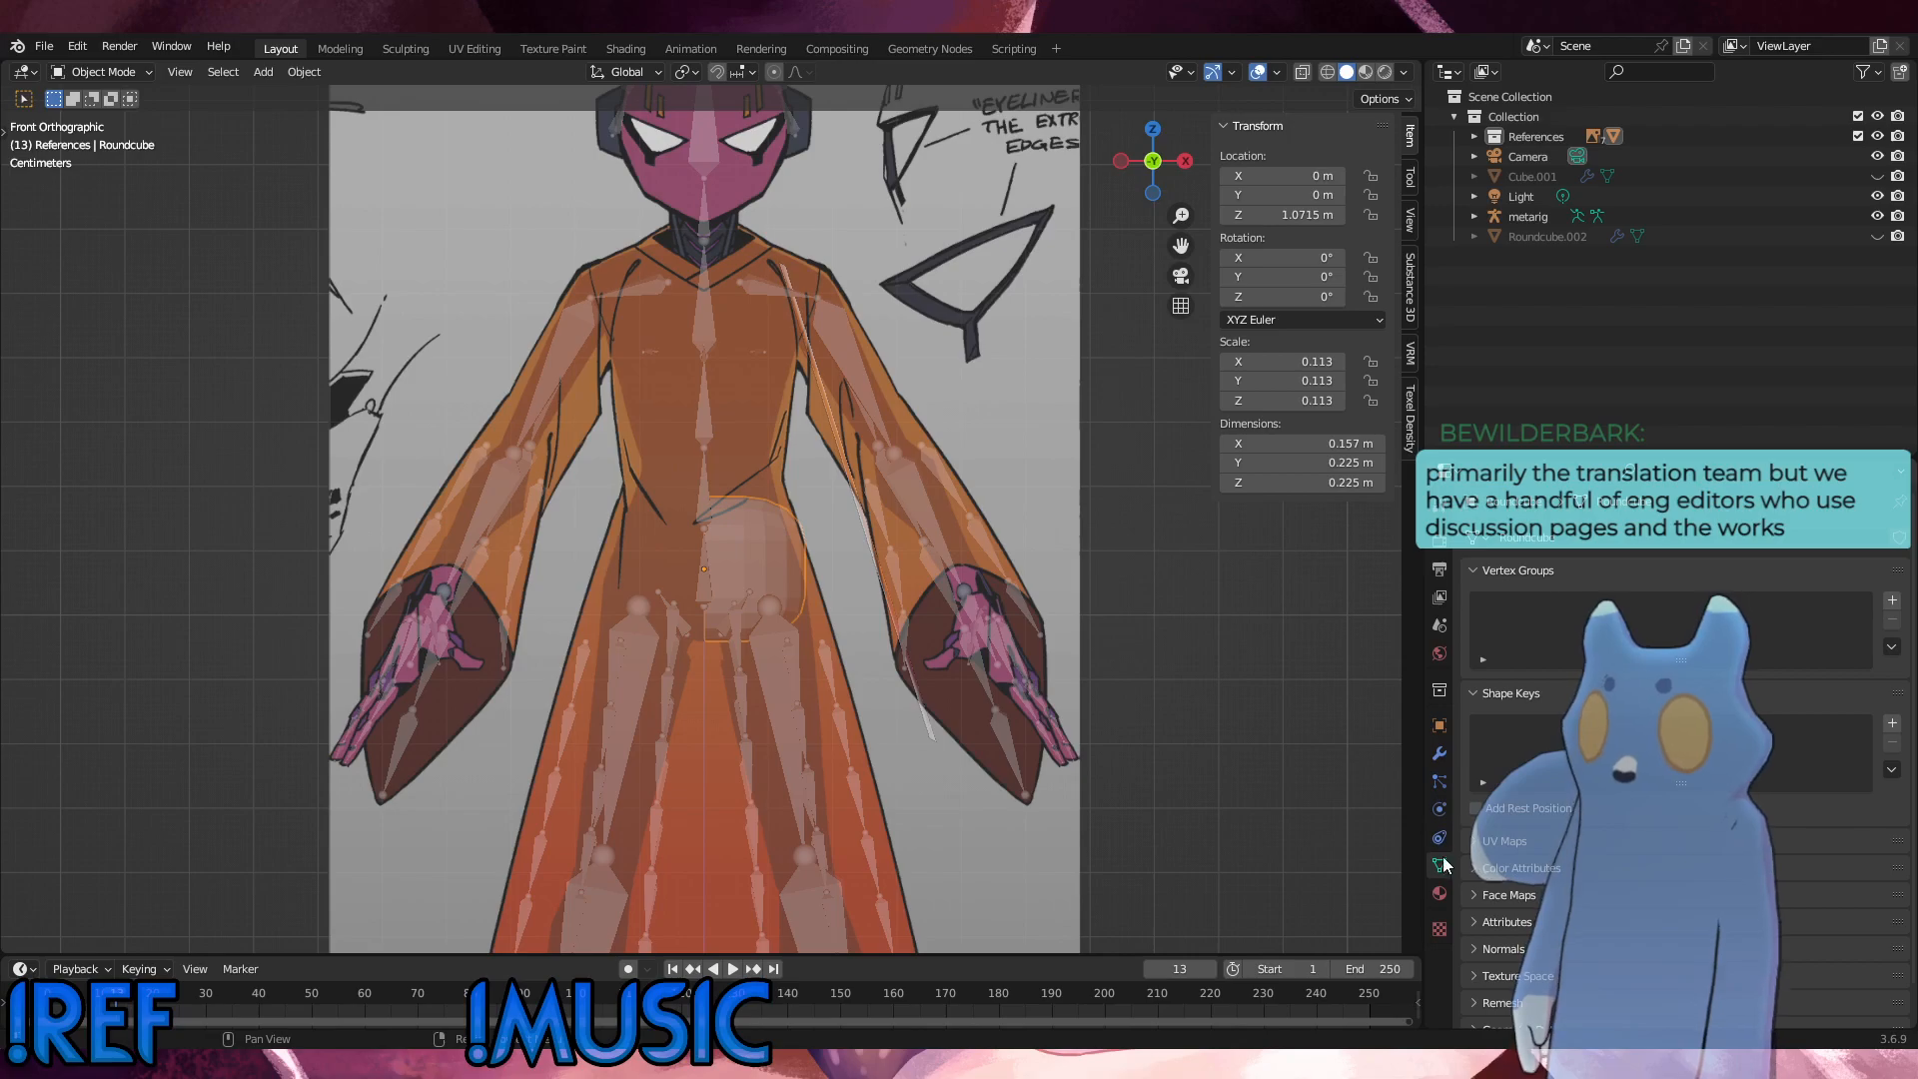
pyautogui.click(1440, 754)
pyautogui.click(1506, 538)
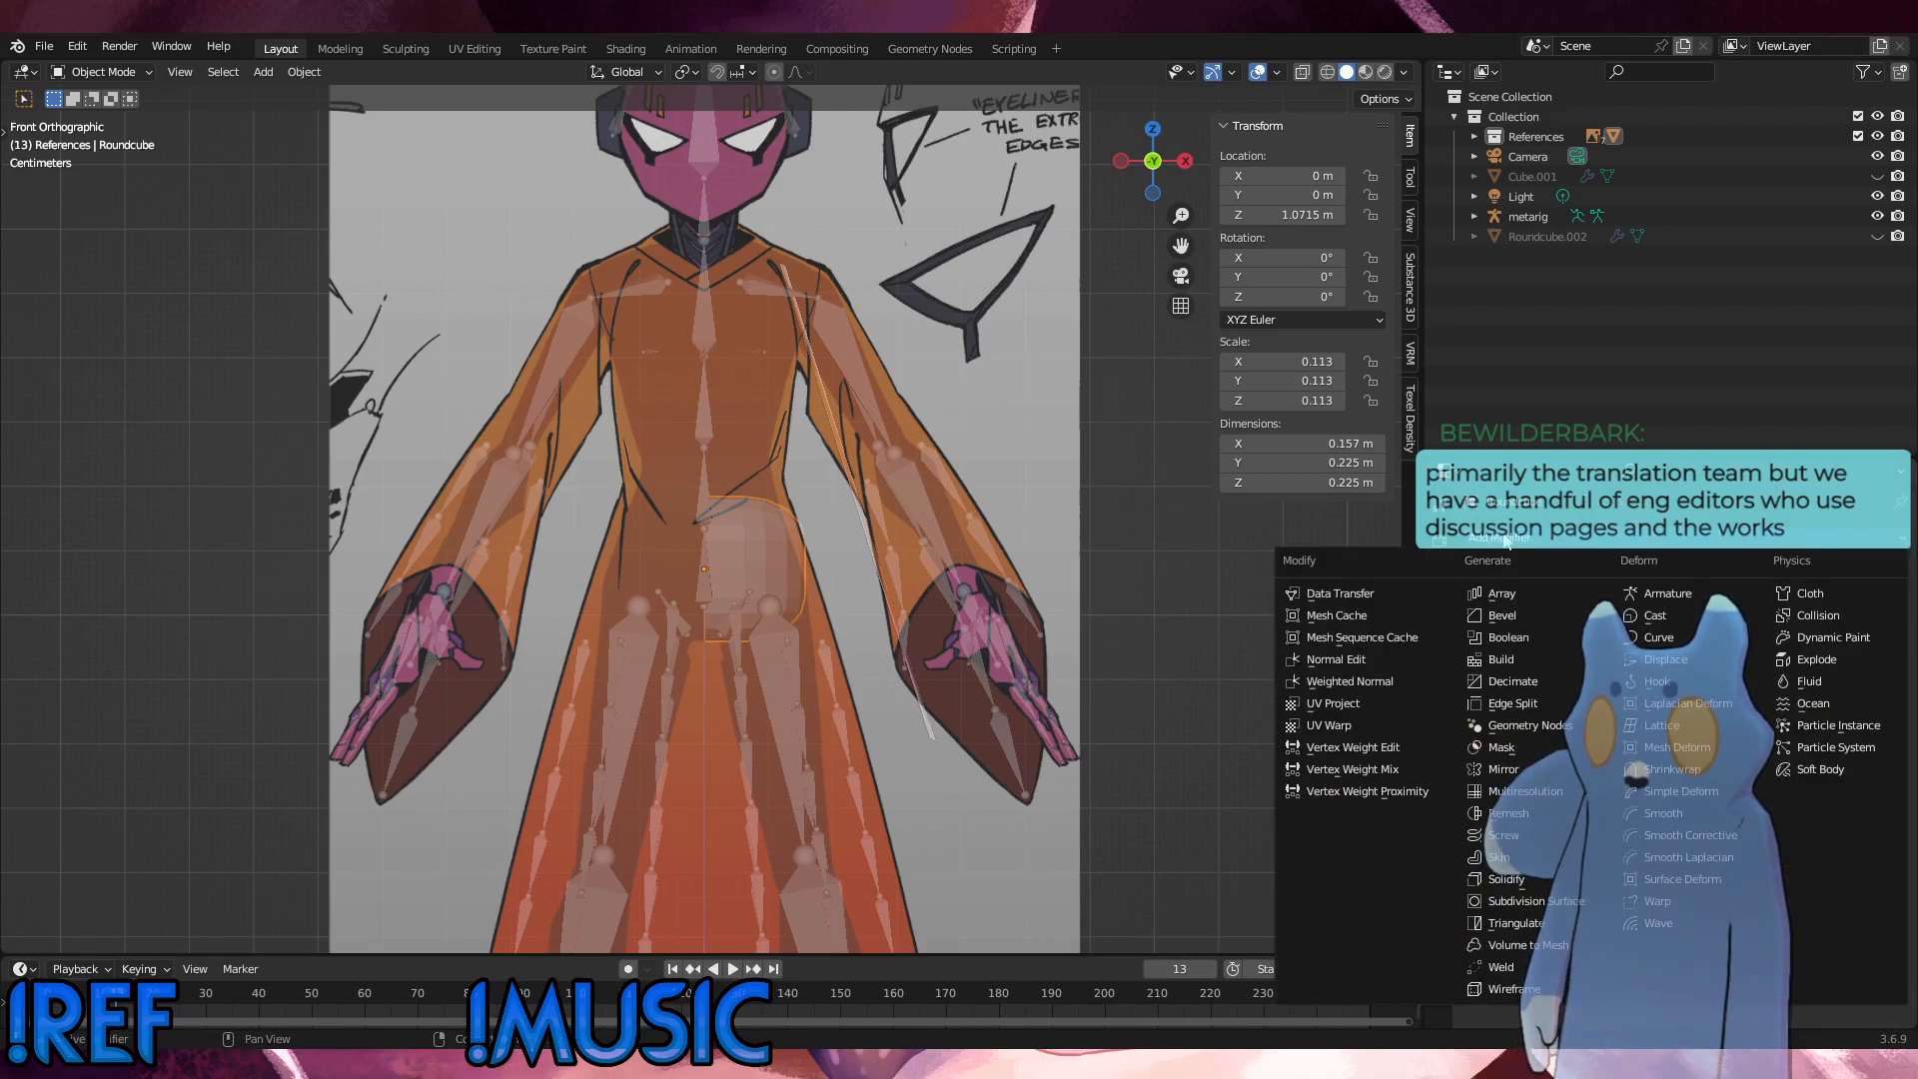
pyautogui.click(1490, 771)
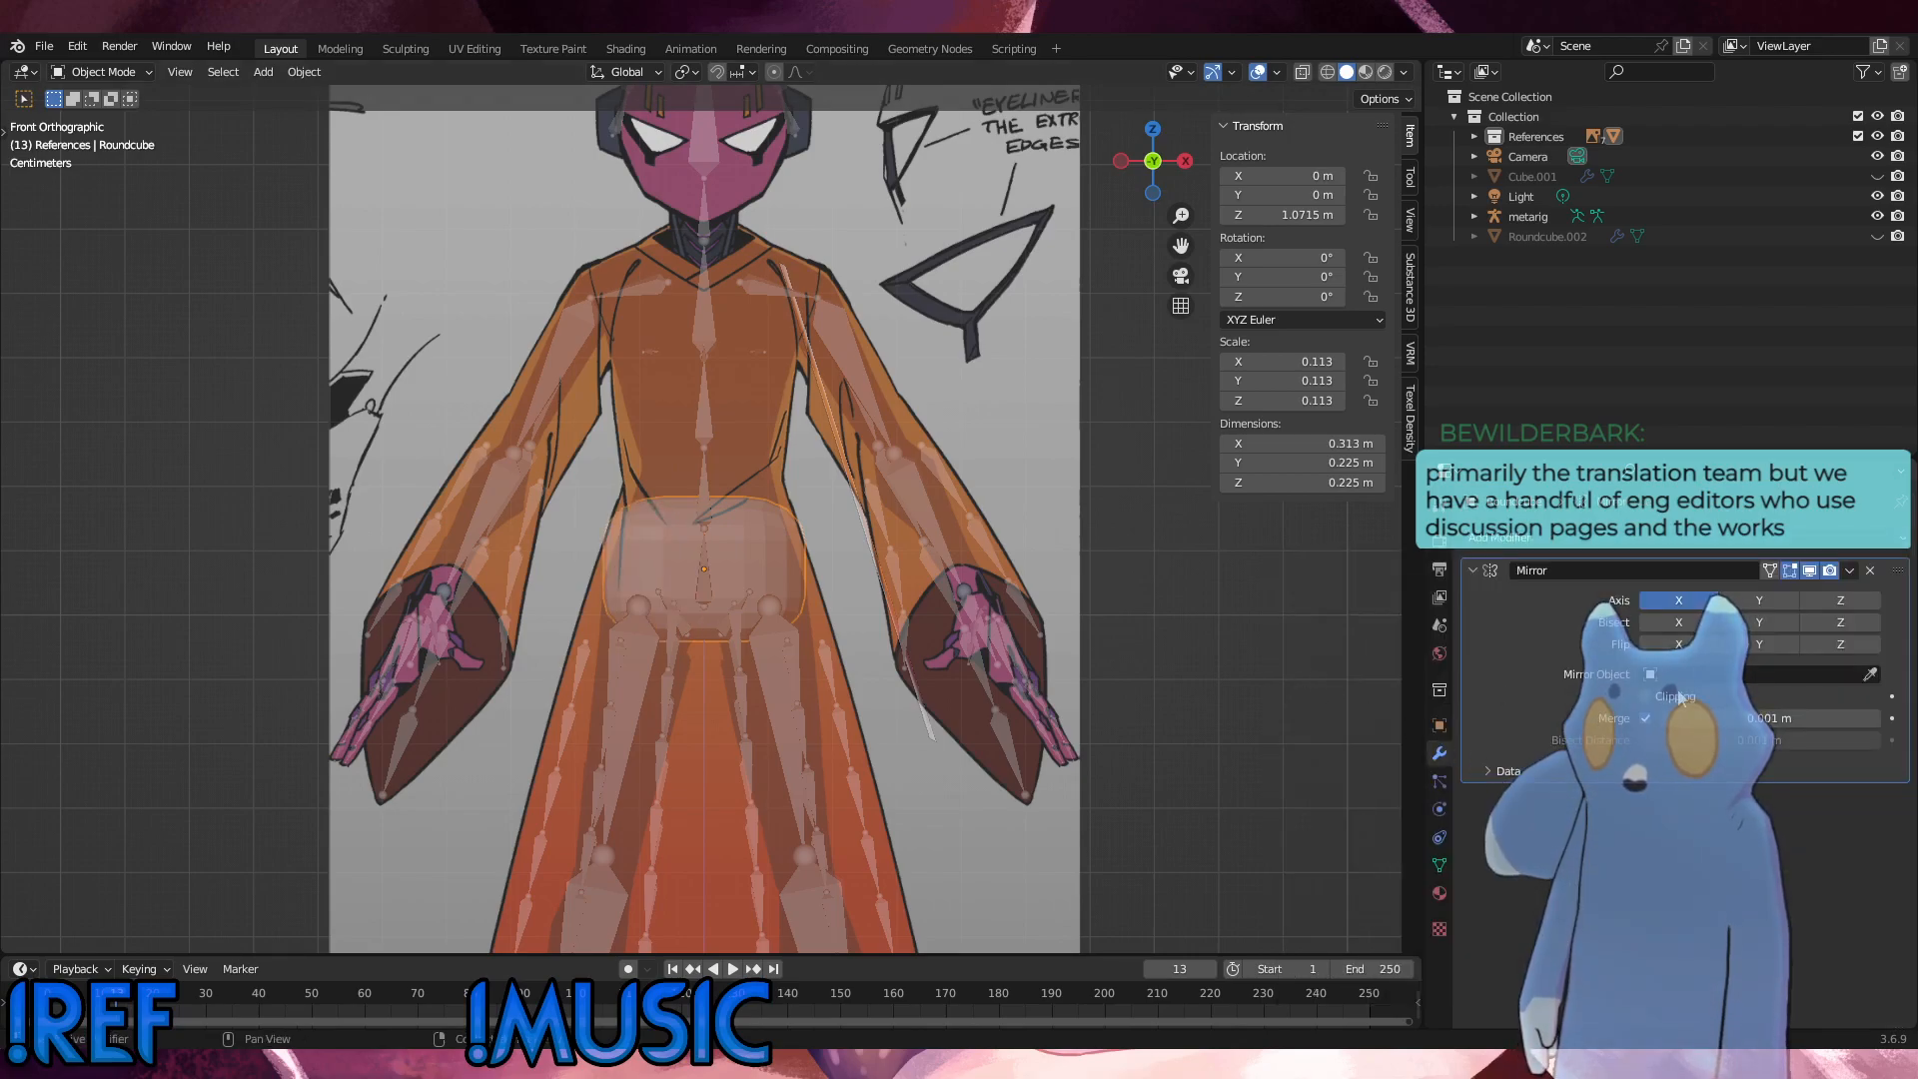
pyautogui.click(1646, 697)
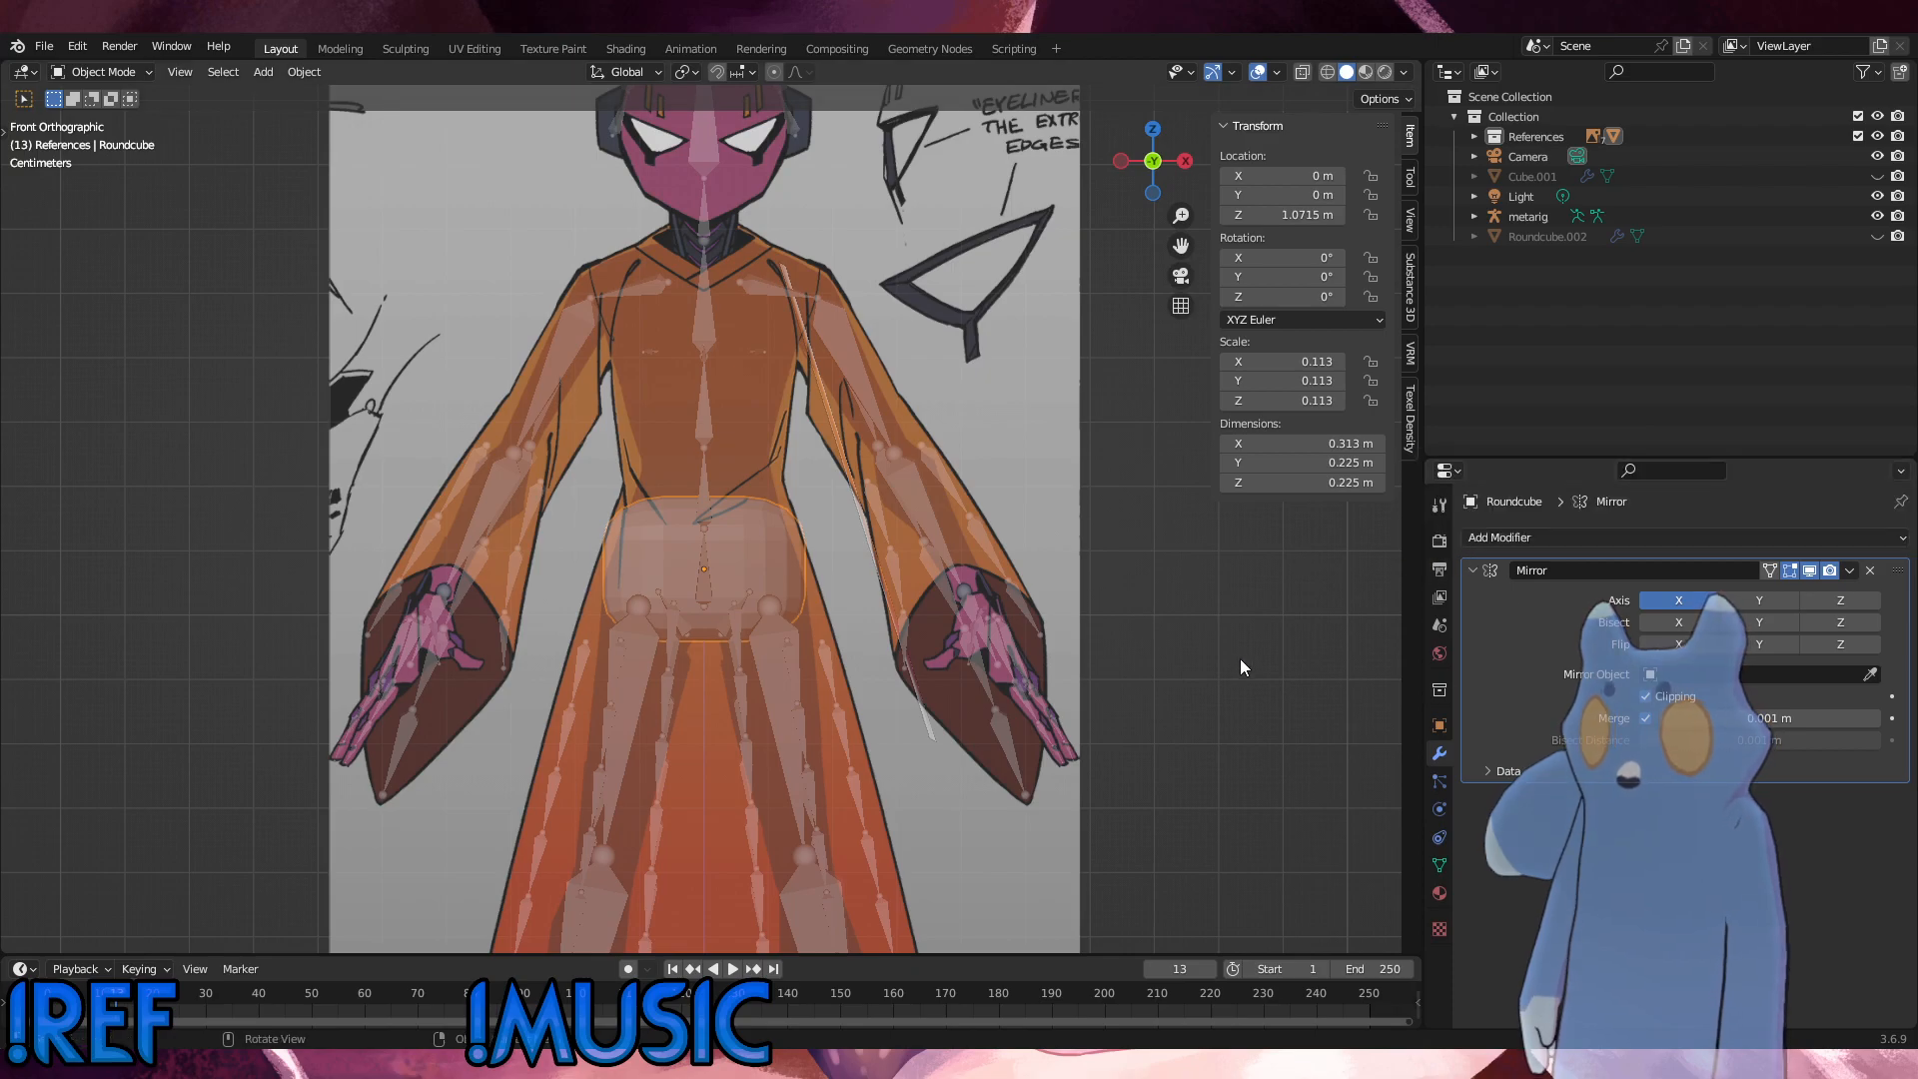
pyautogui.click(95, 72)
pyautogui.click(100, 117)
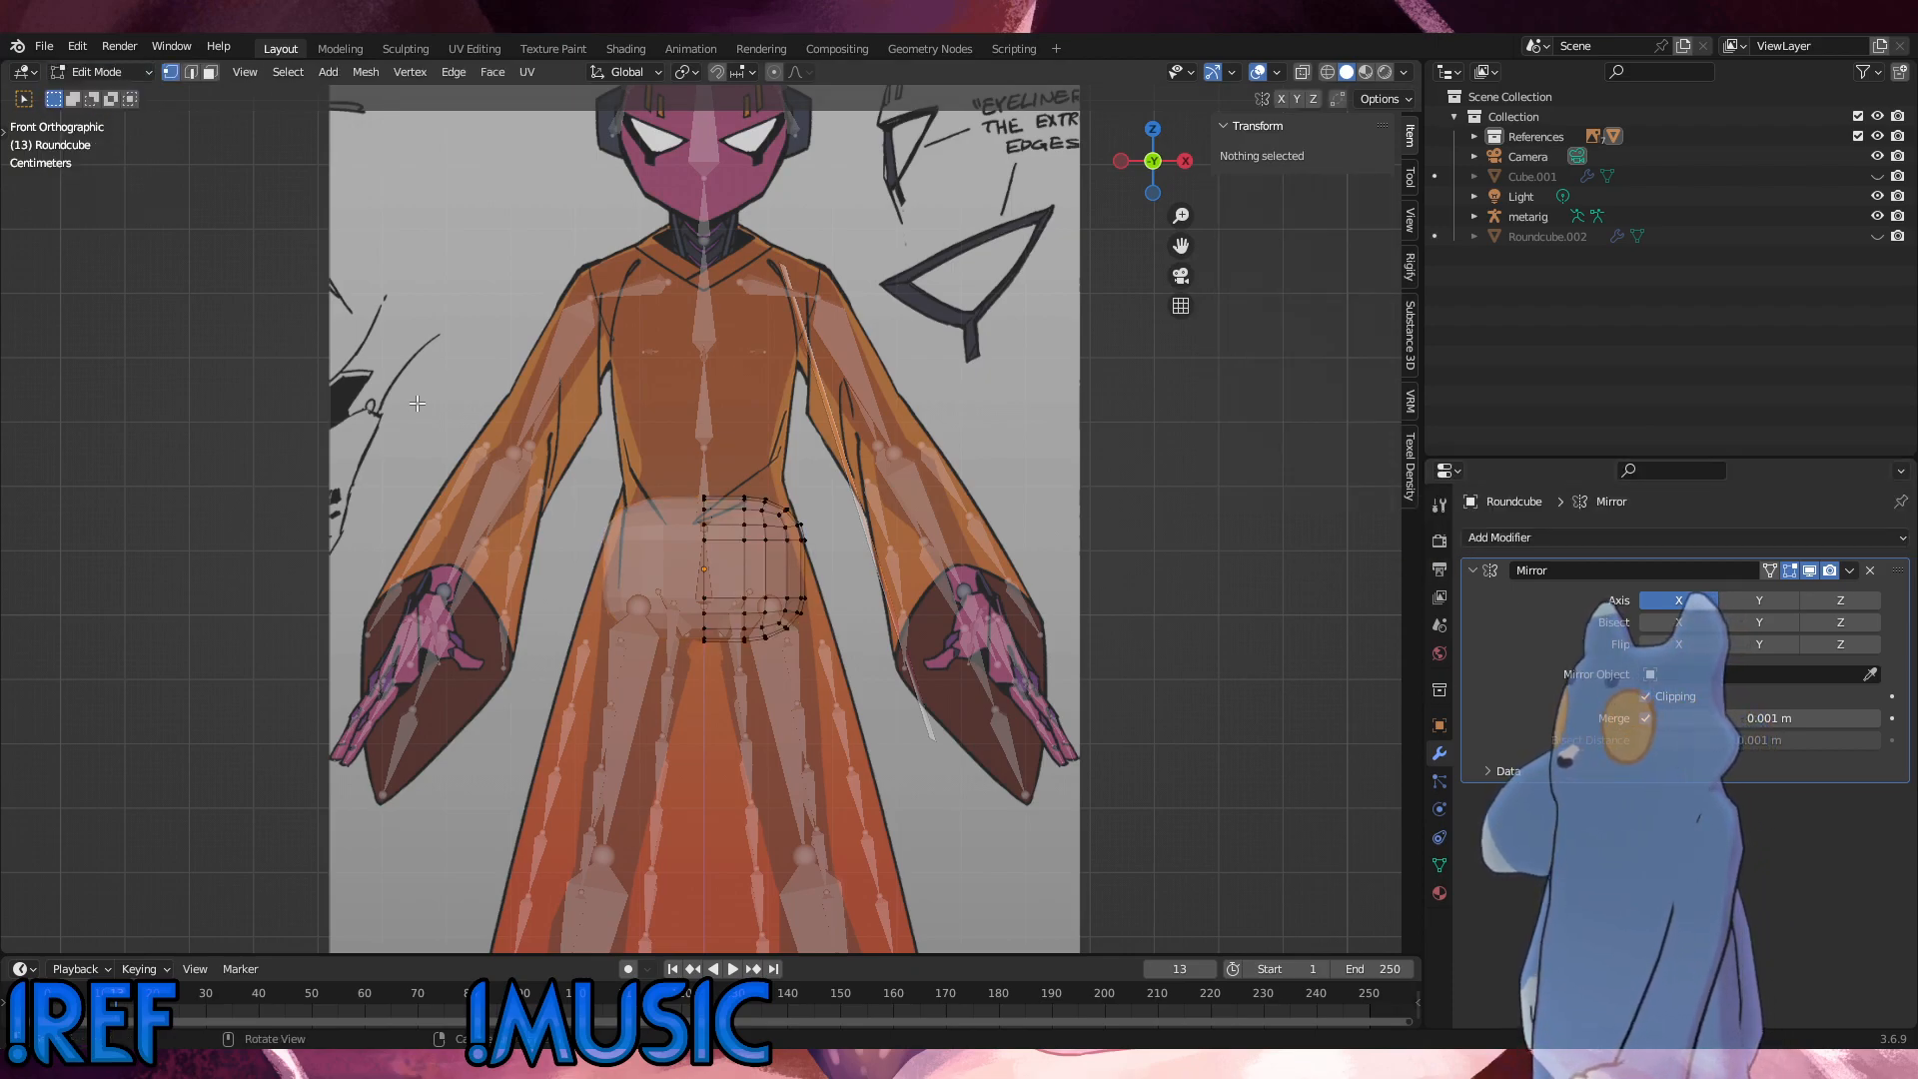
pyautogui.scroll(4, 902, 643)
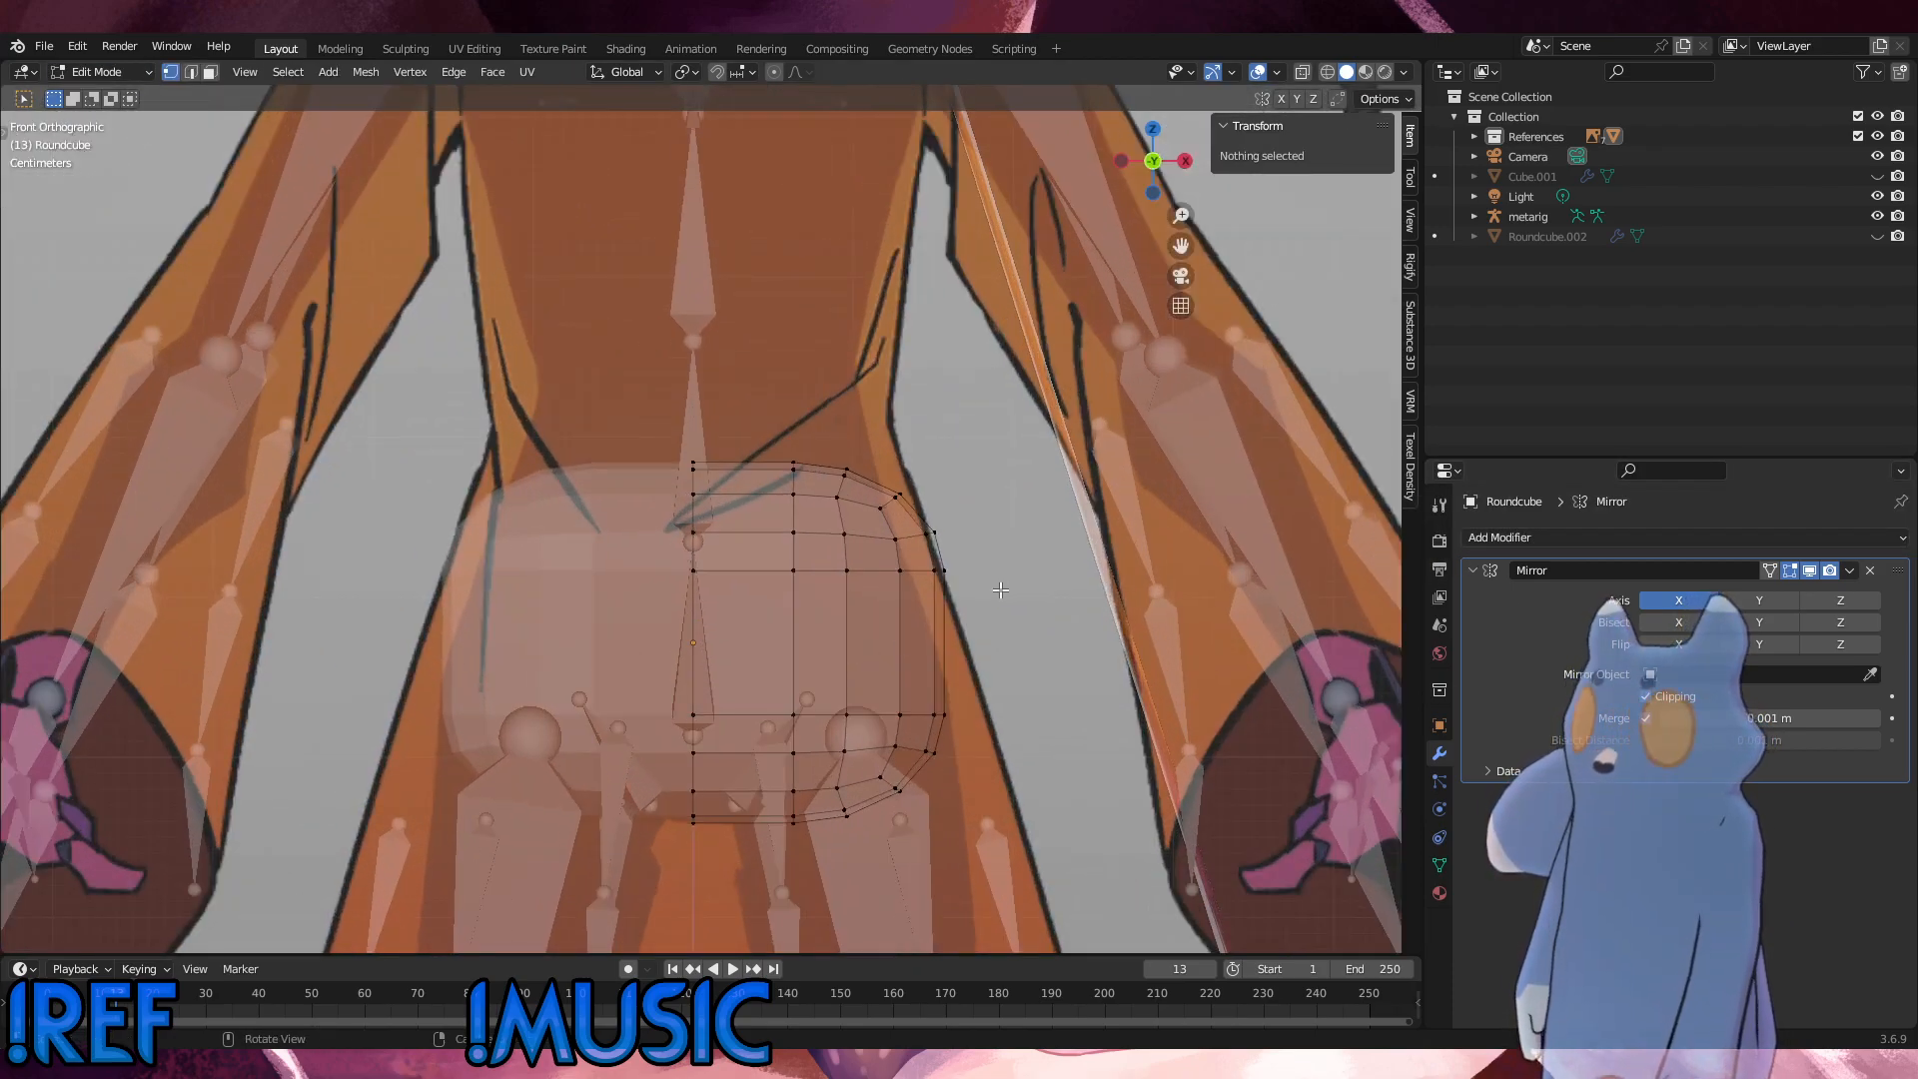
pyautogui.moveTo(1004, 588); pyautogui.dragTo(659, 443)
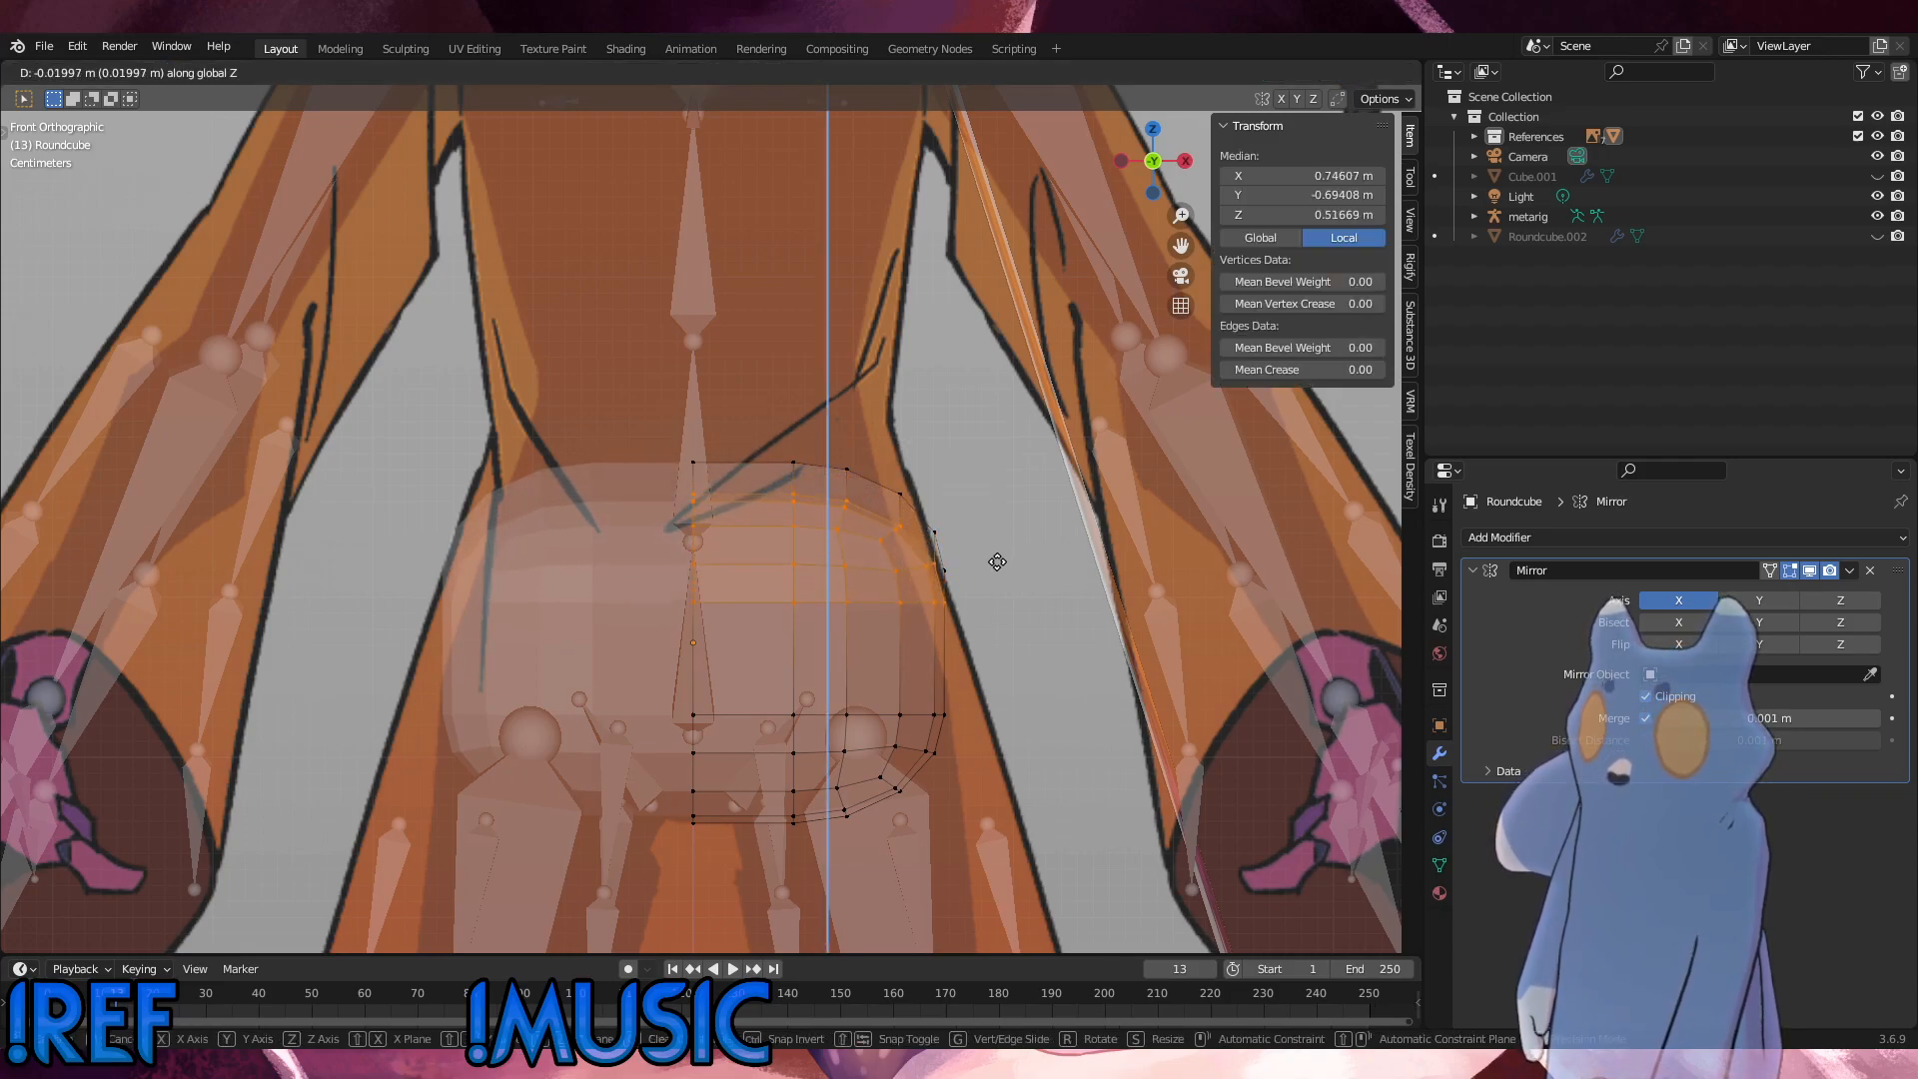
pyautogui.click(999, 560)
pyautogui.hotkey('ctrl', 'z')
# Step: Turn on X-ray and lower all vertices of the mesh's upper half by about 0.049 m along Z
pyautogui.click(1302, 73)
pyautogui.moveTo(1019, 637); pyautogui.dragTo(571, 381)
pyautogui.press('g')
pyautogui.press('z')
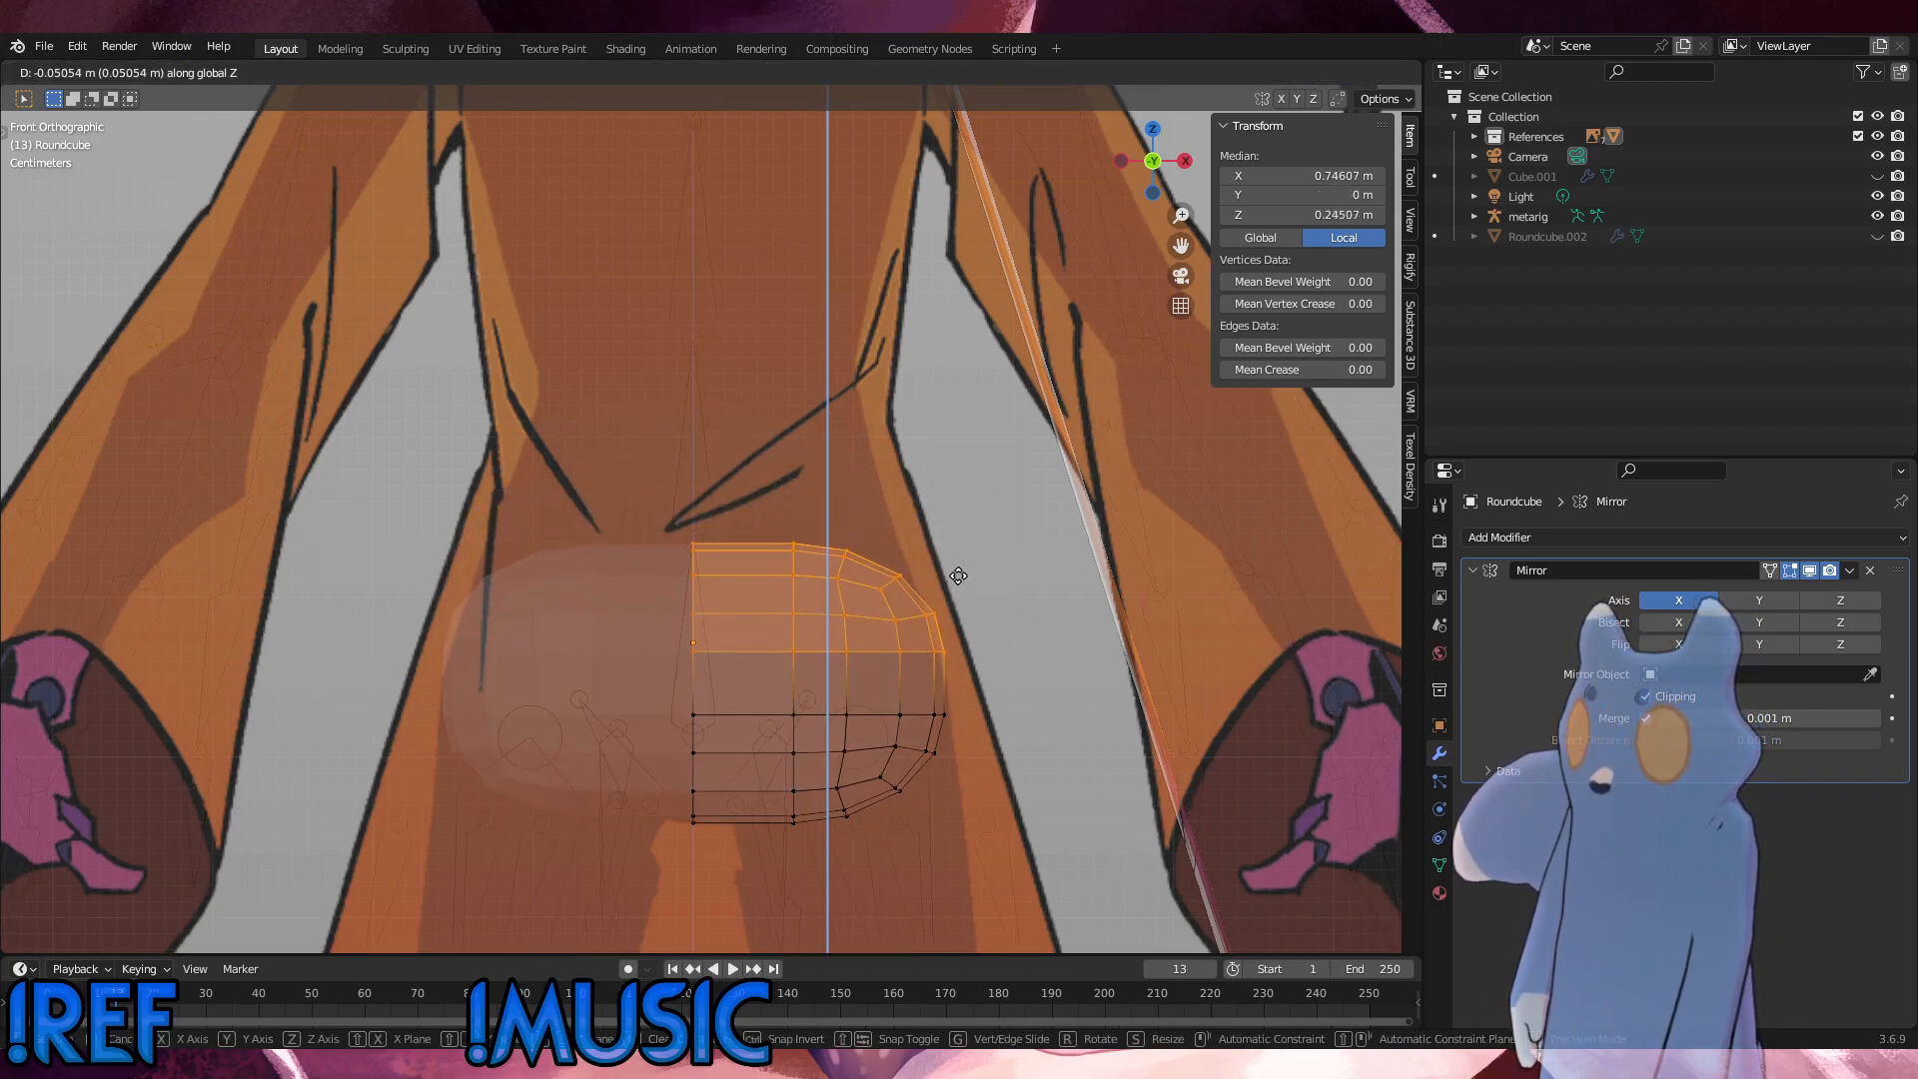
pyautogui.click(960, 573)
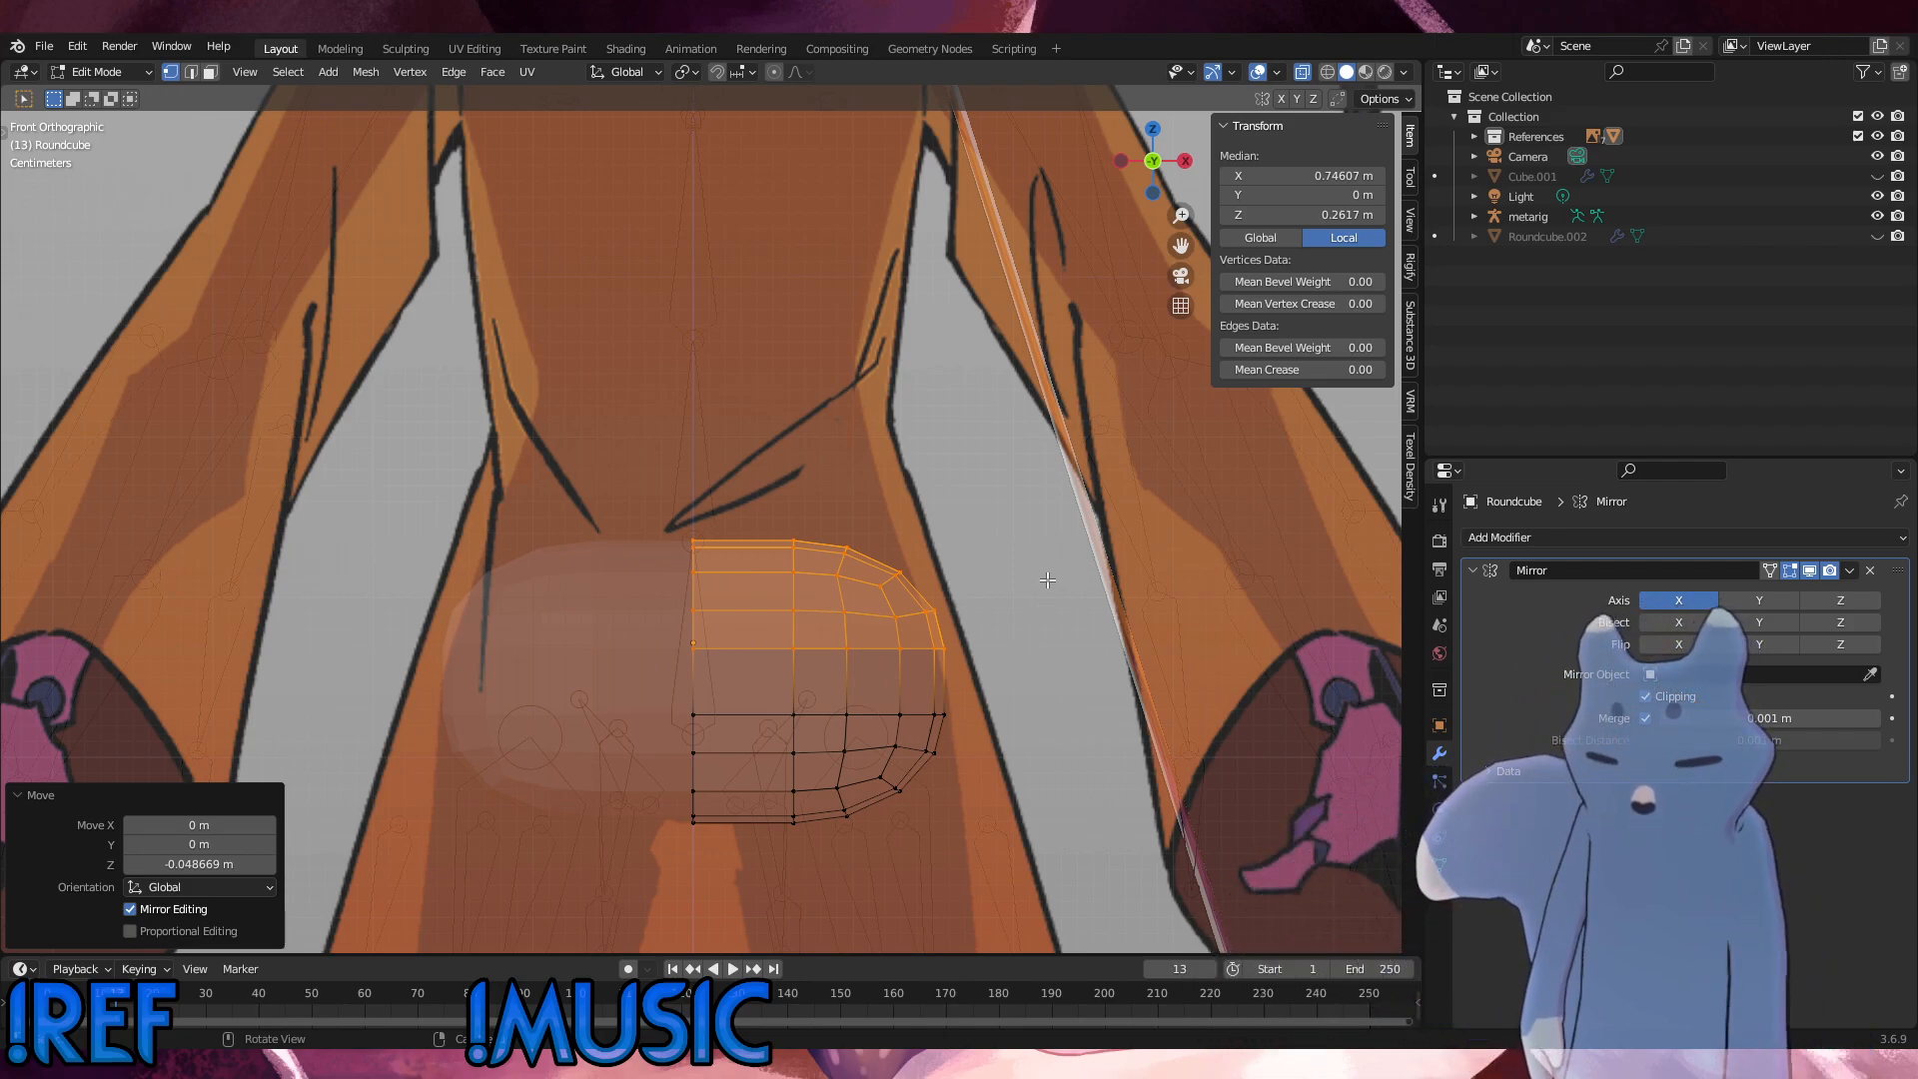
# Step: Select every vertex except the centre column and move the selection about 0.006 m outward along X
pyautogui.moveTo(1042, 873); pyautogui.dragTo(774, 491)
pyautogui.press('g')
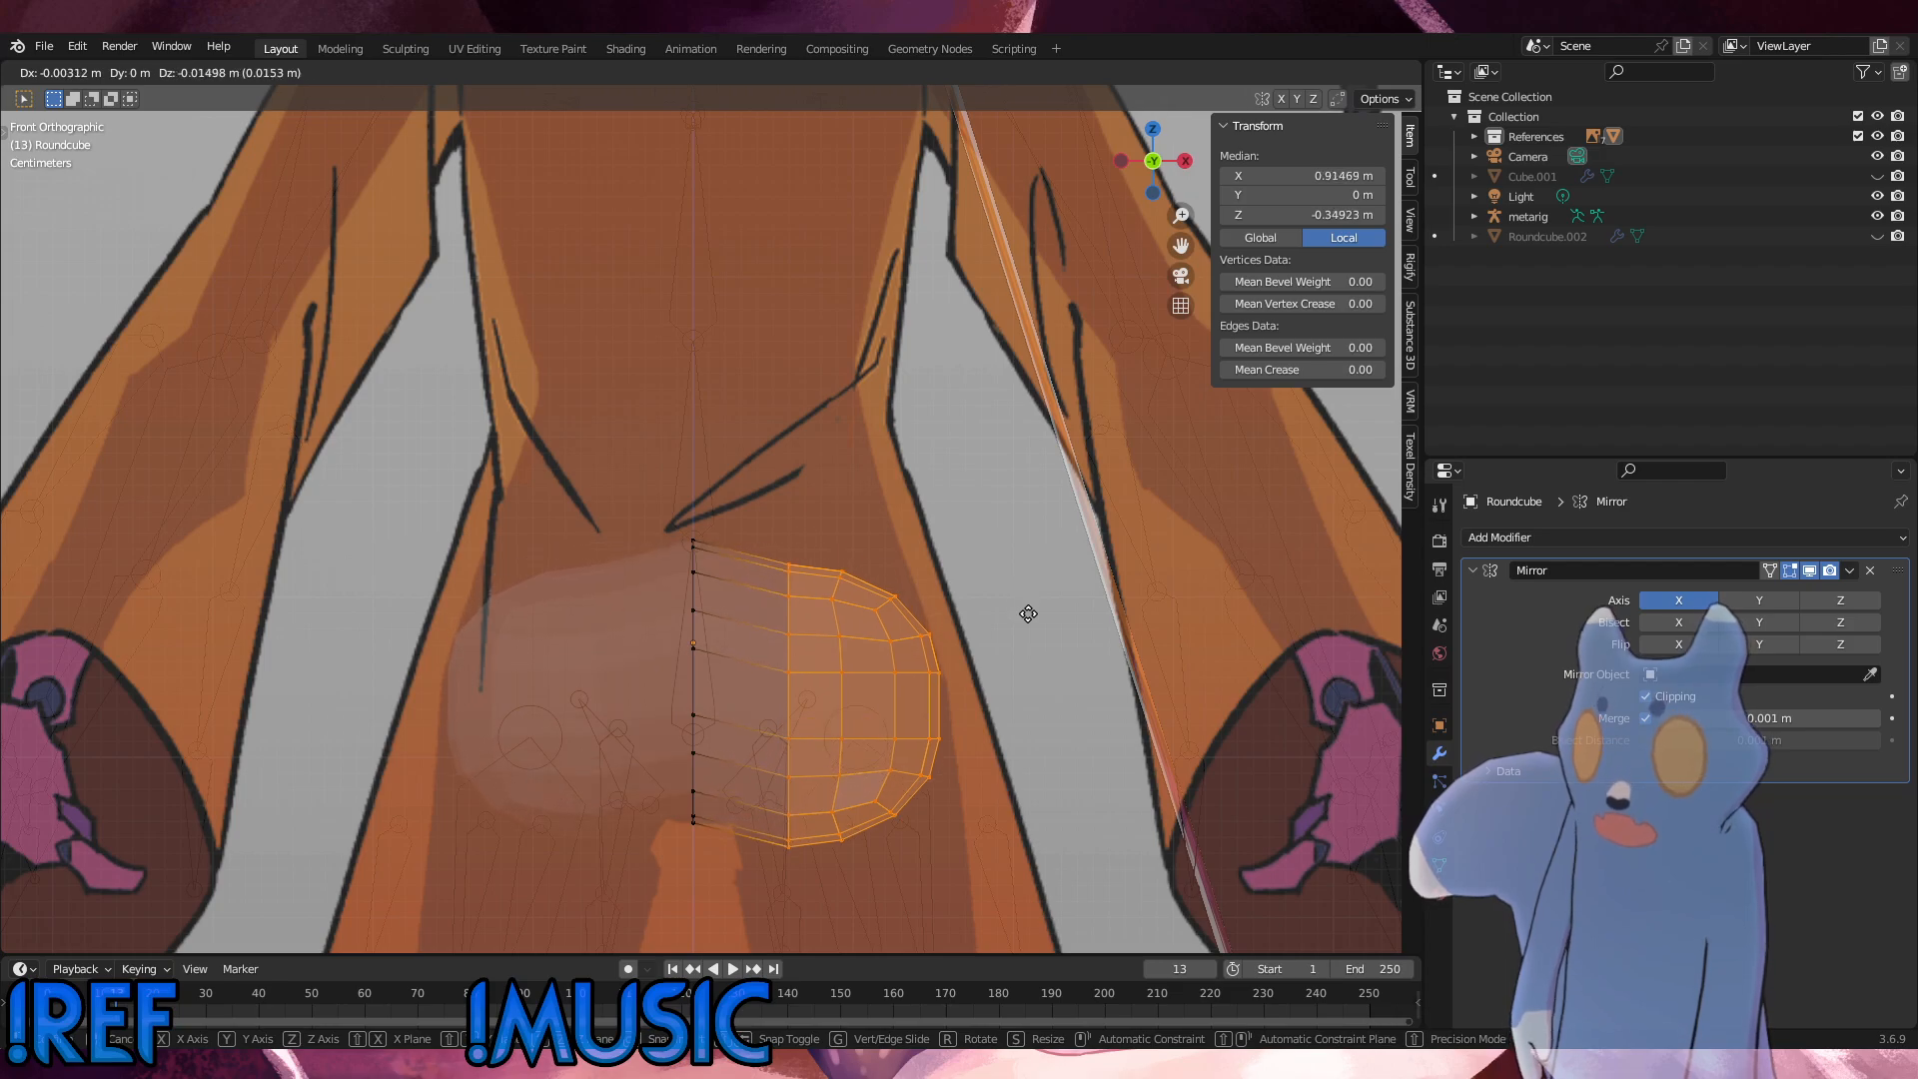
pyautogui.press('x')
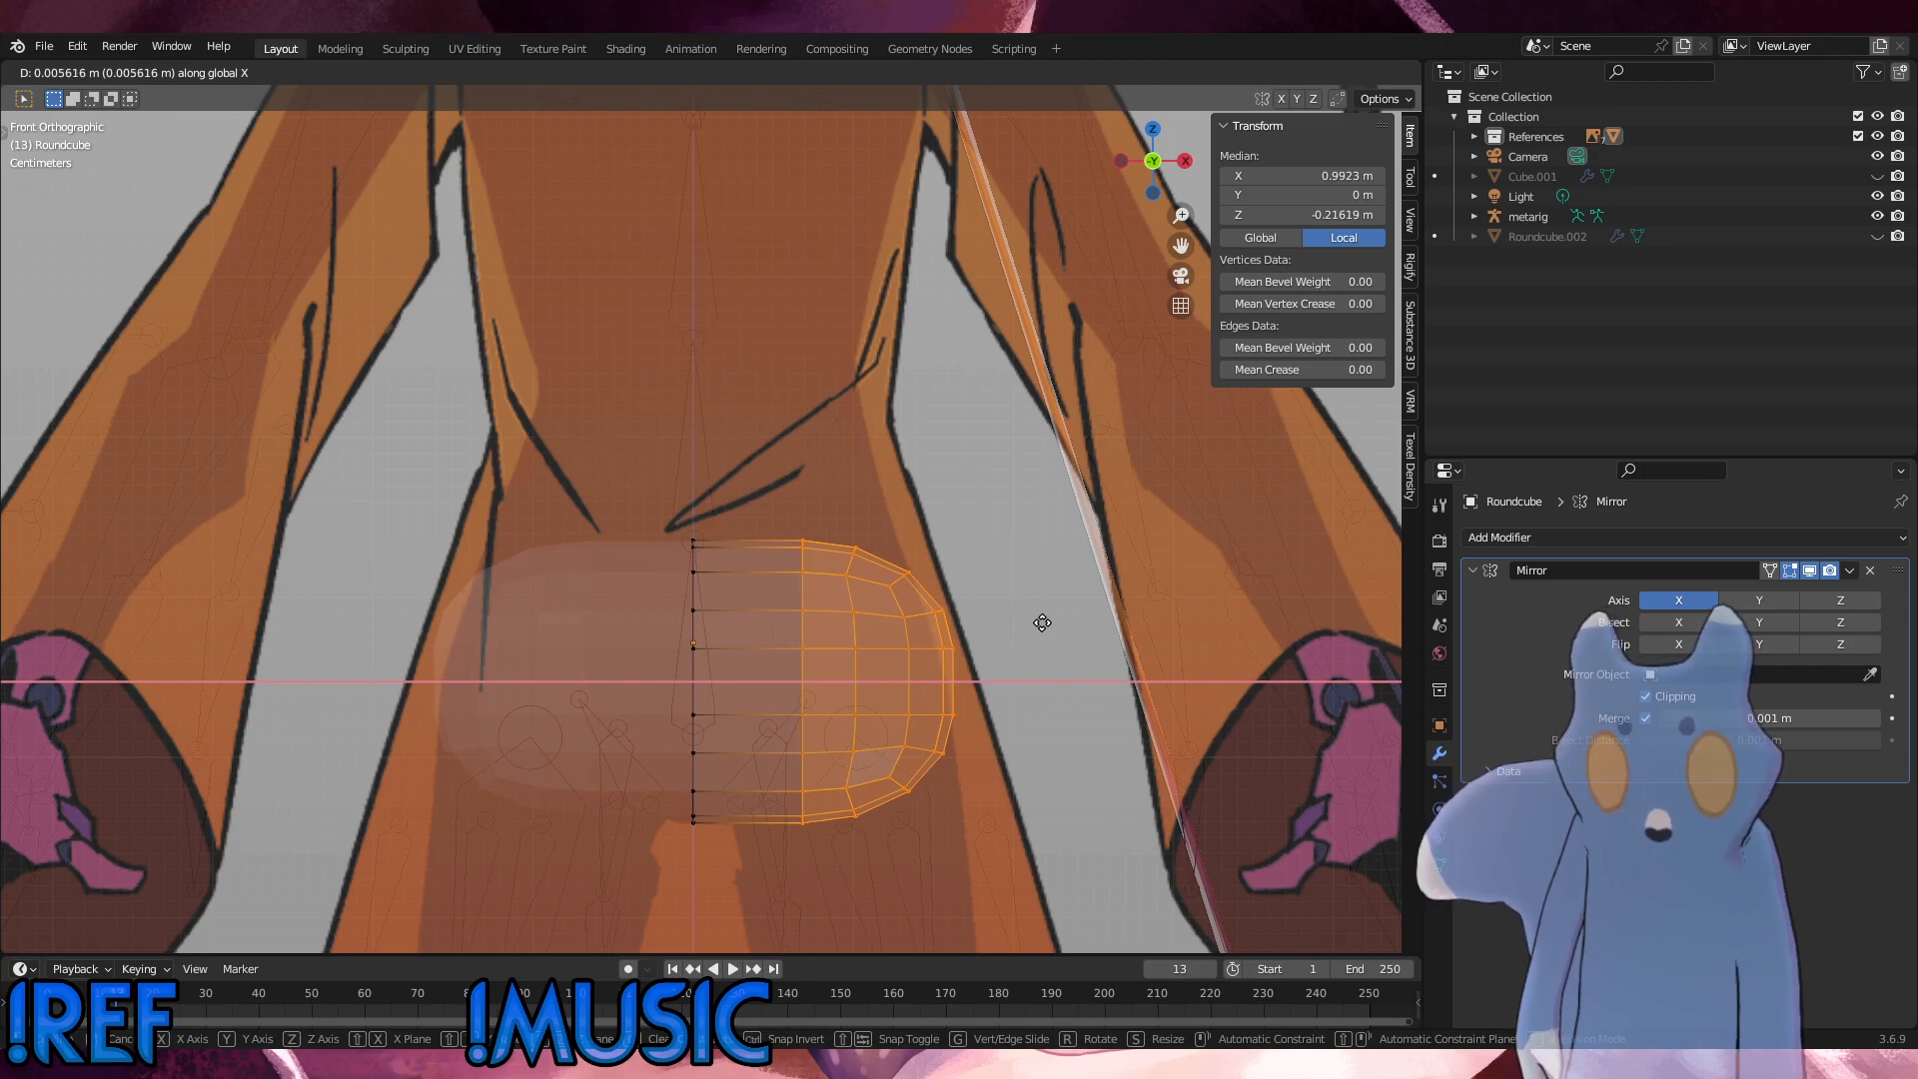
pyautogui.click(1044, 626)
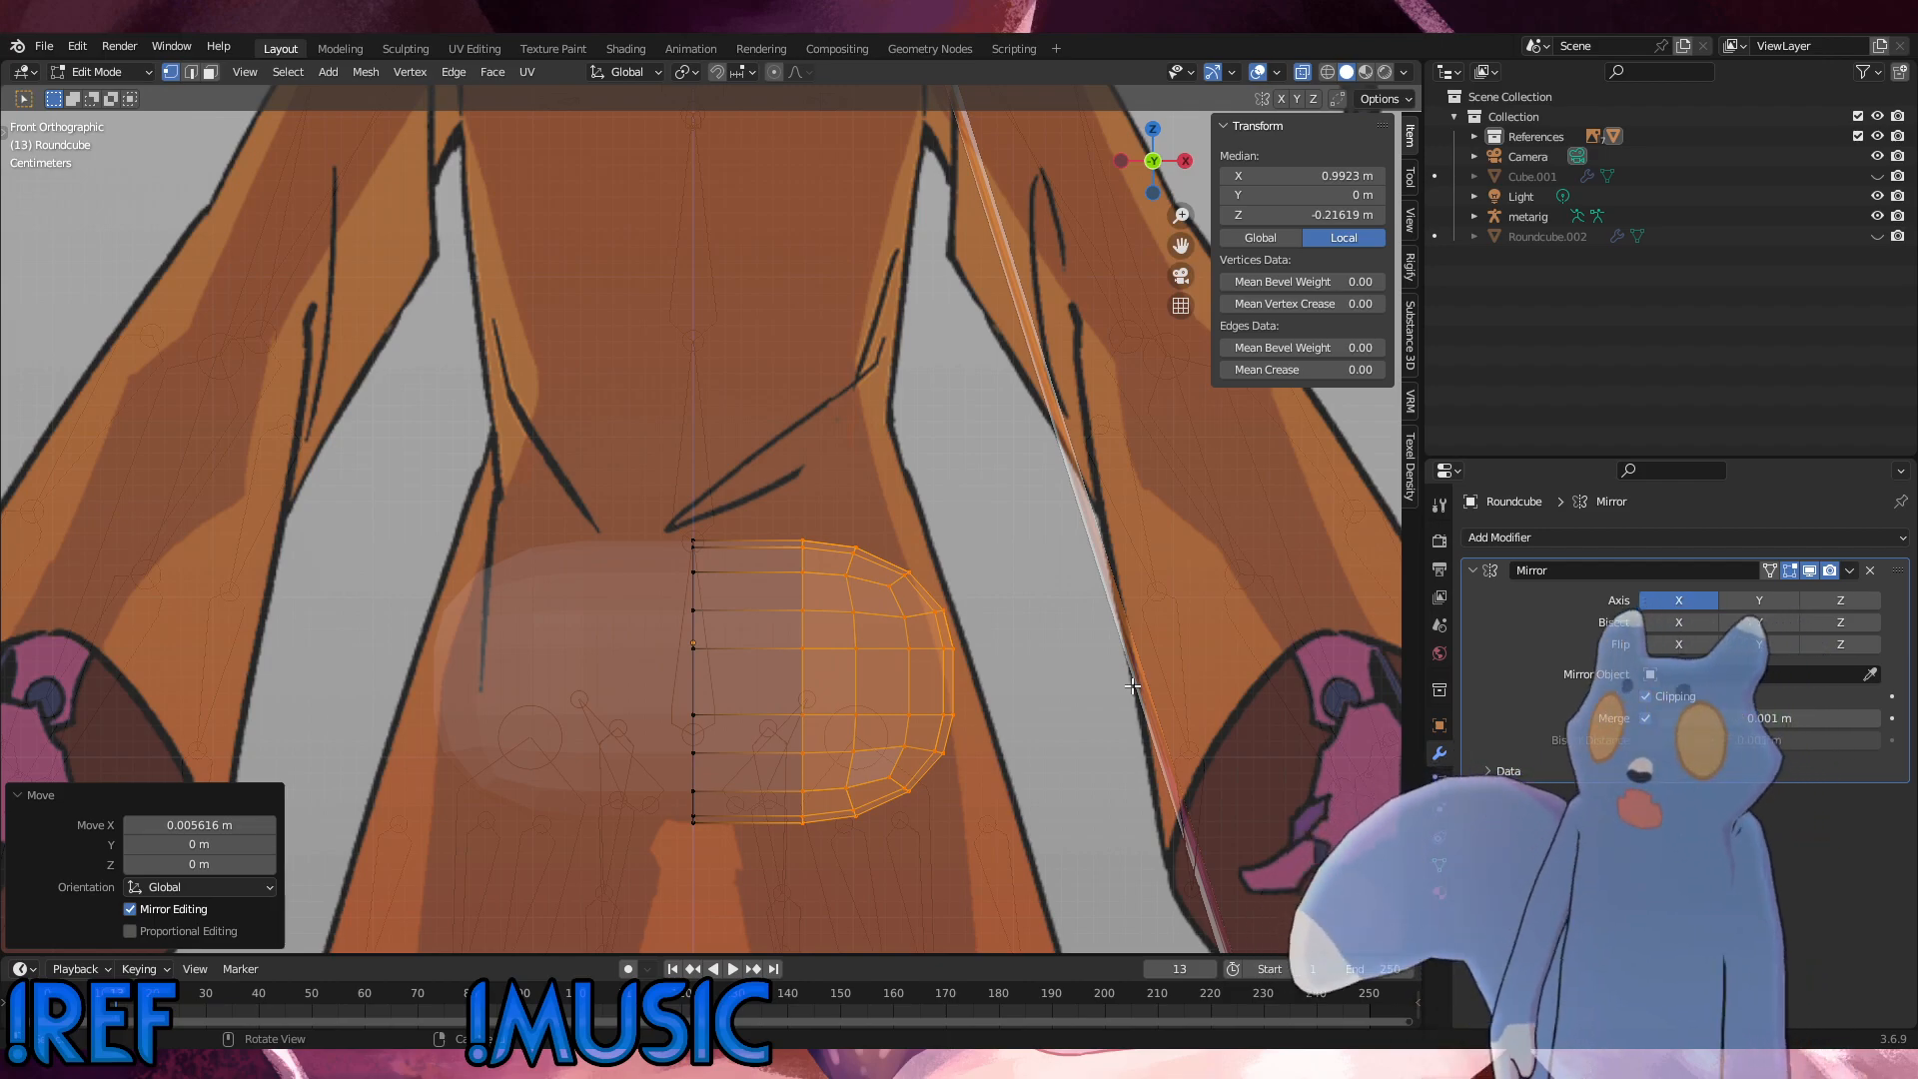
pyautogui.scroll(-4, 981, 620)
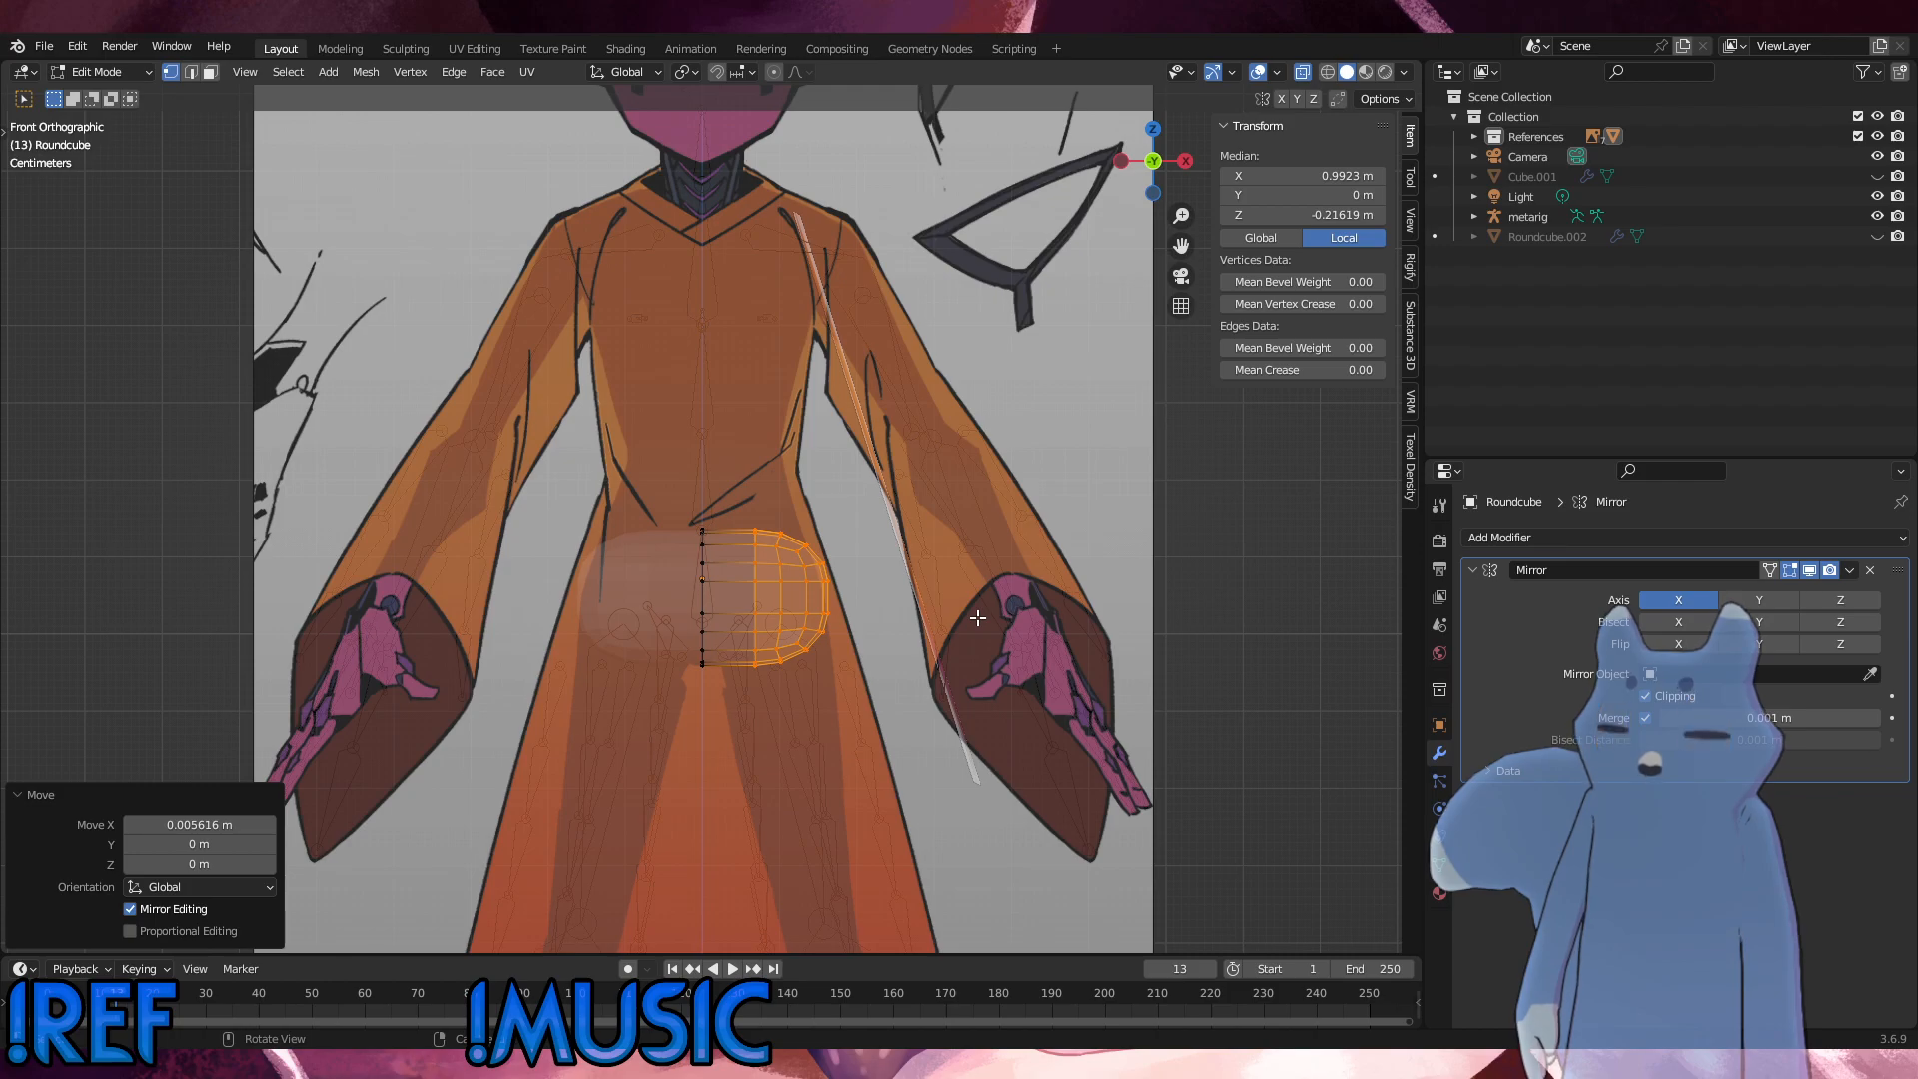
# Step: Move the selected outer vertices about 0.012 m back toward the centre along X to fit the hip outline
pyautogui.scroll(4, 844, 668)
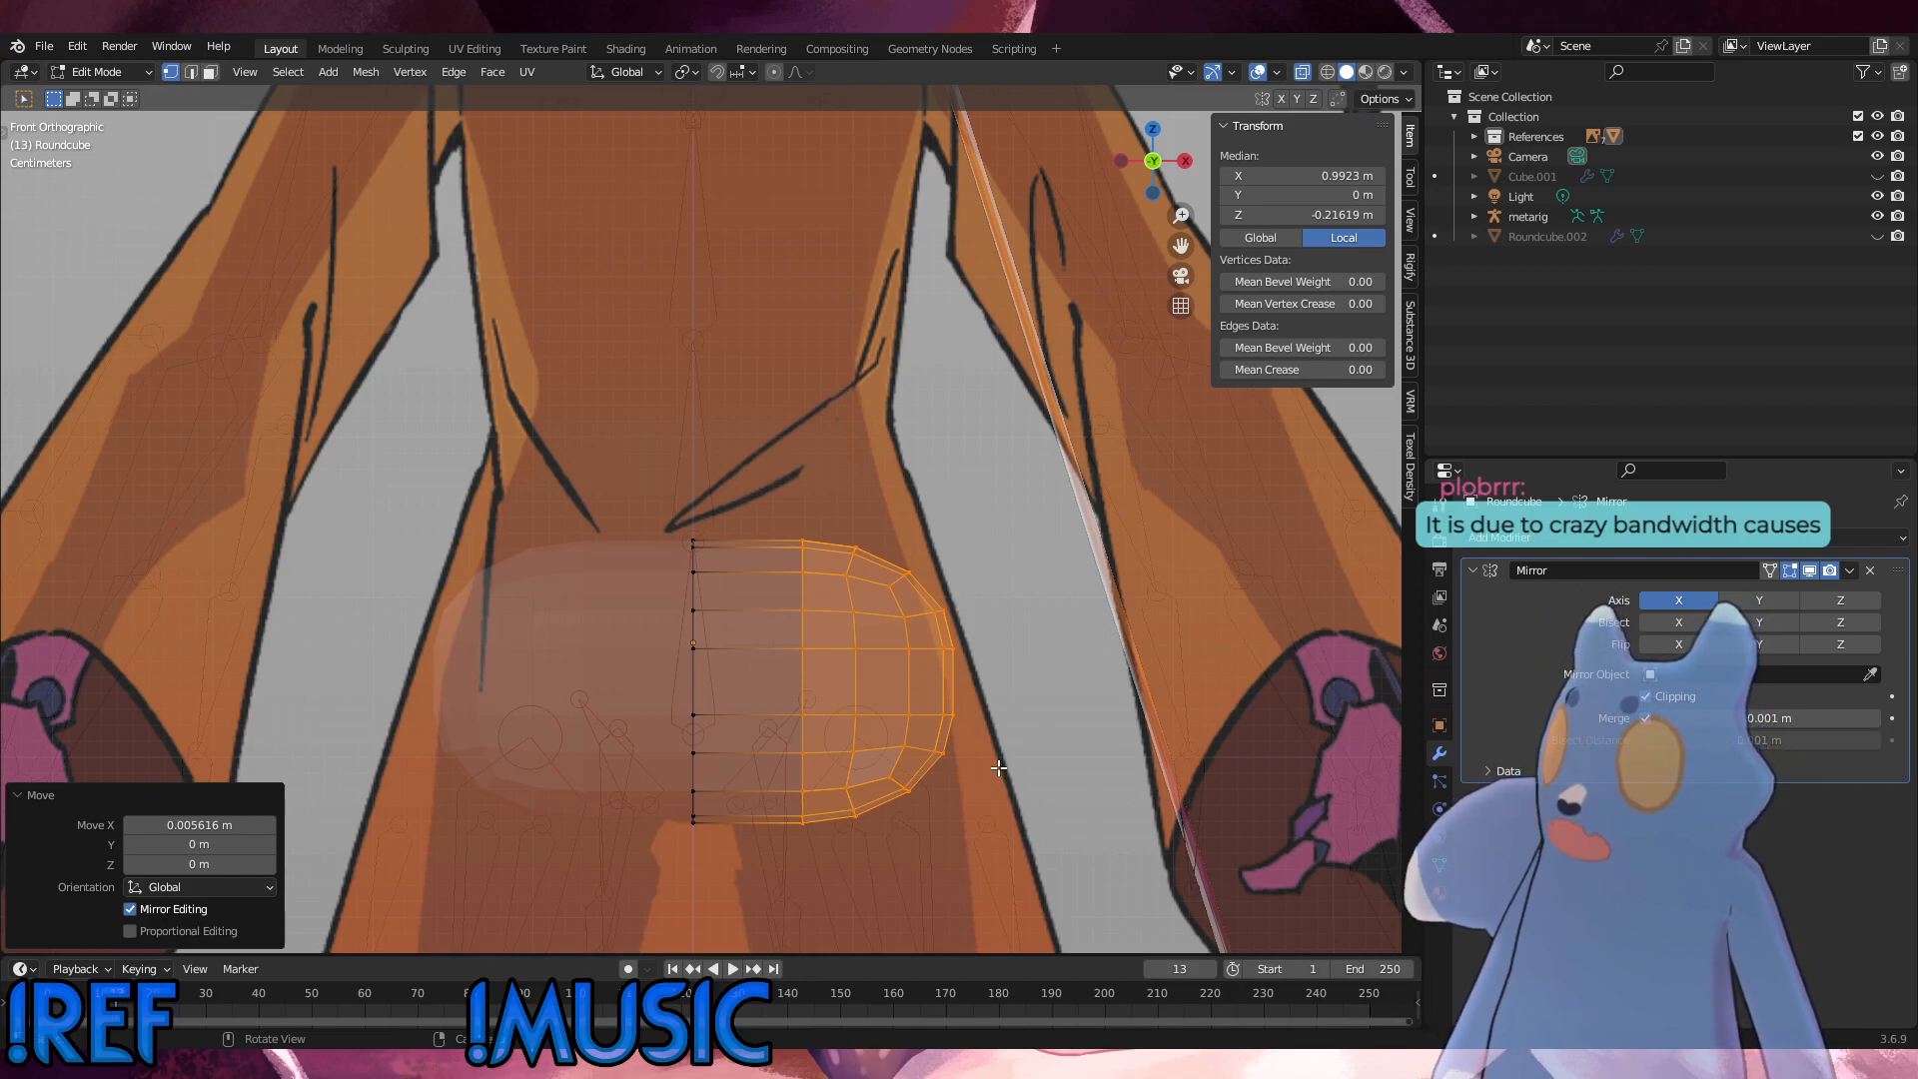
pyautogui.press('g')
pyautogui.press('x')
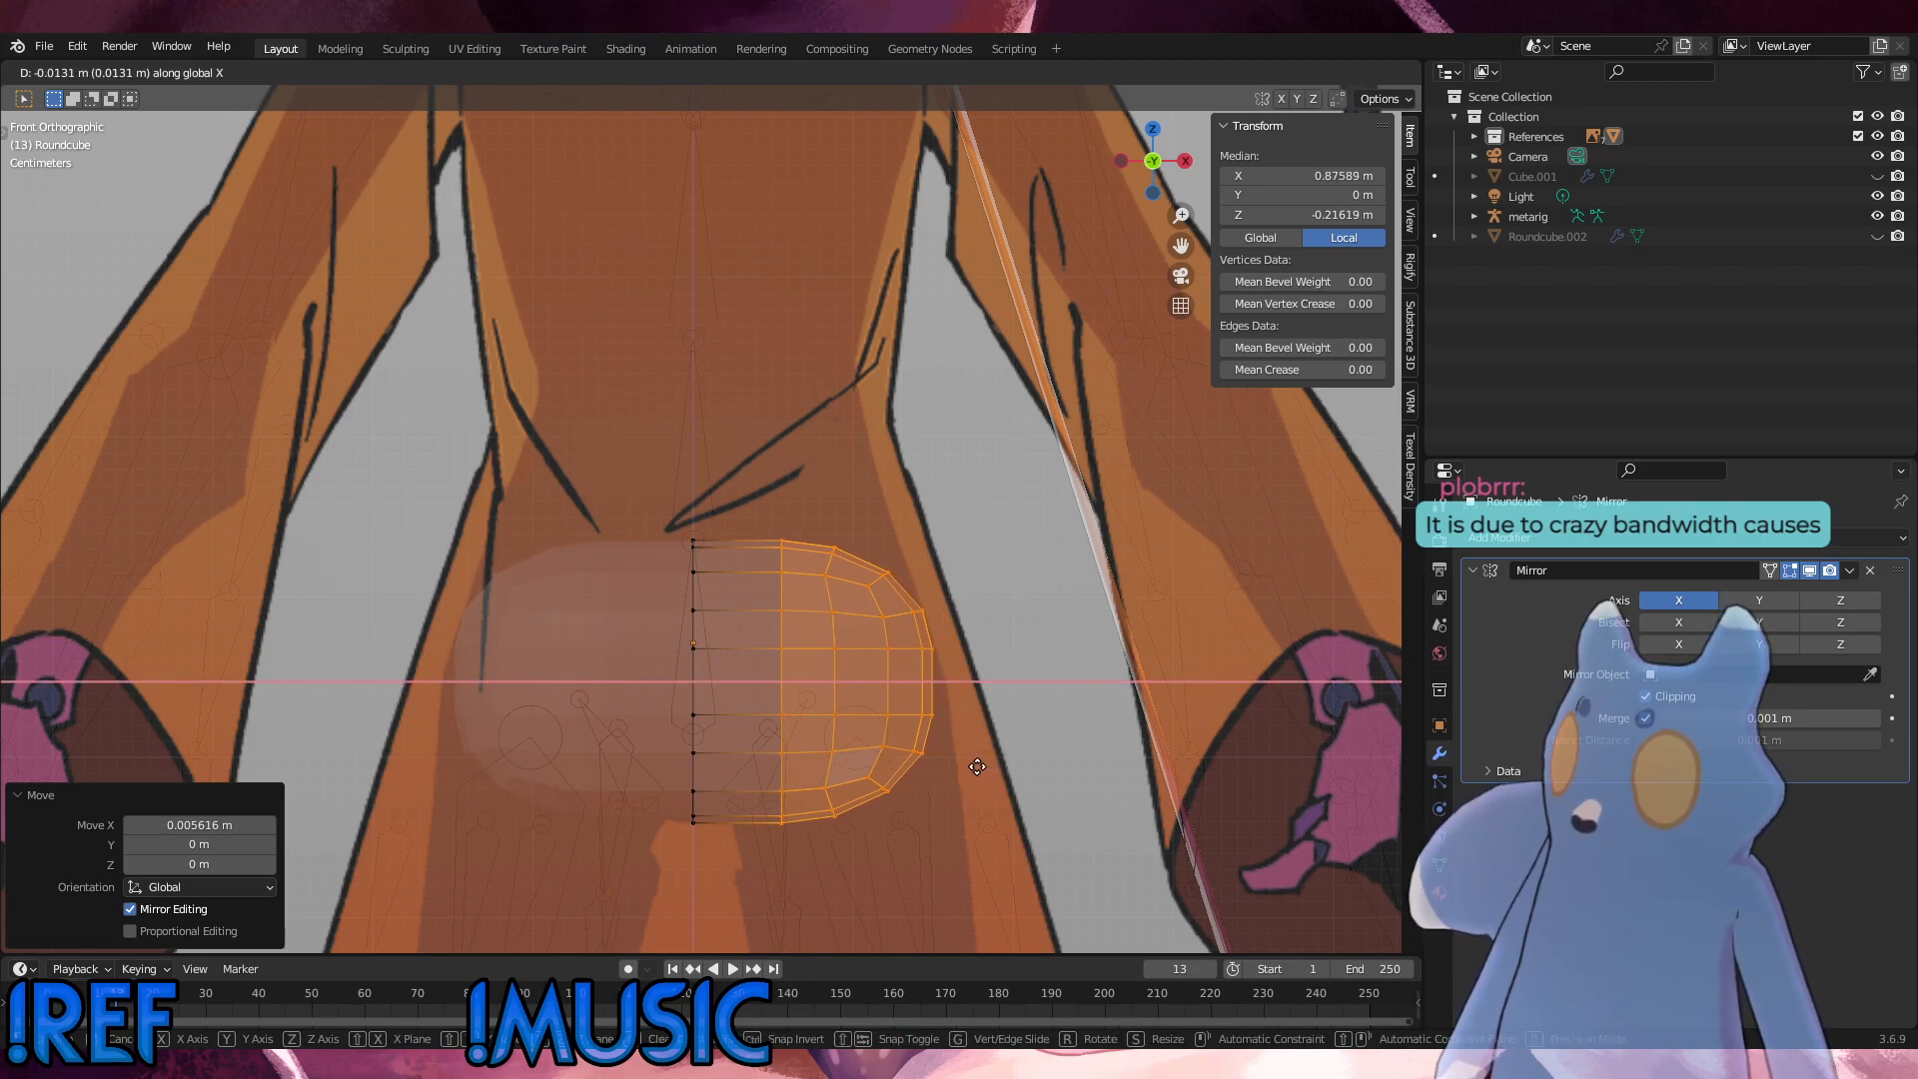
pyautogui.click(980, 767)
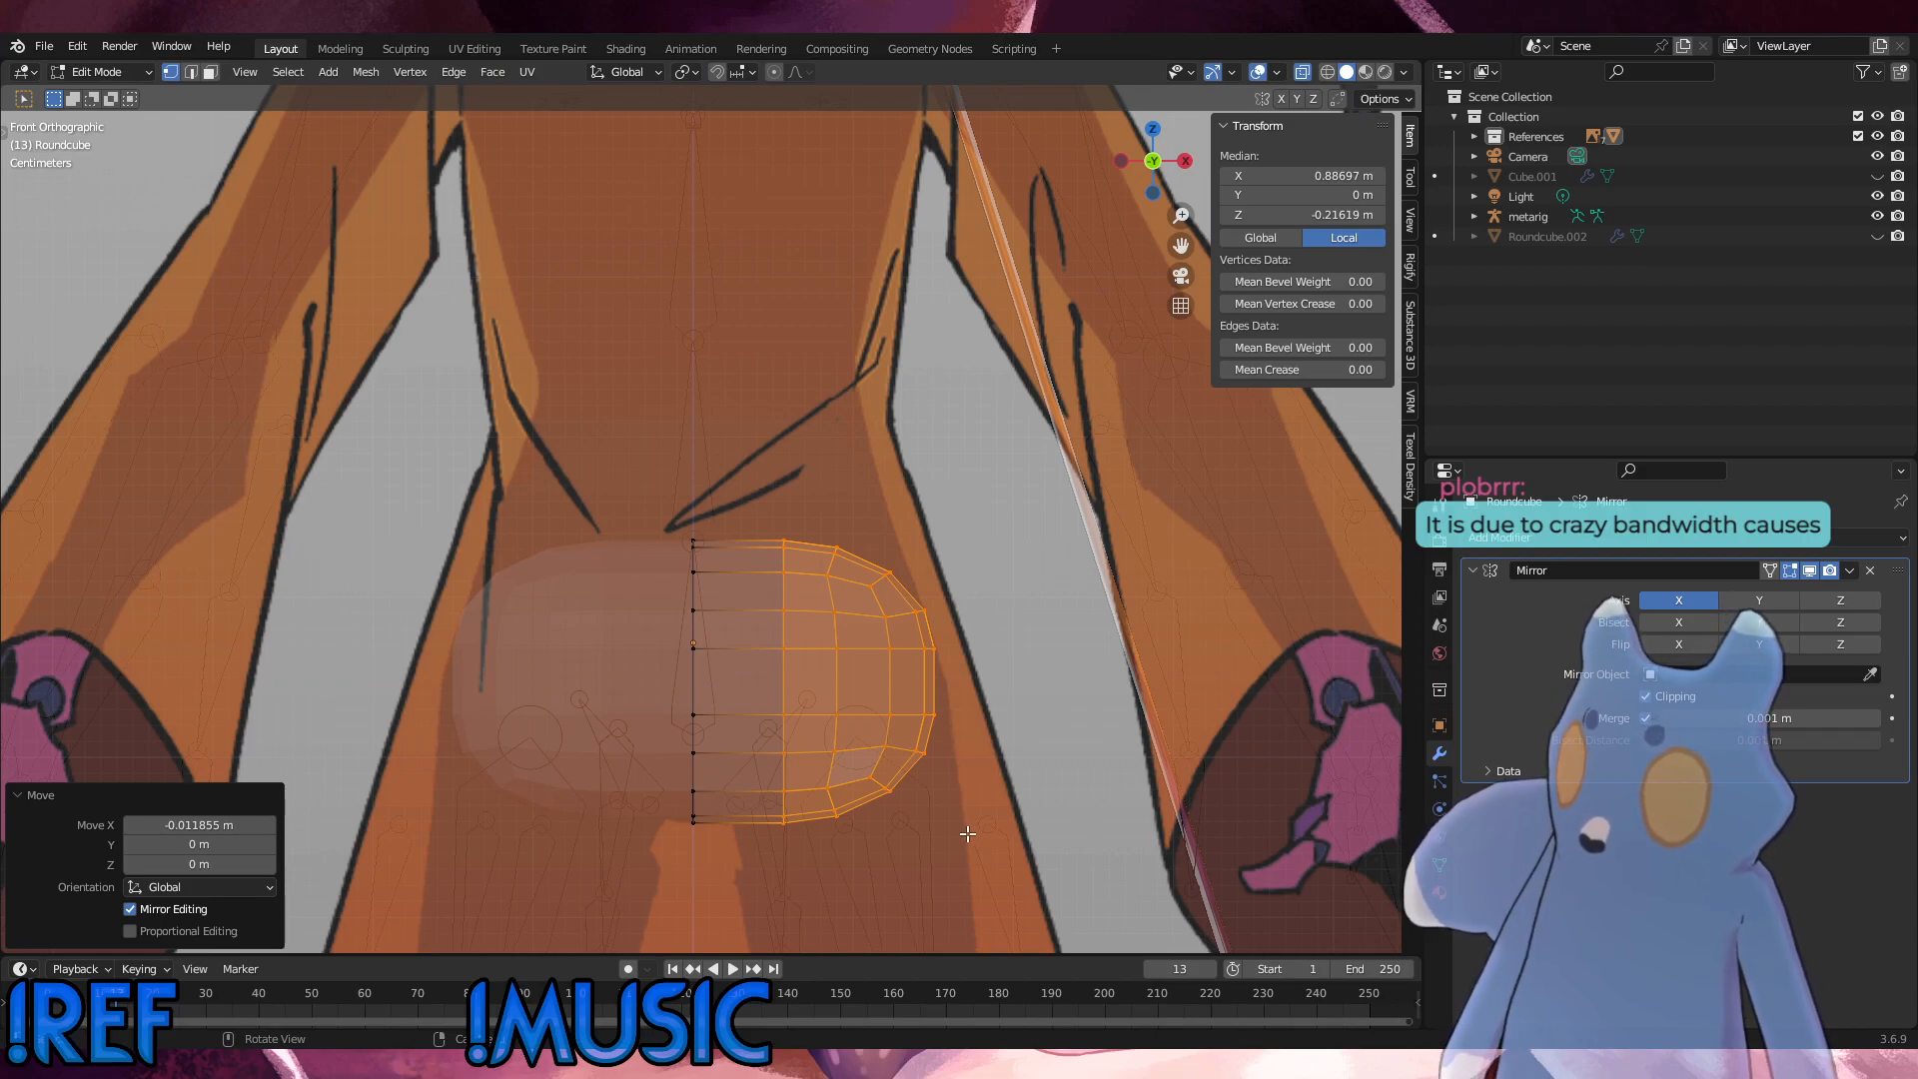
# Step: Raise the vertices of the mesh's lower half by about 0.013 m along Z, then deselect everything
pyautogui.moveTo(967, 833); pyautogui.dragTo(639, 679)
pyautogui.press('g')
pyautogui.press('z')
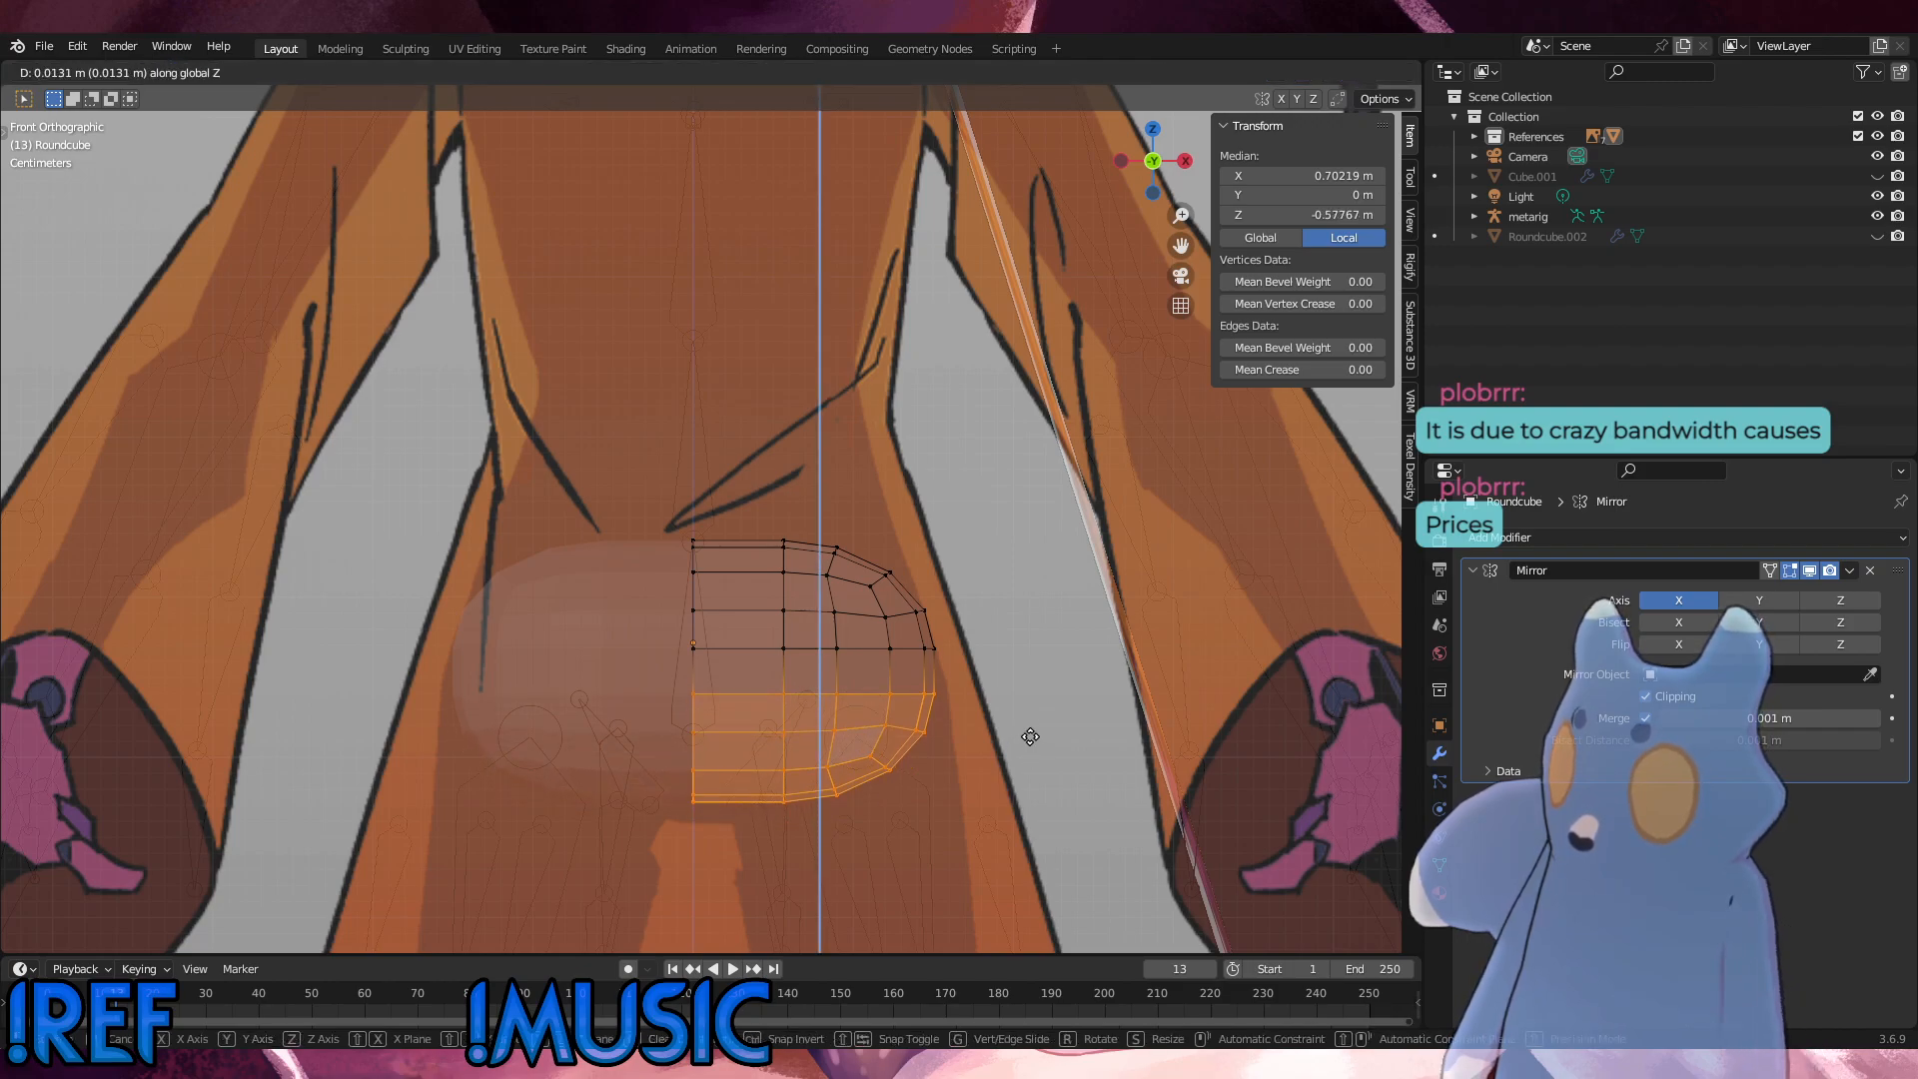
pyautogui.click(1030, 736)
pyautogui.click(1173, 749)
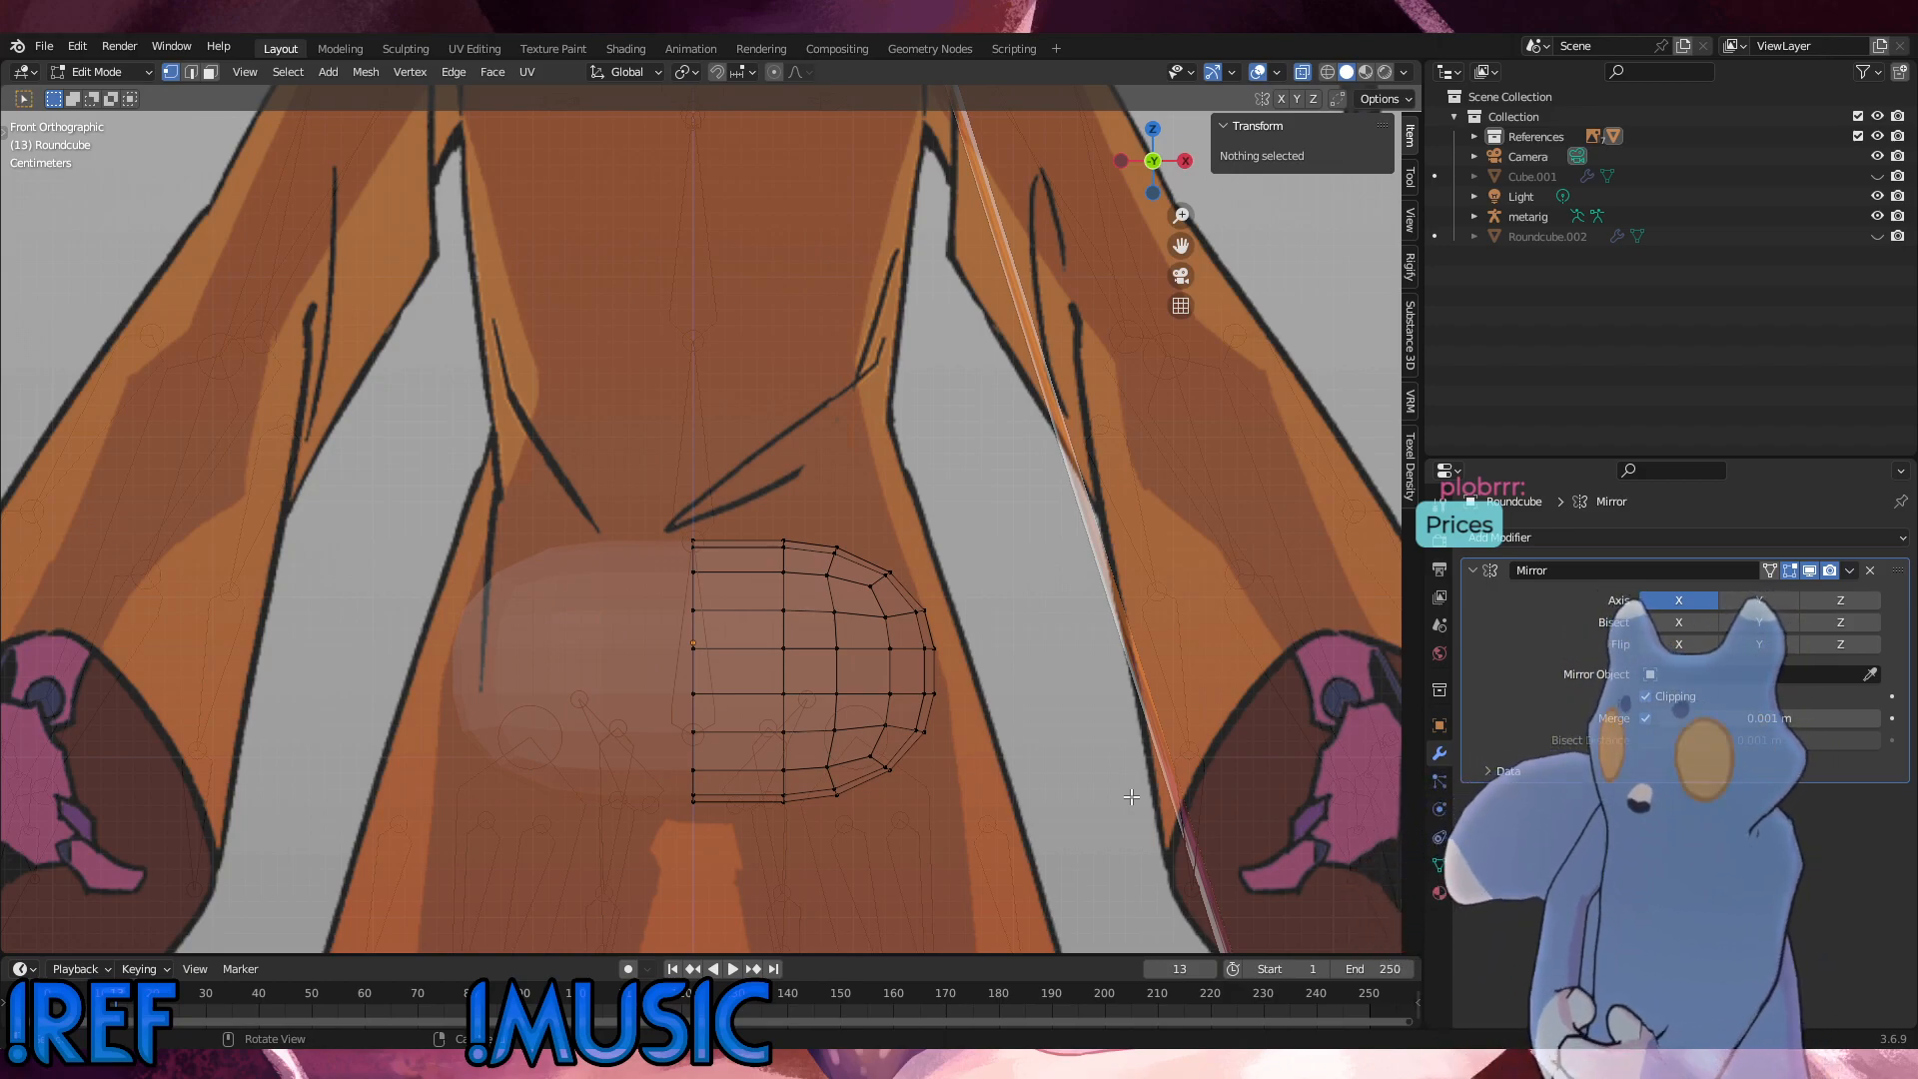
# Step: Select the whole mesh, scale it by about 1.127 along Z and lower it about 0.001 m along Z
pyautogui.moveTo(949, 821); pyautogui.dragTo(531, 481)
pyautogui.press('g')
pyautogui.press('z')
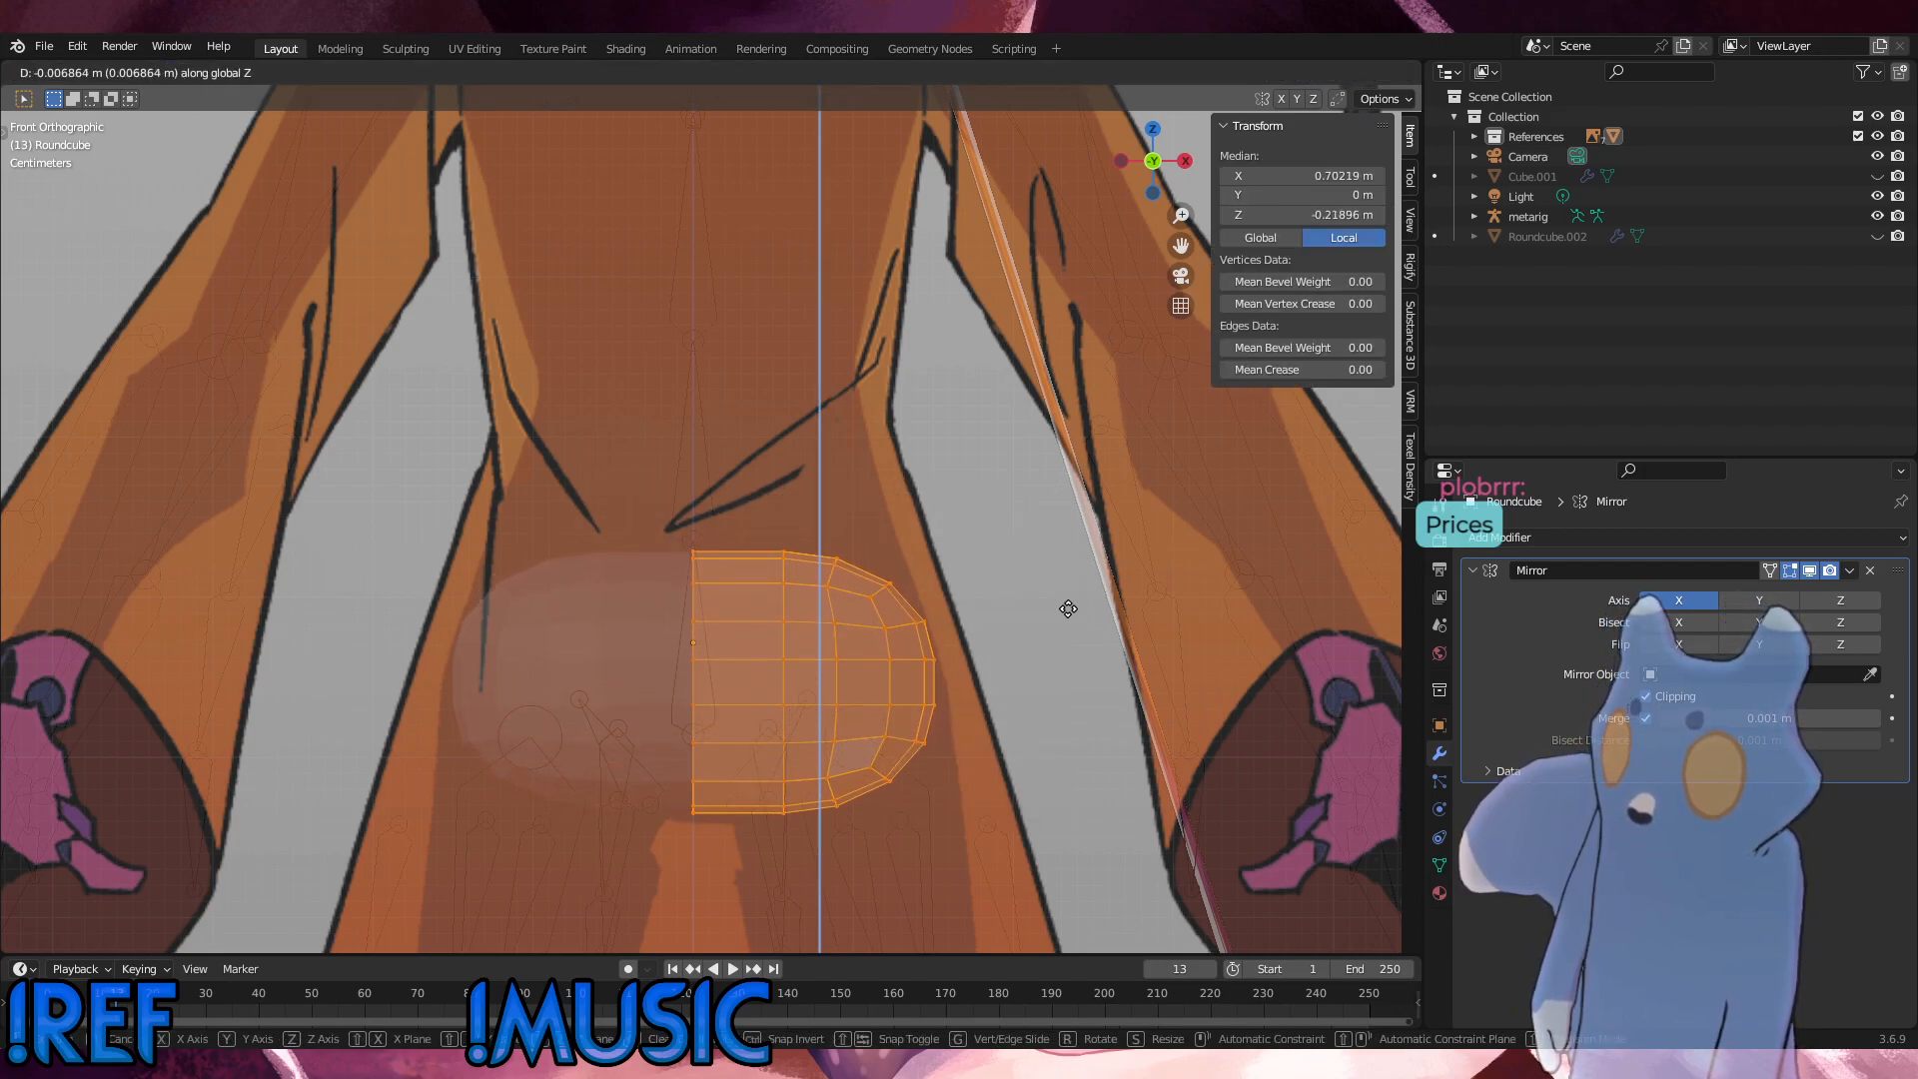
pyautogui.click(1068, 598)
pyautogui.press('s')
pyautogui.press('z')
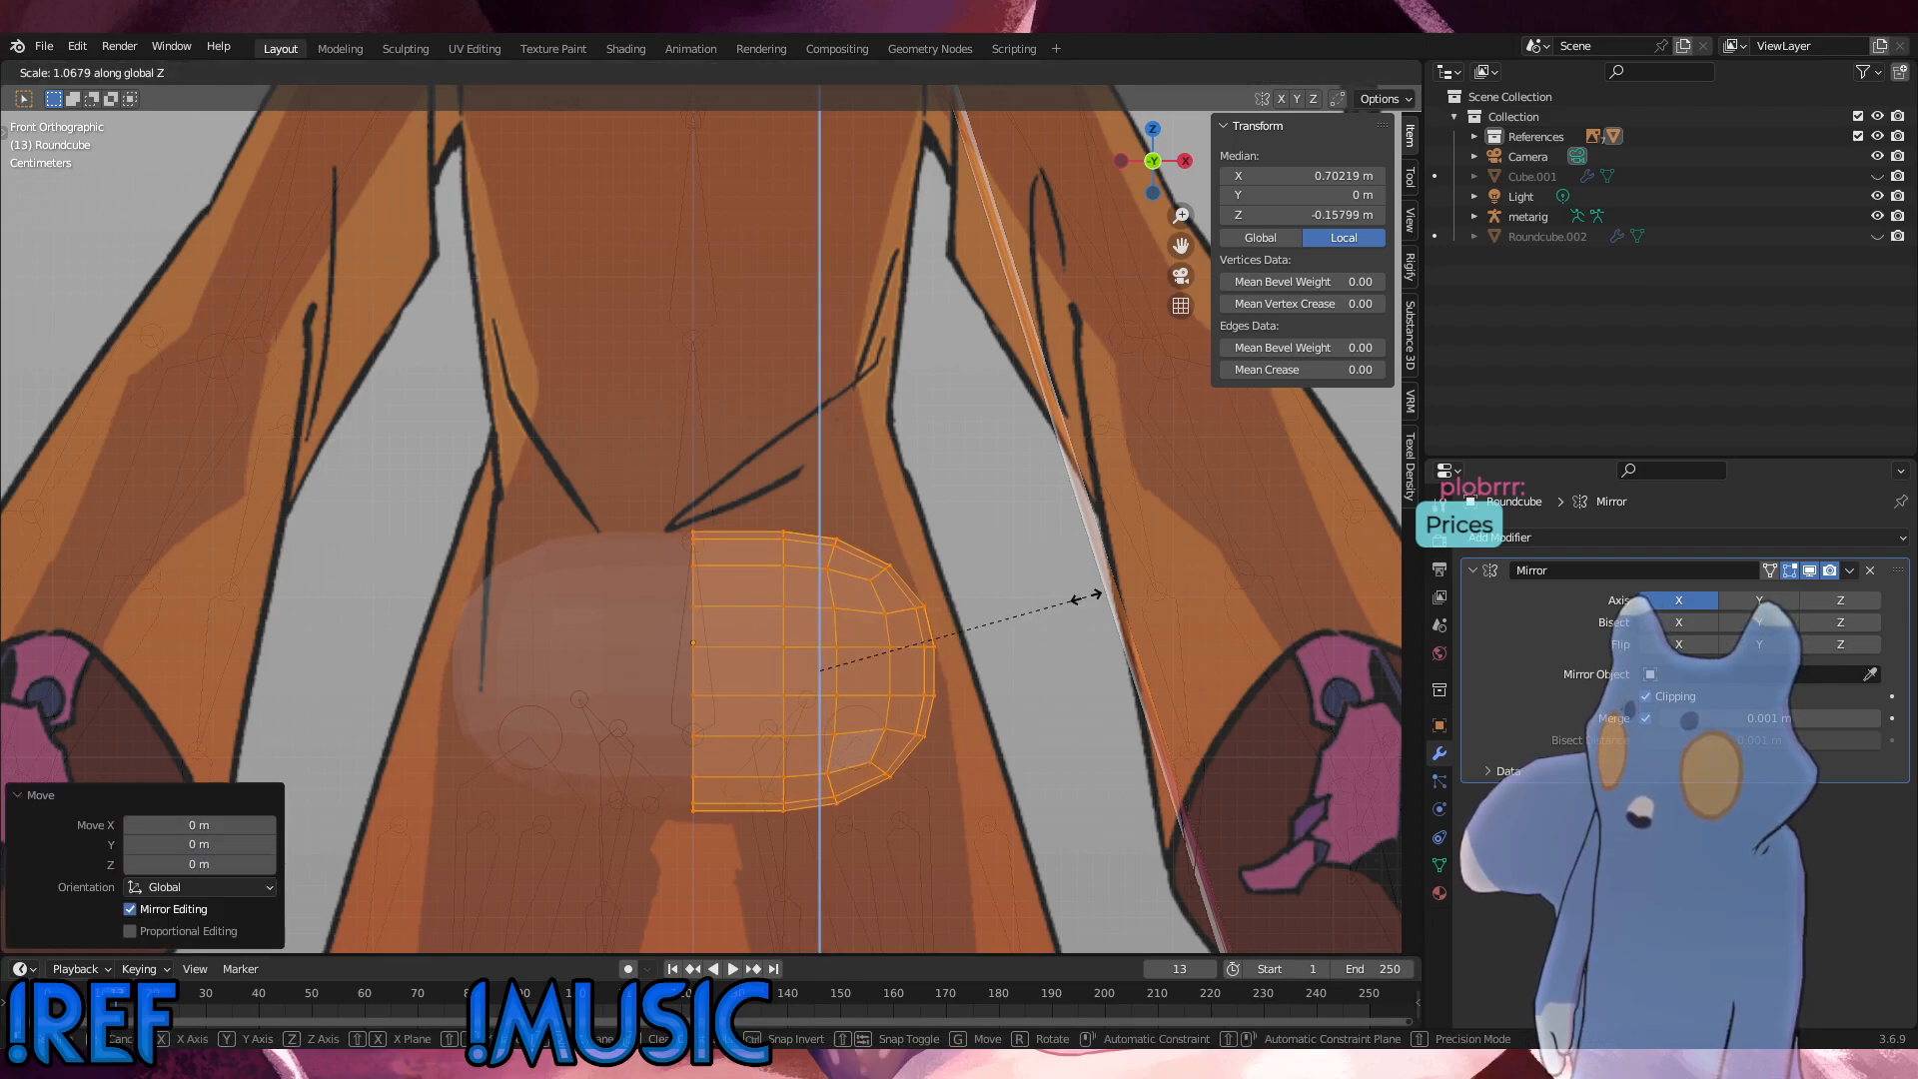
pyautogui.click(1100, 591)
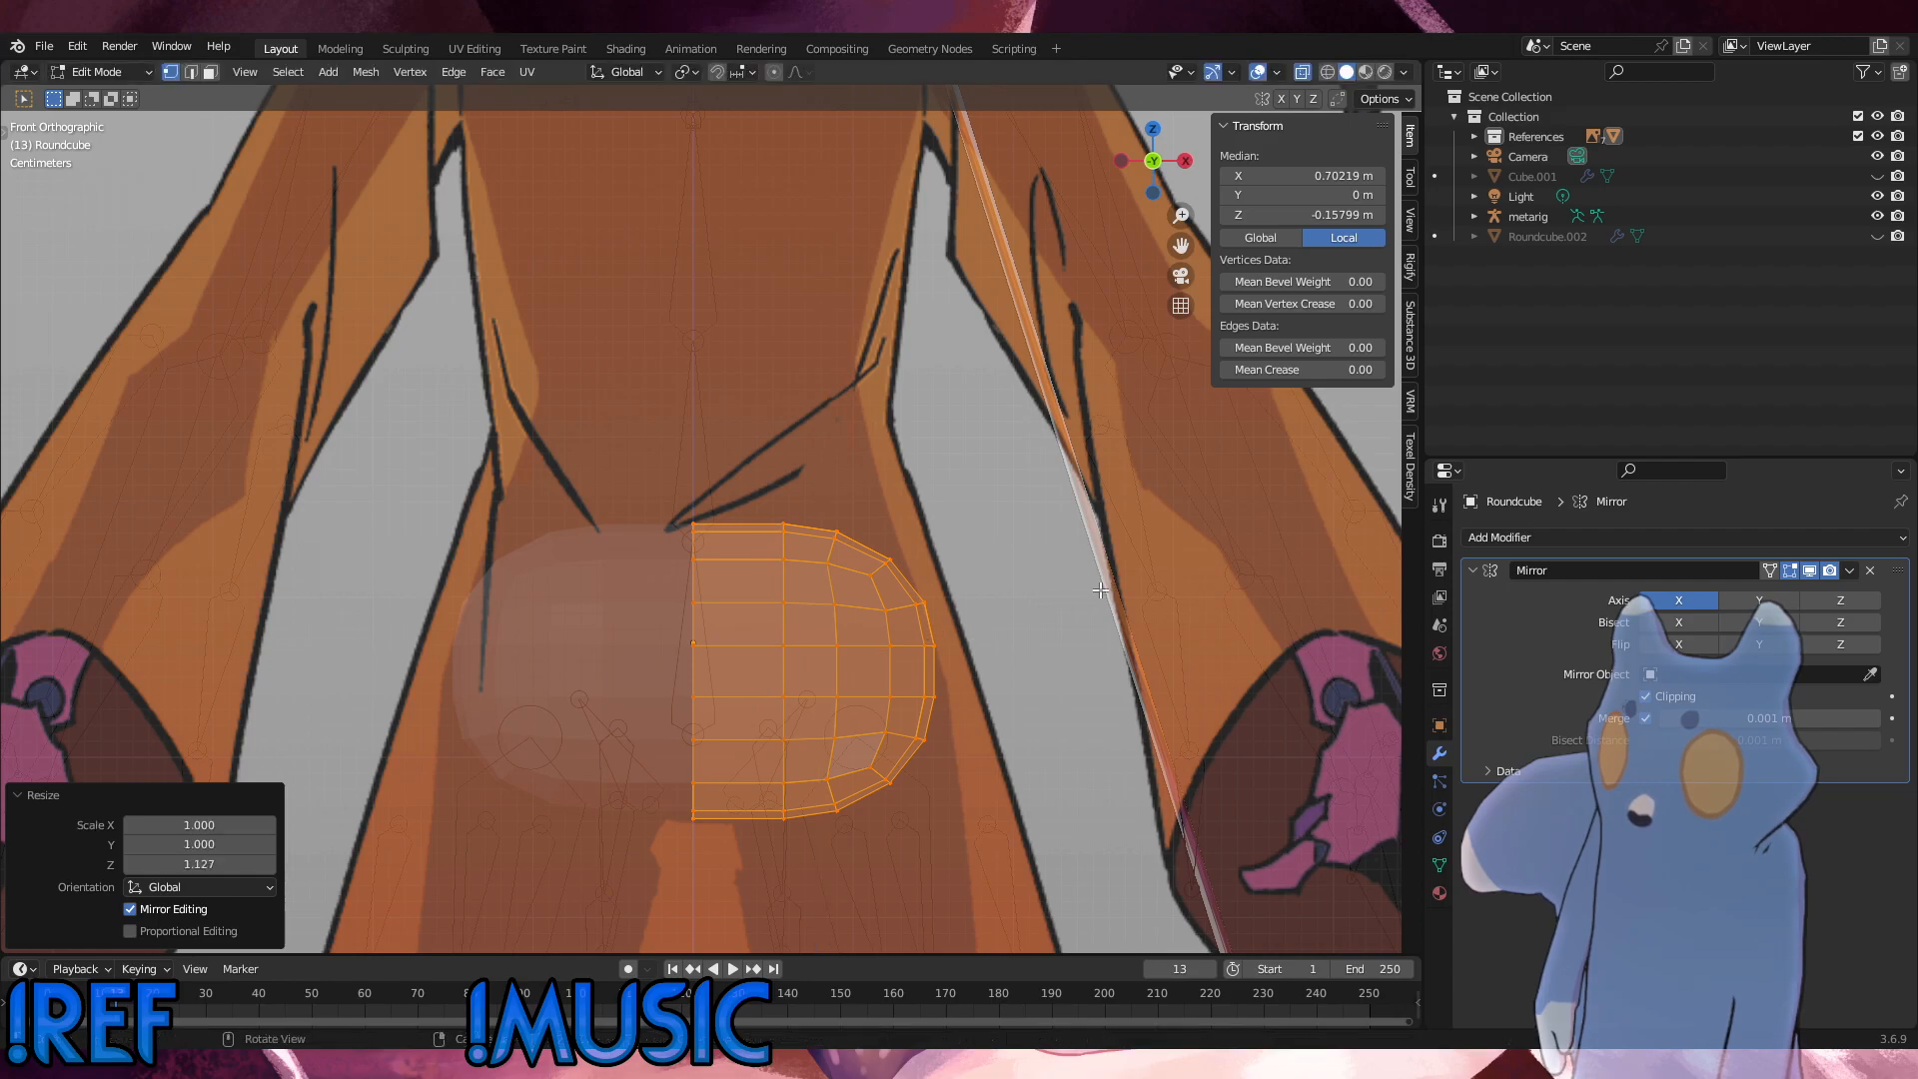
pyautogui.press('g')
pyautogui.press('z')
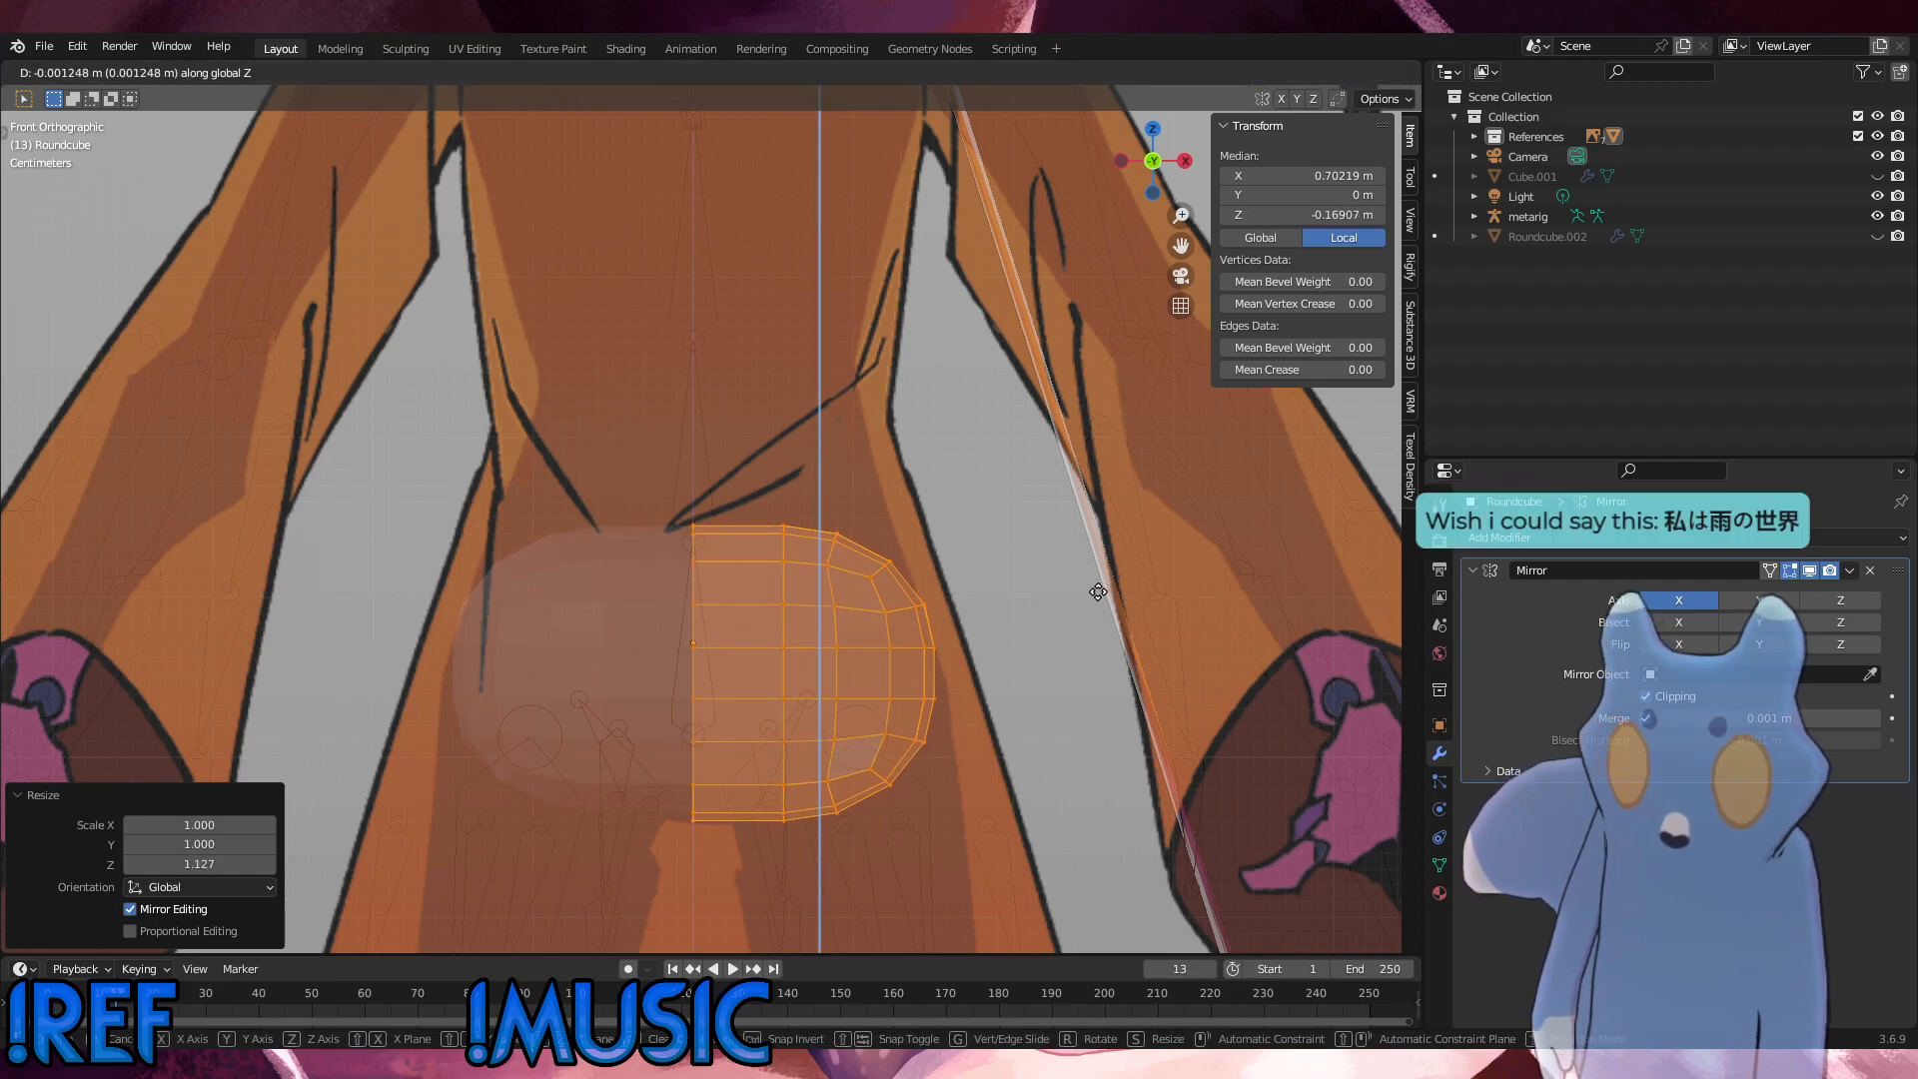
pyautogui.click(1098, 592)
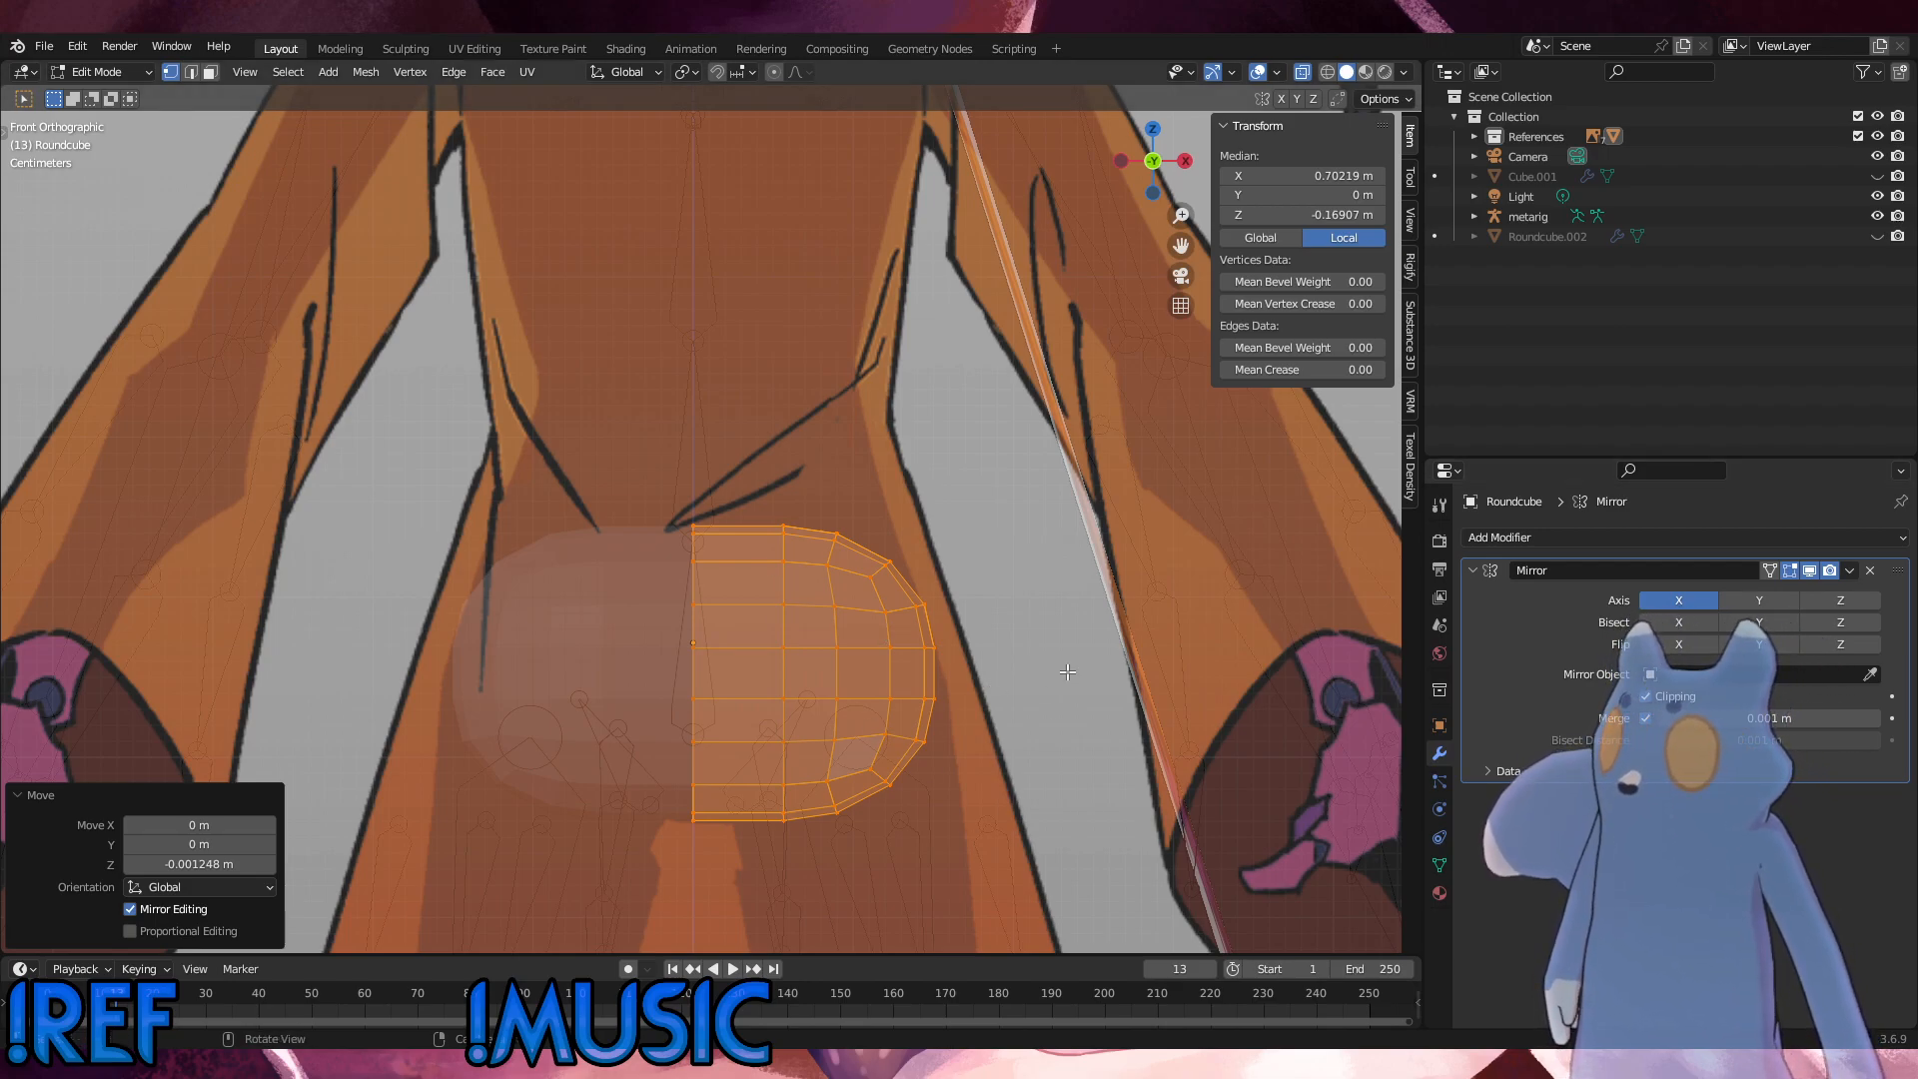
# Step: Add one vertical loop cut midway between the centre line and the next vertex column, then deselect it
pyautogui.click(1009, 819)
pyautogui.hotkey('ctrl', 'r')
pyautogui.click(740, 589)
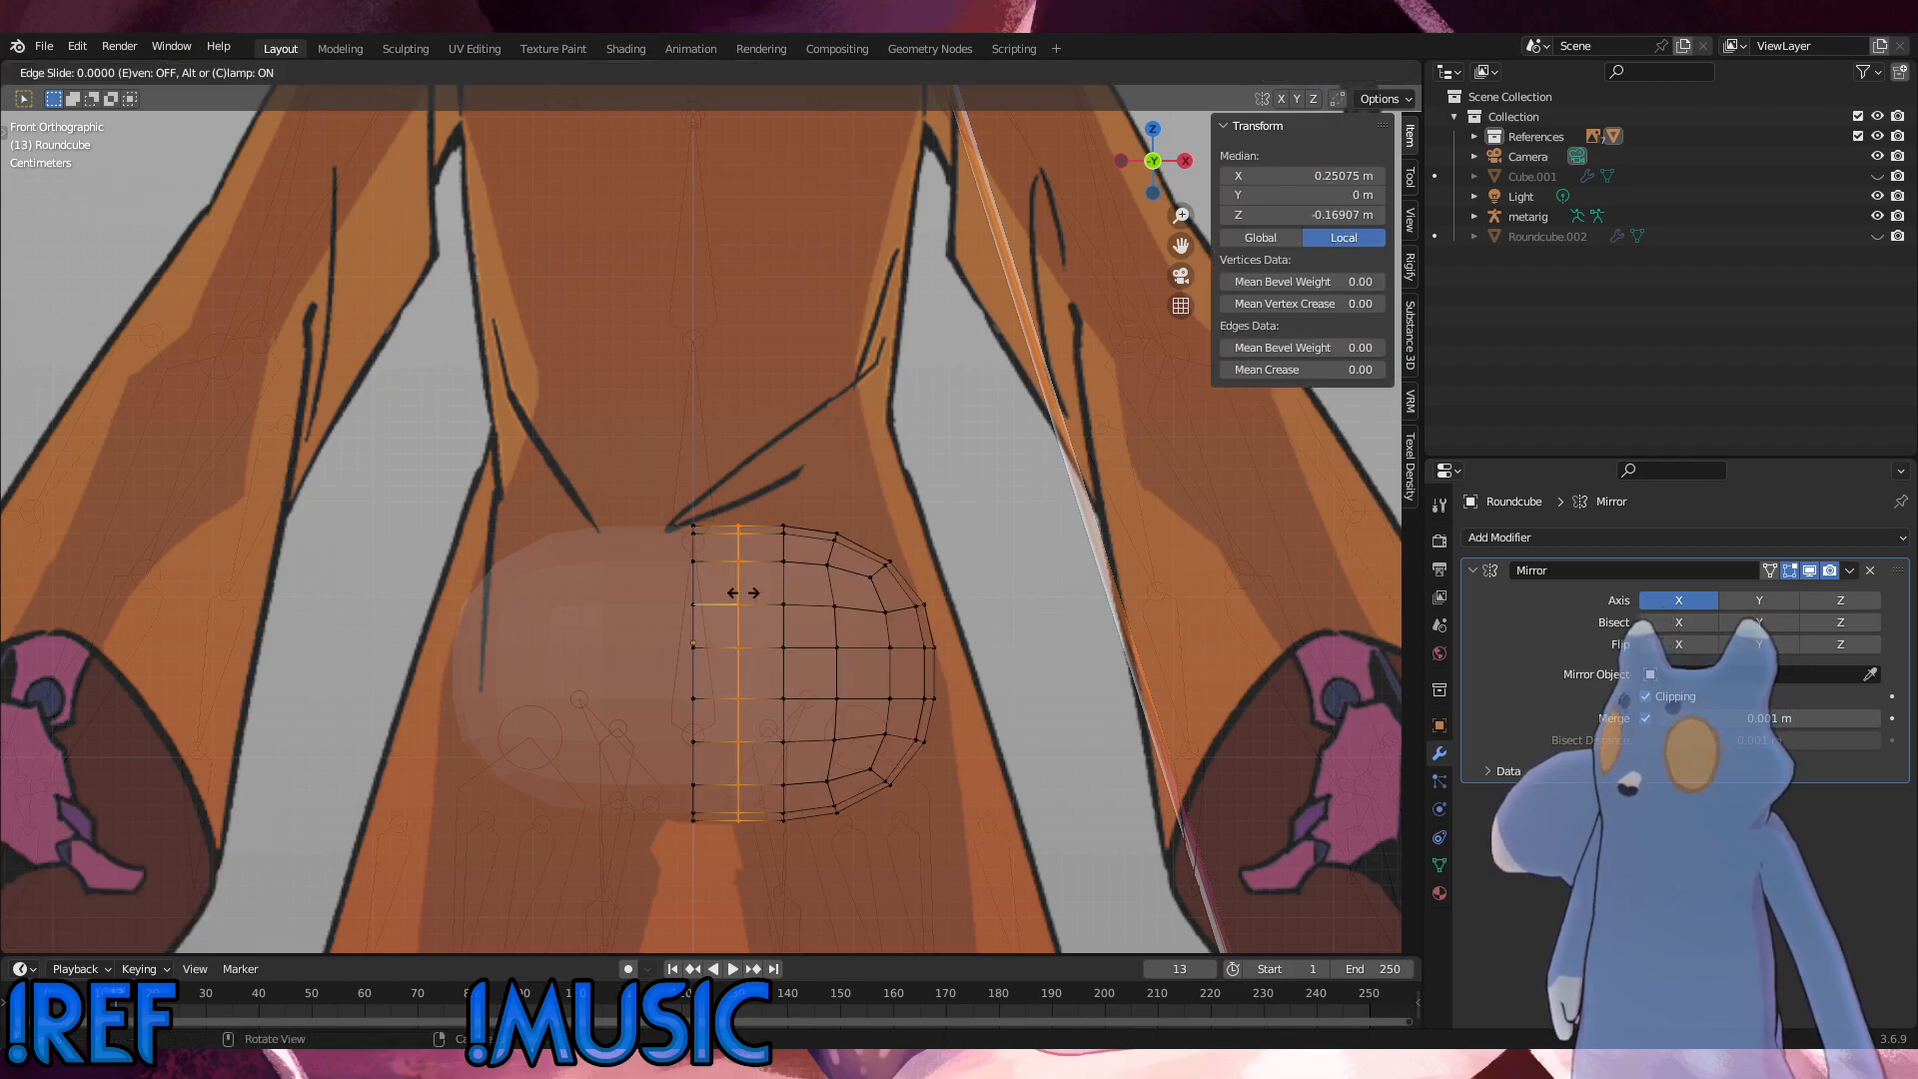
pyautogui.rightClick(741, 592)
pyautogui.click(1092, 719)
pyautogui.moveTo(944, 857); pyautogui.dragTo(771, 474)
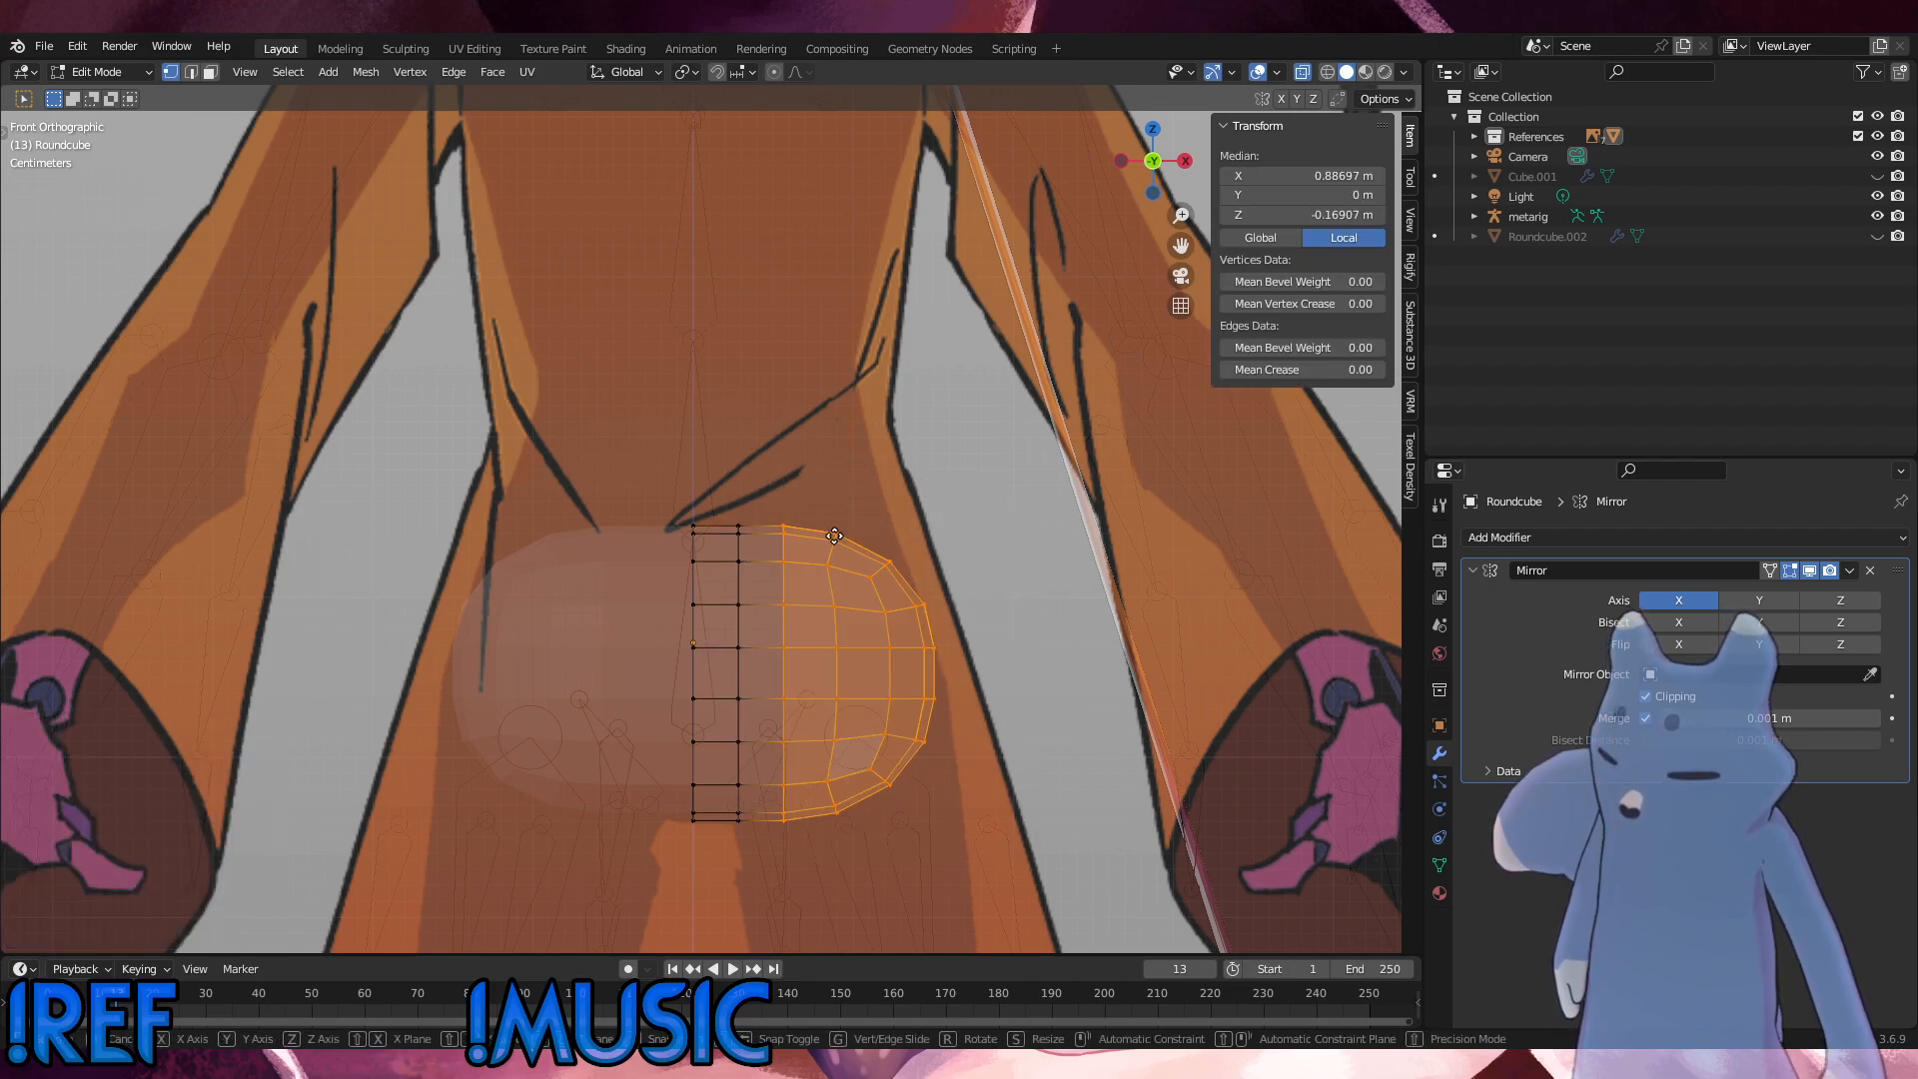
pyautogui.press('g')
pyautogui.press('y')
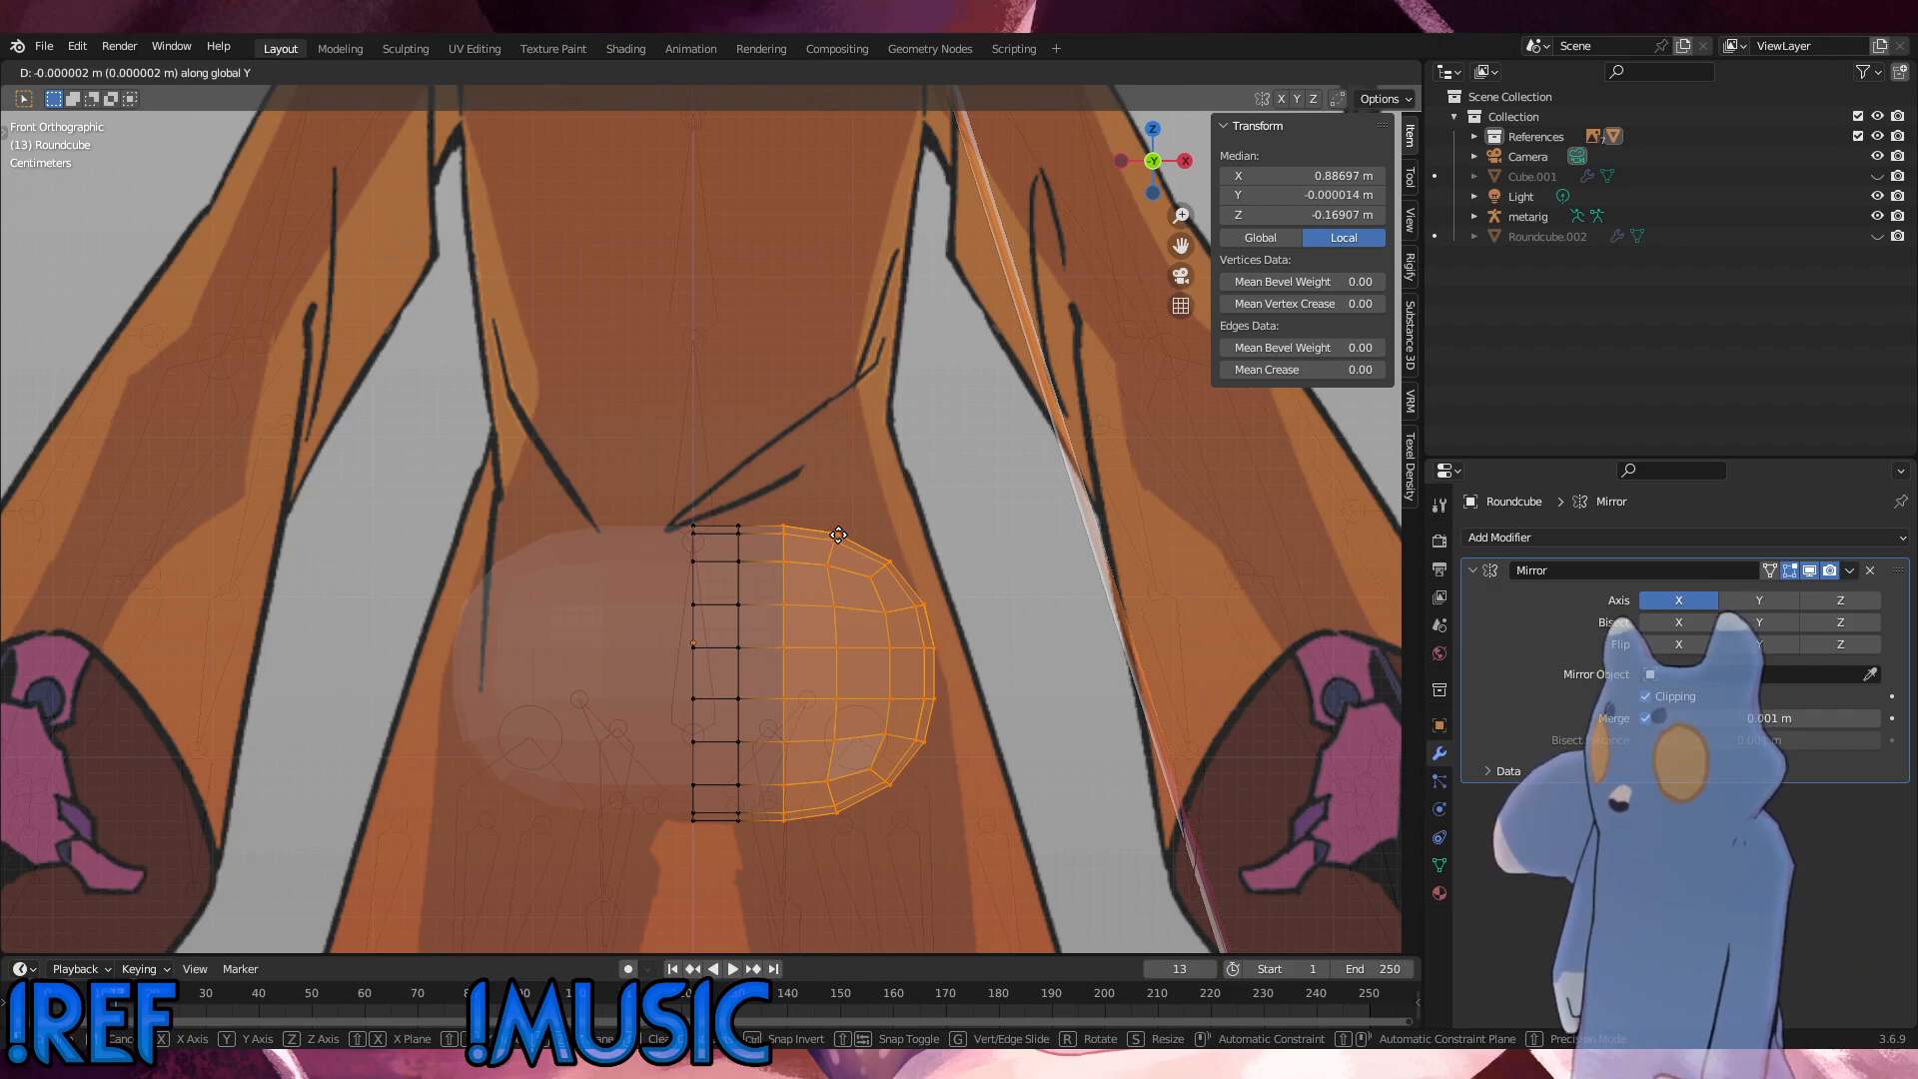
pyautogui.click(836, 537)
pyautogui.press('g')
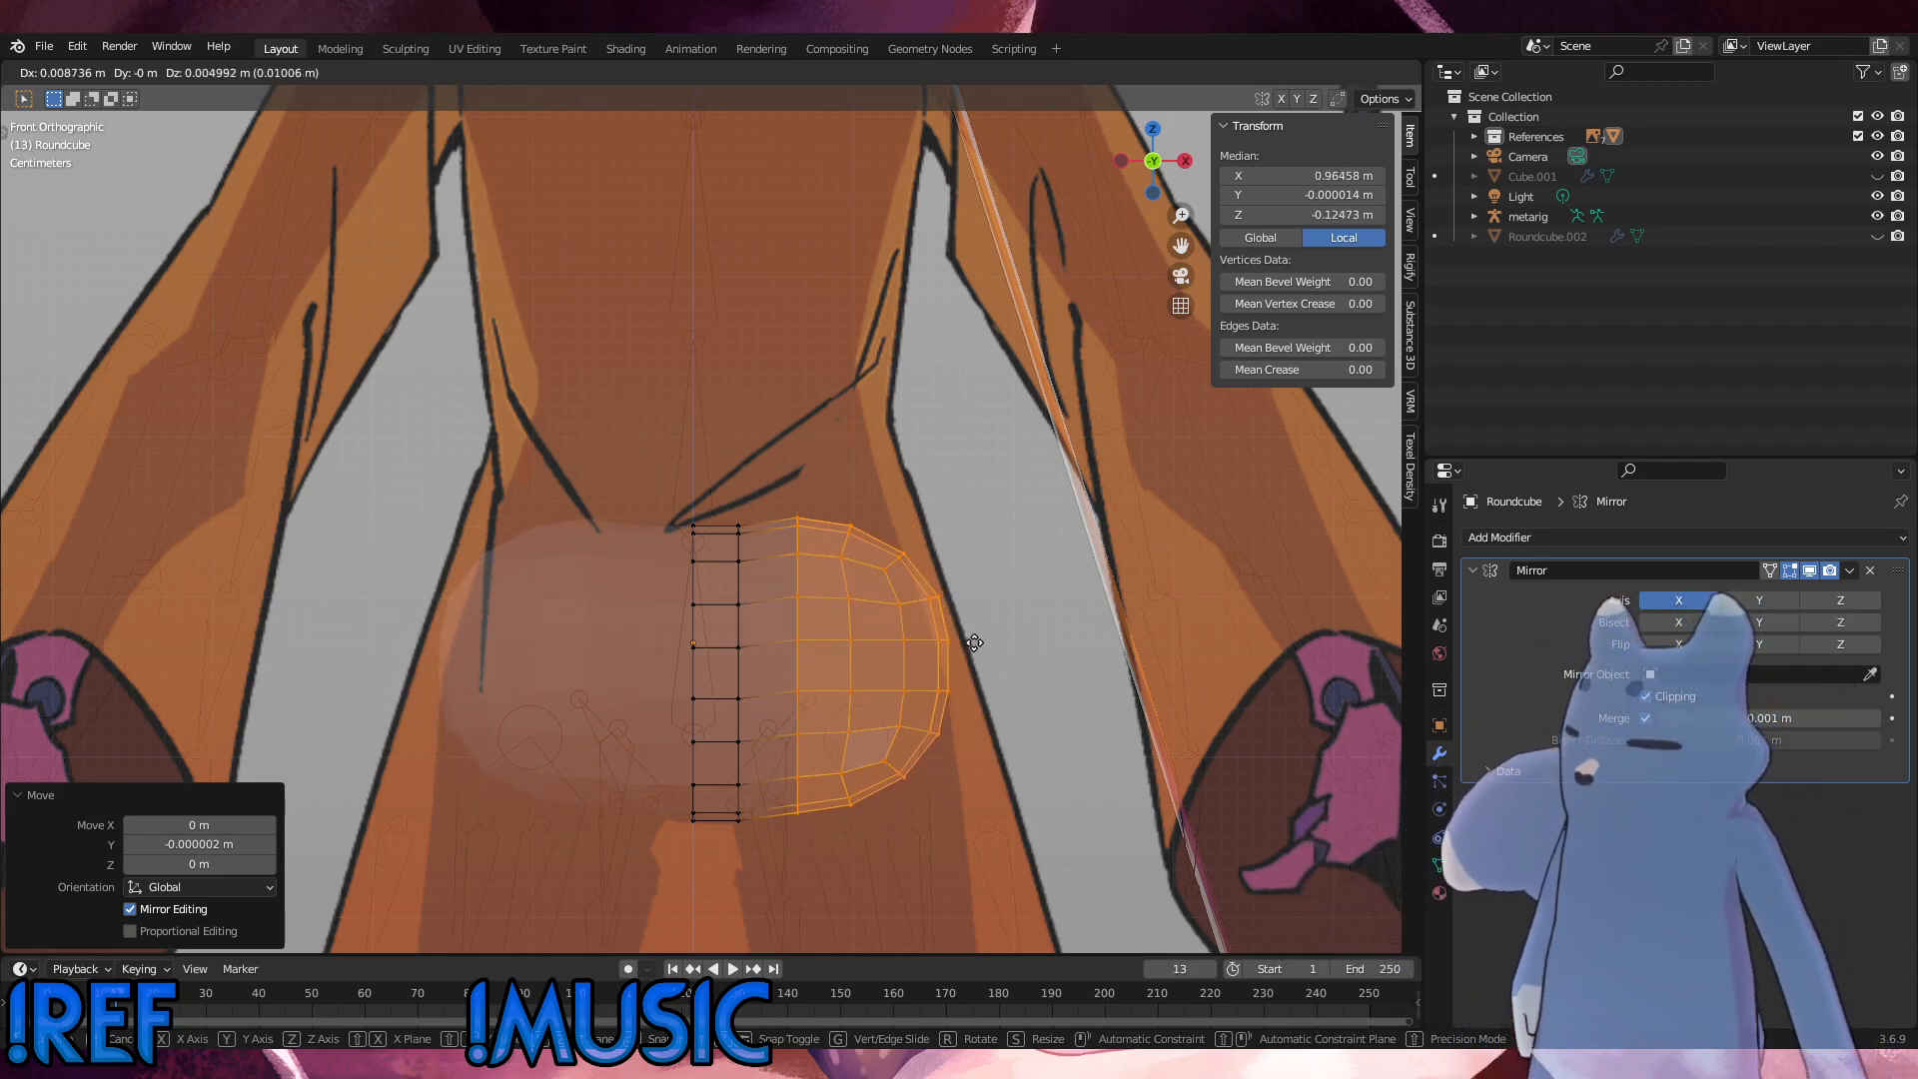
pyautogui.click(998, 644)
pyautogui.hotkey('ctrl', 'z')
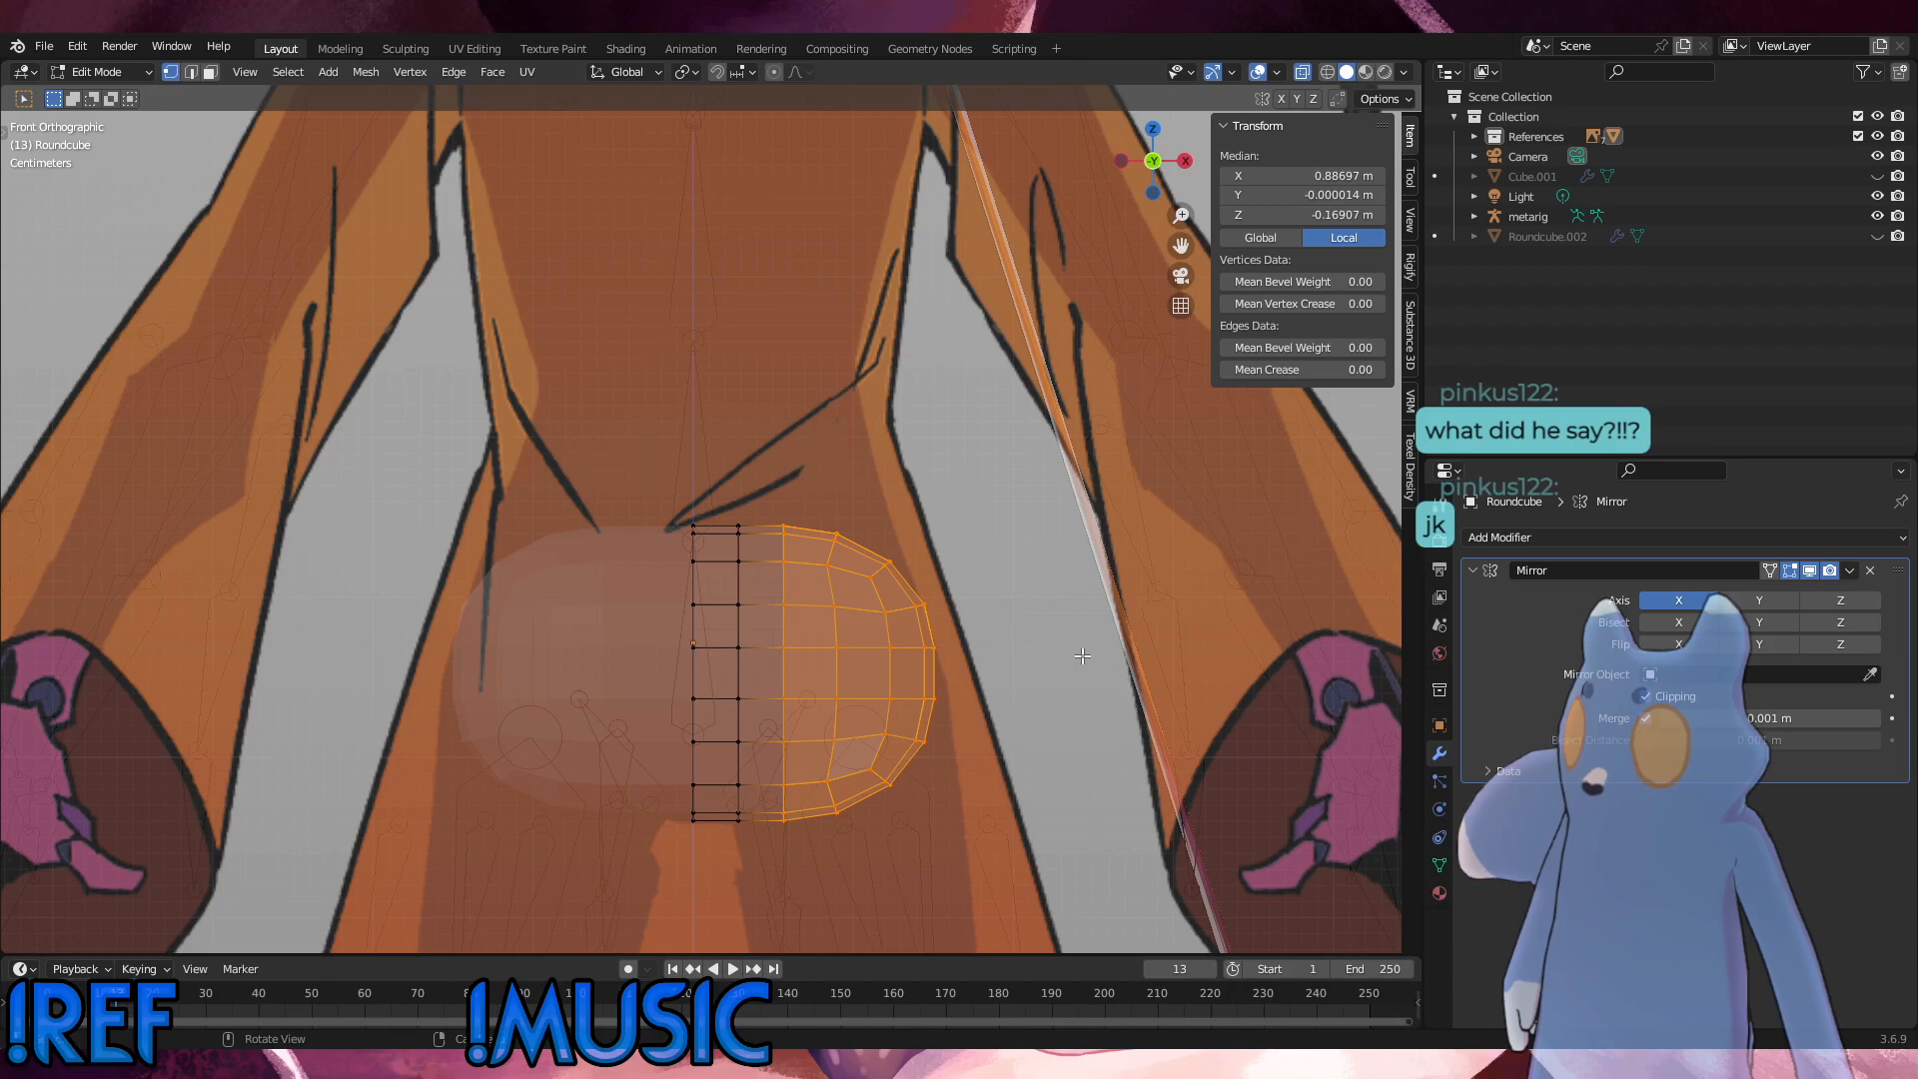
# Step: Lower the mesh's lower outer corner vertices about 0.016 m along Z with smooth proportional editing at a size of about 0.092 m
pyautogui.click(1028, 779)
pyautogui.click(888, 773)
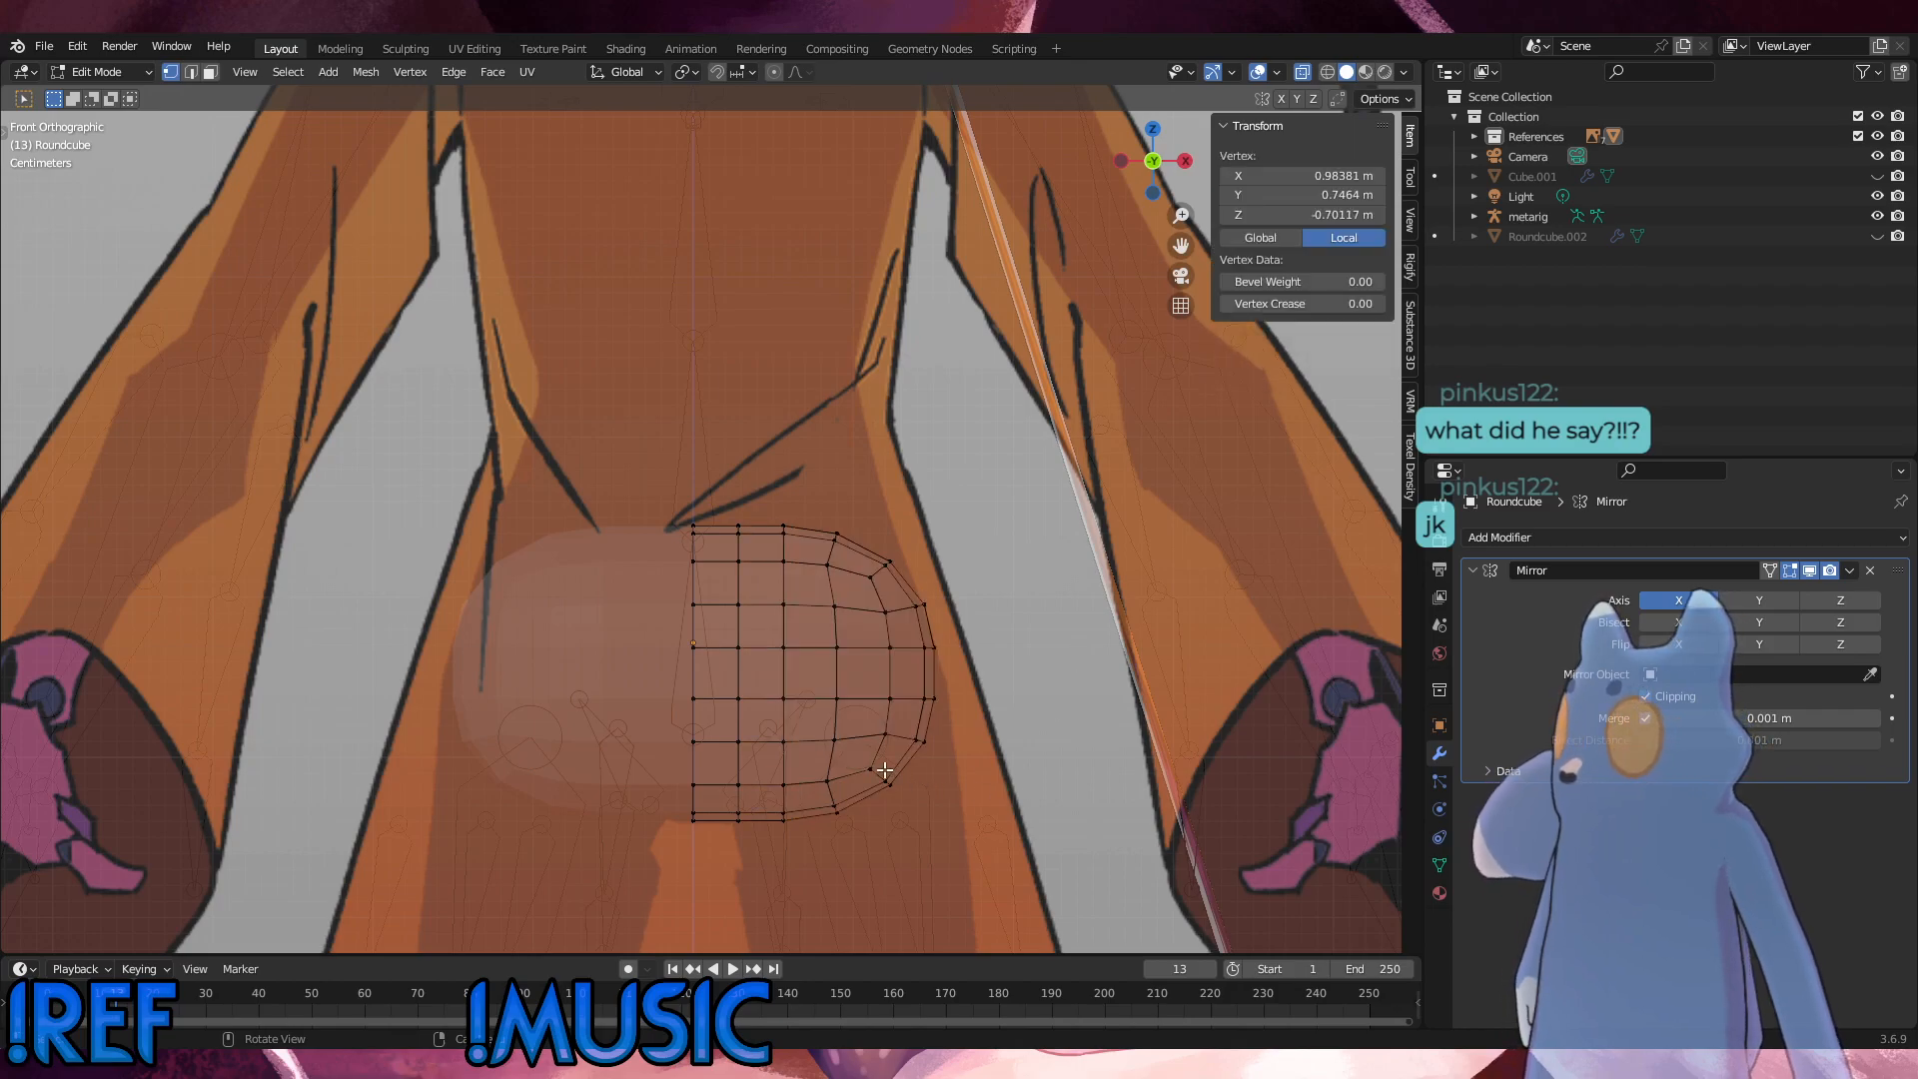
pyautogui.moveTo(884, 777); pyautogui.dragTo(861, 757)
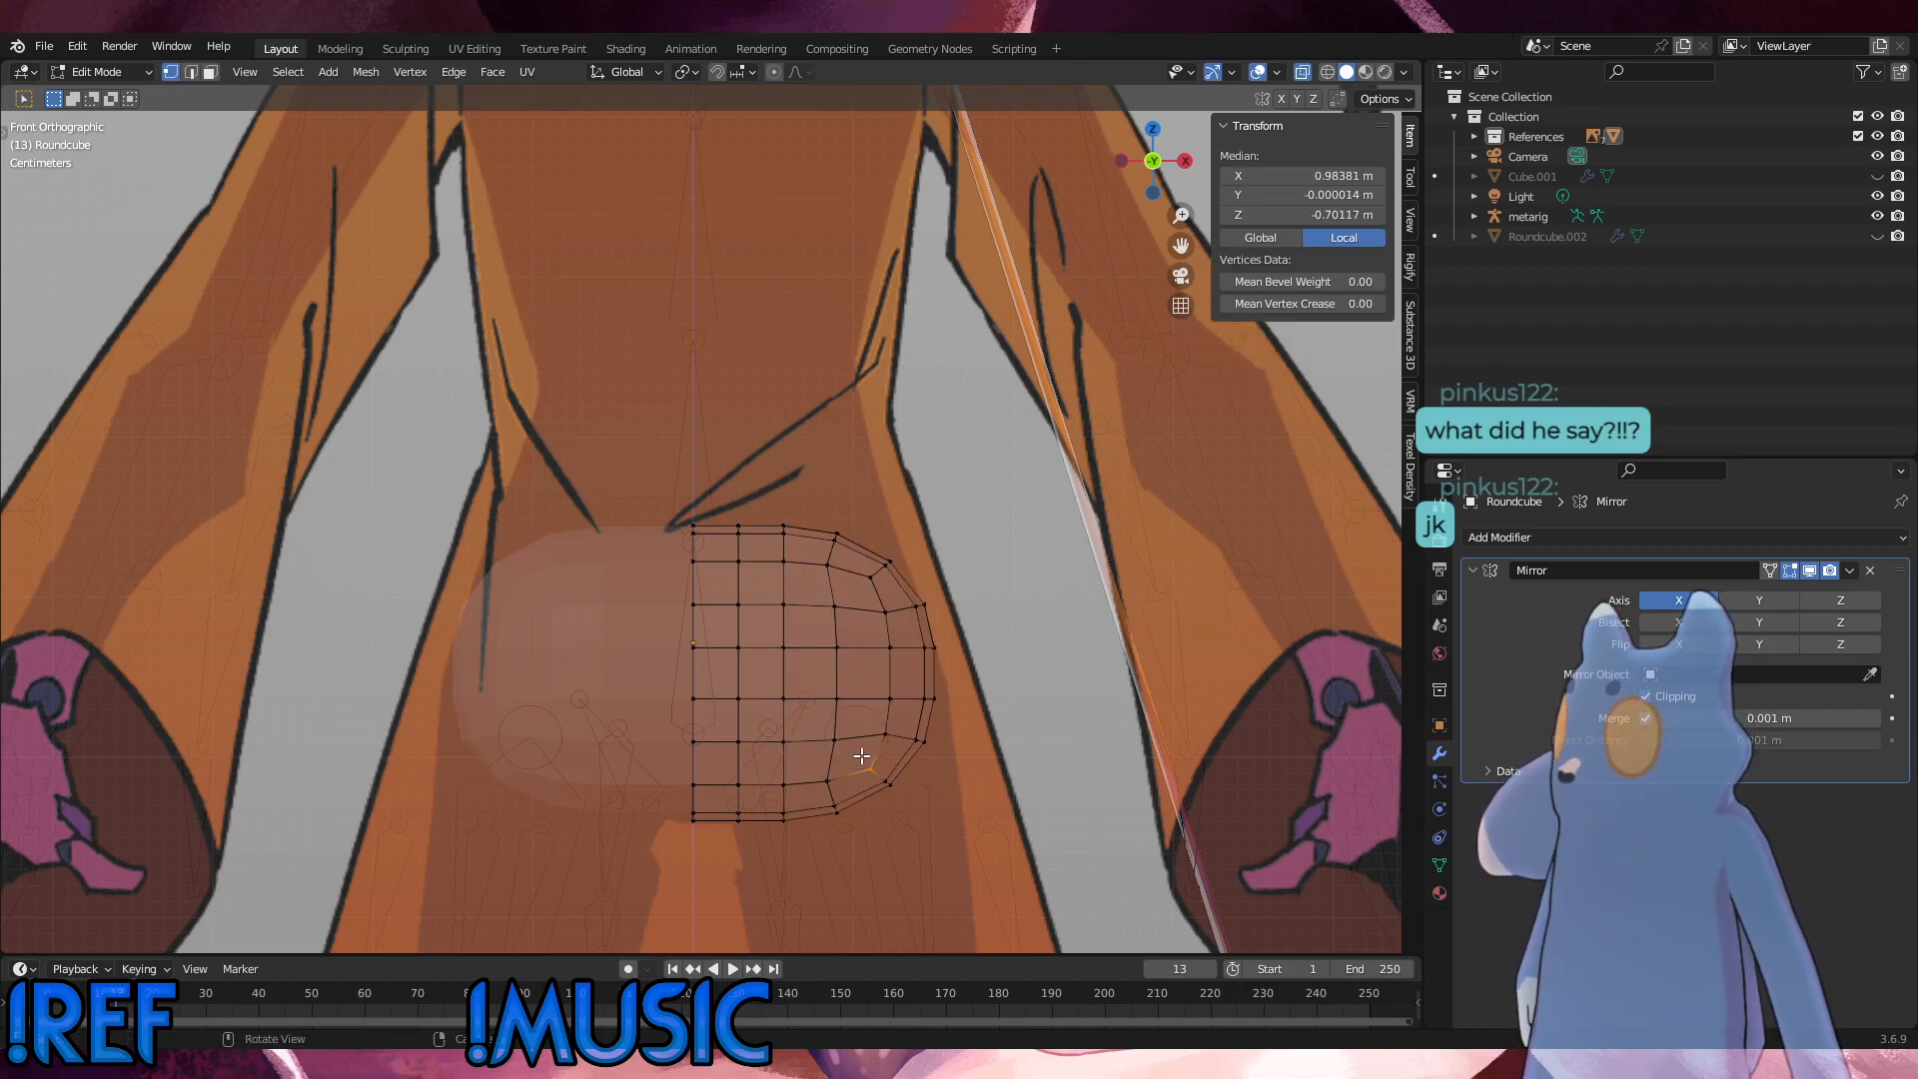
pyautogui.click(776, 73)
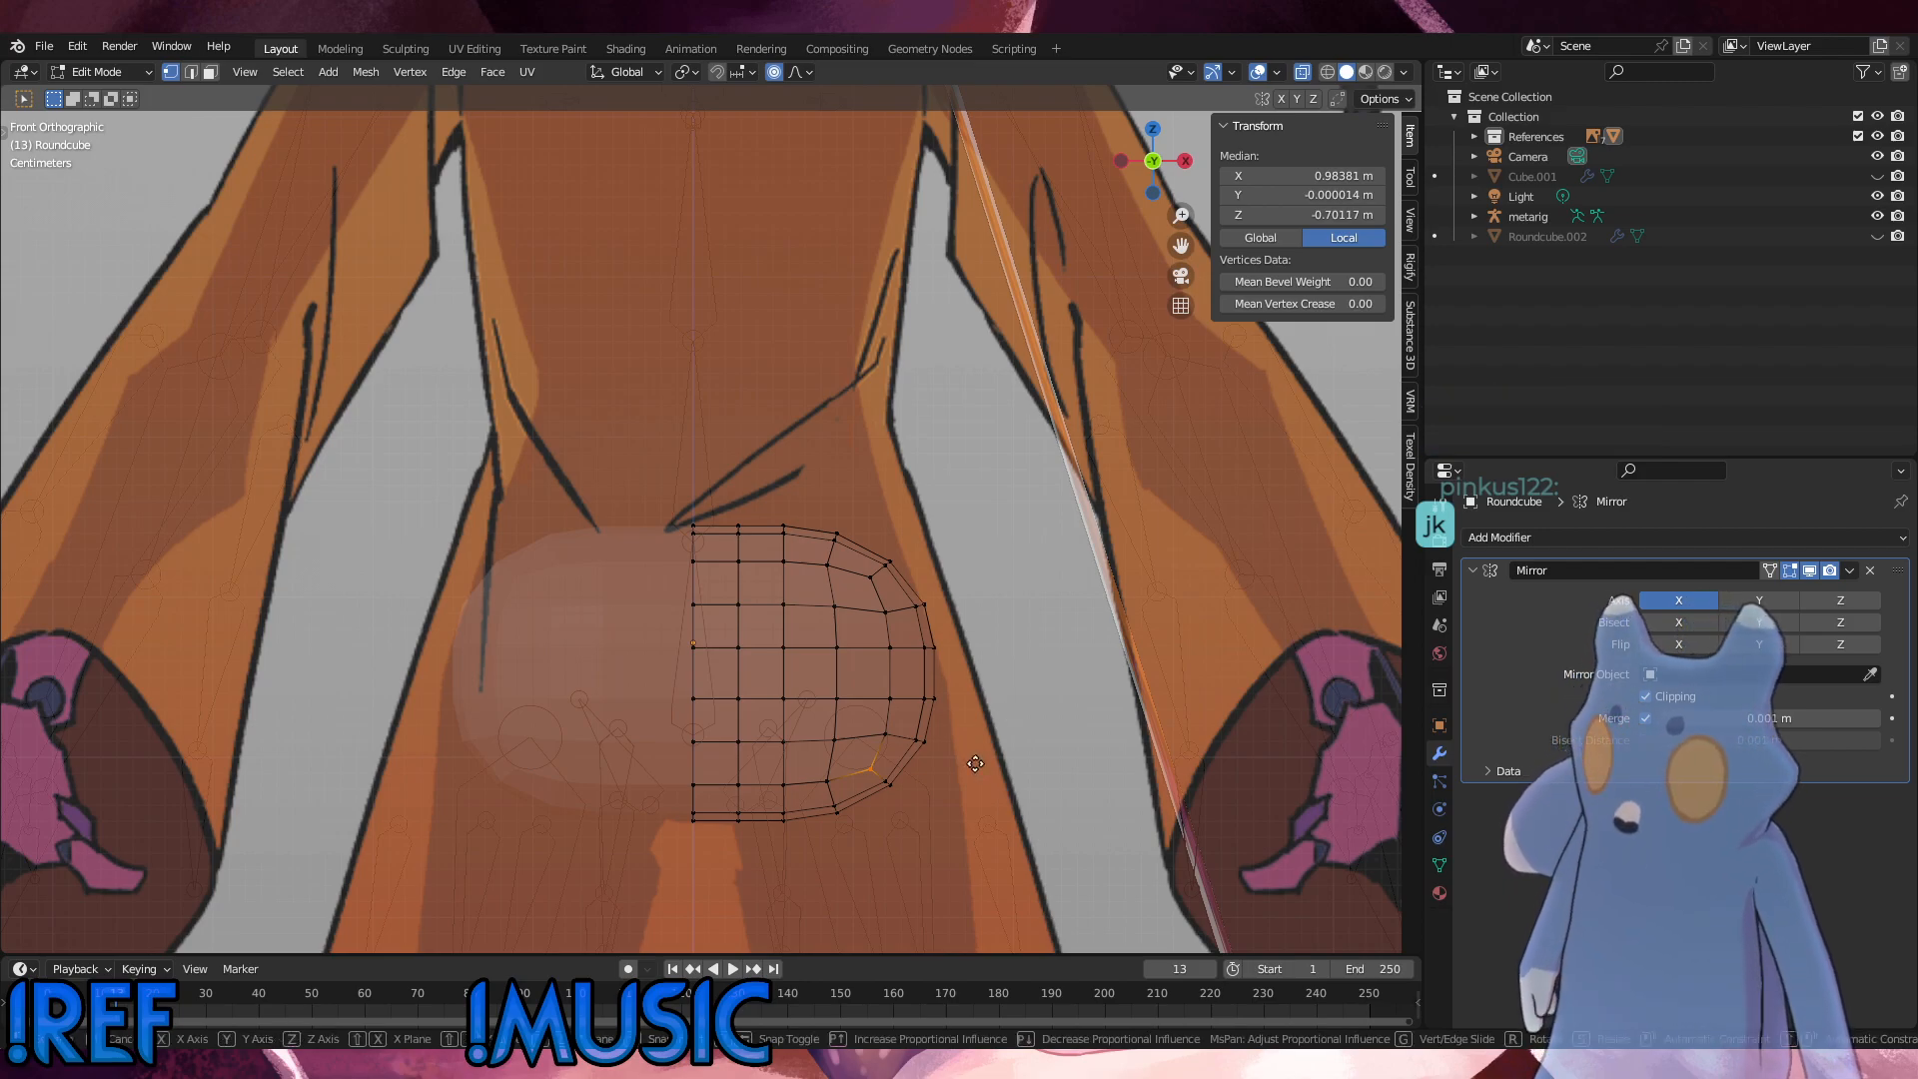
pyautogui.press('g')
pyautogui.press('z')
pyautogui.scroll(-7, 973, 785)
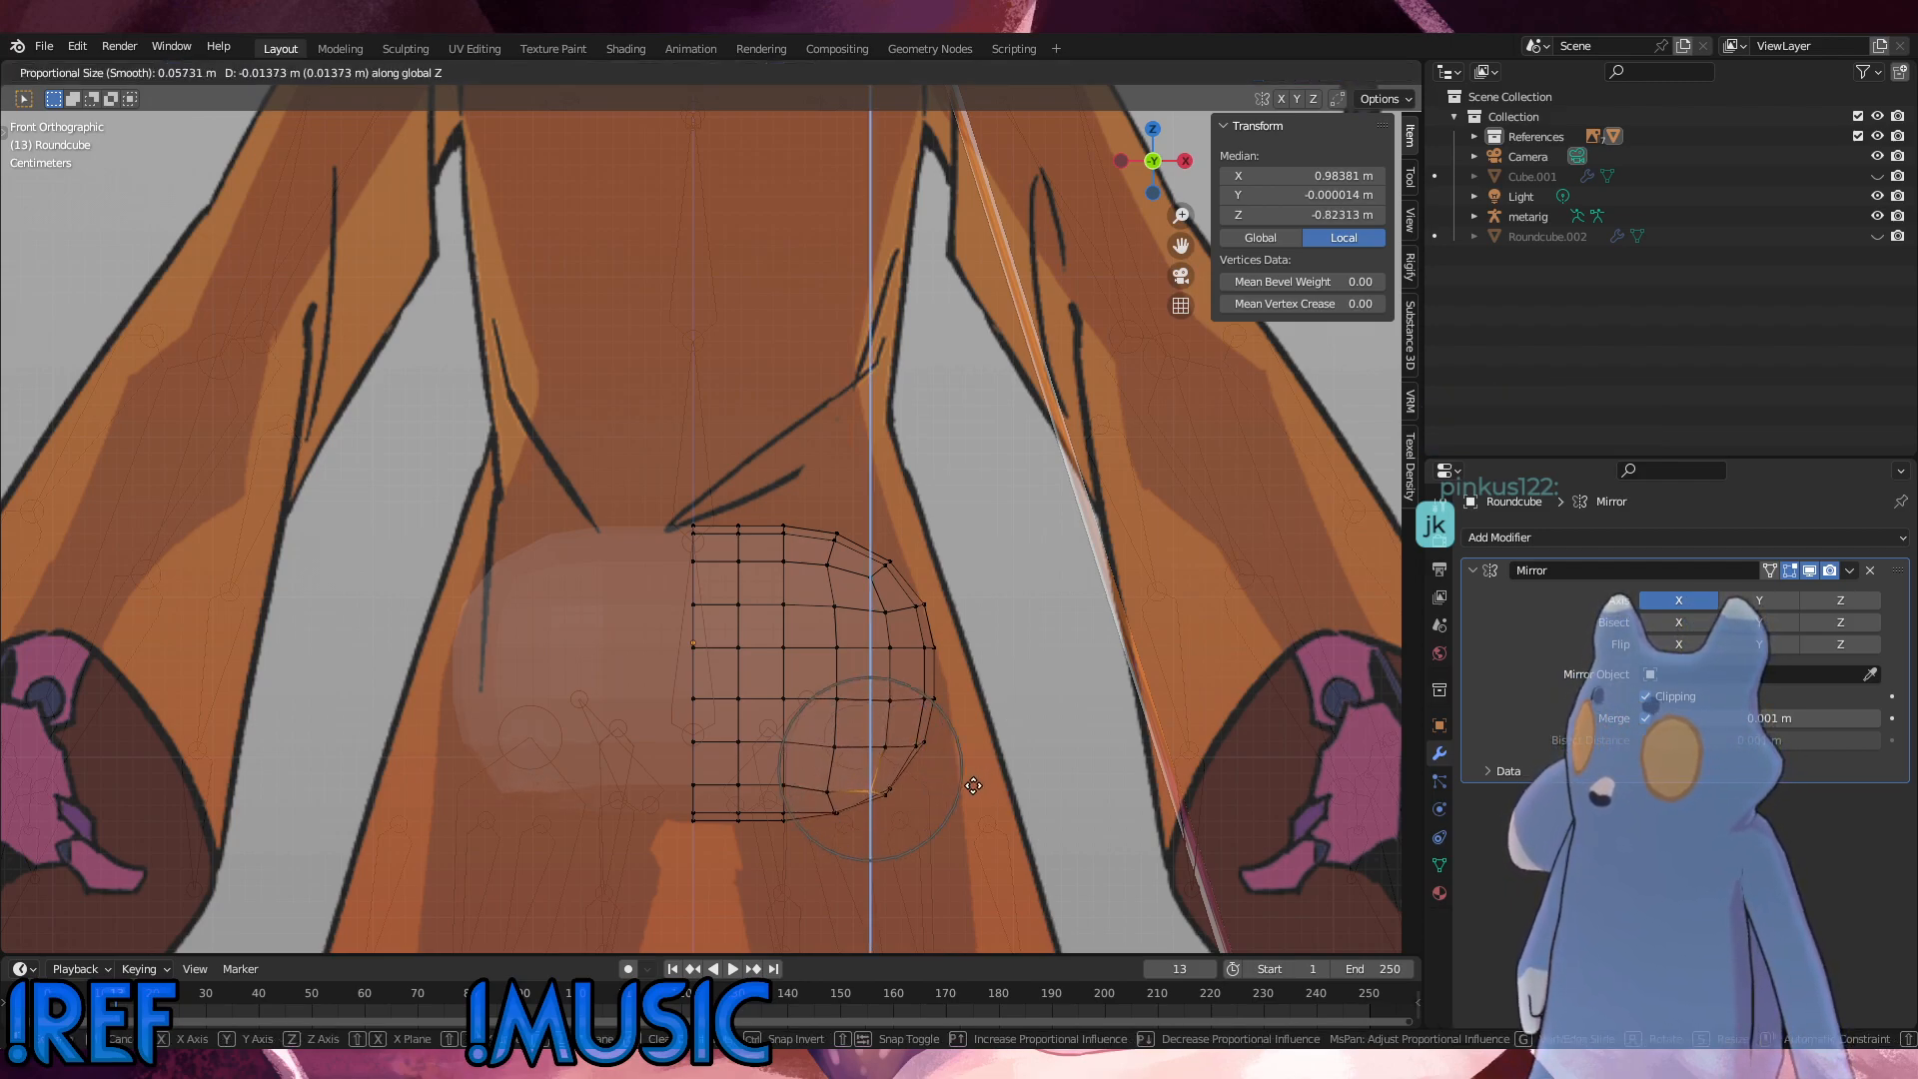
pyautogui.scroll(-2, 971, 788)
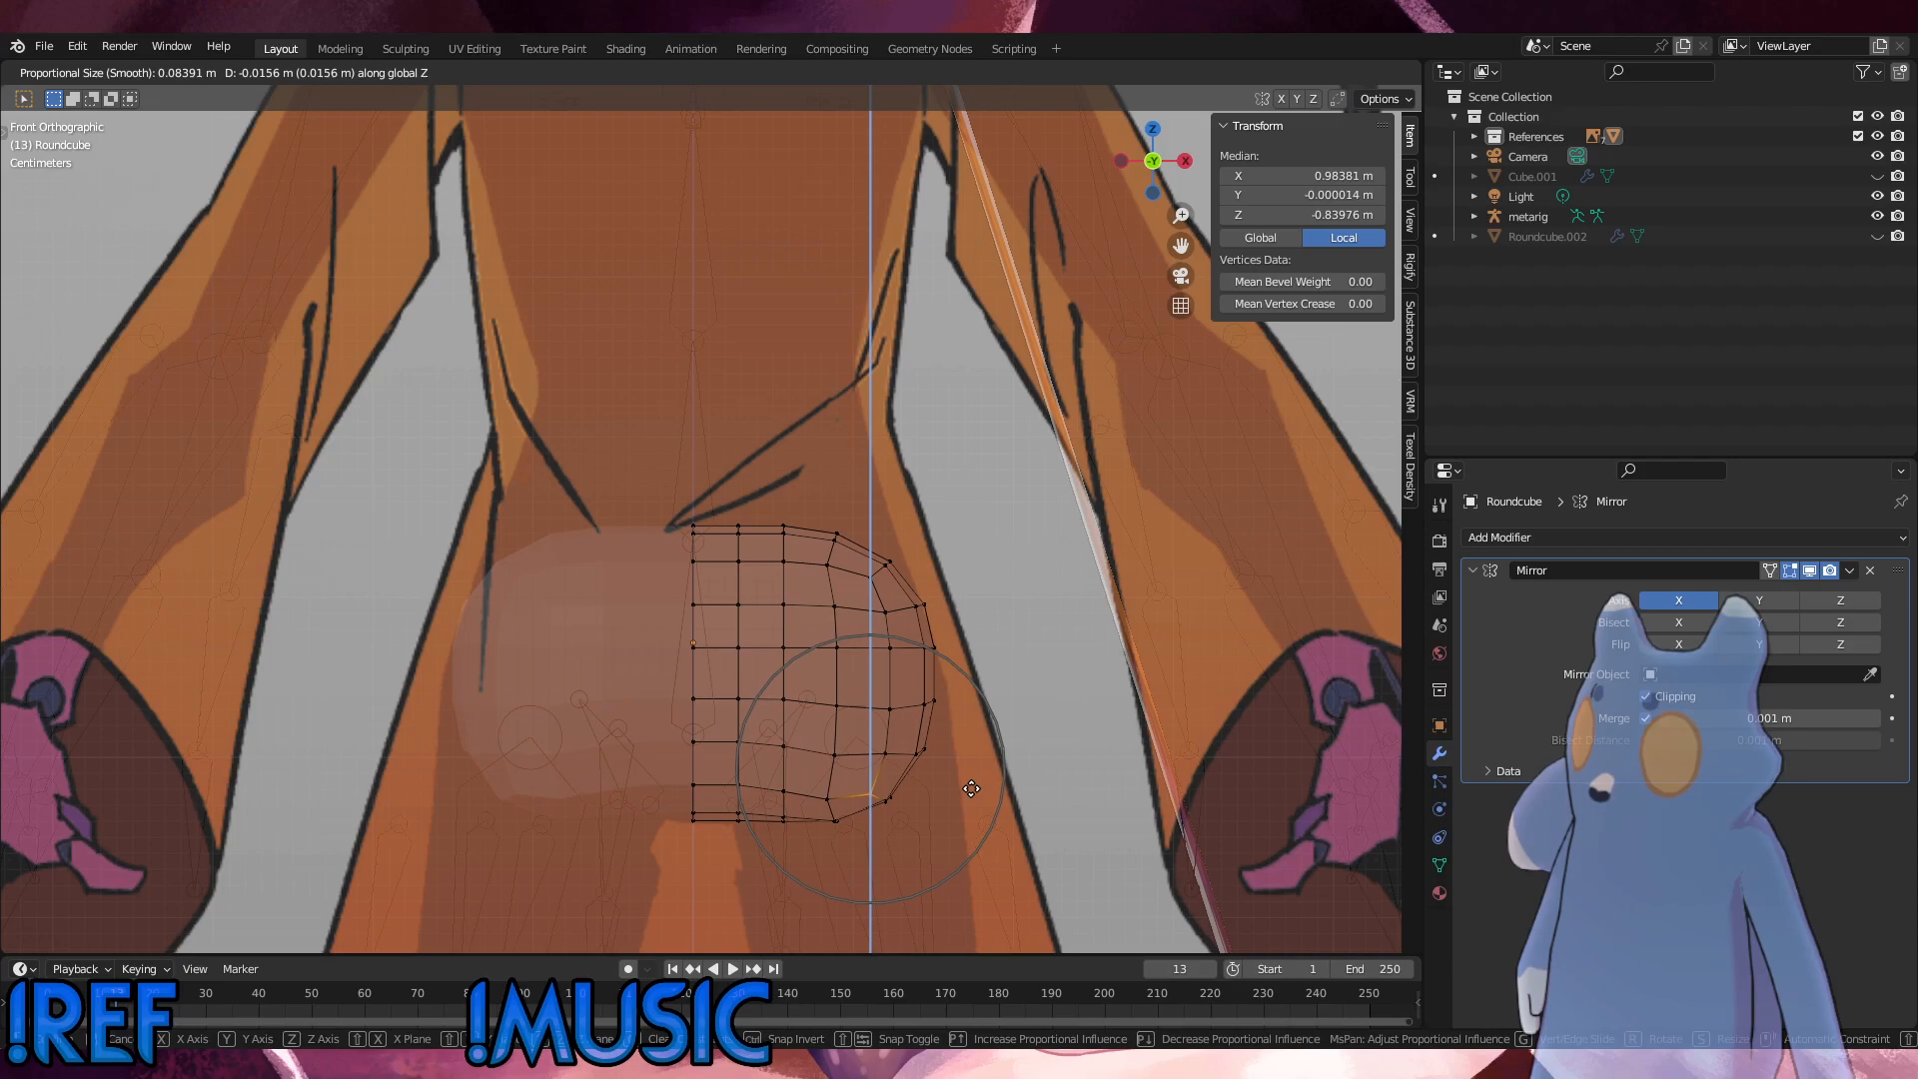
pyautogui.scroll(-1, 973, 789)
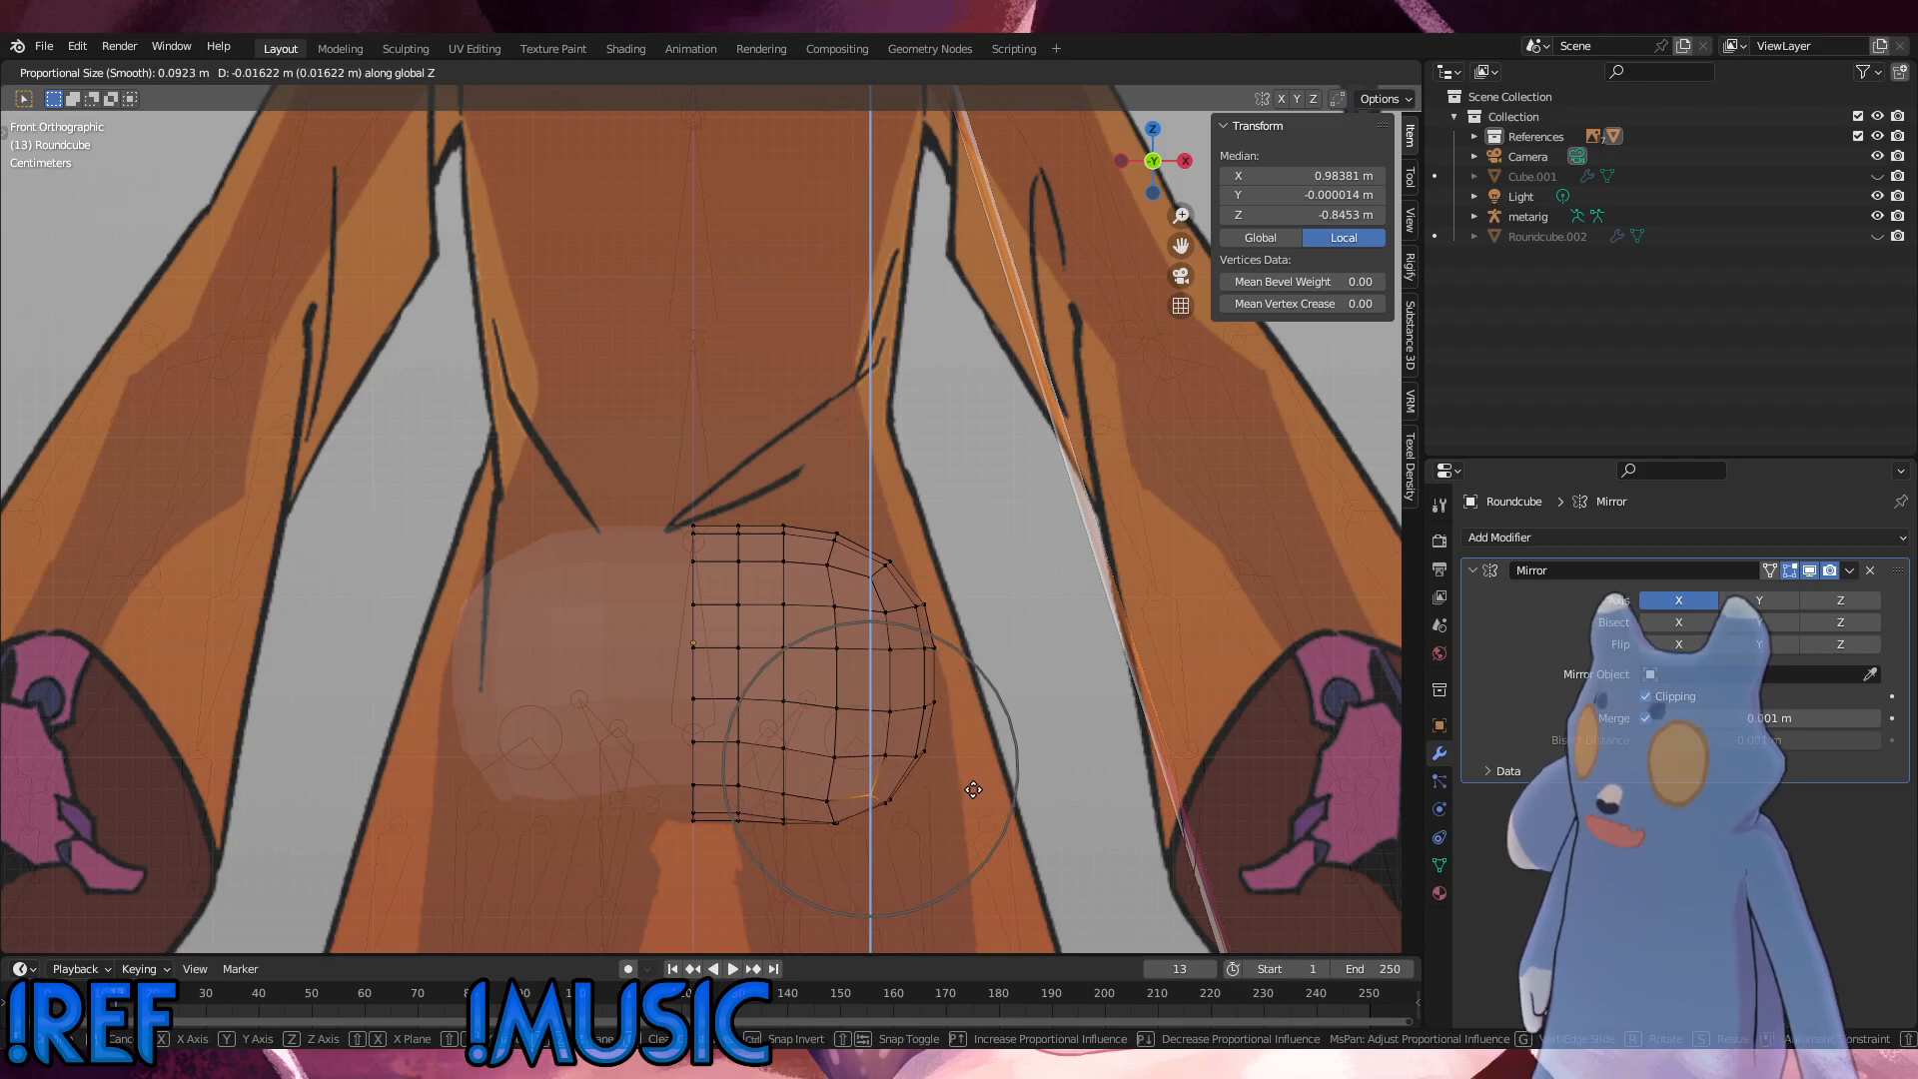
pyautogui.click(976, 789)
# Step: Move the lower outer corner vertices outward about 0.026 m along X with a proportional size of about 0.149 m, then deselect them
pyautogui.press('g')
pyautogui.press('x')
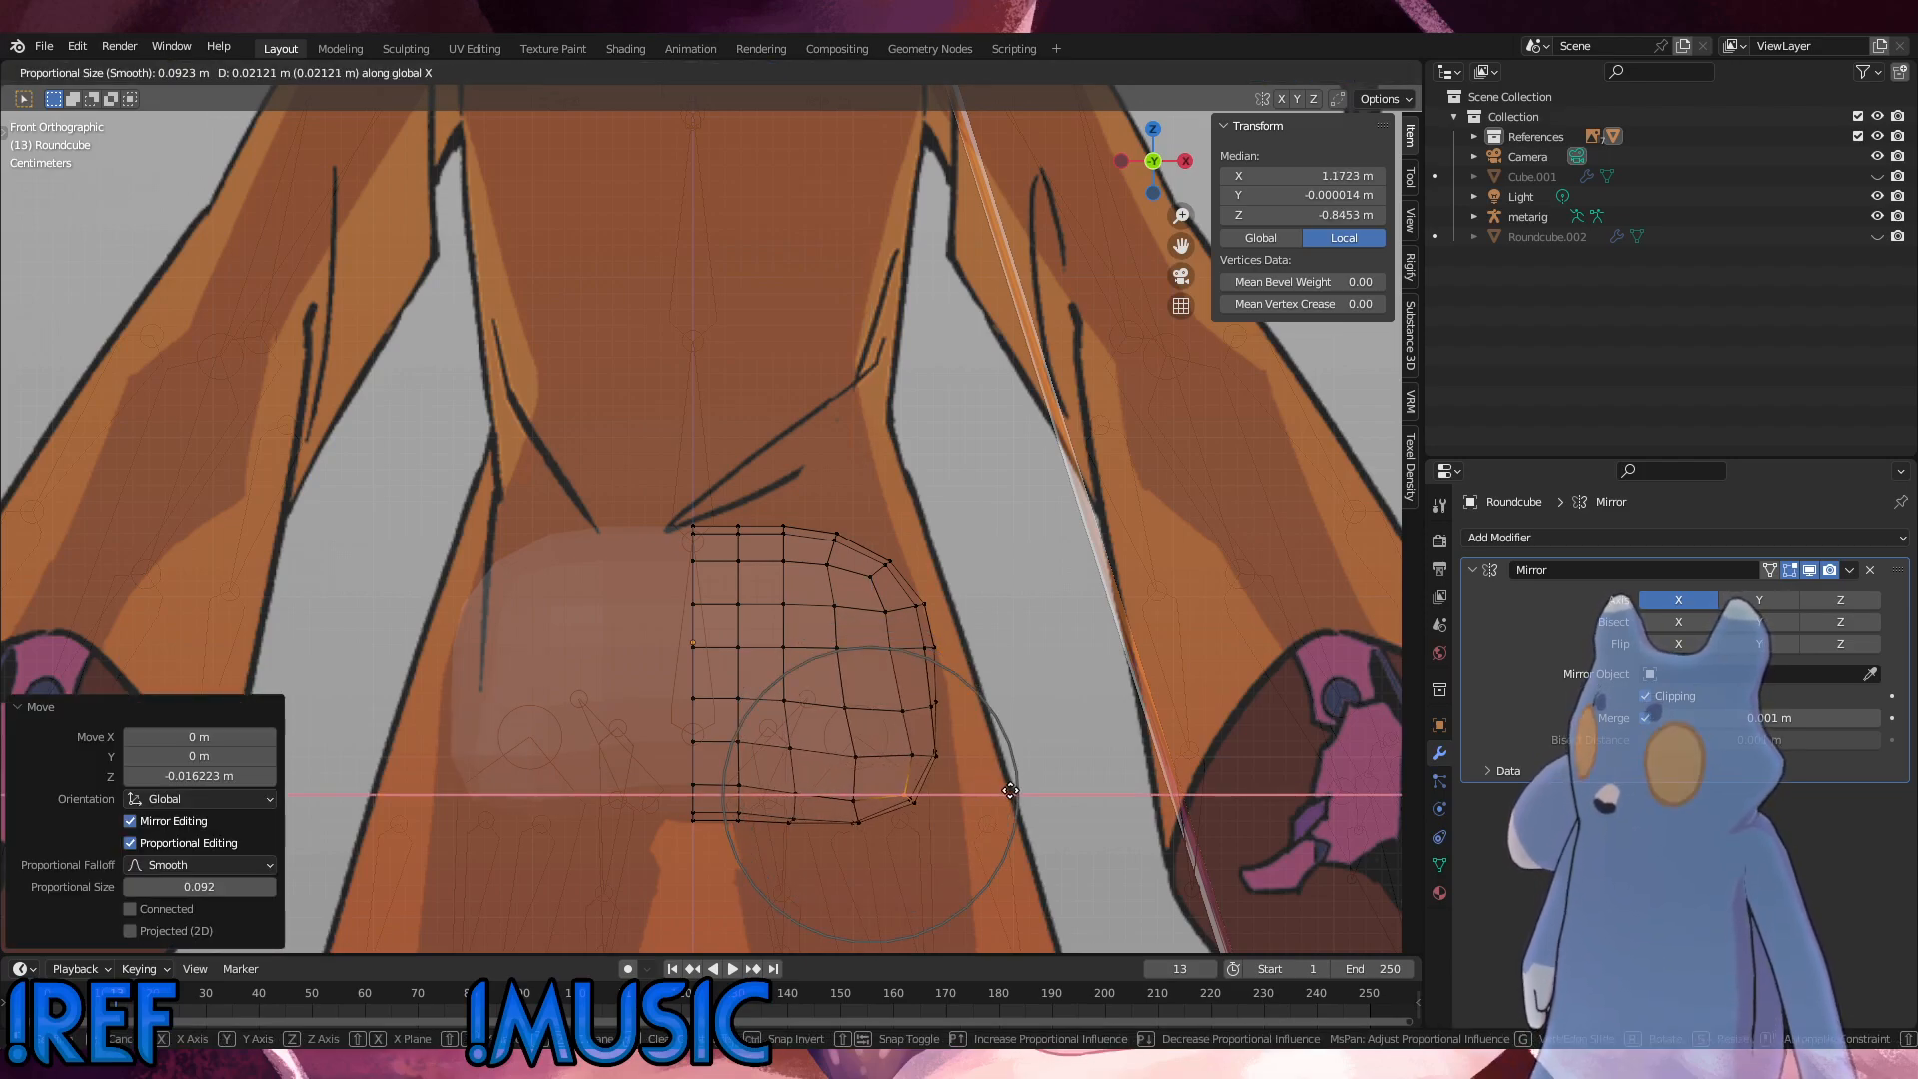
pyautogui.scroll(-2, 1023, 792)
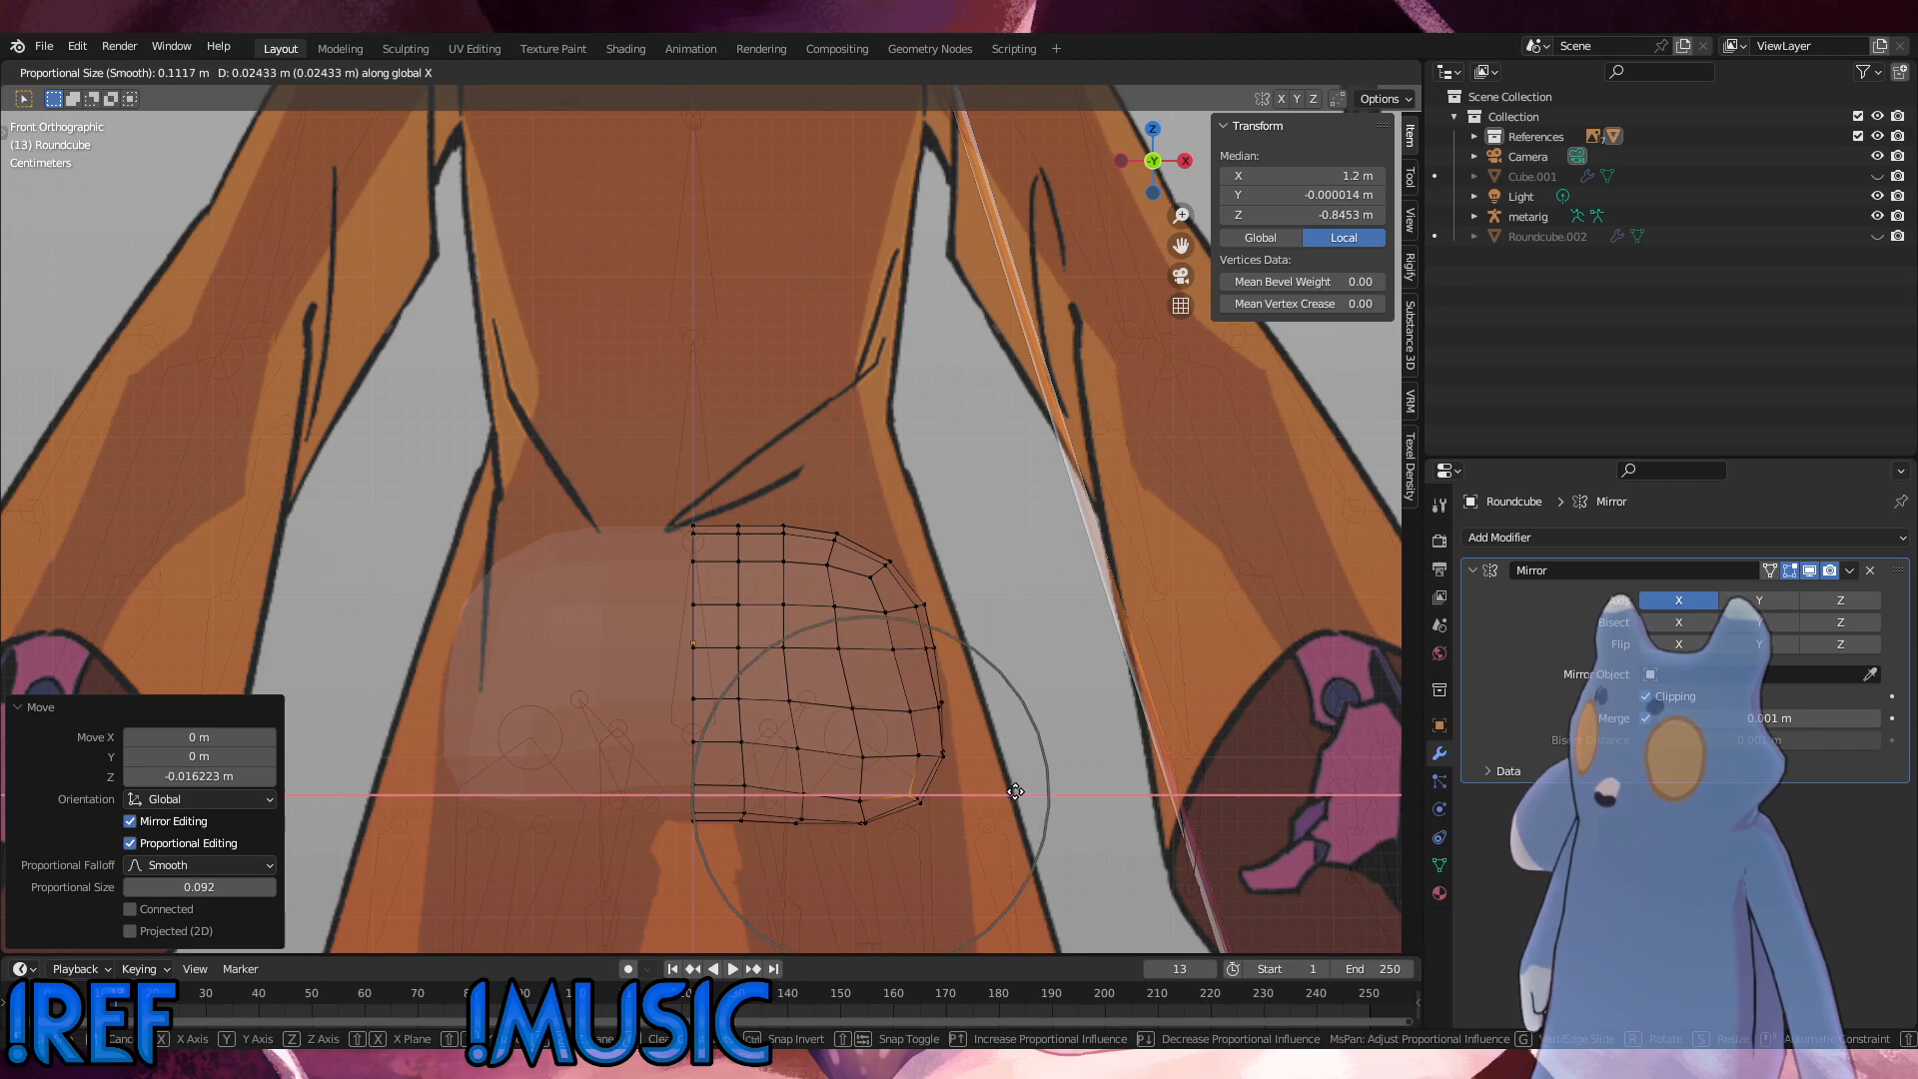
pyautogui.scroll(-2, 1020, 790)
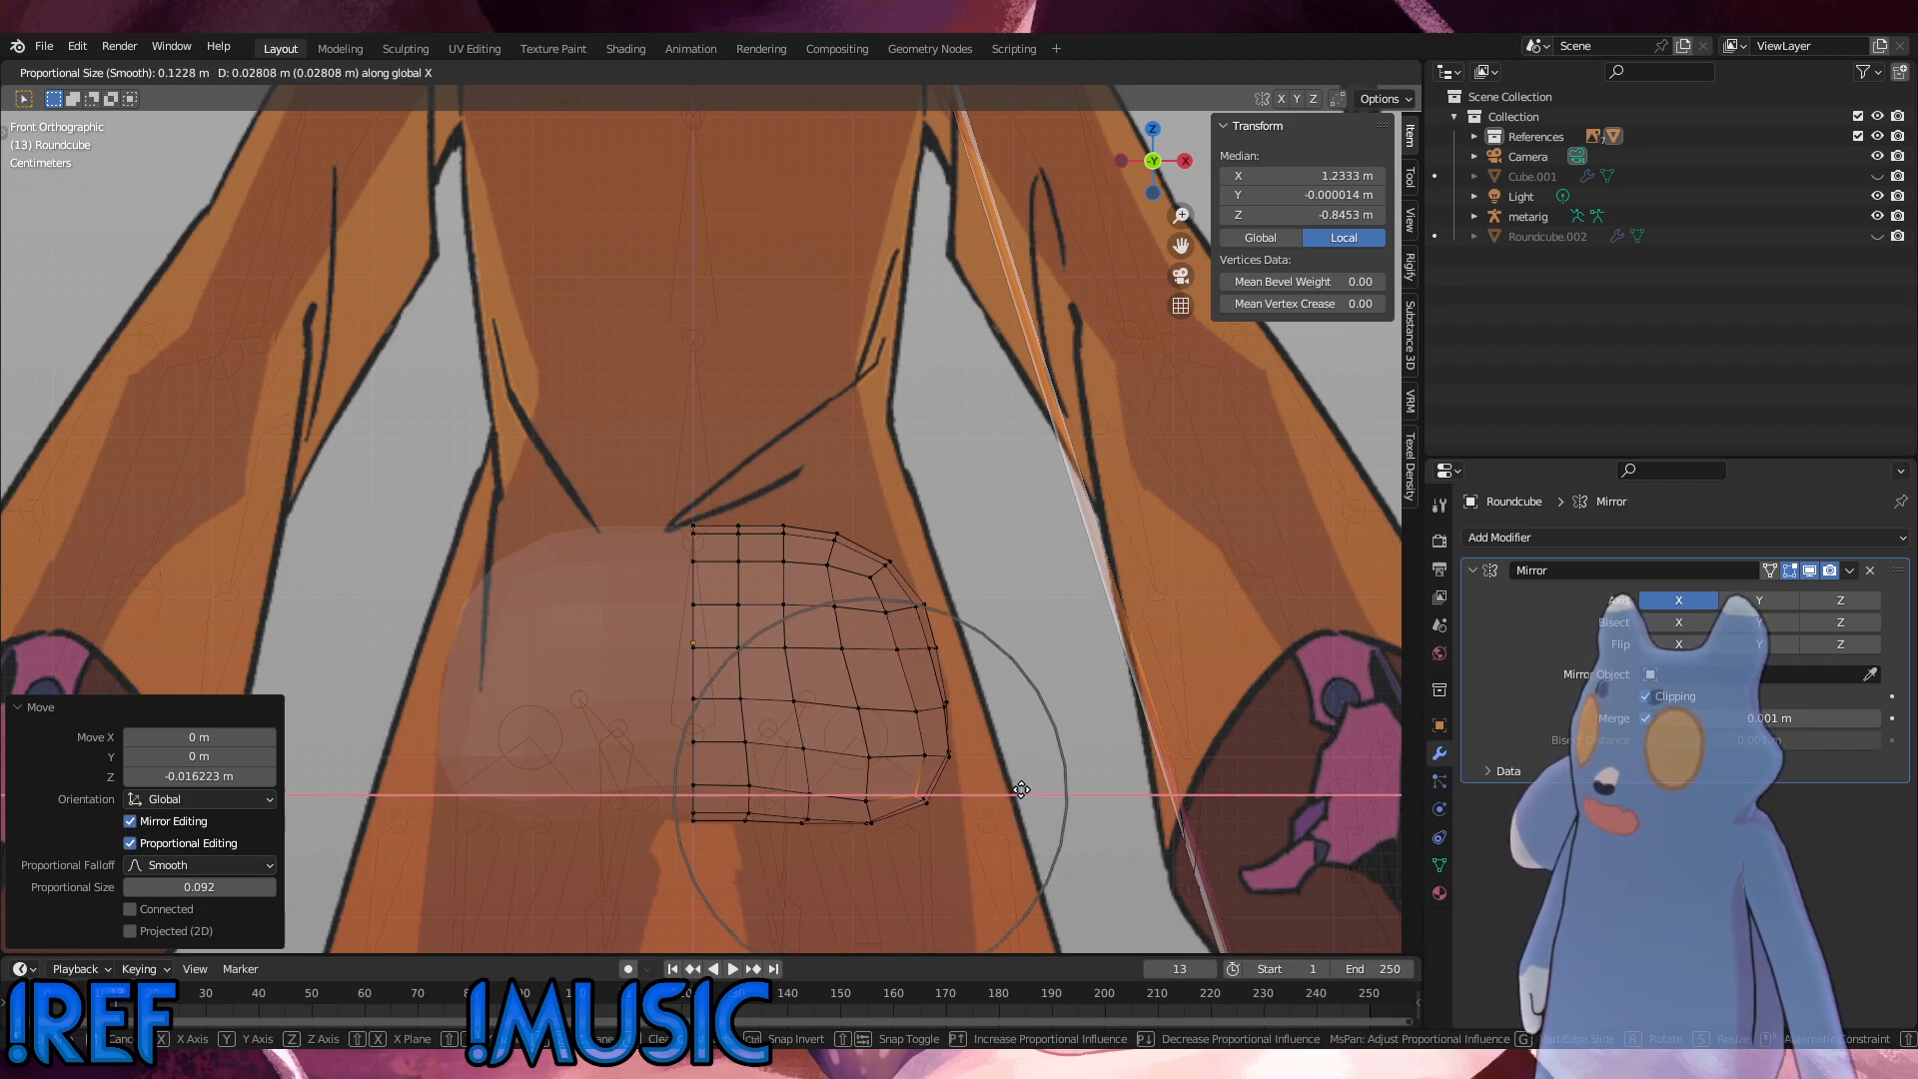
pyautogui.scroll(-1, 1023, 790)
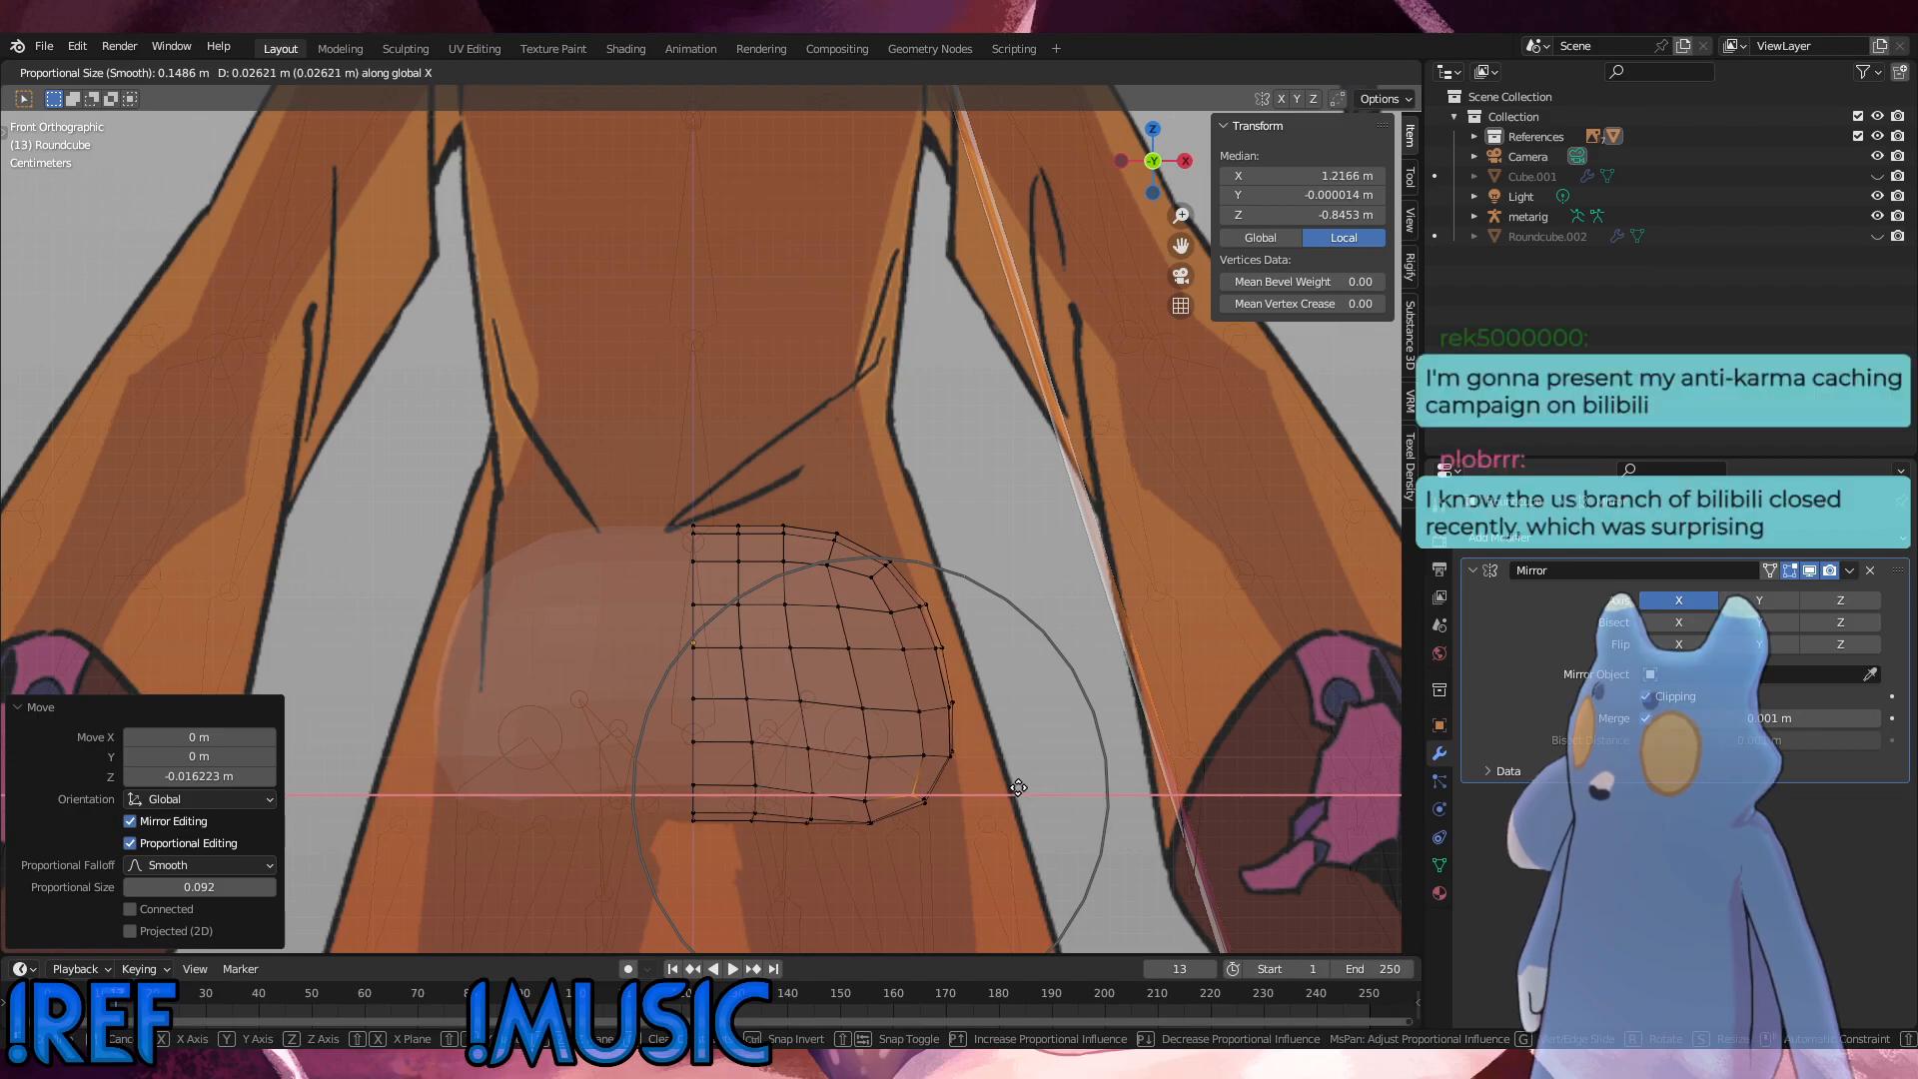
pyautogui.click(1019, 787)
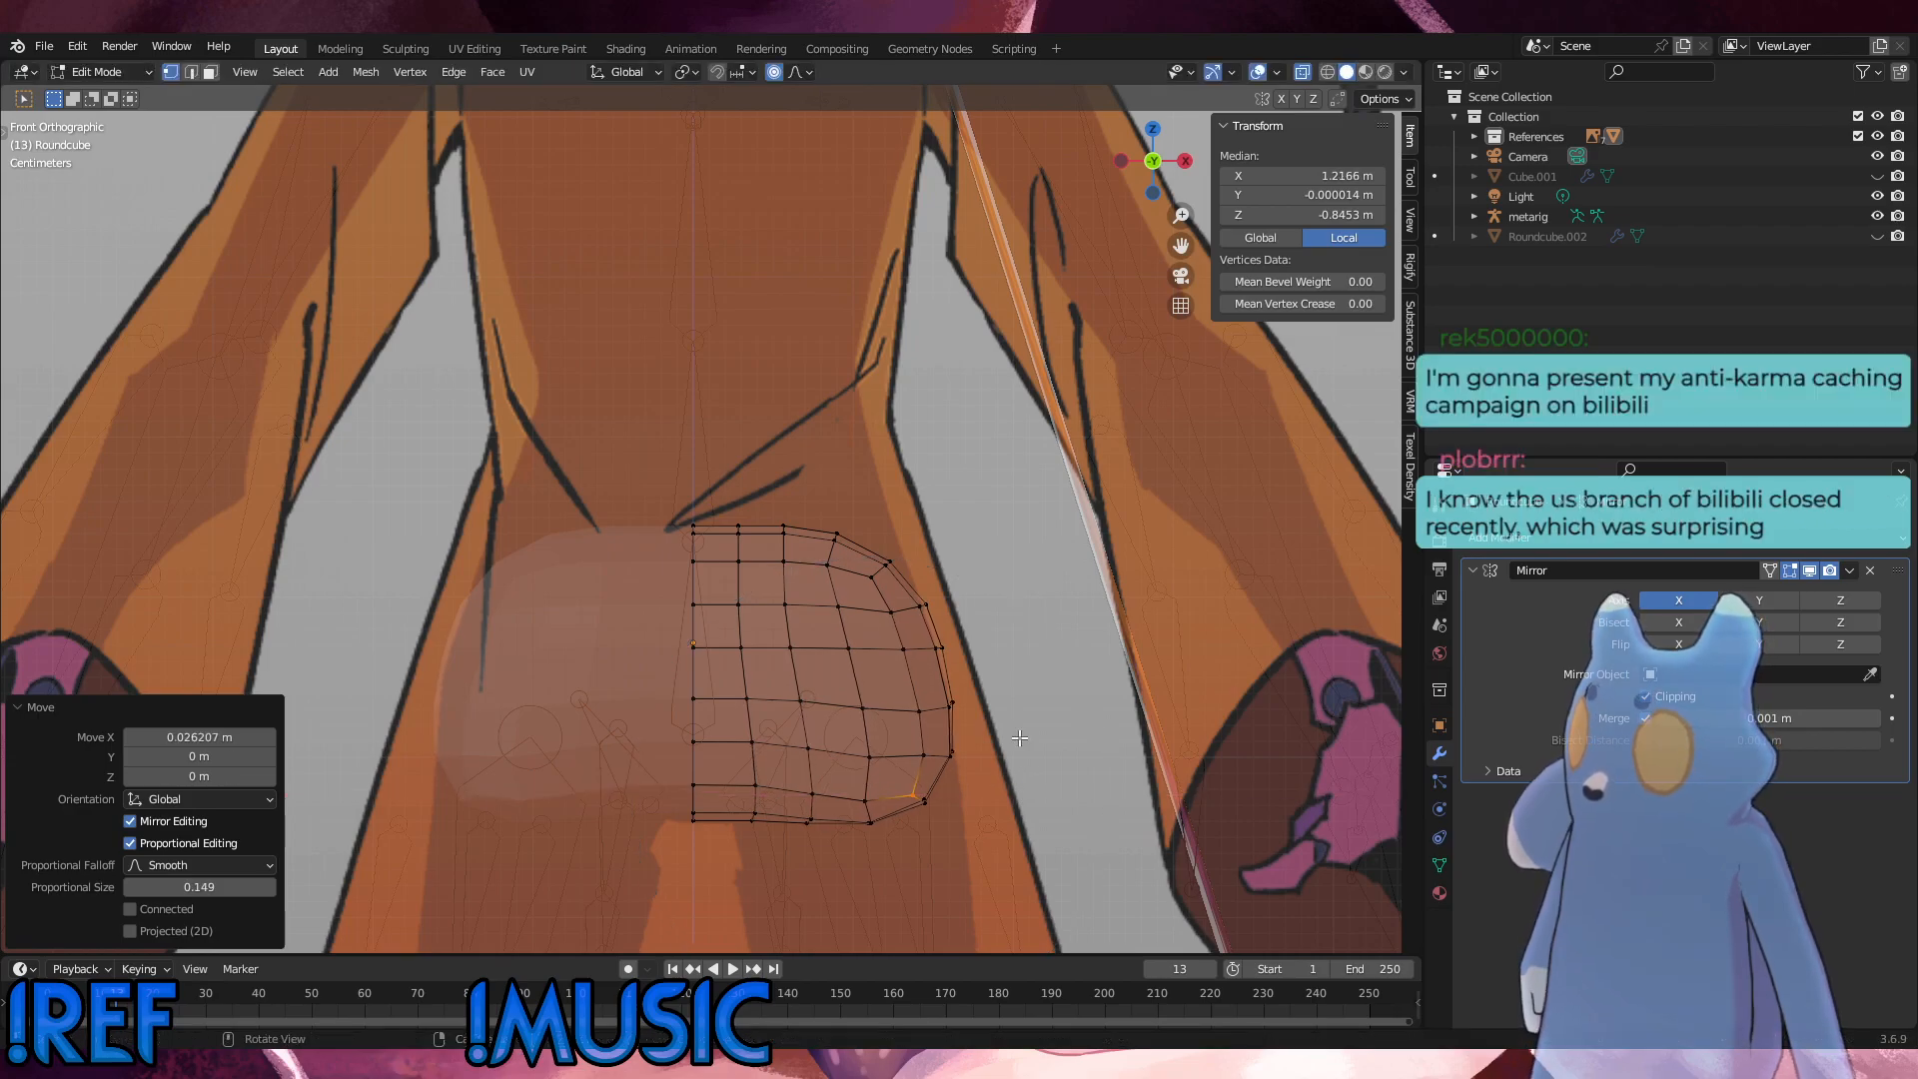
pyautogui.click(1046, 654)
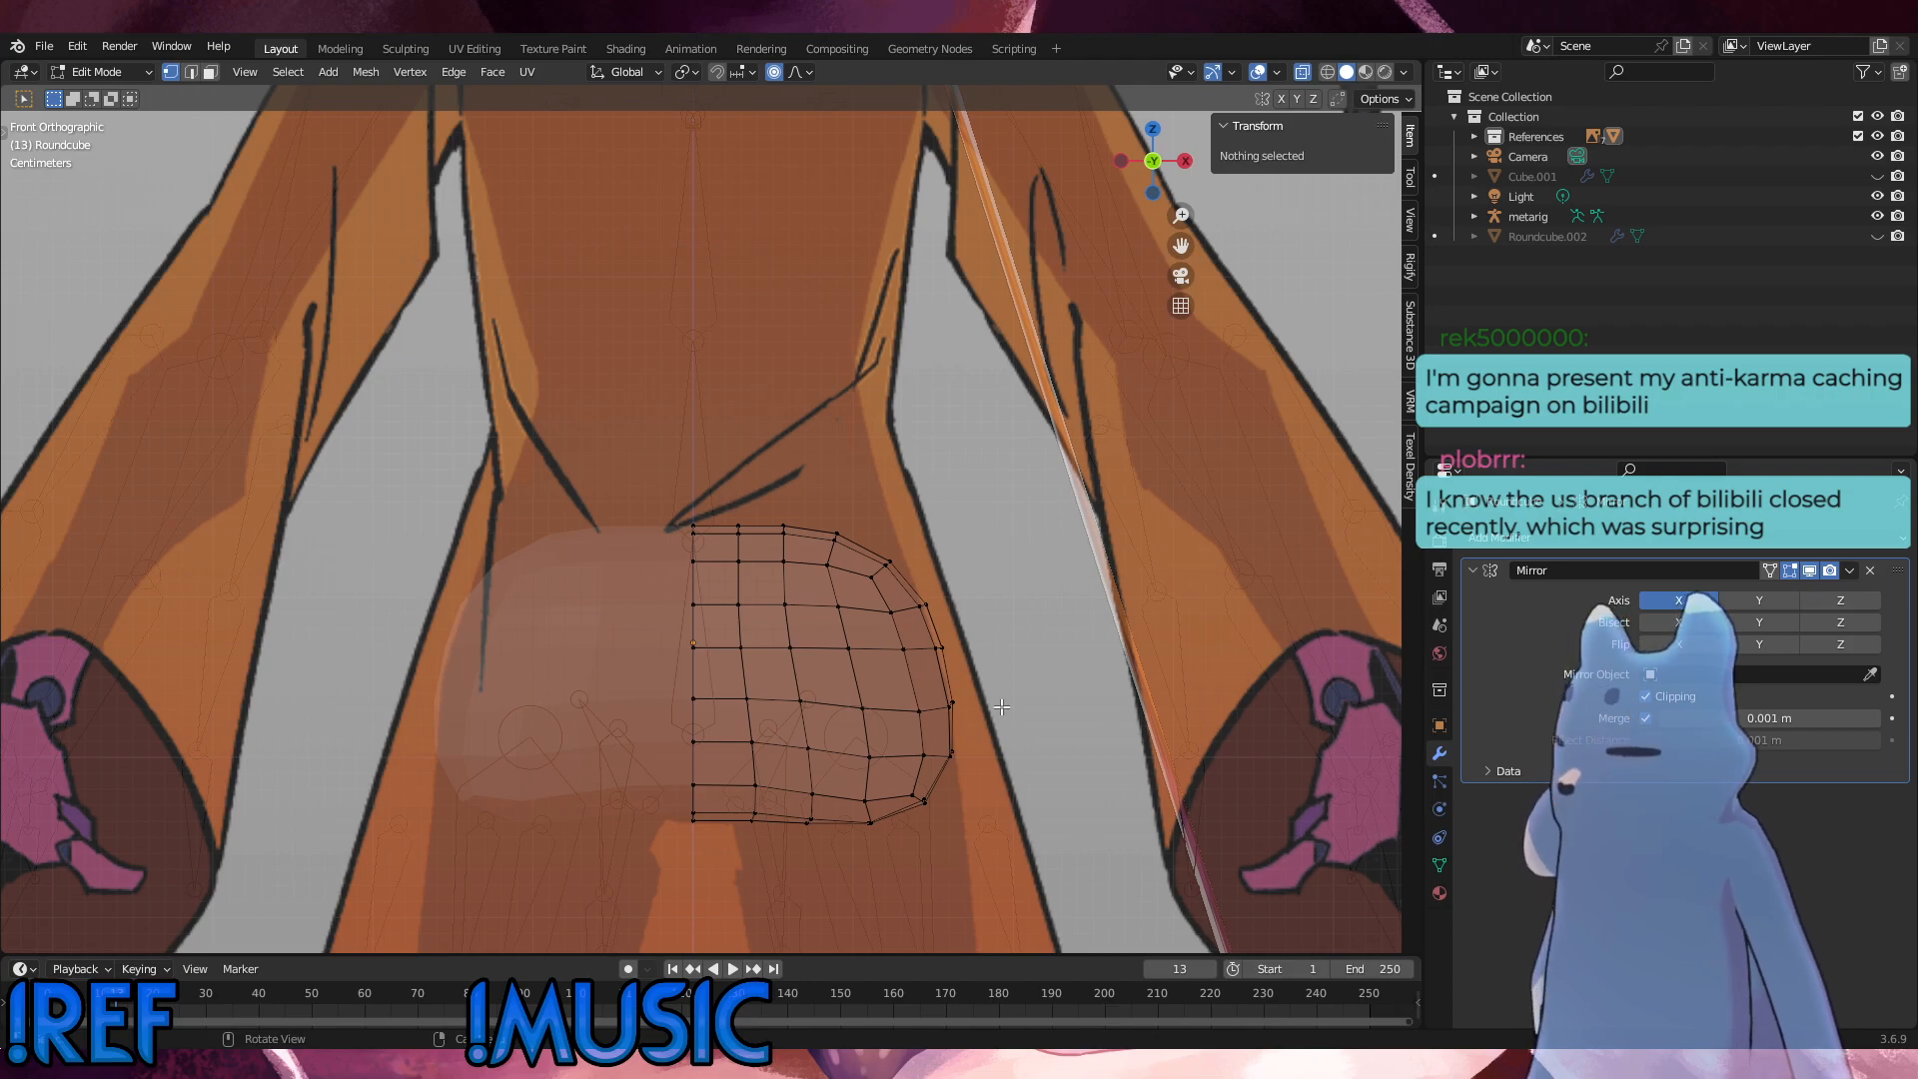
# Step: Try to nudge a single lower outer corner vertex with proportional editing, then undo the move
pyautogui.click(910, 792)
pyautogui.press('g')
pyautogui.click(914, 792)
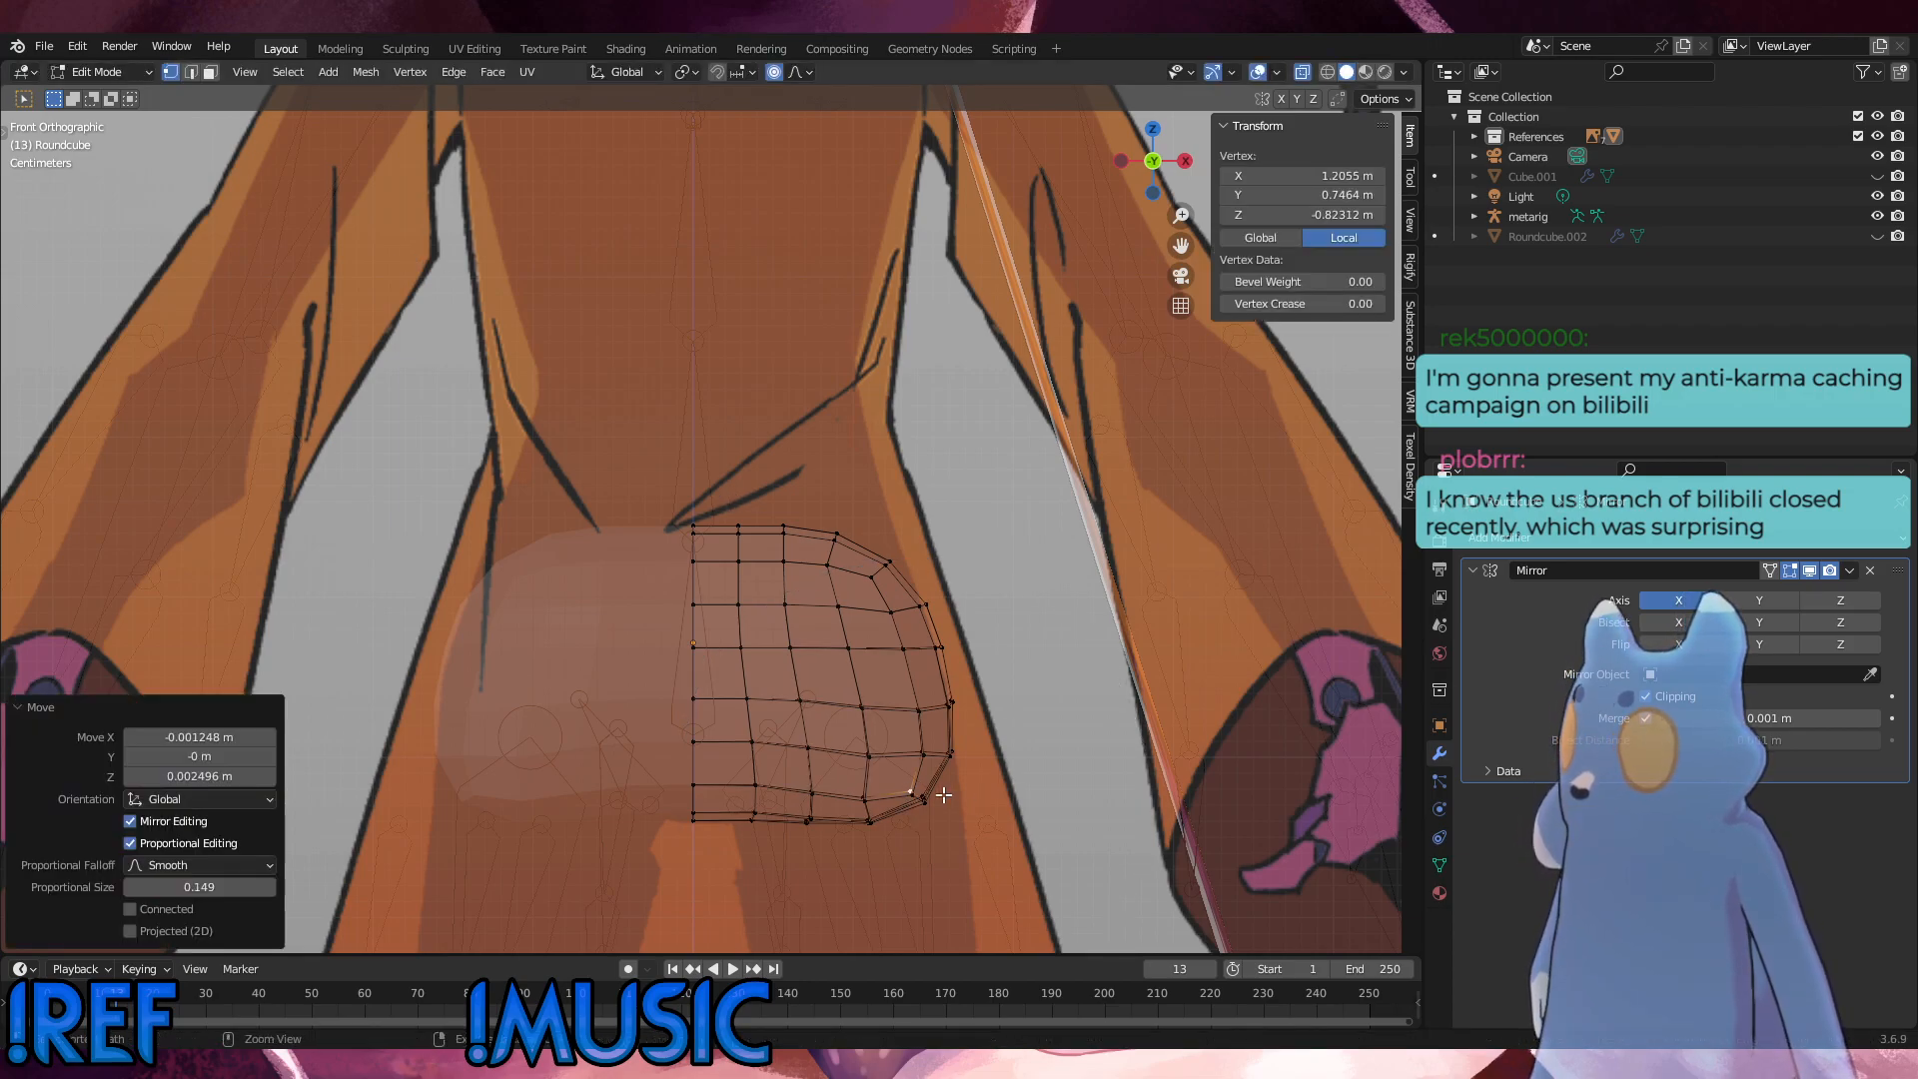
pyautogui.hotkey('ctrl', 'z')
# Step: Move the lower outer corner vertices proportionally about 0.004 m inward along X and 0.004 m up along Z, then deselect them
pyautogui.moveTo(902, 776); pyautogui.dragTo(920, 806)
pyautogui.press('g')
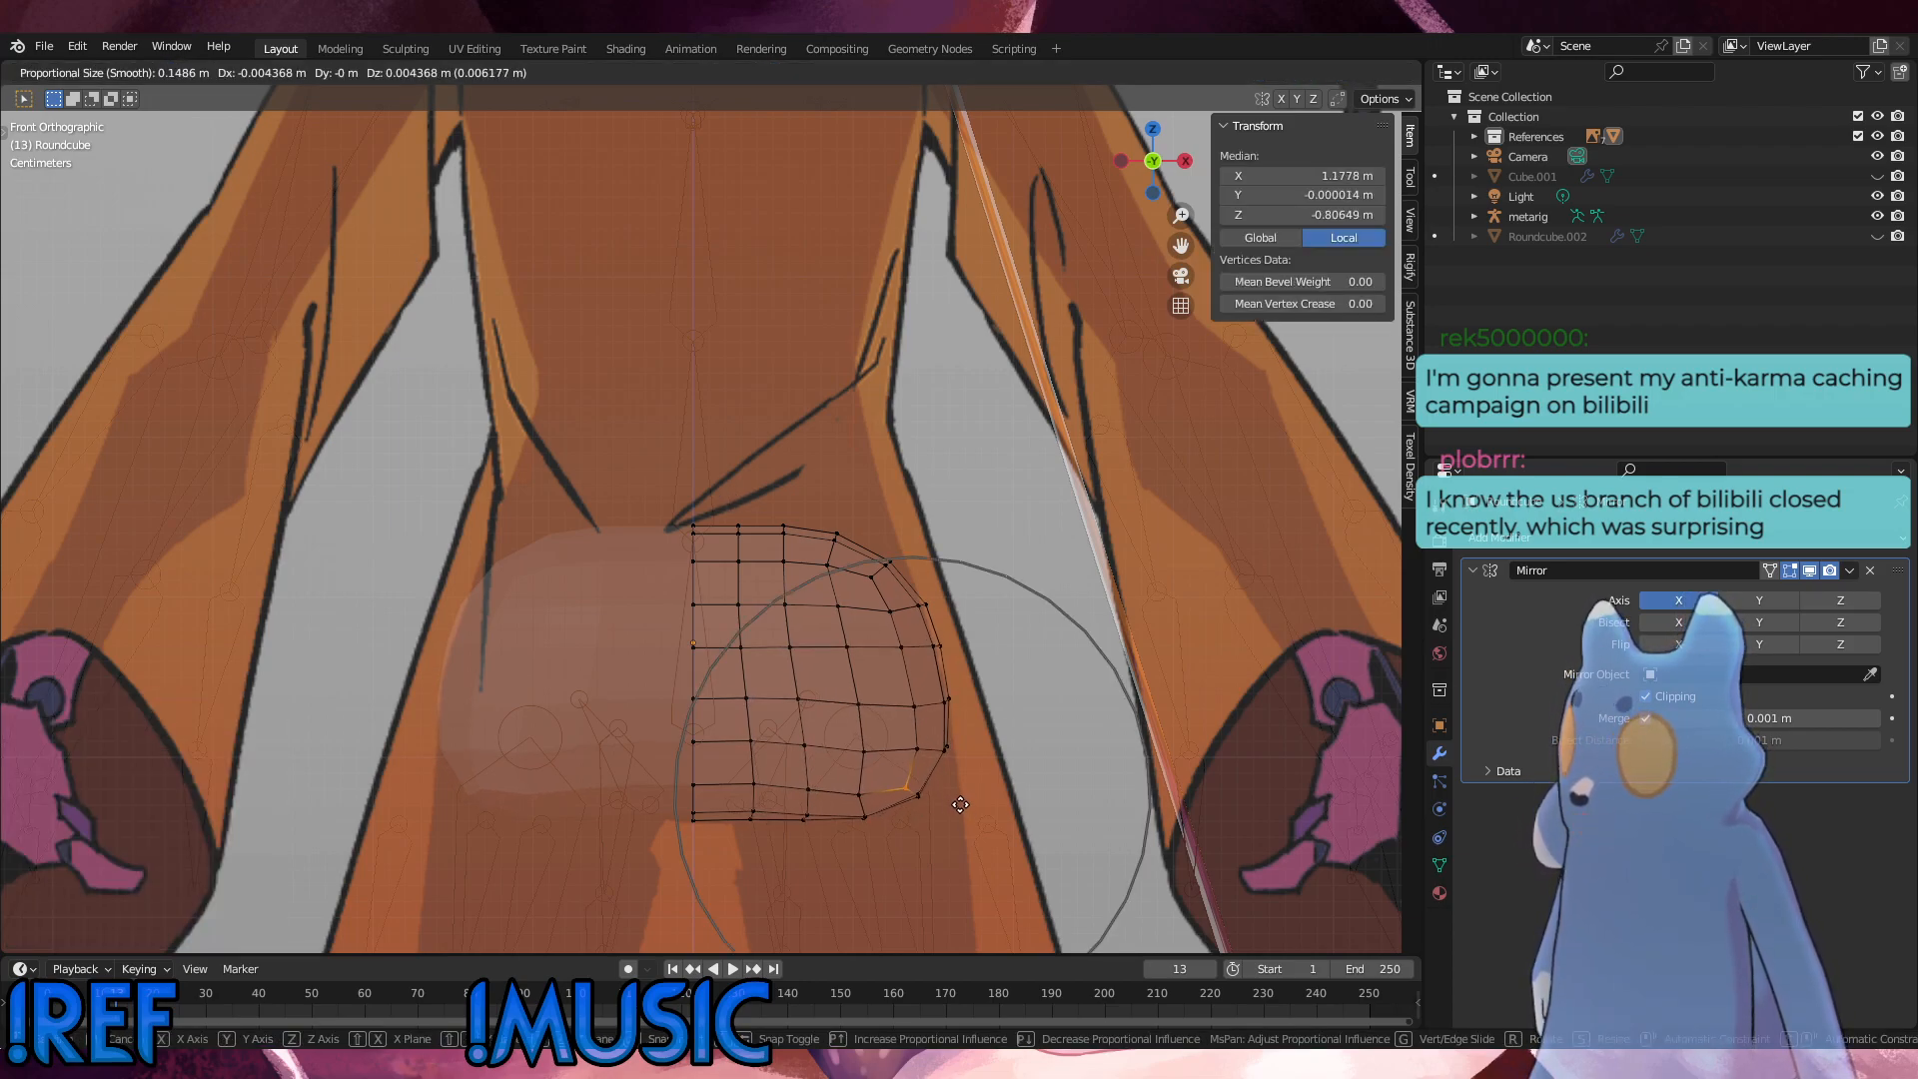
pyautogui.click(961, 804)
pyautogui.click(1017, 735)
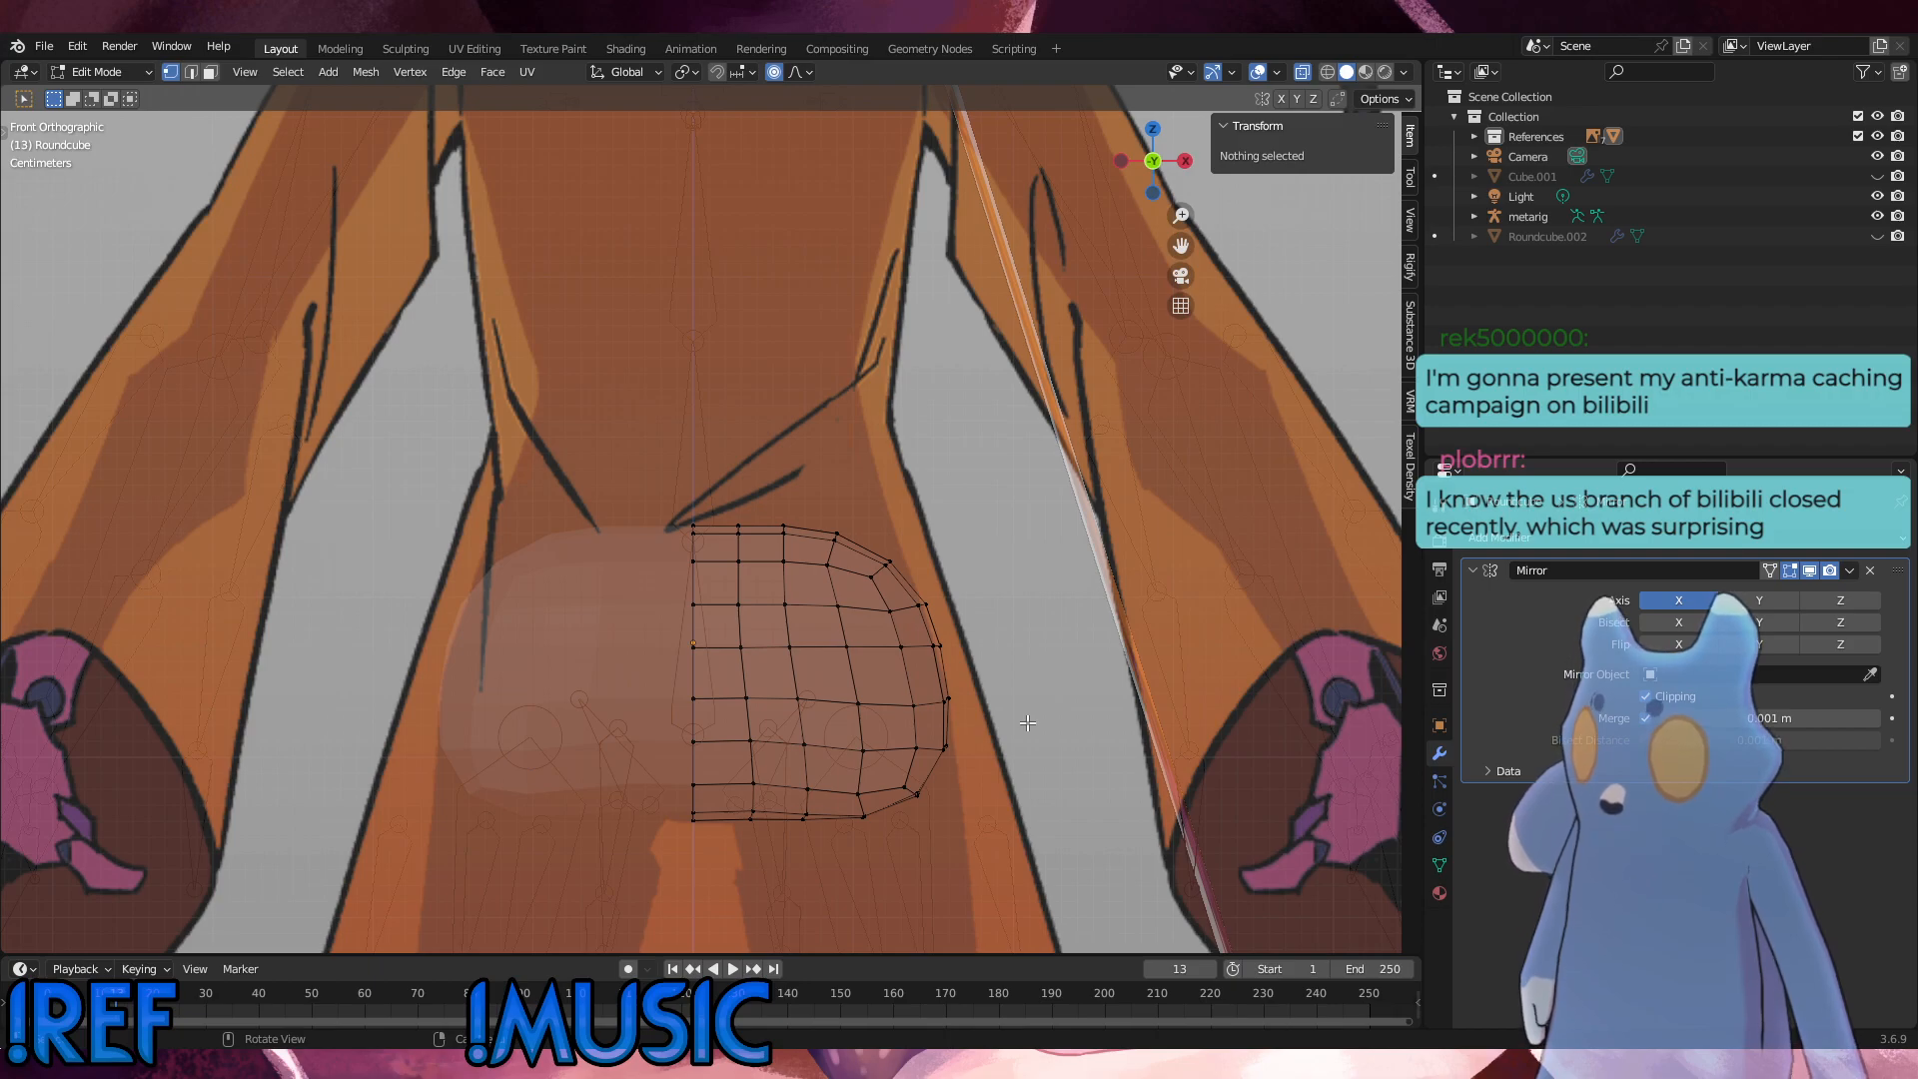
# Step: Raise the inner vertices at the upper outer corner about 0.002 m along Z, then turn proportional editing off
pyautogui.click(877, 575)
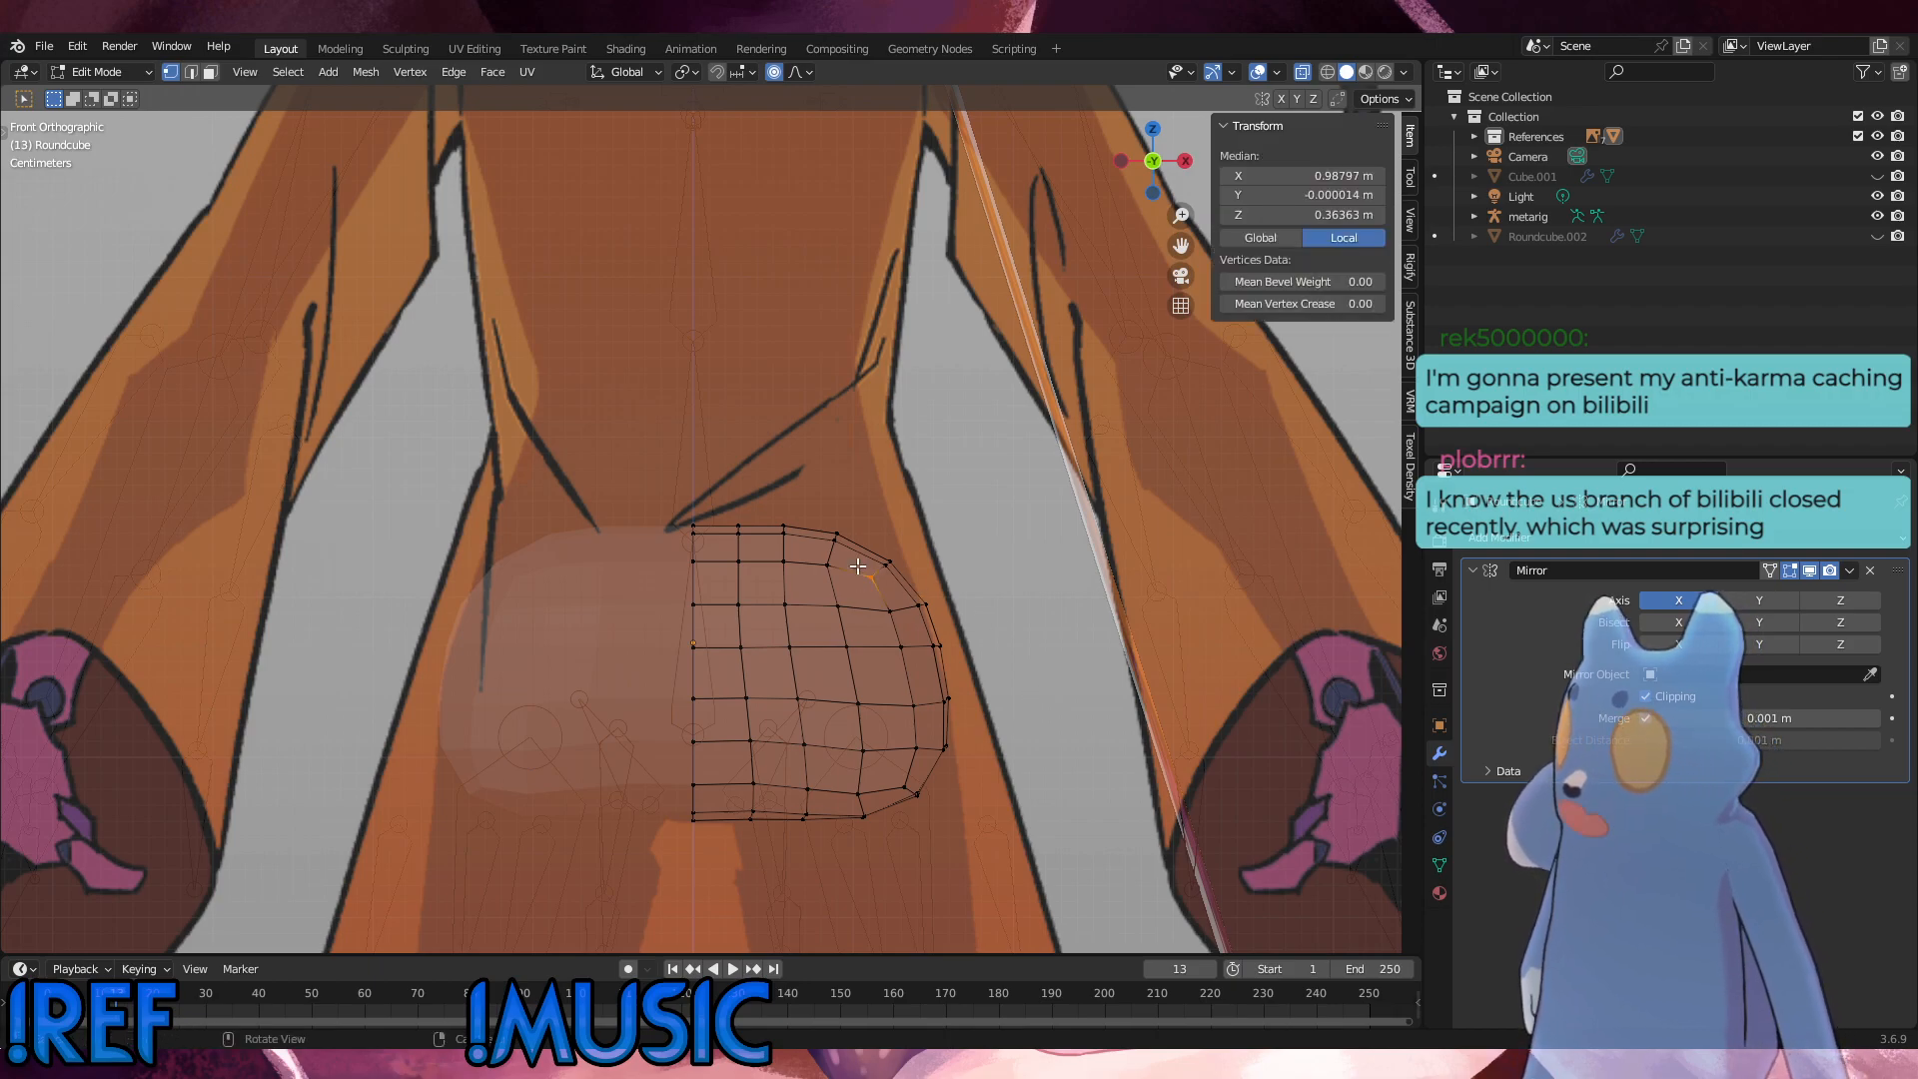
pyautogui.press('g')
pyautogui.click(856, 563)
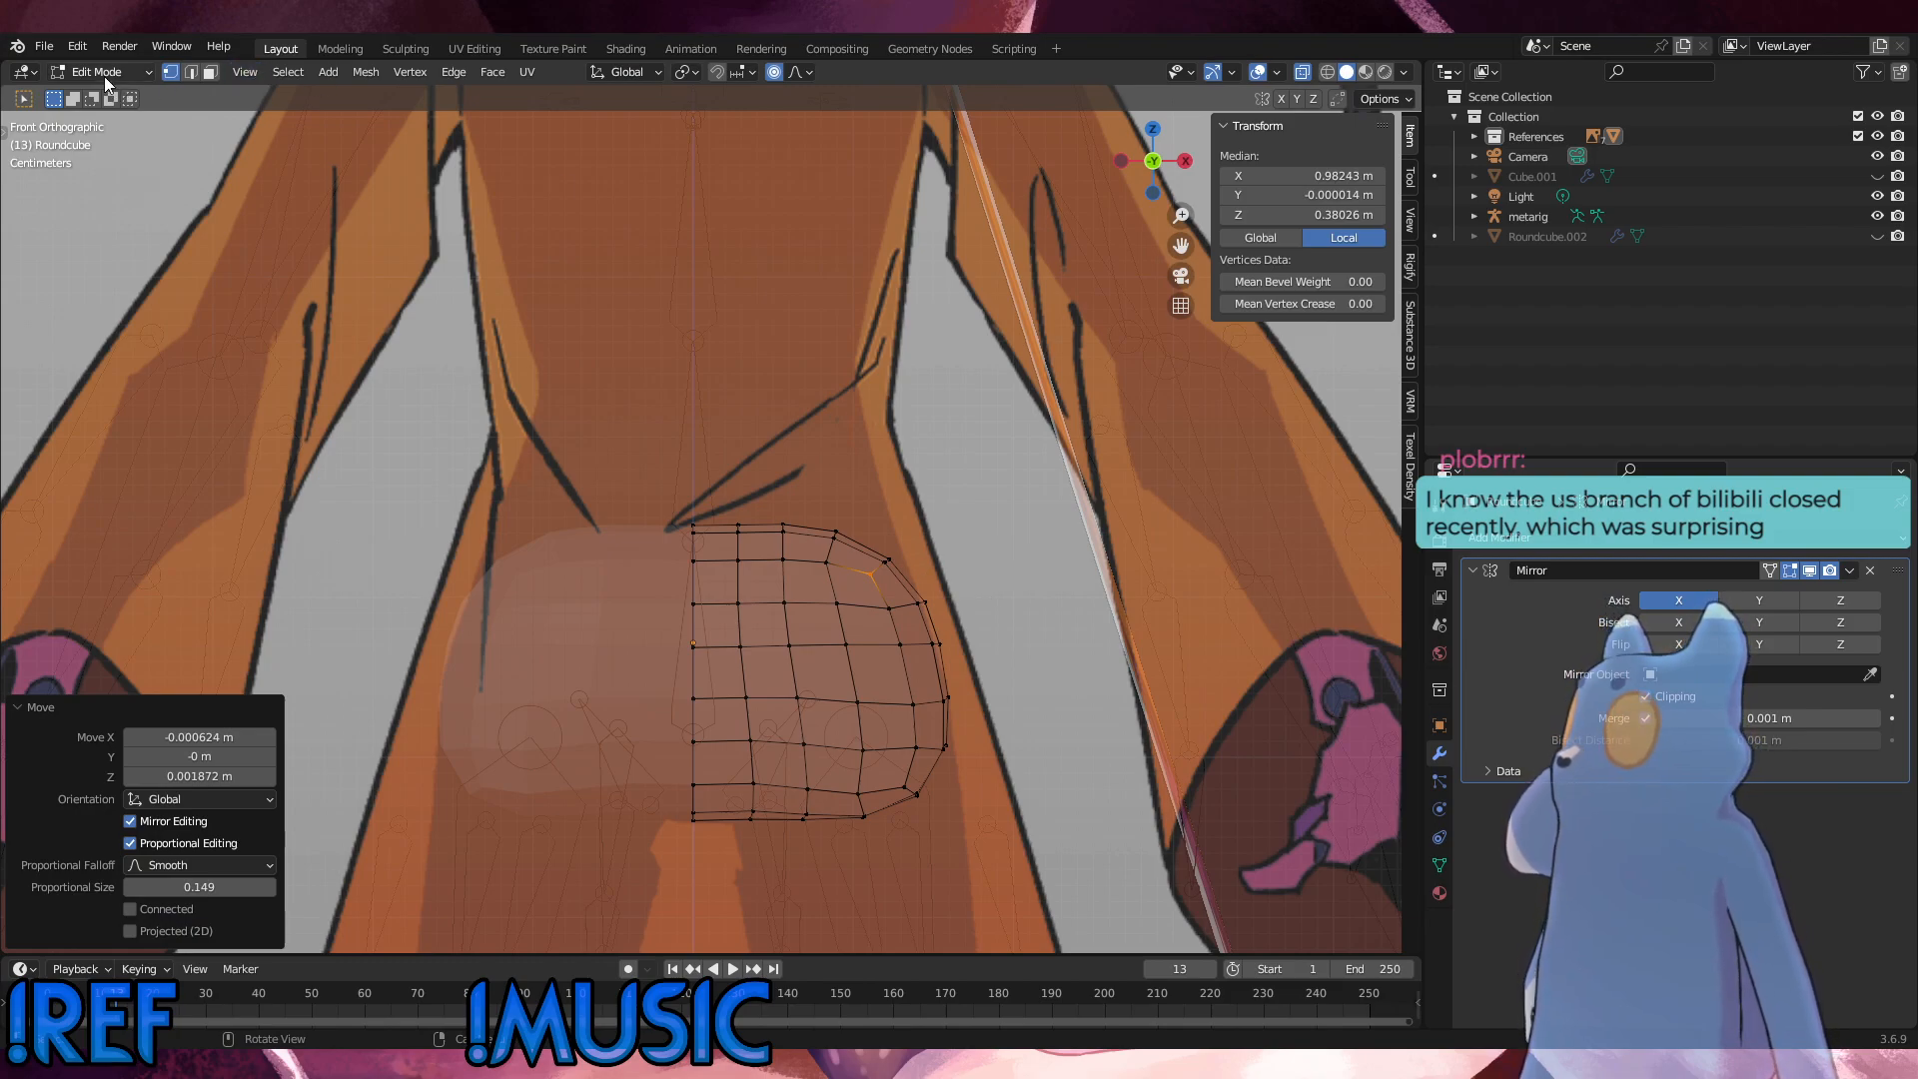
pyautogui.click(775, 71)
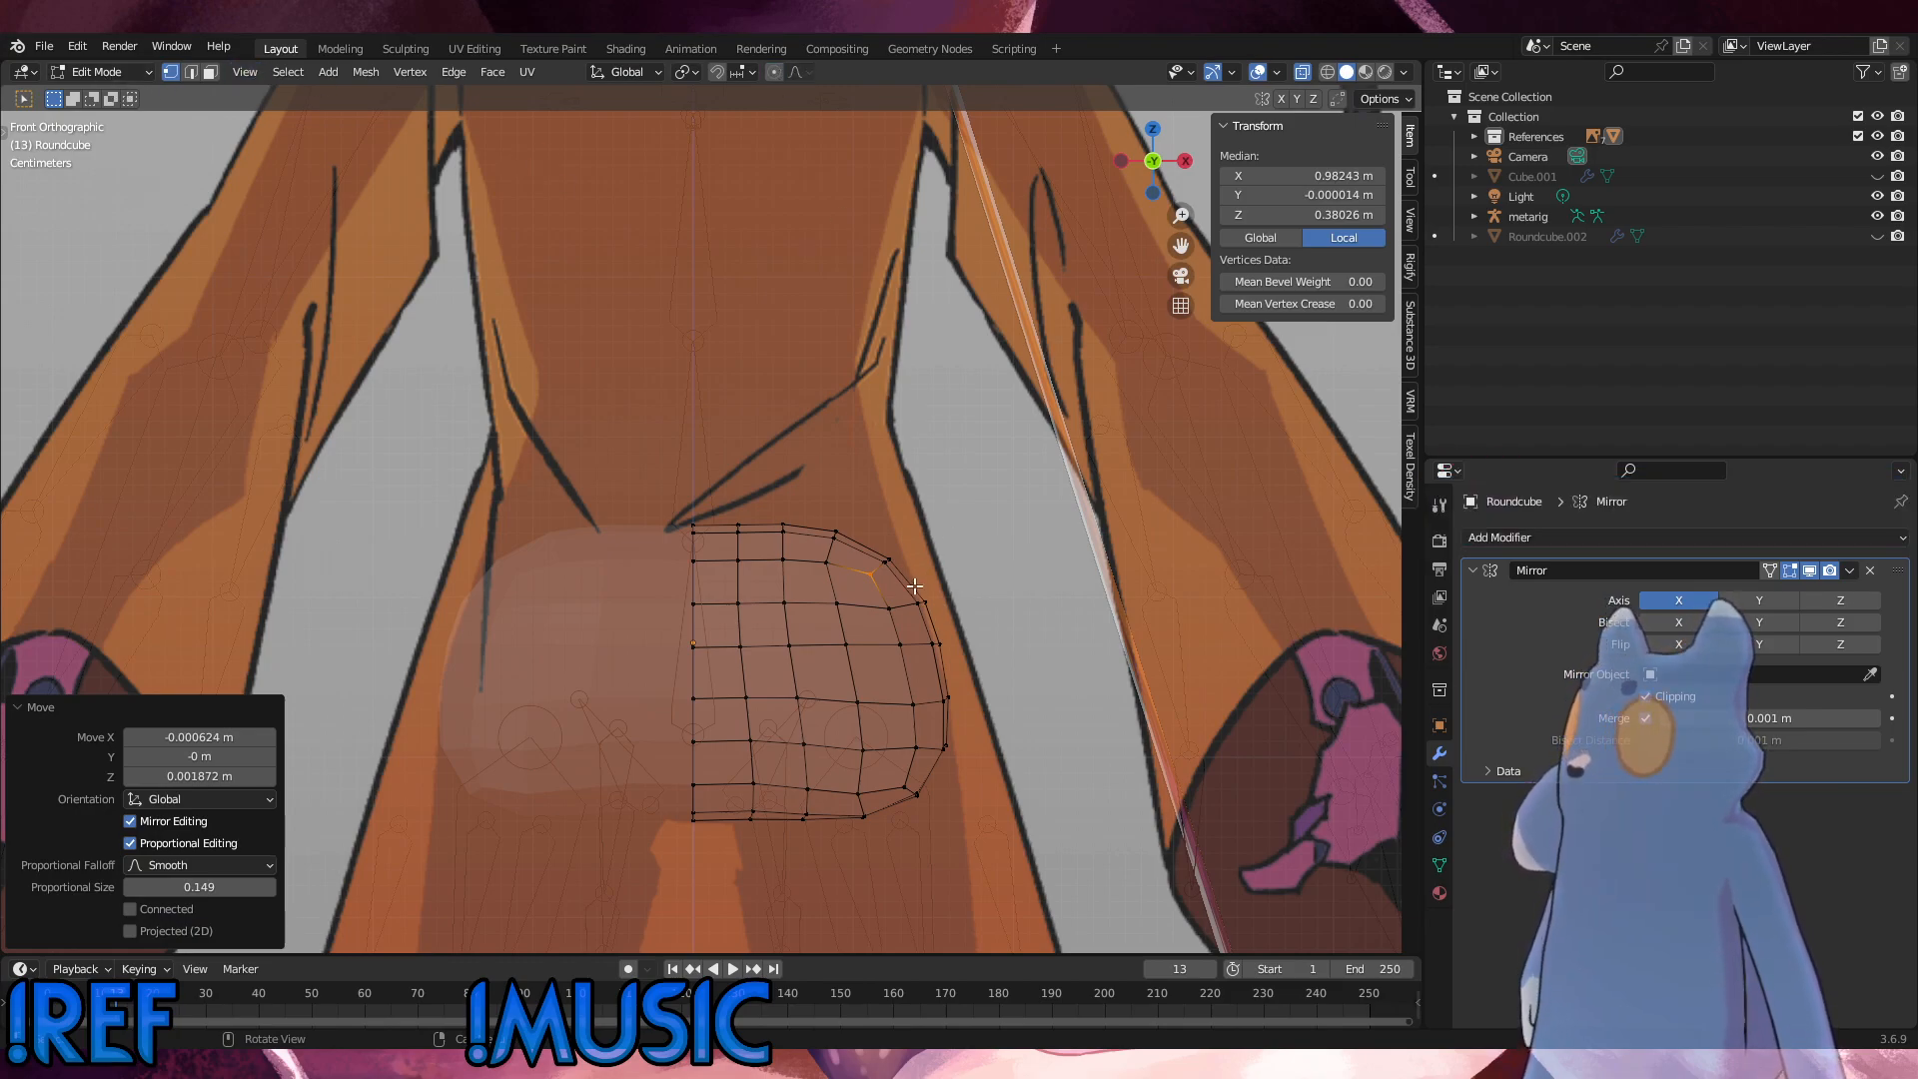
# Step: Move the upper outer corner vertices about 0.007 m outward along X and 0.004 m up along Z, then rotate them about -0.6°
pyautogui.keyDown('shift'); pyautogui.moveTo(914, 585); pyautogui.dragTo(878, 550); pyautogui.keyUp('shift')
pyautogui.press('g')
pyautogui.click(979, 515)
pyautogui.press('r')
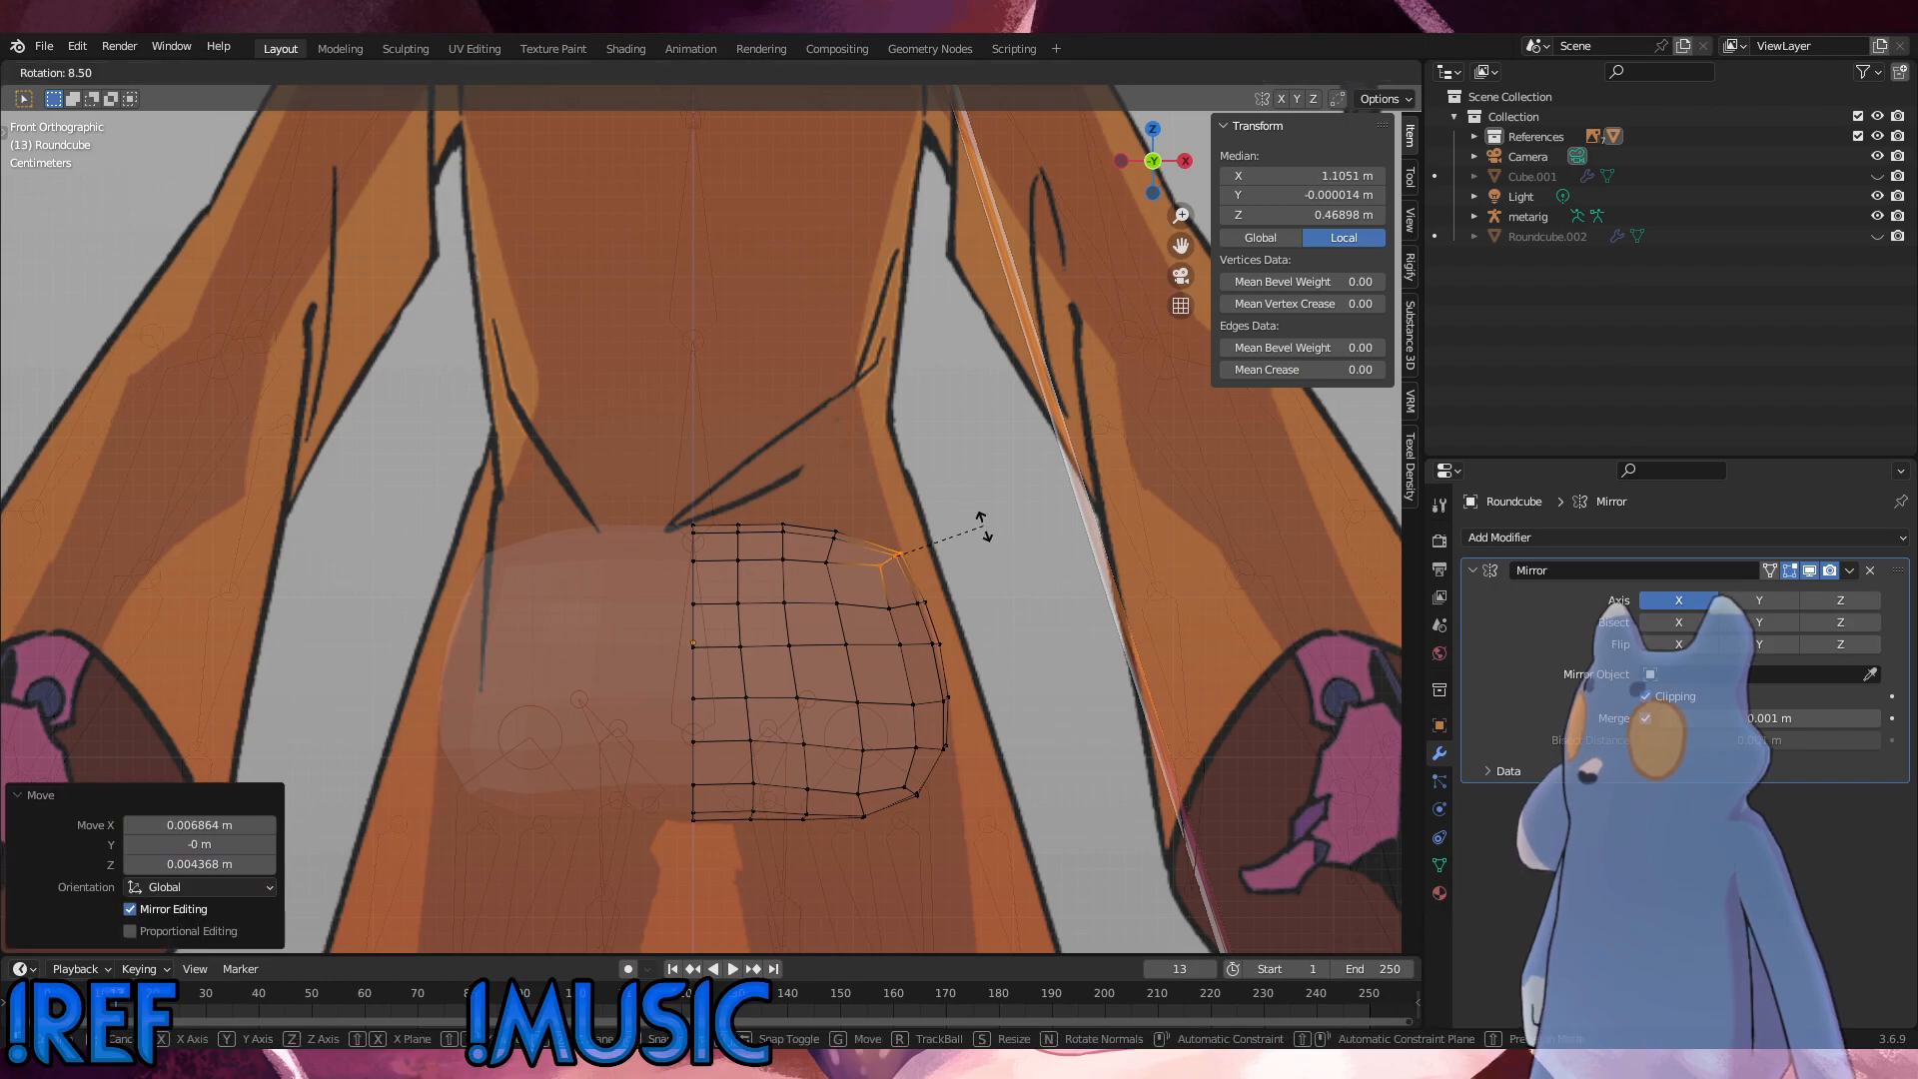
pyautogui.click(977, 515)
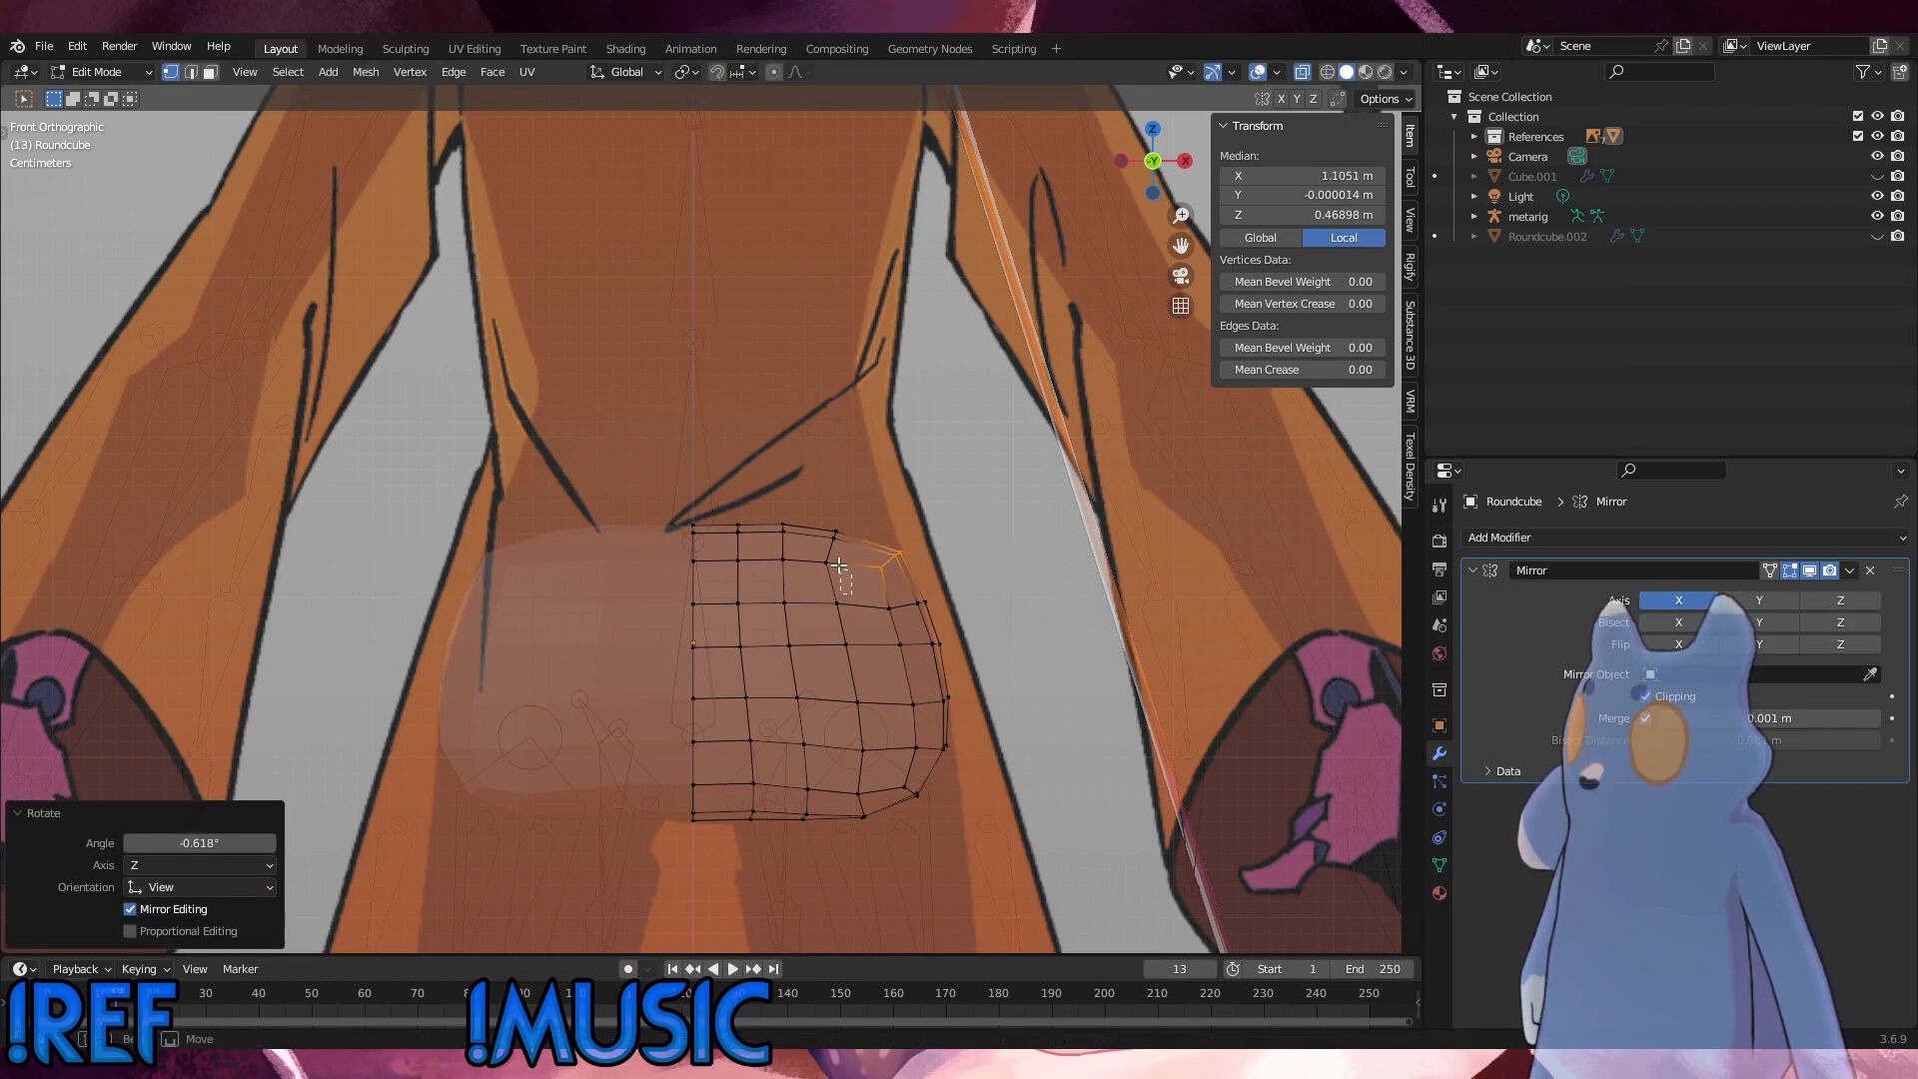
# Step: Raise the mesh's top vertex rows, from the centre line to the corner, about 0.0075 m along Z
pyautogui.moveTo(852, 548); pyautogui.dragTo(660, 481)
pyautogui.press('g')
pyautogui.press('z')
pyautogui.click(662, 476)
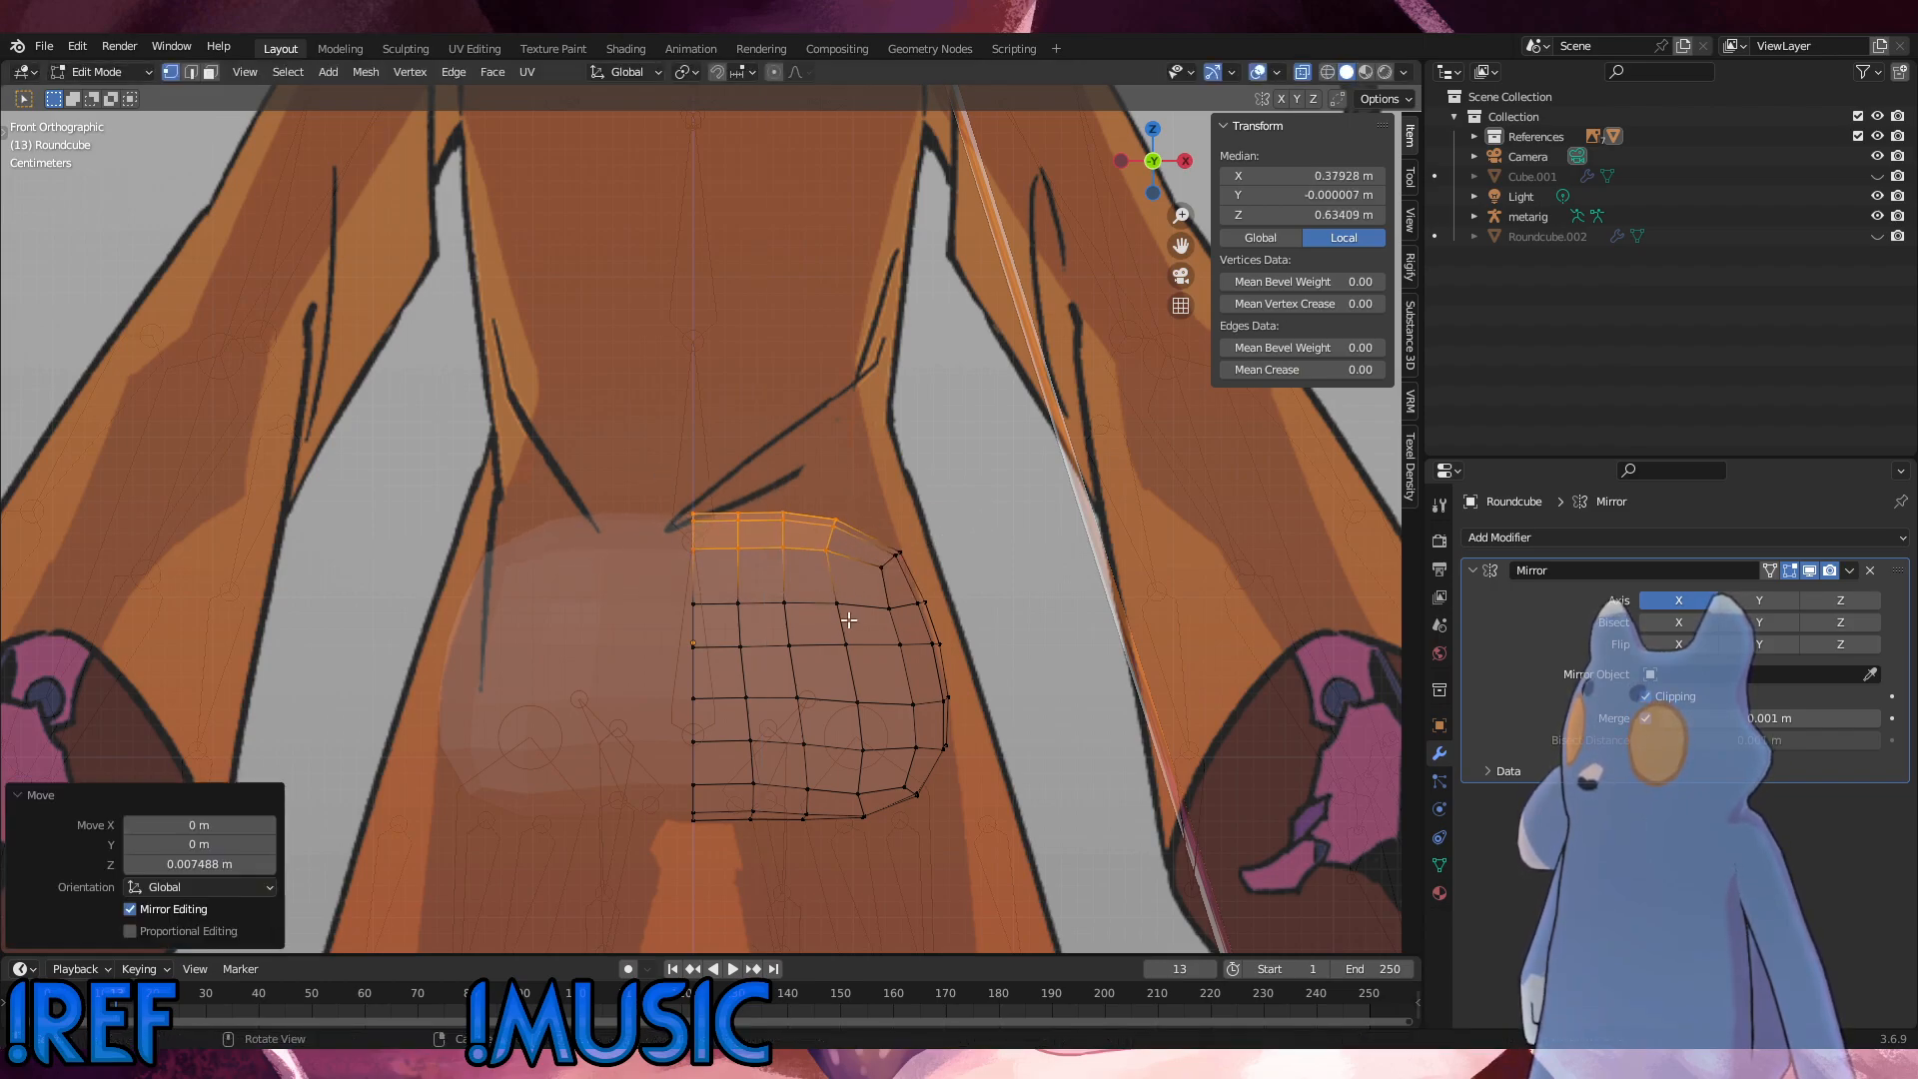
# Step: Move the horizontal vertex row below the upper corner about 0.001 m inward along X and 0.001 m up along Z, then deselect it
pyautogui.moveTo(953, 633); pyautogui.dragTo(711, 589)
pyautogui.press('g')
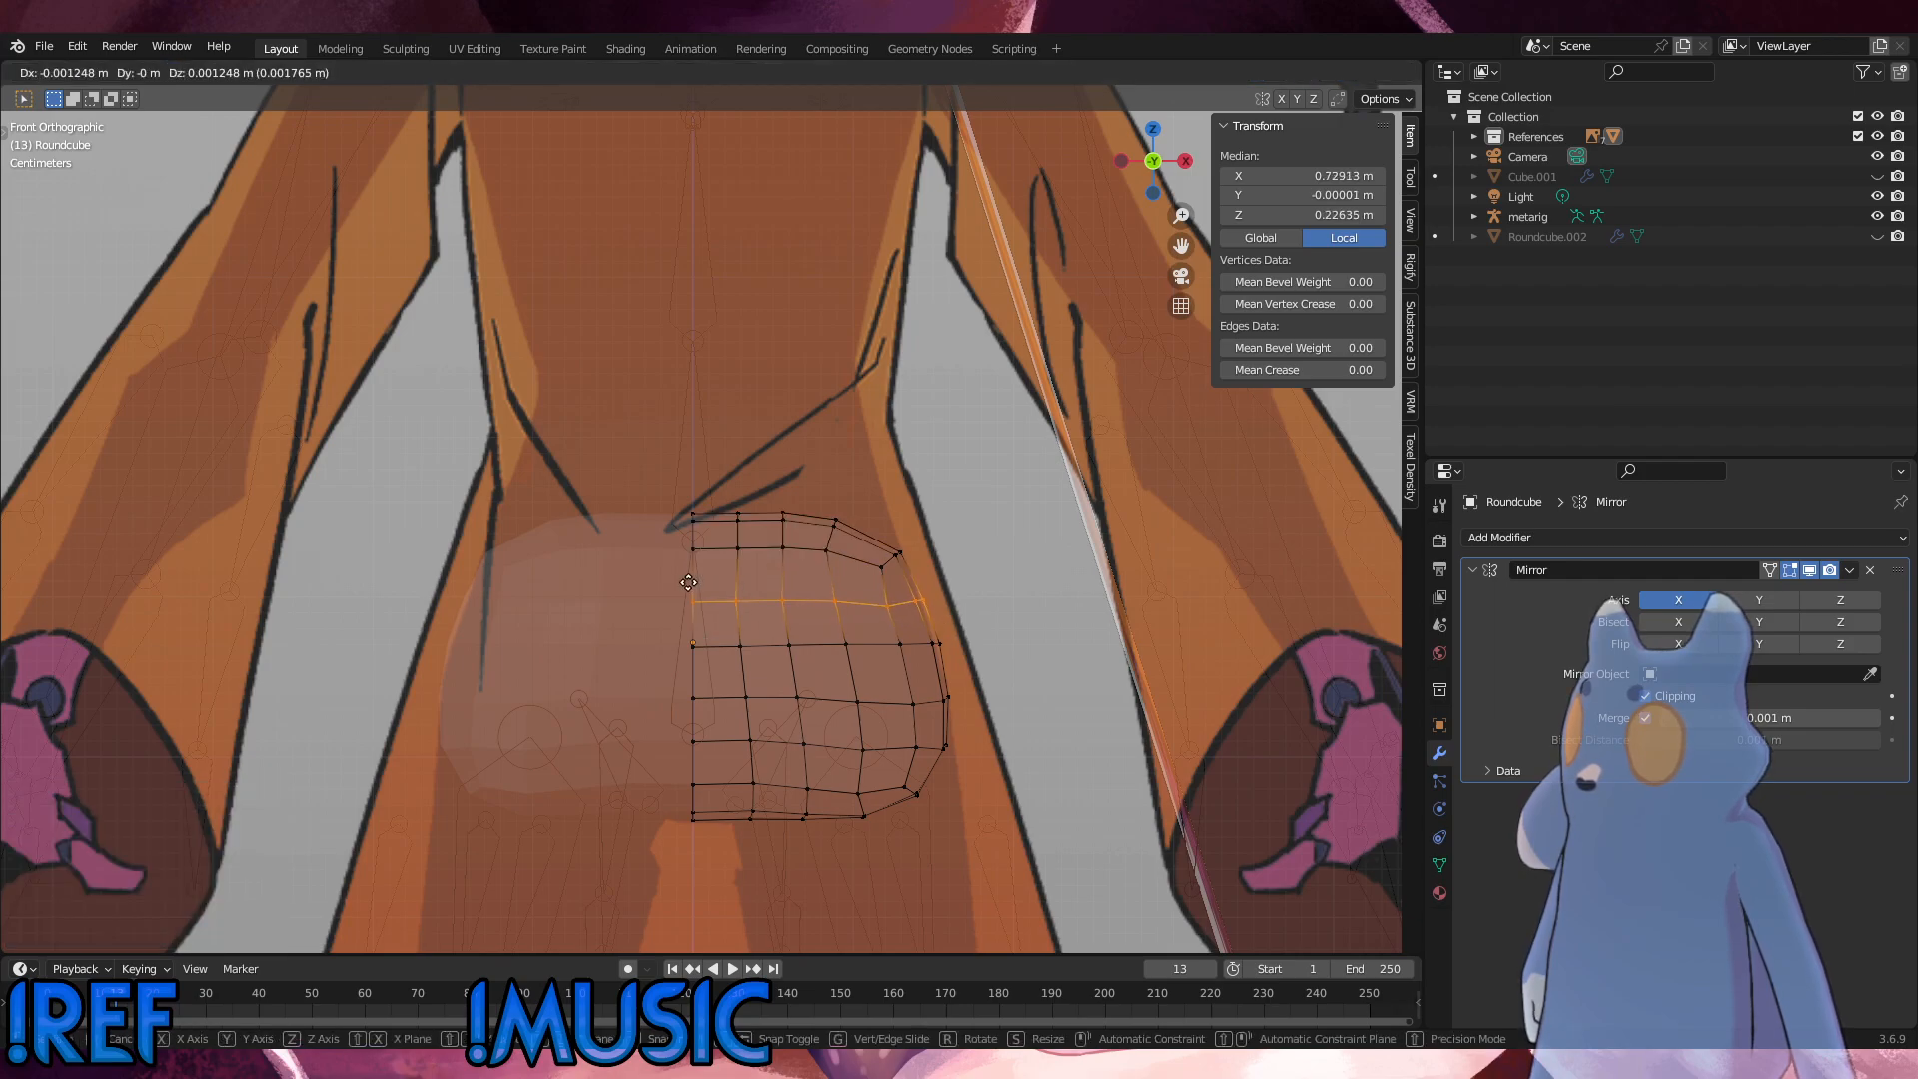
pyautogui.click(689, 583)
pyautogui.click(1046, 651)
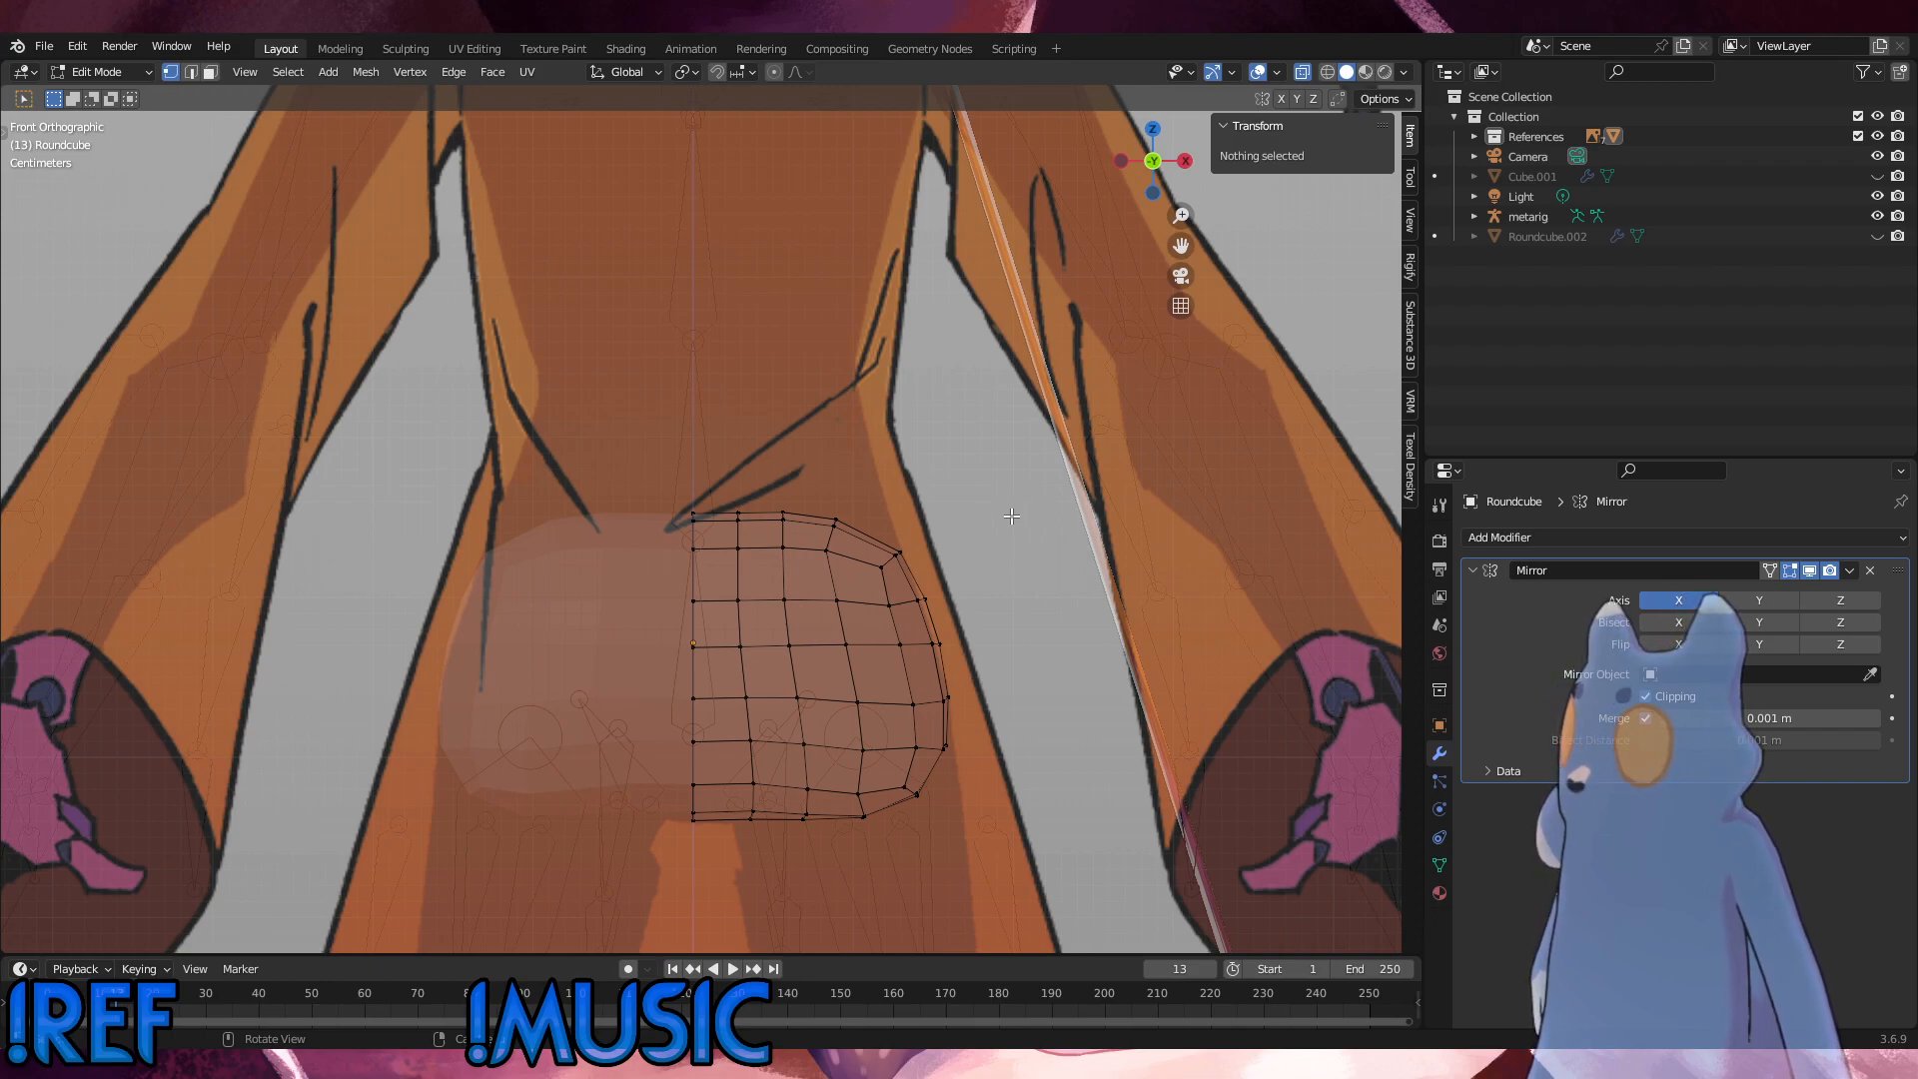
# Step: Edge-slide the row just below the mesh's top edge slightly downward by a factor of about 0.15, then deselect it
pyautogui.keyDown('alt'); pyautogui.click(845, 561); pyautogui.keyUp('alt')
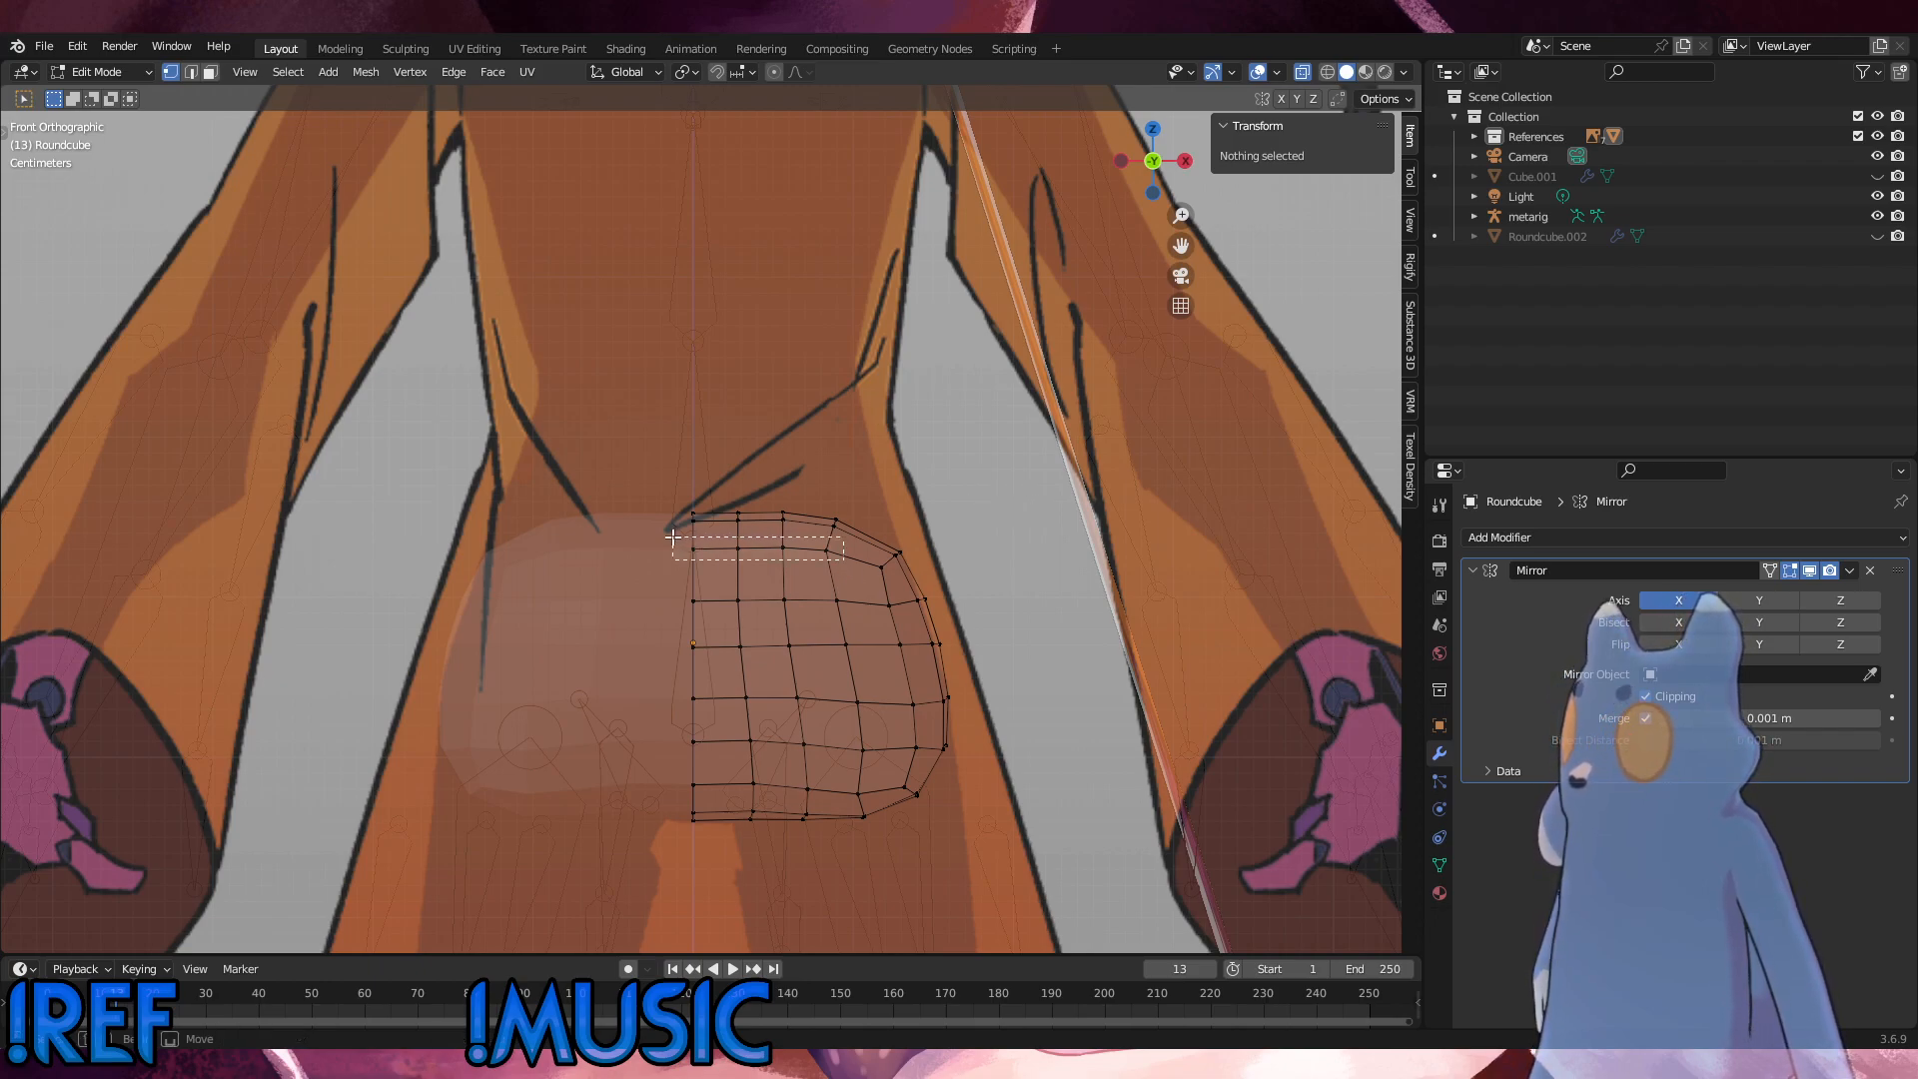
pyautogui.press('g')
pyautogui.press('g')
pyautogui.click(671, 543)
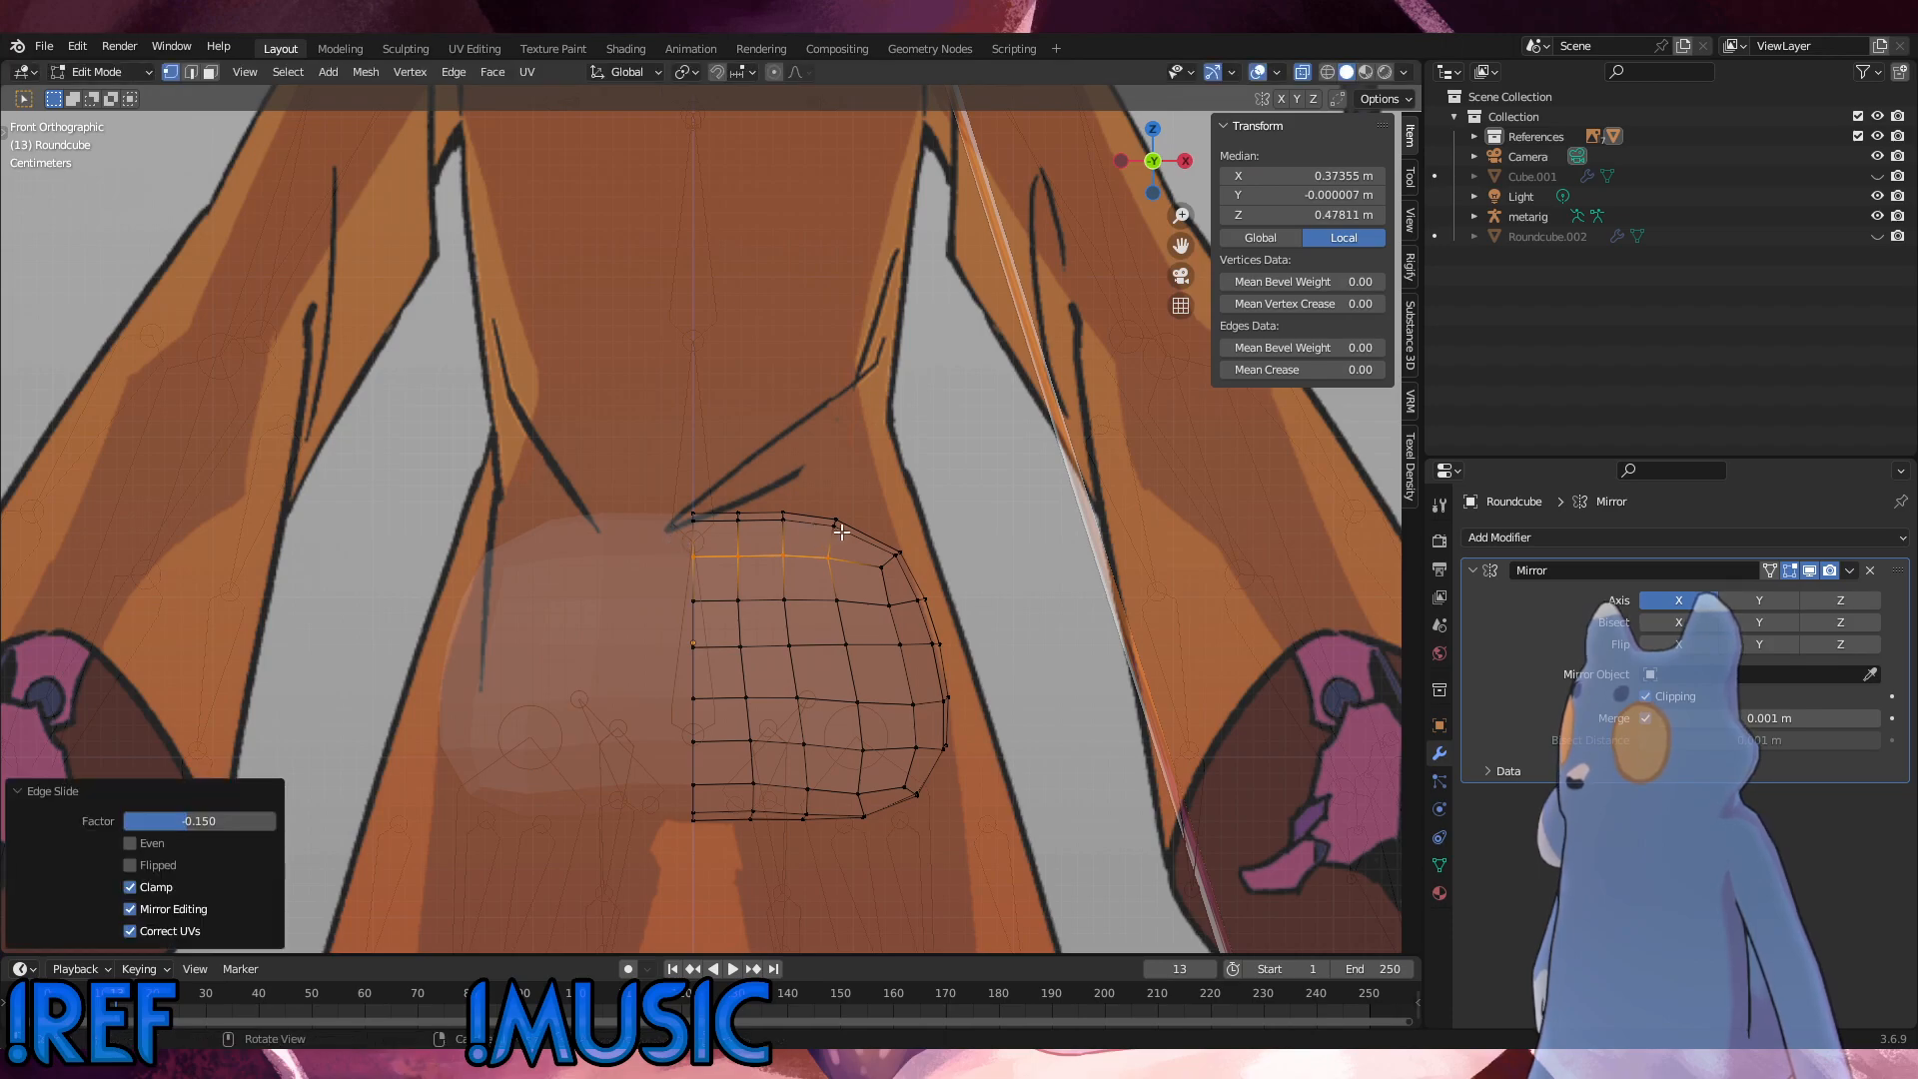
pyautogui.click(949, 576)
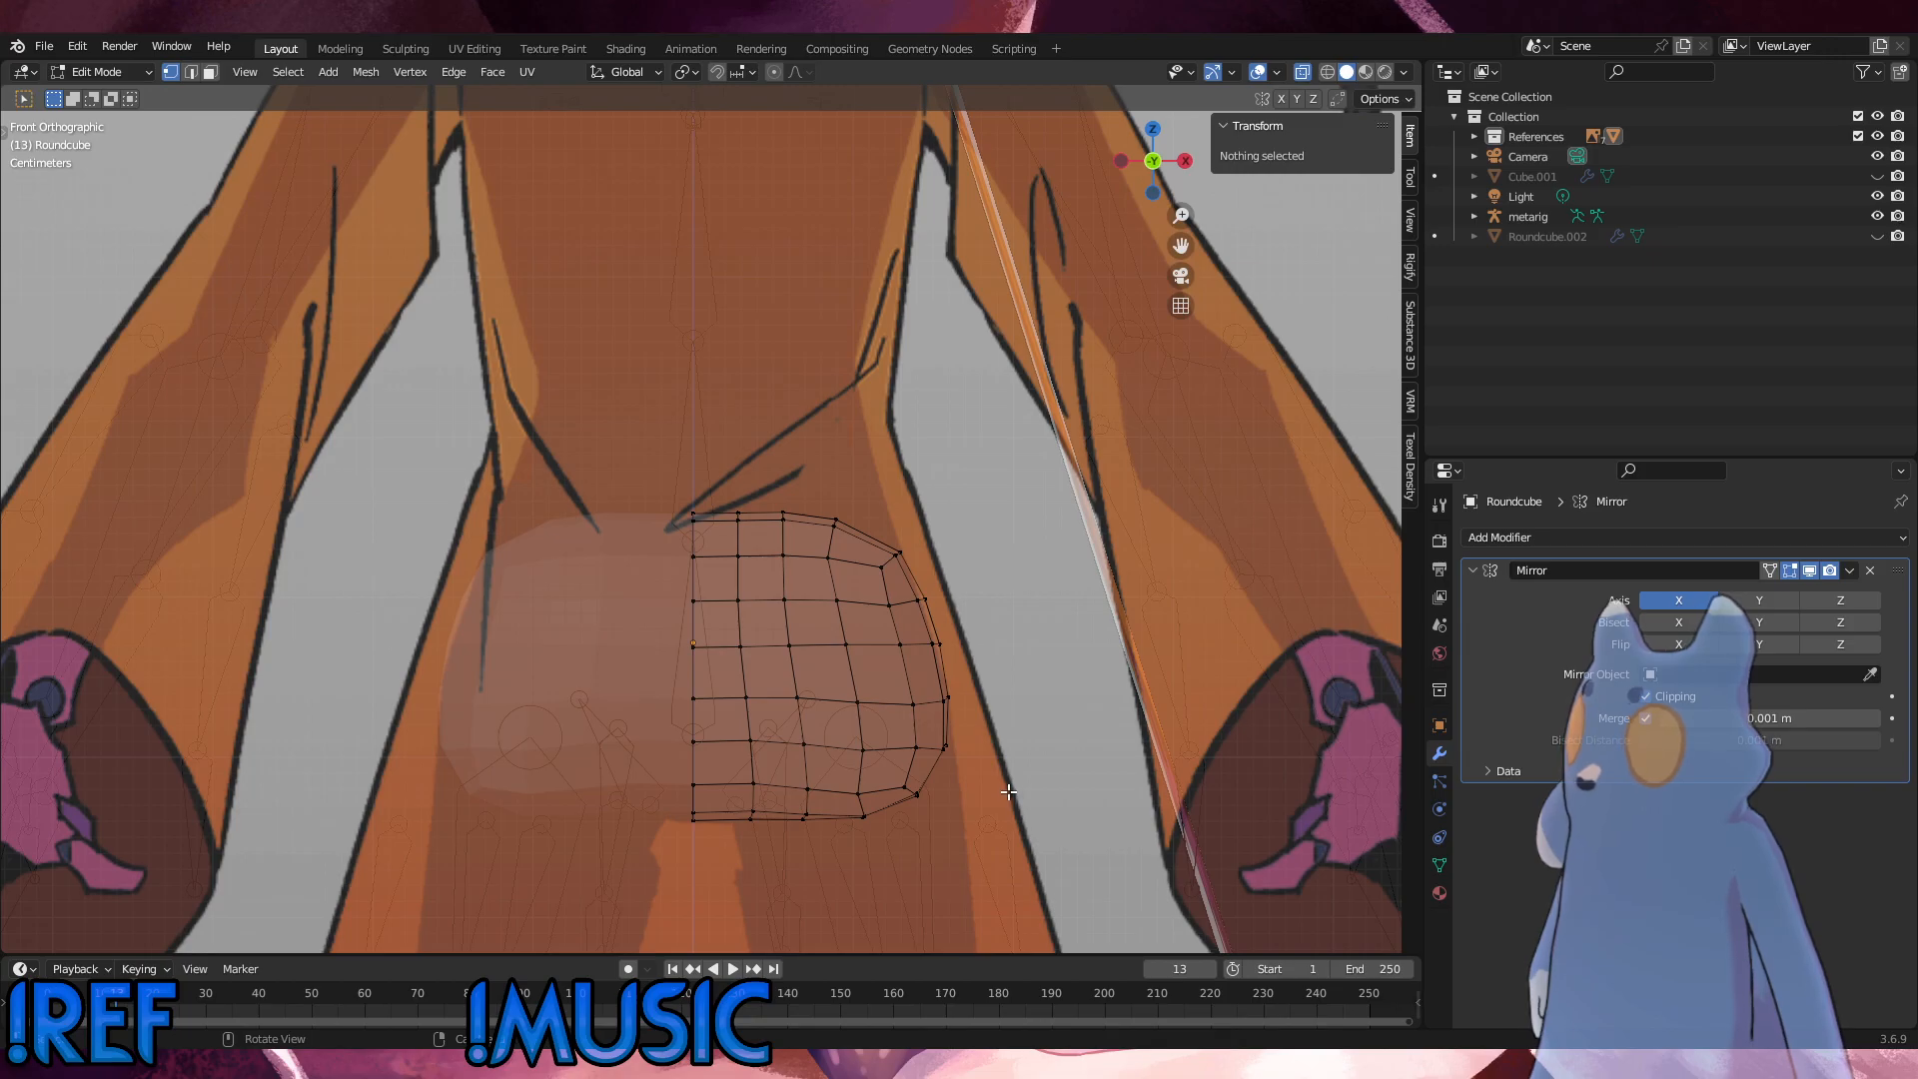
# Step: Add two loop cuts through the depth of the mesh, visible from its outer side
pyautogui.moveTo(1010, 792); pyautogui.dragTo(698, 761, button='middle')
pyautogui.hotkey('ctrl', 'r')
pyautogui.press('2')
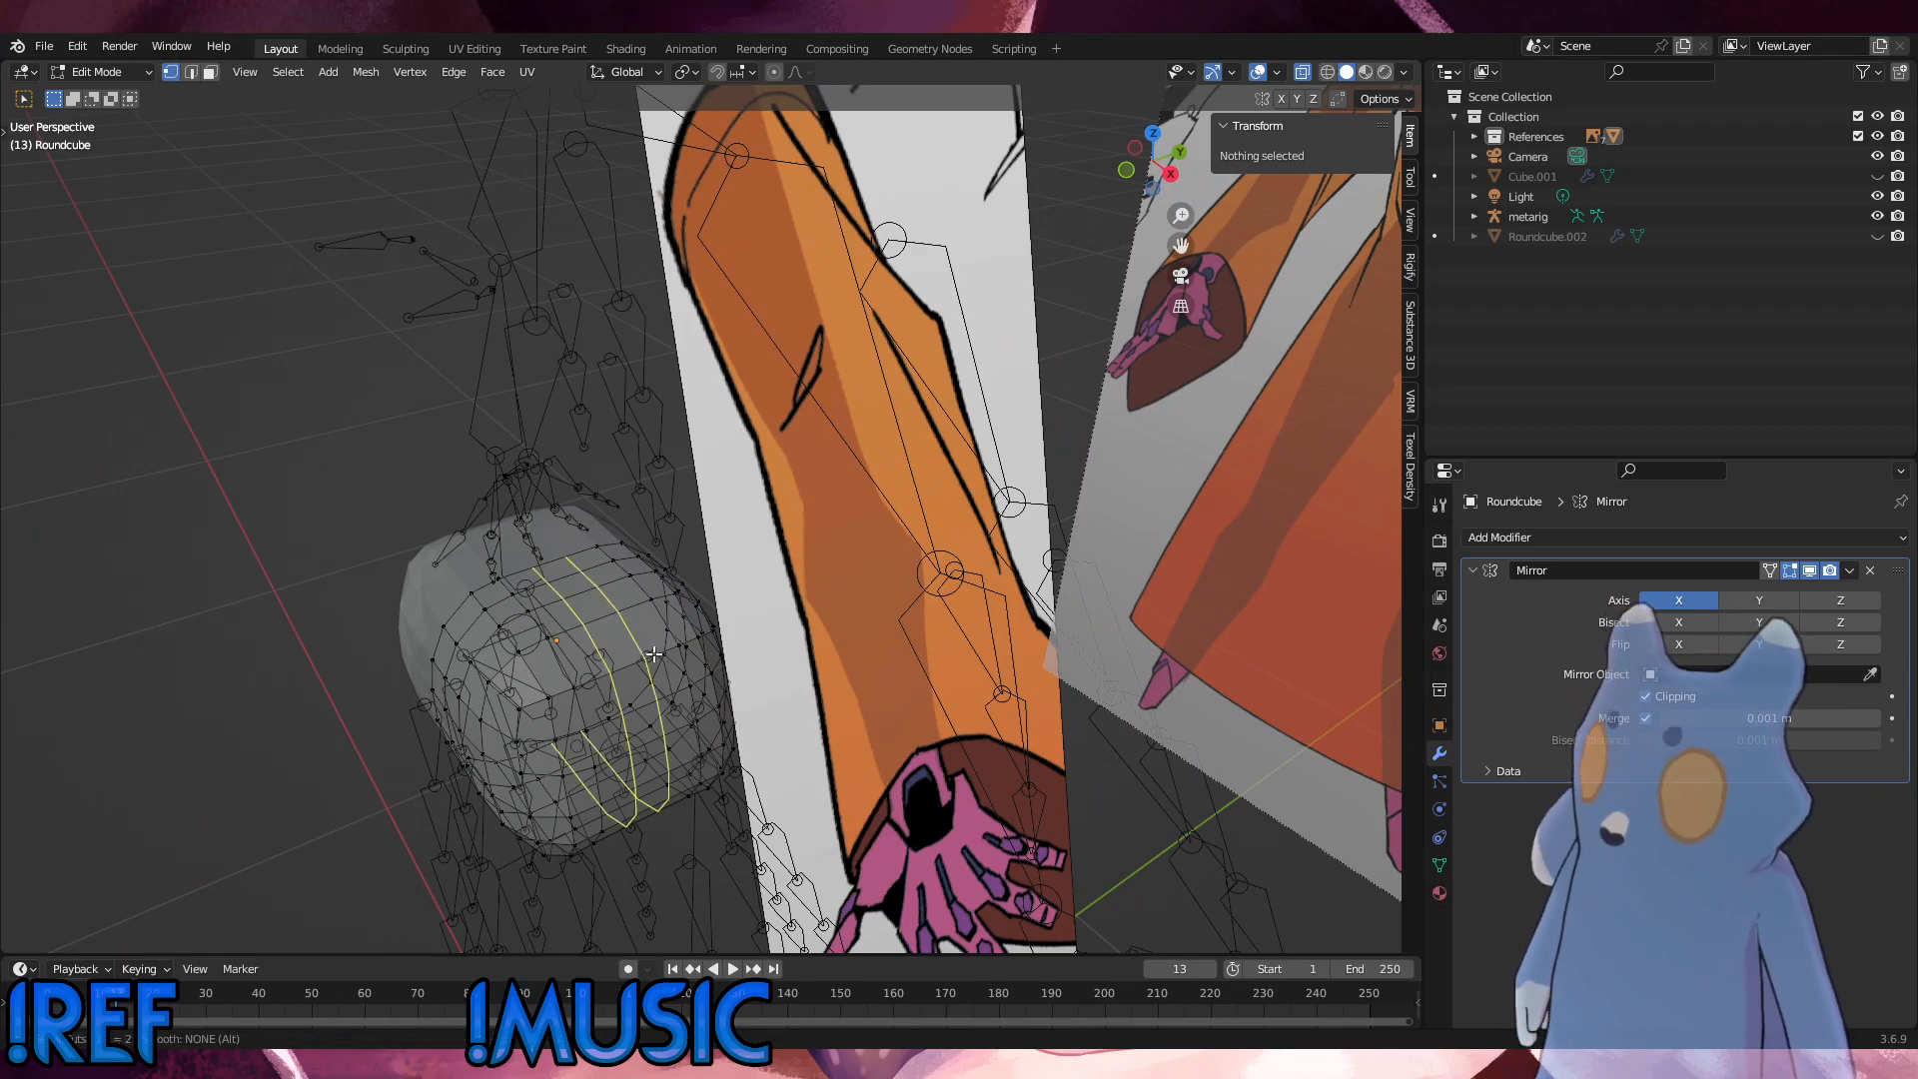
pyautogui.click(637, 654)
pyautogui.click(1293, 495)
# Step: Return to Object Mode and delete the shaped round cube
pyautogui.moveTo(827, 567); pyautogui.dragTo(304, 93, button='middle')
pyautogui.click(114, 76)
pyautogui.click(100, 57)
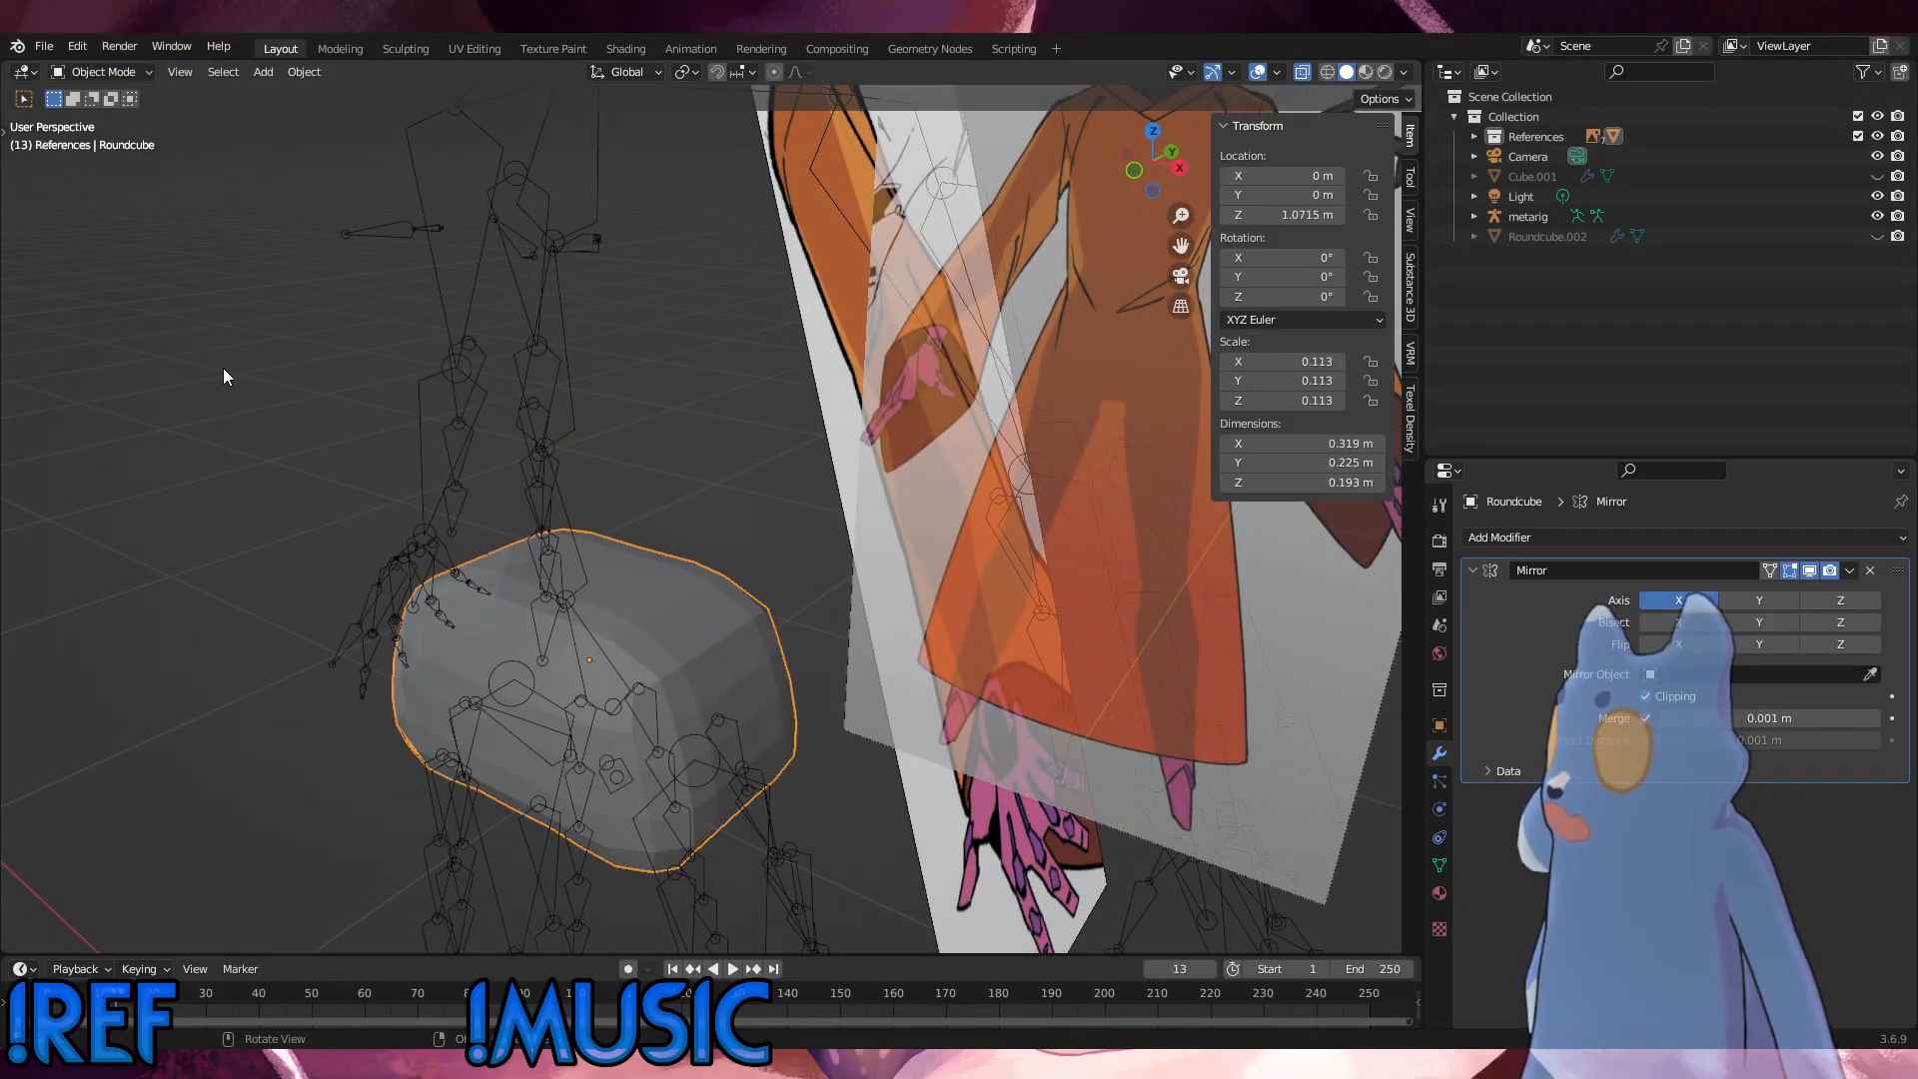
pyautogui.press('Delete')
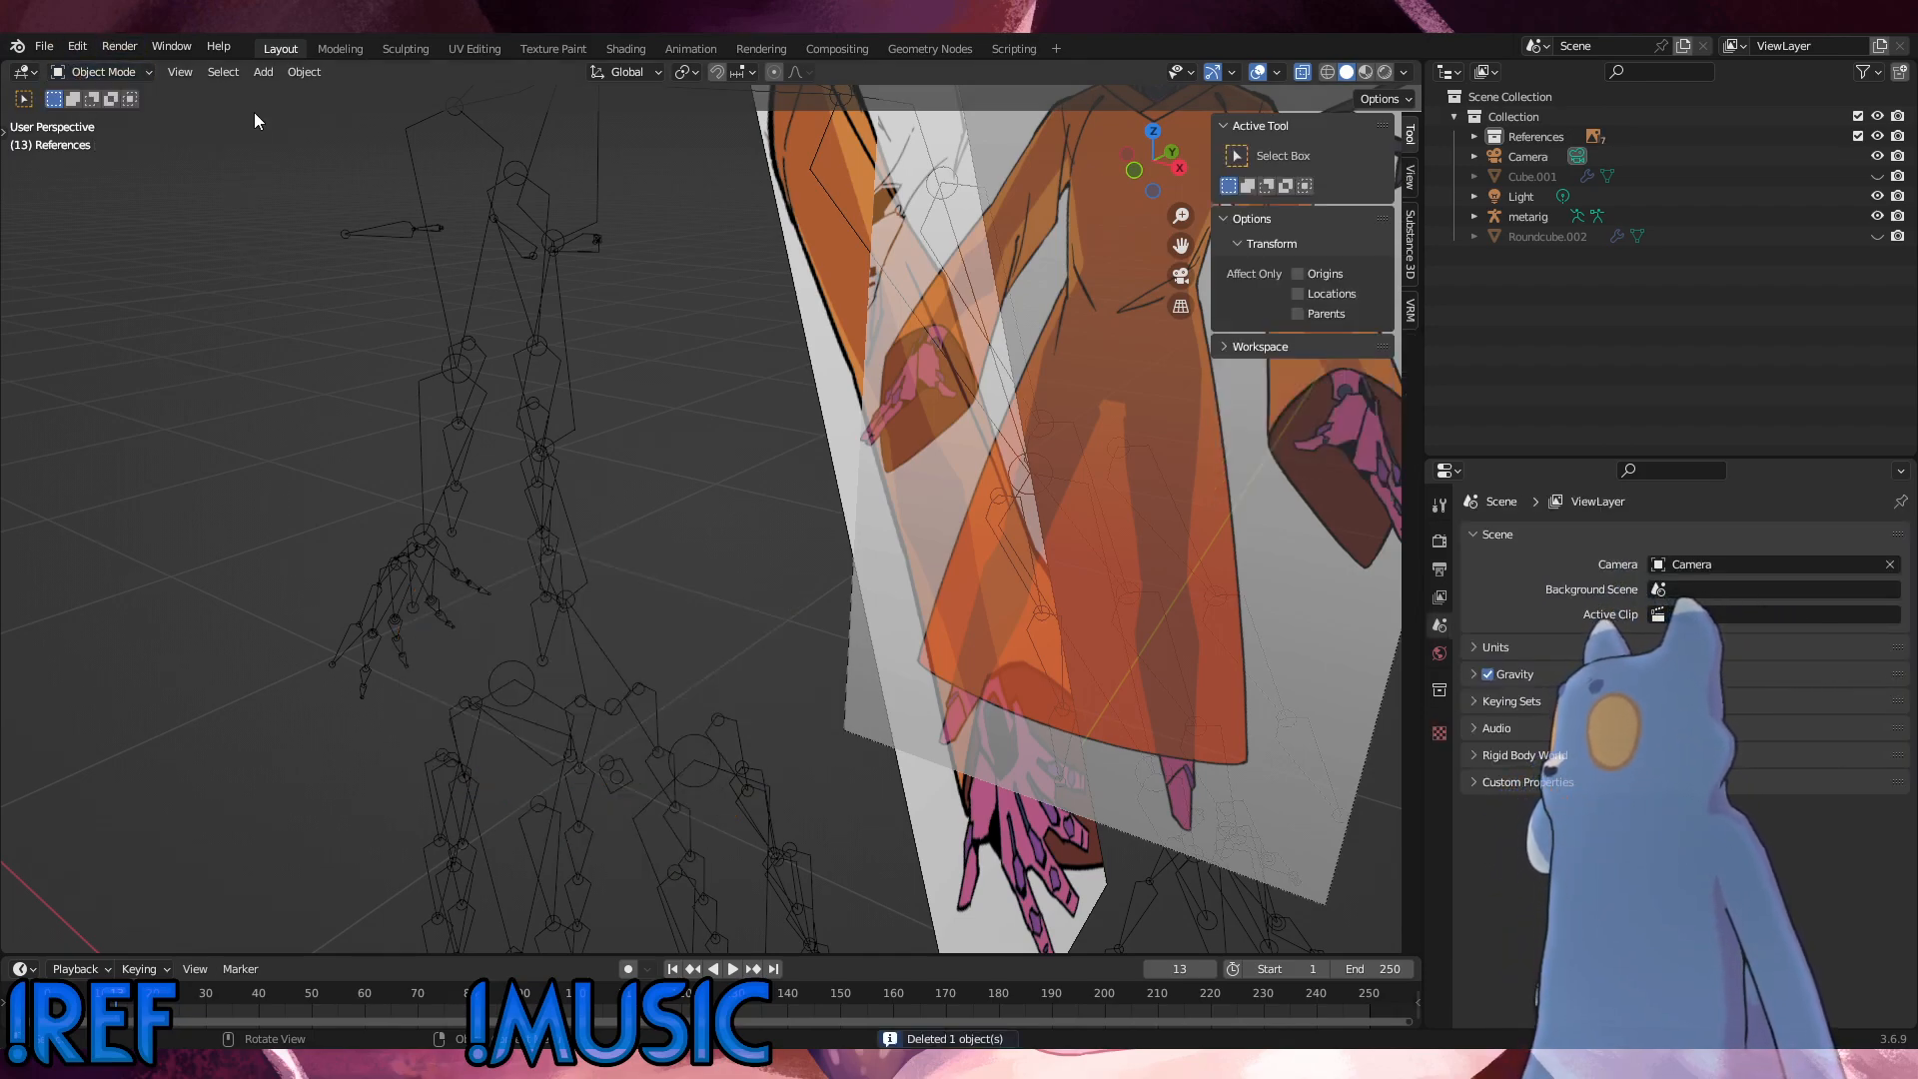
# Step: Add a new round cube mesh with radius 0.60 and 2.00 size on each axis at the world origin
pyautogui.click(262, 73)
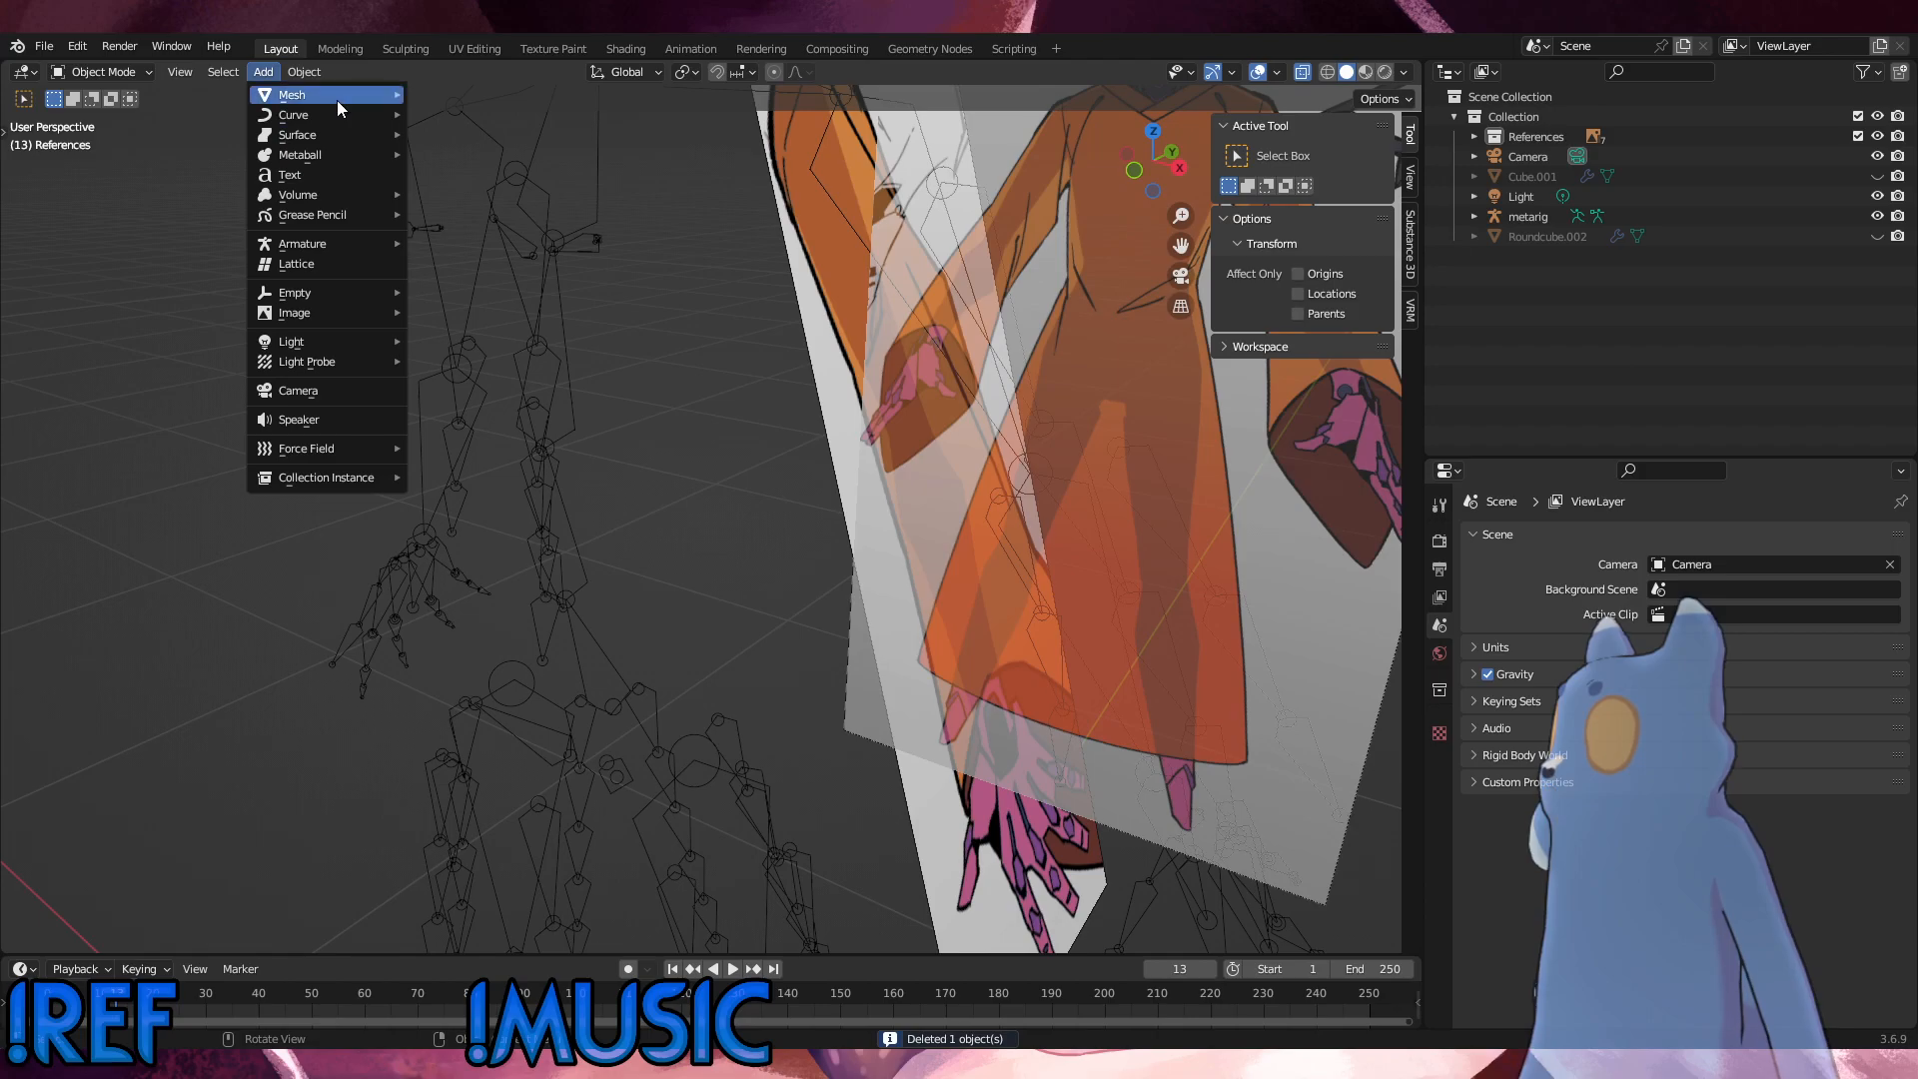
pyautogui.moveTo(338, 97)
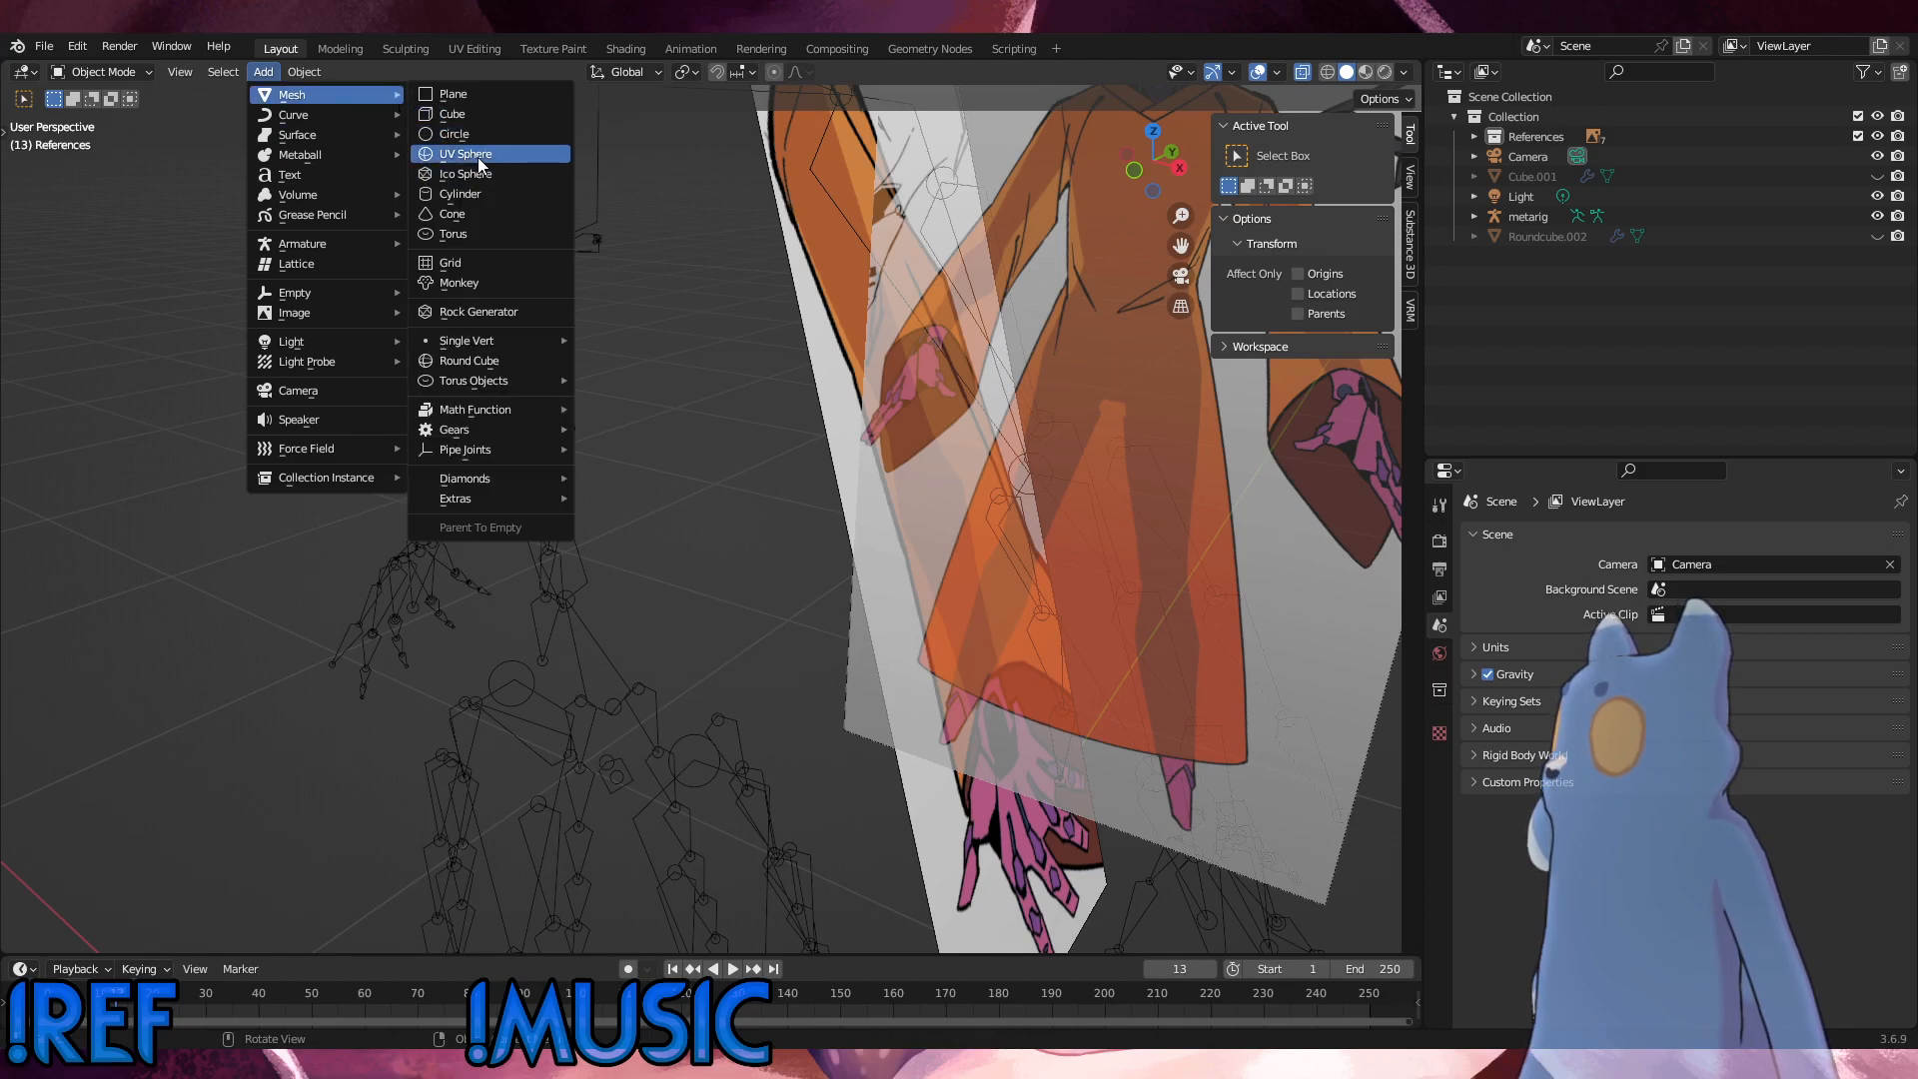
pyautogui.click(469, 358)
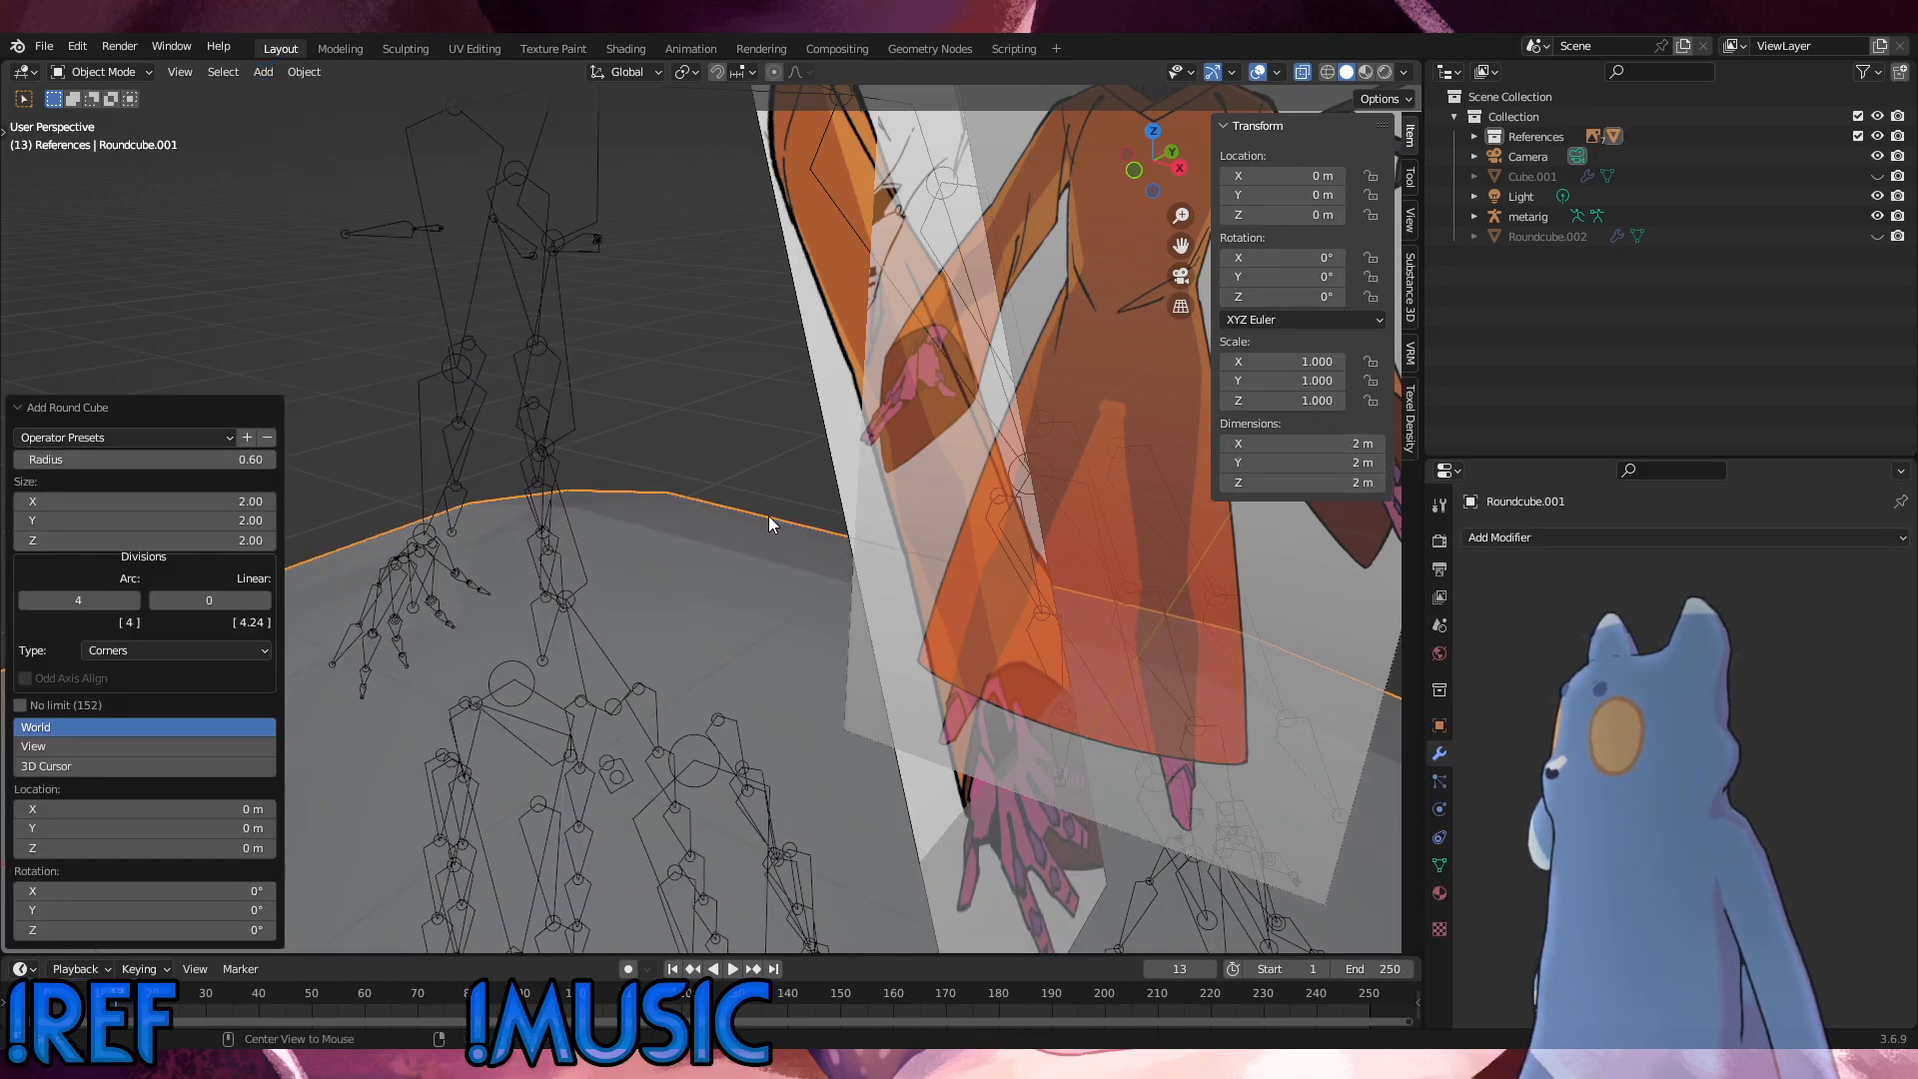
pyautogui.keyDown('alt'); pyautogui.moveTo(769, 517); pyautogui.dragTo(675, 608, button='middle'); pyautogui.keyUp('alt')
pyautogui.scroll(-10, 748, 529)
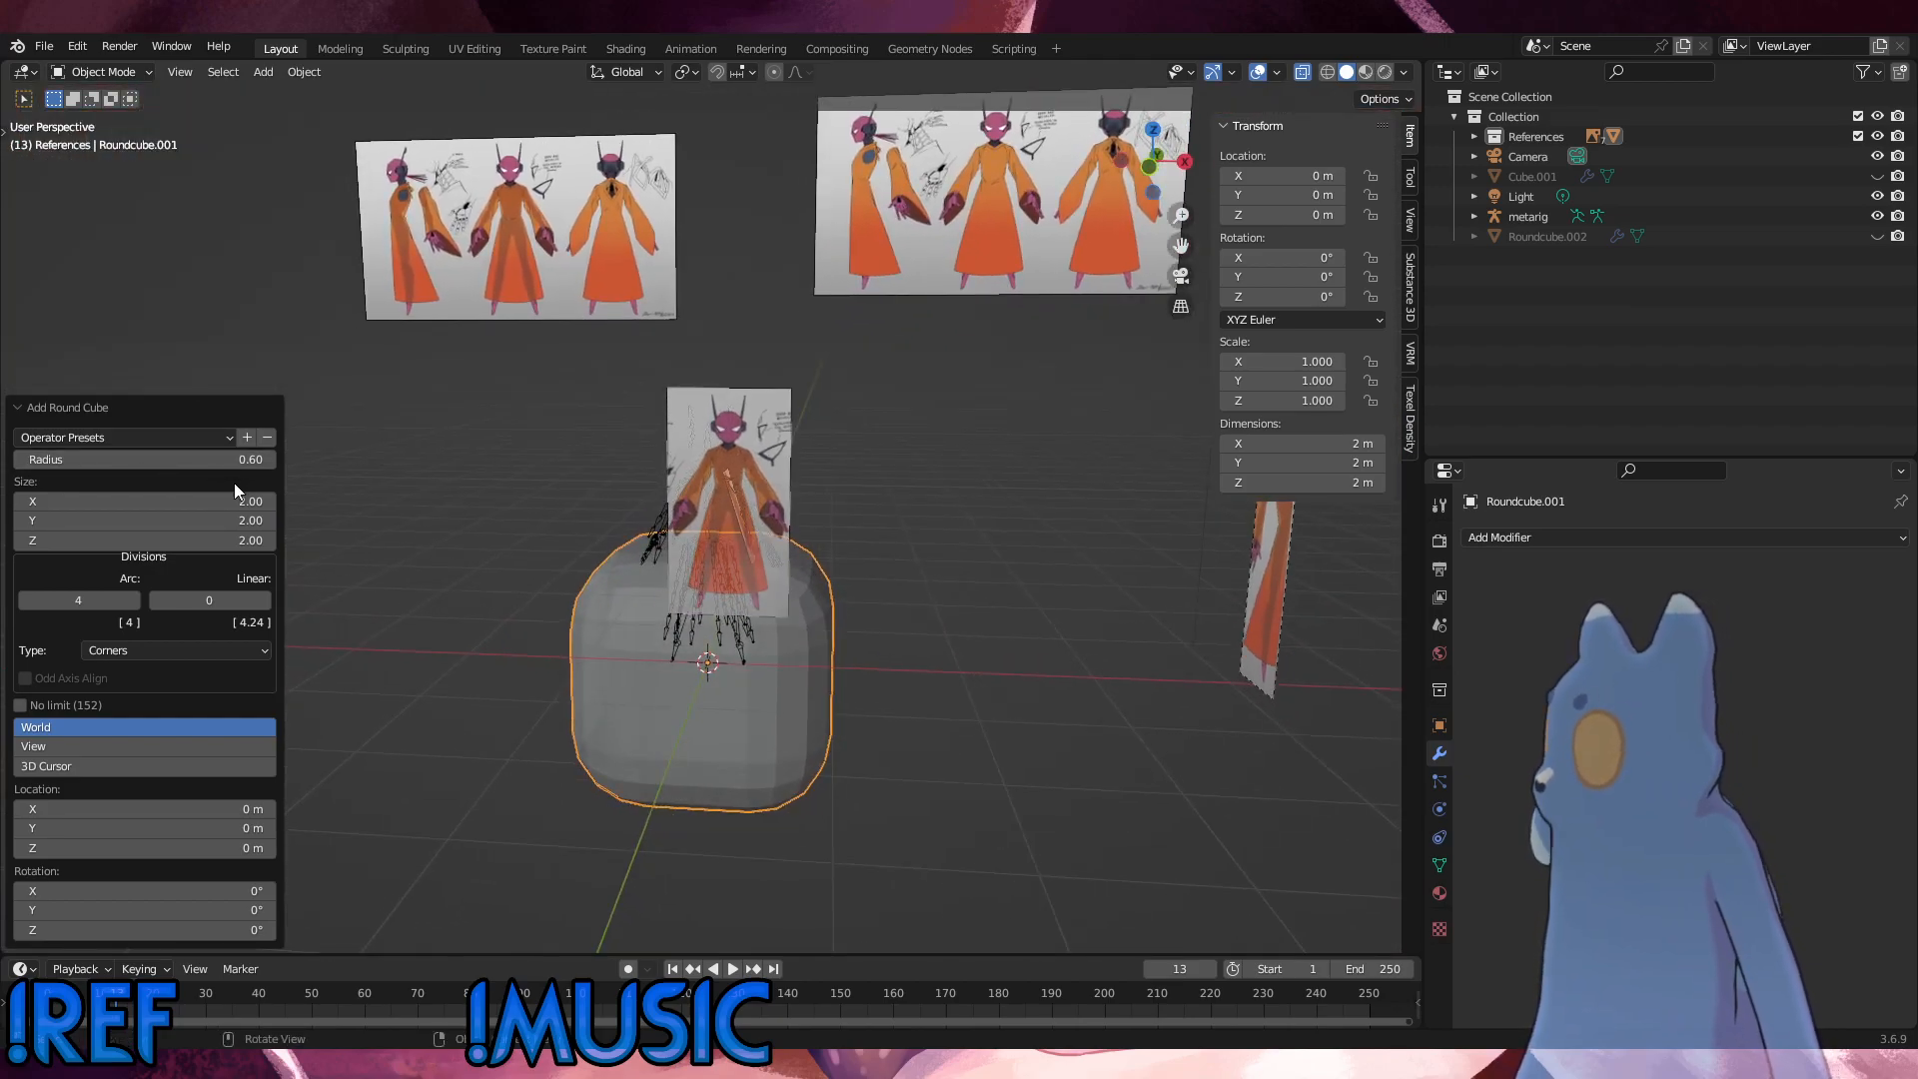
# Step: Set the new round cube's arc divisions to 2
pyautogui.click(59, 603)
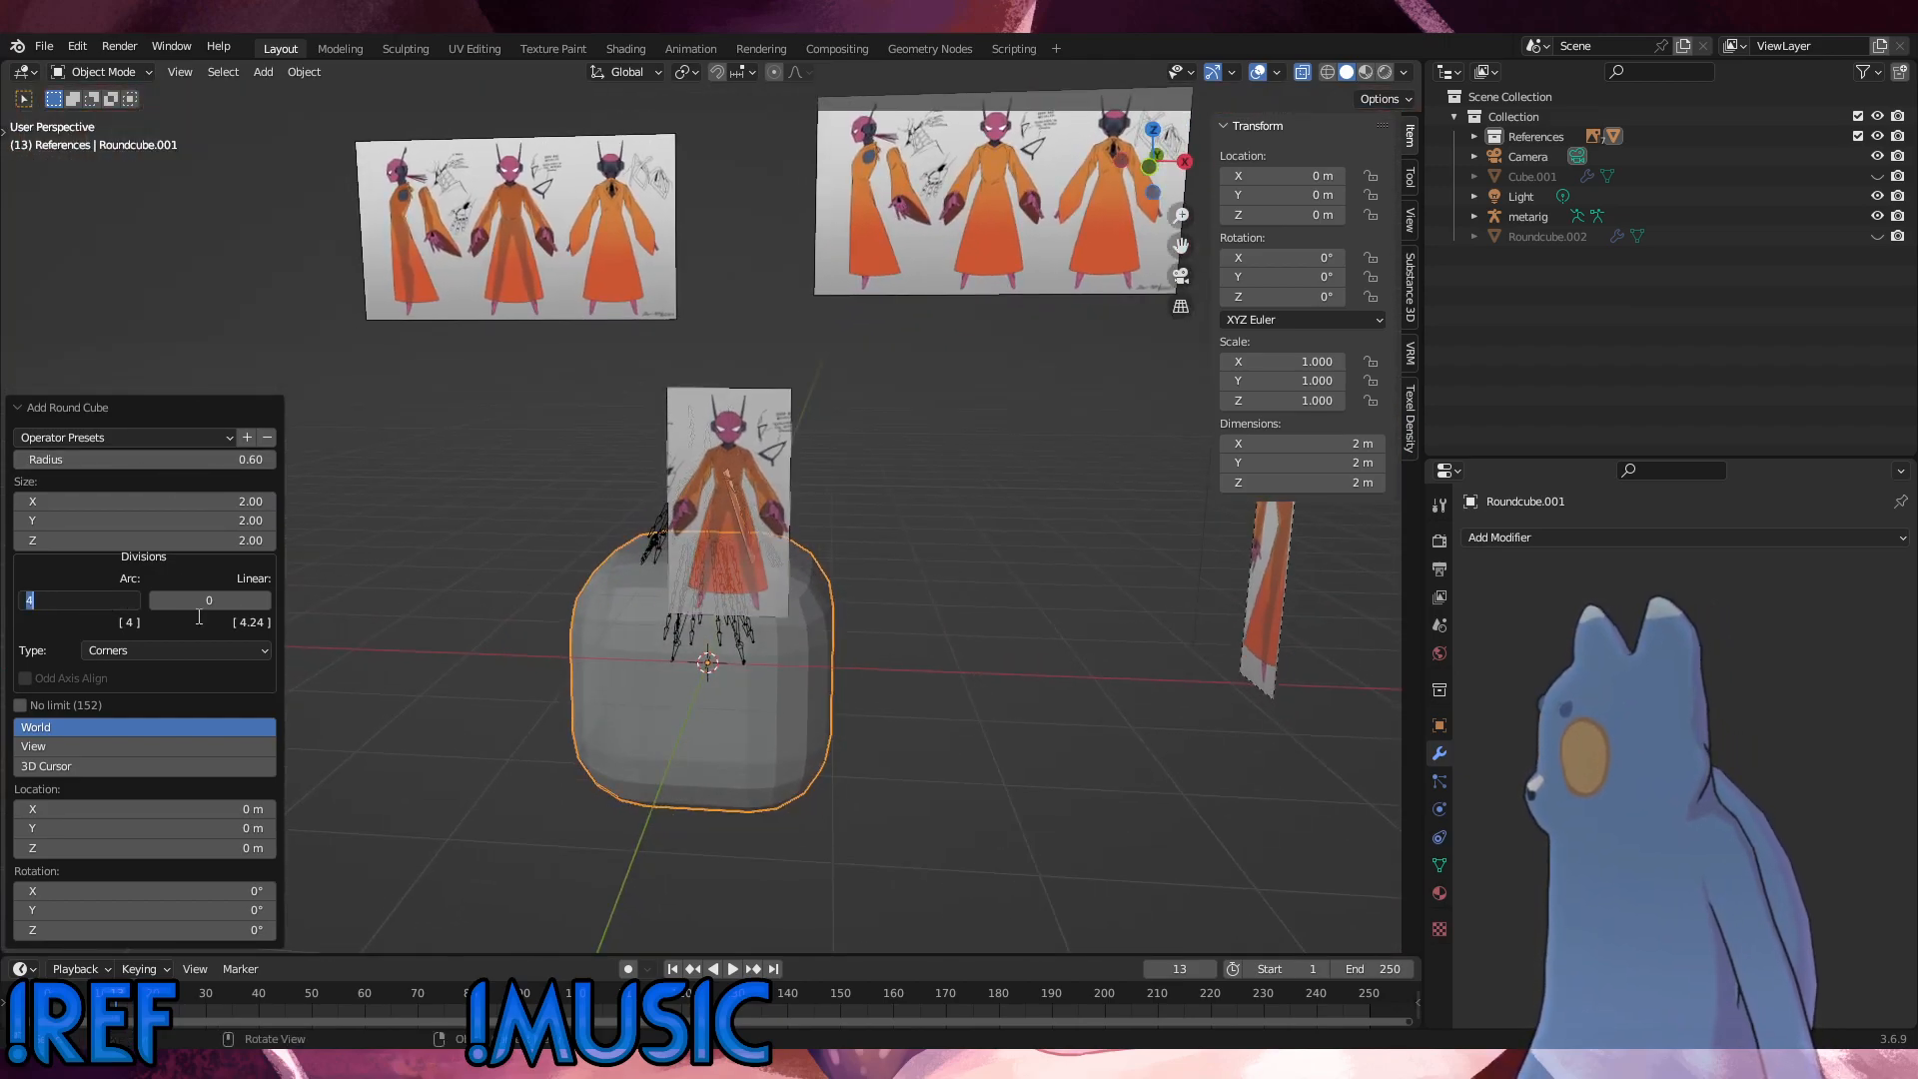
pyautogui.click(314, 591)
pyautogui.click(22, 603)
pyautogui.click(22, 602)
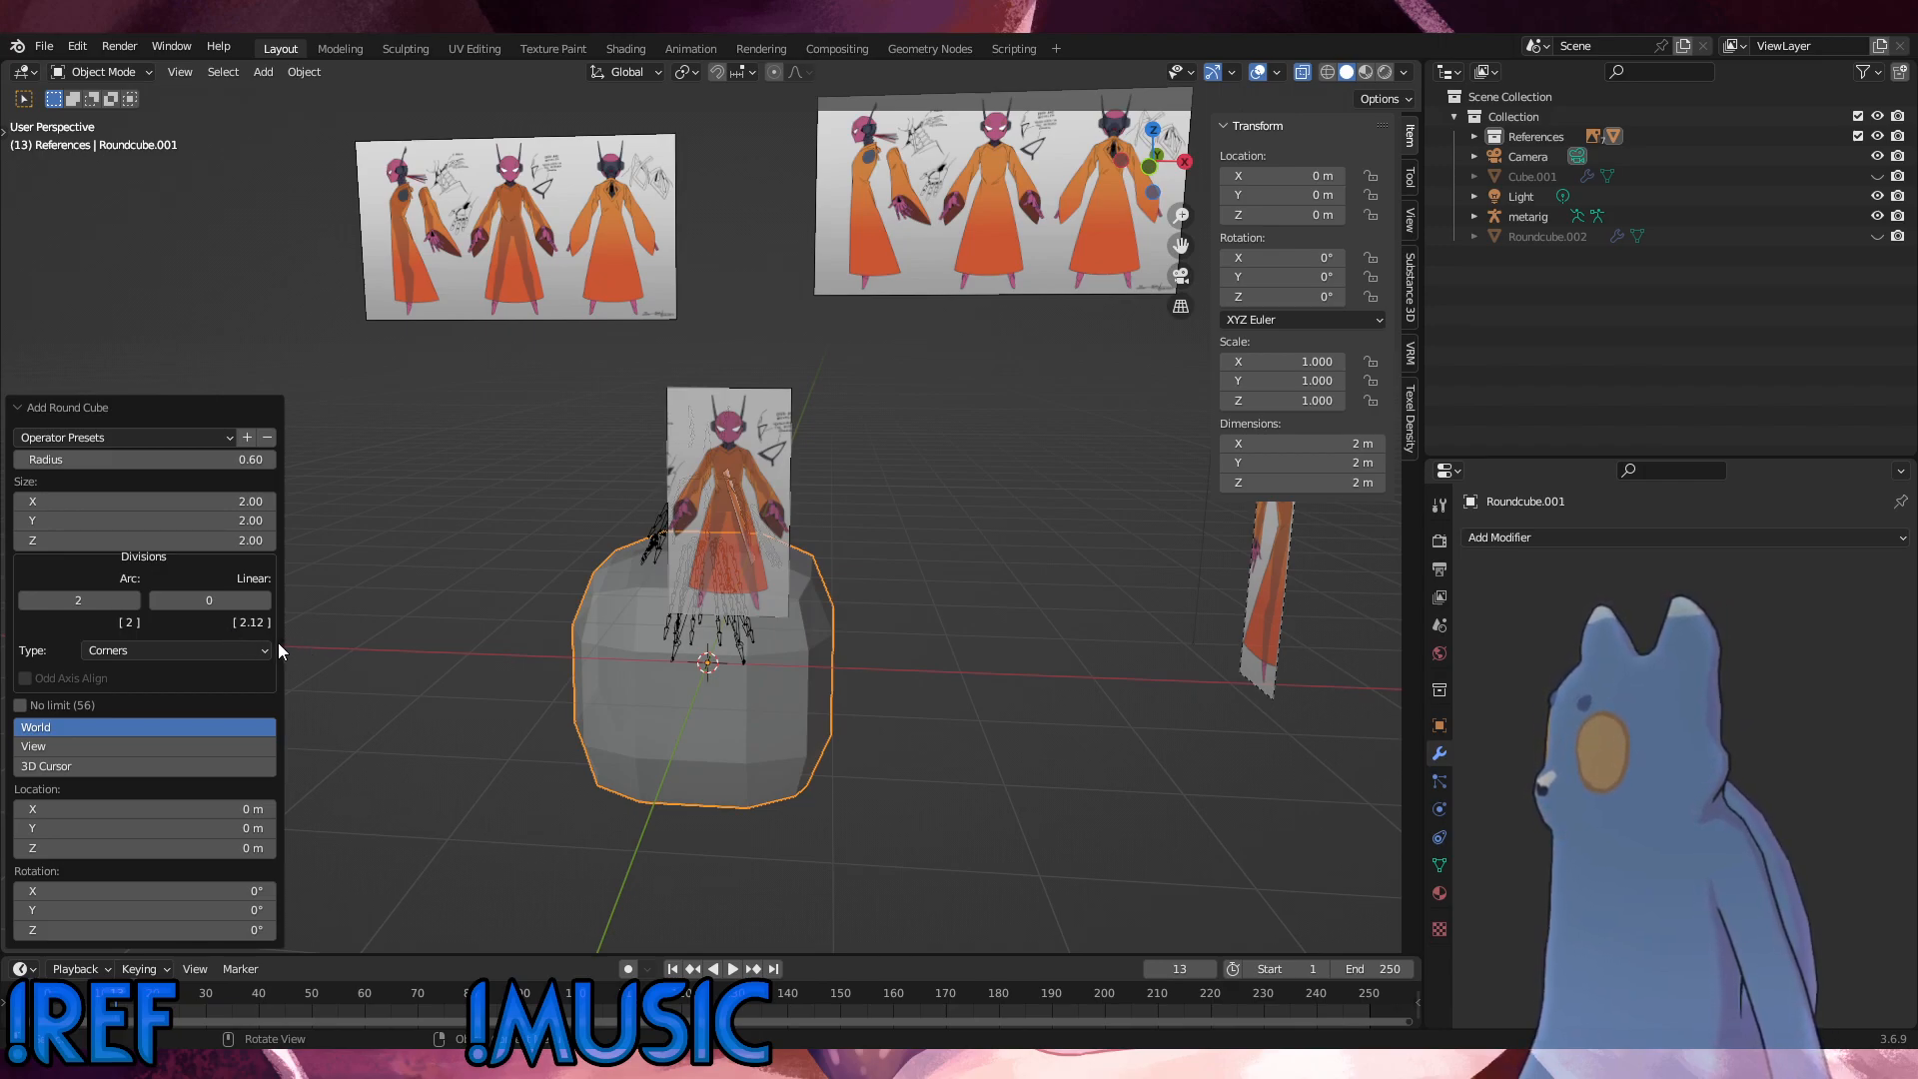
# Step: Set the new round cube's size to 0.50 on the X, Y and Z axes
pyautogui.click(31, 500)
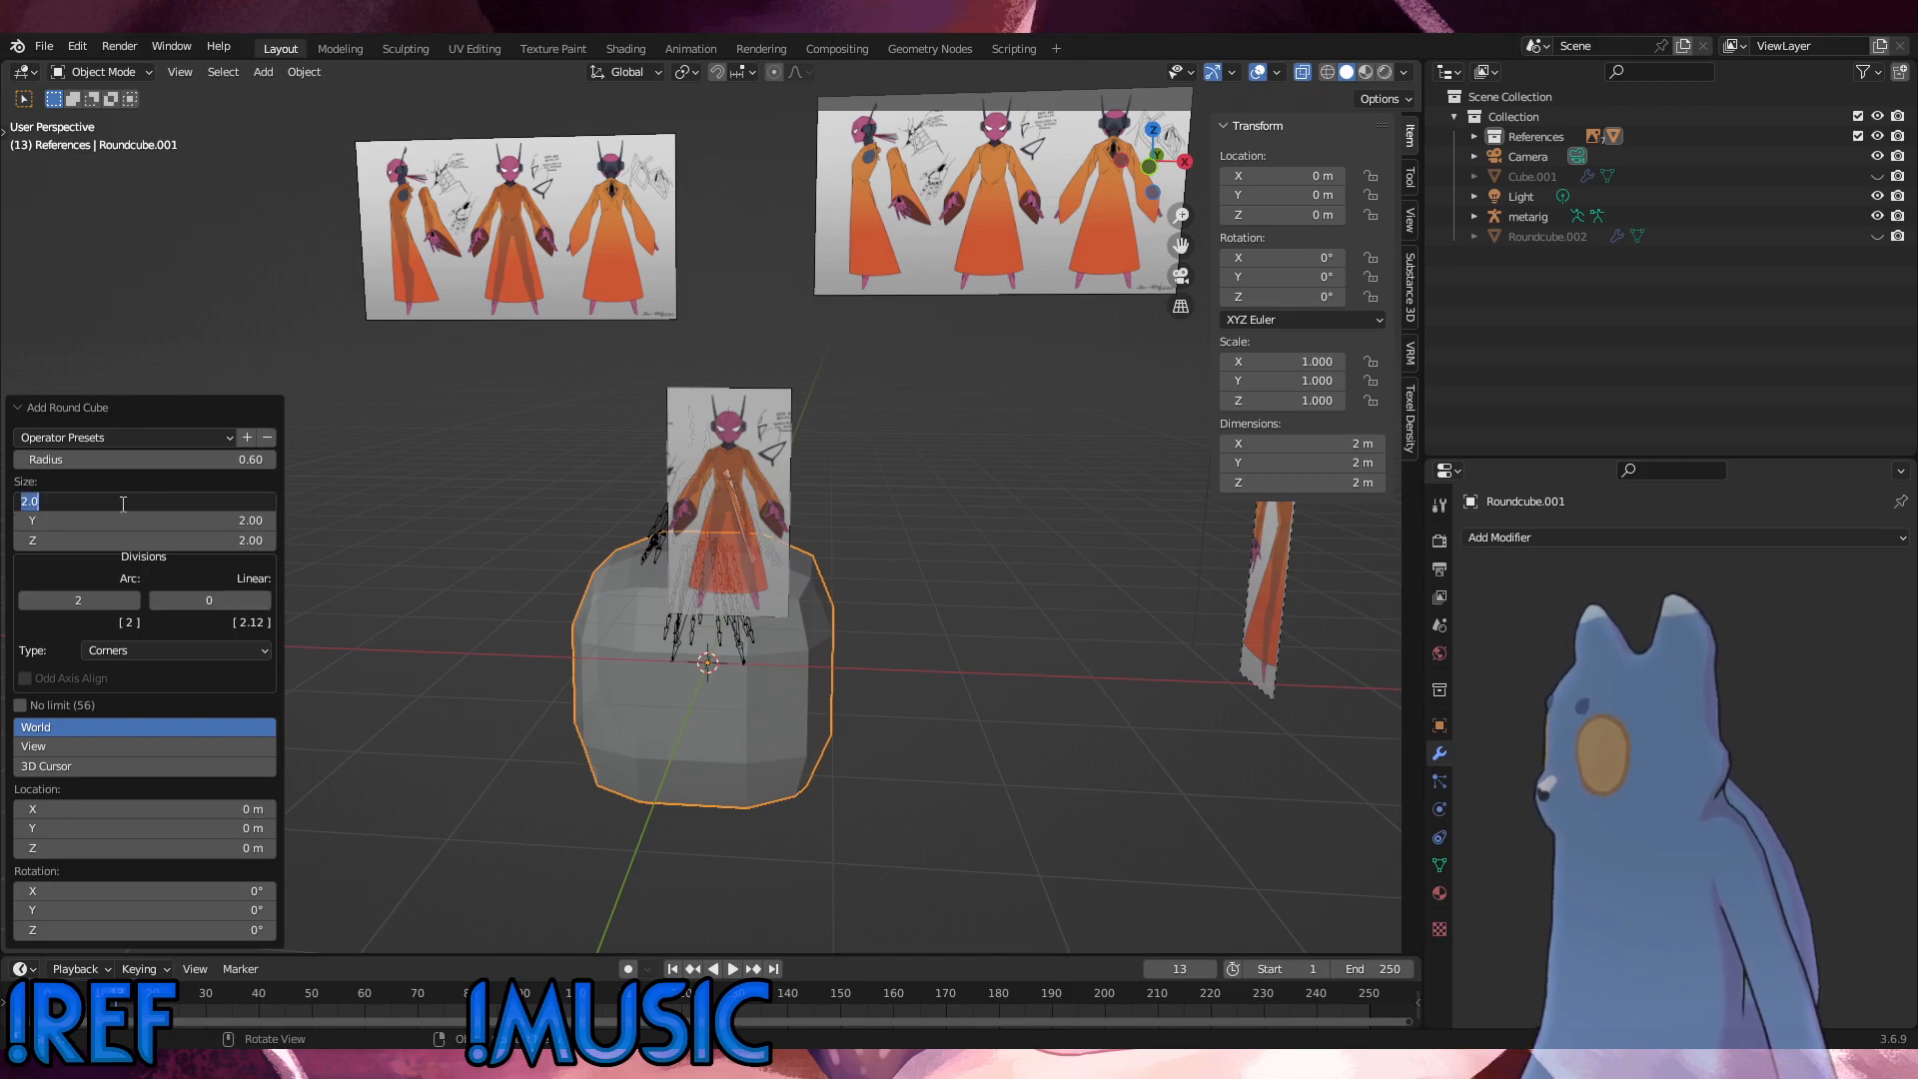
pyautogui.write('0.5')
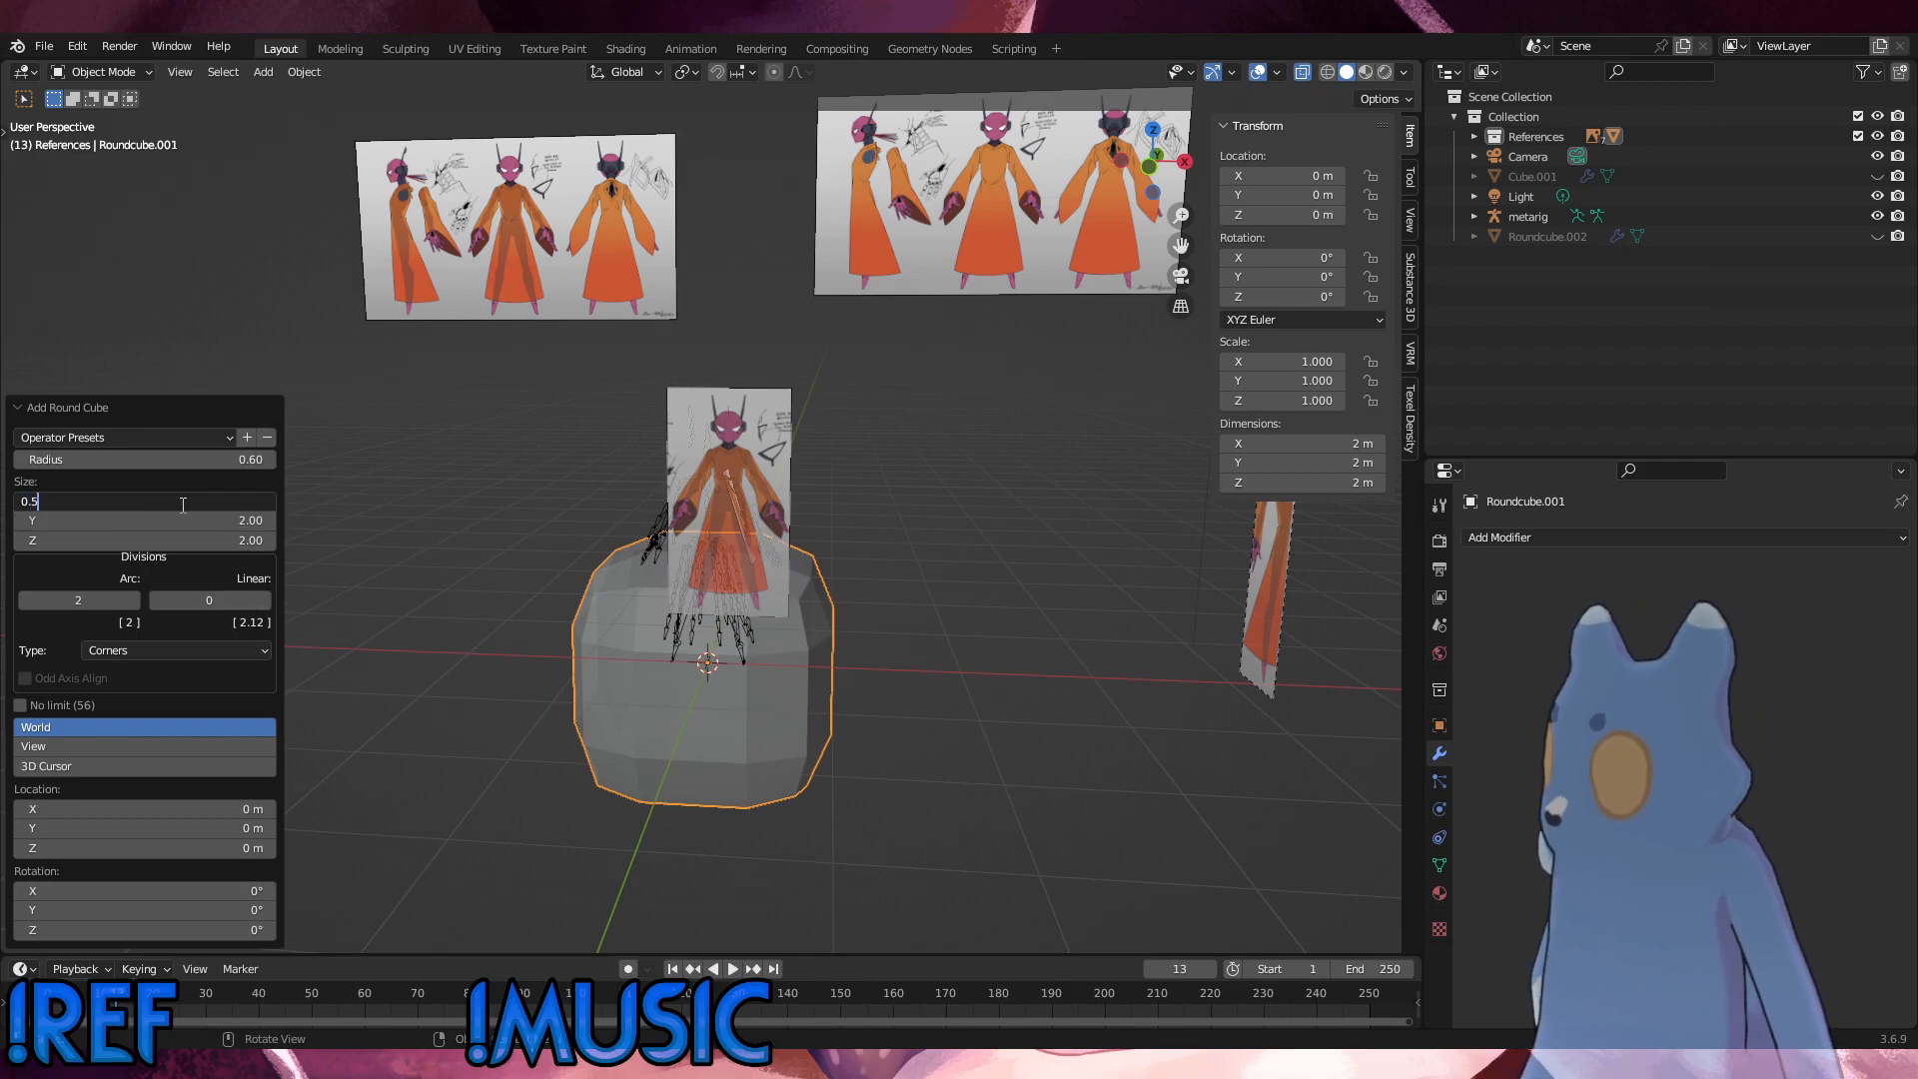
pyautogui.click(164, 520)
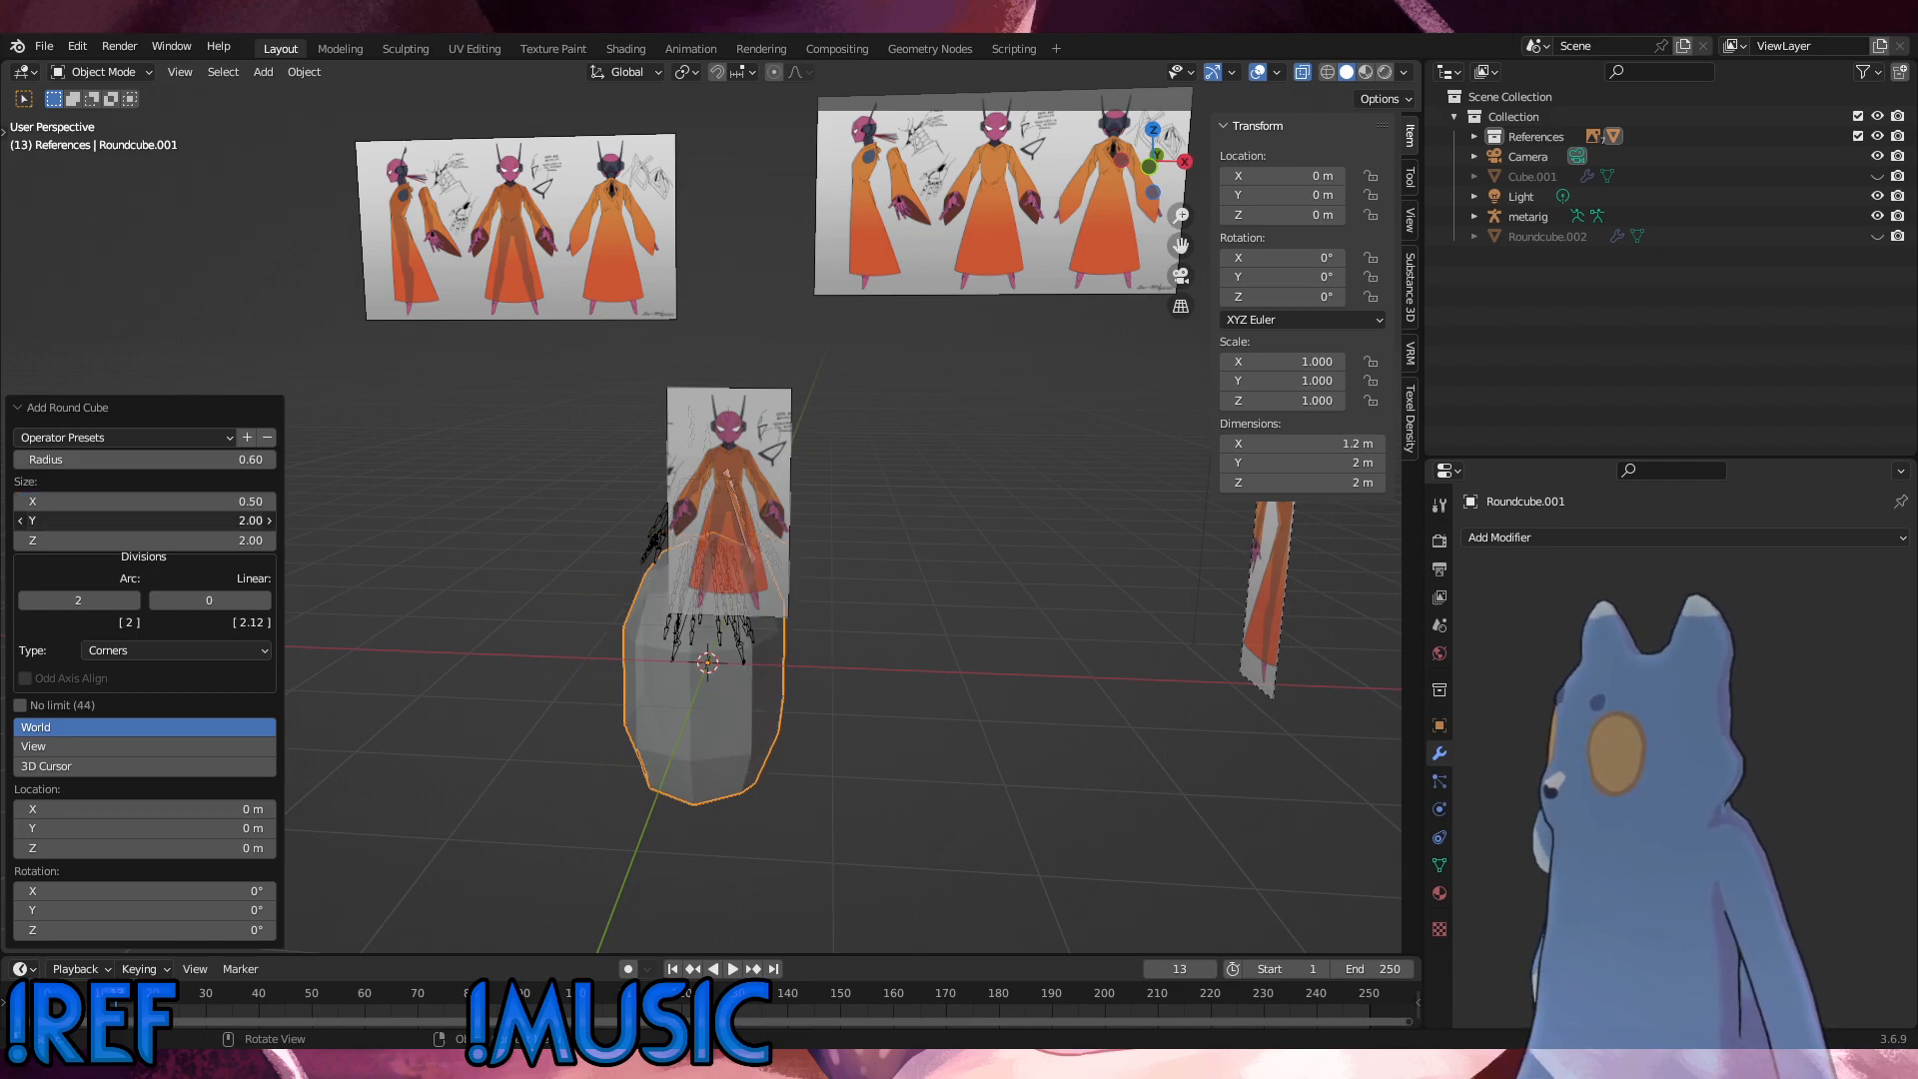
pyautogui.write('0.5')
pyautogui.press('Return')
pyautogui.click(219, 543)
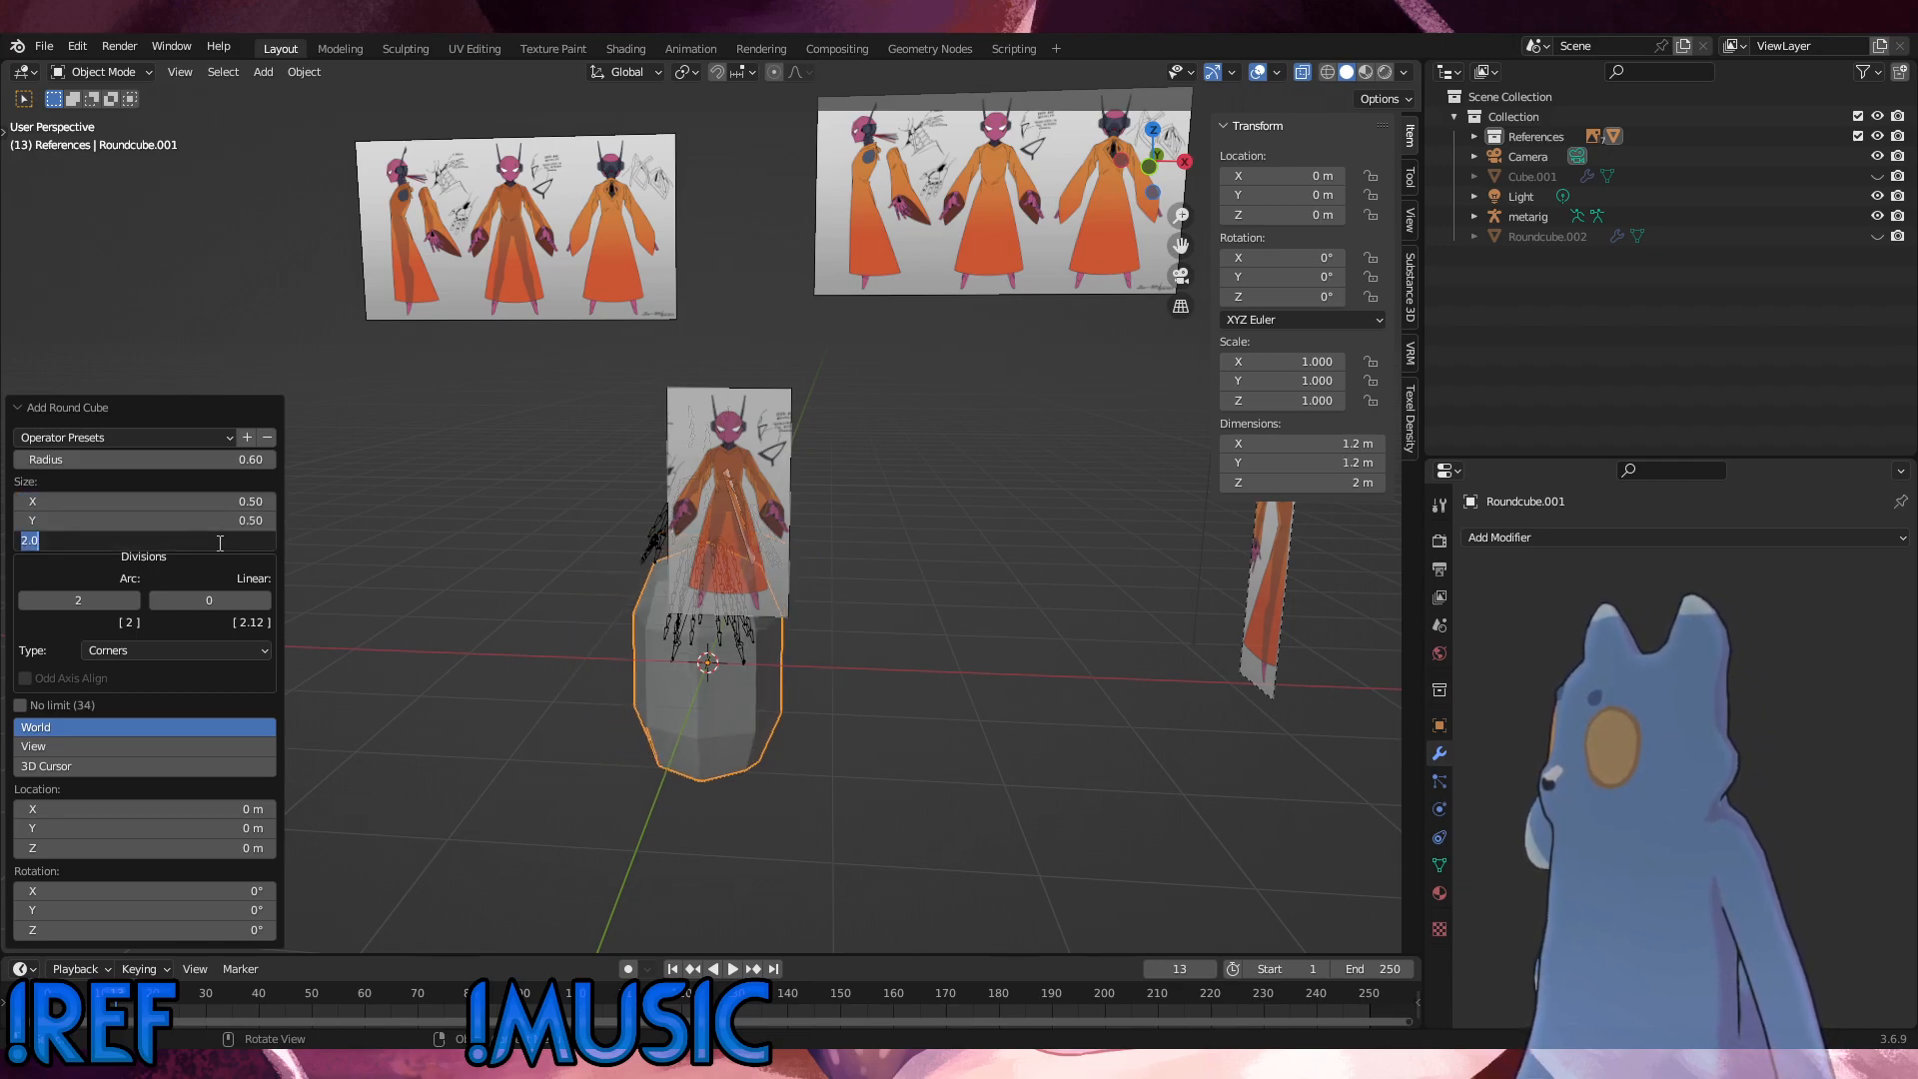
pyautogui.write('0.5')
pyautogui.press('Return')
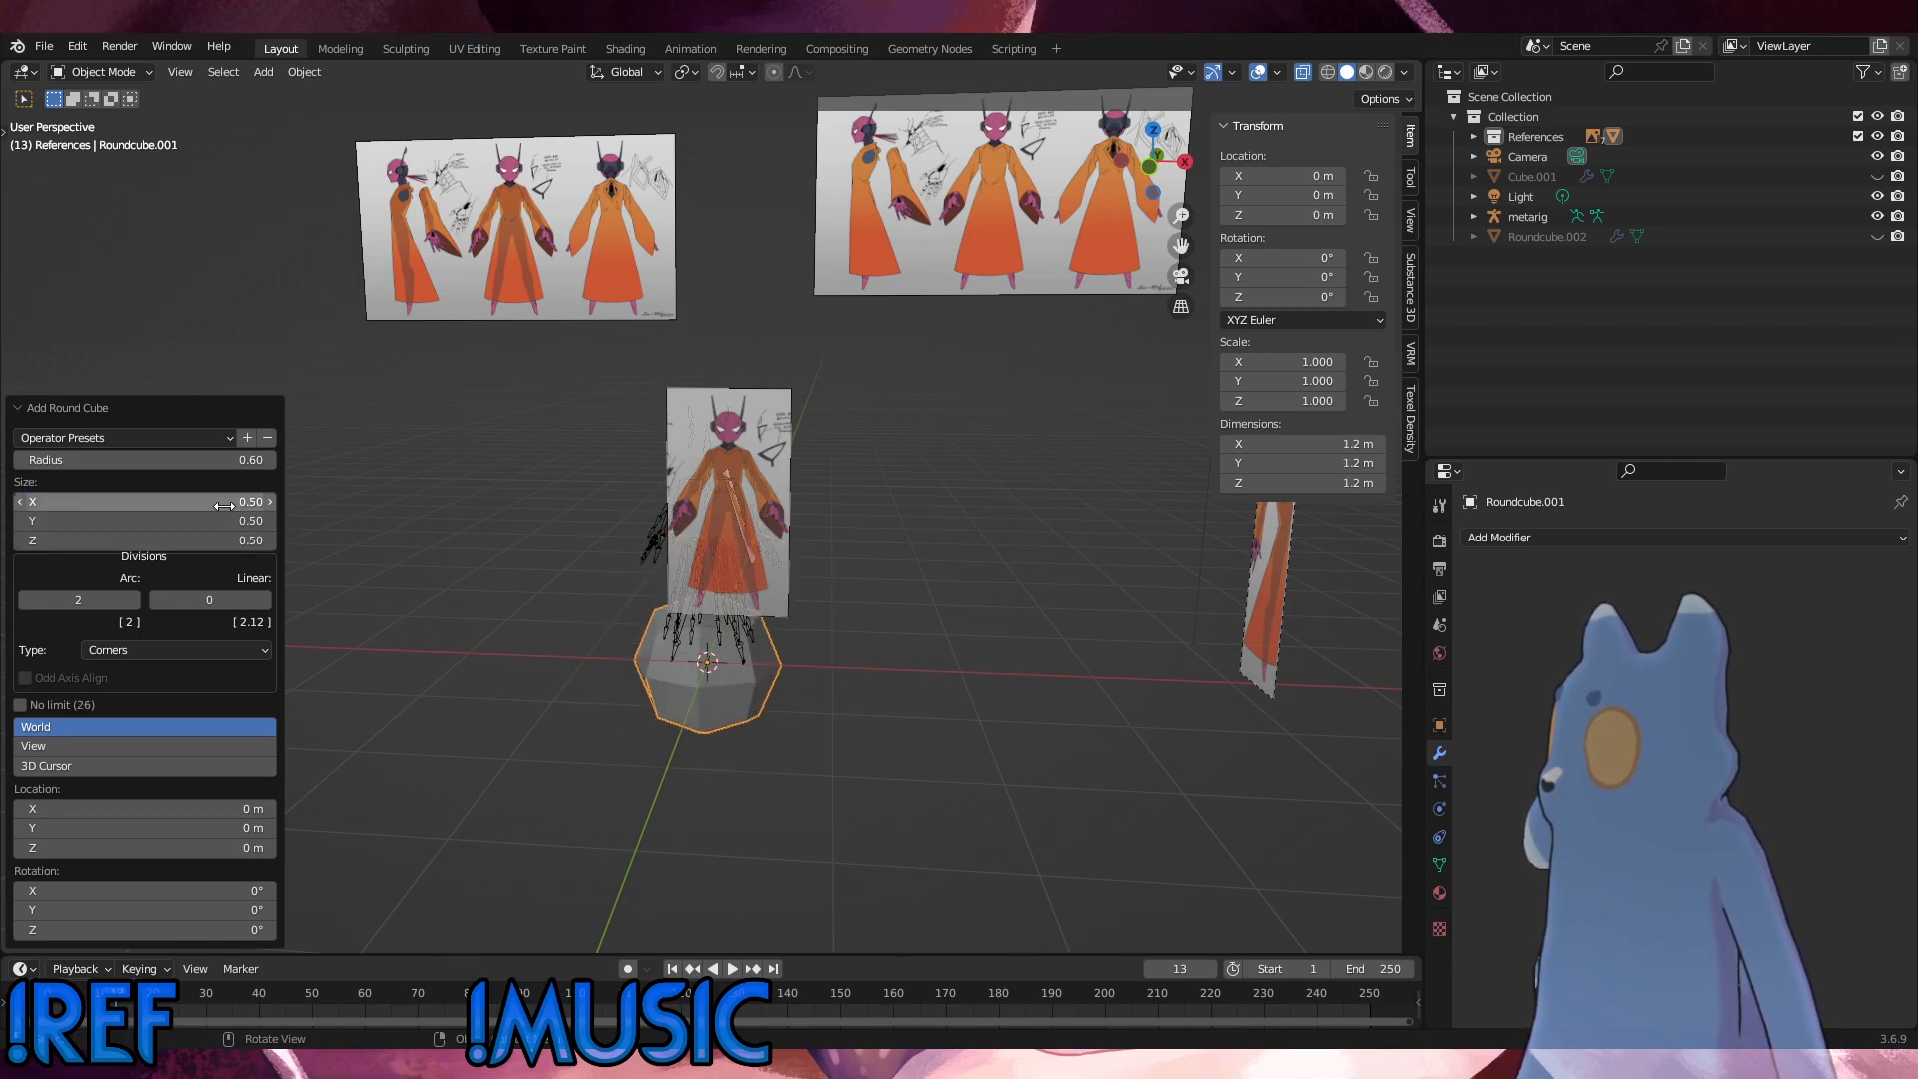
# Step: Try radius values of 0.30, 0.10, 0.20 and 1.125 on the round cube
pyautogui.click(22, 461)
pyautogui.click(22, 461)
pyautogui.click(22, 461)
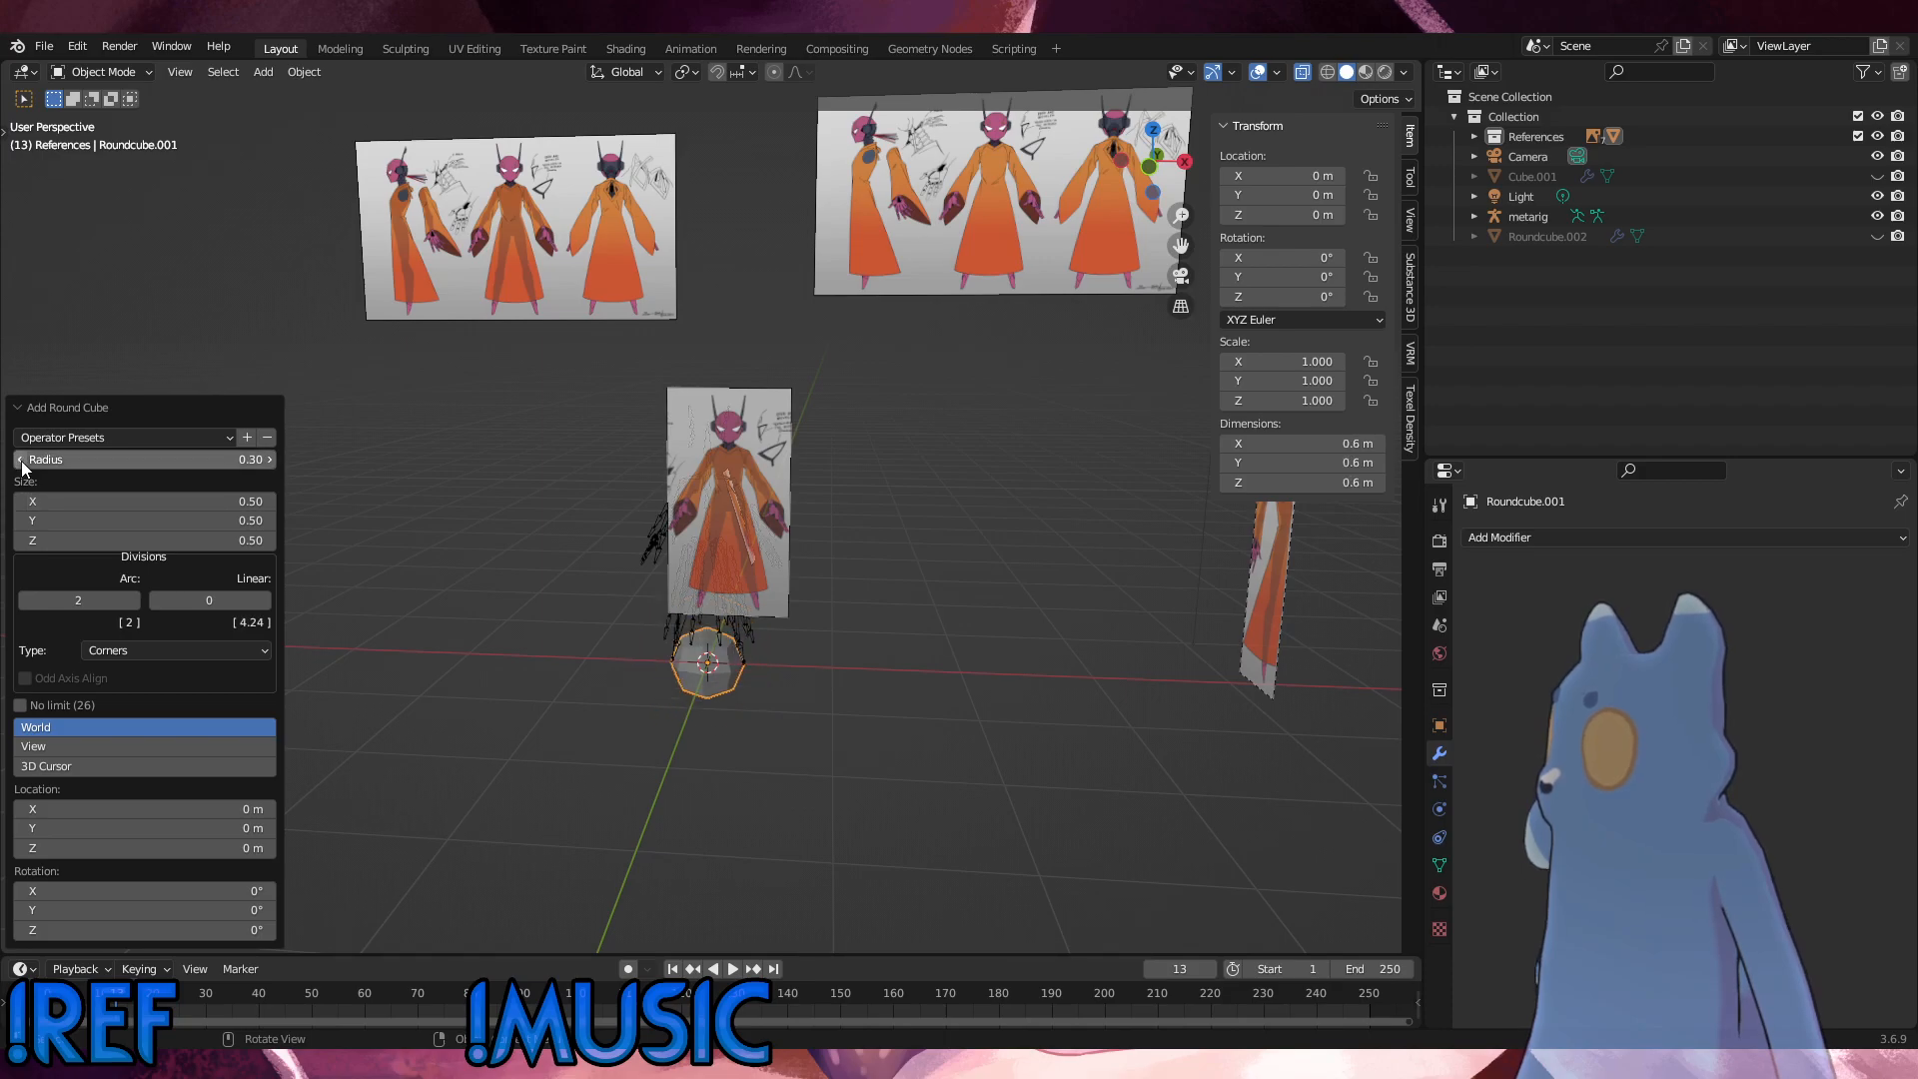
pyautogui.click(22, 462)
pyautogui.click(20, 460)
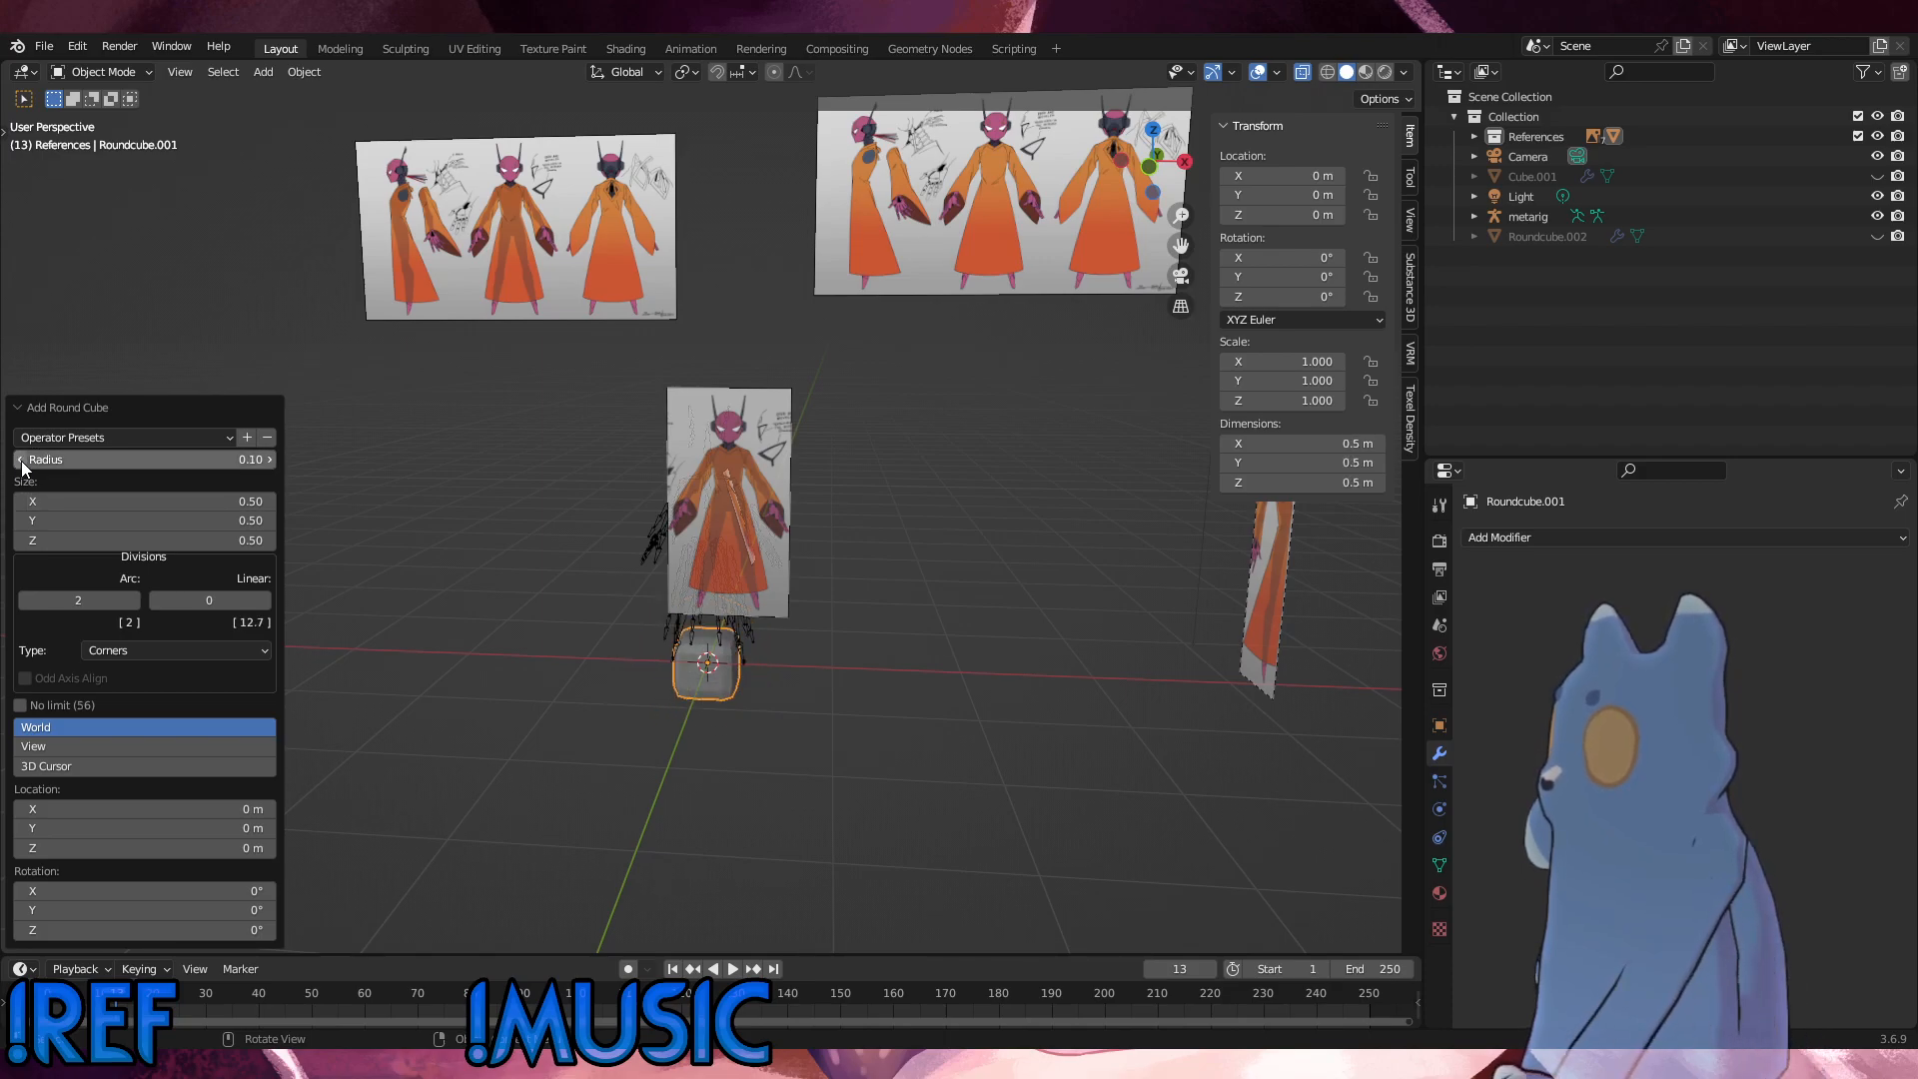
pyautogui.scroll(4, 779, 720)
pyautogui.moveTo(779, 794); pyautogui.dragTo(624, 658, button='middle')
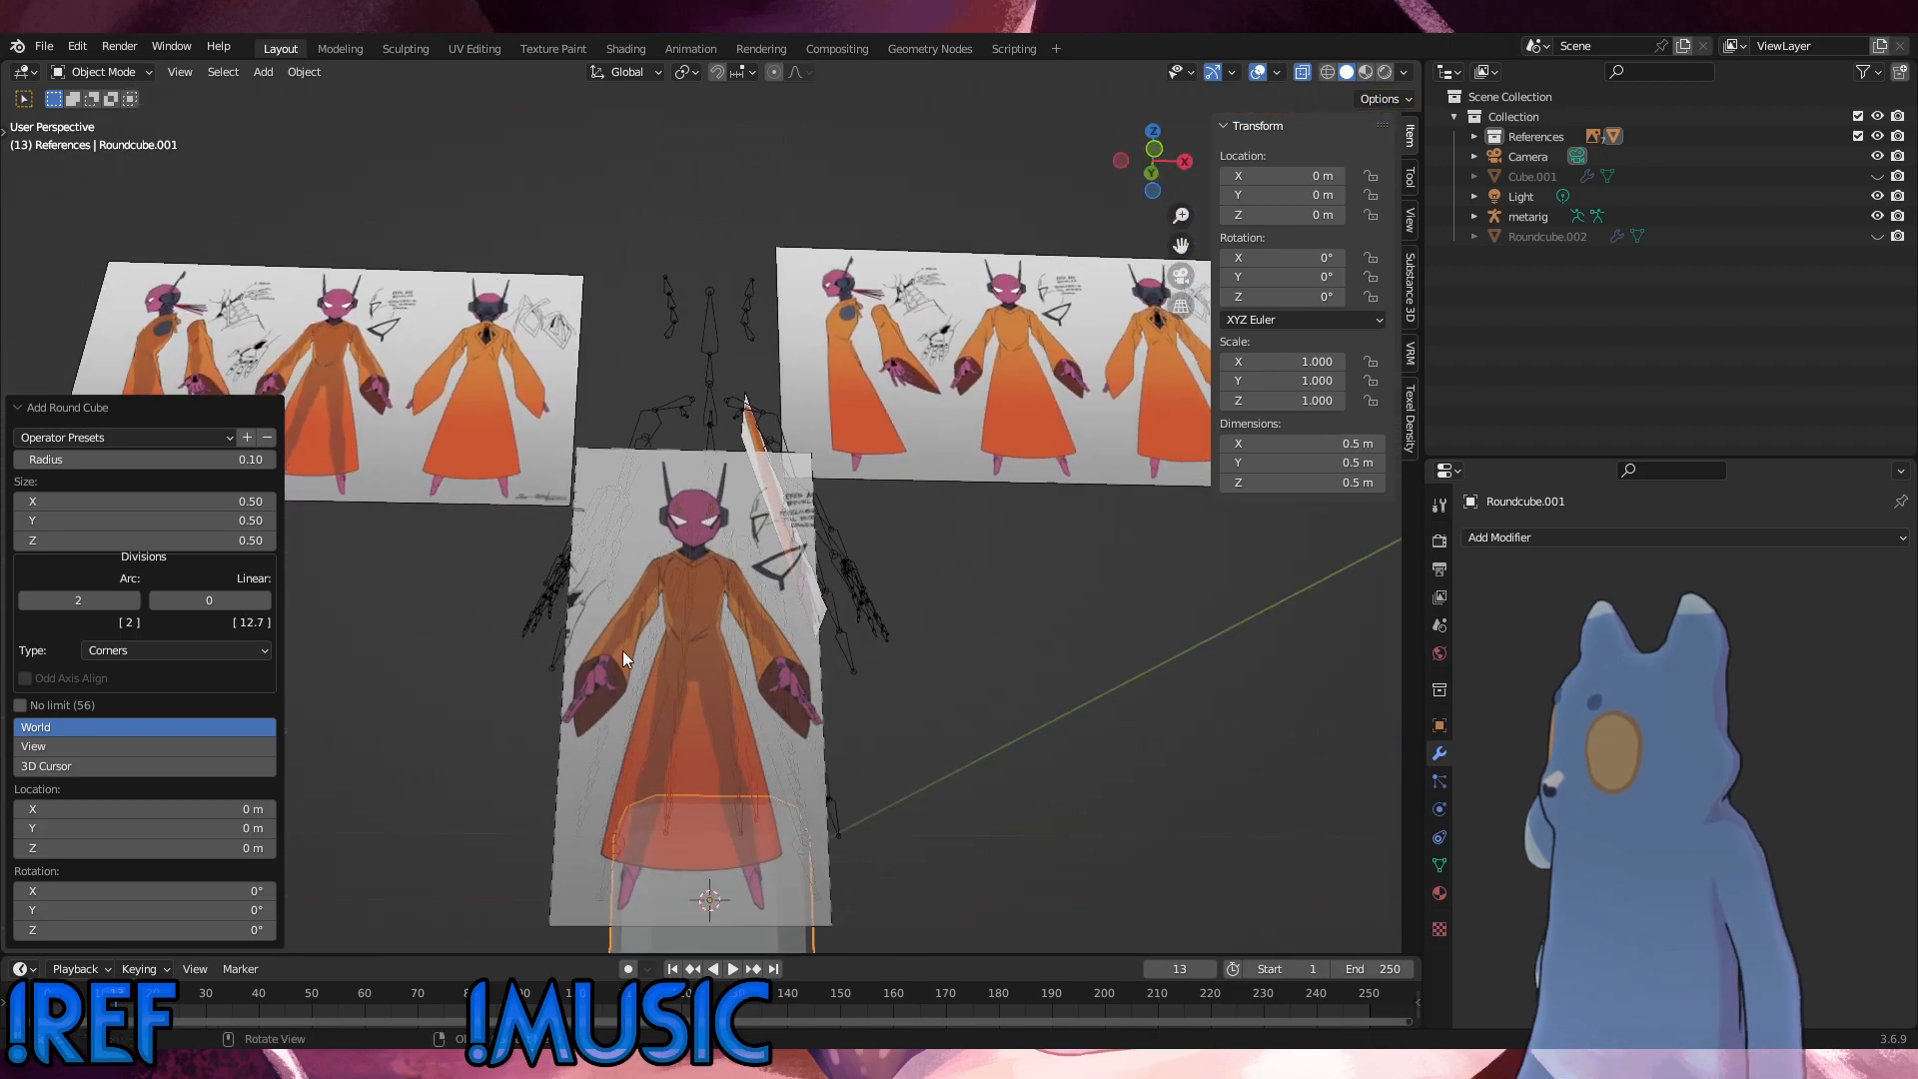
pyautogui.click(266, 459)
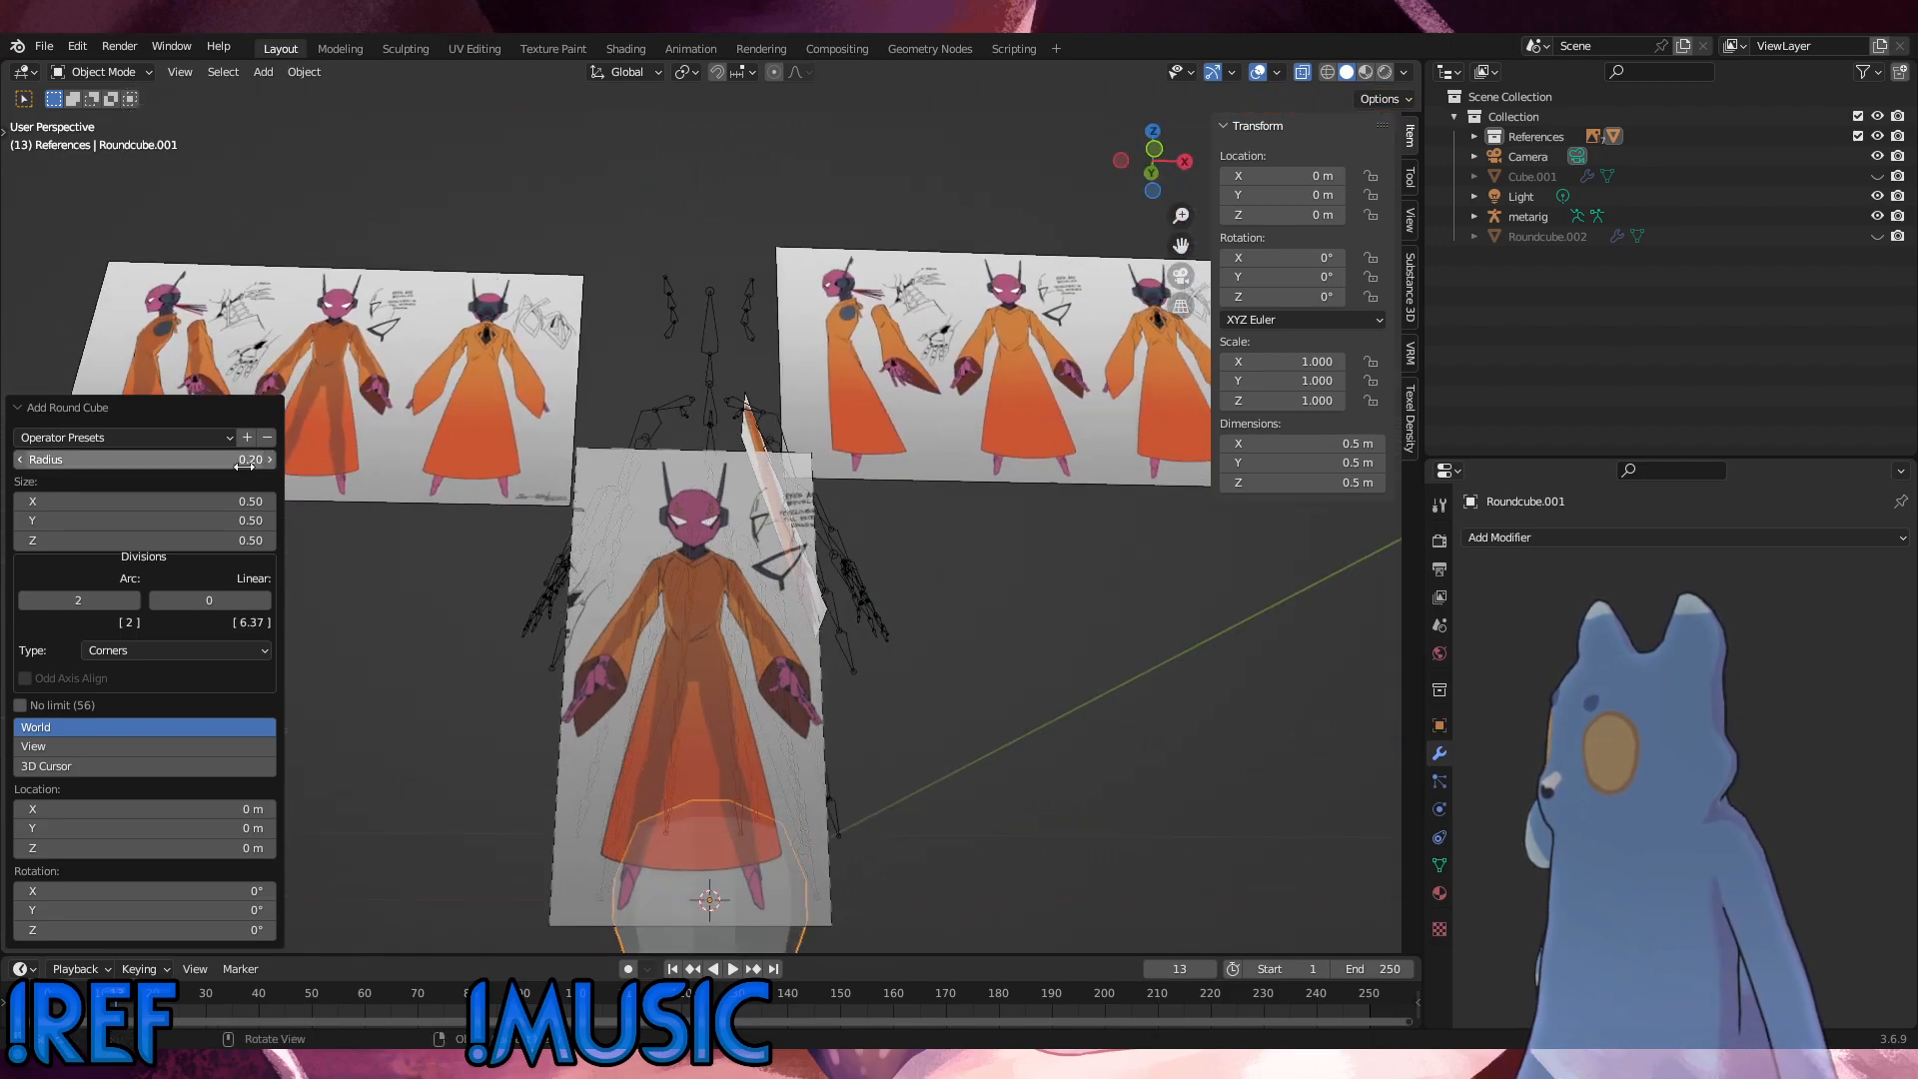
pyautogui.click(227, 458)
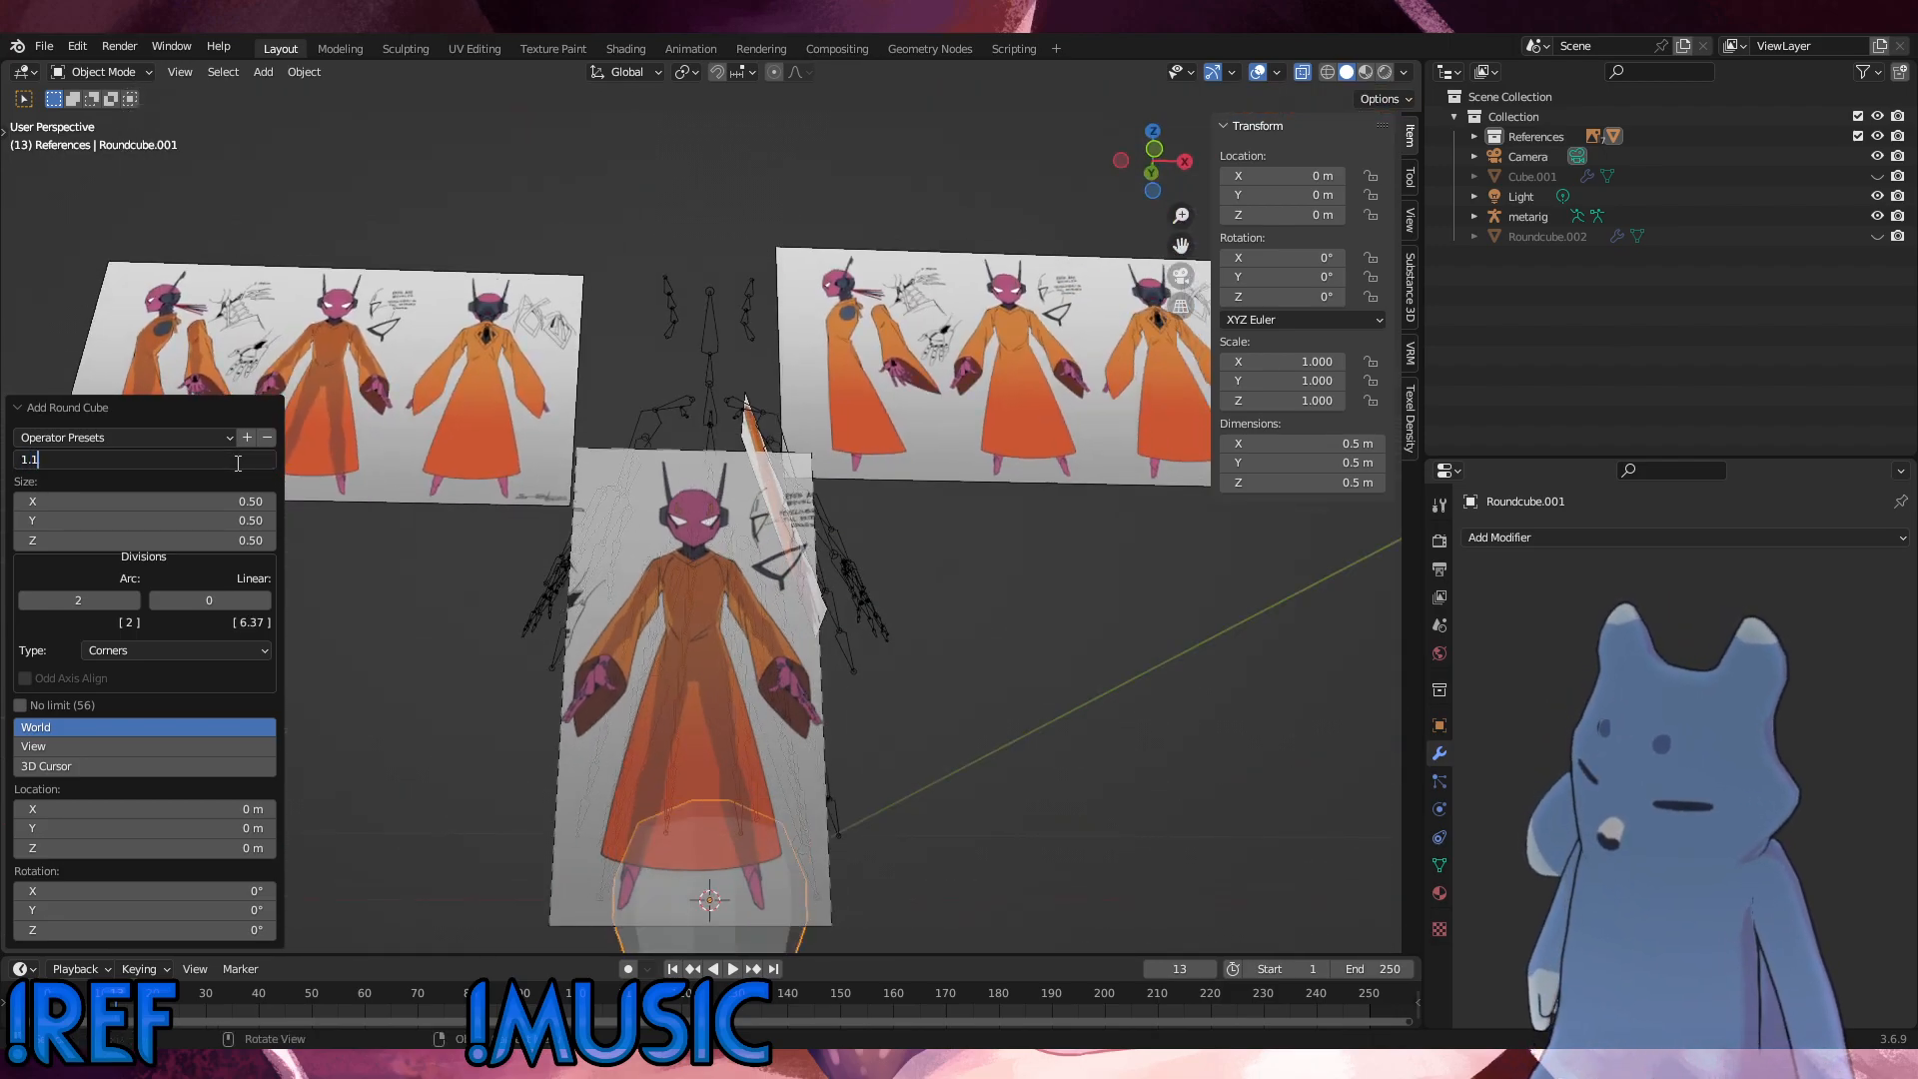
pyautogui.write('1.125')
pyautogui.press('Return')
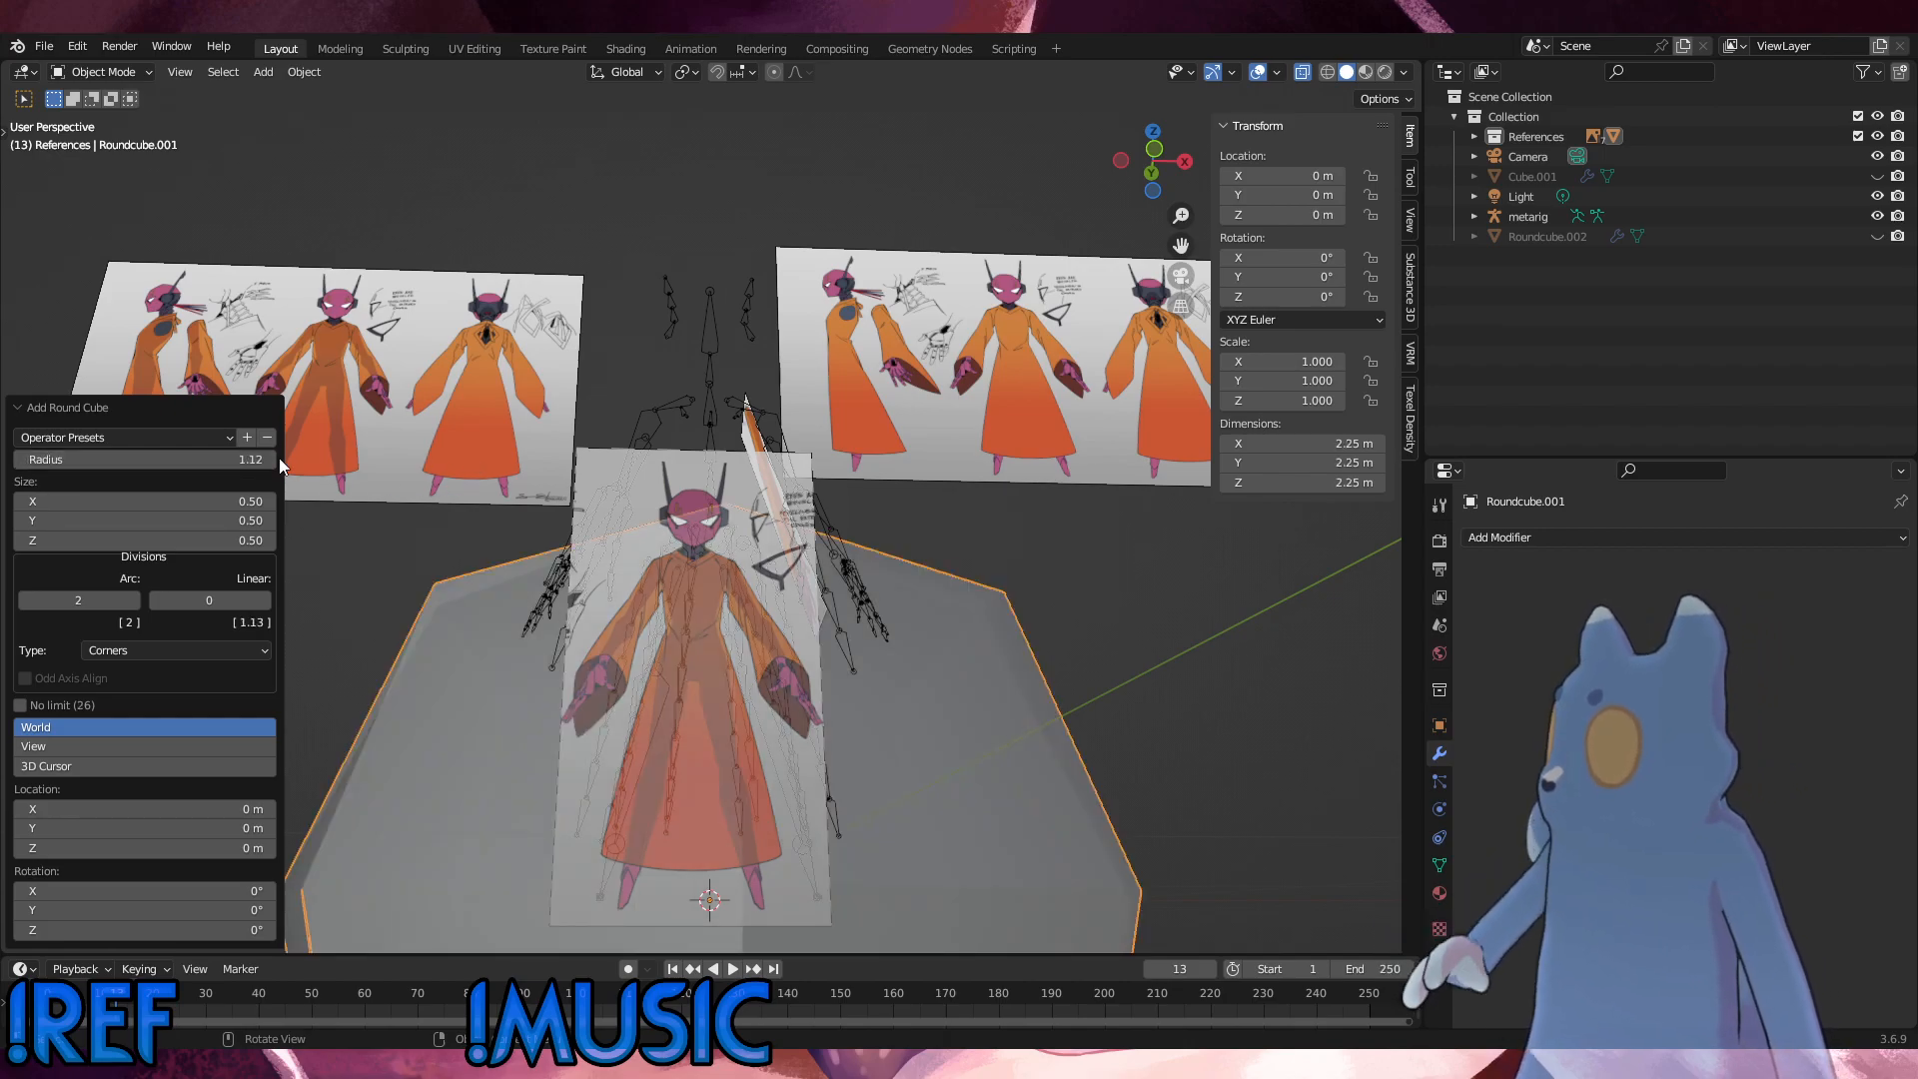
# Step: Set the round cube's radius to 0.125
pyautogui.click(239, 459)
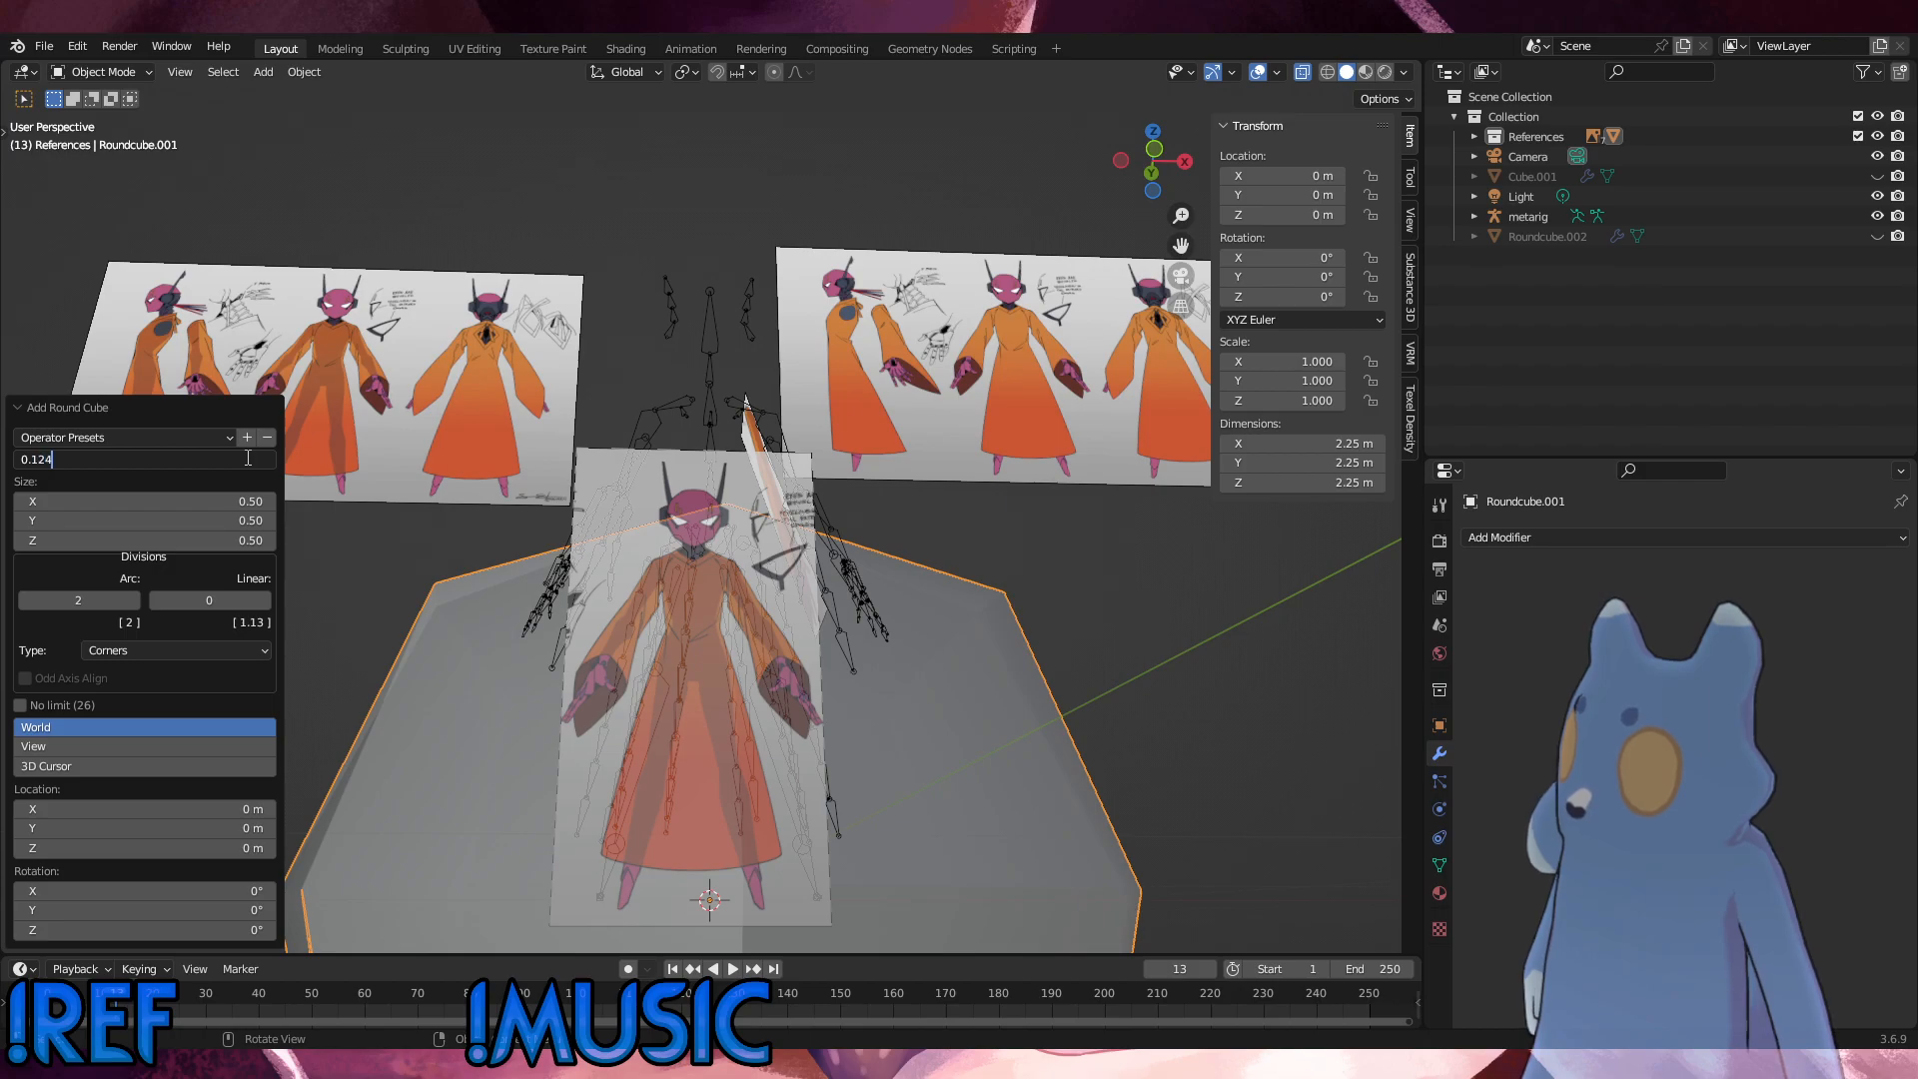
pyautogui.write('0.125')
pyautogui.press('Return')
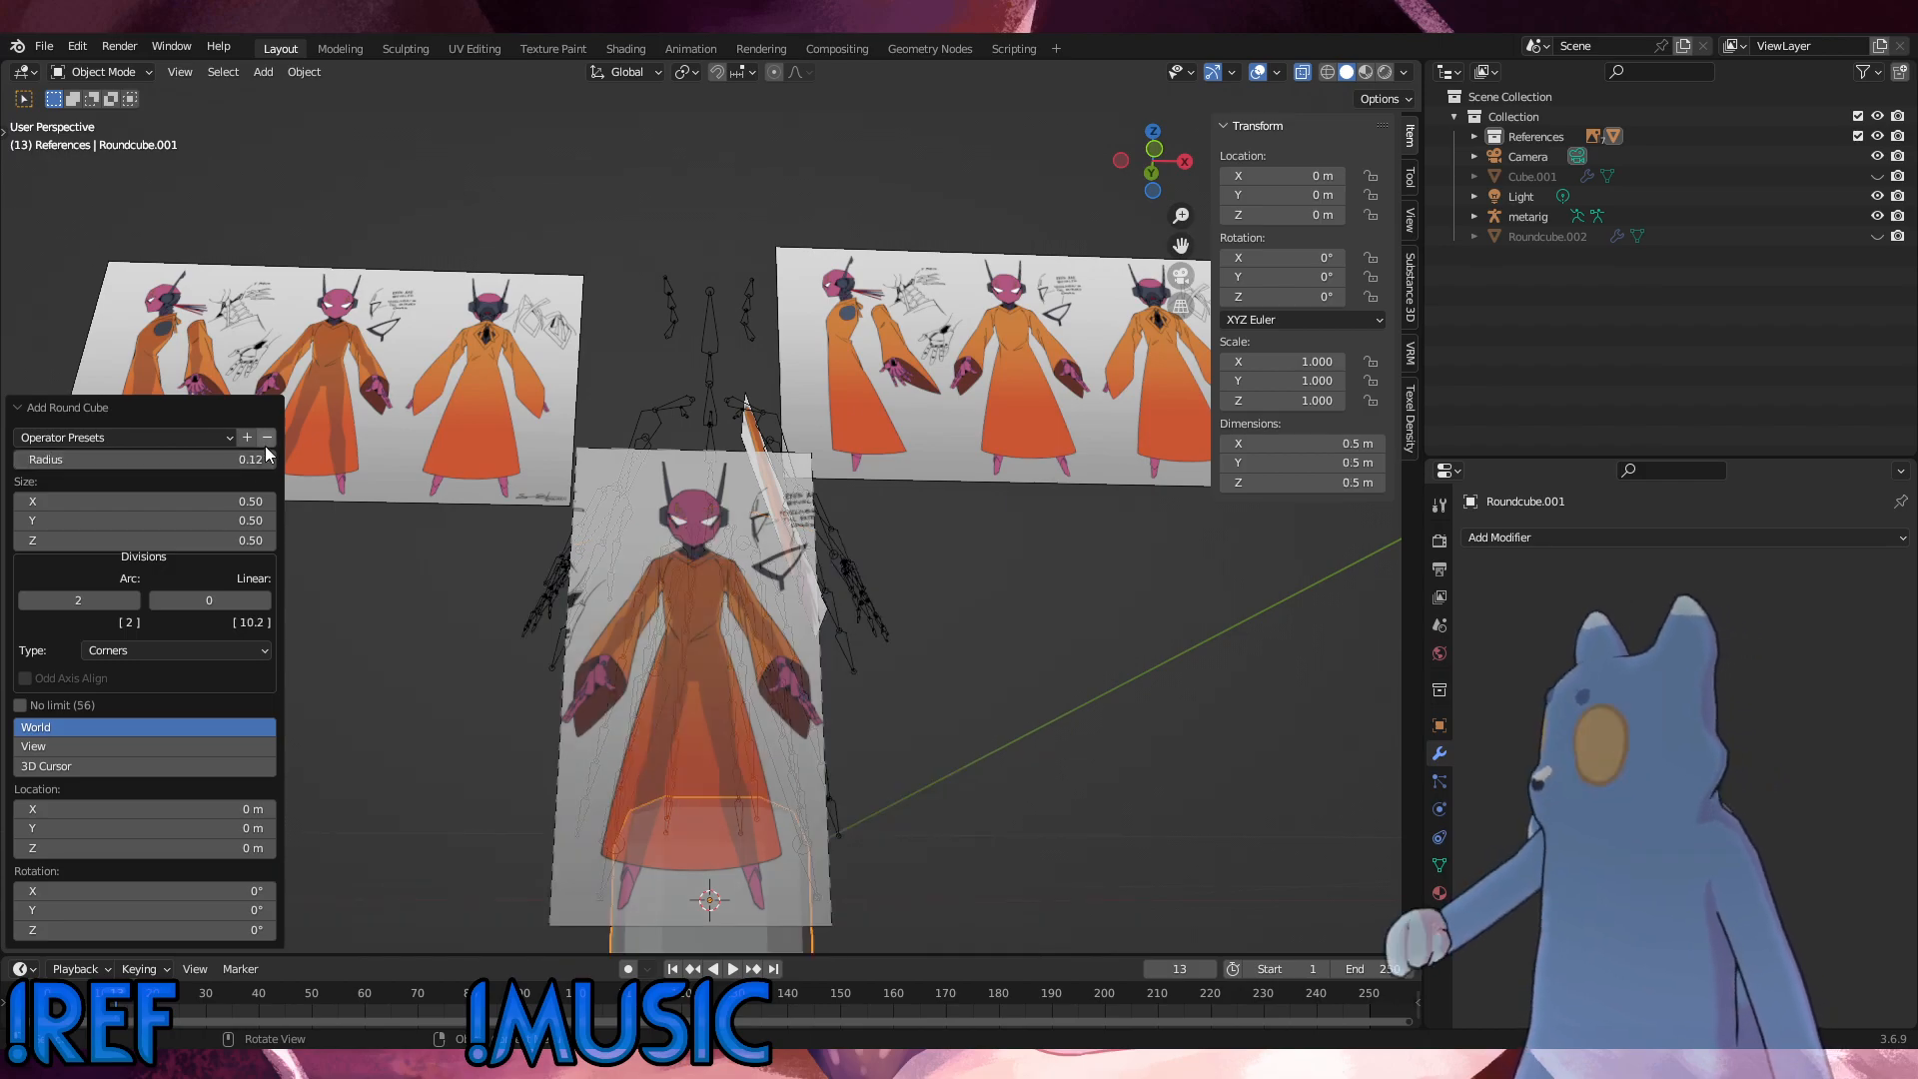
# Step: In front view, move the round cube up along Z by about 1.06 m to the character's hips
pyautogui.click(464, 705)
pyautogui.moveTo(462, 697); pyautogui.dragTo(423, 765, button='middle')
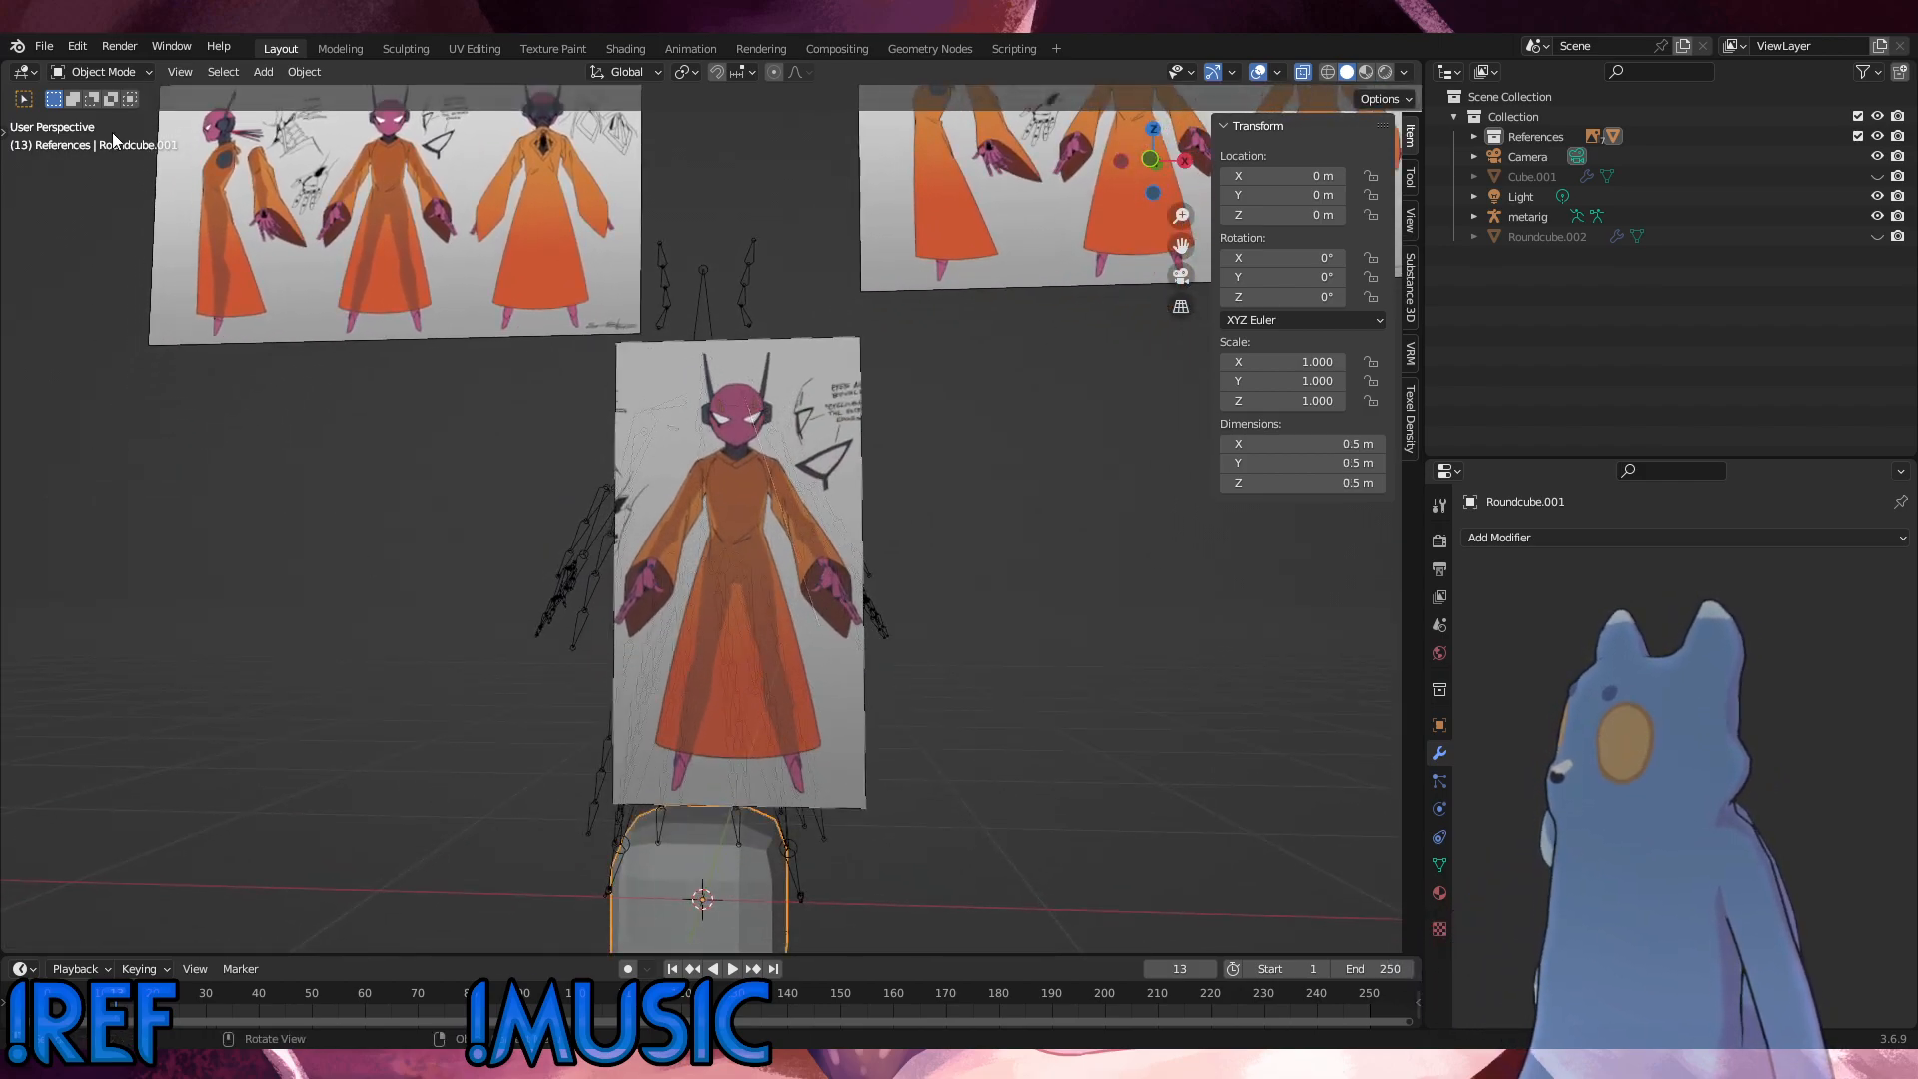
pyautogui.moveTo(746, 625)
pyautogui.keyDown('alt'); pyautogui.mouseDown(button='middle')
pyautogui.moveTo(926, 638)
pyautogui.moveTo(728, 640)
pyautogui.mouseUp(button='middle'); pyautogui.keyUp('alt')
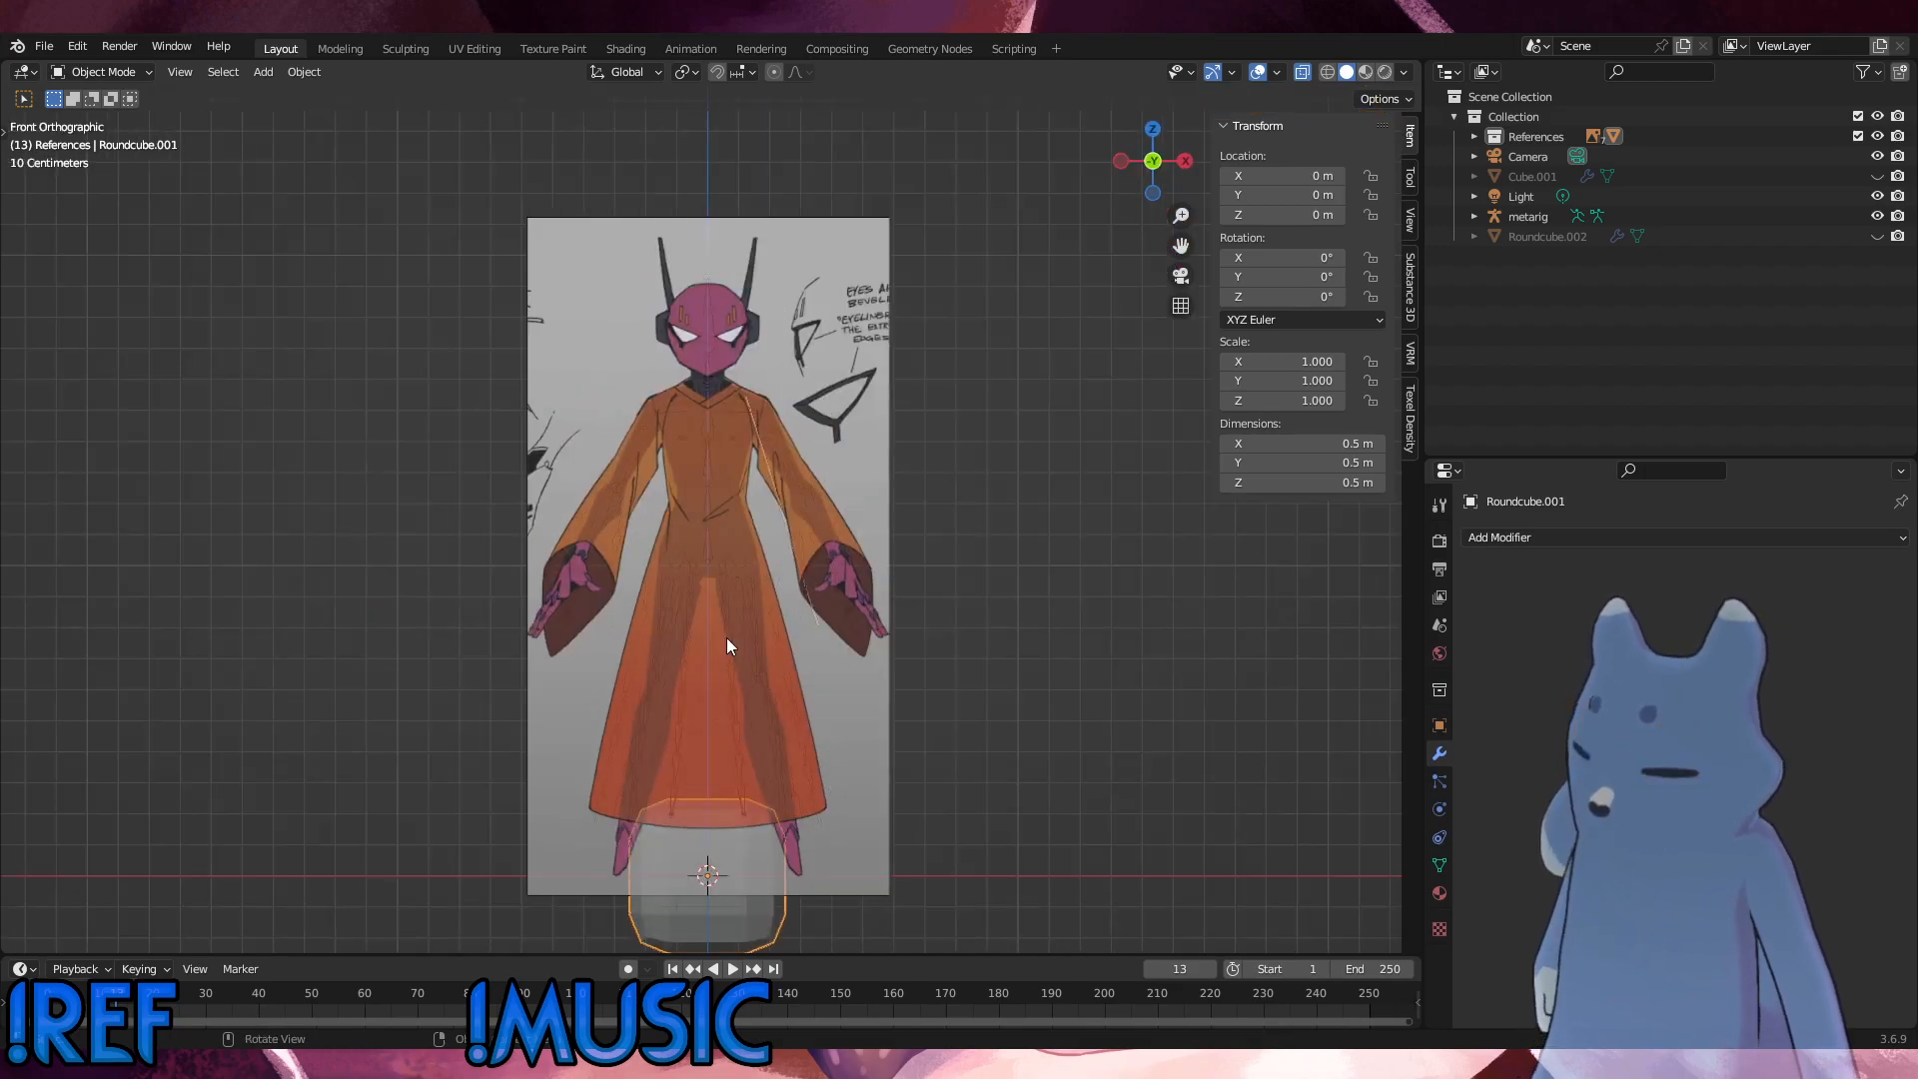
pyautogui.press('g')
pyautogui.press('z')
pyautogui.click(730, 309)
pyautogui.scroll(9, 782, 473)
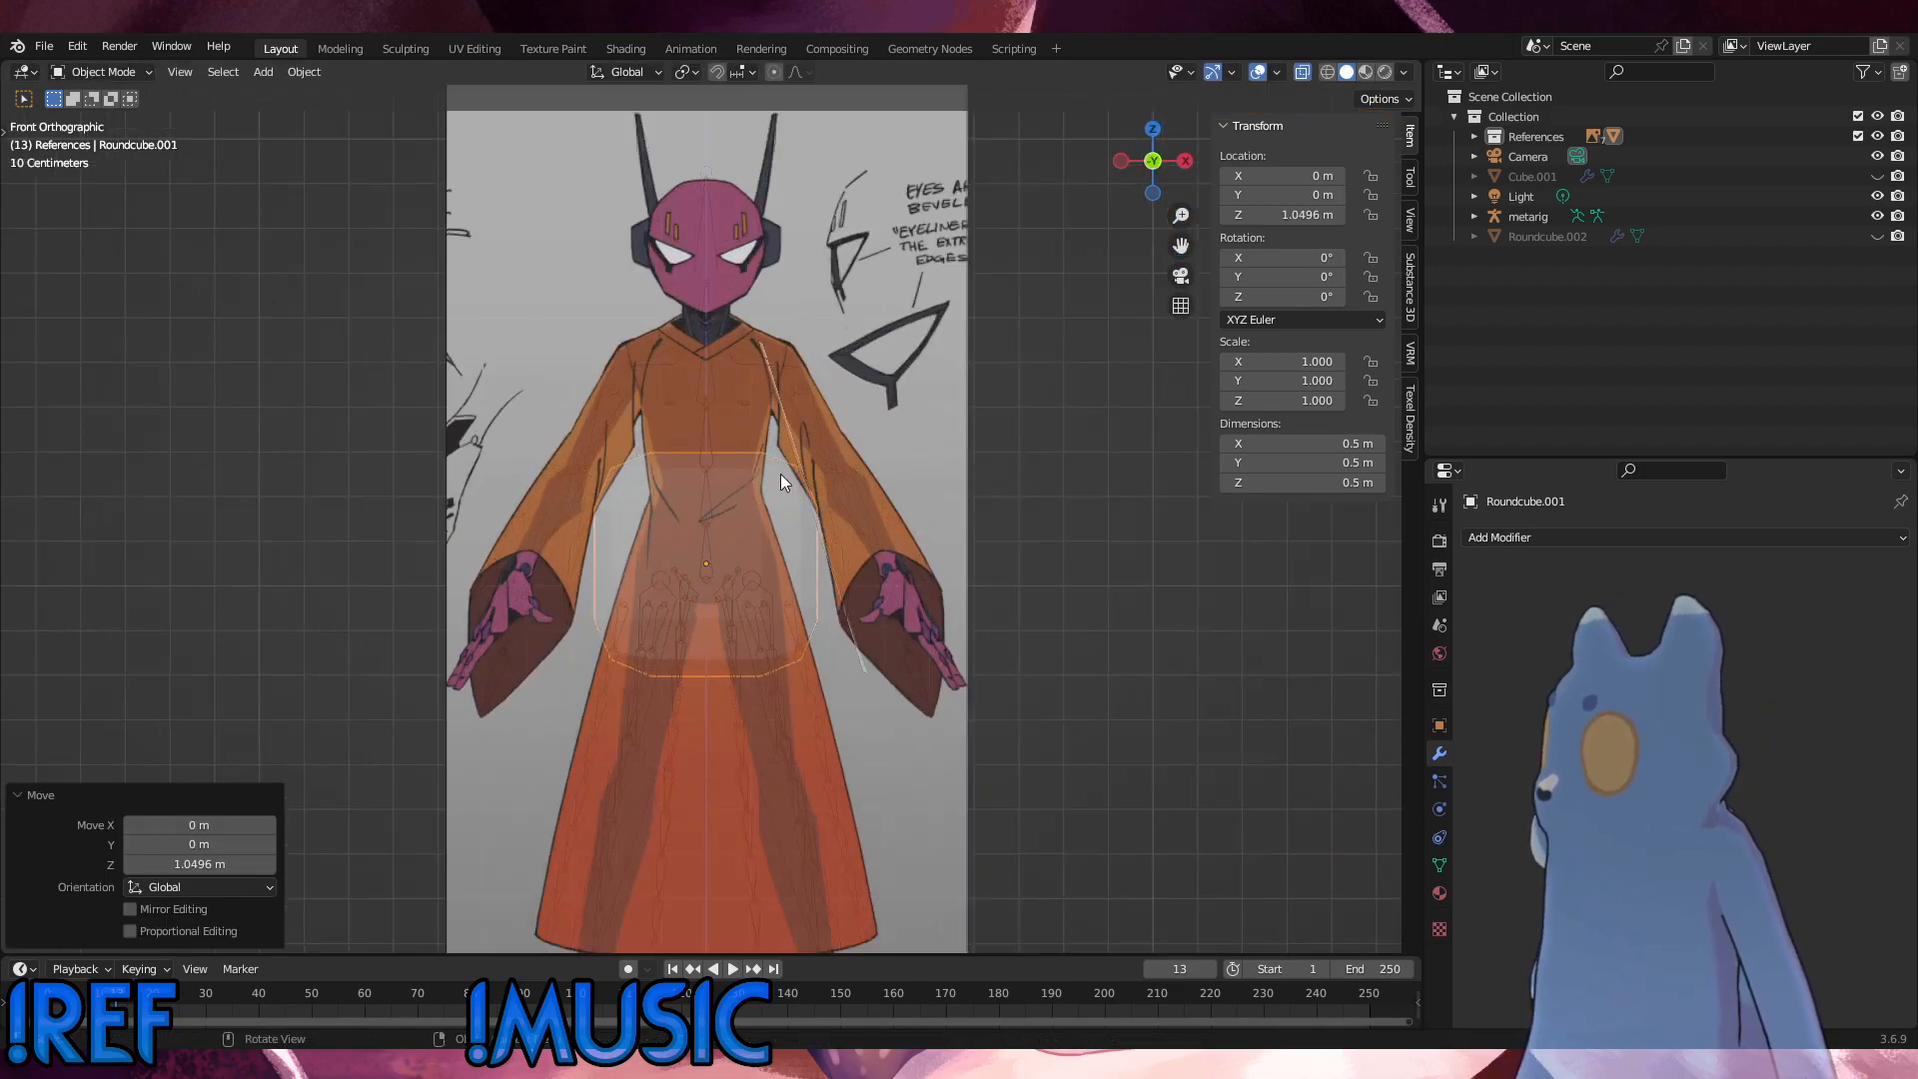
pyautogui.press('g')
pyautogui.press('z')
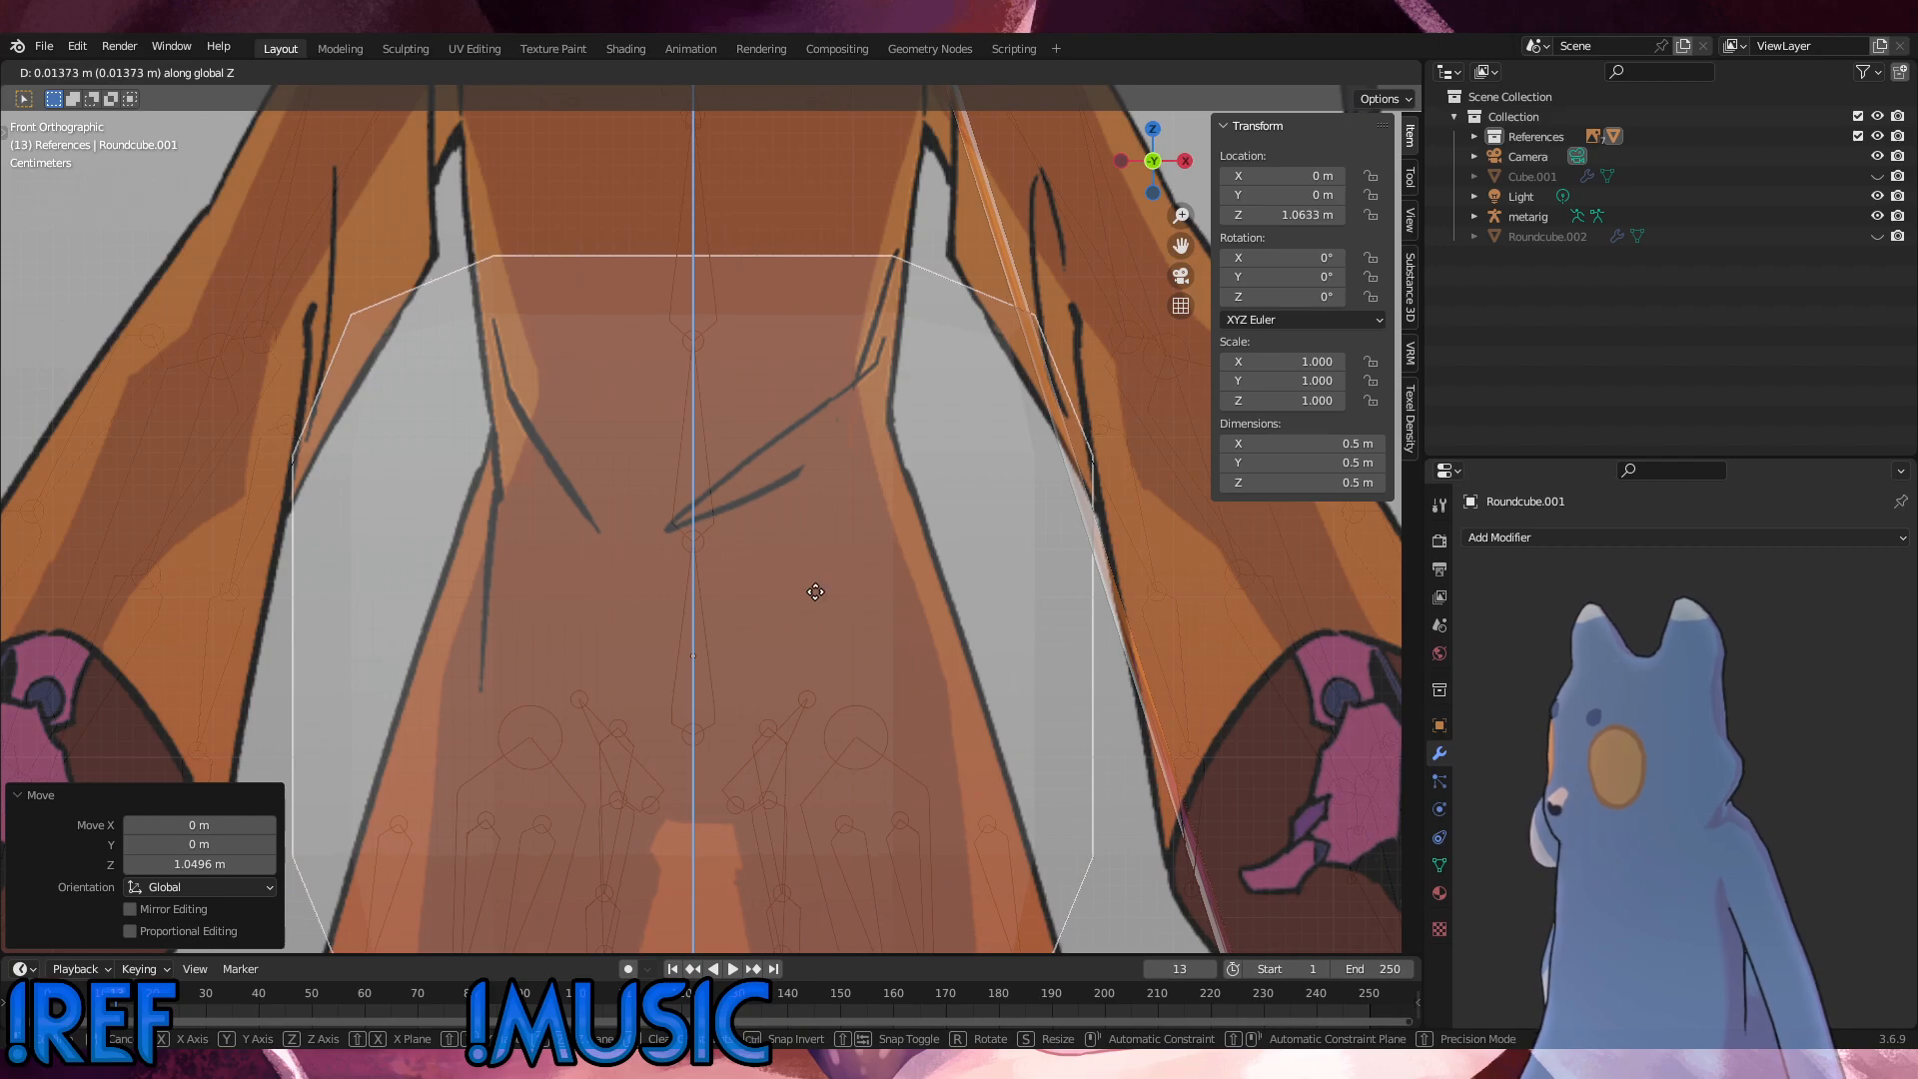
pyautogui.click(812, 589)
pyautogui.scroll(-8, 943, 695)
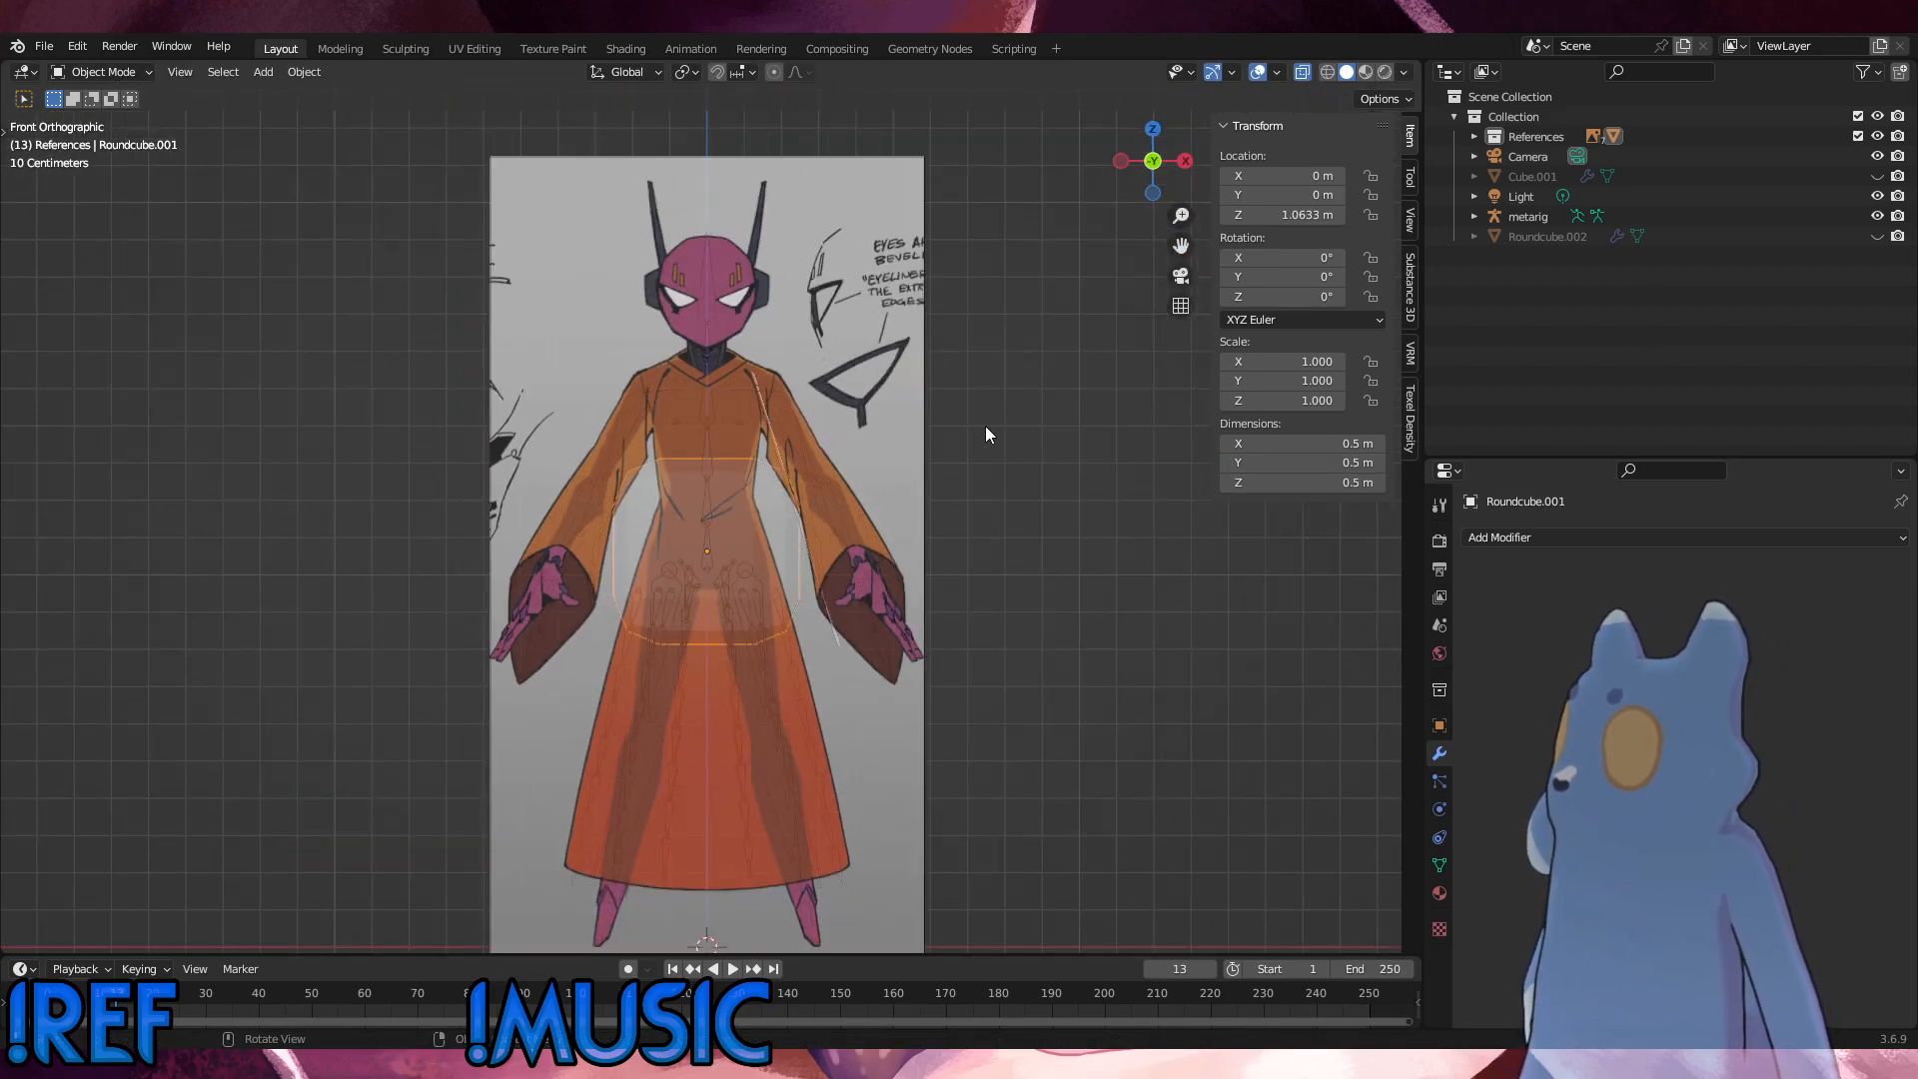
# Step: Scale the round cube down uniformly to about 0.42, roughly 0.21 m per side, so it fits inside the hip outline
pyautogui.press('s')
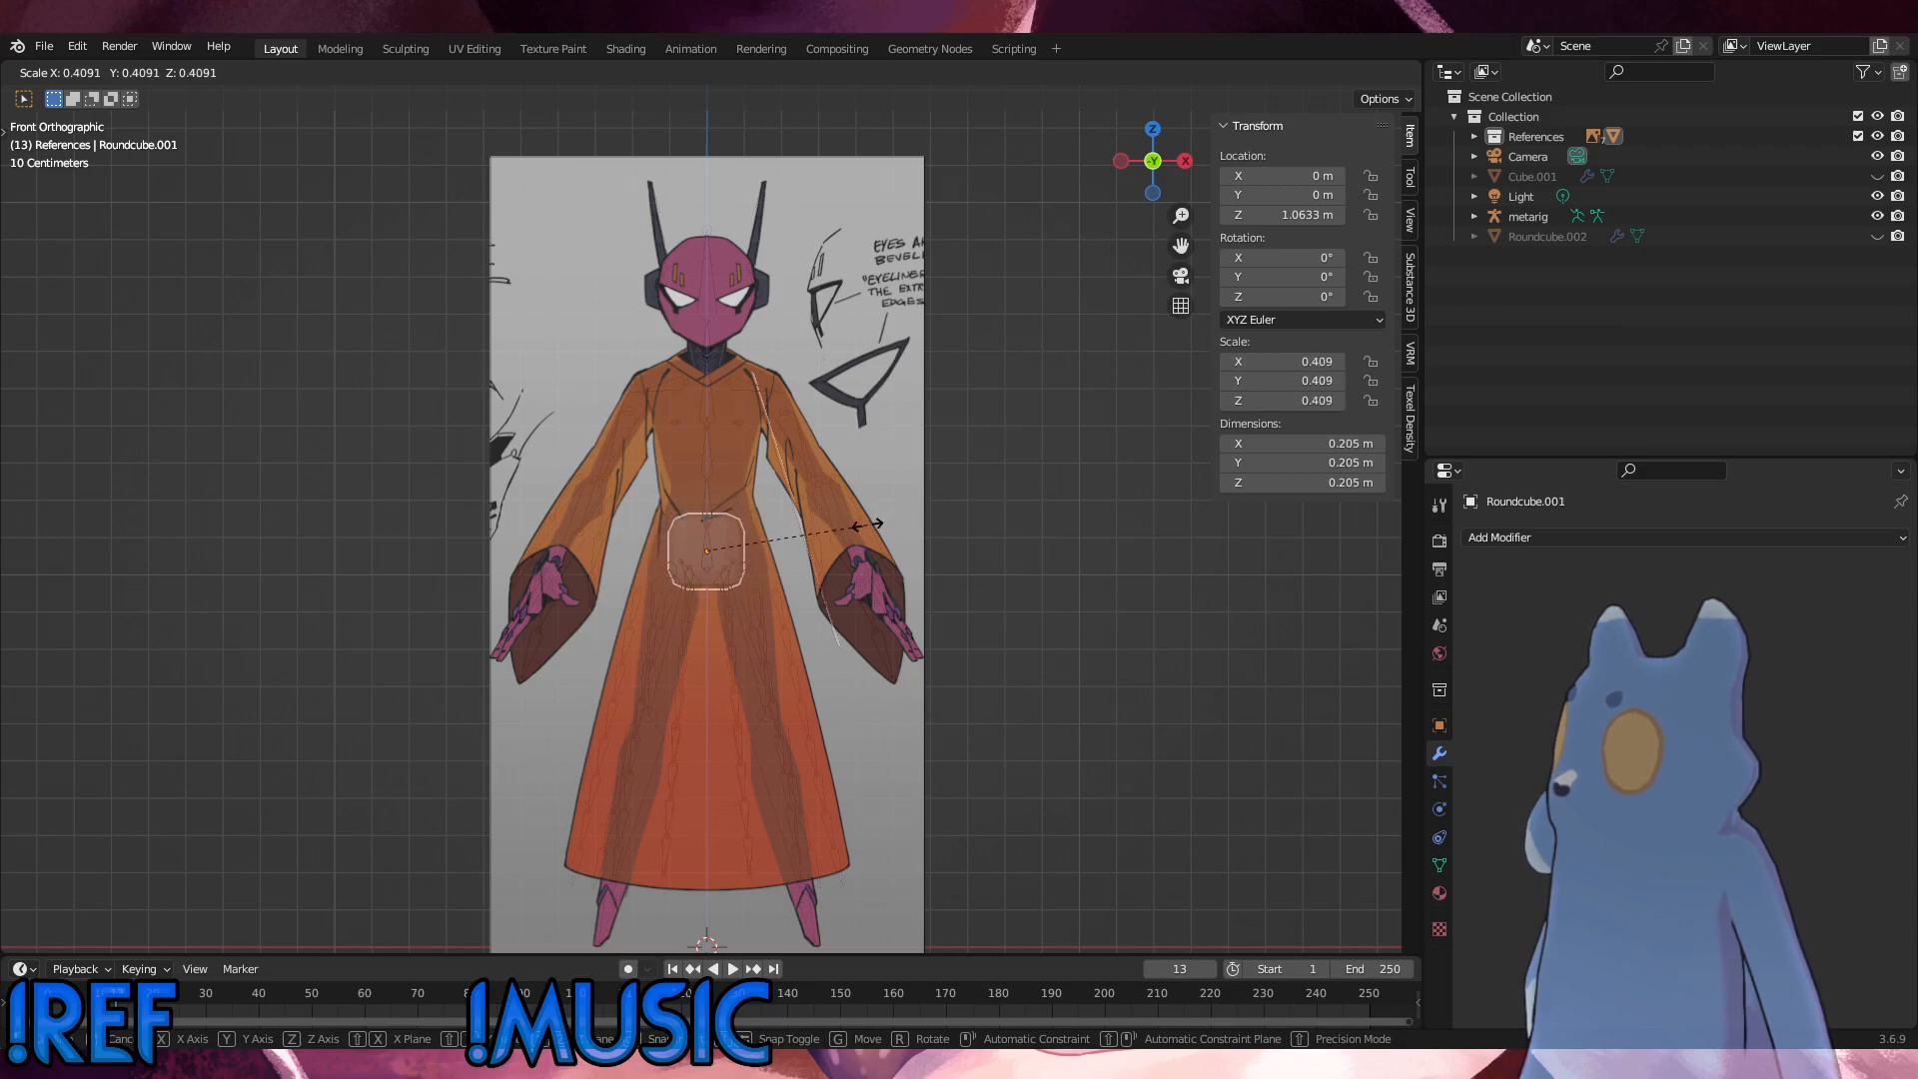
pyautogui.click(864, 527)
pyautogui.scroll(6, 770, 559)
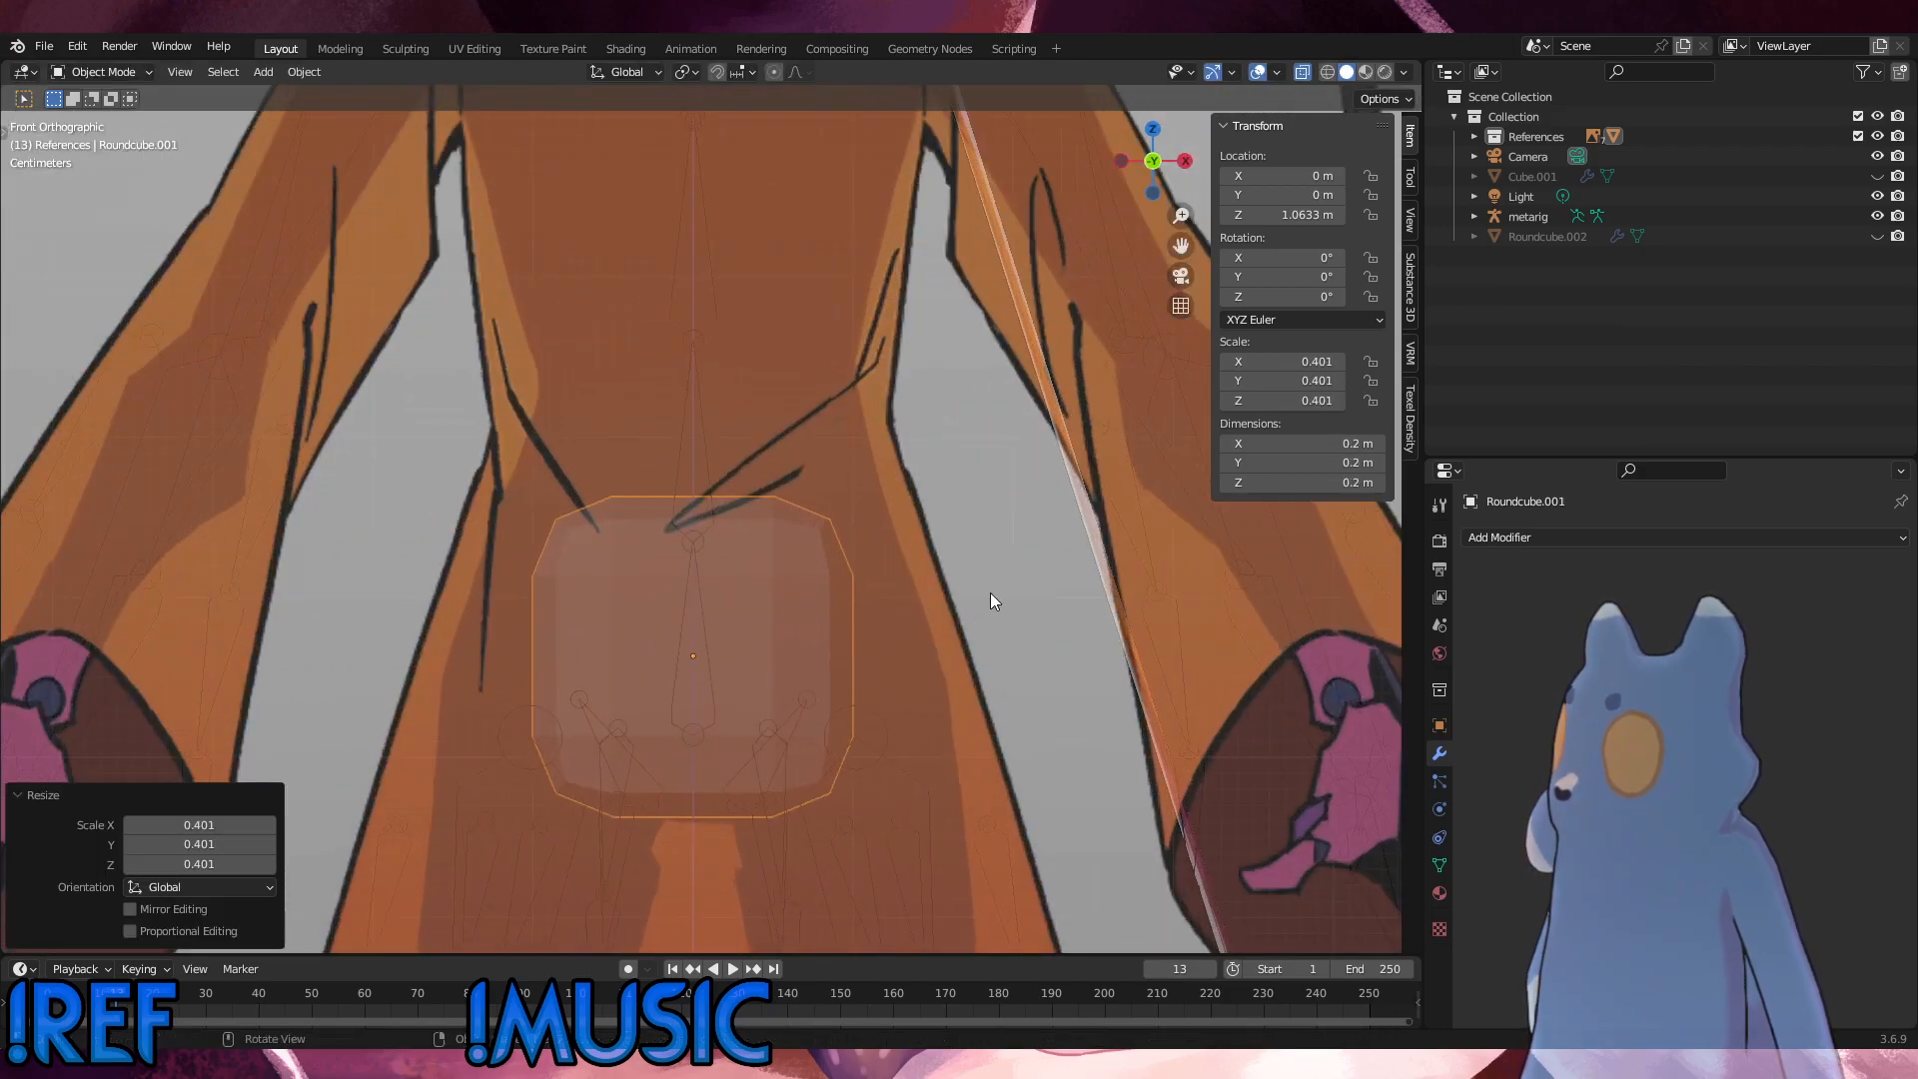
pyautogui.press('s')
pyautogui.press('Escape')
# Step: Enter Edit Mode and add a vertical loop cut along the exact centre of the round cube
pyautogui.click(100, 72)
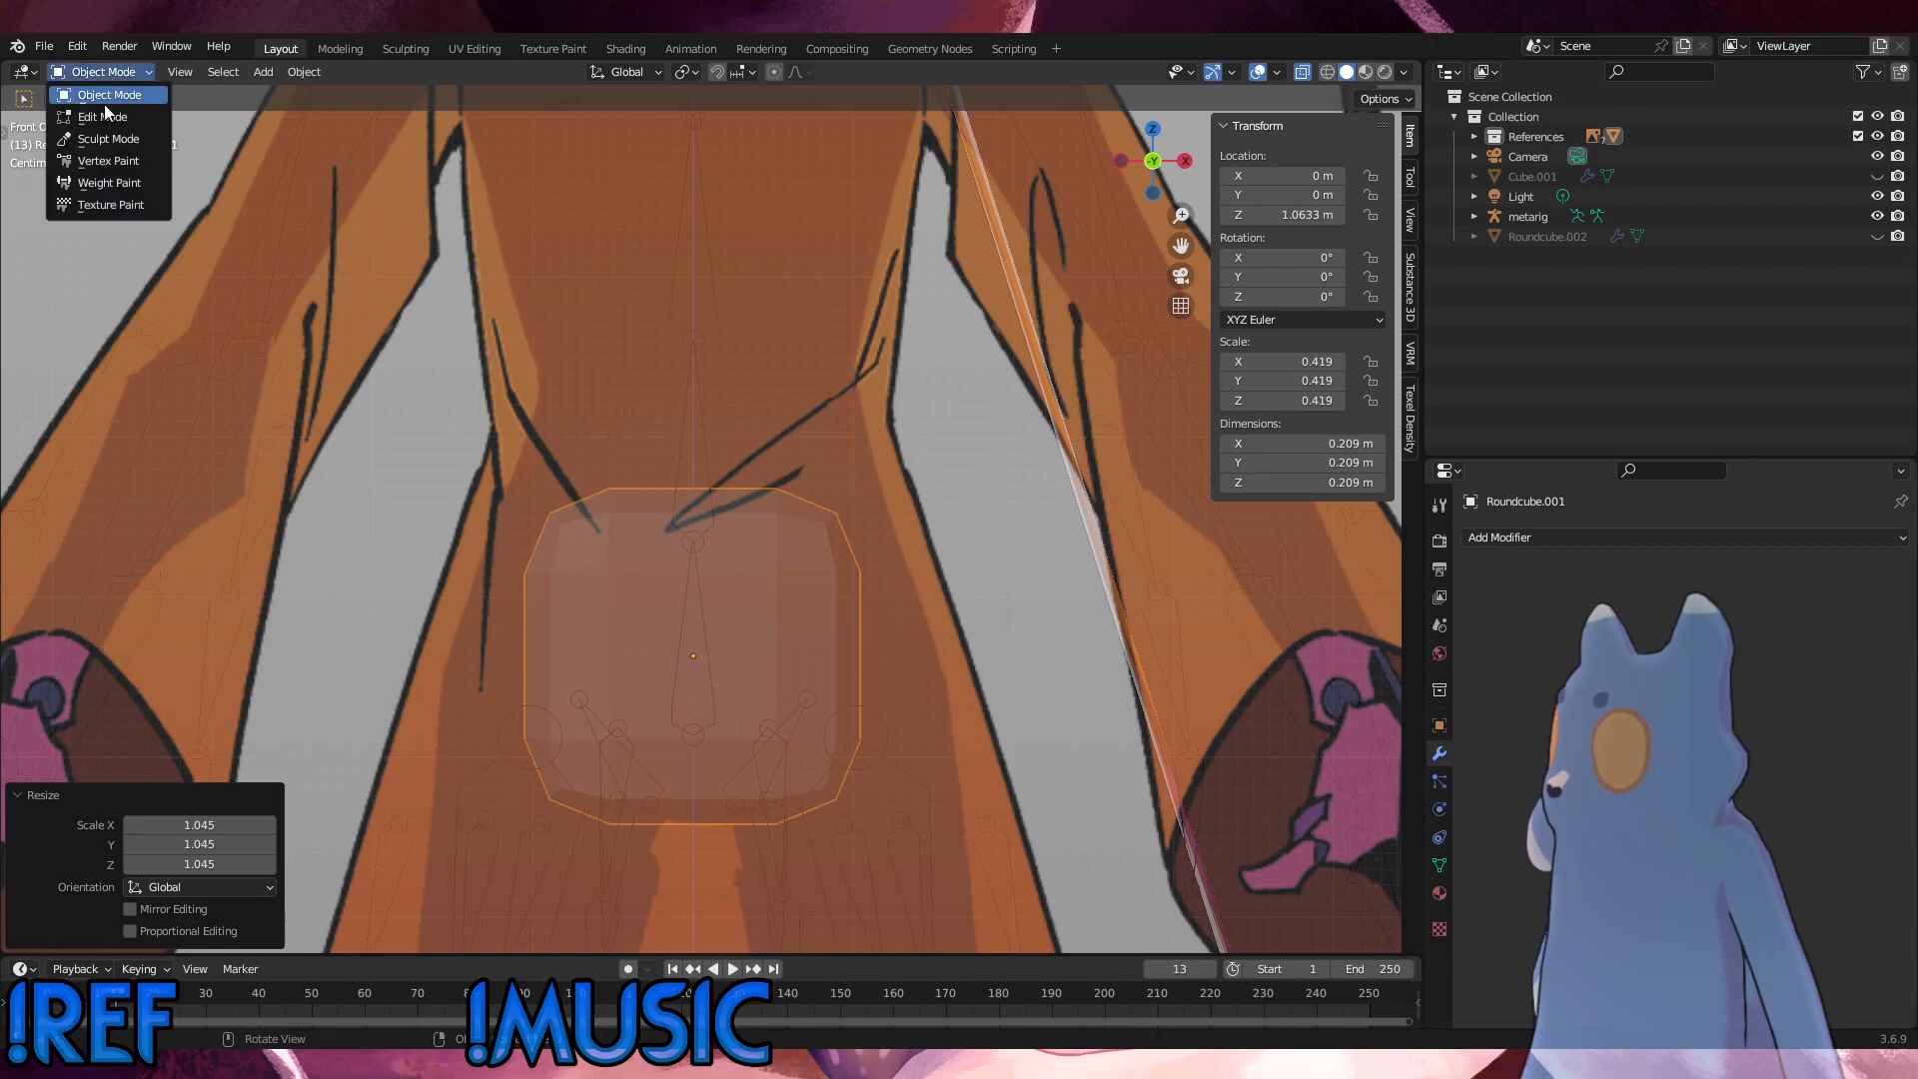
pyautogui.click(95, 118)
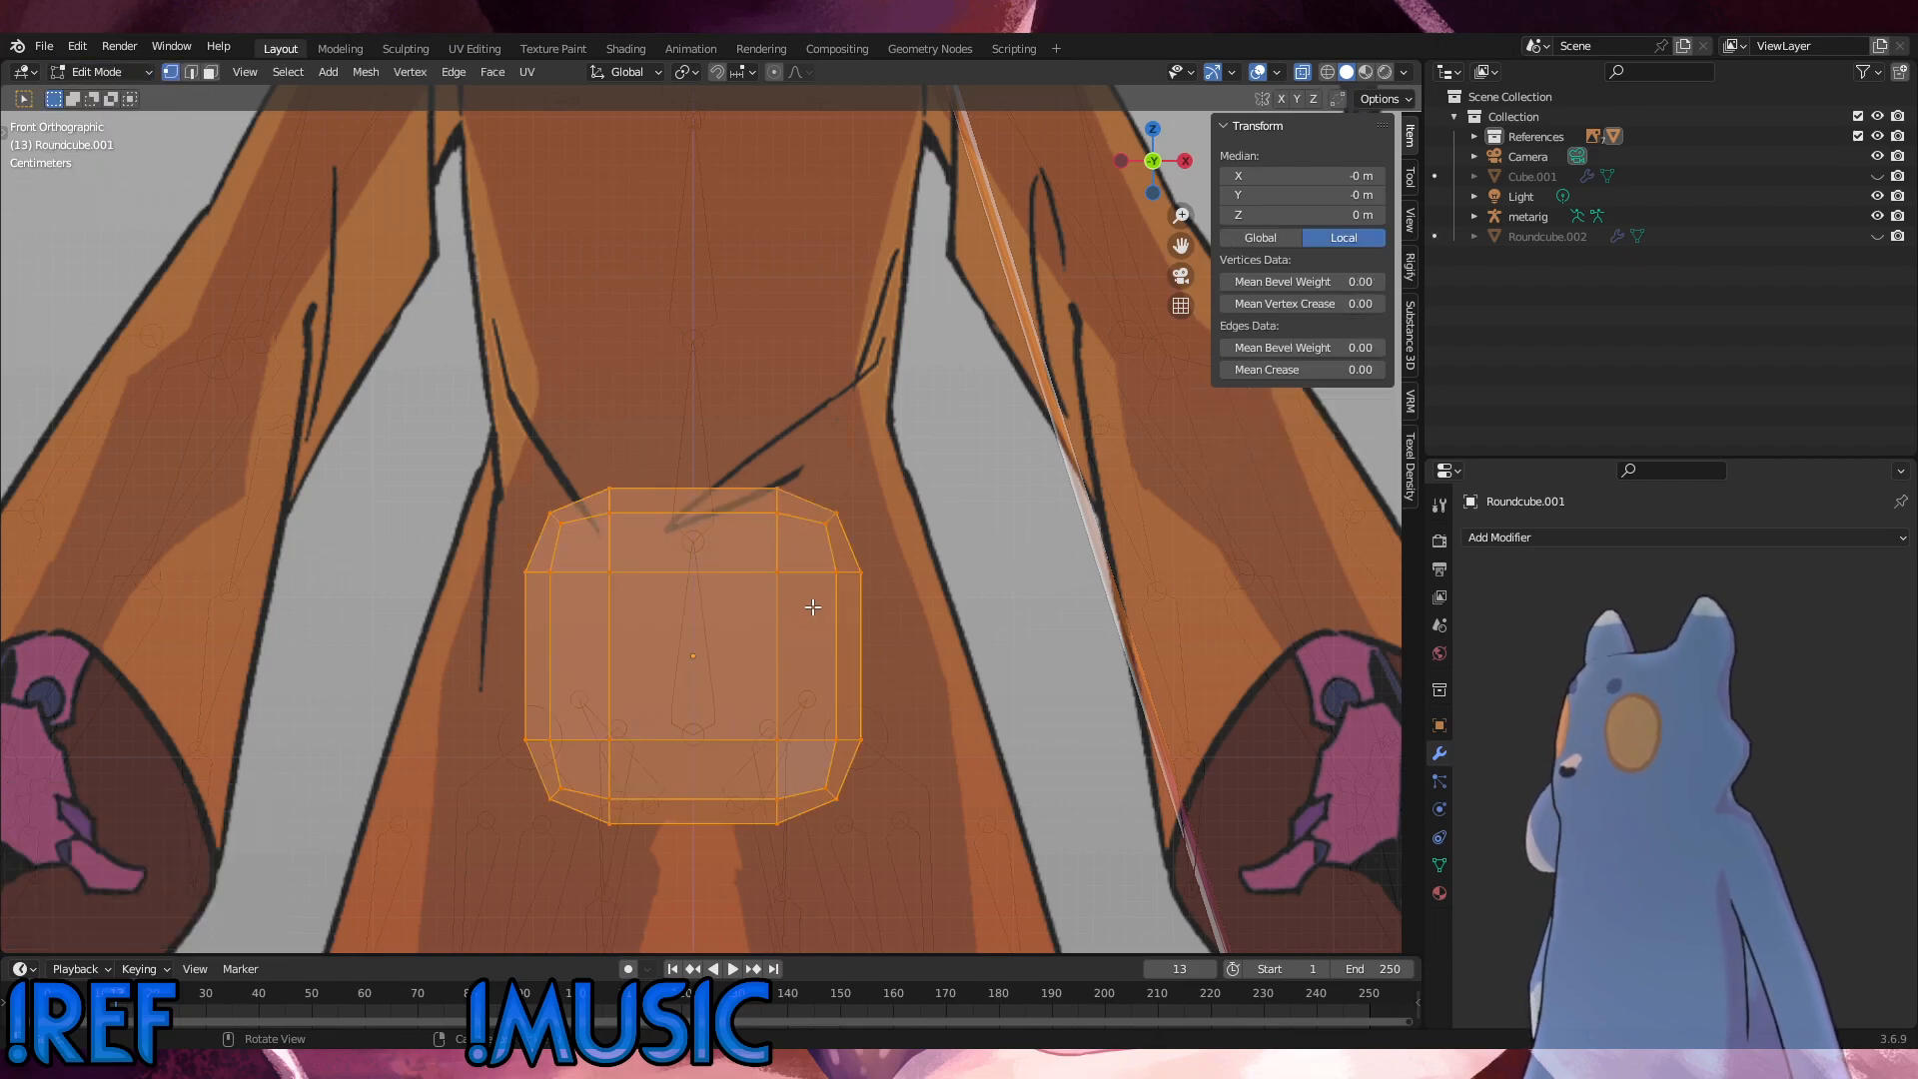
pyautogui.hotkey('ctrl', 'r')
pyautogui.click(726, 600)
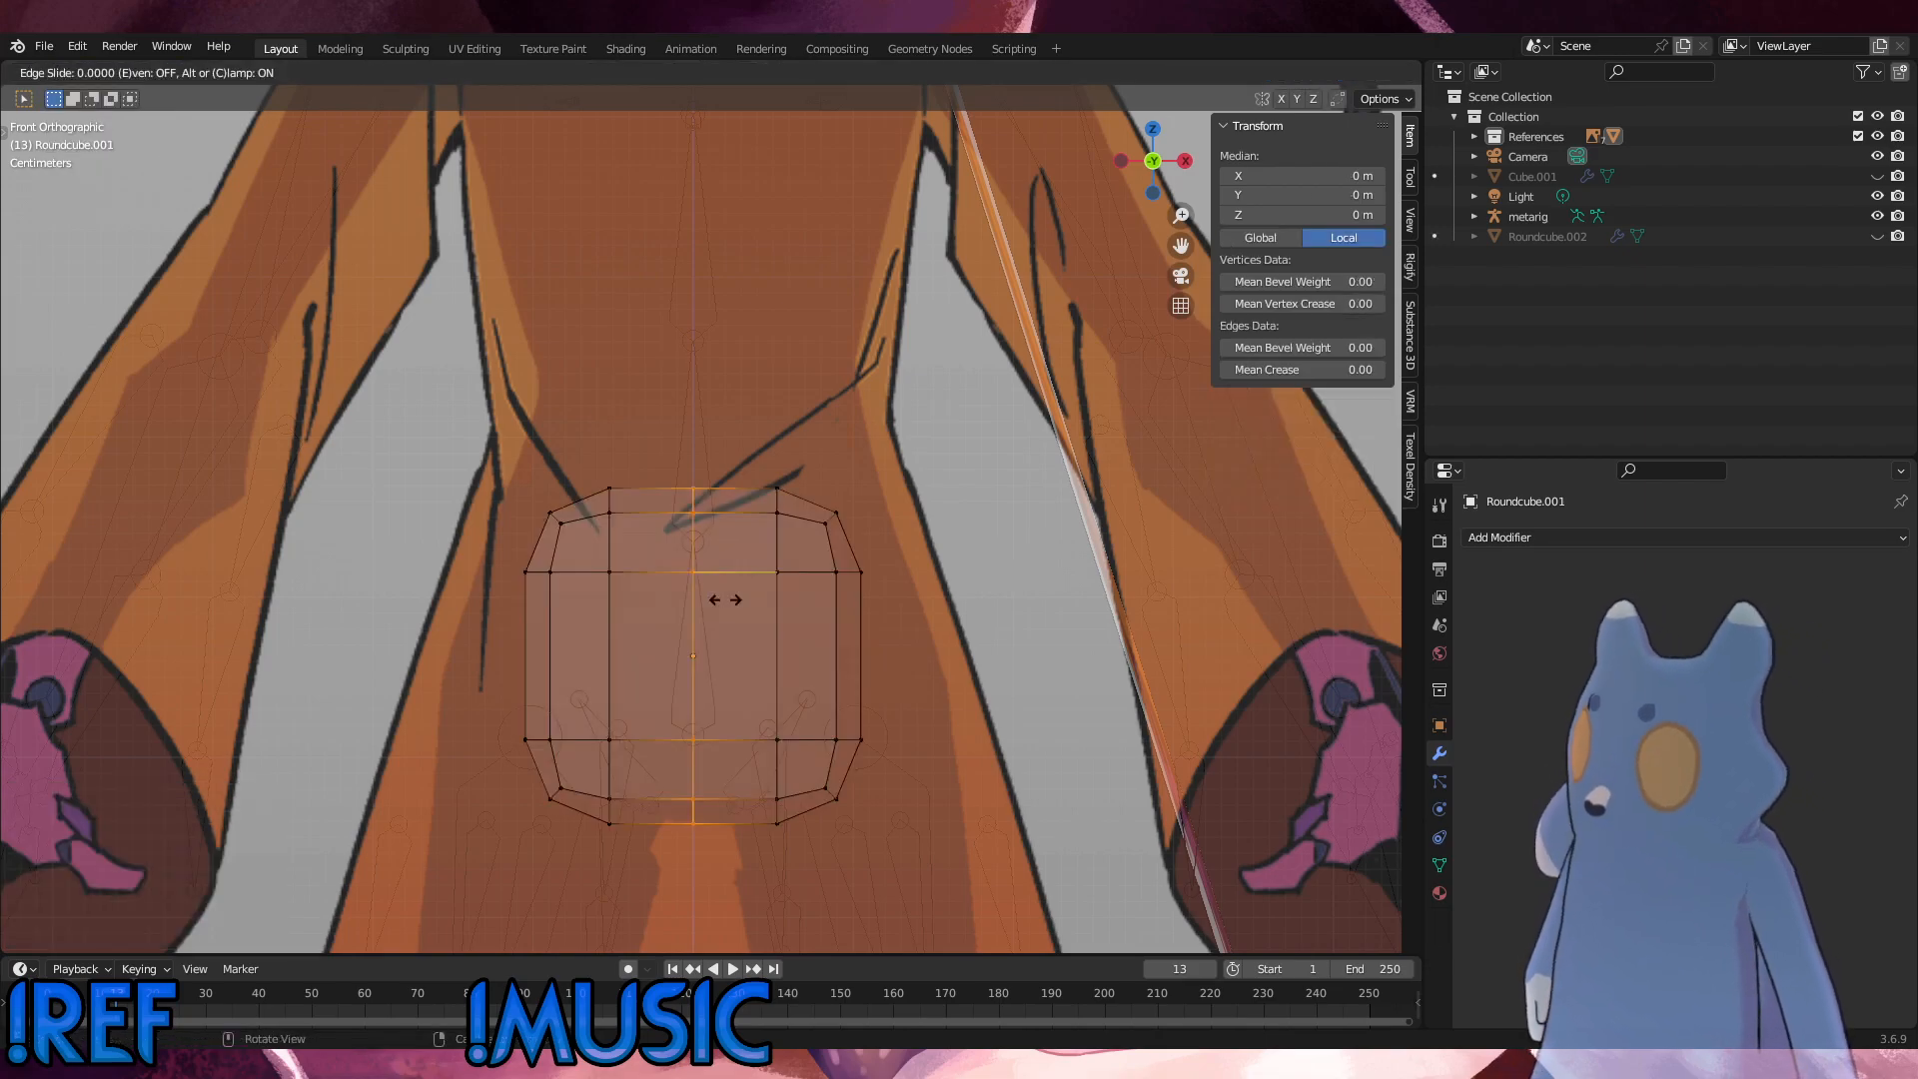
pyautogui.rightClick(726, 599)
pyautogui.moveTo(779, 618); pyautogui.dragTo(851, 671, button='middle')
# Step: Select the vertices on the negative X side of the centre loop and delete them, leaving half the round cube
pyautogui.scroll(-3, 839, 661)
pyautogui.moveTo(562, 454); pyautogui.dragTo(687, 708)
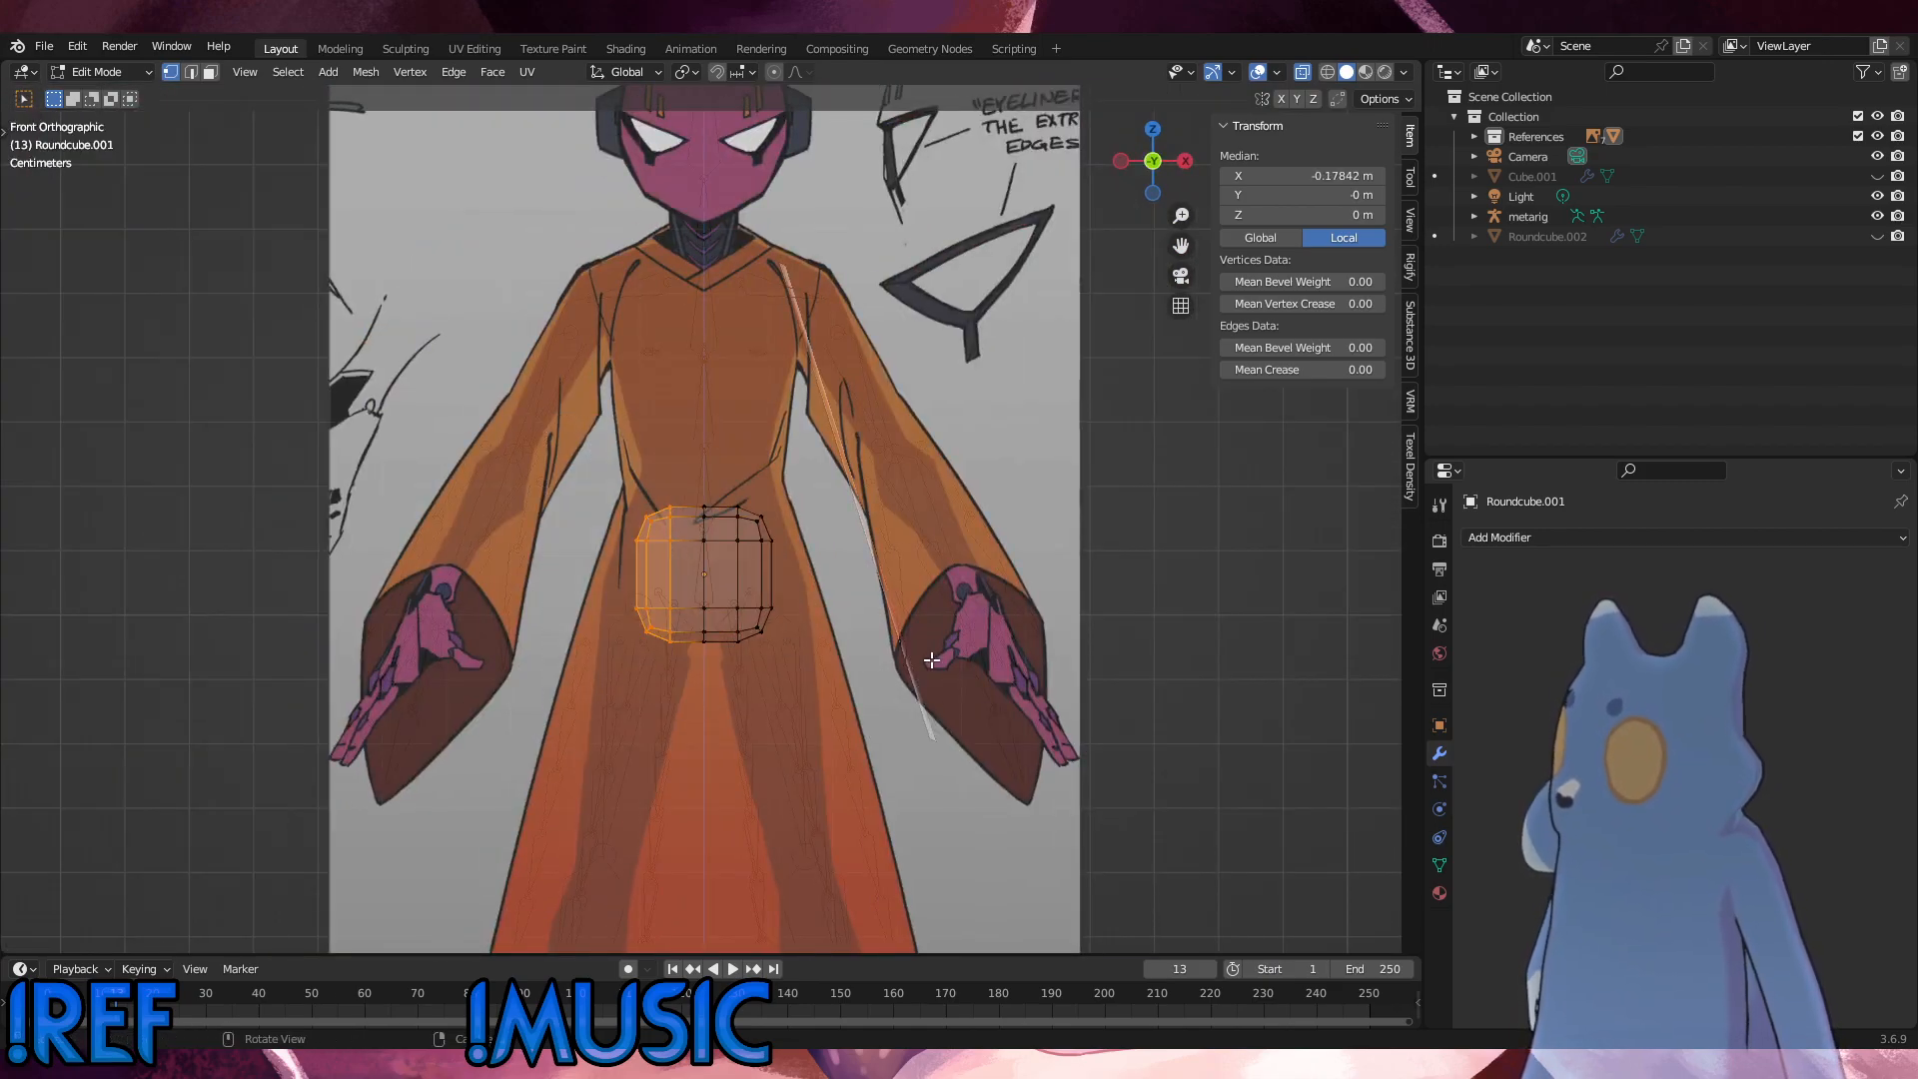
pyautogui.press('x')
pyautogui.click(931, 659)
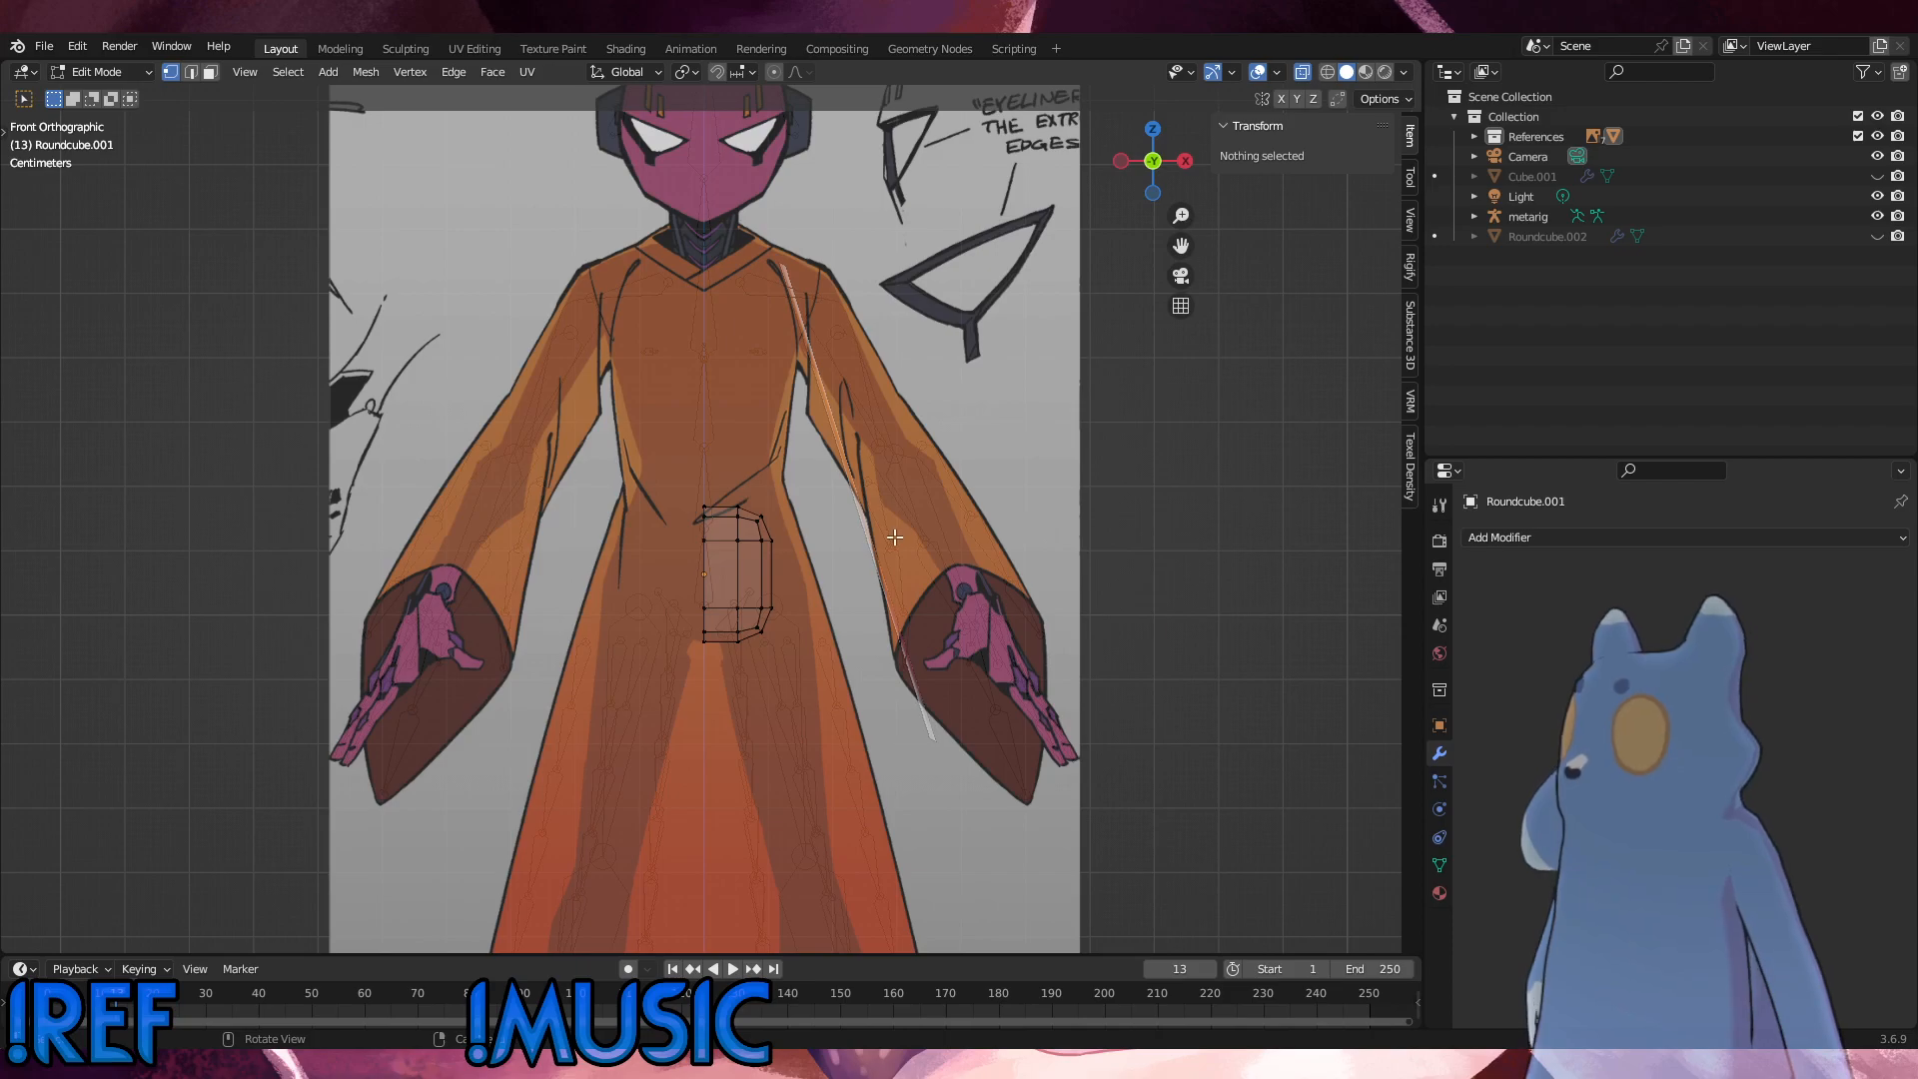
# Step: Add one loop cut around the half mesh midway through its depth
pyautogui.moveTo(764, 639); pyautogui.dragTo(805, 627, button='middle')
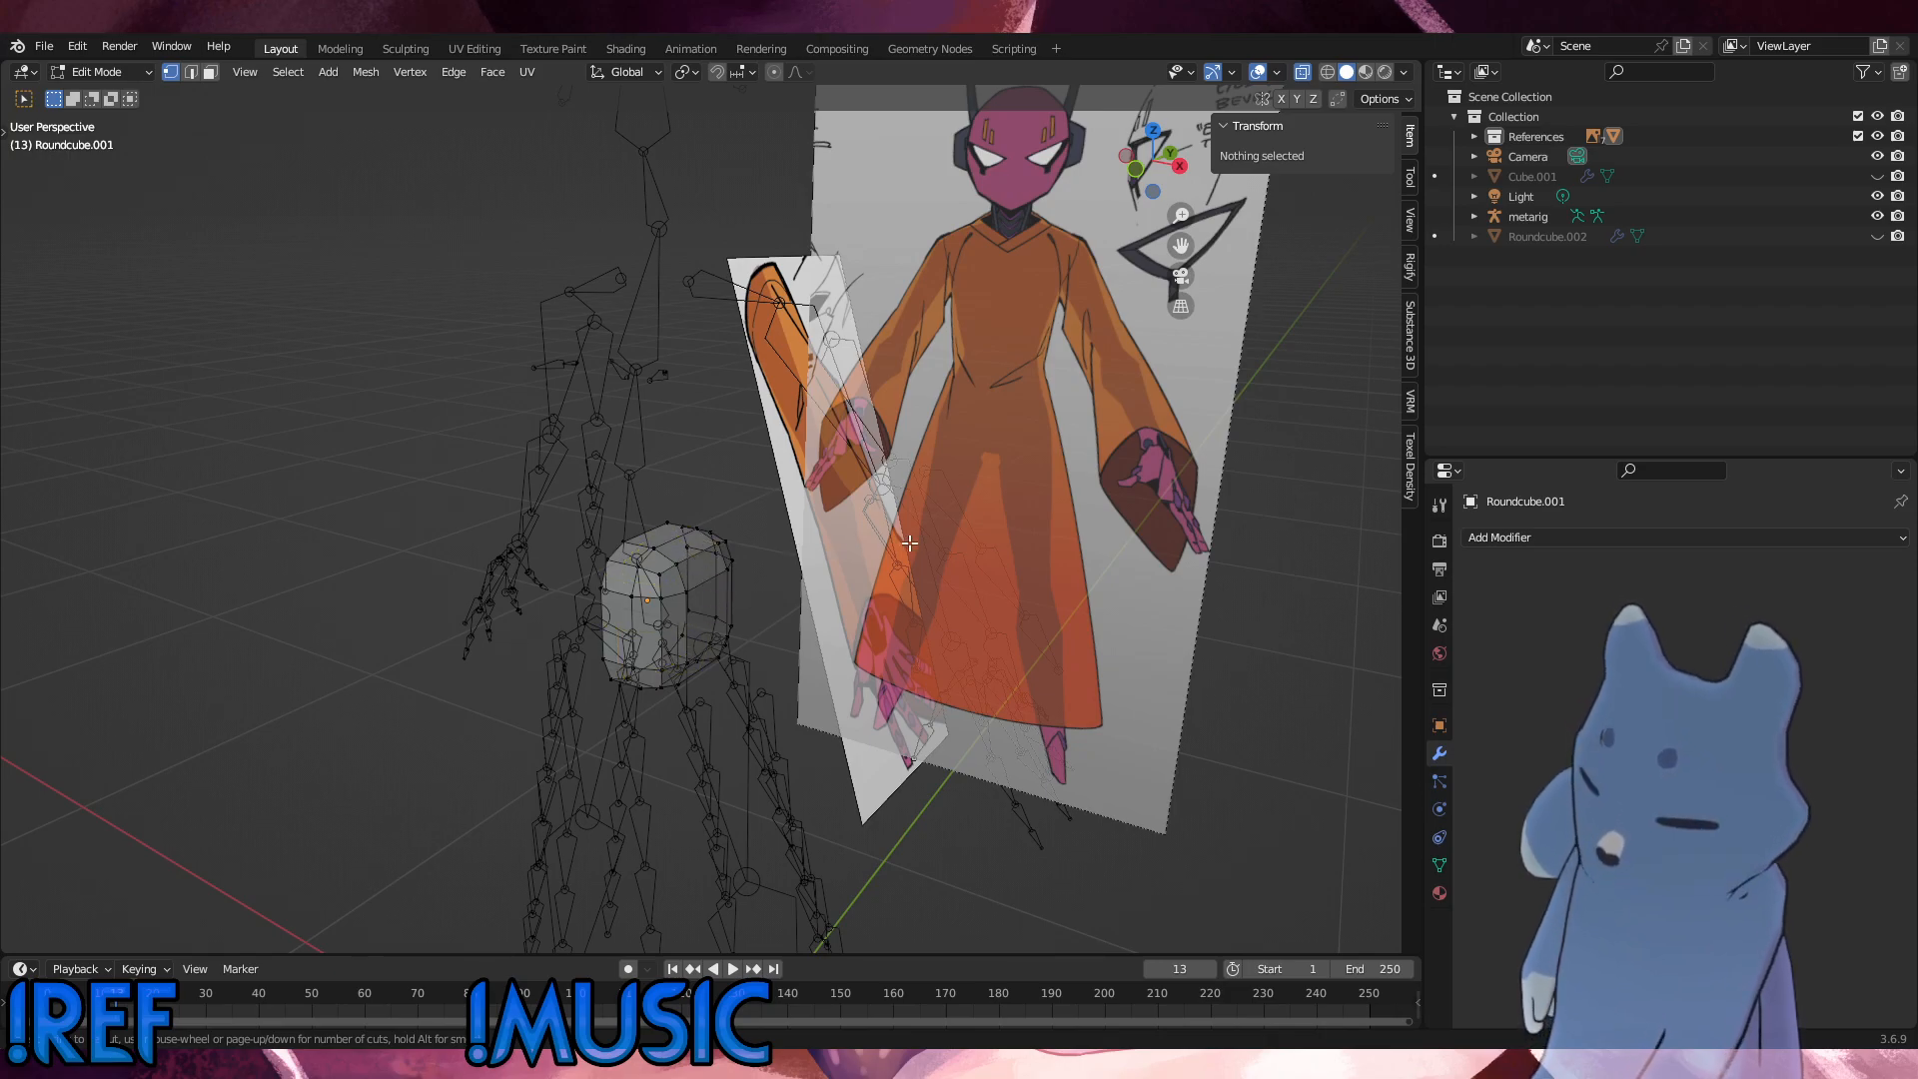
pyautogui.click(663, 546)
pyautogui.click(663, 547)
pyautogui.click(1008, 580)
pyautogui.keyDown('alt'); pyautogui.moveTo(1008, 580); pyautogui.dragTo(792, 616, button='middle'); pyautogui.keyUp('alt')
# Step: Select all vertices except those on the centre seam and move them outward along X toward the hip outline
pyautogui.moveTo(896, 678); pyautogui.dragTo(724, 475)
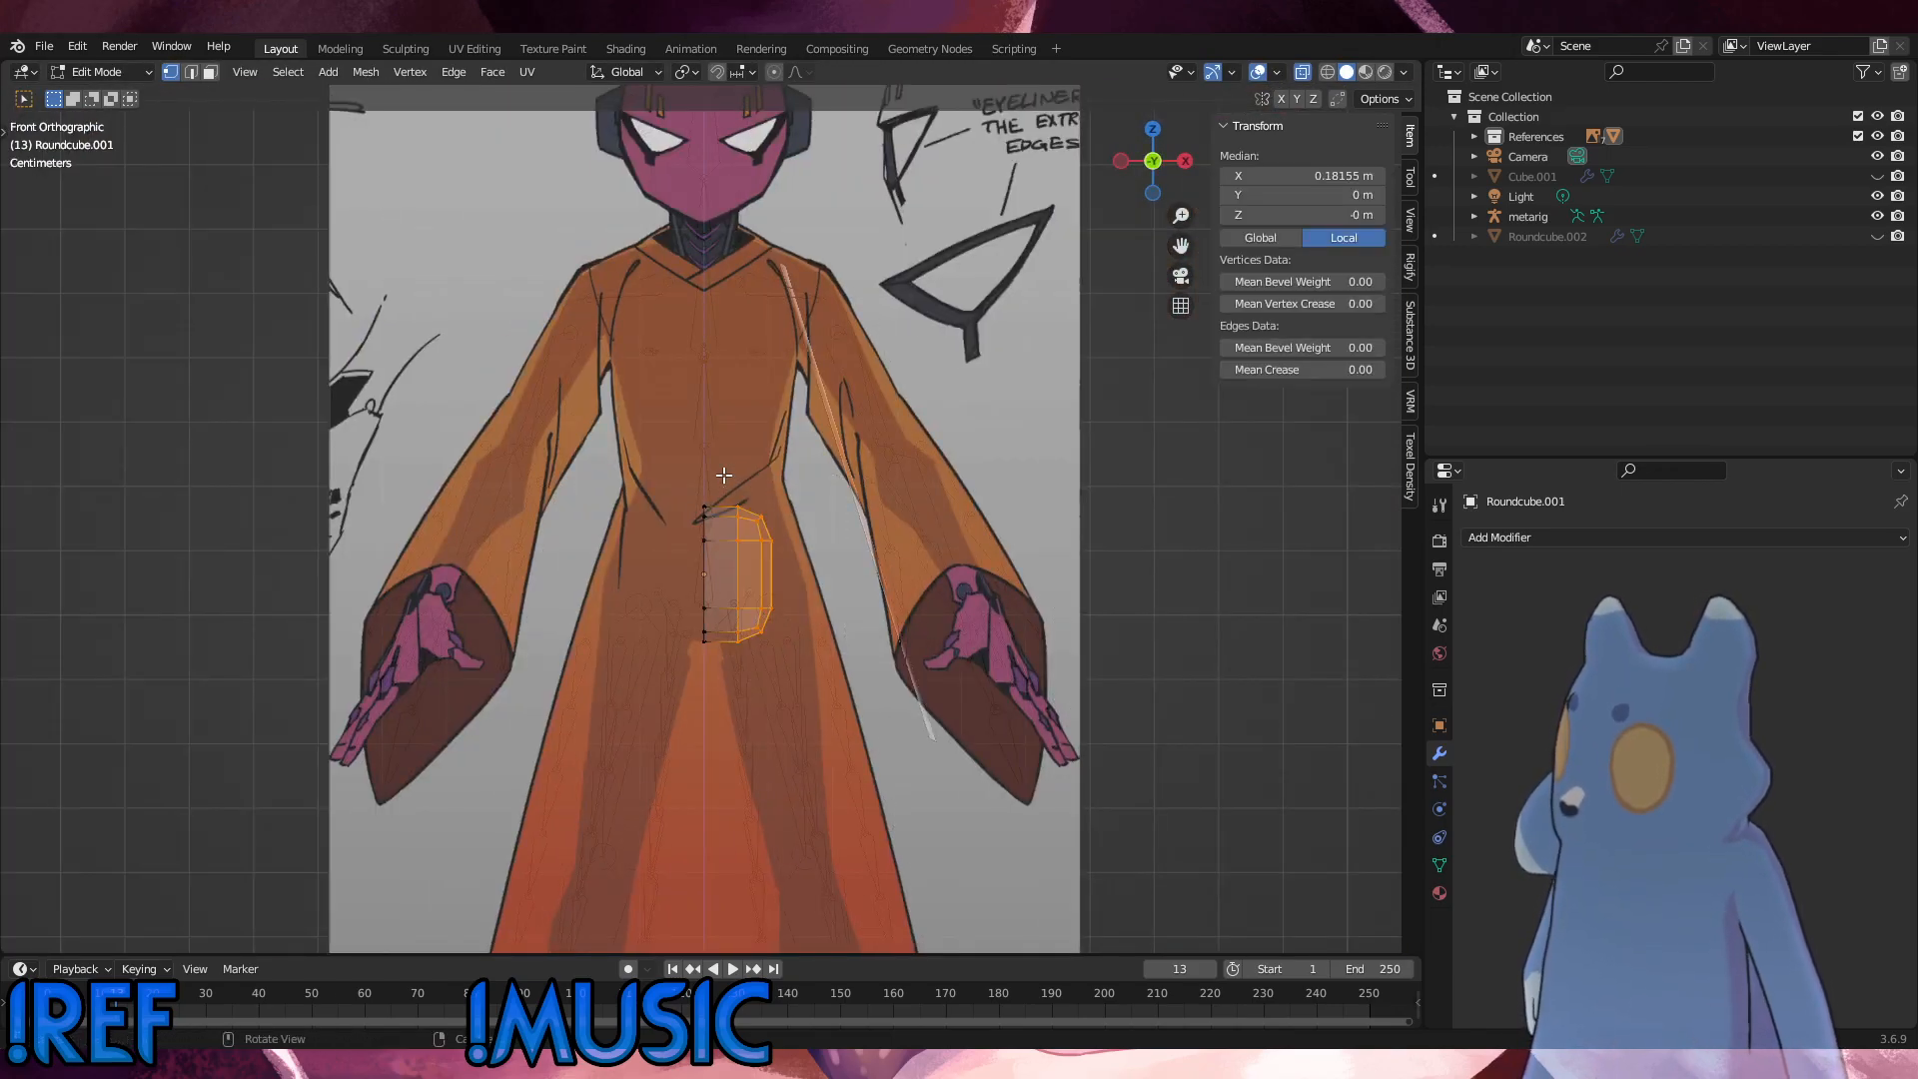
pyautogui.press('g')
pyautogui.press('x')
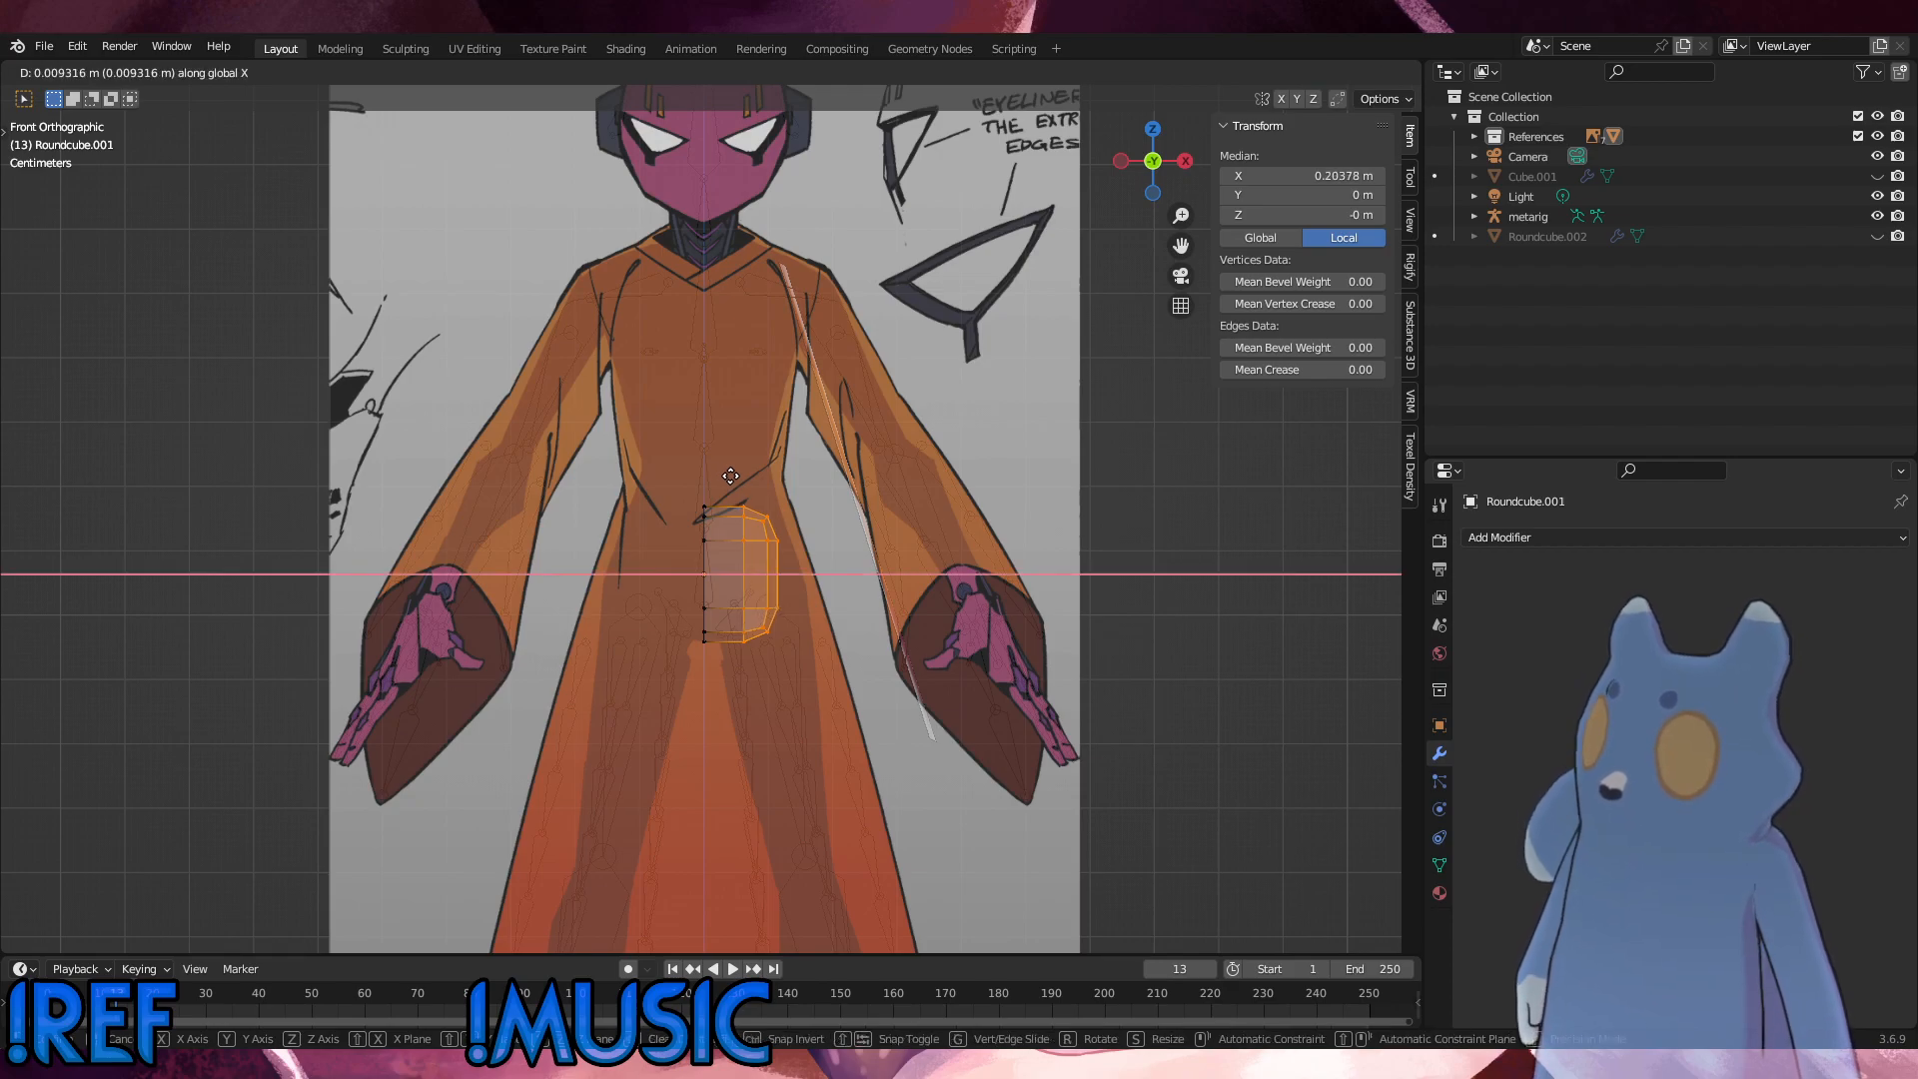
pyautogui.click(746, 480)
# Step: Add a centred vertical loop cut across the widened faces between the centre seam and the outer side
pyautogui.hotkey('ctrl', 'r')
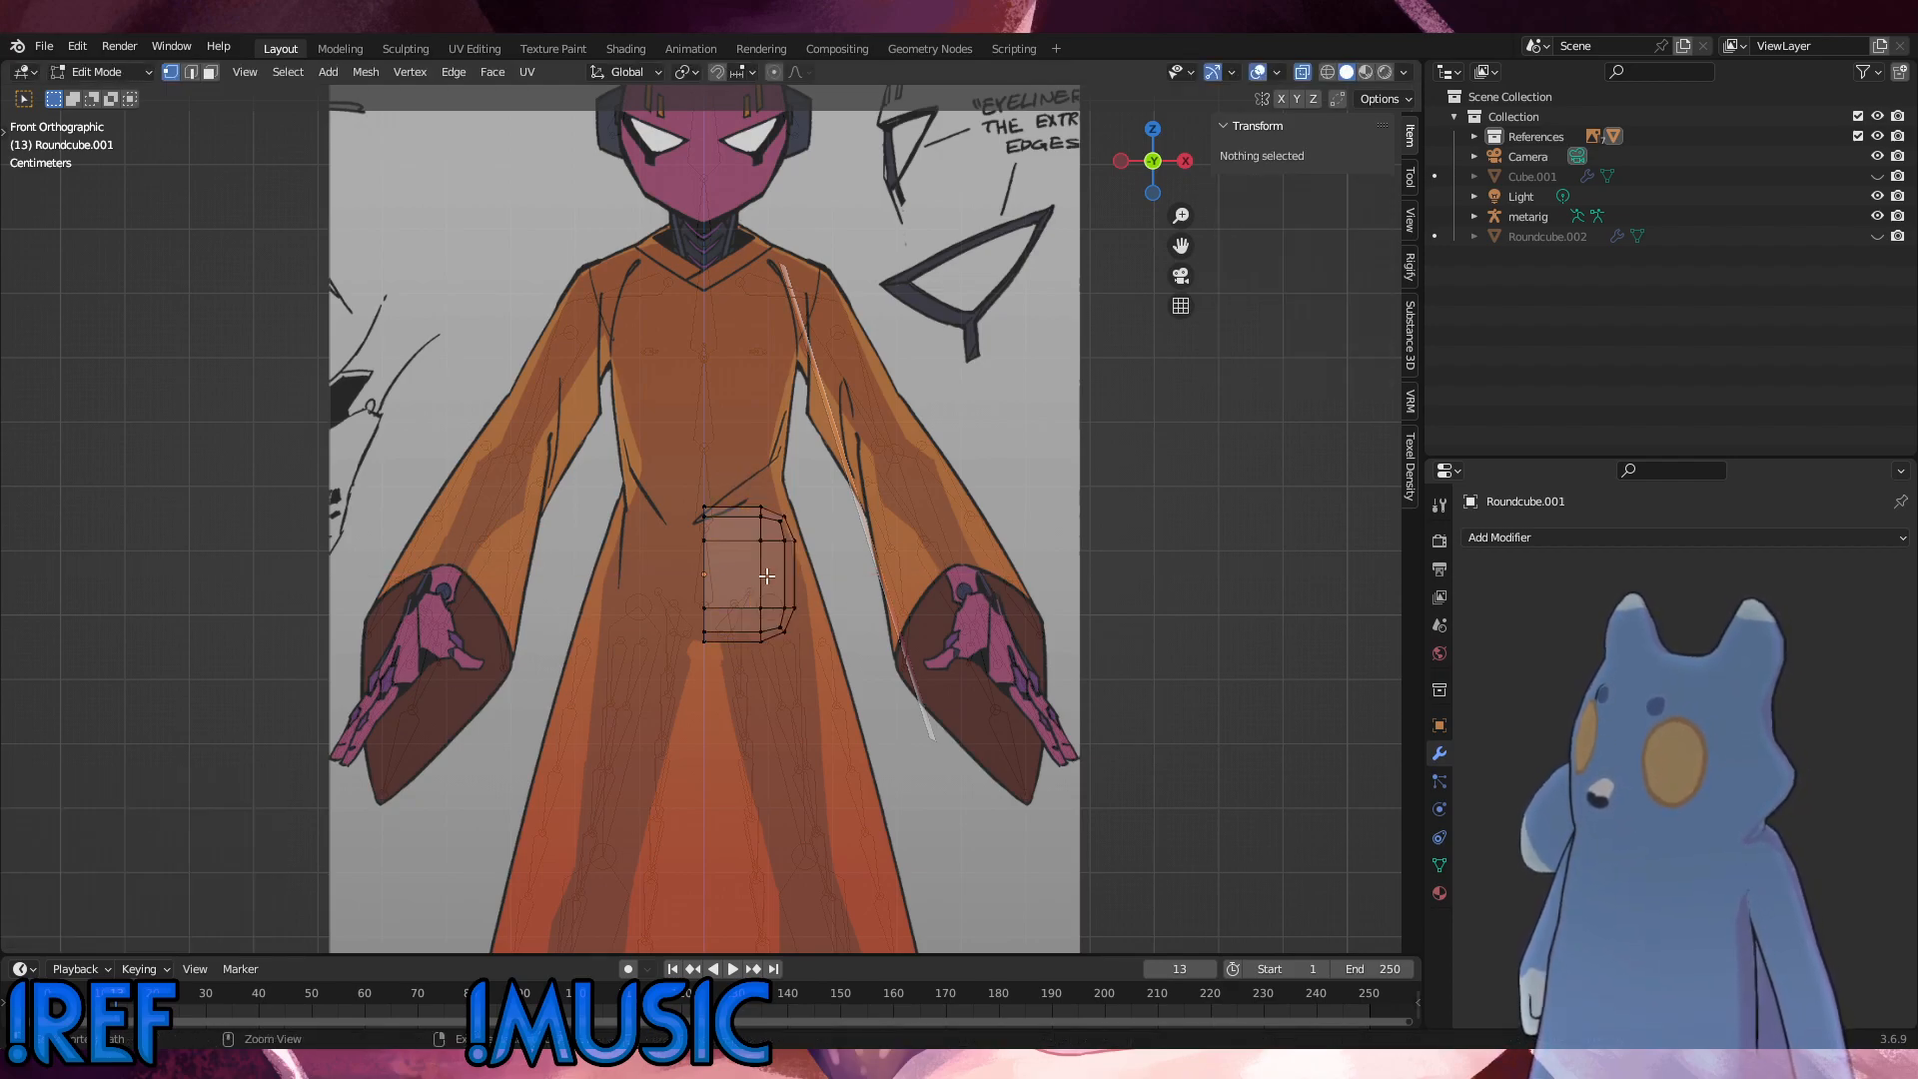
pyautogui.click(733, 555)
pyautogui.rightClick(732, 554)
pyautogui.hotkey('alt', 'a')
# Step: Add a Mirror modifier on the X axis with clipping enabled to the half mesh
pyautogui.press('a')
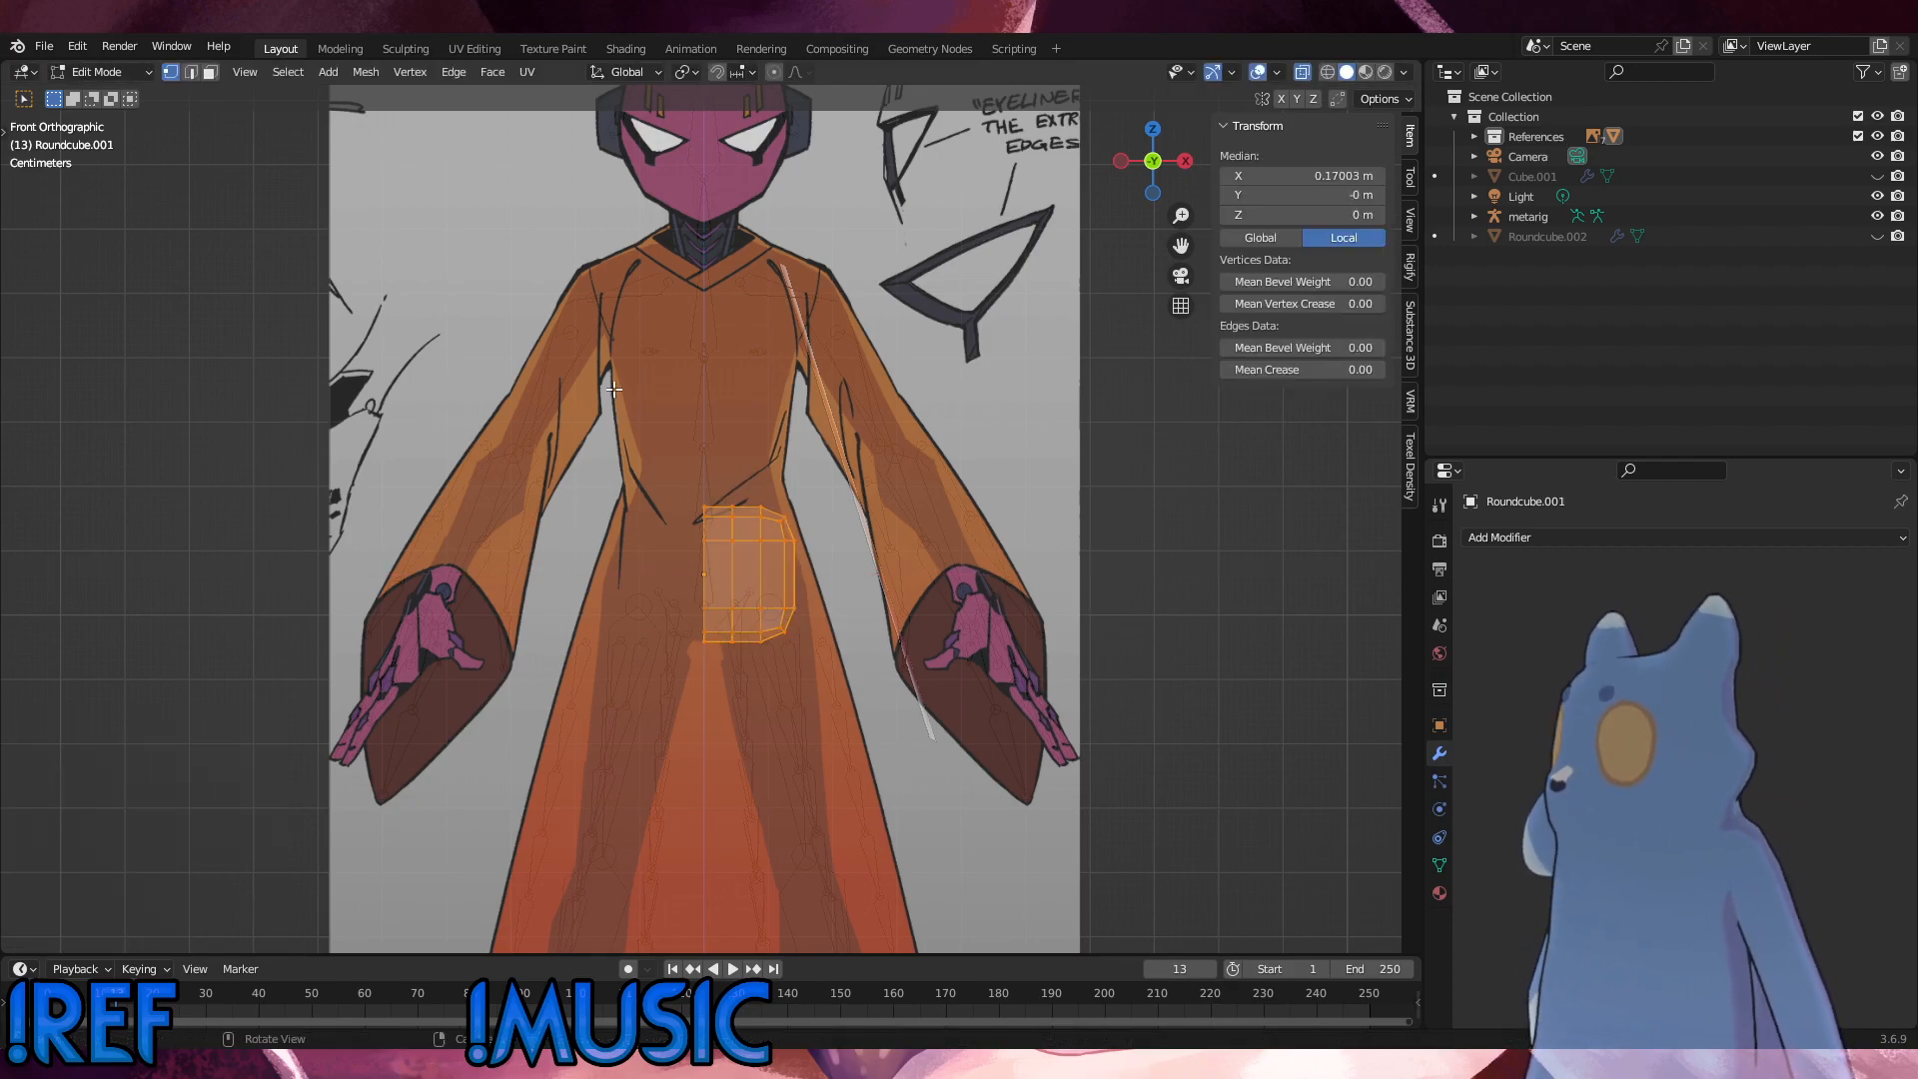
pyautogui.click(1582, 537)
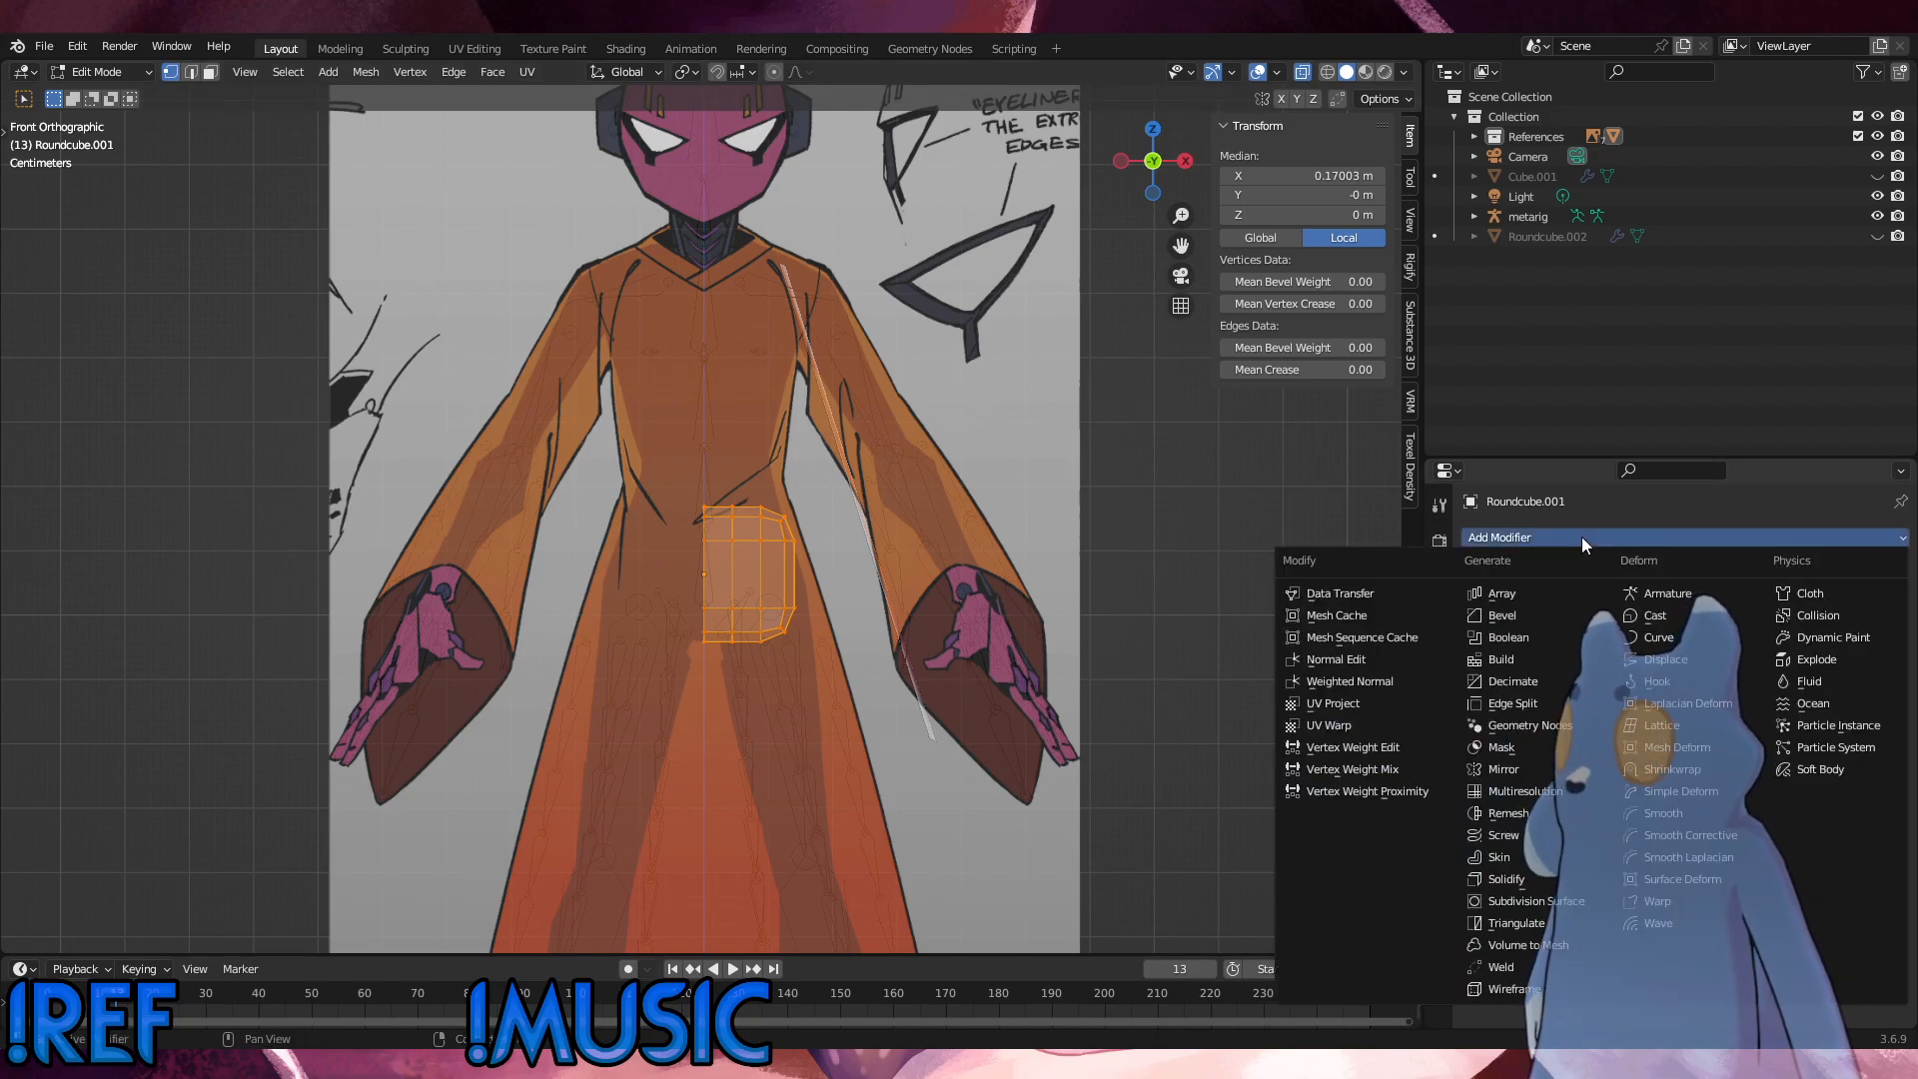
pyautogui.click(1502, 767)
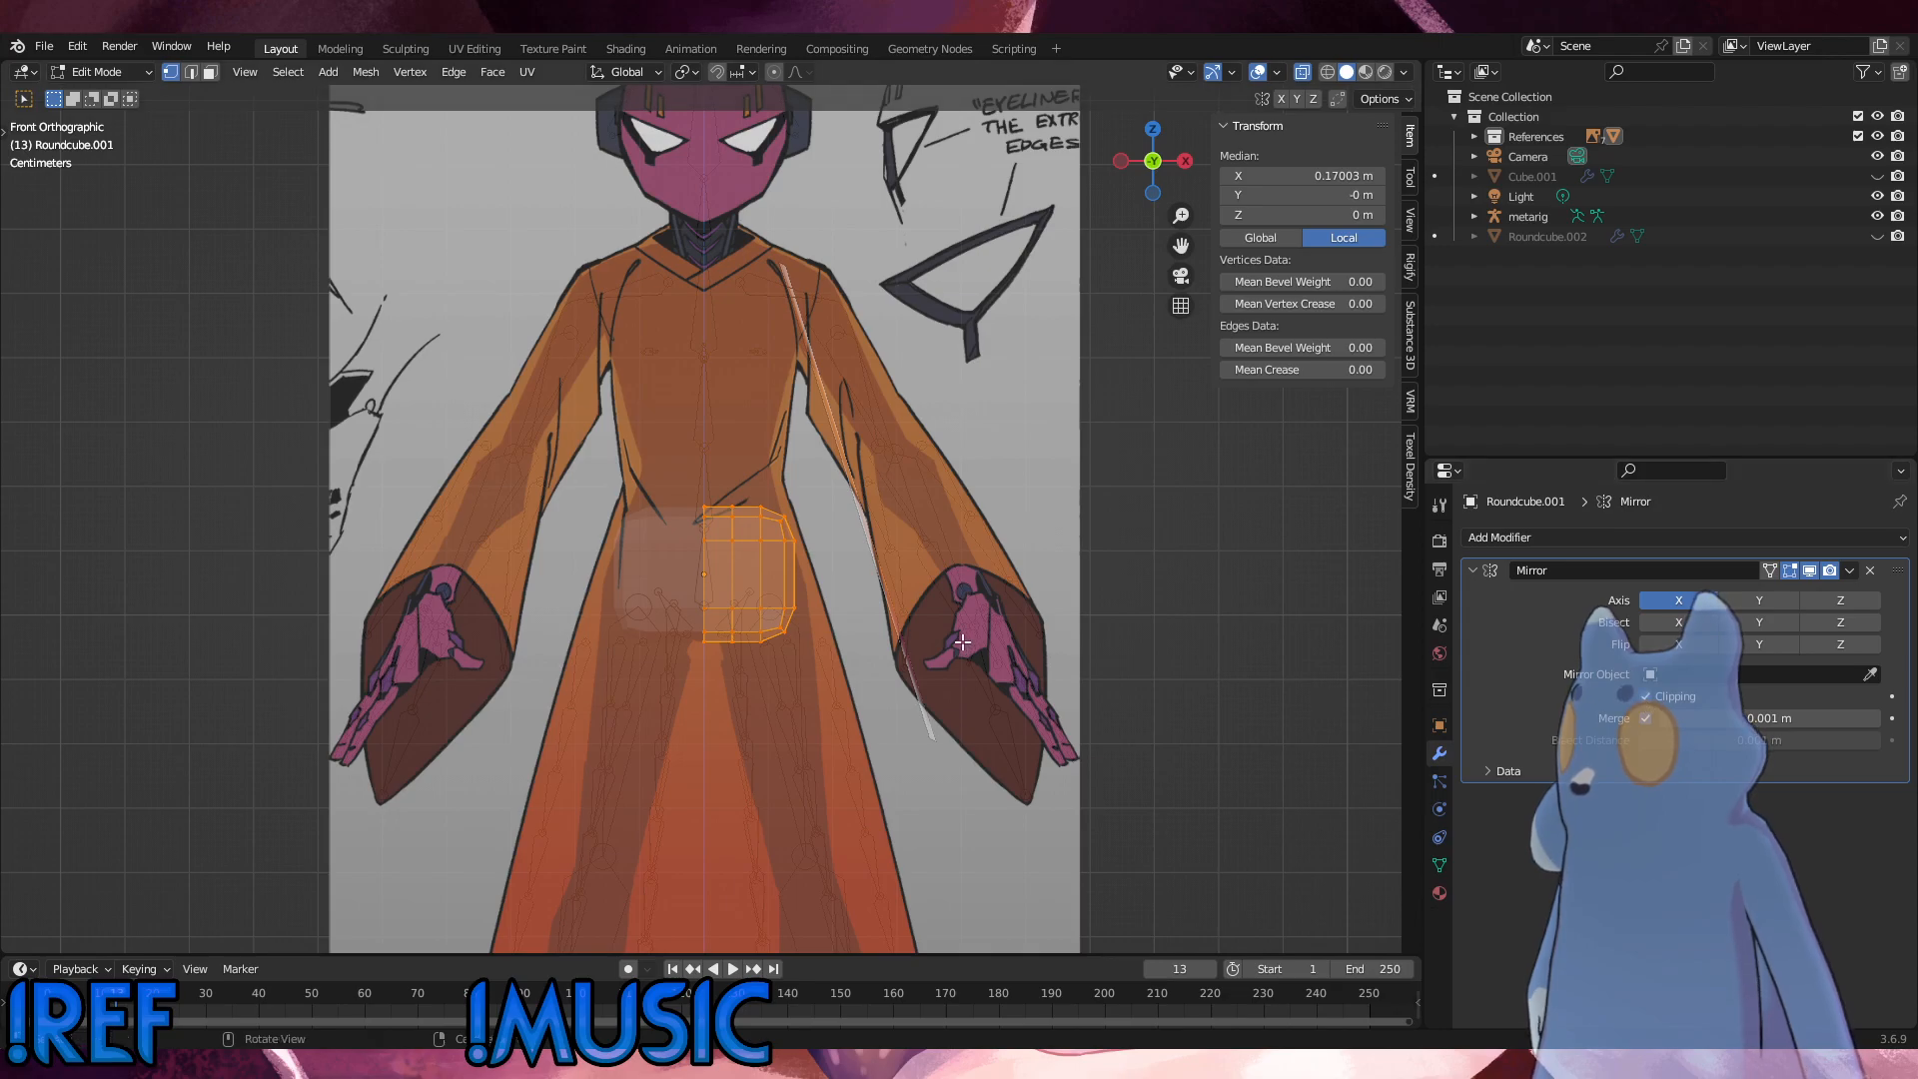
pyautogui.hotkey('alt', 'a')
# Step: Check the mirrored hip mesh against the front reference in Object Mode and return to Edit Mode
pyautogui.click(95, 71)
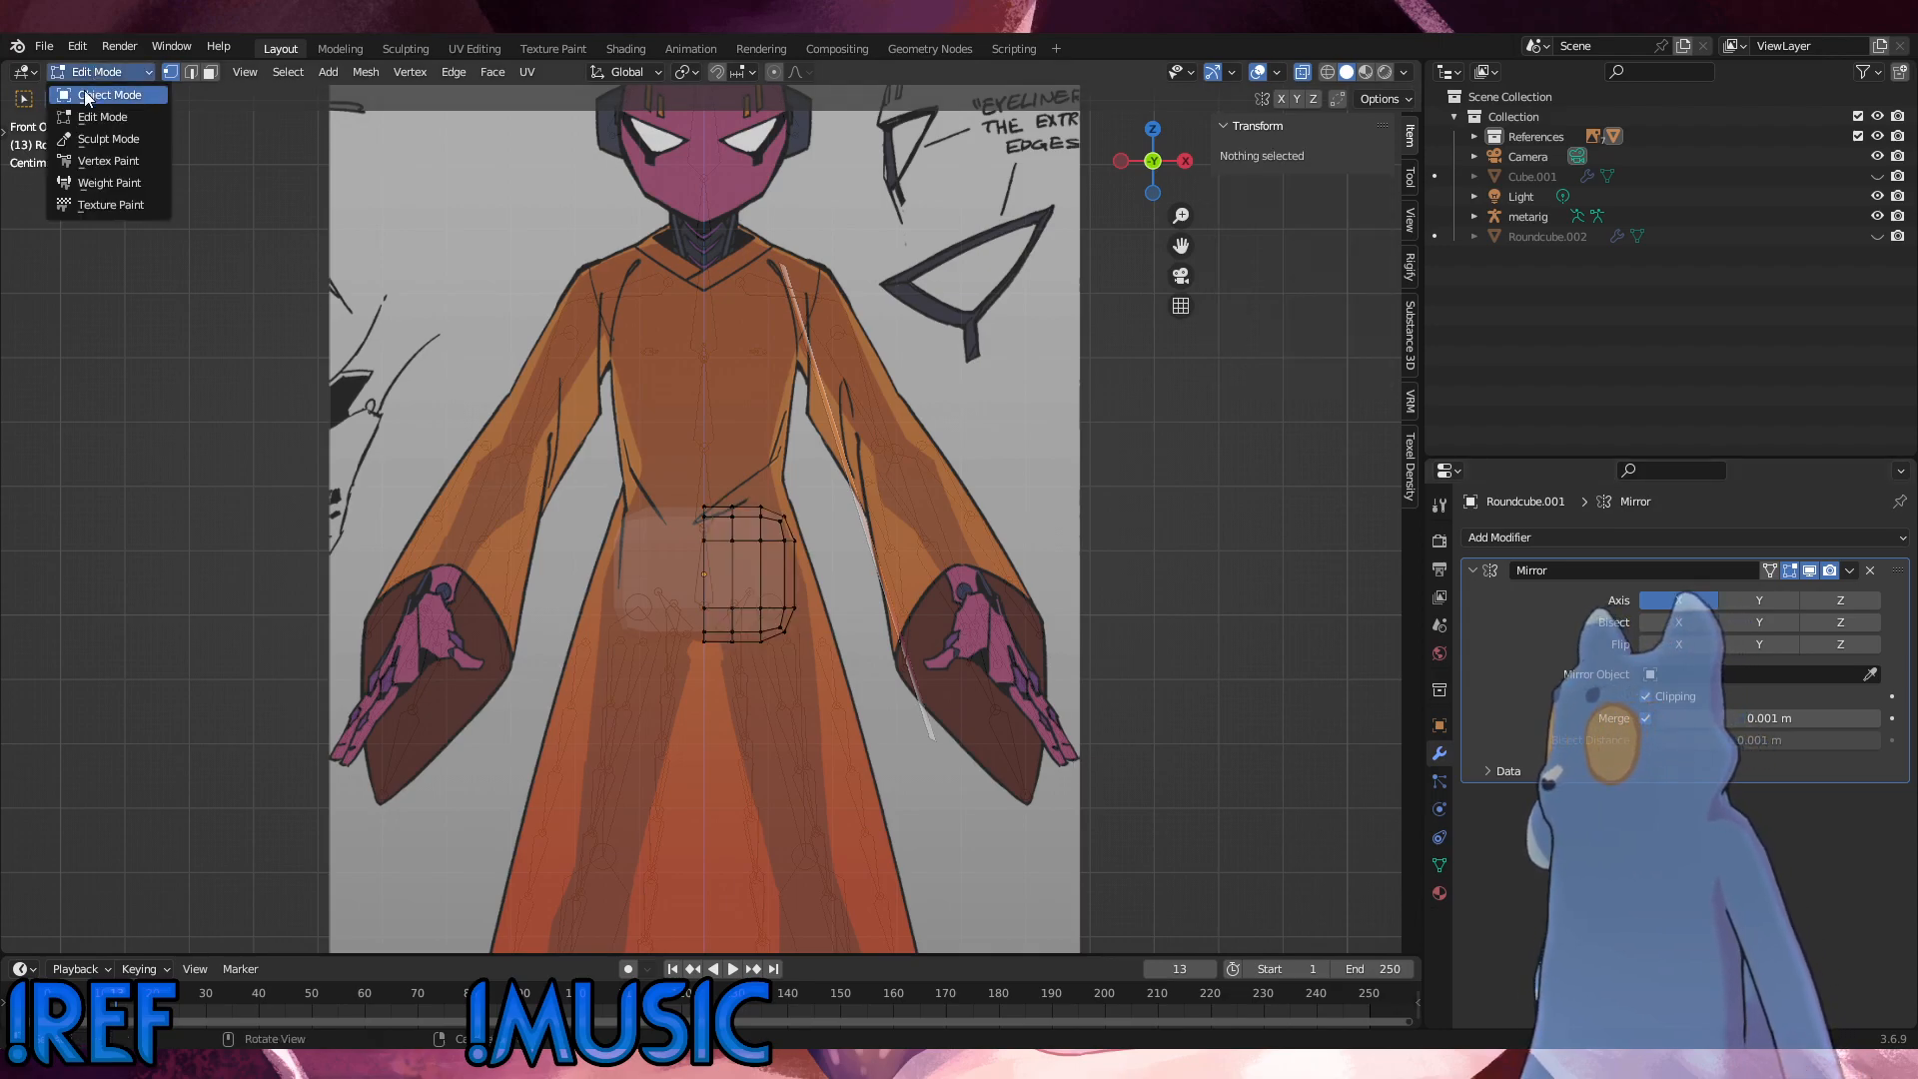
pyautogui.click(84, 93)
pyautogui.scroll(3, 763, 598)
pyautogui.click(86, 72)
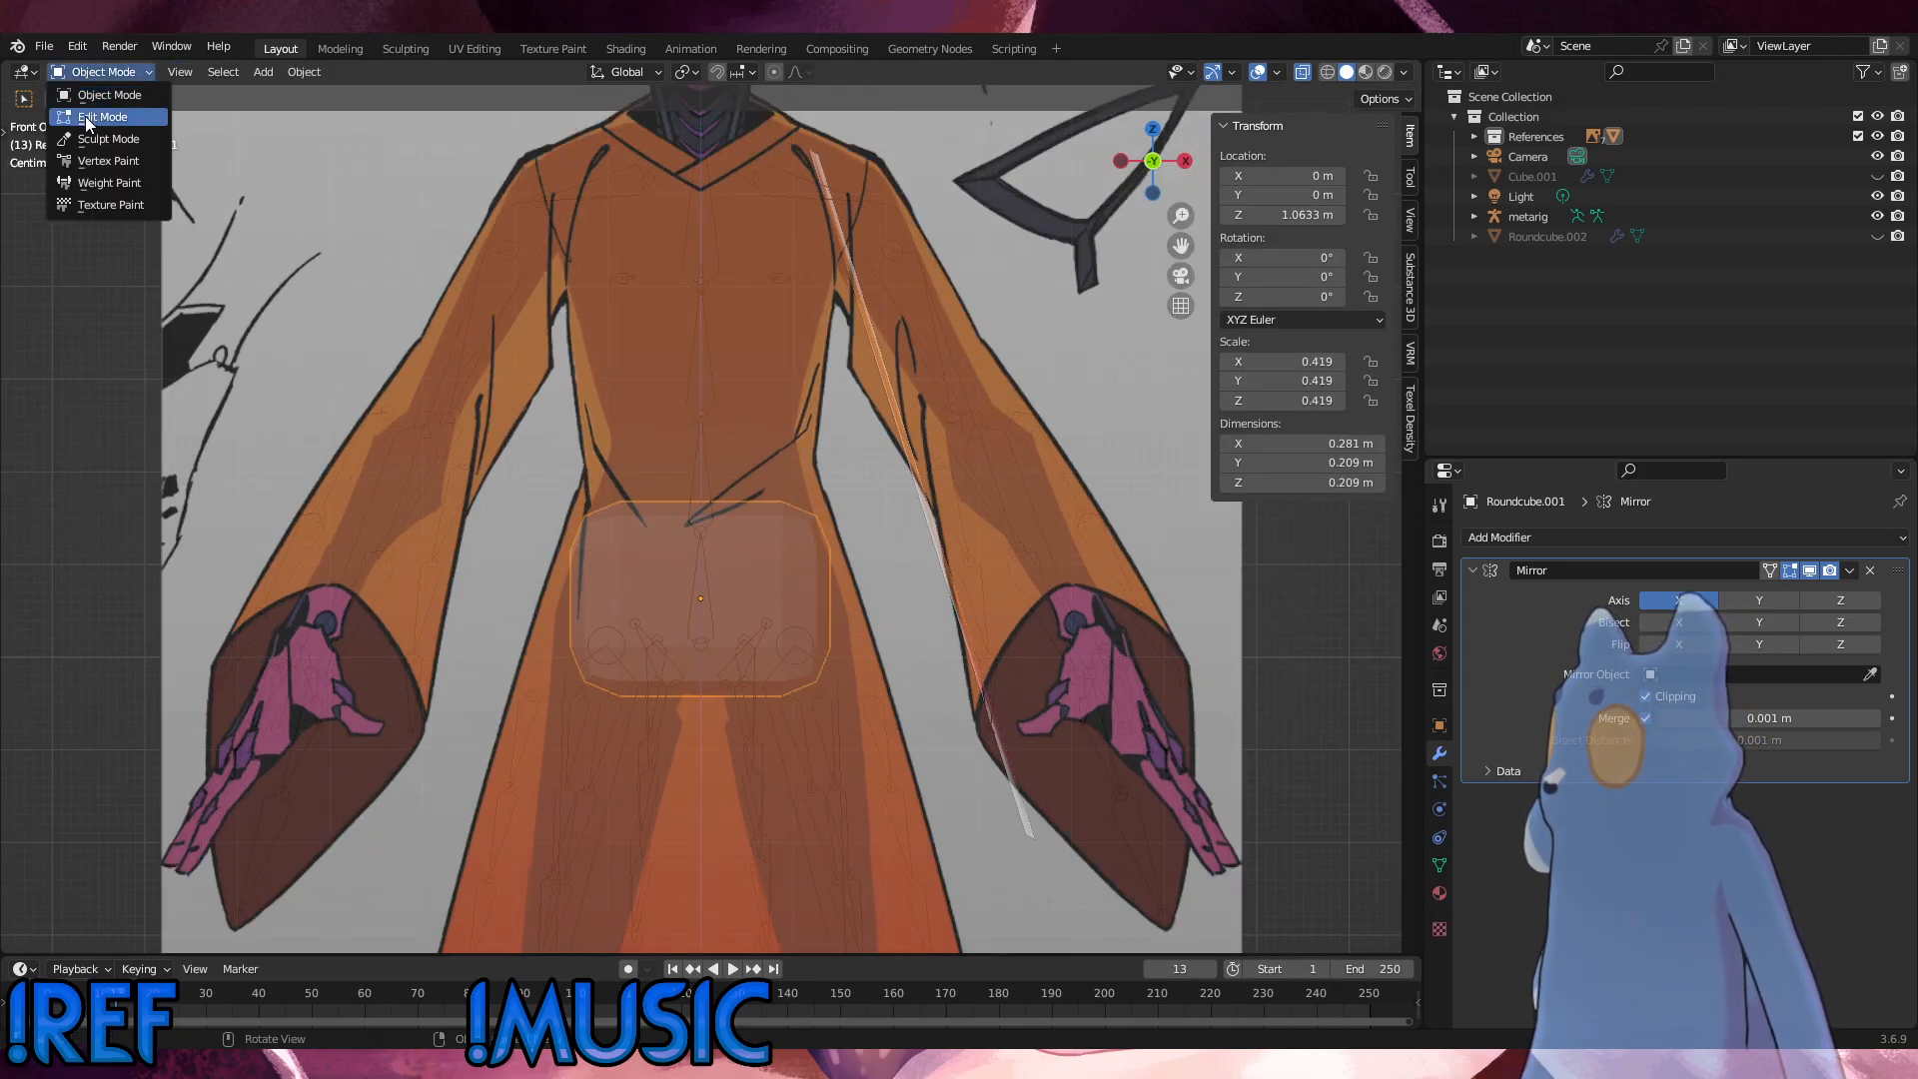
pyautogui.click(86, 116)
pyautogui.scroll(3, 956, 629)
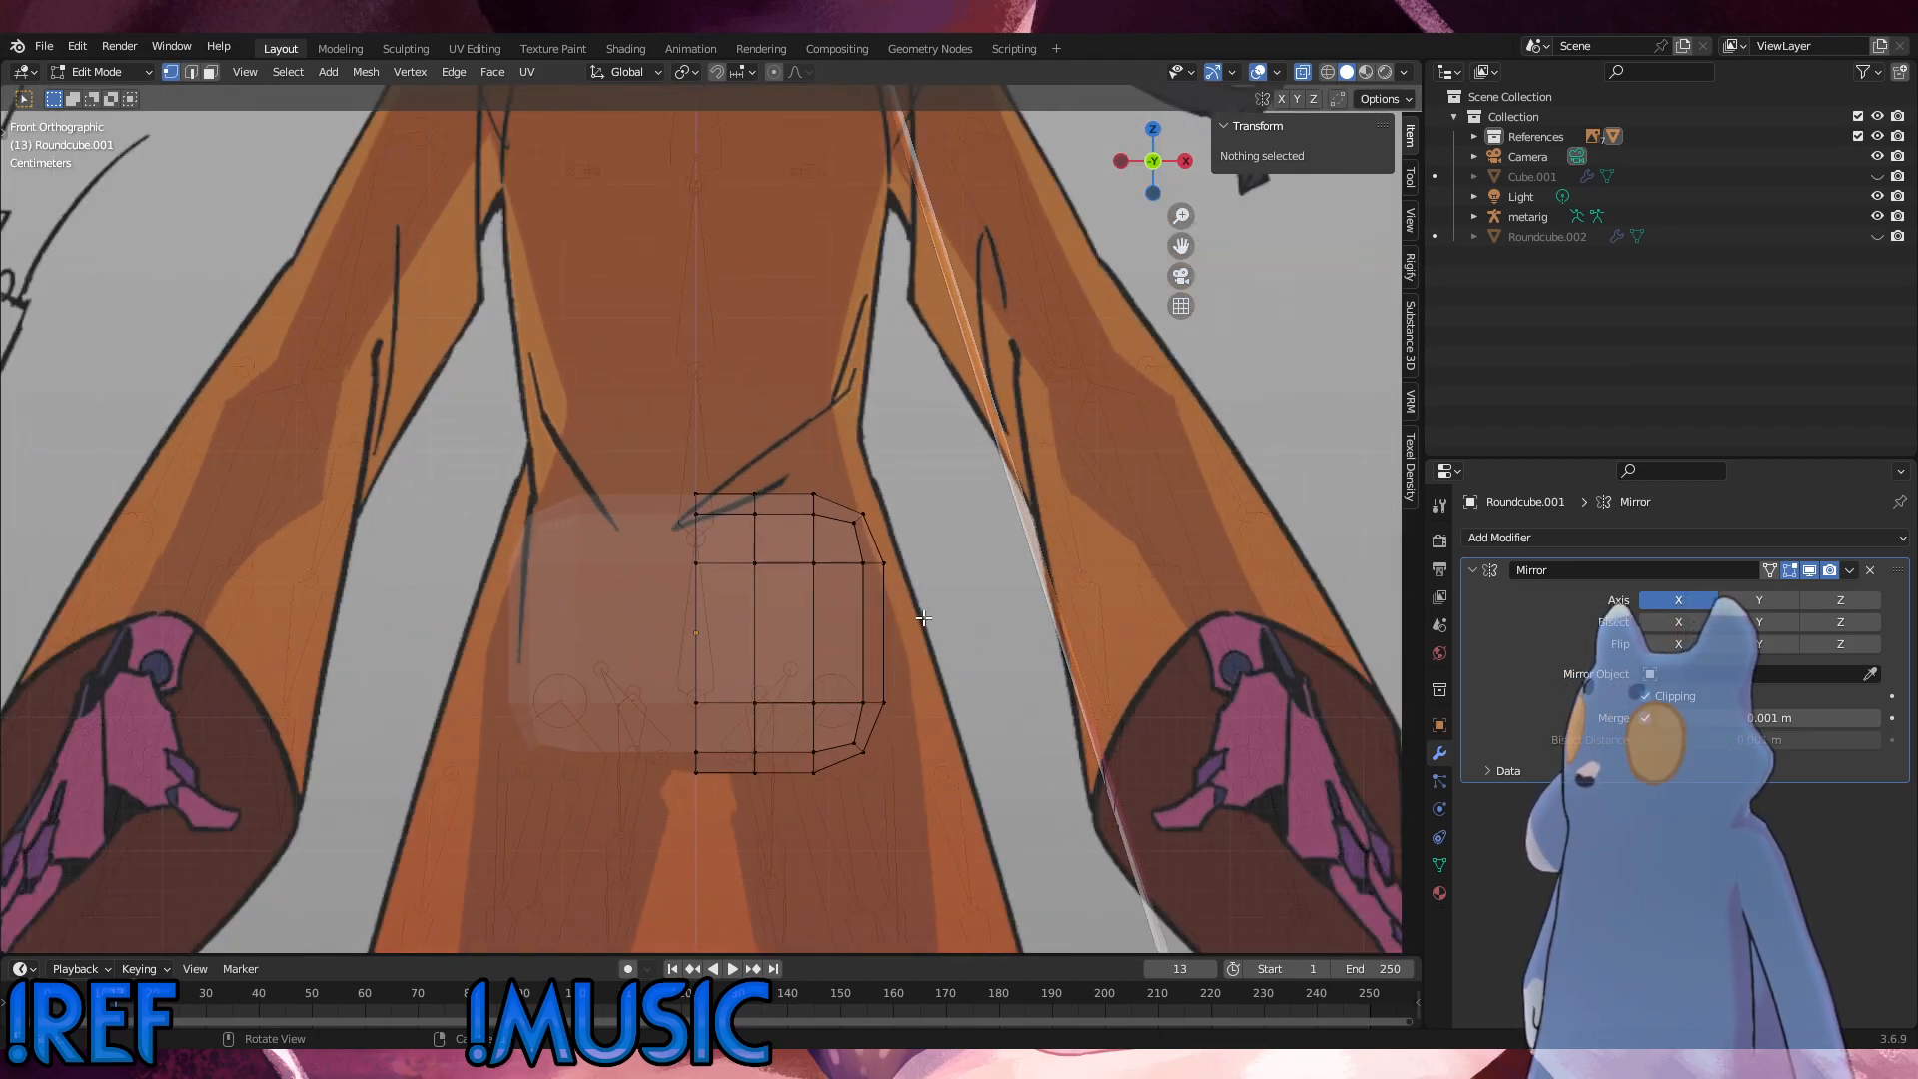
# Step: Lower the upper rows of the hip mesh along Z by about 0.013 m toward the waist line in the front reference
pyautogui.moveTo(915, 599); pyautogui.dragTo(572, 433)
pyautogui.press('g')
pyautogui.press('z')
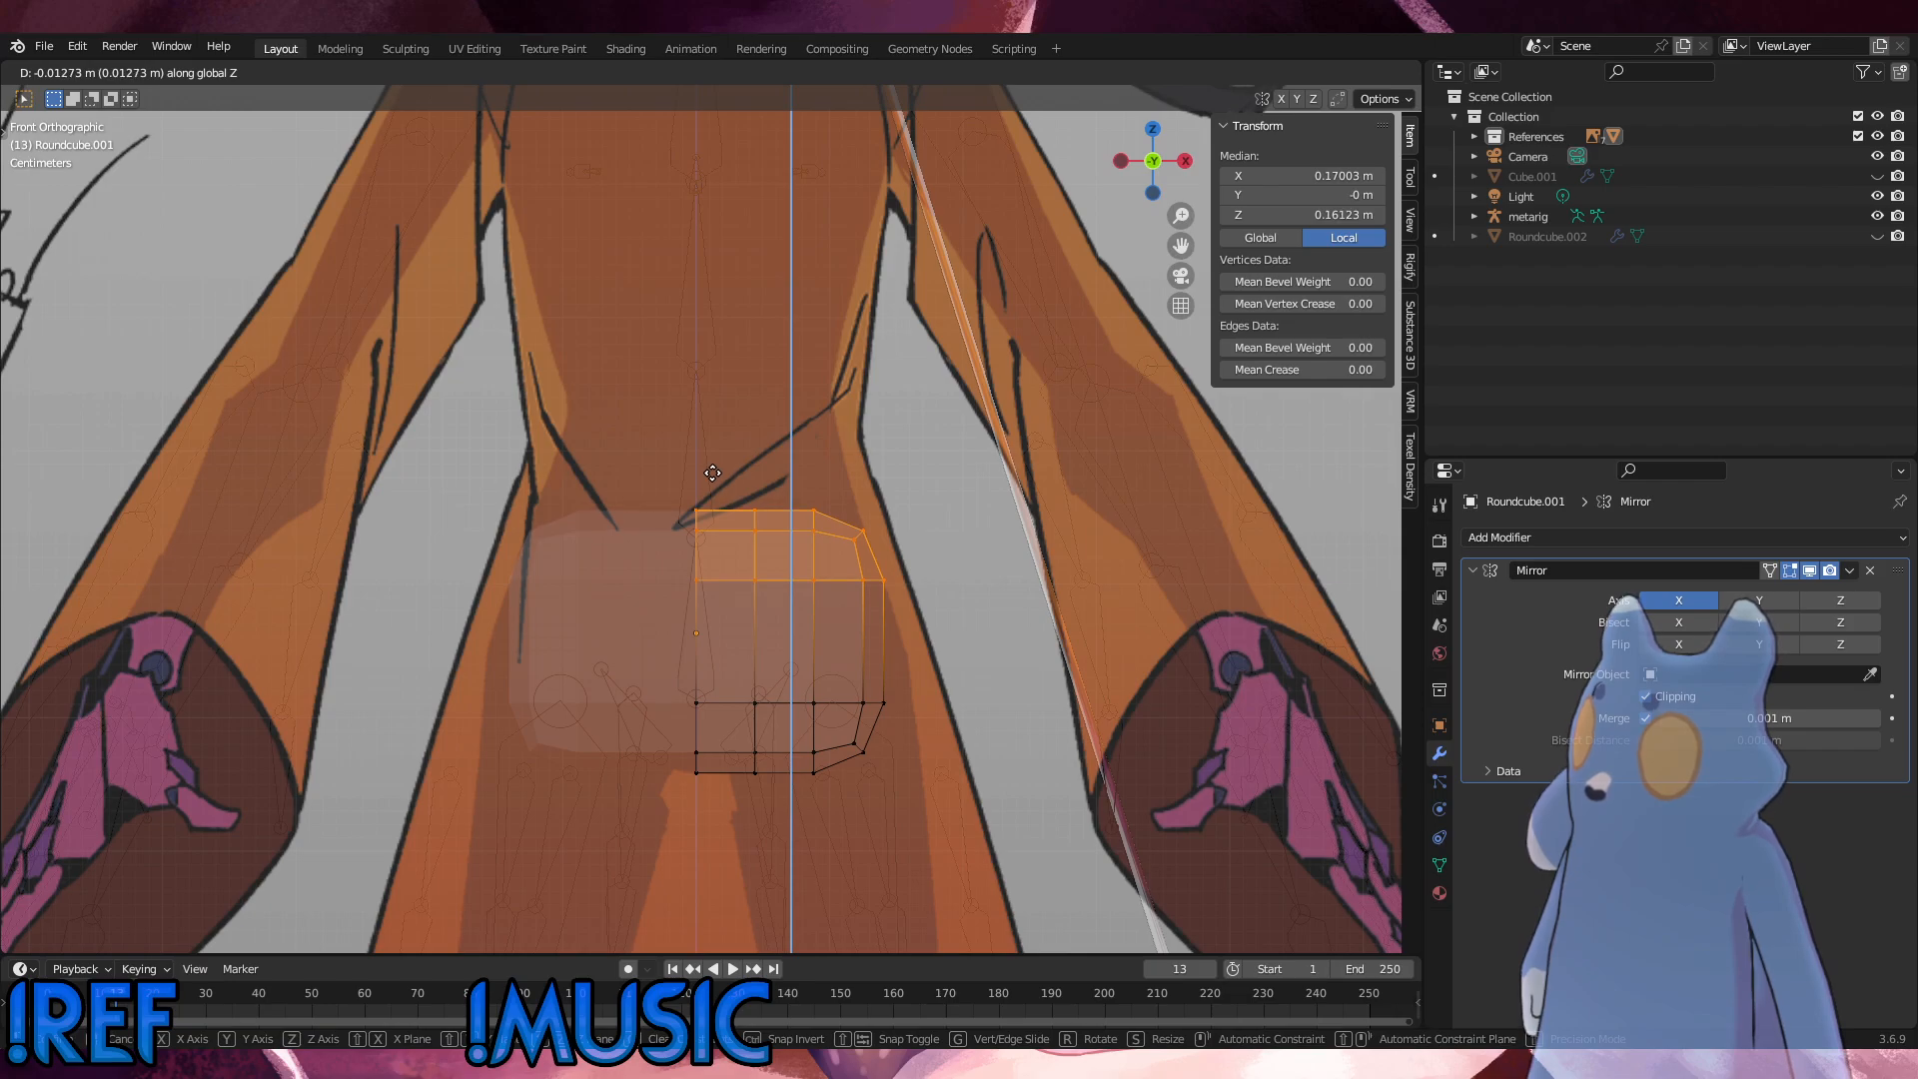
pyautogui.click(713, 473)
# Step: Select the lower hip vertices except those on the centre seam and move them outward along X toward the reference outline
pyautogui.moveTo(929, 829); pyautogui.dragTo(685, 652)
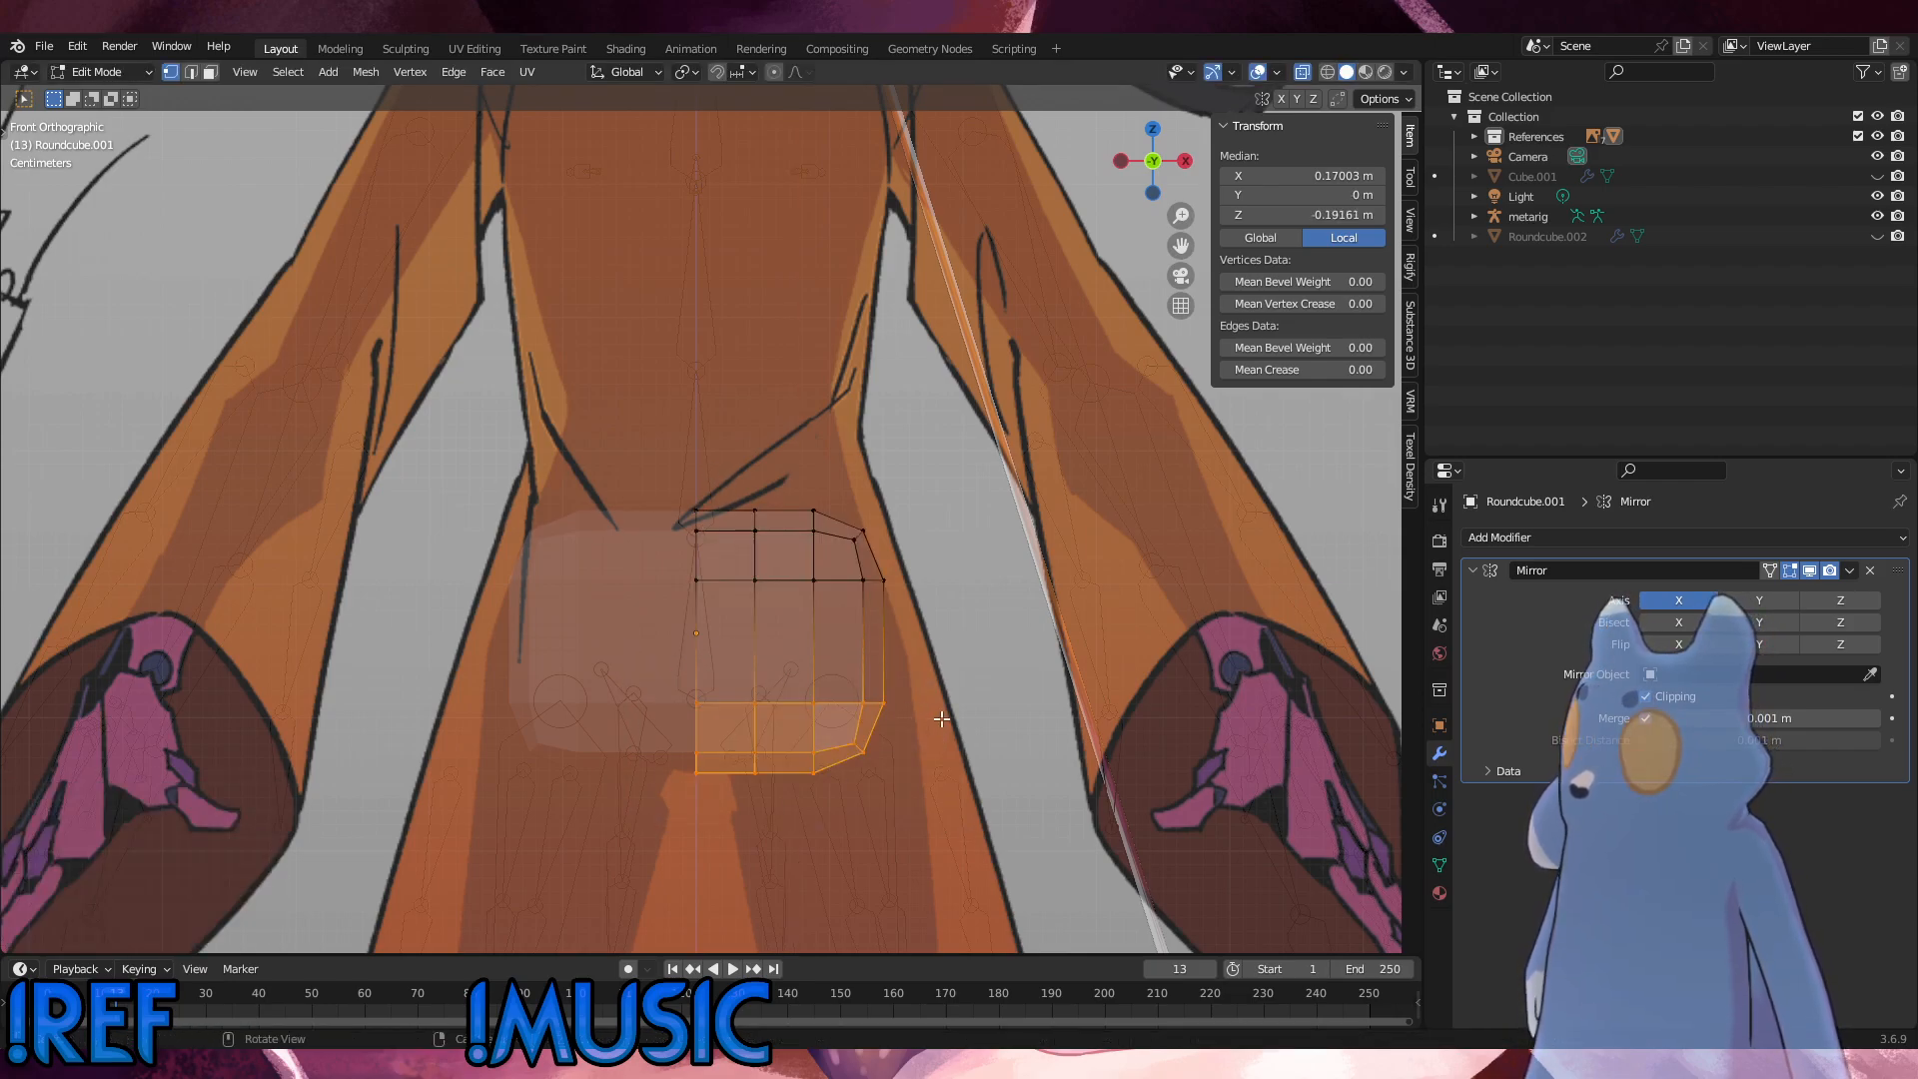
pyautogui.click(926, 783)
pyautogui.moveTo(946, 800); pyautogui.dragTo(739, 664)
pyautogui.press('g')
pyautogui.press('x')
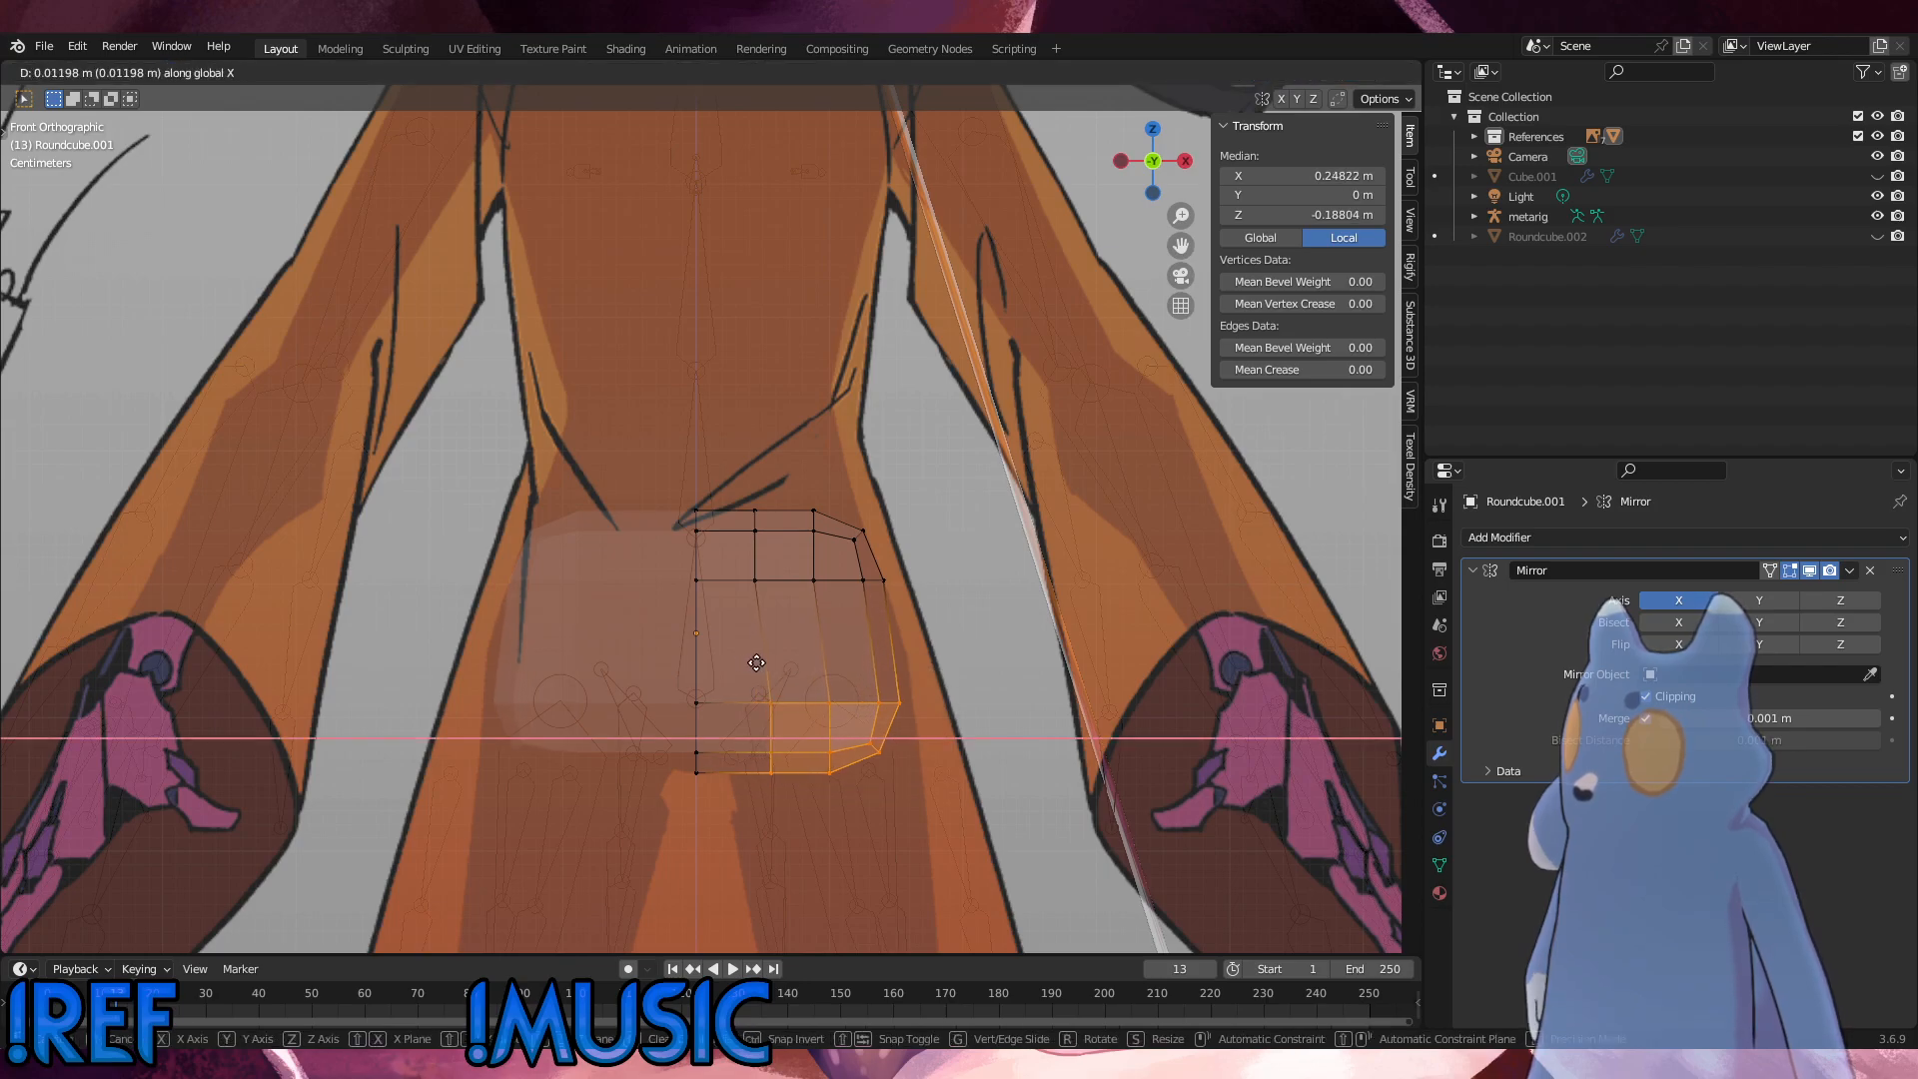
pyautogui.click(769, 663)
# Step: Move the lower vertices of the inner column back along X toward the centre to even out the spacing
pyautogui.click(931, 701)
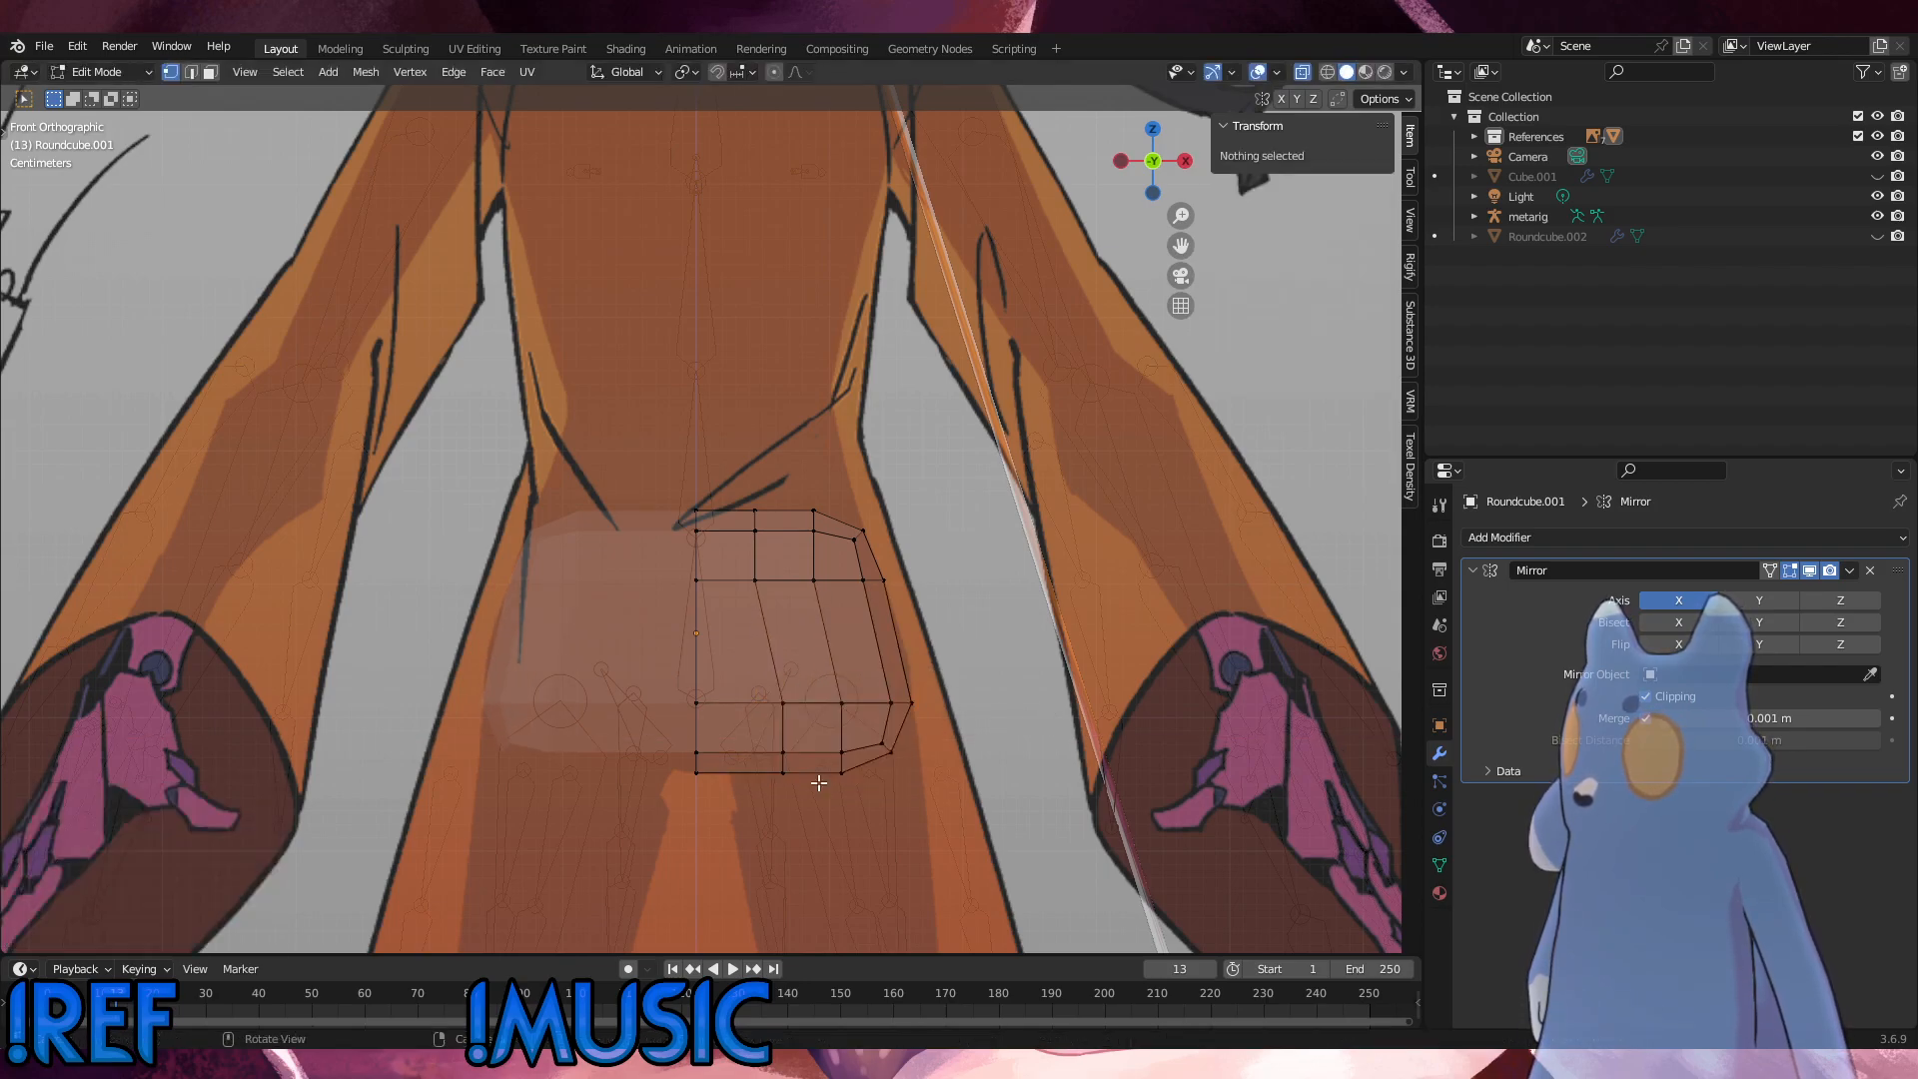
pyautogui.moveTo(813, 794); pyautogui.dragTo(748, 665)
pyautogui.press('g')
pyautogui.press('x')
pyautogui.click(739, 667)
# Step: Vertex-slide the inner column's vertices at the upper and lower ends of the tall faces to smooth the edge flow
pyautogui.moveTo(787, 602); pyautogui.dragTo(737, 483)
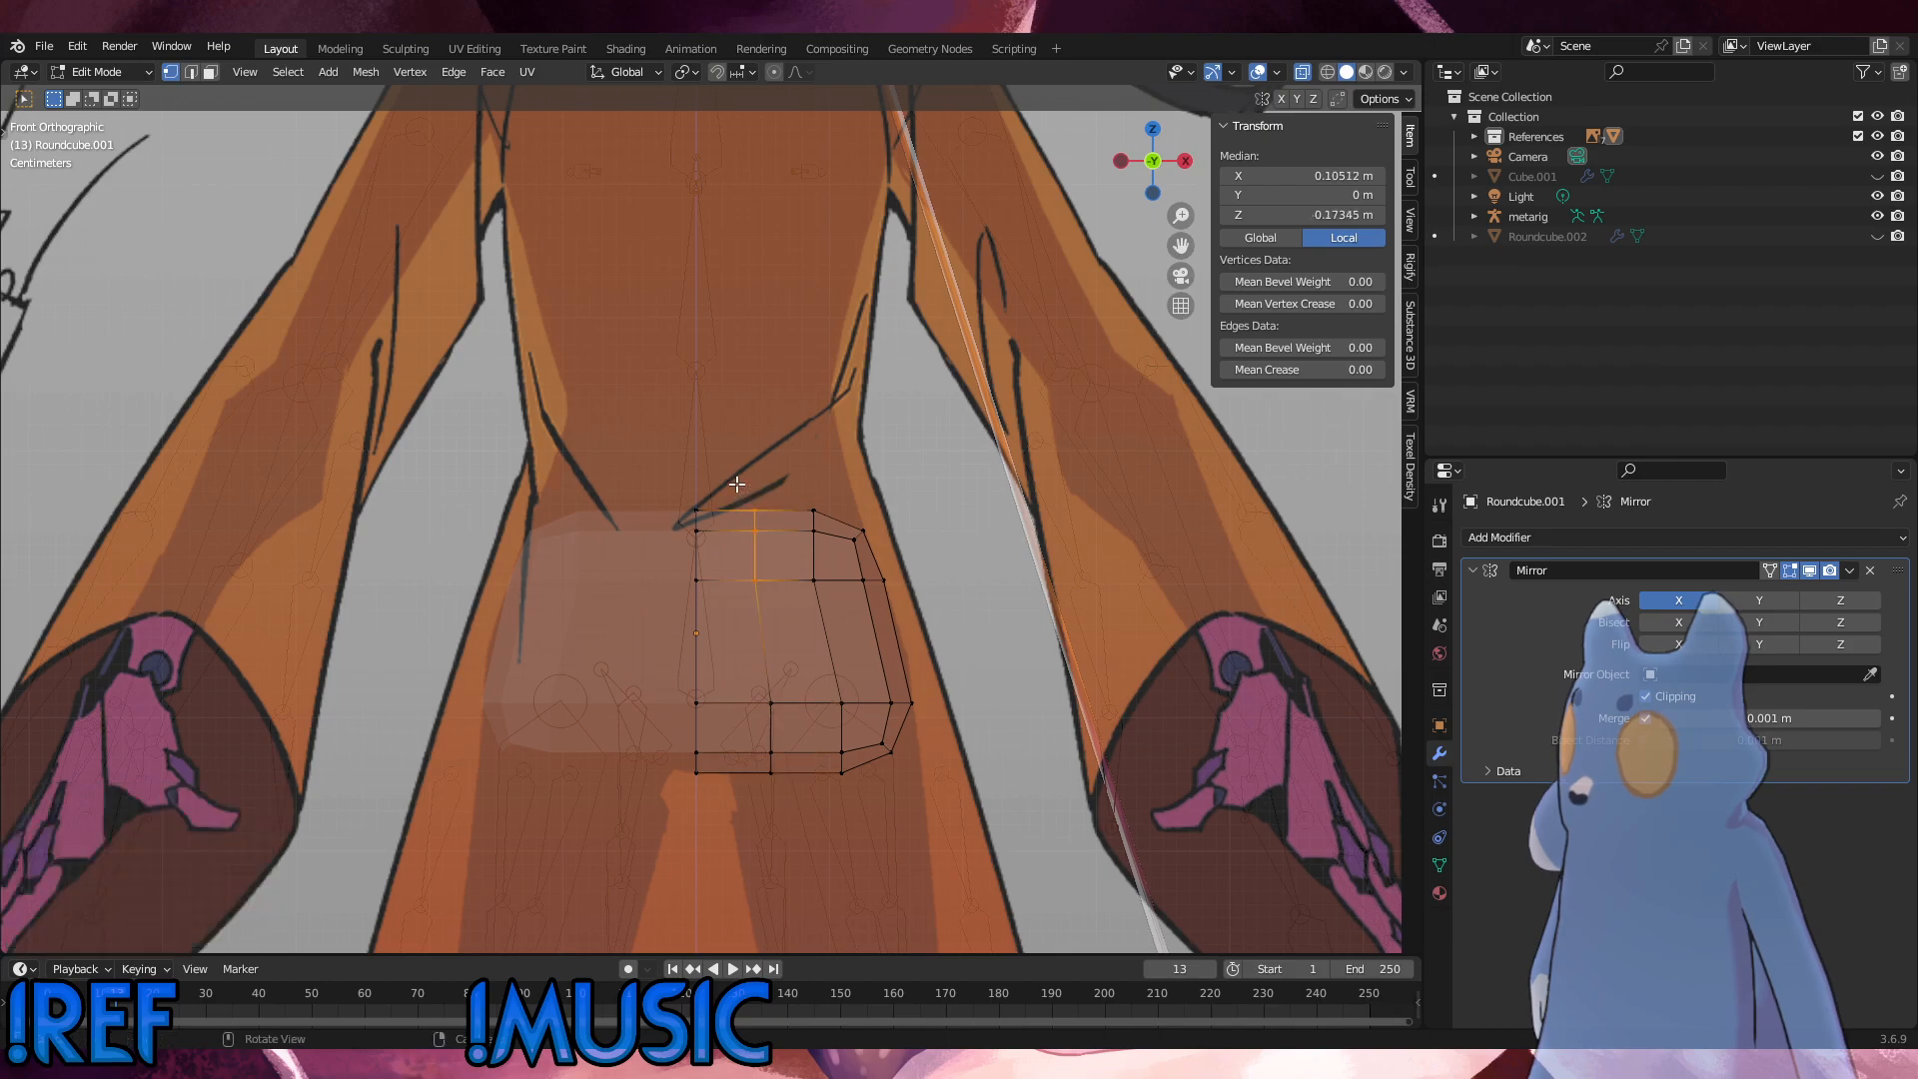
pyautogui.click(756, 576)
pyautogui.press('g')
pyautogui.press('g')
pyautogui.click(742, 566)
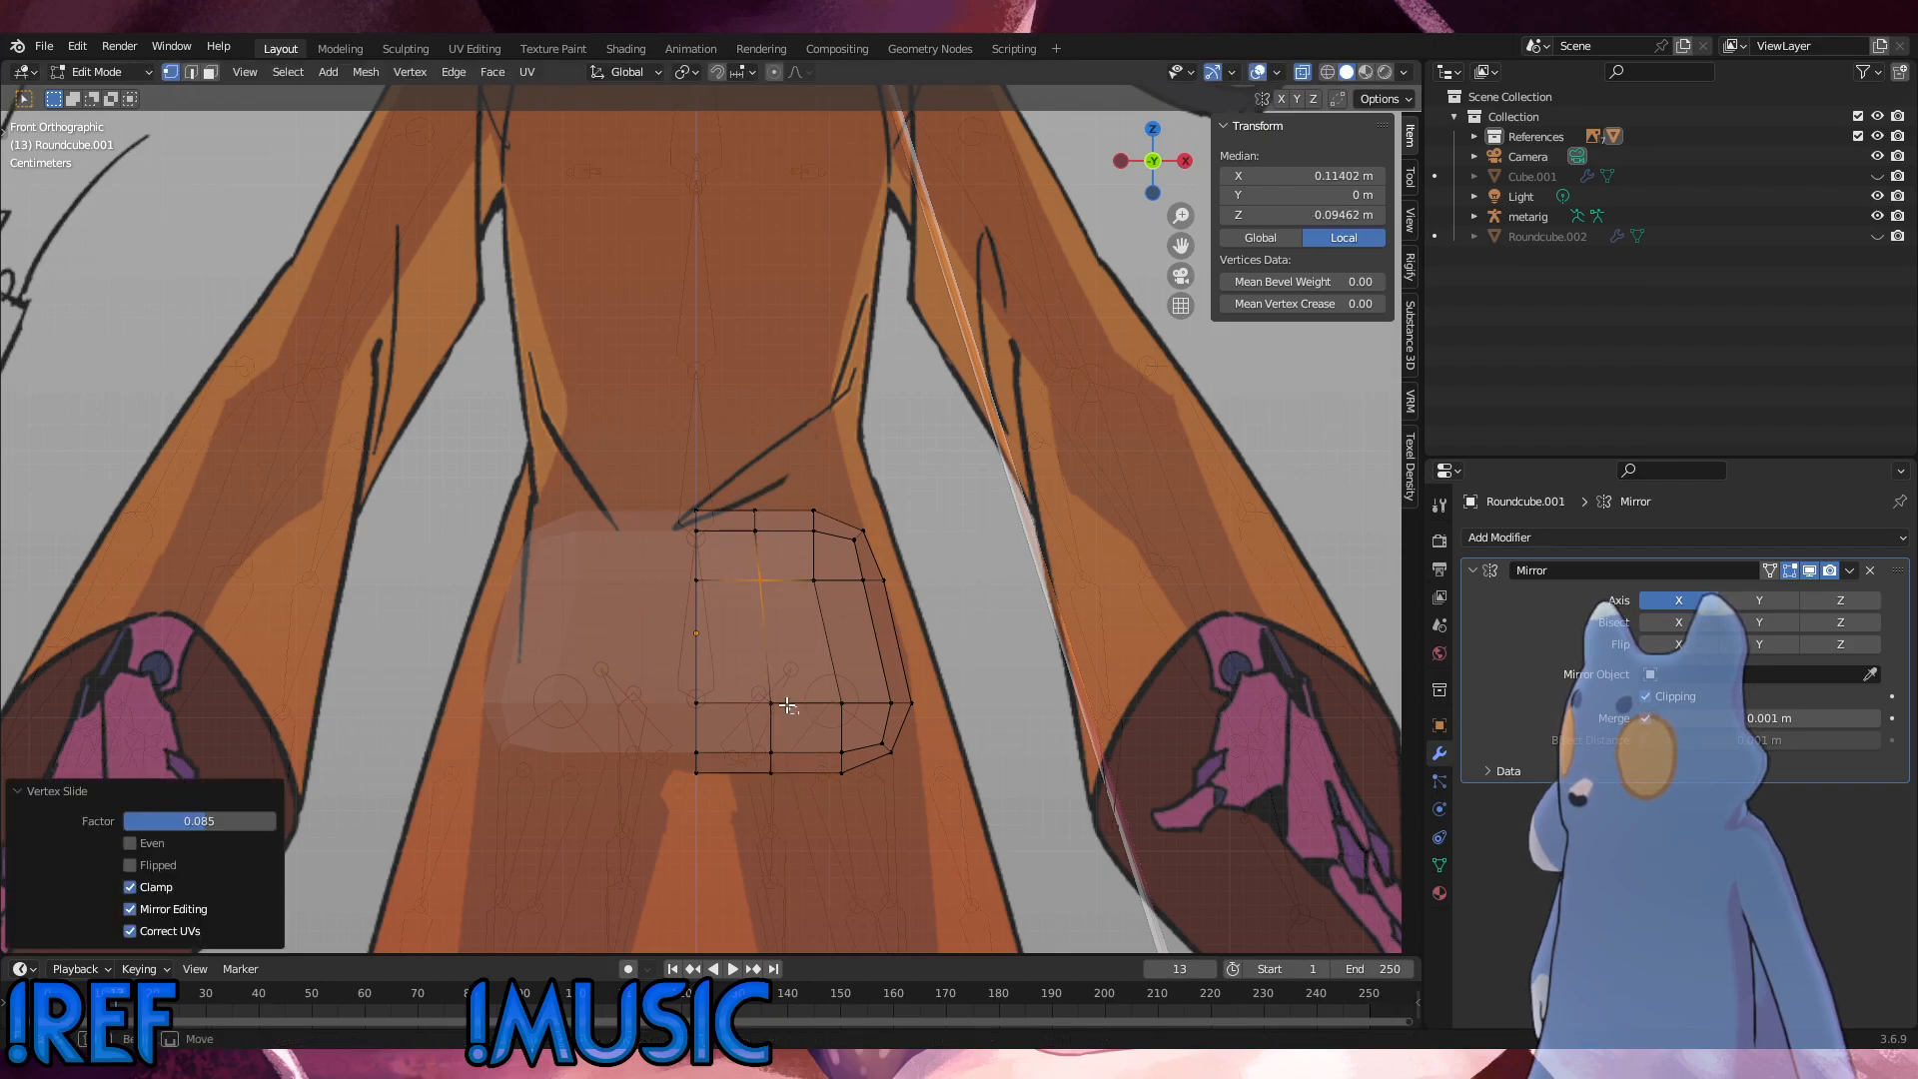
pyautogui.click(778, 706)
pyautogui.press('g')
pyautogui.press('g')
pyautogui.click(804, 699)
pyautogui.click(844, 705)
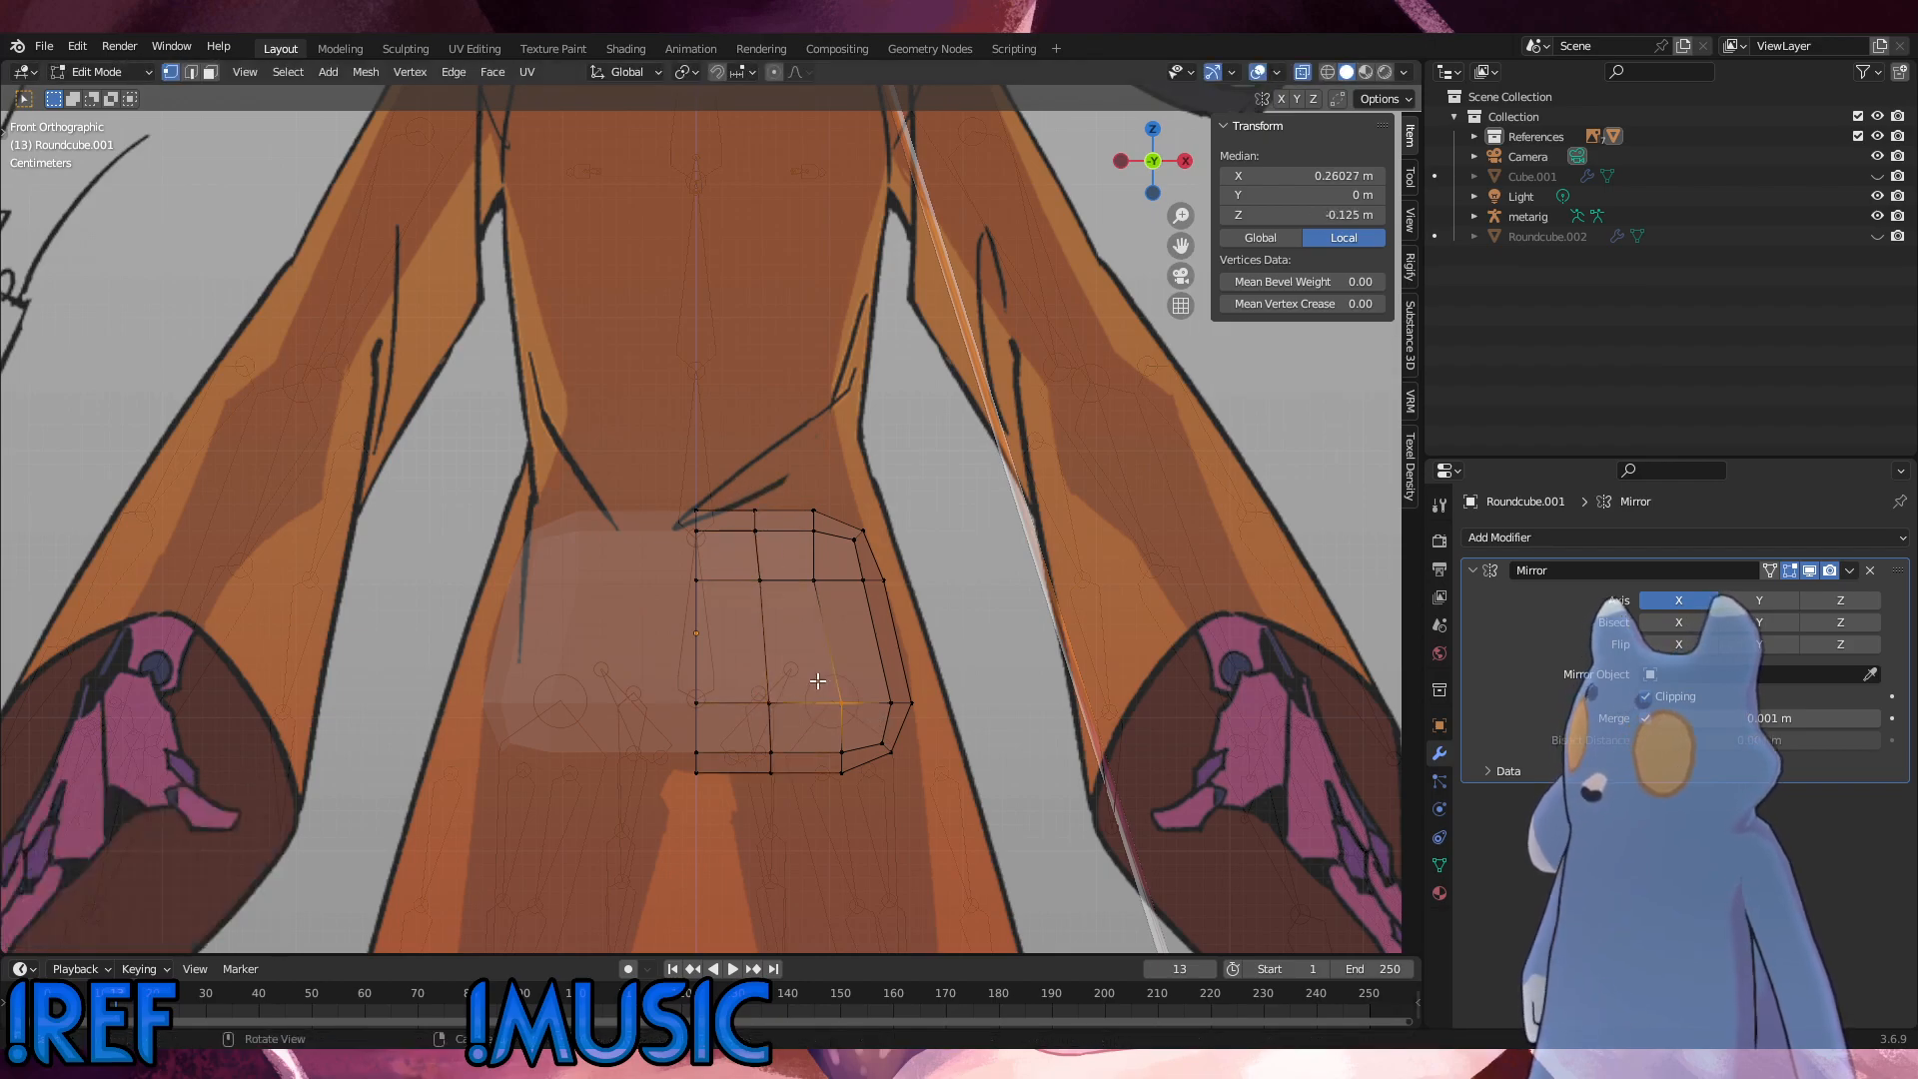
# Step: Add one centred horizontal loop cut through the tall middle faces of the hip mesh
pyautogui.hotkey('alt', 'a')
pyautogui.hotkey('ctrl', 'r')
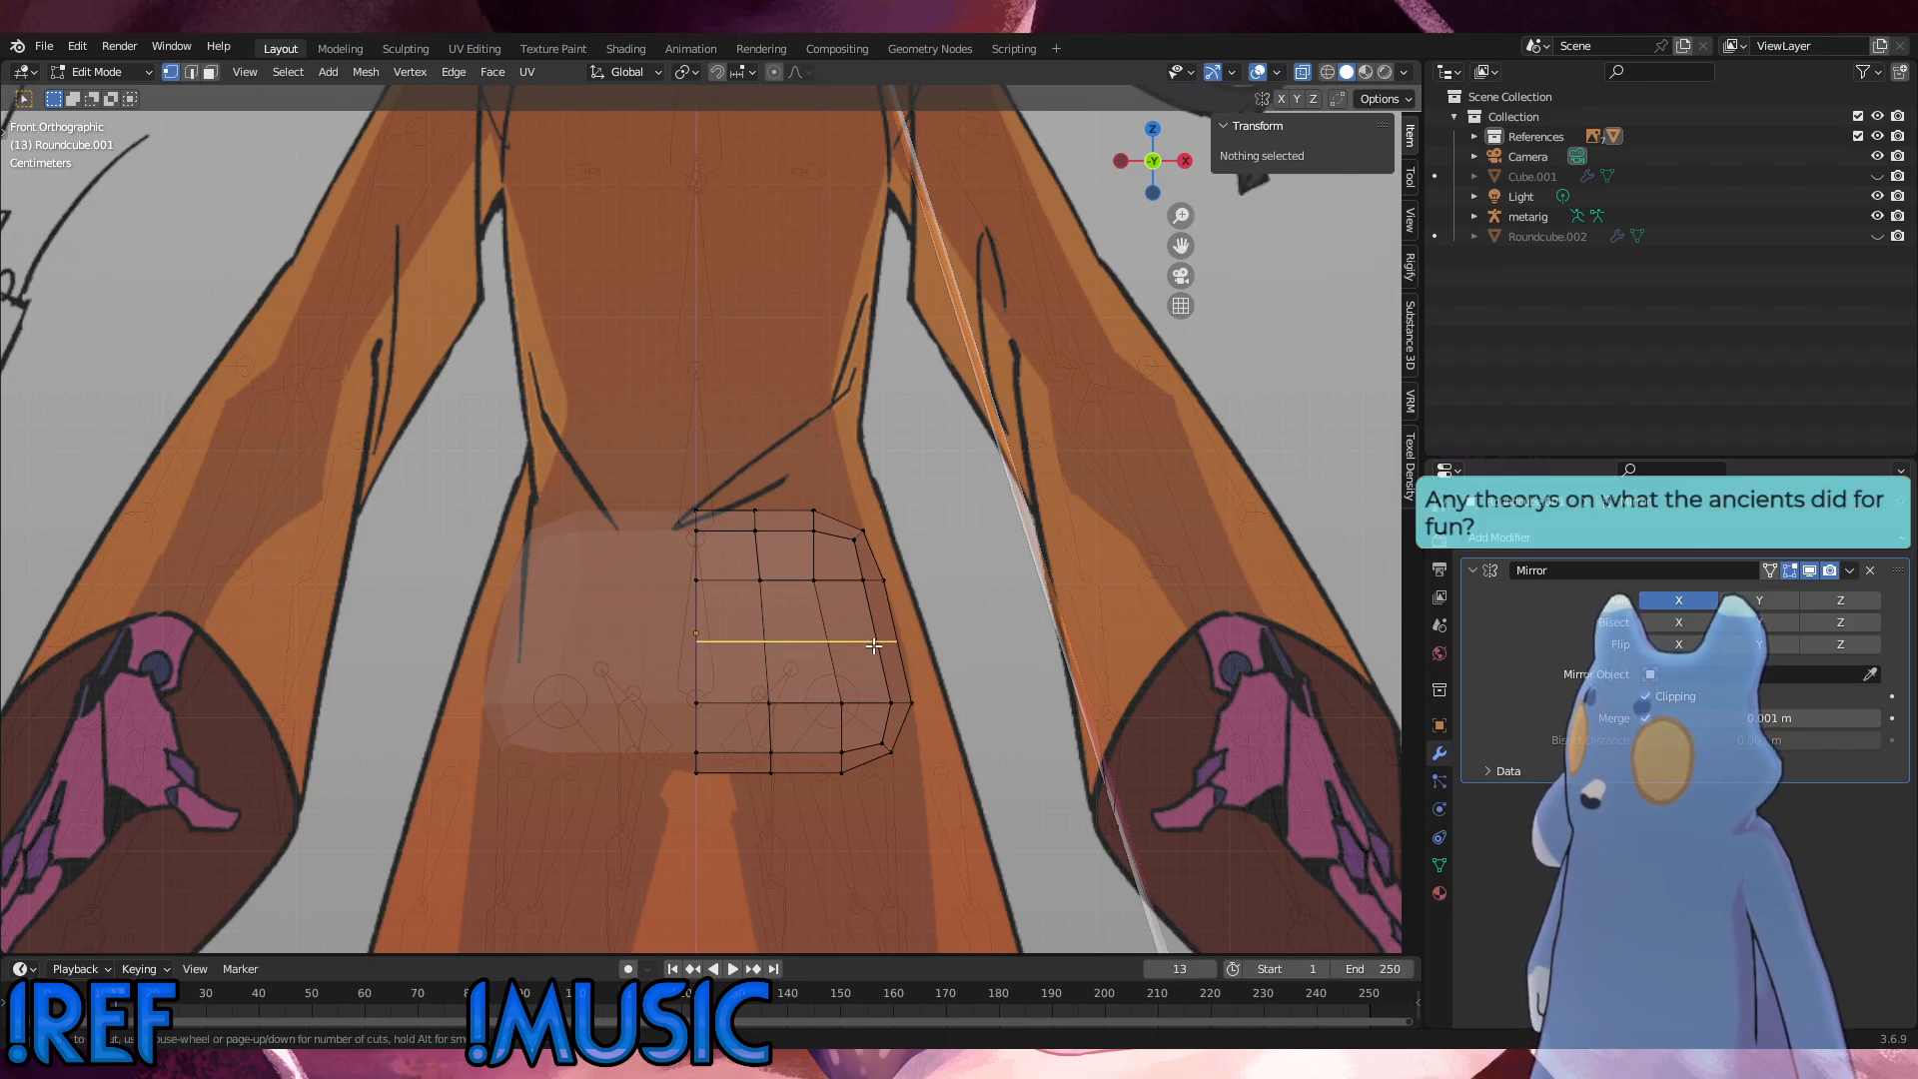
pyautogui.click(872, 644)
pyautogui.click(873, 646)
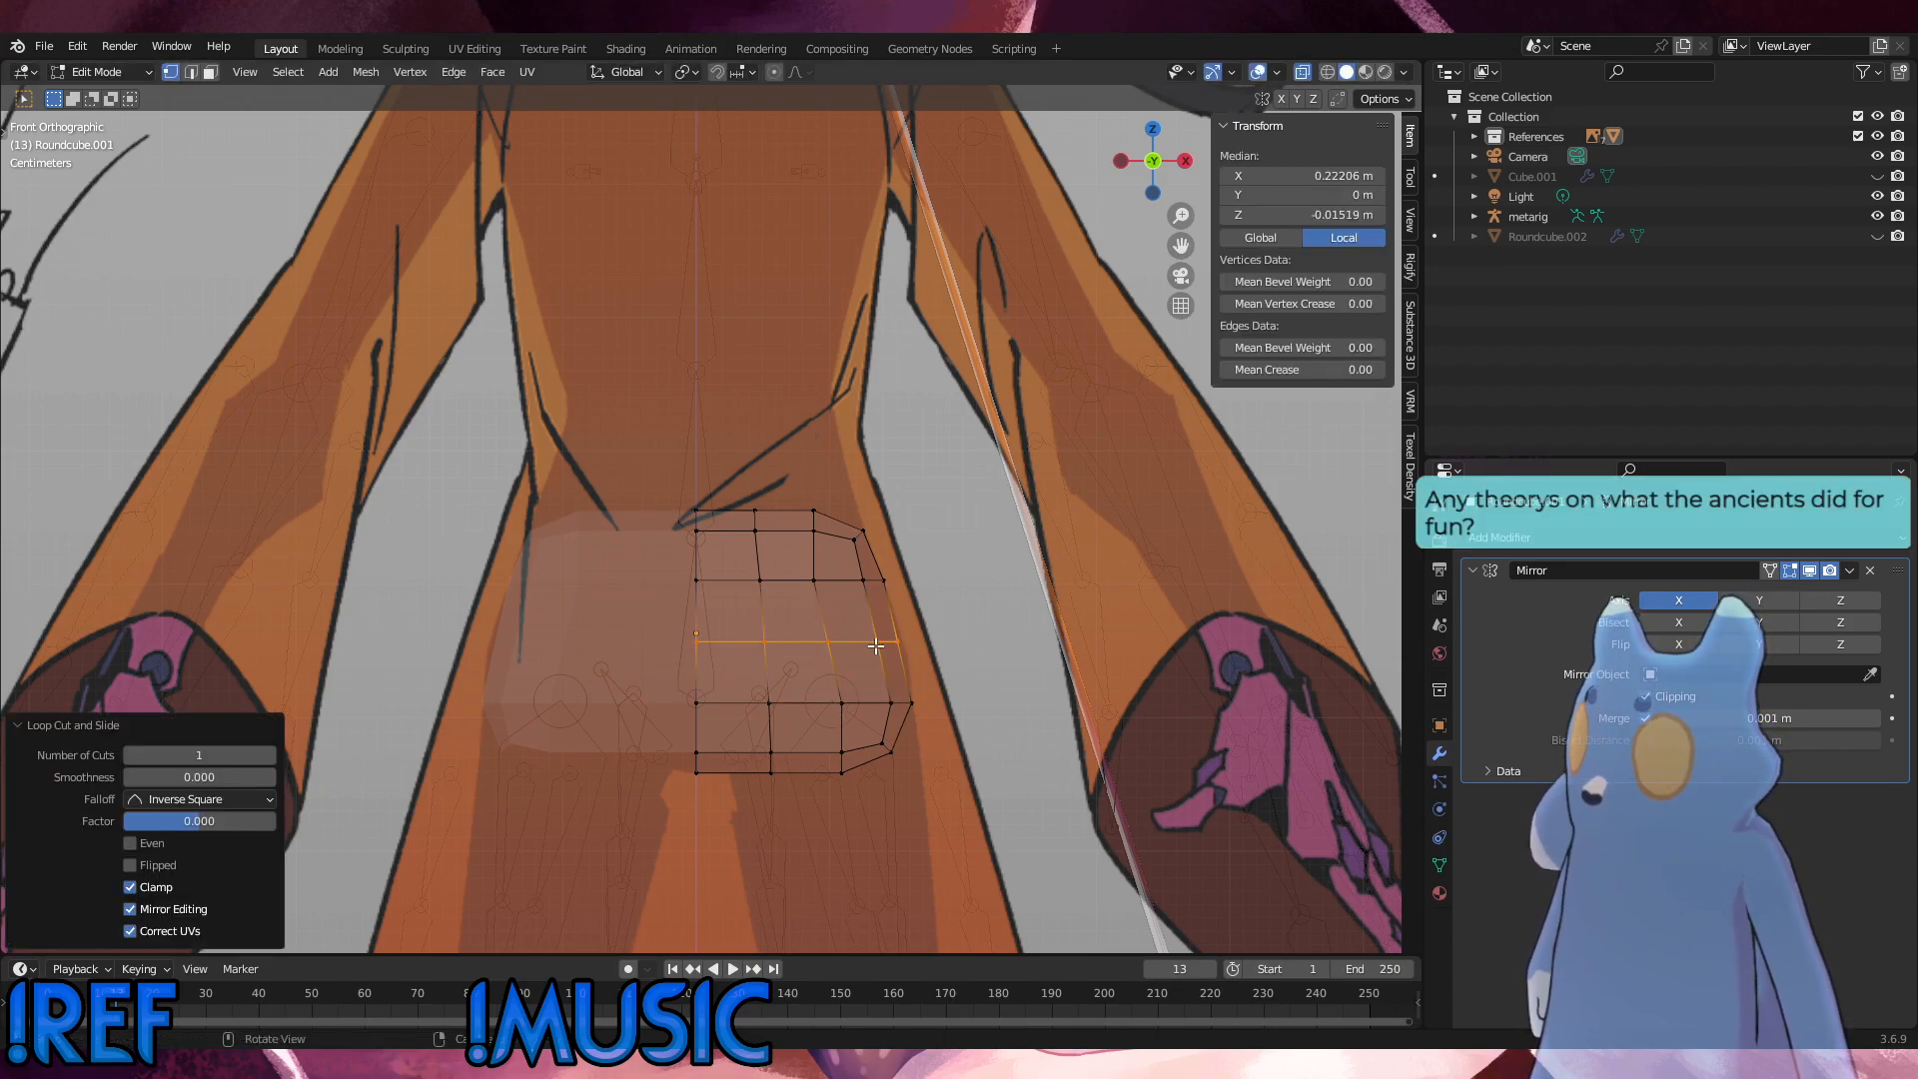
pyautogui.click(987, 672)
# Step: Push the new middle loop outward with Shrink/Fatten by 0.0105 m
pyautogui.moveTo(988, 672); pyautogui.dragTo(853, 691, button='middle')
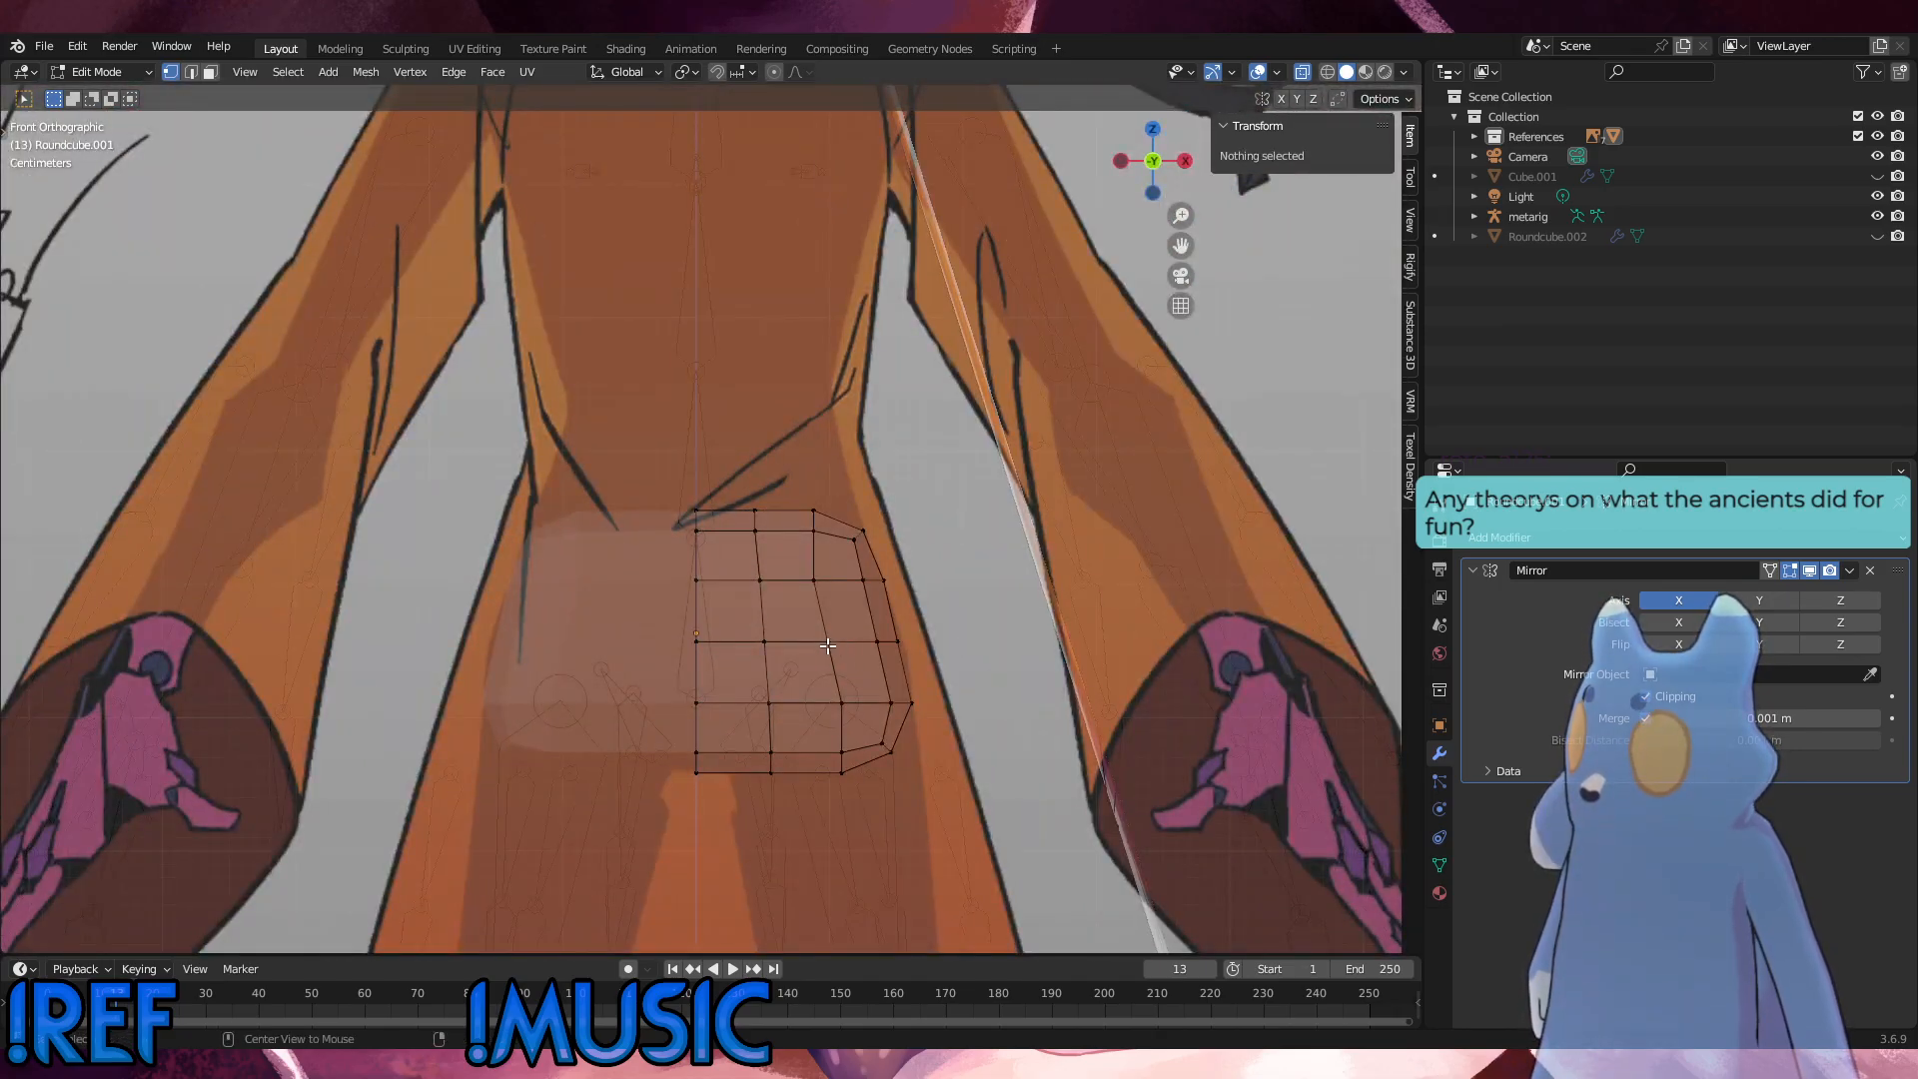
pyautogui.keyDown('alt'); pyautogui.click(827, 645); pyautogui.keyUp('alt')
pyautogui.hotkey('alt', 's')
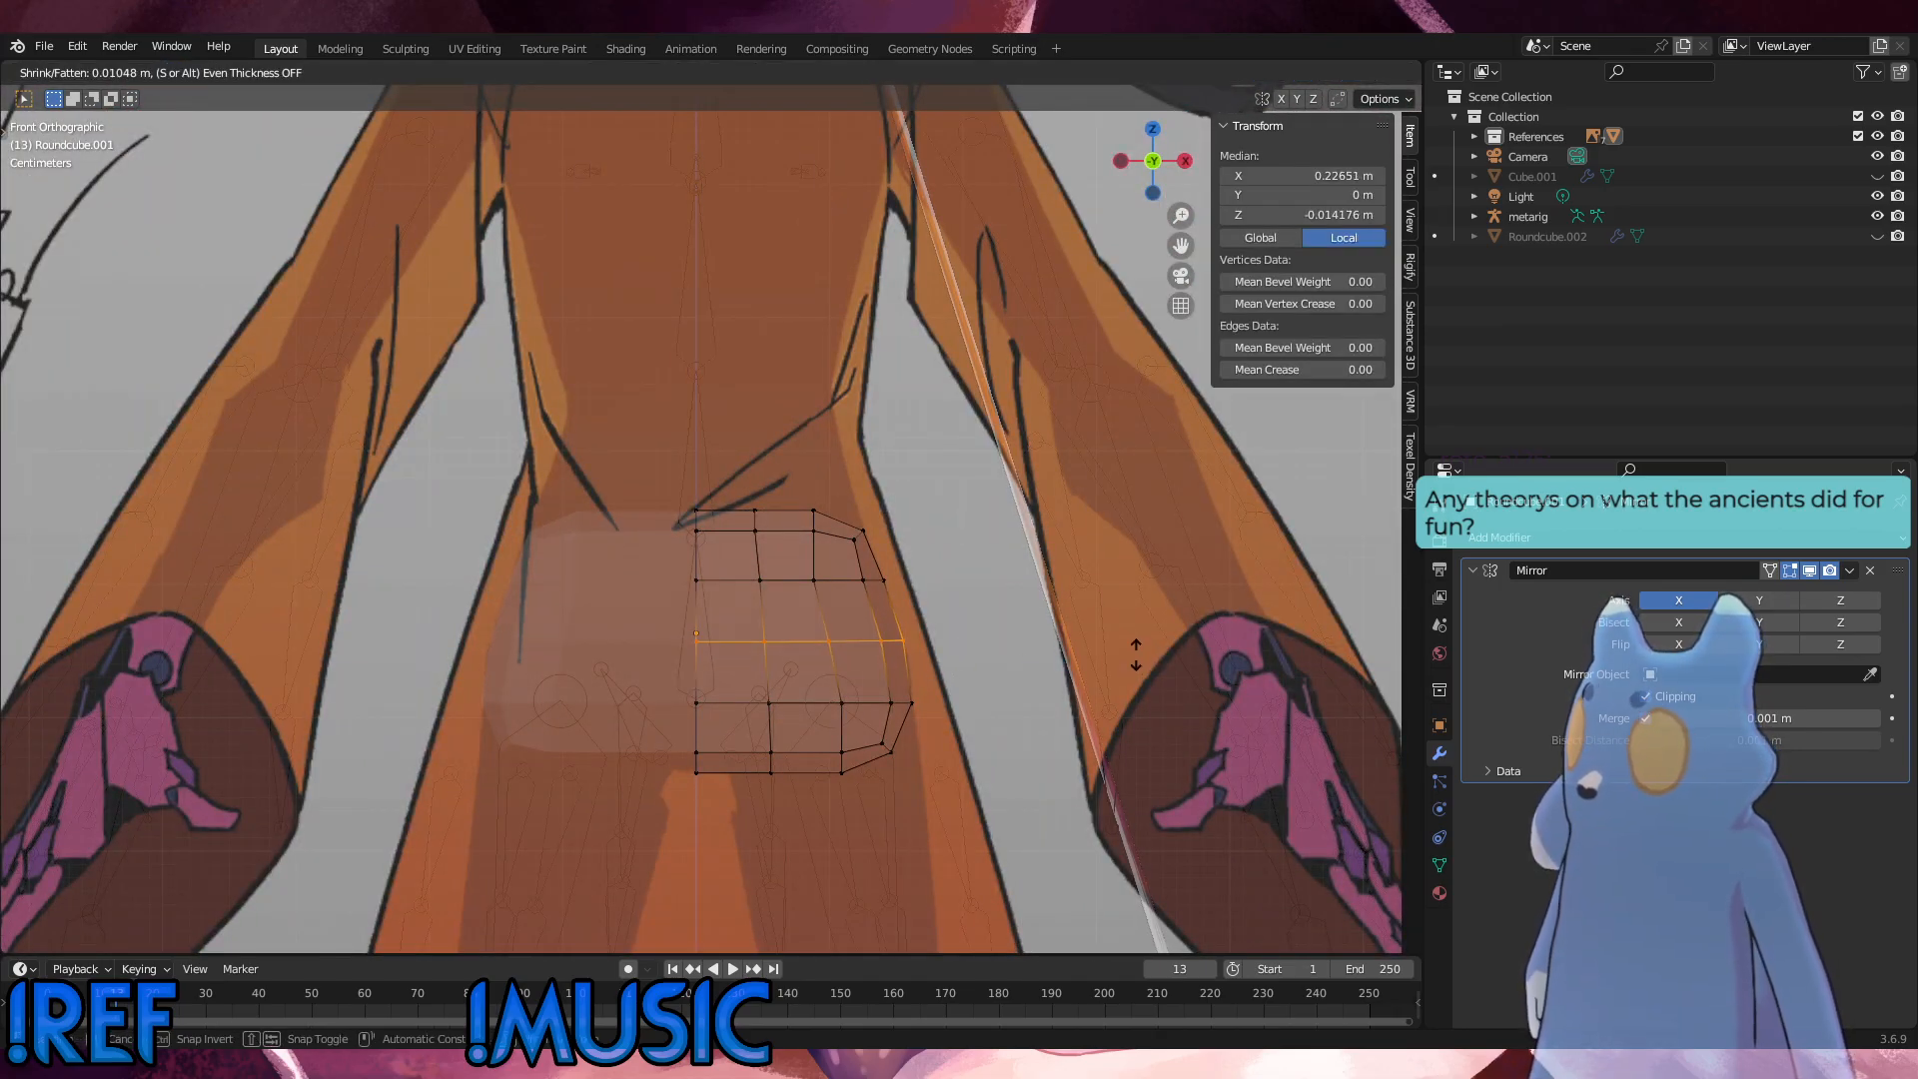
pyautogui.click(1136, 655)
pyautogui.moveTo(1137, 655); pyautogui.dragTo(901, 666, button='middle')
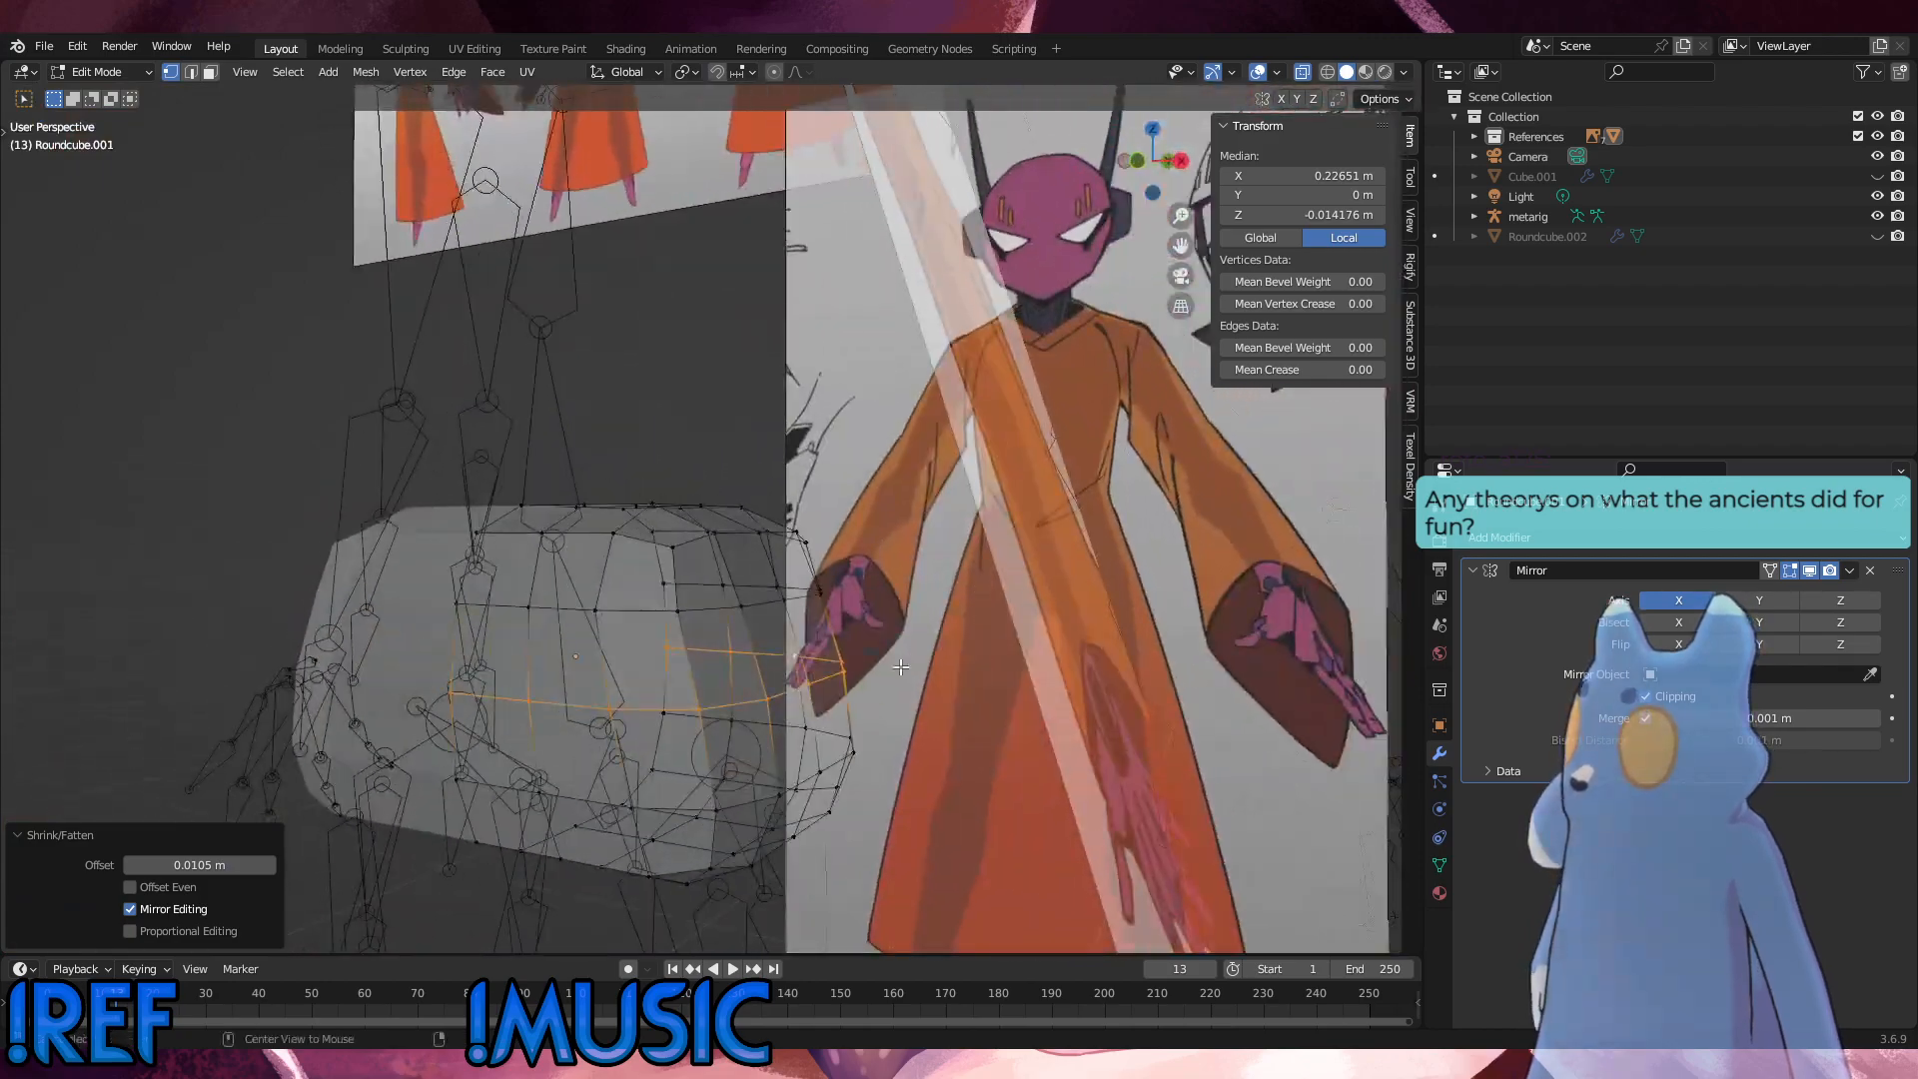
# Step: Push the horizontal loop just above the middle loop outward with Shrink/Fatten by about 0.006 m in front view
pyautogui.press('KP_1')
pyautogui.keyDown('alt'); pyautogui.click(790, 574); pyautogui.keyUp('alt')
pyautogui.hotkey('alt', 's')
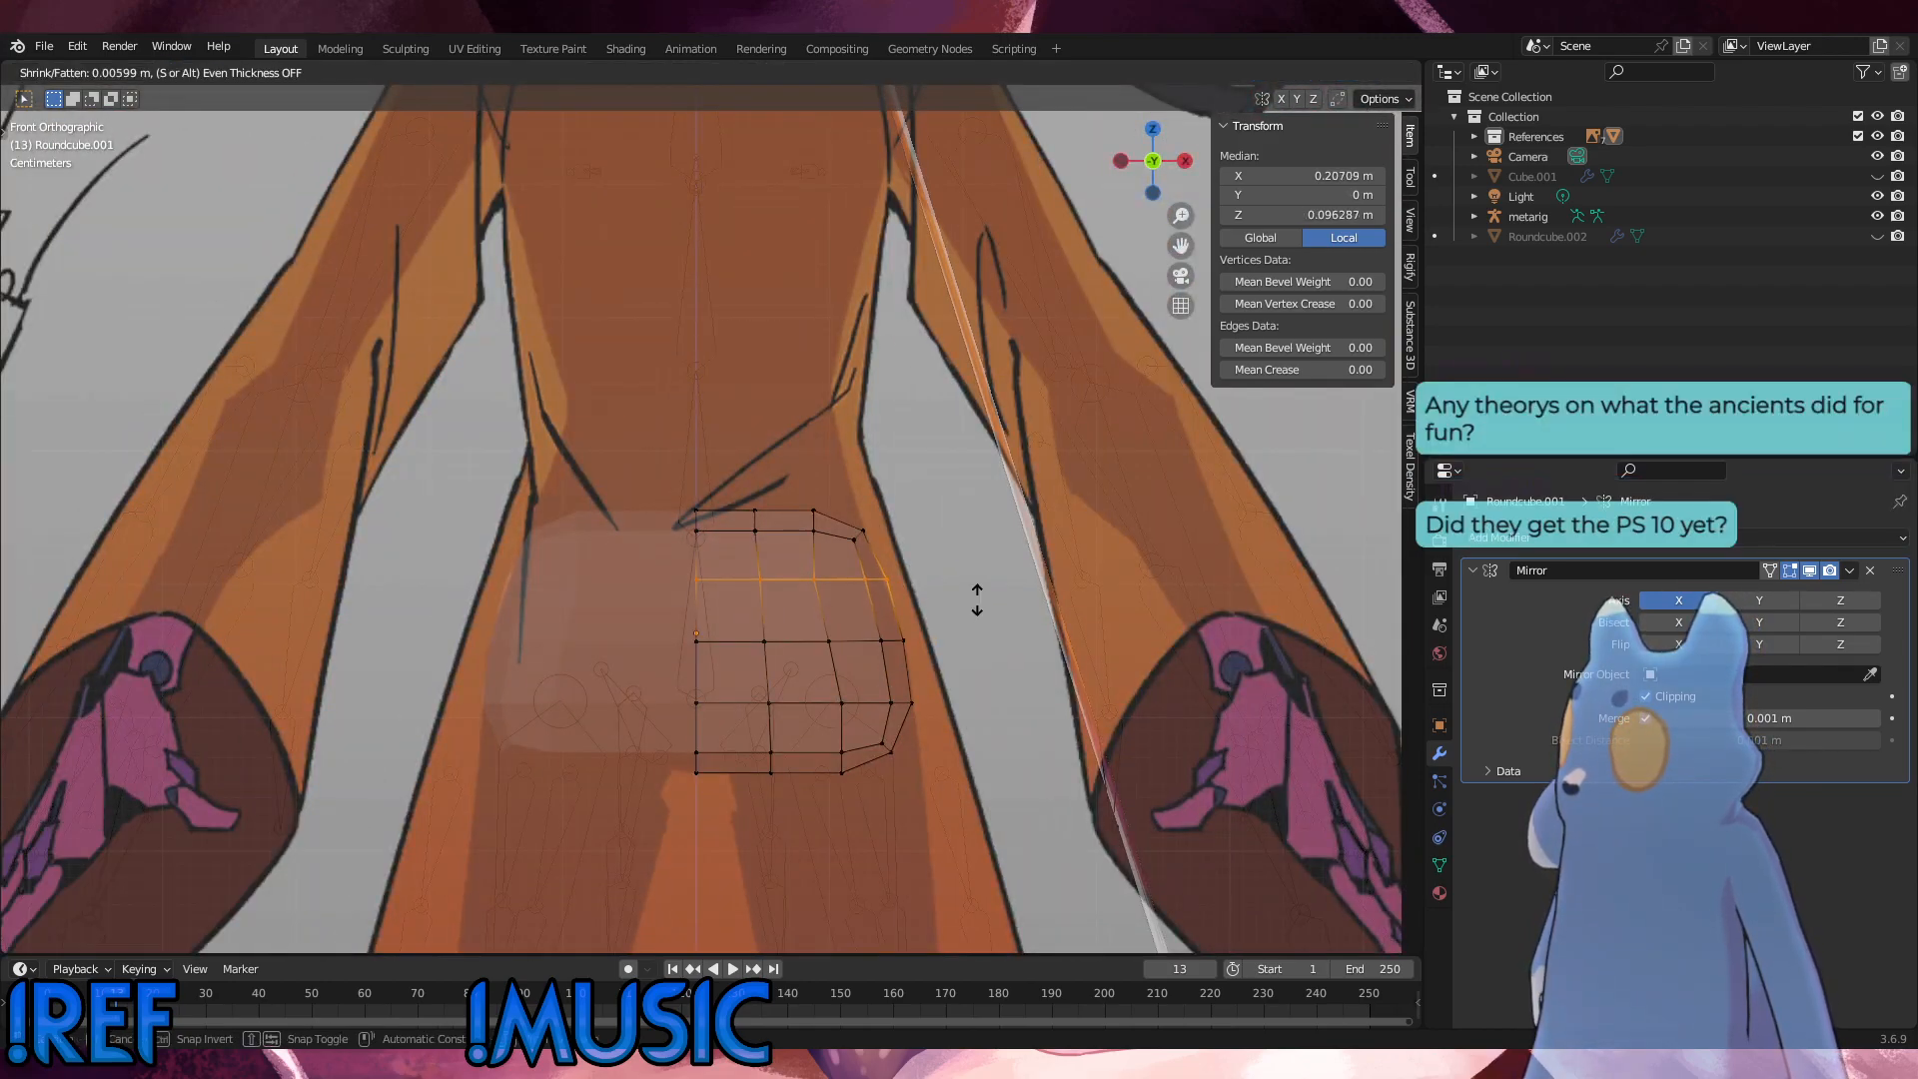
pyautogui.click(977, 600)
# Step: Vertex-slide the outer column's vertices on the rows above and below the middle loop to even out their spacing
pyautogui.click(802, 569)
pyautogui.press('g')
pyautogui.press('g')
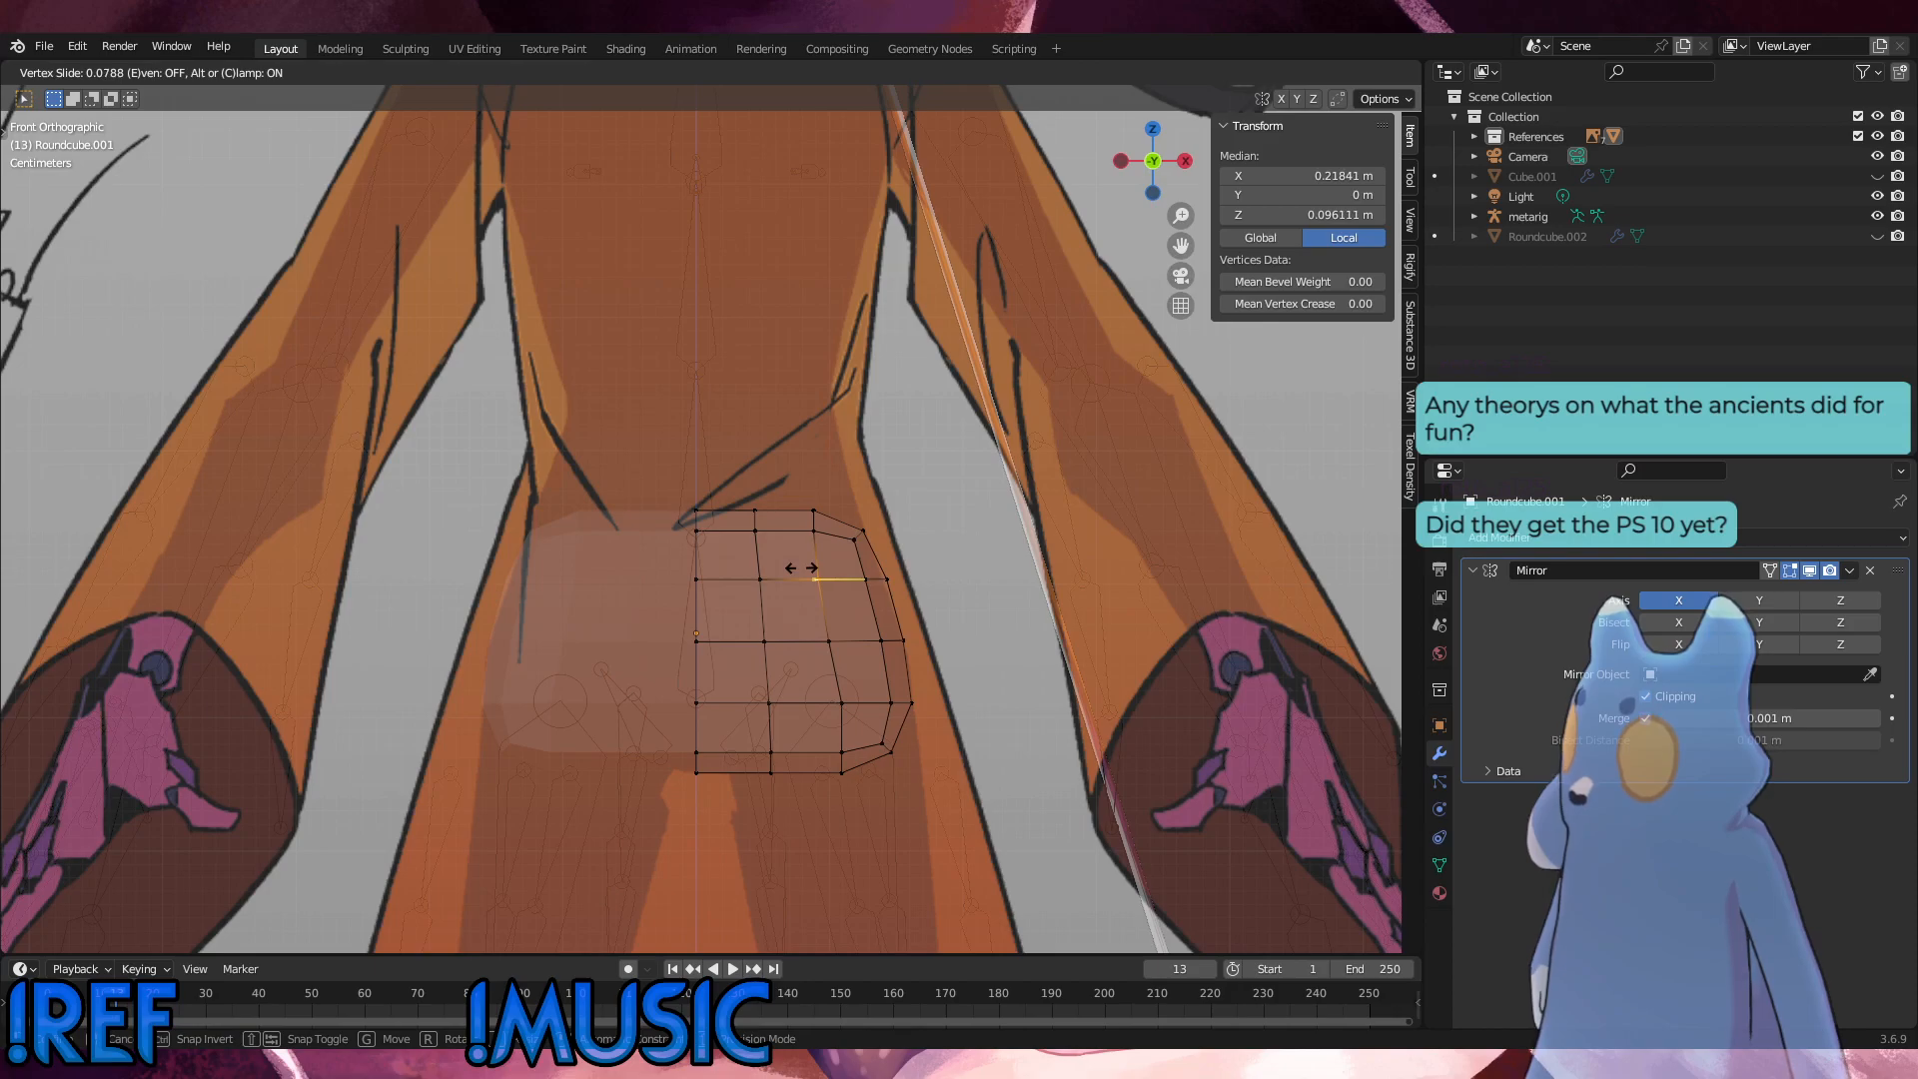
pyautogui.click(808, 569)
pyautogui.click(1026, 649)
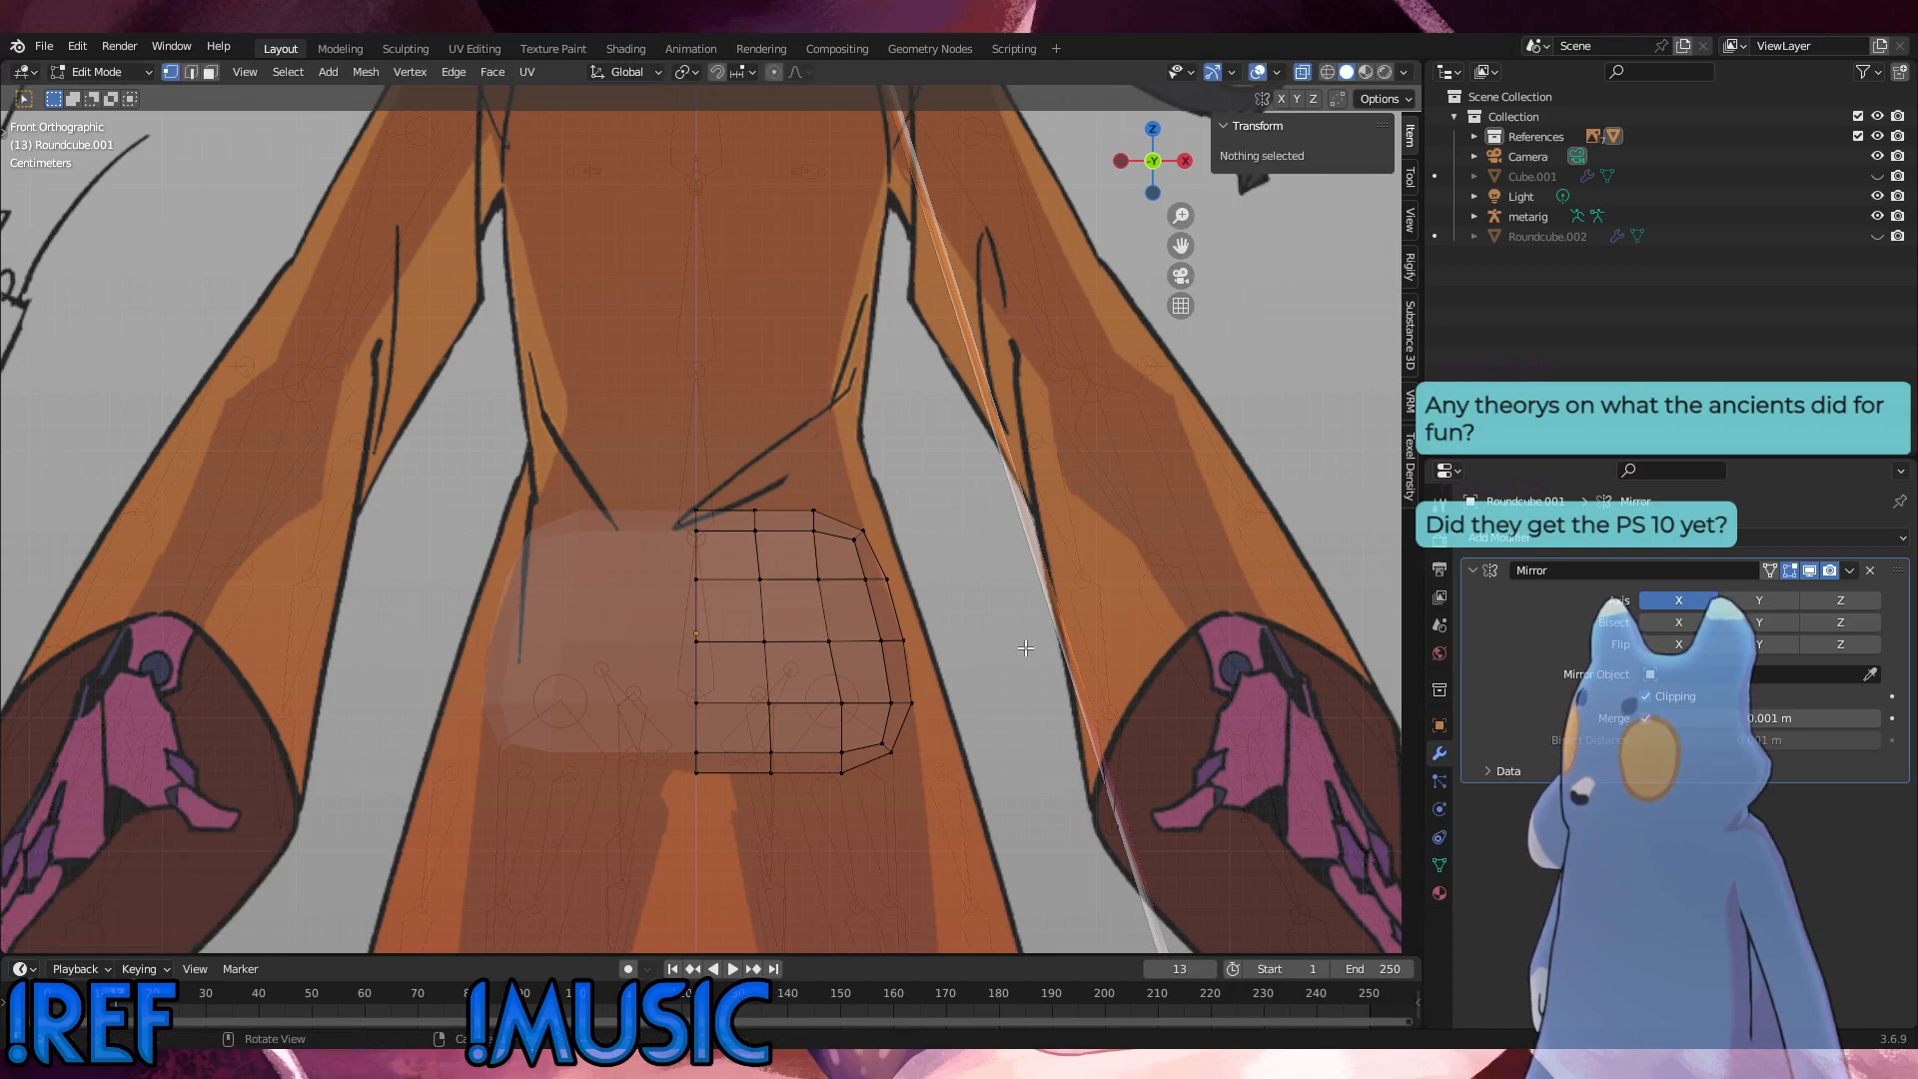
pyautogui.click(844, 707)
pyautogui.press('g')
pyautogui.press('g')
pyautogui.click(819, 689)
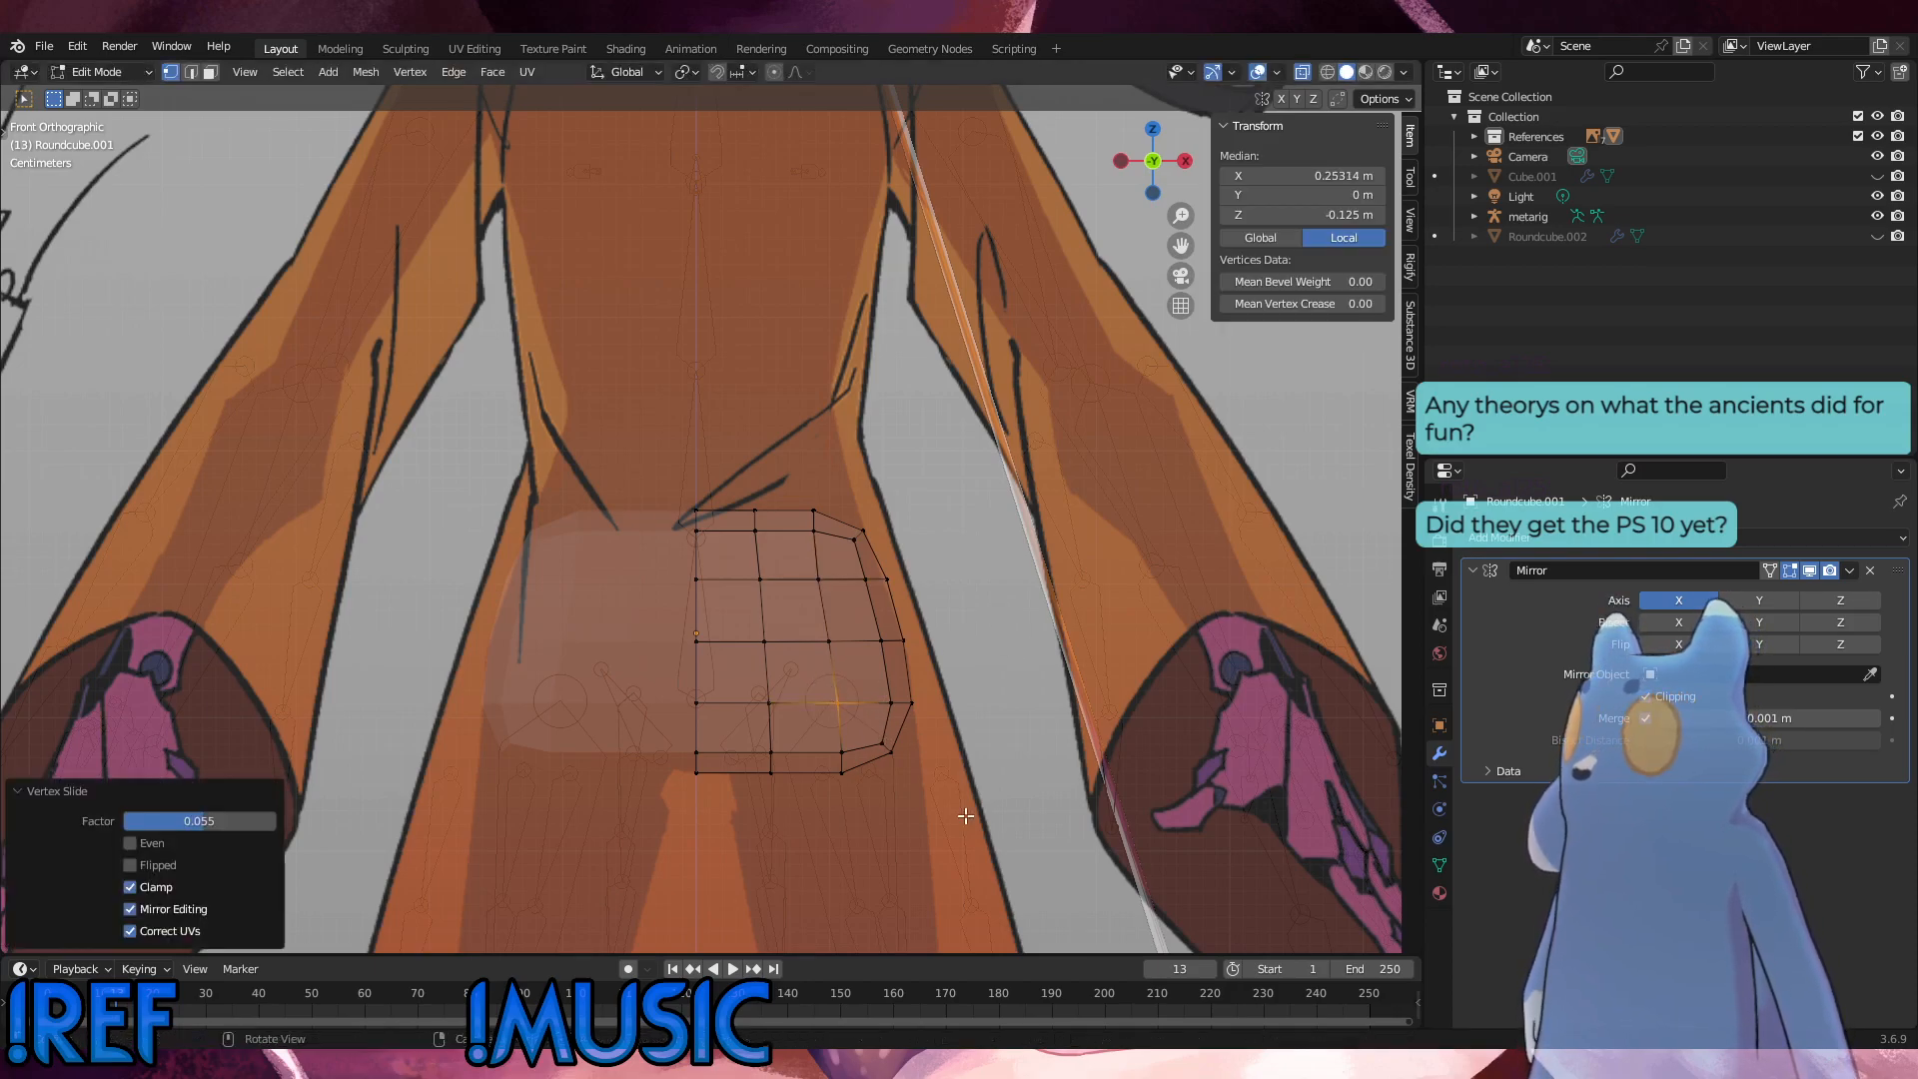
pyautogui.click(968, 825)
# Step: Examine the hip mesh's outer vertices and edge loops from the front and in perspective
pyautogui.moveTo(878, 681); pyautogui.dragTo(877, 682)
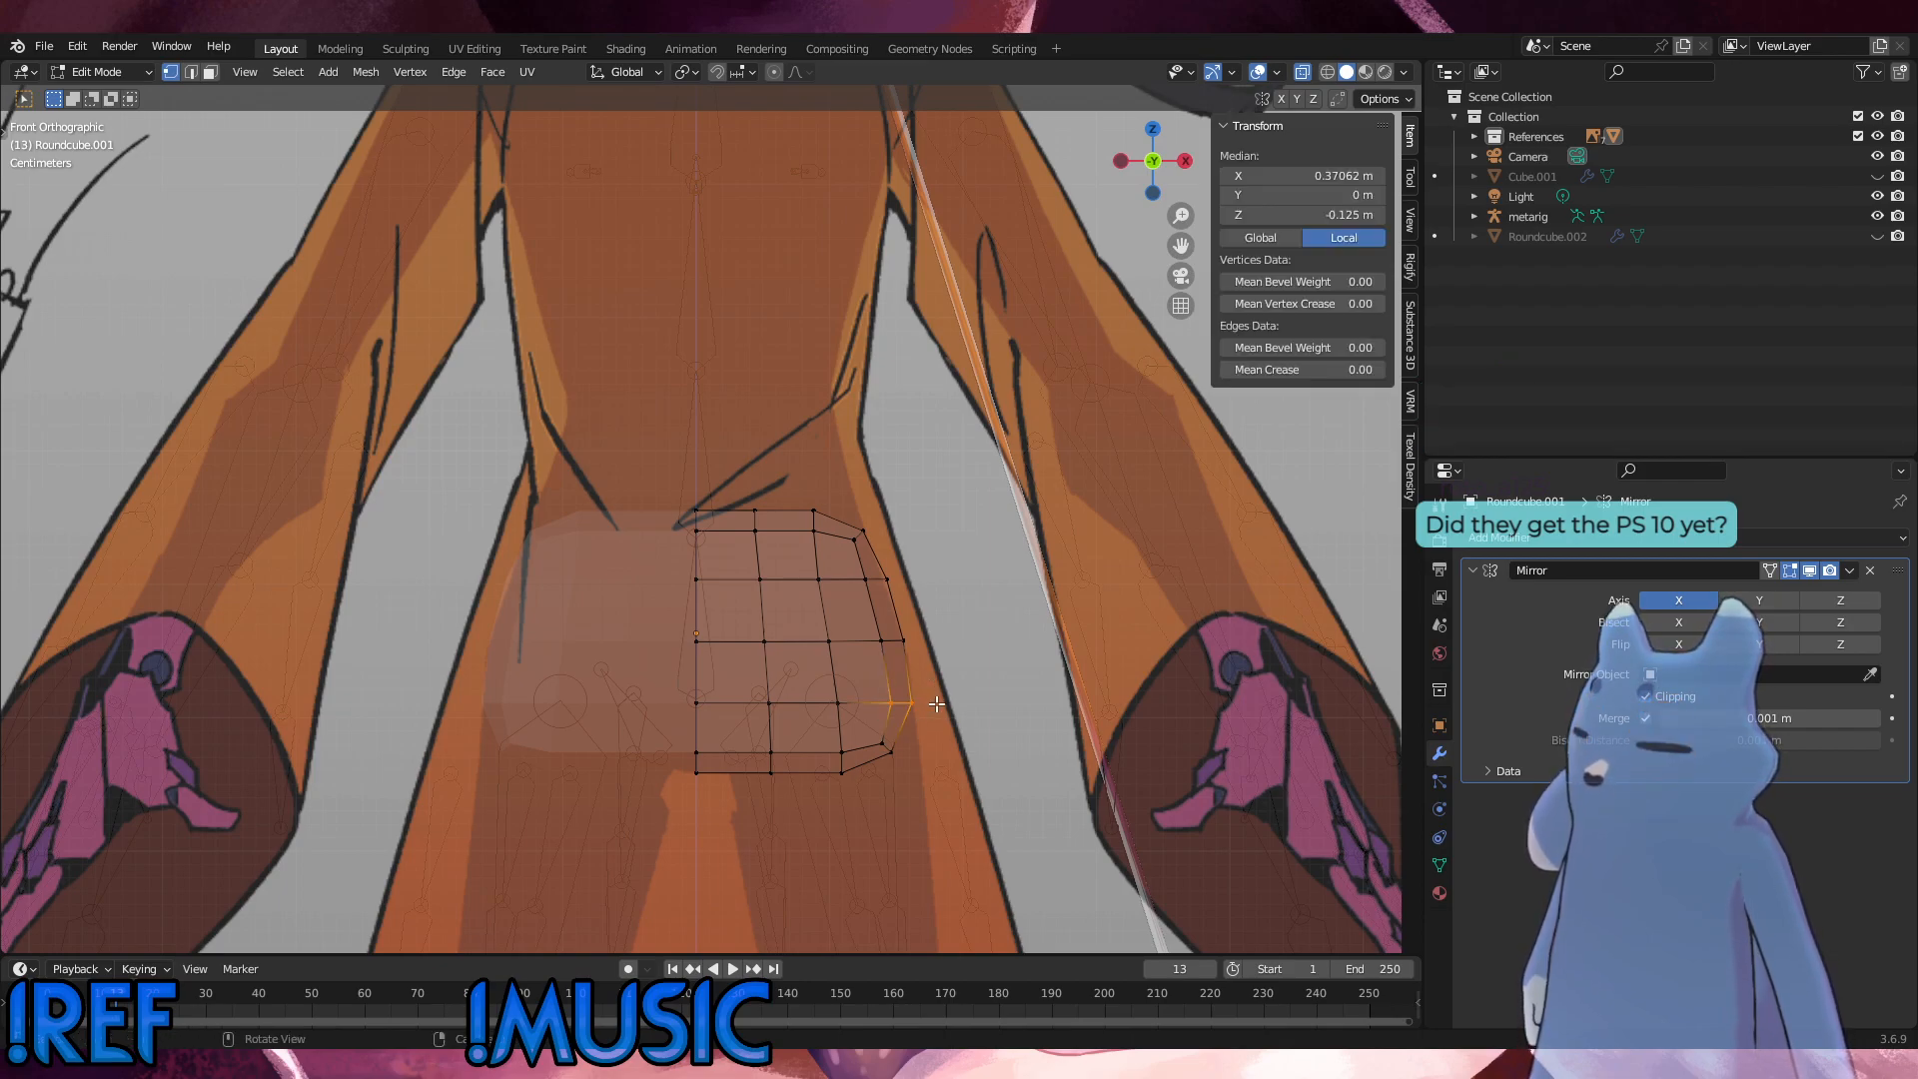
pyautogui.click(982, 779)
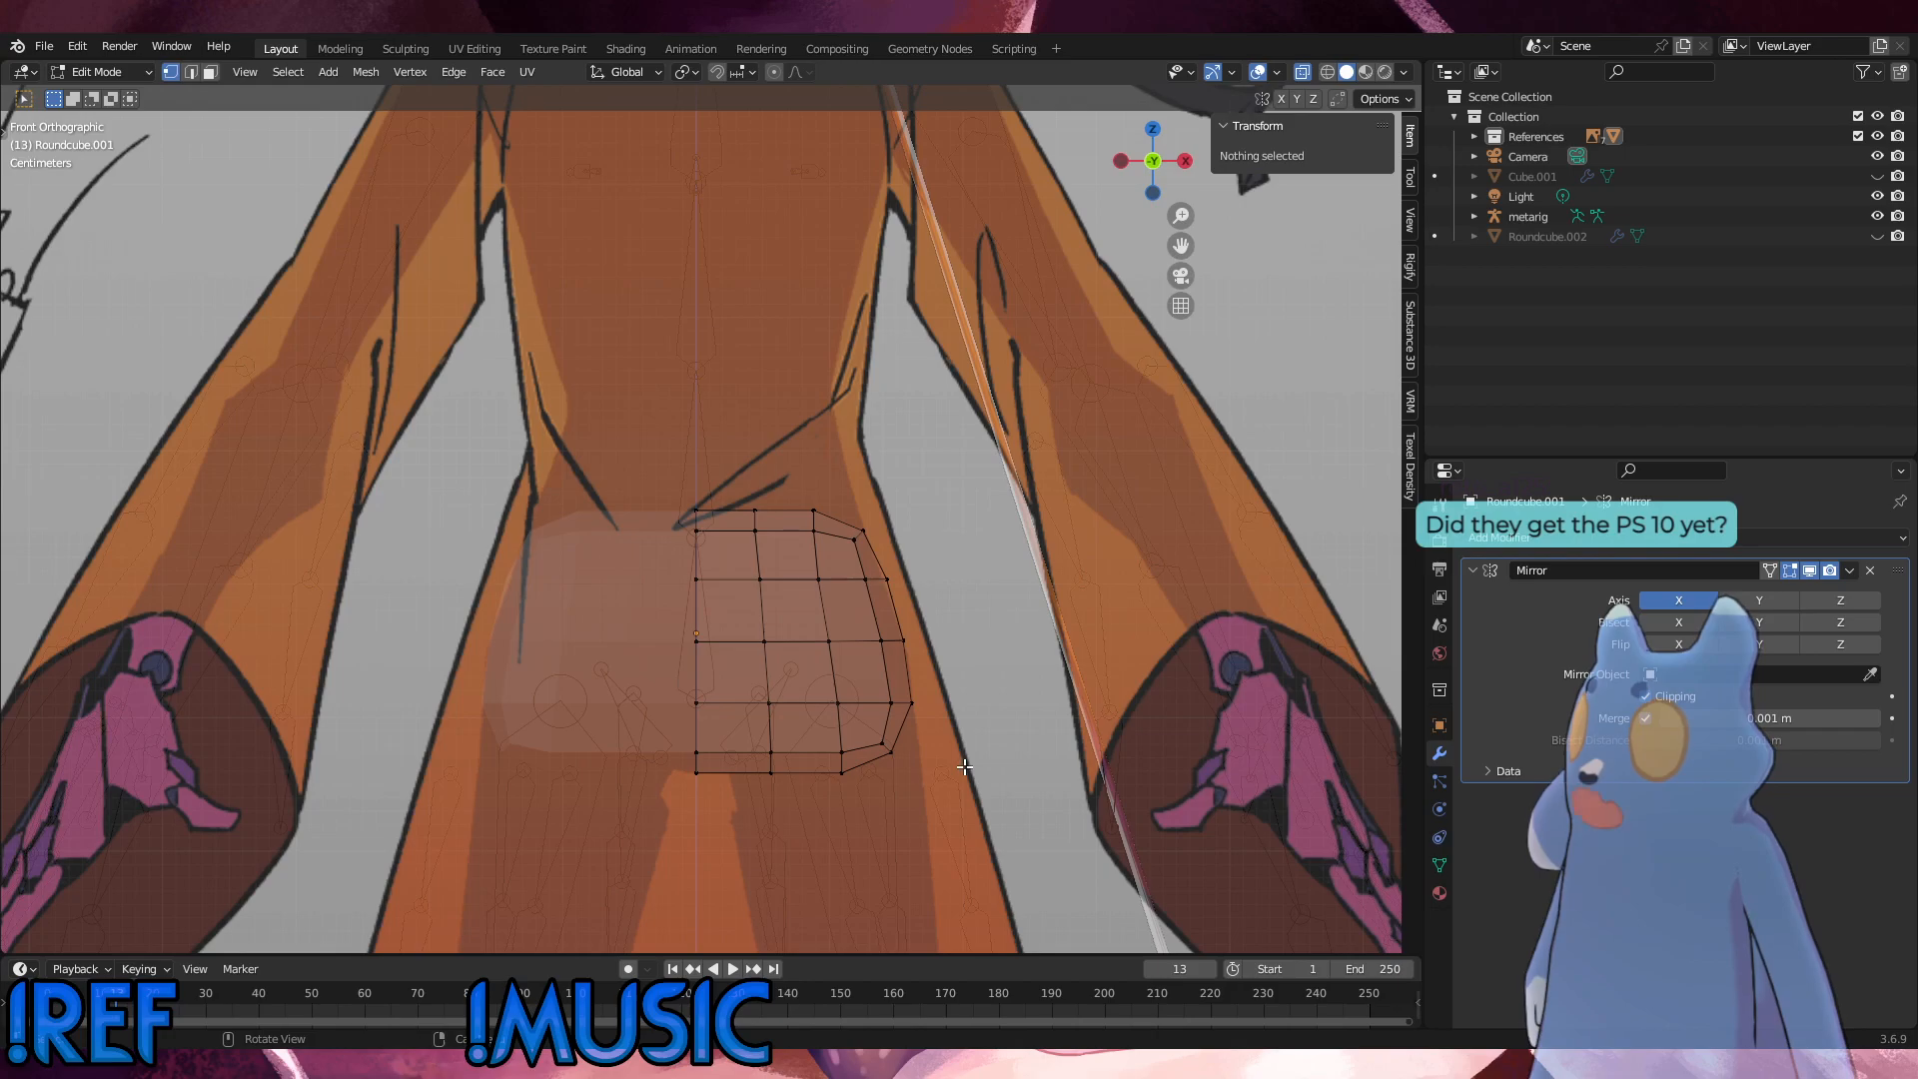
pyautogui.click(129, 80)
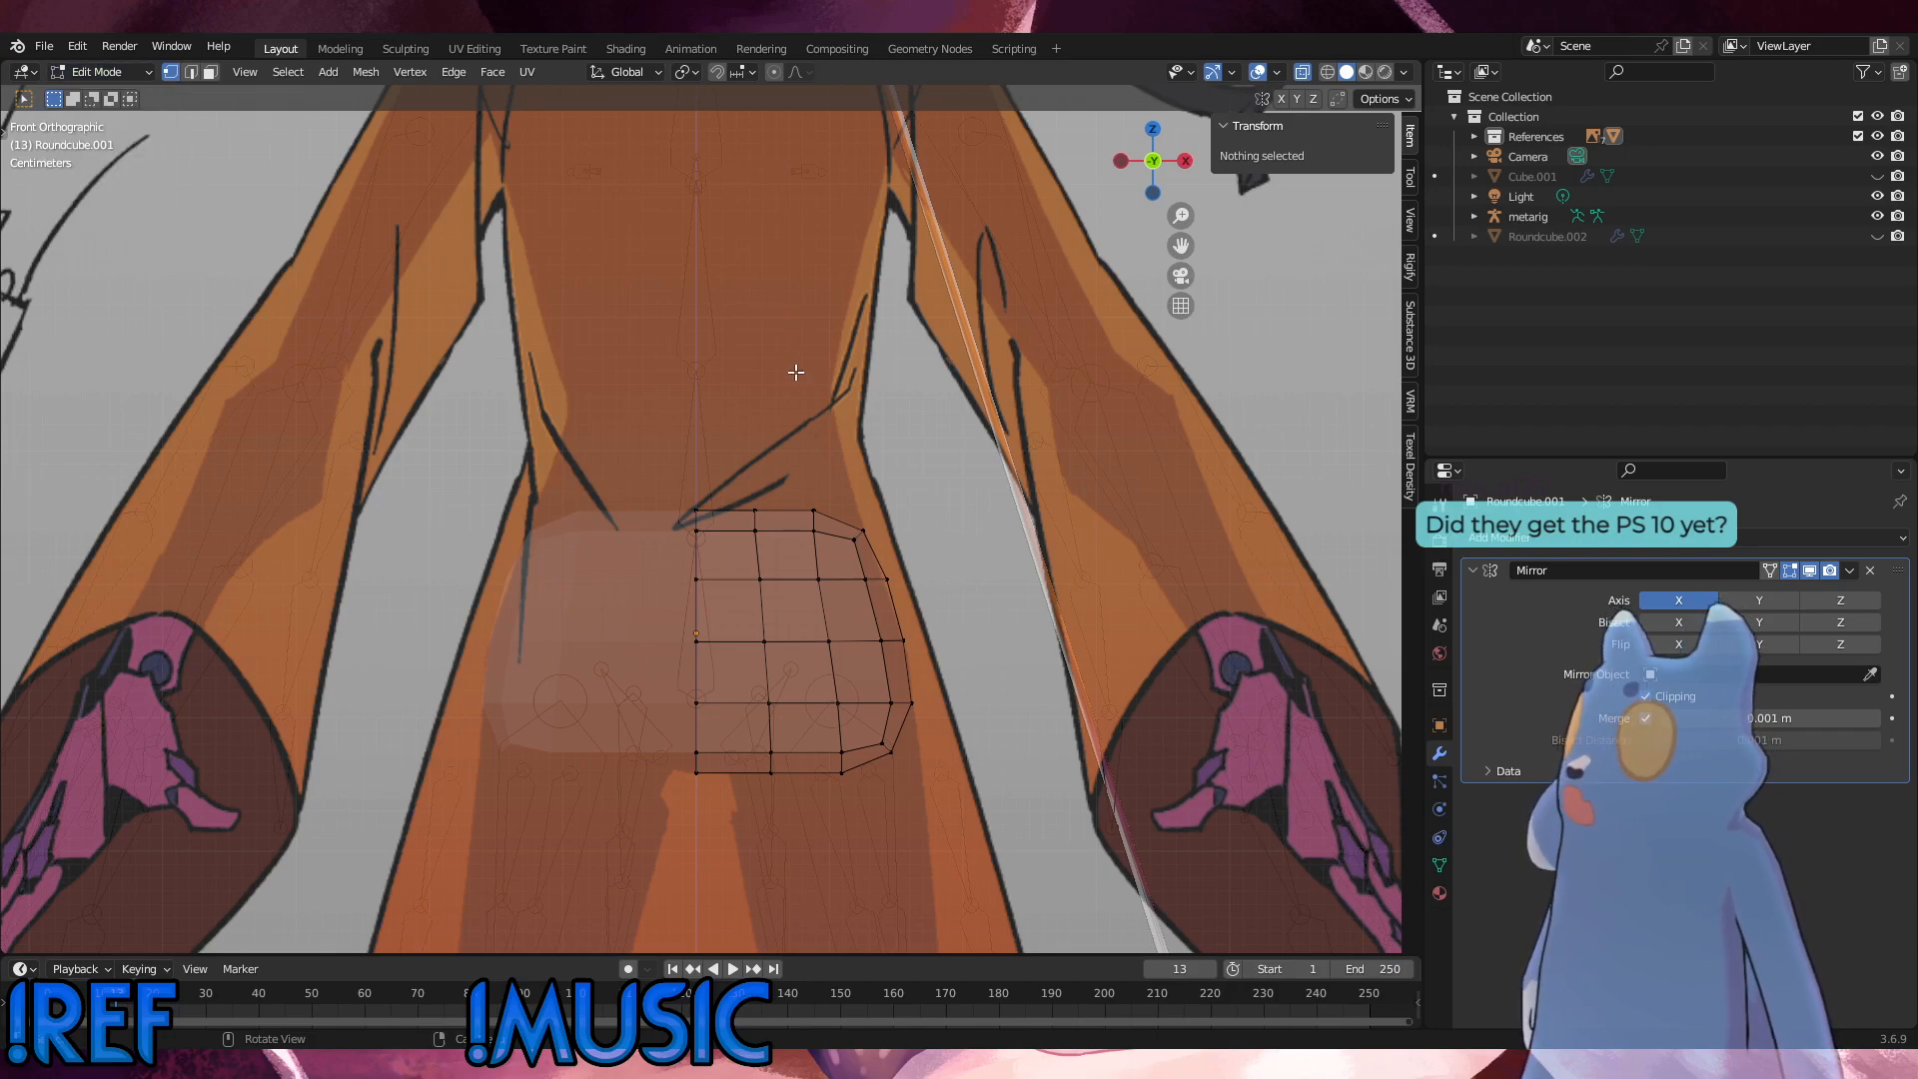
pyautogui.moveTo(796, 372); pyautogui.dragTo(670, 584, button='middle')
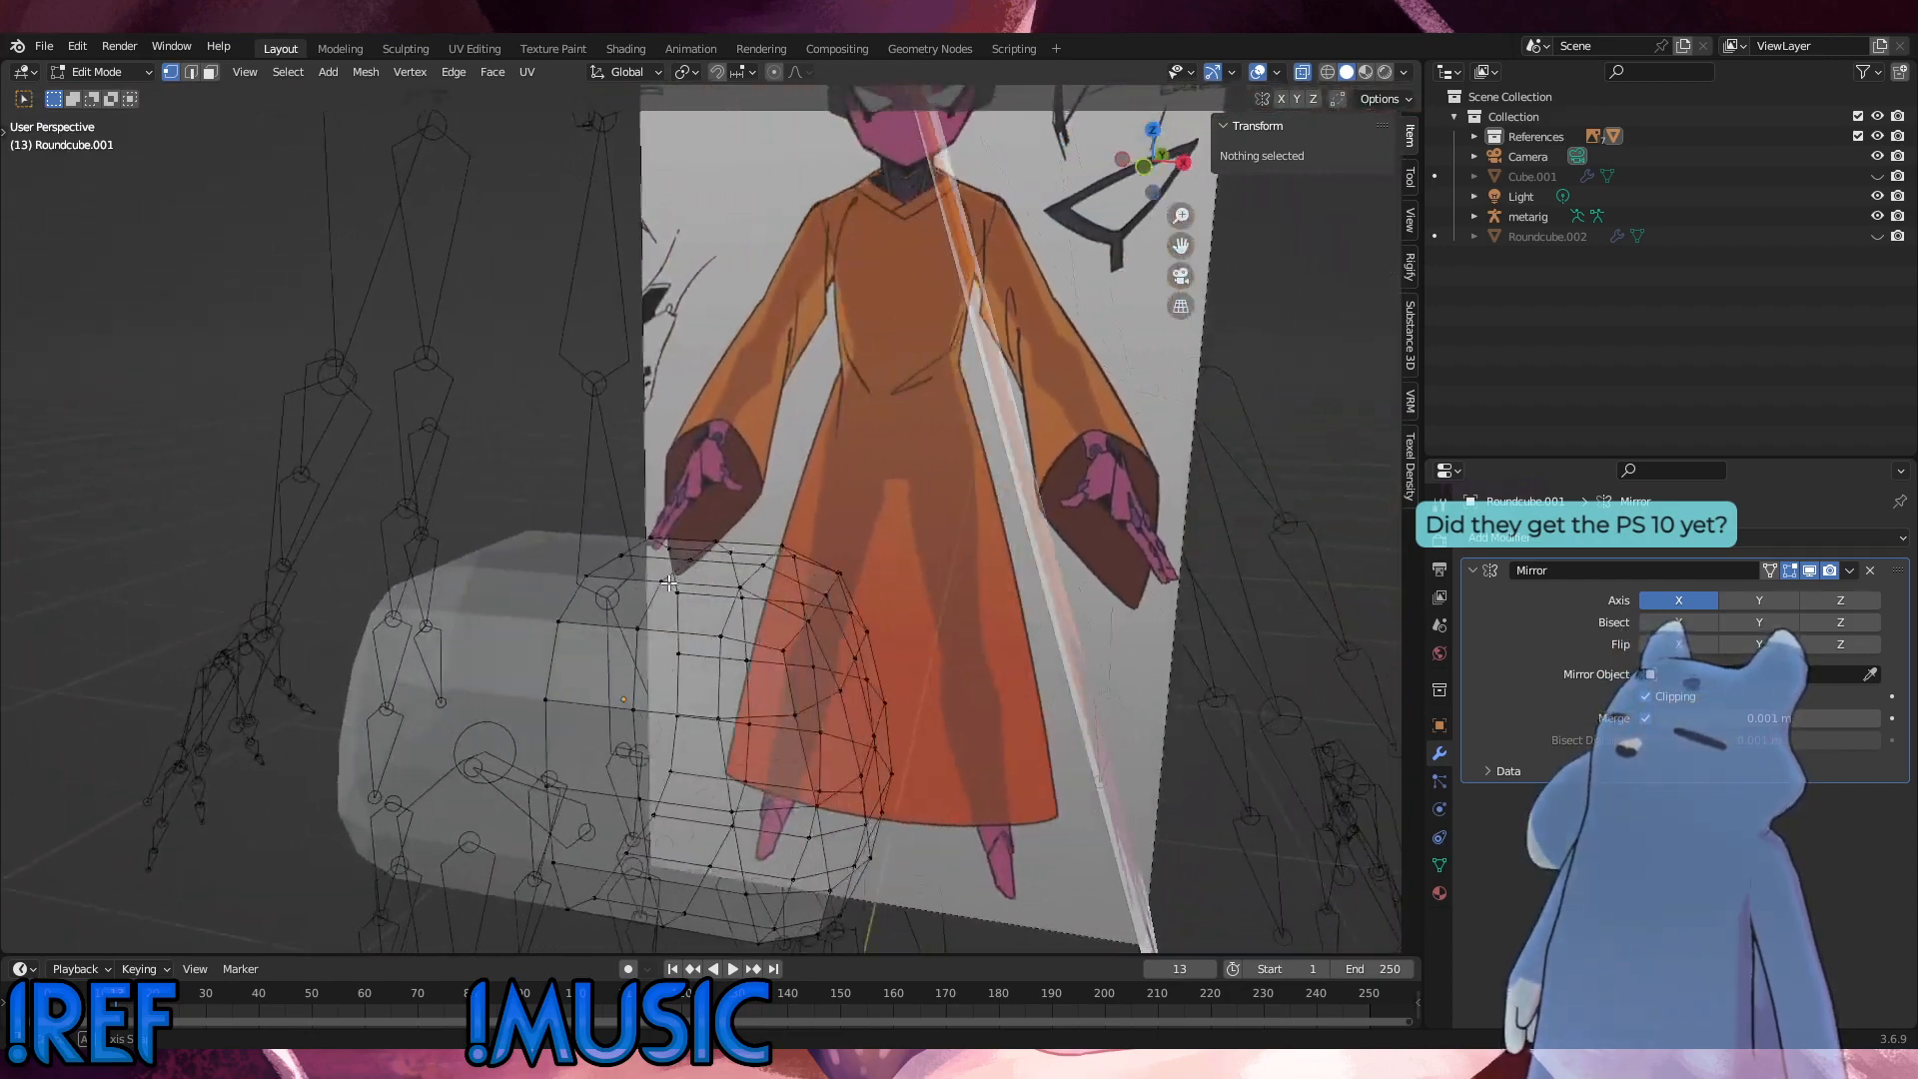
pyautogui.press('KP_1')
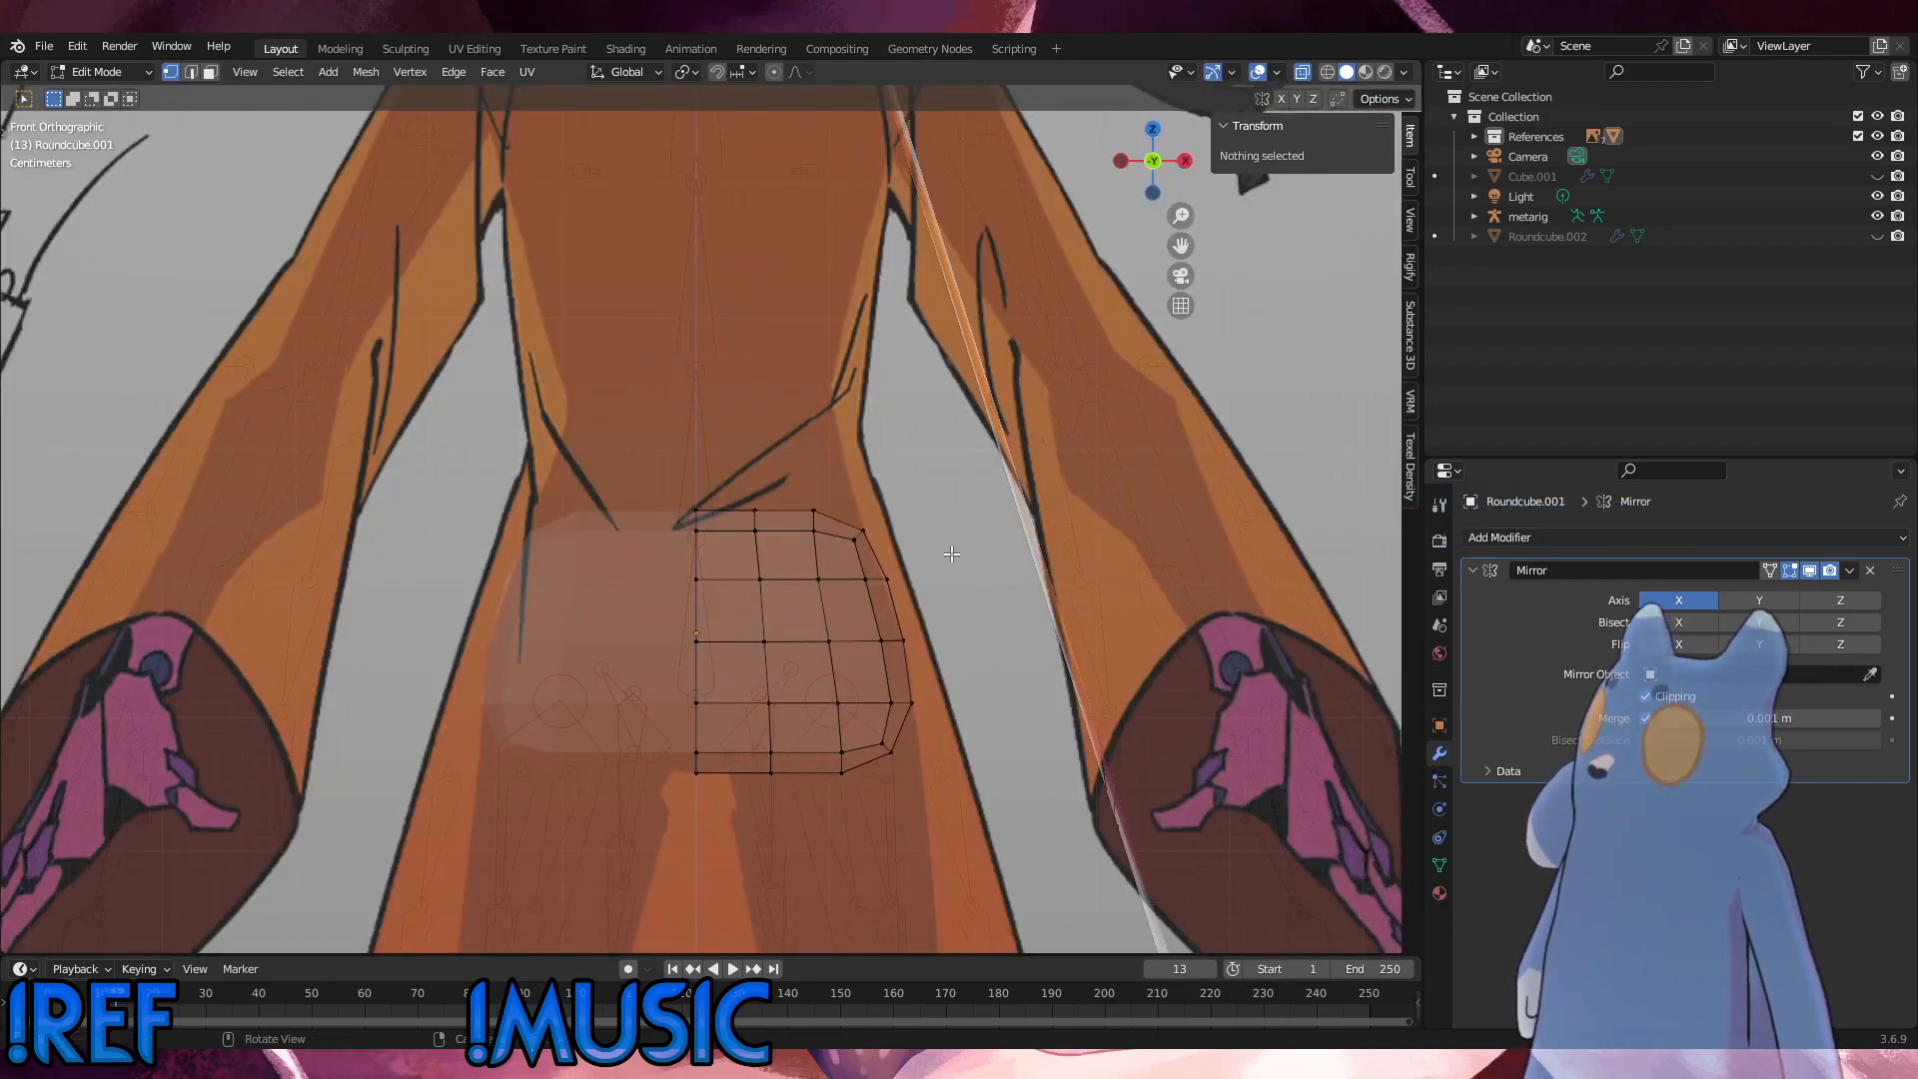
pyautogui.keyDown('alt'); pyautogui.click(772, 673); pyautogui.keyUp('alt')
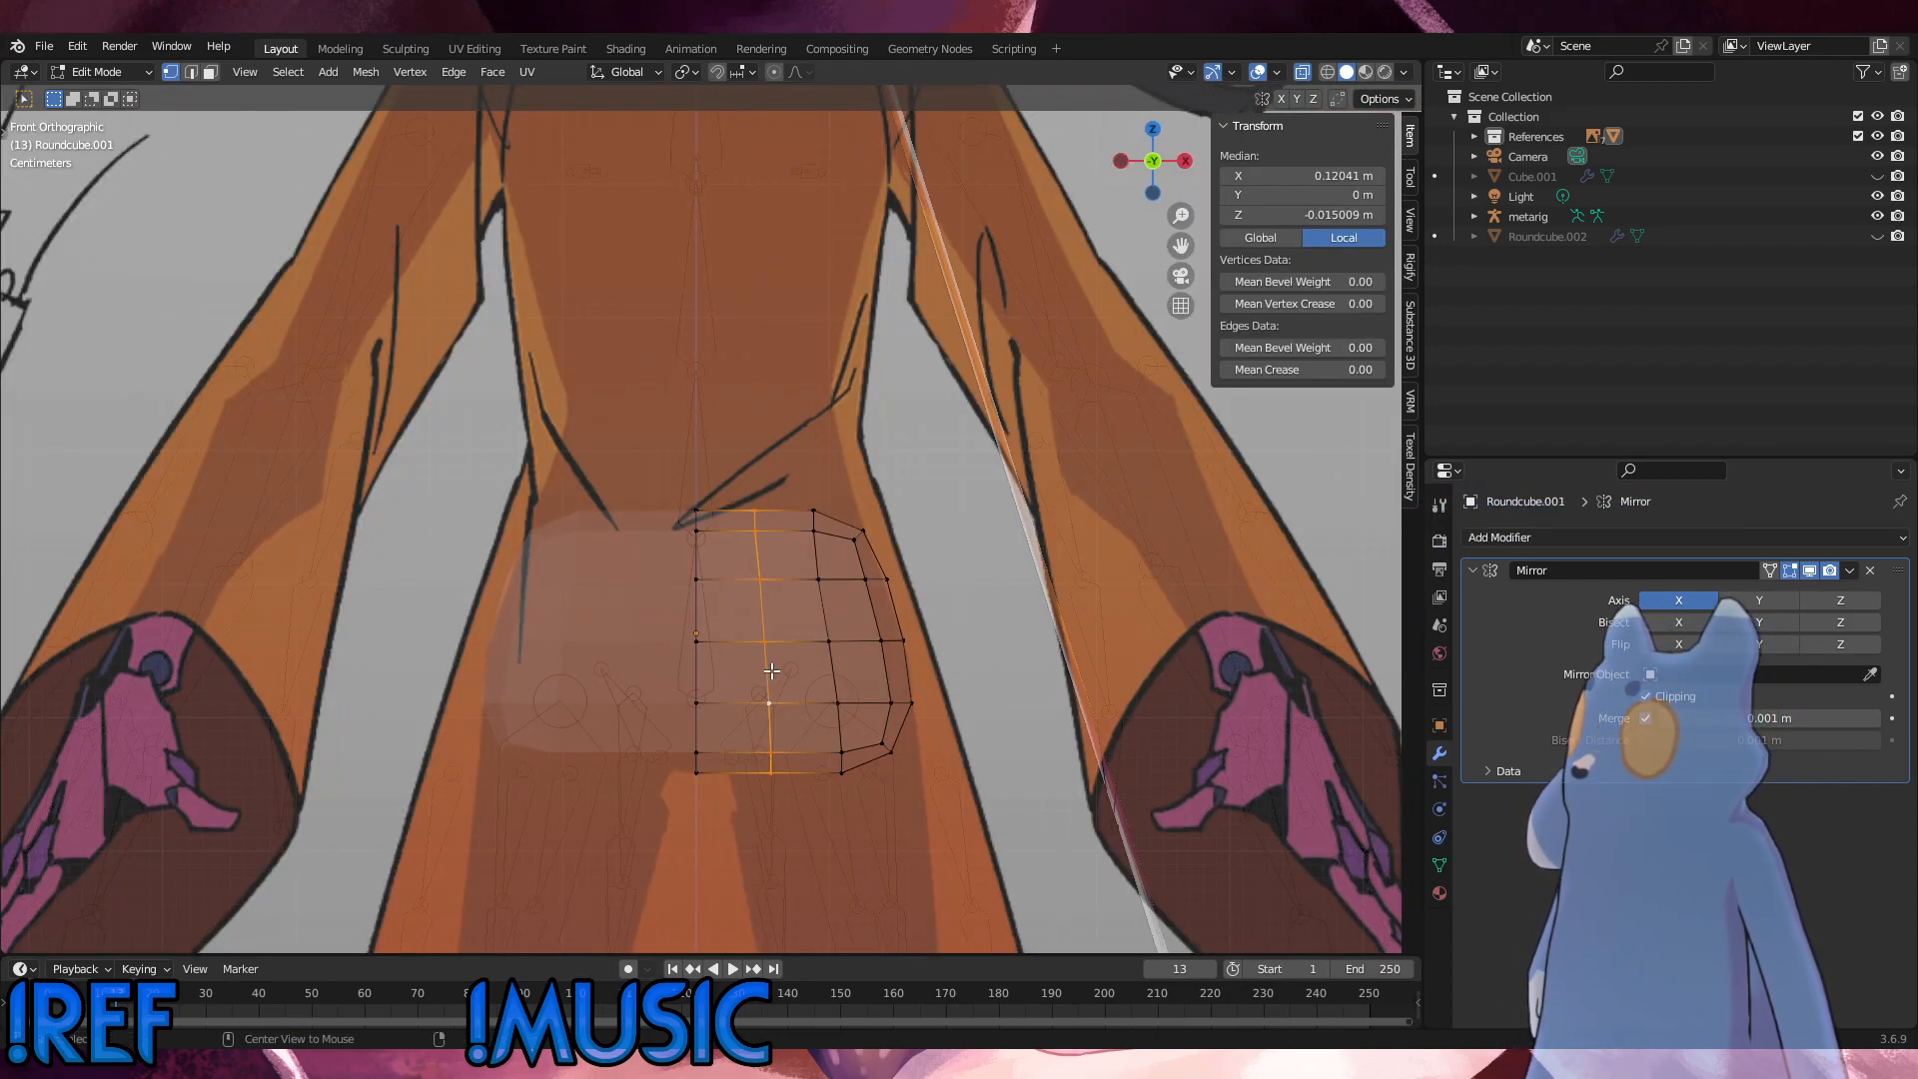
pyautogui.click(1040, 636)
pyautogui.moveTo(964, 648); pyautogui.dragTo(743, 689, button='middle')
pyautogui.keyDown('alt'); pyautogui.click(743, 688); pyautogui.keyUp('alt')
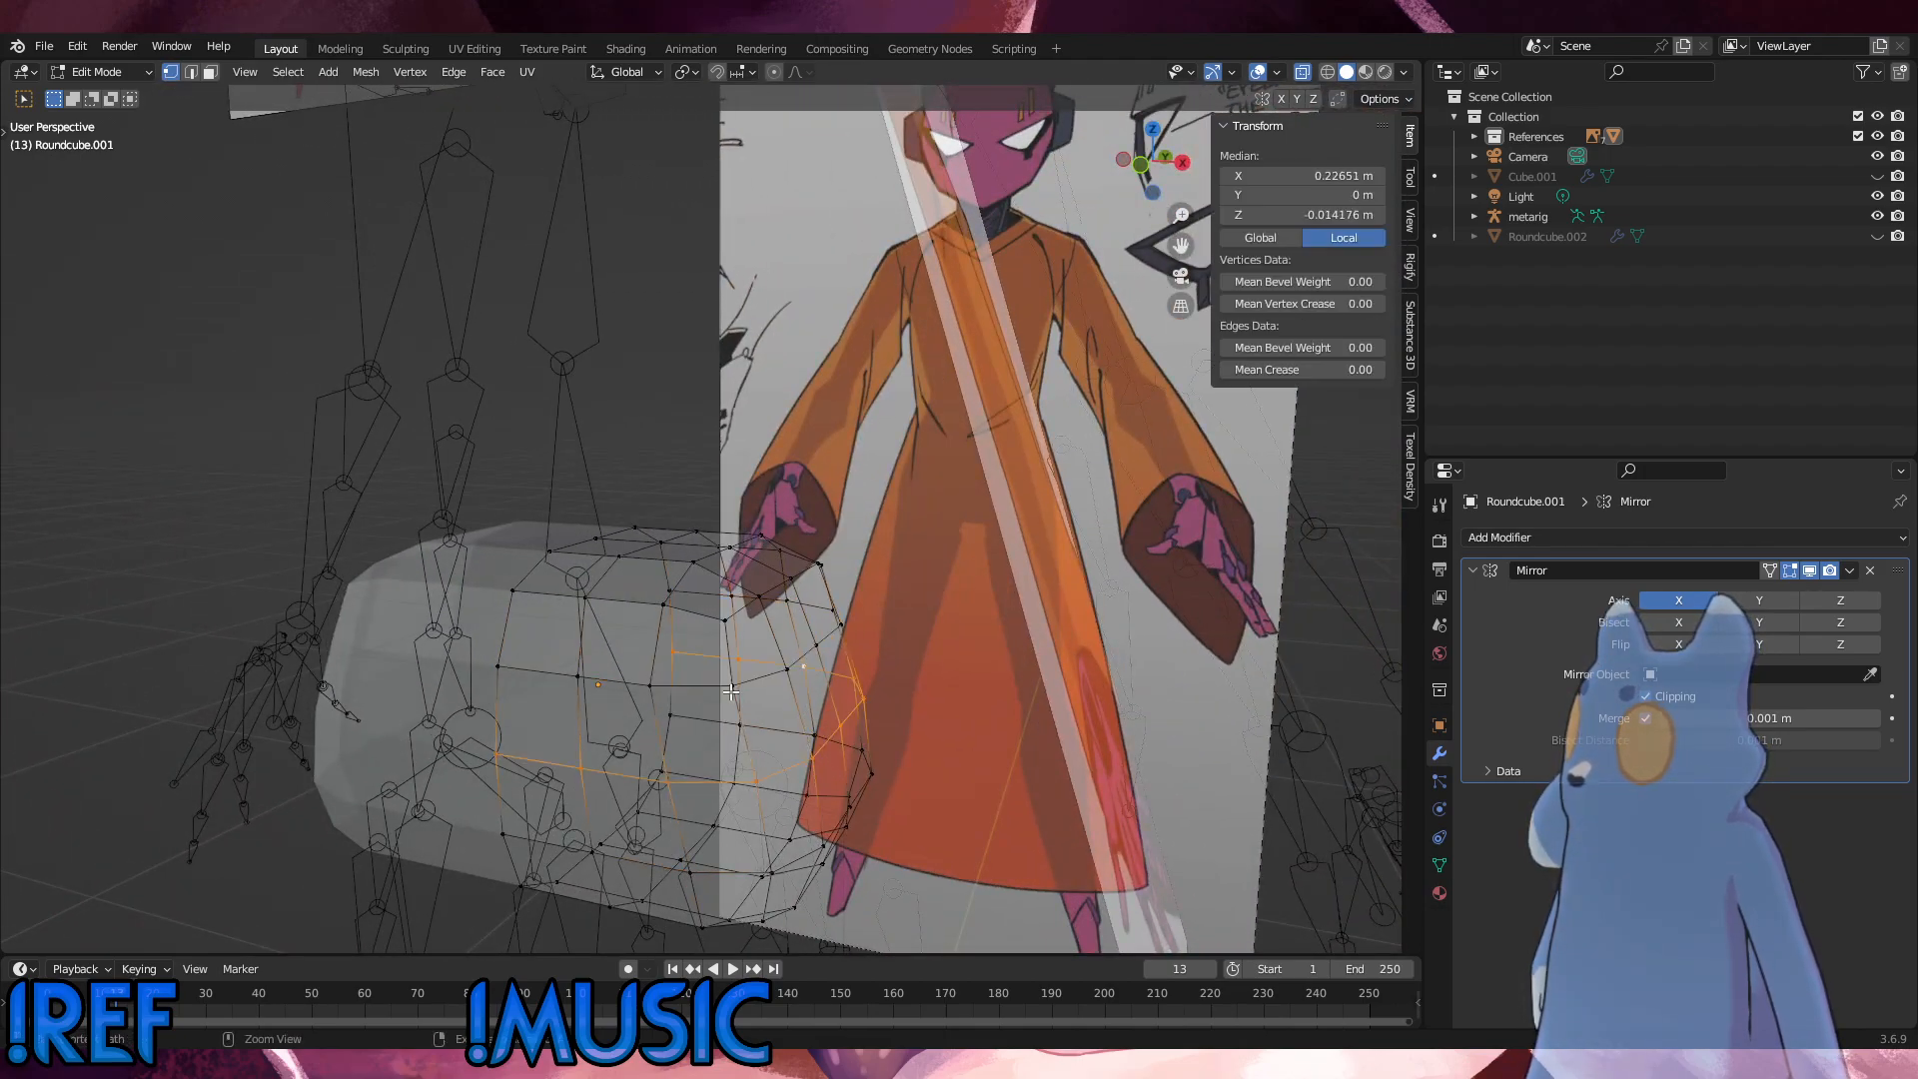
# Step: Undo the recent hip edits back to before the upper rows were lowered
pyautogui.hotkey('ctrl', 'x')
pyautogui.hotkey('ctrl', 'z')
pyautogui.hotkey('ctrl', 'shift', 'z')
pyautogui.moveTo(732, 693)
pyautogui.mouseDown(button='middle')
pyautogui.moveTo(734, 667)
pyautogui.moveTo(695, 698)
pyautogui.mouseUp(button='middle')
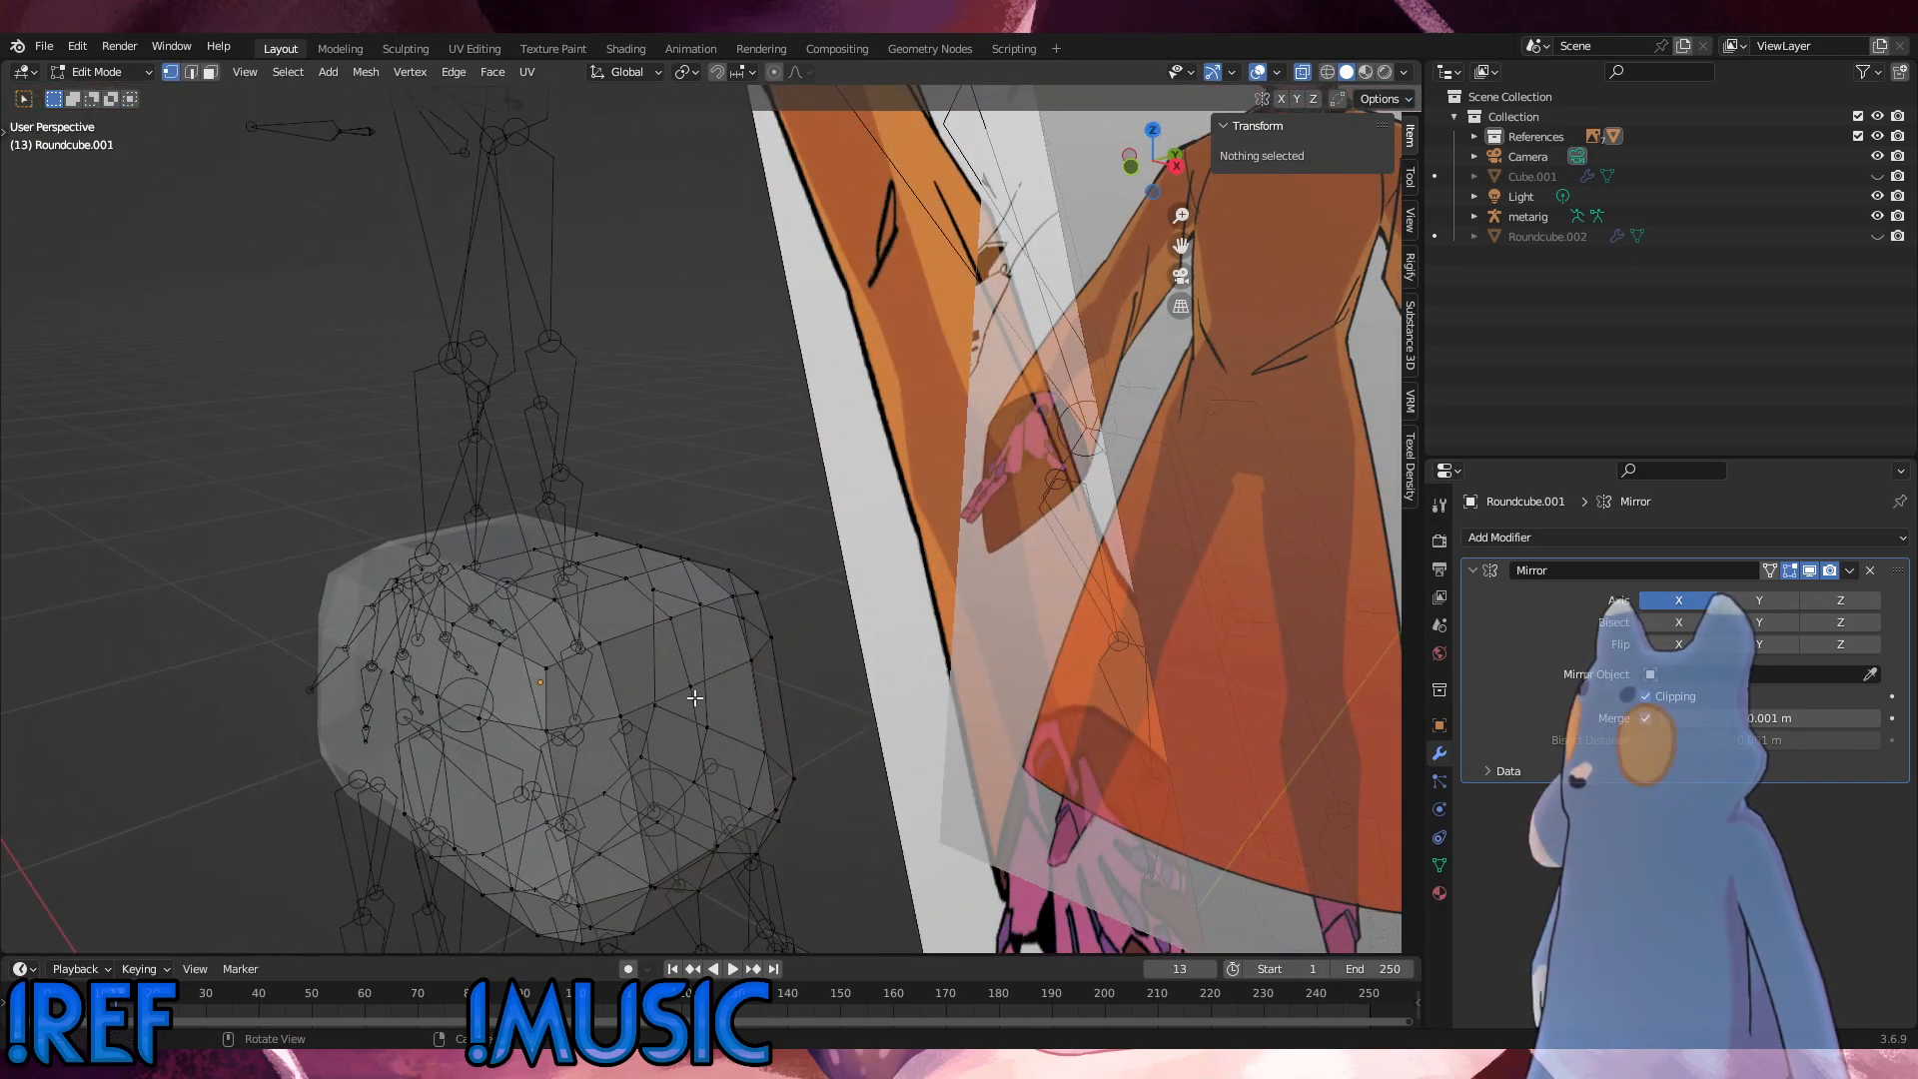
pyautogui.hotkey('ctrl', 'z')
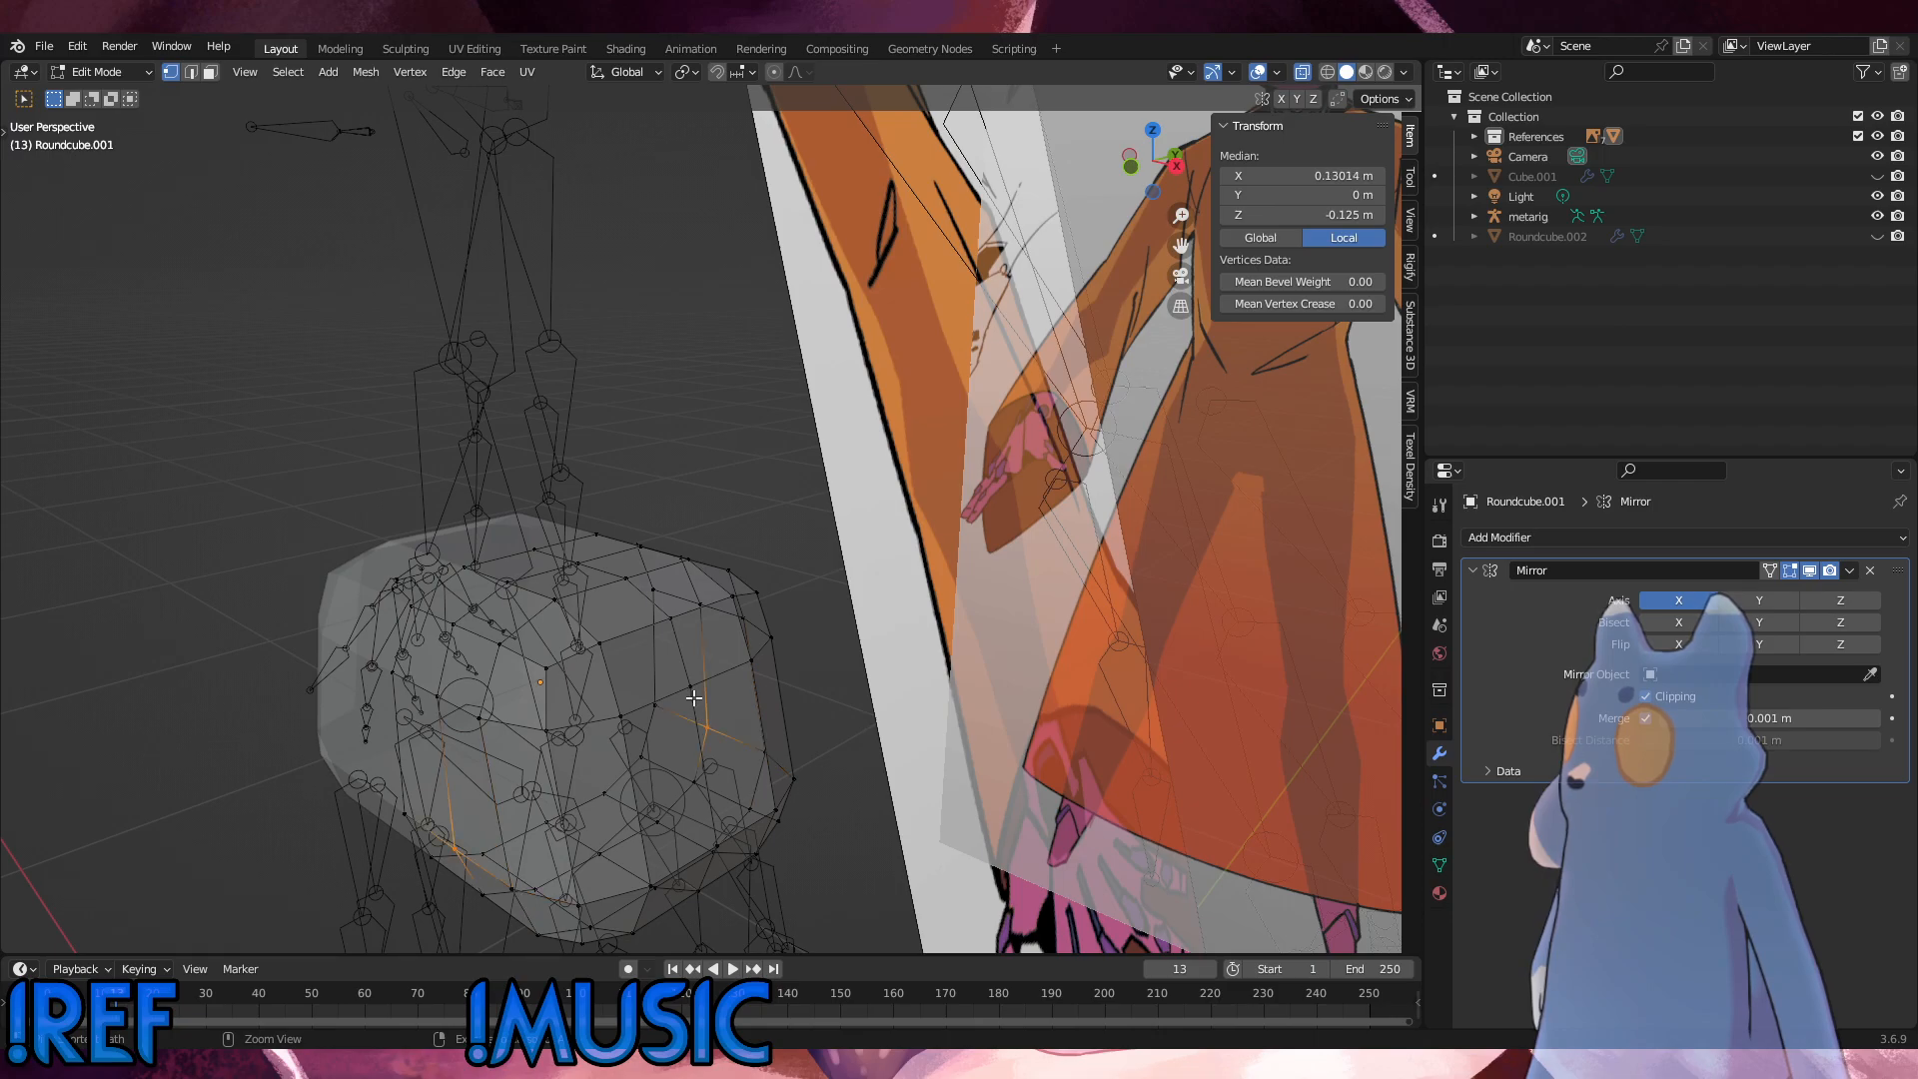
pyautogui.moveTo(694, 699); pyautogui.dragTo(760, 675, button='middle')
pyautogui.hotkey('ctrl', 'z')
pyautogui.hotkey('ctrl', 'z')
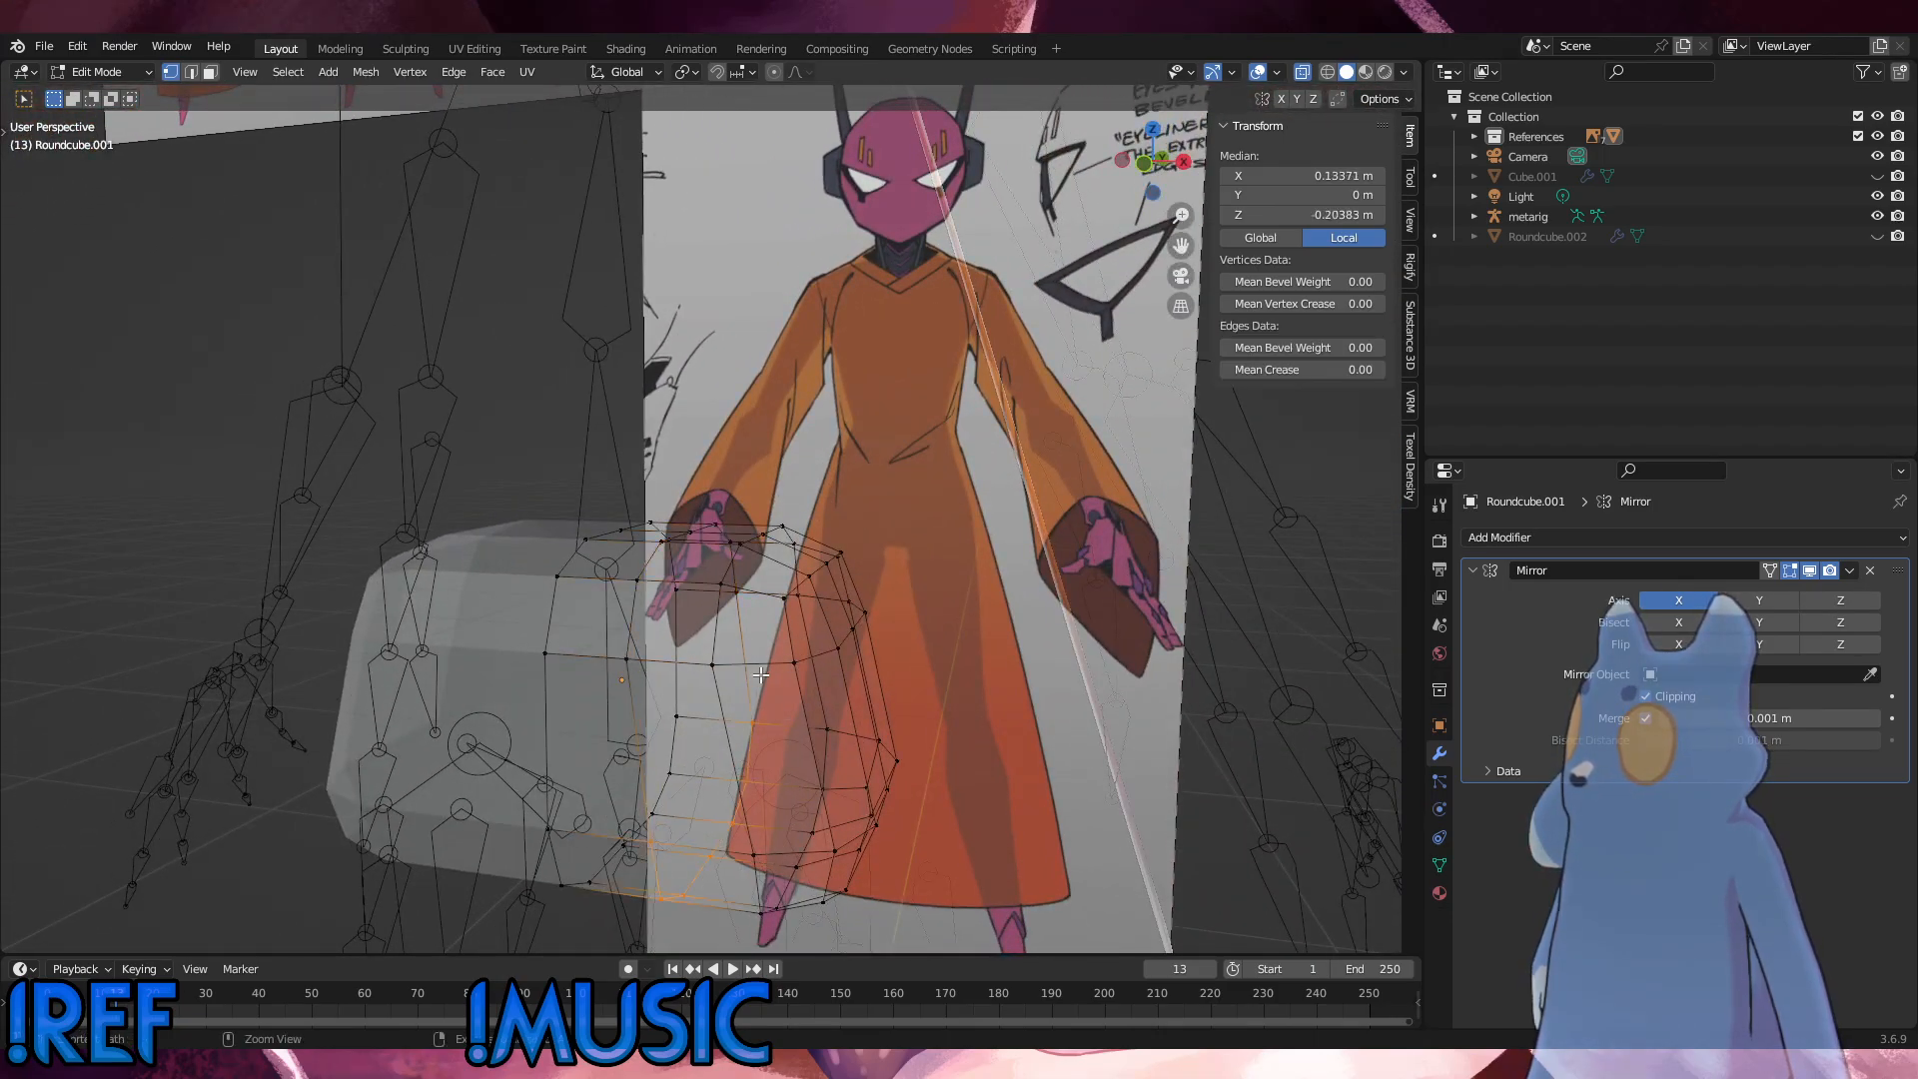
pyautogui.hotkey('ctrl', 'z')
pyautogui.hotkey('ctrl', 'z')
pyautogui.hotkey('ctrl', 'z')
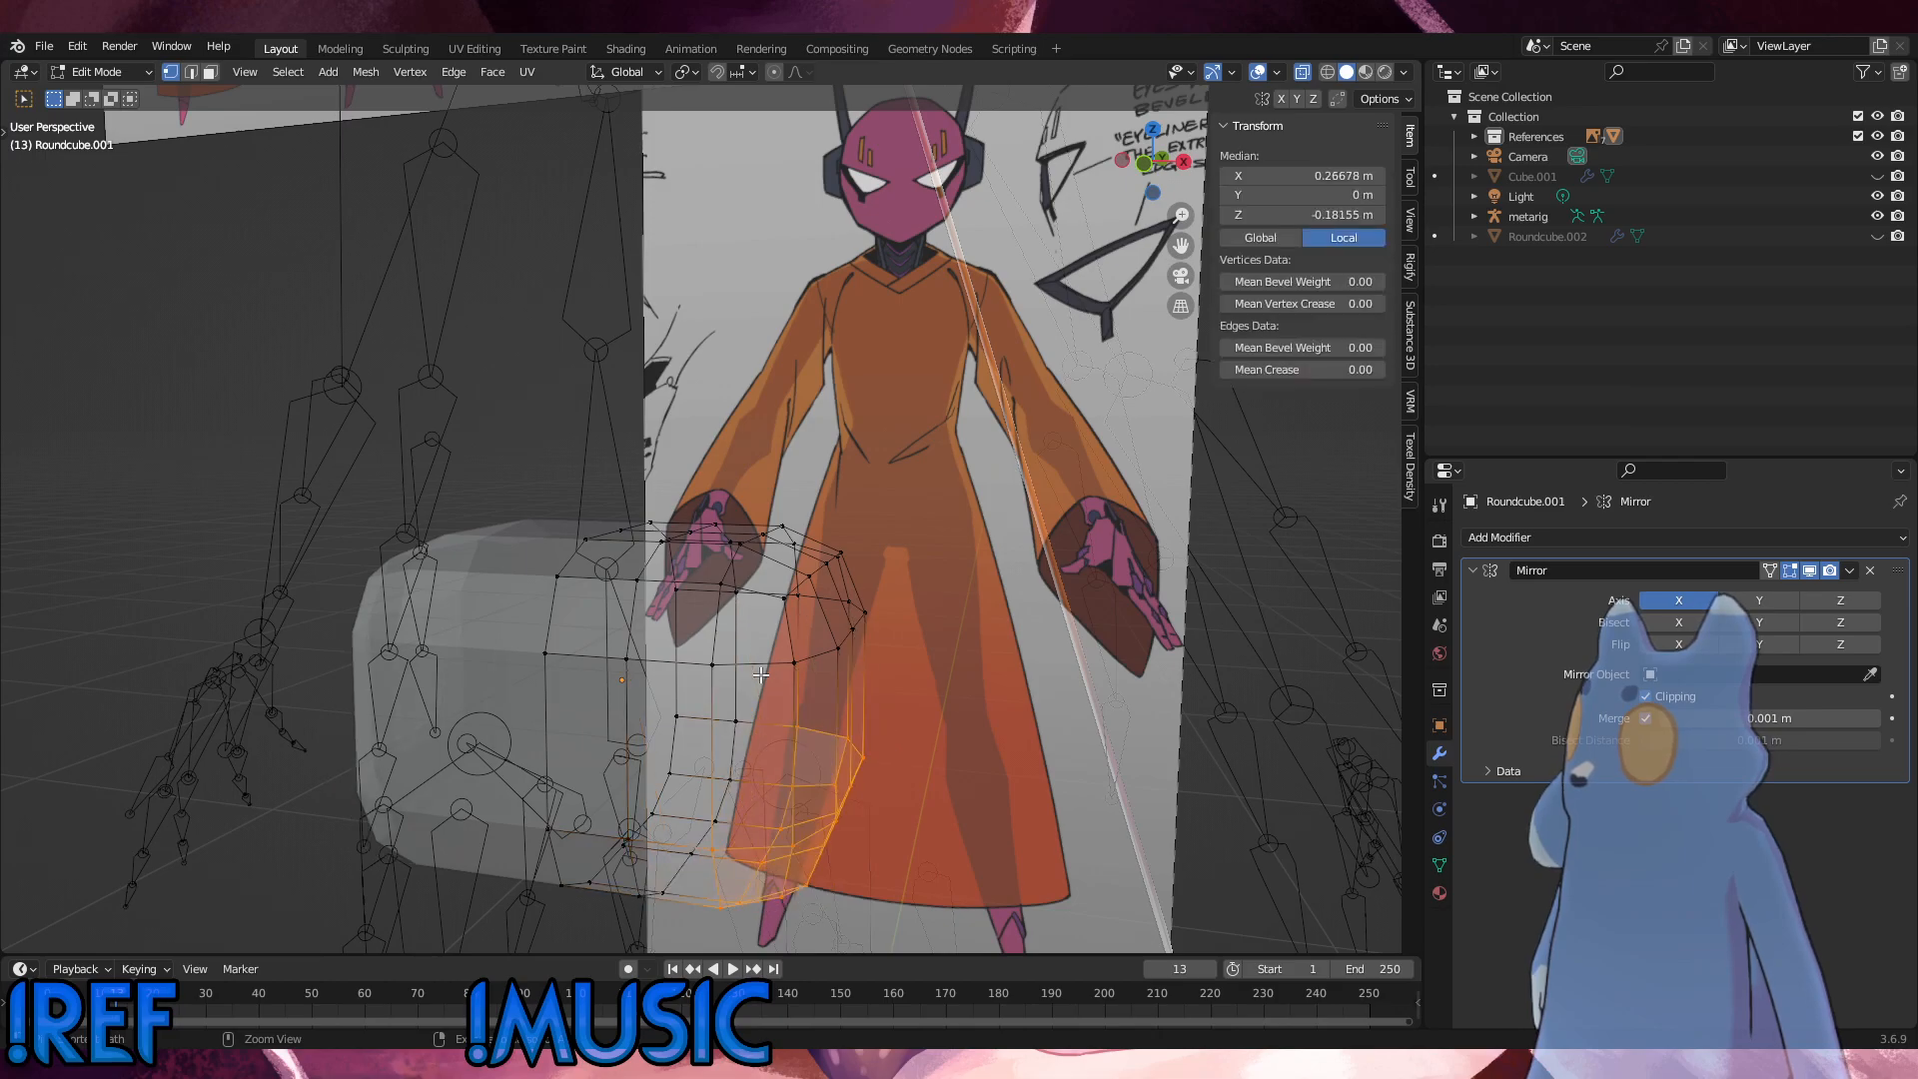
pyautogui.hotkey('ctrl', 'z')
pyautogui.hotkey('ctrl', 'z')
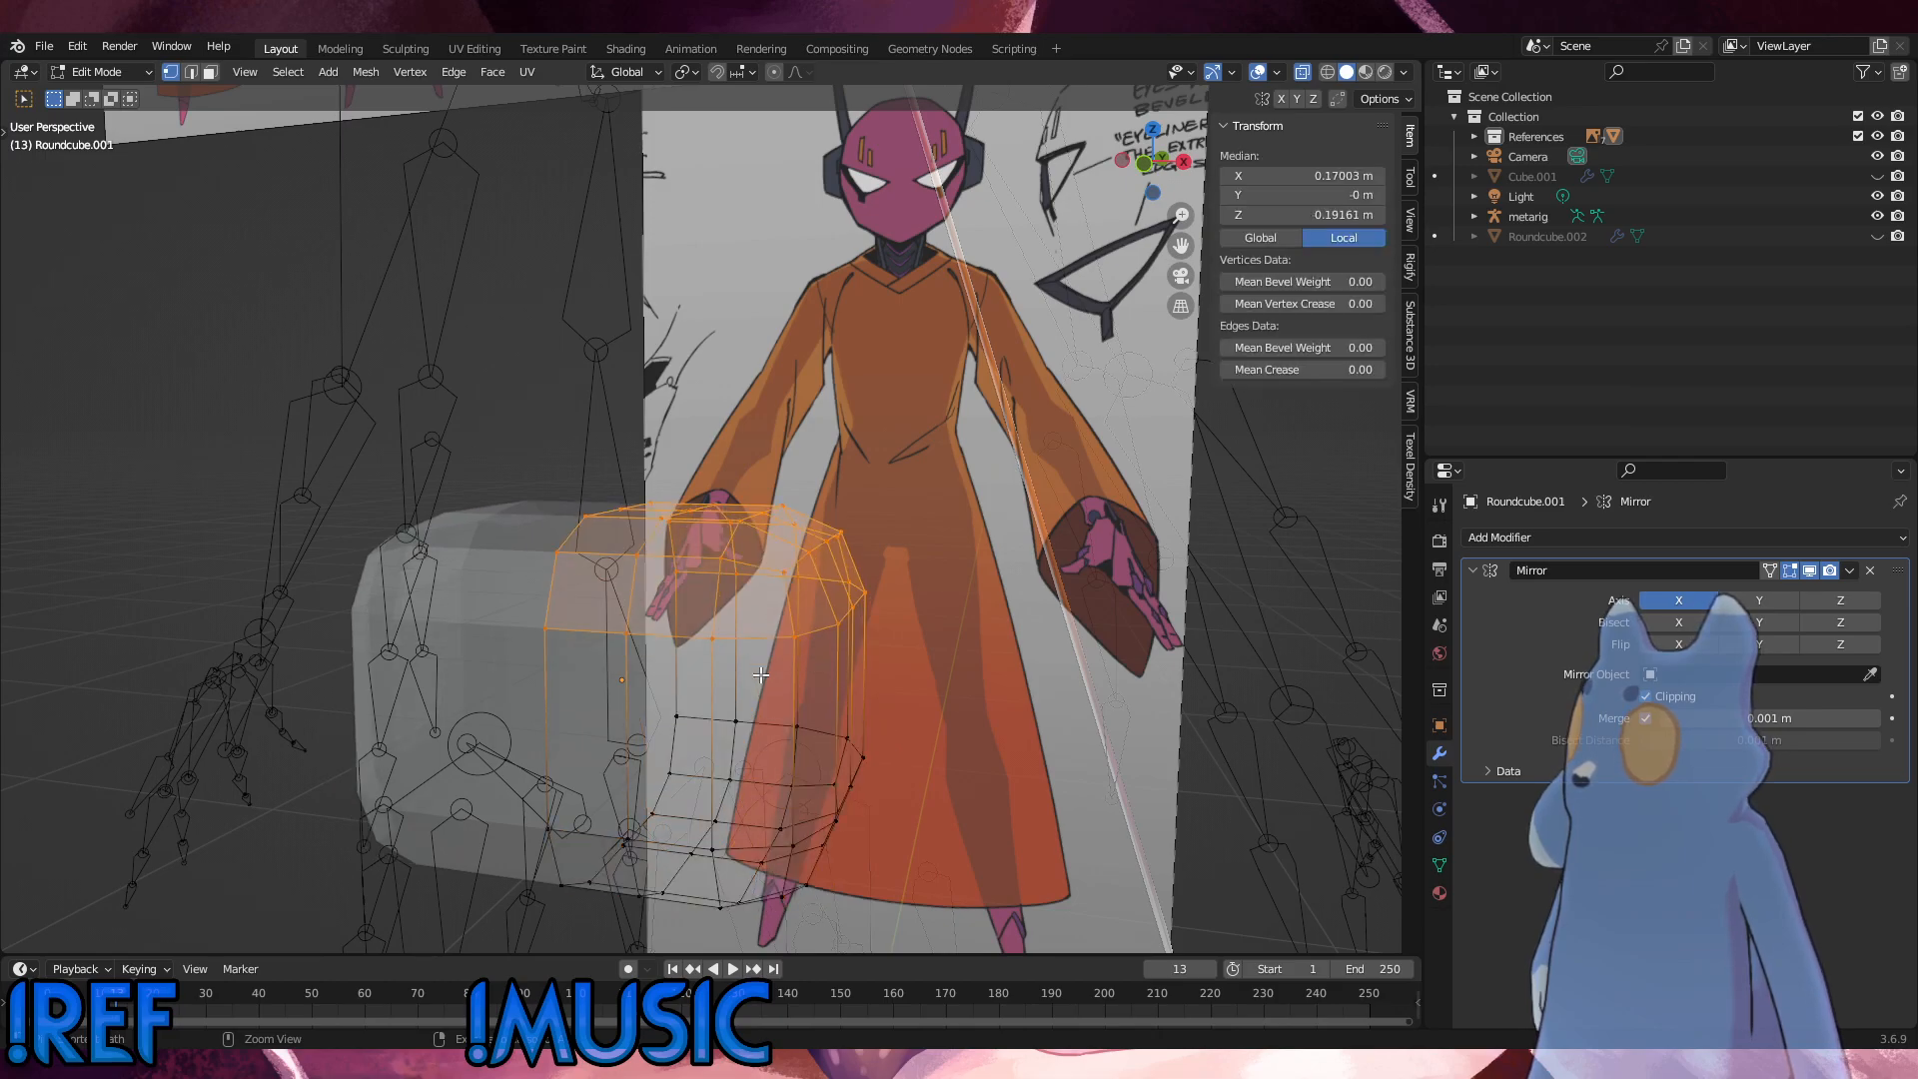
# Step: Redo the undone vertex moves and slides on the hip mesh, leaving out the extra middle loop
pyautogui.hotkey('ctrl', 'z')
pyautogui.hotkey('ctrl', 'z')
pyautogui.hotkey('ctrl', 'z')
pyautogui.hotkey('ctrl', 'z')
pyautogui.hotkey('ctrl', 'z')
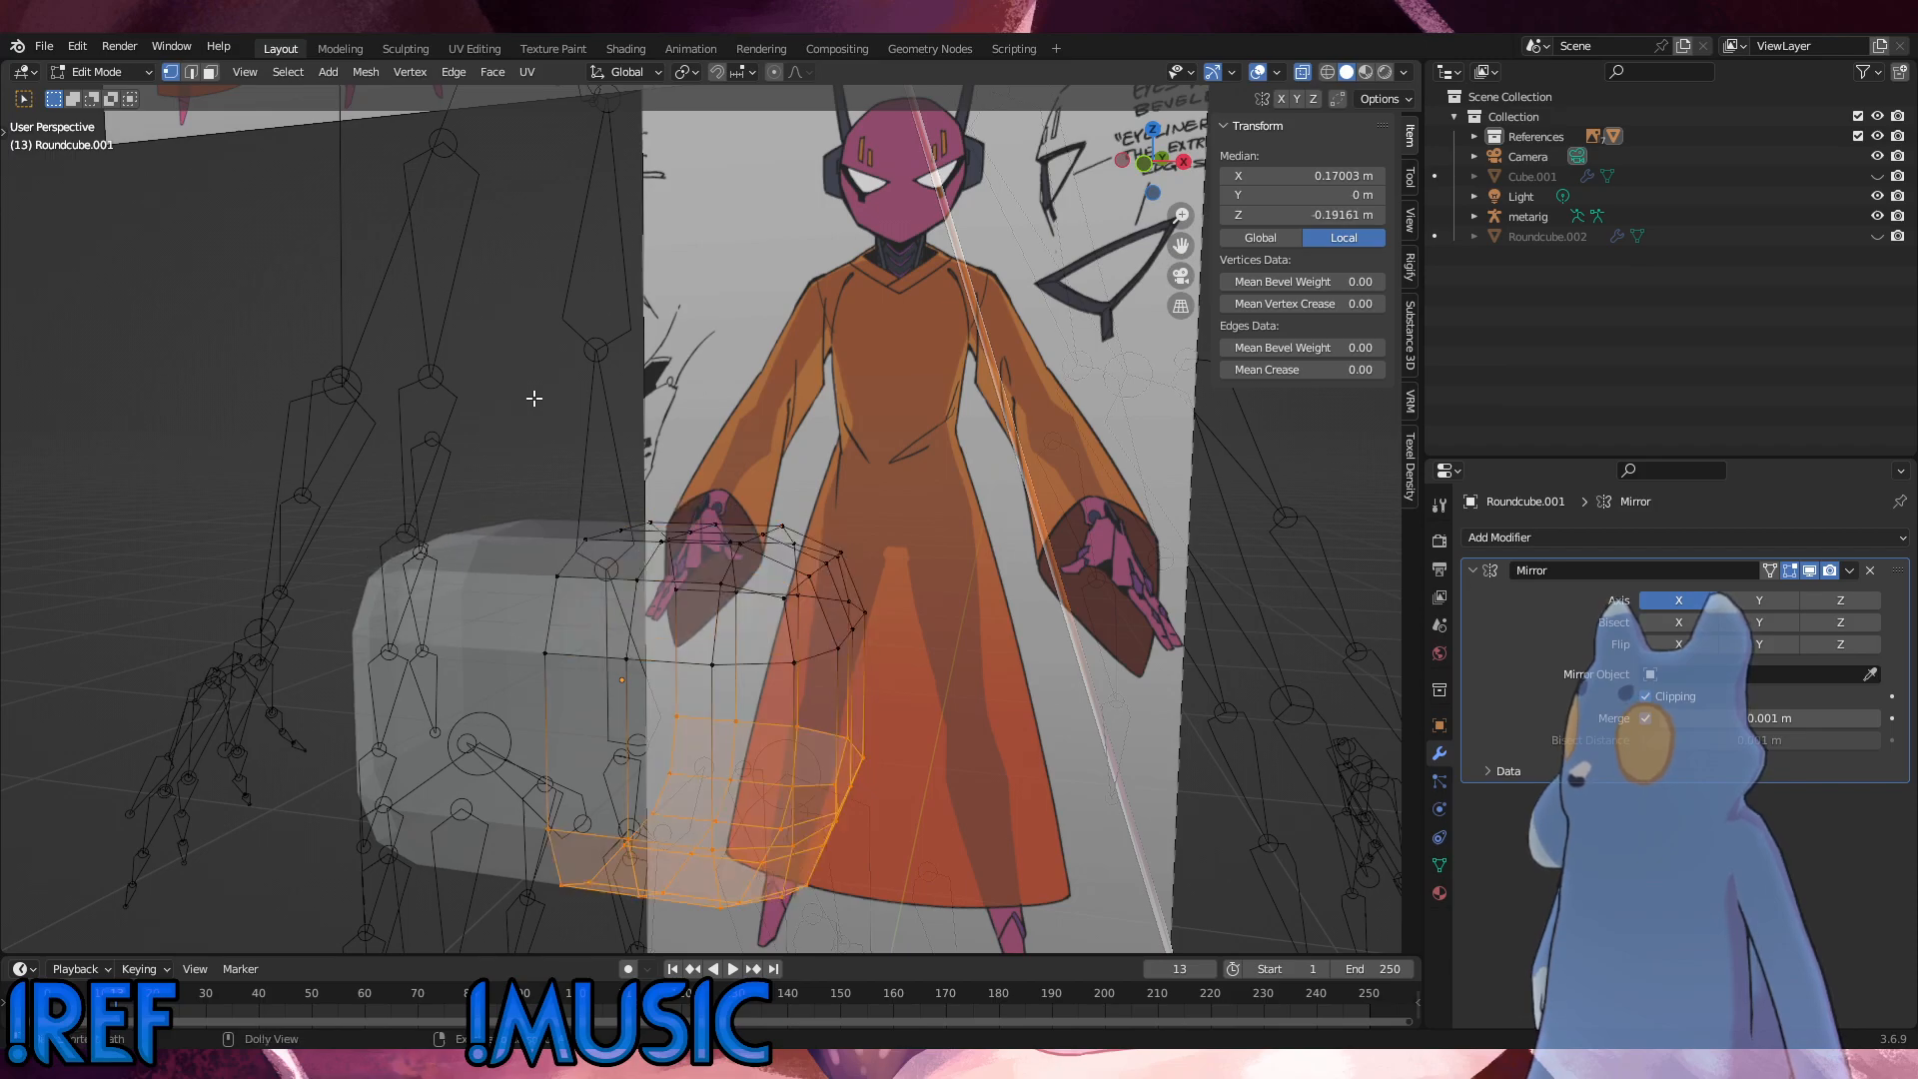
pyautogui.hotkey('ctrl', 'z')
pyautogui.hotkey('ctrl', 'z')
pyautogui.hotkey('ctrl', 'z')
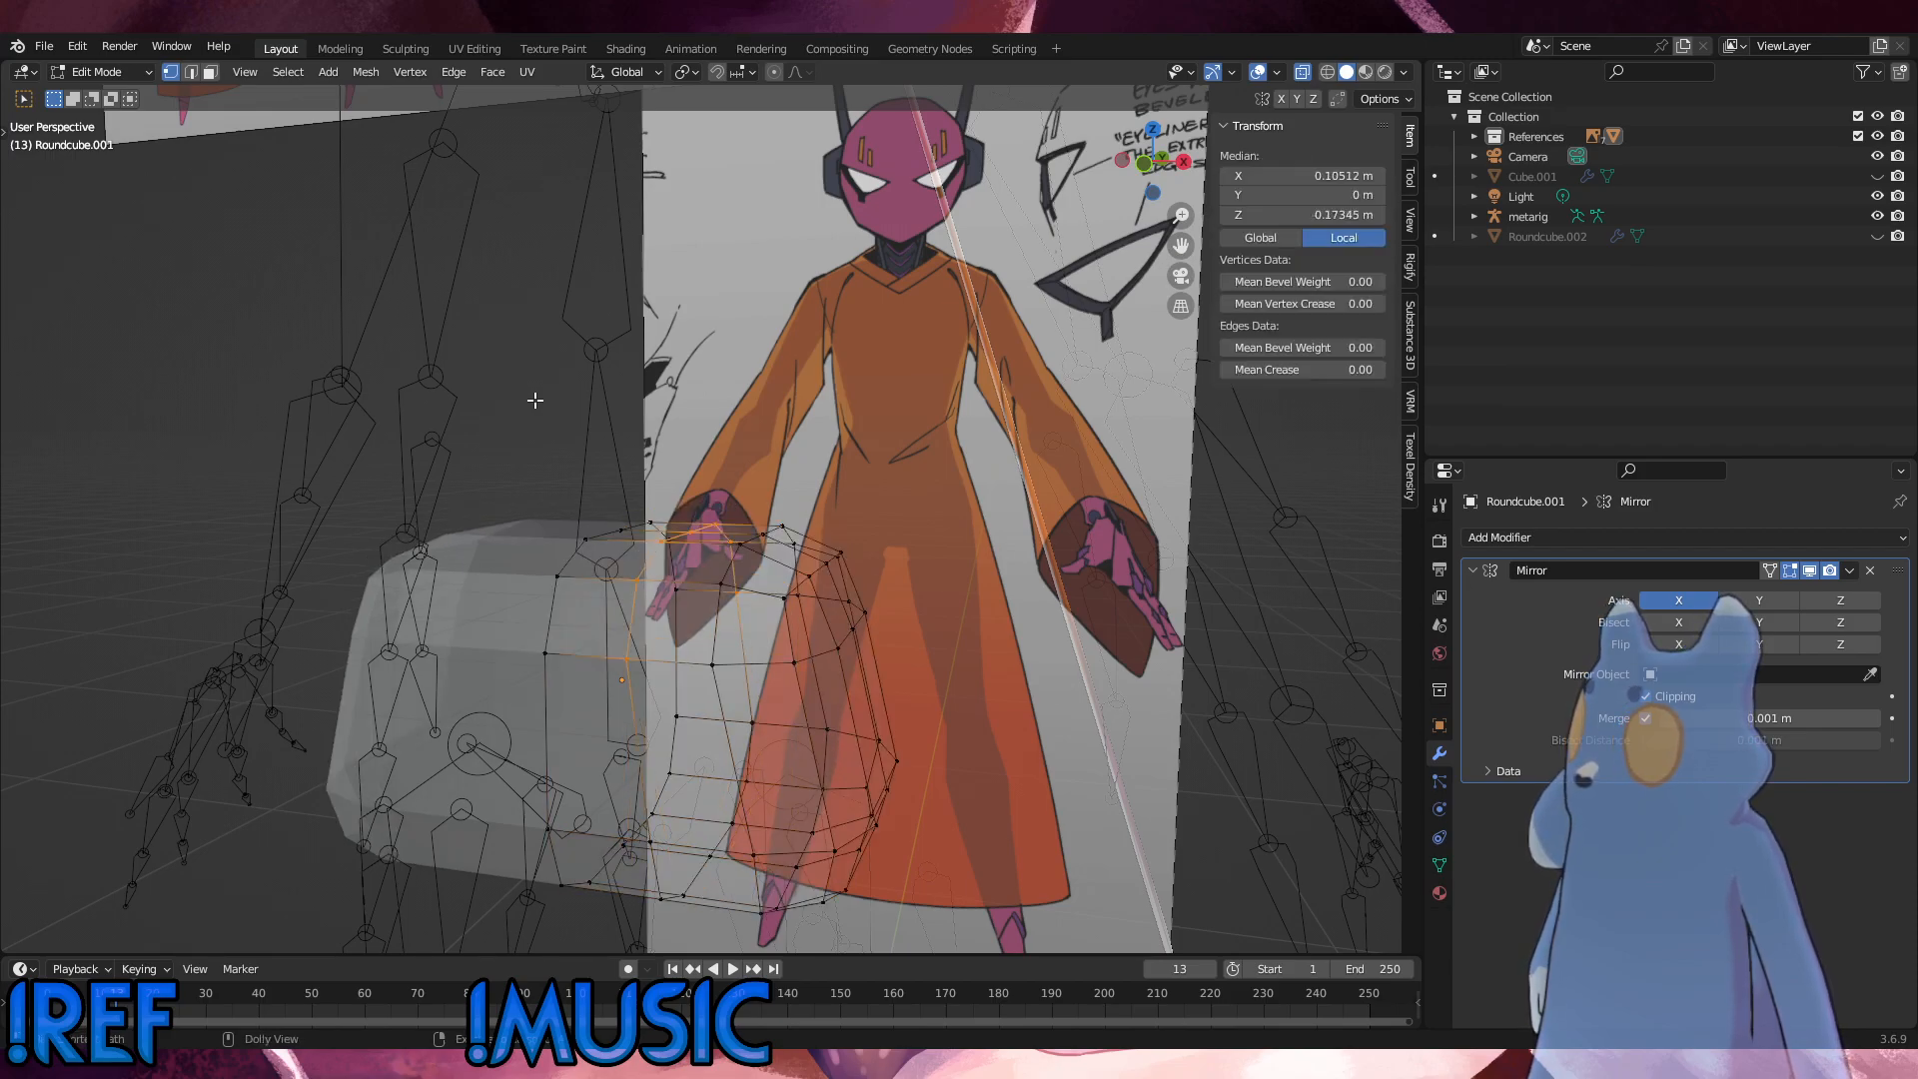
pyautogui.hotkey('ctrl', 'z')
pyautogui.hotkey('ctrl', 'z')
pyautogui.hotkey('ctrl', 'z')
pyautogui.hotkey('ctrl', 'z')
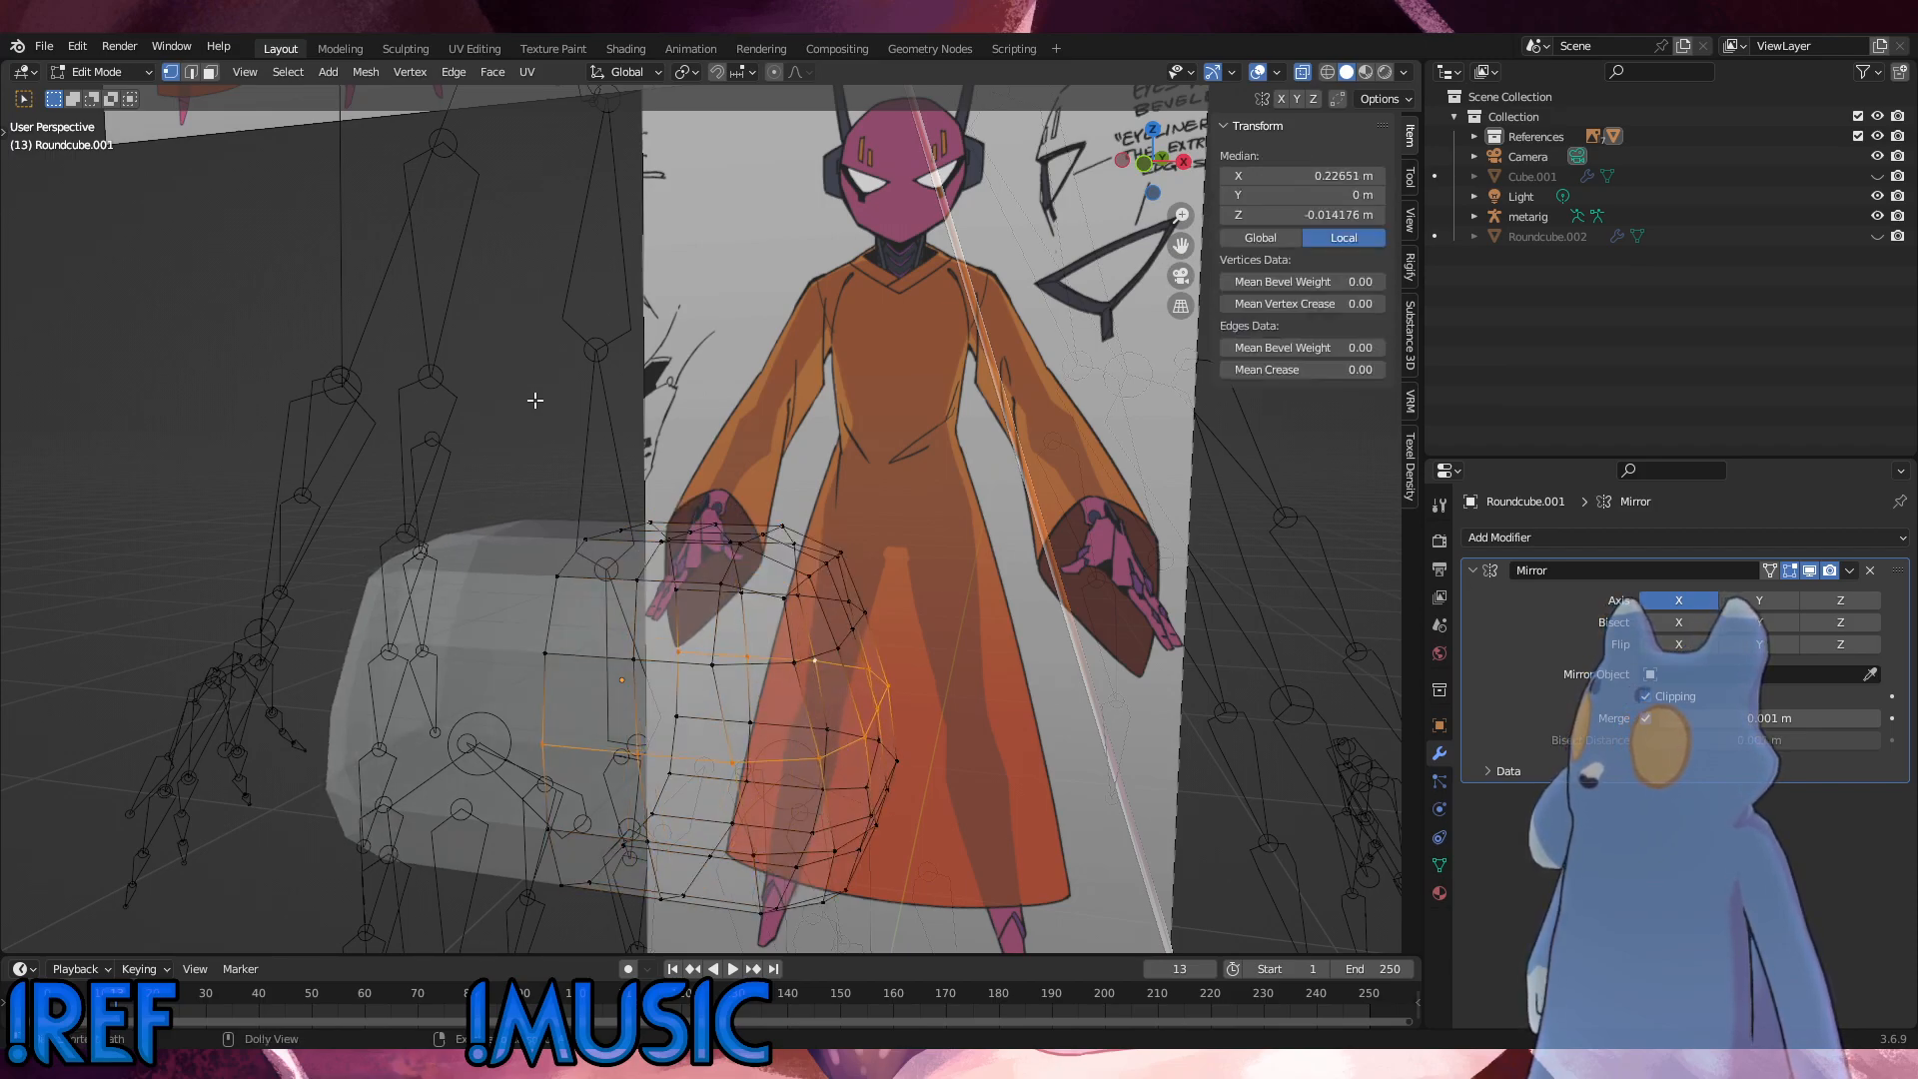
pyautogui.hotkey('ctrl', 'z')
pyautogui.hotkey('ctrl', 'z')
pyautogui.hotkey('ctrl', 'z')
pyautogui.hotkey('ctrl', 'z')
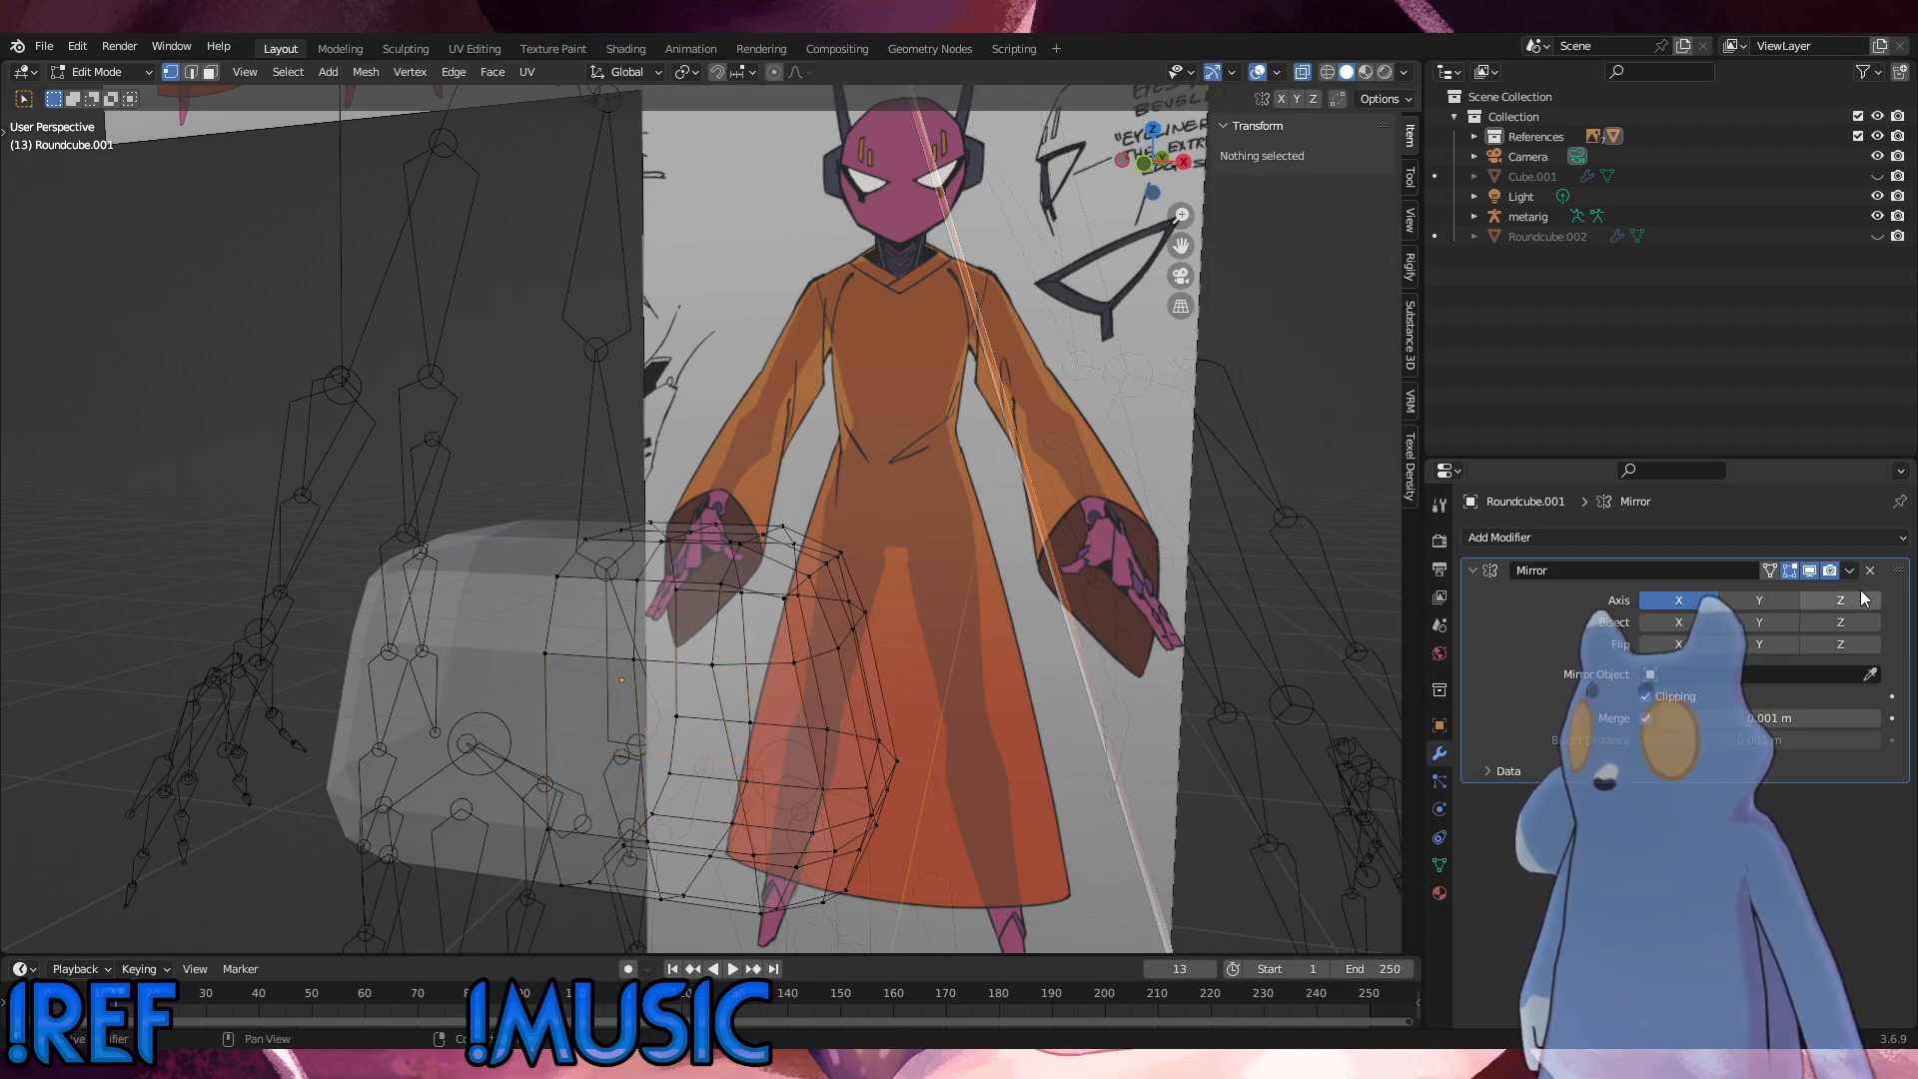
# Step: Return to Object Mode and add a Subdivision Surface modifier to the mirrored hip mesh
pyautogui.click(1857, 539)
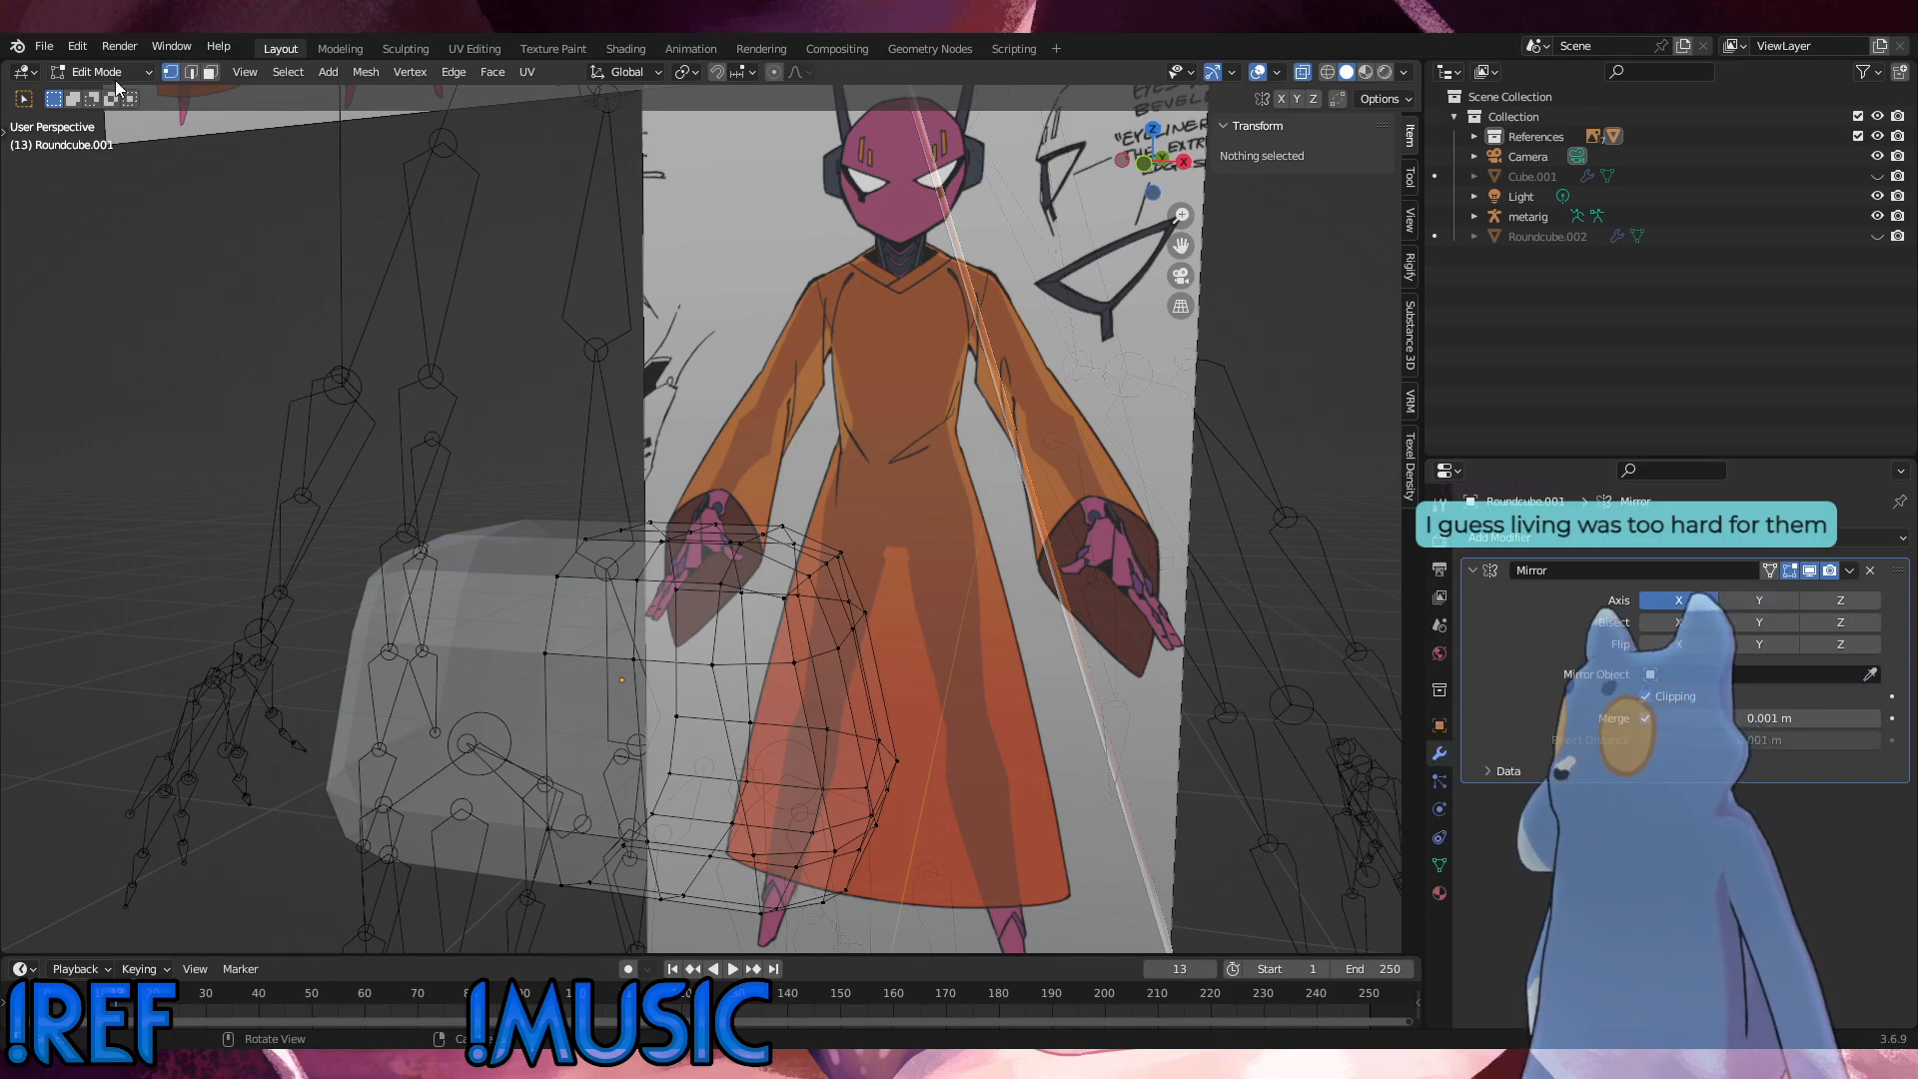
pyautogui.click(100, 72)
pyautogui.click(95, 80)
pyautogui.click(1500, 542)
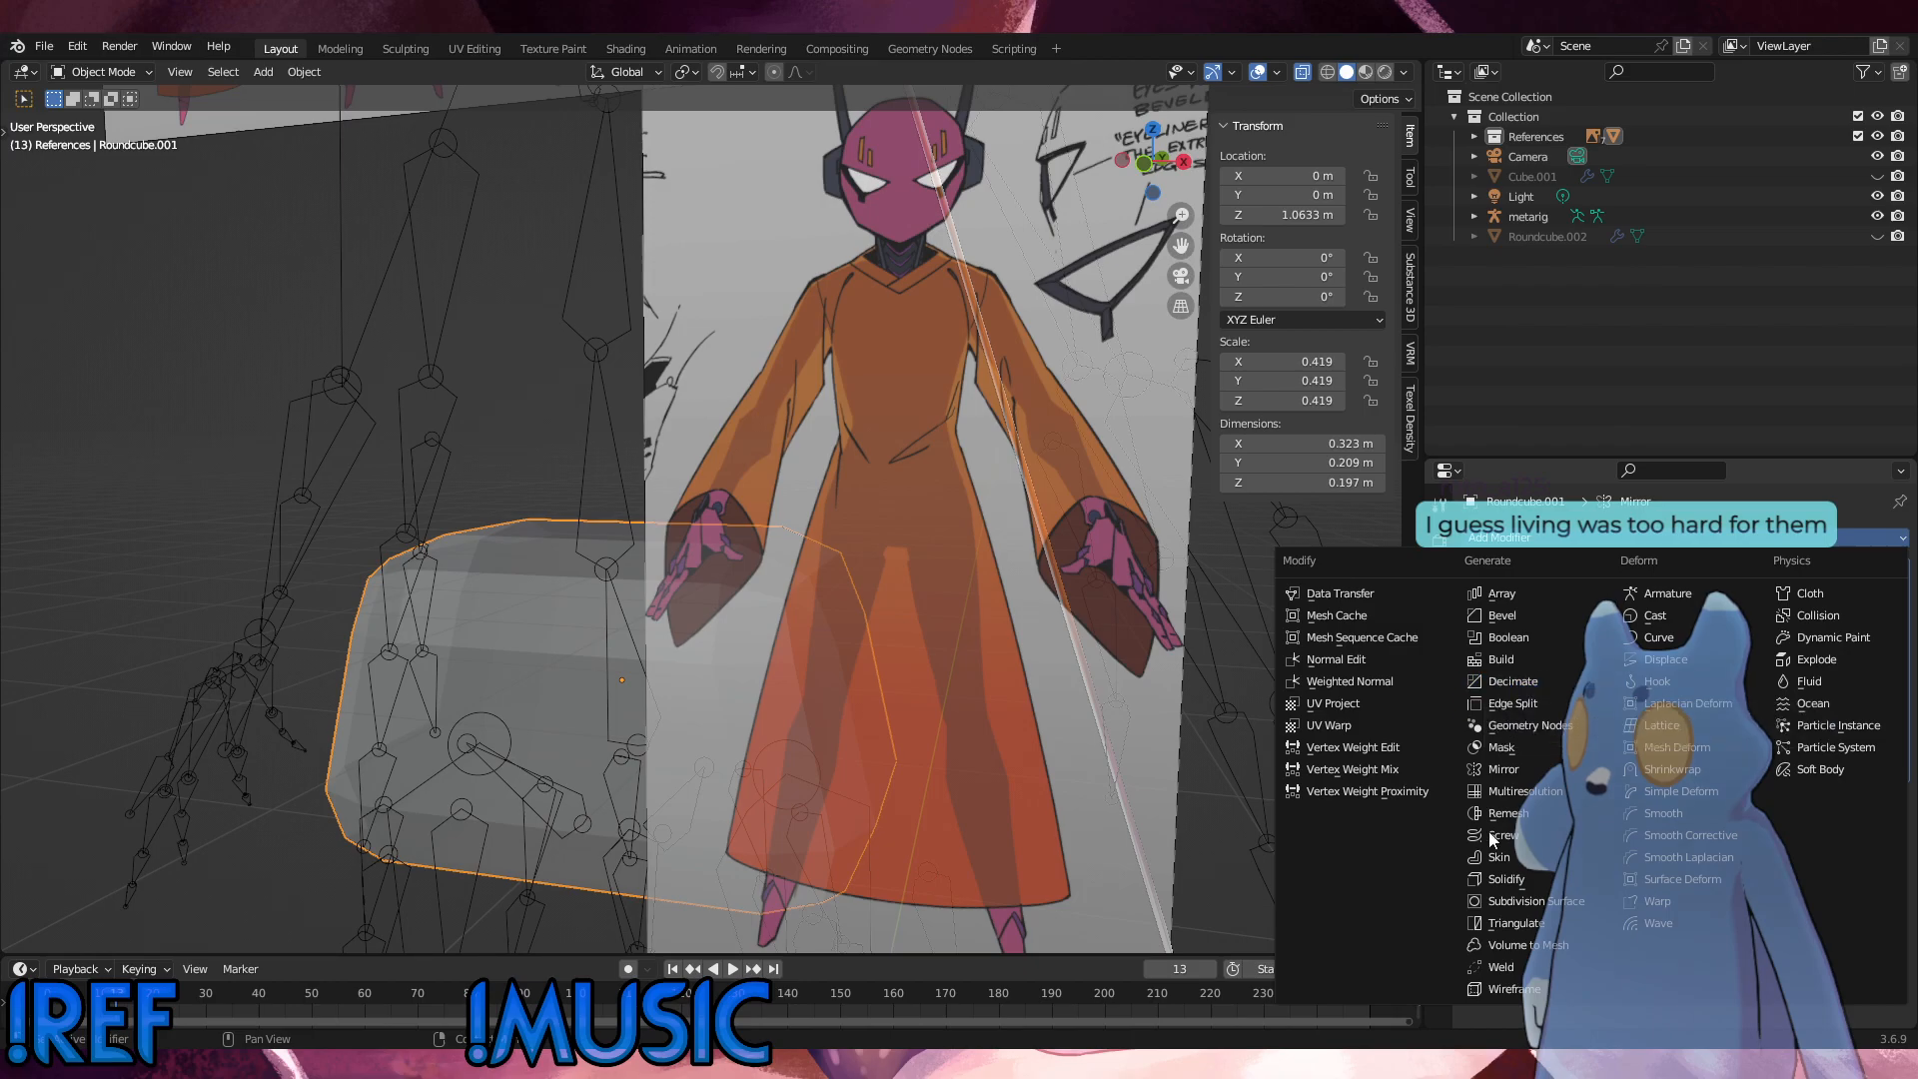
pyautogui.click(1512, 902)
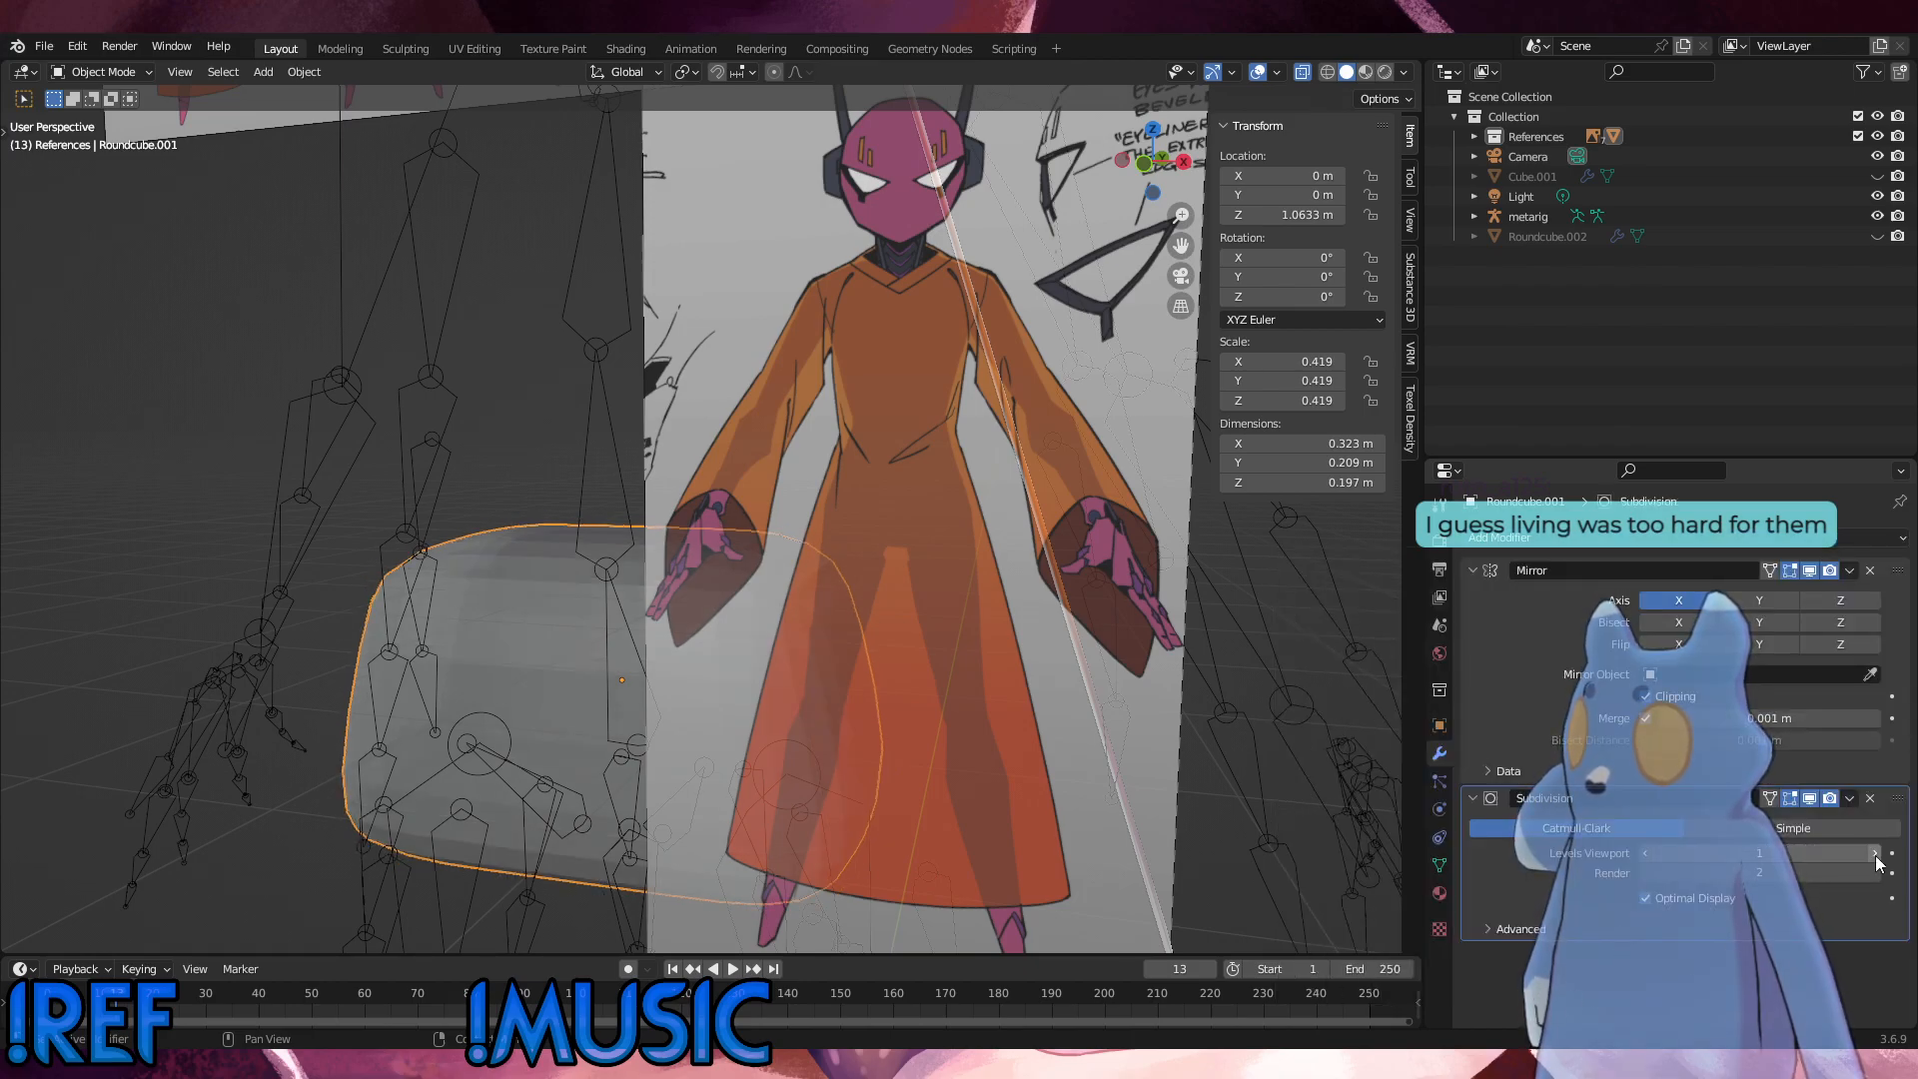
# Step: Set the Subdivision modifier's render level to 1, check the smoothed hip mesh from several angles, and enter Edit Mode
pyautogui.scroll(5, 993, 787)
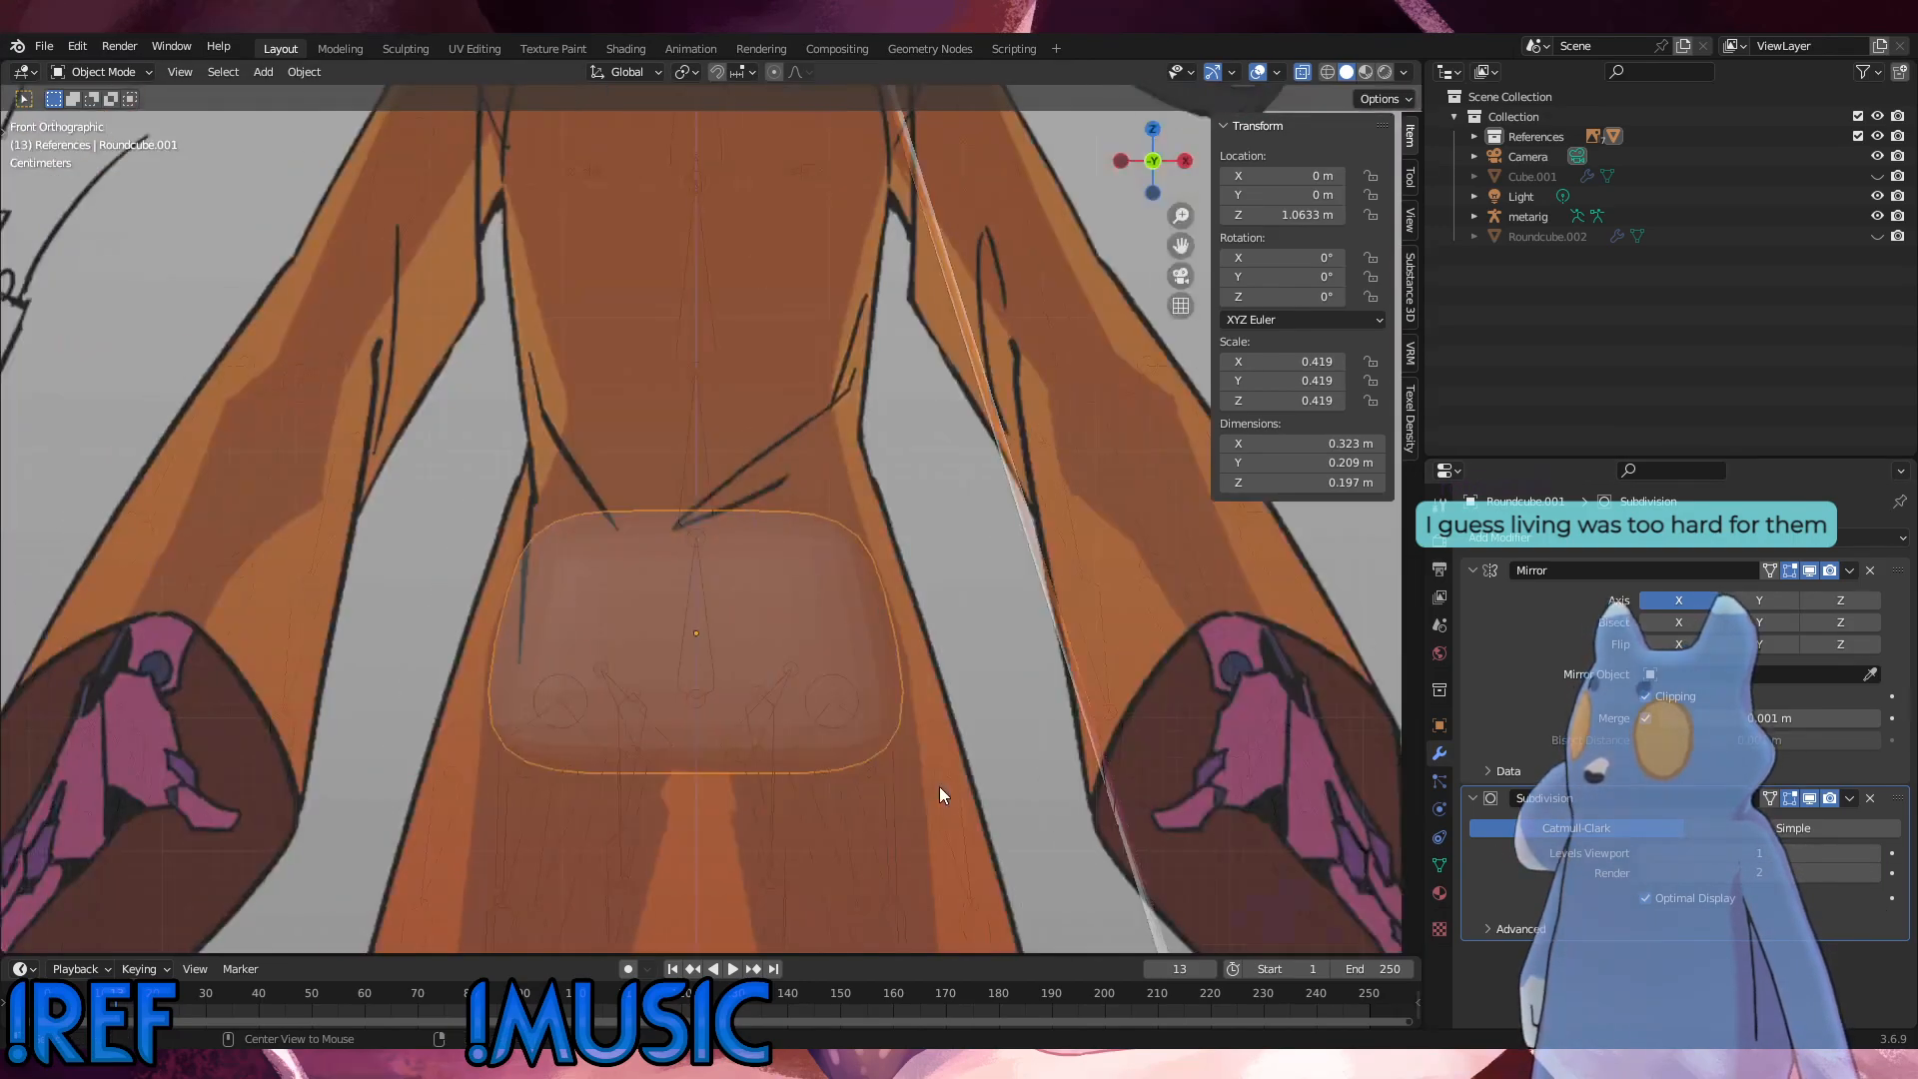
pyautogui.scroll(-4, 814, 780)
pyautogui.moveTo(813, 773); pyautogui.dragTo(972, 856, button='middle')
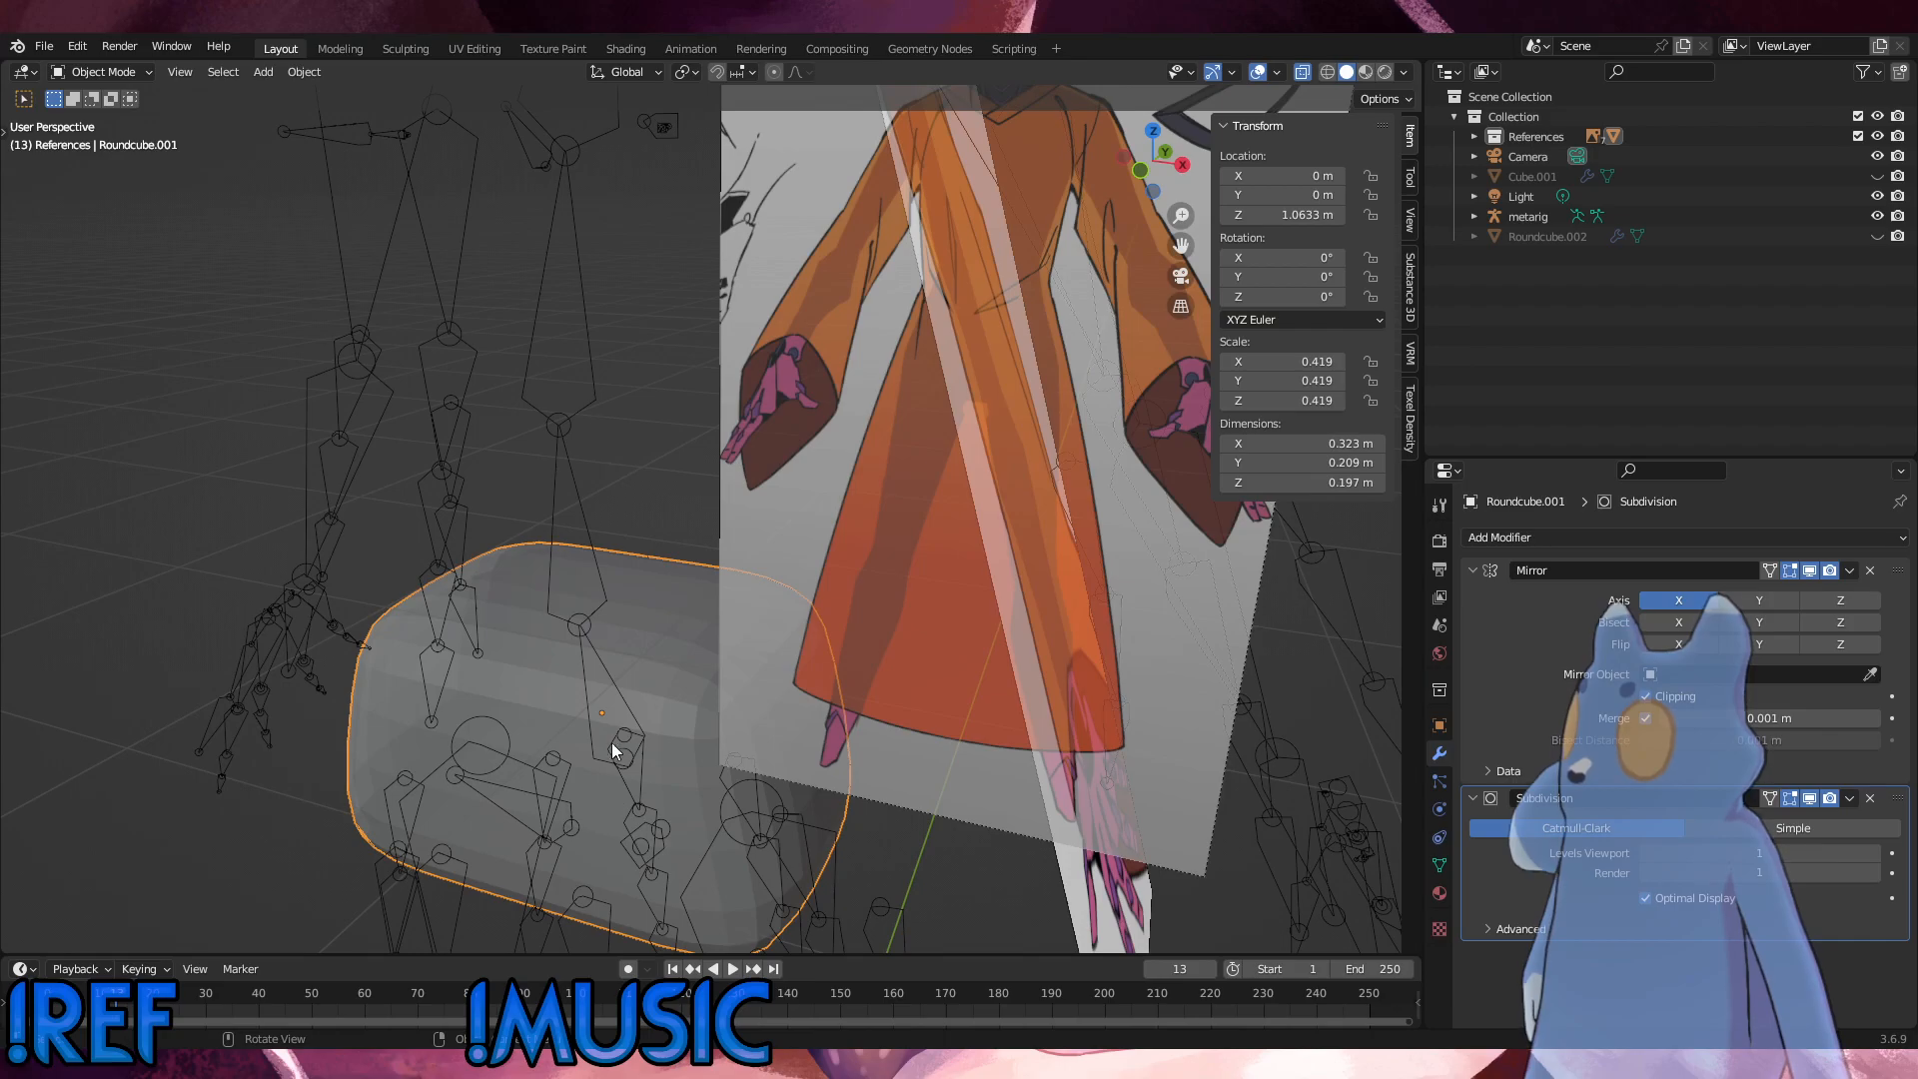
pyautogui.click(98, 71)
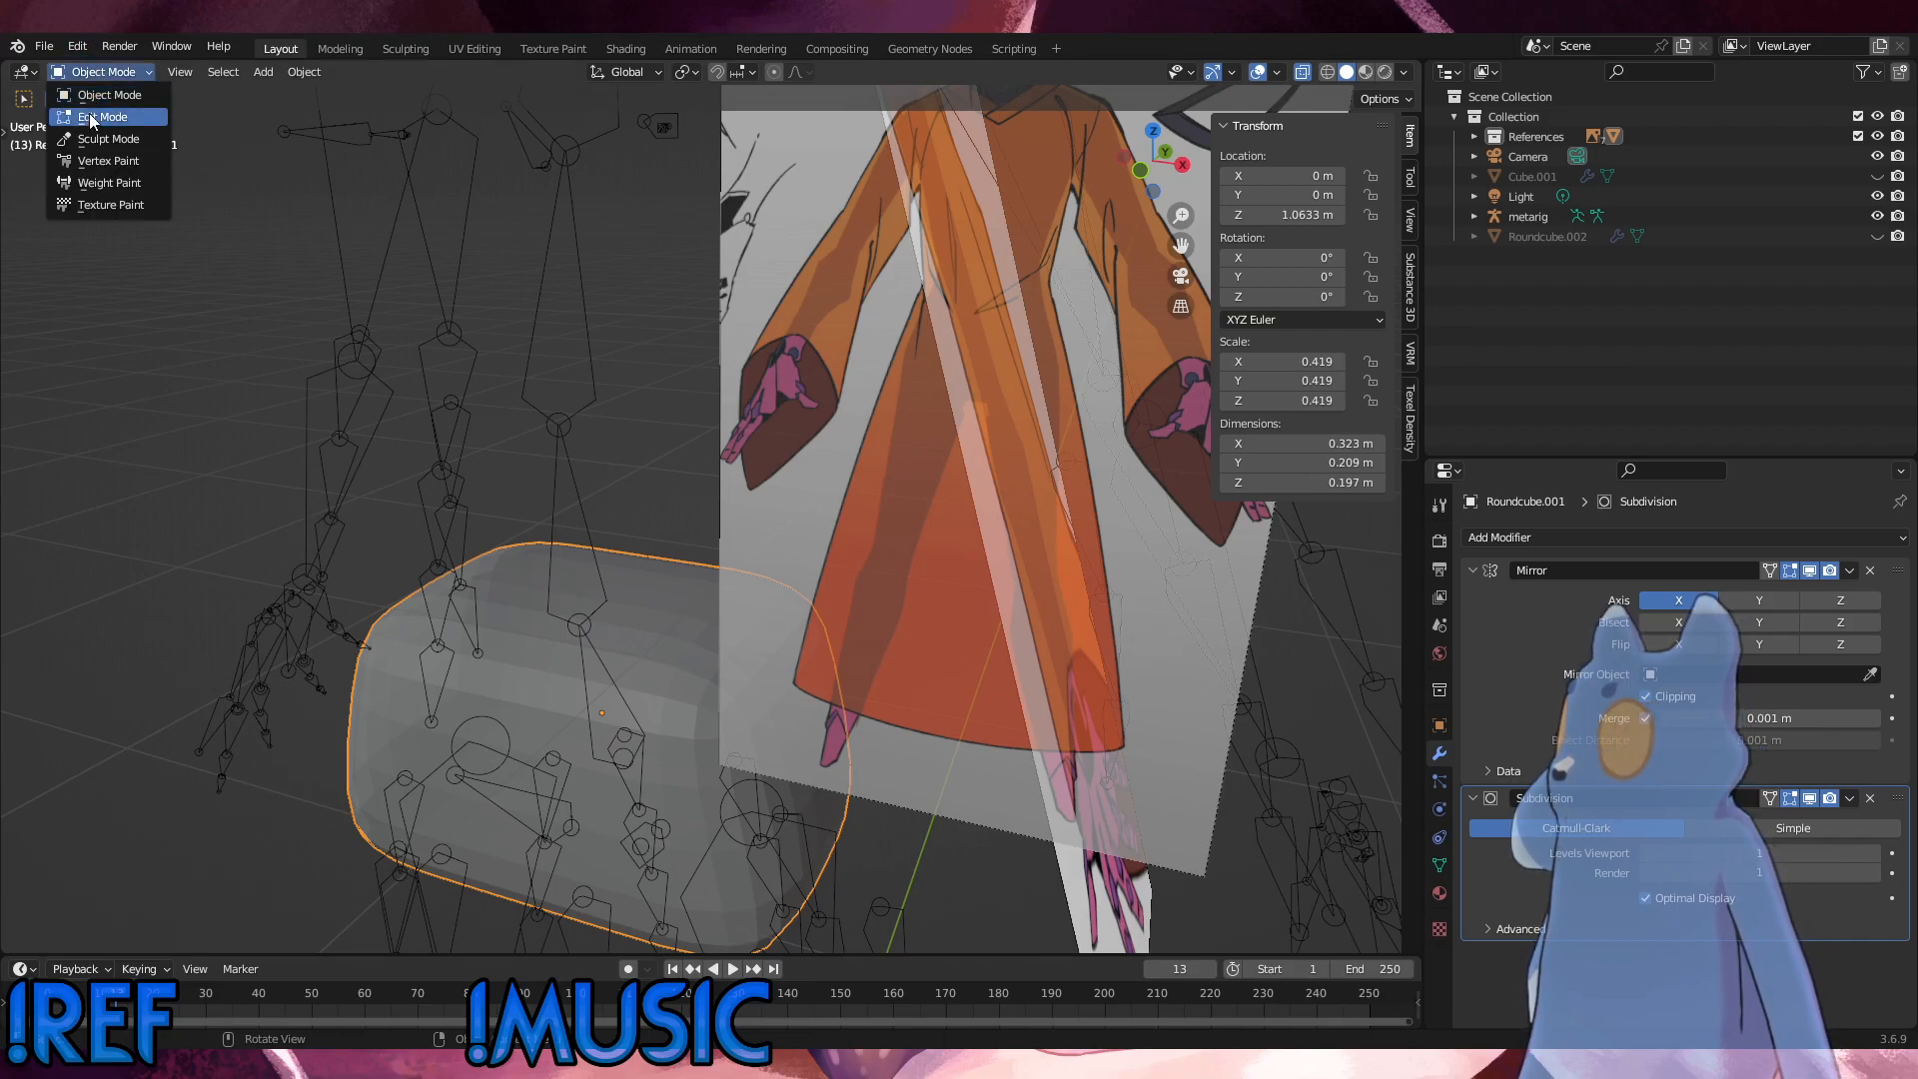
pyautogui.click(86, 111)
pyautogui.moveTo(133, 210); pyautogui.dragTo(539, 517, button='middle')
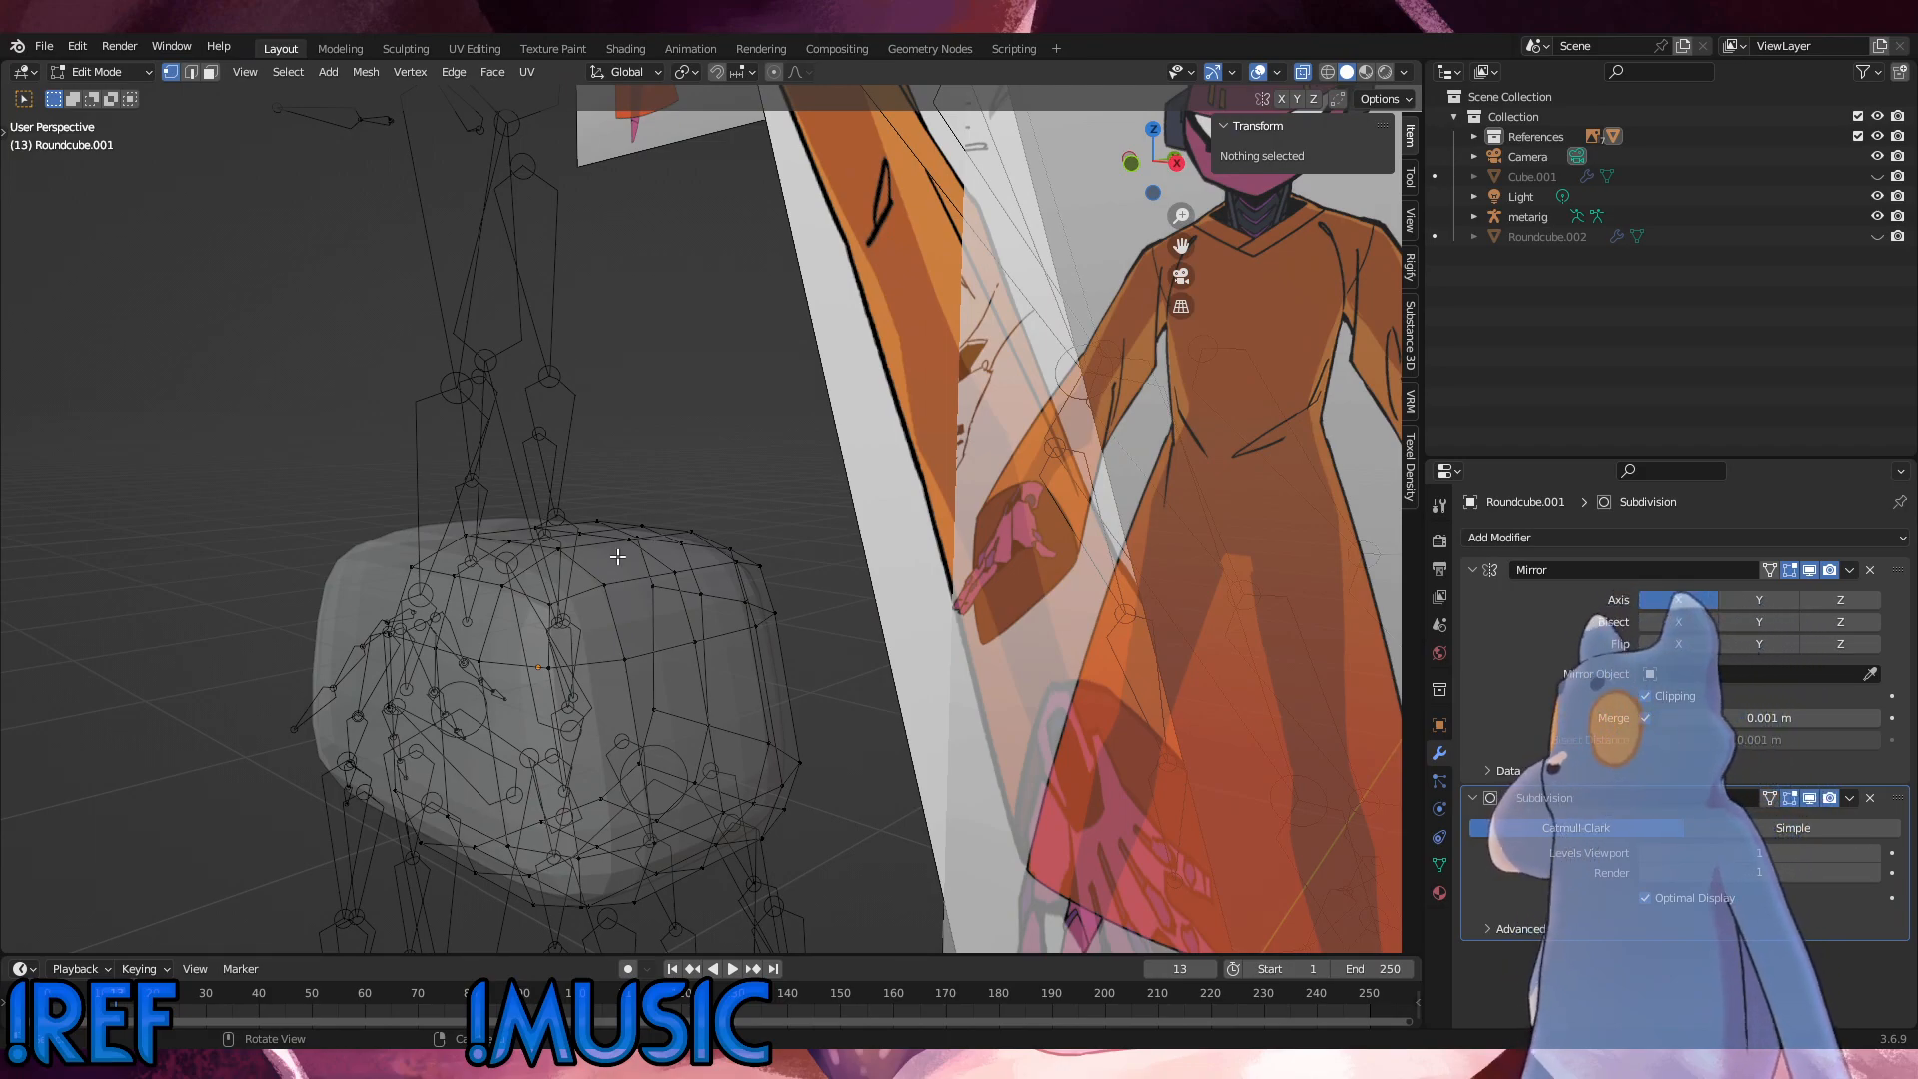
pyautogui.moveTo(539, 518); pyautogui.dragTo(584, 589, button='middle')
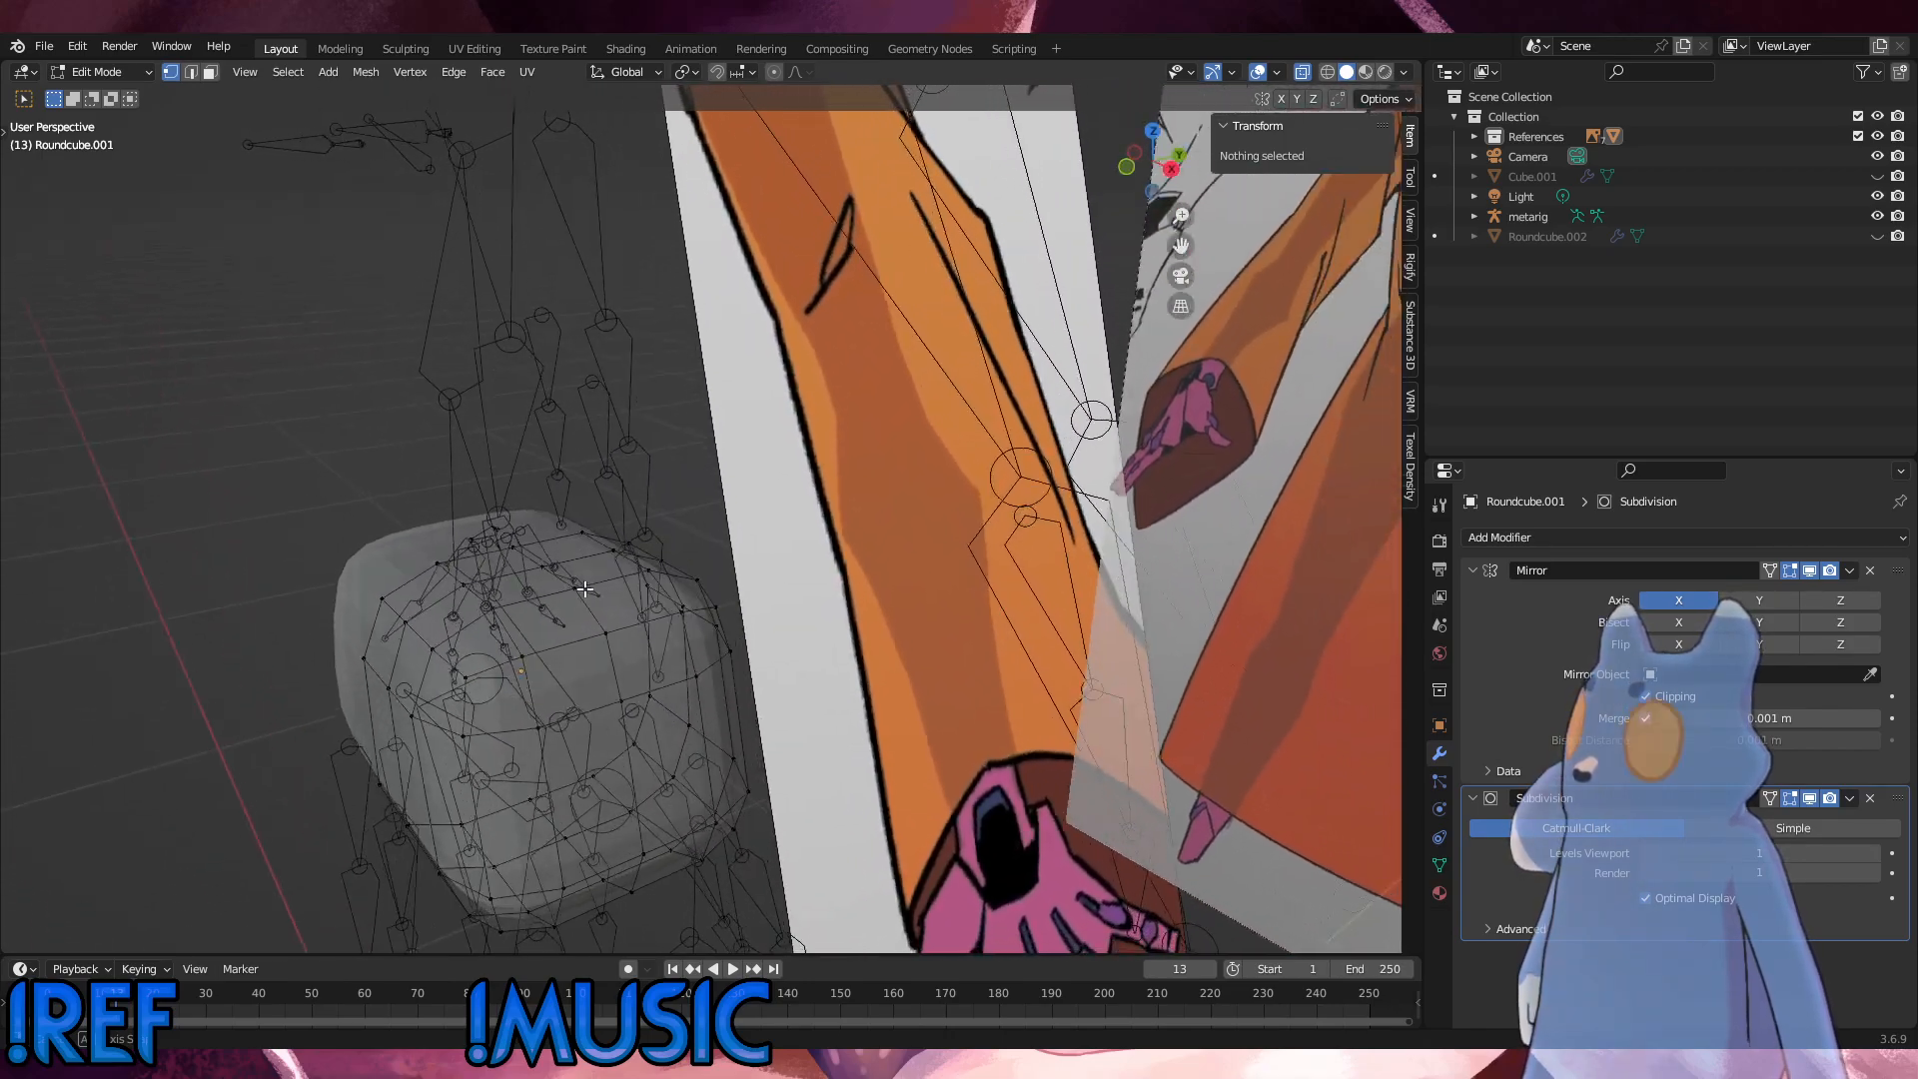
# Step: Try applying the Subdivision modifier to the hip mesh in Object Mode, and reopen the mesh for editing
pyautogui.click(1851, 798)
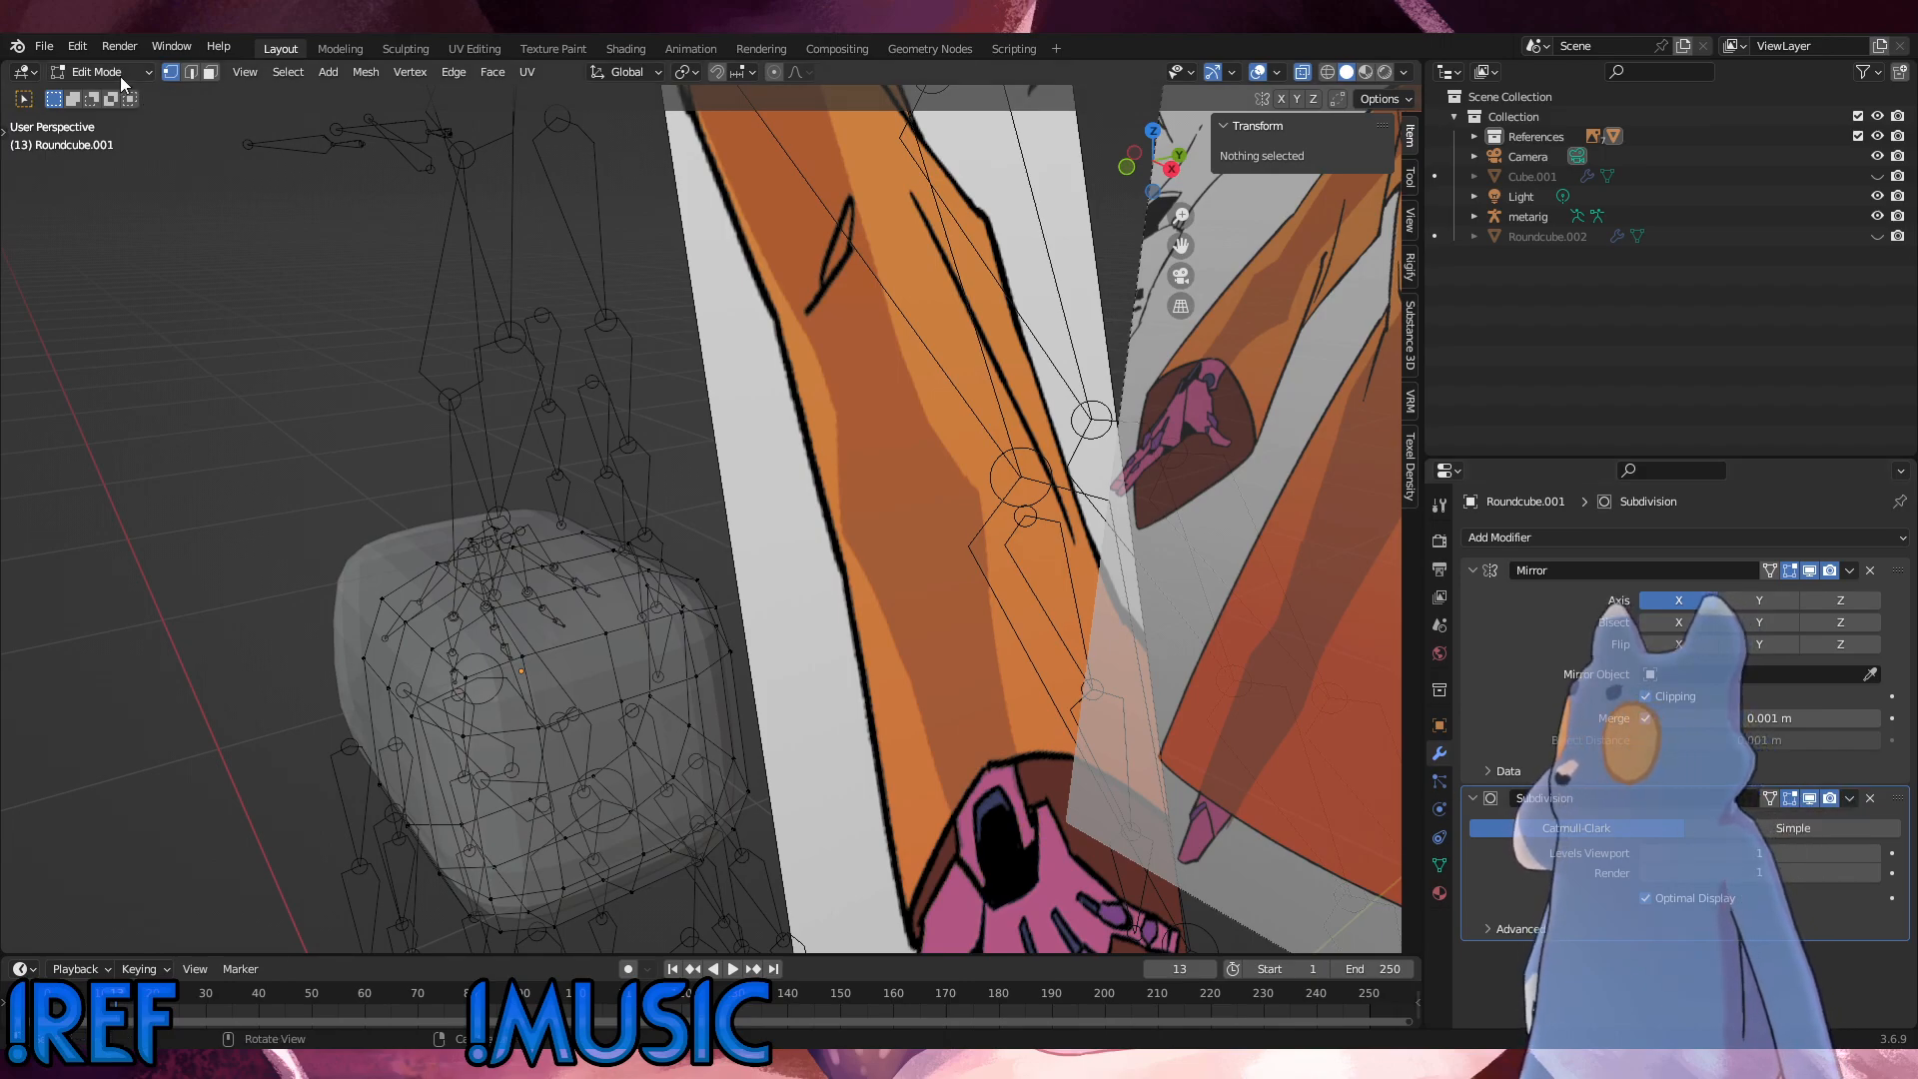
pyautogui.click(120, 75)
pyautogui.click(102, 98)
pyautogui.click(1851, 798)
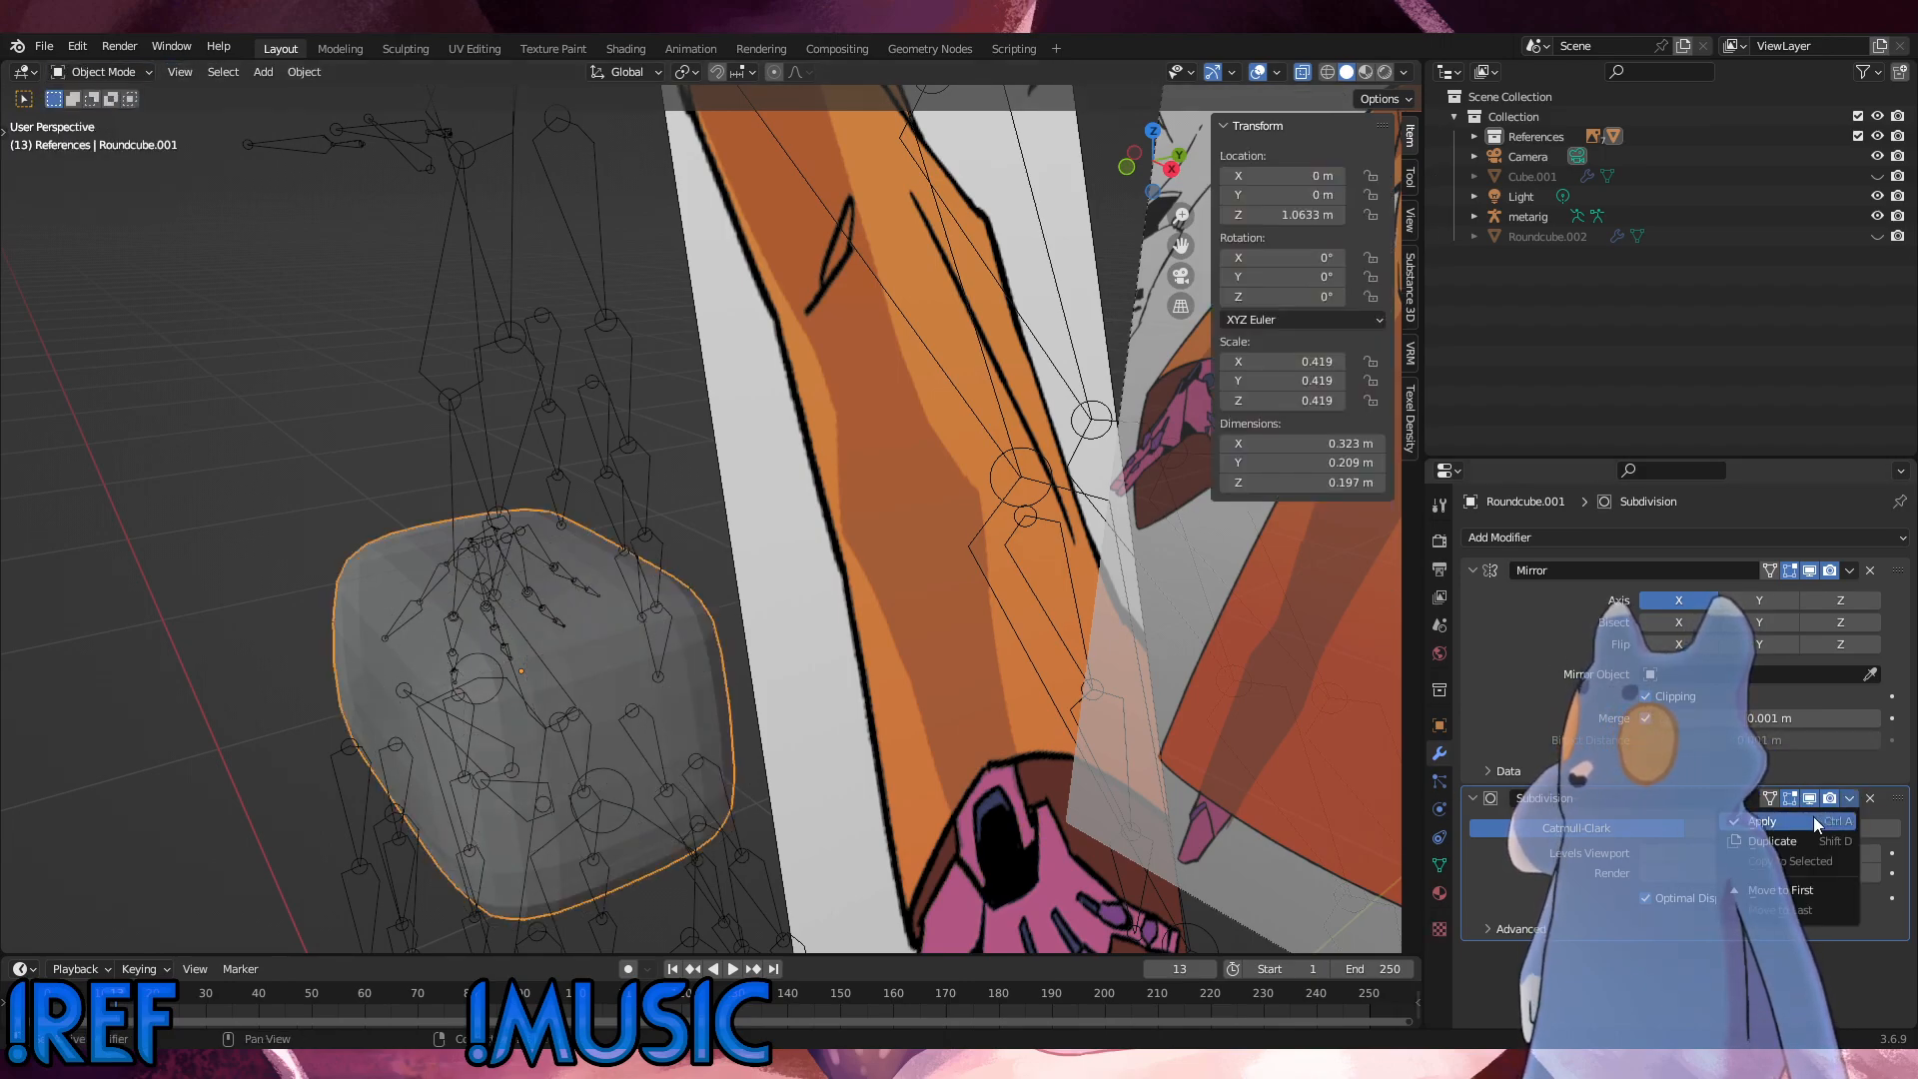
pyautogui.click(1809, 819)
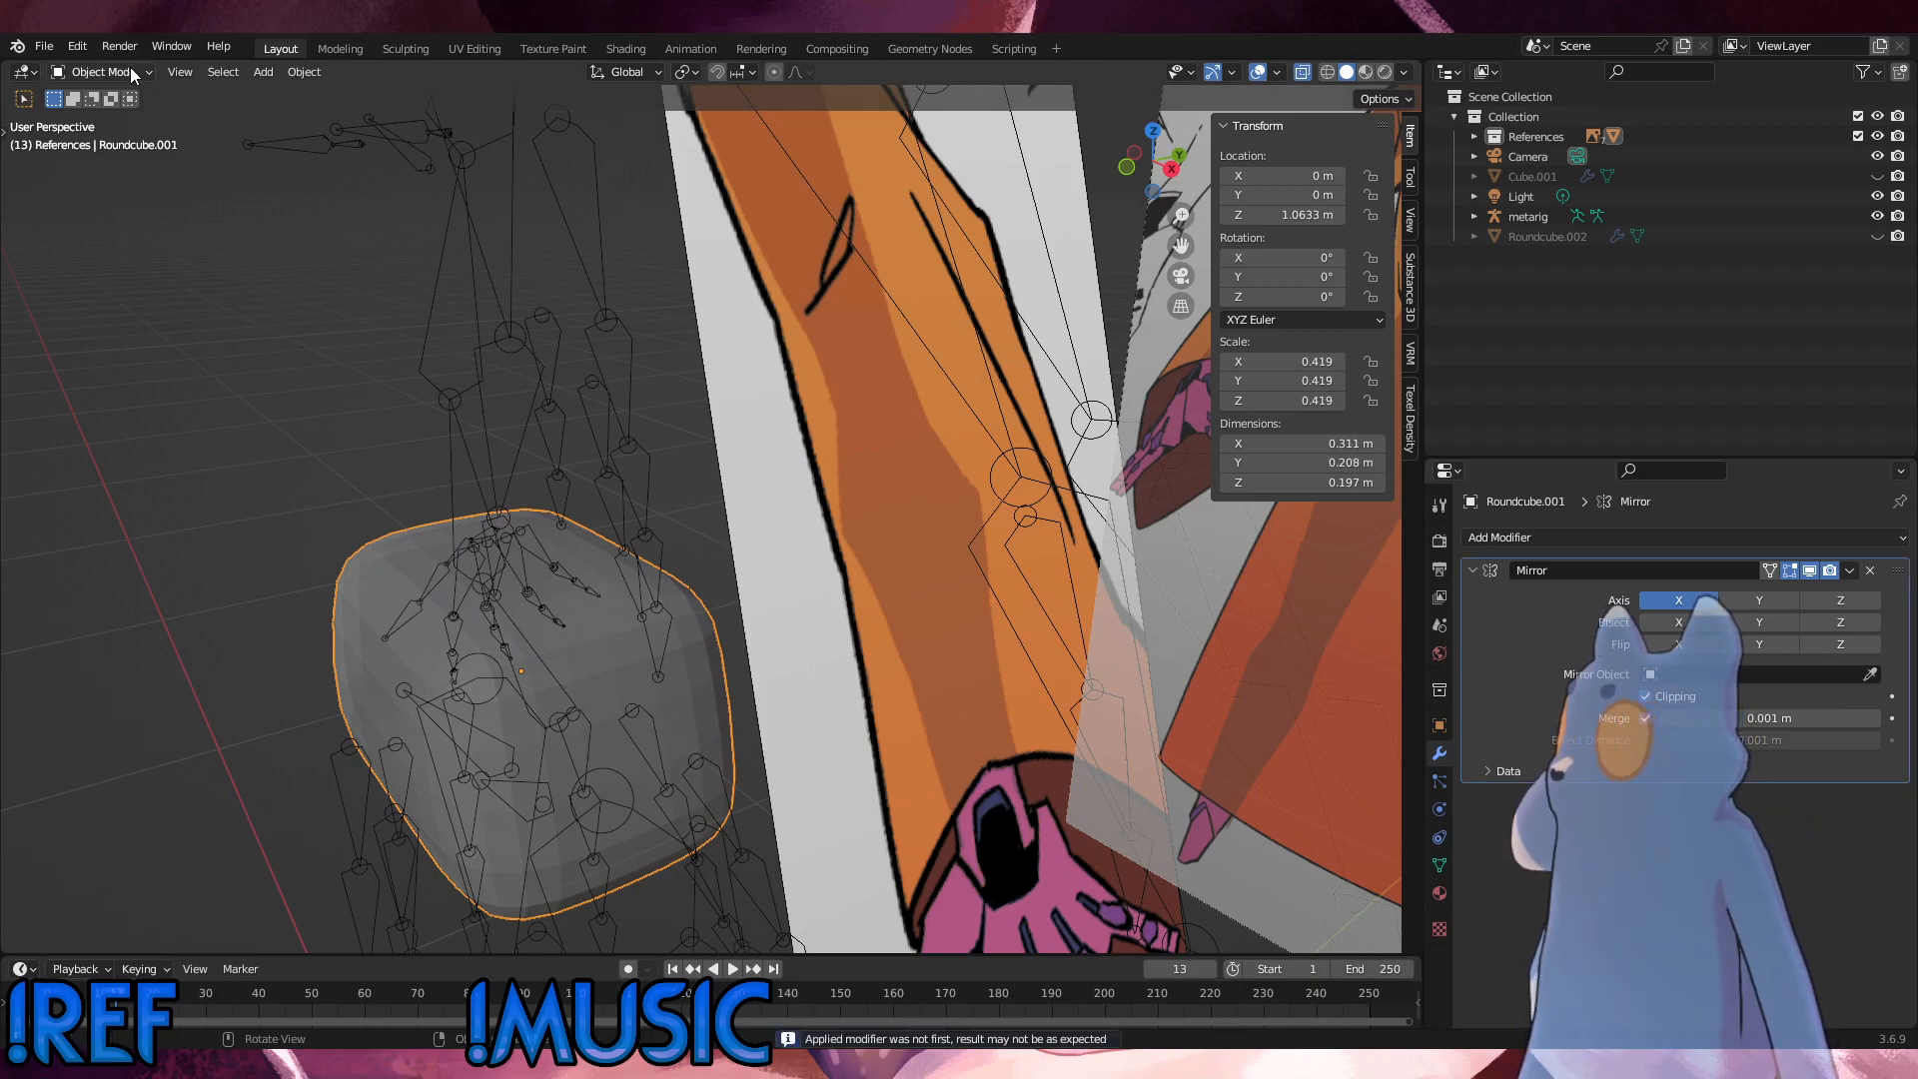
pyautogui.click(99, 72)
pyautogui.click(100, 118)
pyautogui.moveTo(414, 369); pyautogui.dragTo(603, 471, button='middle')
# Step: Undo the application of the Subdivision modifier on the hip mesh
pyautogui.hotkey('ctrl', 'z')
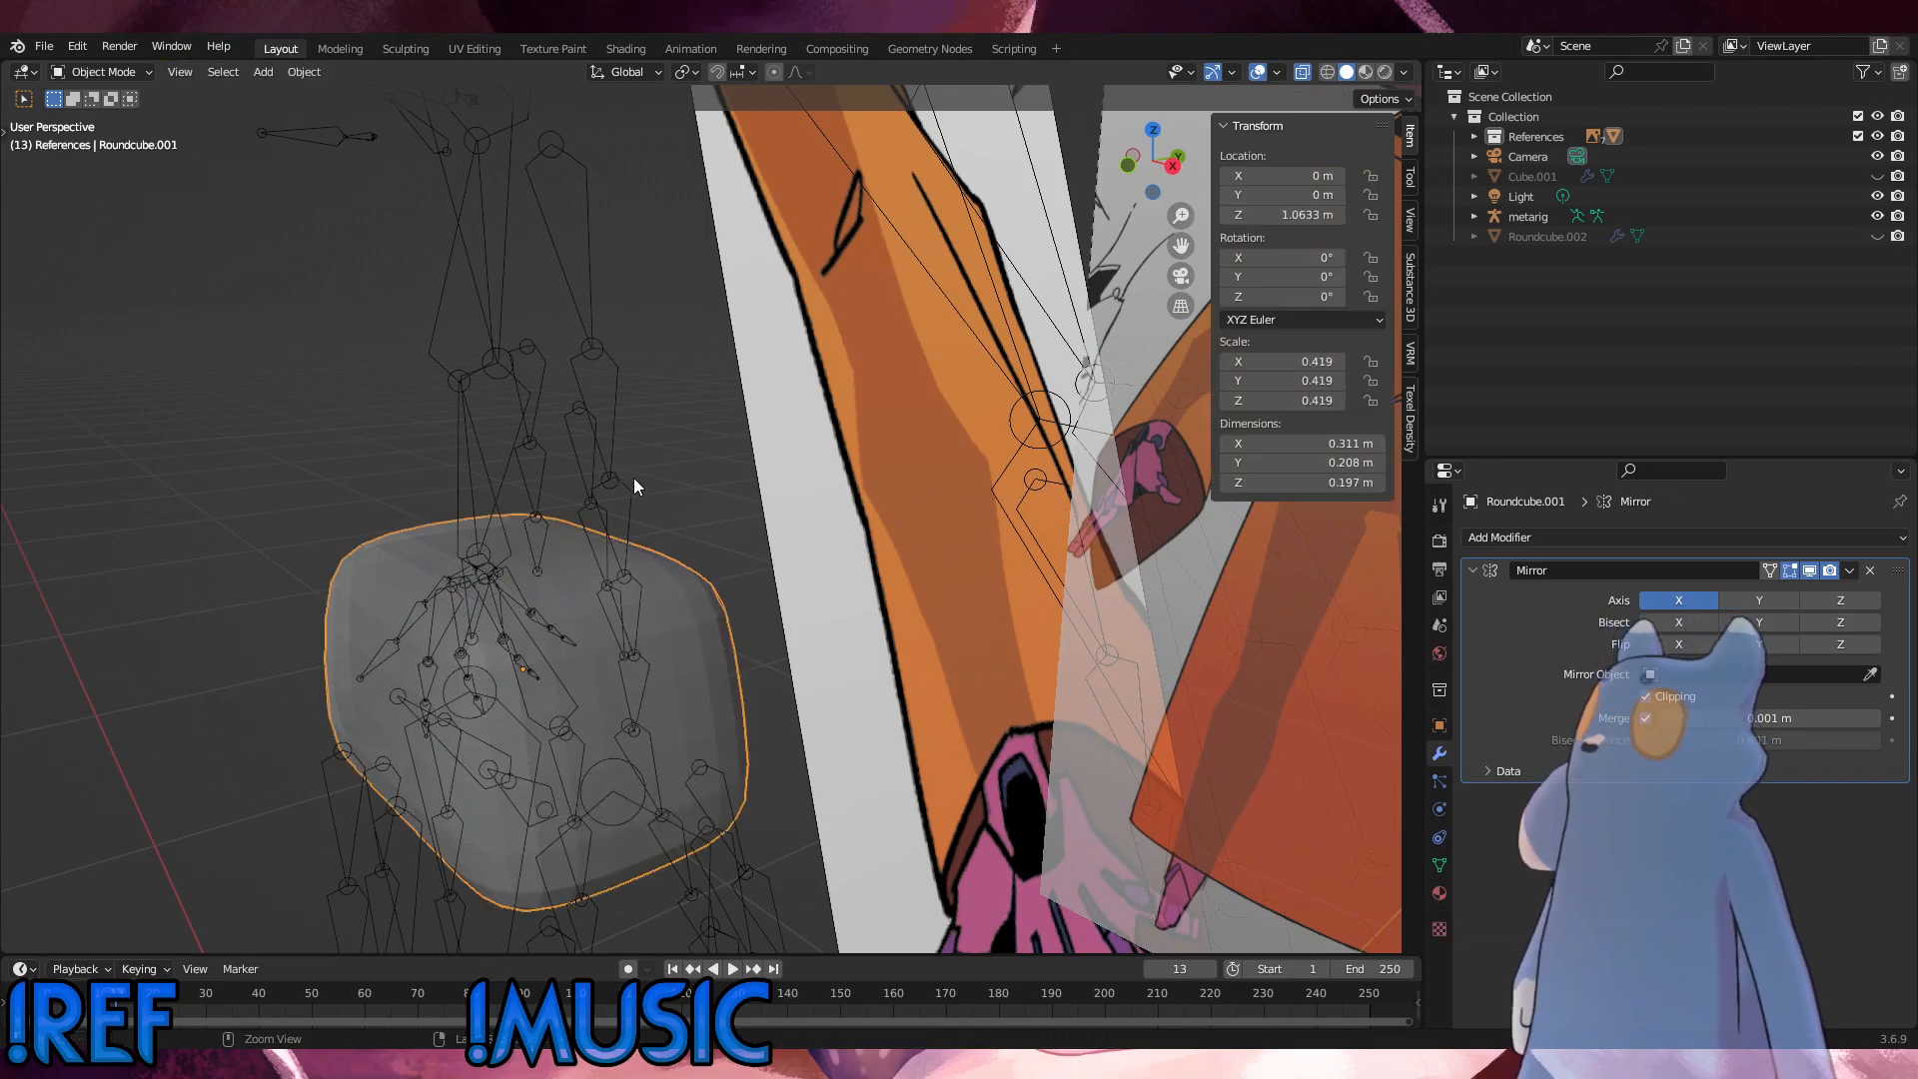
pyautogui.hotkey('ctrl', 'z')
pyautogui.hotkey('ctrl', 'z')
pyautogui.hotkey('ctrl', 'z')
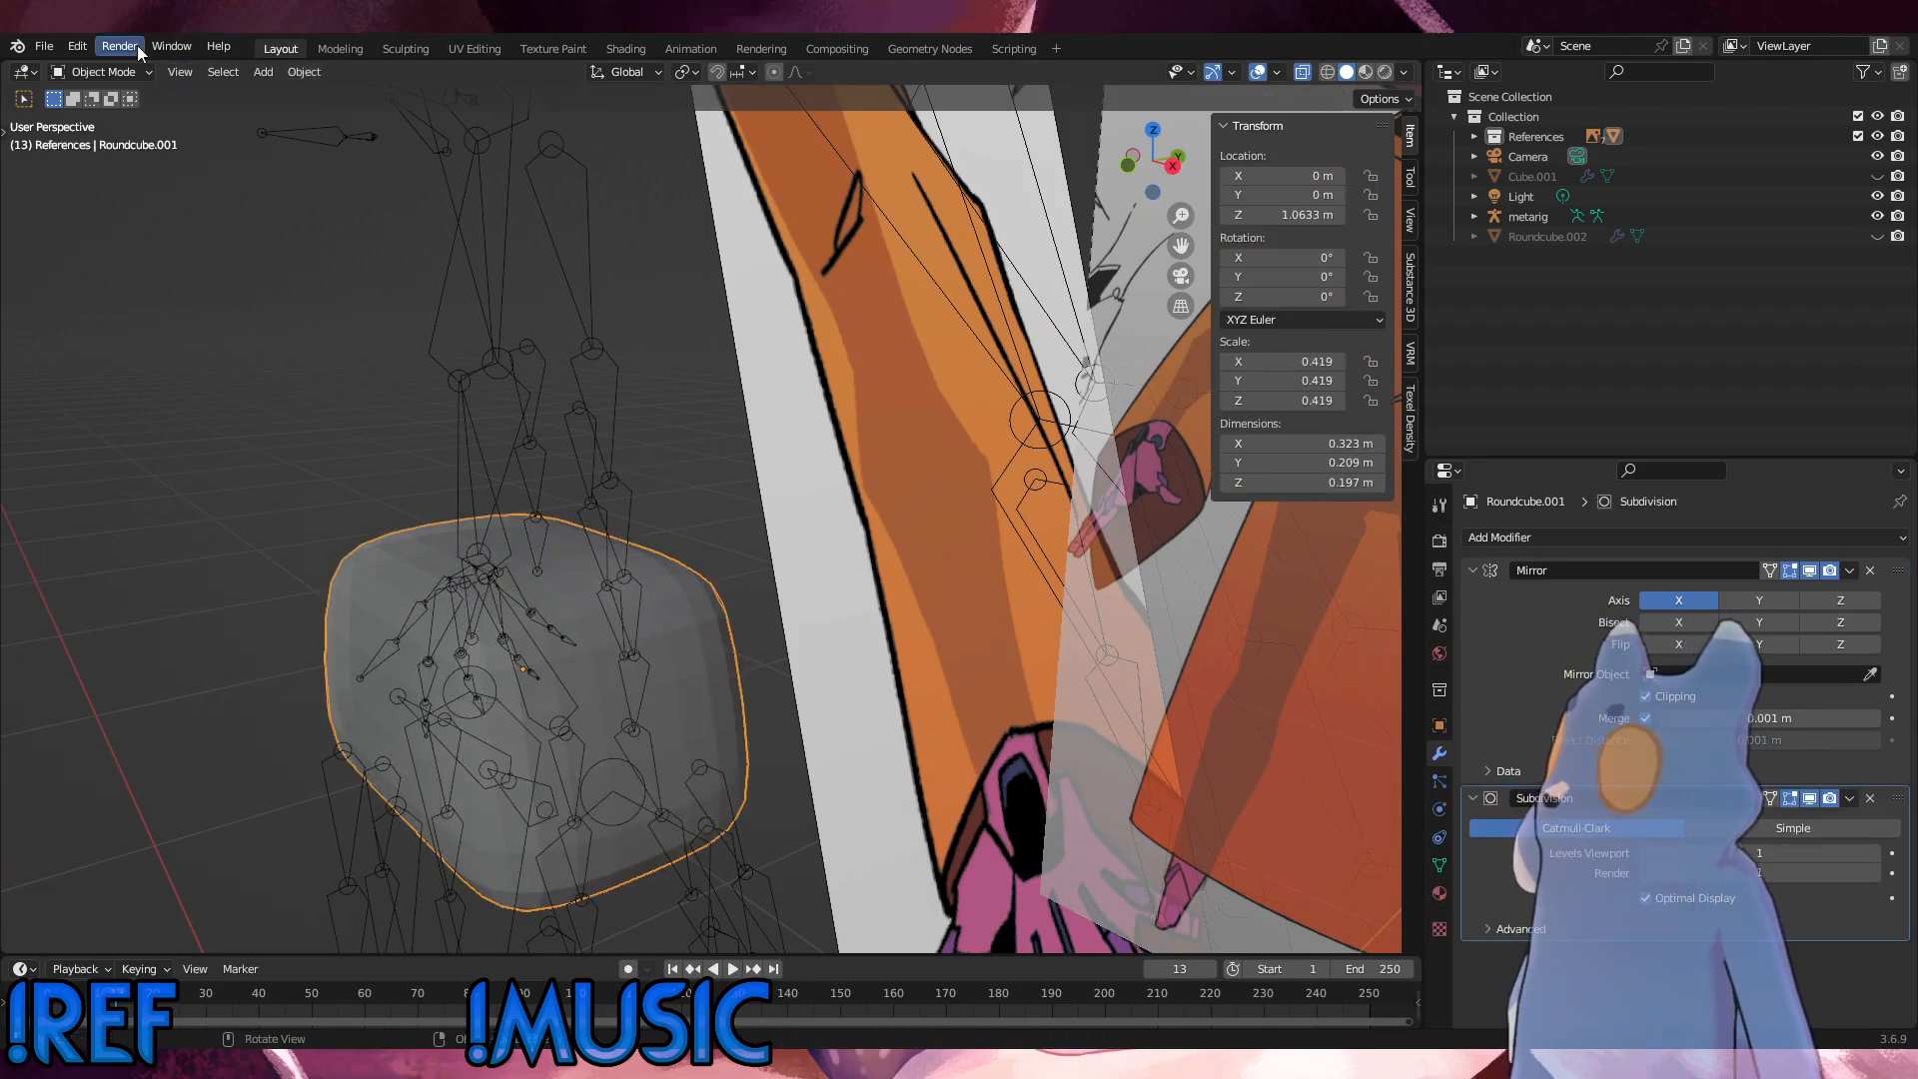
# Step: Try dissolving the vertices of the hip mesh's middle vertical edge loop in Edit Mode, and undo it
pyautogui.click(104, 73)
pyautogui.click(90, 118)
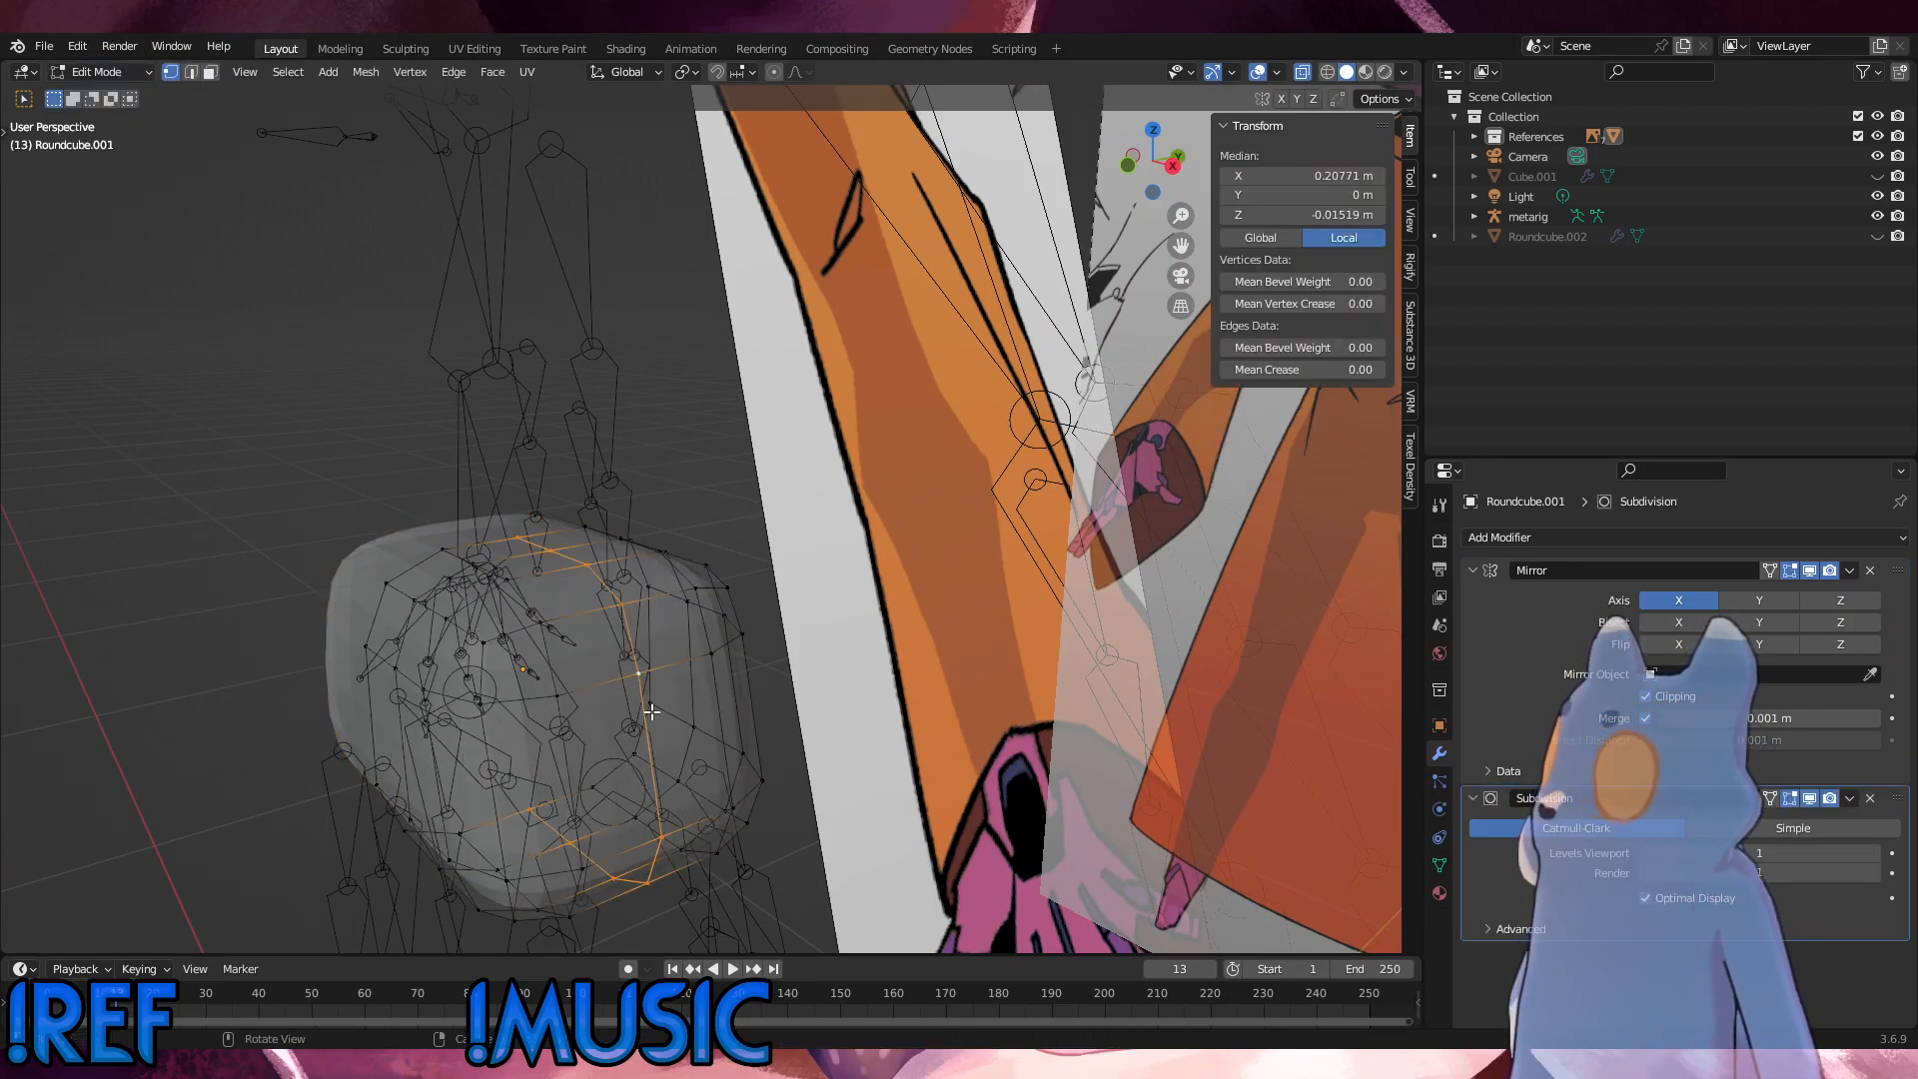
pyautogui.rightClick(705, 437)
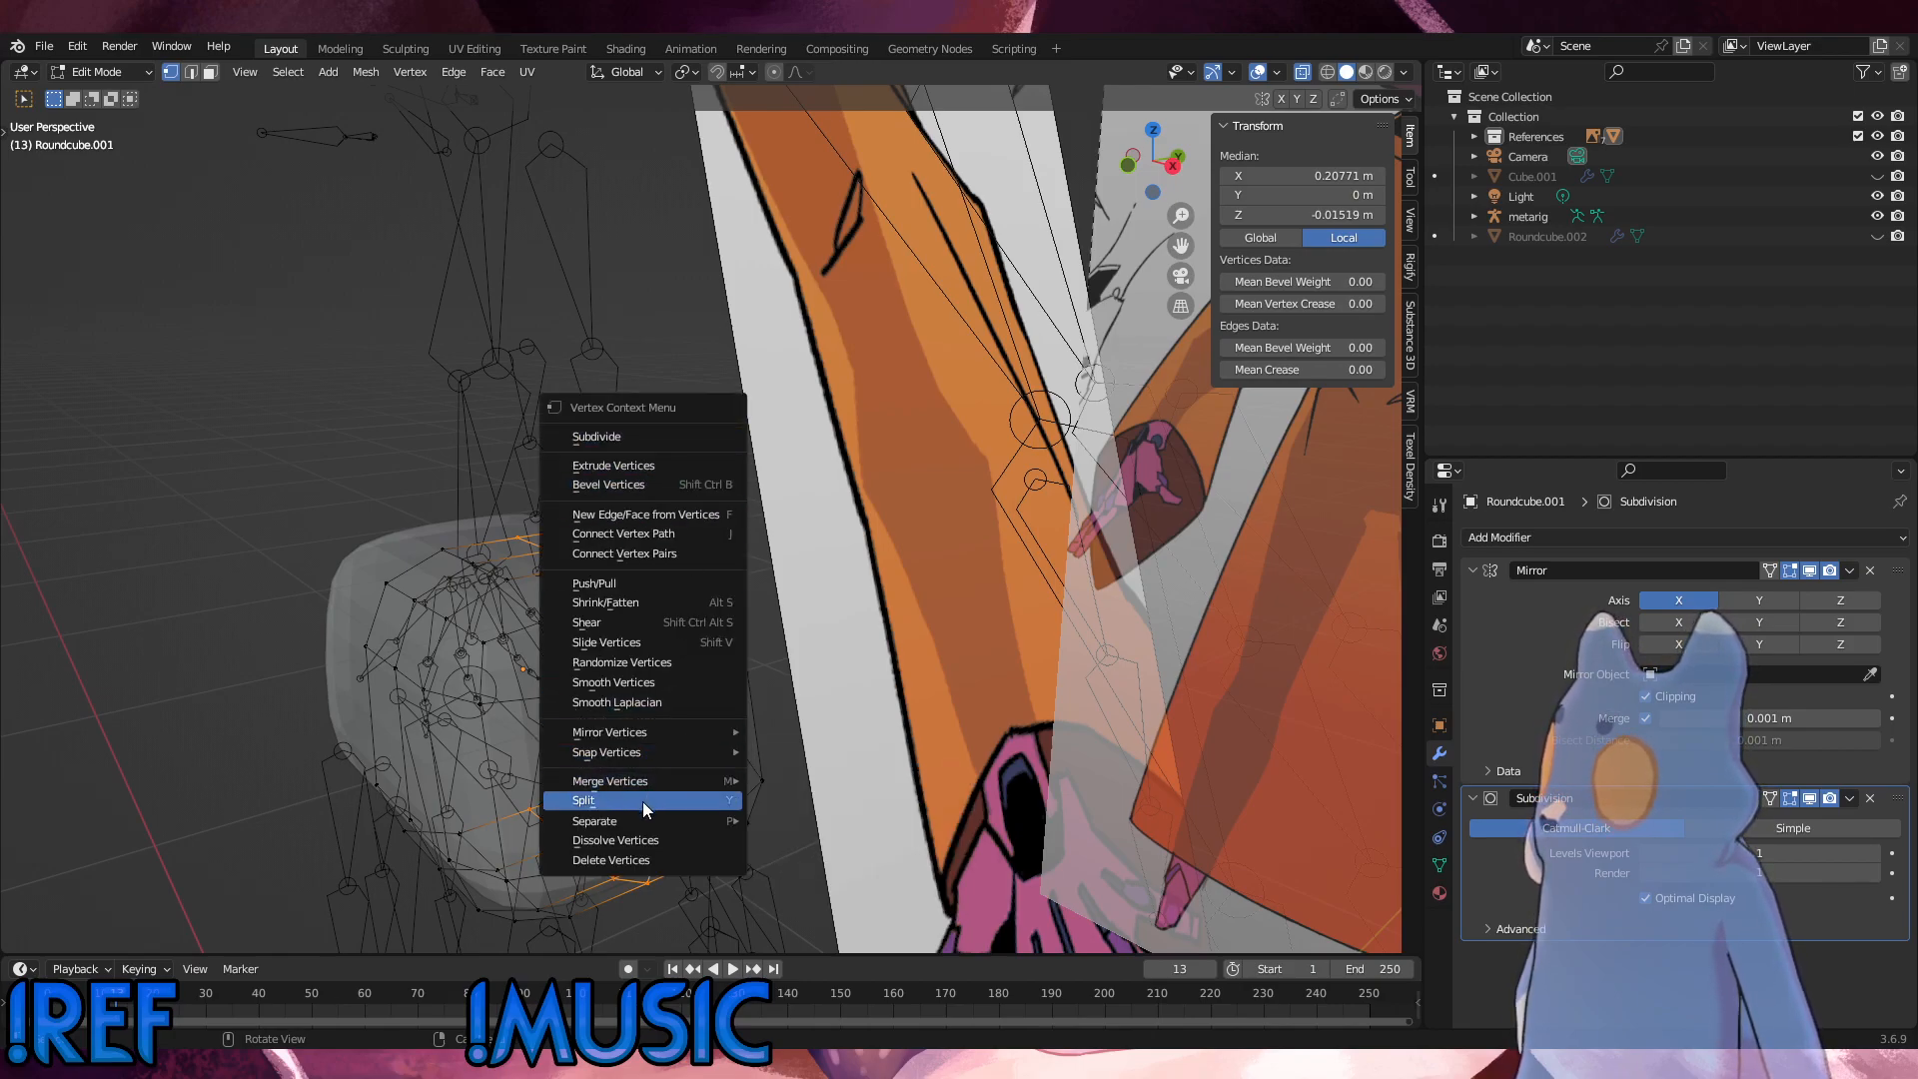
pyautogui.click(634, 841)
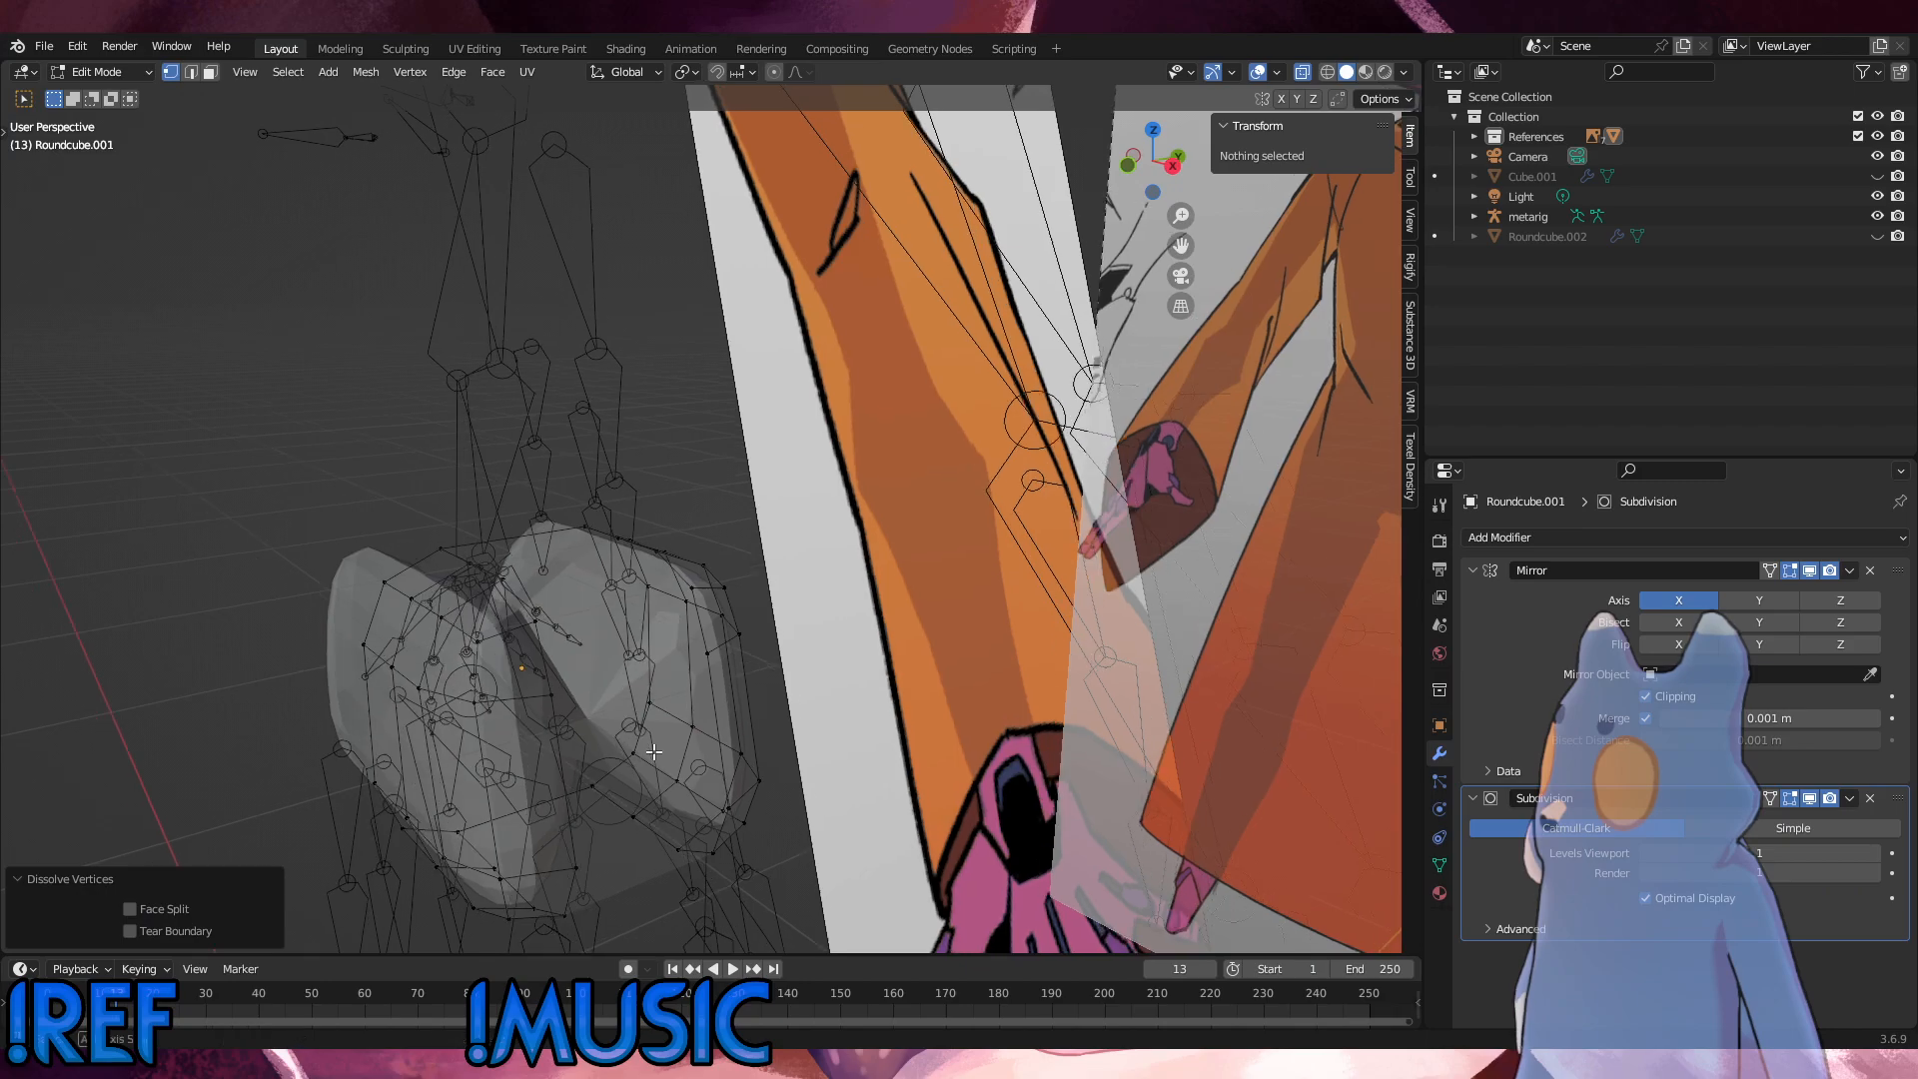
pyautogui.moveTo(654, 751); pyautogui.dragTo(623, 710, button='middle')
pyautogui.hotkey('ctrl', 'z')
# Step: Delete the vertices of the middle vertical edge loop, splitting the hip mesh into front and back parts
pyautogui.rightClick(248, 514)
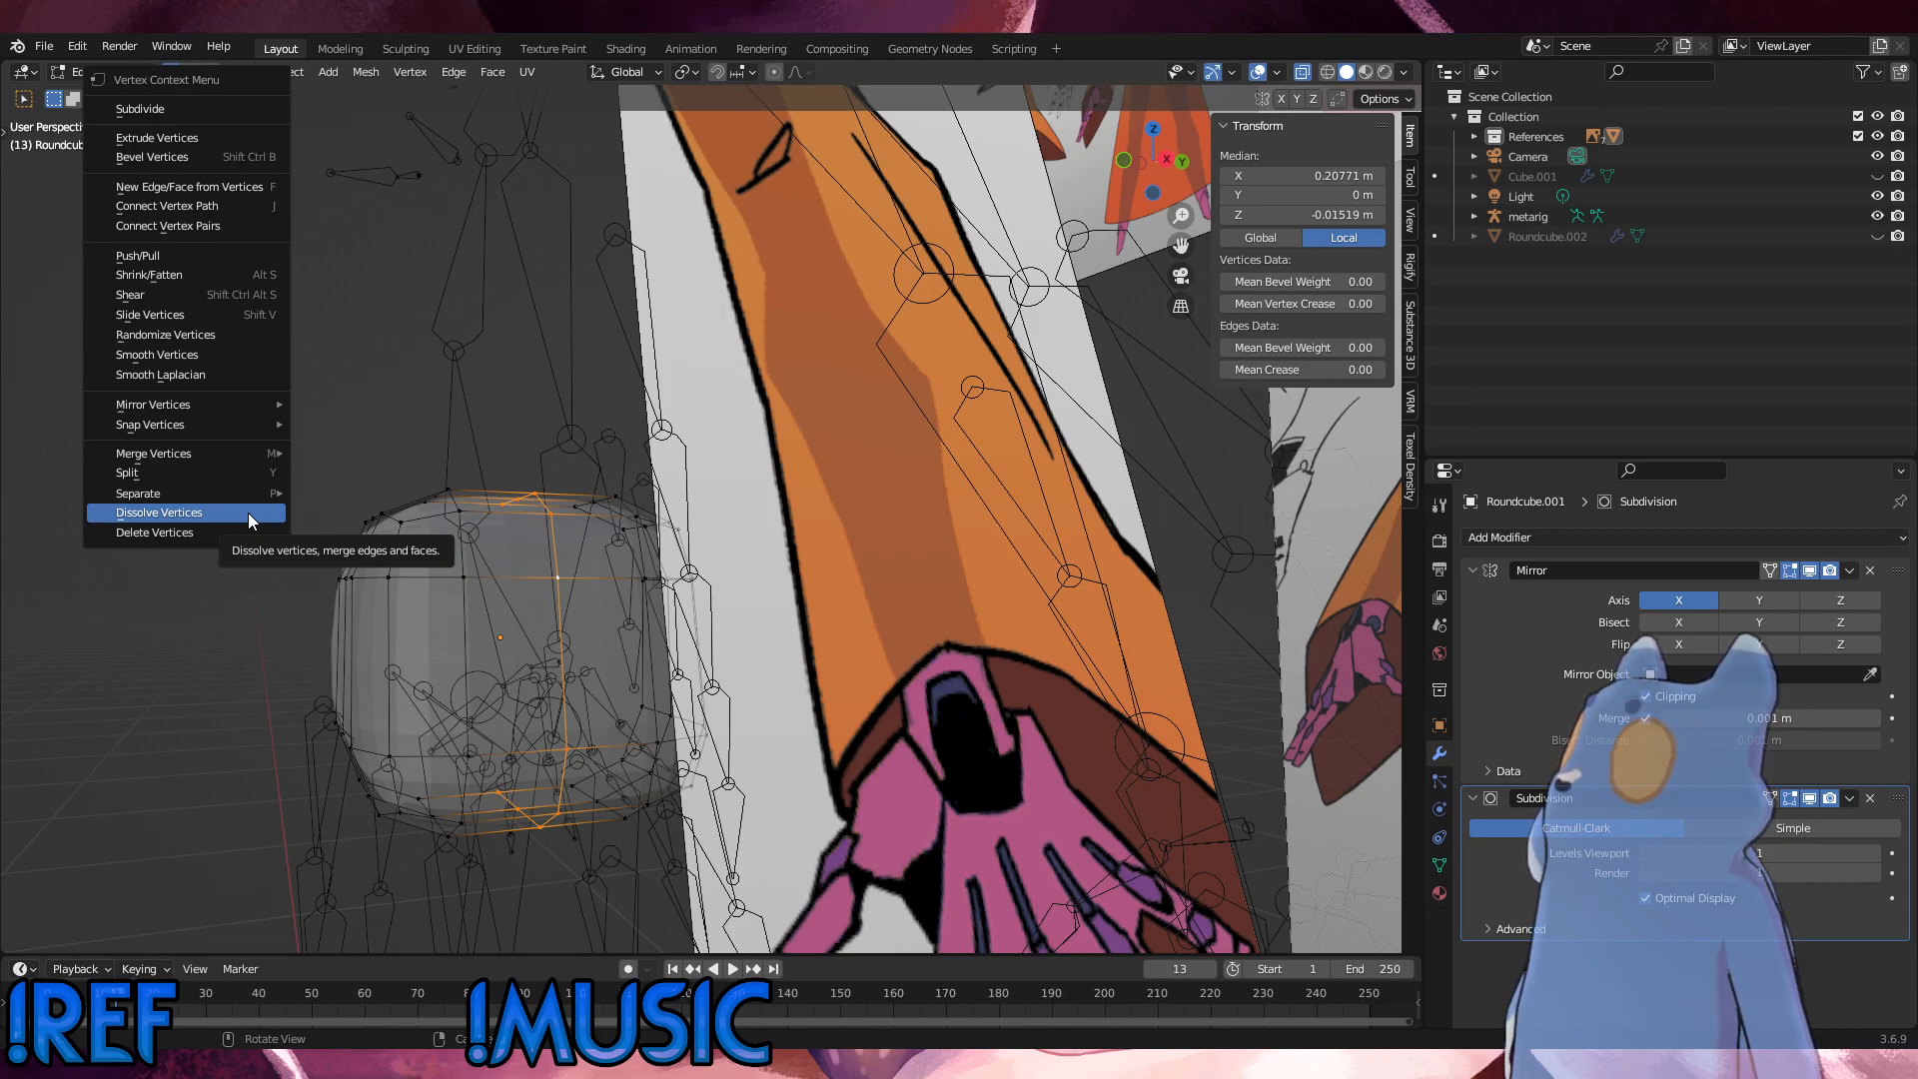
pyautogui.rightClick(532, 356)
pyautogui.click(532, 357)
pyautogui.moveTo(514, 441); pyautogui.dragTo(565, 590, button='middle')
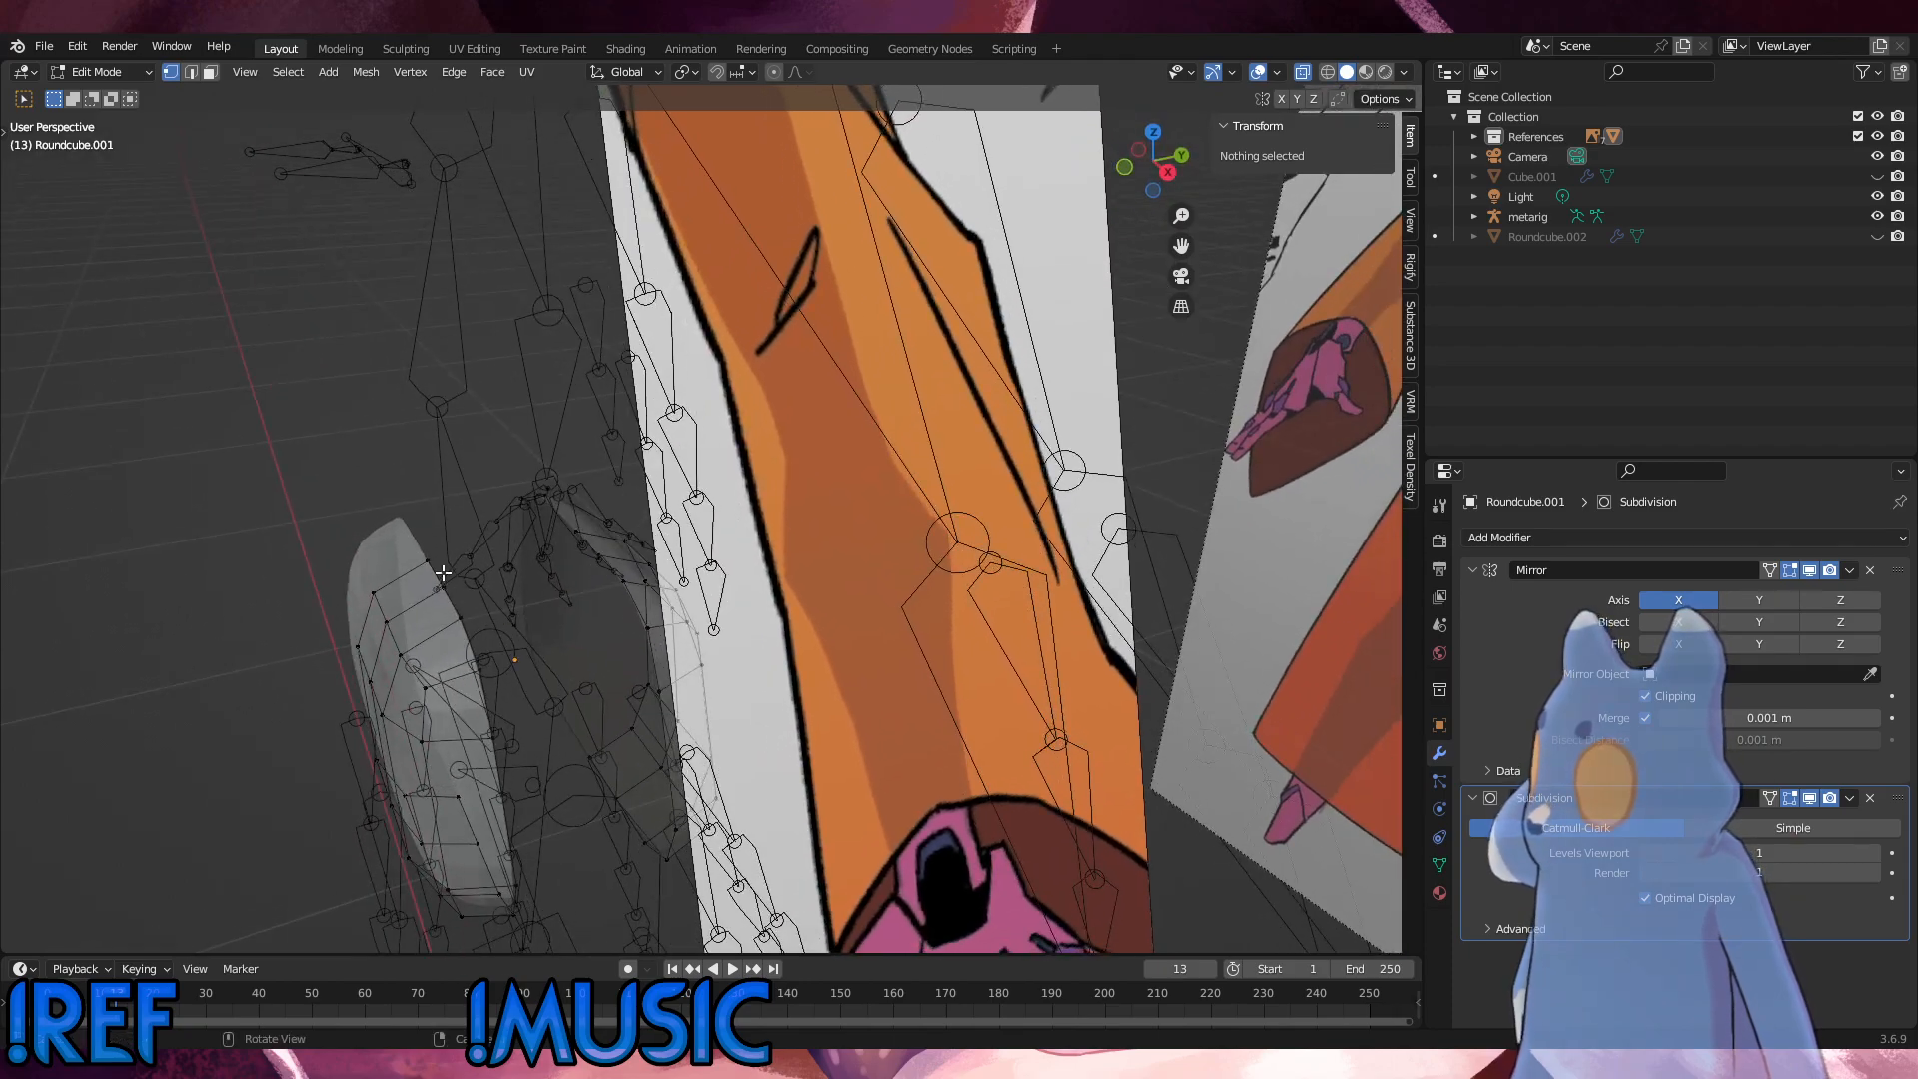
pyautogui.click(431, 565)
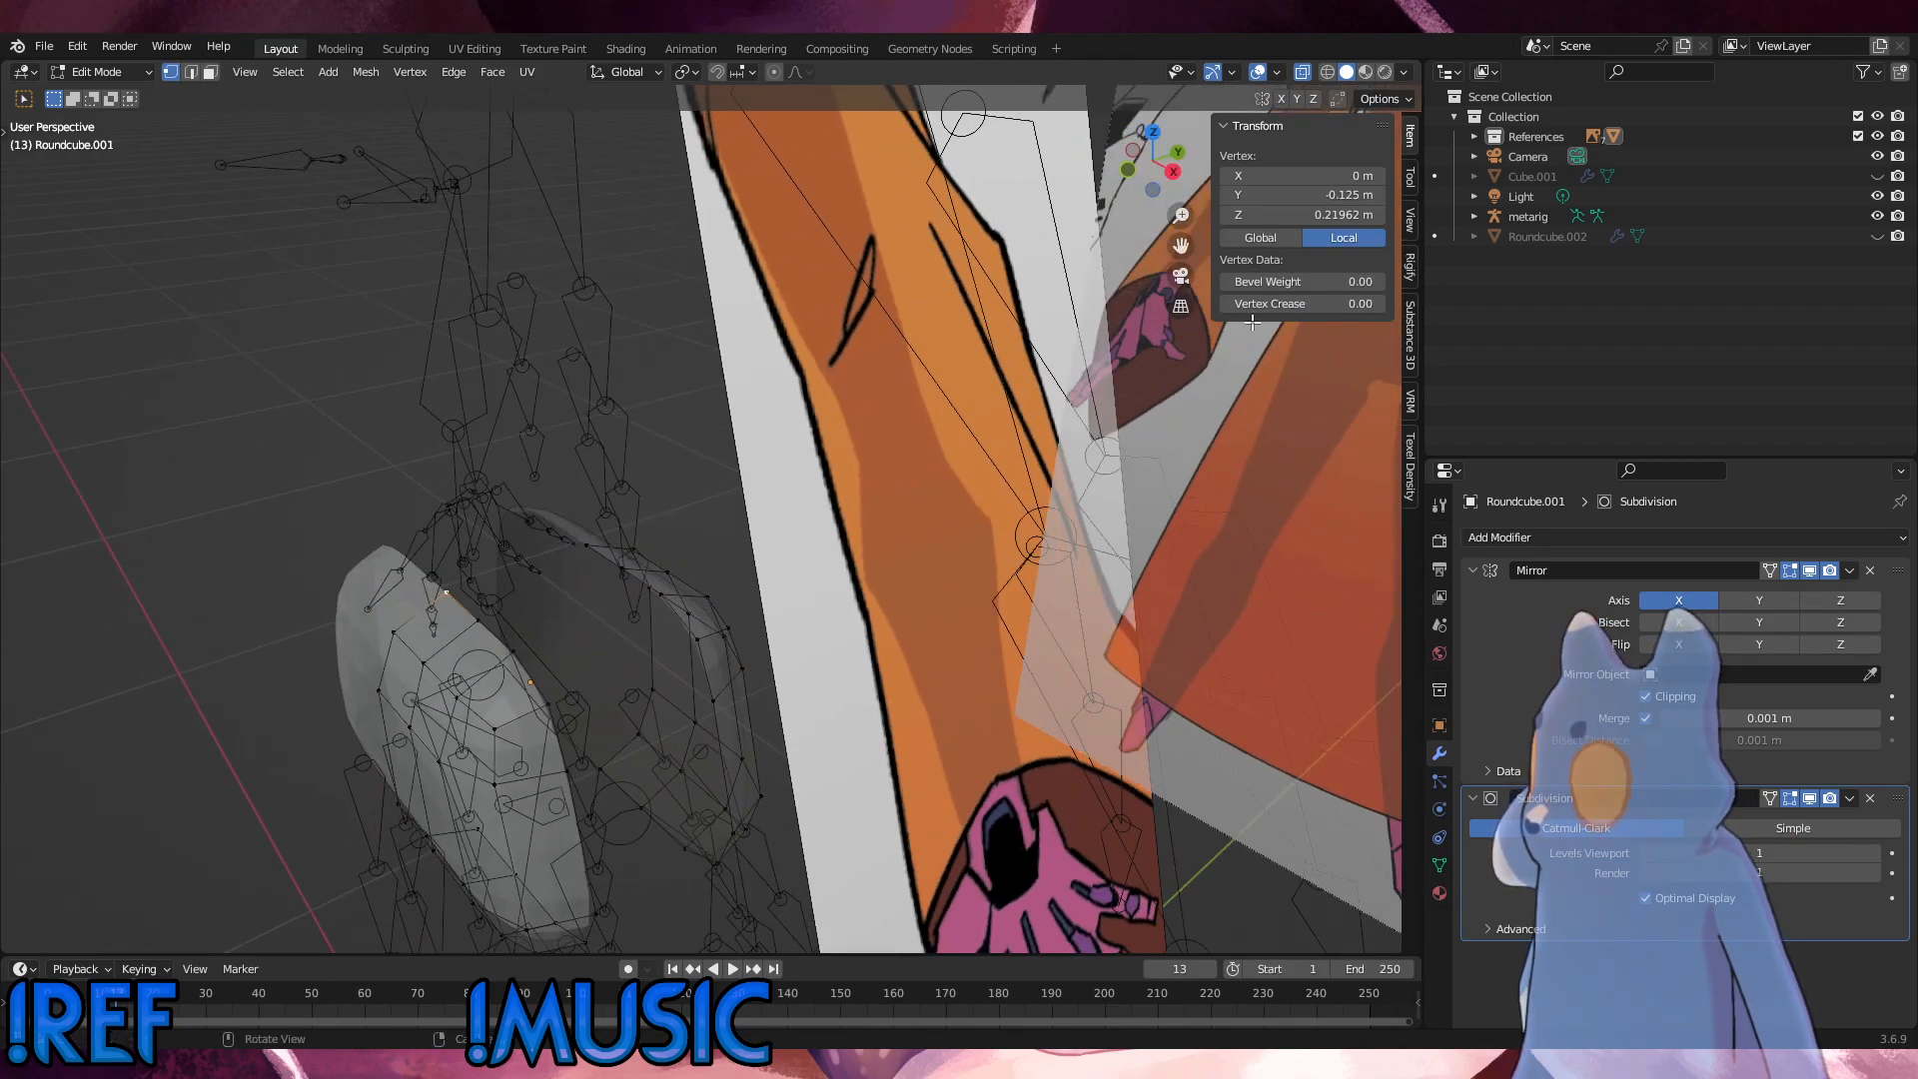
# Step: Hide the metarig and the Arm reference image, keeping Empty and Empty.001 visible
pyautogui.click(1878, 216)
pyautogui.moveTo(537, 662); pyautogui.dragTo(610, 690, button='middle')
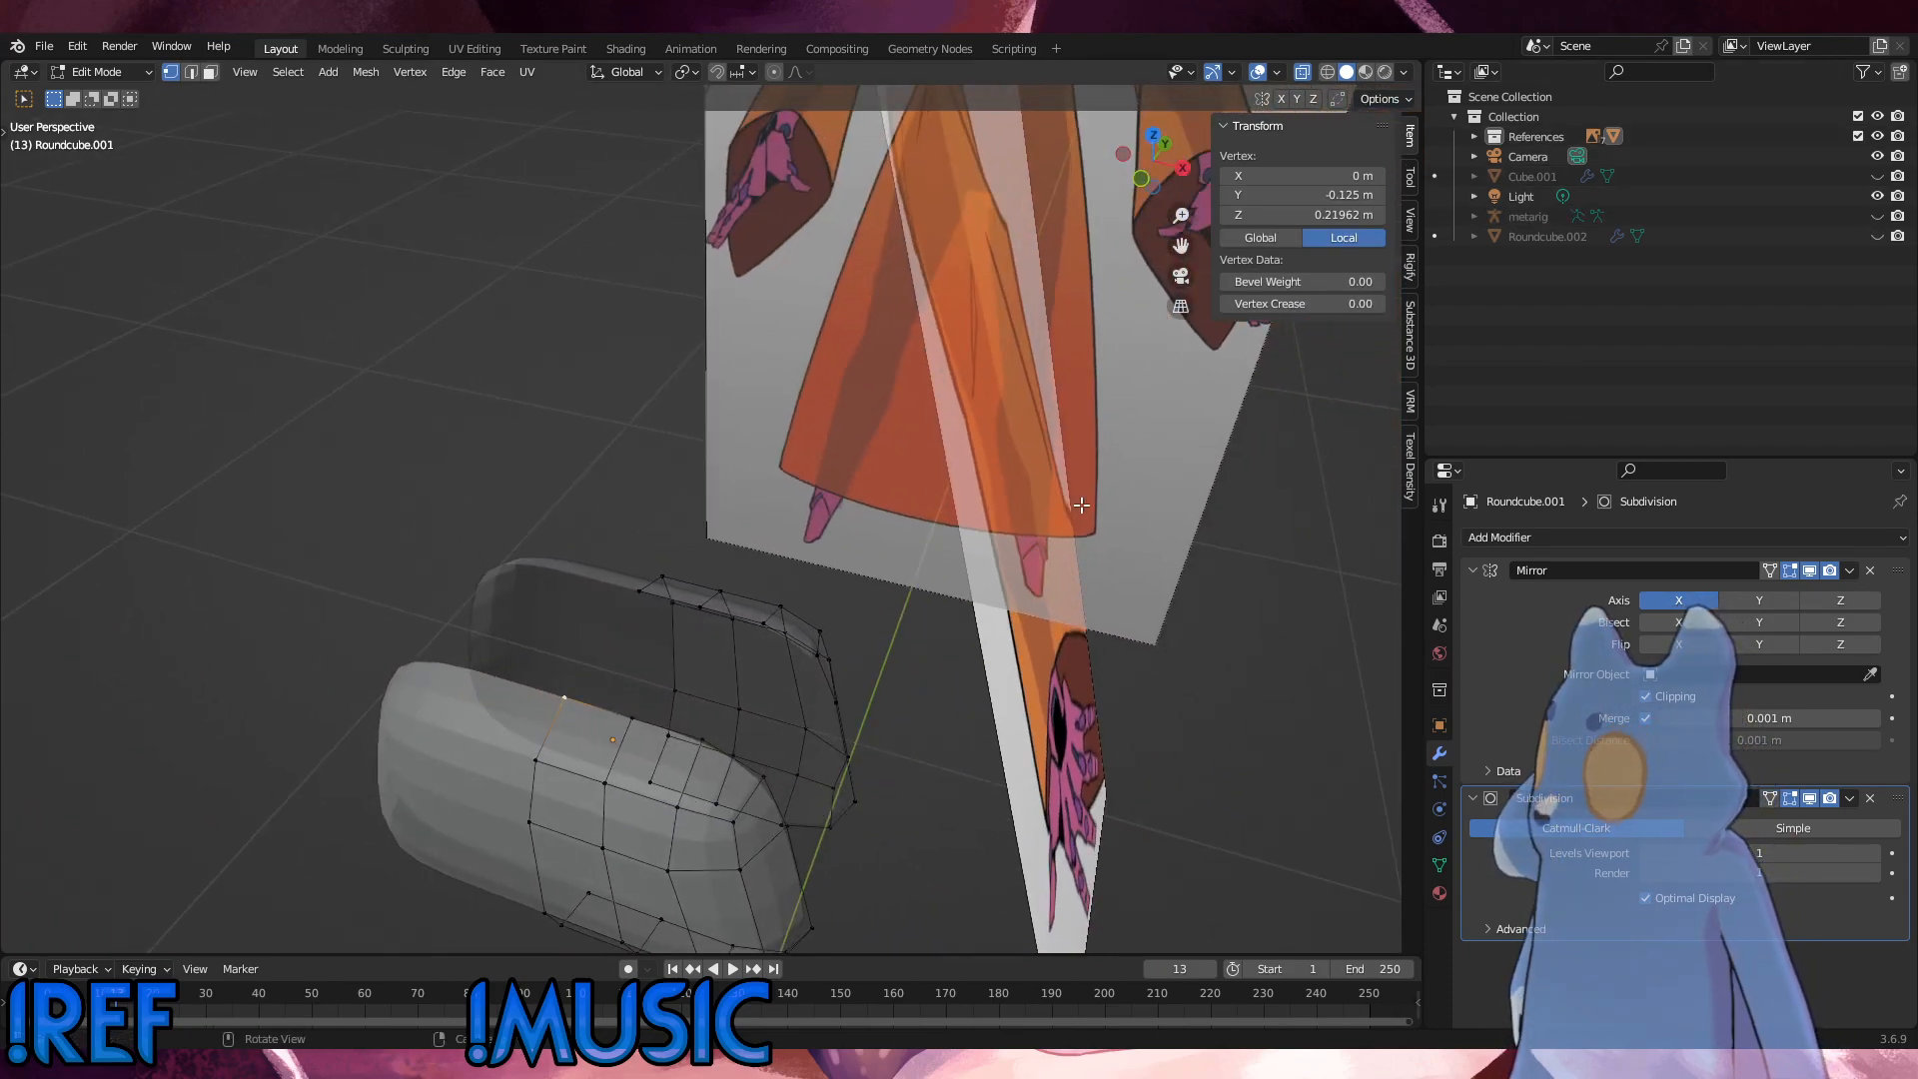
pyautogui.click(1474, 136)
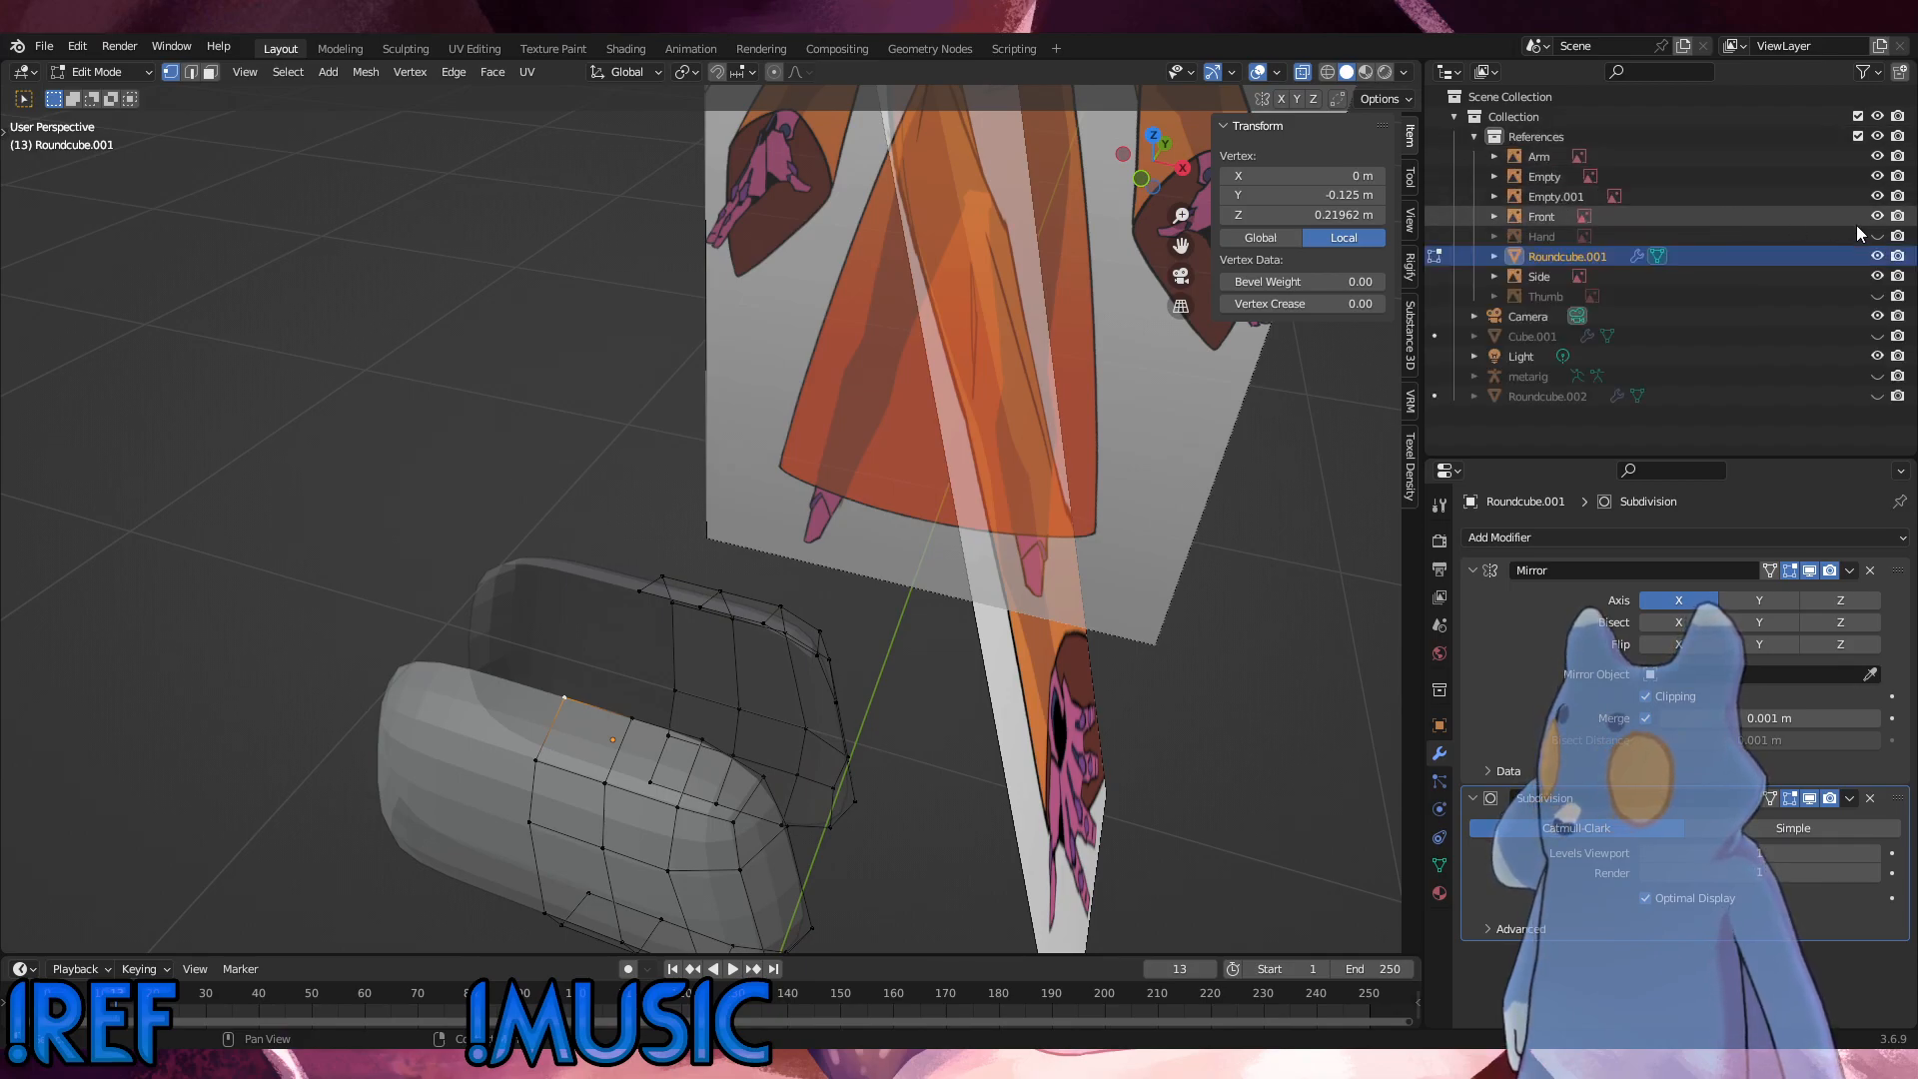
pyautogui.click(1877, 179)
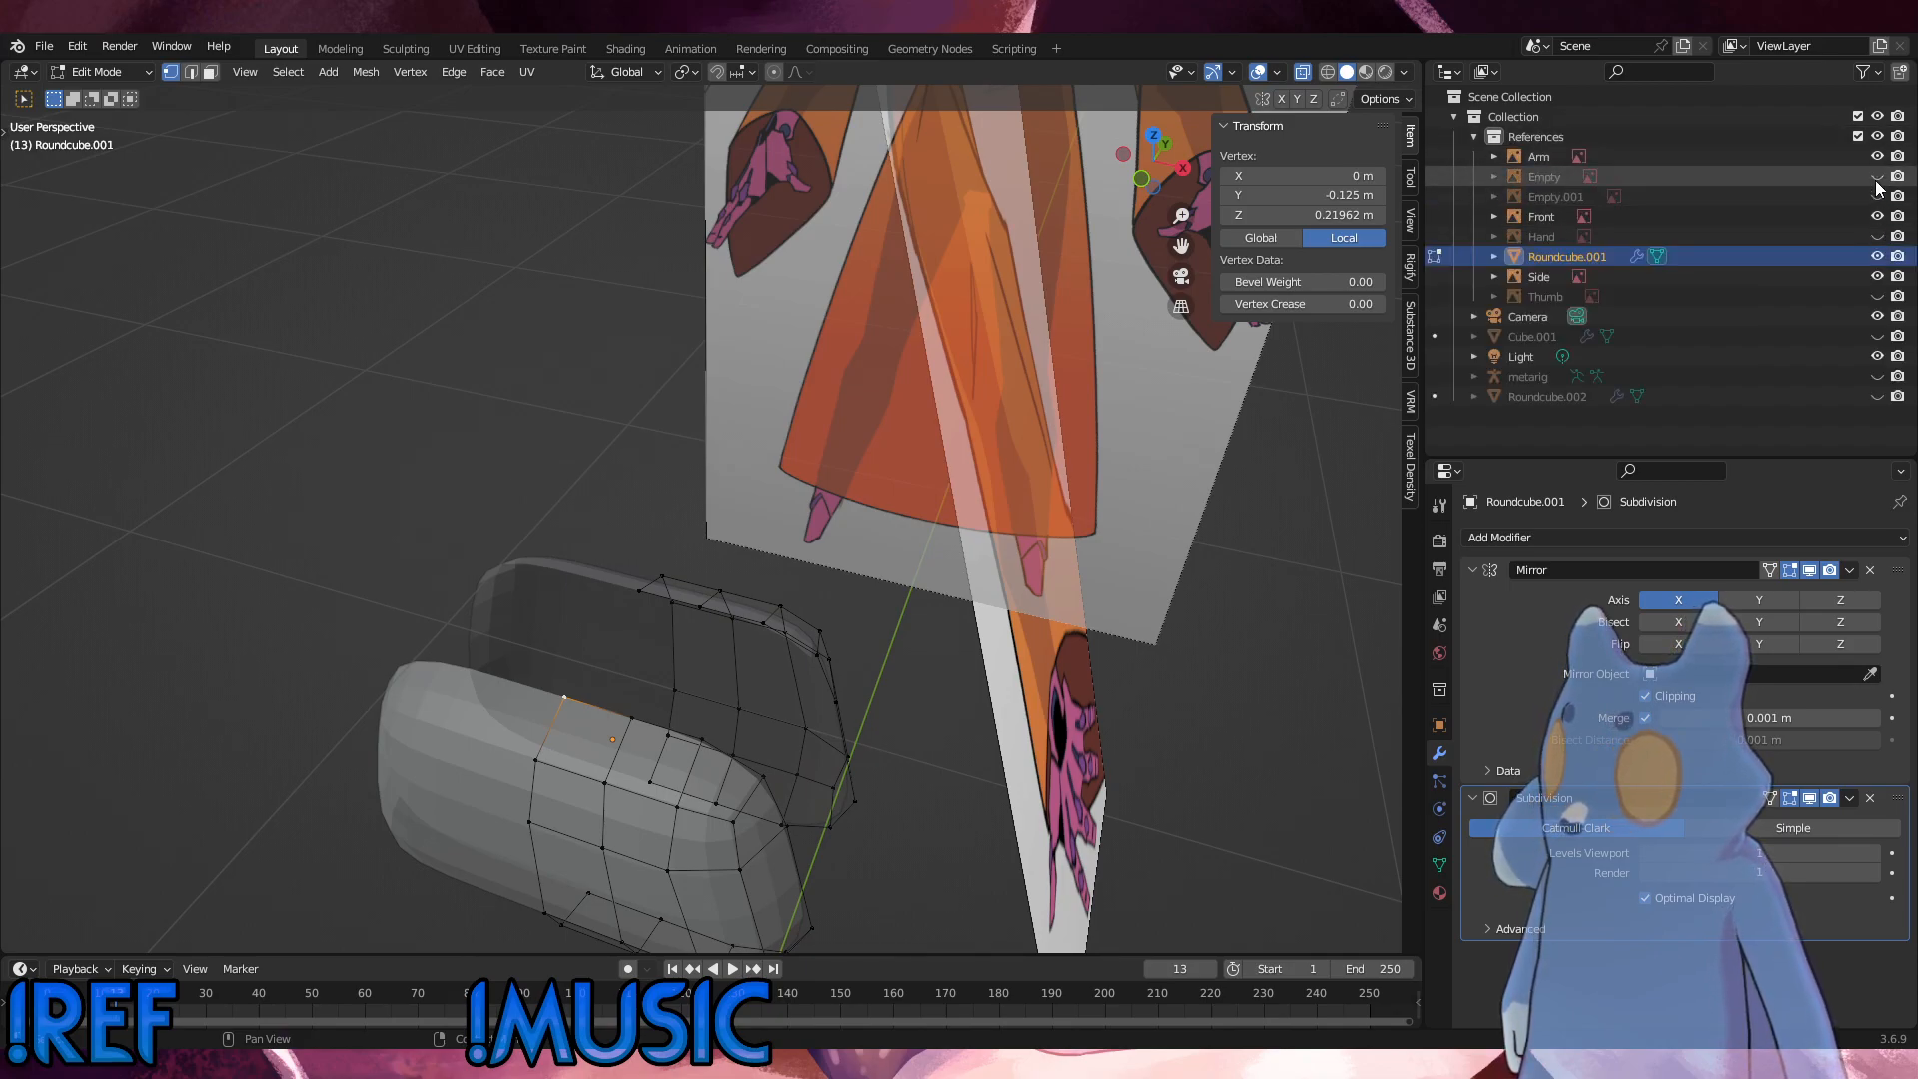
pyautogui.click(1877, 158)
pyautogui.click(1879, 179)
pyautogui.click(1879, 199)
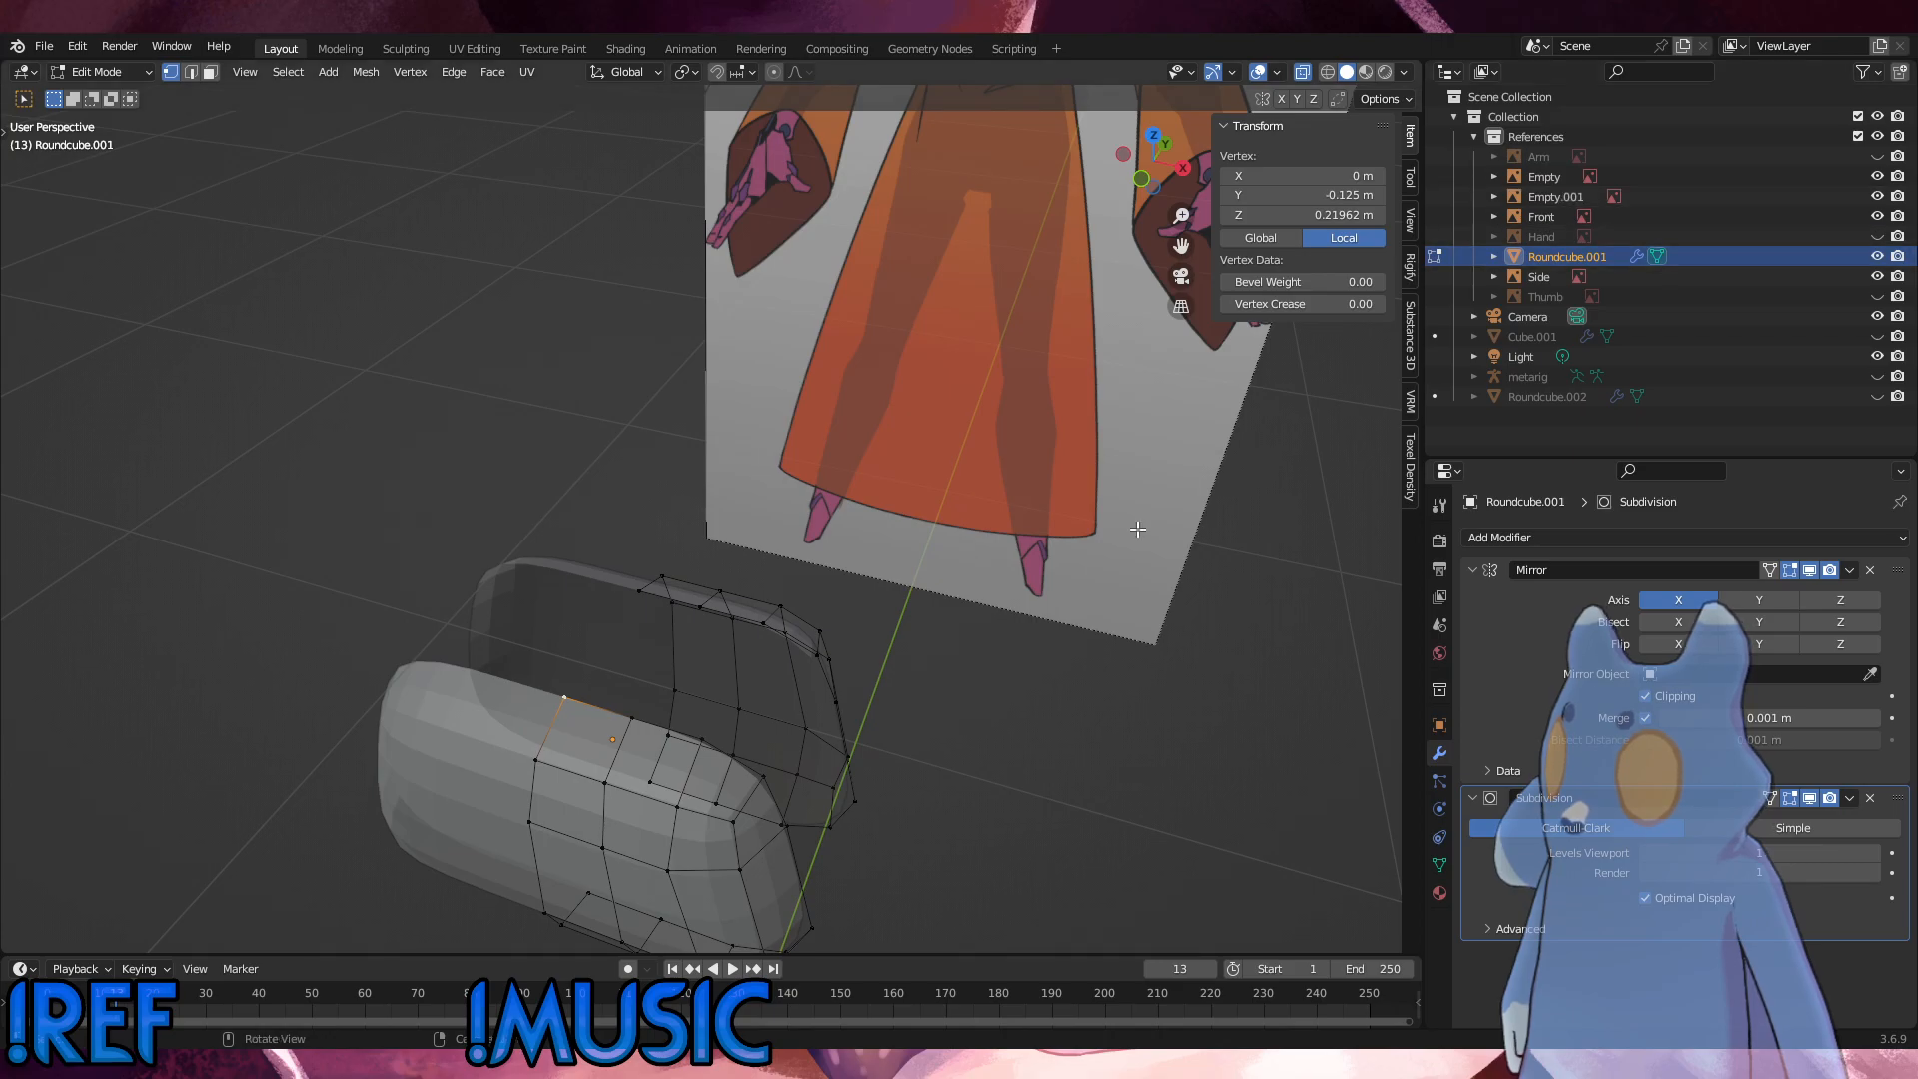
# Step: Select the facing upper edges beside the mirror axis and fill a face across the gap
pyautogui.moveTo(1135, 527); pyautogui.dragTo(1000, 706, button='middle')
pyautogui.click(973, 613)
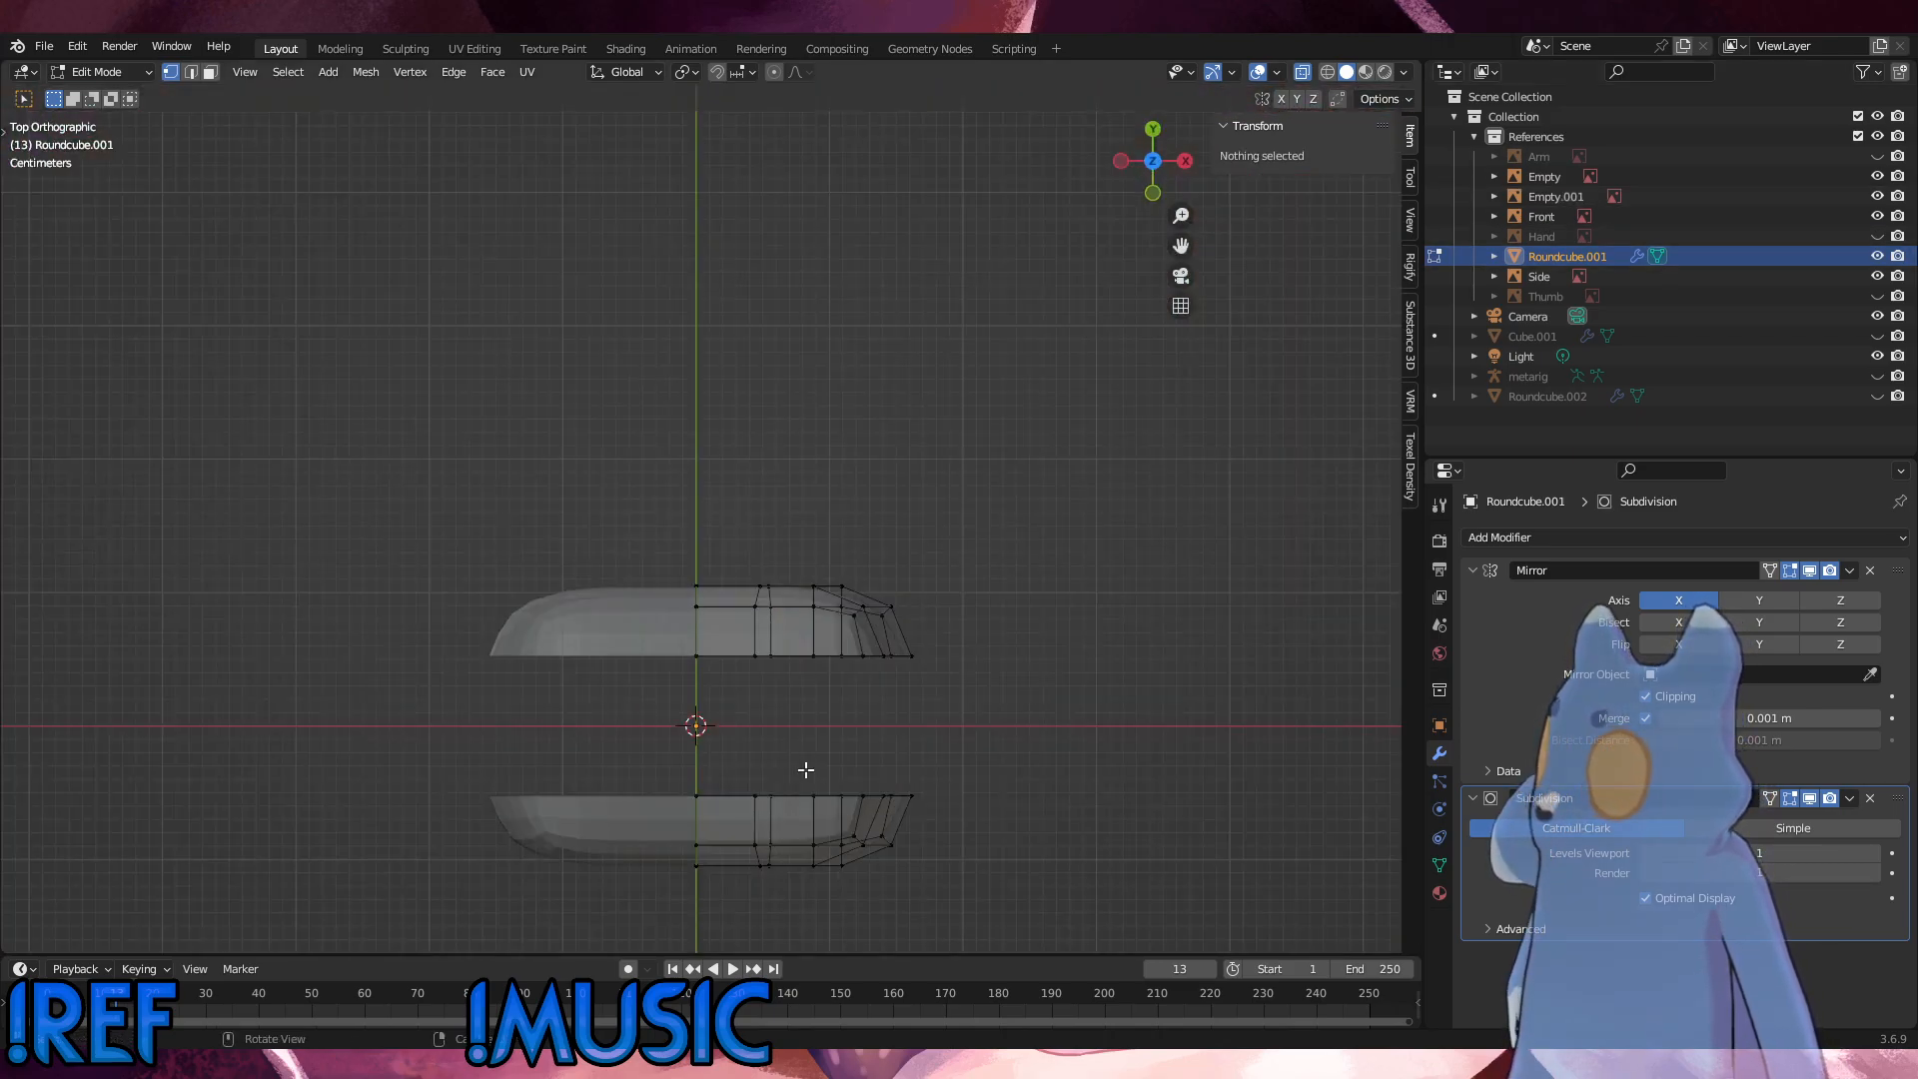
pyautogui.click(699, 797)
pyautogui.moveTo(700, 797); pyautogui.dragTo(689, 722, button='middle')
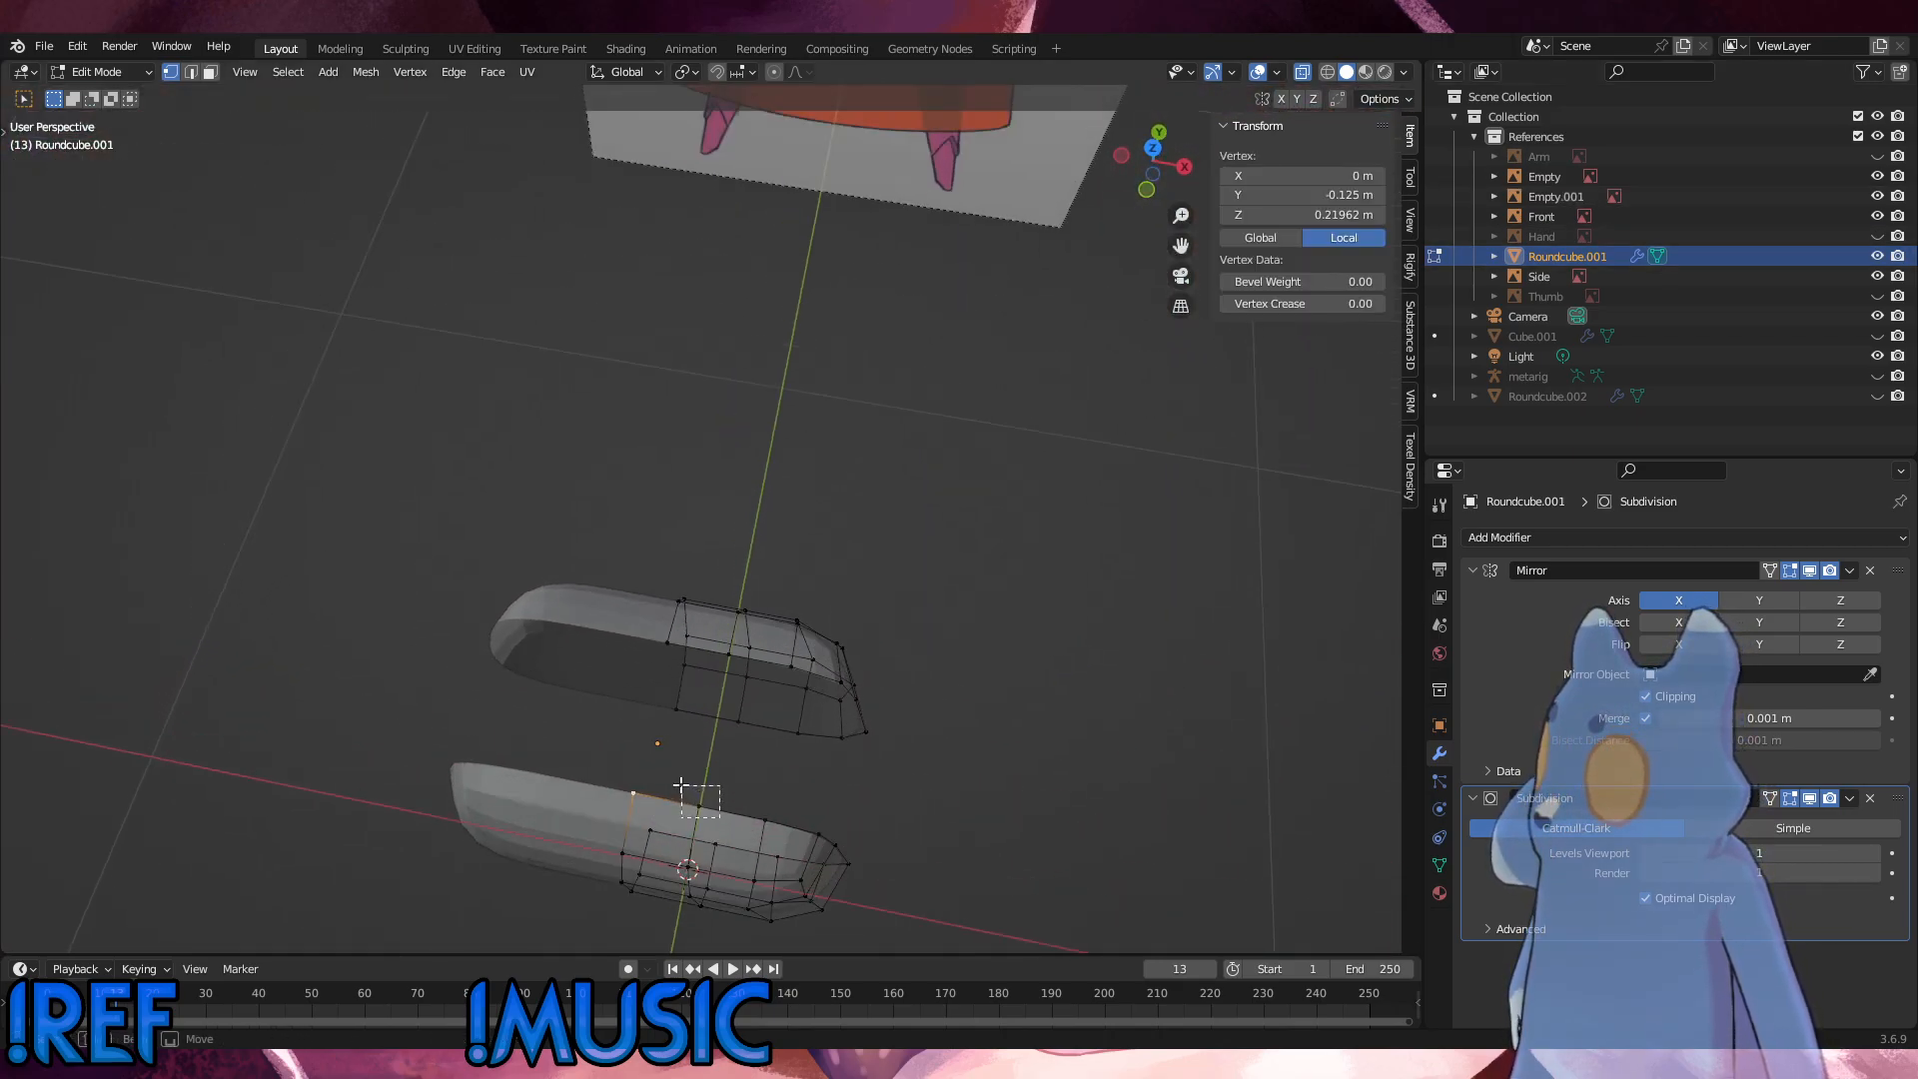
pyautogui.keyDown('shift'); pyautogui.click(681, 786); pyautogui.keyUp('shift')
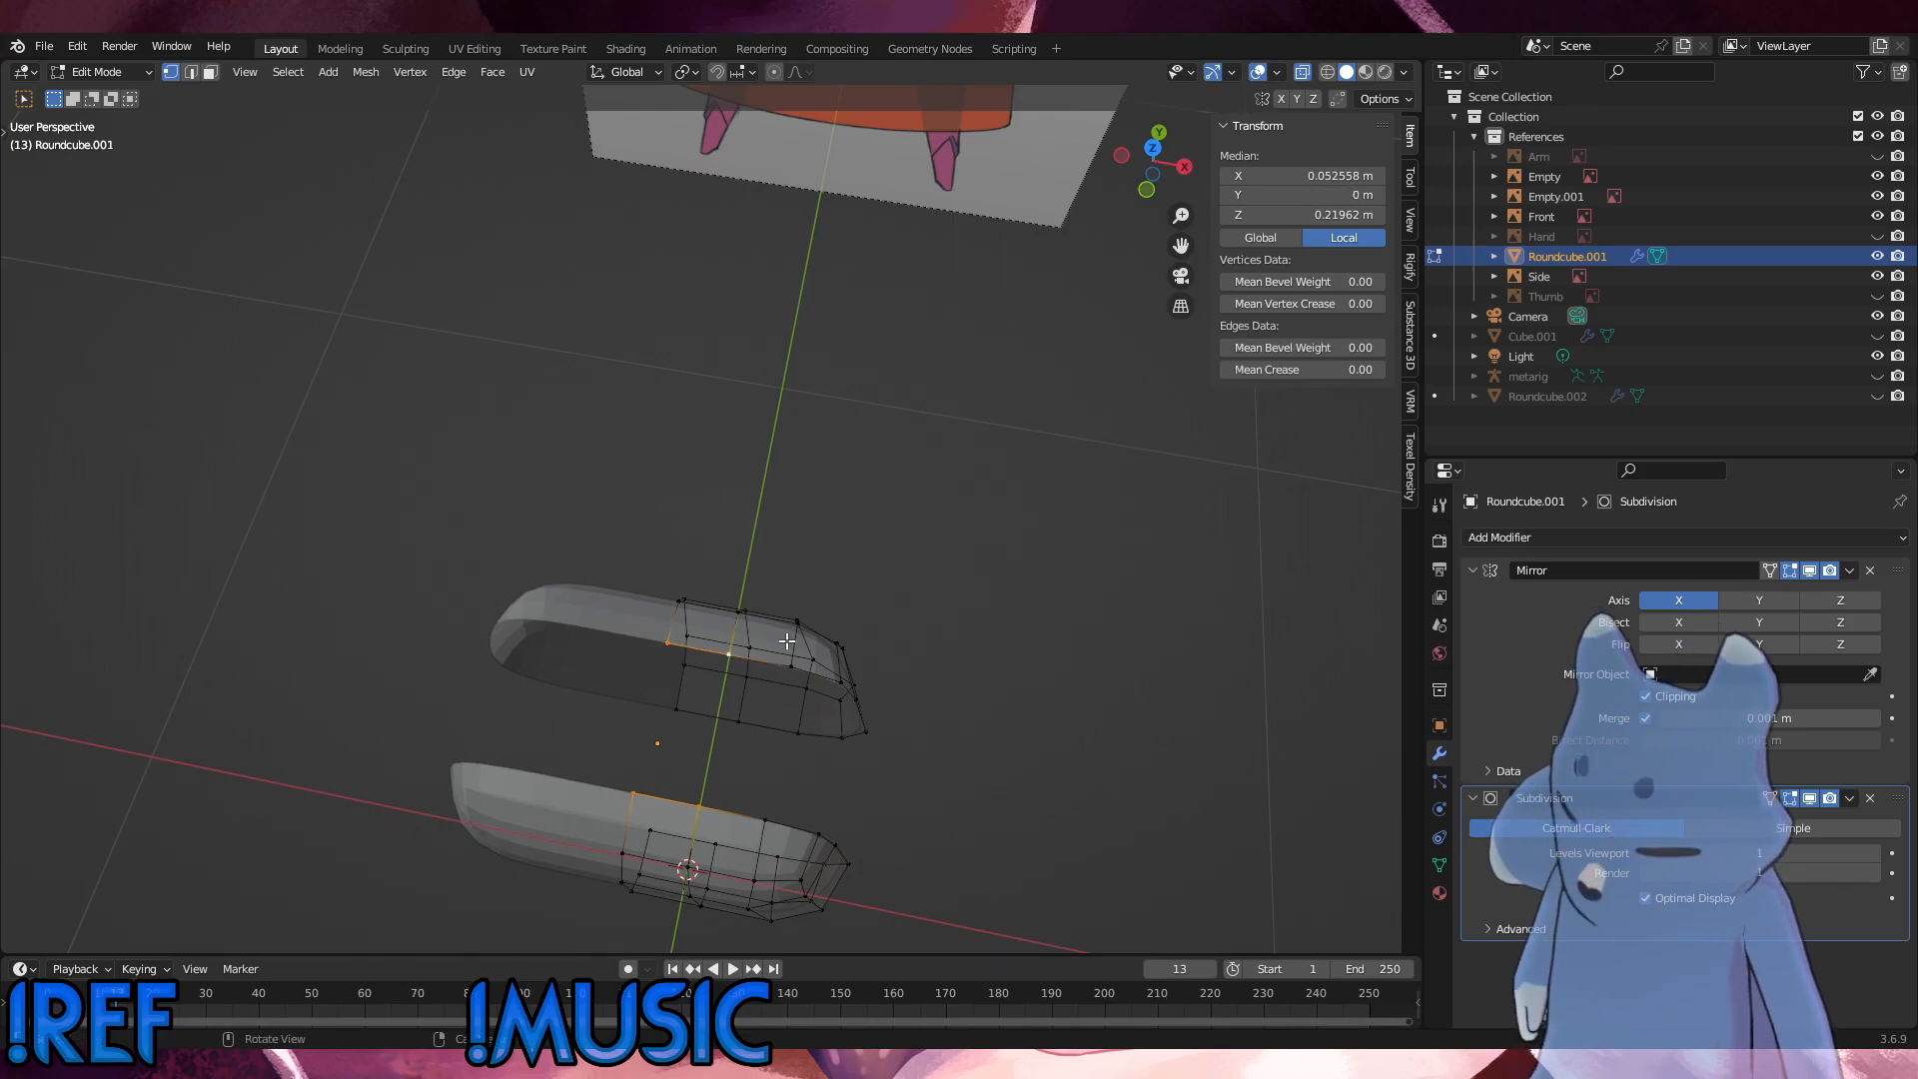
pyautogui.press('f')
# Step: Fill the remaining gap between the hip mesh's front and back parts with faces along the open edges
pyautogui.click(729, 654)
pyautogui.keyDown('shift'); pyautogui.click(692, 804); pyautogui.keyUp('shift')
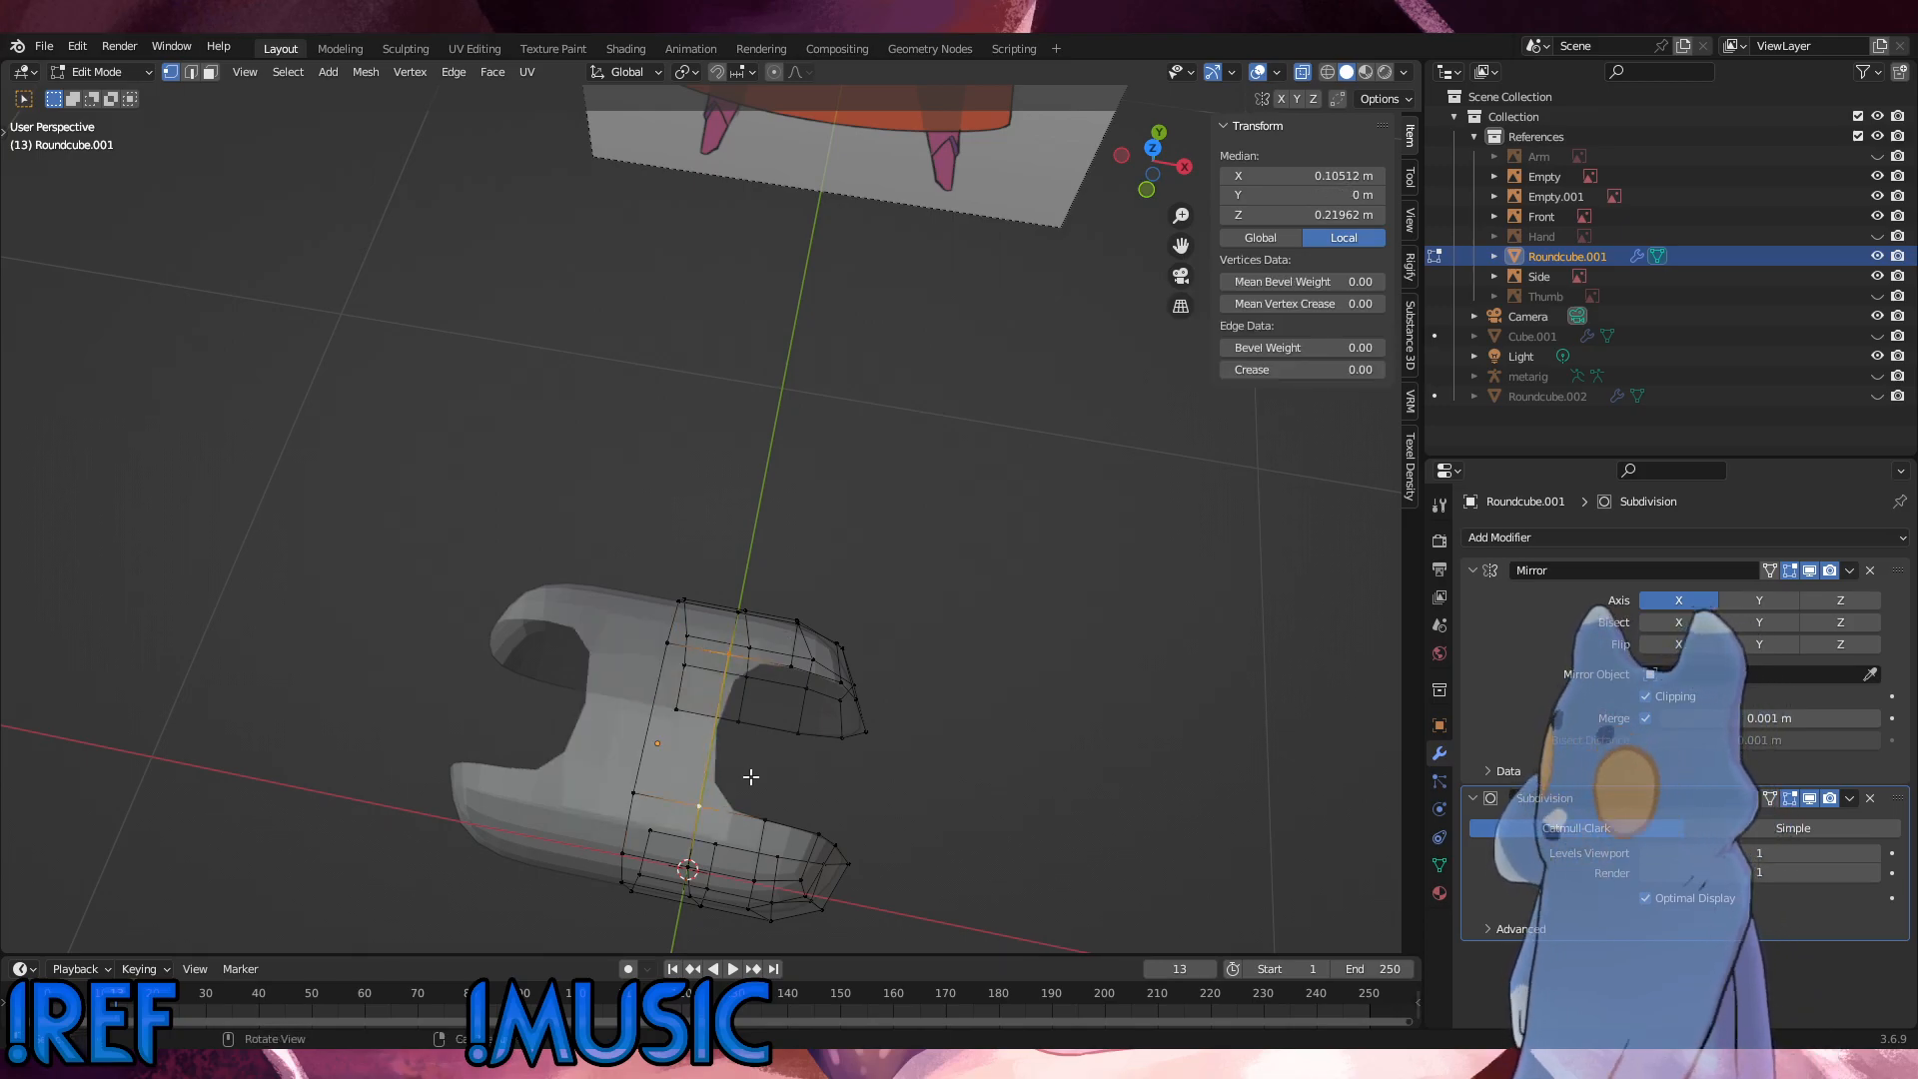
pyautogui.press('f')
pyautogui.press('f')
pyautogui.press('f')
pyautogui.moveTo(749, 776); pyautogui.dragTo(692, 580, button='middle')
pyautogui.press('f')
pyautogui.press('f')
pyautogui.press('f')
pyautogui.click(822, 488)
pyautogui.moveTo(839, 497); pyautogui.dragTo(770, 599, button='middle')
pyautogui.click(674, 472)
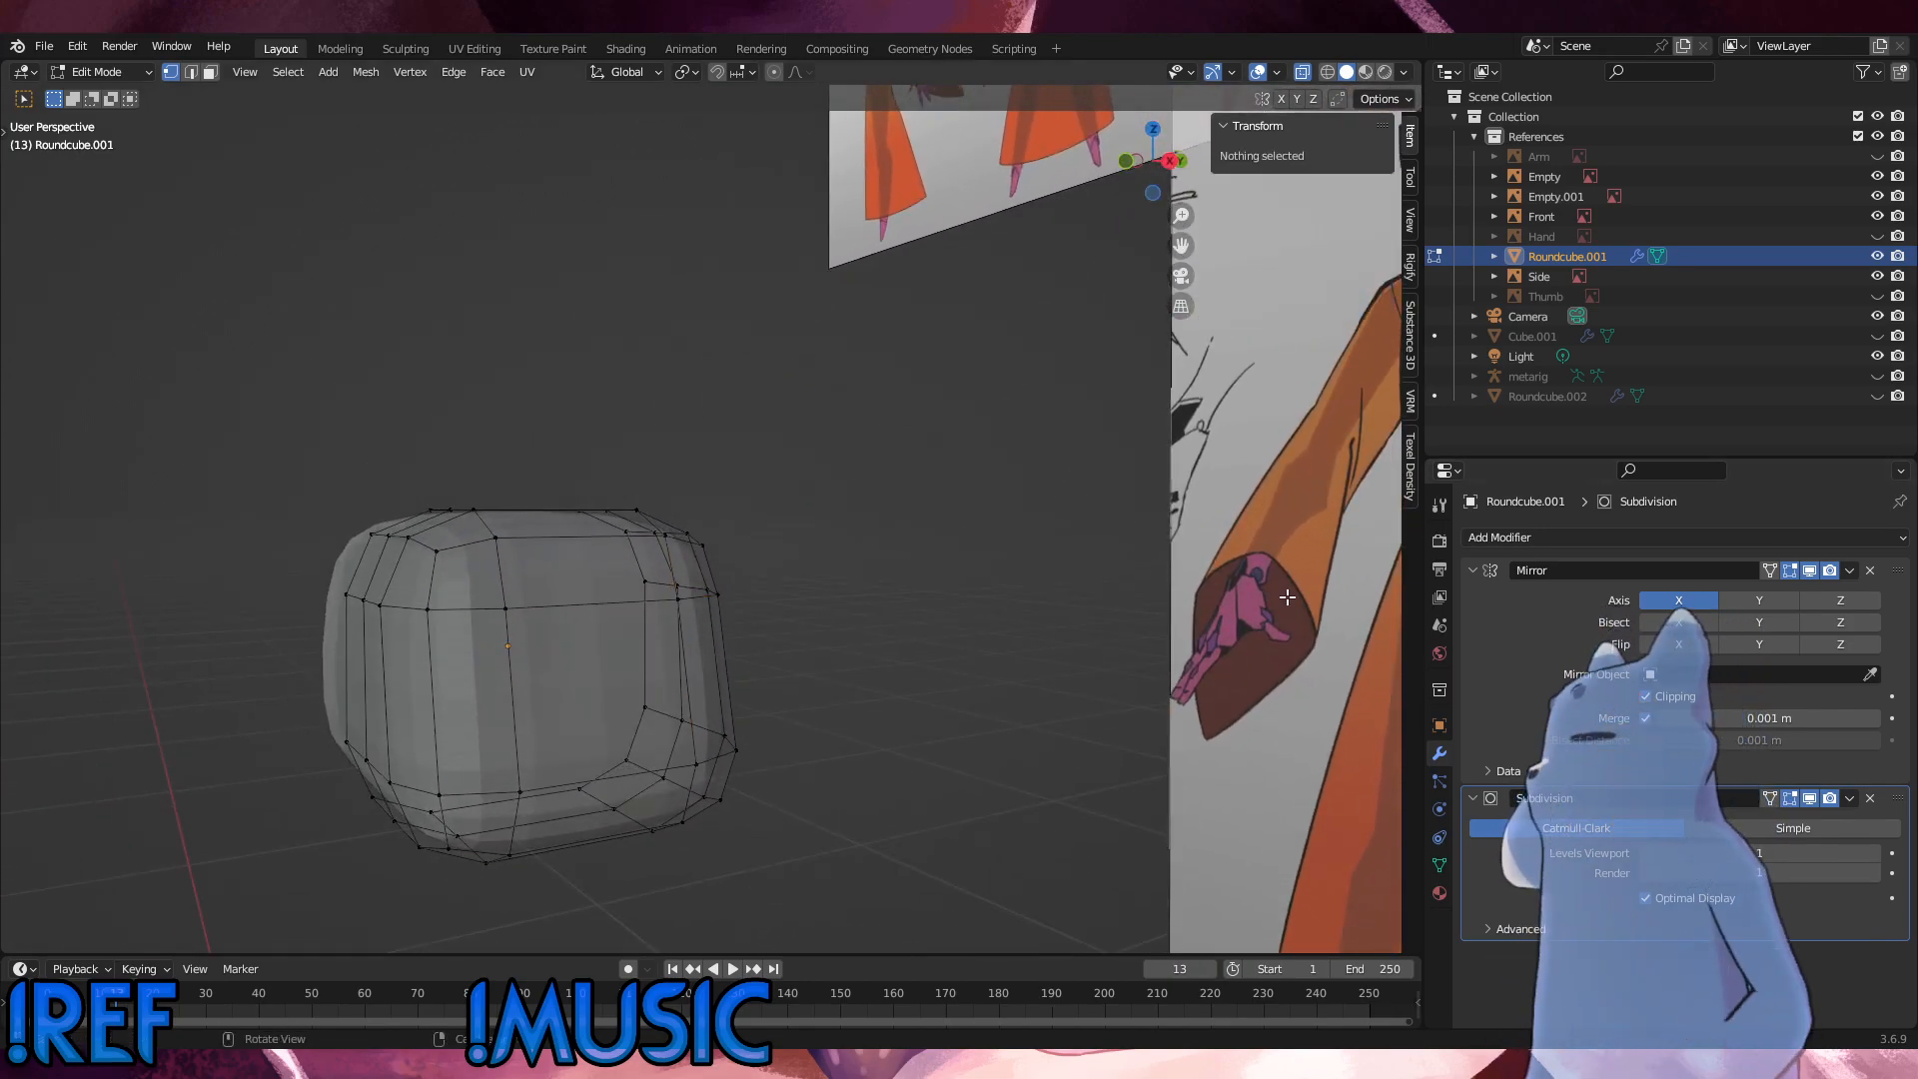
# Step: Switch the Subdivision modifier from Catmull-Clark to Simple and check the bridged hip mesh
pyautogui.click(1730, 826)
pyautogui.click(1654, 828)
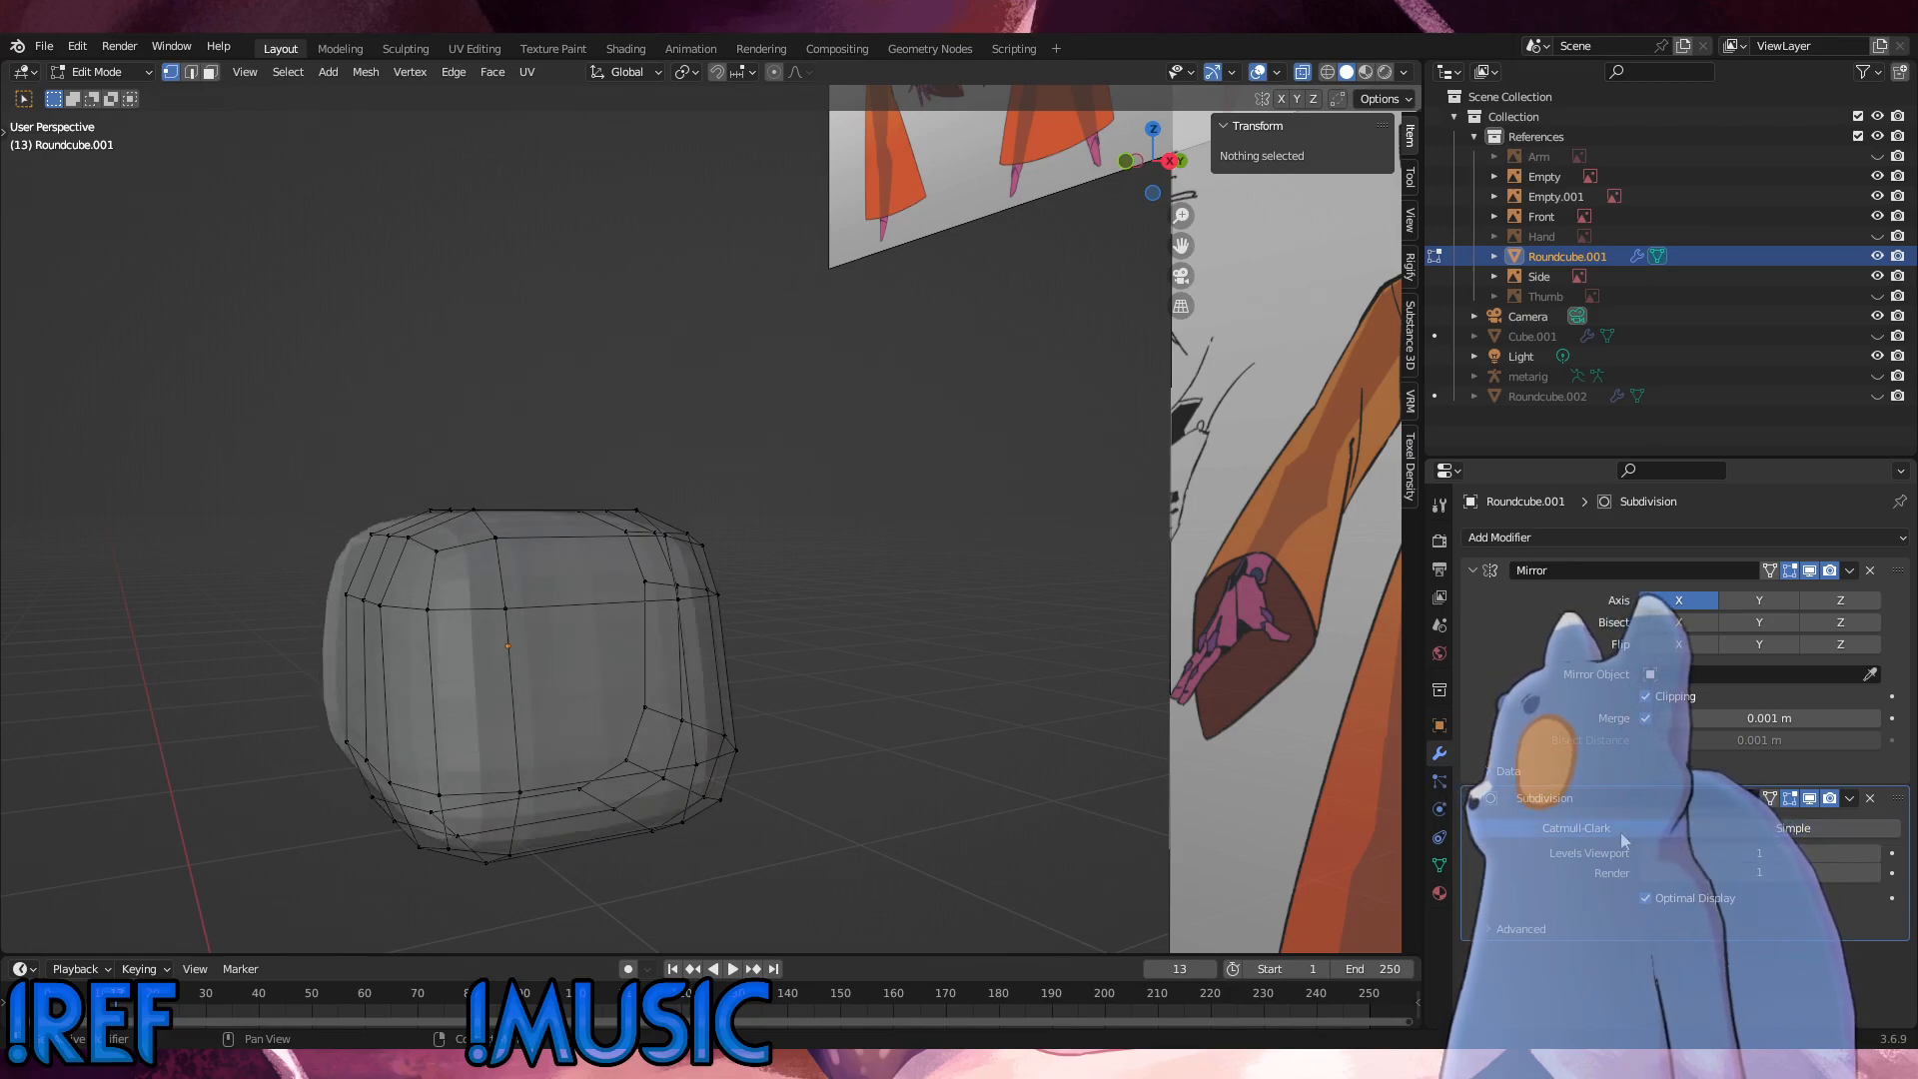
pyautogui.click(1741, 828)
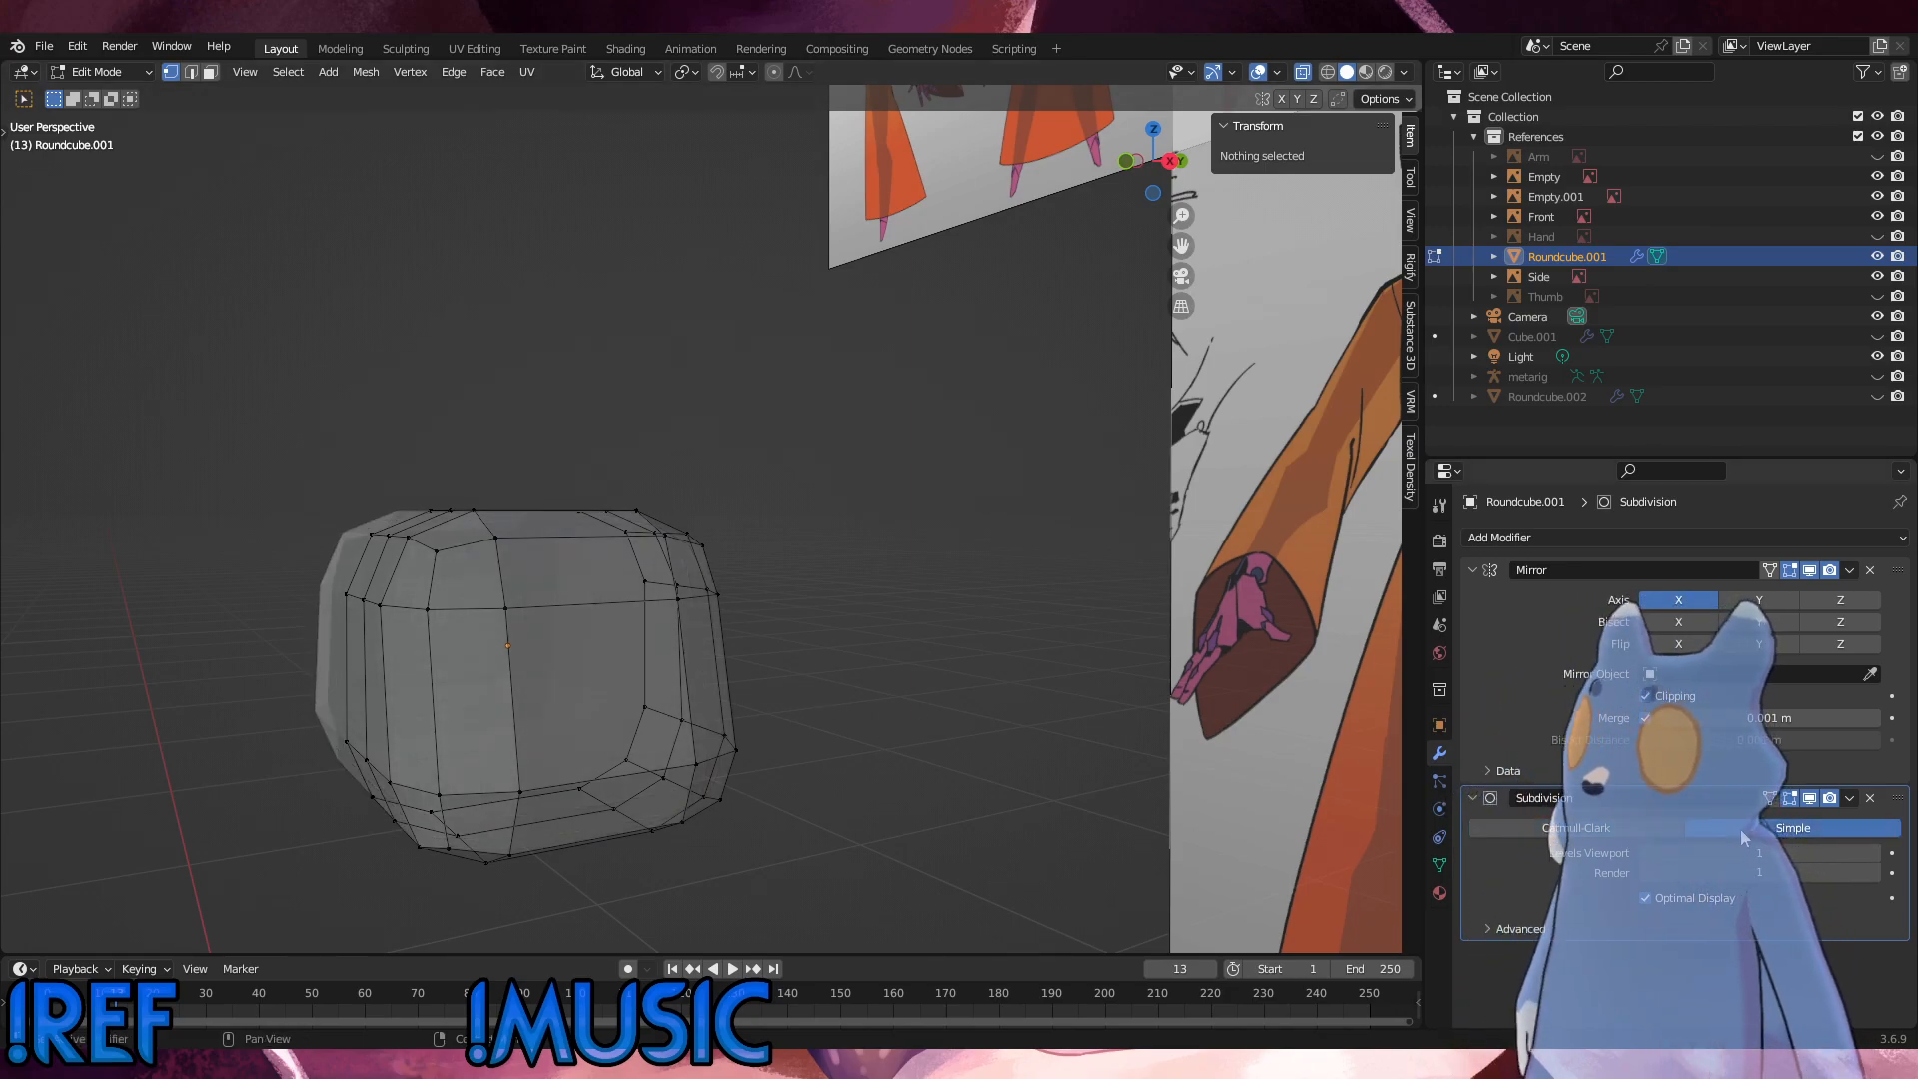
pyautogui.moveTo(380, 155); pyautogui.dragTo(300, 145, button='middle')
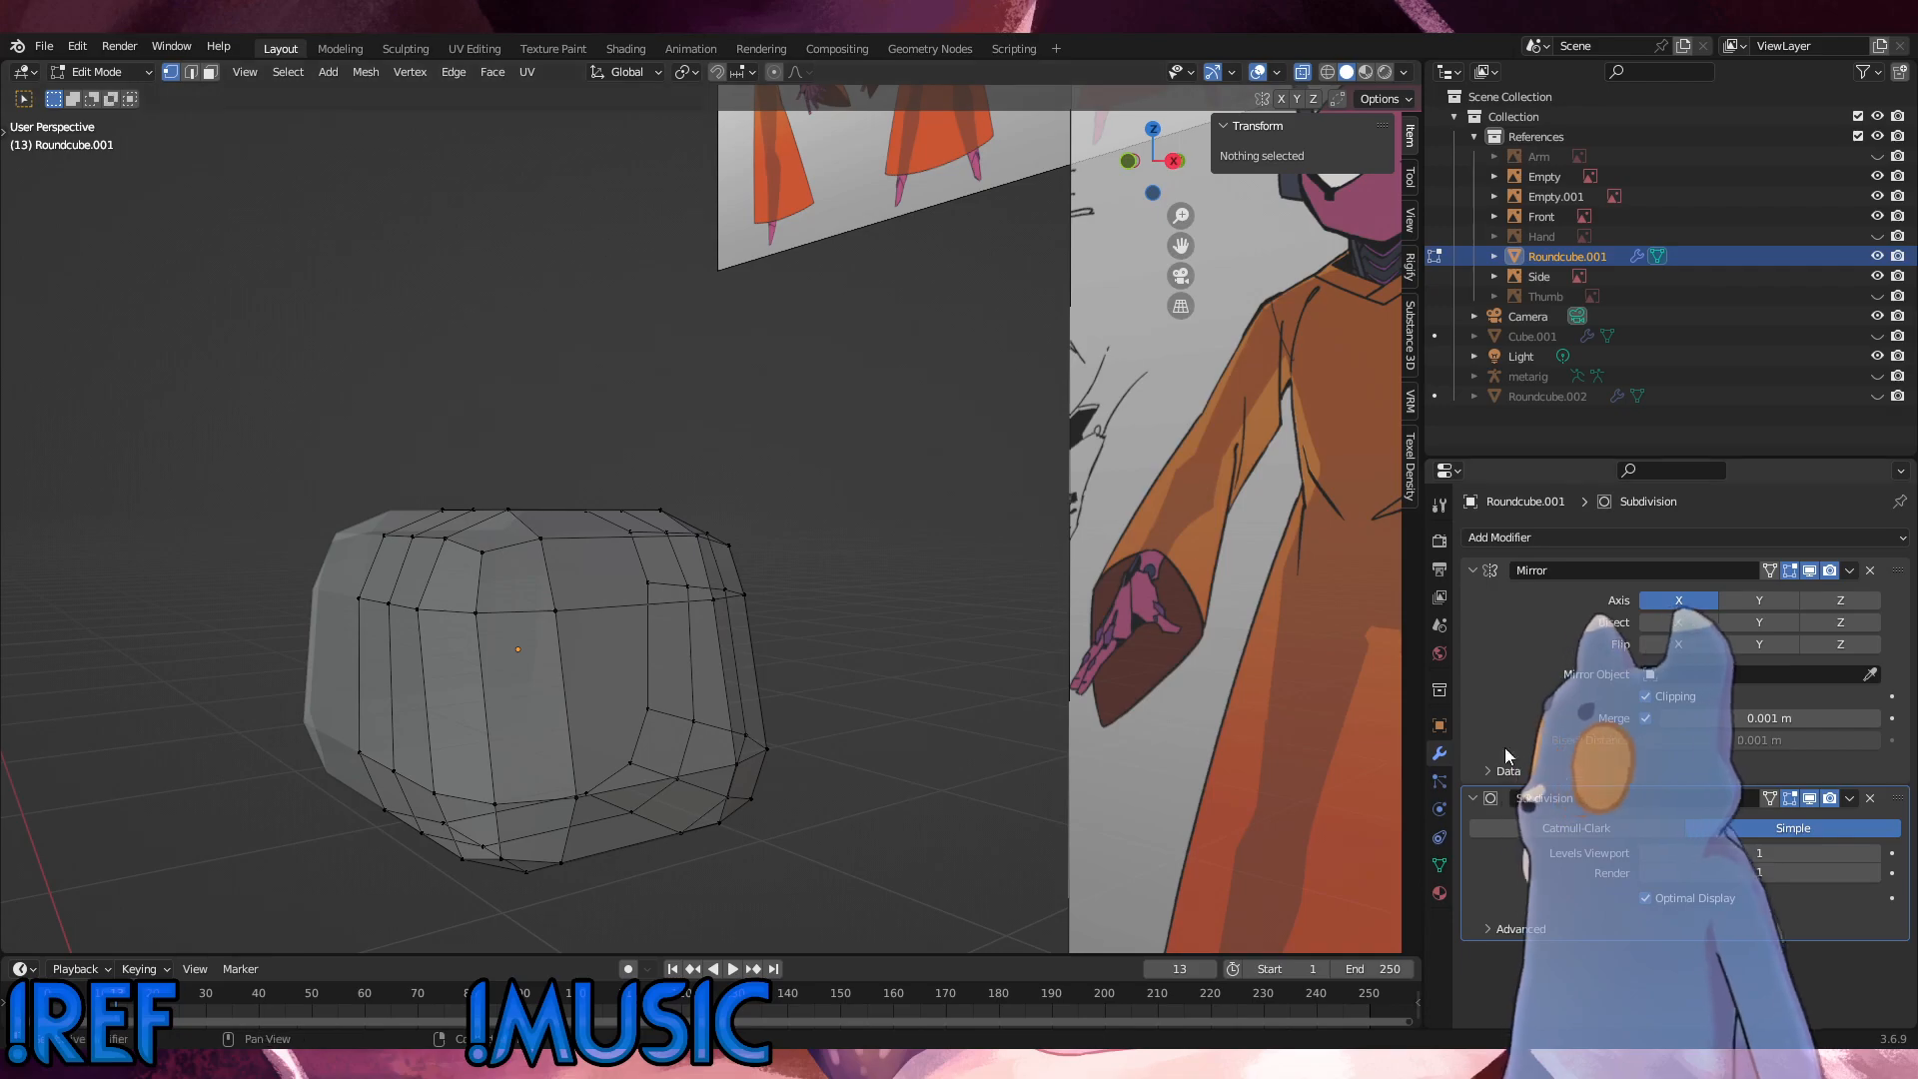
# Step: Apply the Simple Subdivision modifier in Object Mode and inspect the denser hip mesh in Edit Mode
pyautogui.click(140, 76)
pyautogui.click(107, 94)
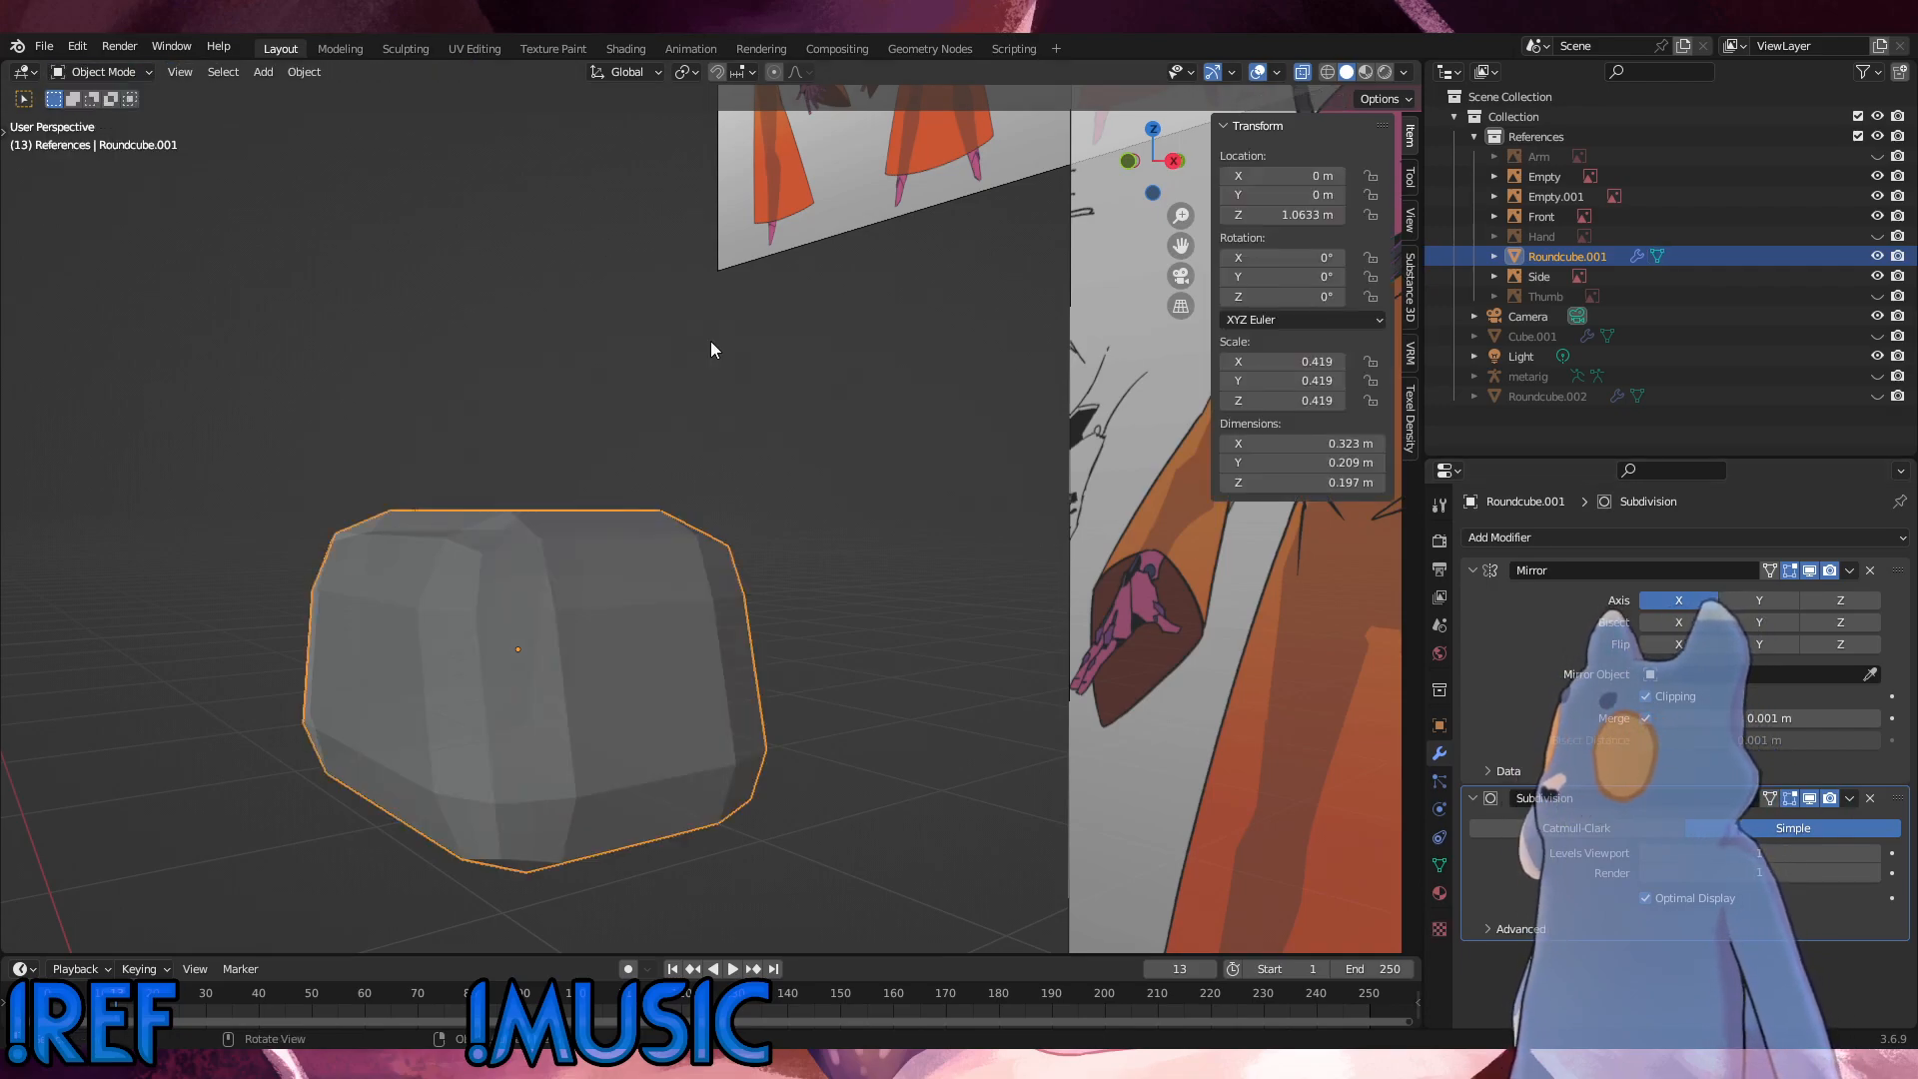
pyautogui.click(1850, 798)
pyautogui.click(1819, 821)
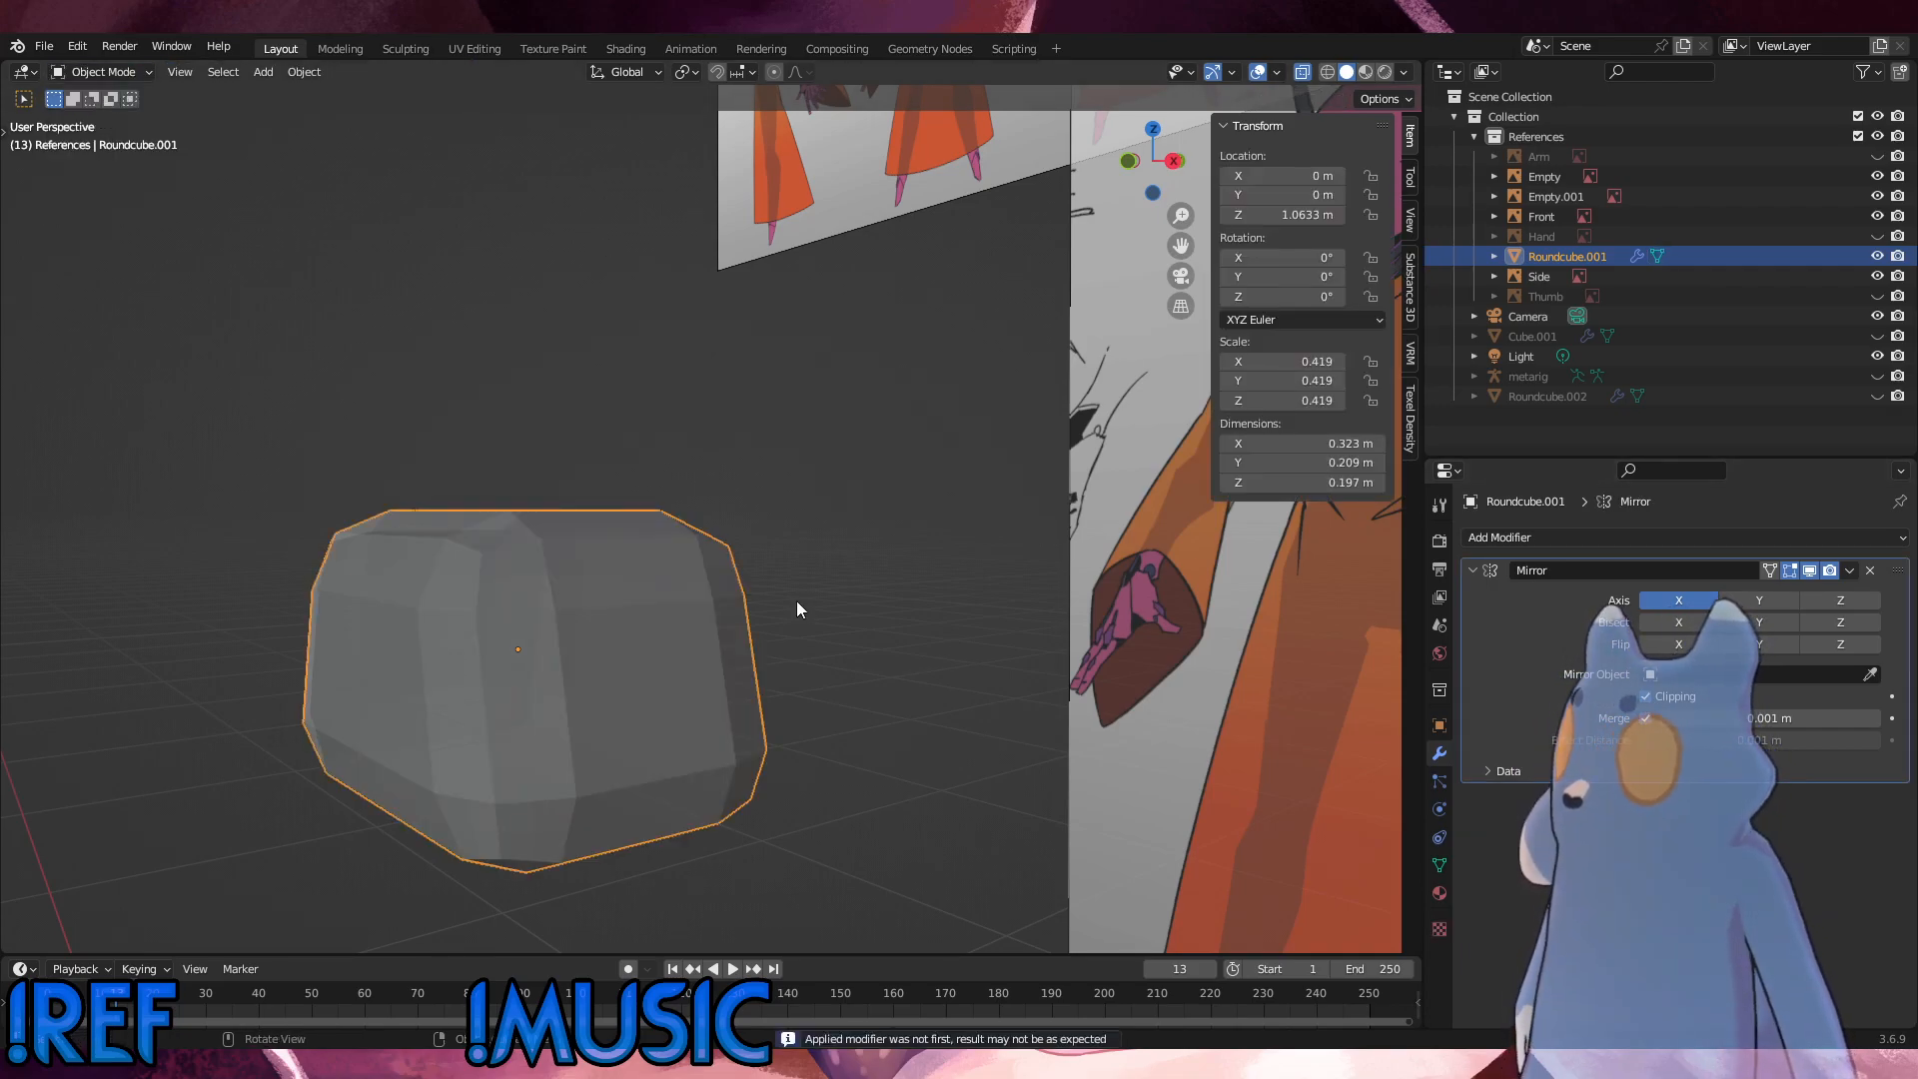
pyautogui.click(107, 76)
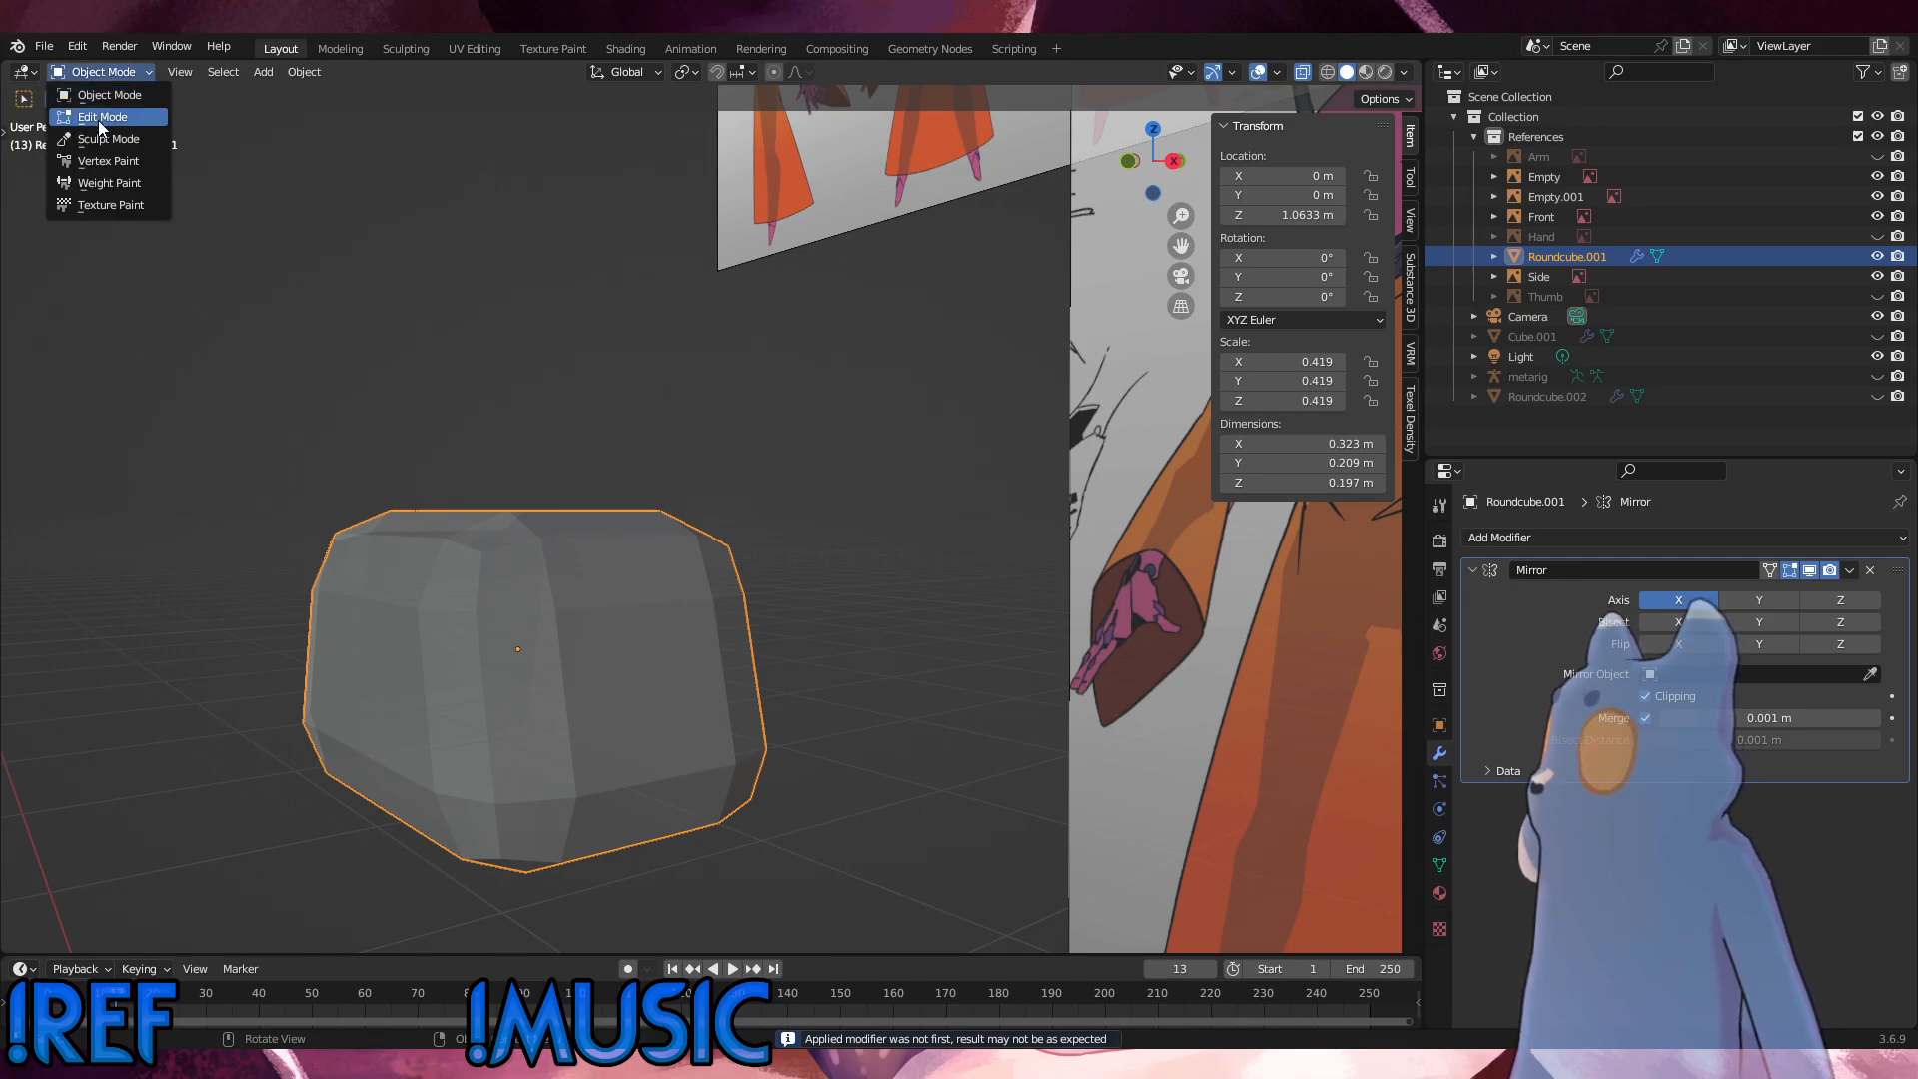
pyautogui.click(100, 118)
pyautogui.moveTo(957, 492); pyautogui.dragTo(909, 562, button='middle')
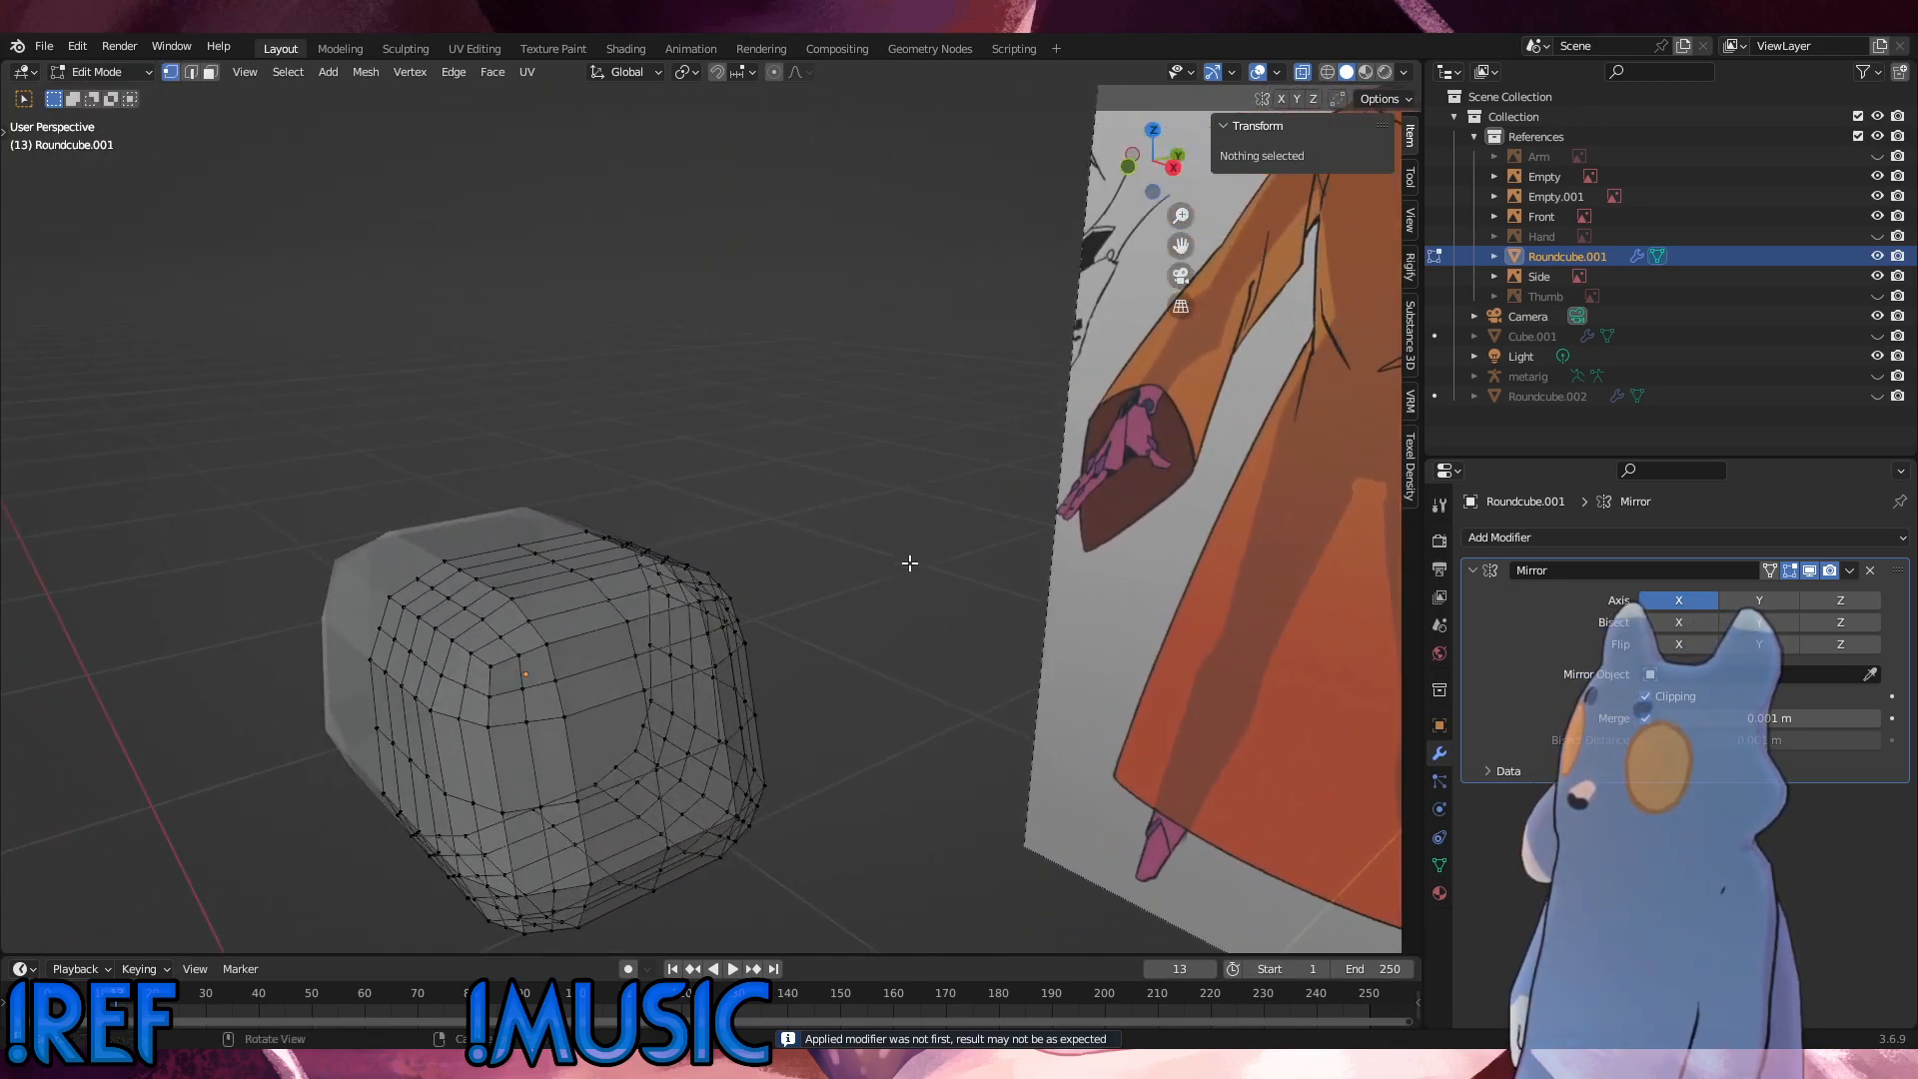
# Step: Undo the applied Simple subdivision, the bridged faces and the loop deletion, back to the Catmull-Clark hip mesh
pyautogui.press('Tab')
pyautogui.click(902, 562)
pyautogui.hotkey('ctrl', 'z')
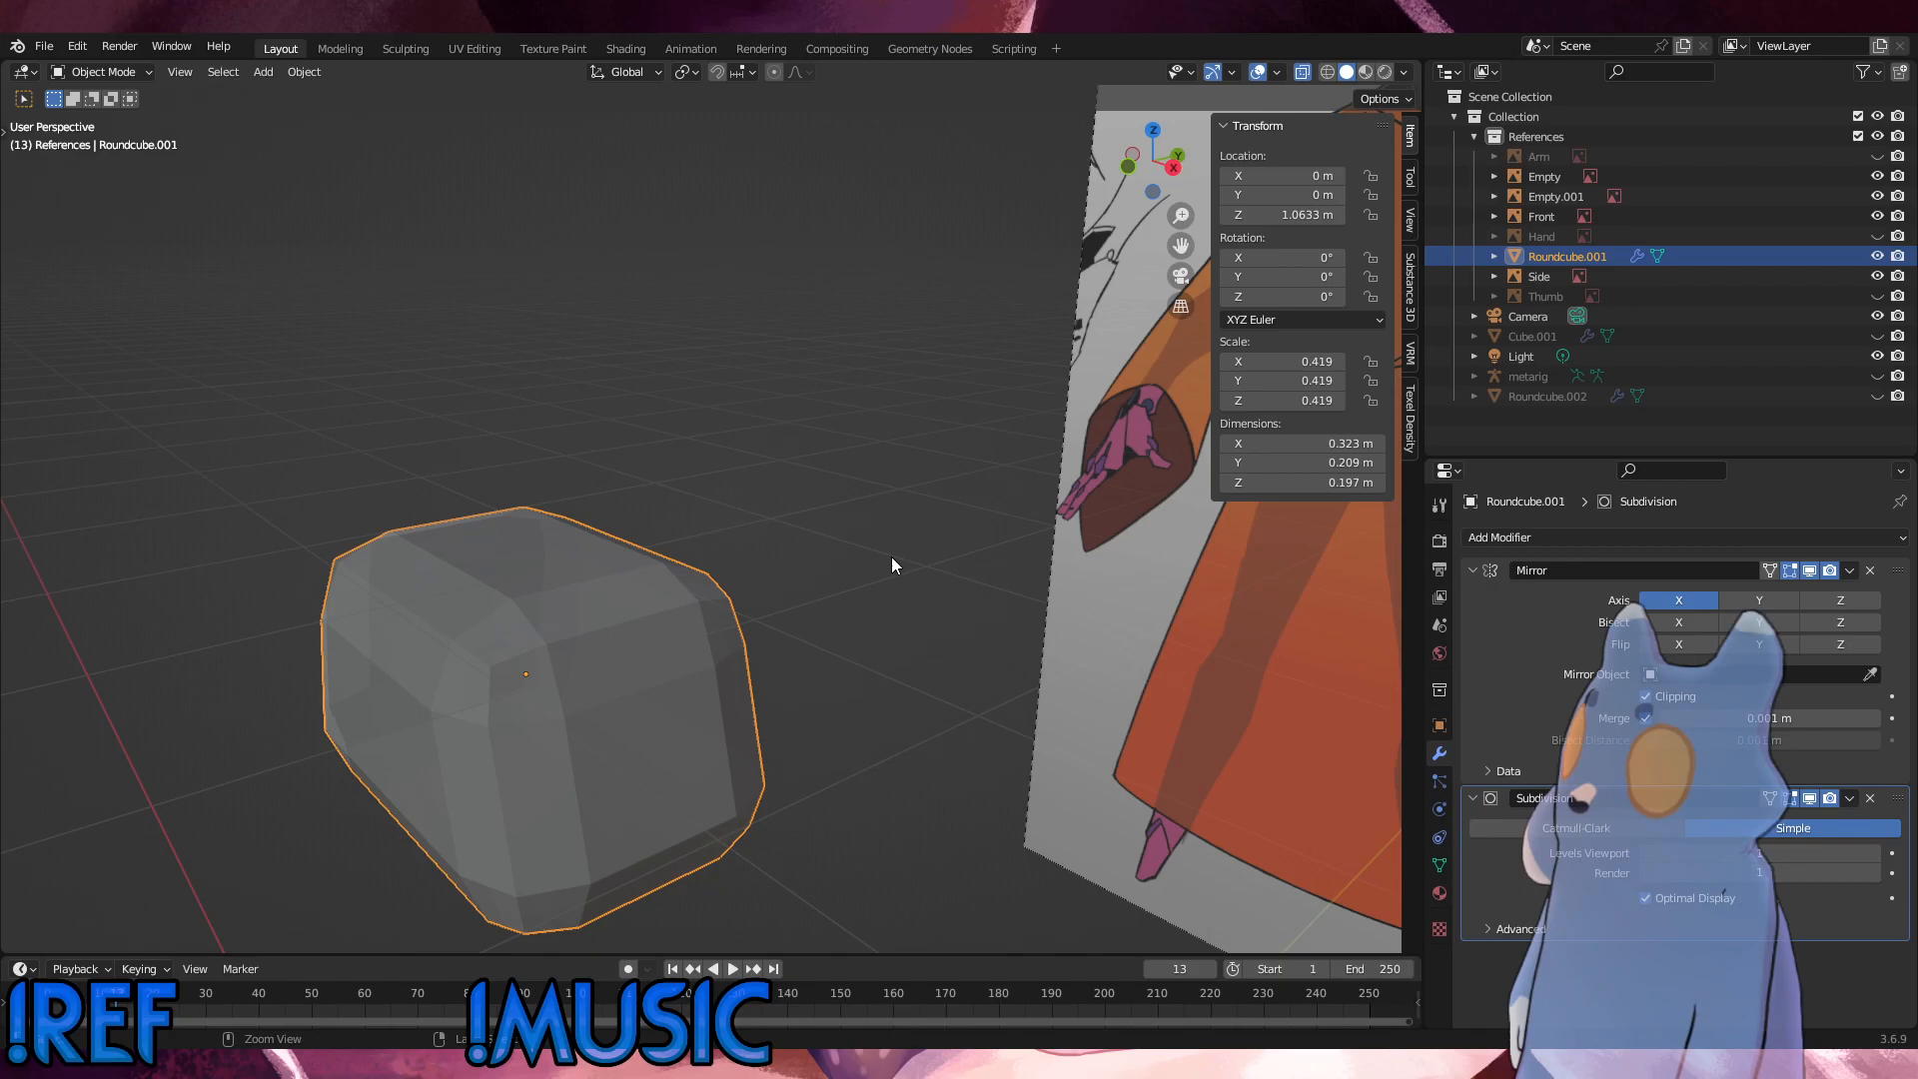
pyautogui.hotkey('ctrl', 'z')
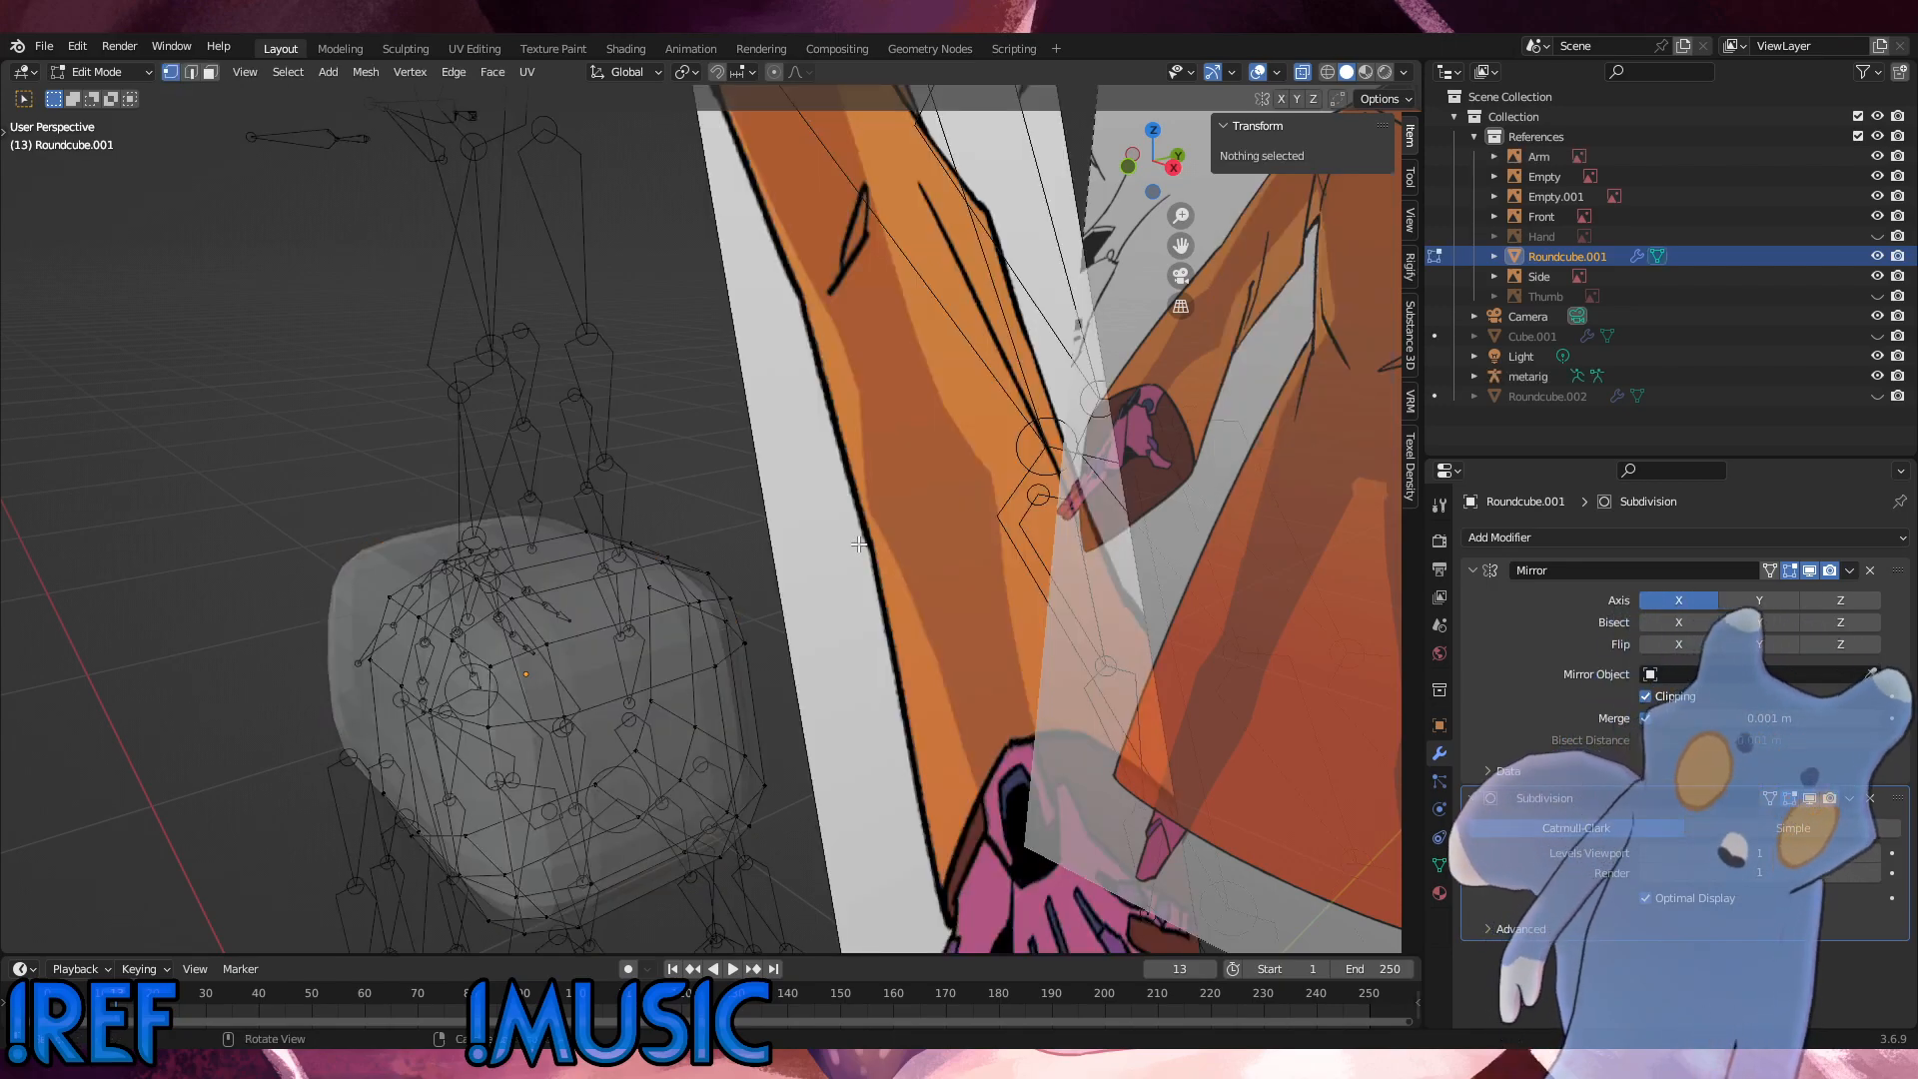
# Step: Try removing the Subdivision modifier and selecting the upper horizontal edge loop, and undo both
pyautogui.moveTo(889, 539); pyautogui.dragTo(773, 518, button='middle')
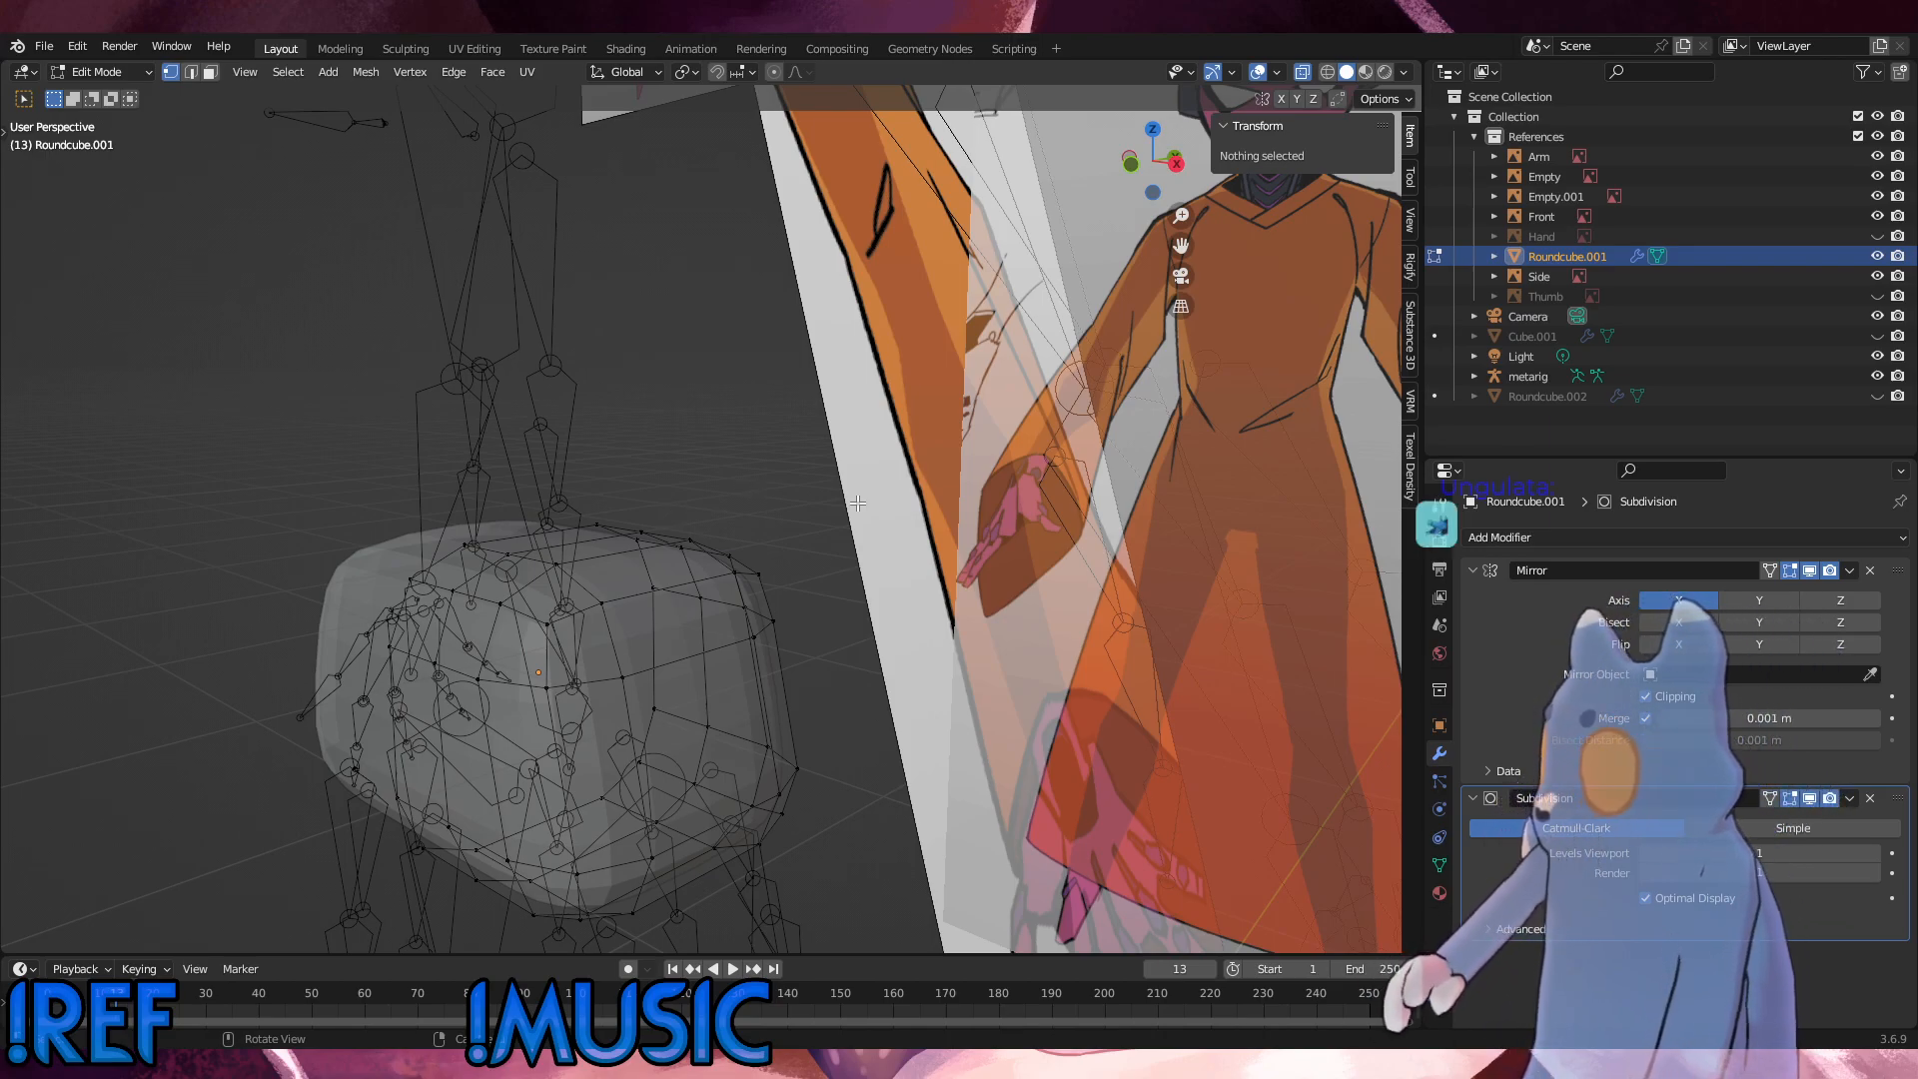
pyautogui.click(1871, 798)
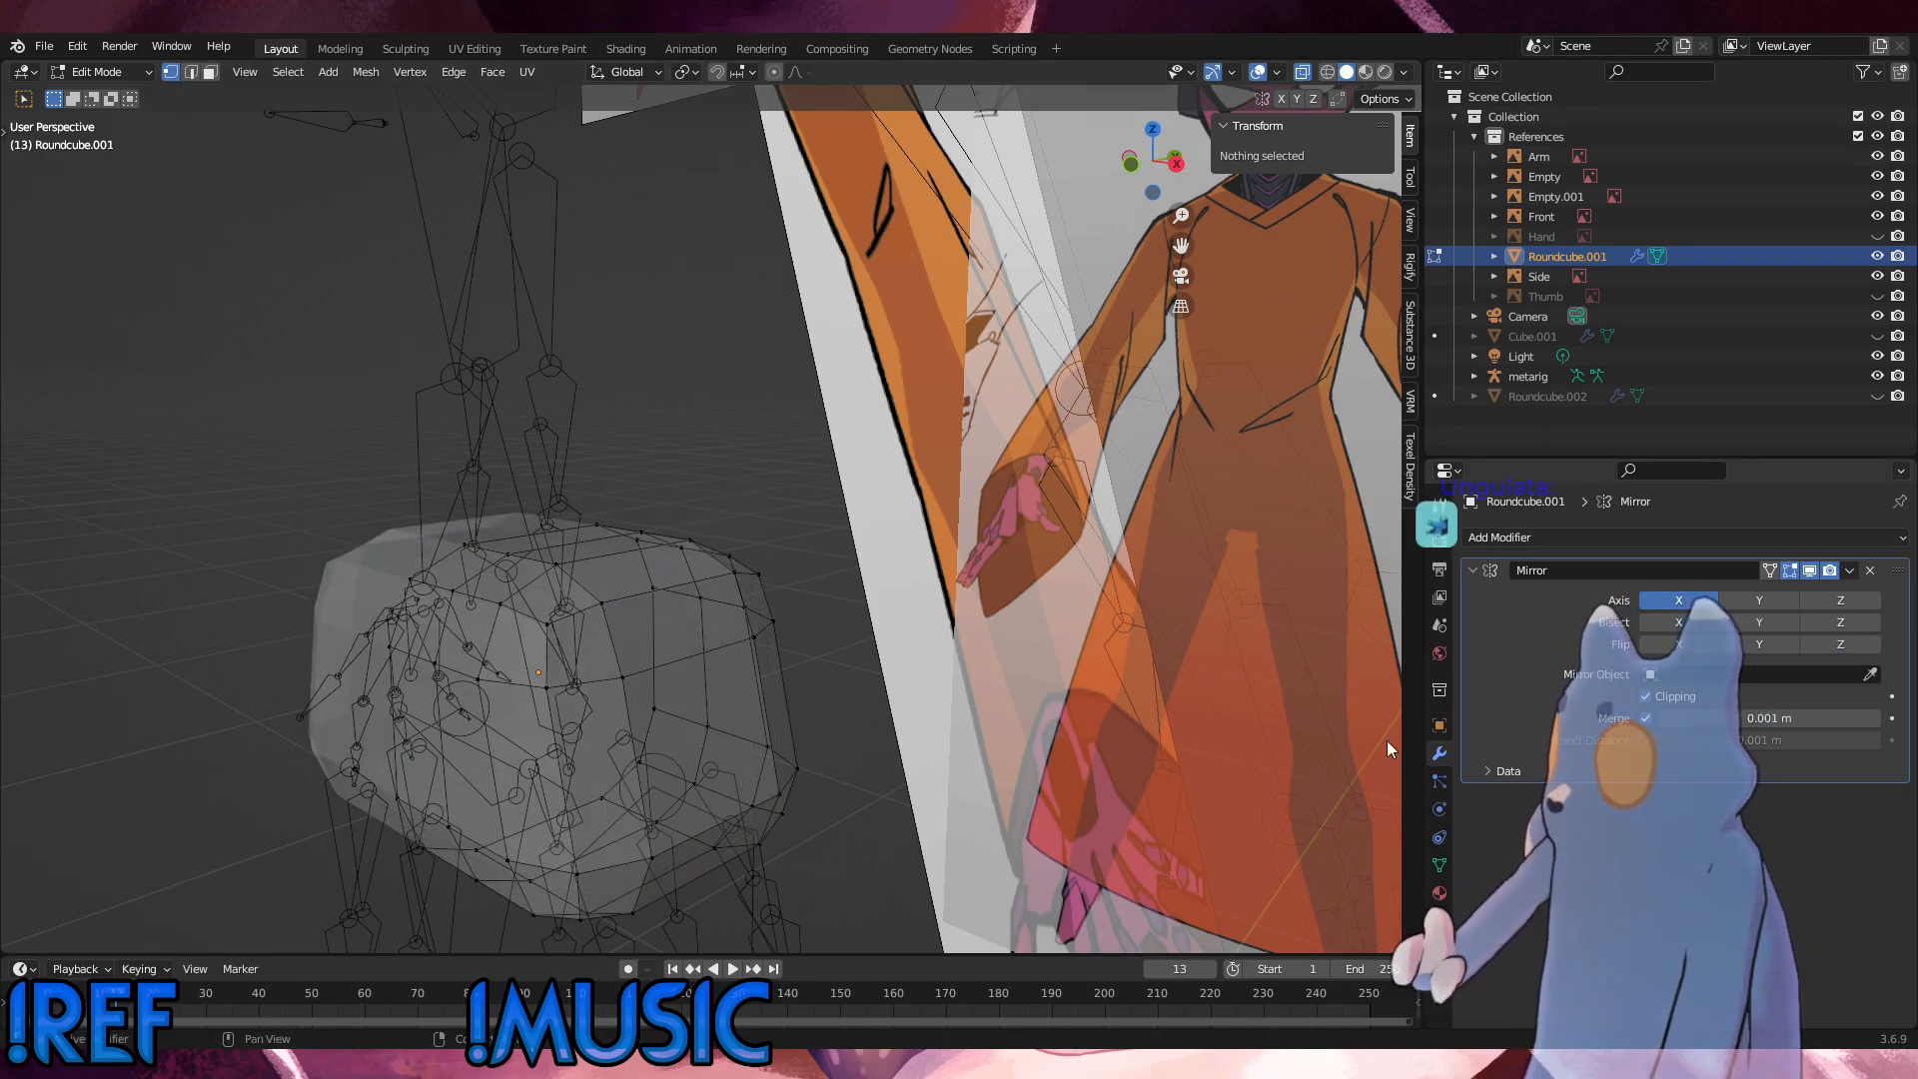
pyautogui.keyDown('alt'); pyautogui.click(661, 662); pyautogui.keyUp('alt')
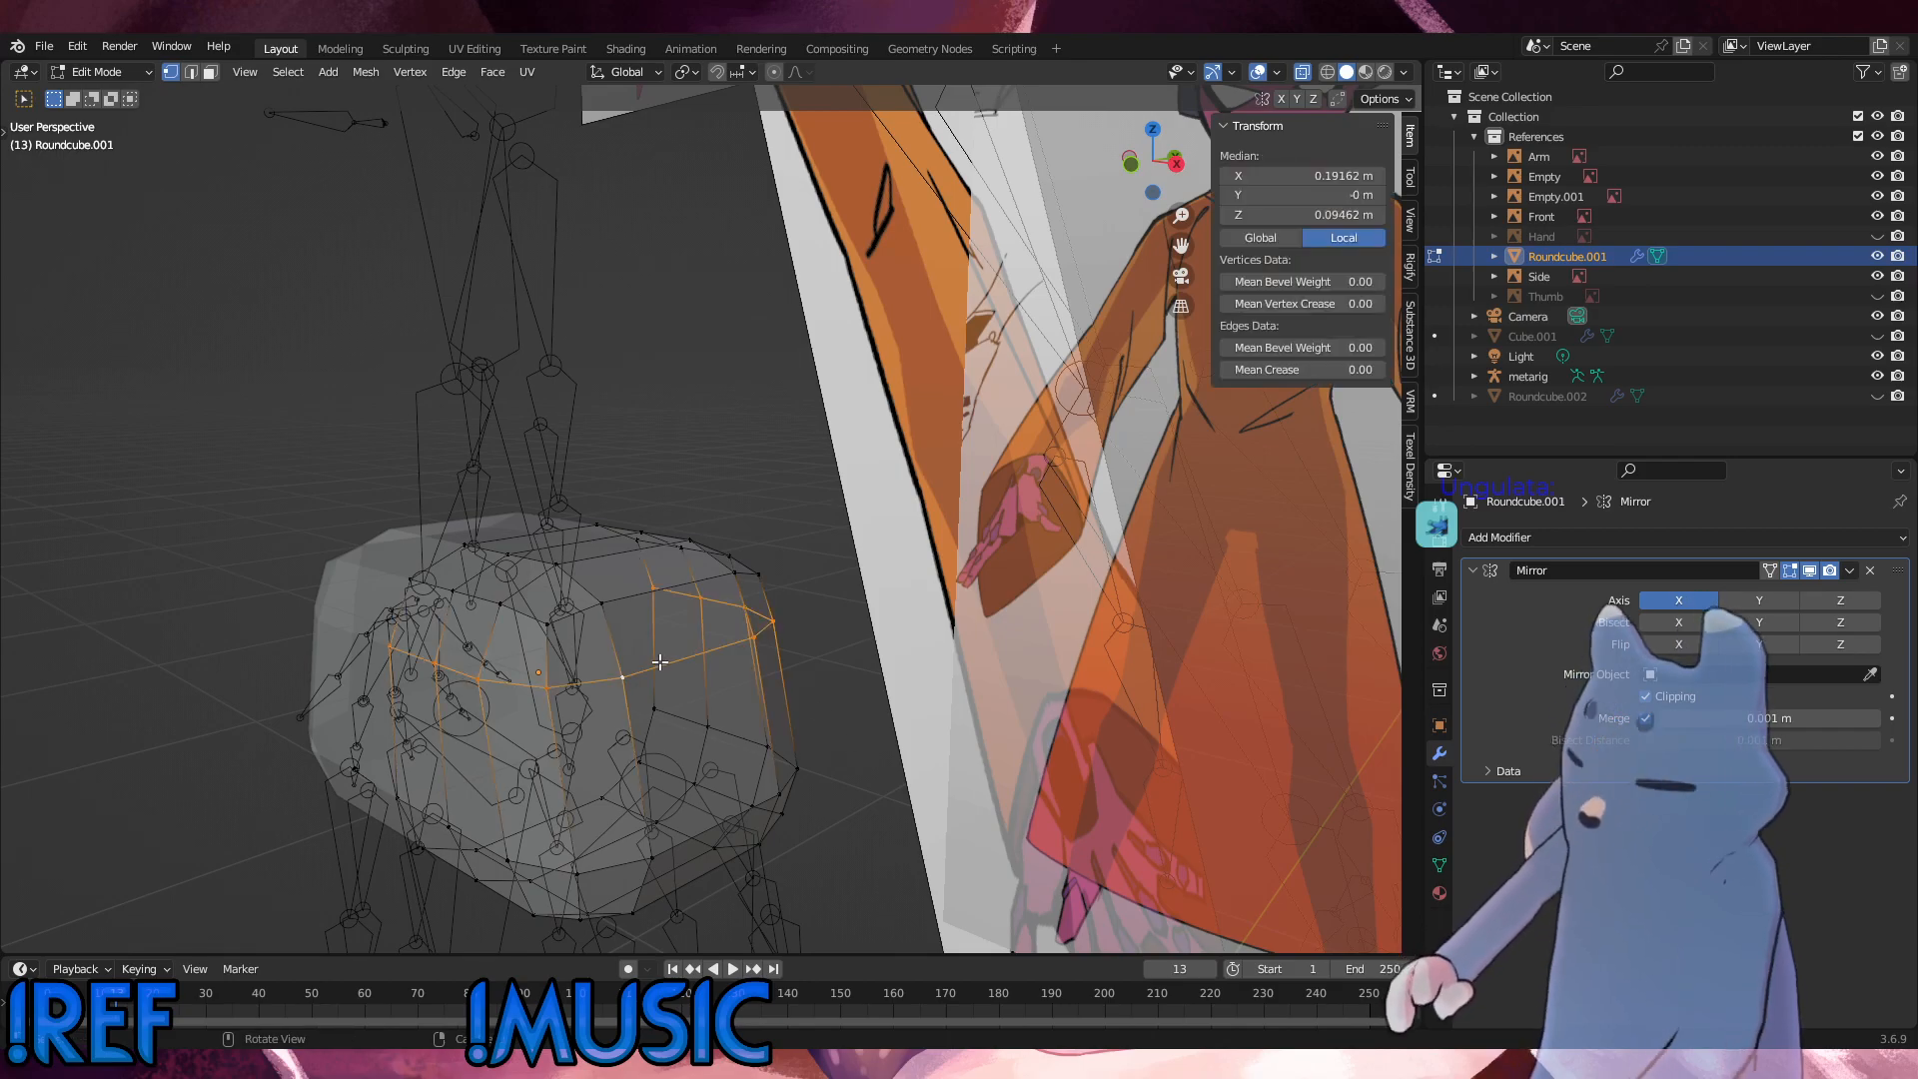
pyautogui.hotkey('ctrl', 'z')
pyautogui.hotkey('ctrl', 'z')
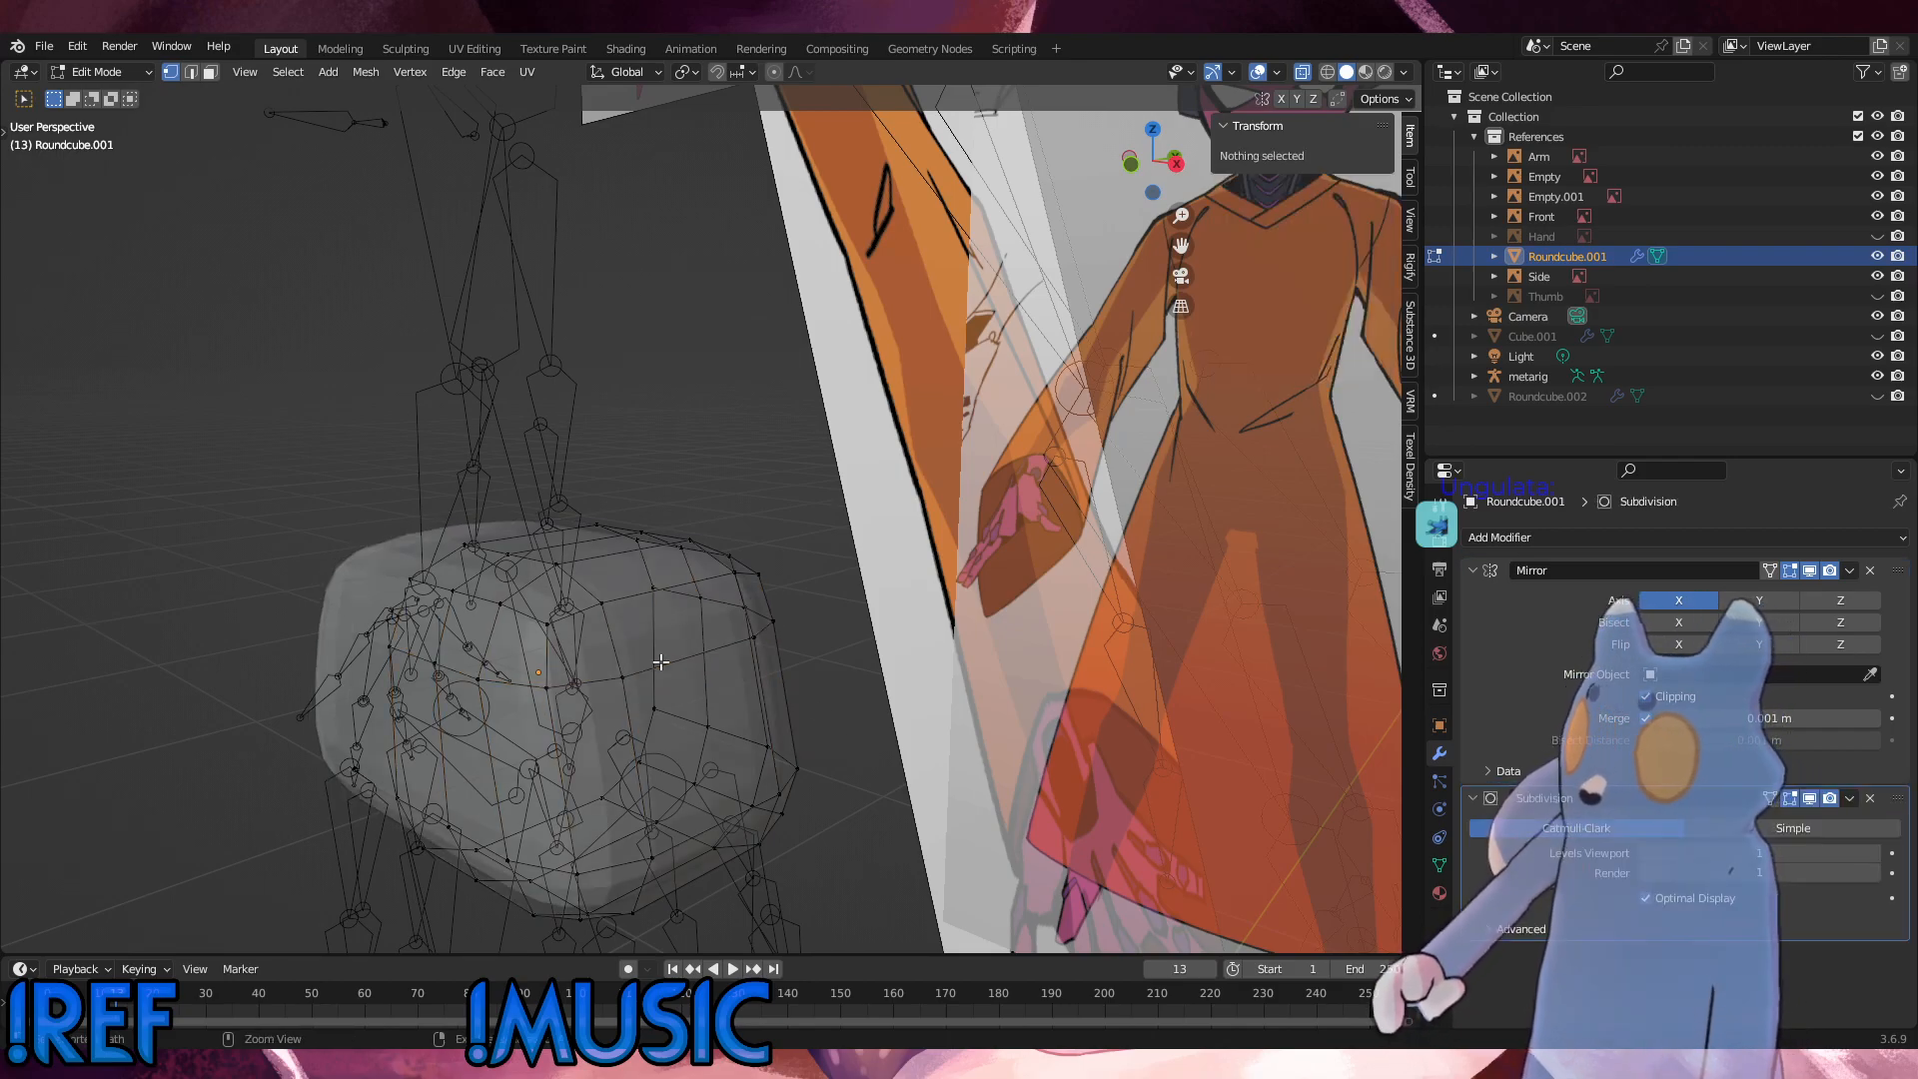
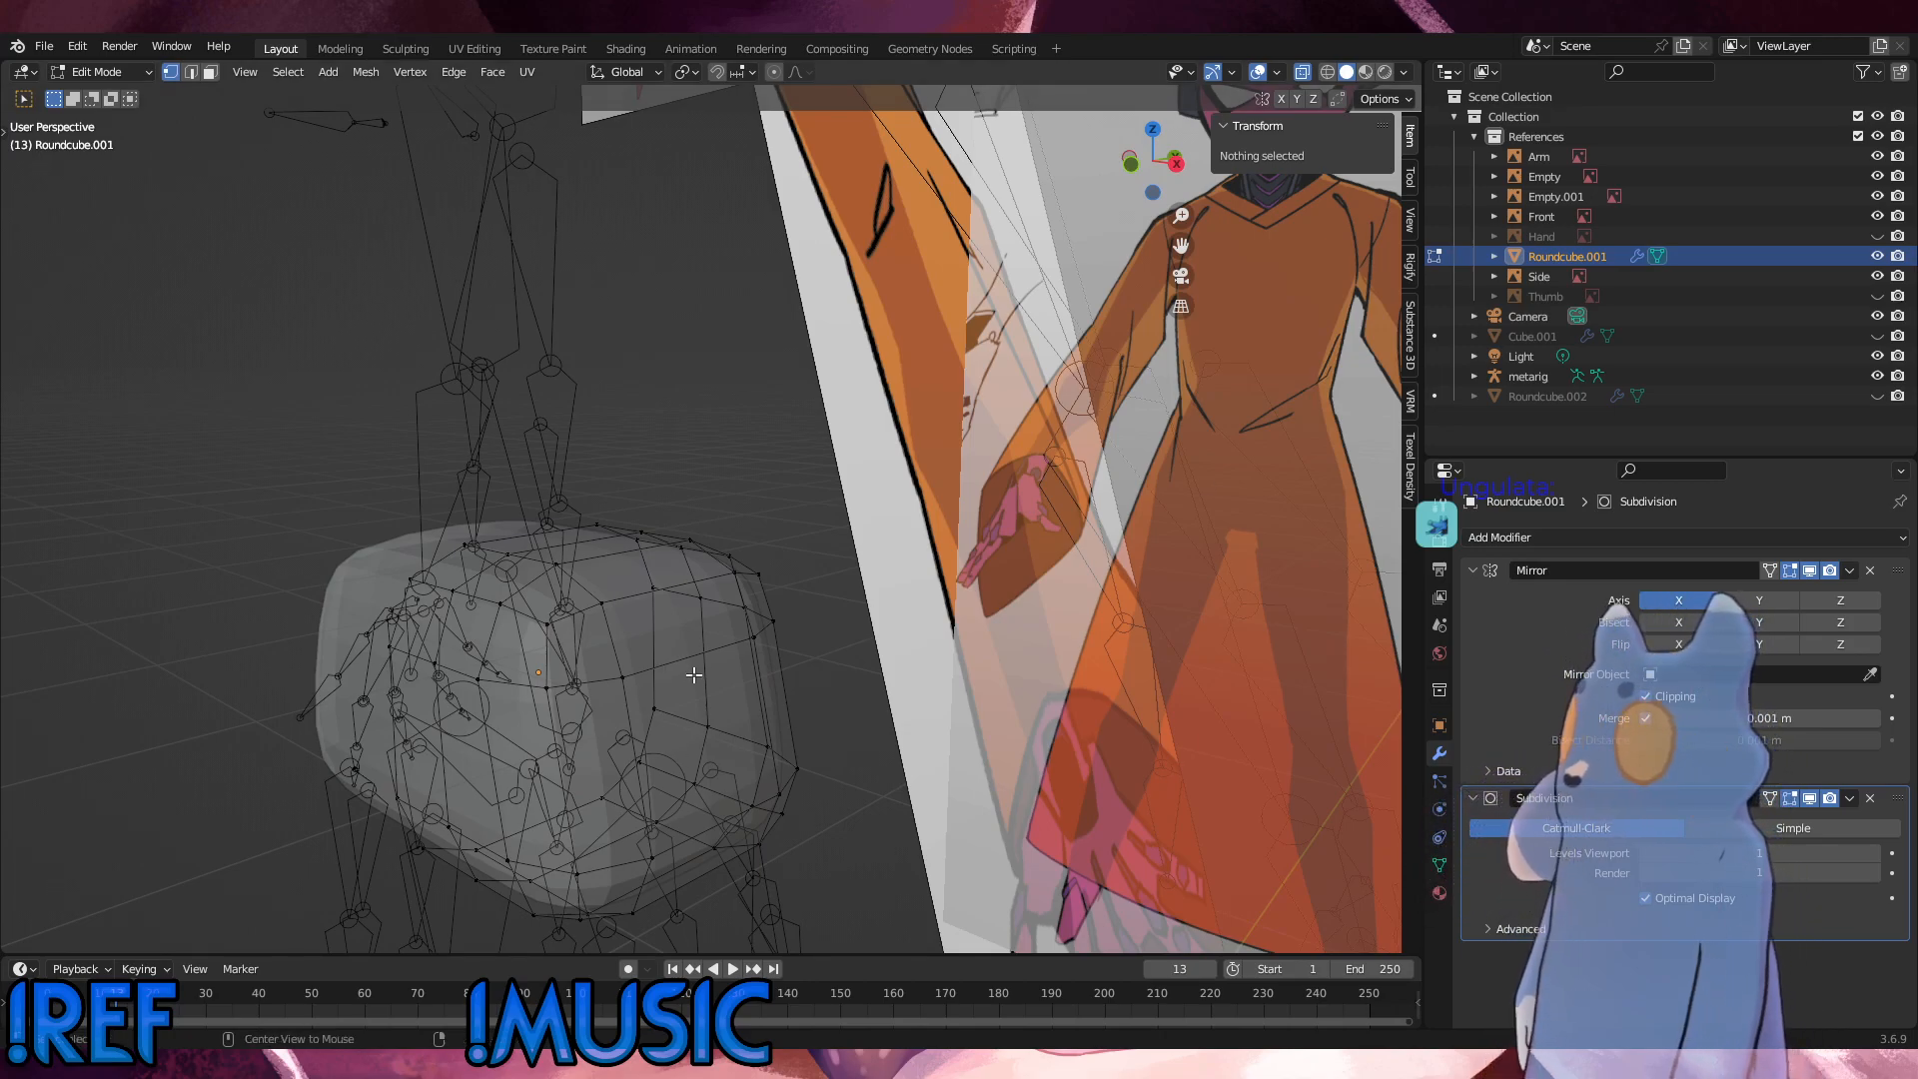
# Step: Delete the vertices of the upper horizontal edge loop around the hip mesh
pyautogui.keyDown('alt'); pyautogui.click(678, 665); pyautogui.keyUp('alt')
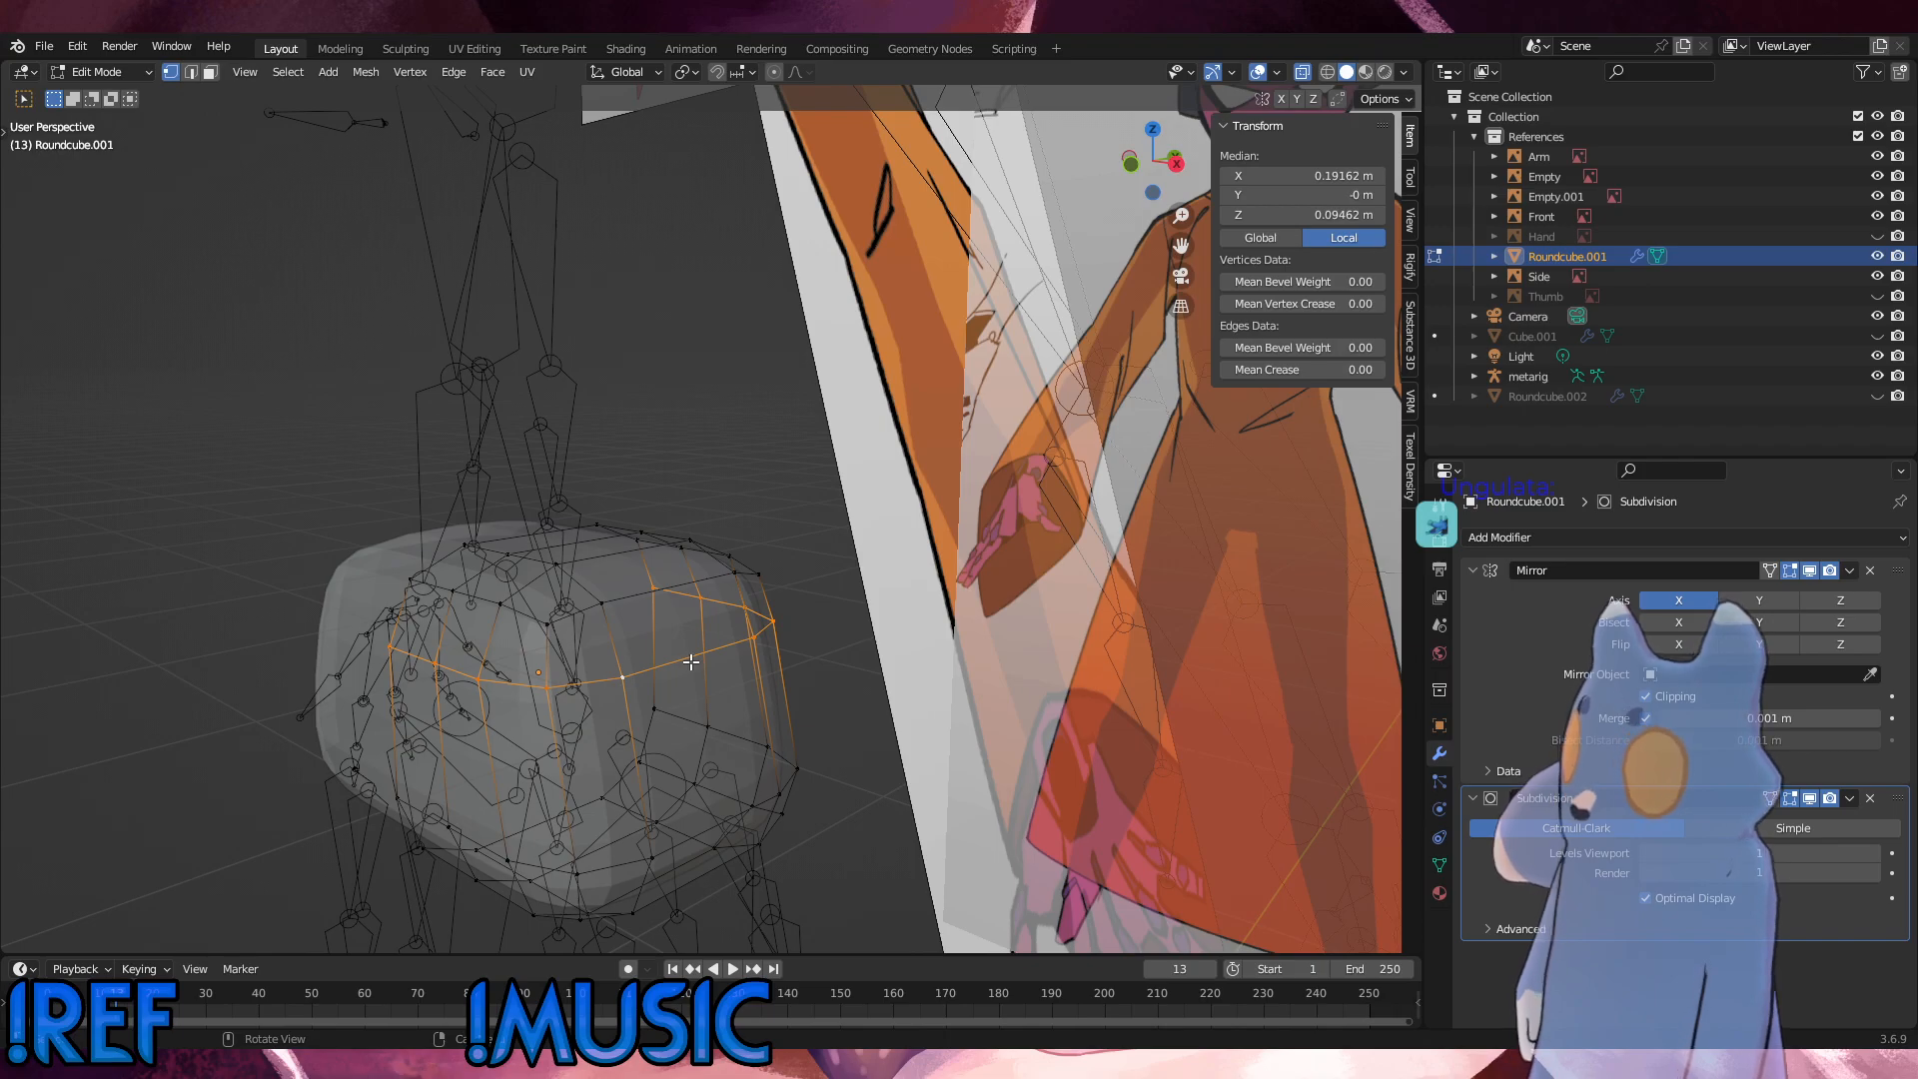
pyautogui.press('x')
pyautogui.click(706, 669)
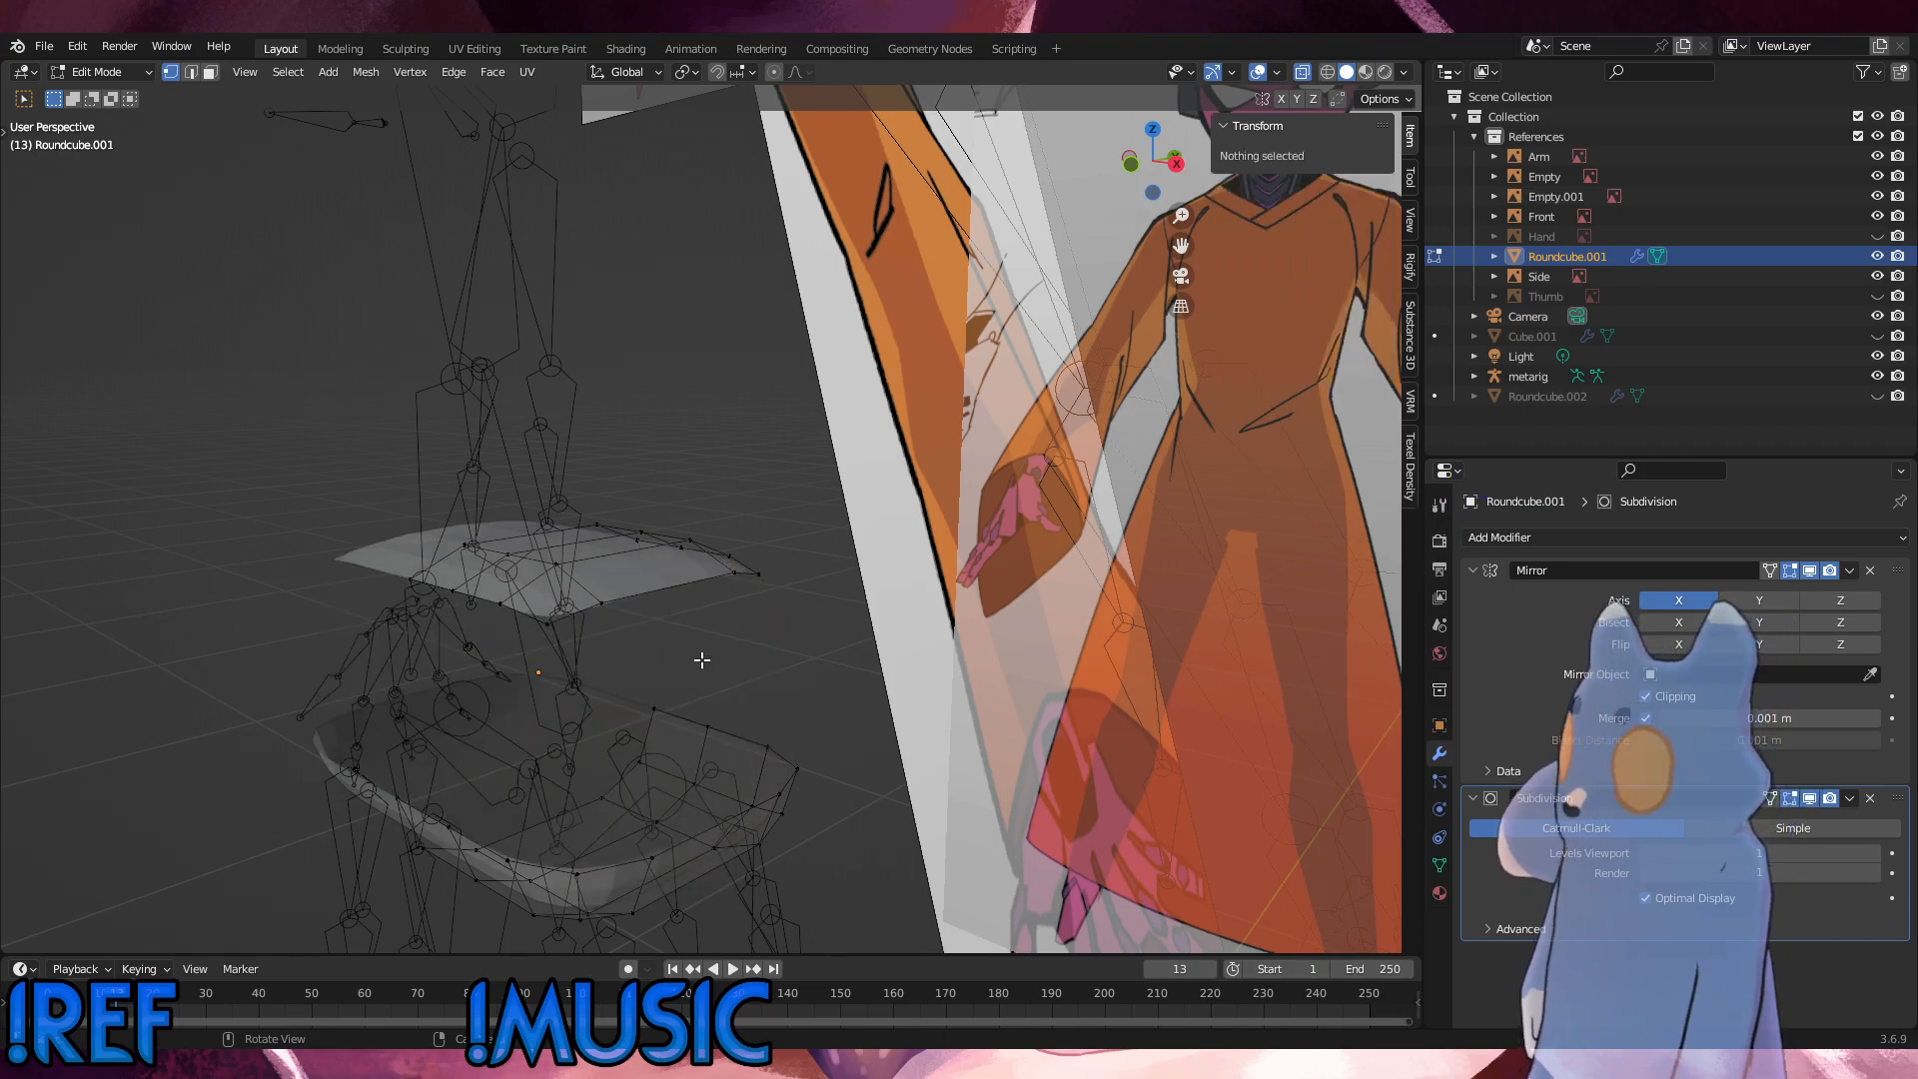
# Step: Fill the open band around the hip mesh with faces joining its upper and lower parts
pyautogui.moveTo(692, 660); pyautogui.dragTo(745, 641, button='middle')
pyautogui.click(502, 593)
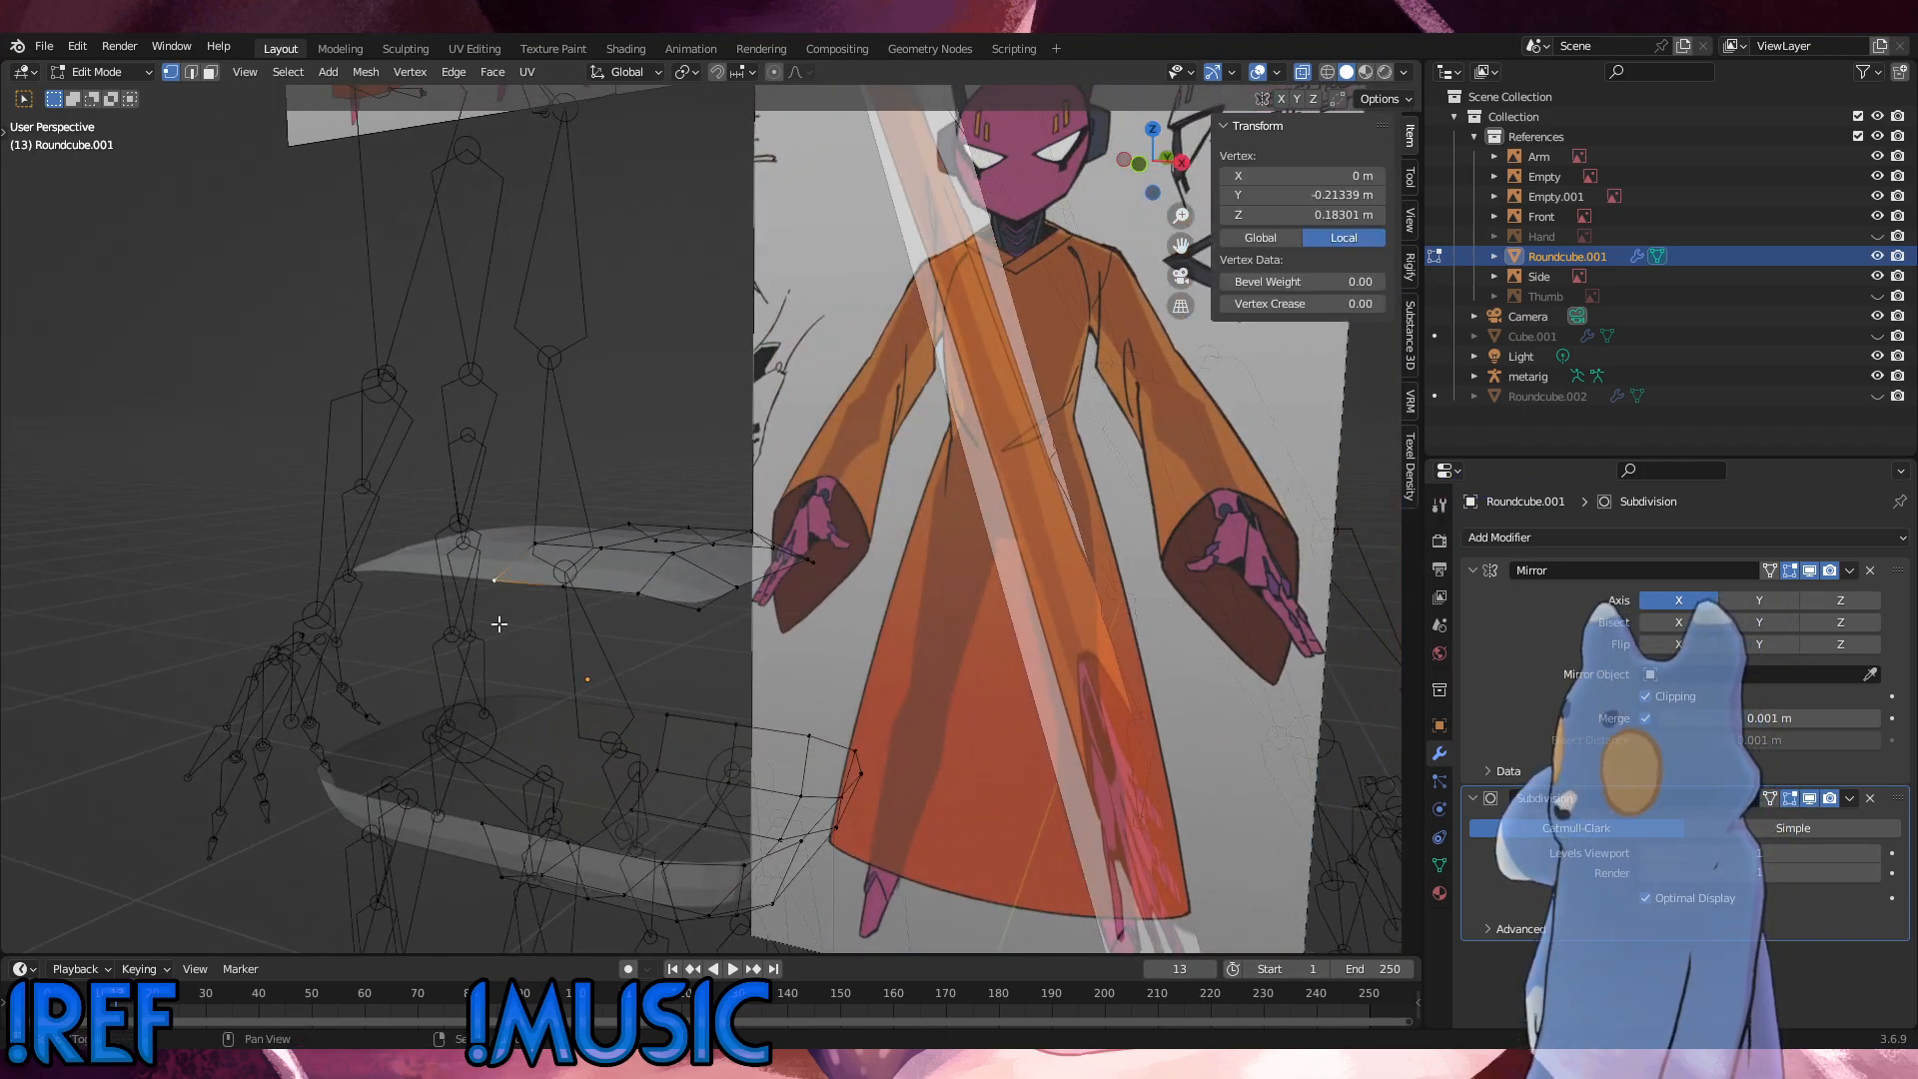
pyautogui.keyDown('shift'); pyautogui.click(564, 840); pyautogui.keyUp('shift')
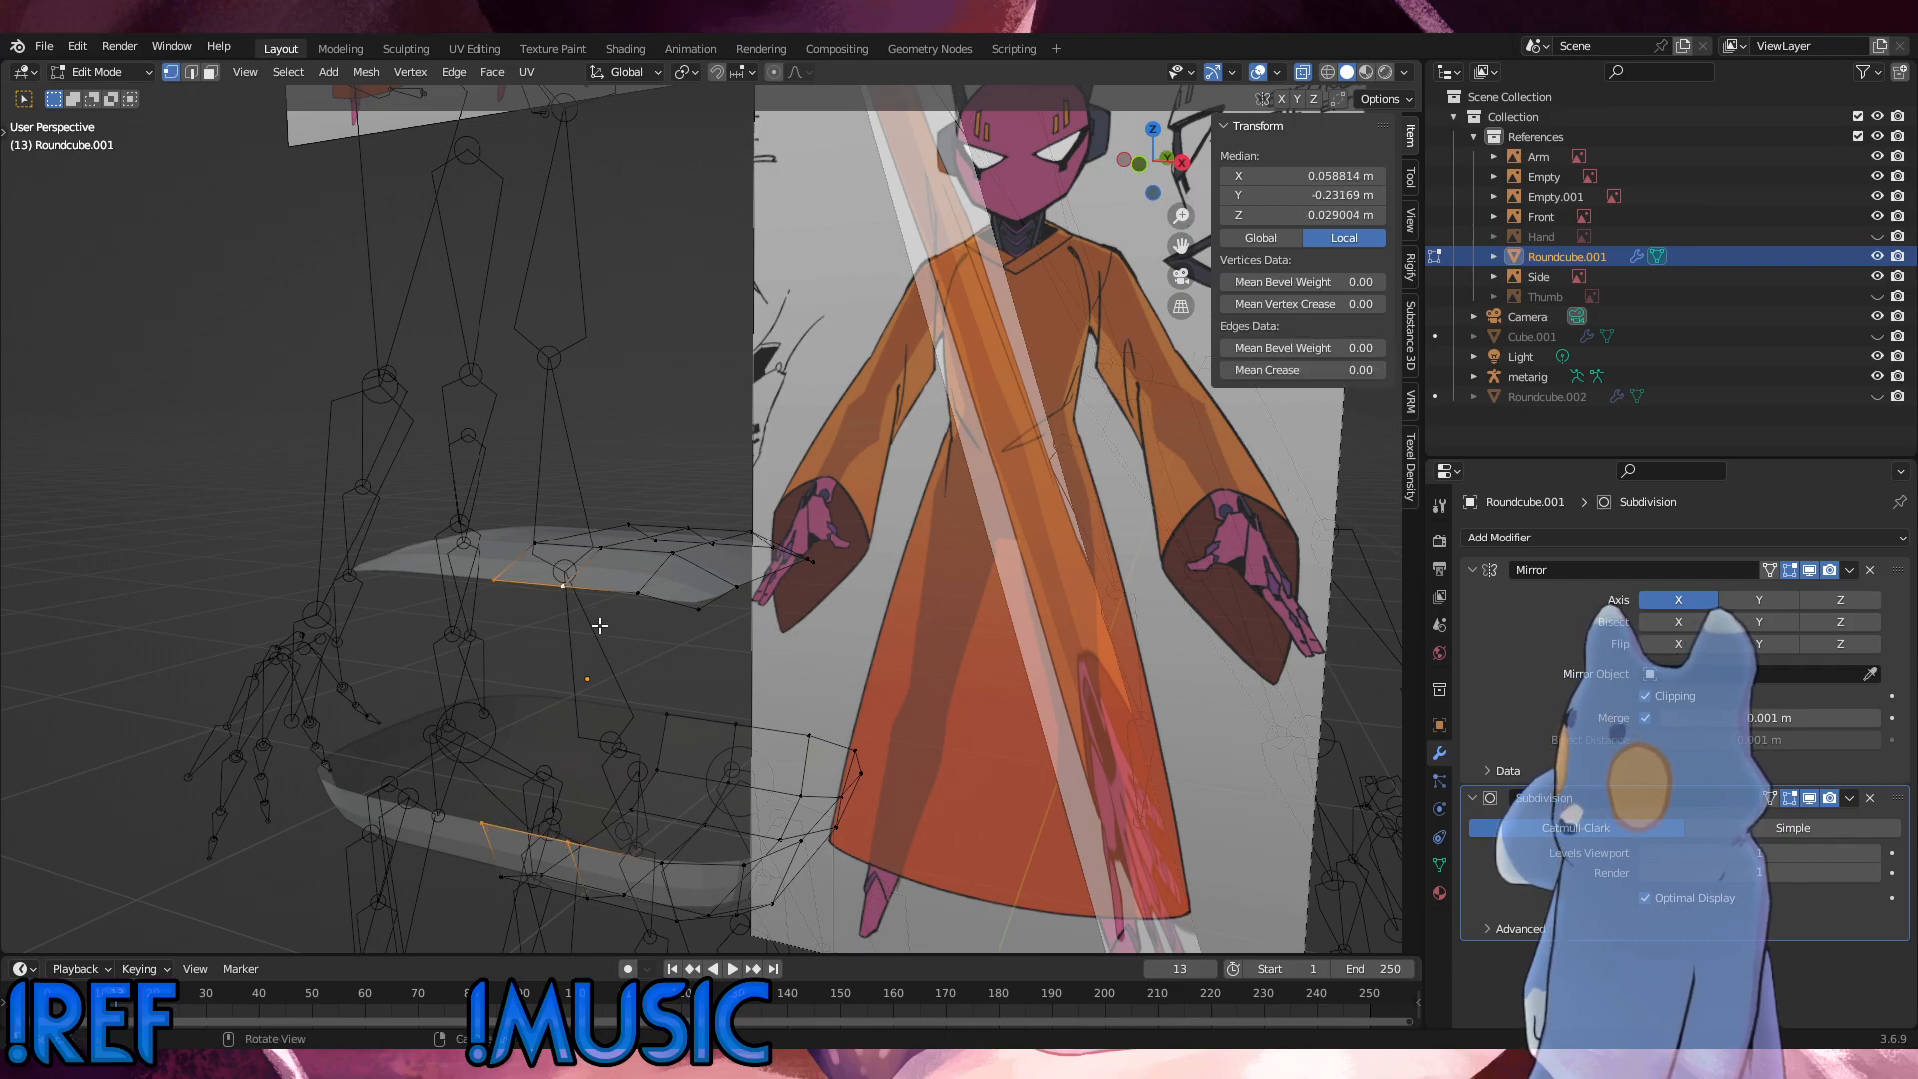
pyautogui.press('f')
pyautogui.click(572, 603)
pyautogui.keyDown('shift'); pyautogui.click(569, 832); pyautogui.keyUp('shift')
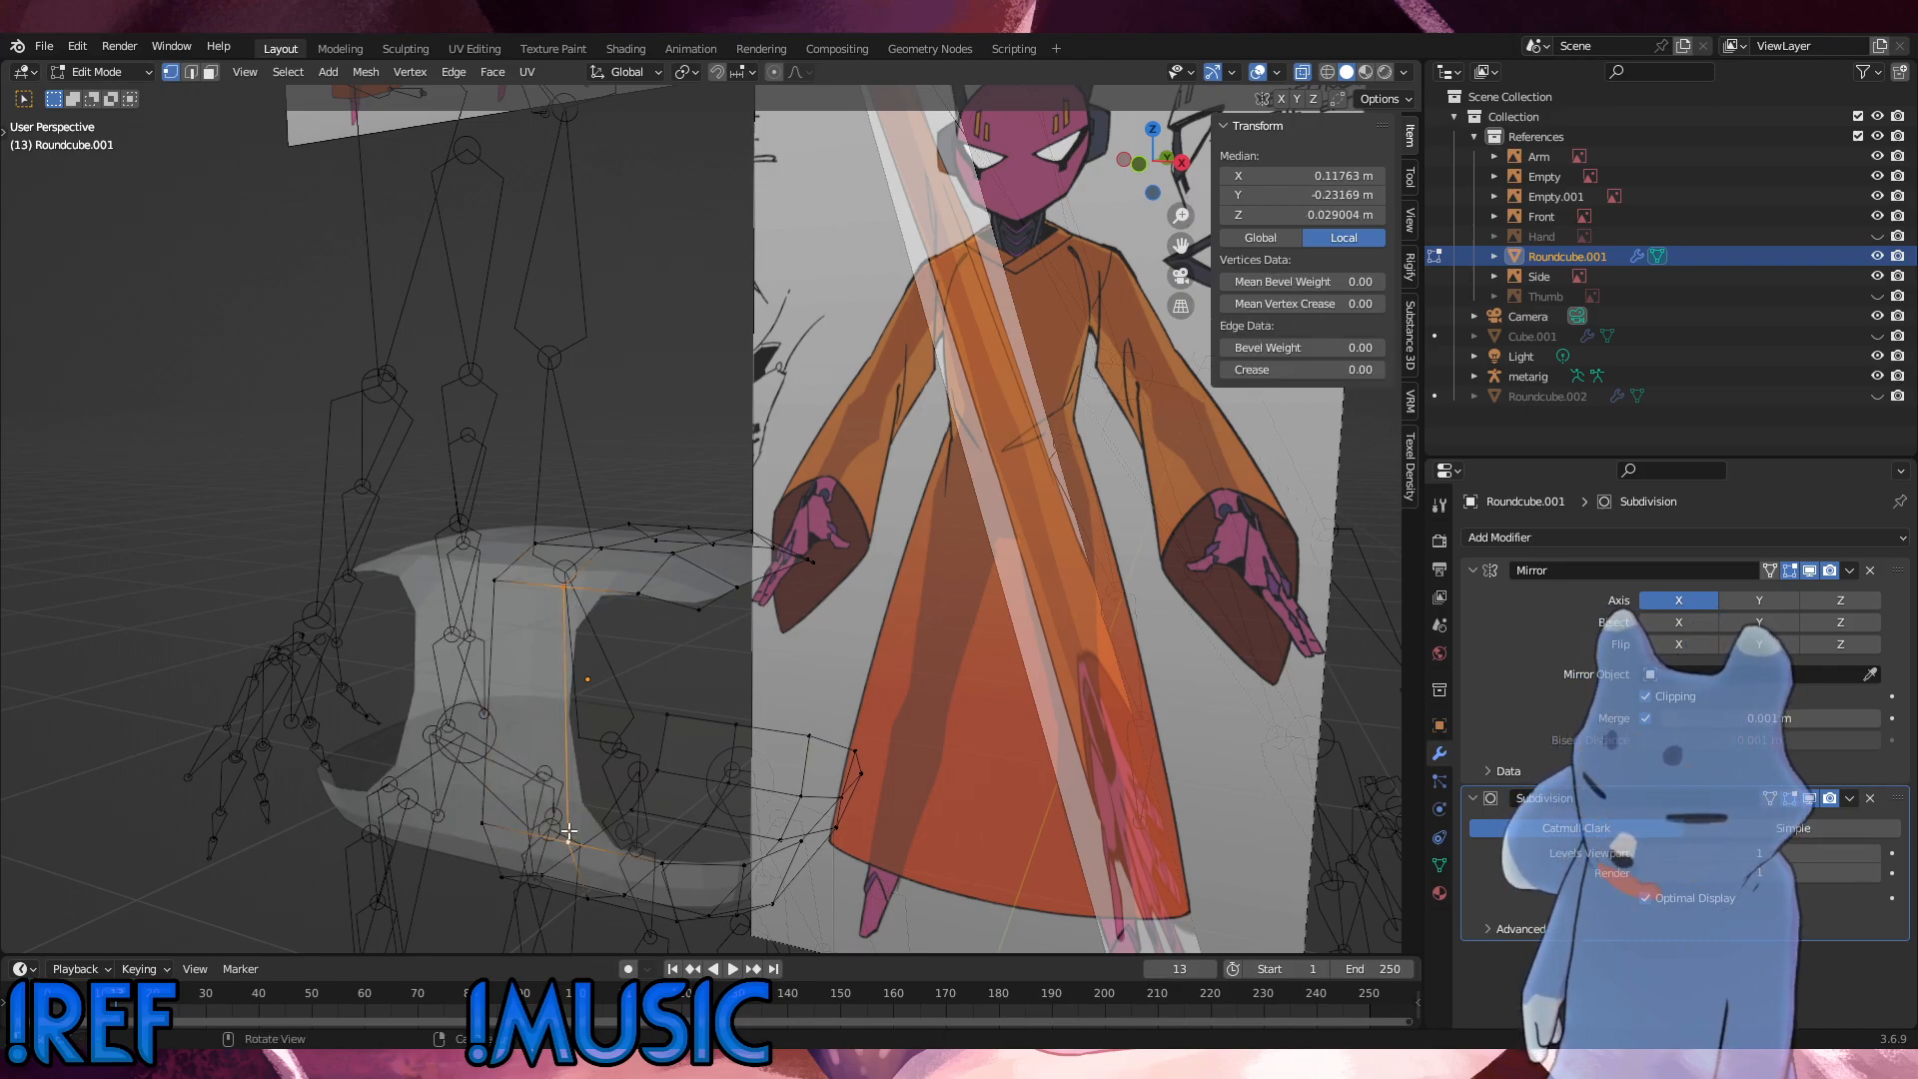
pyautogui.press('f')
pyautogui.press('f')
pyautogui.moveTo(599, 782); pyautogui.dragTo(245, 780, button='middle')
pyautogui.press('f')
pyautogui.press('f')
pyautogui.moveTo(746, 712); pyautogui.dragTo(1060, 735, button='middle')
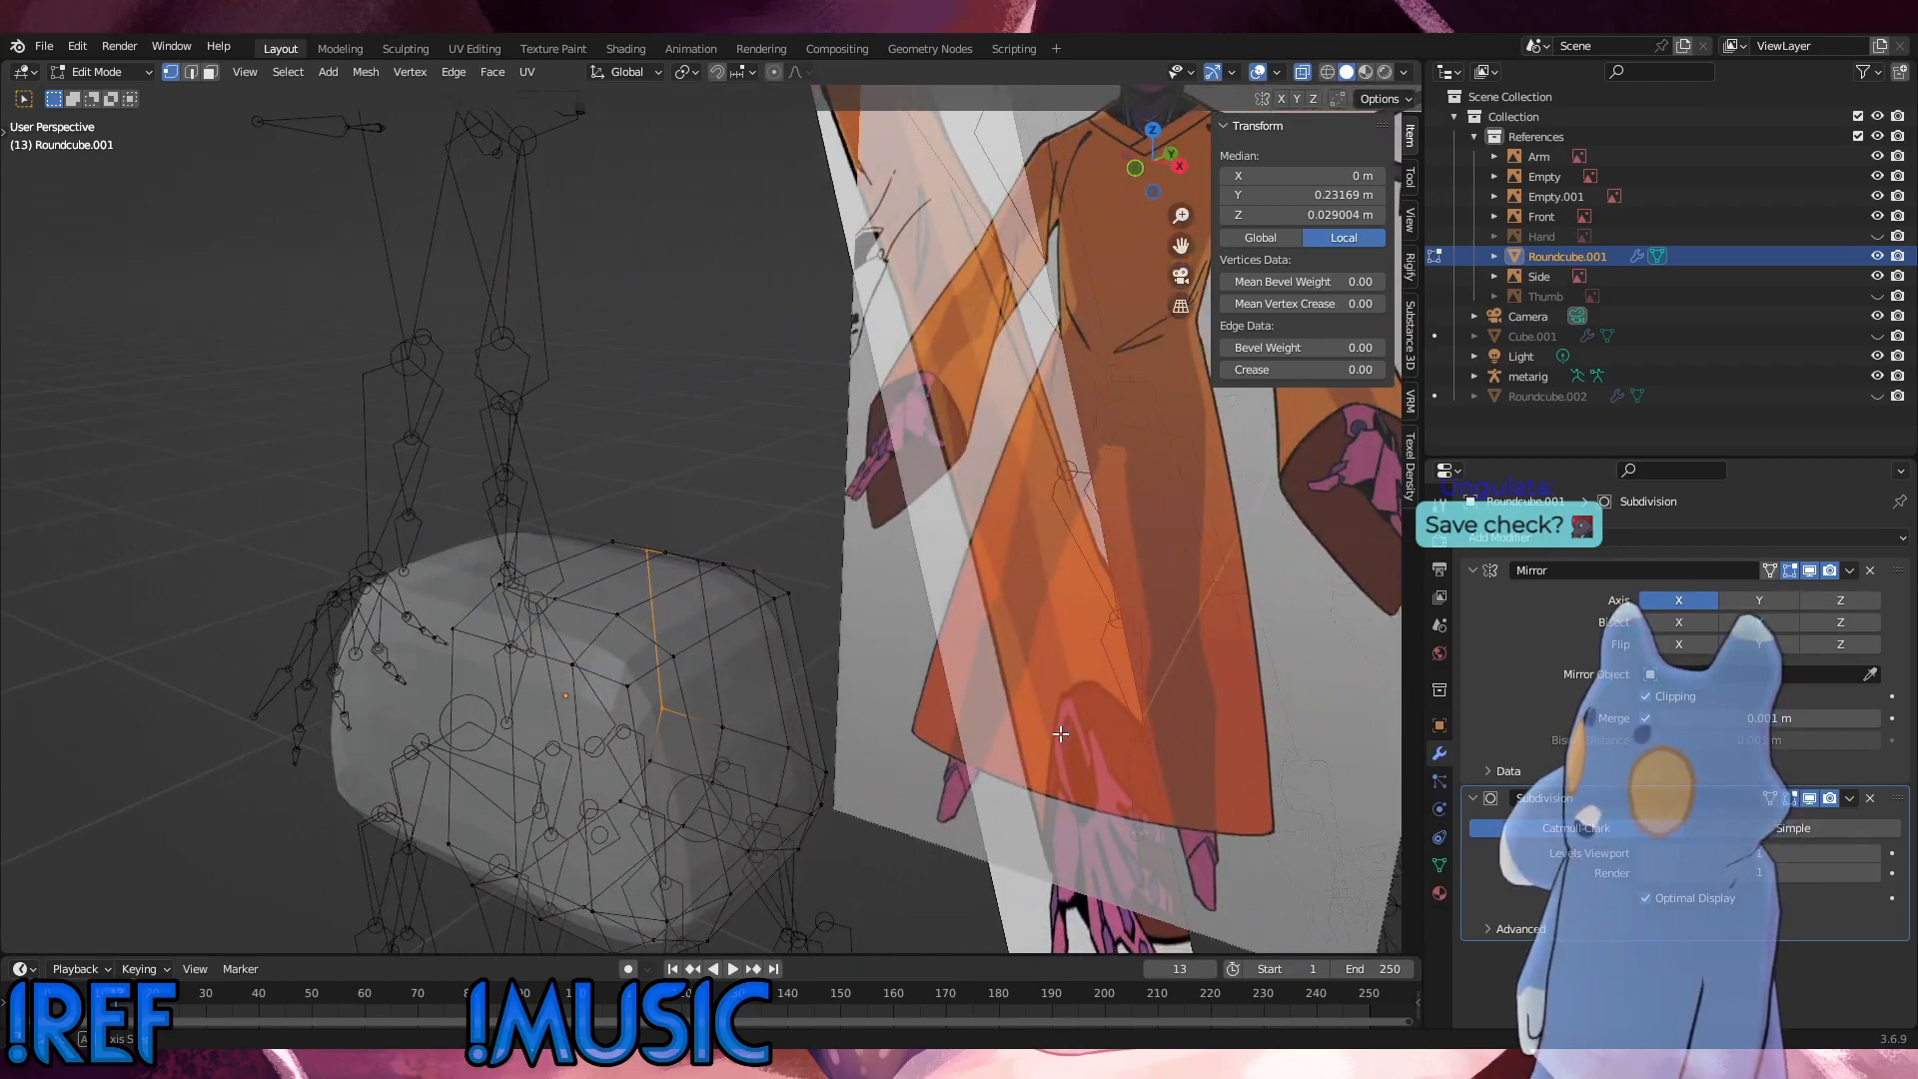
# Step: Delete the vertices of the vertical edge loop nearest the mirror seam, running over the top and bottom of the hip mesh
pyautogui.keyDown('alt'); pyautogui.click(524, 735); pyautogui.keyUp('alt')
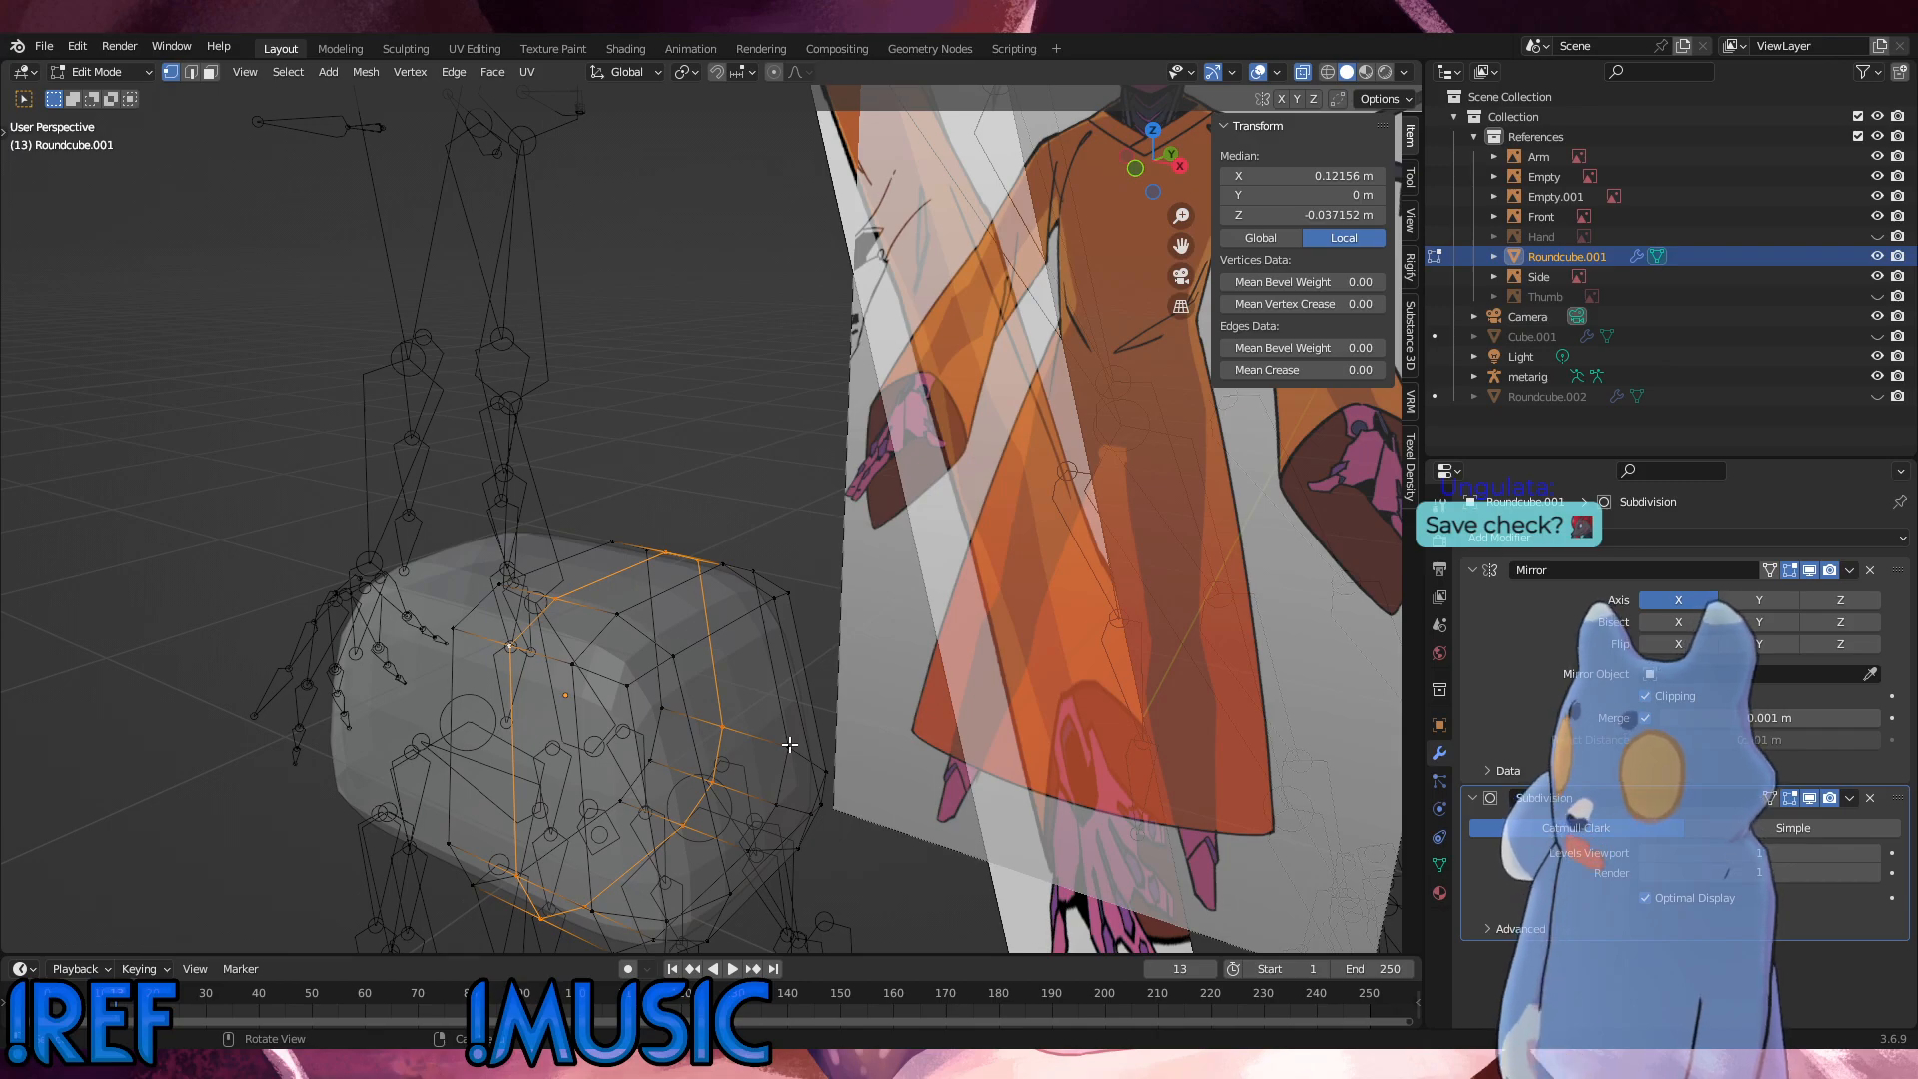
pyautogui.press('x')
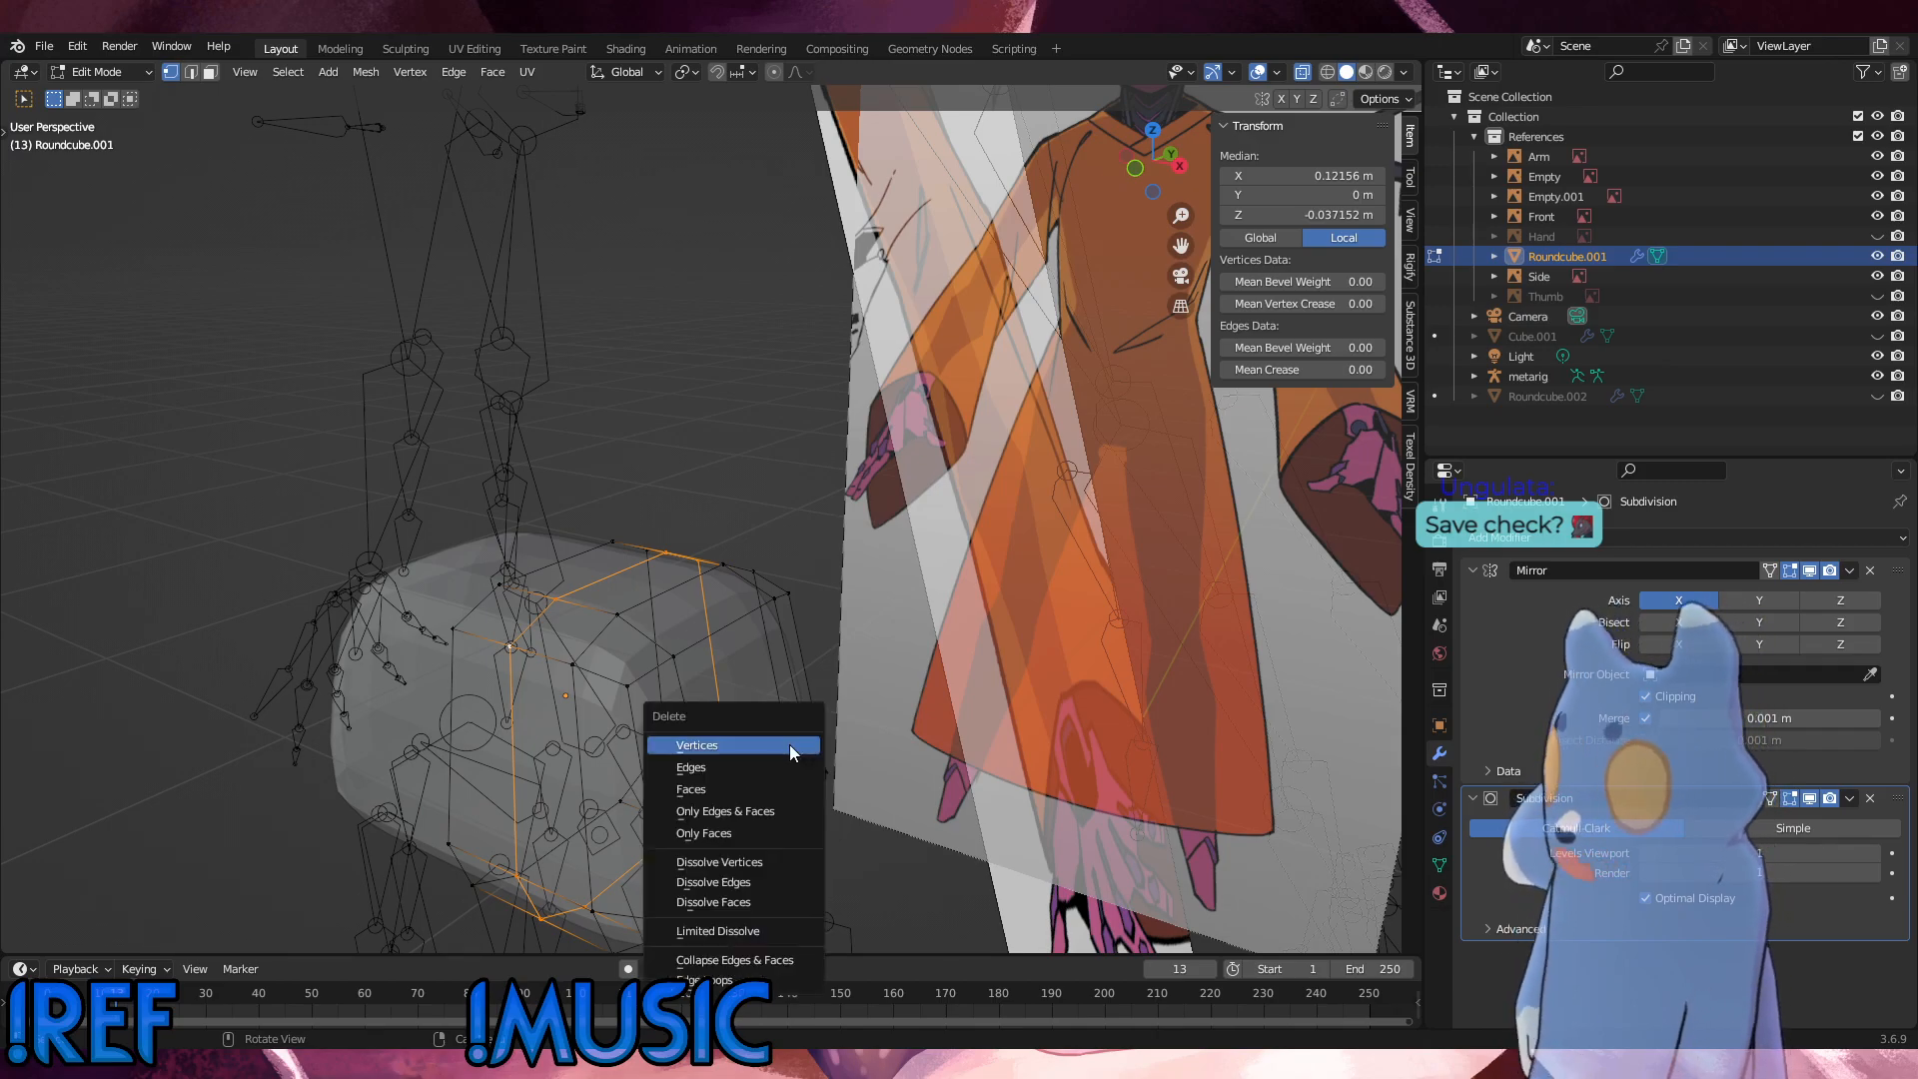
pyautogui.click(790, 745)
# Step: Fill the gap beside the mirror seam with faces connecting the central and outer parts of the hip mesh
pyautogui.moveTo(797, 711); pyautogui.dragTo(530, 656, button='middle')
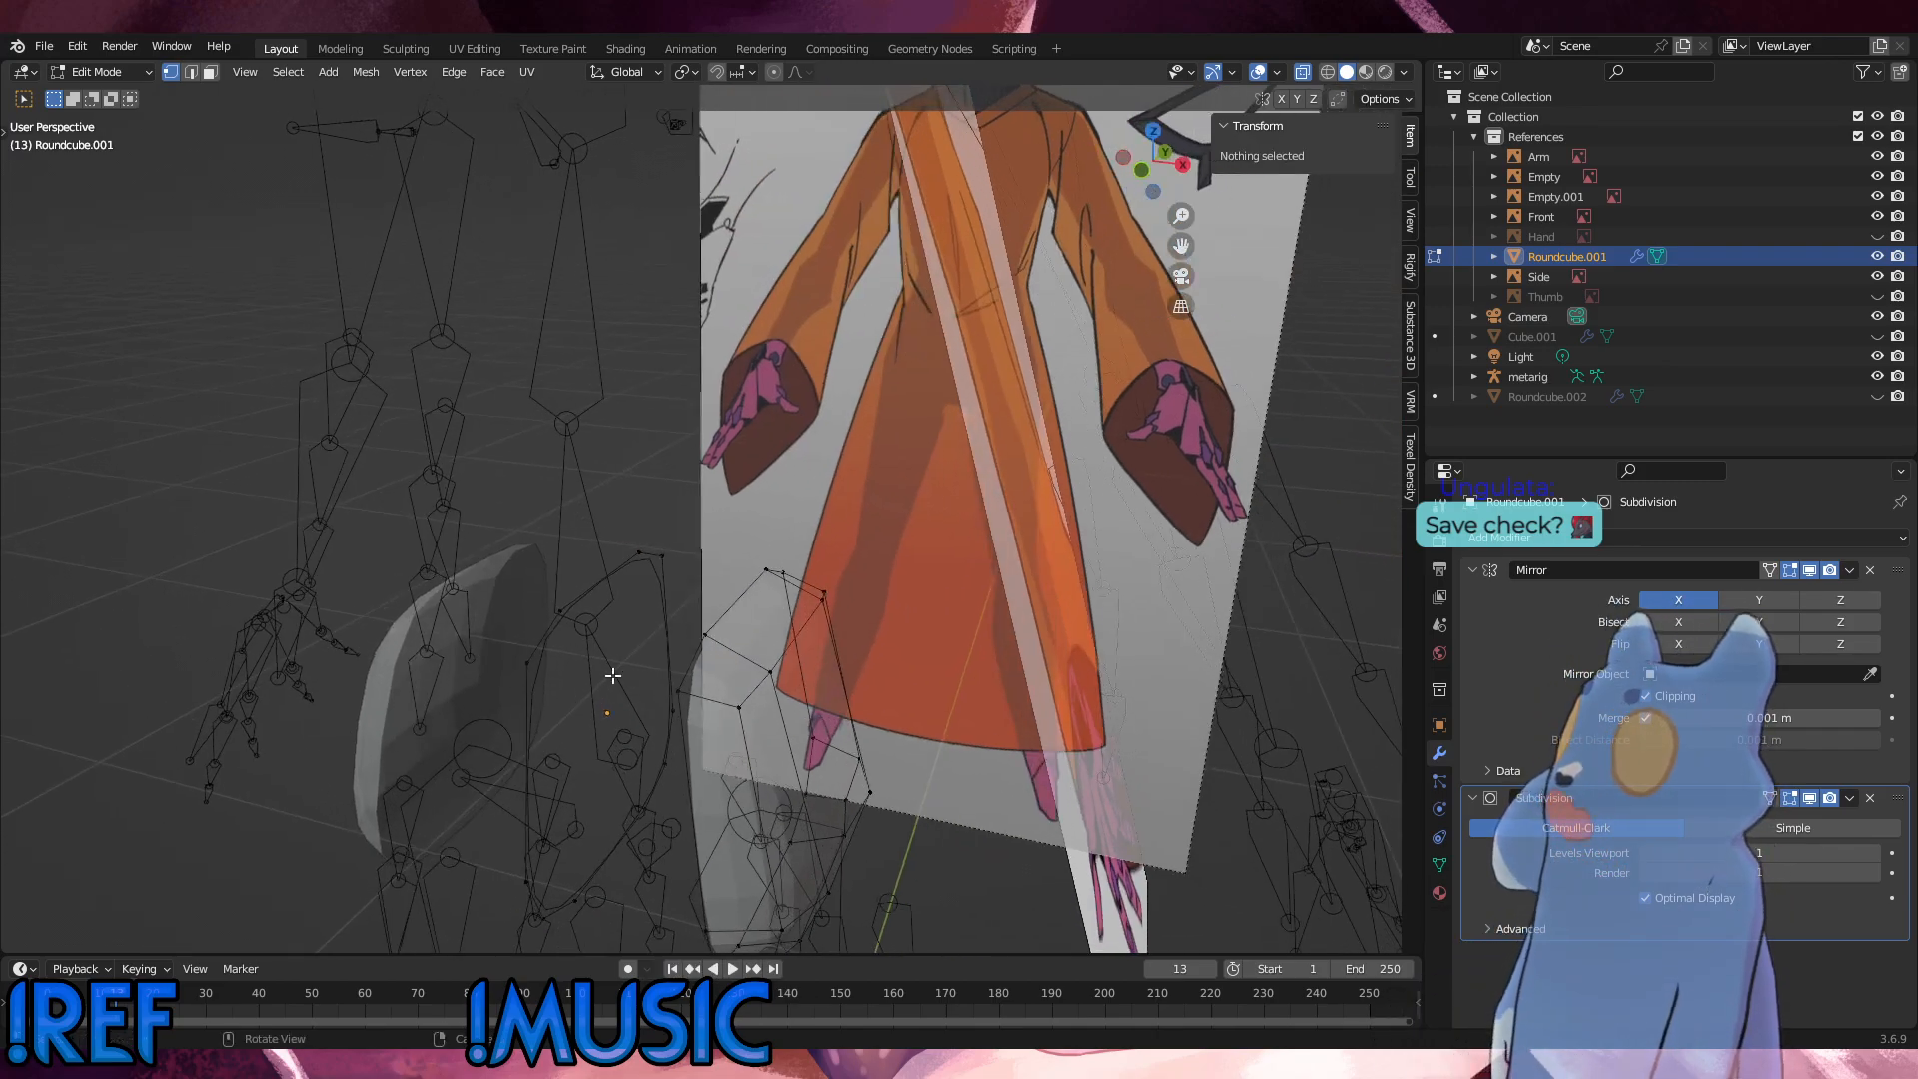
pyautogui.click(531, 657)
pyautogui.keyDown('shift'); pyautogui.click(560, 611); pyautogui.keyUp('shift')
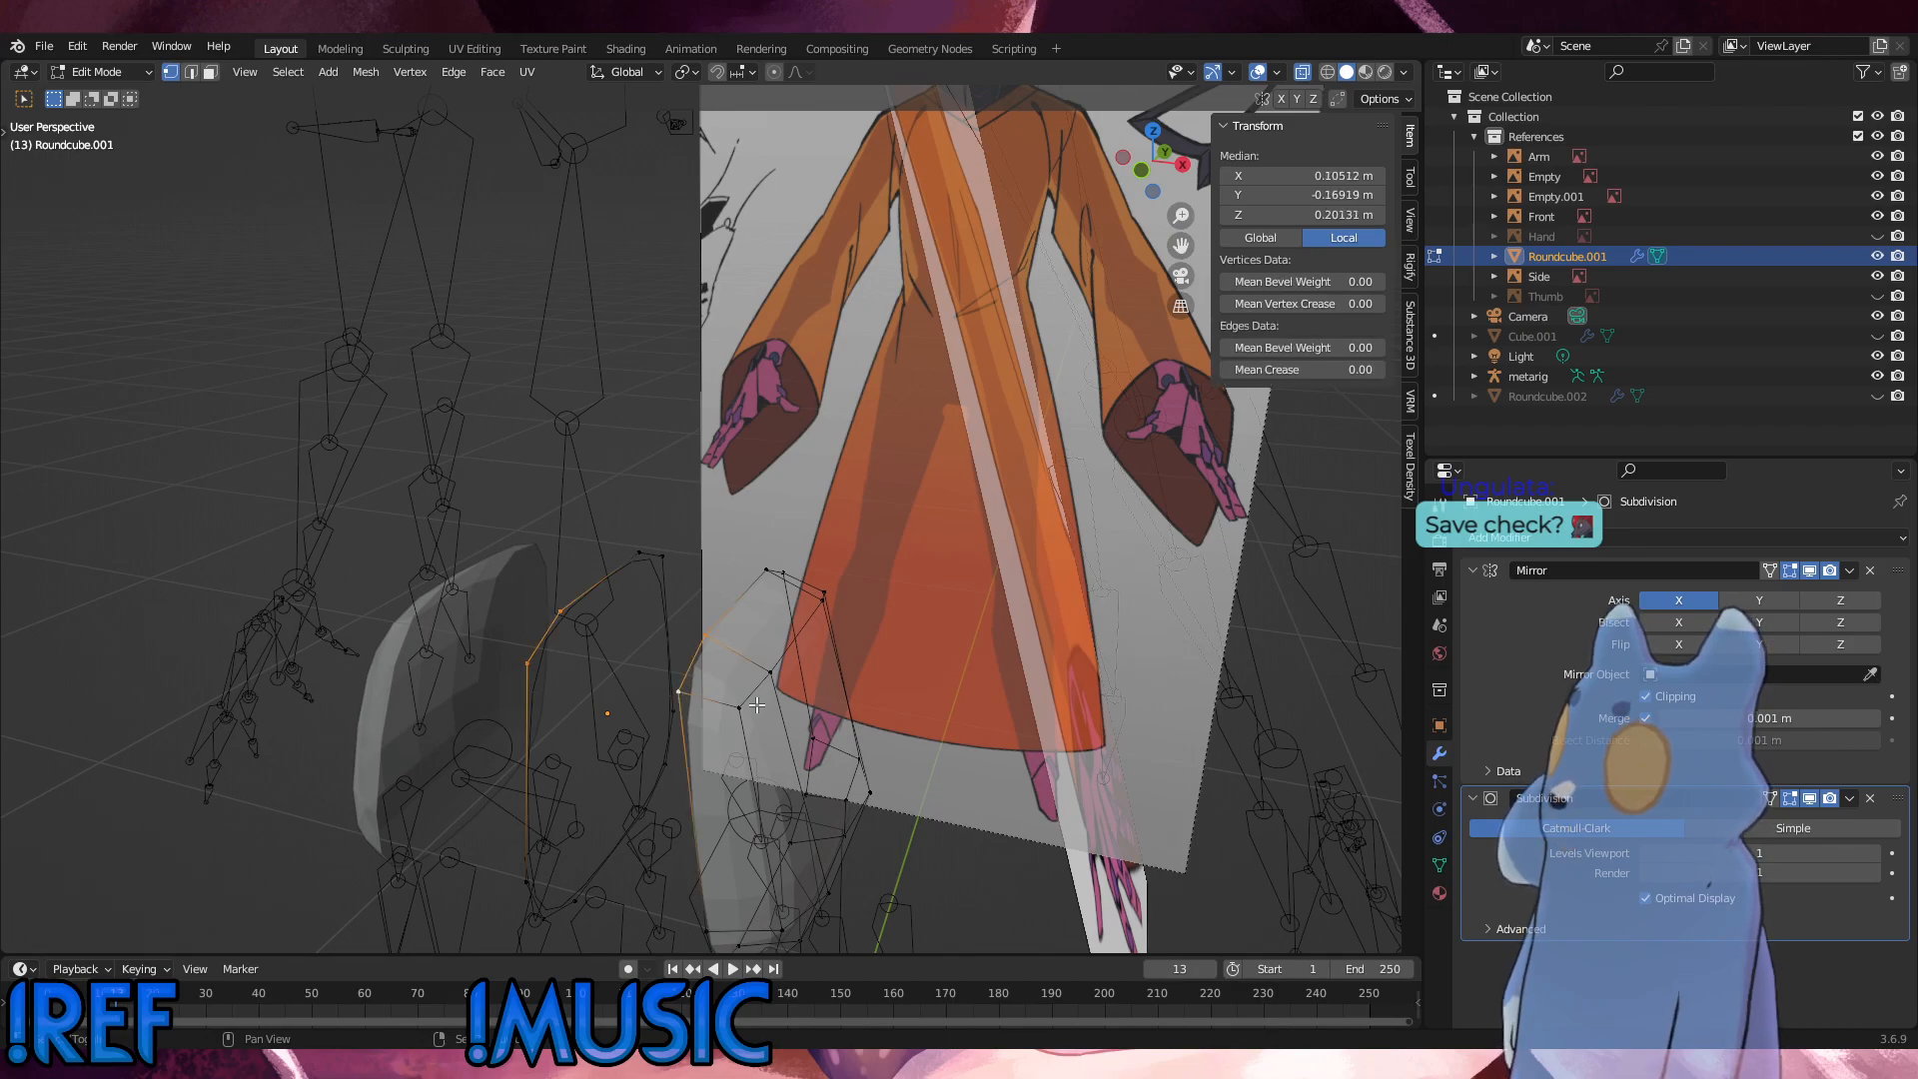
pyautogui.press('f')
pyautogui.press('f')
pyautogui.press('f')
pyautogui.press('f')
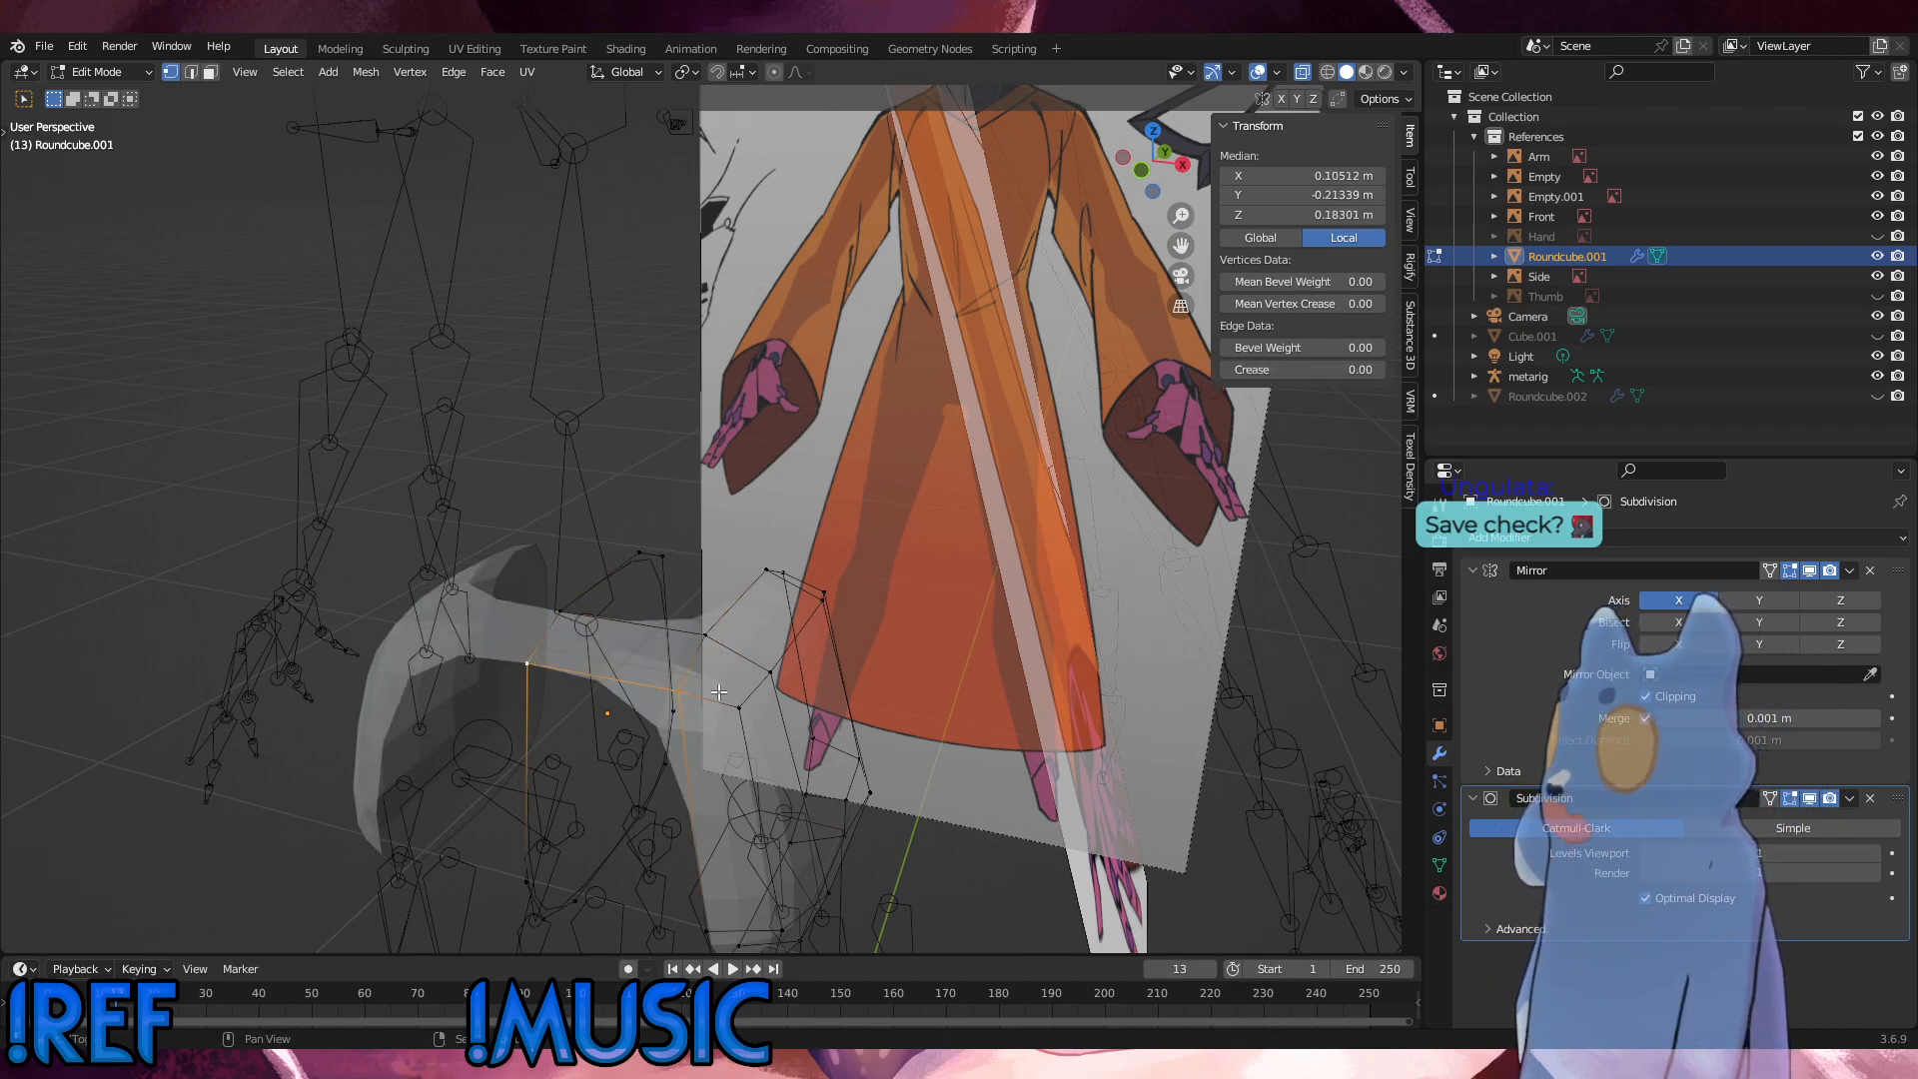
pyautogui.press('f')
pyautogui.press('f')
pyautogui.press('f')
pyautogui.press('f')
pyautogui.press('f')
pyautogui.press('f')
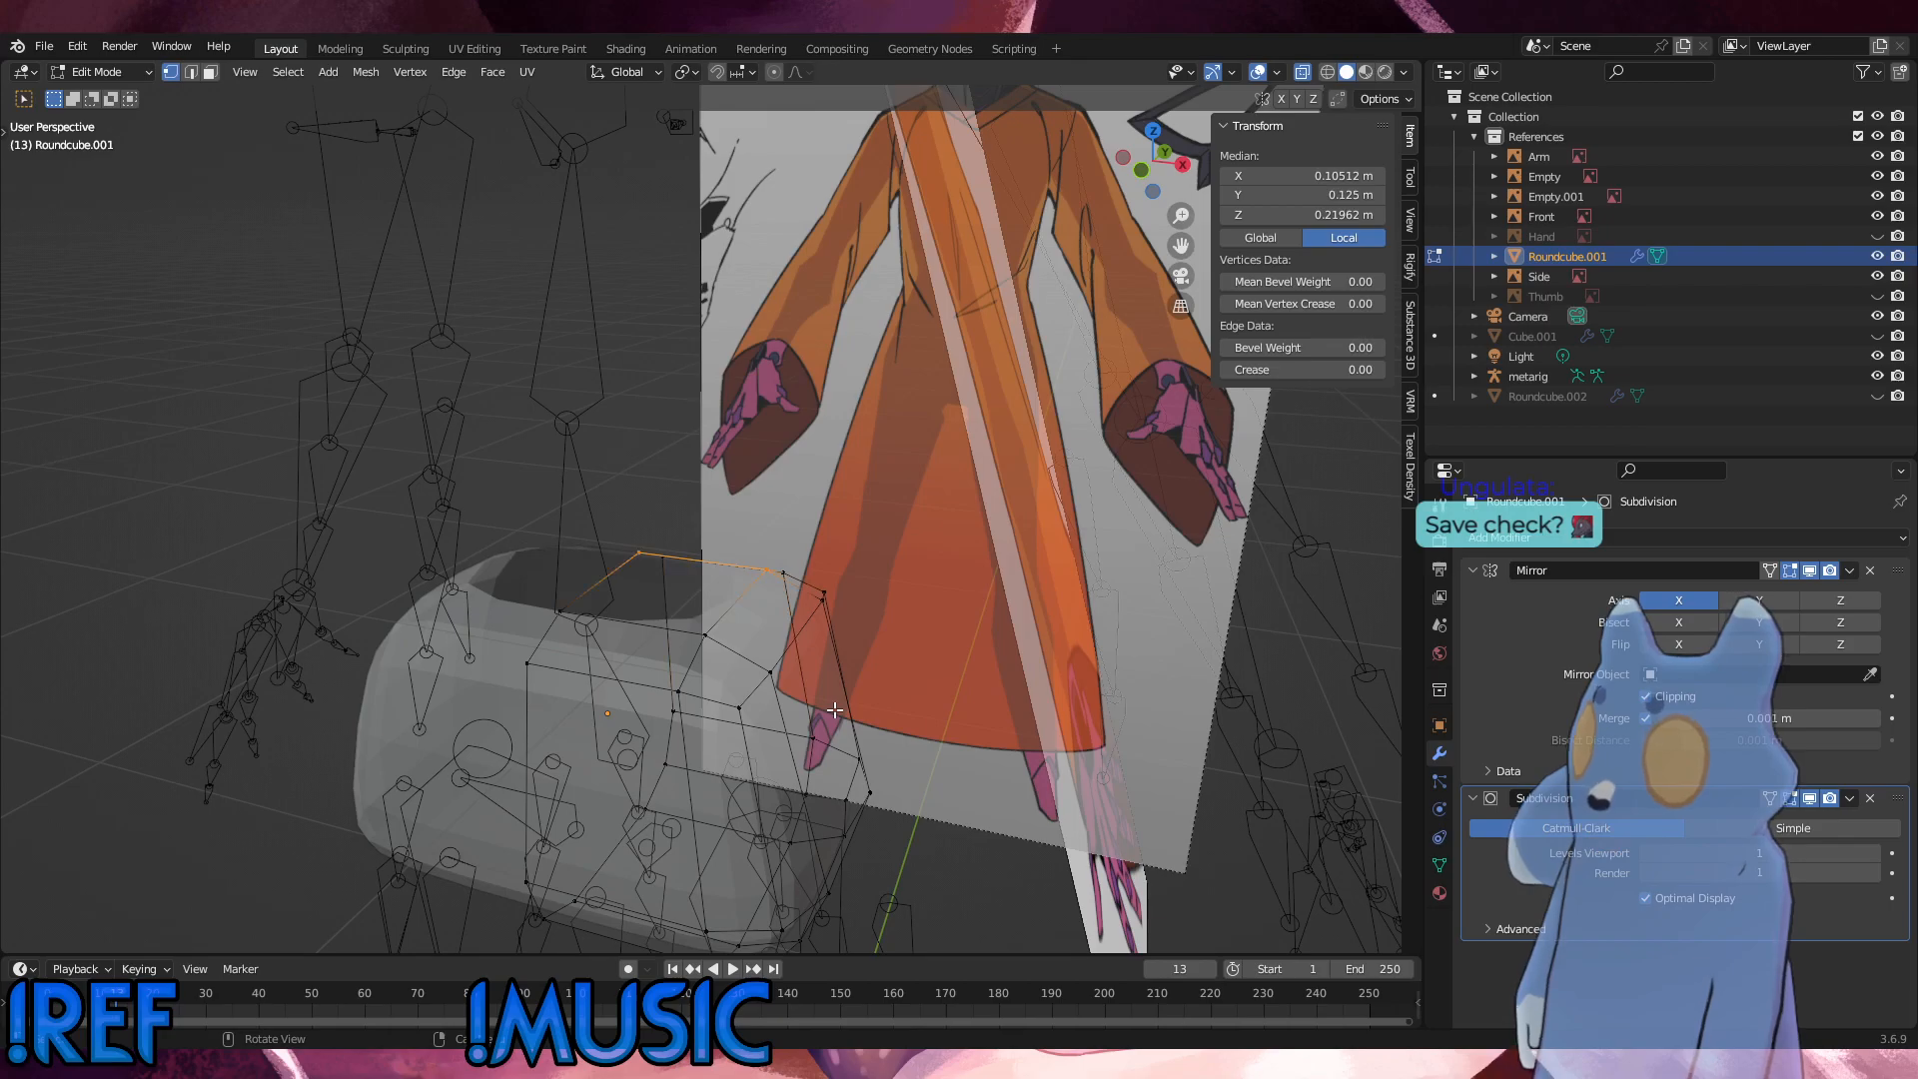
# Step: Inspect the rebuilt hip mesh in Object Mode and save the project as Pebbles_Saren_2024_0304_01.blend
pyautogui.moveTo(835, 709); pyautogui.dragTo(716, 697, button='middle')
pyautogui.click(90, 76)
pyautogui.click(88, 94)
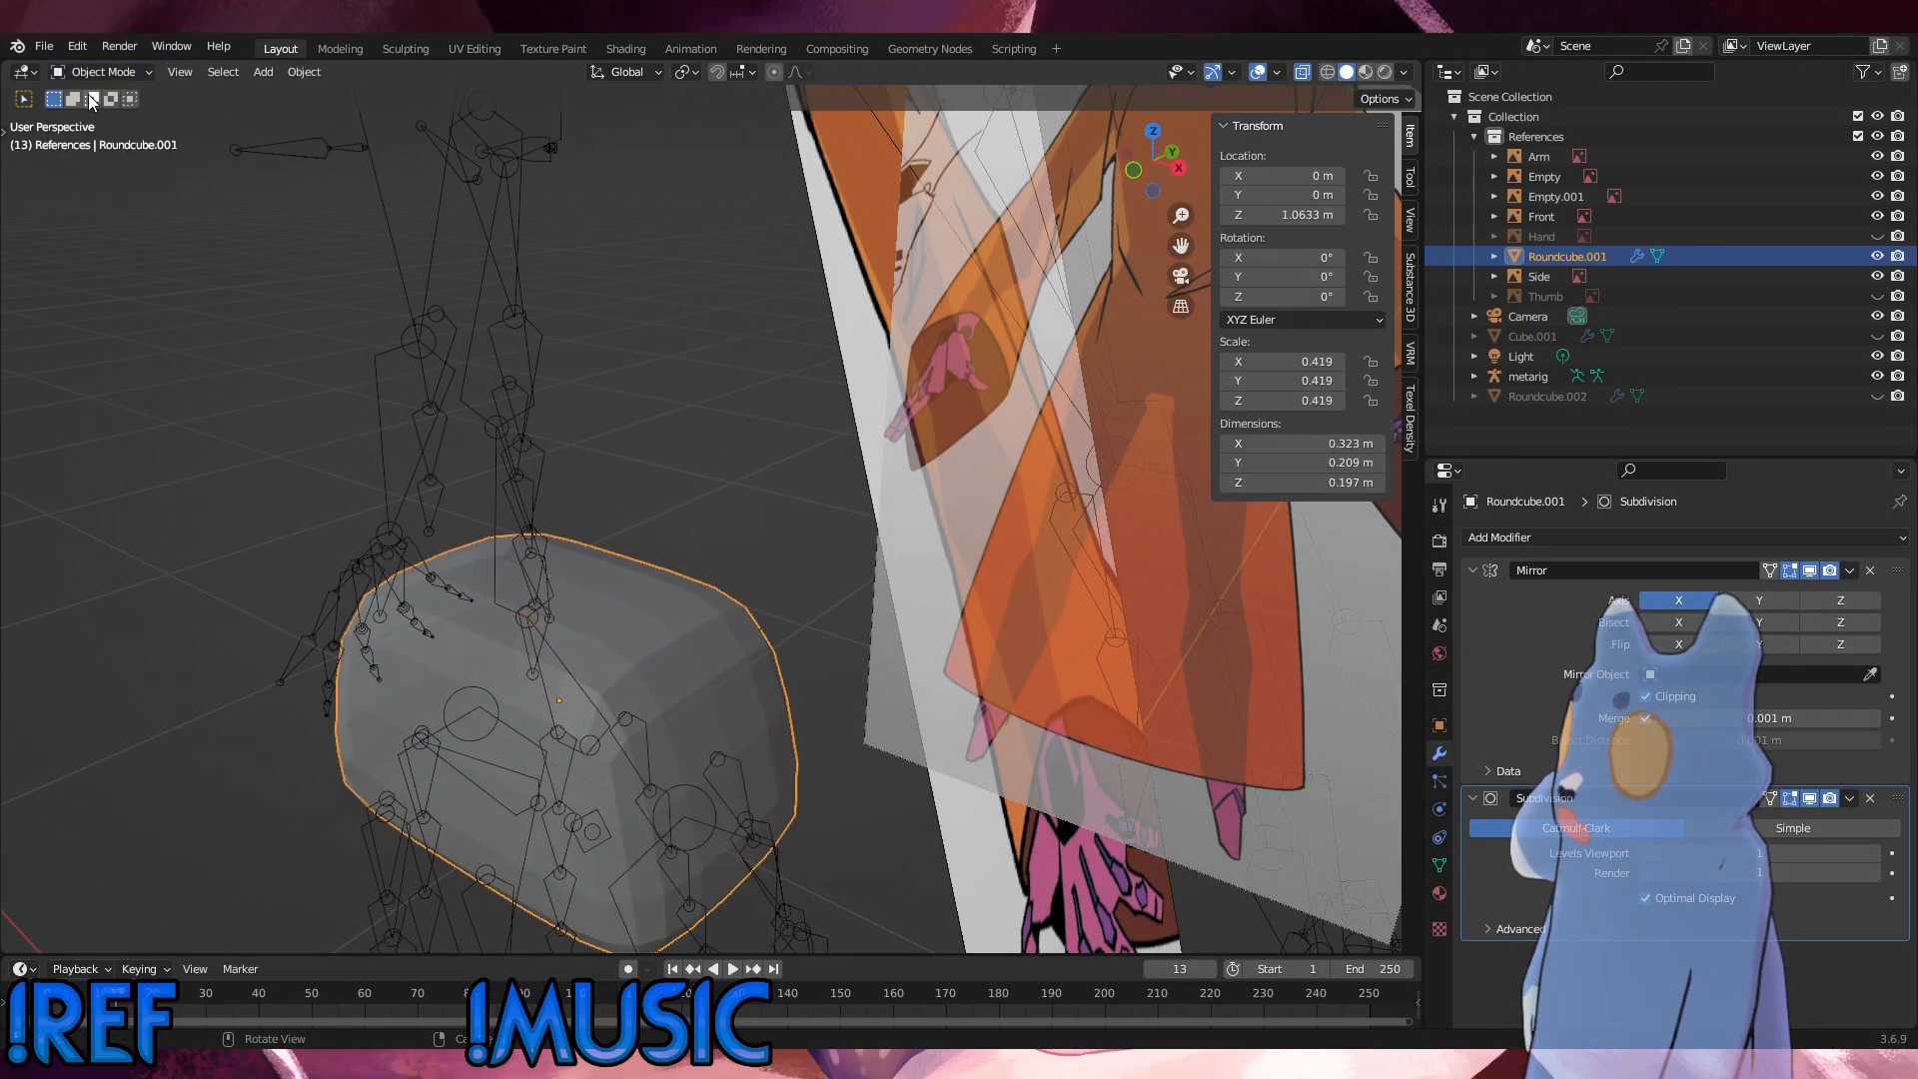
pyautogui.click(643, 499)
pyautogui.click(675, 663)
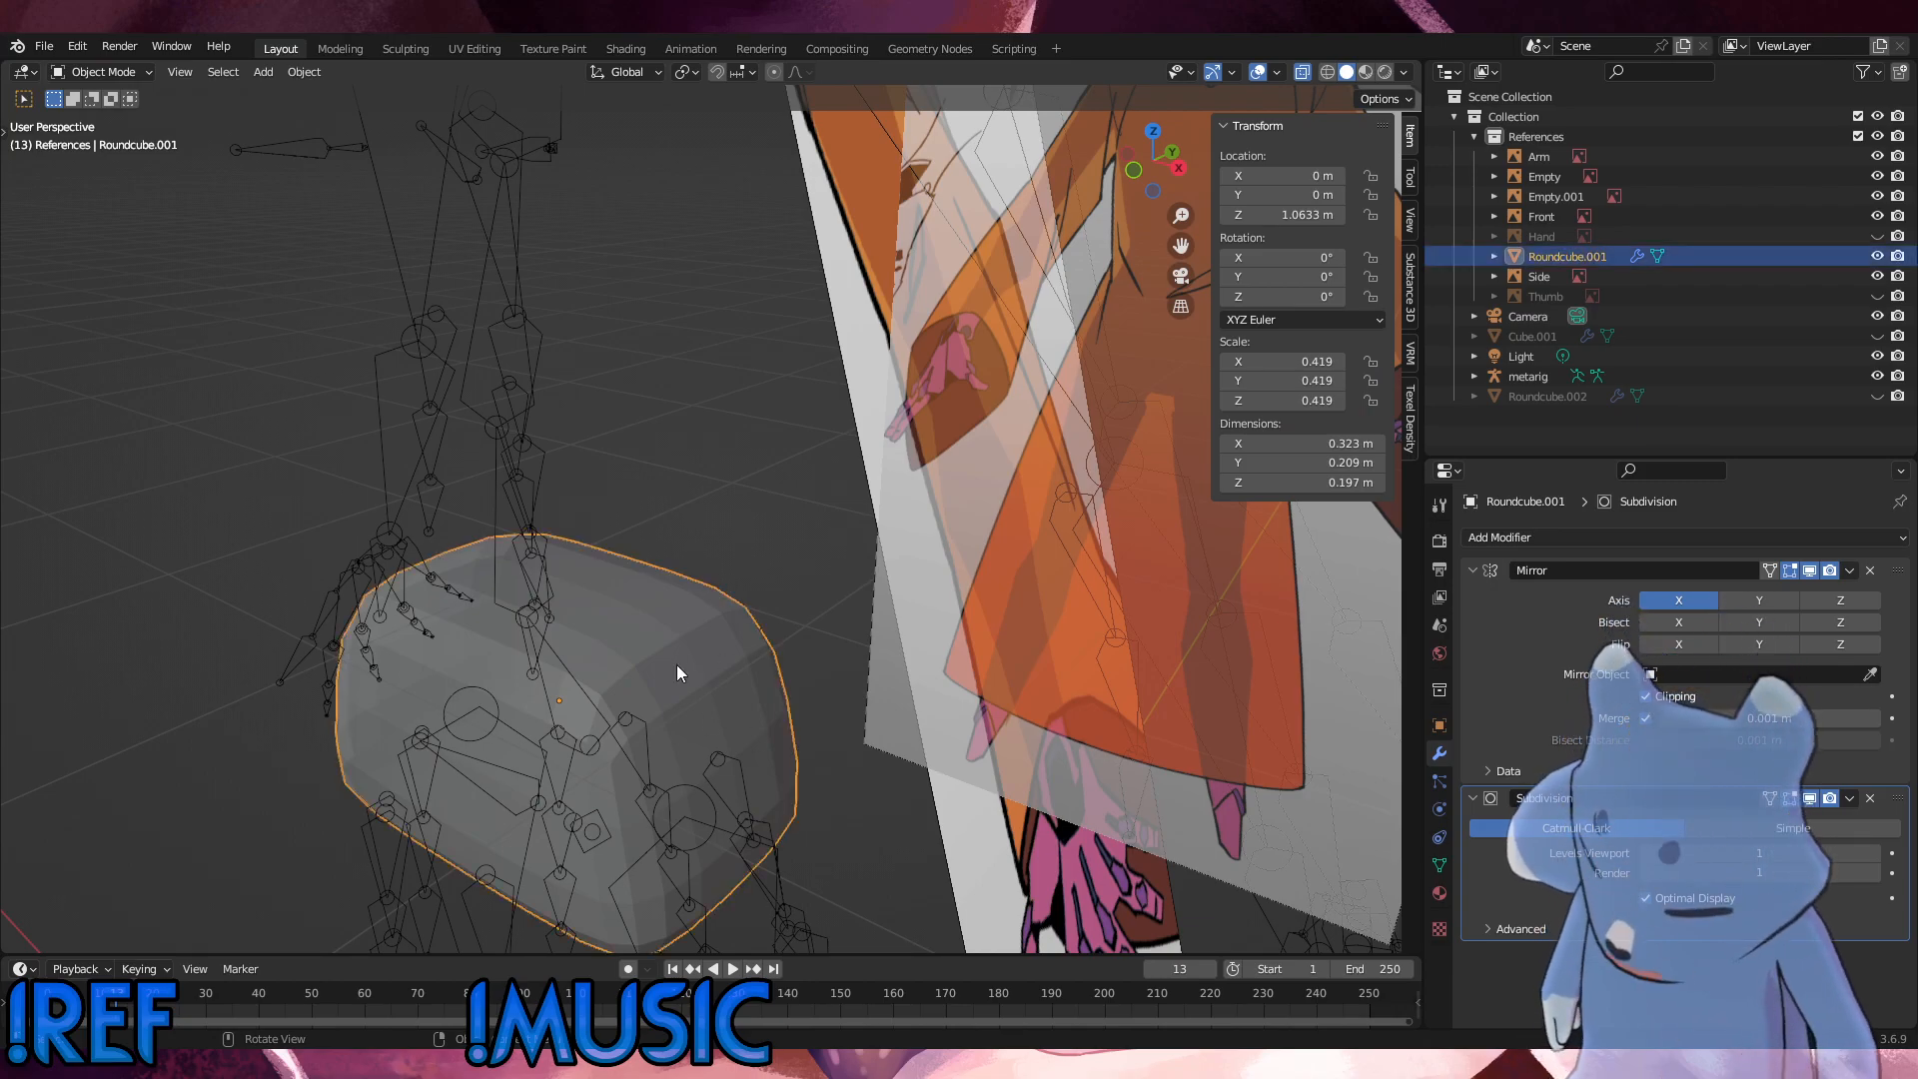
pyautogui.moveTo(675, 663); pyautogui.dragTo(698, 574, button='middle')
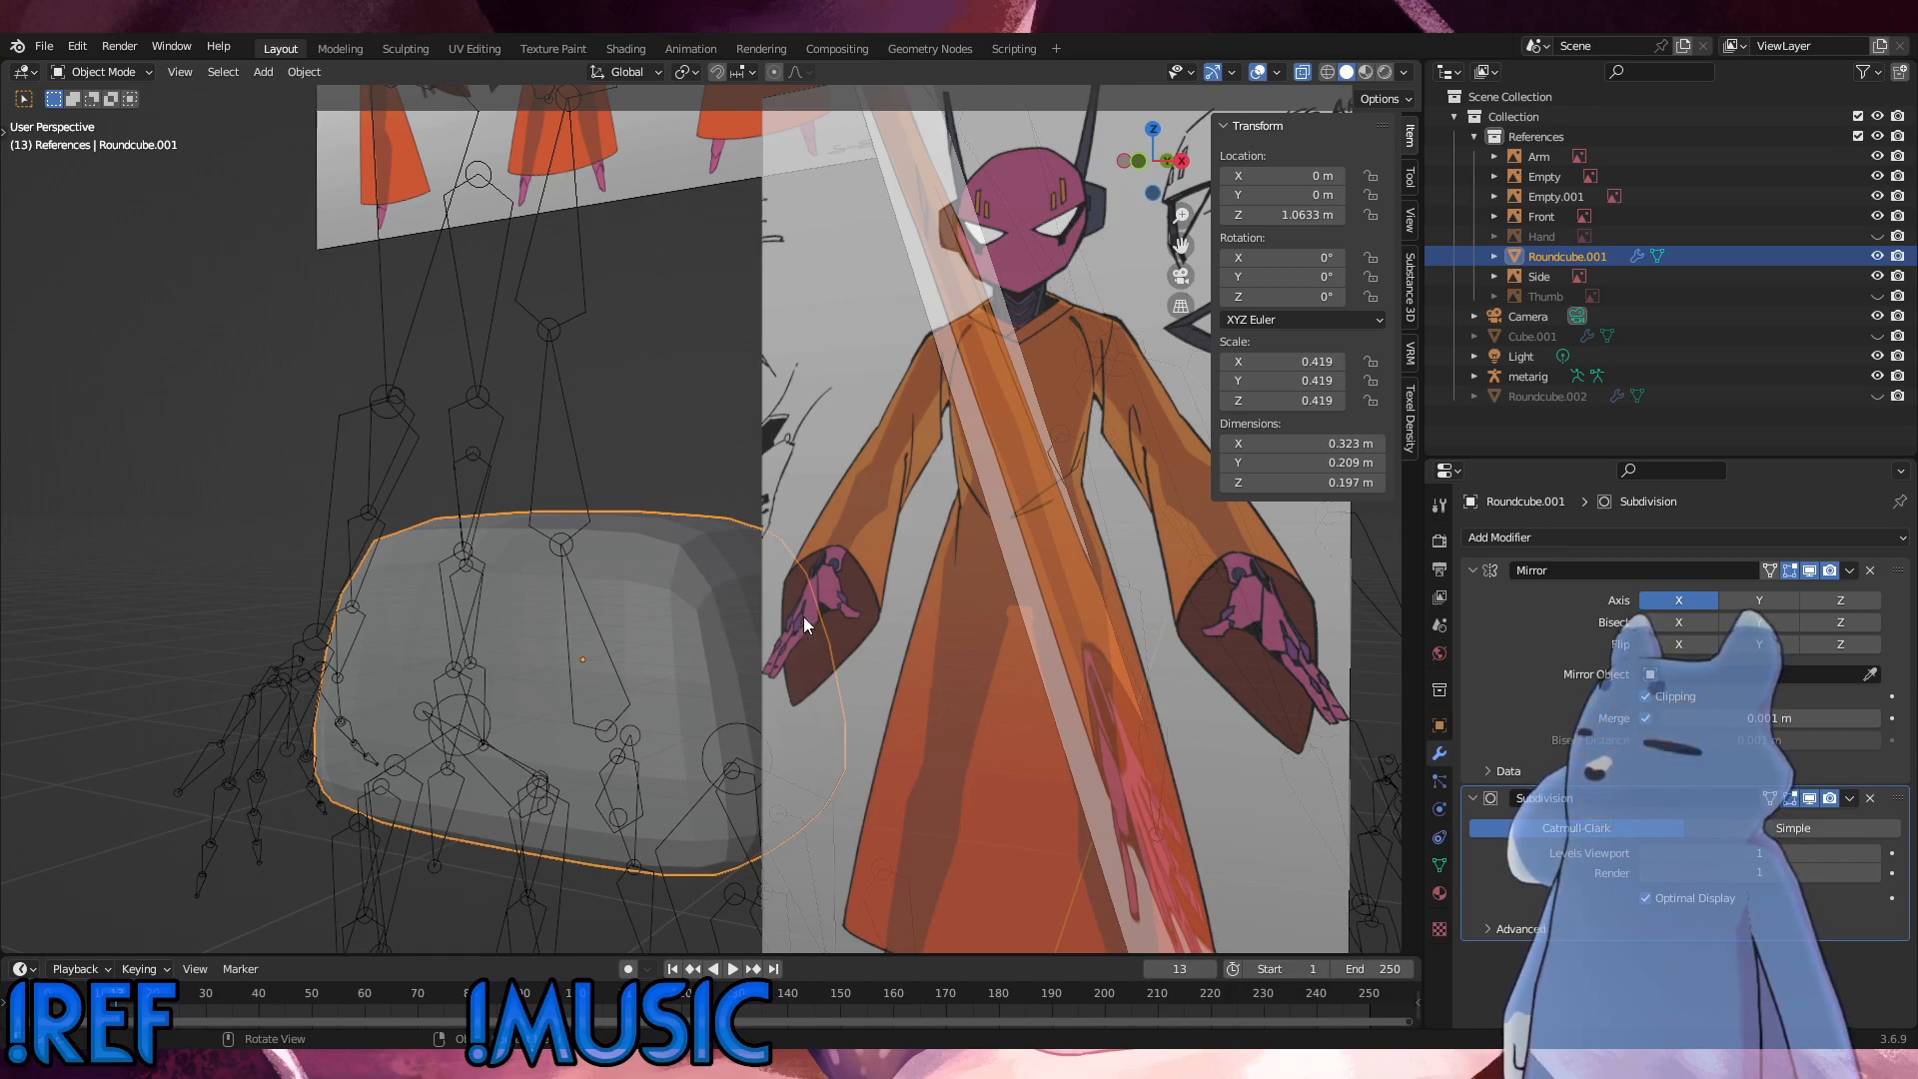
pyautogui.click(45, 47)
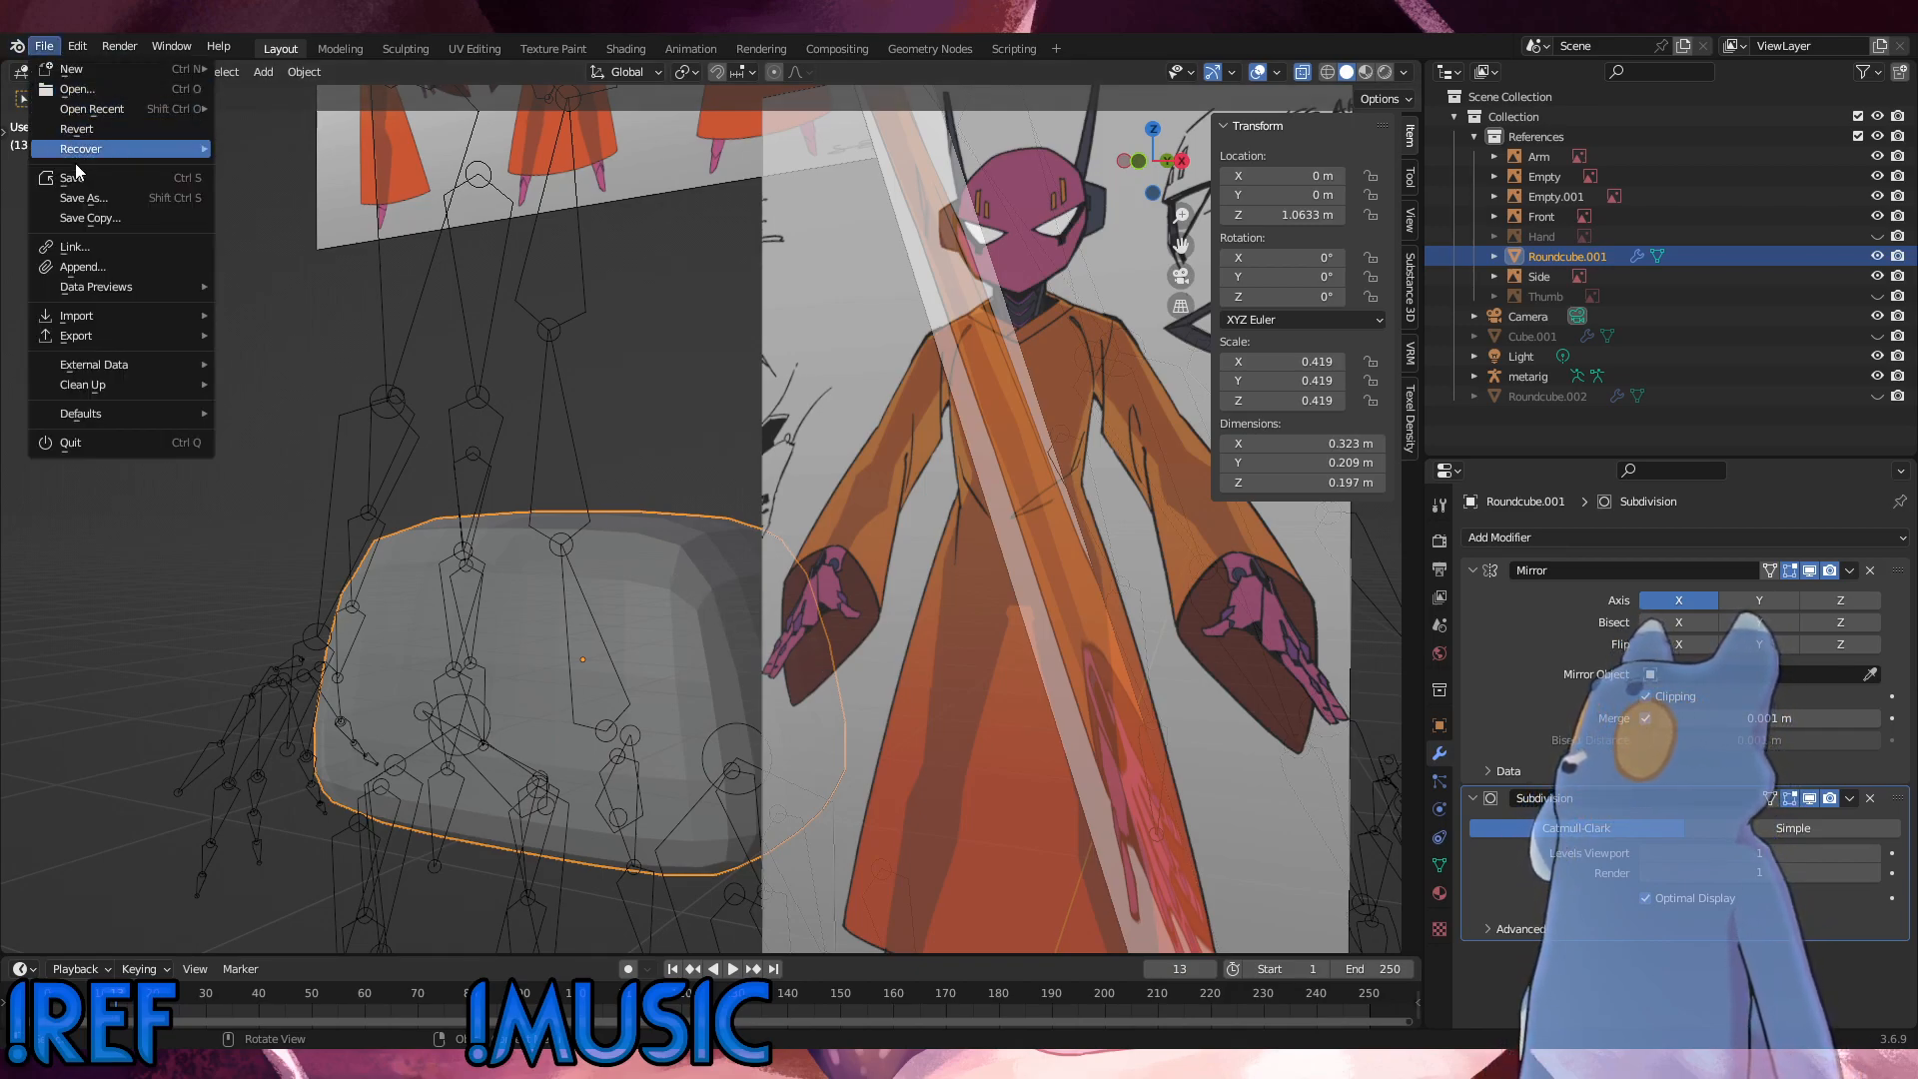
pyautogui.click(83, 204)
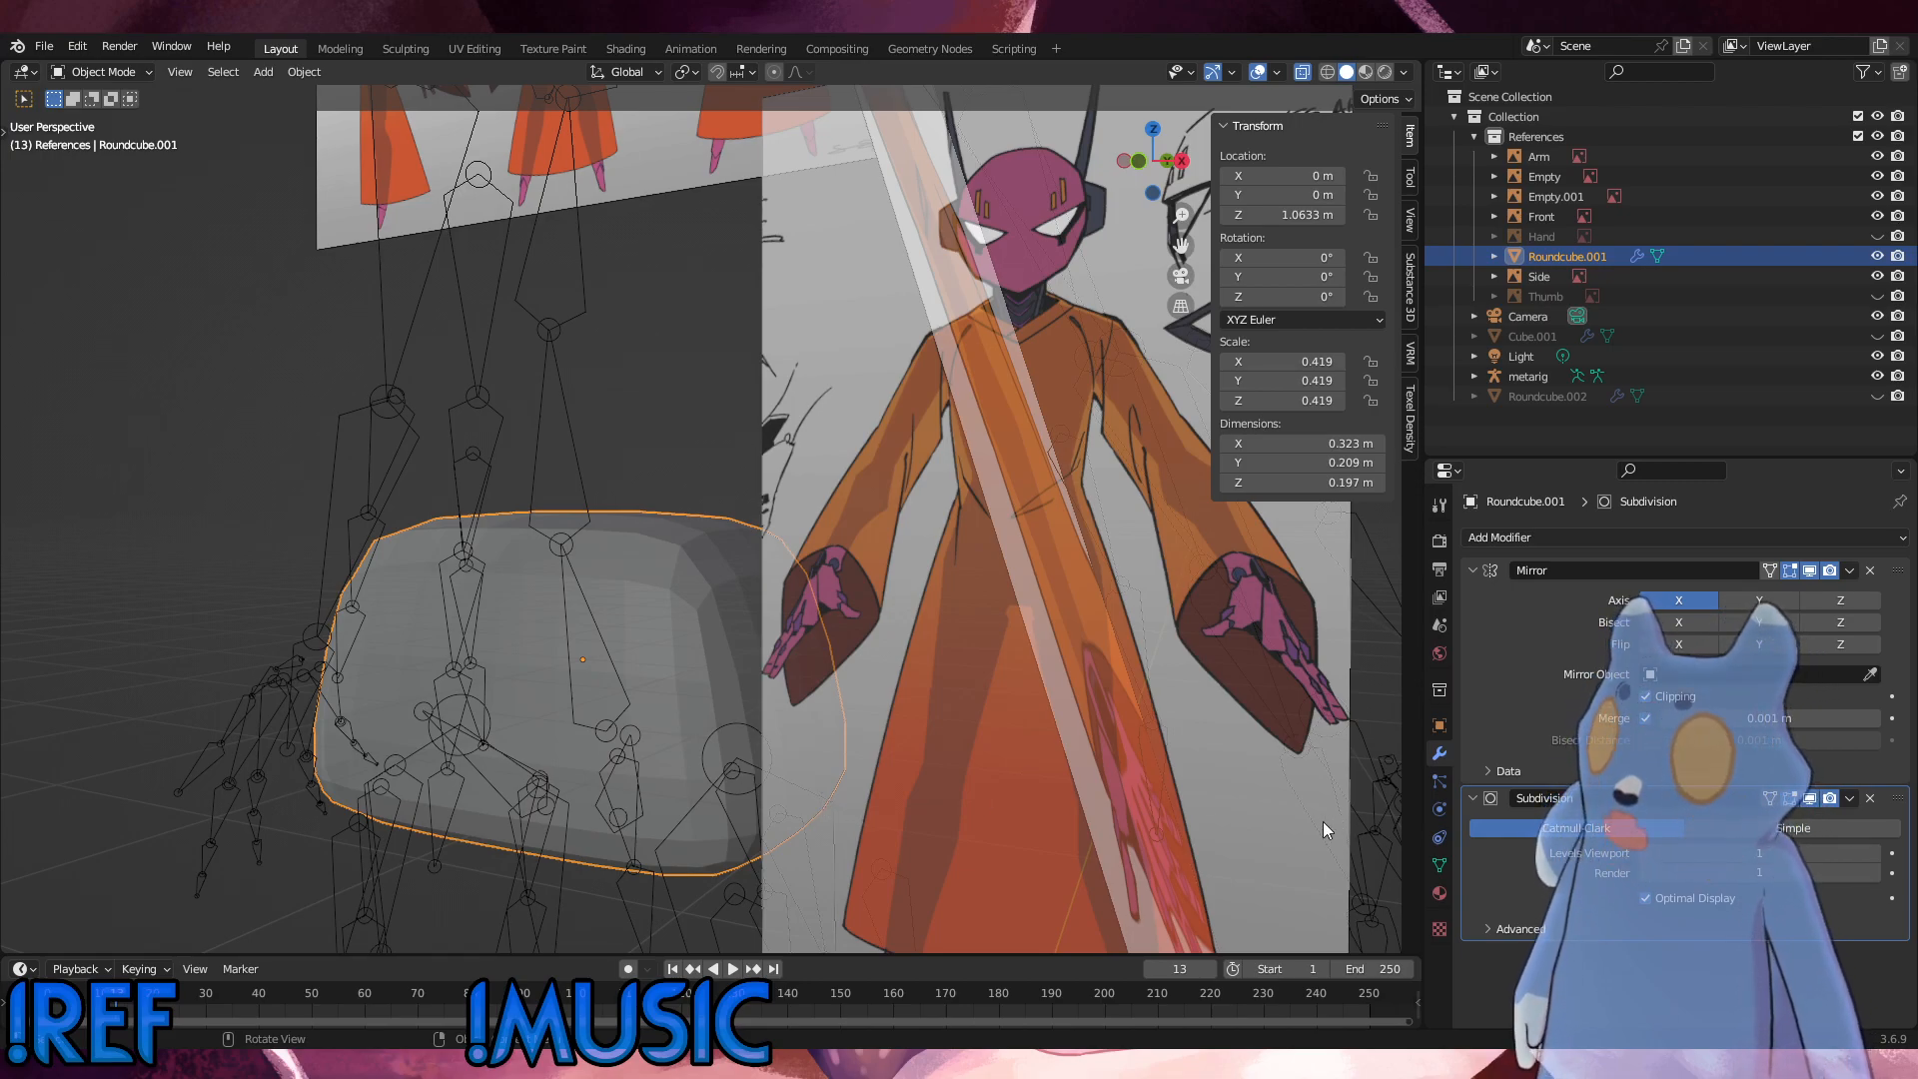
# Step: Return to Edit Mode and slide the vertical edge loop beside the mirror seam inward toward the seam
pyautogui.click(111, 75)
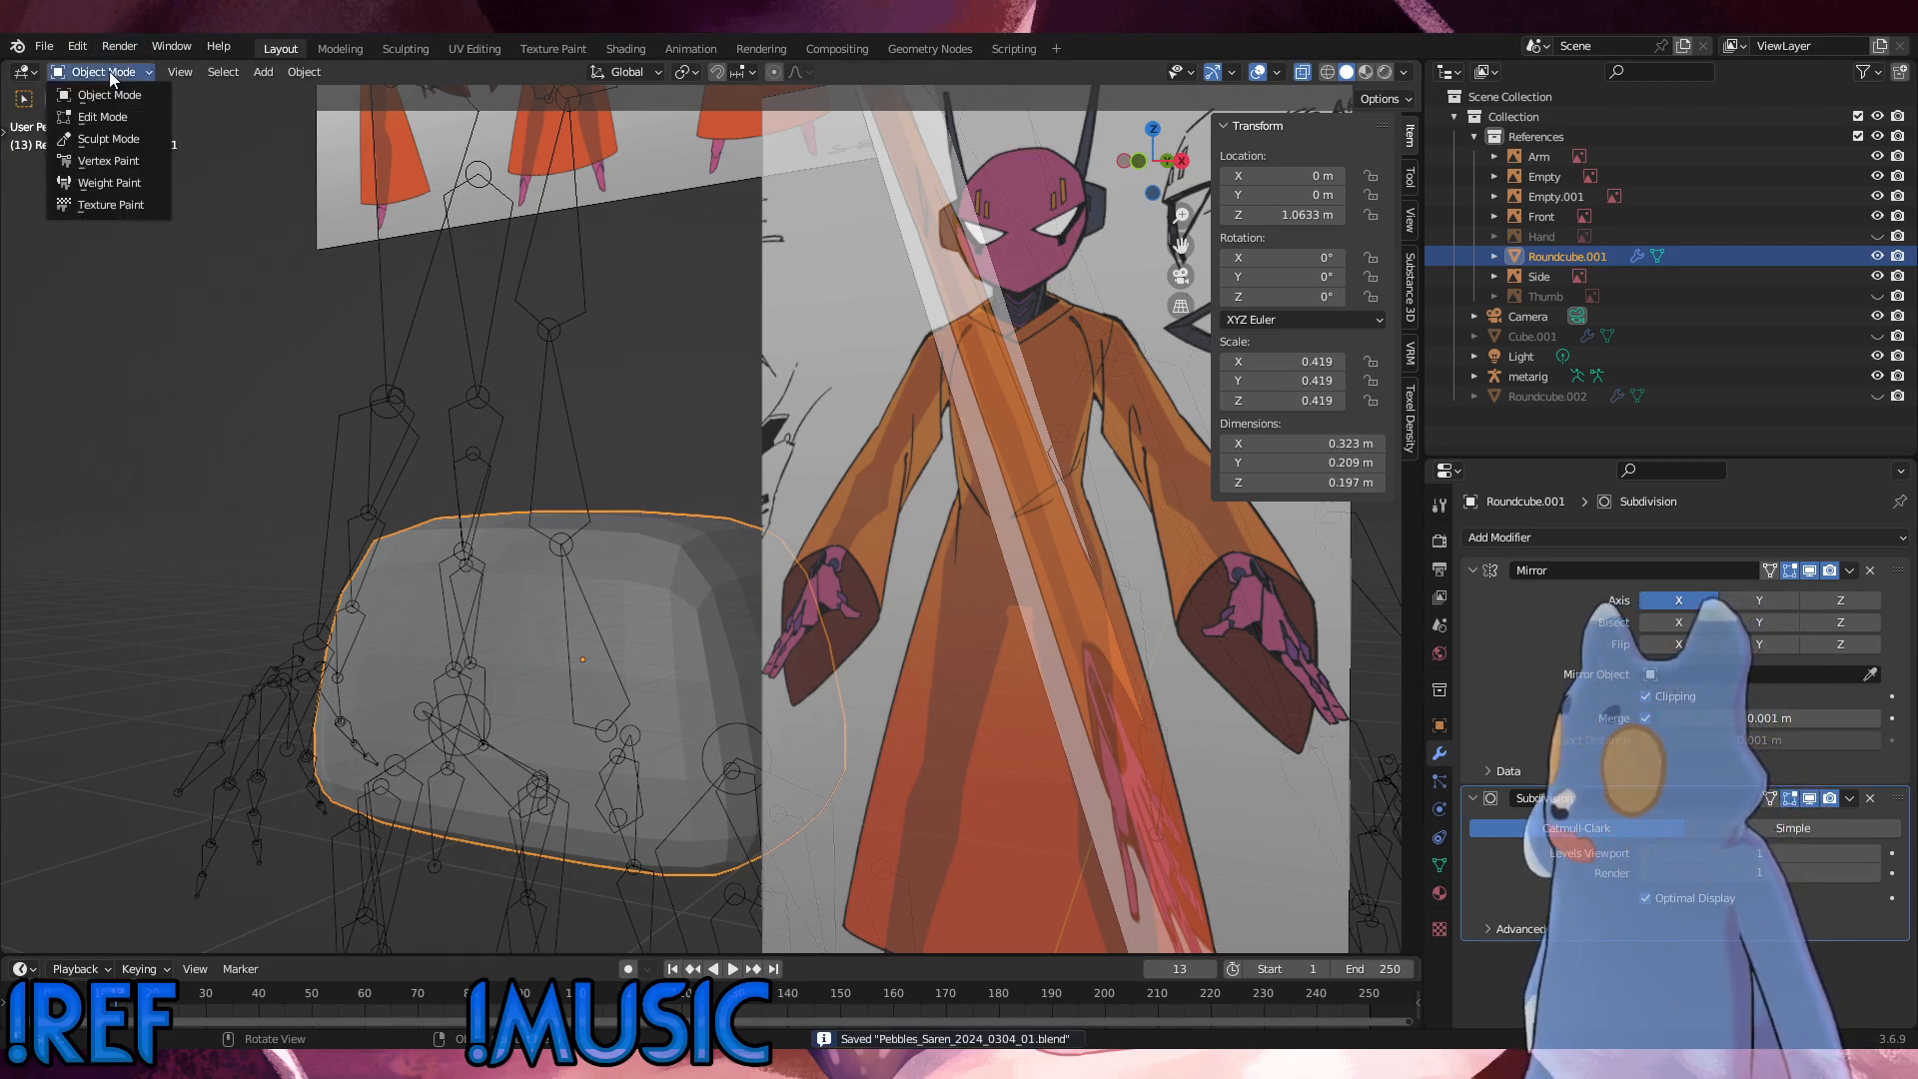
pyautogui.click(100, 117)
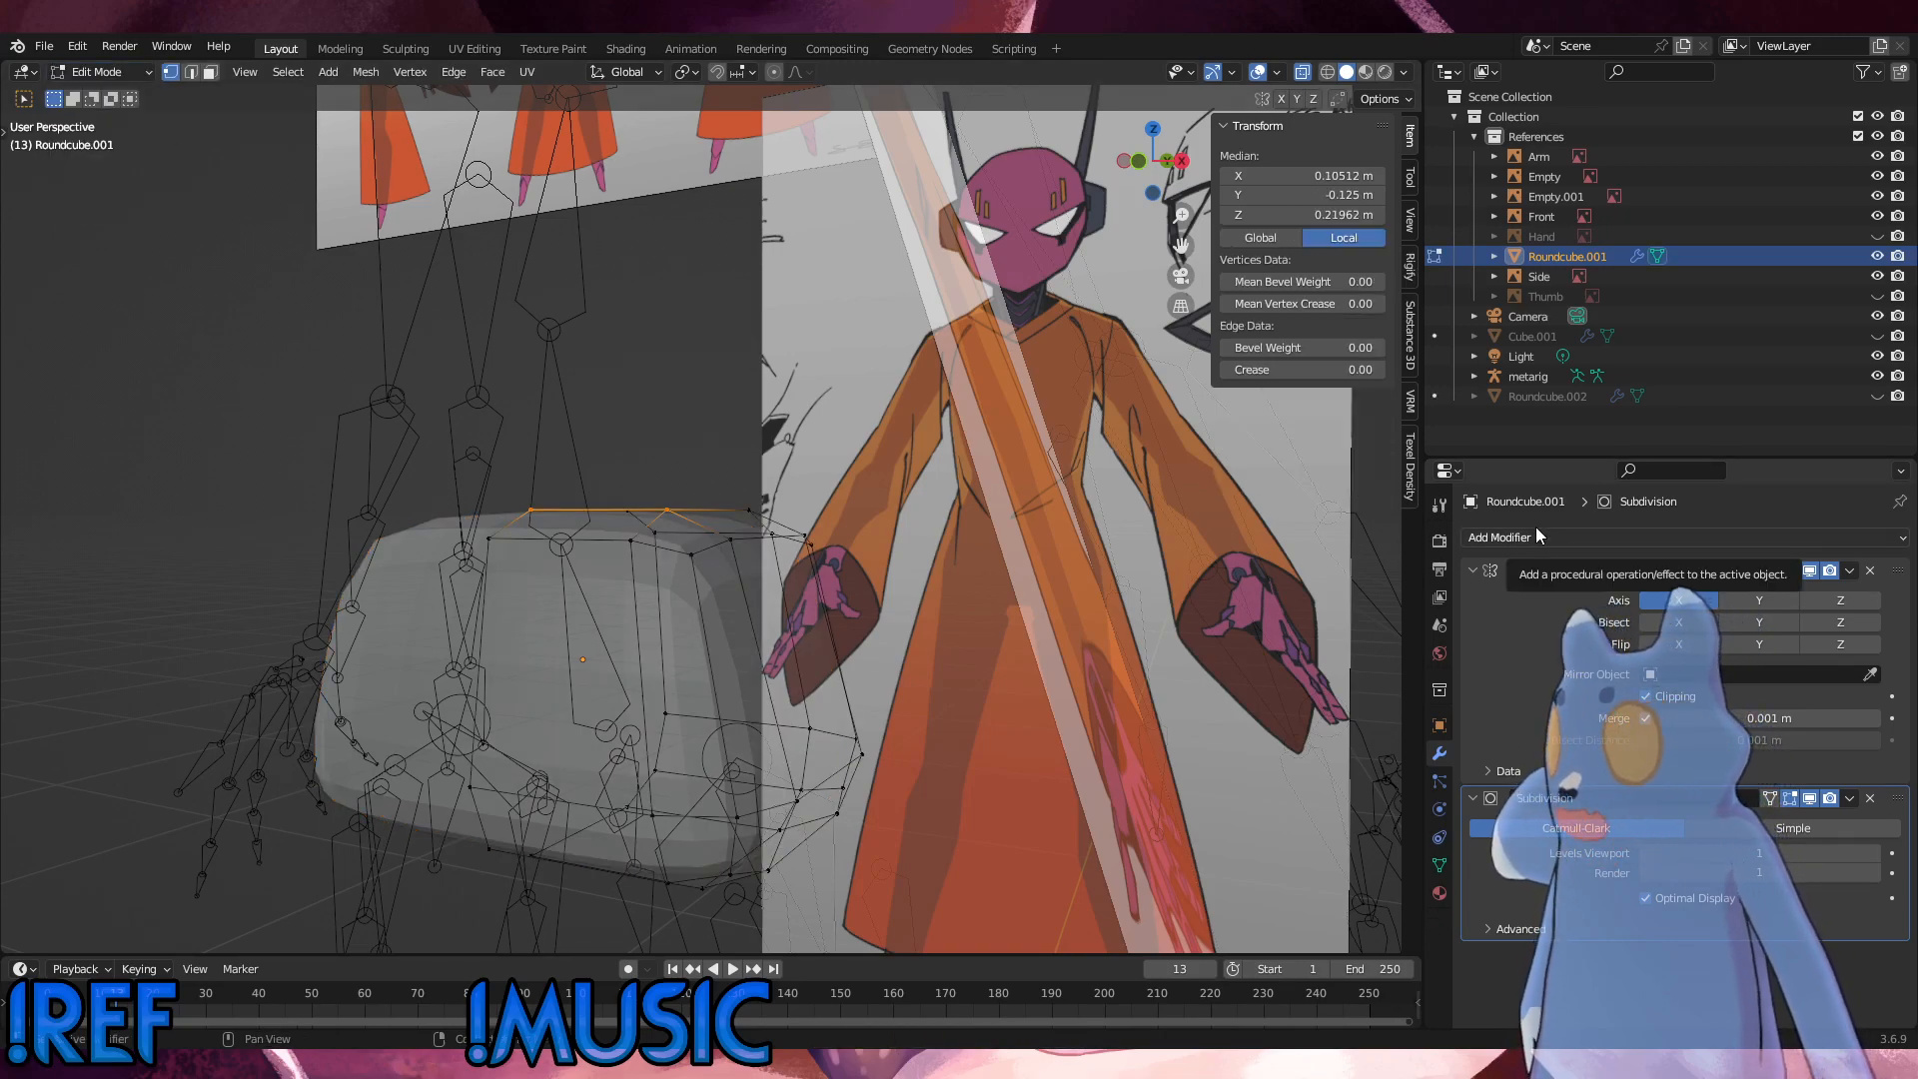
pyautogui.moveTo(704, 744); pyautogui.dragTo(728, 759, button='middle')
pyautogui.keyDown('alt'); pyautogui.click(731, 792); pyautogui.keyUp('alt')
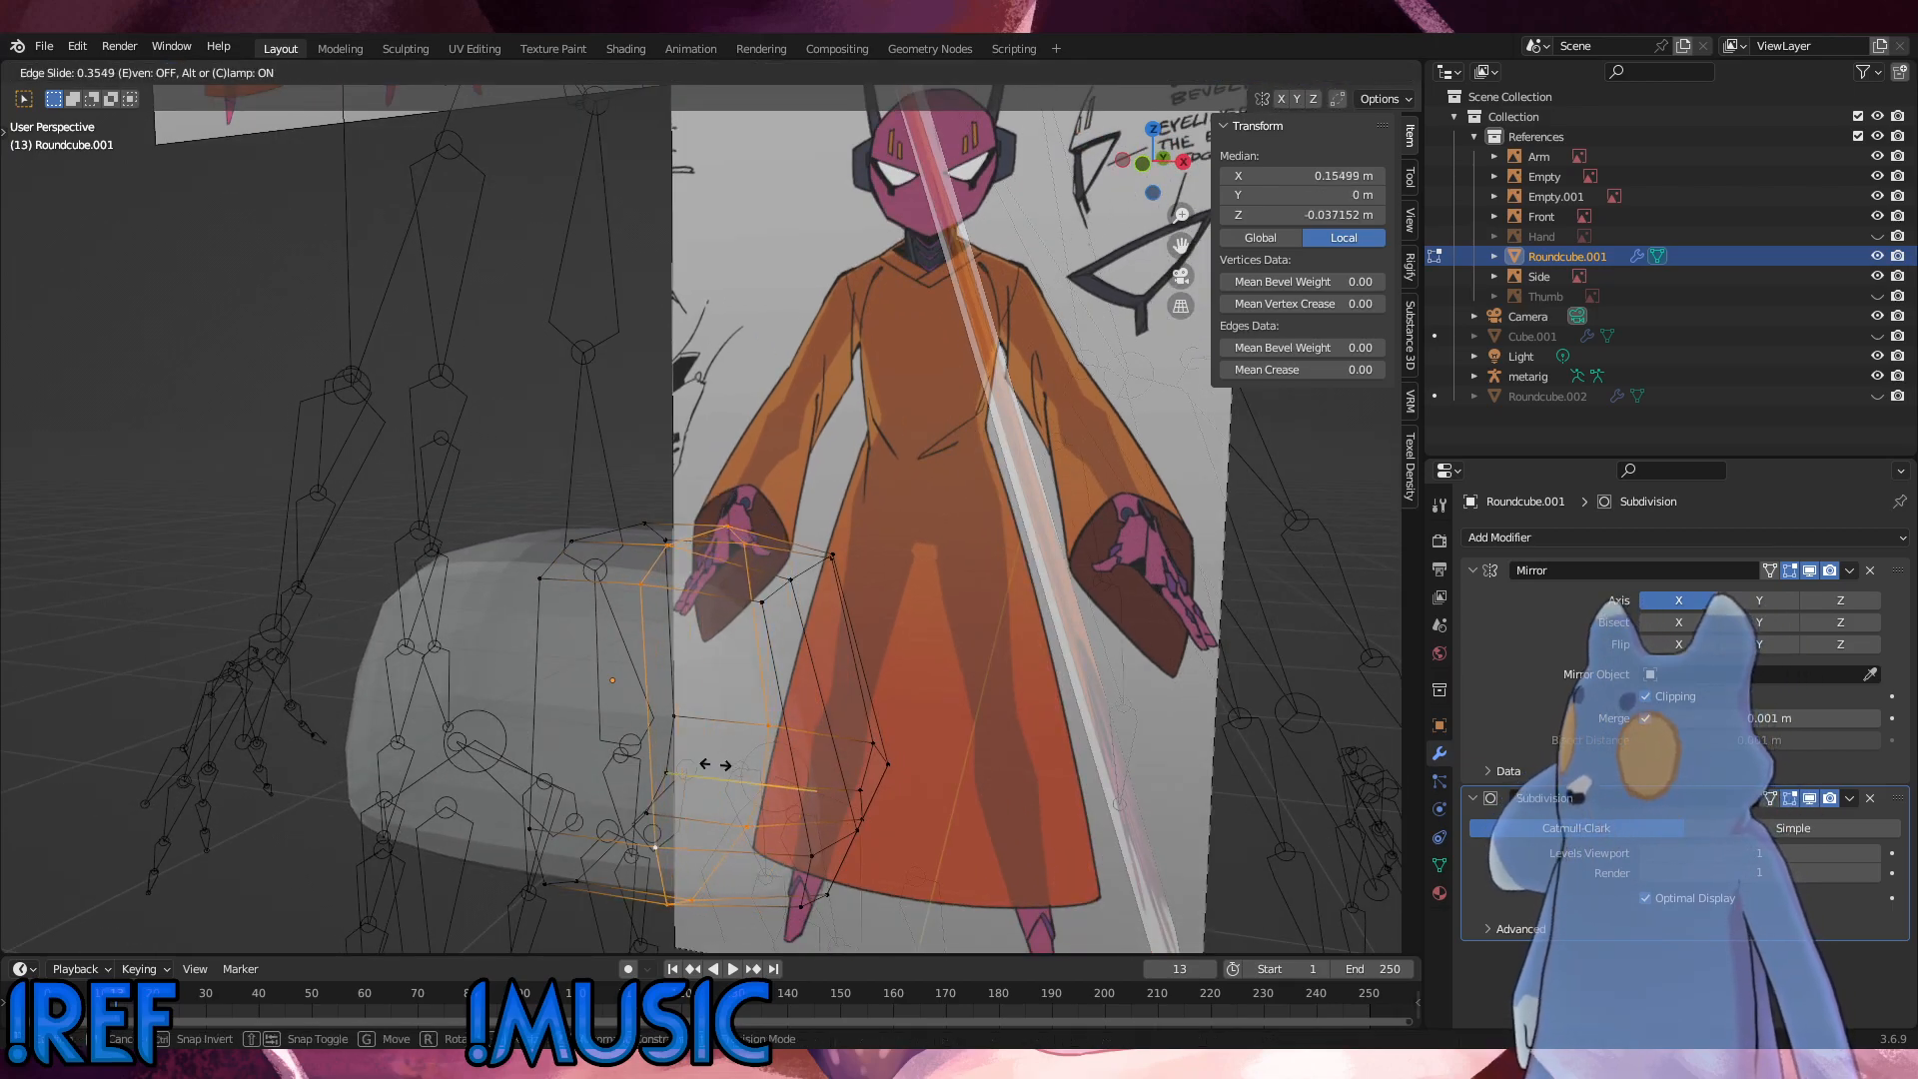
pyautogui.press('g')
pyautogui.press('g')
pyautogui.click(727, 760)
# Step: Slide the lower horizontal edge loop upward to about the mid-height of the hip mesh
pyautogui.moveTo(726, 760); pyautogui.dragTo(695, 705, button='middle')
pyautogui.press('g')
pyautogui.press('g')
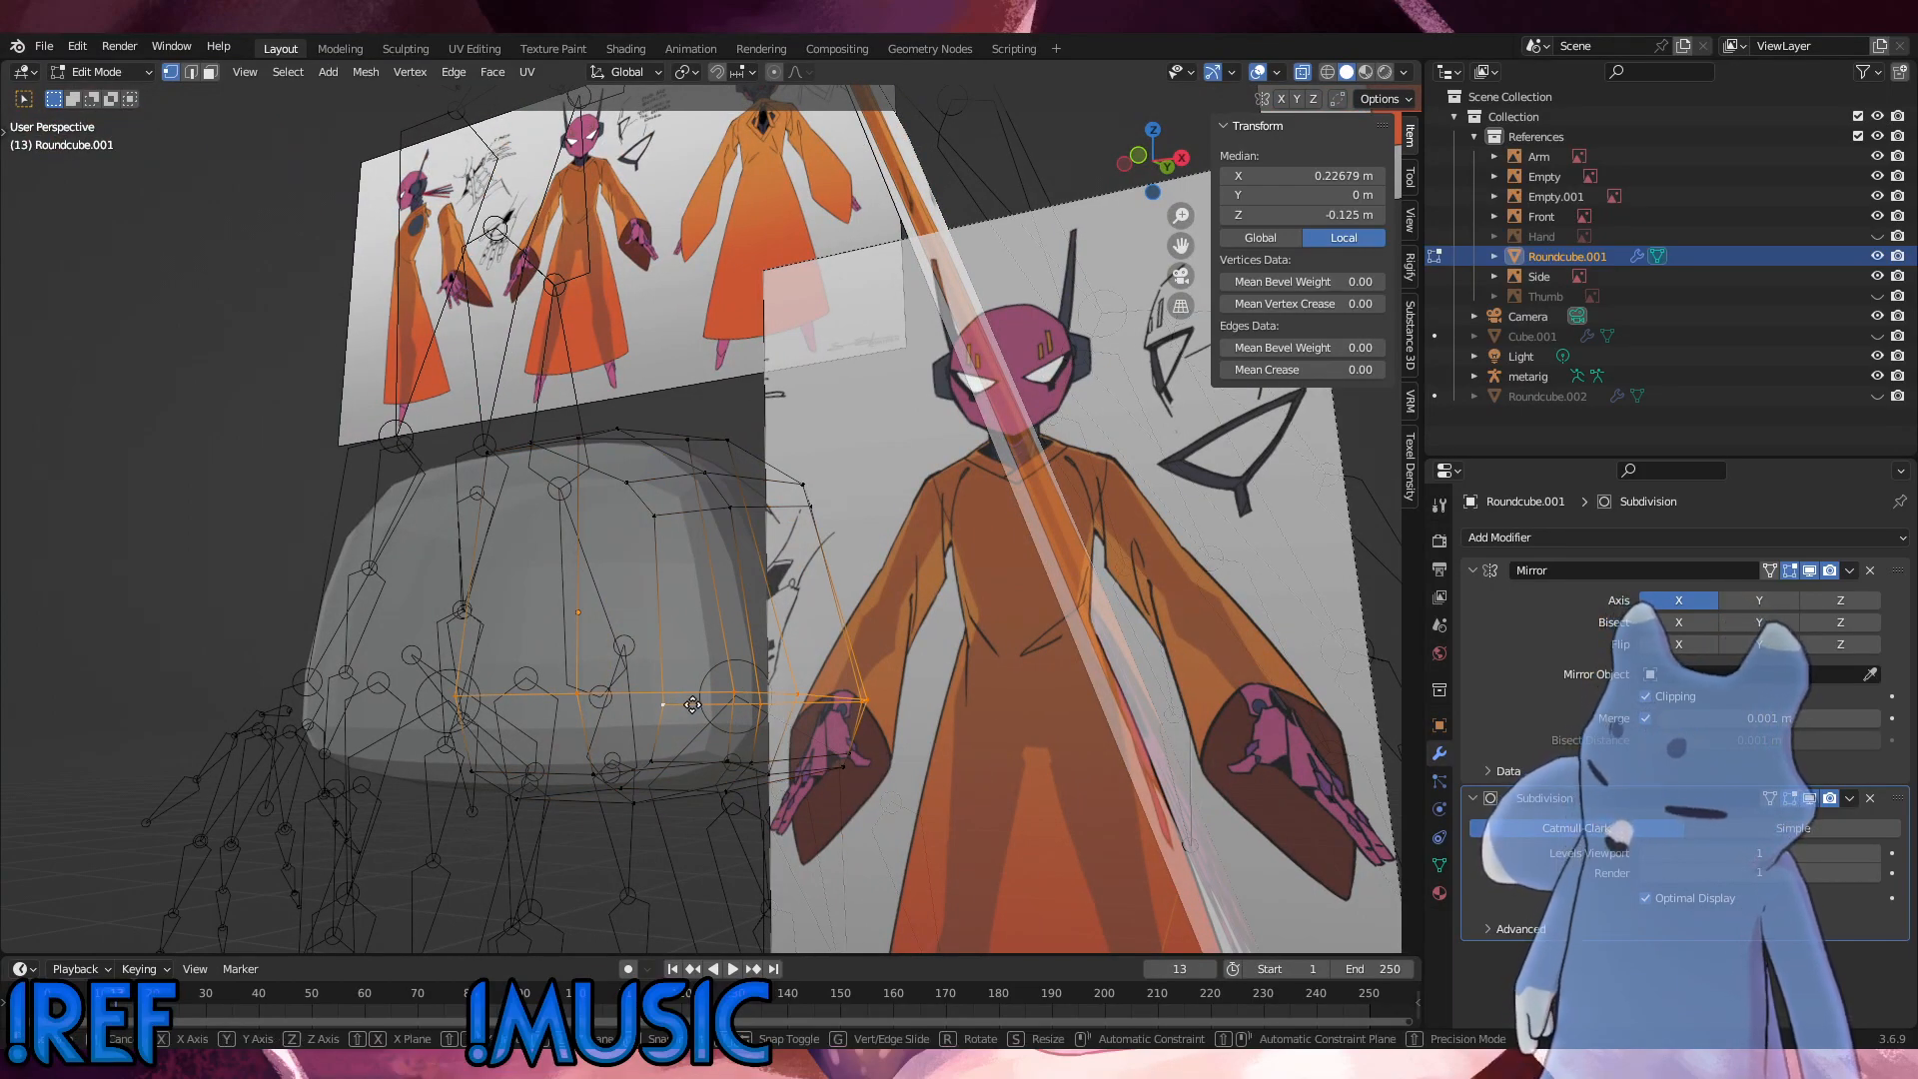
pyautogui.click(730, 635)
# Step: Slide the outer bottom edges at the front of the hip mesh upward with a factor of -0.226
pyautogui.moveTo(729, 635); pyautogui.dragTo(629, 551, button='middle')
pyautogui.keyDown('alt'); pyautogui.click(641, 562); pyautogui.keyUp('alt')
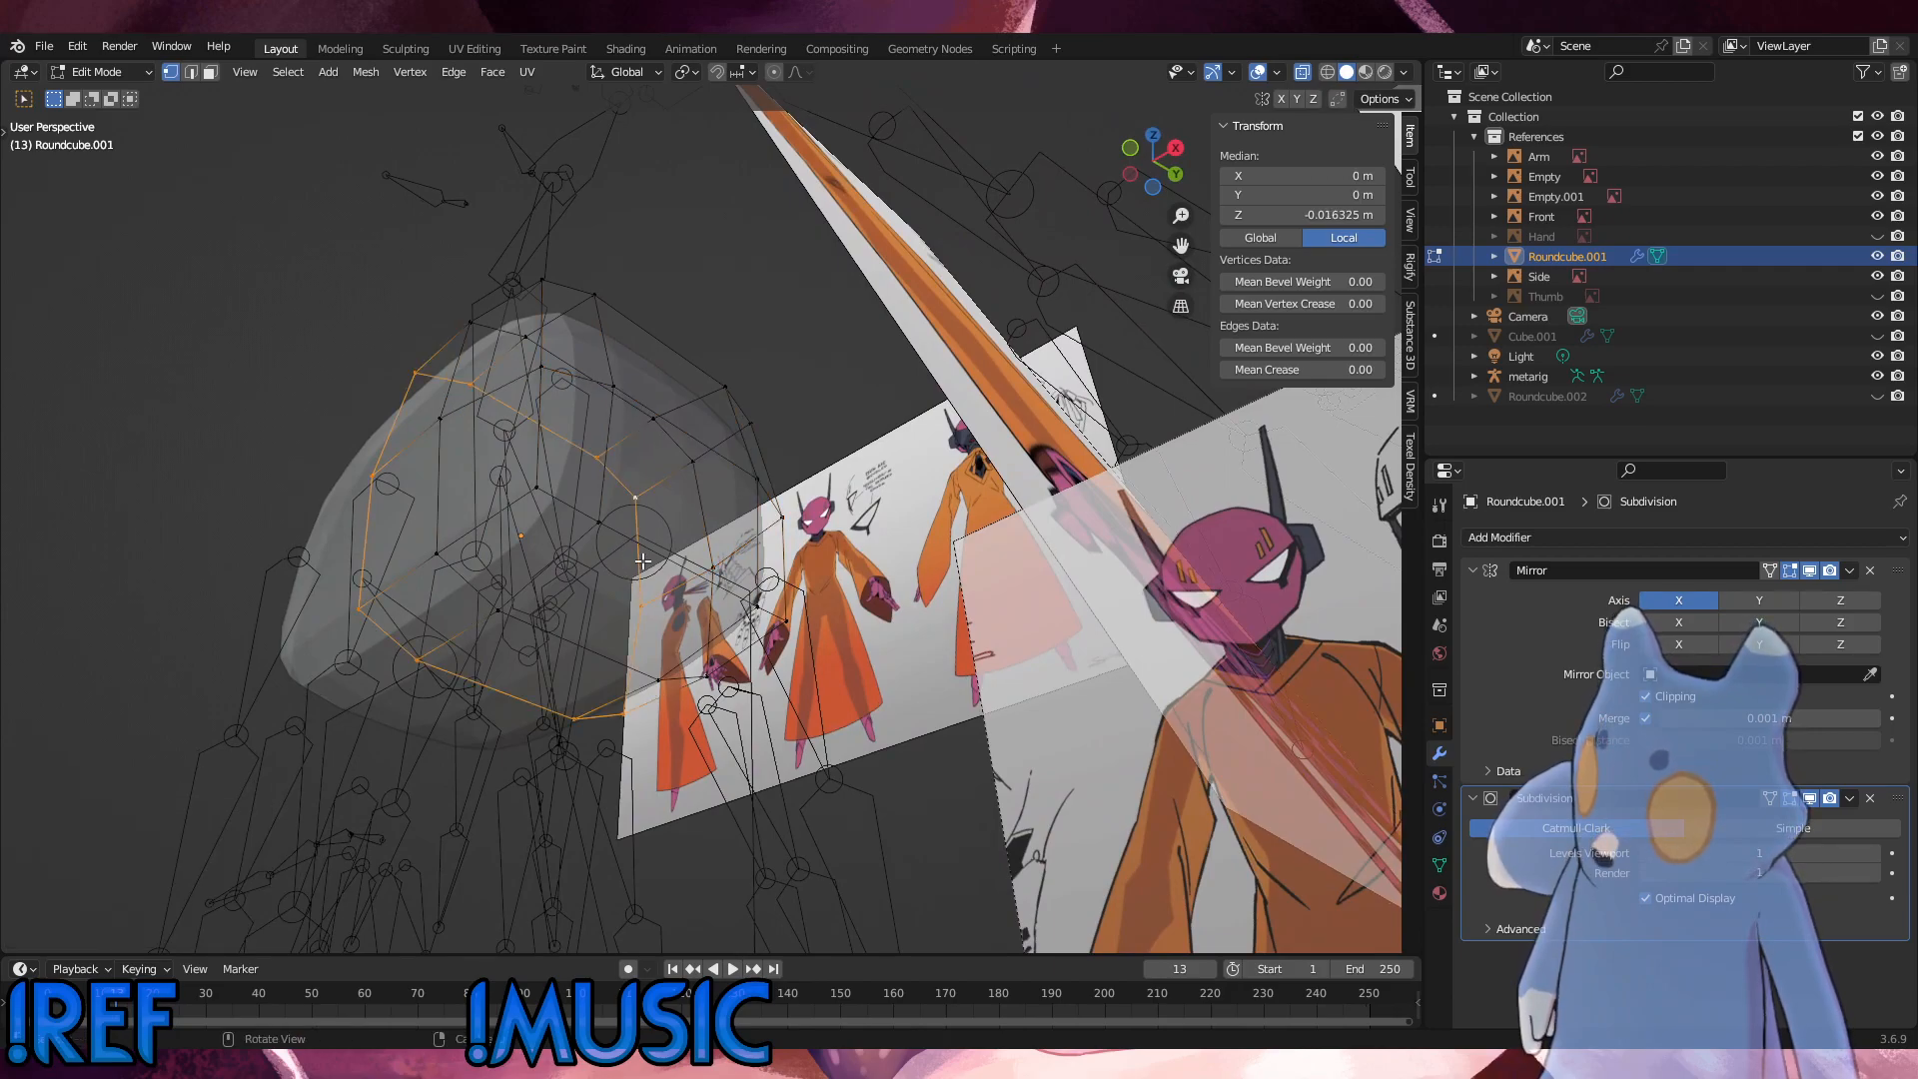
pyautogui.keyDown('alt'); pyautogui.click(503, 516); pyautogui.keyUp('alt')
pyautogui.moveTo(504, 523); pyautogui.dragTo(533, 544, button='middle')
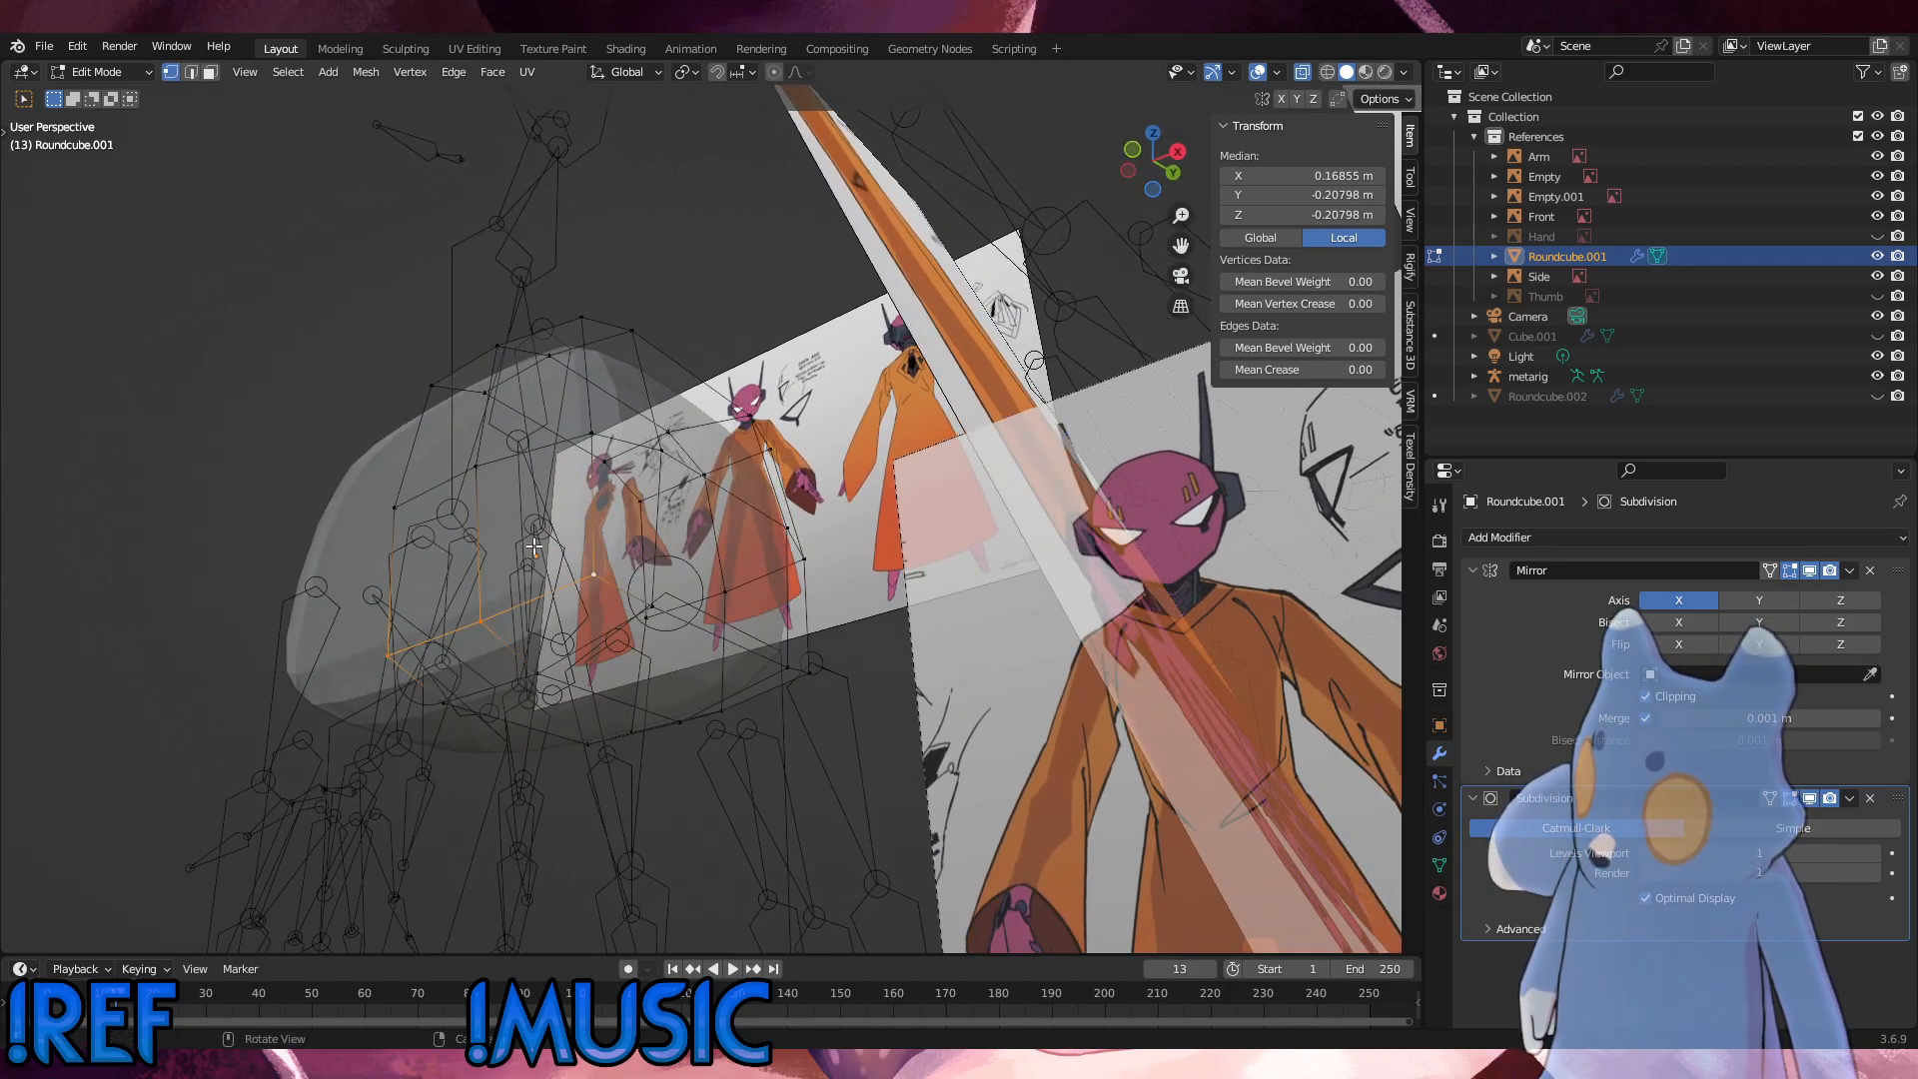
pyautogui.press('g')
pyautogui.press('g')
pyautogui.click(474, 632)
# Step: Slide the bottom edges along the outer side of the hip mesh upward with a factor of -0.267
pyautogui.moveTo(474, 636); pyautogui.dragTo(534, 641, button='middle')
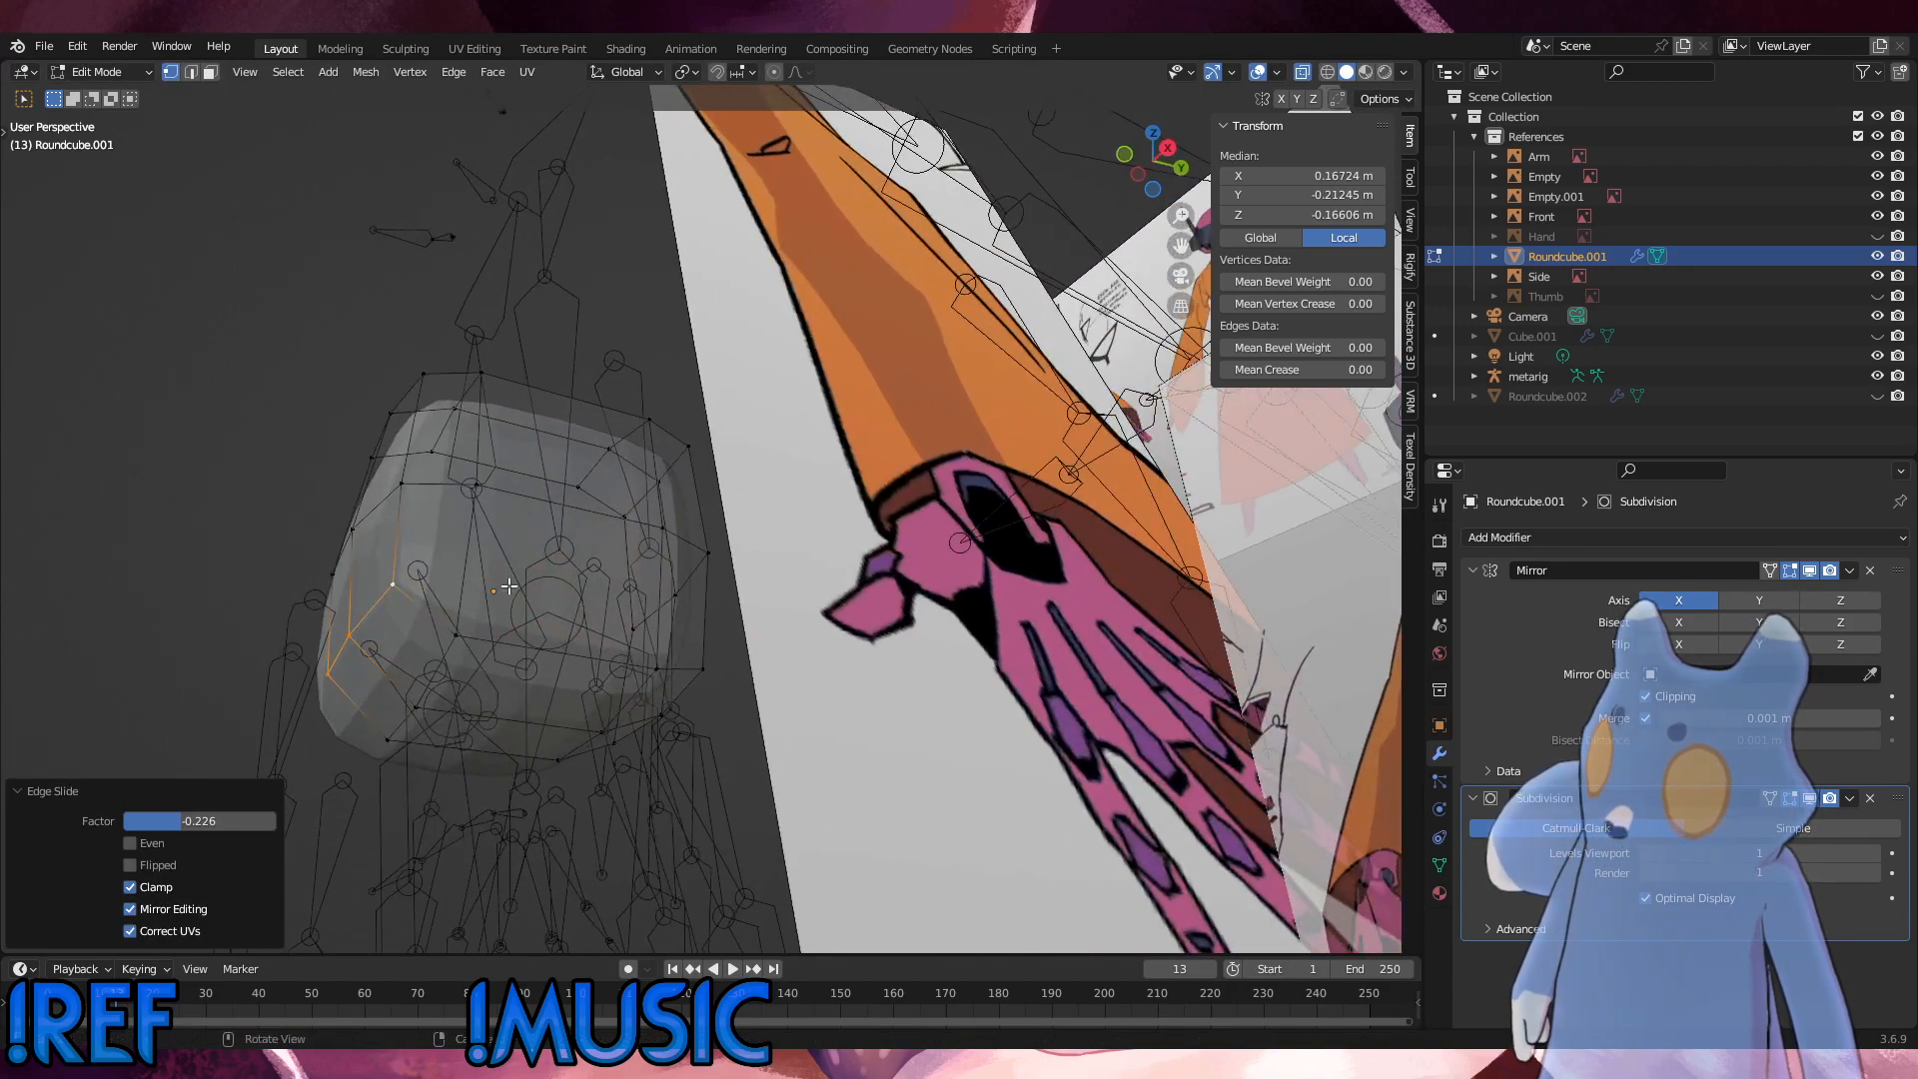
pyautogui.keyDown('alt'); pyautogui.click(534, 647); pyautogui.keyUp('alt')
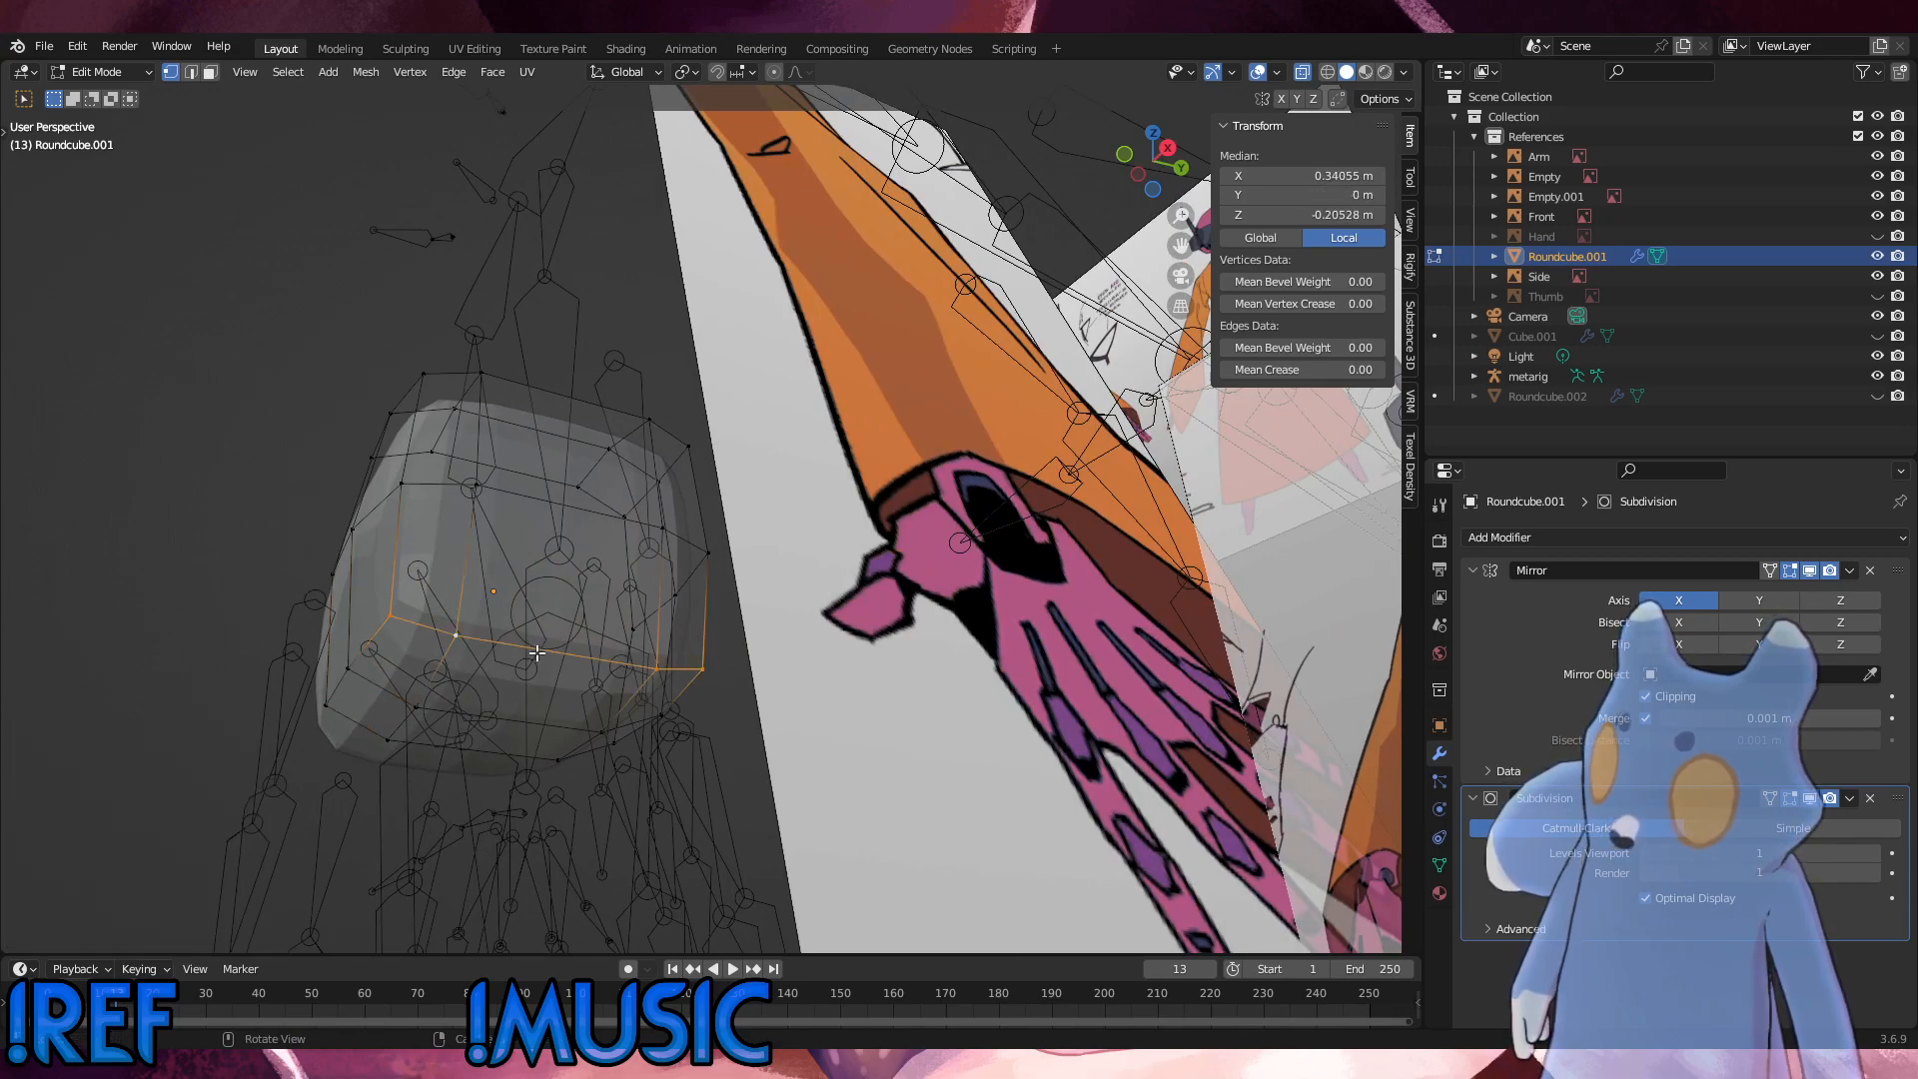
pyautogui.press('g')
pyautogui.press('g')
pyautogui.click(539, 624)
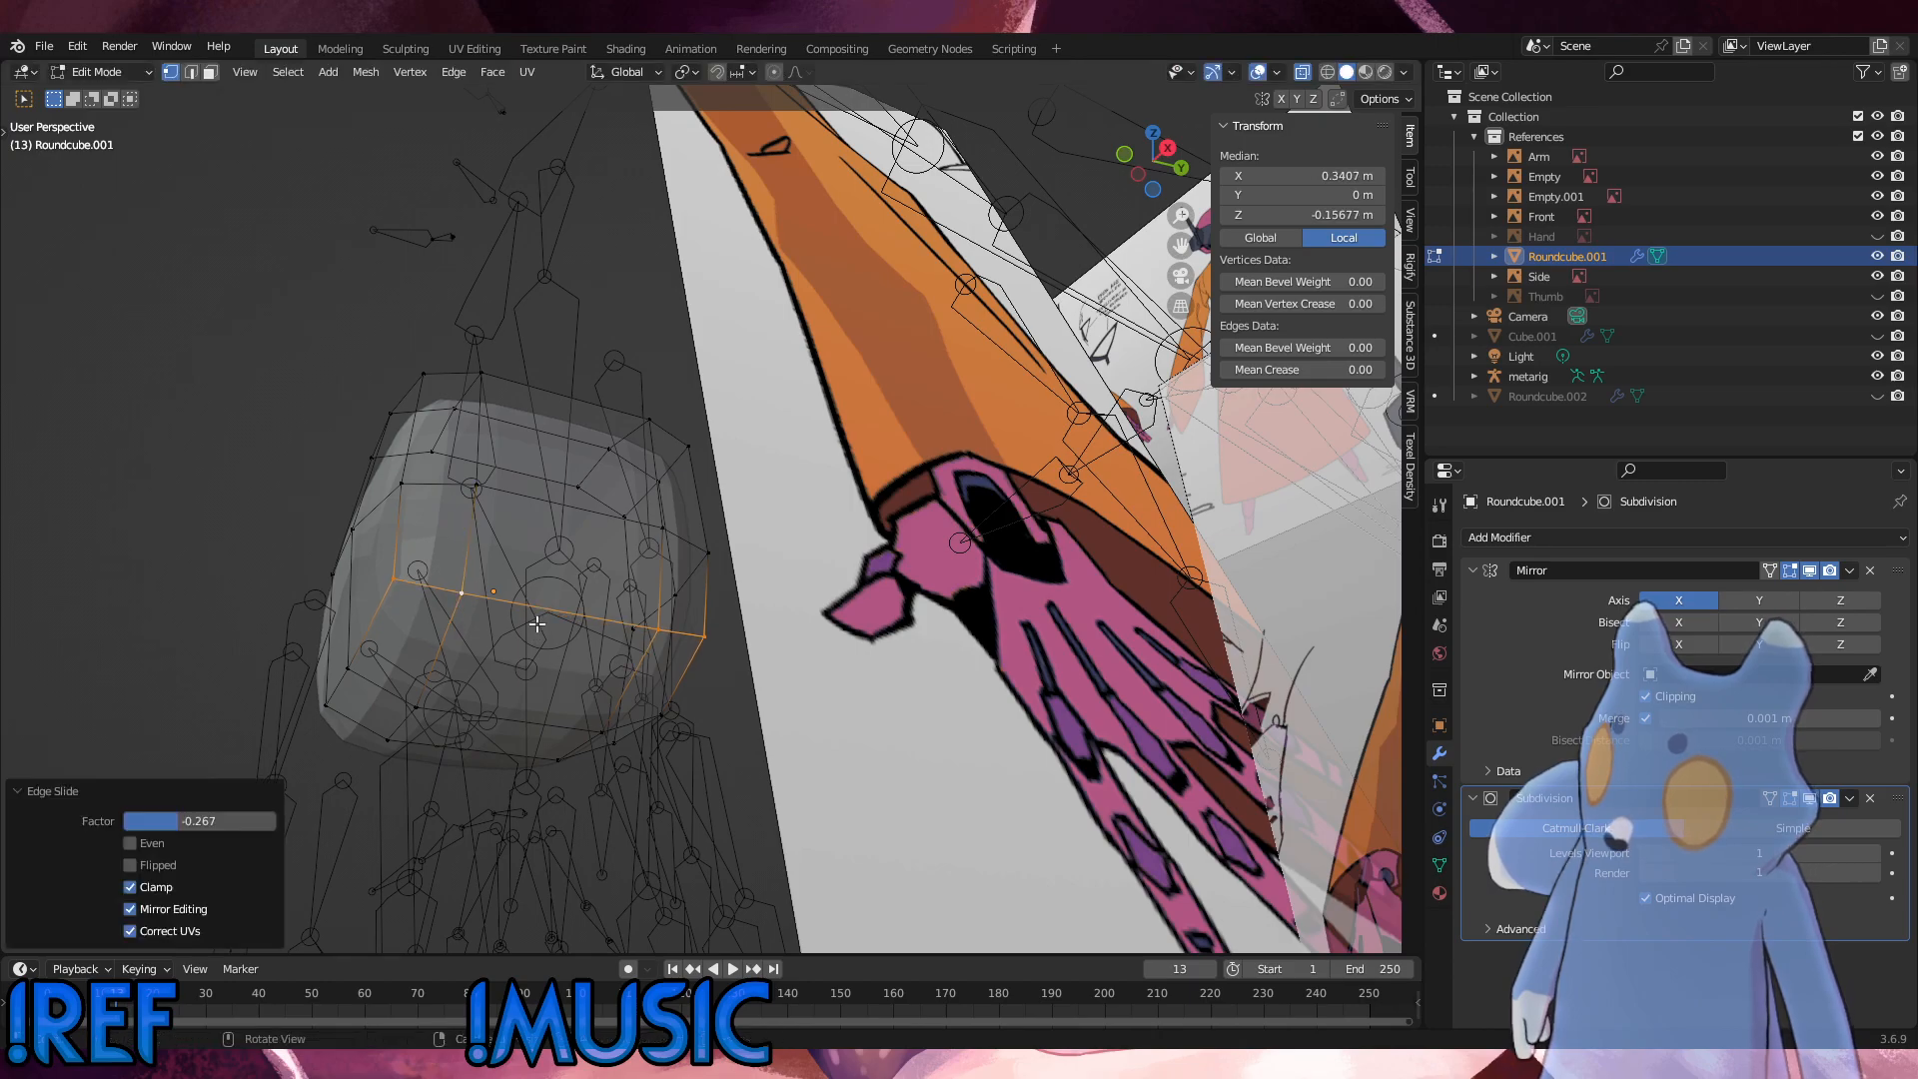
# Step: Try sliding the front bottom edge beside the seam, undo it, and slide the front and back bottom edges upward together with factor -0.112
pyautogui.moveTo(416, 636); pyautogui.dragTo(447, 675, button='middle')
pyautogui.click(355, 696)
pyautogui.keyDown('shift'); pyautogui.click(320, 683); pyautogui.keyUp('shift')
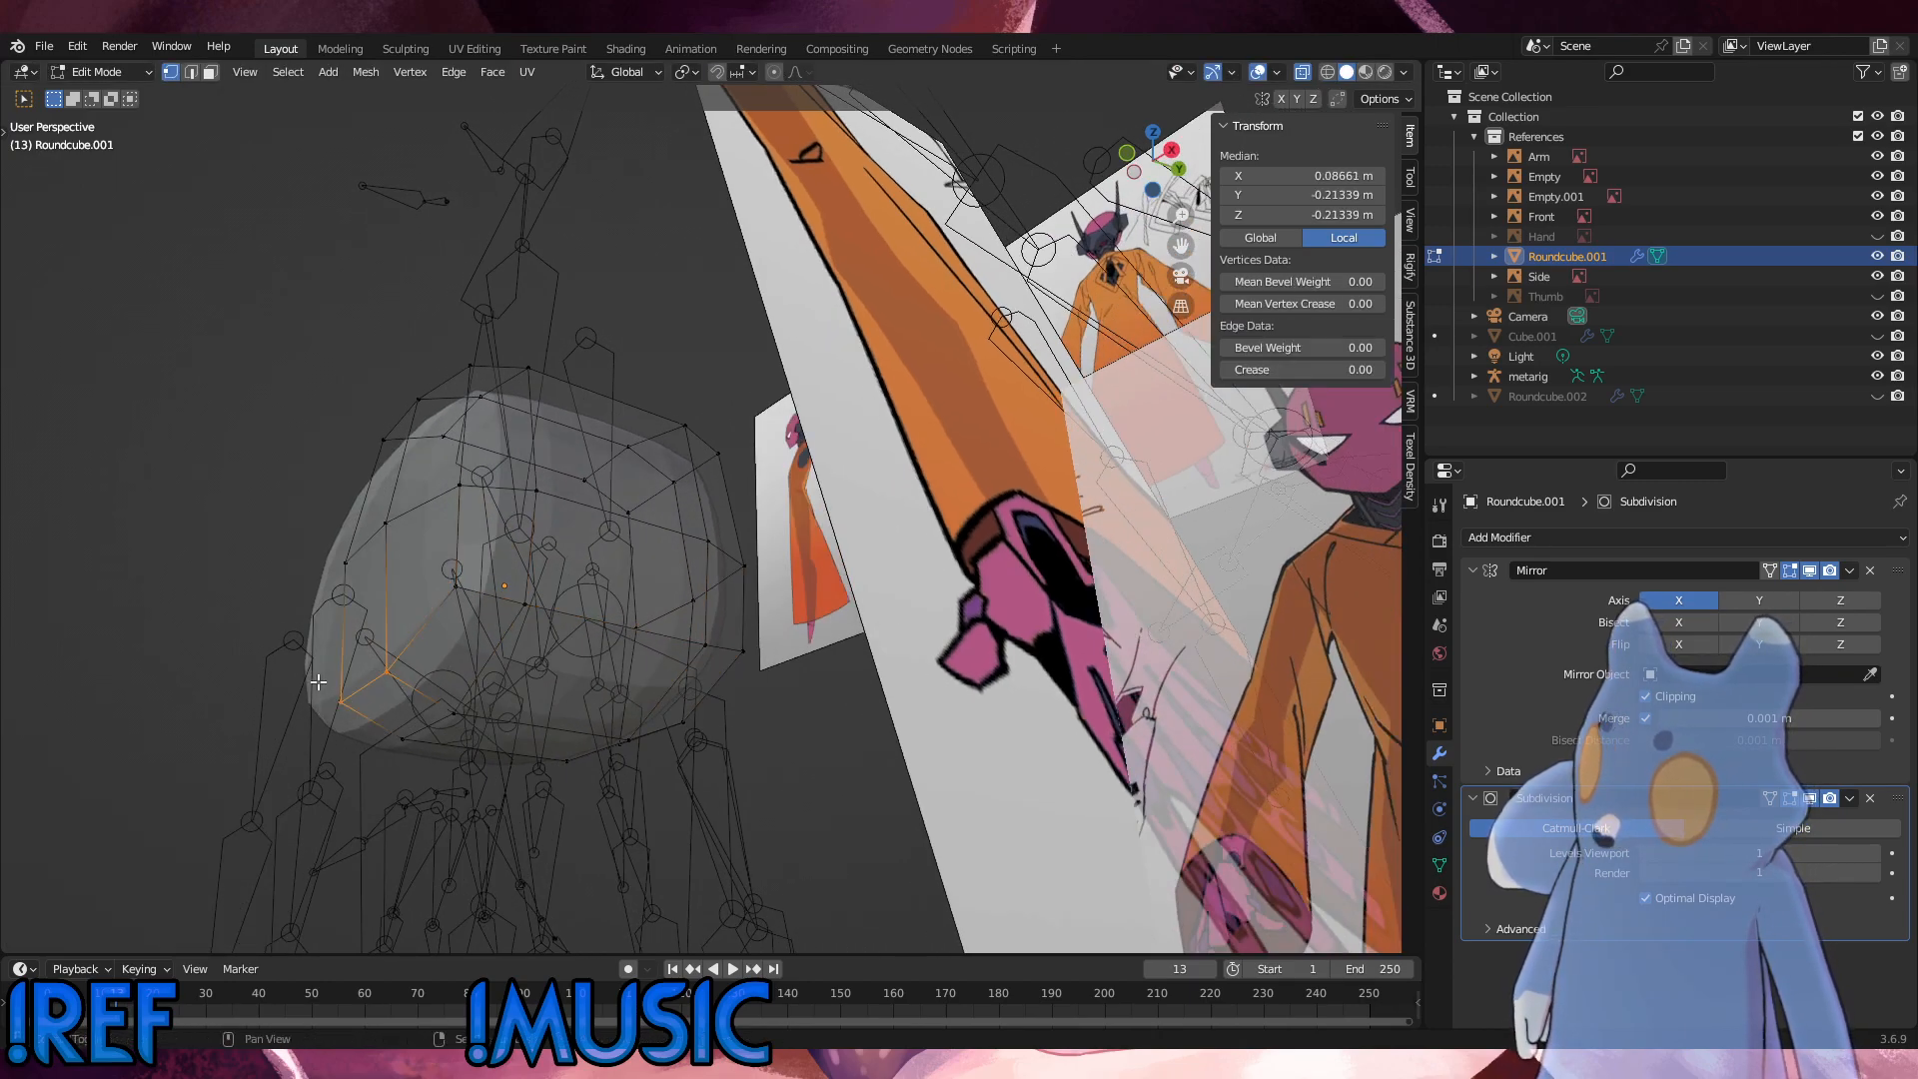
pyautogui.press('g')
pyautogui.press('g')
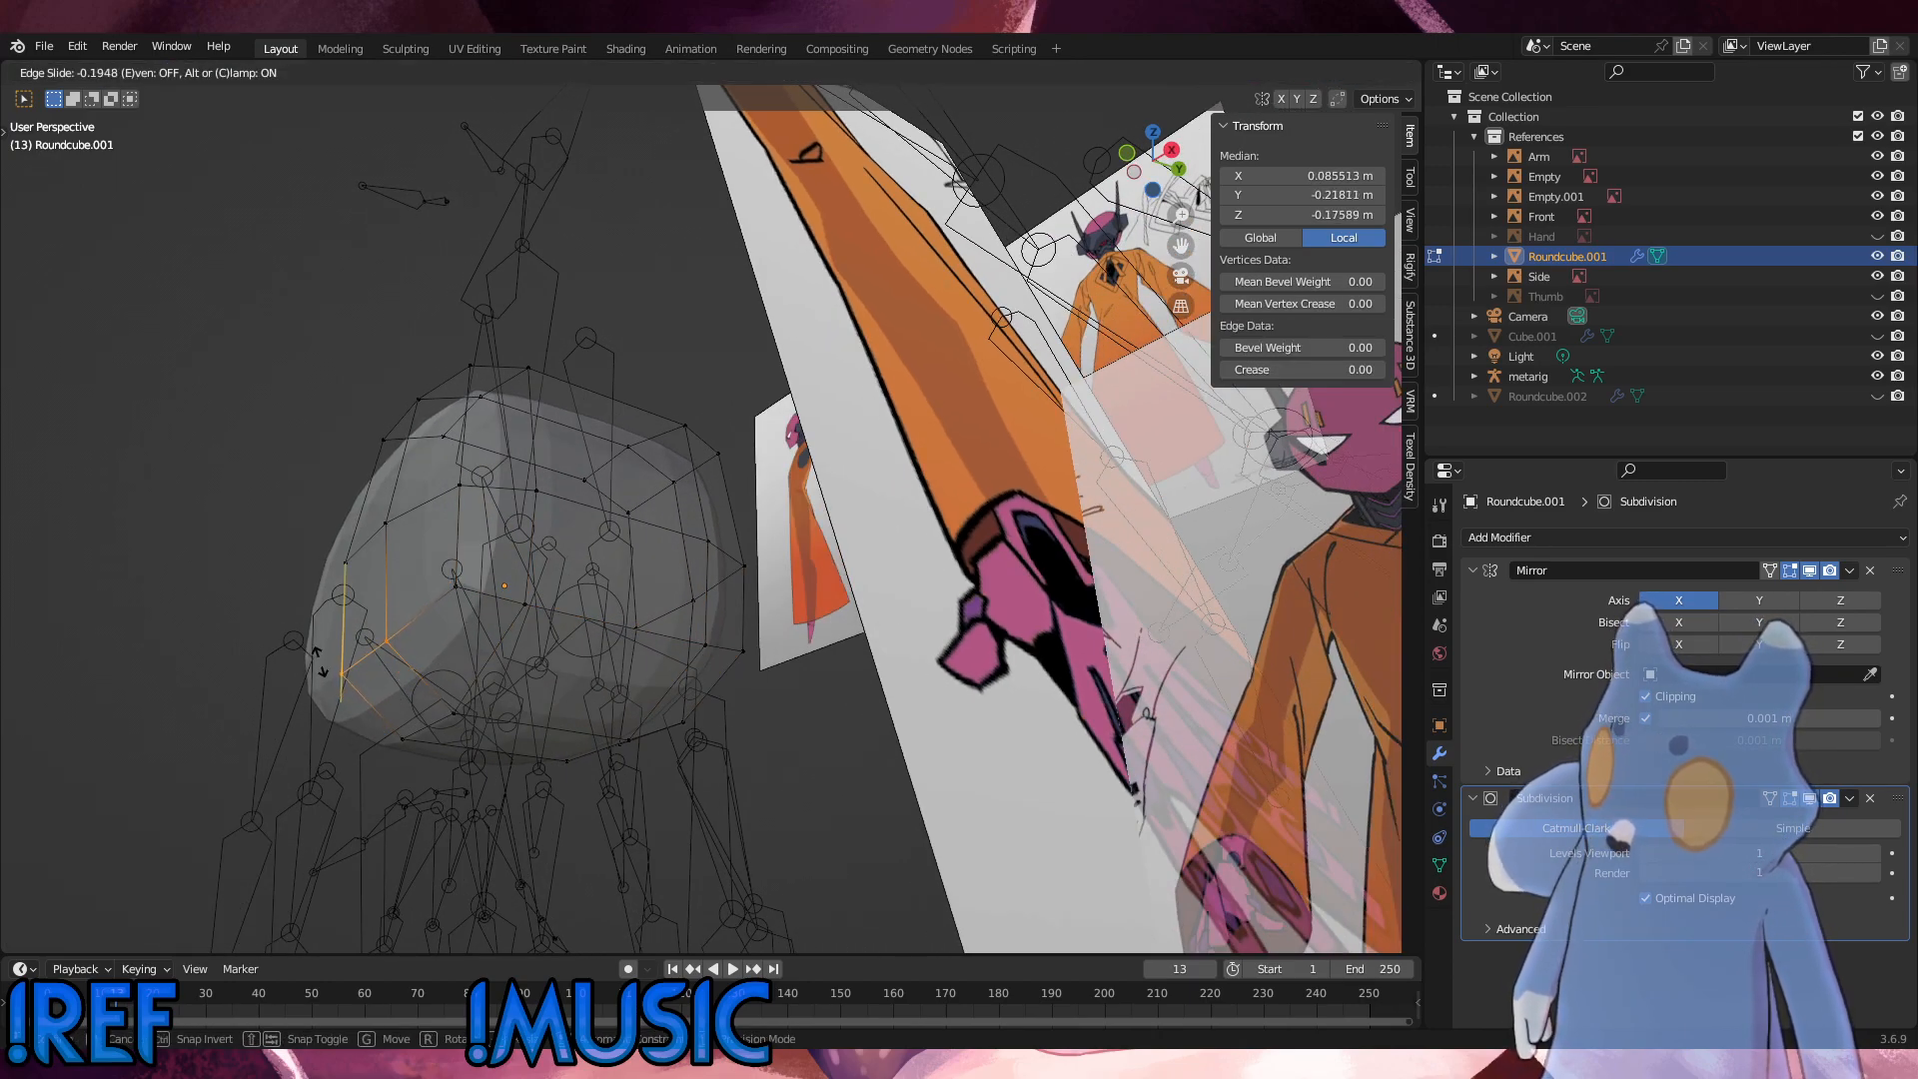
pyautogui.click(317, 675)
pyautogui.moveTo(603, 687); pyautogui.dragTo(376, 690, button='middle')
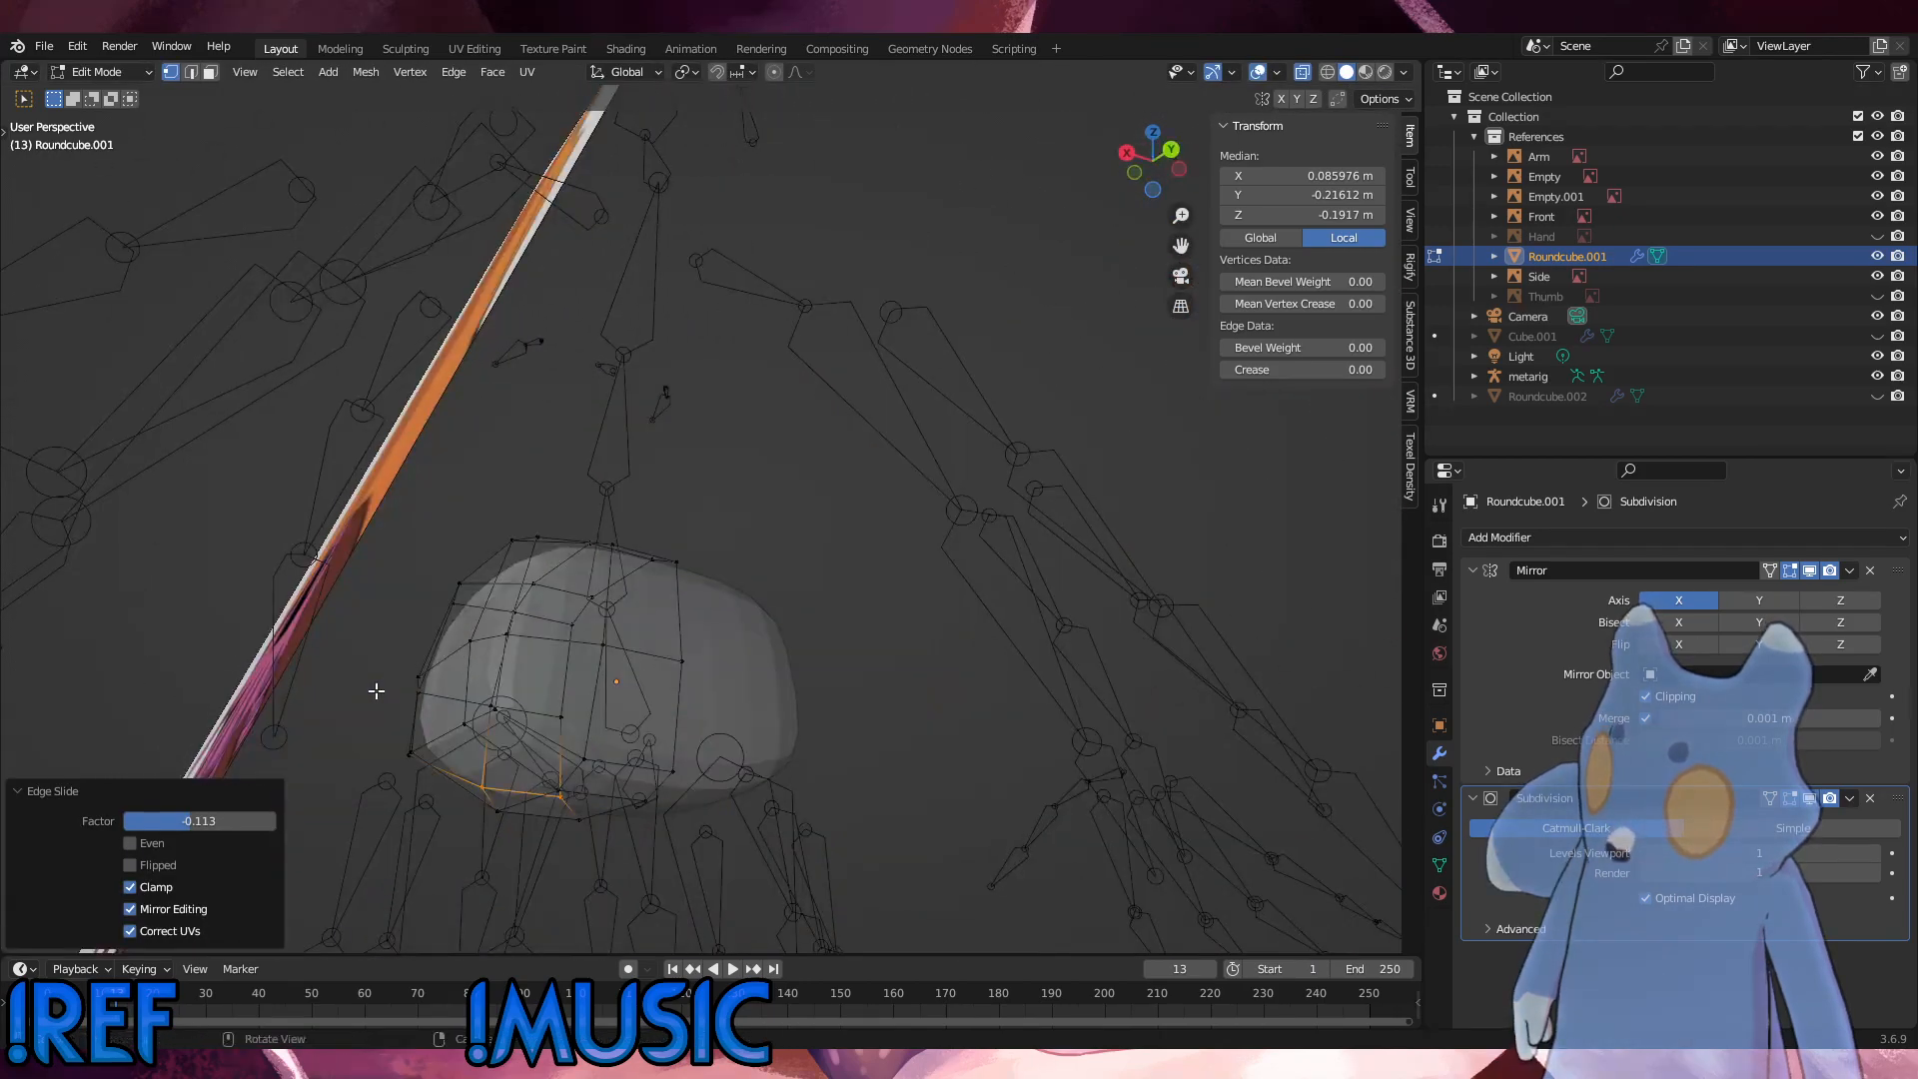
pyautogui.hotkey('ctrl', 'z')
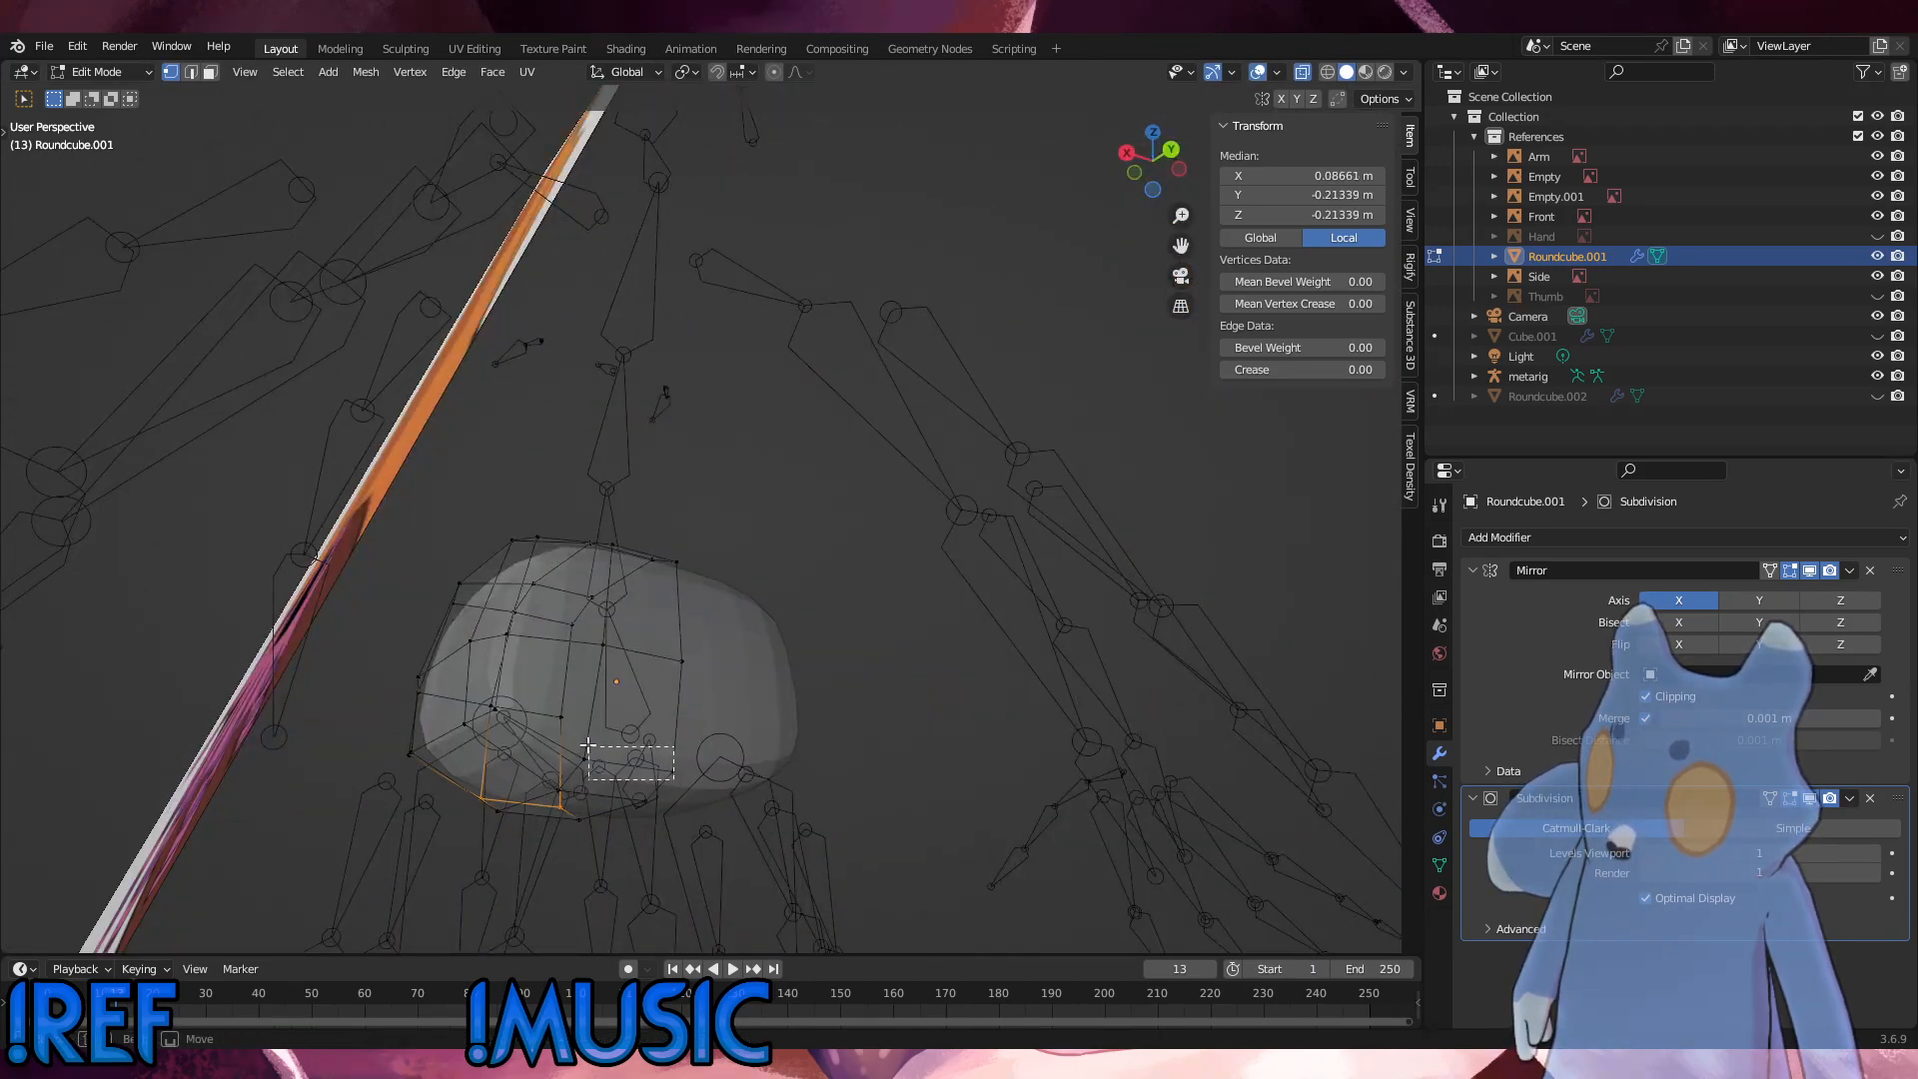
pyautogui.keyDown('shift'); pyautogui.moveTo(588, 744); pyautogui.dragTo(591, 741); pyautogui.keyUp('shift')
pyautogui.press('g')
pyautogui.press('g')
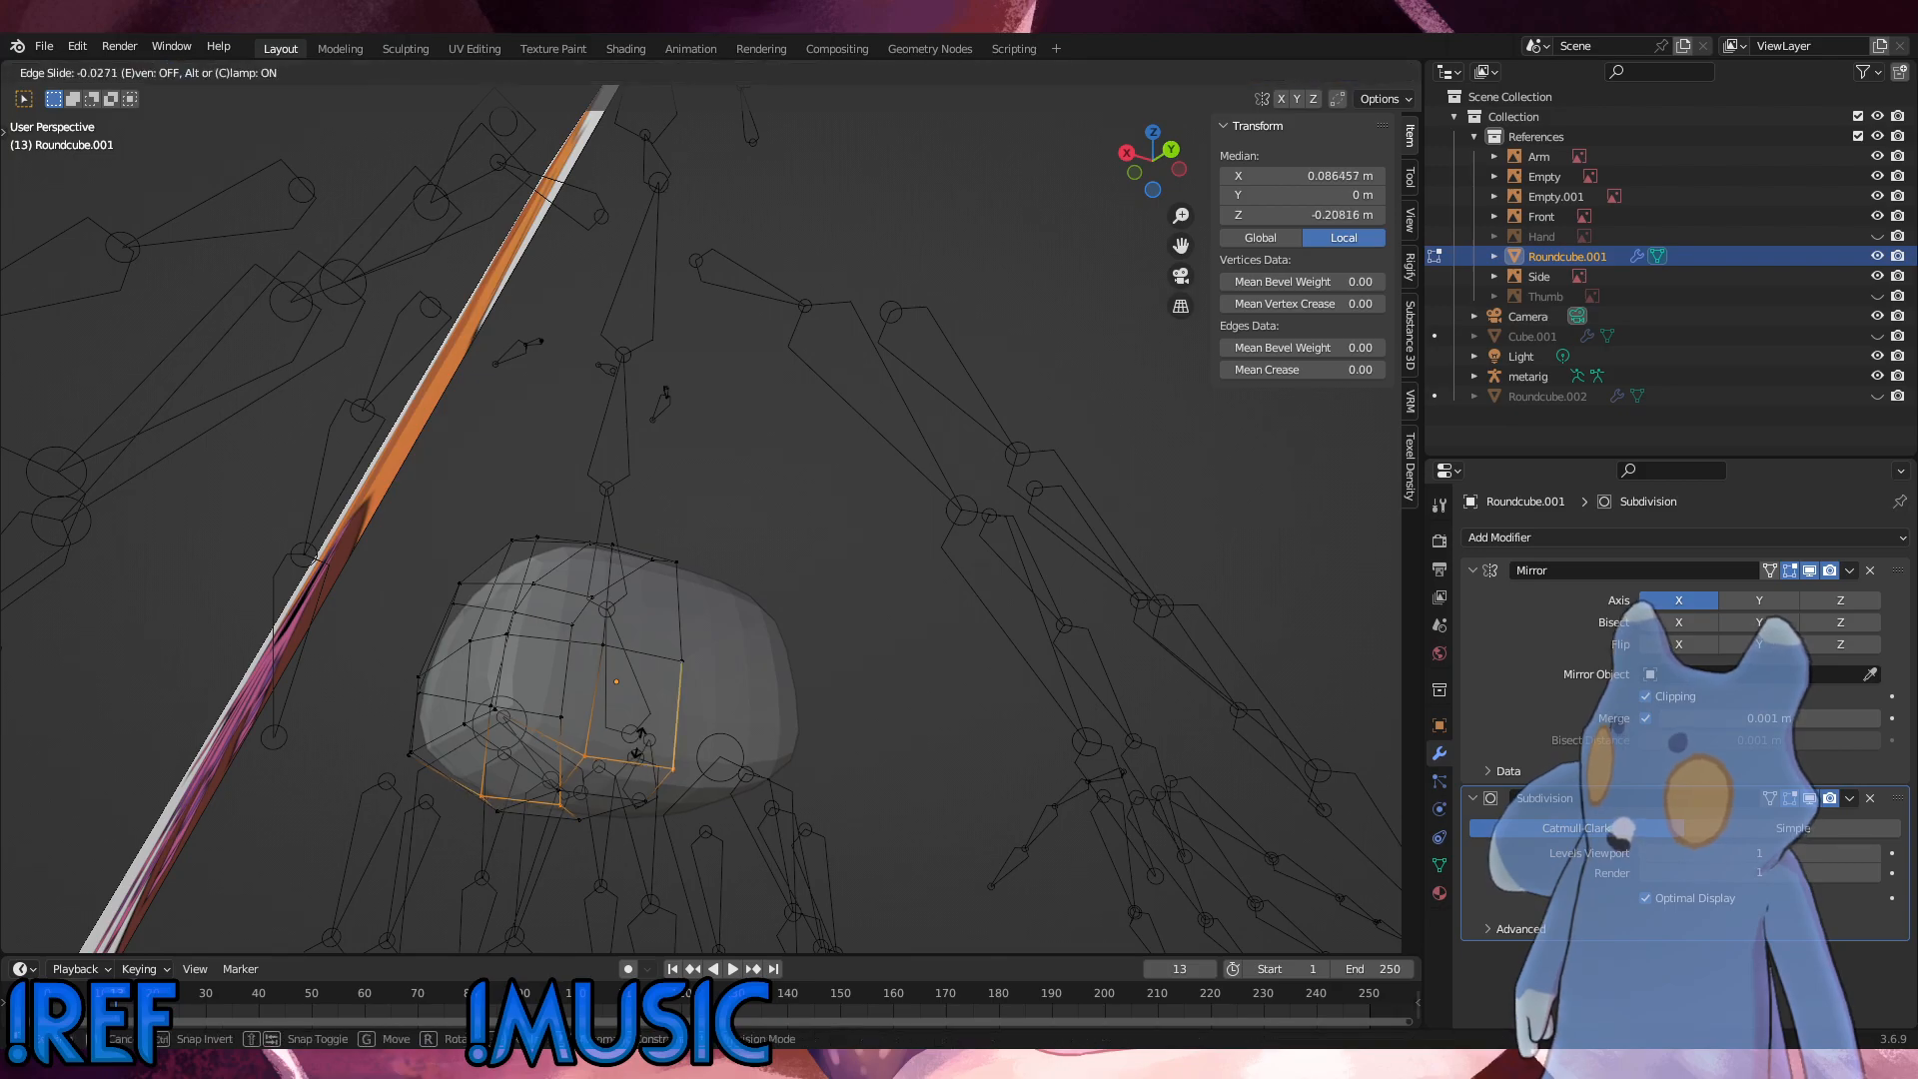
pyautogui.click(641, 736)
# Step: Compare the hip with the side and front references and slide its front crosswise edge loop toward the middle with a factor of 0.142
pyautogui.keyDown('alt'); pyautogui.moveTo(756, 722); pyautogui.dragTo(911, 746, button='middle'); pyautogui.keyUp('alt')
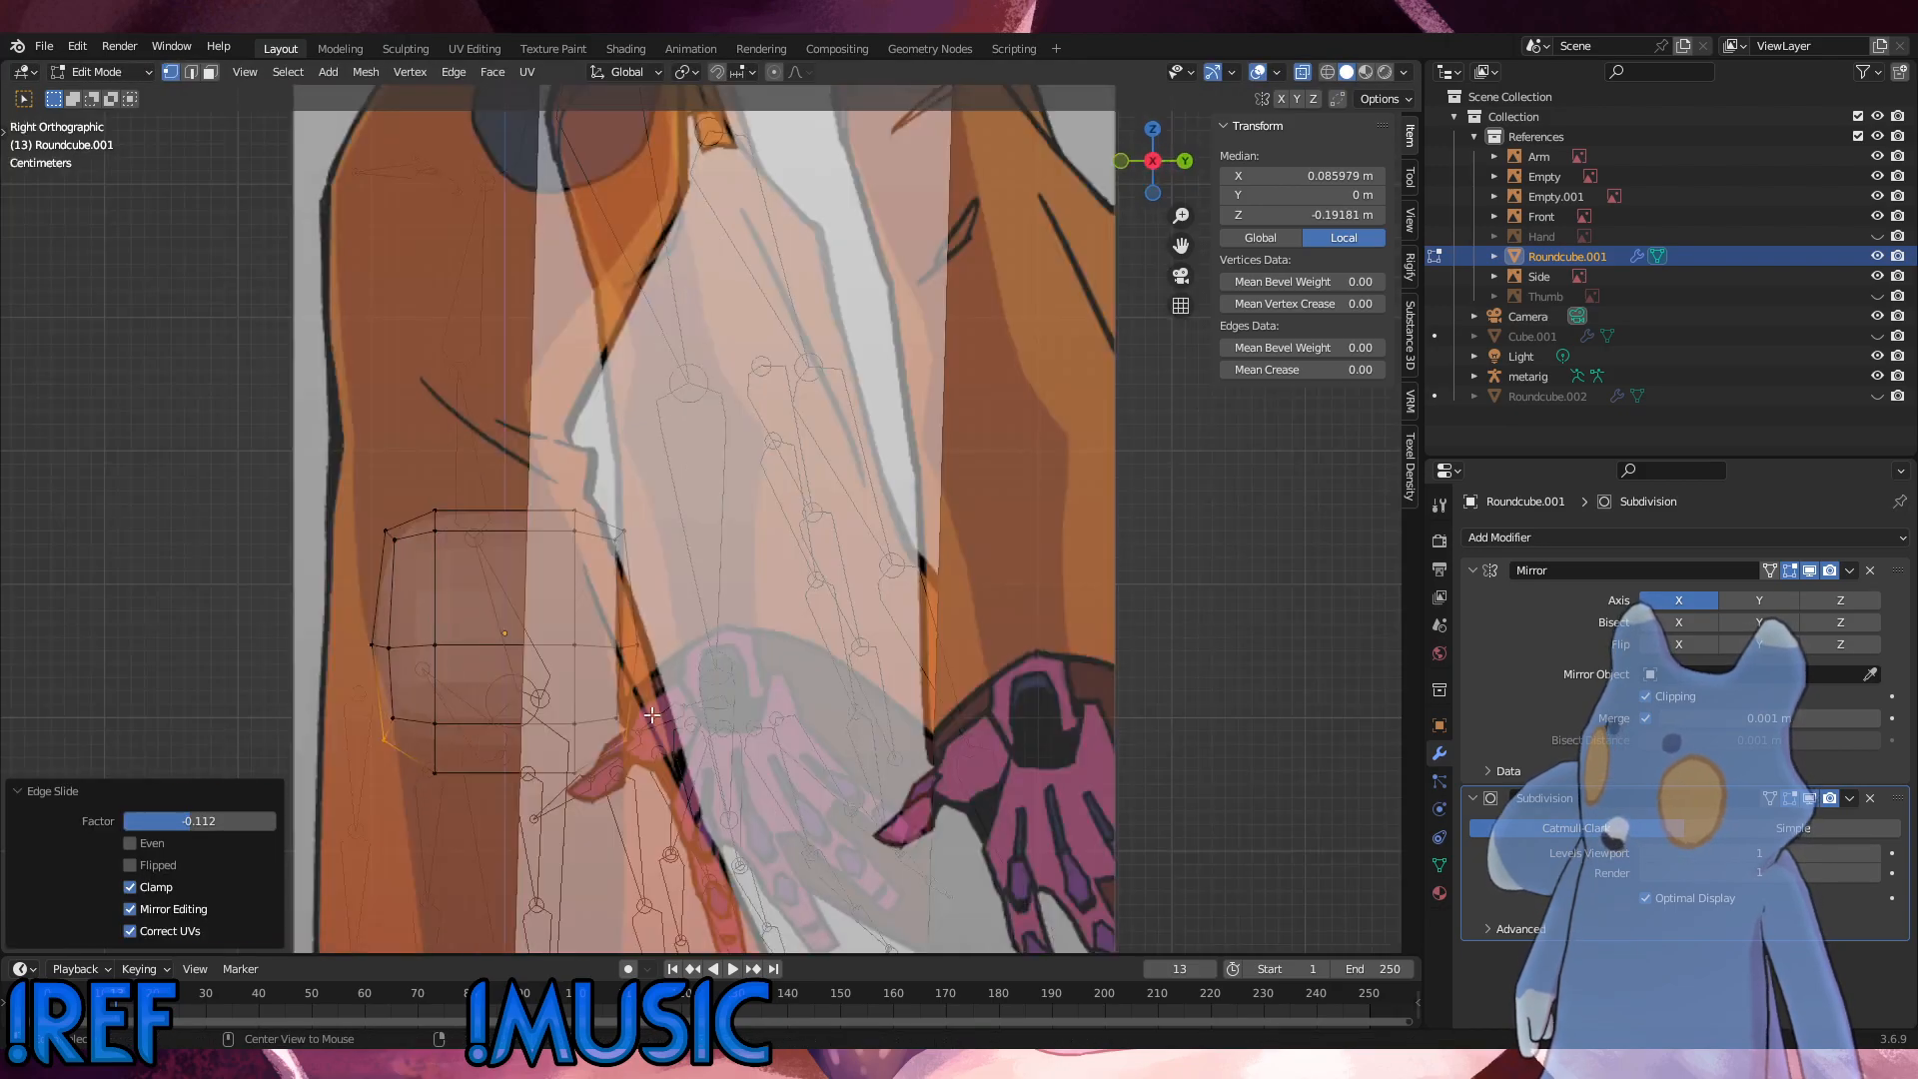
pyautogui.keyDown('alt'); pyautogui.moveTo(654, 717); pyautogui.dragTo(746, 726, button='middle'); pyautogui.keyUp('alt')
pyautogui.click(962, 727)
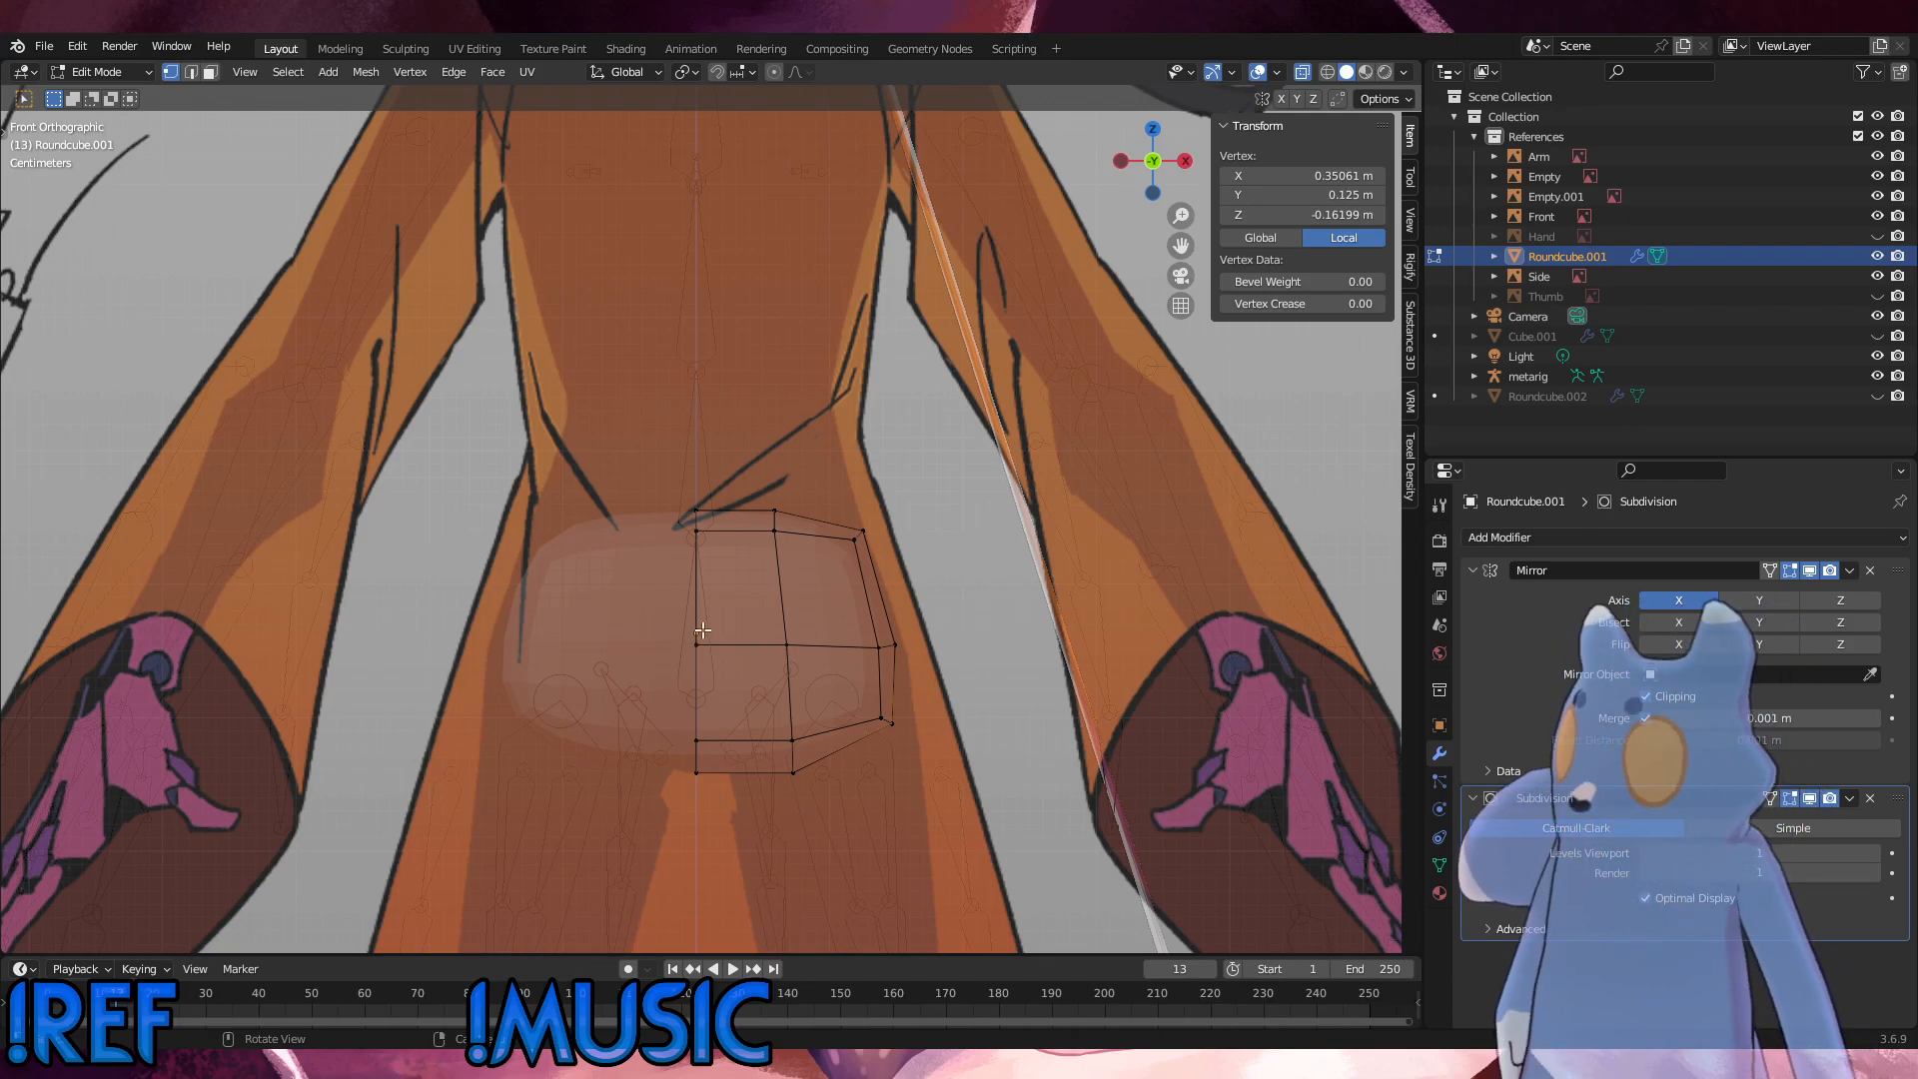
pyautogui.moveTo(704, 631); pyautogui.dragTo(597, 664, button='middle')
pyautogui.keyDown('alt'); pyautogui.click(619, 680); pyautogui.keyUp('alt')
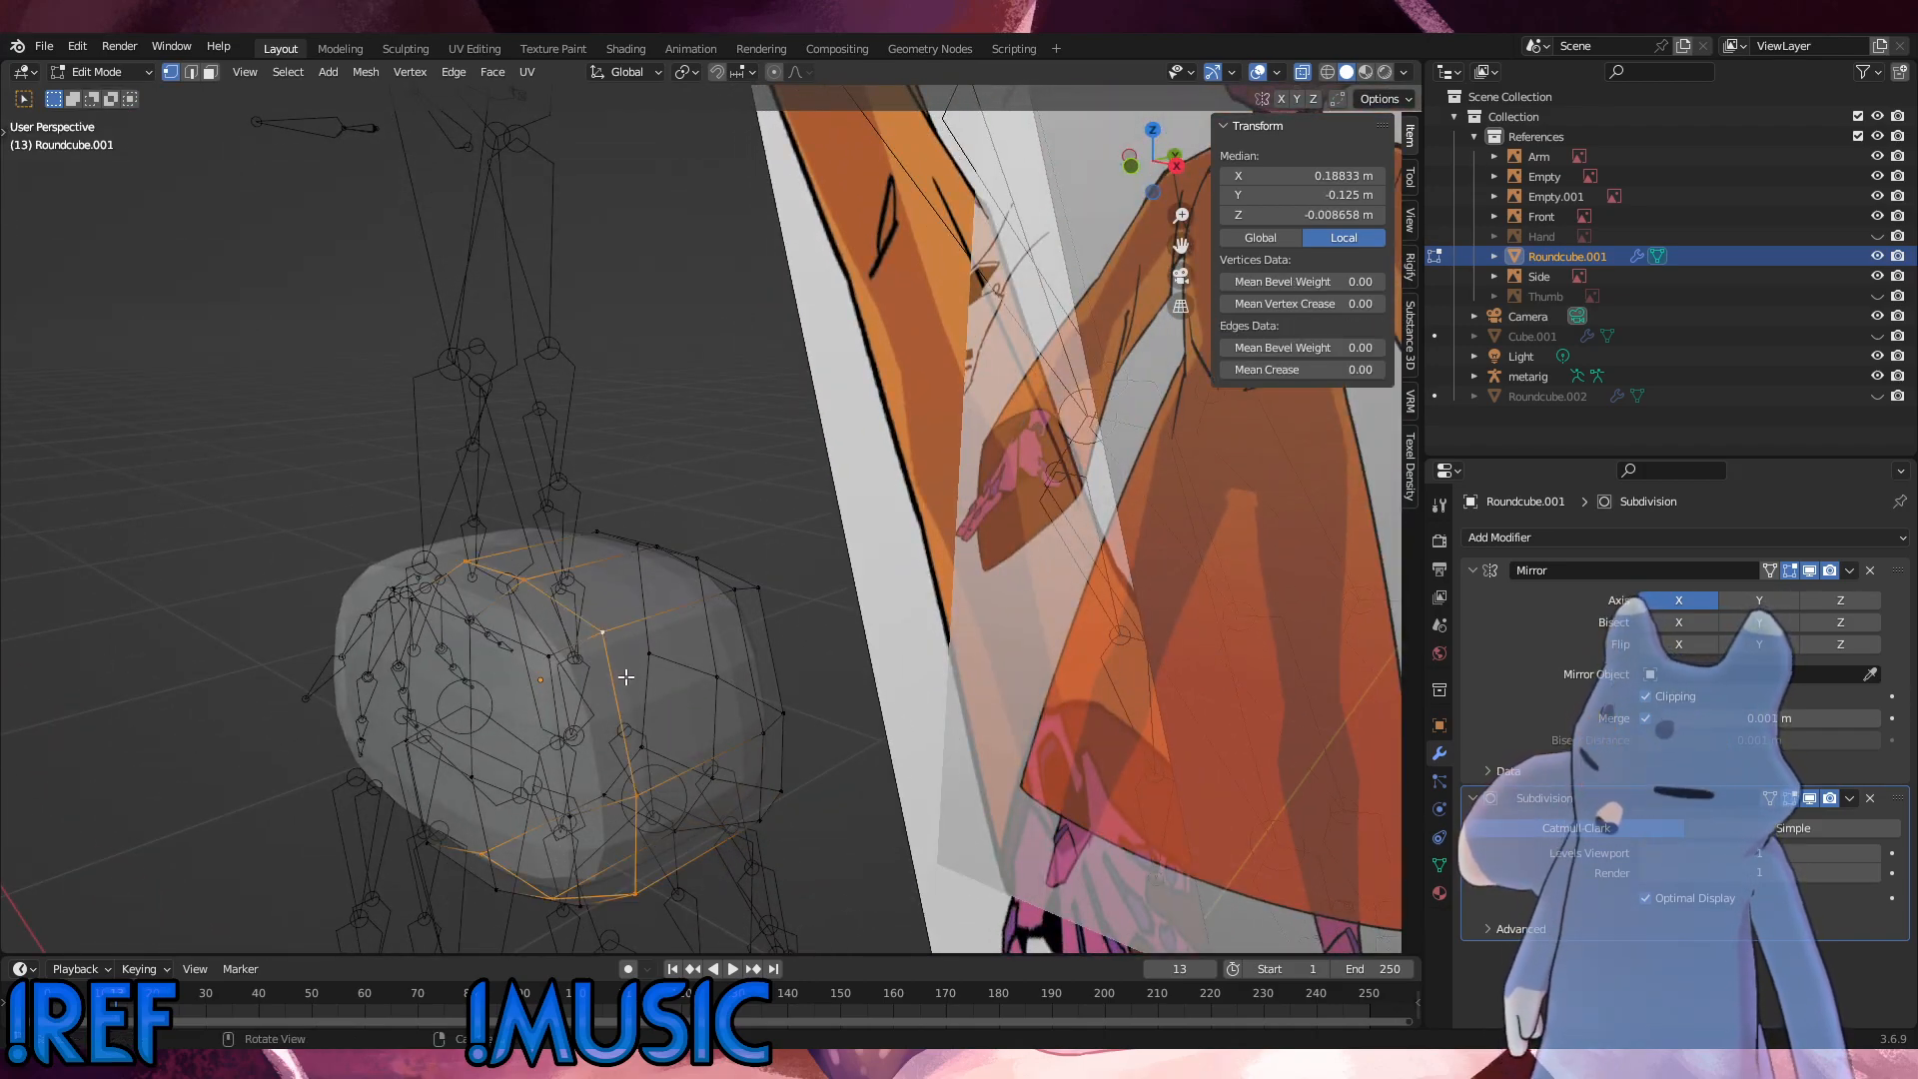
pyautogui.press('g')
pyautogui.press('g')
pyautogui.click(645, 676)
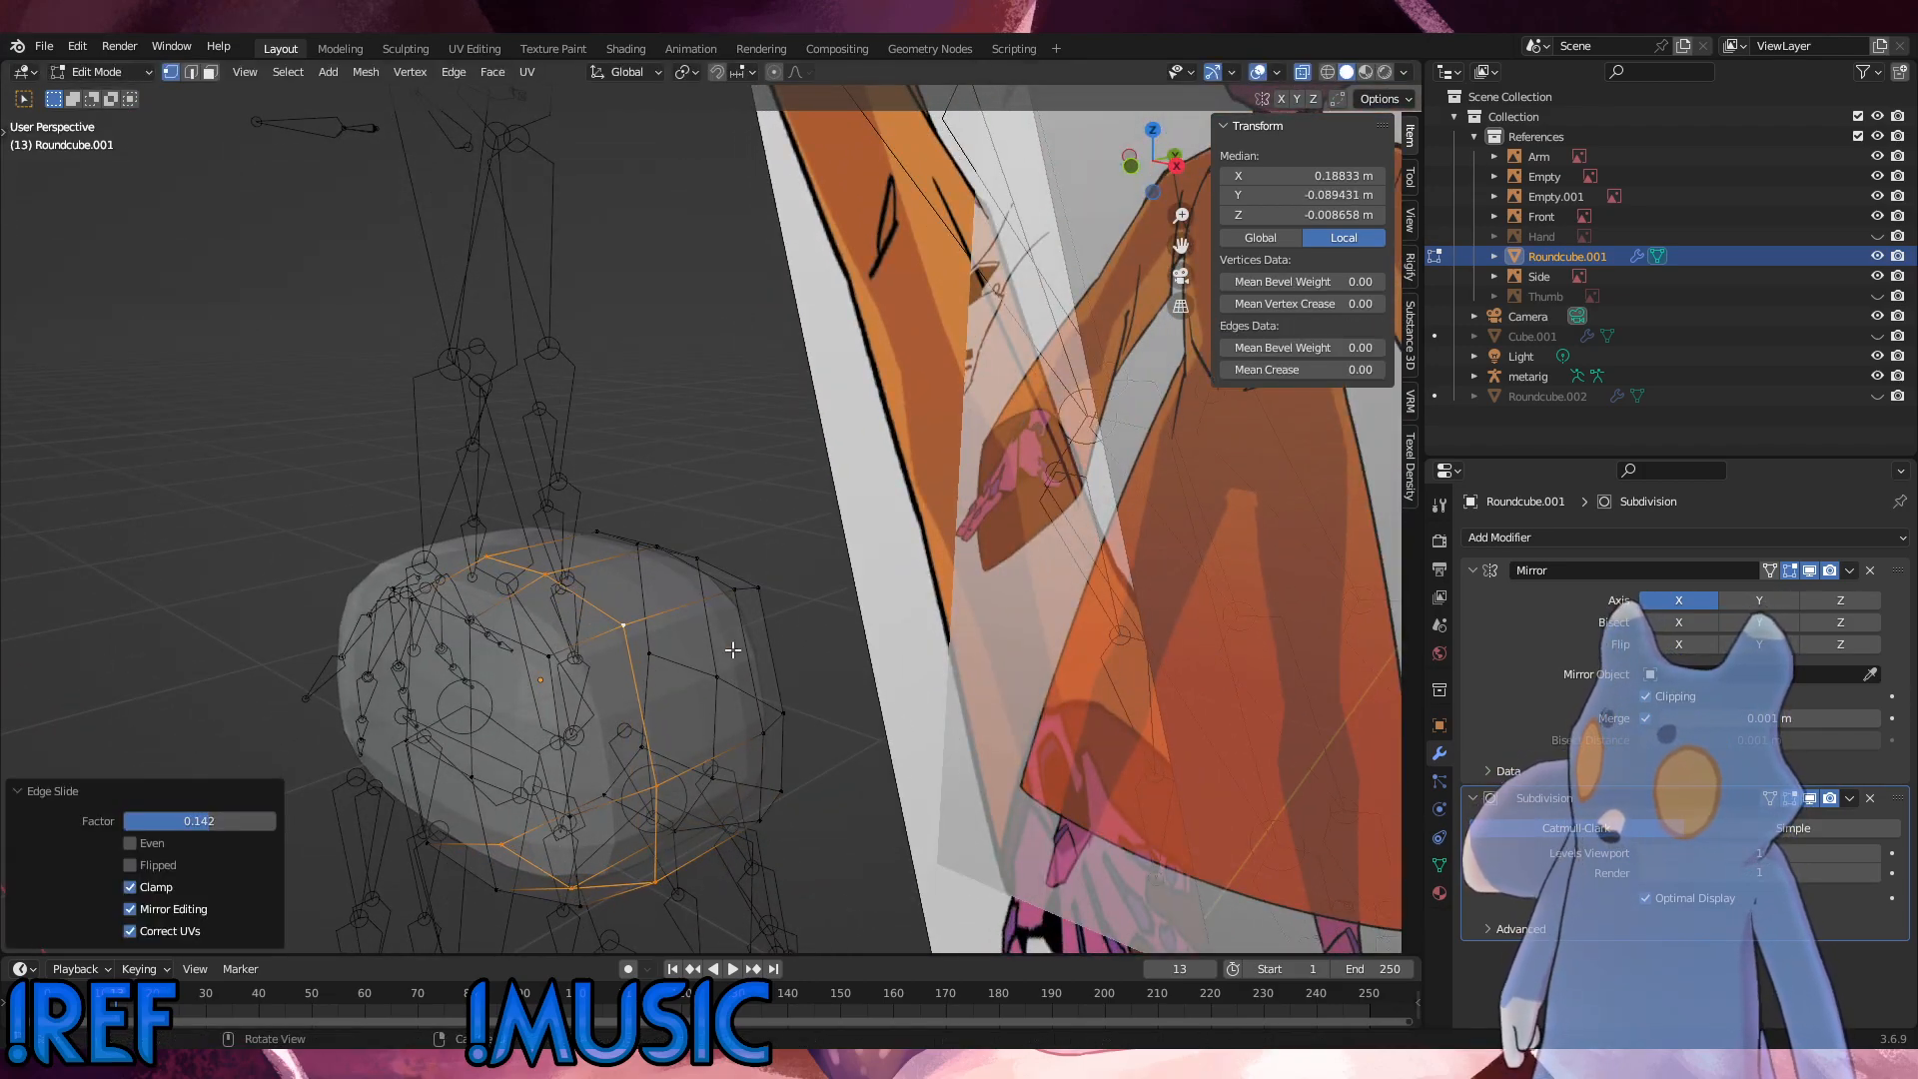
# Step: Slide the hip's back crosswise edge loop with a factor of about 0.37 and fine-tune its position with a second slide
pyautogui.keyDown('alt'); pyautogui.click(741, 632); pyautogui.keyUp('alt')
pyautogui.press('g')
pyautogui.press('g')
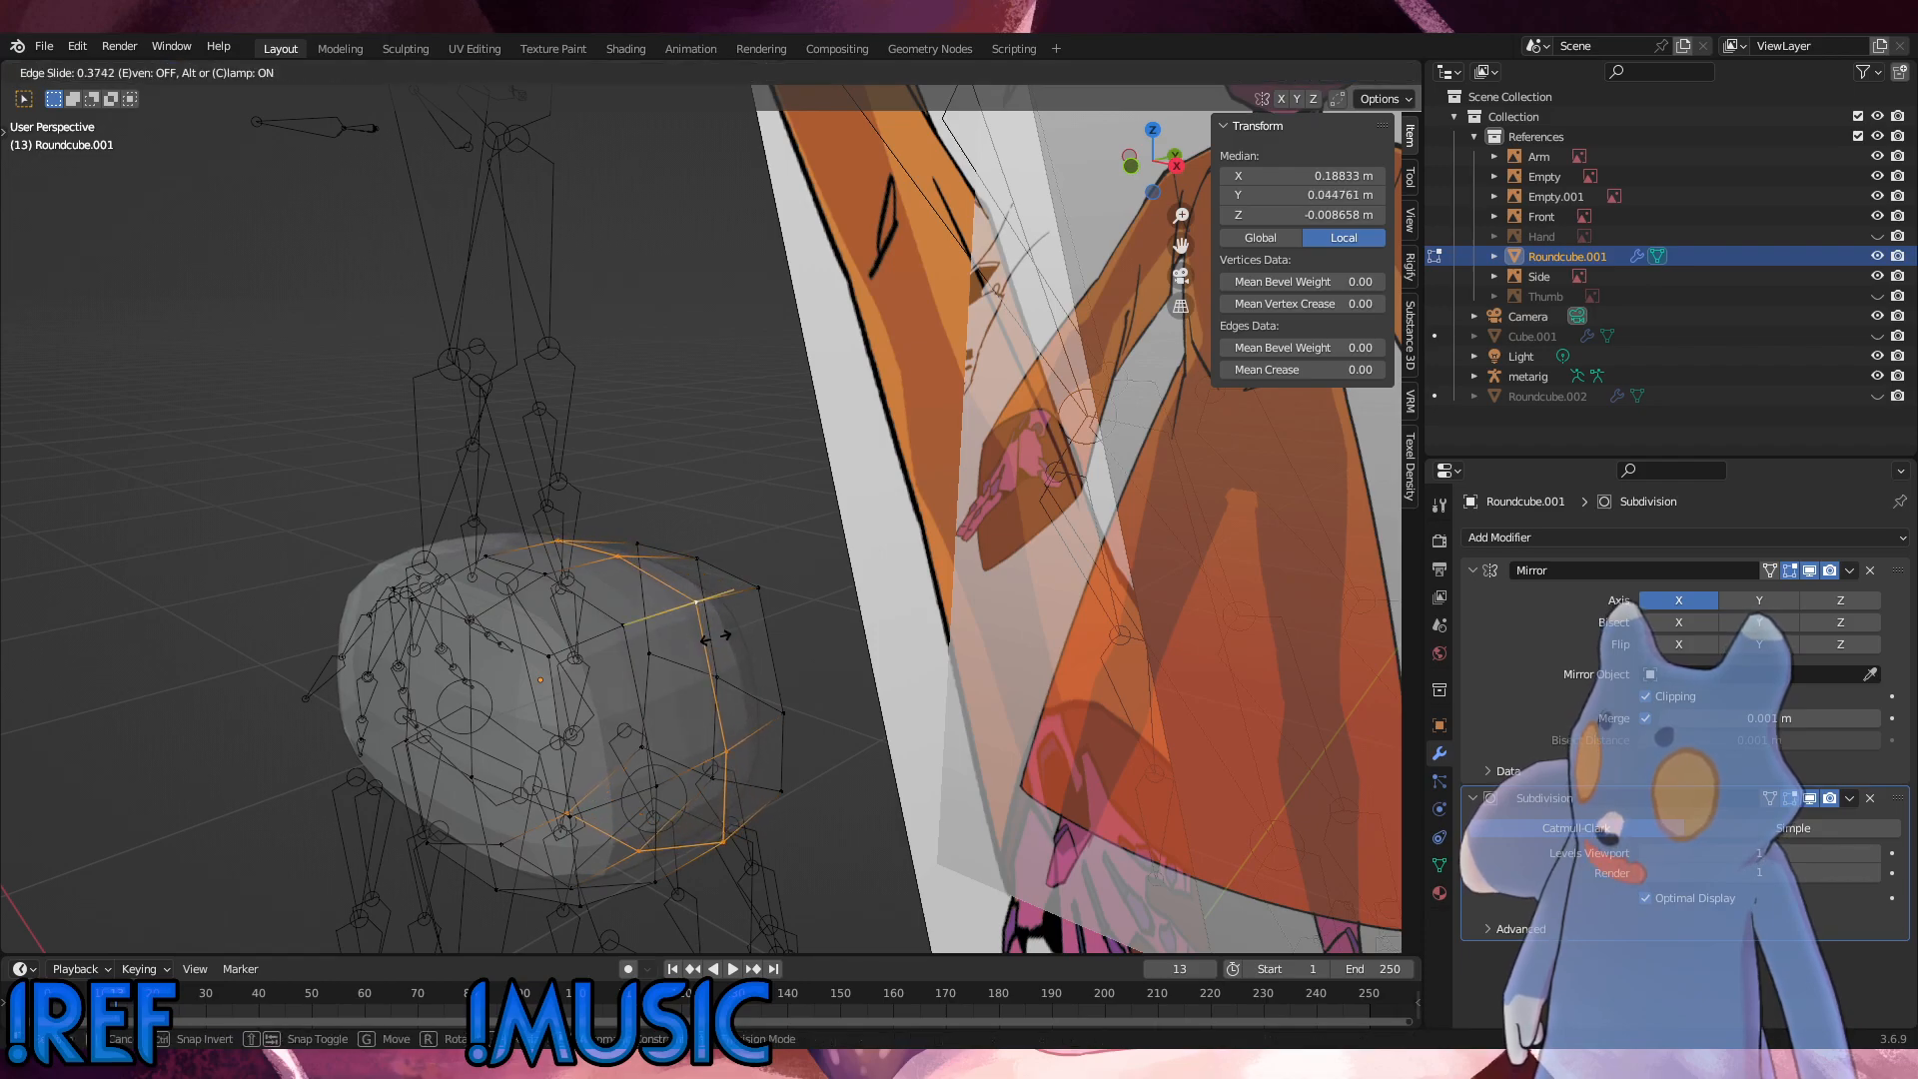
pyautogui.click(702, 637)
pyautogui.moveTo(701, 637); pyautogui.dragTo(657, 610, button='middle')
pyautogui.press('g')
pyautogui.press('g')
pyautogui.click(654, 603)
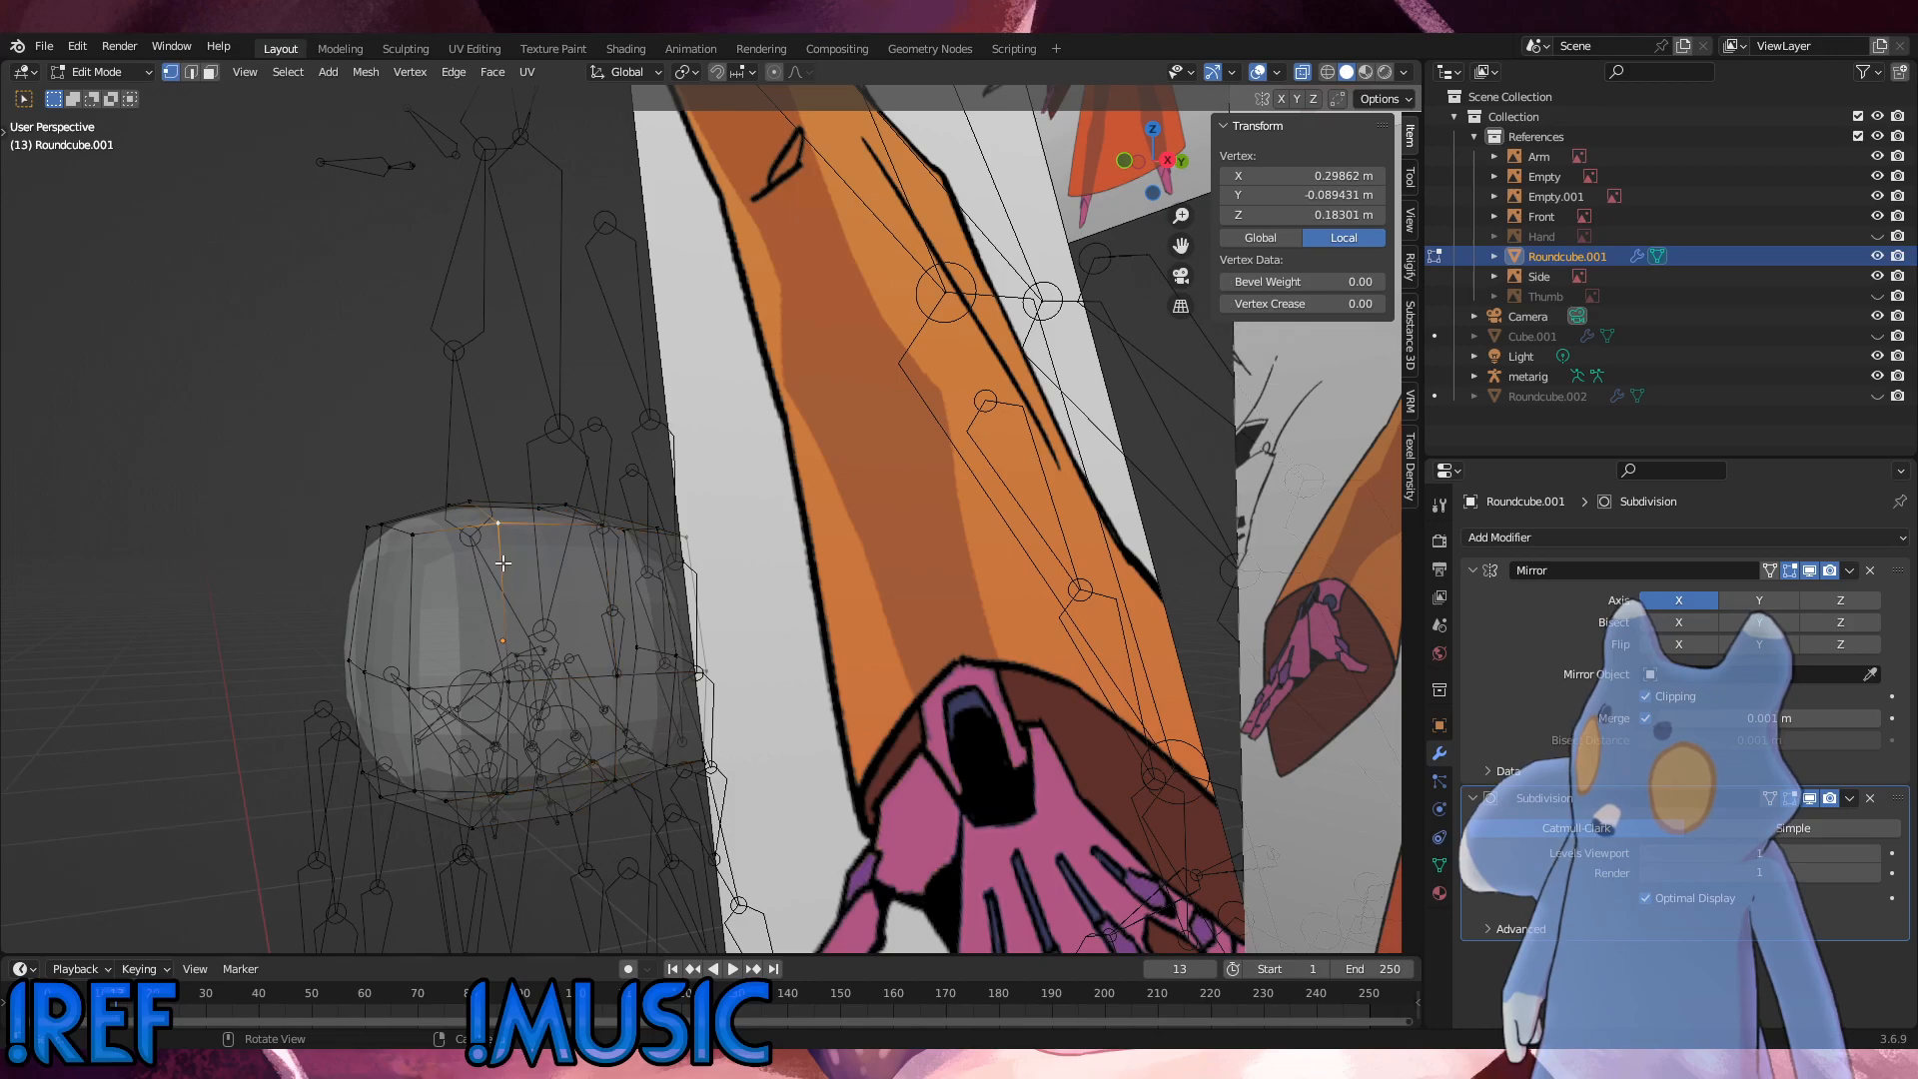
# Step: Slide the hip's front crosswise edge loop slightly toward the middle with a factor of 0.021
pyautogui.keyDown('alt'); pyautogui.click(502, 562); pyautogui.keyUp('alt')
pyautogui.press('g')
pyautogui.press('g')
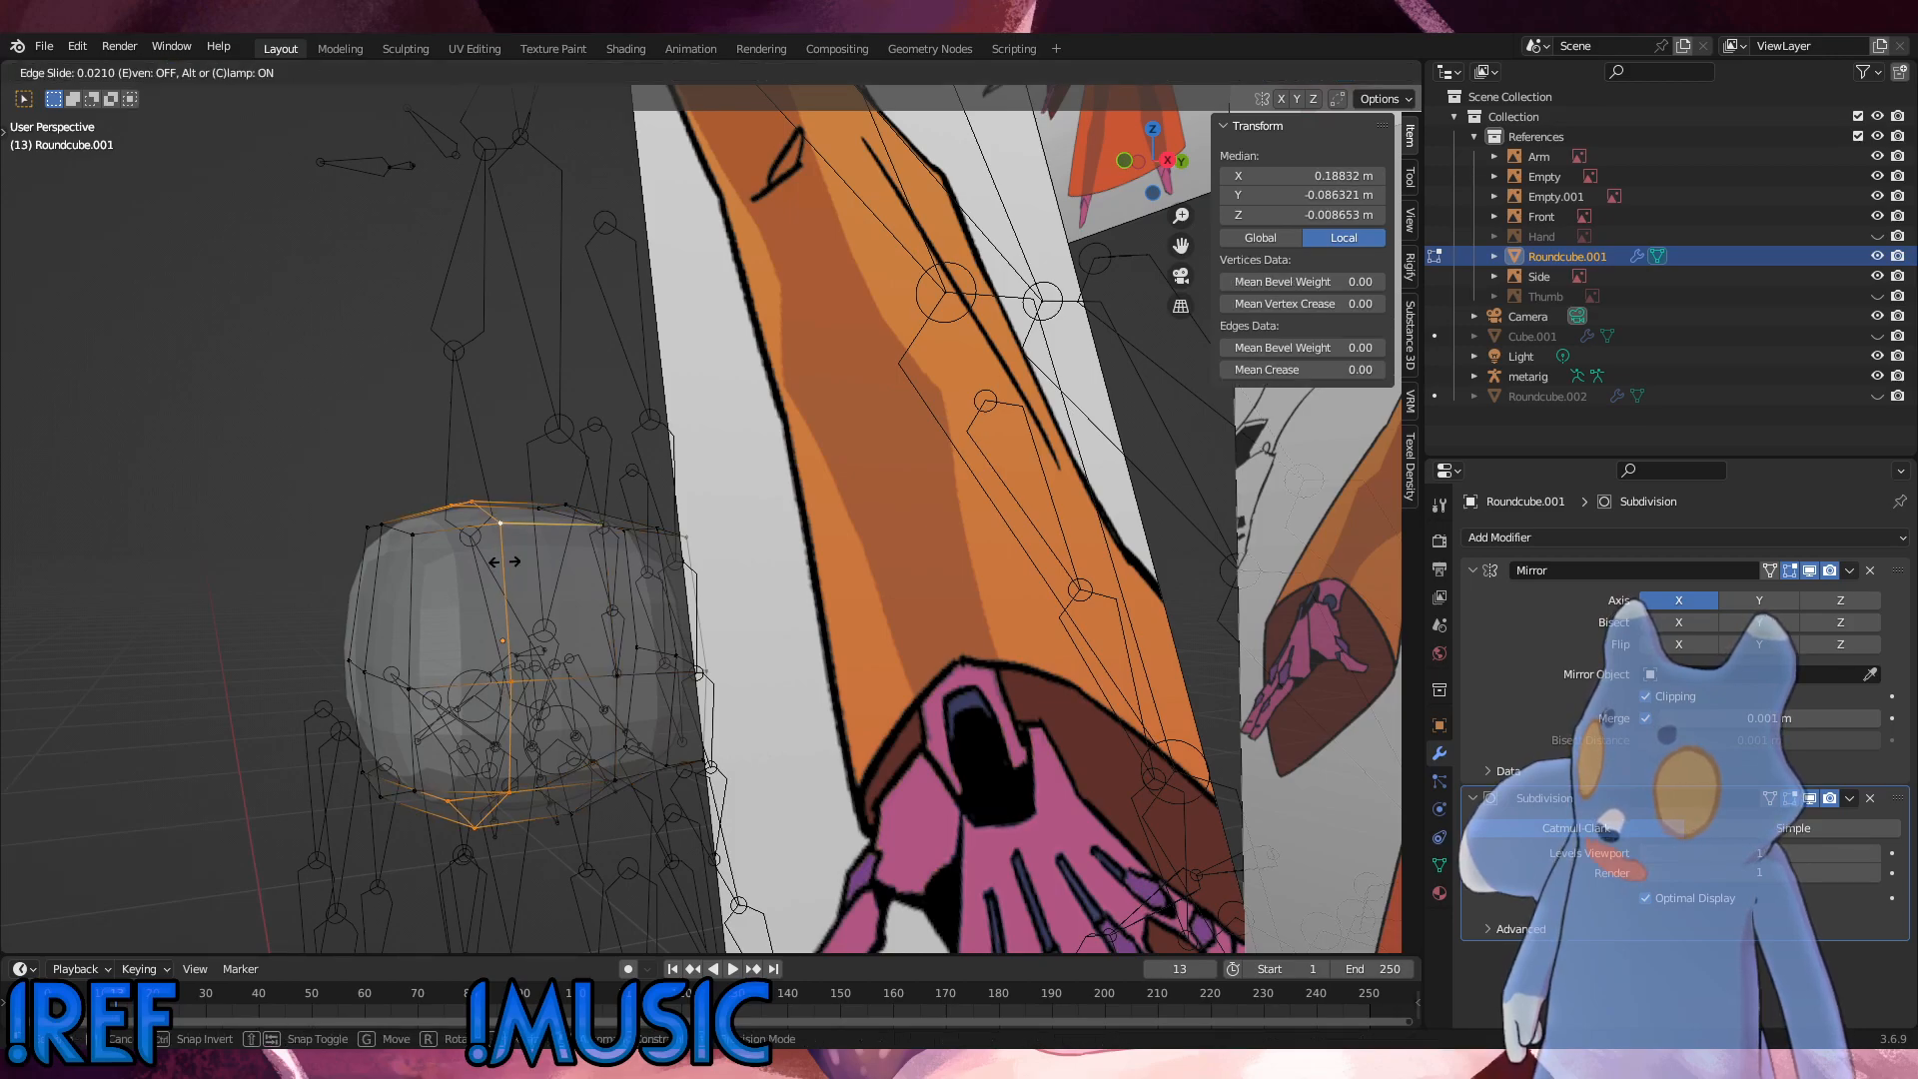
pyautogui.click(503, 561)
pyautogui.moveTo(503, 562); pyautogui.dragTo(654, 607, button='middle')
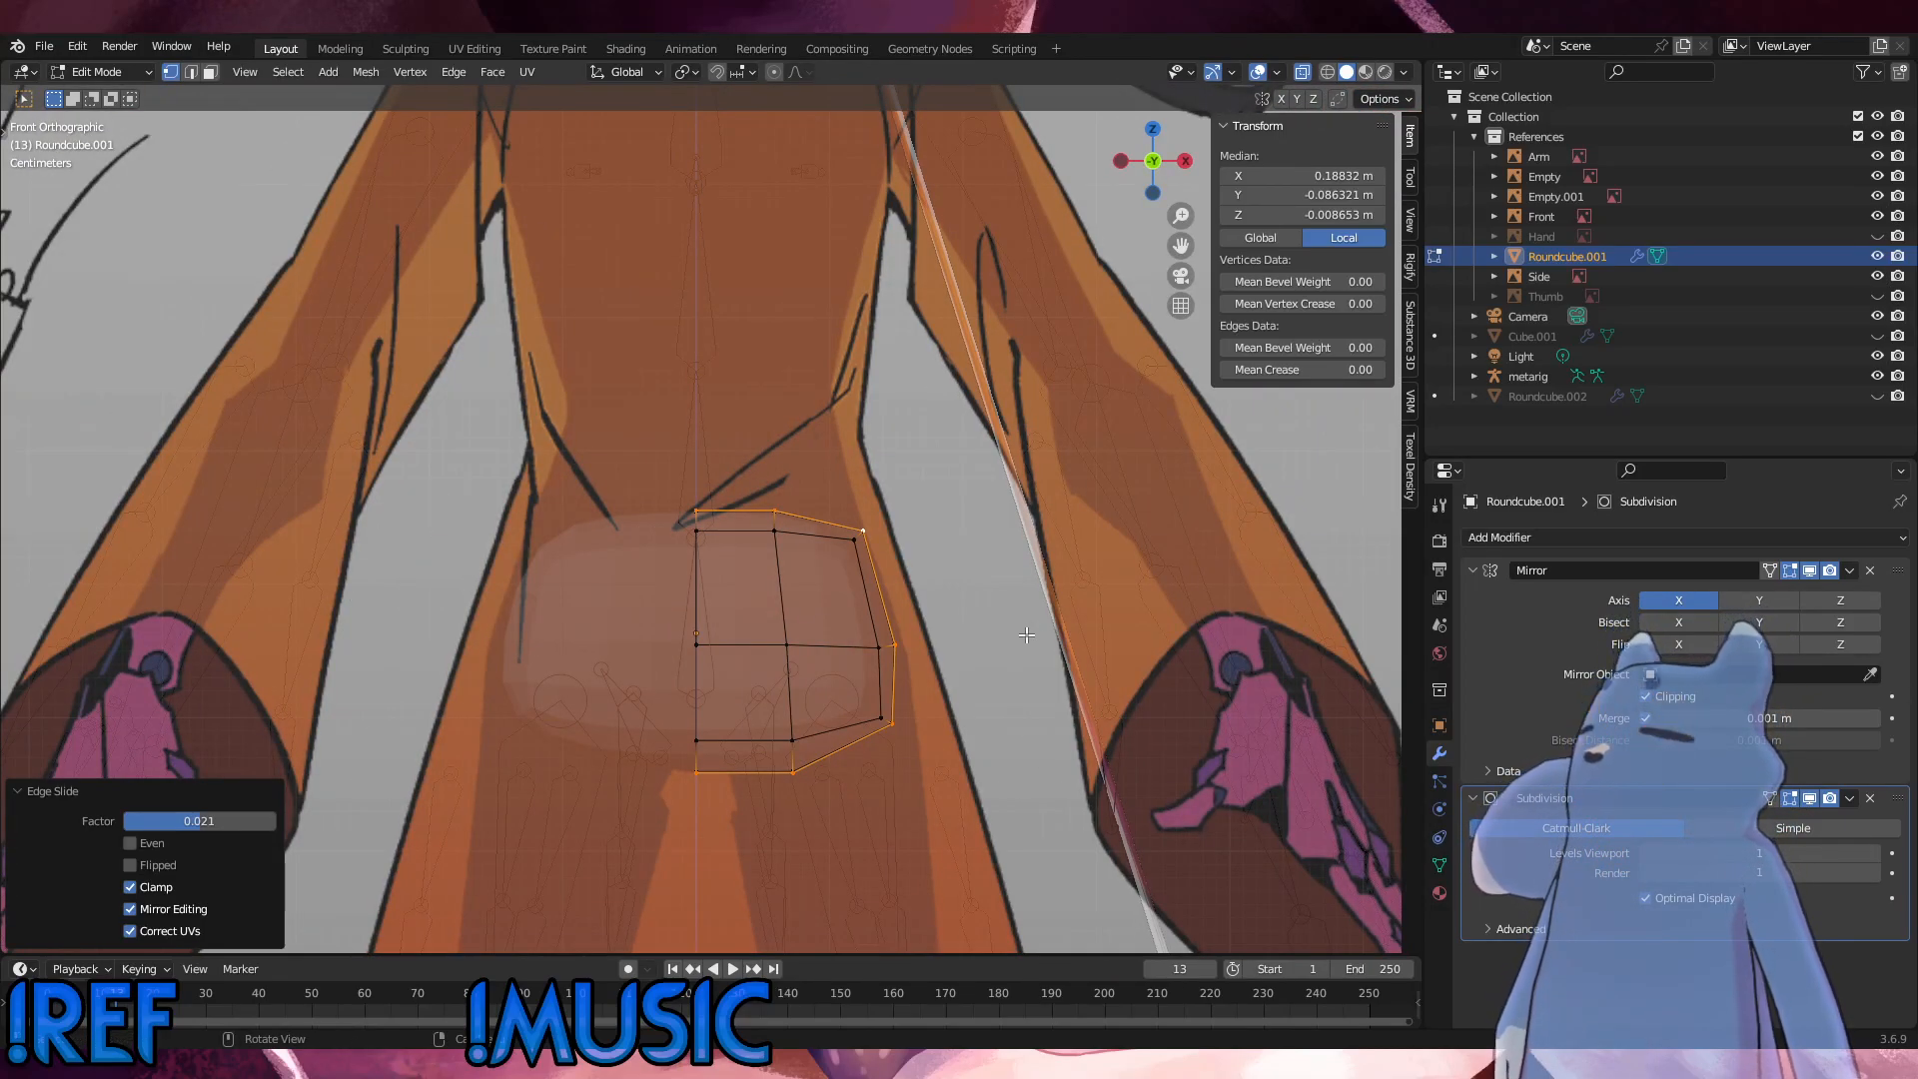
pyautogui.scroll(1, 969, 759)
pyautogui.moveTo(969, 760); pyautogui.dragTo(878, 509)
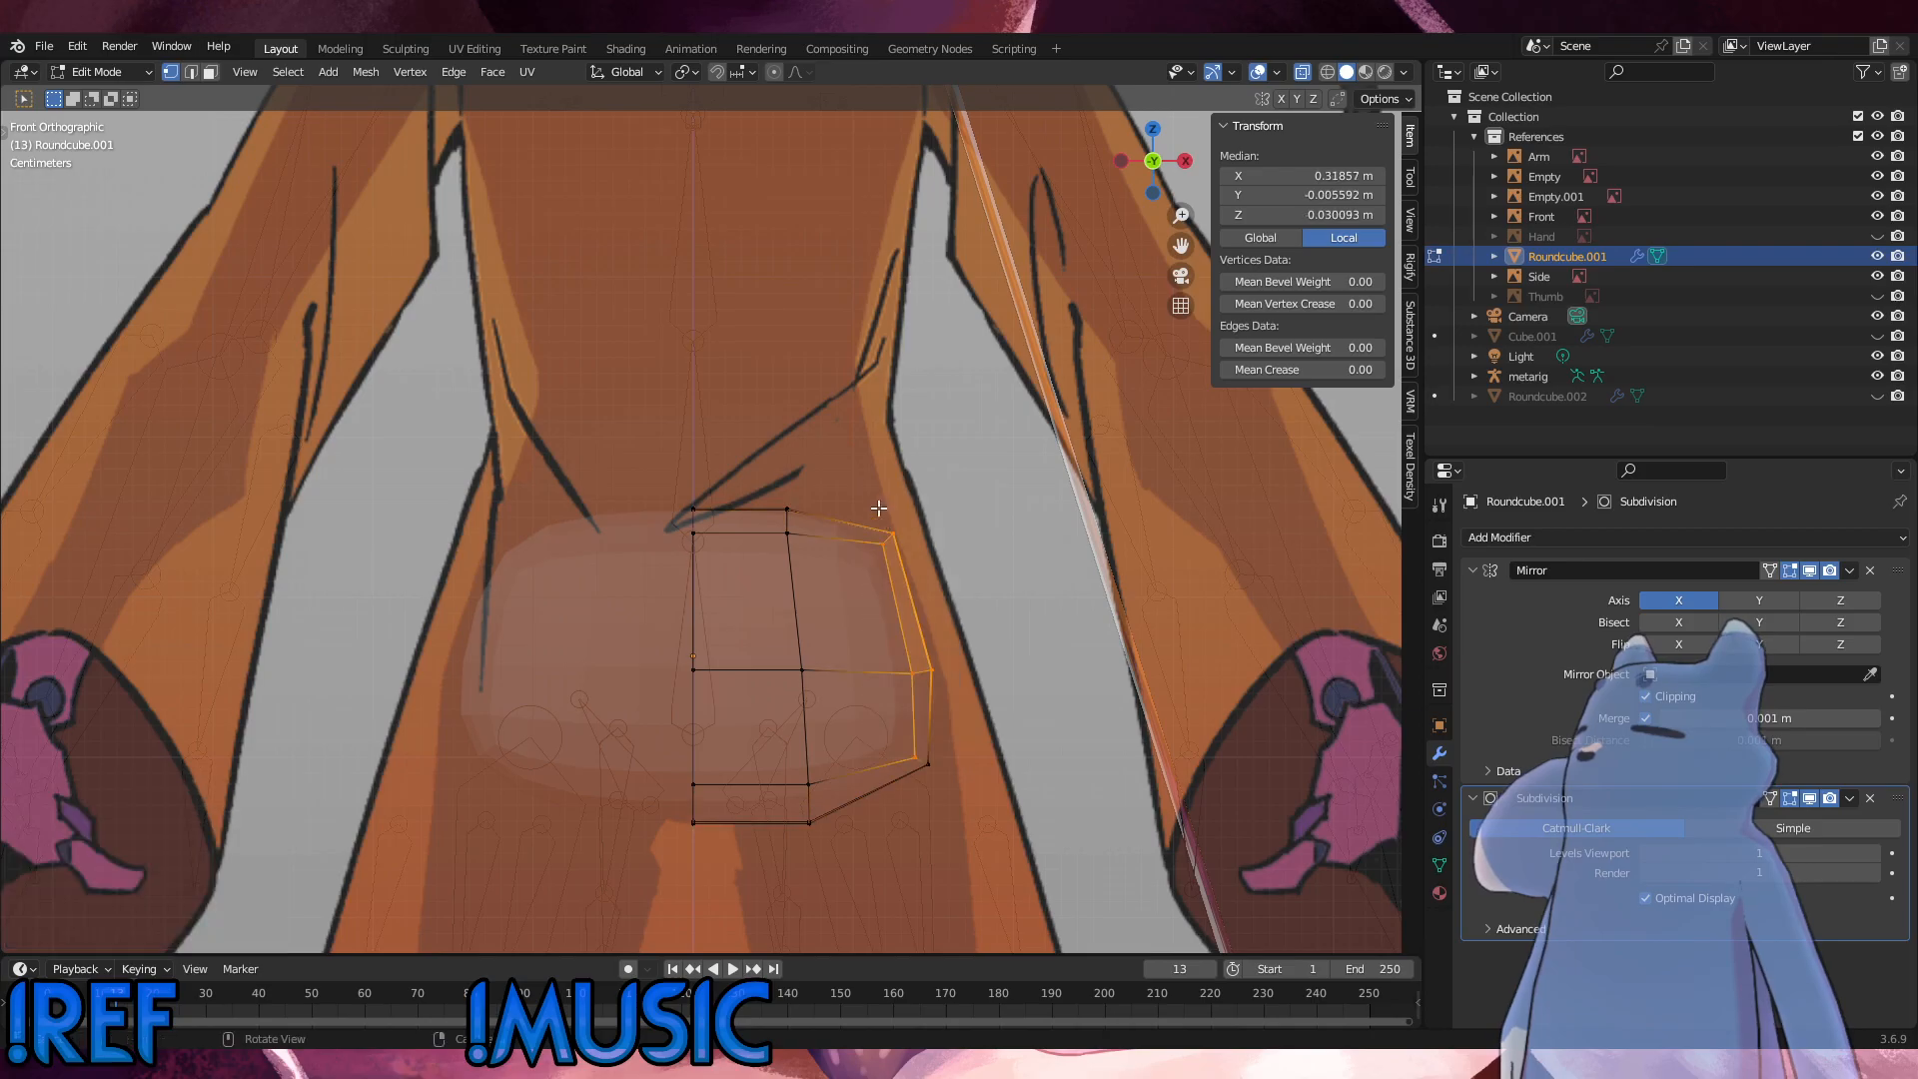
pyautogui.moveTo(972, 783); pyautogui.dragTo(888, 528)
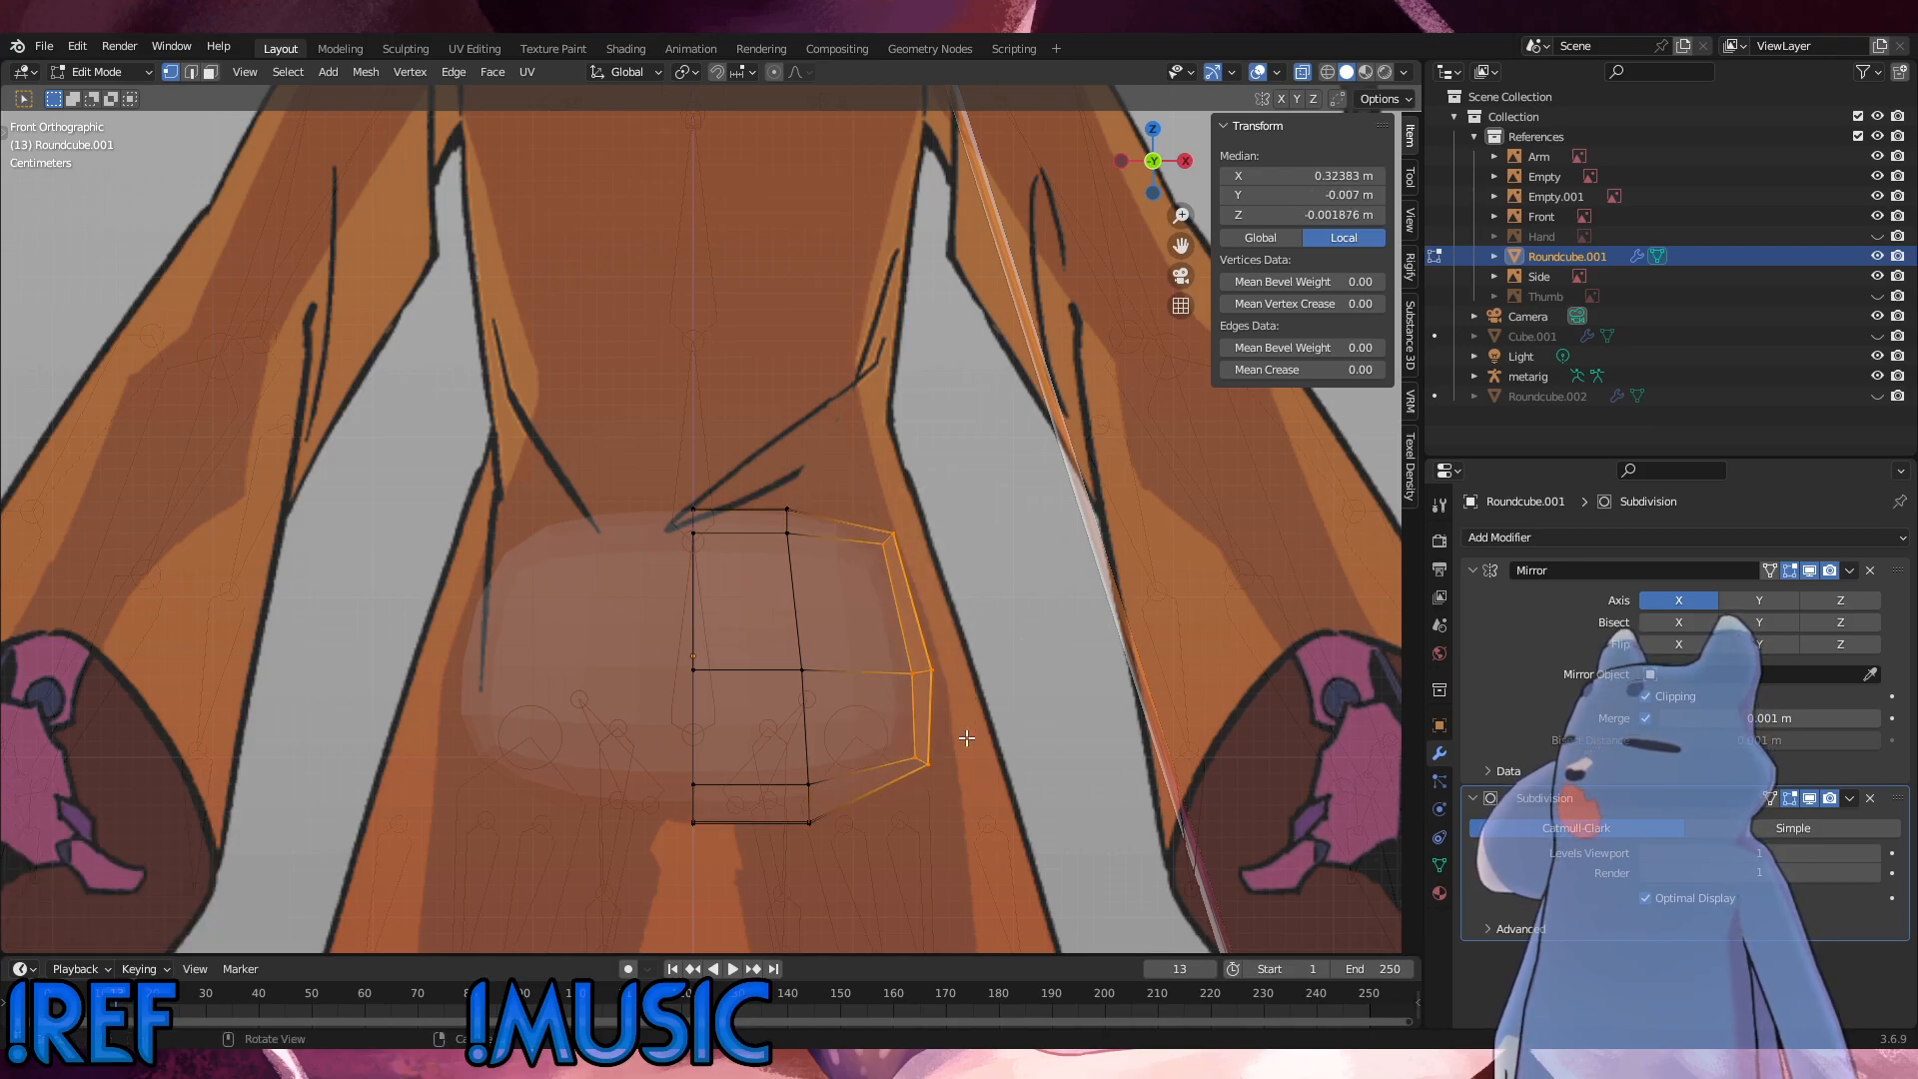
pyautogui.moveTo(967, 738); pyautogui.dragTo(573, 545, button='middle')
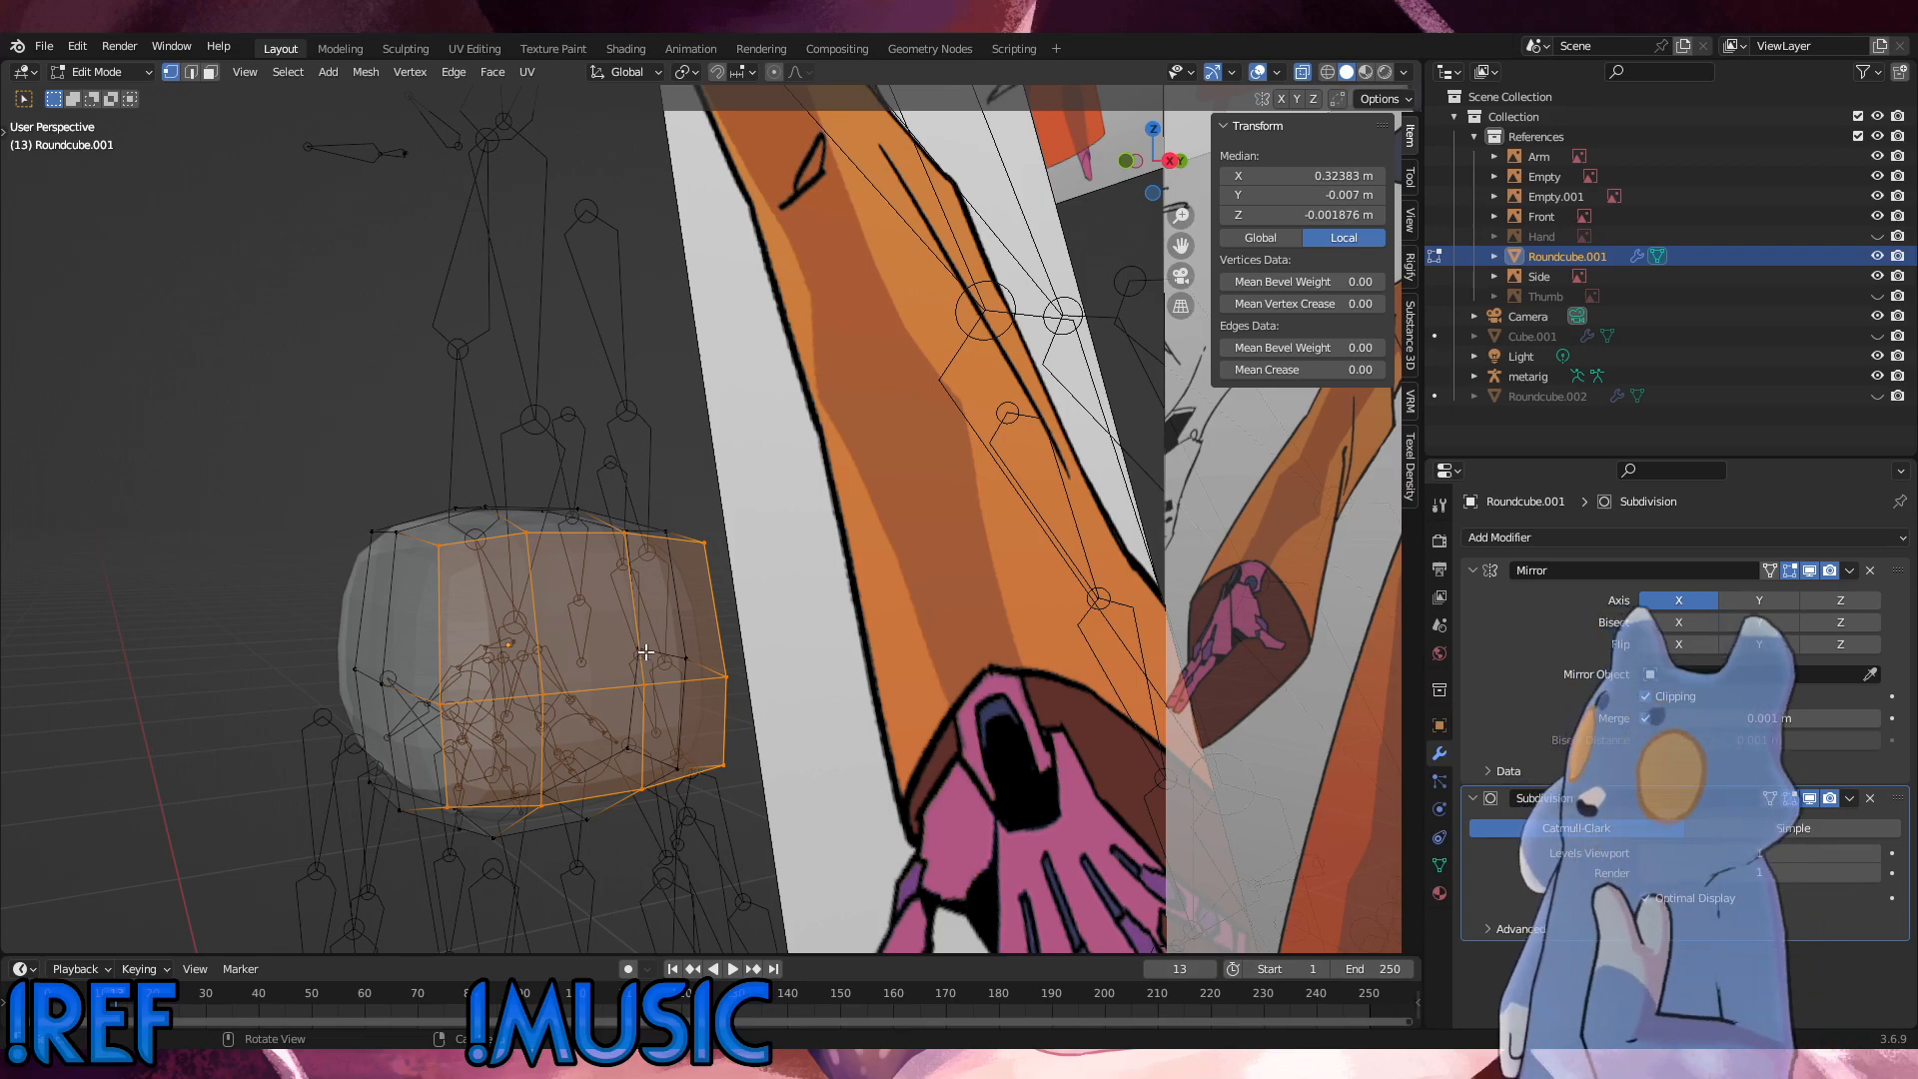
# Step: Reselect the hip's front crosswise edge loop and adjust its spacing with another small edge slide
pyautogui.moveTo(645, 652); pyautogui.dragTo(524, 632, button='middle')
pyautogui.keyDown('alt'); pyautogui.click(501, 604); pyautogui.keyUp('alt')
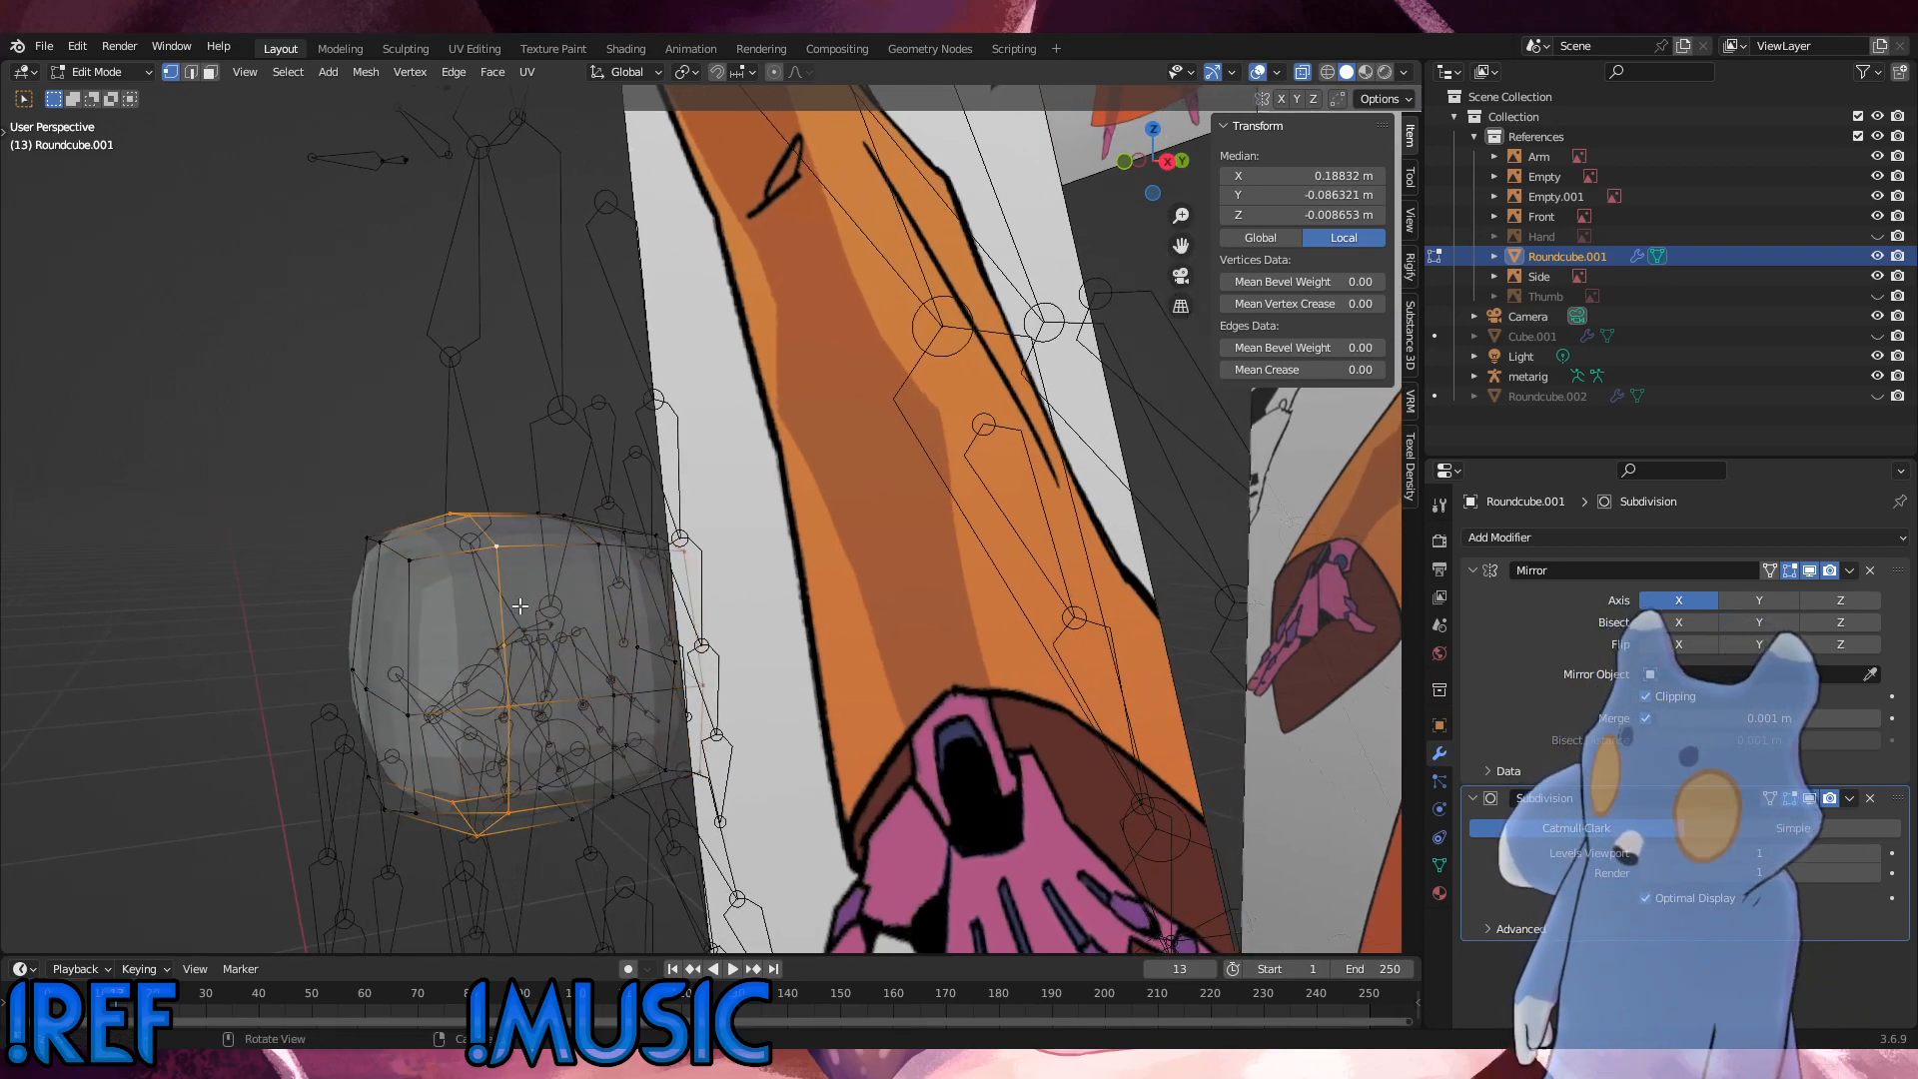
pyautogui.press('g')
pyautogui.press('g')
pyautogui.click(530, 604)
# Step: Select the hip's back crosswise edge loop and slide it to even out its spacing around the side
pyautogui.keyDown('alt'); pyautogui.click(611, 590); pyautogui.keyUp('alt')
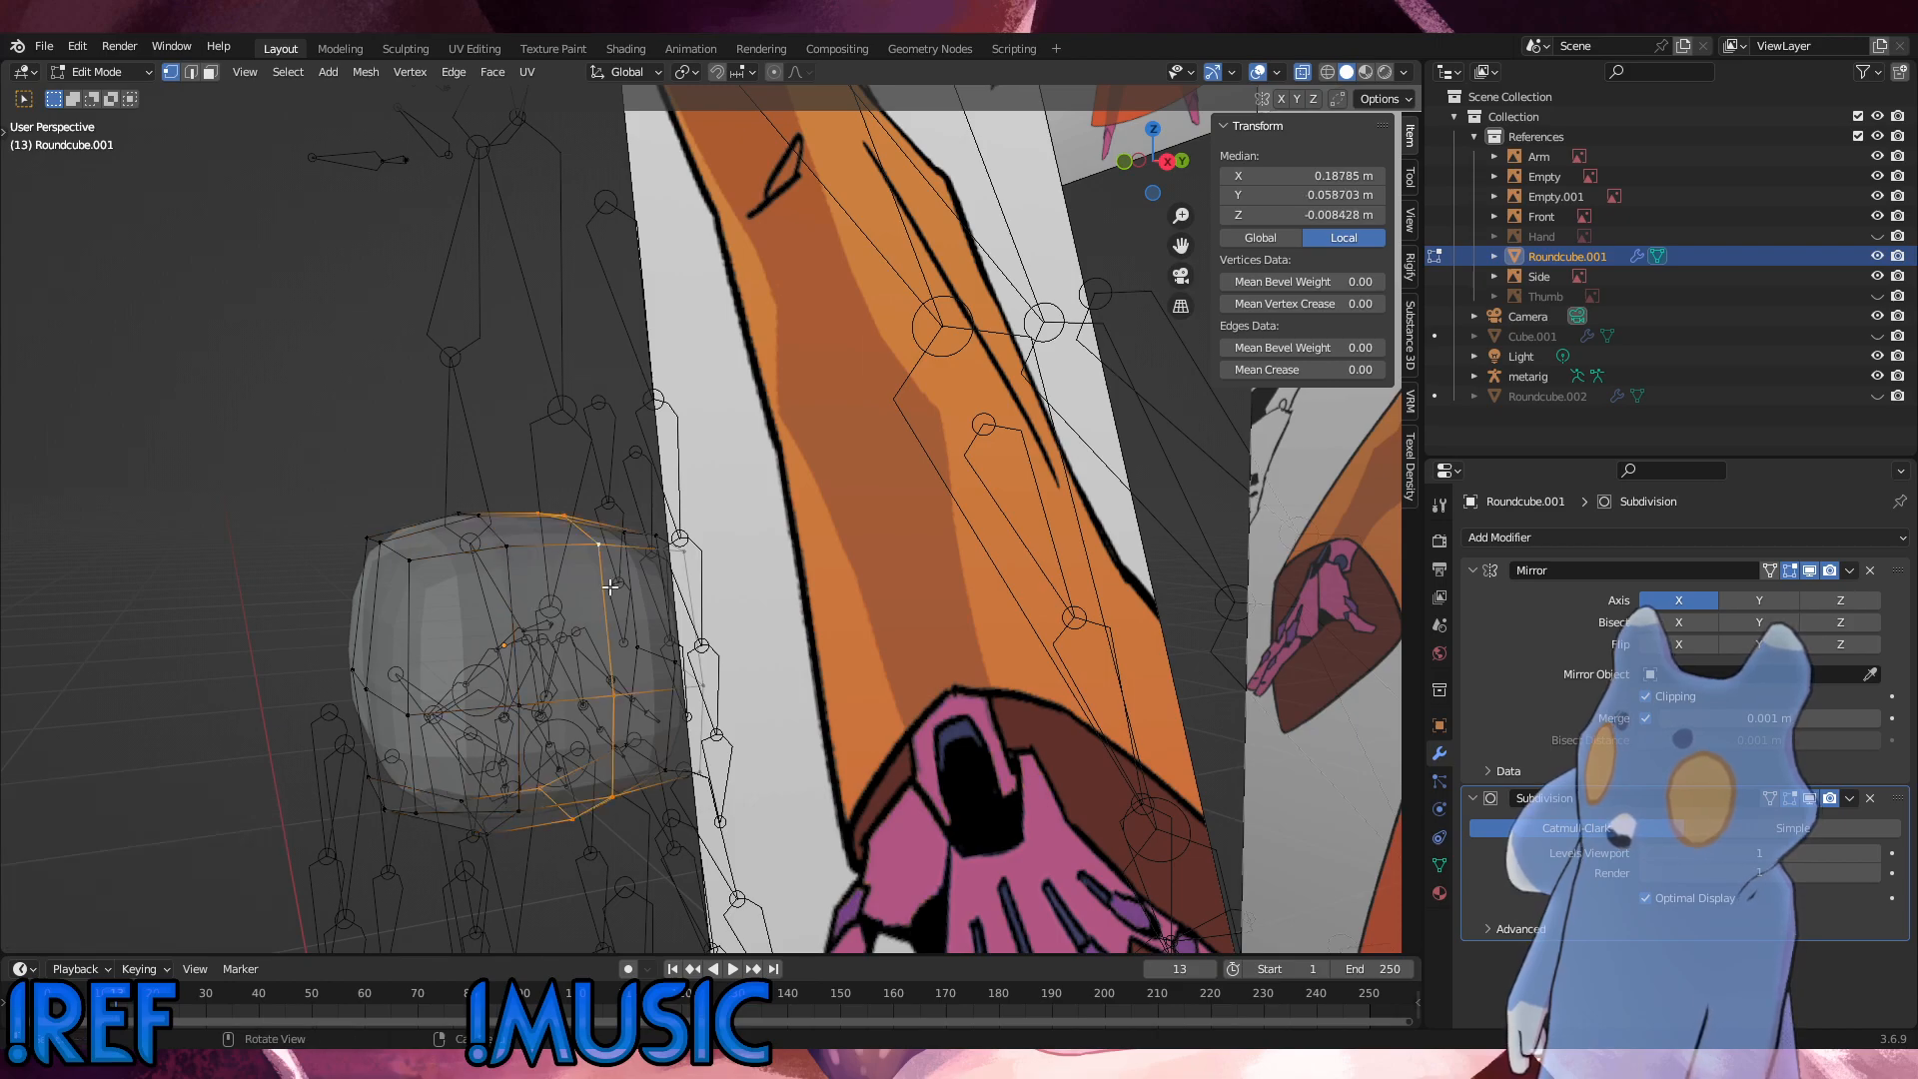
pyautogui.press('g')
pyautogui.press('g')
pyautogui.click(616, 594)
pyautogui.moveTo(613, 596); pyautogui.dragTo(652, 646, button='middle')
pyautogui.press('g')
pyautogui.press('g')
pyautogui.click(563, 674)
# Step: Clear the selection and compare the hip mesh outline with the front and side references
pyautogui.keyDown('alt'); pyautogui.scroll(1, 651, 645); pyautogui.keyUp('alt')
pyautogui.click(1022, 587)
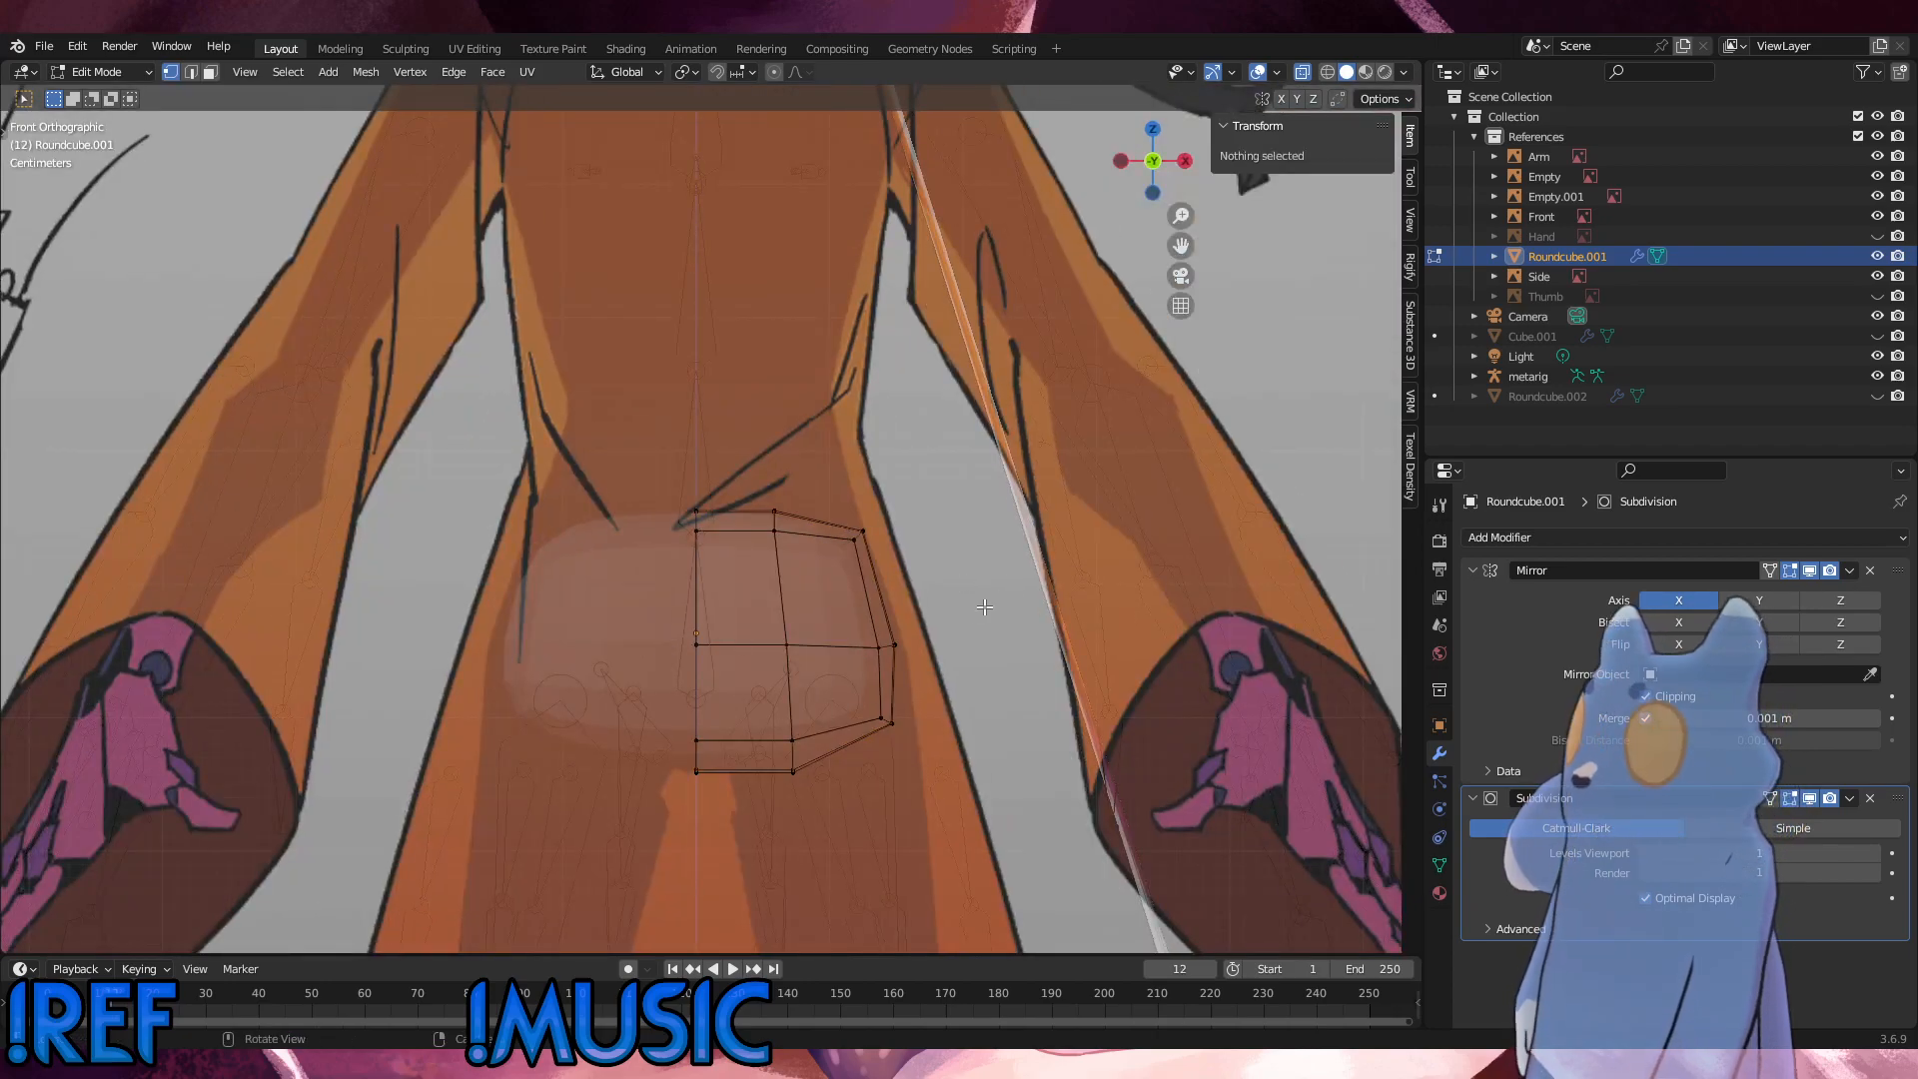
pyautogui.scroll(1, 910, 731)
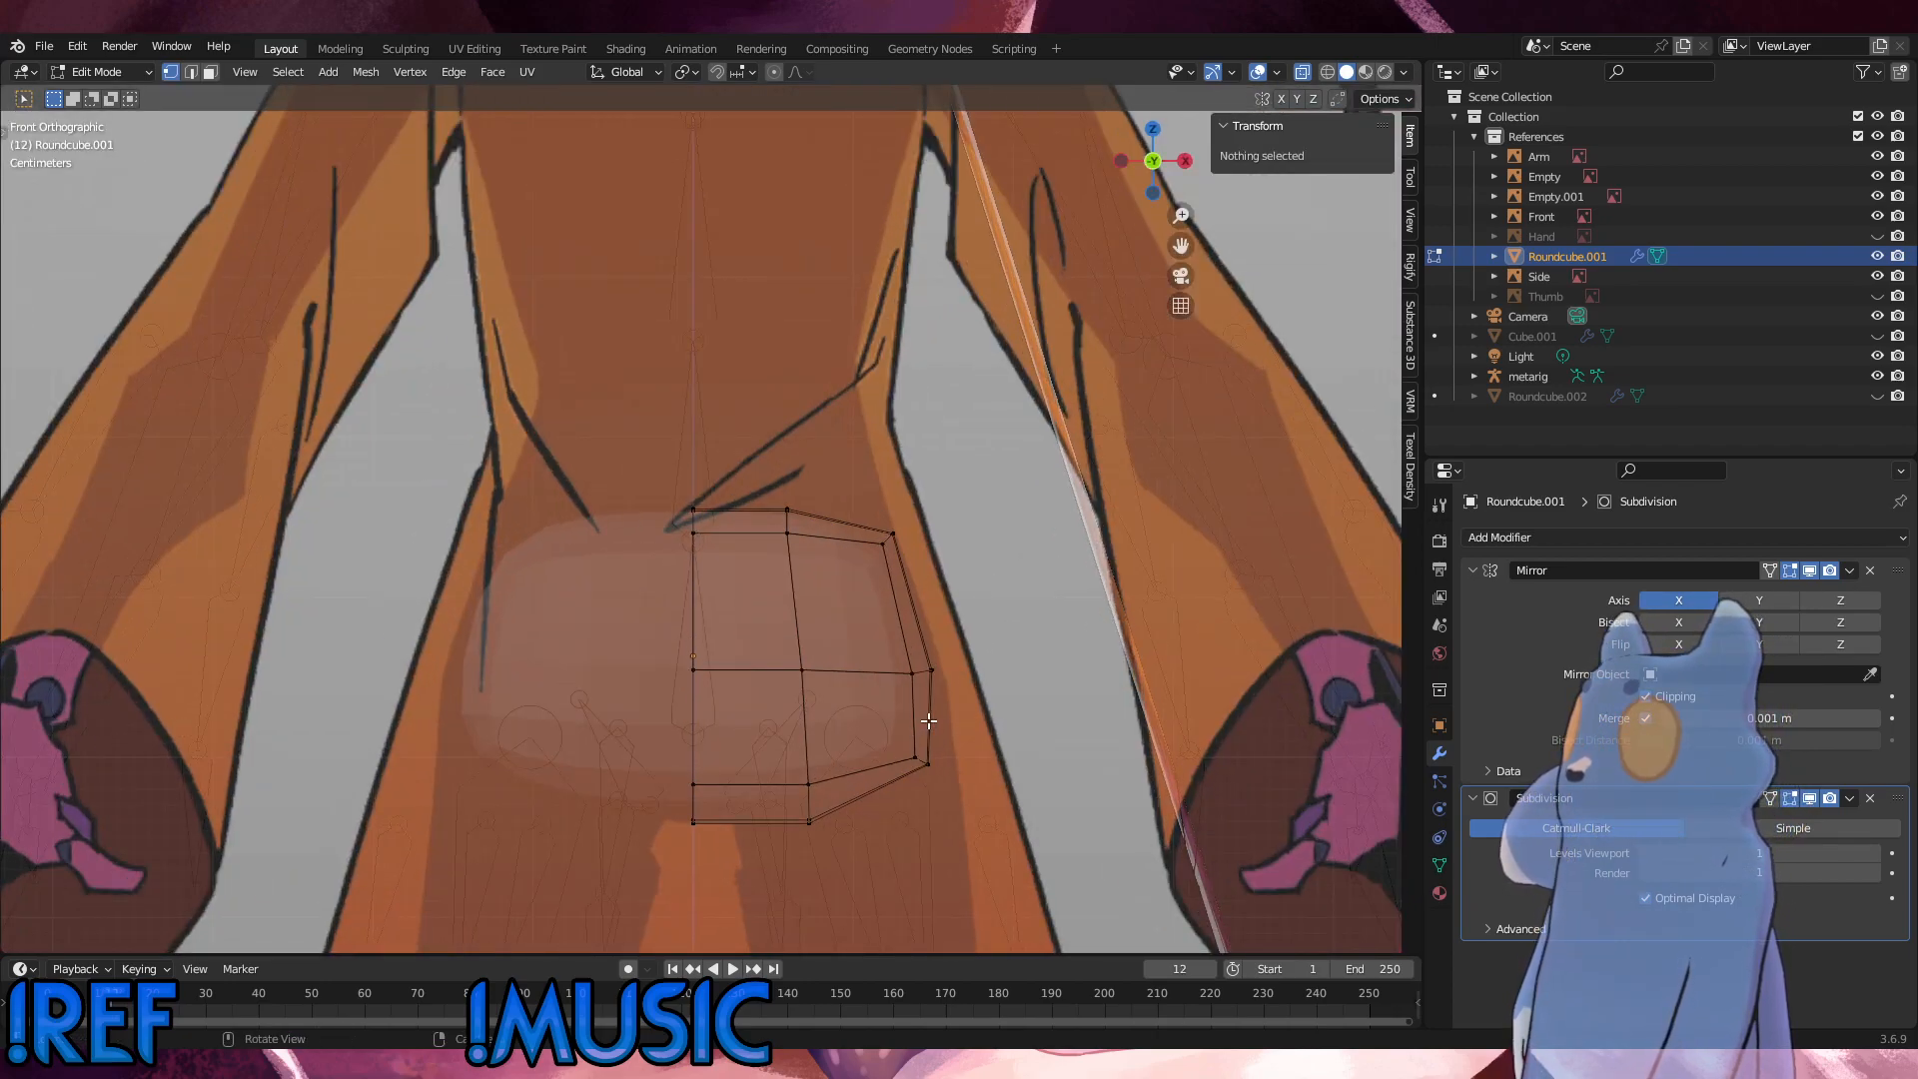
pyautogui.moveTo(786, 704); pyautogui.dragTo(579, 690, button='middle')
pyautogui.keyDown('alt'); pyautogui.scroll(1, 579, 690); pyautogui.keyUp('alt')
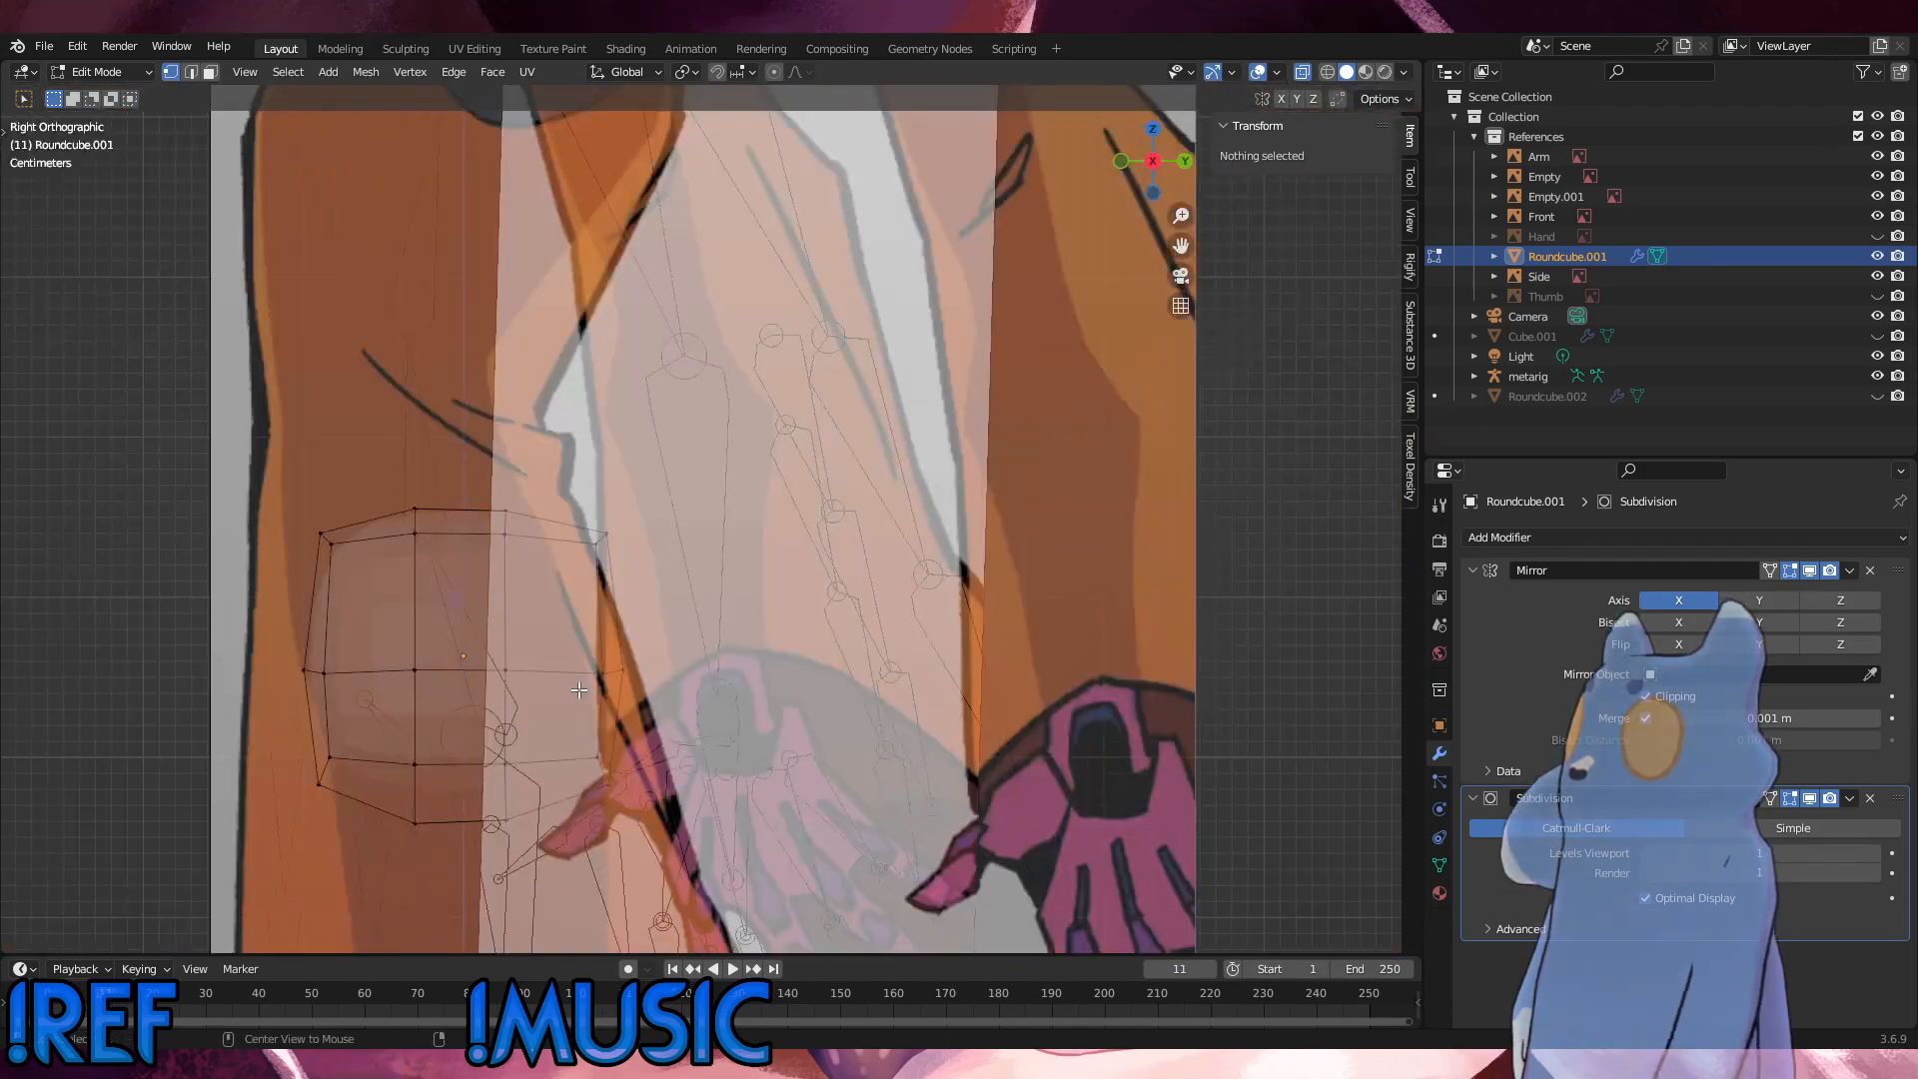
pyautogui.scroll(-5, 805, 652)
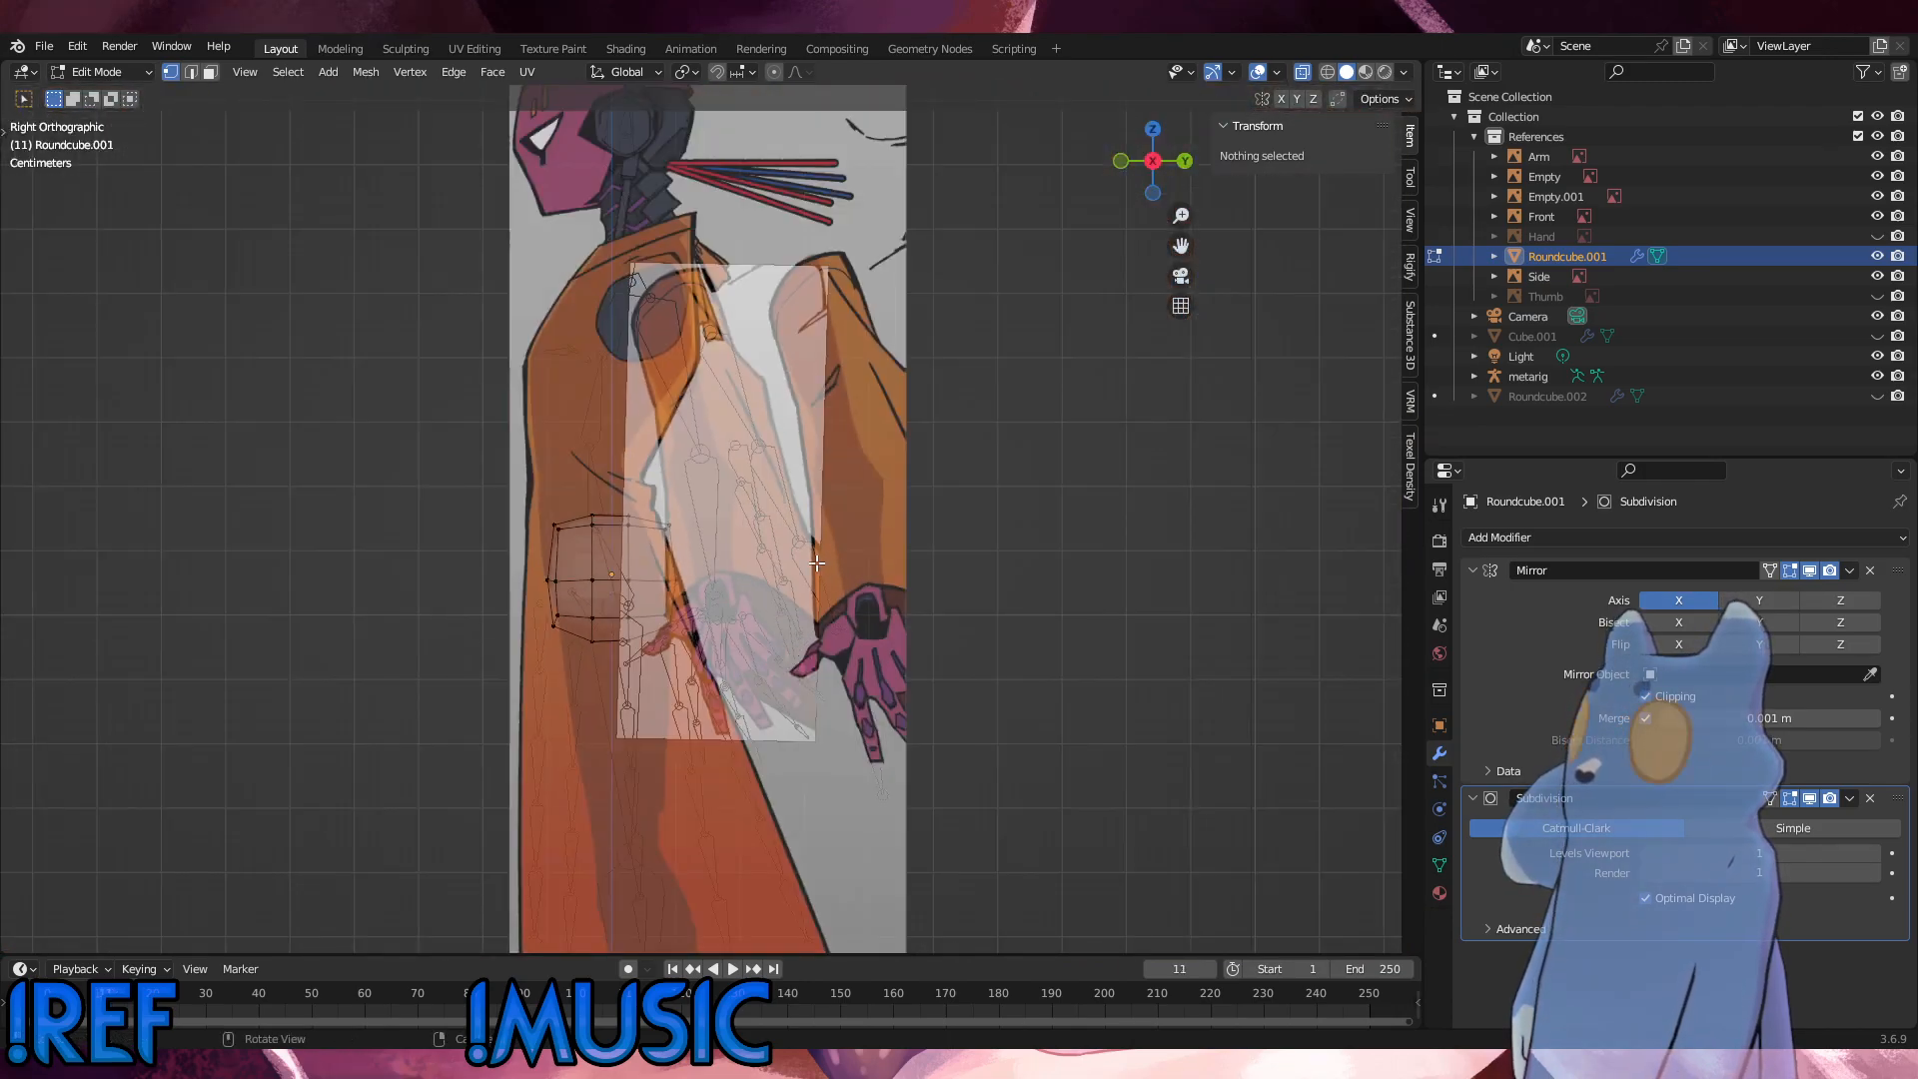
pyautogui.scroll(7, 817, 563)
pyautogui.scroll(-3, 677, 608)
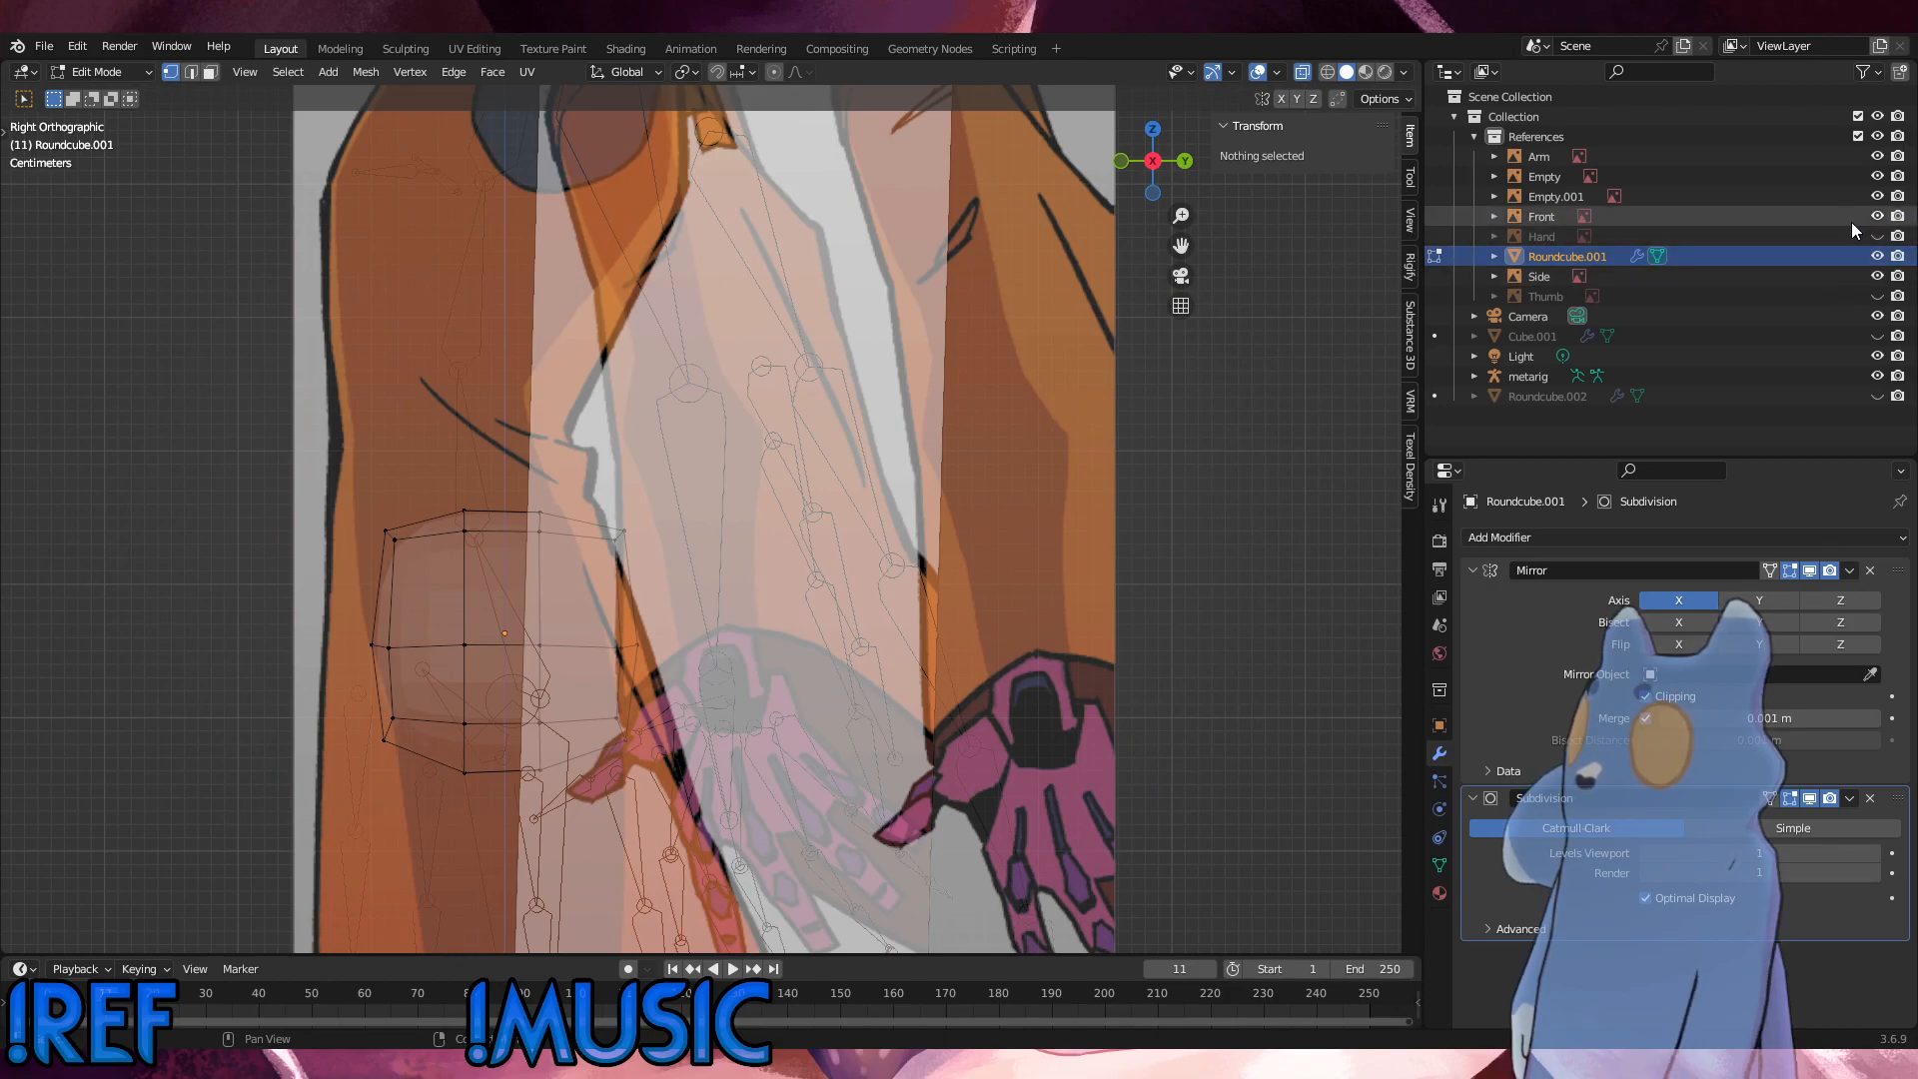
# Step: Hide the Arm reference and move the hip's back vertices forward along Y by about 0.02 m
pyautogui.click(1876, 157)
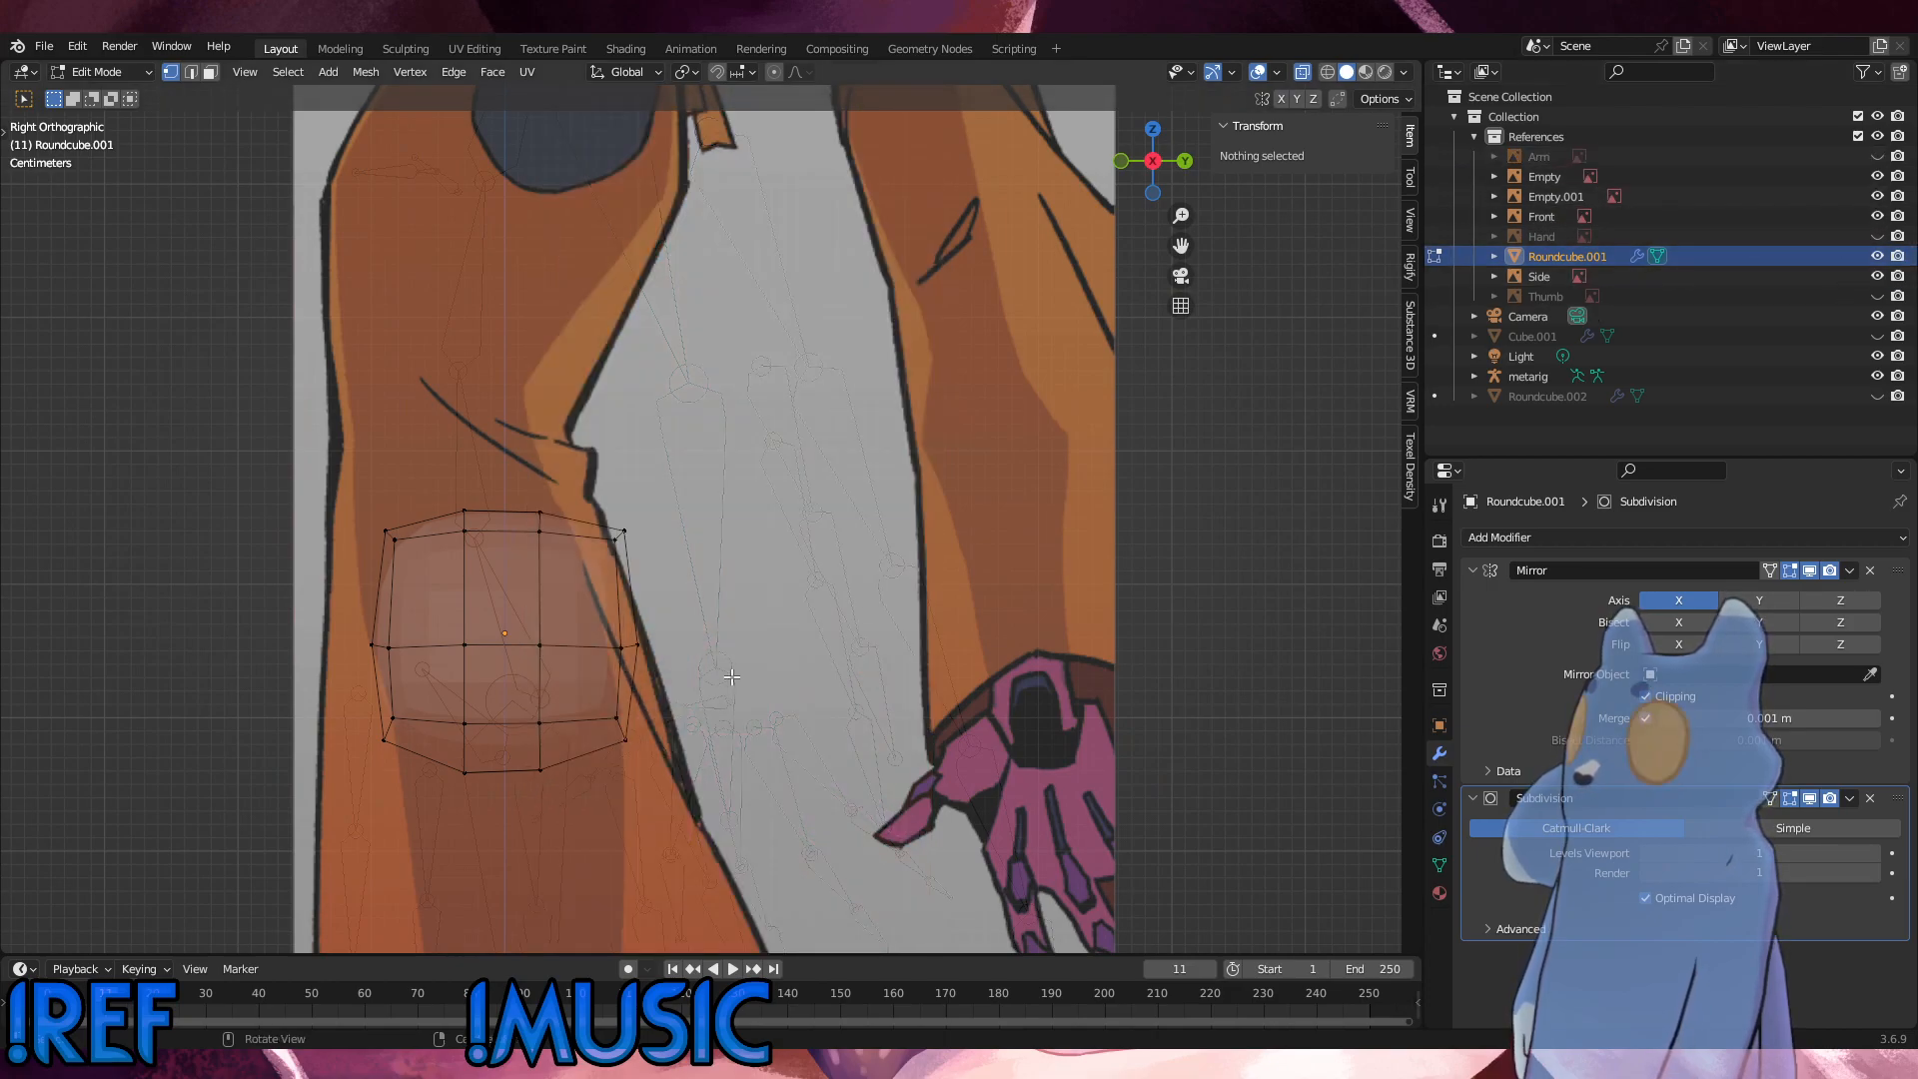
pyautogui.scroll(2, 723, 678)
pyautogui.keyDown('shift'); pyautogui.moveTo(672, 666); pyautogui.dragTo(874, 664, button='middle'); pyautogui.keyUp('shift')
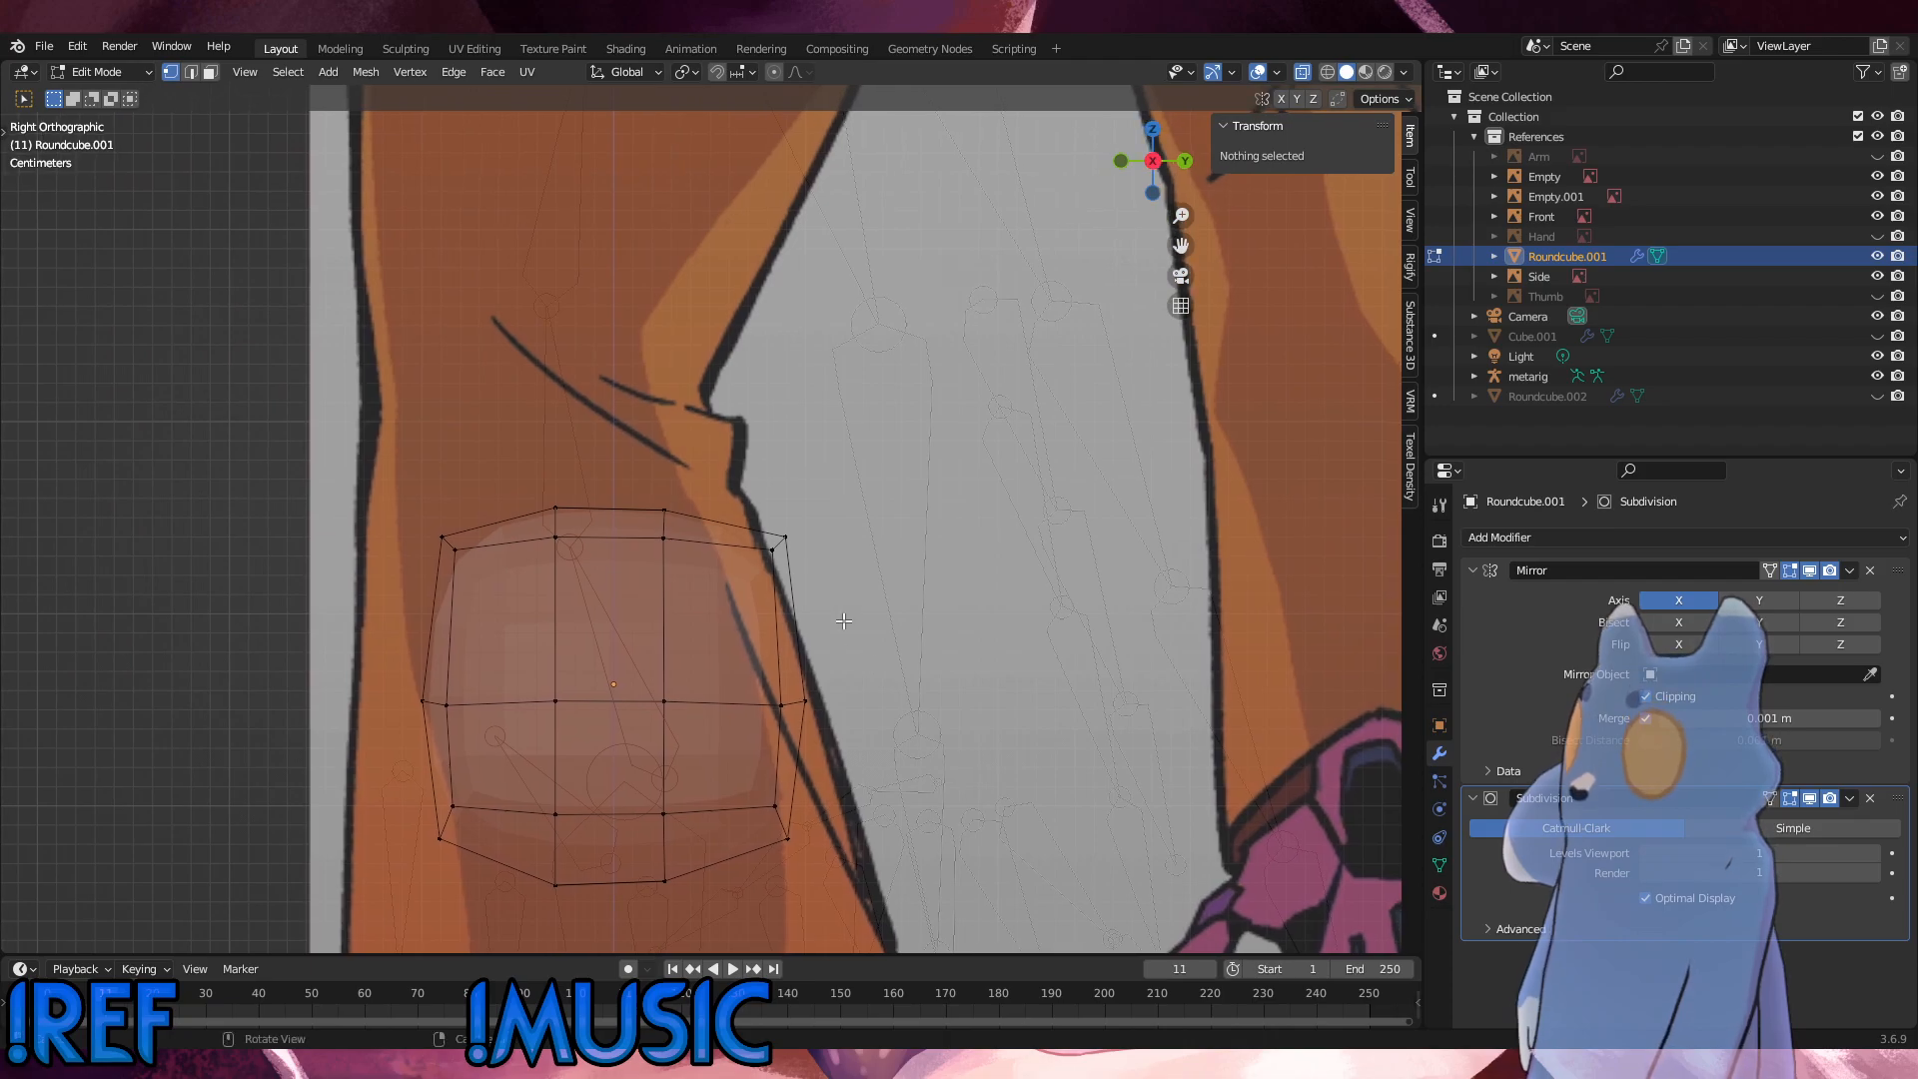
pyautogui.moveTo(877, 736); pyautogui.dragTo(732, 396)
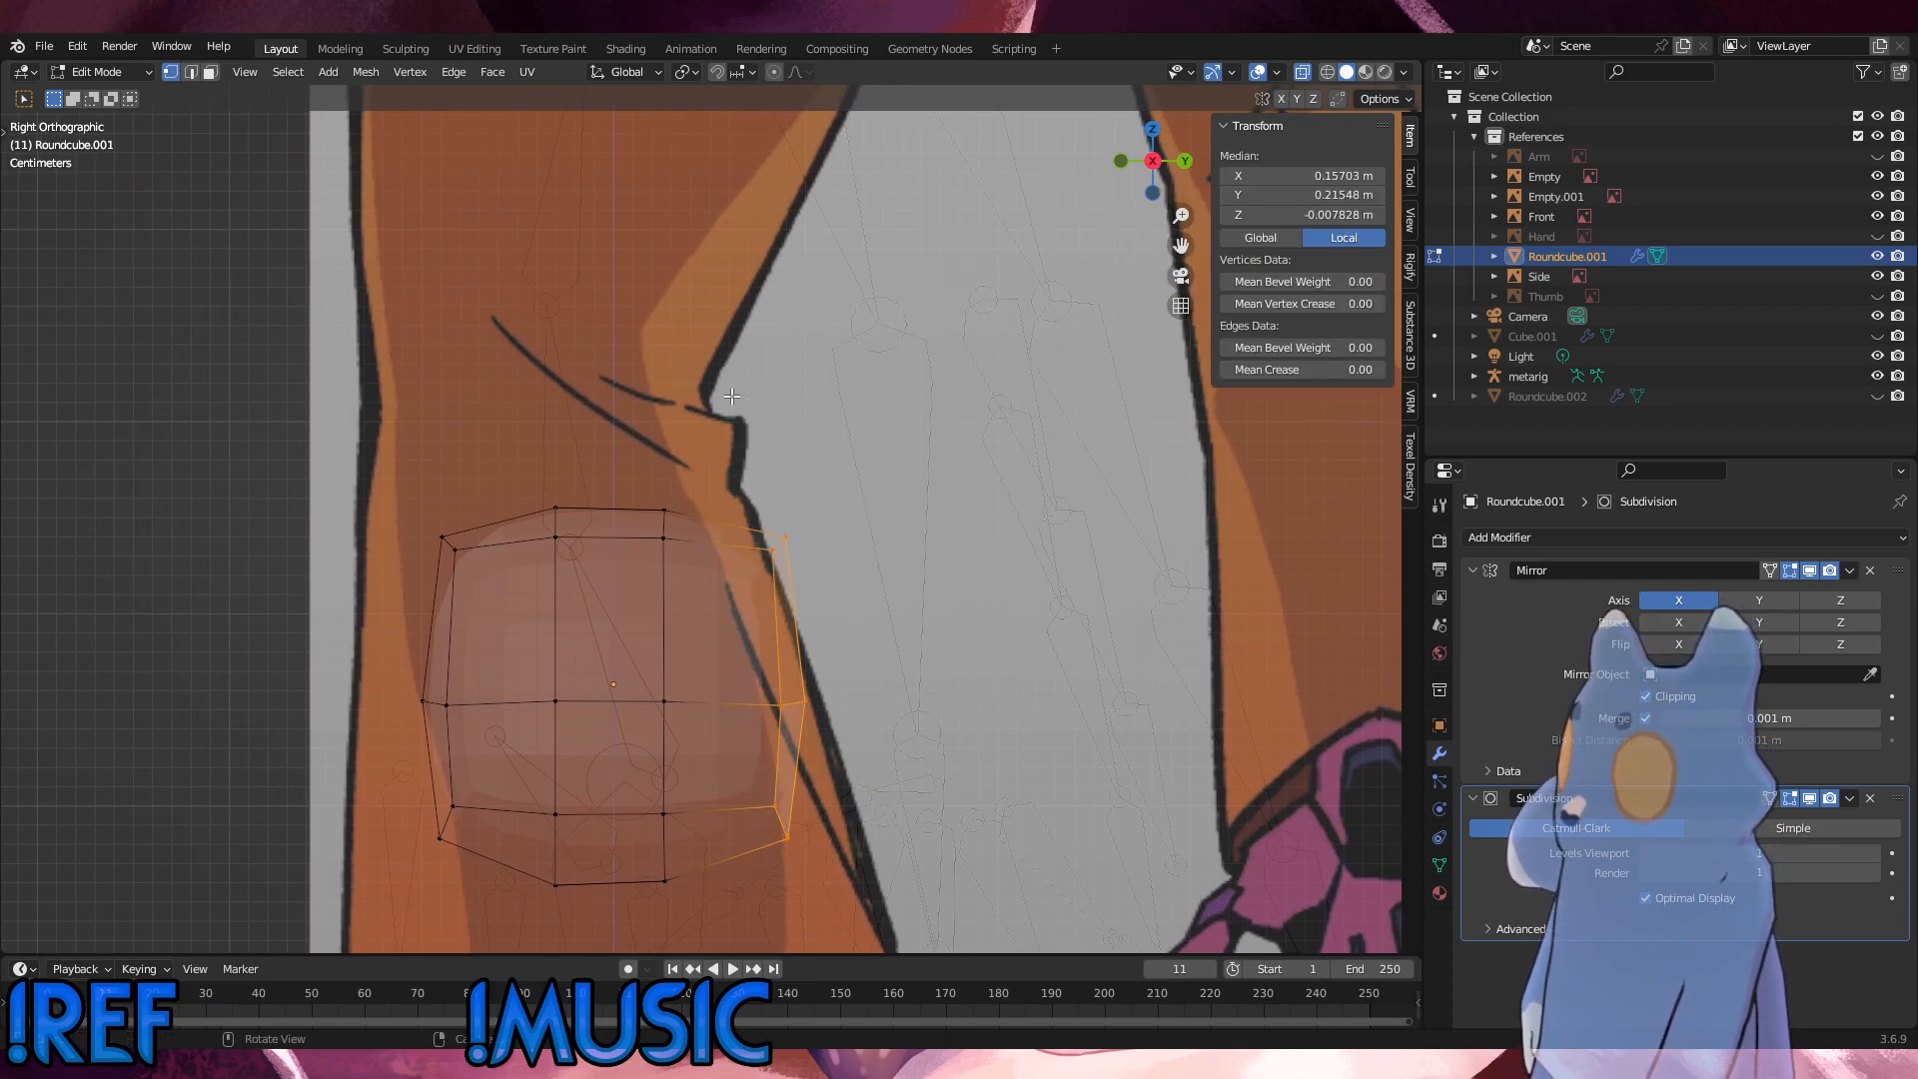
pyautogui.press('g')
pyautogui.press('x')
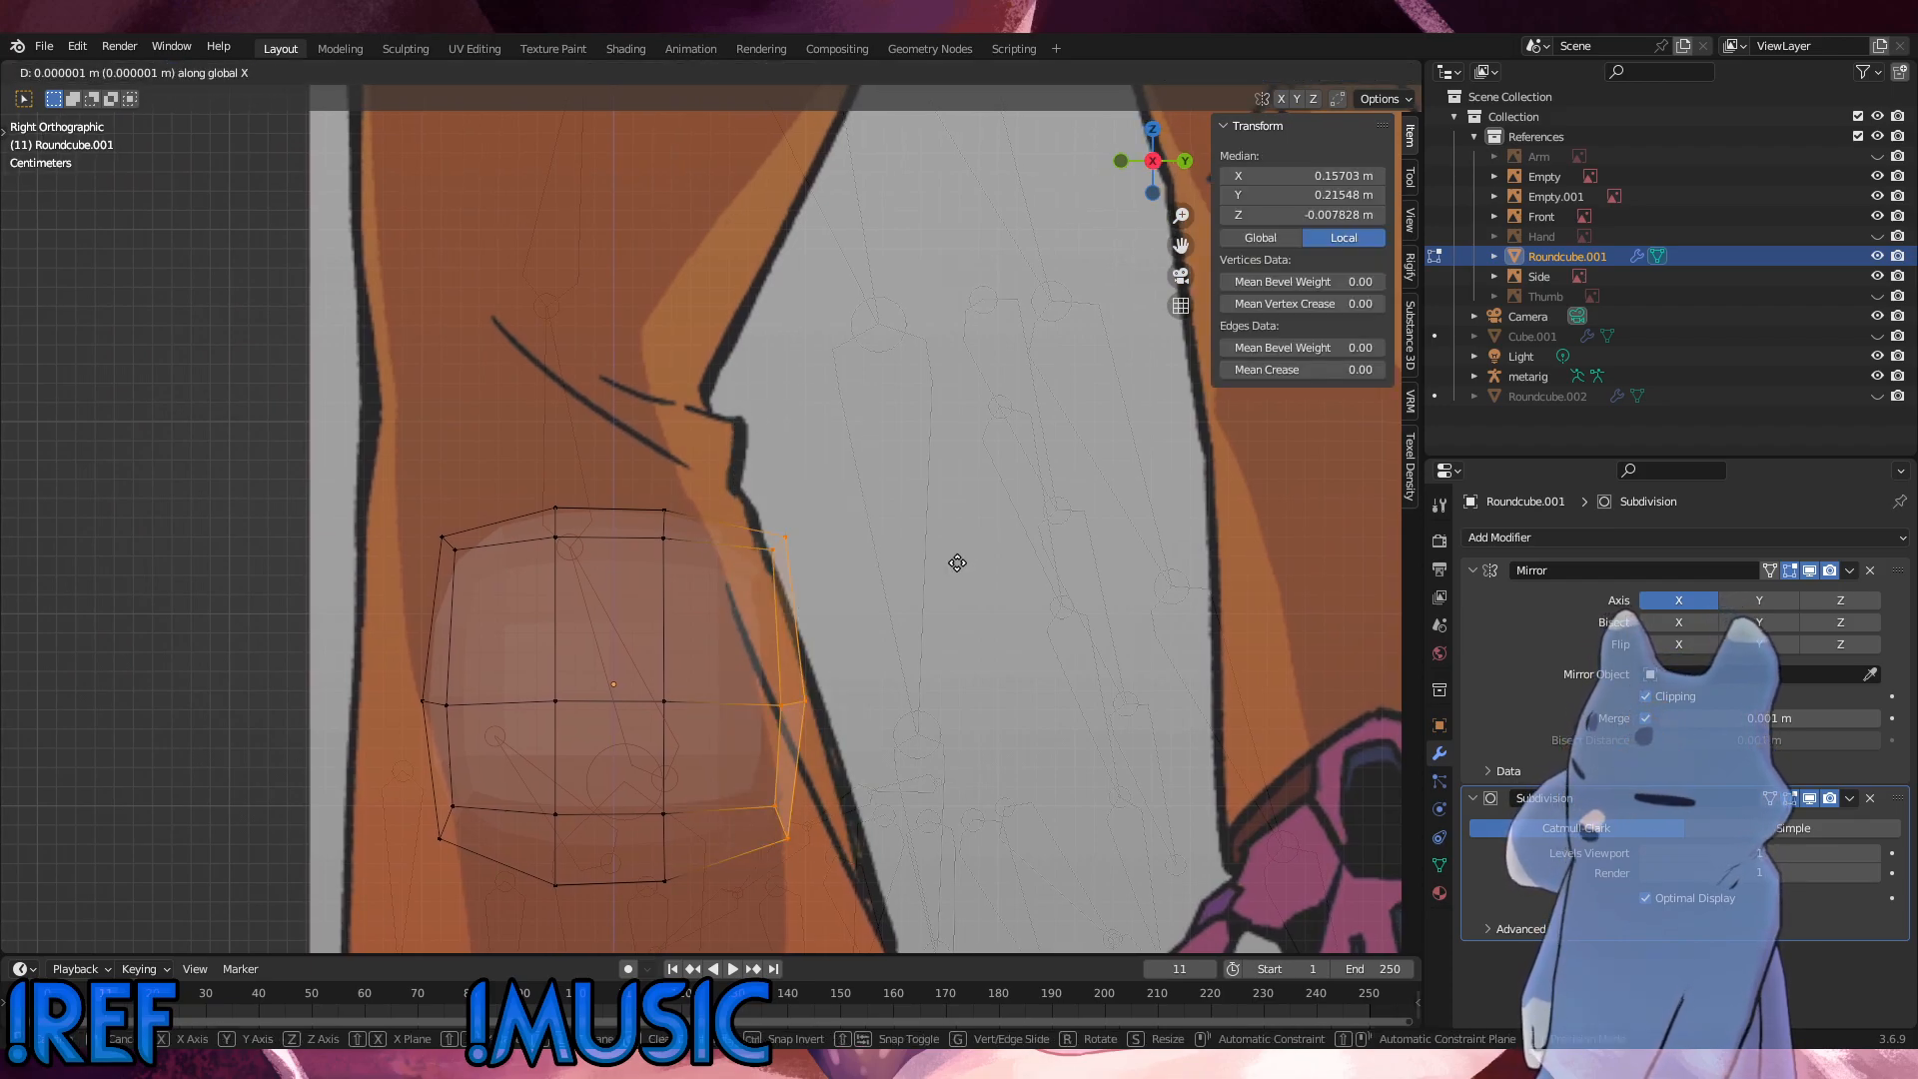
pyautogui.press('y')
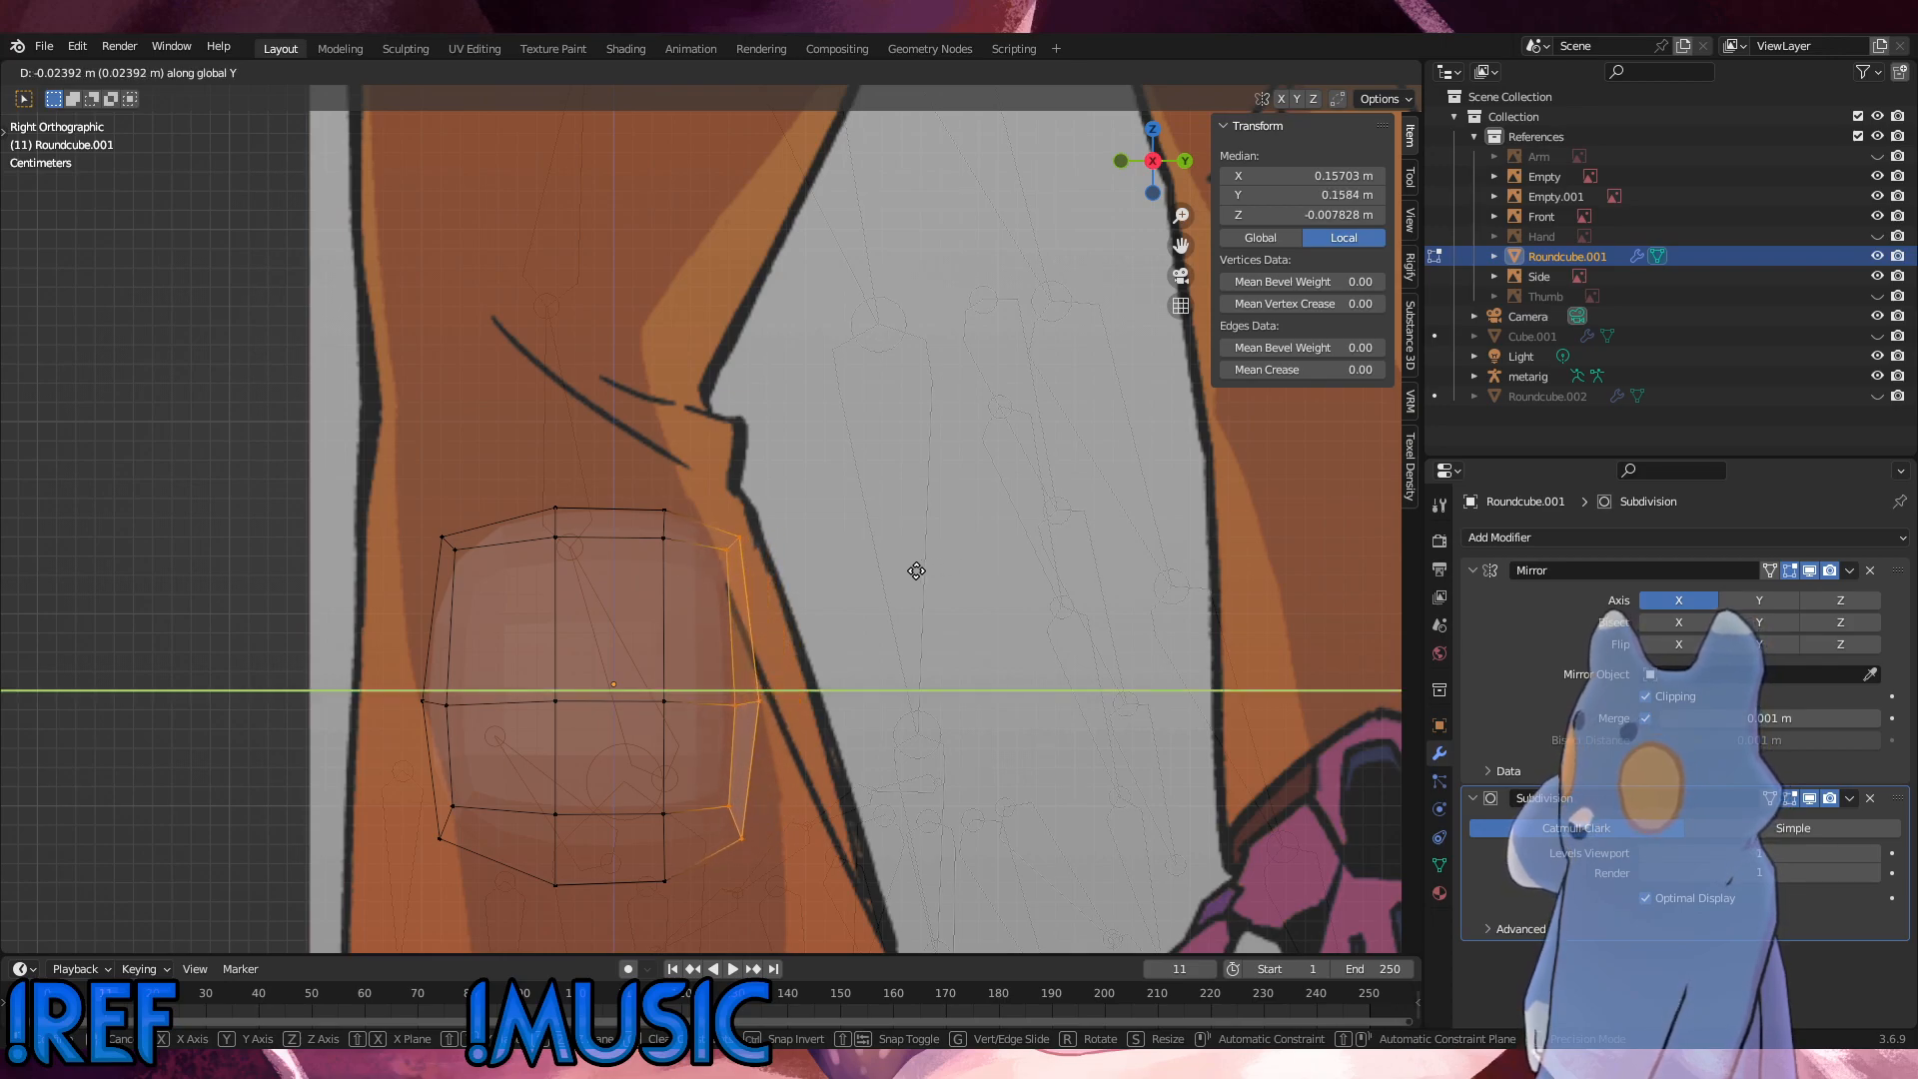
pyautogui.click(920, 576)
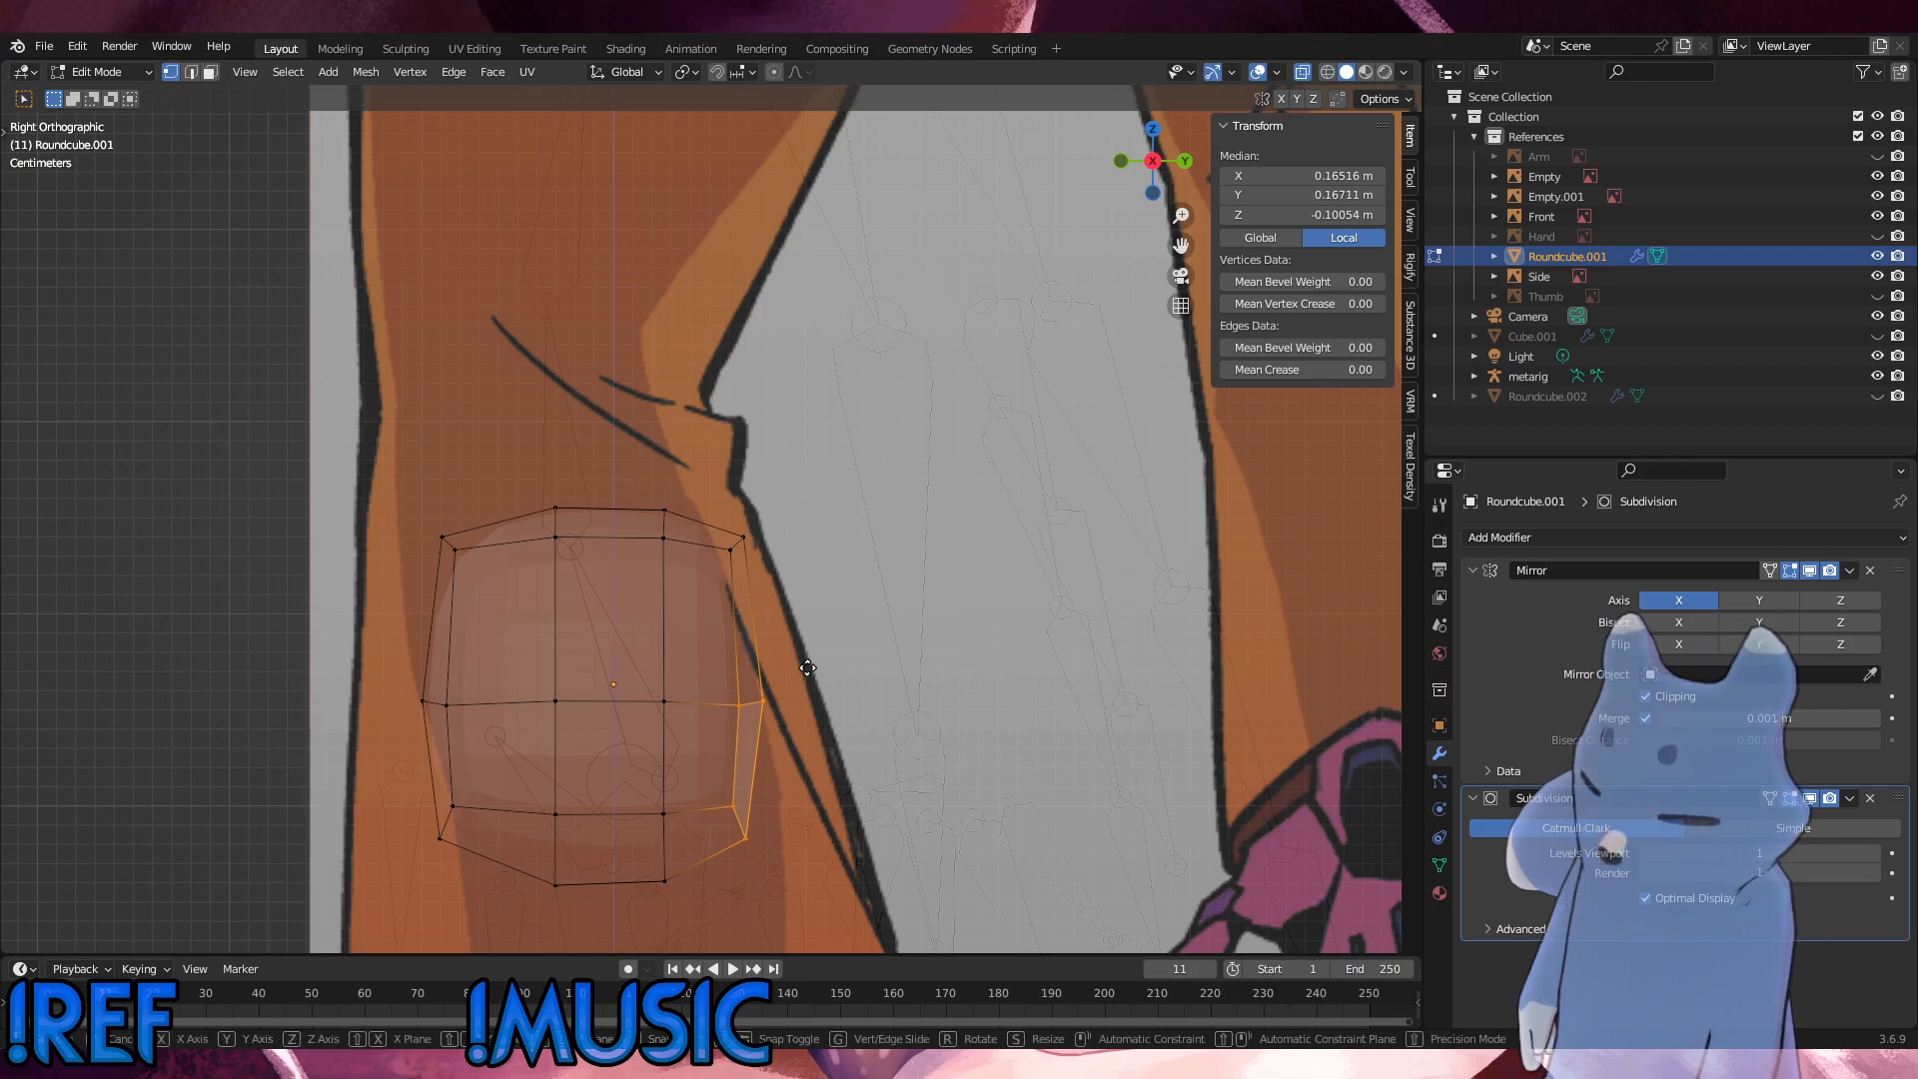
# Step: Move the middle and lower back vertices of the hip backward along Y by about 0.0156 m to follow the side reference
pyautogui.press('g')
pyautogui.press('y')
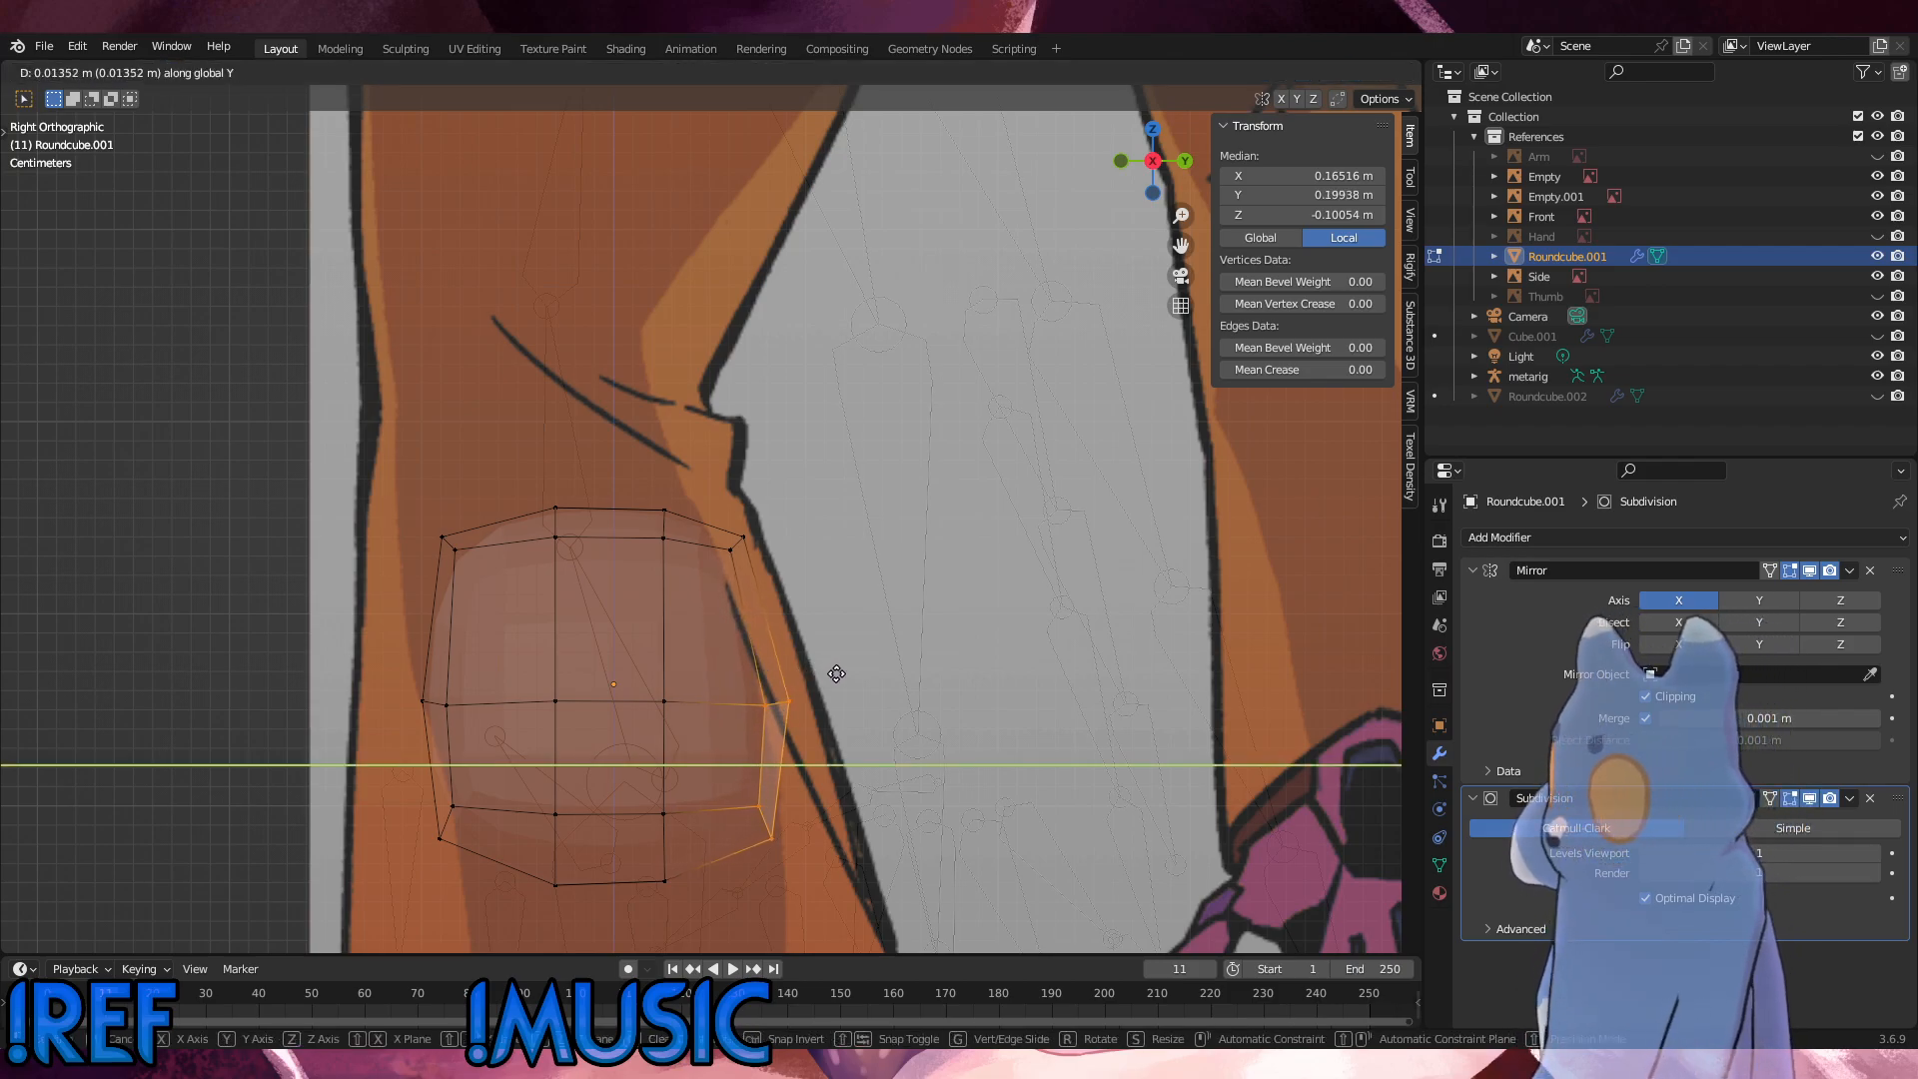
pyautogui.click(837, 676)
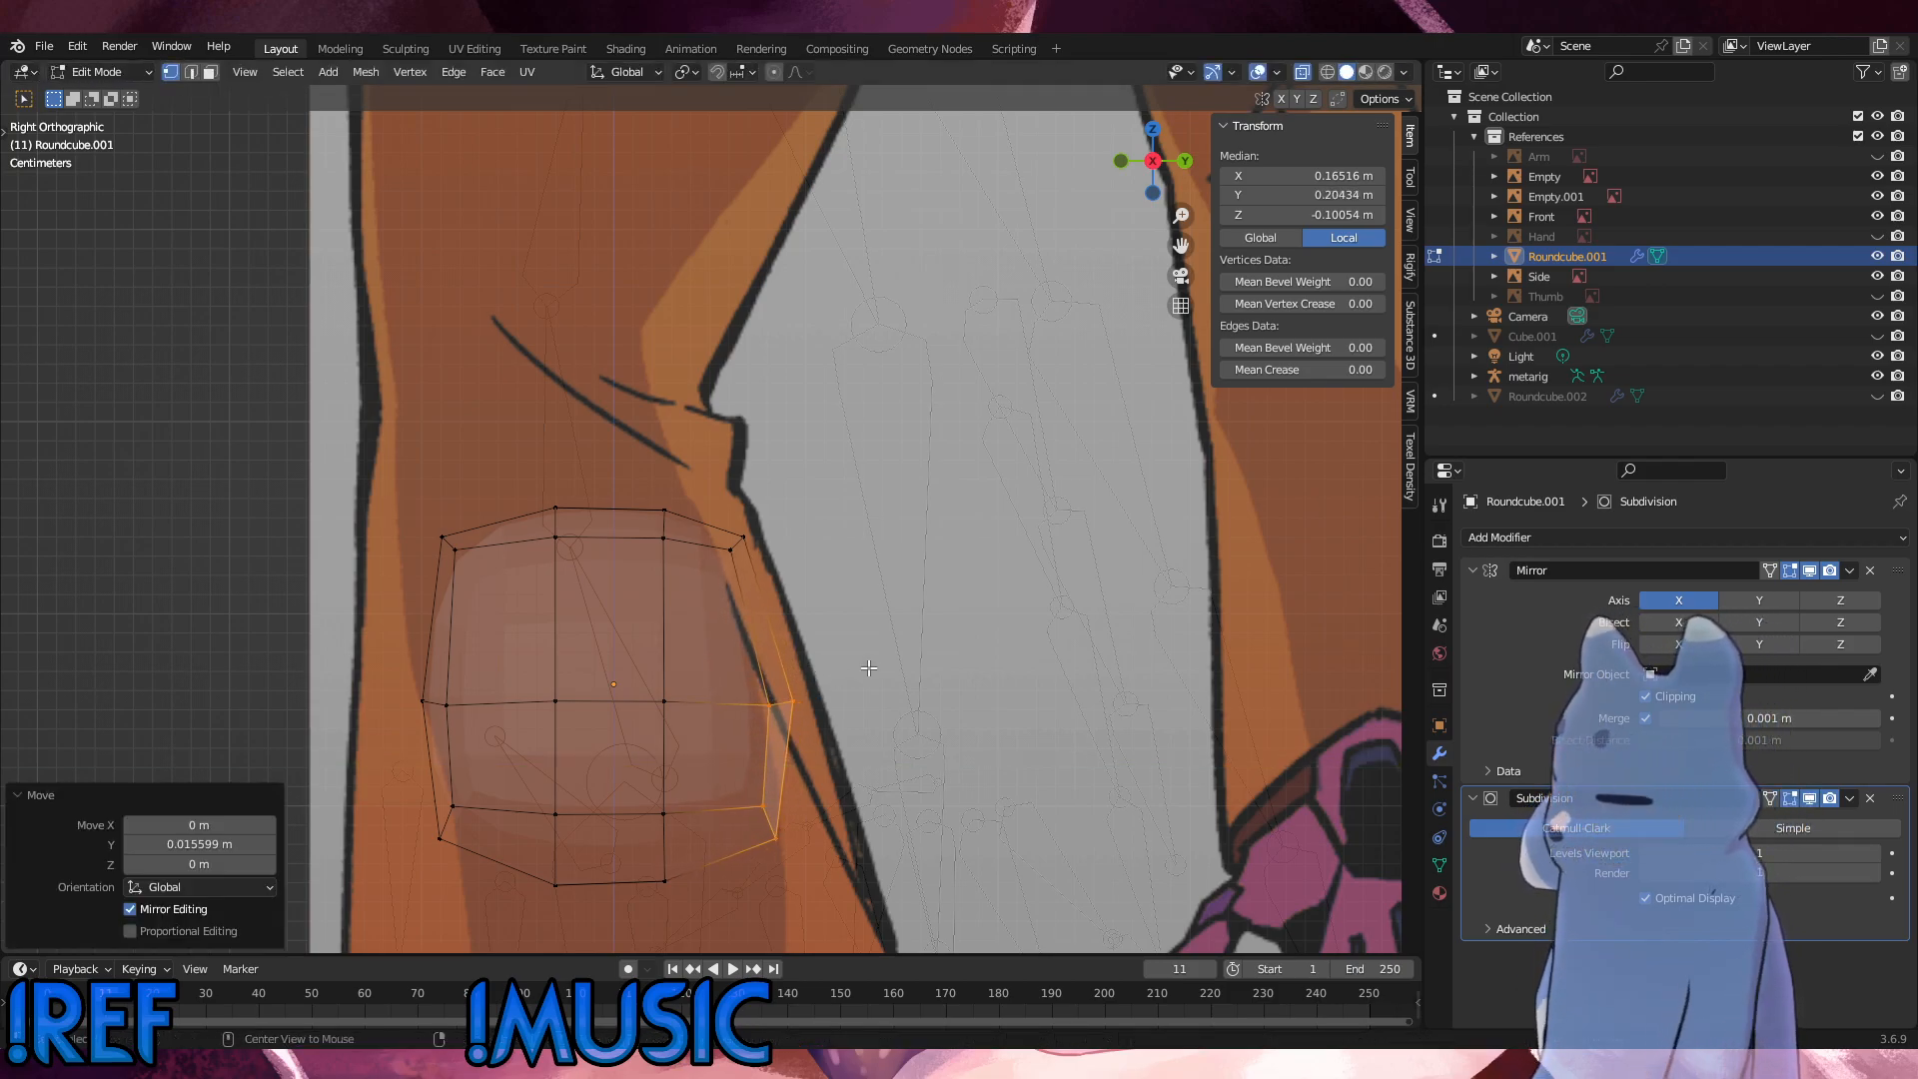
# Step: Switch to Object Mode, select the Side reference image and lower its opacity to about 0.19
pyautogui.press('ctrl+KP_3')
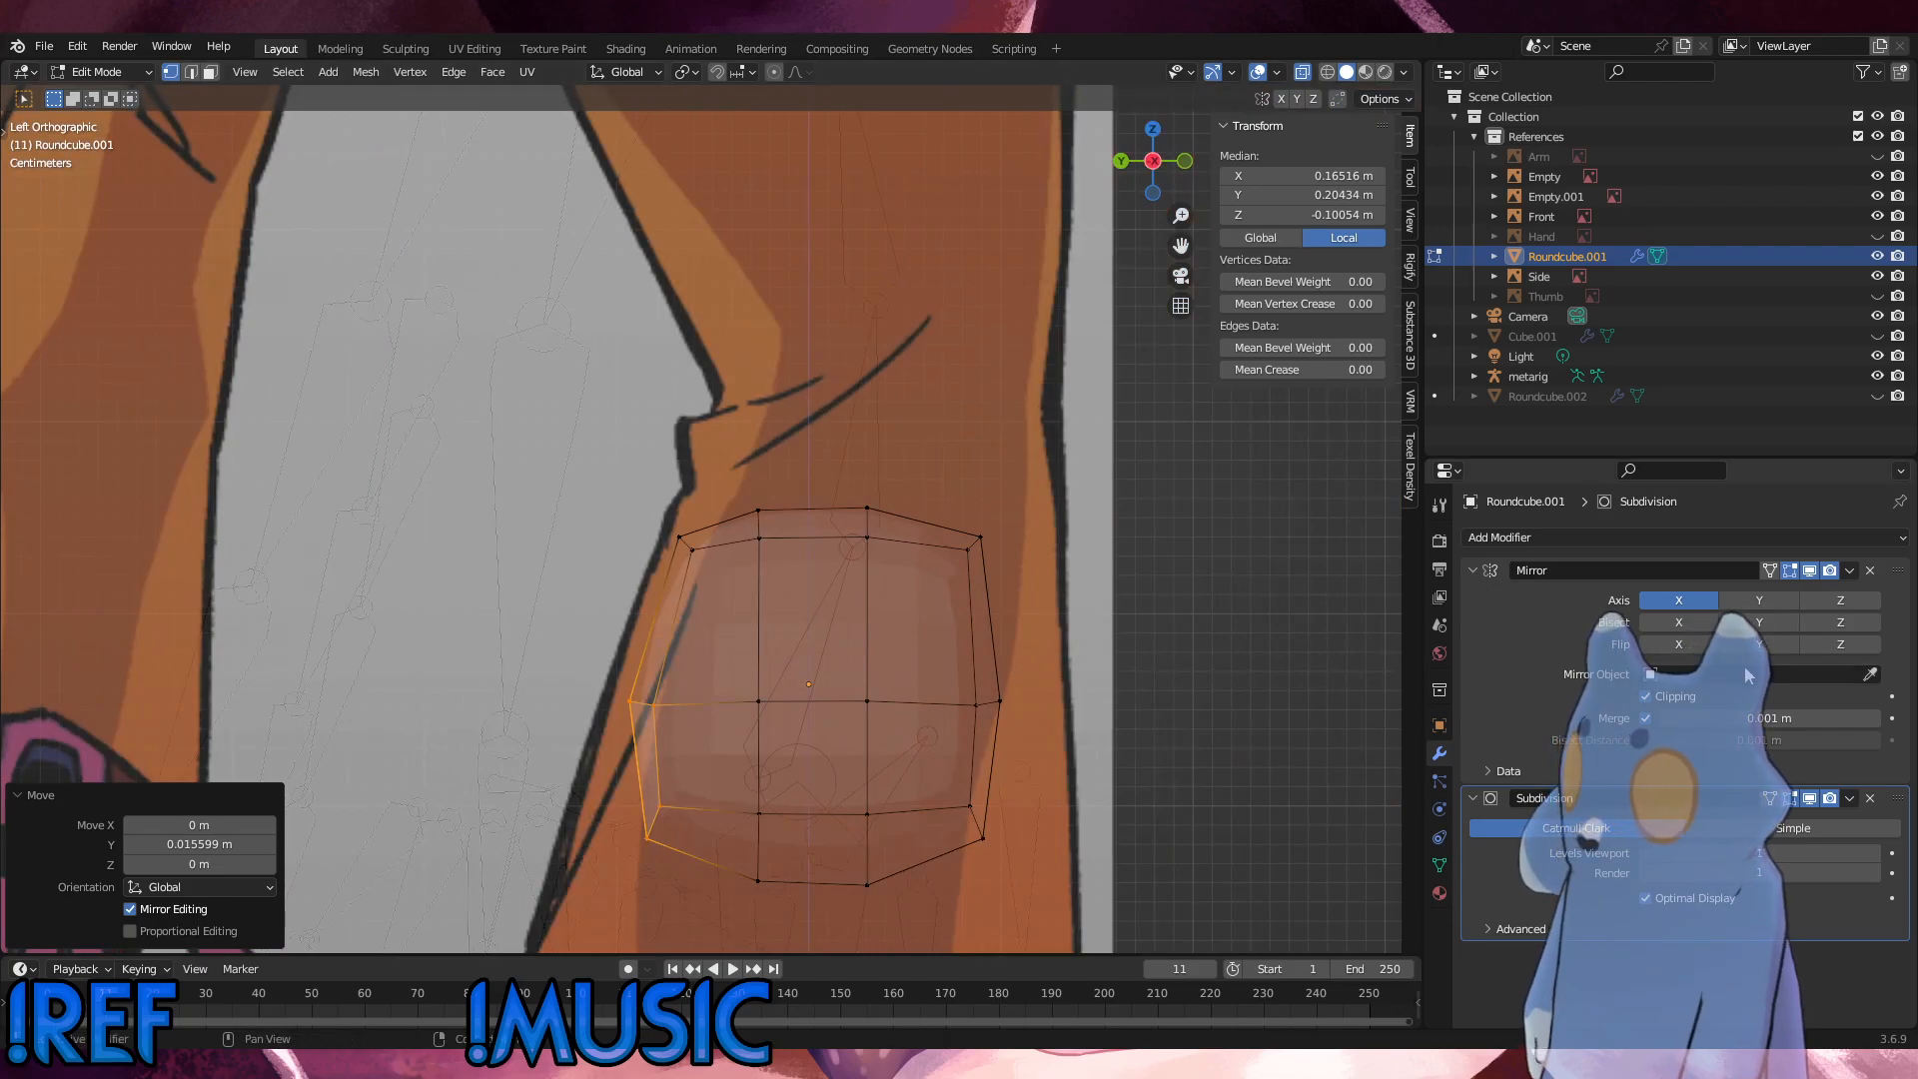
pyautogui.click(100, 72)
pyautogui.click(95, 92)
pyautogui.click(1539, 276)
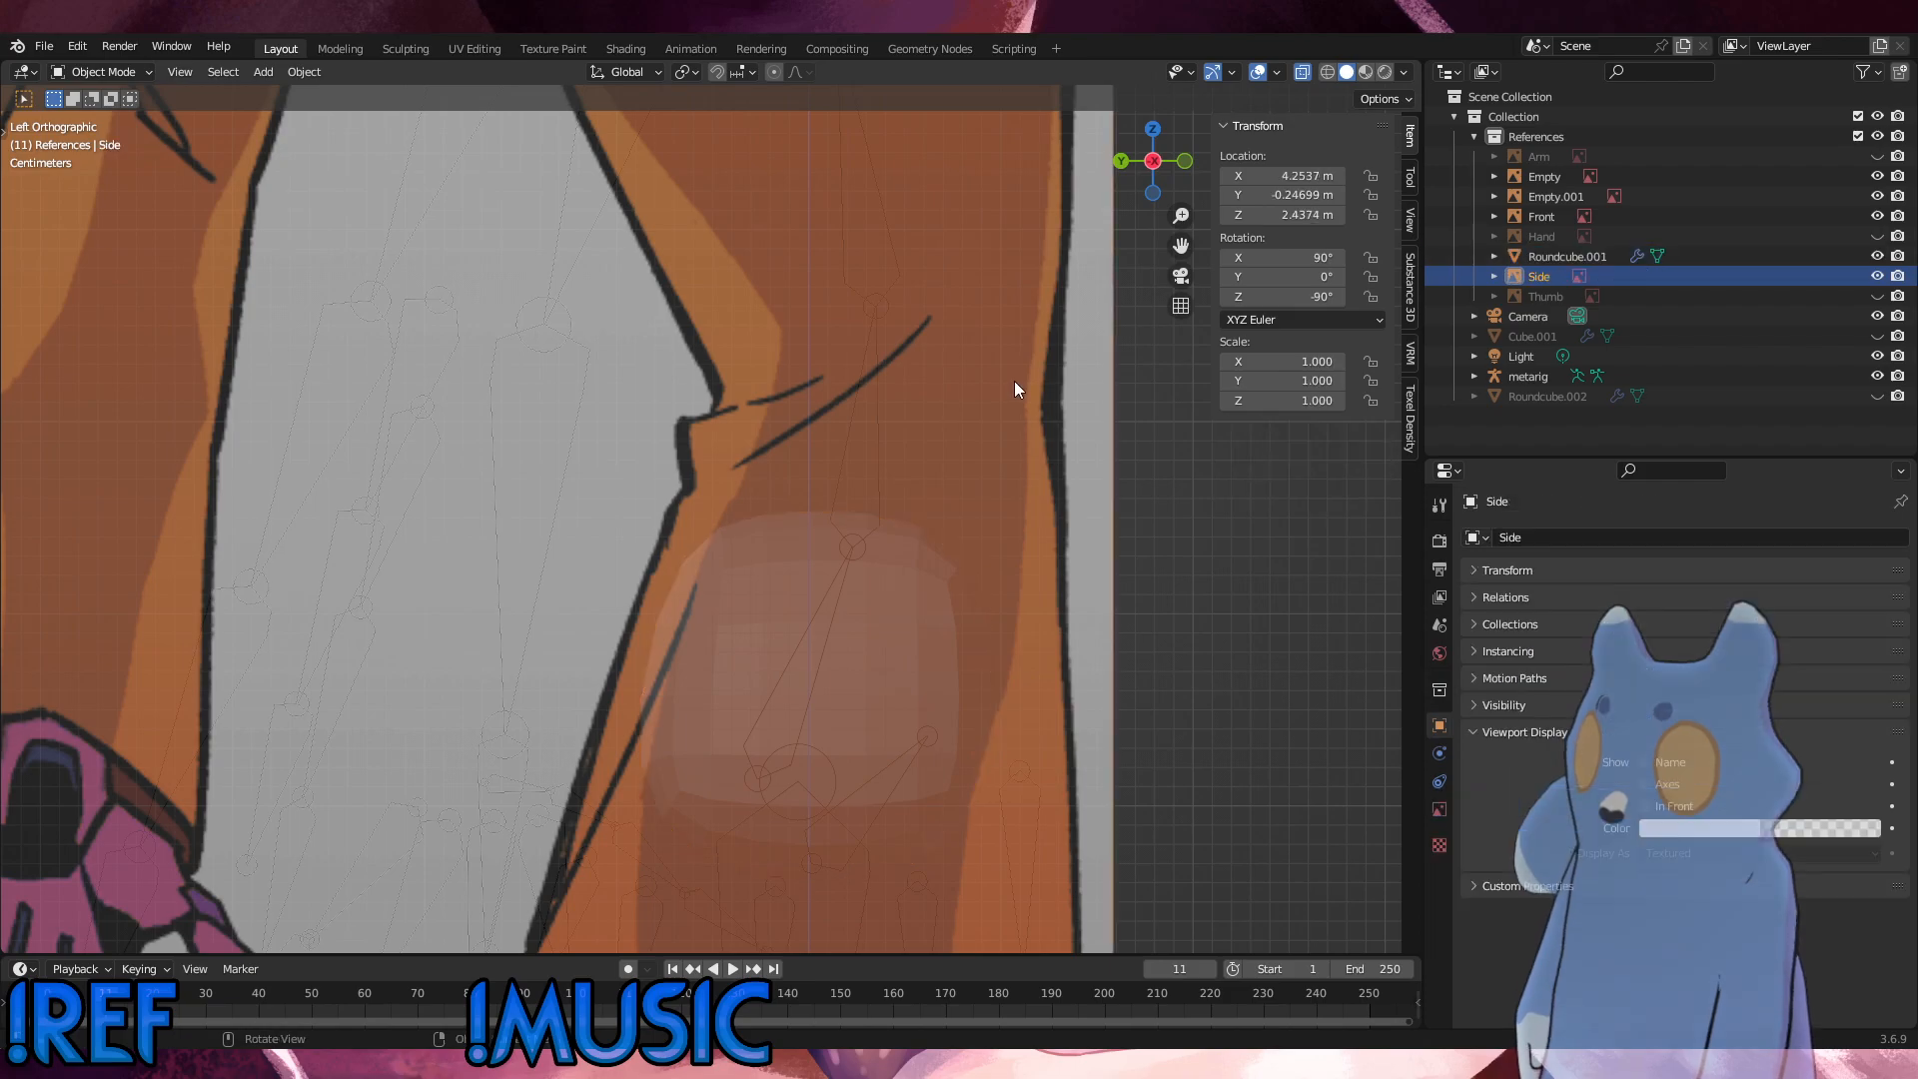
pyautogui.press('KP_5')
pyautogui.moveTo(896, 579); pyautogui.dragTo(1036, 415, button='middle')
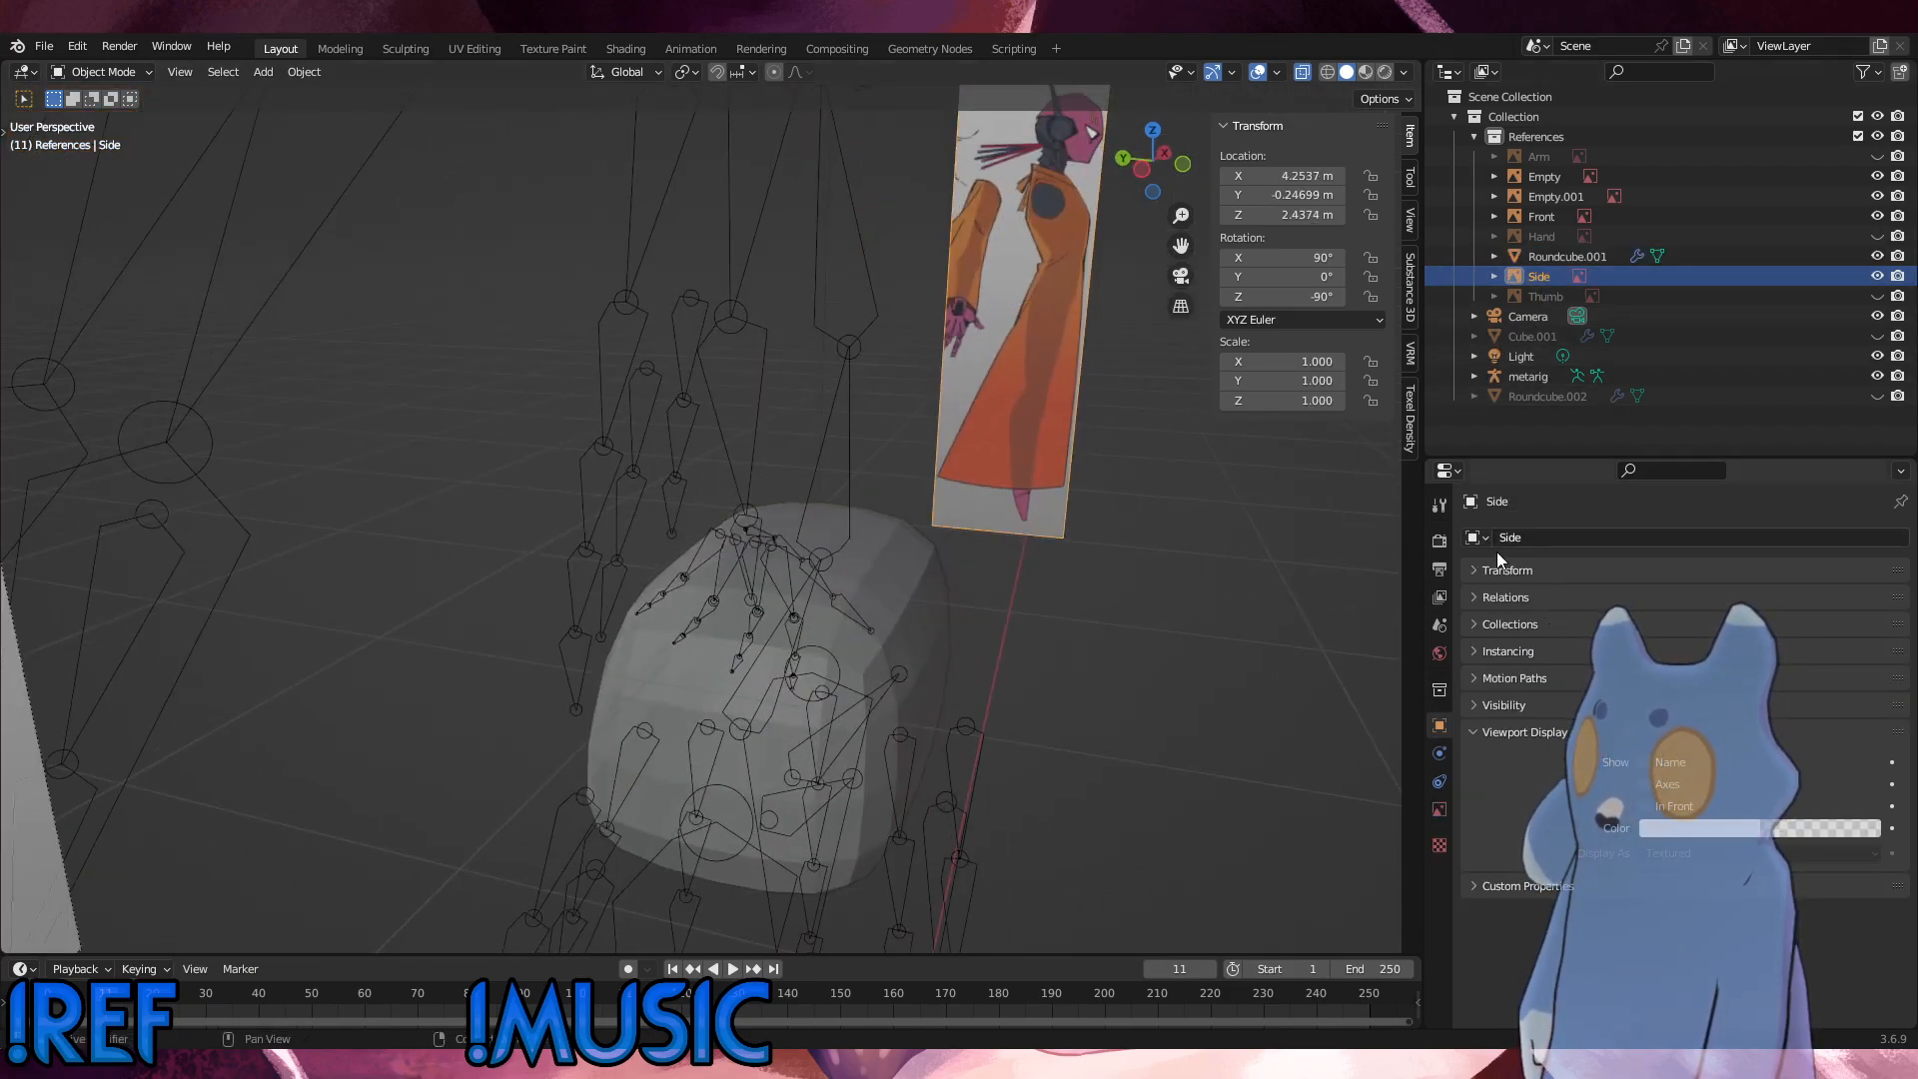
pyautogui.click(1440, 809)
pyautogui.moveTo(1770, 772); pyautogui.dragTo(1698, 771)
pyautogui.moveTo(1149, 700); pyautogui.dragTo(951, 640, button='middle')
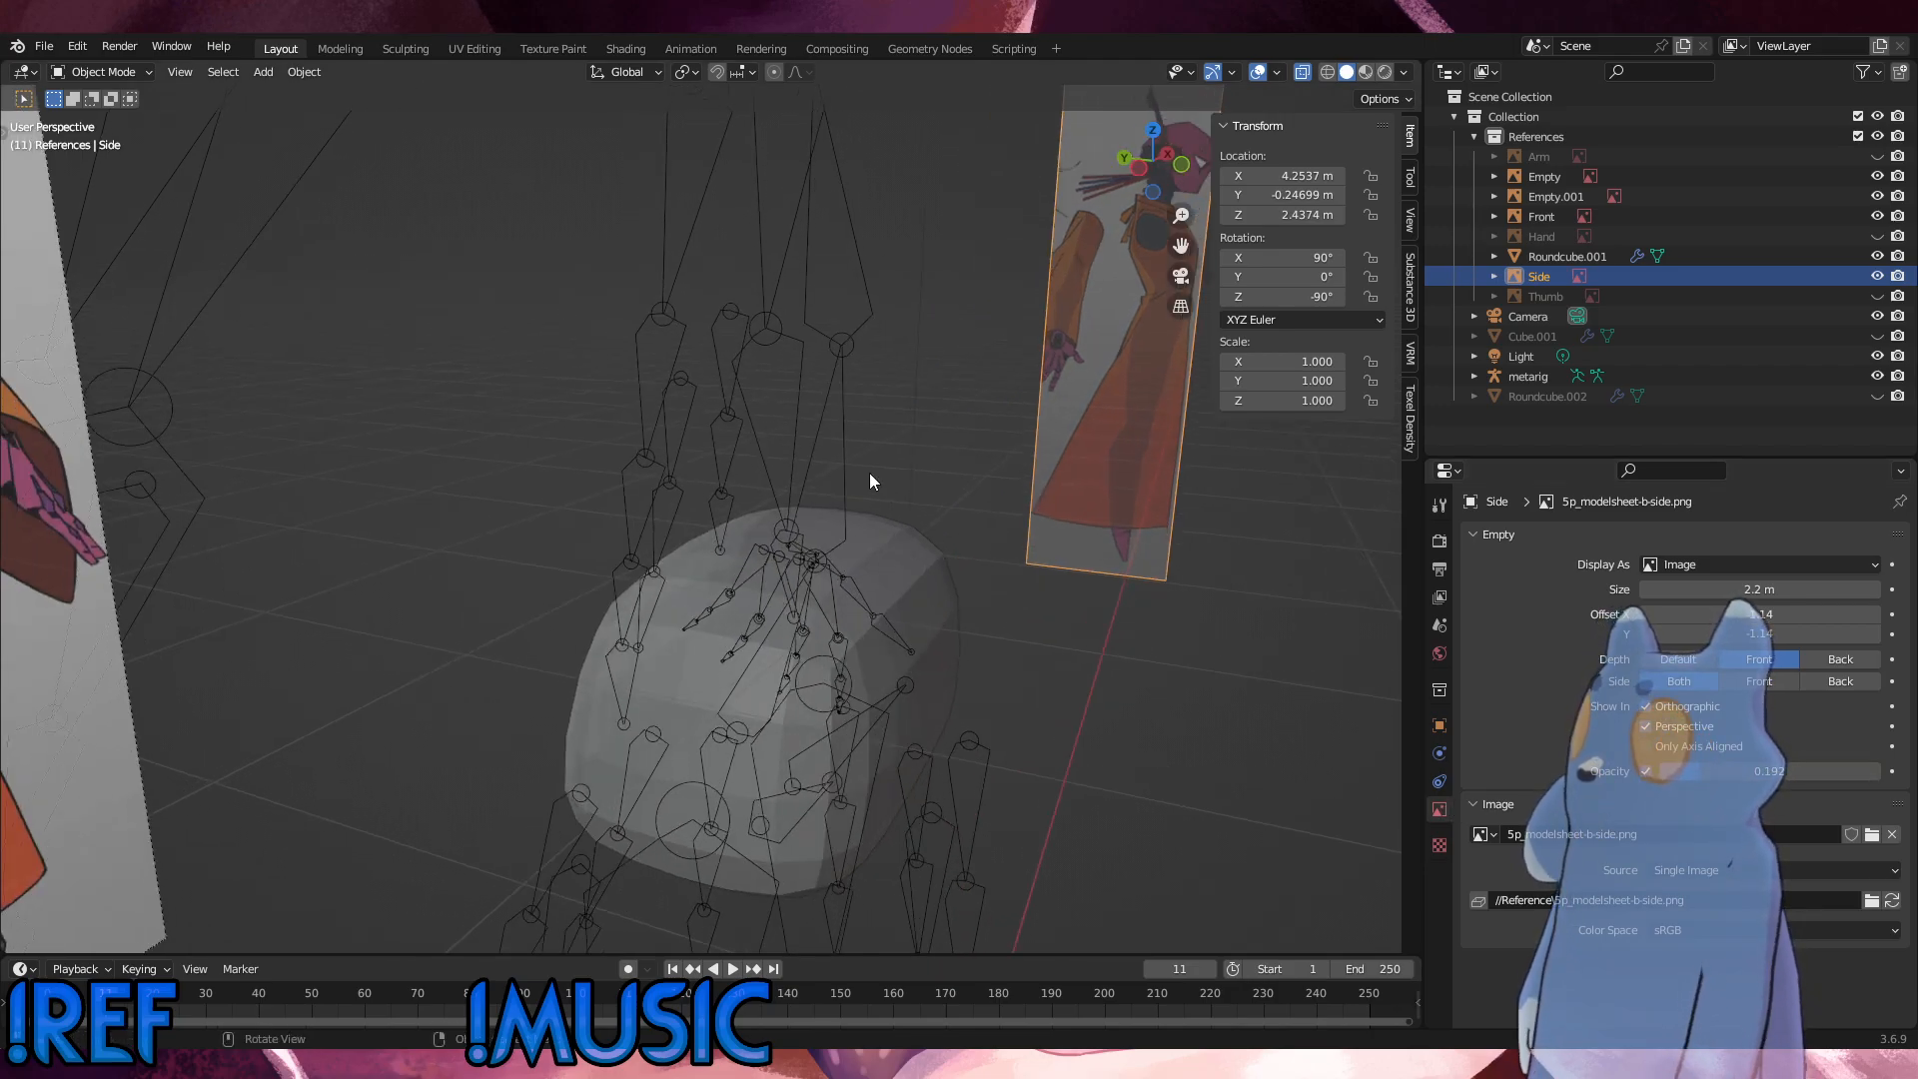
# Step: Hide the metarig and reopen the hip mesh Roundcube.001 in Edit Mode
pyautogui.click(845, 475)
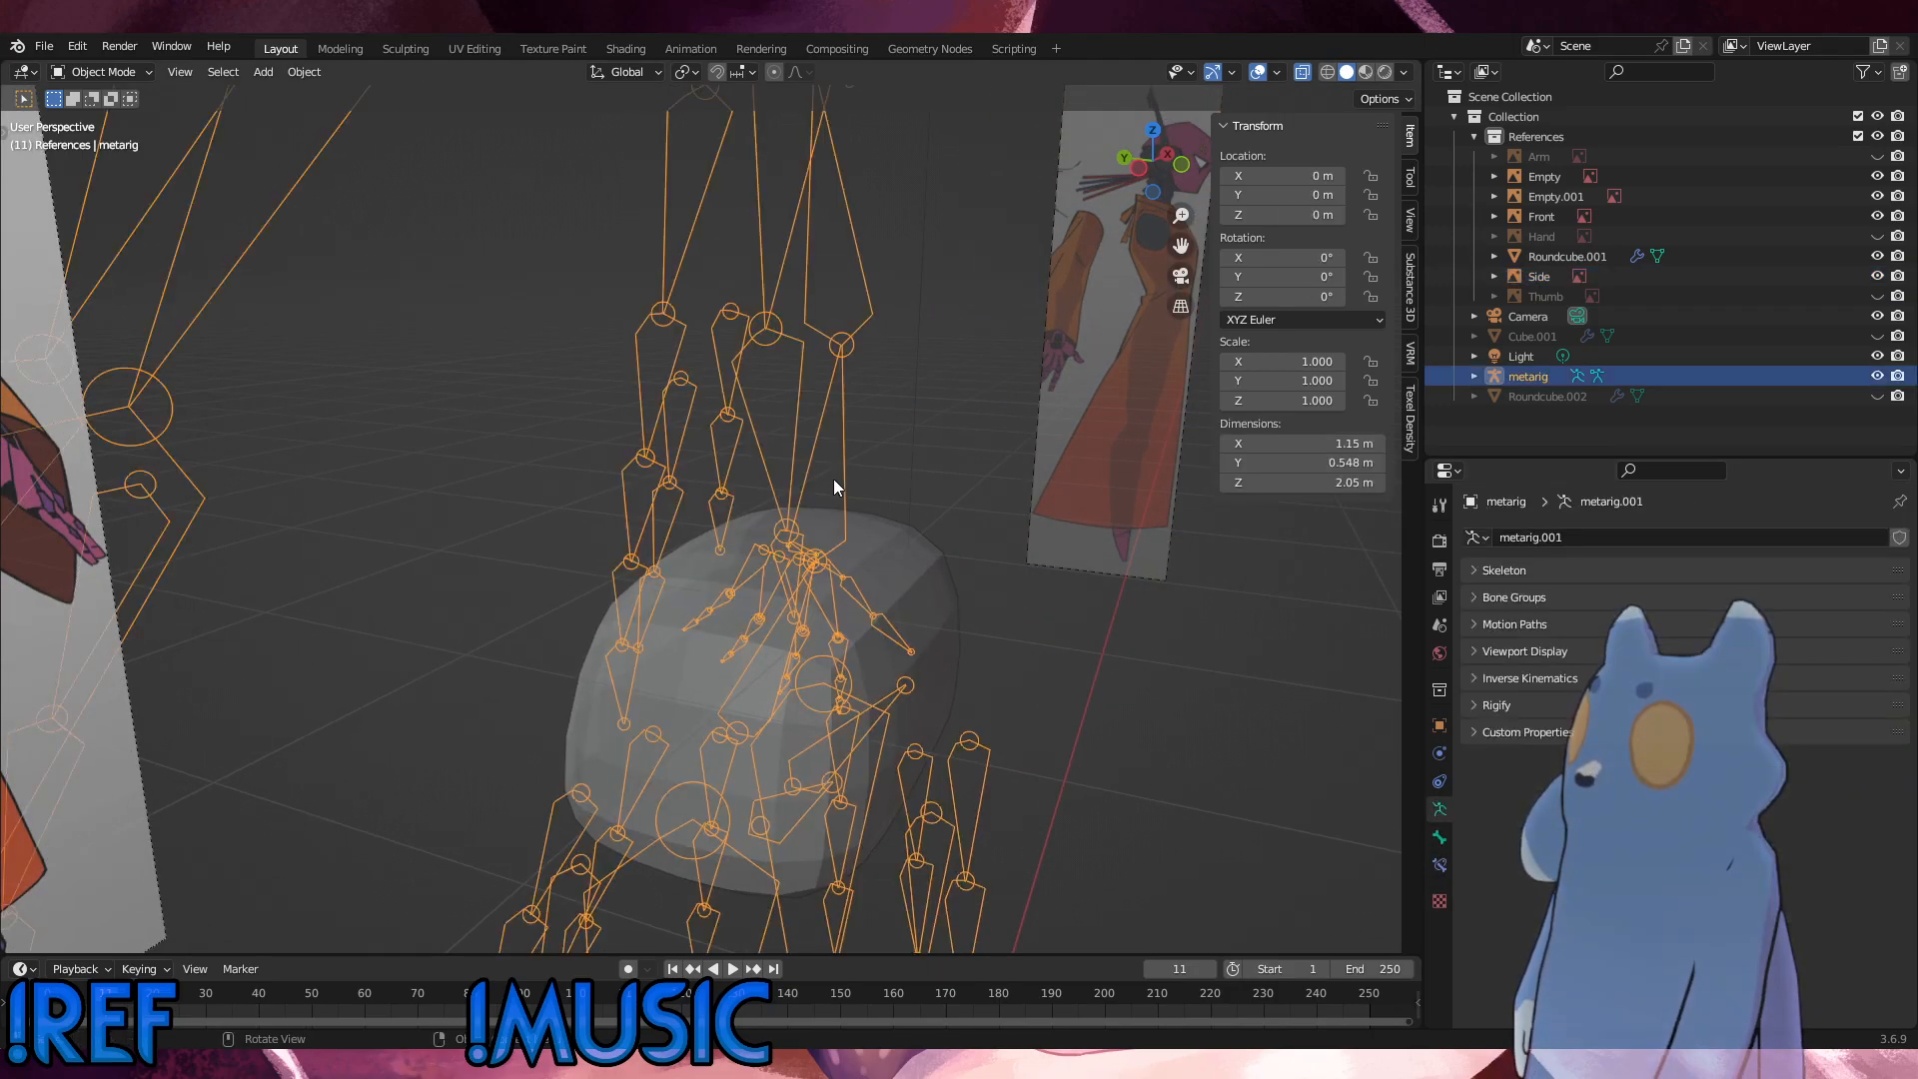
pyautogui.click(1877, 376)
pyautogui.click(670, 632)
pyautogui.click(69, 76)
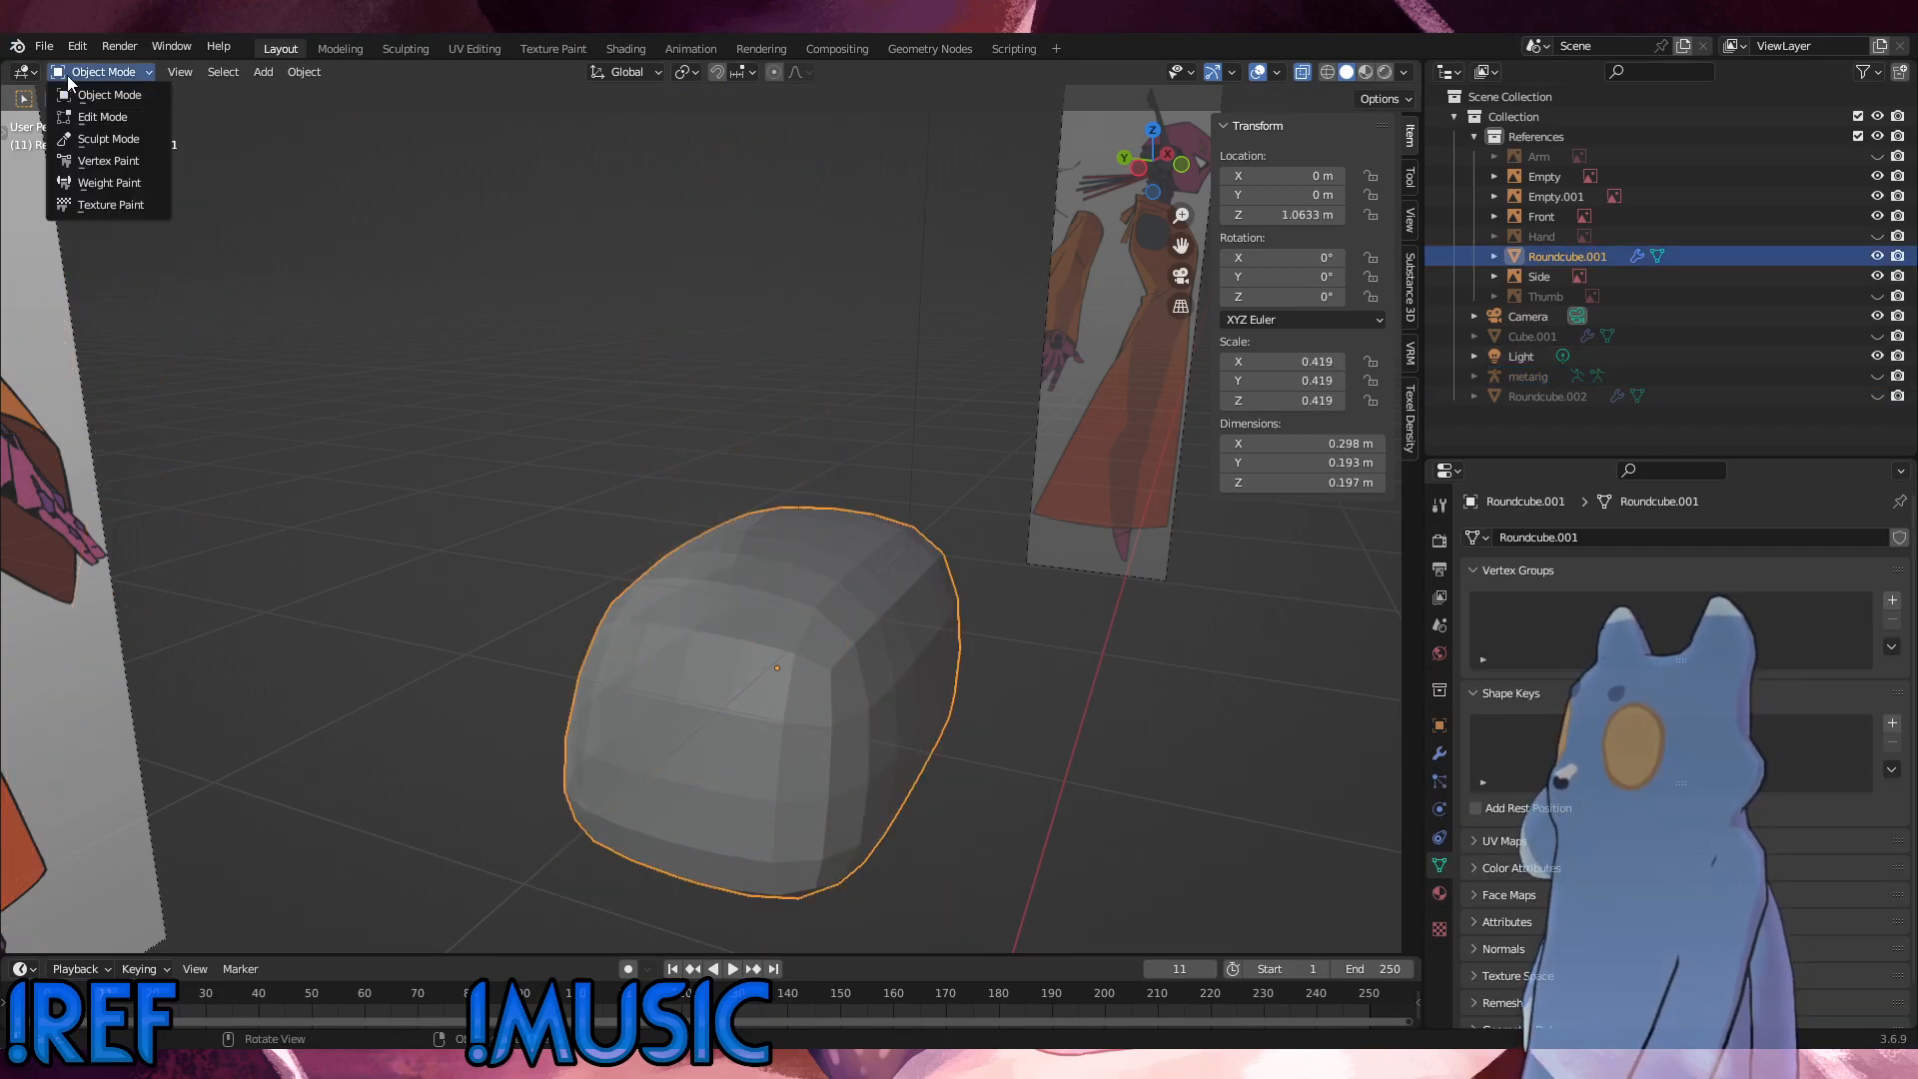
pyautogui.click(70, 117)
# Step: Examine the hip's back contour against the side reference and turn off X-ray display
pyautogui.keyDown('alt'); pyautogui.moveTo(849, 600); pyautogui.dragTo(889, 601, button='middle'); pyautogui.keyUp('alt')
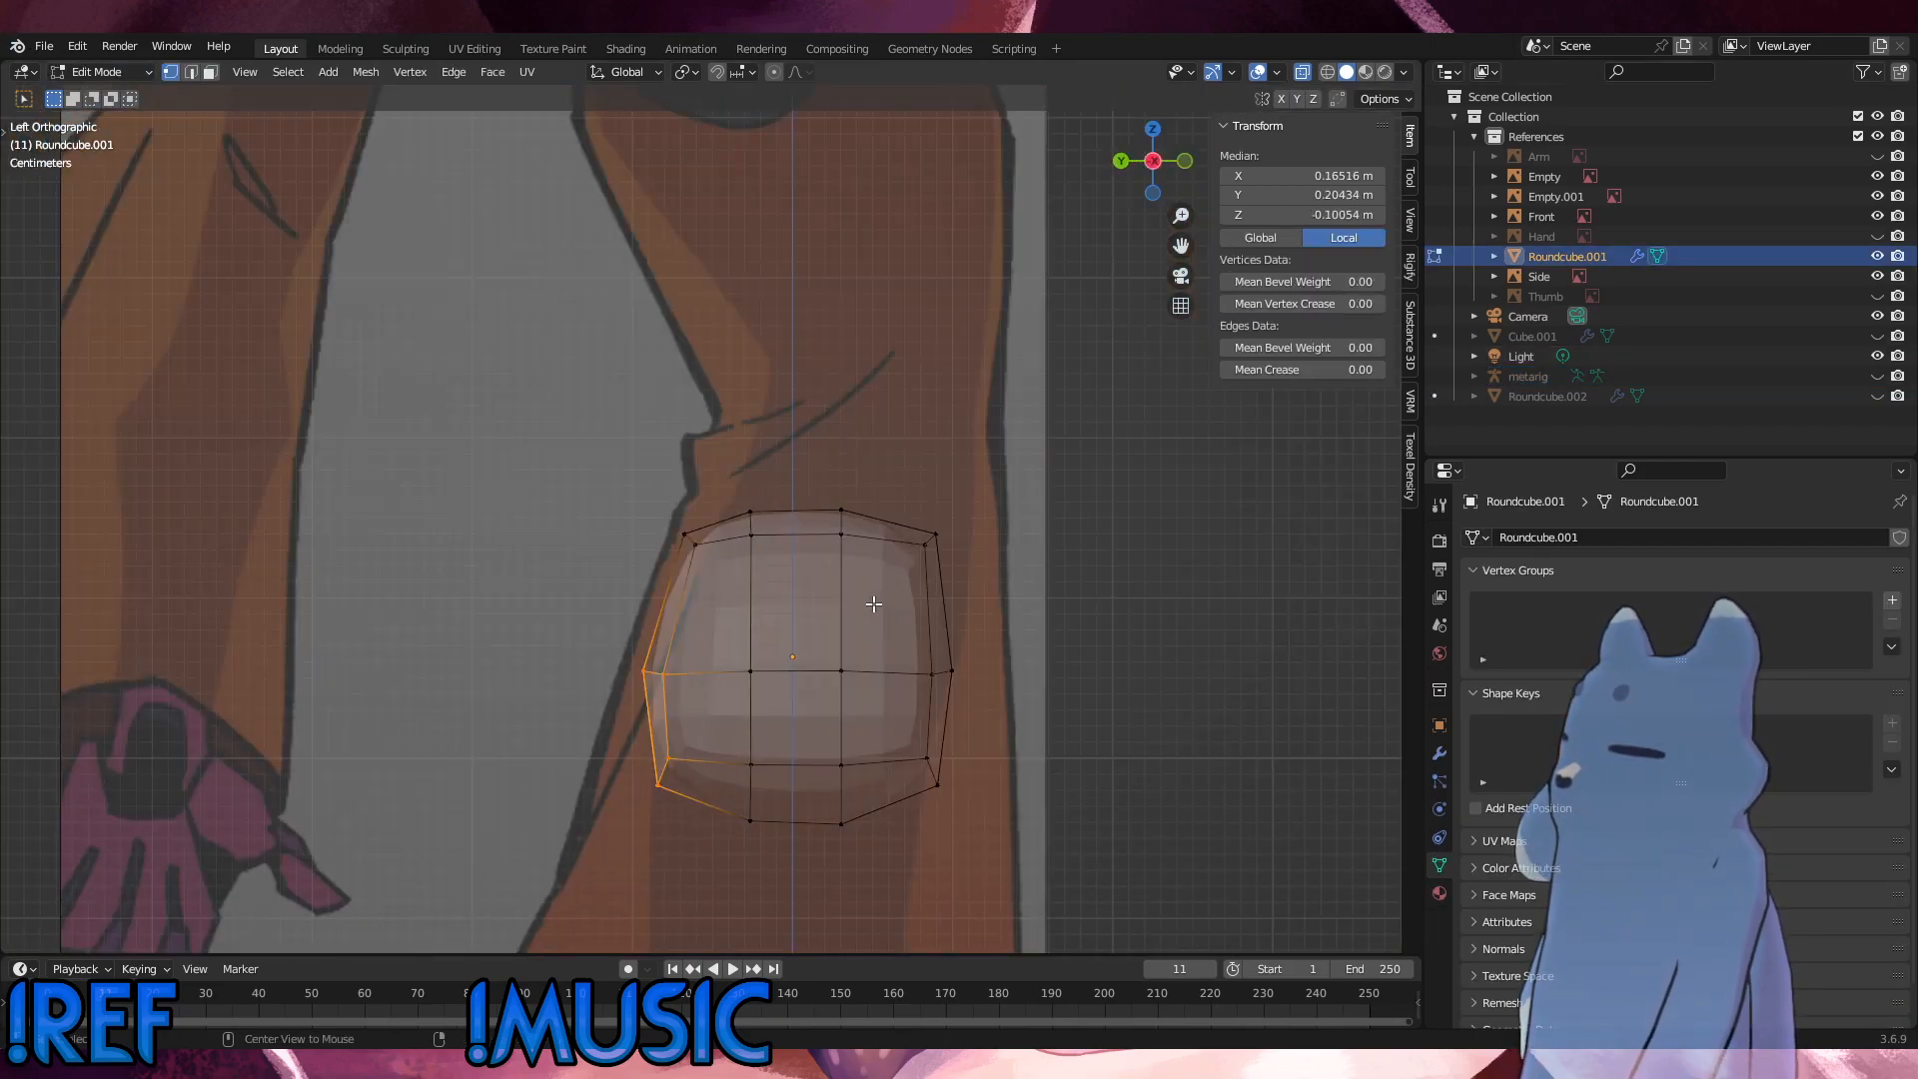
pyautogui.scroll(5, 875, 604)
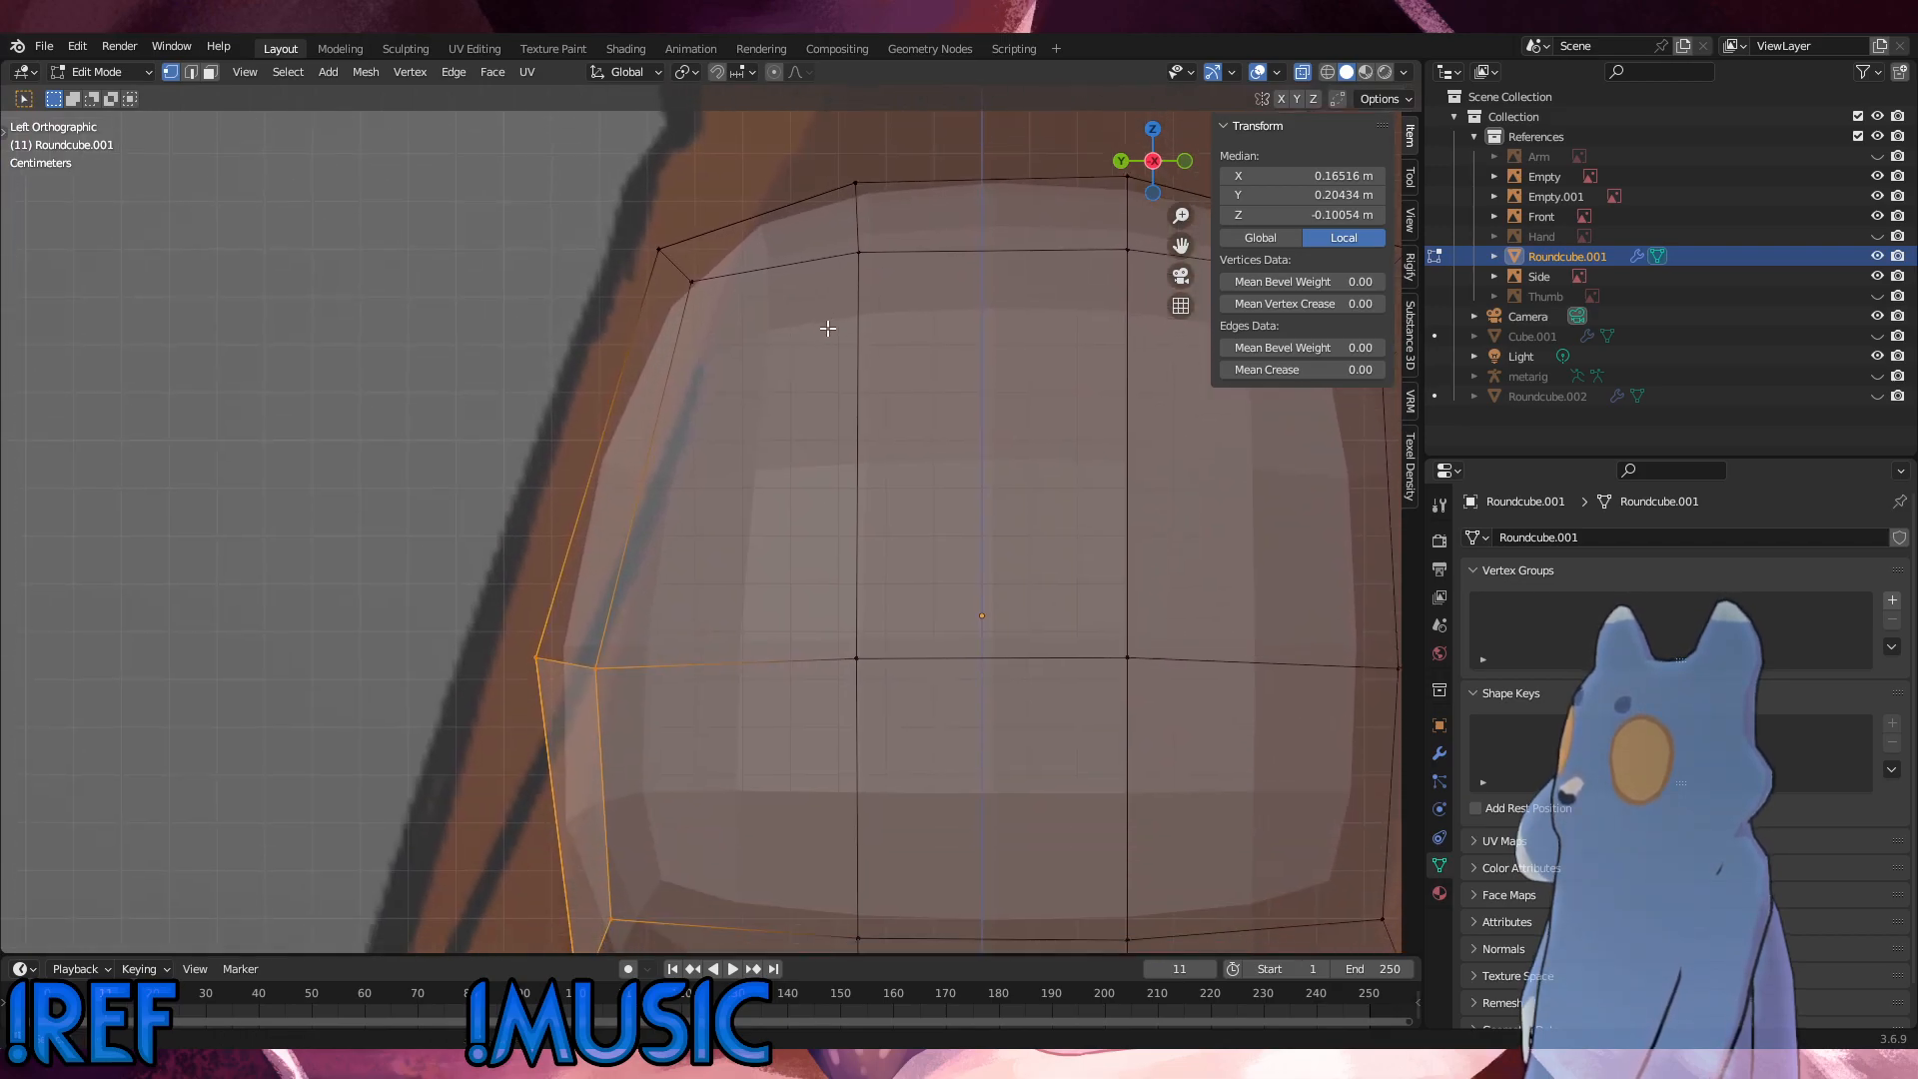
pyautogui.keyDown('shift'); pyautogui.moveTo(828, 329); pyautogui.dragTo(829, 318, button='middle'); pyautogui.keyUp('shift')
pyautogui.click(1303, 74)
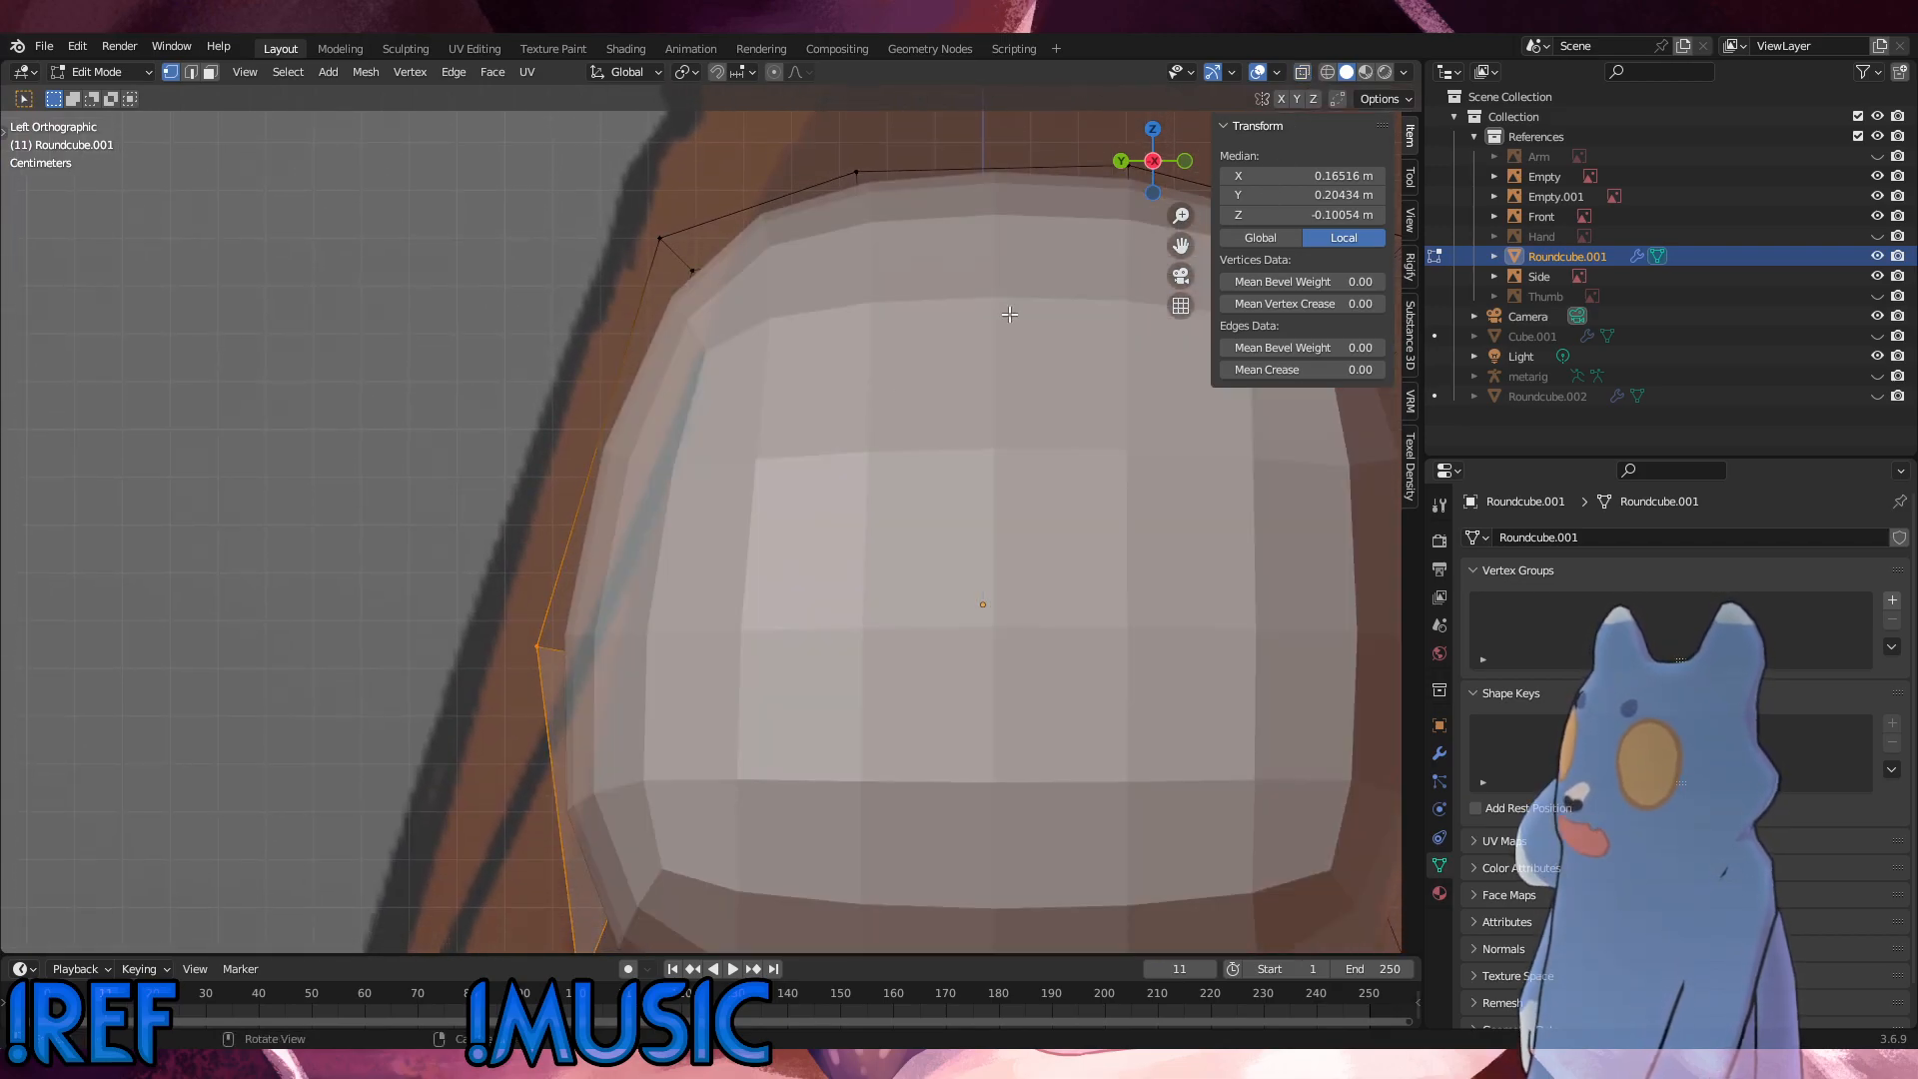
pyautogui.press('g')
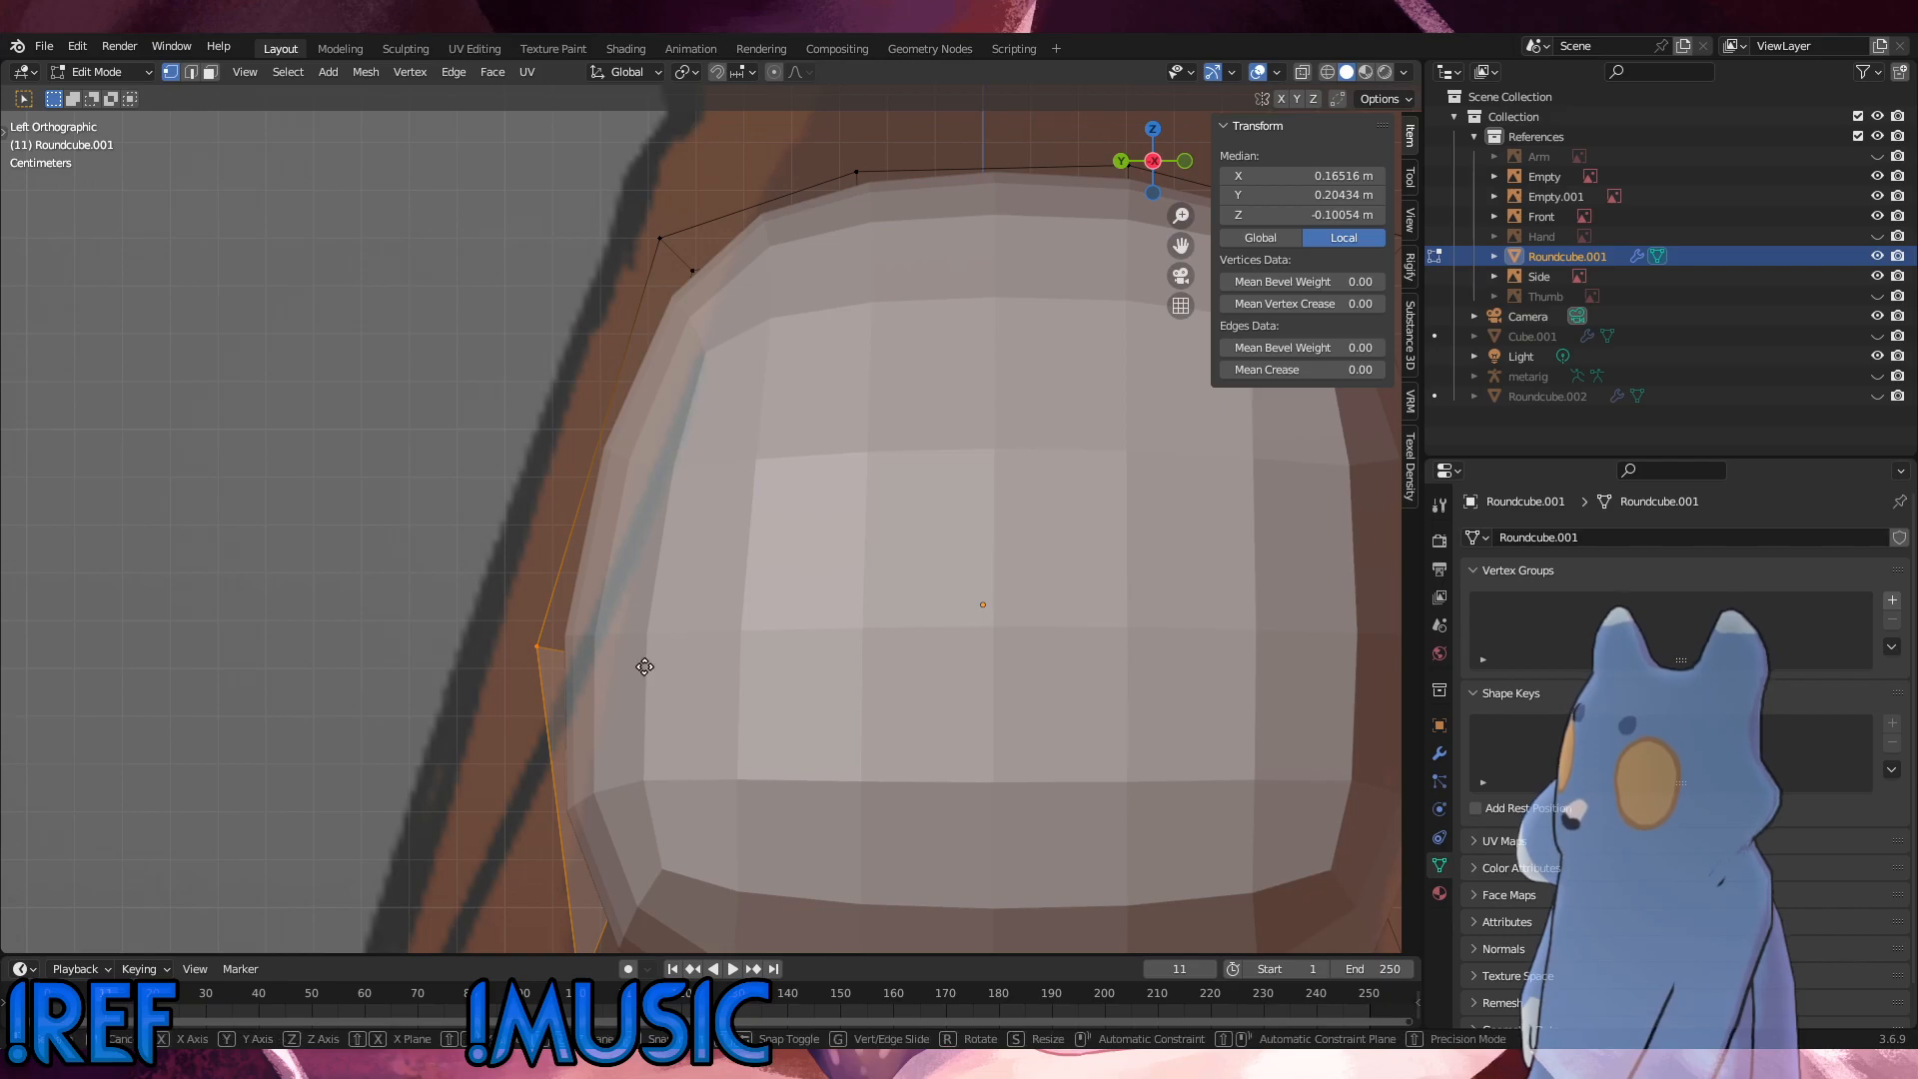
pyautogui.press('x')
pyautogui.click(667, 670)
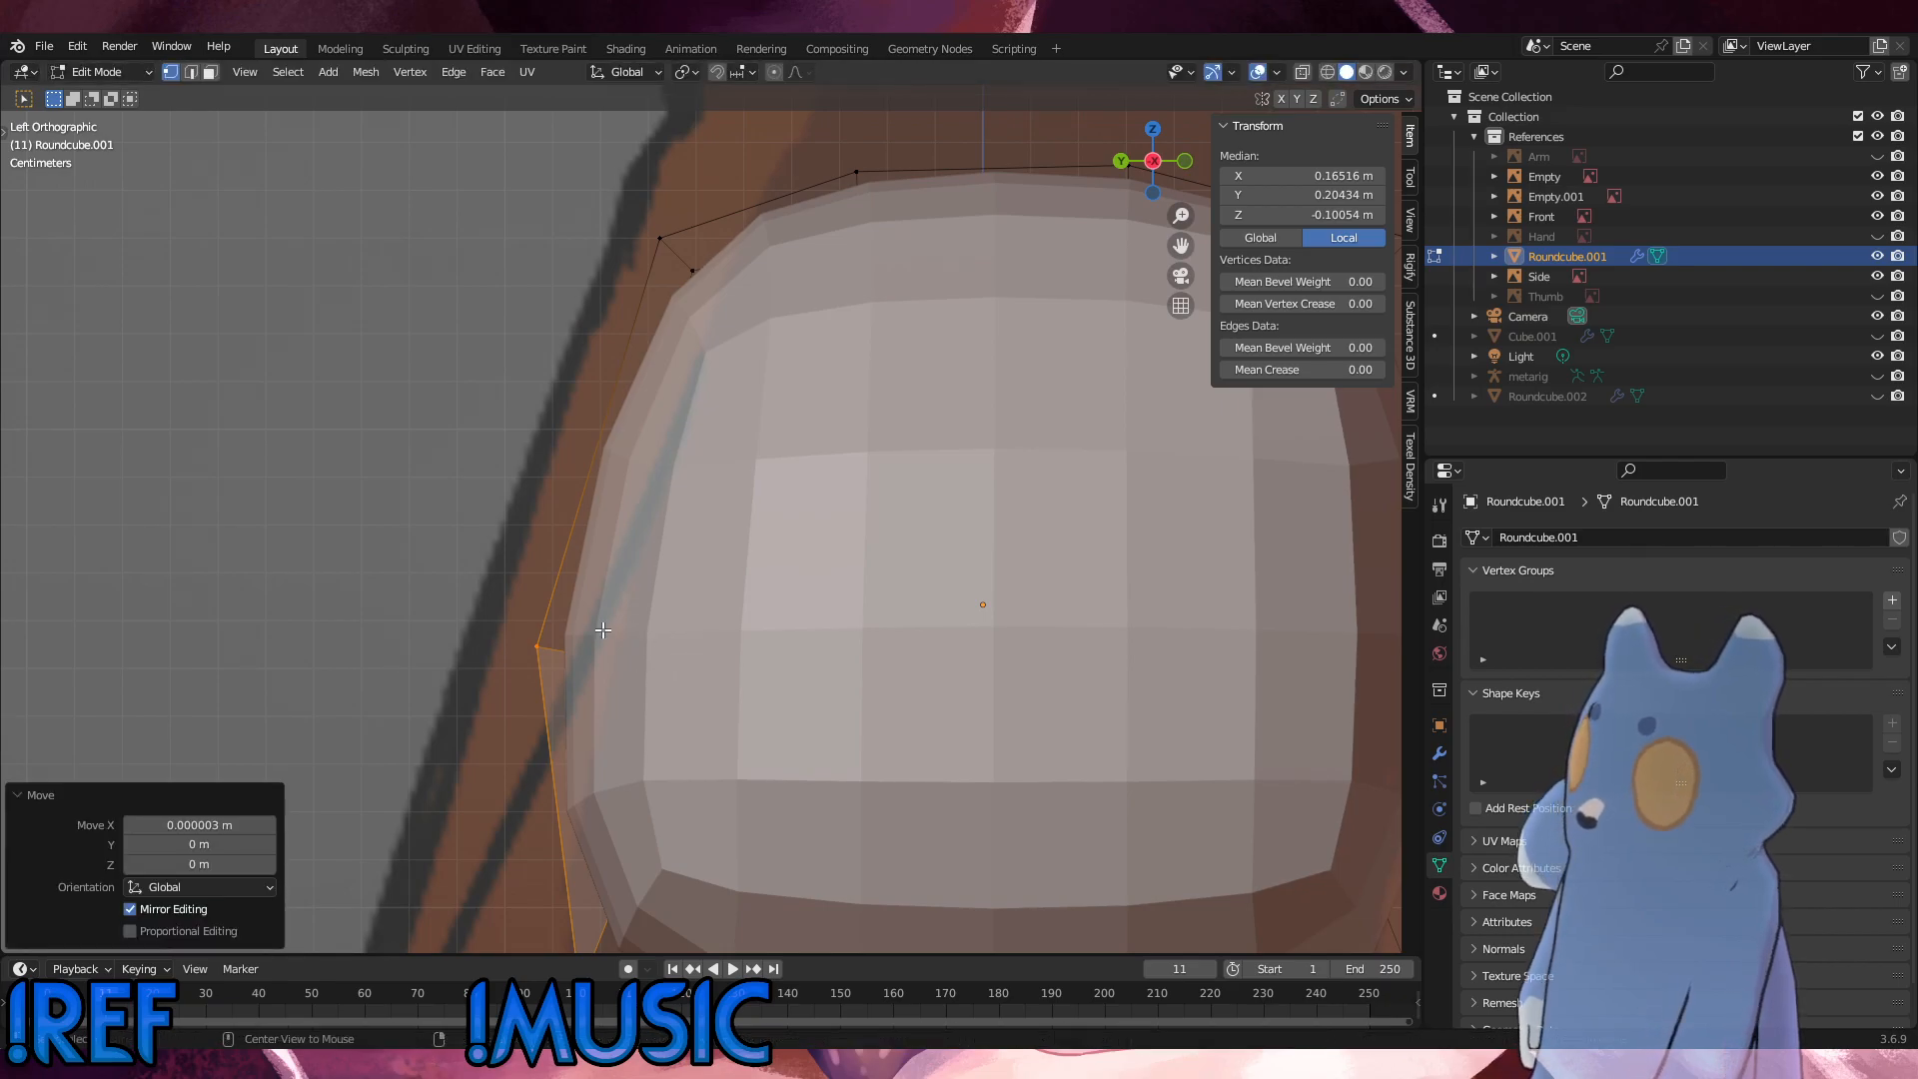
# Step: Move the hip's middle and lower back vertices forward along Y by about 0.016 m in the right side view
pyautogui.press('KP_3')
pyautogui.press('g')
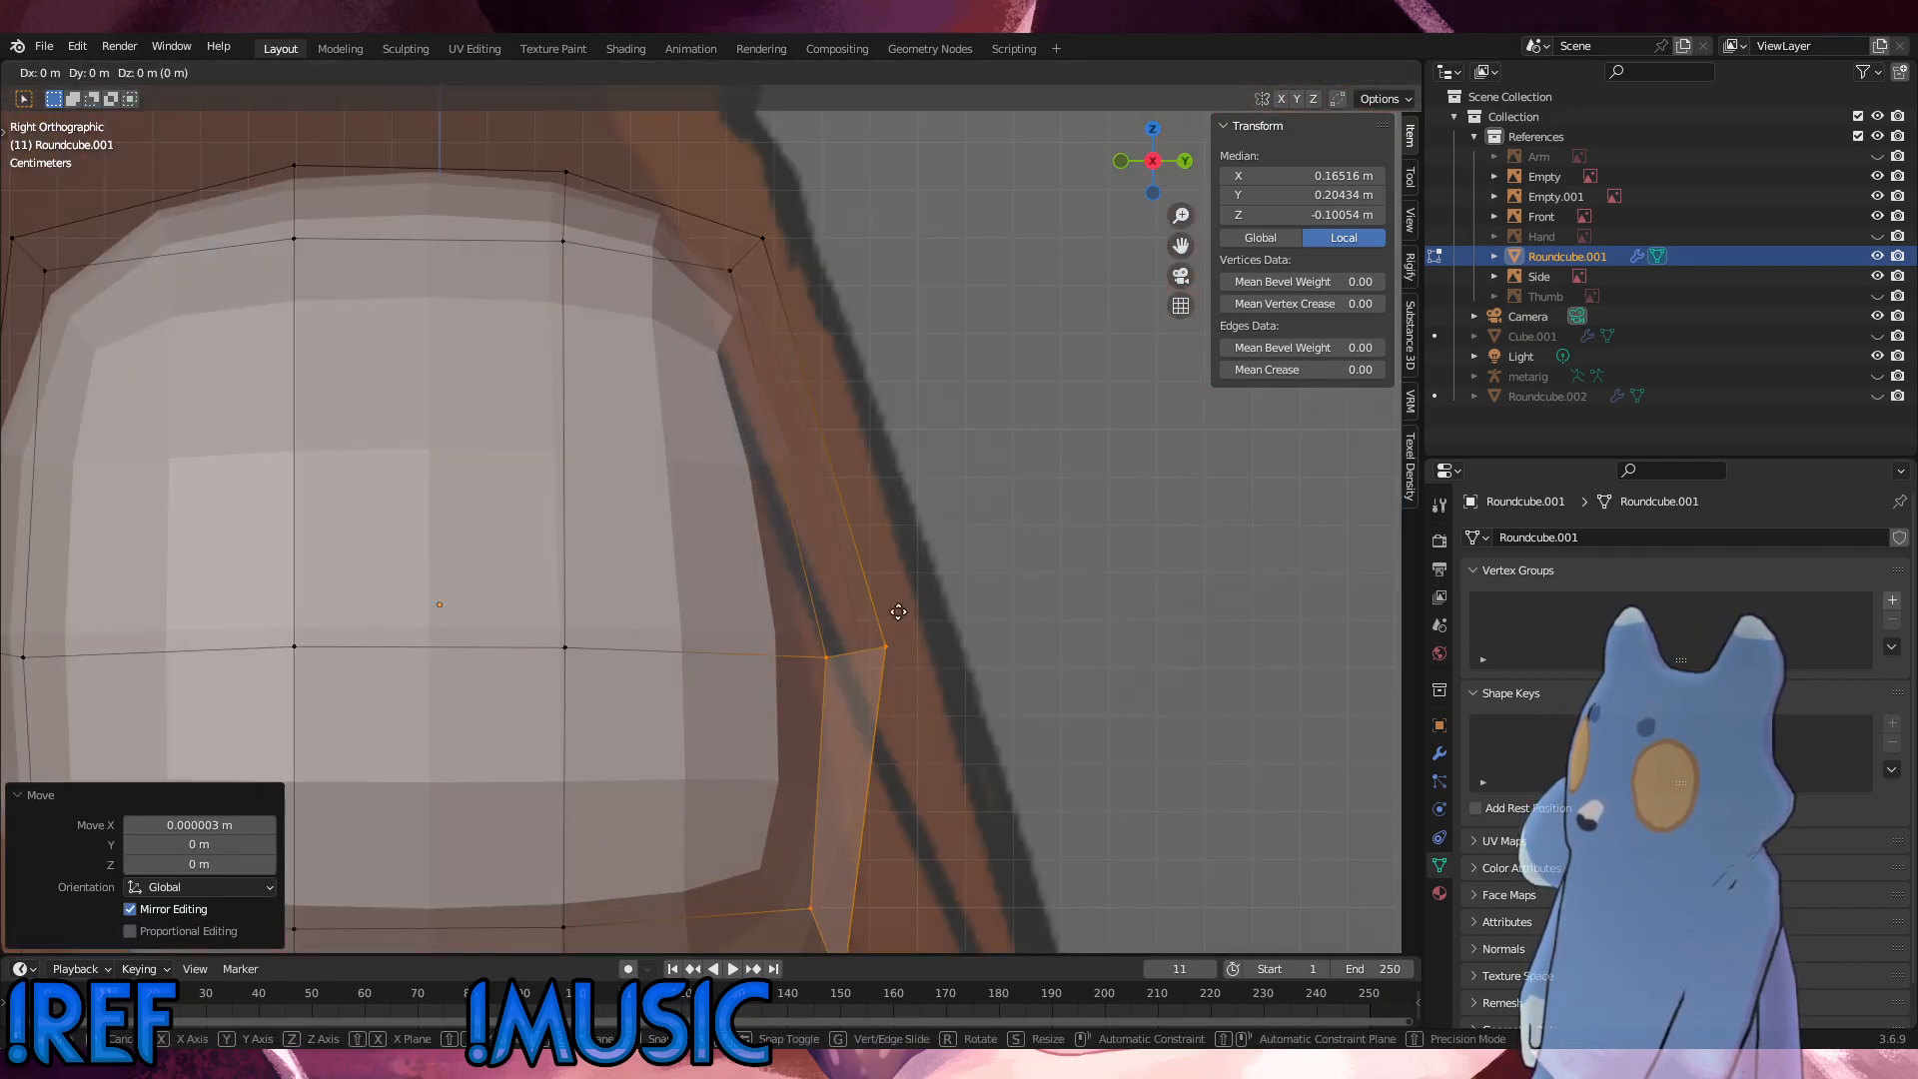
pyautogui.press('y')
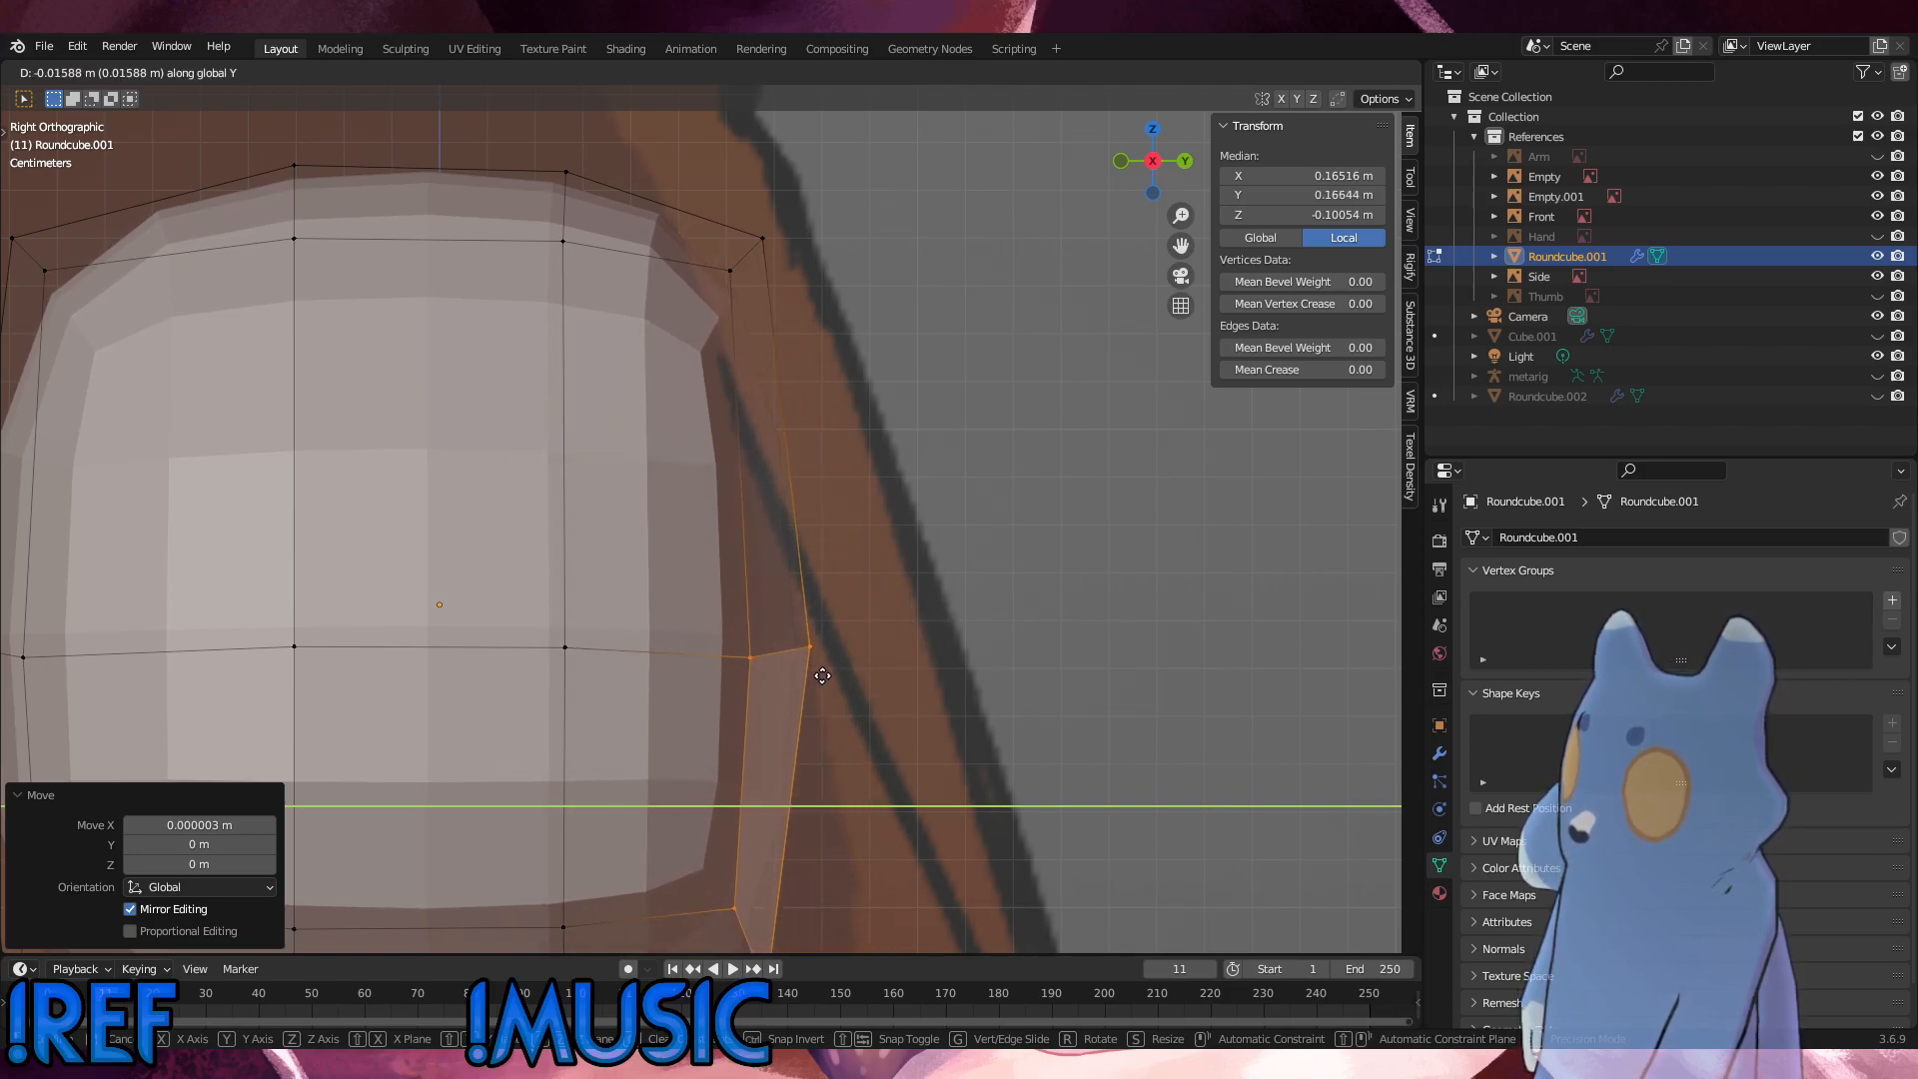
pyautogui.click(791, 317)
pyautogui.moveTo(775, 297); pyautogui.dragTo(480, 155)
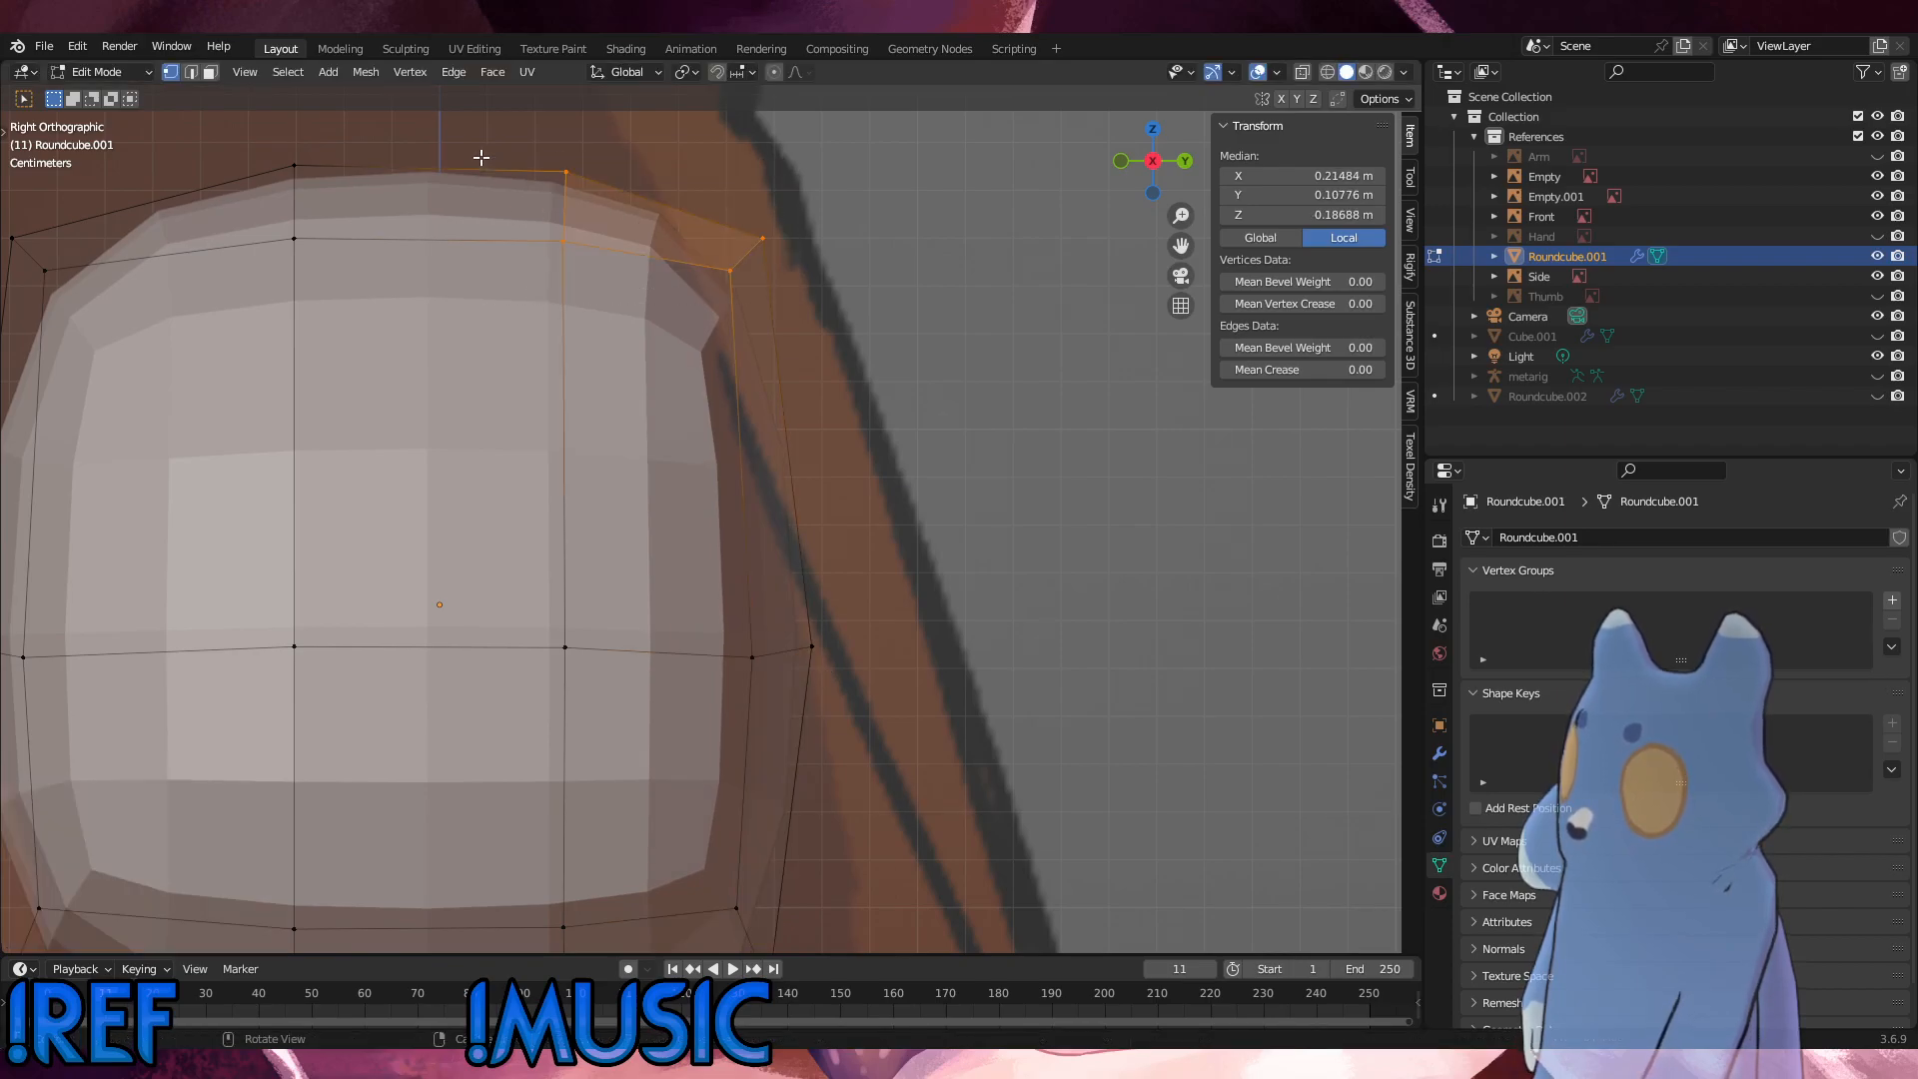
pyautogui.press('g')
pyautogui.press('y')
pyautogui.click(452, 158)
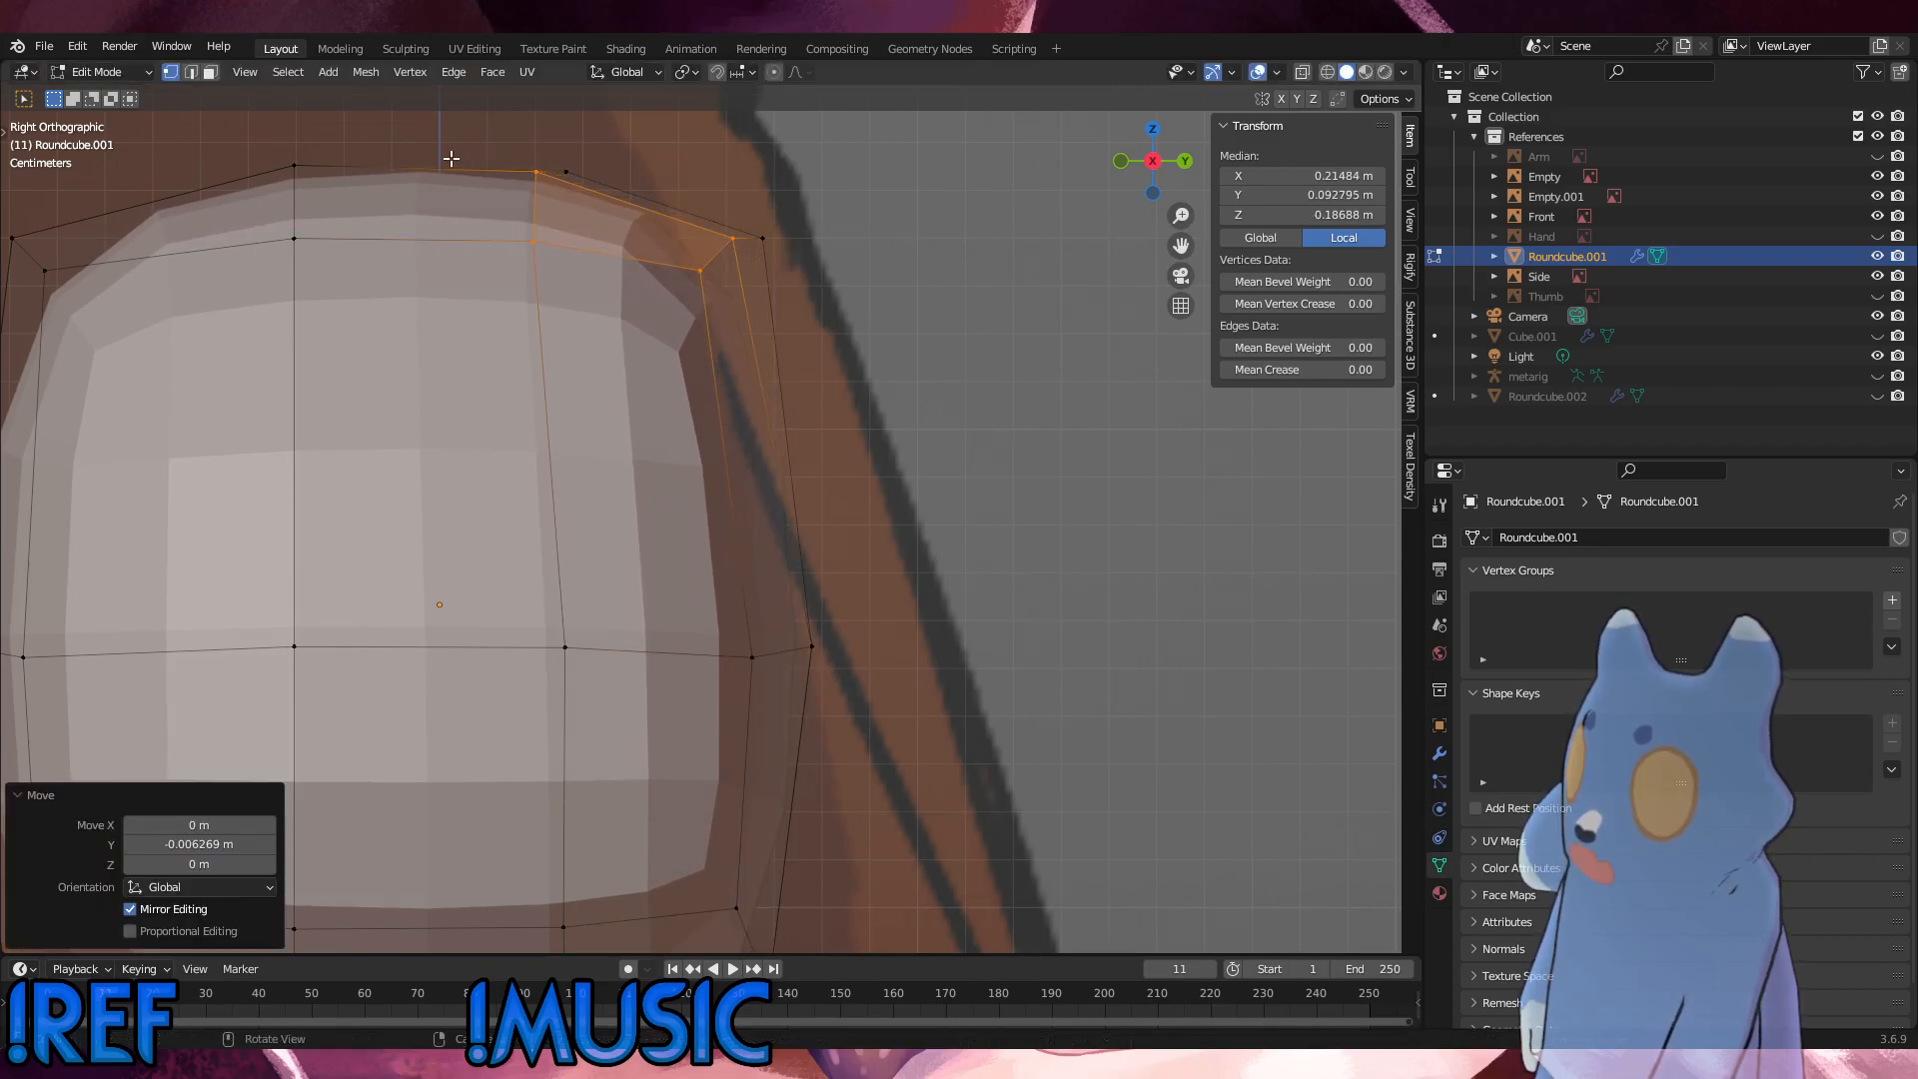
pyautogui.hotkey('ctrl', 'z')
# Step: Turn on X-ray display and move all of the hip's upper back vertices forward along Y by about 0.0088 m
pyautogui.click(1302, 72)
pyautogui.moveTo(889, 375); pyautogui.dragTo(432, 134)
pyautogui.press('g')
pyautogui.press('y')
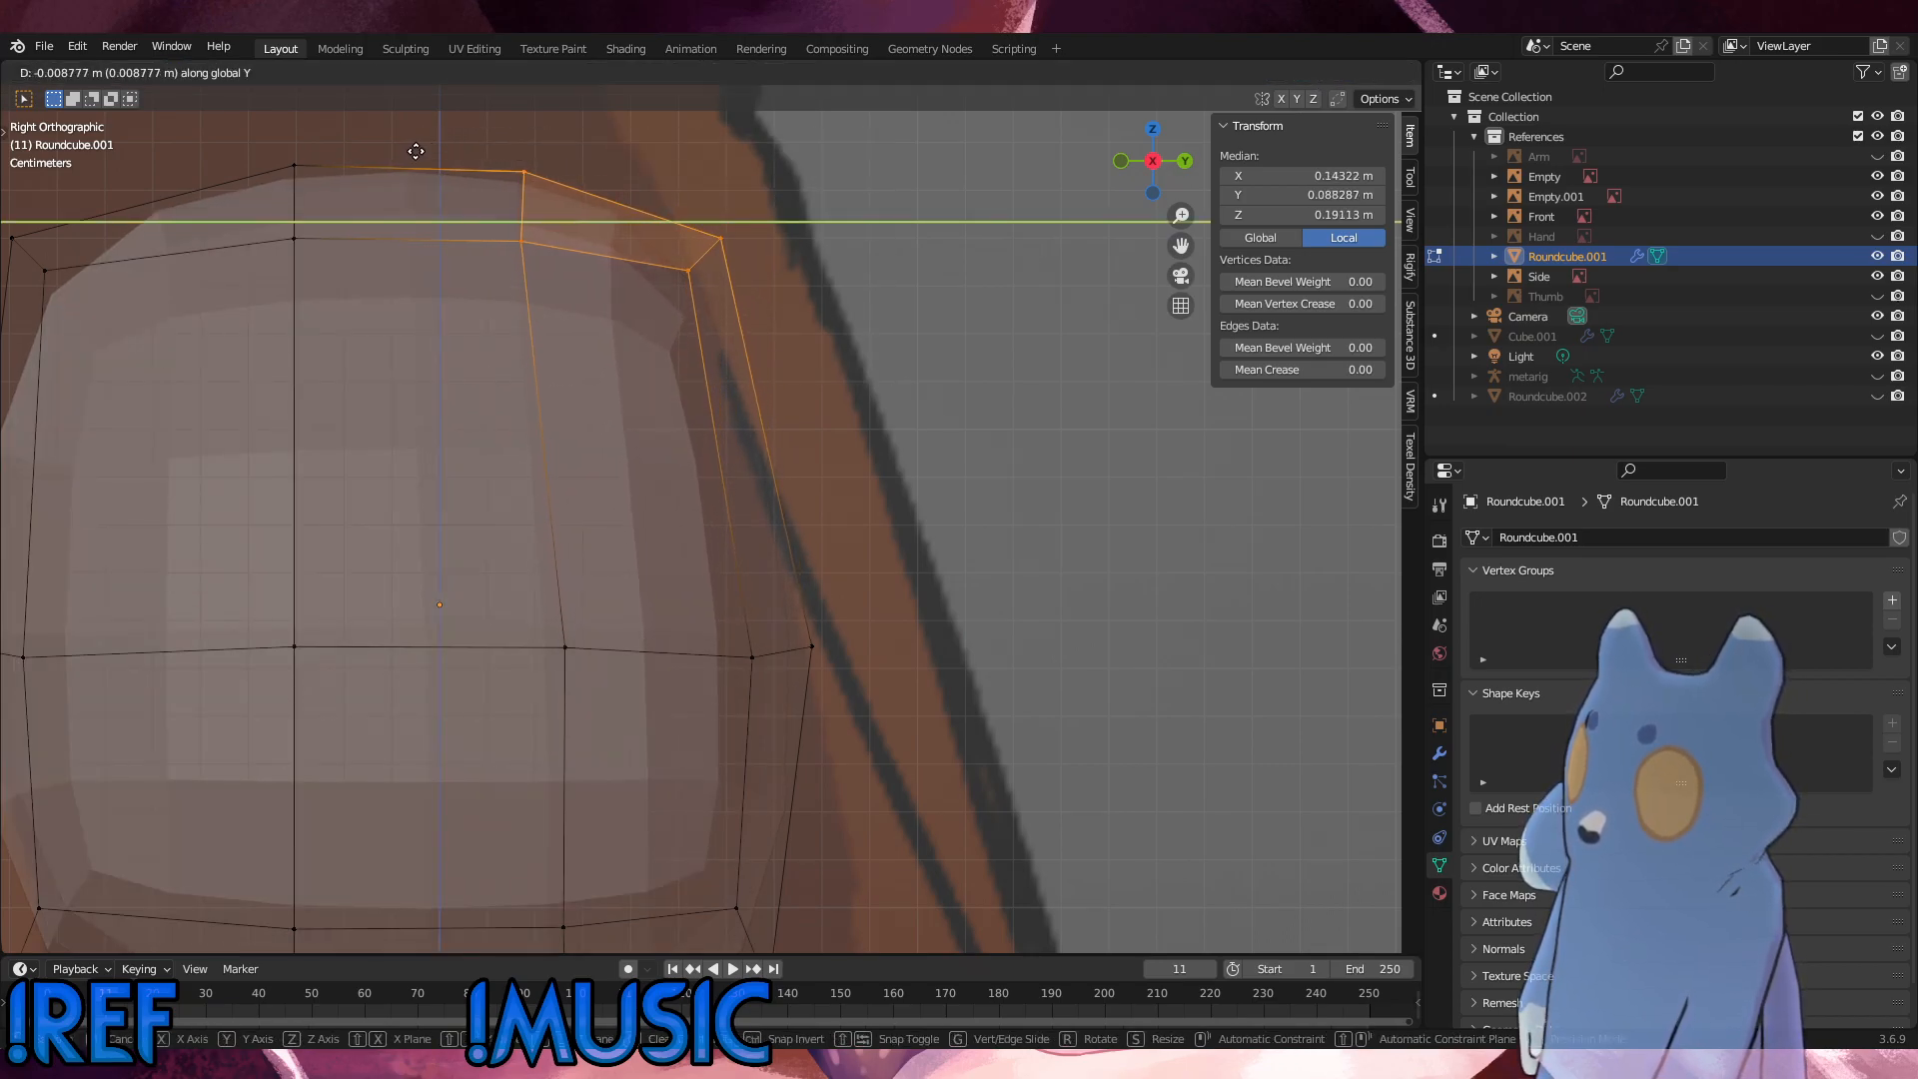
pyautogui.click(416, 151)
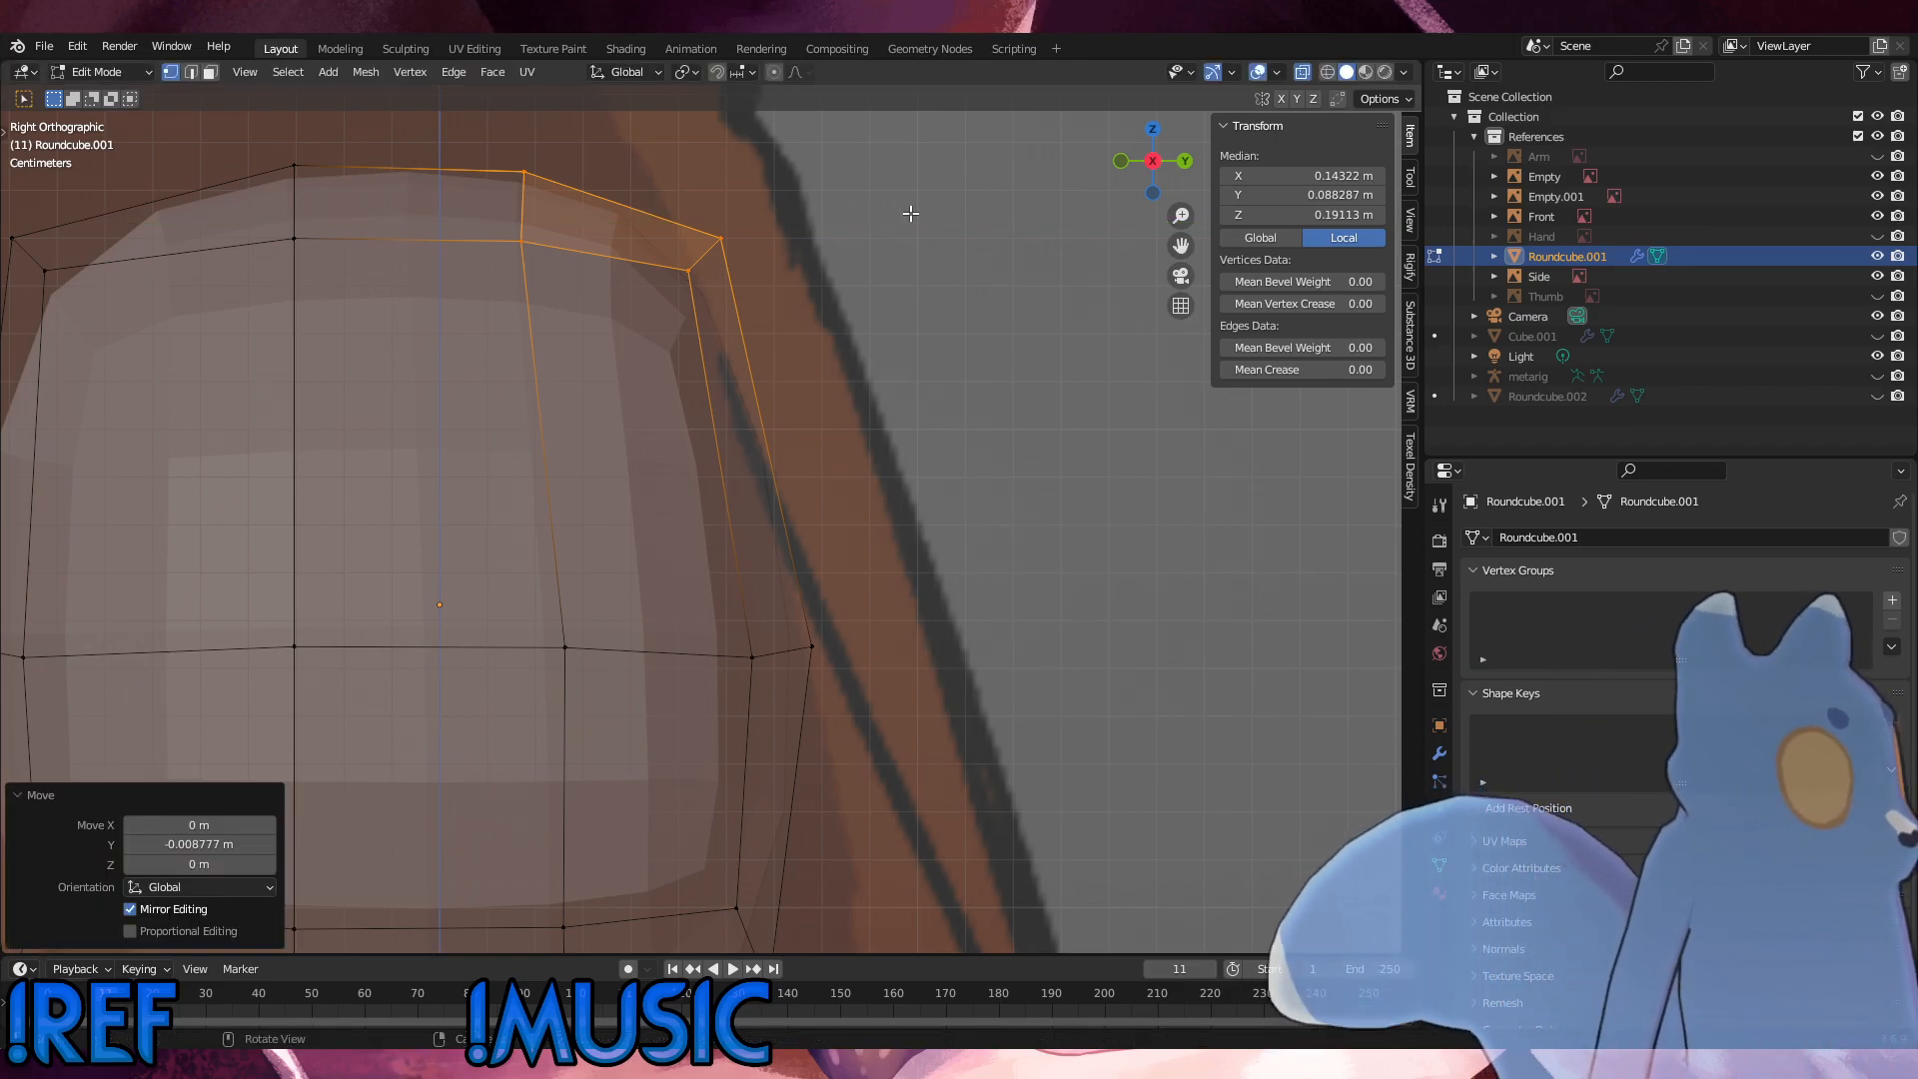
# Step: Move the top rear vertices about 0.005 m backward and 0.0065 m up, and raise the top front-middle vertices about 0.007 m along Z
pyautogui.moveTo(578, 296); pyautogui.dragTo(449, 141)
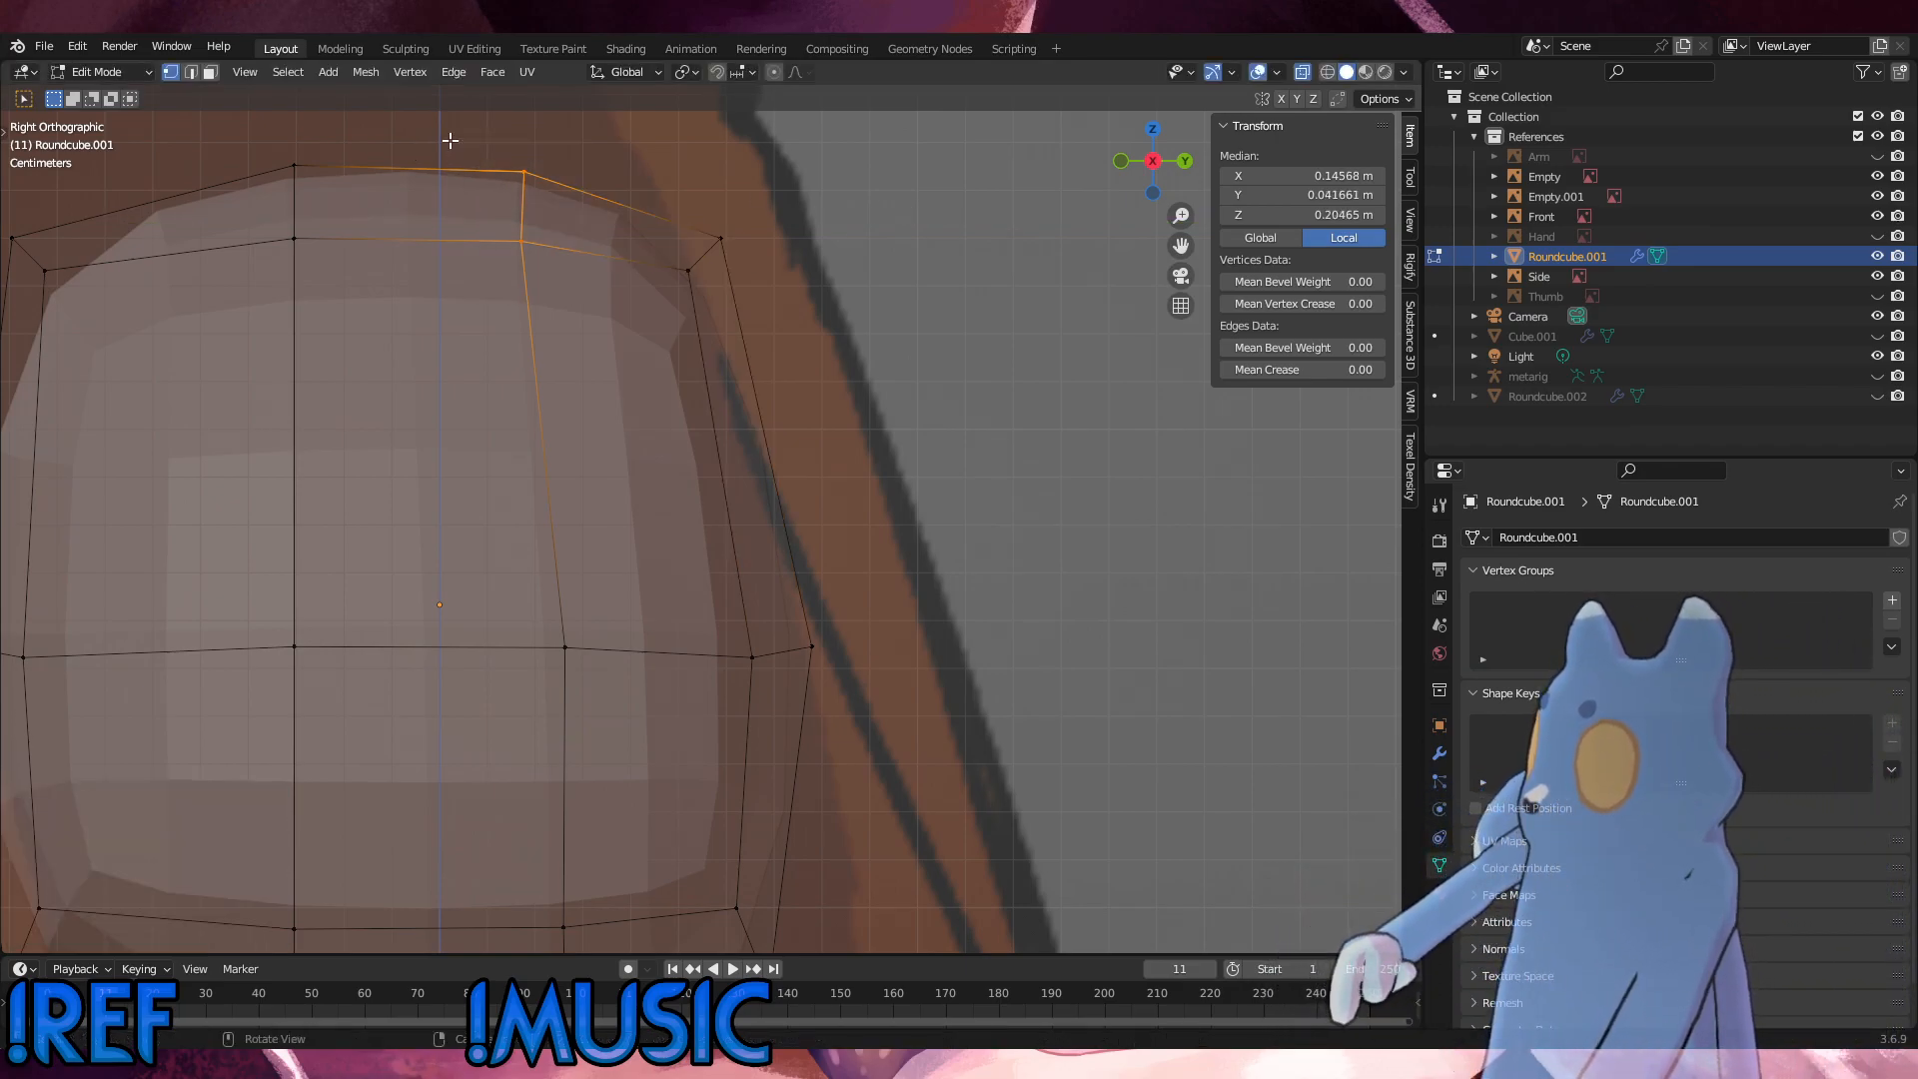
pyautogui.press('g')
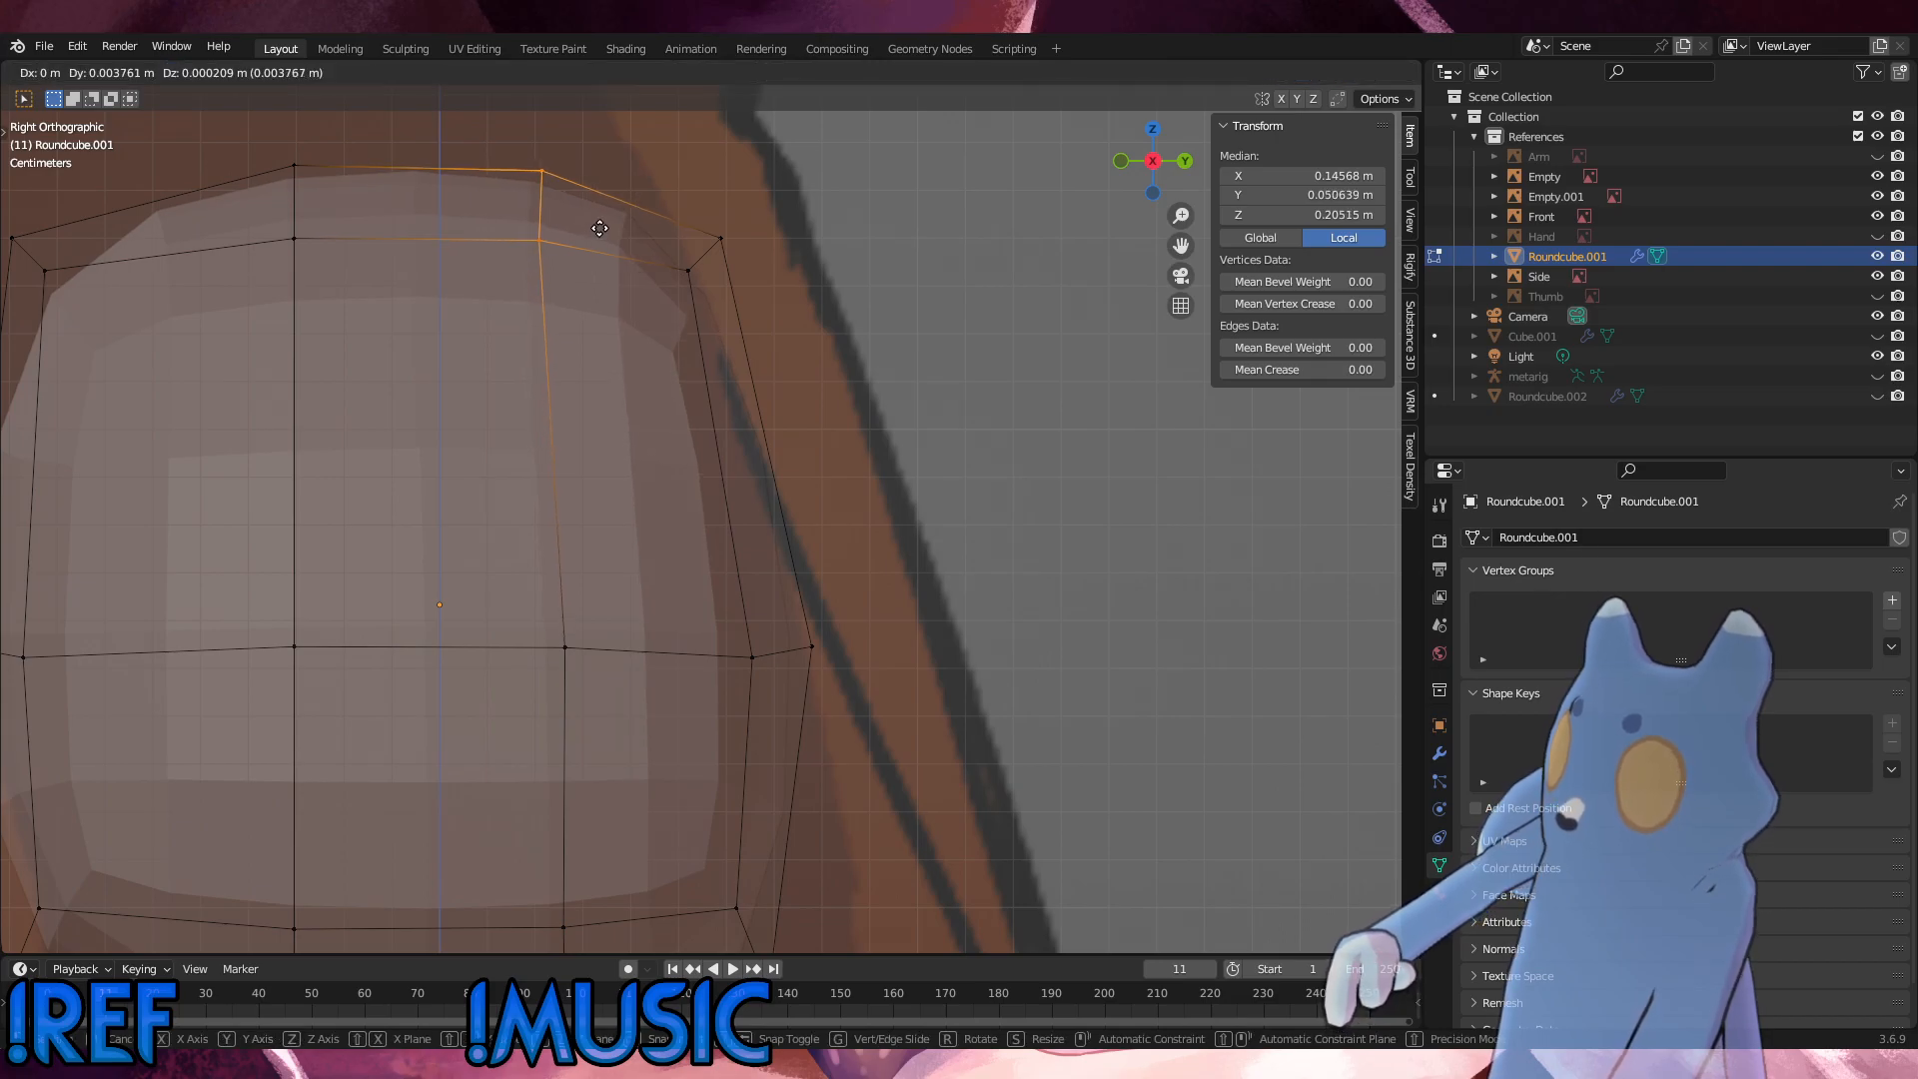
pyautogui.click(599, 200)
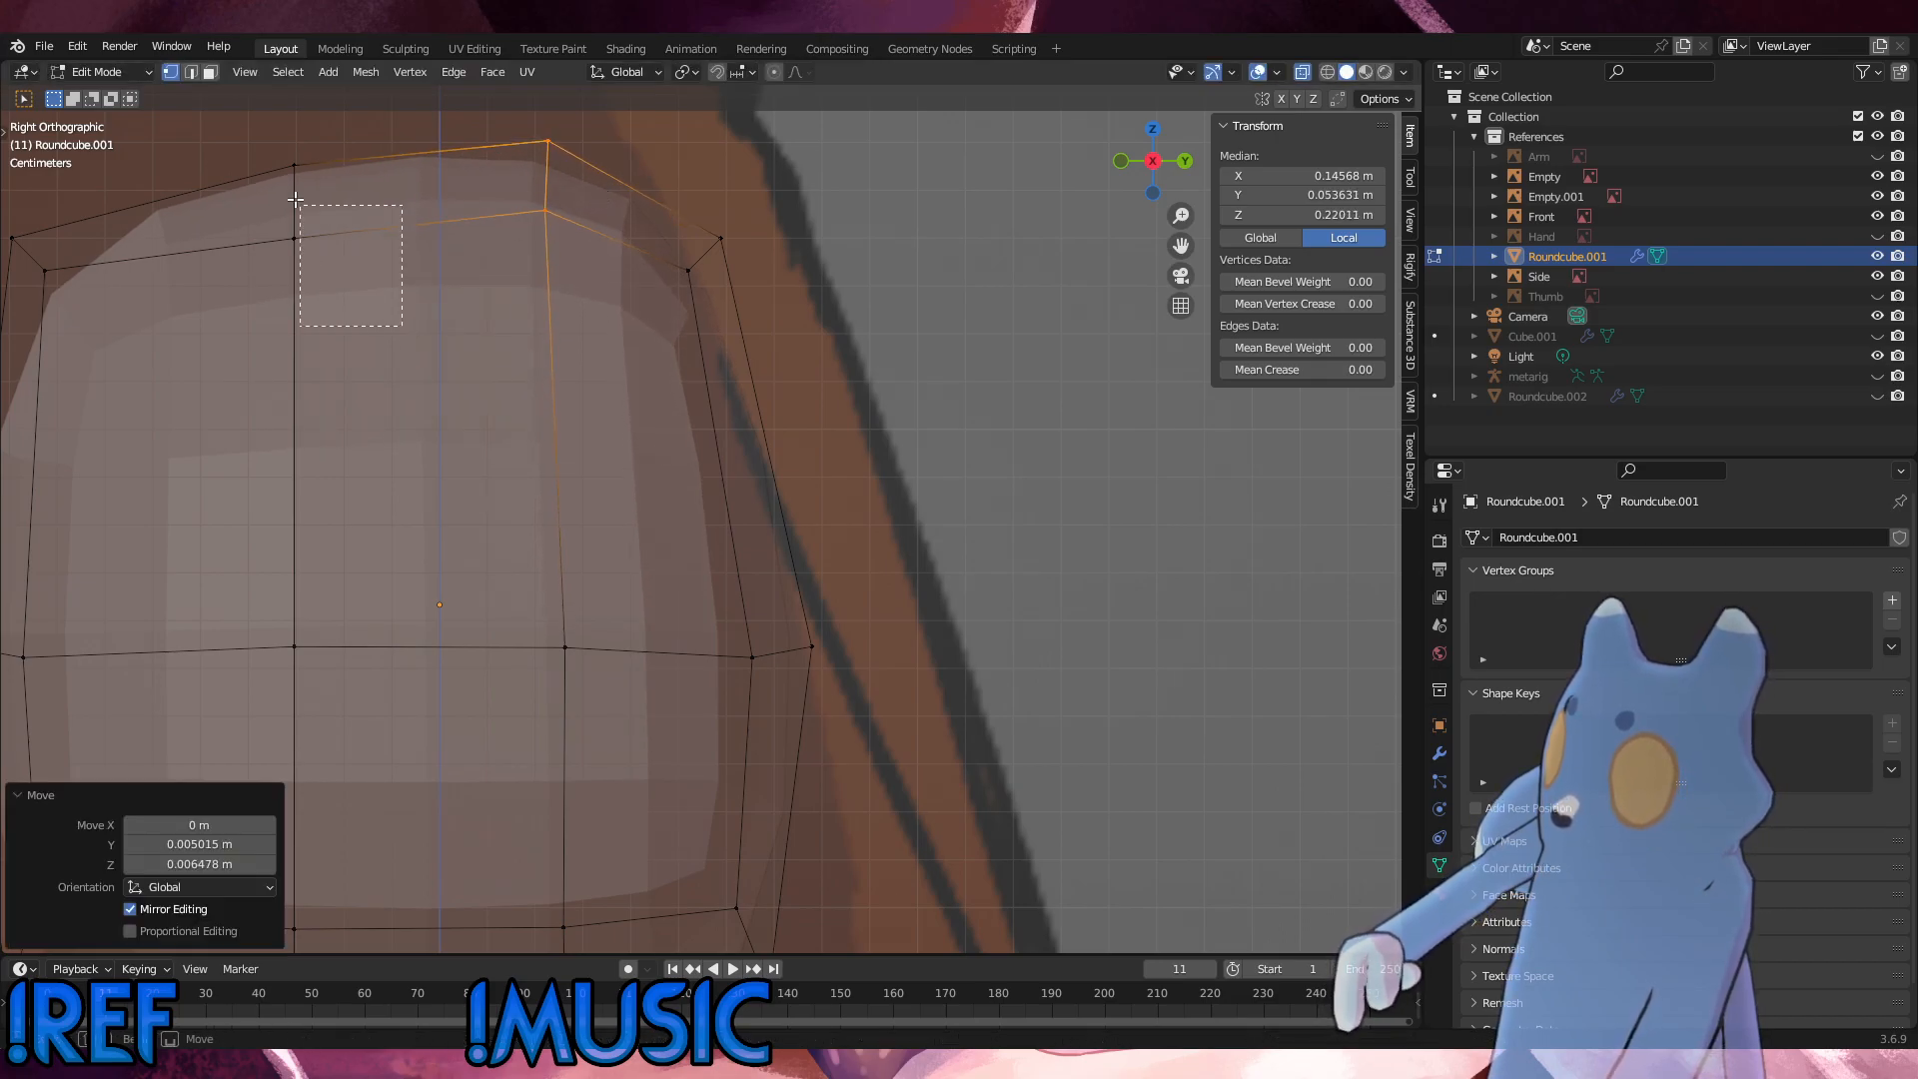
pyautogui.moveTo(295, 200); pyautogui.dragTo(262, 146)
pyautogui.press('g')
pyautogui.press('z')
pyautogui.click(279, 138)
# Step: Move the hip's upper front vertices about 0.03 m forward and slightly up toward the belly outline of the side reference
pyautogui.scroll(1, 842, 430)
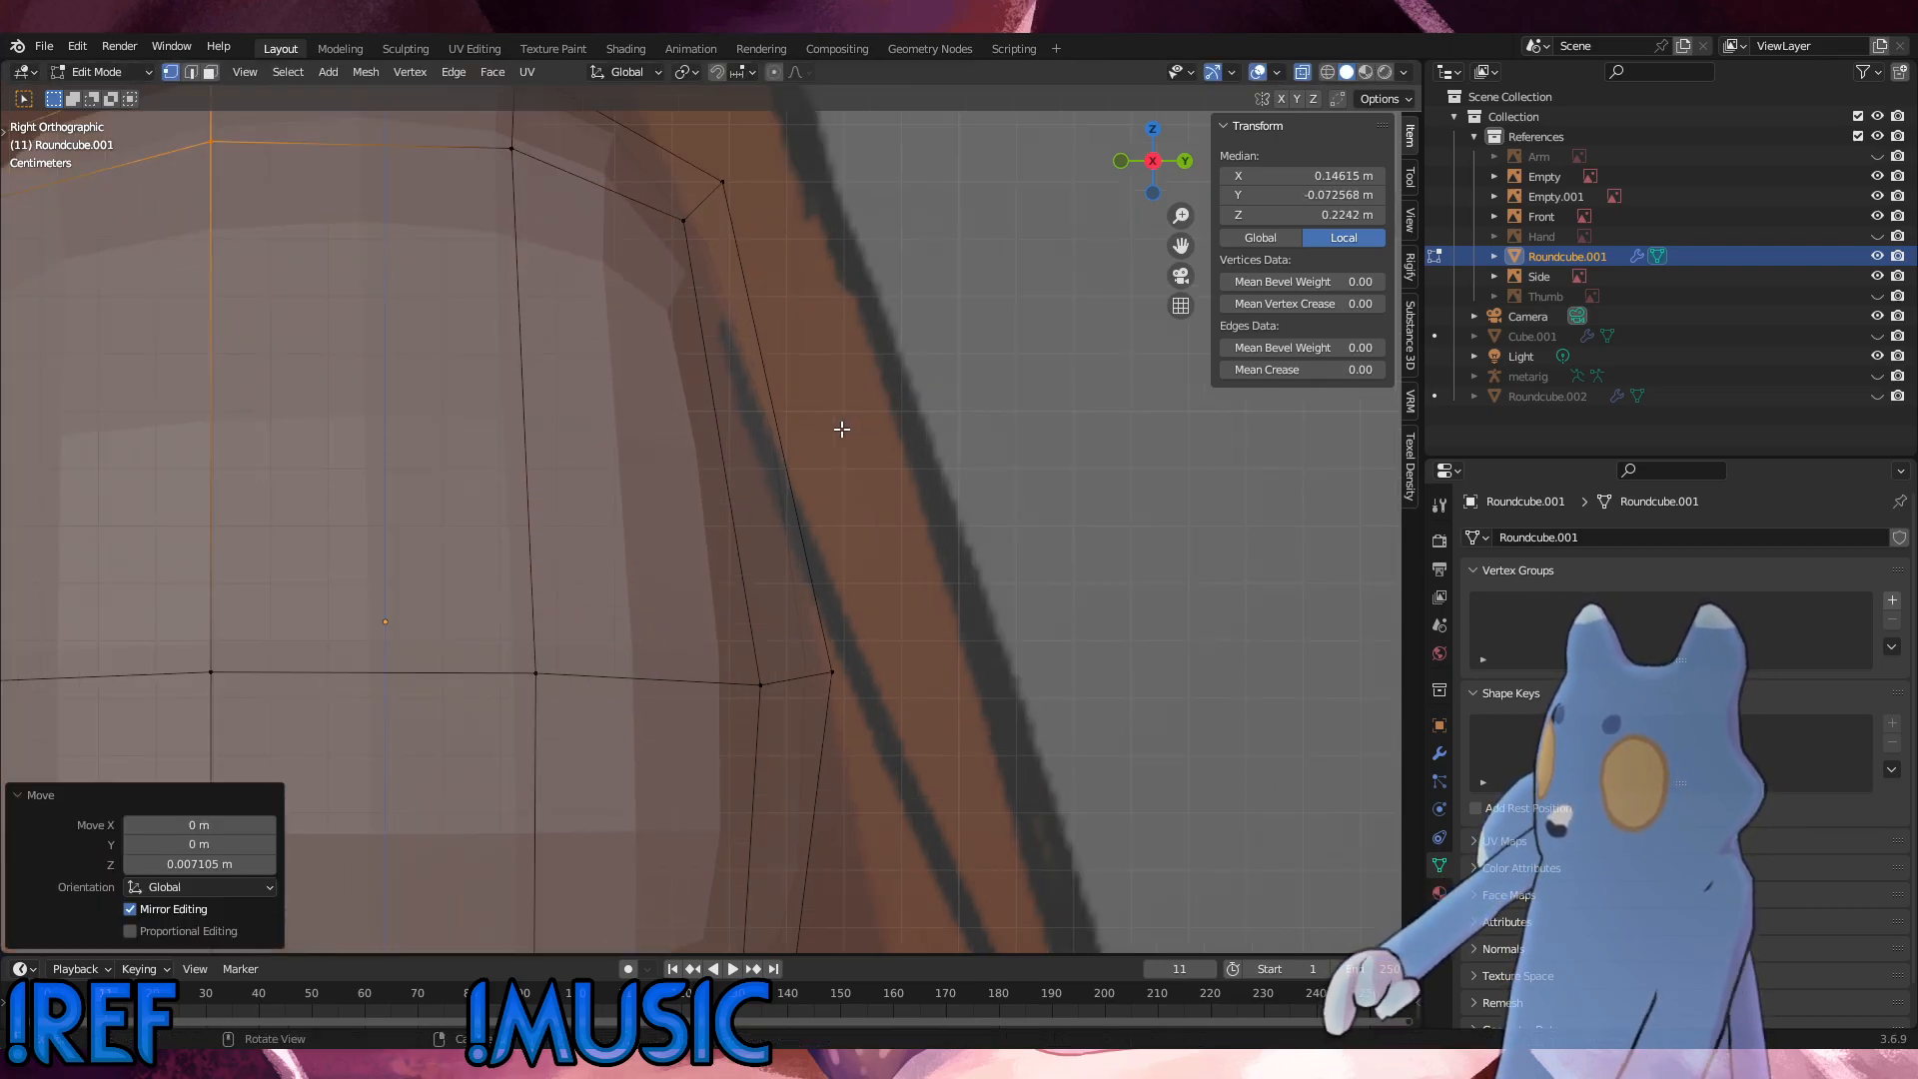
pyautogui.scroll(-3, 842, 430)
pyautogui.moveTo(839, 424); pyautogui.dragTo(629, 329, button='middle')
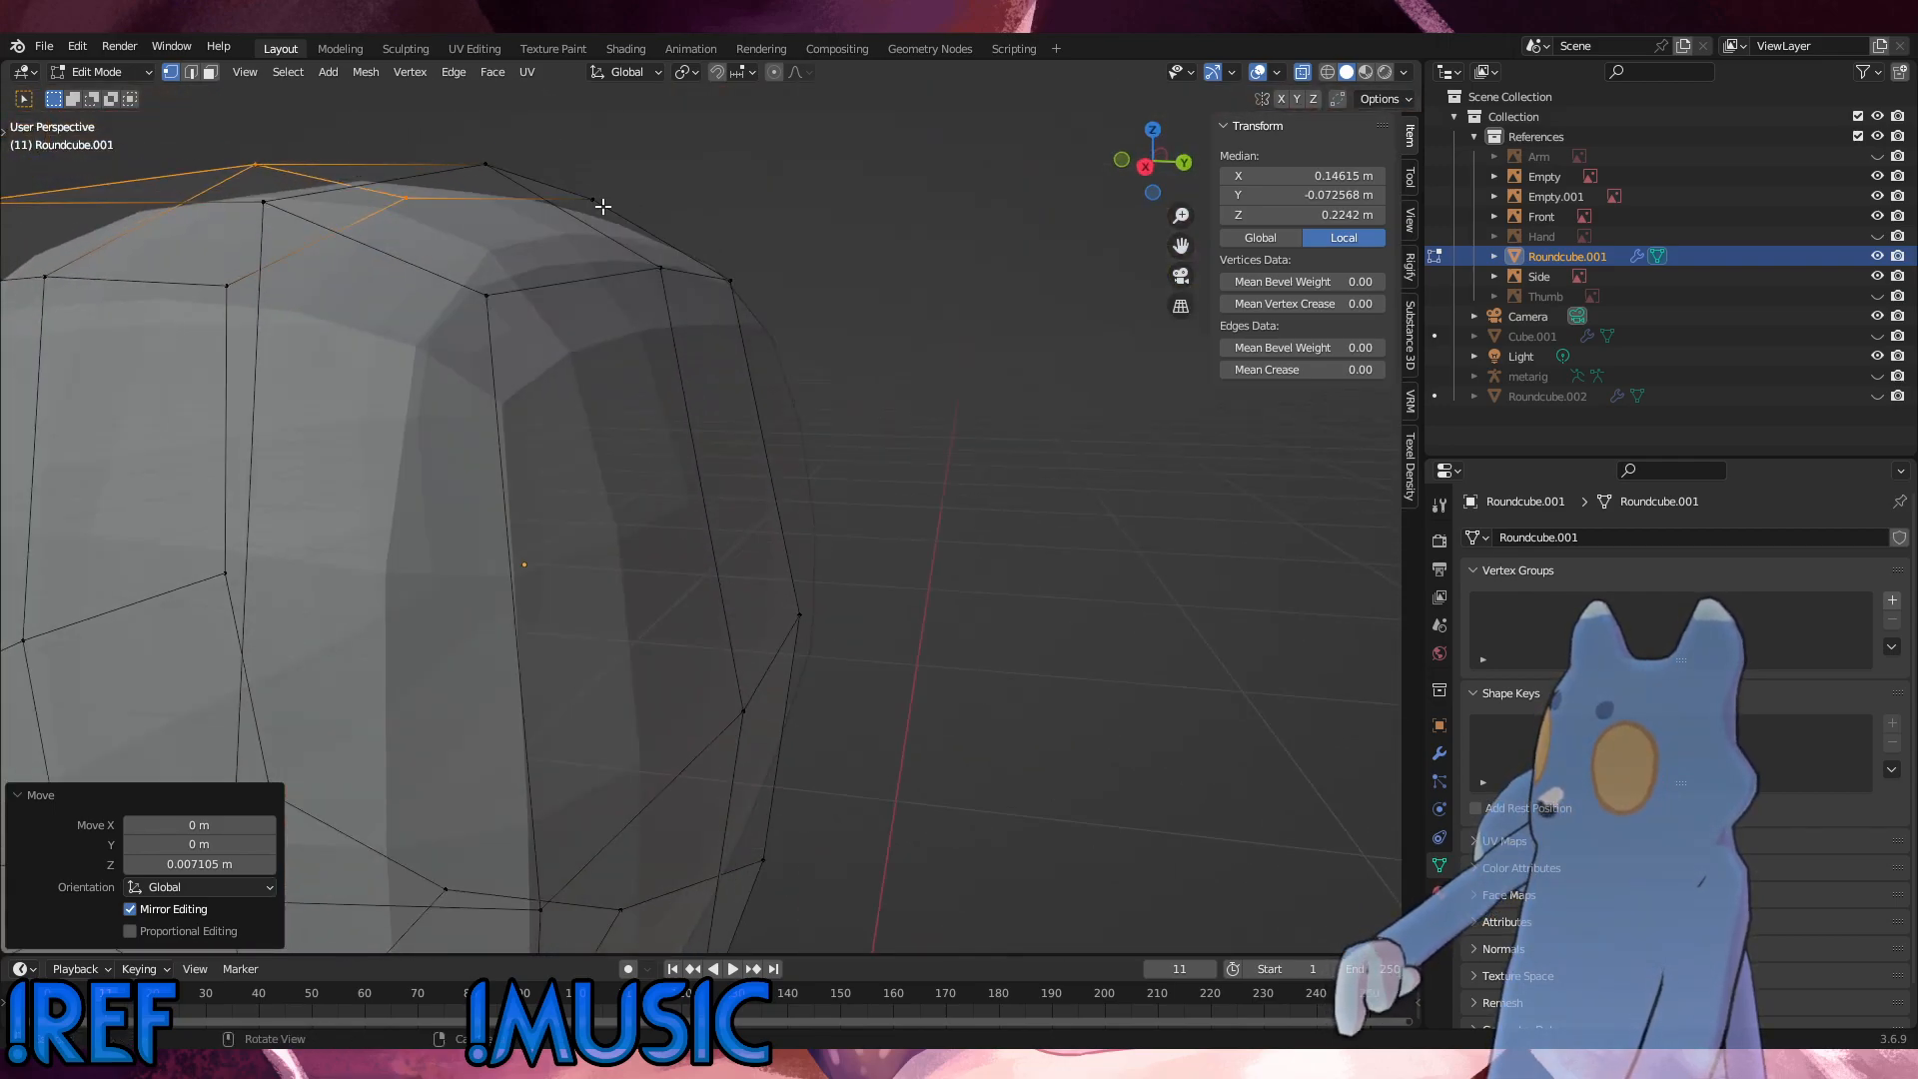
pyautogui.click(603, 205)
pyautogui.press('KP_1')
pyautogui.press('KP_3')
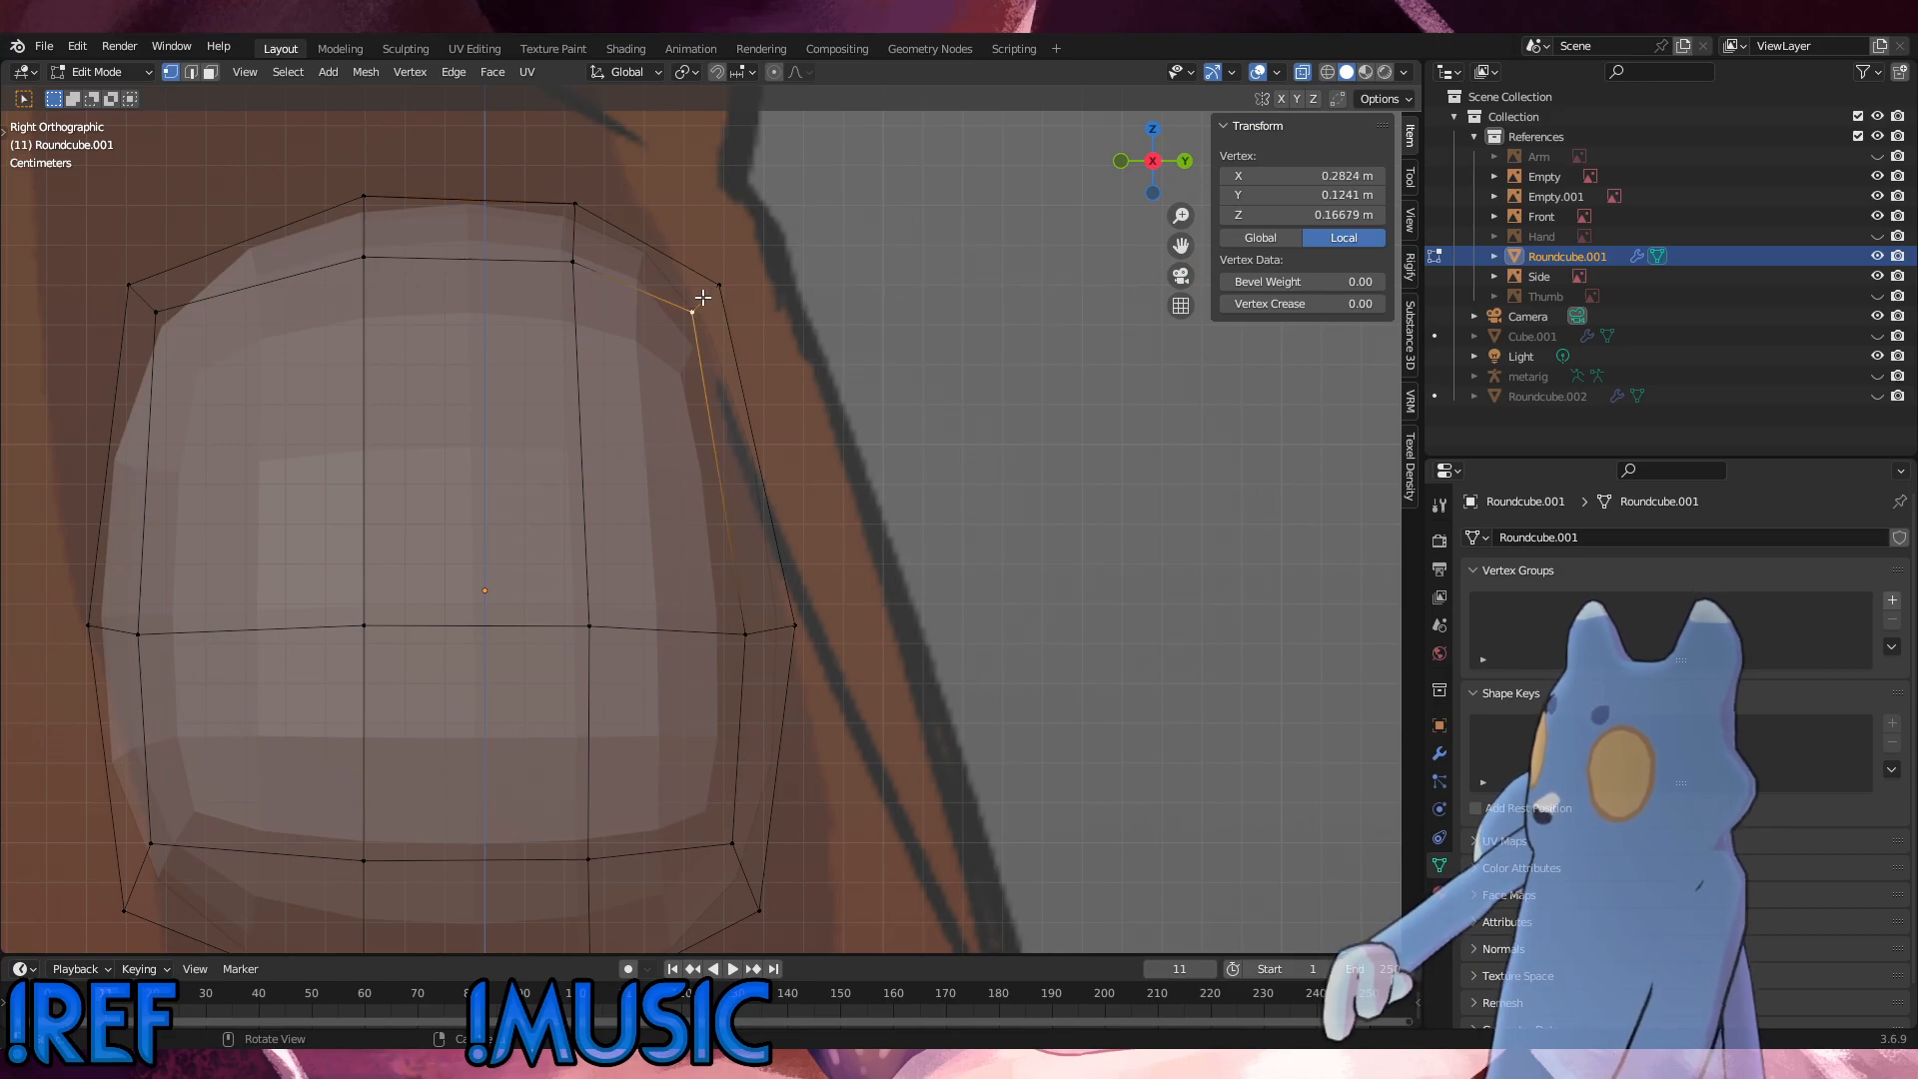
pyautogui.scroll(-1, 291, 428)
pyautogui.moveTo(300, 410); pyautogui.dragTo(113, 294)
pyautogui.press('g')
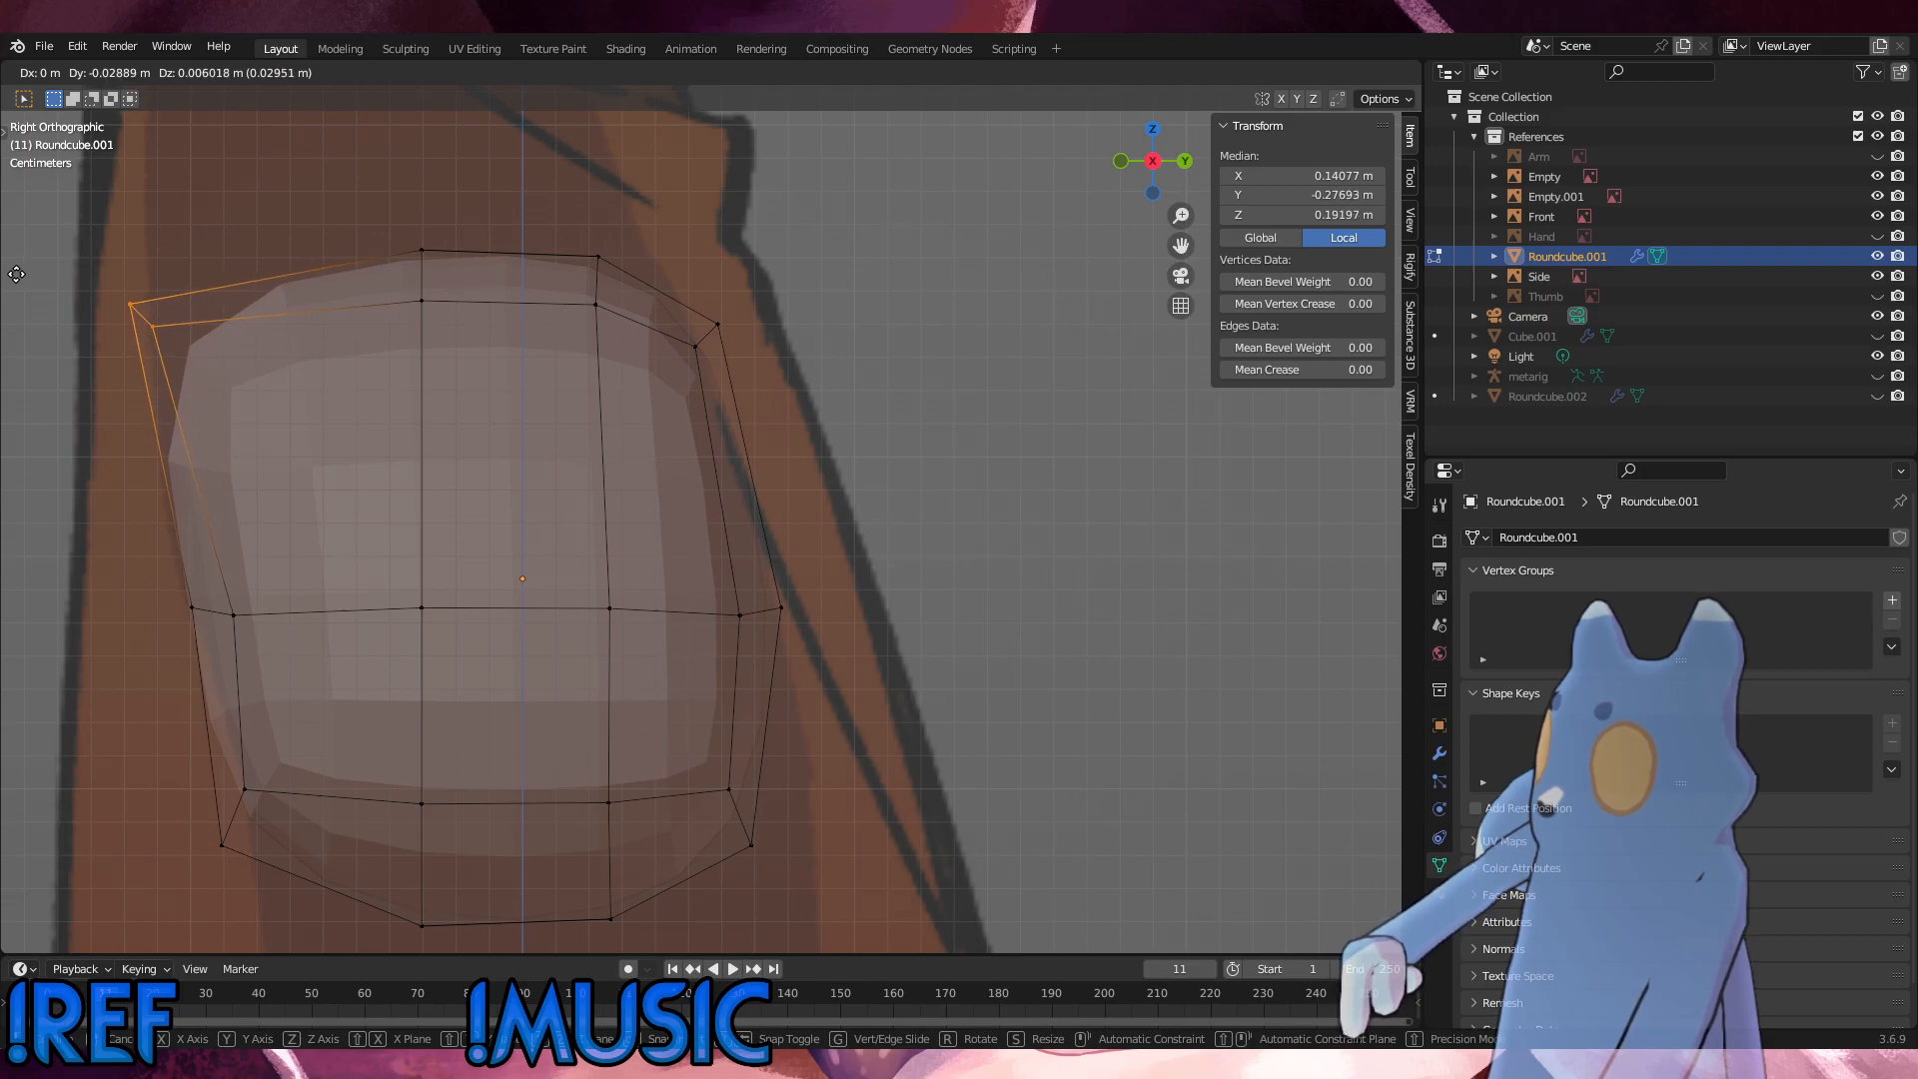
pyautogui.click(19, 274)
# Step: Nudge the middle front vertices about 0.003 m forward, and shift the upper front vertices about 0.0024 m backward and 0.0033 m up
pyautogui.moveTo(249, 633); pyautogui.dragTo(112, 580)
pyautogui.press('g')
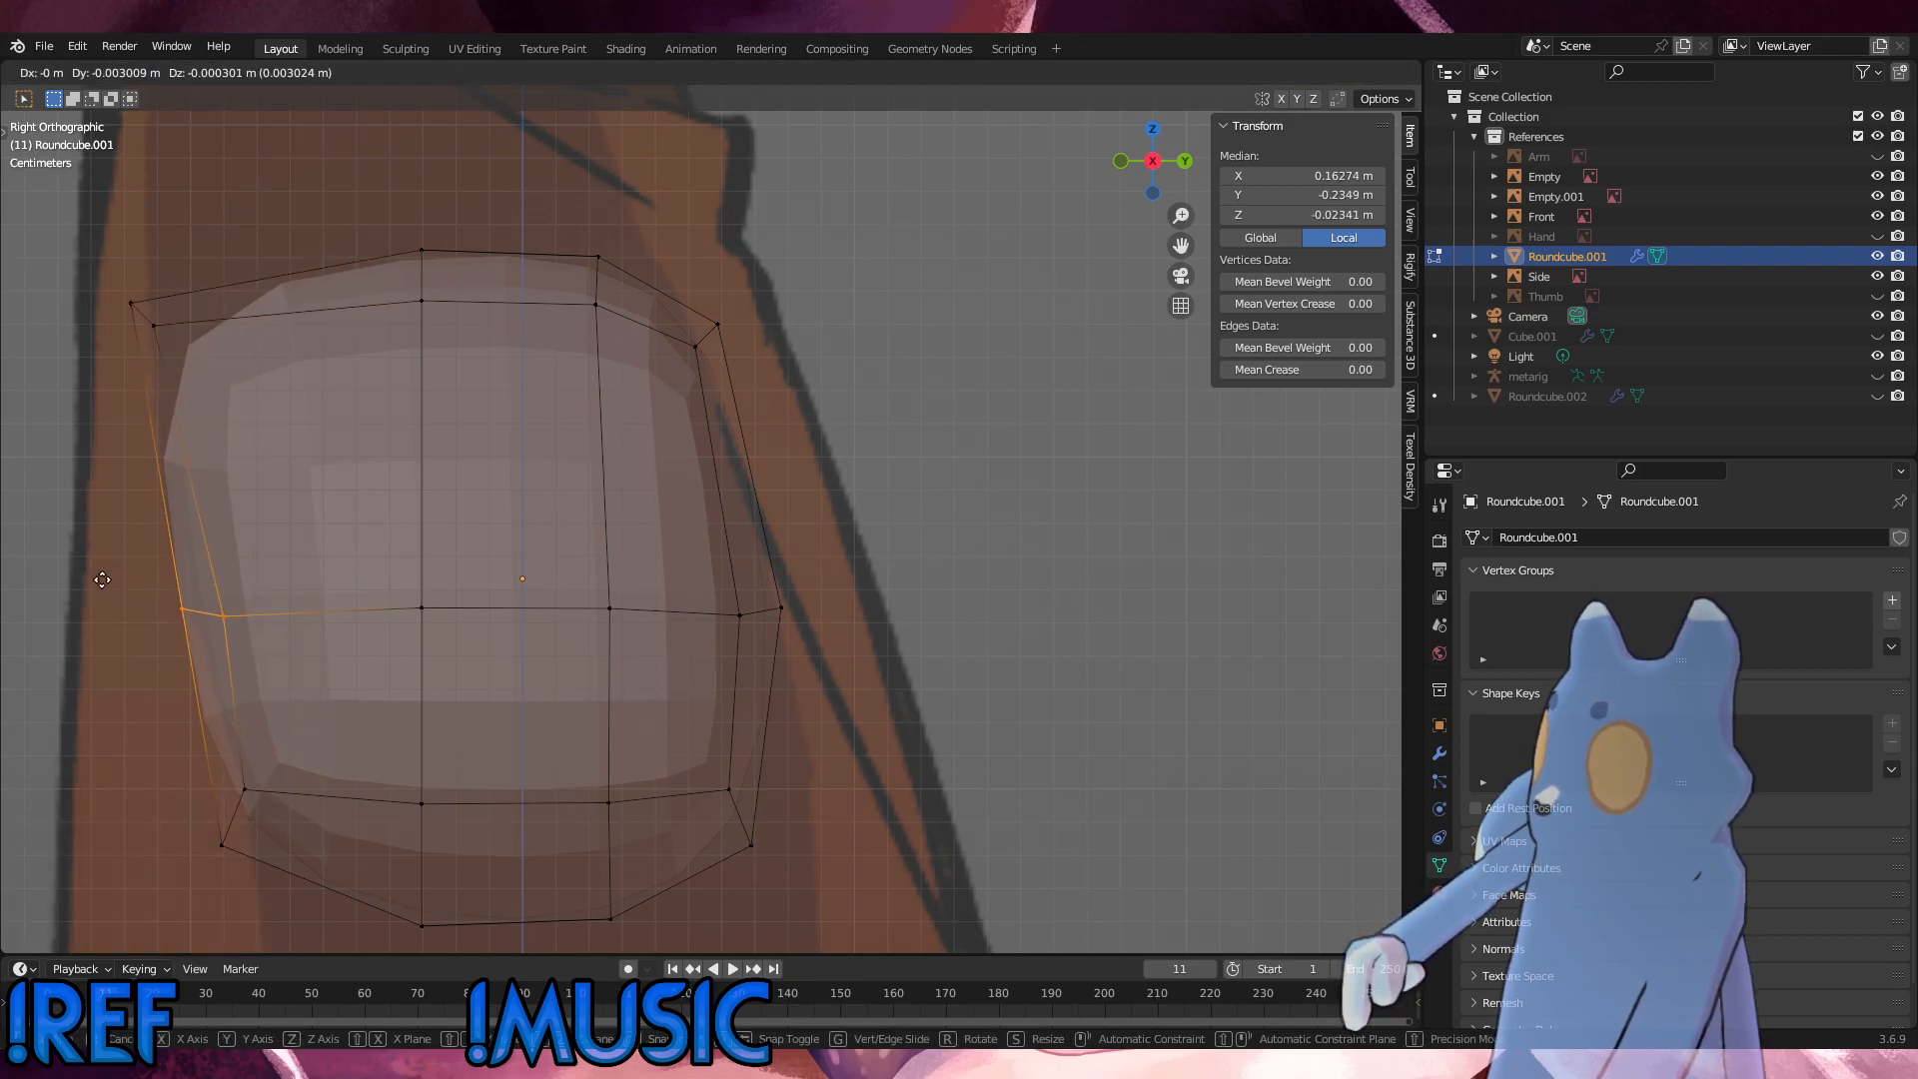
pyautogui.click(99, 579)
pyautogui.moveTo(249, 420); pyautogui.dragTo(96, 257)
pyautogui.press('g')
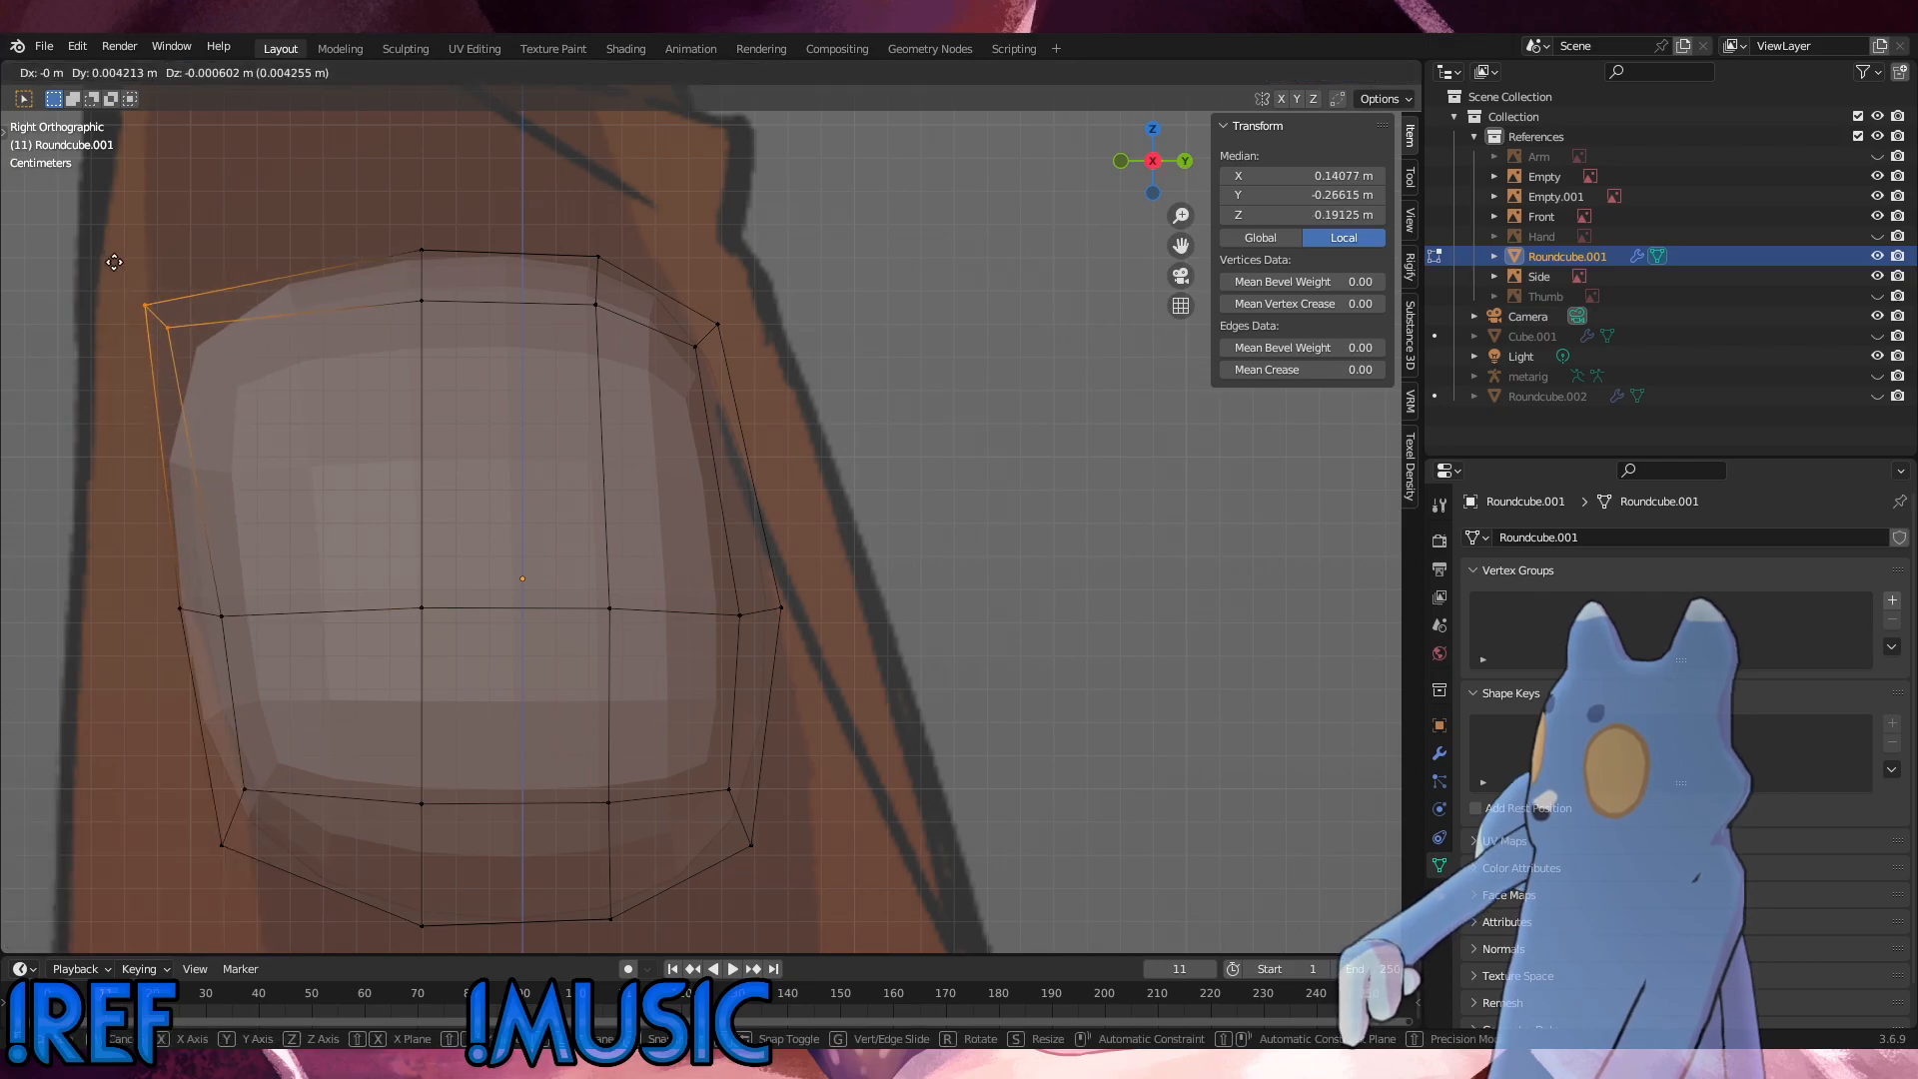
pyautogui.click(108, 249)
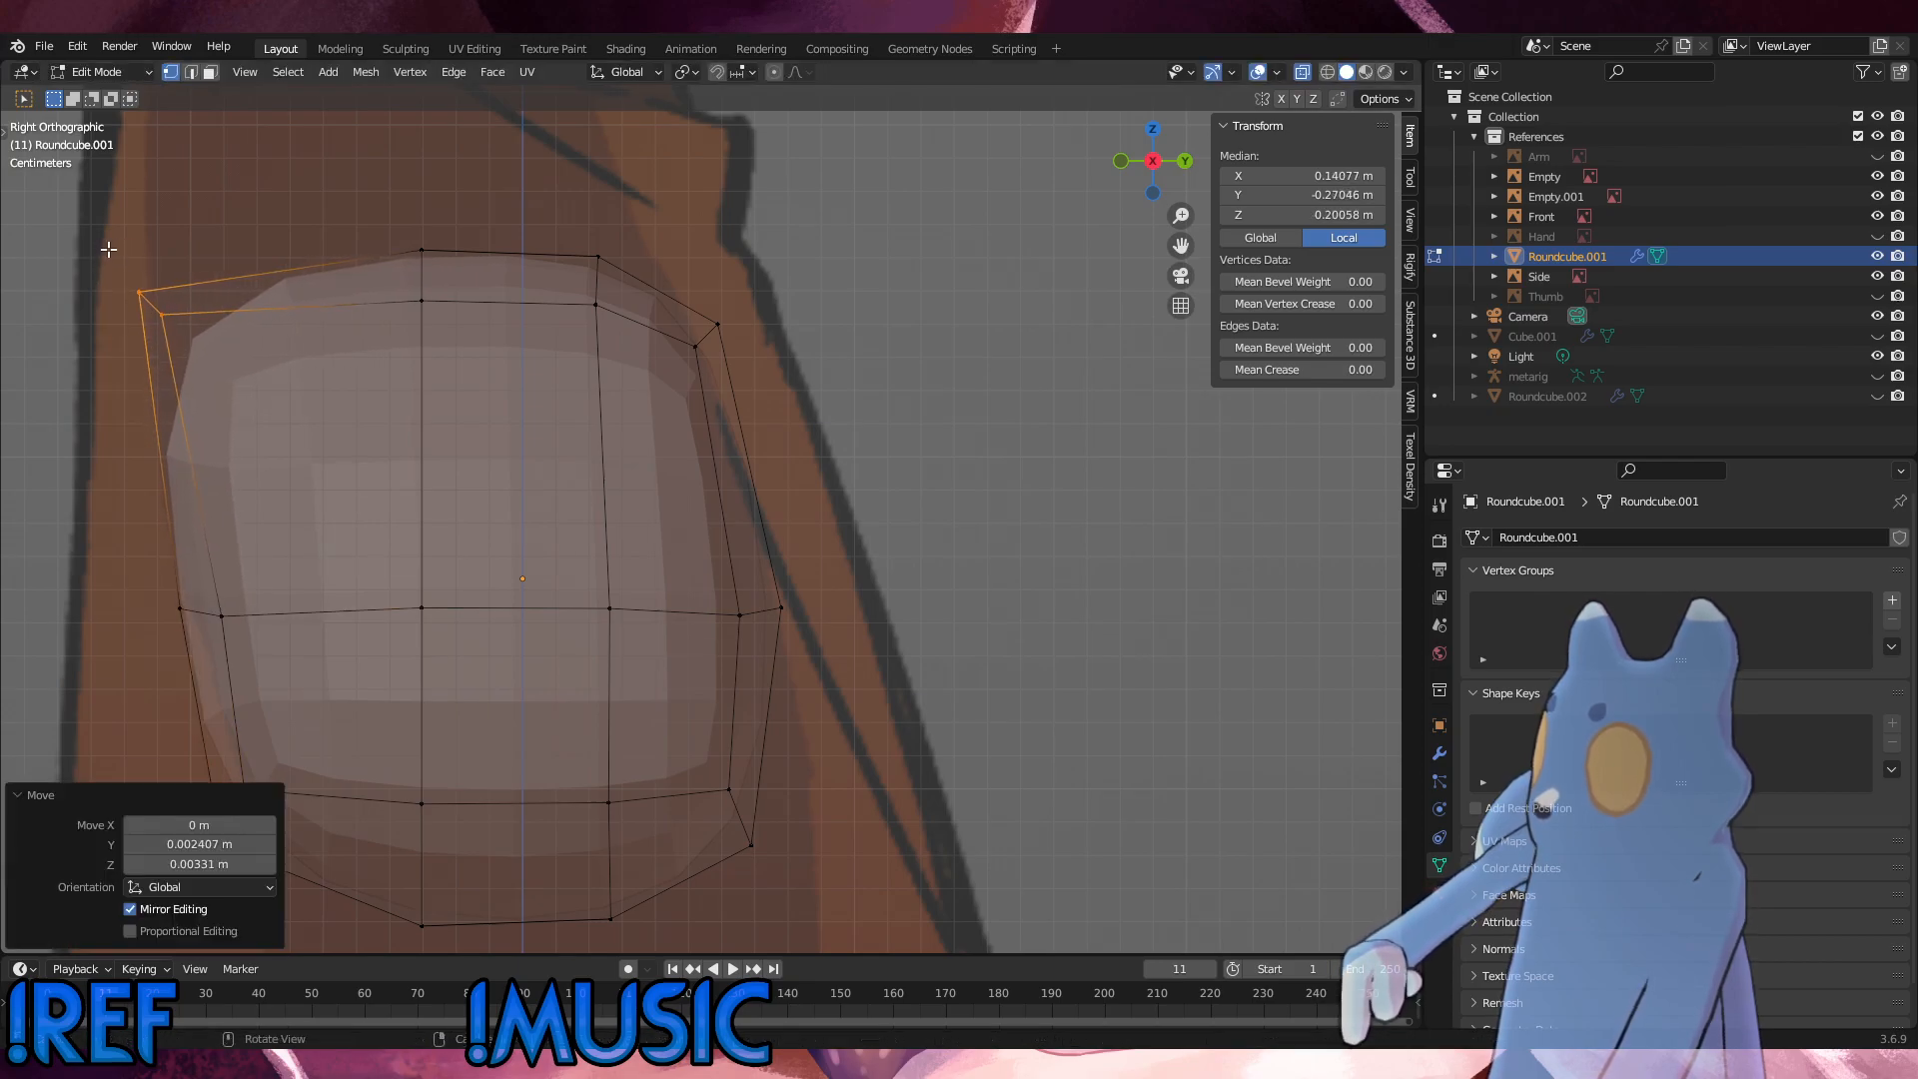
# Step: Lower the middle and lower front vertices slightly, and shift the lower front vertices about 0.0094 m backward and 0.0112 m down
pyautogui.scroll(-1, 393, 771)
pyautogui.keyDown('shift'); pyautogui.moveTo(467, 738); pyautogui.dragTo(518, 577, button='middle'); pyautogui.keyUp('shift')
pyautogui.moveTo(441, 686); pyautogui.dragTo(264, 349)
pyautogui.press('g')
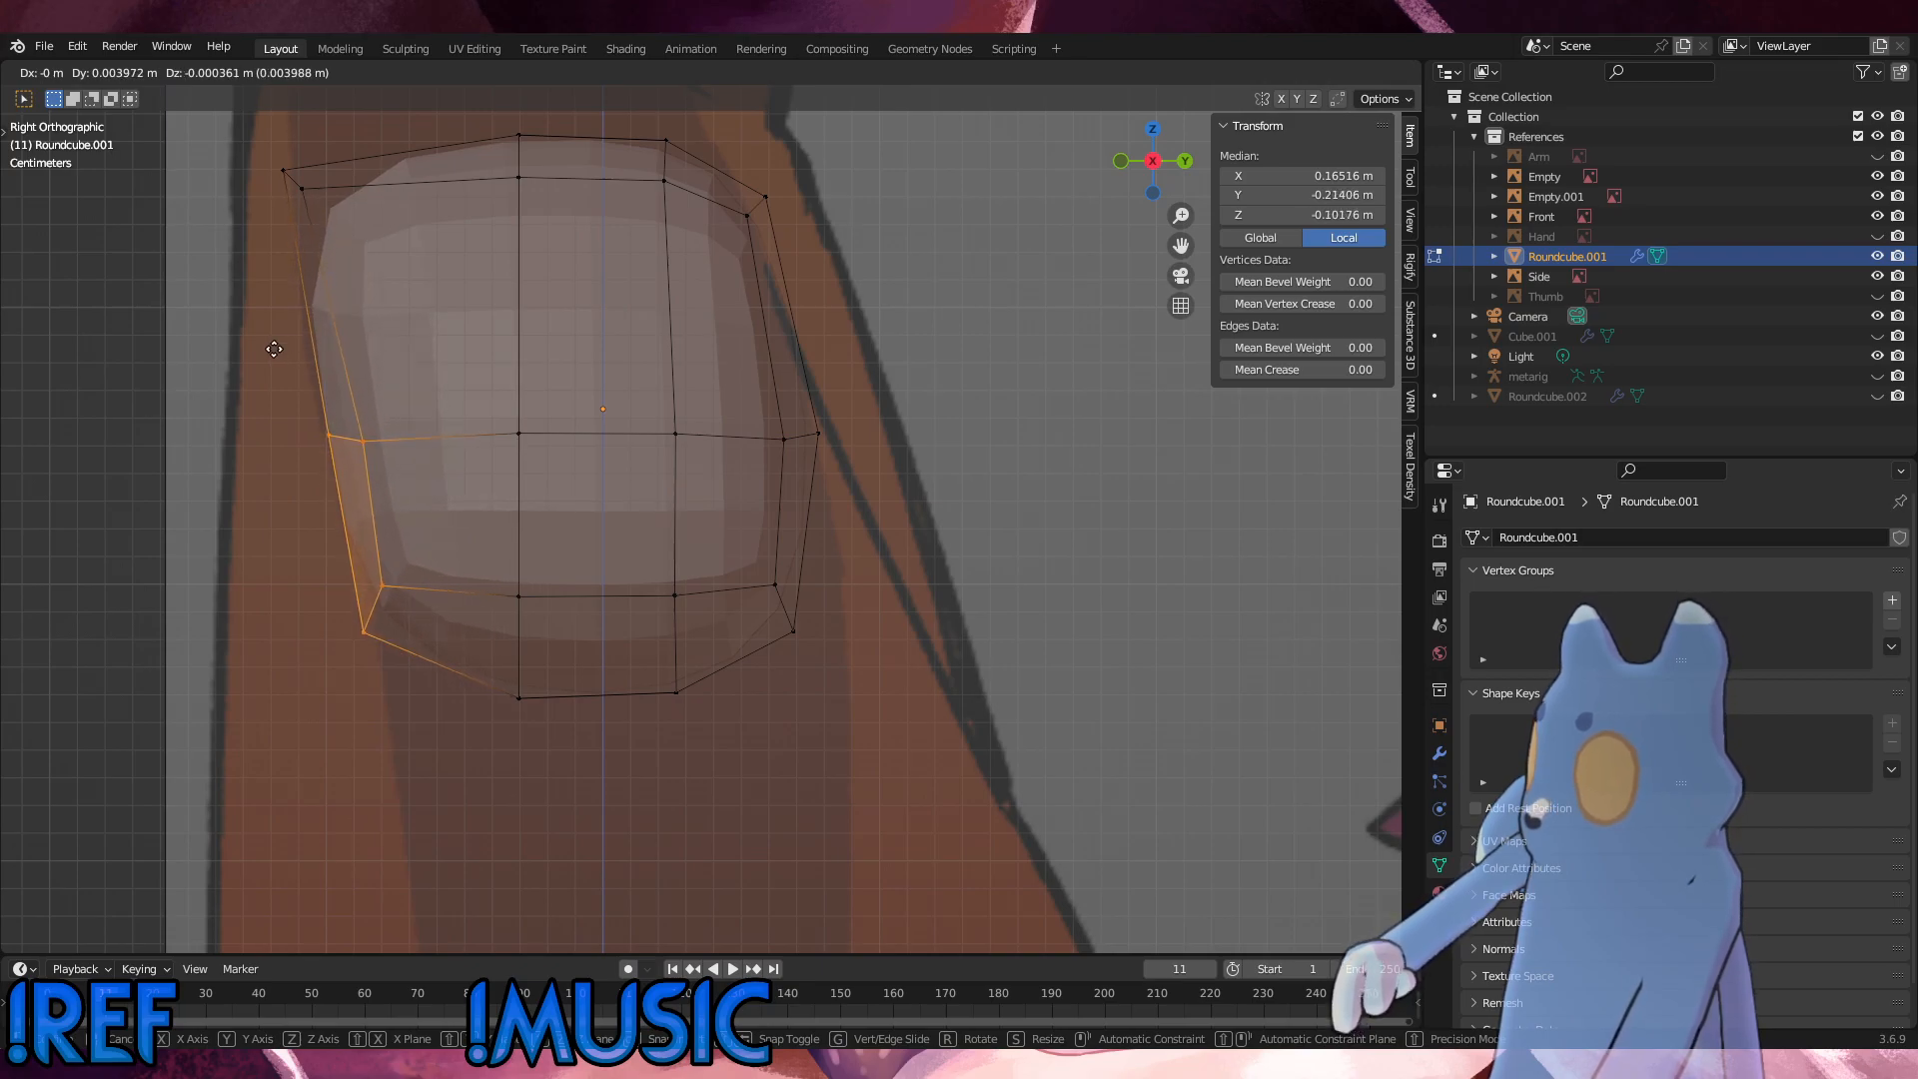
pyautogui.click(267, 357)
pyautogui.moveTo(435, 645); pyautogui.dragTo(318, 560)
pyautogui.press('g')
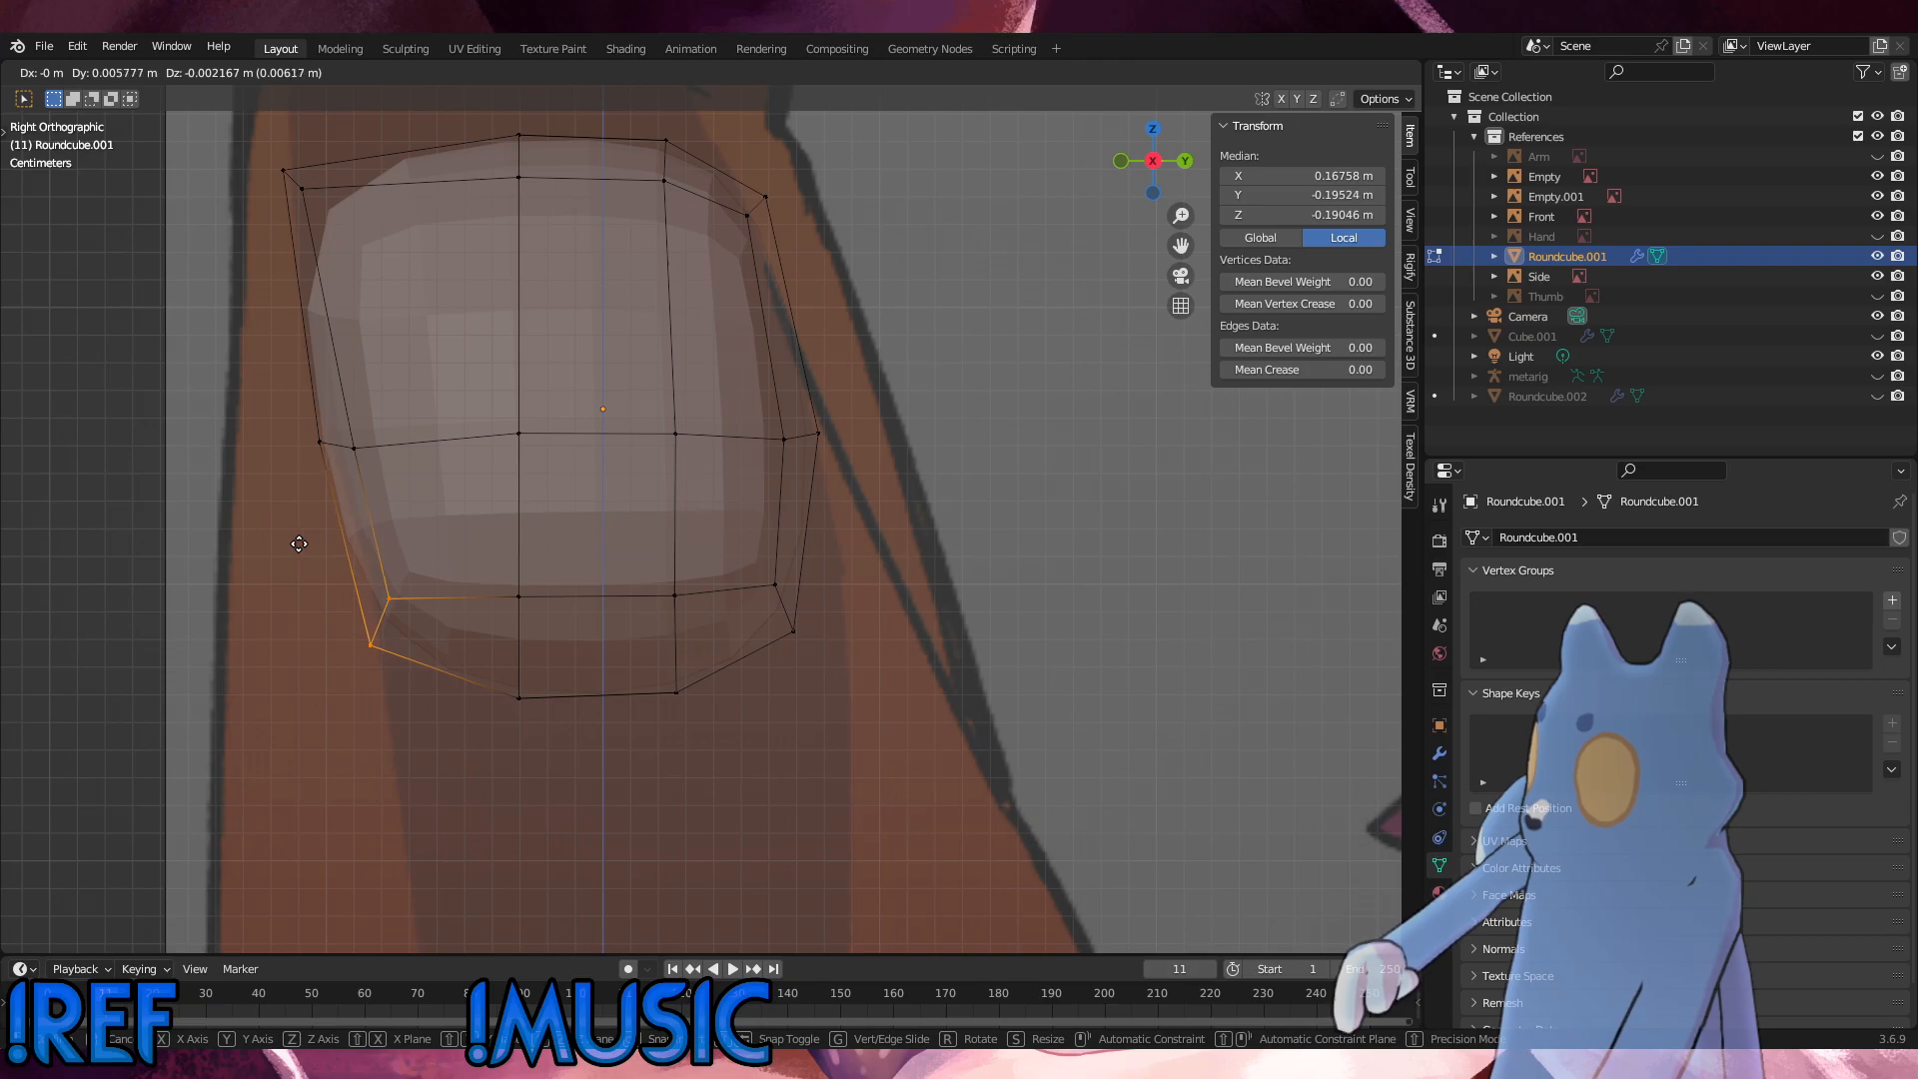
pyautogui.click(309, 569)
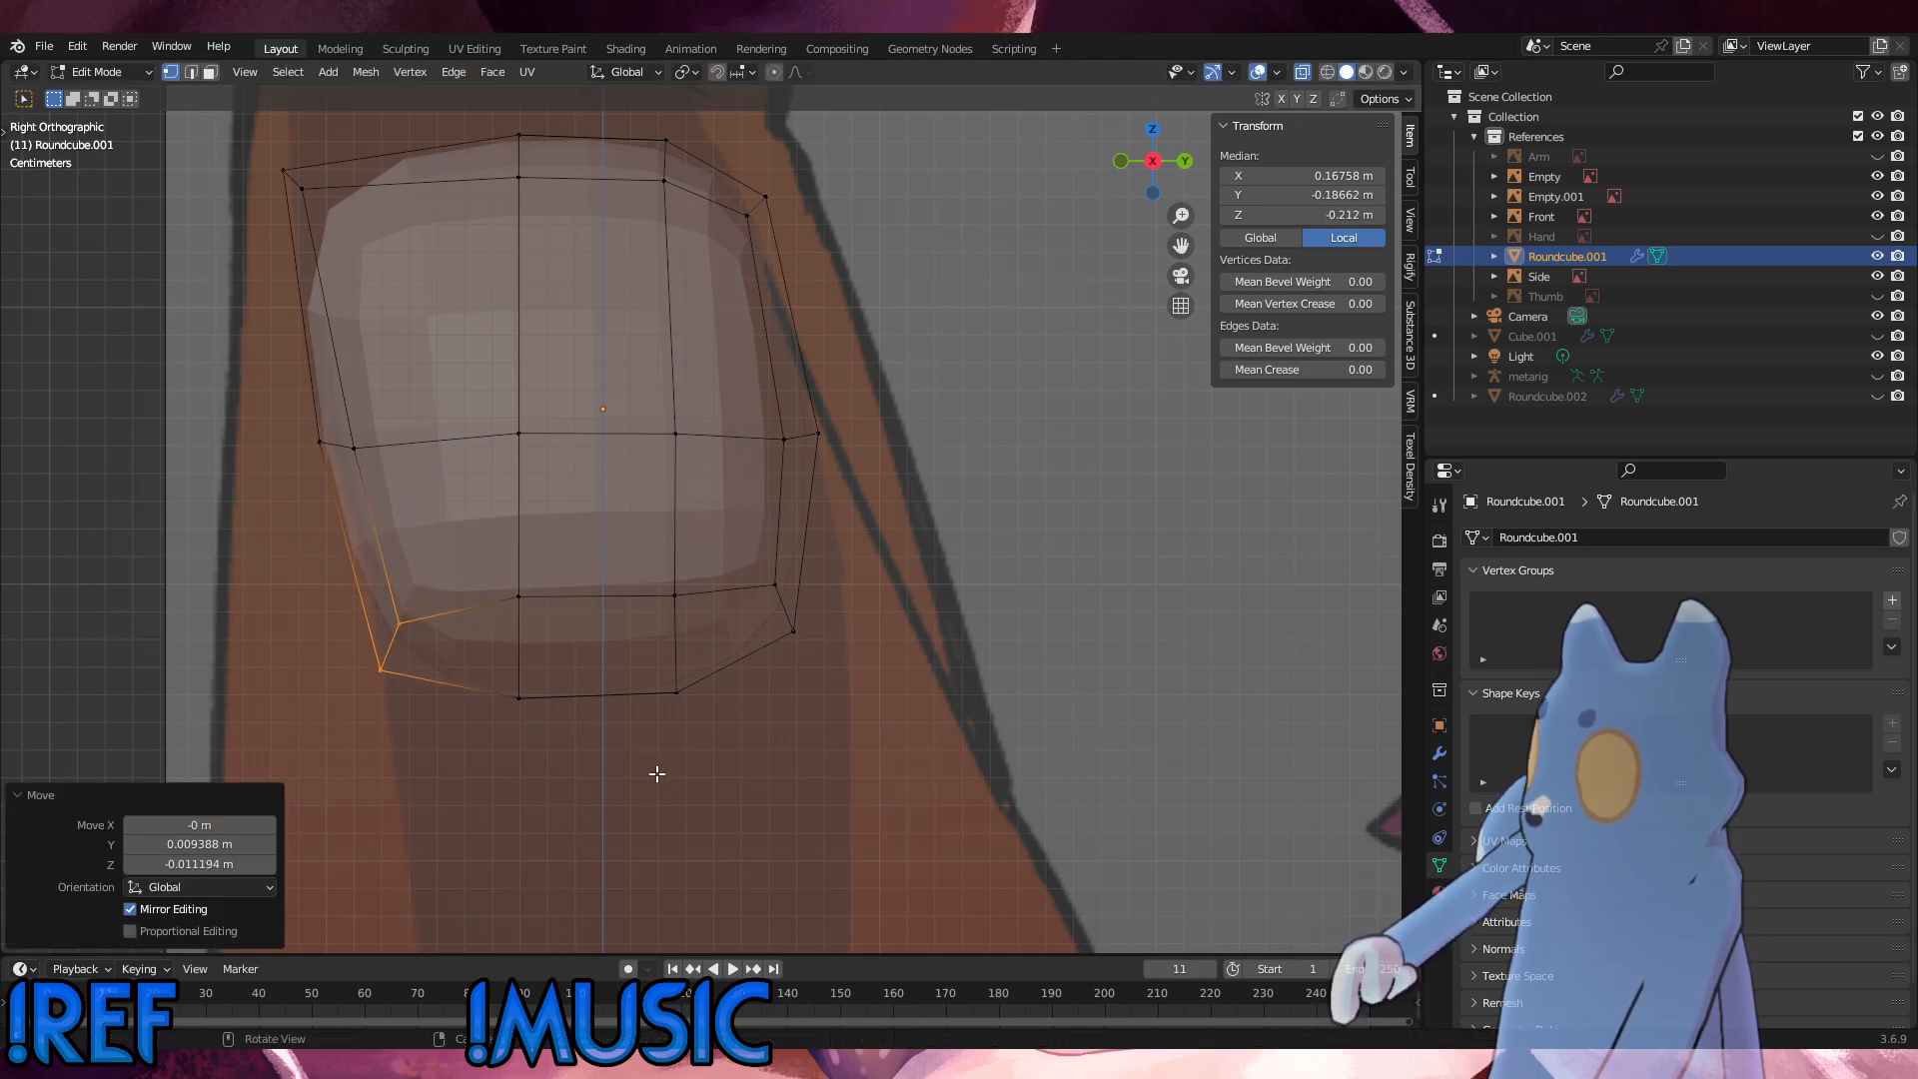
# Step: Nudge the bottom front-middle vertices about 0.0004 m along Y, and lower both central bottom vertex columns about 0.008 m along Z
pyautogui.moveTo(656, 771); pyautogui.dragTo(445, 537)
pyautogui.press('g')
pyautogui.click(453, 538)
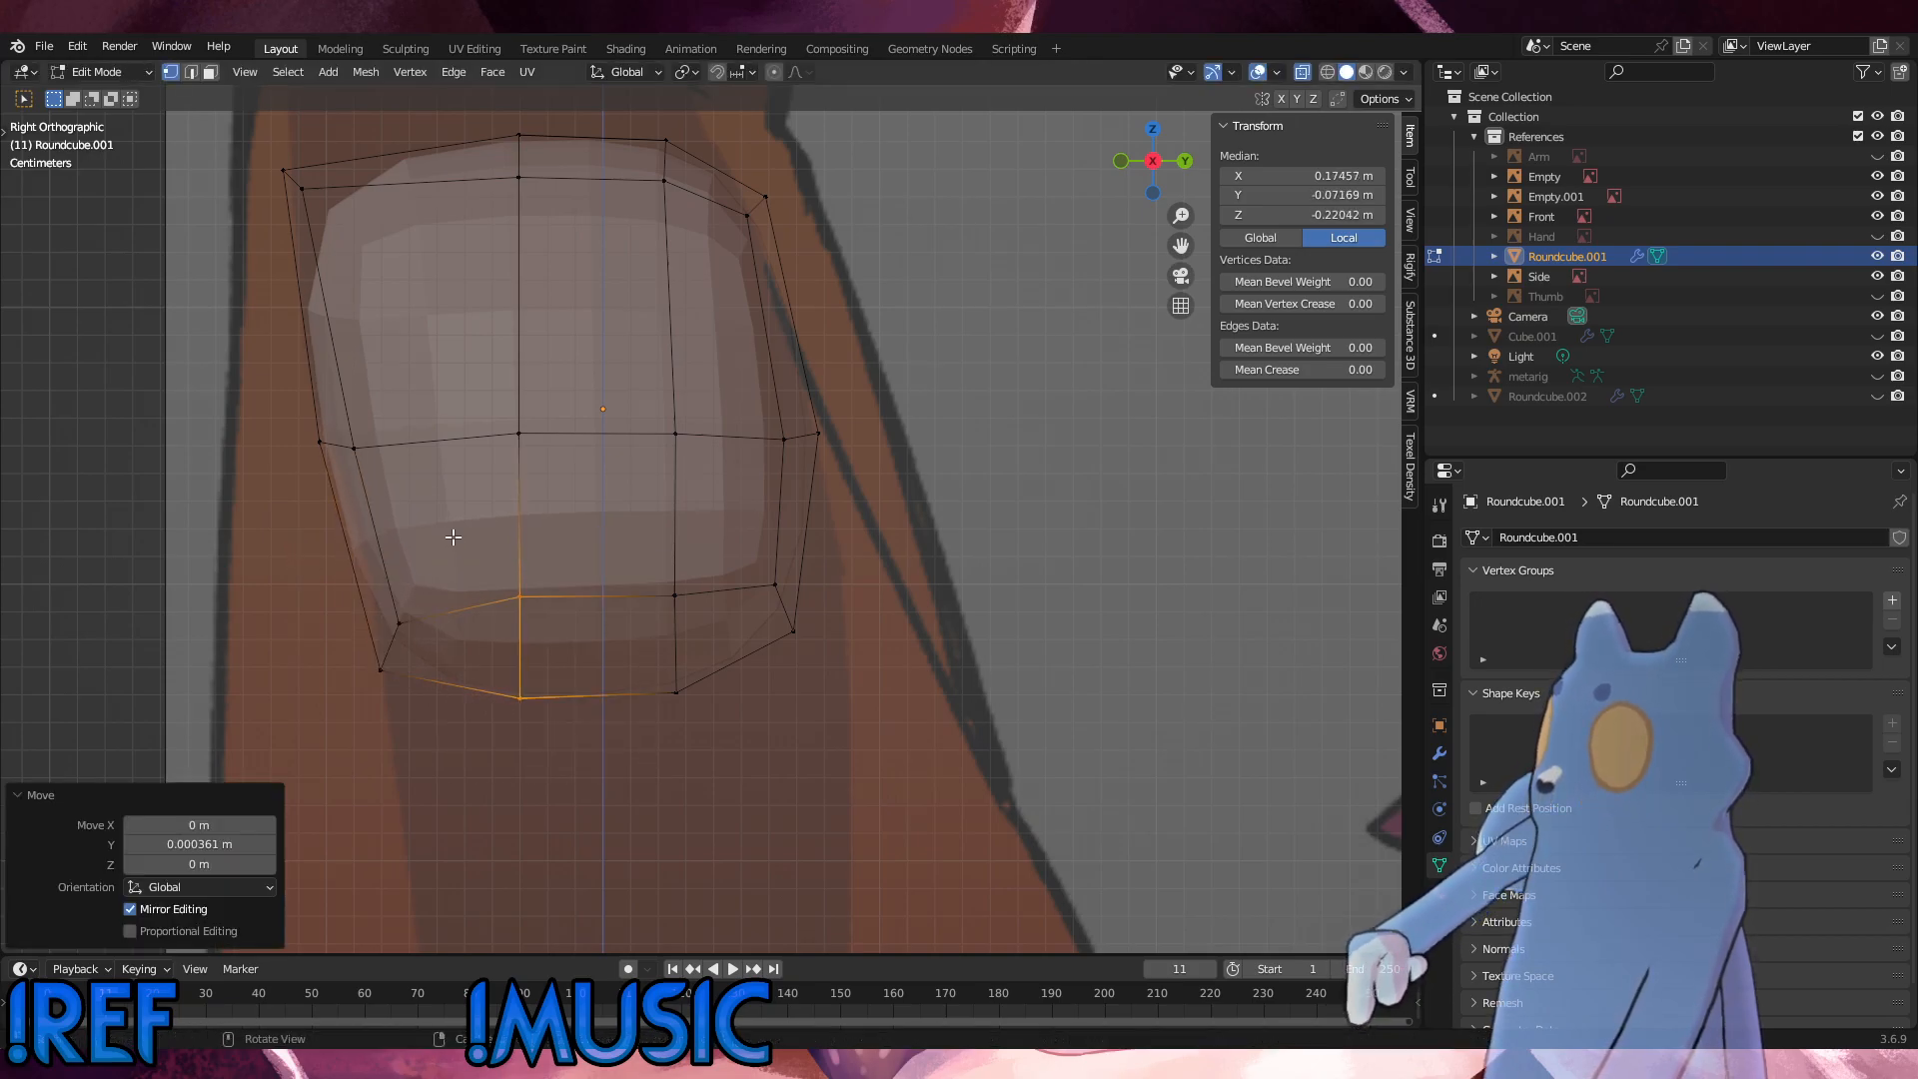
pyautogui.moveTo(671, 675); pyautogui.dragTo(464, 518)
pyautogui.press('g')
pyautogui.press('z')
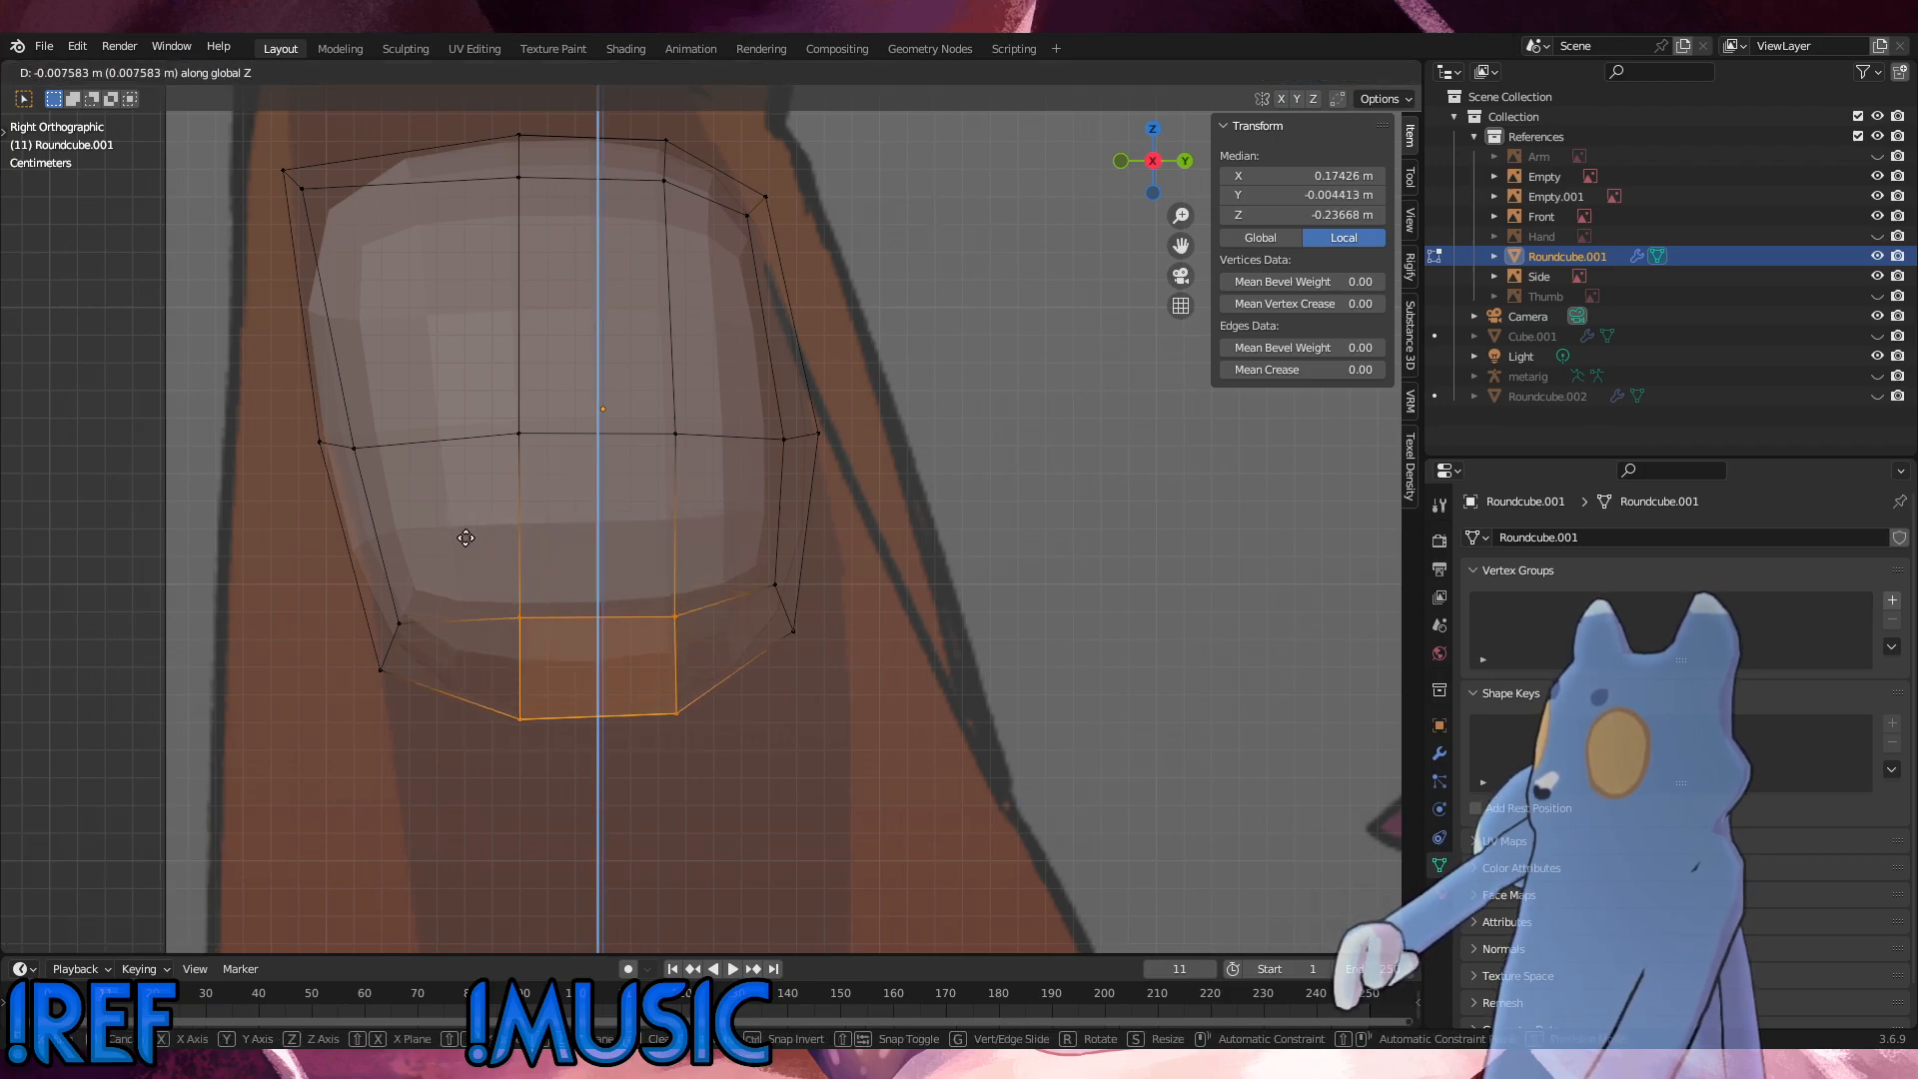
pyautogui.click(468, 539)
# Step: Move the lower back vertices of the hip about 0.026 m backward and 0.015 m down to follow the side reference
pyautogui.moveTo(859, 671); pyautogui.dragTo(725, 546)
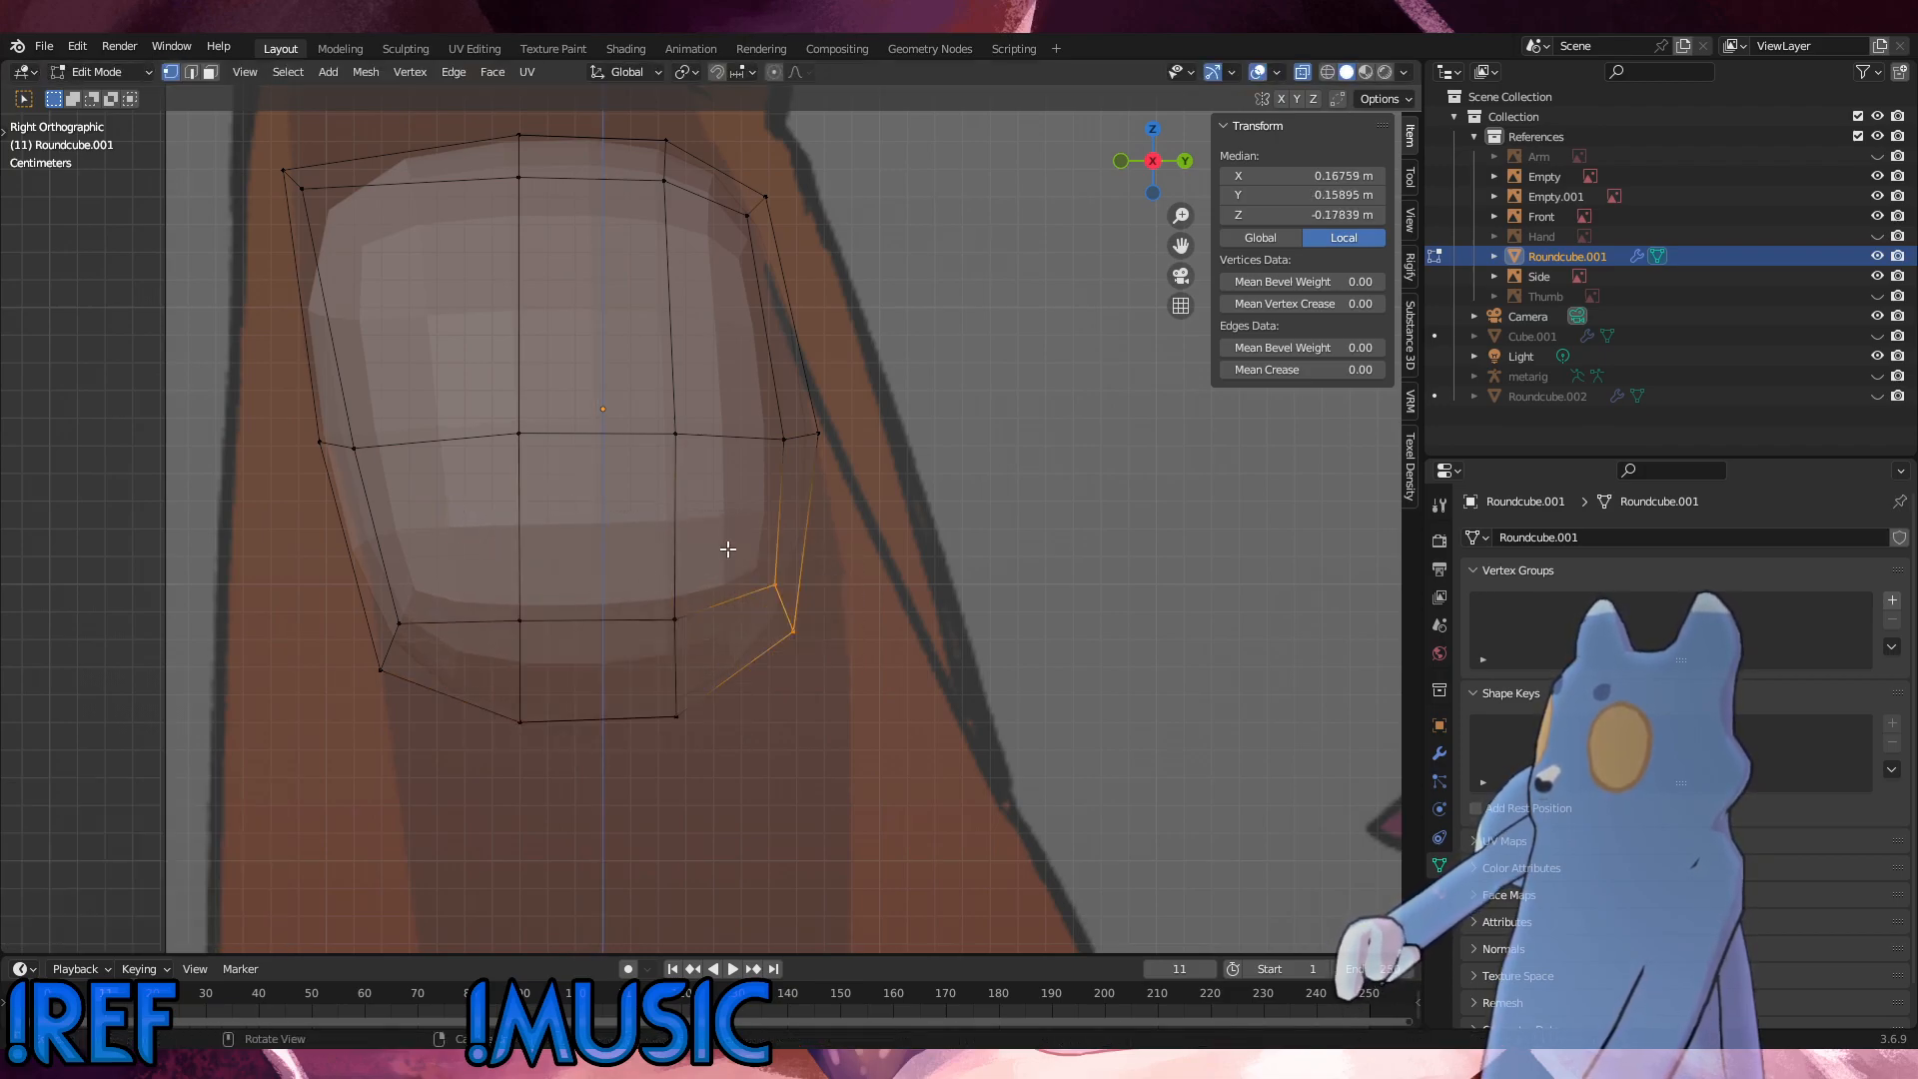
pyautogui.press('g')
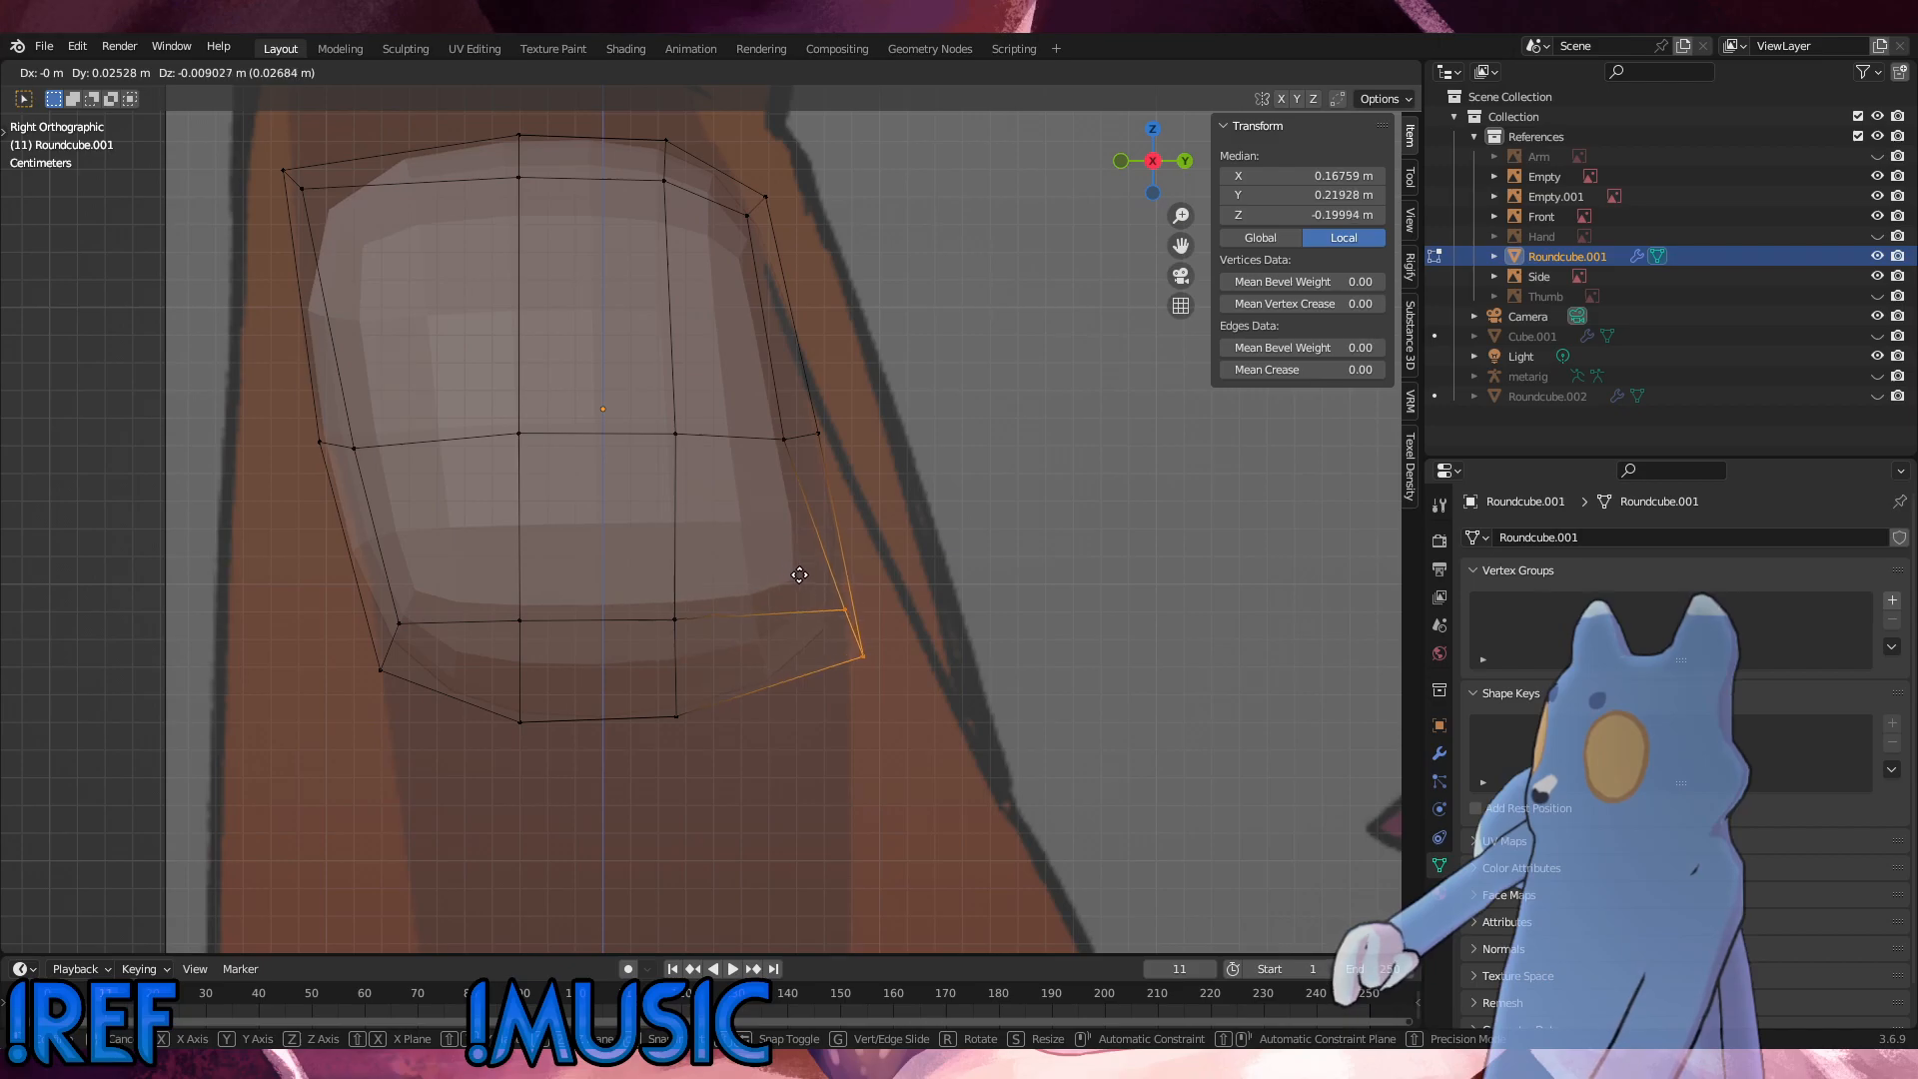
pyautogui.click(797, 586)
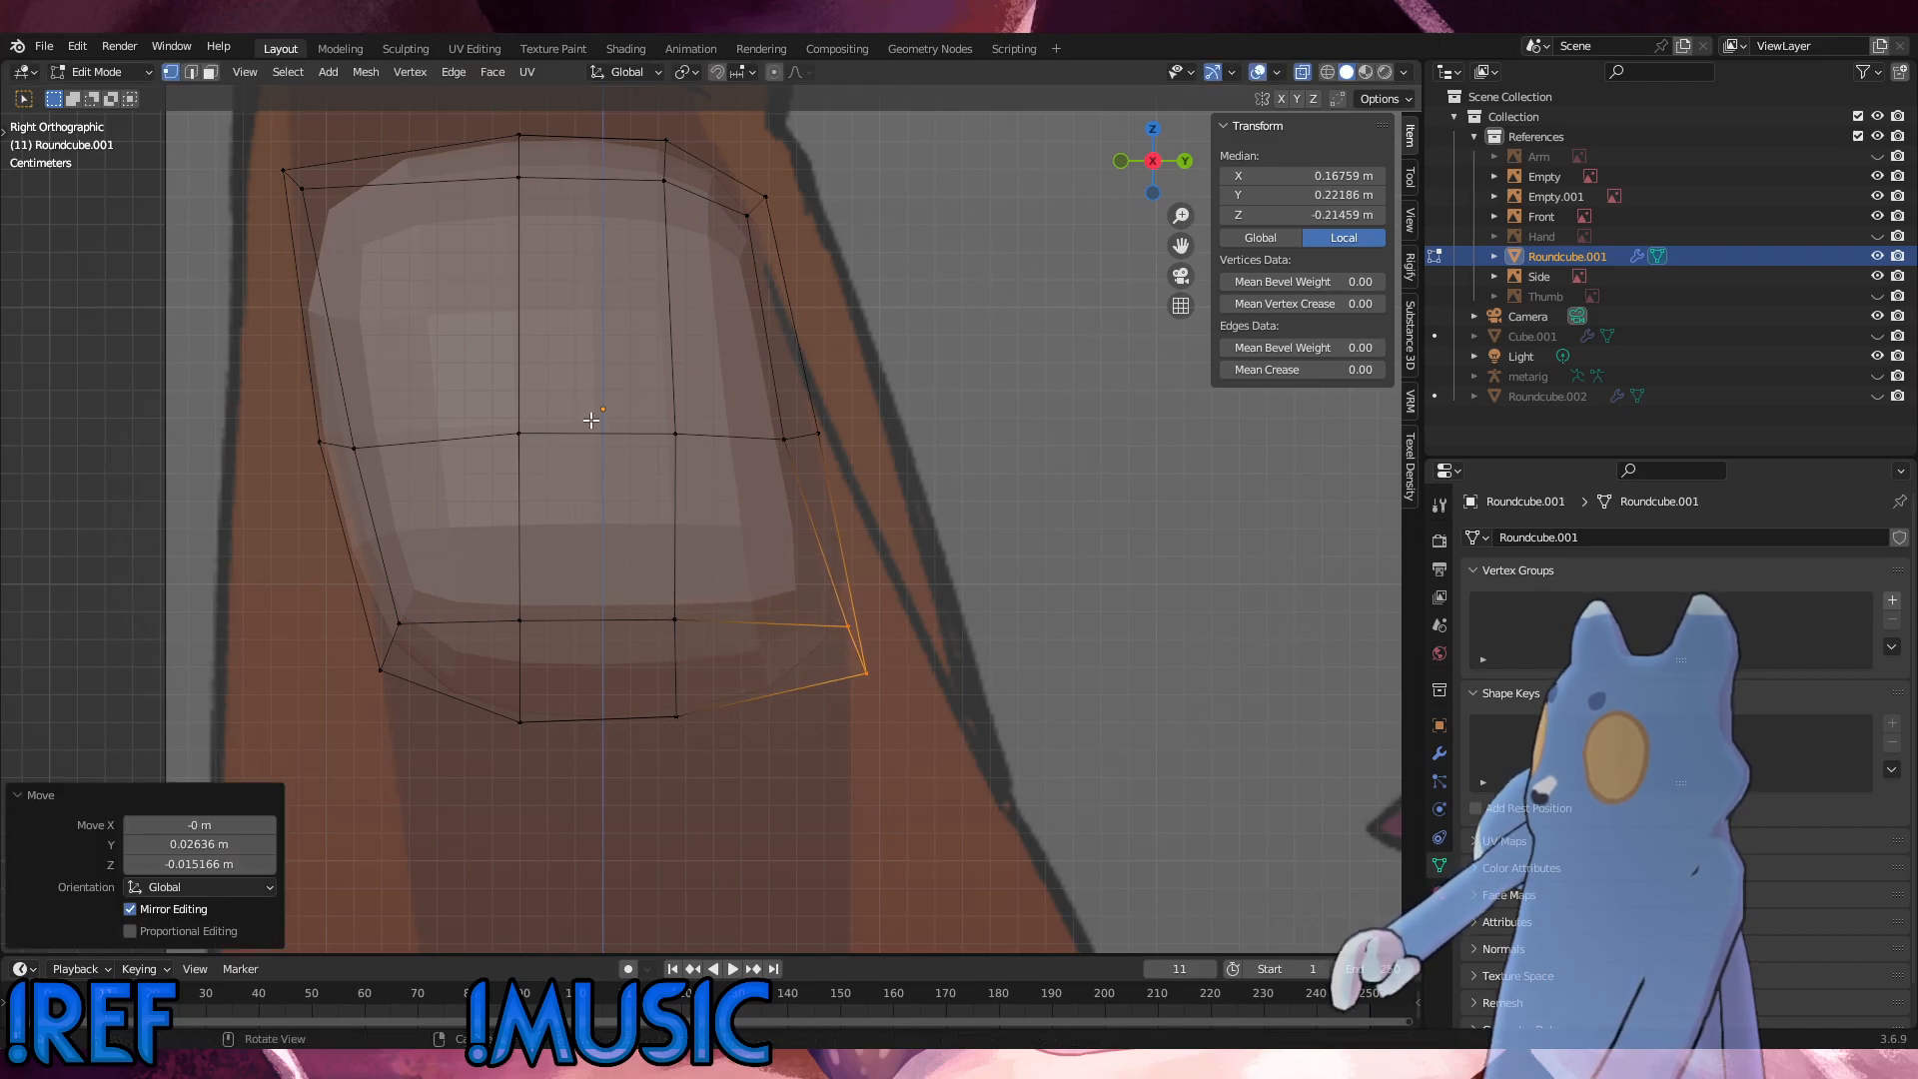
# Step: Edge-slide the hip's top front-middle vertices forward by a factor of about 0.25, and raise them slightly along Z
pyautogui.scroll(-4, 592, 420)
pyautogui.press('KP_1')
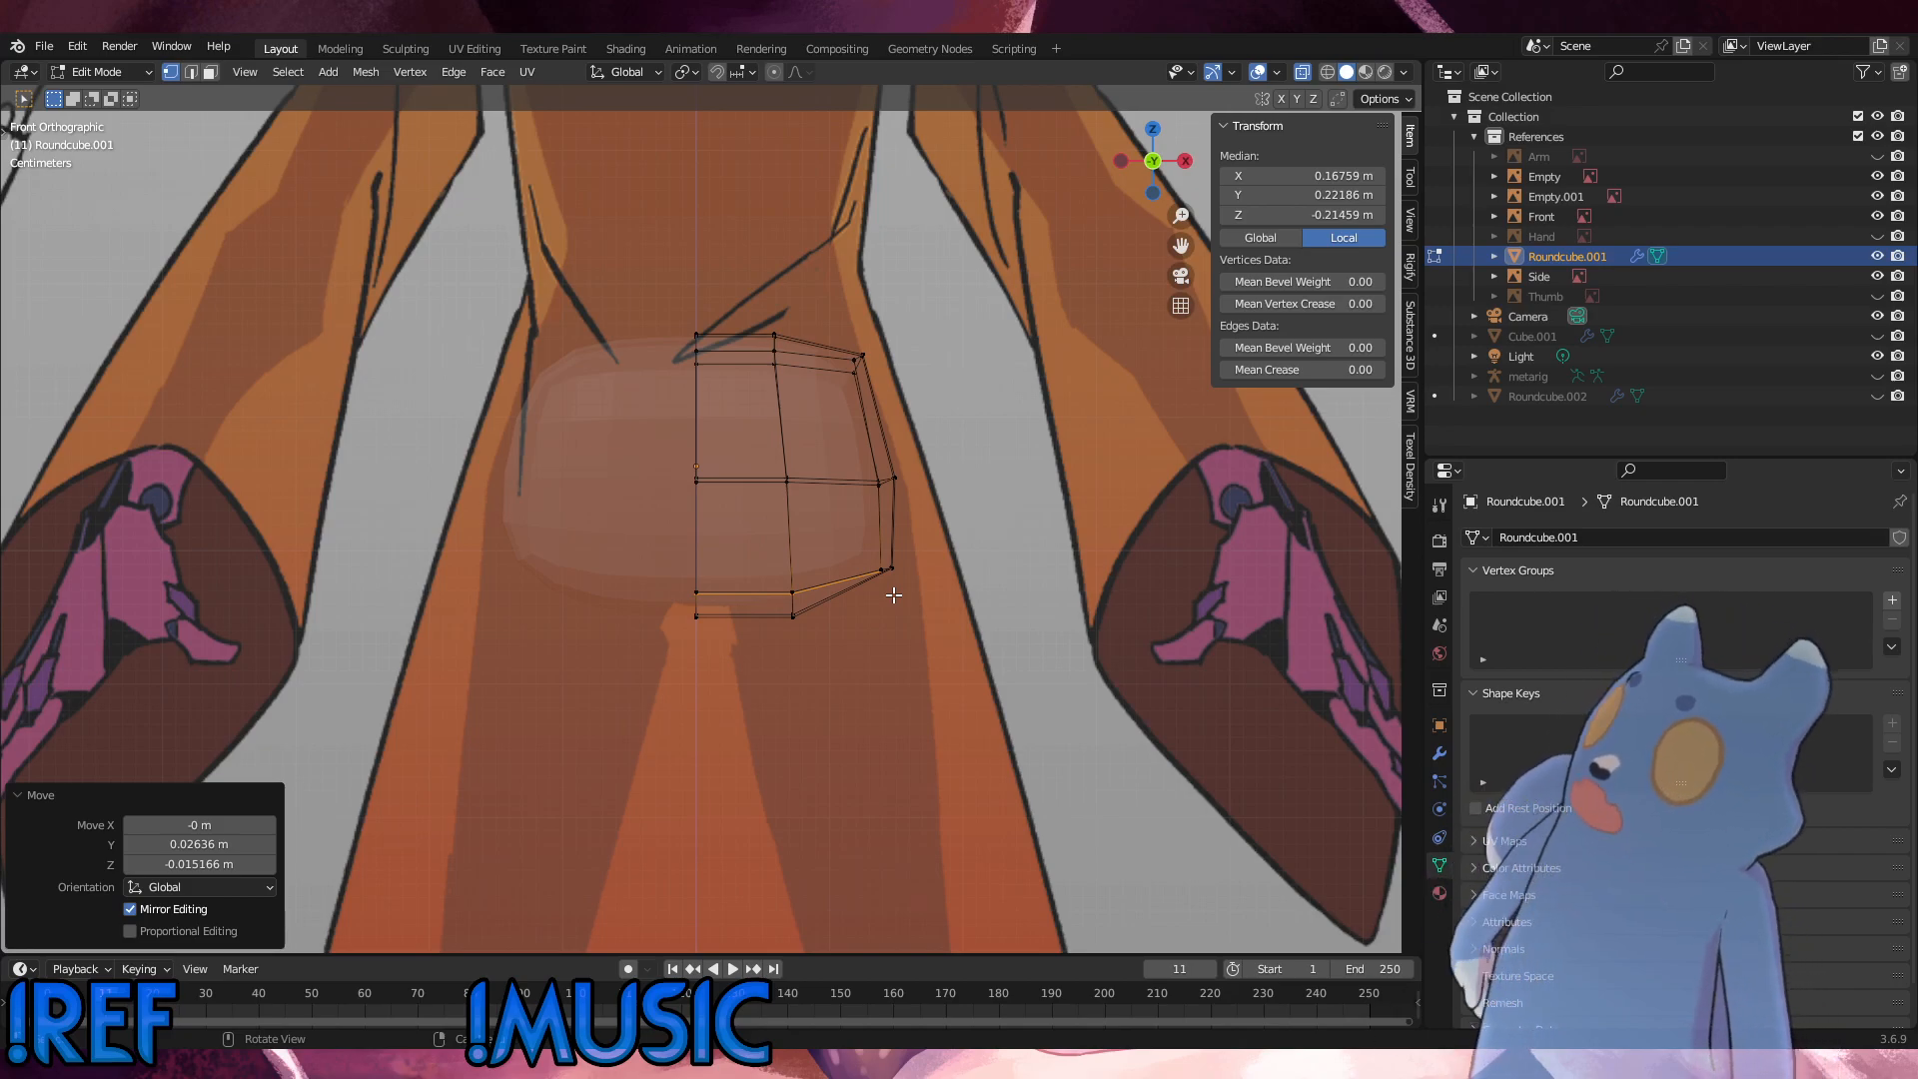
pyautogui.moveTo(884, 482); pyautogui.dragTo(604, 531, button='middle')
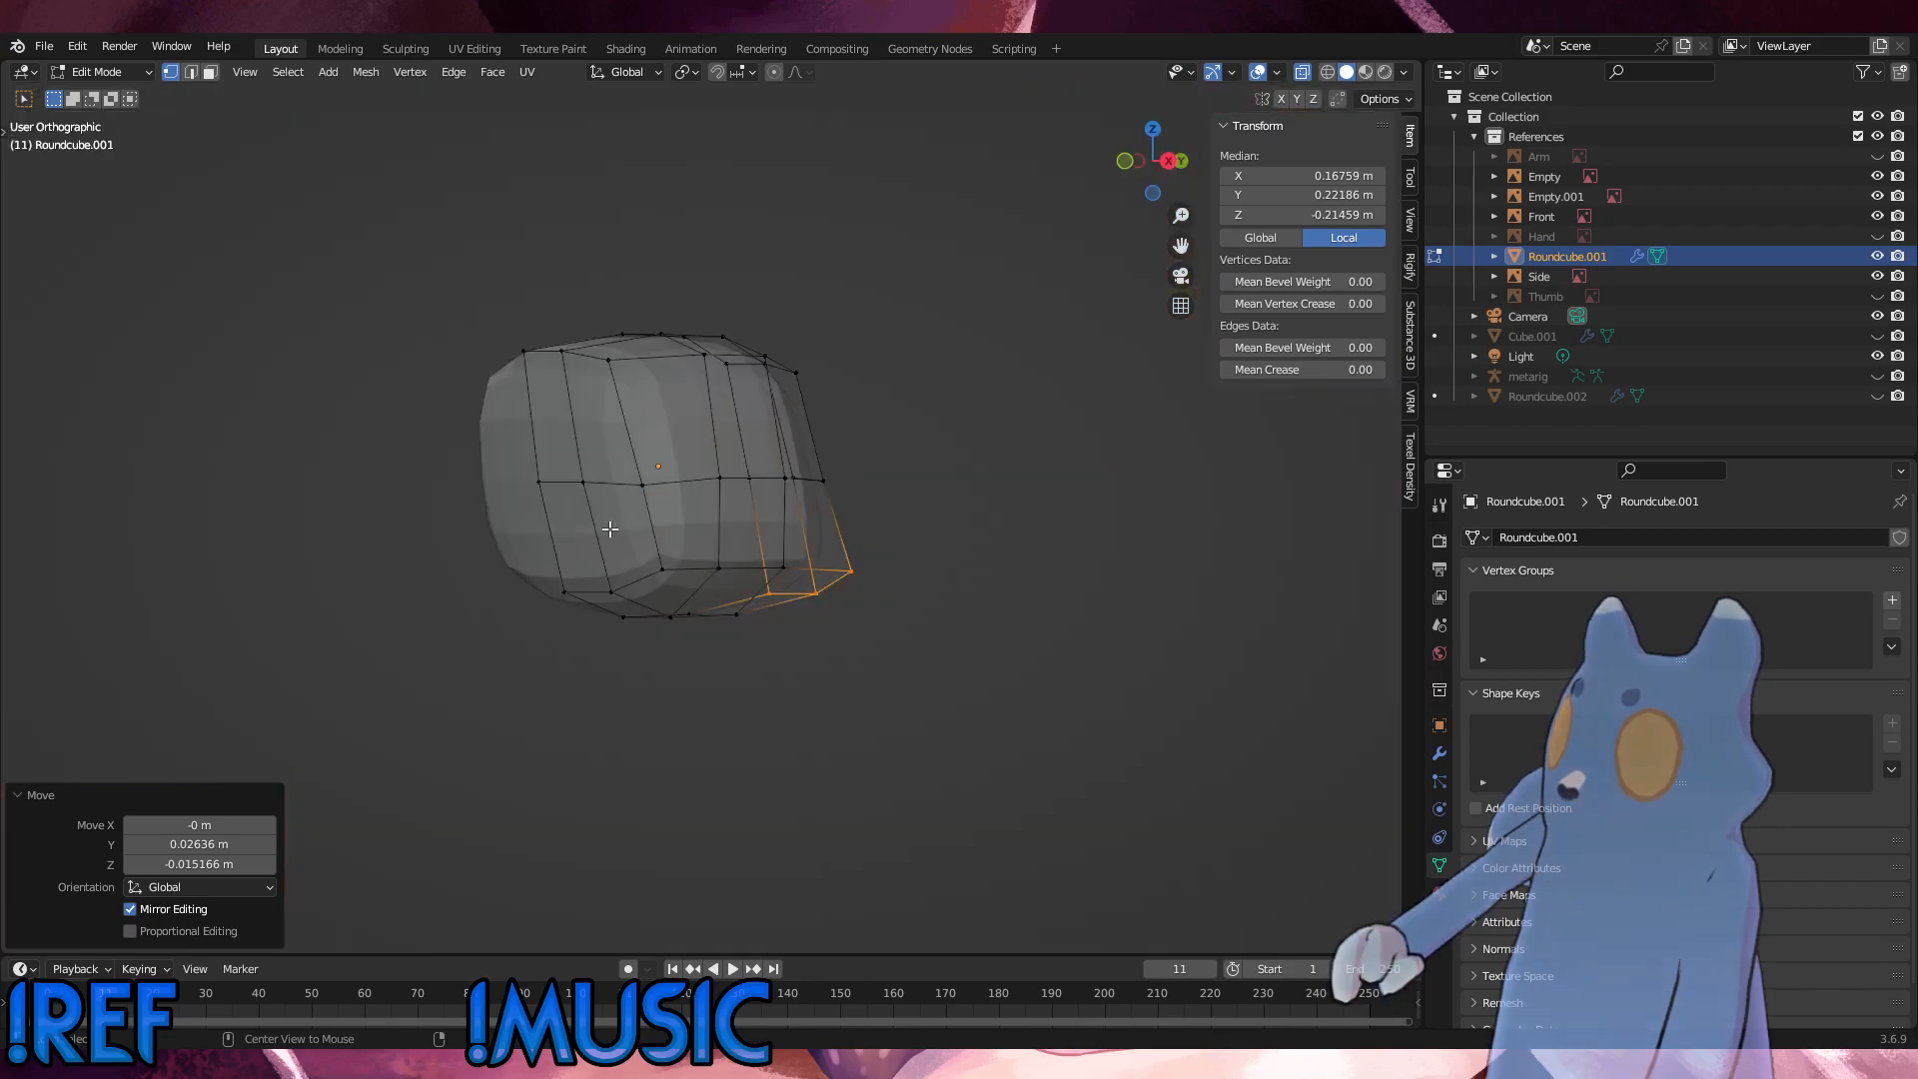
pyautogui.press('KP_3')
pyautogui.click(619, 337)
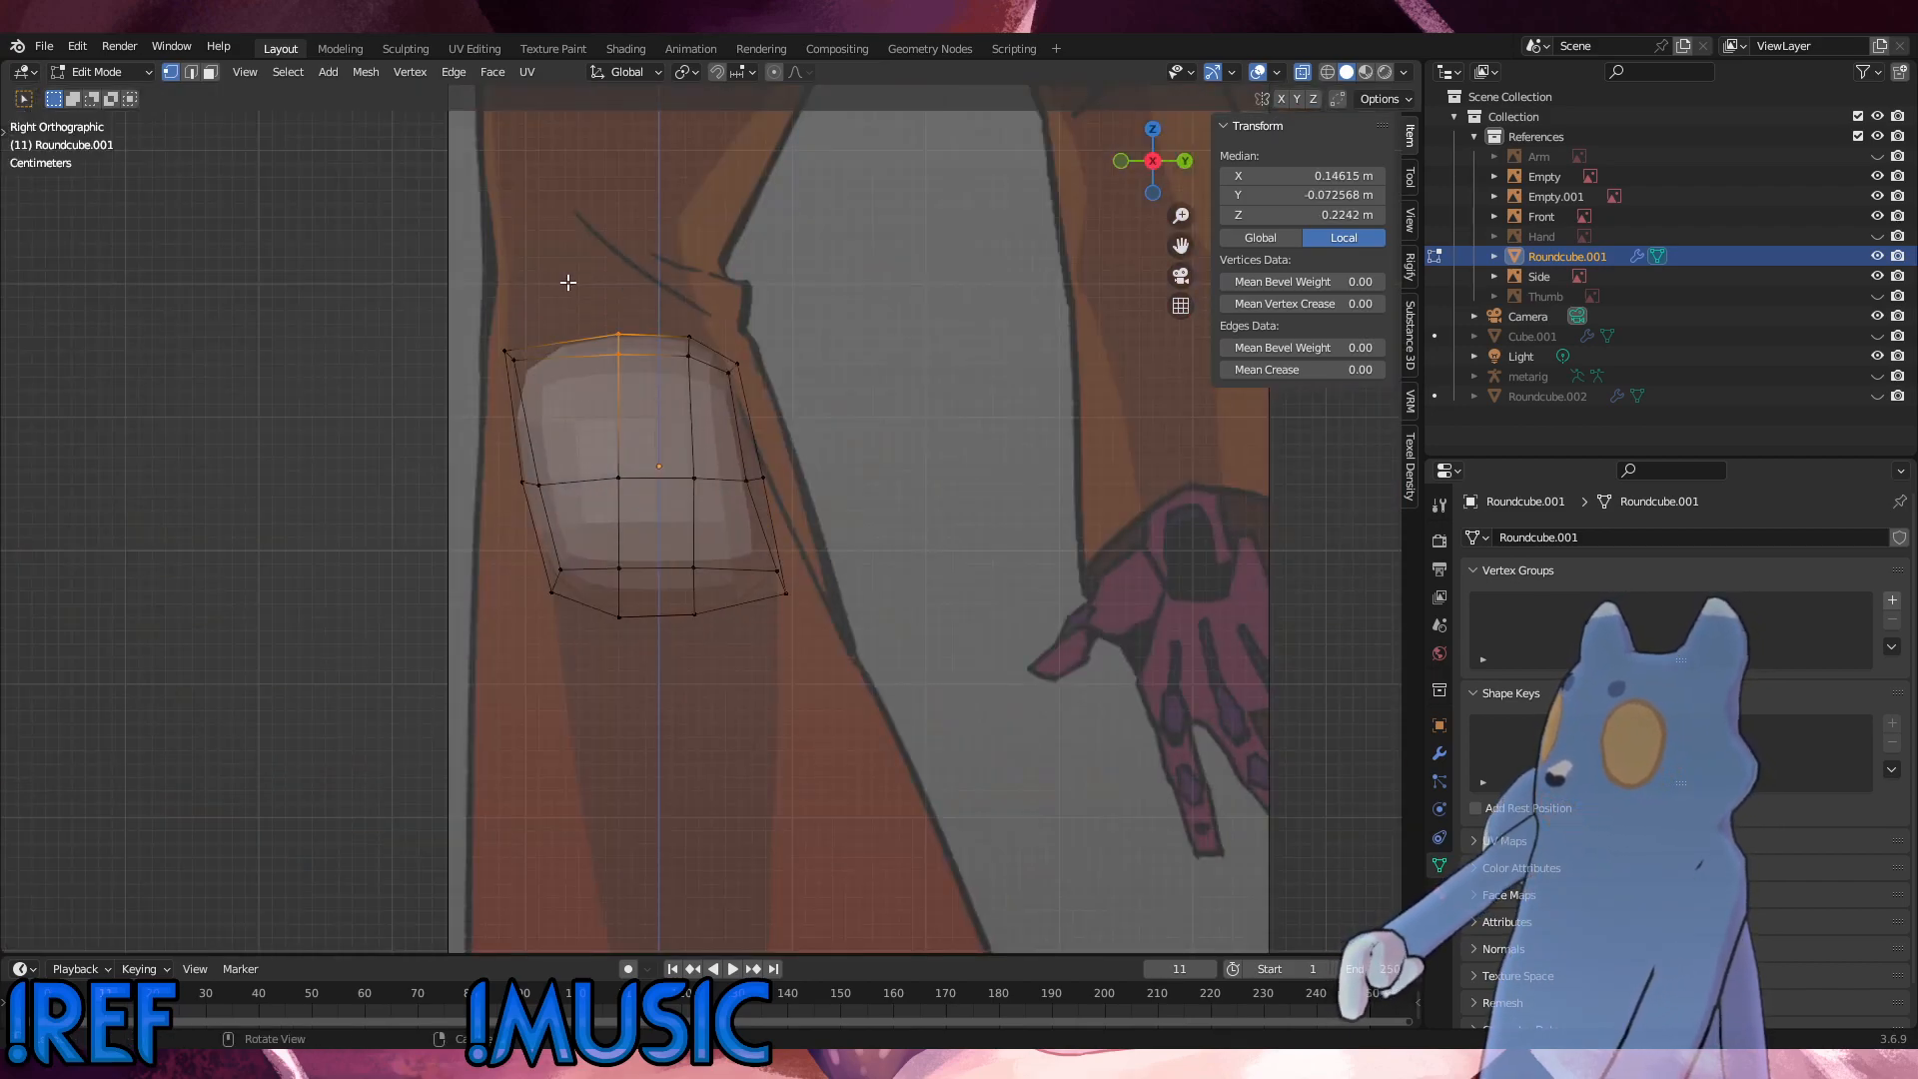
pyautogui.press('g')
pyautogui.press('g')
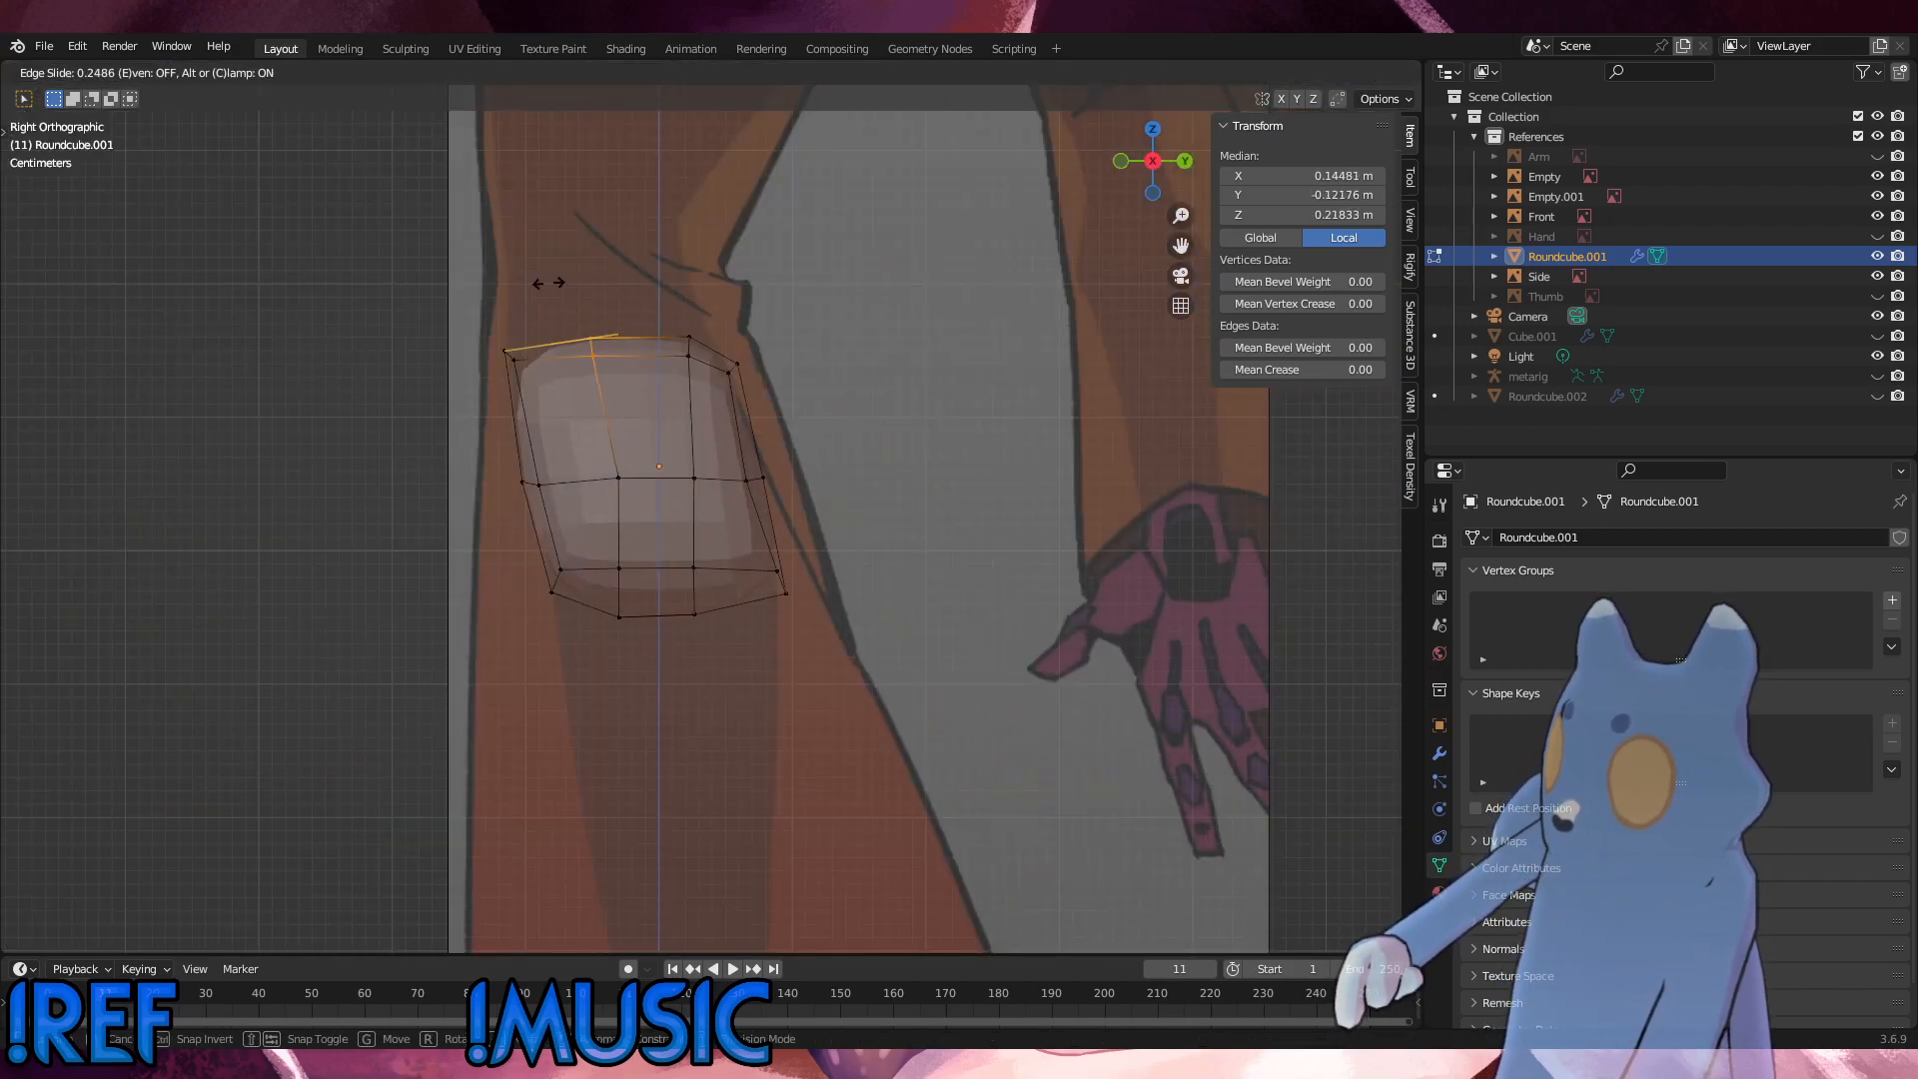
pyautogui.click(548, 283)
pyautogui.press('g')
pyautogui.press('z')
pyautogui.click(552, 275)
# Step: Move the top rear-middle vertices of the hip about 0.008 m forward and 0.007 m up to even out the top edge
pyautogui.moveTo(708, 370); pyautogui.dragTo(664, 314)
pyautogui.press('g')
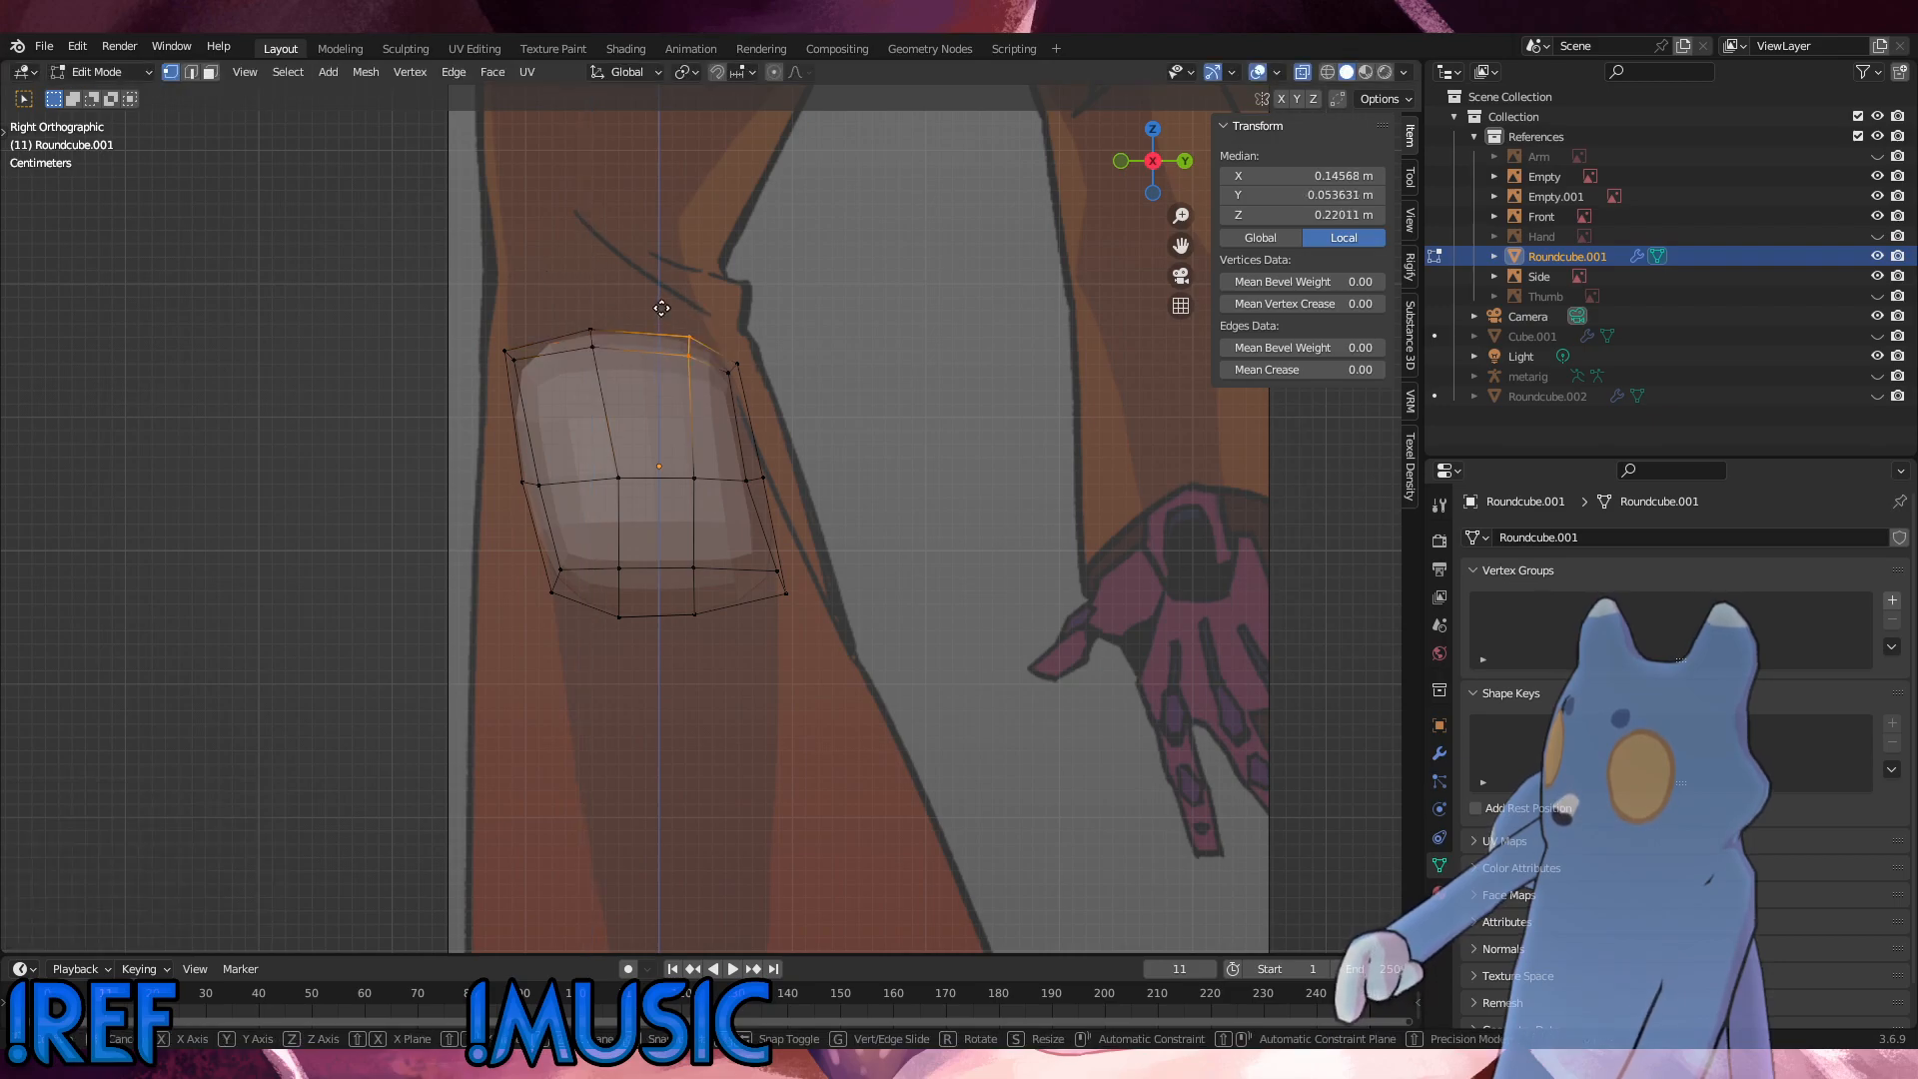
pyautogui.press('g')
pyautogui.click(647, 299)
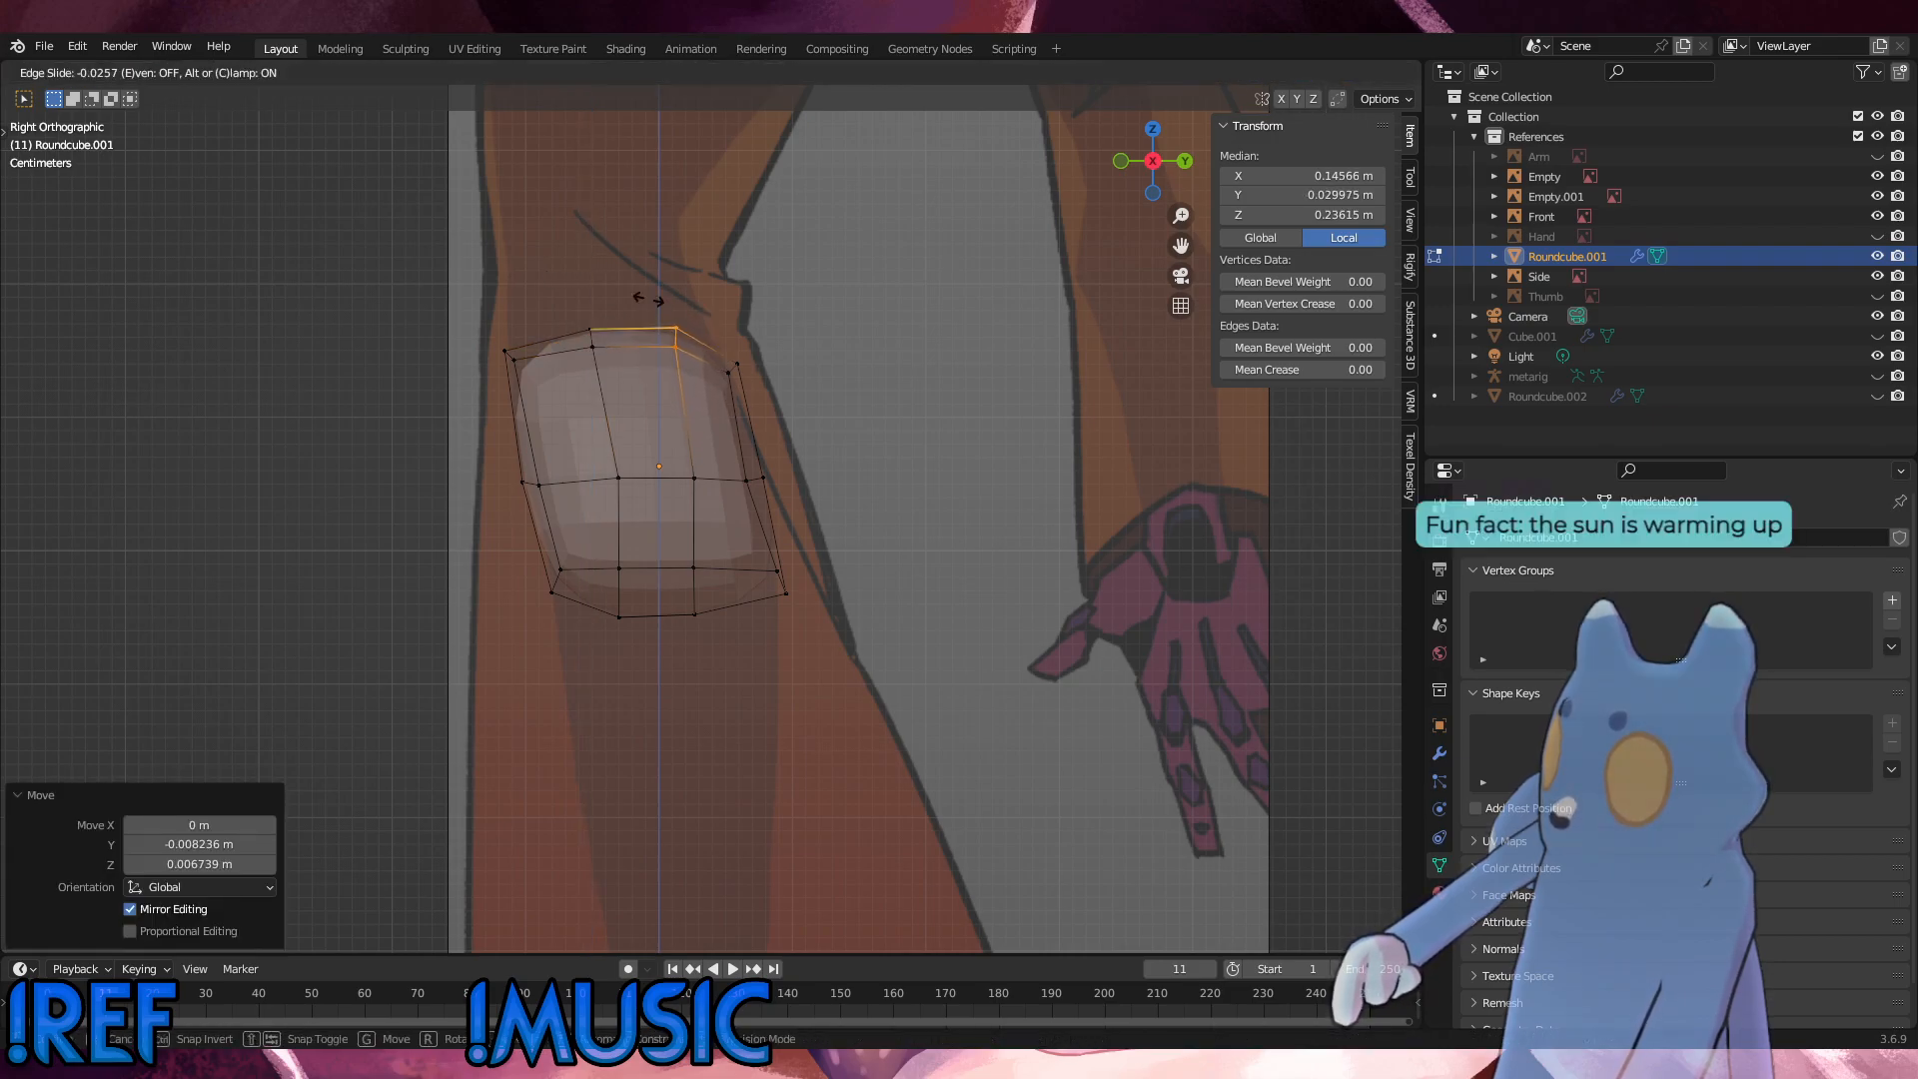
# Step: Edge-slide the hip's middle horizontal edge loop upward by a factor of about 0.09
pyautogui.click(593, 439)
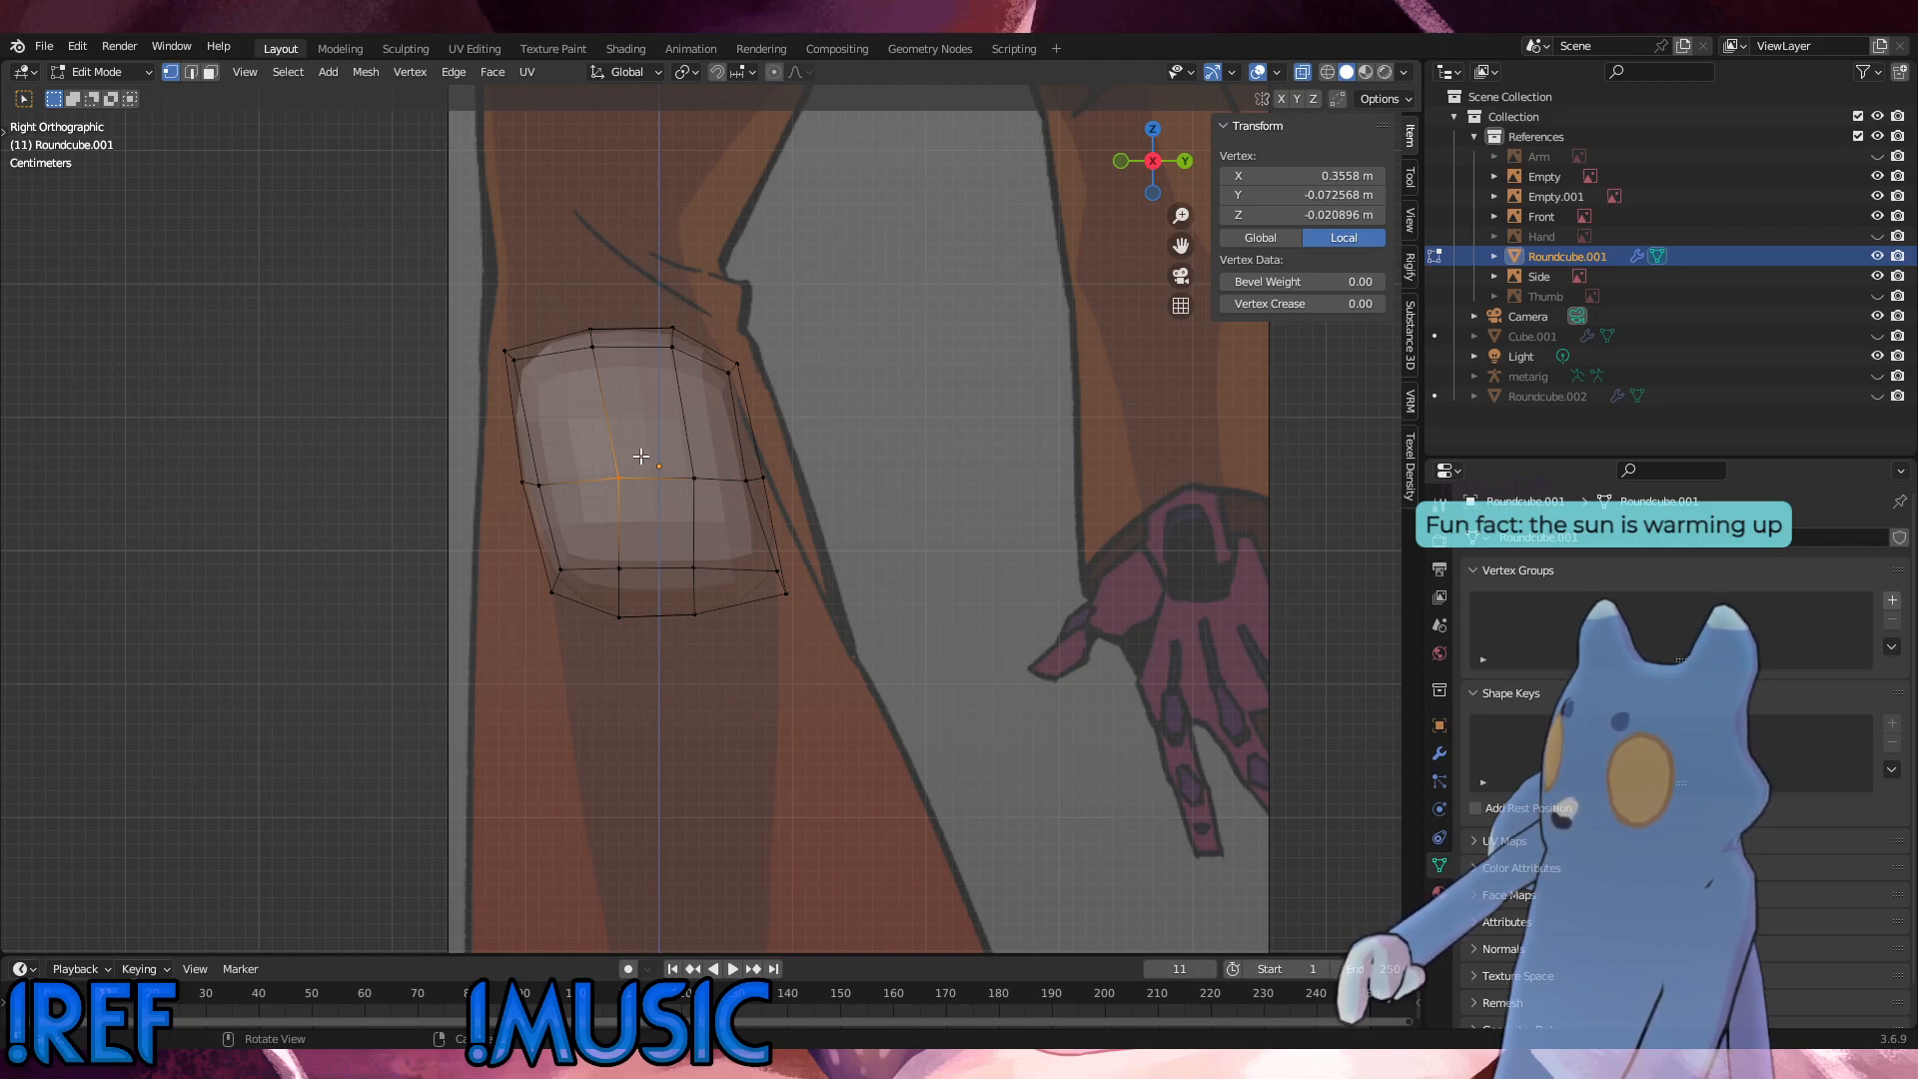
pyautogui.moveTo(816, 514); pyautogui.dragTo(443, 425)
pyautogui.press('g')
pyautogui.press('g')
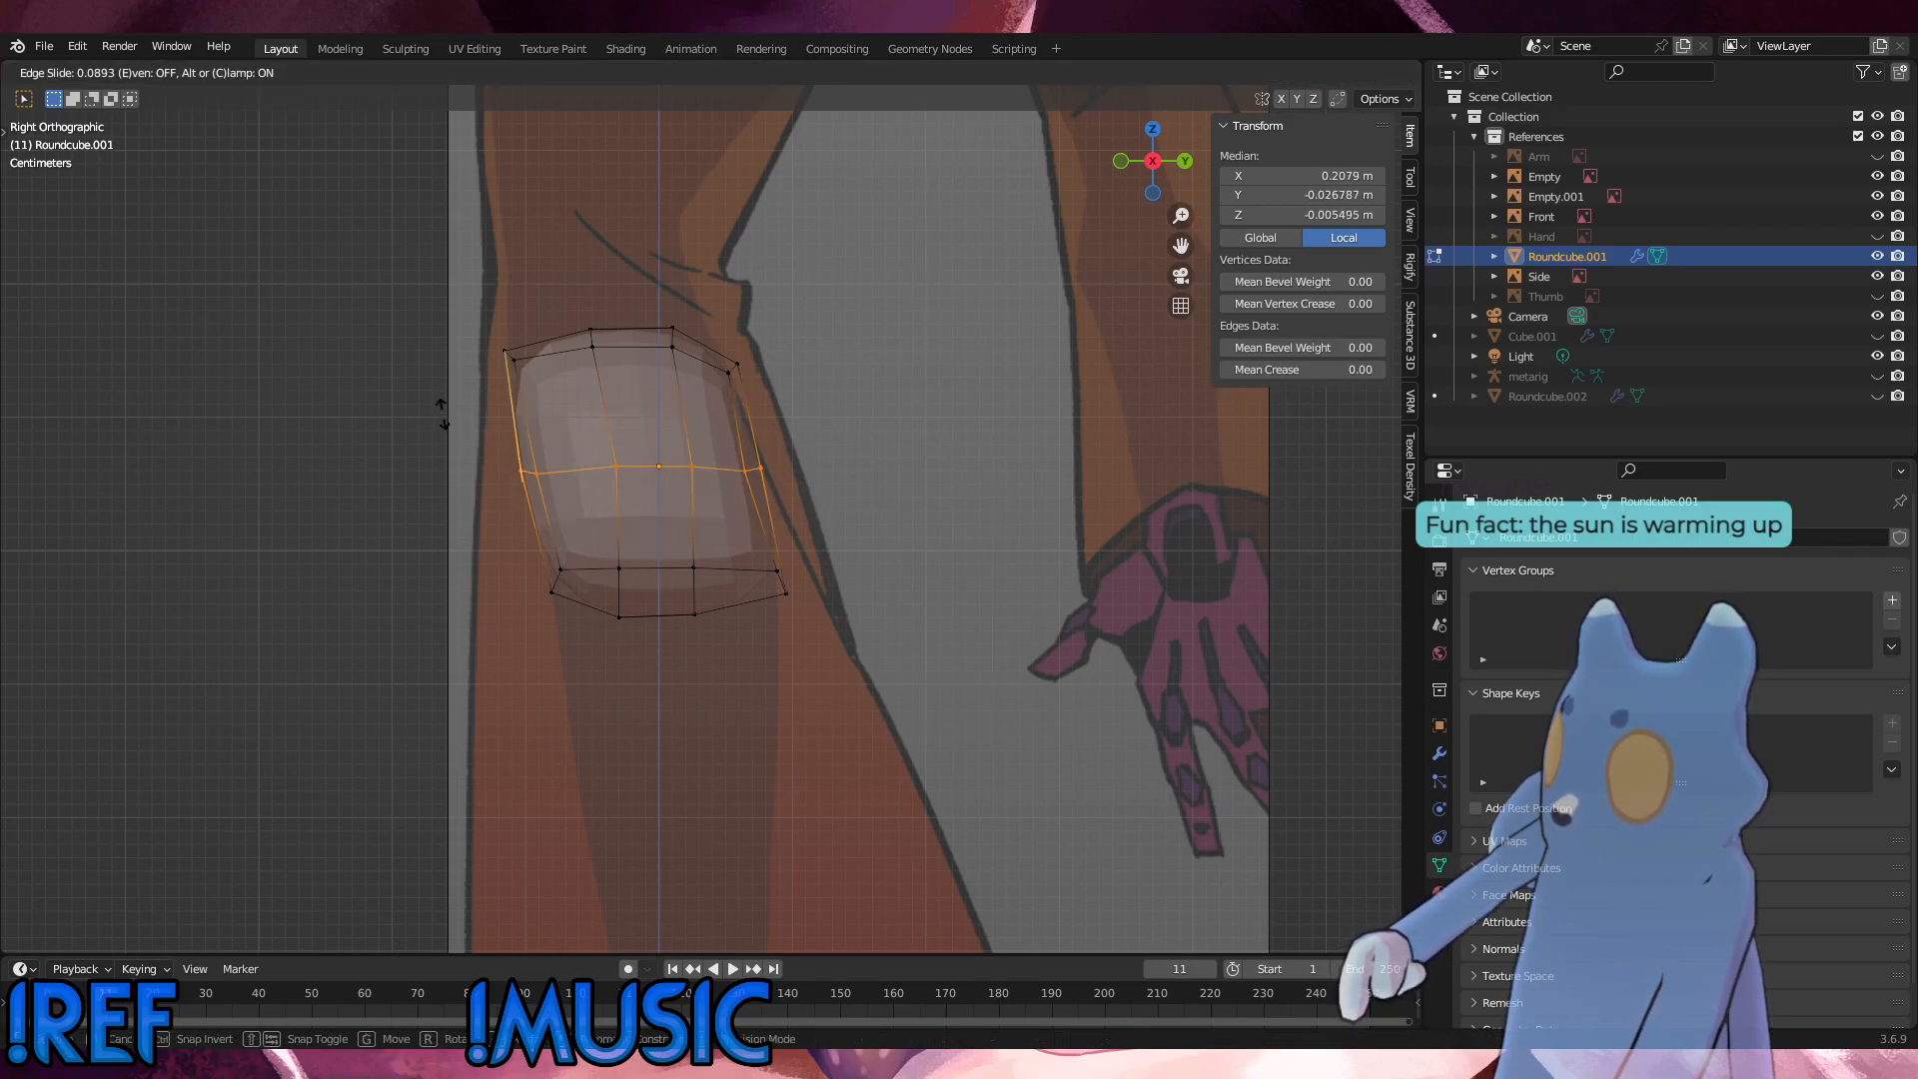
pyautogui.click(443, 417)
# Step: Slide the front-middle side vertex of the middle loop forward by a factor of 0.121, and the rear-middle one slightly forward along its edge
pyautogui.moveTo(569, 434); pyautogui.dragTo(568, 432)
pyautogui.press('g')
pyautogui.press('g')
pyautogui.click(550, 428)
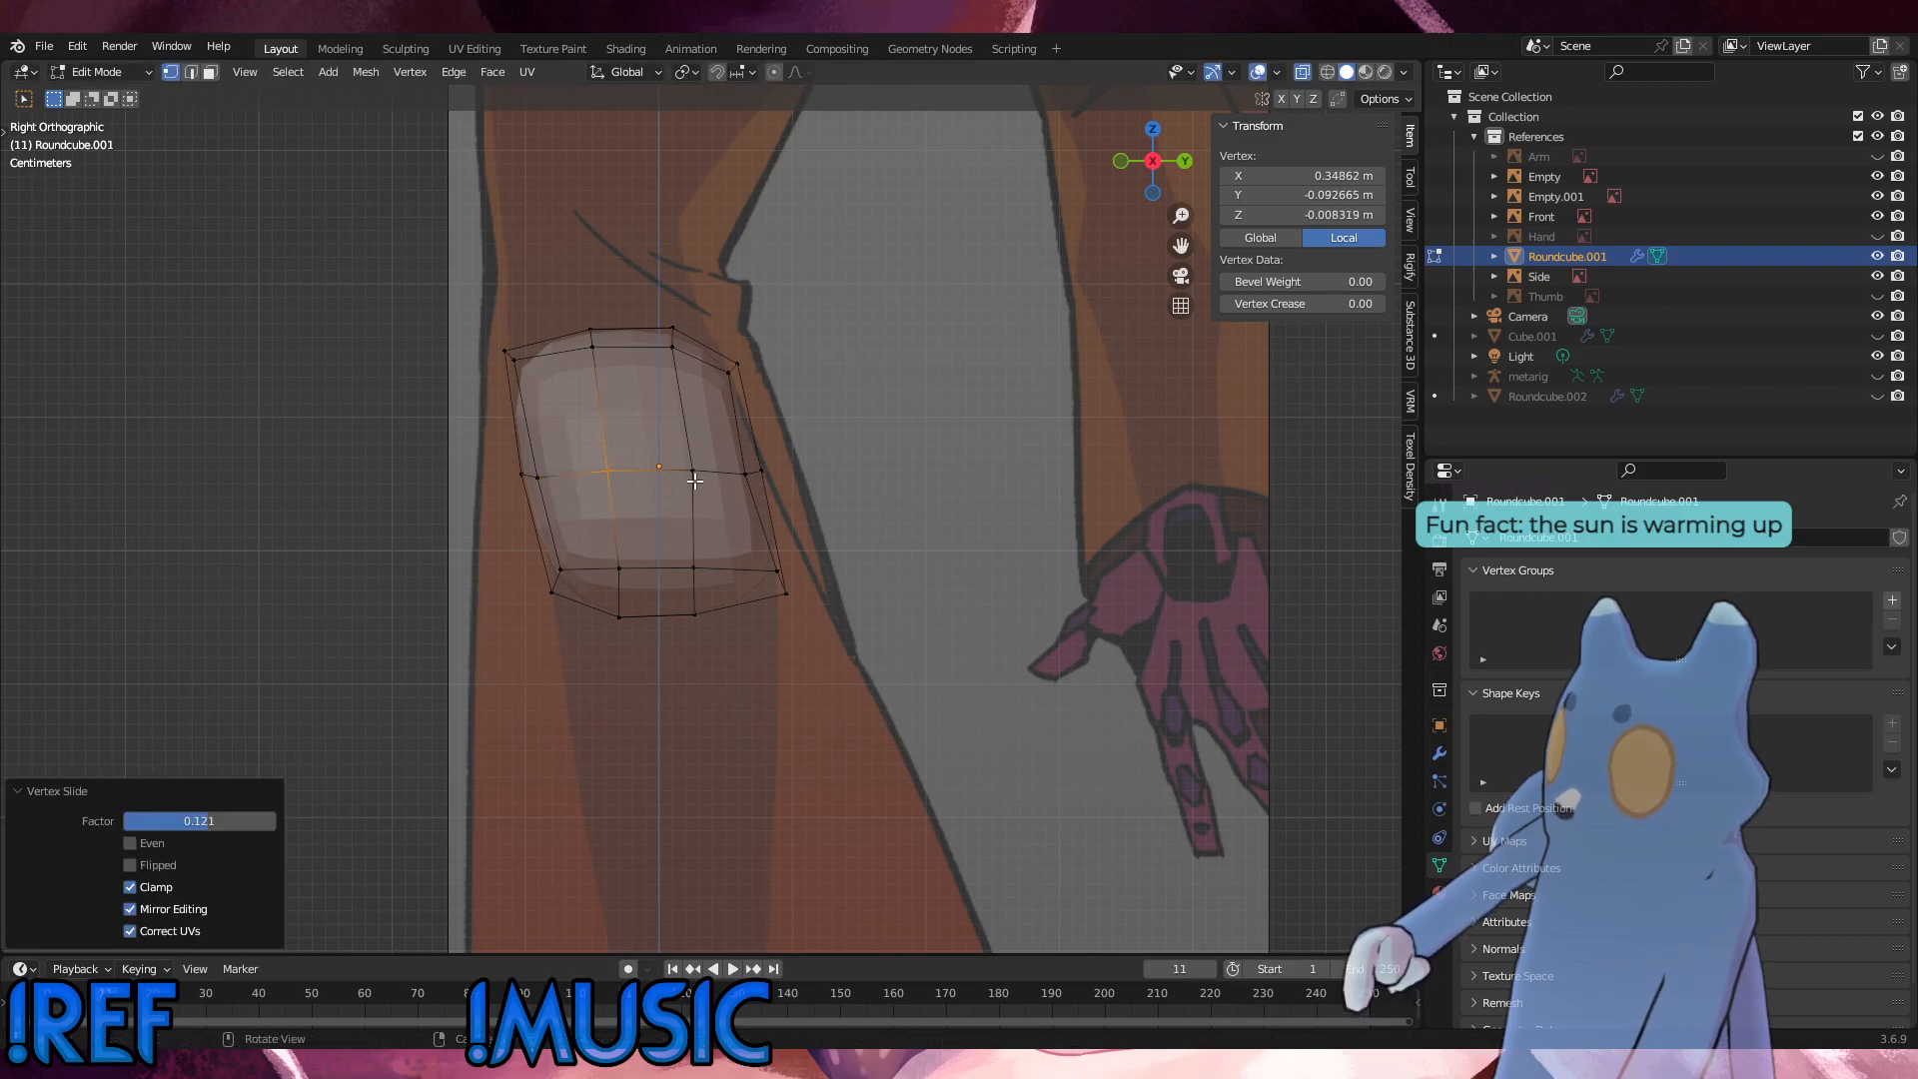
pyautogui.moveTo(701, 486); pyautogui.dragTo(675, 443)
pyautogui.press('g')
pyautogui.press('g')
pyautogui.click(667, 445)
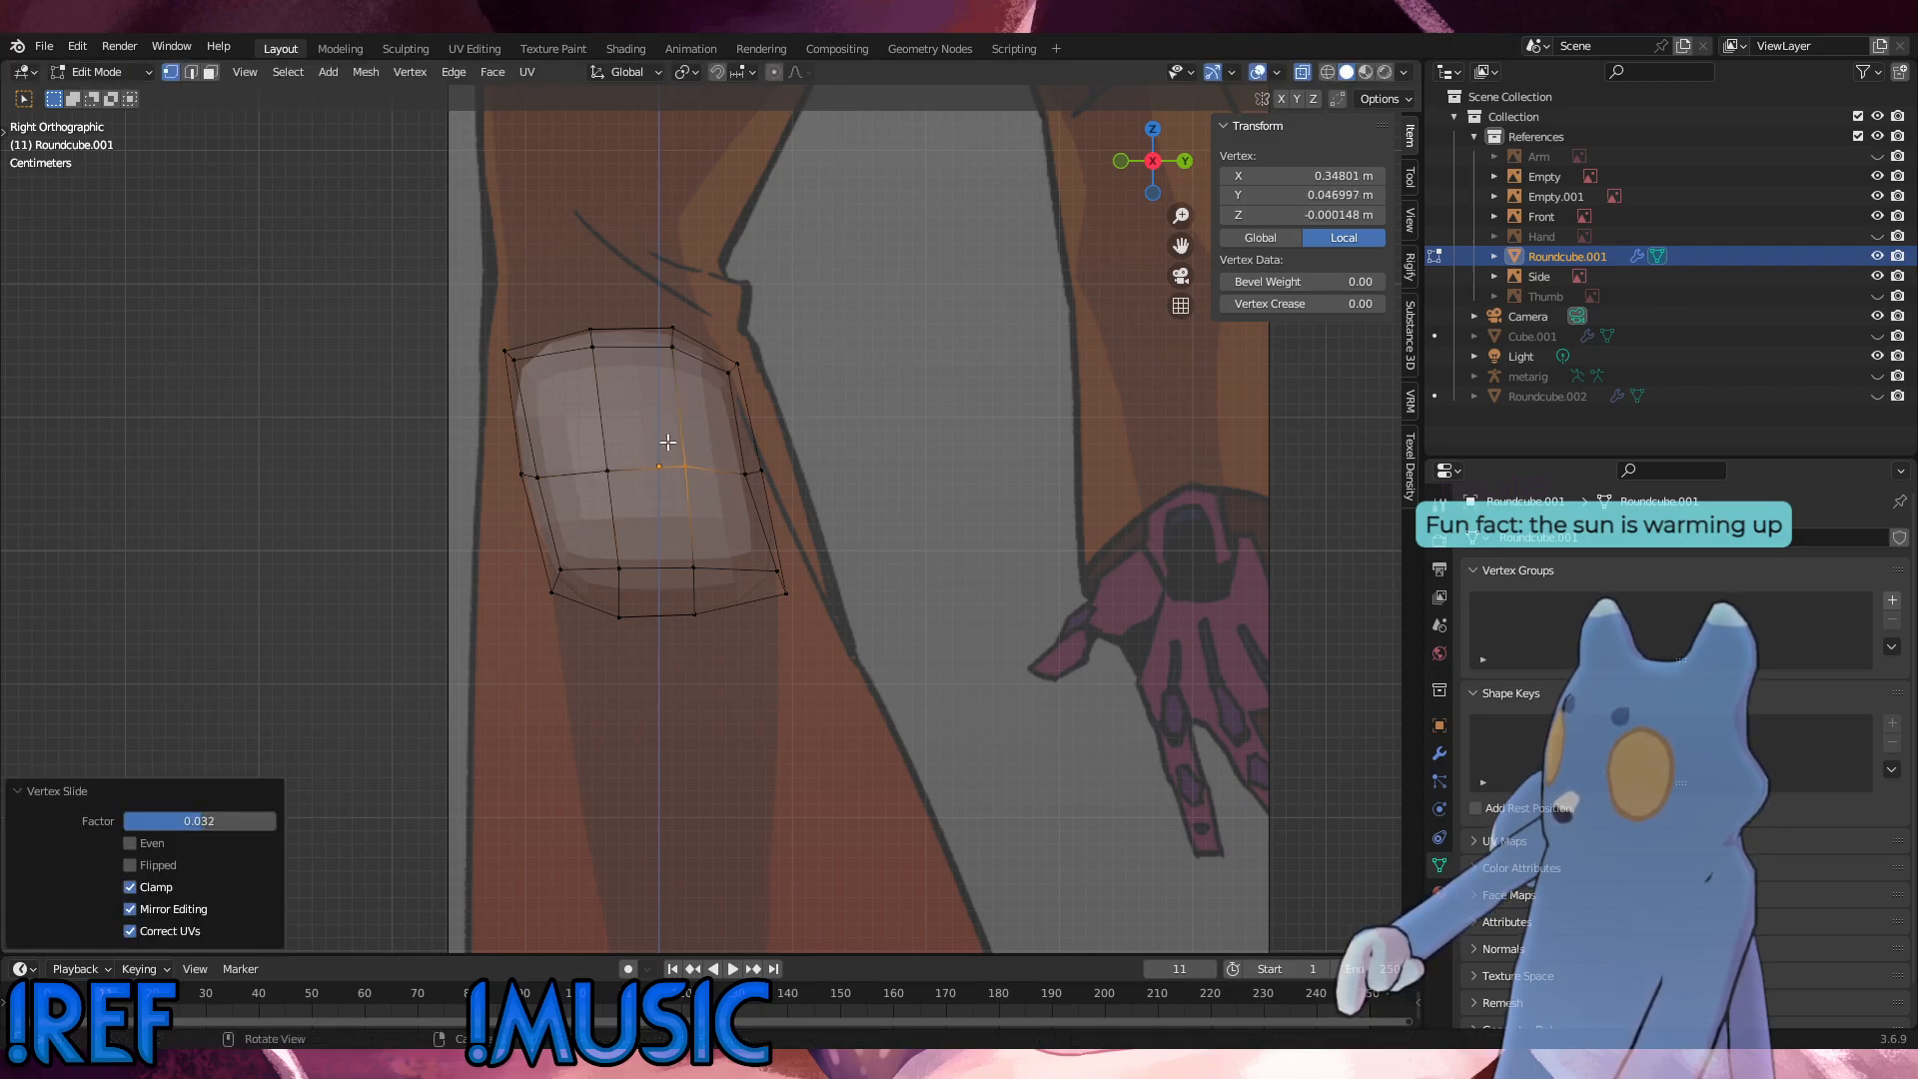
# Step: Edge-slide the hip's whole middle horizontal loop slightly upward with a factor of -0.051 and clear the selection
pyautogui.moveTo(856, 497); pyautogui.dragTo(429, 428)
pyautogui.press('g')
pyautogui.press('g')
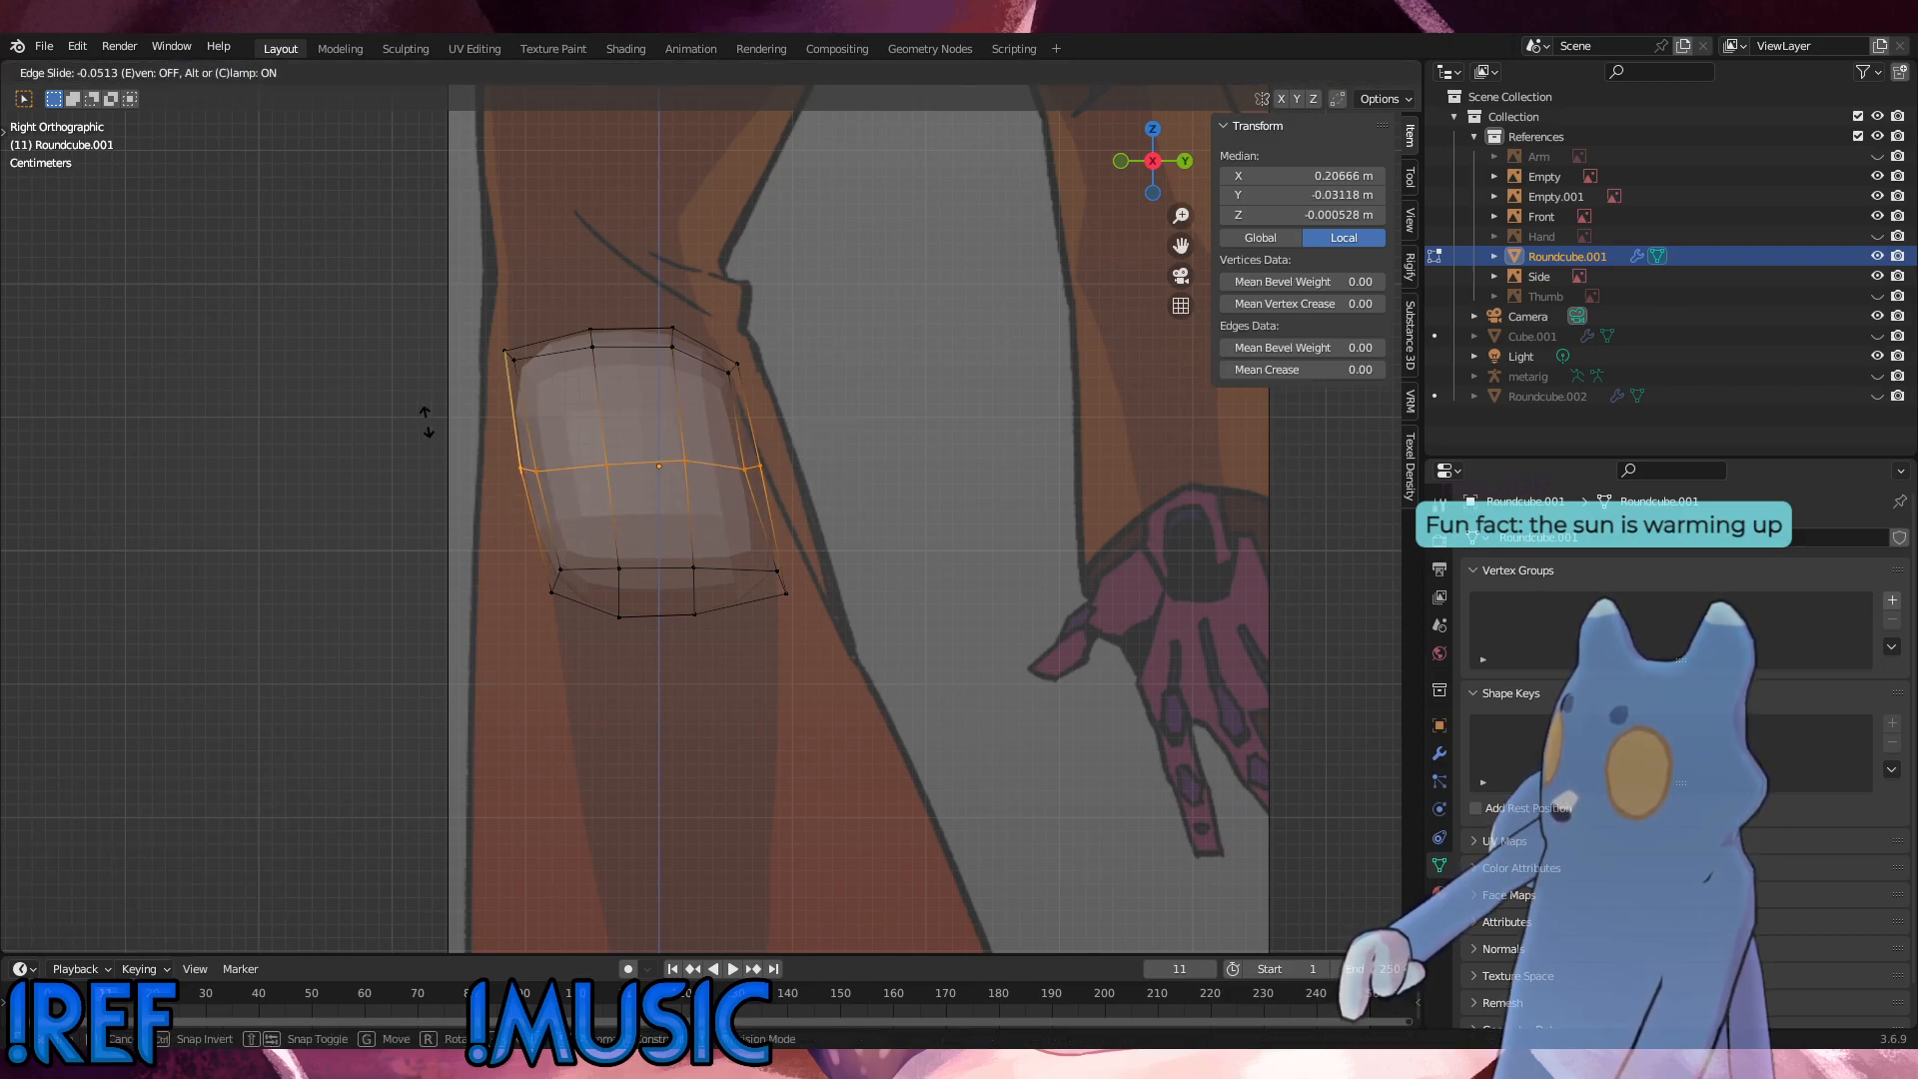
pyautogui.click(427, 422)
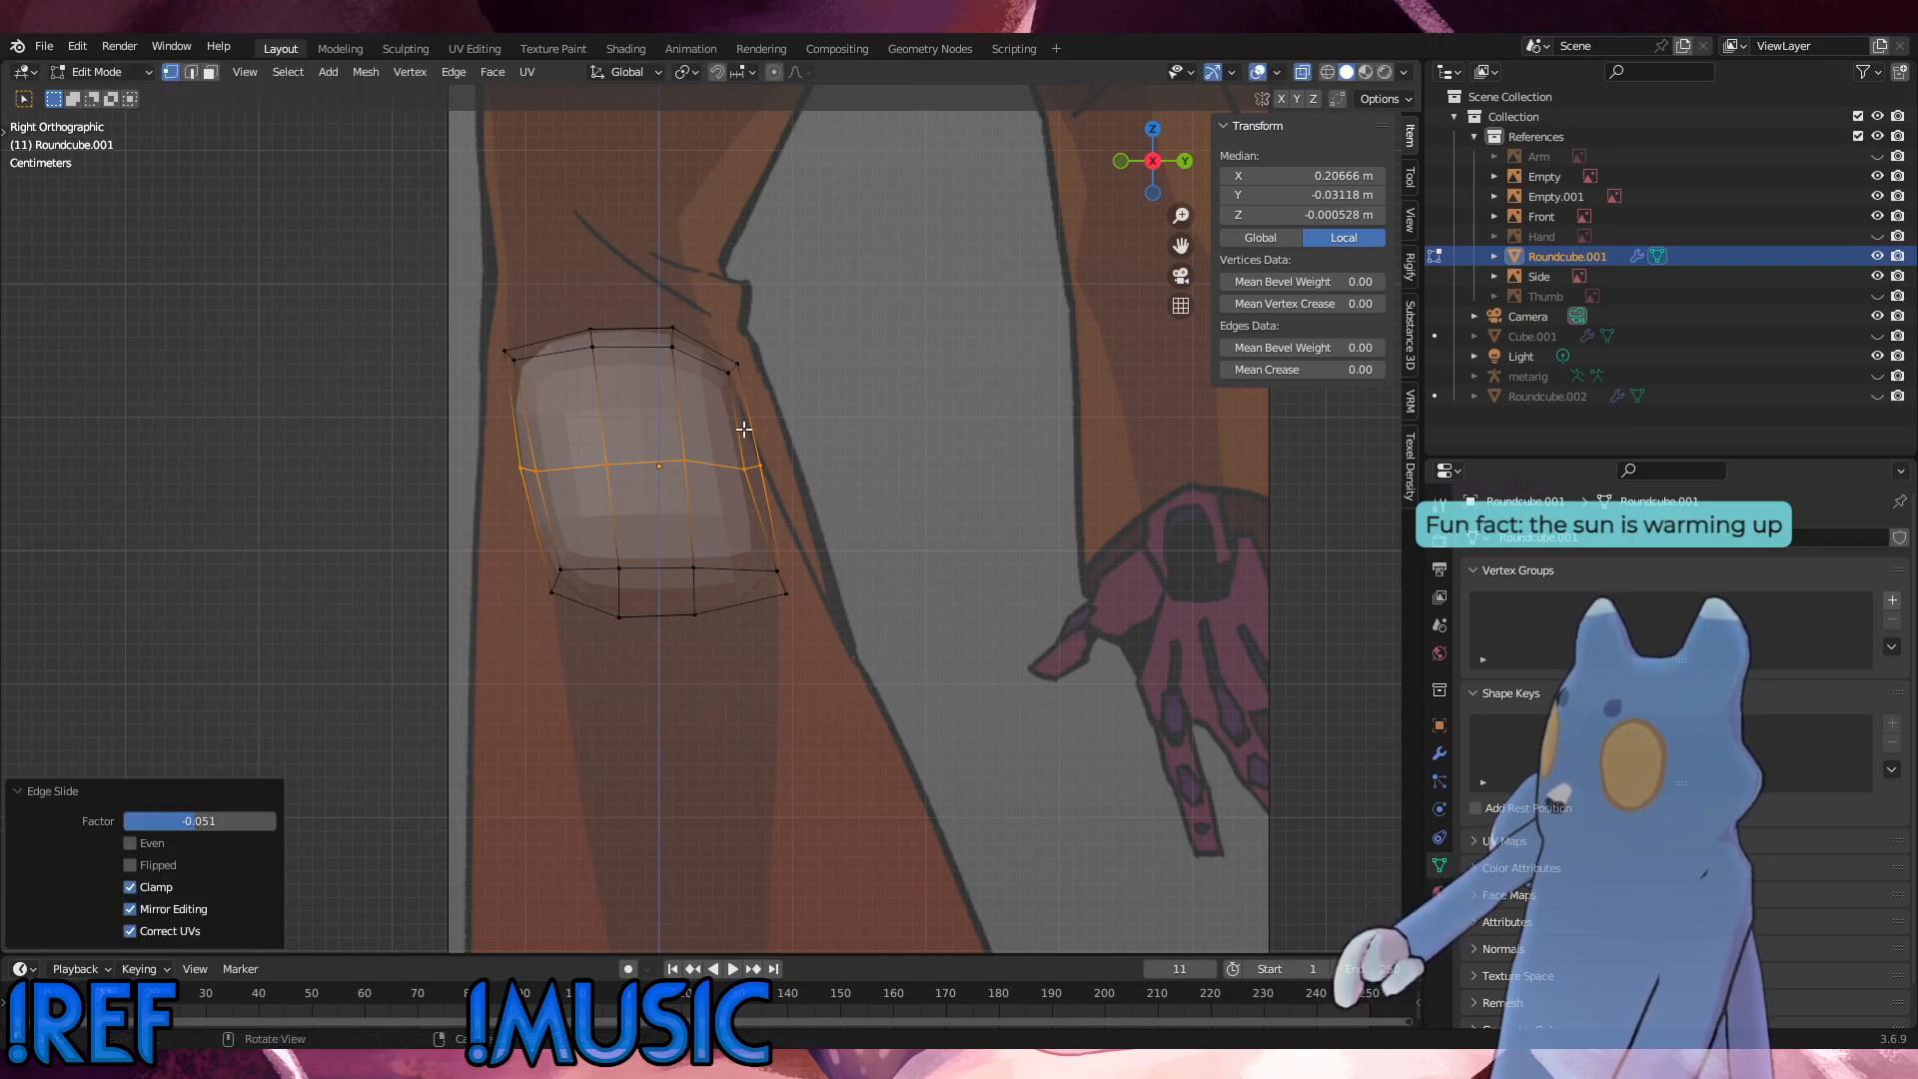
pyautogui.hotkey('alt', 'a')
# Step: In the front view, move the middle loop's outer side vertices about 0.012 m outward along X
pyautogui.moveTo(664, 364); pyautogui.dragTo(824, 417, button='middle')
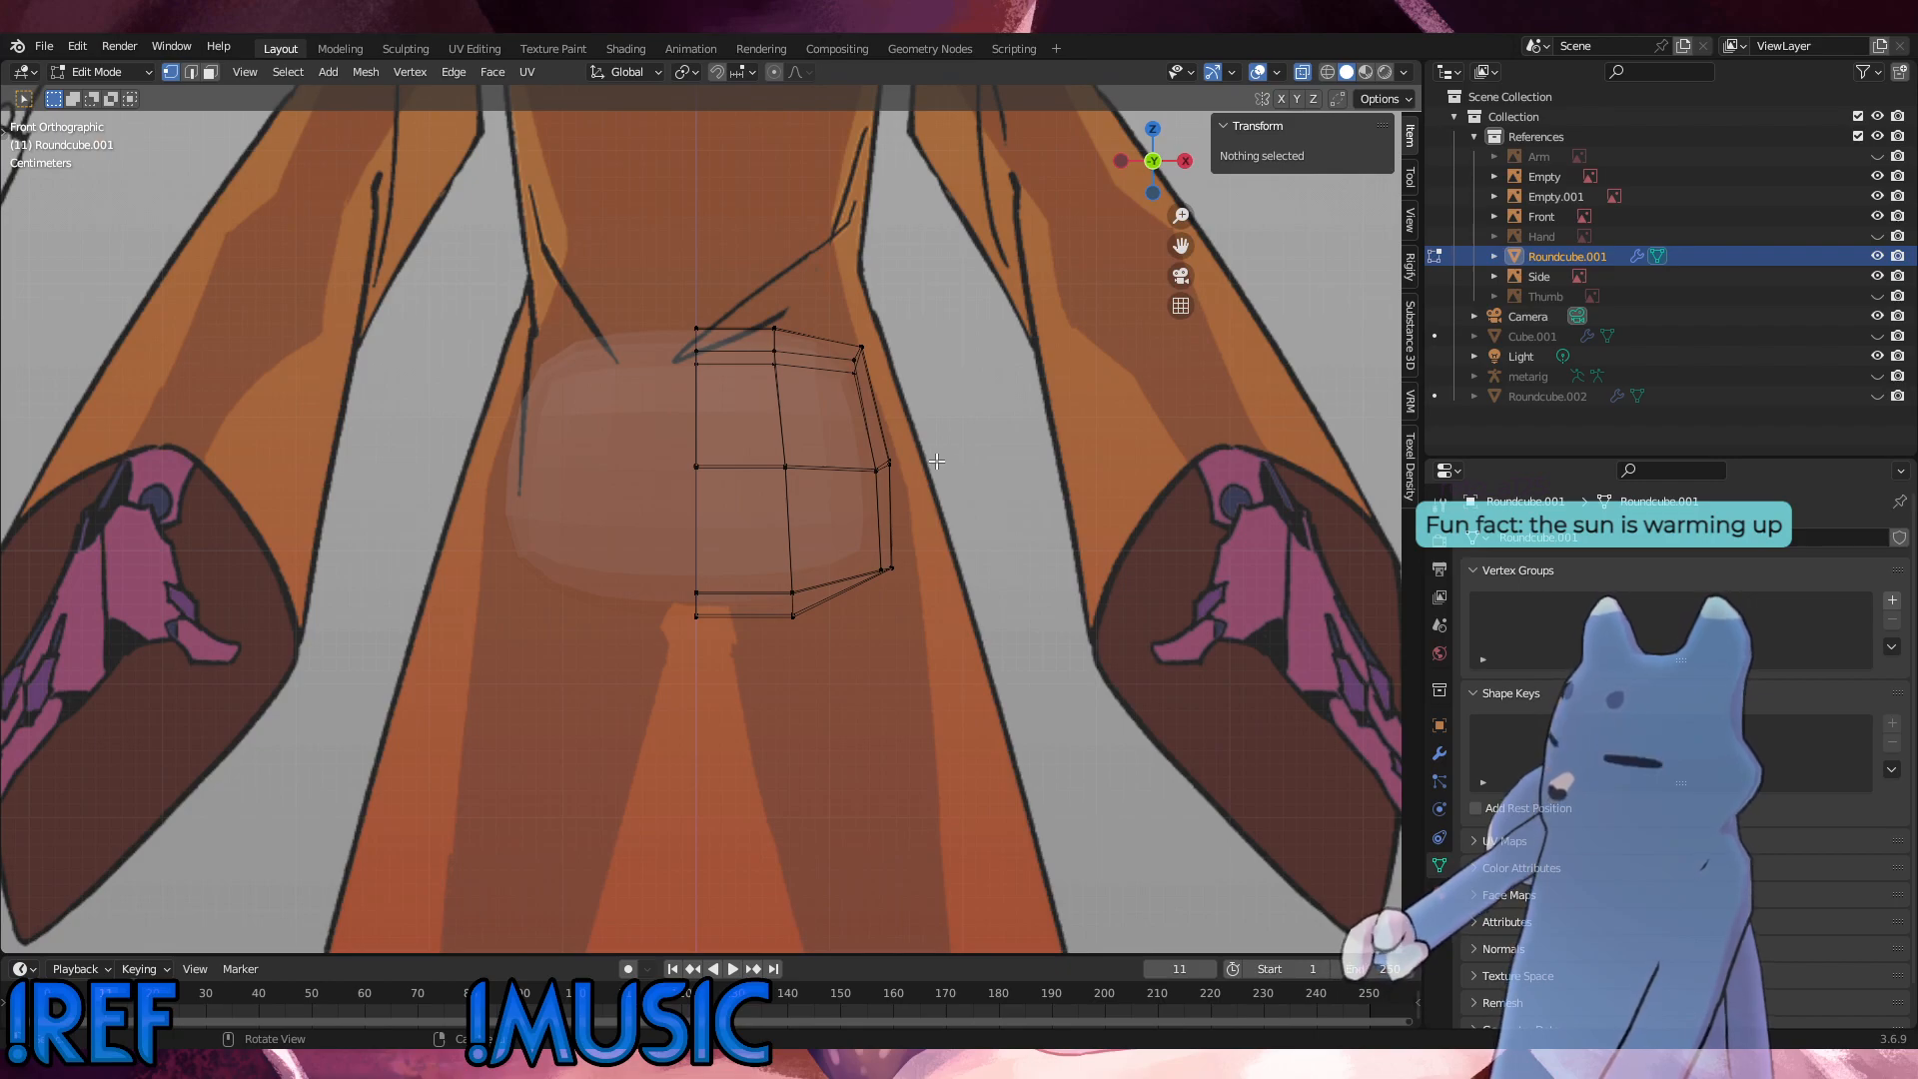
pyautogui.keyDown('alt'); pyautogui.click(838, 425); pyautogui.keyUp('alt')
pyautogui.press('g')
pyautogui.press('x')
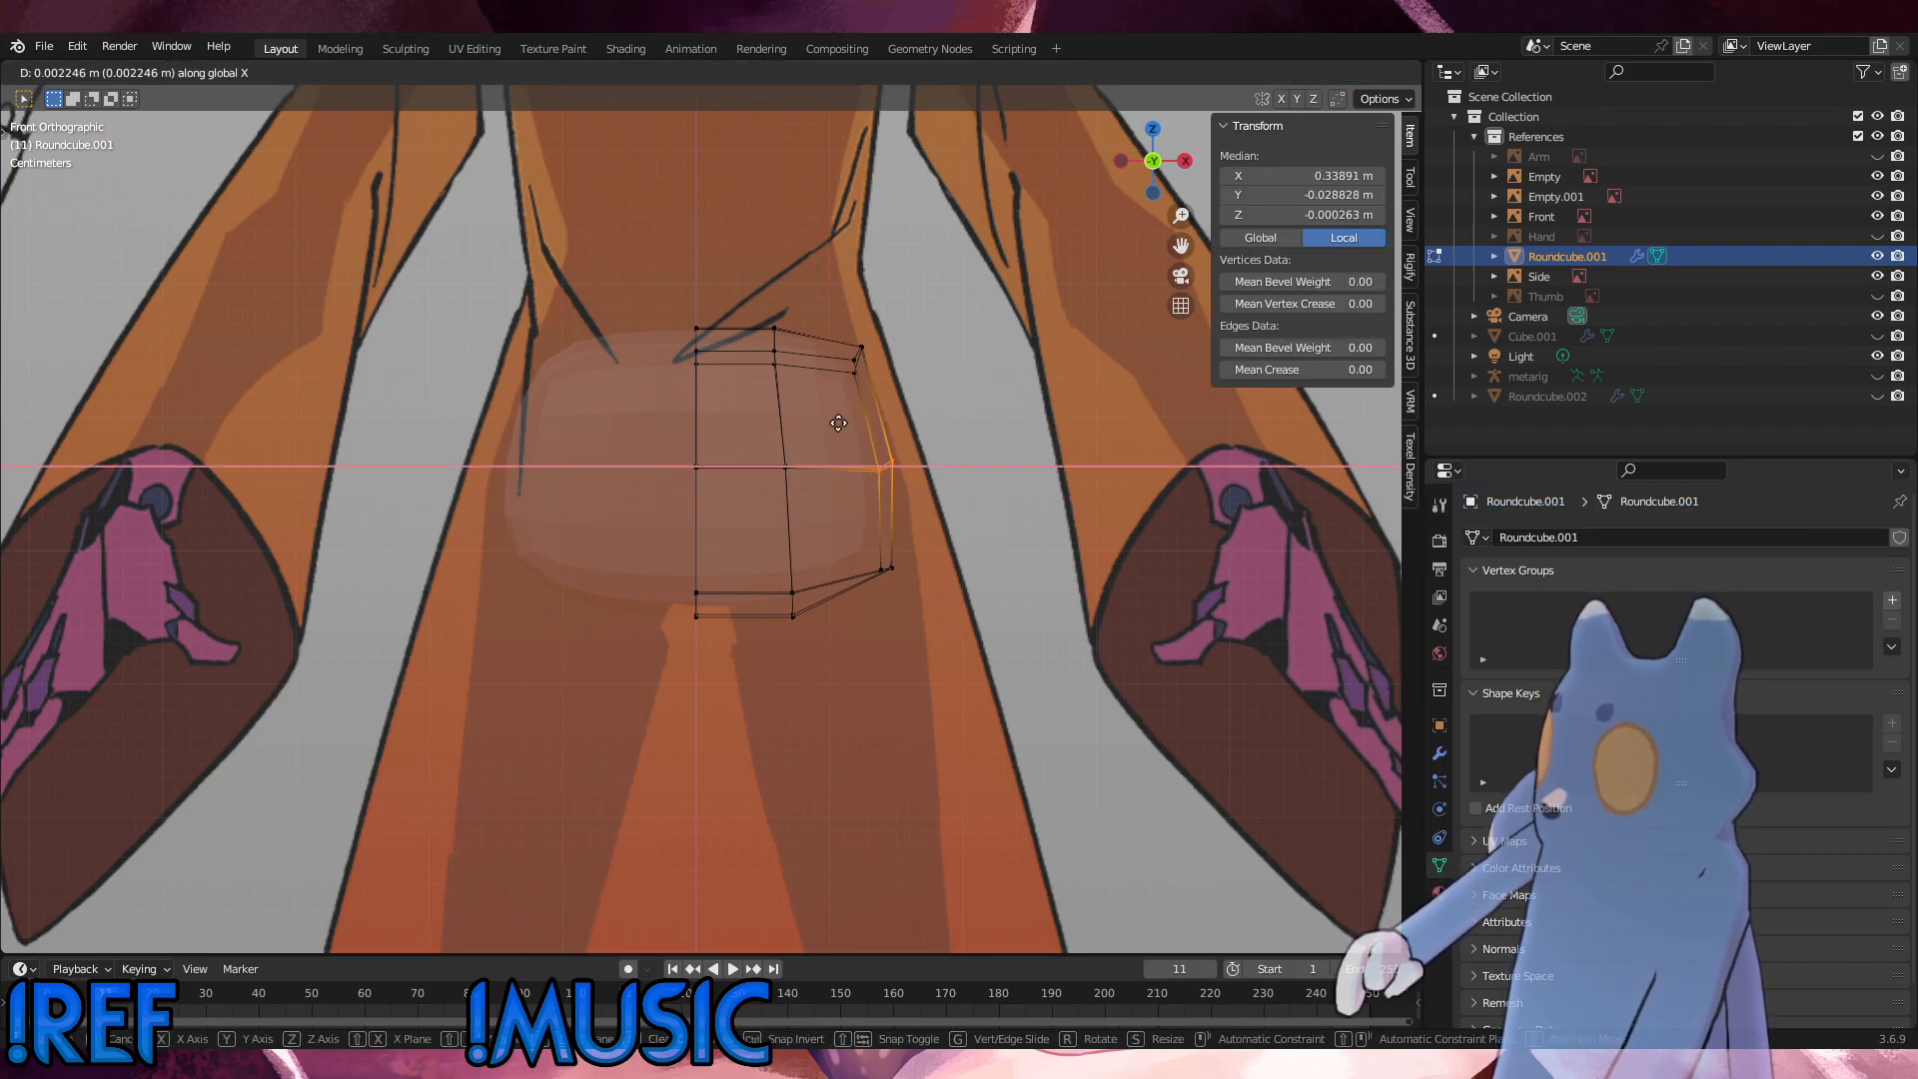
pyautogui.click(960, 542)
# Step: Move the hip's bottom outer corner vertices about 0.022 m outward along X towards the reference outline
pyautogui.click(893, 567)
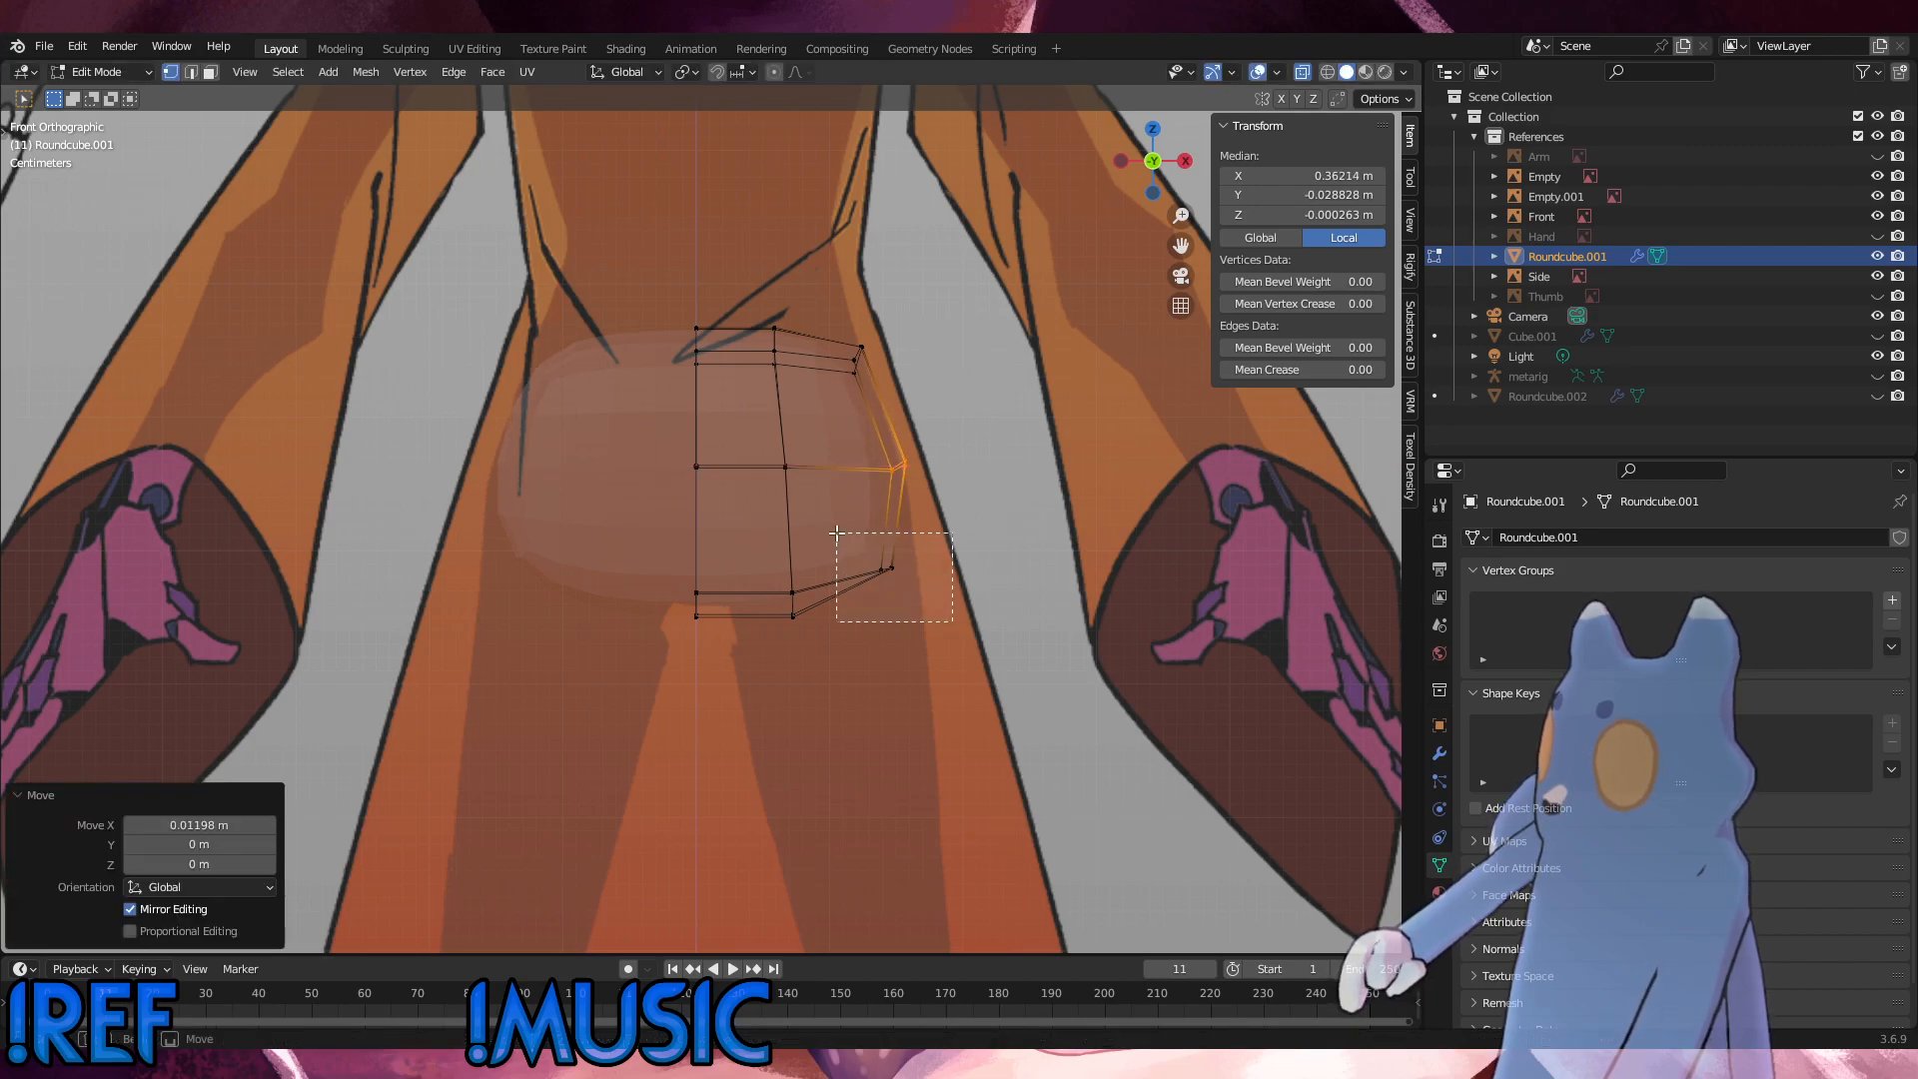
pyautogui.press('g')
pyautogui.press('x')
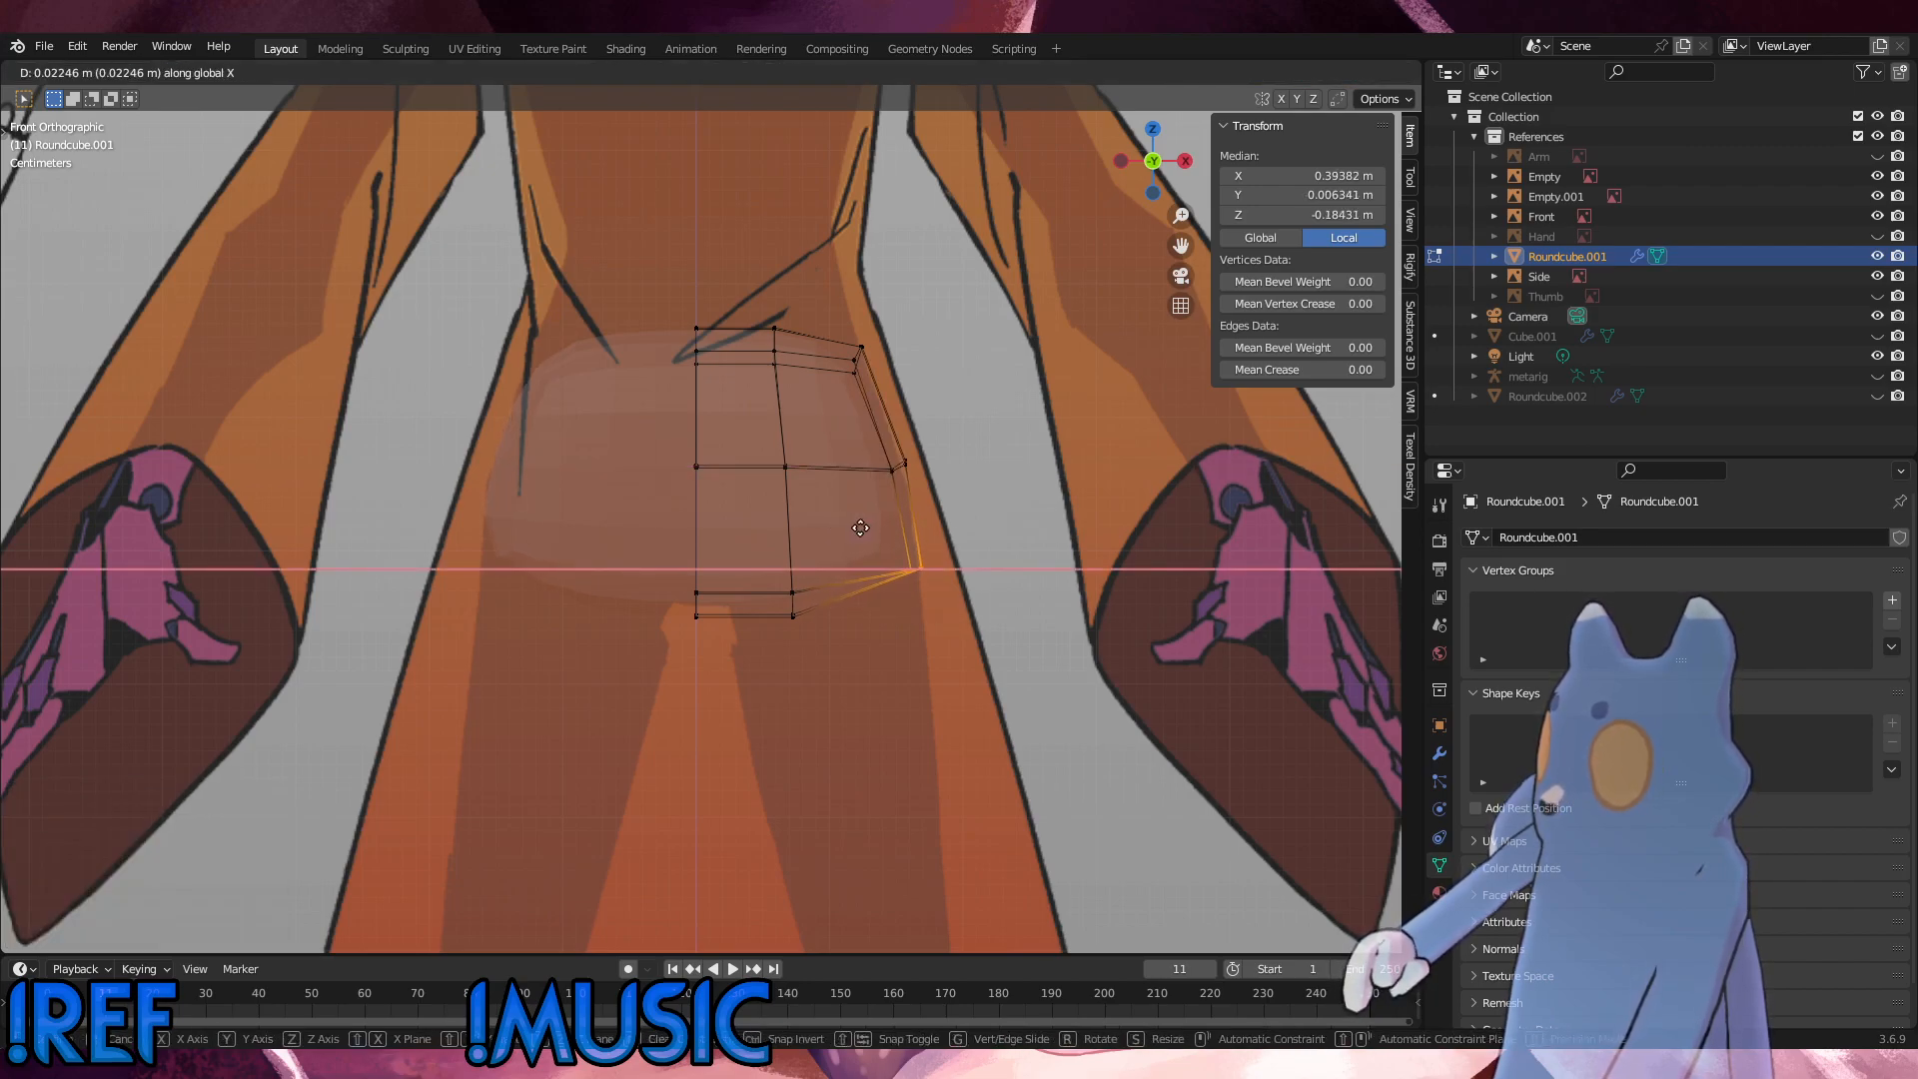
pyautogui.click(860, 528)
pyautogui.click(857, 659)
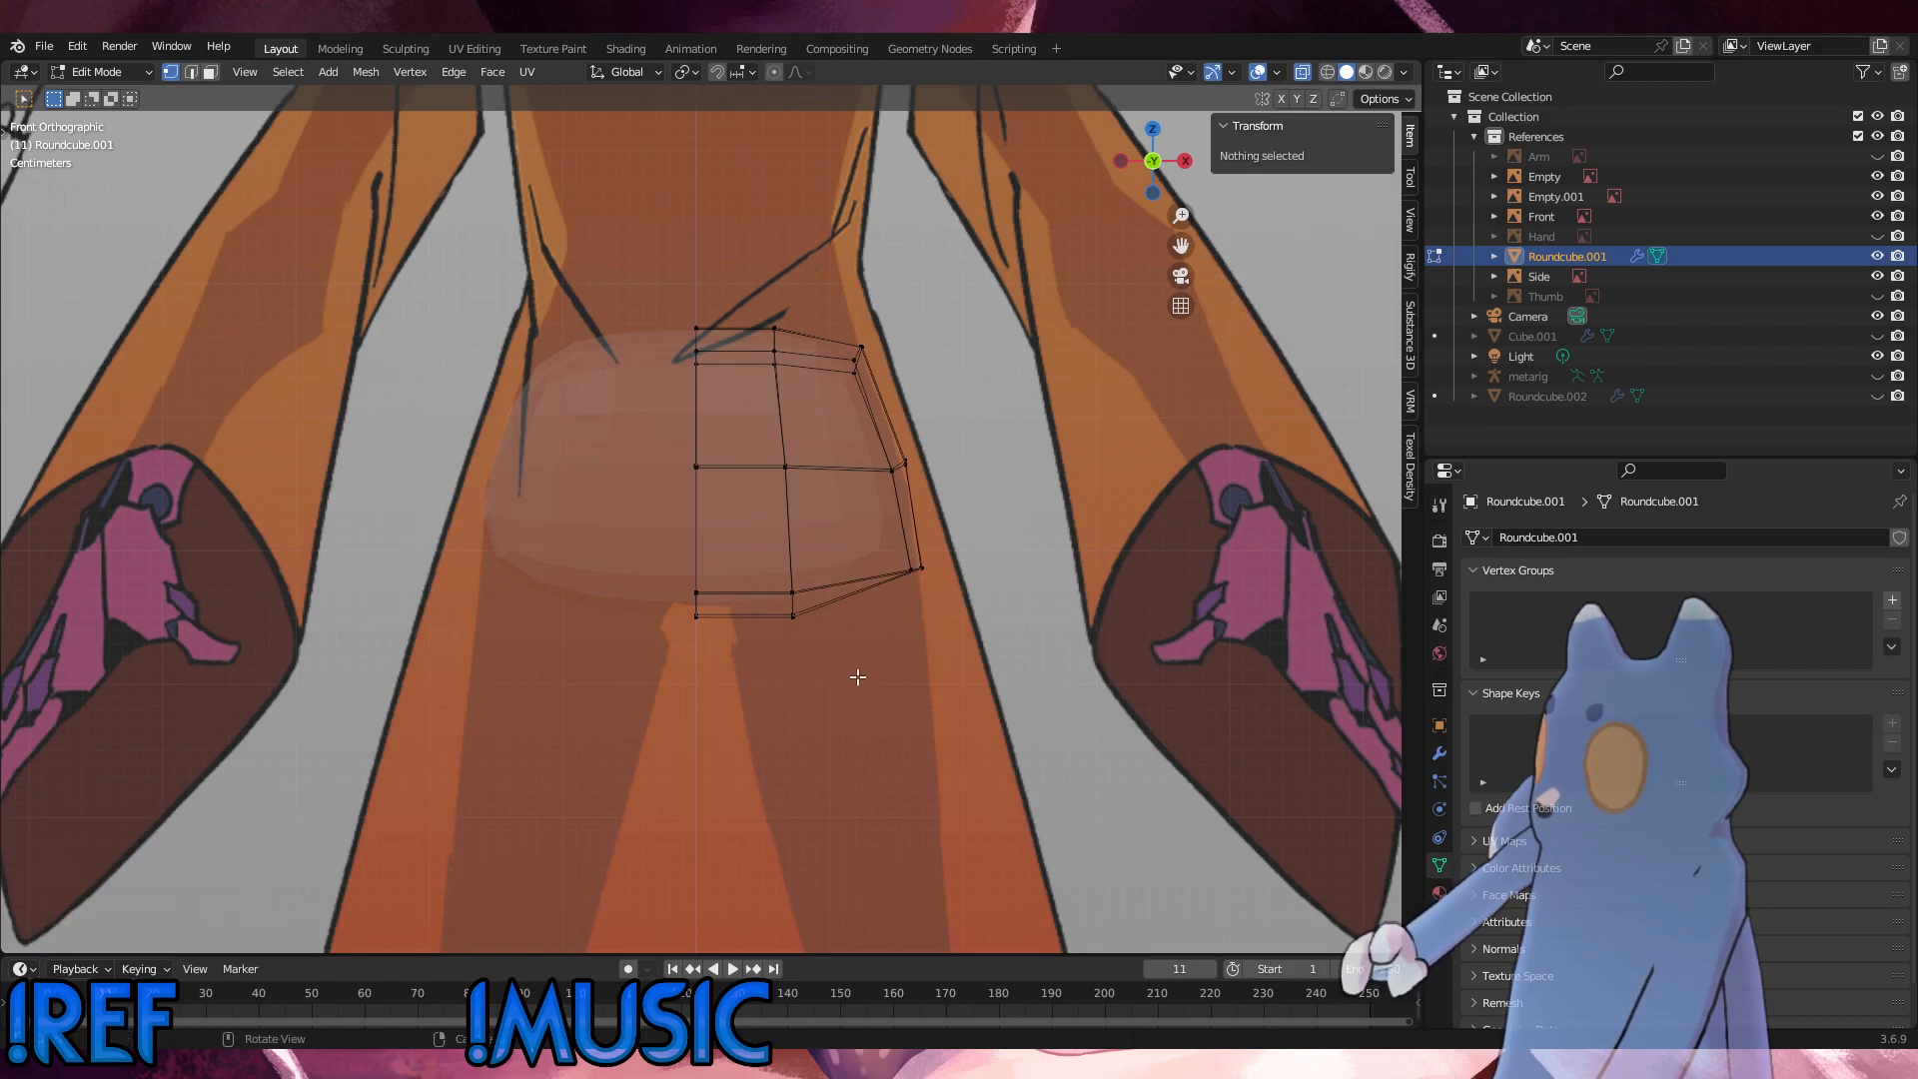
# Step: Raise the bottom centre-line vertices of the hip about 0.005 m along Z
pyautogui.scroll(6, 756, 674)
pyautogui.moveTo(744, 850); pyautogui.dragTo(595, 657)
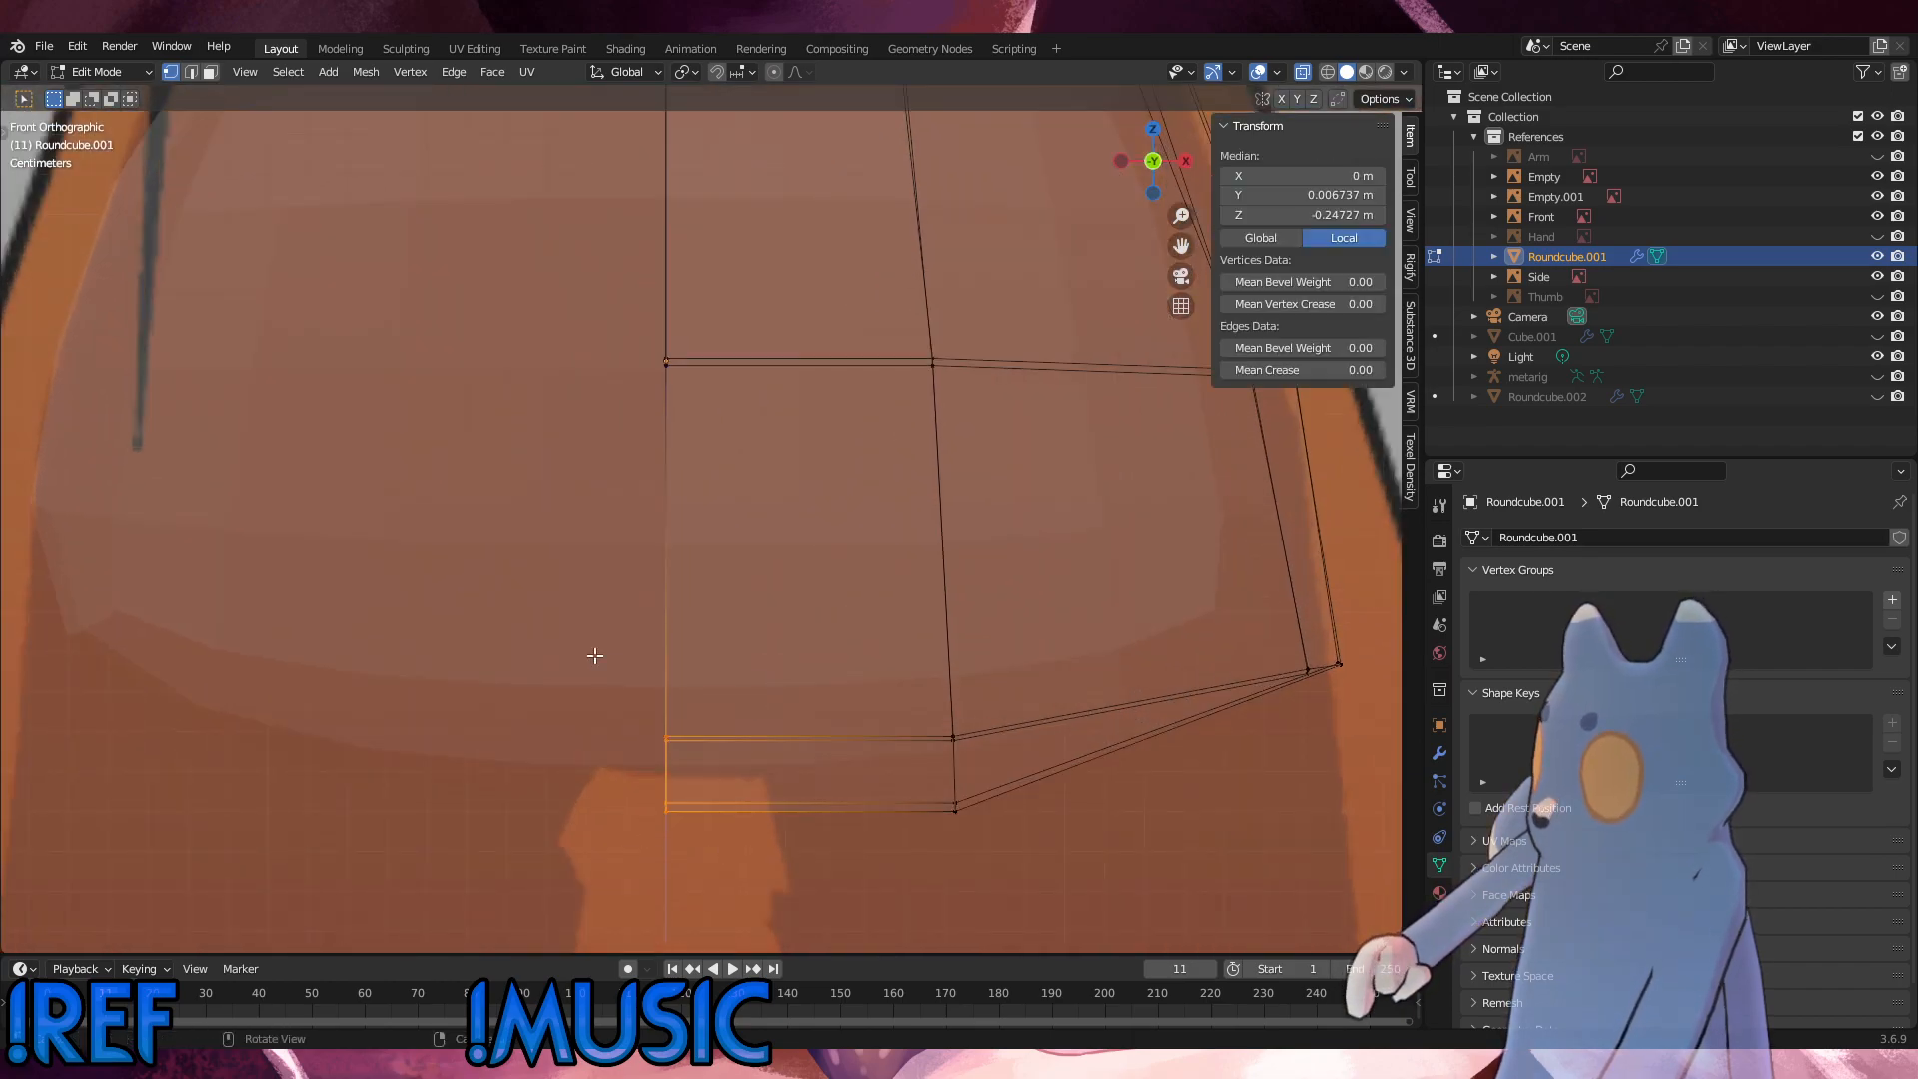
pyautogui.press('g')
pyautogui.press('z')
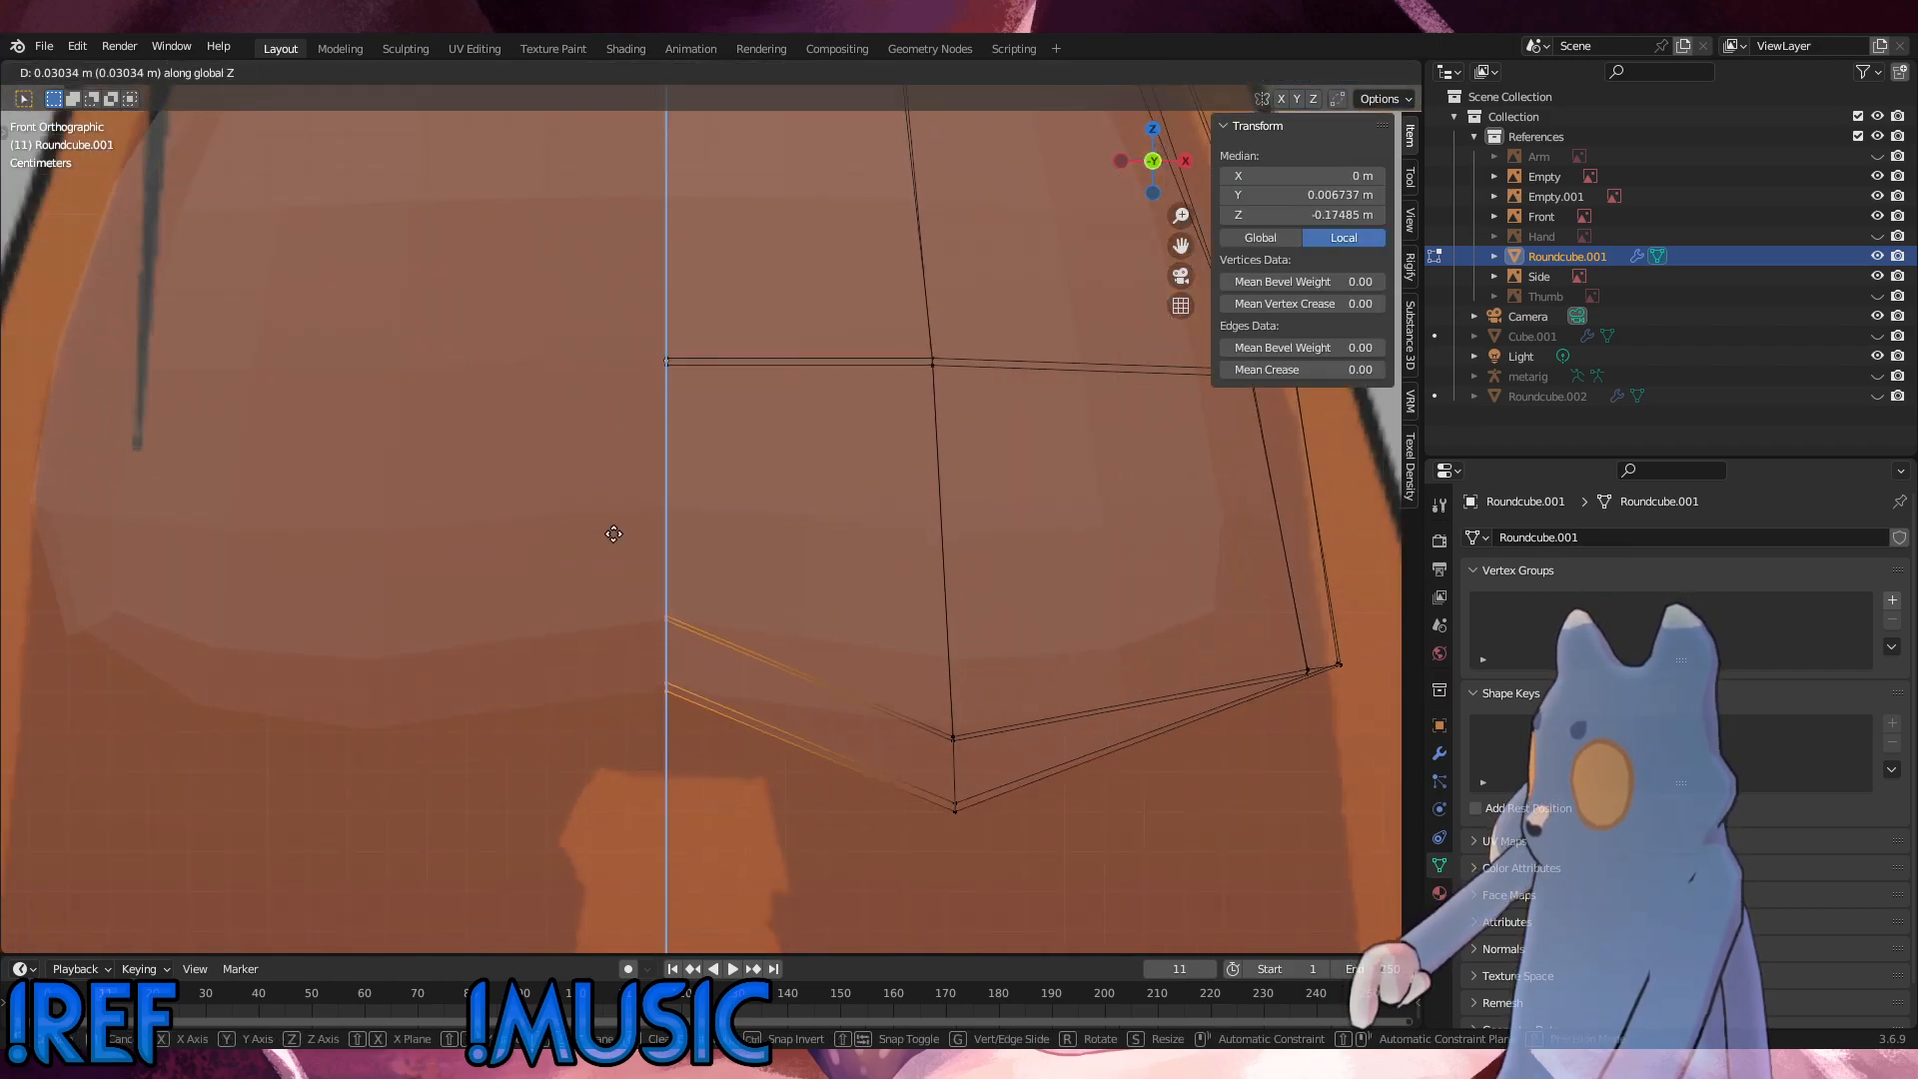
pyautogui.click(639, 632)
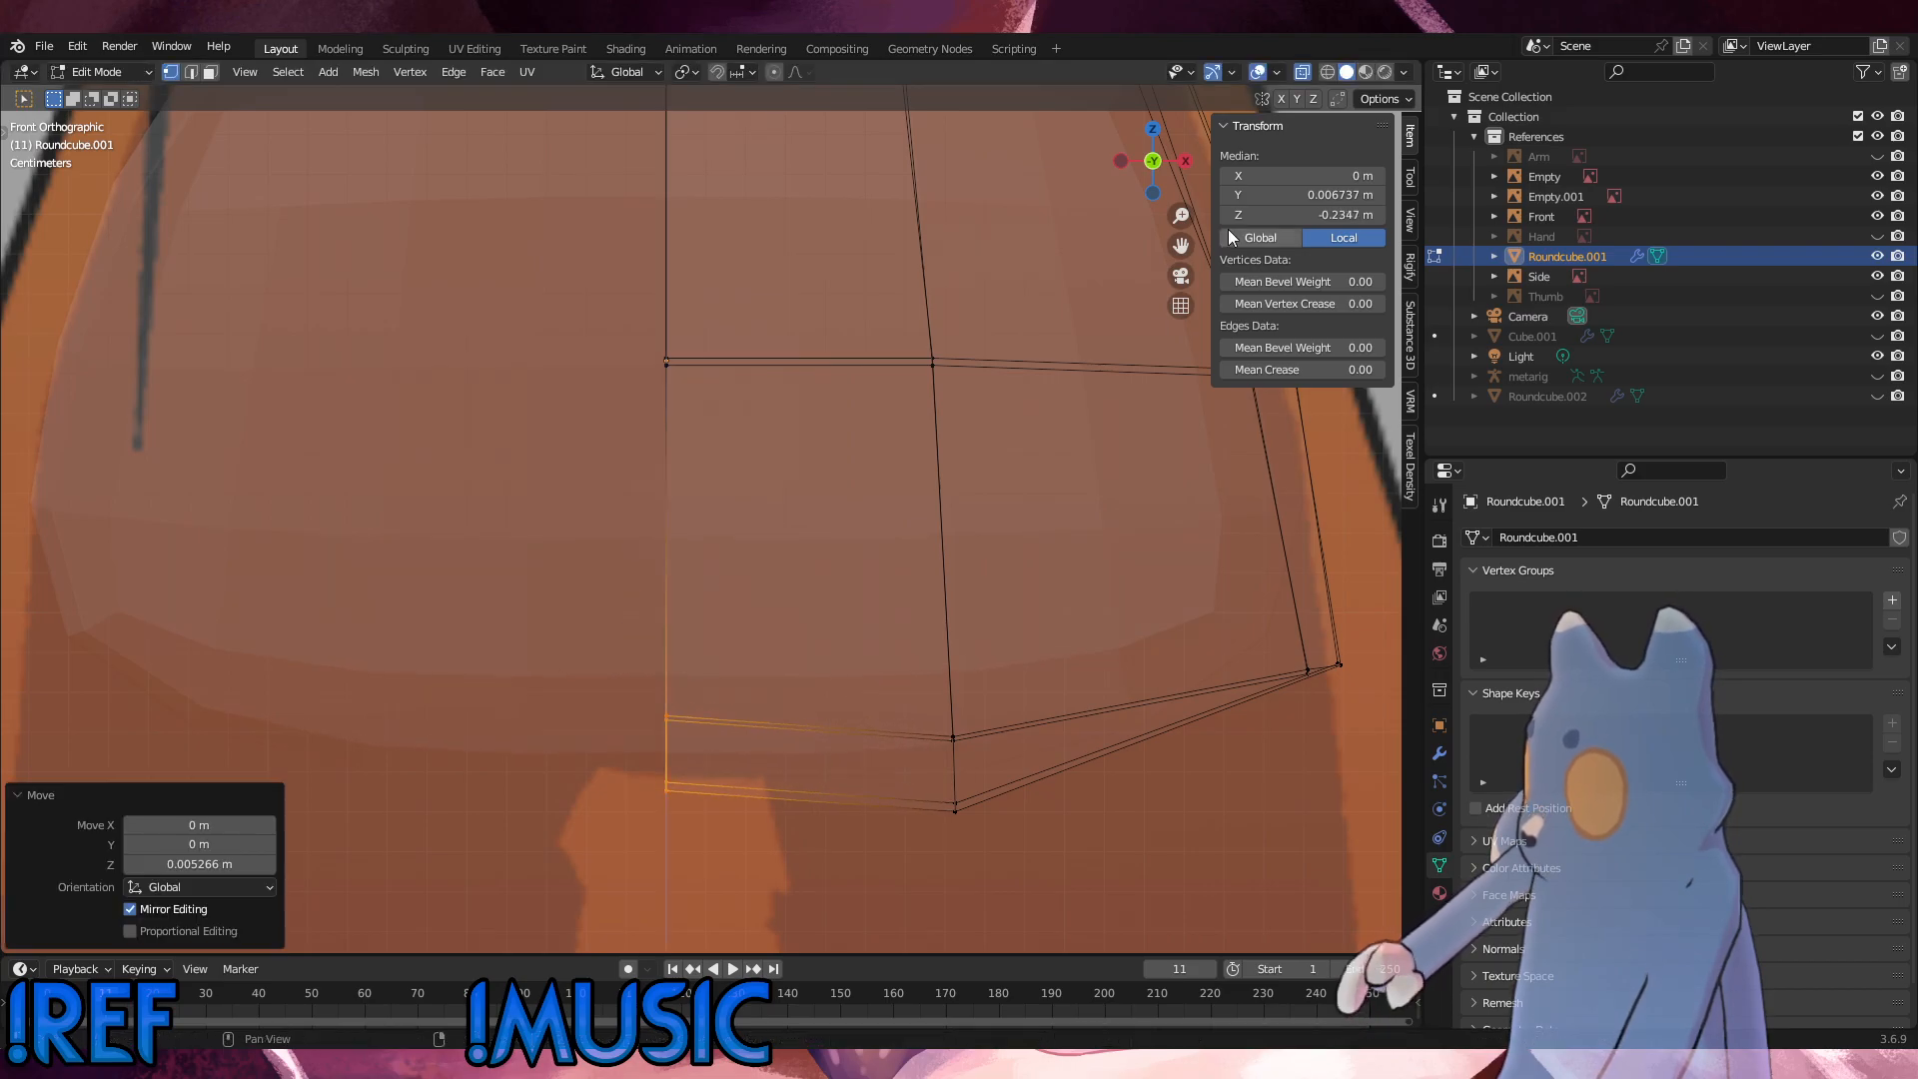
# Step: Turn off X-ray and, in Object Mode, set the Front reference image's opacity to about 0.232
pyautogui.click(1302, 72)
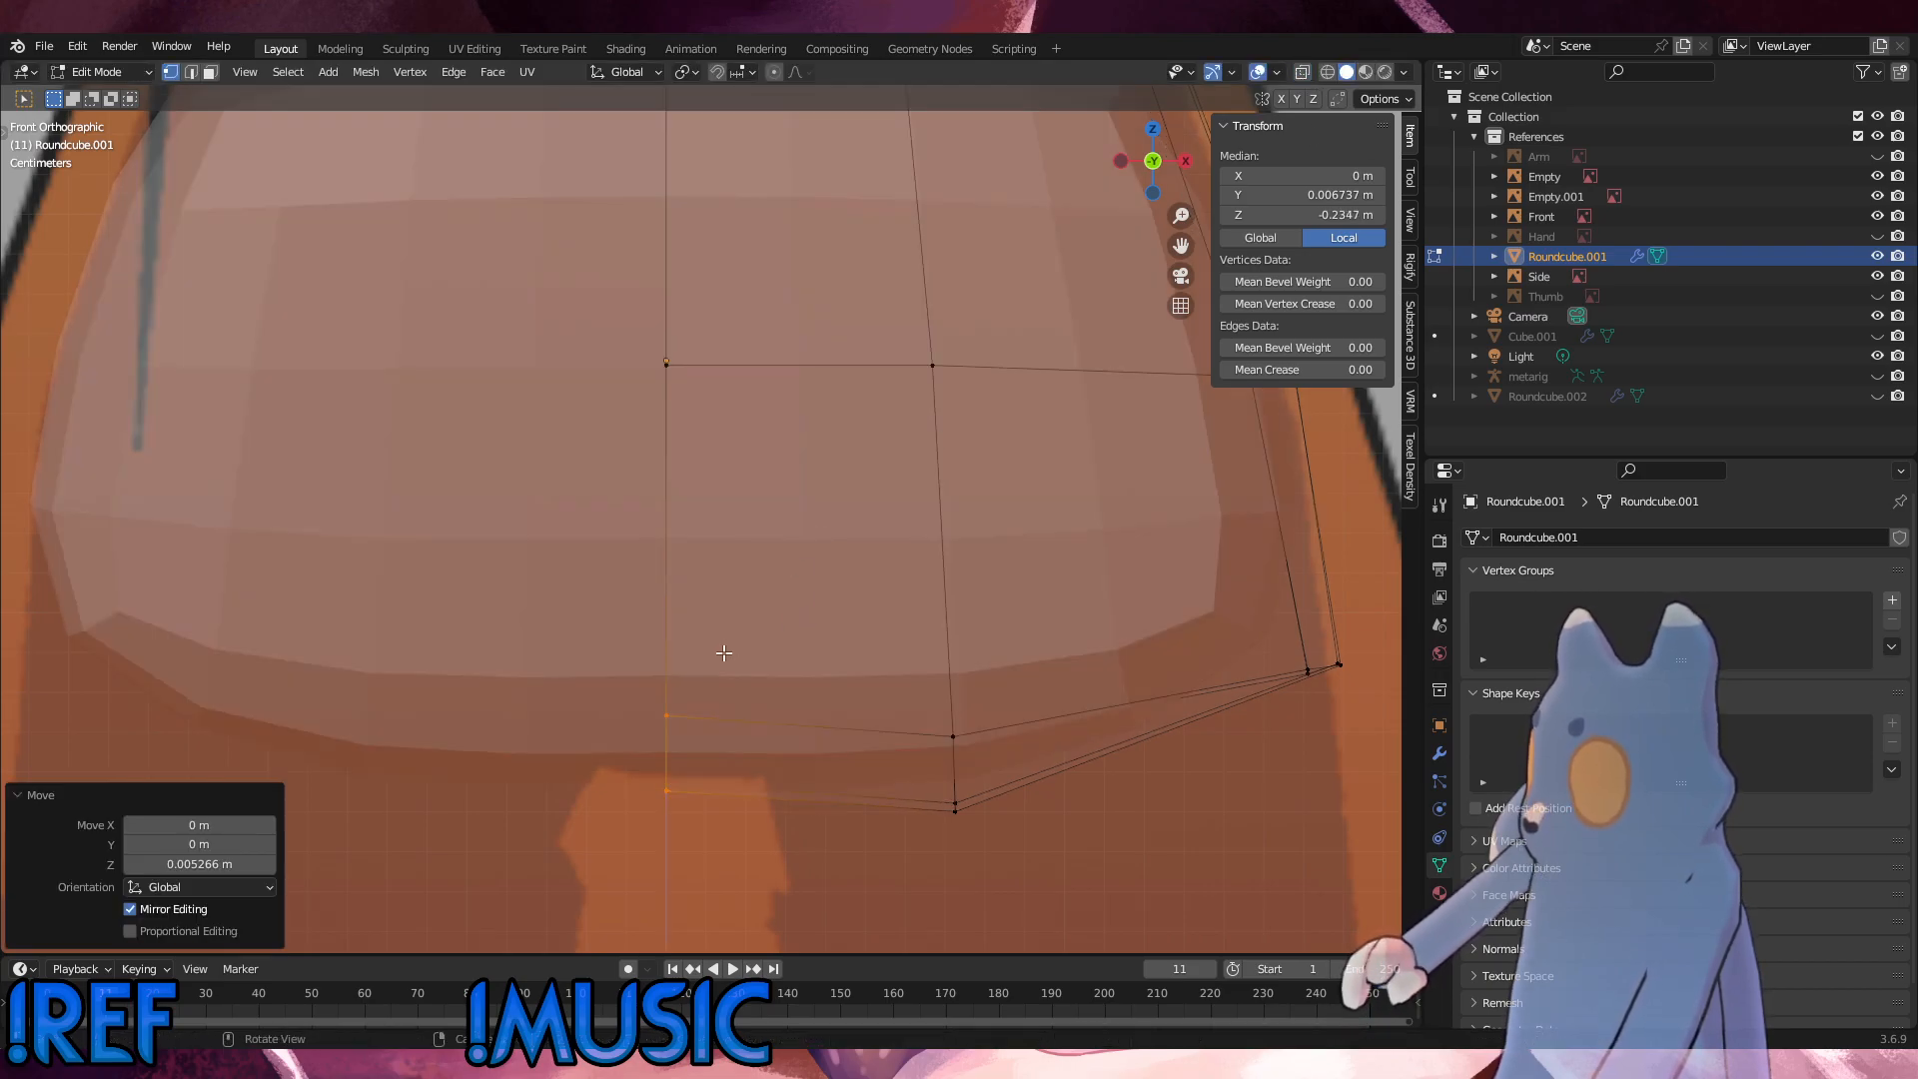
pyautogui.moveTo(724, 651); pyautogui.dragTo(773, 647, button='middle')
pyautogui.scroll(-4, 813, 658)
pyautogui.click(100, 72)
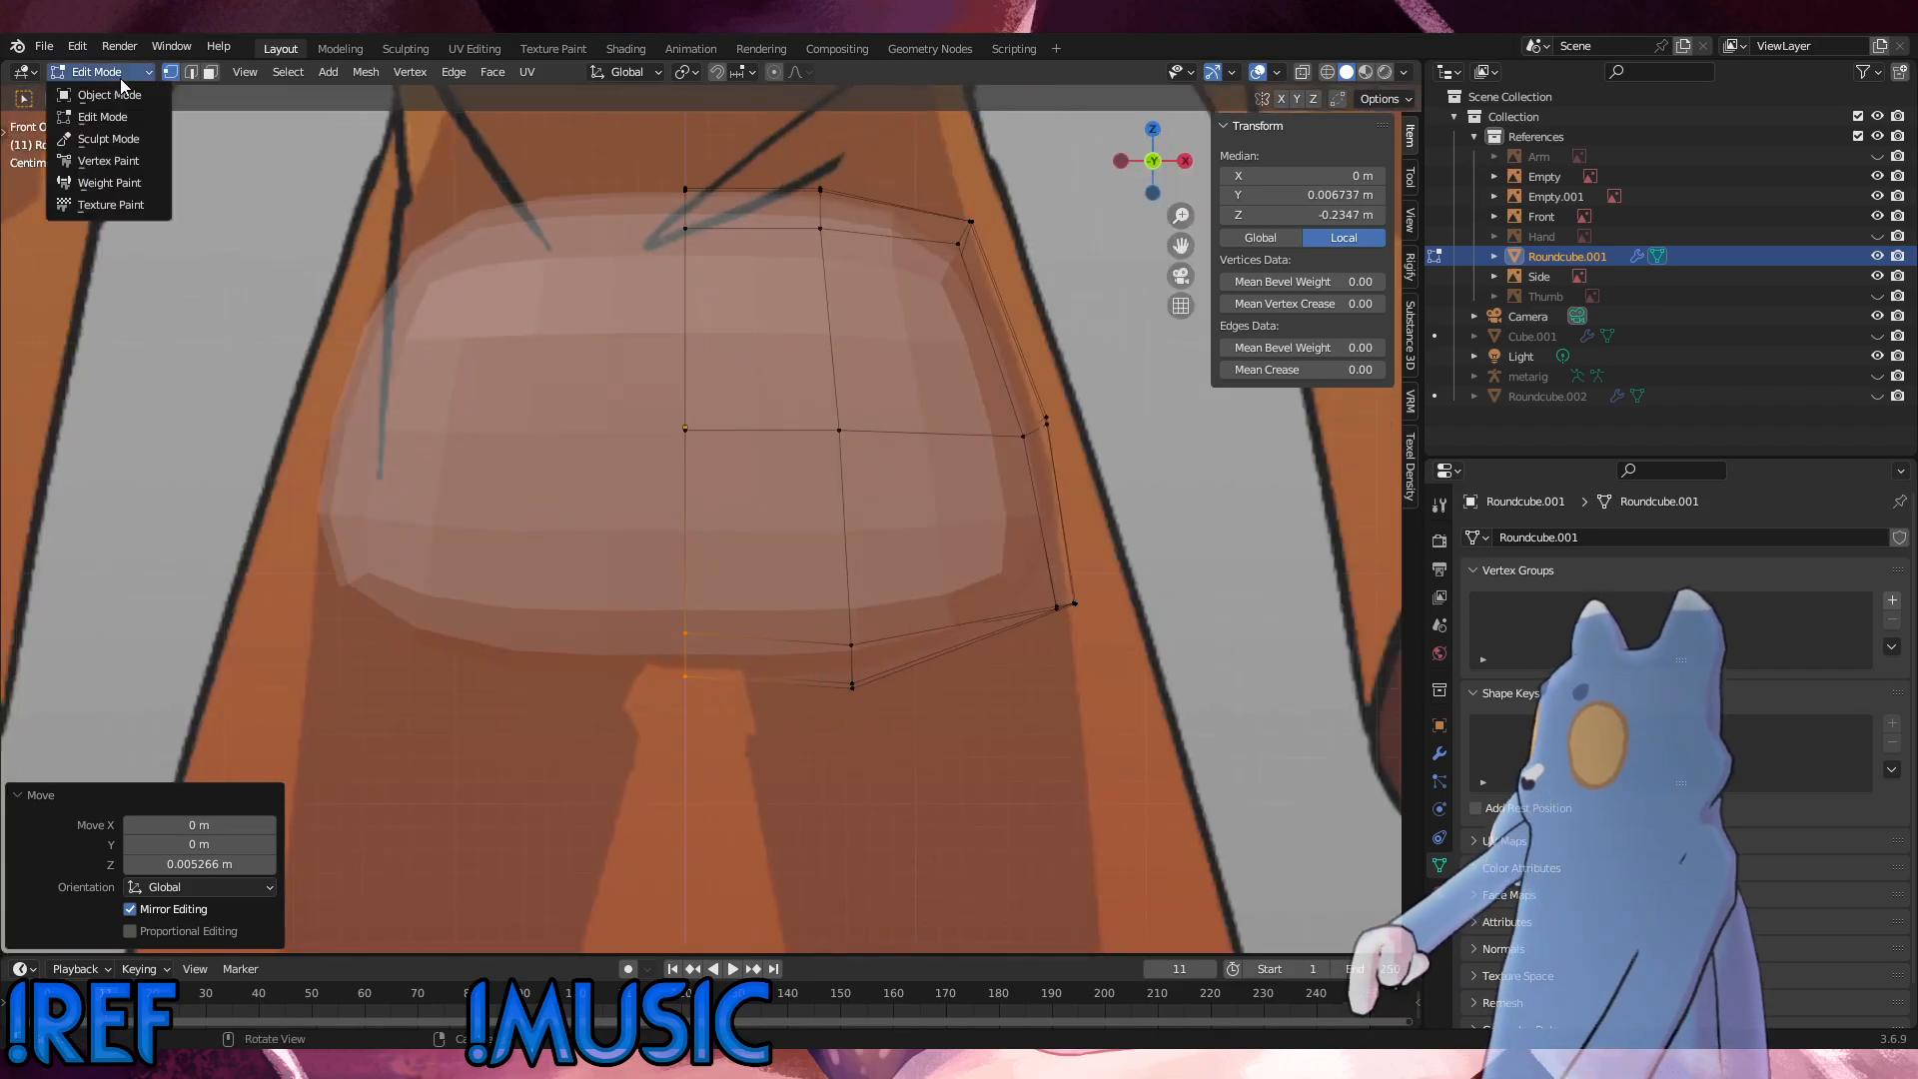
pyautogui.click(95, 90)
pyautogui.click(1109, 606)
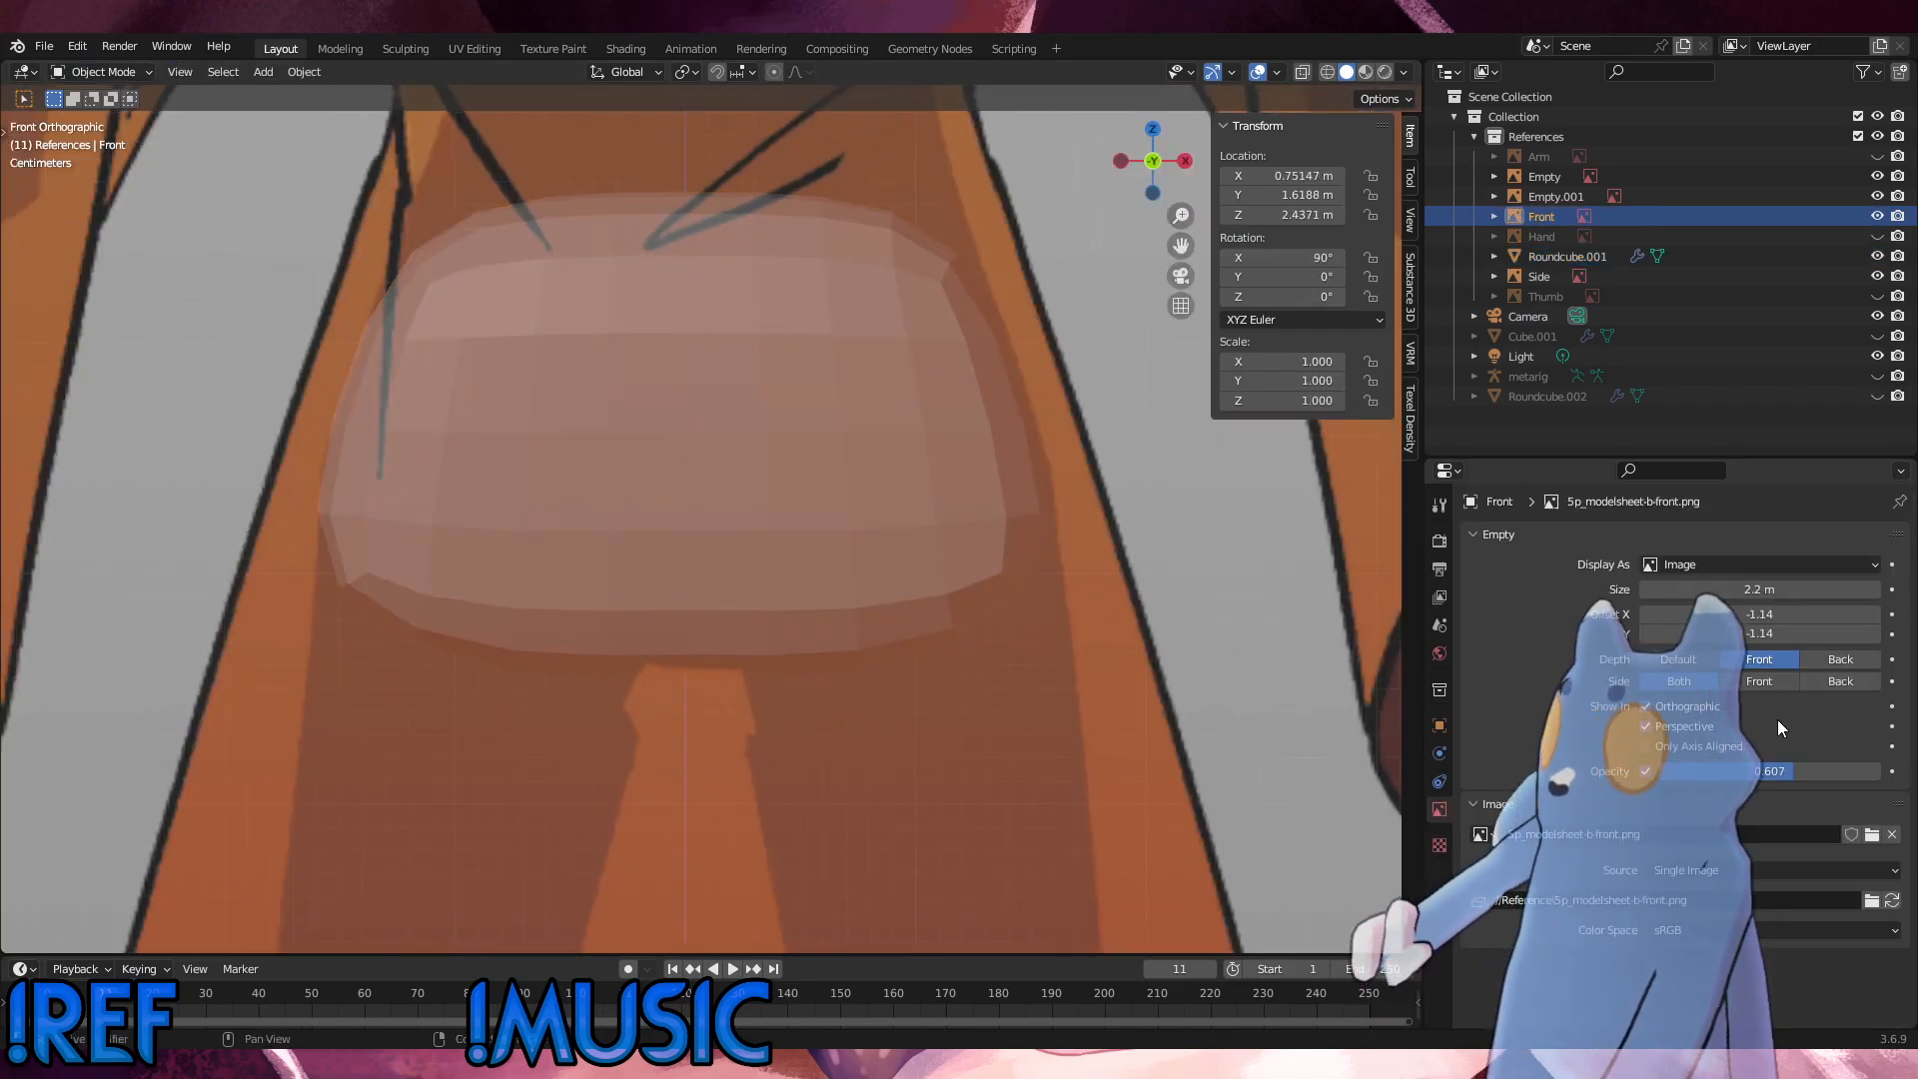
pyautogui.moveTo(1759, 778); pyautogui.dragTo(1689, 778)
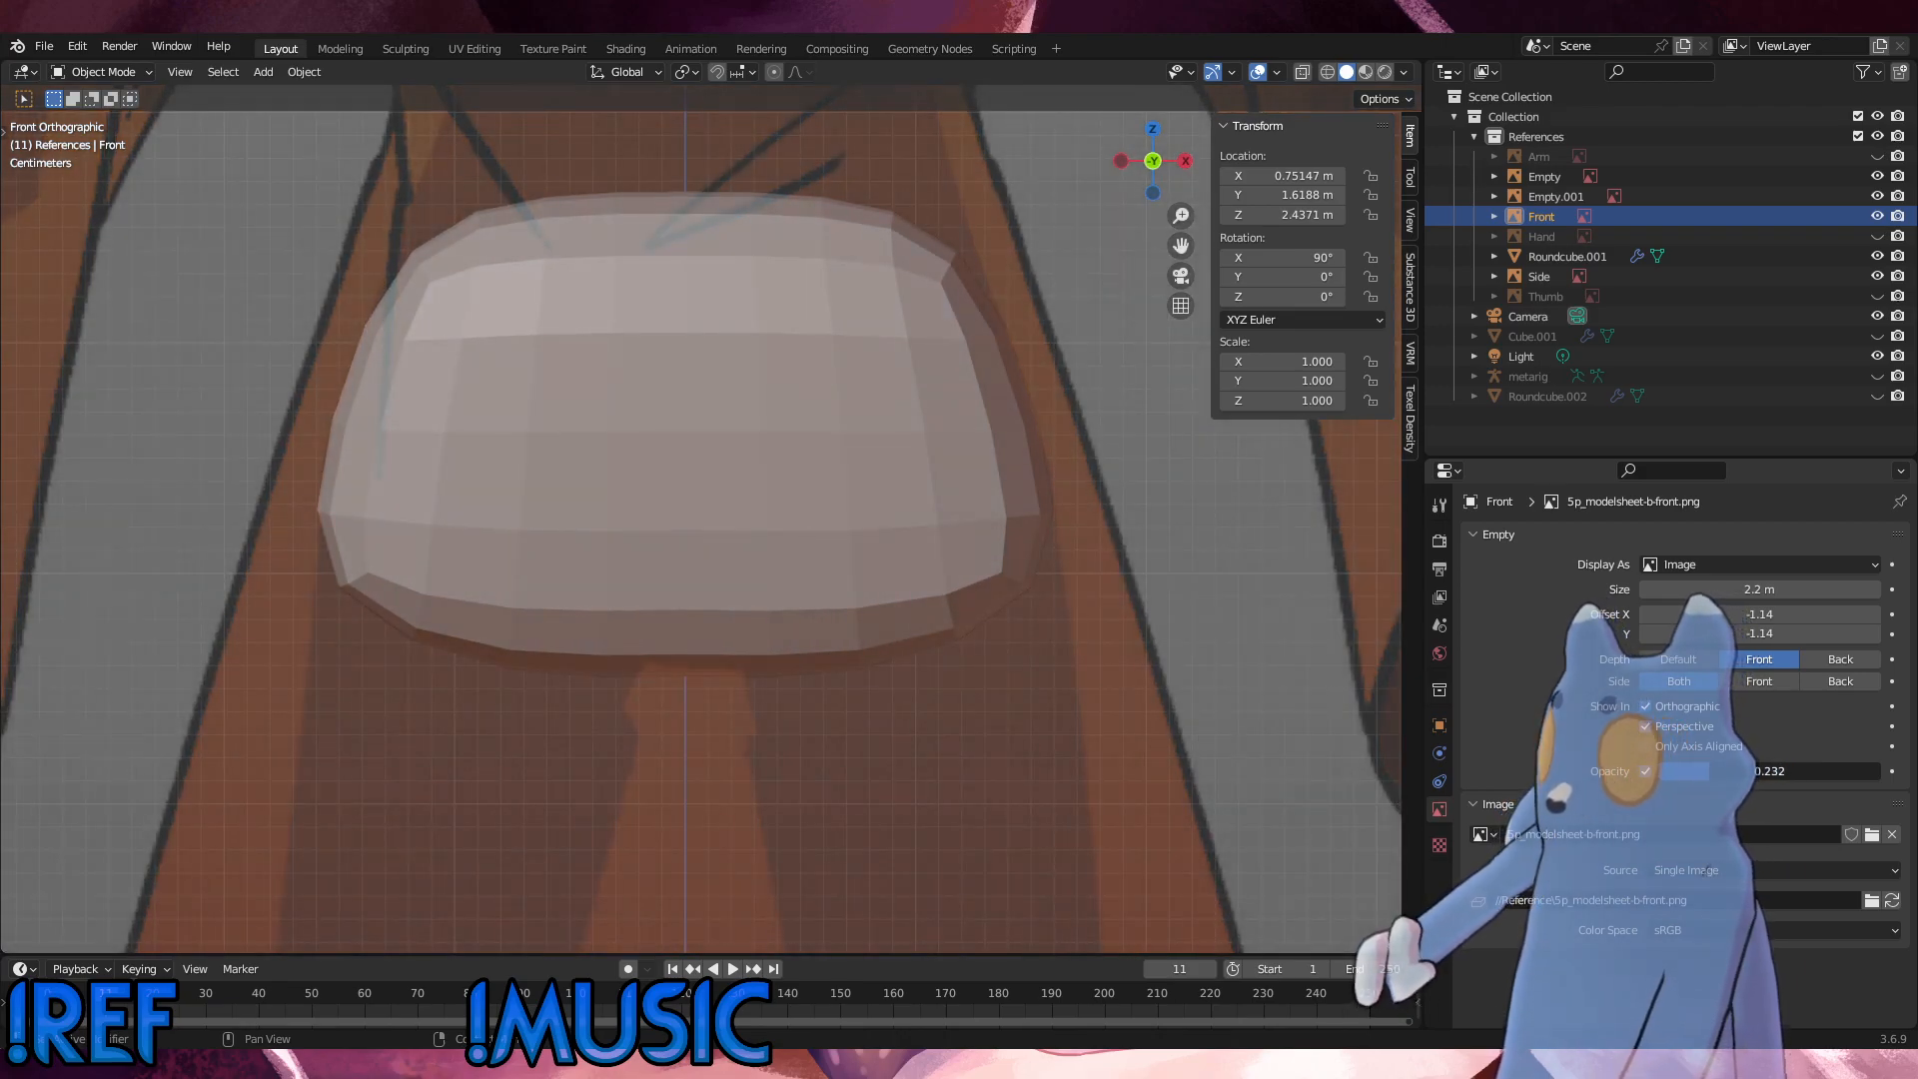
# Step: Return to editing the hip mesh and raise its bottom centre-line vertices another 0.003 m along Z
pyautogui.click(825, 430)
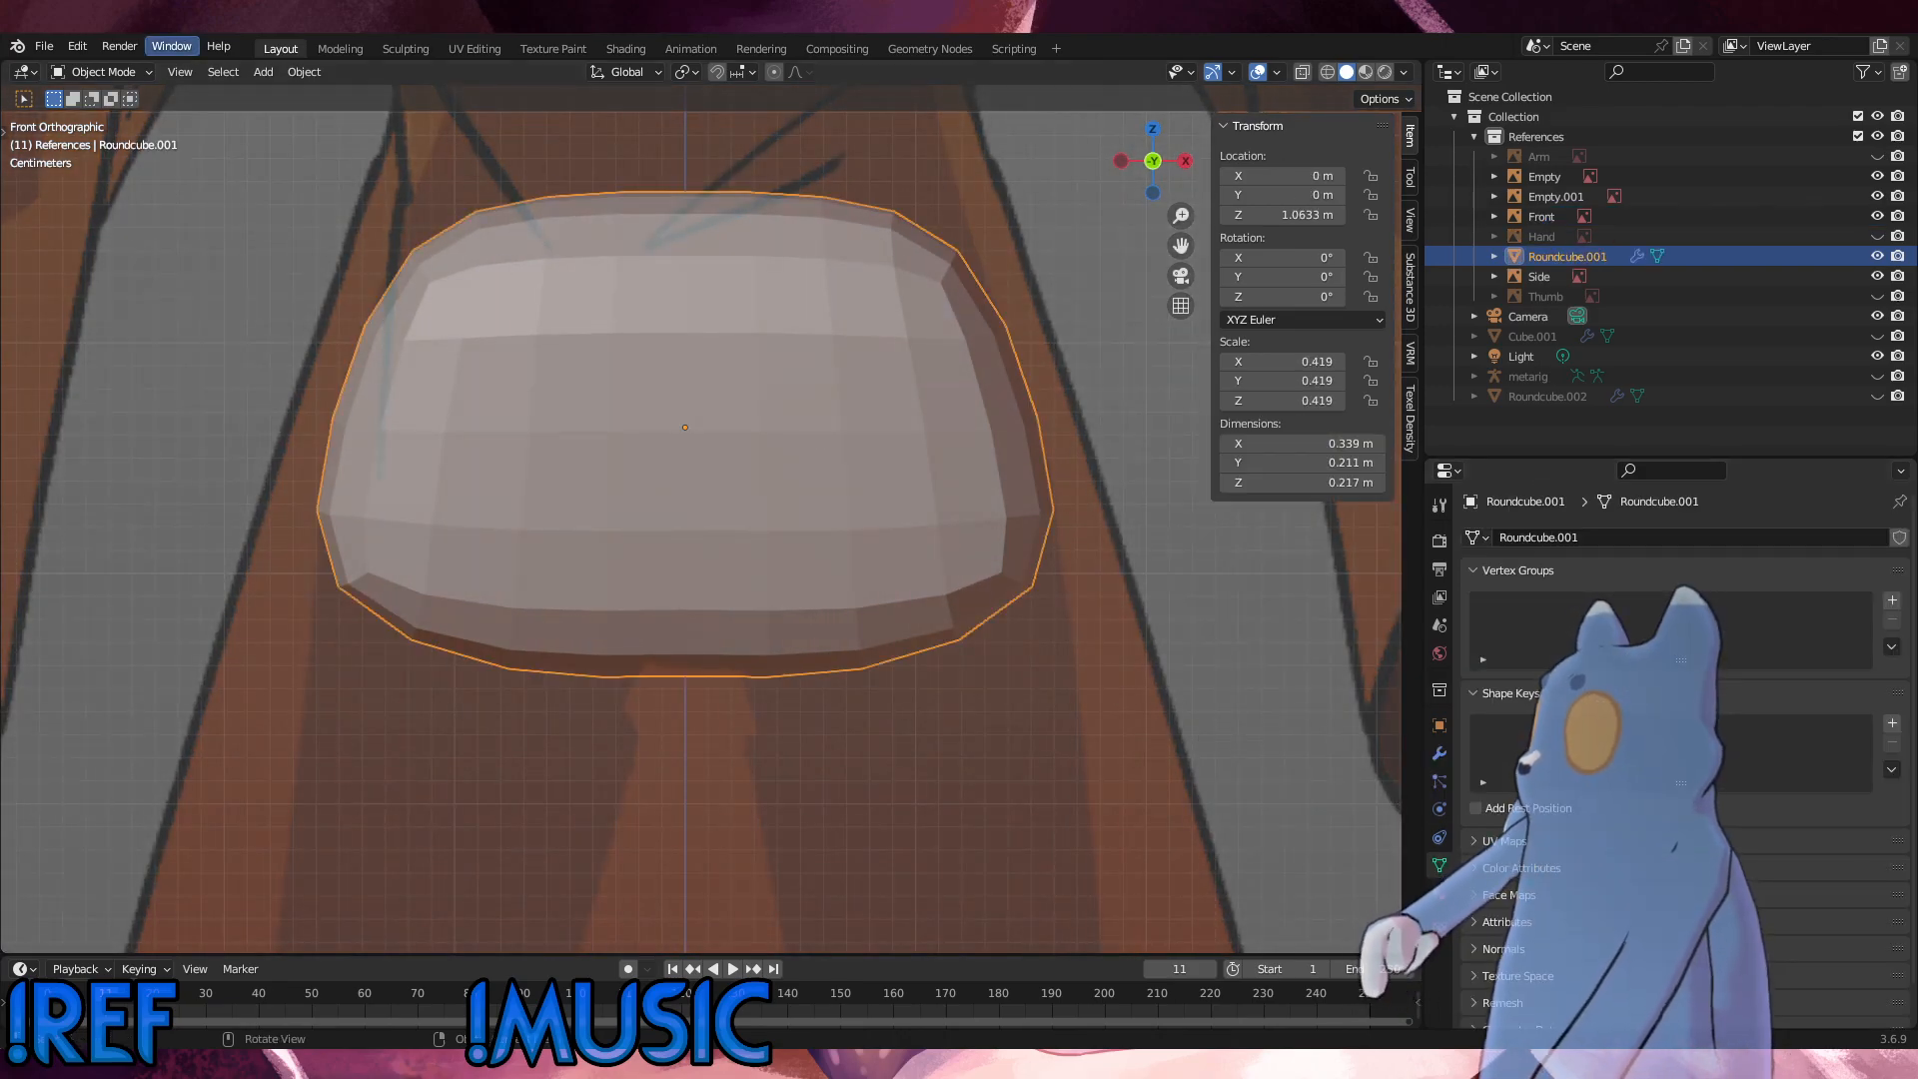
pyautogui.click(100, 72)
pyautogui.click(112, 93)
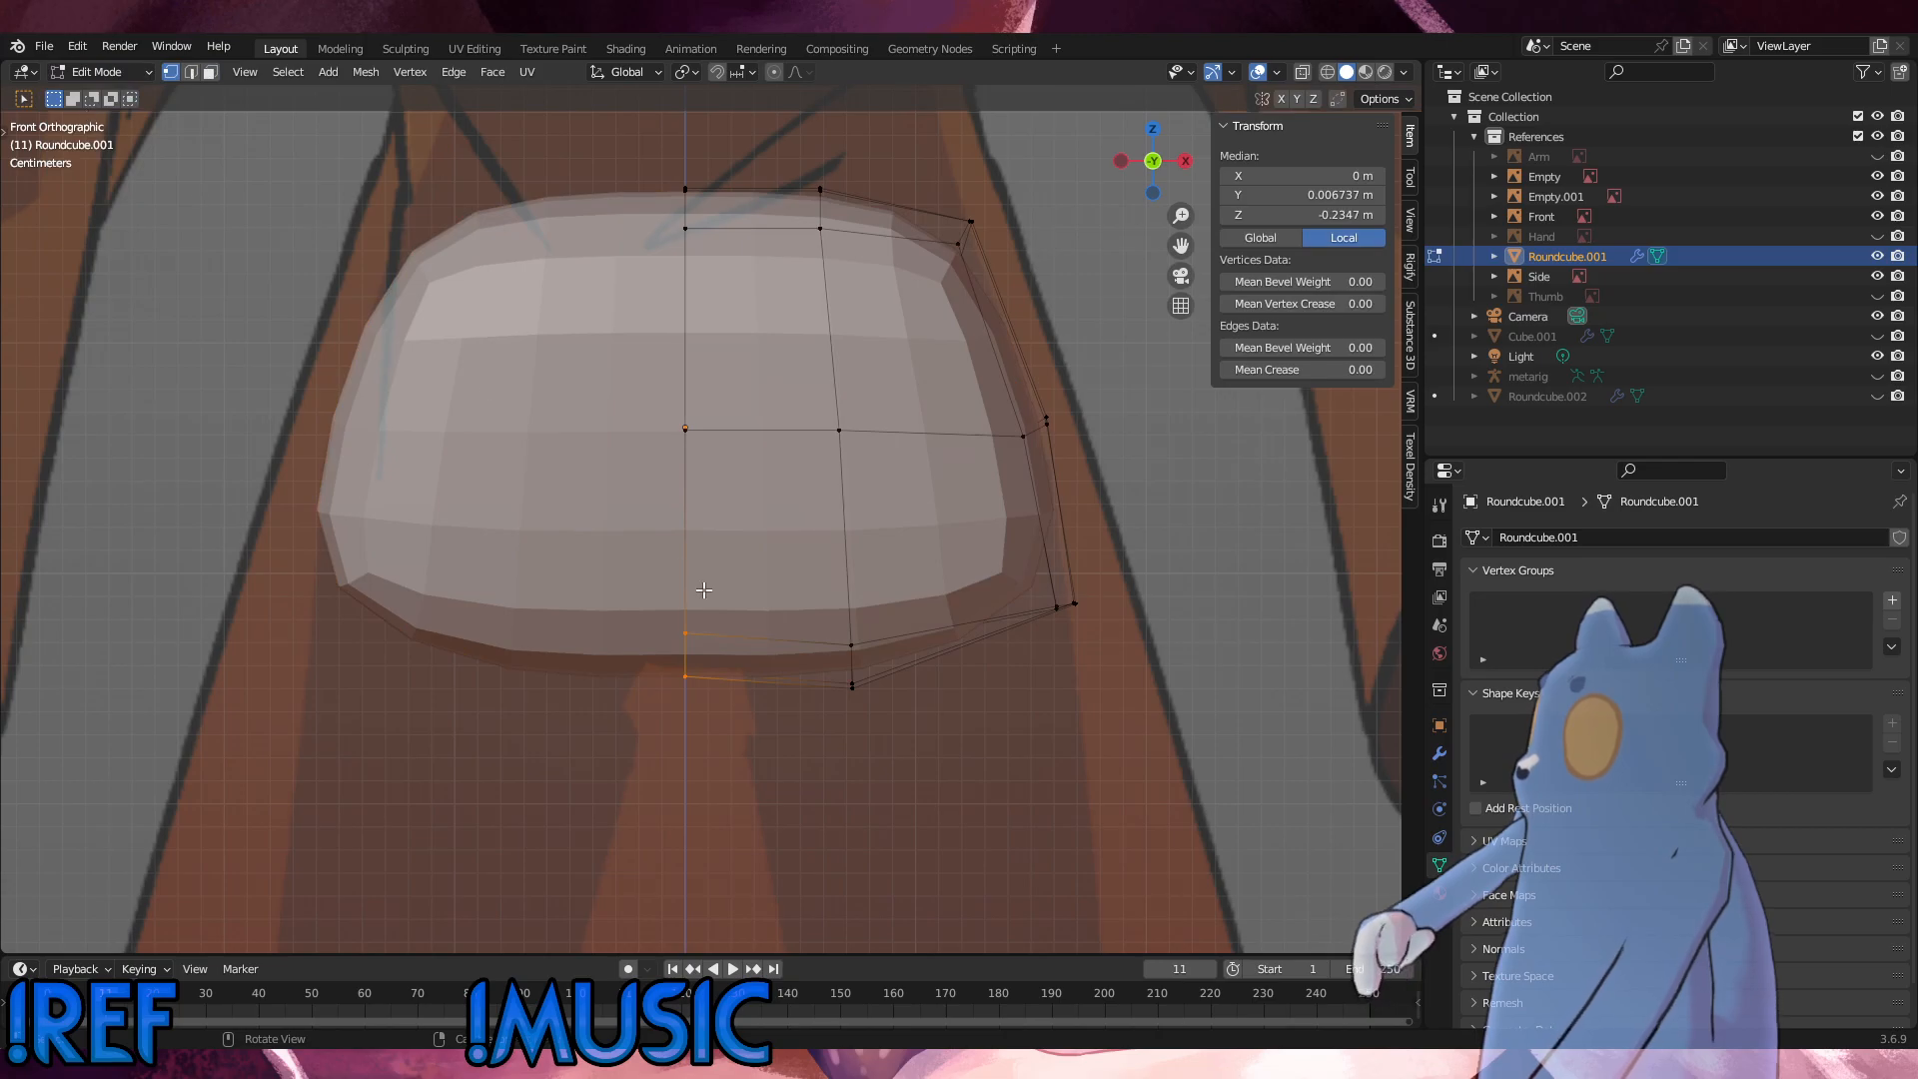
pyautogui.press('g')
pyautogui.press('z')
pyautogui.click(716, 588)
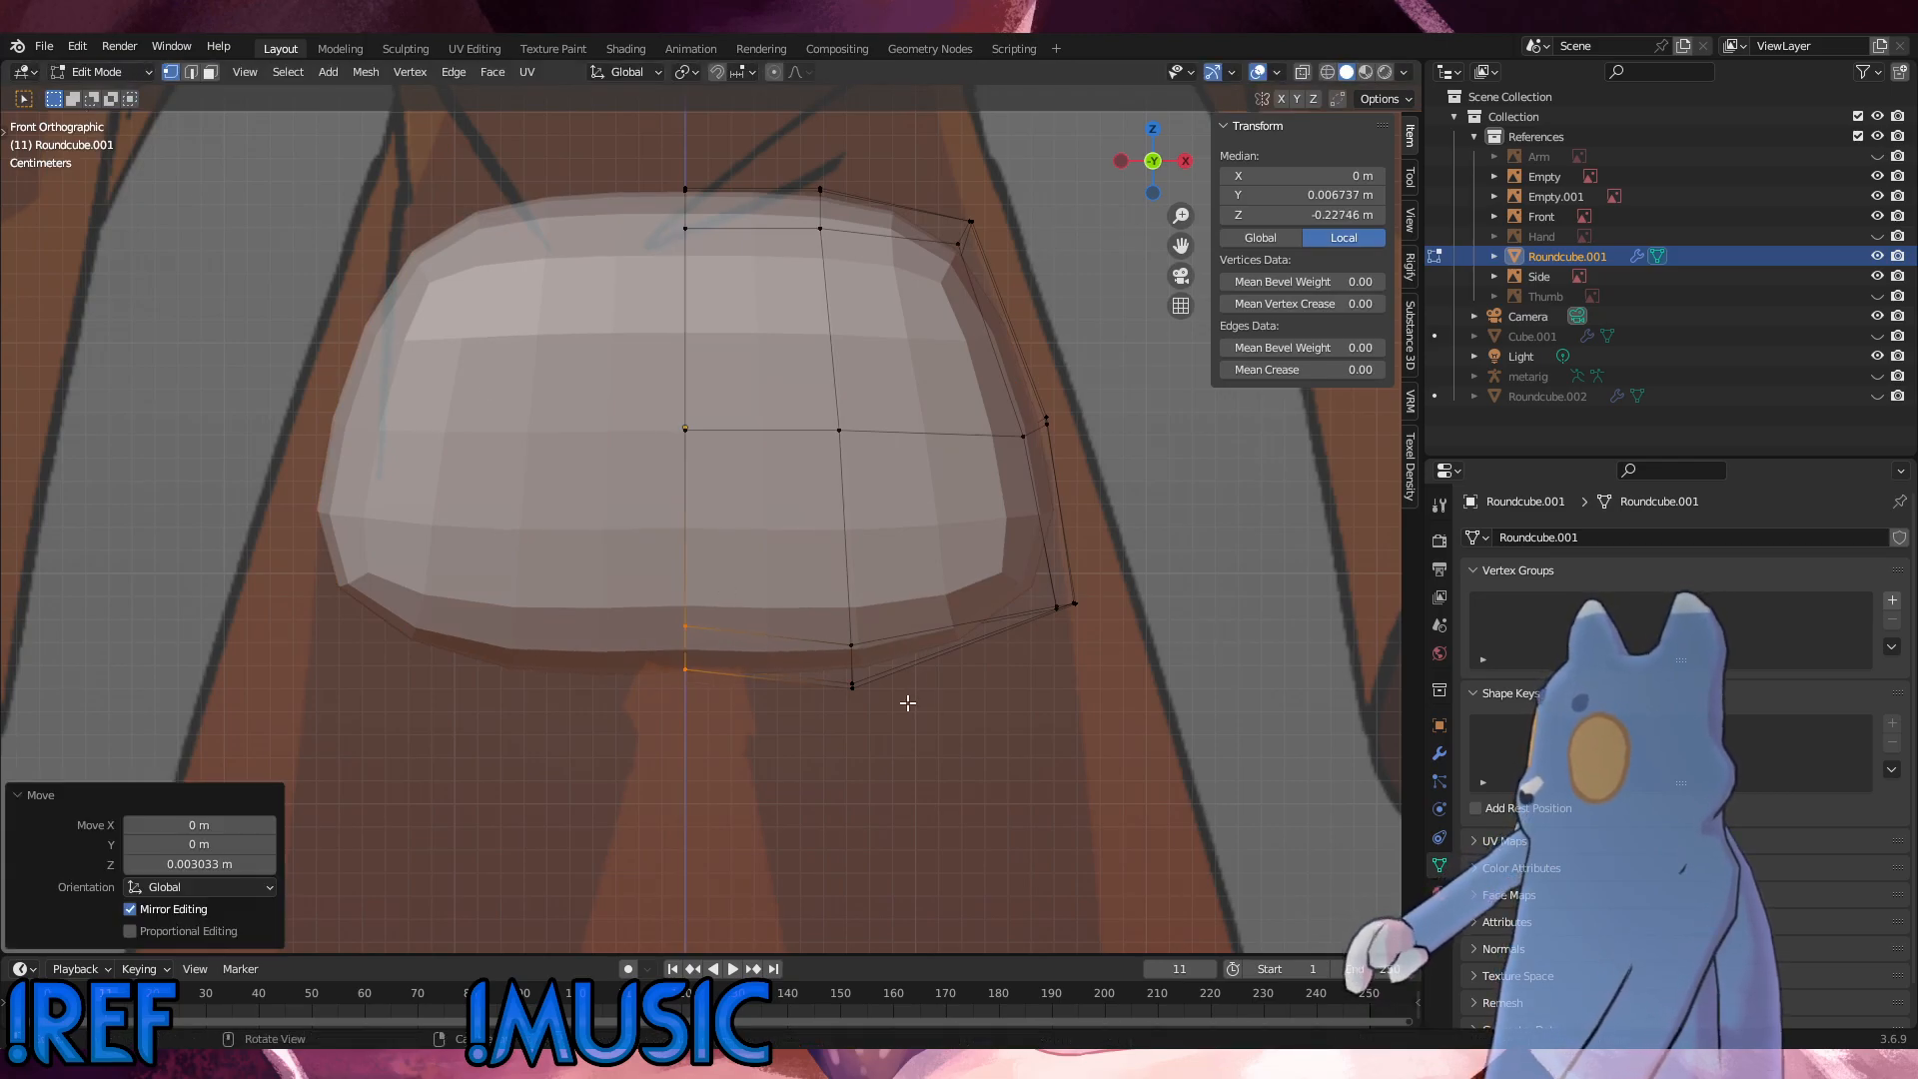
# Step: Raise the bottom vertices between the centre line and the outer side about 0.0017 m along Z
pyautogui.moveTo(910, 706); pyautogui.dragTo(781, 575)
pyautogui.press('g')
pyautogui.press('z')
pyautogui.click(777, 562)
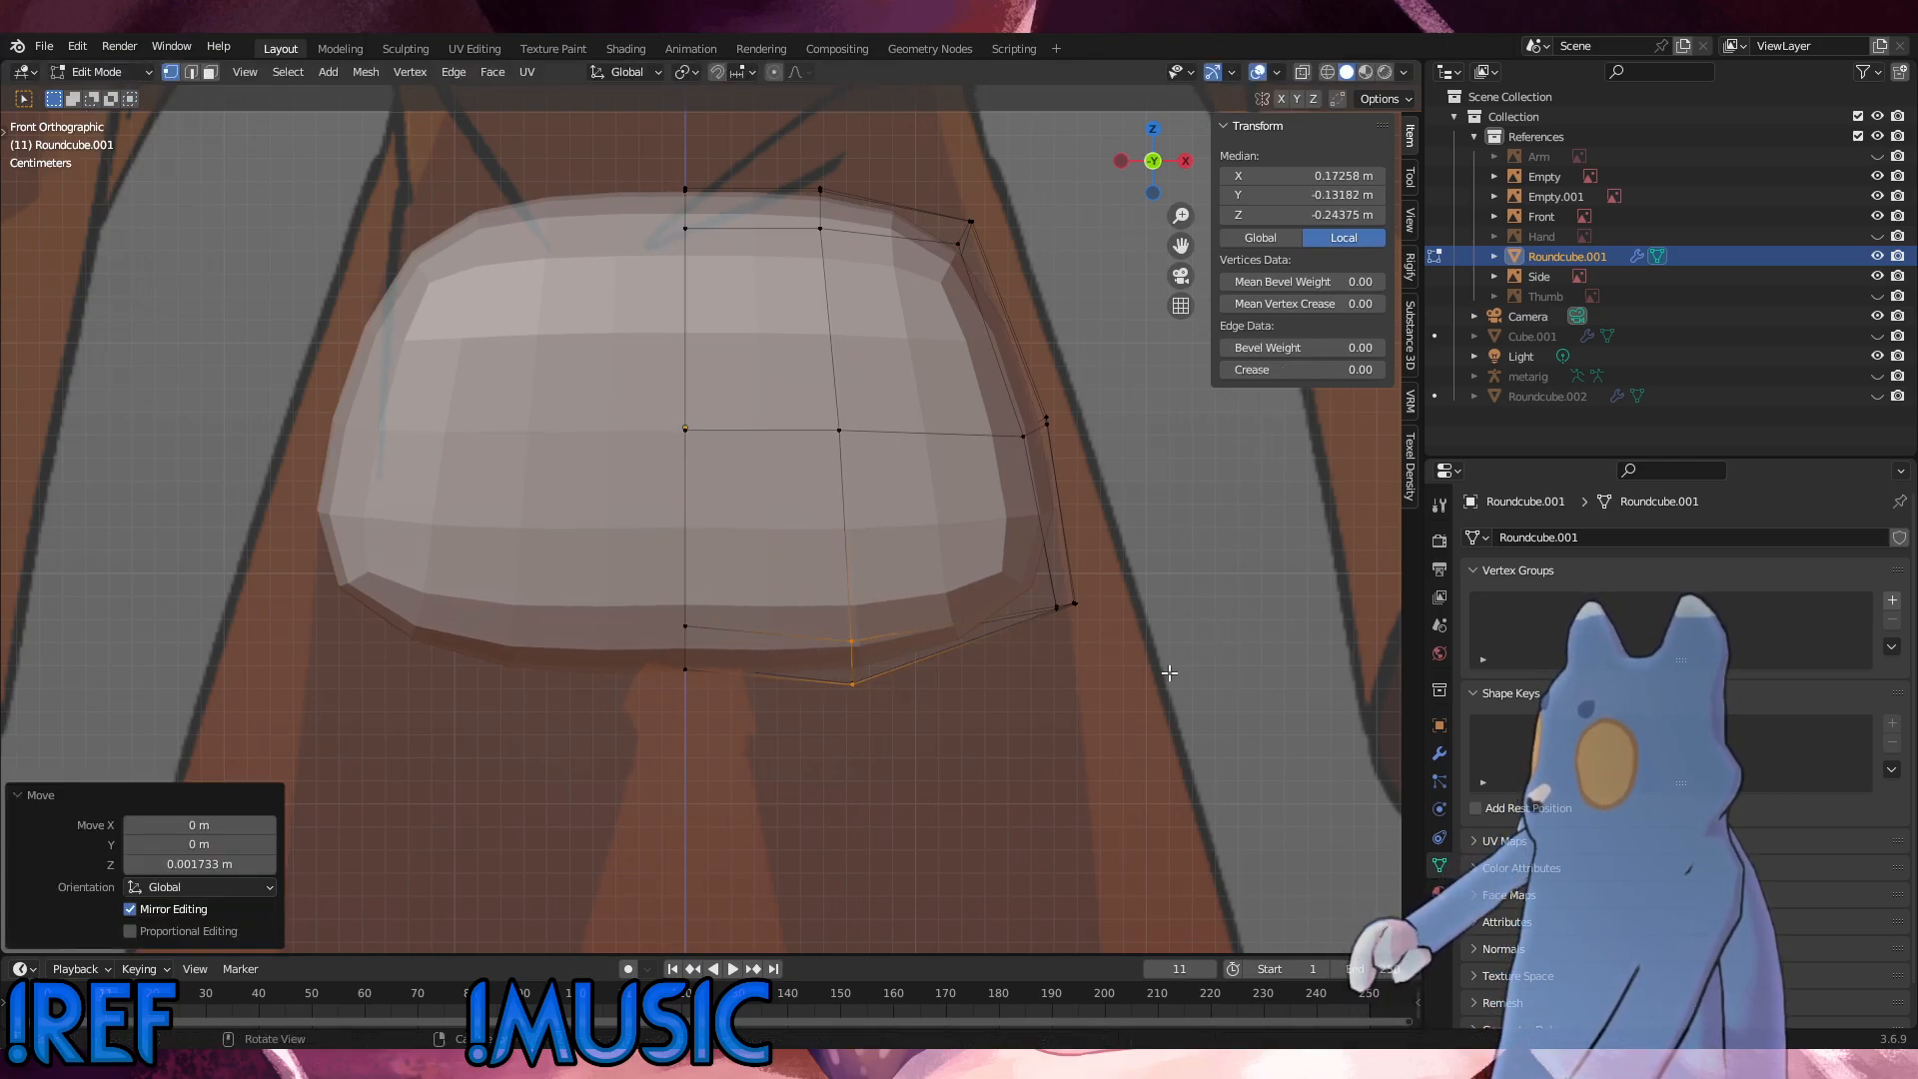
# Step: Lower the hip's bottom outer corner vertices about 0.003 m along Z and nudge them slightly further outward and down in the front view
pyautogui.moveTo(1164, 672); pyautogui.dragTo(928, 534)
pyautogui.press('g')
pyautogui.press('z')
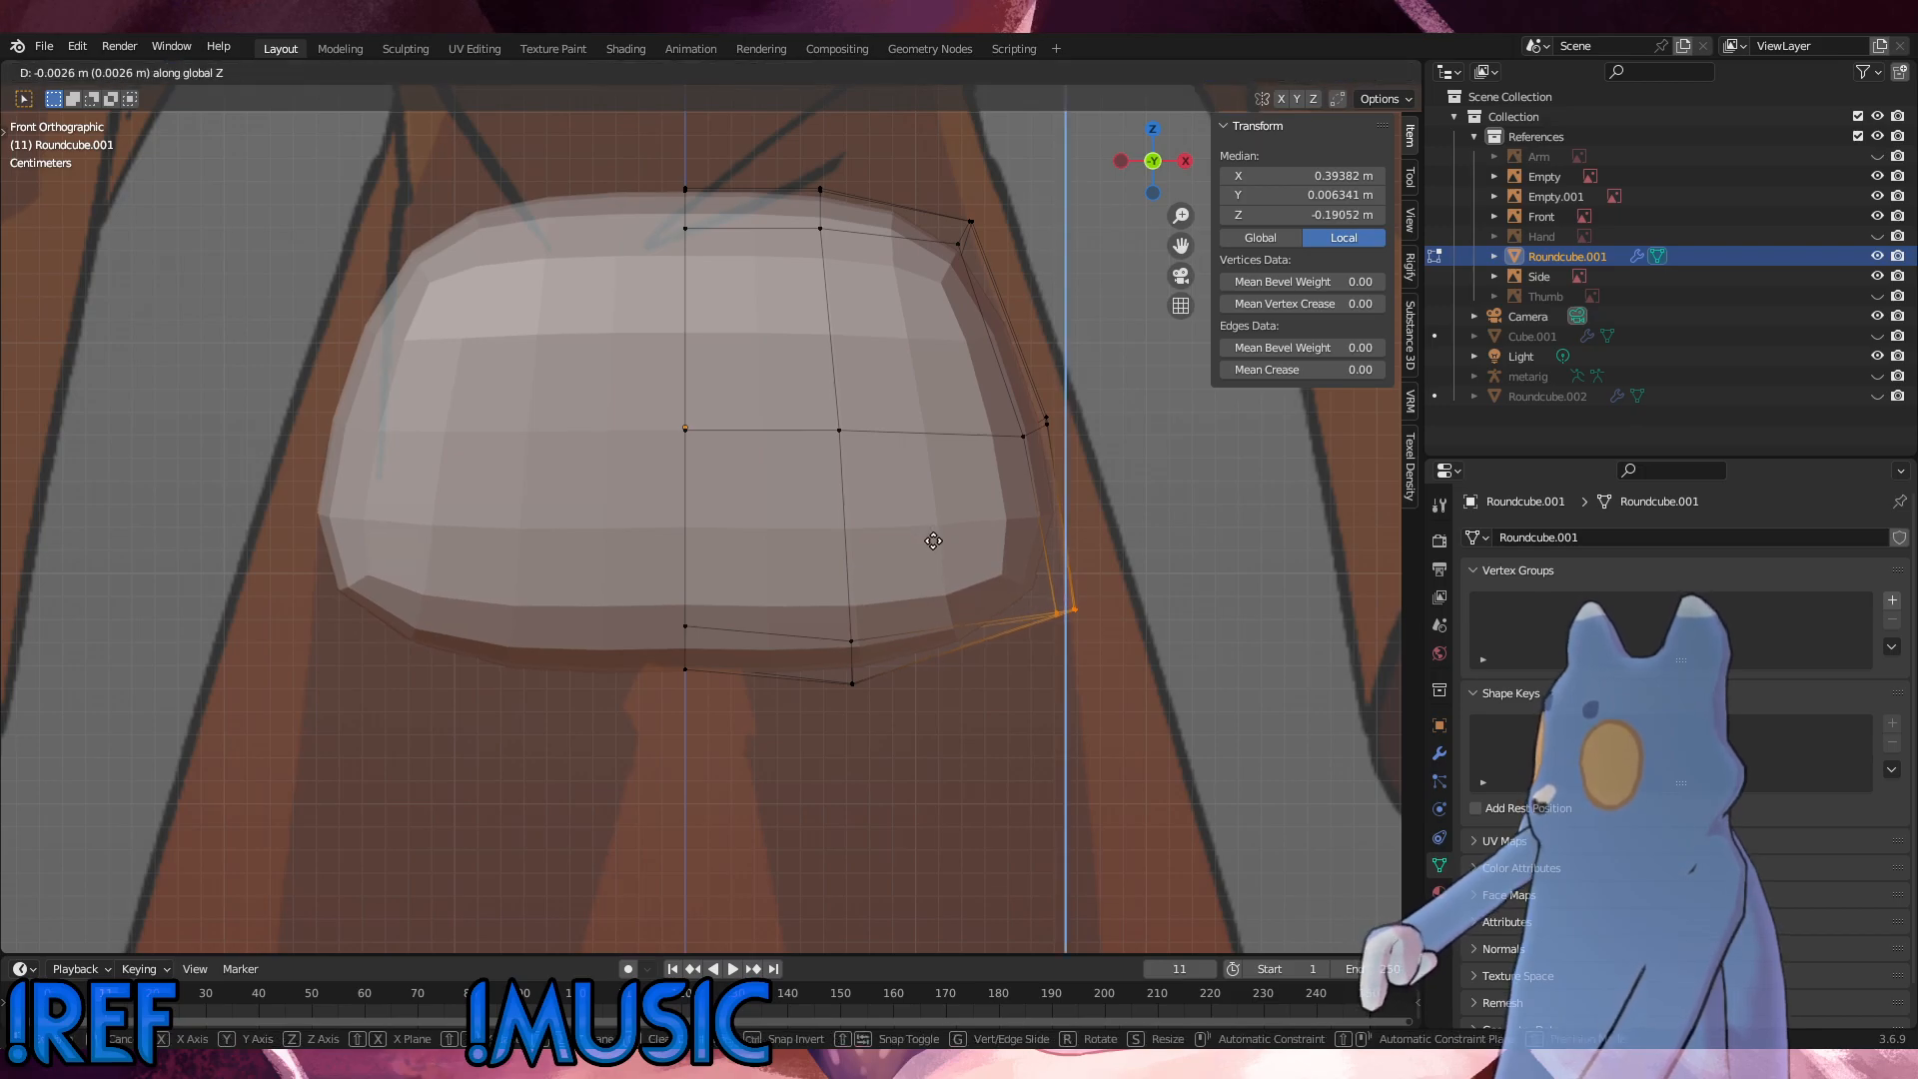
pyautogui.click(935, 543)
pyautogui.press('g')
pyautogui.click(938, 546)
pyautogui.moveTo(935, 547); pyautogui.dragTo(807, 586, button='middle')
pyautogui.press('KP_1')
pyautogui.press('g')
pyautogui.click(906, 588)
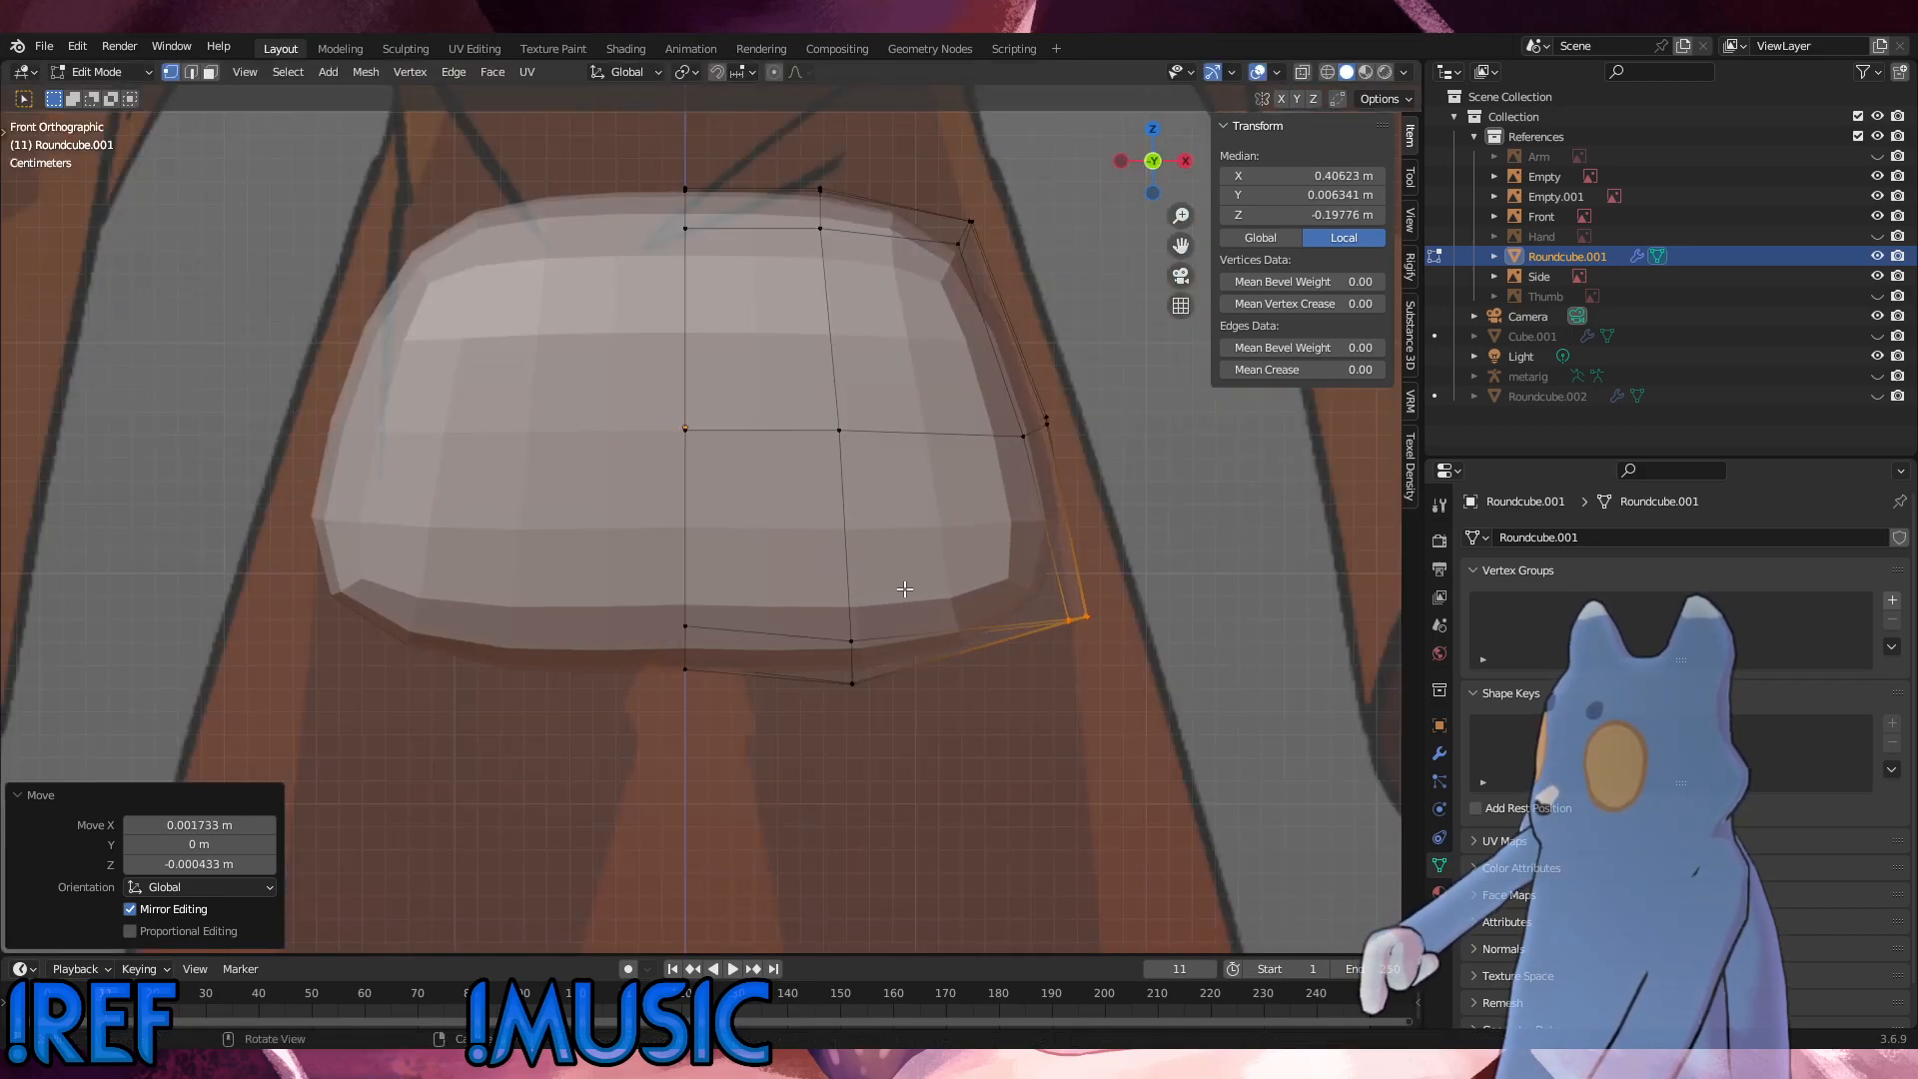
# Step: Select the two middle vertices of the hip's bottom outer side edge and lower them about 0.015 m along Z
pyautogui.moveTo(956, 615); pyautogui.dragTo(840, 621, button='middle')
pyautogui.click(1028, 633)
pyautogui.keyDown('shift'); pyautogui.click(947, 618); pyautogui.keyUp('shift')
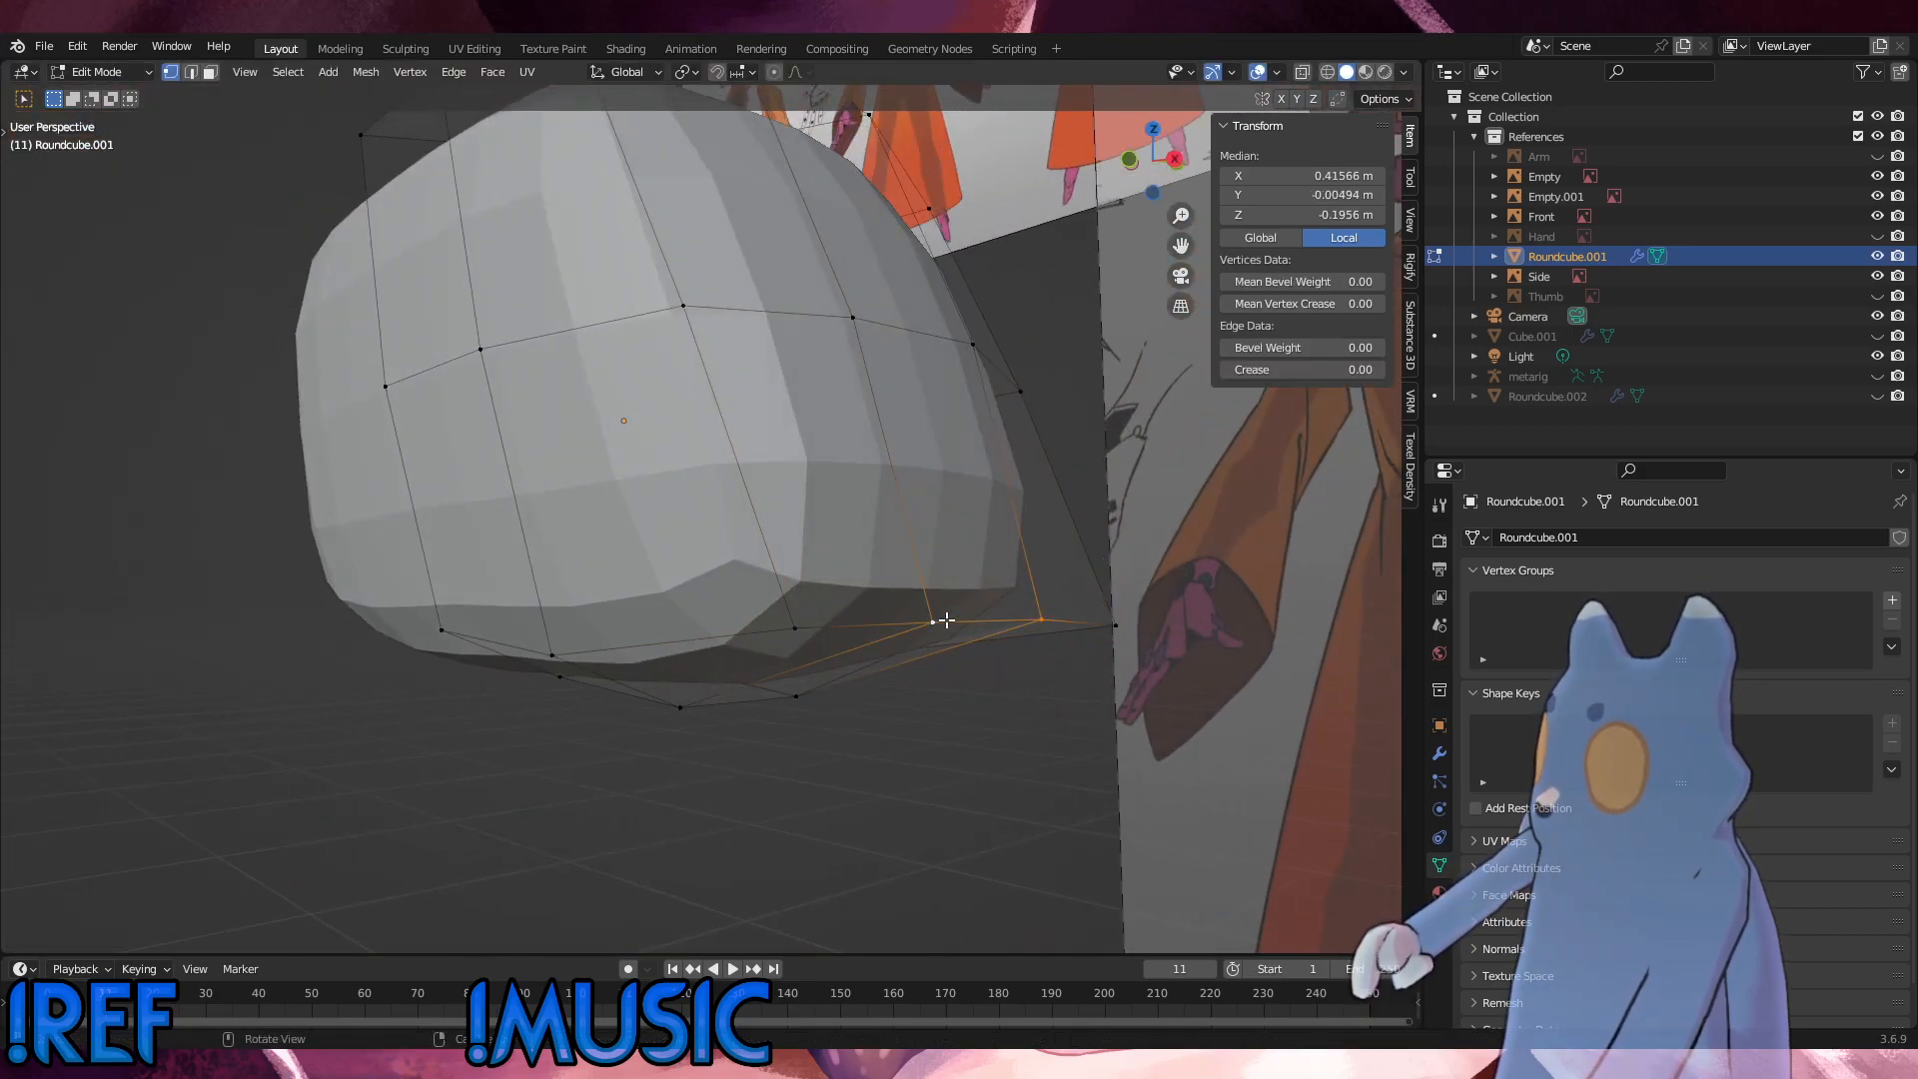
pyautogui.press('g')
pyautogui.press('z')
pyautogui.click(947, 657)
pyautogui.moveTo(946, 657); pyautogui.dragTo(744, 632, button='middle')
pyautogui.press('KP_1')
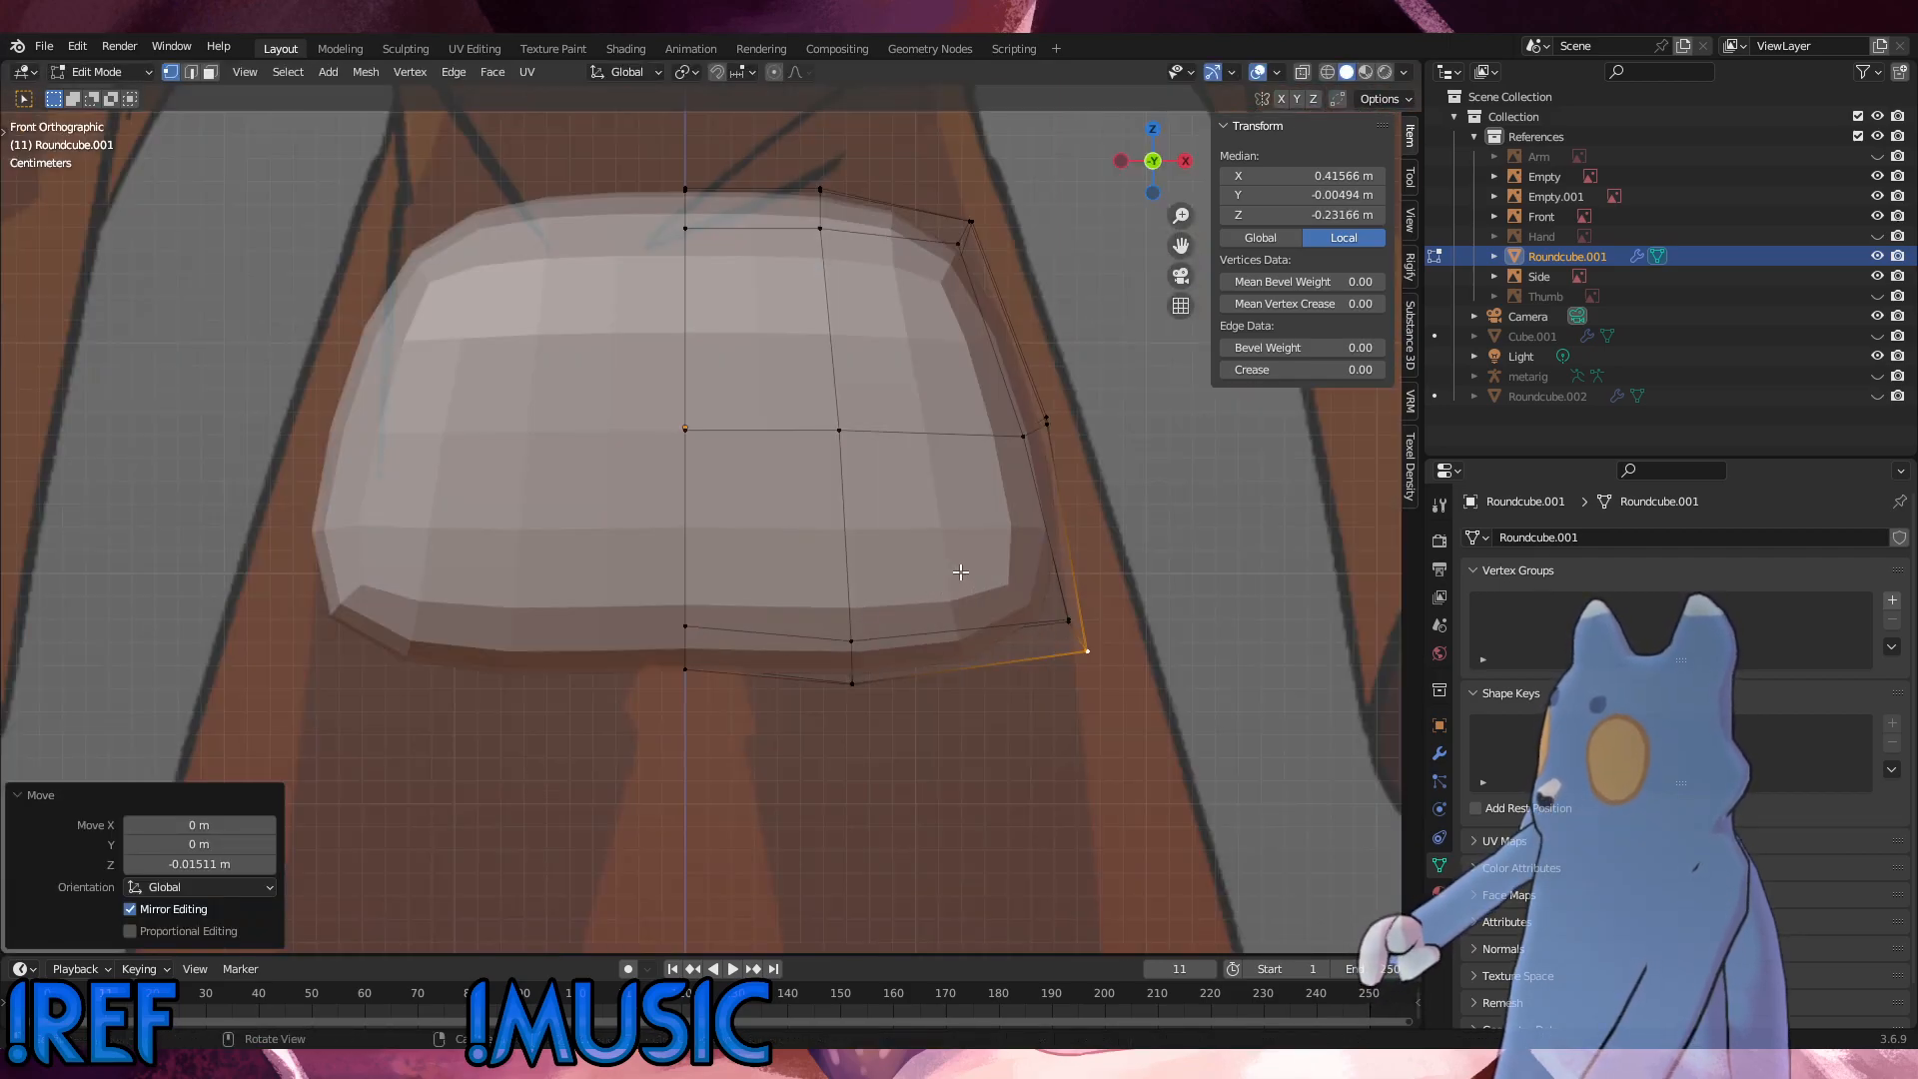
# Step: In the side view, lower the two middle bottom side vertices another 0.012 m along Z, level with the bottom edge
pyautogui.press('KP_3')
pyautogui.press('g')
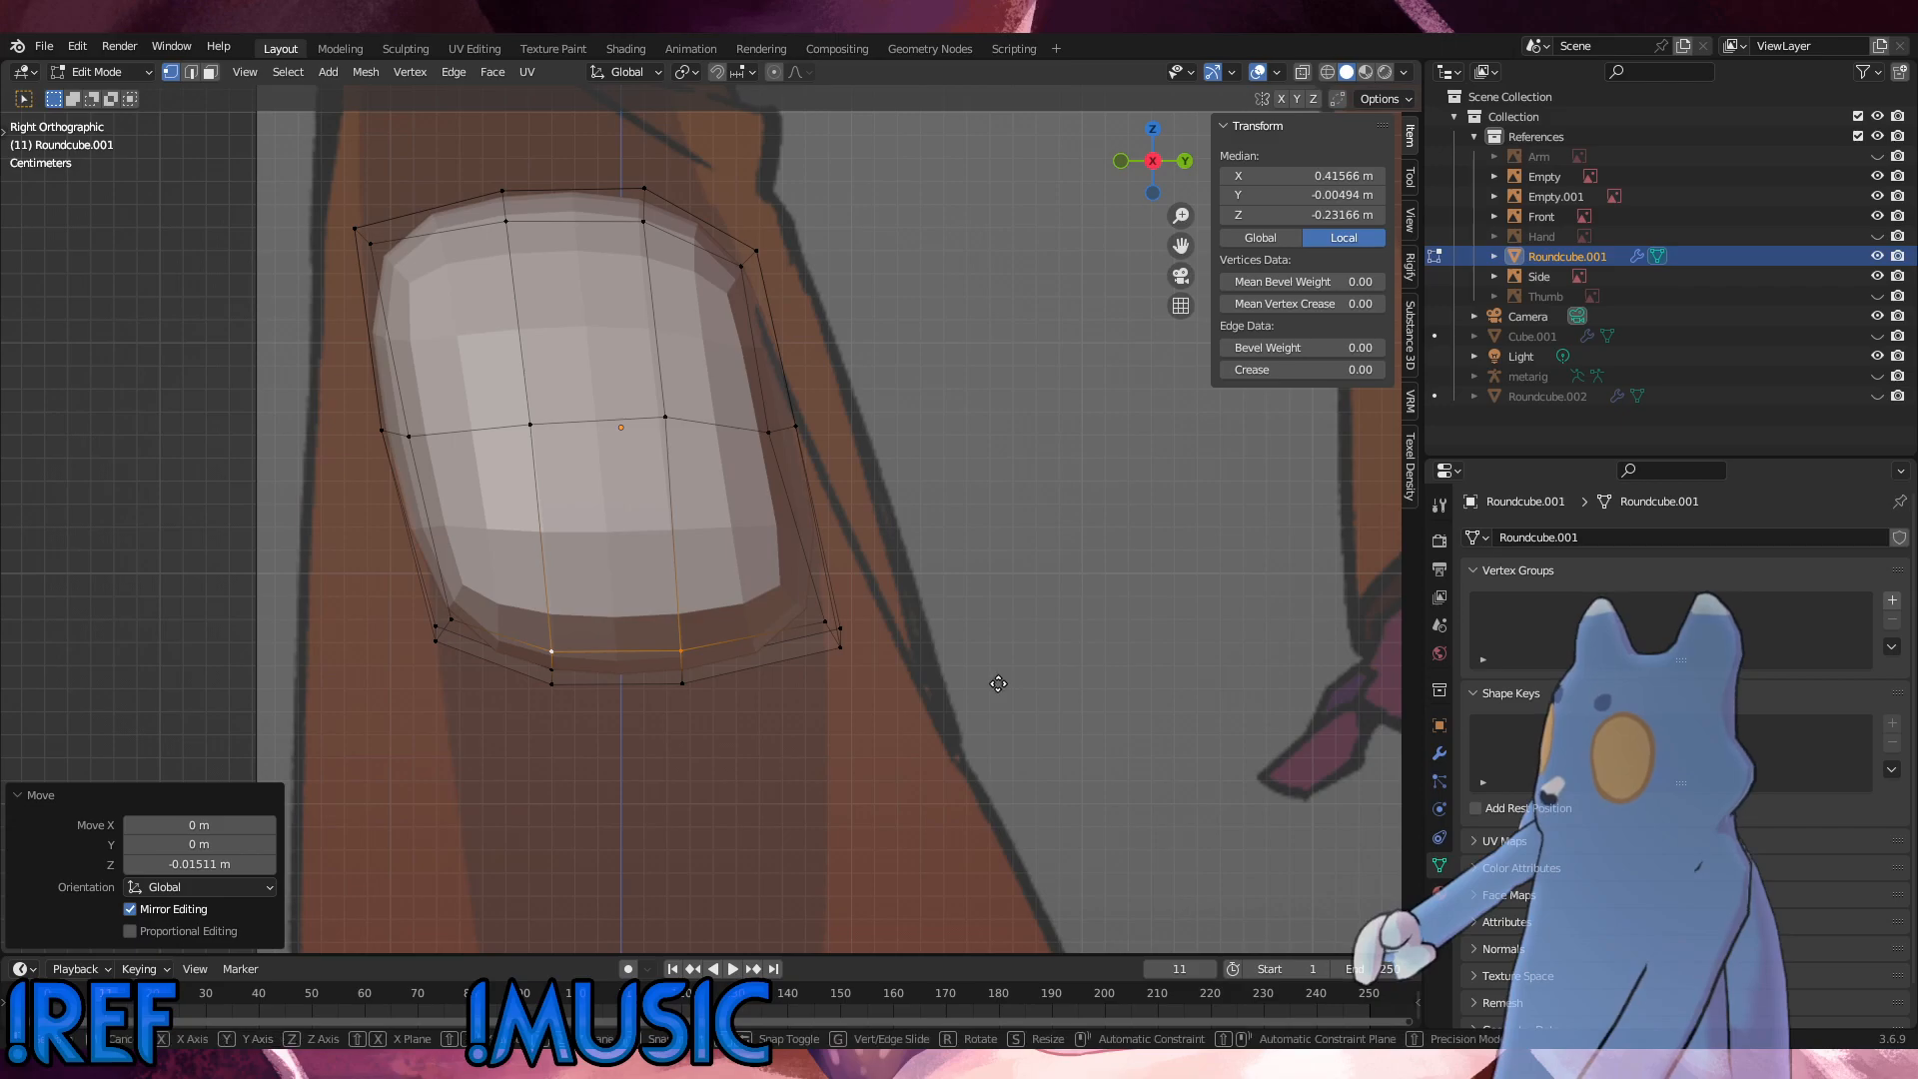
pyautogui.press('z')
pyautogui.click(995, 712)
pyautogui.moveTo(561, 612); pyautogui.dragTo(845, 611, button='middle')
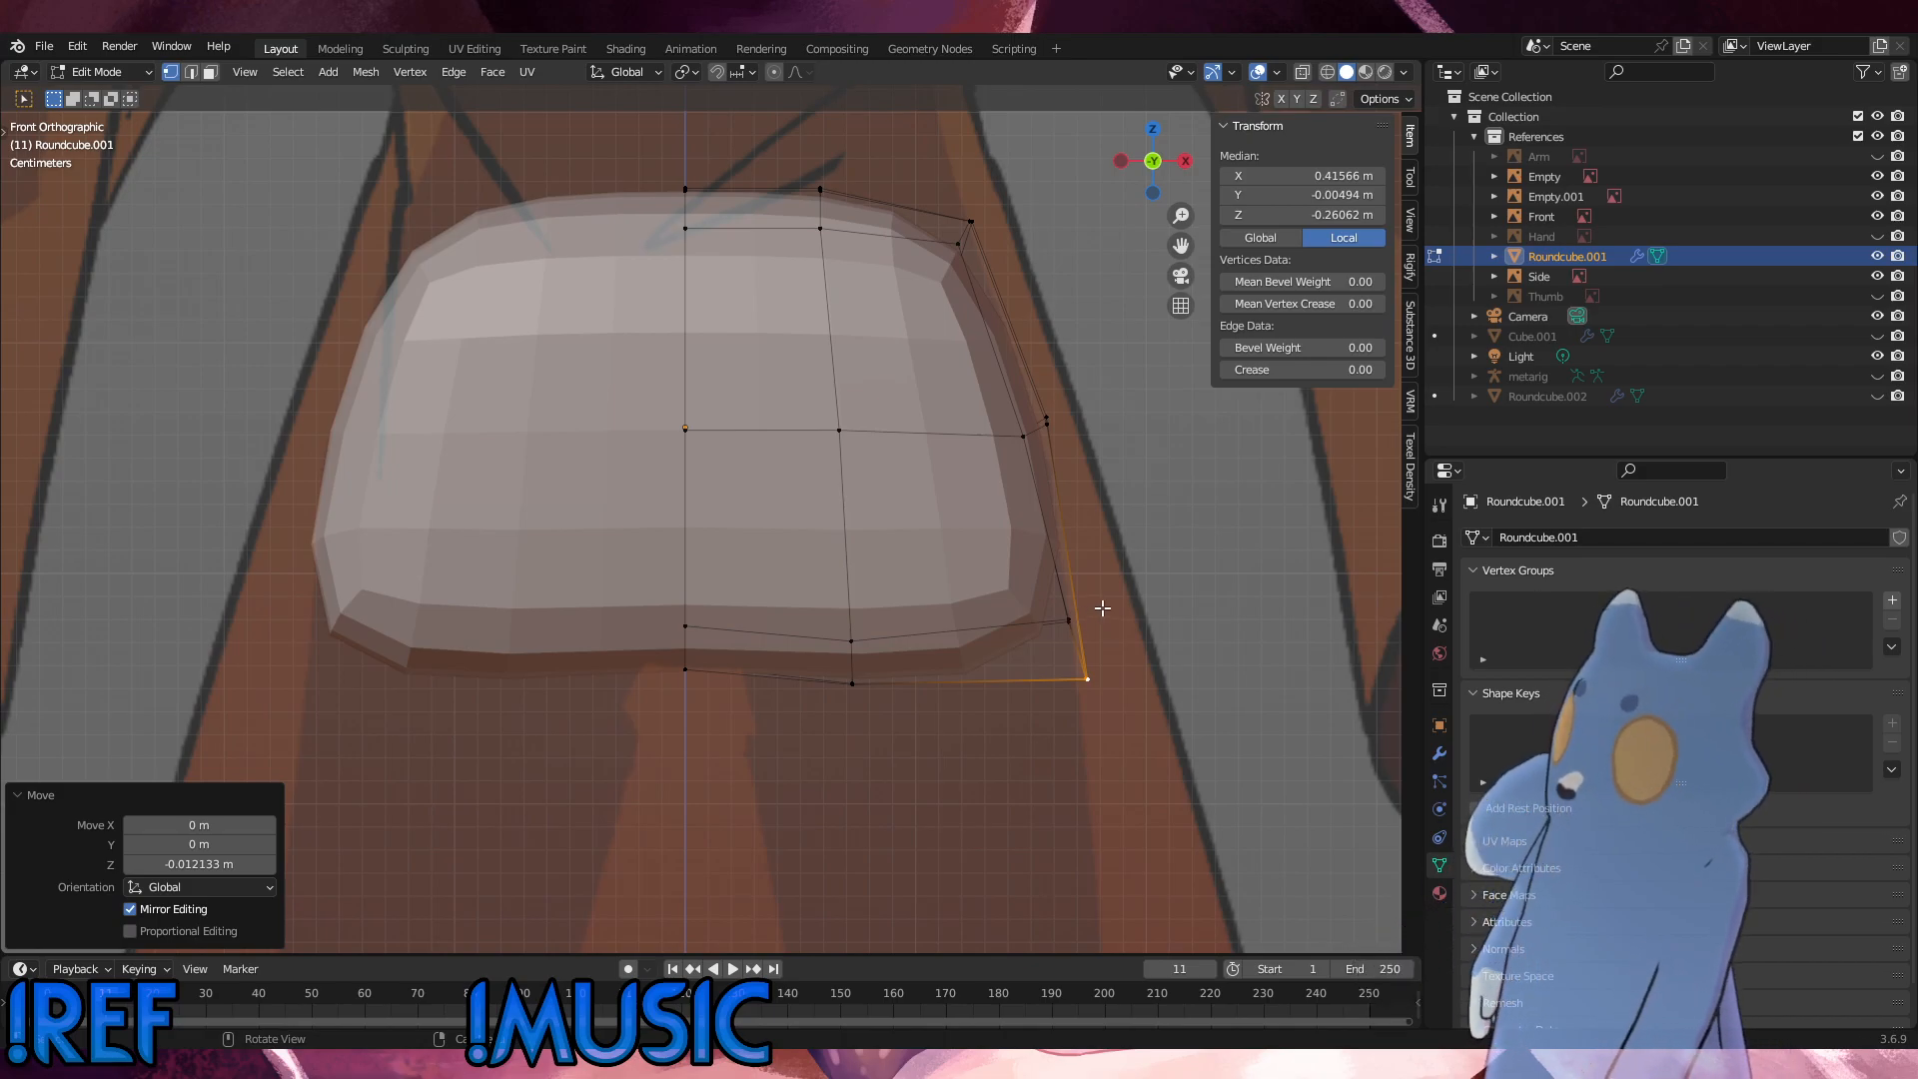
# Step: Move the hip's bottom front outer corner vertex about 0.027 m forward and 0.016 m down in the side view
pyautogui.keyDown('alt'); pyautogui.moveTo(1089, 604); pyautogui.dragTo(878, 578, button='middle'); pyautogui.keyUp('alt')
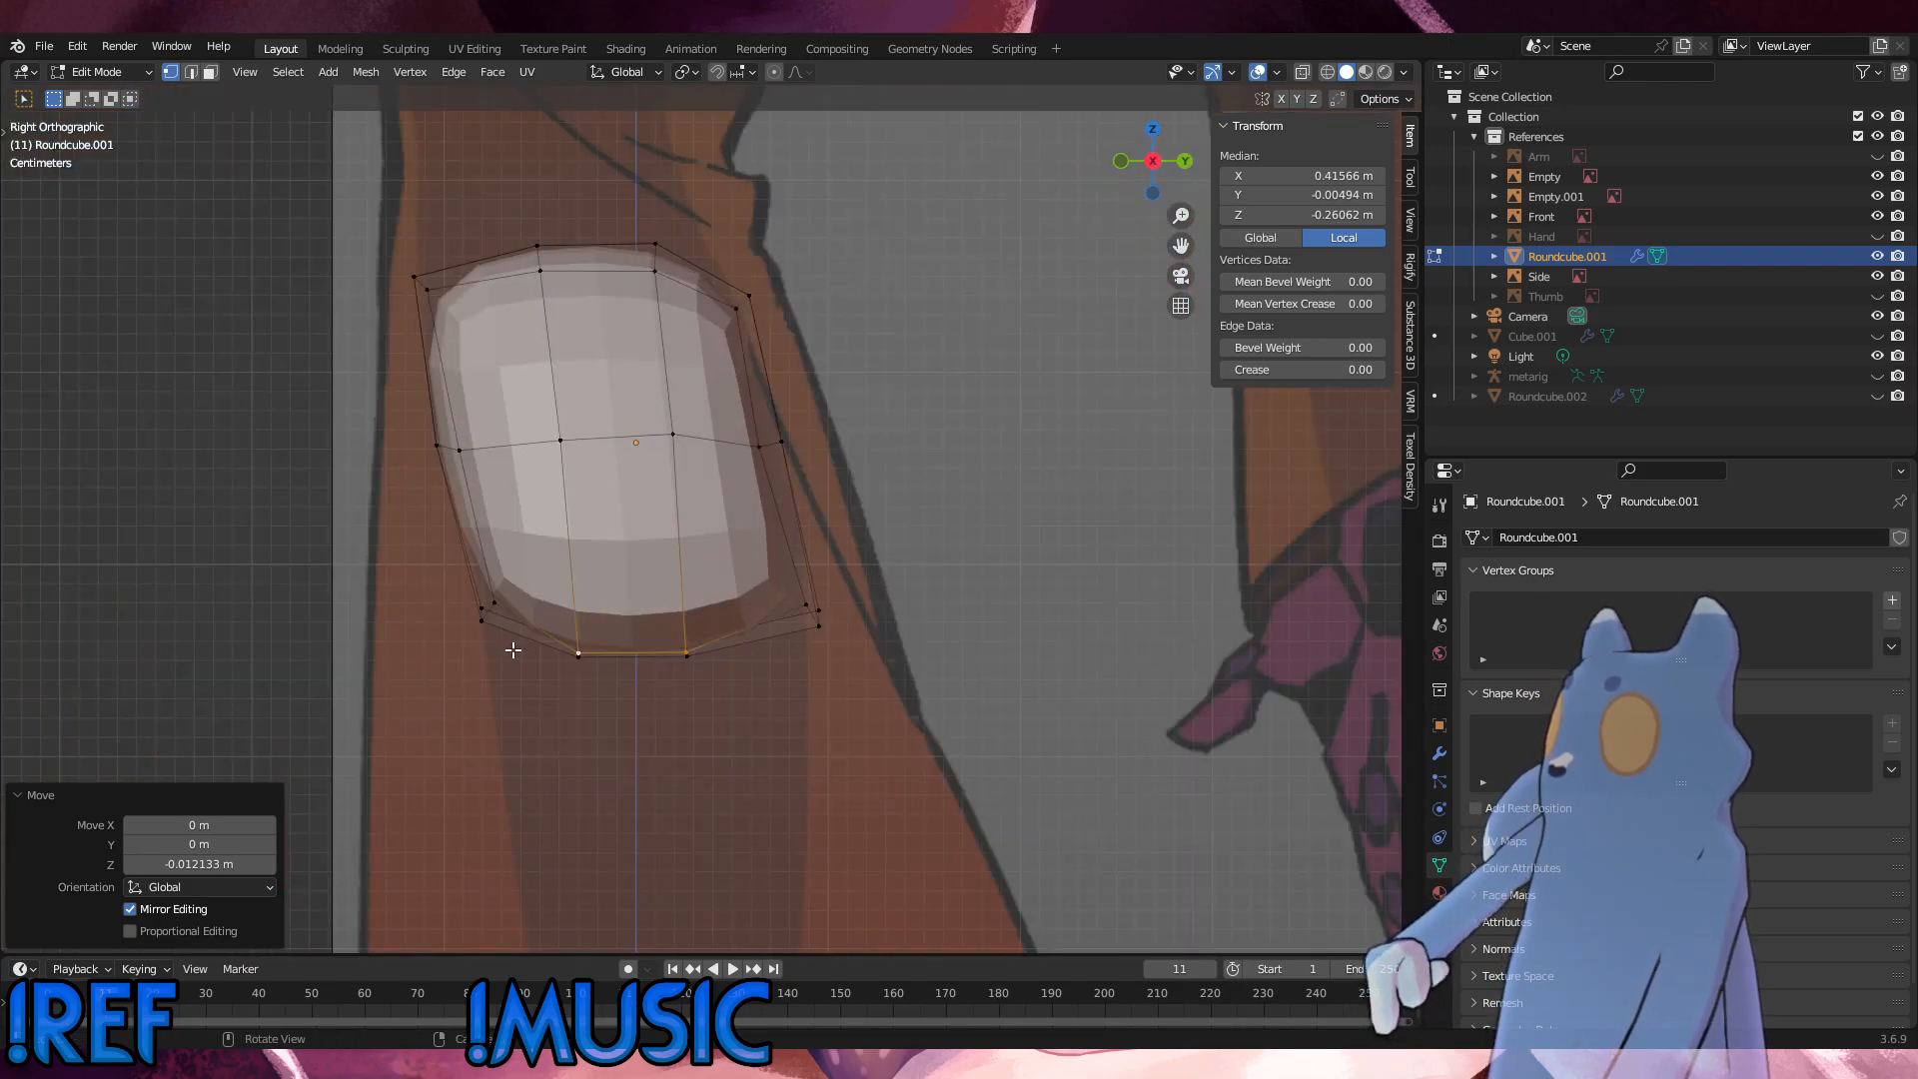
pyautogui.click(483, 620)
pyautogui.moveTo(555, 612); pyautogui.dragTo(762, 621, button='middle')
pyautogui.click(722, 626)
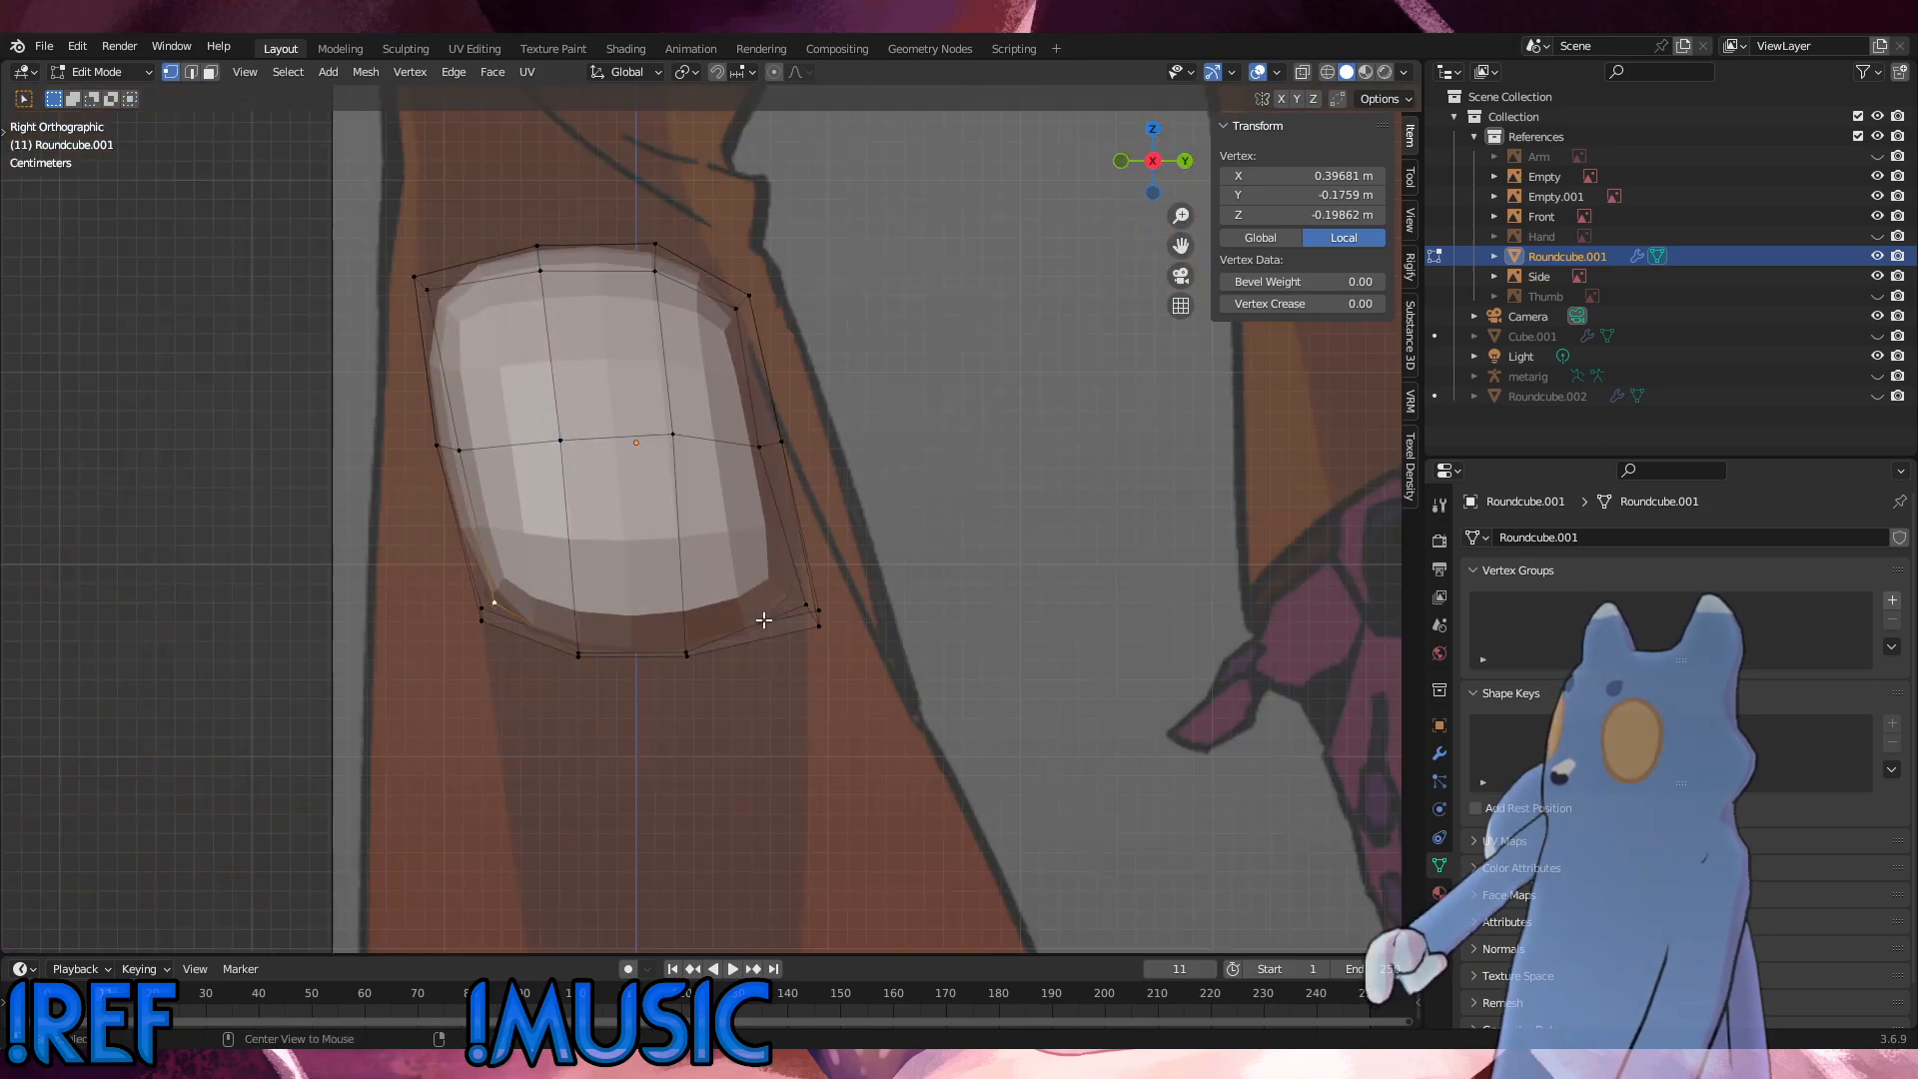
pyautogui.press('g')
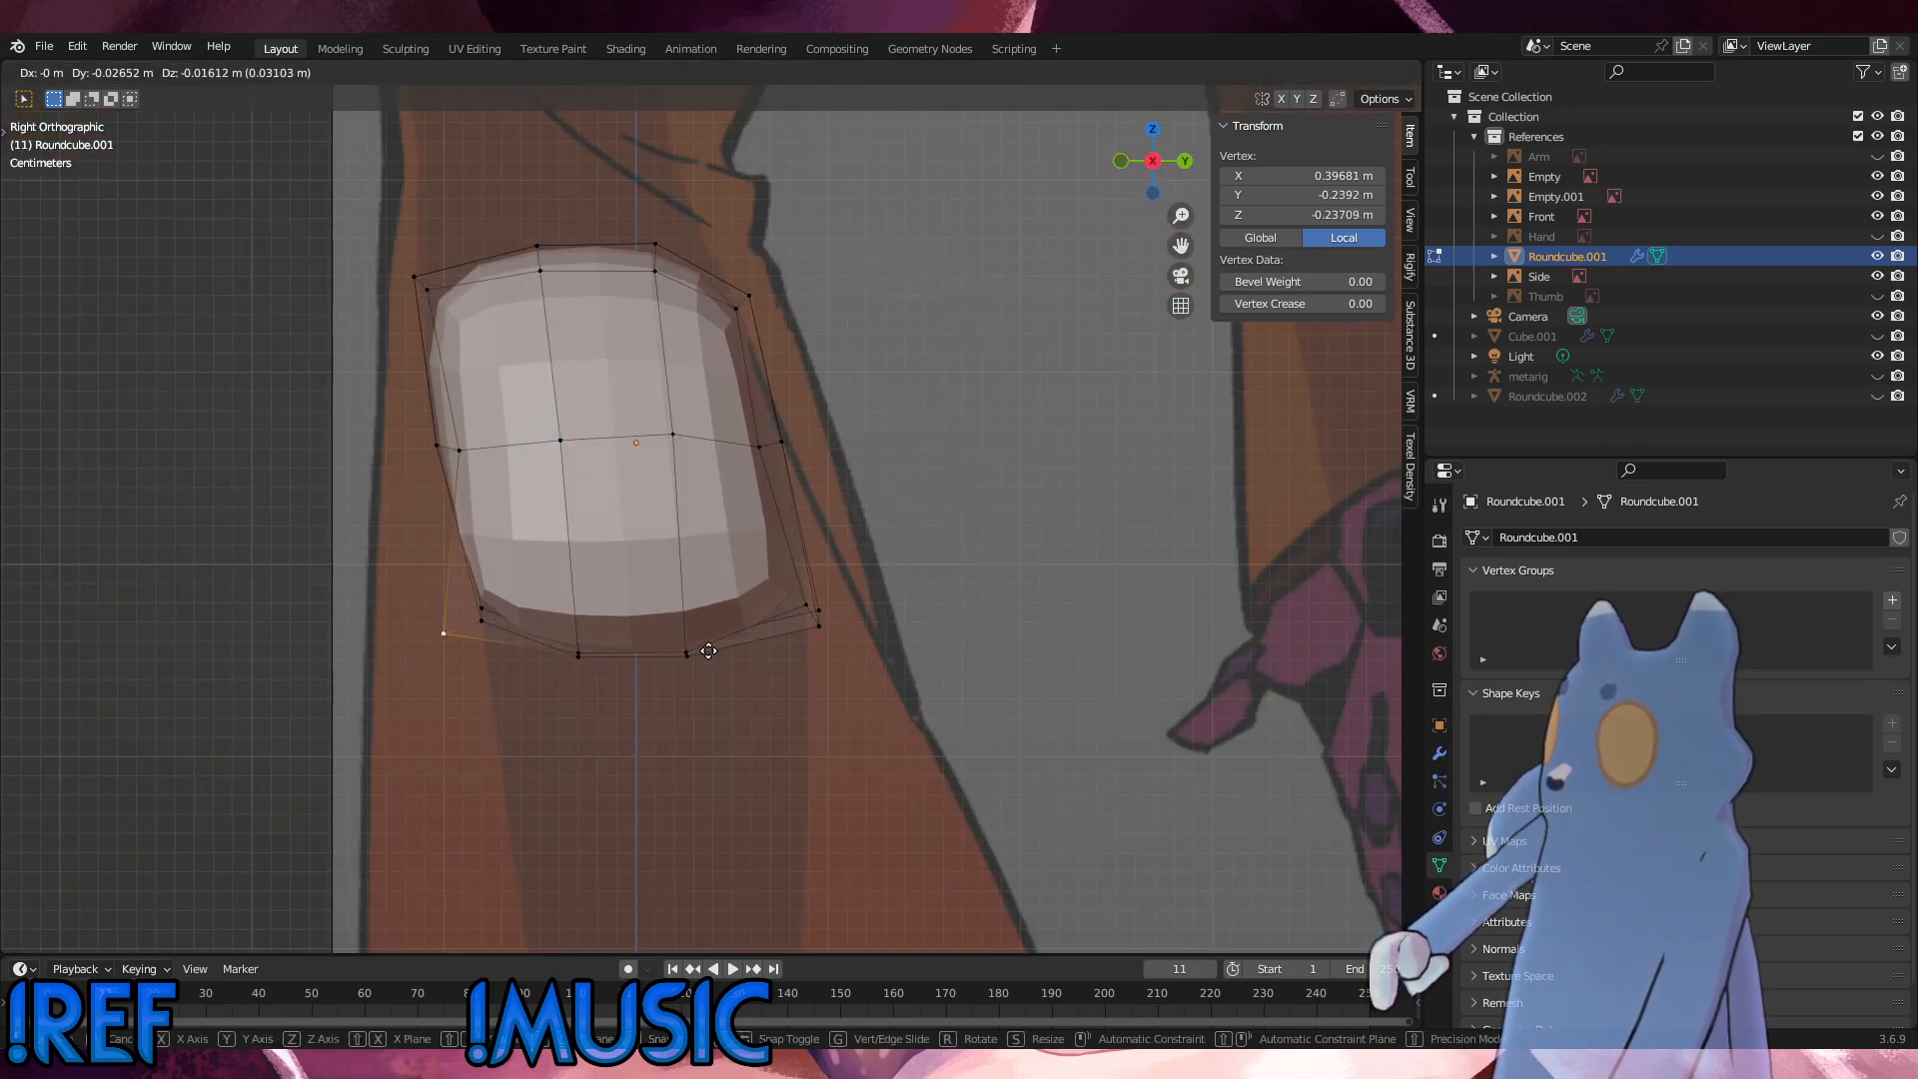
pyautogui.click(709, 652)
# Step: Move the bottom rear outer corner vertex of the hip backward and slightly down towards the side reference outline
pyautogui.moveTo(794, 607); pyautogui.dragTo(698, 620, button='middle')
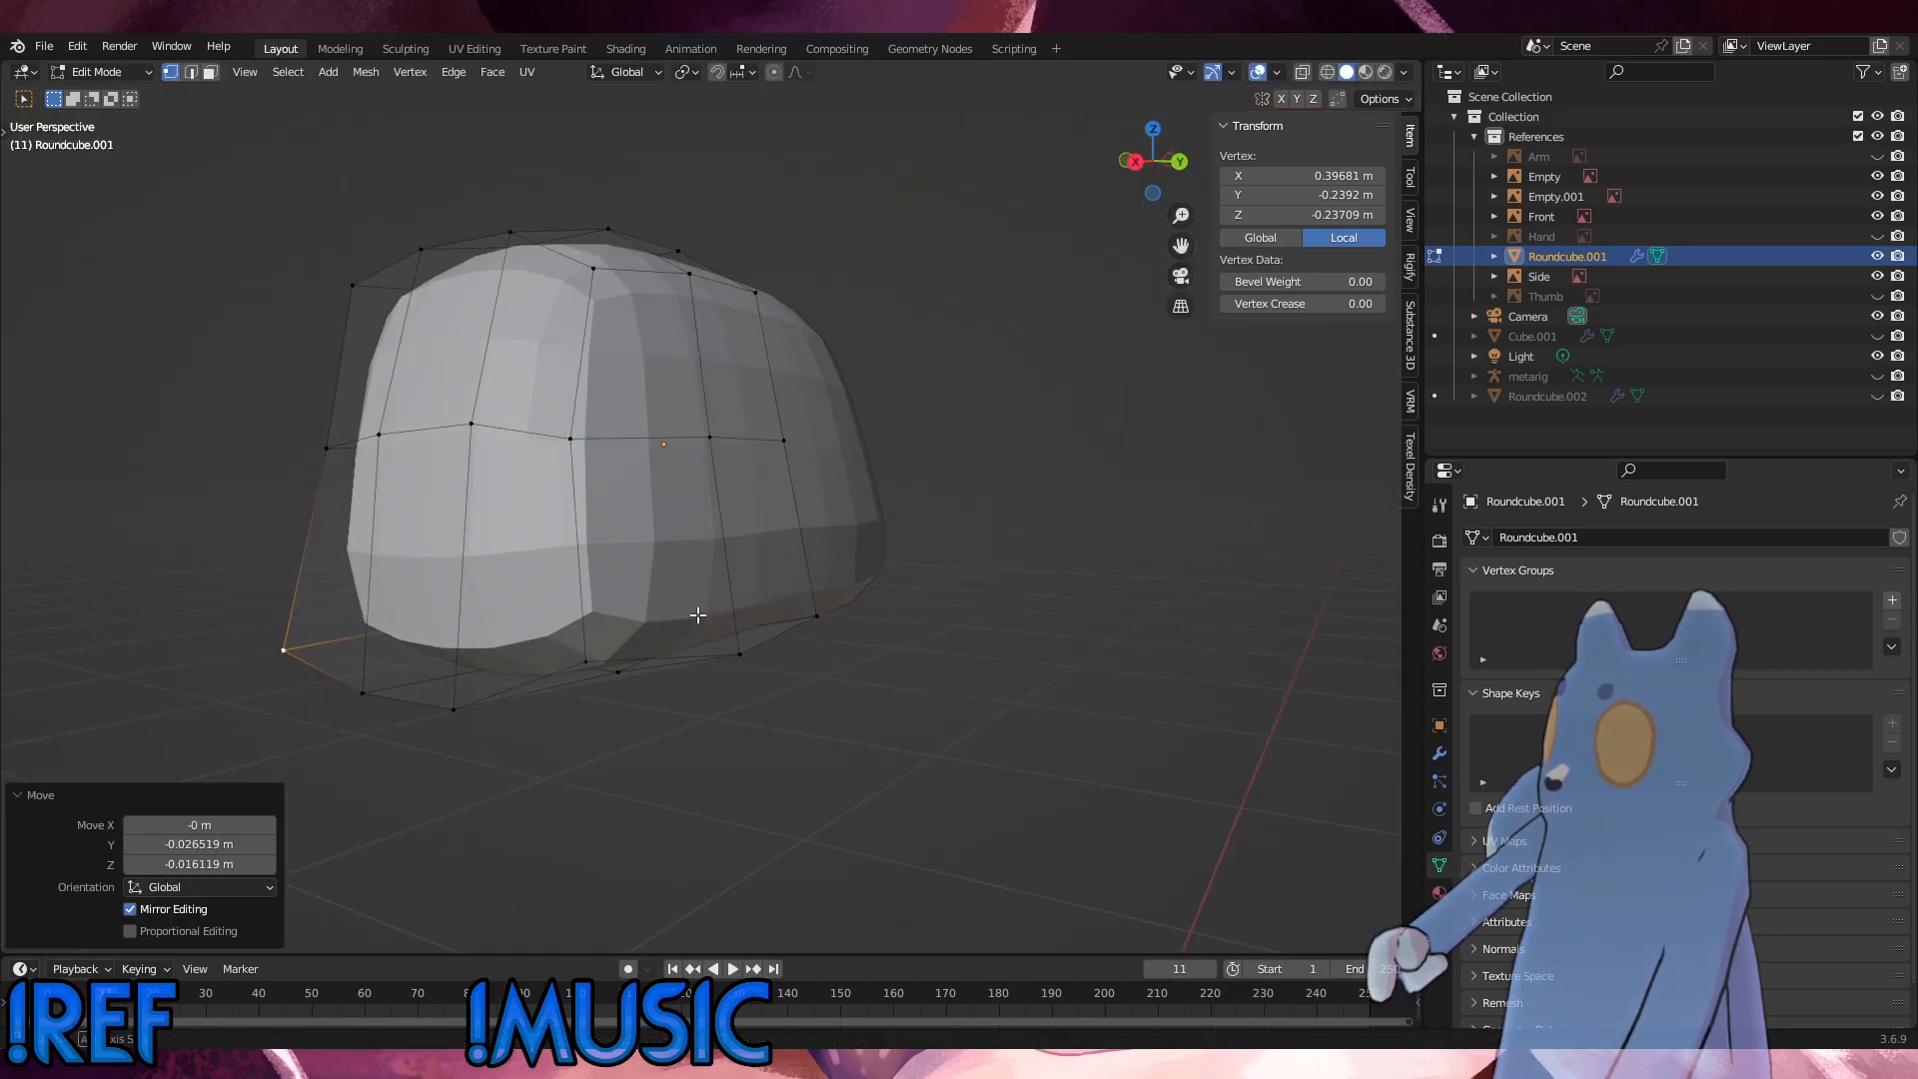
pyautogui.click(589, 664)
pyautogui.moveTo(589, 664)
pyautogui.keyDown('alt'); pyautogui.mouseDown(button='middle')
pyautogui.moveTo(674, 651)
pyautogui.moveTo(618, 648)
pyautogui.mouseUp(button='middle'); pyautogui.keyUp('alt')
pyautogui.press('g')
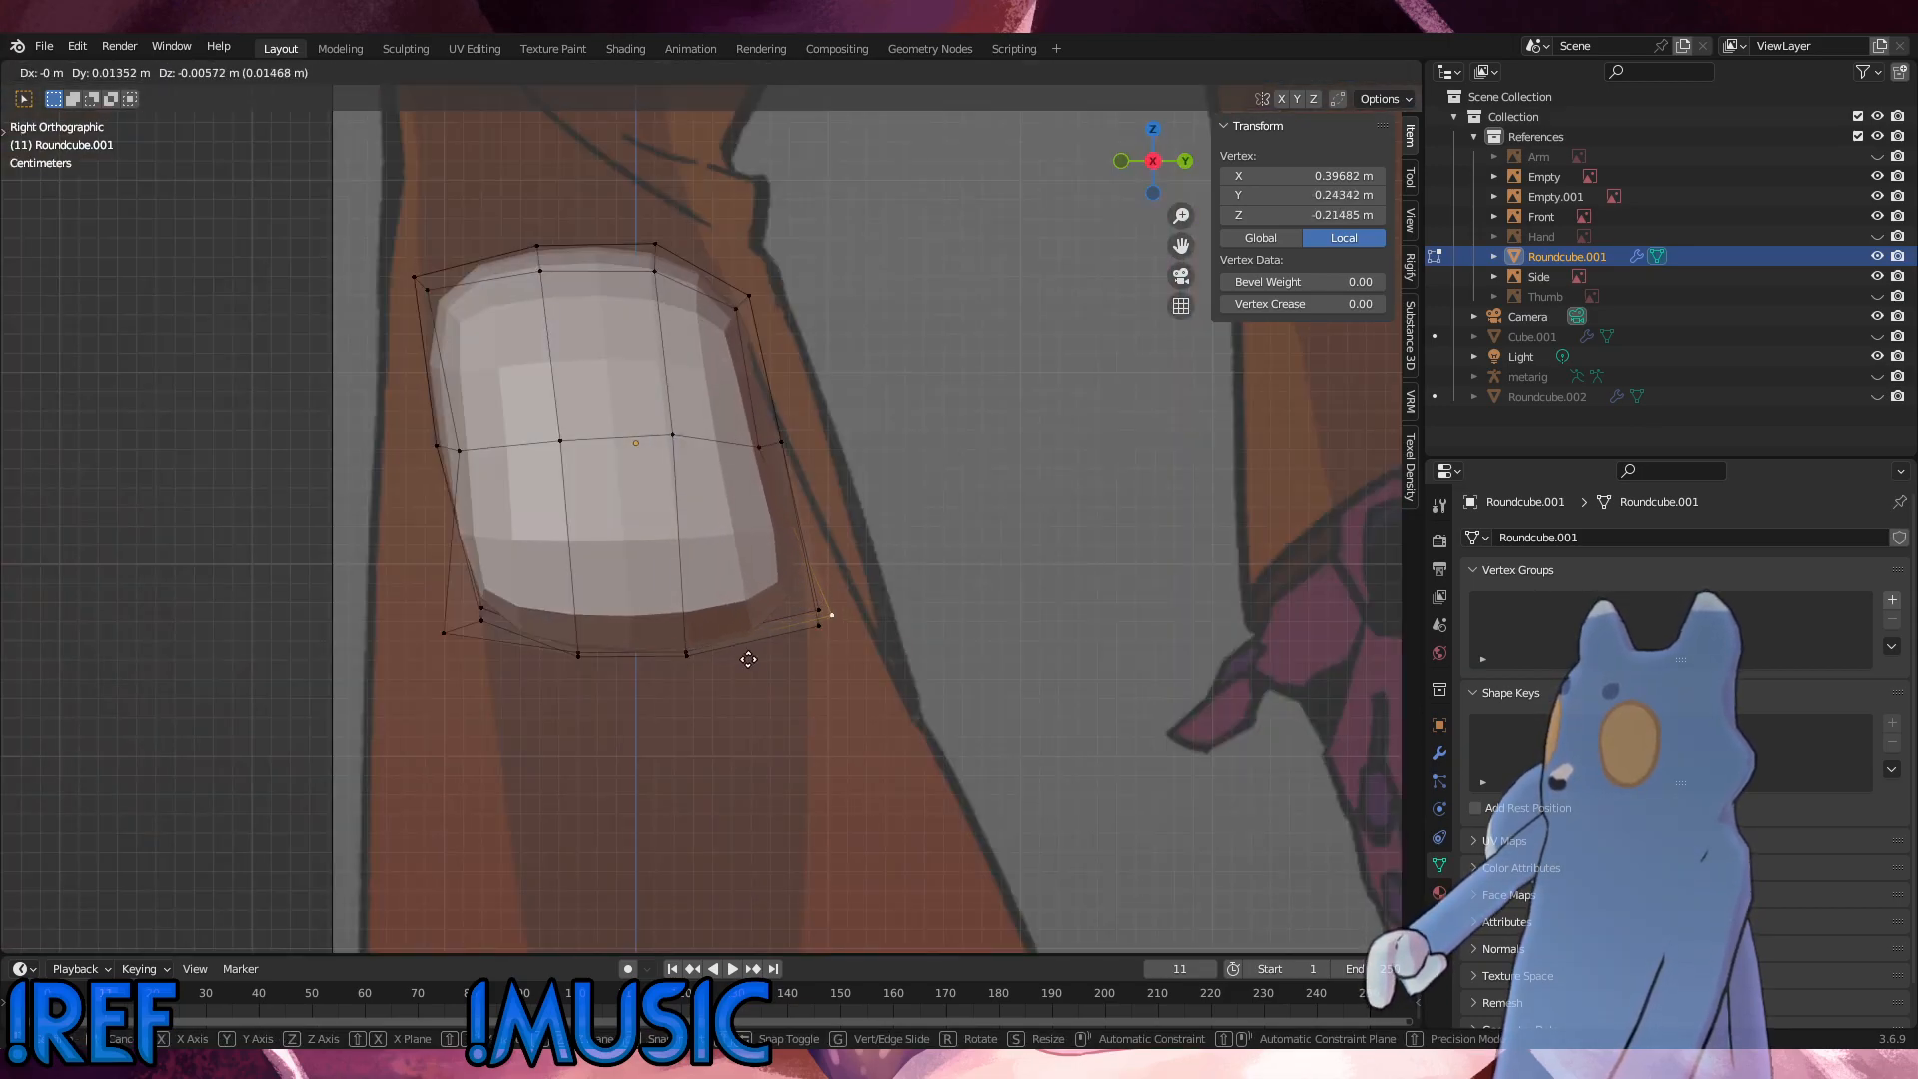
pyautogui.click(772, 669)
# Step: Move the middle loop's rear side vertex 0.011 m back and 0.005 m up, and the top rear corner vertex 0.013 m back and 0.015 m up
pyautogui.click(769, 440)
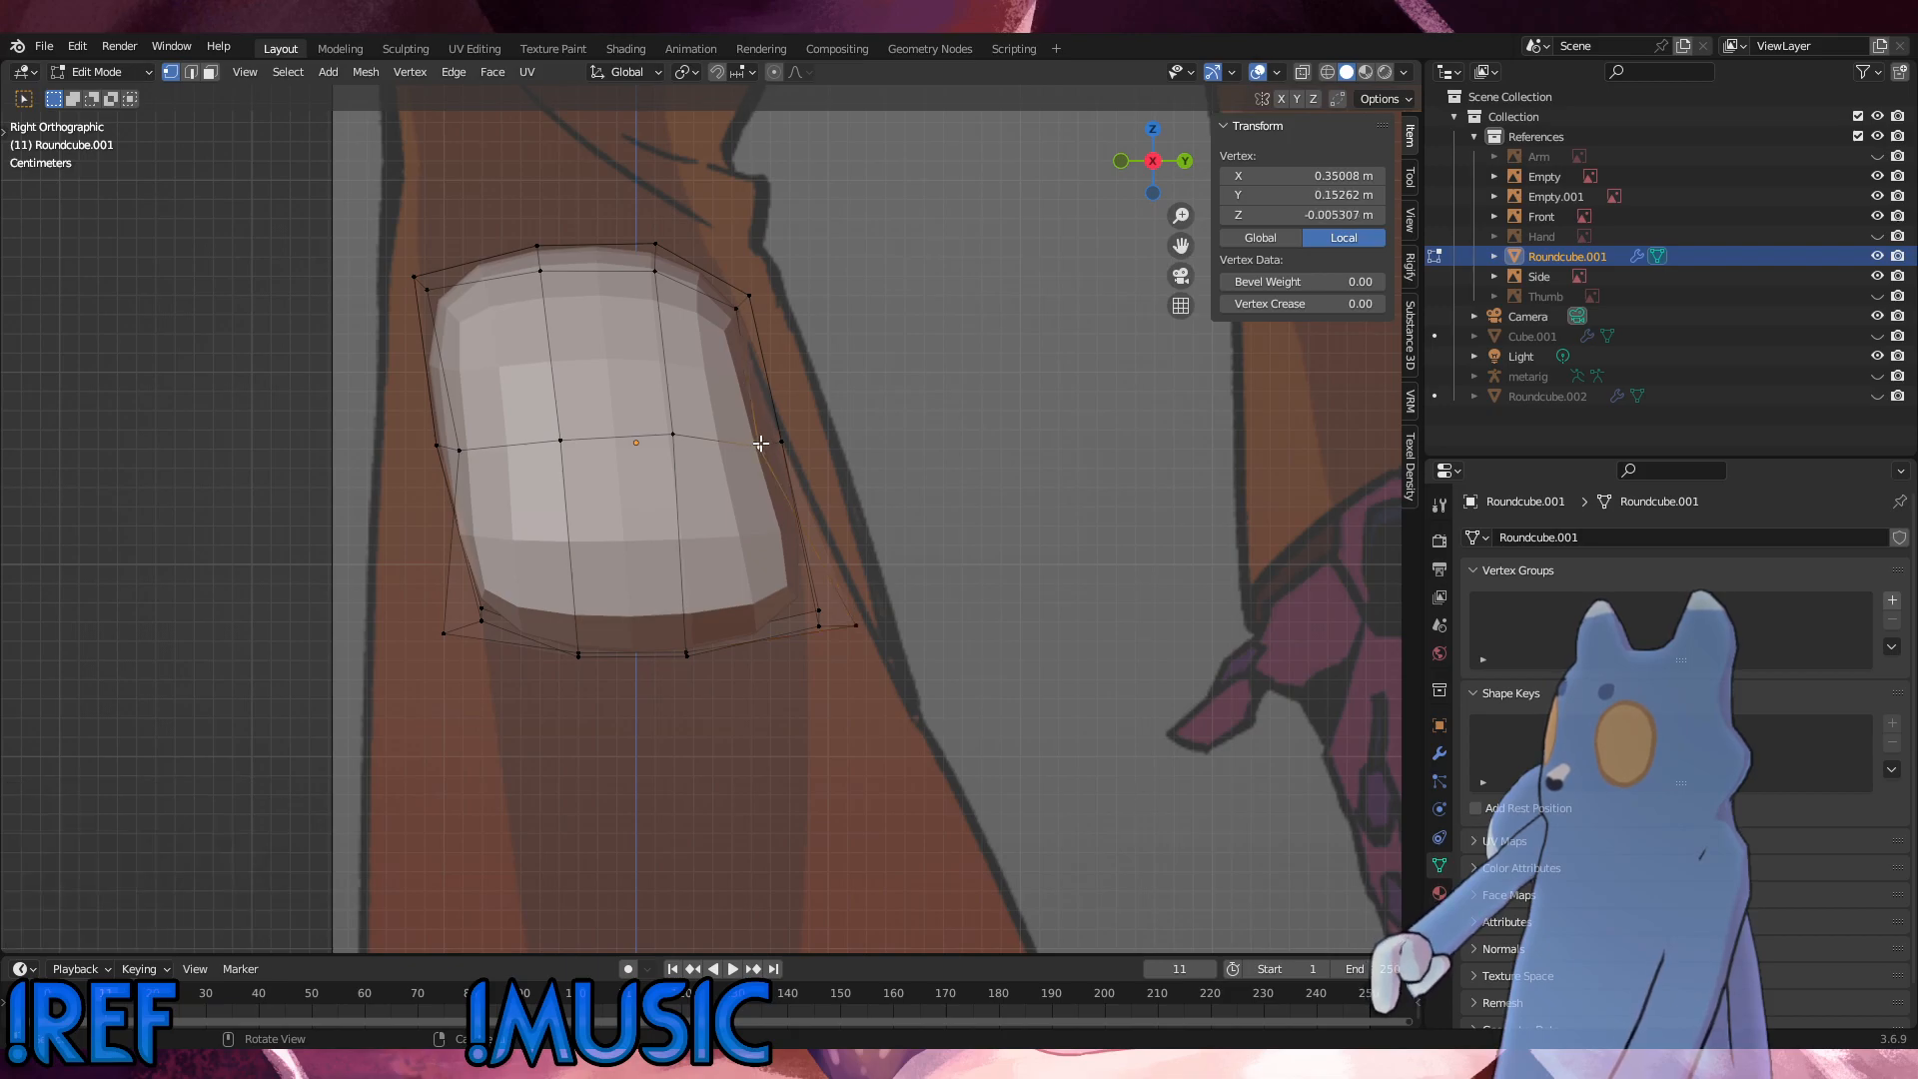
pyautogui.press('g')
pyautogui.click(780, 436)
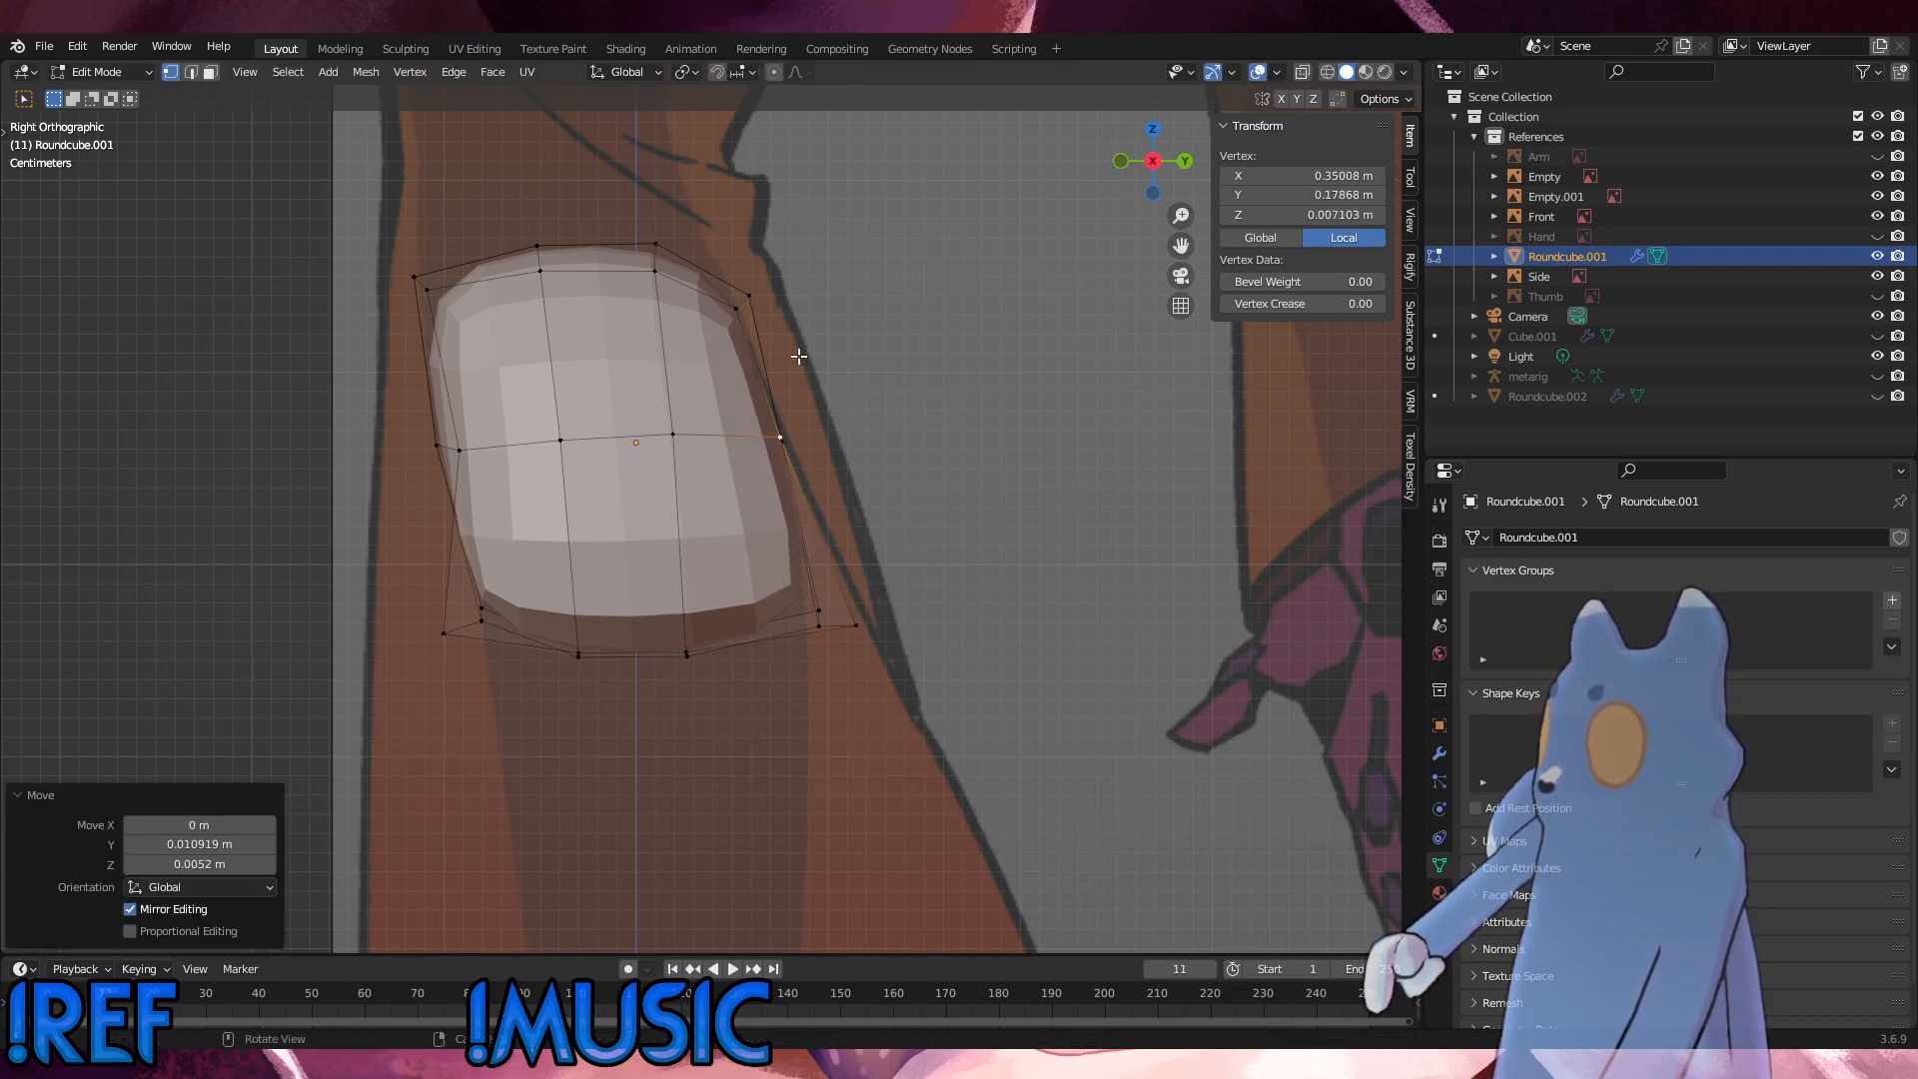
pyautogui.click(749, 296)
pyautogui.press('g')
pyautogui.click(759, 282)
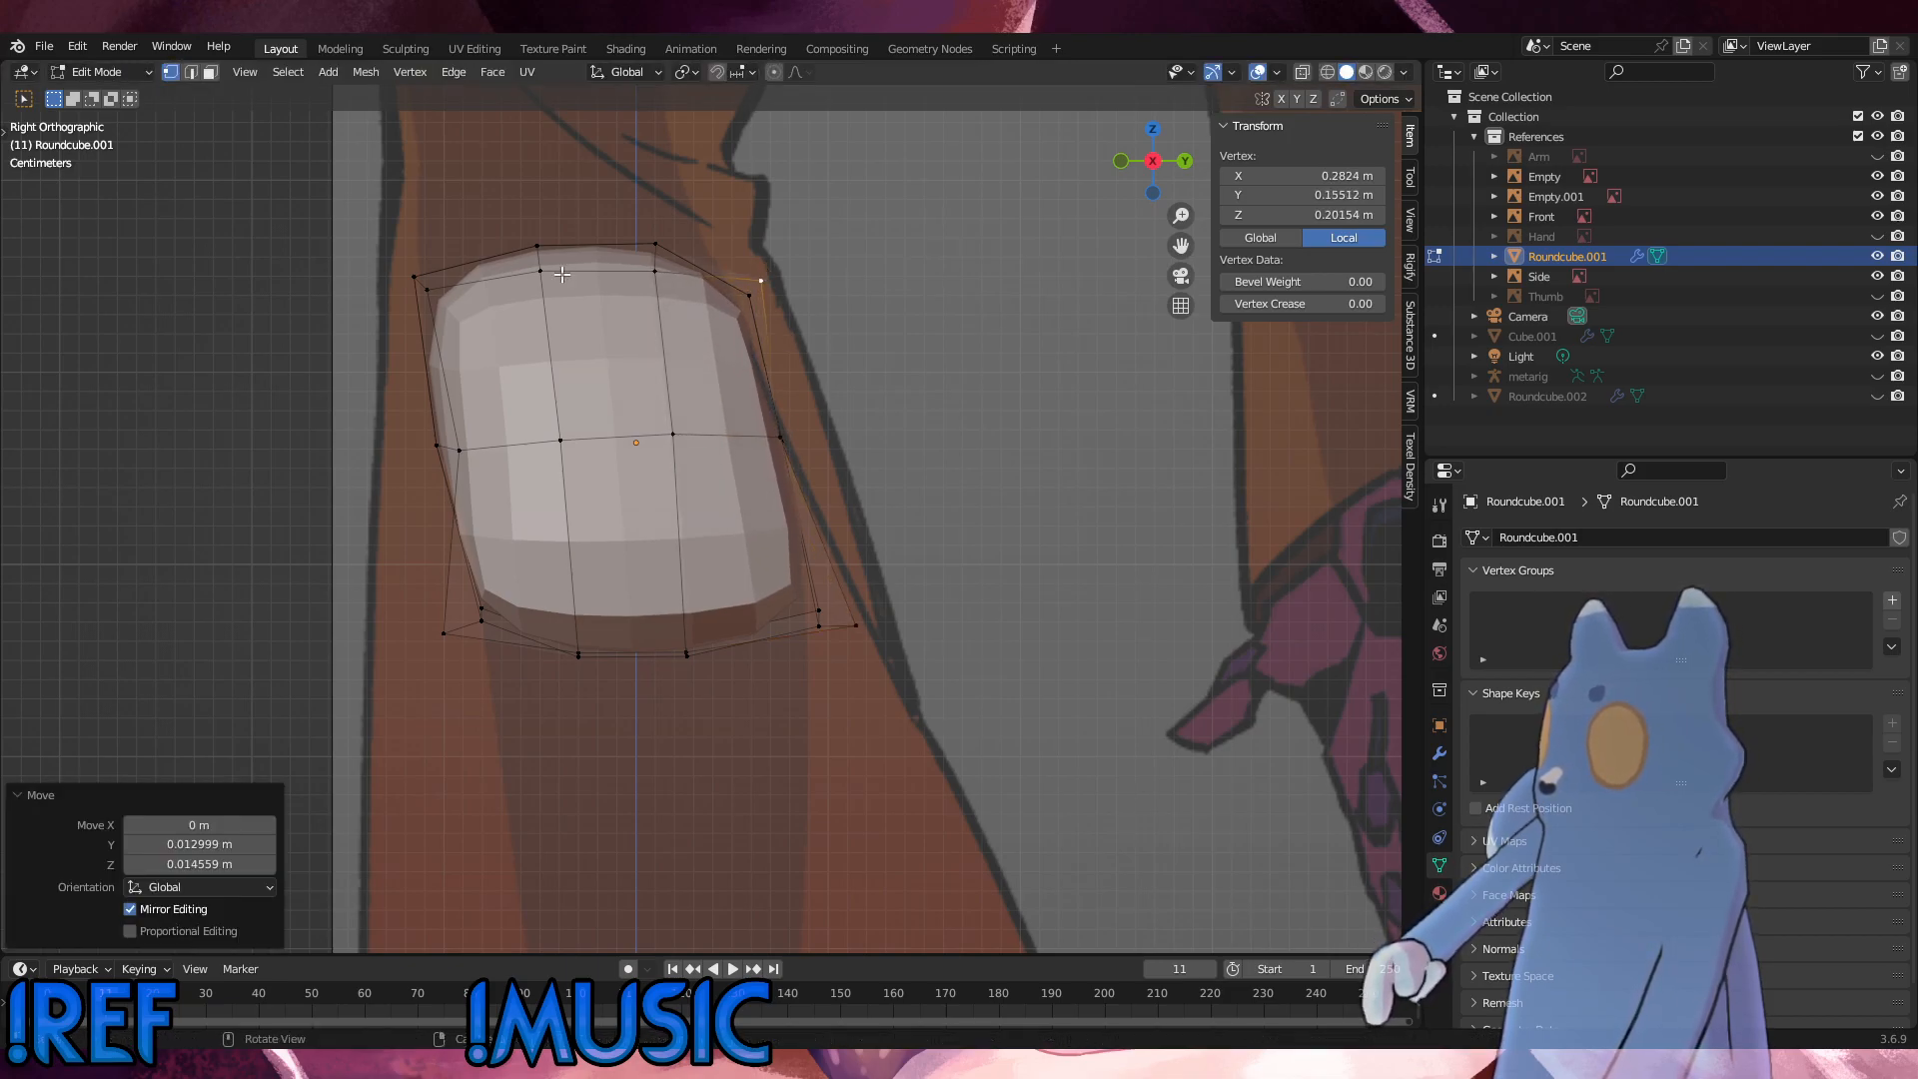
# Step: Move the top front outer corner vertex about 0.022 m forward and 0.017 m up, and its inner neighbour 0.007 m forward and 0.004 m up
pyautogui.click(414, 278)
pyautogui.press('g')
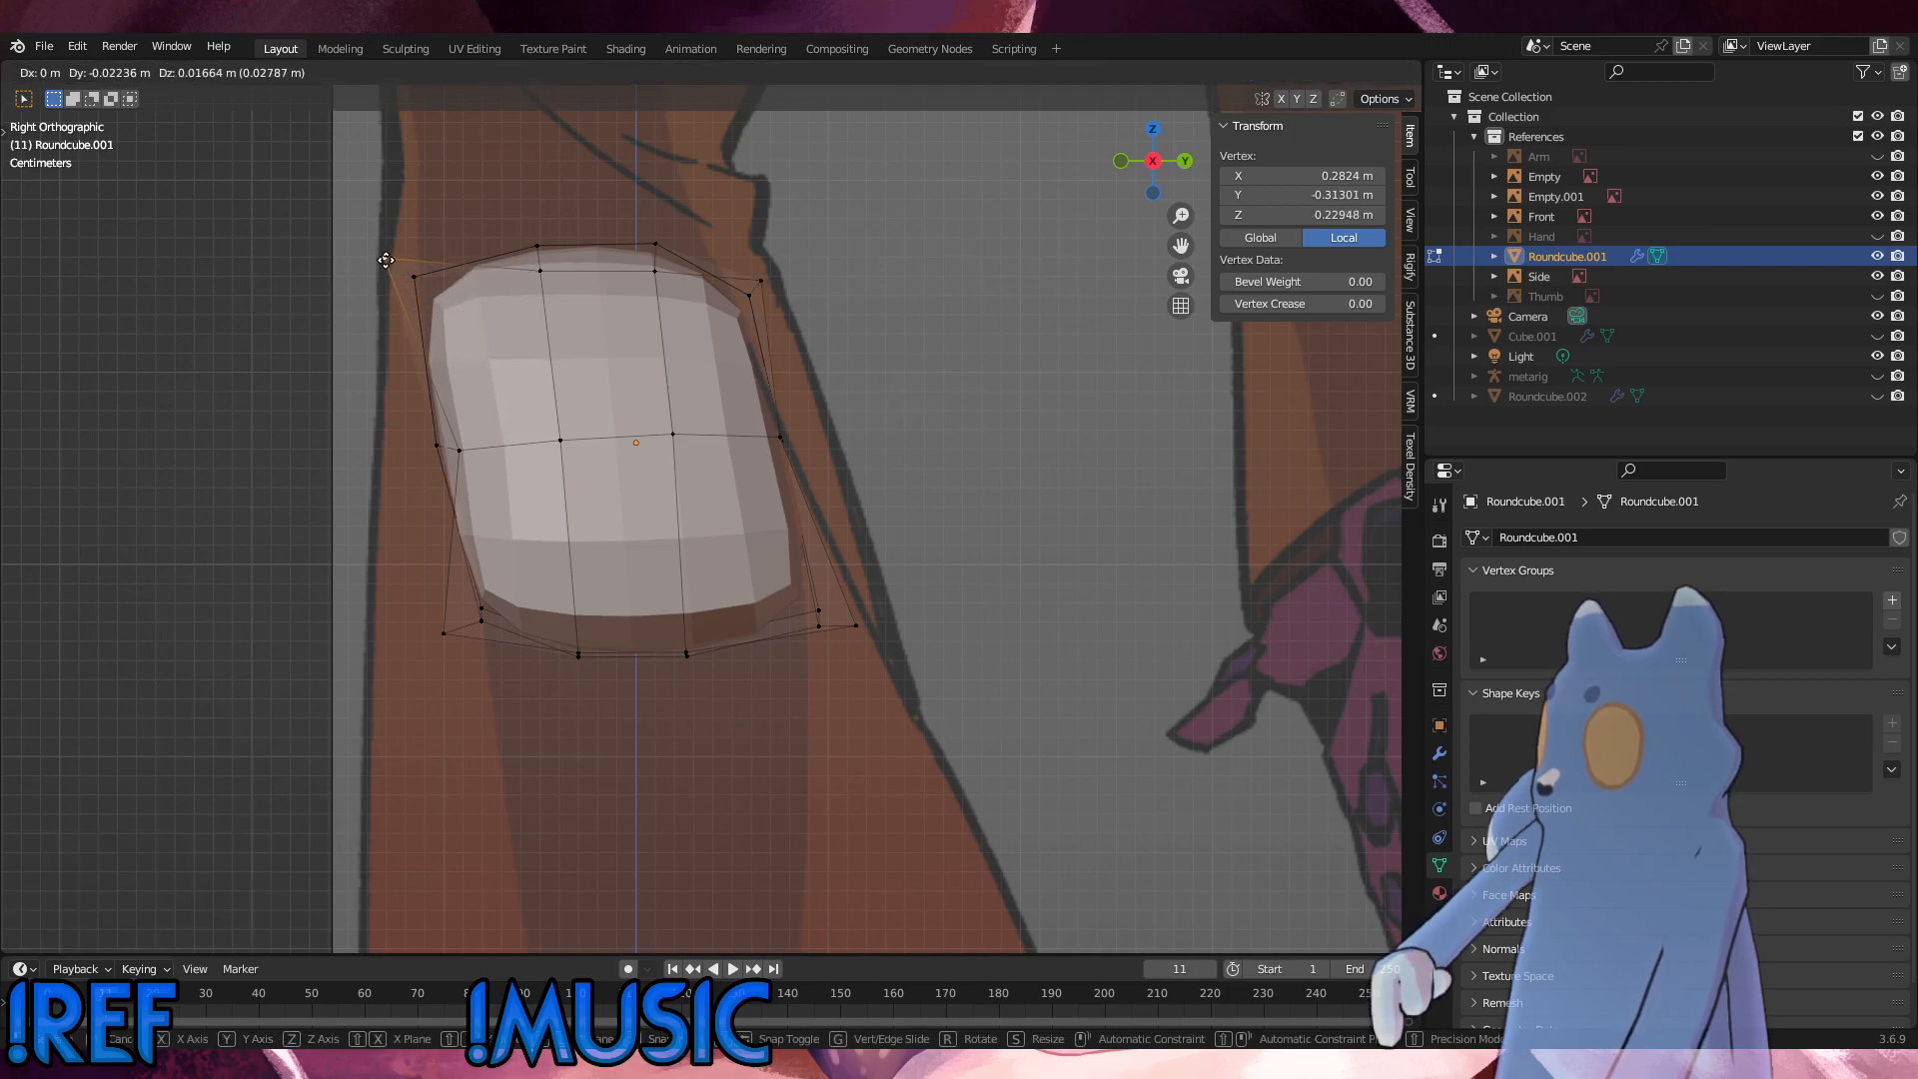
pyautogui.click(394, 264)
pyautogui.moveTo(394, 264); pyautogui.dragTo(482, 282, button='middle')
pyautogui.click(523, 263)
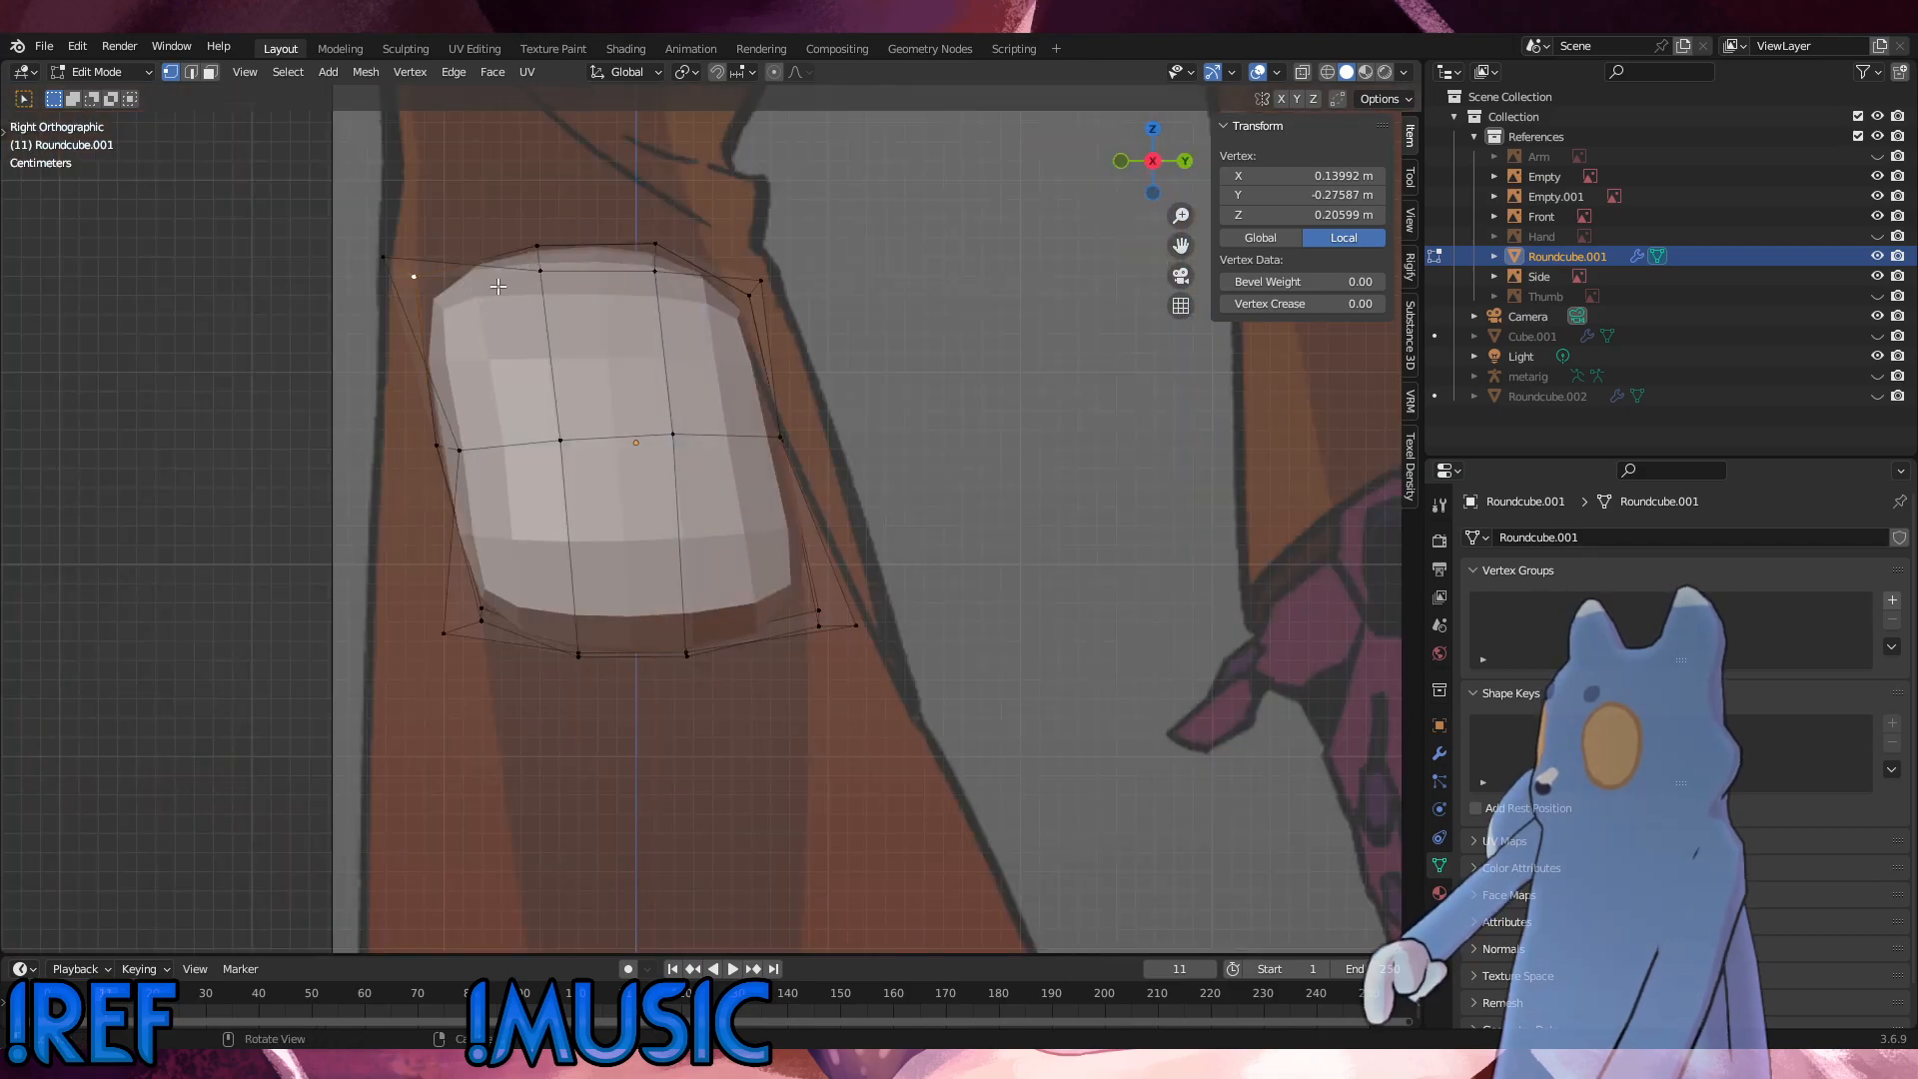
pyautogui.press('g')
pyautogui.click(483, 281)
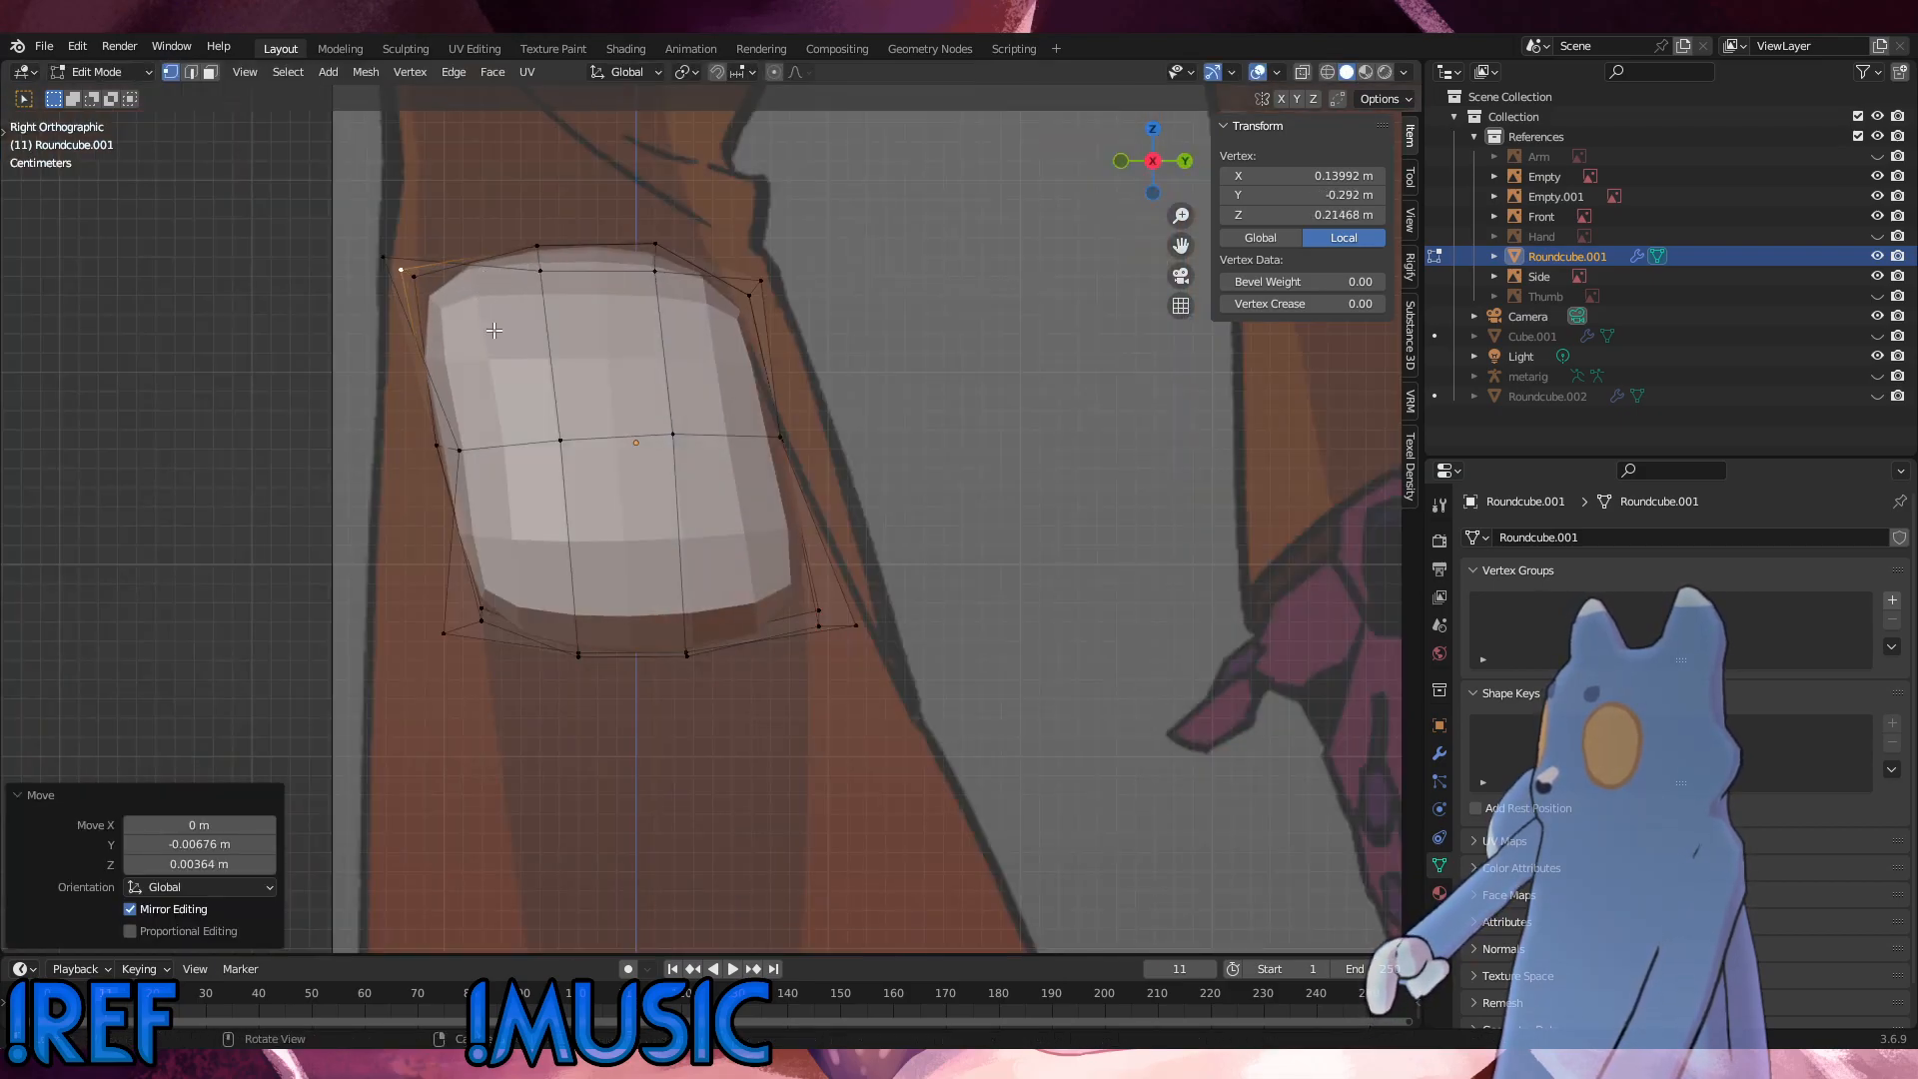
# Step: Nudge the middle loop's front side vertex slightly forward and its rear side vertex slightly inward in the side view
pyautogui.click(440, 446)
pyautogui.press('g')
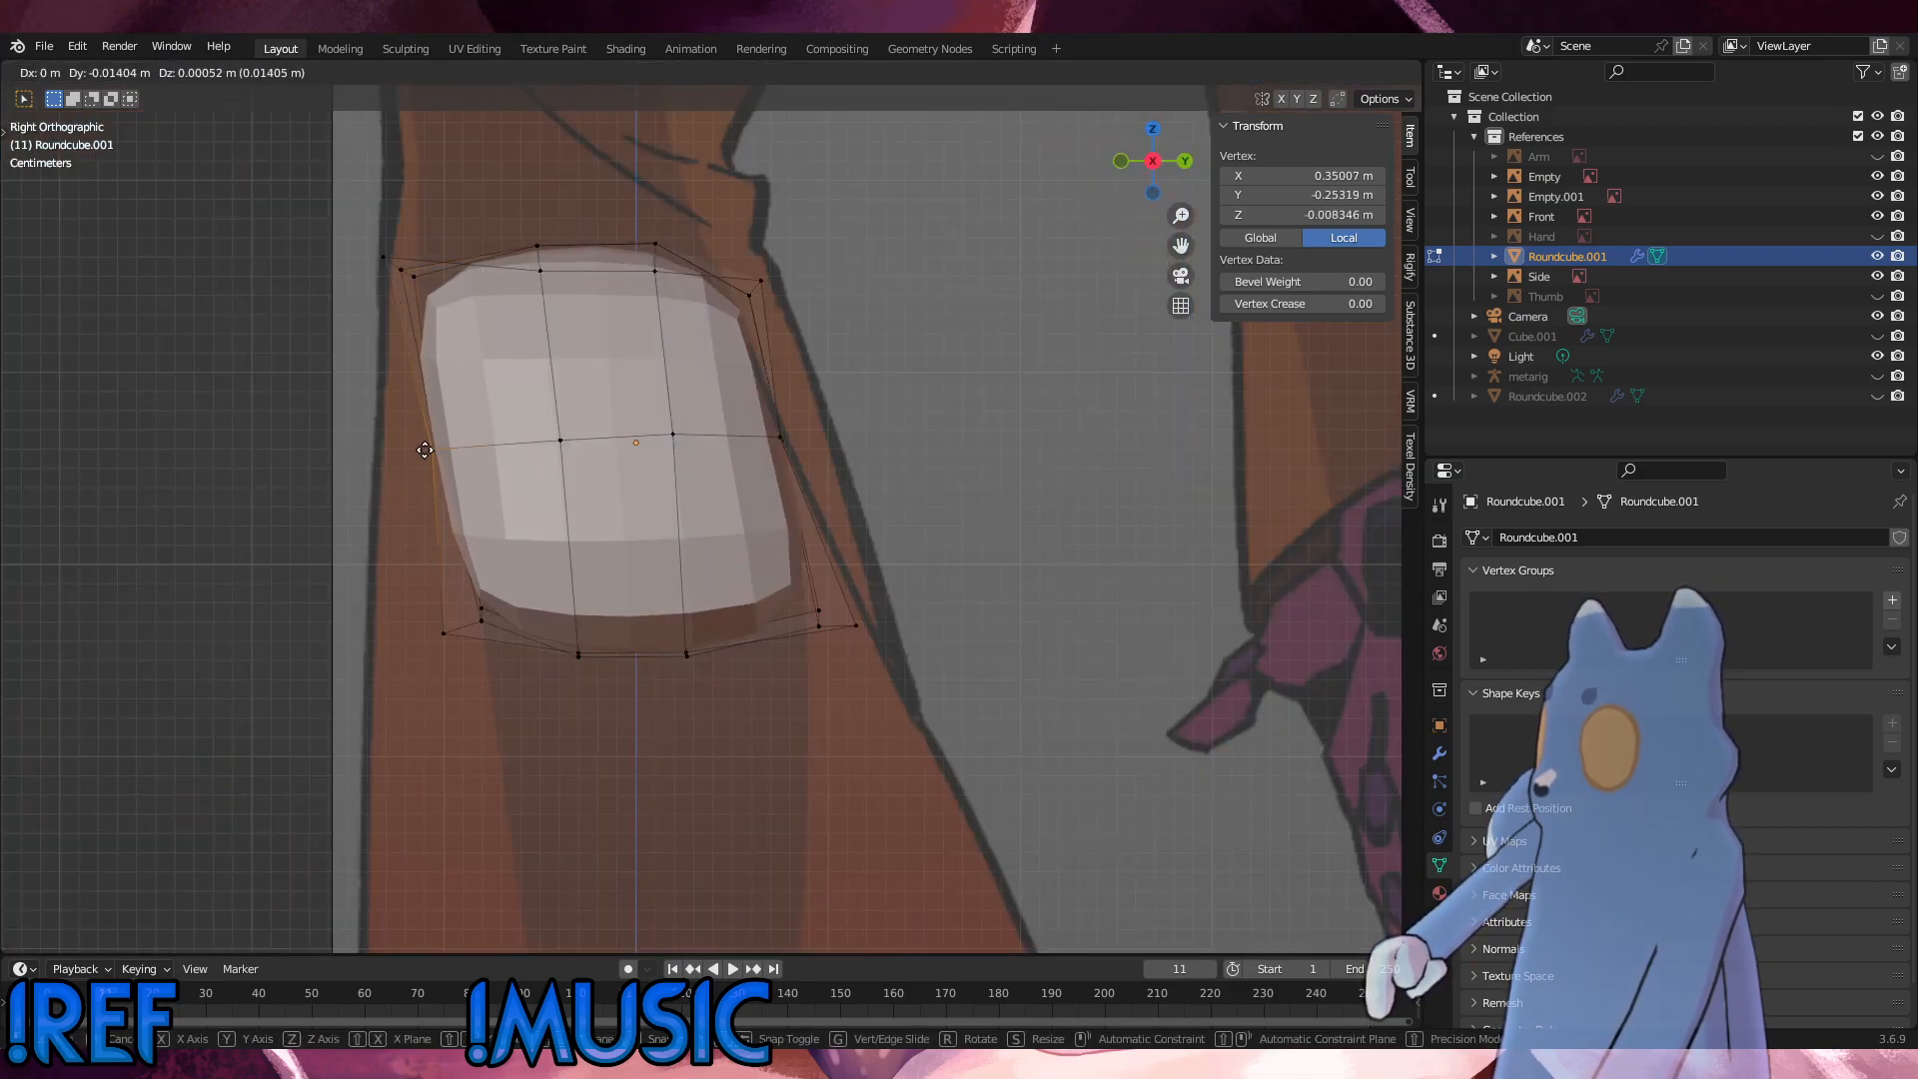
pyautogui.click(431, 454)
pyautogui.click(776, 442)
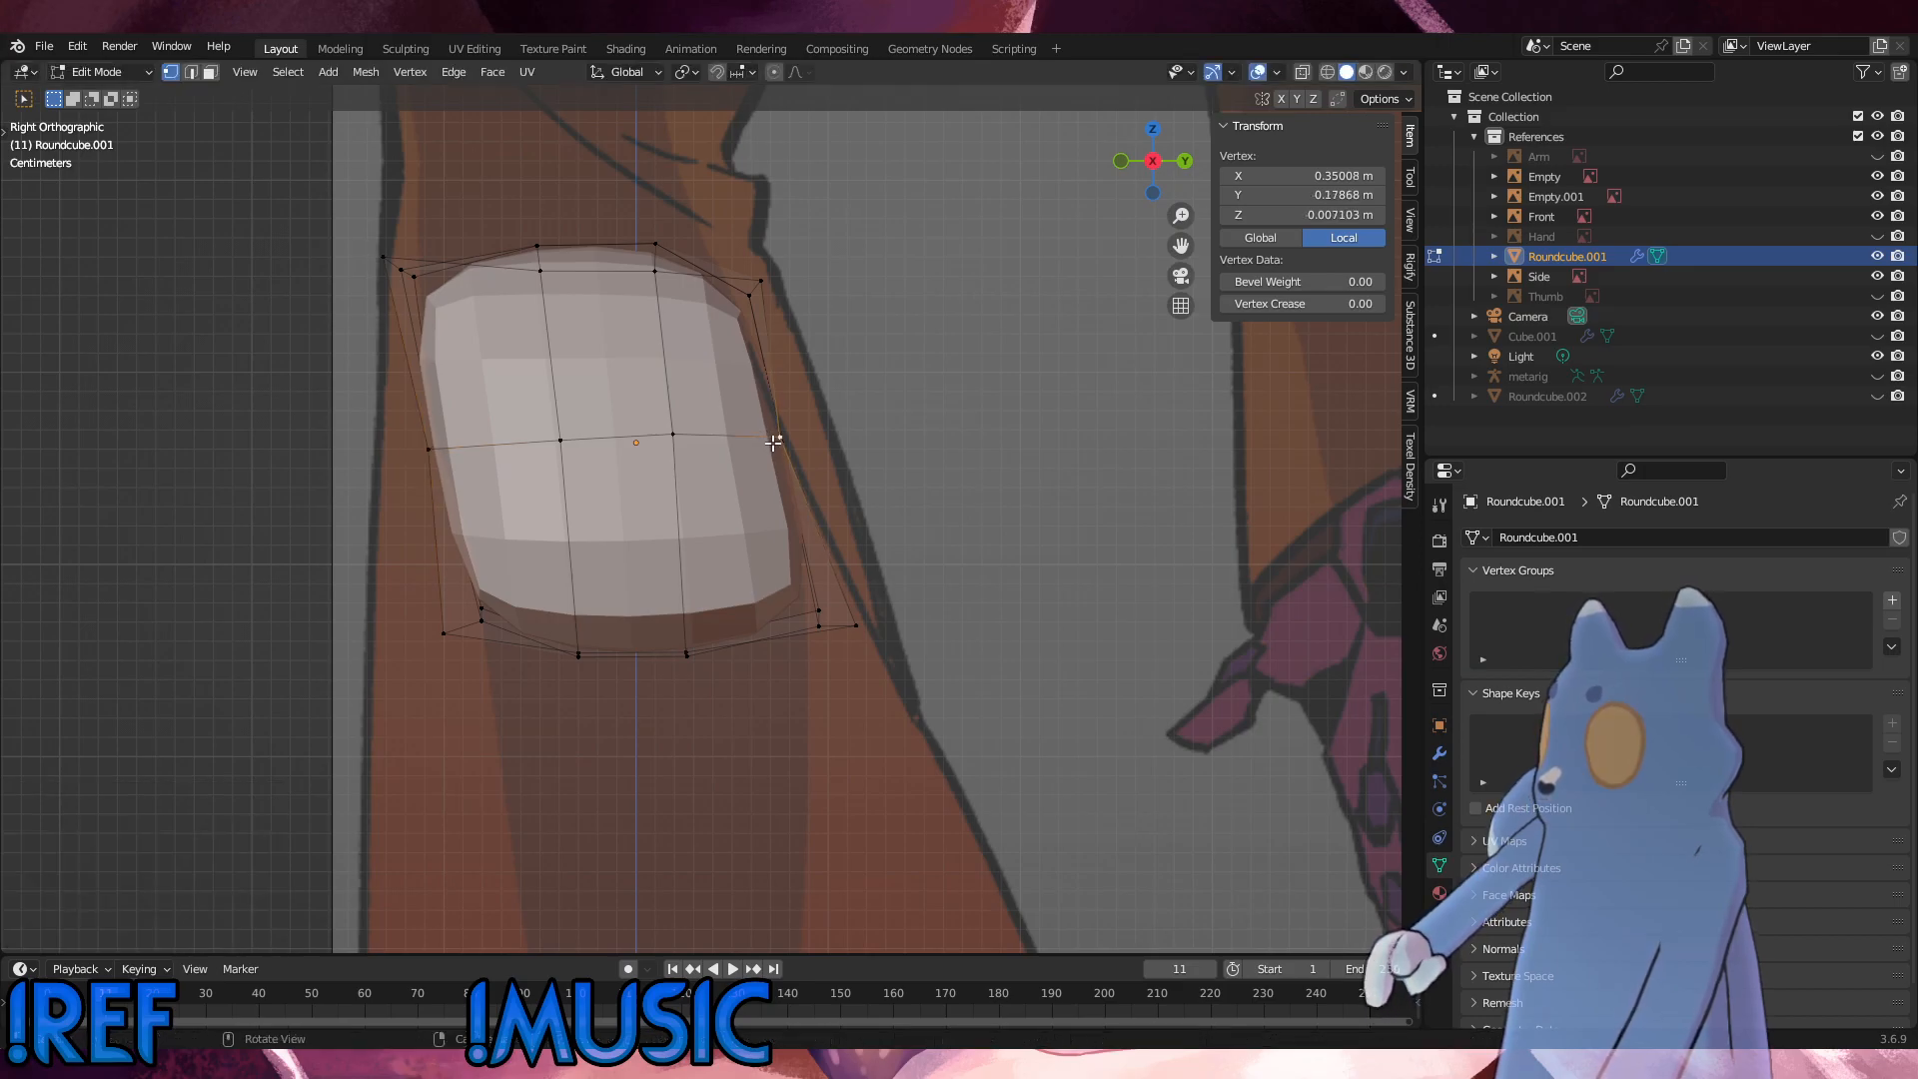
pyautogui.press('g')
pyautogui.click(777, 444)
# Step: Slide the hip's front outer corner column of vertices slightly backward along the side faces in two edge slides
pyautogui.click(905, 396)
pyautogui.moveTo(740, 424); pyautogui.dragTo(787, 542, button='middle')
pyautogui.click(479, 459)
pyautogui.scroll(-3, 609, 555)
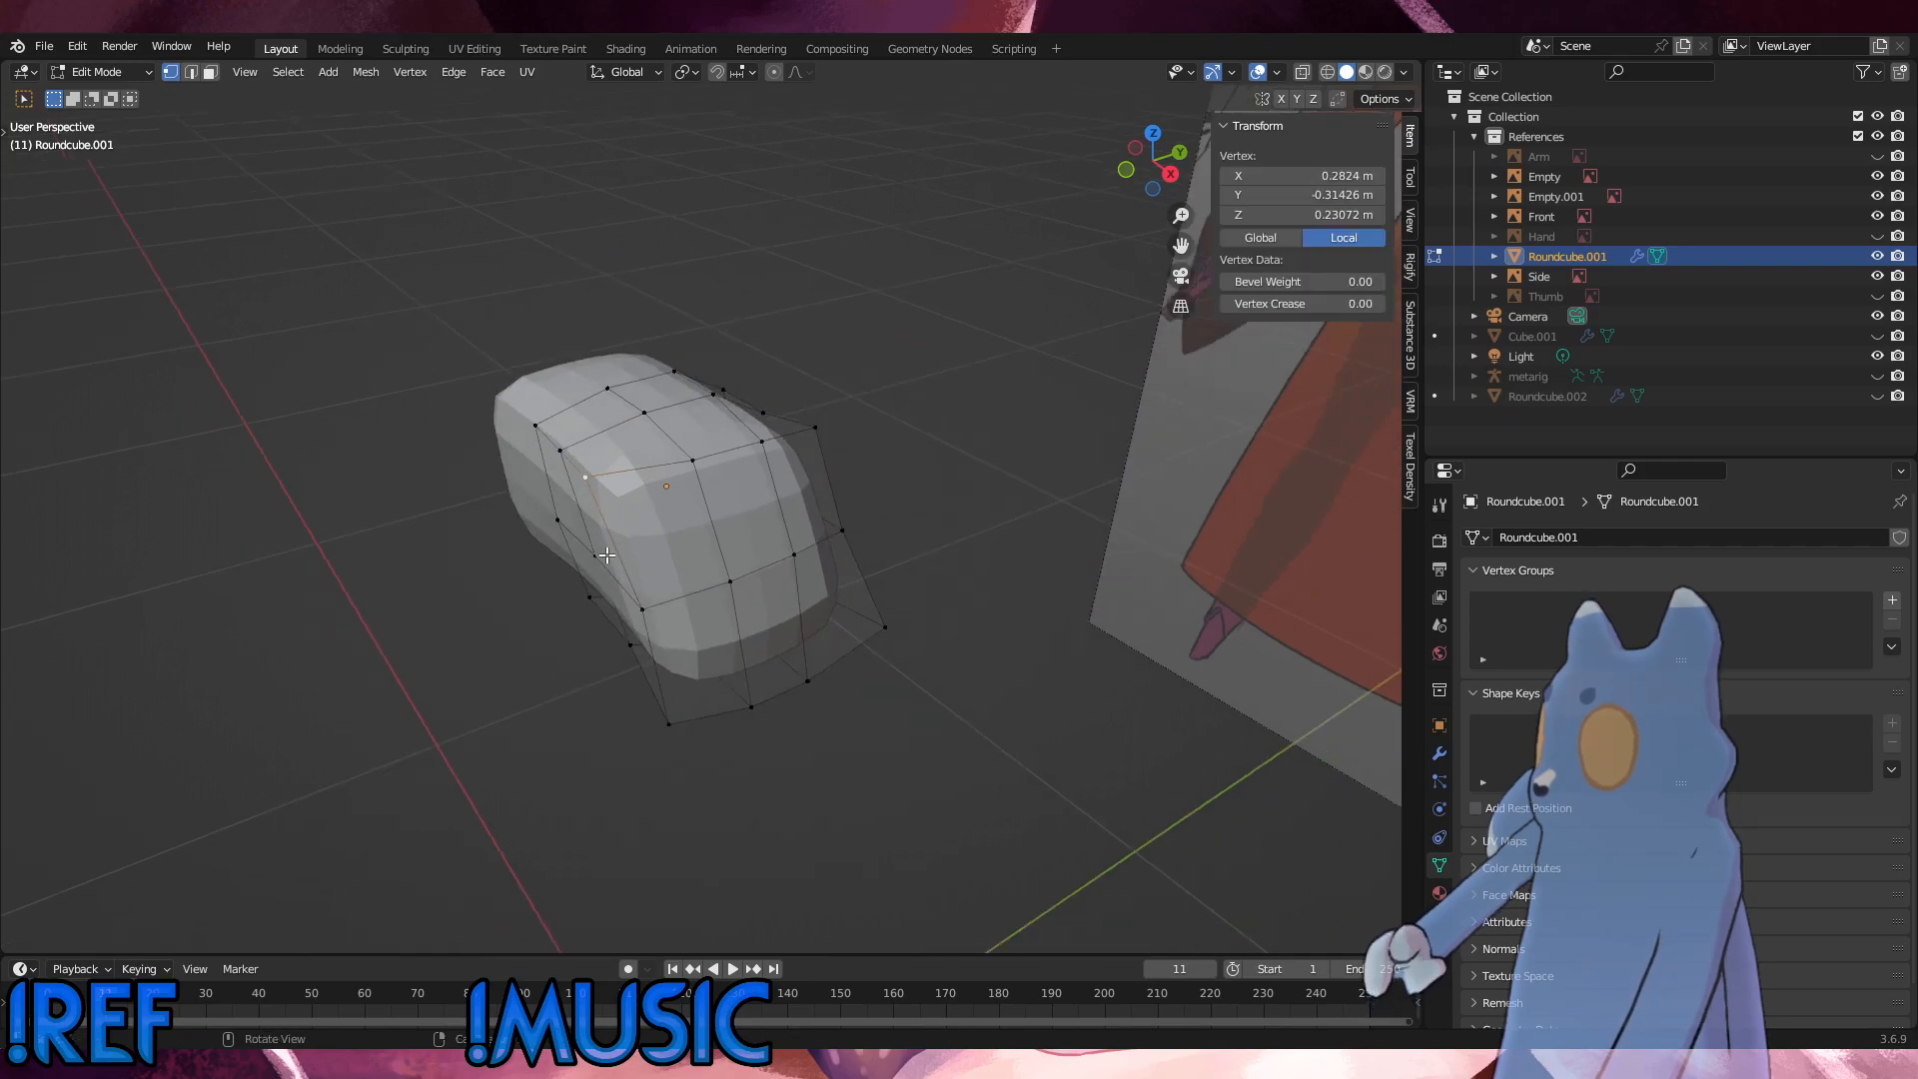
pyautogui.keyDown('shift'); pyautogui.click(677, 727); pyautogui.keyUp('shift')
pyautogui.keyDown('shift'); pyautogui.click(658, 629); pyautogui.keyUp('shift')
pyautogui.moveTo(659, 628); pyautogui.dragTo(782, 685, button='middle')
pyautogui.press('g')
pyautogui.press('g')
pyautogui.click(770, 645)
pyautogui.press('g')
# Step: Edge-slide the hip's rear outer corner column slightly forward in two passes, using a factor of 0.047 for the last
pyautogui.press('g')
pyautogui.click(763, 645)
pyautogui.click(840, 485)
pyautogui.keyDown('shift'); pyautogui.click(866, 544); pyautogui.keyUp('shift')
pyautogui.keyDown('shift'); pyautogui.click(906, 592); pyautogui.keyUp('shift')
pyautogui.moveTo(900, 592); pyautogui.dragTo(547, 552, button='middle')
pyautogui.press('g')
pyautogui.press('g')
pyautogui.click(540, 551)
pyautogui.press('g')
pyautogui.press('g')
pyautogui.click(542, 550)
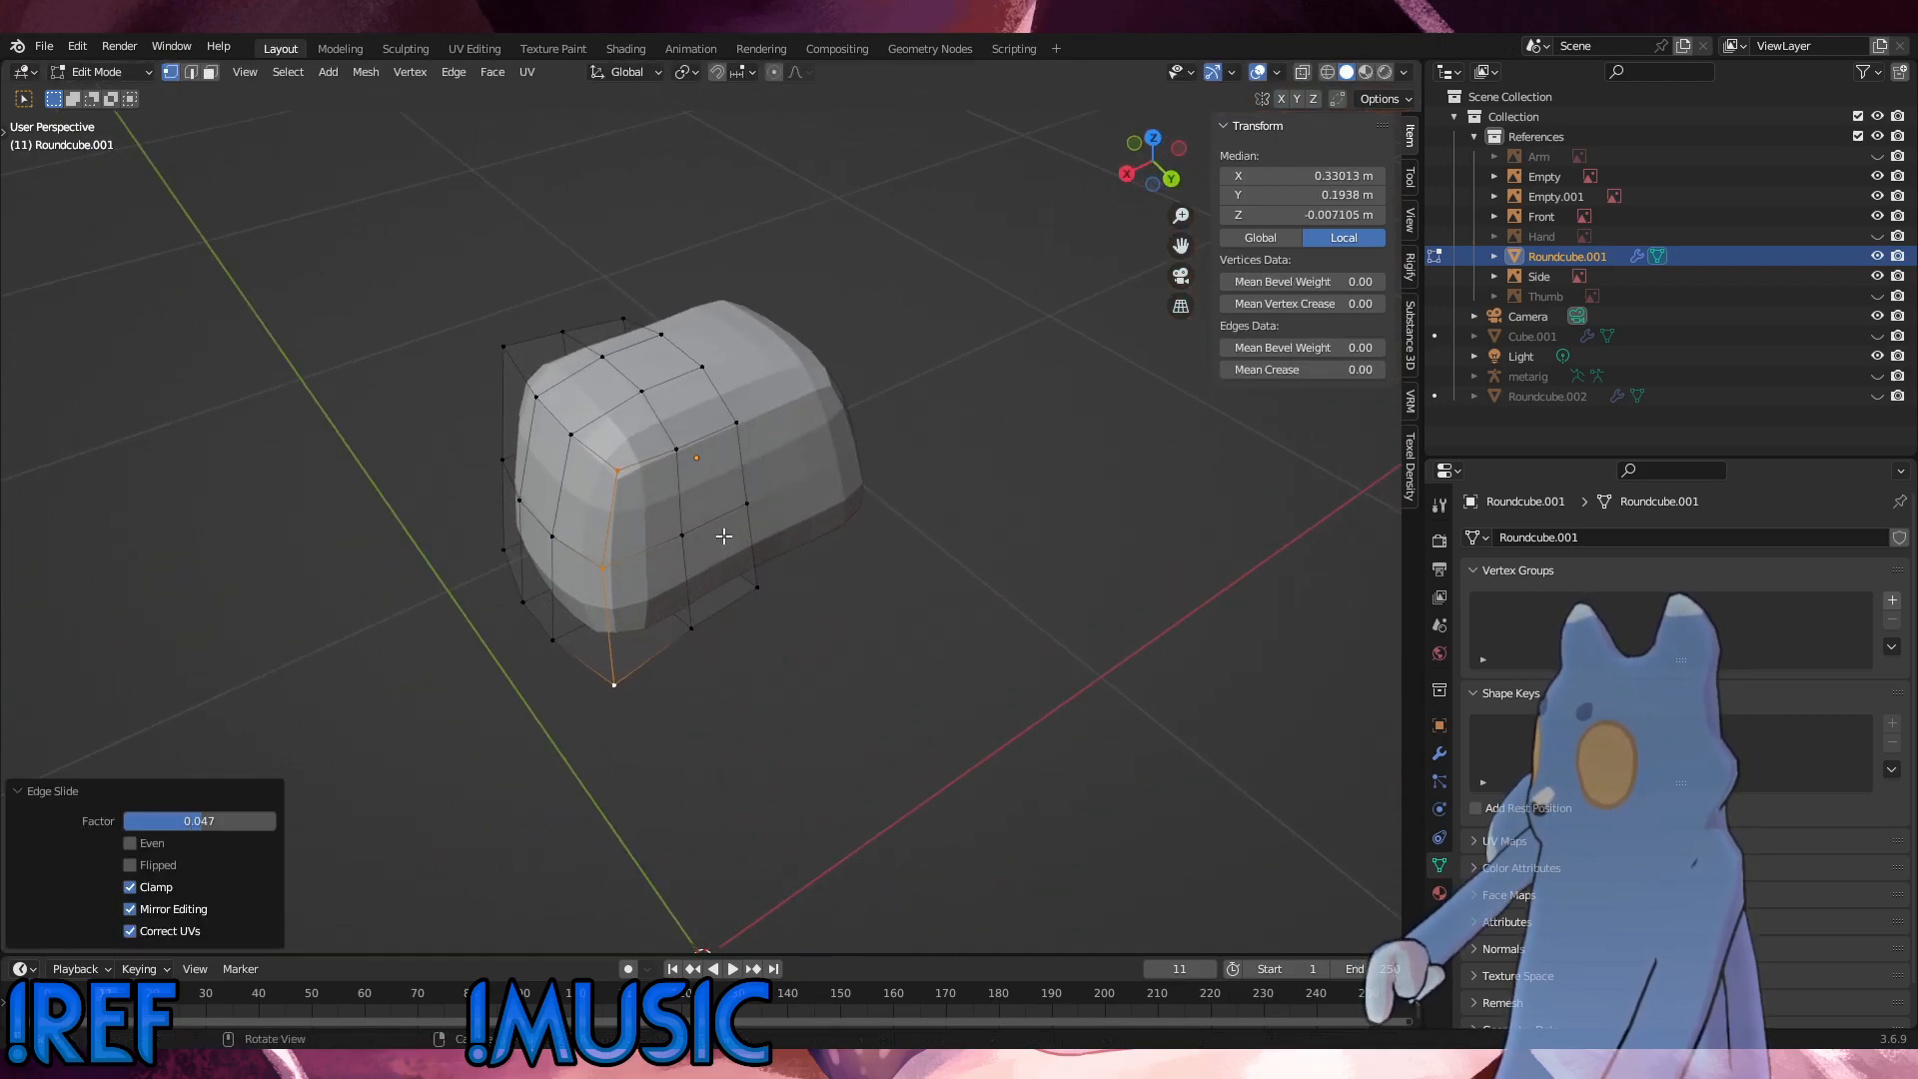
pyautogui.click(807, 560)
pyautogui.moveTo(796, 553); pyautogui.dragTo(713, 493, button='middle')
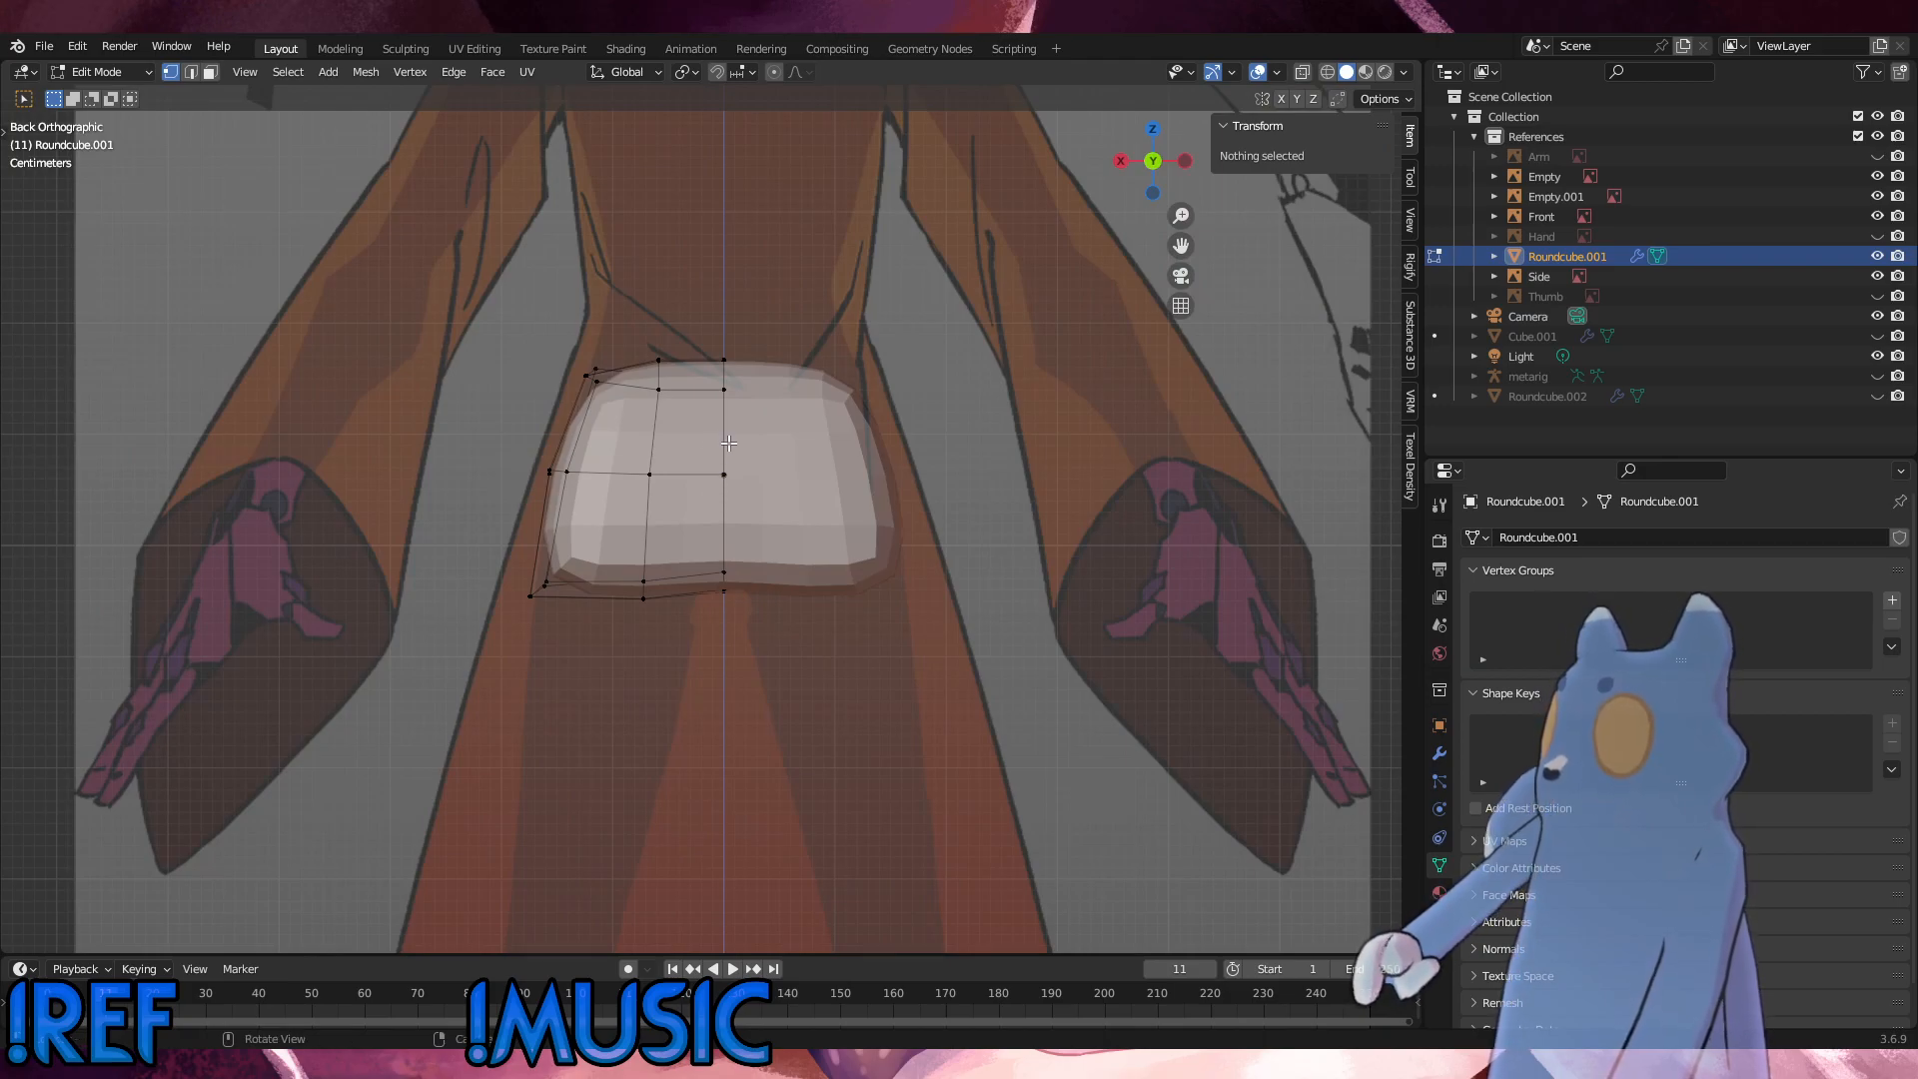
pyautogui.scroll(3, 727, 442)
pyautogui.click(621, 299)
pyautogui.moveTo(752, 372)
pyautogui.keyDown('alt'); pyautogui.mouseDown(button='middle')
pyautogui.moveTo(833, 381)
pyautogui.moveTo(734, 383)
pyautogui.moveTo(765, 386)
pyautogui.mouseUp(button='middle'); pyautogui.keyUp('alt')
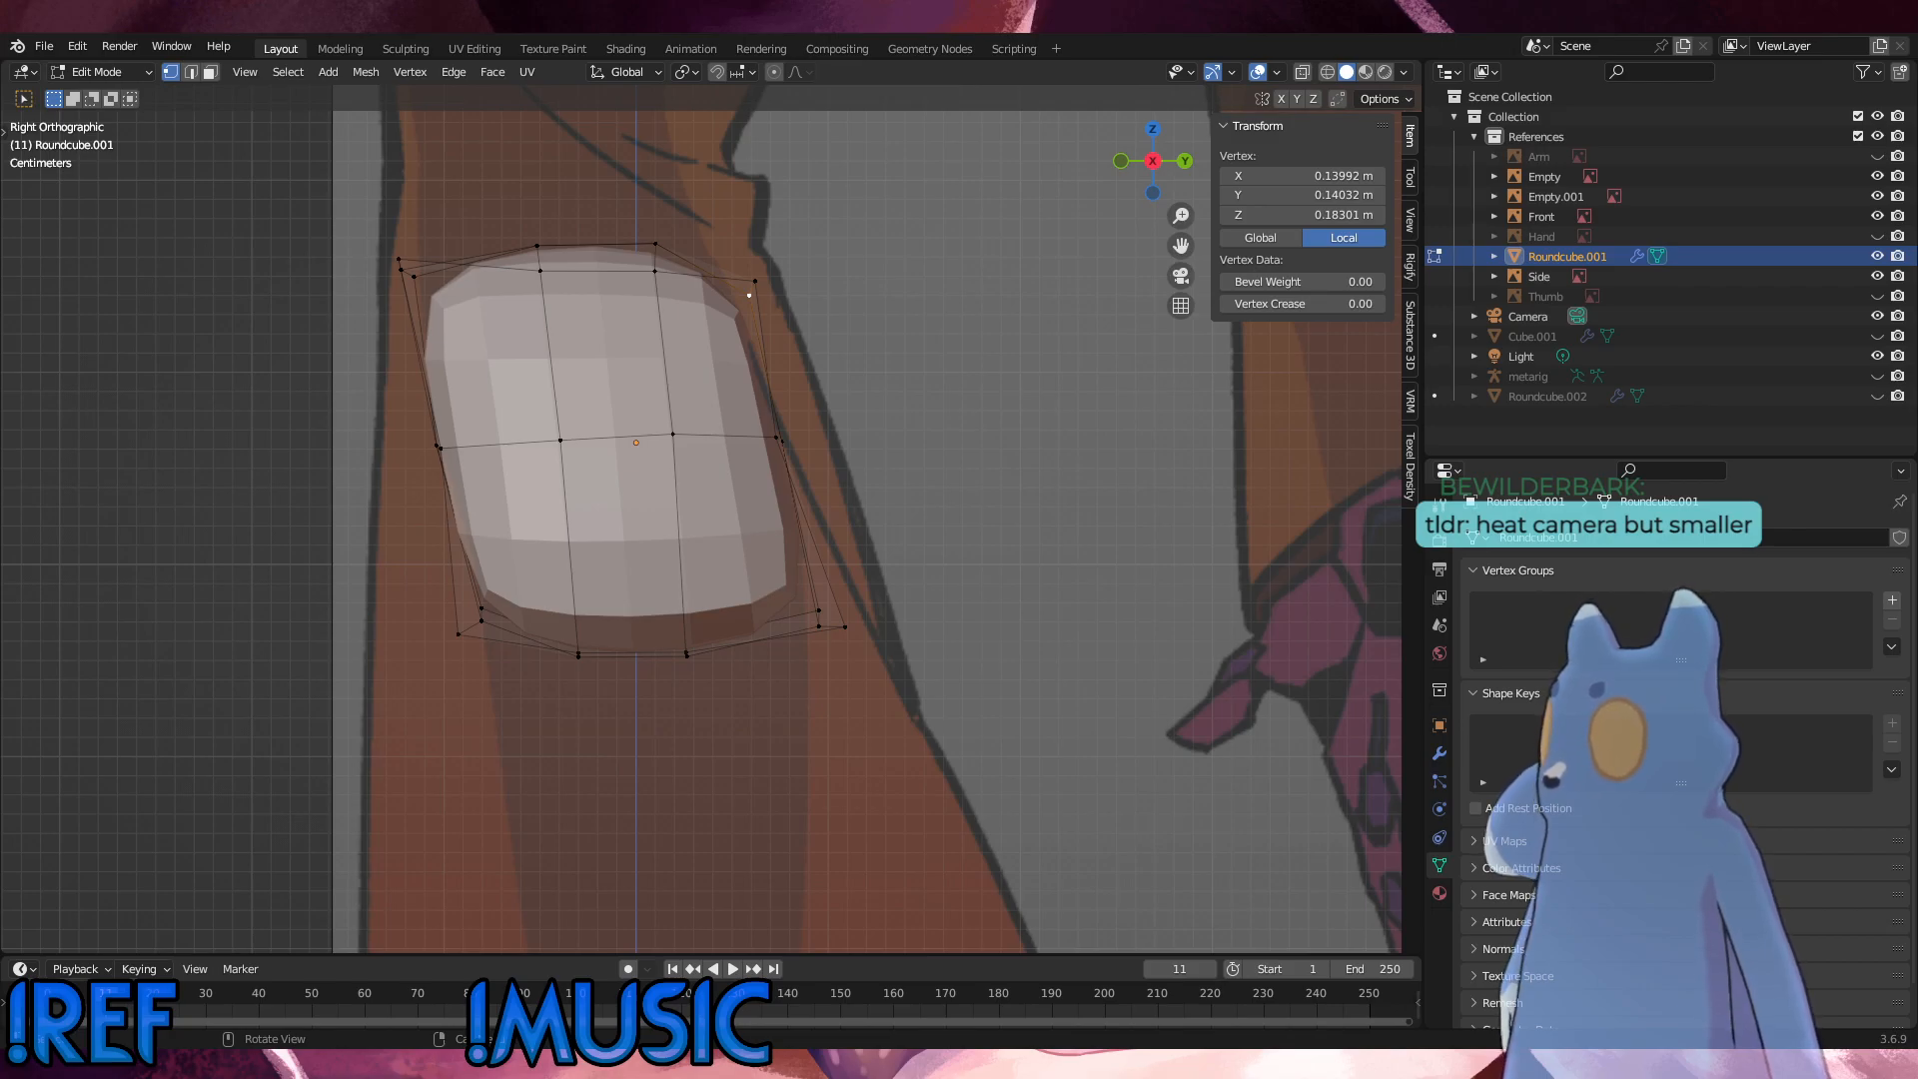
# Step: Save the project file
pyautogui.click(44, 46)
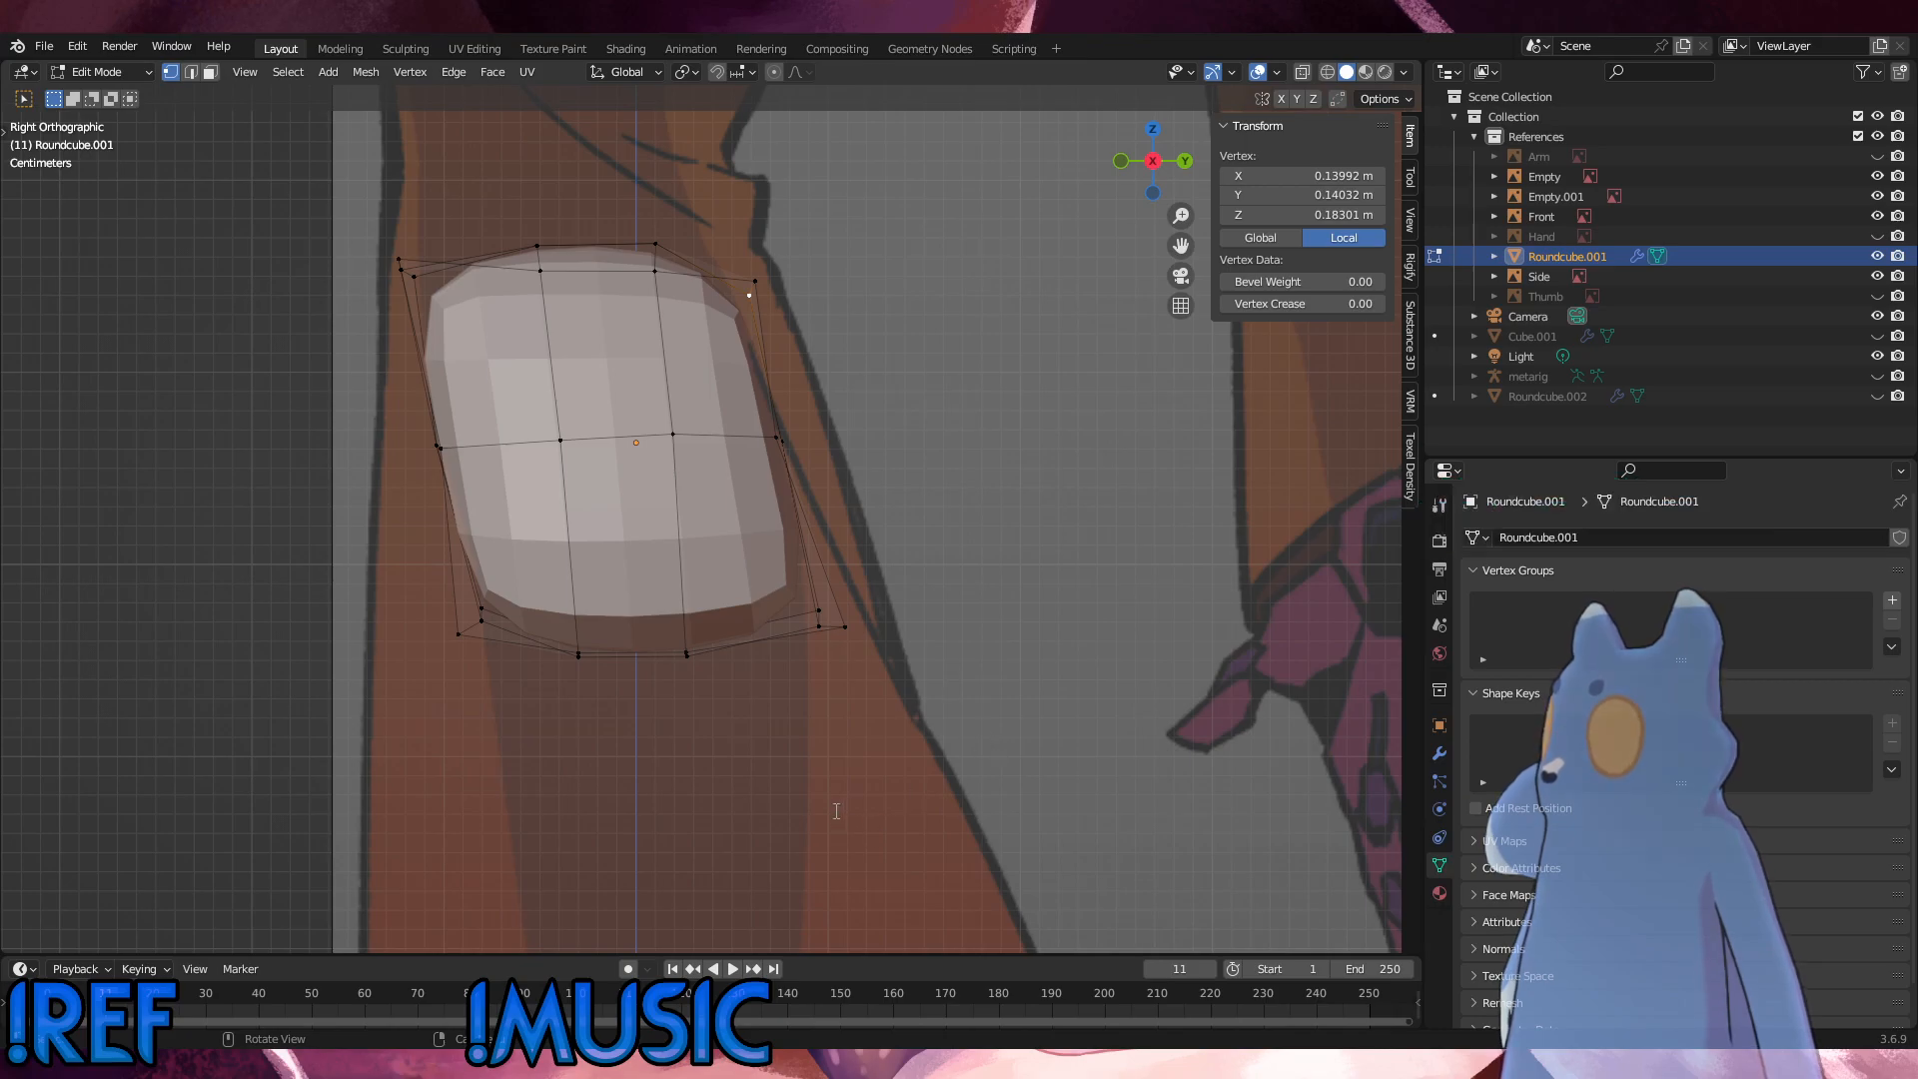
pyautogui.click(44, 46)
pyautogui.click(72, 178)
# Step: Move the middle loop's two central rear vertices about 0.020 m back and 0.009 m up in the side view
pyautogui.moveTo(640, 419); pyautogui.dragTo(572, 510, button='middle')
pyautogui.moveTo(807, 524); pyautogui.dragTo(827, 509, button='middle')
pyautogui.moveTo(552, 503); pyautogui.dragTo(545, 434, button='middle')
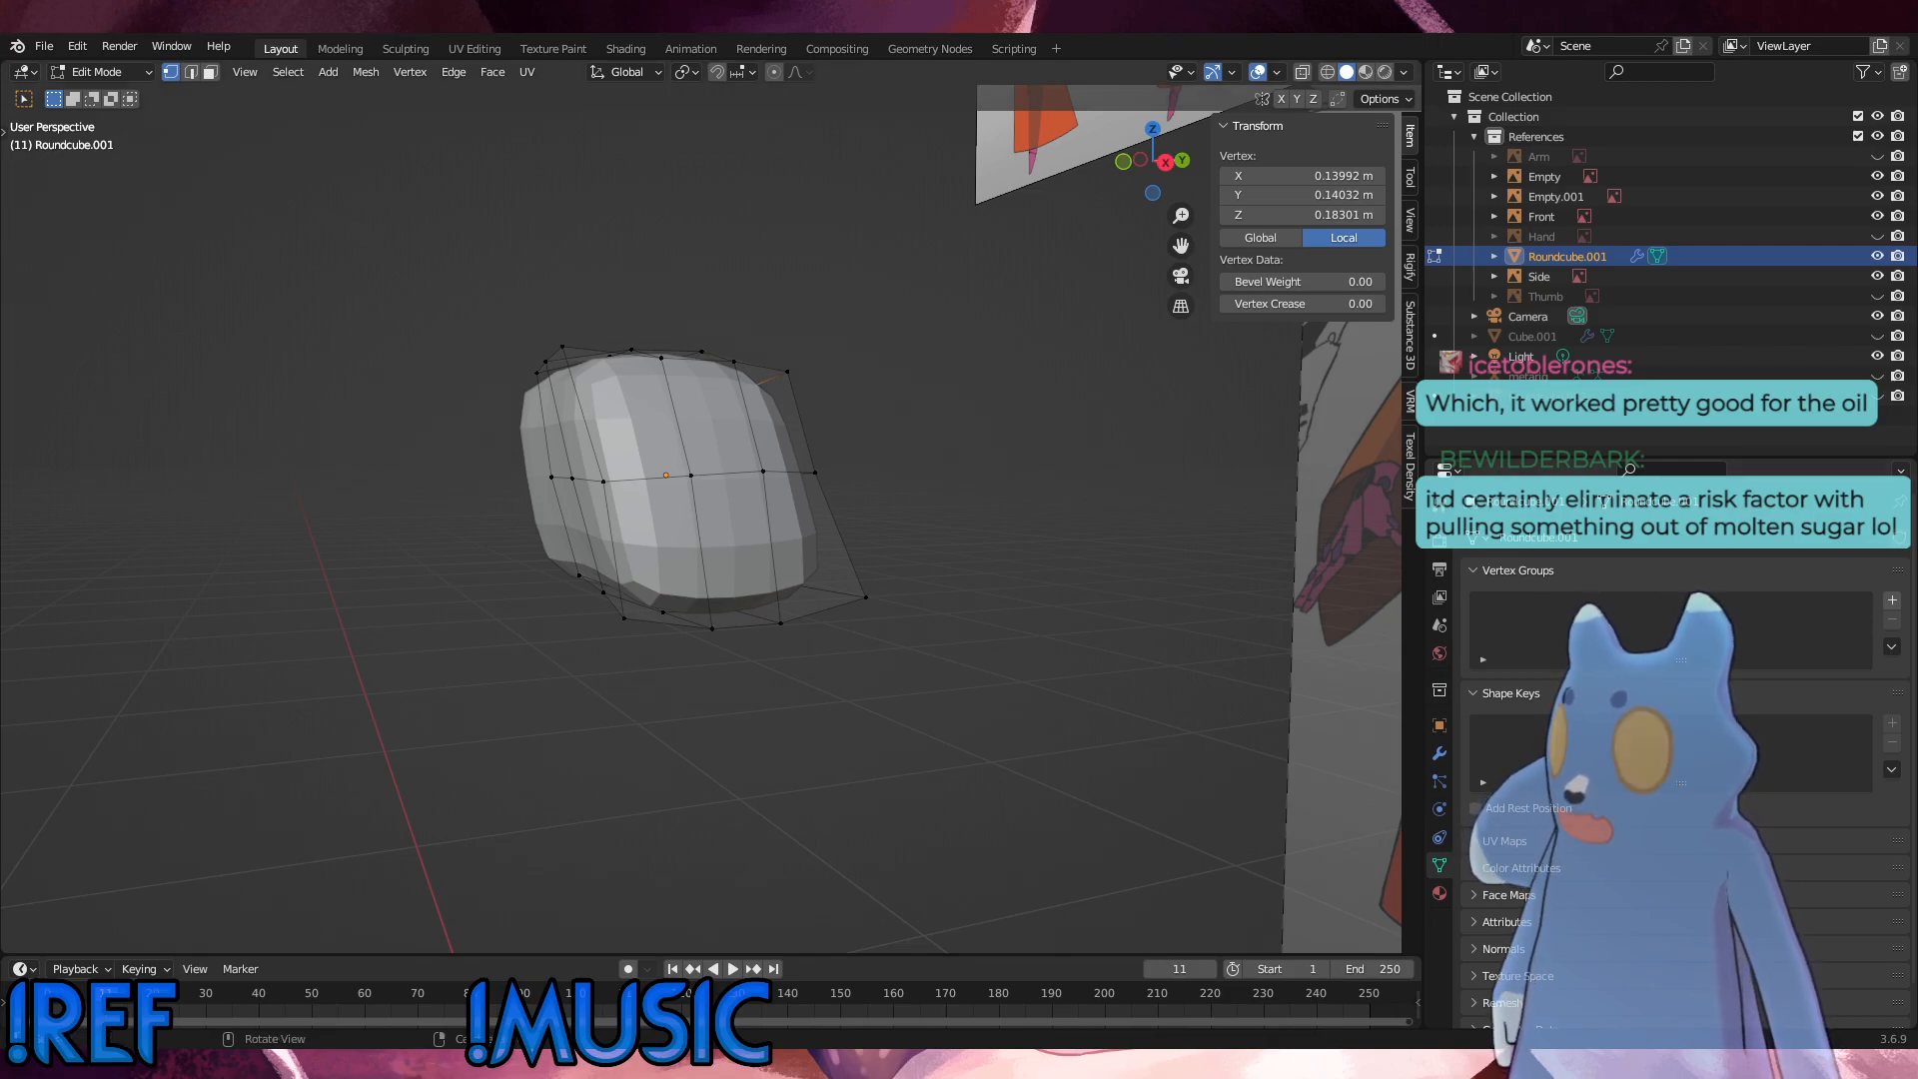
pyautogui.click(901, 711)
pyautogui.moveTo(902, 712); pyautogui.dragTo(772, 621, button='middle')
pyautogui.click(702, 457)
pyautogui.moveTo(702, 457); pyautogui.dragTo(835, 511, button='middle')
pyautogui.keyDown('shift'); pyautogui.click(740, 477); pyautogui.keyUp('shift')
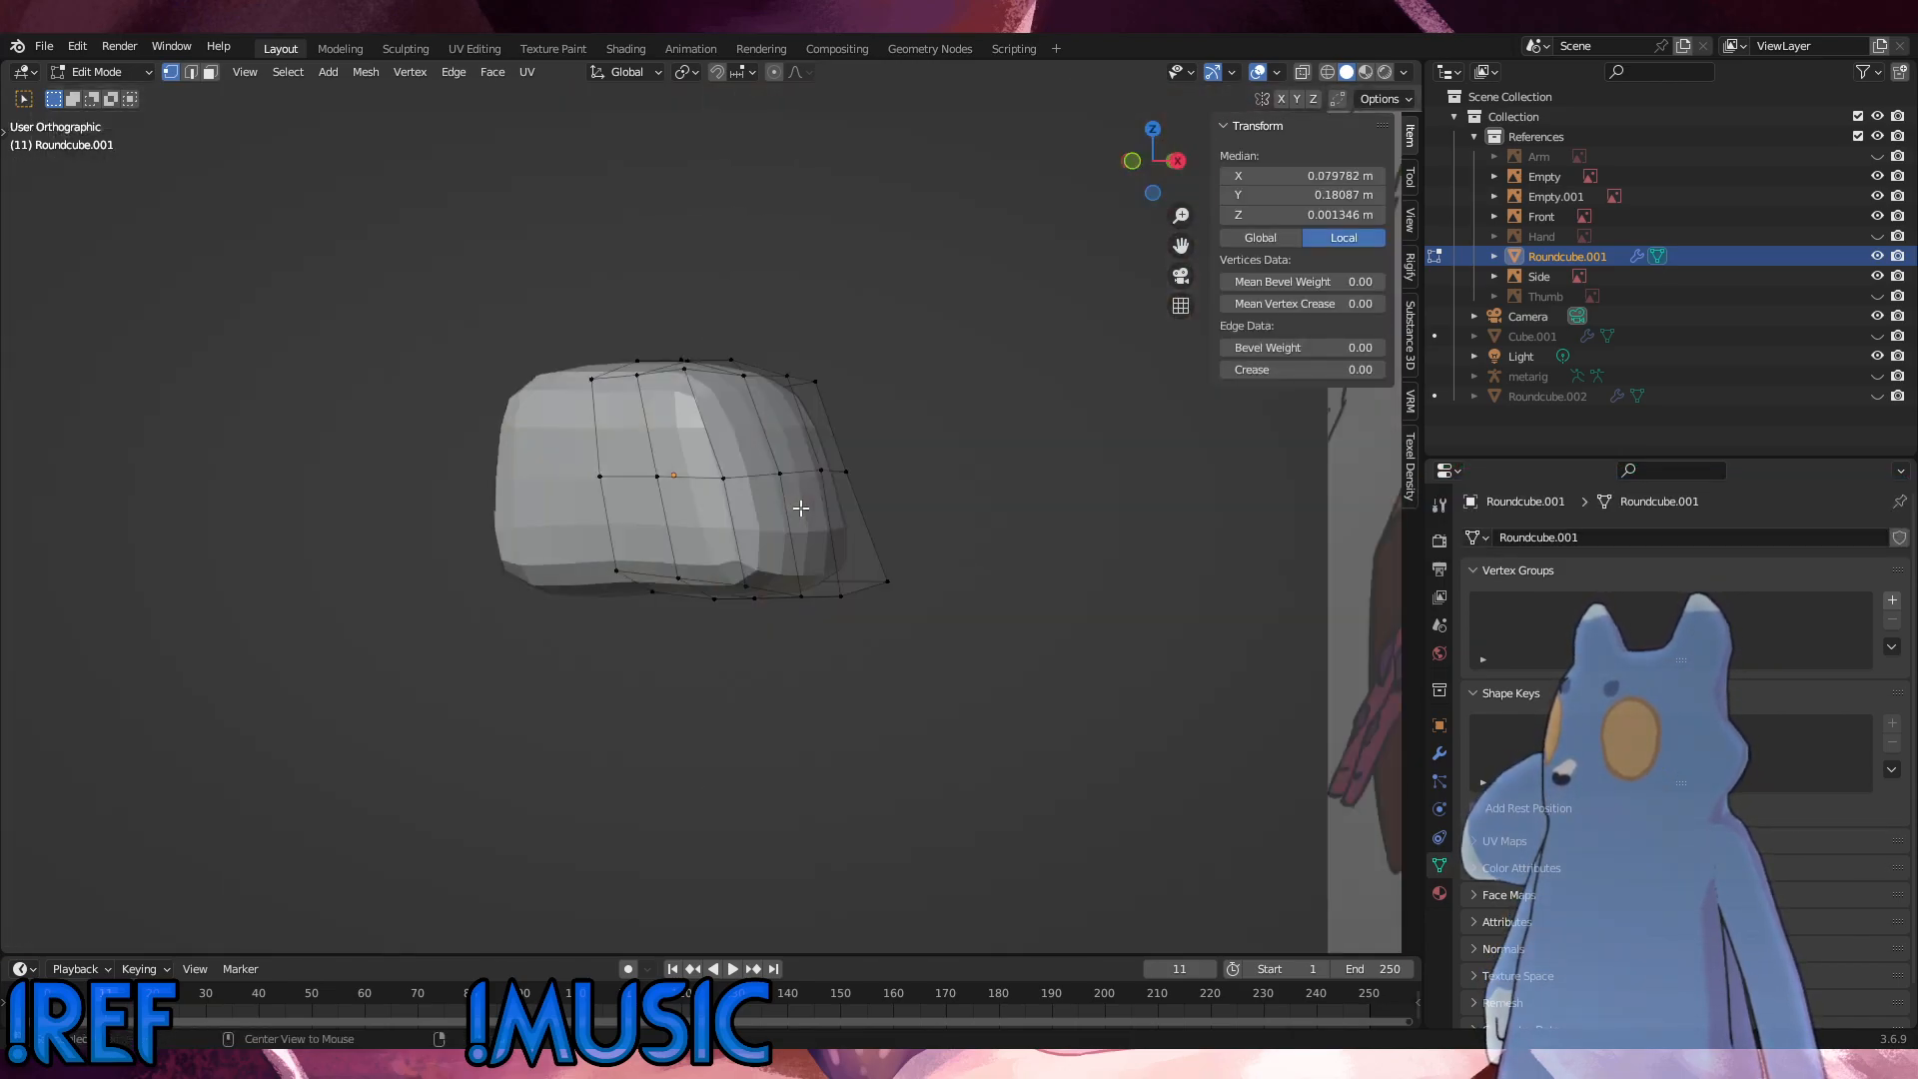
pyautogui.press('KP_3')
pyautogui.press('g')
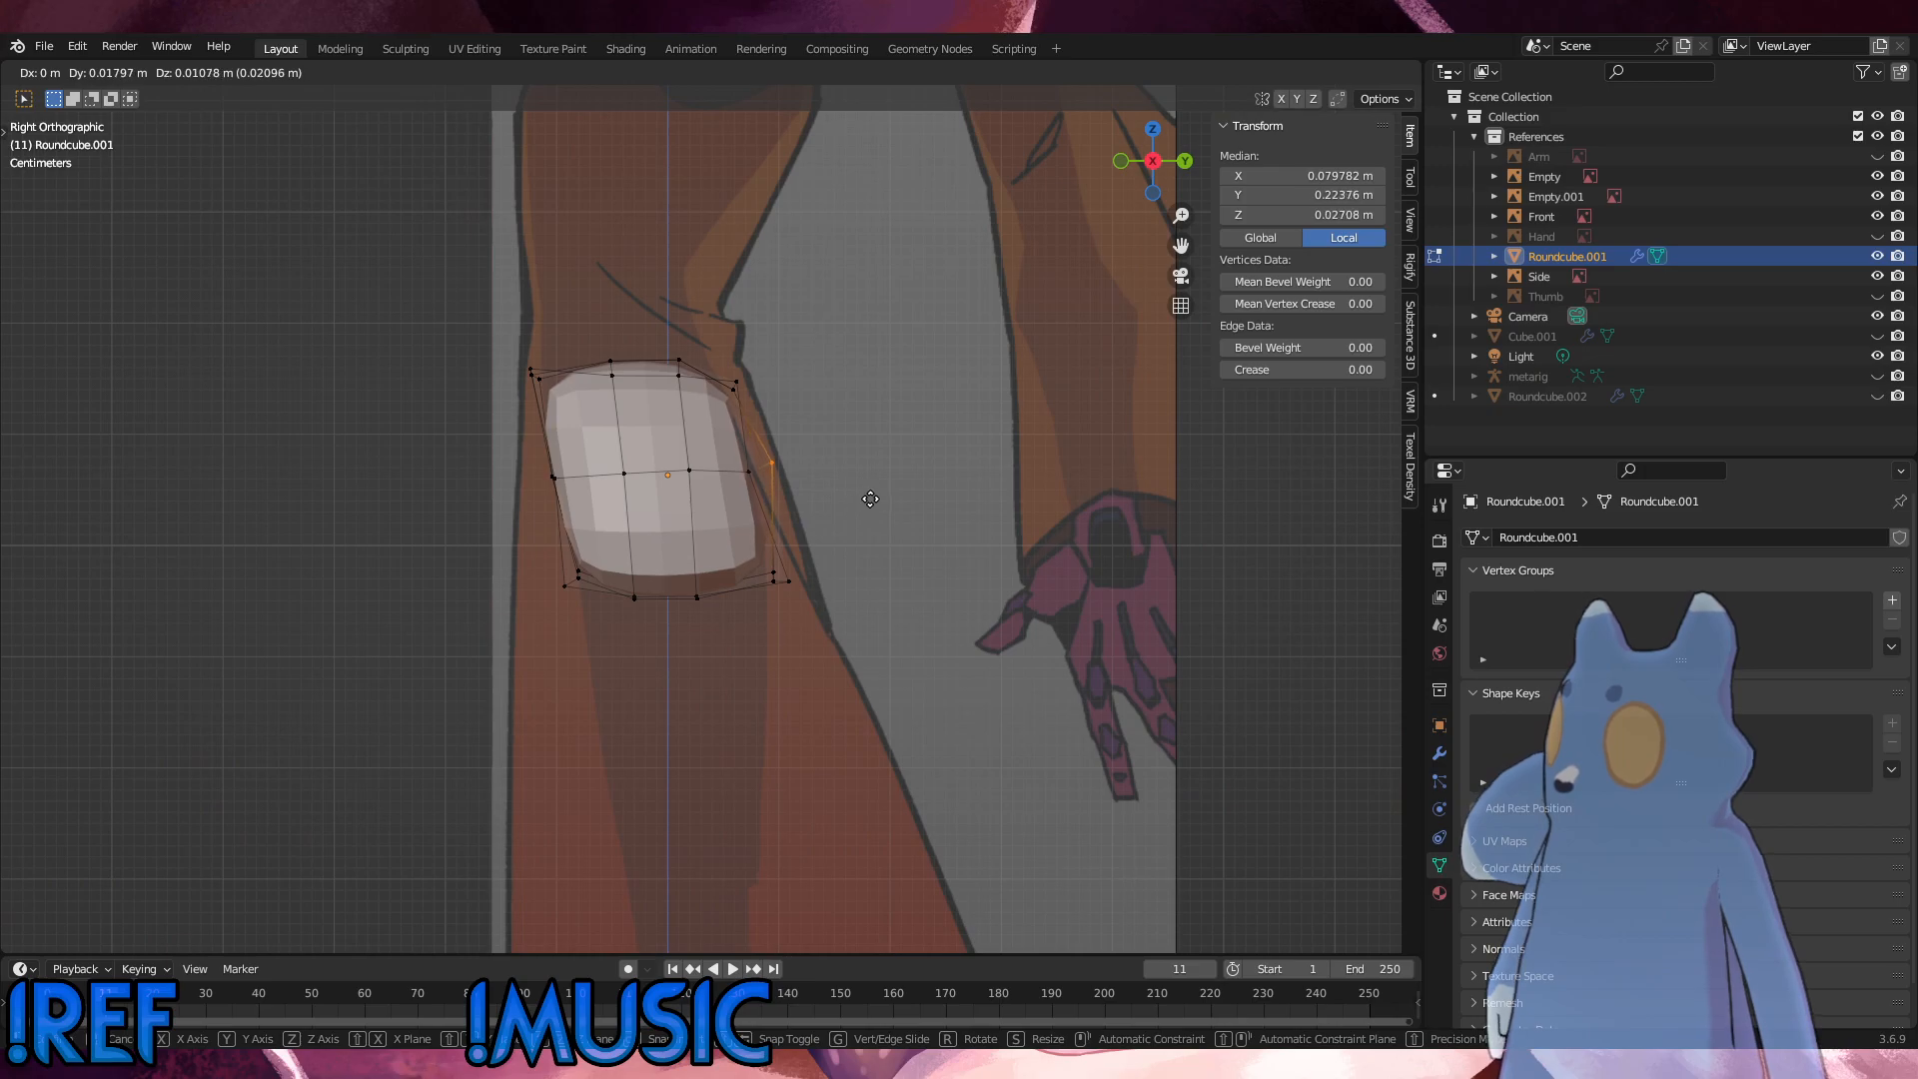
pyautogui.click(869, 500)
# Step: Move the middle loop's two central front vertices slightly forward in the side view
pyautogui.moveTo(870, 500); pyautogui.dragTo(917, 504, button='middle')
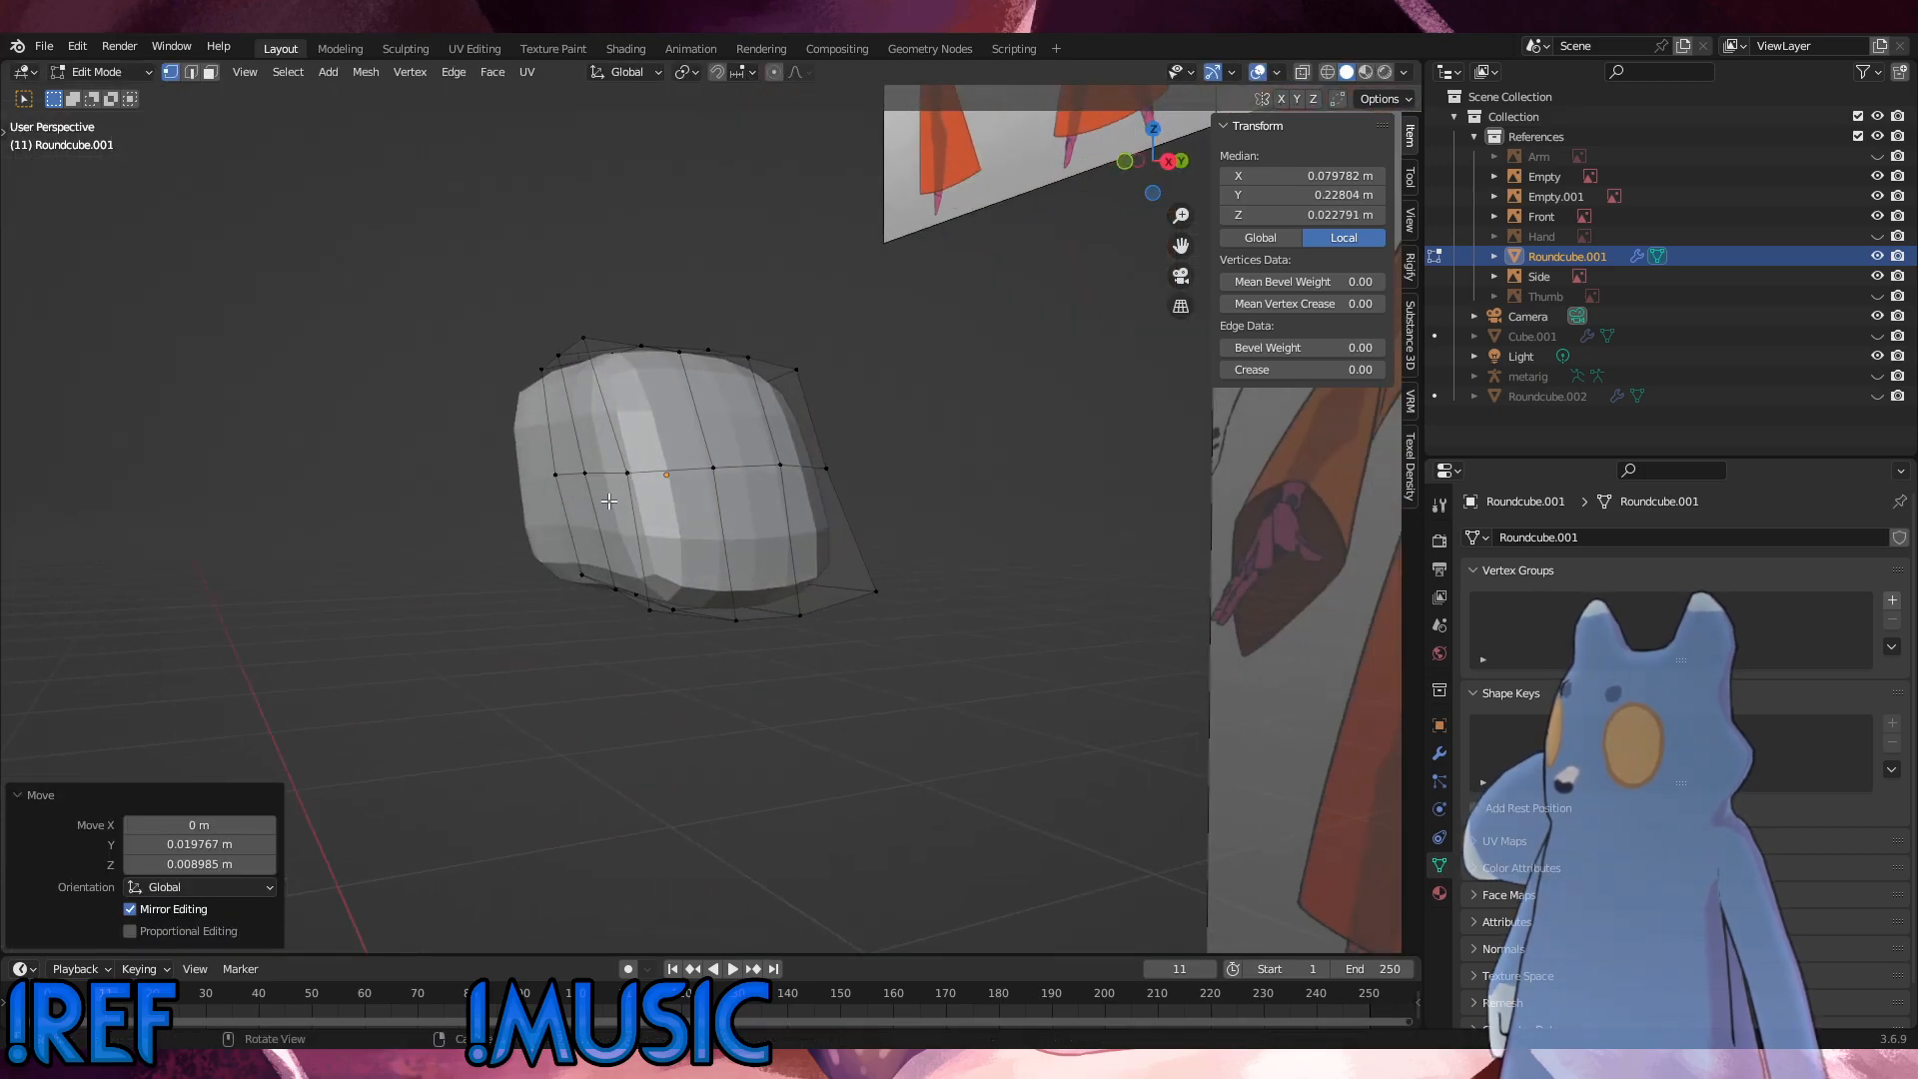
pyautogui.moveTo(610, 488); pyautogui.dragTo(548, 469)
pyautogui.keyDown('alt'); pyautogui.moveTo(606, 504); pyautogui.dragTo(520, 510, button='middle'); pyautogui.keyUp('alt')
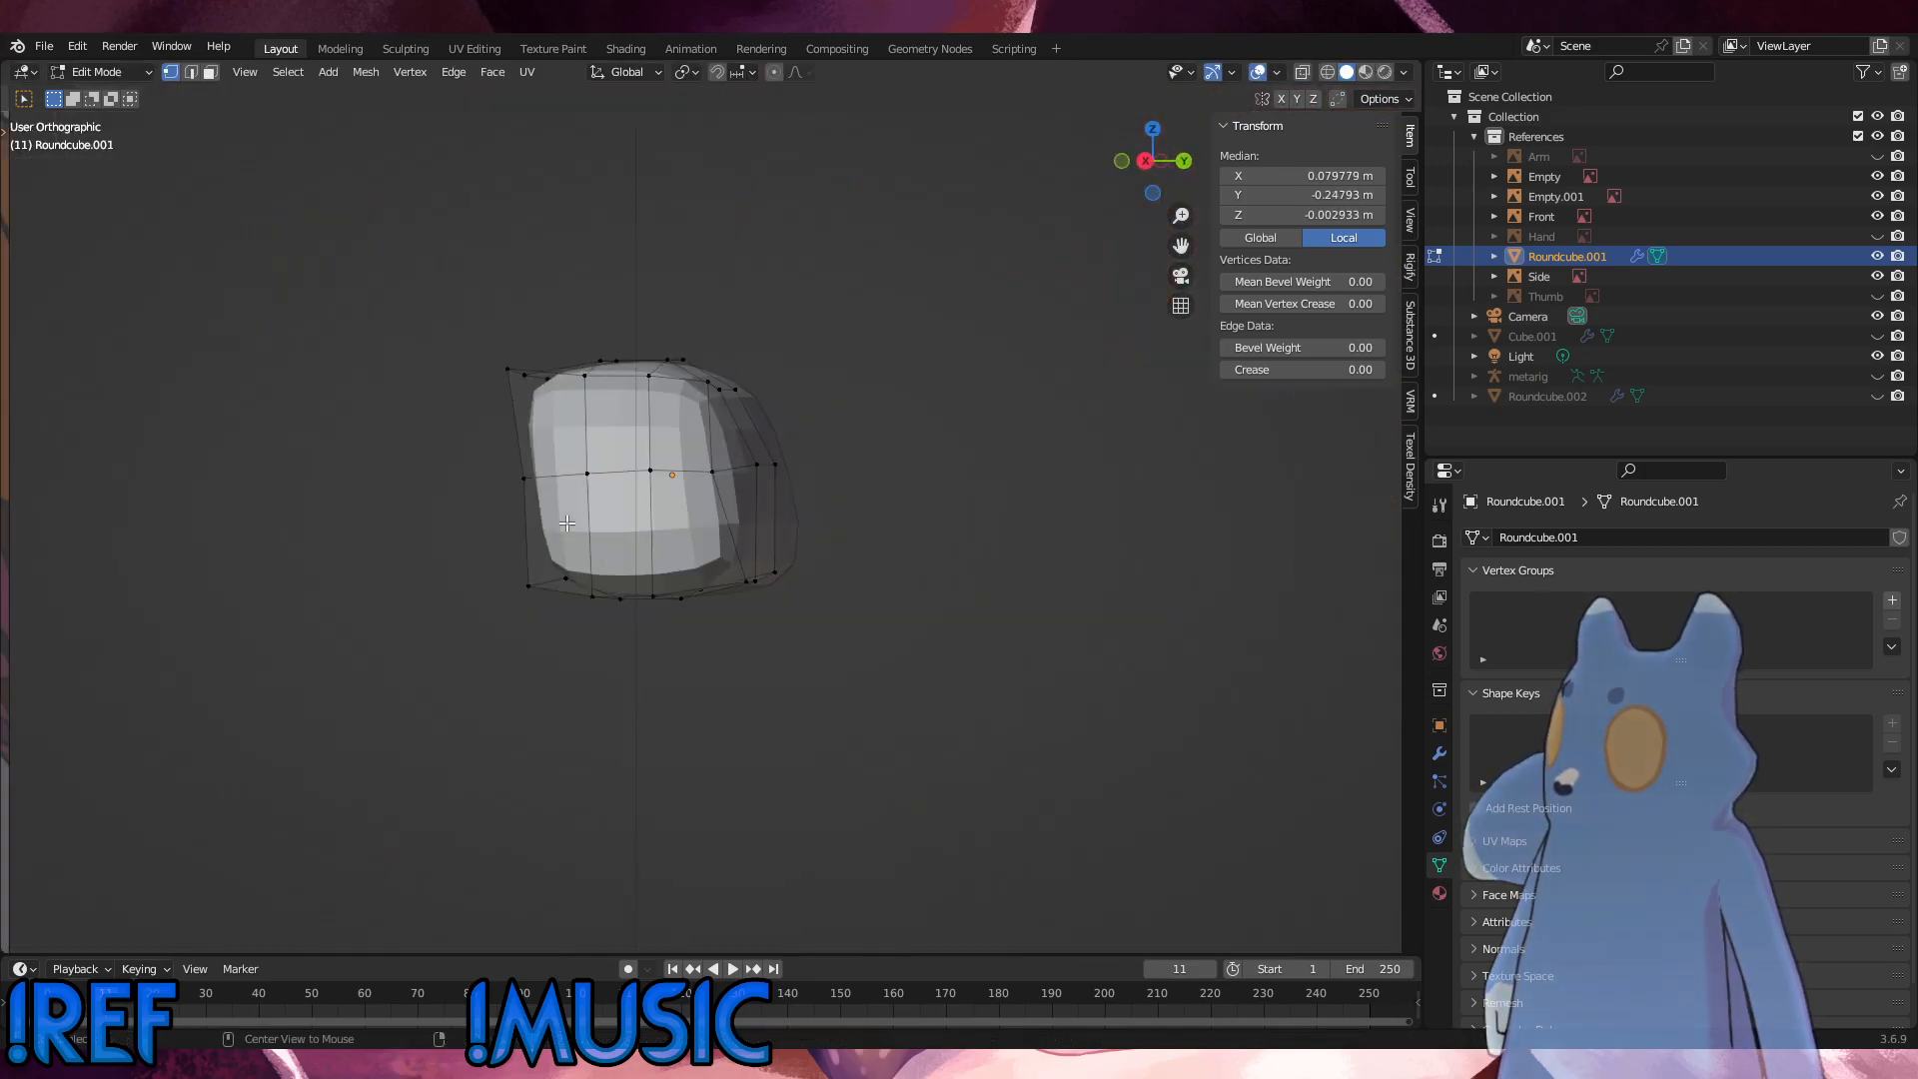
pyautogui.press('KP_3')
pyautogui.press('g')
pyautogui.click(550, 521)
# Step: Move the bottom front inner vertex about 0.004 m forward and 0.017 m down in the side view
pyautogui.click(890, 511)
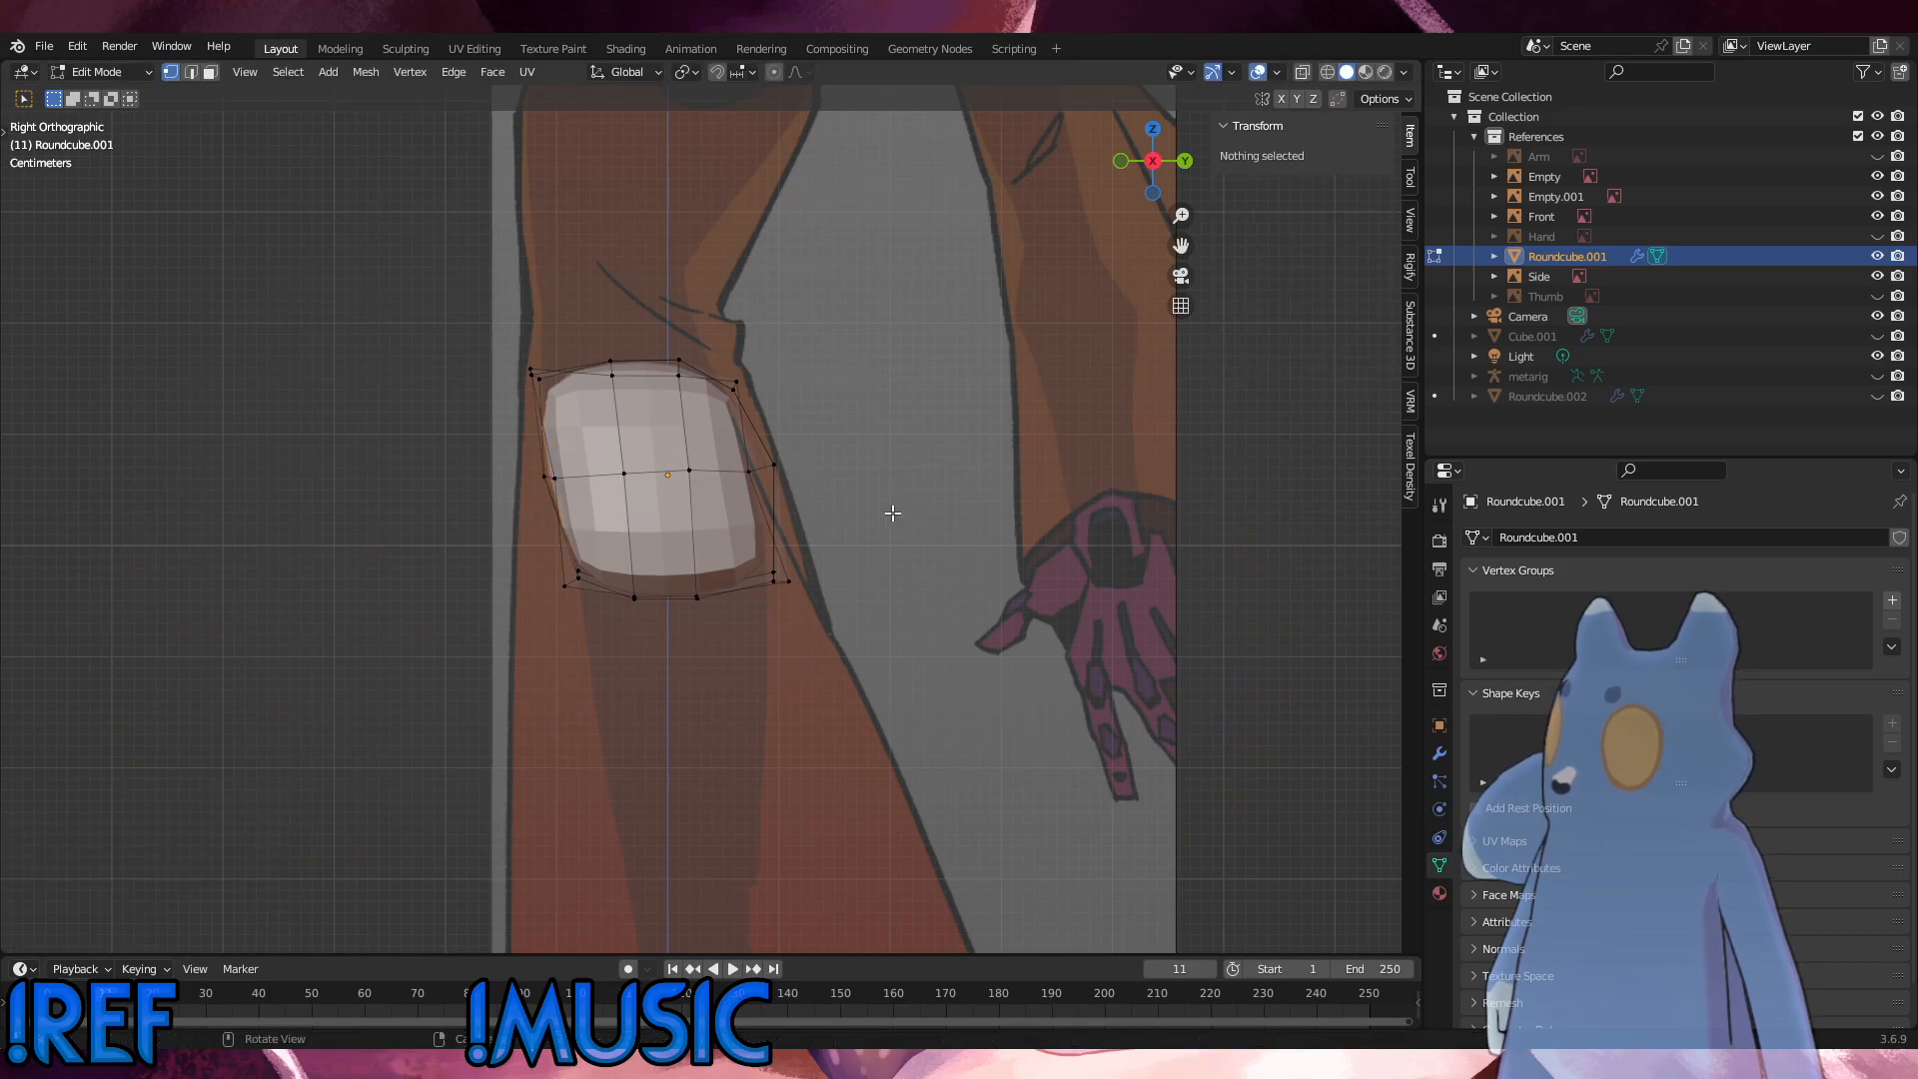
pyautogui.moveTo(890, 511); pyautogui.dragTo(694, 627, button='middle')
pyautogui.click(680, 565)
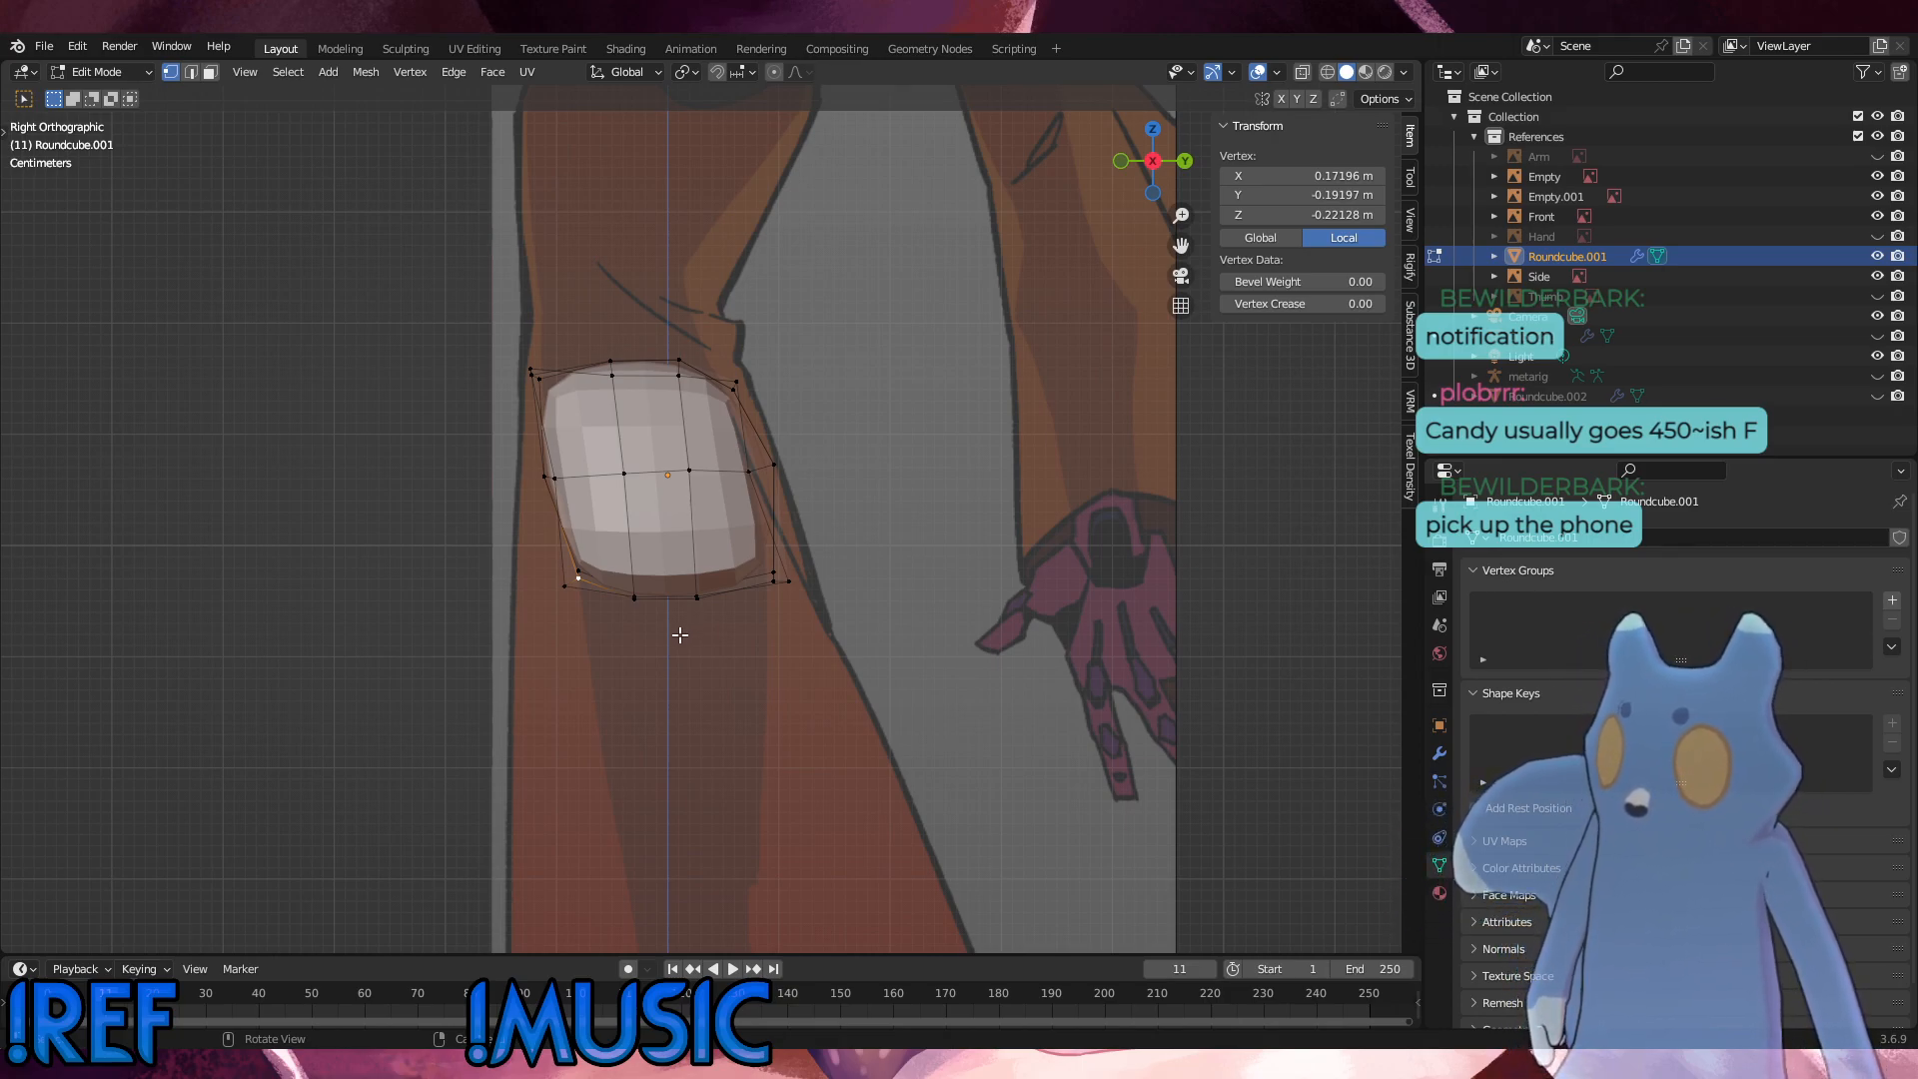
pyautogui.press('g')
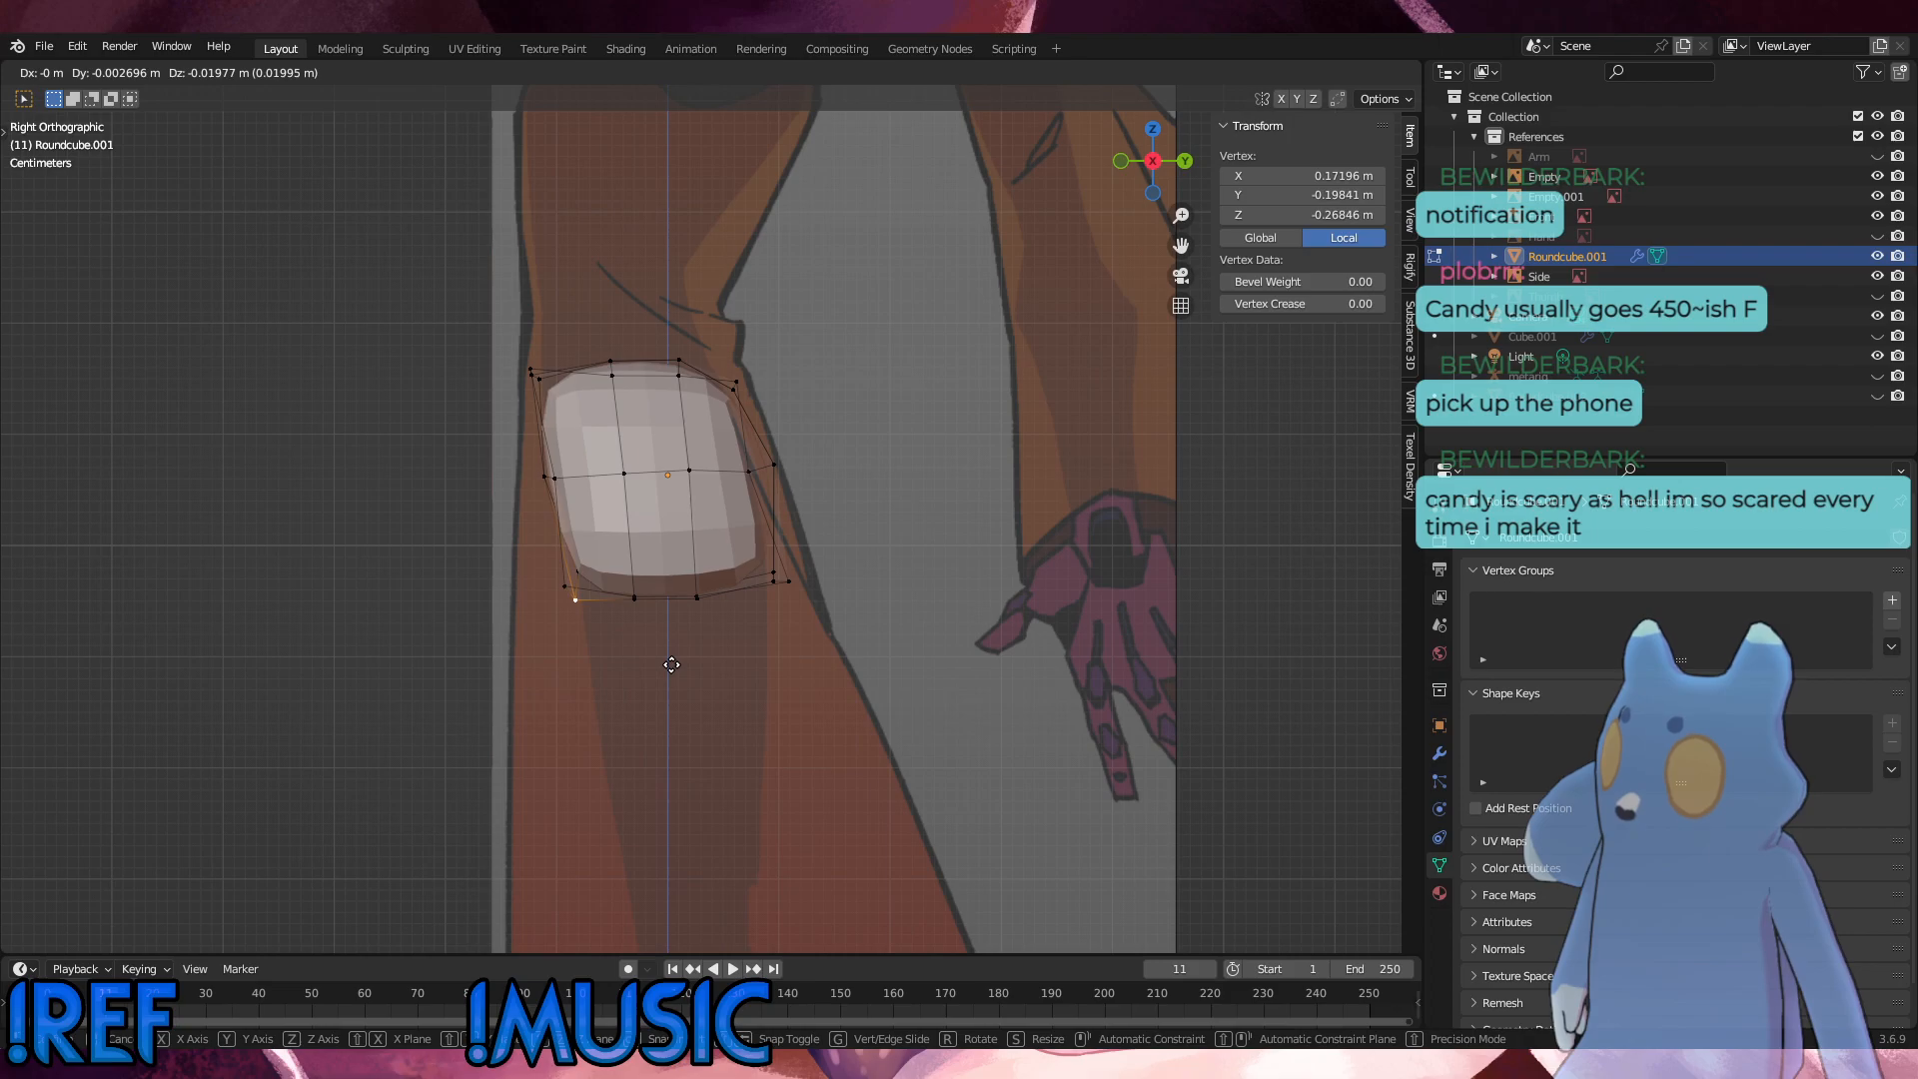
pyautogui.click(670, 662)
# Step: Move the two central top rear vertices about 0.016 m up and slightly forward in the side view
pyautogui.moveTo(671, 662); pyautogui.dragTo(732, 579, button='middle')
pyautogui.moveTo(730, 497); pyautogui.dragTo(589, 466, button='middle')
pyautogui.moveTo(648, 761); pyautogui.dragTo(723, 422, button='middle')
pyautogui.moveTo(805, 679)
pyautogui.mouseDown(button='middle')
pyautogui.moveTo(849, 672)
pyautogui.moveTo(933, 796)
pyautogui.moveTo(1040, 754)
pyautogui.moveTo(986, 789)
pyautogui.moveTo(702, 686)
pyautogui.moveTo(672, 694)
pyautogui.moveTo(822, 694)
pyautogui.moveTo(783, 695)
pyautogui.mouseUp(button='middle')
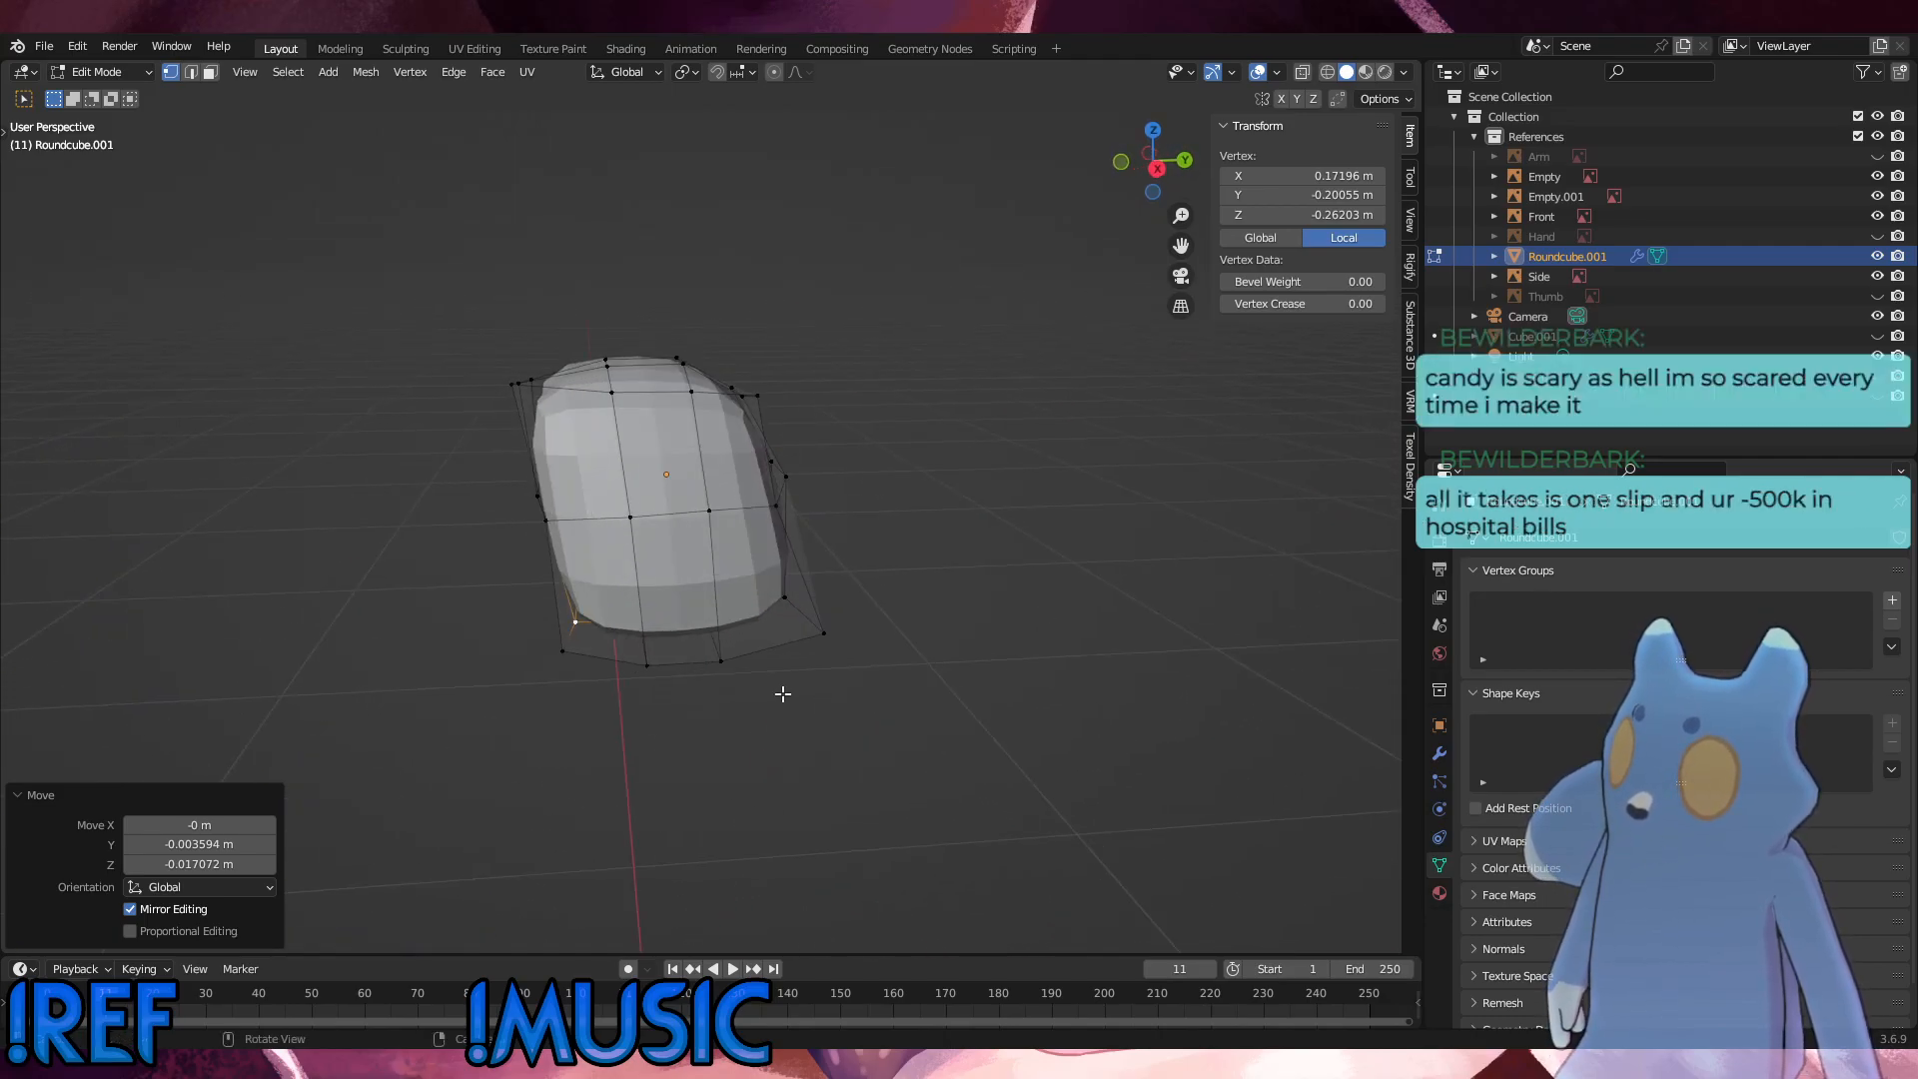
pyautogui.moveTo(791, 381); pyautogui.dragTo(718, 385, button='middle')
pyautogui.moveTo(759, 419); pyautogui.dragTo(720, 399)
pyautogui.press('KP_3')
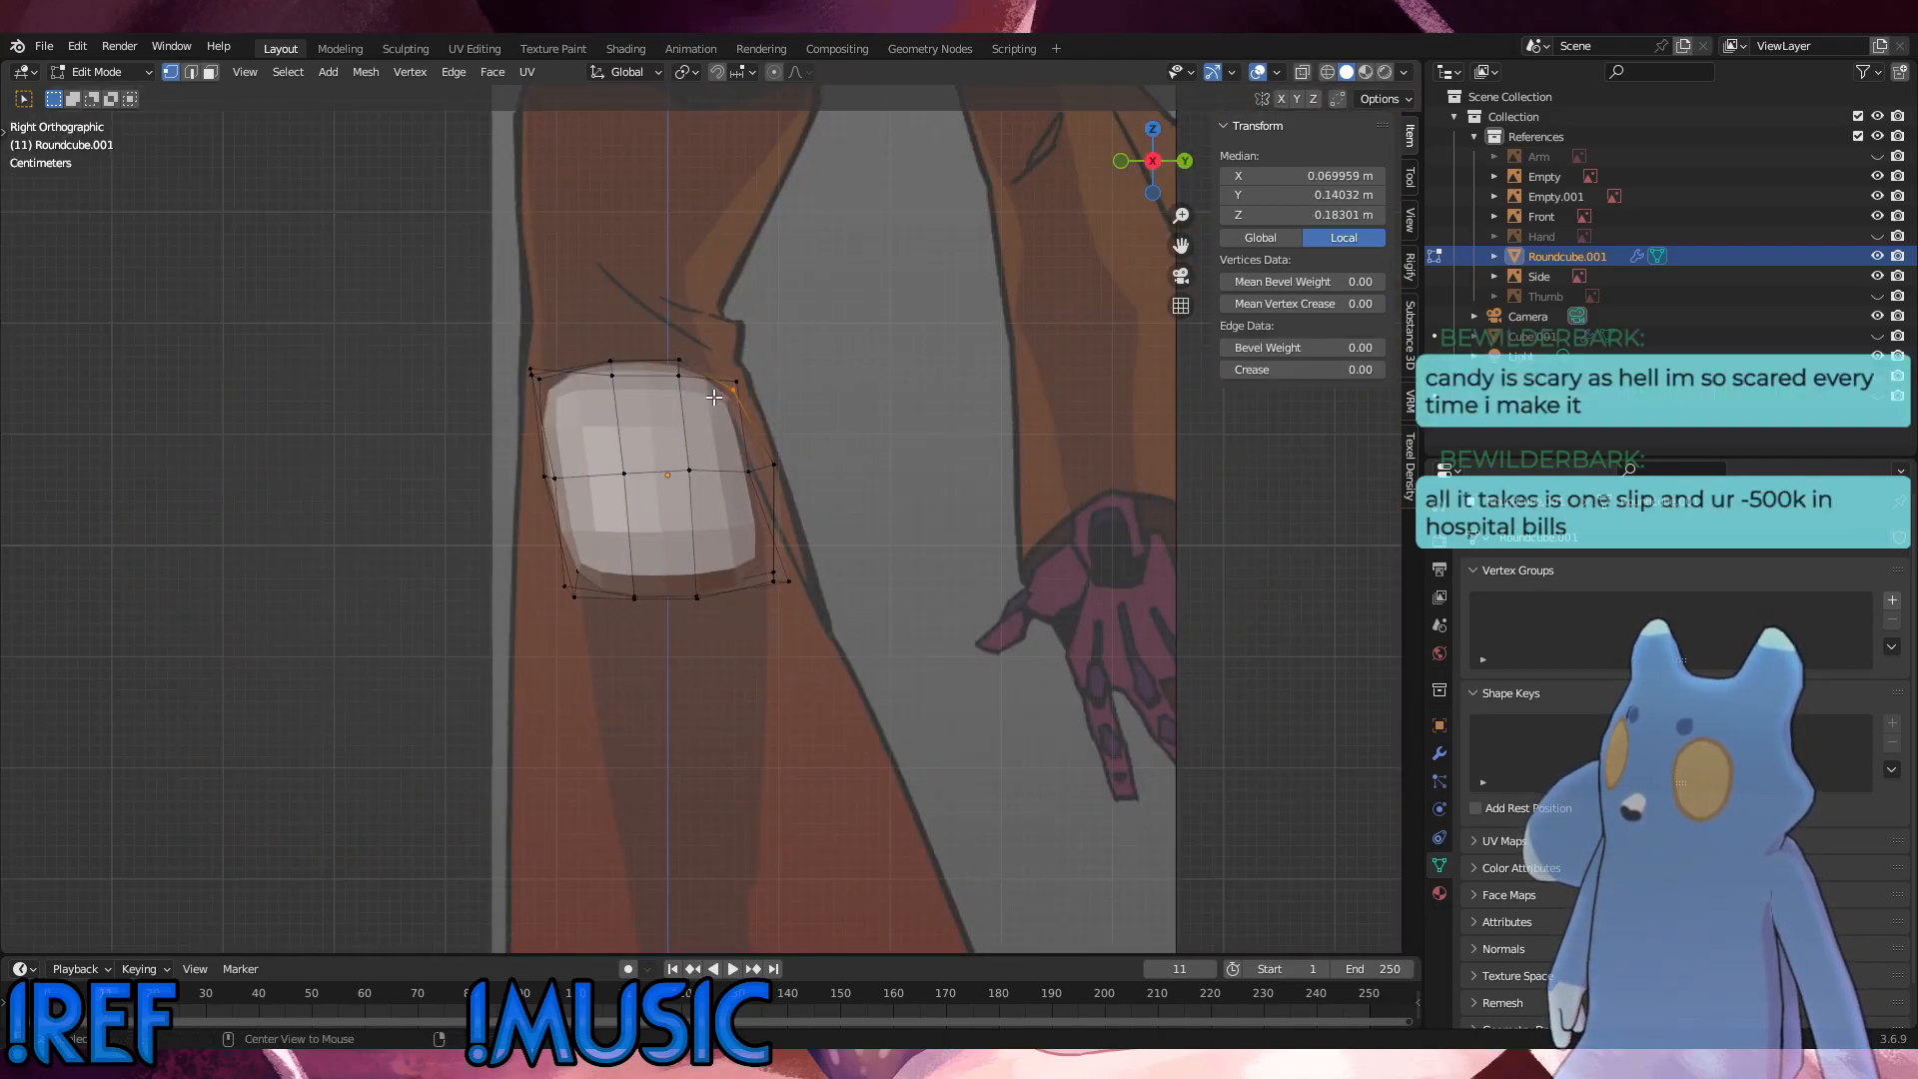
pyautogui.press('g')
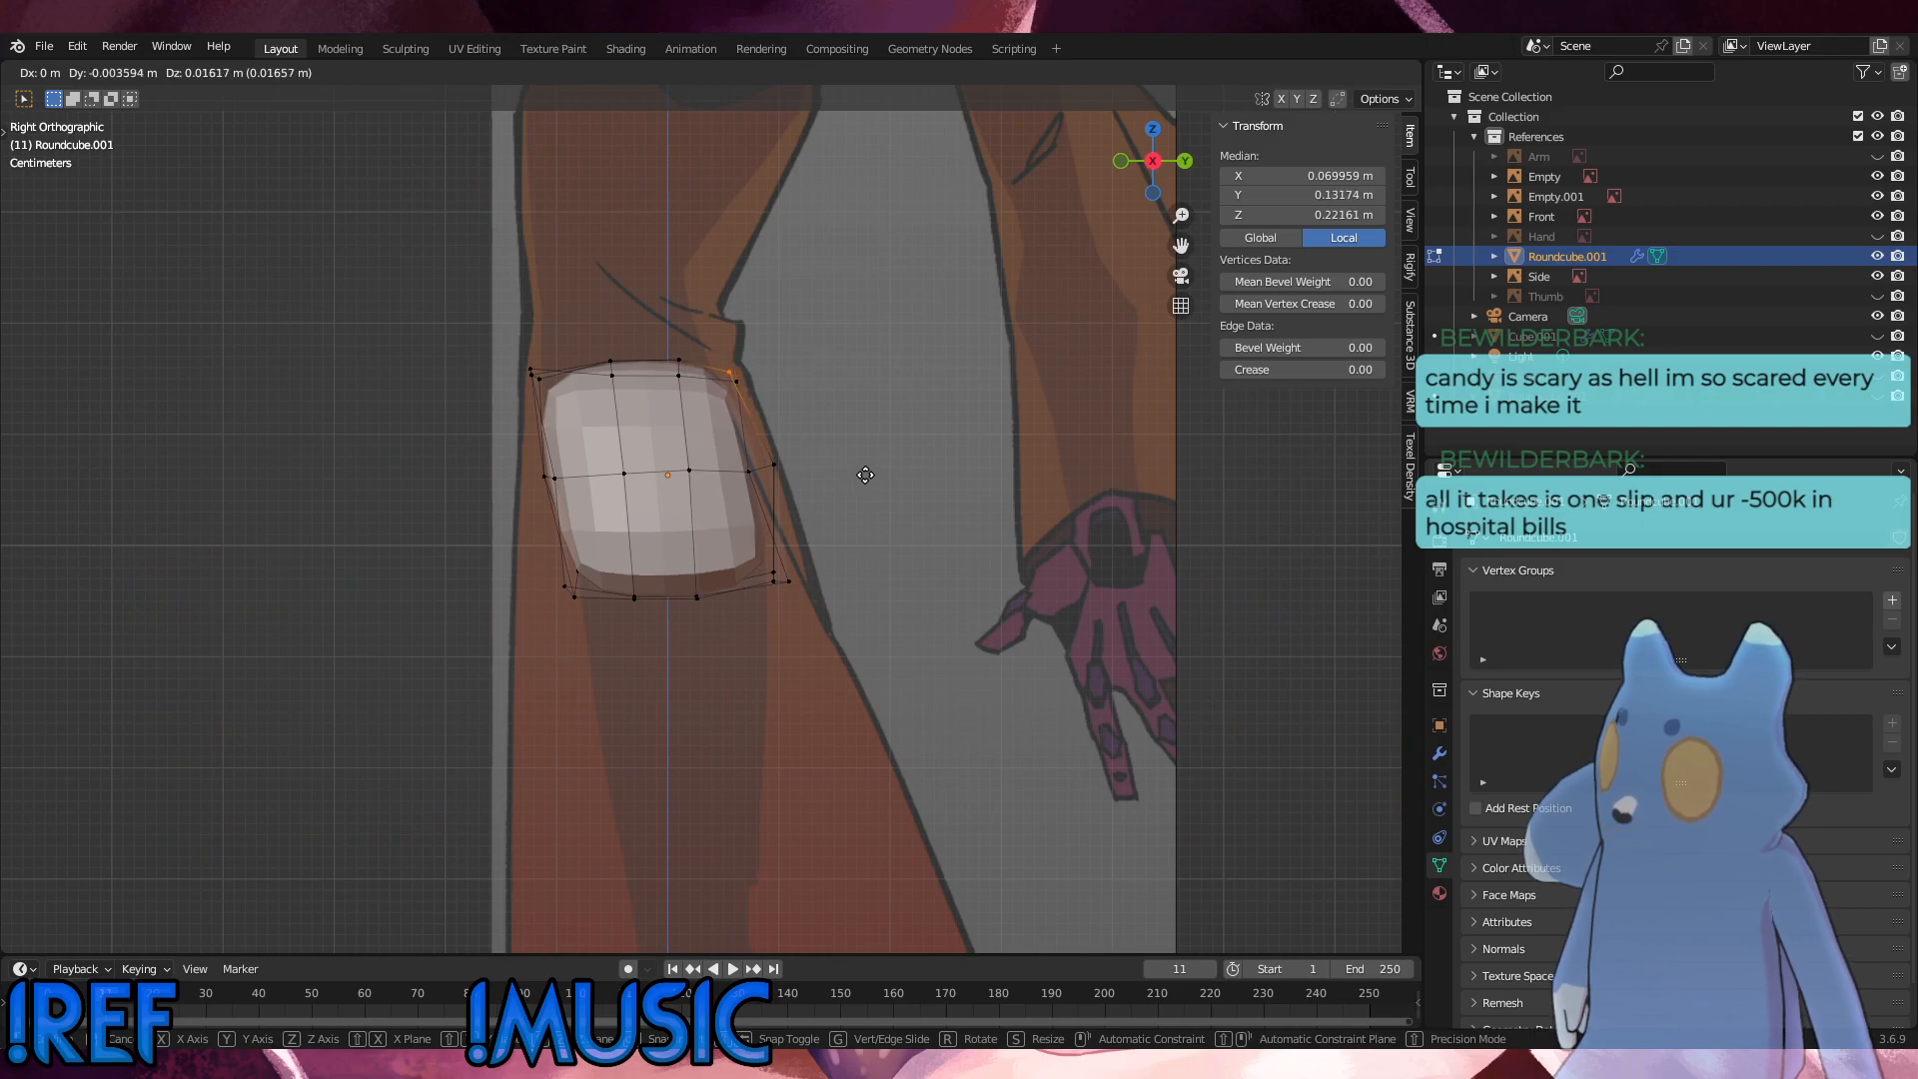
pyautogui.click(864, 470)
pyautogui.click(859, 489)
# Step: Scale the hip's outer side vertices by 0.940 in the side view and again by 0.952 in the front view
pyautogui.moveTo(859, 489); pyautogui.dragTo(831, 529, button='middle')
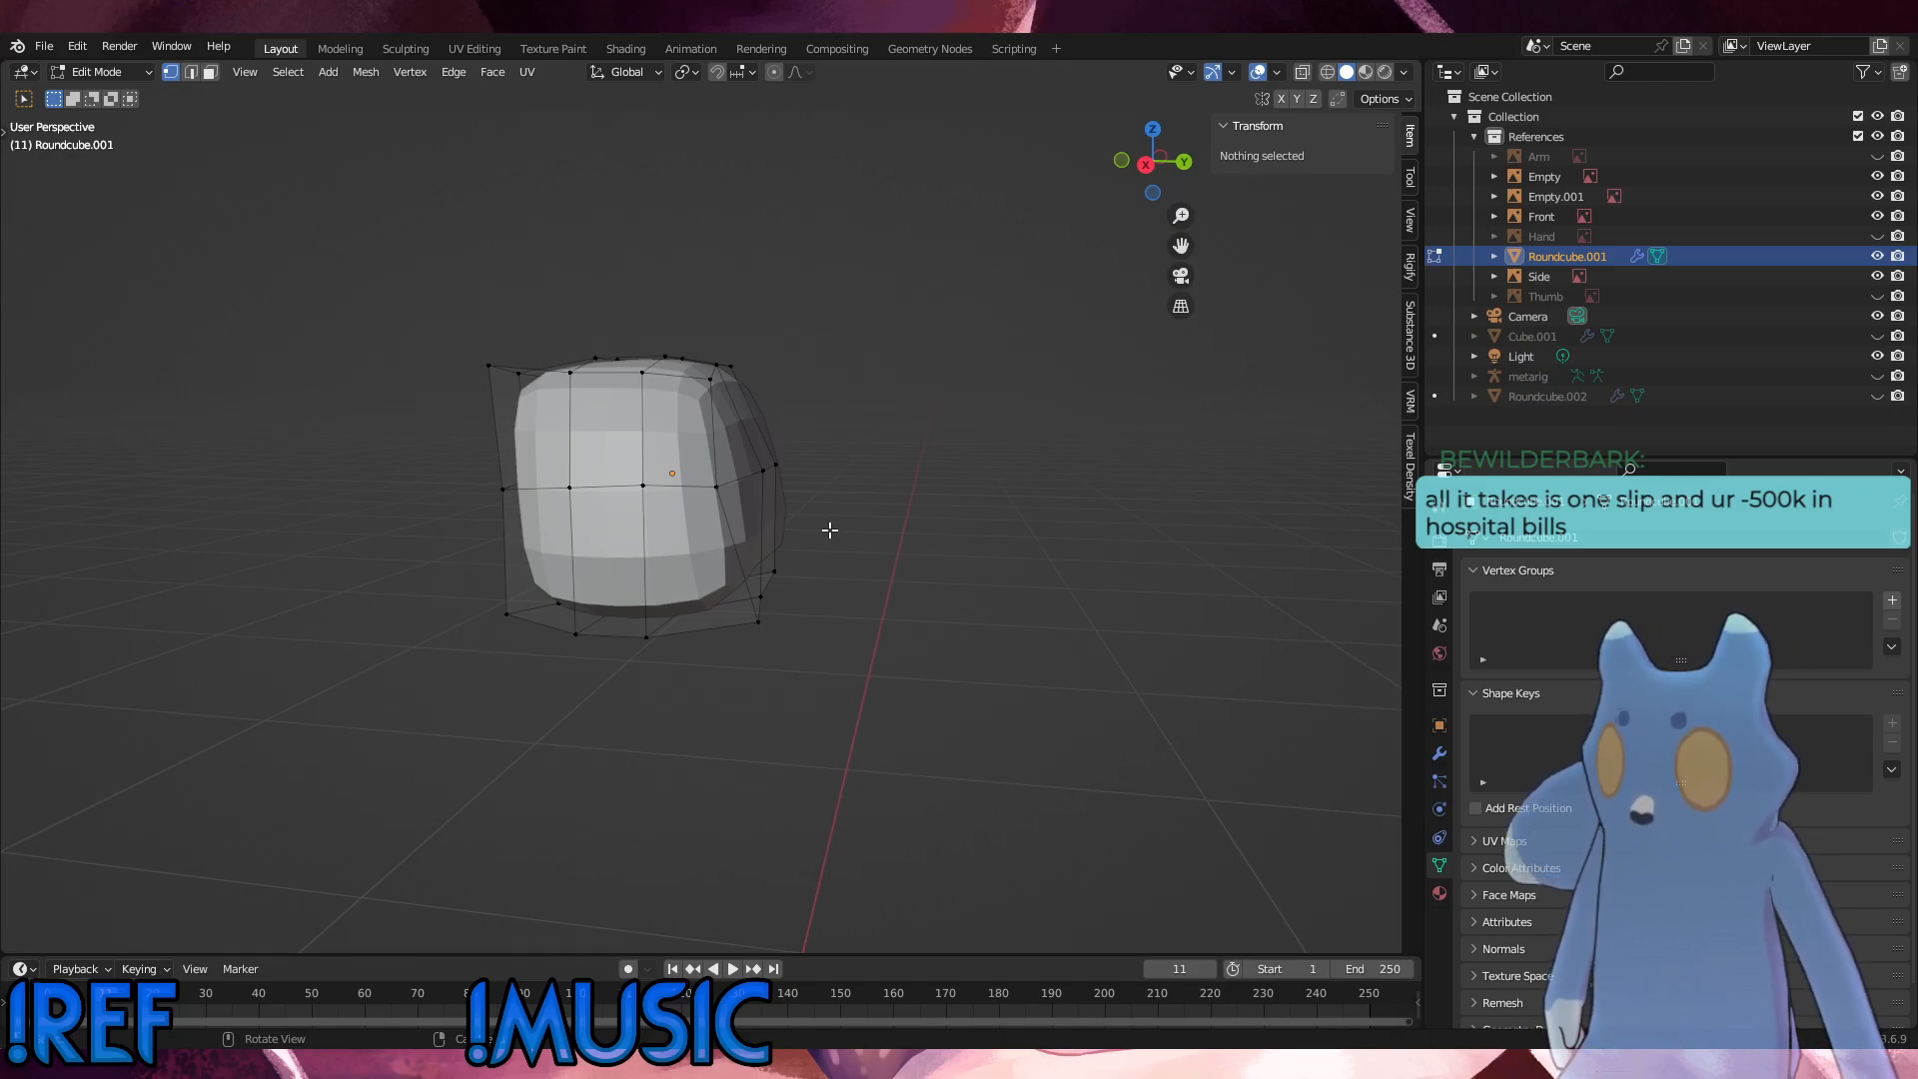
pyautogui.moveTo(830, 529); pyautogui.dragTo(435, 319, button='middle')
pyautogui.moveTo(435, 320); pyautogui.dragTo(507, 455)
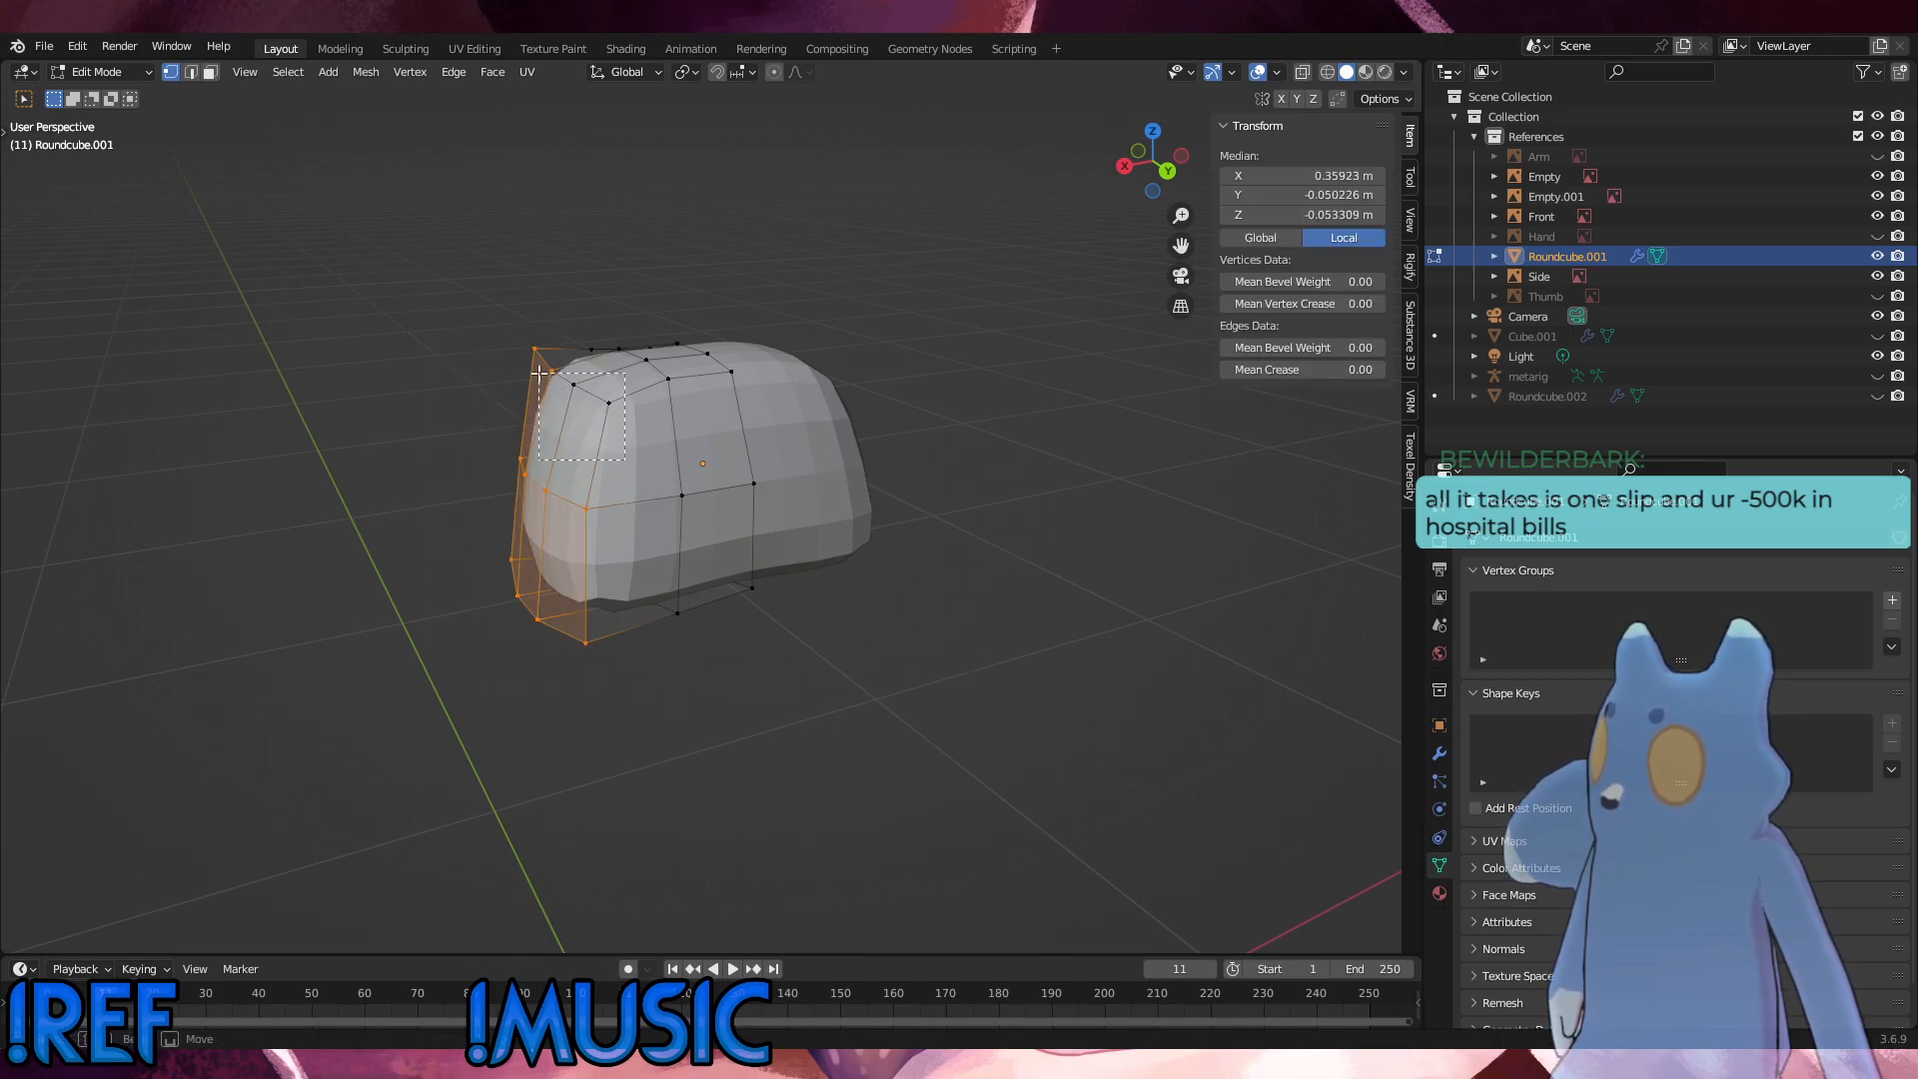
pyautogui.keyDown('alt'); pyautogui.moveTo(623, 511); pyautogui.dragTo(756, 469, button='middle'); pyautogui.keyUp('alt')
pyautogui.press('s')
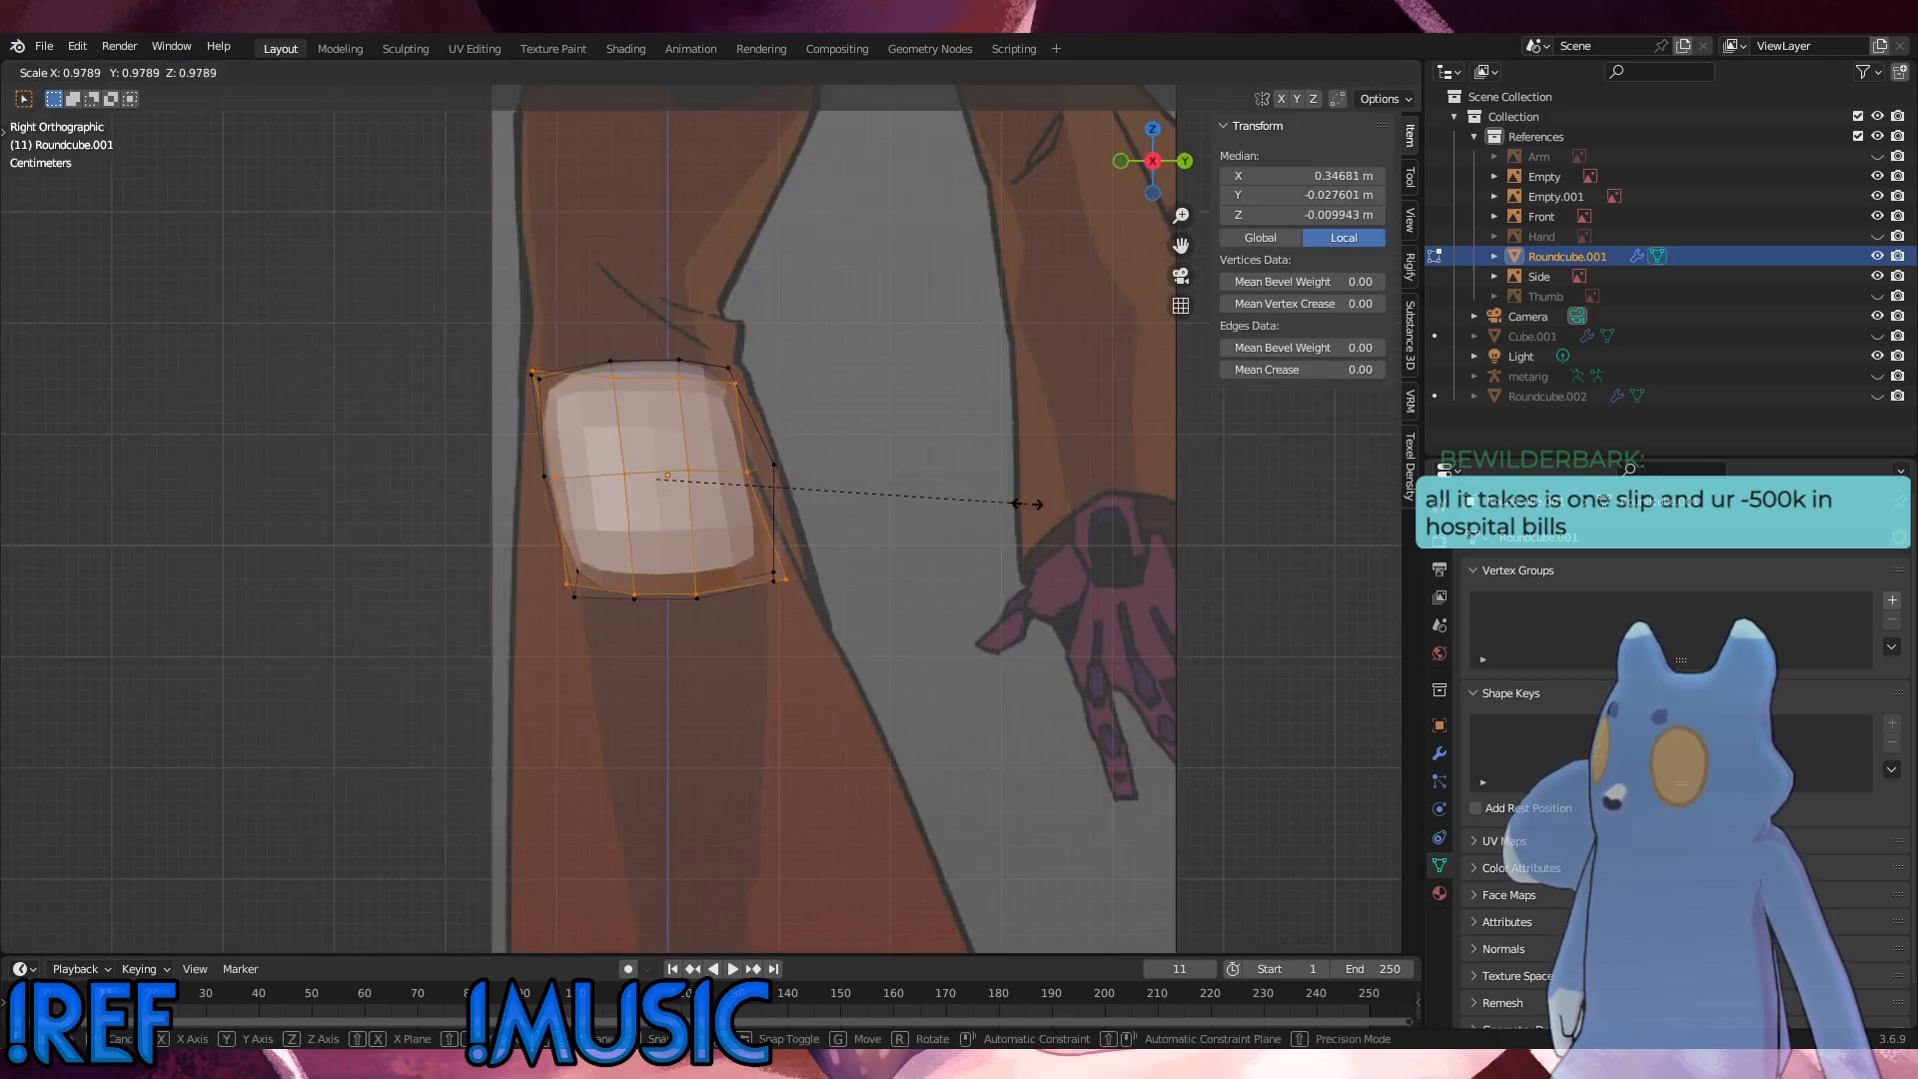
pyautogui.click(1012, 505)
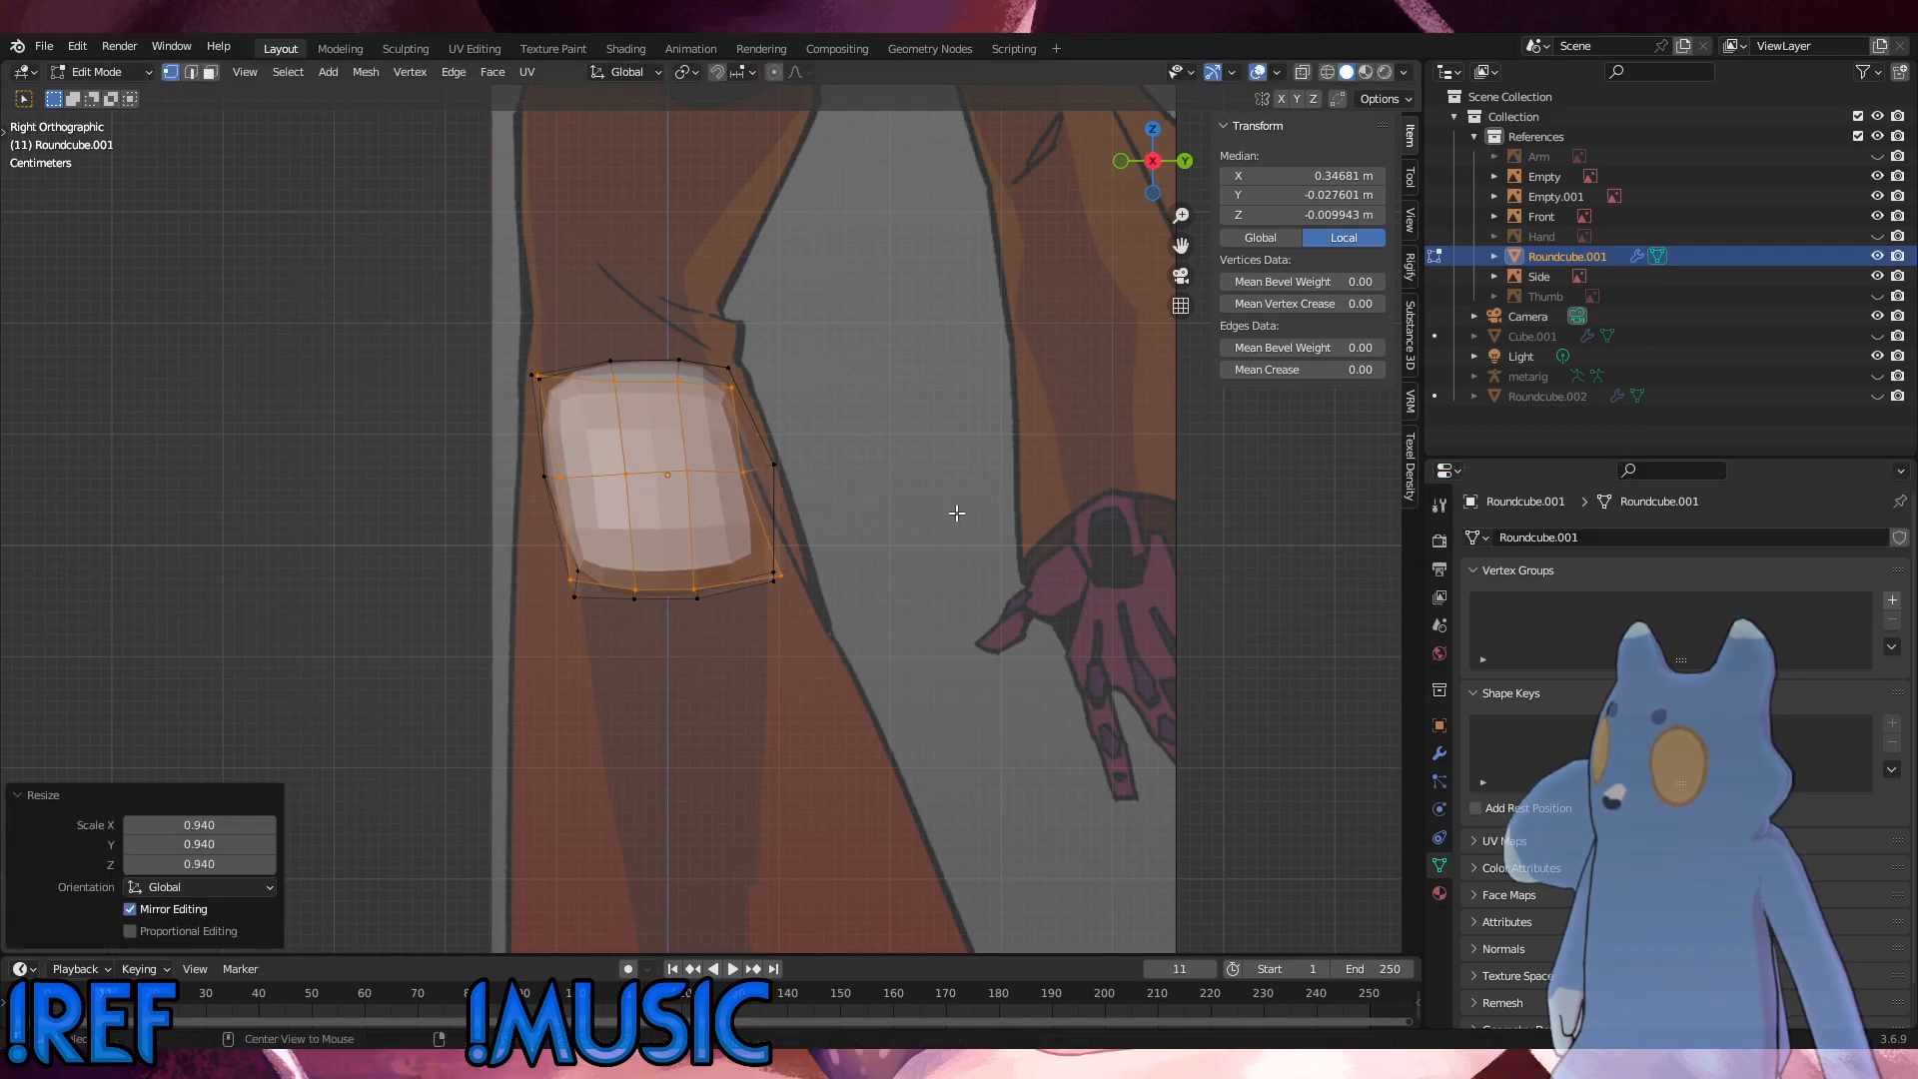
pyautogui.keyDown('alt'); pyautogui.moveTo(950, 509); pyautogui.dragTo(980, 509, button='middle'); pyautogui.keyUp('alt')
pyautogui.press('s')
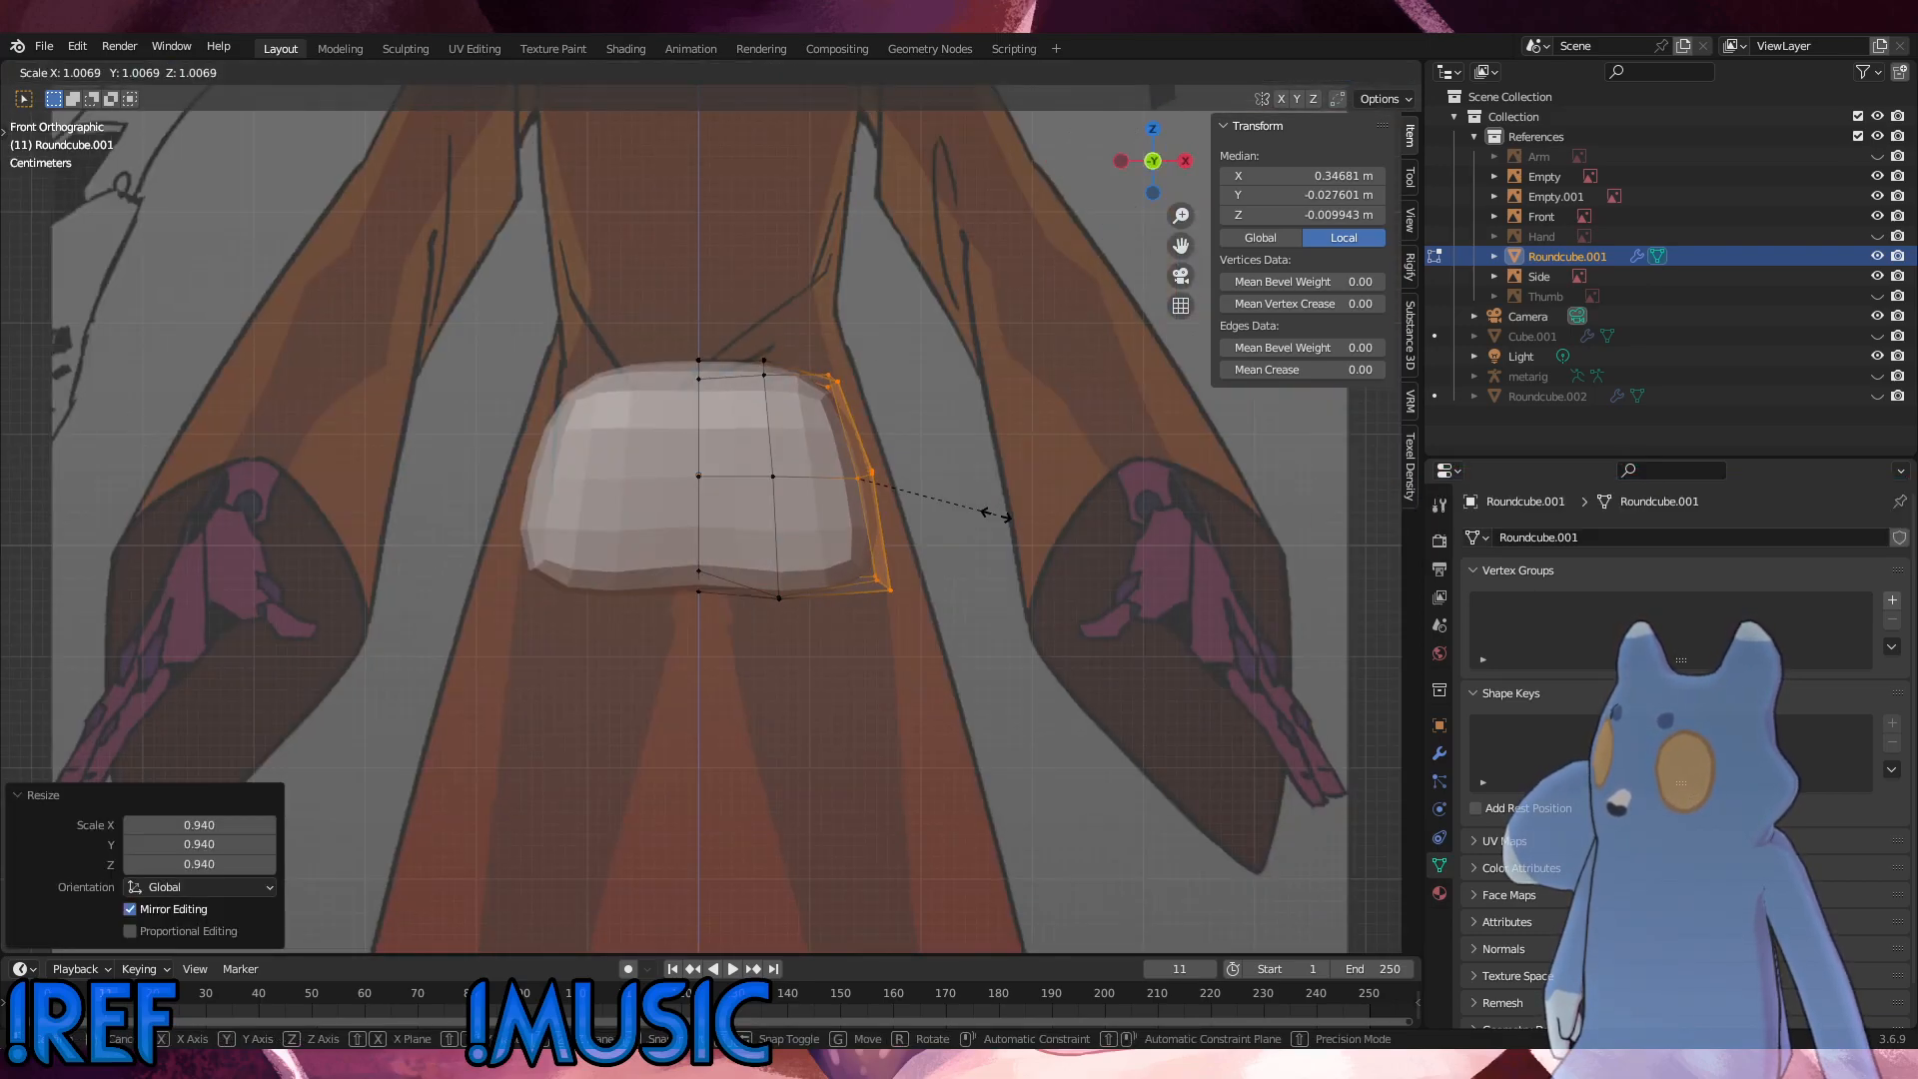
pyautogui.click(988, 514)
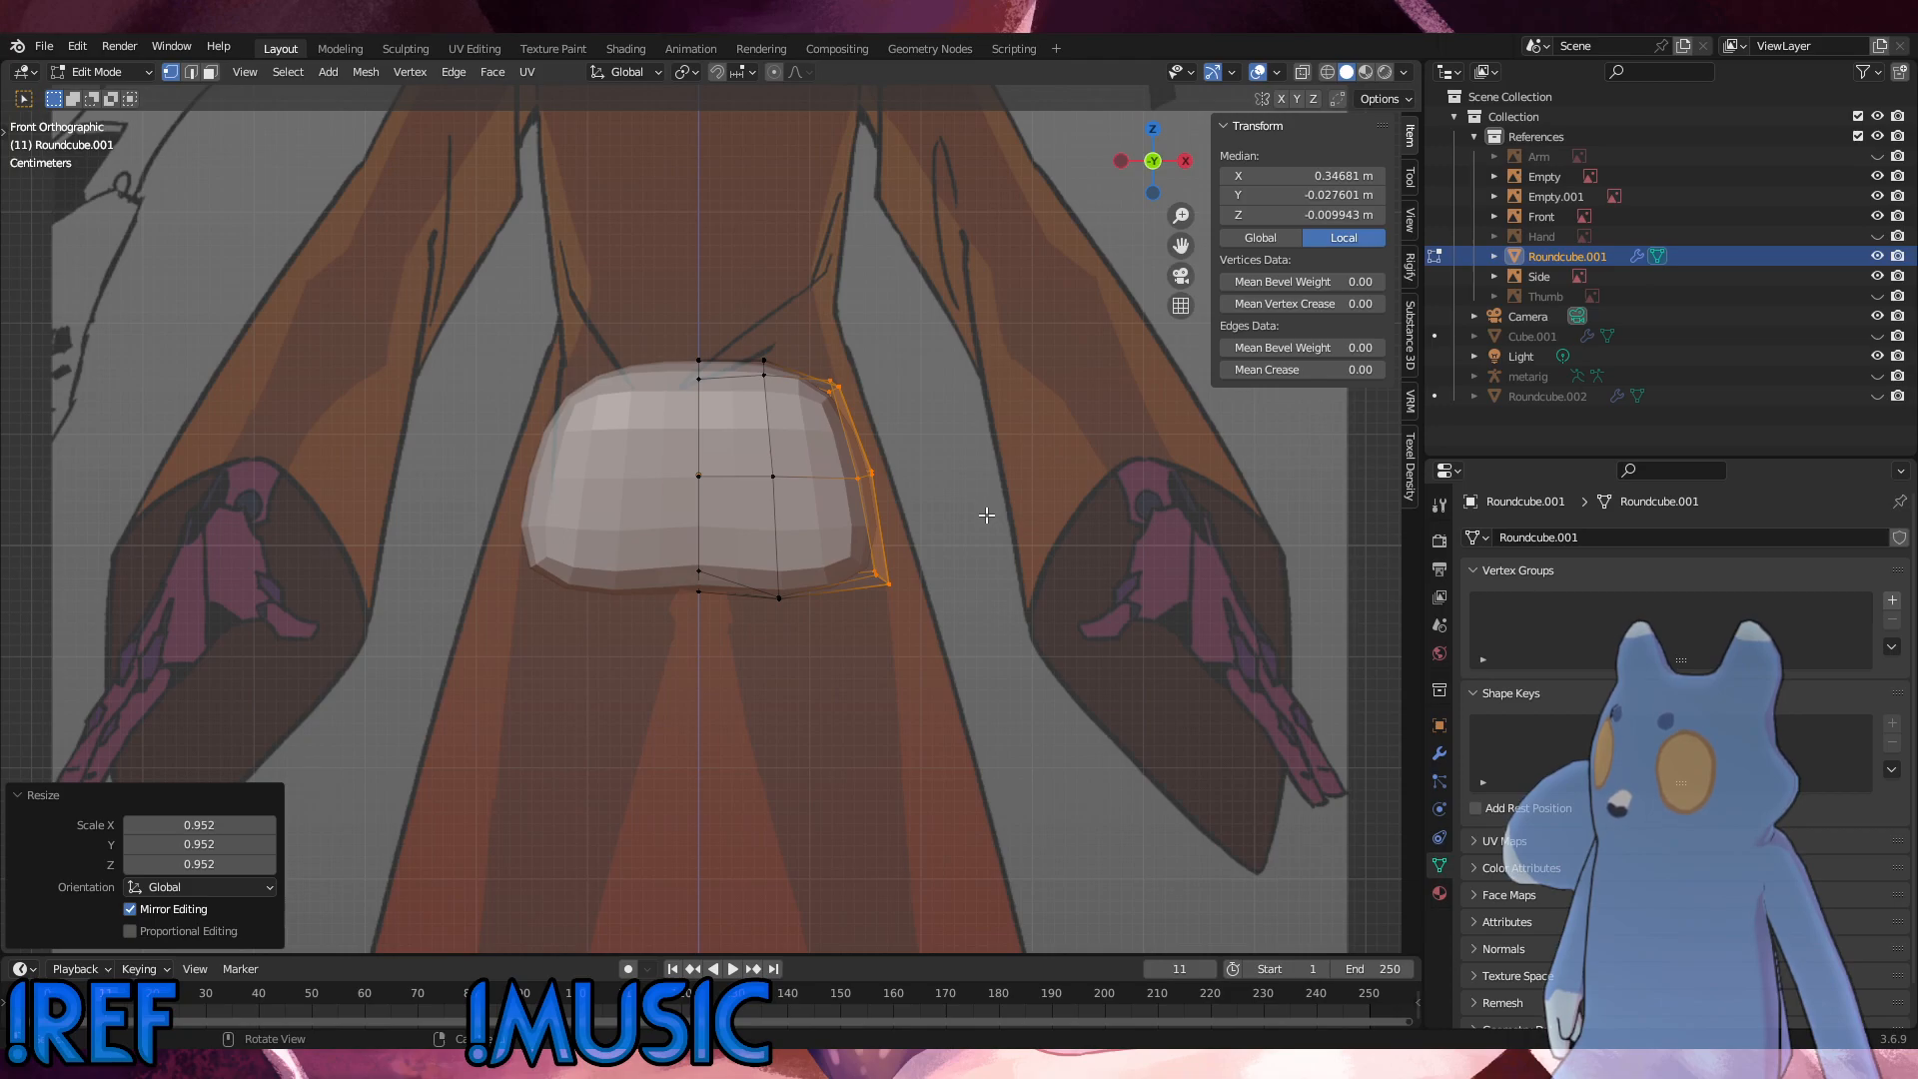
# Step: Move all top outer vertices, including those behind the surface, about 0.007 m outward and 0.006 m up in the front view
pyautogui.click(829, 381)
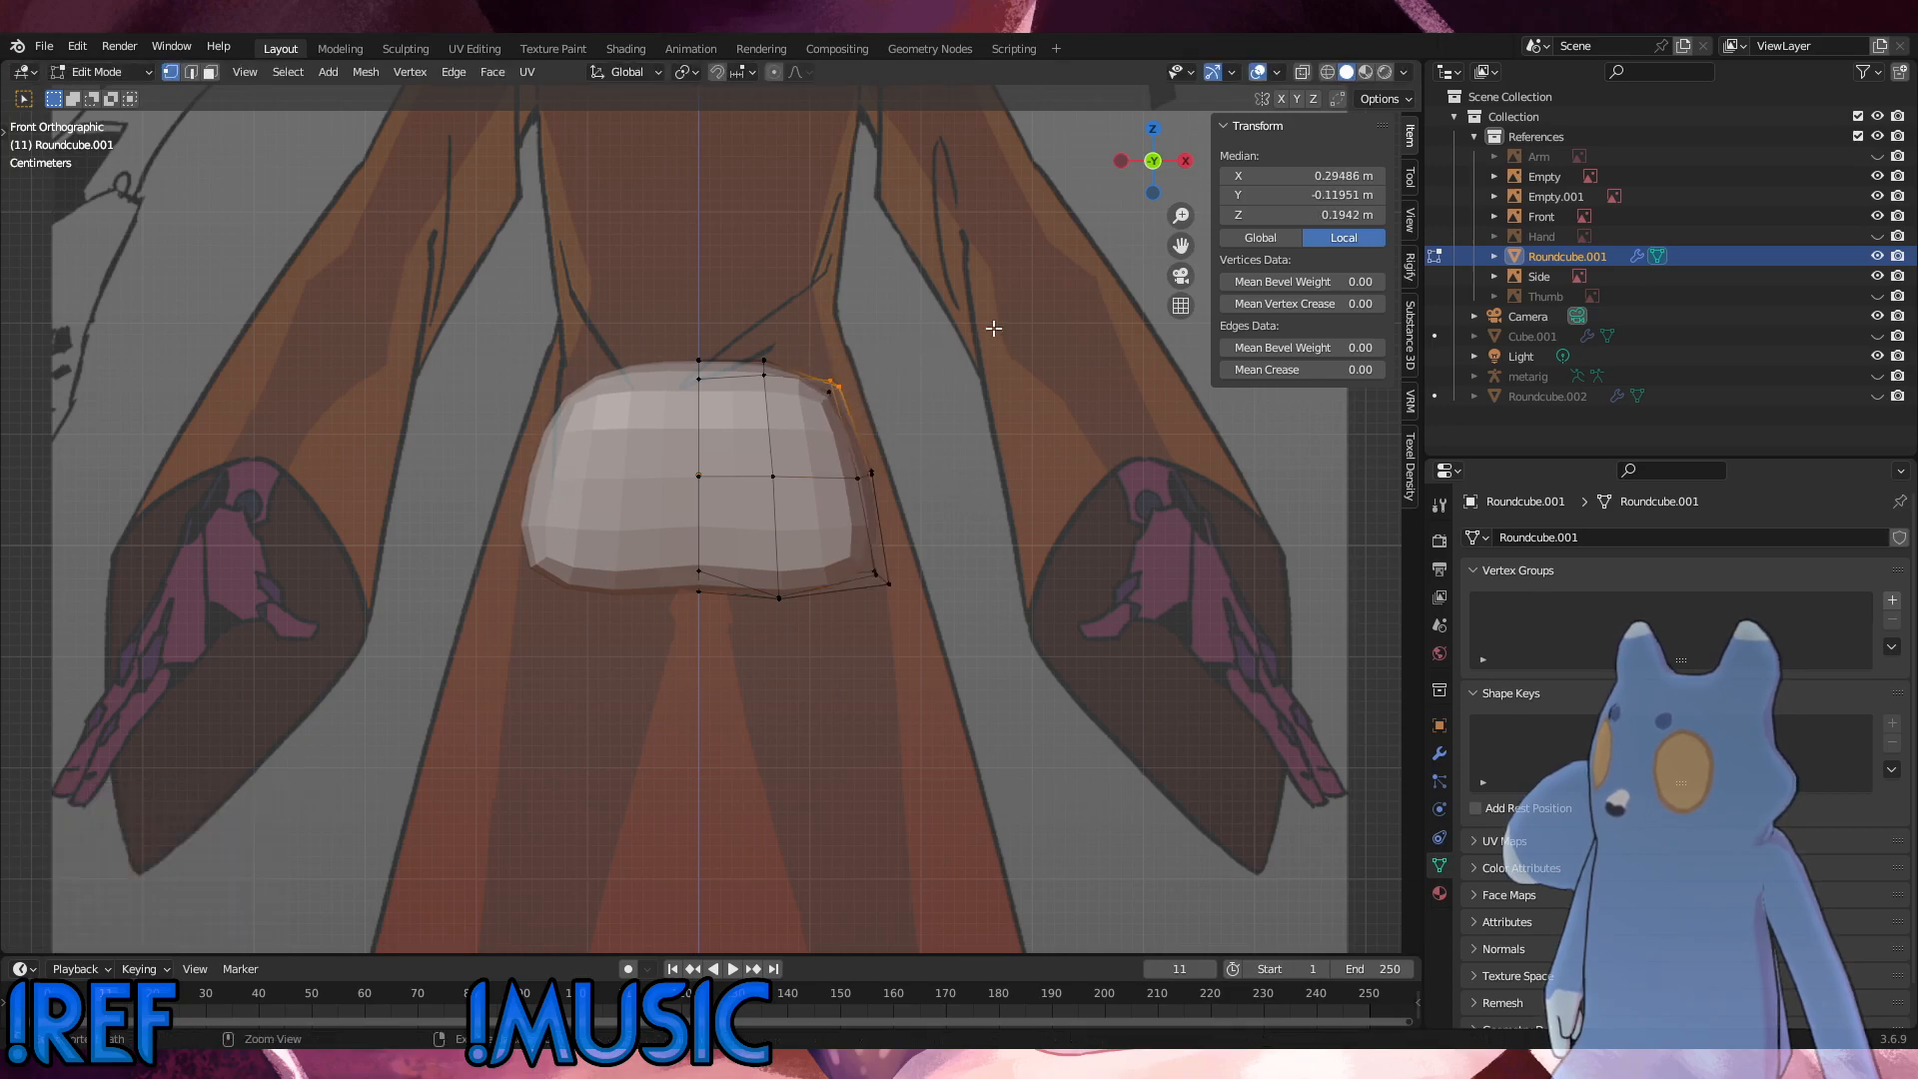
pyautogui.click(1302, 73)
pyautogui.moveTo(879, 402); pyautogui.dragTo(794, 369)
pyautogui.press('g')
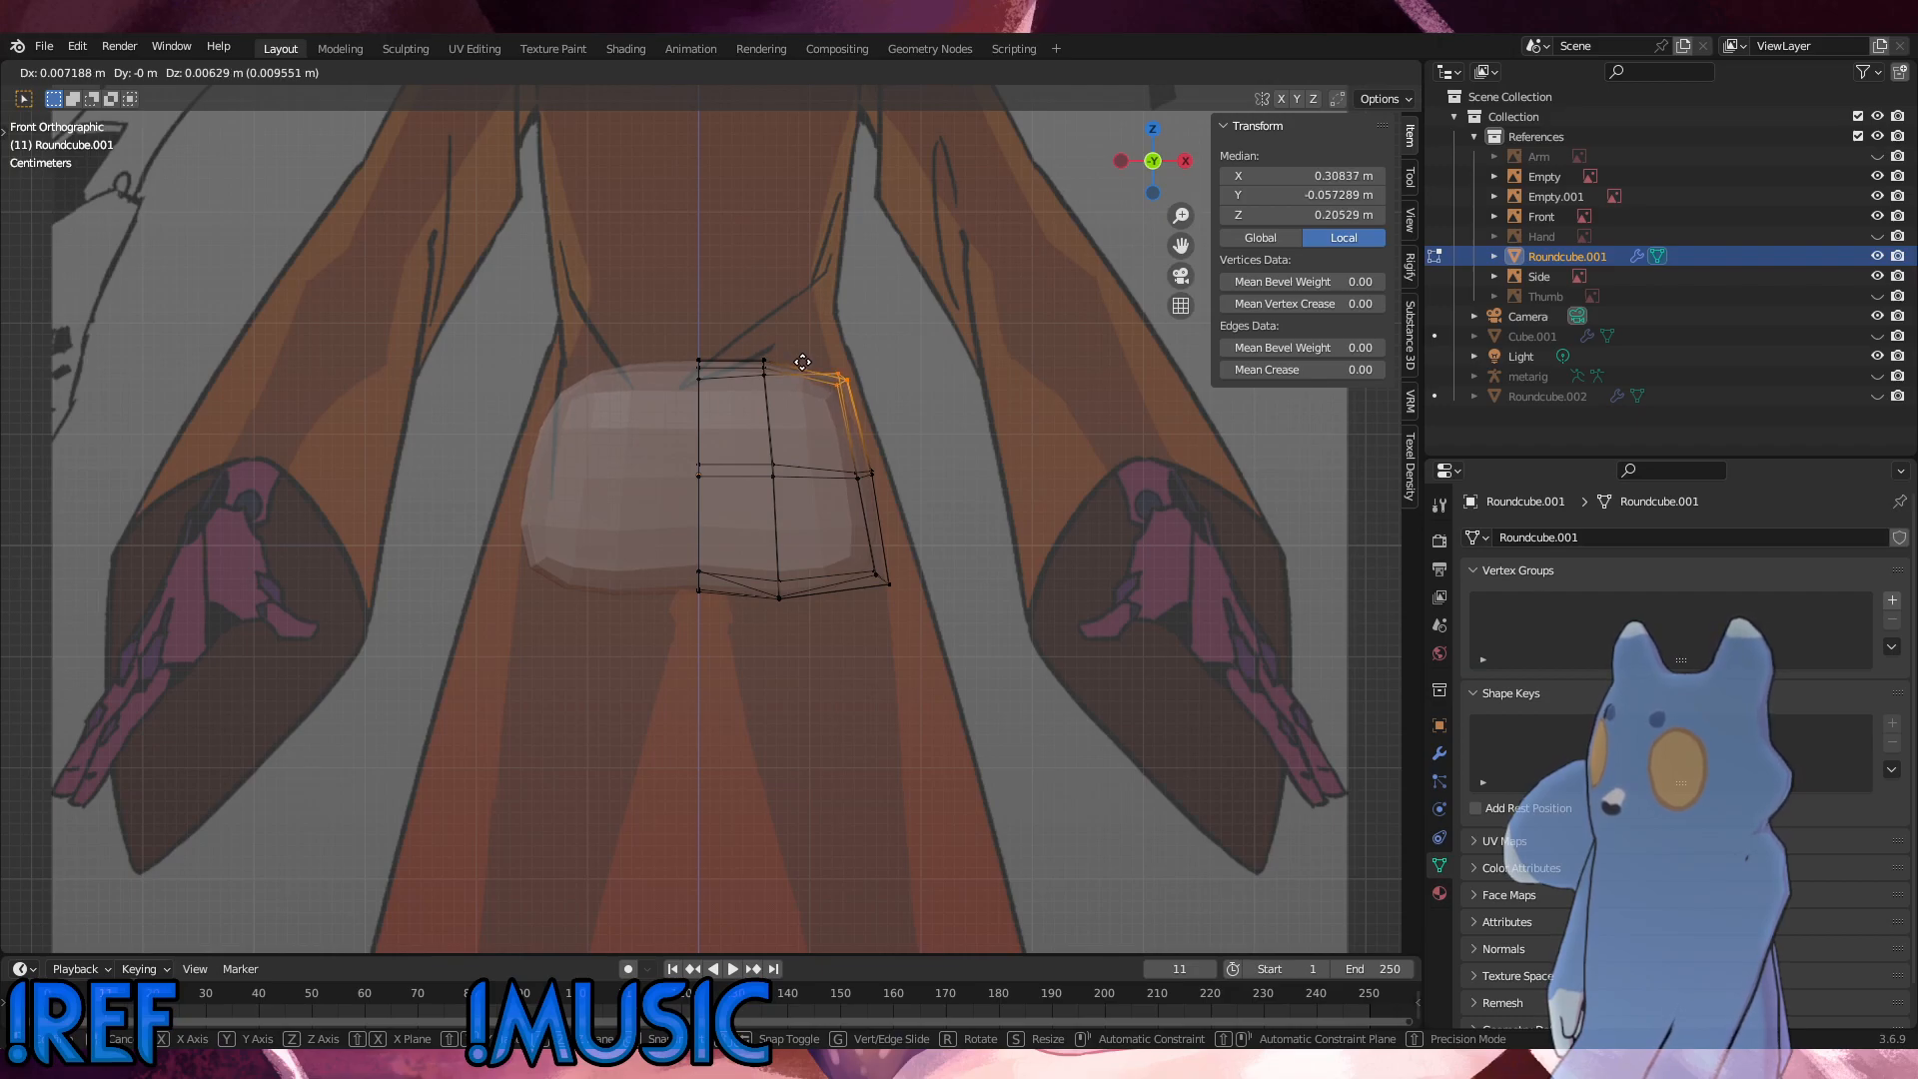
pyautogui.click(803, 362)
pyautogui.click(983, 390)
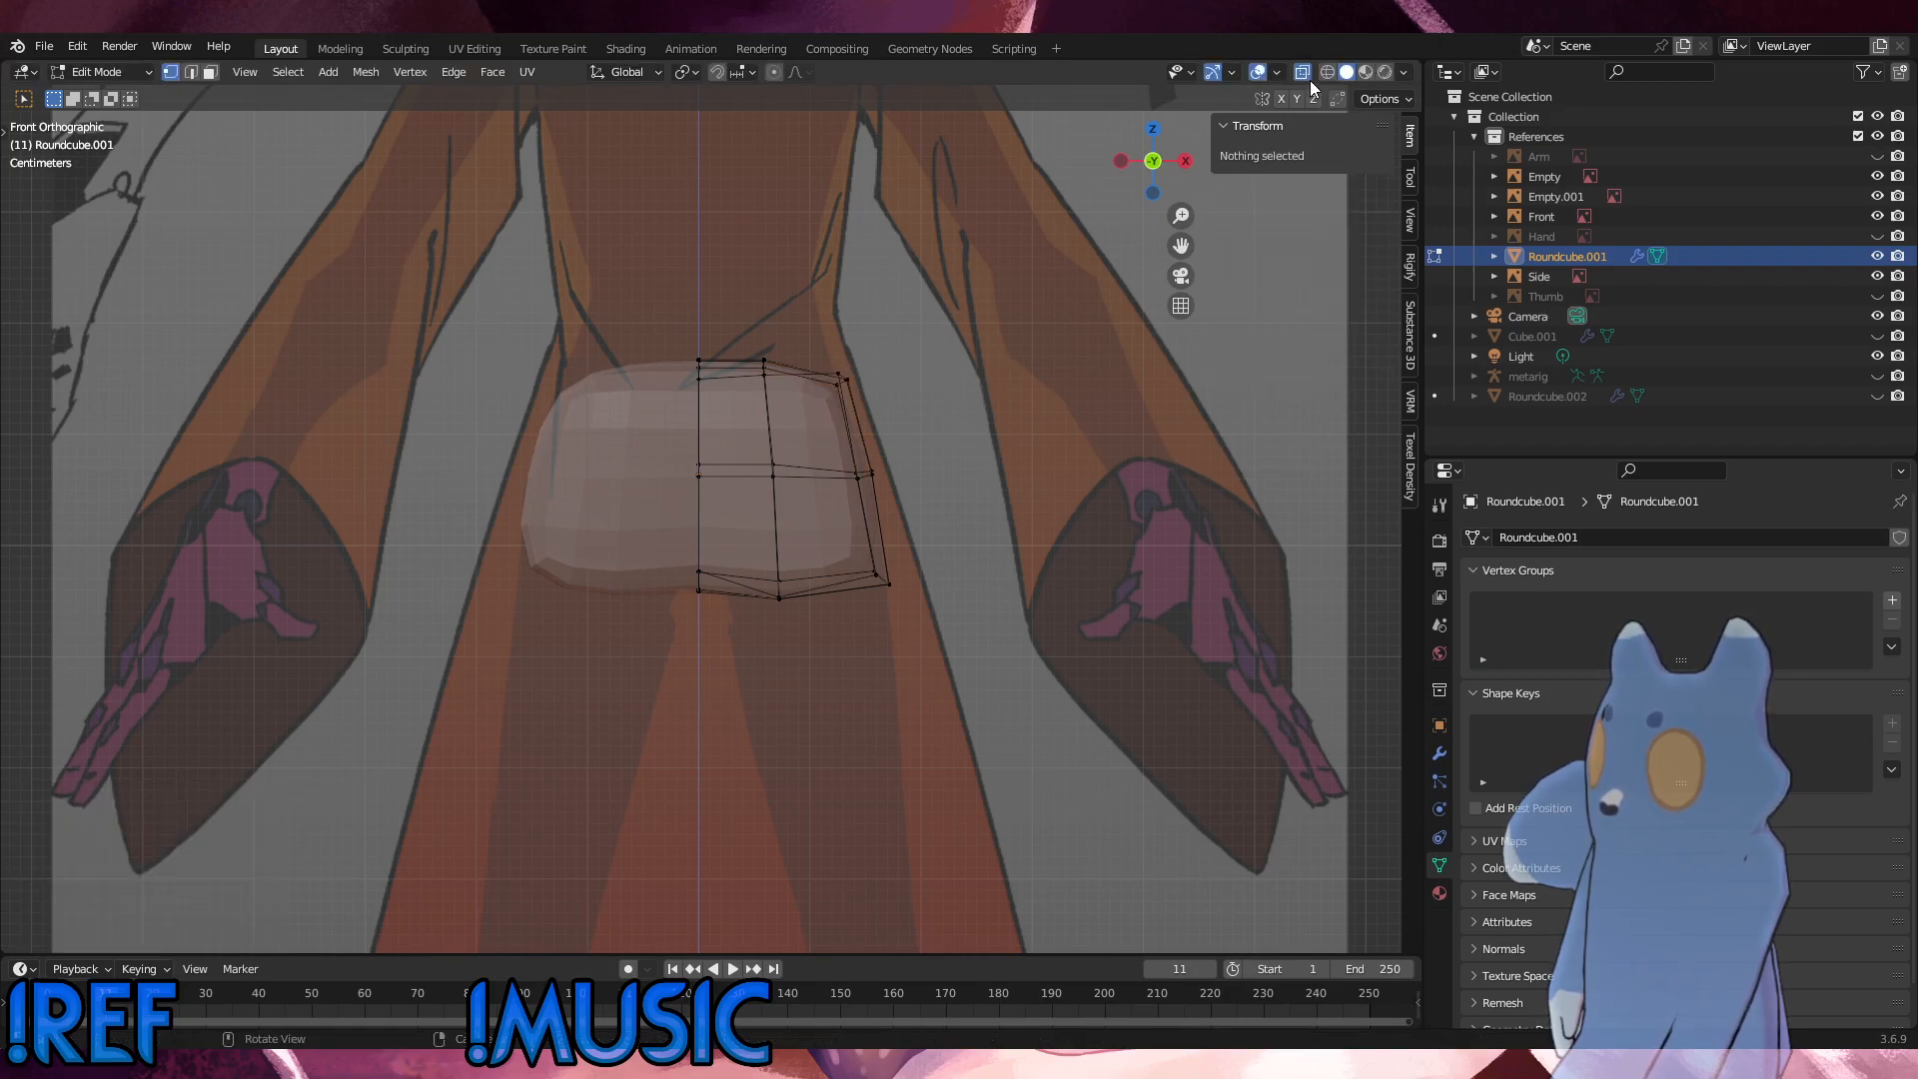
pyautogui.click(1303, 75)
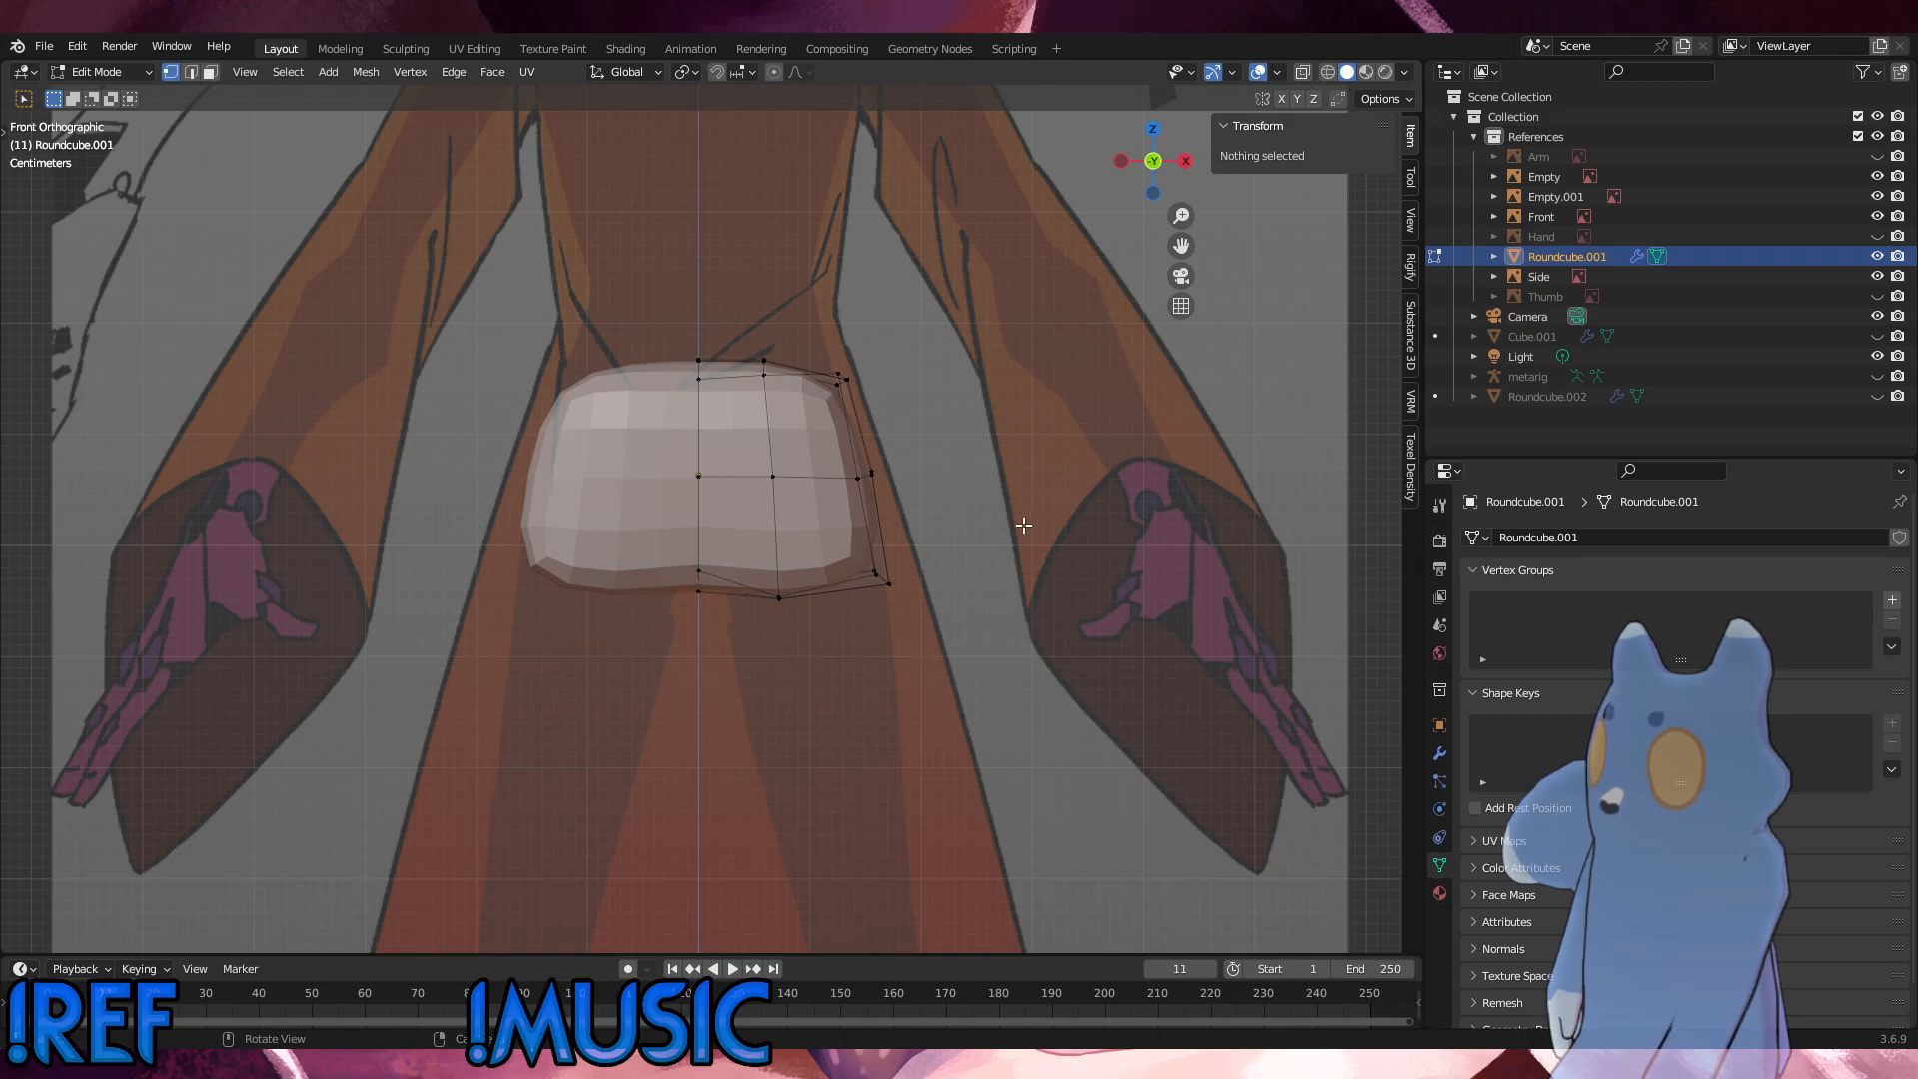
# Step: Try to move the bottom outer corner vertices about 0.002 m outward and 0.004 m down in the front view
pyautogui.click(889, 584)
pyautogui.press('g')
pyautogui.click(890, 587)
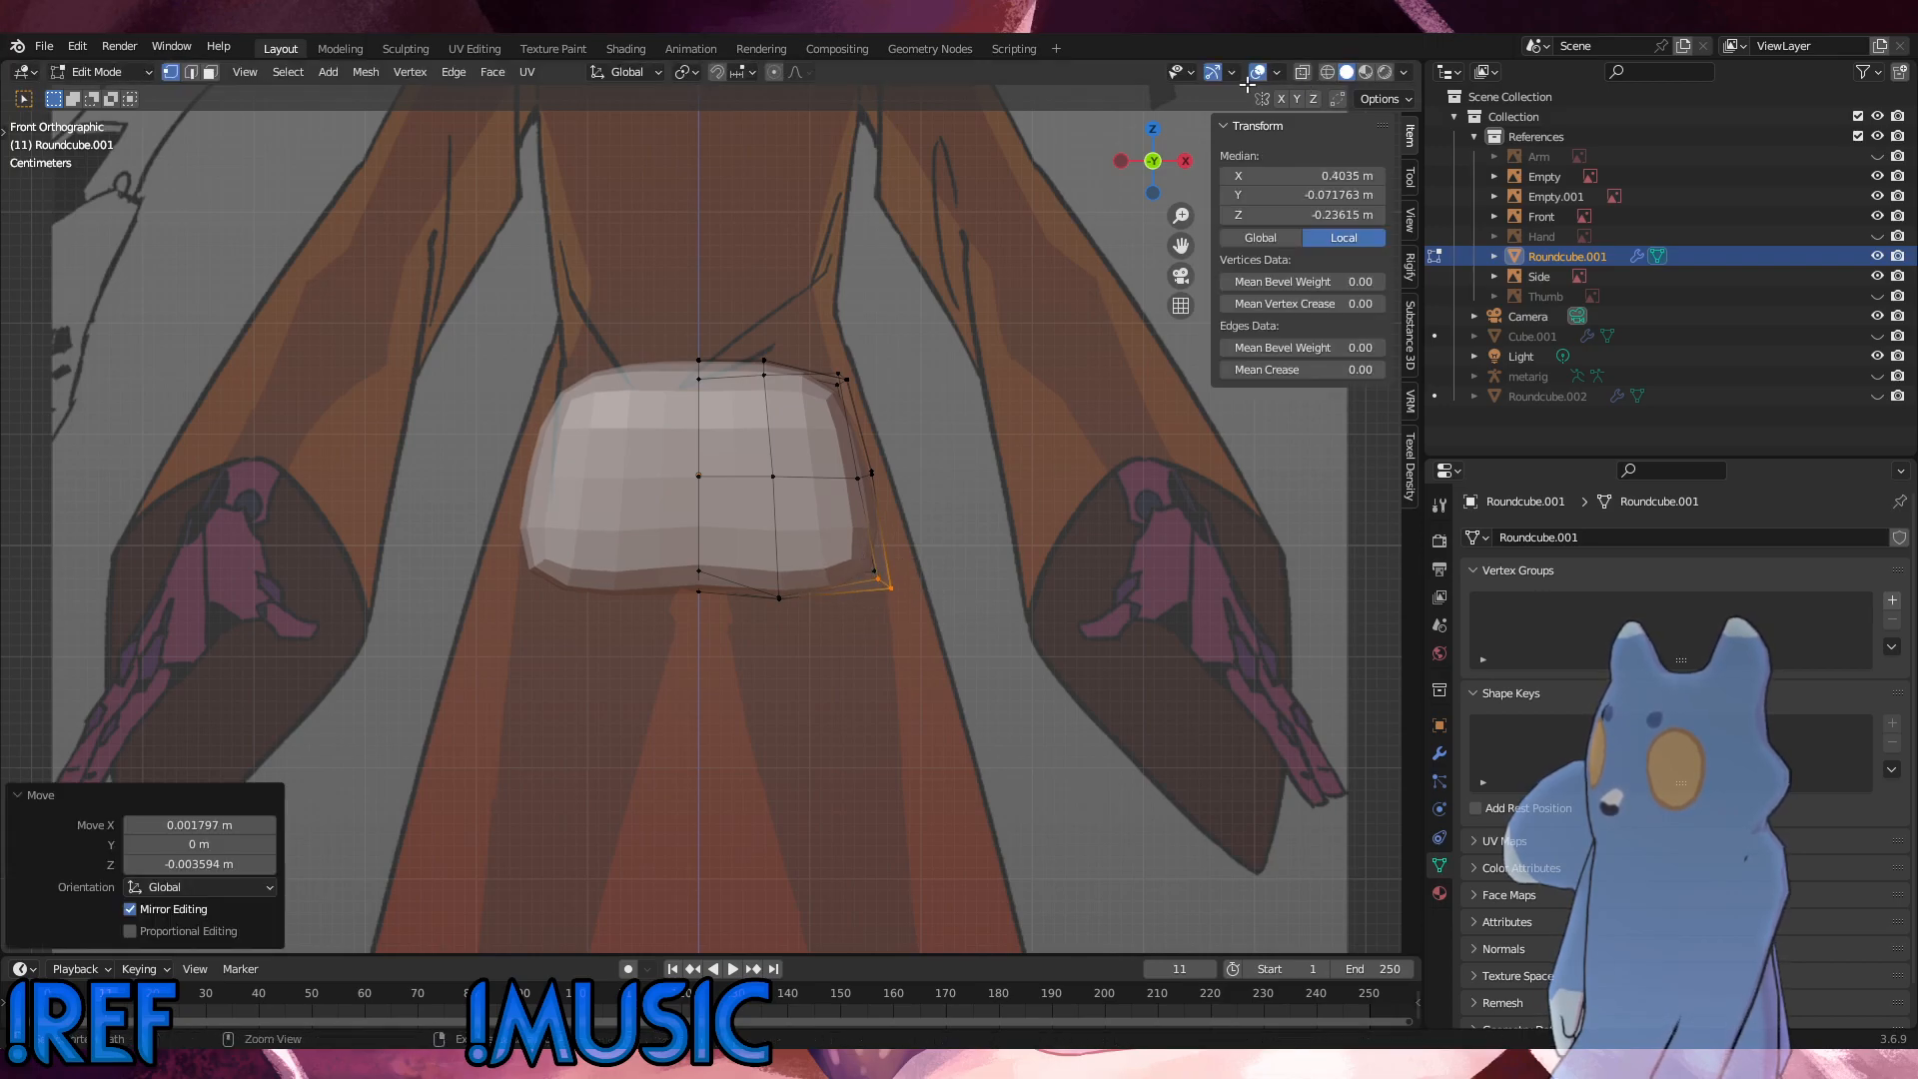
pyautogui.hotkey('ctrl', 'z')
# Step: Move all bottom outer vertices, including hidden ones, about 0.004 m outward and 0.011 m down in the front view
pyautogui.click(1303, 74)
pyautogui.moveTo(943, 644); pyautogui.dragTo(826, 545)
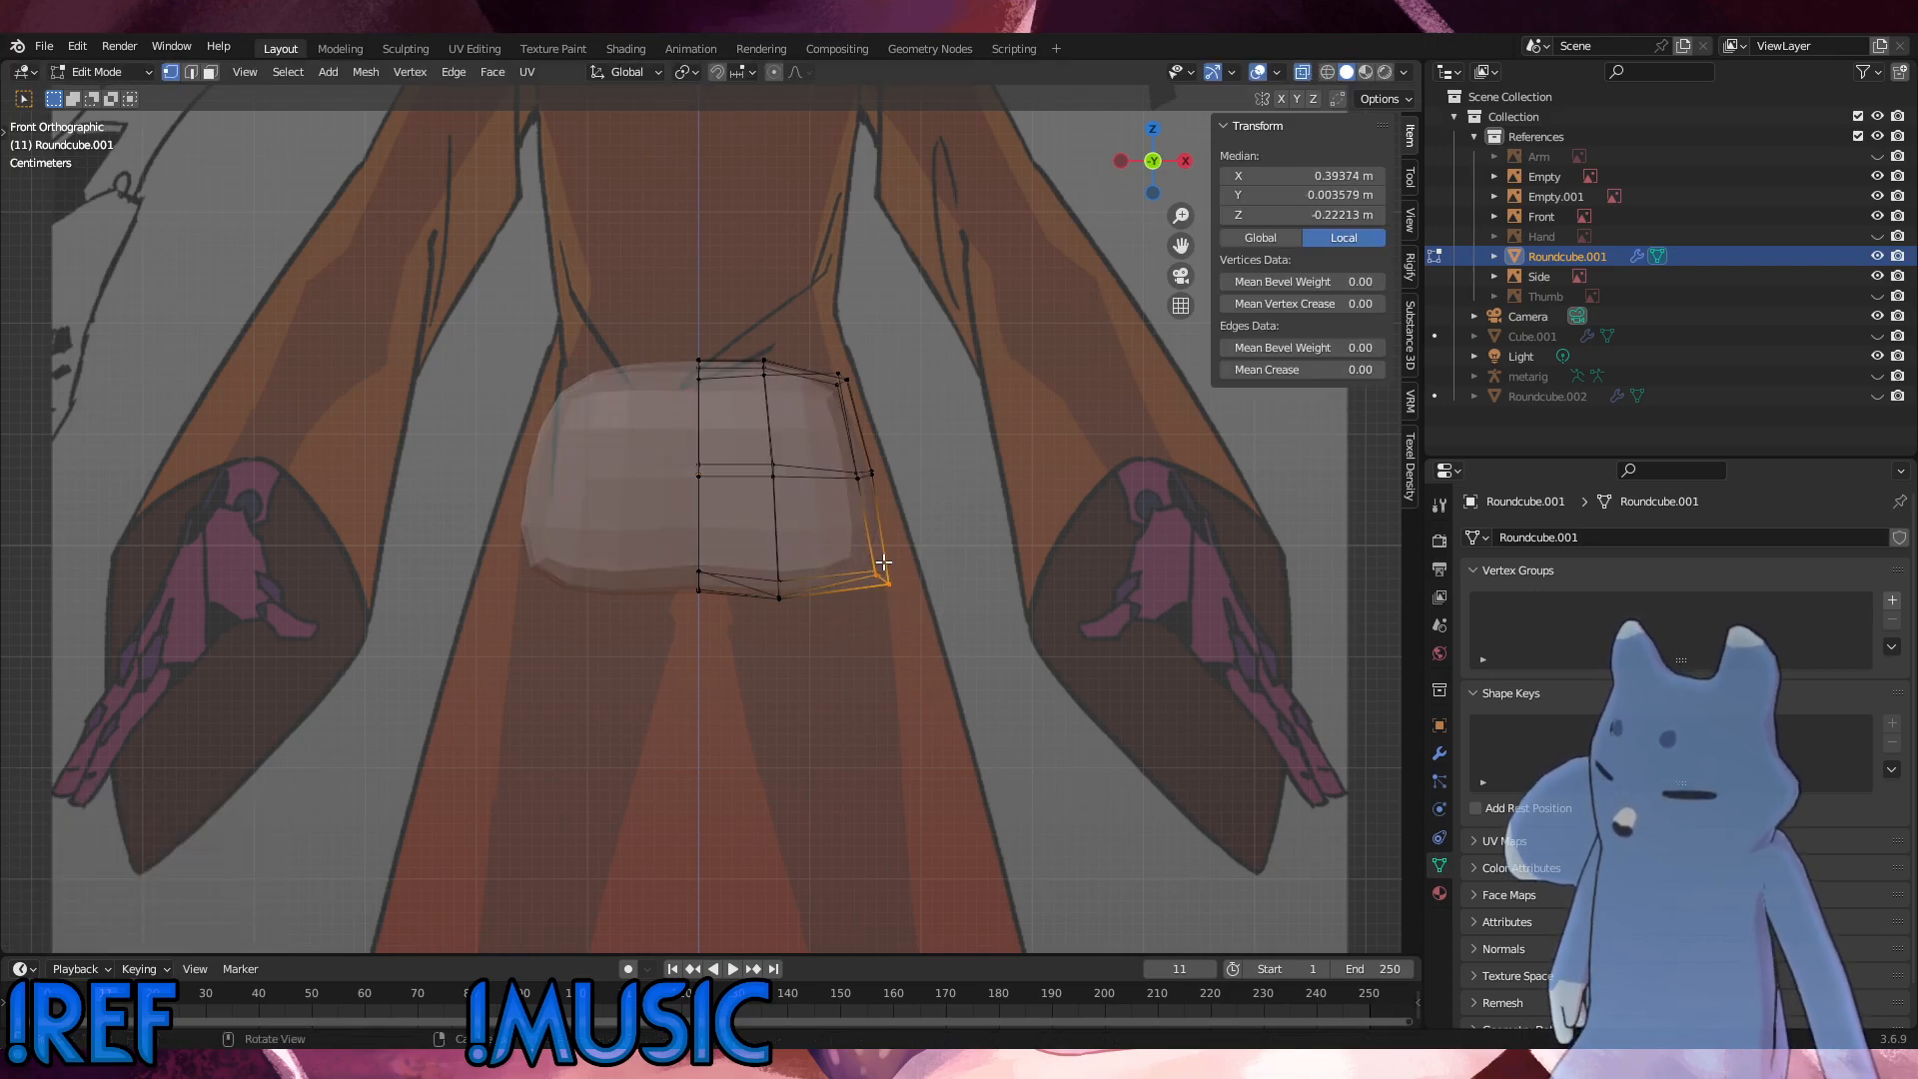
pyautogui.press('g')
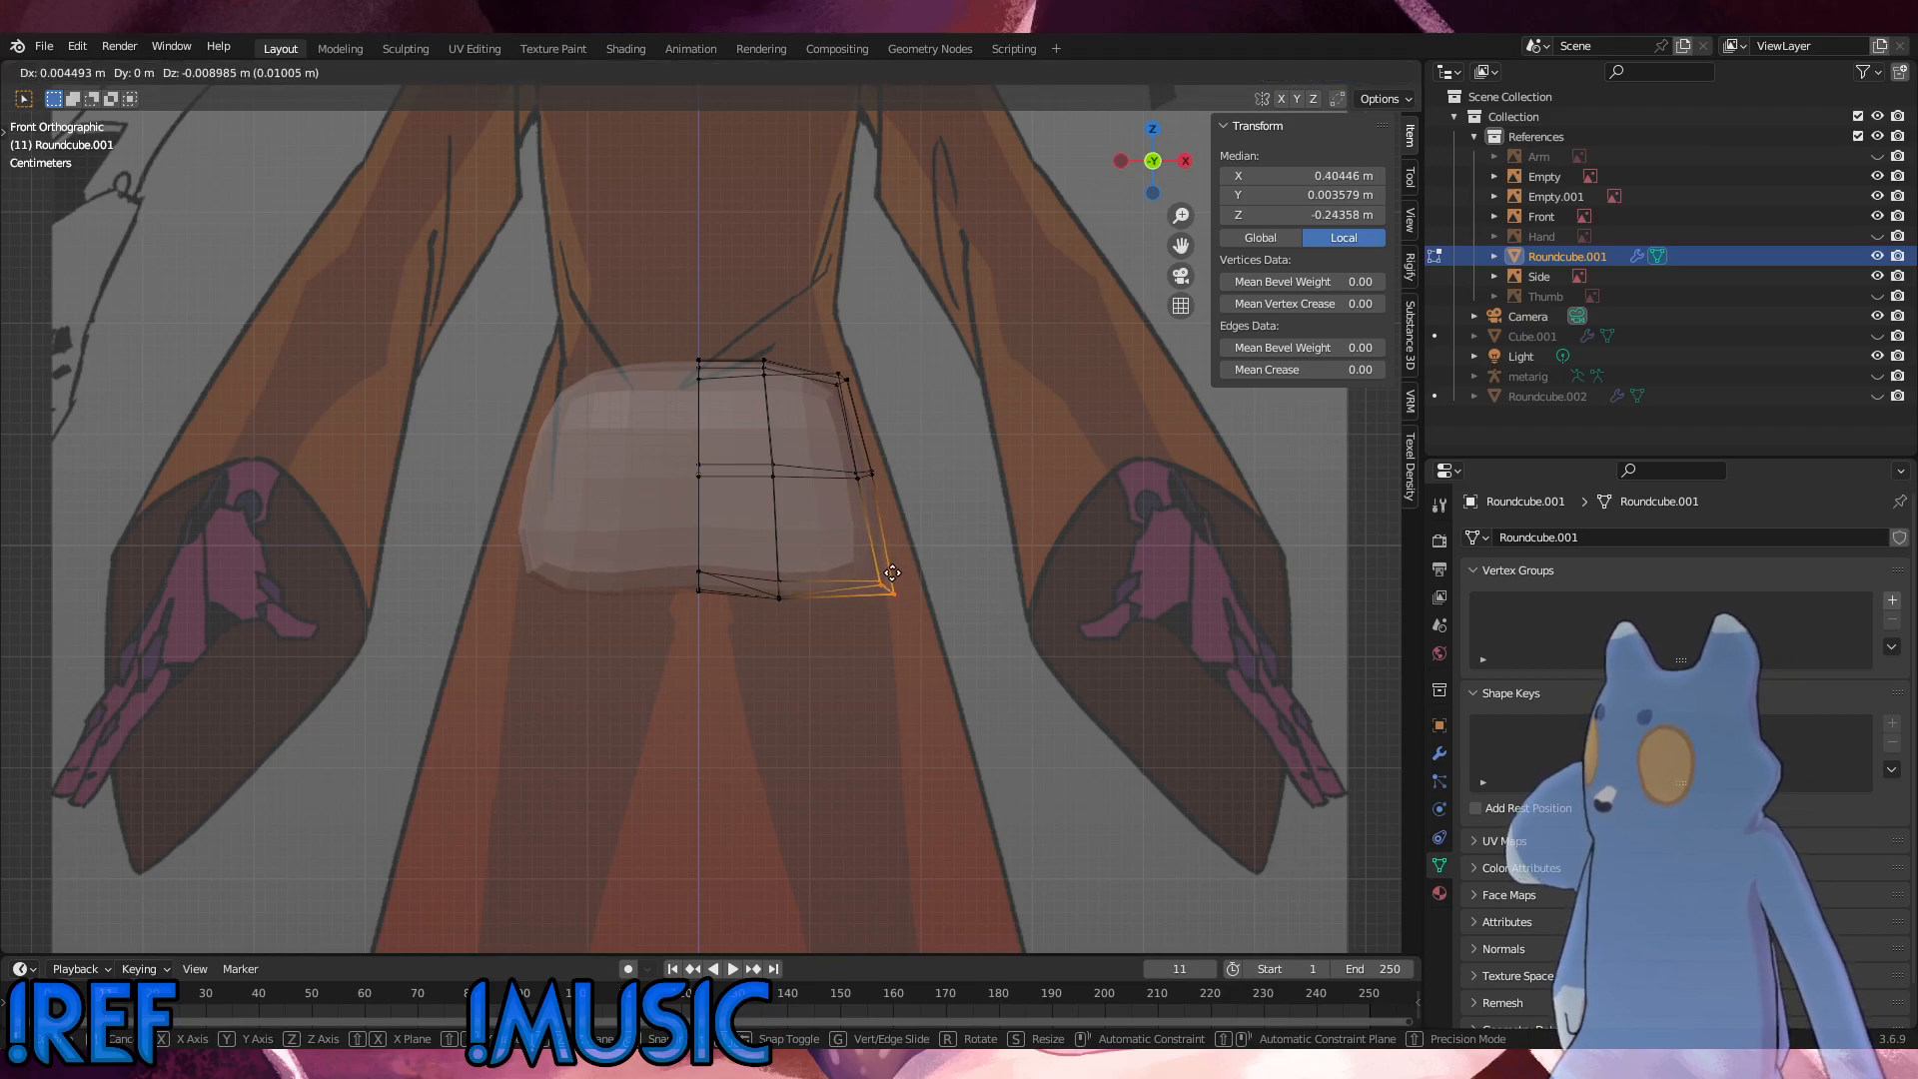
pyautogui.click(883, 582)
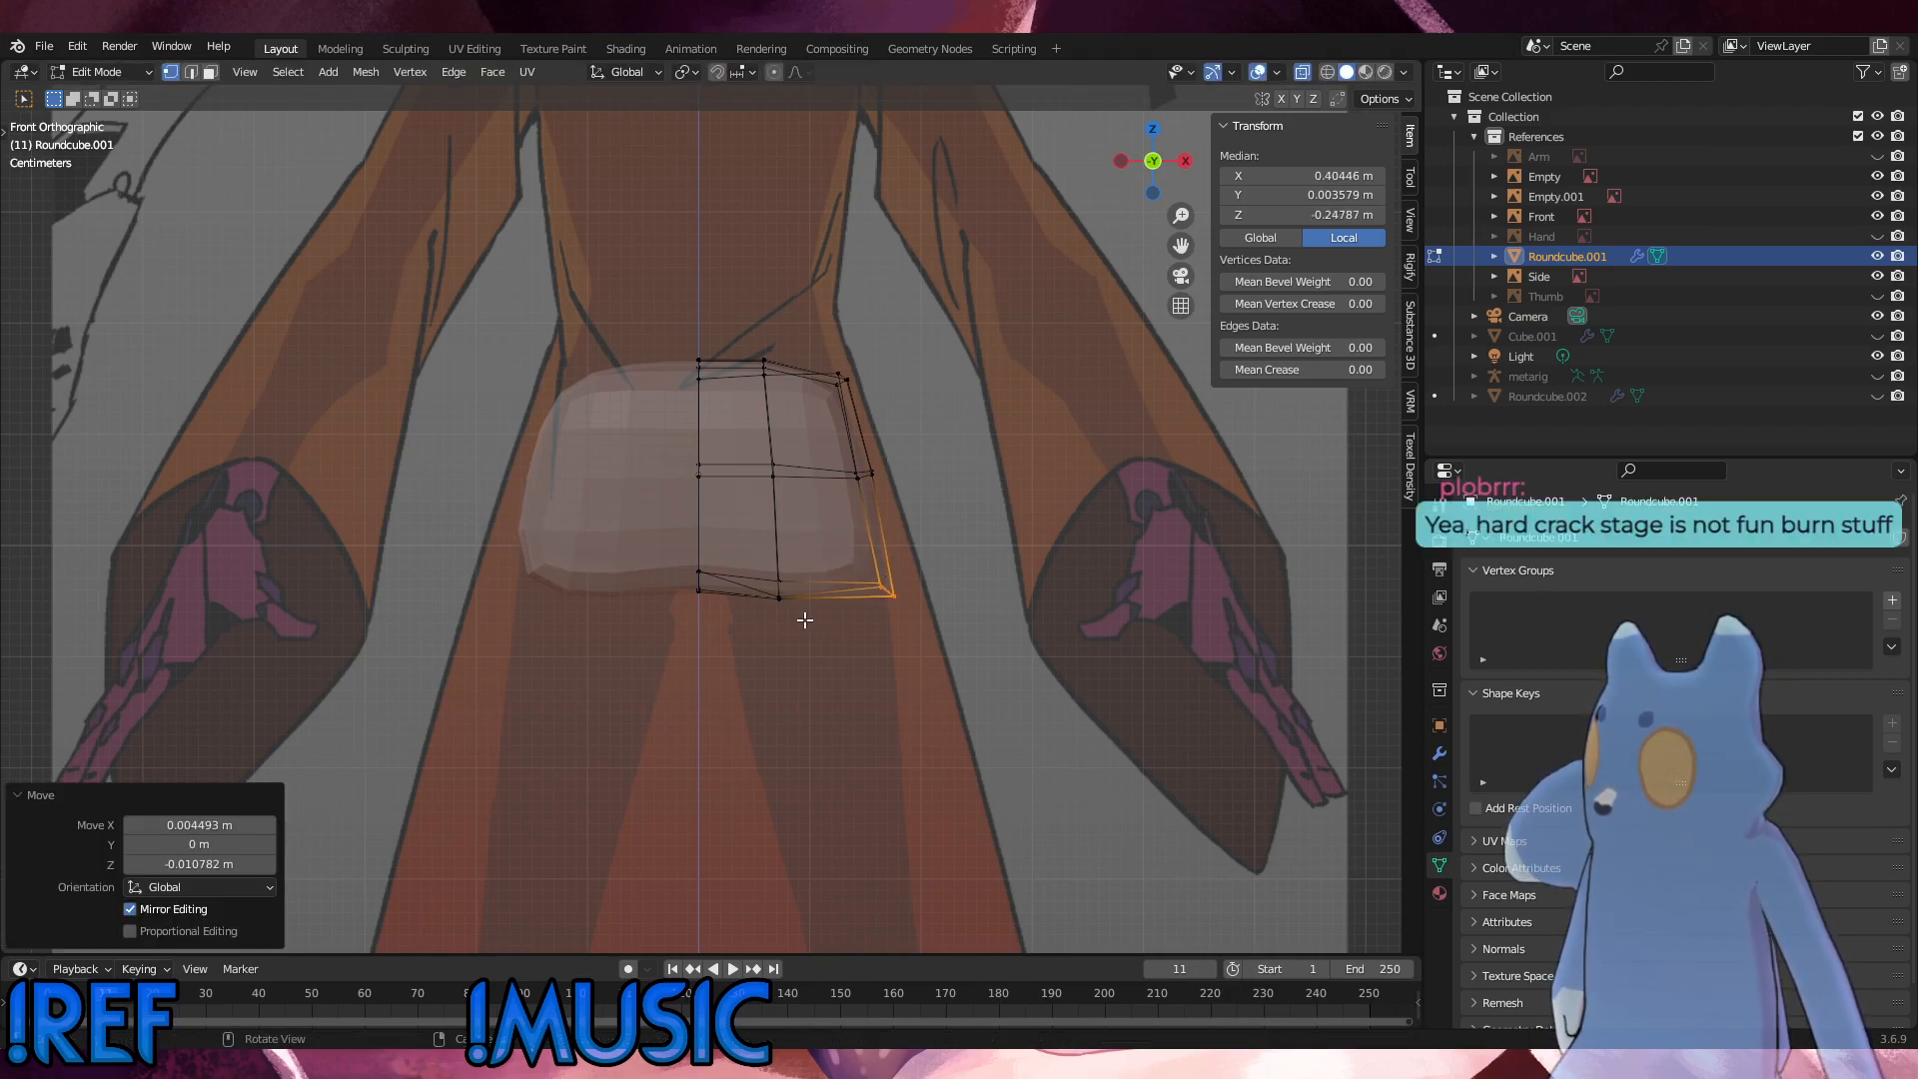
# Step: Nudge the bottom vertices between the centre line and outer side slightly down, clear the selection and restore the solid display
pyautogui.click(779, 598)
pyautogui.press('g')
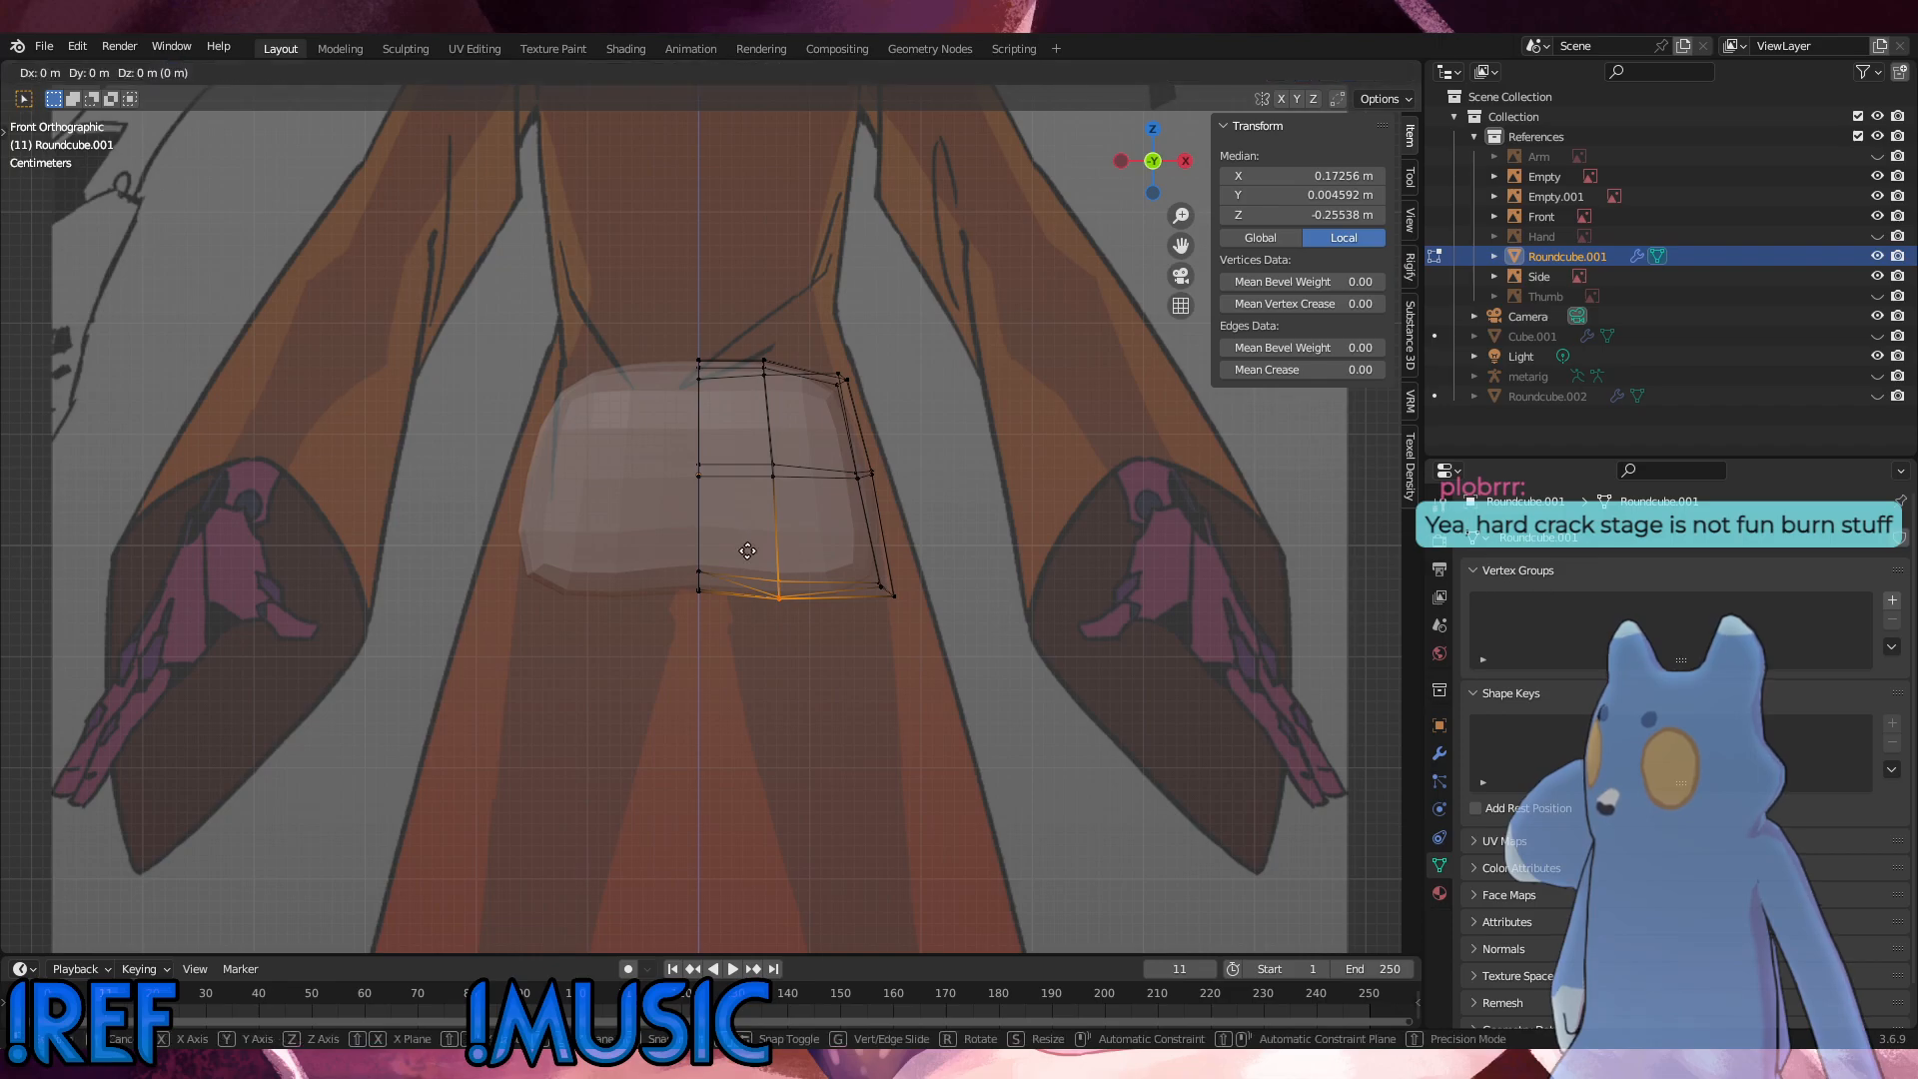
pyautogui.click(747, 552)
pyautogui.hotkey('alt', 'a')
pyautogui.click(1303, 72)
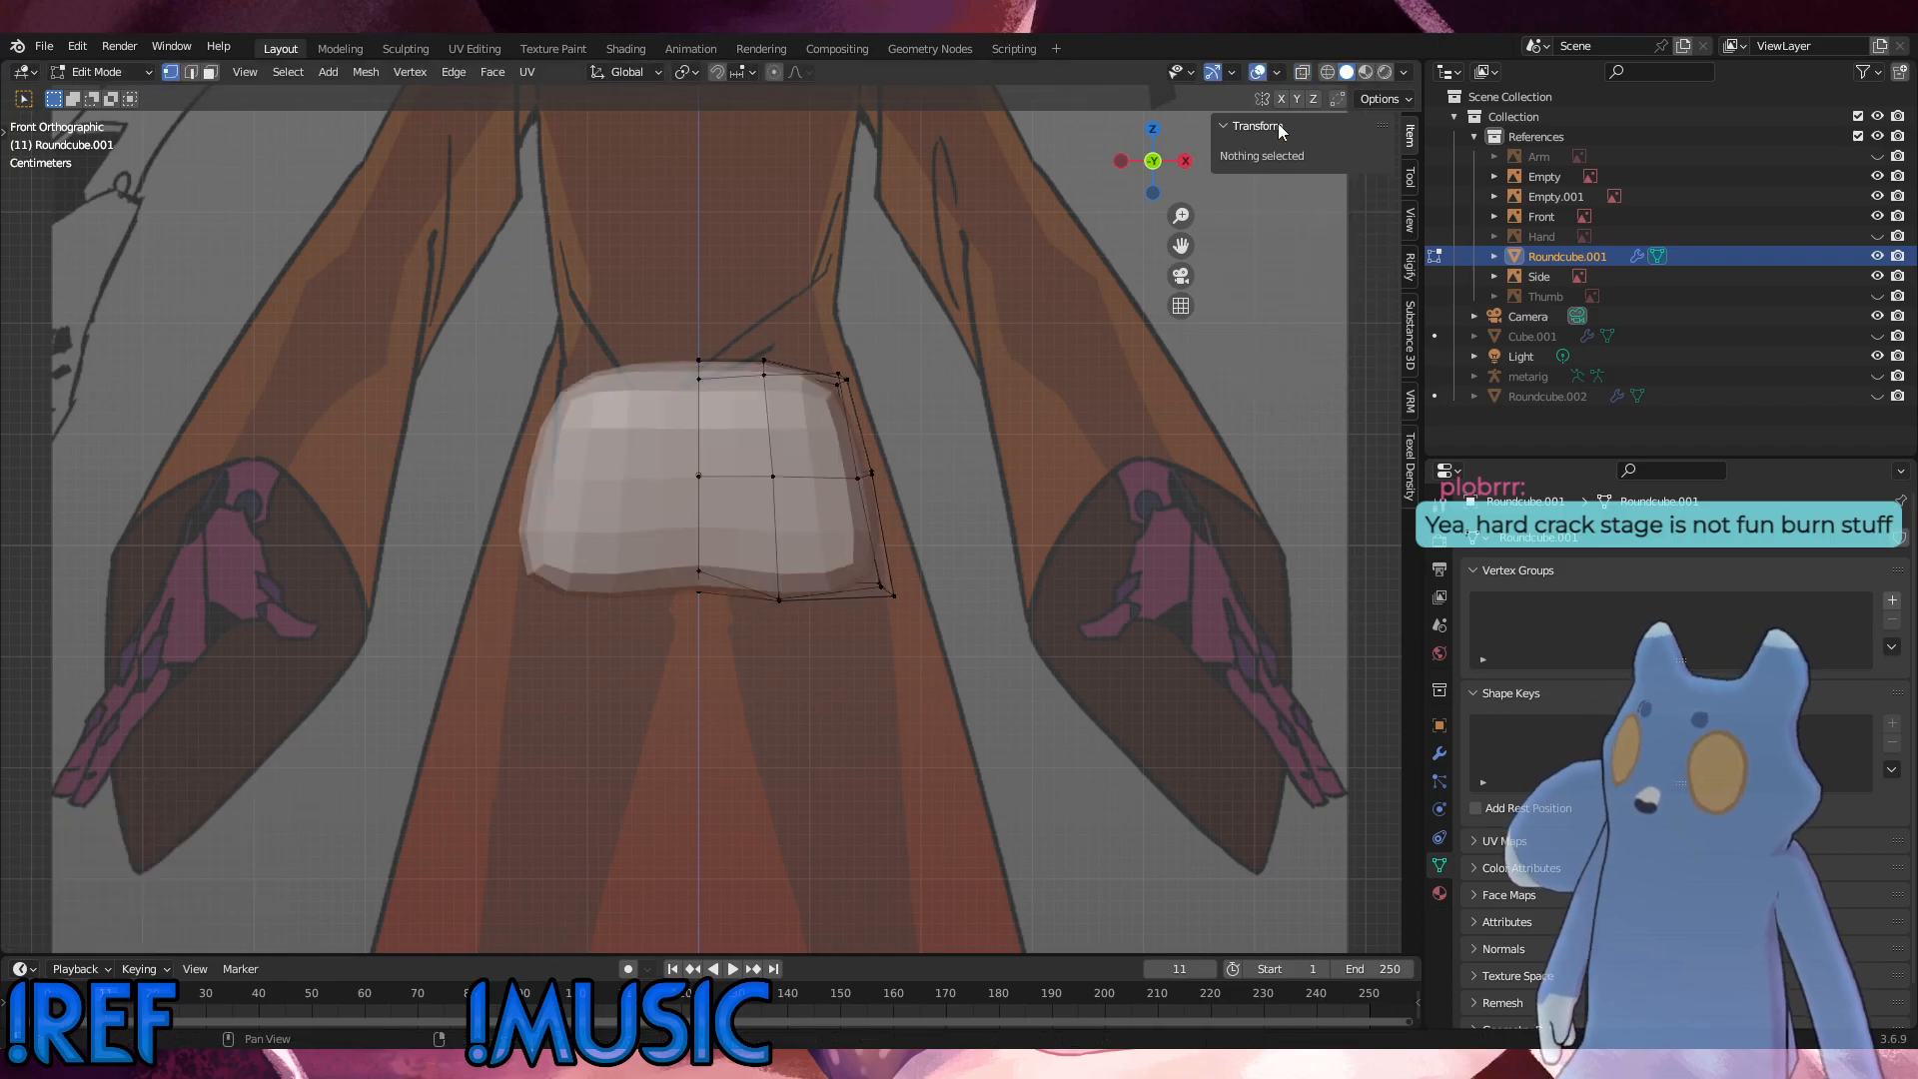
pyautogui.moveTo(1041, 716); pyautogui.dragTo(839, 716, button='middle')
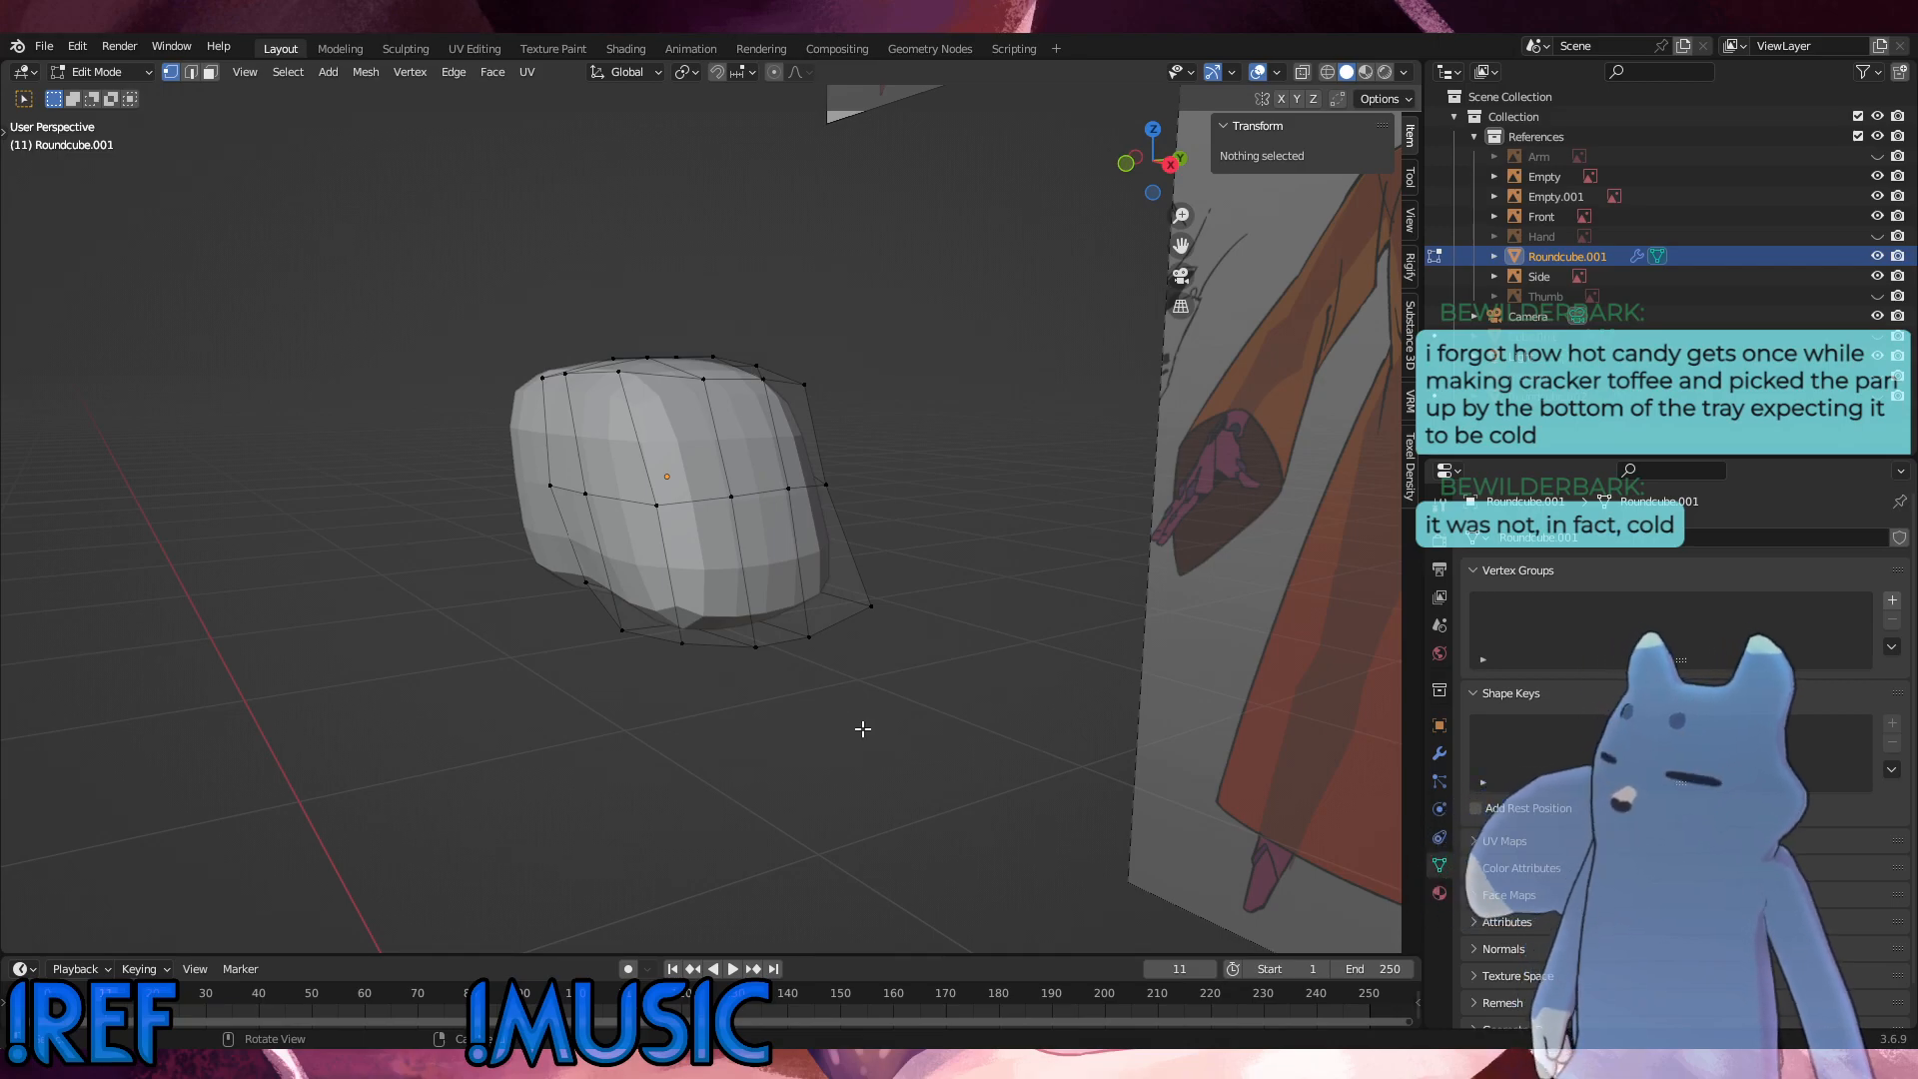
# Step: Switch to Object Mode and move the hip mesh out of the References collection into the main Collection
pyautogui.click(100, 76)
pyautogui.click(92, 93)
pyautogui.moveTo(743, 439)
pyautogui.mouseDown(button='middle')
pyautogui.moveTo(901, 441)
pyautogui.moveTo(746, 446)
pyautogui.mouseUp(button='middle')
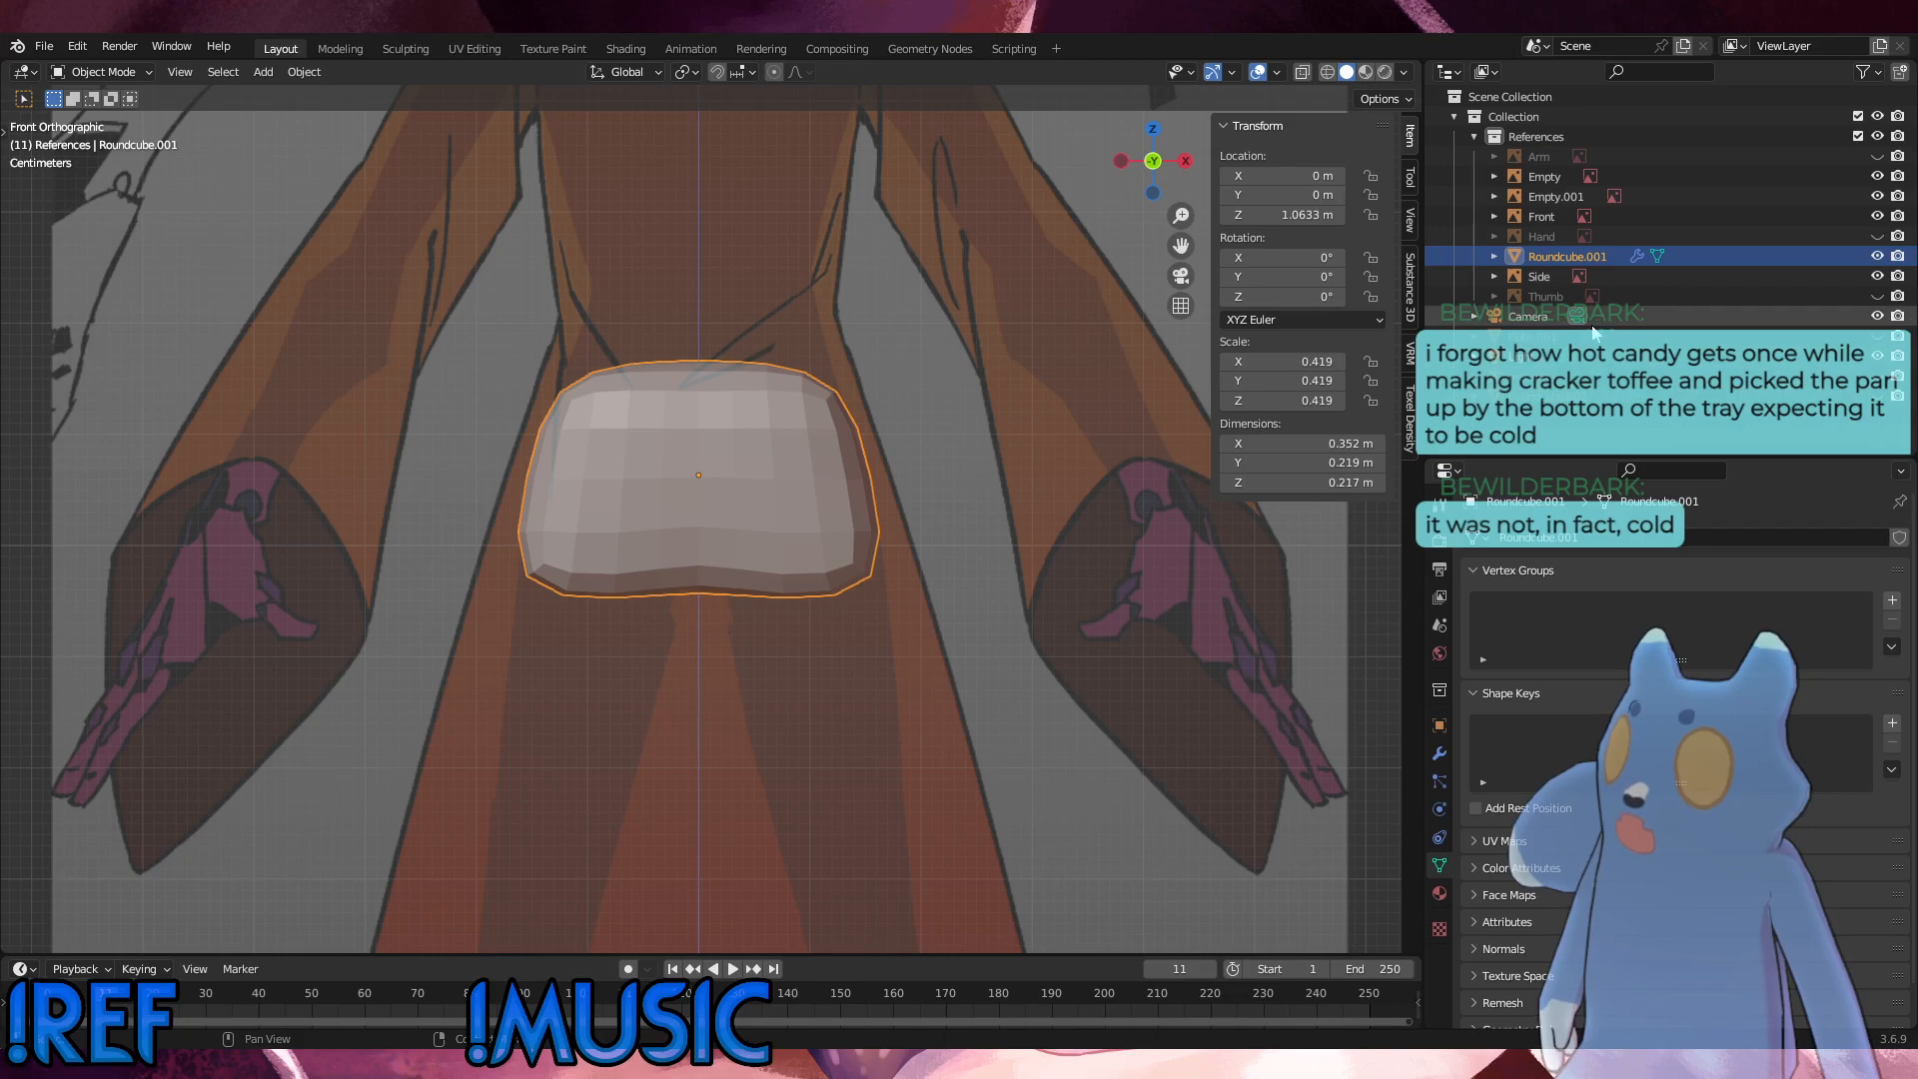
pyautogui.moveTo(1538, 259); pyautogui.dragTo(1539, 428)
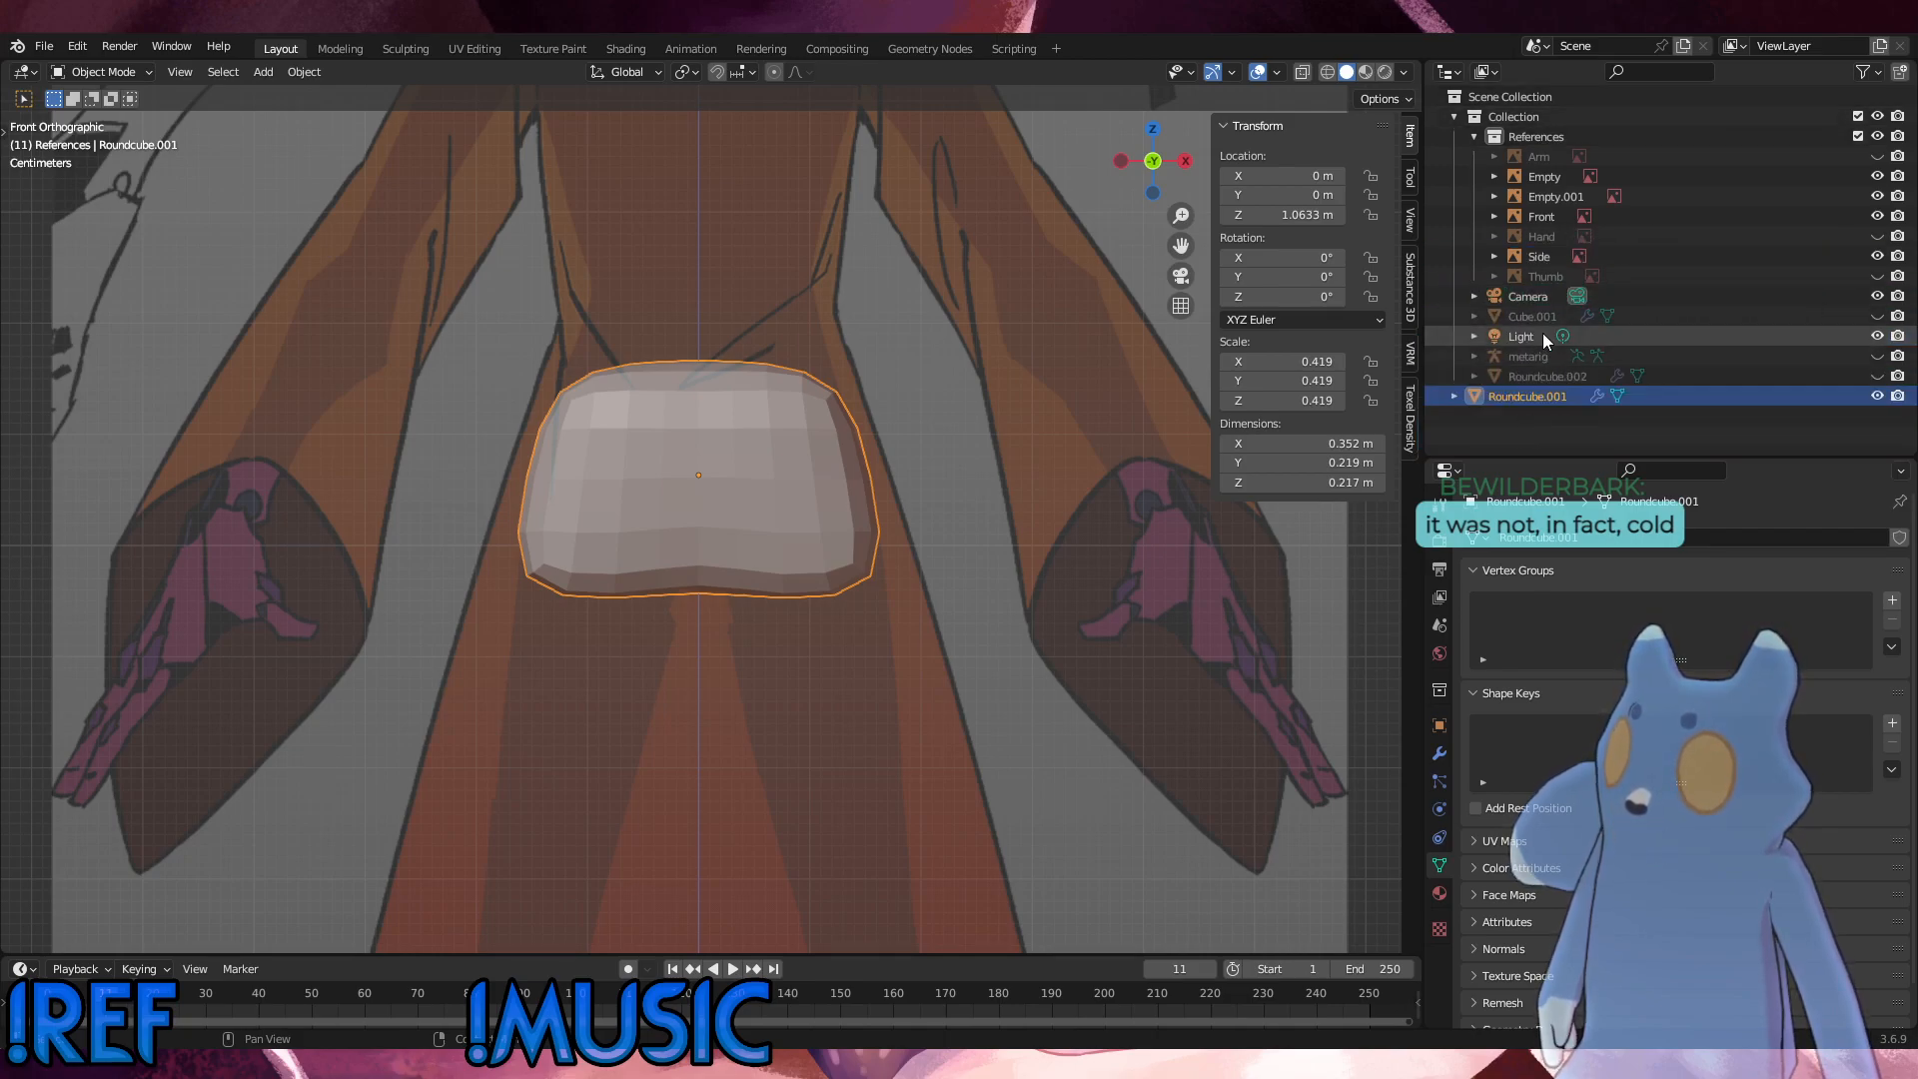
# Step: Unhide the blocked-out body mesh Cube.001 and delete it
pyautogui.click(1878, 315)
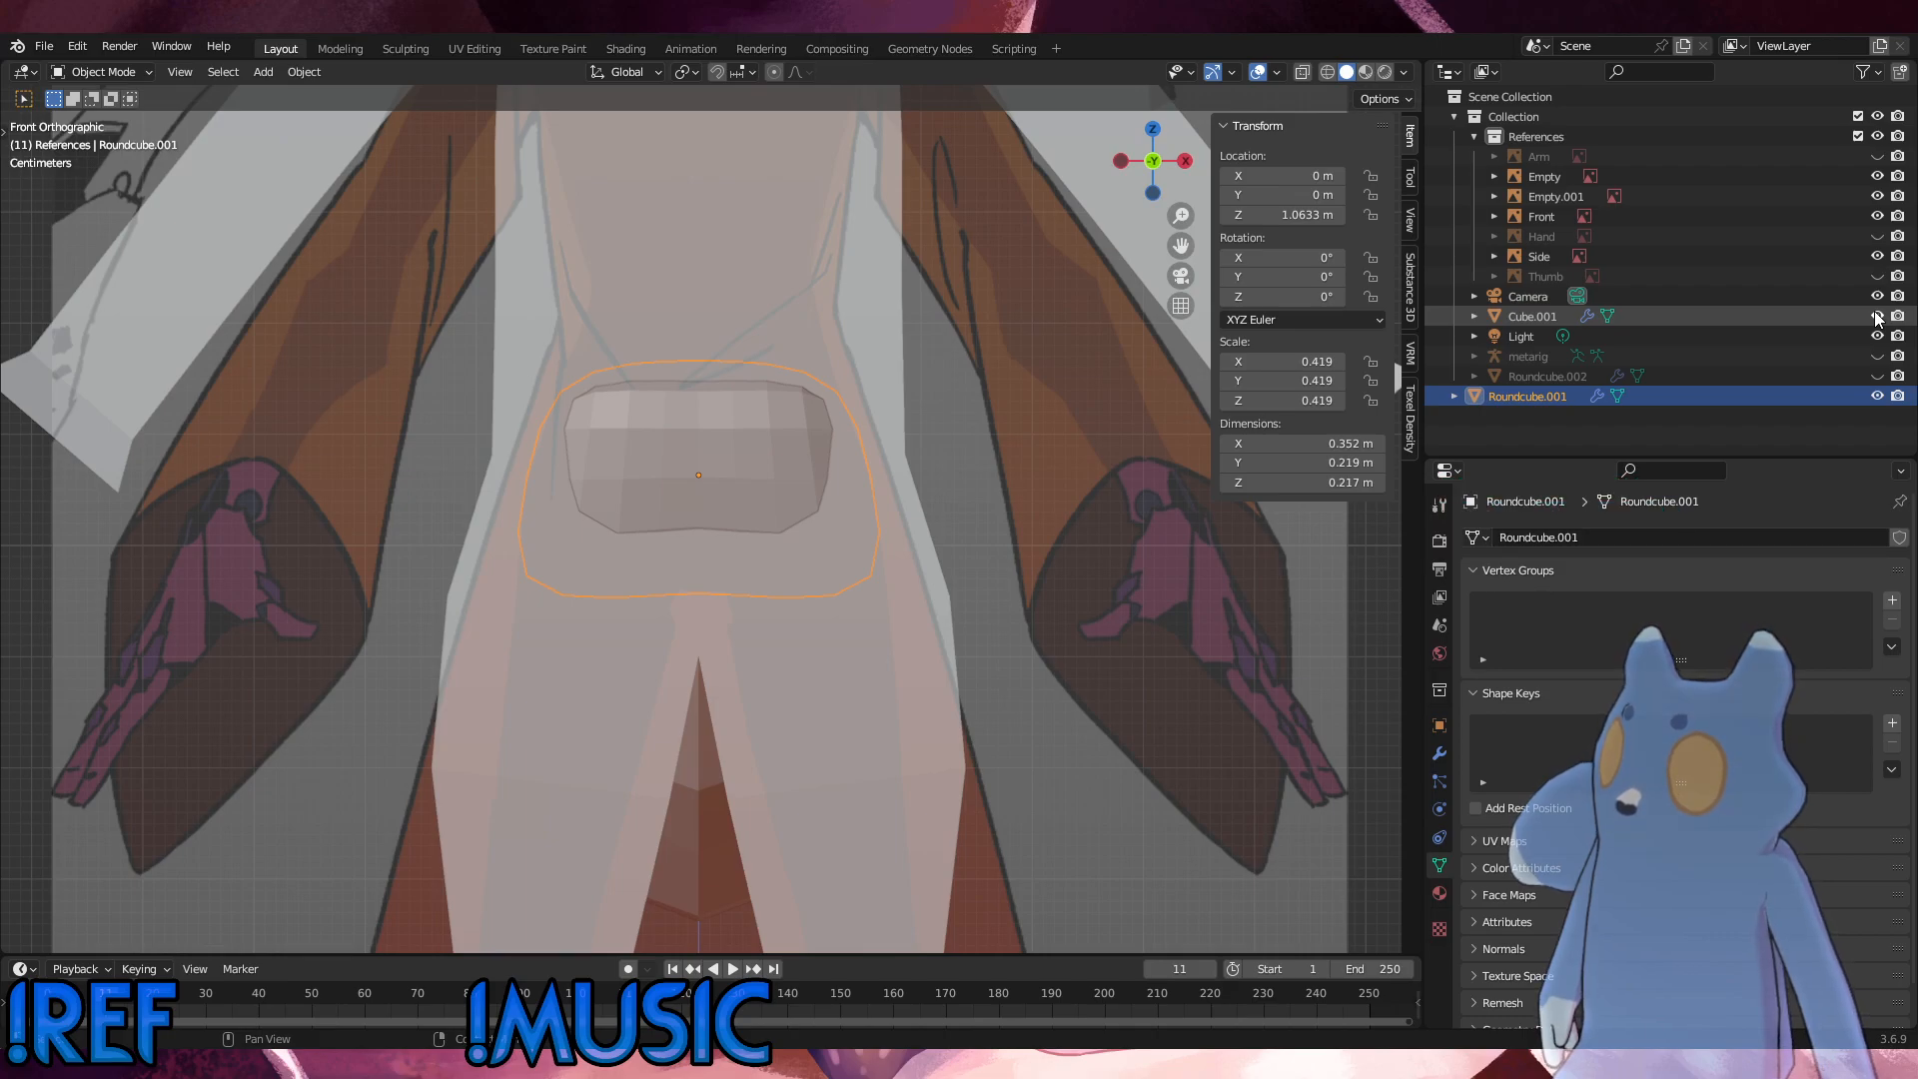
pyautogui.scroll(-5, 783, 394)
pyautogui.moveTo(783, 394); pyautogui.dragTo(697, 474, button='middle')
pyautogui.click(770, 382)
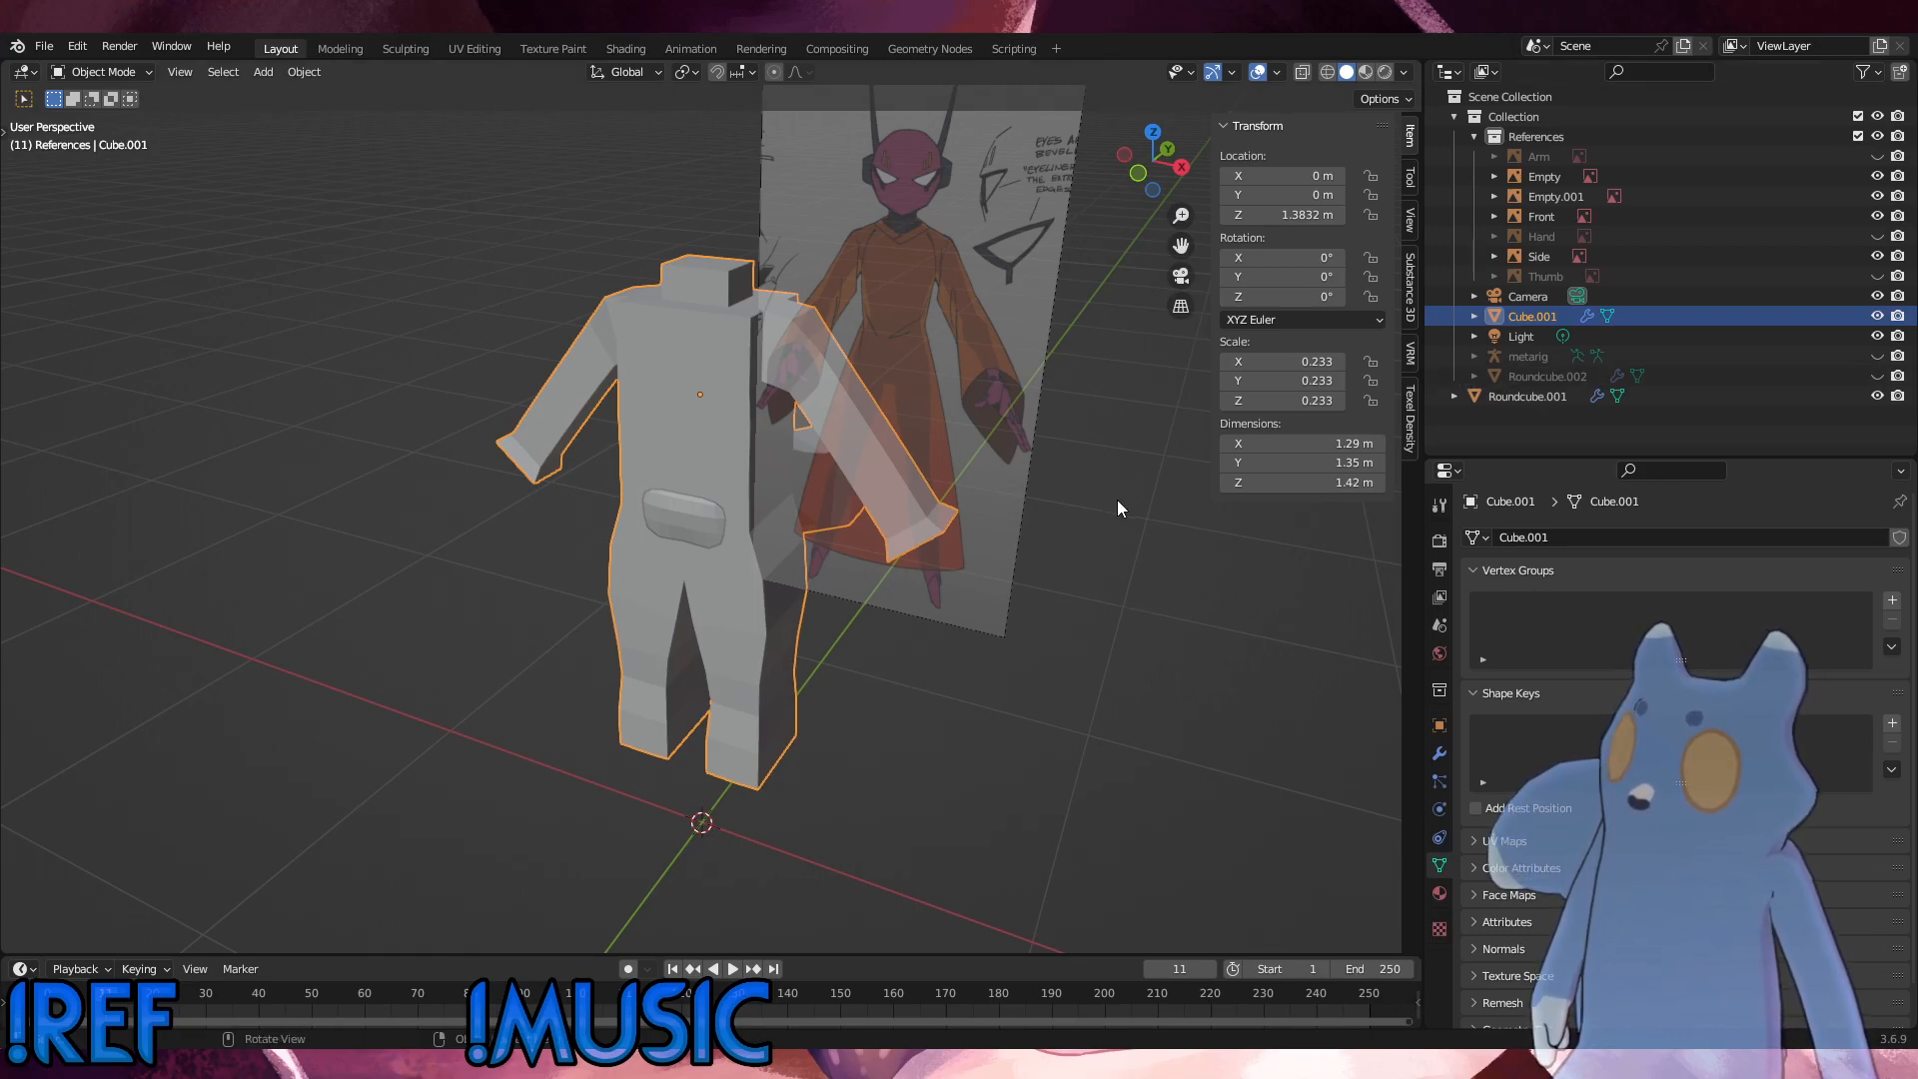
pyautogui.moveTo(1123, 498); pyautogui.dragTo(832, 548, button='middle')
pyautogui.press('Delete')
# Step: Select the hip mesh and save the file under its existing name
pyautogui.scroll(4, 701, 583)
pyautogui.moveTo(701, 584); pyautogui.dragTo(642, 579, button='middle')
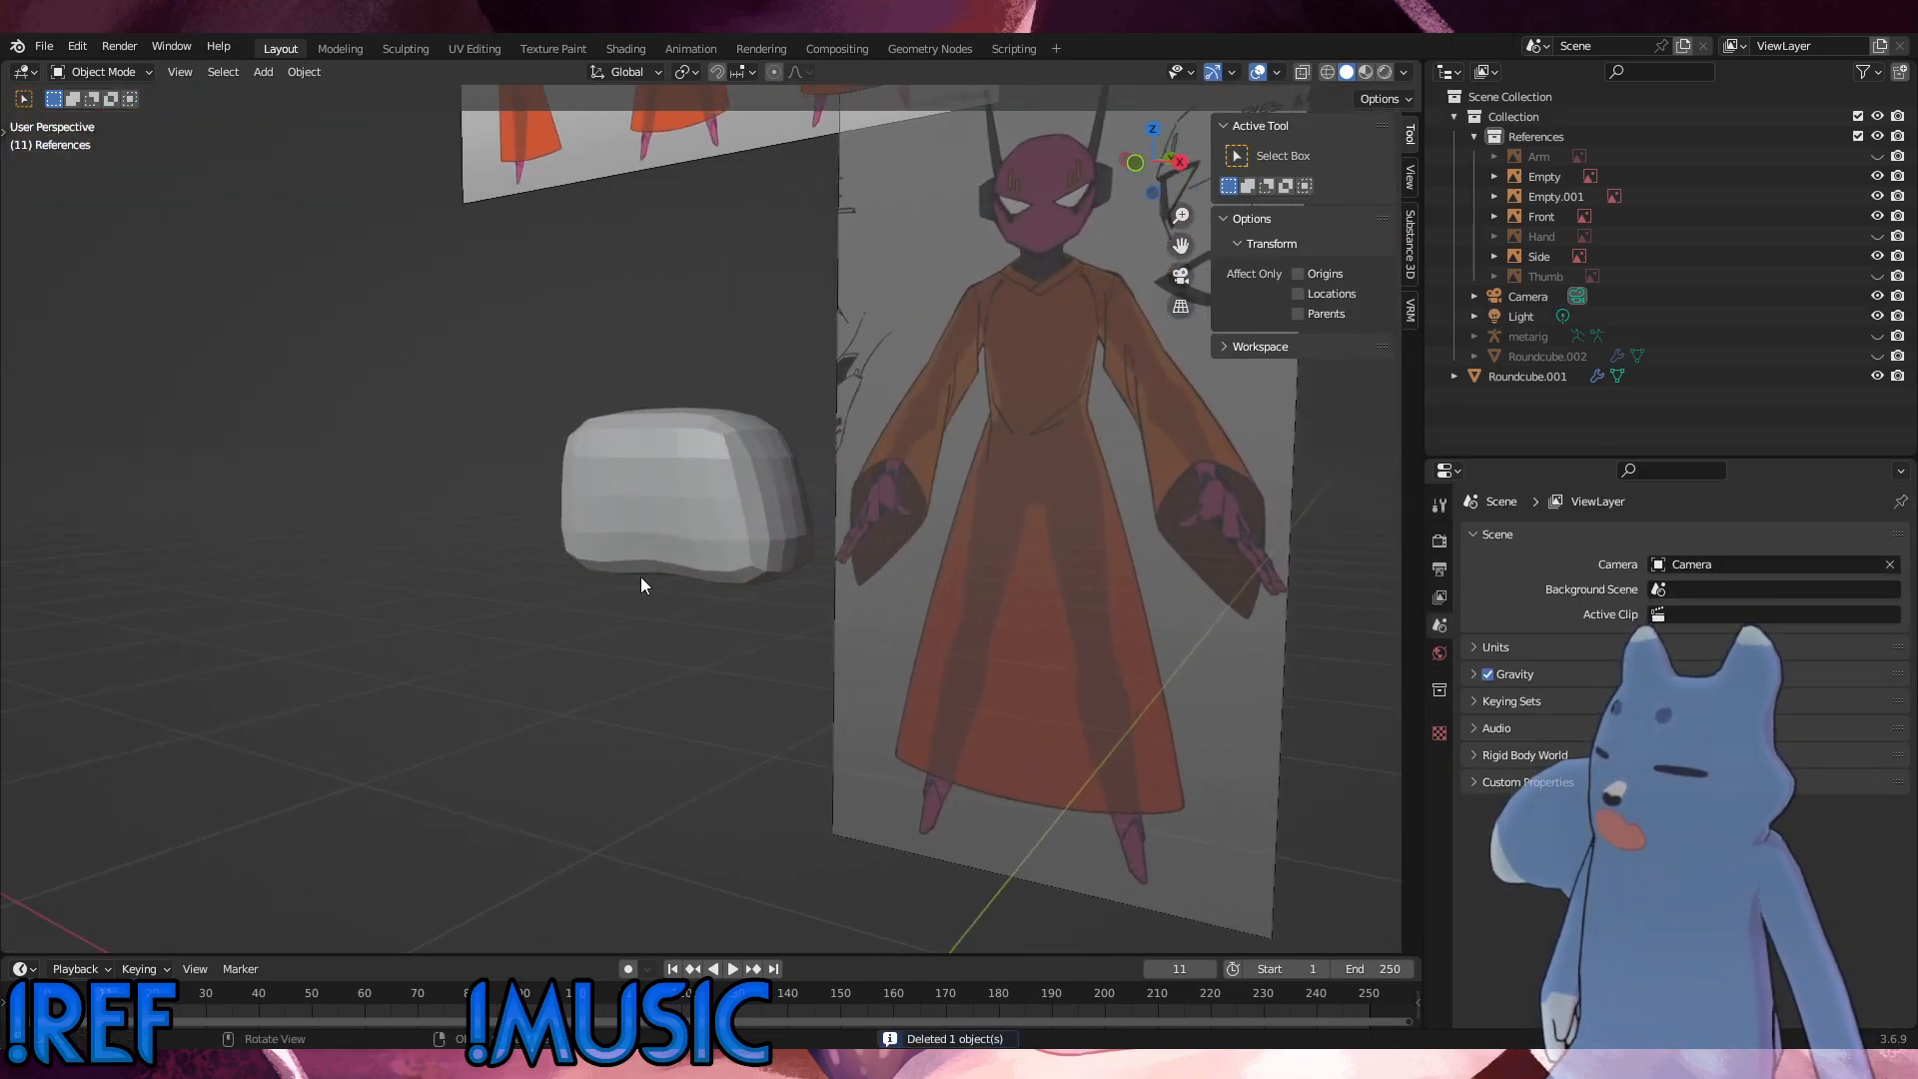
pyautogui.click(640, 574)
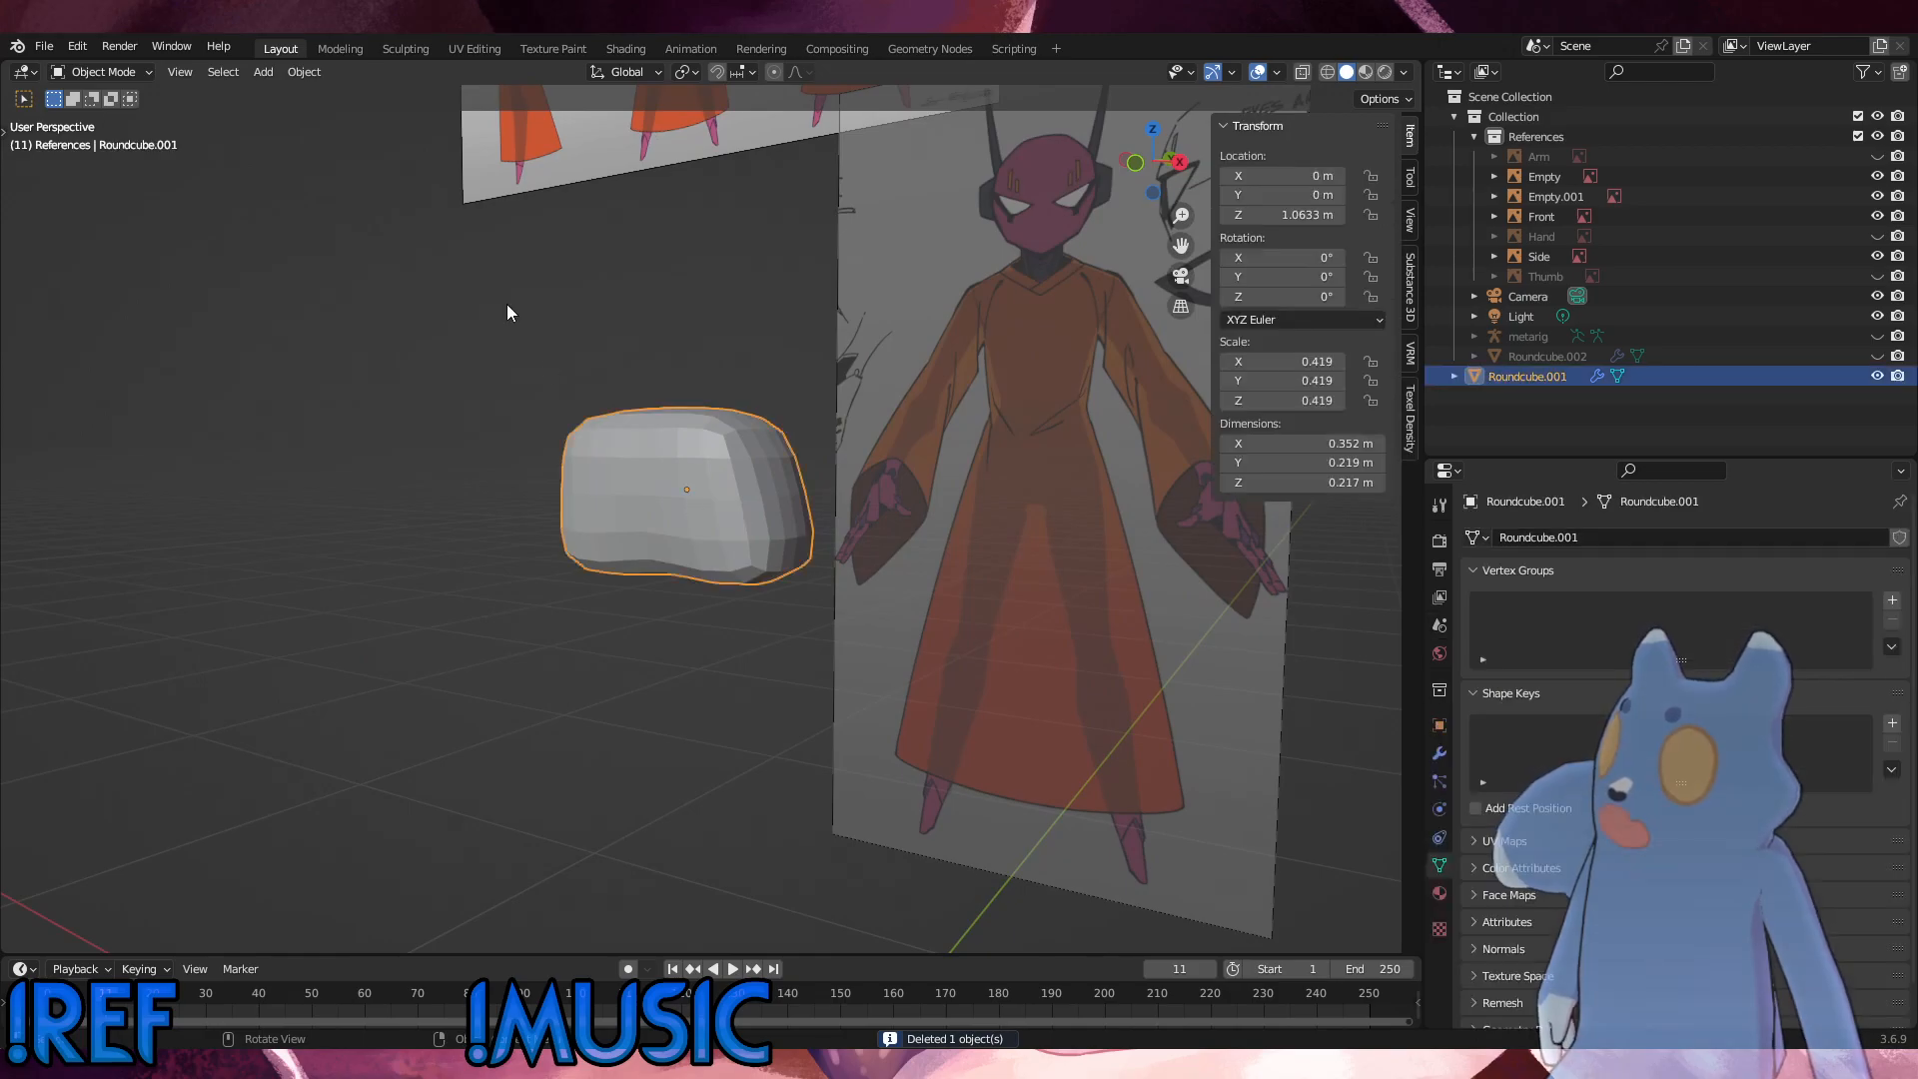
pyautogui.click(56, 48)
pyautogui.click(77, 175)
pyautogui.moveTo(699, 300); pyautogui.dragTo(1246, 296, button='middle')
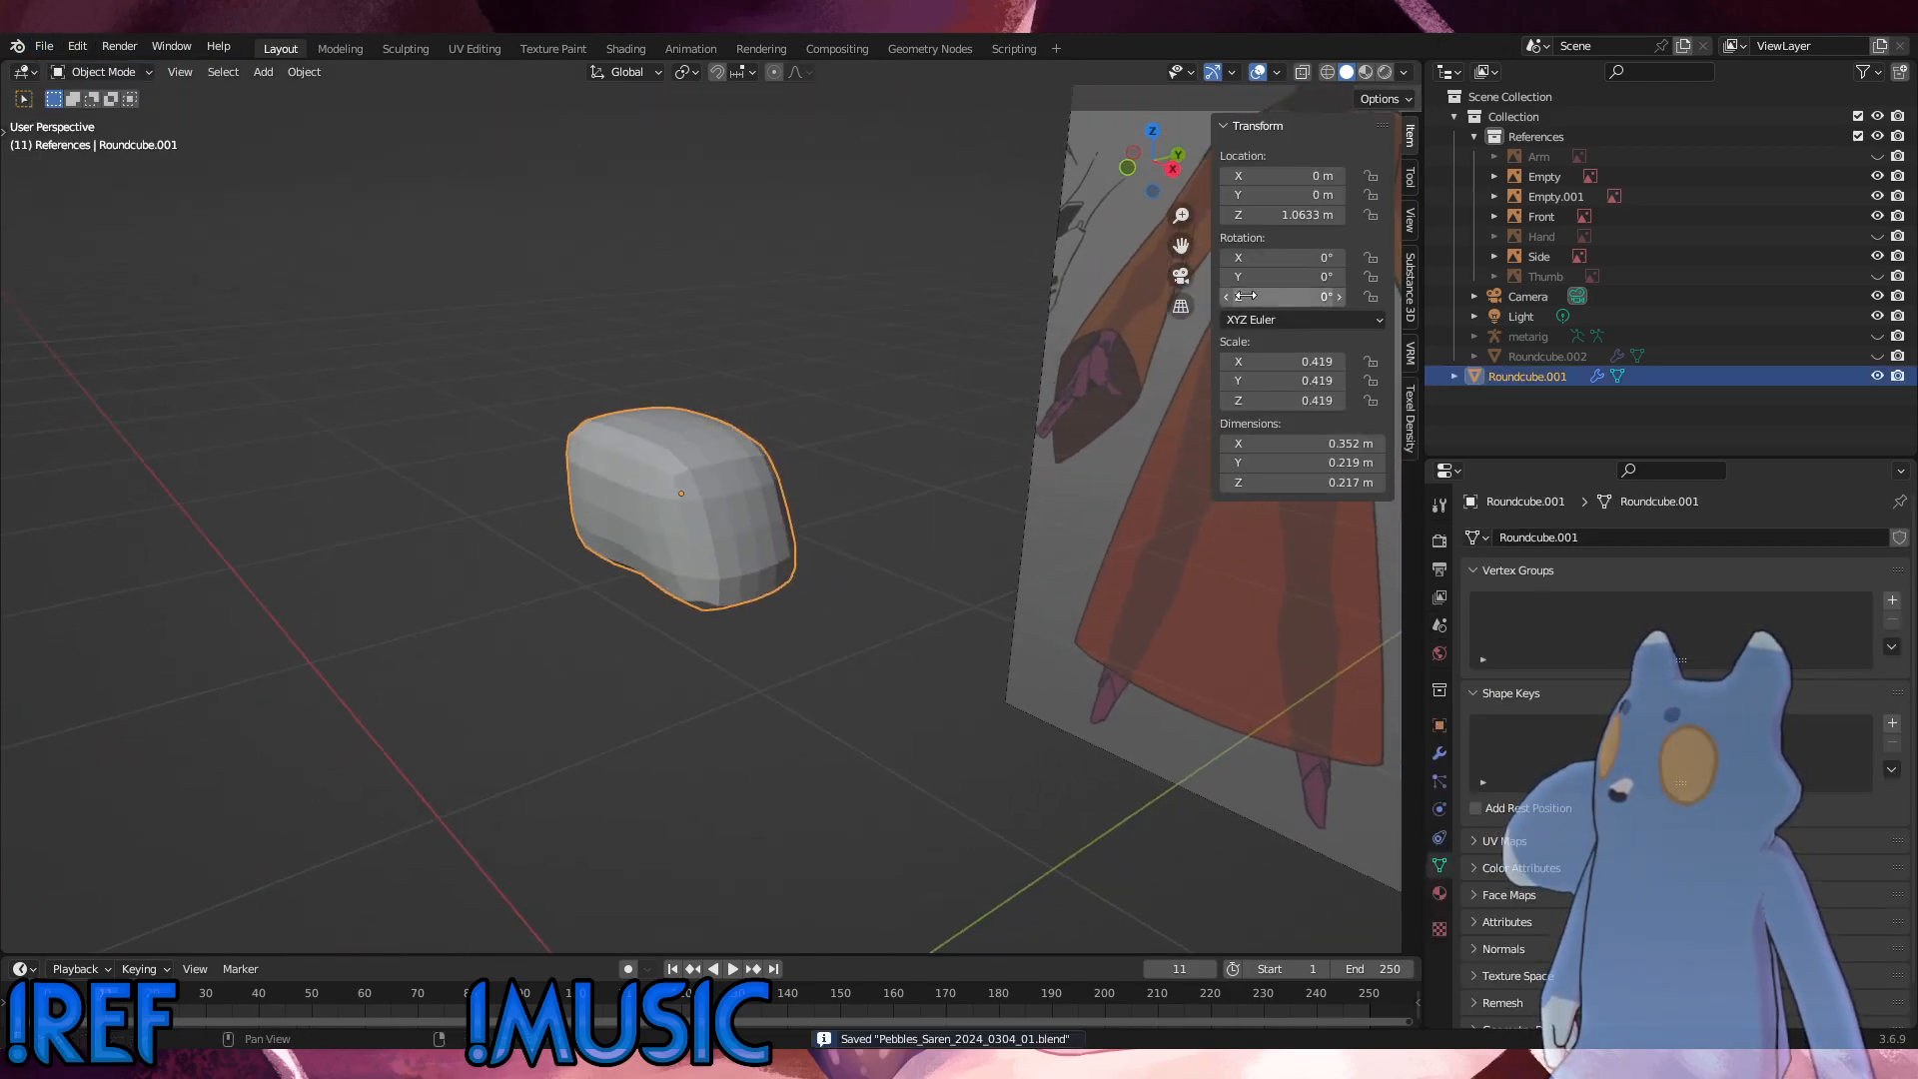
# Step: Show the metarig and, in the front view, flatten the hip mesh vertically to a Z scale of about 0.390
pyautogui.click(1880, 337)
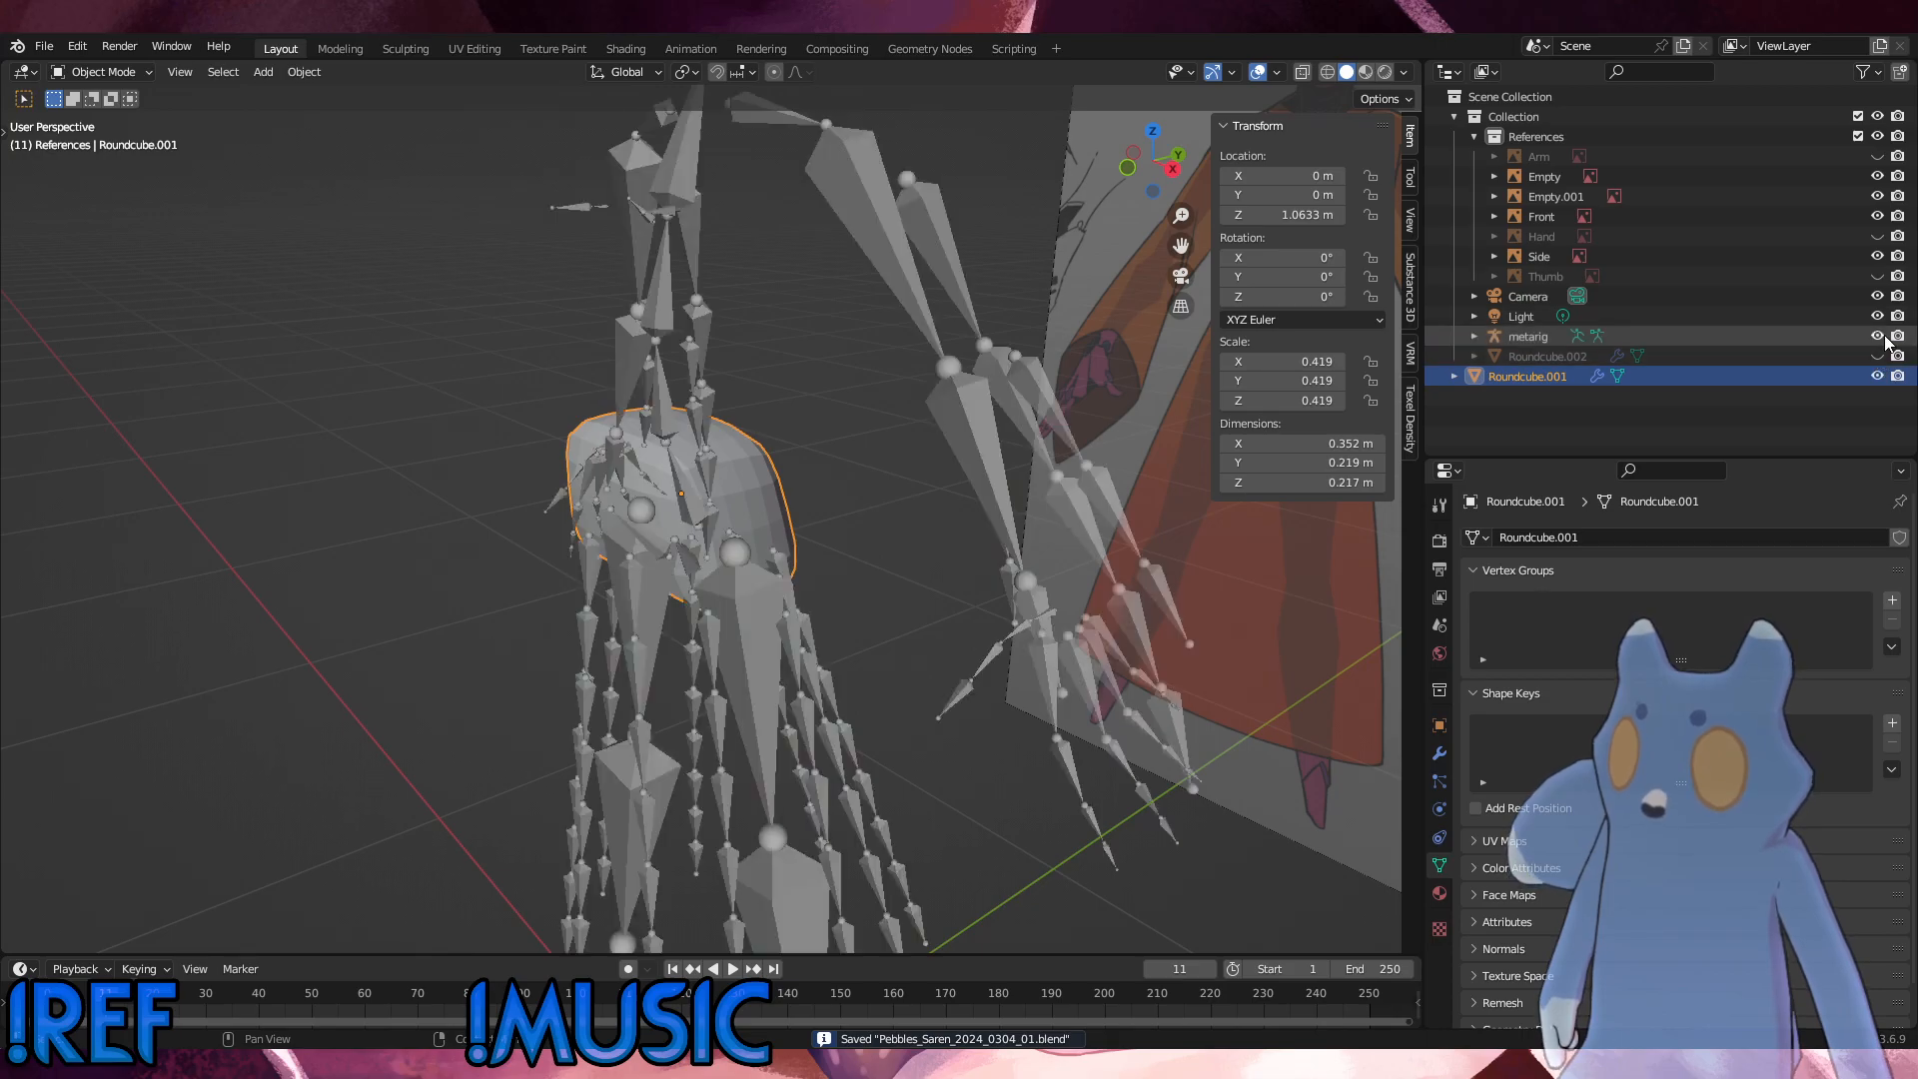
pyautogui.press('KP_1')
pyautogui.scroll(2, 789, 487)
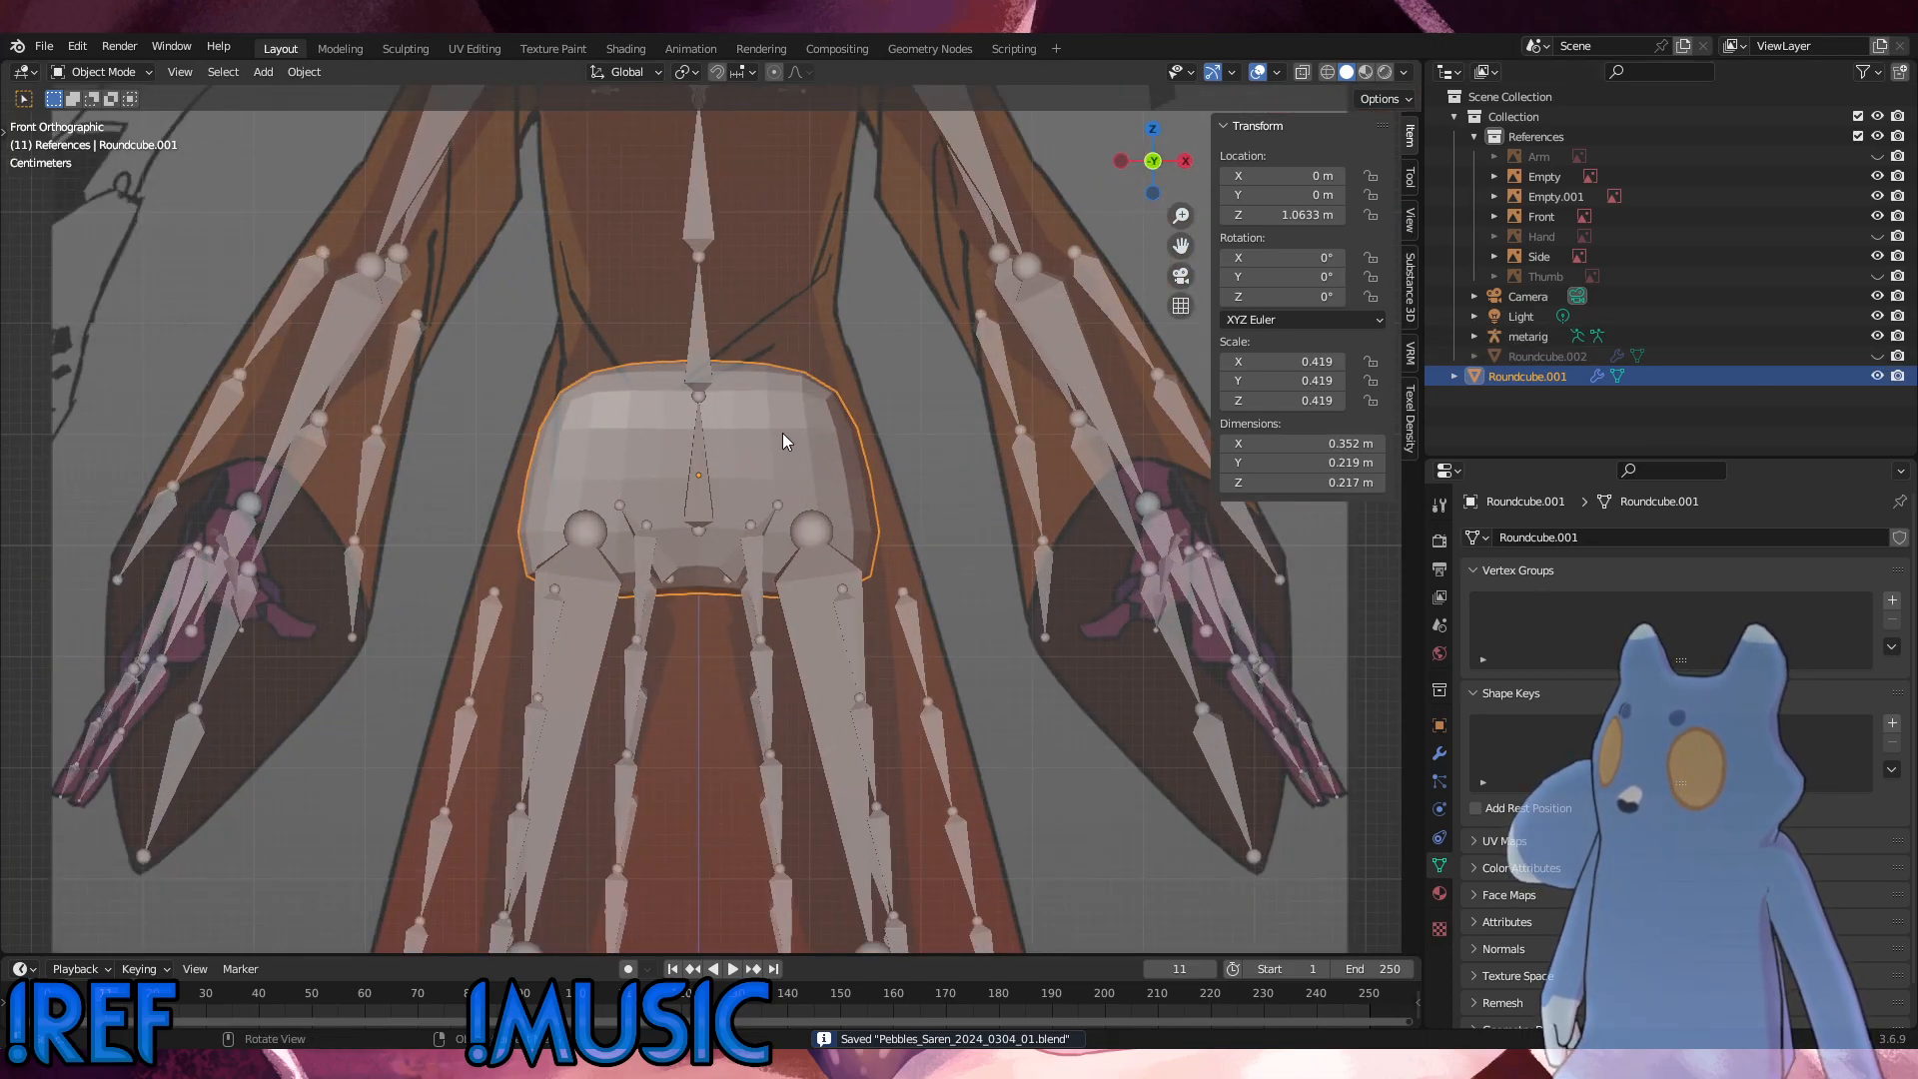
pyautogui.press('s')
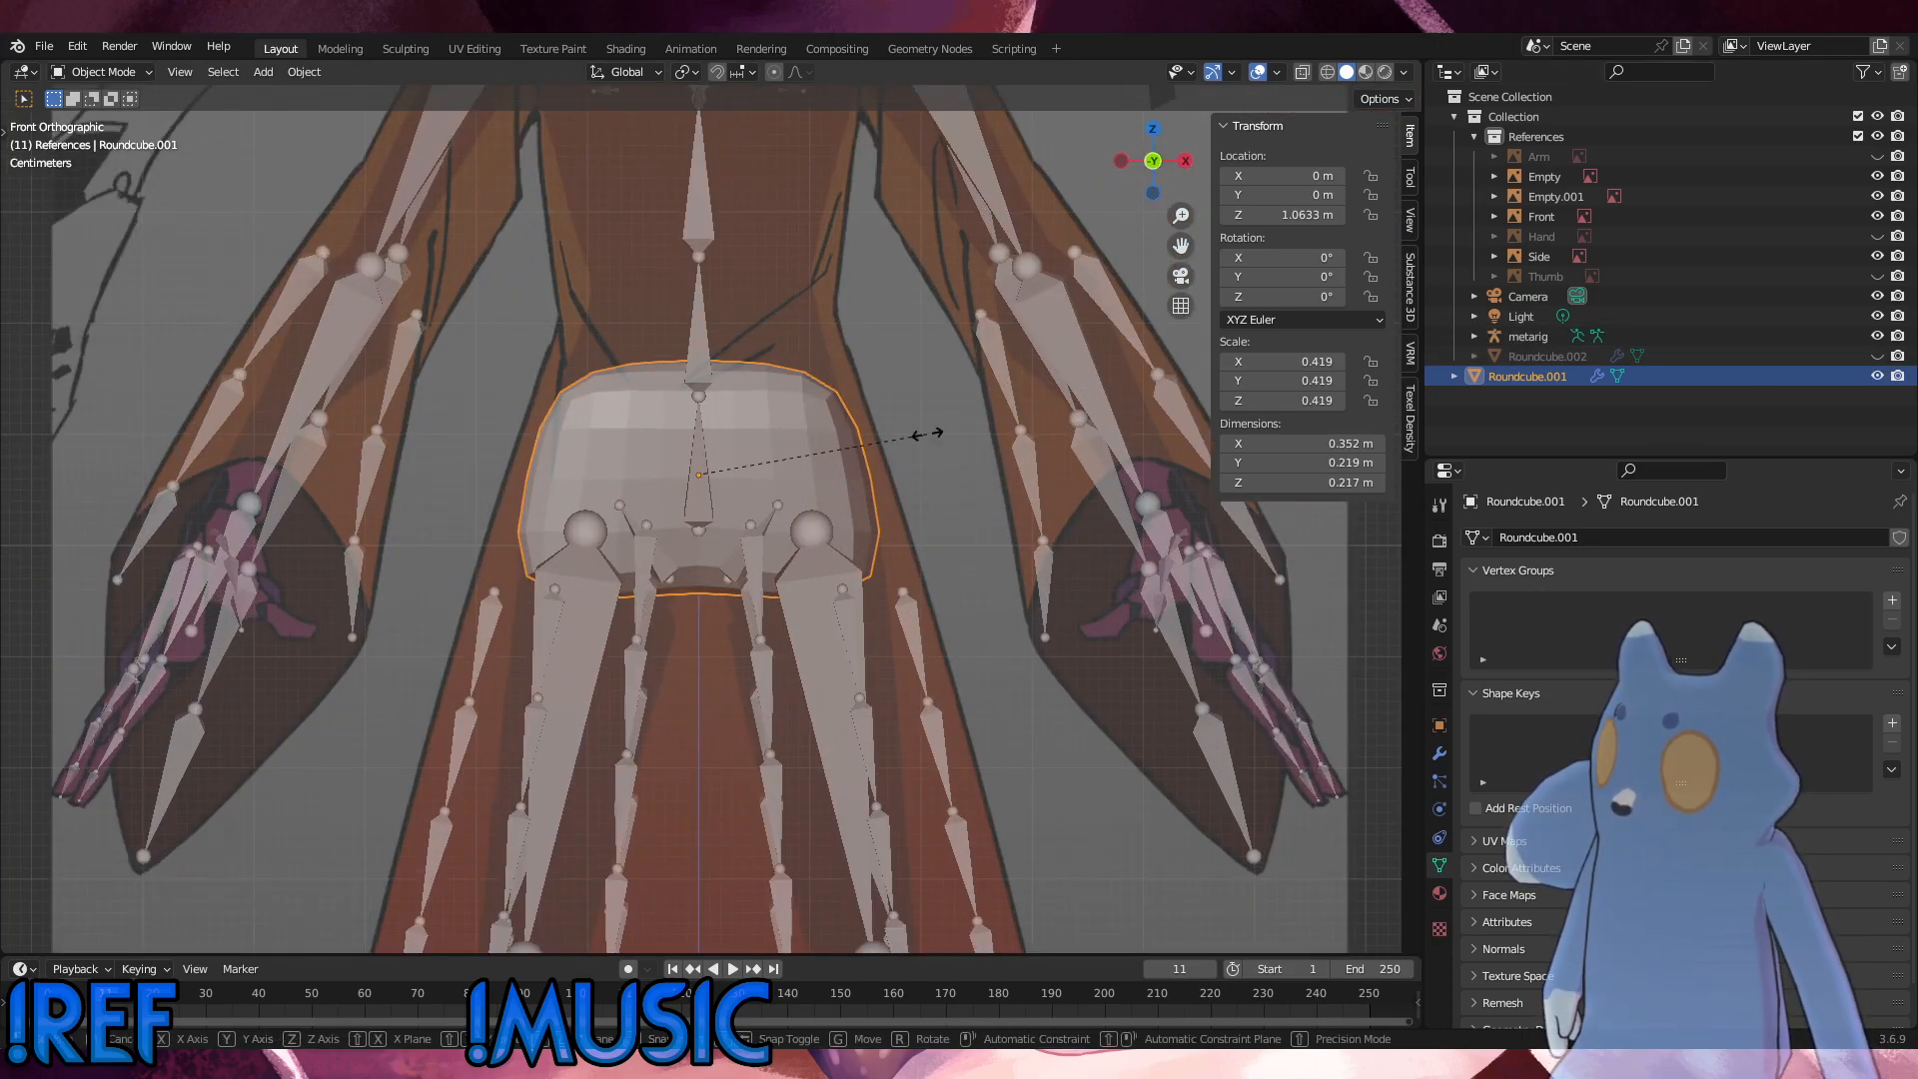
pyautogui.press('z')
pyautogui.click(917, 439)
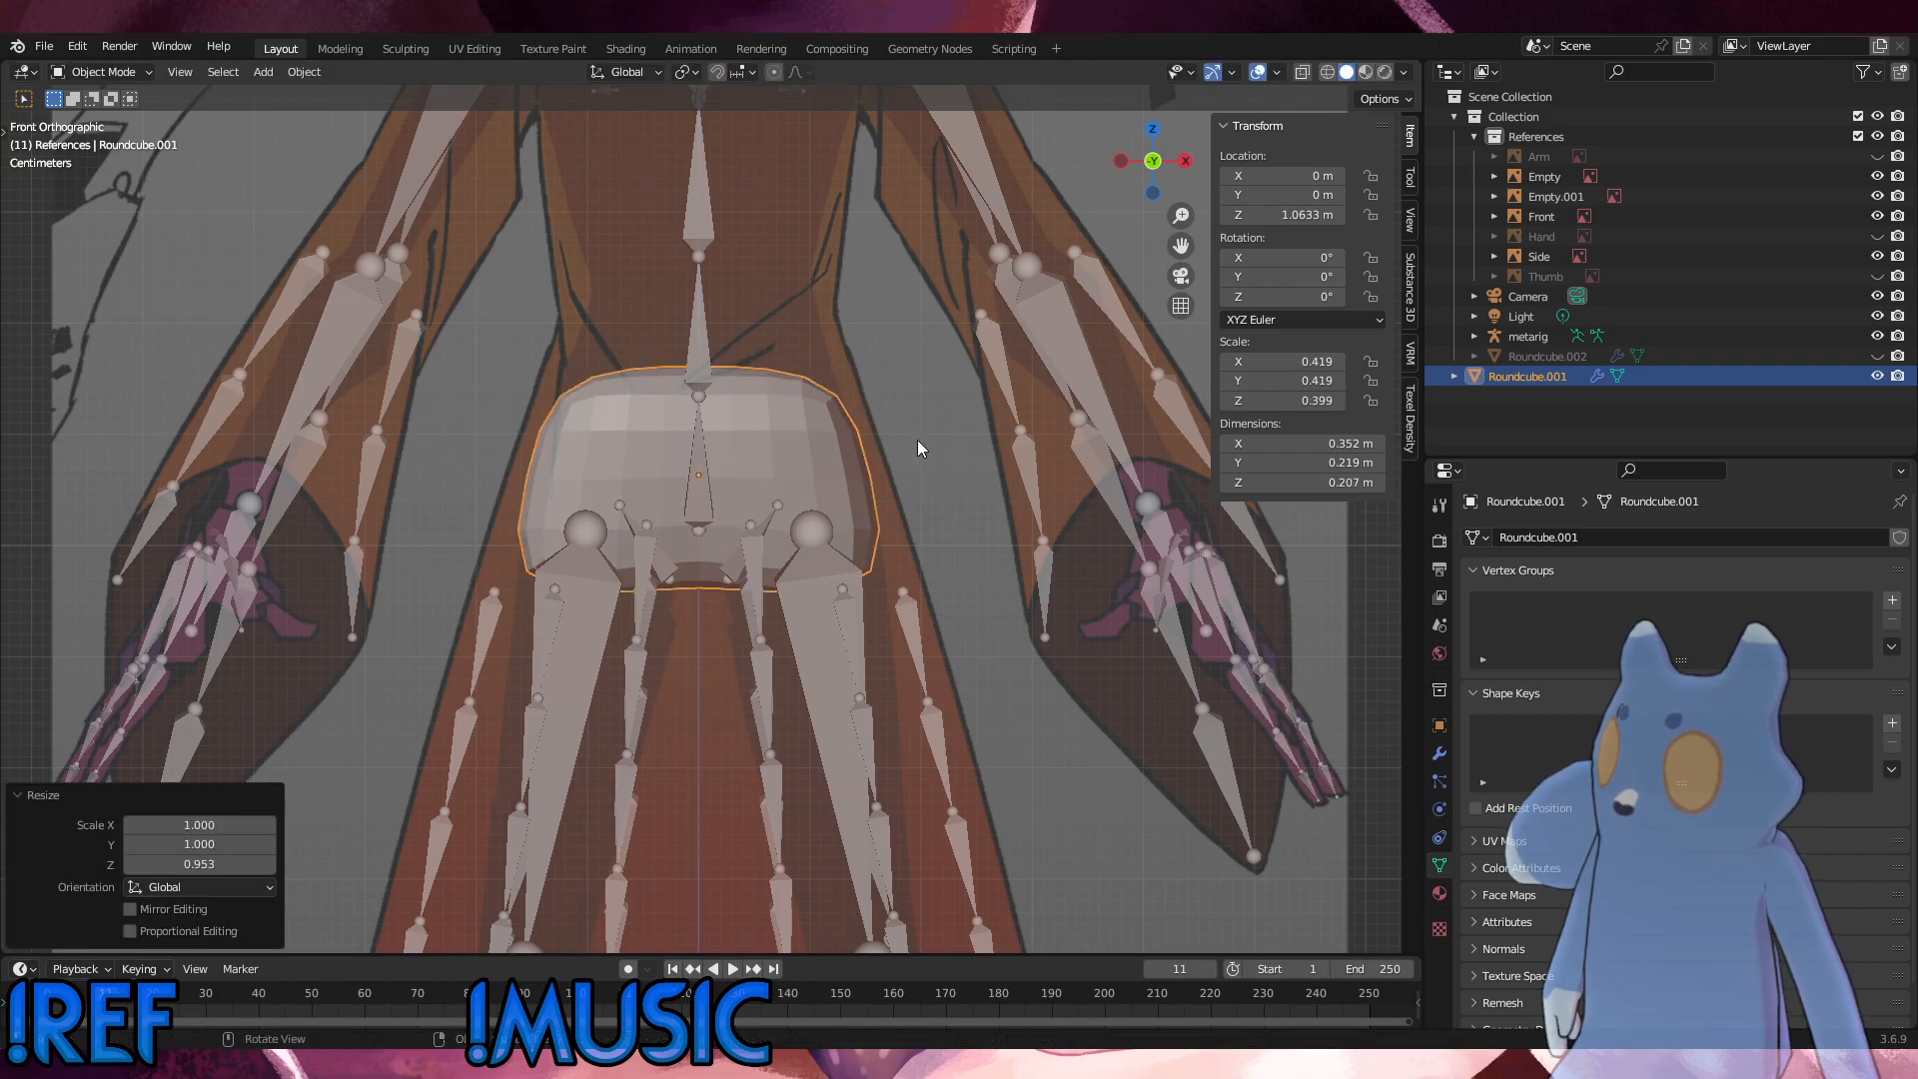
pyautogui.press('s')
pyautogui.press('z')
pyautogui.click(913, 442)
# Step: Lower the hip mesh to a Z location of about 1.05 m and flatten it further to a Z scale of about 0.356
pyautogui.press('g')
pyautogui.press('z')
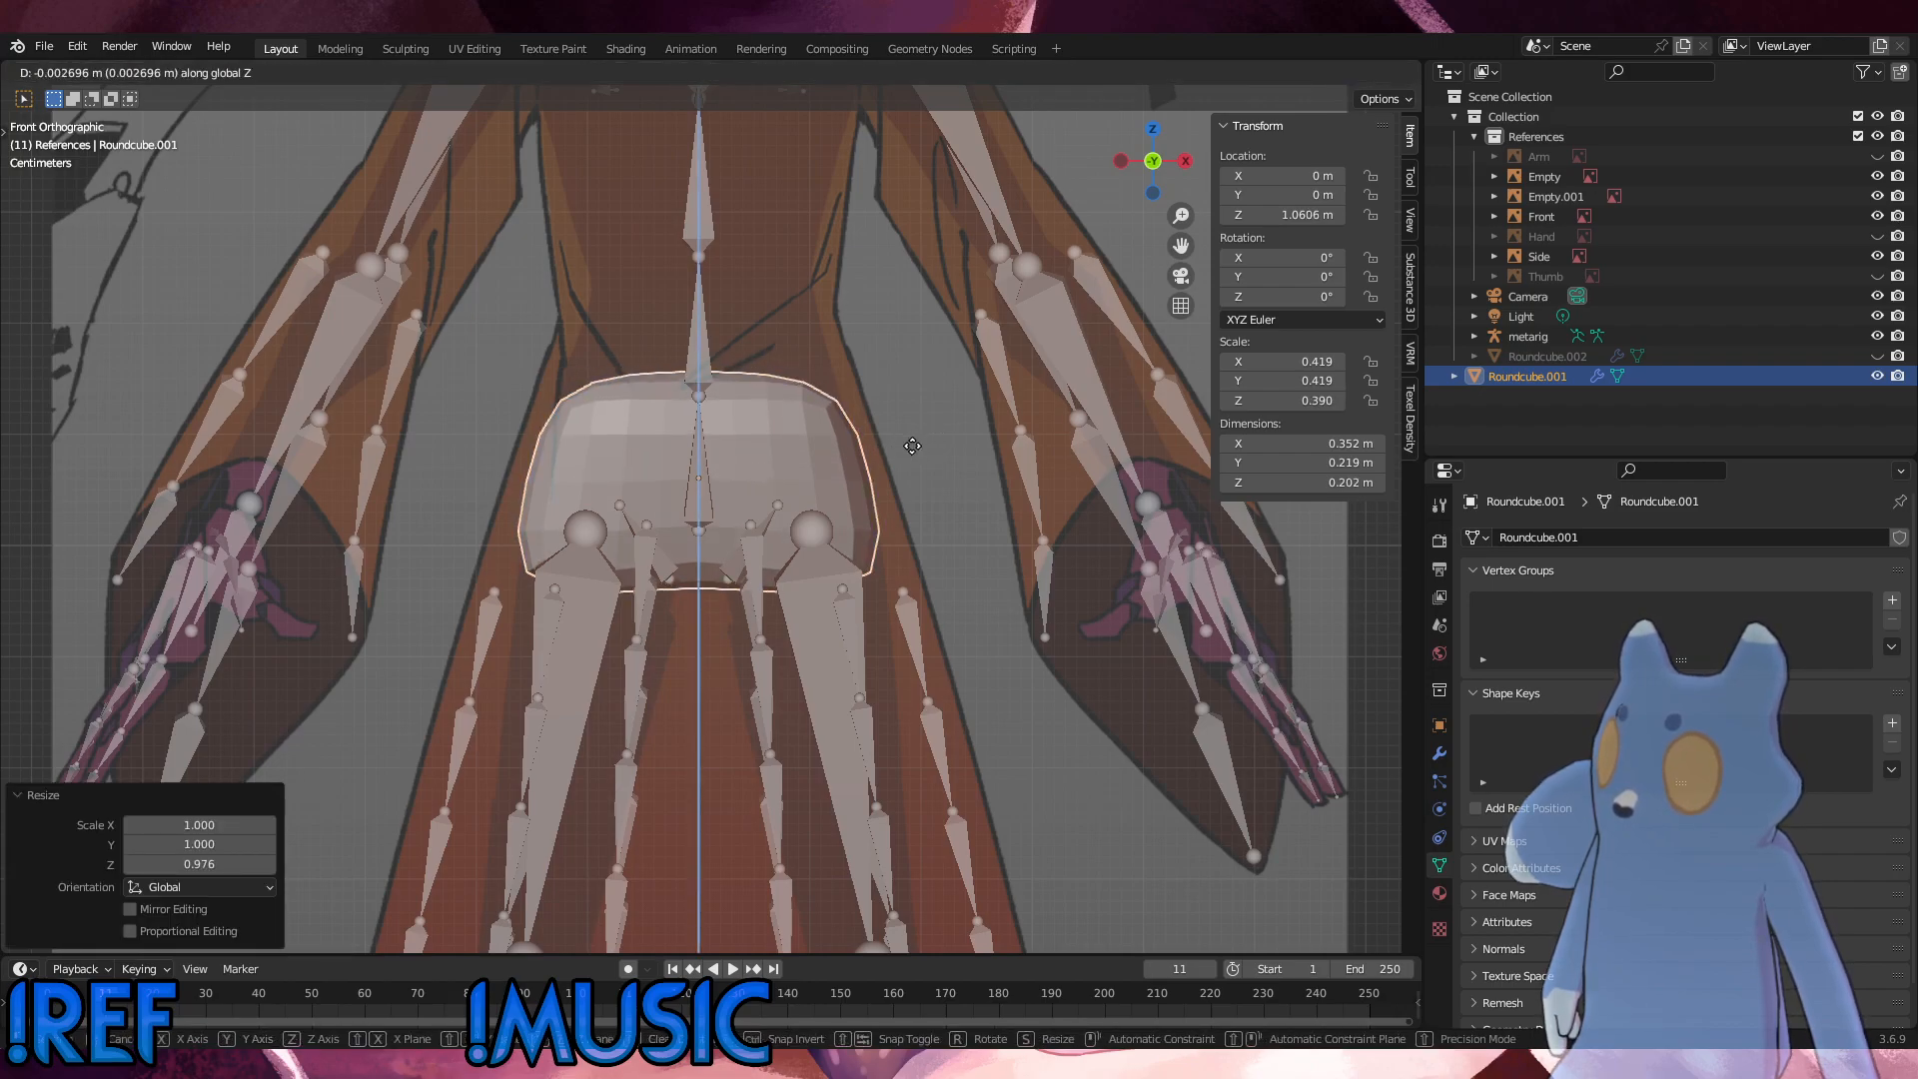
pyautogui.click(914, 450)
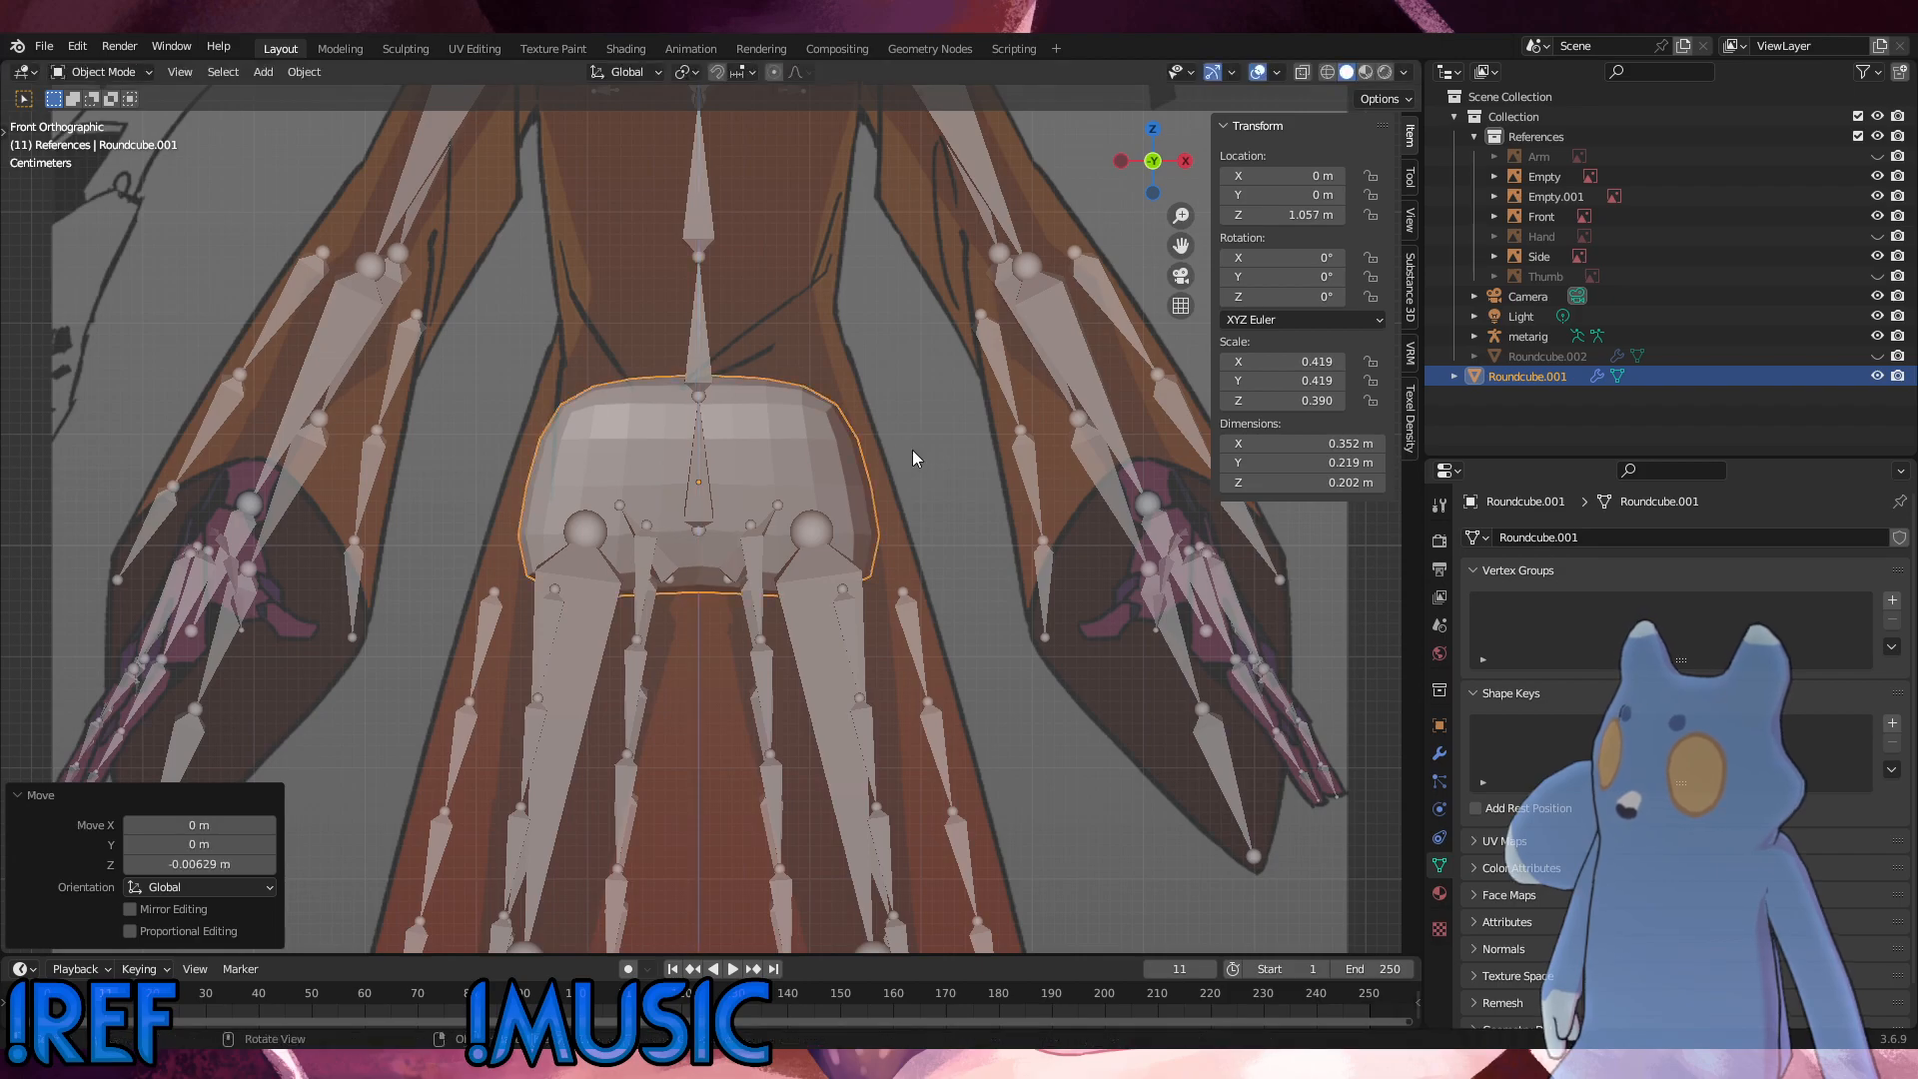
pyautogui.press('s')
pyautogui.press('z')
pyautogui.click(894, 452)
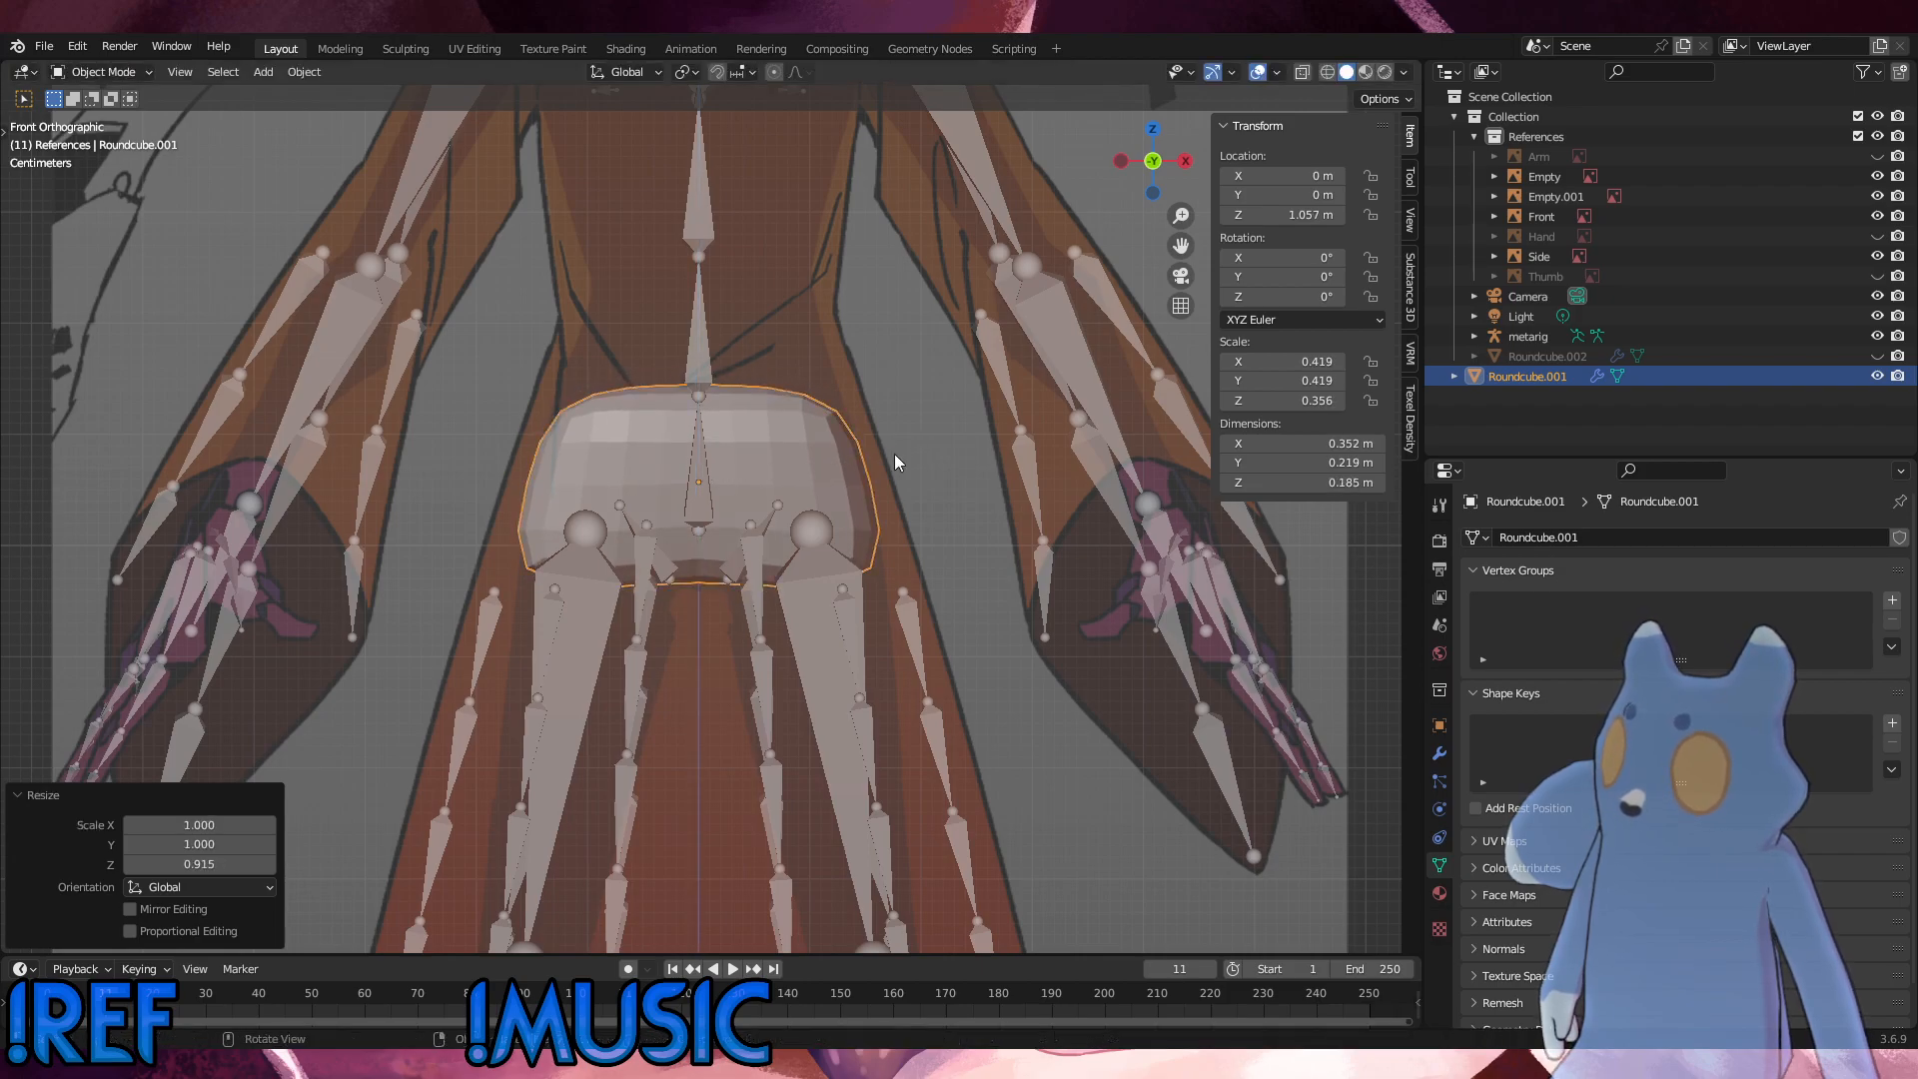
pyautogui.press('g')
pyautogui.press('z')
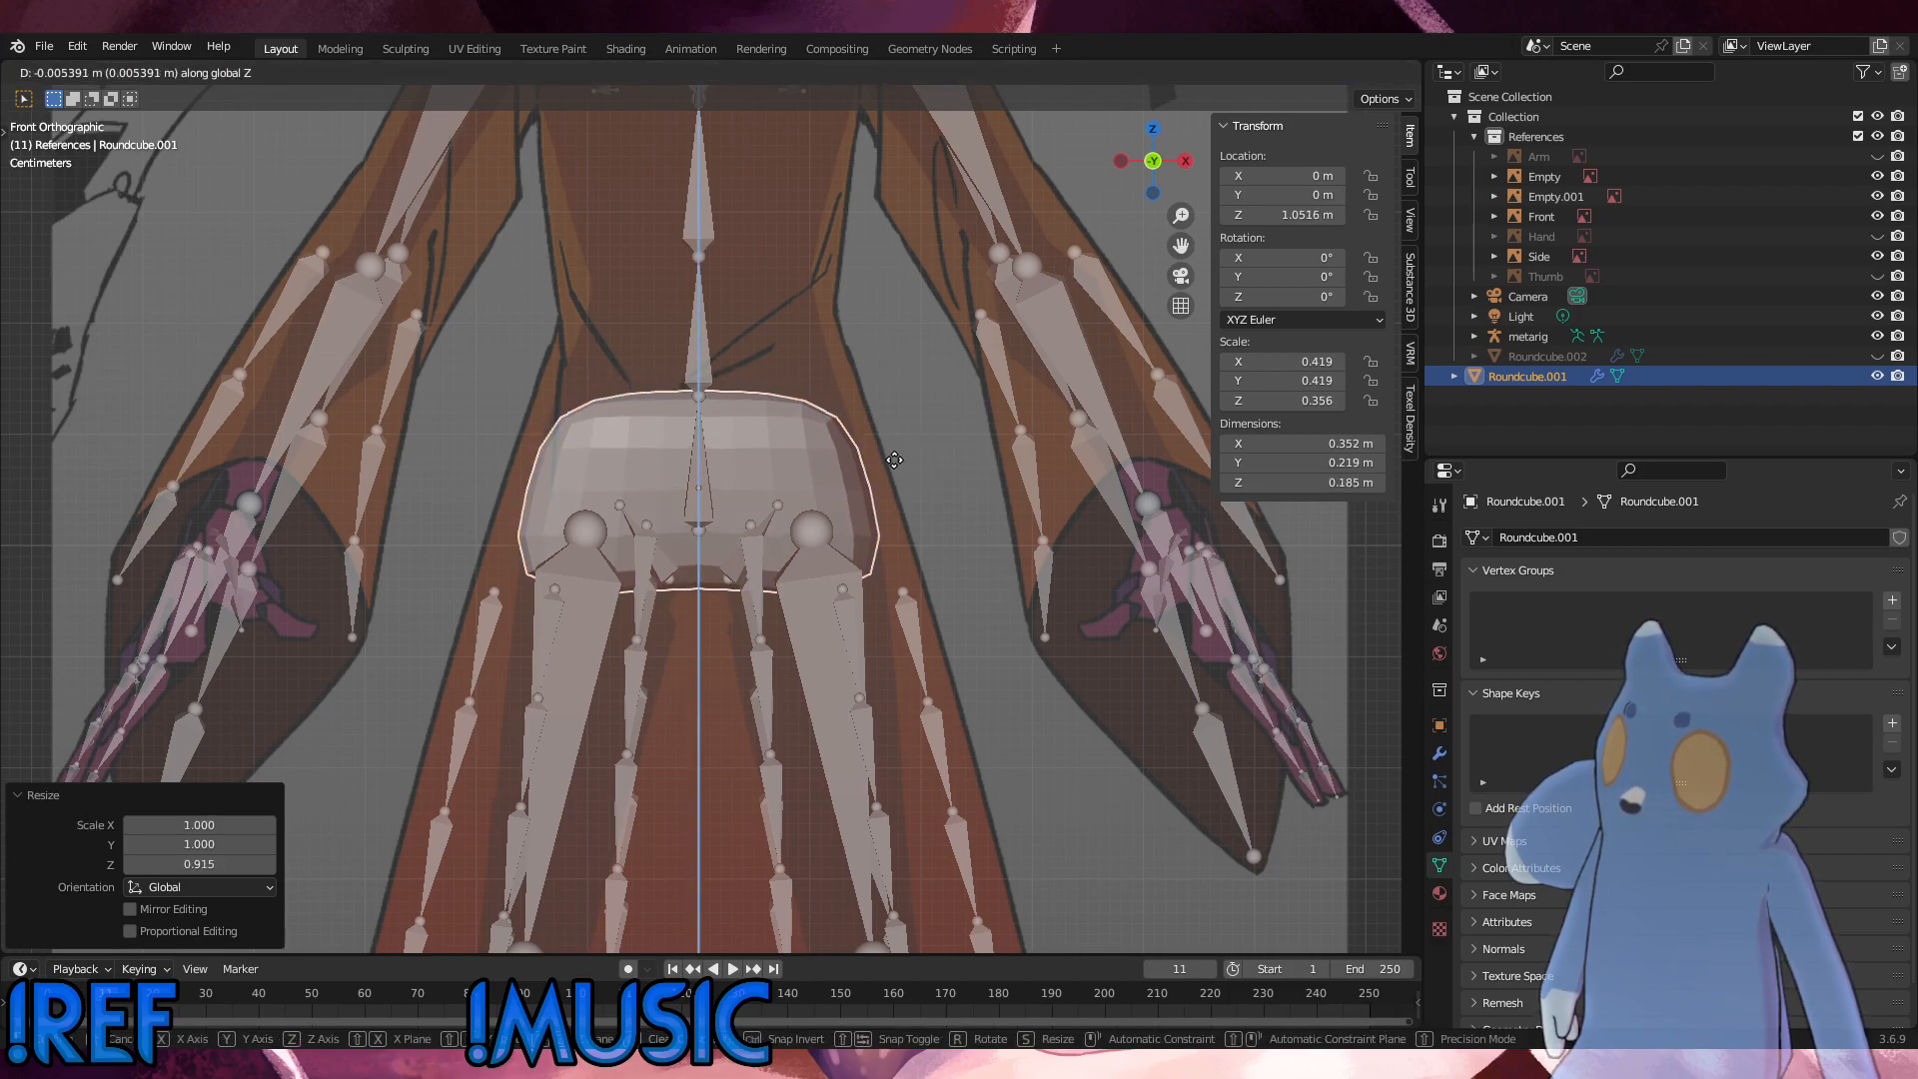
pyautogui.click(859, 464)
# Step: In Edit Mode, raise the hip mesh's top inner vertices about 0.009 m along Z
pyautogui.moveTo(860, 465); pyautogui.dragTo(712, 472, button='middle')
pyautogui.click(86, 72)
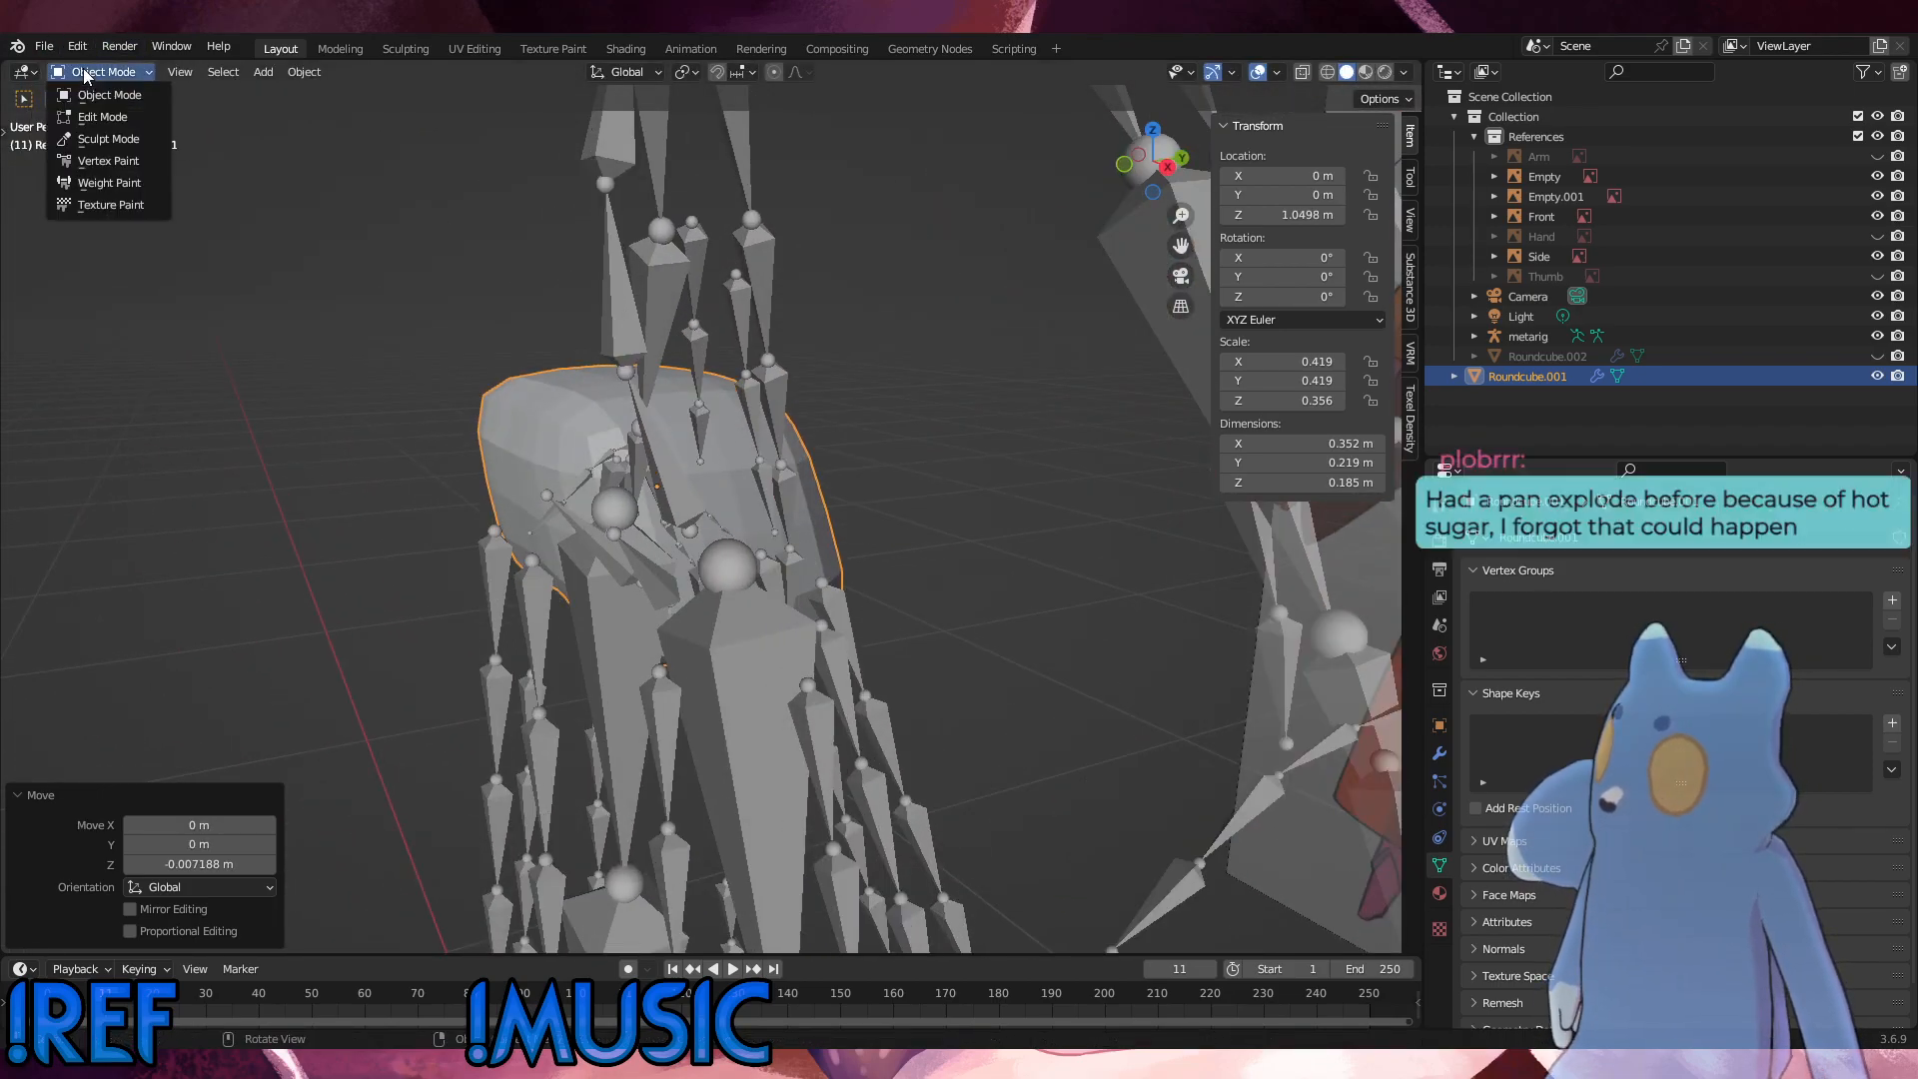
pyautogui.click(87, 117)
pyautogui.moveTo(611, 384); pyautogui.dragTo(539, 400, button='middle')
pyautogui.moveTo(681, 387); pyautogui.dragTo(537, 331)
pyautogui.press('g')
pyautogui.press('z')
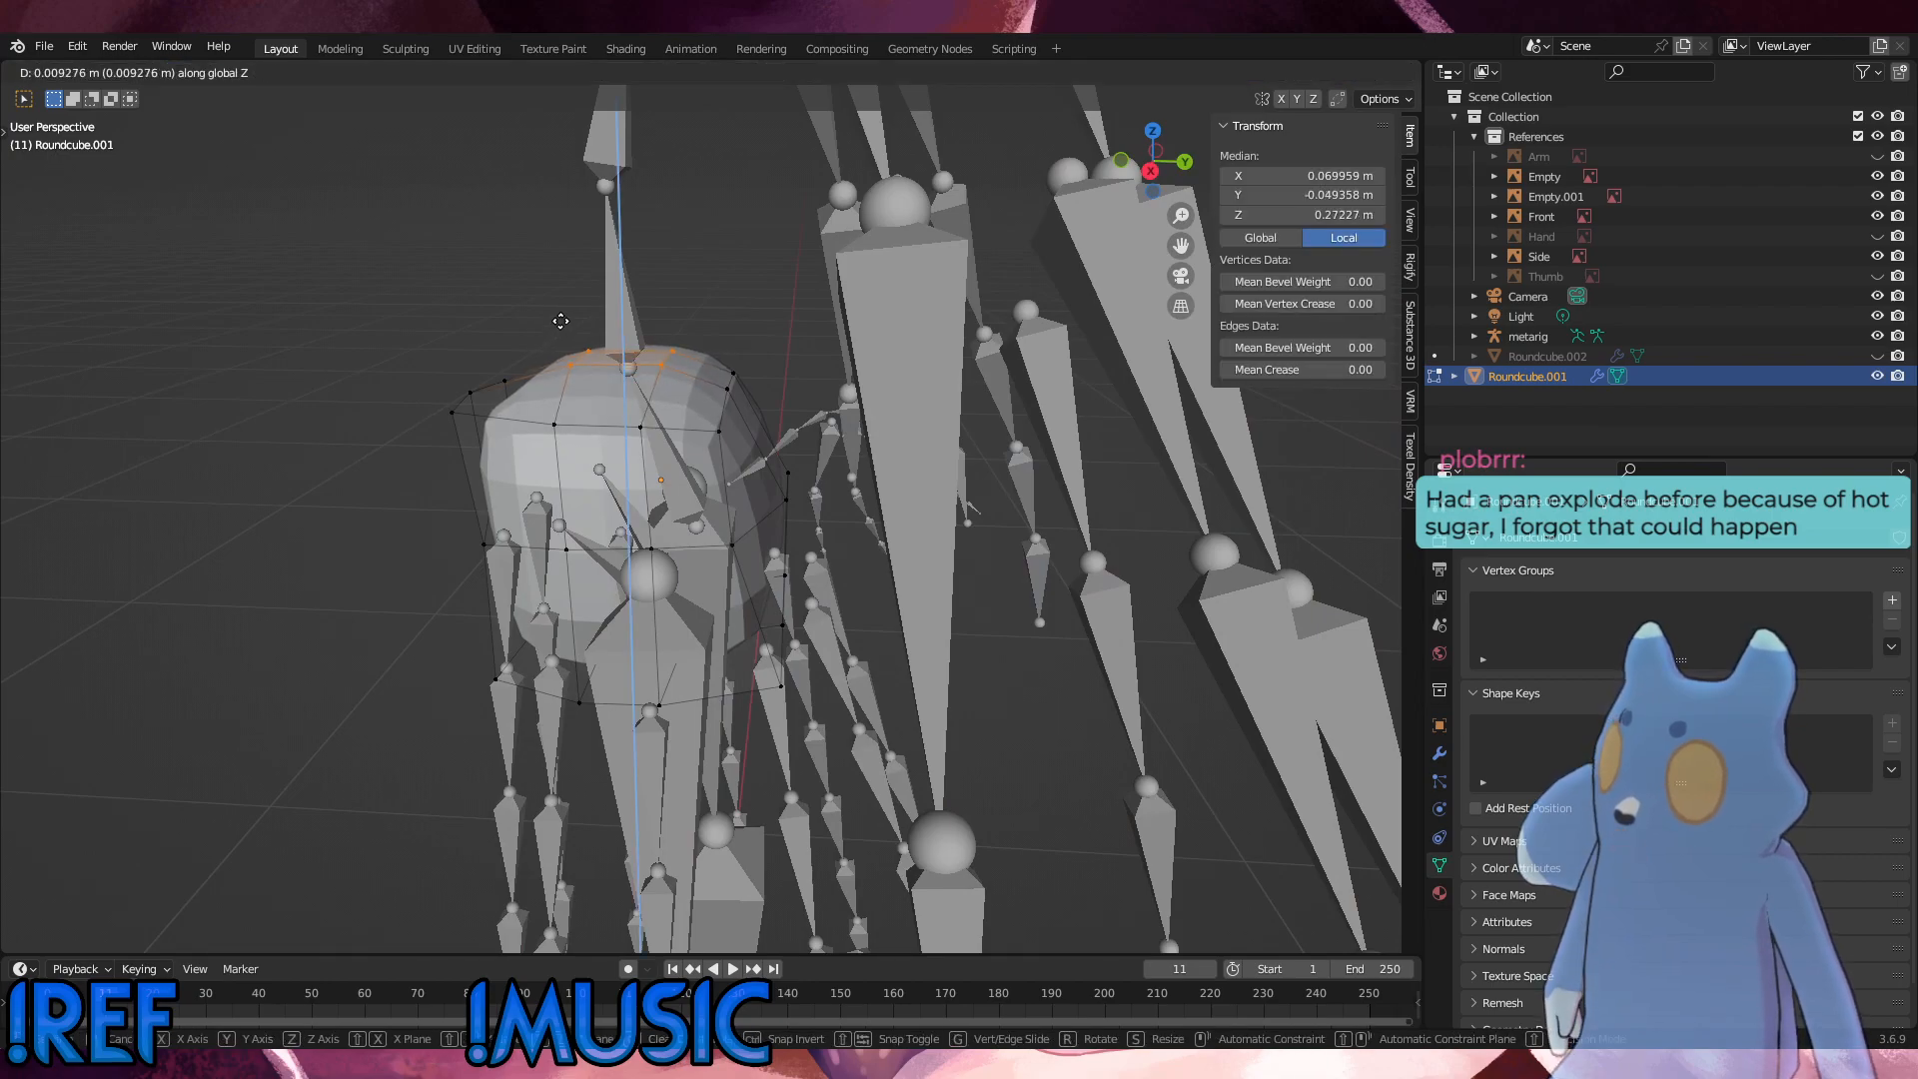
pyautogui.click(561, 323)
# Step: Check the hip shape from the front, return to Object Mode and copy the hip mesh to the clipboard
pyautogui.moveTo(480, 320); pyautogui.dragTo(793, 423, button='middle')
pyautogui.moveTo(737, 536); pyautogui.dragTo(785, 581, button='middle')
pyautogui.keyDown('alt'); pyautogui.scroll(1, 786, 582); pyautogui.keyUp('alt')
pyautogui.click(974, 477)
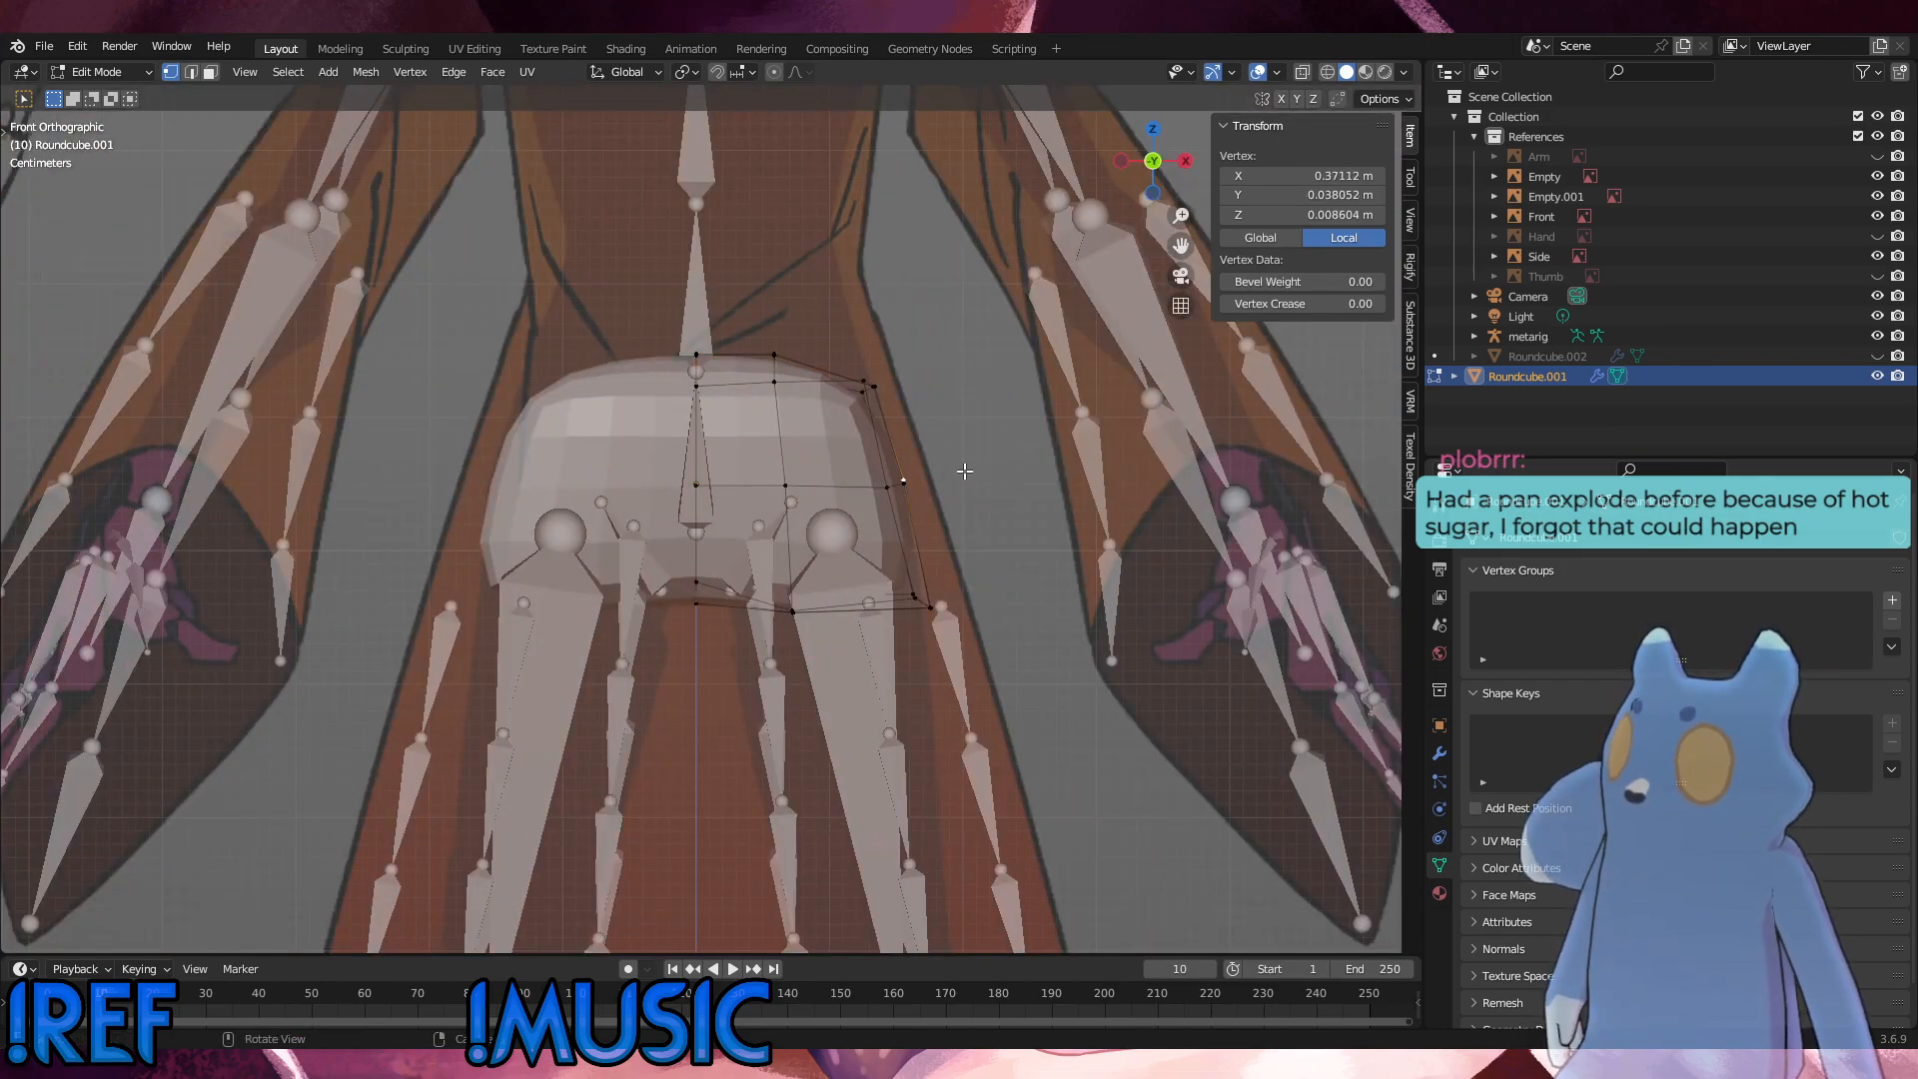
pyautogui.click(100, 72)
pyautogui.click(127, 101)
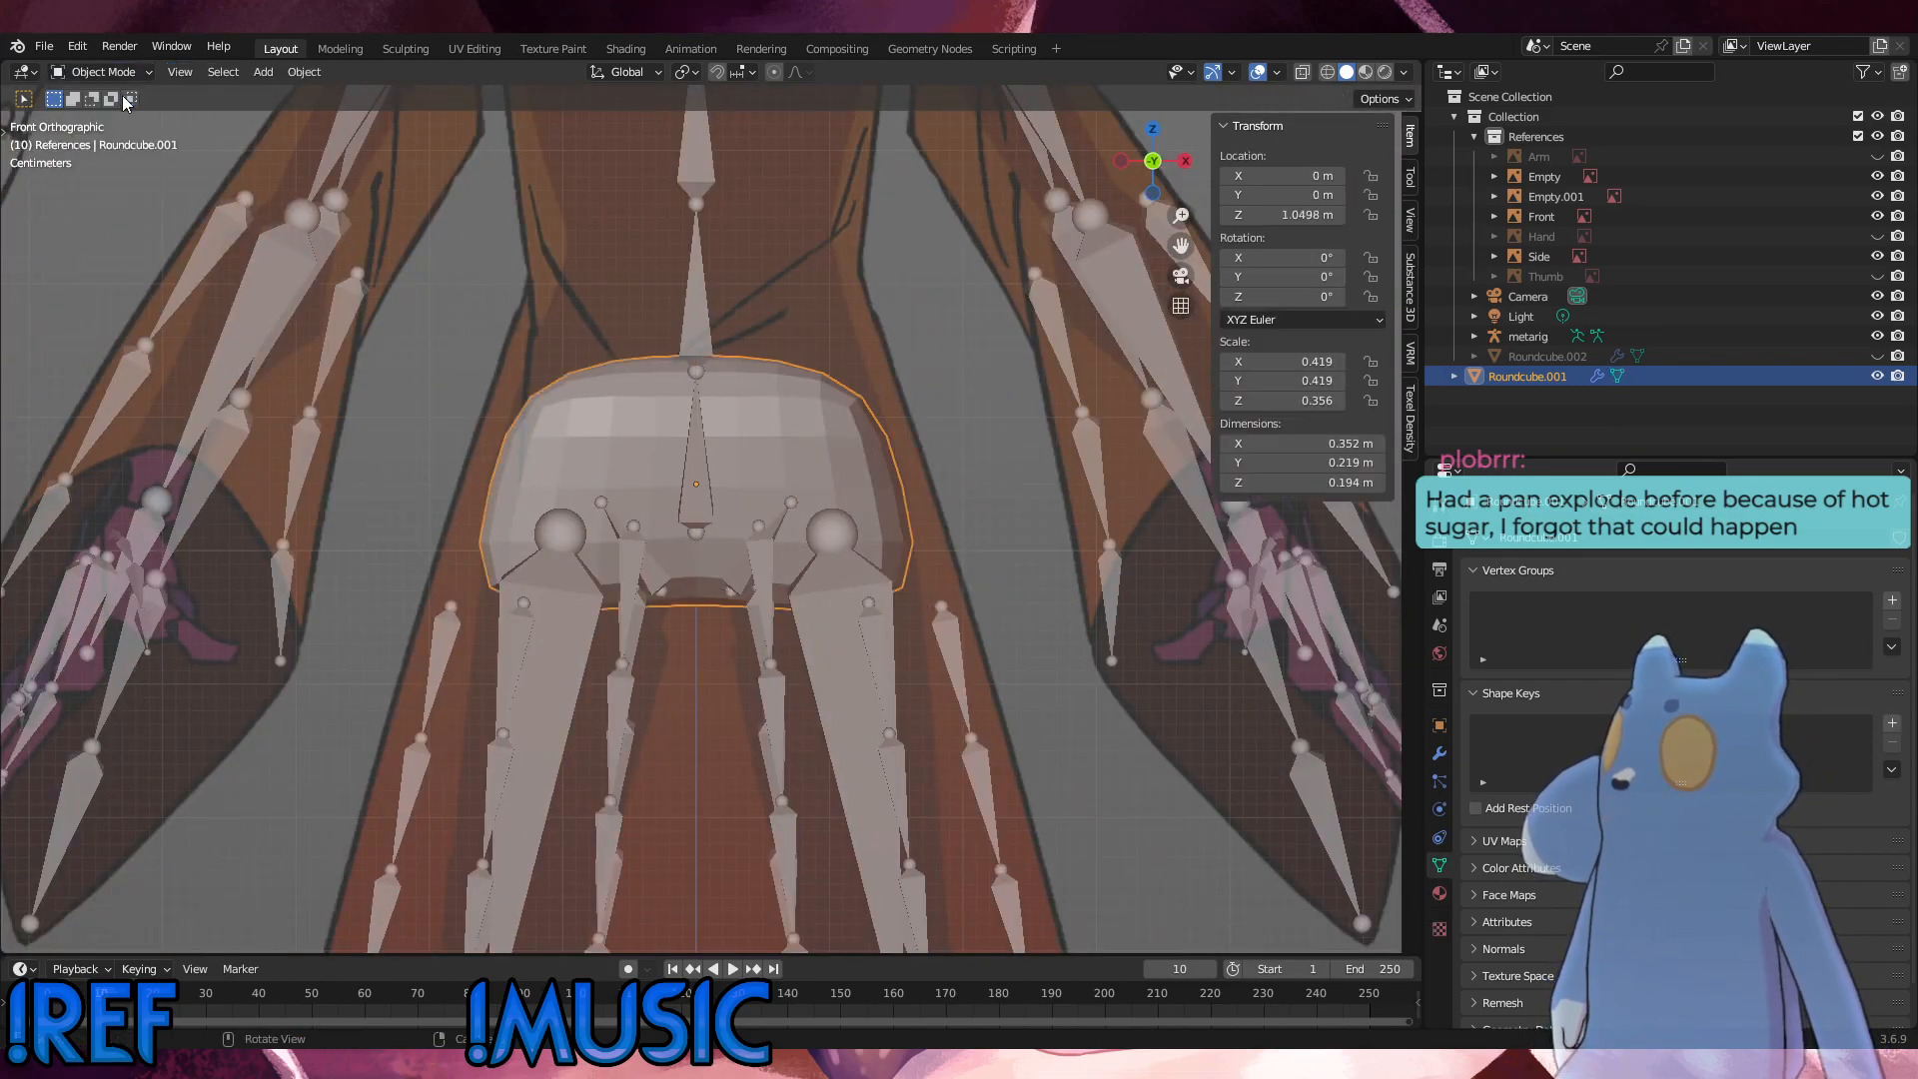
pyautogui.click(1019, 771)
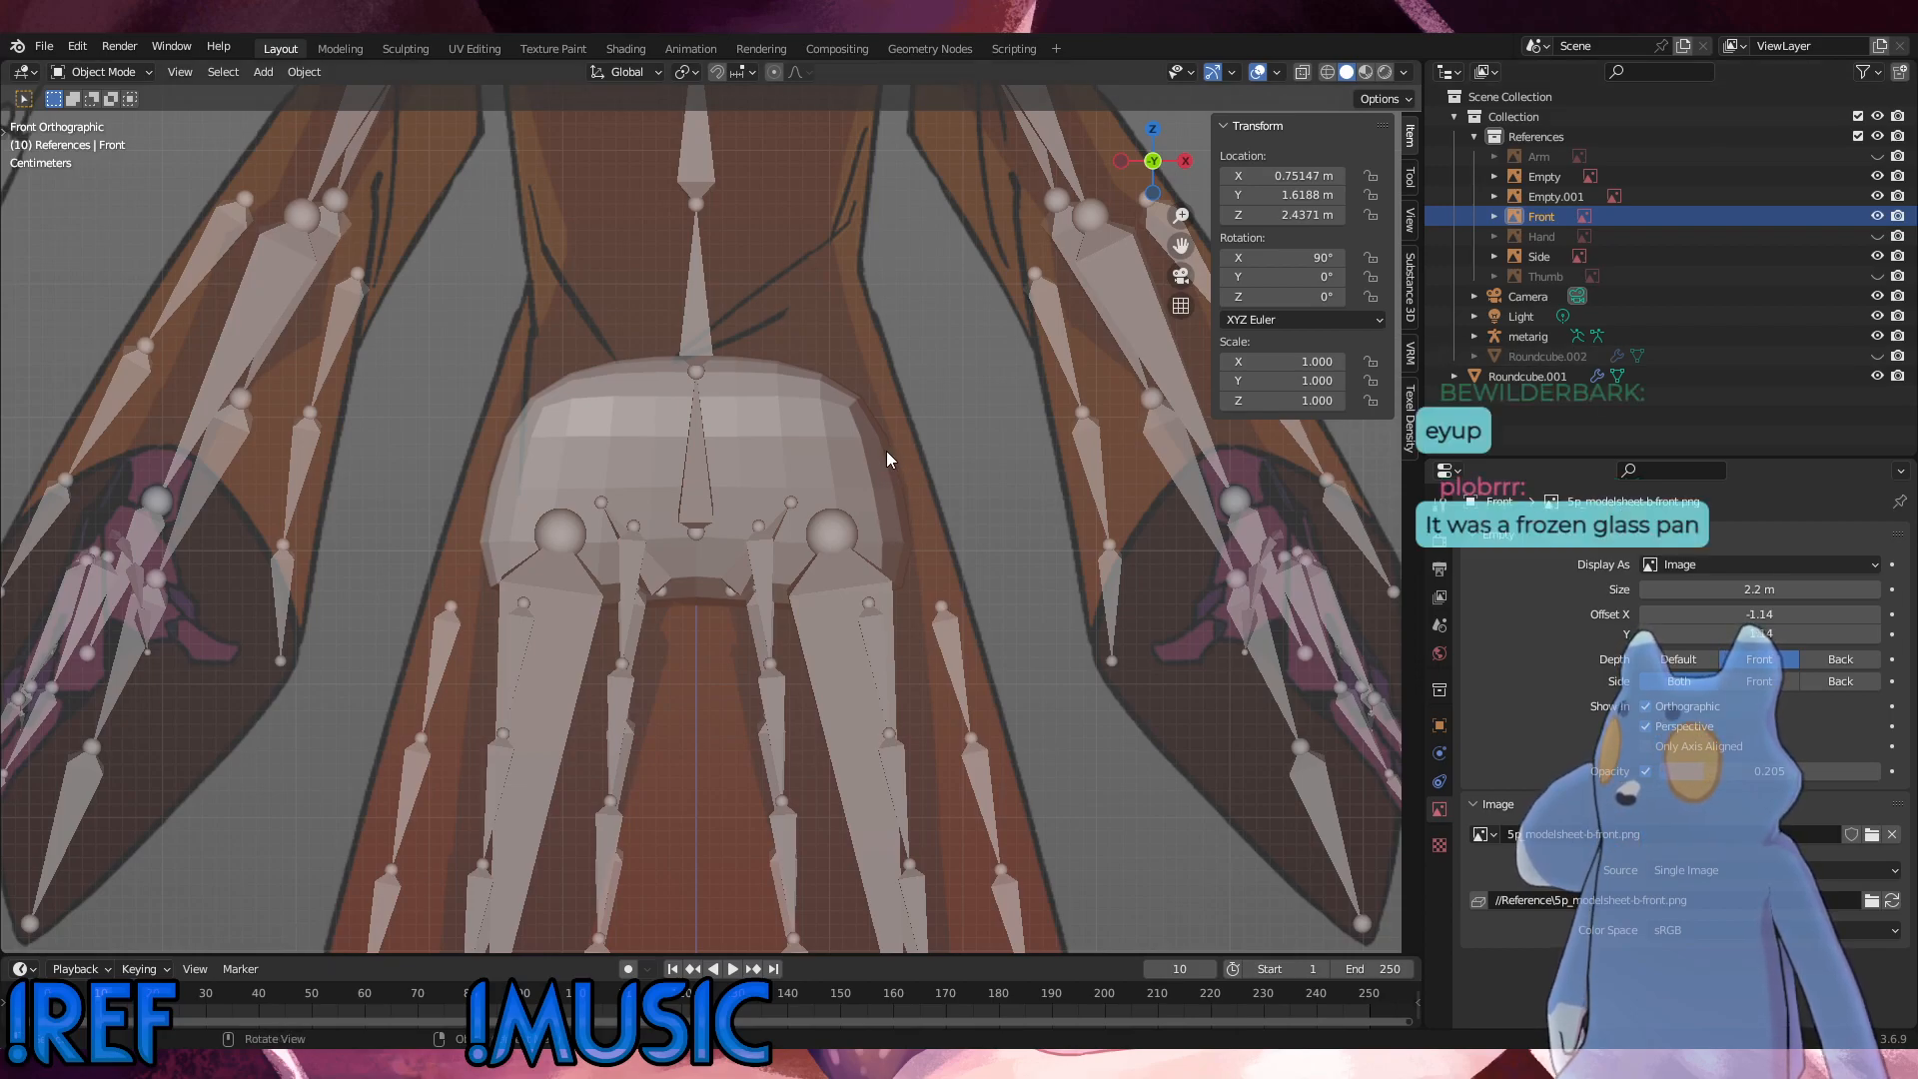
pyautogui.click(813, 439)
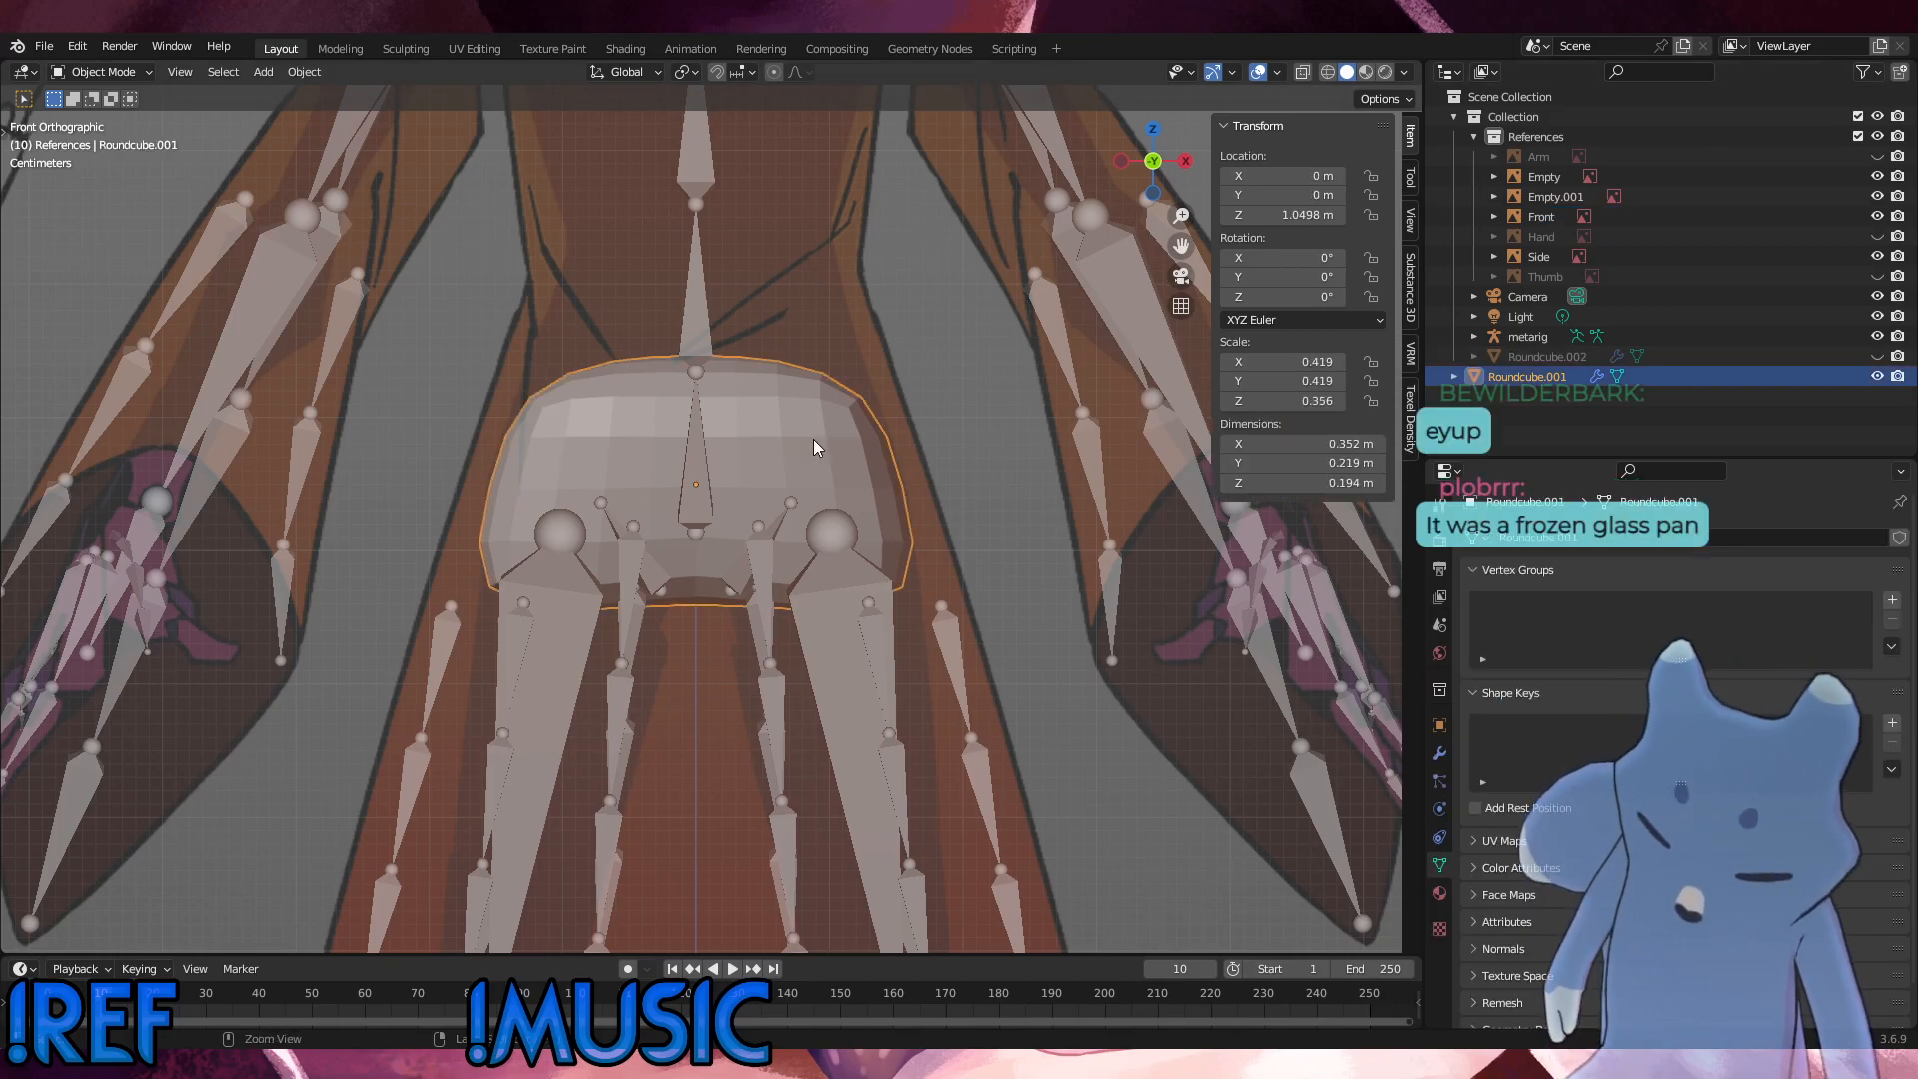
pyautogui.hotkey('ctrl', 'c')
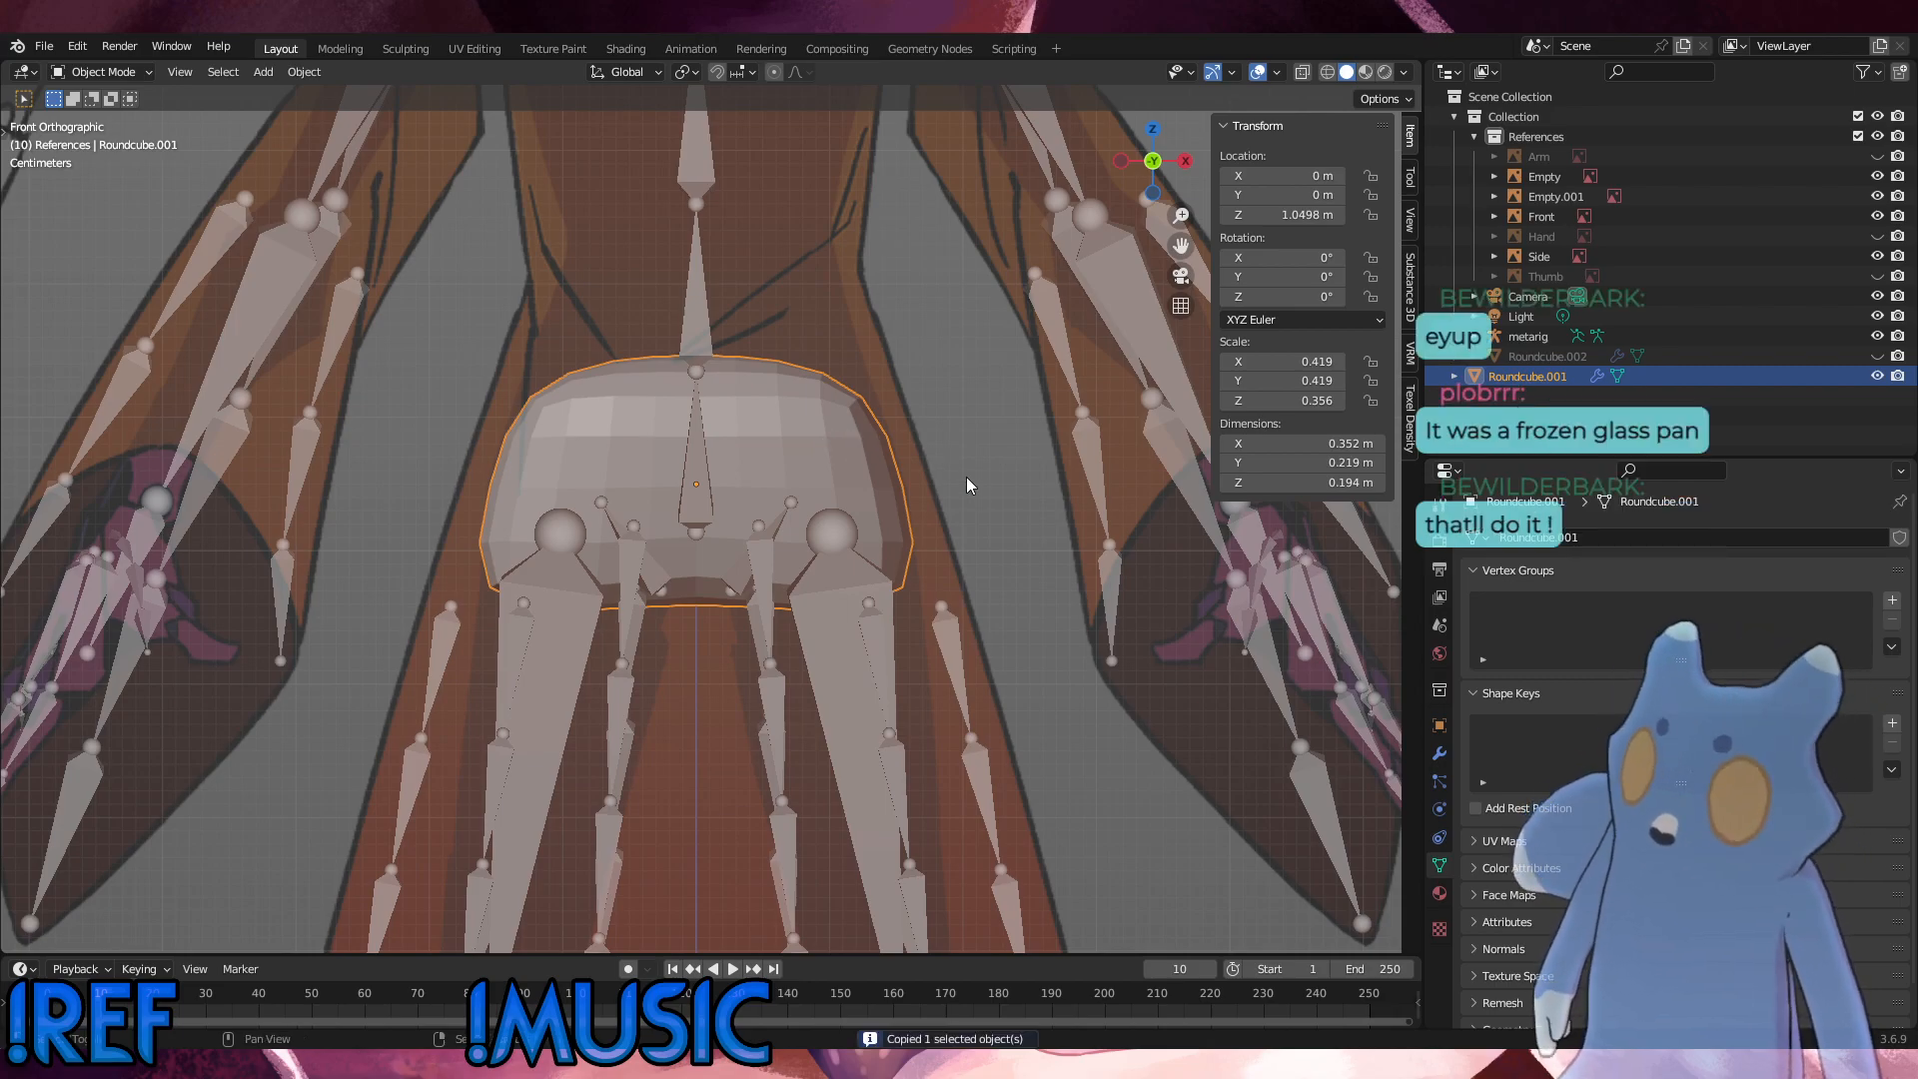
# Step: Try to duplicate the hip mesh about 0.129 m higher and scale the copy down, and undo the duplication
pyautogui.hotkey('shift', 'd')
pyautogui.click(982, 317)
pyautogui.press('s')
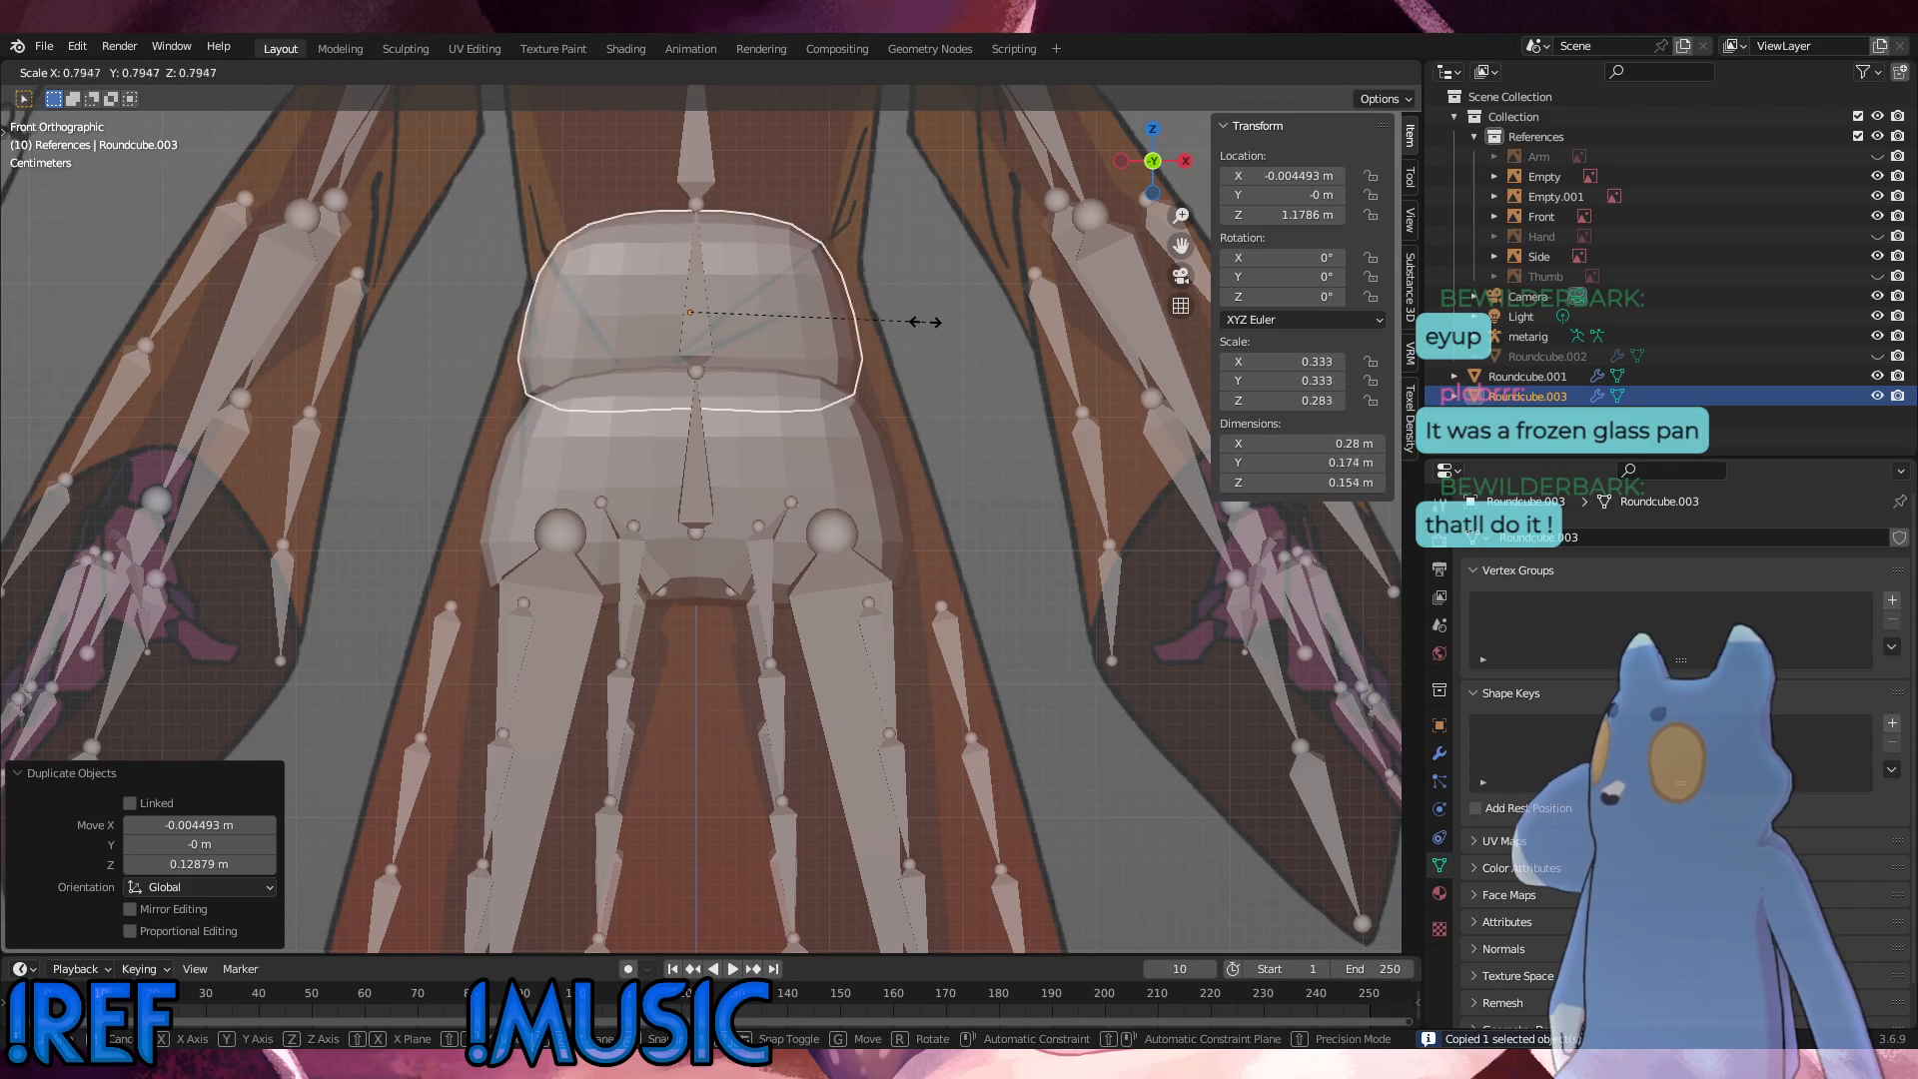
pyautogui.click(912, 320)
pyautogui.press('g')
pyautogui.press('Escape')
pyautogui.hotkey('ctrl', 'z')
pyautogui.hotkey('ctrl', 'z')
pyautogui.hotkey('ctrl', 'z')
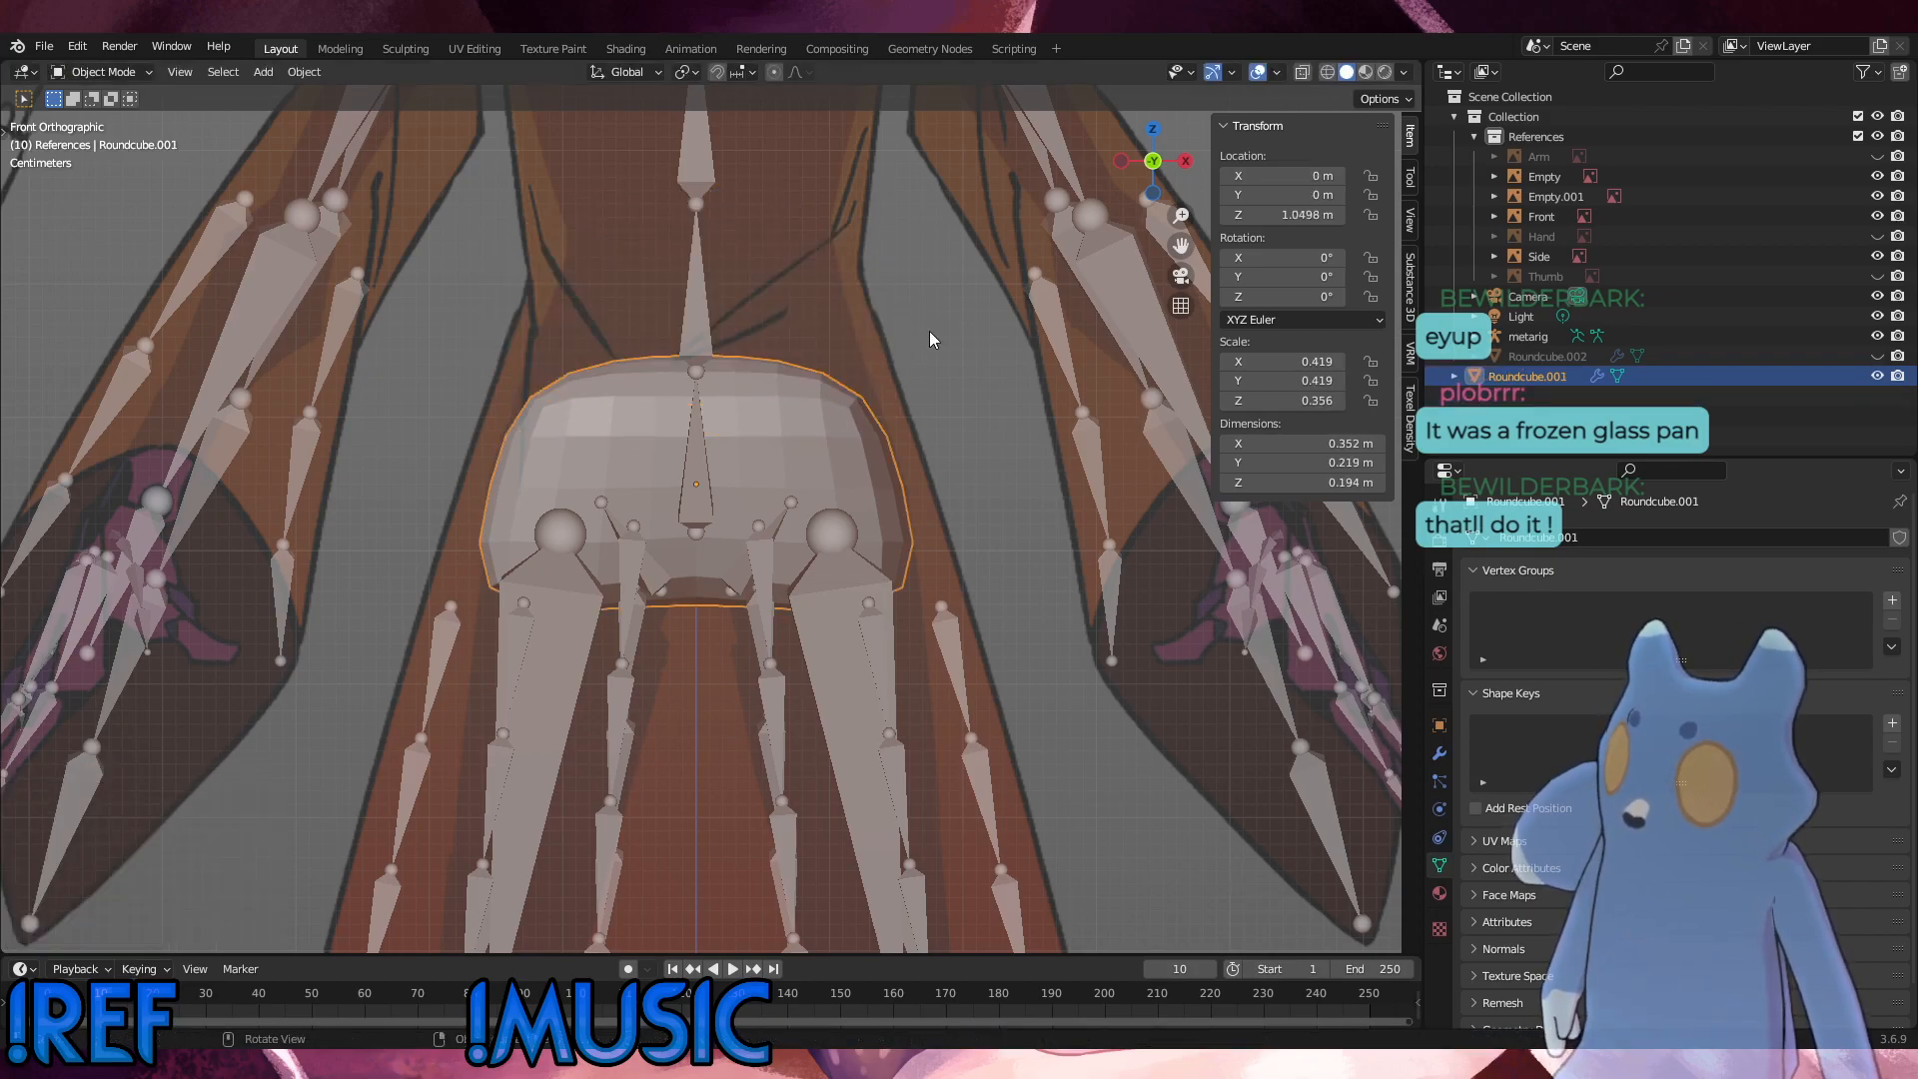
# Step: Move the hip mesh up about 0.135 m along Z to the waist
pyautogui.press('g')
pyautogui.press('z')
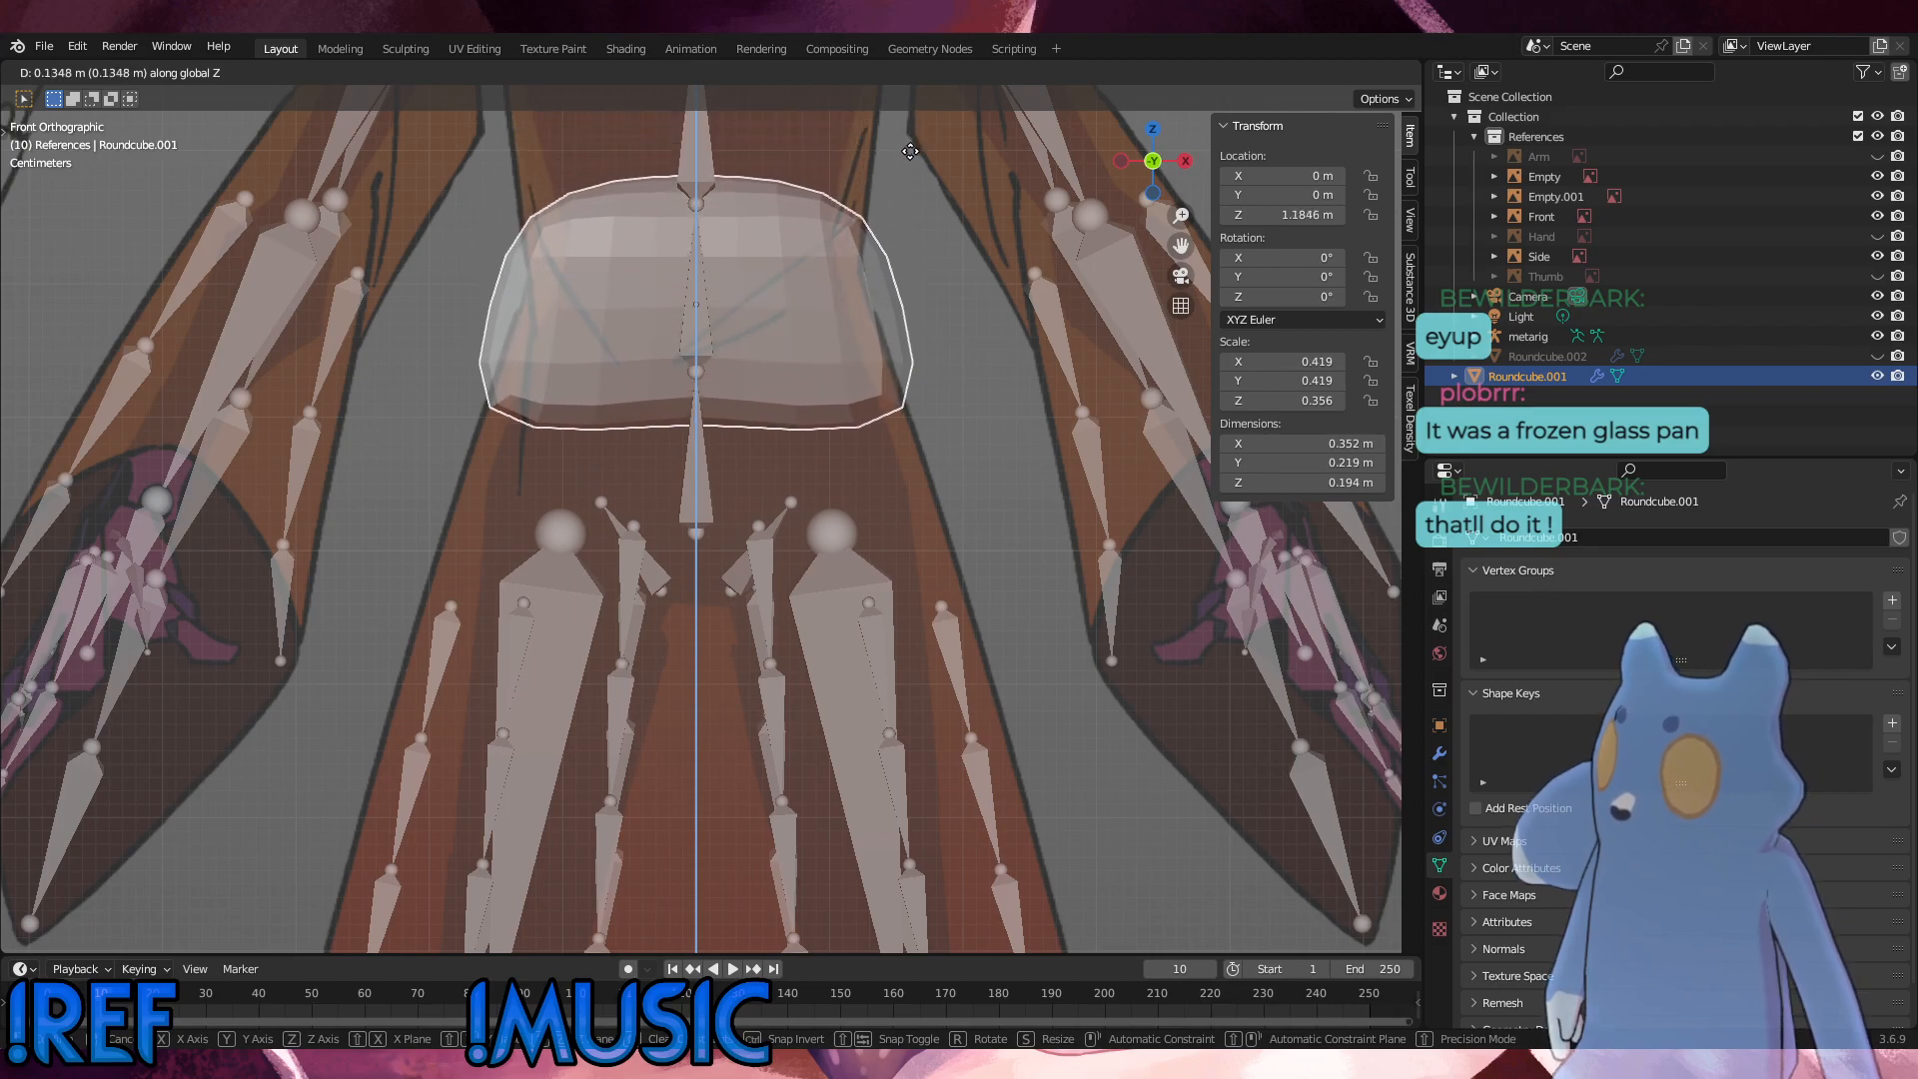
pyautogui.click(911, 153)
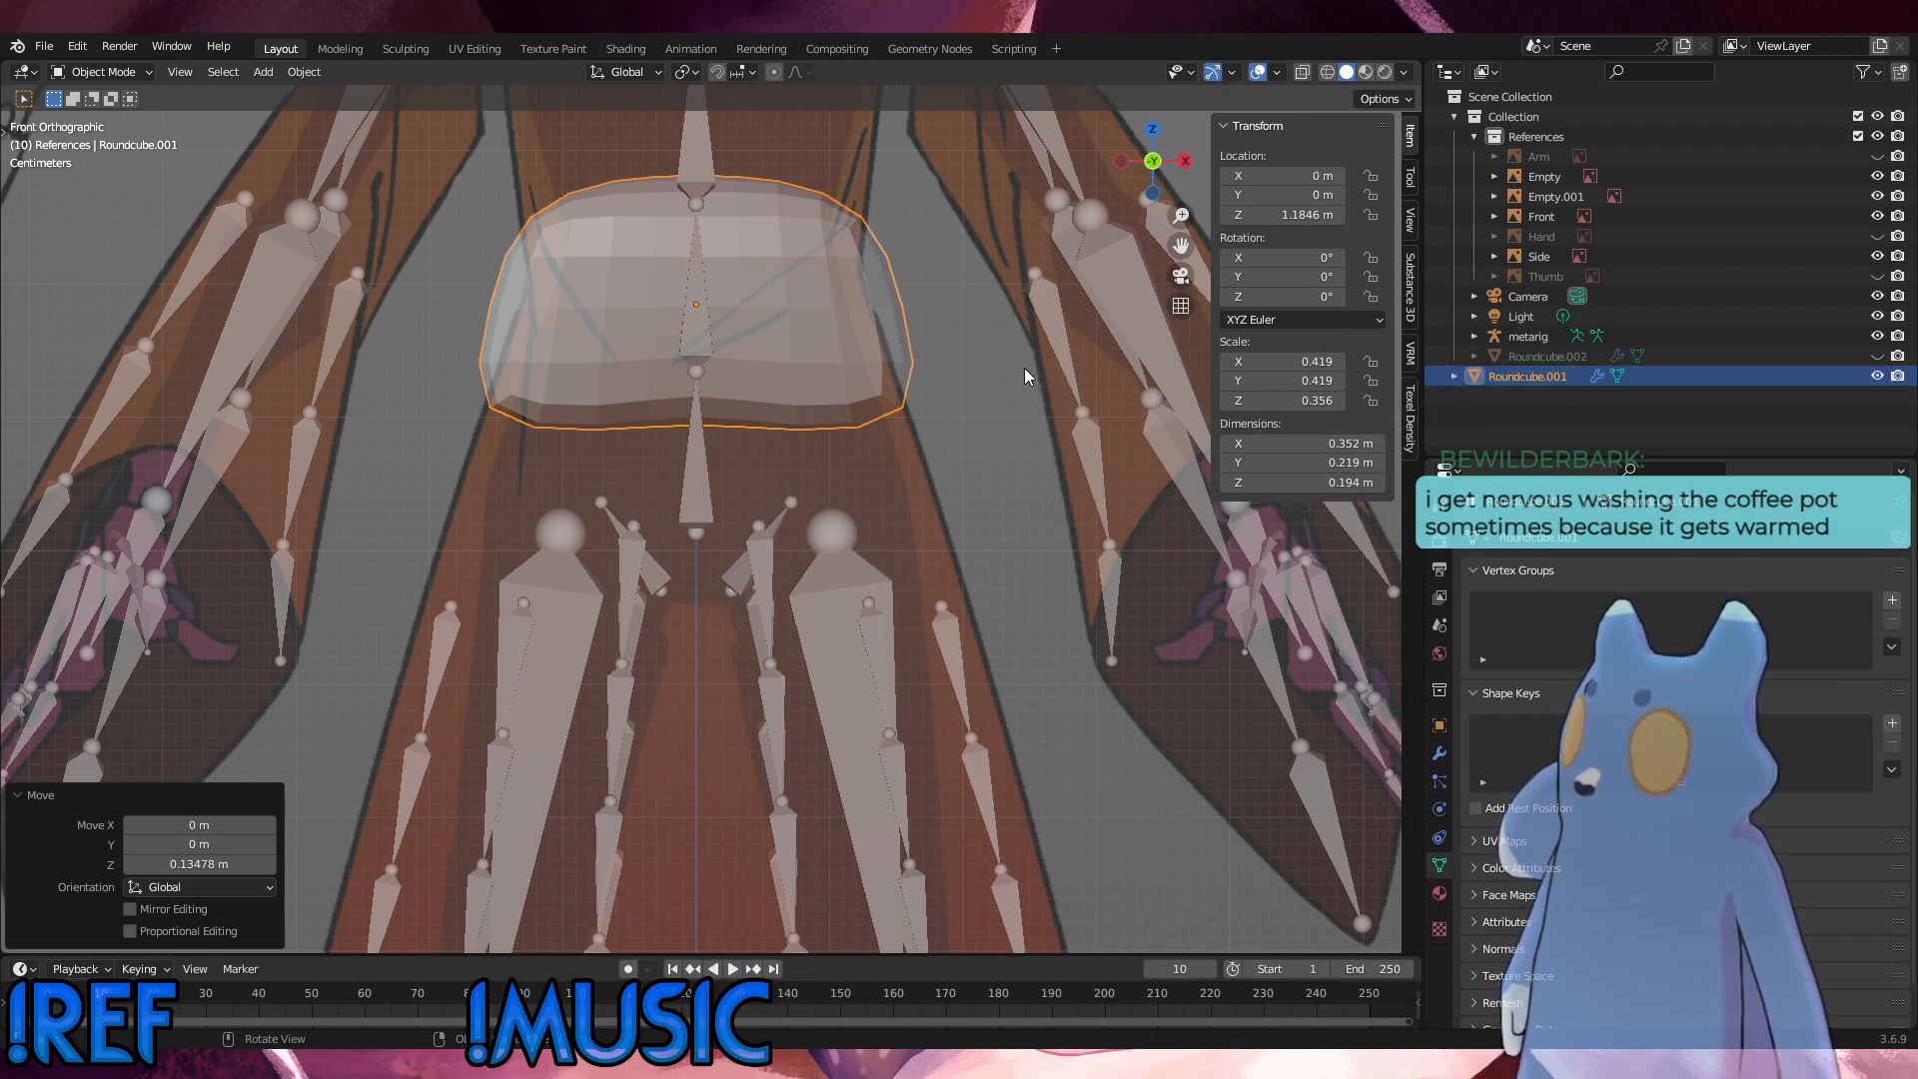
# Step: In Edit Mode with X-ray on, move all bottom outer vertices about 0.04 m inward in the front view
pyautogui.click(120, 74)
pyautogui.click(98, 113)
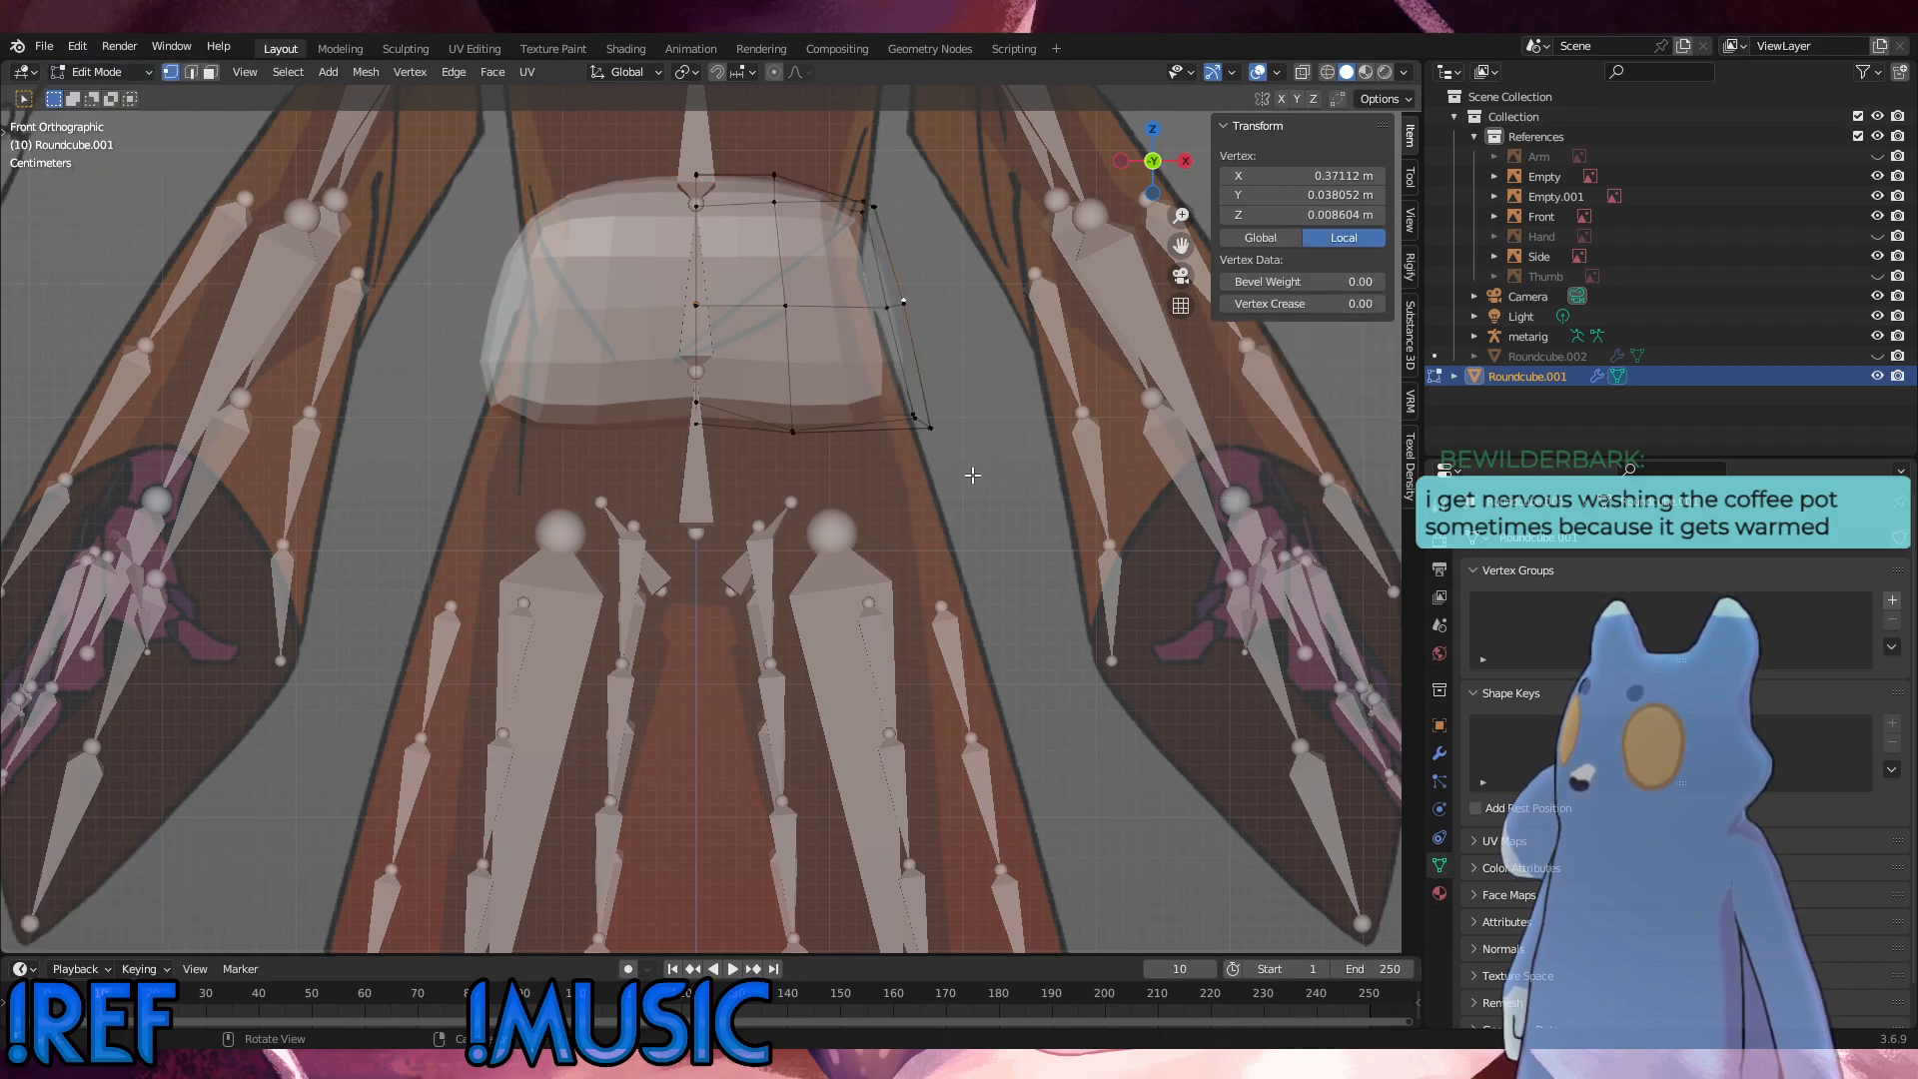
pyautogui.moveTo(1034, 522); pyautogui.dragTo(826, 168)
pyautogui.moveTo(990, 480); pyautogui.dragTo(837, 346)
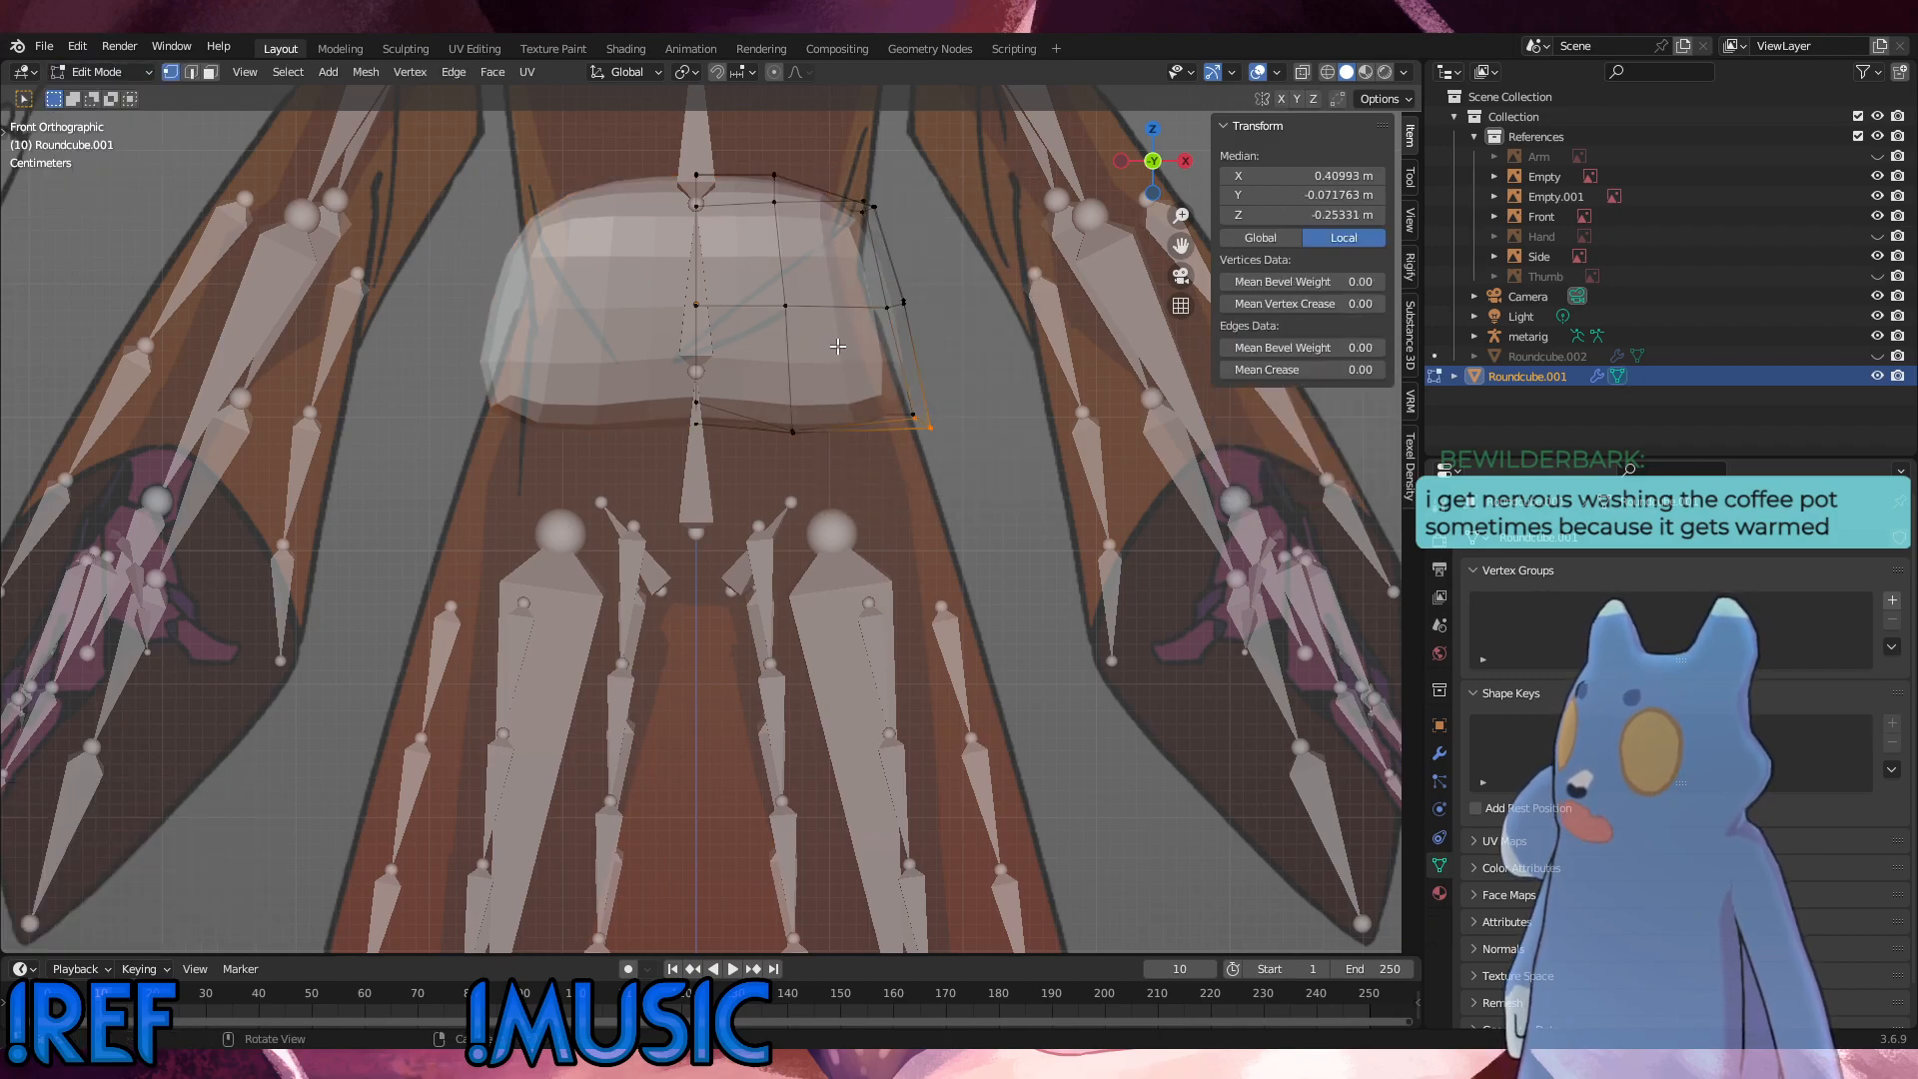
pyautogui.click(1301, 72)
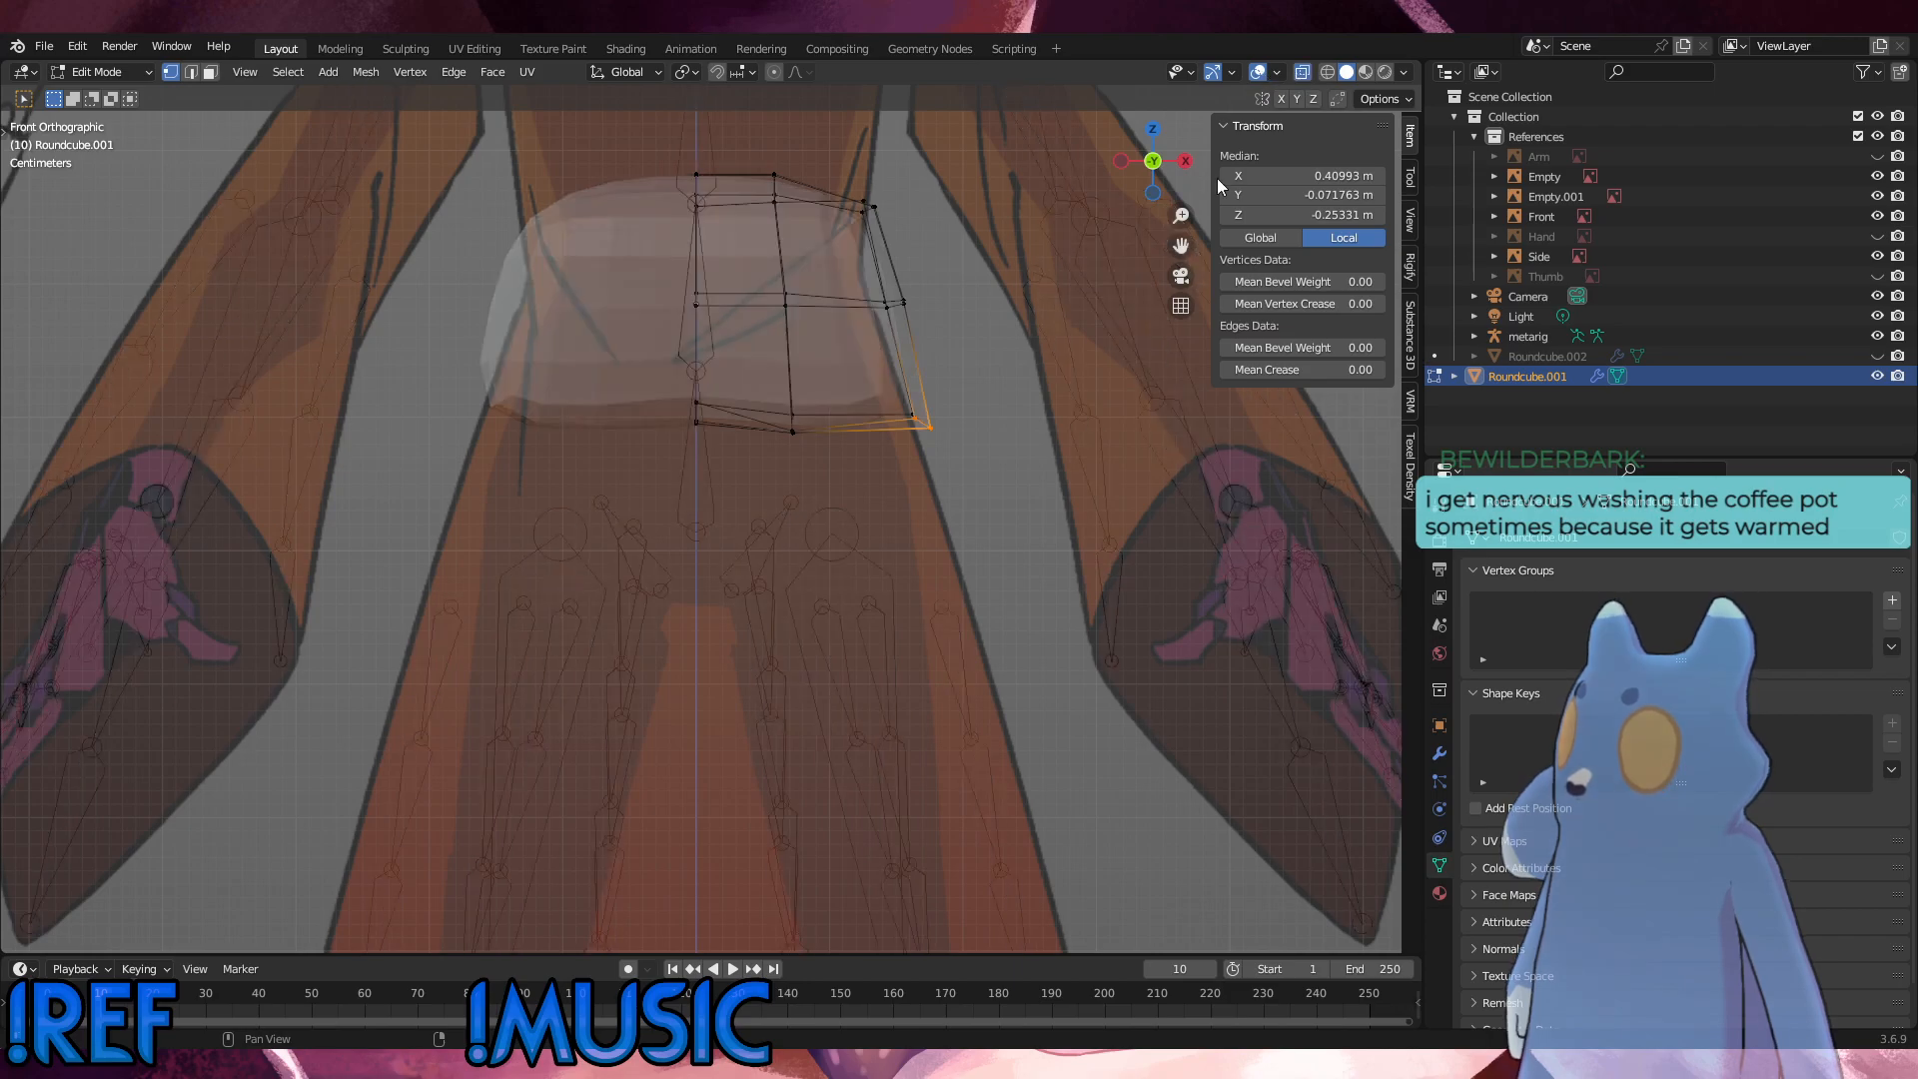
pyautogui.moveTo(937, 414); pyautogui.dragTo(840, 382)
pyautogui.press('g')
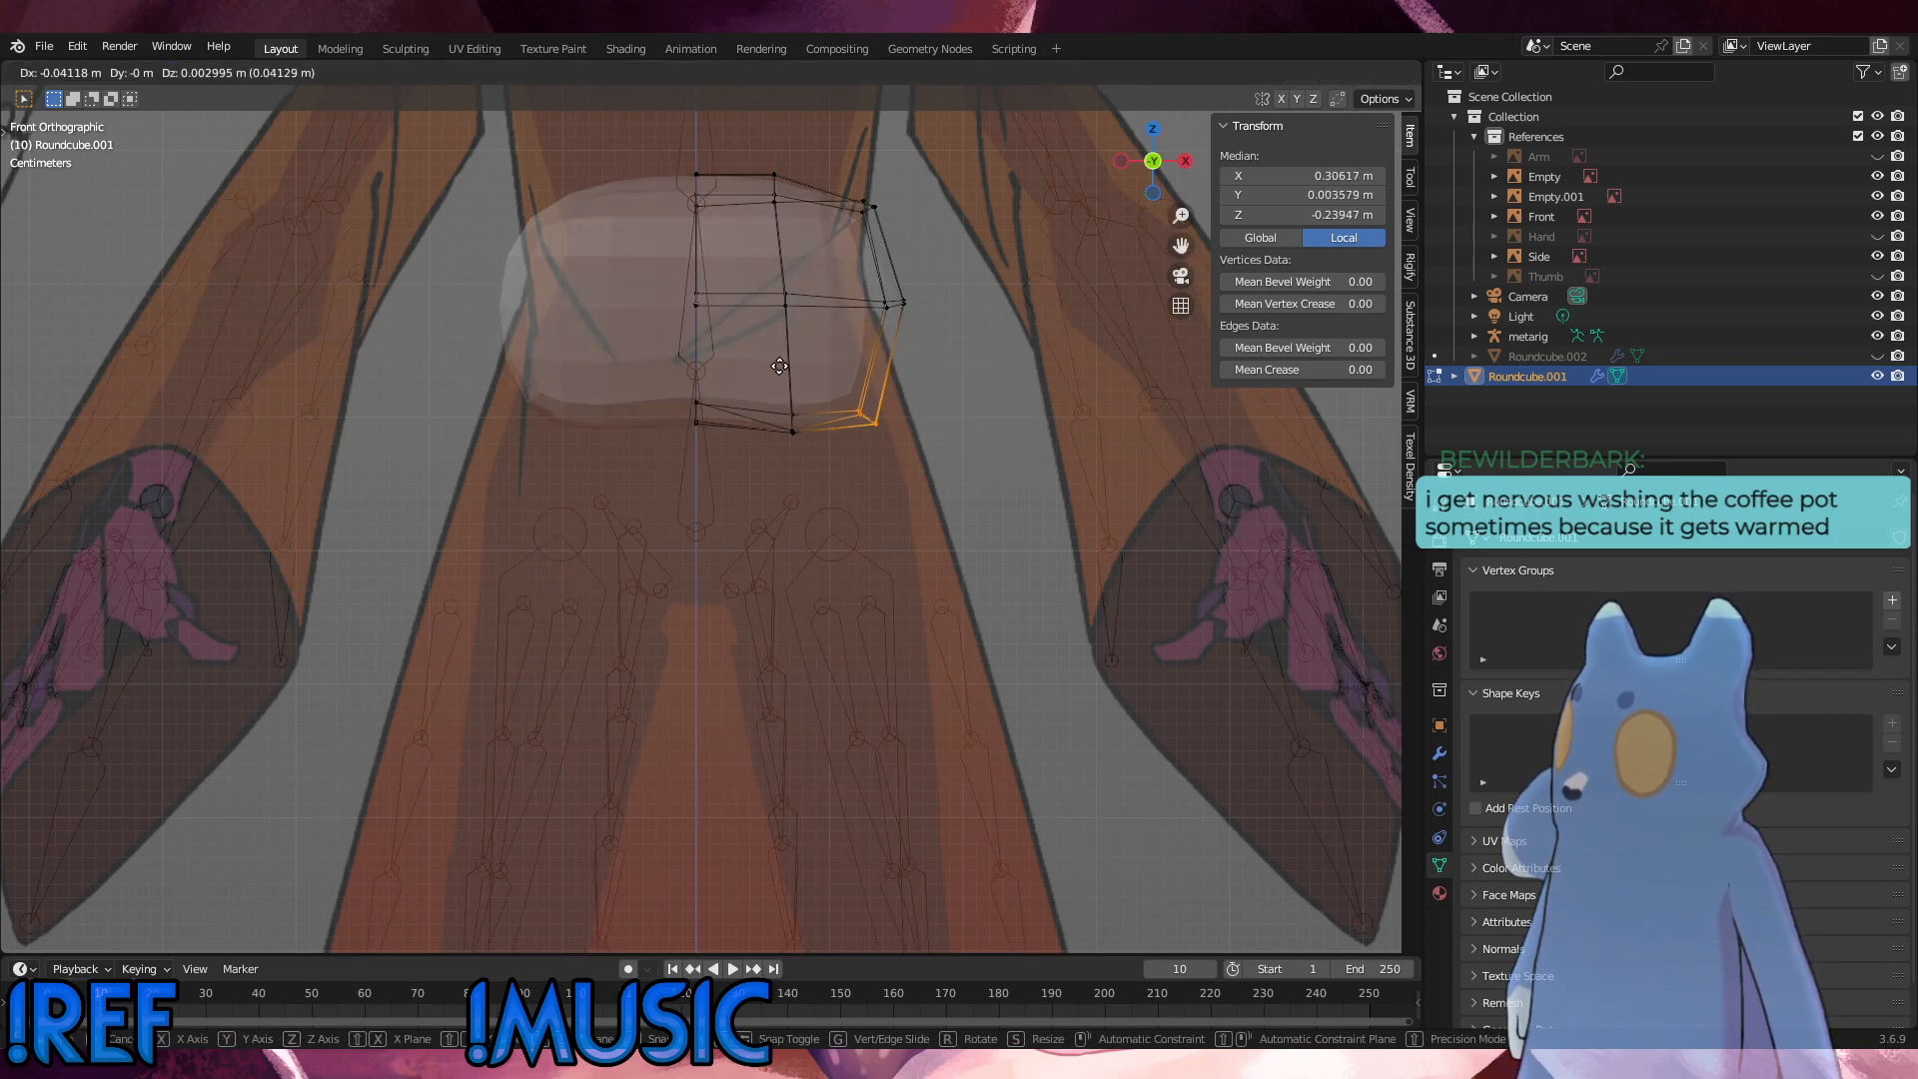
pyautogui.click(786, 377)
# Step: Slide the vertical edge loop between the centre line and outer side toward the centre by a factor of about 0.18
pyautogui.keyDown('alt'); pyautogui.click(789, 409); pyautogui.keyUp('alt')
pyautogui.press('g')
pyautogui.press('g')
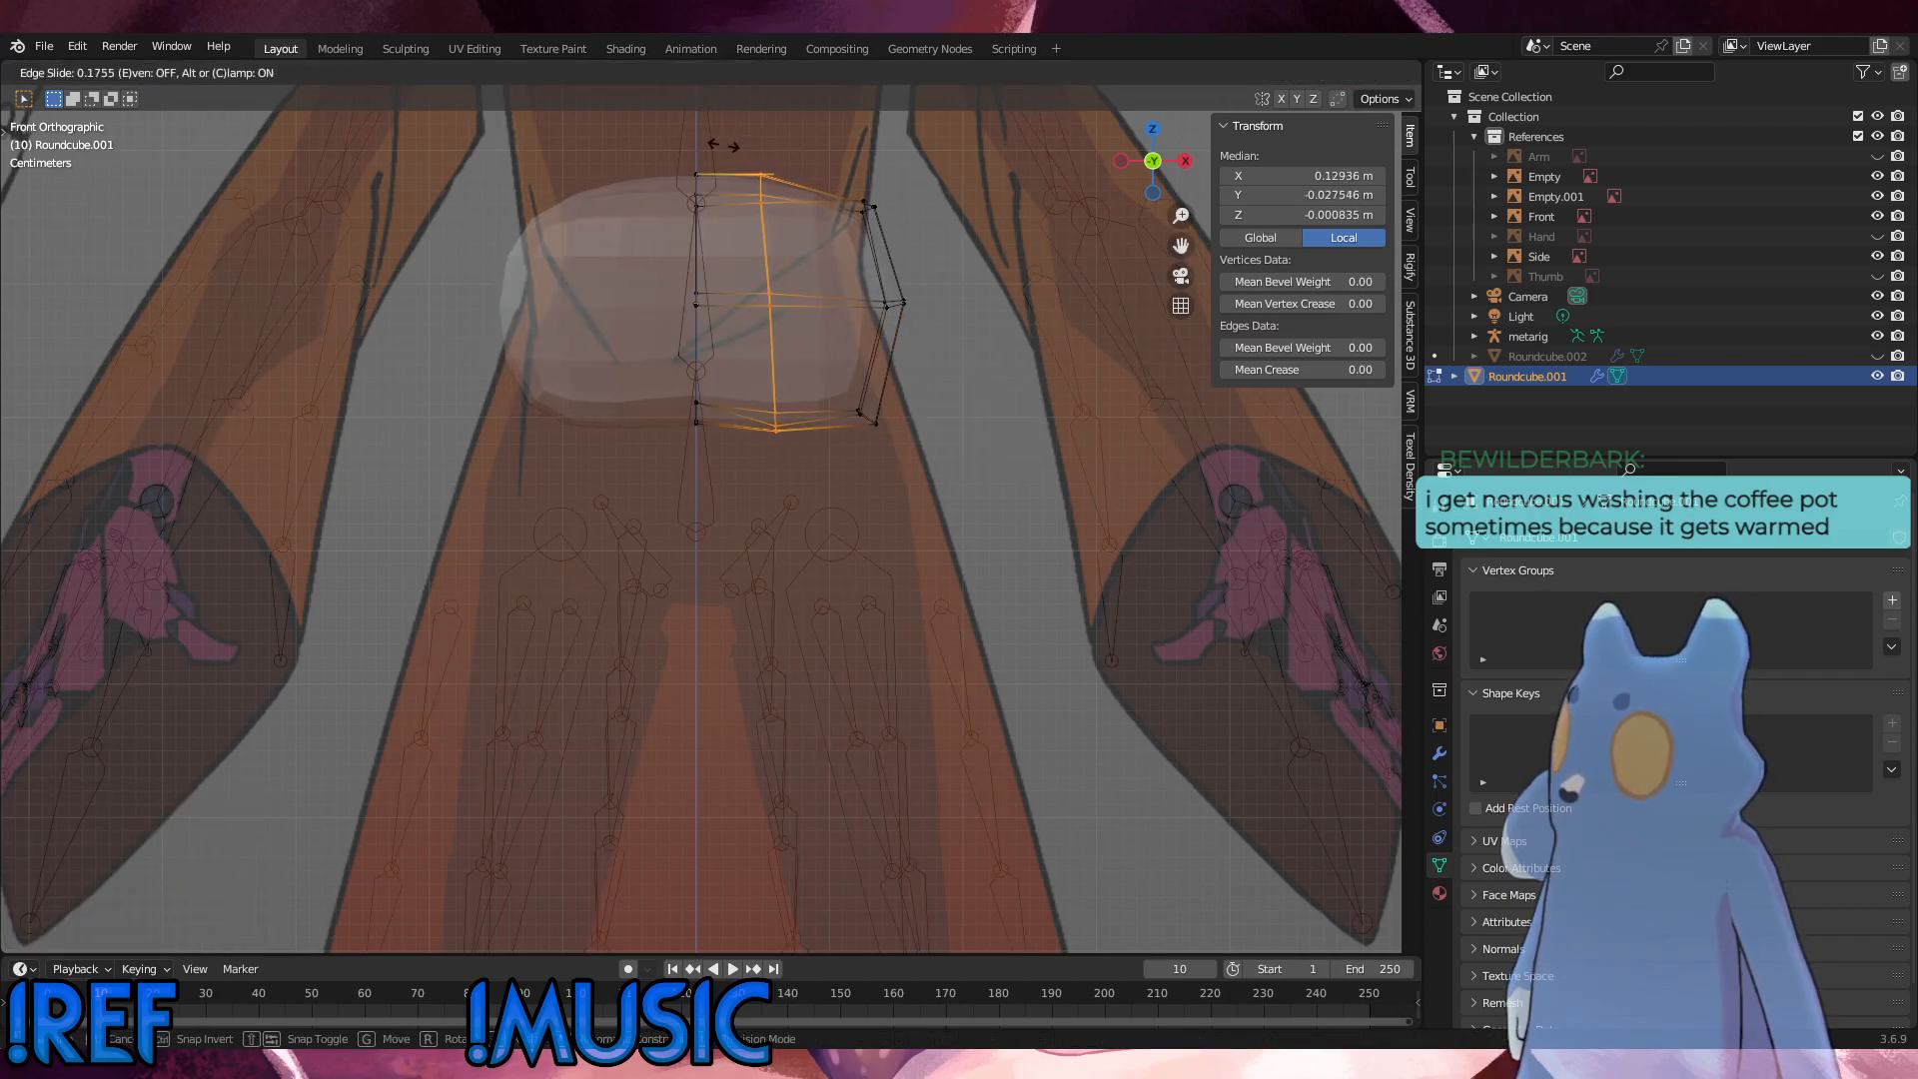
pyautogui.click(793, 384)
# Step: Raise the bottom vertices of the vertical loop between the centre line and outer side about 0.004 m along Z
pyautogui.moveTo(799, 448); pyautogui.dragTo(745, 385)
pyautogui.press('g')
pyautogui.press('z')
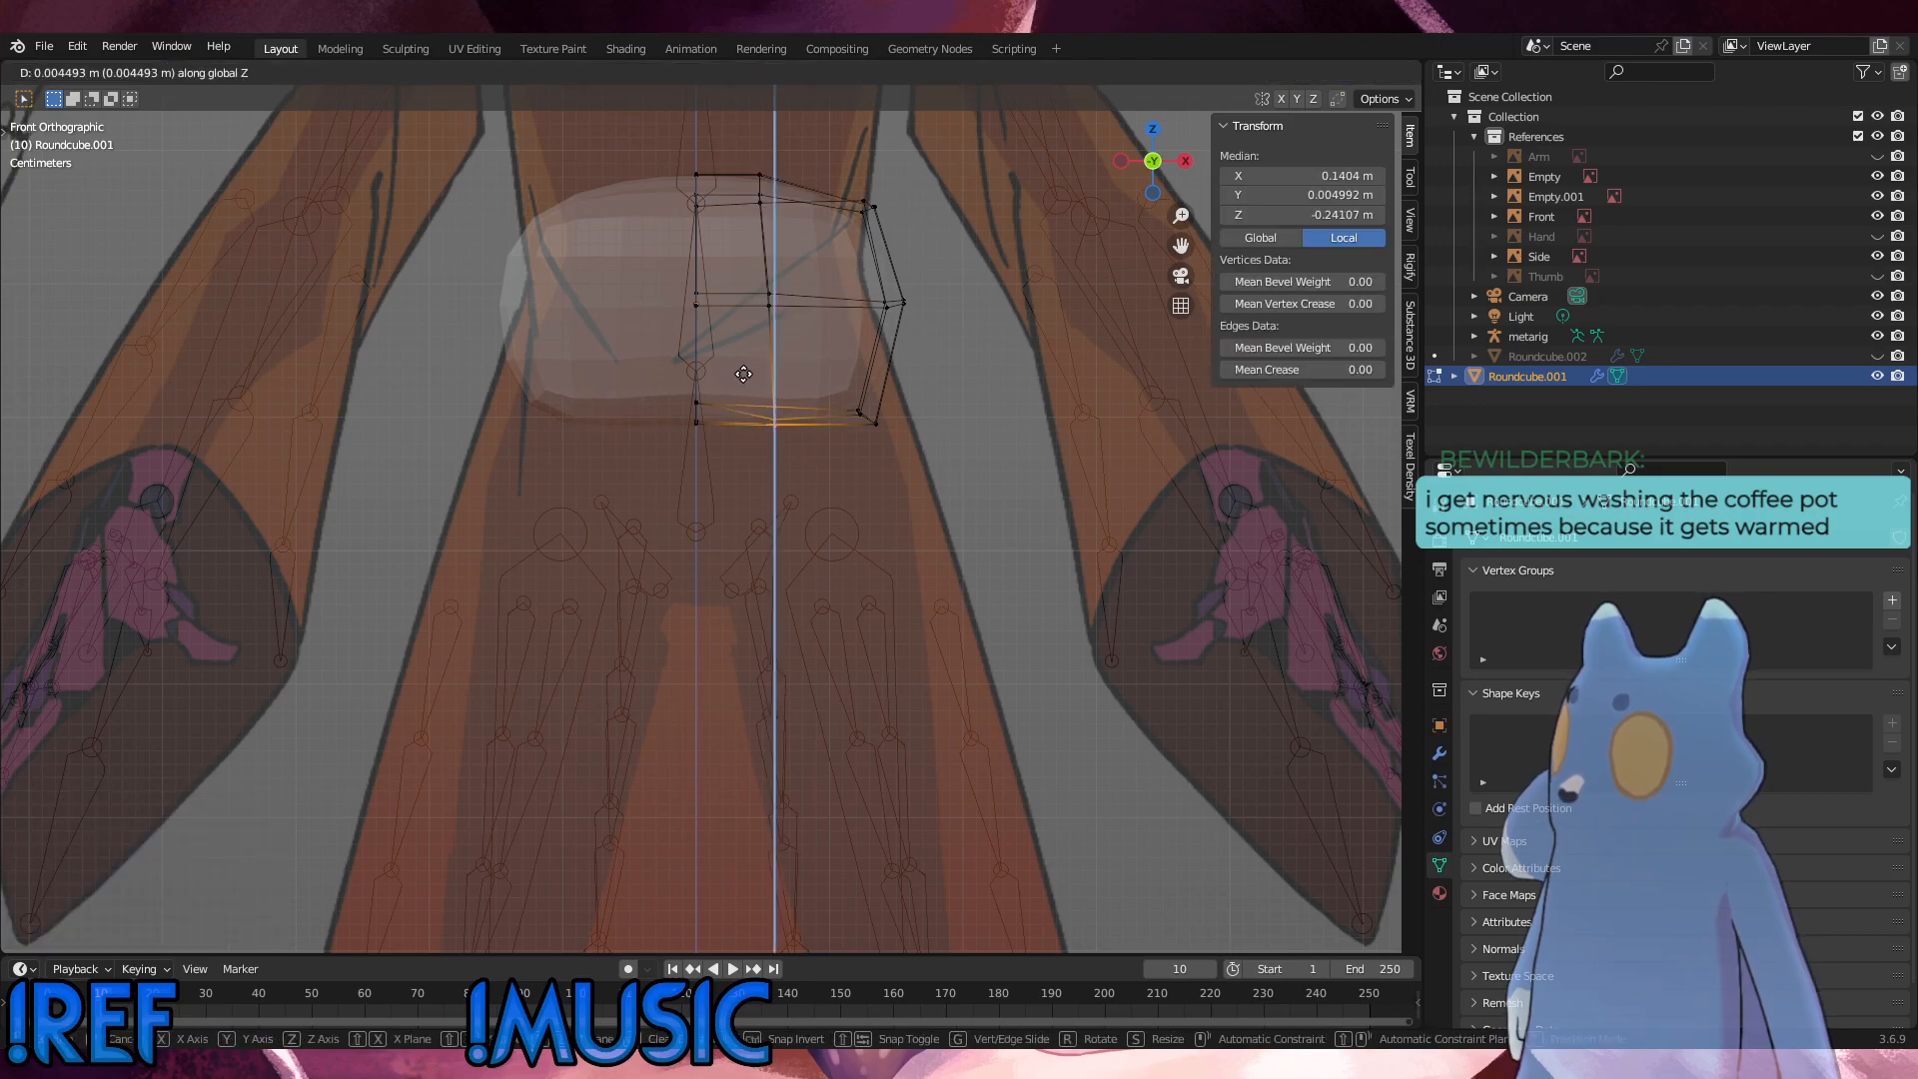
pyautogui.click(746, 377)
# Step: Raise the higher of that loop's bottom vertices about 0.006 m along Z and nudge it slightly further up
pyautogui.click(775, 411)
pyautogui.press('g')
pyautogui.press('z')
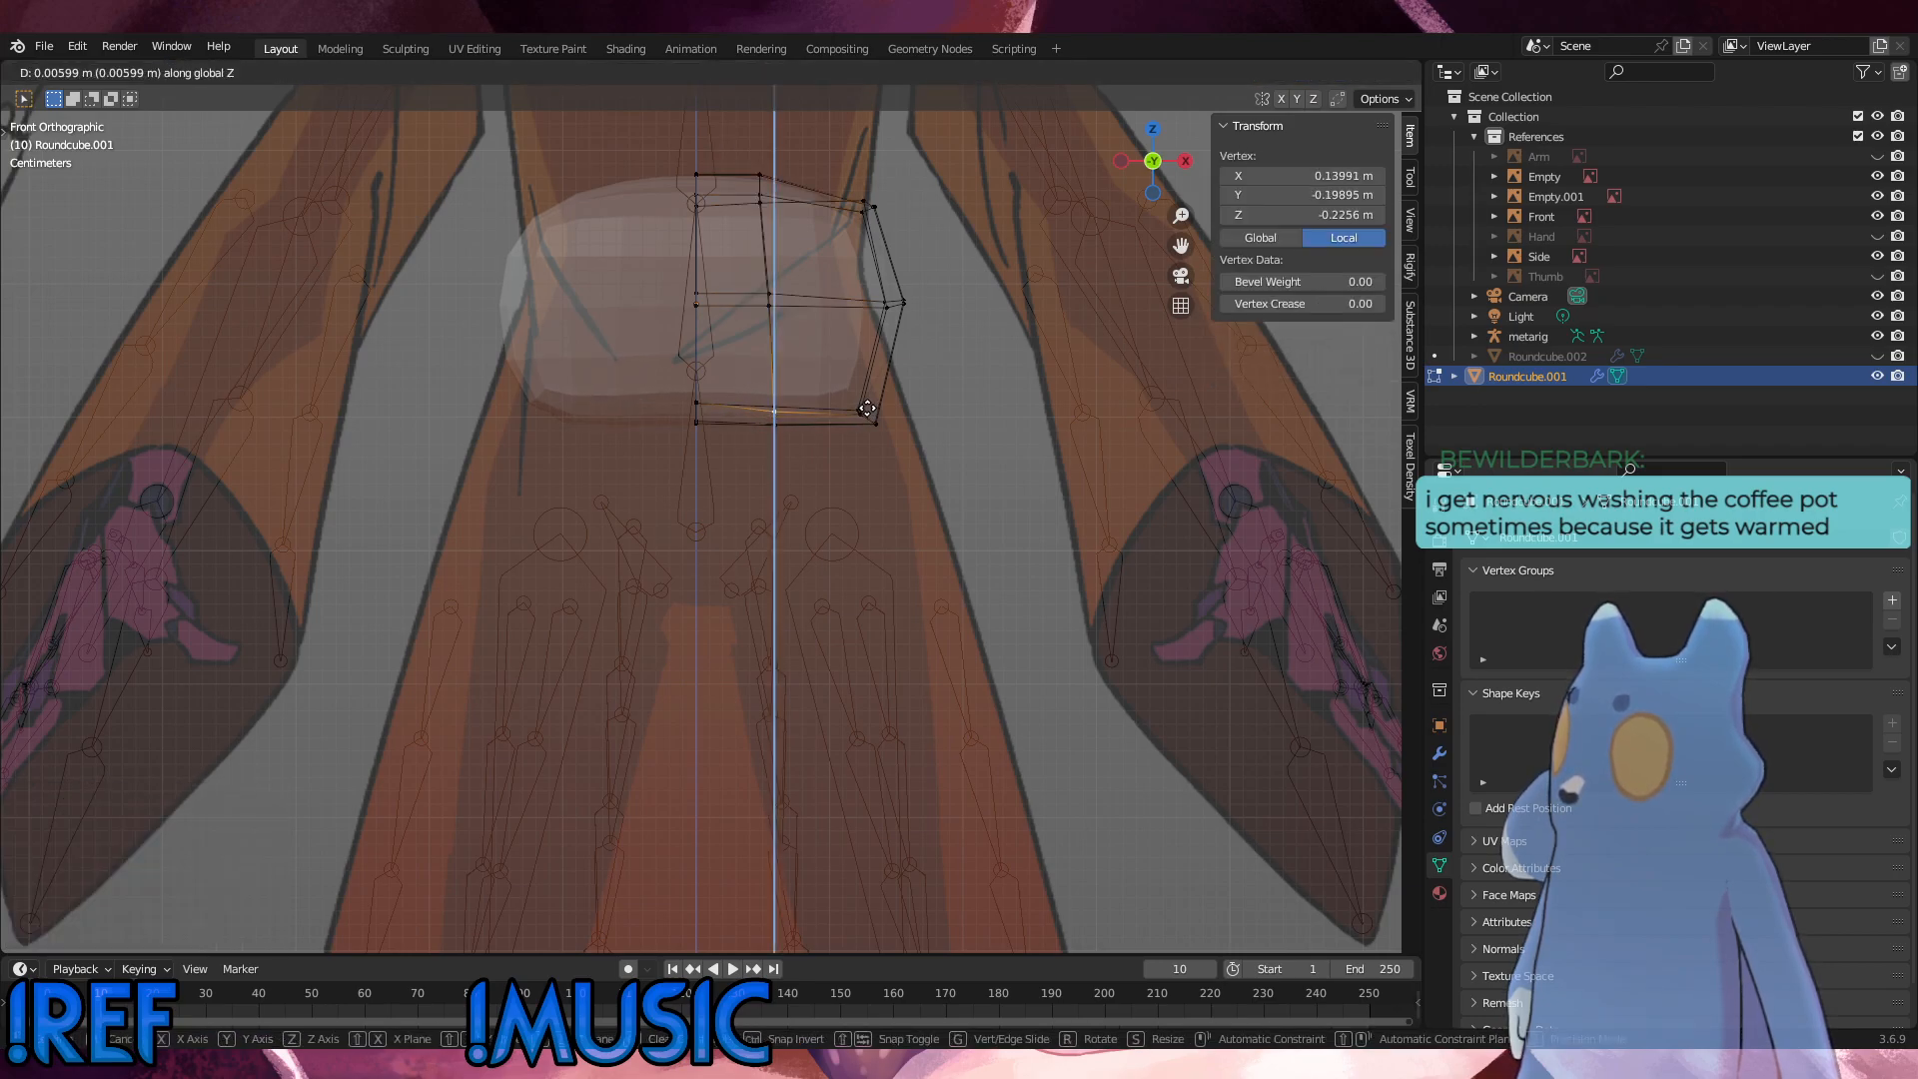
pyautogui.click(867, 409)
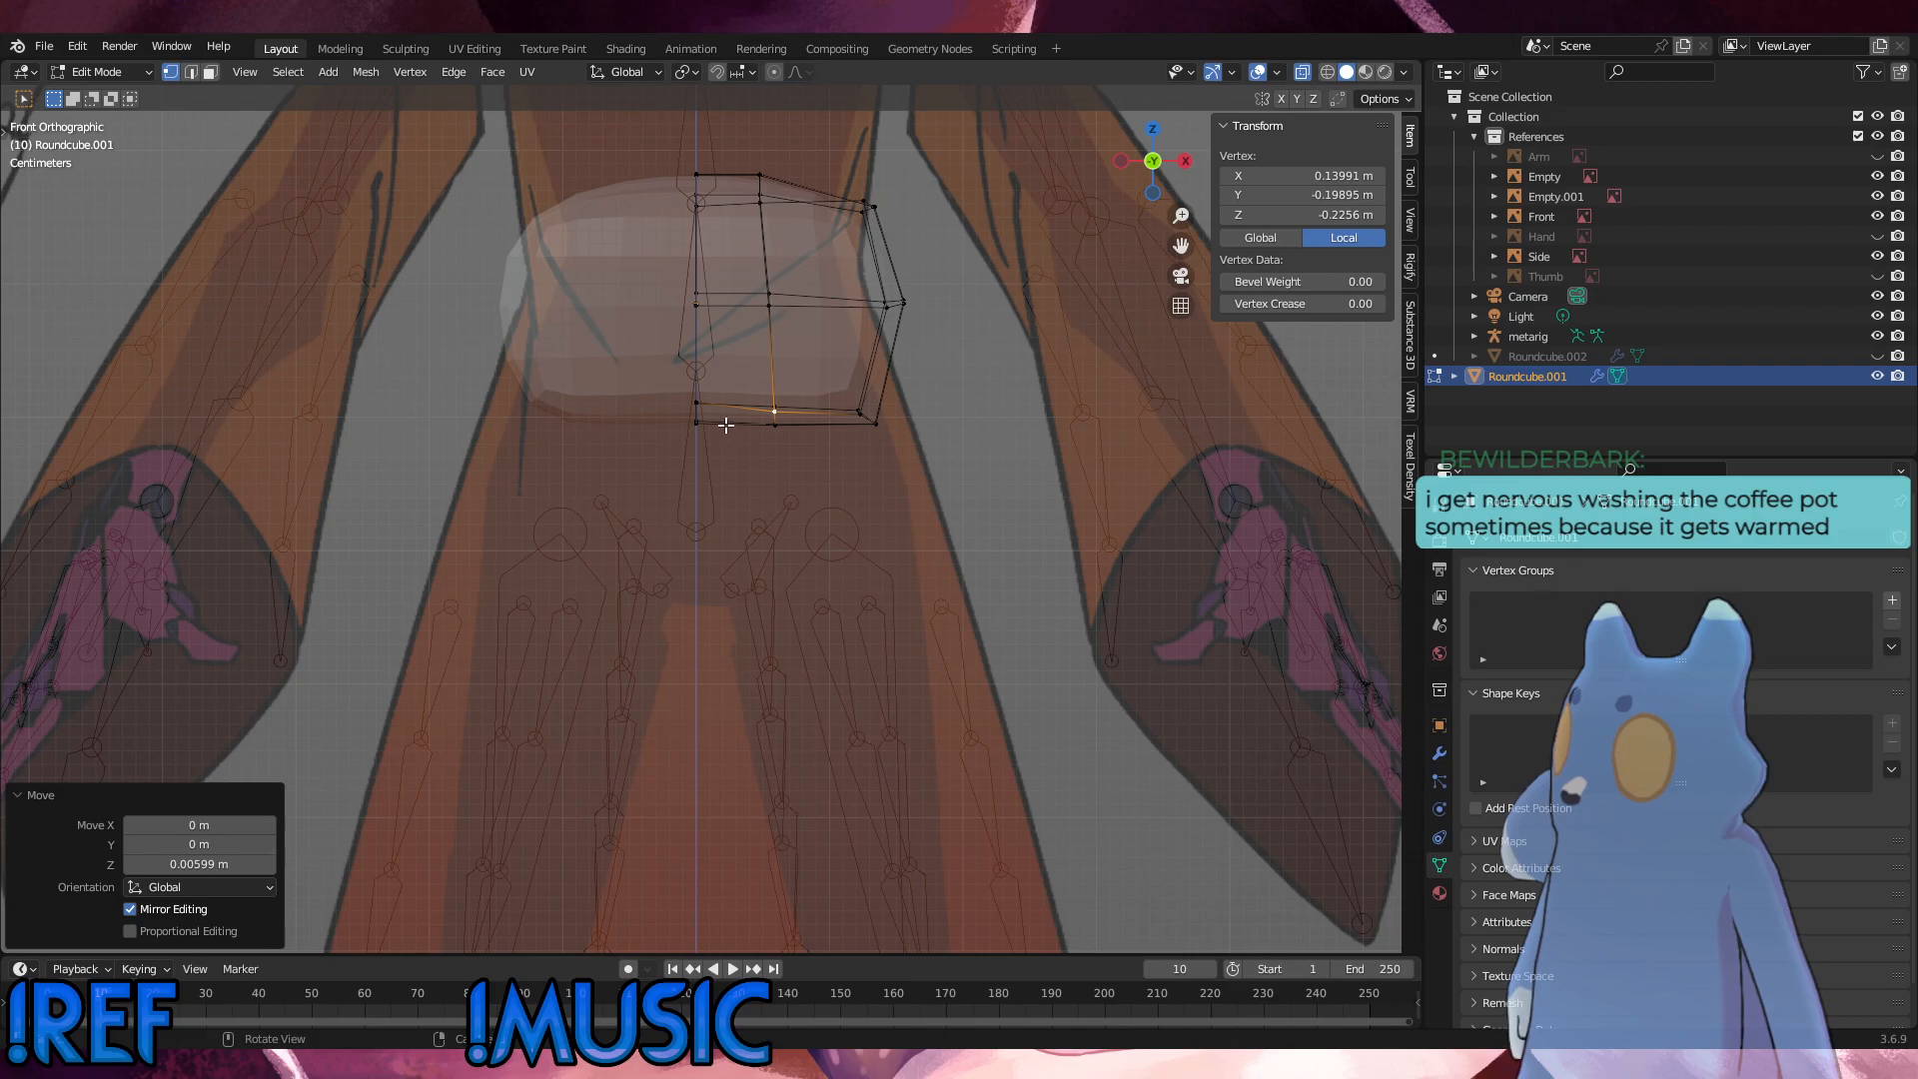
pyautogui.press('g')
pyautogui.press('z')
pyautogui.click(804, 410)
# Step: Lower the upper of the centre line's bottom vertices about 0.004 m along Z in the front view
pyautogui.moveTo(745, 445); pyautogui.dragTo(688, 384)
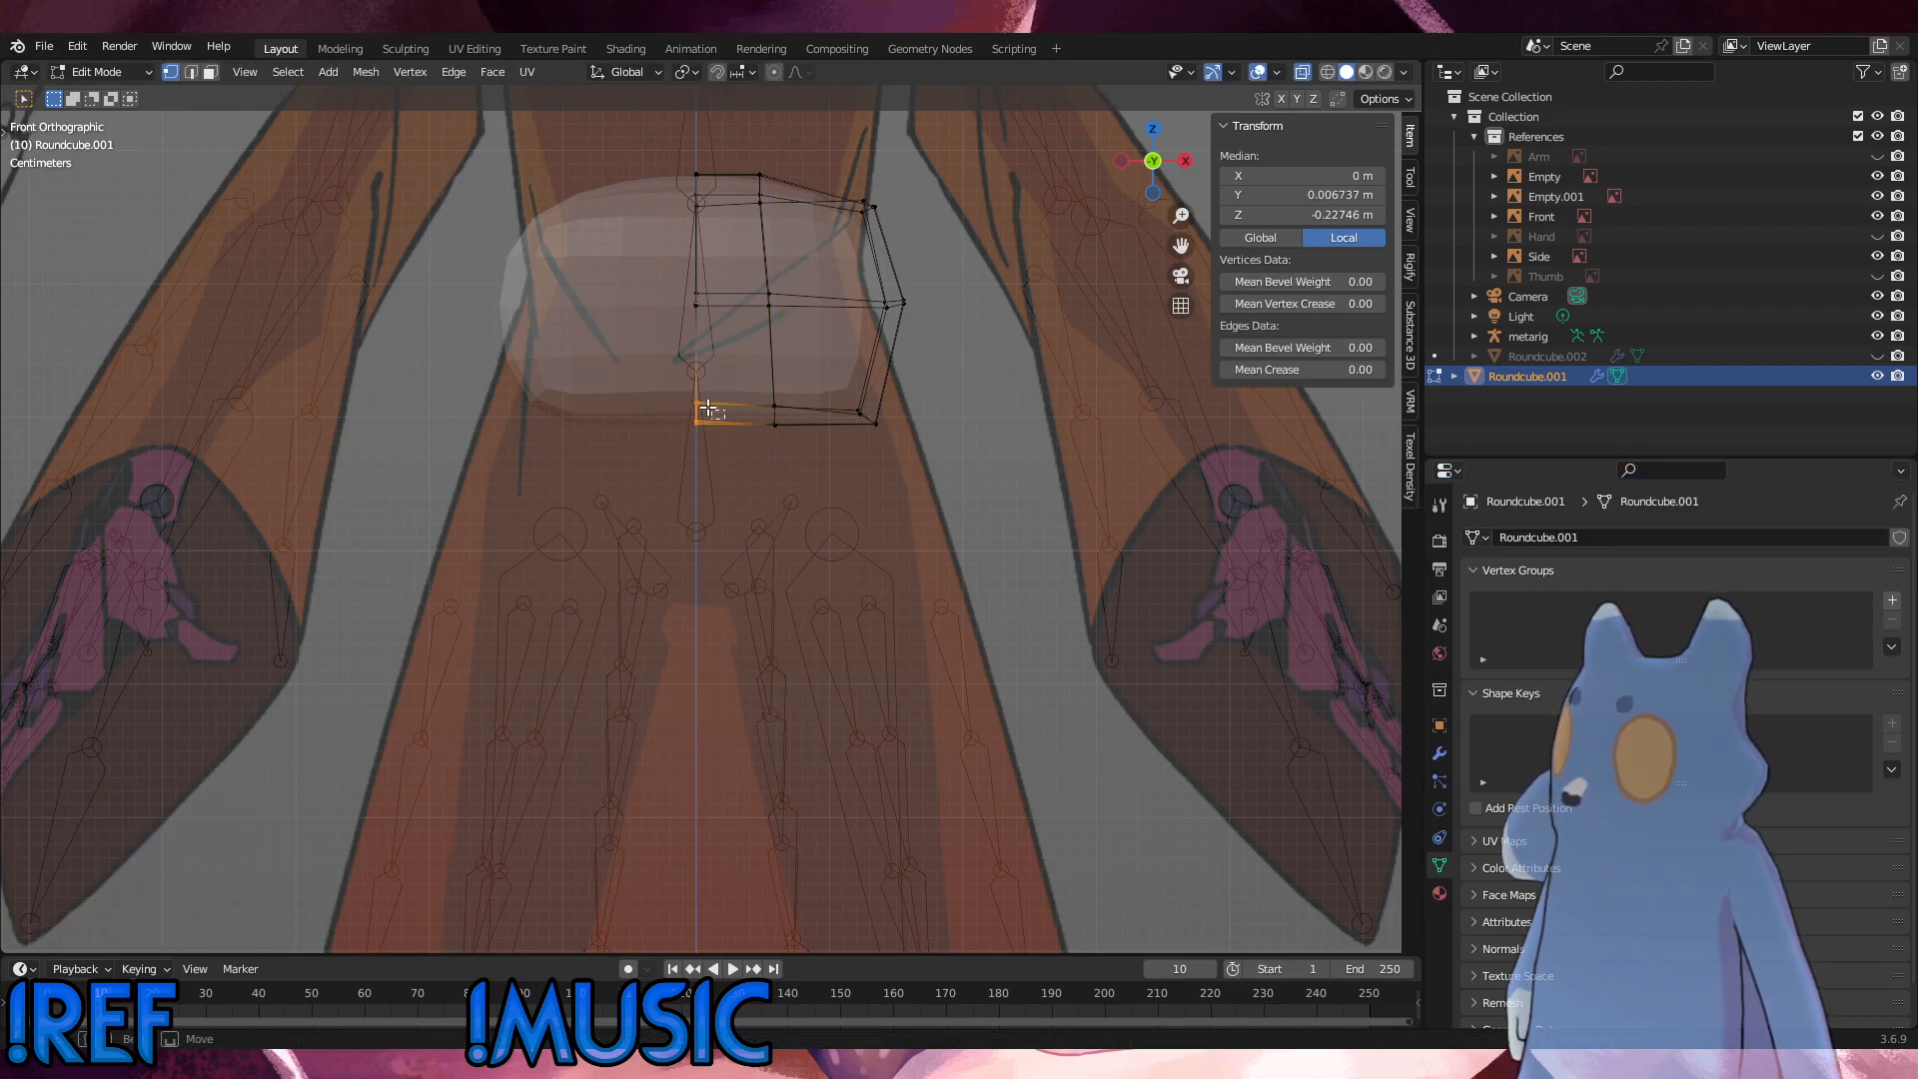
pyautogui.press('g')
pyautogui.press('z')
pyautogui.click(685, 390)
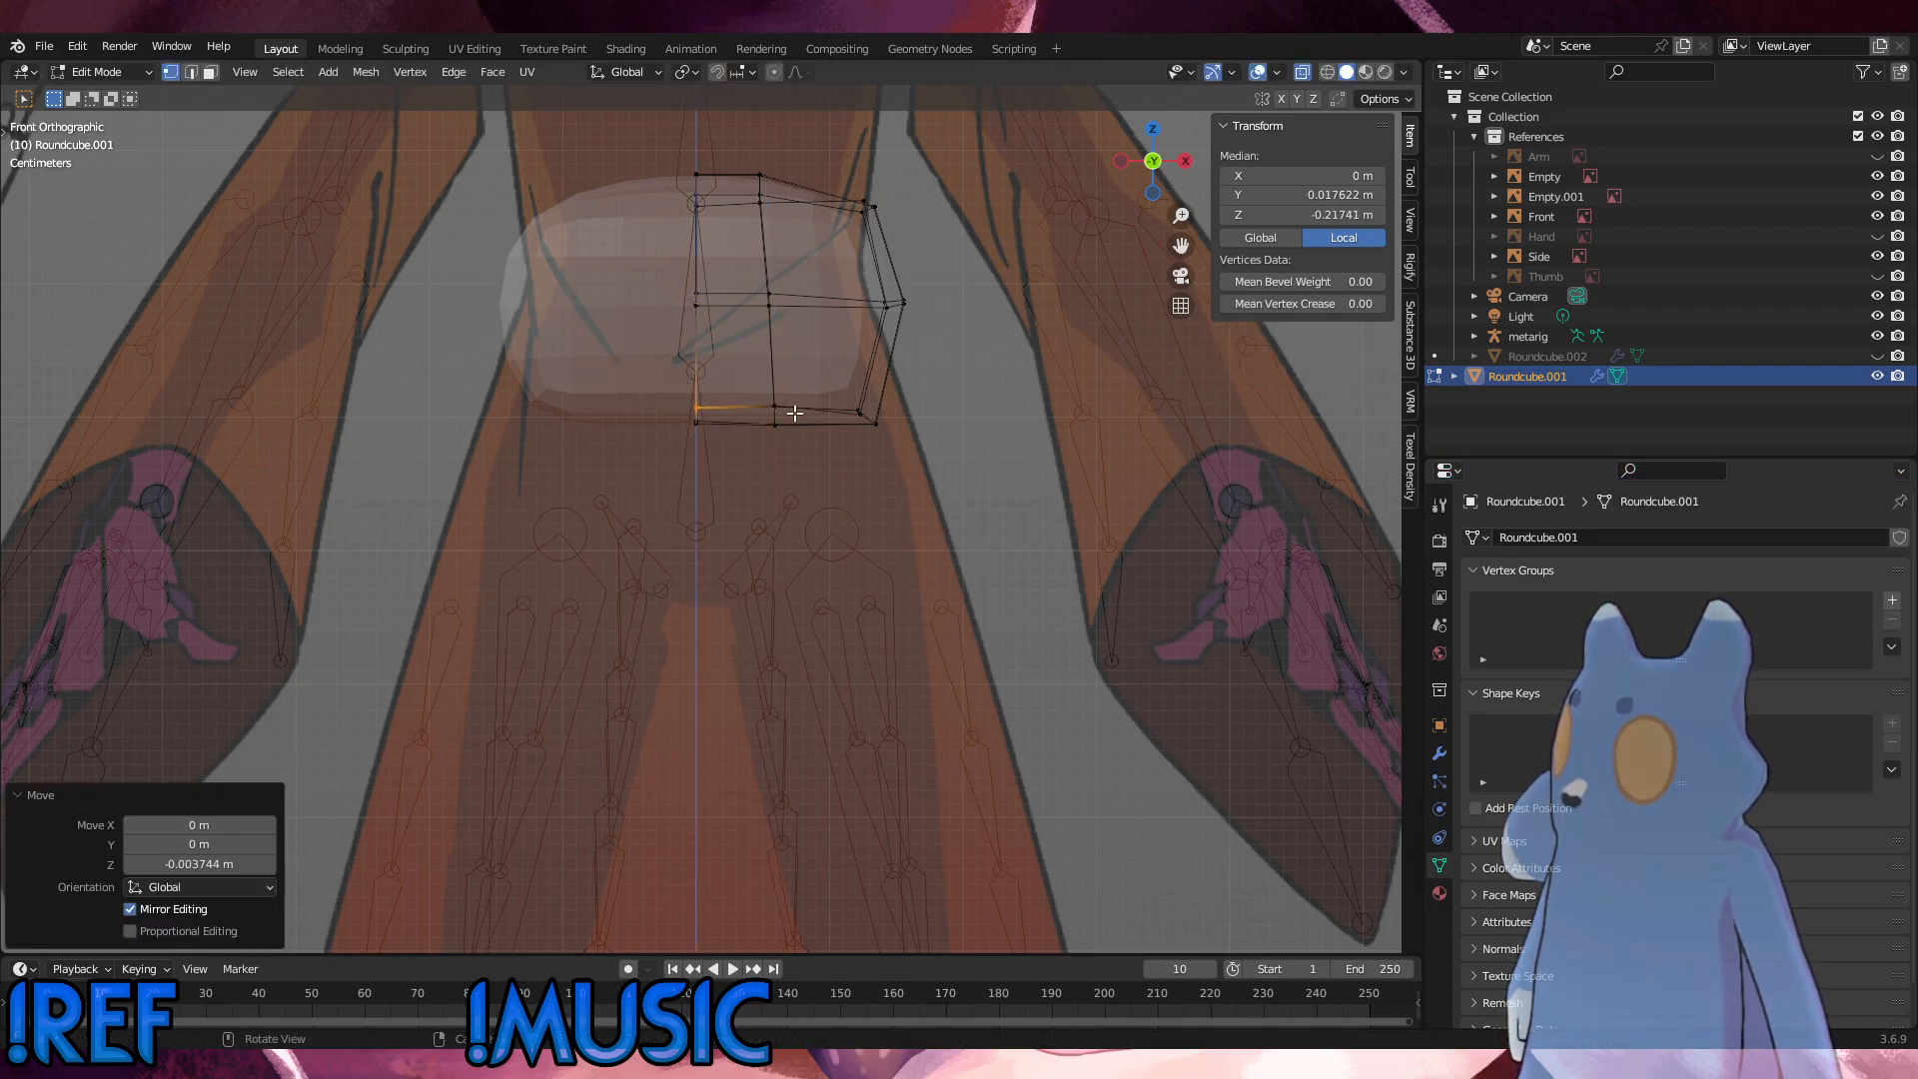
# Step: Lower the adjoining loop's upper bottom vertices about 0.002 m along Z and shift the inner bottom corner vertices about 0.003 m outward
pyautogui.click(775, 409)
pyautogui.press('g')
pyautogui.press('z')
pyautogui.click(859, 417)
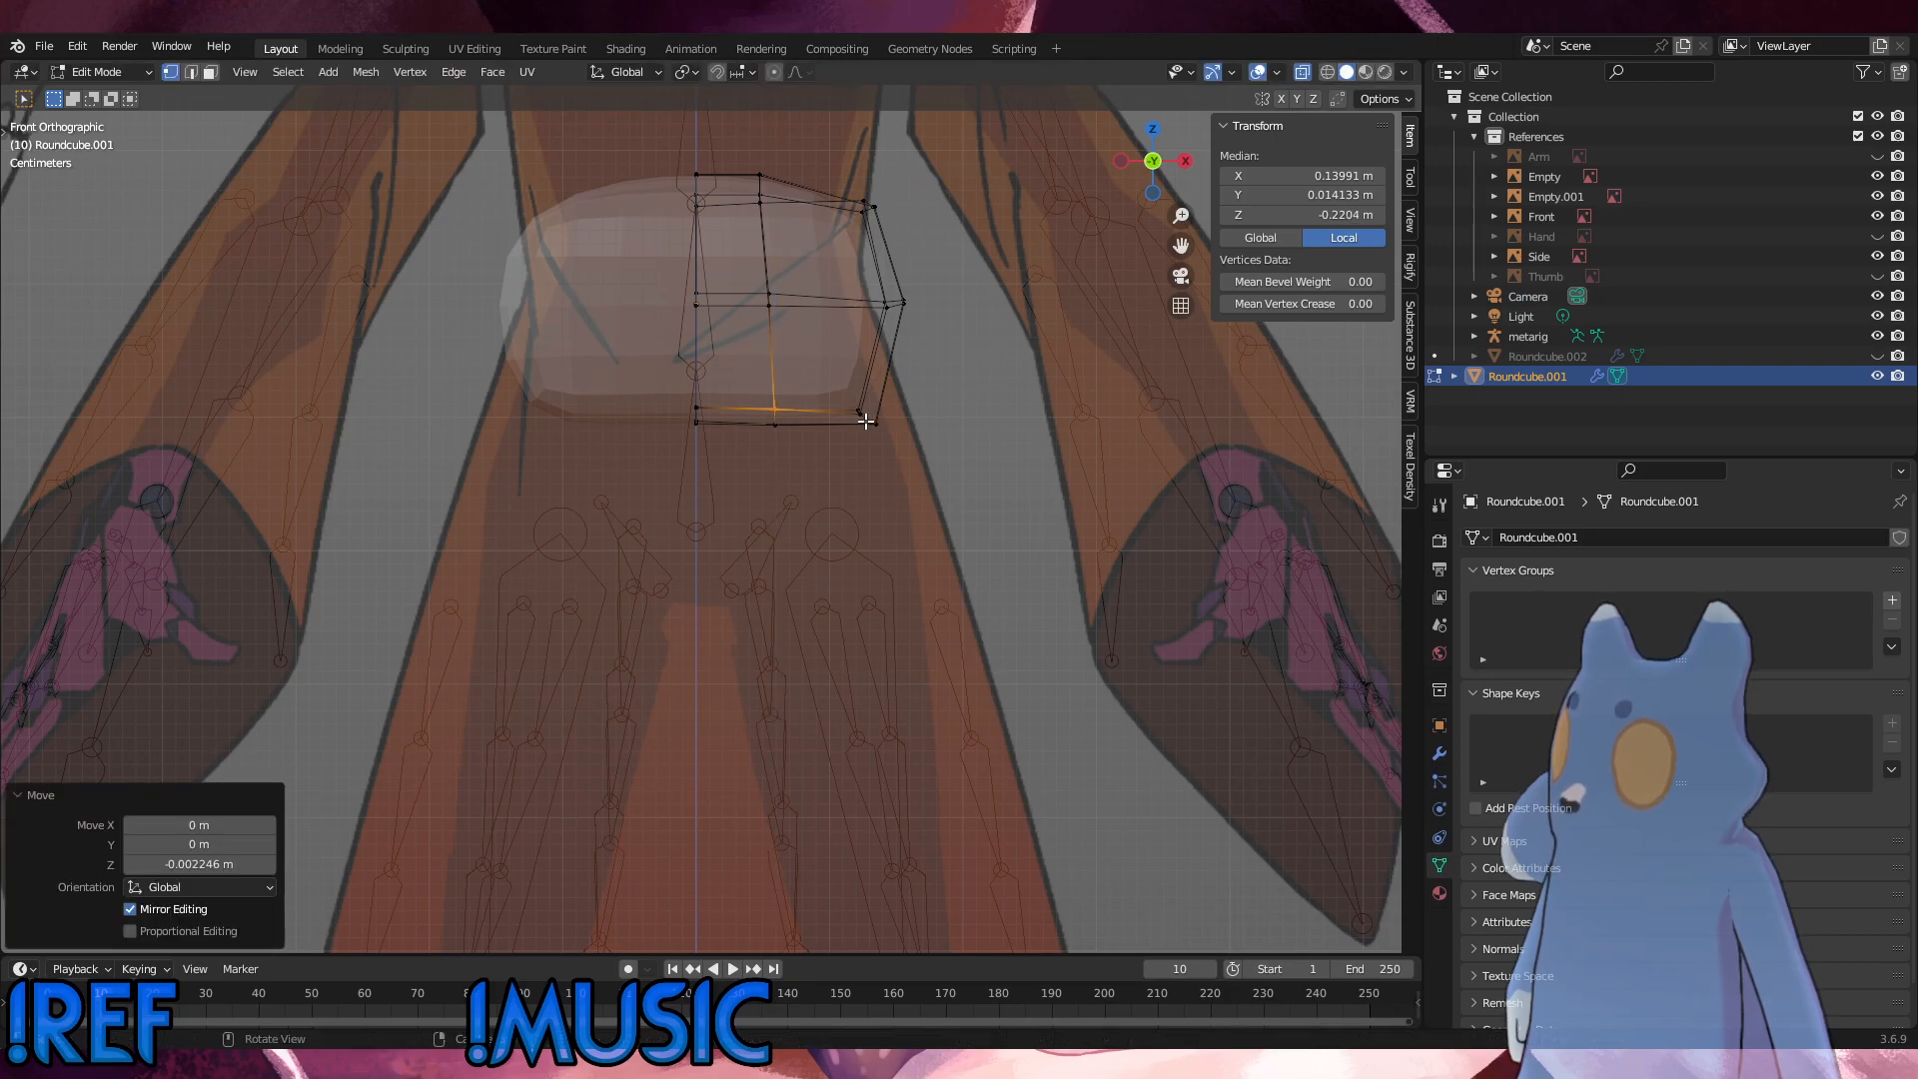
pyautogui.click(862, 412)
pyautogui.press('g')
pyautogui.click(880, 380)
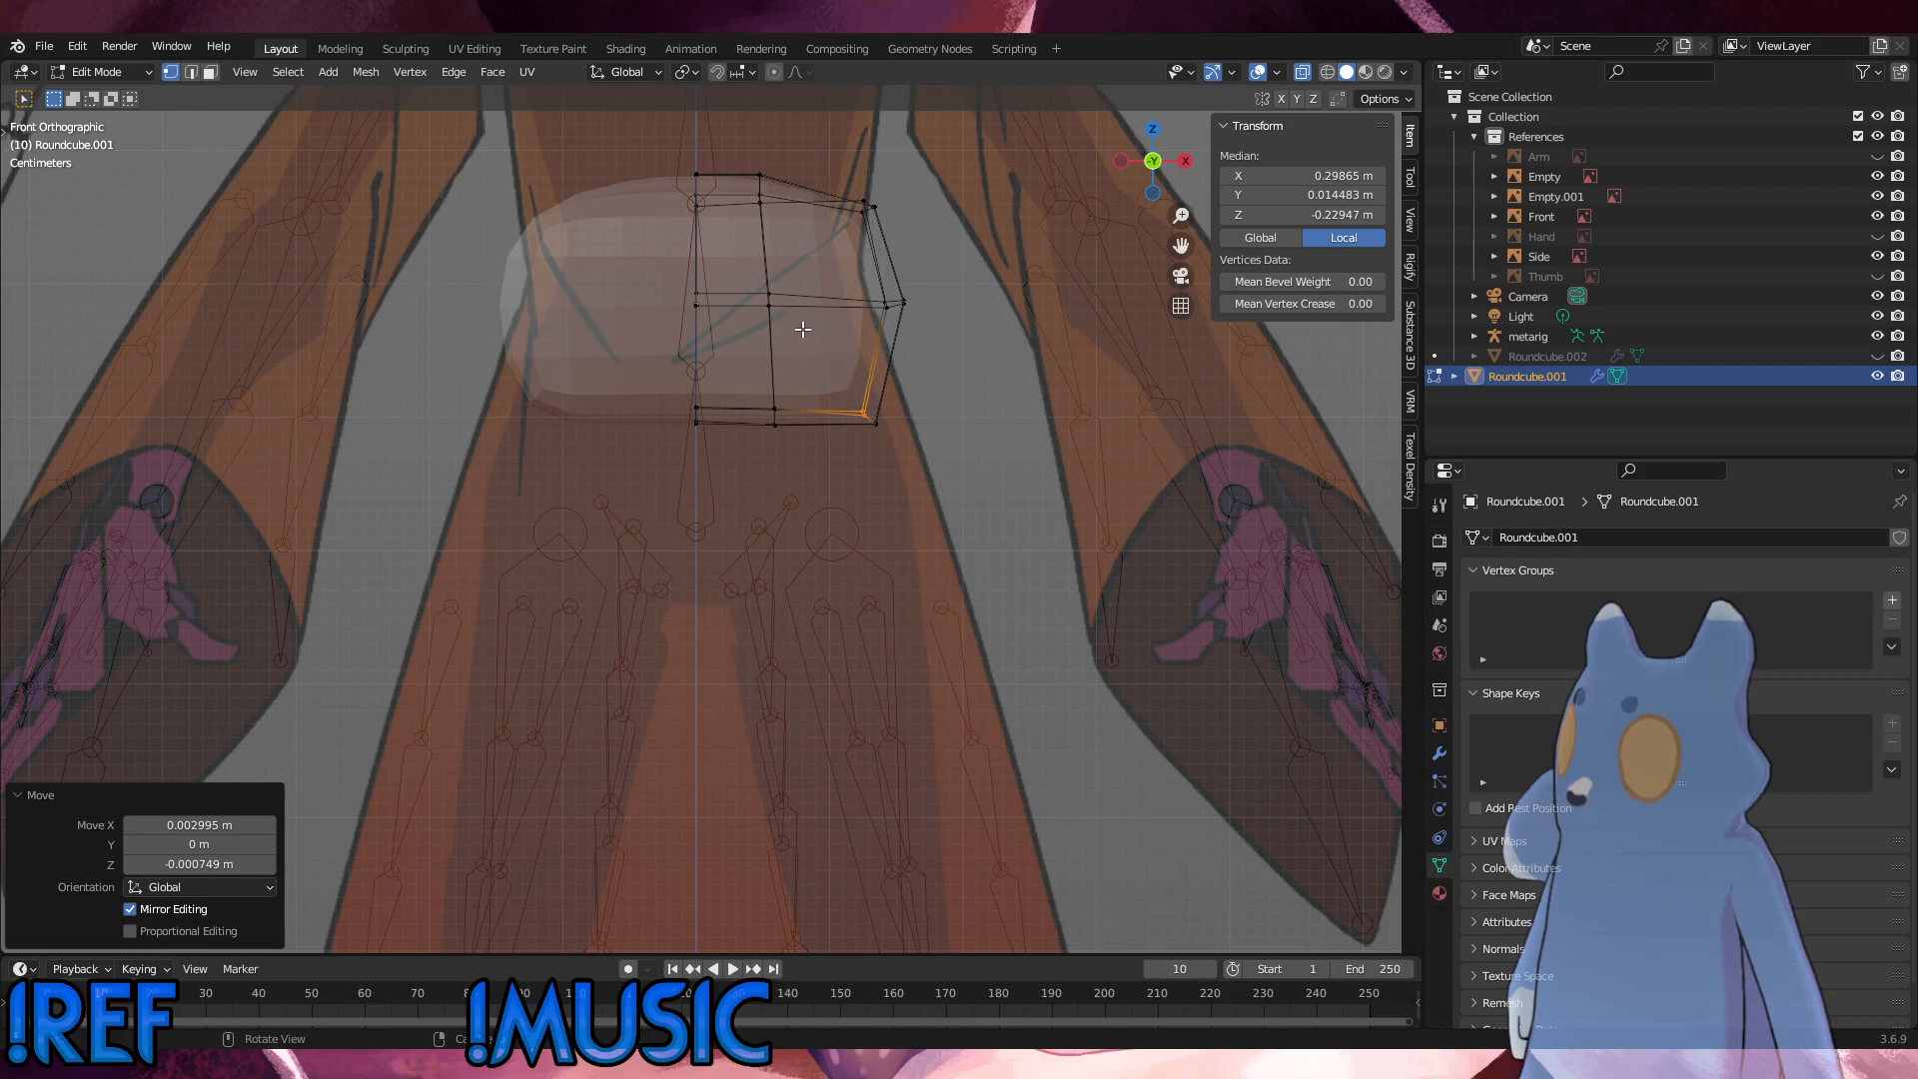
# Step: Raise the front mid-height vertices on the centre line and adjoining loop about 0.0075 m along Z
pyautogui.moveTo(804, 329); pyautogui.dragTo(680, 302)
pyautogui.press('g')
pyautogui.press('z')
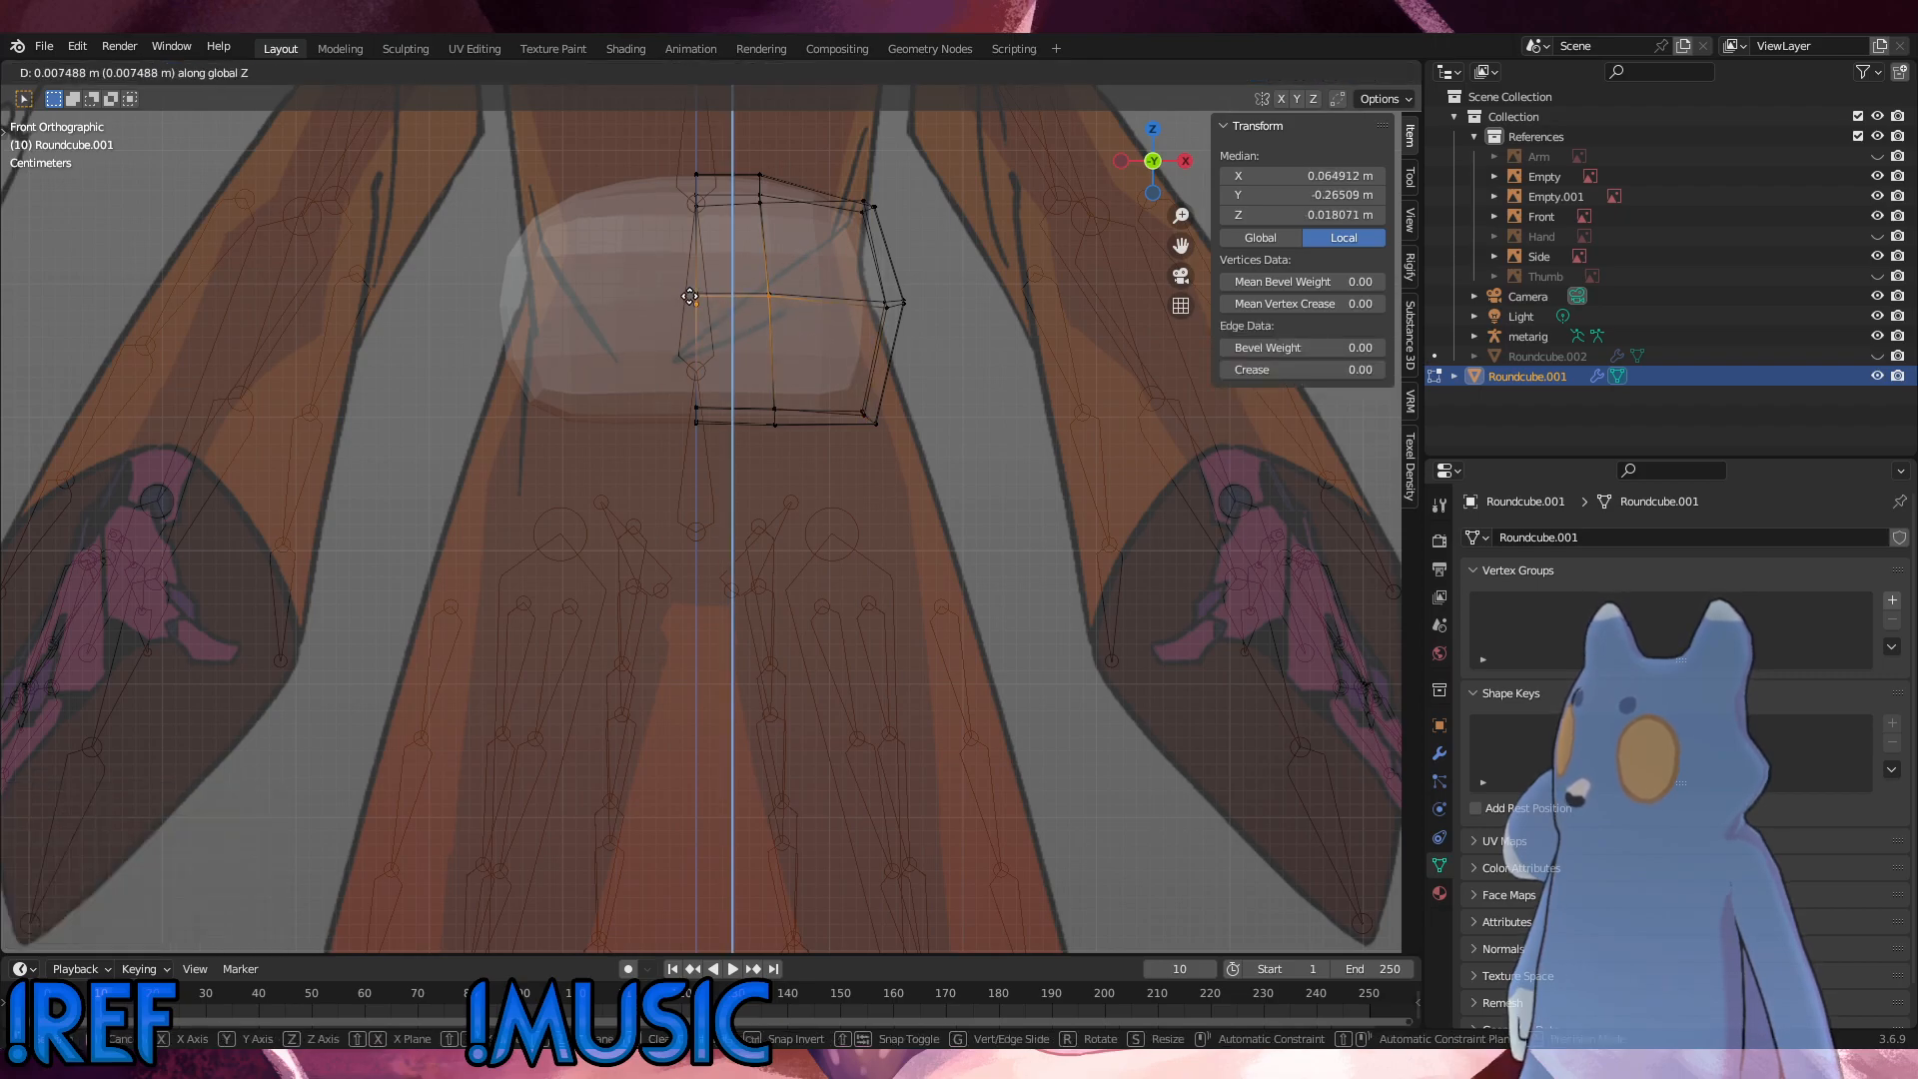
pyautogui.click(690, 297)
# Step: Level the mid-height vertices on the vertical loop and on the centre line by scaling each group to 0 along Z
pyautogui.click(768, 296)
pyautogui.press('s')
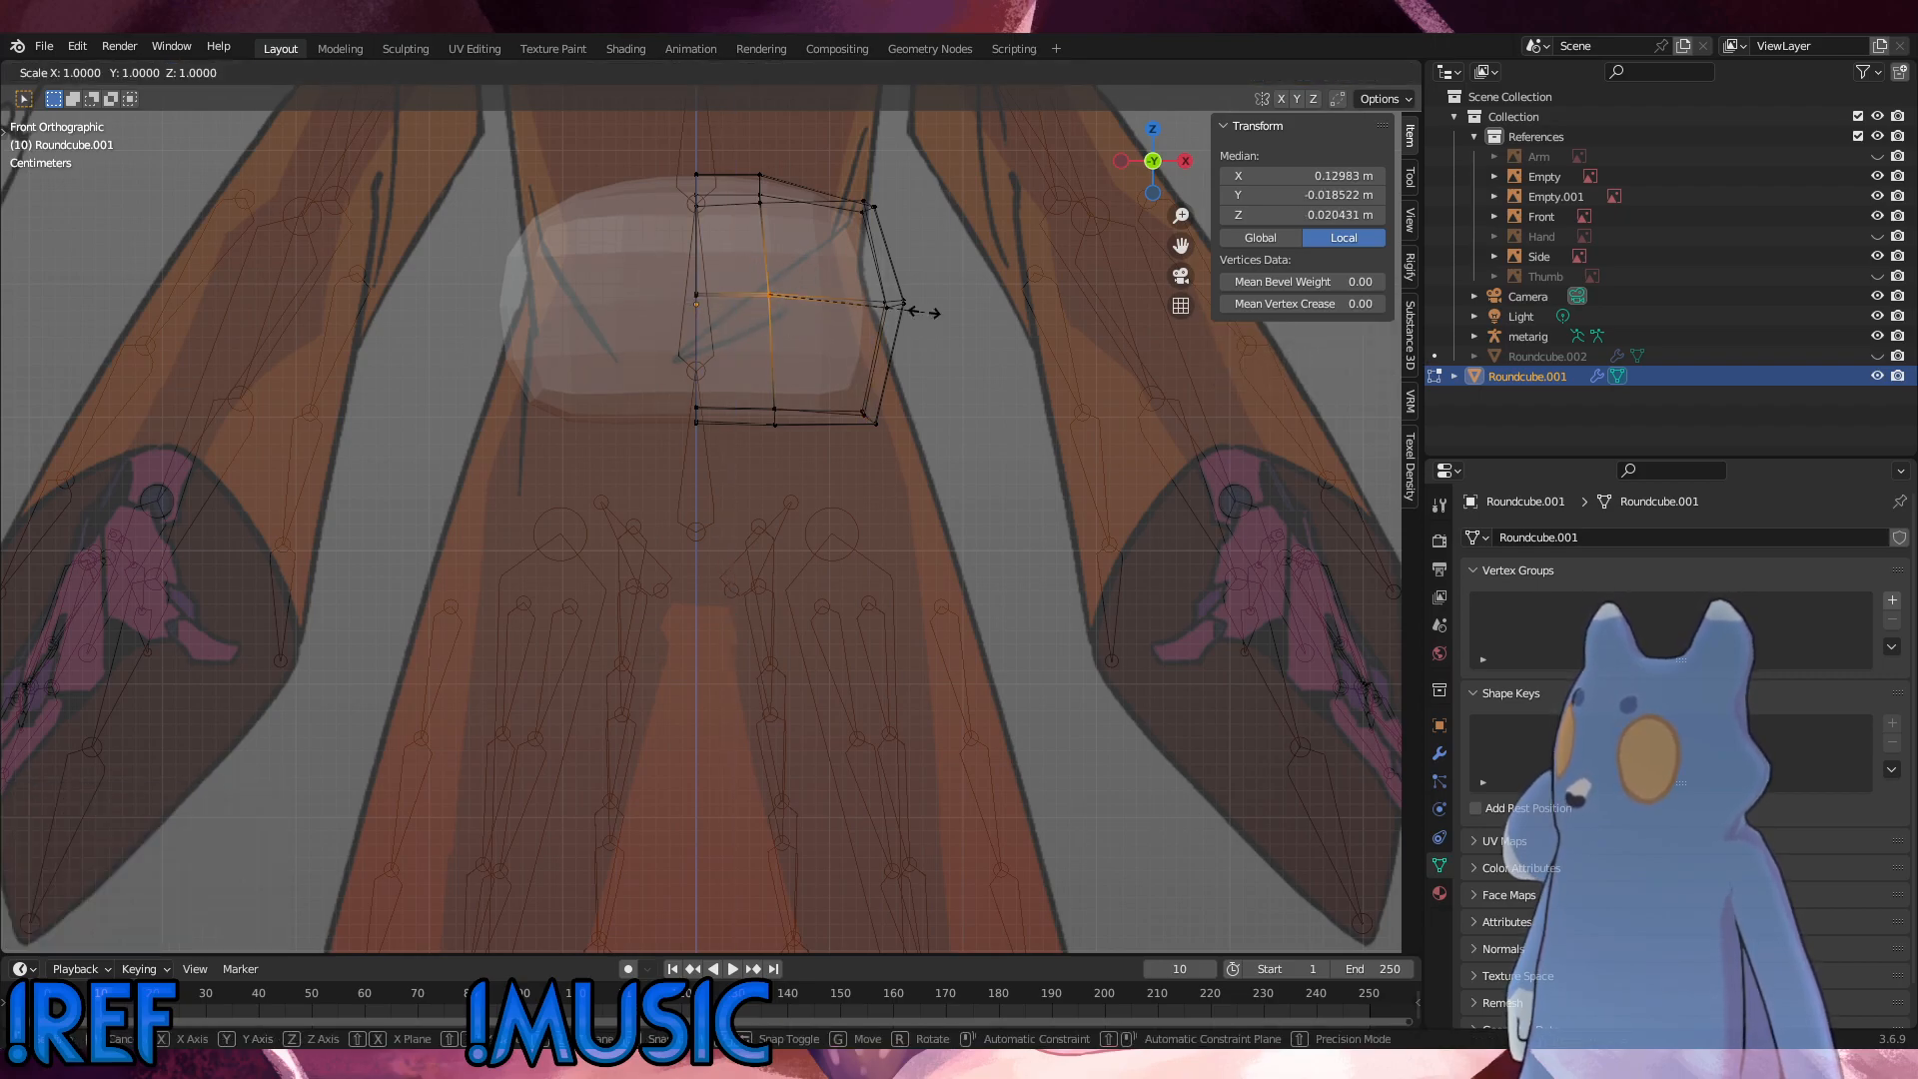
pyautogui.press('z')
pyautogui.press('Return')
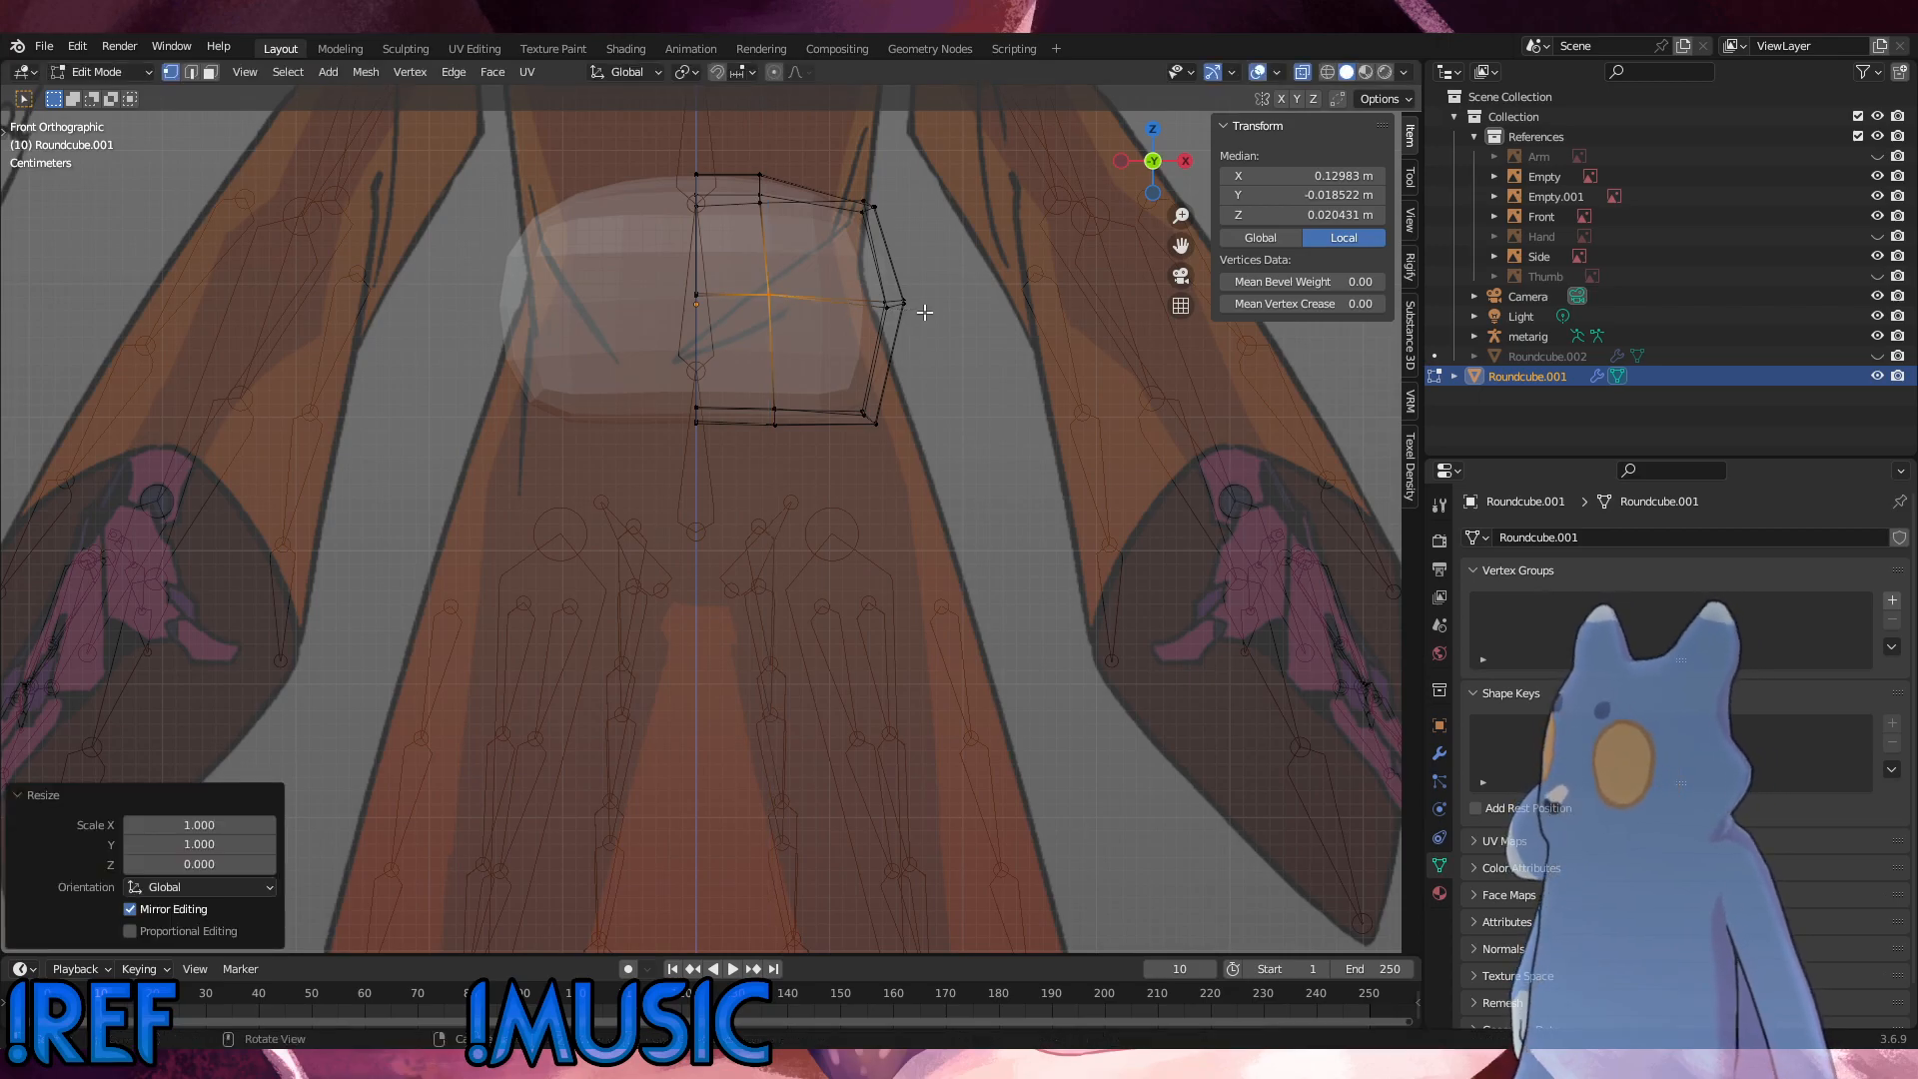
pyautogui.click(696, 298)
pyautogui.press('s')
pyautogui.press('z')
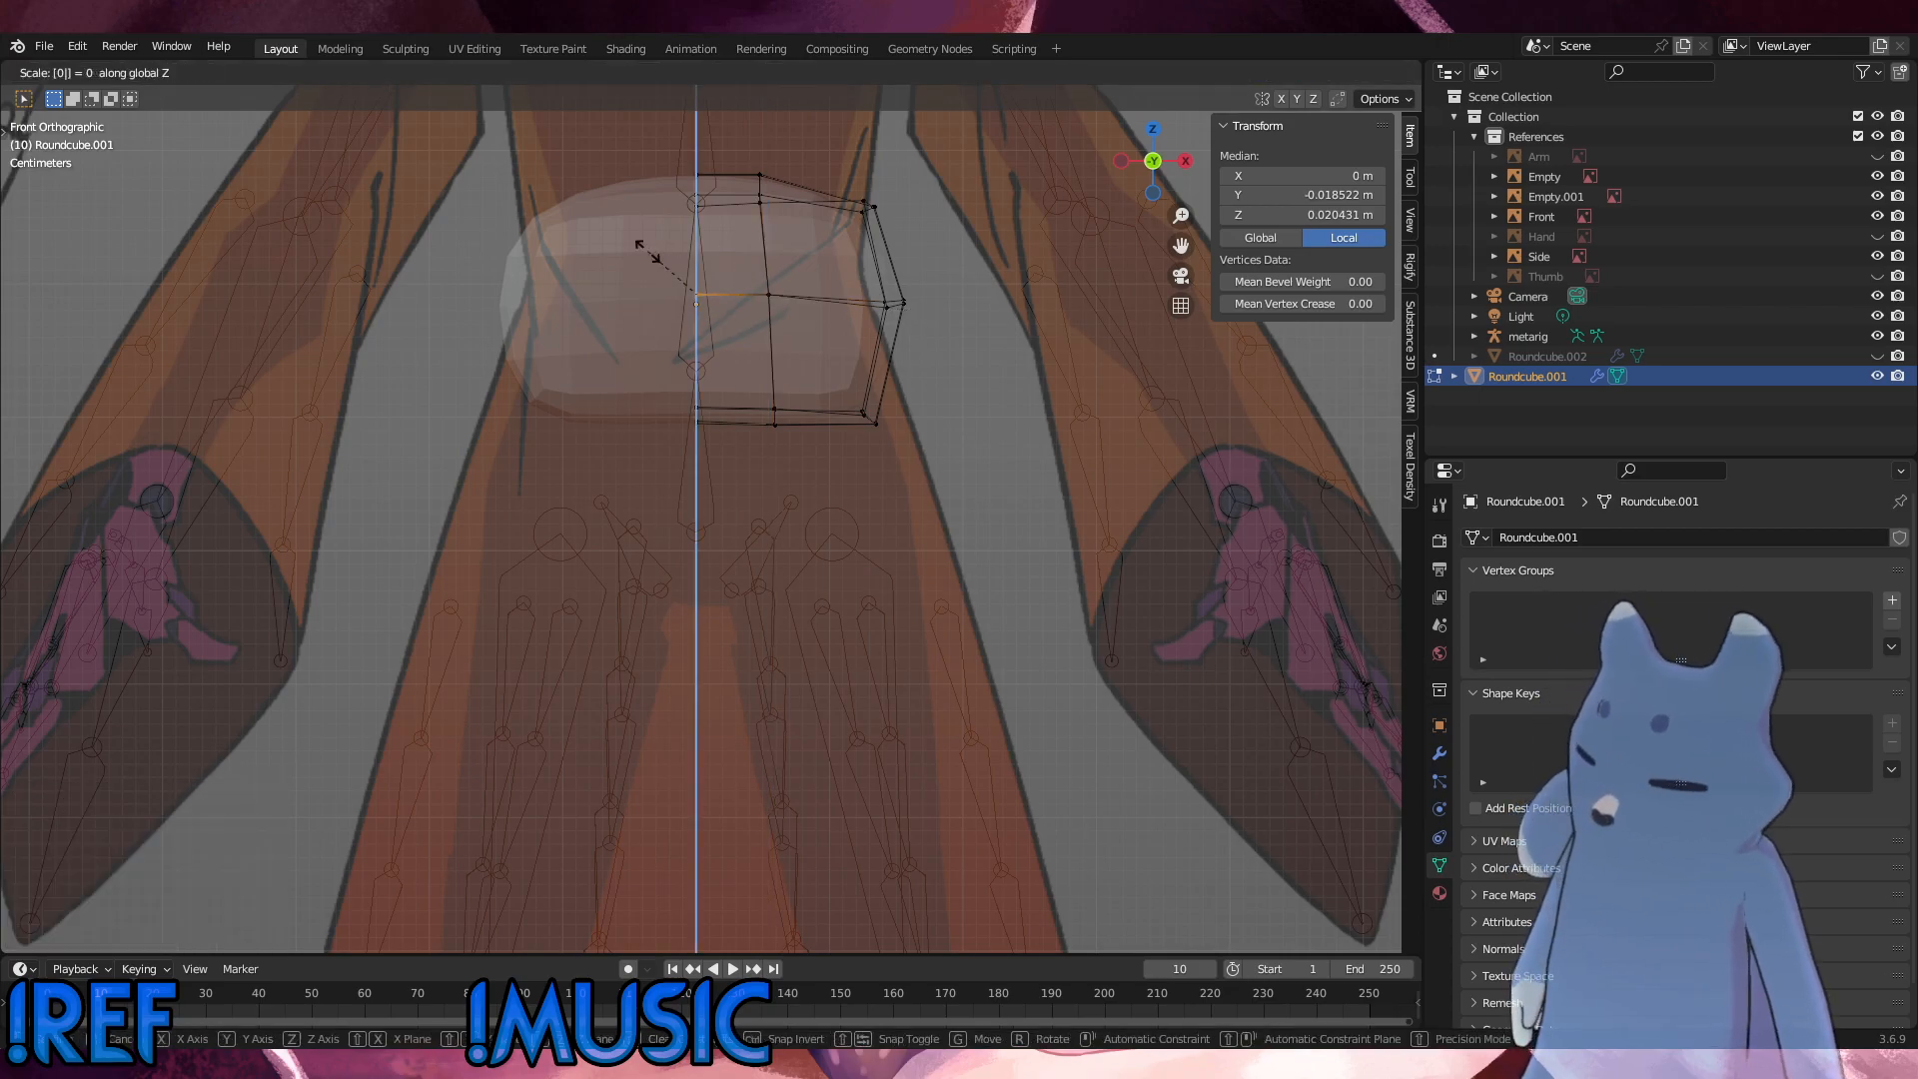
pyautogui.press('Return')
# Step: Level the second row's vertices below the top edge, on the vertical loop and centre line, by scaling each group to 0 along Z
pyautogui.scroll(5, 883, 433)
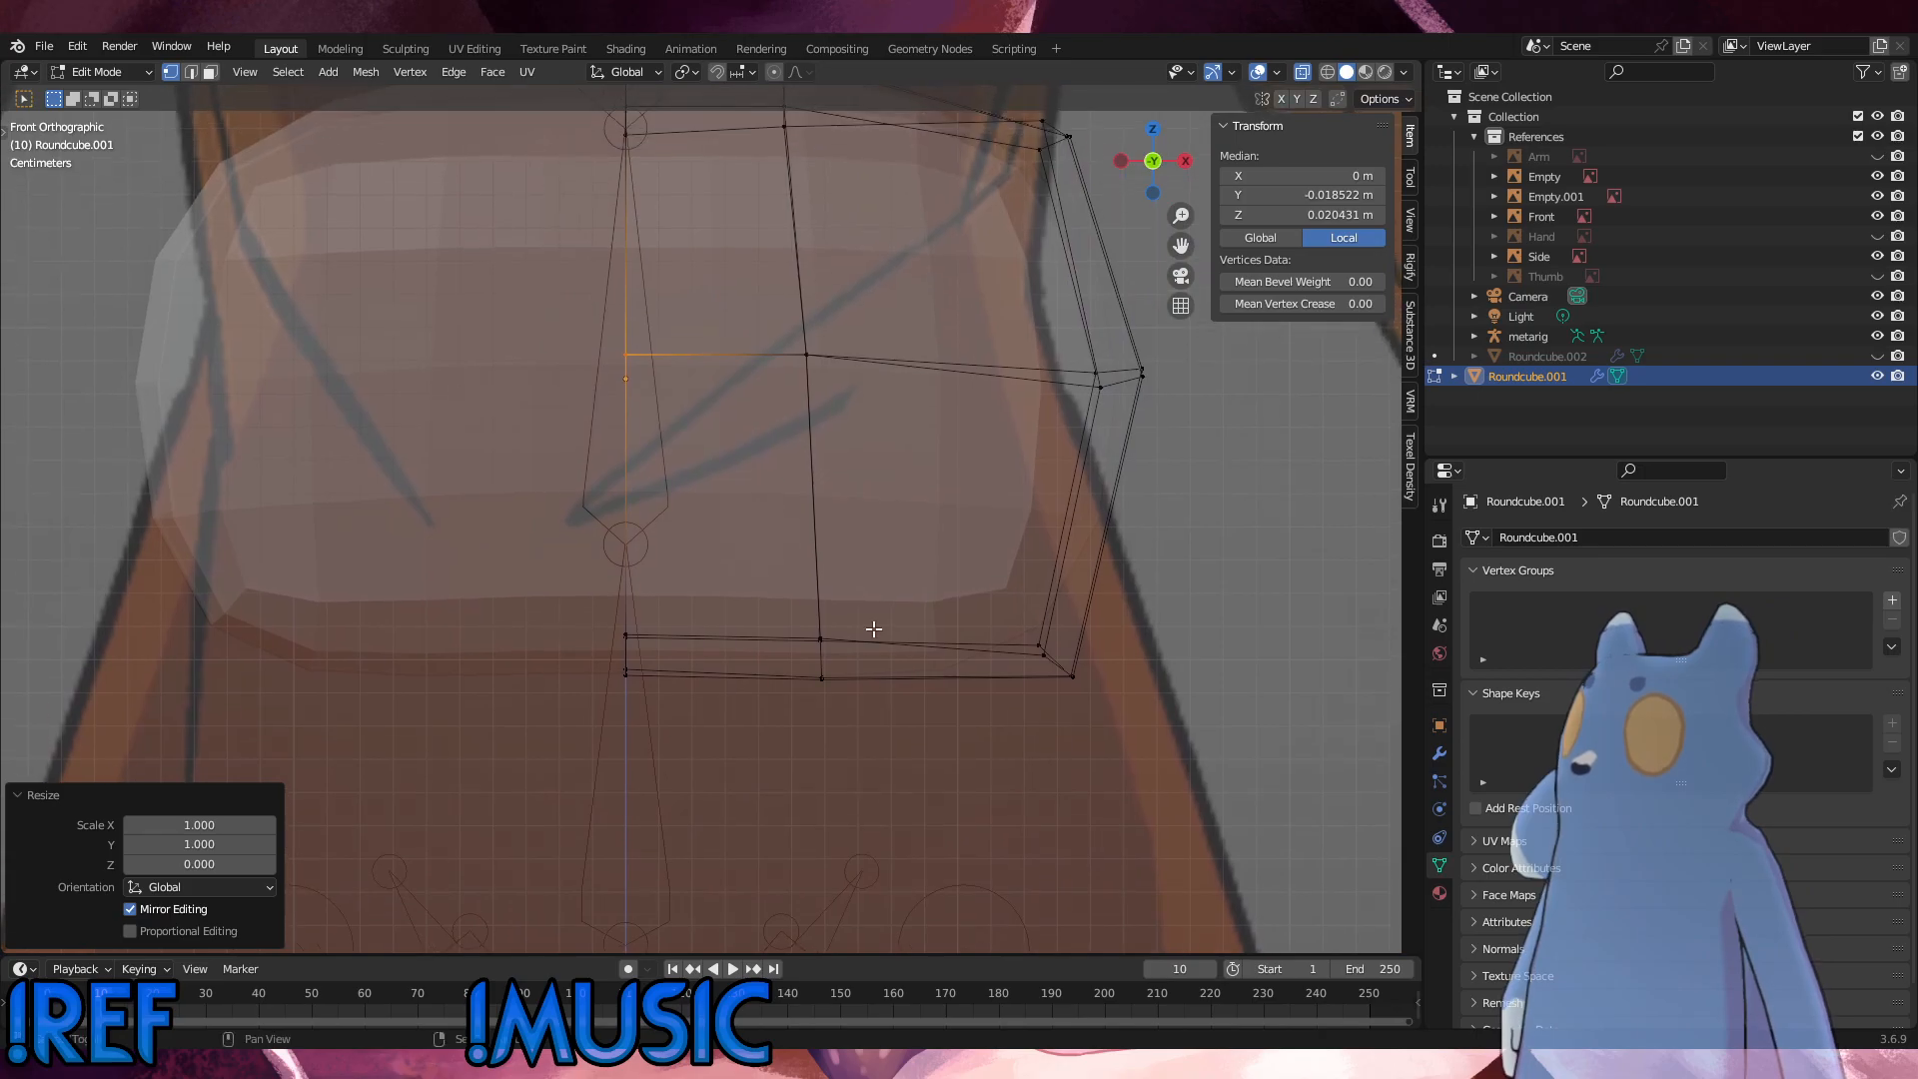
pyautogui.scroll(-2, 874, 628)
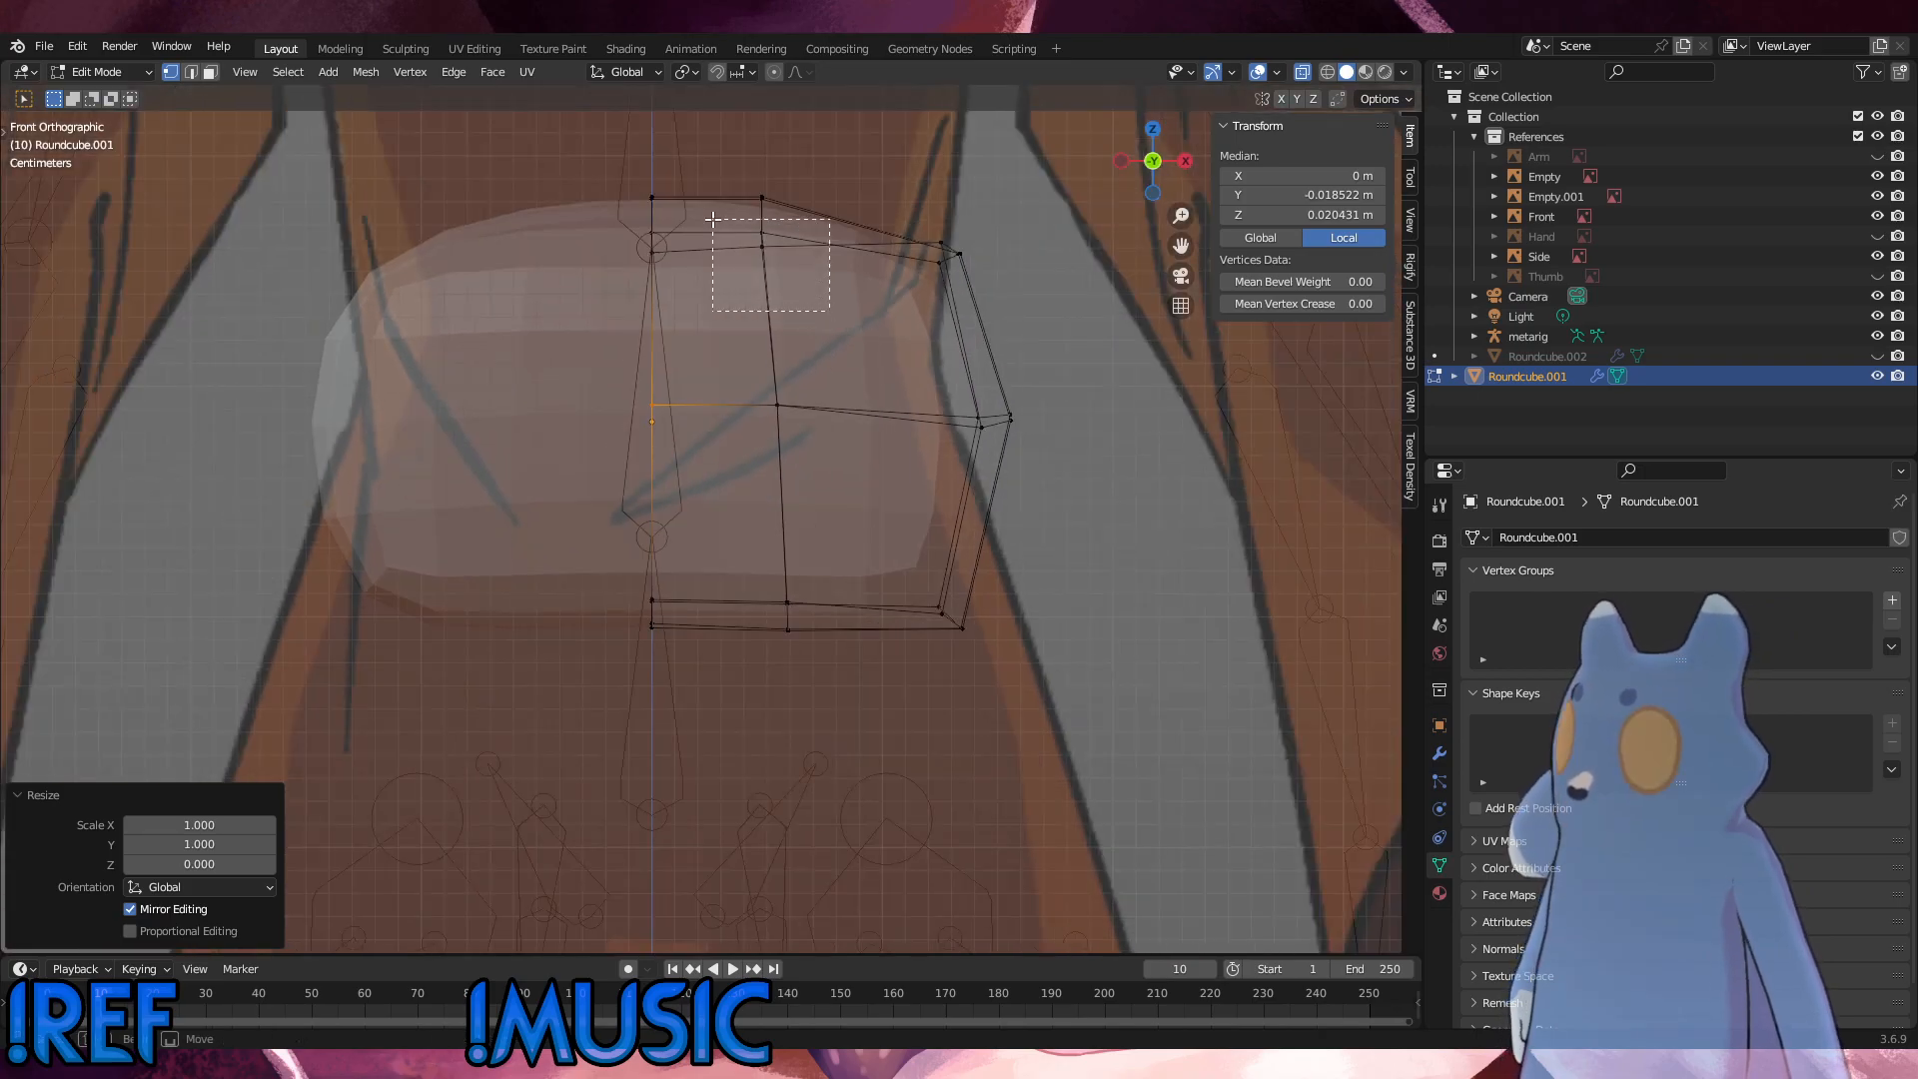
pyautogui.moveTo(712, 219); pyautogui.dragTo(713, 219)
pyautogui.press('s')
pyautogui.press('x')
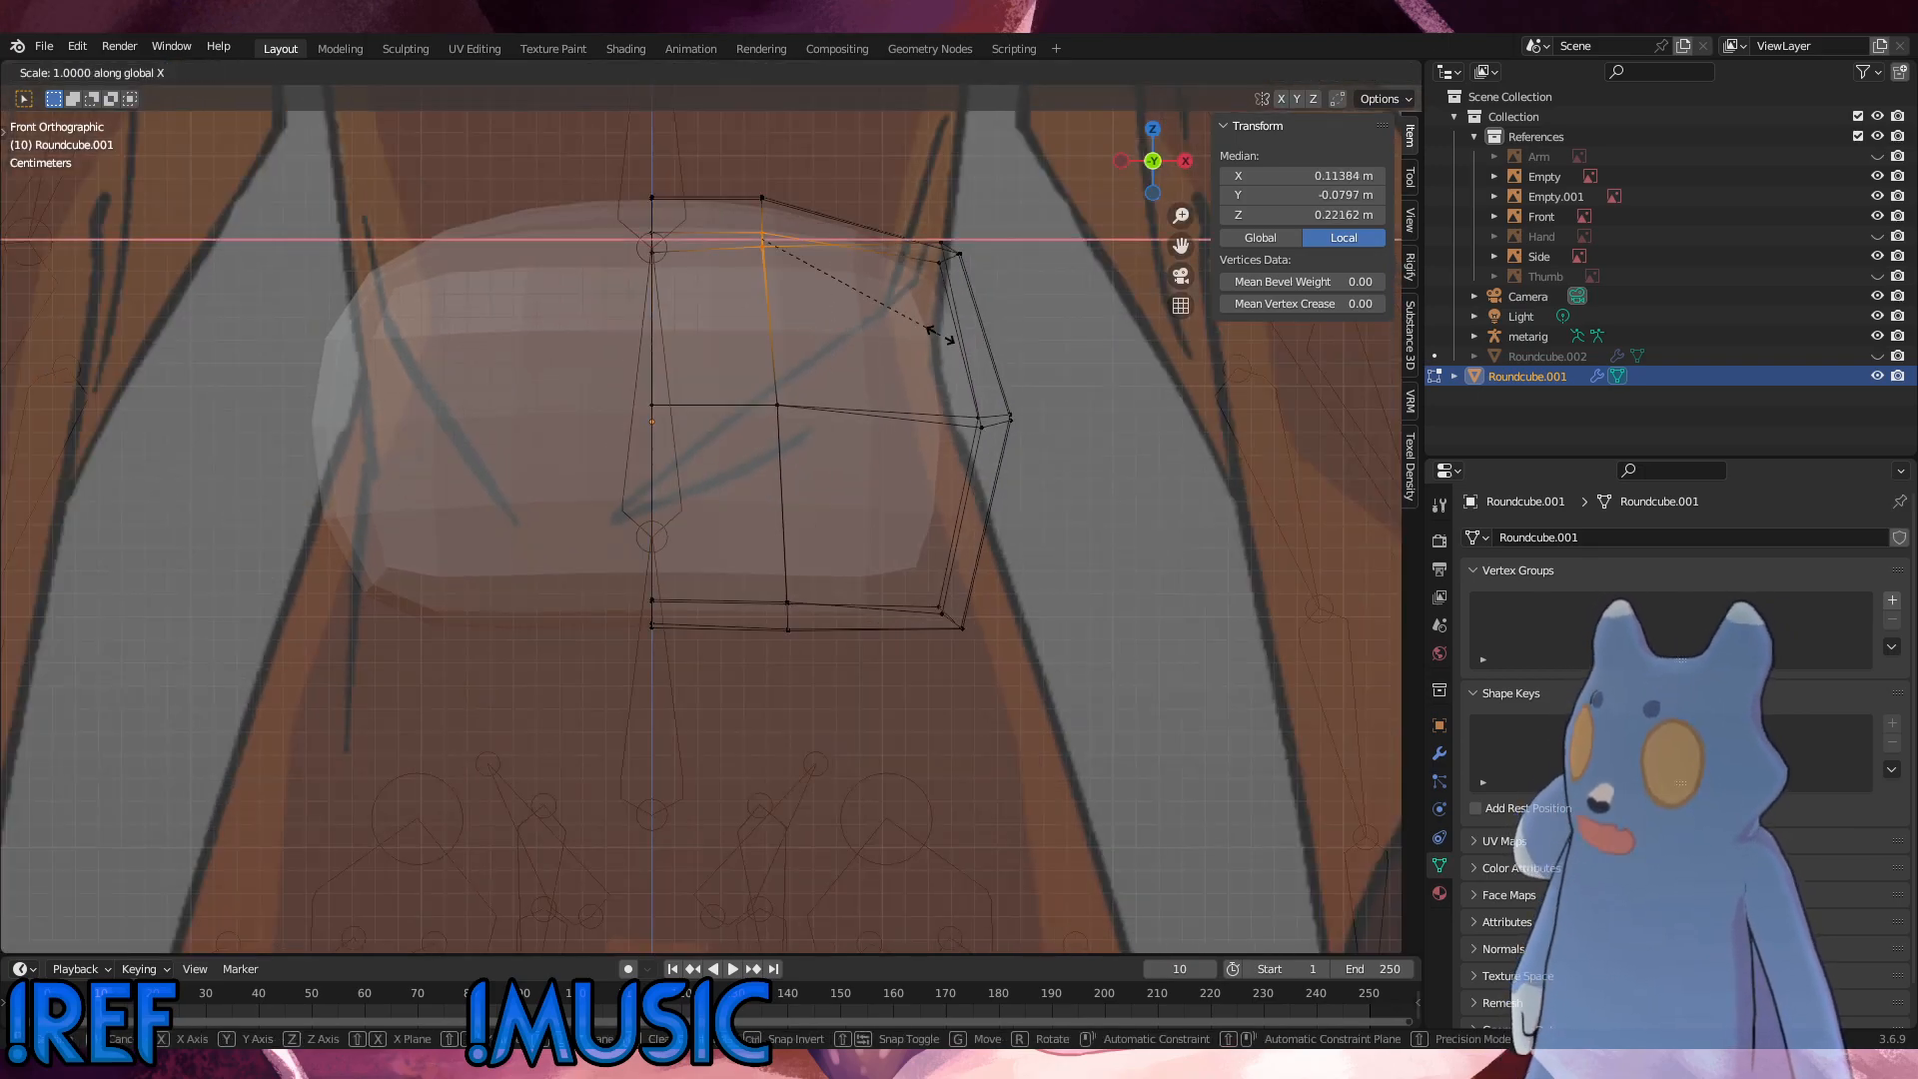
pyautogui.write('z')
pyautogui.write('0')
pyautogui.press('Return')
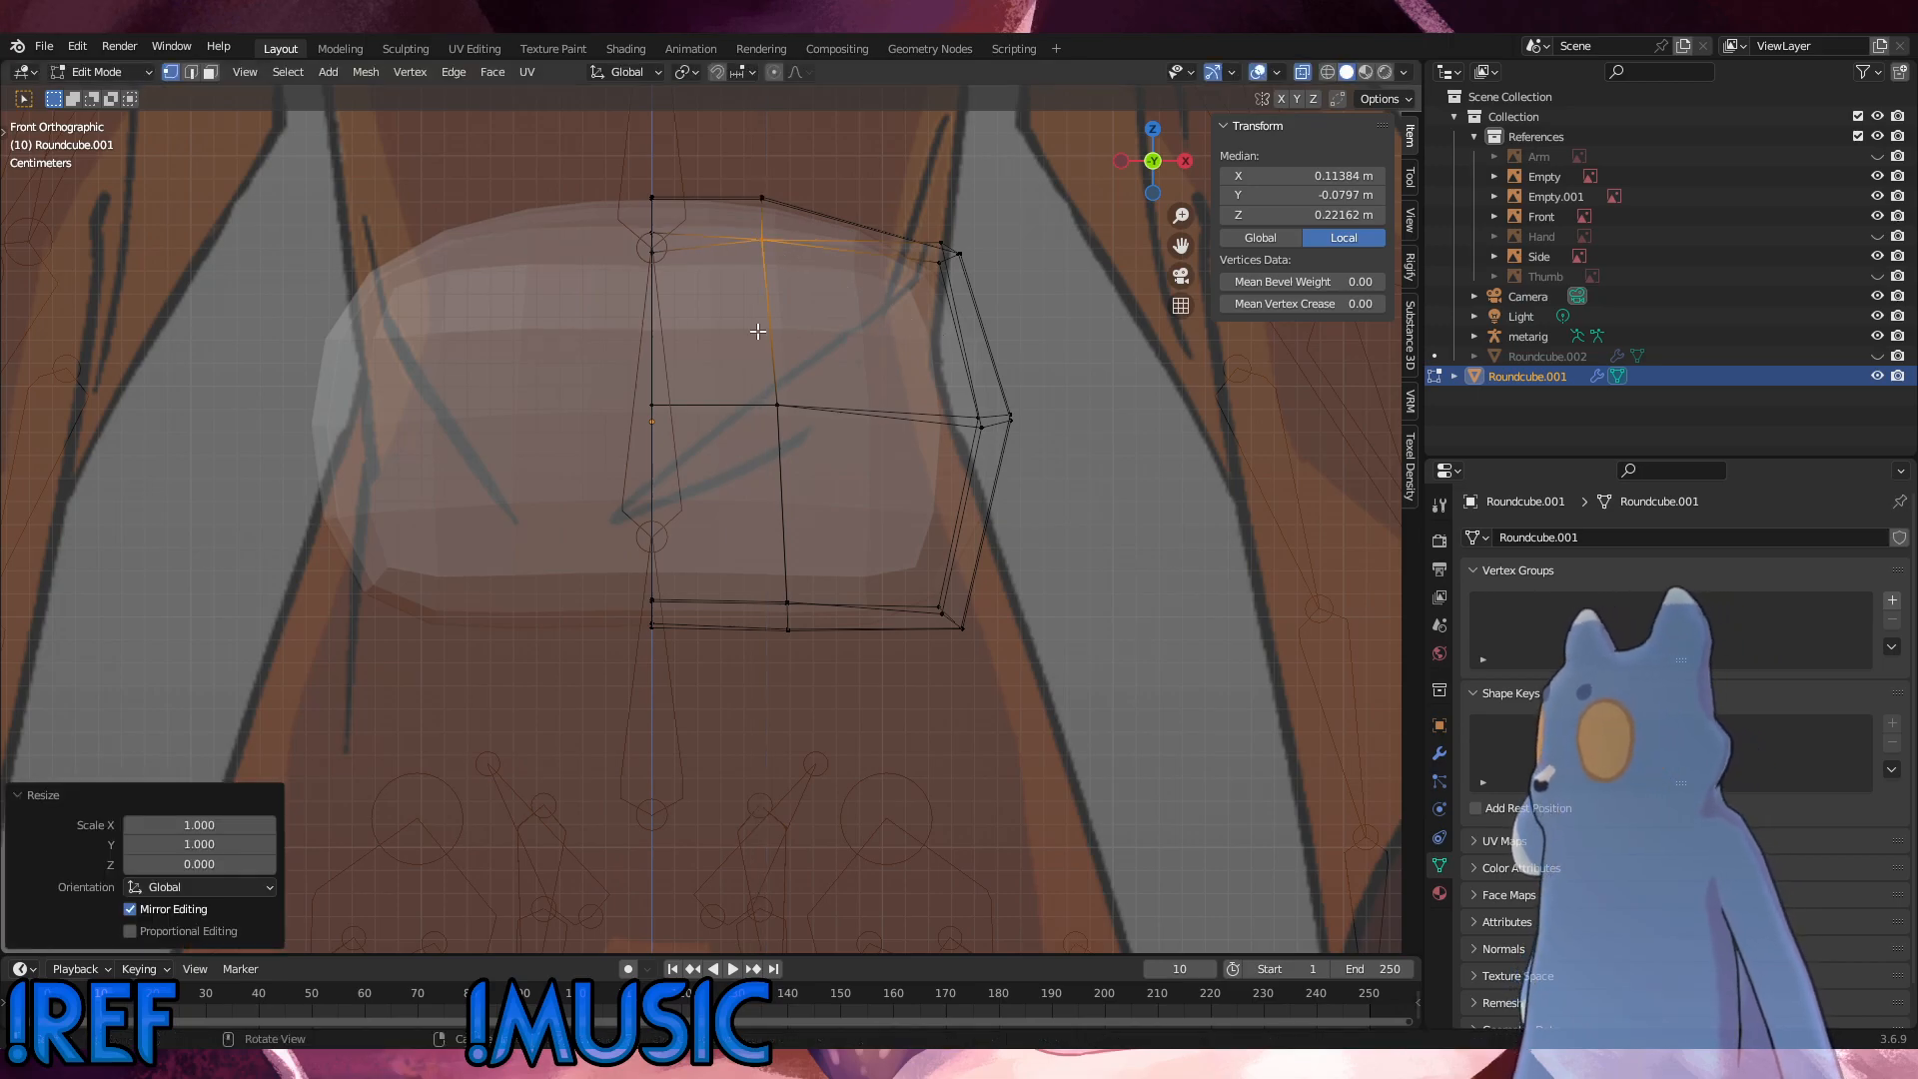
pyautogui.click(637, 254)
pyautogui.press('s')
pyautogui.press('x')
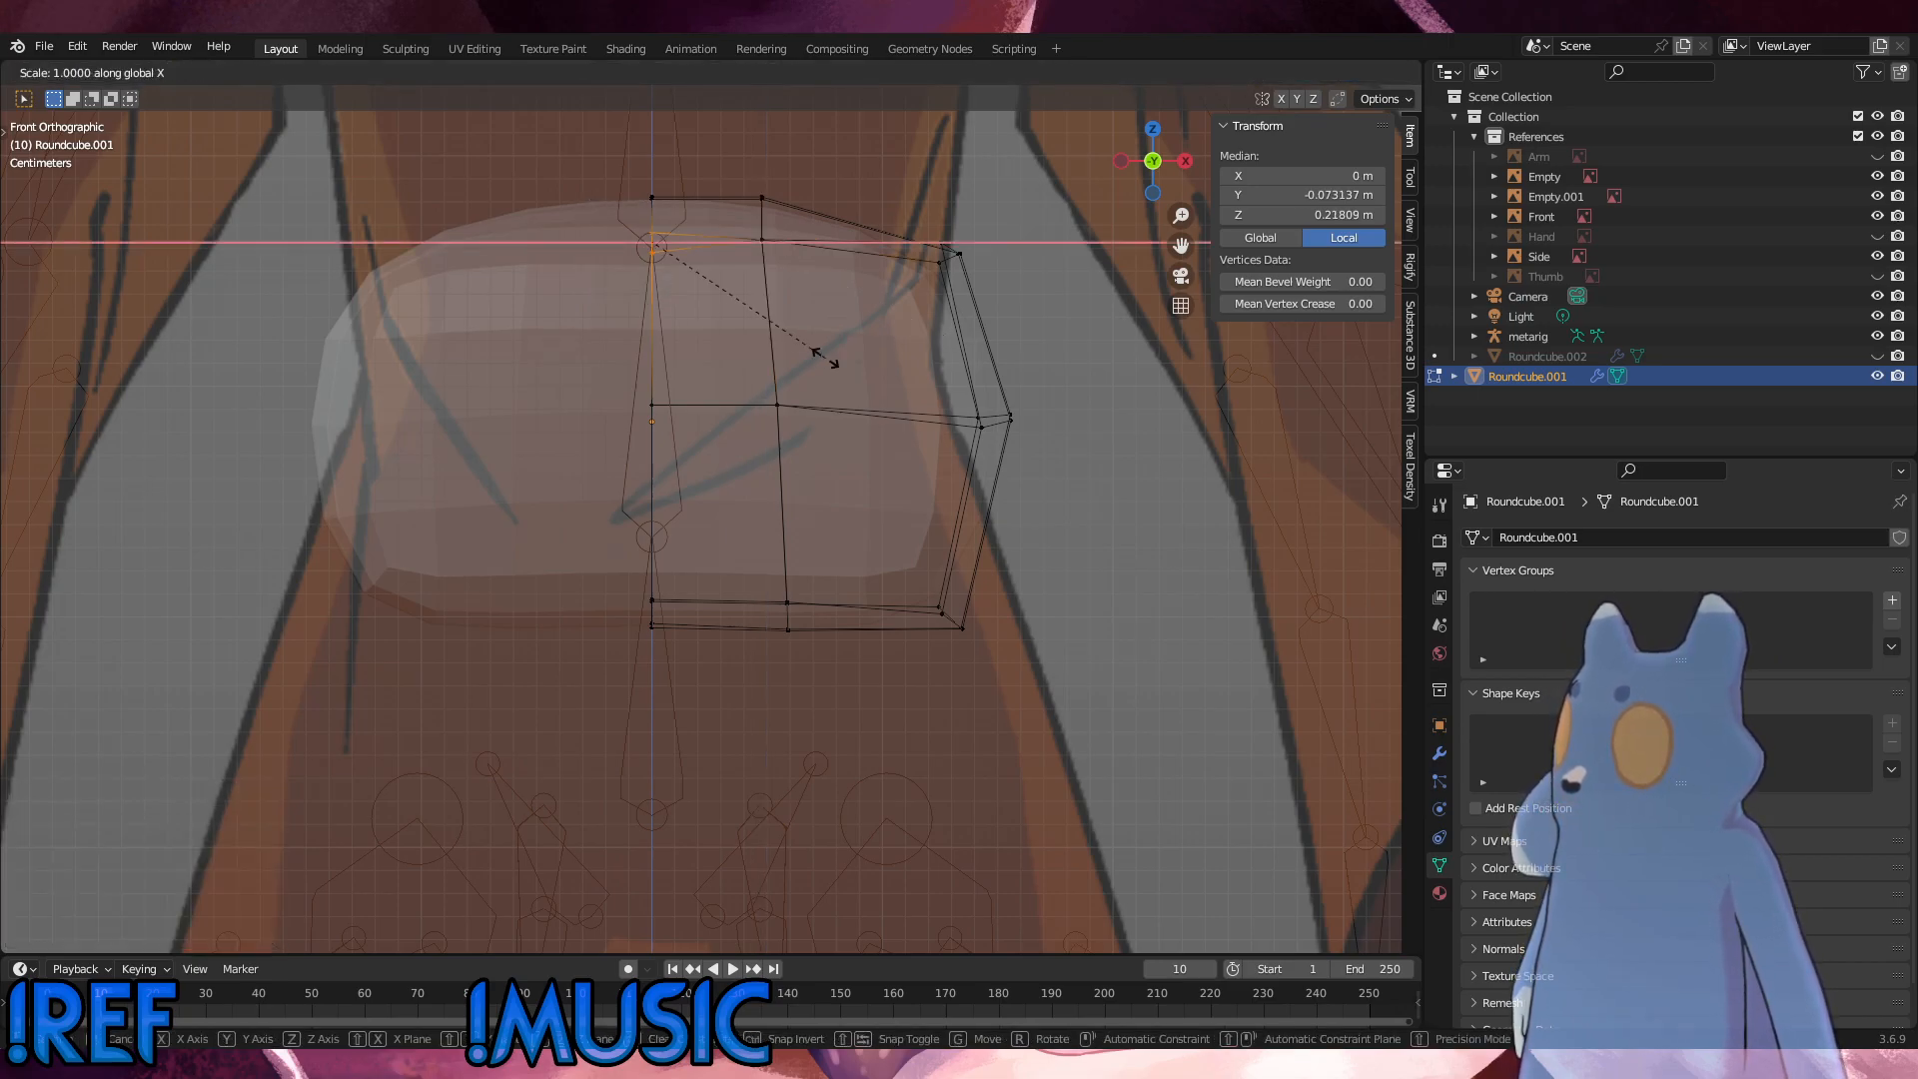
pyautogui.press('Escape')
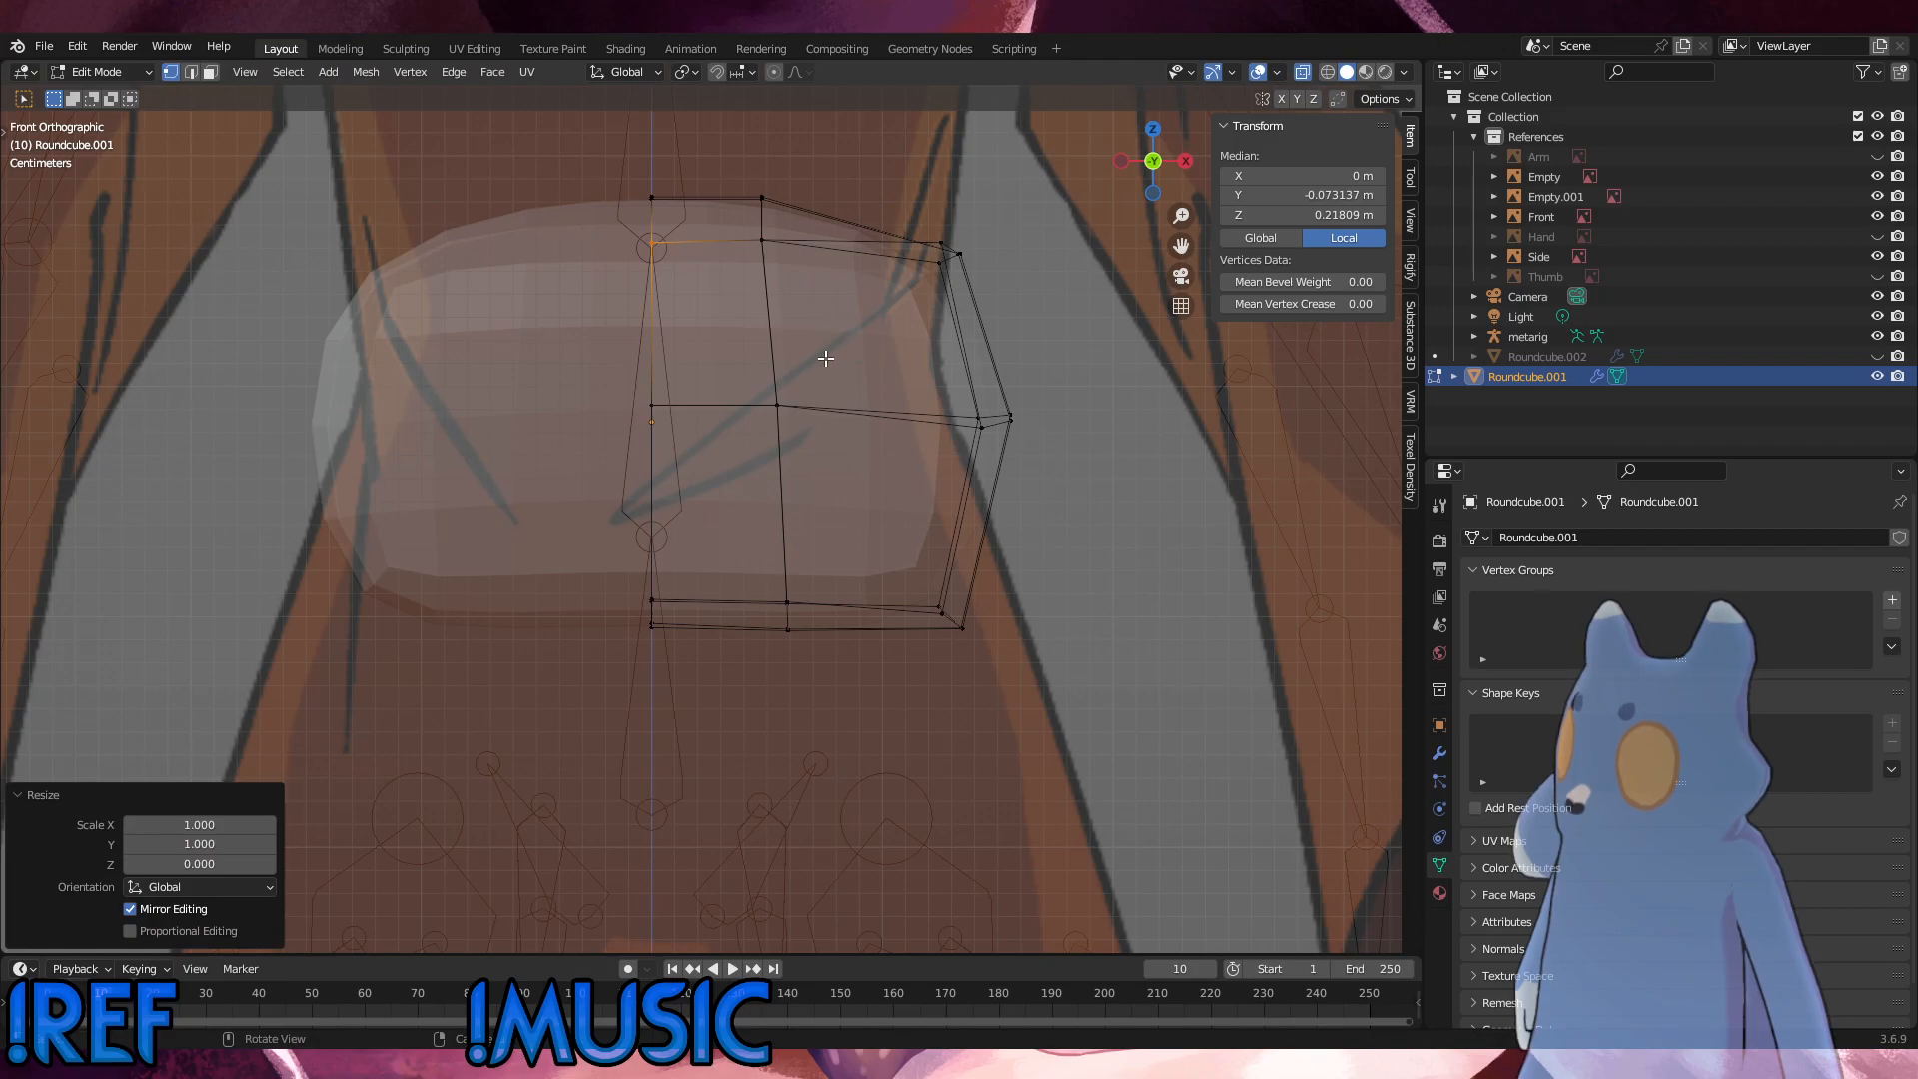
# Step: Level the row just above the bottom edge, on the vertical loop and centre line, by scaling each group to 0 along Z
pyautogui.click(887, 391)
pyautogui.click(789, 605)
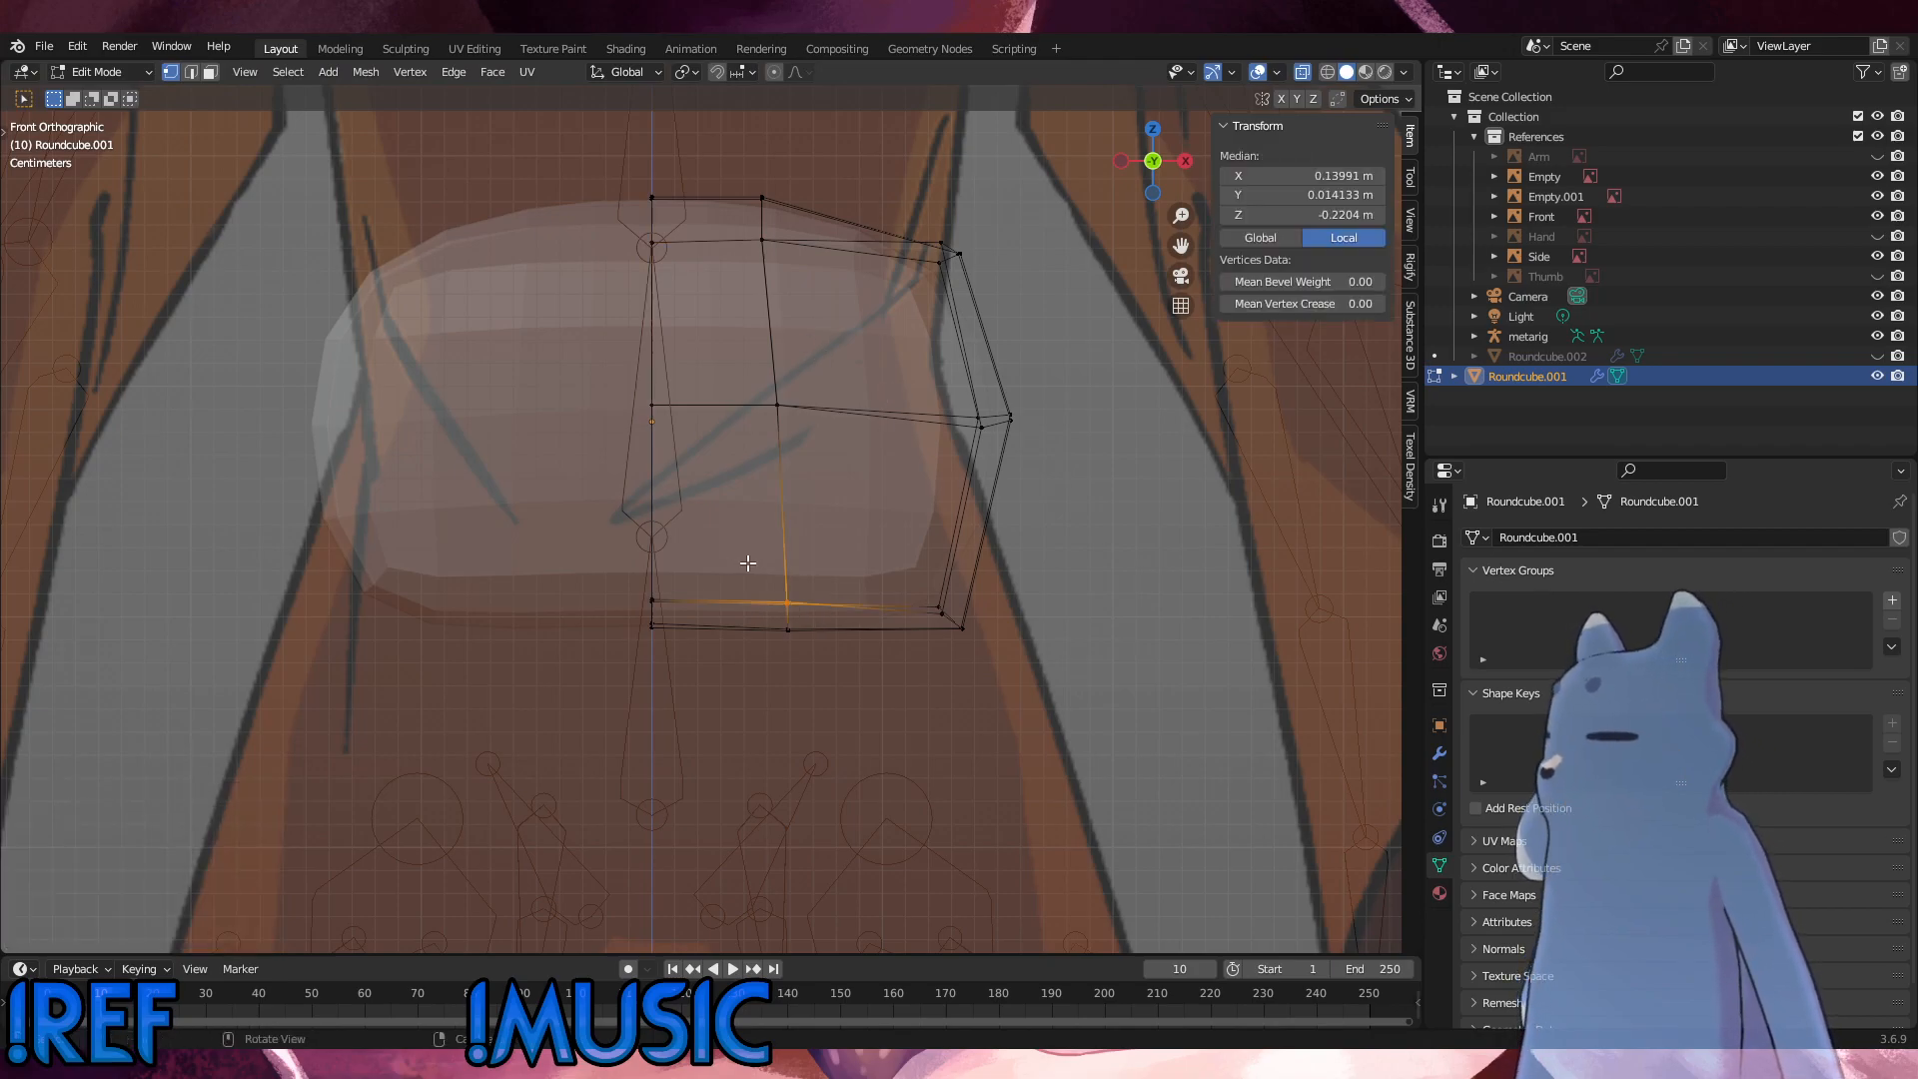
pyautogui.press('s')
pyautogui.press('z')
pyautogui.press('0')
pyautogui.press('Return')
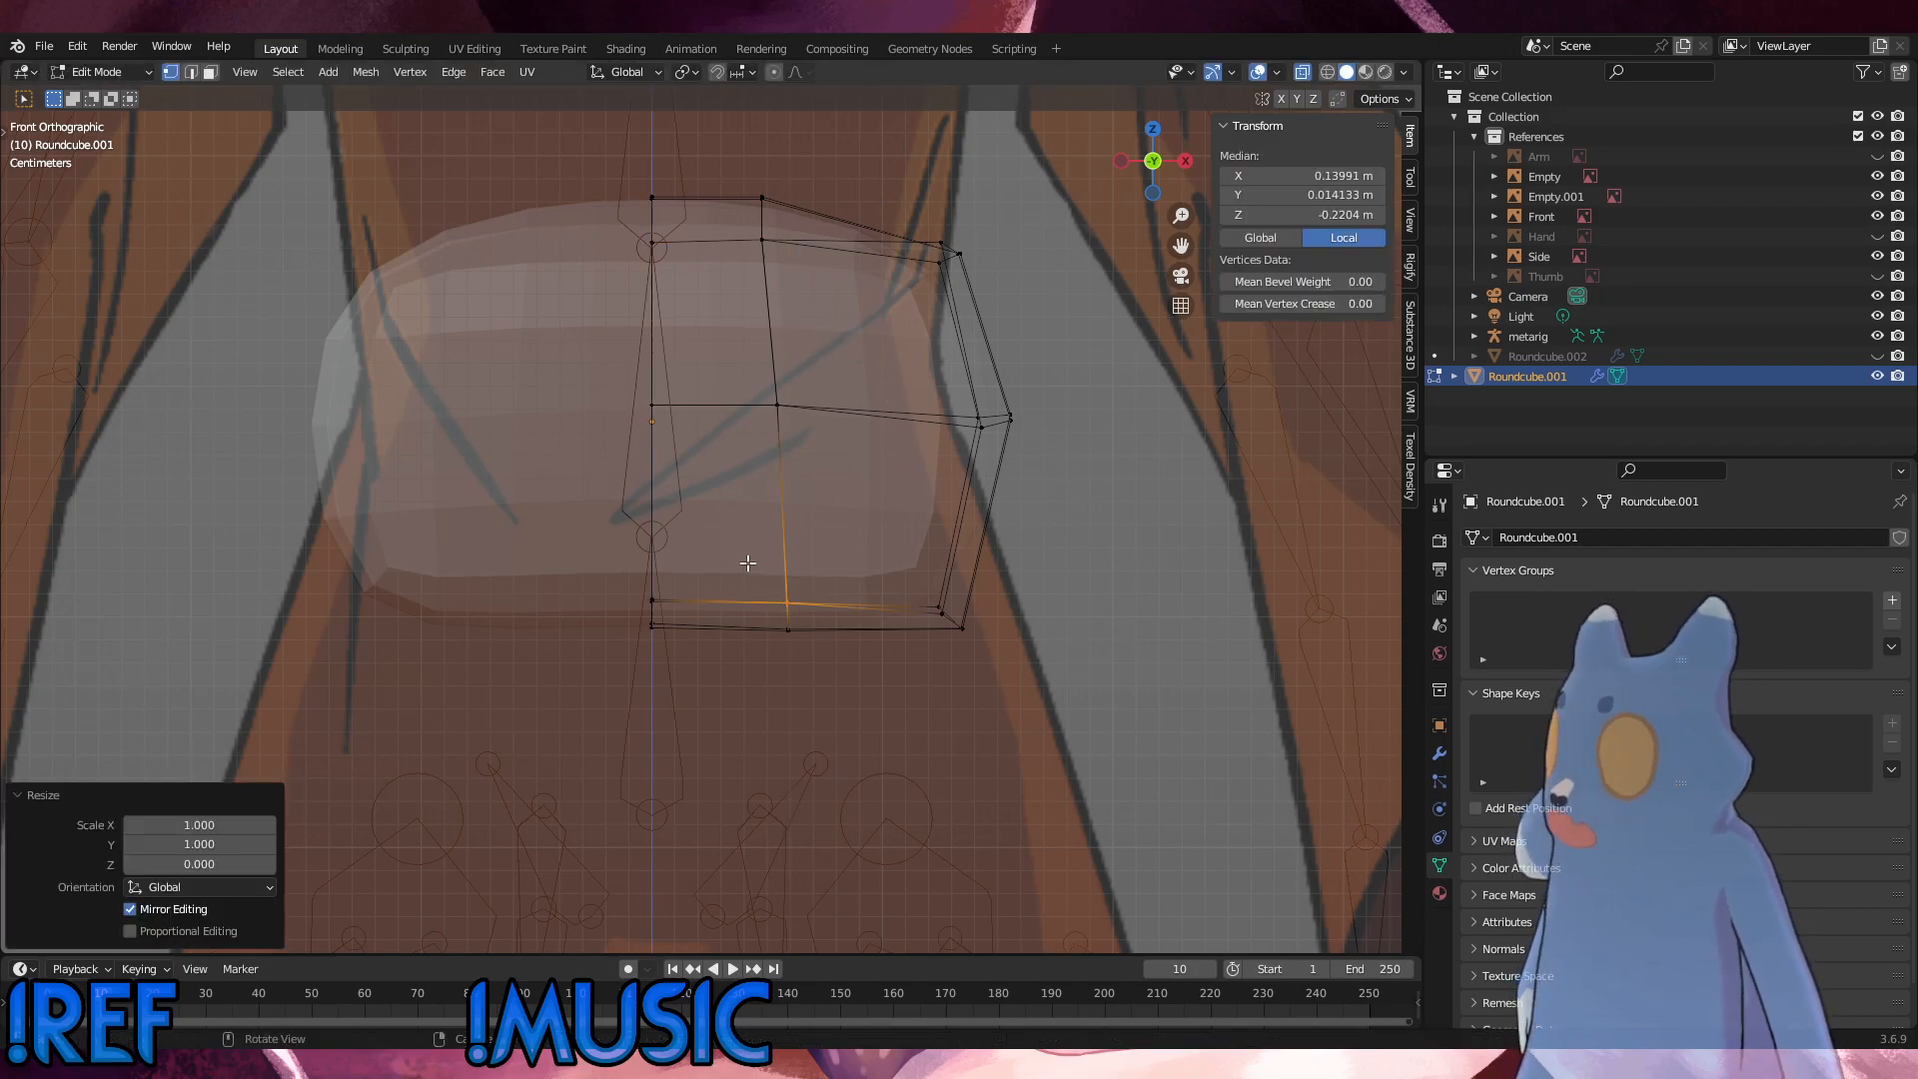
pyautogui.click(658, 603)
pyautogui.press('s')
pyautogui.press('z')
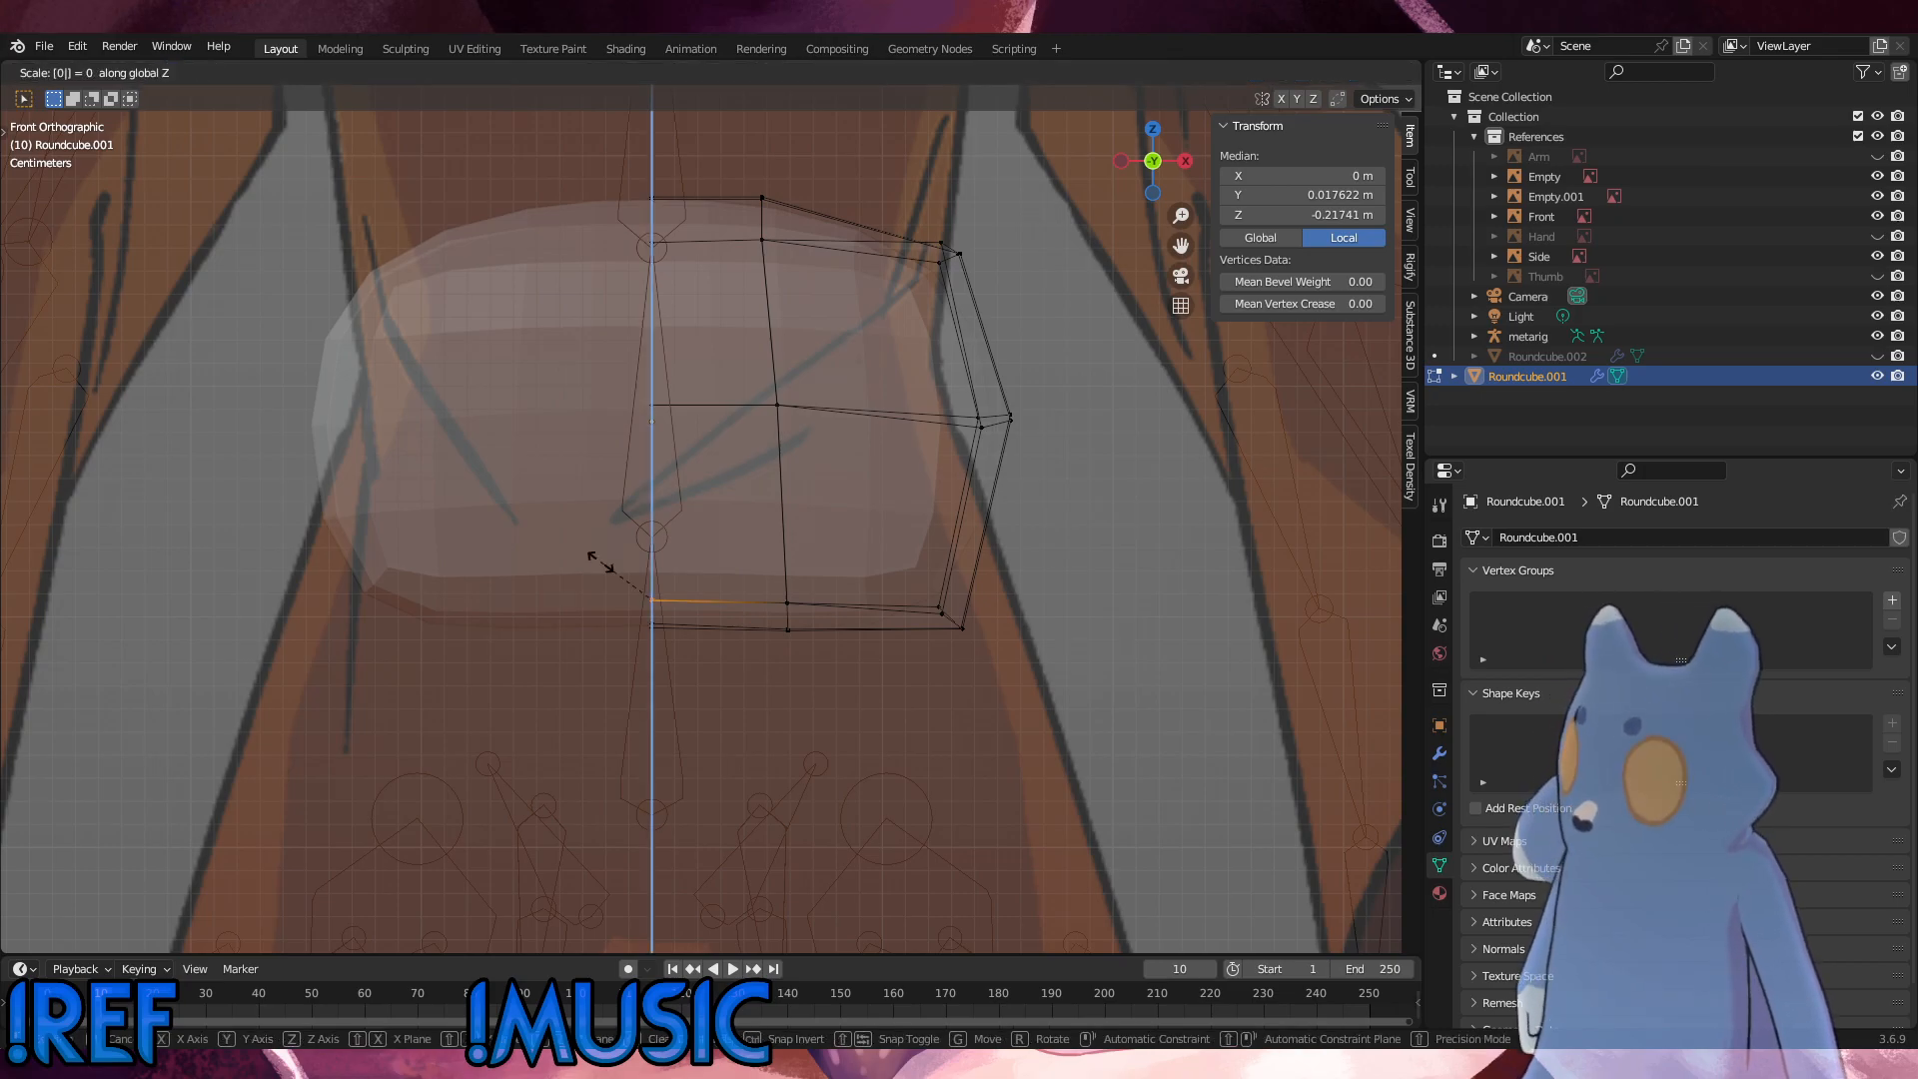
pyautogui.press('Return')
# Step: Level the lowest vertices on the centre line and on the adjoining vertical loop by scaling each group to 0 along Z
pyautogui.click(659, 628)
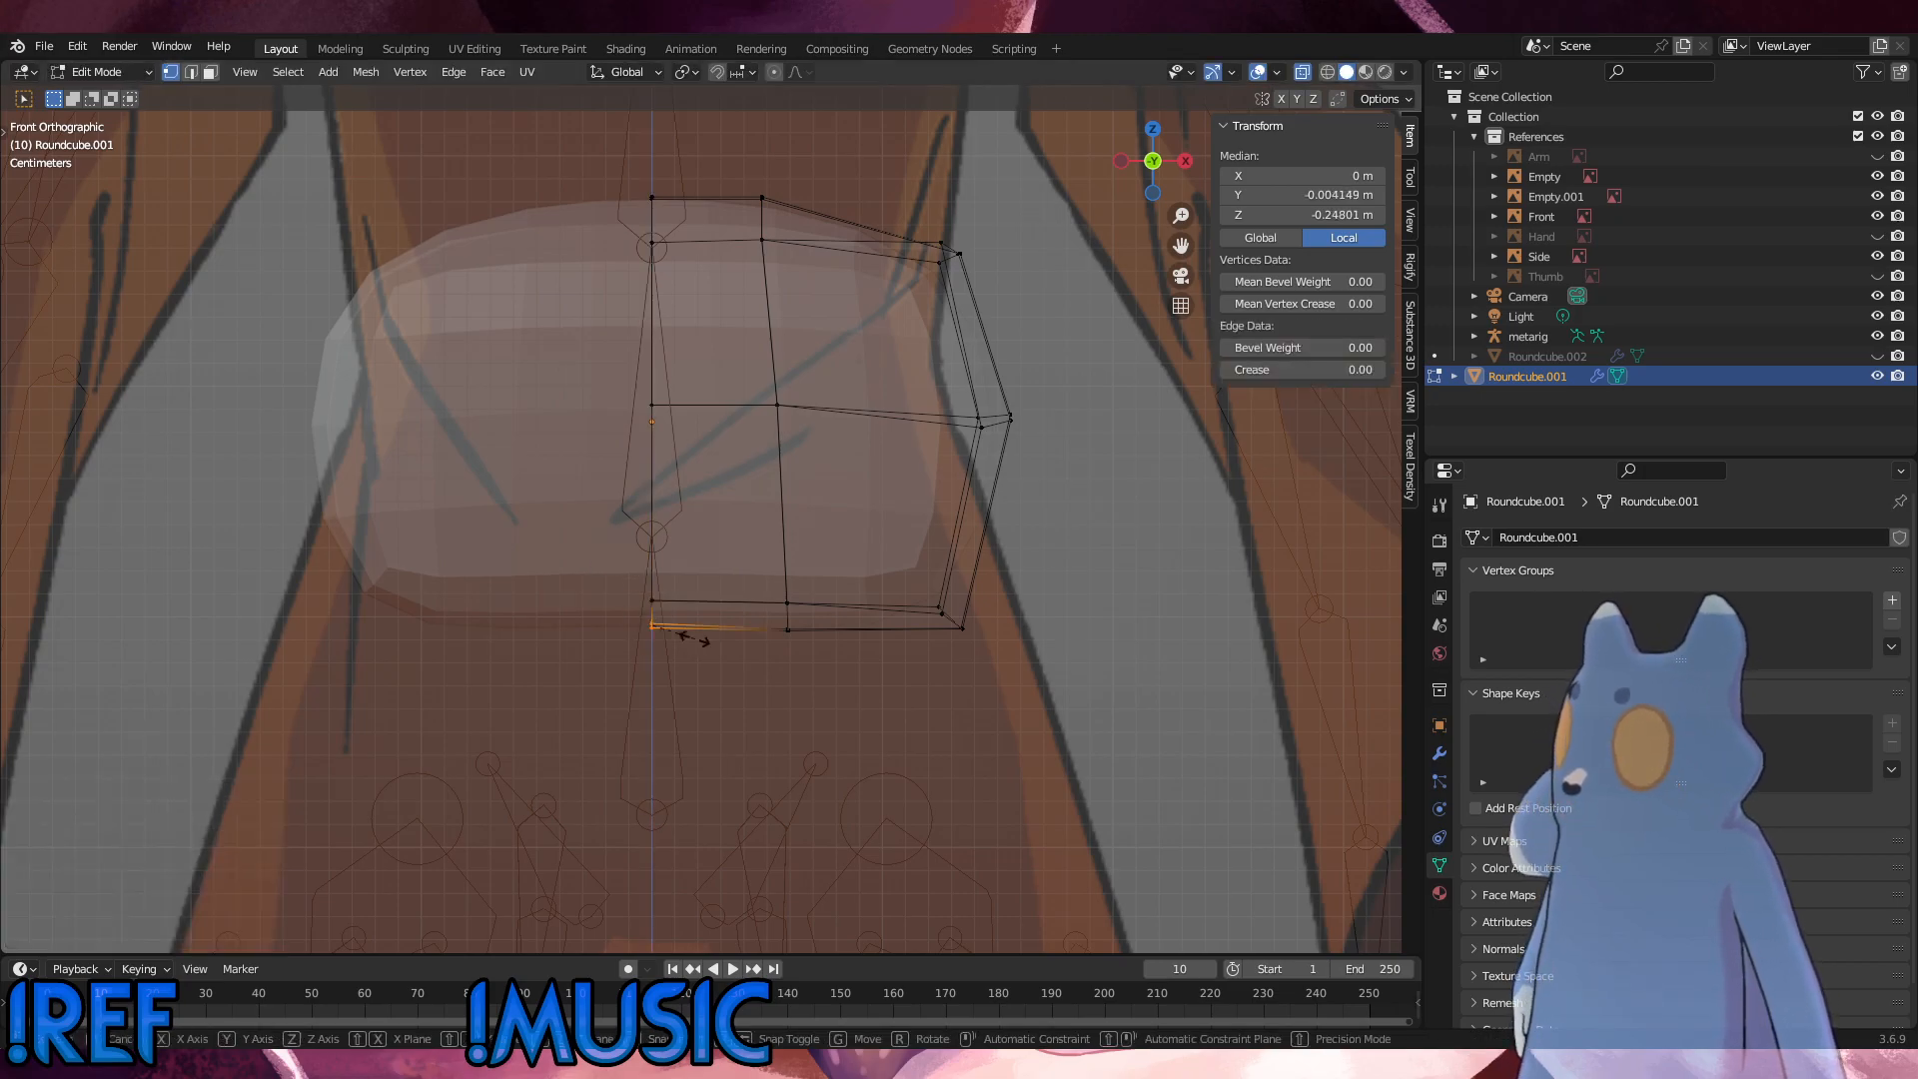
pyautogui.press('s')
pyautogui.press('z')
pyautogui.press('0')
pyautogui.press('Return')
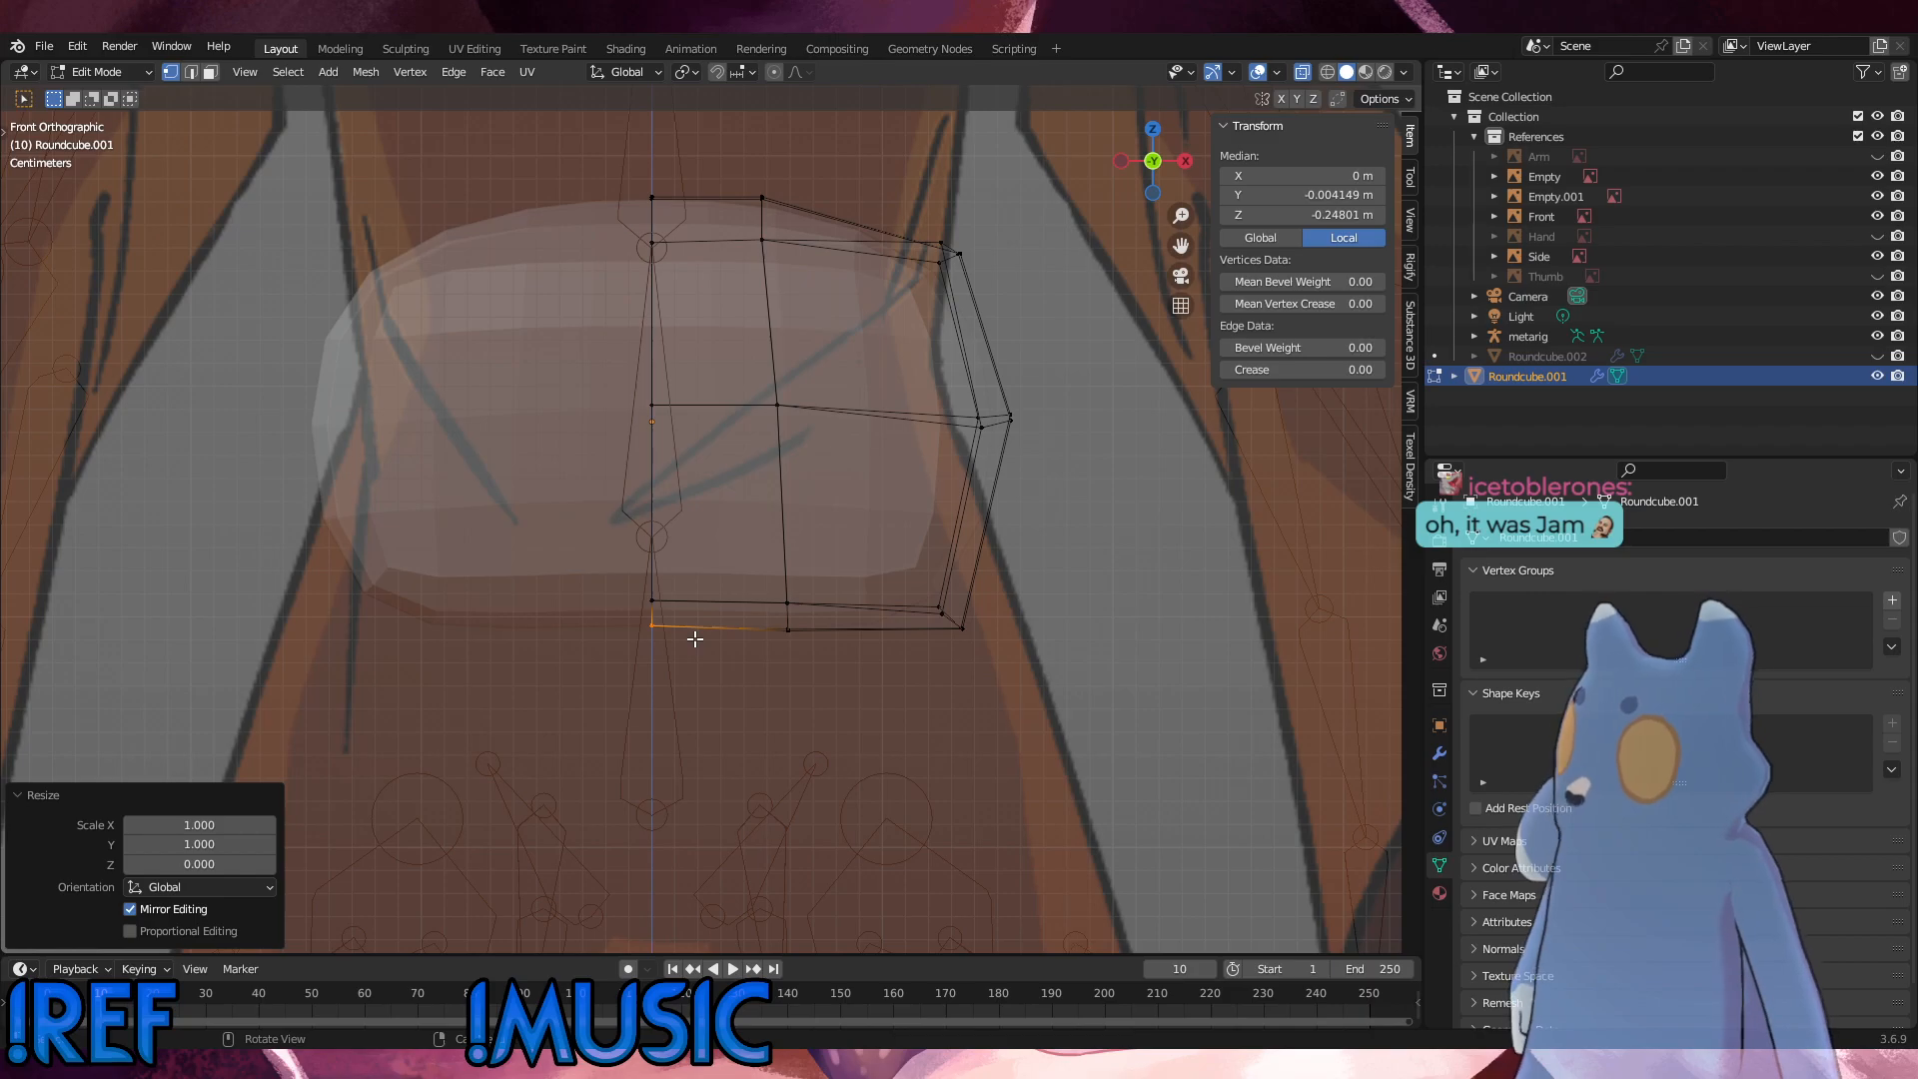
pyautogui.click(783, 627)
pyautogui.press('s')
pyautogui.press('z')
pyautogui.press('0')
pyautogui.press('Return')
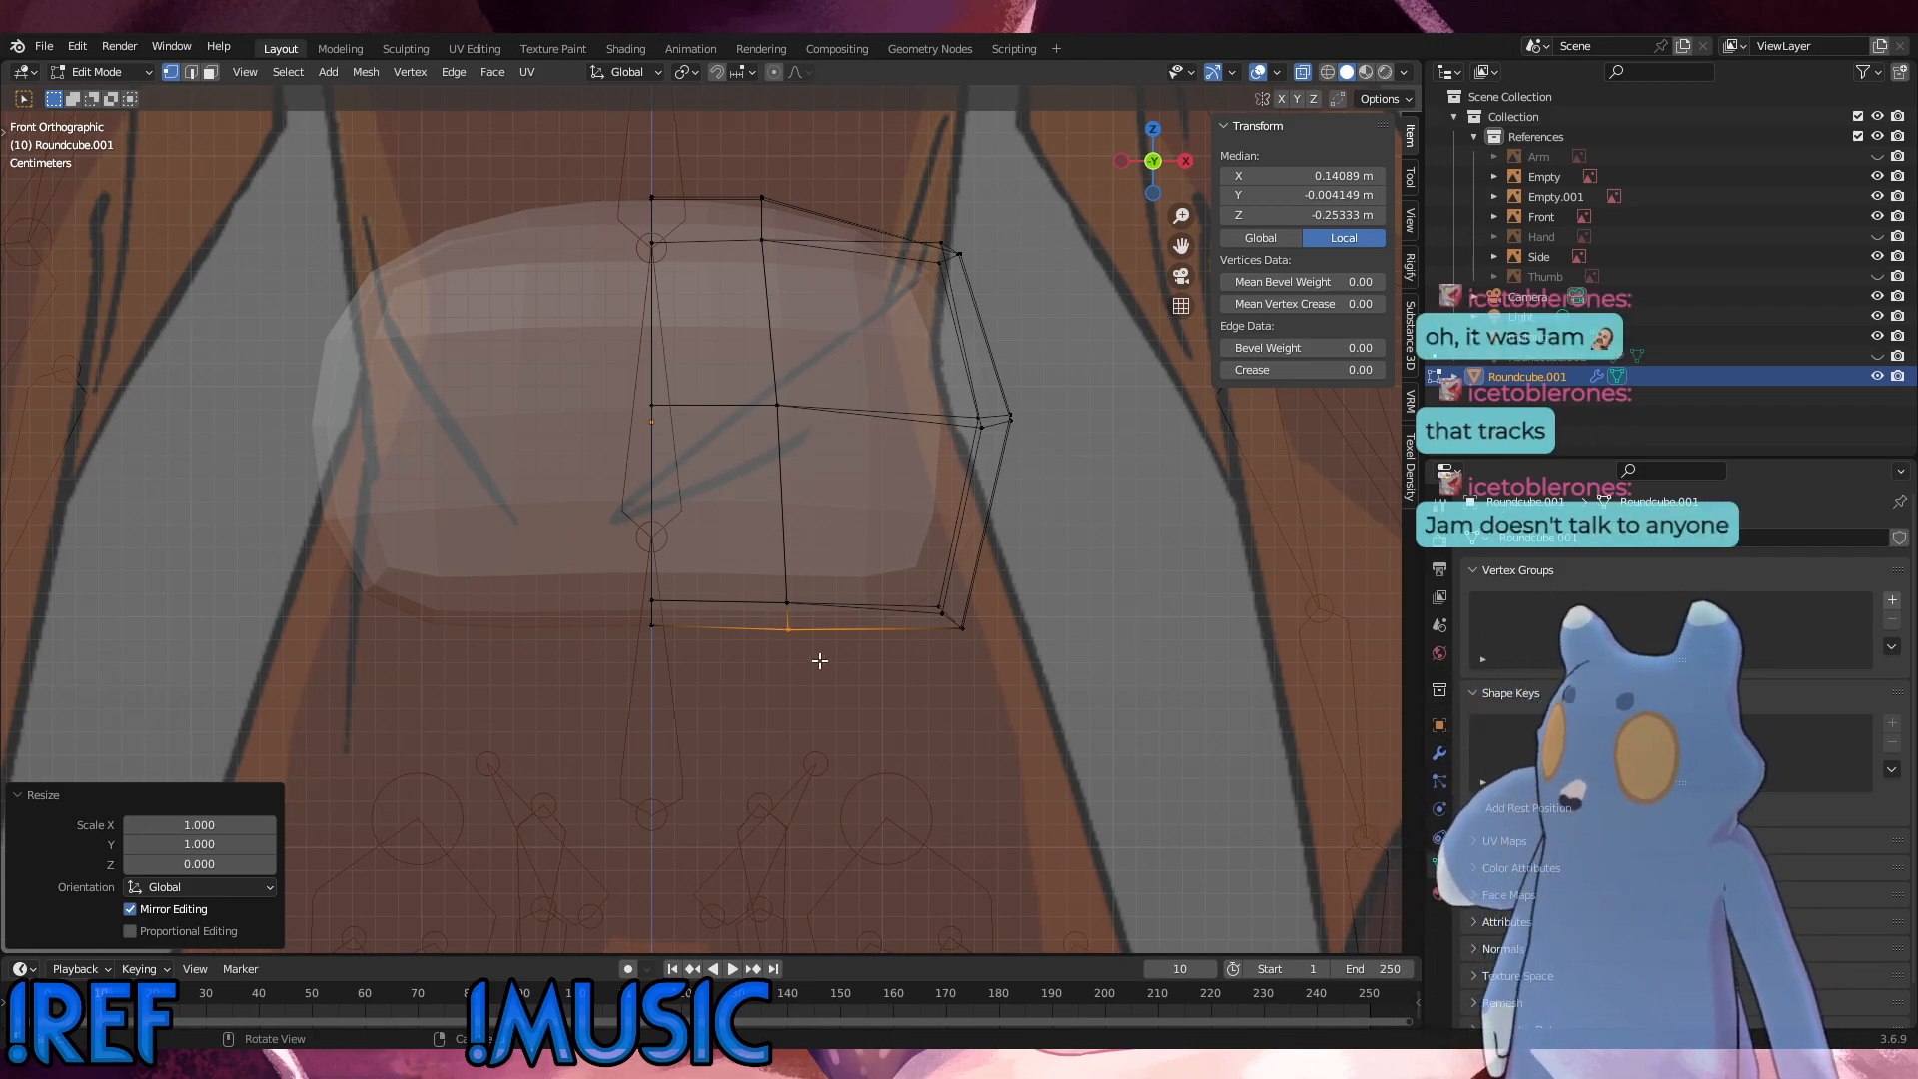
# Step: Switch the hip mesh to Object Mode and save the file
pyautogui.click(102, 75)
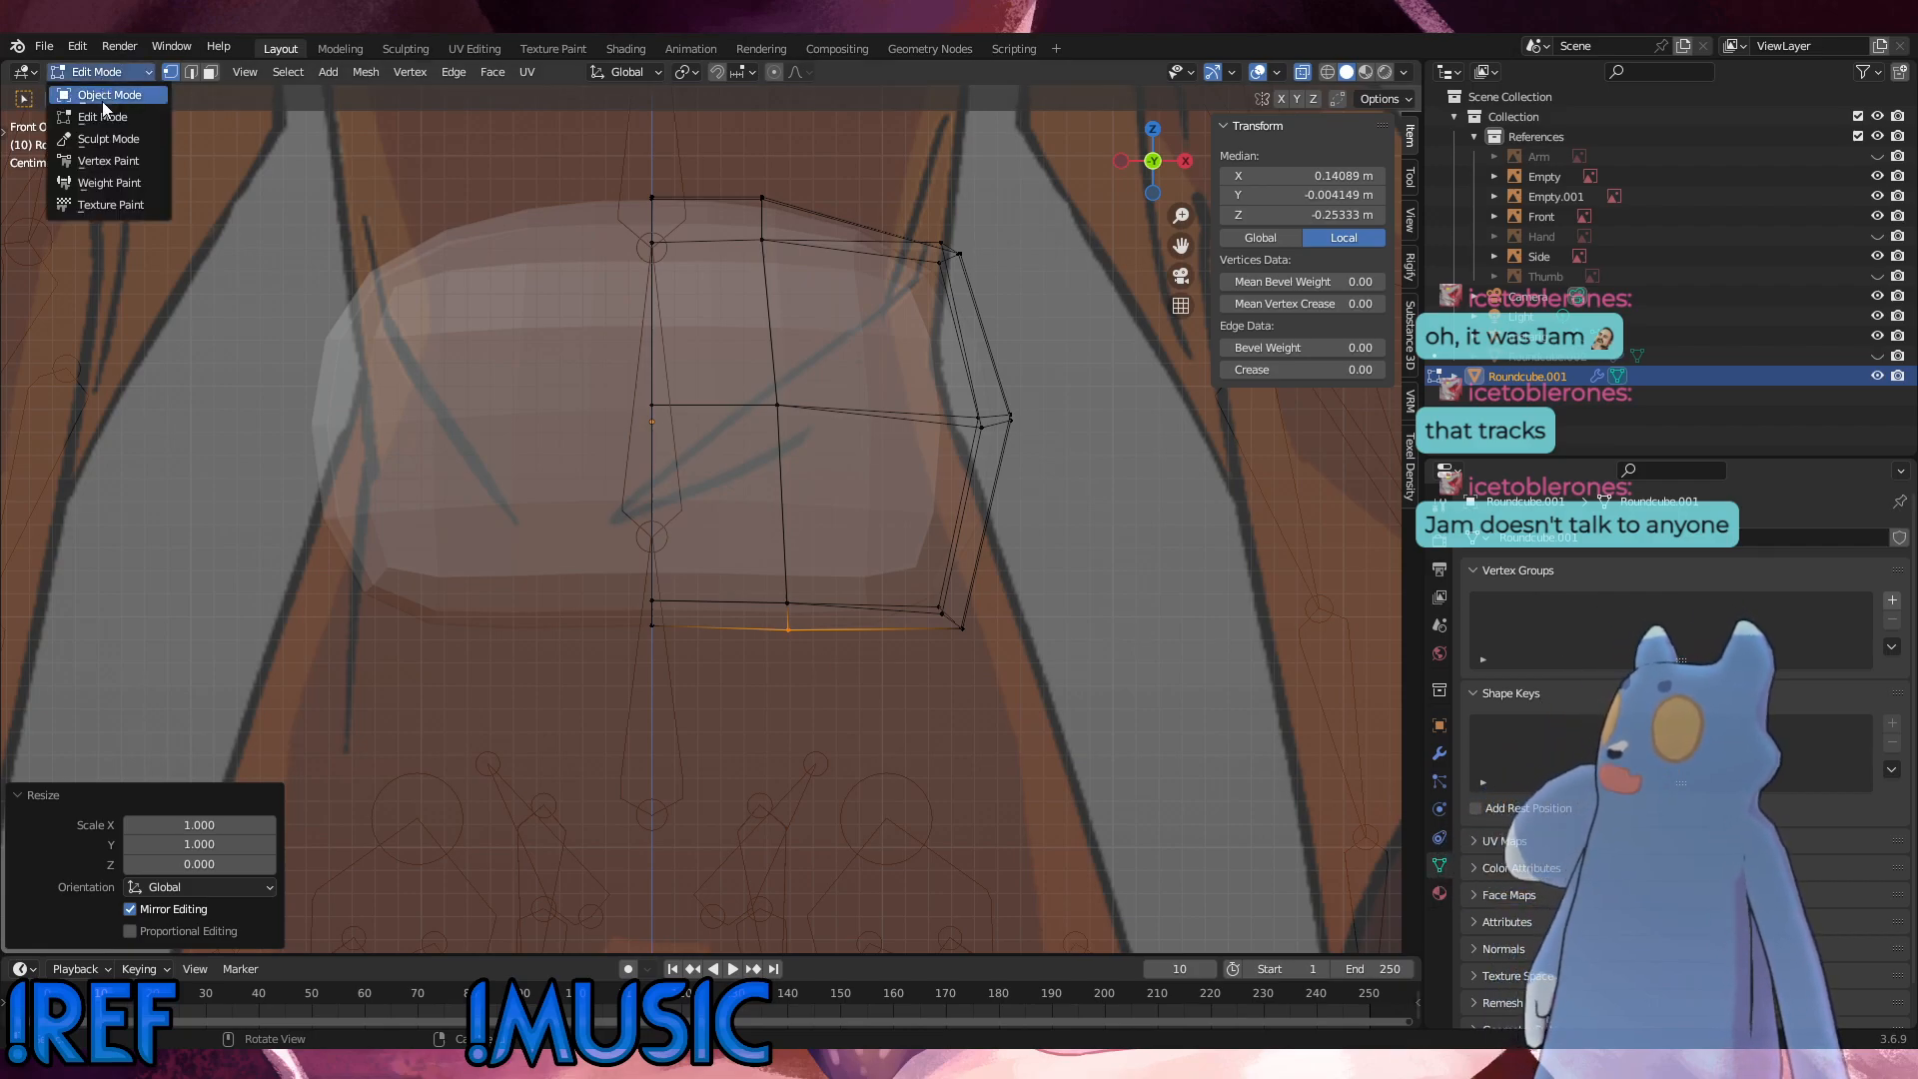
pyautogui.click(102, 100)
pyautogui.click(44, 46)
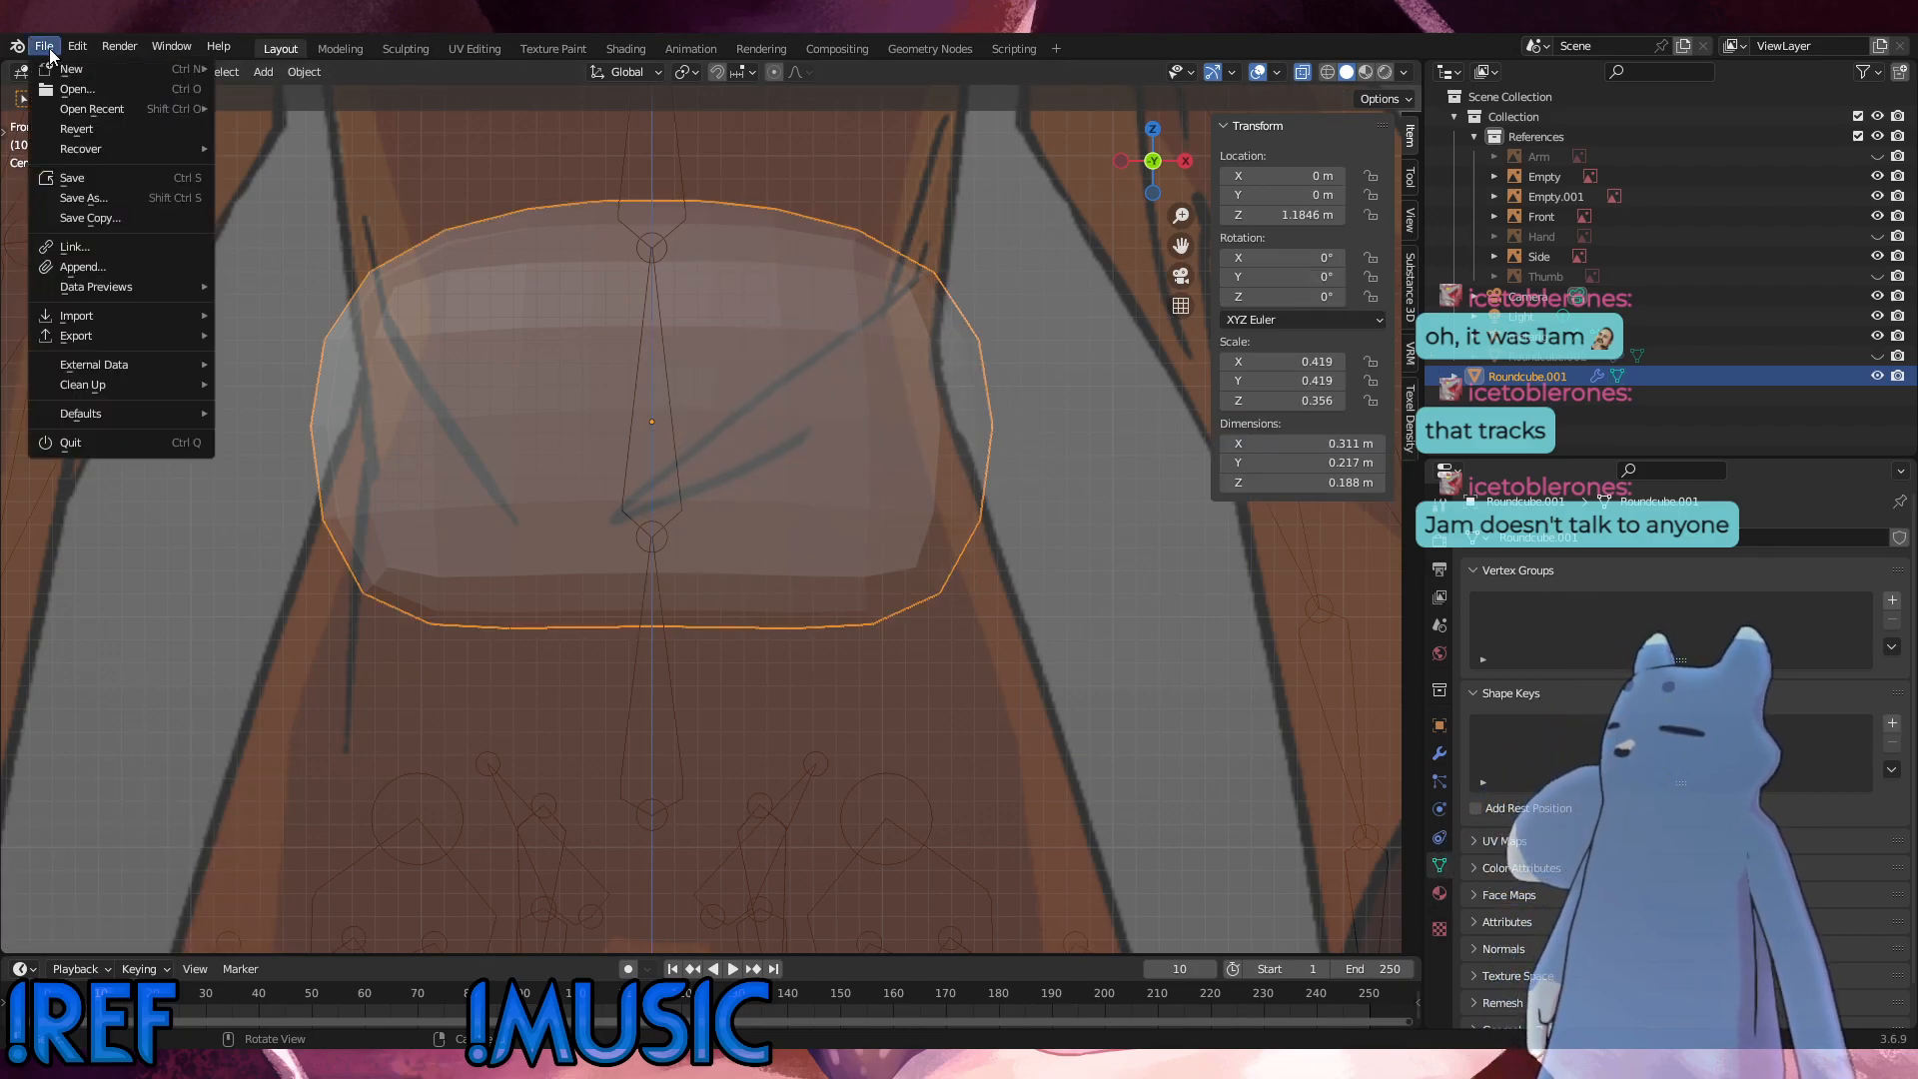
pyautogui.click(102, 178)
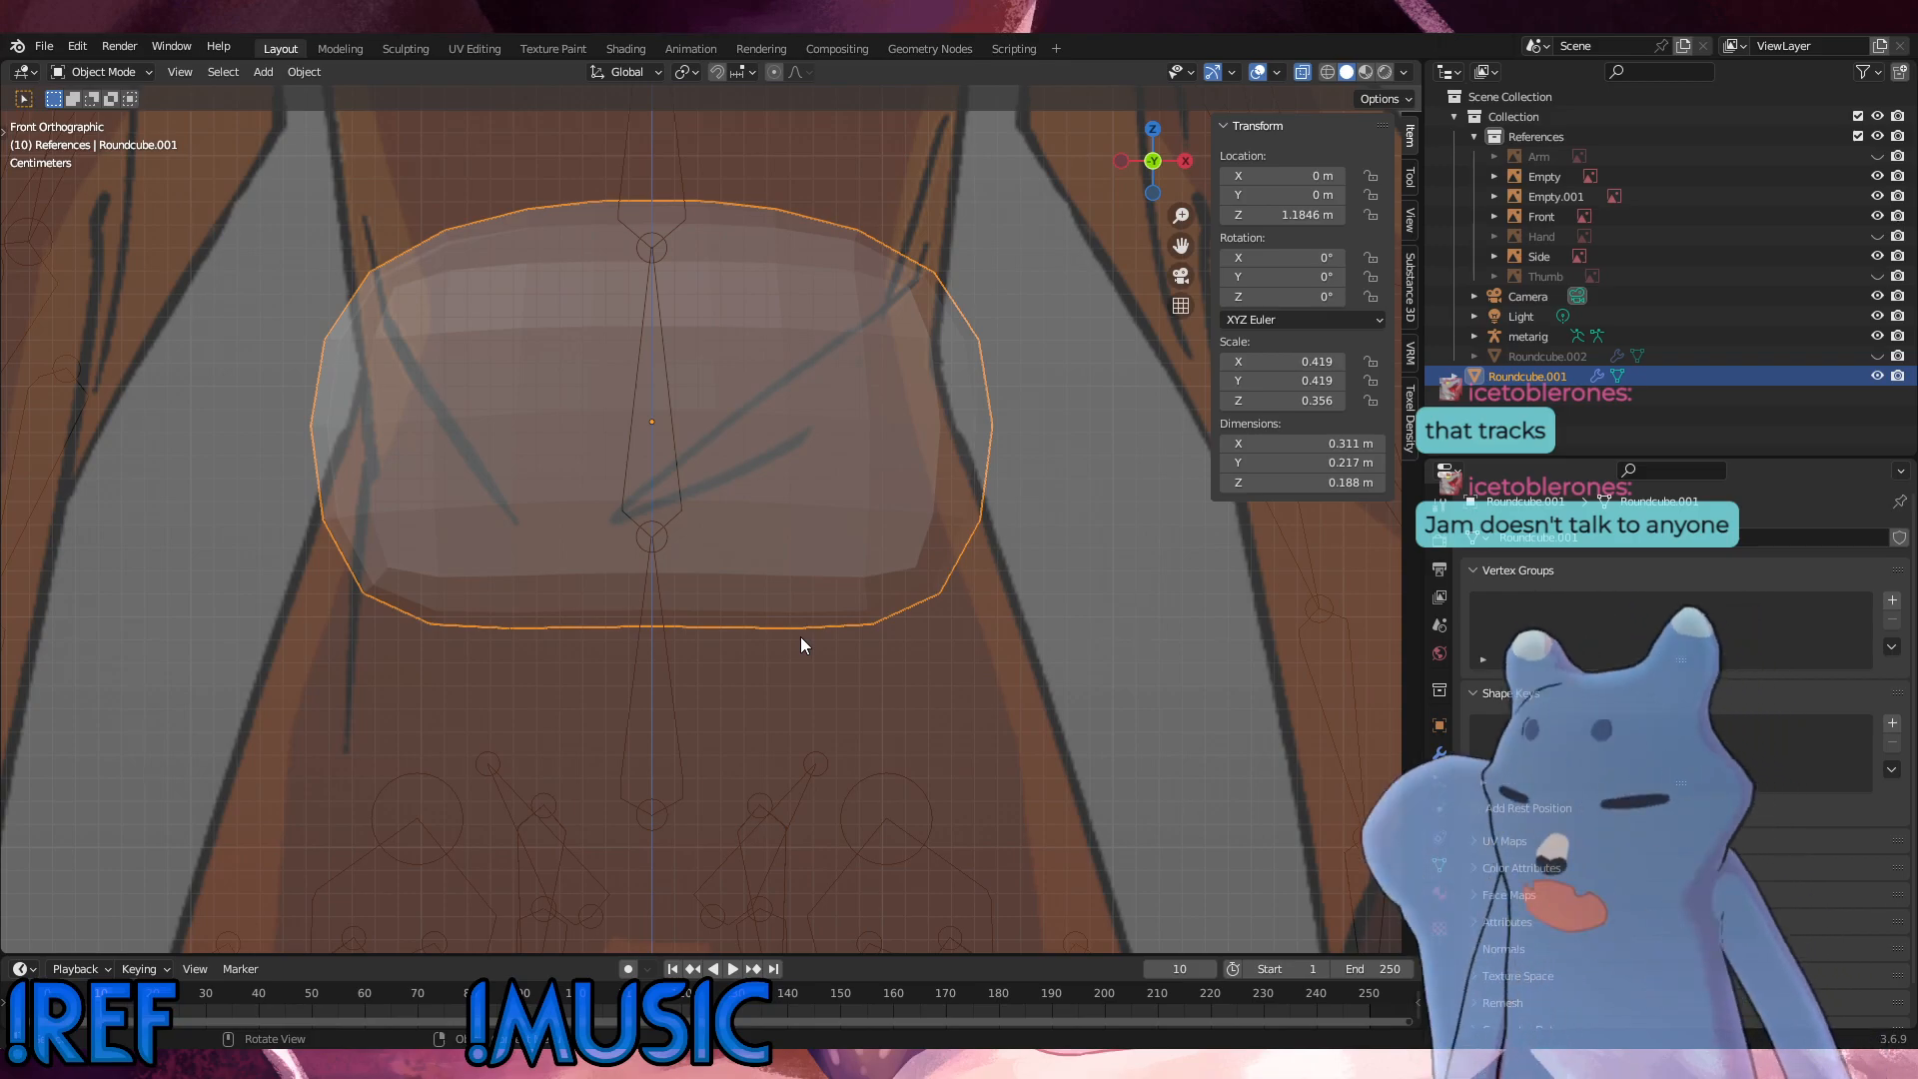
# Step: Return the hip mesh to Edit Mode and switch to the right orthographic view
pyautogui.click(100, 72)
pyautogui.click(89, 113)
pyautogui.moveTo(89, 114); pyautogui.dragTo(677, 521, button='middle')
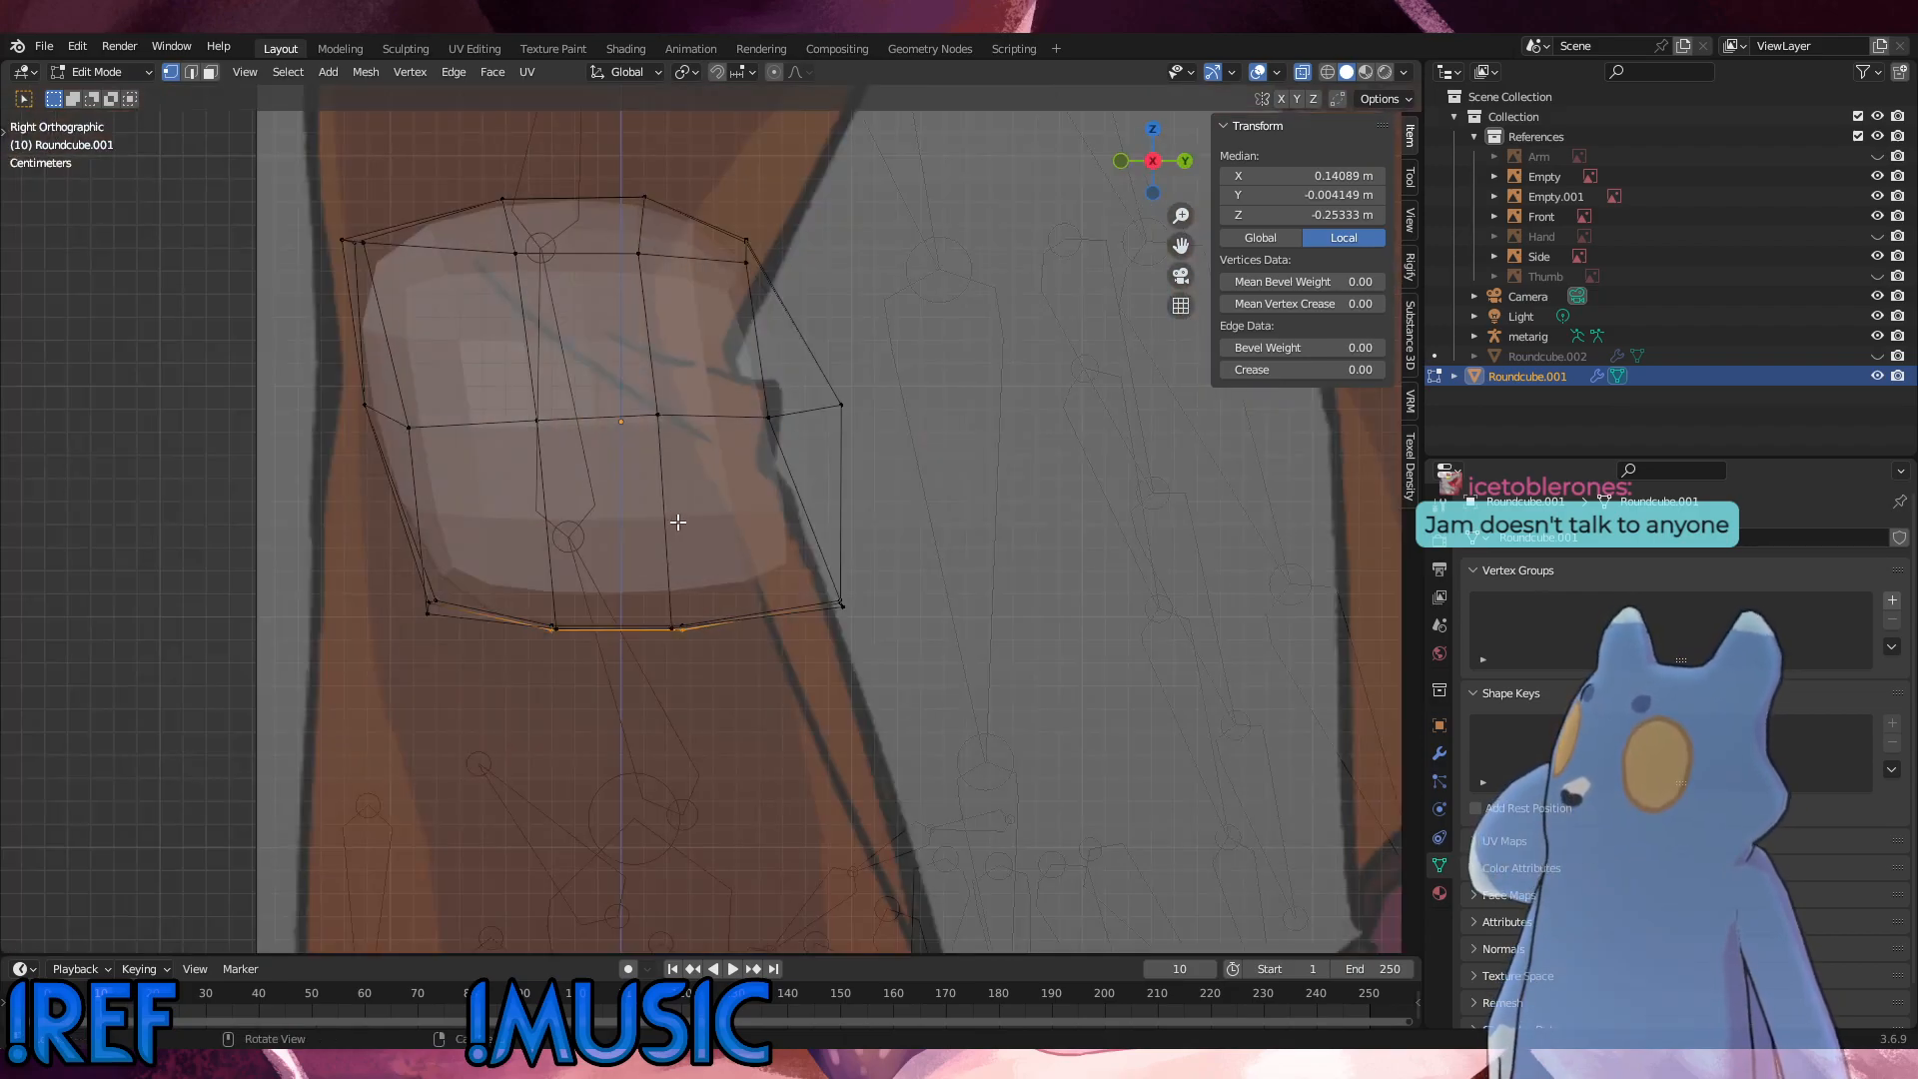
# Step: Try to move the rear mid-height vertex forward with X-ray turned off
pyautogui.click(841, 407)
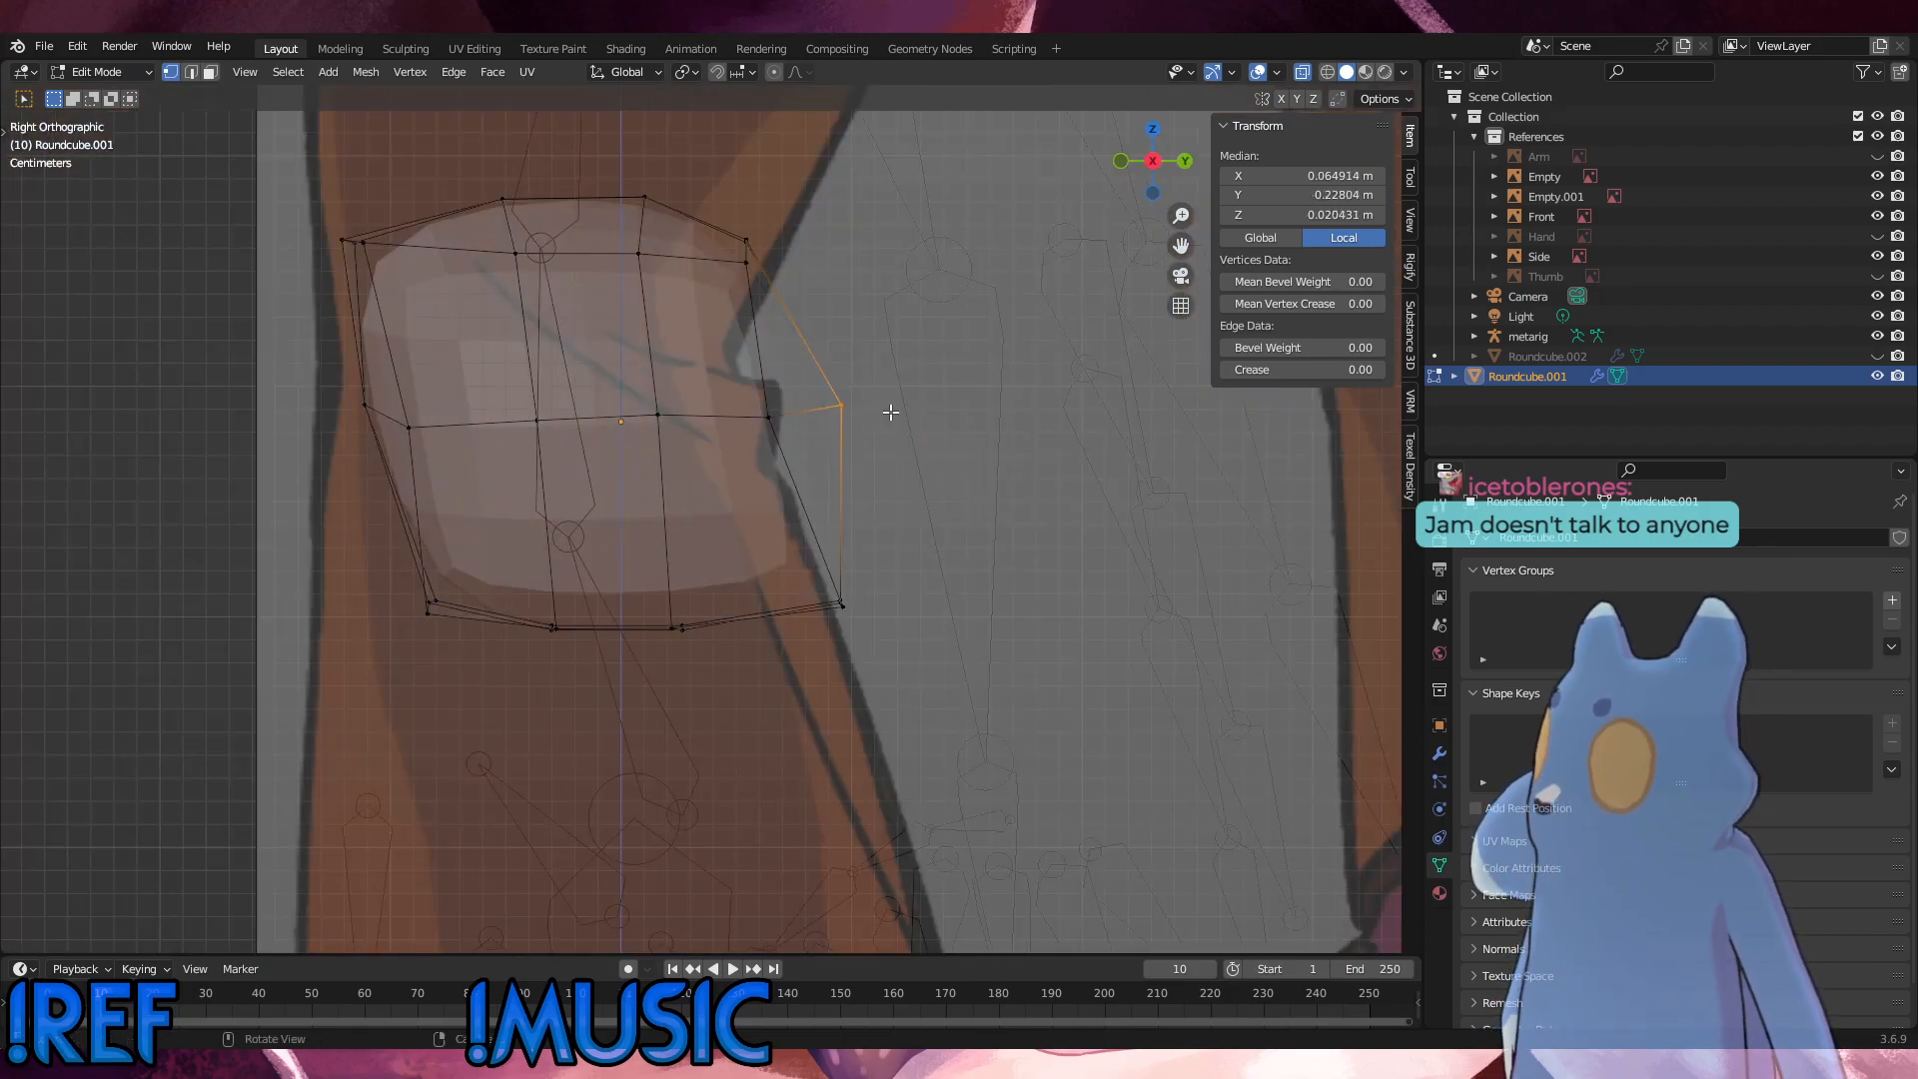
pyautogui.click(1300, 78)
pyautogui.moveTo(912, 440); pyautogui.dragTo(808, 349)
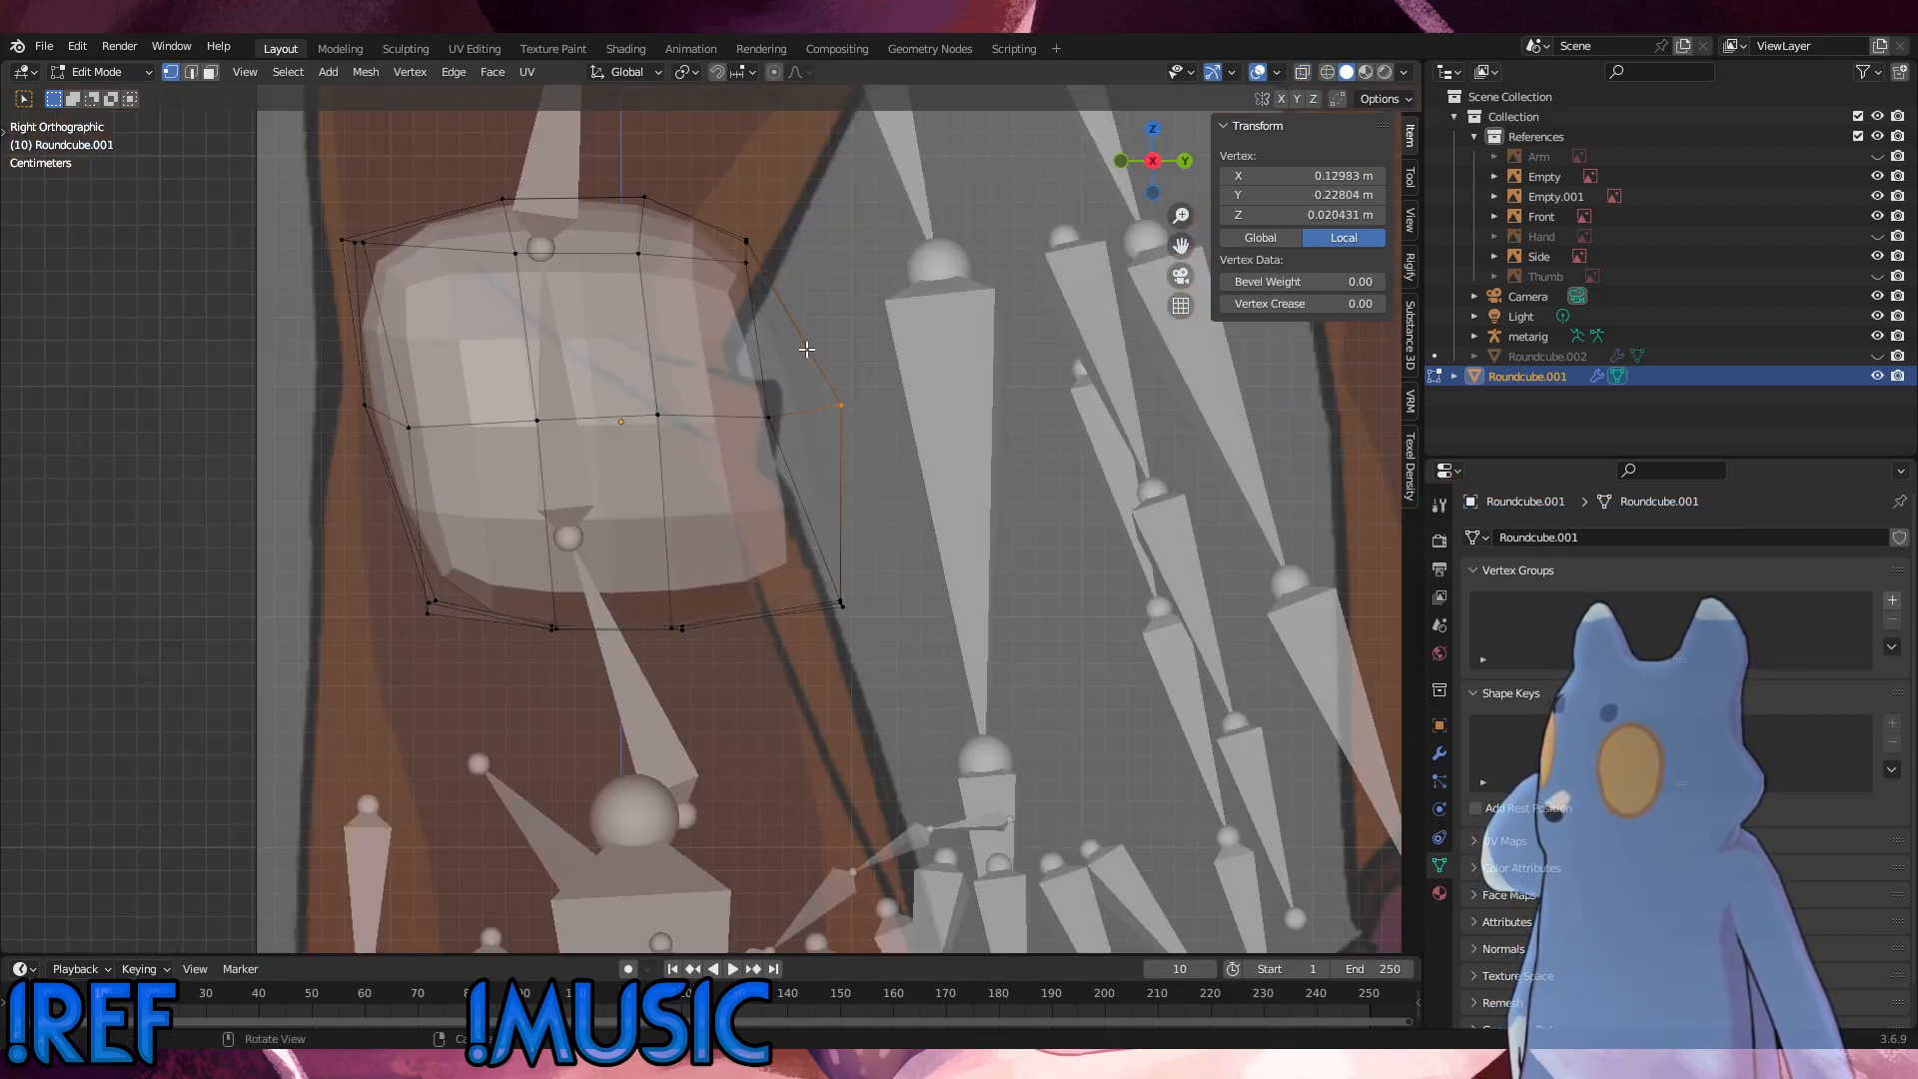
pyautogui.press('g')
pyautogui.click(774, 357)
pyautogui.hotkey('ctrl', 'z')
pyautogui.click(1302, 72)
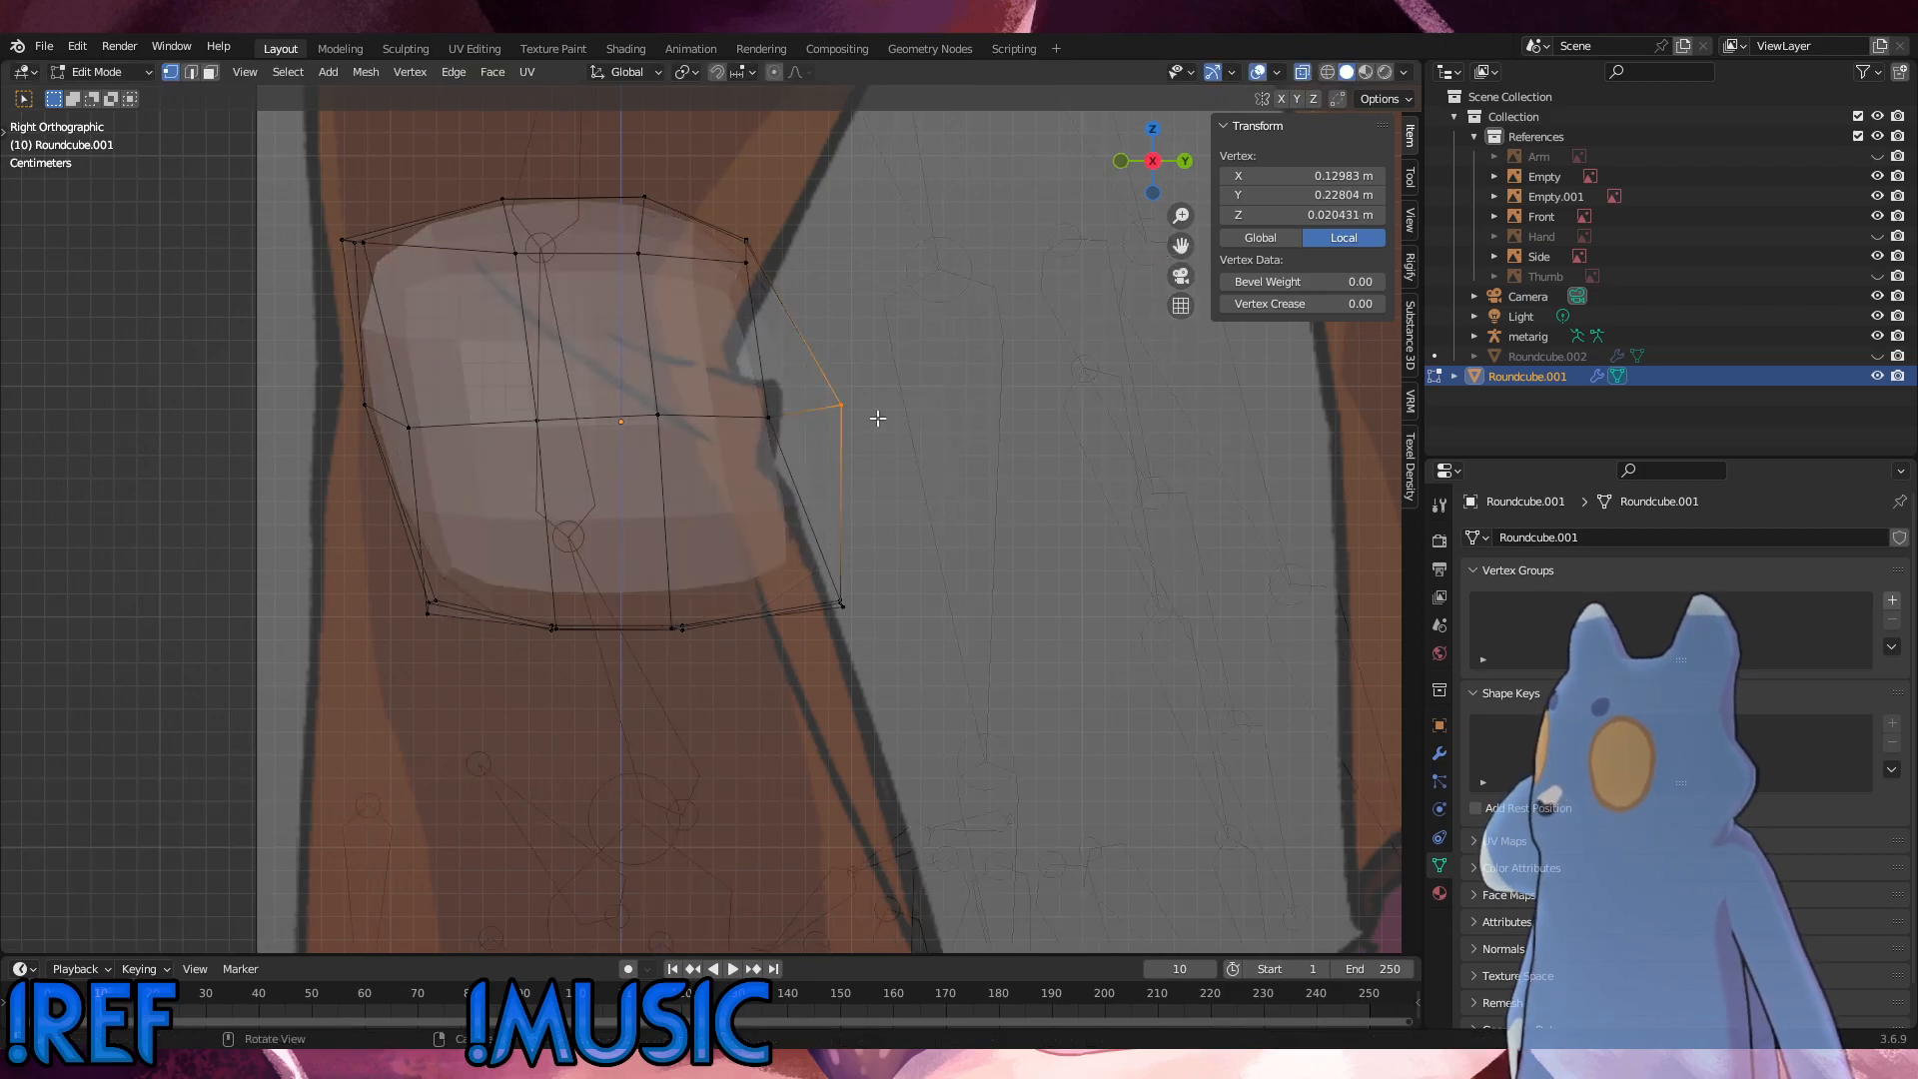
# Step: With X-ray on, move the rear mid-height vertices about 0.063 m forward and the outer rear one about 0.034 m forward
pyautogui.moveTo(939, 434); pyautogui.dragTo(801, 332)
pyautogui.press('g')
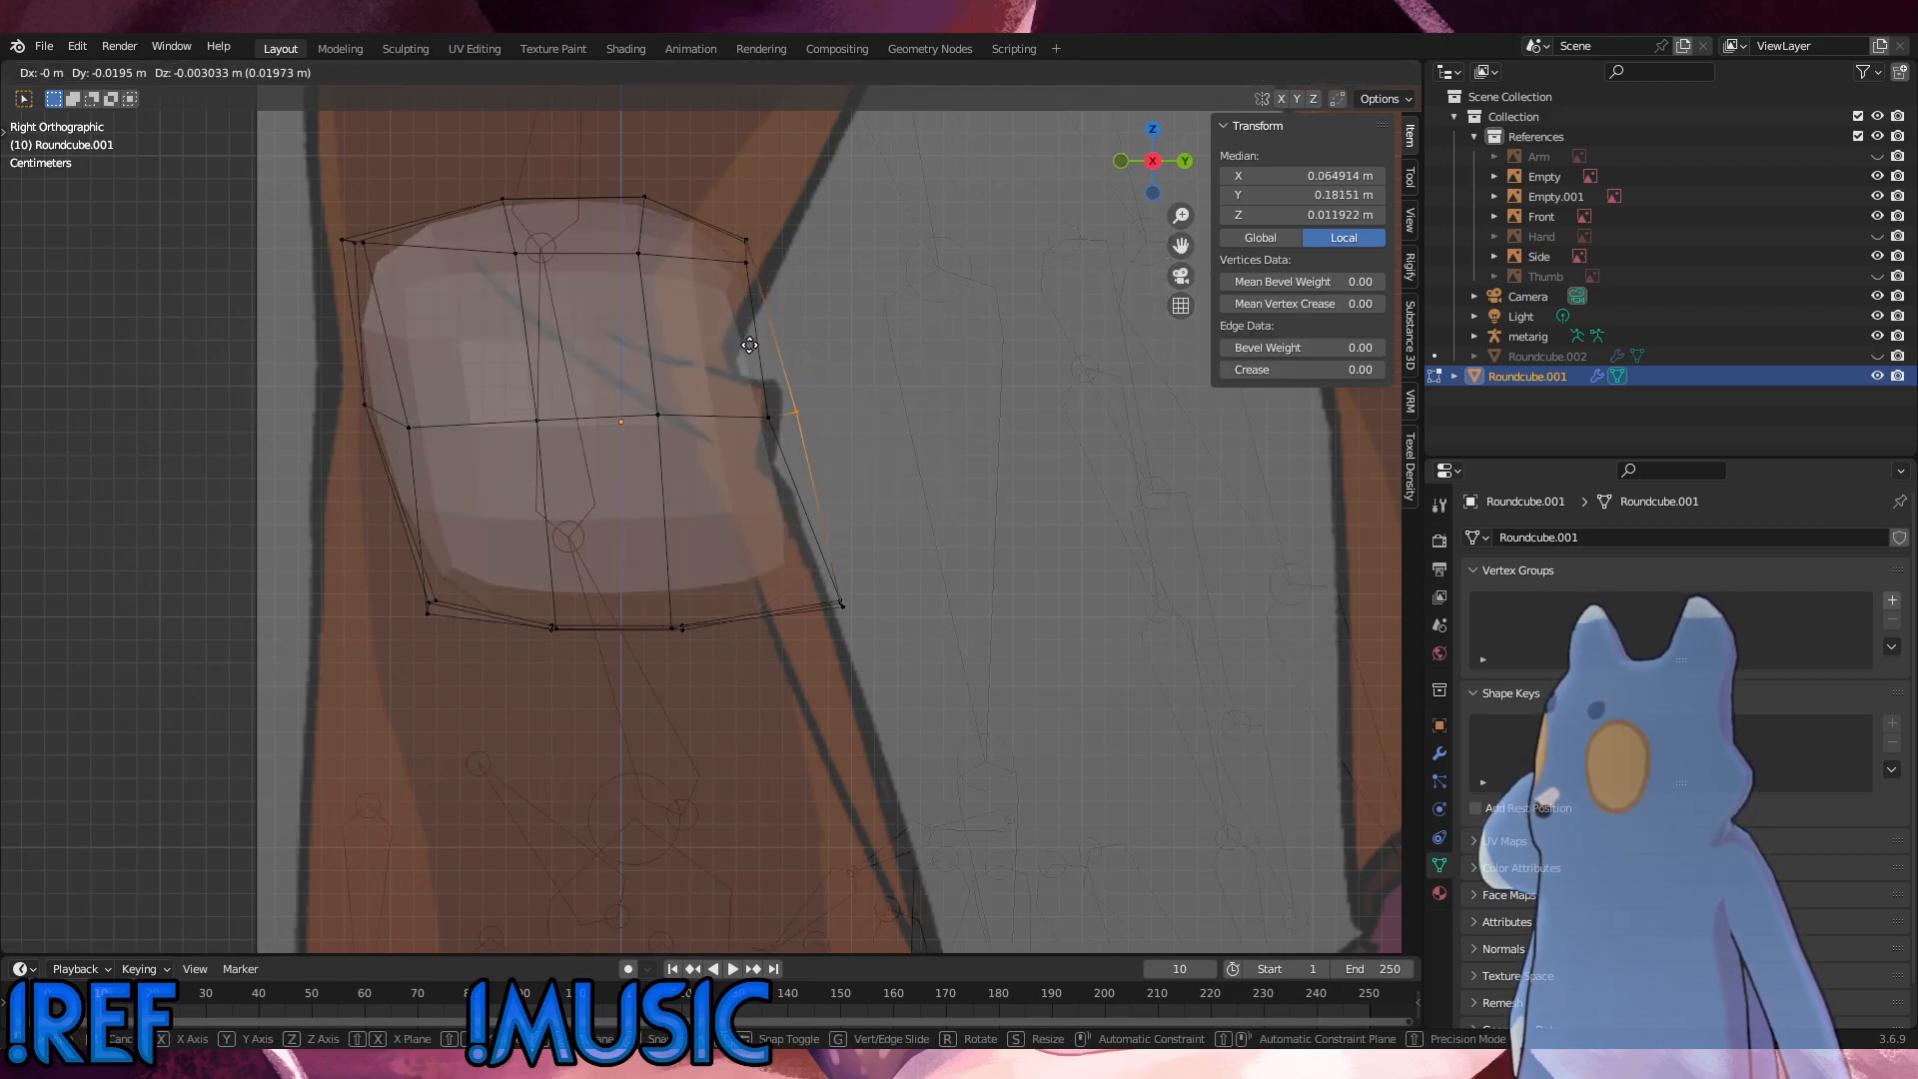
pyautogui.click(650, 333)
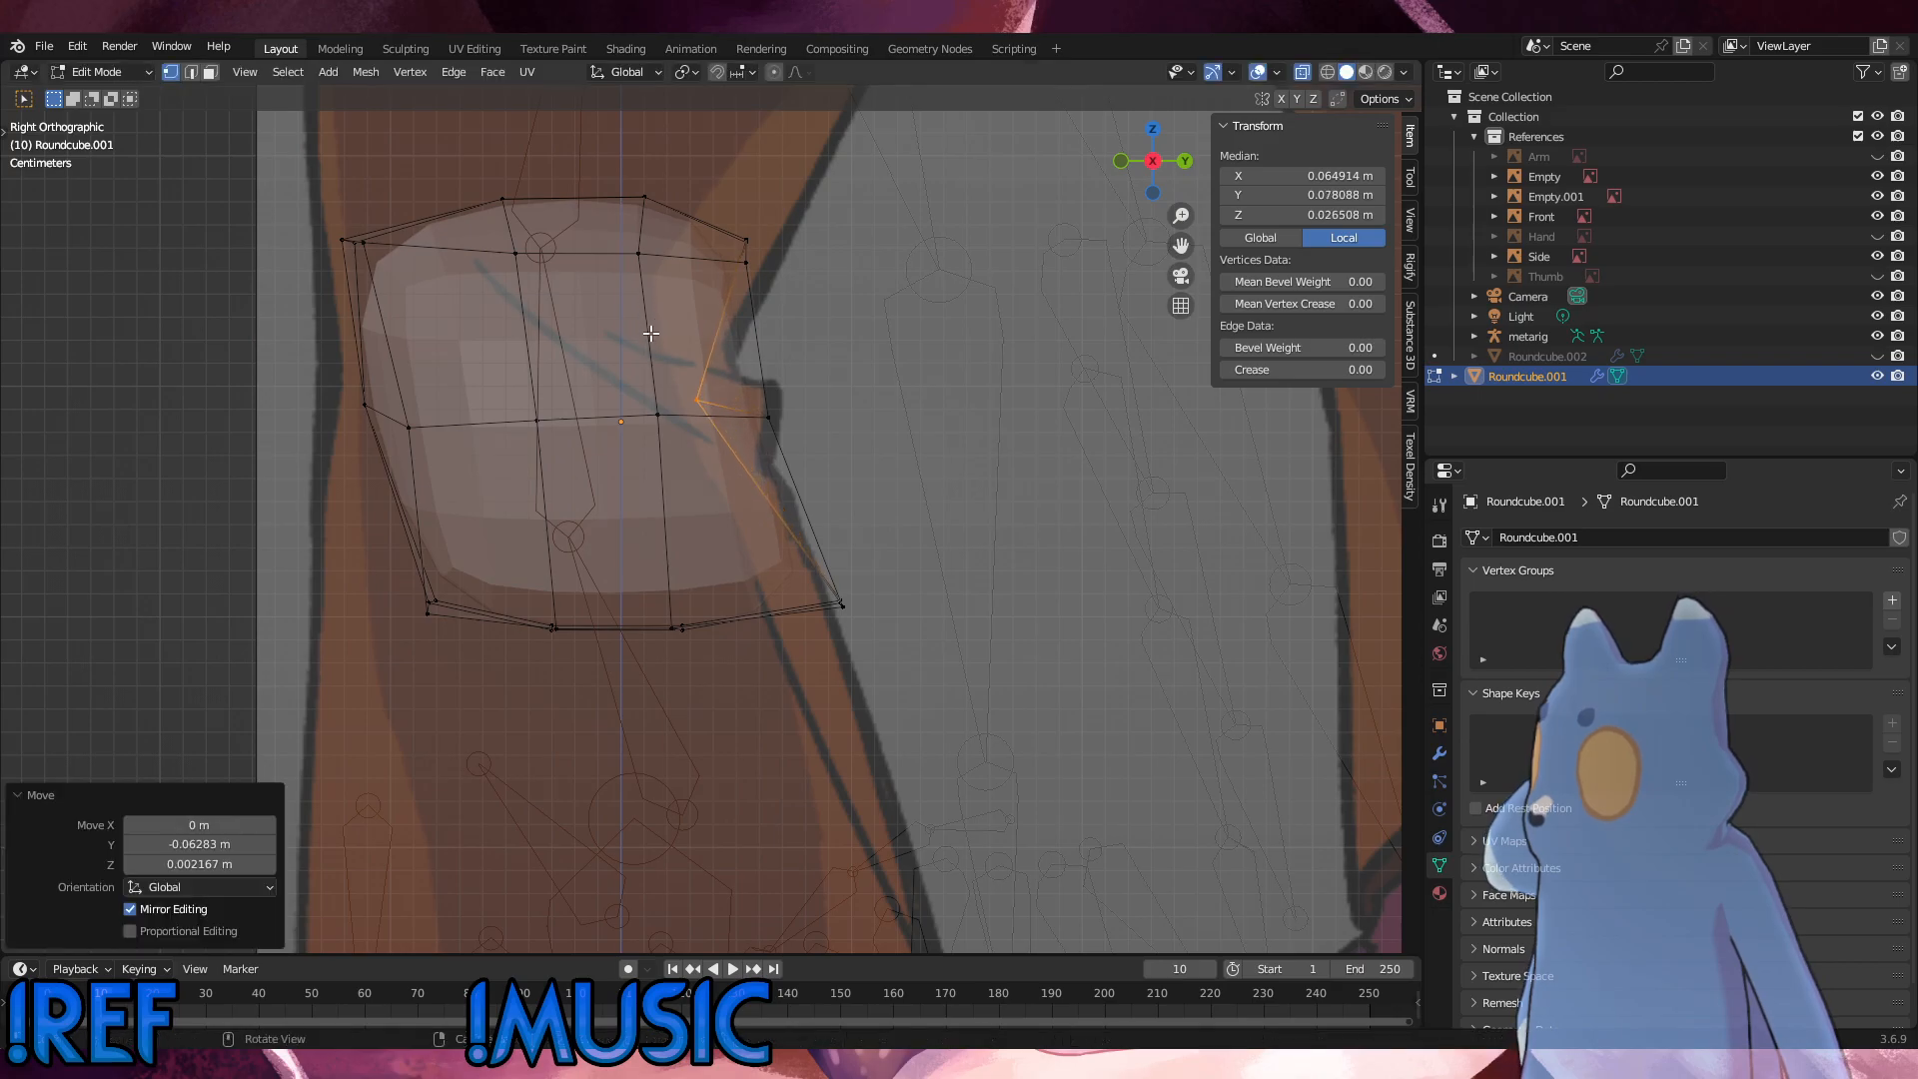
pyautogui.click(777, 421)
pyautogui.press('g')
pyautogui.click(665, 399)
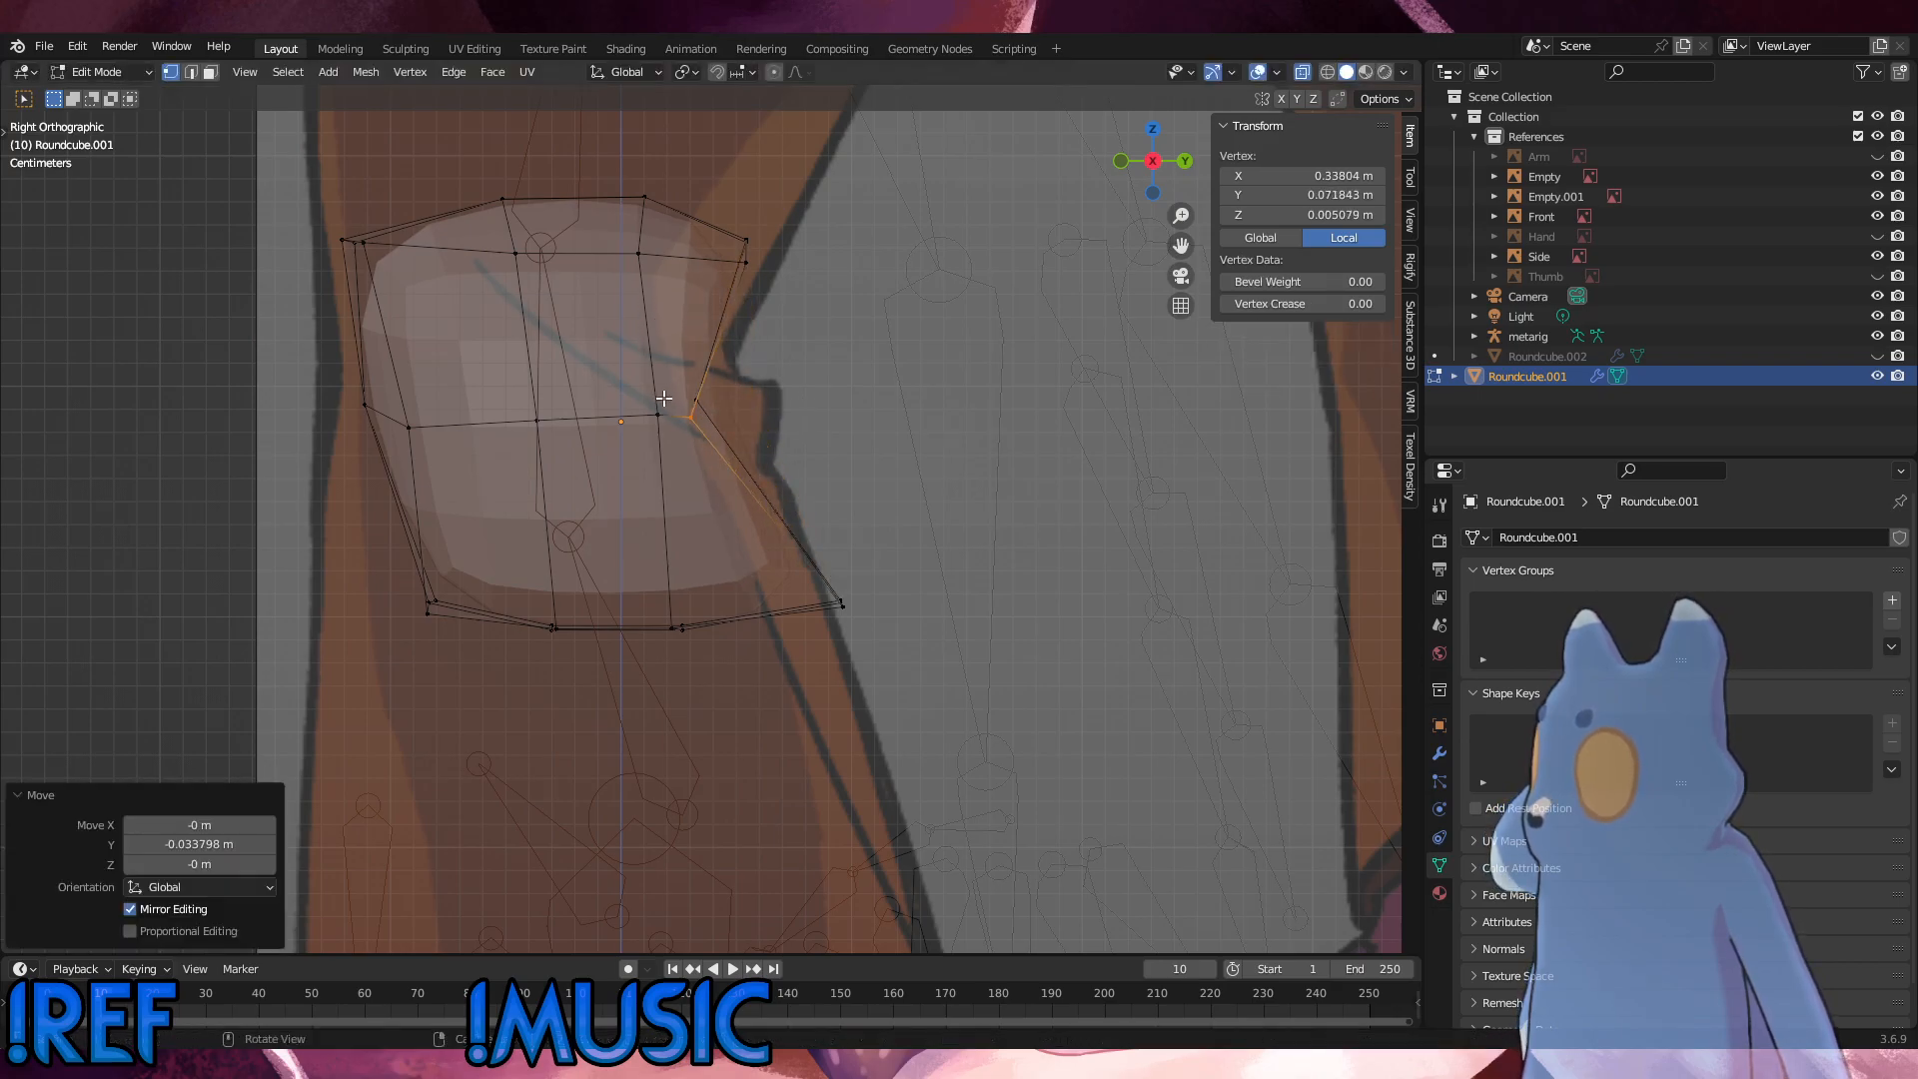
# Step: Slide both vertical side loops toward the front of the hip, the front loop by a factor of about 0.44
pyautogui.keyDown('alt'); pyautogui.click(665, 533); pyautogui.keyUp('alt')
pyautogui.press('g')
pyautogui.press('g')
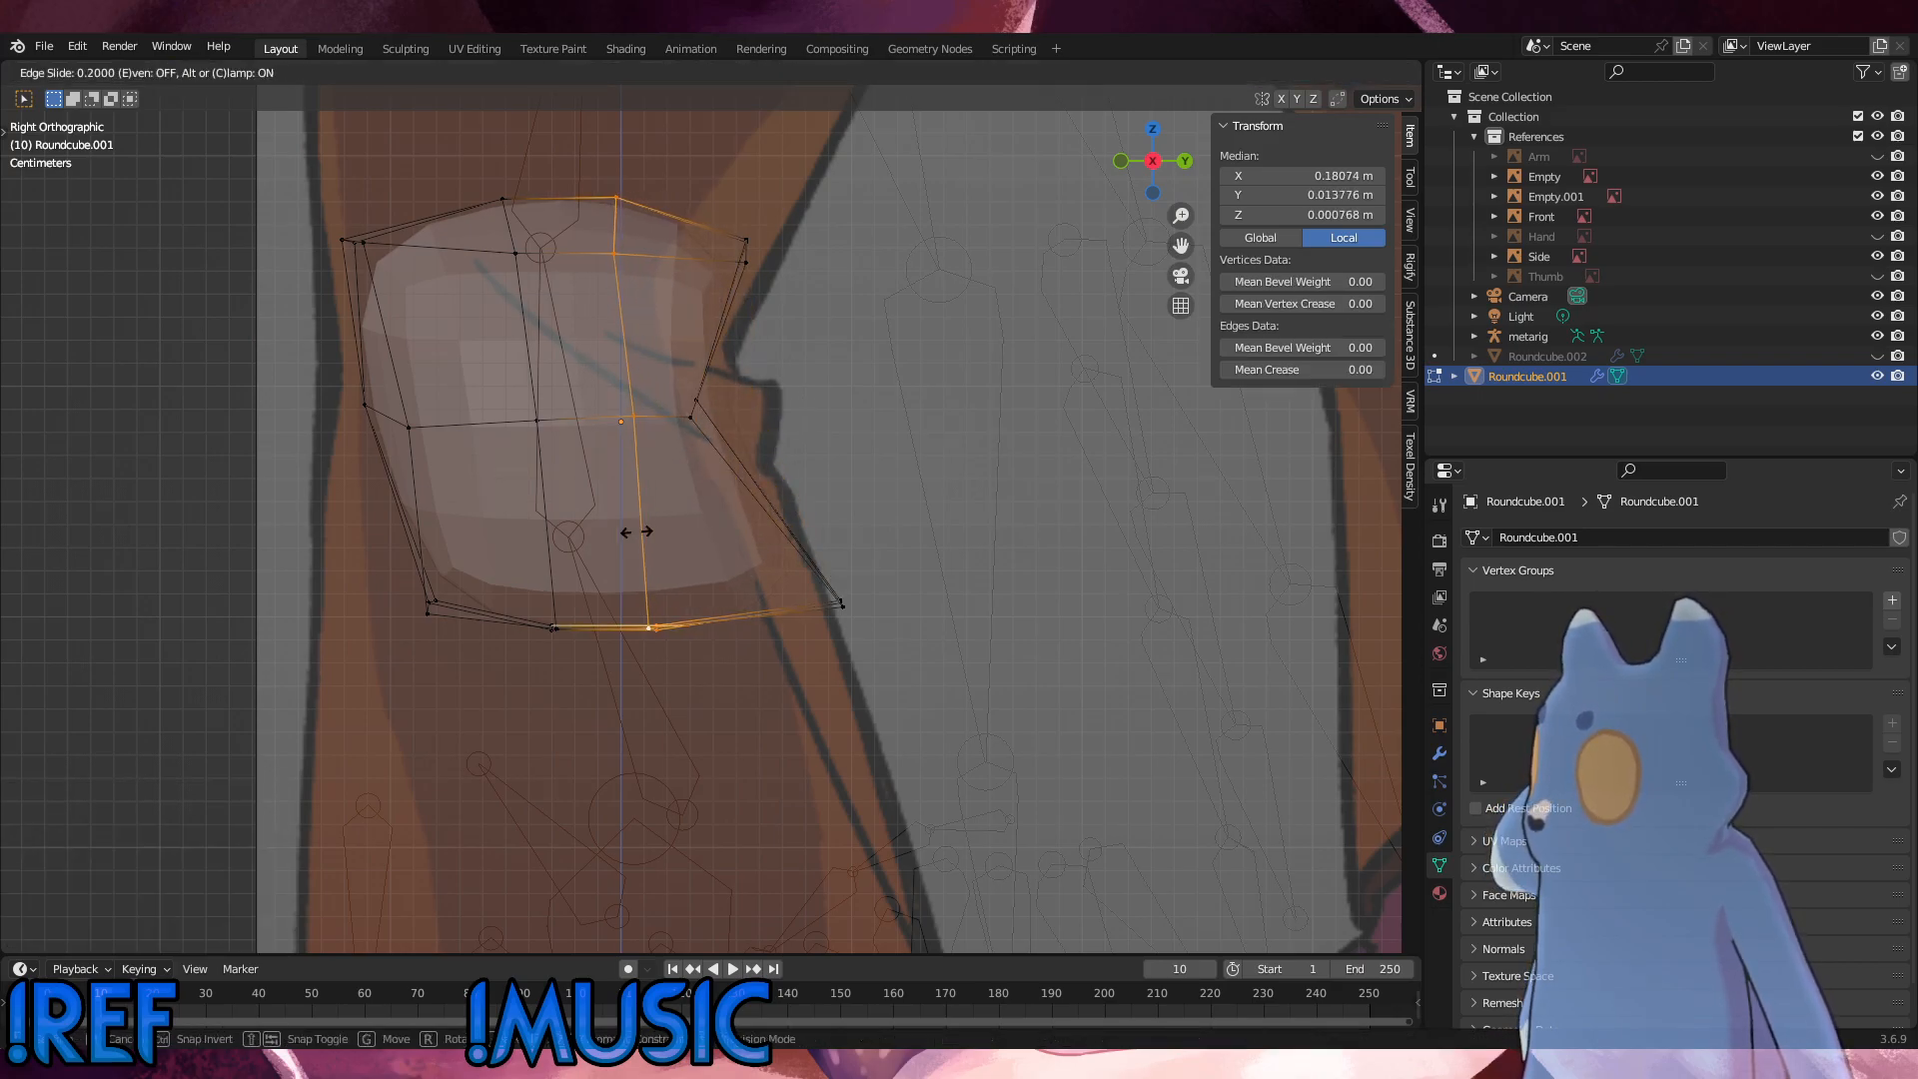
pyautogui.click(548, 537)
pyautogui.keyDown('alt'); pyautogui.click(549, 537); pyautogui.keyUp('alt')
pyautogui.press('g')
pyautogui.press('g')
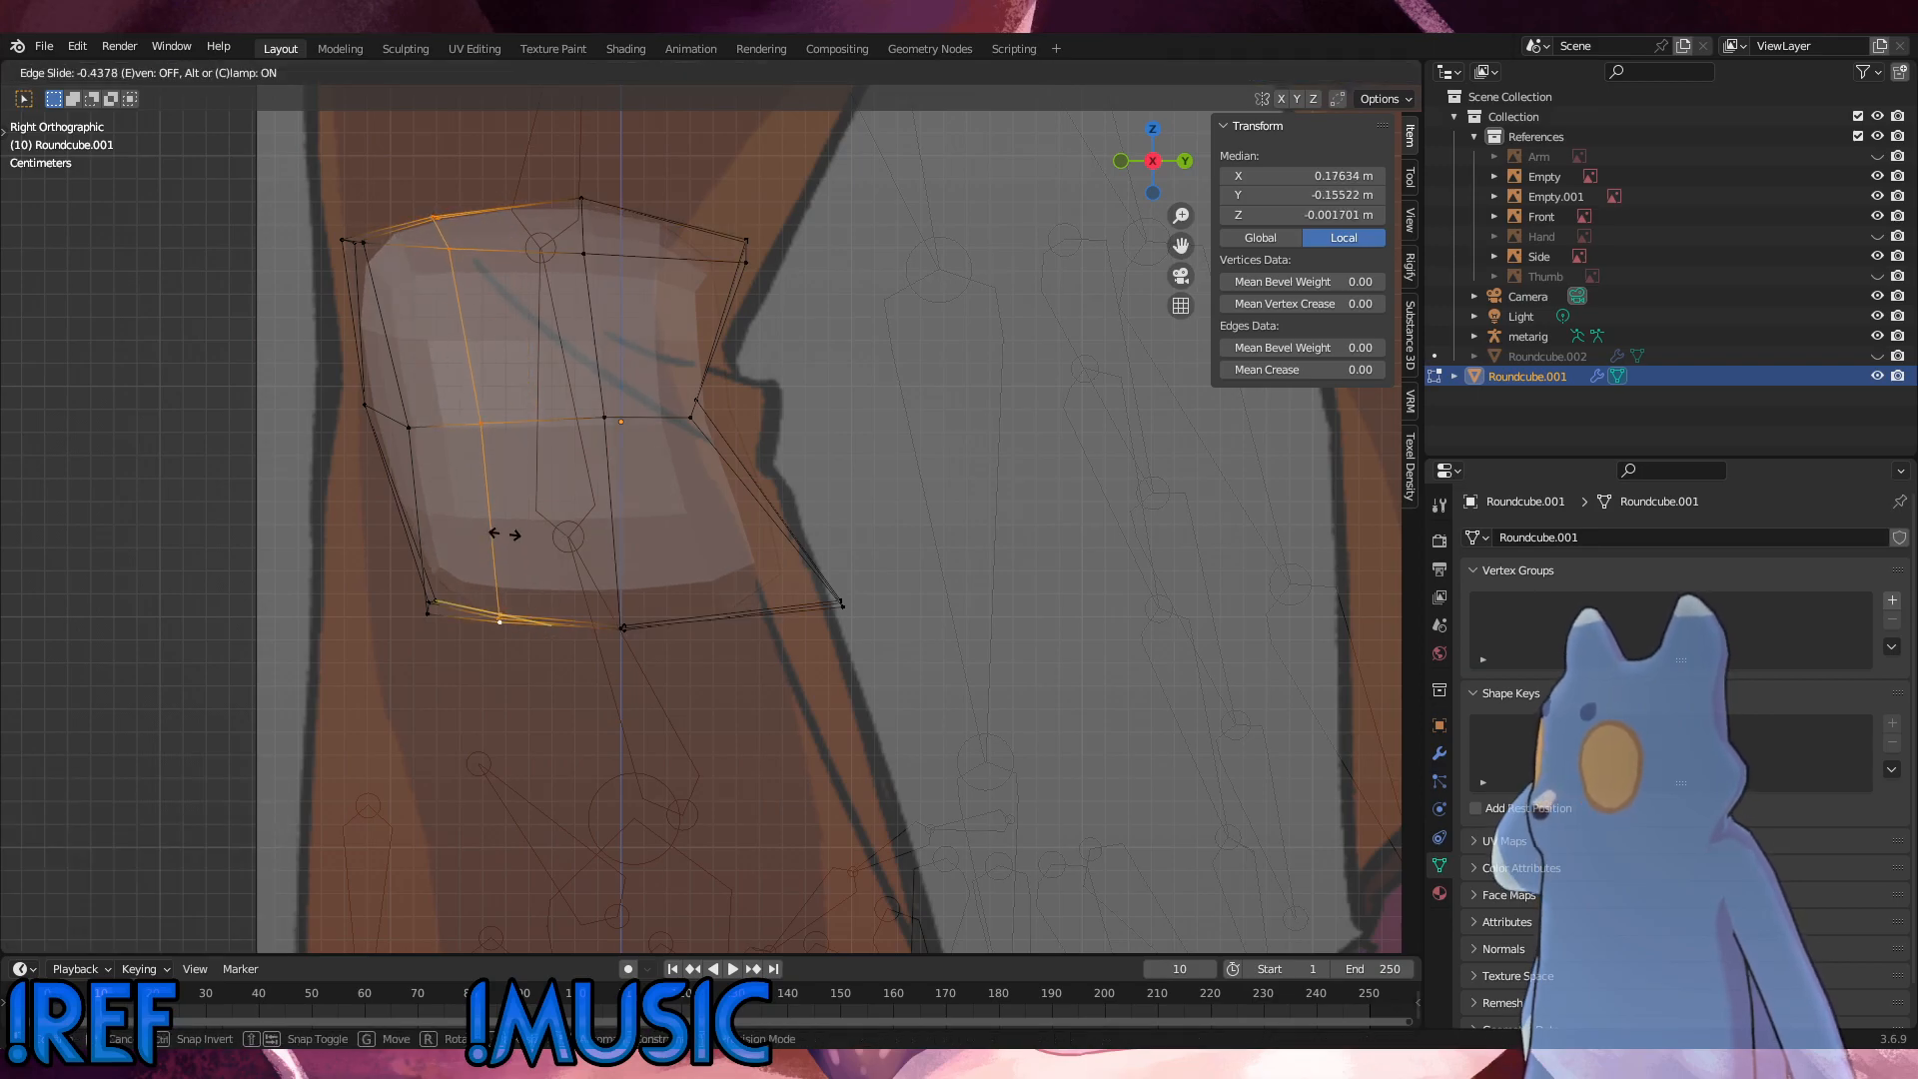
pyautogui.click(503, 532)
# Step: Move the front bottom vertices about 0.034 m forward and 0.008 m down to match the side reference
pyautogui.moveTo(445, 640); pyautogui.dragTo(370, 563)
pyautogui.press('g')
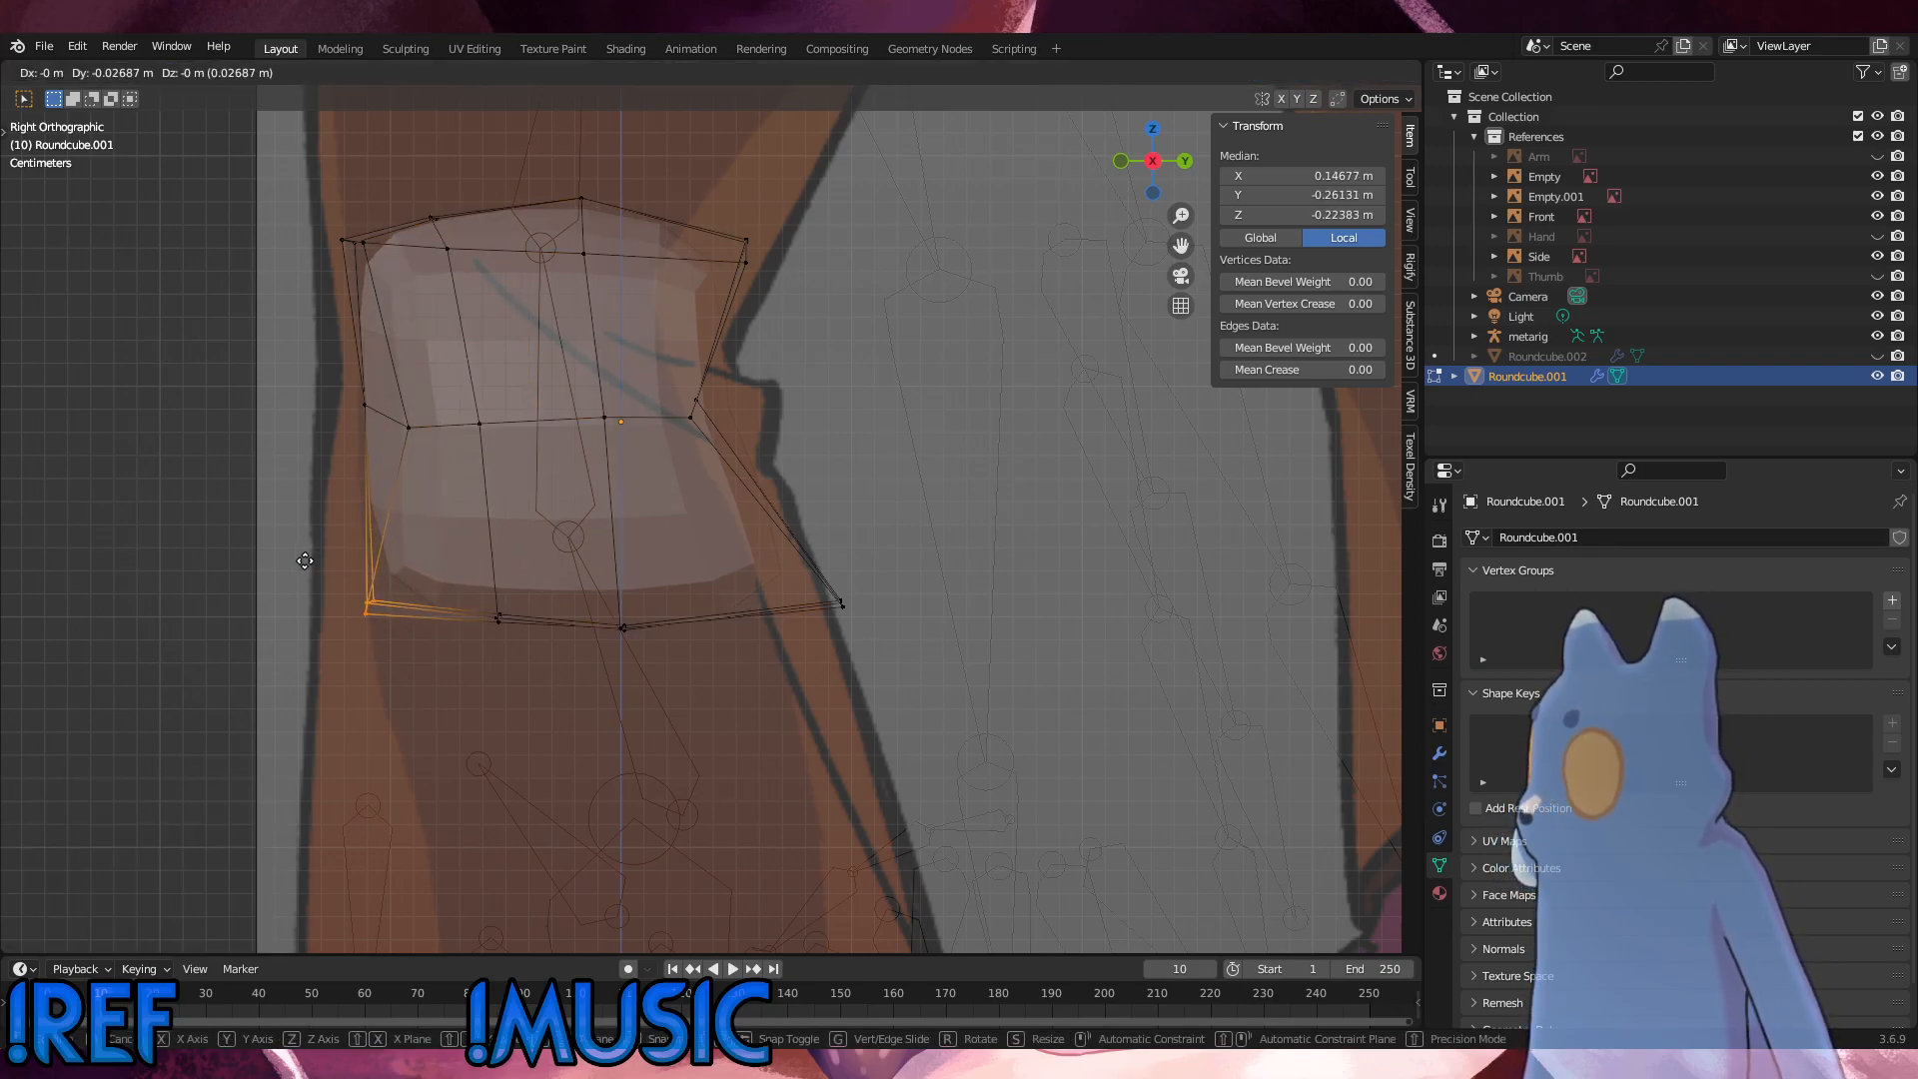
pyautogui.click(289, 579)
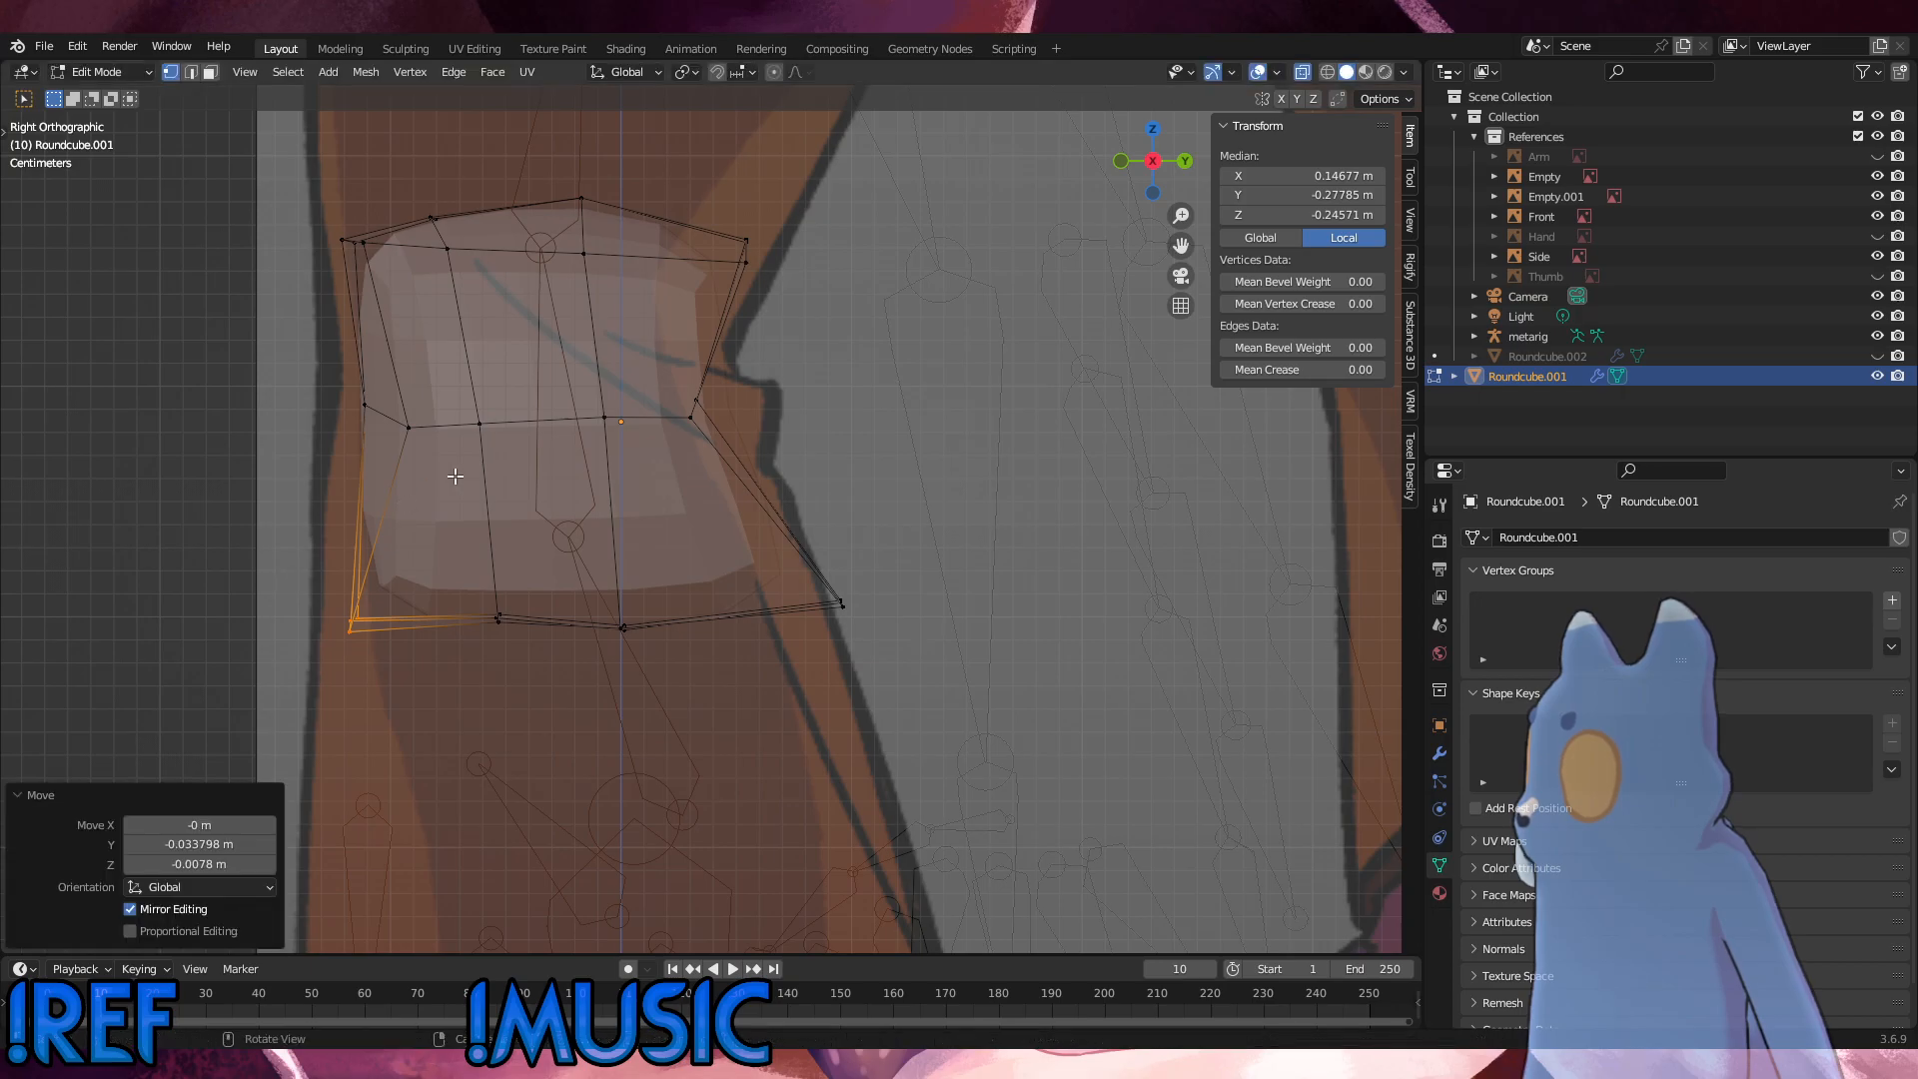
# Step: Move the outer front mid-height vertex about 0.020 m forward and 0.006 m up, and the front side loop's bottom vertices about 0.006 m forward
pyautogui.moveTo(440, 476); pyautogui.dragTo(380, 411)
pyautogui.press('g')
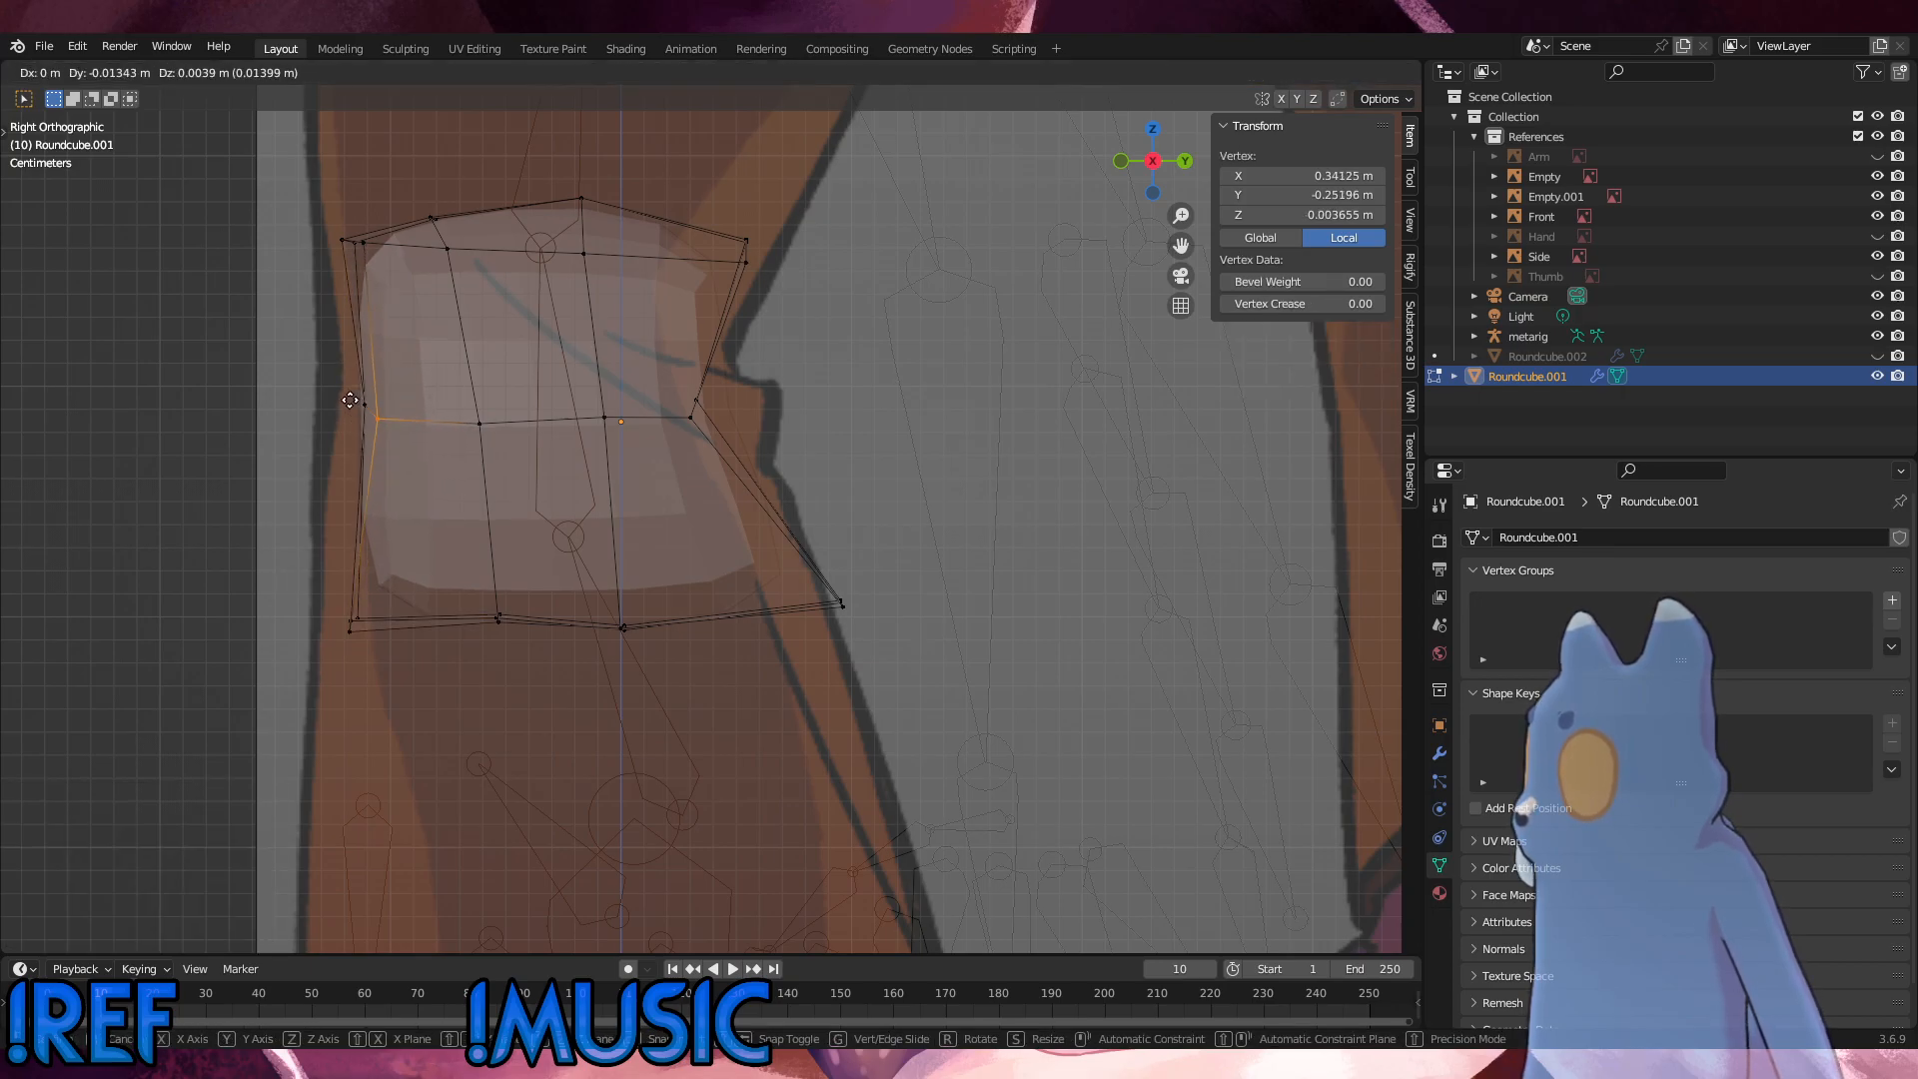
pyautogui.click(336, 396)
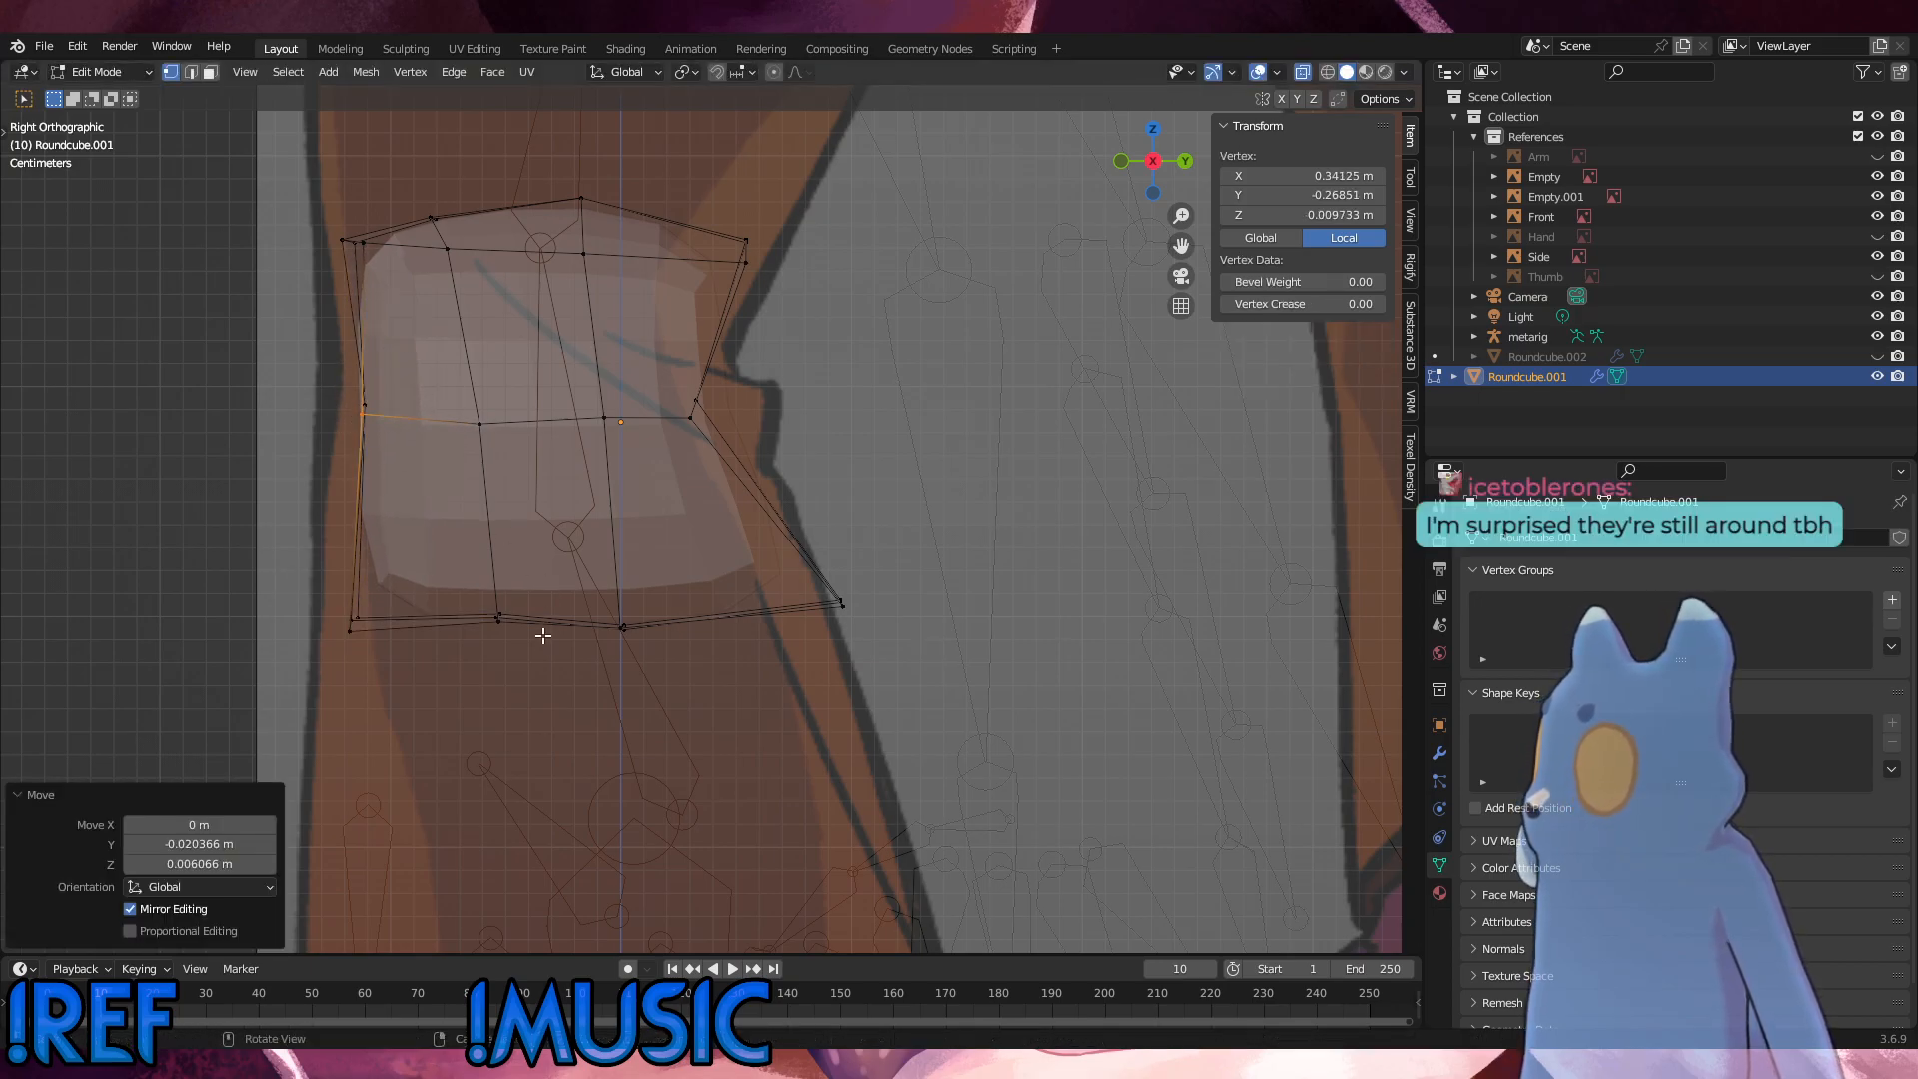
pyautogui.moveTo(544, 664); pyautogui.dragTo(390, 572)
pyautogui.press('g')
pyautogui.click(354, 634)
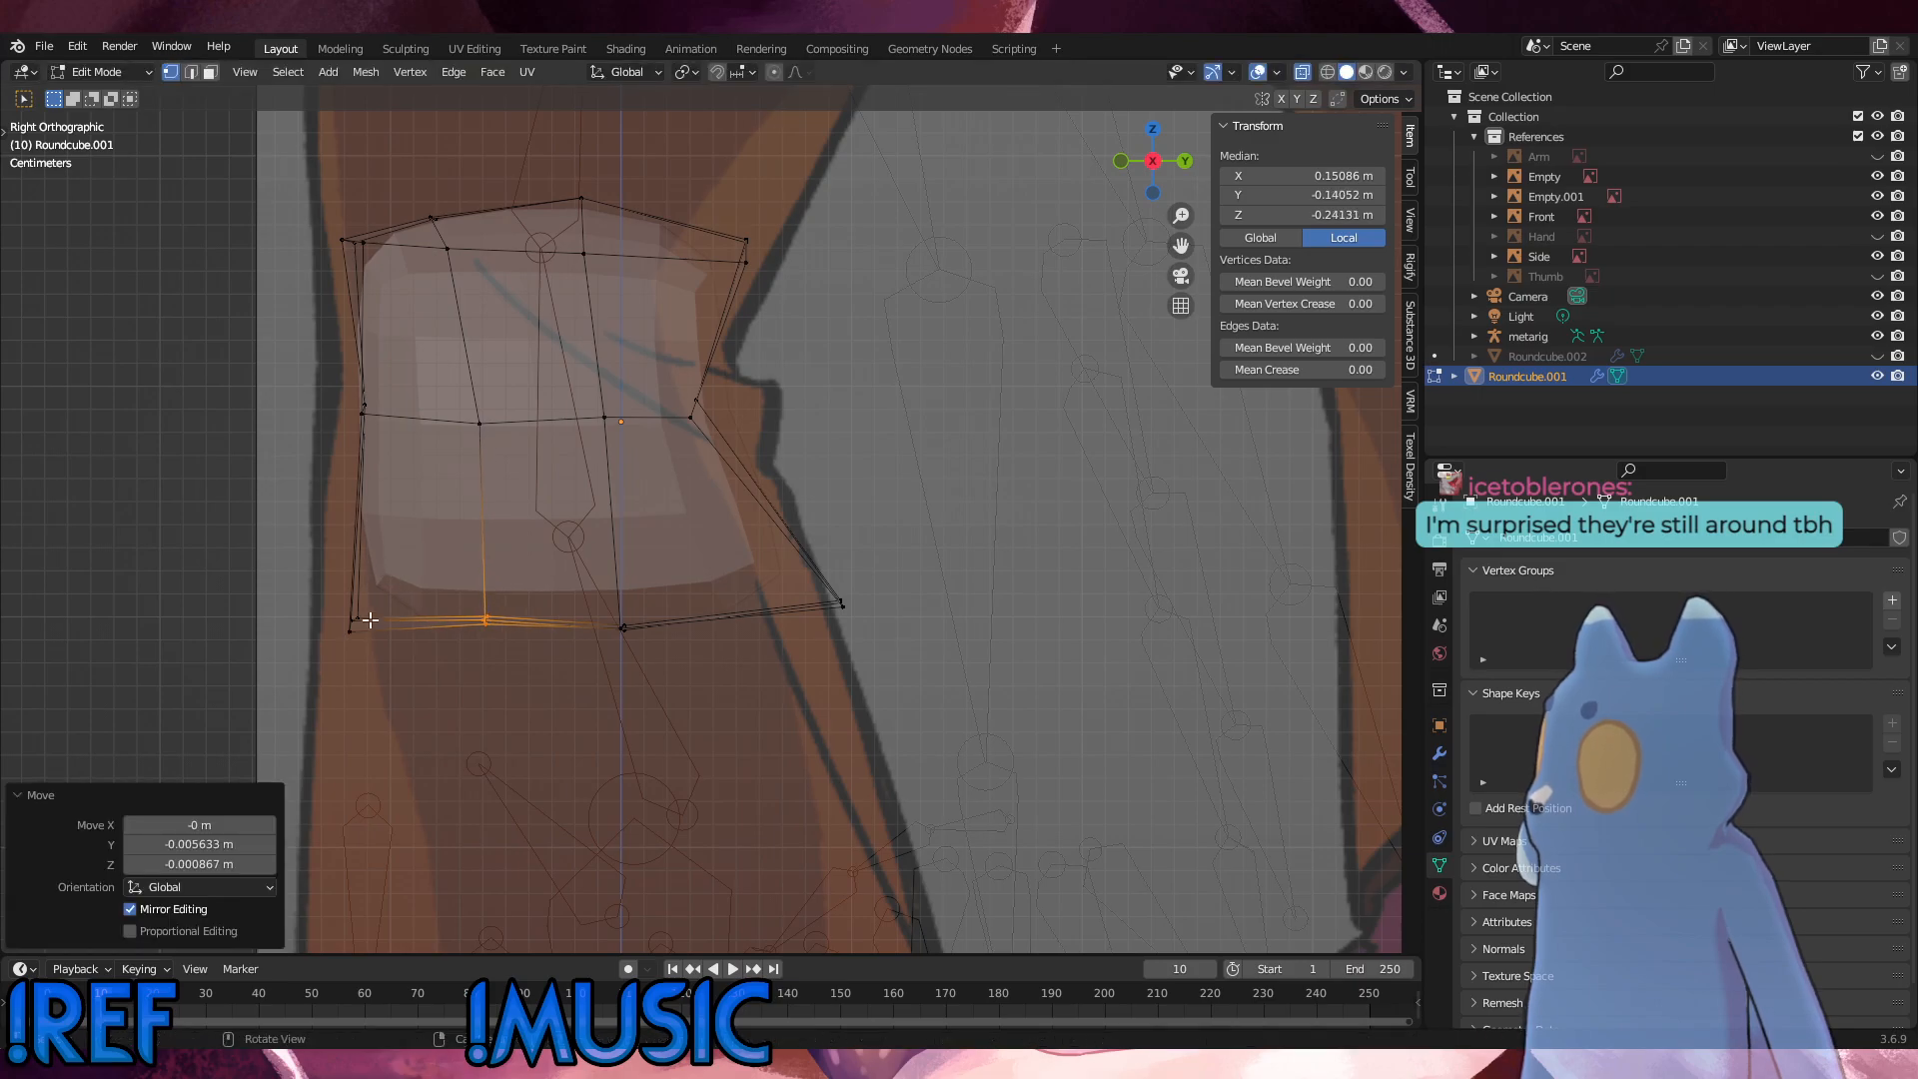
# Step: Move the outer front bottom corner vertex about 0.008 m forward and 0.001 m up in the side view
pyautogui.click(369, 621)
pyautogui.moveTo(377, 612); pyautogui.dragTo(457, 690, button='middle')
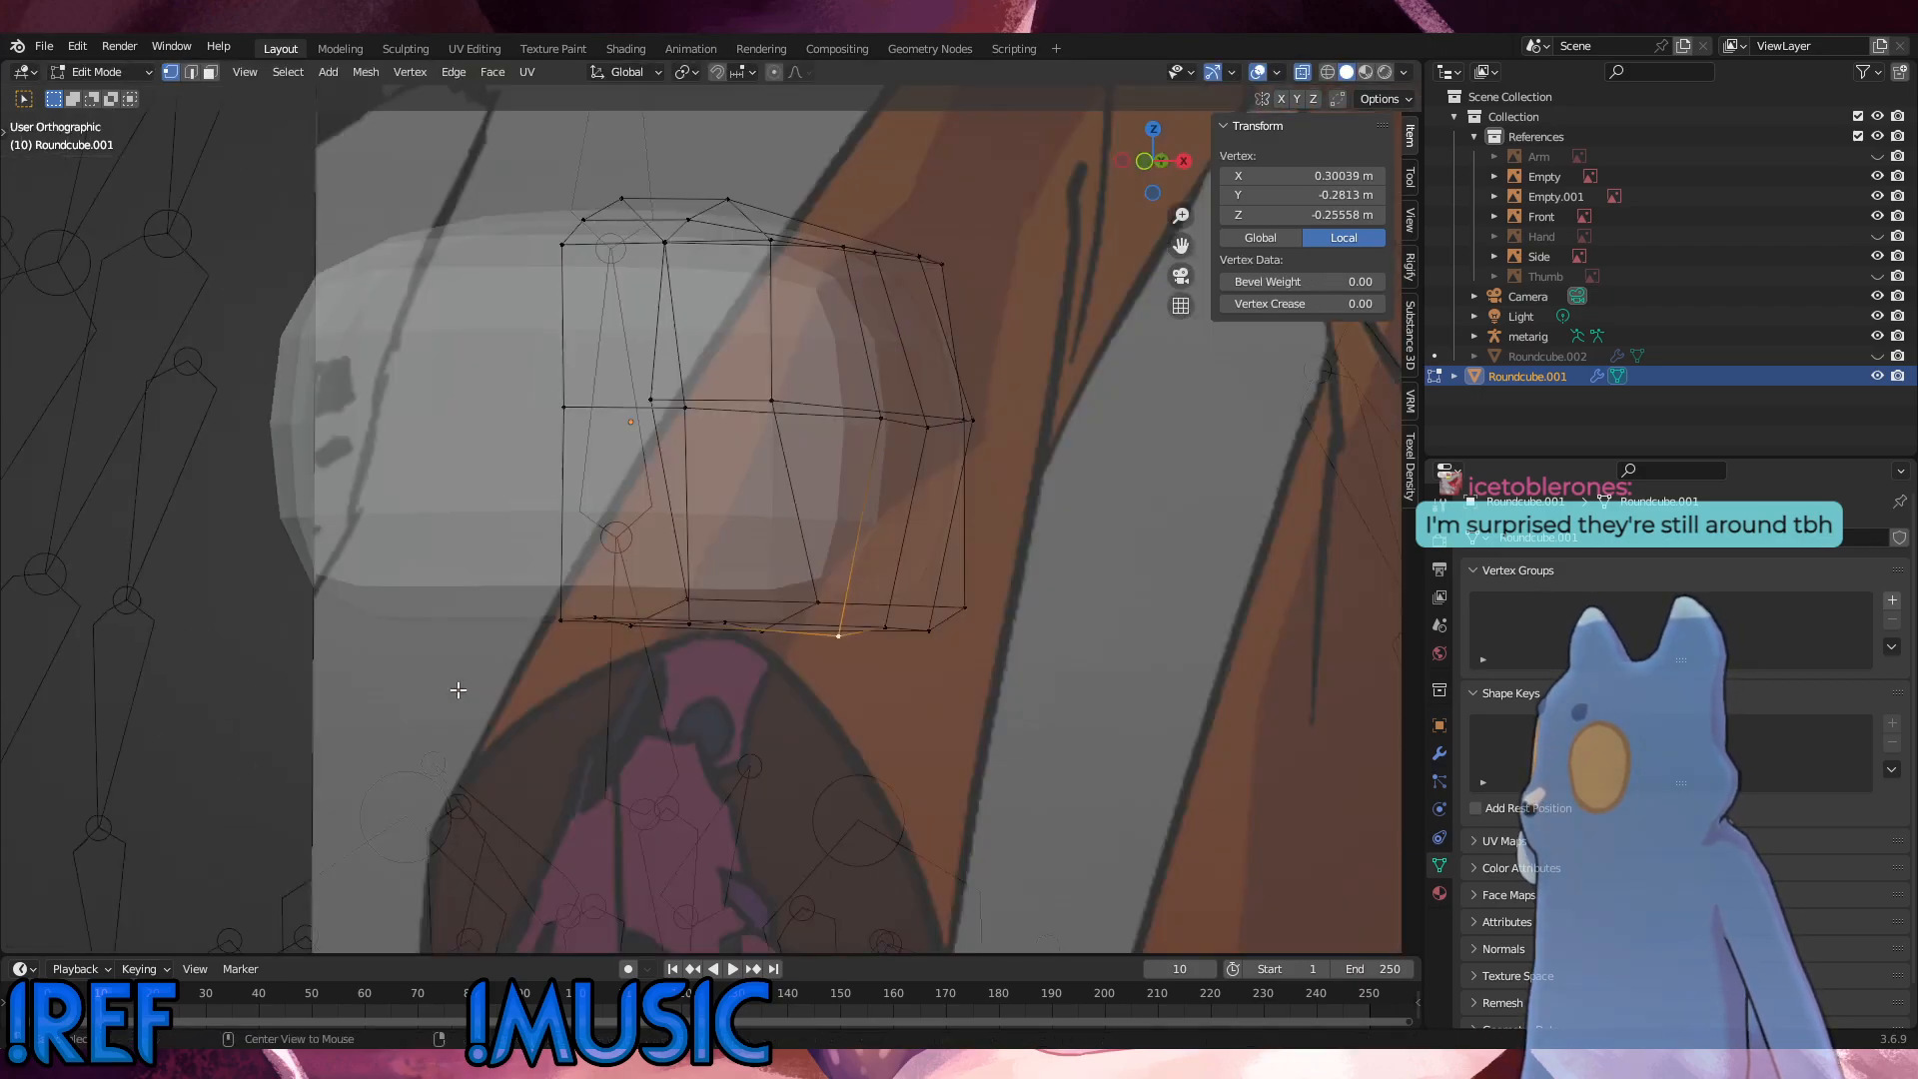
pyautogui.press('KP_3')
pyautogui.press('g')
pyautogui.click(398, 677)
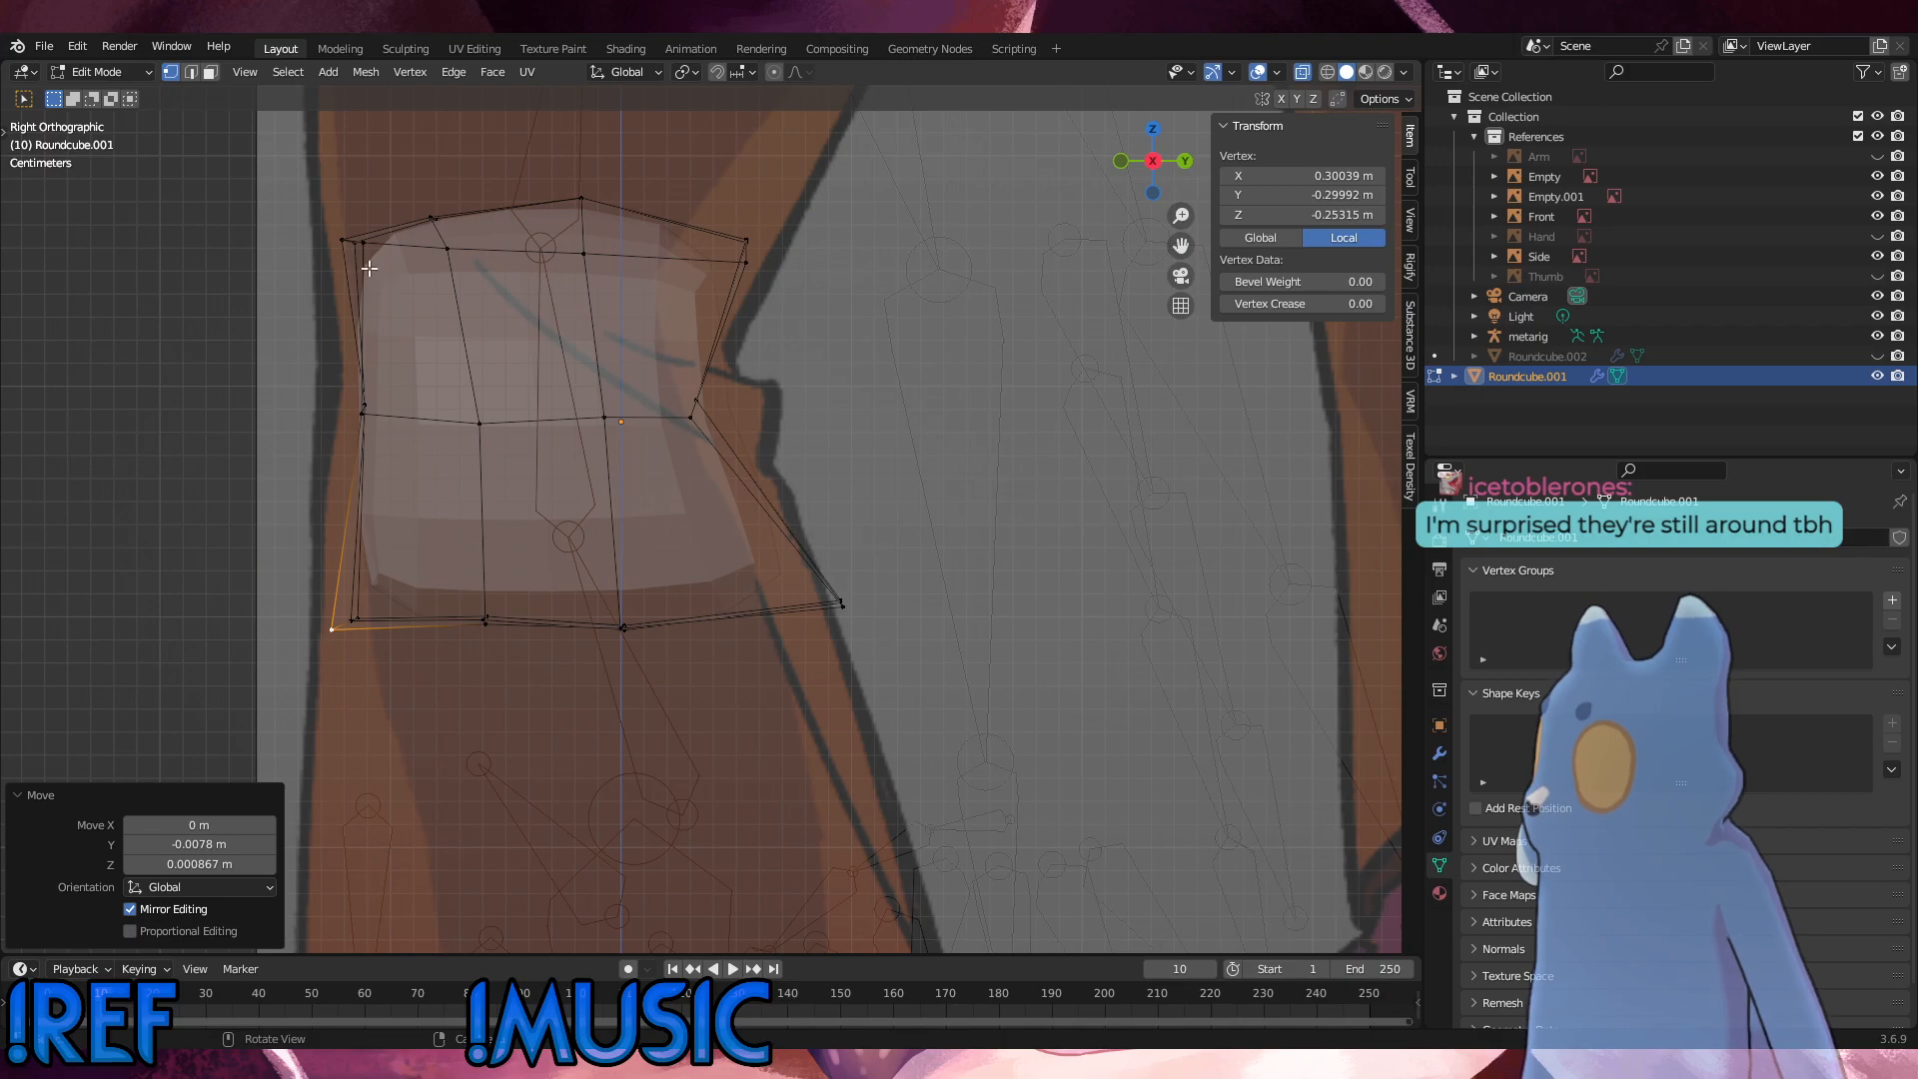
# Step: Move the outer front top corner vertex about 0.013 m forward and 0.010 m up in the side view
pyautogui.click(343, 241)
pyautogui.moveTo(343, 241); pyautogui.dragTo(395, 312, button='middle')
pyautogui.click(264, 248)
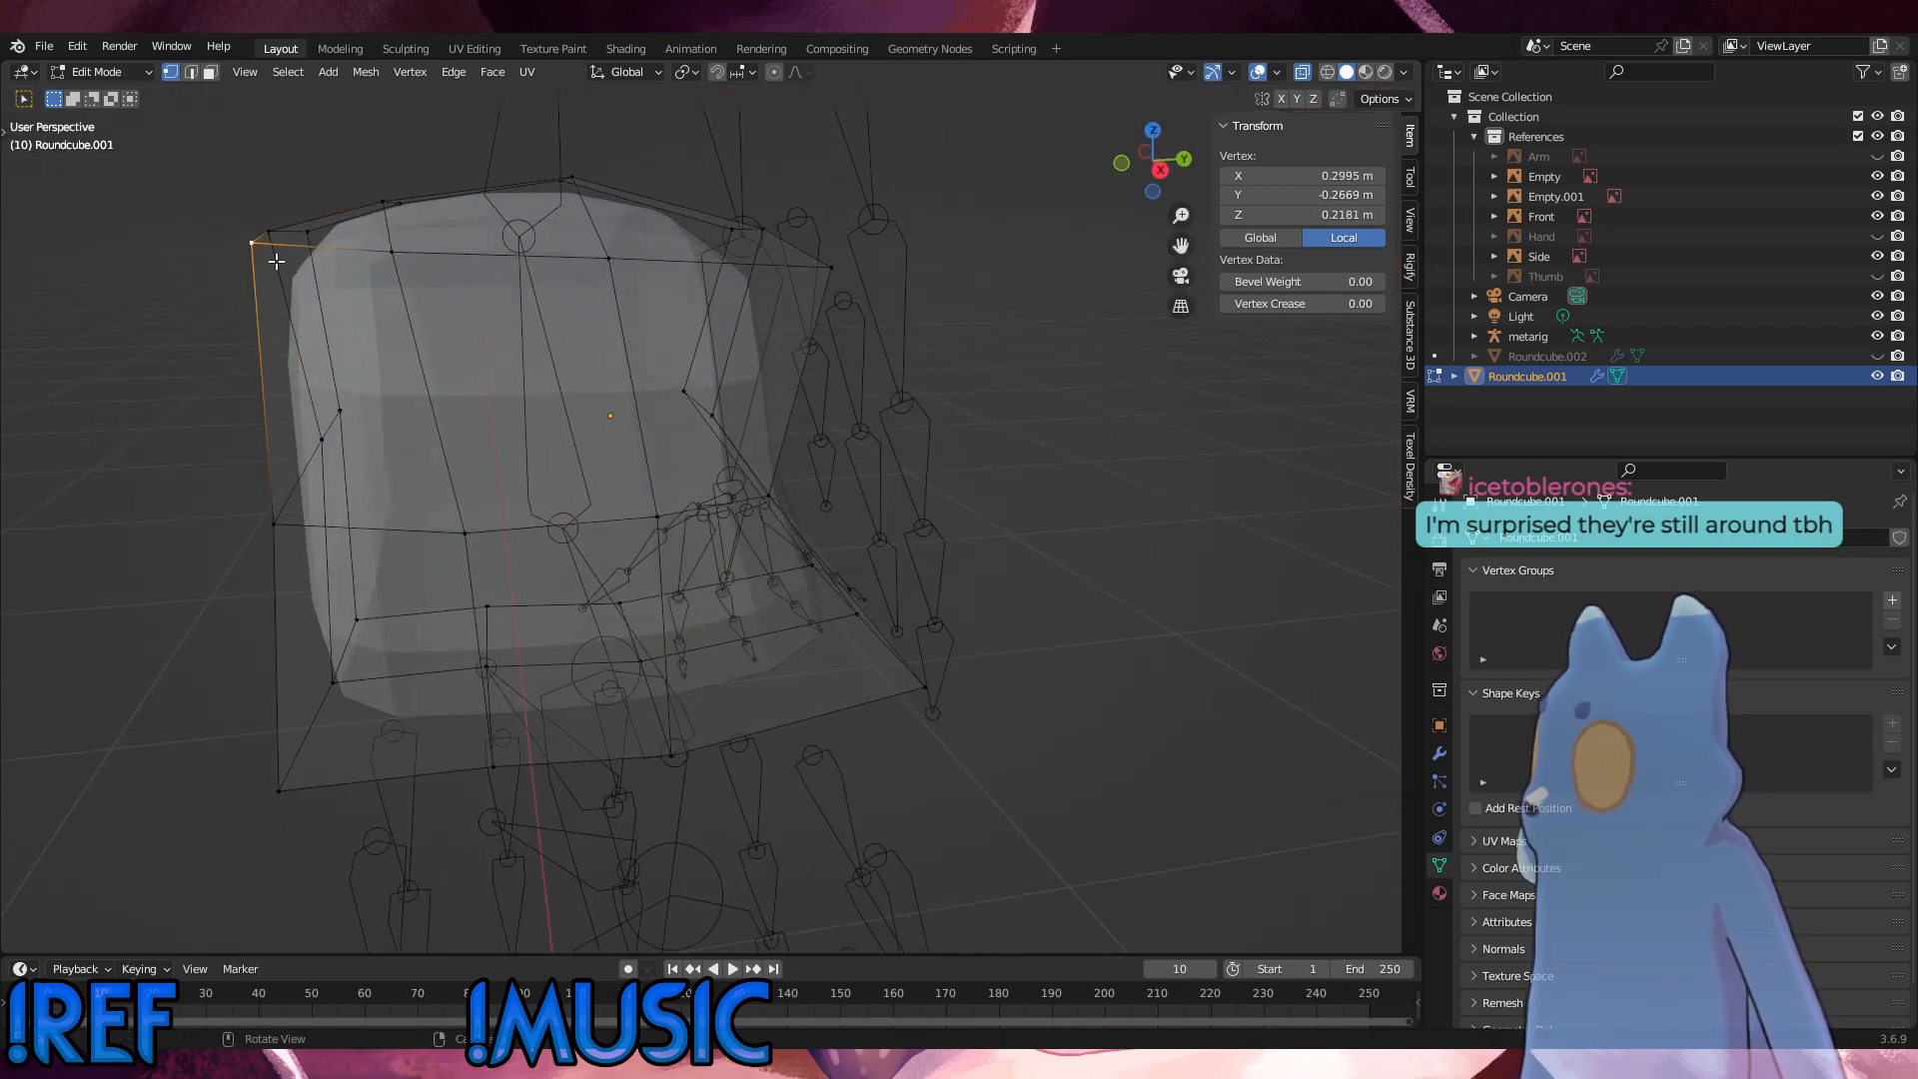
pyautogui.press('KP_3')
pyautogui.press('g')
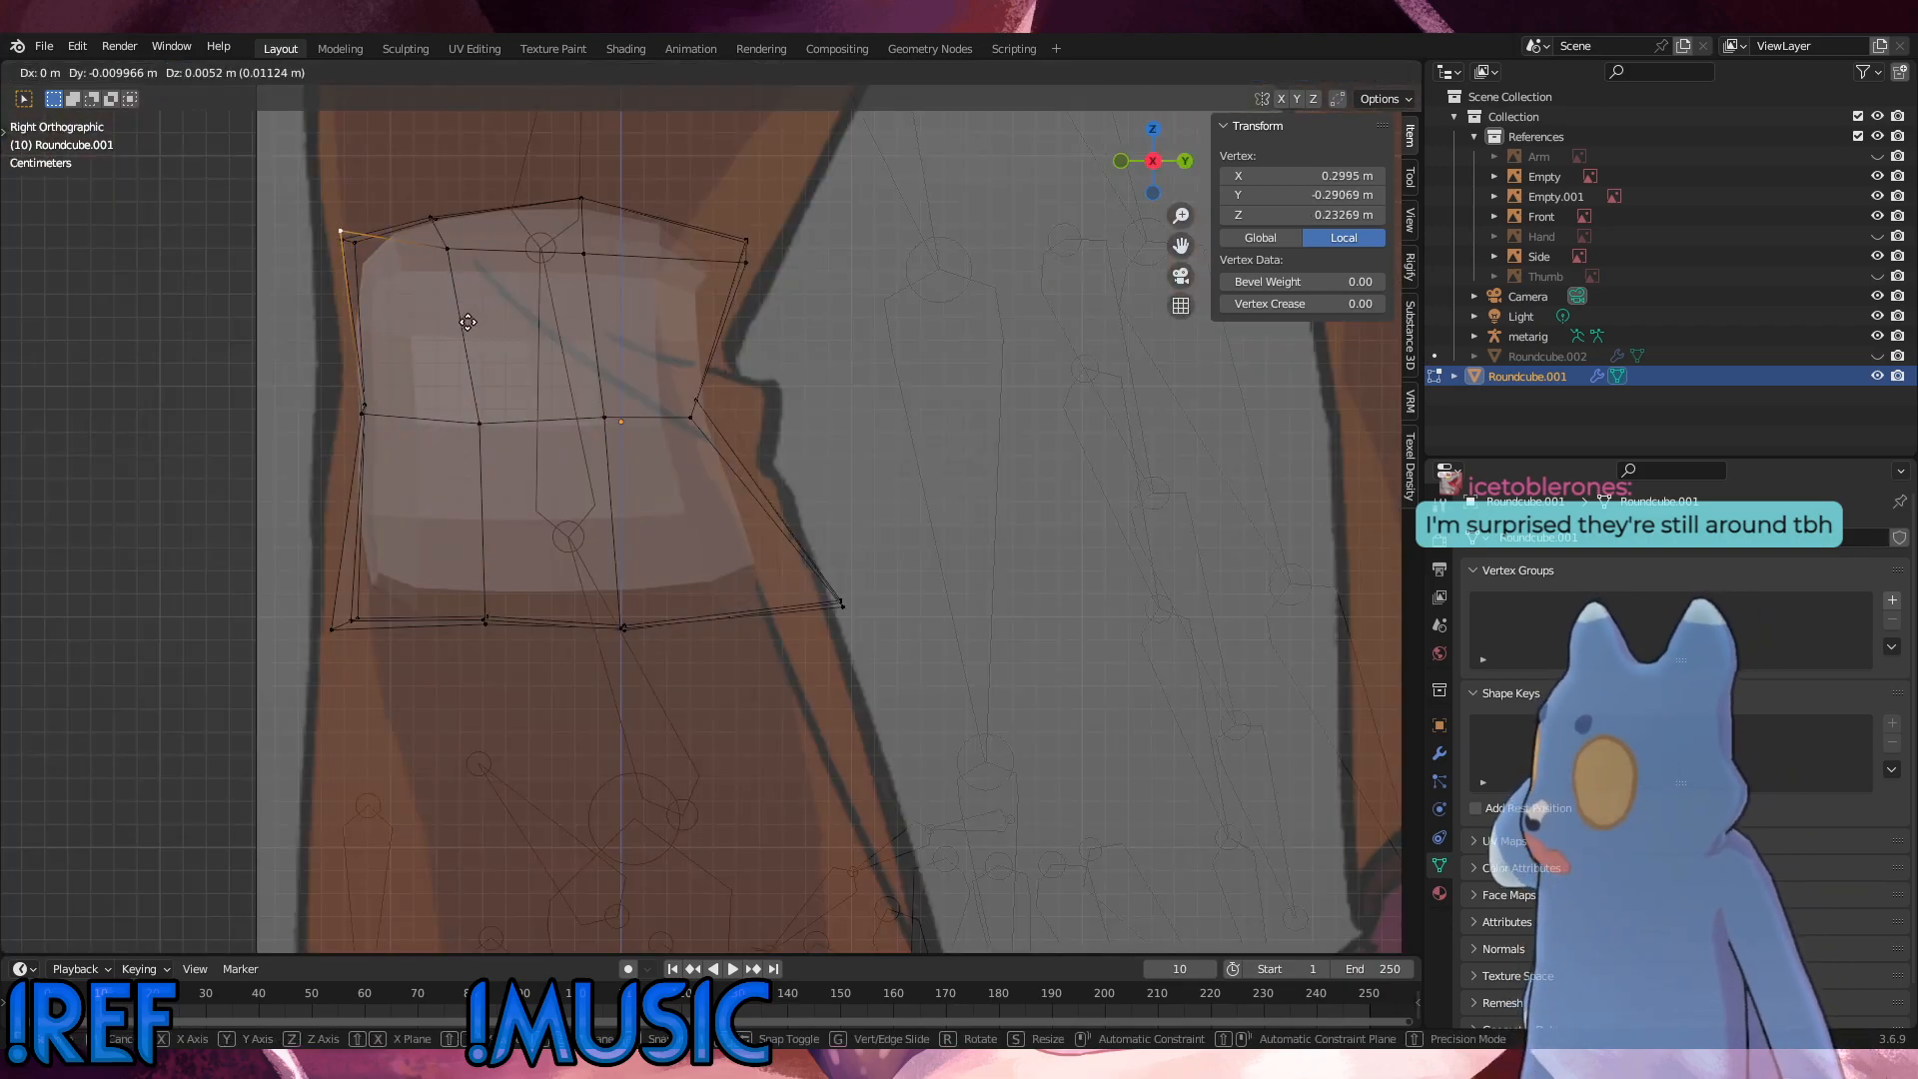
pyautogui.click(460, 310)
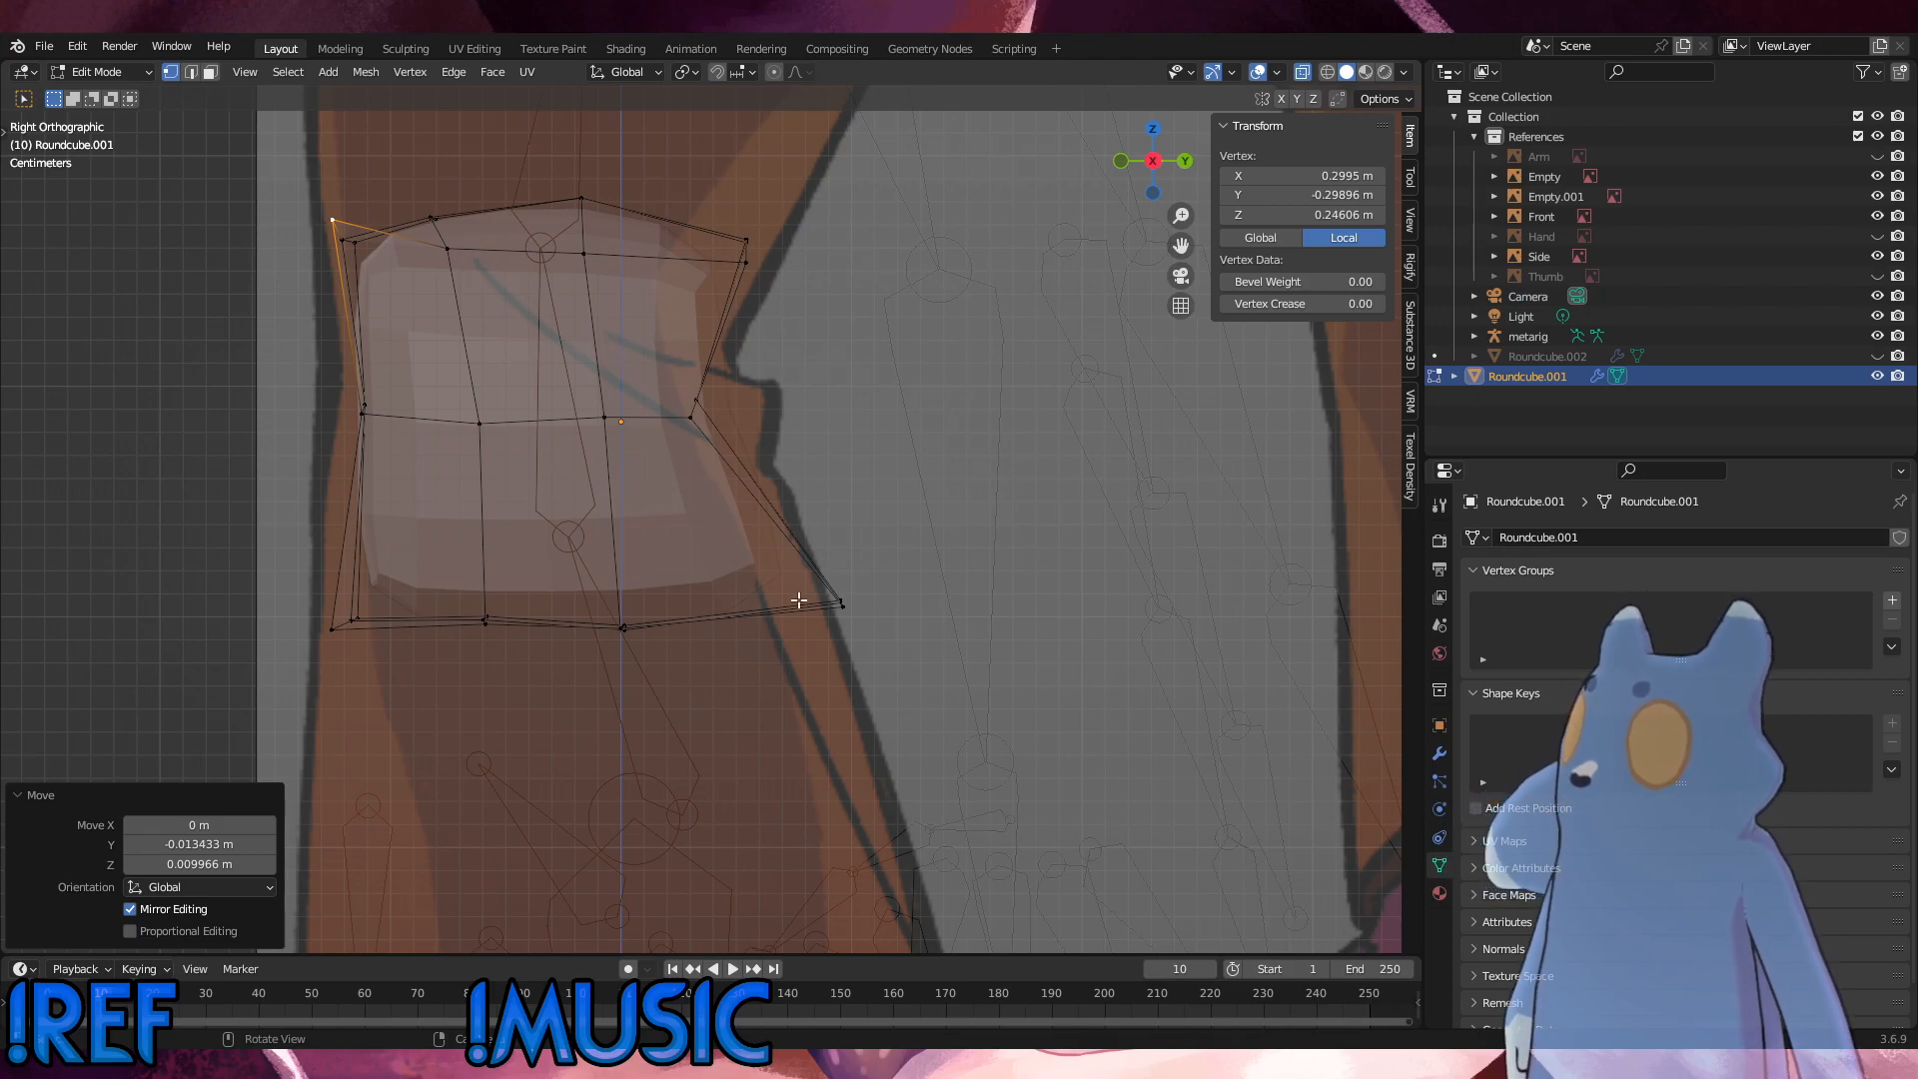
# Step: Move the rear bottom vertices about 0.021 m forward and 0.005 m down, and raise the whole bottom row about 0.017 m
pyautogui.moveTo(896, 662); pyautogui.dragTo(811, 571)
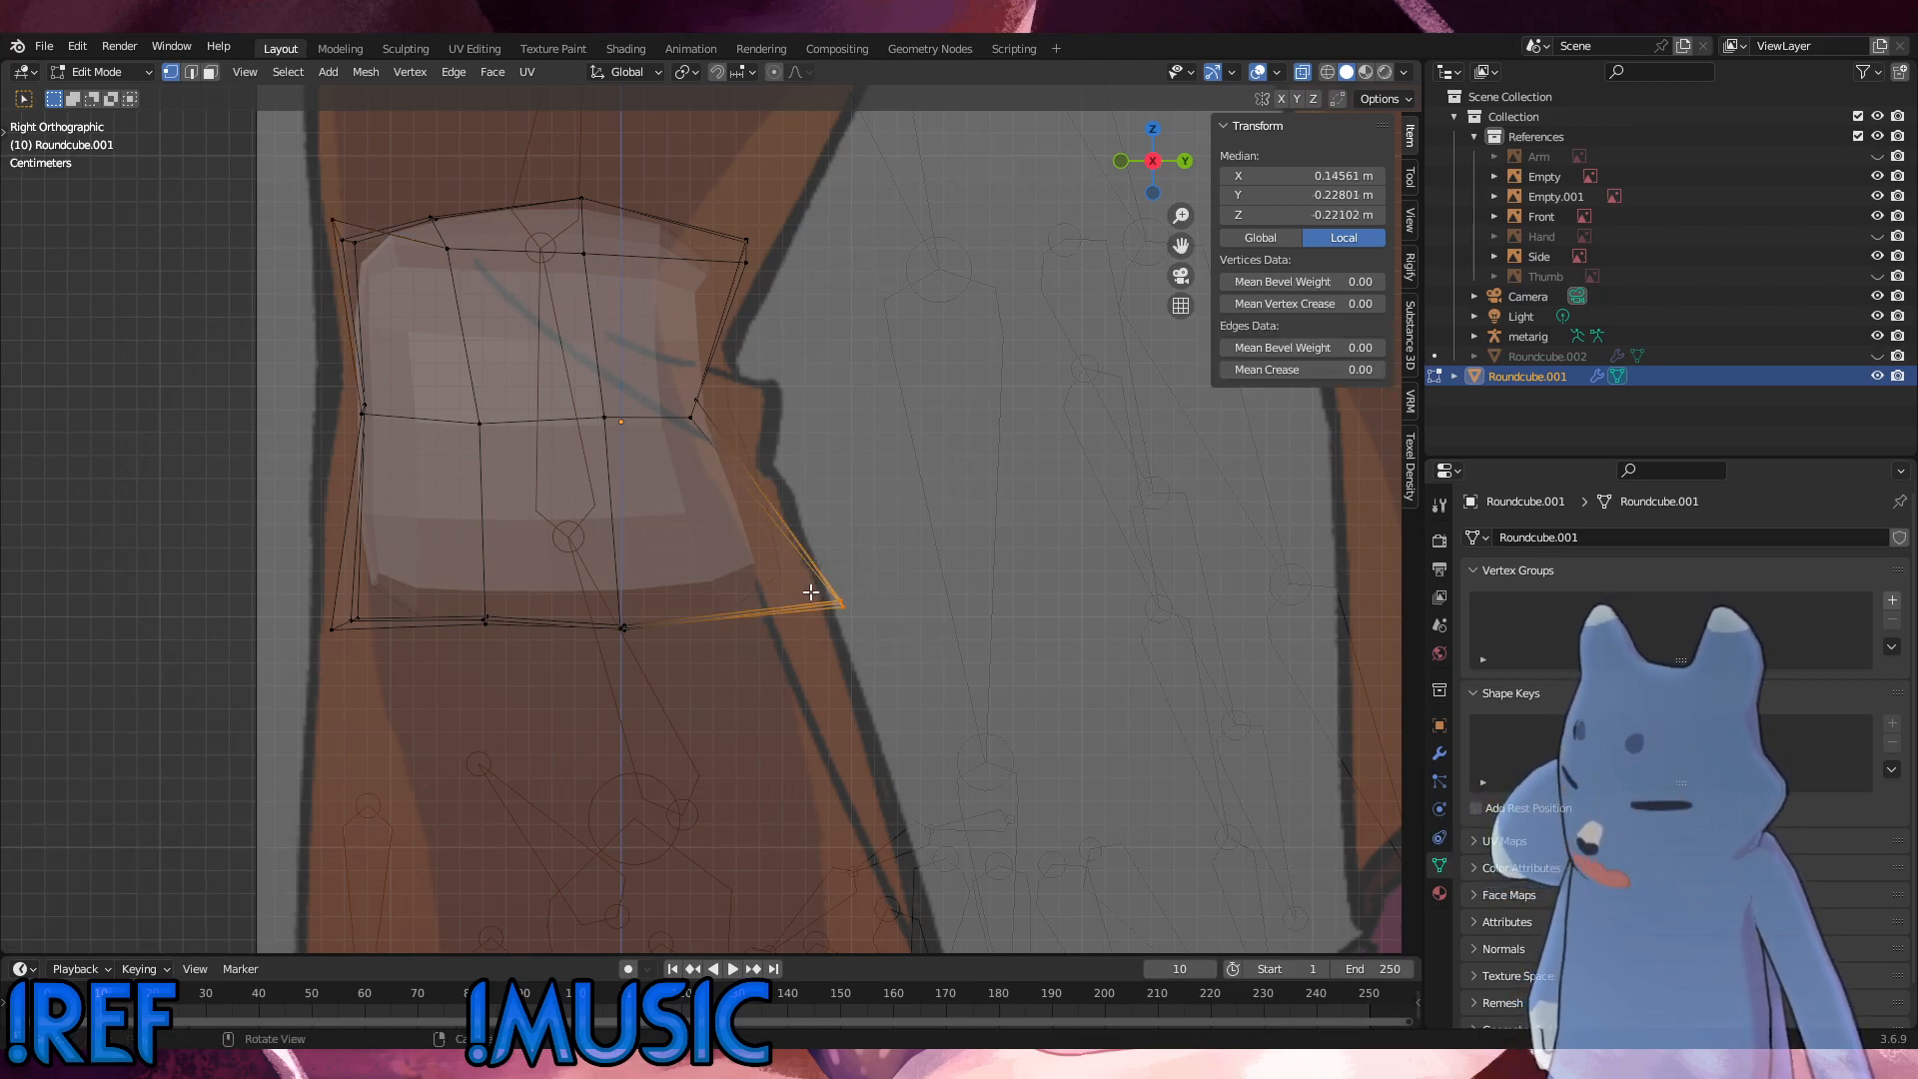
pyautogui.press('g')
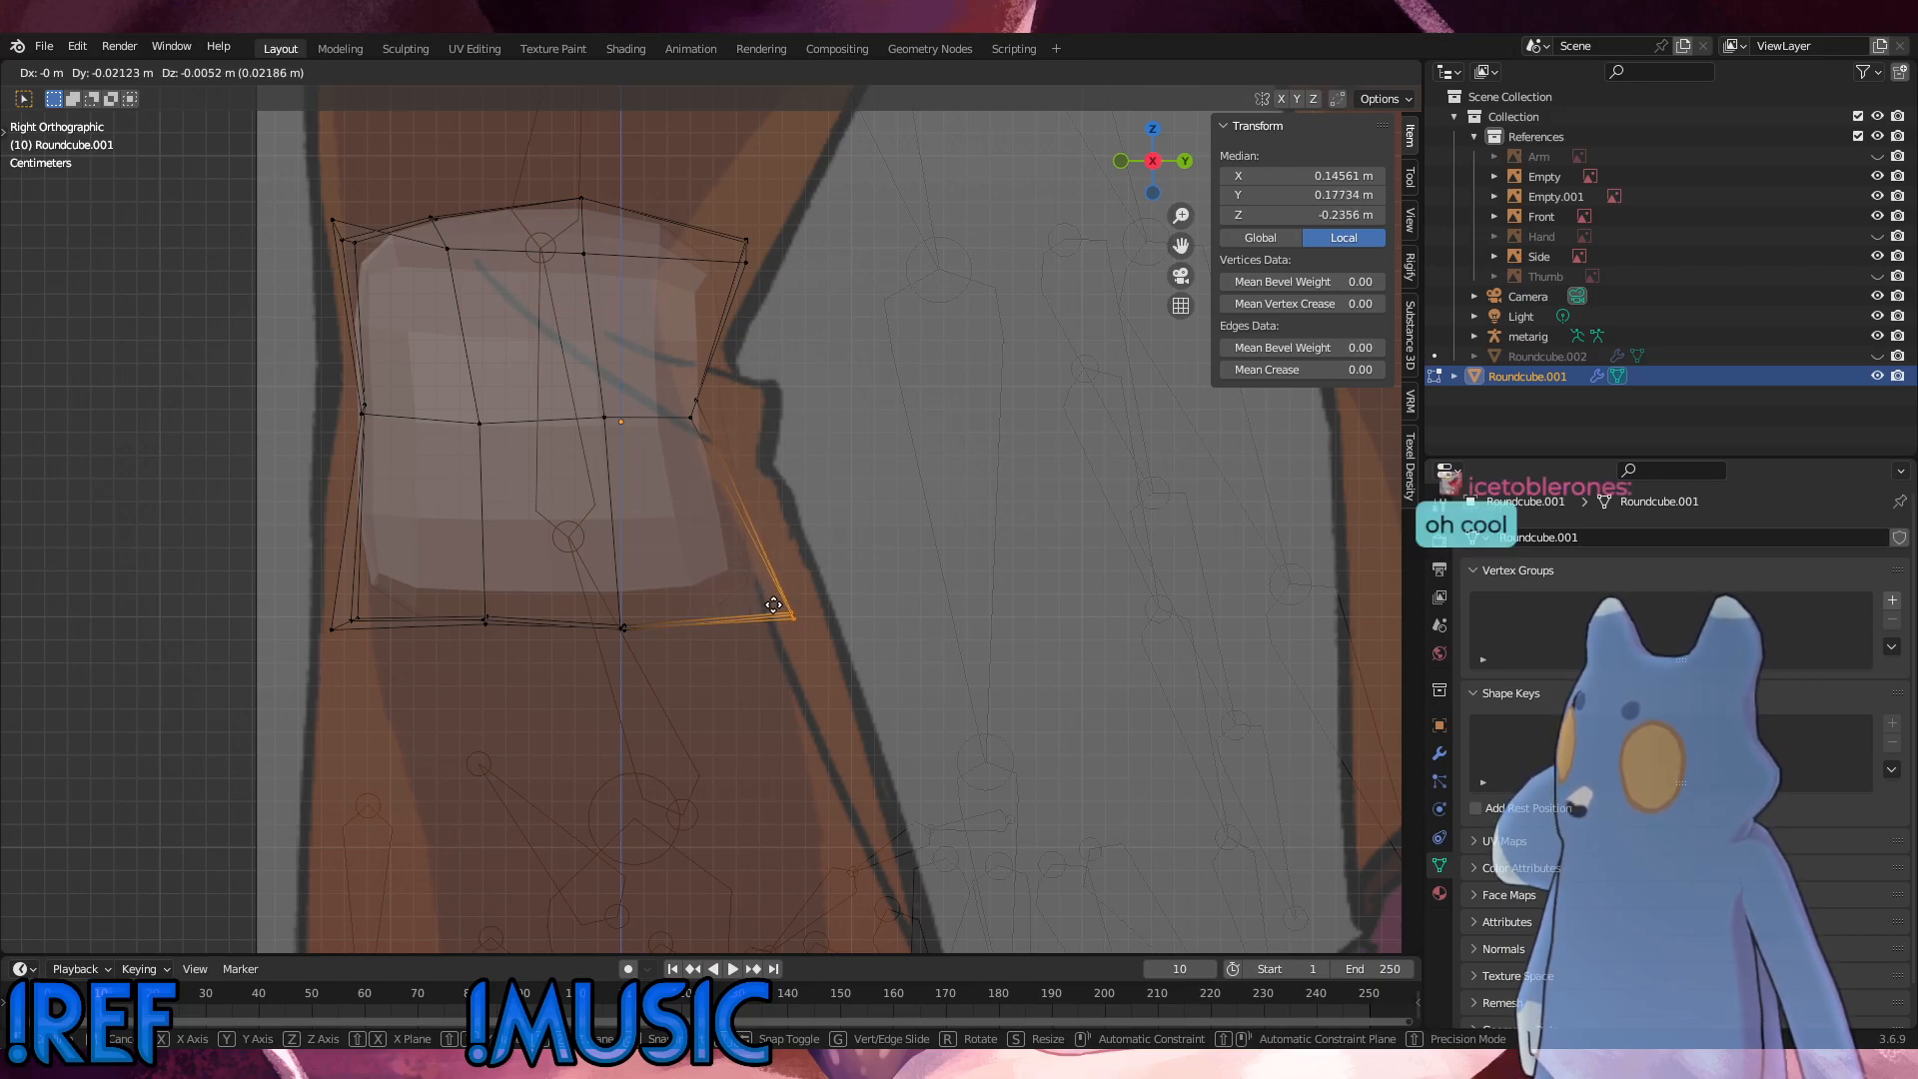
pyautogui.click(773, 604)
pyautogui.moveTo(934, 709); pyautogui.dragTo(247, 547)
pyautogui.press('g')
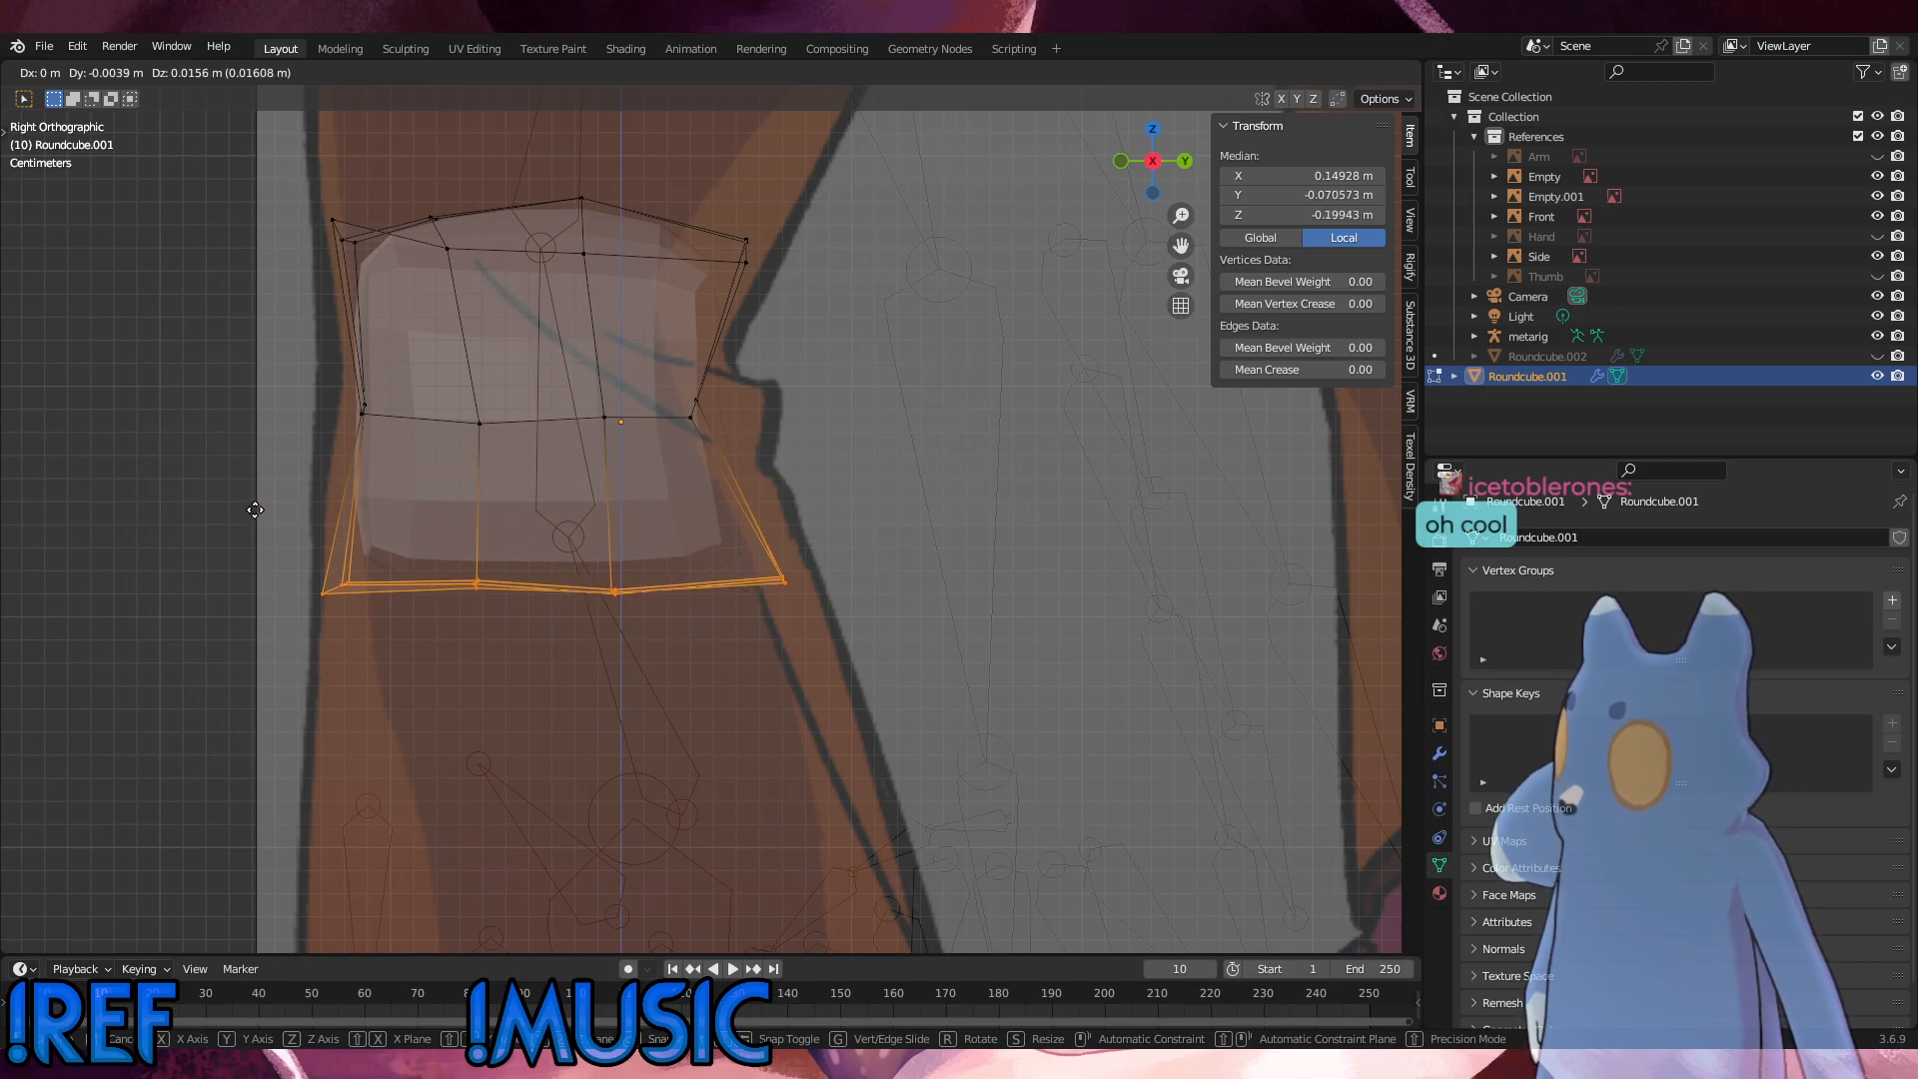
pyautogui.click(256, 509)
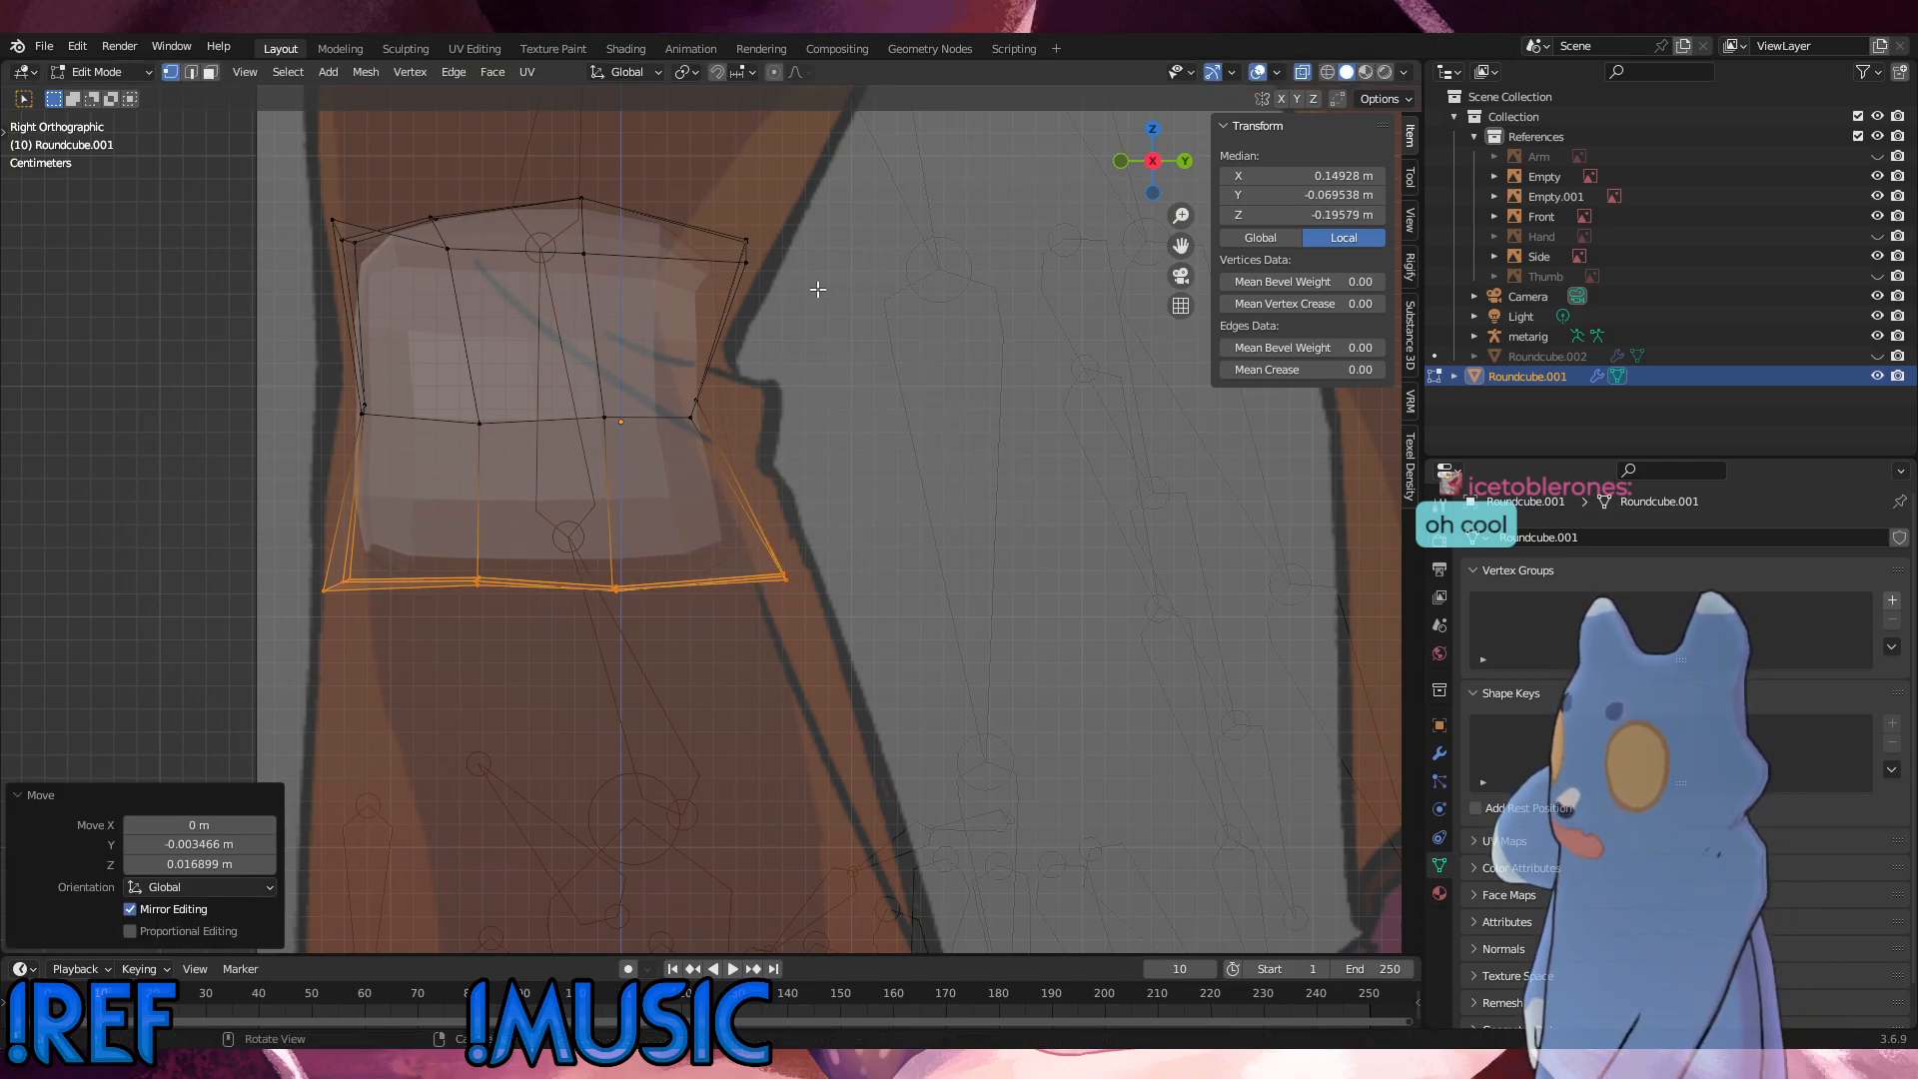
# Step: Move the rear top vertices about 0.040 m forward and 0.011 m up
pyautogui.click(746, 240)
pyautogui.press('g')
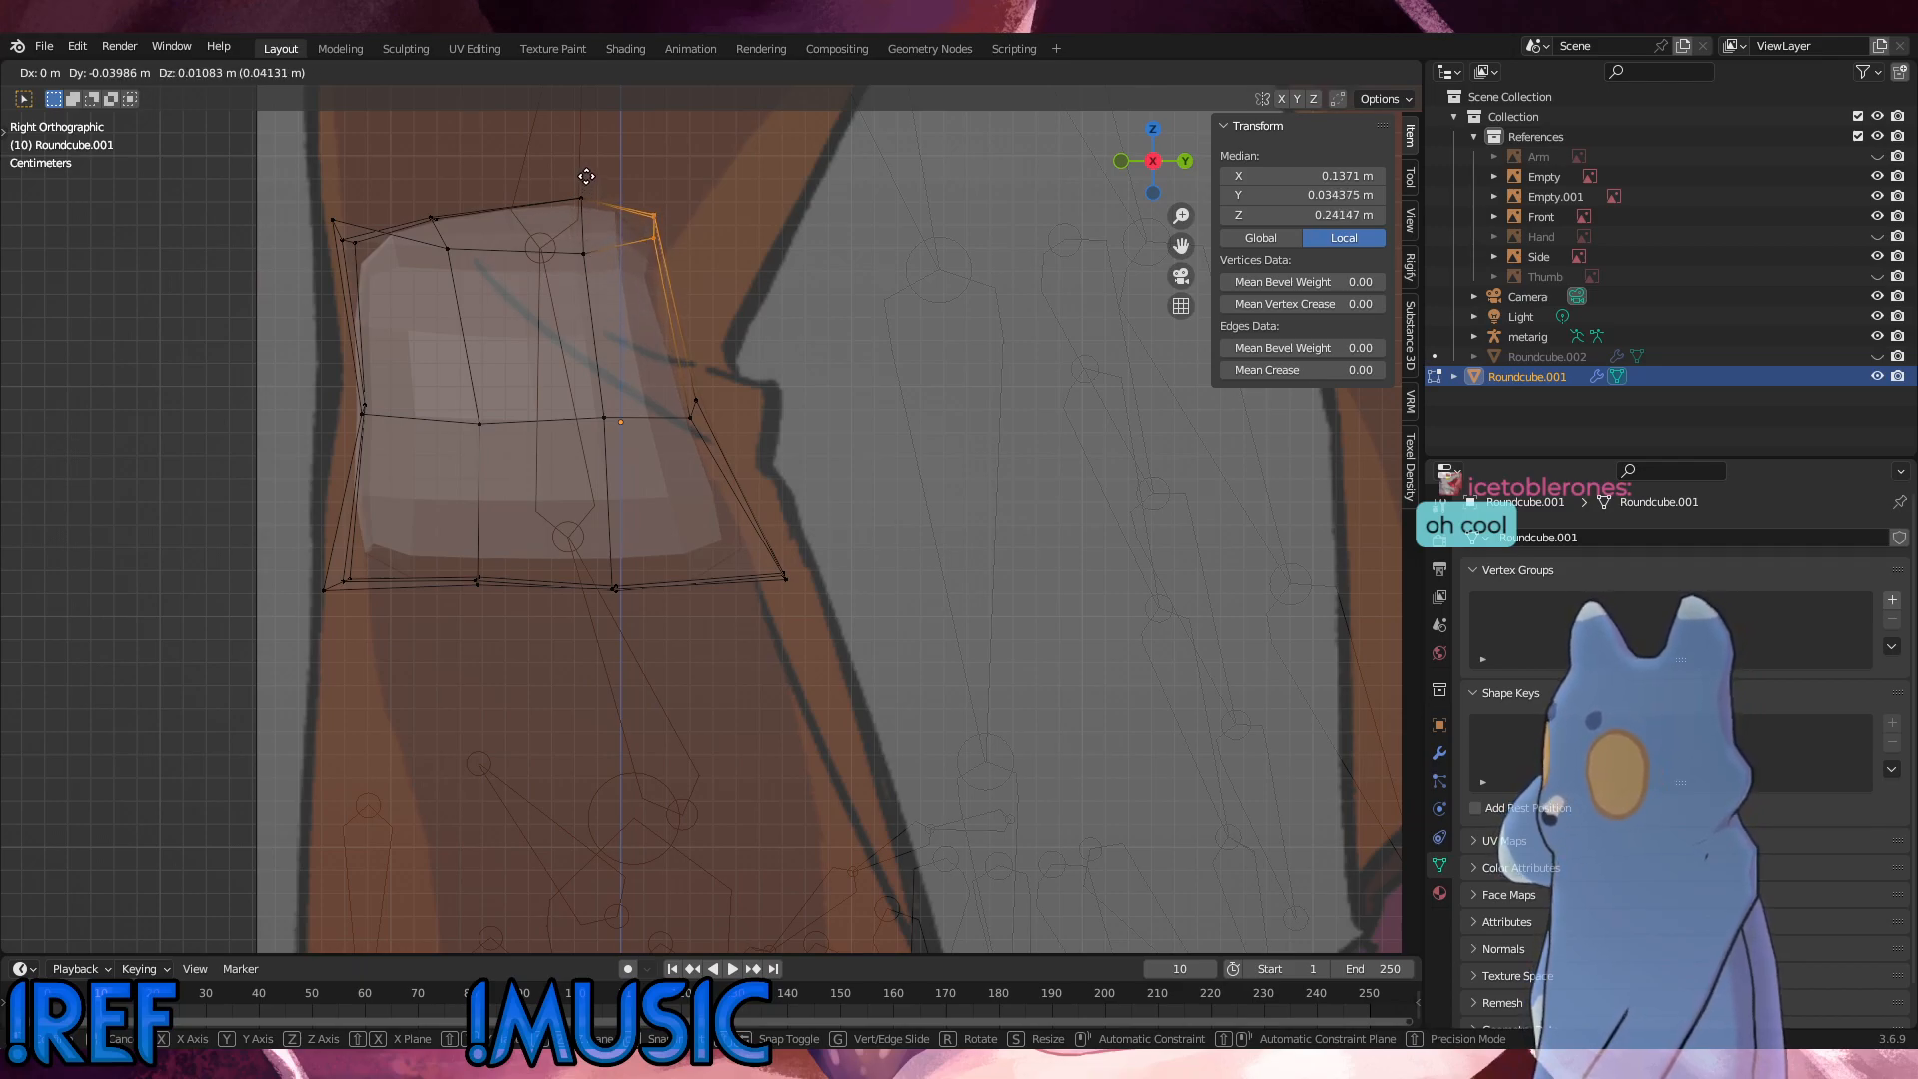
pyautogui.click(586, 176)
# Step: Slide the rear side loop's top vertices slightly forward and its mid-height vertex forward by a factor of about 0.137
pyautogui.moveTo(640, 316); pyautogui.dragTo(529, 170)
pyautogui.press('g')
pyautogui.press('g')
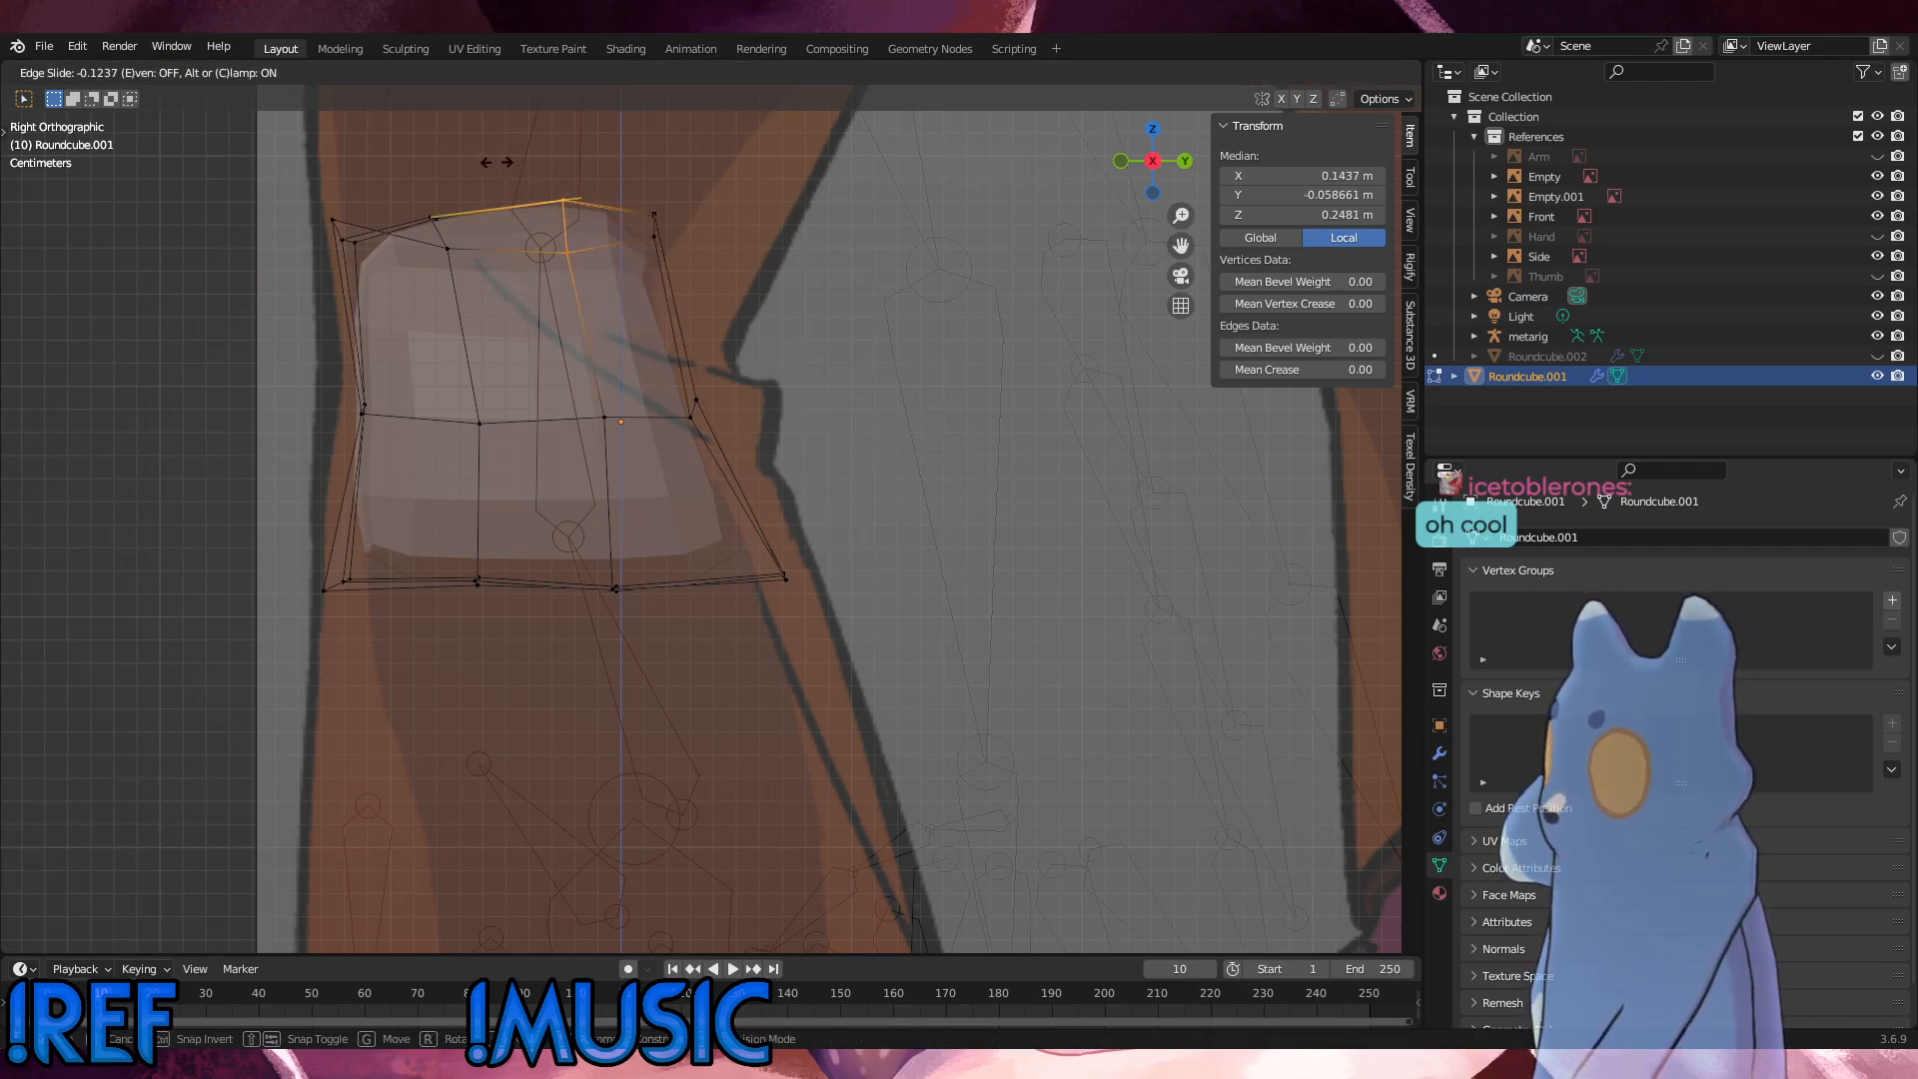
pyautogui.click(496, 162)
pyautogui.click(605, 418)
pyautogui.hotkey('shift', 'v')
pyautogui.click(583, 460)
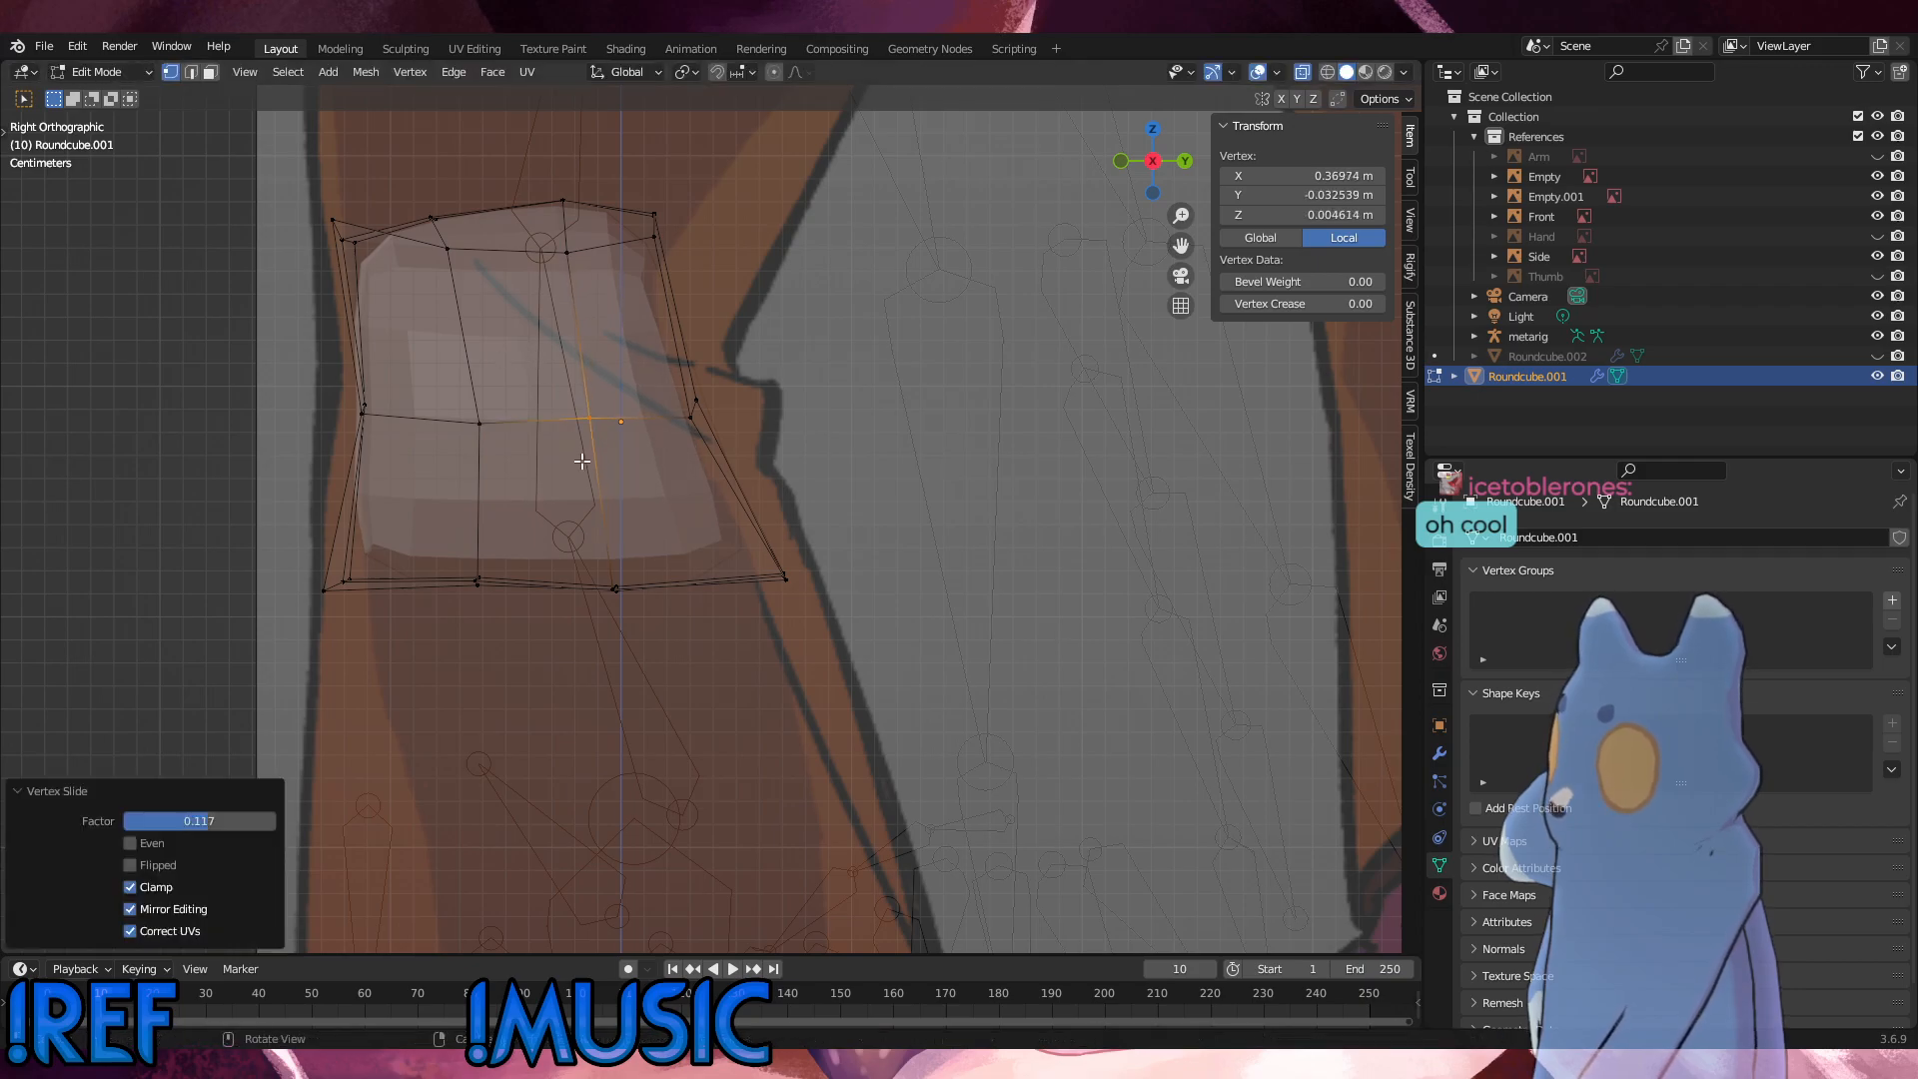
# Step: Slide the front side loop's top vertices slightly toward the rear along the top edges
pyautogui.keyDown('alt'); pyautogui.click(410, 207); pyautogui.keyUp('alt')
pyautogui.press('g')
pyautogui.press('g')
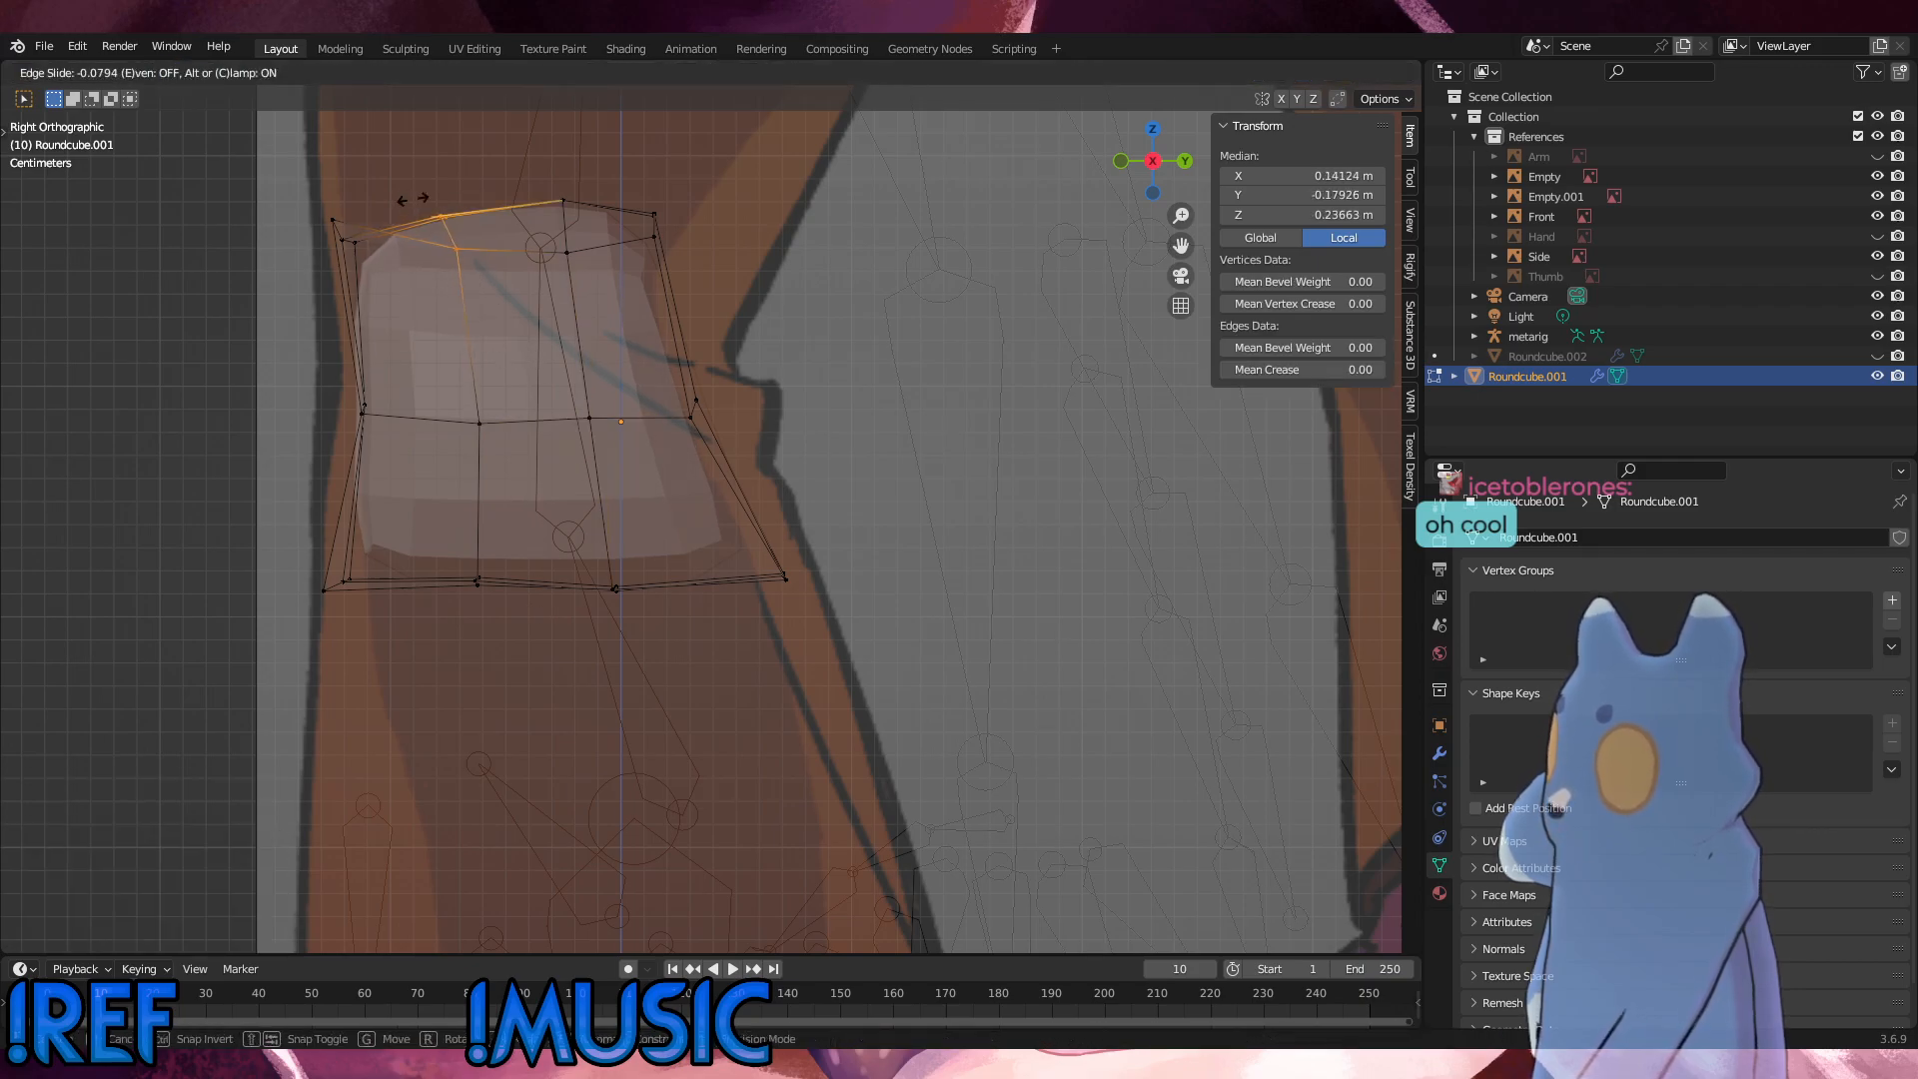
pyautogui.click(421, 200)
# Step: Move the inner front top vertices about 0.006 m forward and 0.011 m up, and the outer front top corner about 0.008 m forward
pyautogui.moveTo(329, 229); pyautogui.dragTo(325, 212)
pyautogui.press('g')
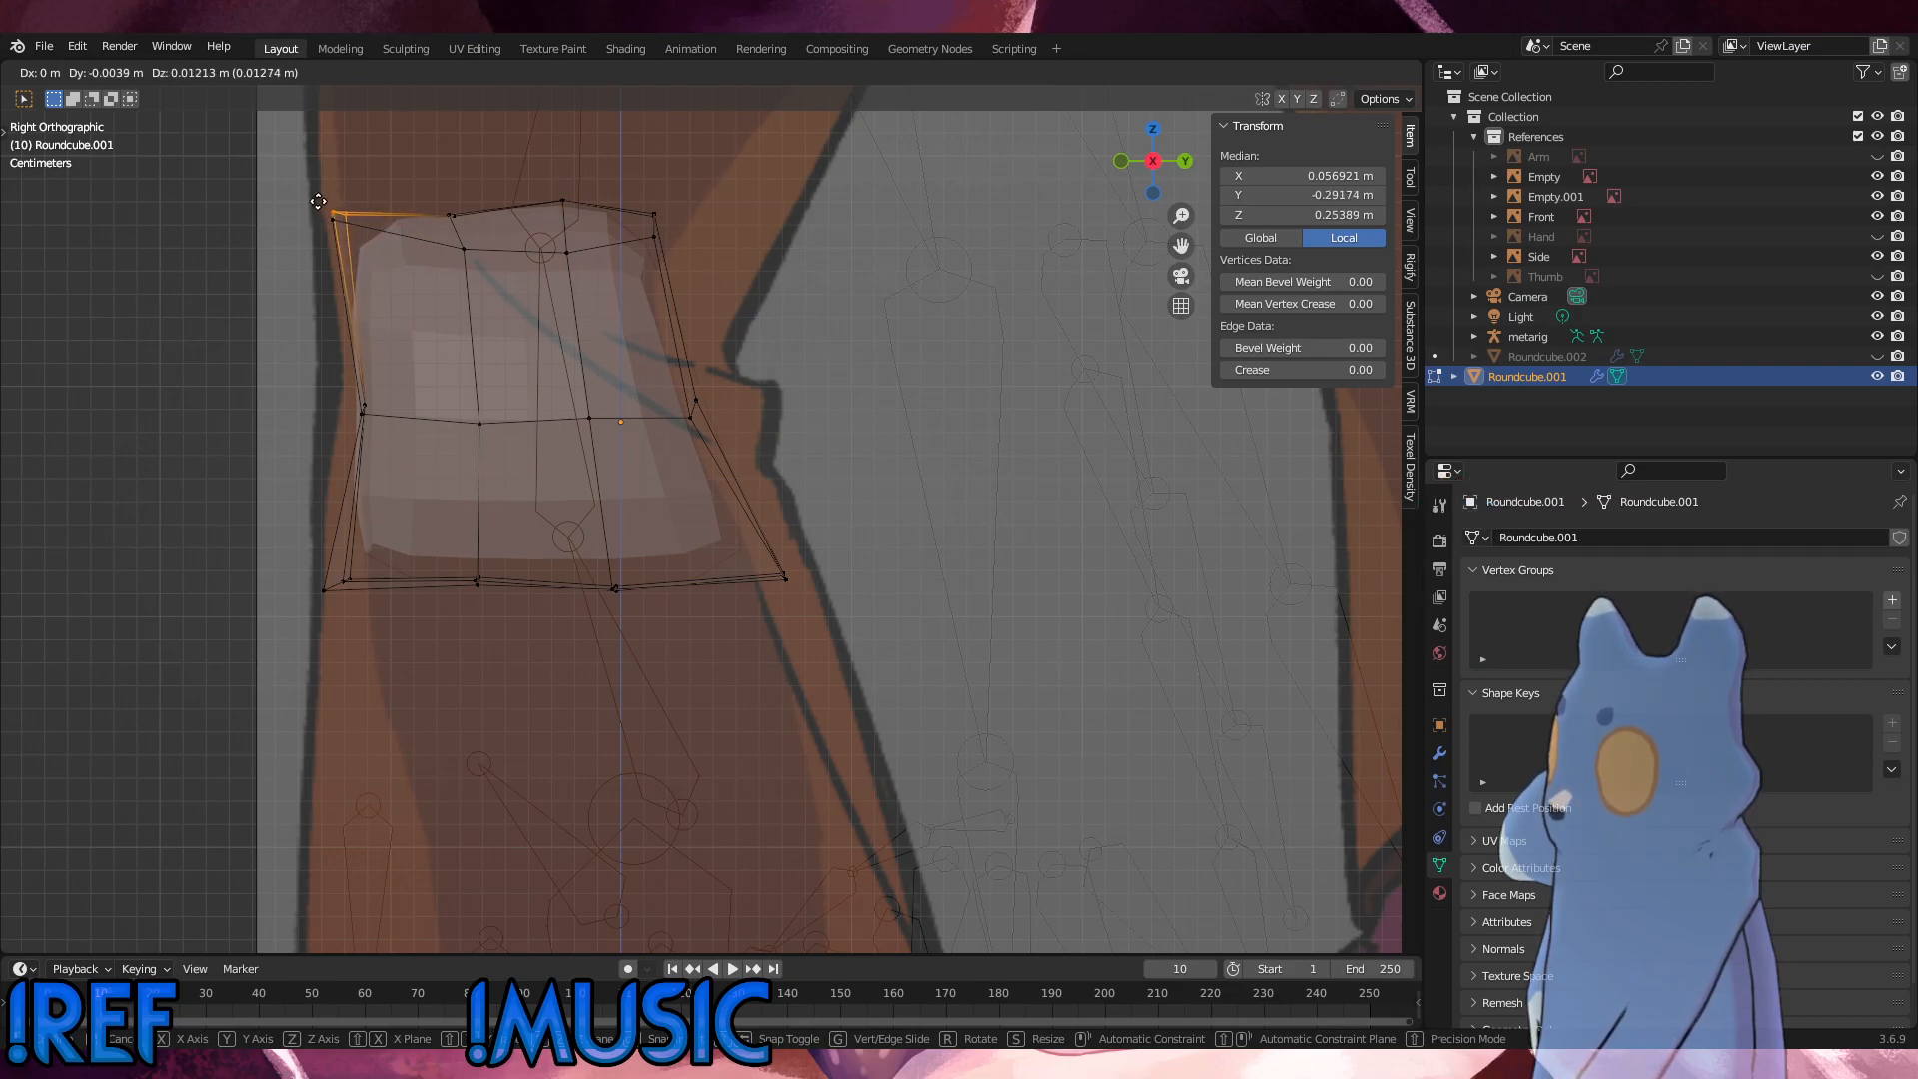
pyautogui.click(326, 215)
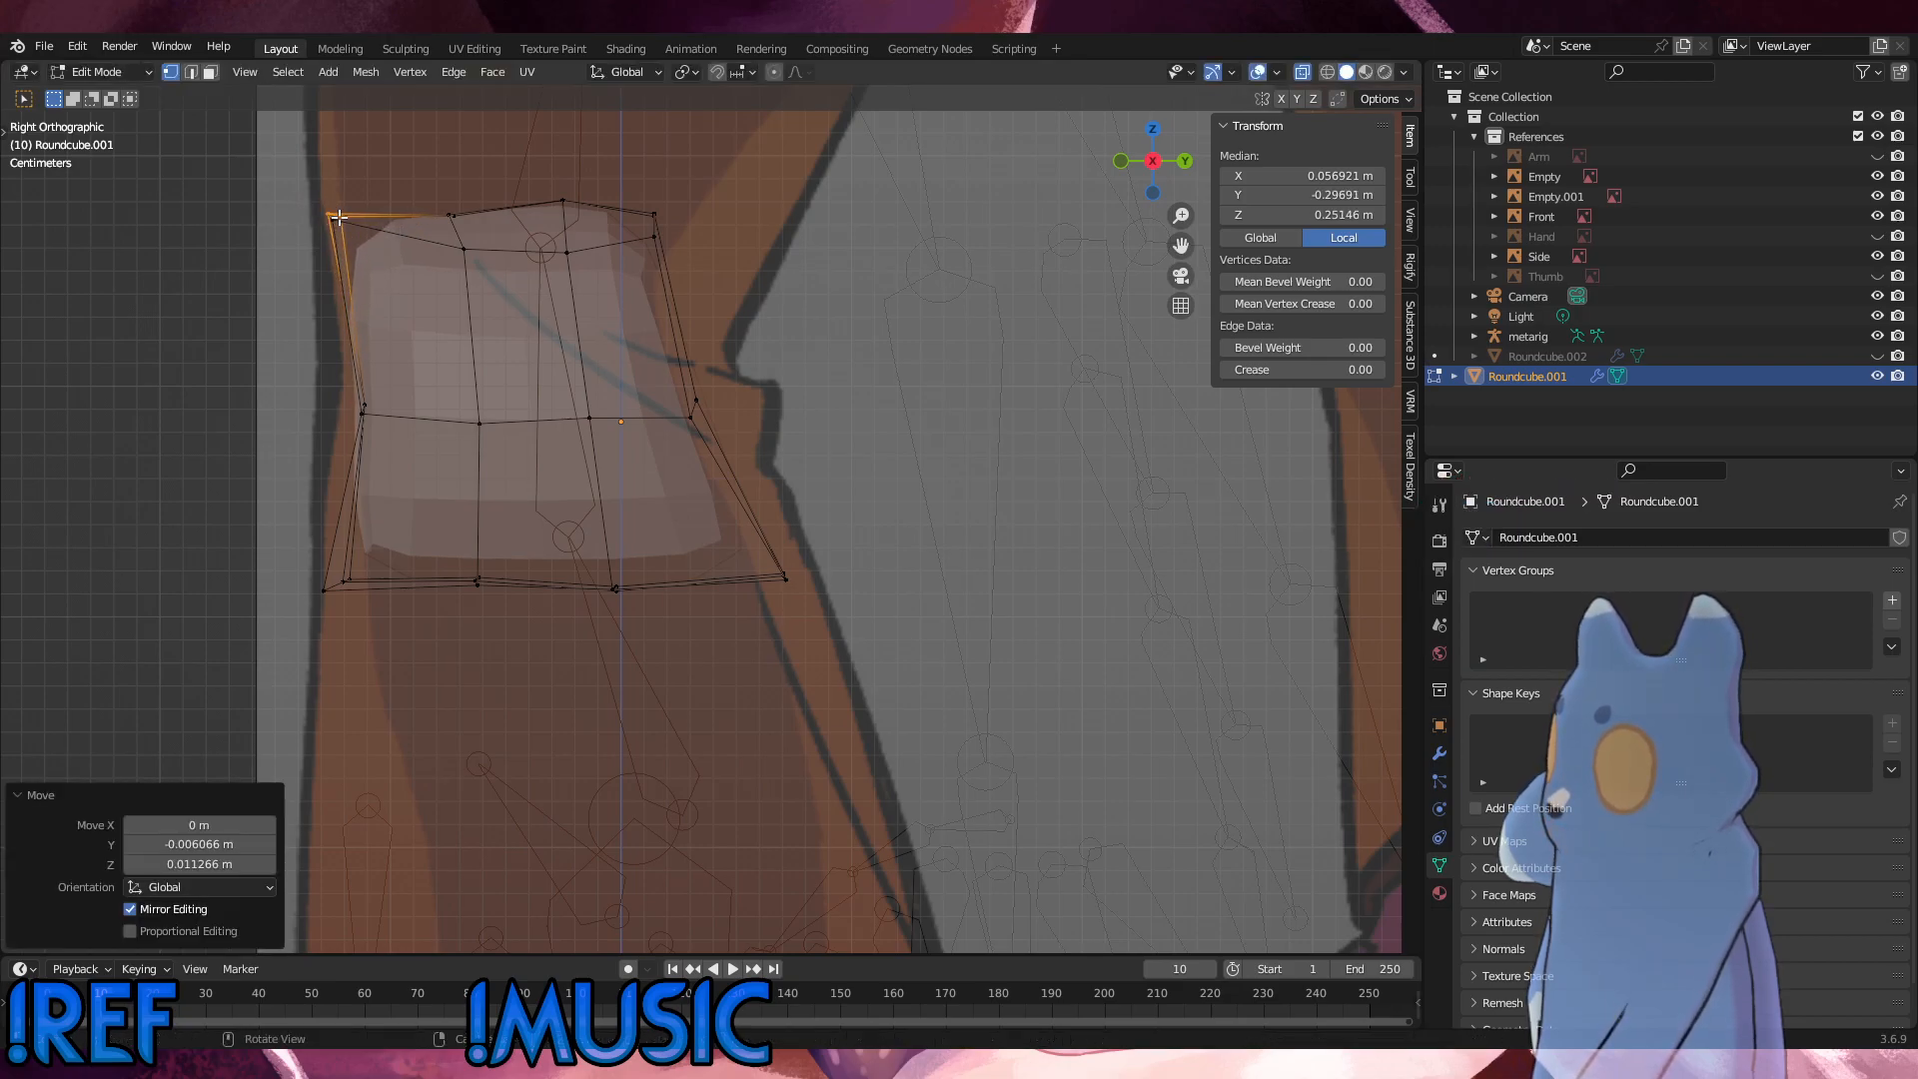
pyautogui.press('g')
pyautogui.click(327, 217)
pyautogui.press('g')
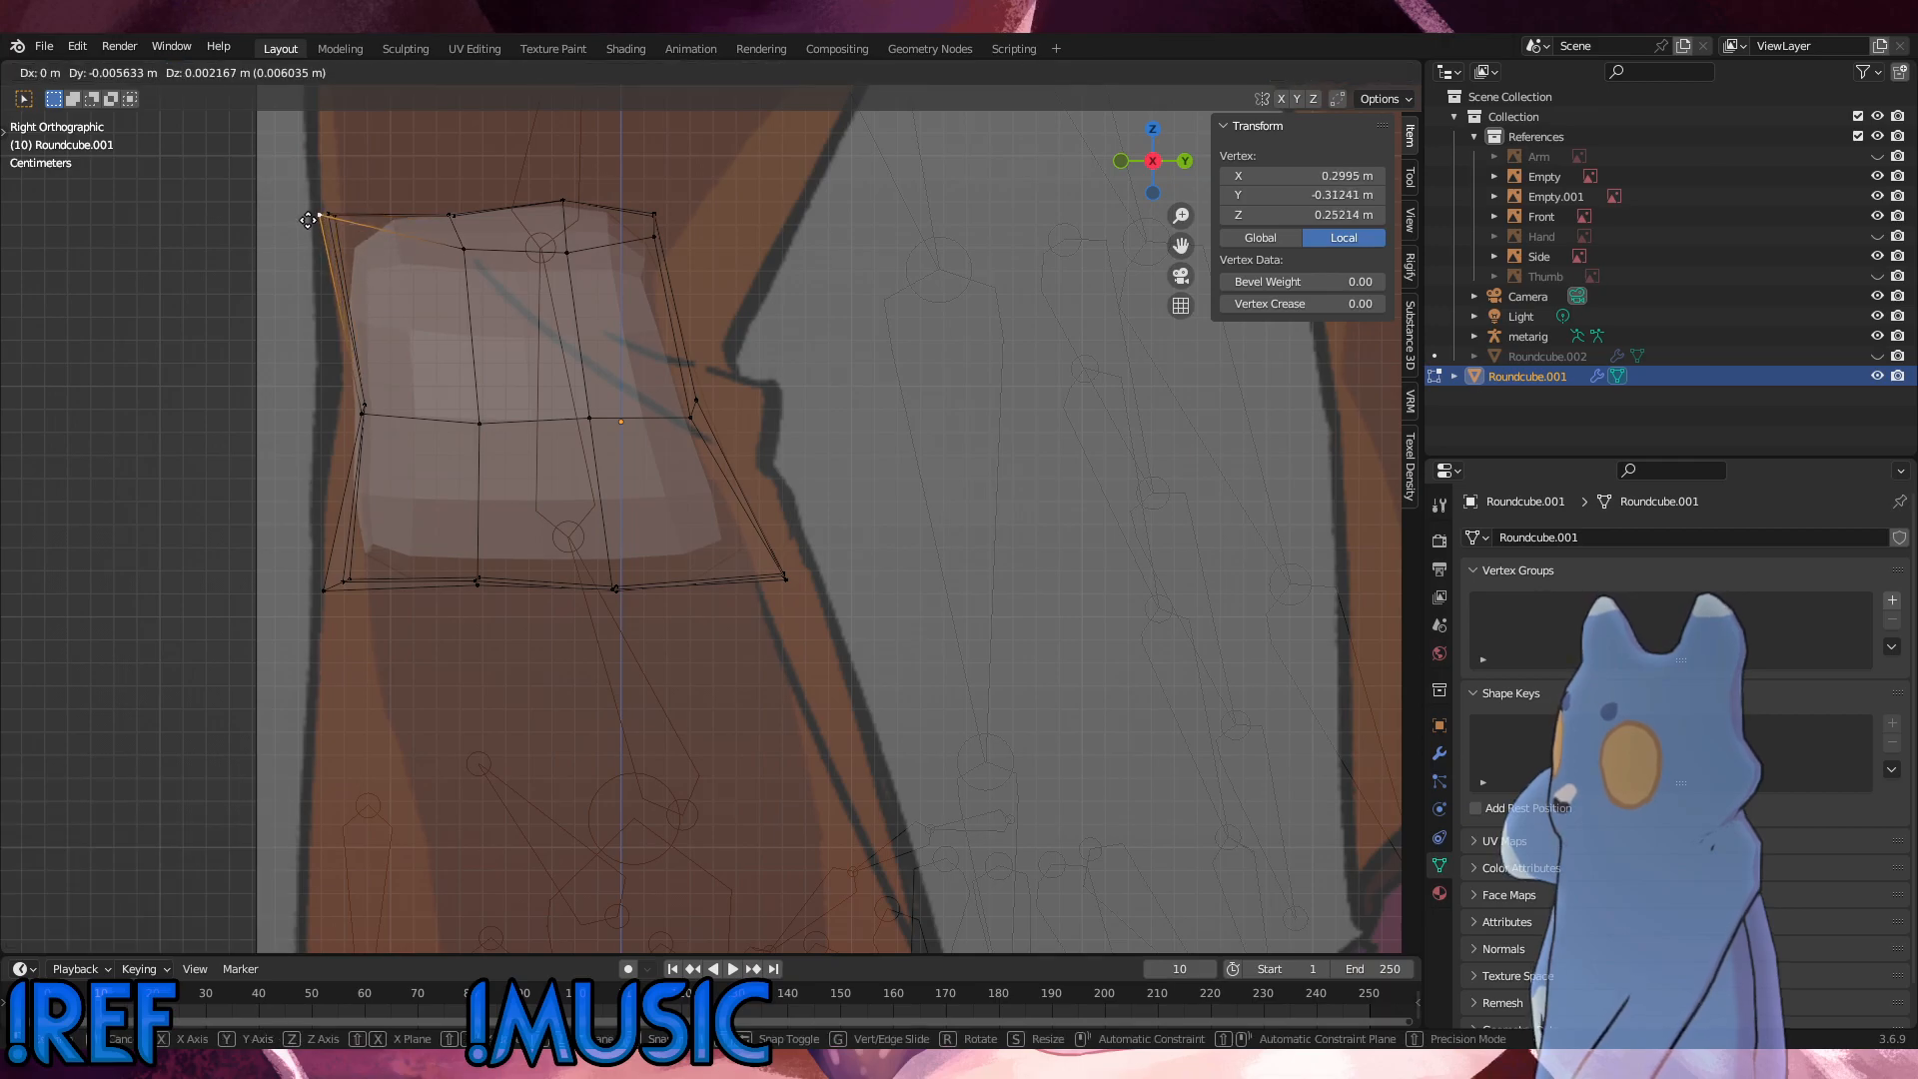
pyautogui.click(303, 218)
# Step: In the front view, move the outer mid-height vertices inward along X toward the reference's waist outline
pyautogui.keyDown('alt'); pyautogui.moveTo(313, 210); pyautogui.dragTo(883, 480, button='middle'); pyautogui.keyUp('alt')
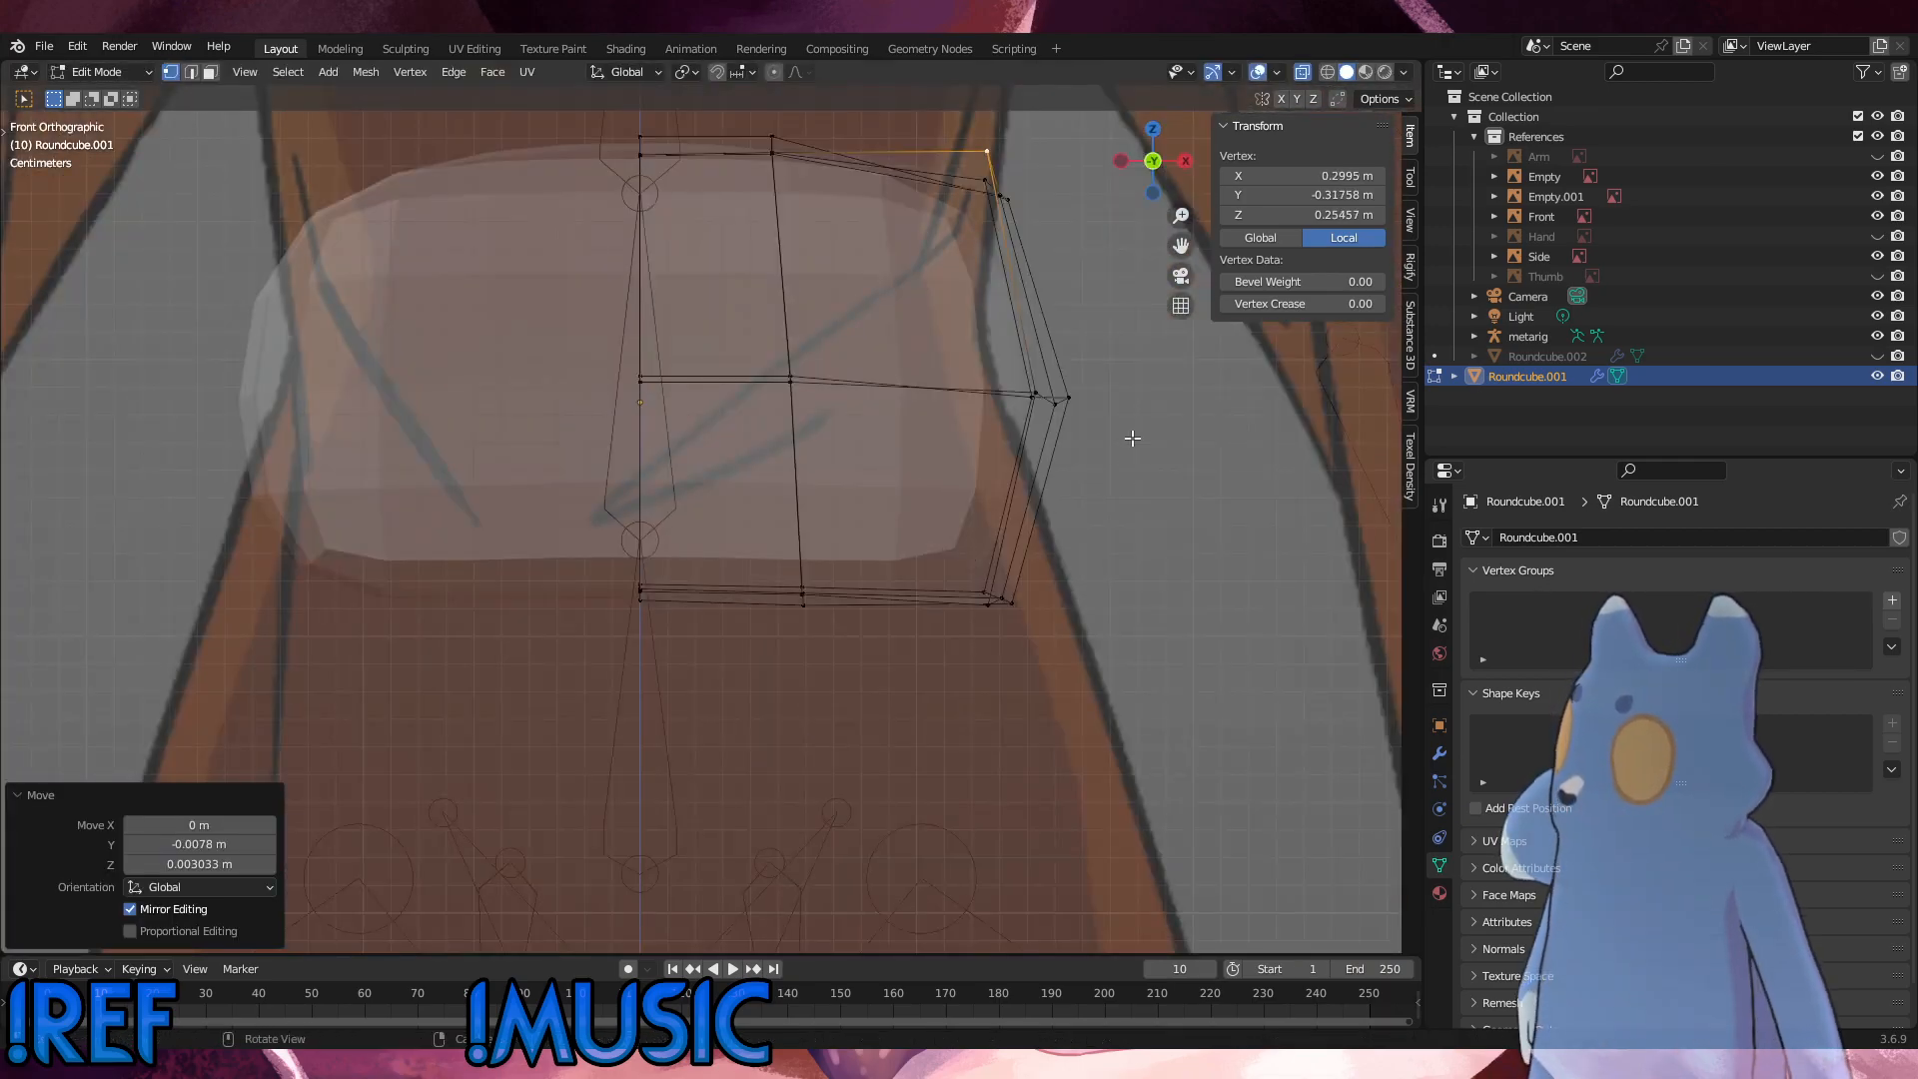
pyautogui.moveTo(1132, 439); pyautogui.dragTo(978, 354)
pyautogui.press('g')
pyautogui.press('x')
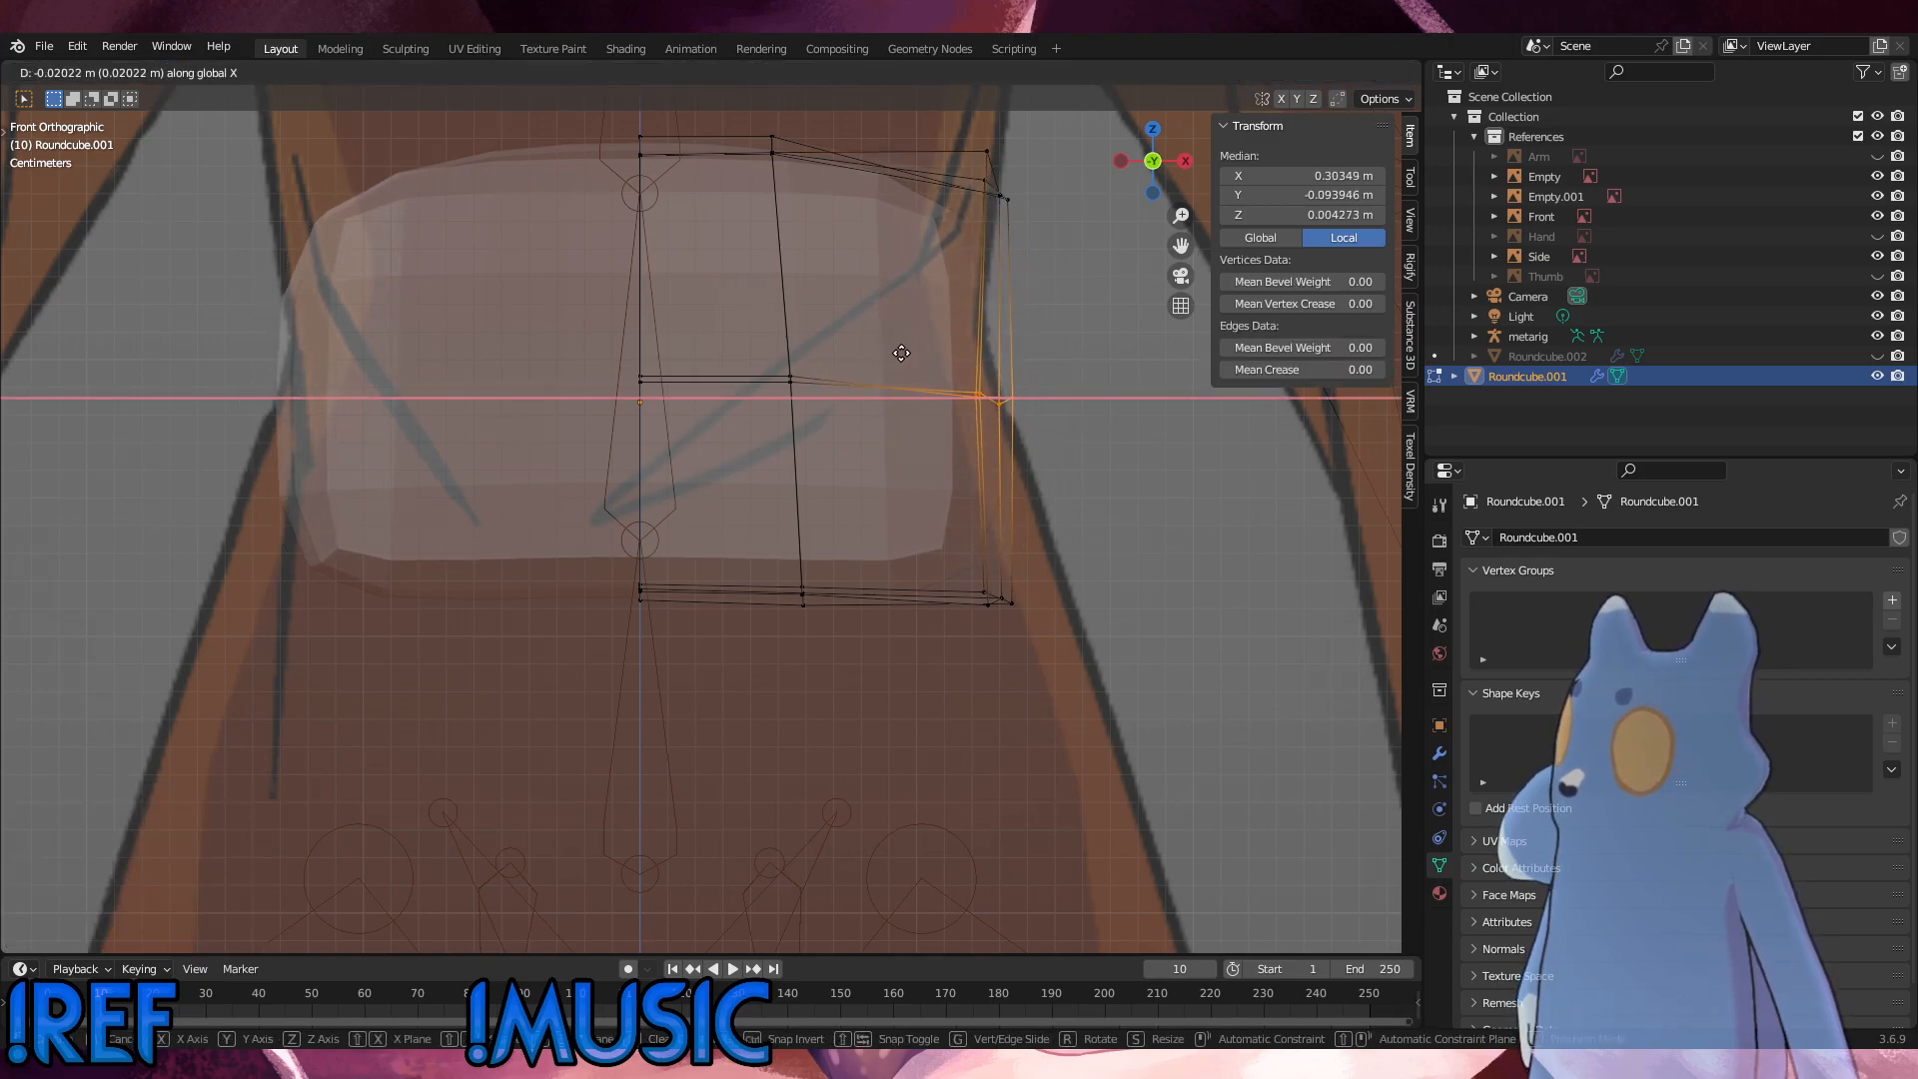
pyautogui.click(867, 356)
# Step: Move the outer top vertices about 0.020 m inward along X
pyautogui.moveTo(1040, 240); pyautogui.dragTo(944, 141)
pyautogui.press('g')
pyautogui.press('x')
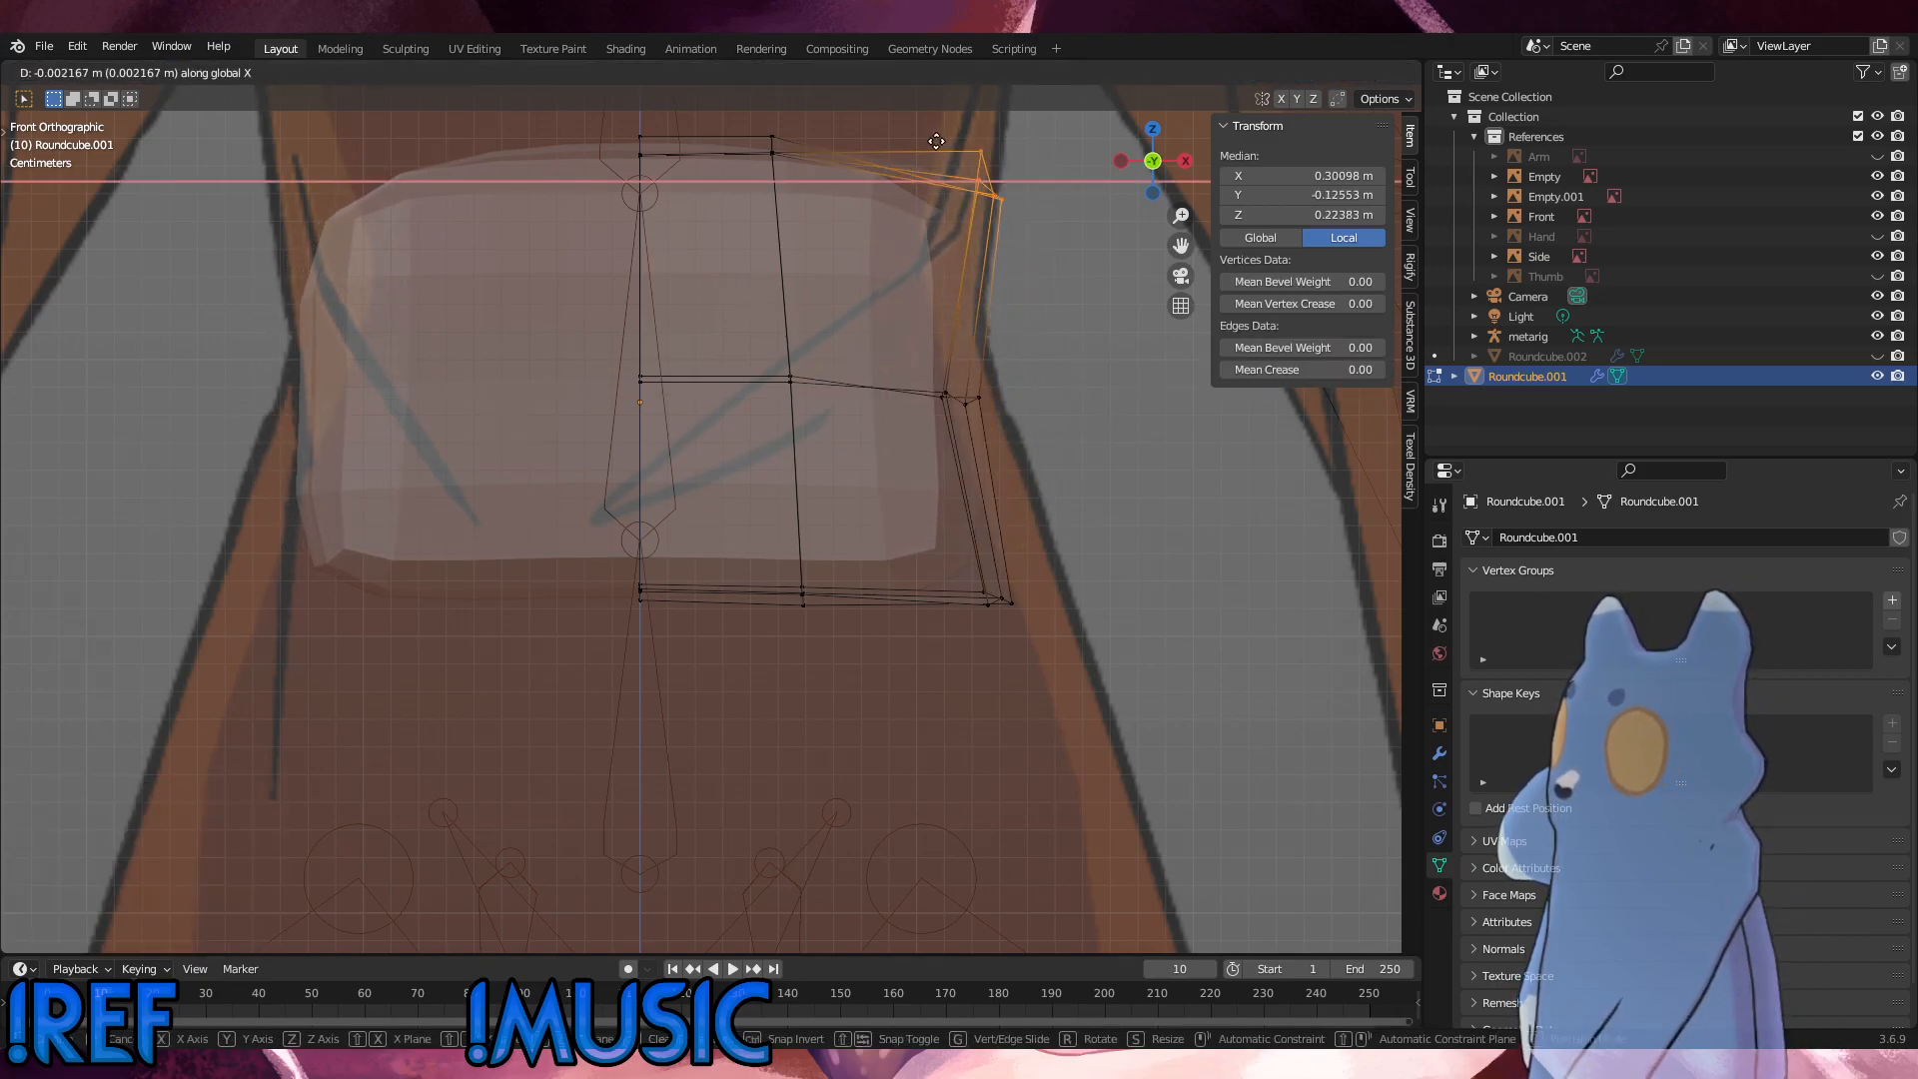
pyautogui.click(890, 149)
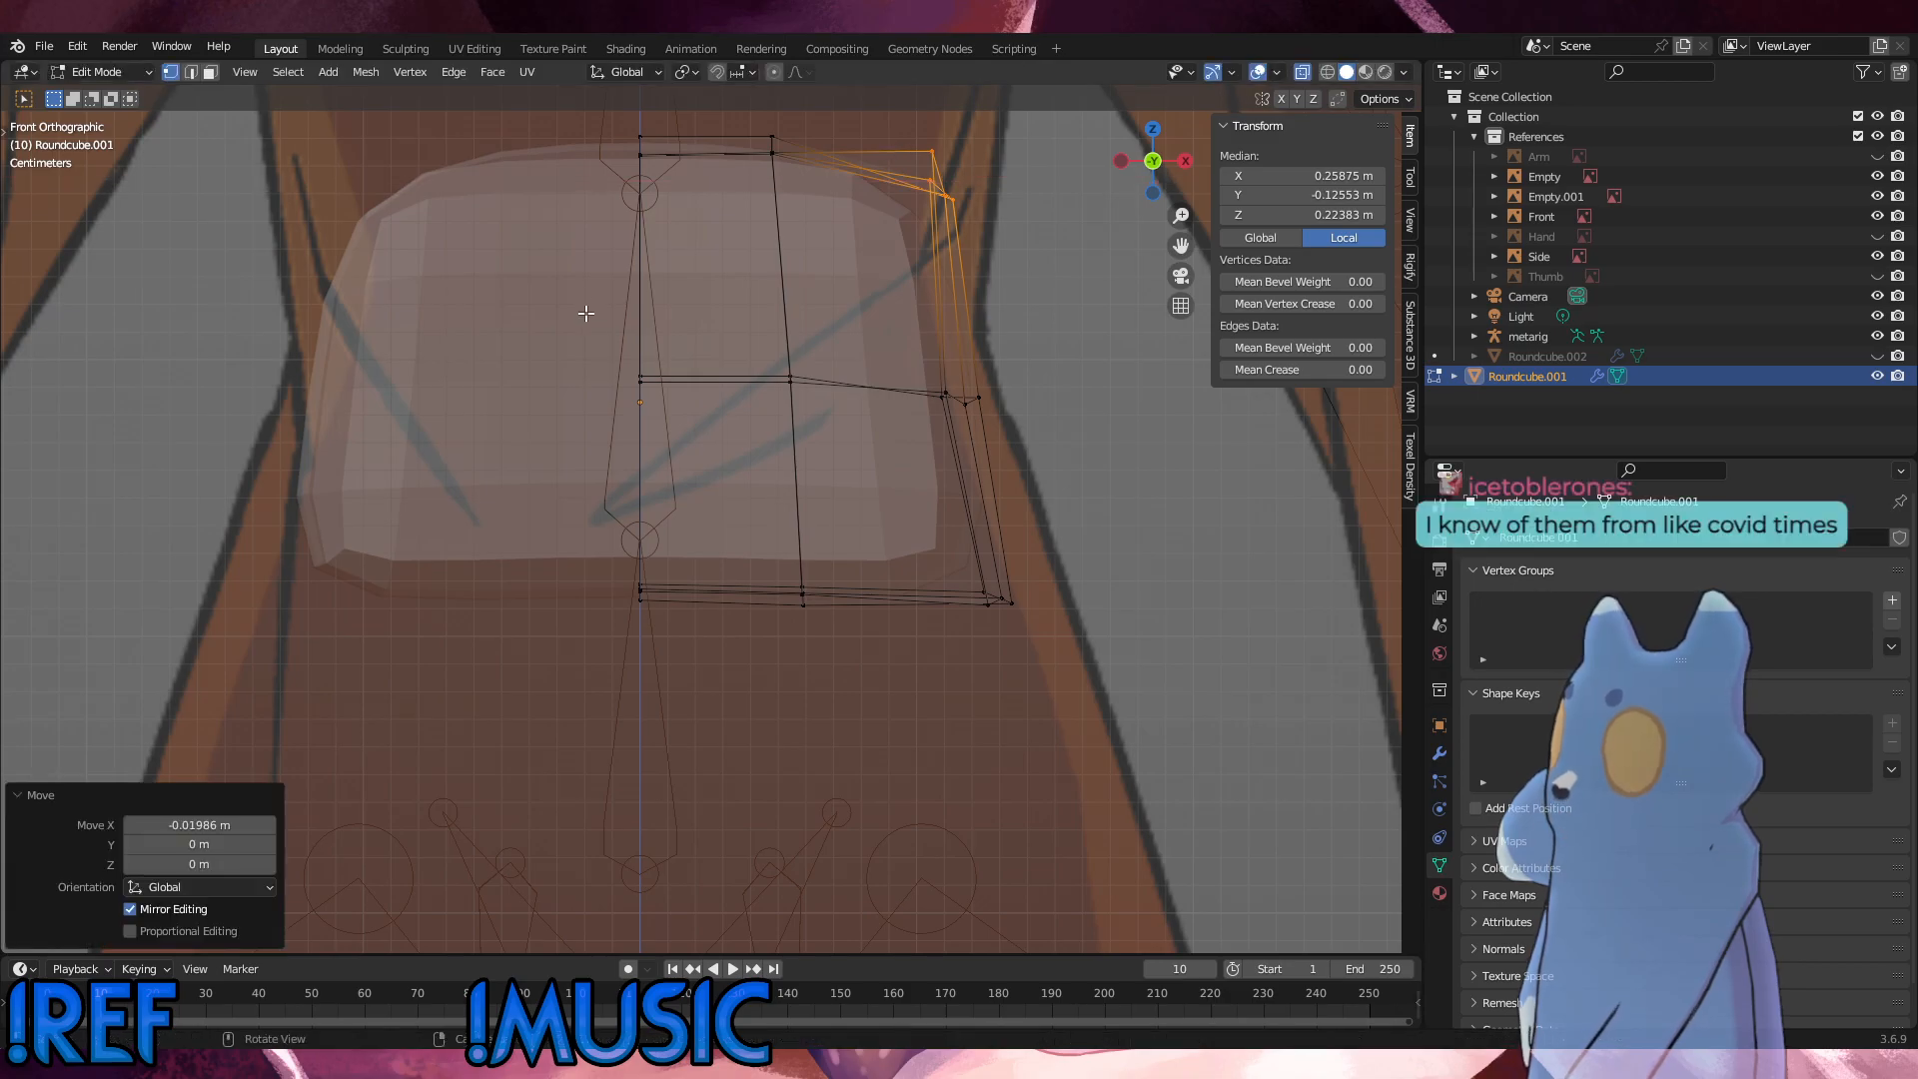
# Step: Check the side view, and in the front view pull the outer mid-height vertices about 0.037 m inward along X
pyautogui.moveTo(964, 305); pyautogui.dragTo(1007, 441, button='middle')
pyautogui.press('KP_3')
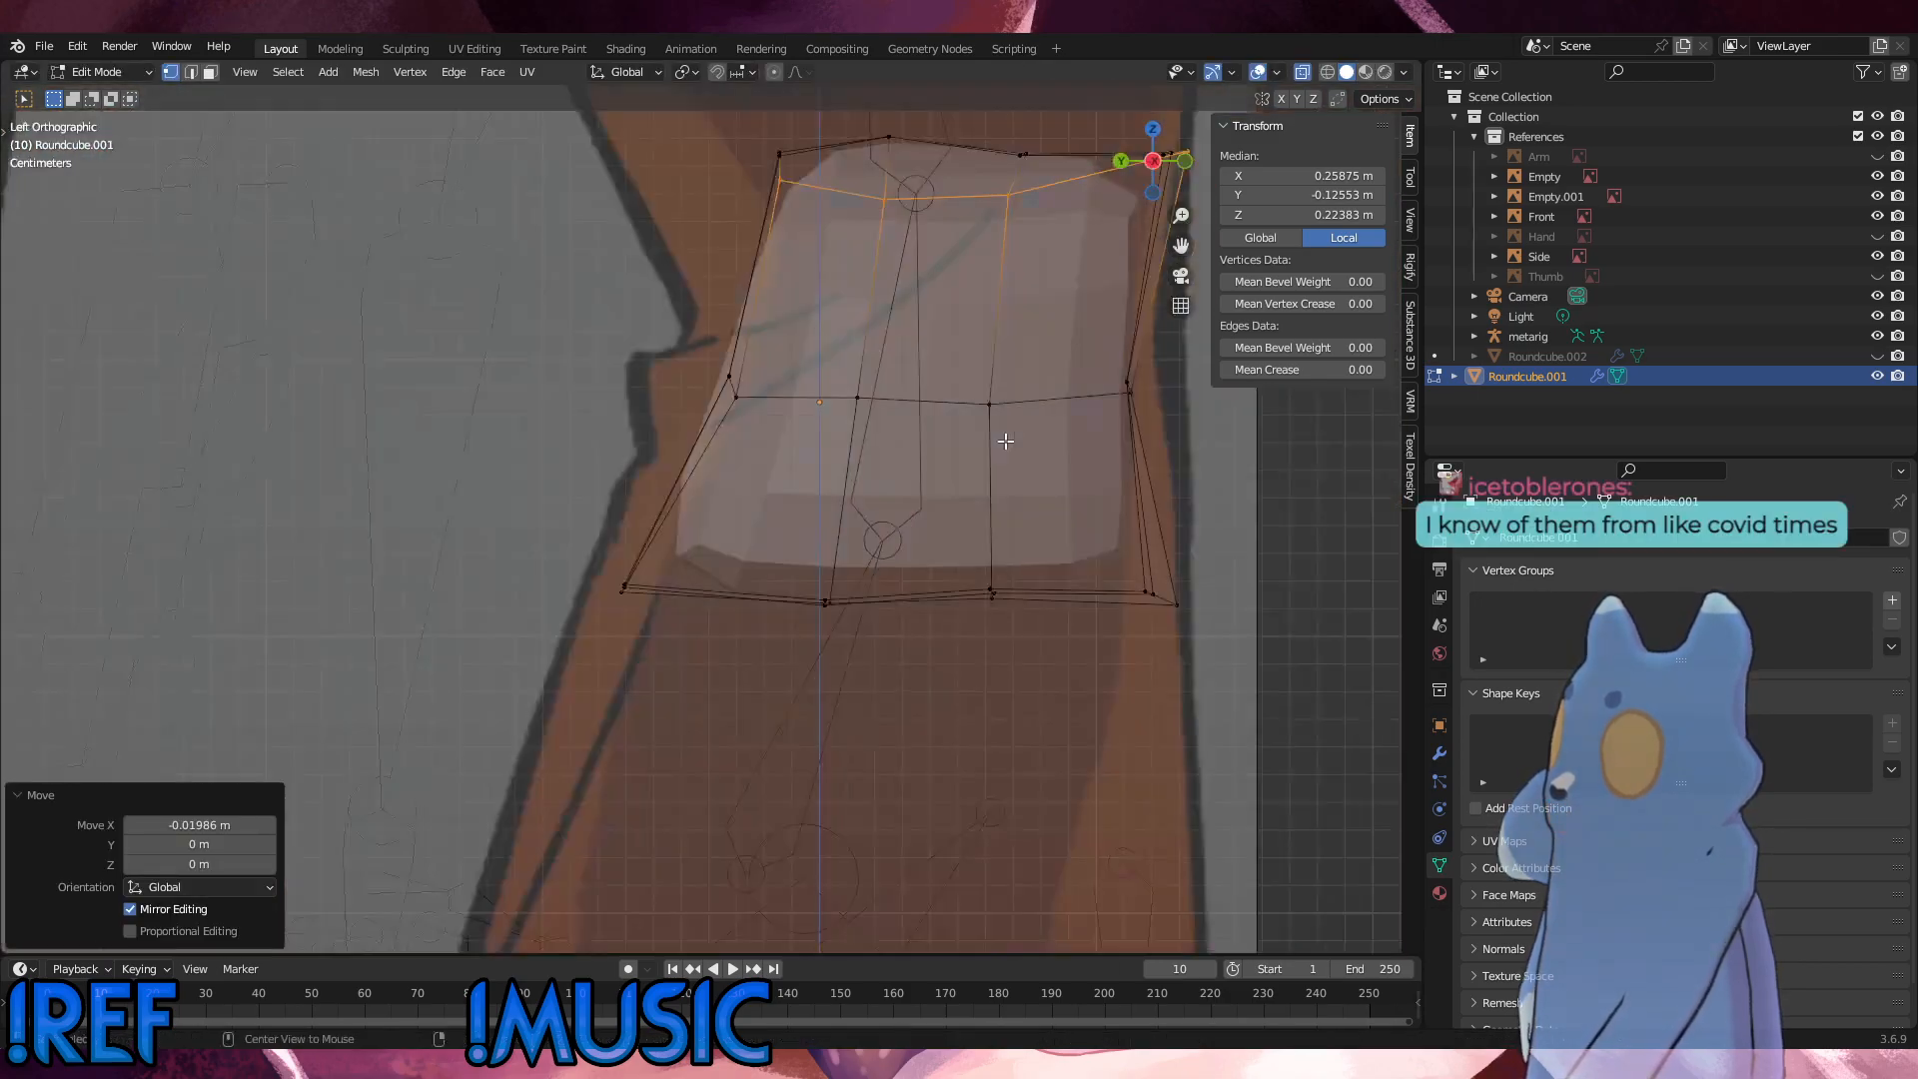
pyautogui.press('KP_1')
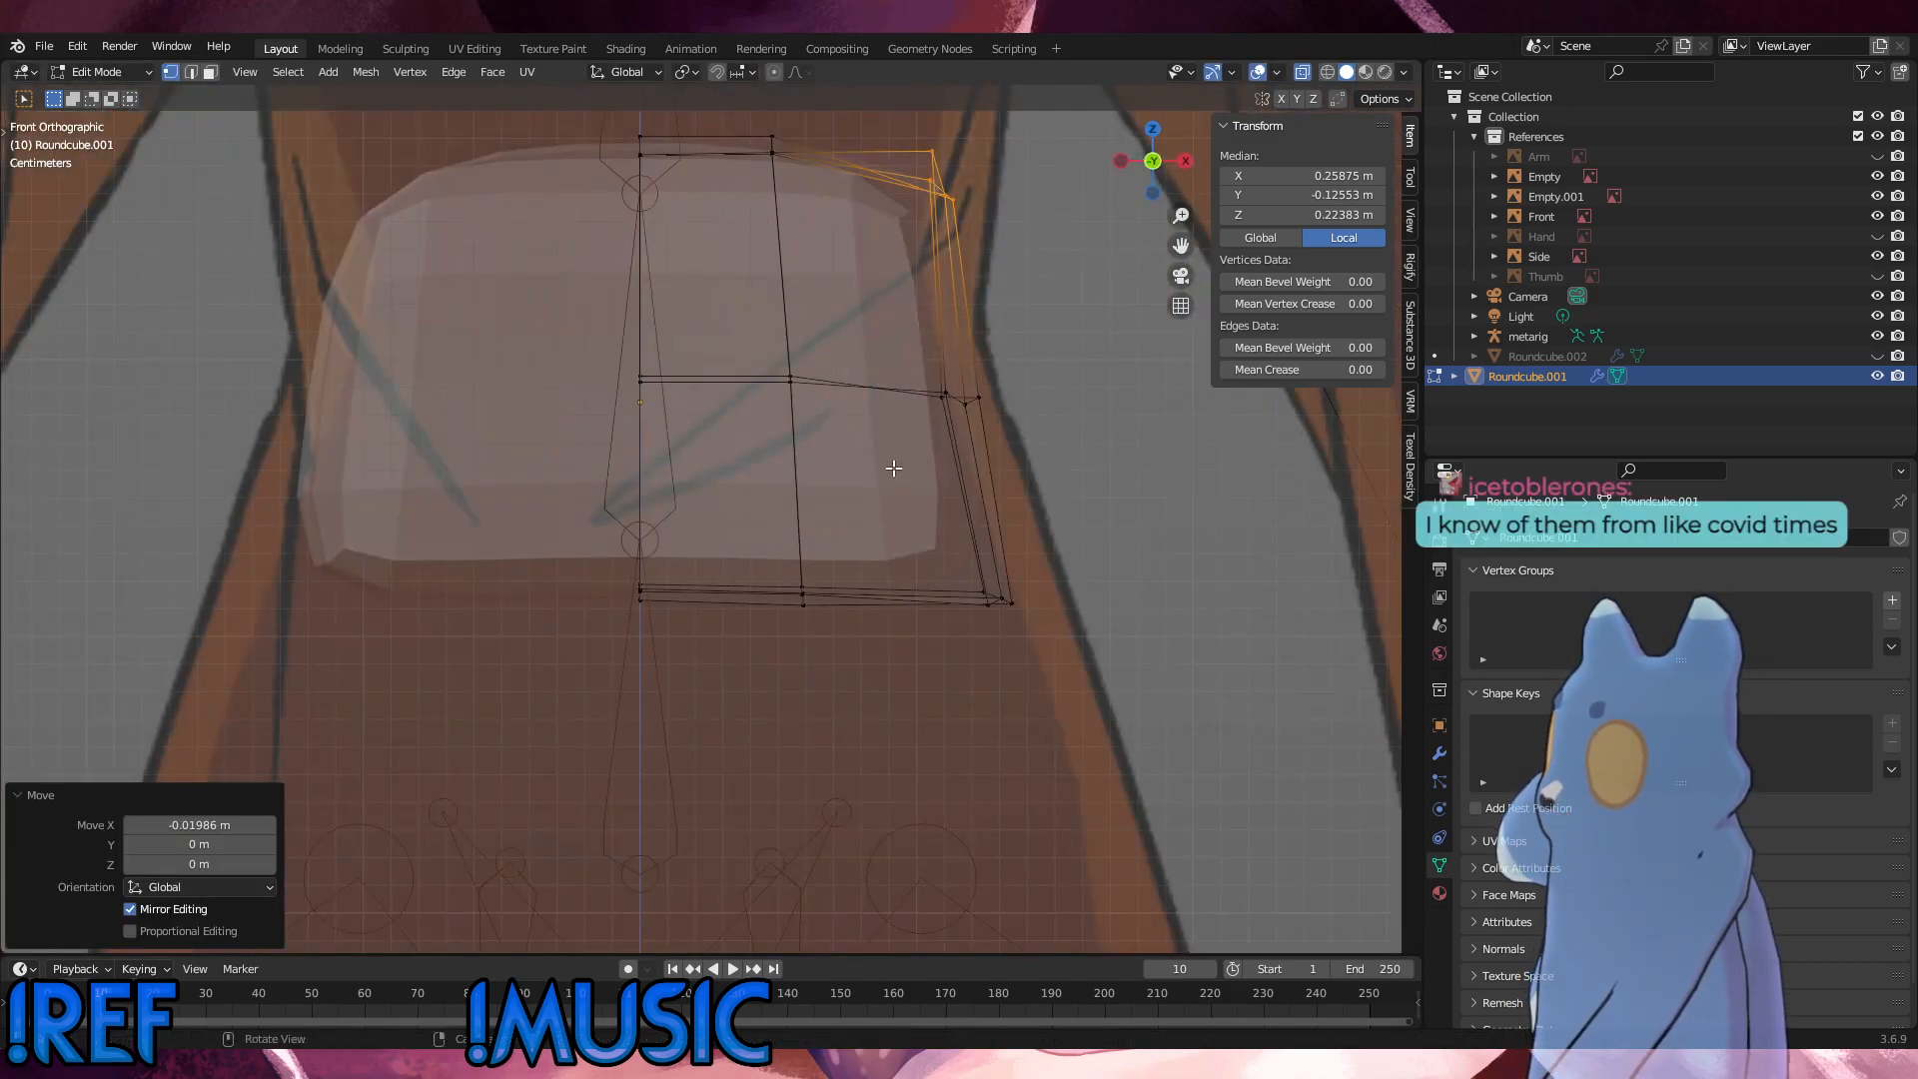
pyautogui.scroll(1, 863, 474)
pyautogui.keyDown('shift'); pyautogui.moveTo(720, 483); pyautogui.dragTo(750, 678, button='middle'); pyautogui.keyUp('shift')
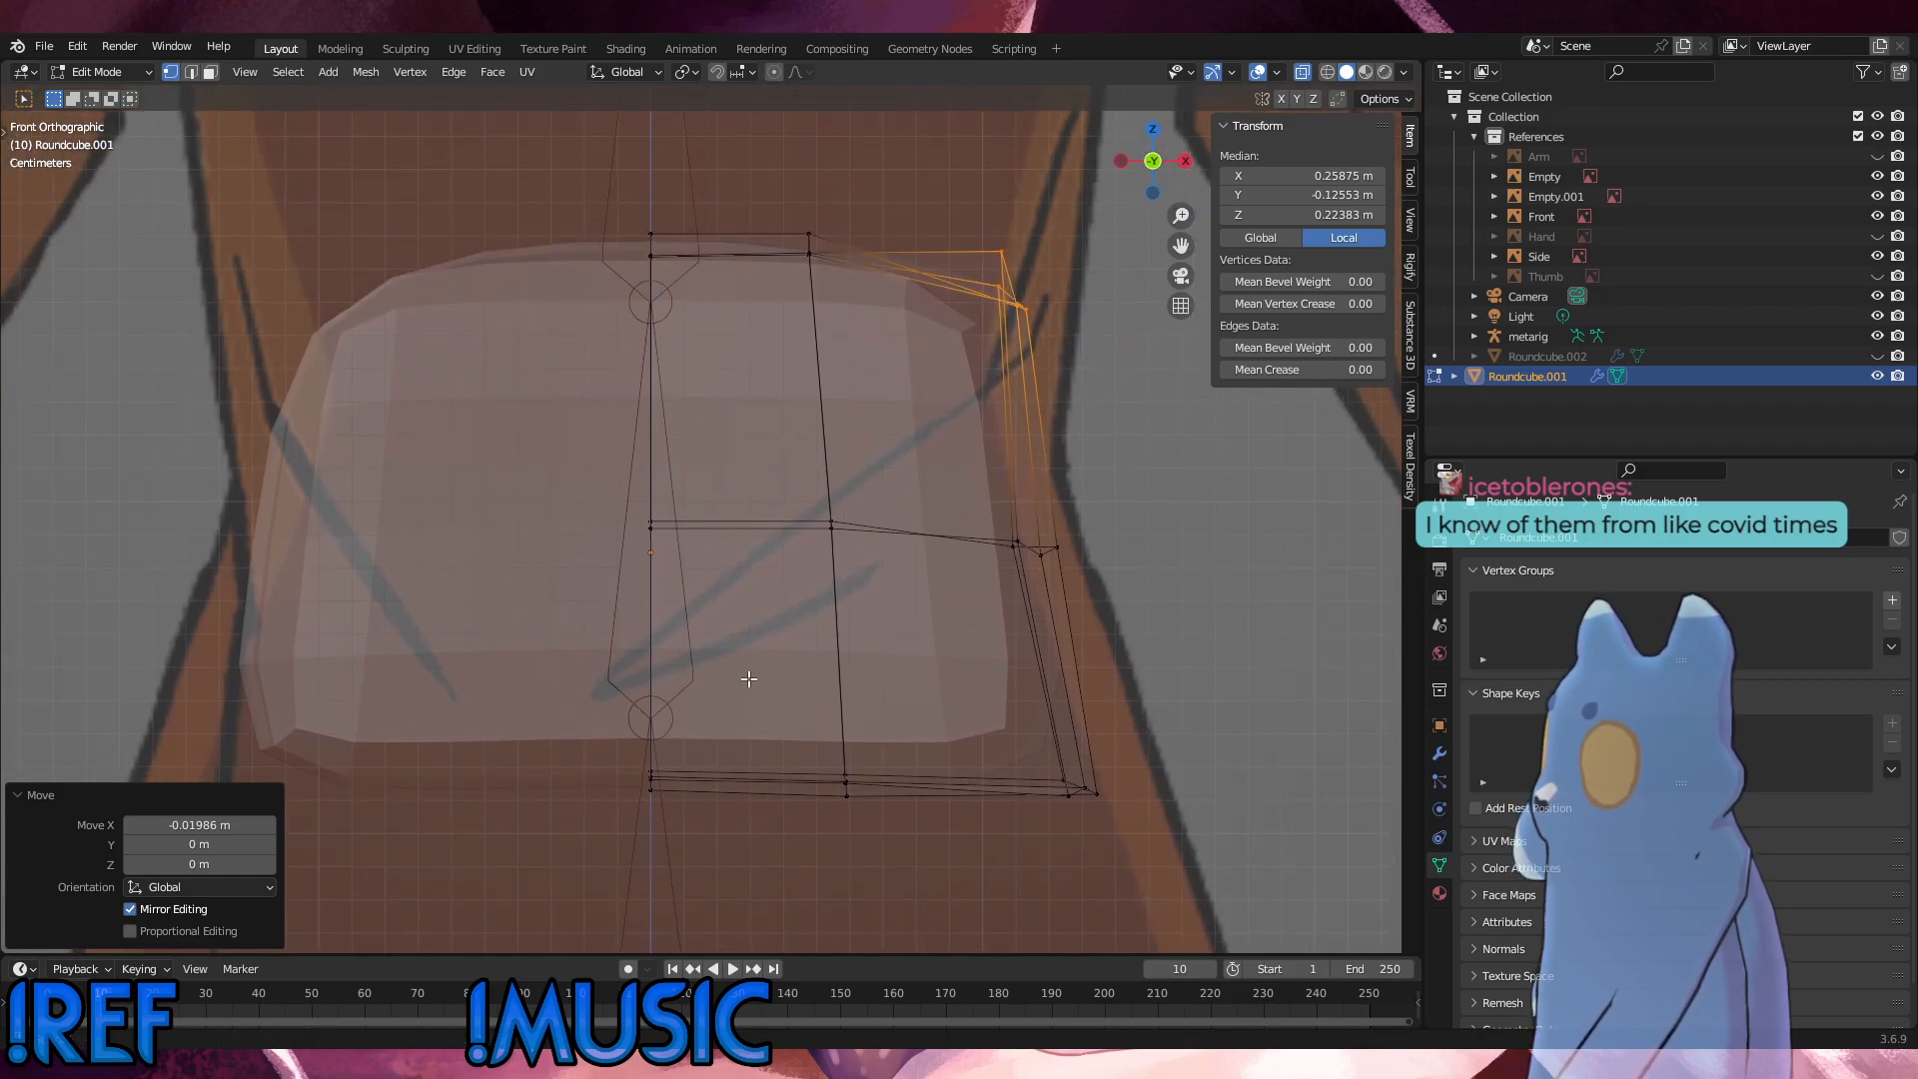
pyautogui.moveTo(1093, 586); pyautogui.dragTo(999, 519)
pyautogui.press('g')
pyautogui.press('x')
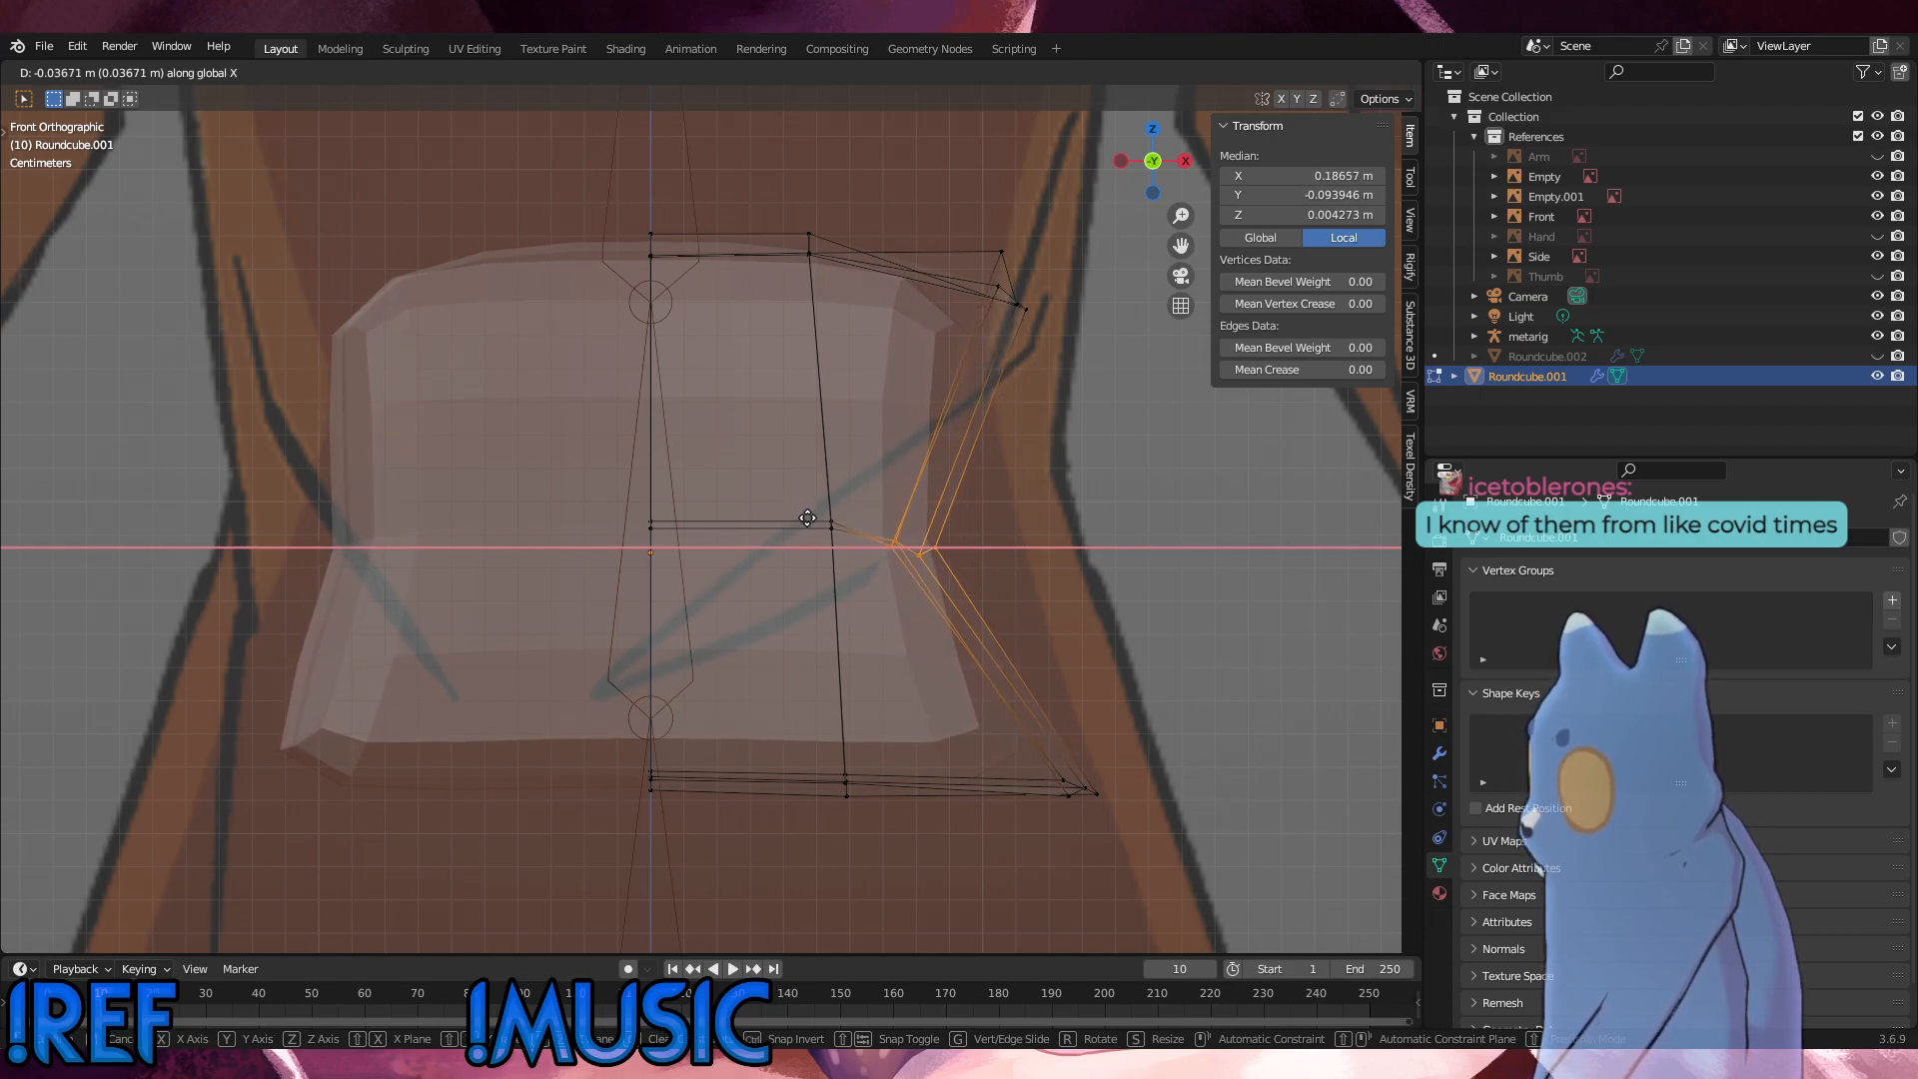
pyautogui.click(831, 506)
# Step: Nudge the outer top vertices about 0.001 m inward and the outer mid-height vertices about 0.0006 m outward along X
pyautogui.moveTo(1094, 390); pyautogui.dragTo(865, 187)
pyautogui.press('g')
pyautogui.press('x')
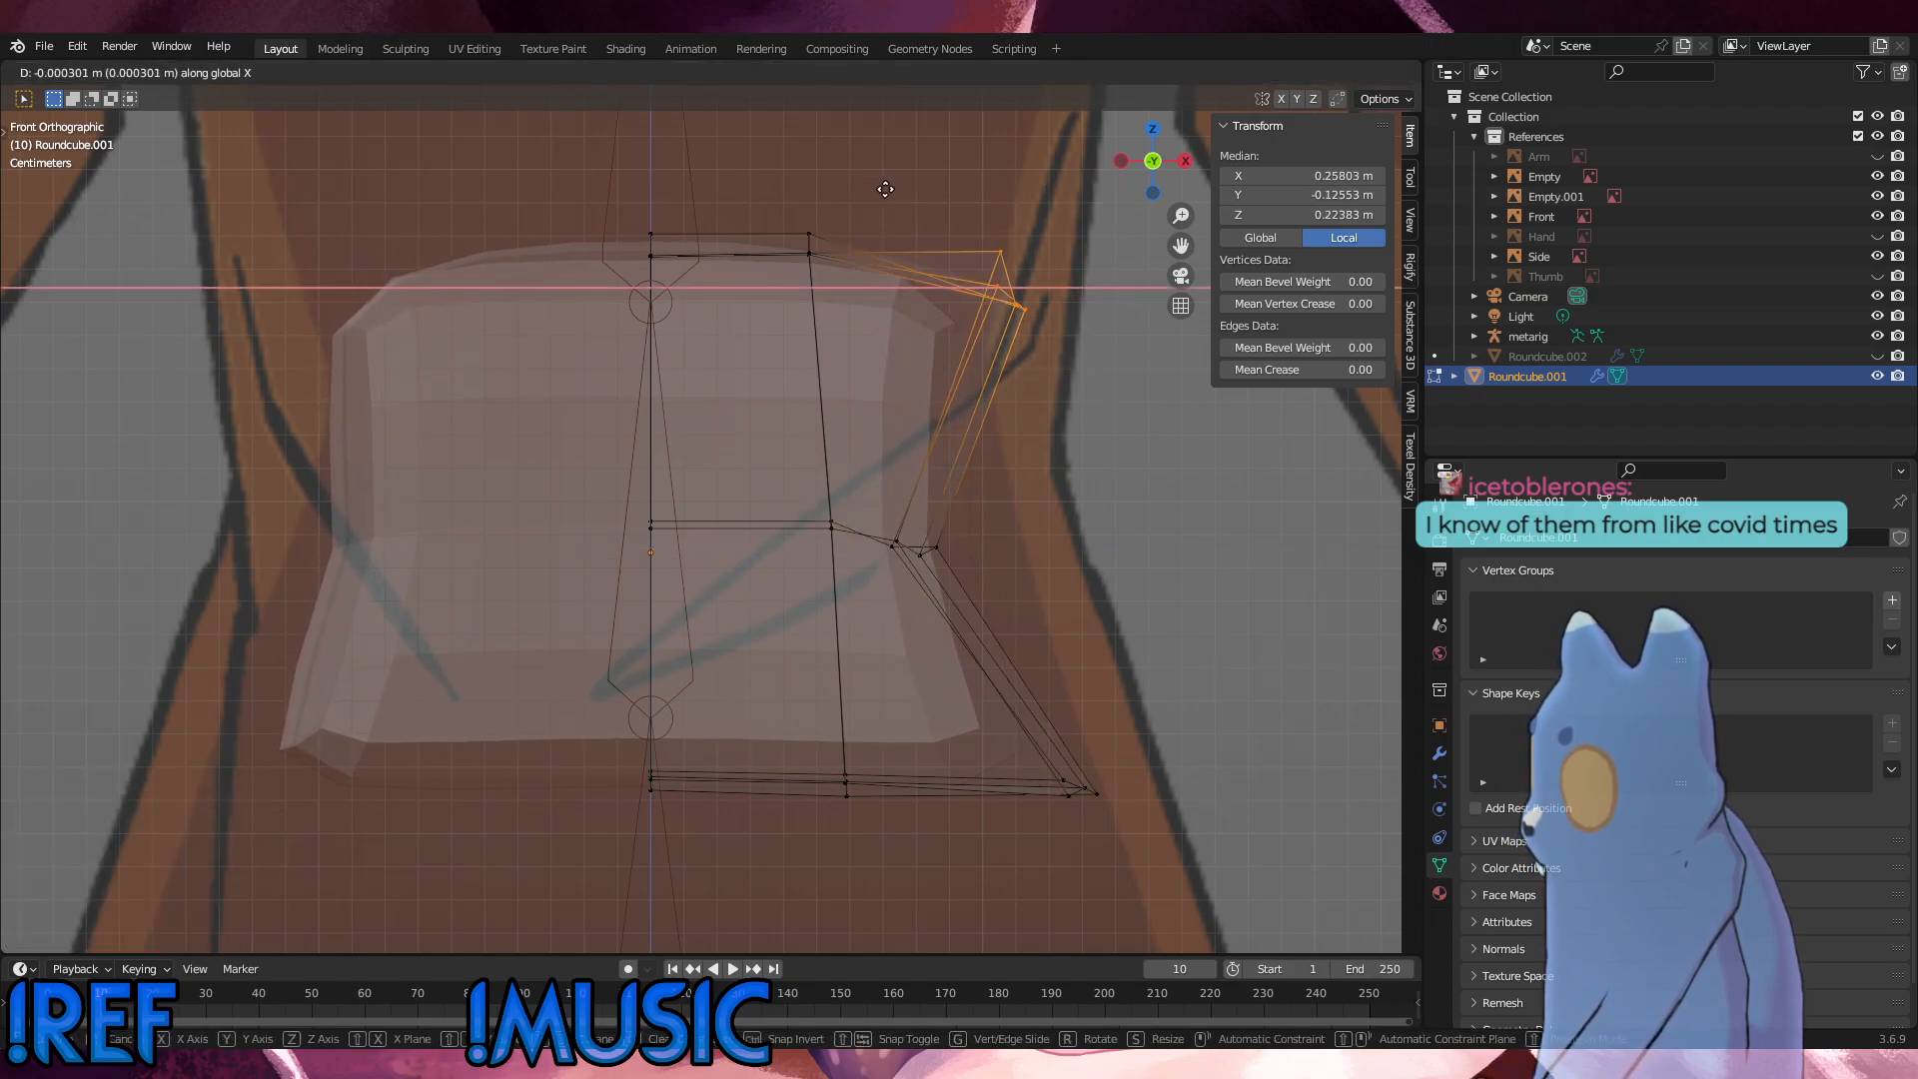
pyautogui.click(883, 196)
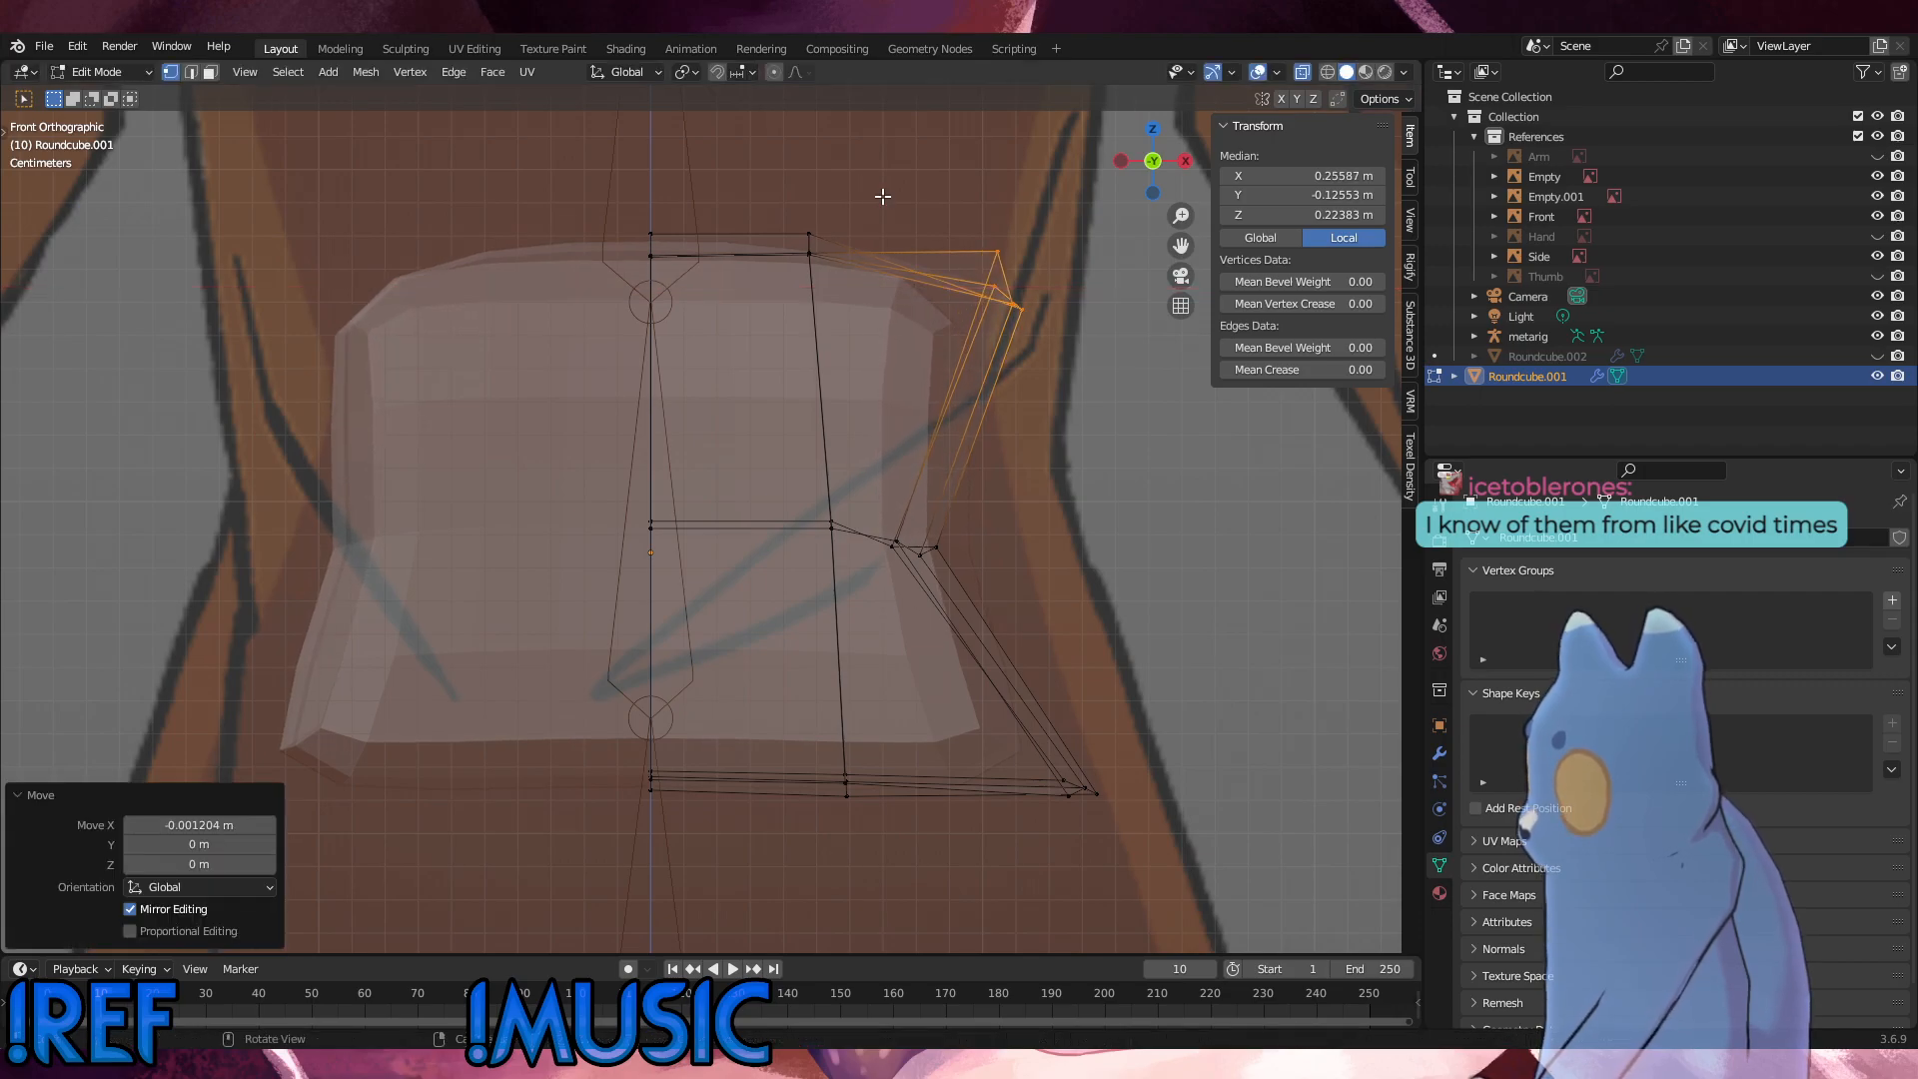
pyautogui.moveTo(1076, 648); pyautogui.dragTo(888, 536)
pyautogui.press('g')
pyautogui.press('x')
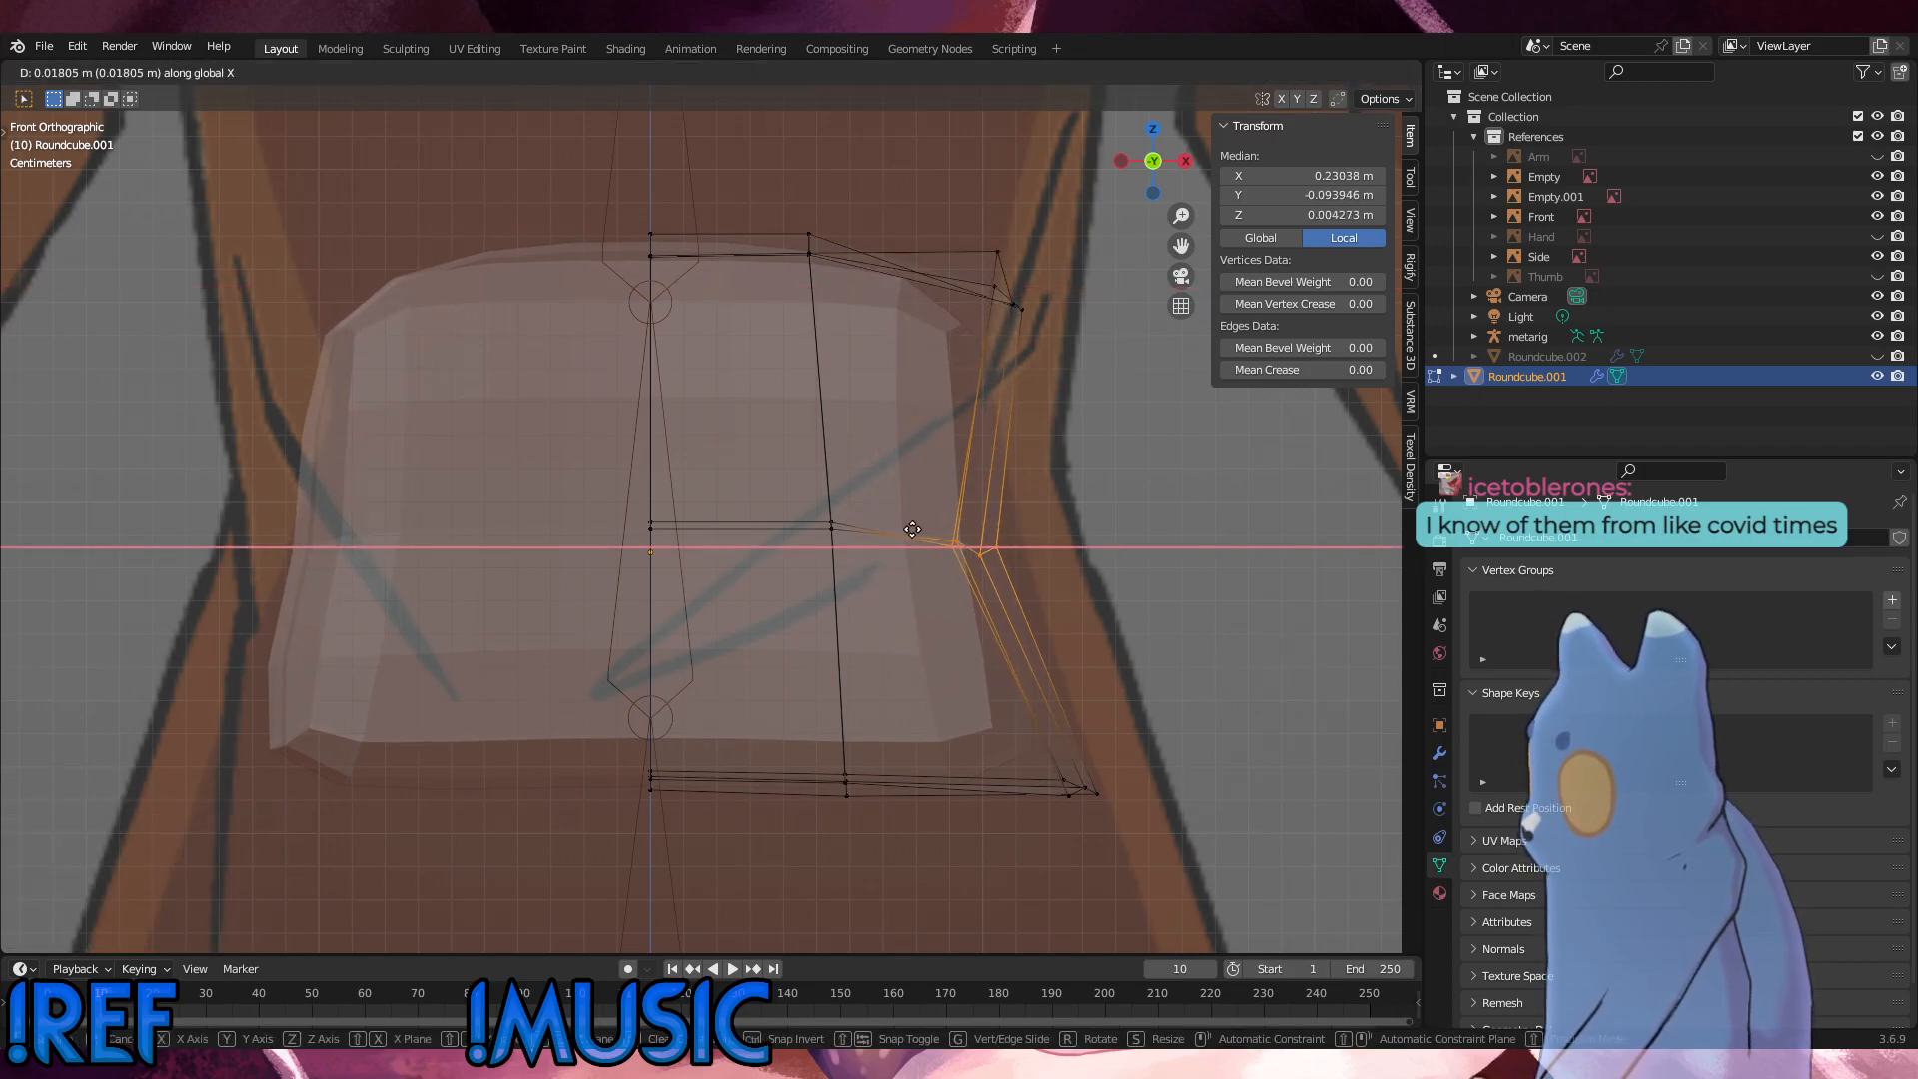
pyautogui.click(854, 528)
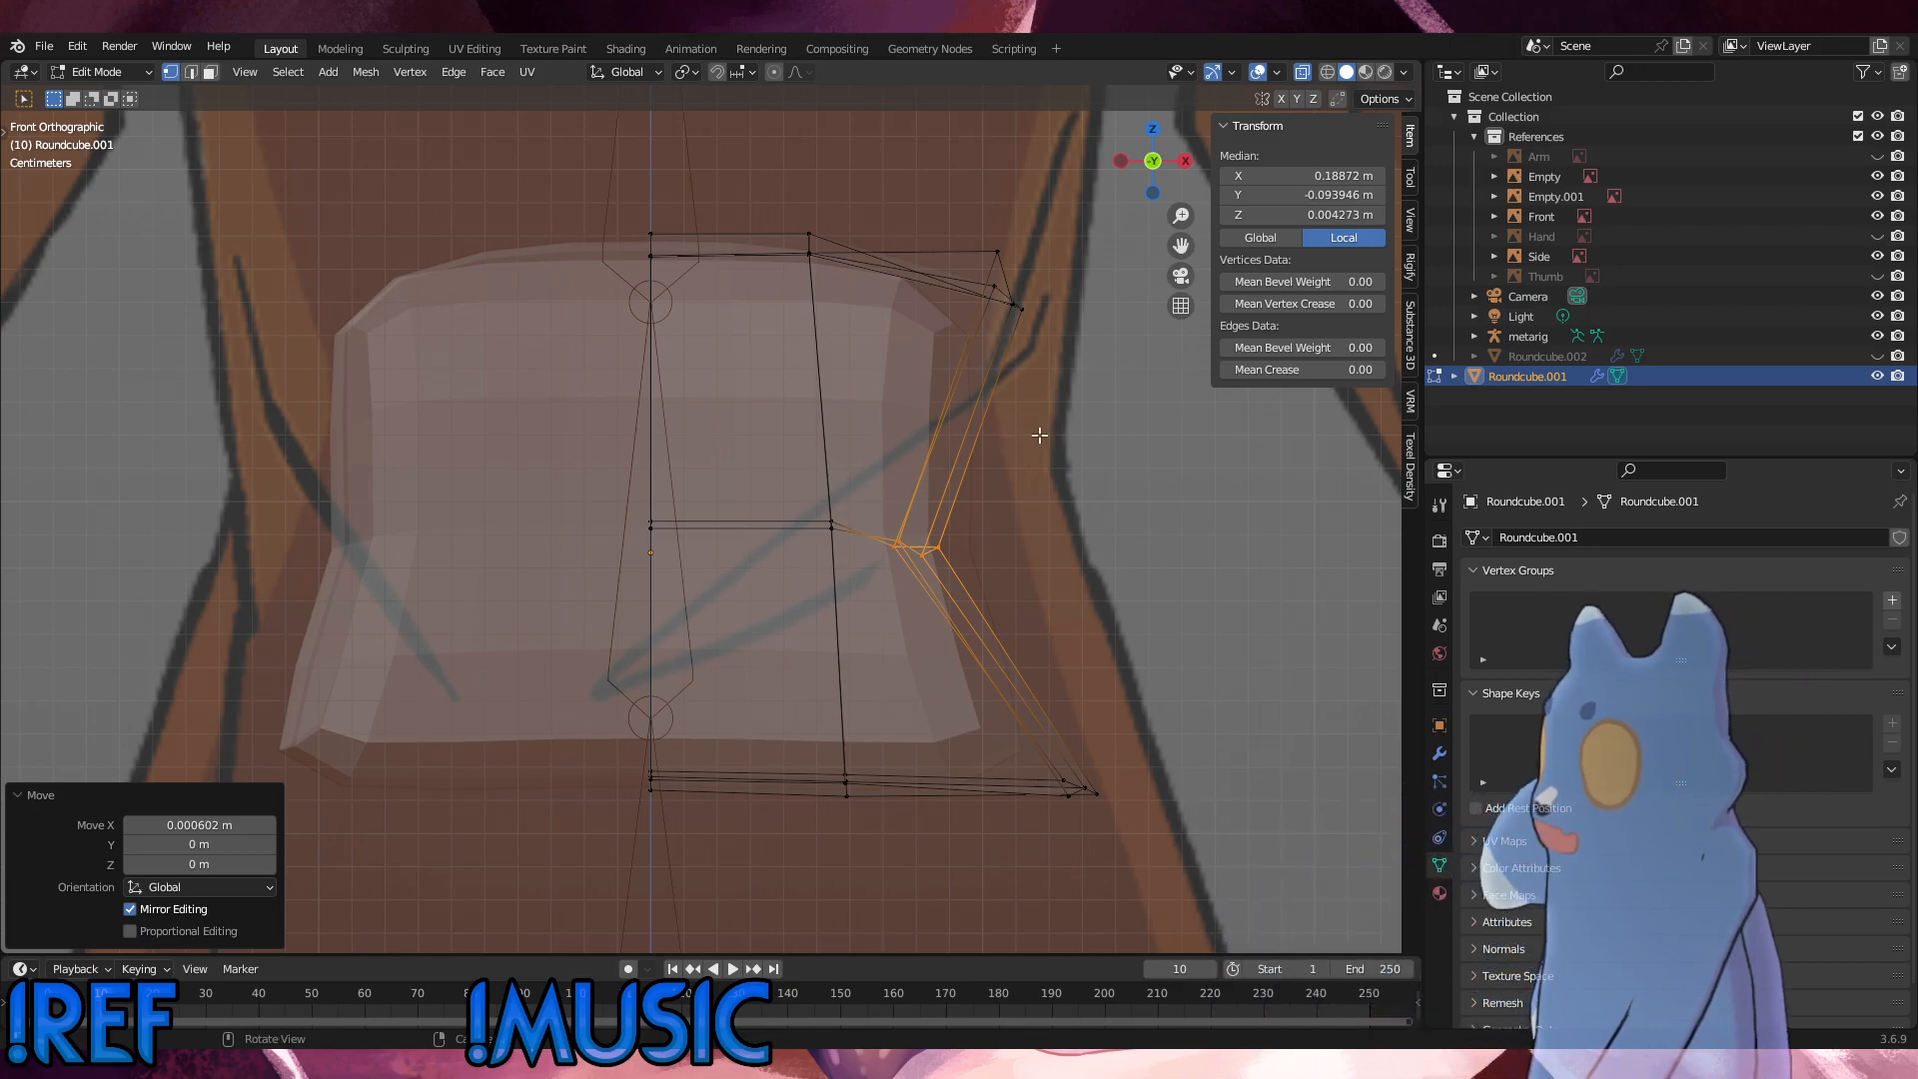
# Step: Lower the whole top row about 0.016 m along Z and slide the inner loop's top vertices slightly outward
pyautogui.moveTo(1052, 361); pyautogui.dragTo(549, 193)
pyautogui.press('g')
pyautogui.press('z')
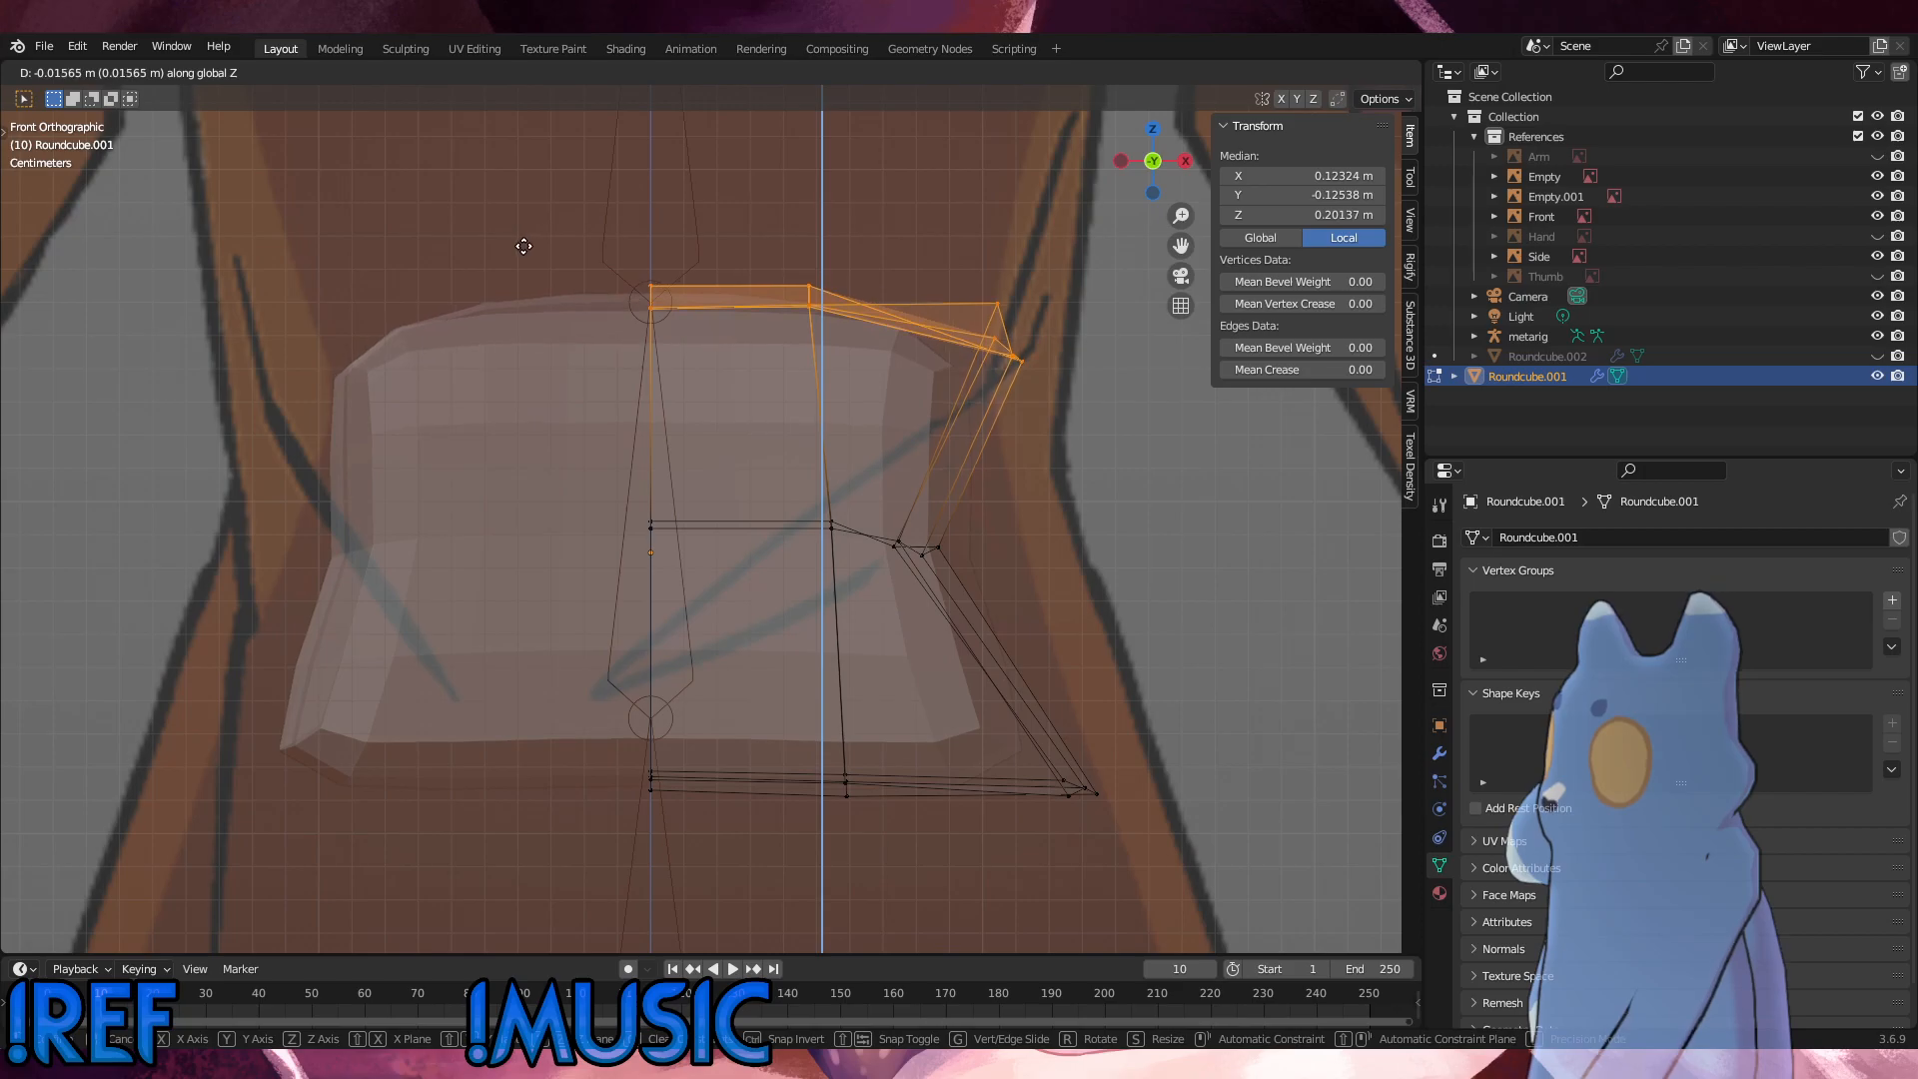
pyautogui.click(679, 358)
pyautogui.moveTo(852, 396); pyautogui.dragTo(756, 243)
pyautogui.press('g')
pyautogui.press('g')
pyautogui.click(770, 249)
# Step: Move the outer mid-height vertices about 0.010 m outward, and shift the innermost of them about 0.0105 m further out along X
pyautogui.moveTo(1030, 634); pyautogui.dragTo(921, 536)
pyautogui.press('g')
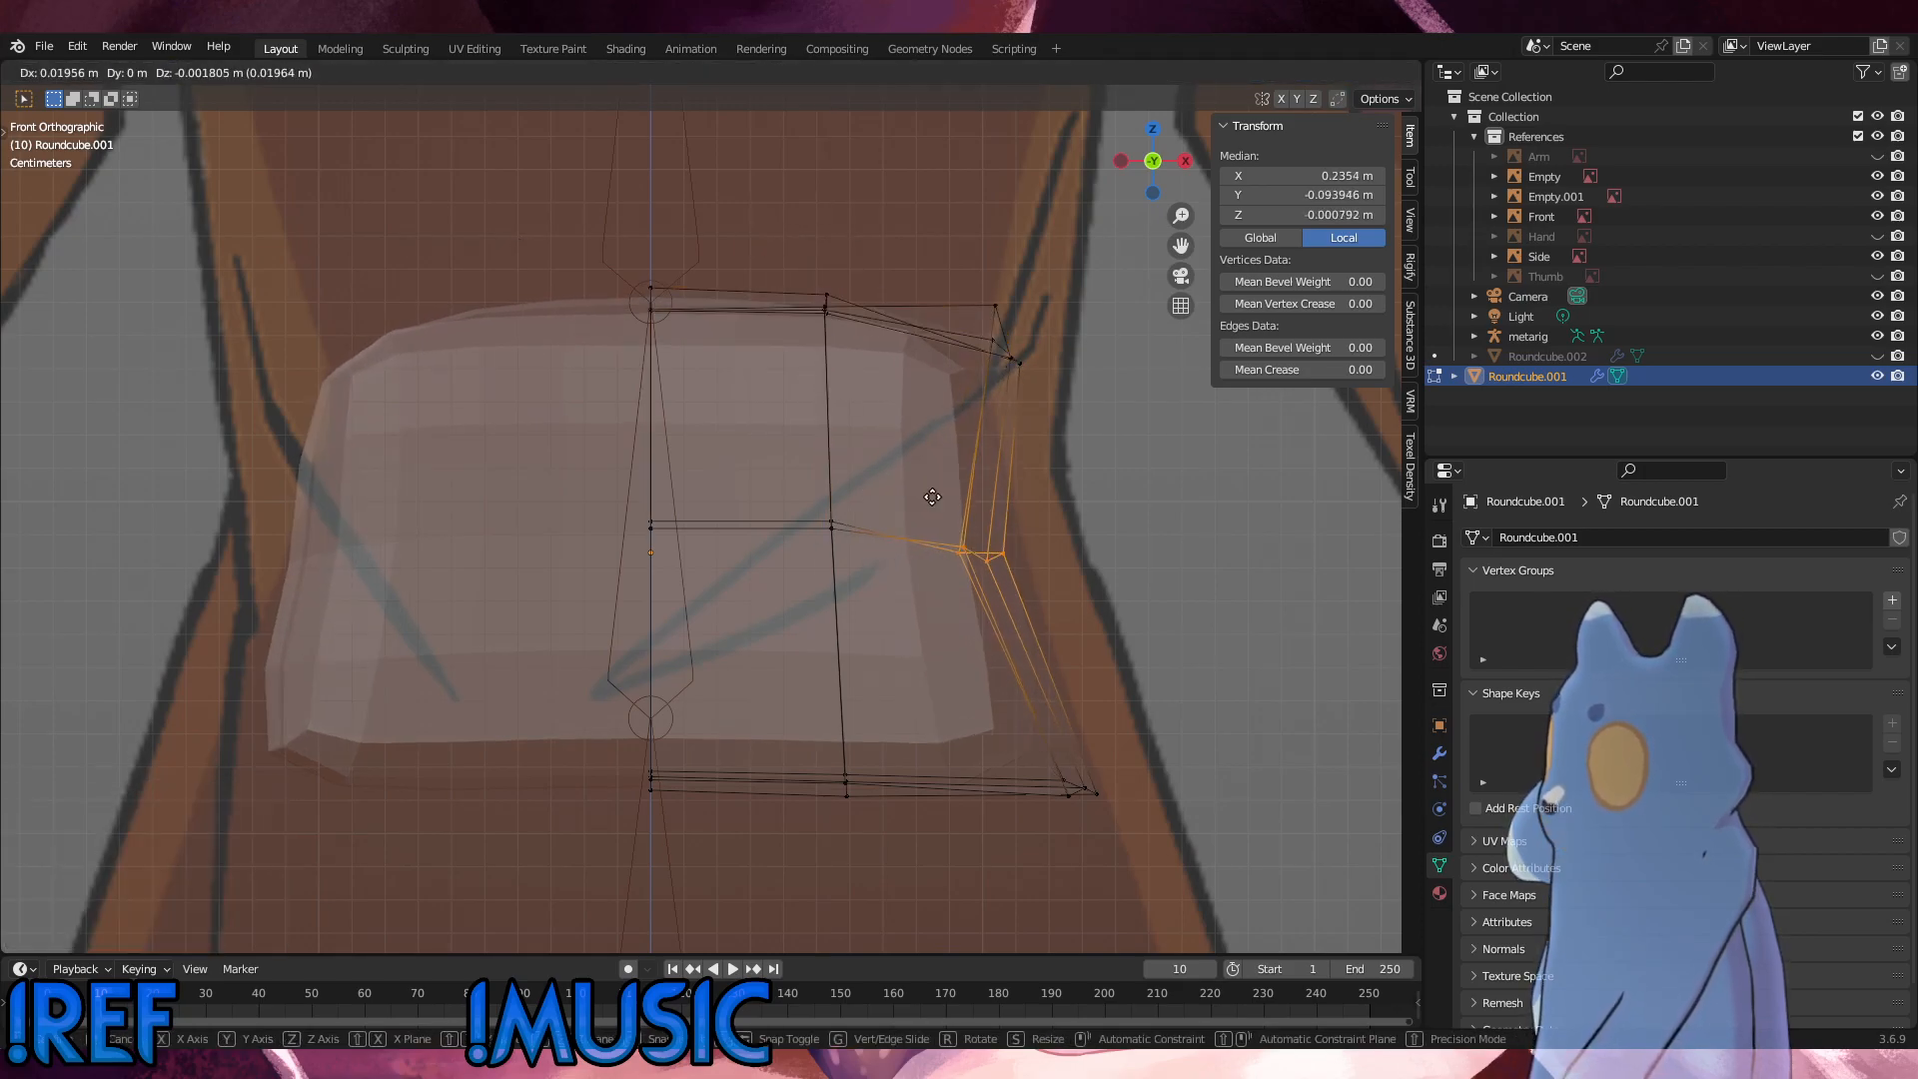
pyautogui.click(900, 494)
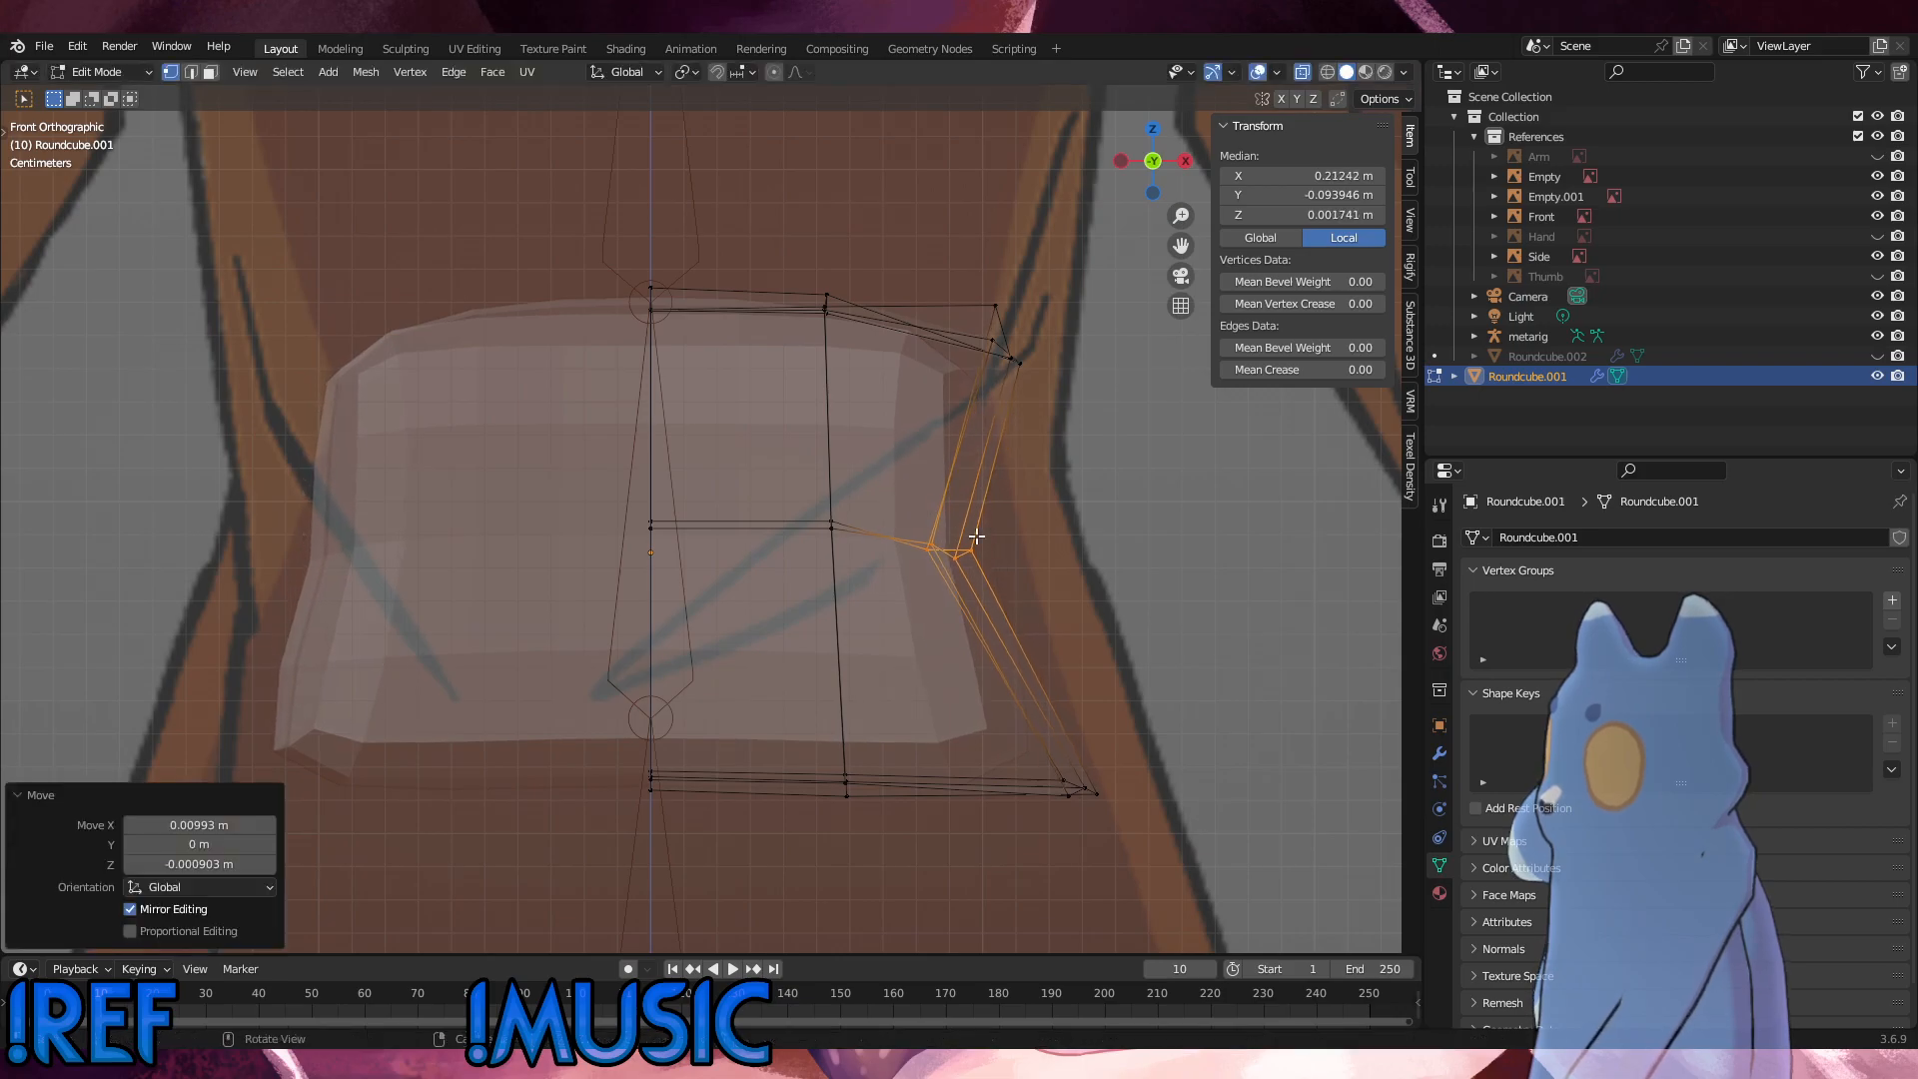
pyautogui.click(934, 550)
pyautogui.press('g')
pyautogui.press('x')
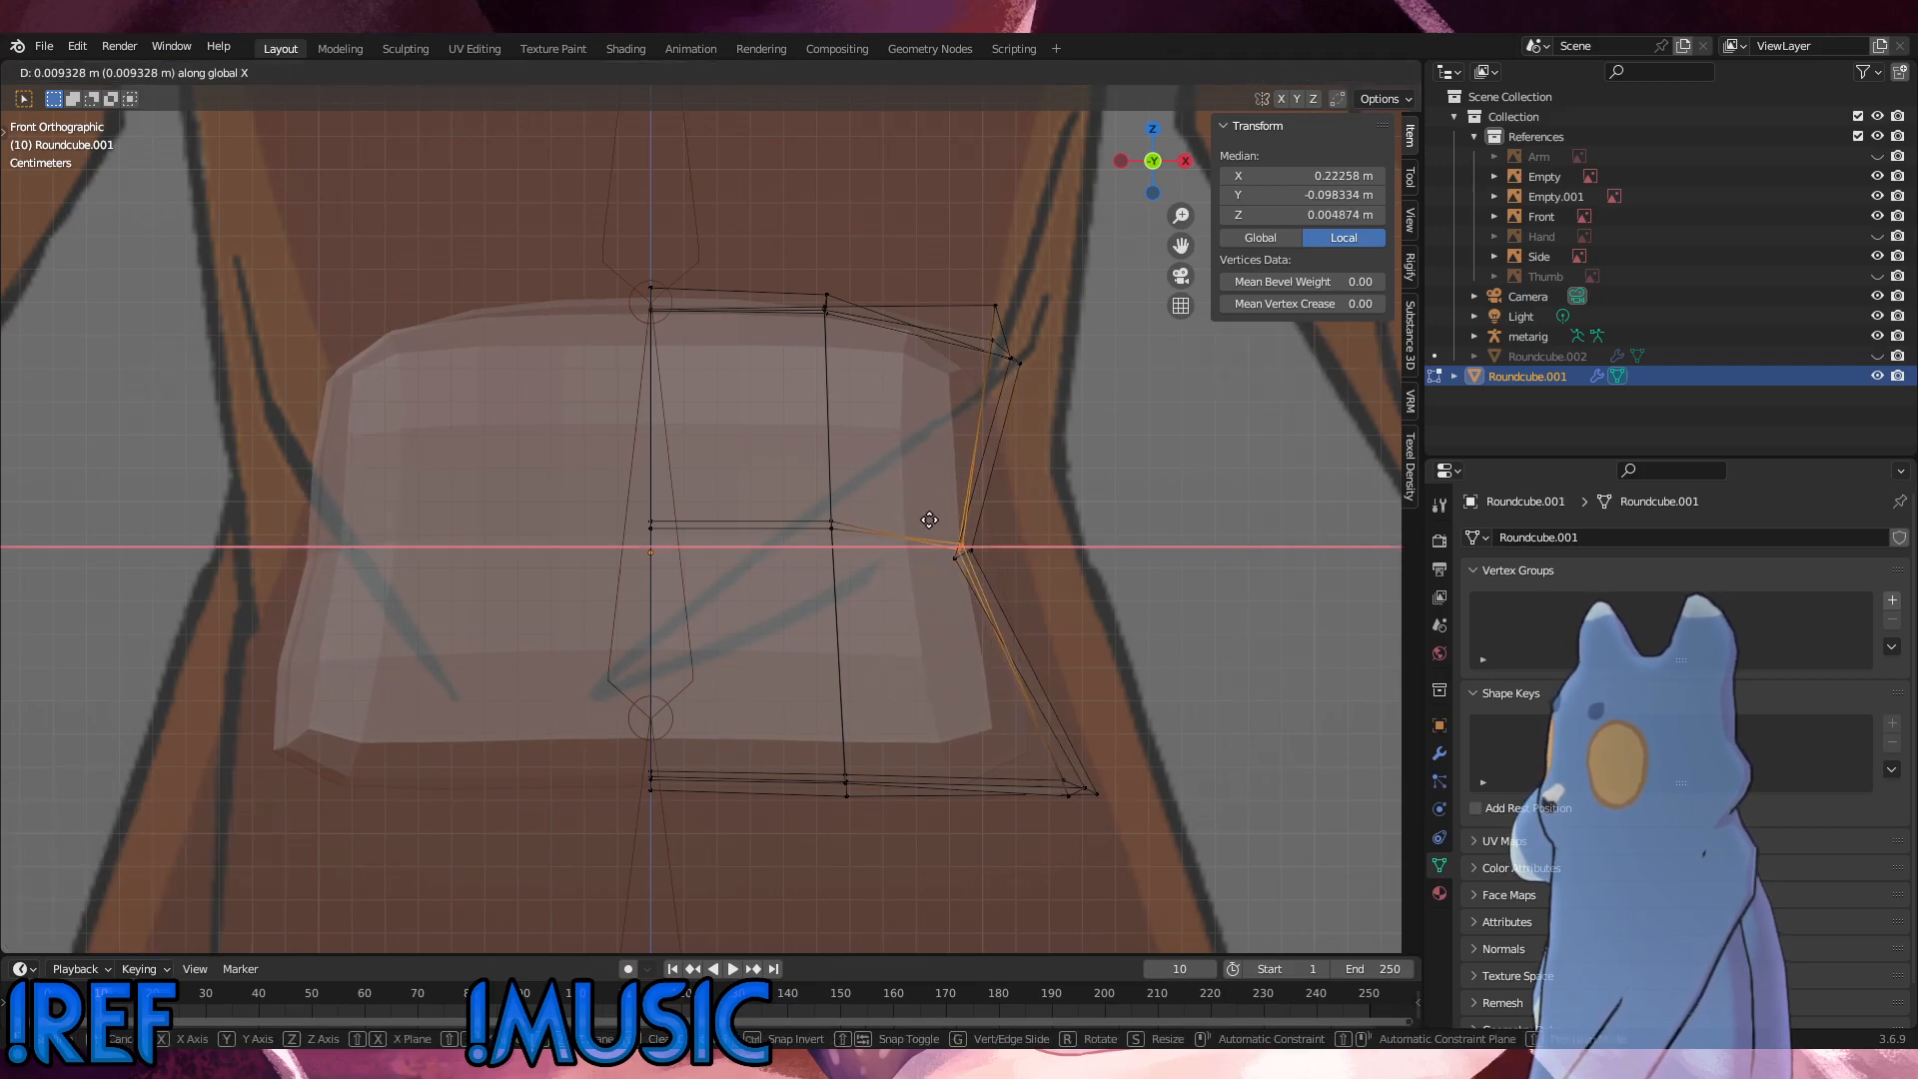
pyautogui.click(931, 523)
# Step: Check the outer vertices in perspective, and in the front view move the outer bottom vertices about 0.028 m outward and slightly down
pyautogui.moveTo(931, 523); pyautogui.dragTo(827, 577, button='middle')
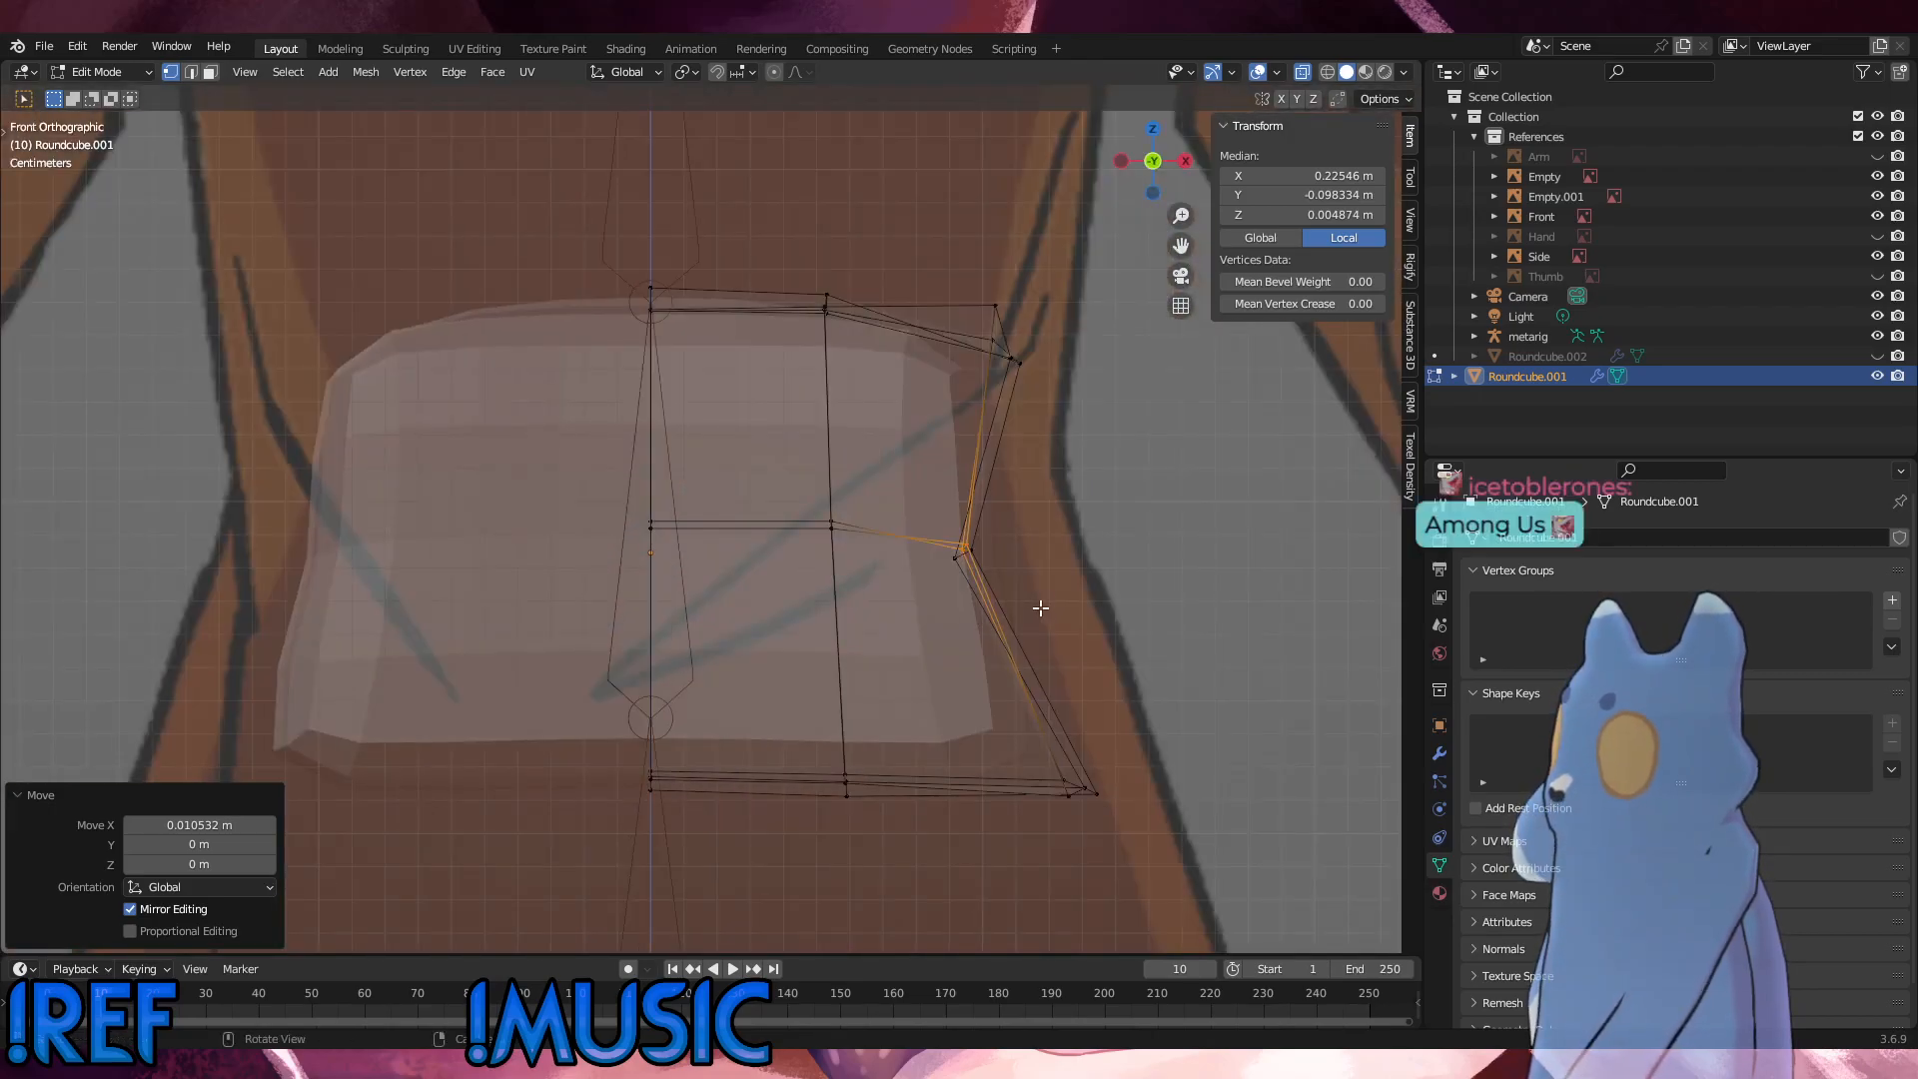
pyautogui.moveTo(1041, 606); pyautogui.dragTo(908, 502)
pyautogui.moveTo(989, 557); pyautogui.dragTo(886, 770, button='middle')
pyautogui.click(857, 742)
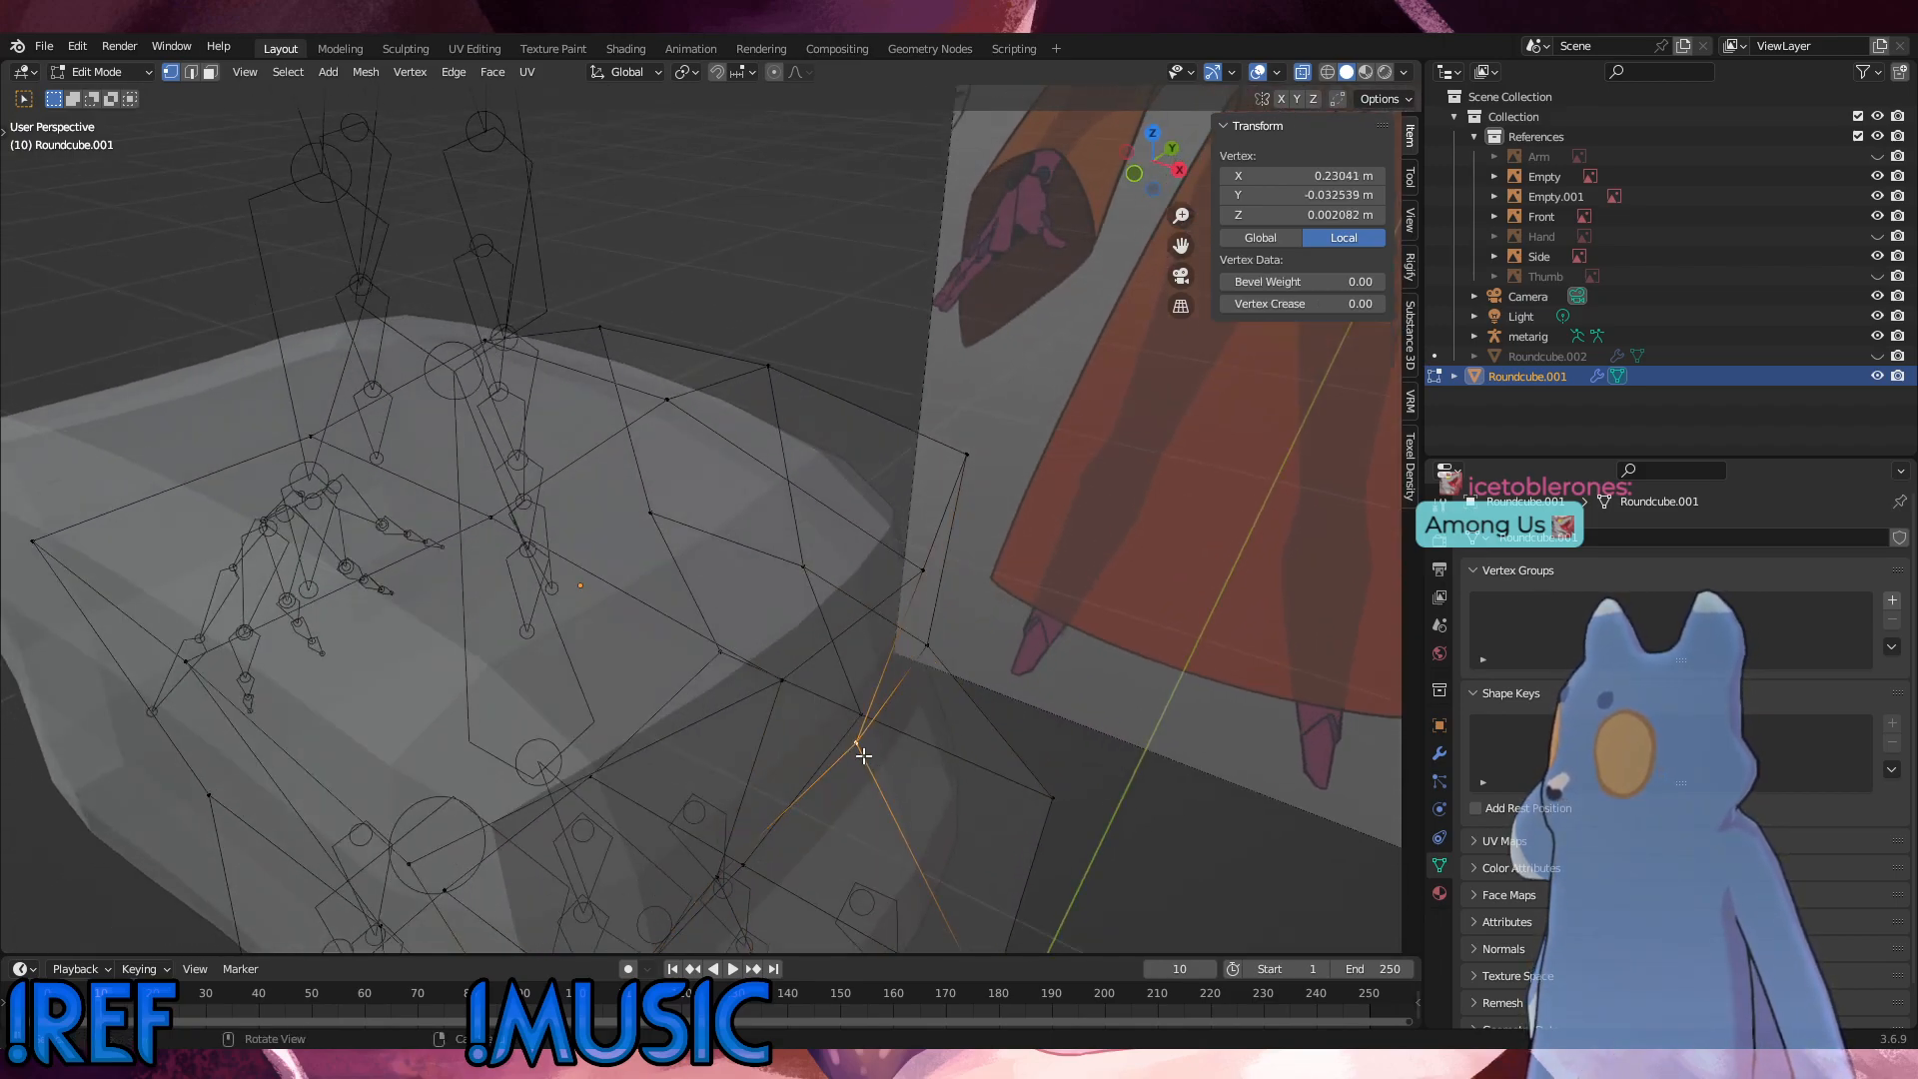
pyautogui.press('KP_1')
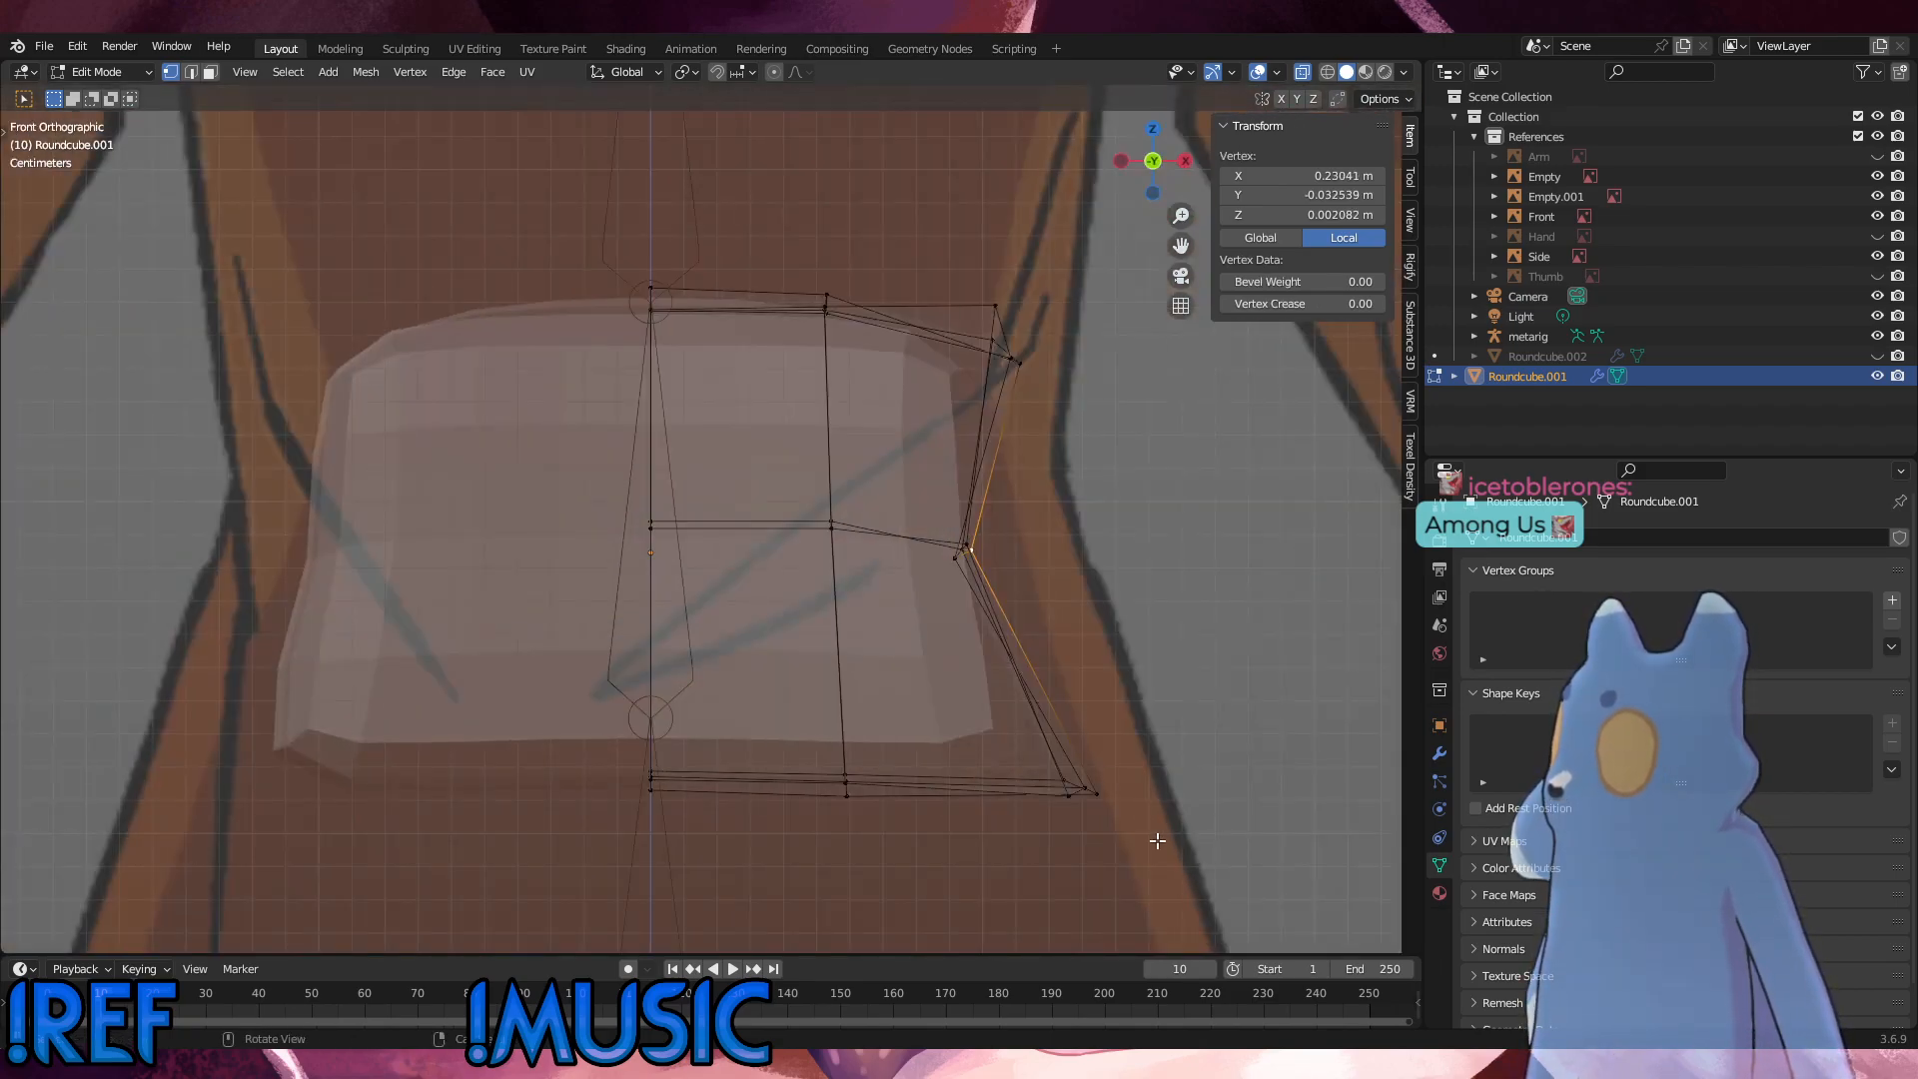
pyautogui.moveTo(1156, 840); pyautogui.dragTo(974, 725)
pyautogui.press('g')
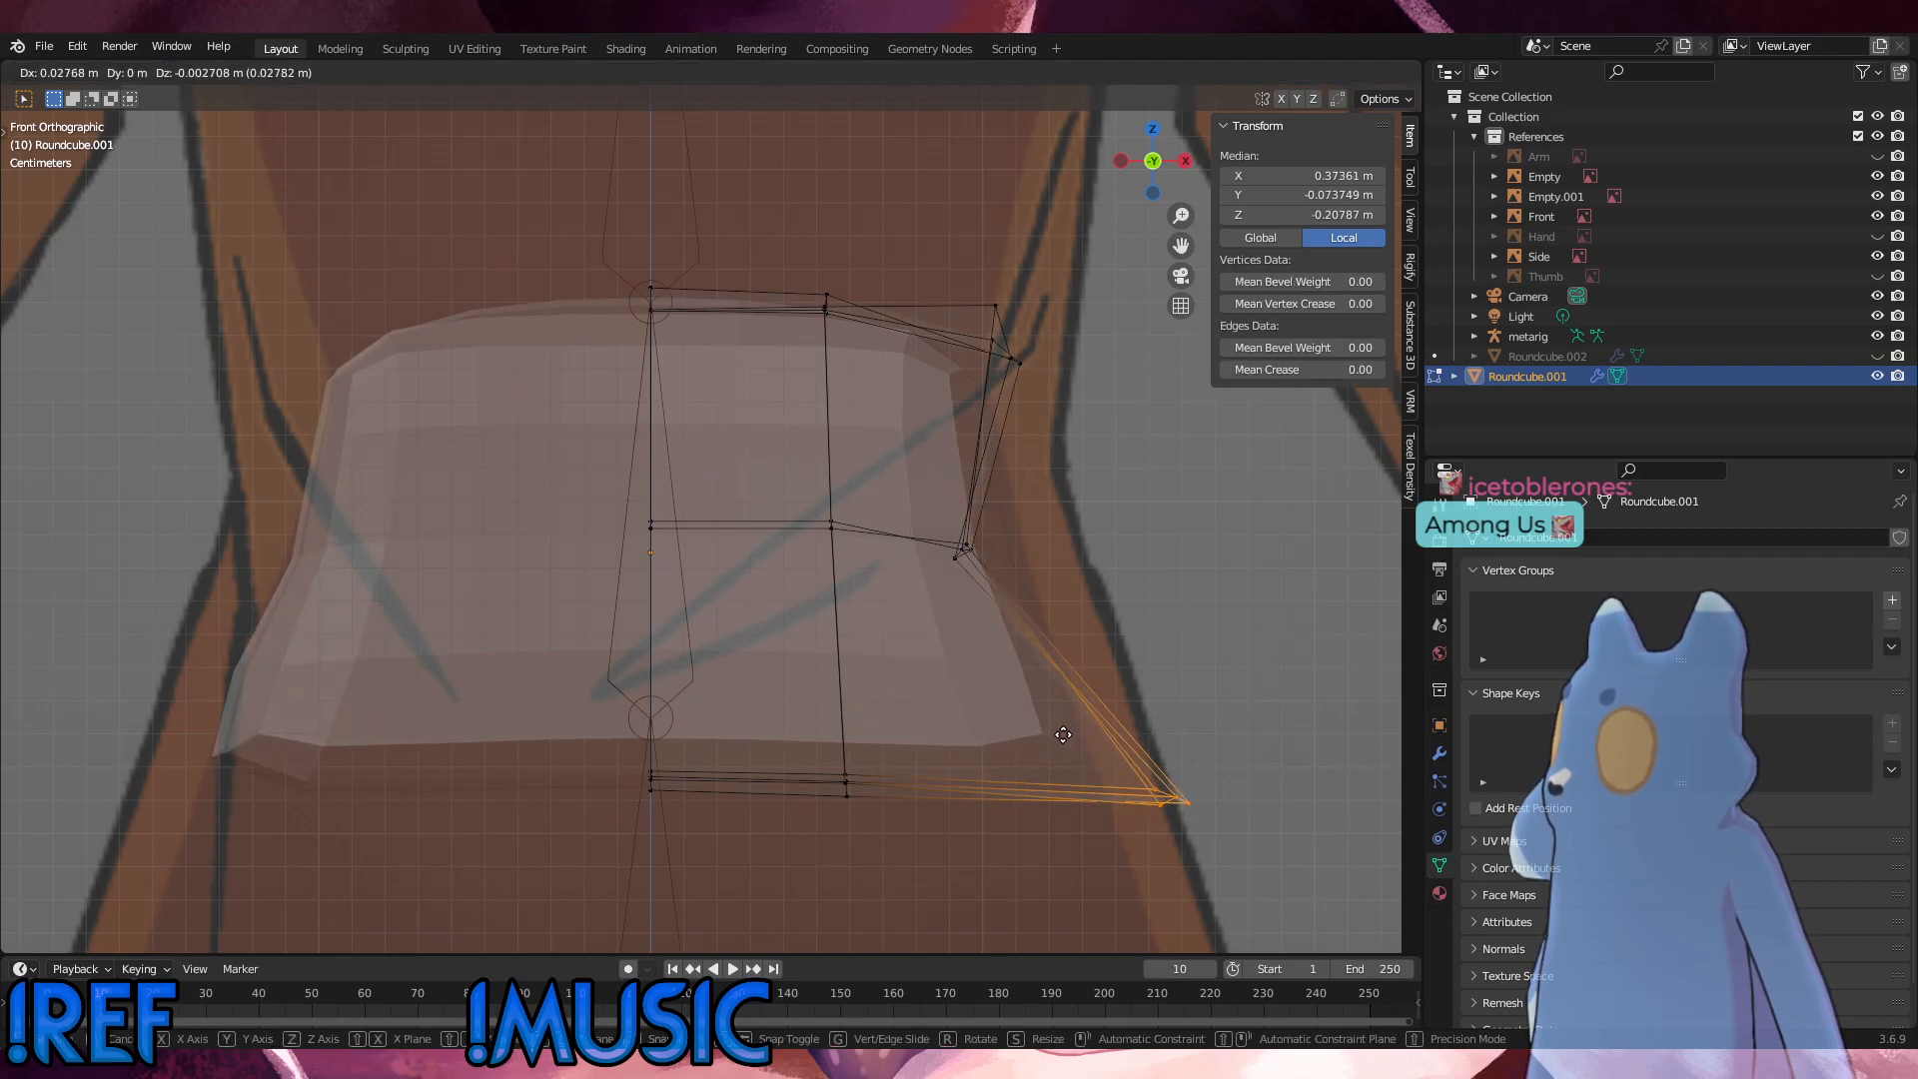
pyautogui.click(1057, 732)
# Step: Move the outer mid-height vertices about 0.0063 m outward and 0.0012 m up in the front view
pyautogui.moveTo(1045, 612); pyautogui.dragTo(925, 505)
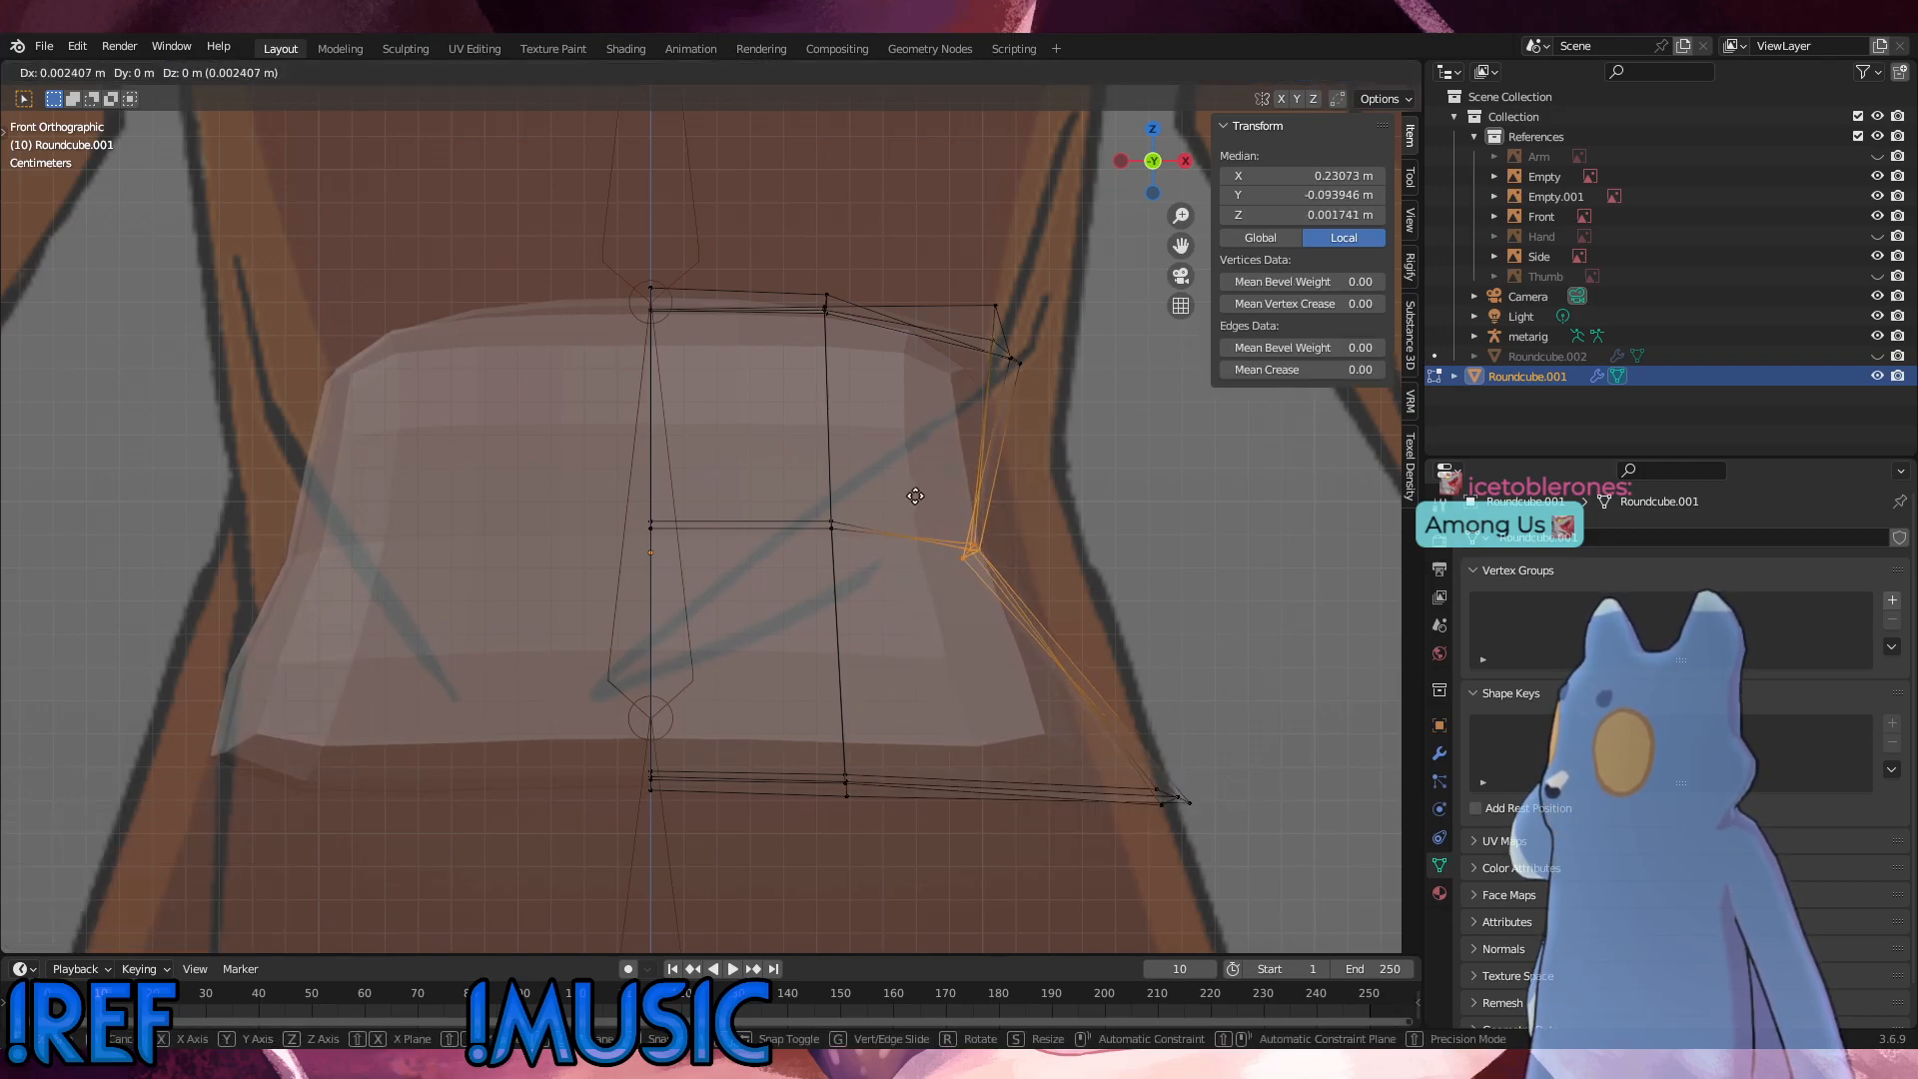
pyautogui.press('g')
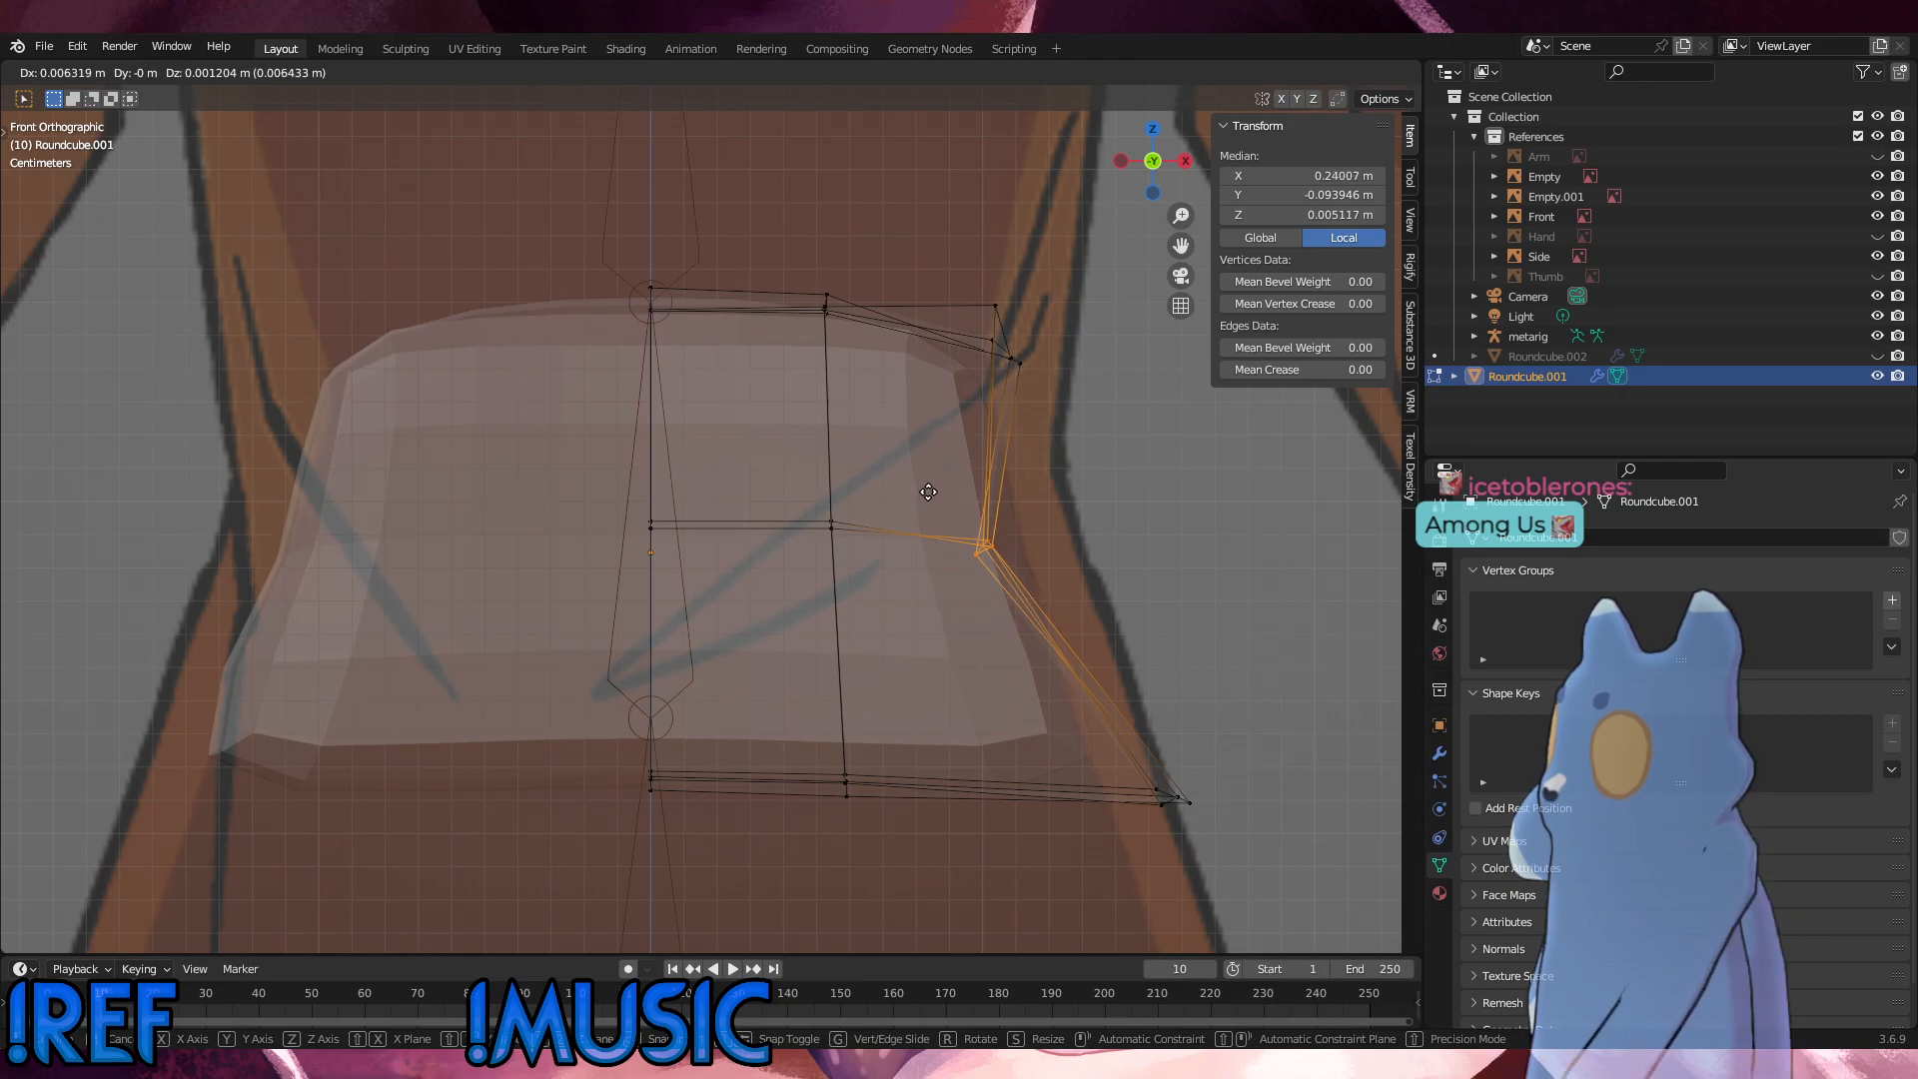
pyautogui.click(928, 492)
# Step: Pull the outer bottom vertices about 0.0146 m inward and 0.0016 m up to follow the body outline
pyautogui.scroll(-2, 870, 701)
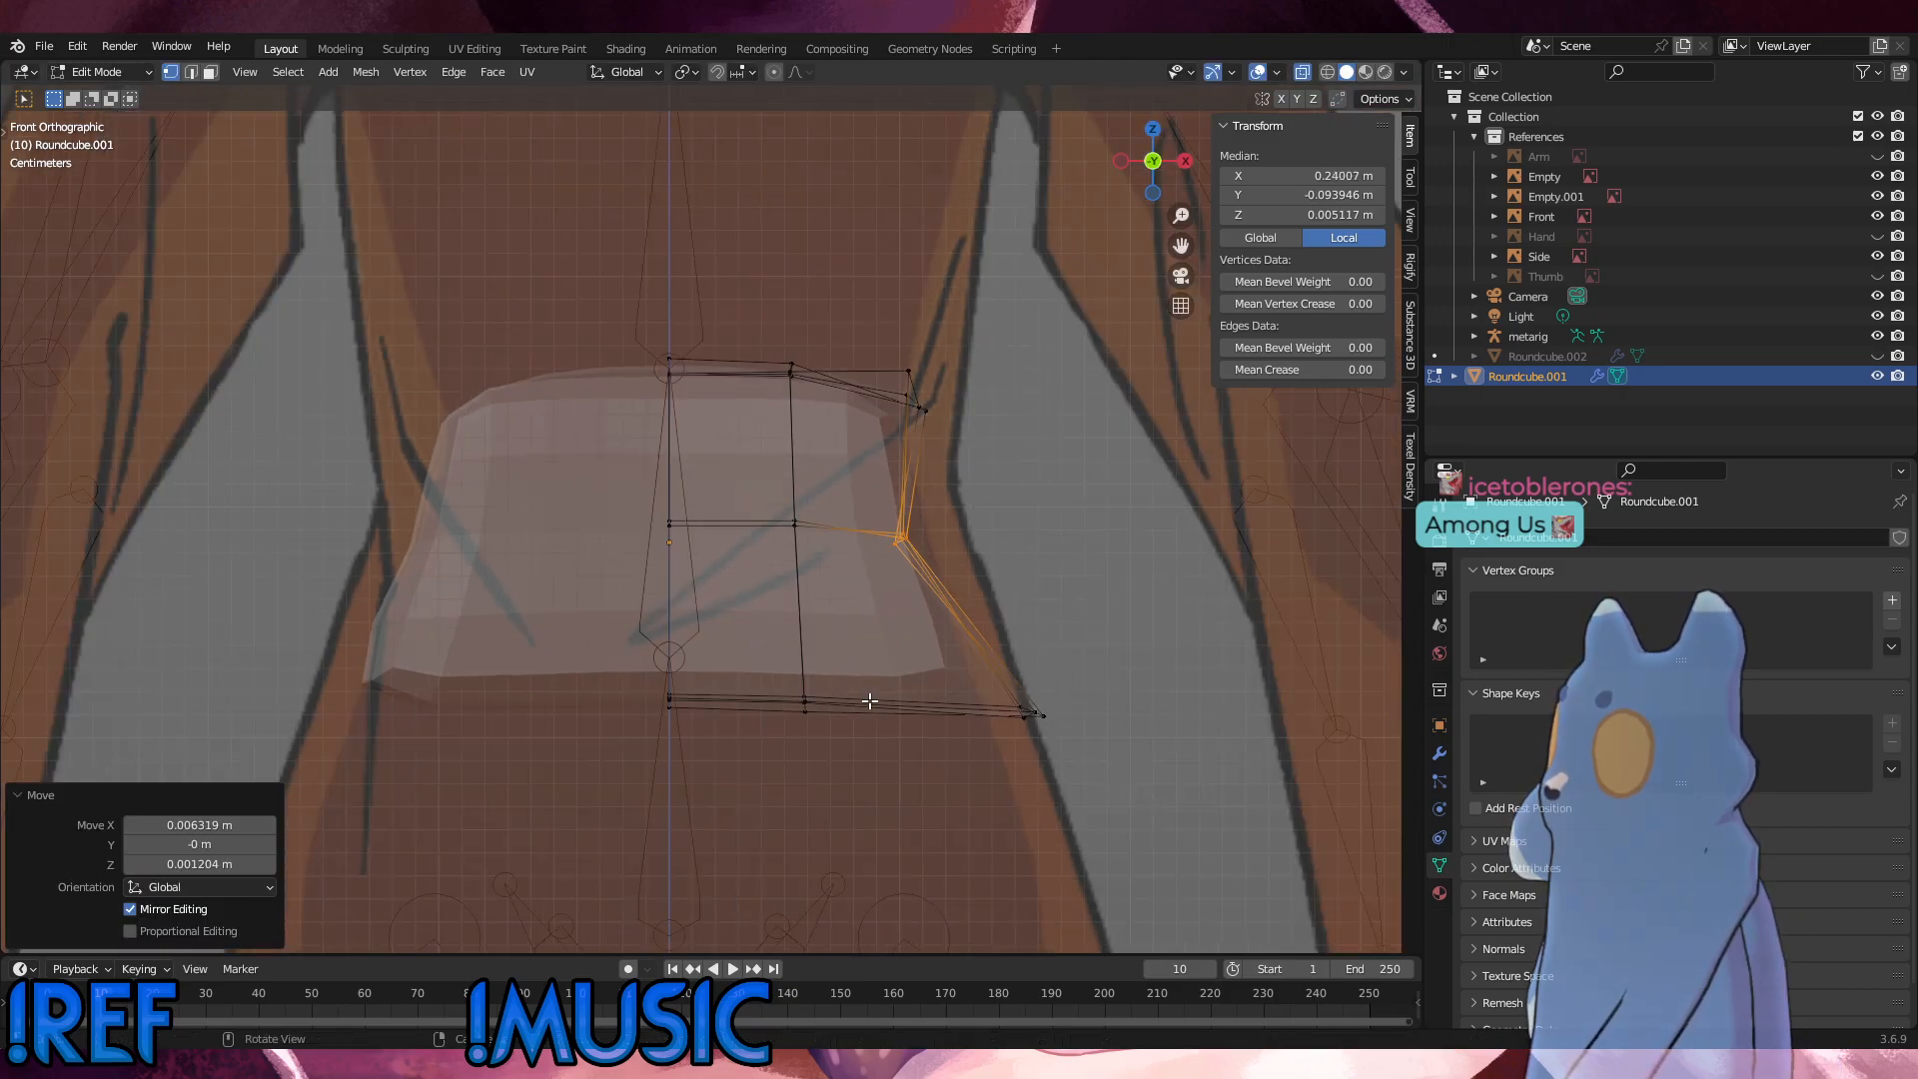
pyautogui.scroll(-1, 871, 702)
pyautogui.press('g')
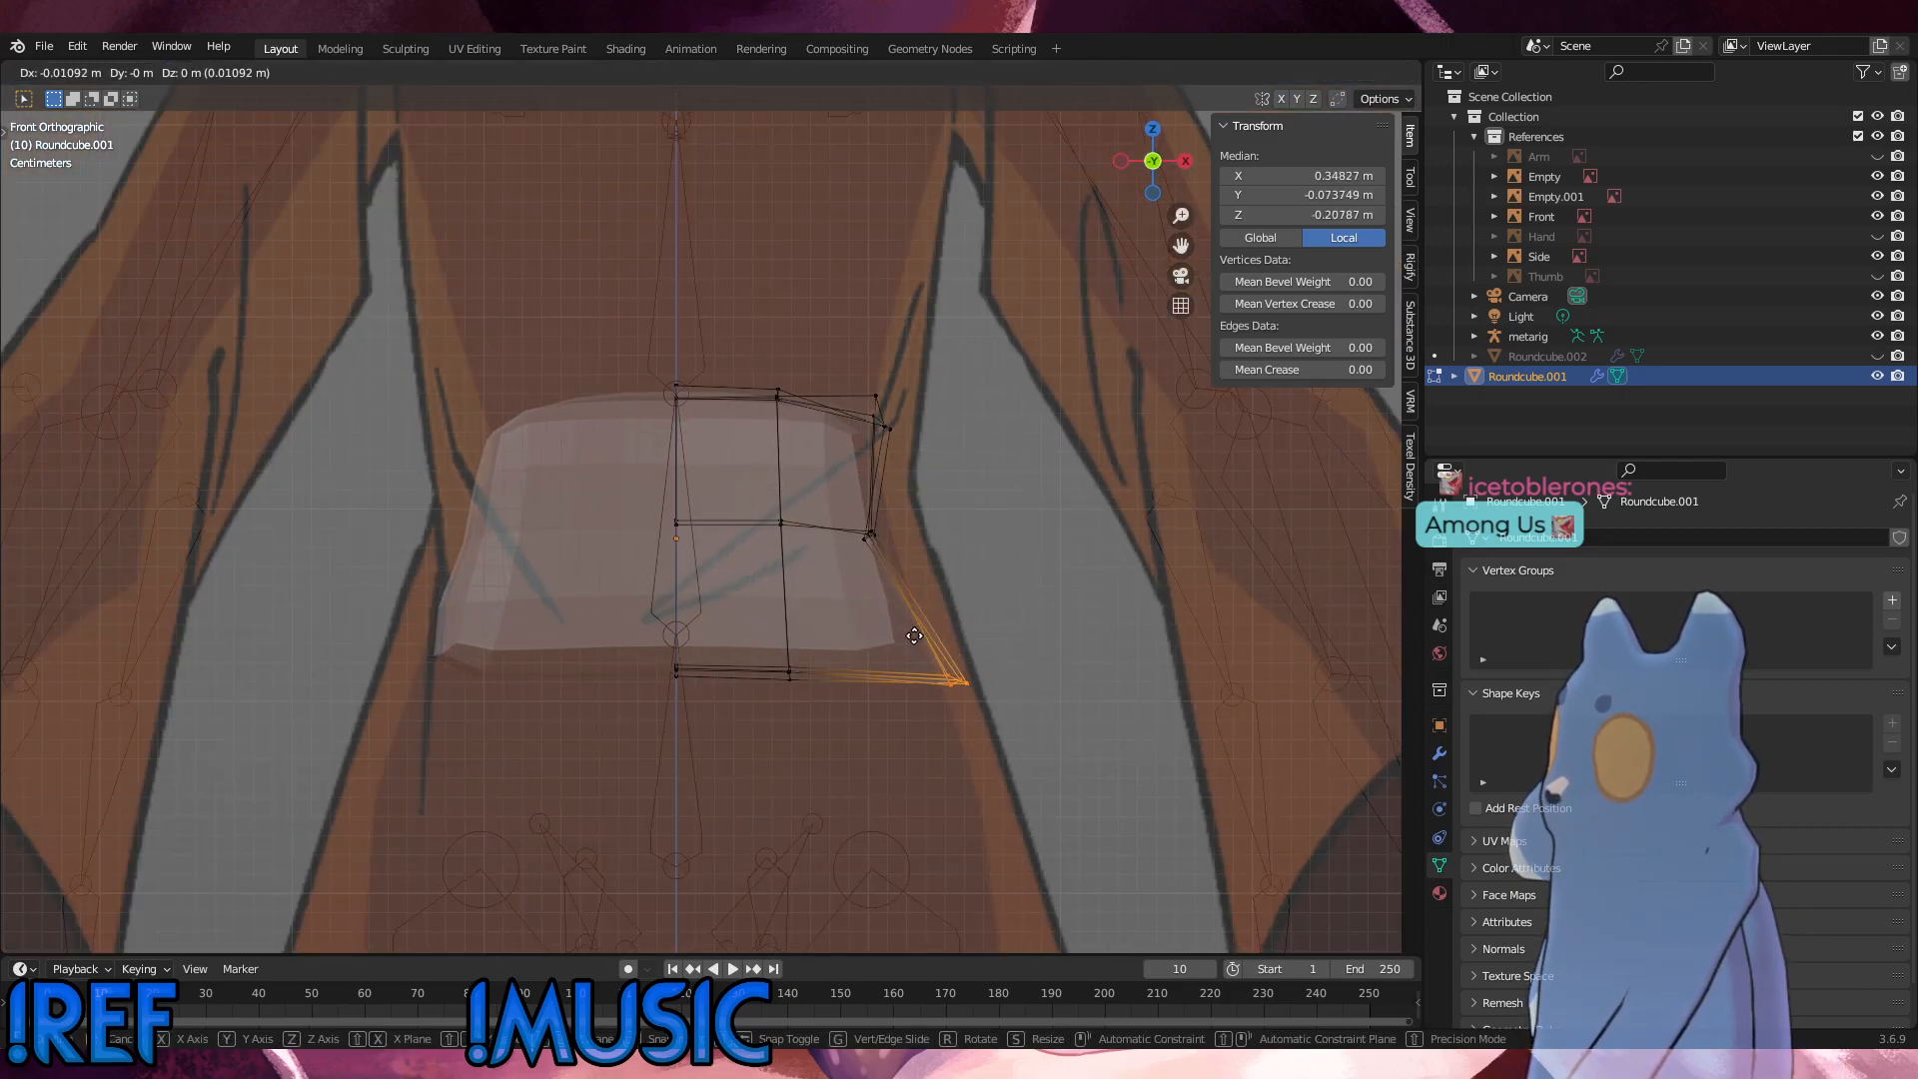
pyautogui.click(910, 632)
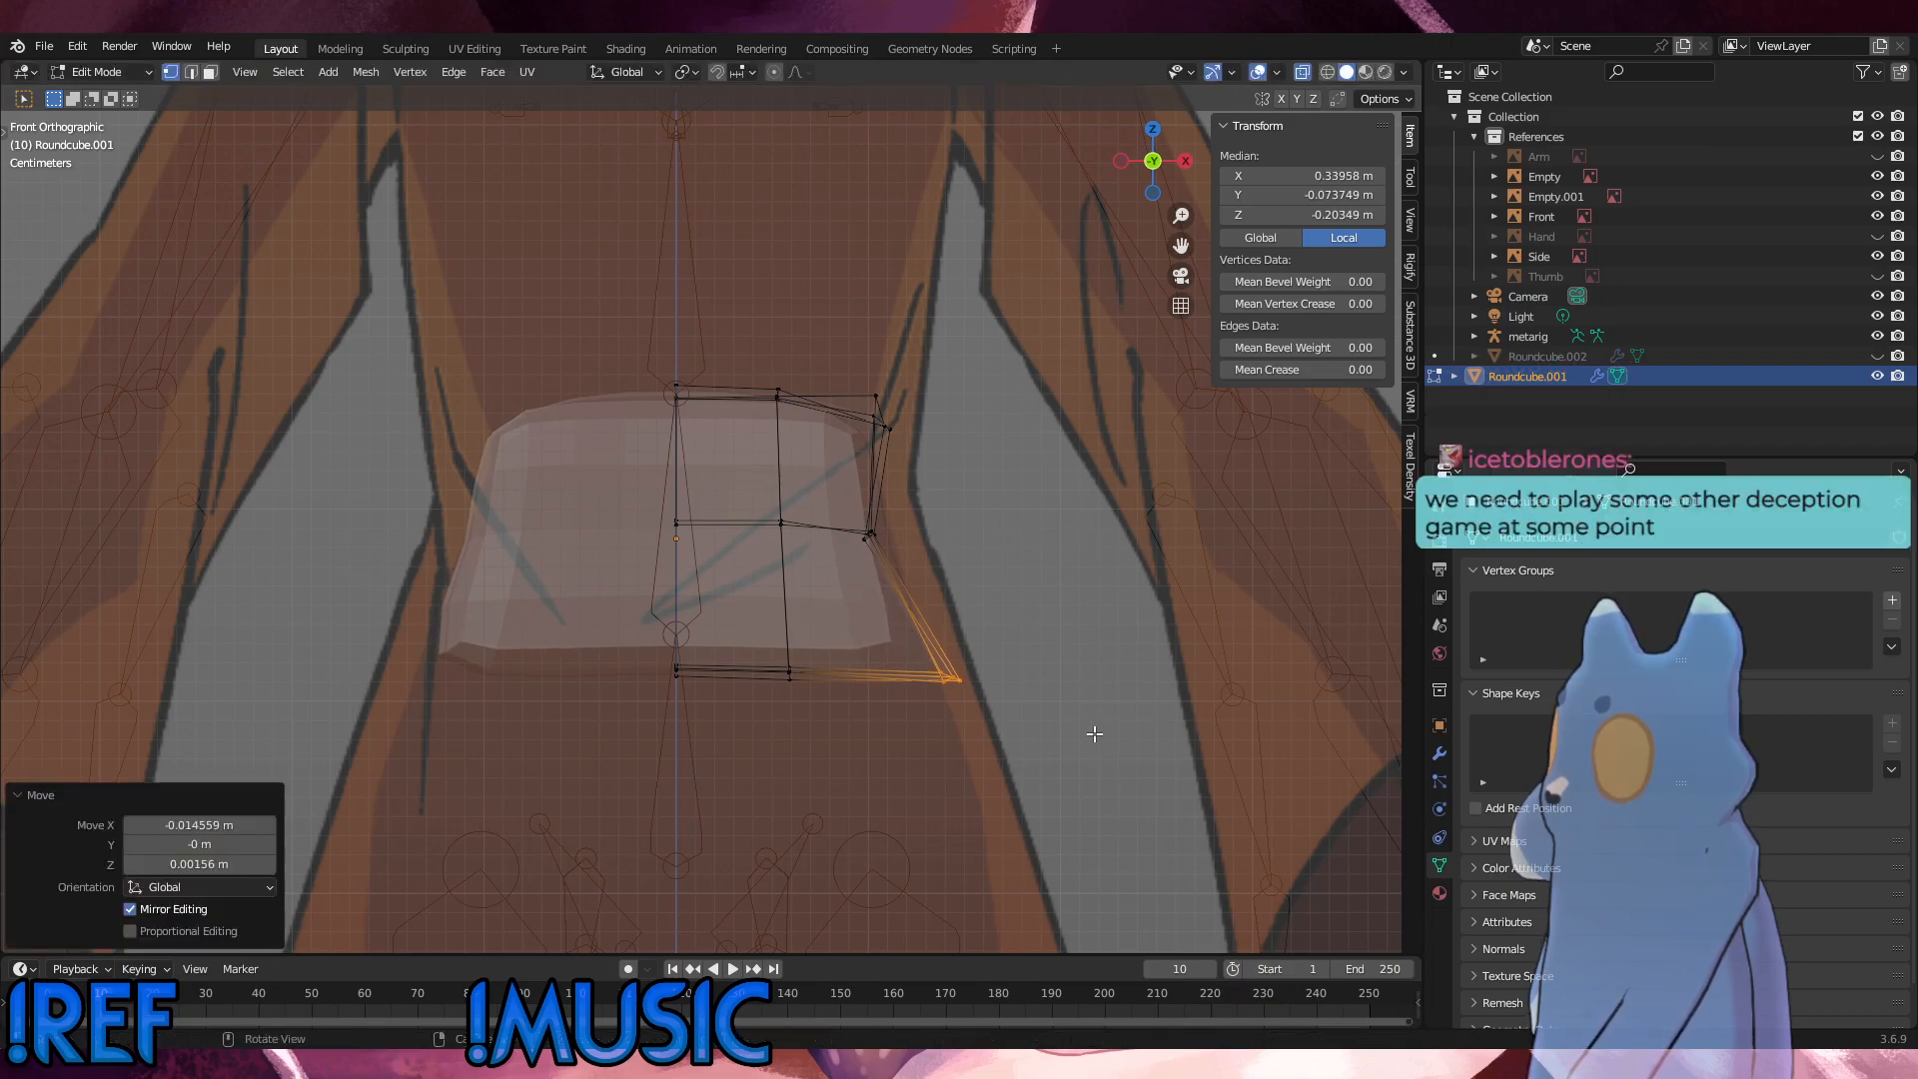
# Step: Raise the whole bottom vertex row about 0.012 m along Z
pyautogui.moveTo(1005, 734); pyautogui.dragTo(566, 625)
pyautogui.press('g')
pyautogui.press('z')
pyautogui.click(565, 599)
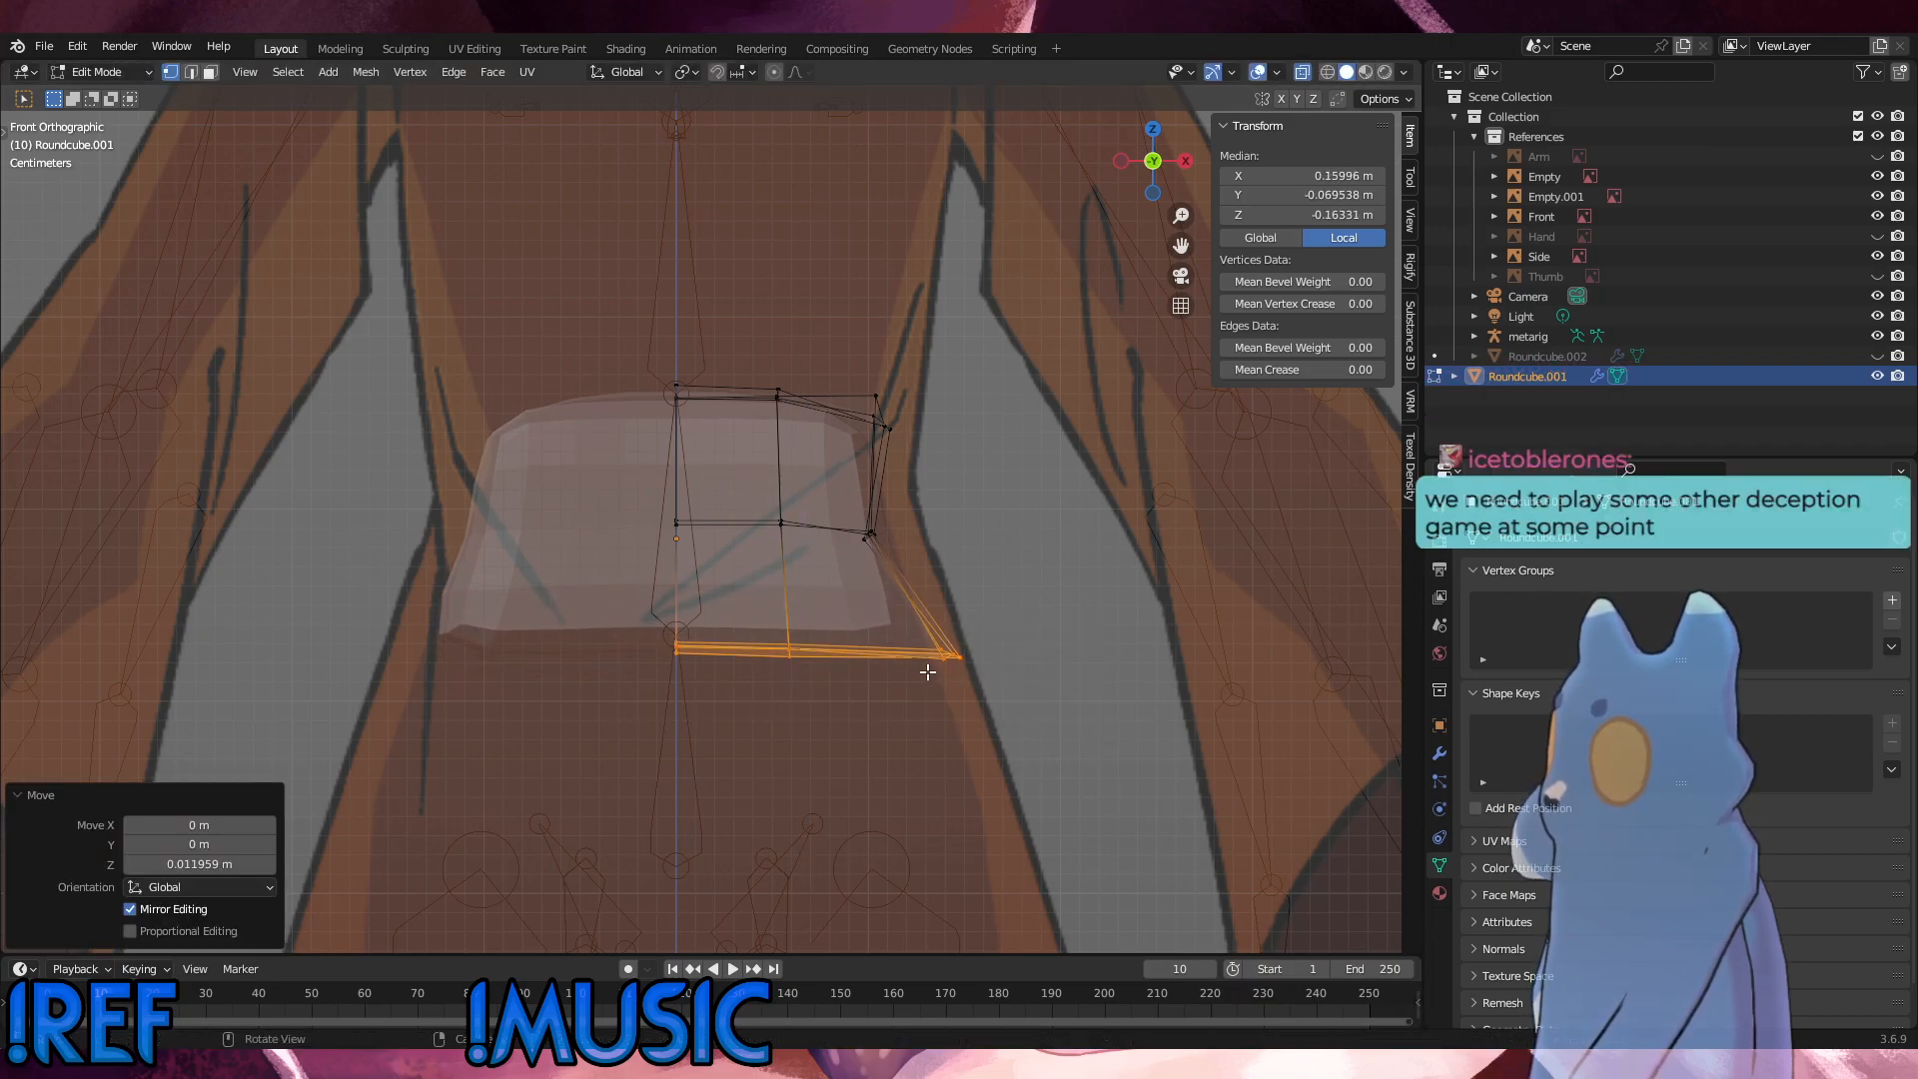
# Step: Pull the outer bottom vertices slightly inward along X, and shift the outer mid-height vertices about 0.001 m inward and 0.0016 m up
pyautogui.moveTo(989, 676); pyautogui.dragTo(828, 510)
pyautogui.press('g')
pyautogui.press('x')
pyautogui.click(851, 621)
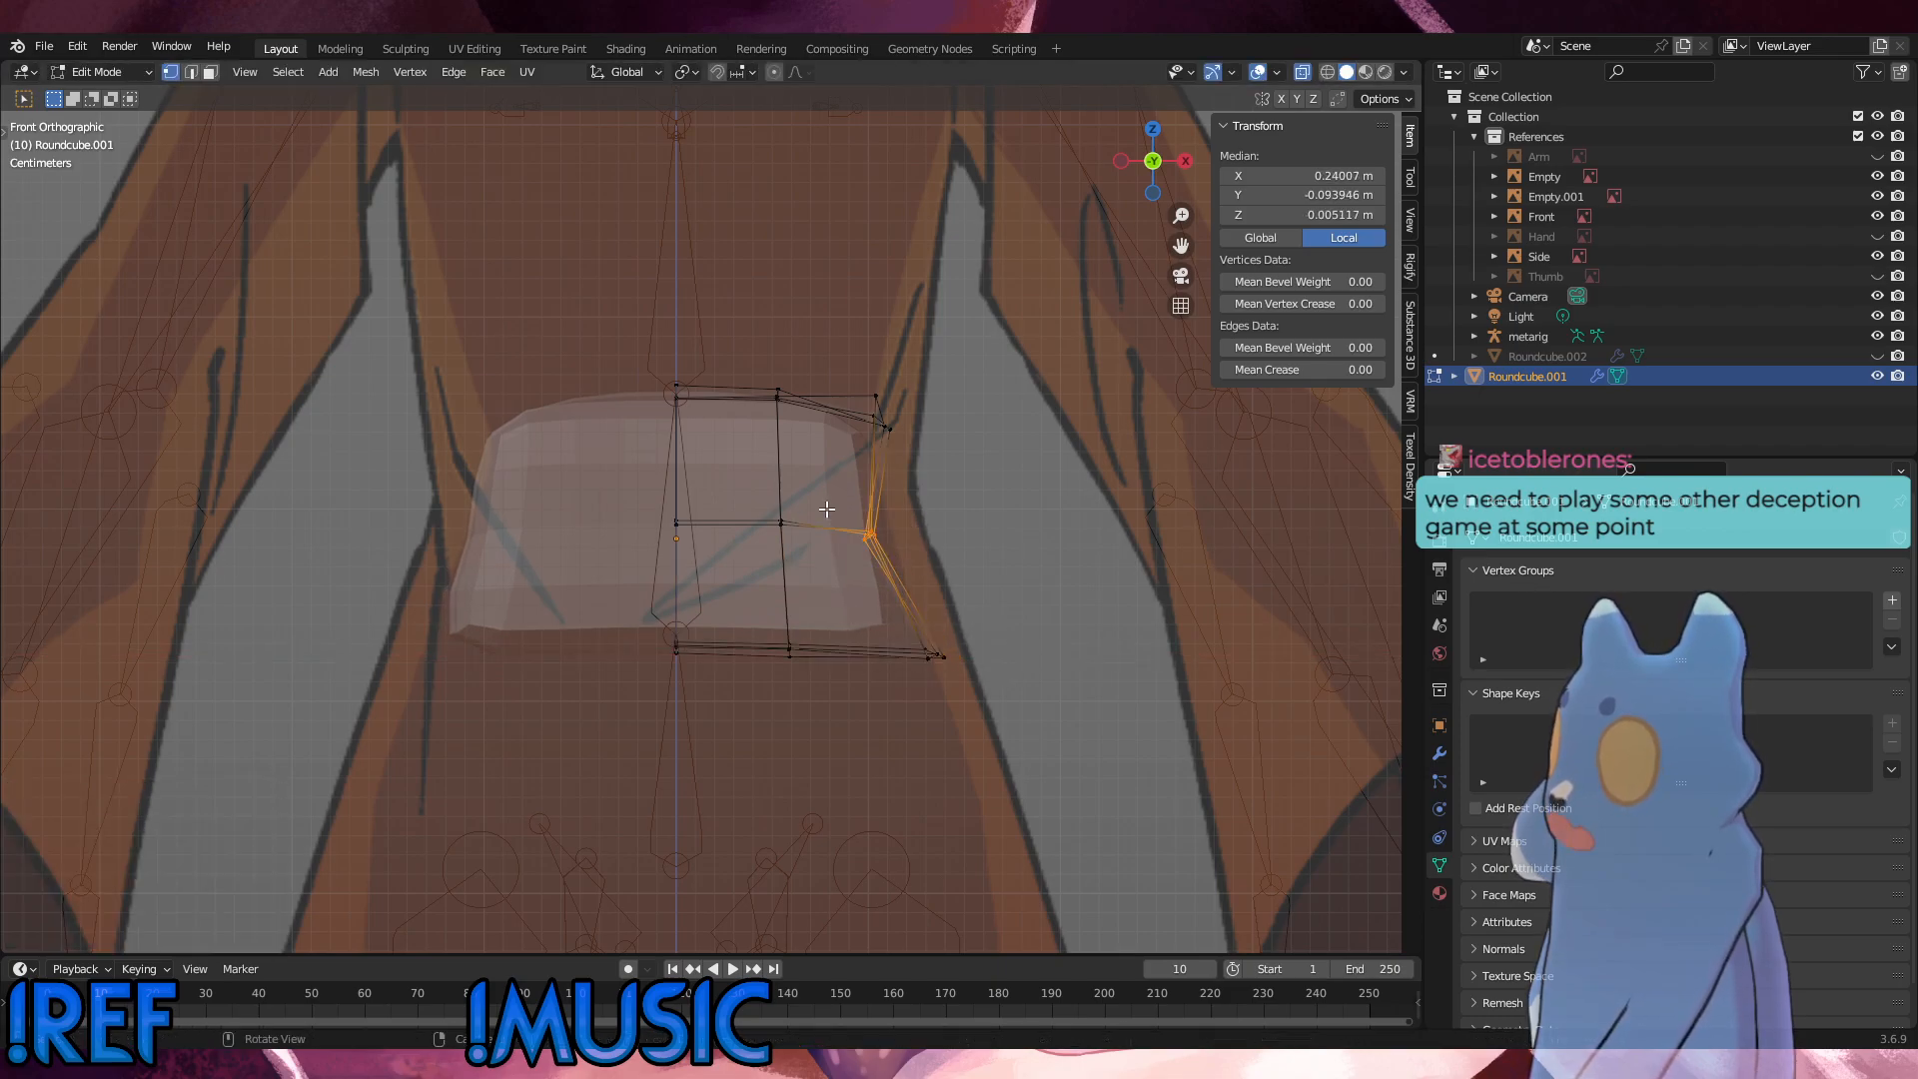
pyautogui.press('g')
pyautogui.click(827, 510)
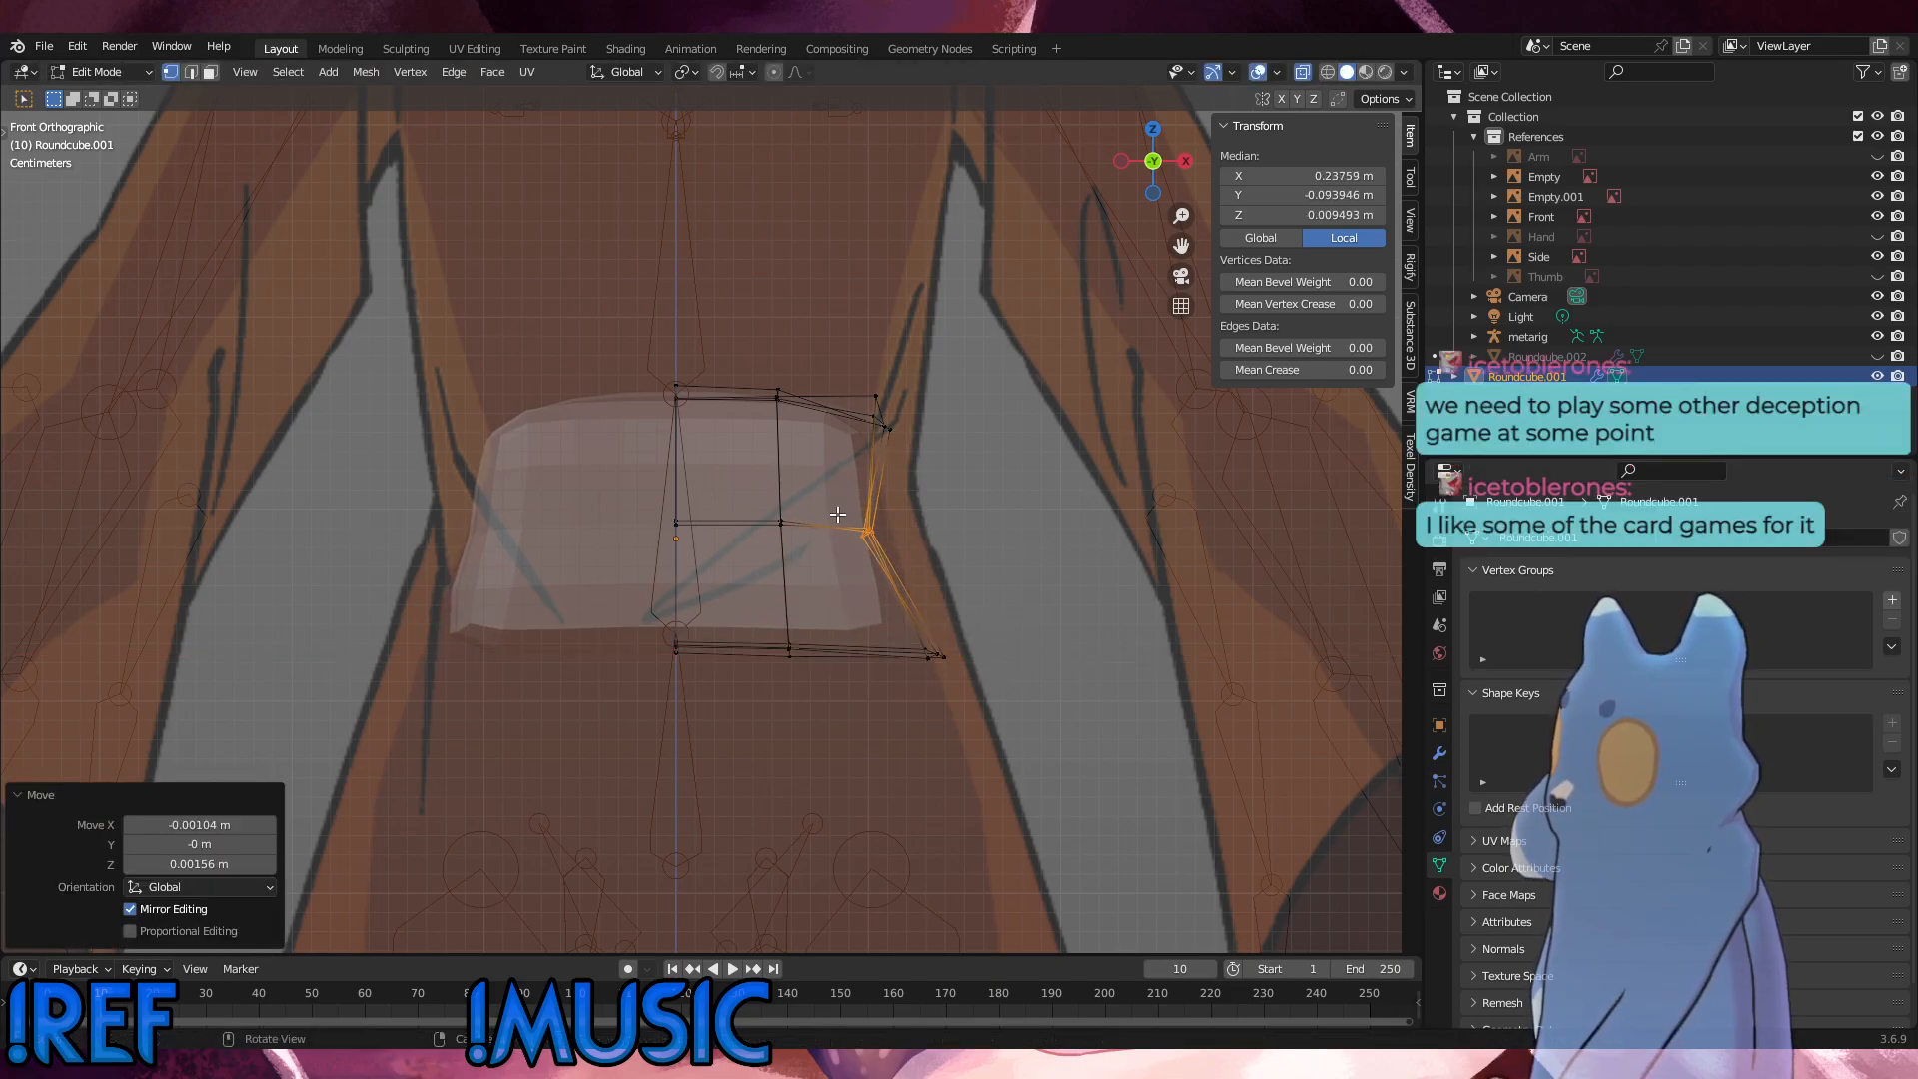
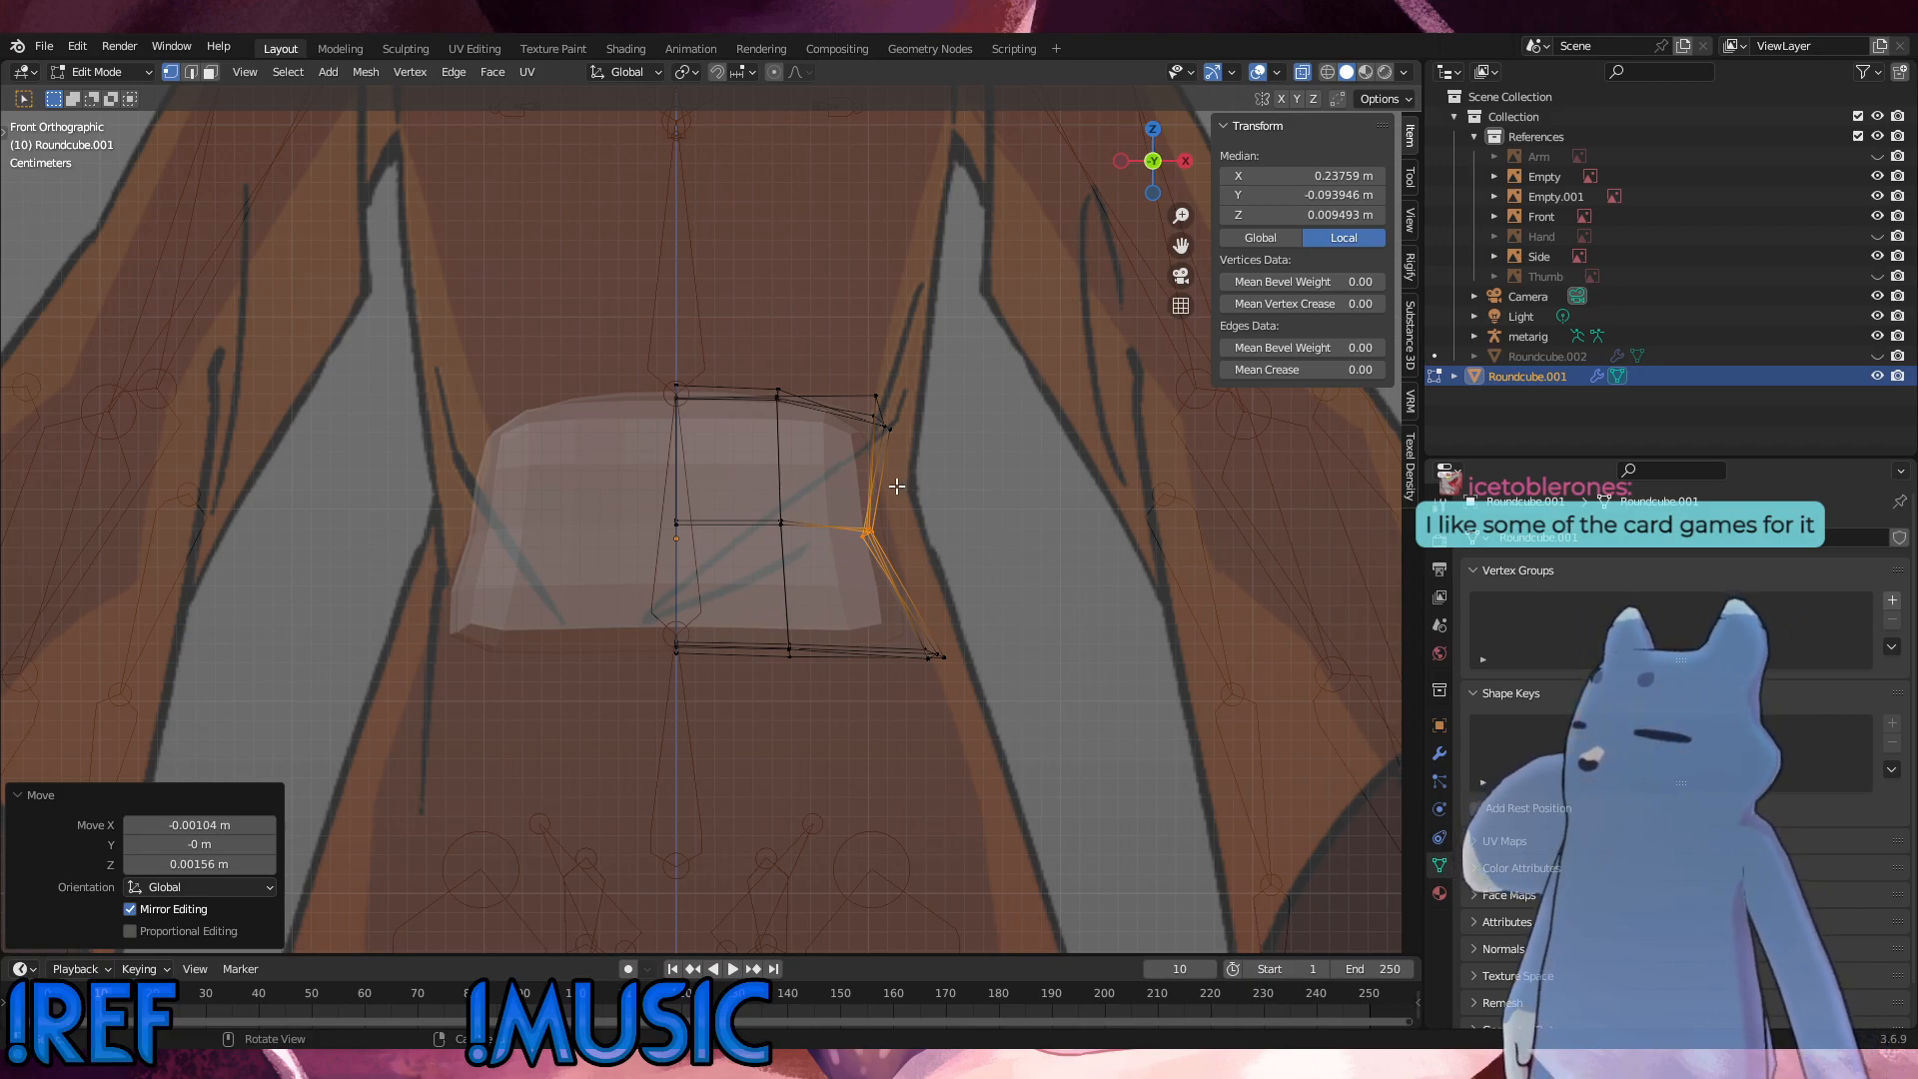
# Step: Slide the outer front top vertex down its vertical edge by a factor of about 0.229
pyautogui.click(876, 395)
pyautogui.moveTo(876, 395); pyautogui.dragTo(681, 422, button='middle')
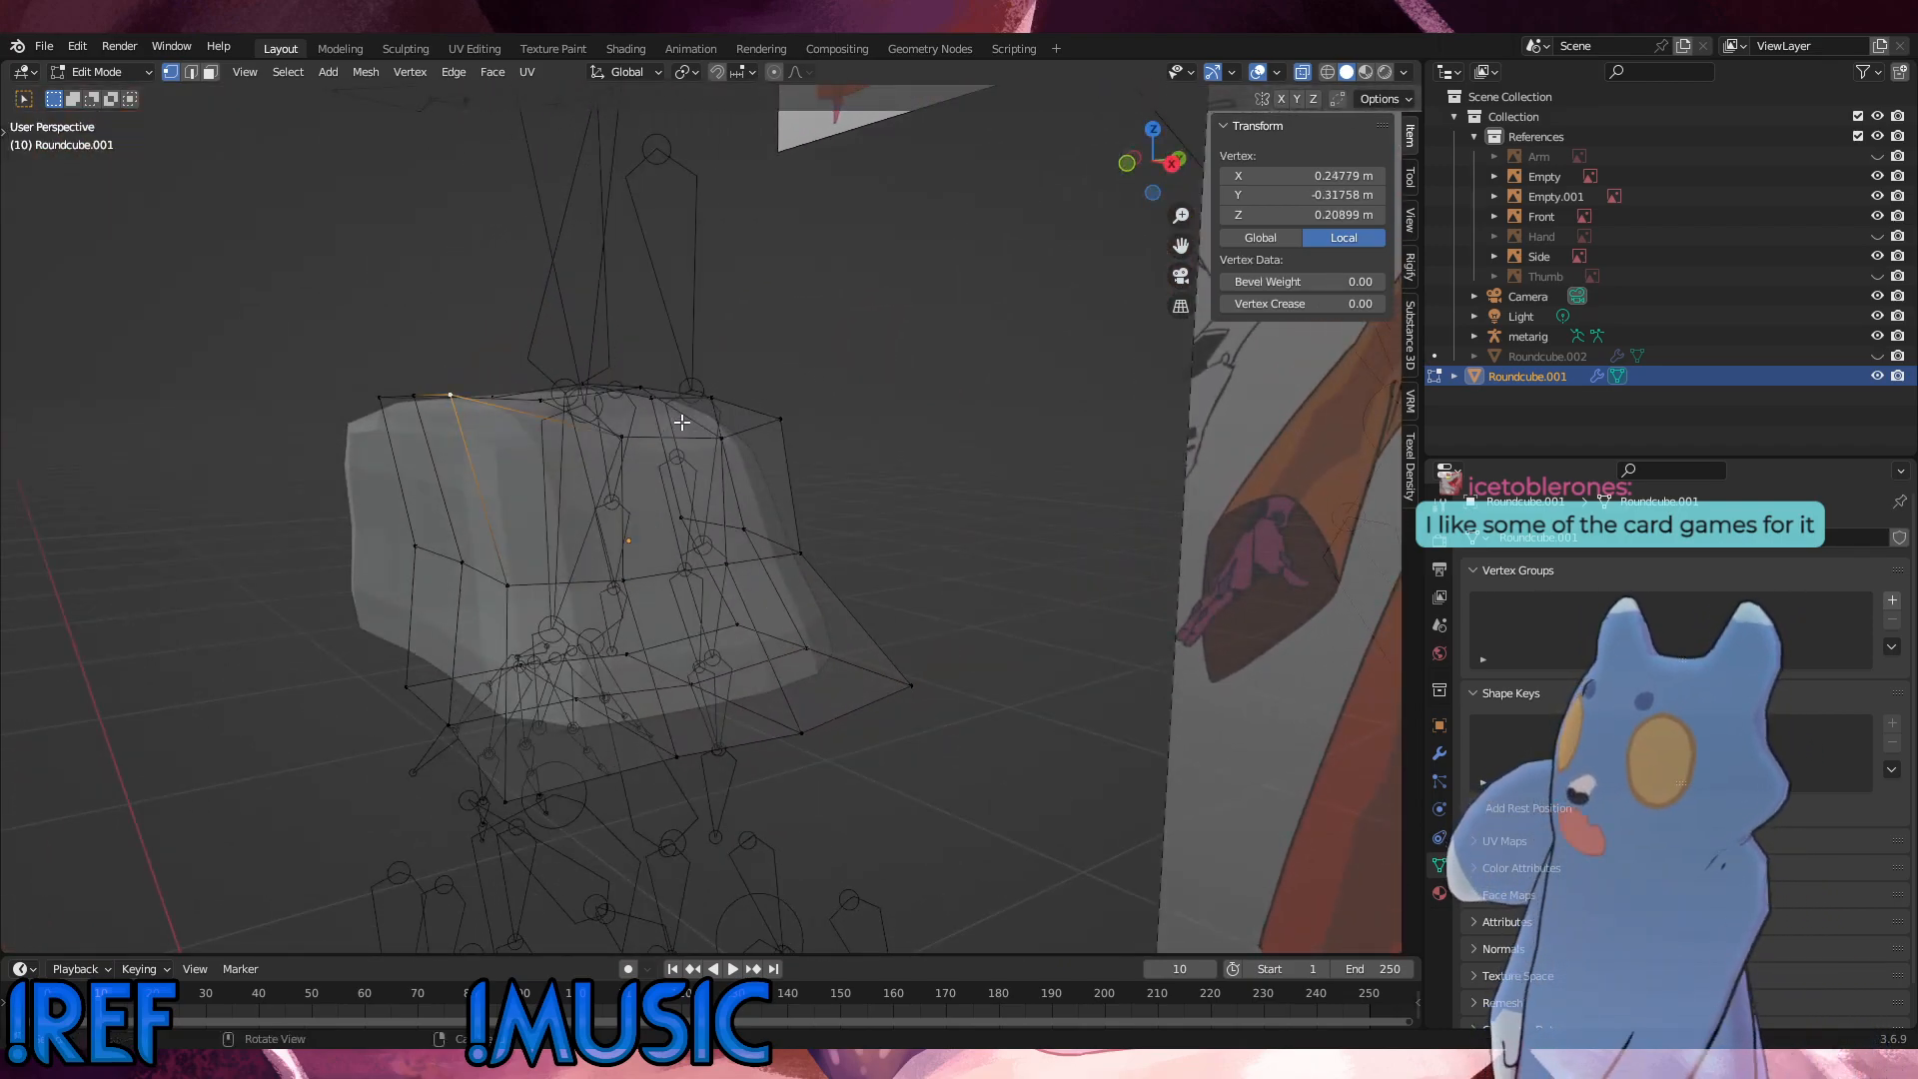
pyautogui.hotkey('shift', 'v')
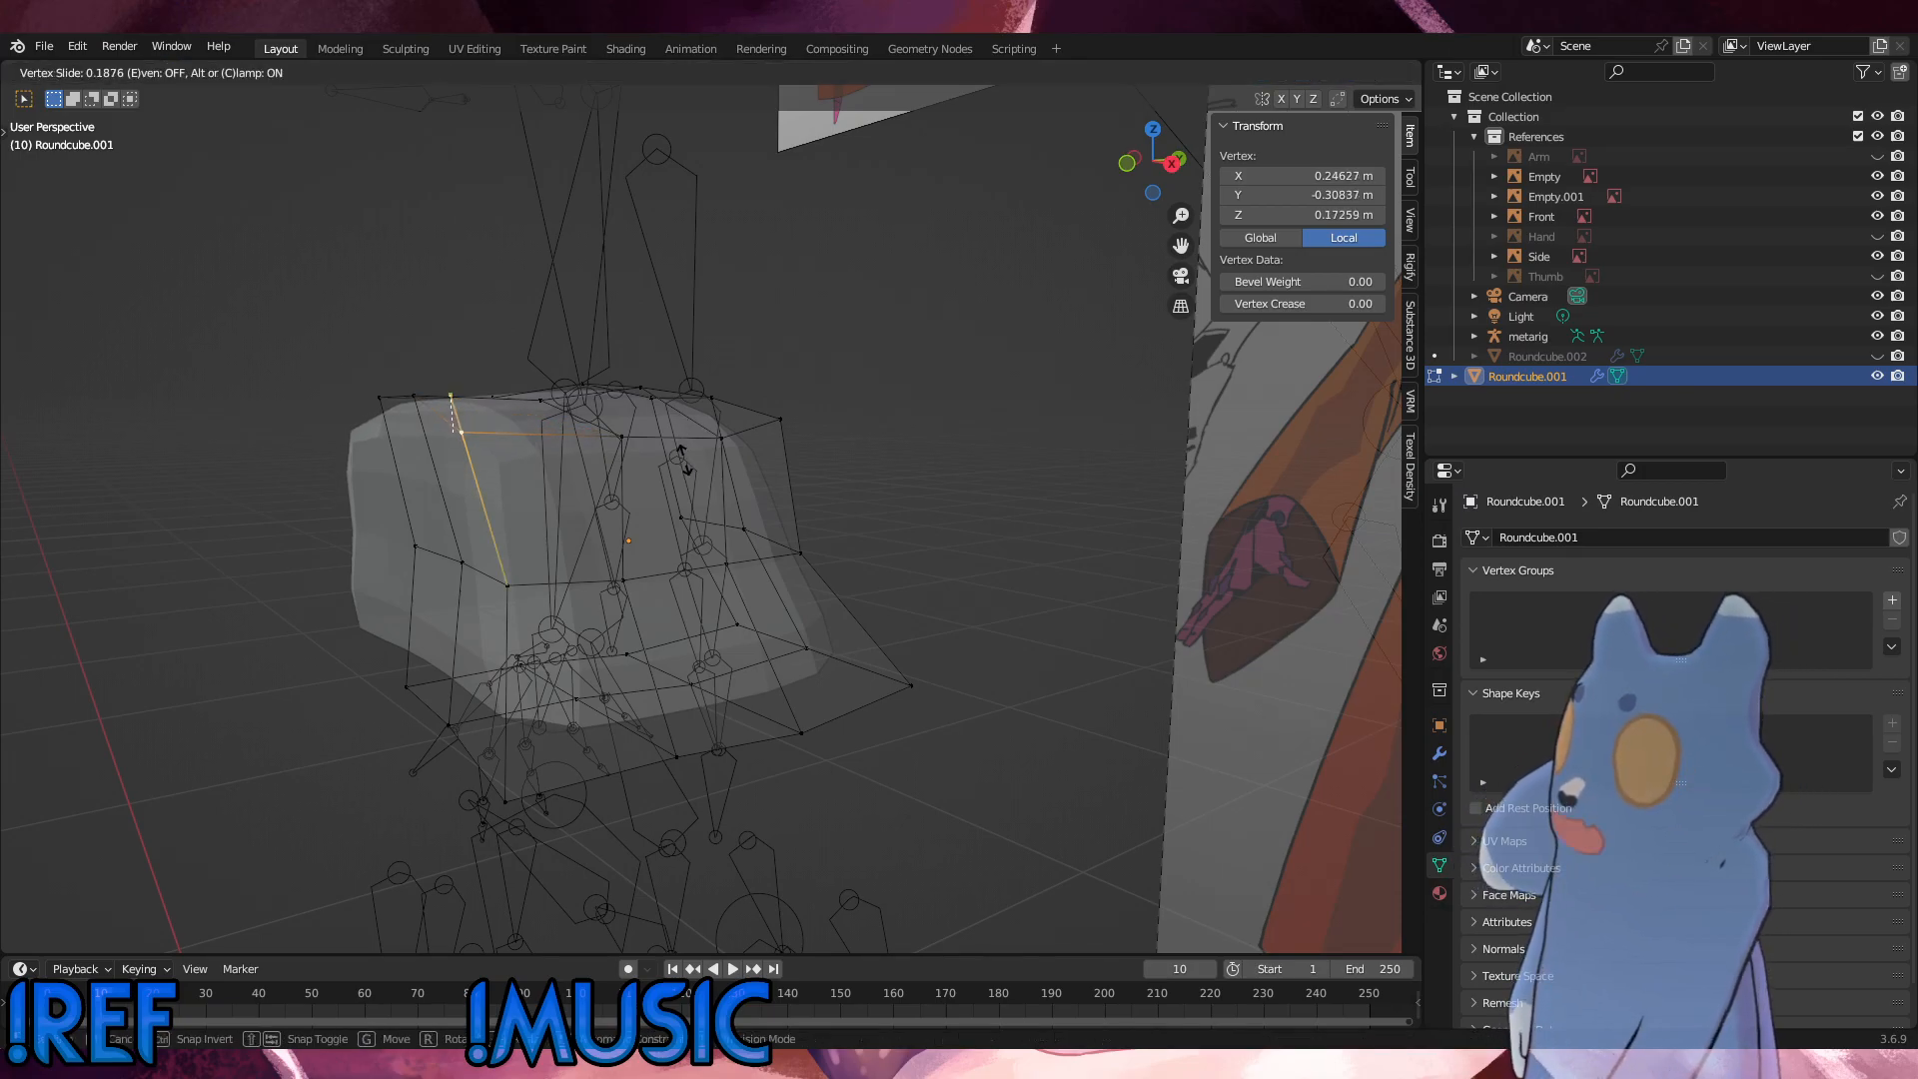
pyautogui.click(682, 457)
pyautogui.moveTo(679, 450); pyautogui.dragTo(660, 411, button='middle')
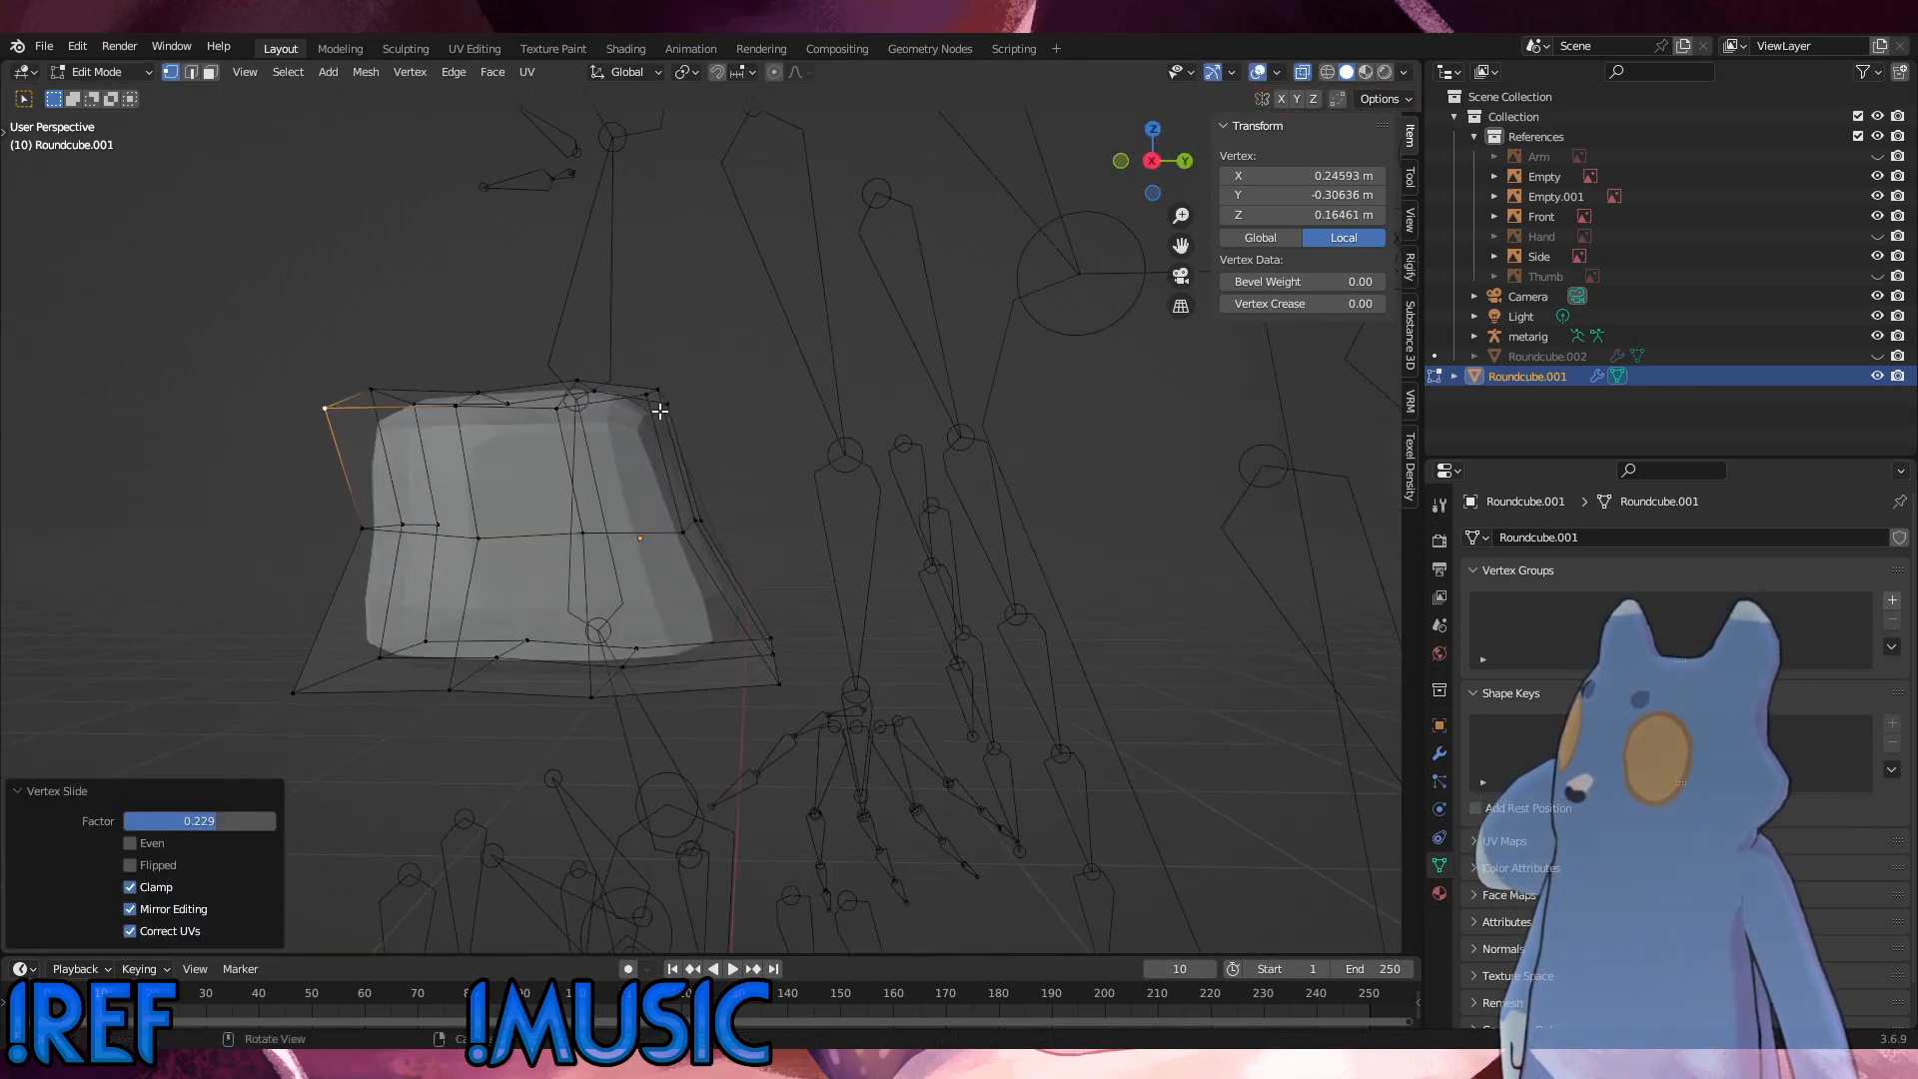
# Step: In the side view, move the outer front top vertex about 0.0104 m forward and 0.025 m up, and the outer rear one slightly up and back
pyautogui.press('KP_3')
pyautogui.click(386, 426)
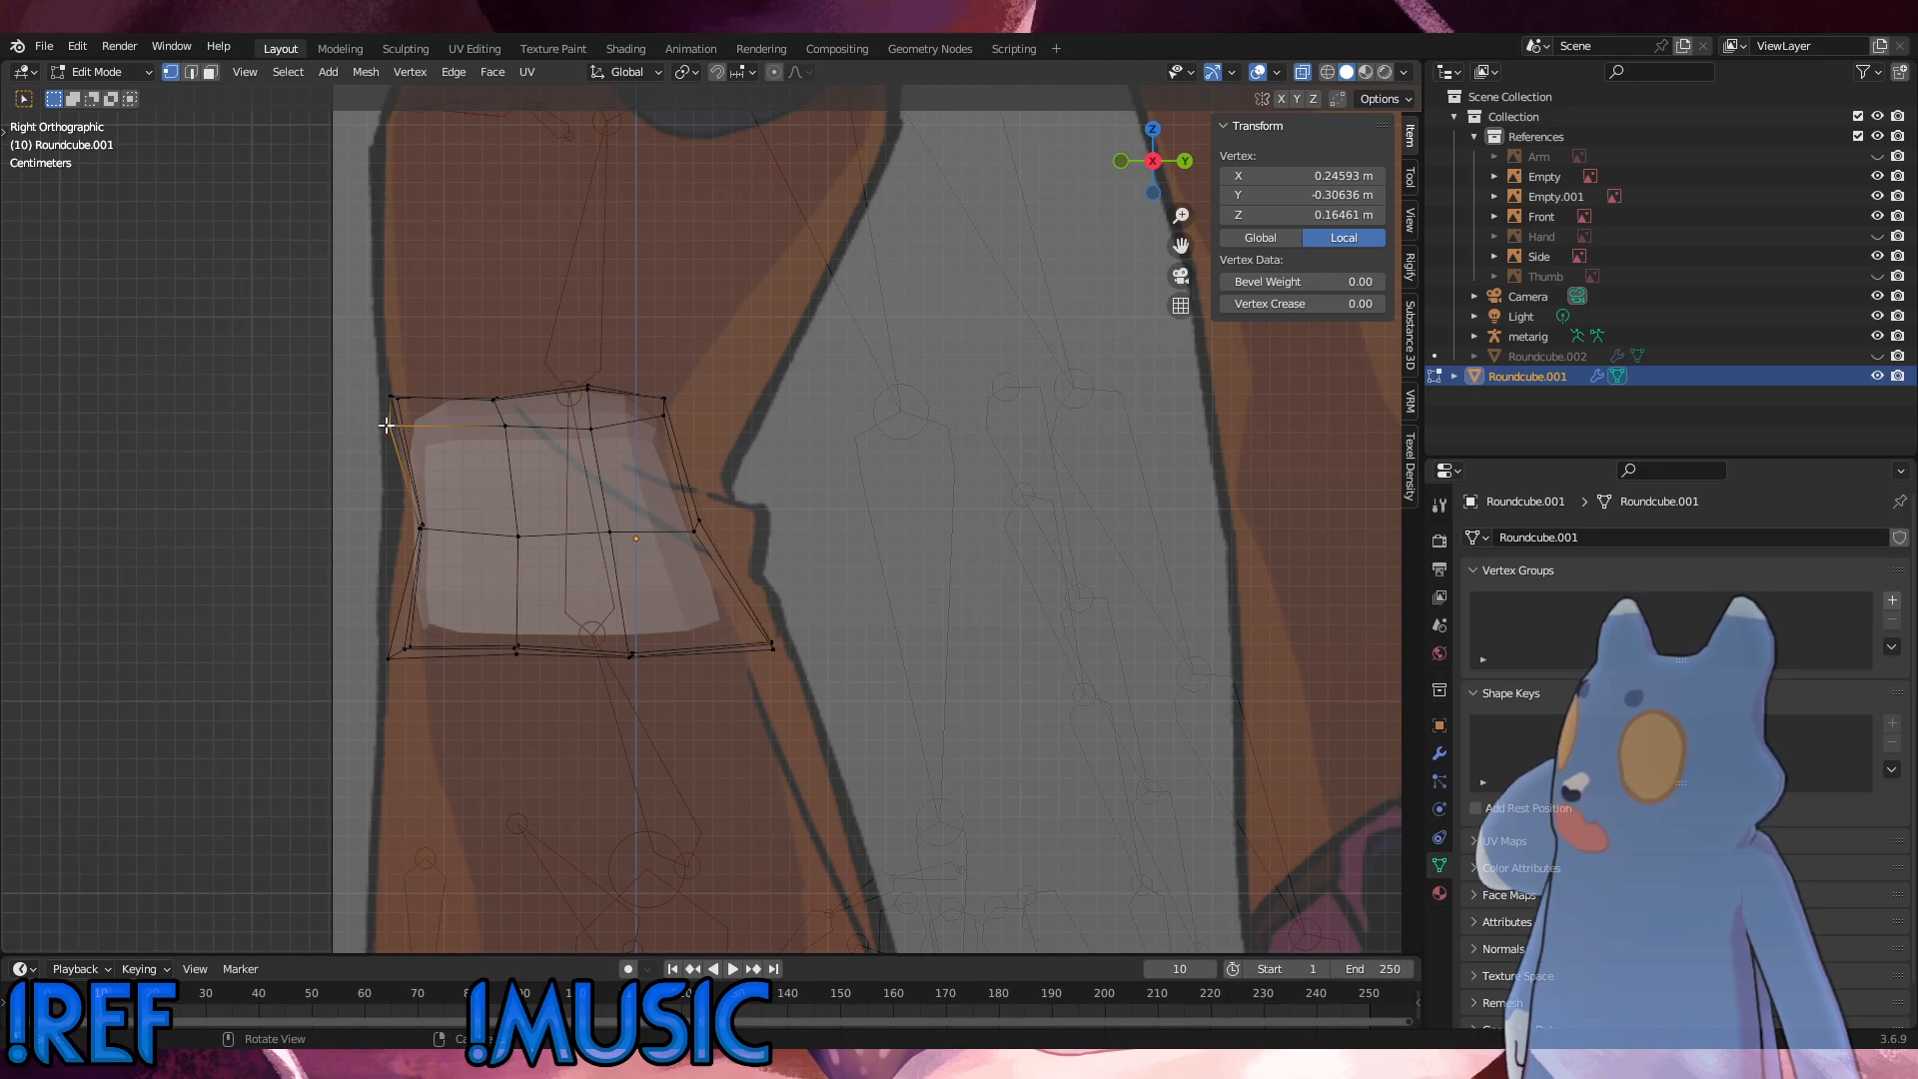
pyautogui.press('g')
pyautogui.click(367, 378)
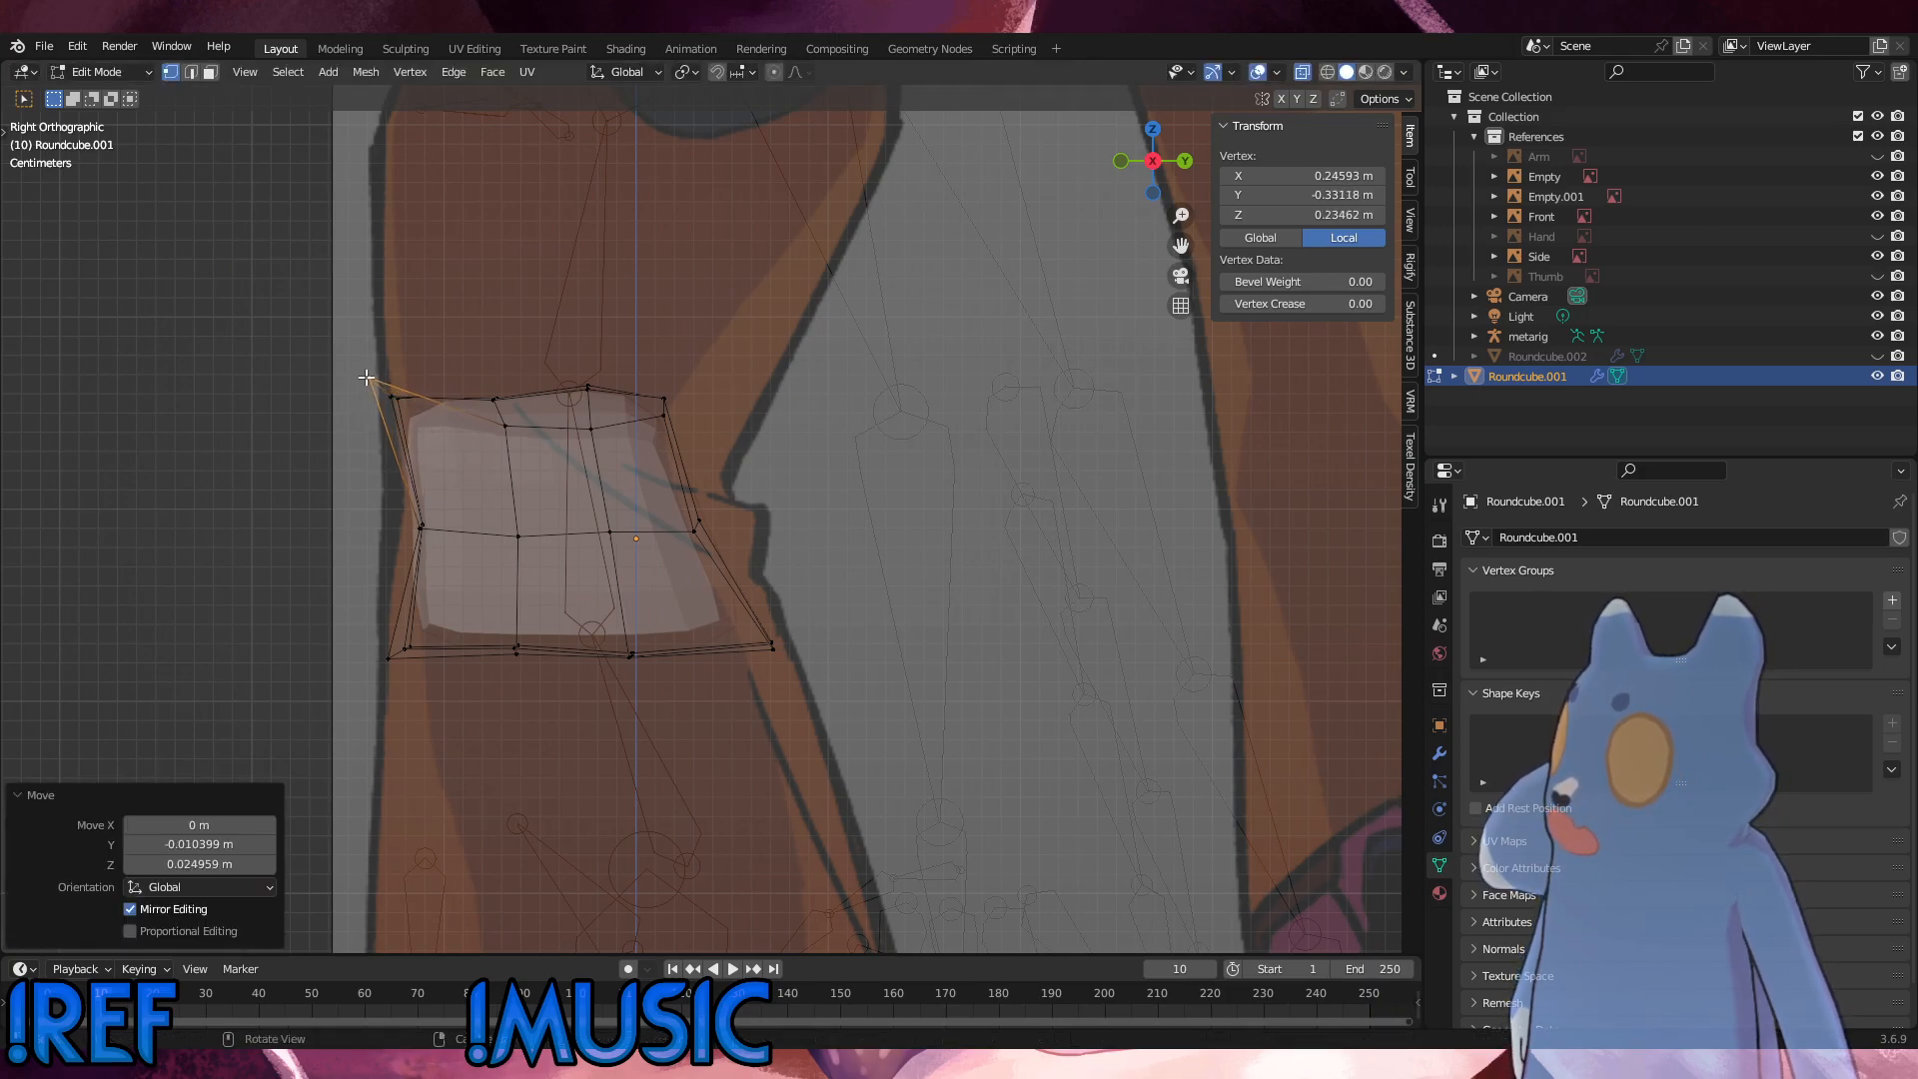
pyautogui.click(667, 426)
pyautogui.press('g')
pyautogui.click(674, 411)
# Step: Raise the two middle outer top vertices along Z, and lift the front one of the pair further to level the top row
pyautogui.moveTo(605, 450); pyautogui.dragTo(484, 408)
pyautogui.press('g')
pyautogui.press('z')
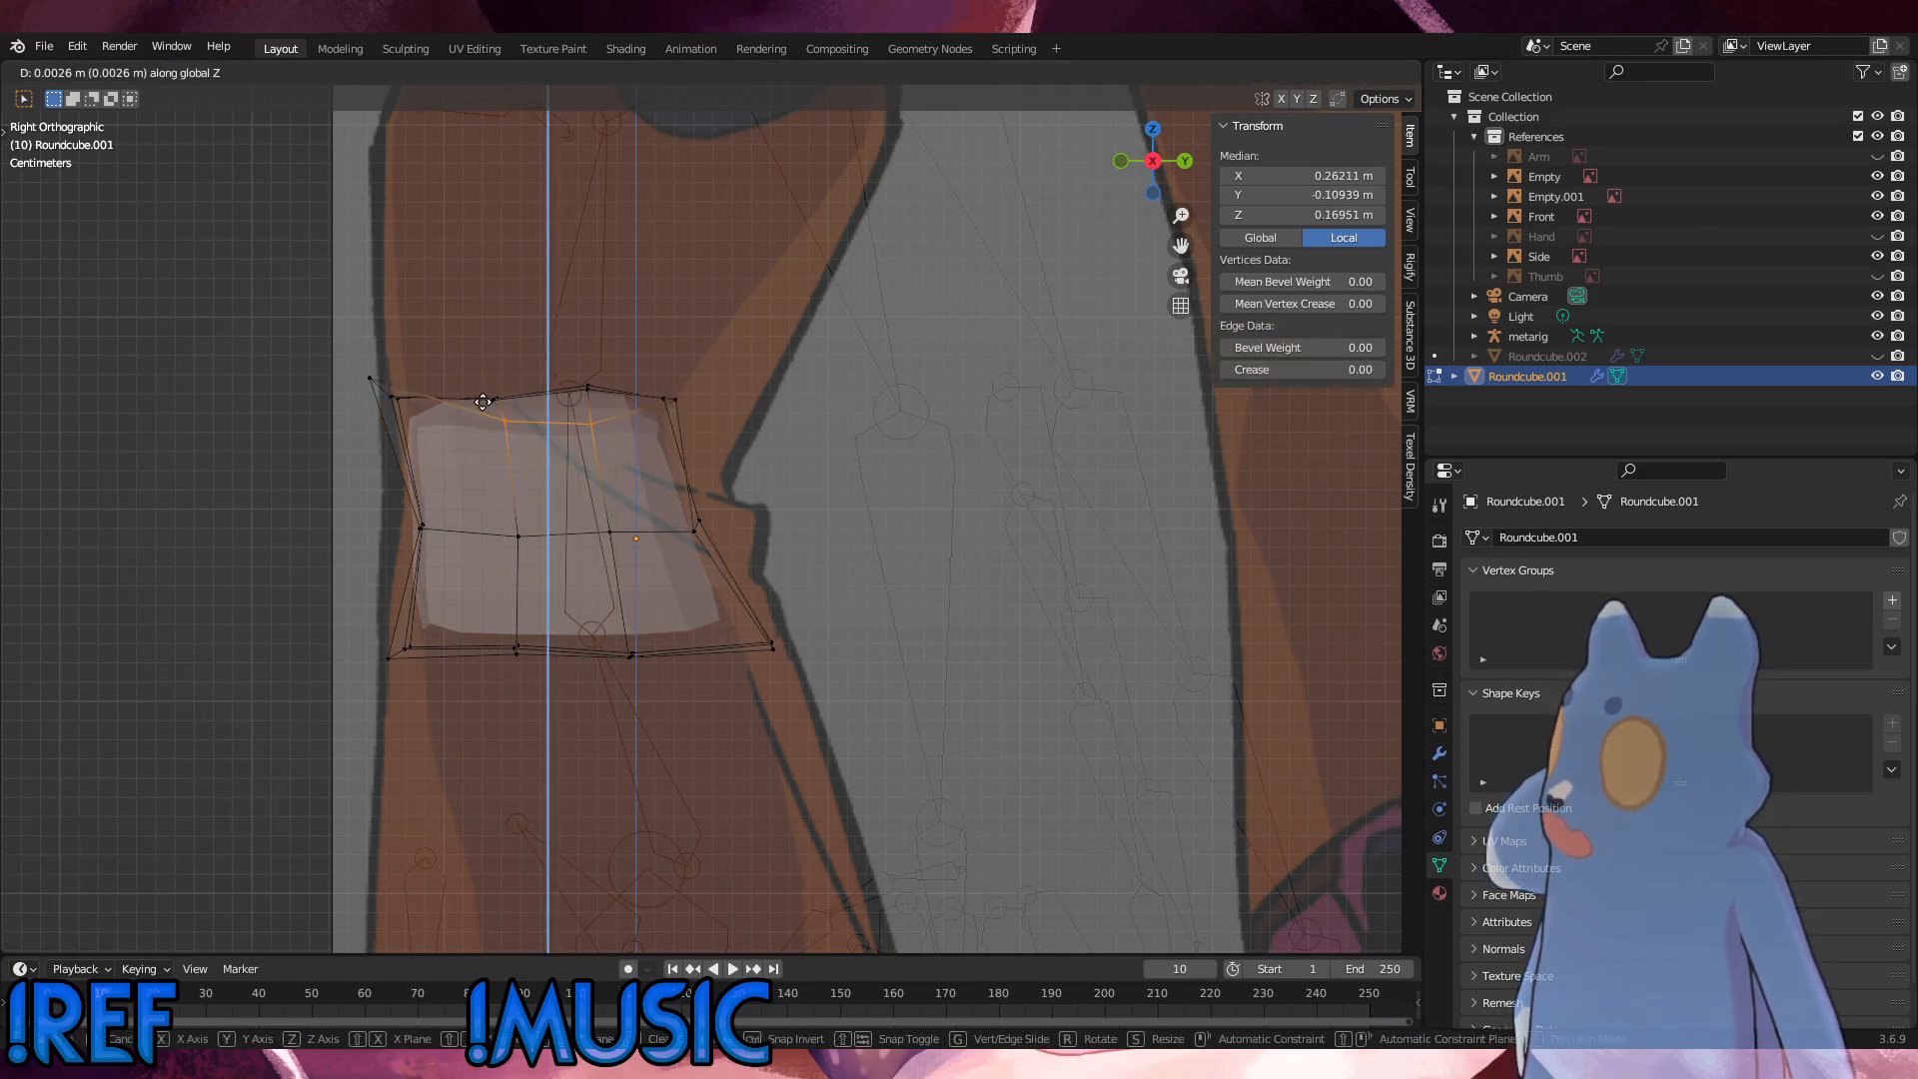
pyautogui.click(483, 402)
pyautogui.click(504, 402)
pyautogui.press('g')
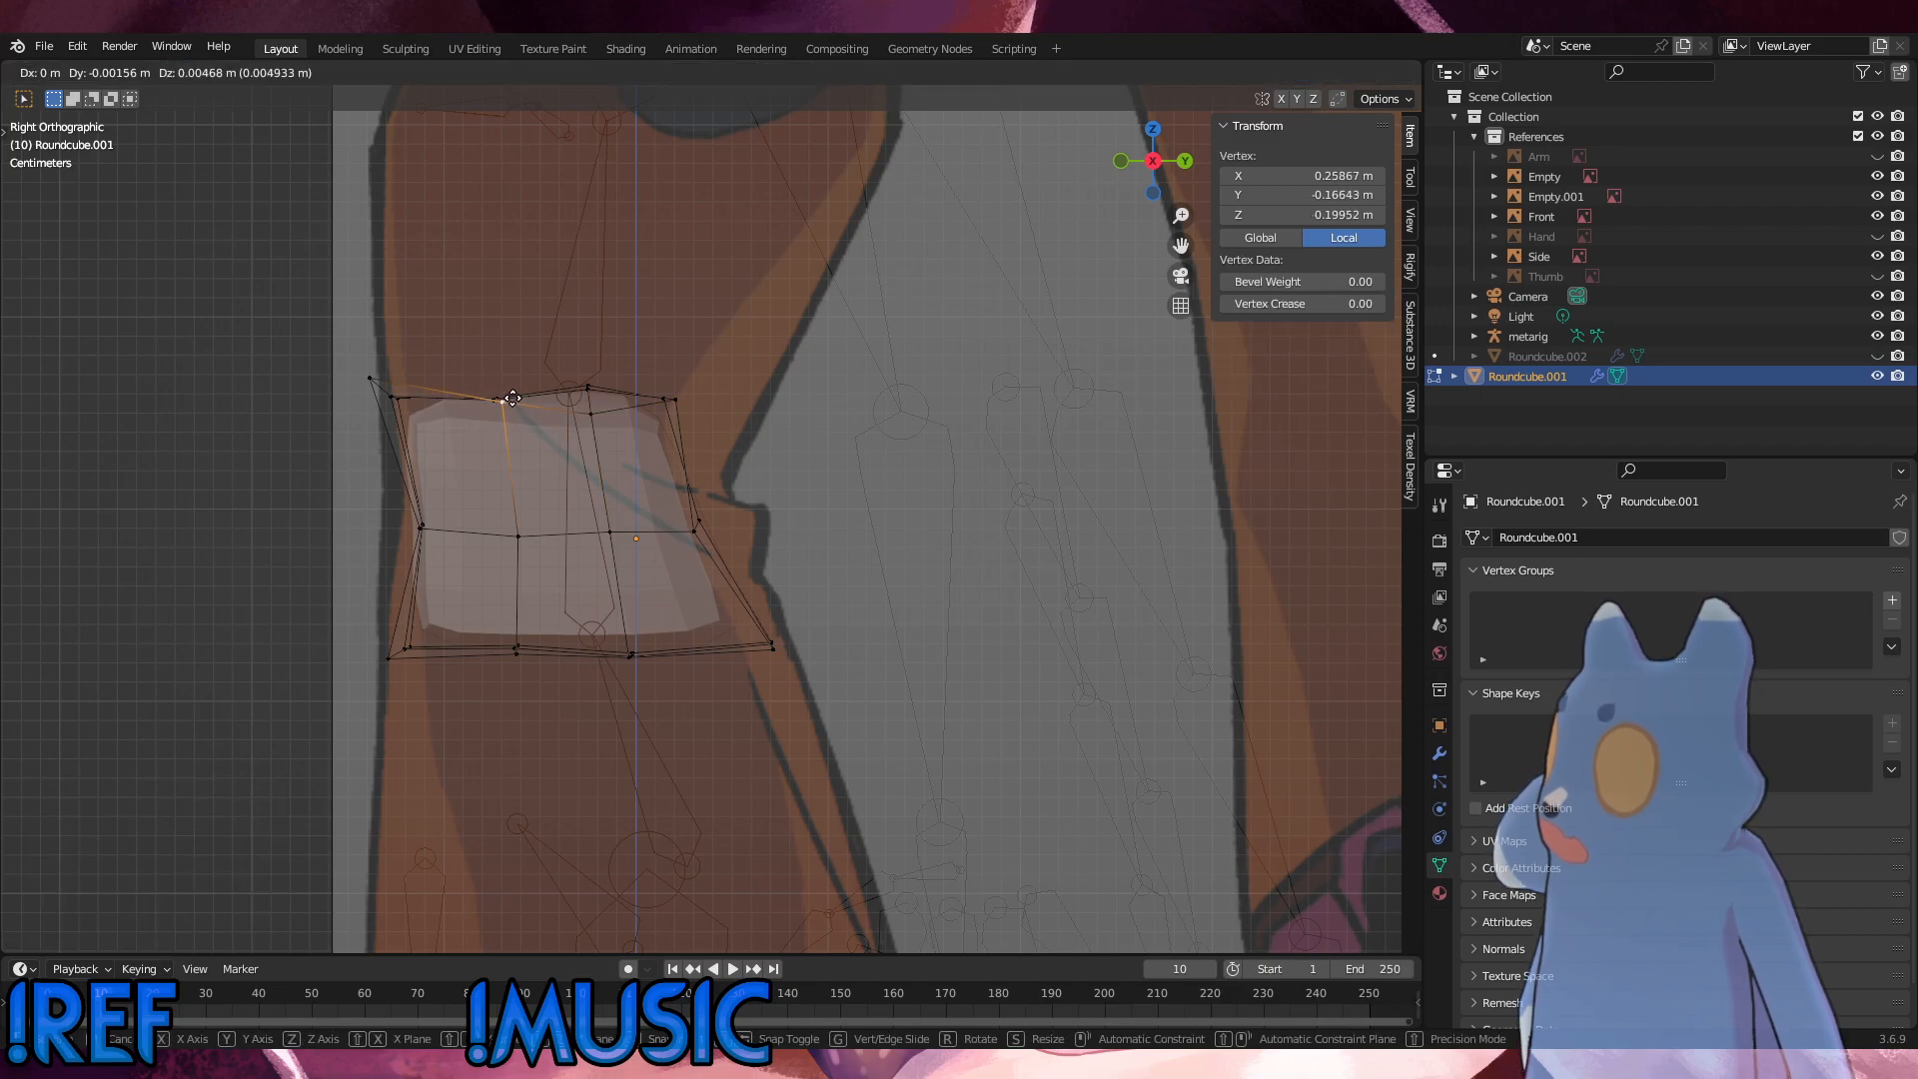
pyautogui.click(500, 401)
# Step: Lower the outer front top corner vertex slightly and raise the rear-middle outer top vertex a little in the side view
pyautogui.click(370, 379)
pyautogui.press('g')
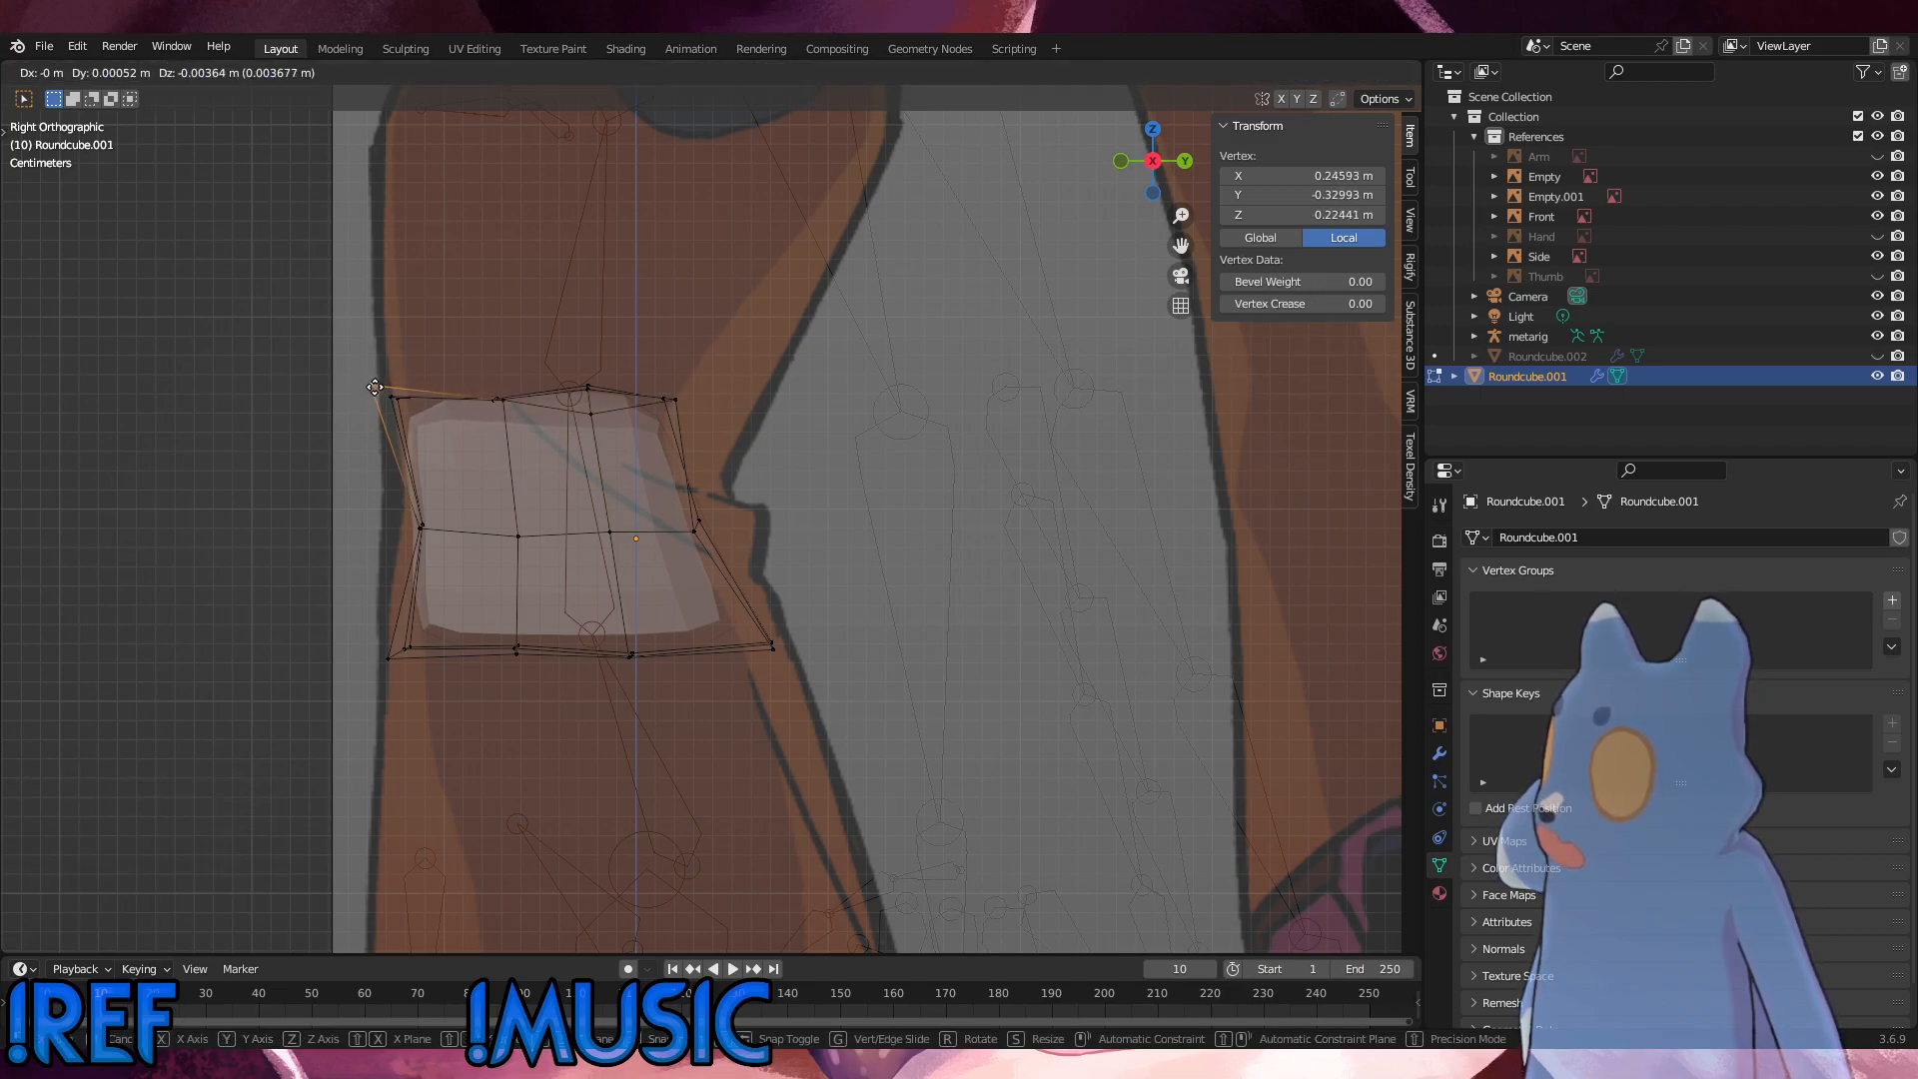
pyautogui.click(373, 386)
pyautogui.click(594, 414)
pyautogui.press('g')
pyautogui.click(593, 409)
# Step: Move the inner rear top vertex about 0.0042 m back and 0.001 m up
pyautogui.click(667, 397)
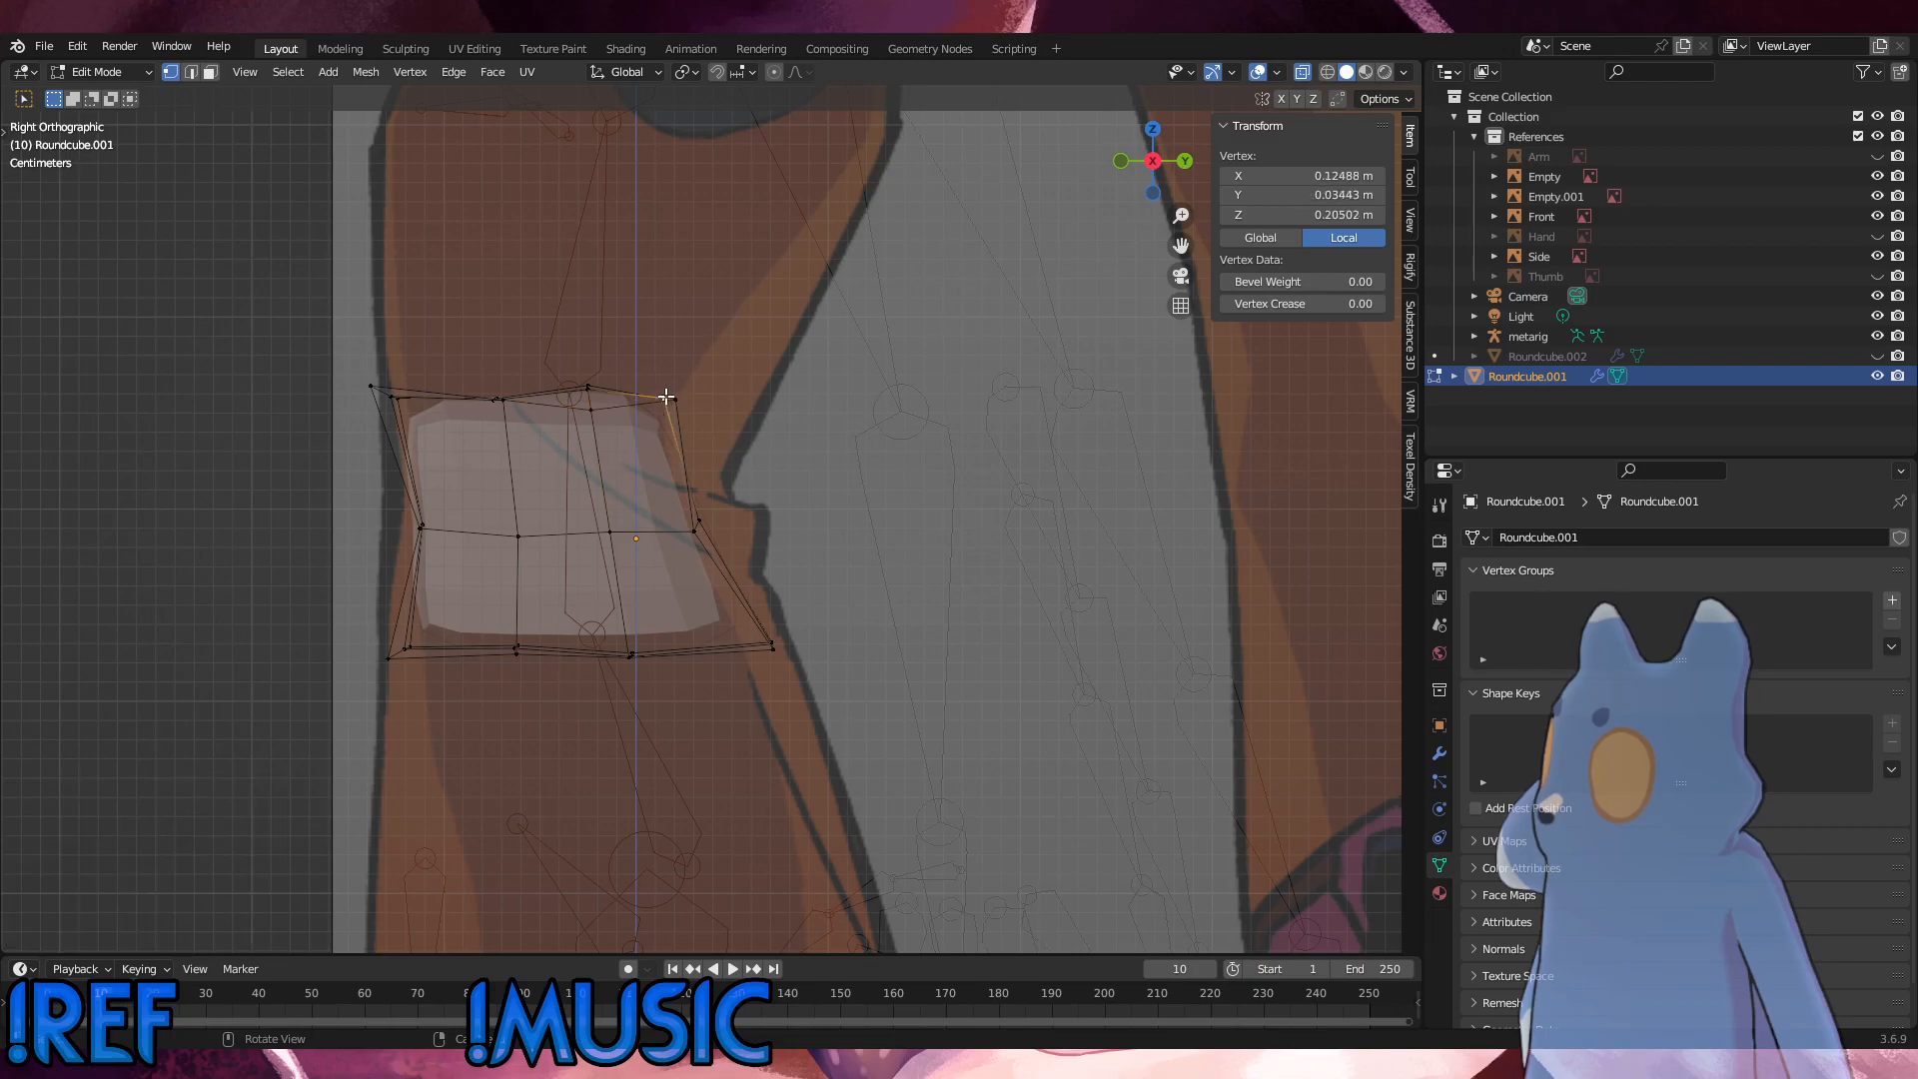
pyautogui.press('g')
pyautogui.click(673, 397)
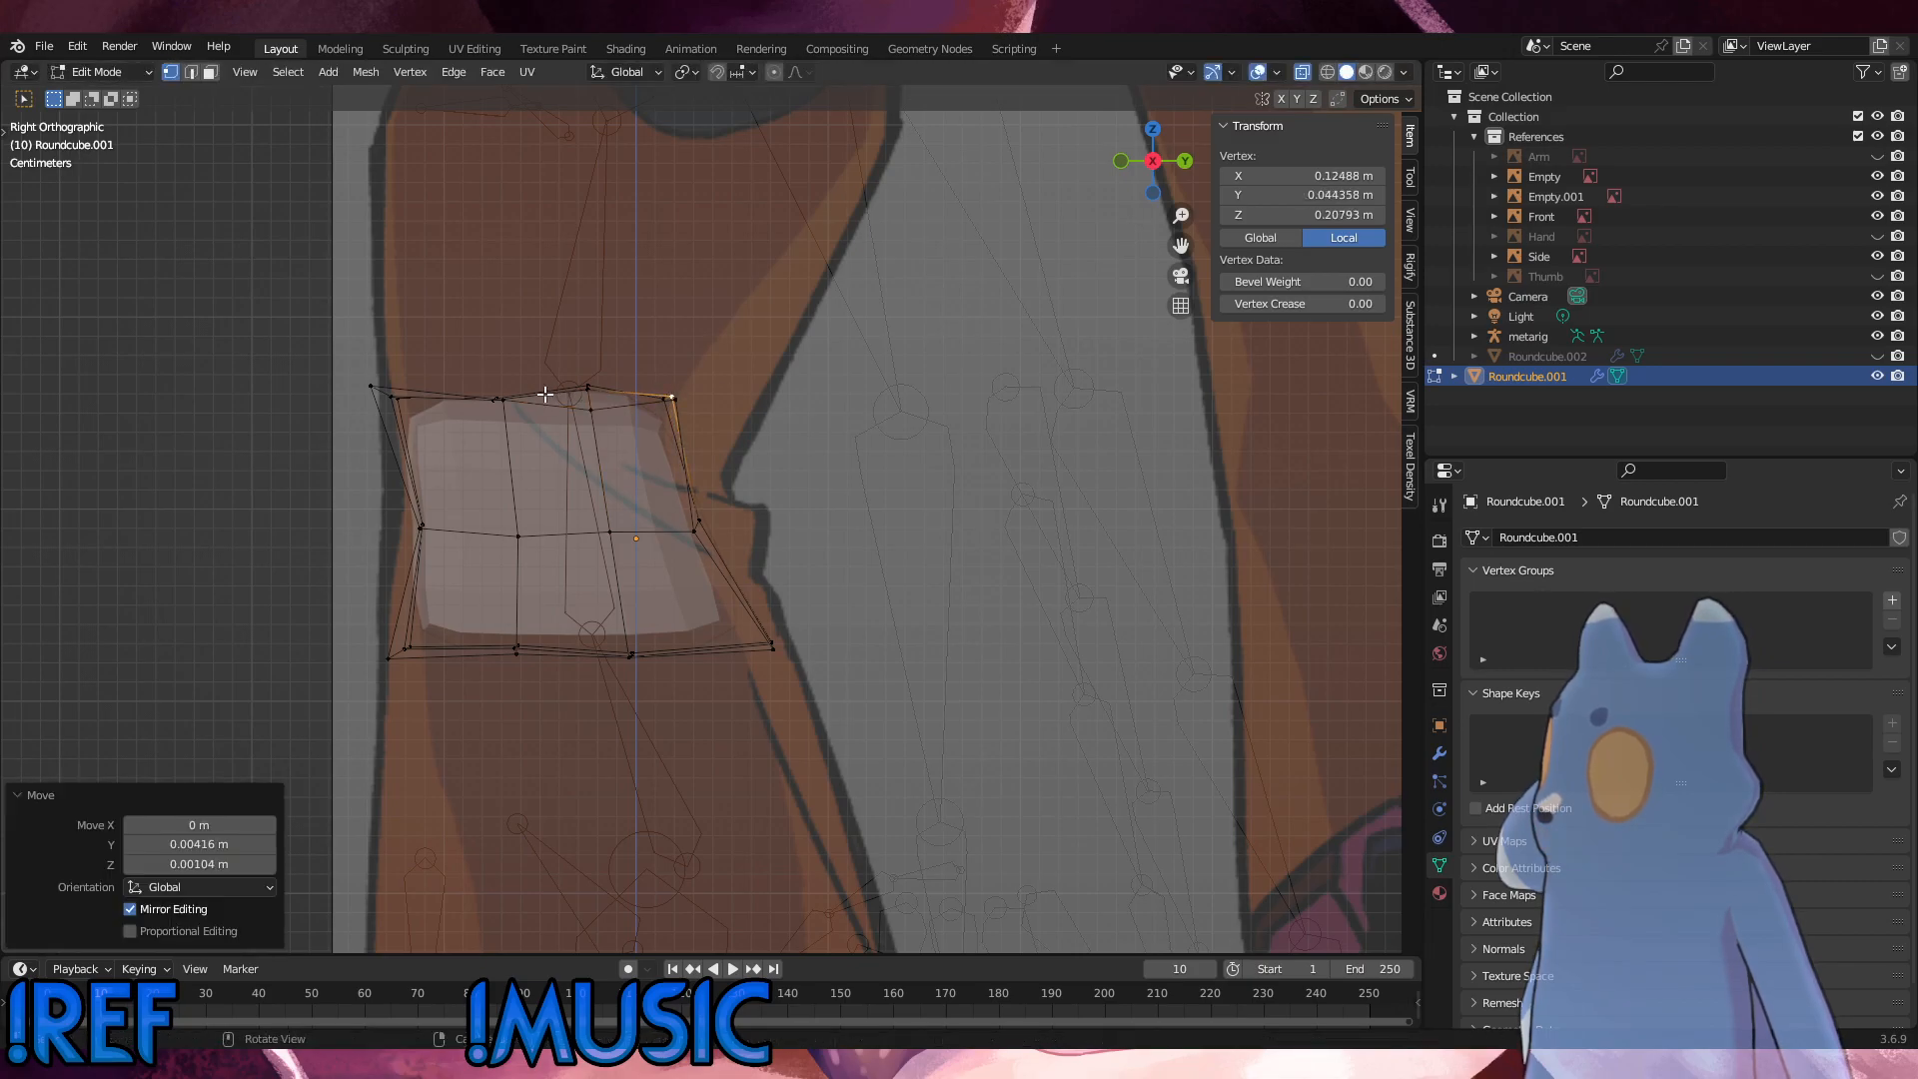
# Step: Move the front-middle inner top edge about 0.001 m back and 0.0031 m up in the side view
pyautogui.moveTo(522, 399); pyautogui.dragTo(583, 378, button='middle')
pyautogui.click(514, 405)
pyautogui.keyDown('shift'); pyautogui.click(497, 389); pyautogui.keyUp('shift')
pyautogui.press('KP_3')
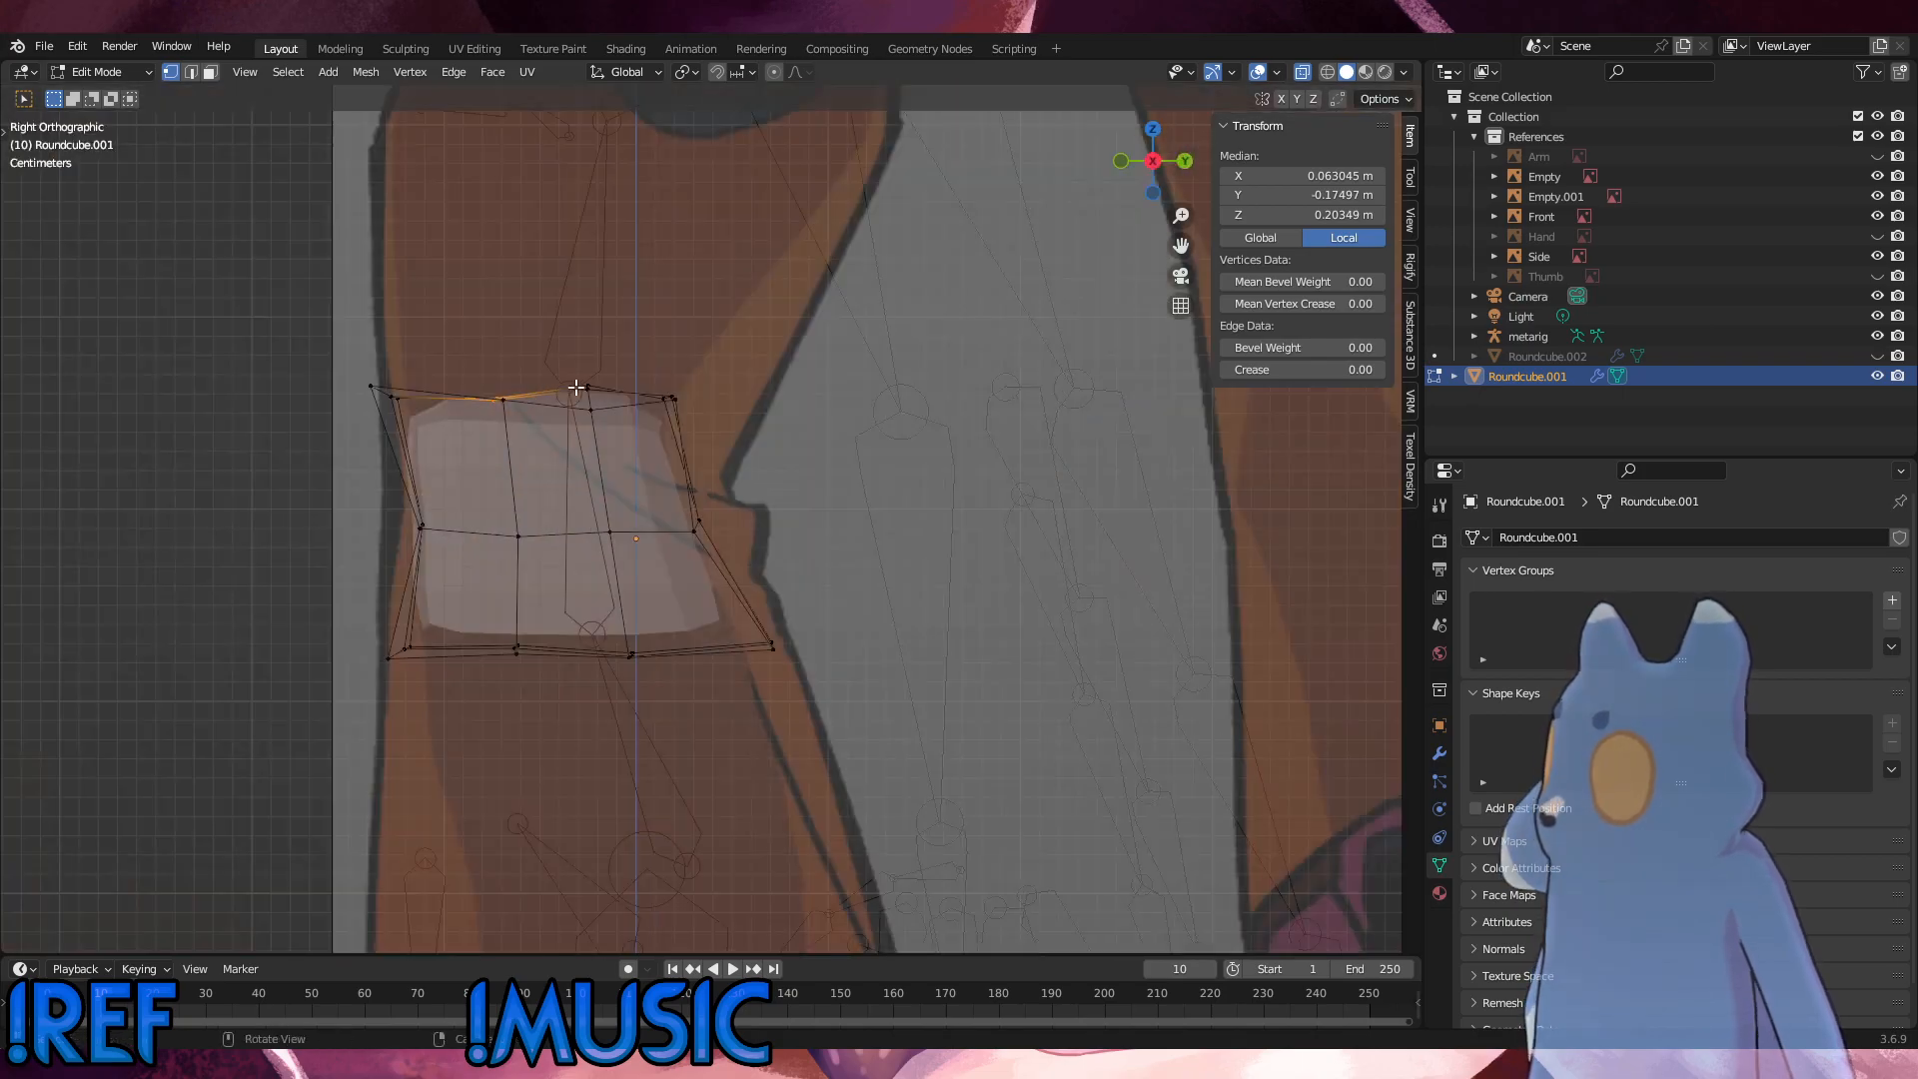
pyautogui.press('g')
pyautogui.click(608, 378)
# Step: Return to Object Mode and move Roundcube.001 into the main Collection
pyautogui.press('KP_1')
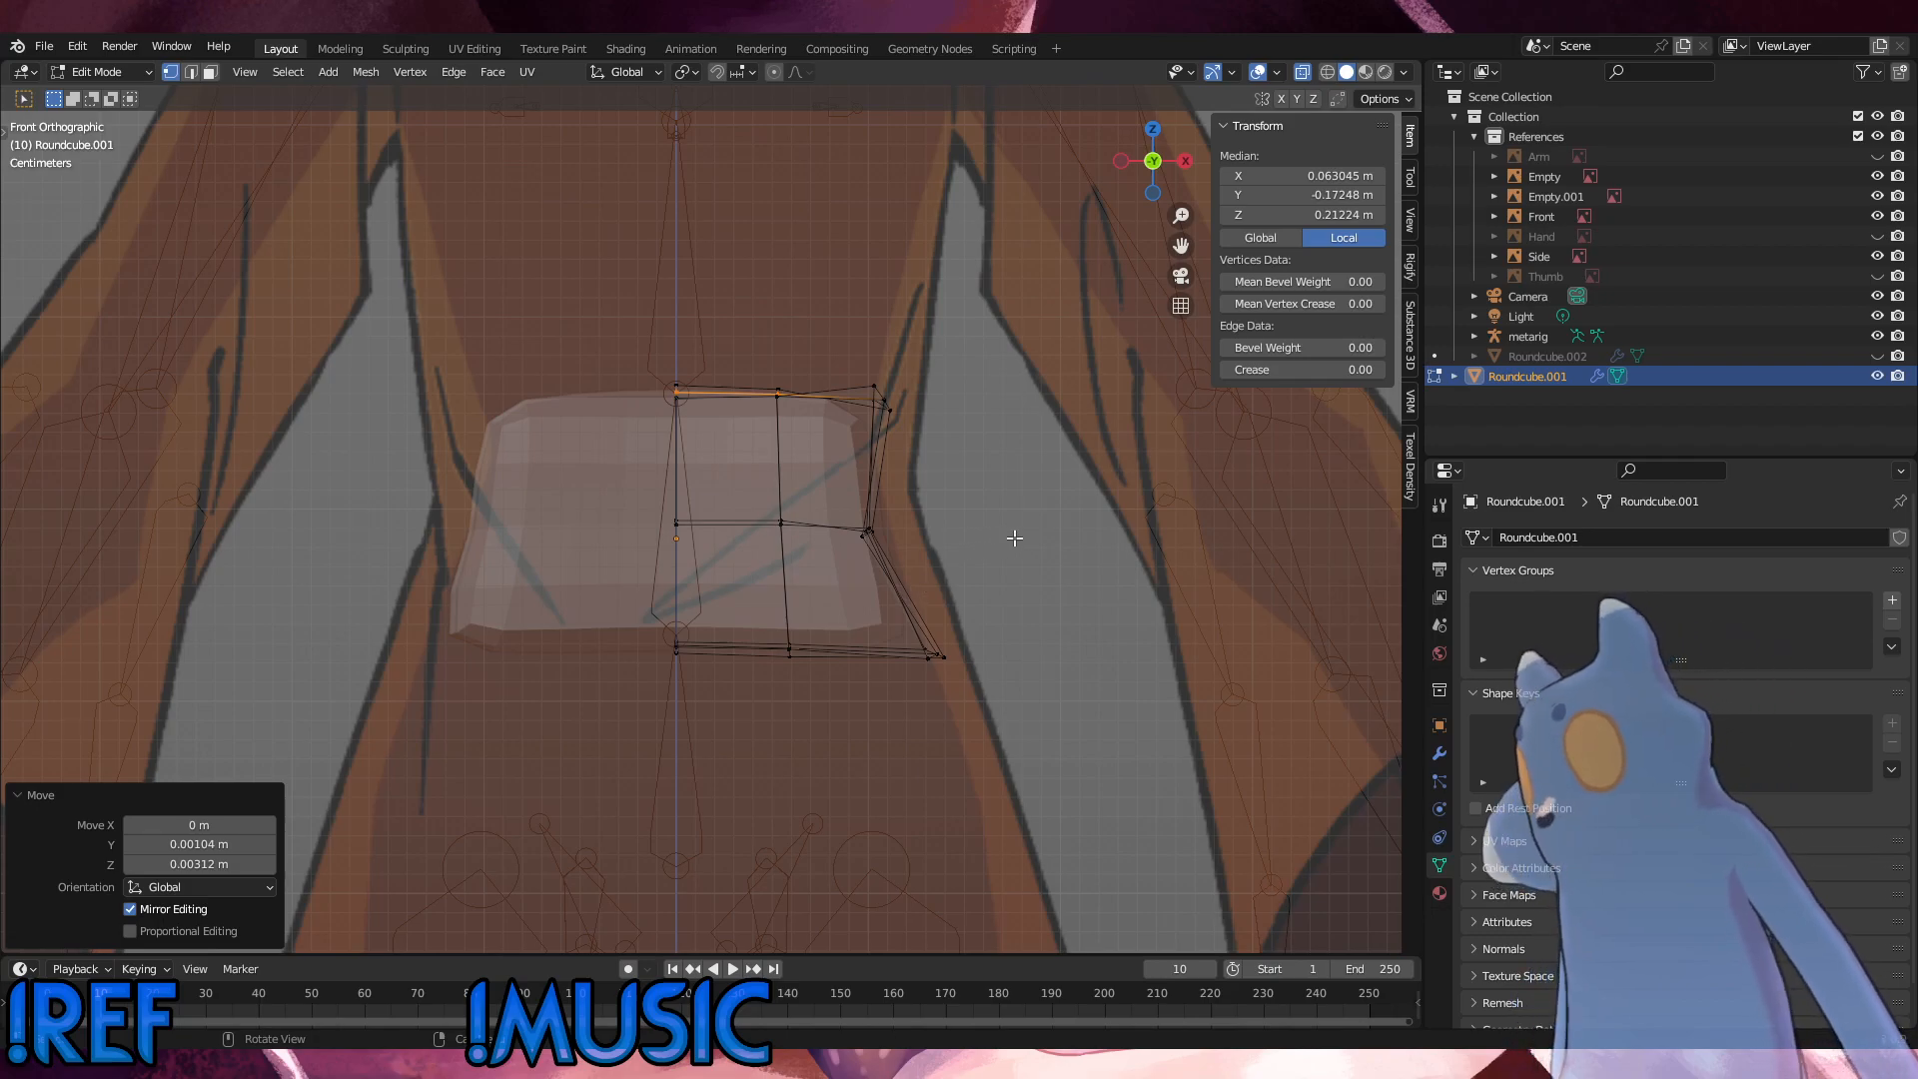
pyautogui.click(141, 74)
pyautogui.click(132, 100)
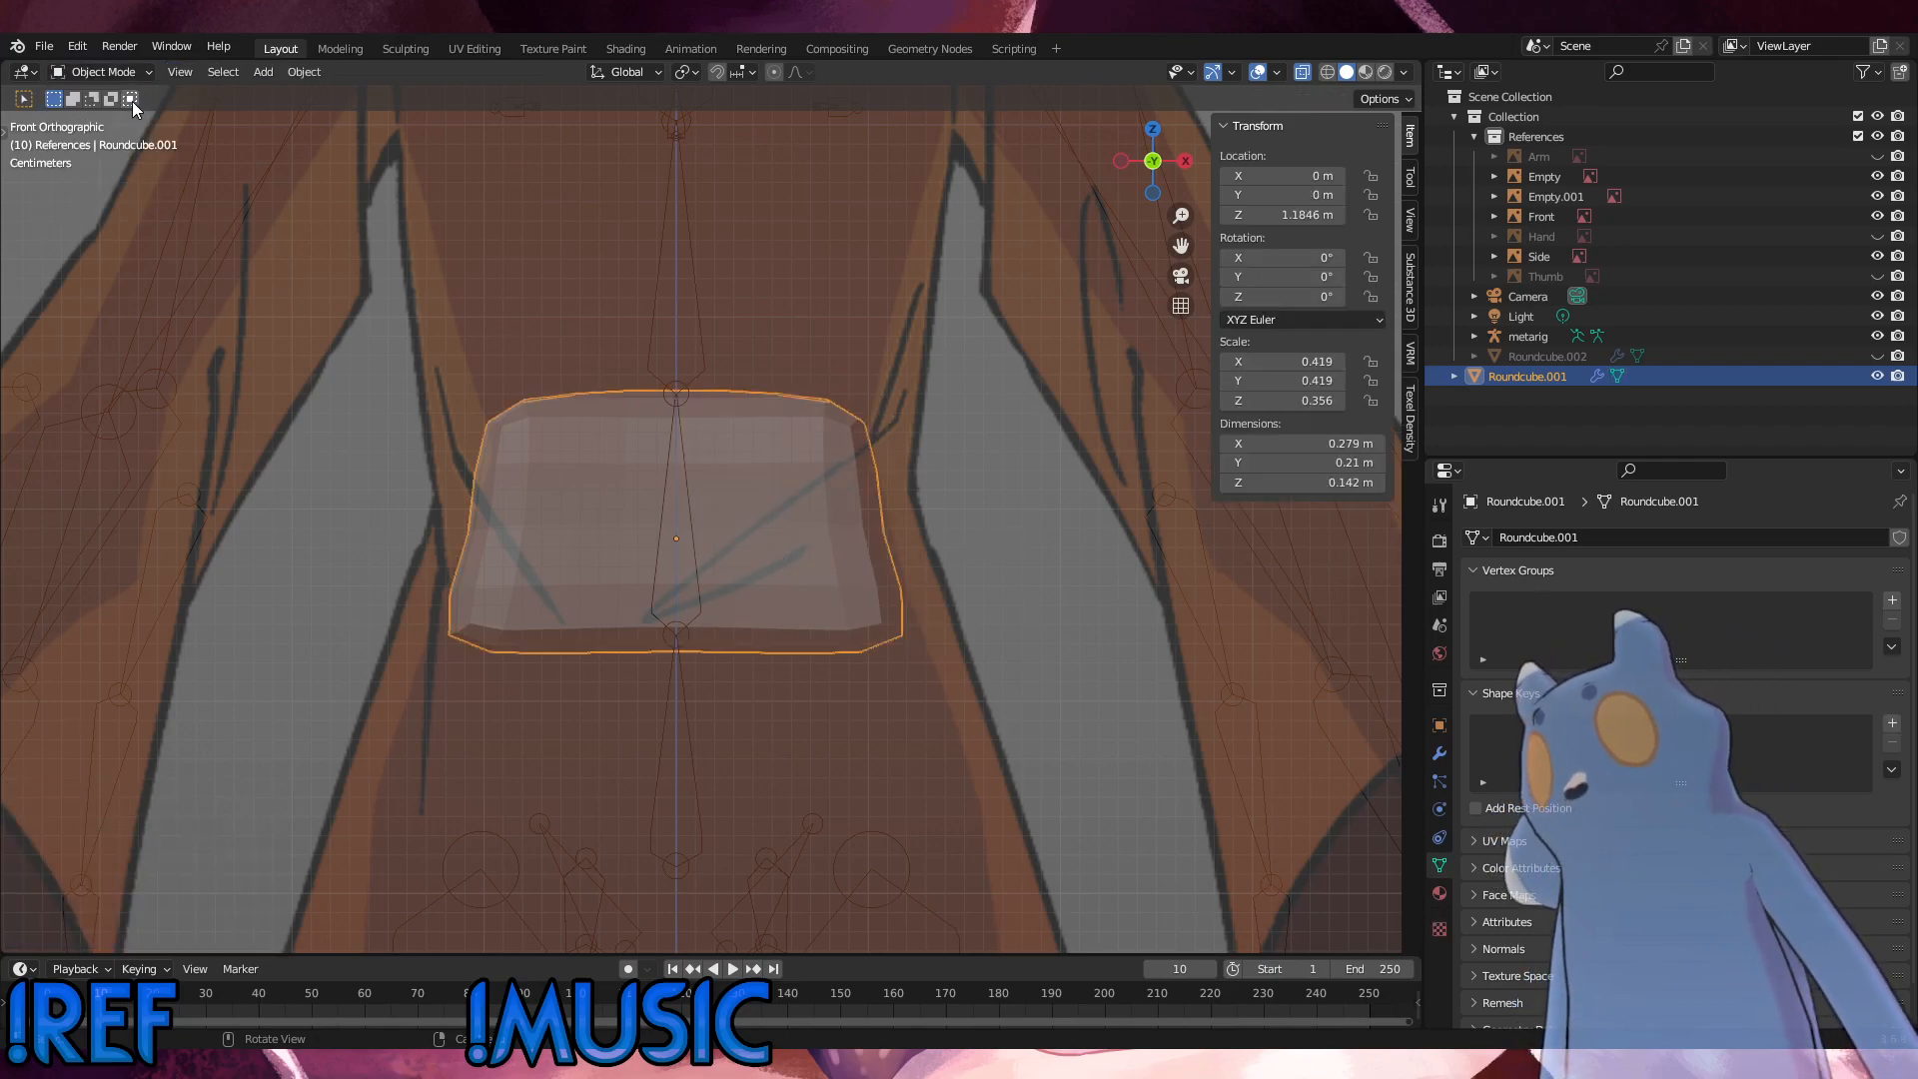
pyautogui.moveTo(619, 555); pyautogui.dragTo(650, 561, button='middle')
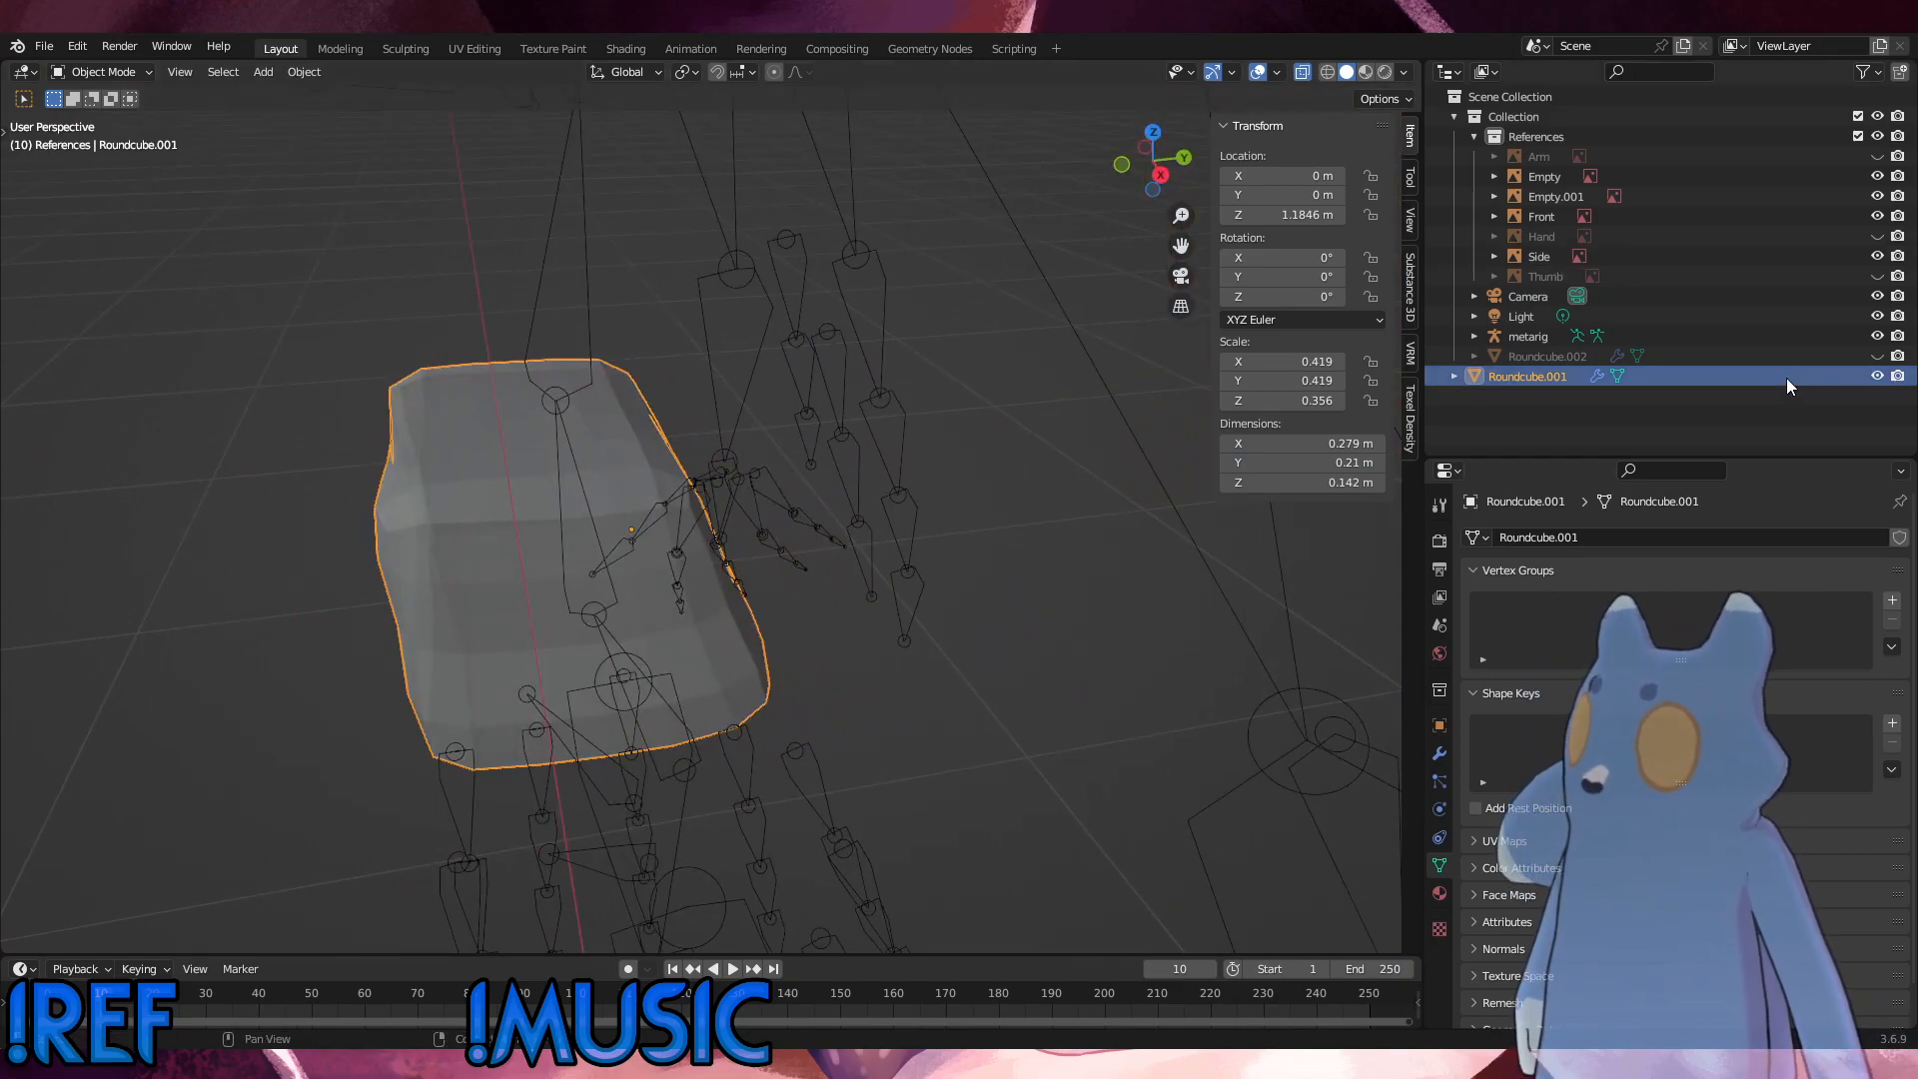
pyautogui.moveTo(1483, 378); pyautogui.dragTo(1527, 361)
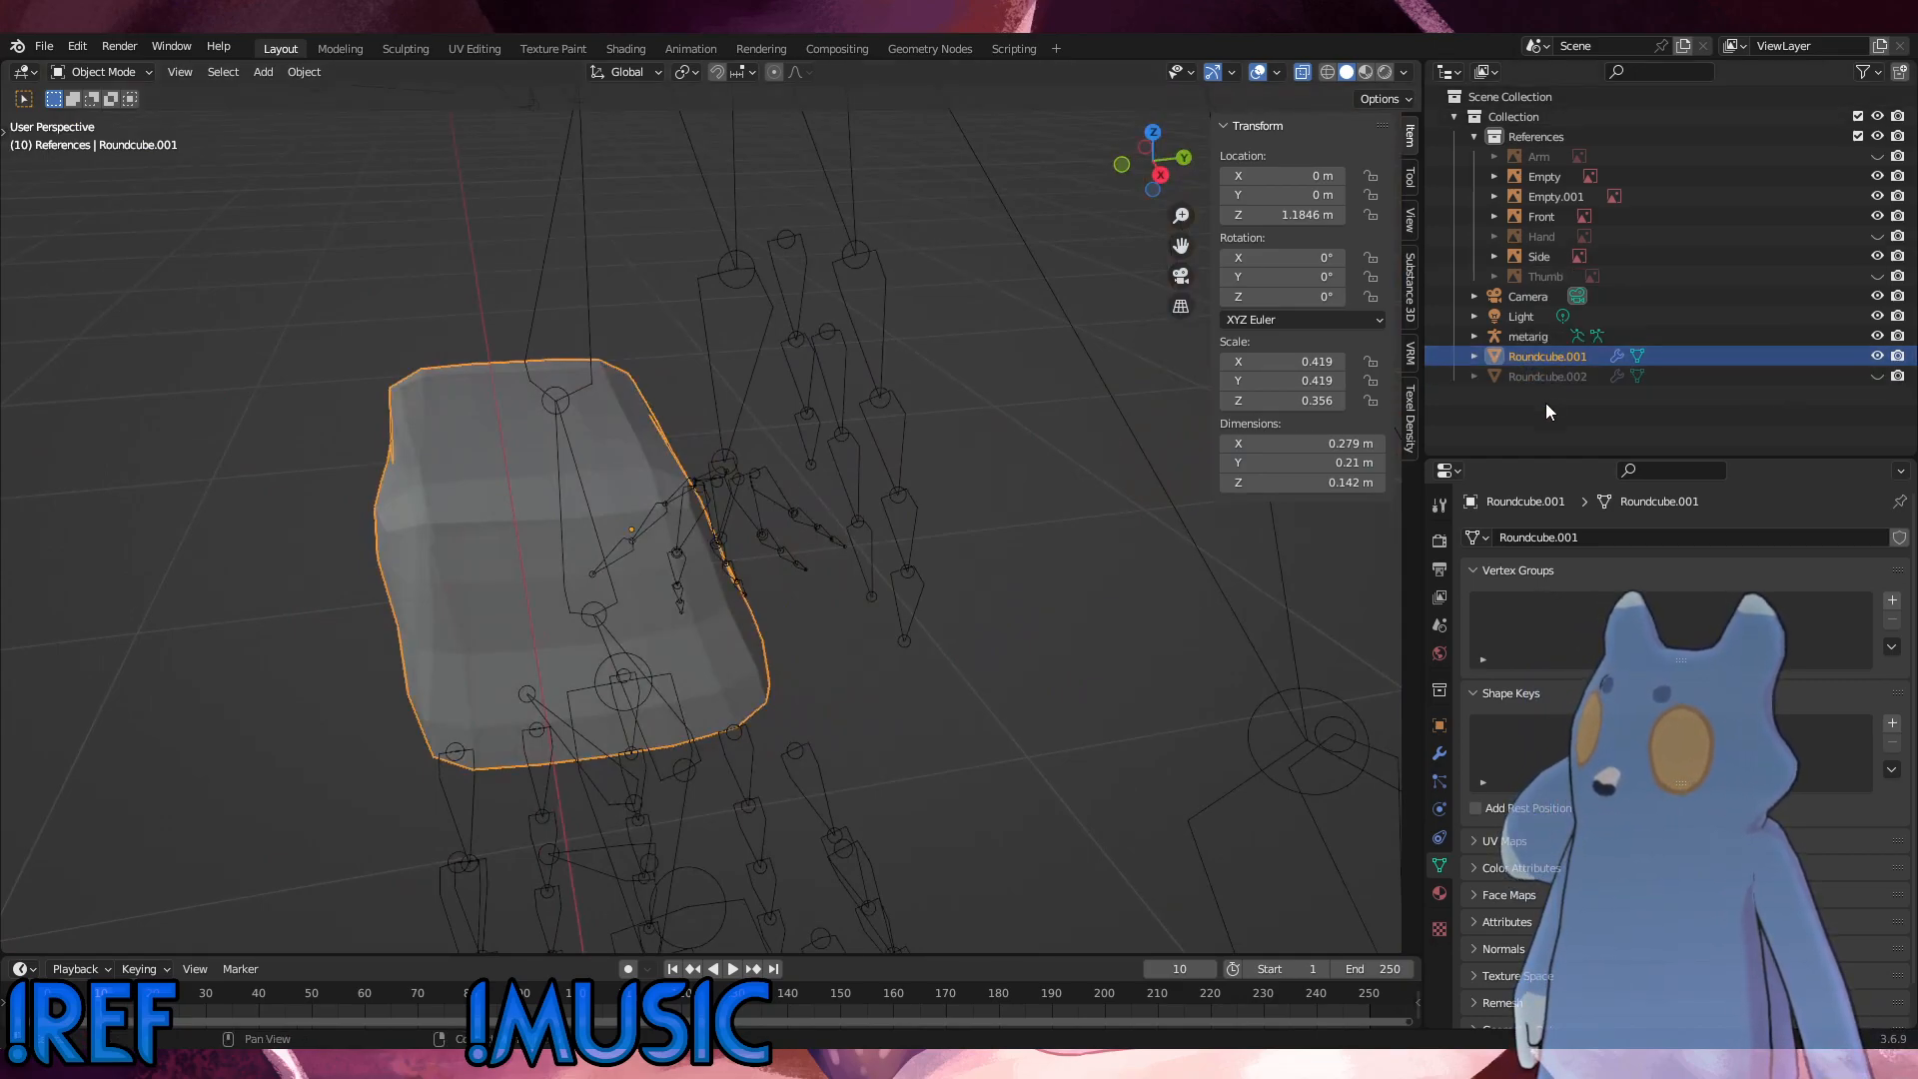
# Step: Show Roundcube.002 temporarily to compare it with Roundcube.001 around the rig, and hide it again
pyautogui.click(1878, 377)
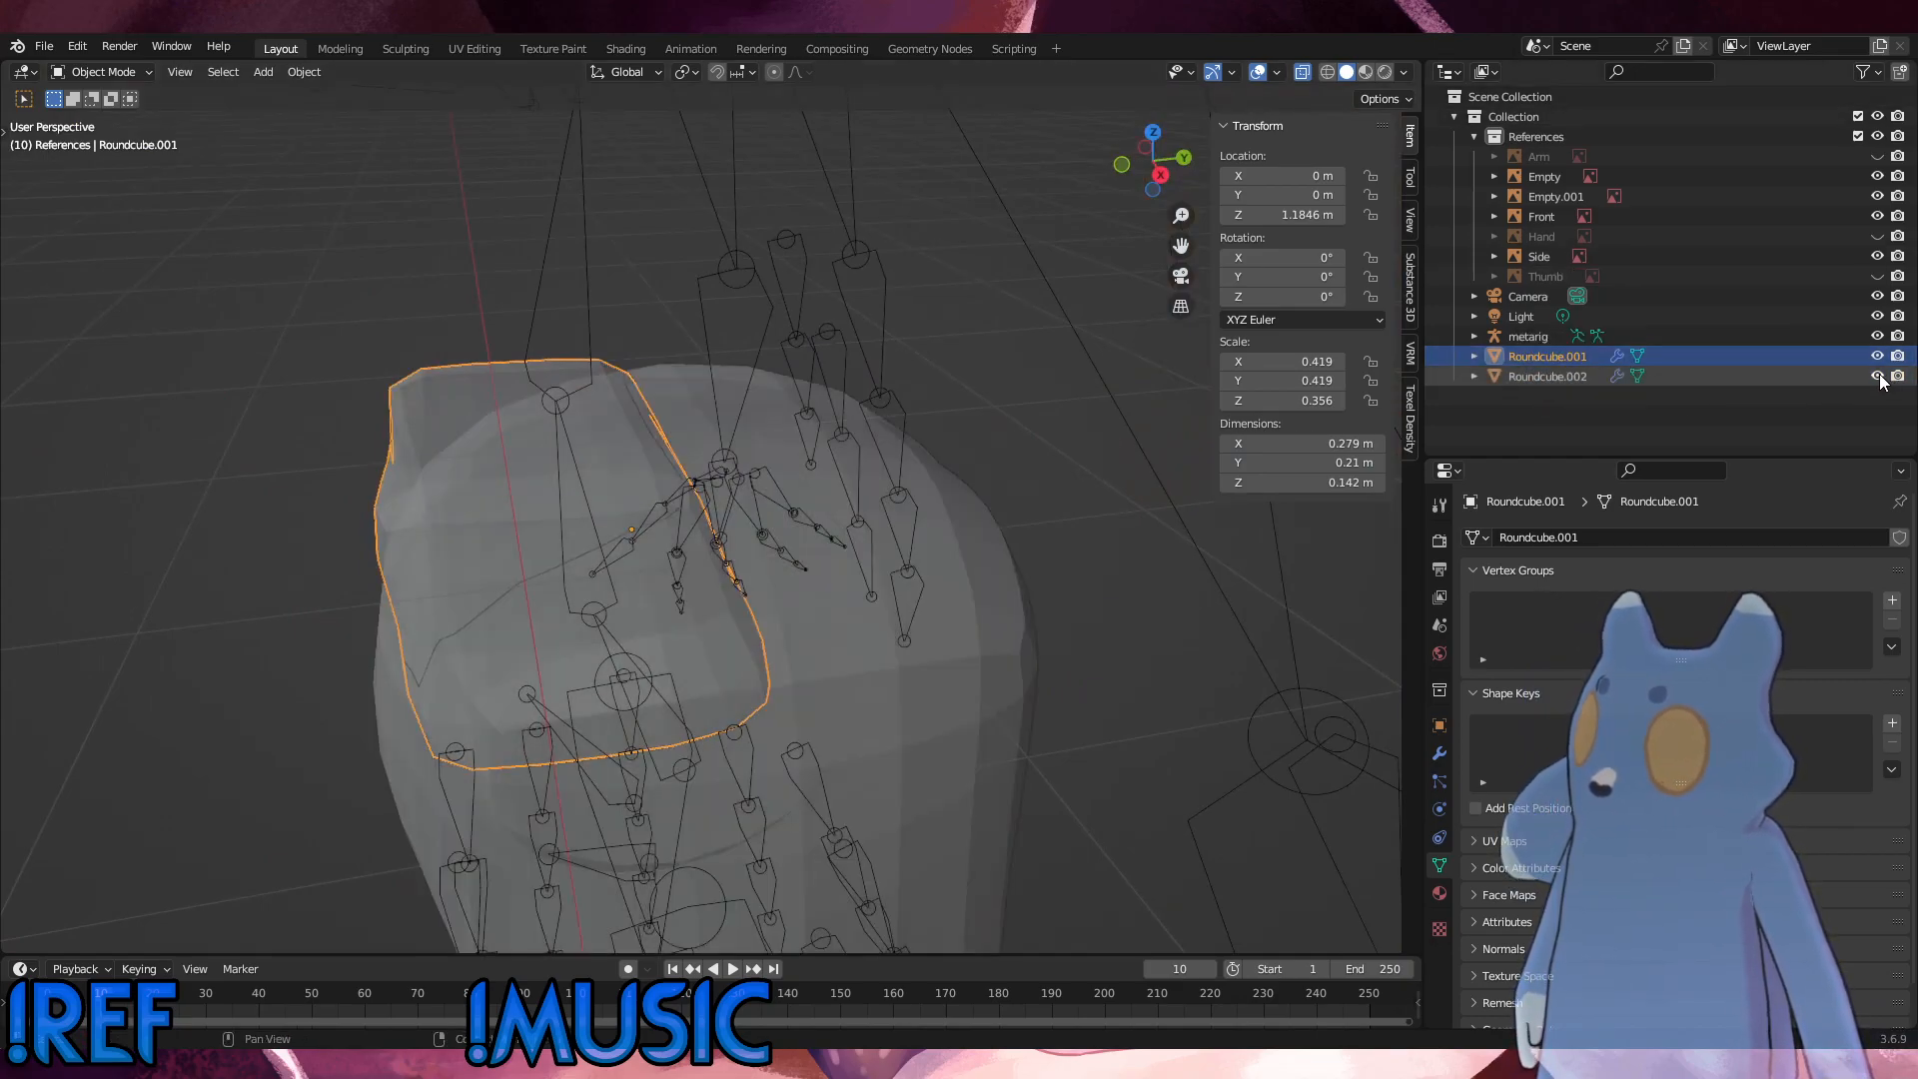
pyautogui.scroll(-2, 1000, 592)
pyautogui.moveTo(1000, 591); pyautogui.dragTo(1111, 560, button='middle')
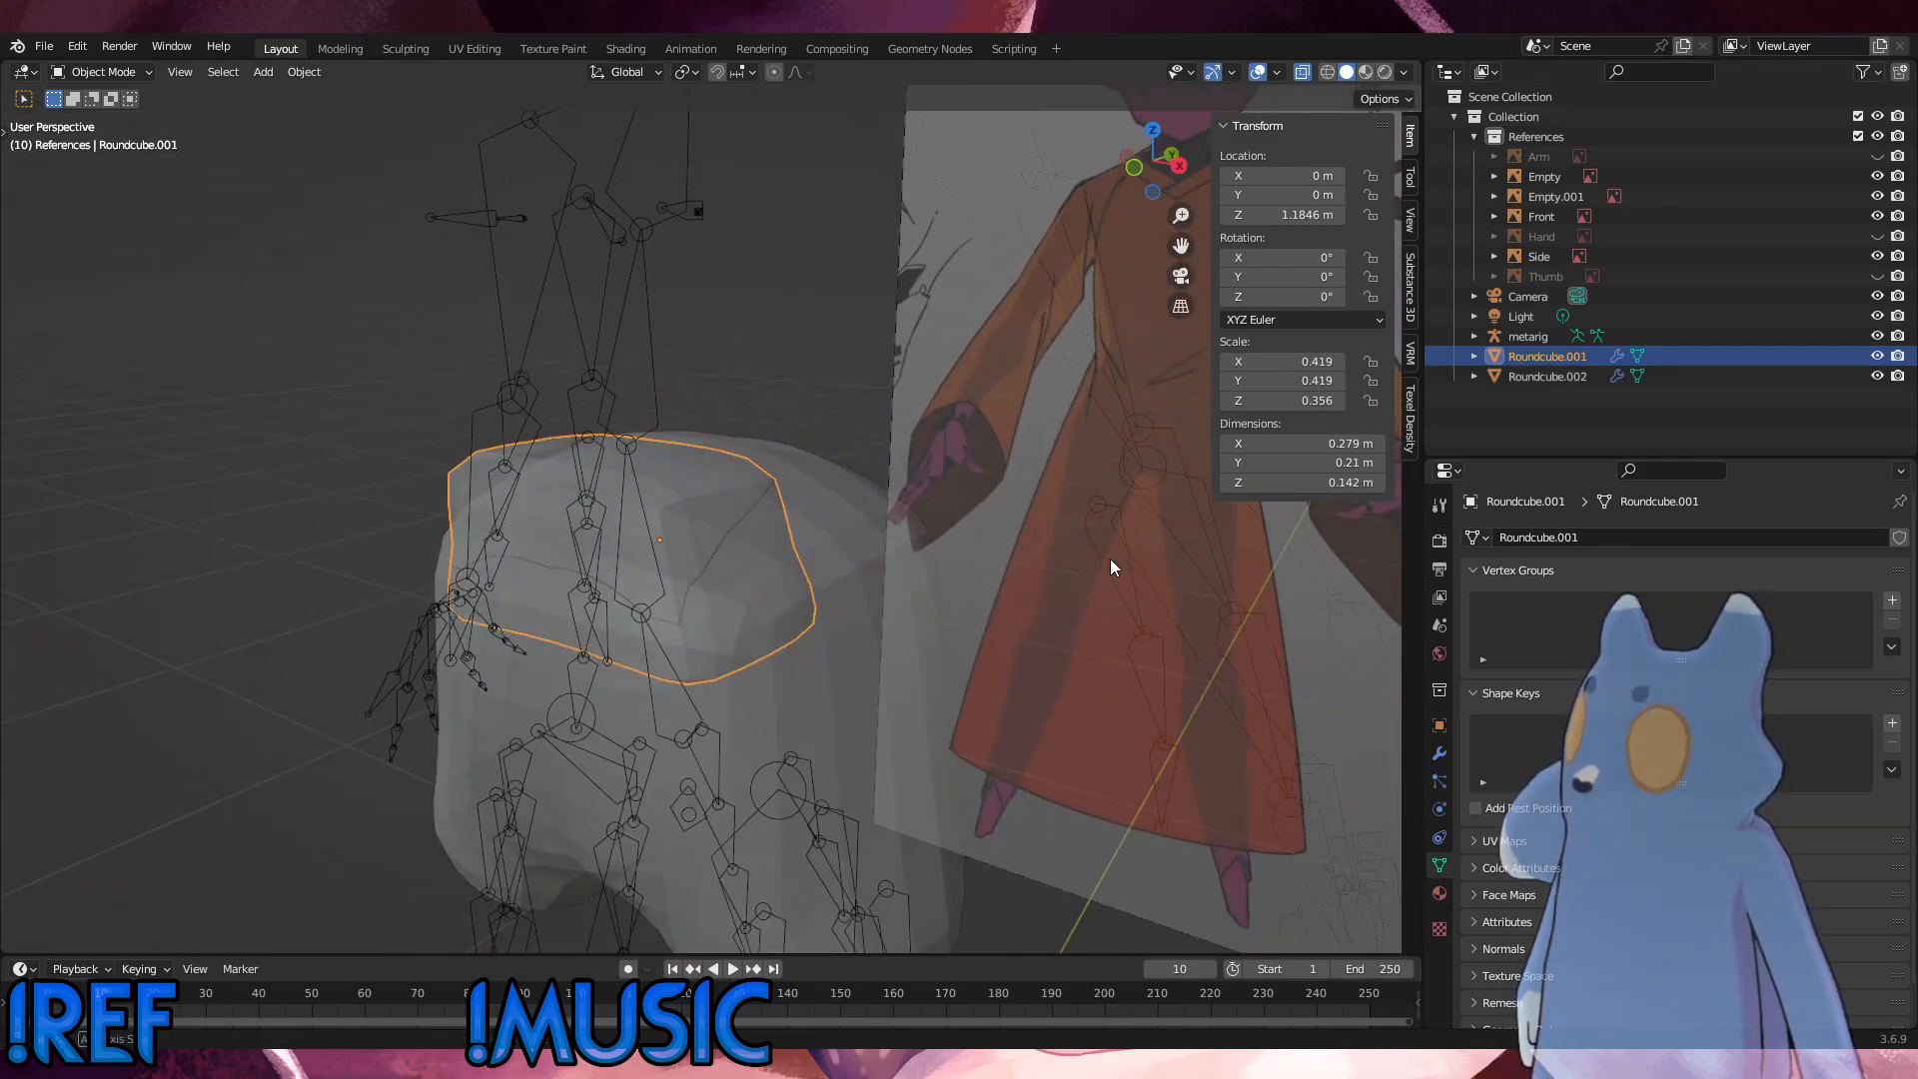
pyautogui.click(1877, 377)
pyautogui.moveTo(829, 718)
pyautogui.mouseDown(button='middle')
pyautogui.moveTo(841, 676)
pyautogui.moveTo(823, 714)
pyautogui.moveTo(859, 699)
pyautogui.mouseUp(button='middle')
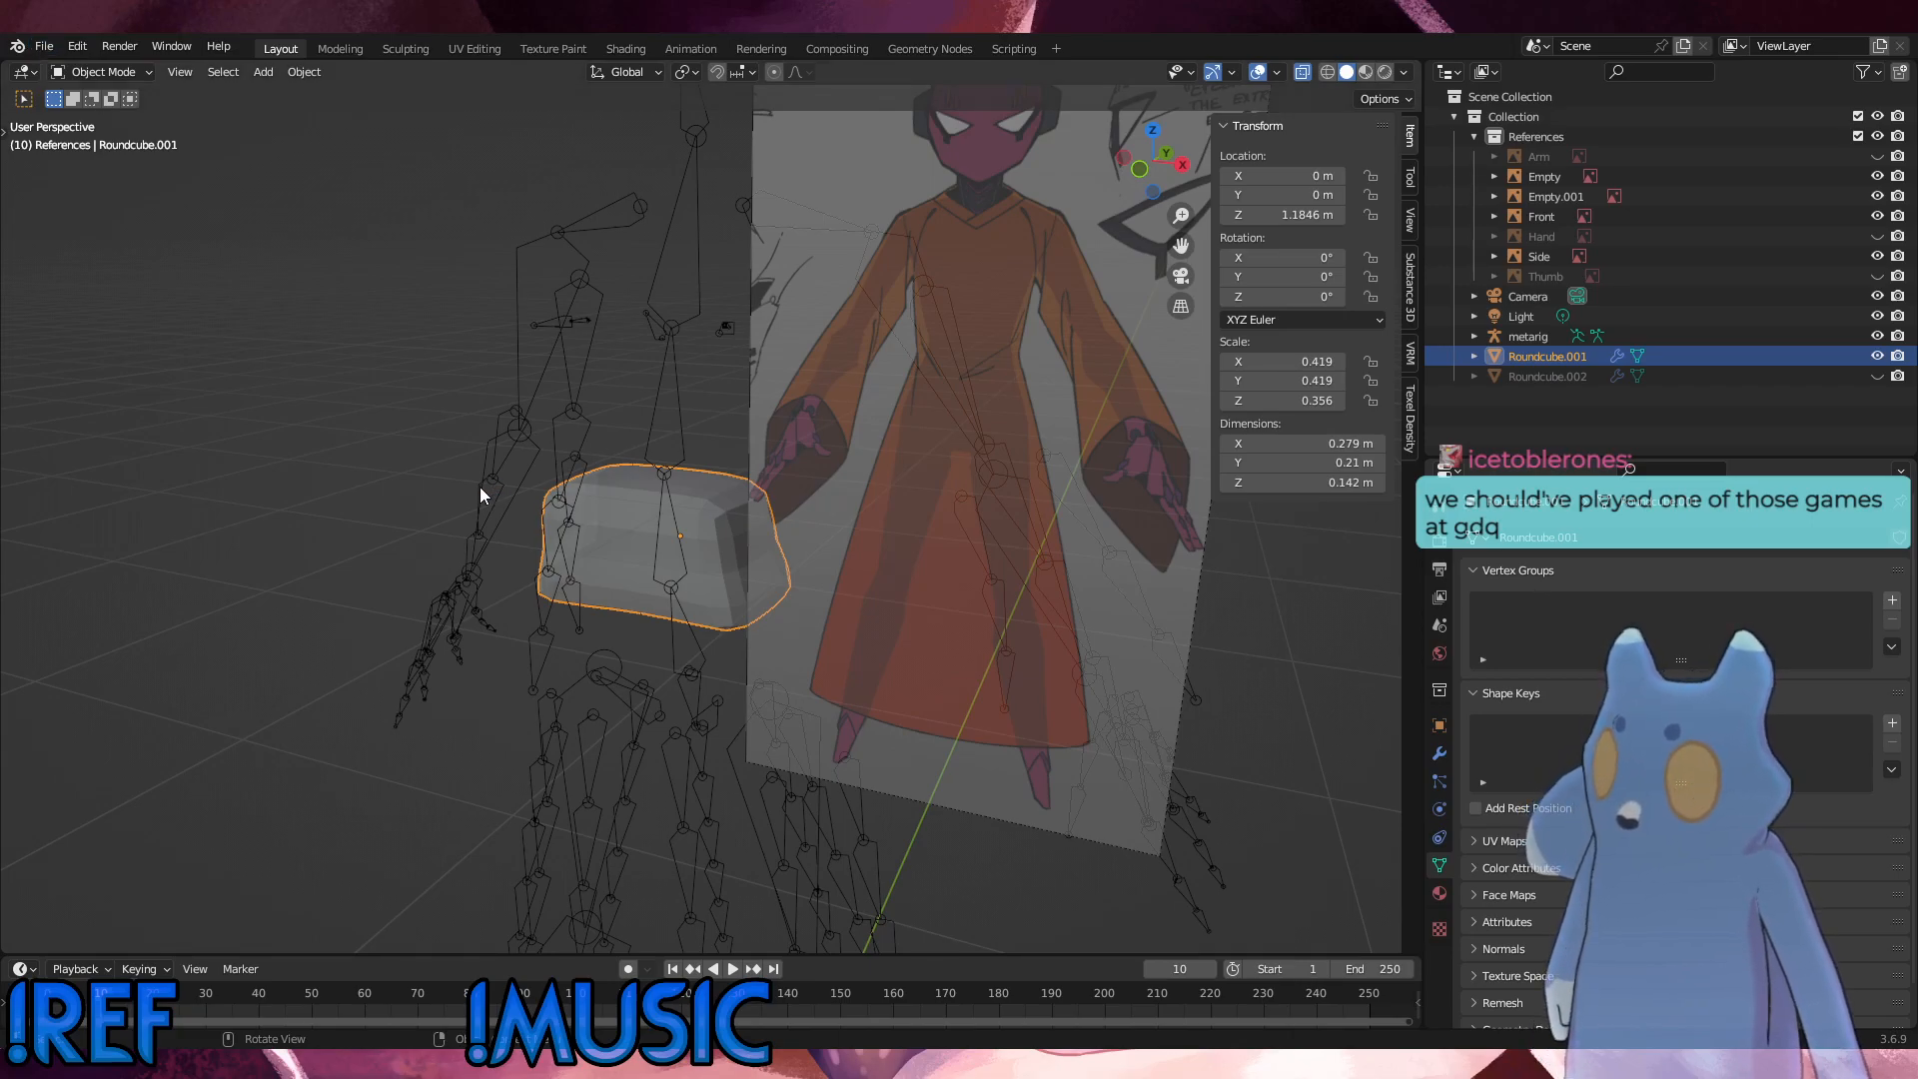
# Step: Save the scene with Save As
pyautogui.click(44, 46)
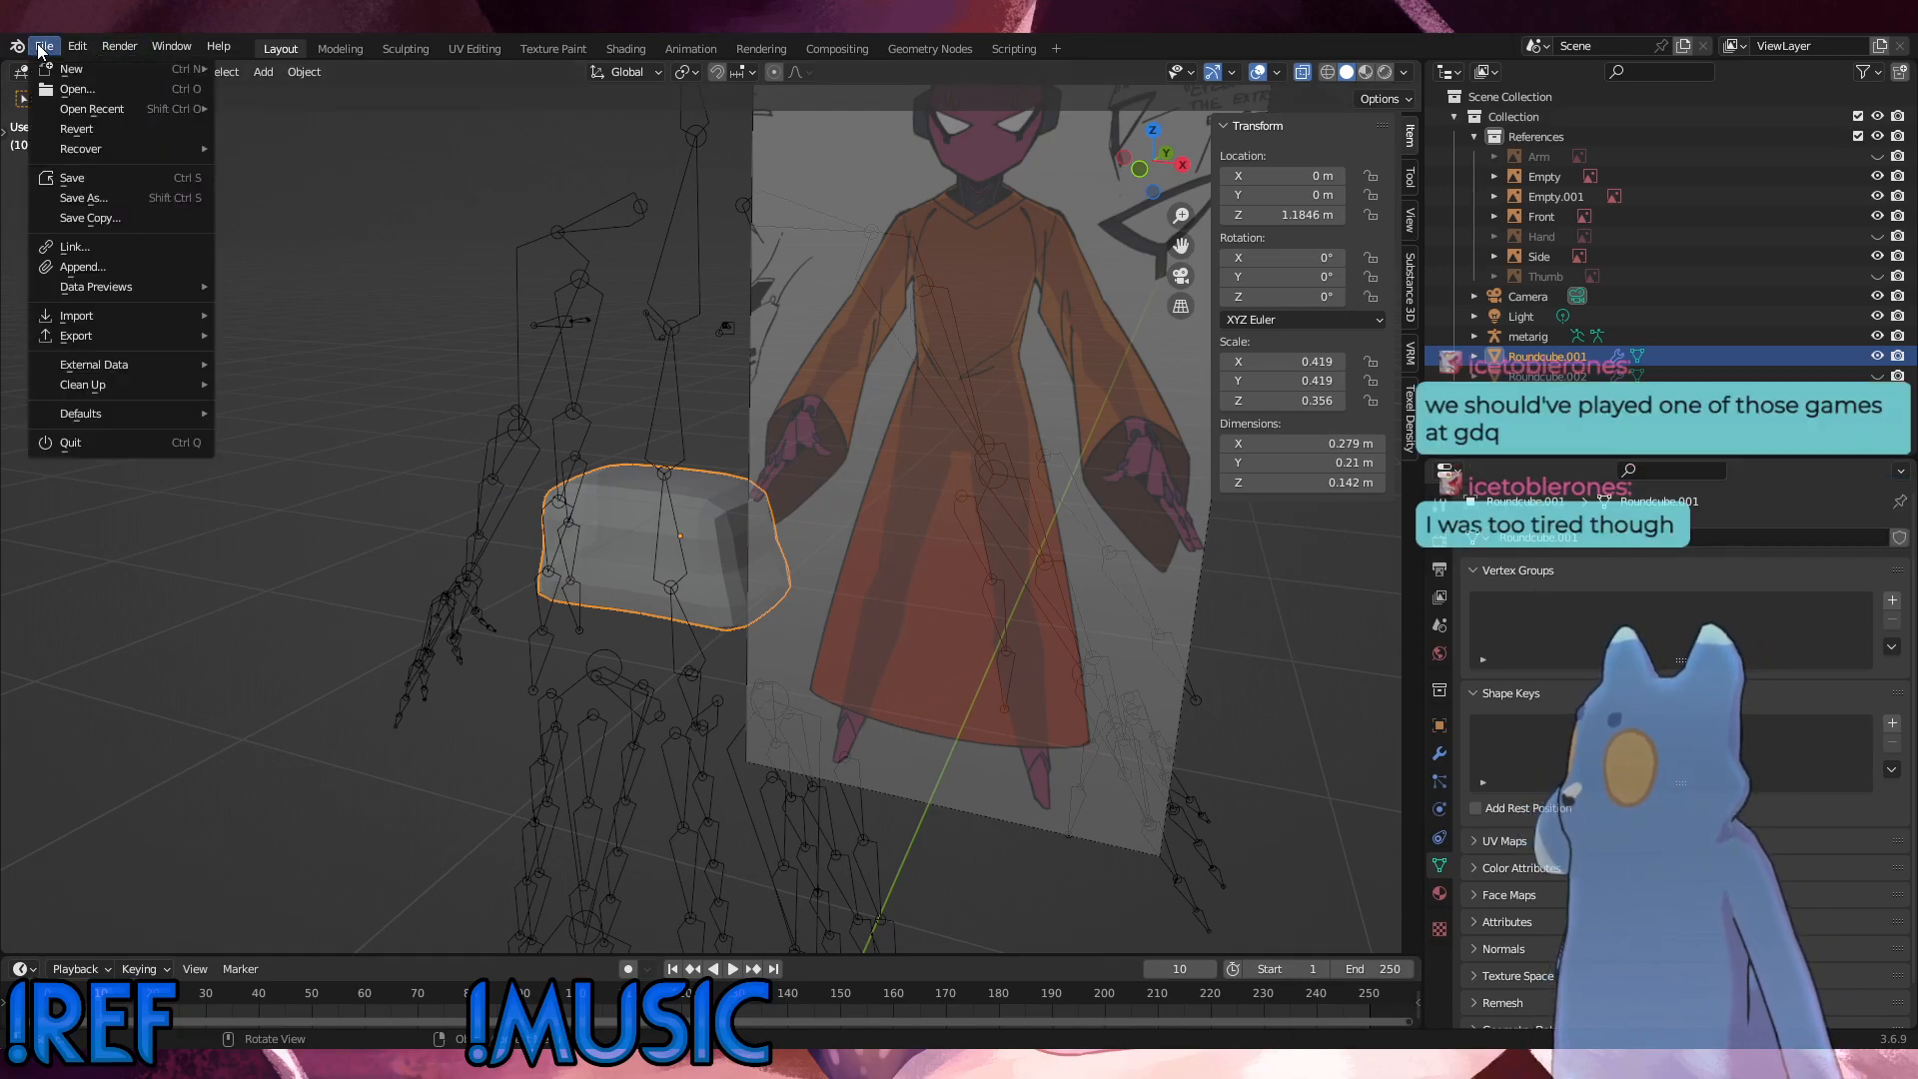
pyautogui.click(86, 206)
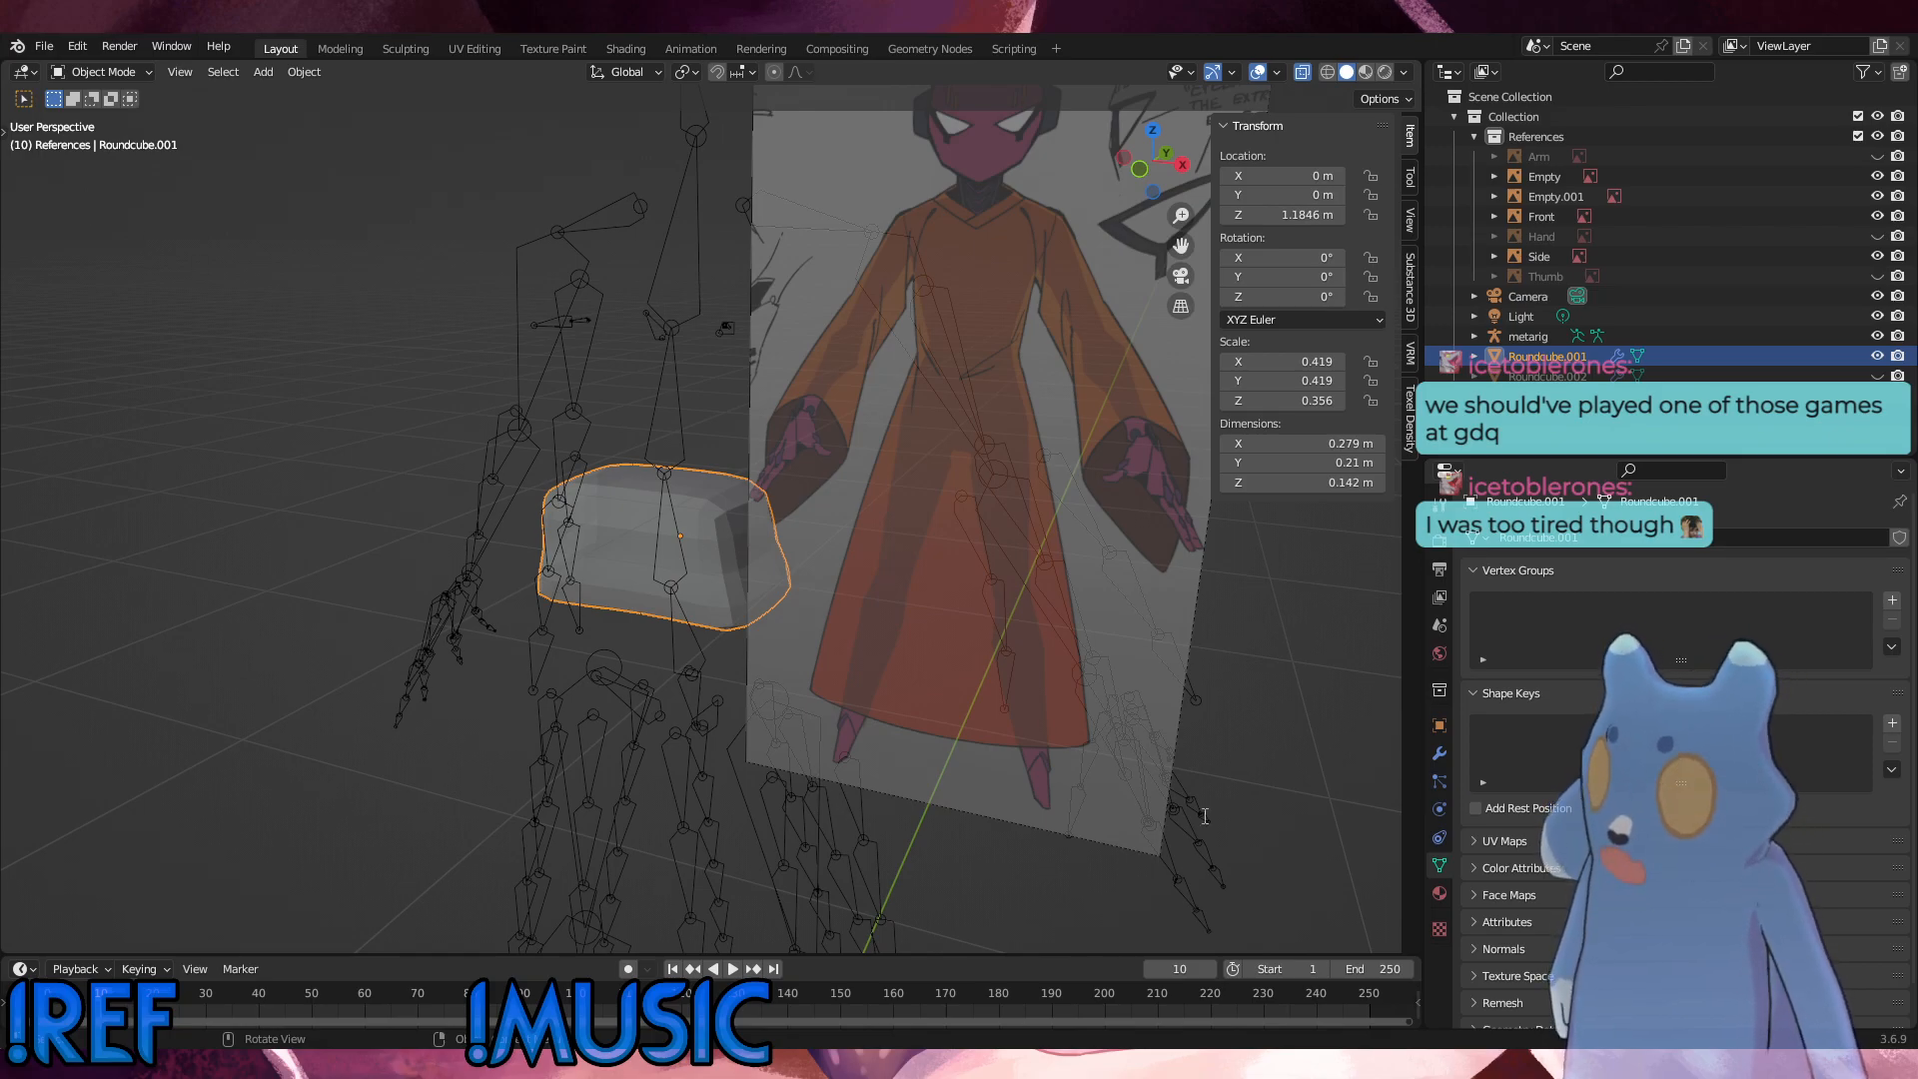
pyautogui.click(1282, 813)
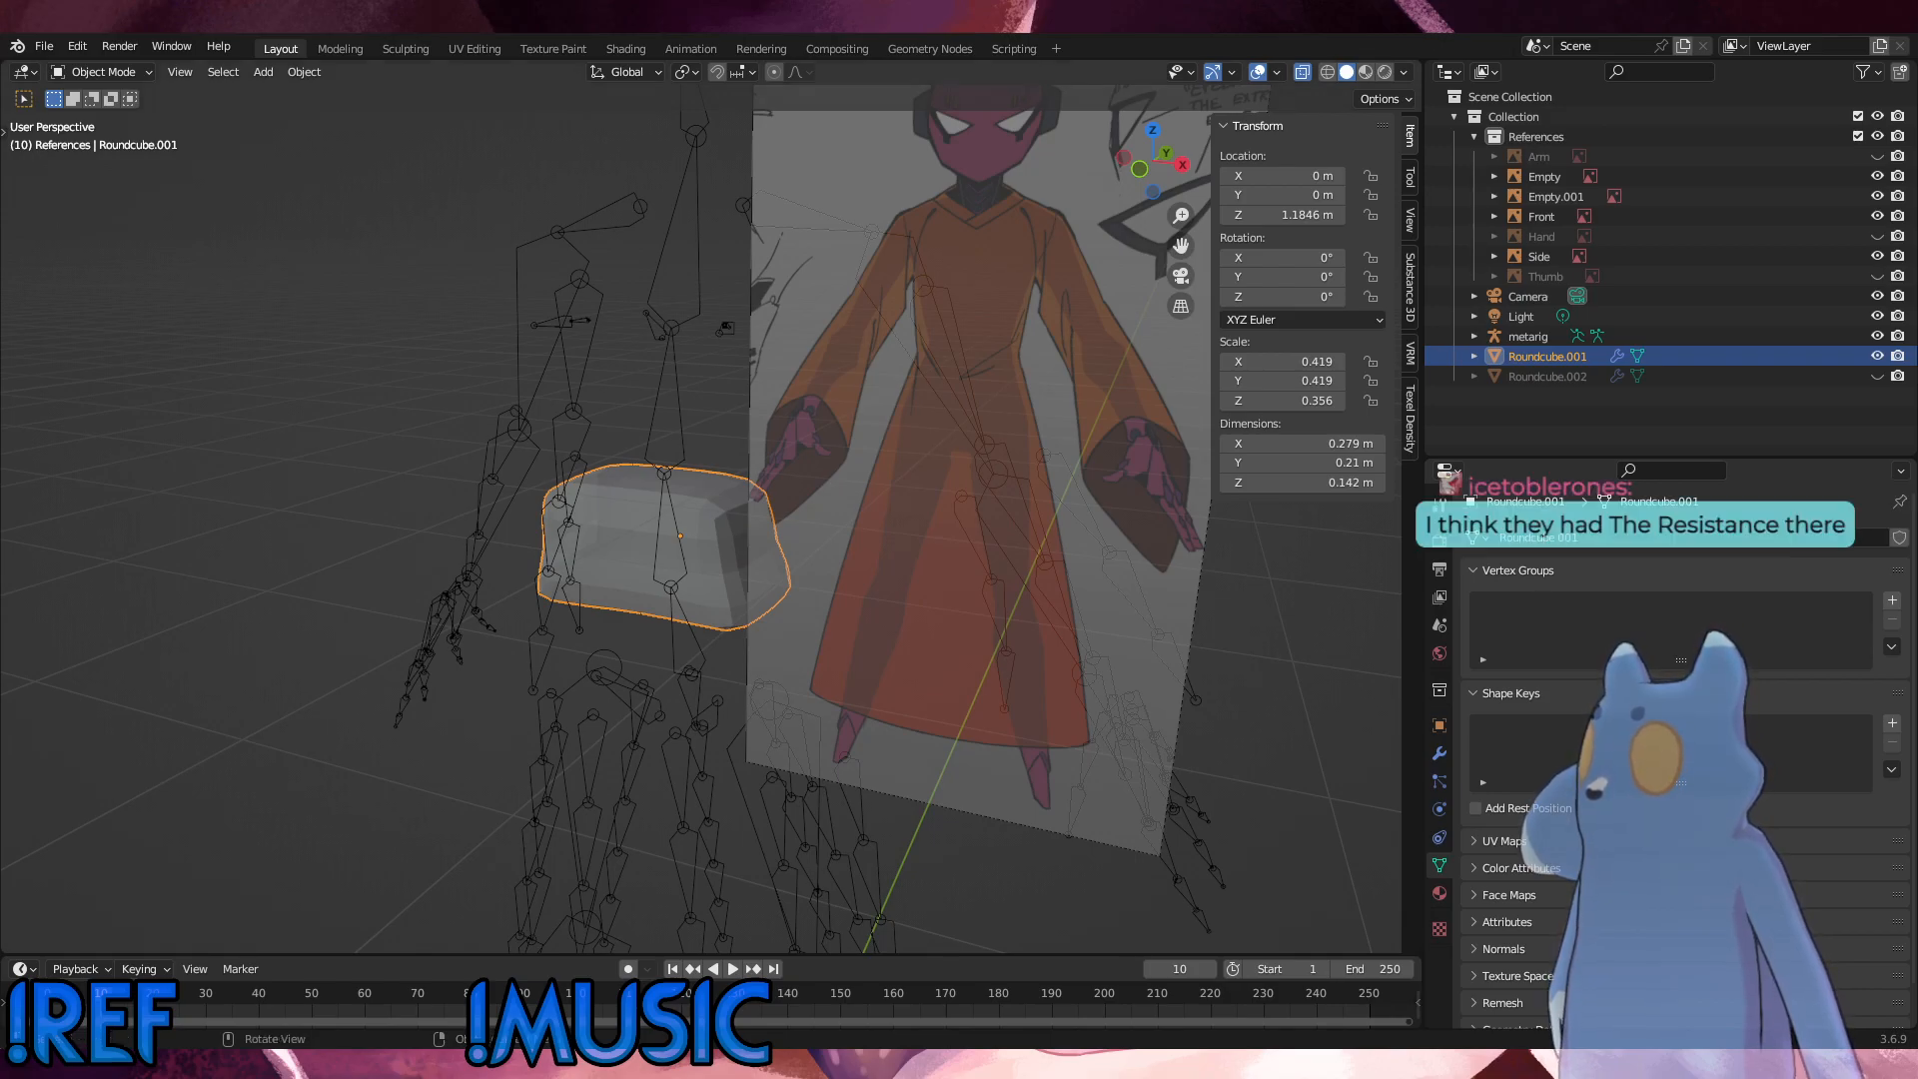
# Step: Paste the copied rounded hip object into the scene and lower it about 0.0019 m along Z in the front view
pyautogui.click(1130, 661)
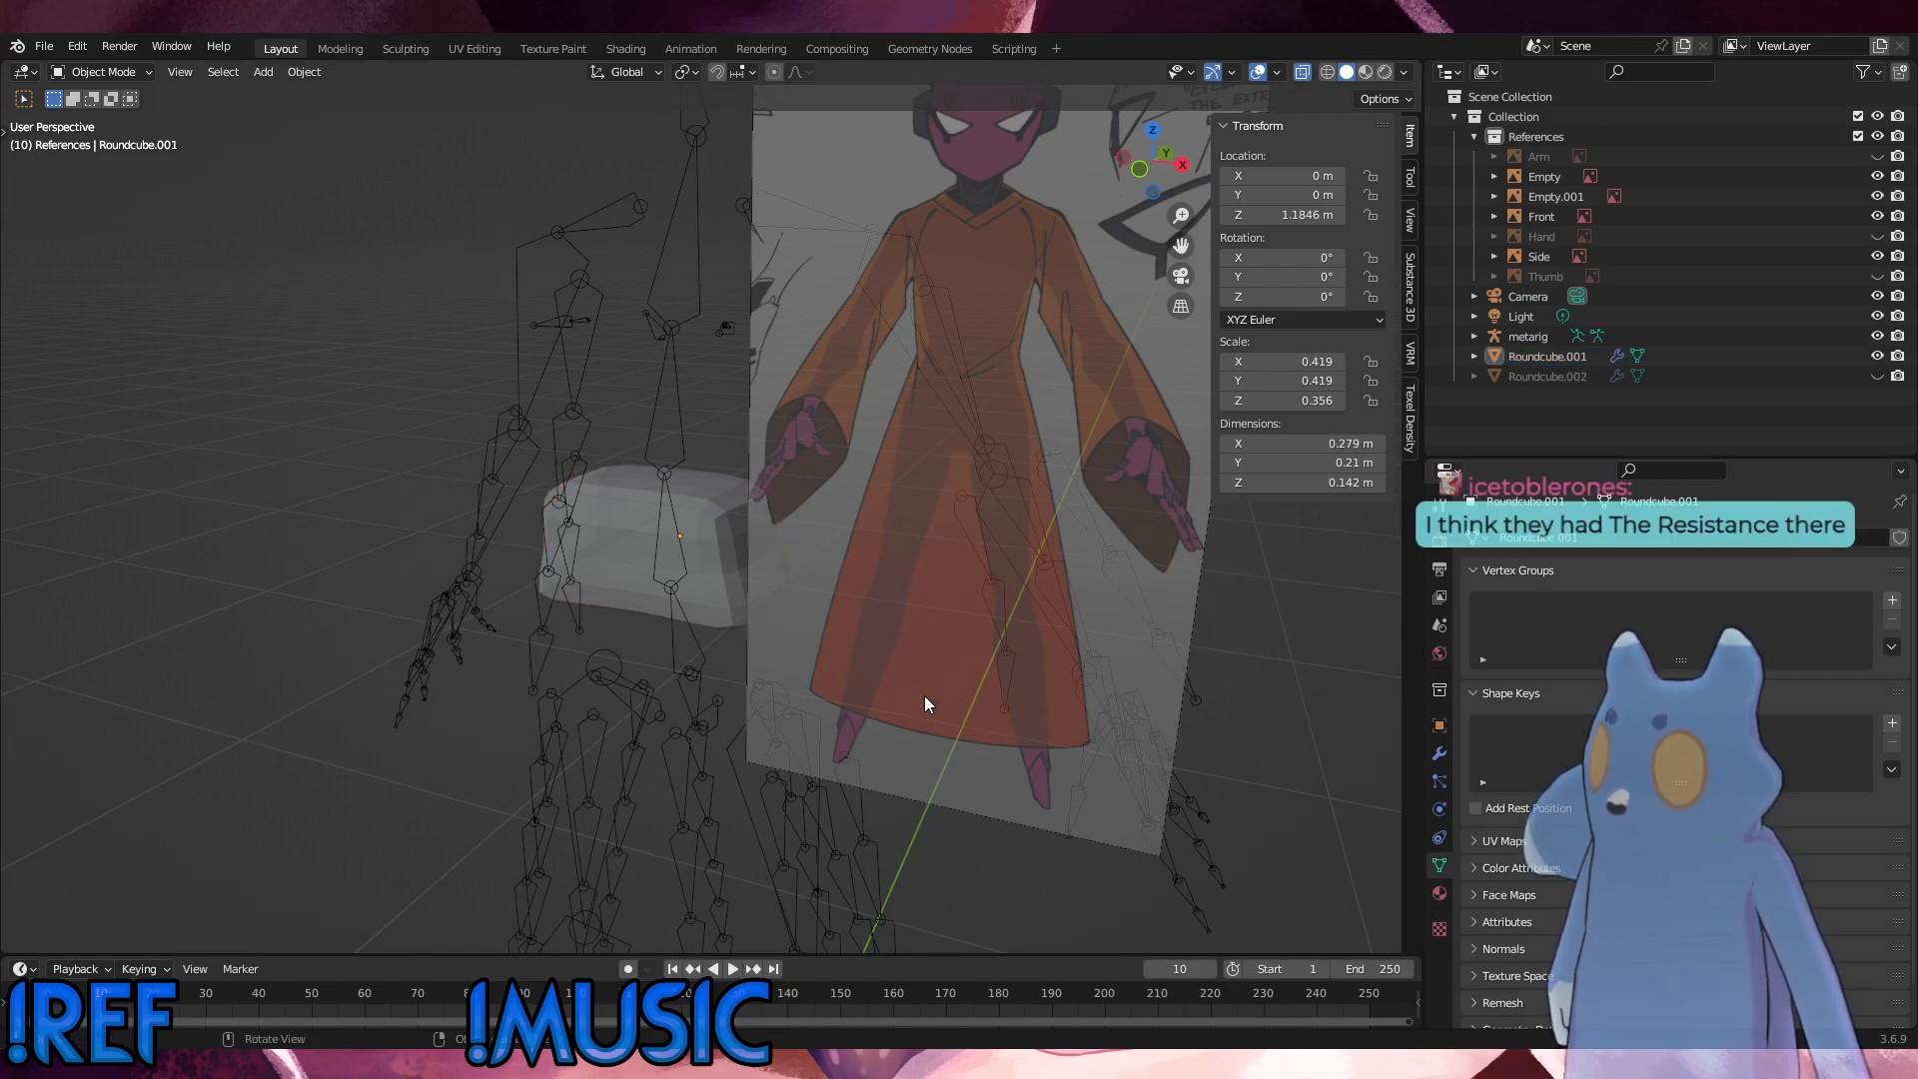
pyautogui.hotkey('ctrl', 'v')
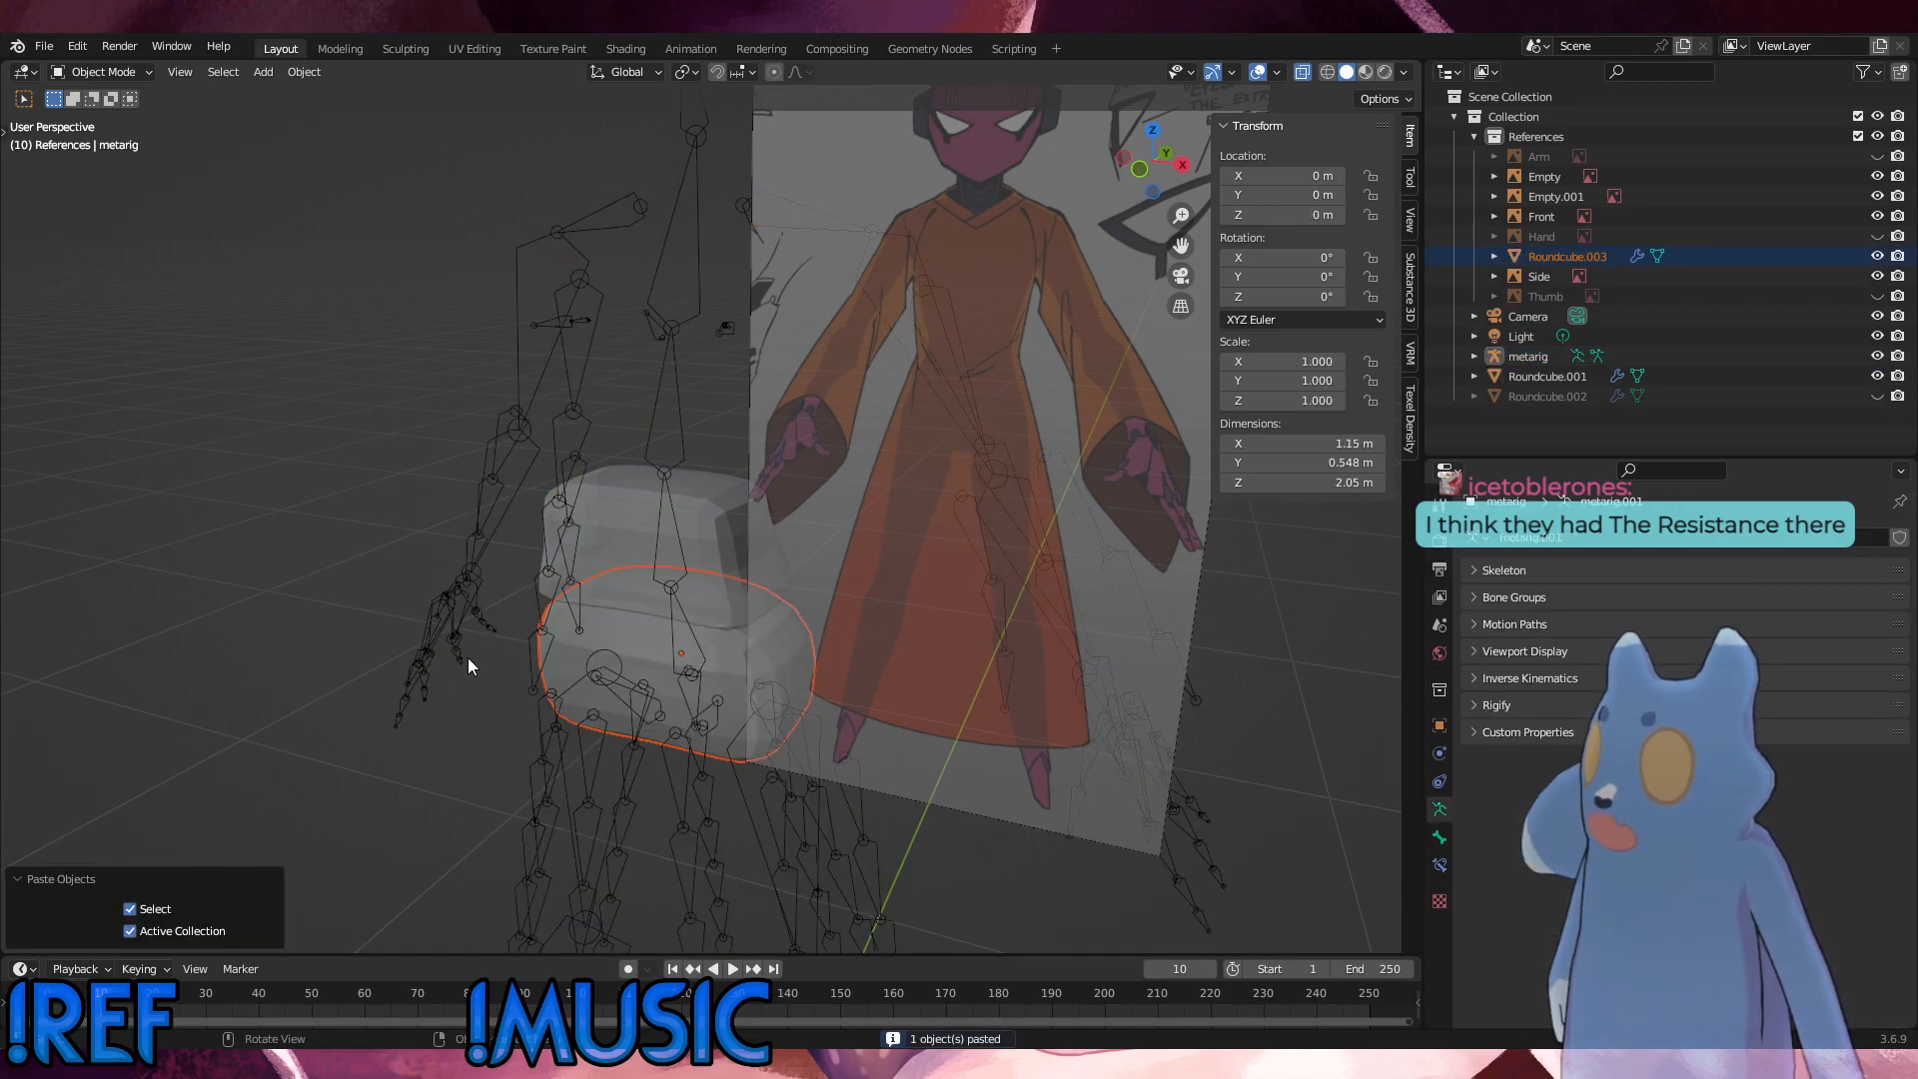
pyautogui.keyDown('alt'); pyautogui.moveTo(467, 657); pyautogui.dragTo(837, 508, button='middle'); pyautogui.keyUp('alt')
pyautogui.keyDown('alt'); pyautogui.scroll(1, 817, 724); pyautogui.keyUp('alt')
pyautogui.scroll(1, 863, 740)
pyautogui.scroll(2, 863, 739)
pyautogui.press('g')
pyautogui.press('z')
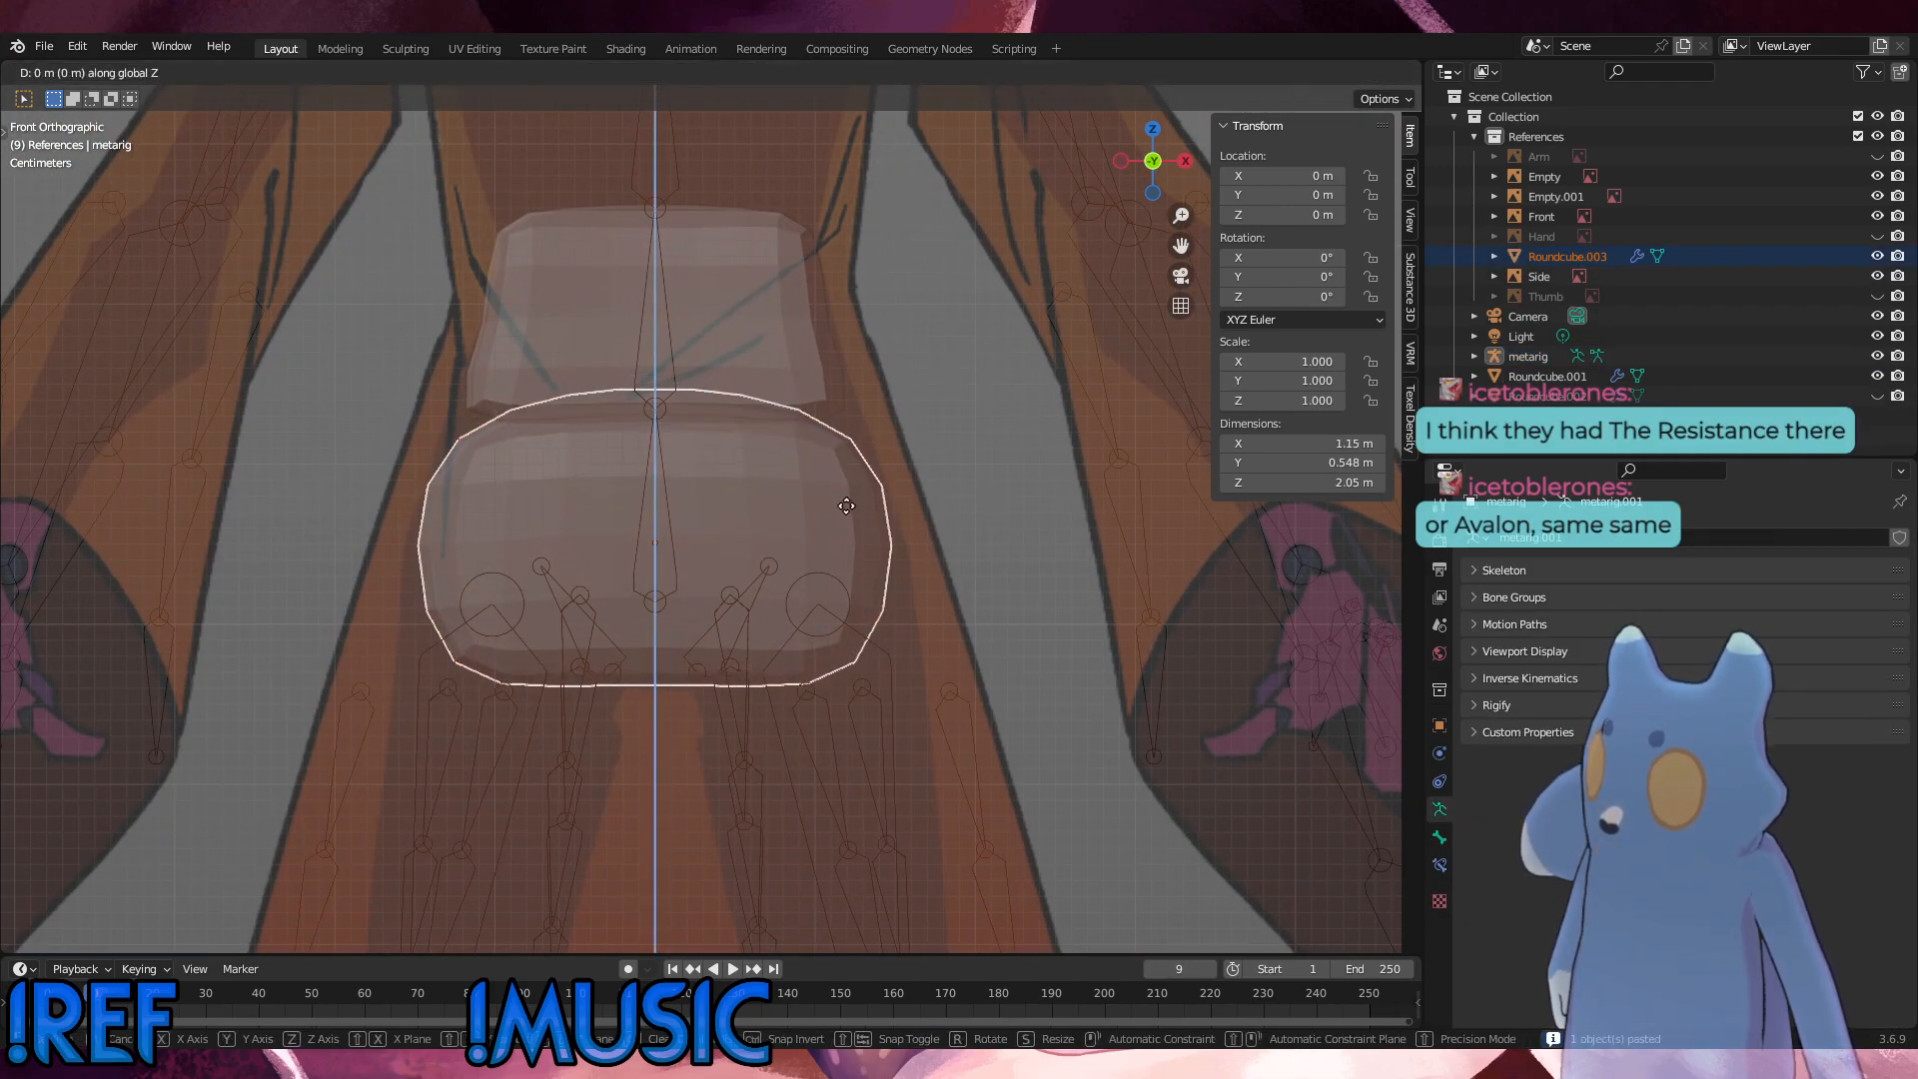
pyautogui.click(849, 522)
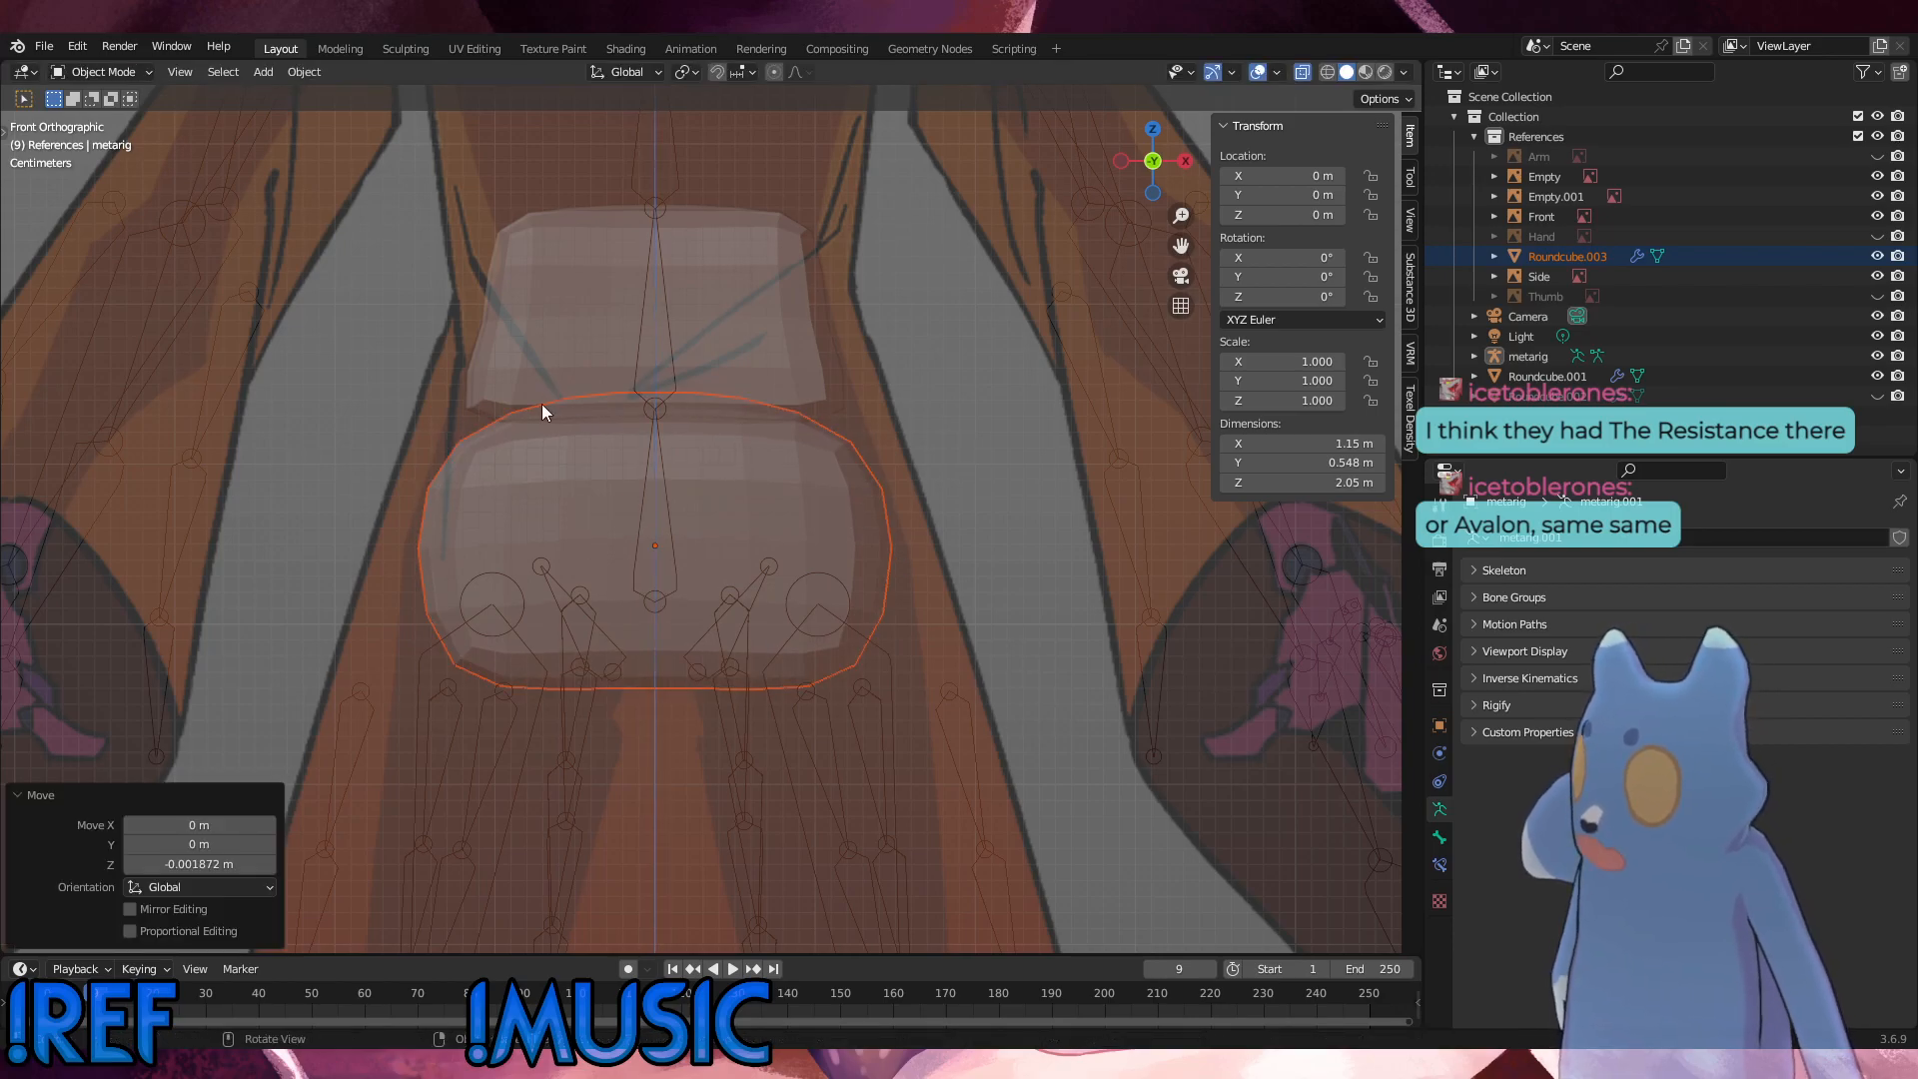
pyautogui.click(98, 74)
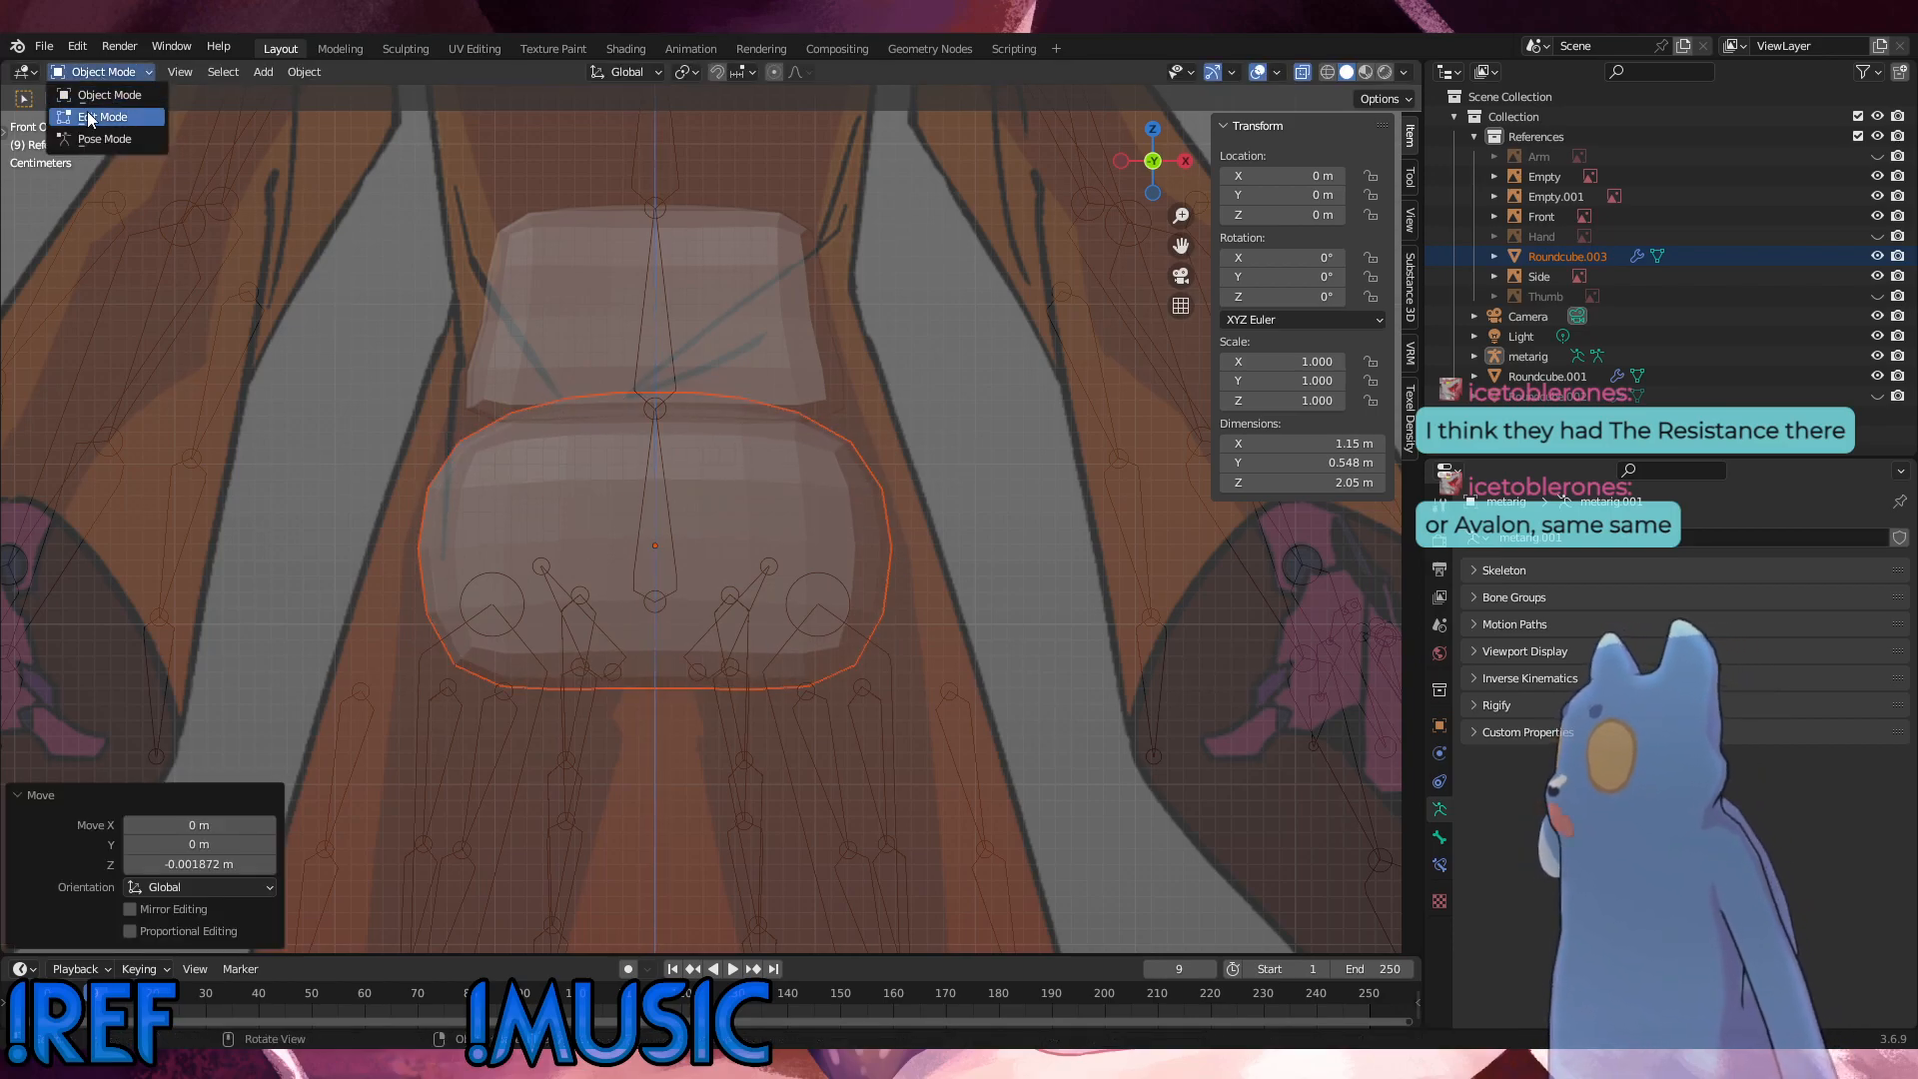
pyautogui.click(87, 111)
pyautogui.press('KP_5')
pyautogui.moveTo(742, 497); pyautogui.dragTo(698, 534, button='middle')
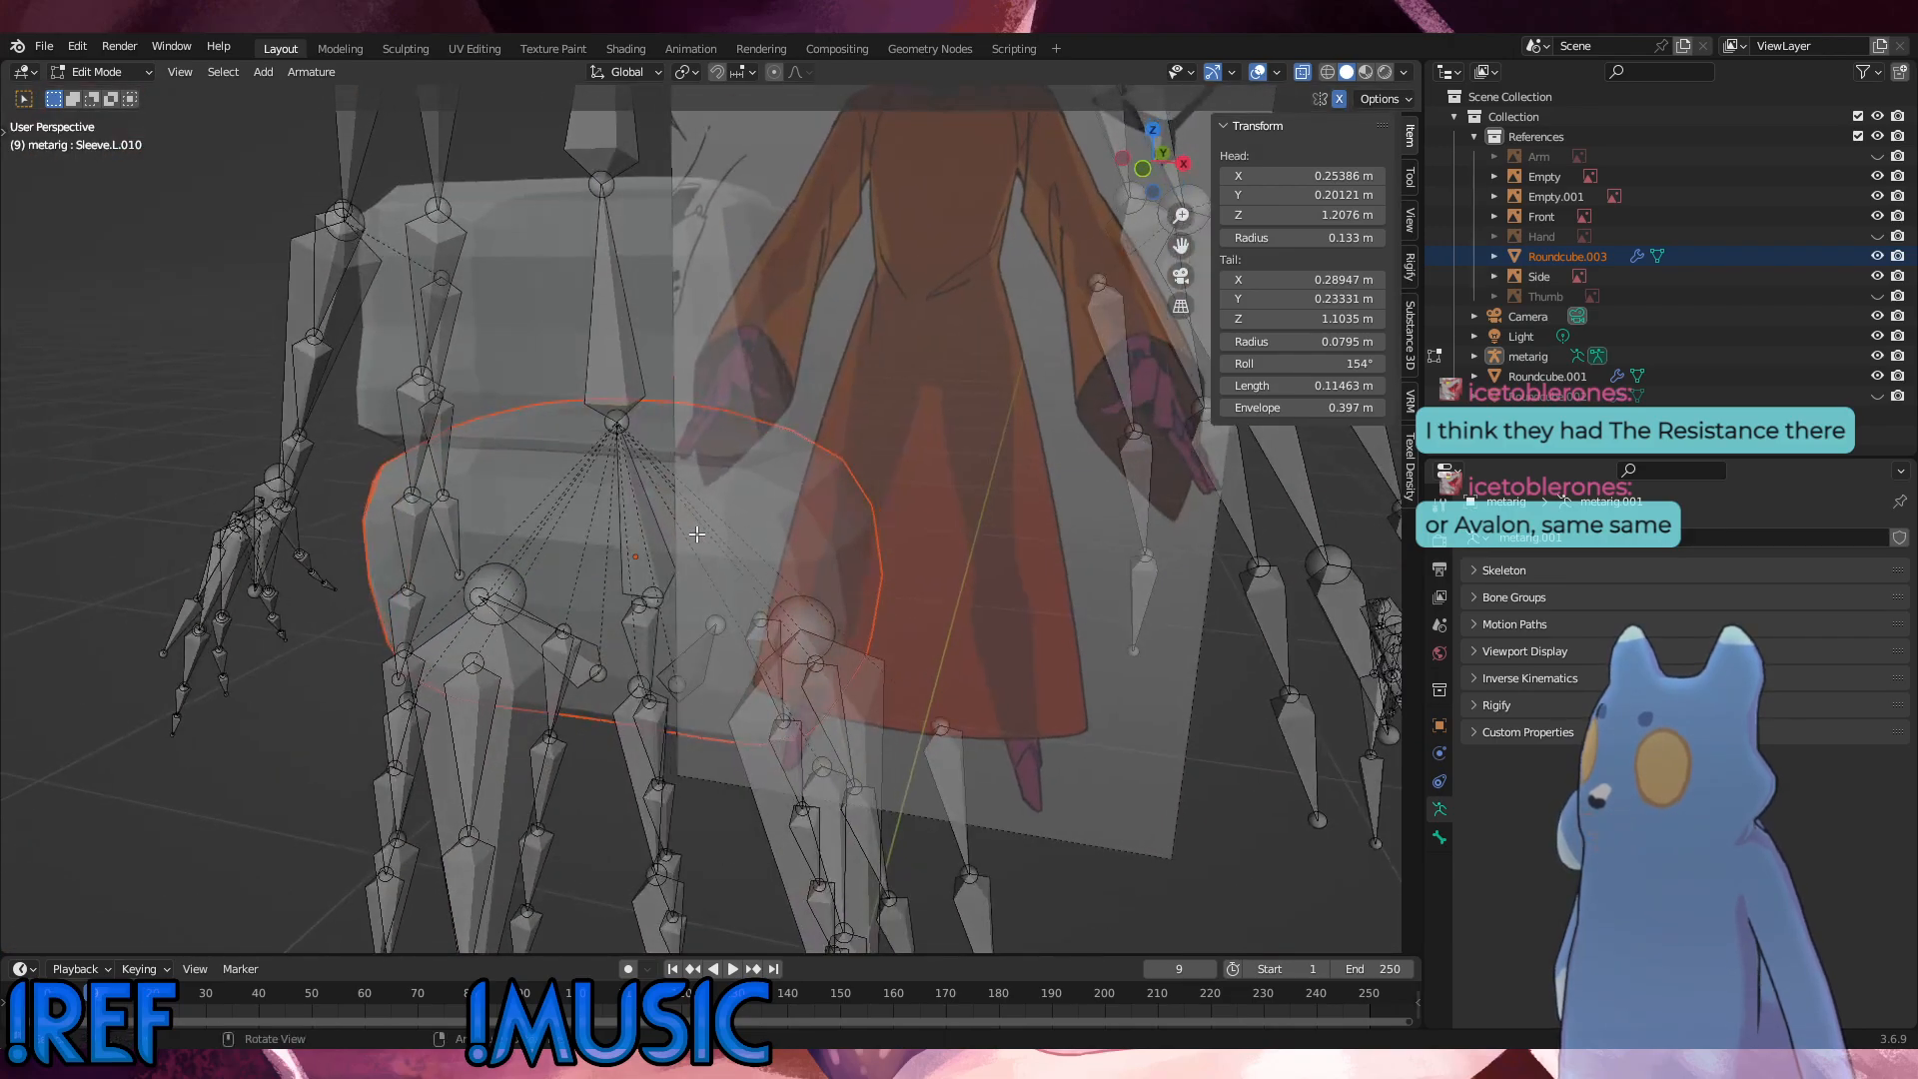
pyautogui.click(98, 72)
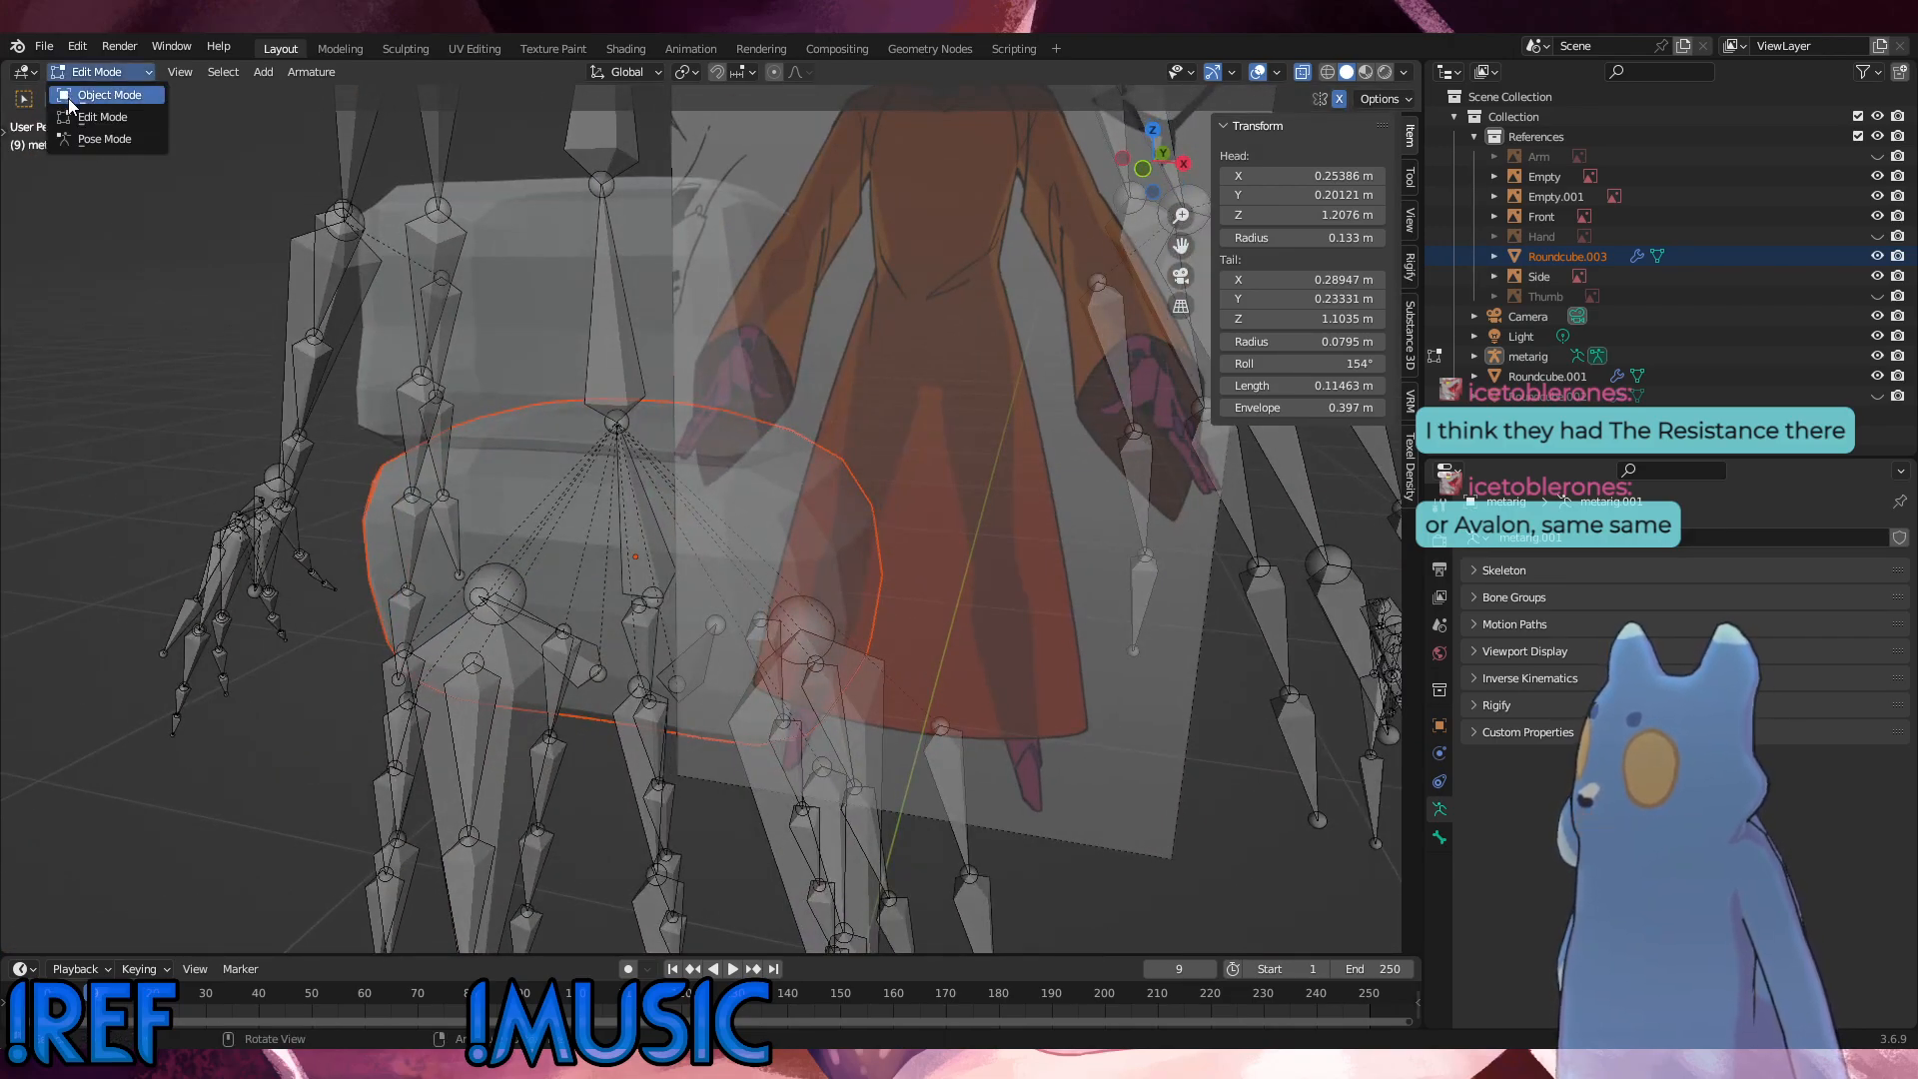
pyautogui.click(88, 91)
# Step: Edit the pasted Roundcube.003 mesh and move its outer top vertices outward and up in the front view
pyautogui.click(866, 627)
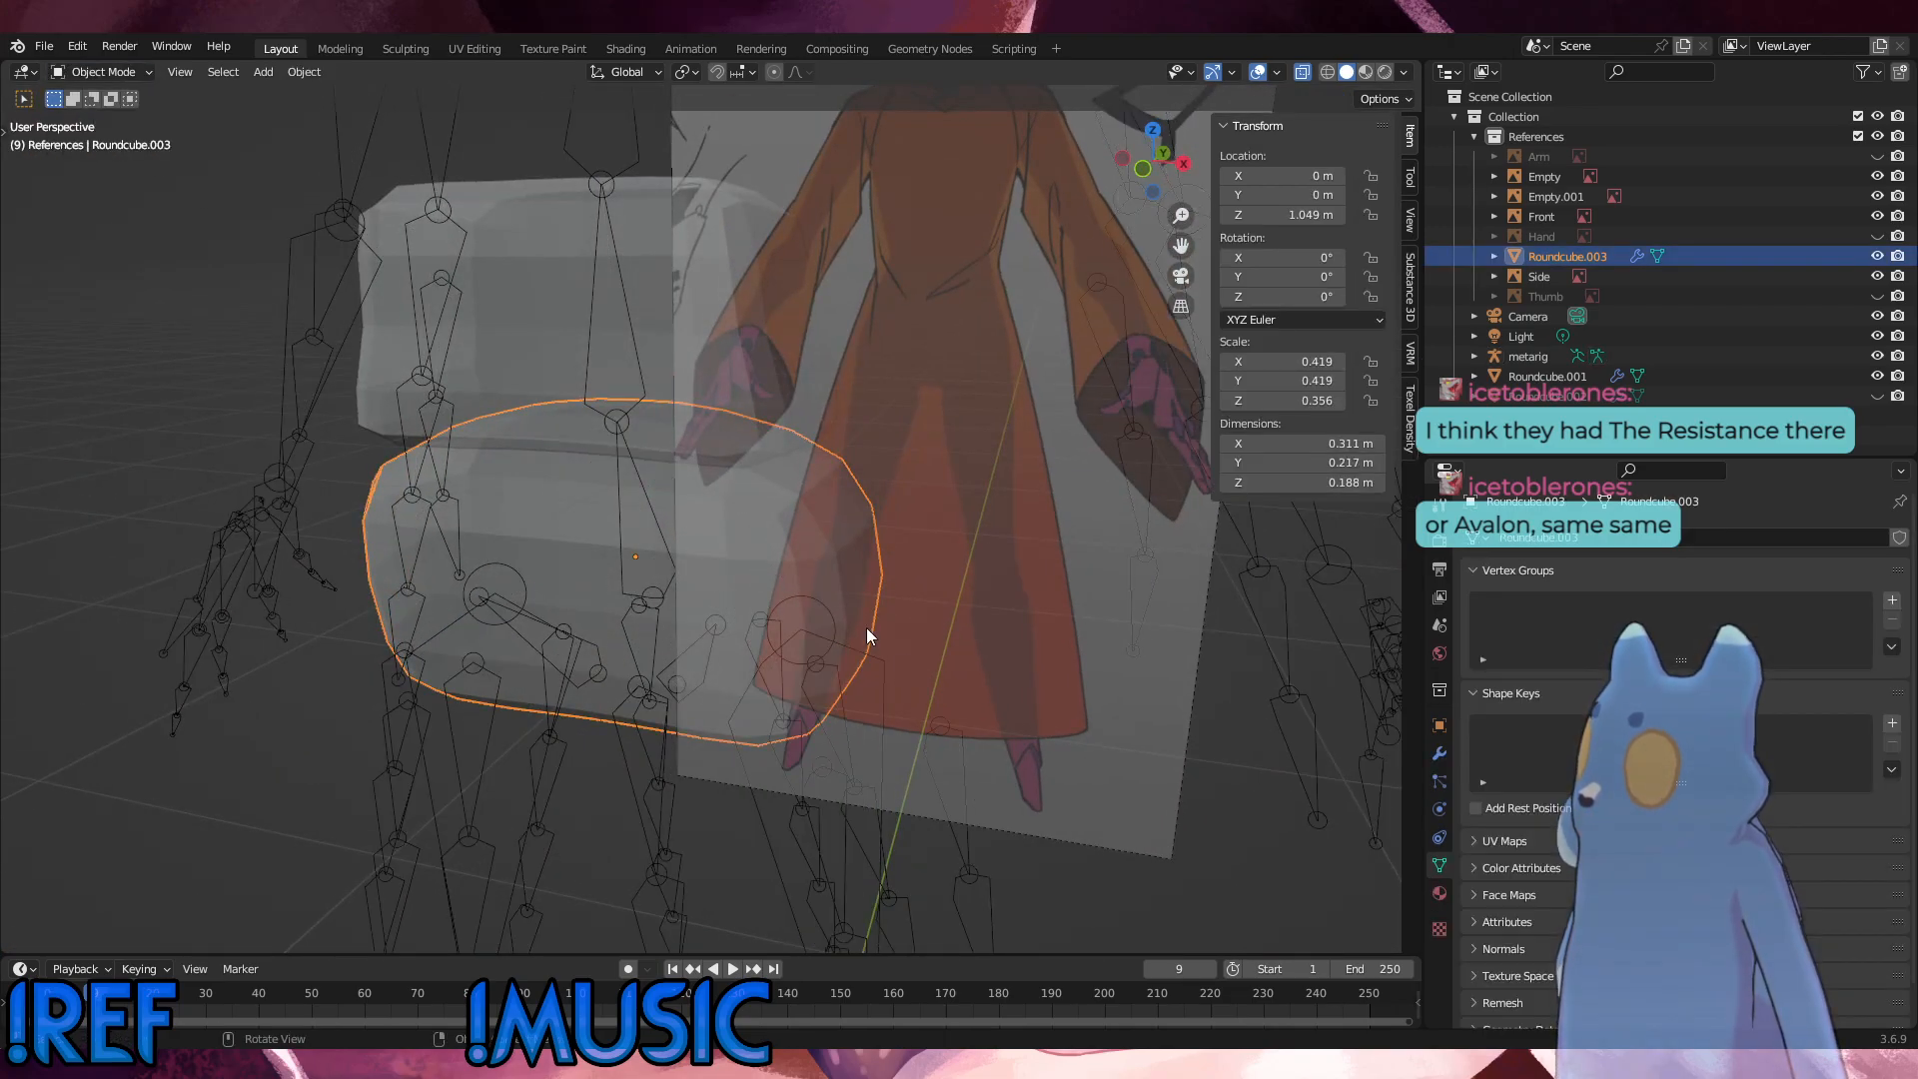
pyautogui.click(98, 72)
pyautogui.click(87, 111)
pyautogui.moveTo(605, 364); pyautogui.dragTo(737, 440, button='middle')
pyautogui.press('KP_1')
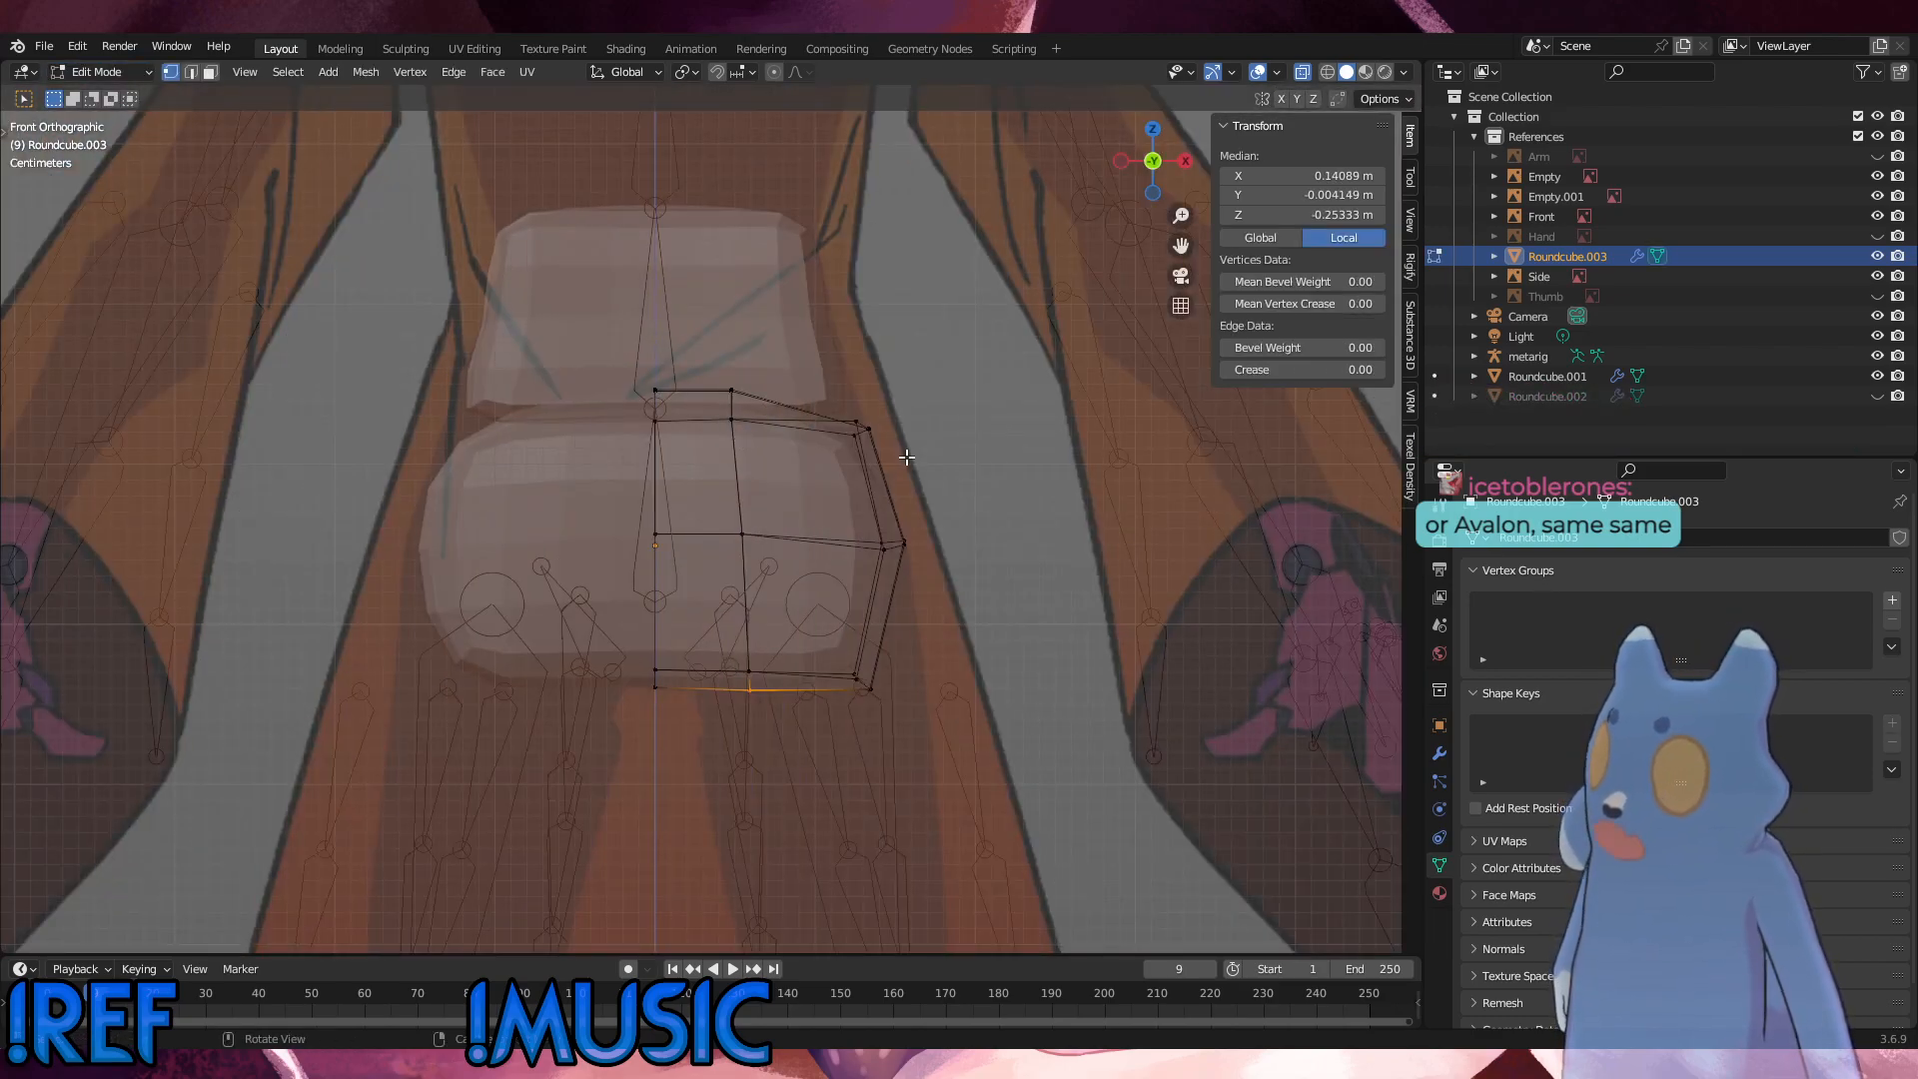
pyautogui.moveTo(904, 461); pyautogui.dragTo(838, 401)
pyautogui.press('g')
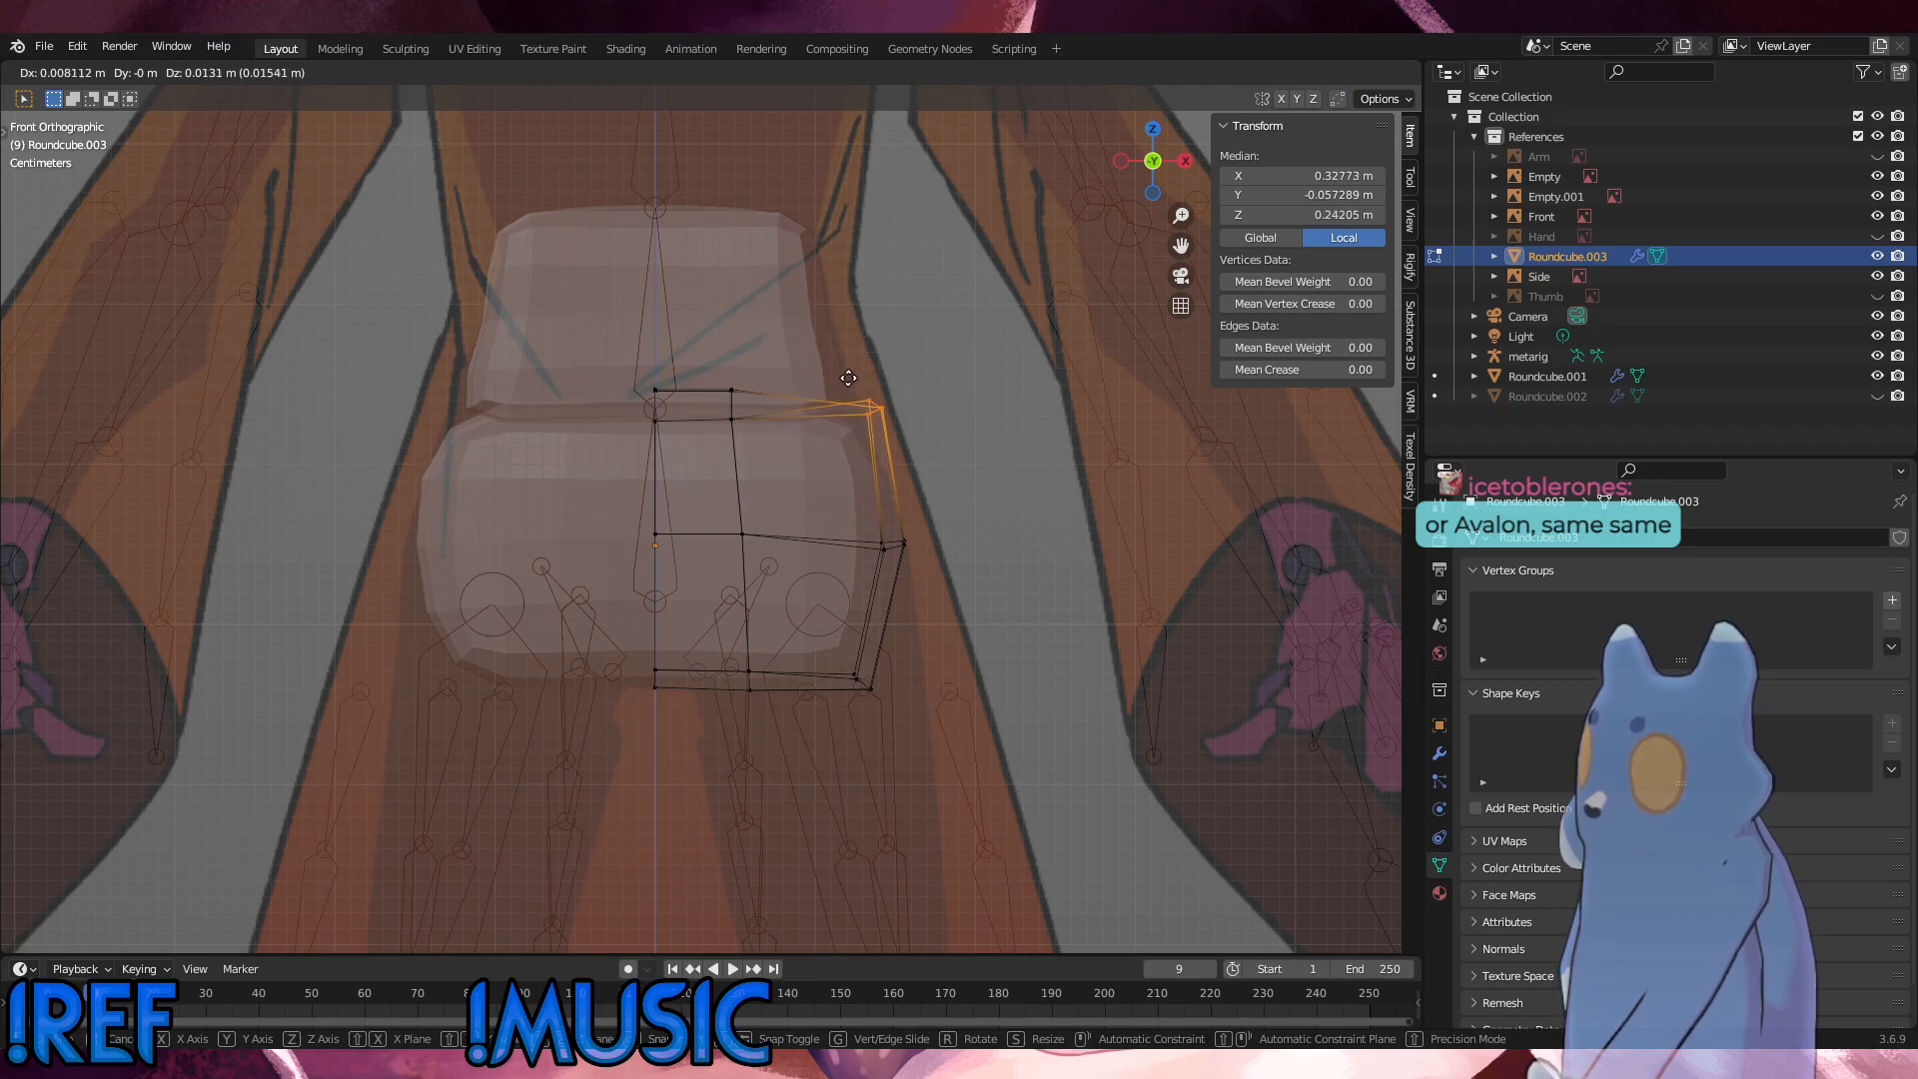
pyautogui.click(847, 366)
# Step: Raise the inner top vertices of Roundcube.003 about 0.0193 m along Z
pyautogui.moveTo(777, 445); pyautogui.dragTo(603, 373)
pyautogui.press('g')
pyautogui.press('z')
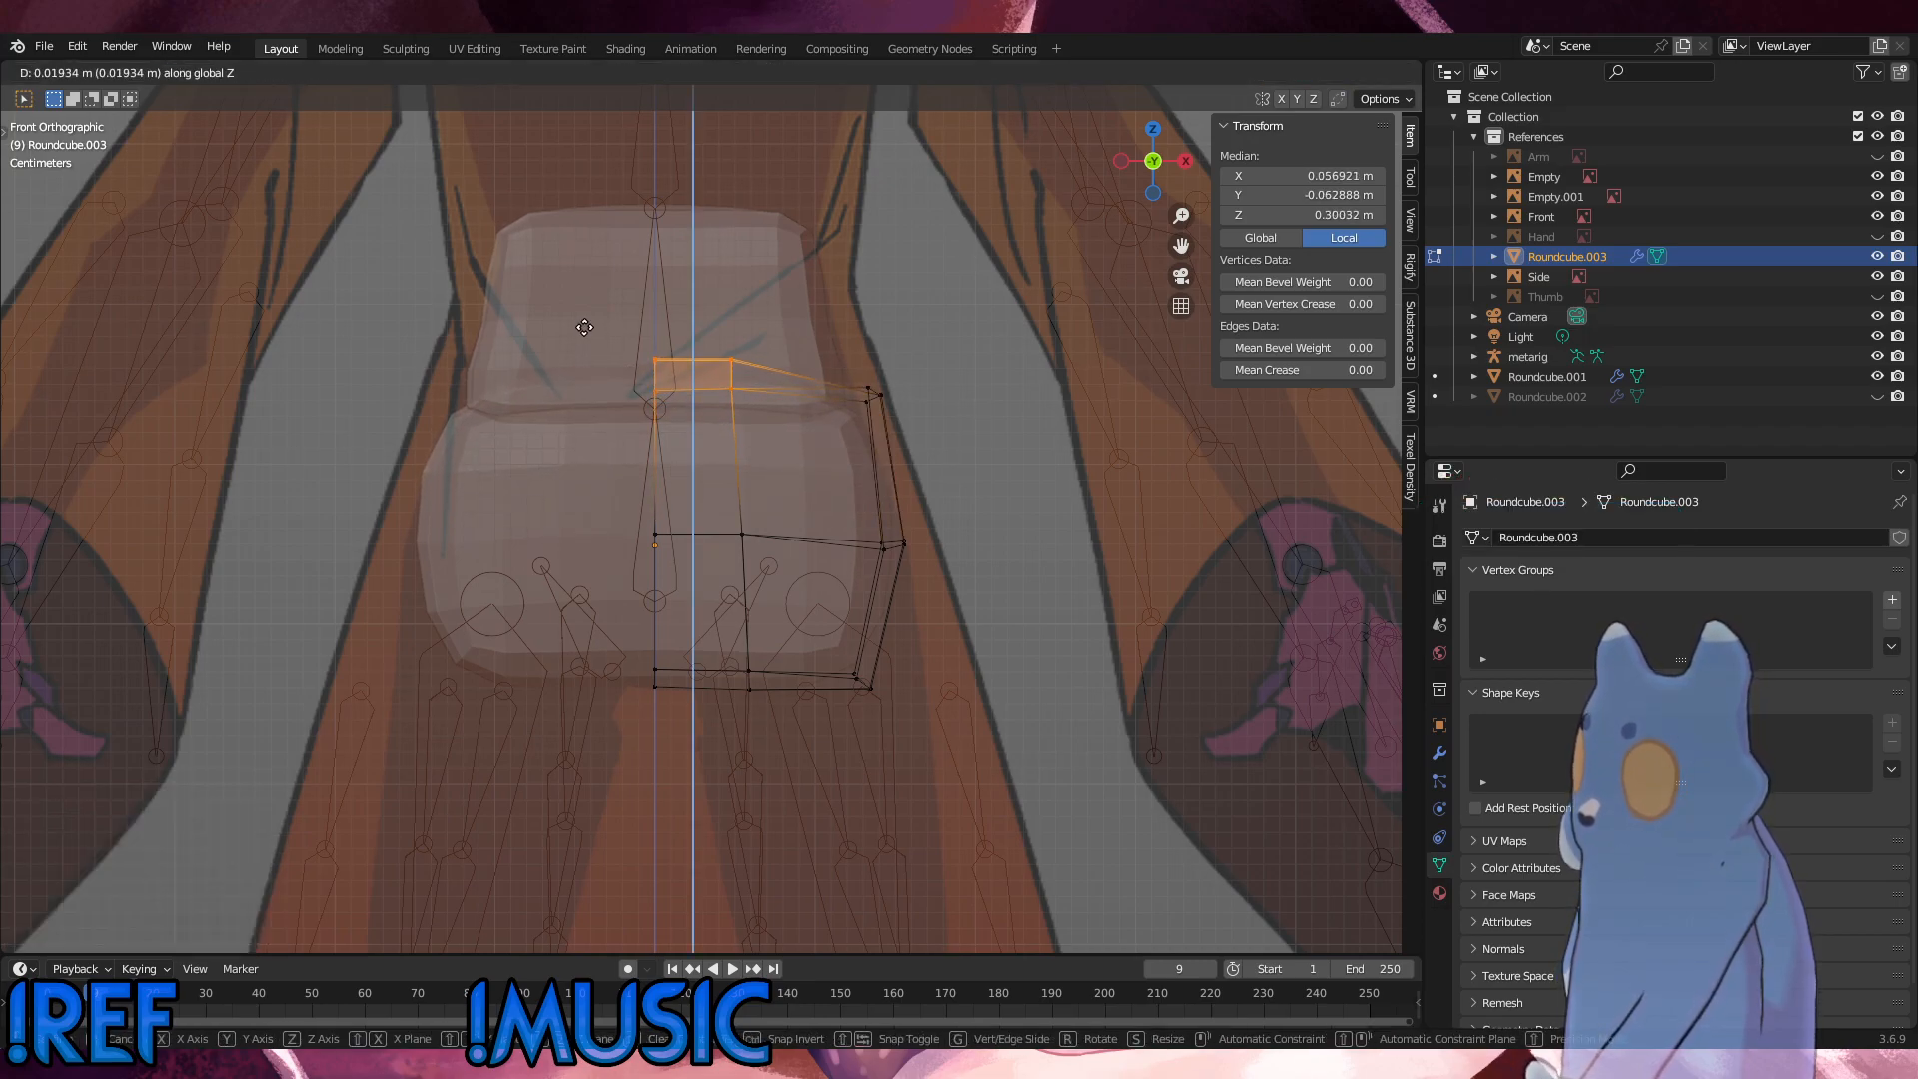
pyautogui.click(585, 328)
# Step: Move the outer mid-height vertices of Roundcube.003 about 0.0044 m outward along X
pyautogui.moveTo(930, 579); pyautogui.dragTo(844, 511)
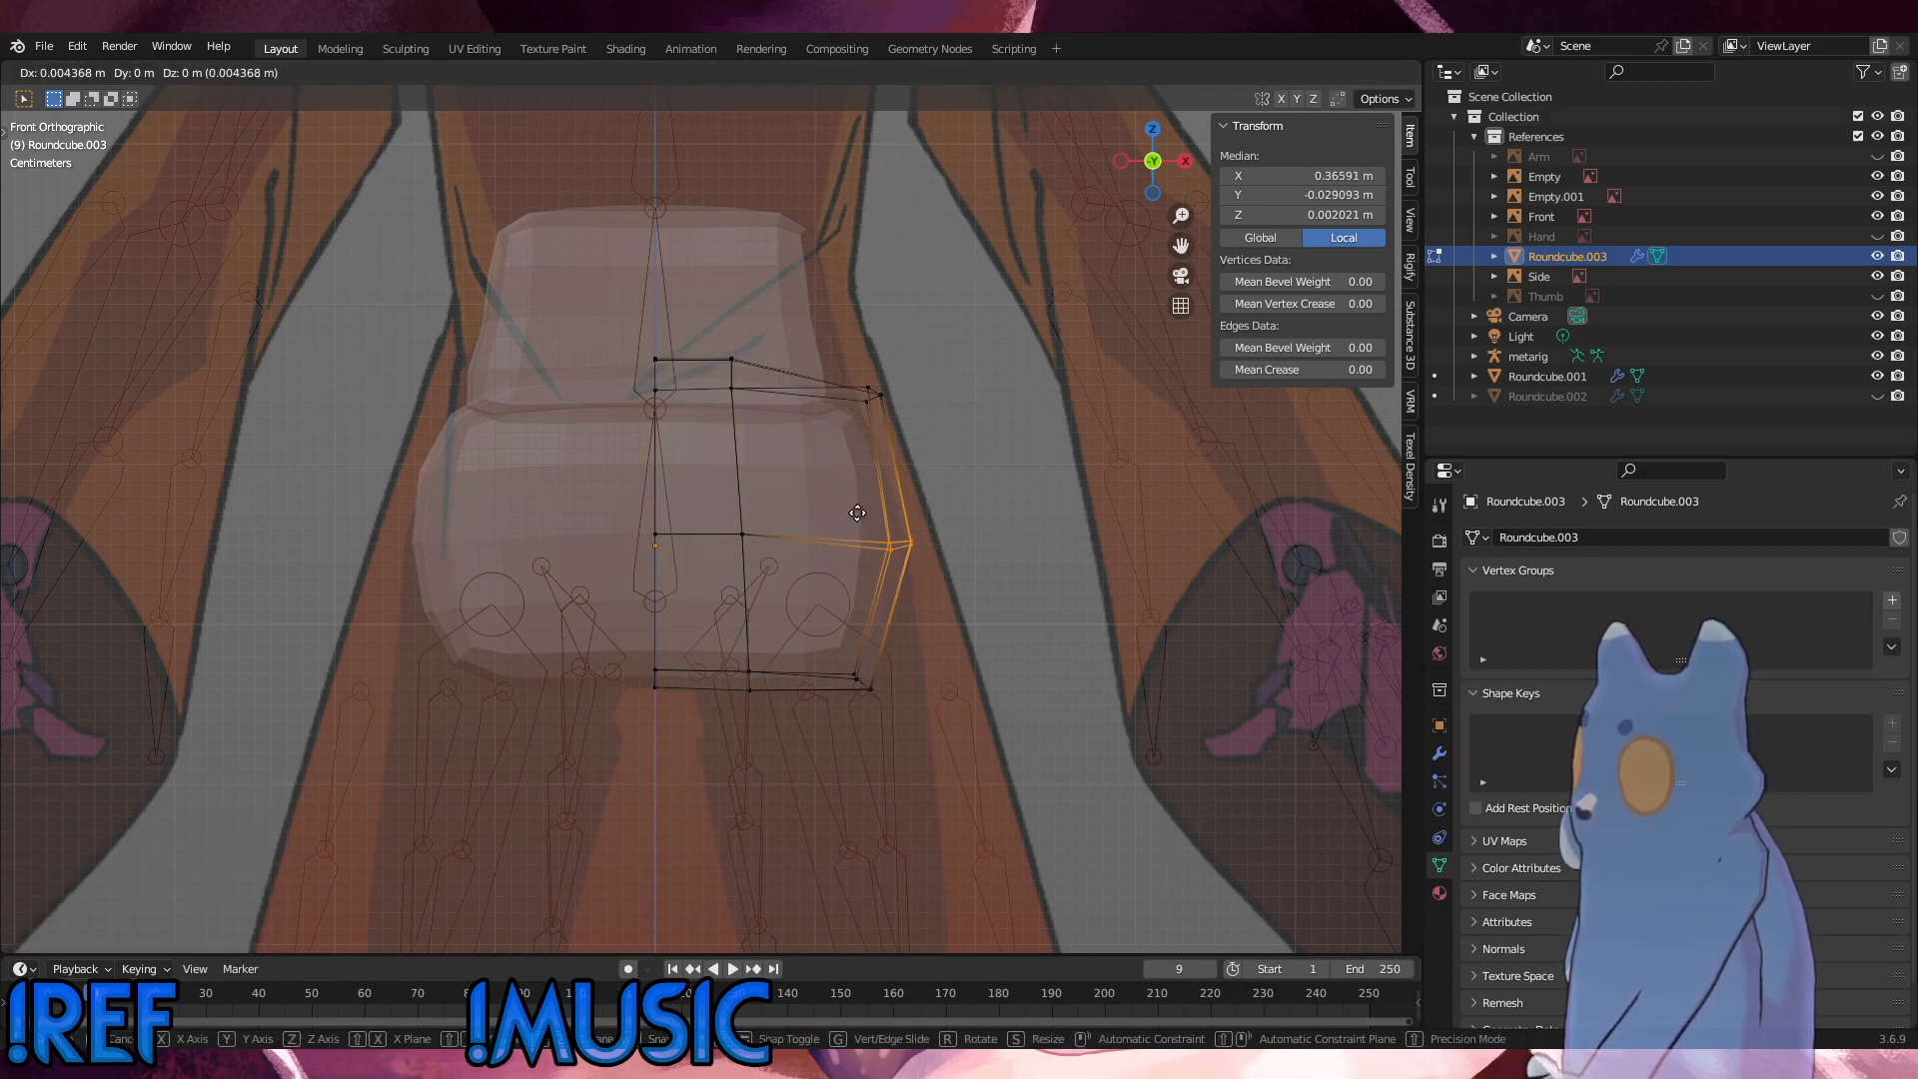
pyautogui.press('g')
pyautogui.press('x')
pyautogui.click(929, 629)
# Step: Move the outer bottom vertices of Roundcube.003 about 0.0393 m outward along X
pyautogui.moveTo(952, 704); pyautogui.dragTo(848, 658)
pyautogui.press('g')
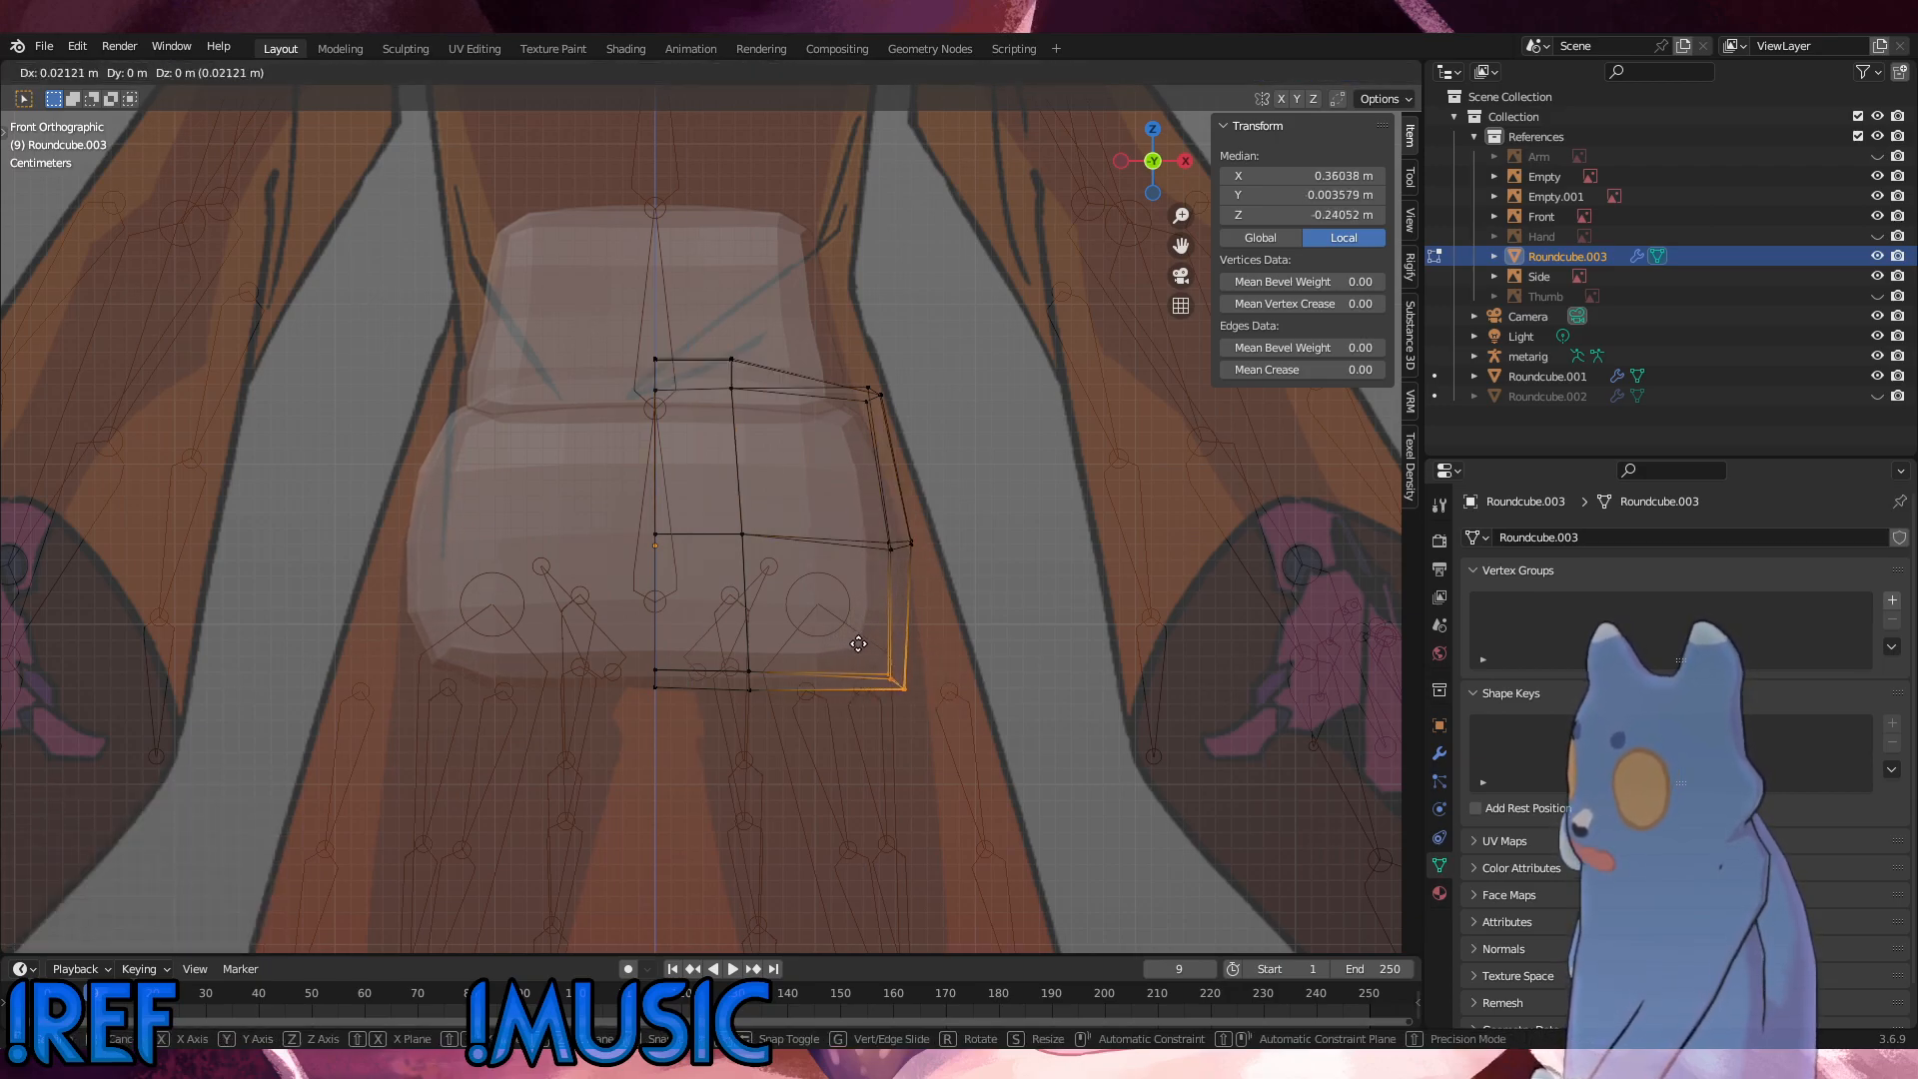
pyautogui.click(886, 643)
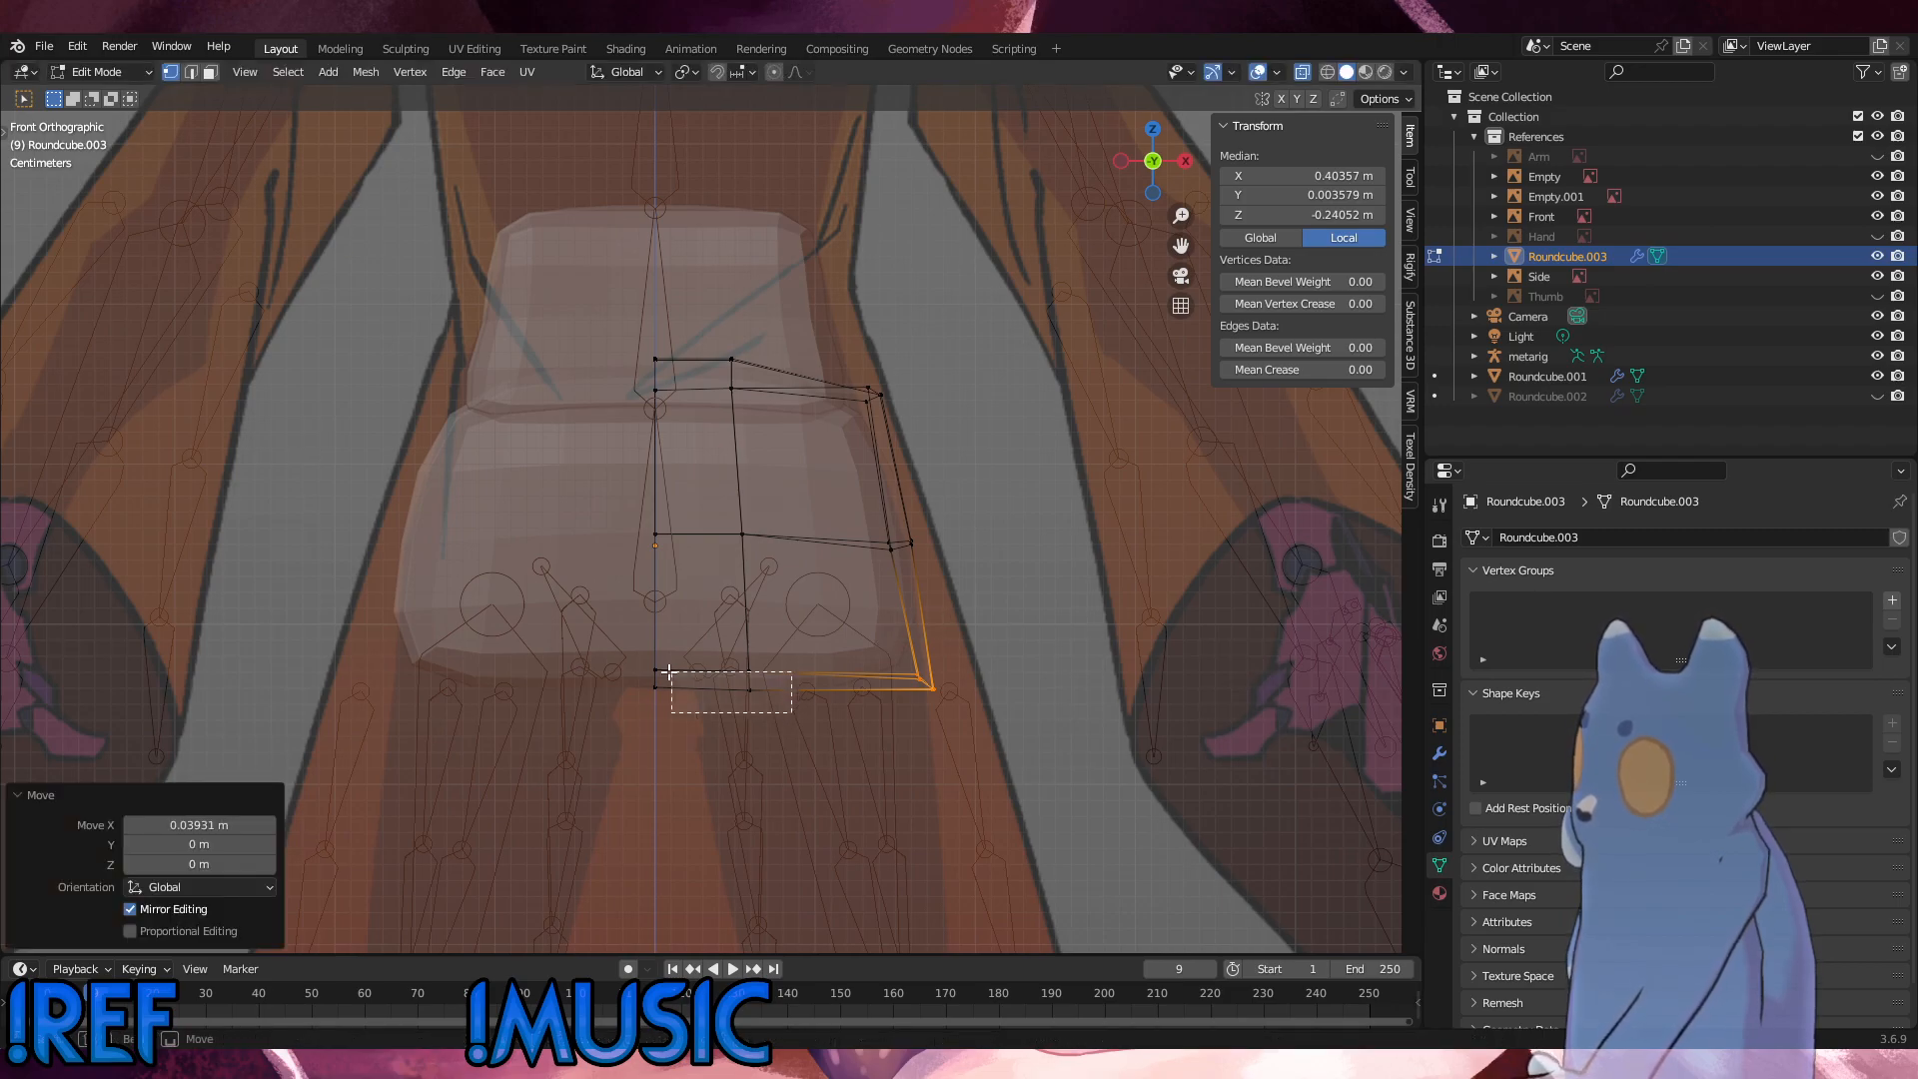
# Step: Lower the inner bottom vertices of Roundcube.003 about 0.0012 m along Z, and clear the selection
pyautogui.moveTo(669, 672); pyautogui.dragTo(642, 662)
pyautogui.click(601, 641)
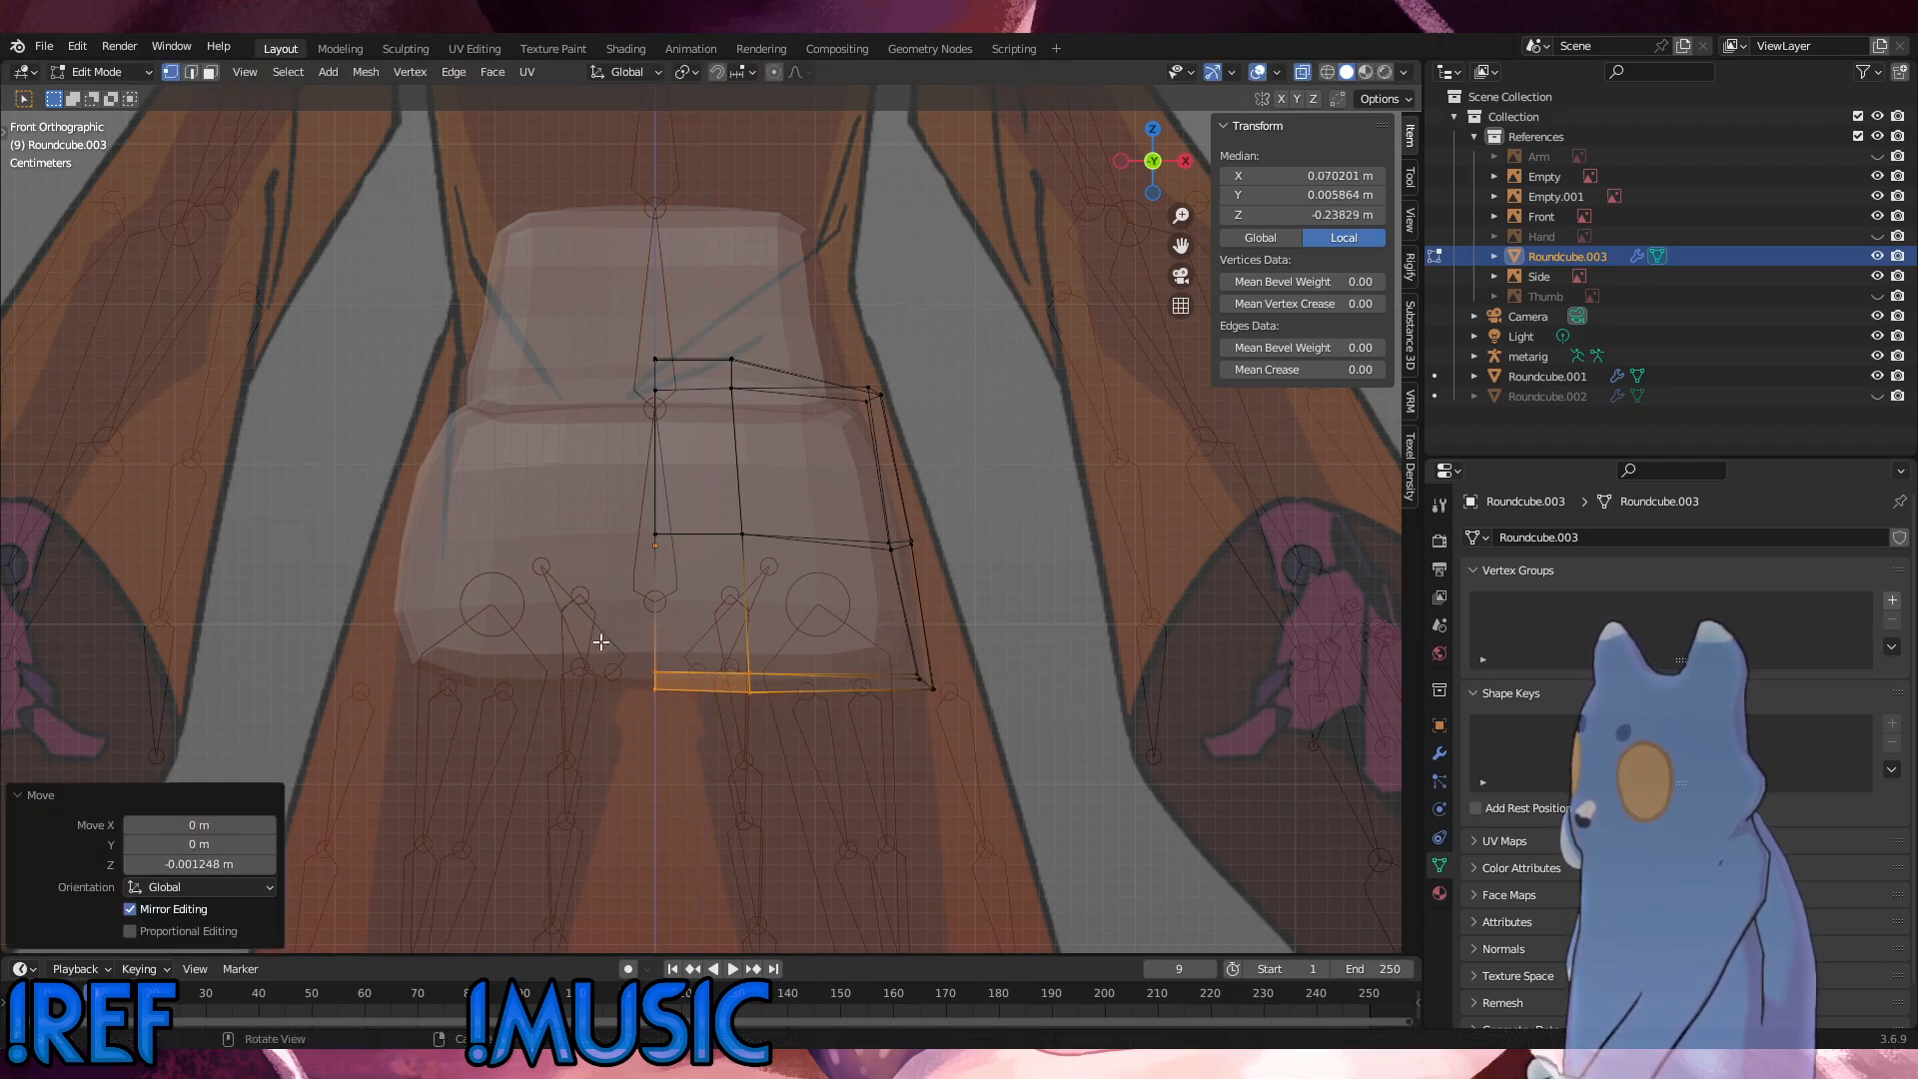
pyautogui.click(975, 607)
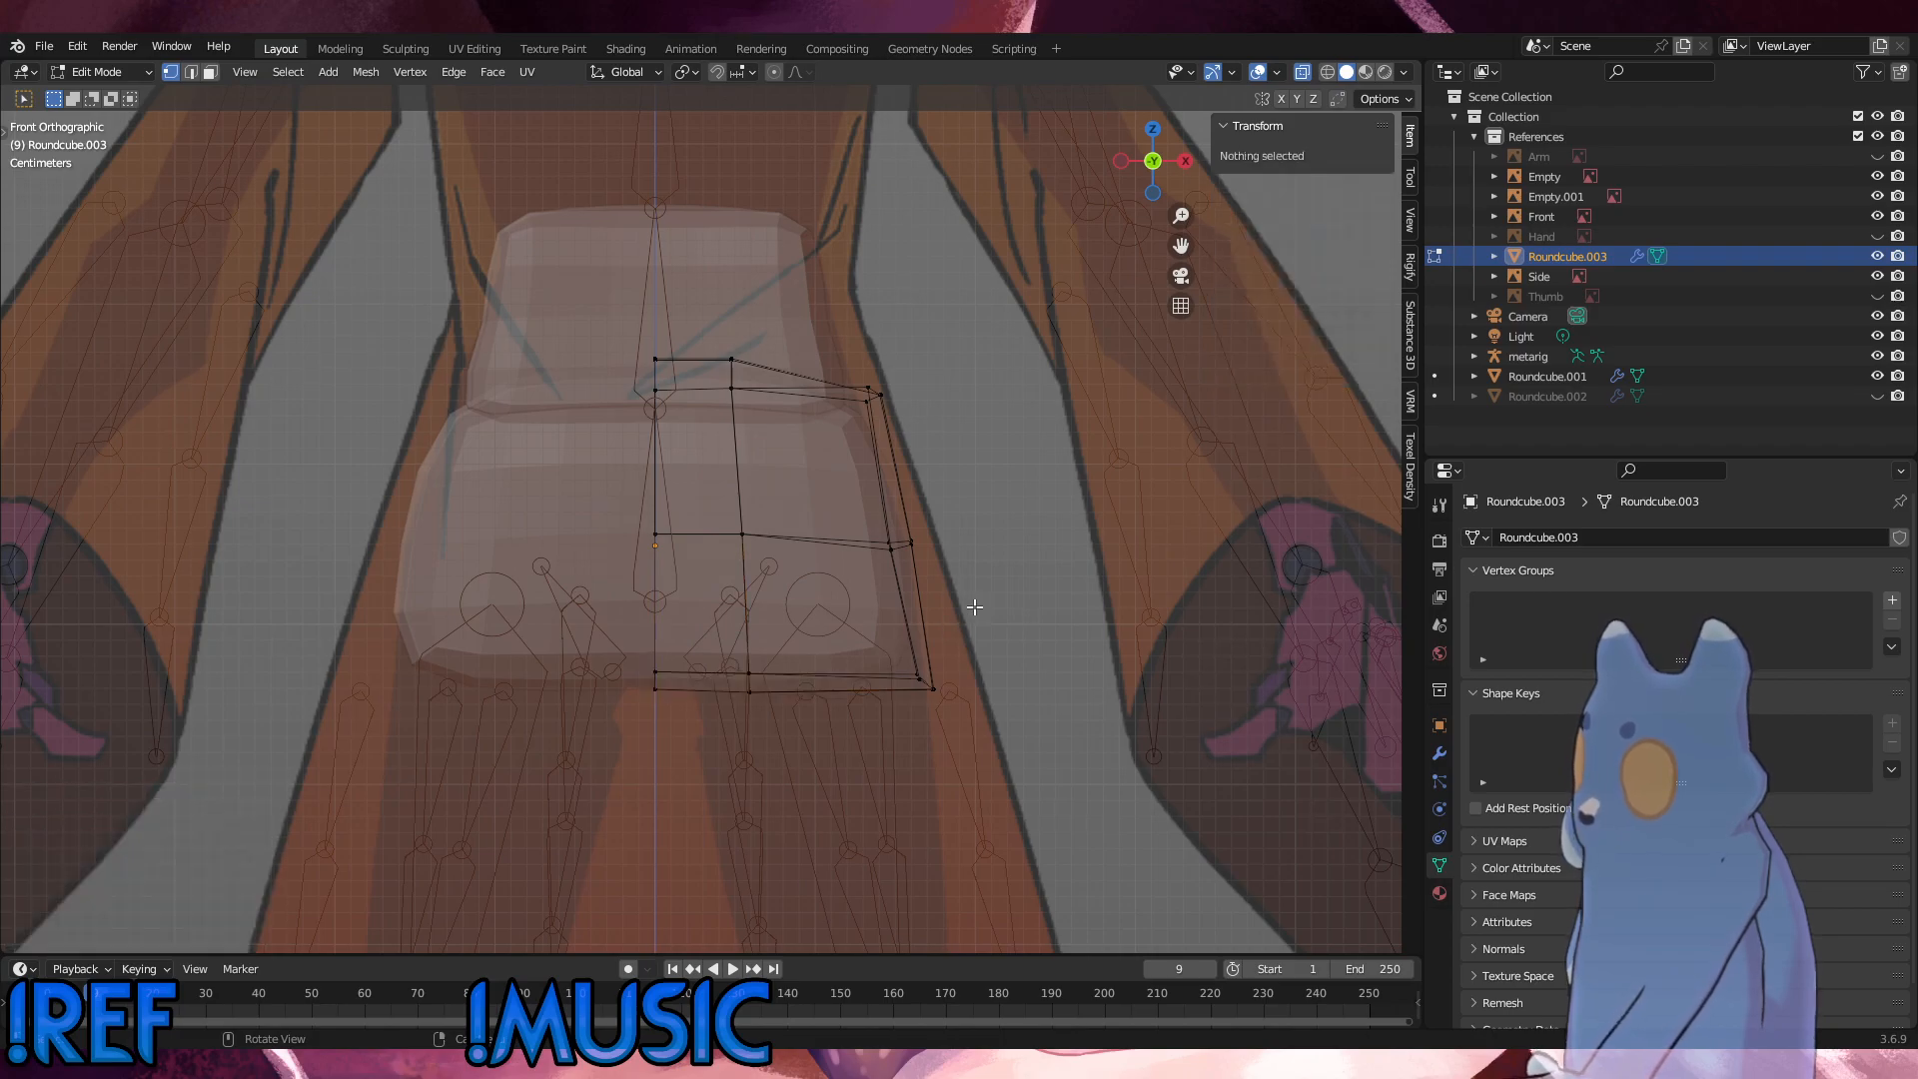
# Step: Edge-slide the middle vertical loop of Roundcube.003 outward with factor -0.201, and slide its bottom vertices back inward with factor 0.076
pyautogui.moveTo(716, 425); pyautogui.dragTo(703, 322)
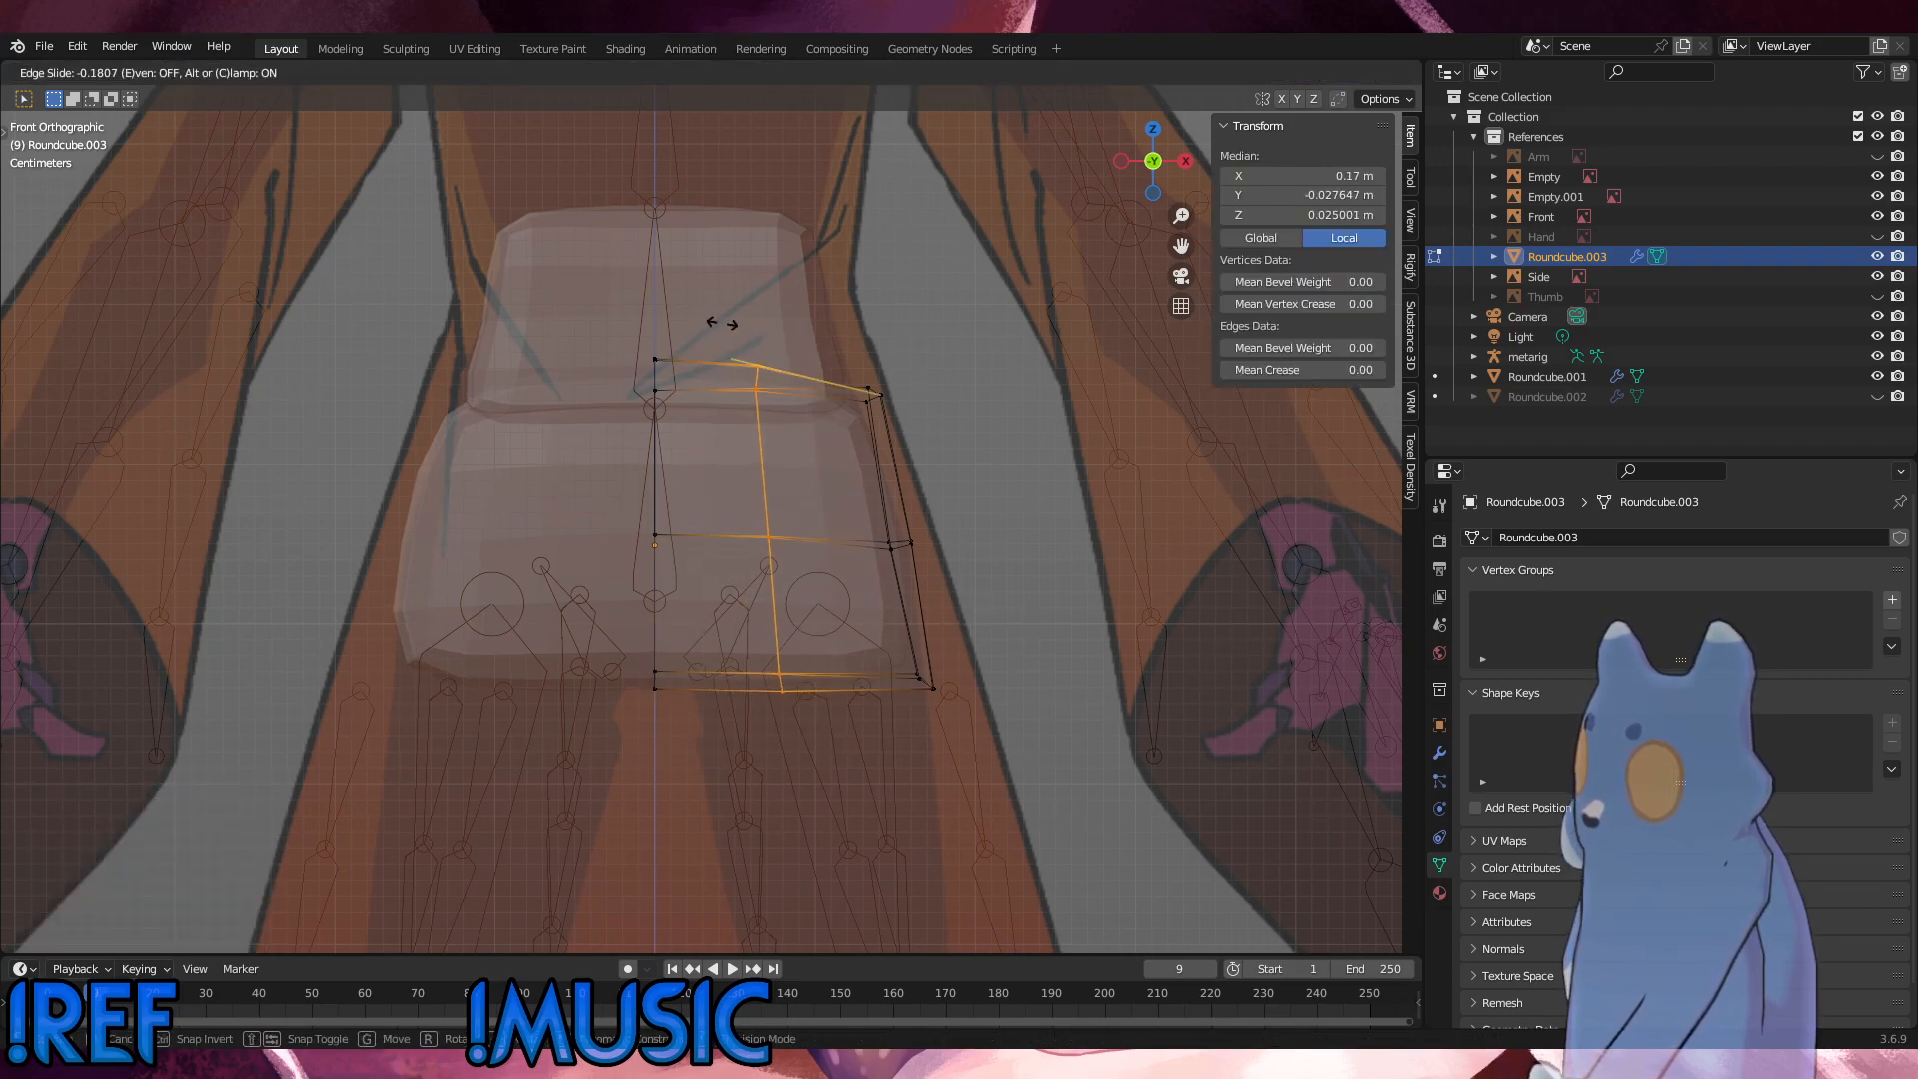
pyautogui.click(723, 325)
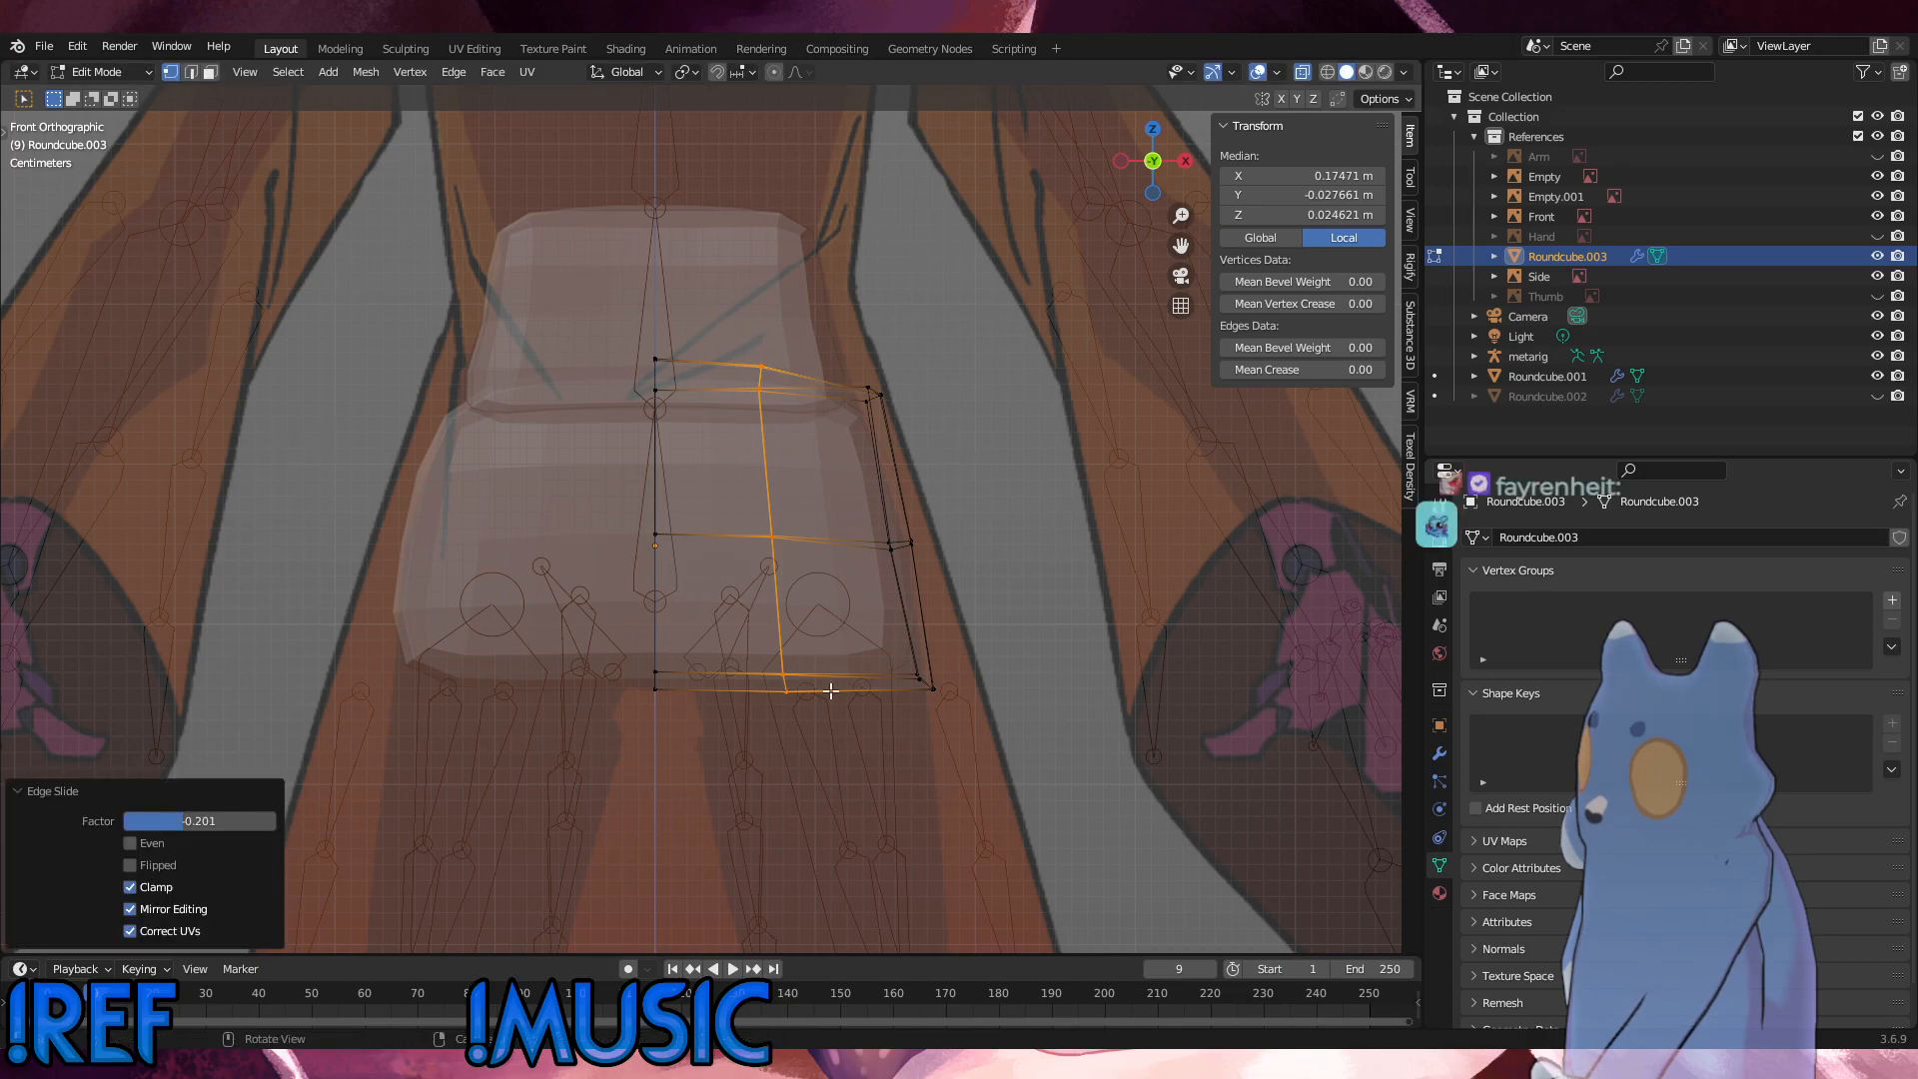
pyautogui.click(787, 688)
pyautogui.click(747, 632)
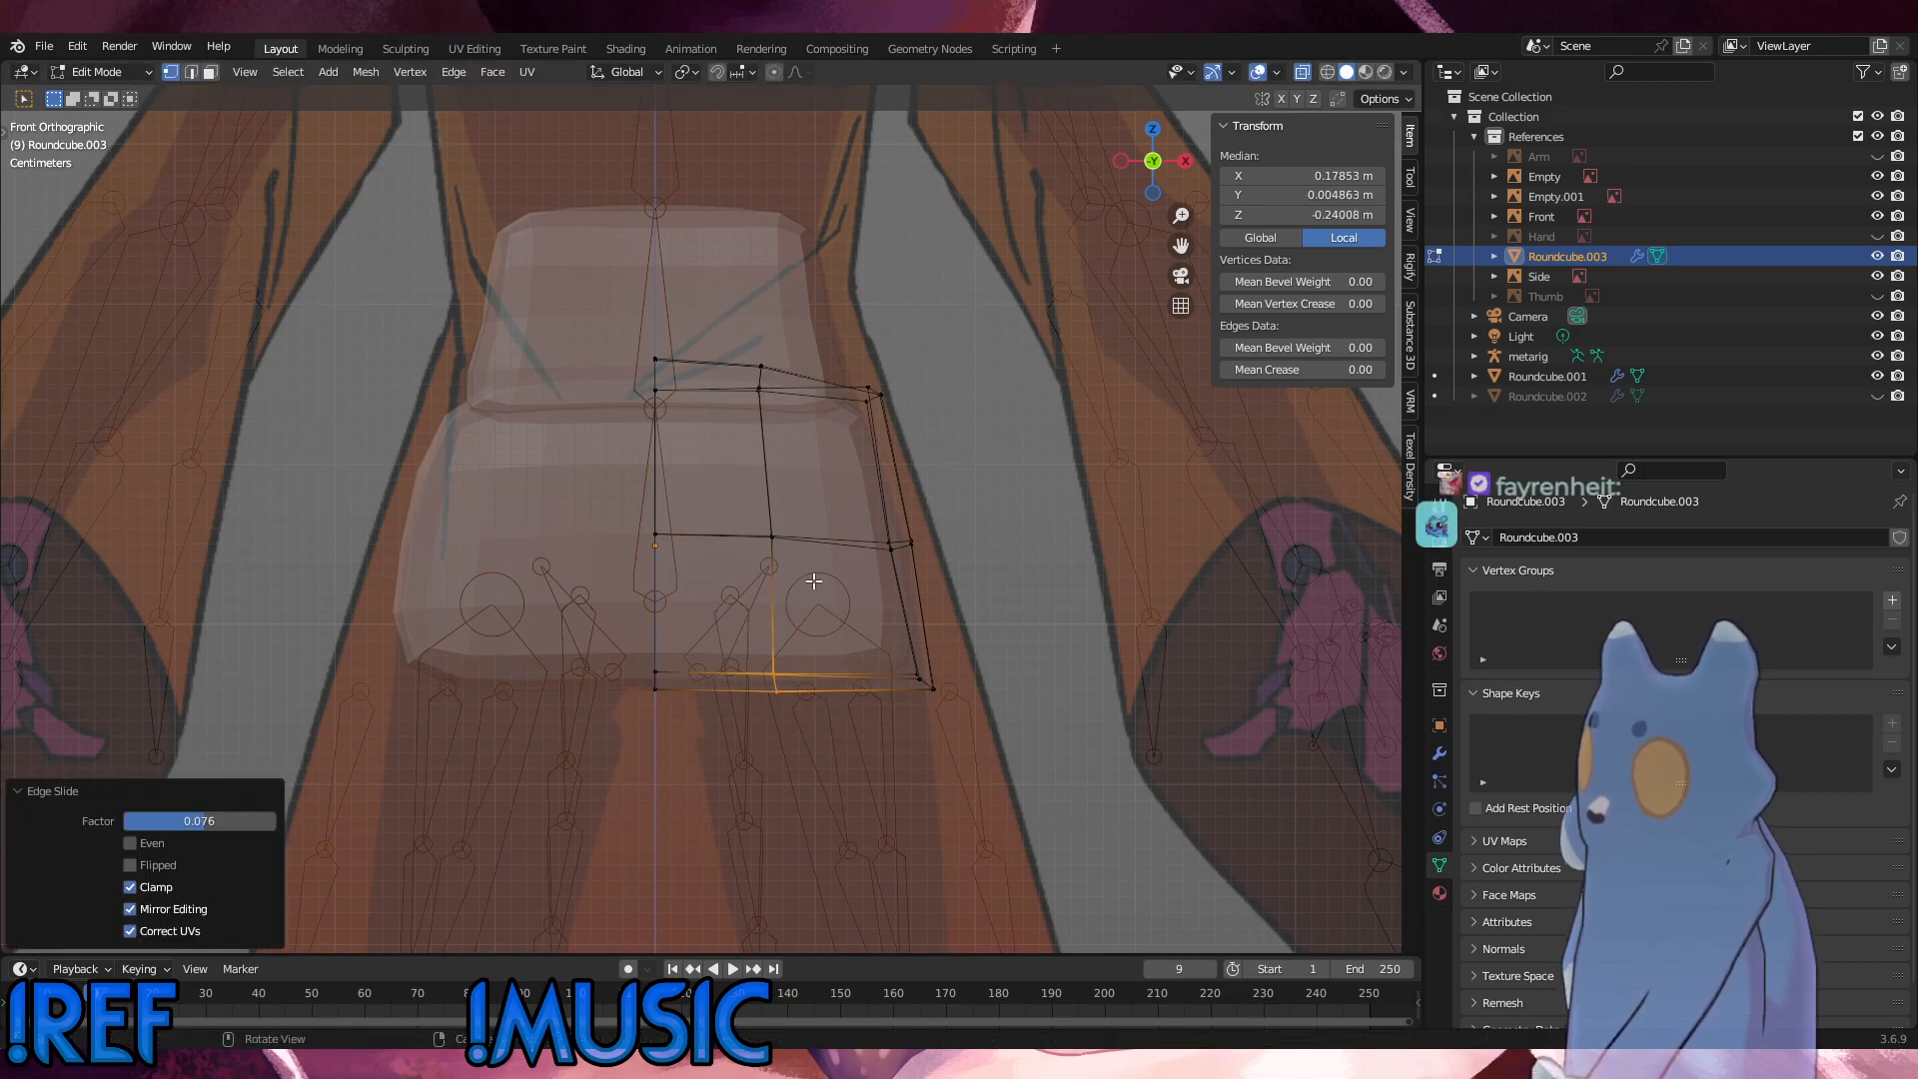
# Step: Slide the middle loop's mid-height vertices on Roundcube.003 slightly inward, and clear the selection
pyautogui.moveTo(814, 580); pyautogui.dragTo(760, 525)
pyautogui.press('g')
pyautogui.click(757, 525)
pyautogui.click(1092, 556)
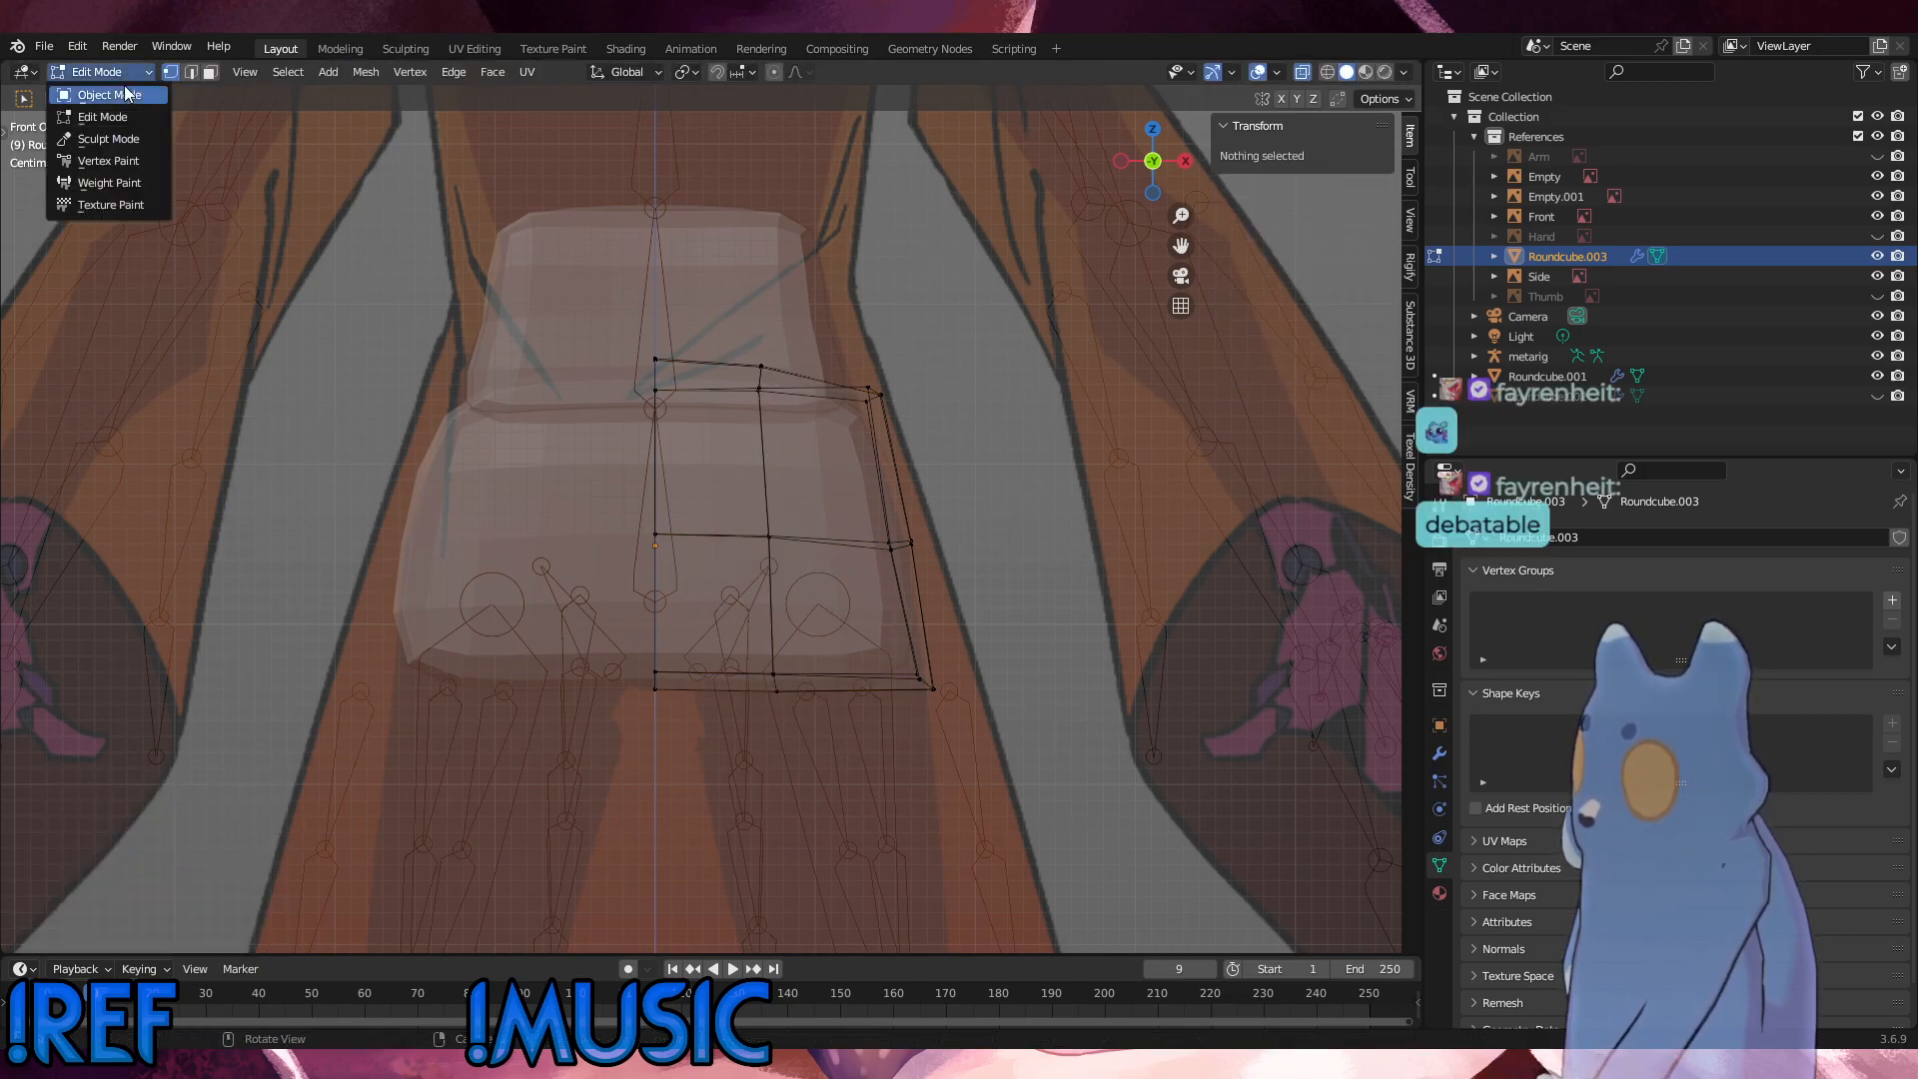
# Step: Return to Object Mode and turn off the X-ray display to see the blocks as solid in perspective
pyautogui.click(126, 94)
pyautogui.click(855, 447)
pyautogui.moveTo(855, 448); pyautogui.dragTo(1259, 229, button='middle')
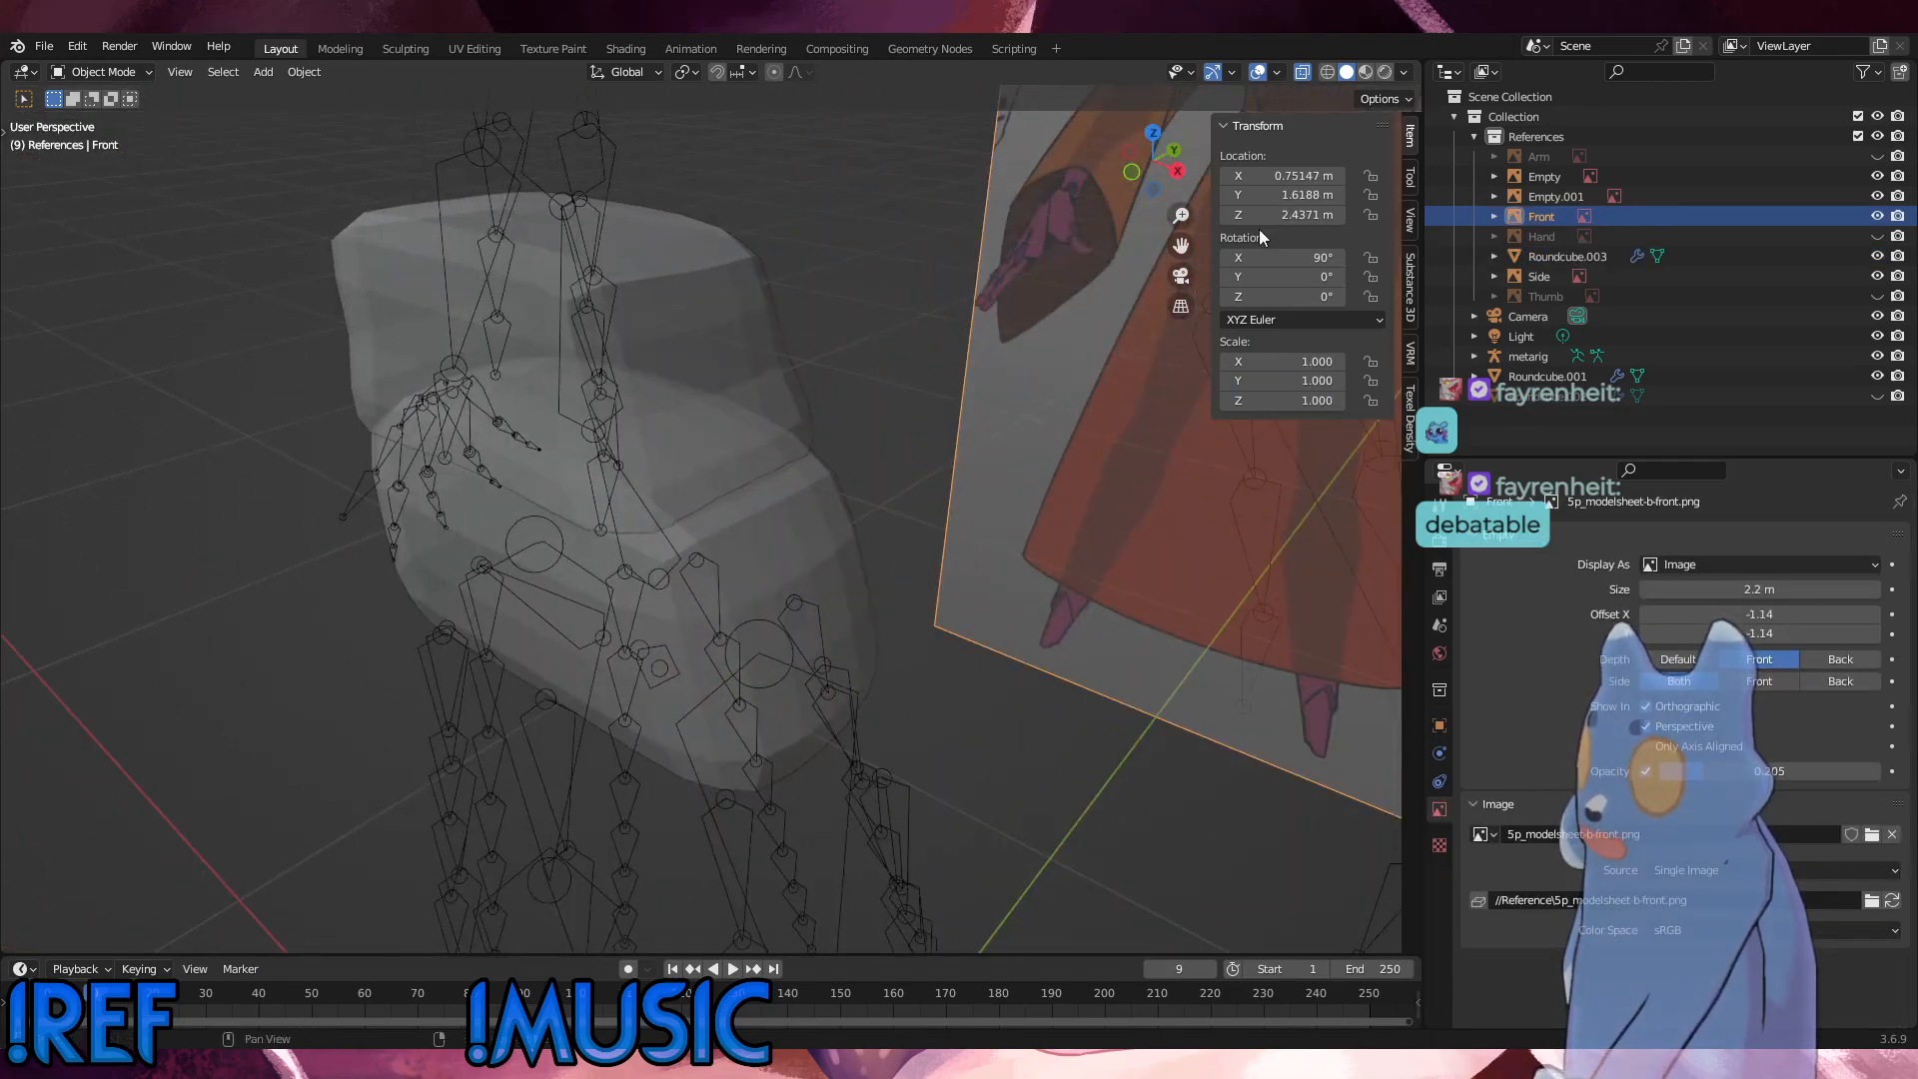
pyautogui.moveTo(800, 349); pyautogui.dragTo(745, 305, button='middle')
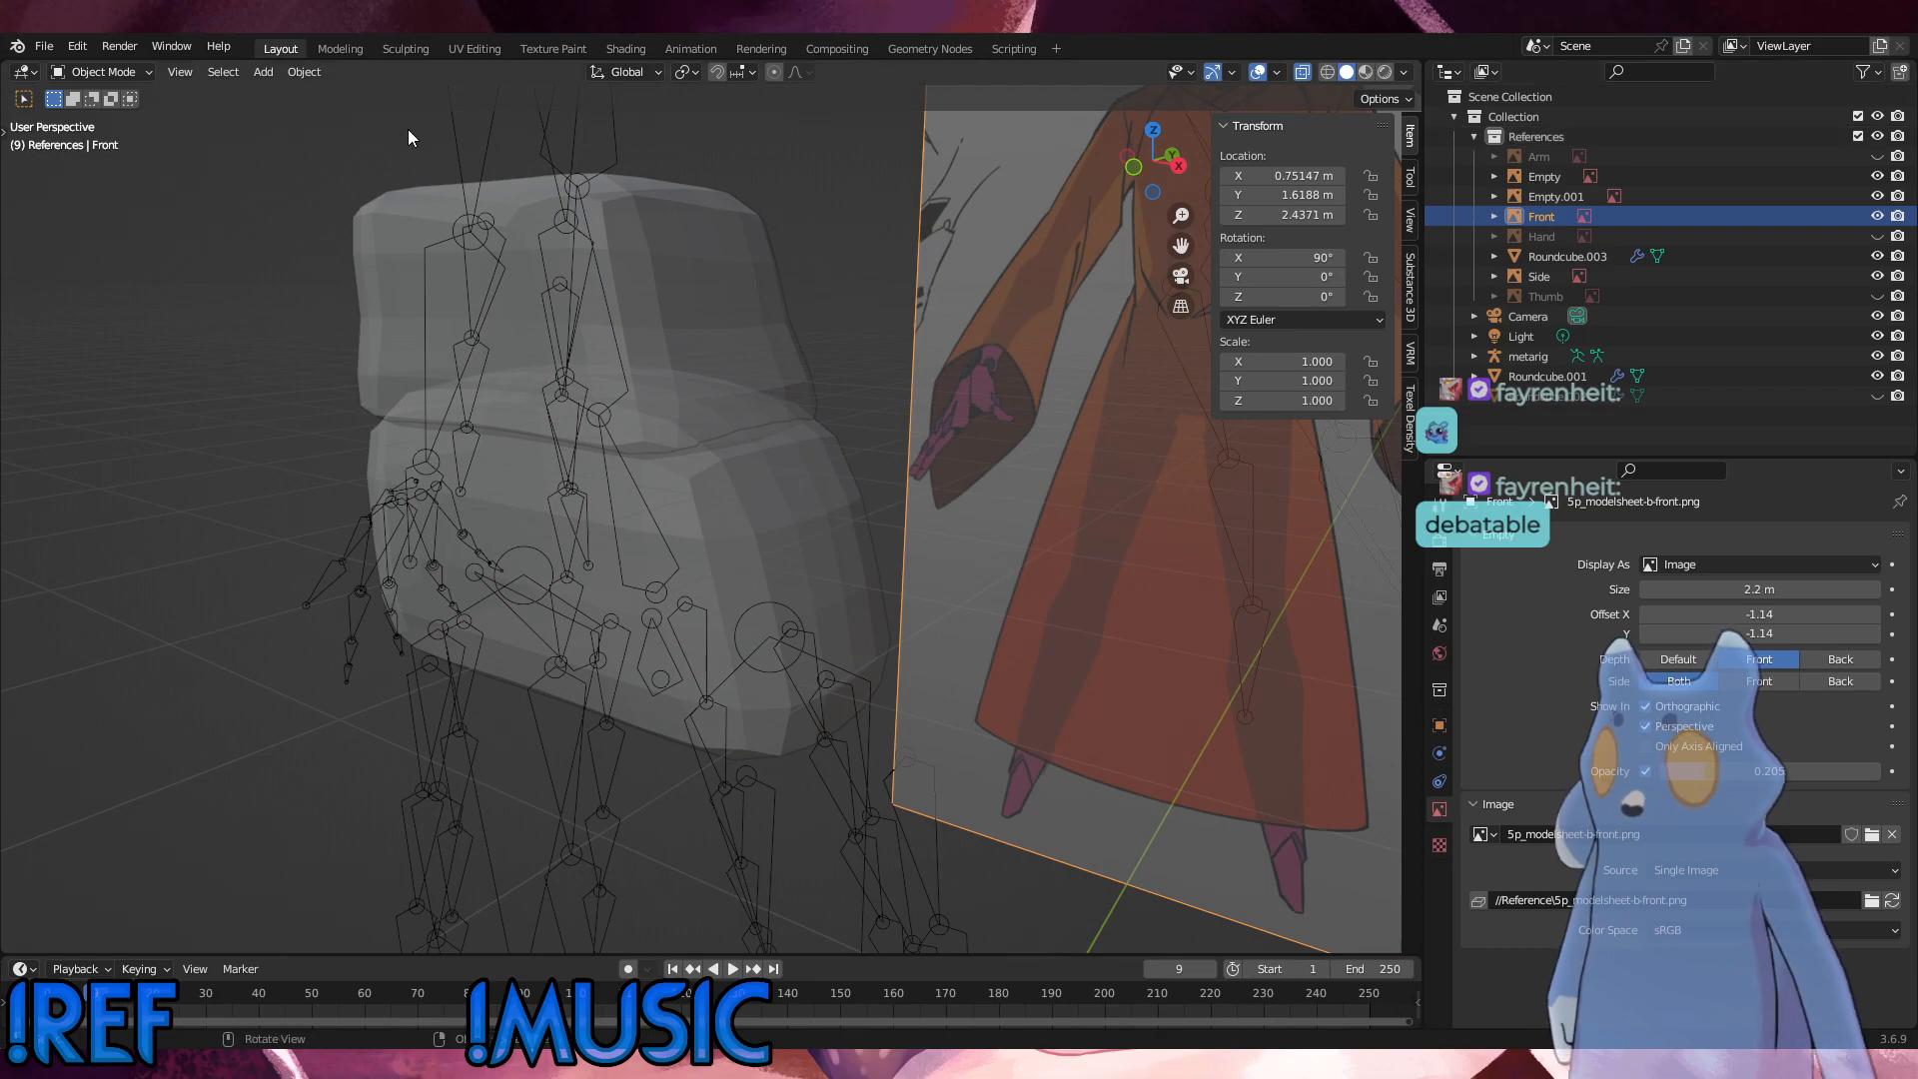
pyautogui.click(1302, 78)
pyautogui.moveTo(729, 424); pyautogui.dragTo(694, 442, button='middle')
pyautogui.scroll(-3, 694, 441)
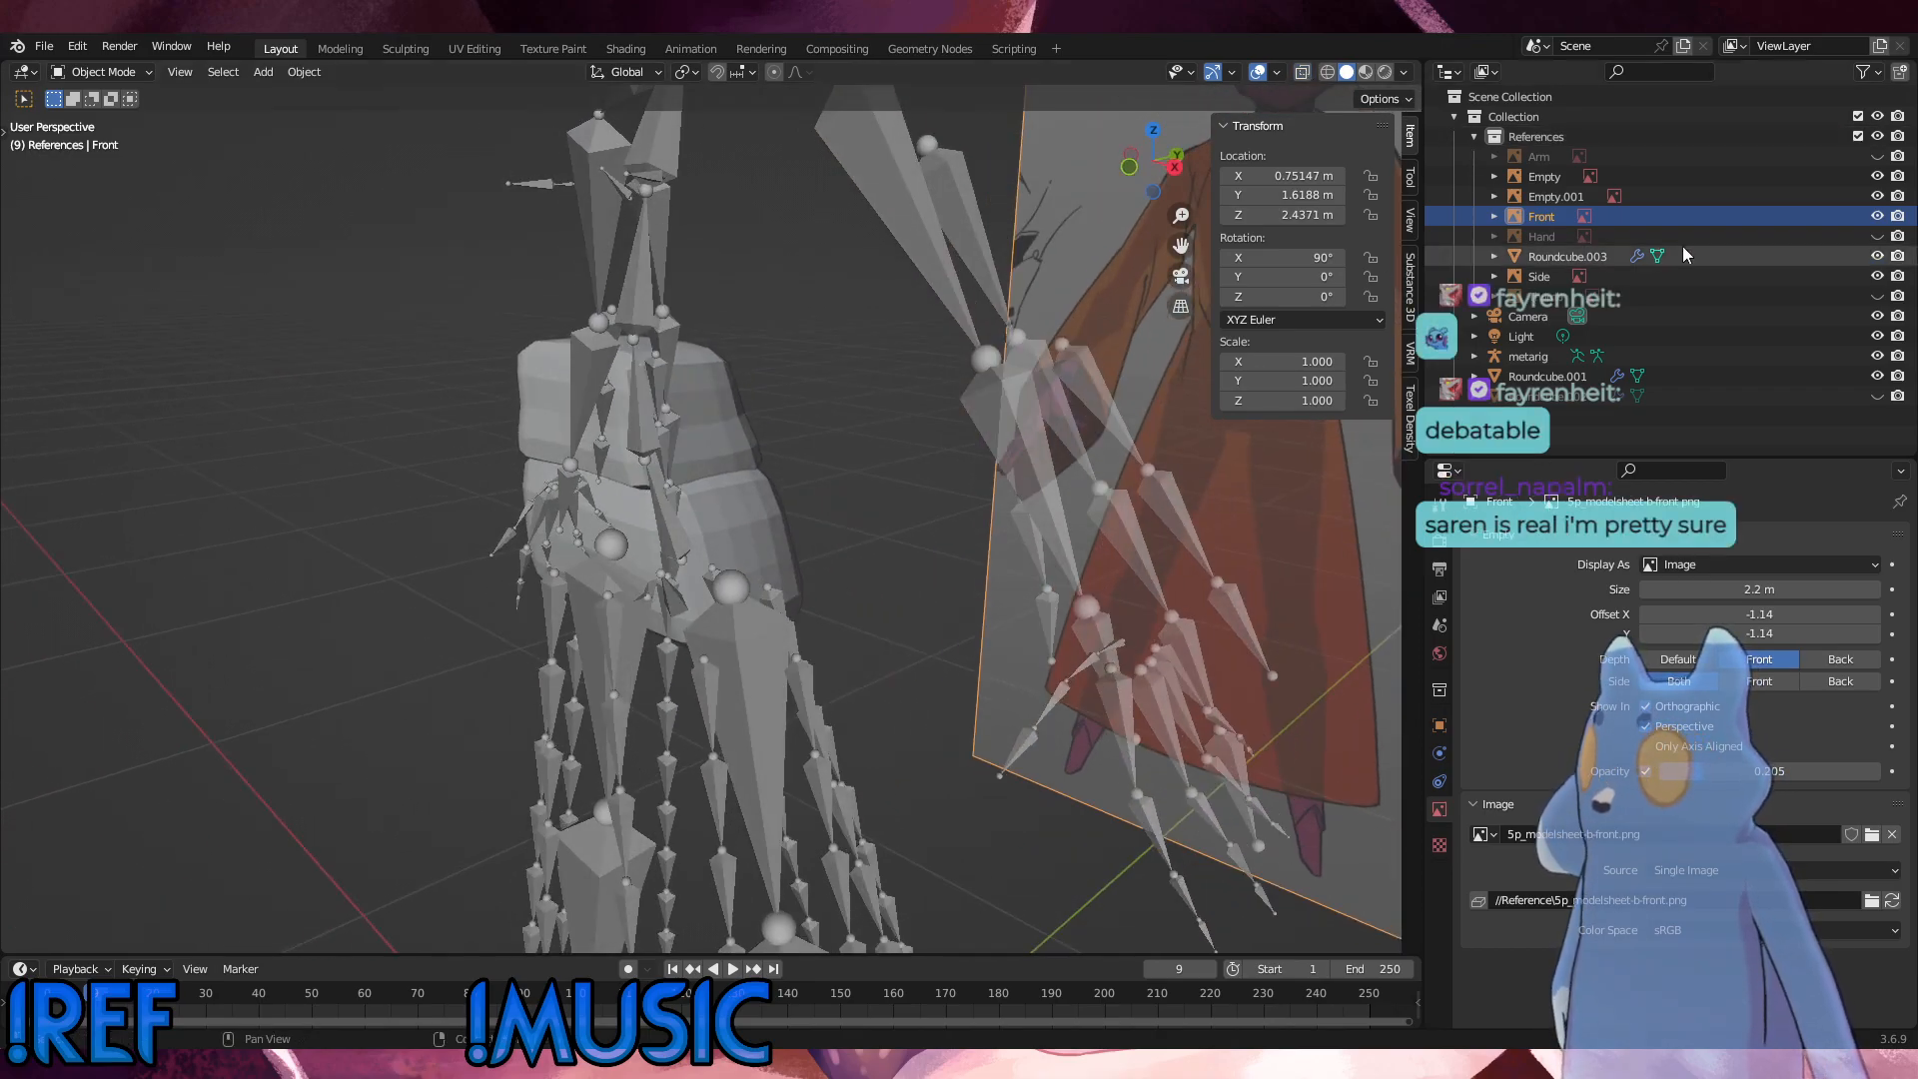
# Step: Hide the metarig temporarily, examine the shapes of Roundcube.001 and Roundcube.003 from several angles, and show the metarig again
pyautogui.click(1877, 356)
pyautogui.moveTo(497, 627); pyautogui.dragTo(690, 422, button='middle')
pyautogui.click(613, 419)
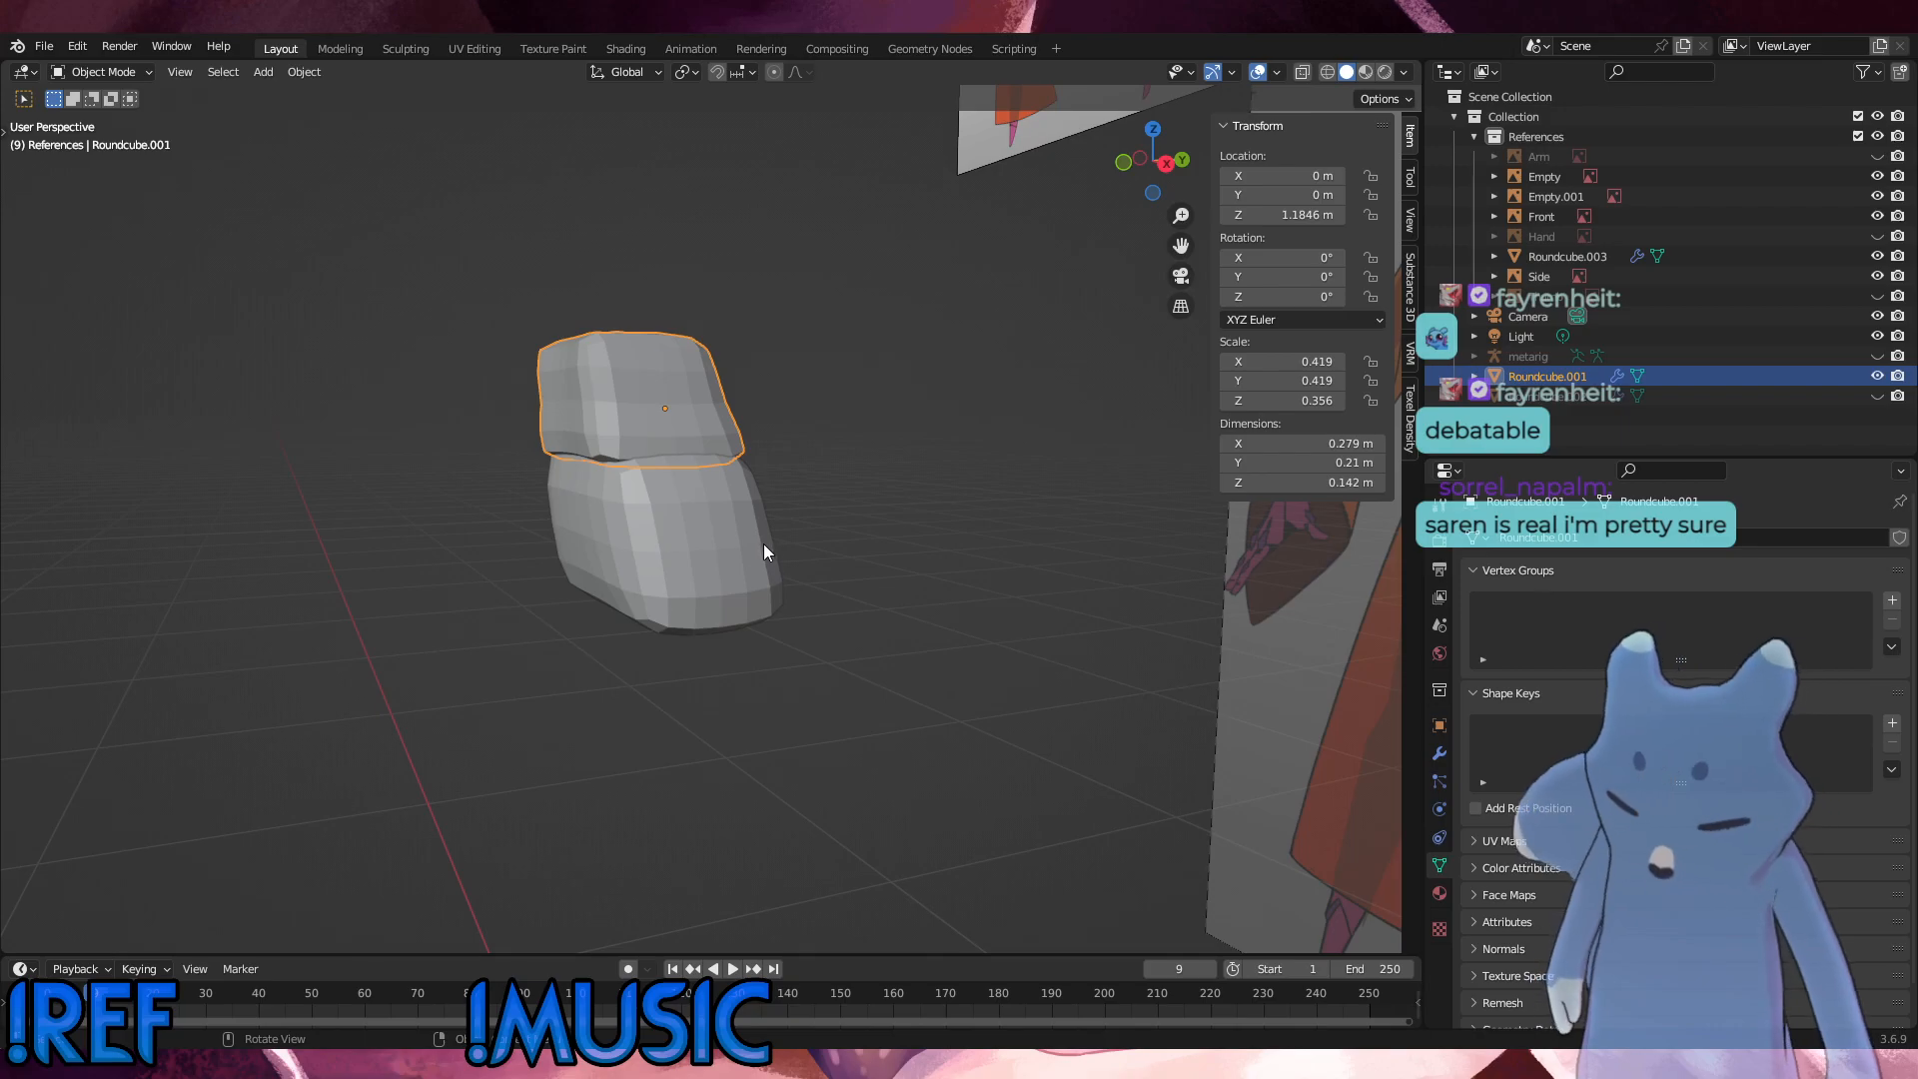
pyautogui.click(713, 590)
pyautogui.moveTo(714, 589); pyautogui.dragTo(799, 598, button='middle')
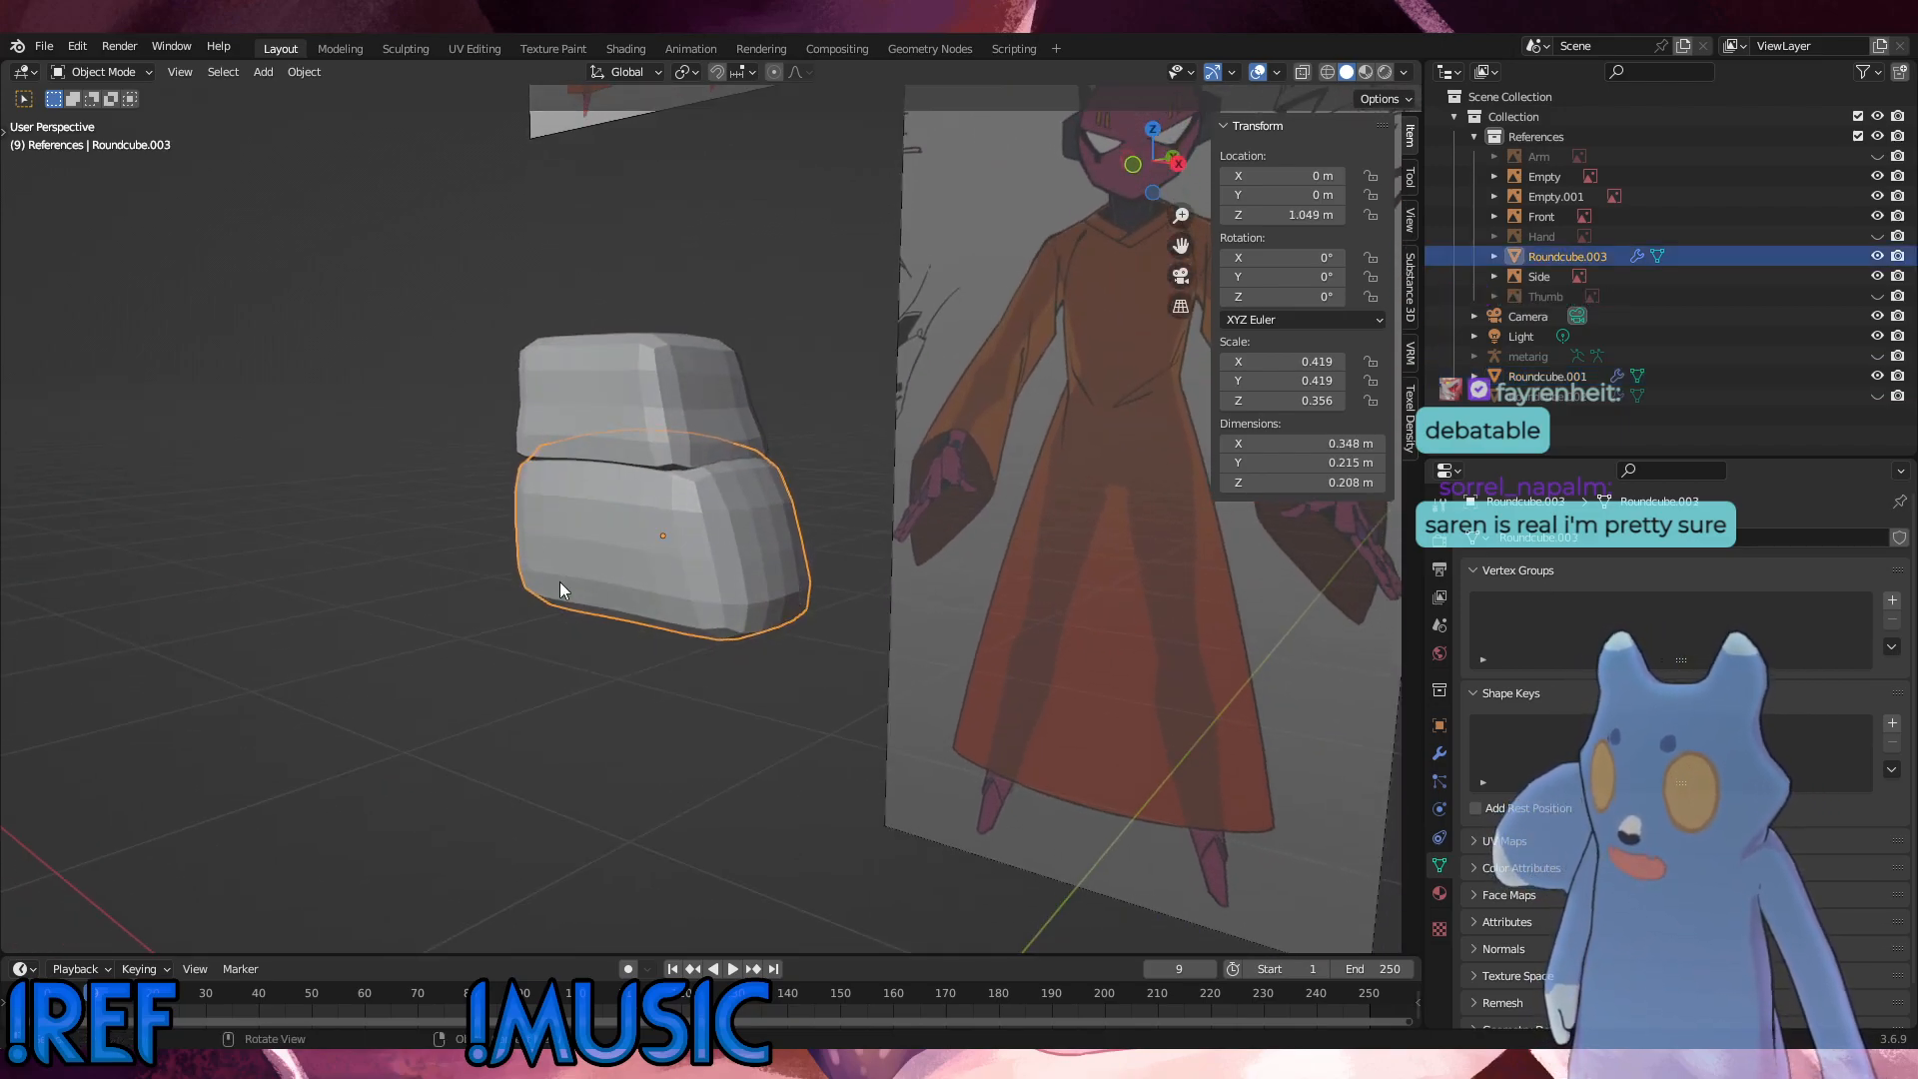
pyautogui.click(600, 413)
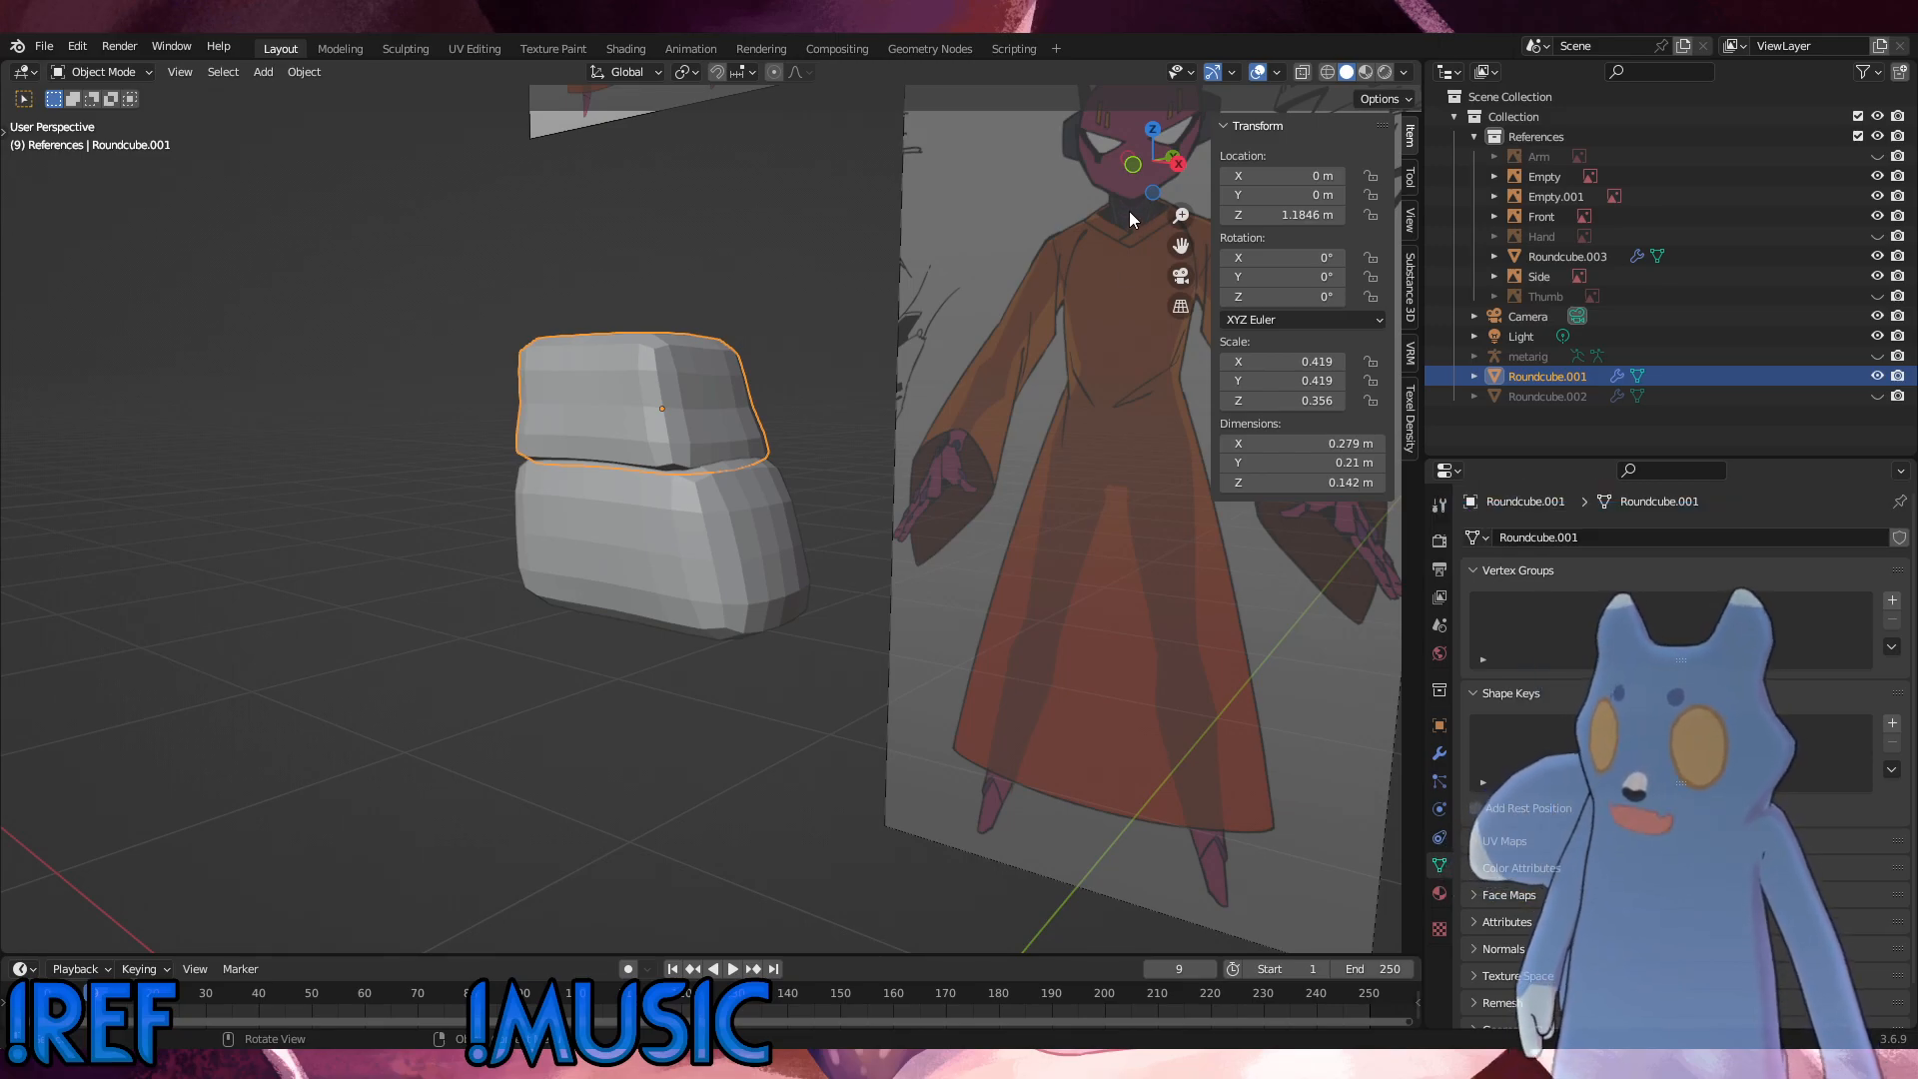
pyautogui.click(1878, 356)
# Step: Examine the metarig's spine against the body blocks and references in the front, right and perspective views
pyautogui.press('KP_1')
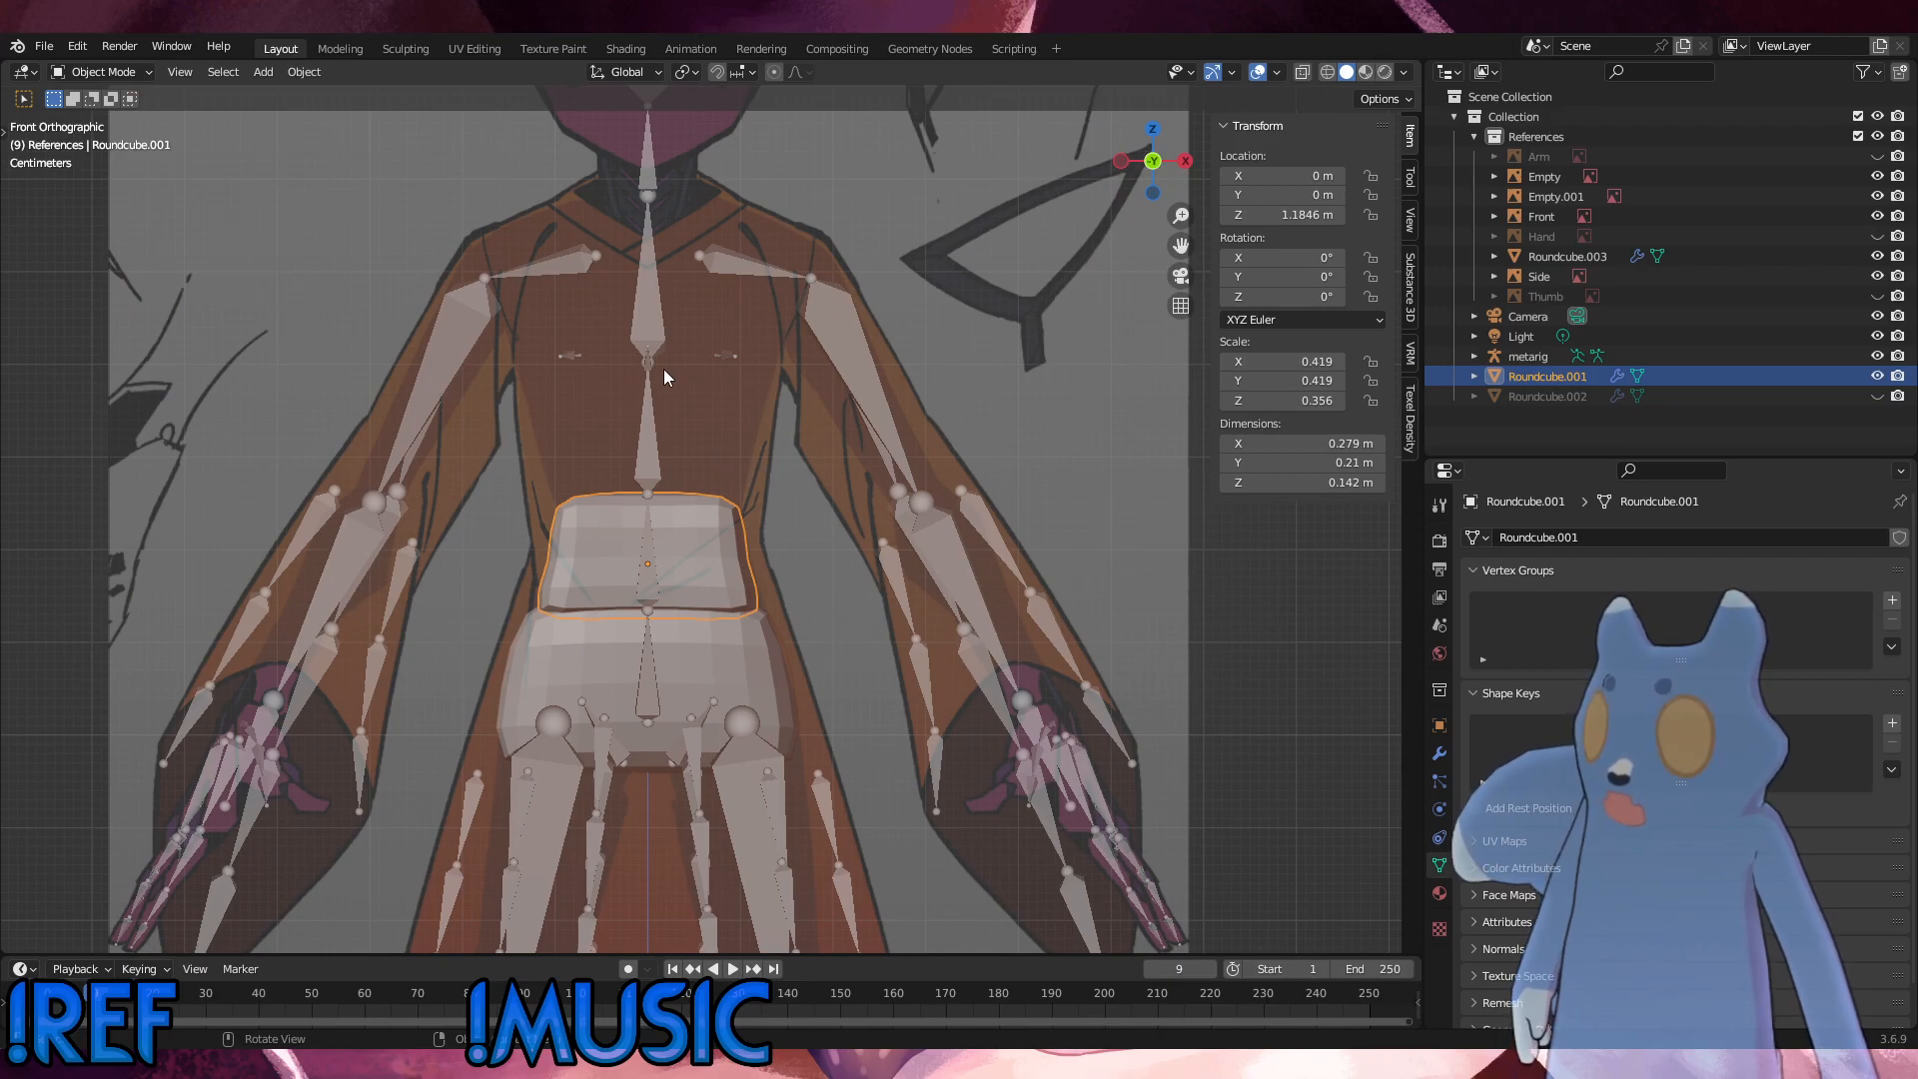
pyautogui.press('KP_3')
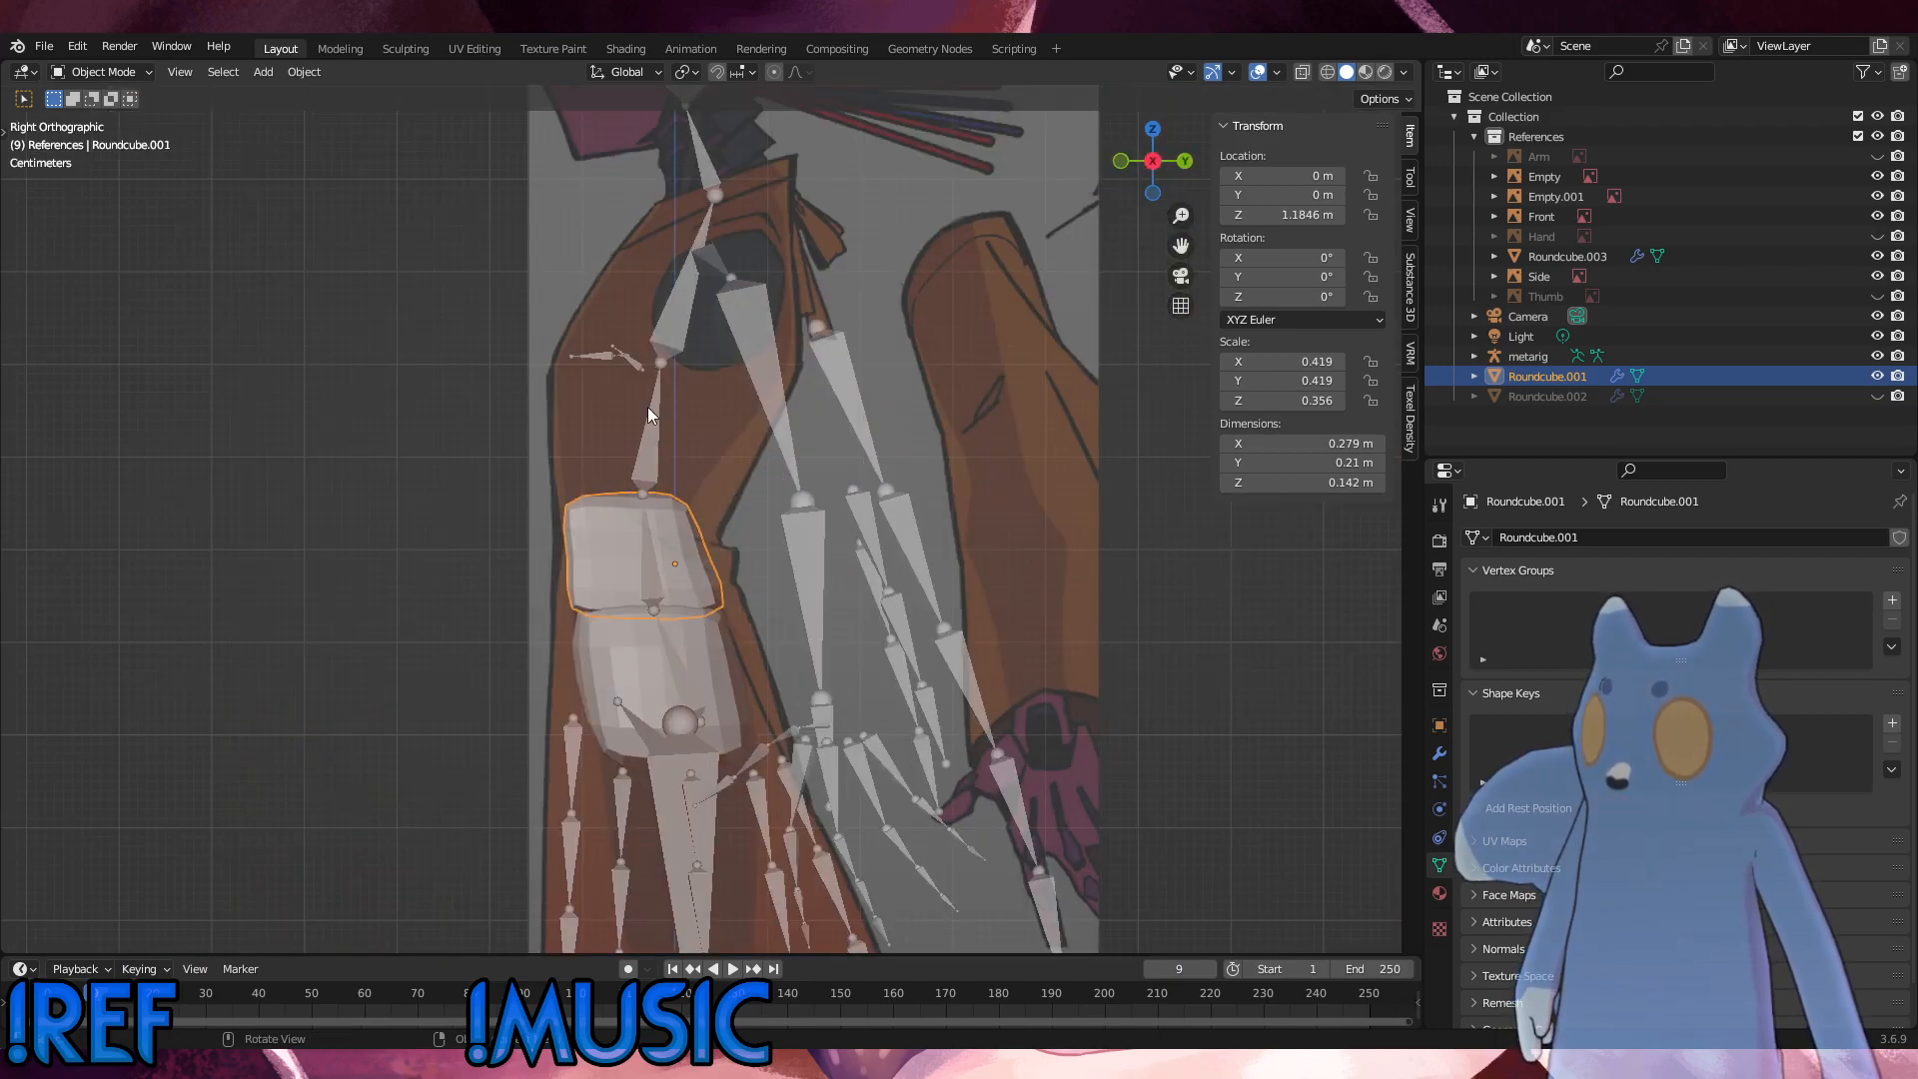
pyautogui.click(648, 405)
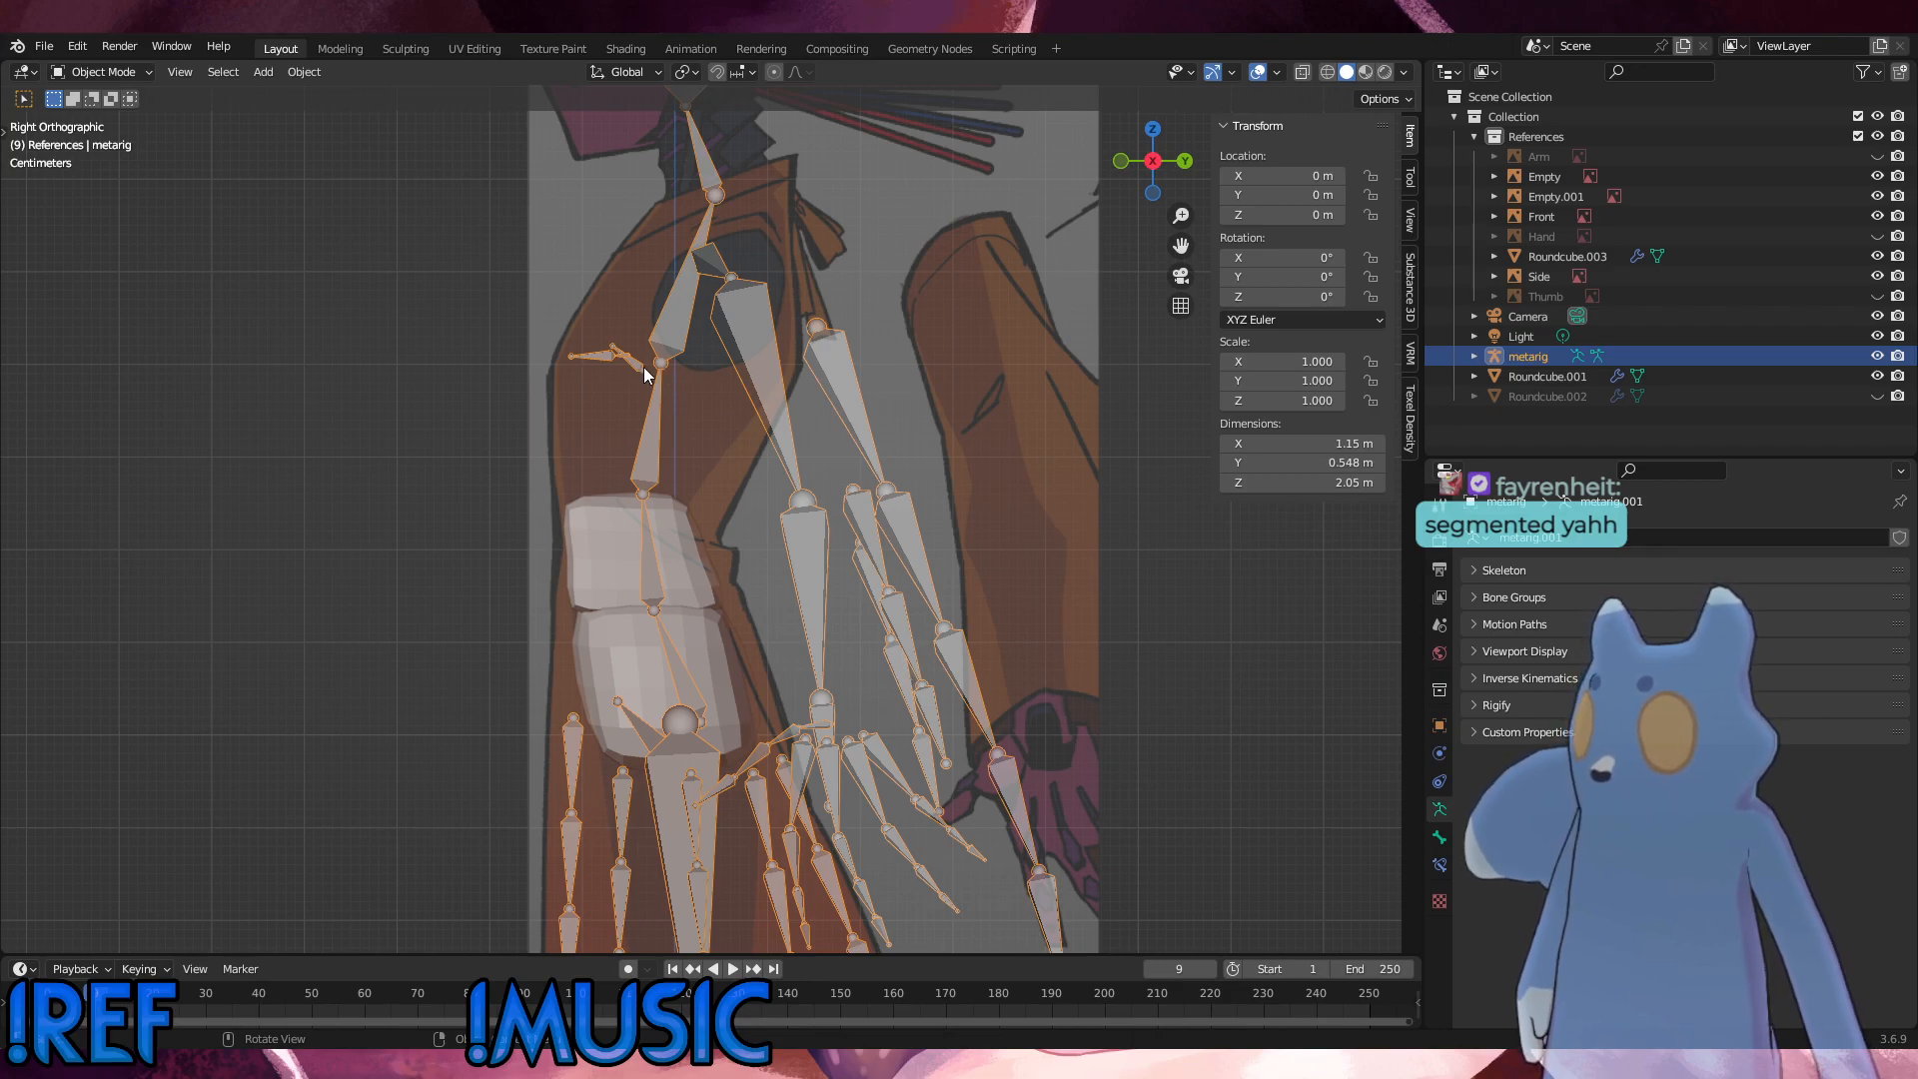
pyautogui.moveTo(615, 597); pyautogui.dragTo(178, 156, button='middle')
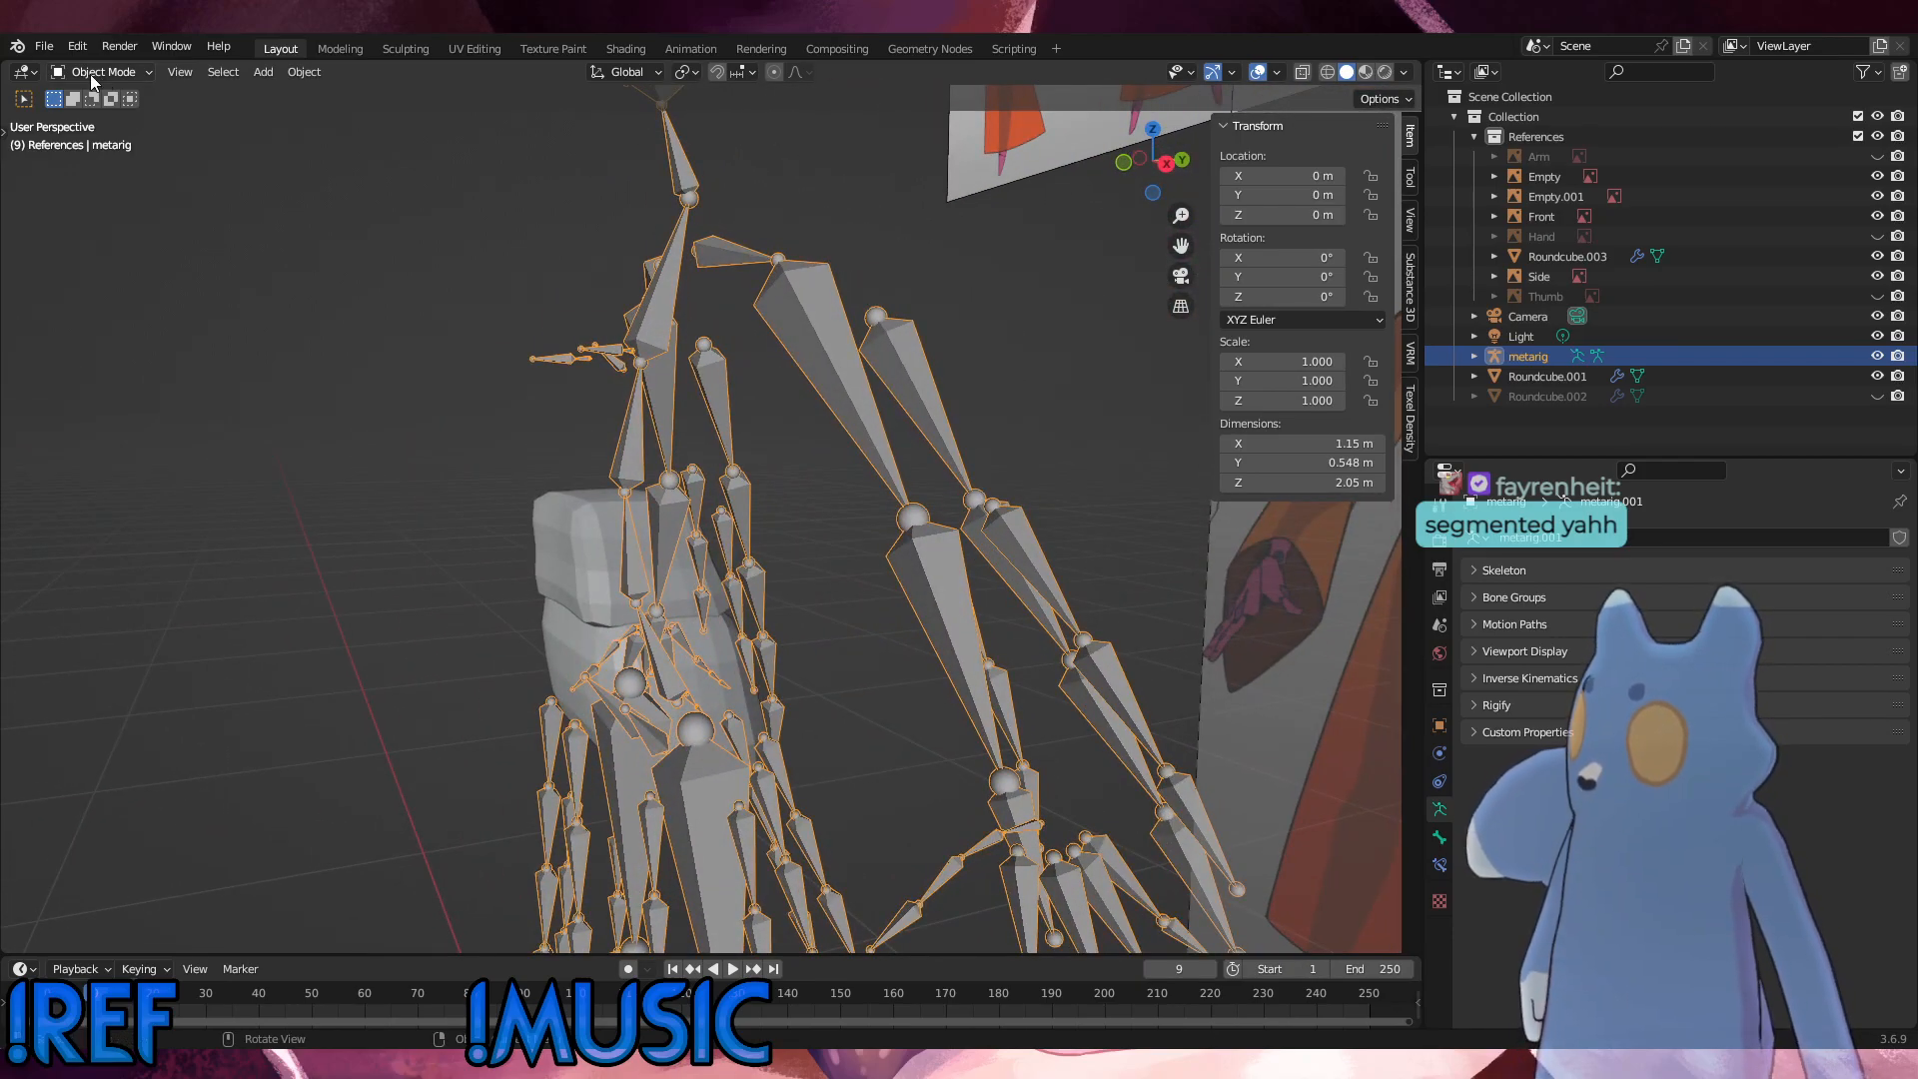
pyautogui.click(397, 486)
pyautogui.moveTo(398, 487)
pyautogui.mouseDown(button='middle')
pyautogui.moveTo(647, 502)
pyautogui.moveTo(393, 483)
pyautogui.mouseUp(button='middle')
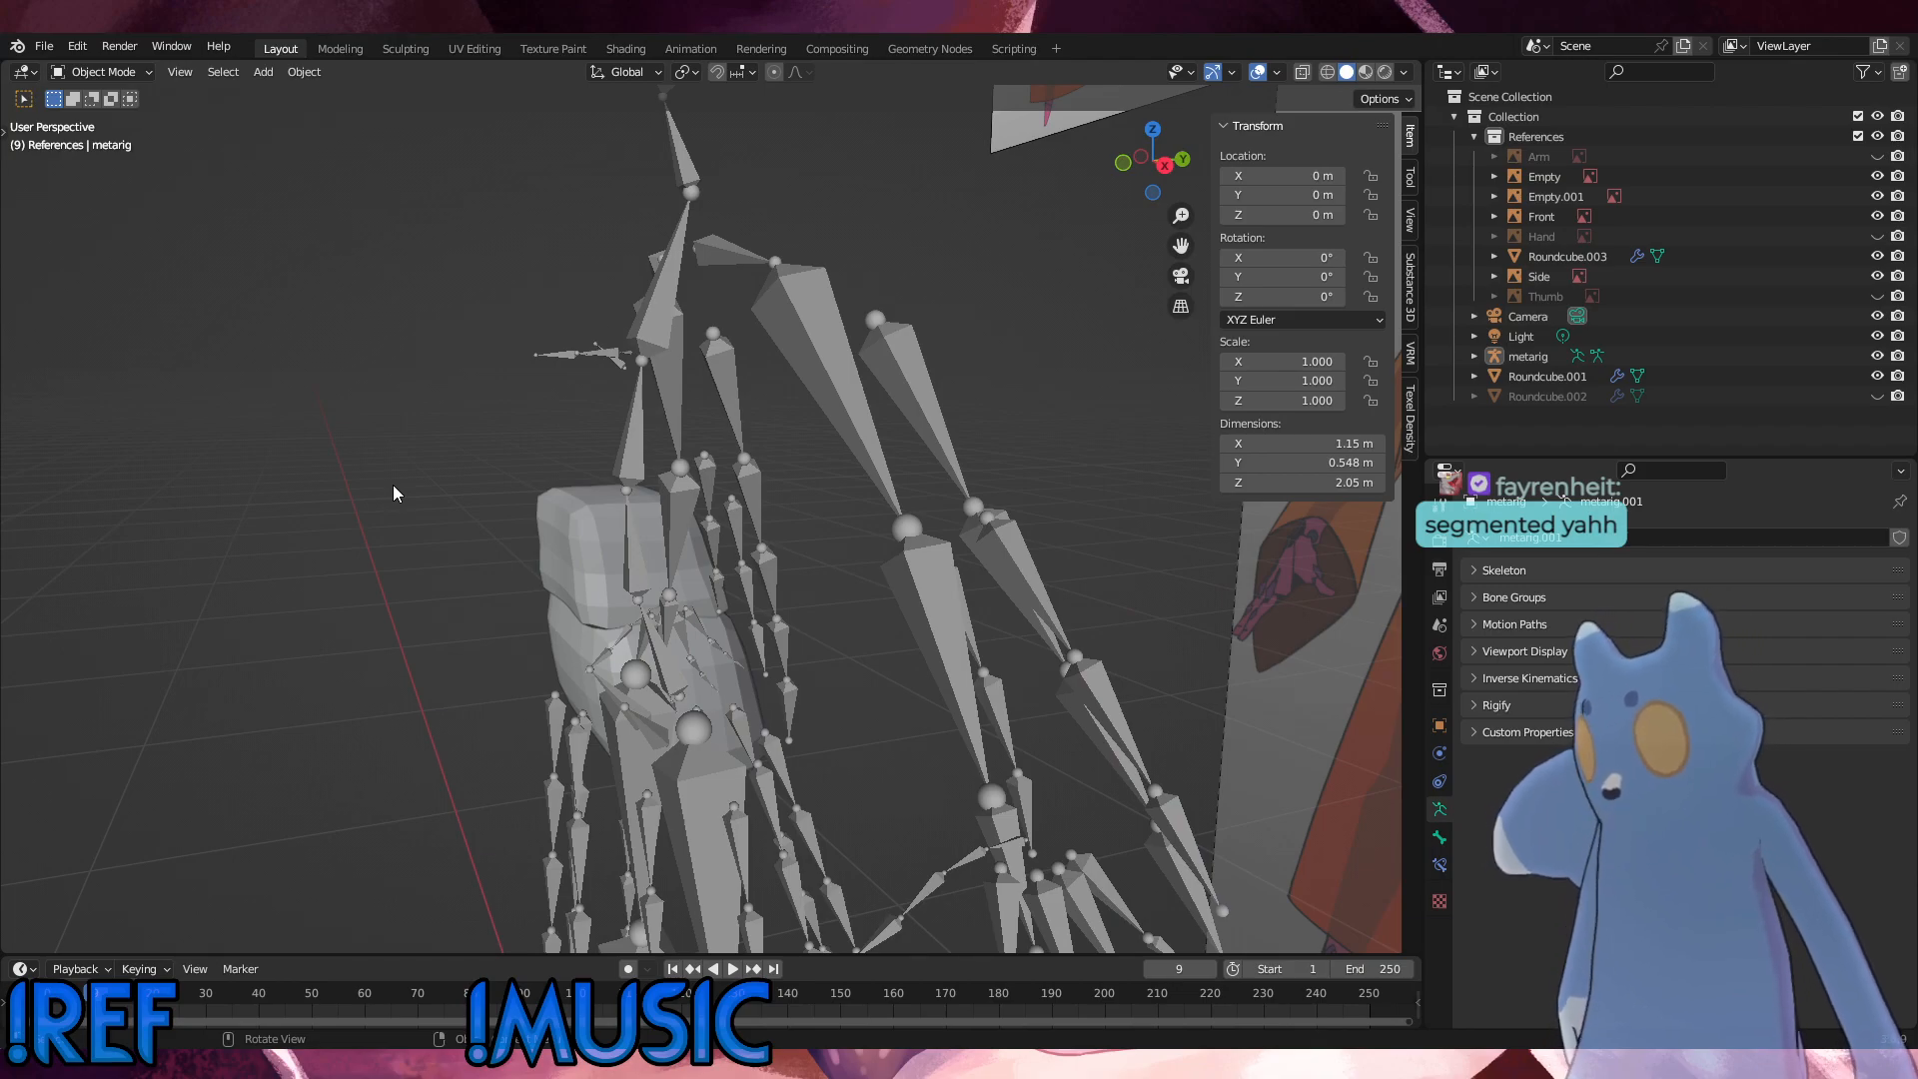
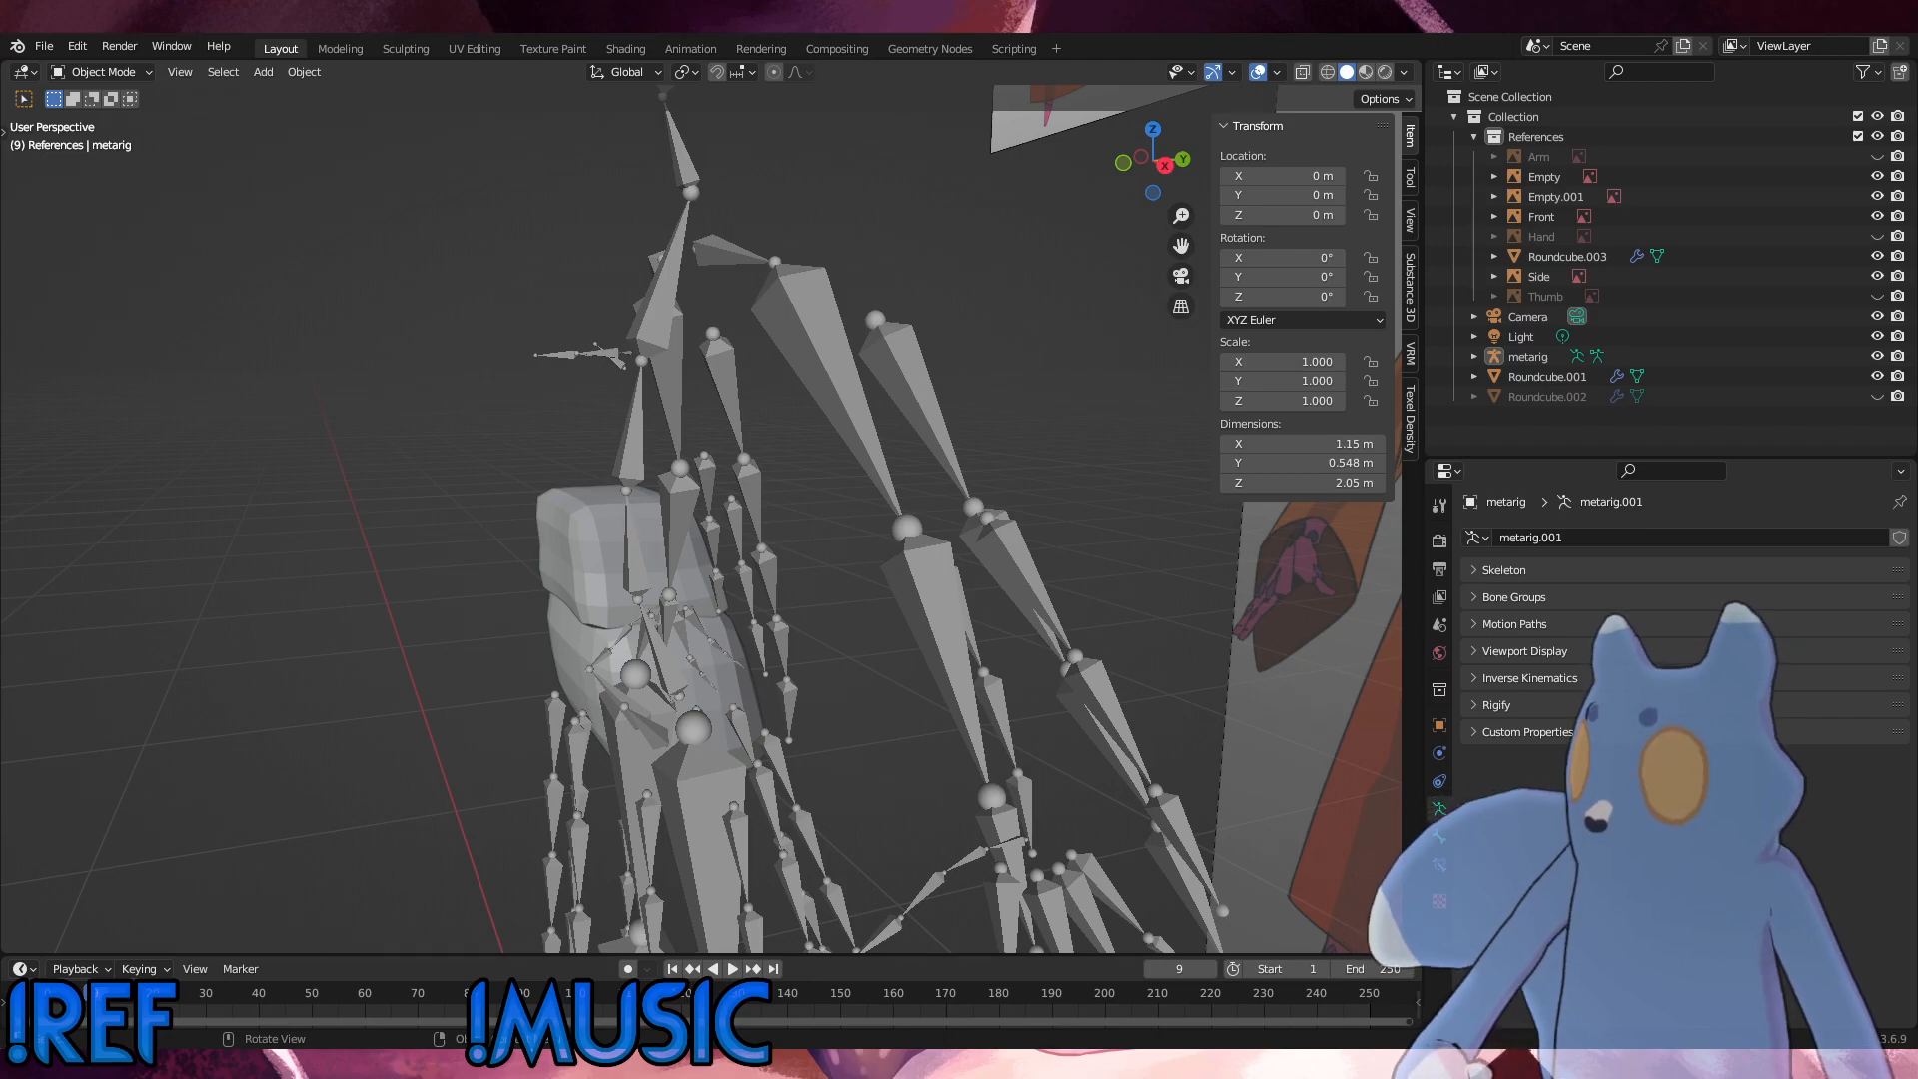
pyautogui.moveTo(1141, 797); pyautogui.dragTo(991, 673, button='middle')
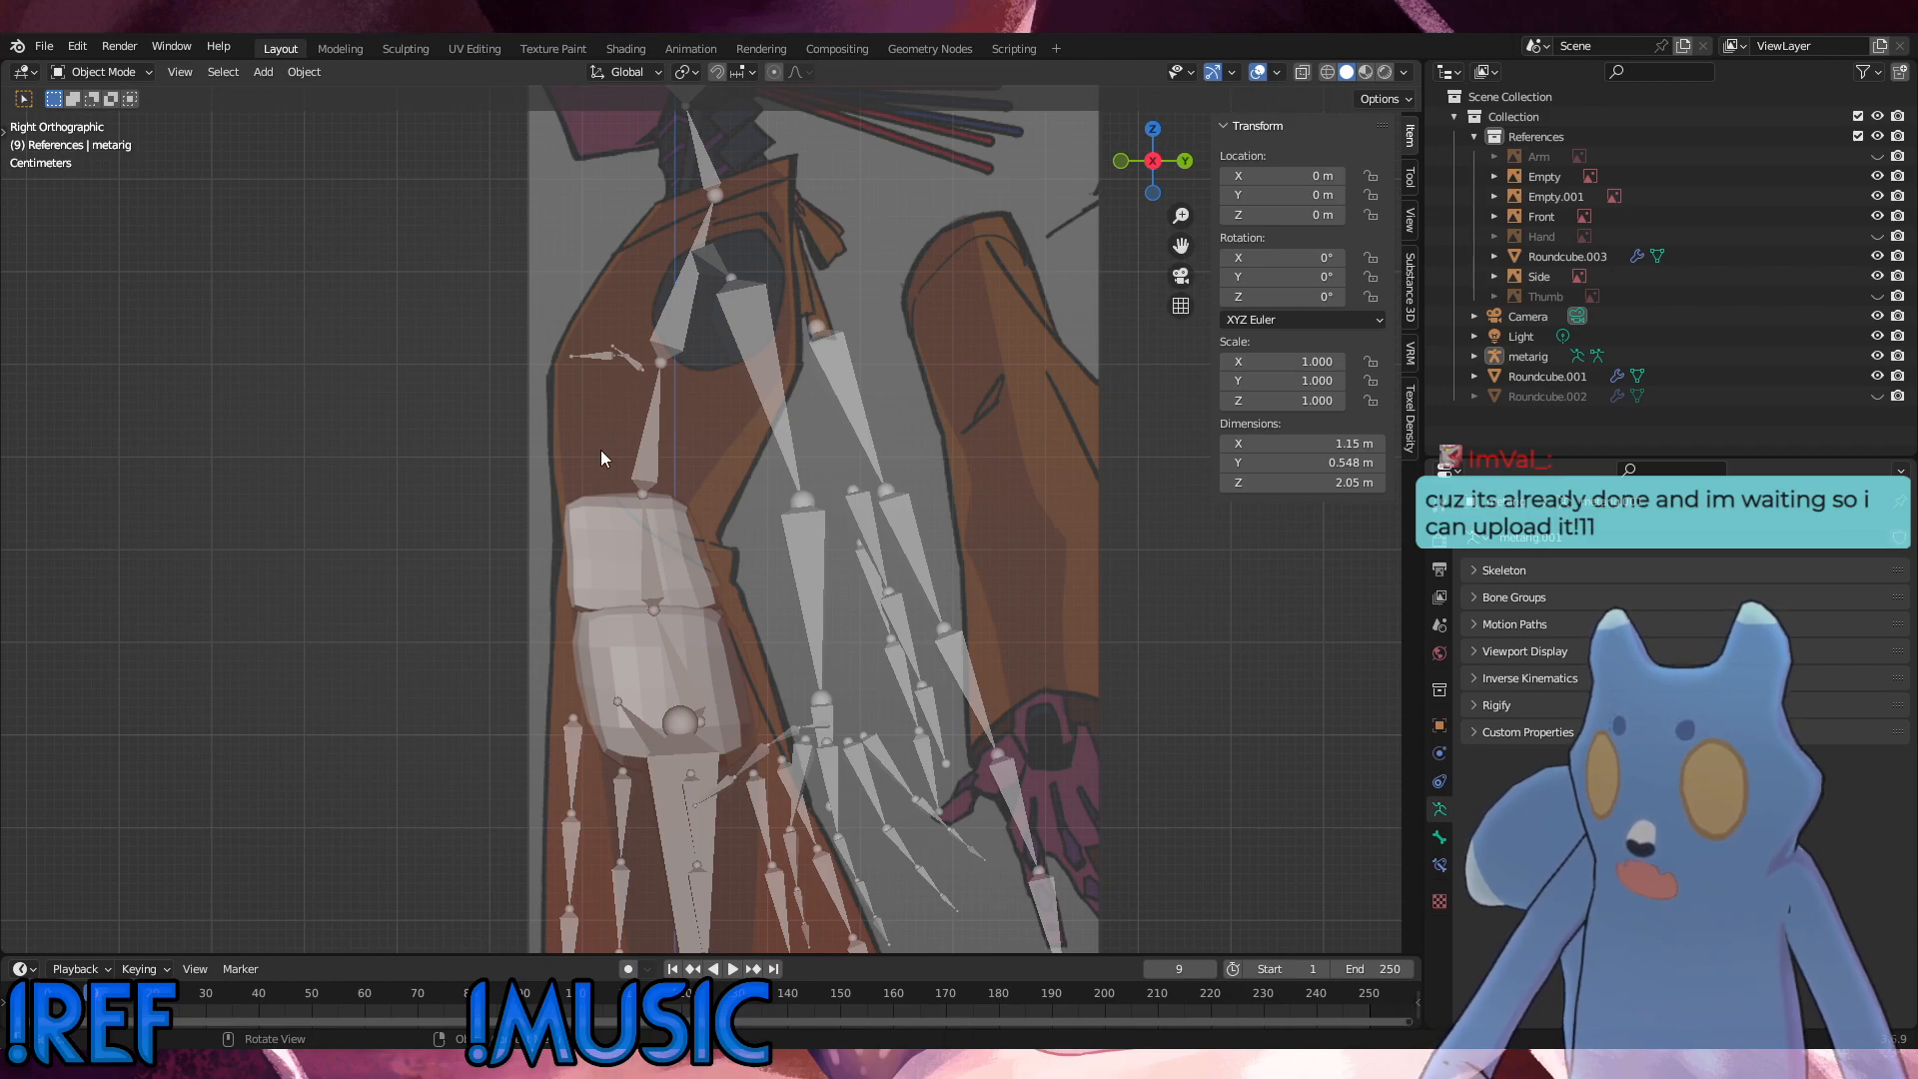
pyautogui.click(670, 382)
pyautogui.click(703, 339)
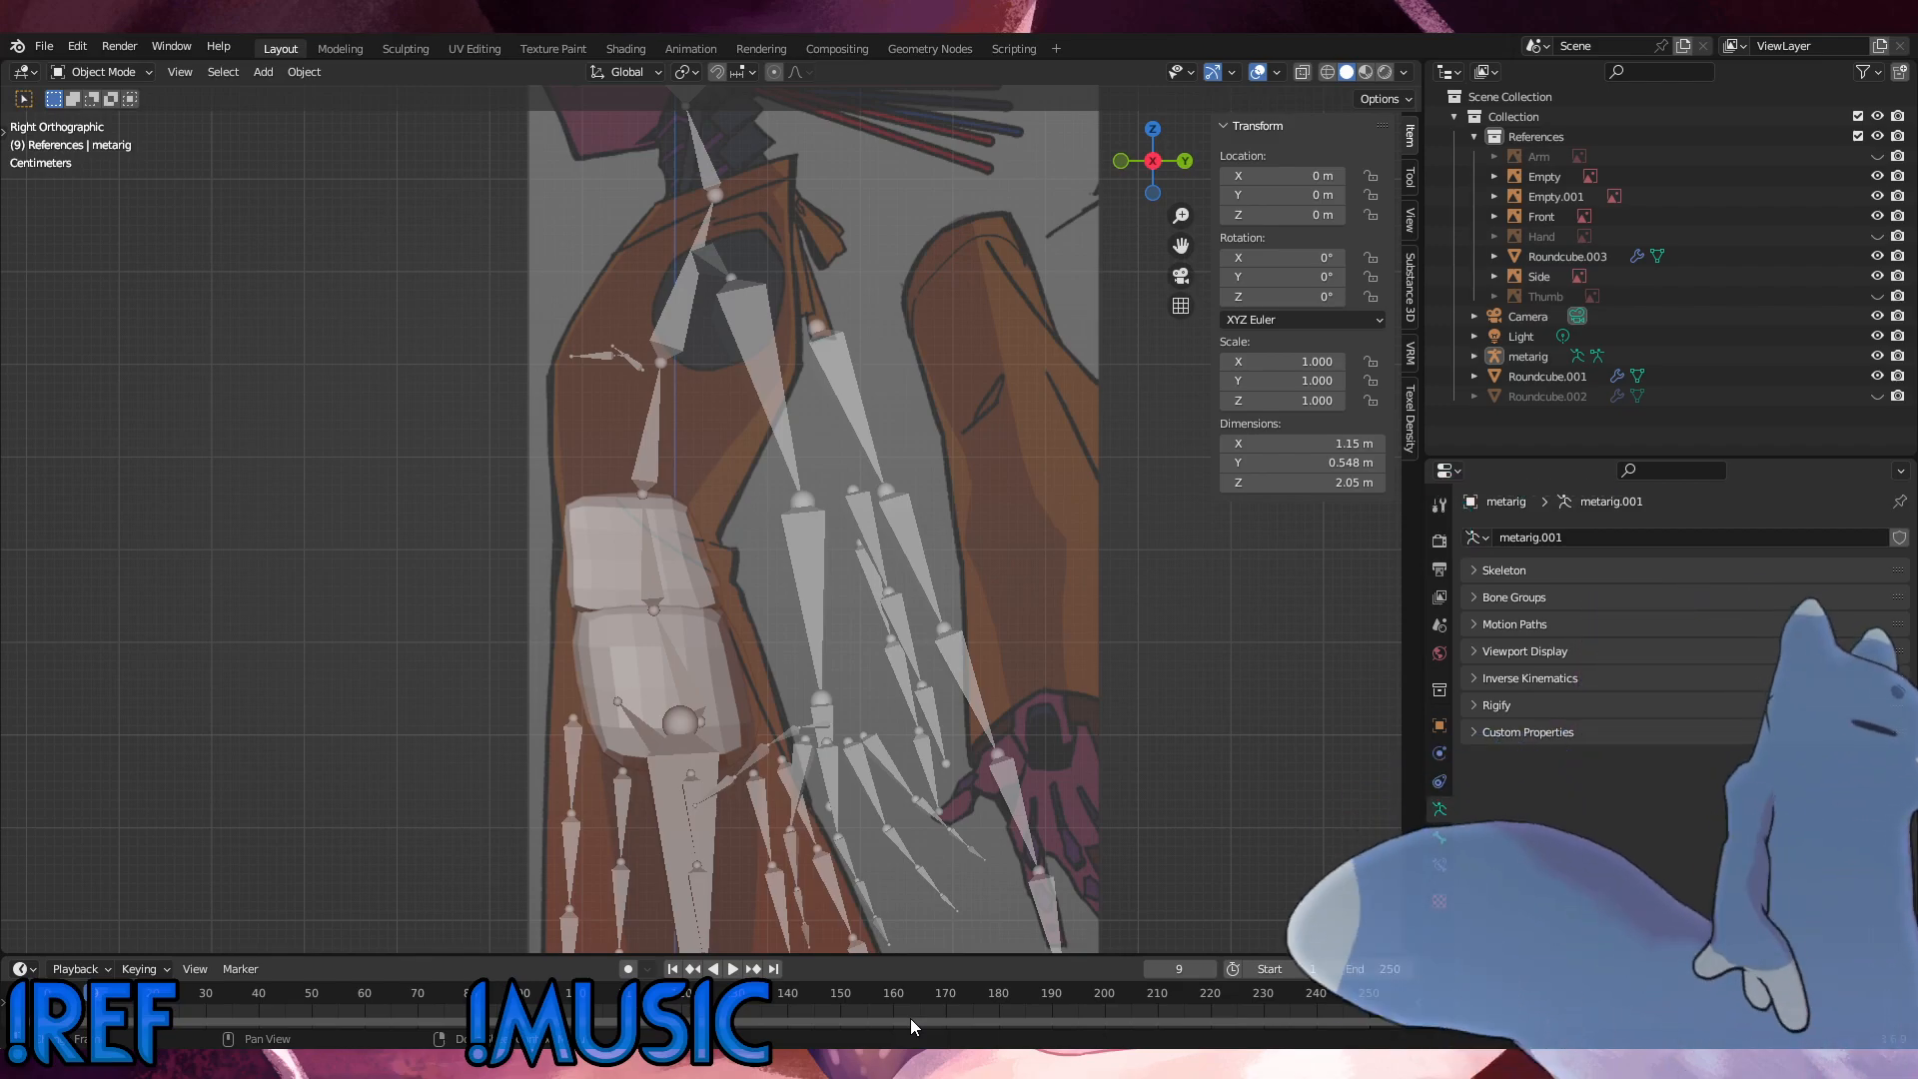
pyautogui.moveTo(829, 930); pyautogui.dragTo(911, 846, button='middle')
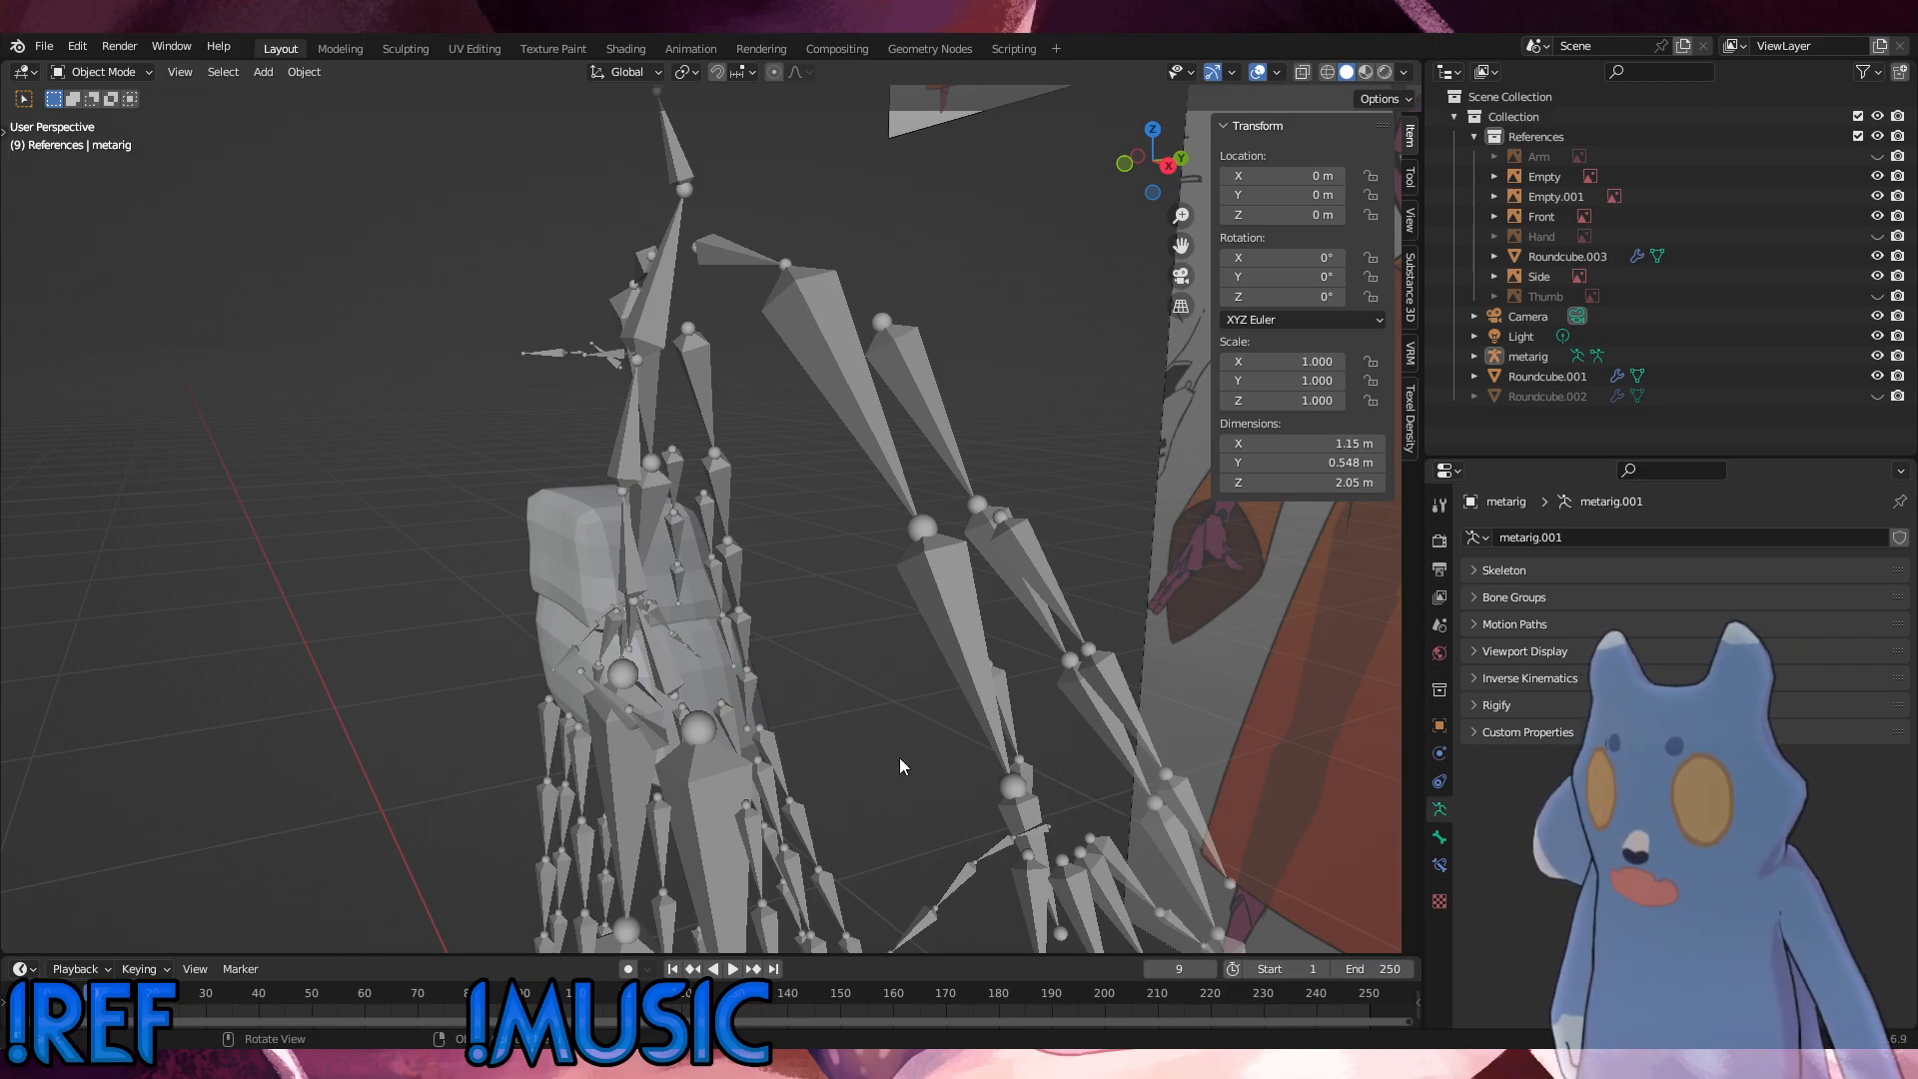
# Step: Save the current .blend file under its existing name
pyautogui.click(50, 48)
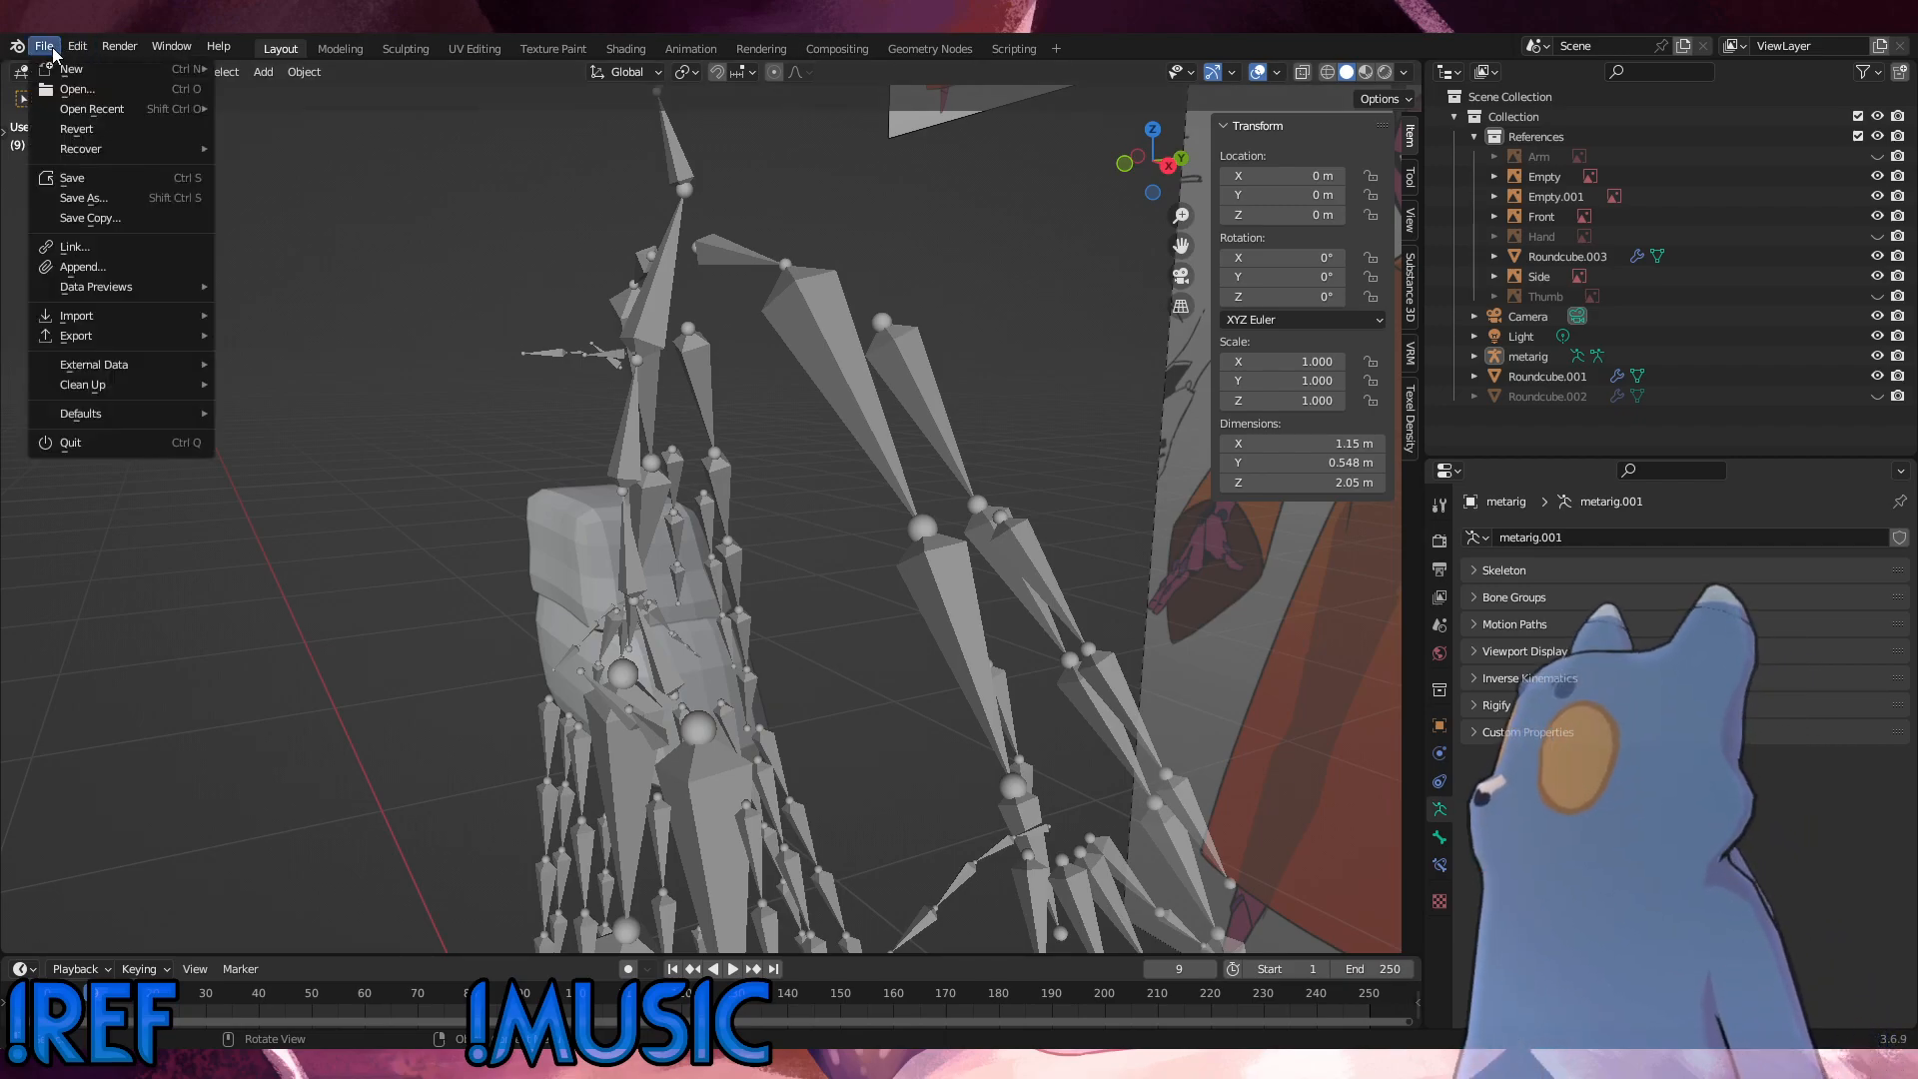
pyautogui.click(66, 178)
pyautogui.moveTo(385, 238); pyautogui.dragTo(659, 470, button='middle')
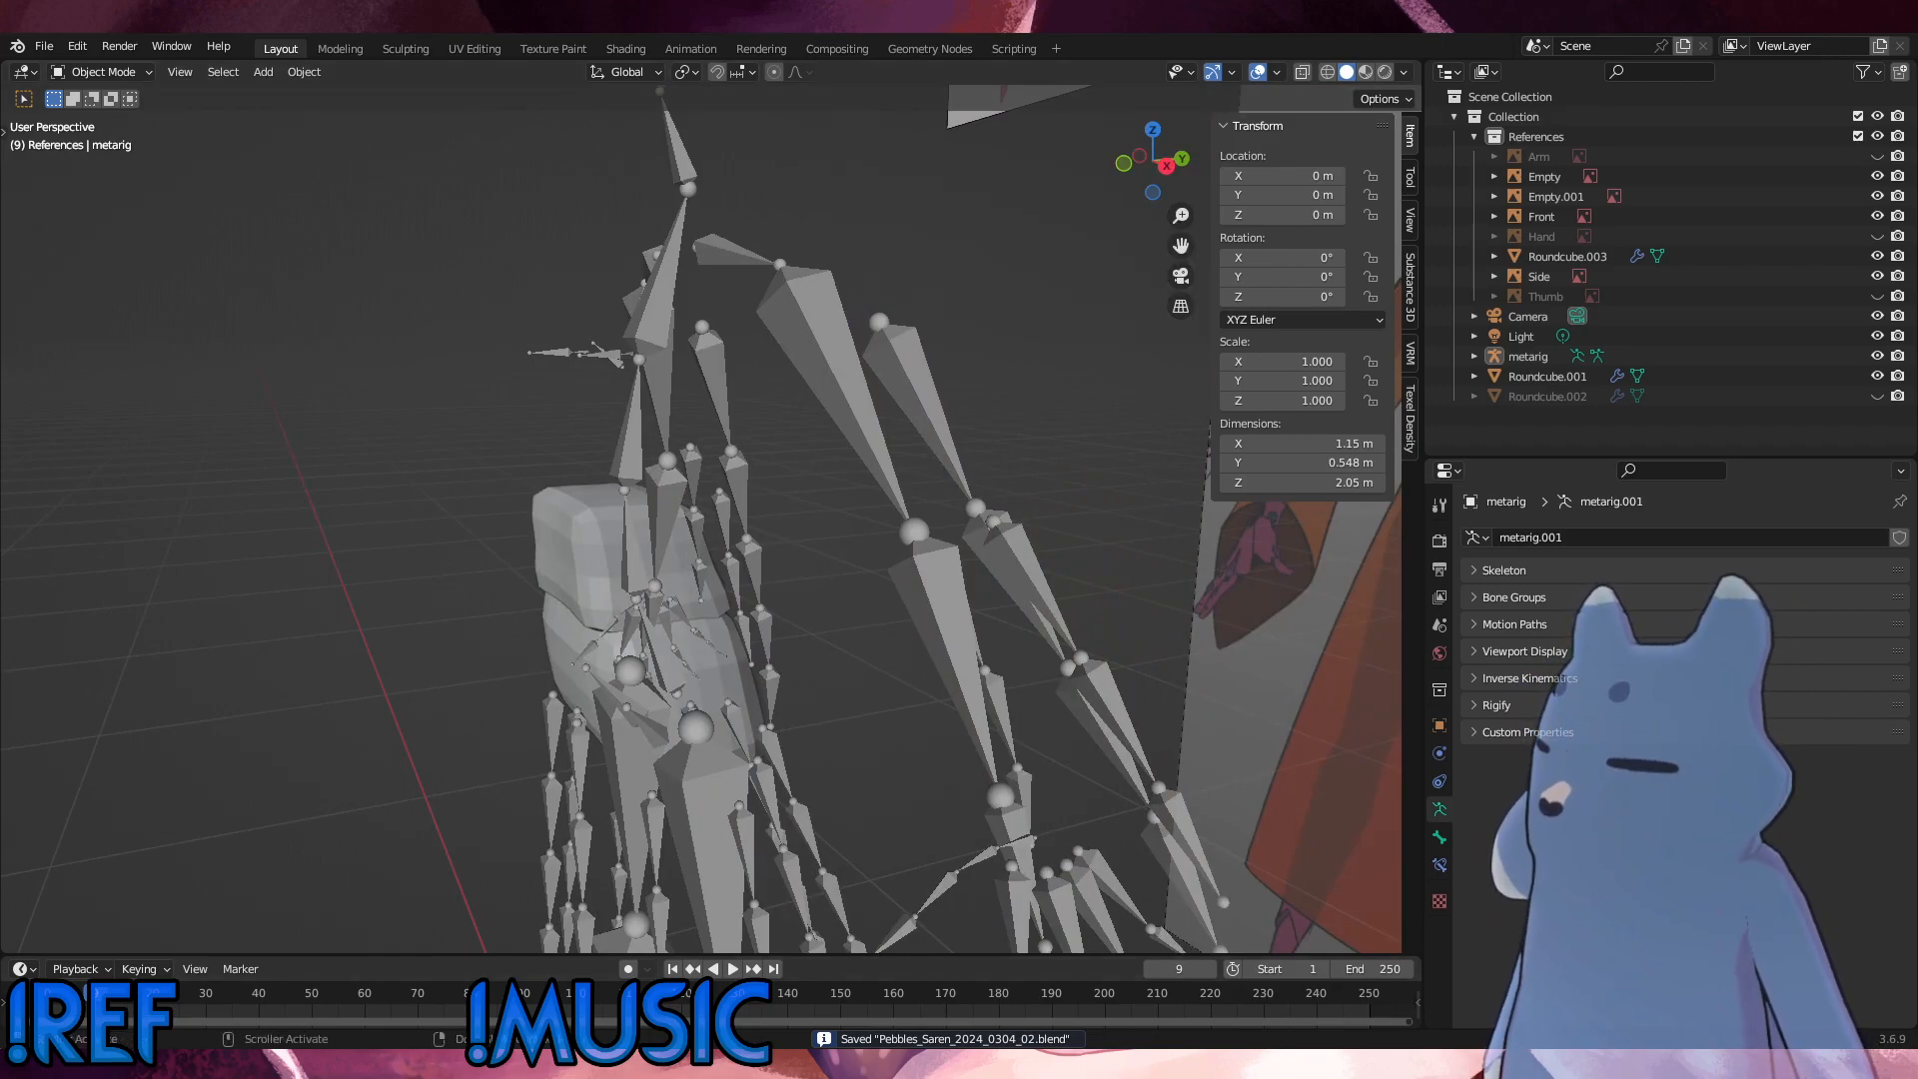
pyautogui.moveTo(824, 776); pyautogui.dragTo(734, 762, button='middle')
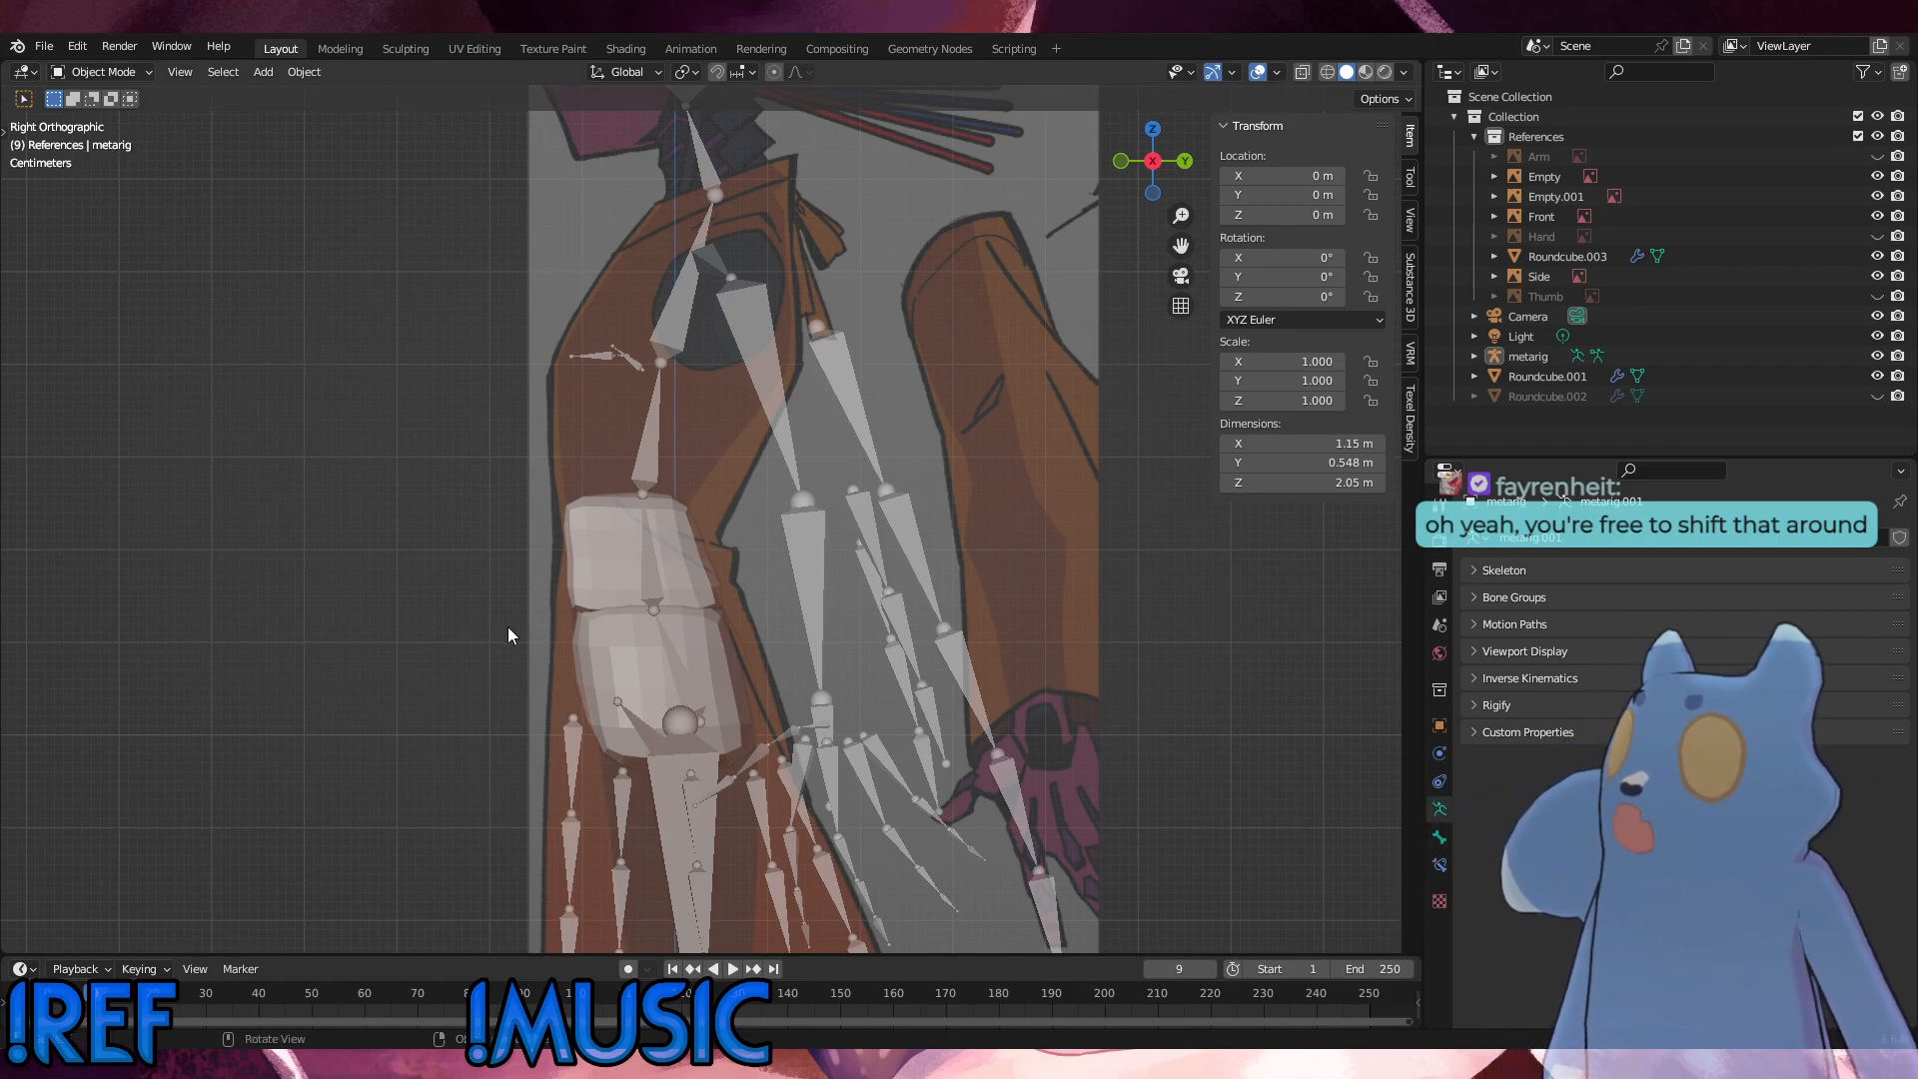
# Step: Examine how the metarig lines up with the robed character's reference image in the front view
pyautogui.moveTo(508, 628); pyautogui.dragTo(753, 737, button='middle')
pyautogui.scroll(-7, 807, 621)
pyautogui.scroll(-6, 779, 674)
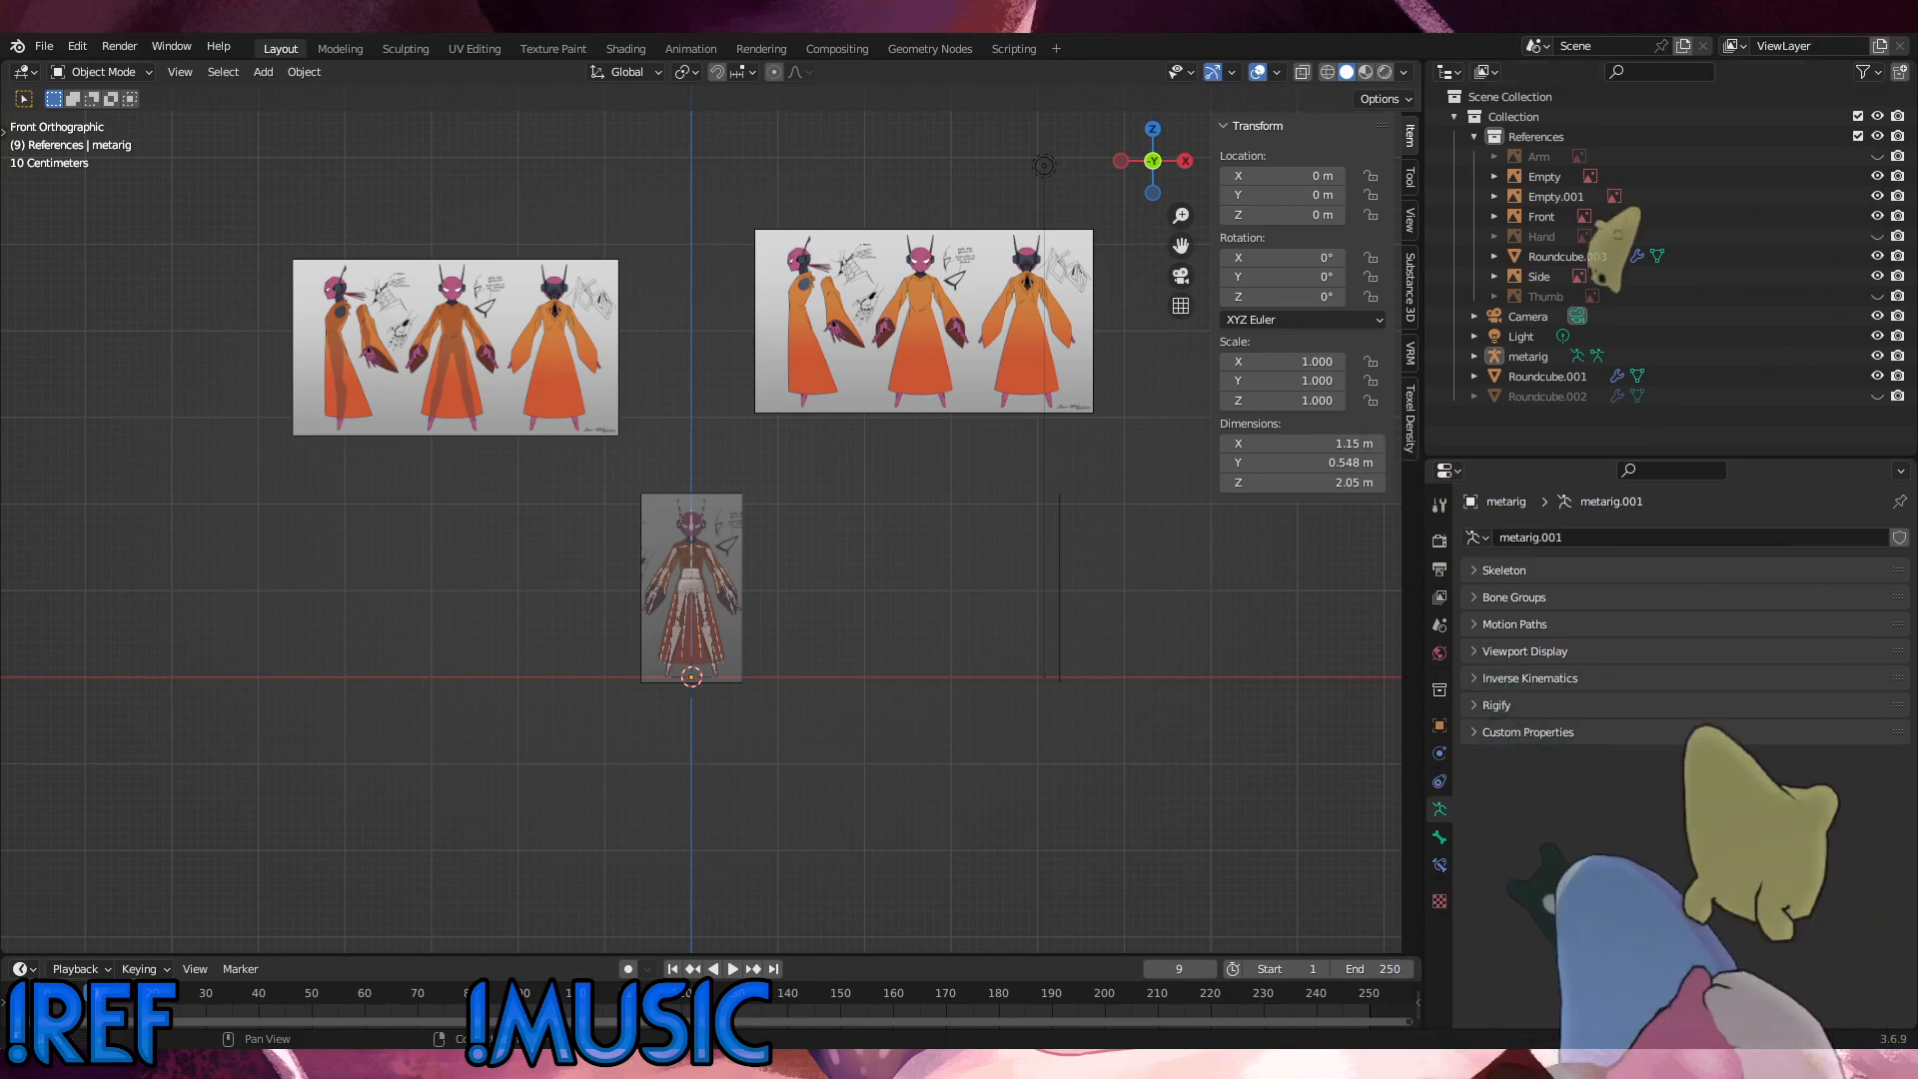
pyautogui.scroll(8, 669, 597)
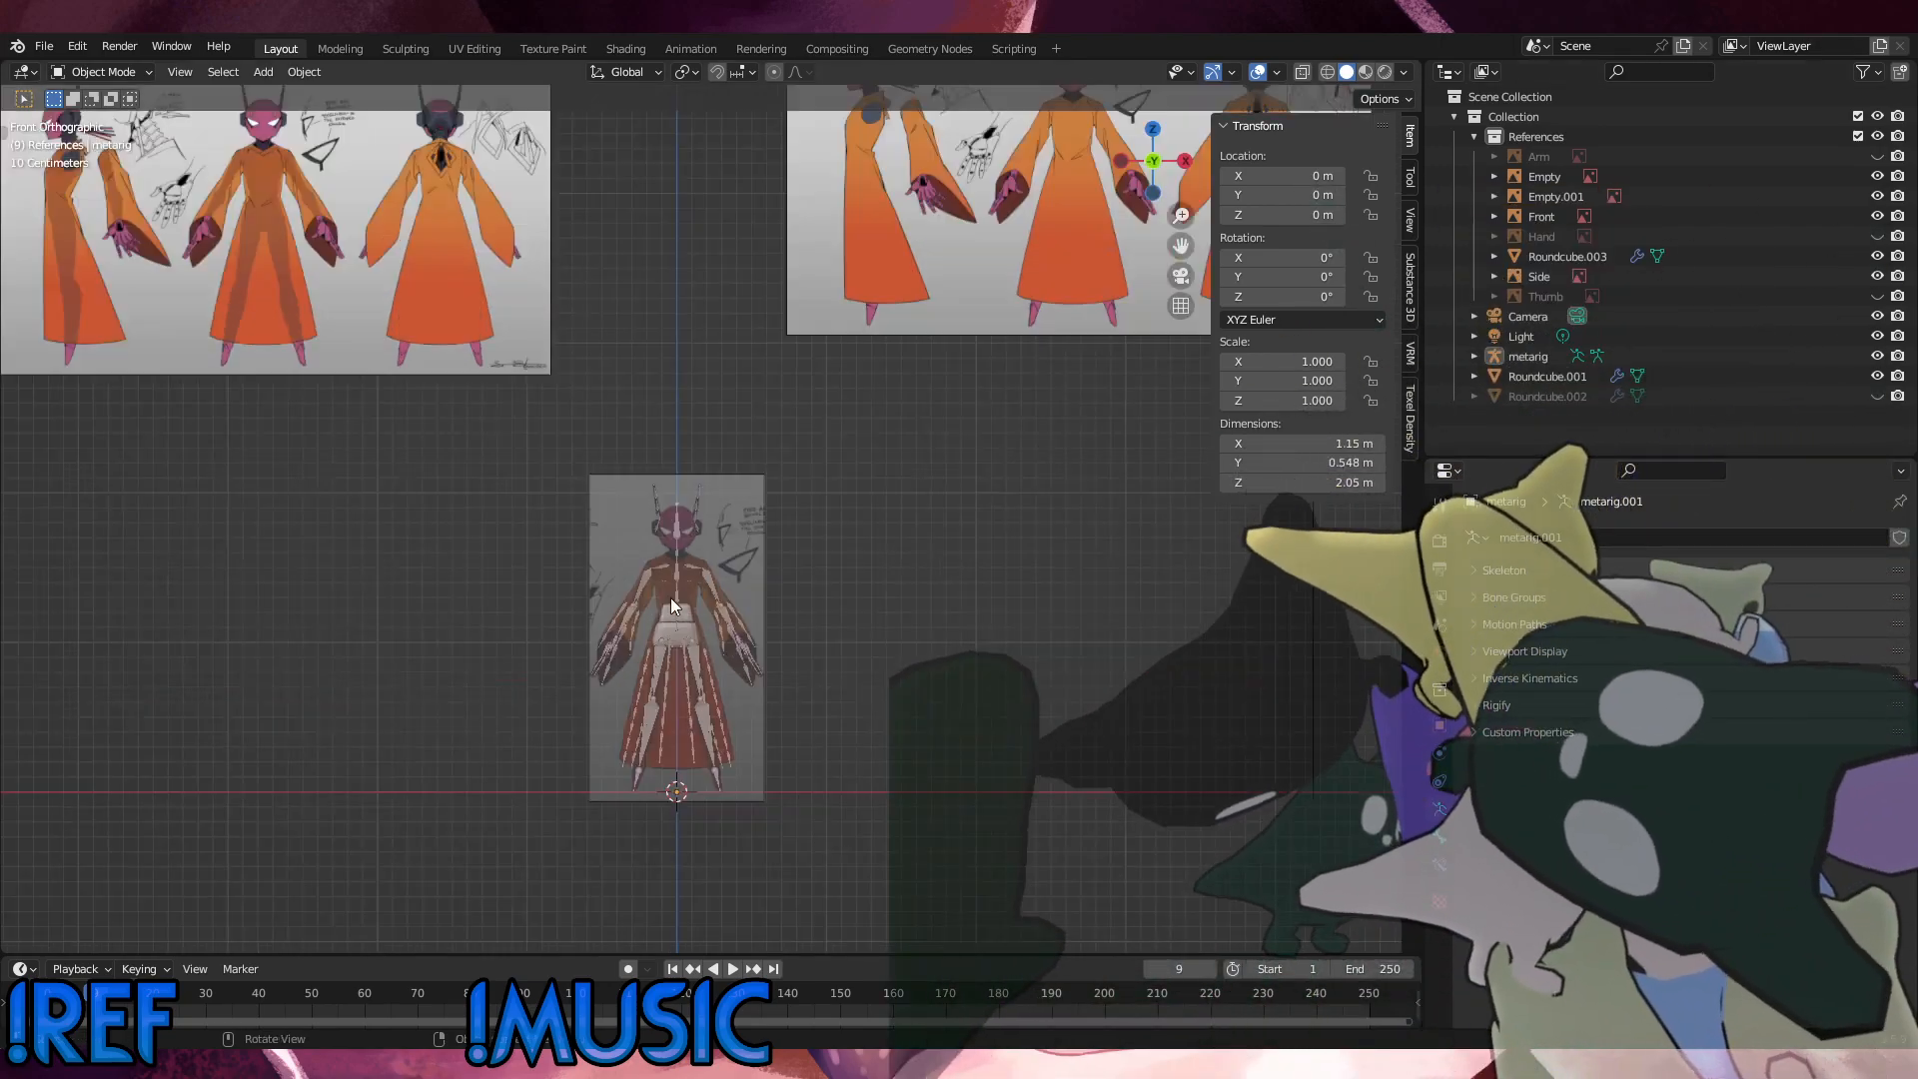
pyautogui.keyDown('shift'); pyautogui.moveTo(873, 709); pyautogui.dragTo(985, 509, button='middle'); pyautogui.keyUp('shift')
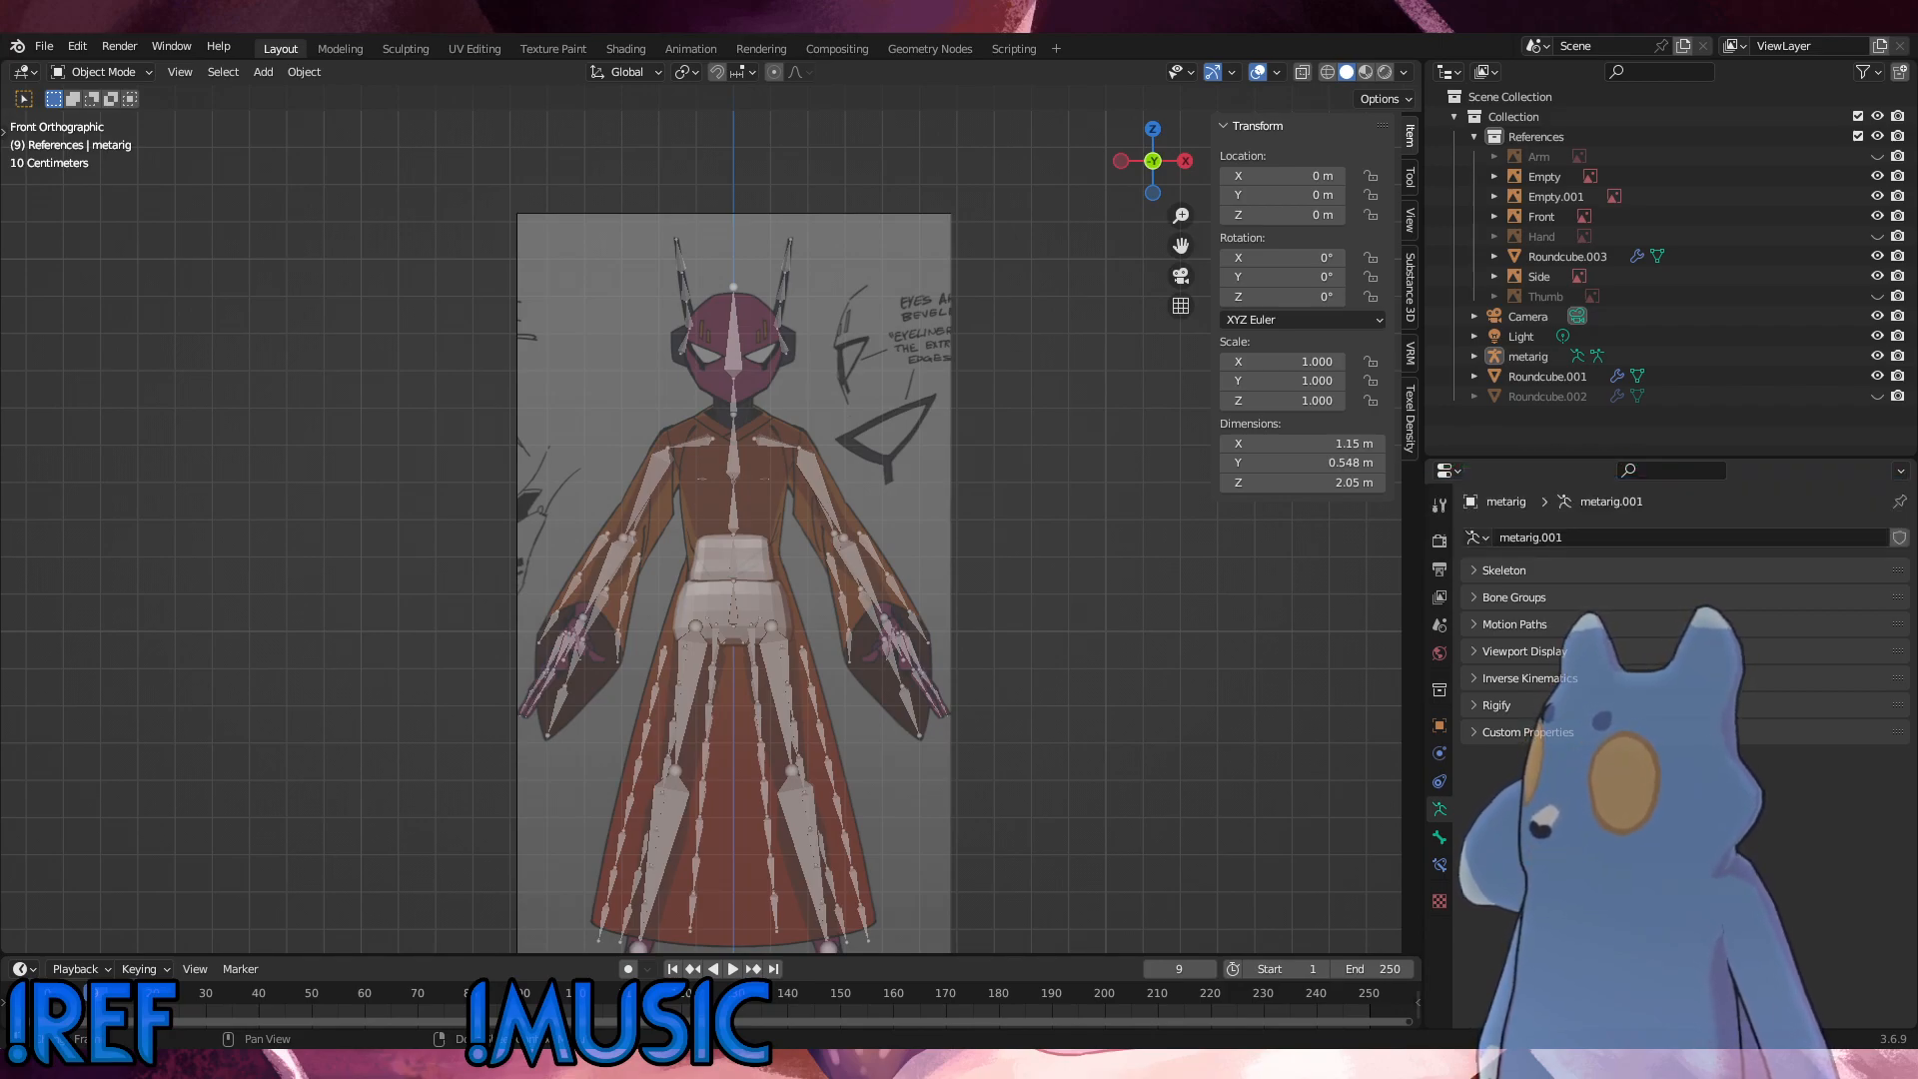
pyautogui.moveTo(980, 688); pyautogui.dragTo(749, 635, button='middle')
pyautogui.press('Left')
pyautogui.scroll(1, 750, 633)
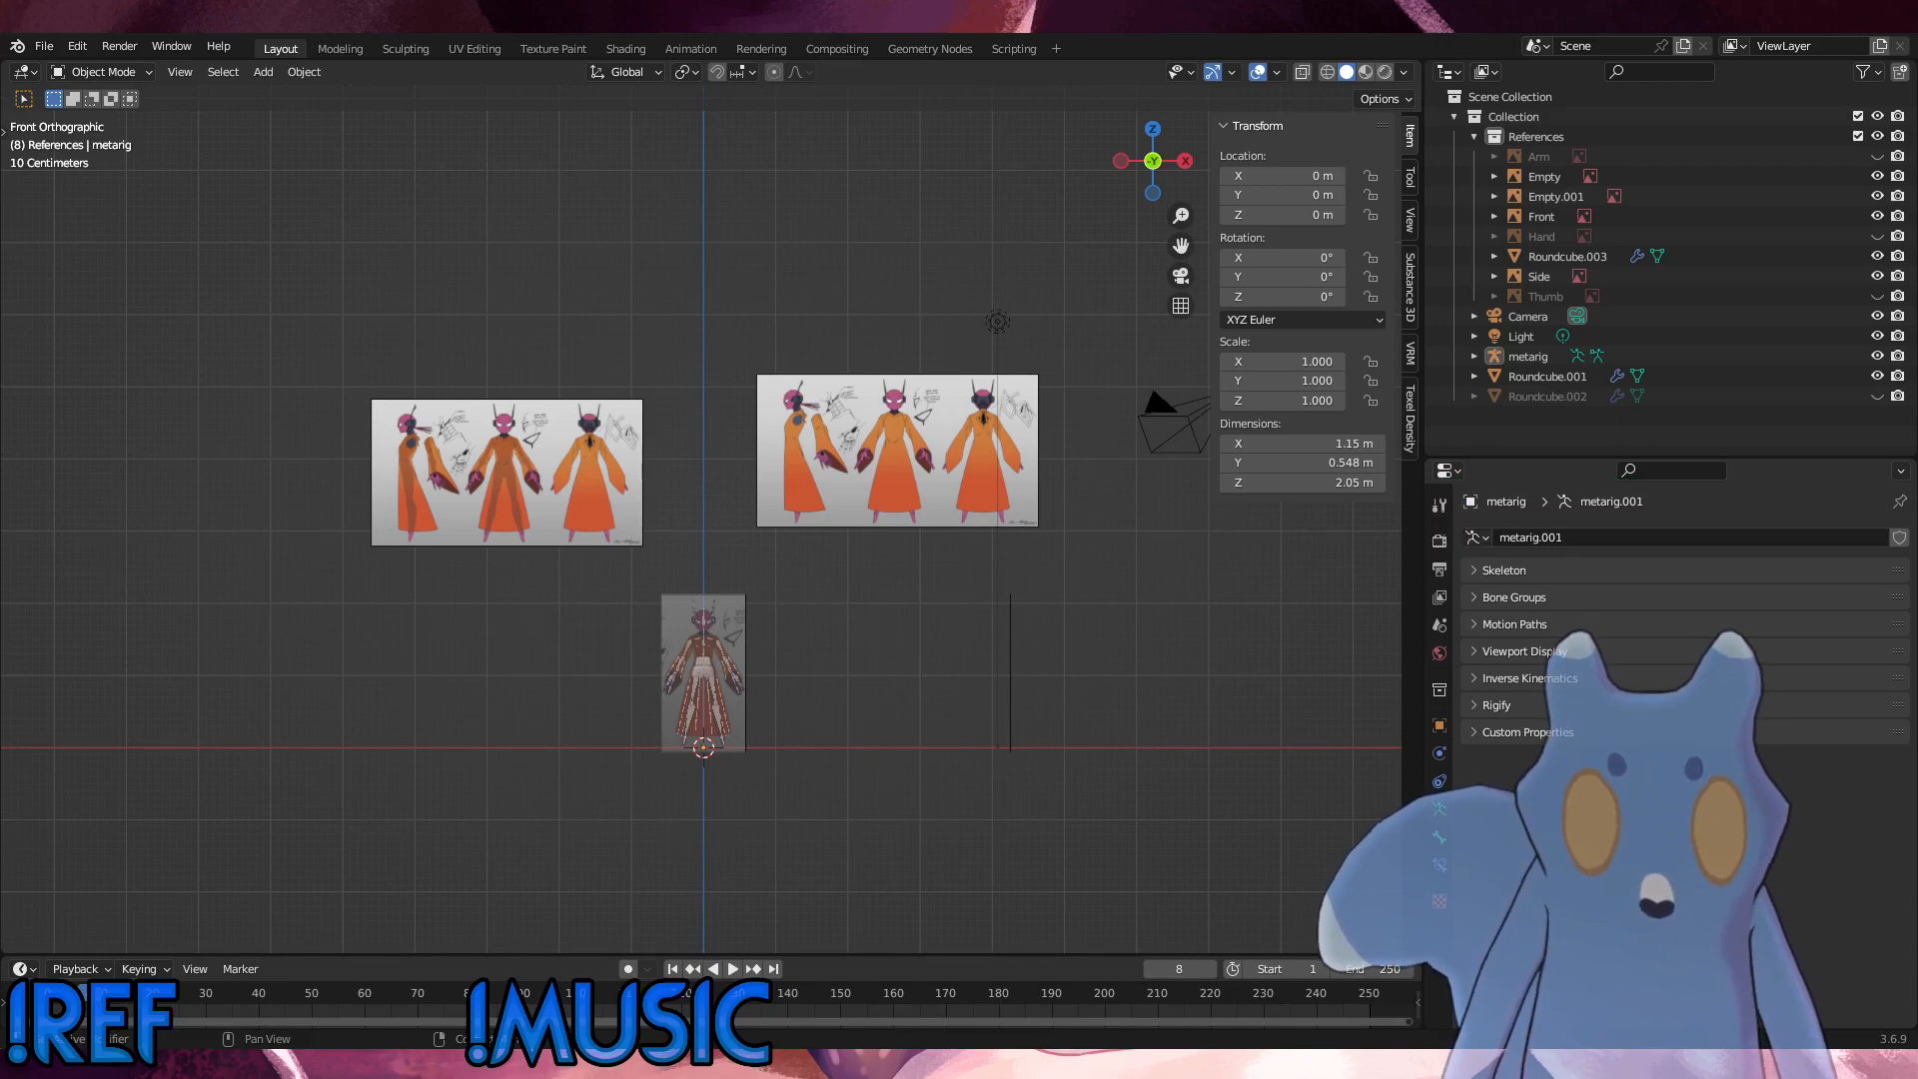
# Step: Add 5p_modelsheet-c_wip.png as a reference image and move it about 0.96 m along X and -0.48 m along Z, above the existing sheets
pyautogui.moveTo(0, 247); pyautogui.dragTo(452, 246)
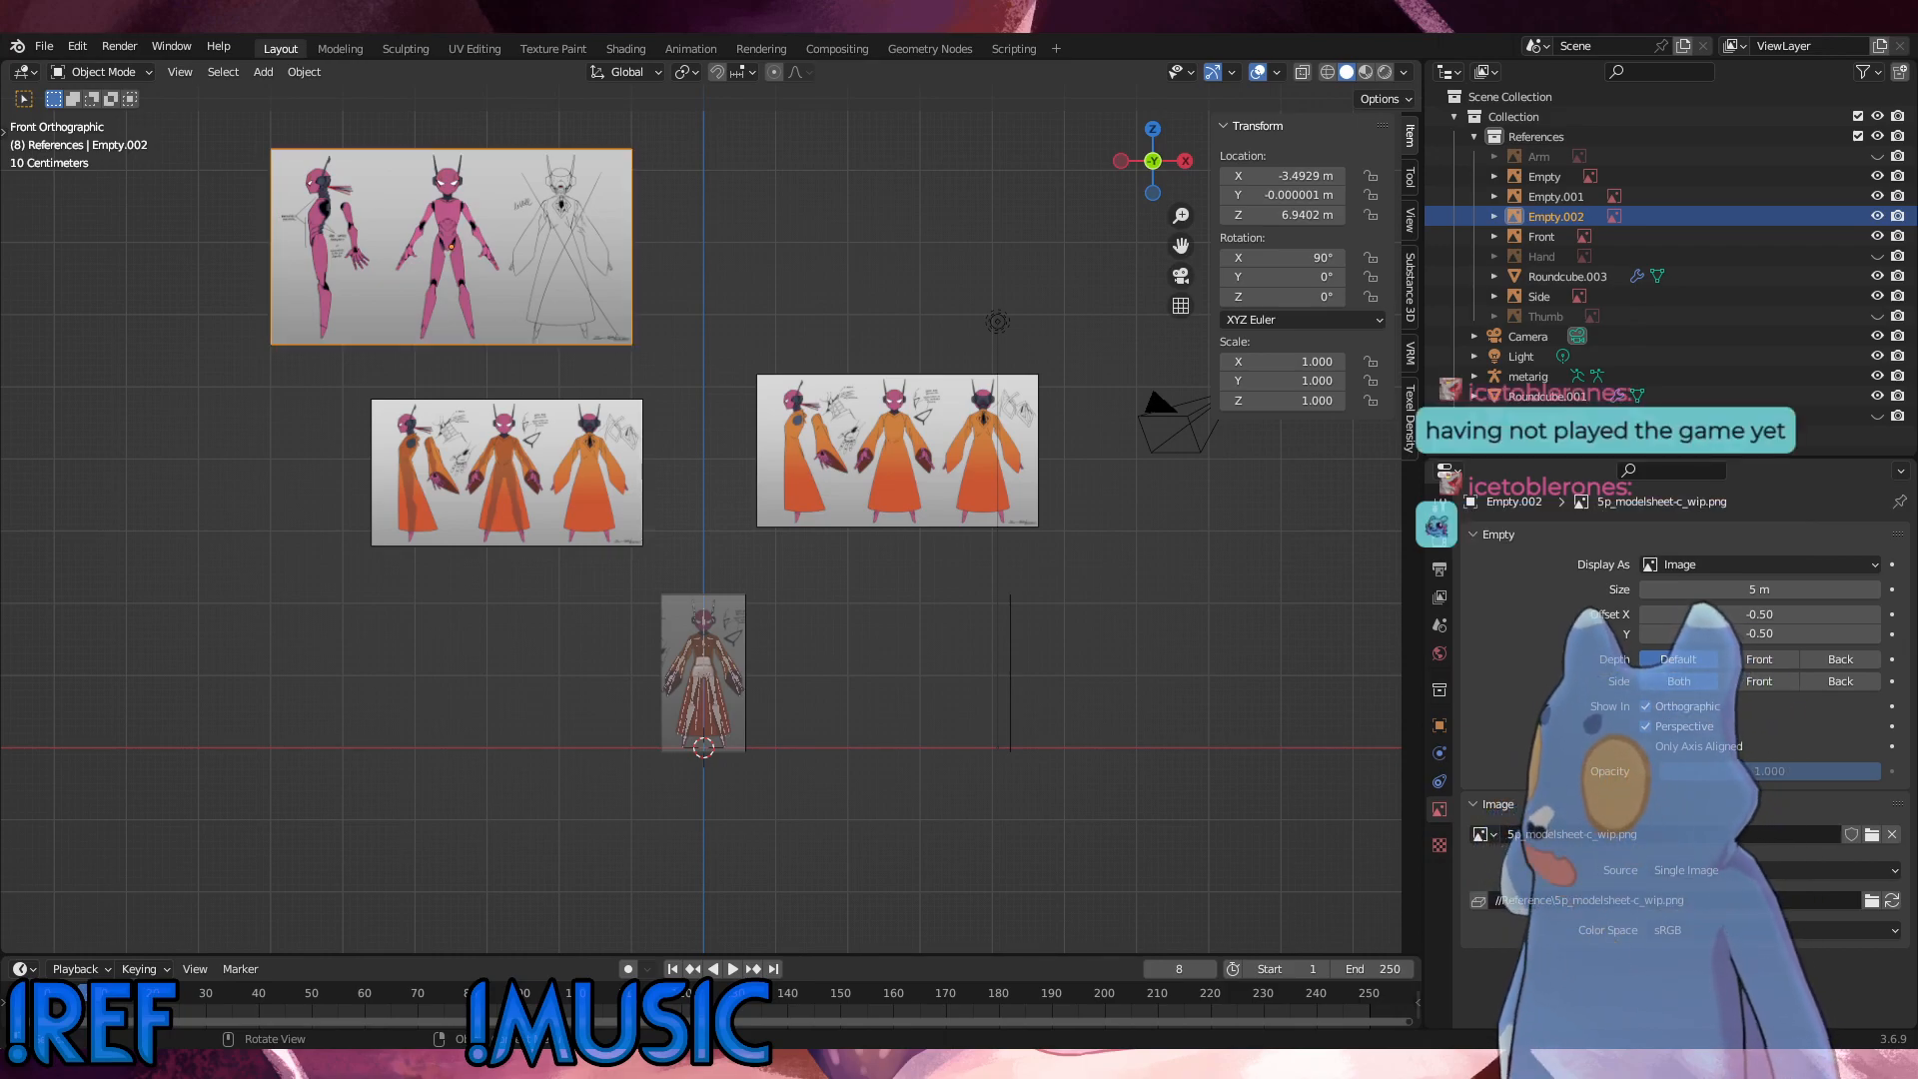
pyautogui.press('g')
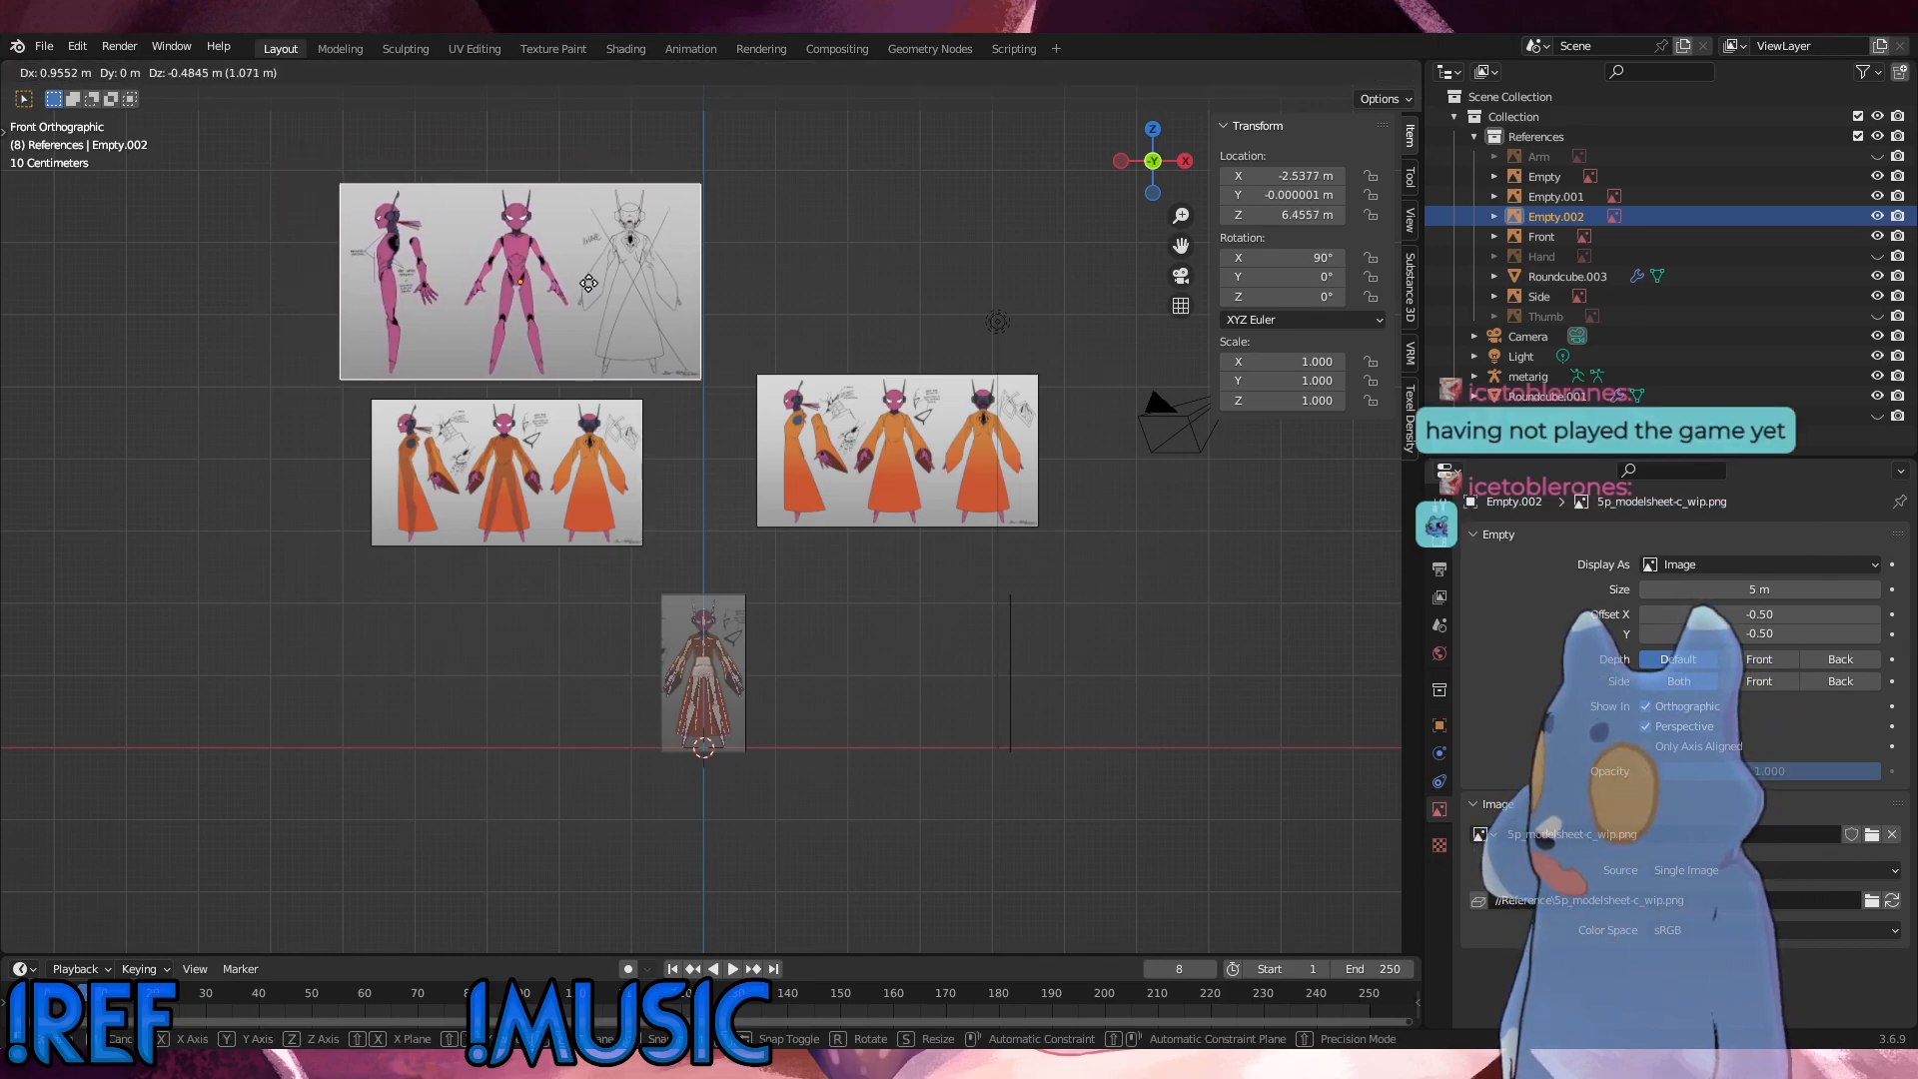
pyautogui.click(818, 273)
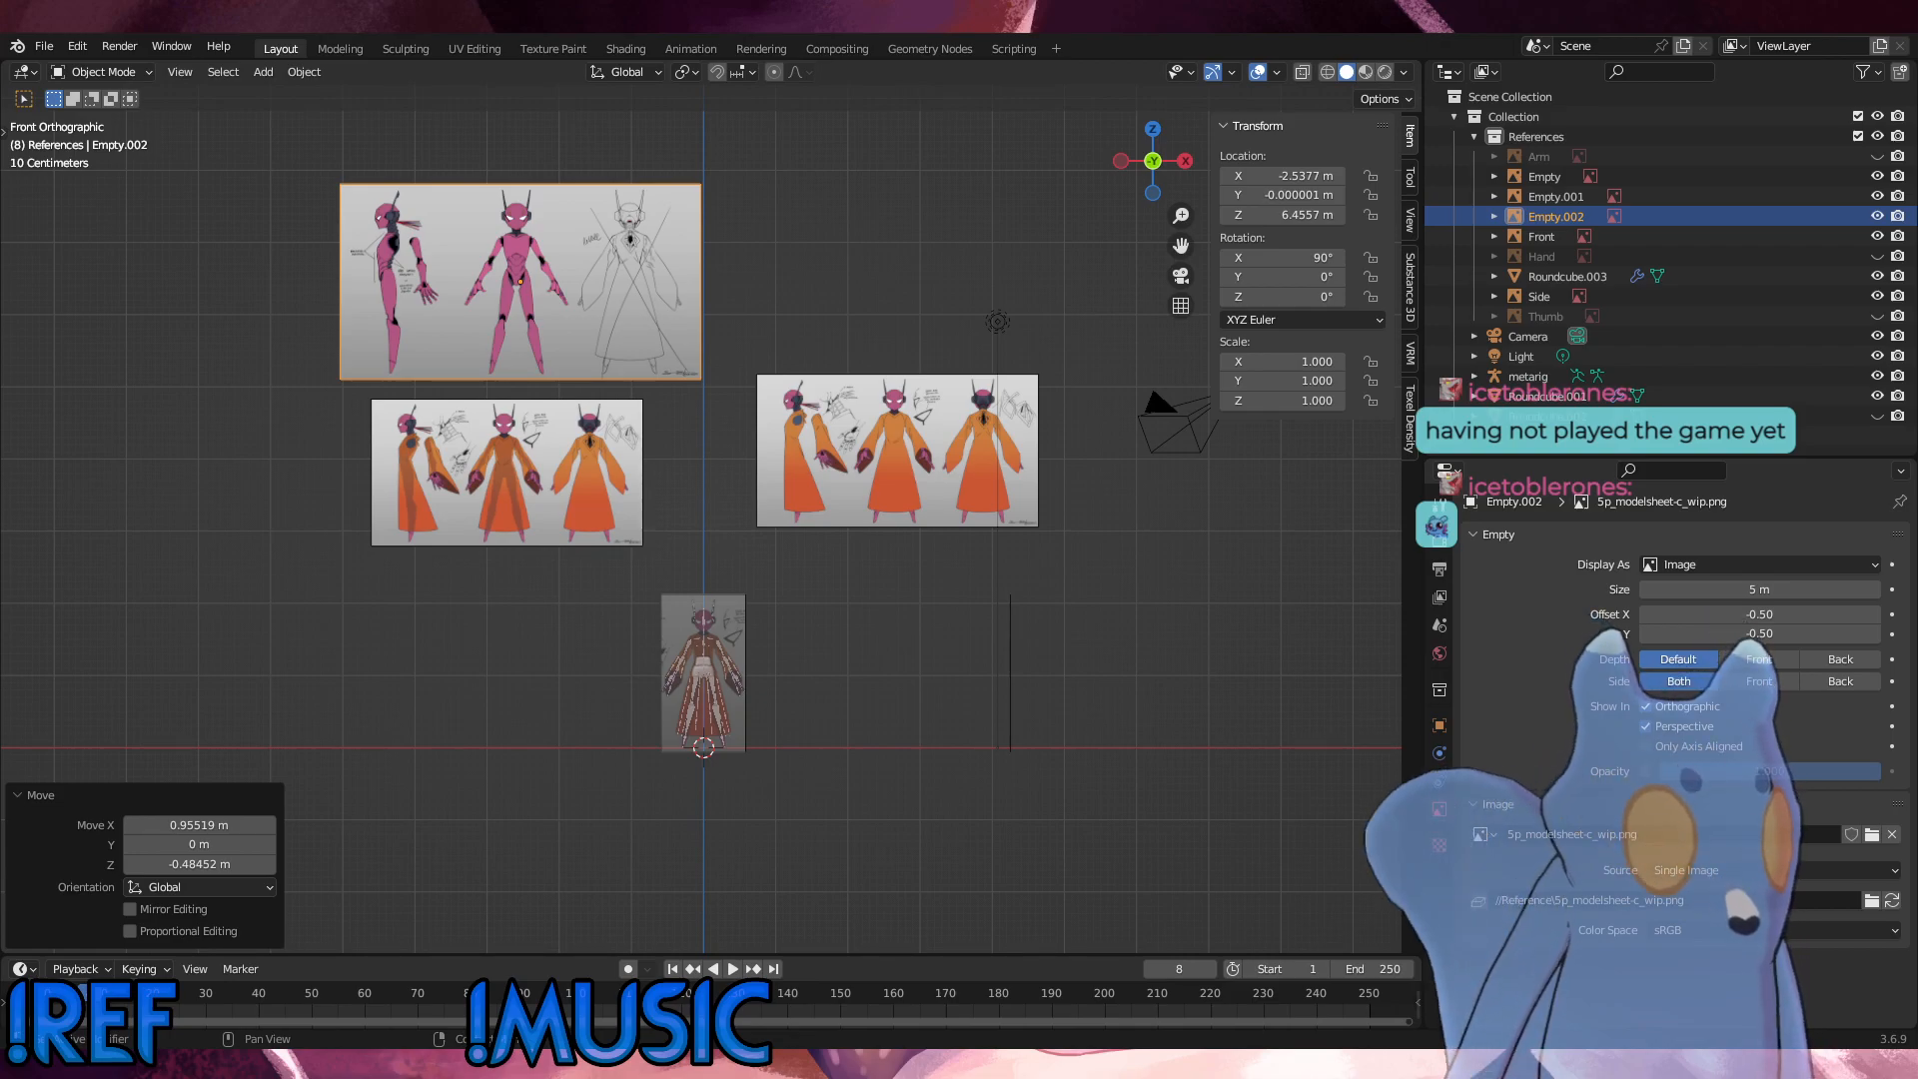
# Step: Add 5p_modelsheet-c_wip_front.png as a reference image beside the rig and scale it uniformly to about 0.58
pyautogui.scroll(6, 705, 519)
pyautogui.scroll(1, 925, 654)
pyautogui.keyDown('shift'); pyautogui.moveTo(924, 654); pyautogui.dragTo(946, 243, button='middle'); pyautogui.keyUp('shift')
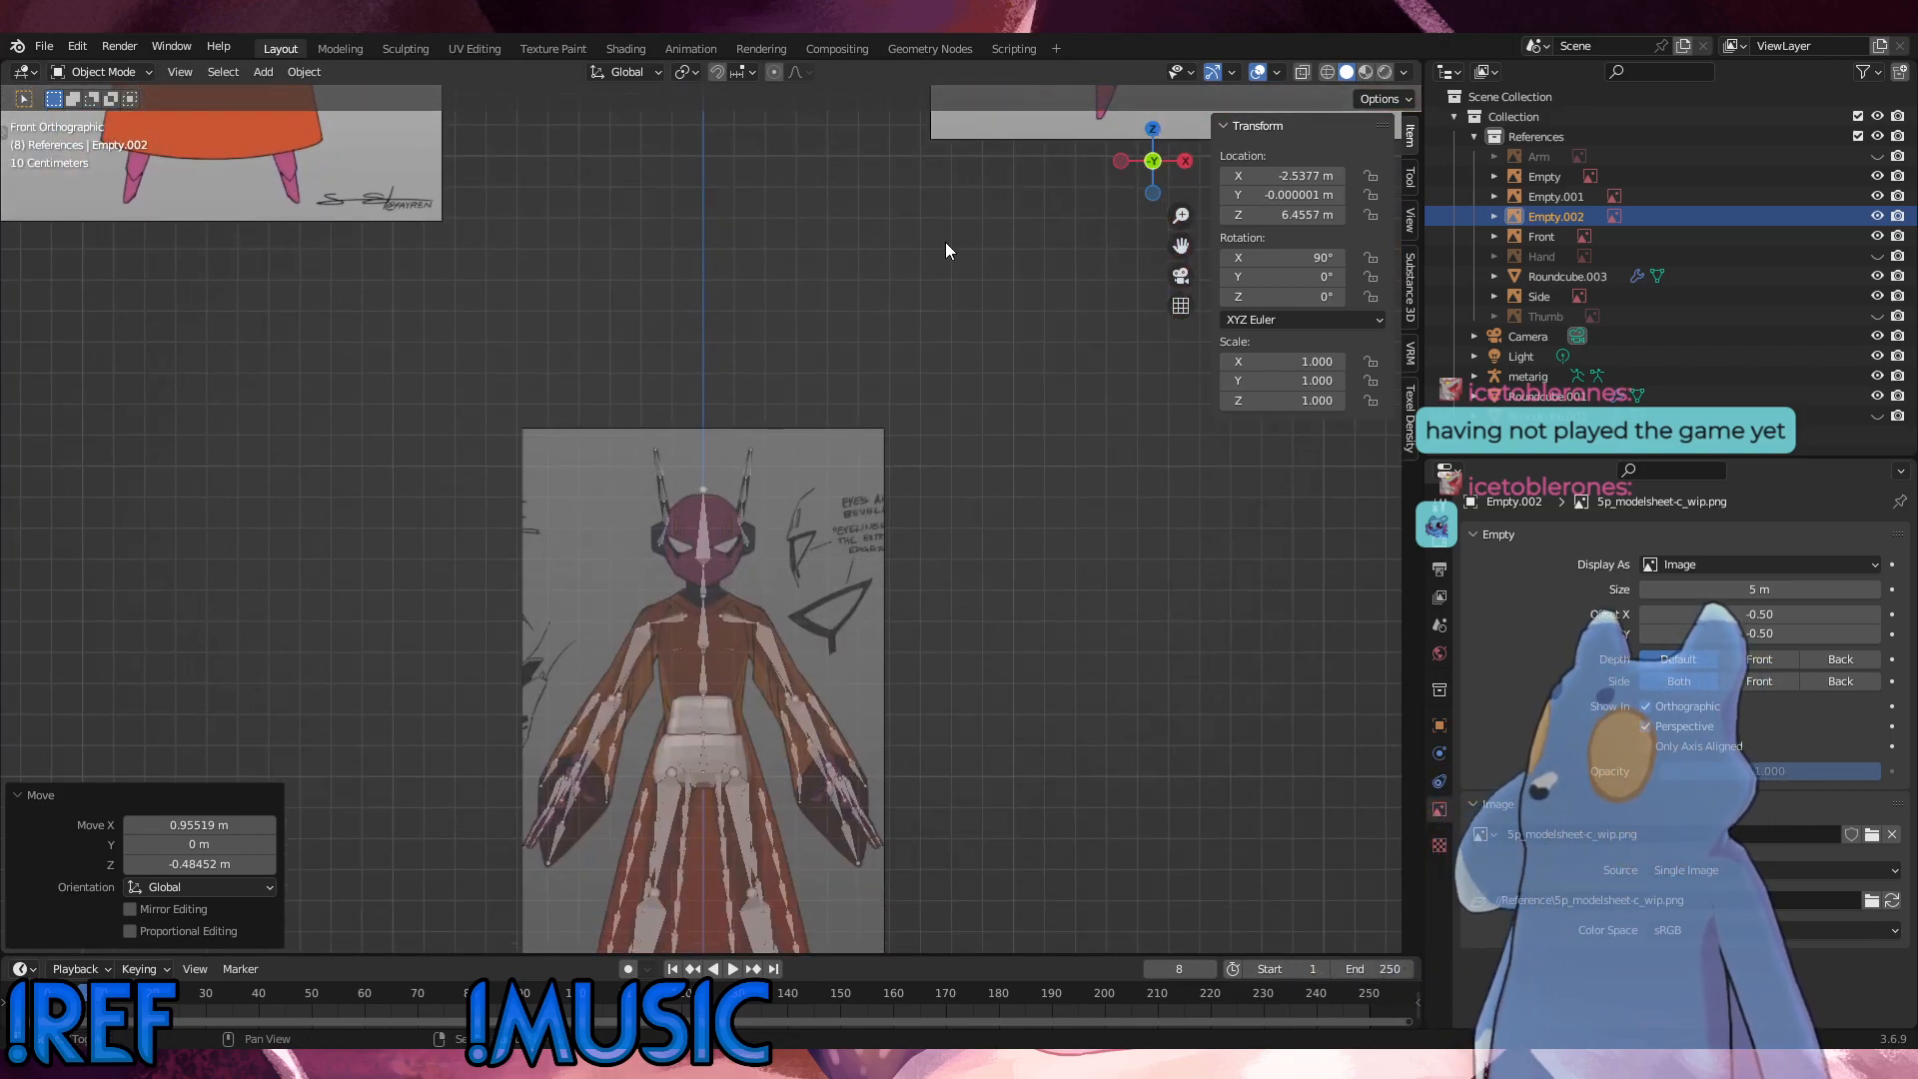
pyautogui.keyDown('shift'); pyautogui.moveTo(913, 543); pyautogui.dragTo(917, 203, button='middle'); pyautogui.keyUp('shift')
pyautogui.scroll(-1, 900, 532)
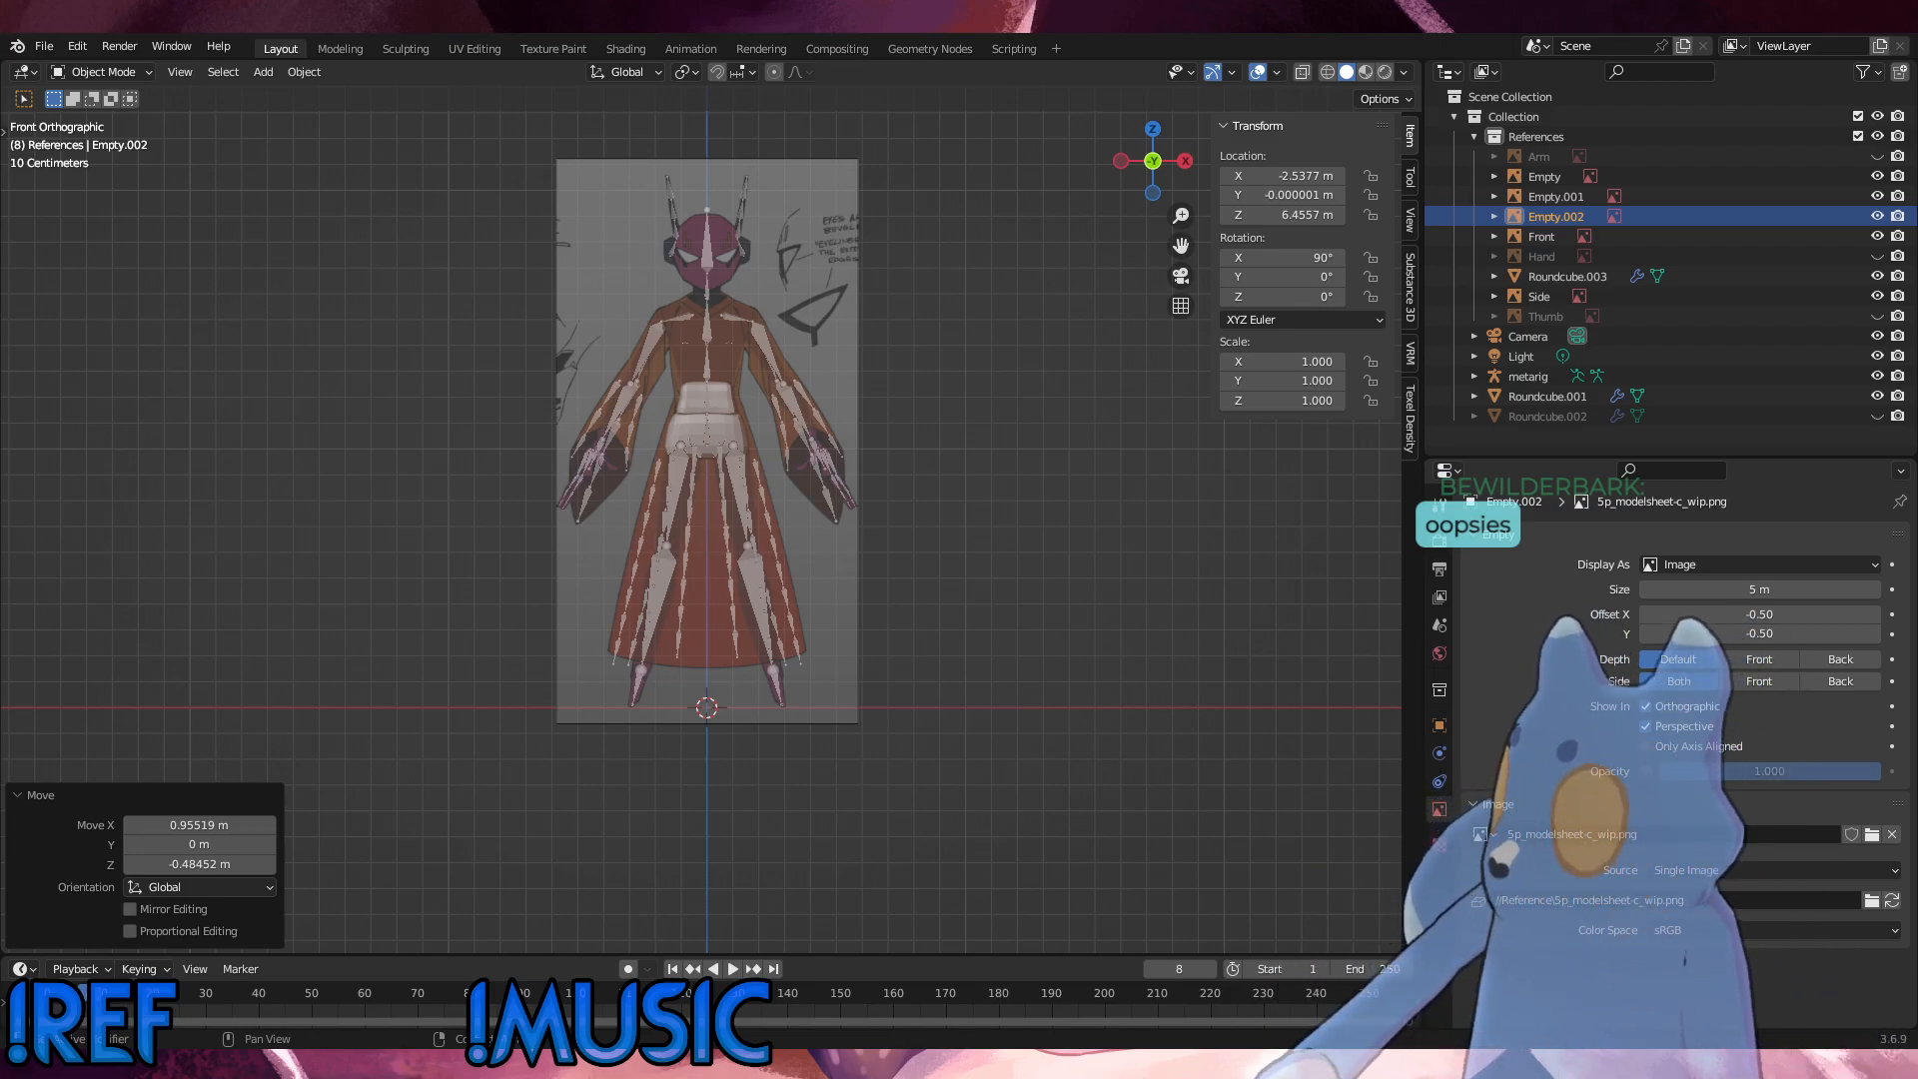
pyautogui.moveTo(1917, 610); pyautogui.dragTo(1089, 610)
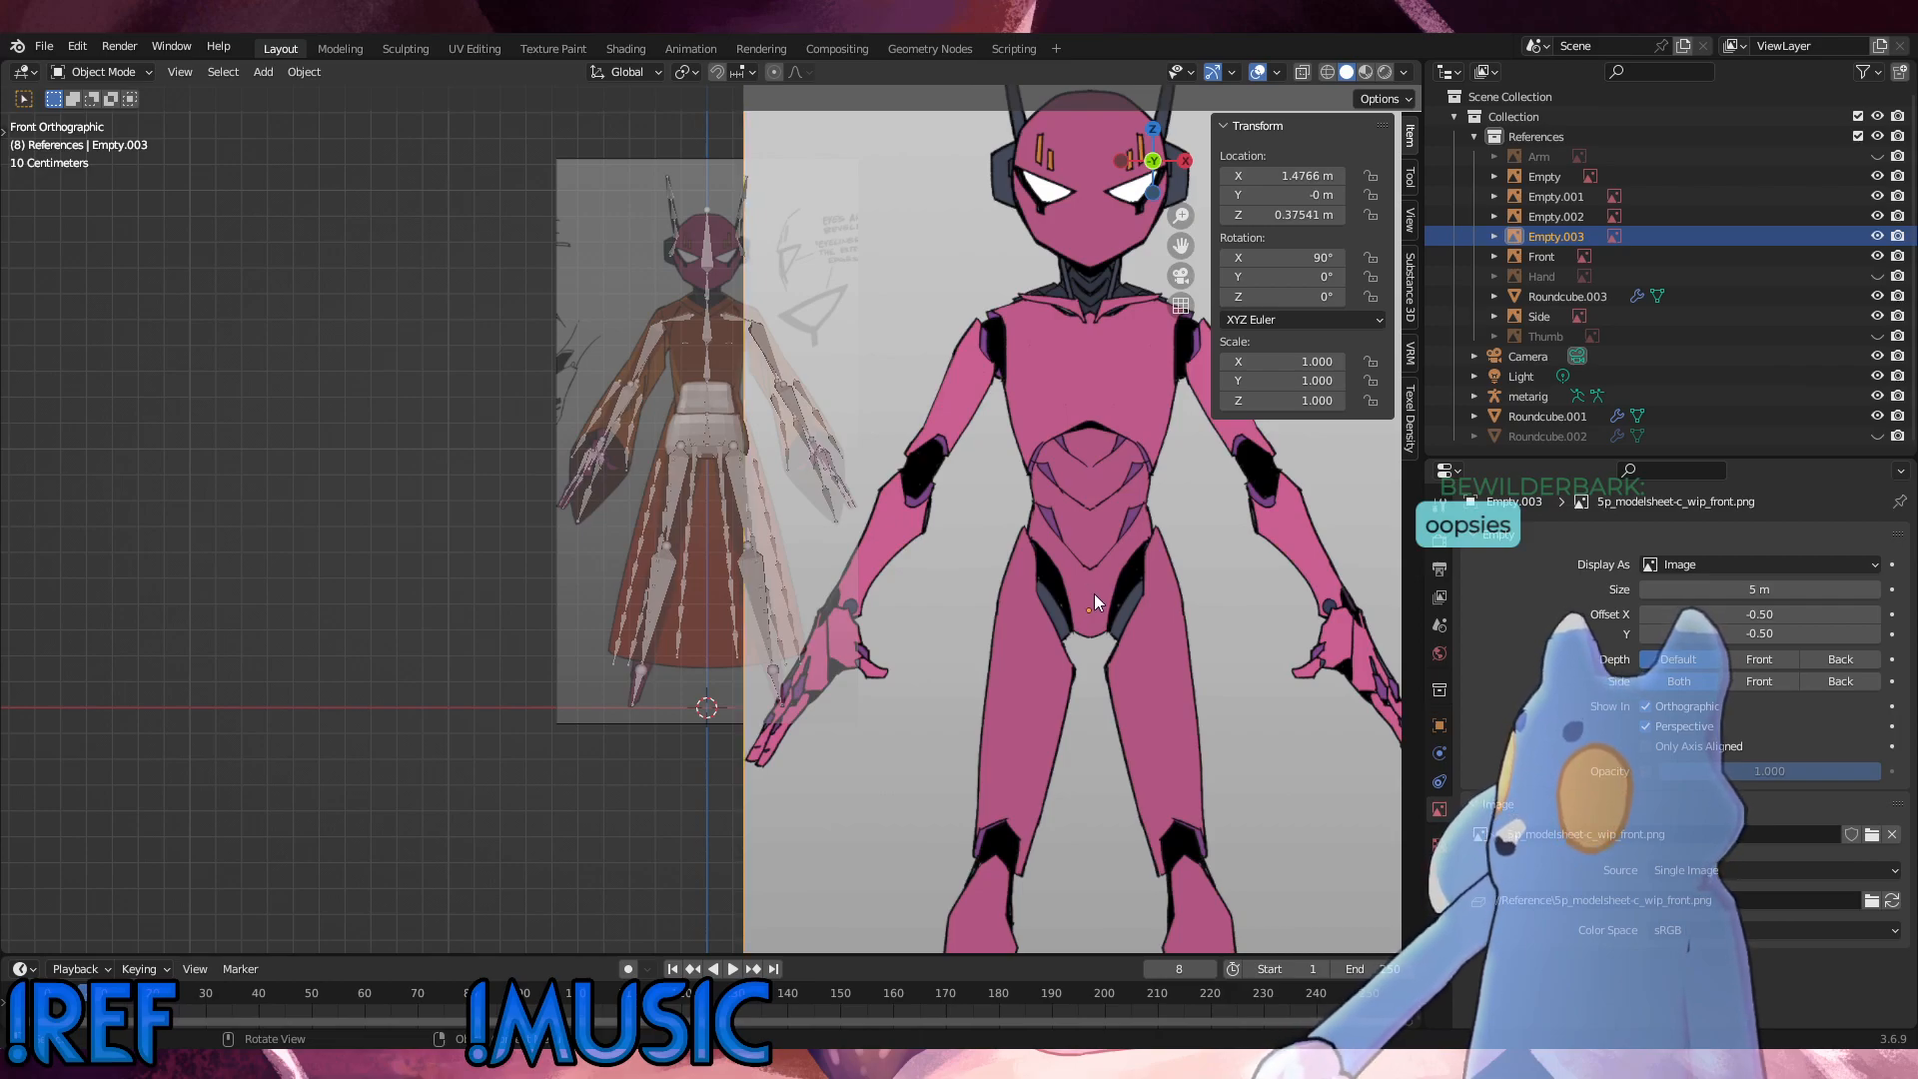
pyautogui.scroll(-2, 1107, 589)
pyautogui.press('s')
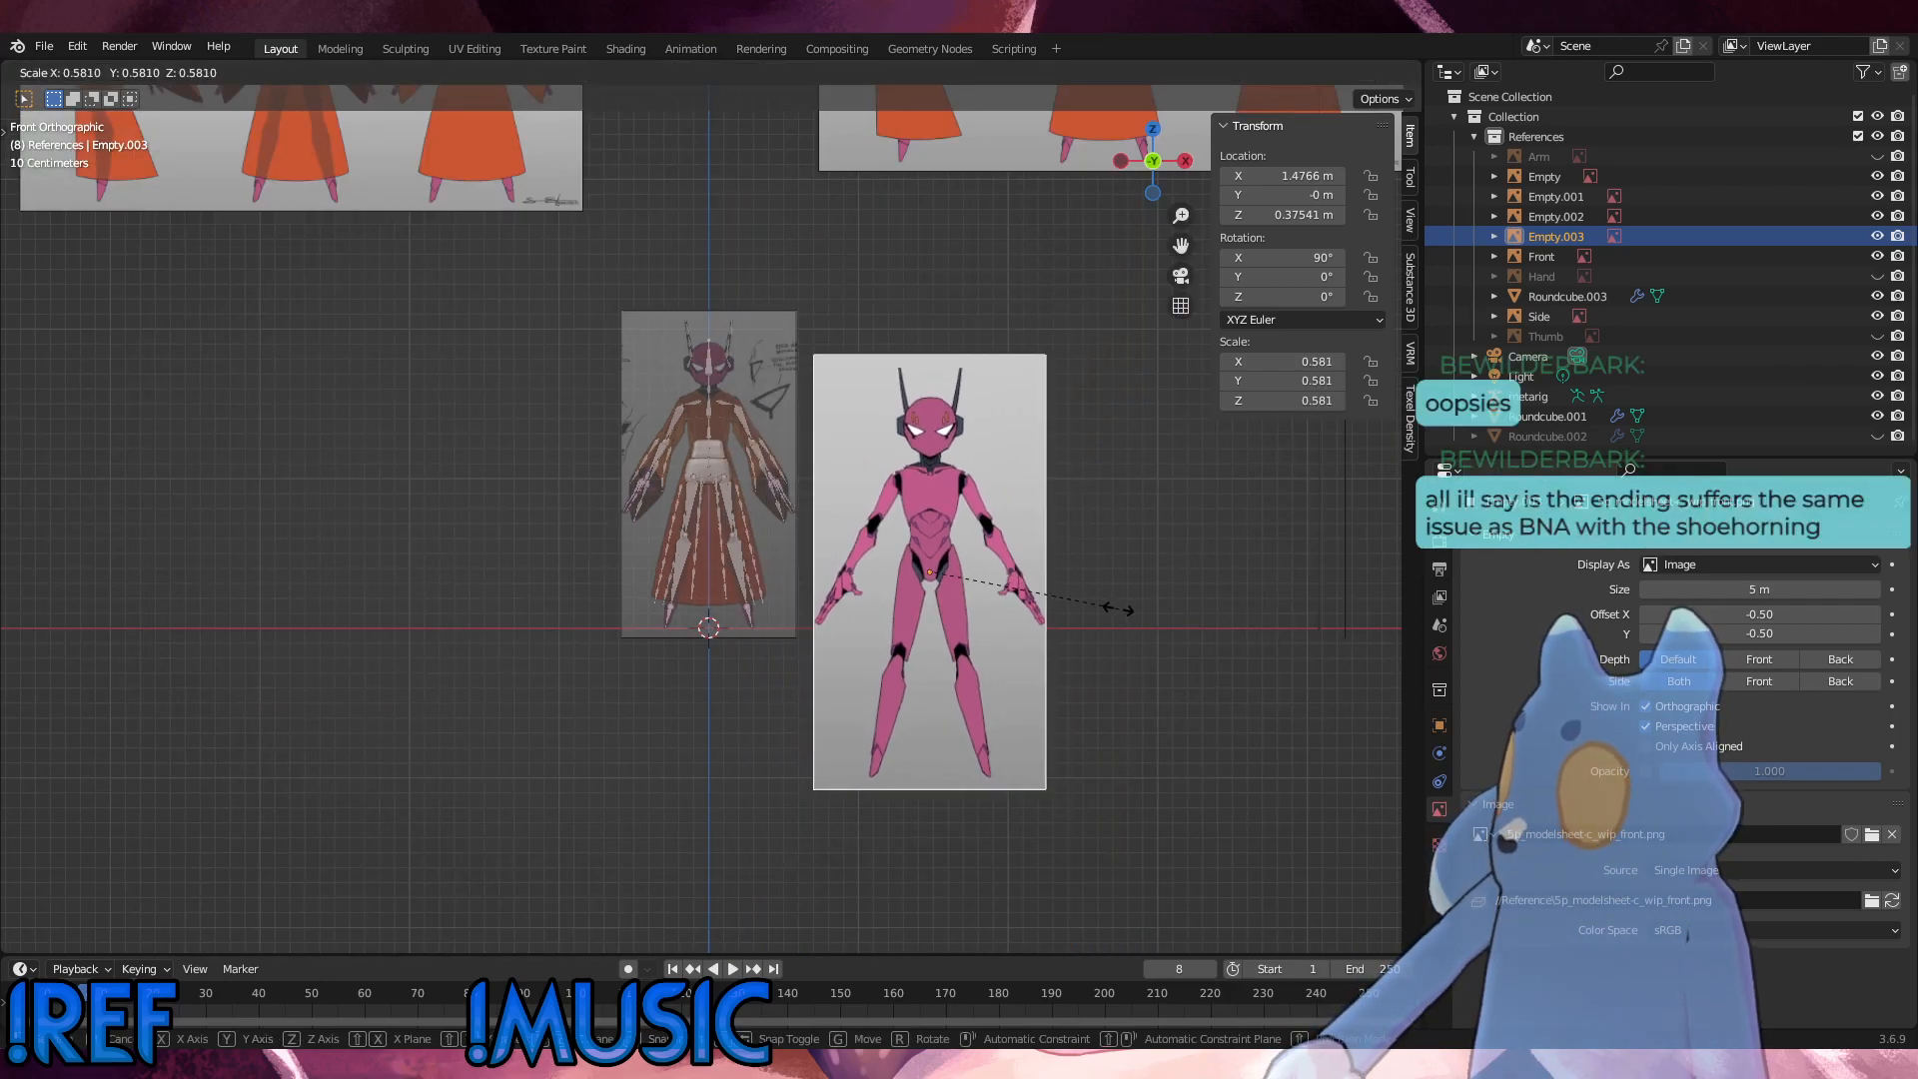
pyautogui.click(1117, 608)
pyautogui.press('g')
pyautogui.click(907, 458)
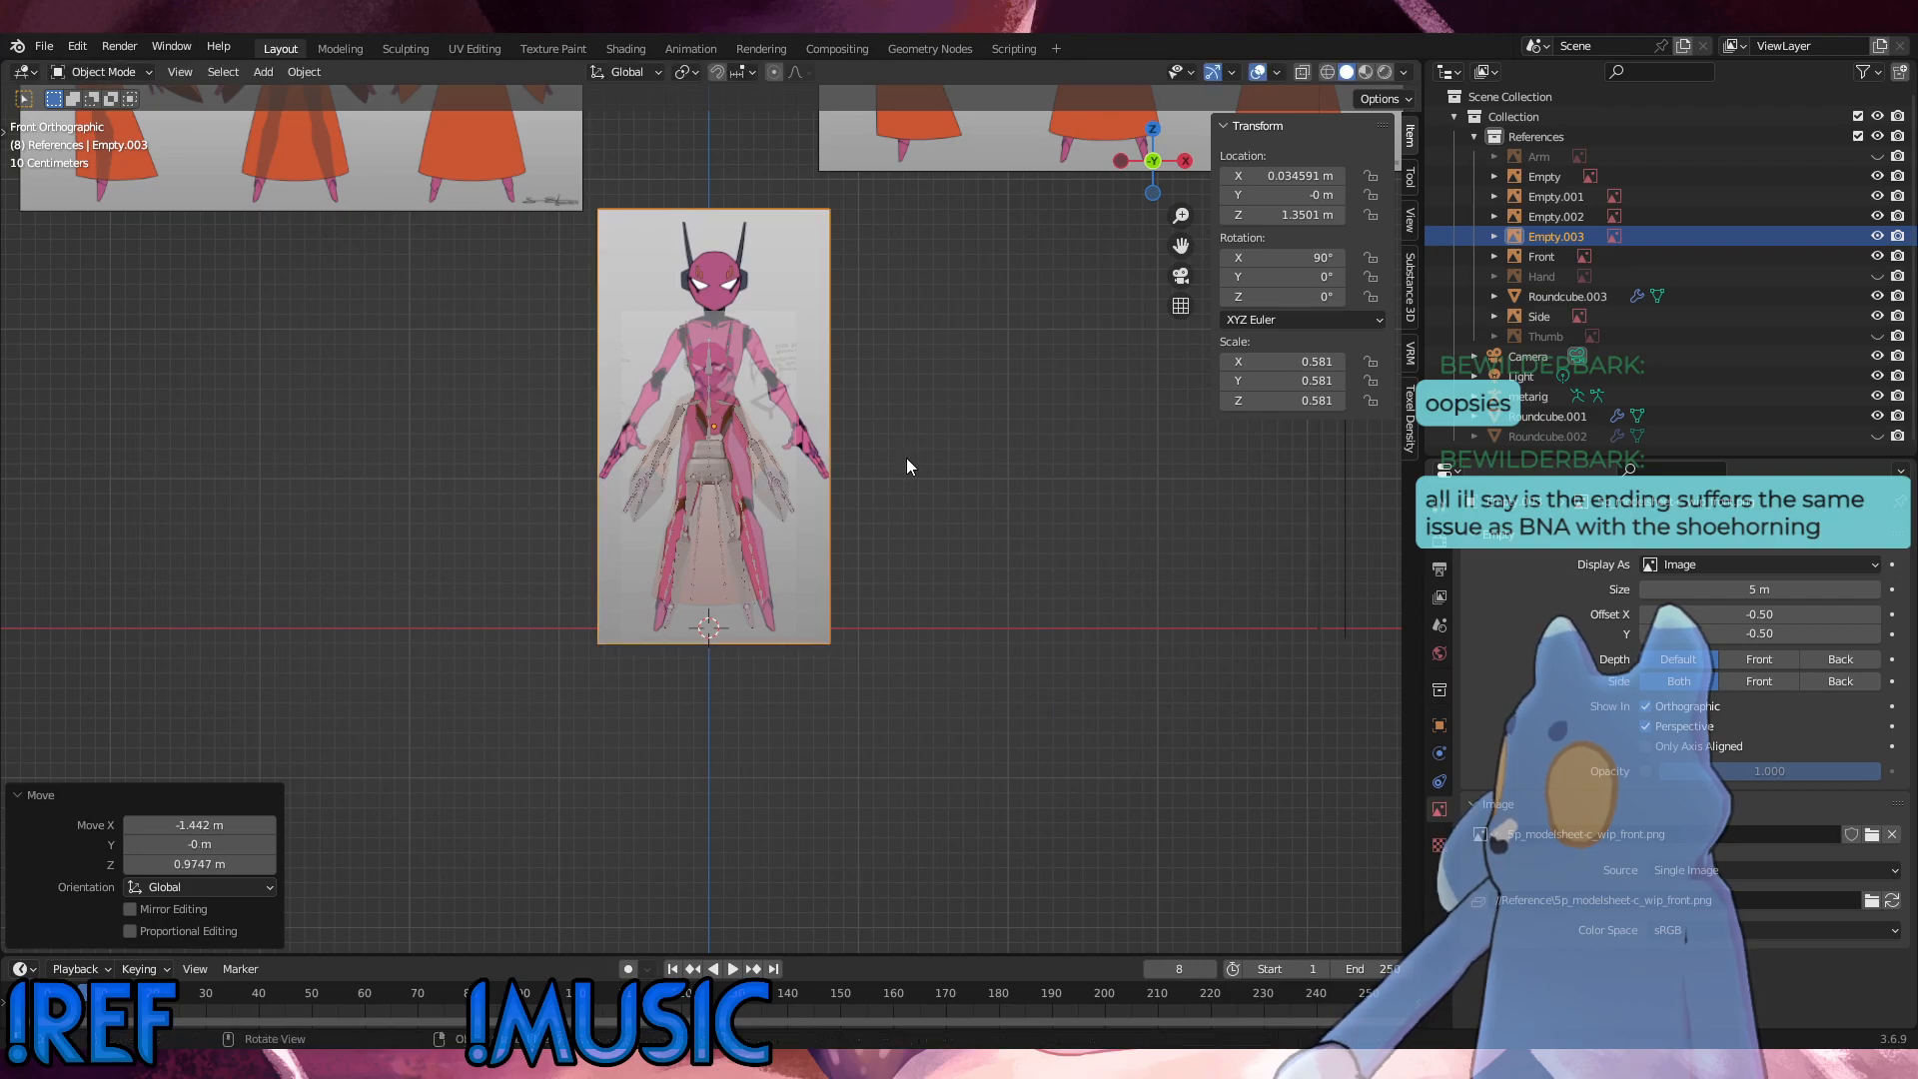
pyautogui.hotkey('ctrl', 'z')
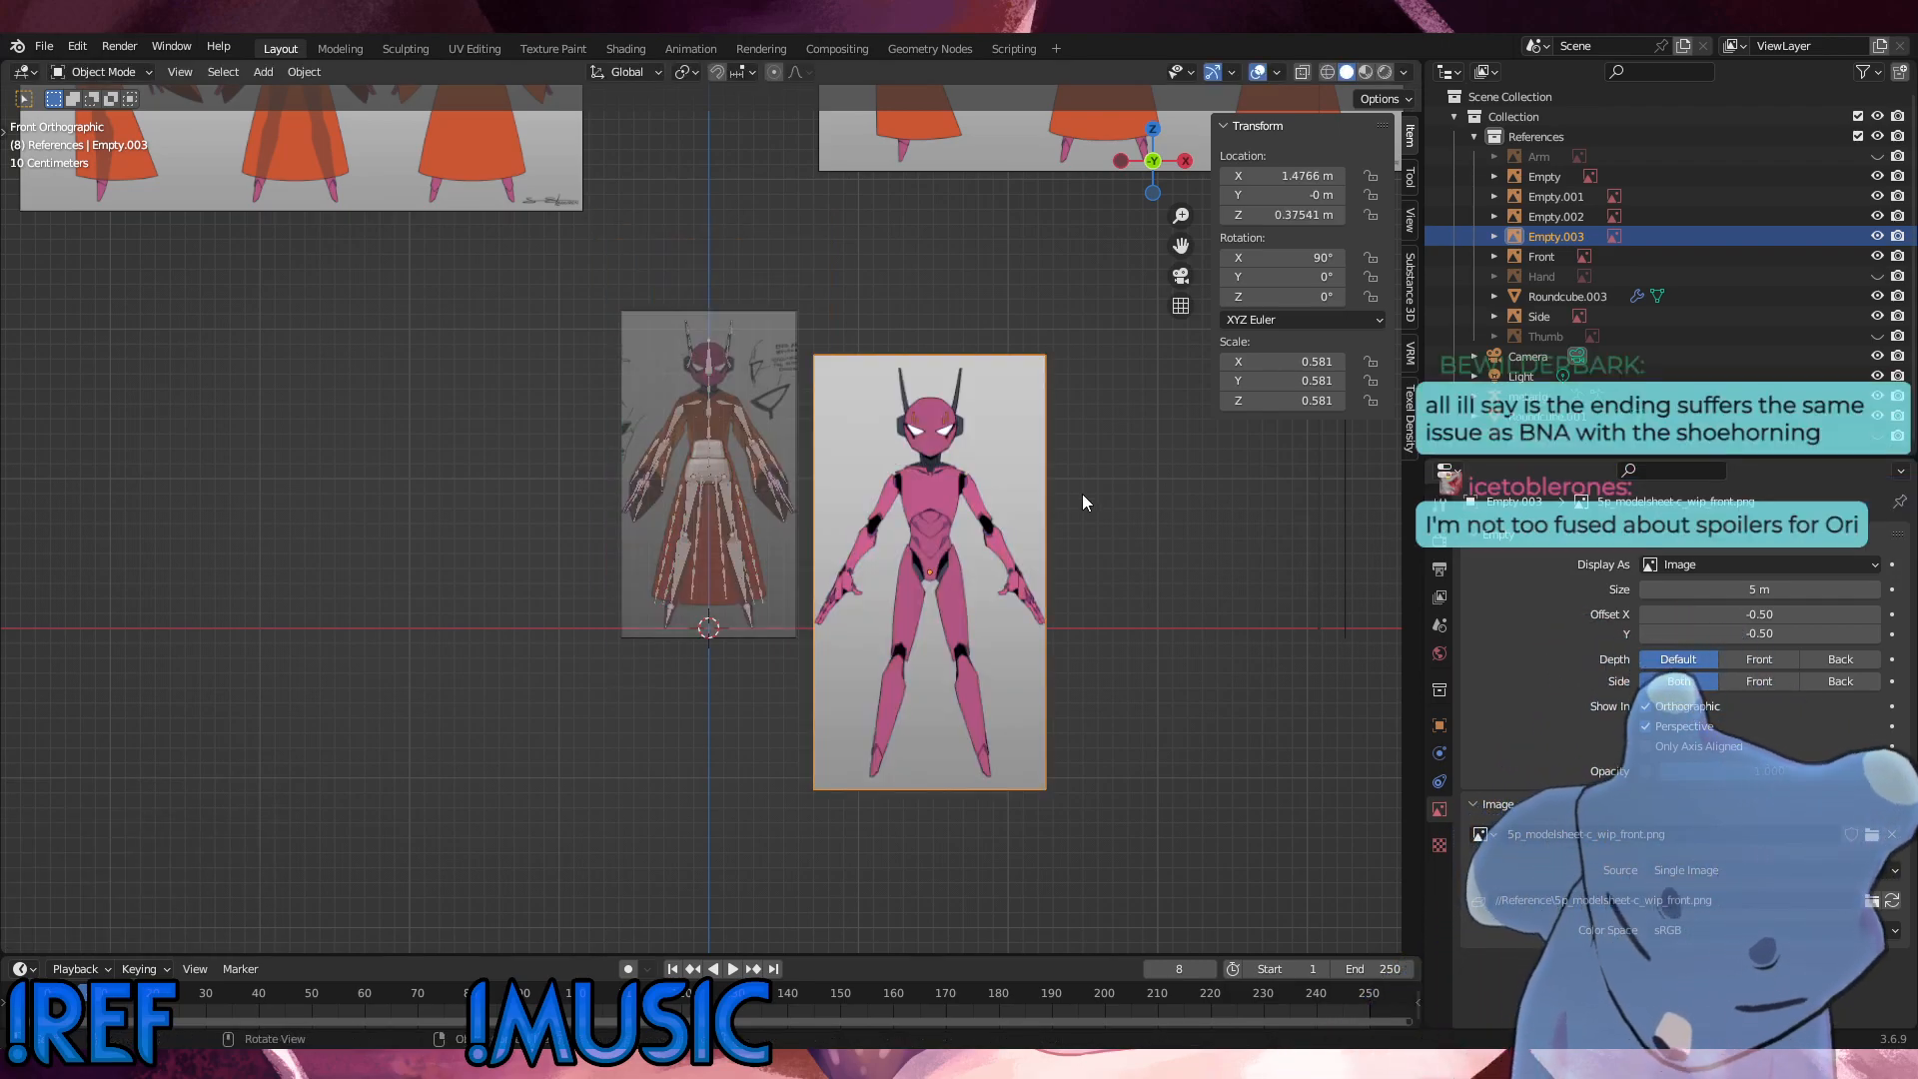
pyautogui.write('gx0')
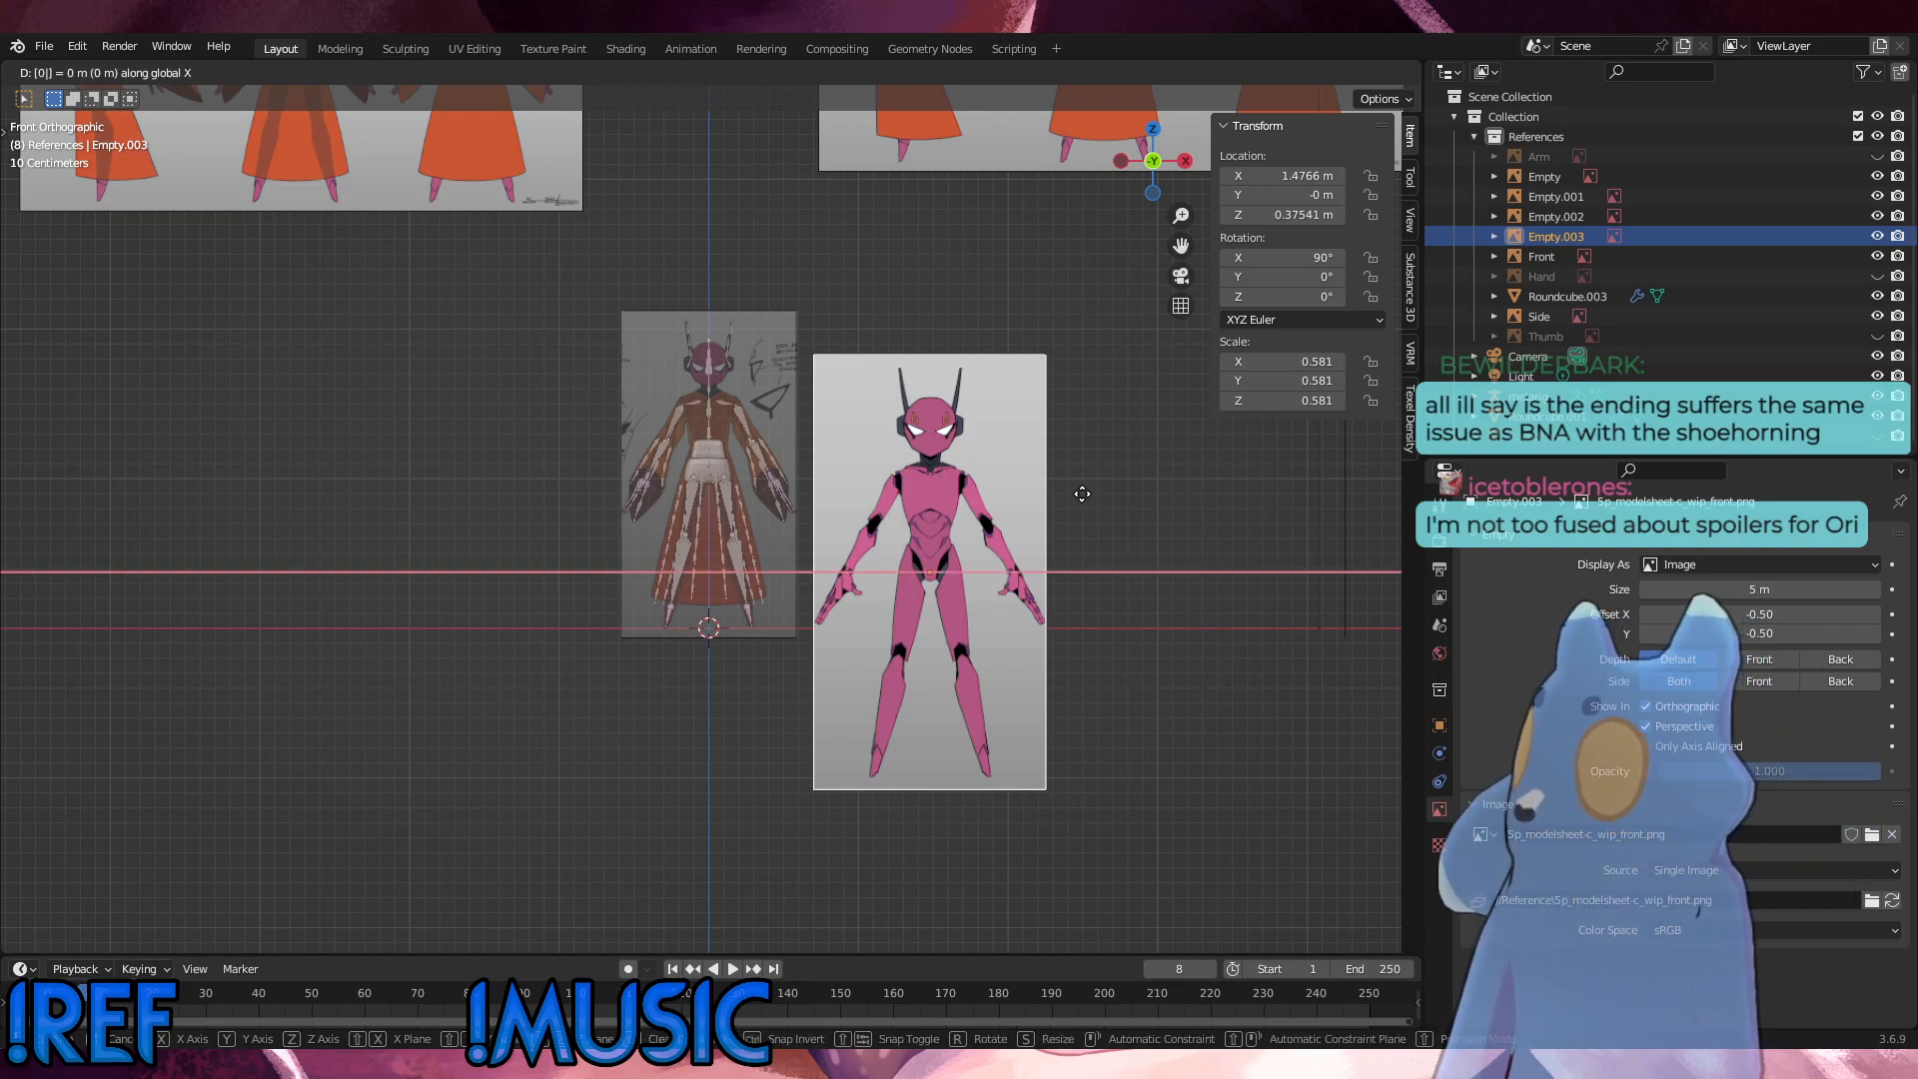
pyautogui.press('Return')
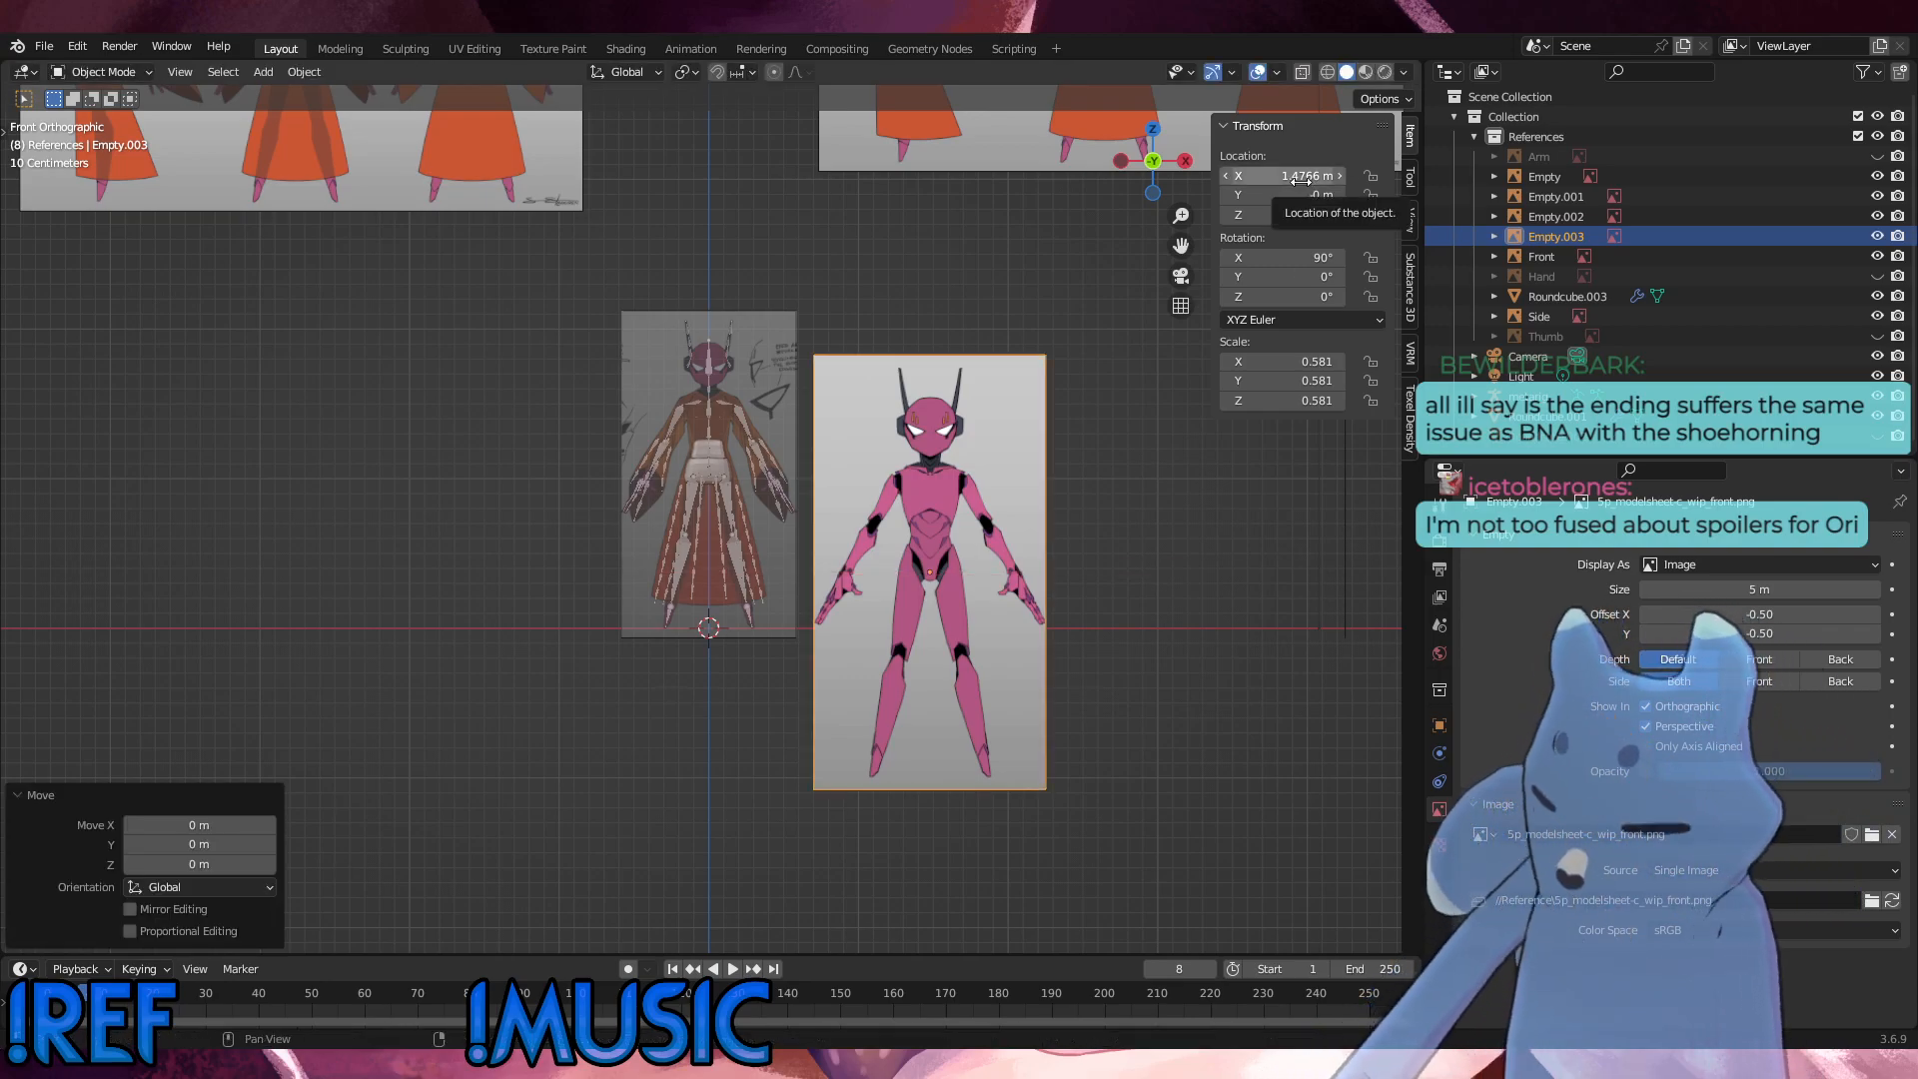
# Step: Set the new front reference image's X location to 0 m and raise it about 0.56 m along Z
pyautogui.doubleClick(1302, 177)
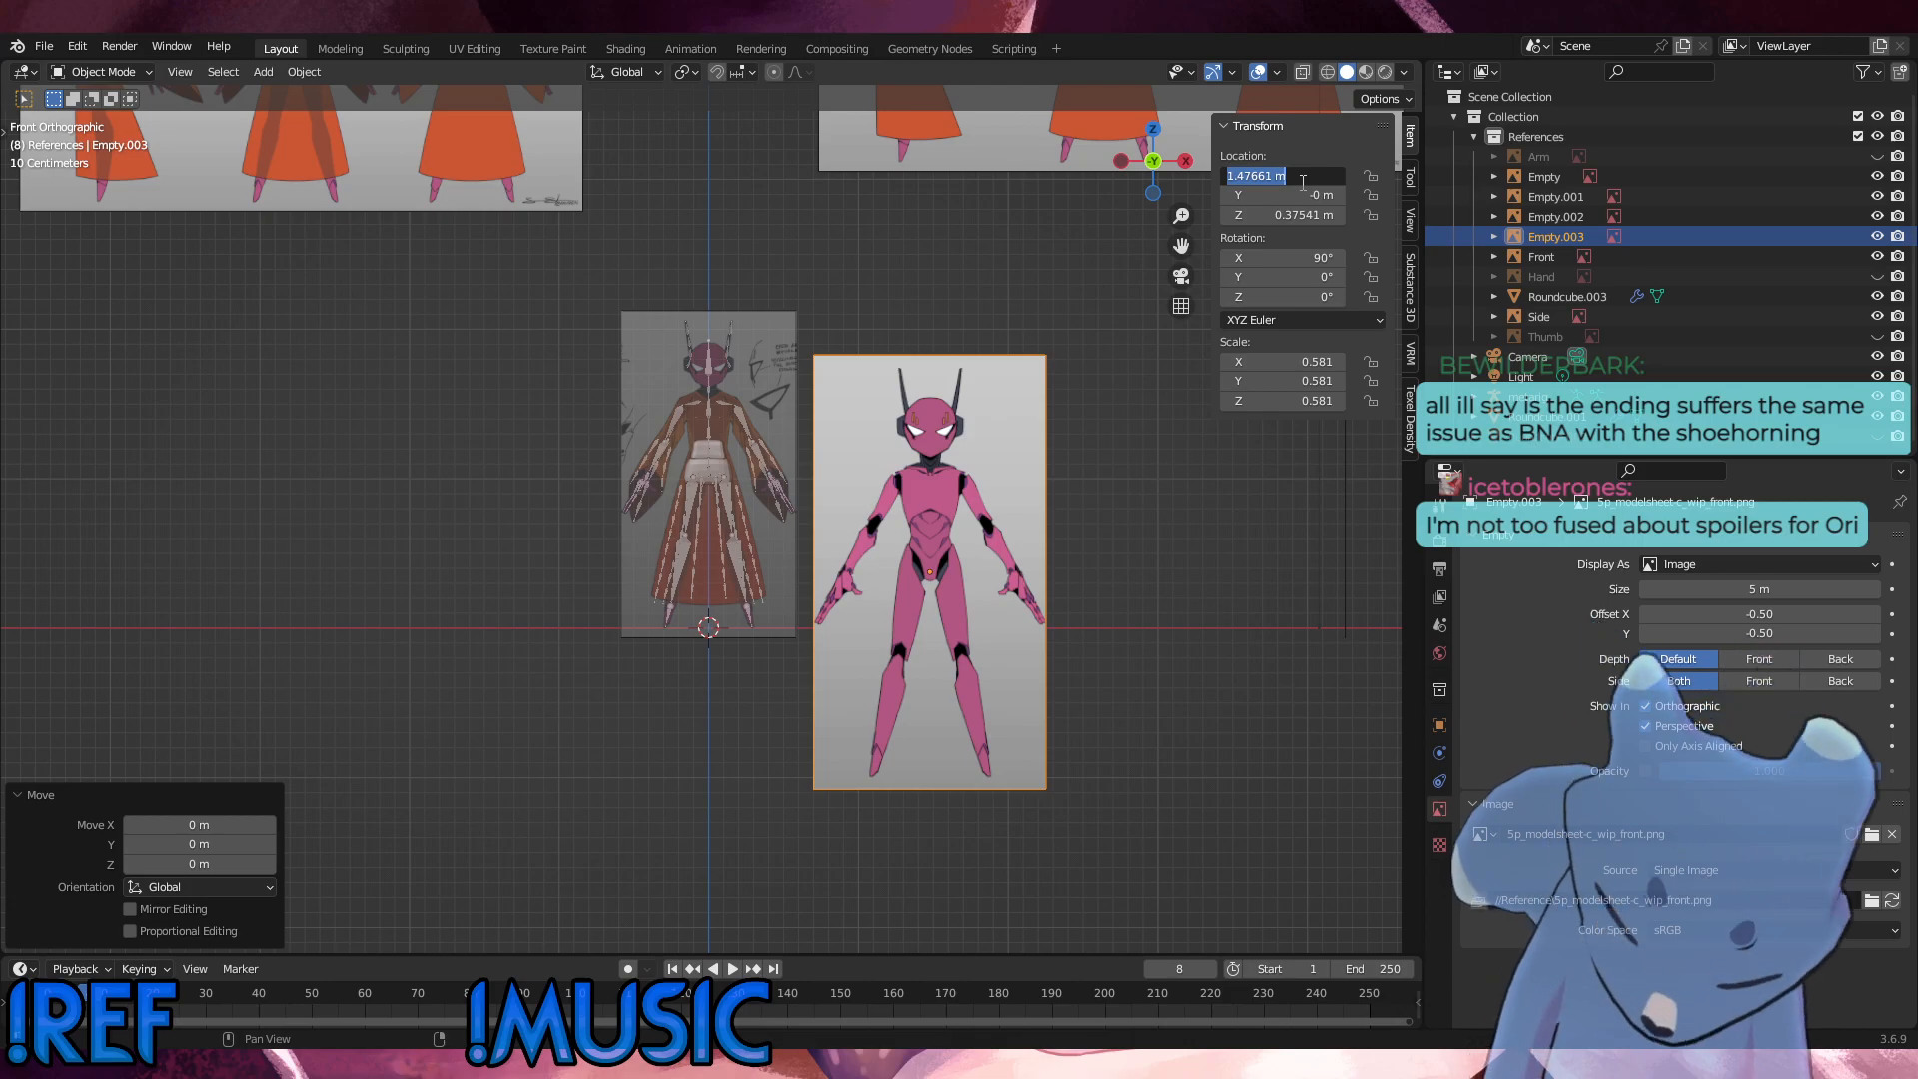
pyautogui.write('0')
pyautogui.press('Return')
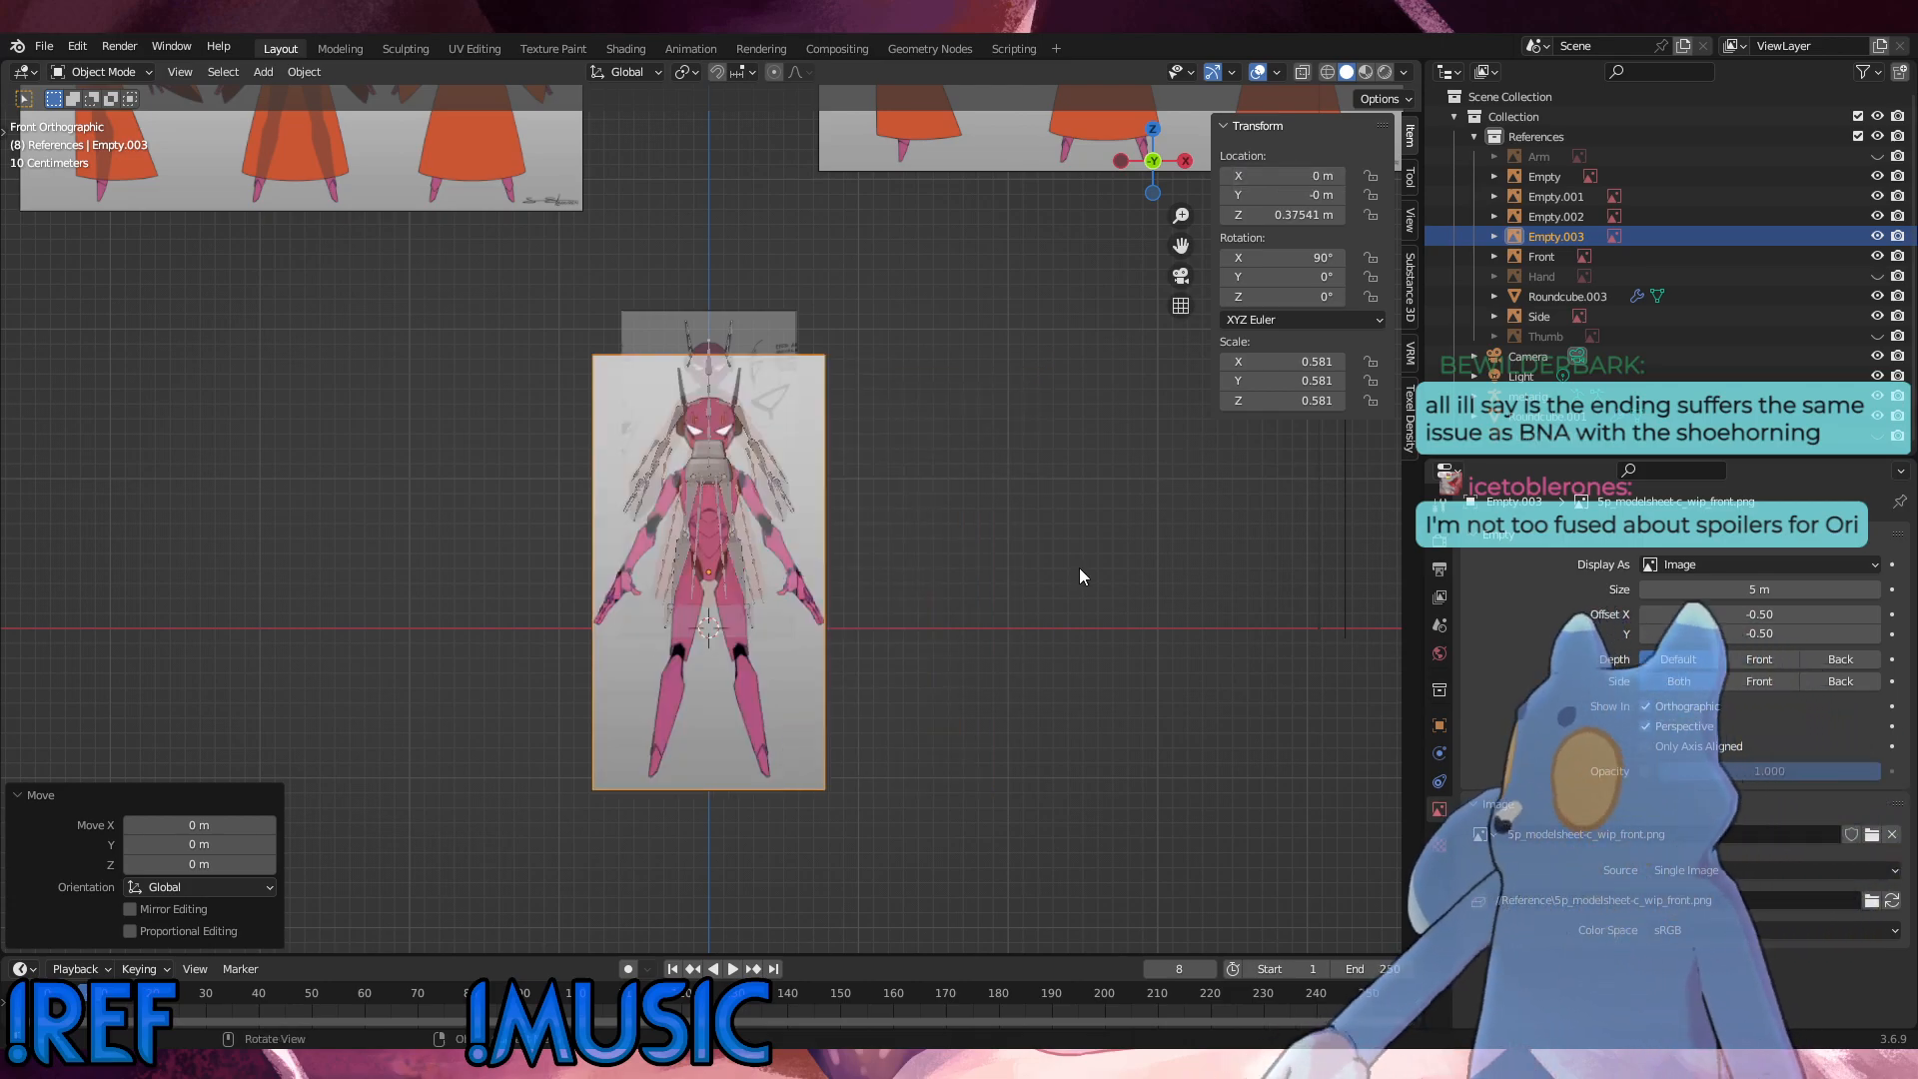
pyautogui.scroll(5, 1074, 568)
pyautogui.press('g')
pyautogui.press('z')
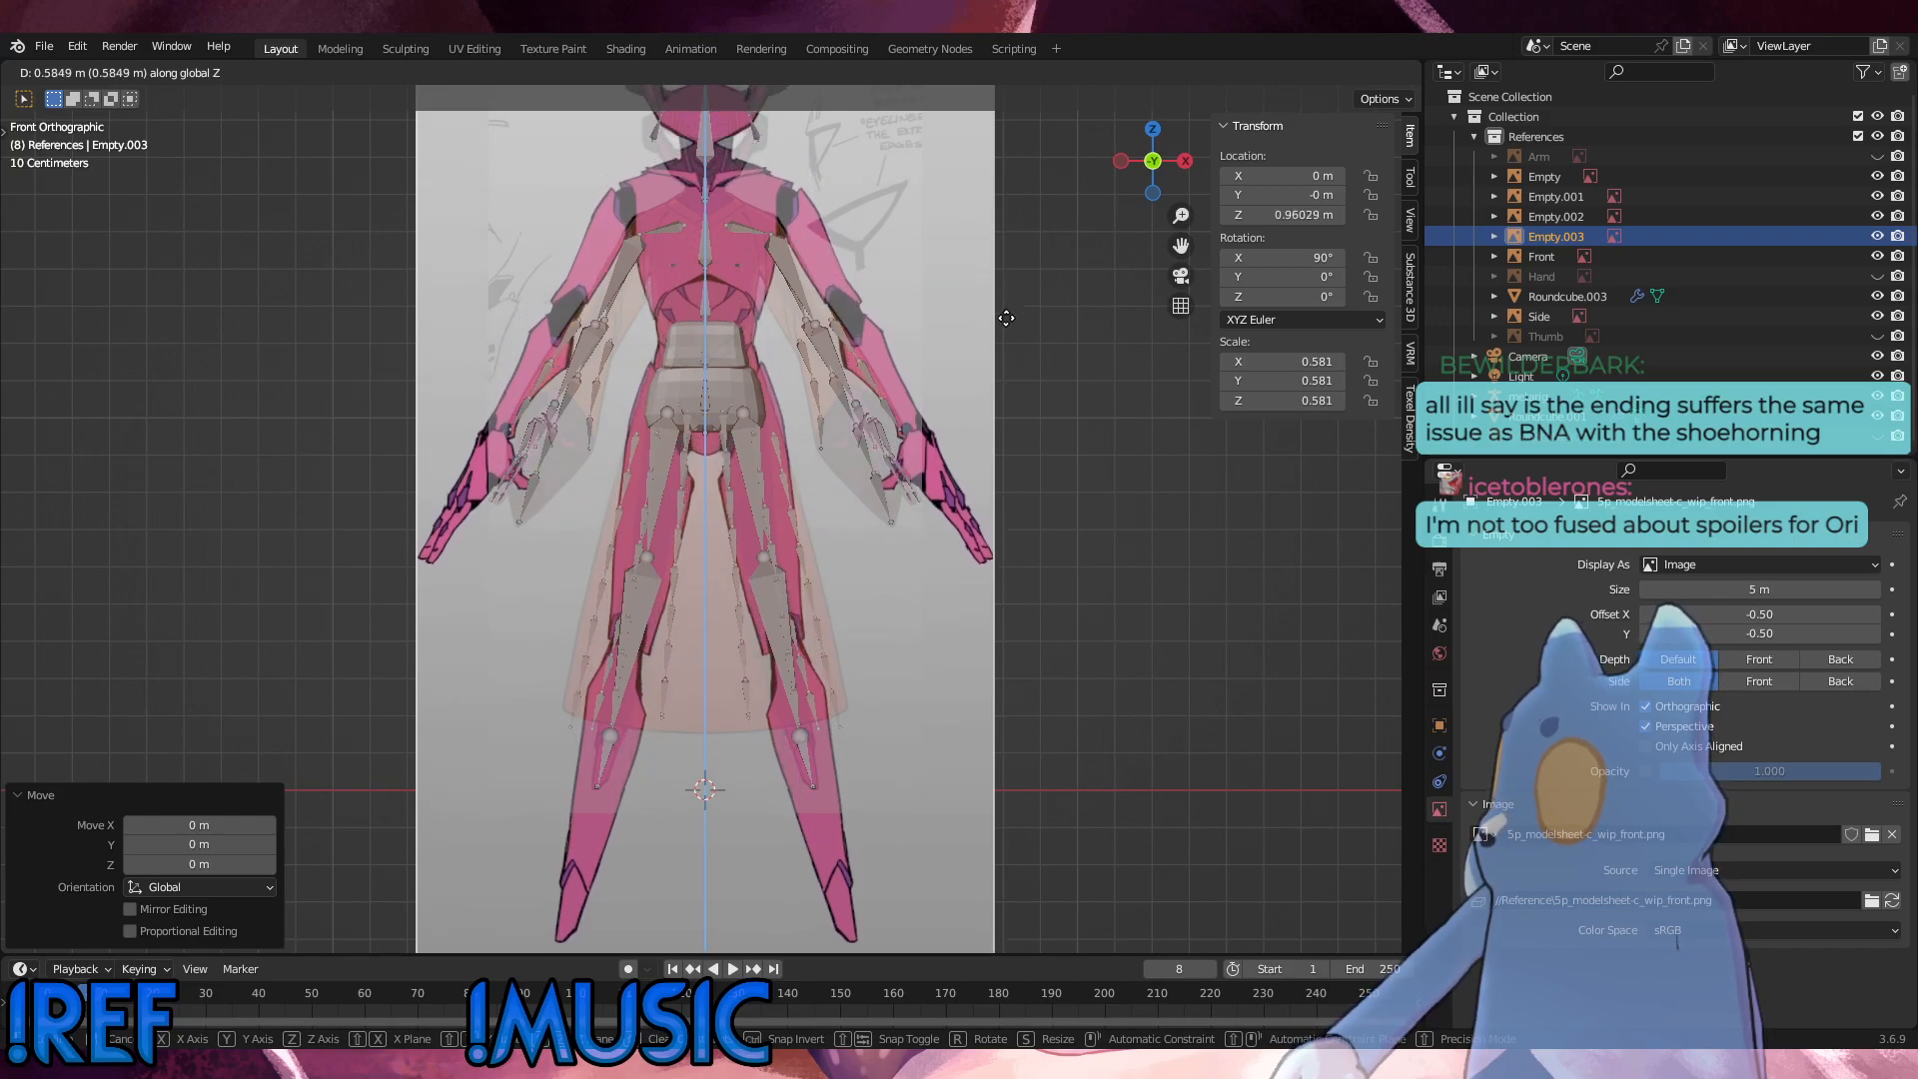
pyautogui.click(999, 317)
# Step: Scale the front reference image down to about 0.43 and raise it about 0.09 m along Z to match the rig
pyautogui.scroll(-1, 989, 364)
pyautogui.press('s')
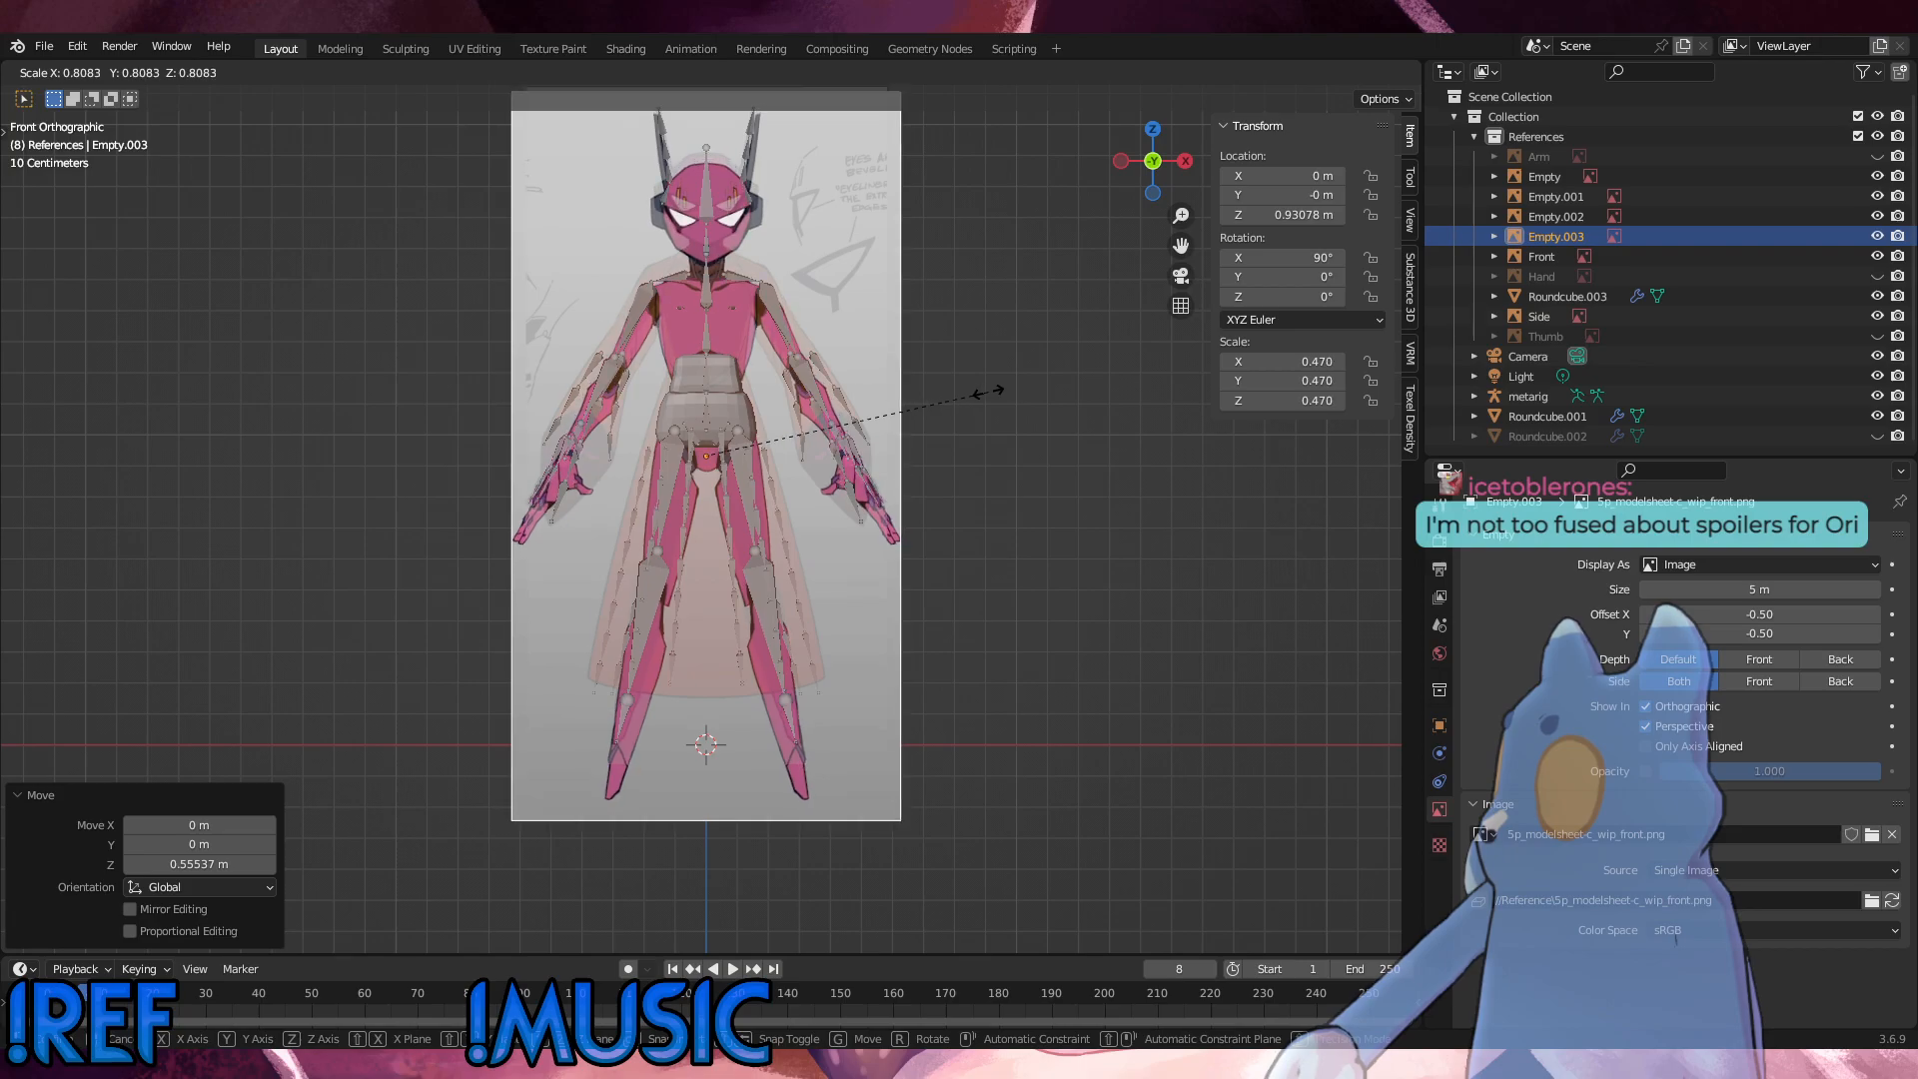
pyautogui.click(966, 409)
pyautogui.press('g')
pyautogui.press('z')
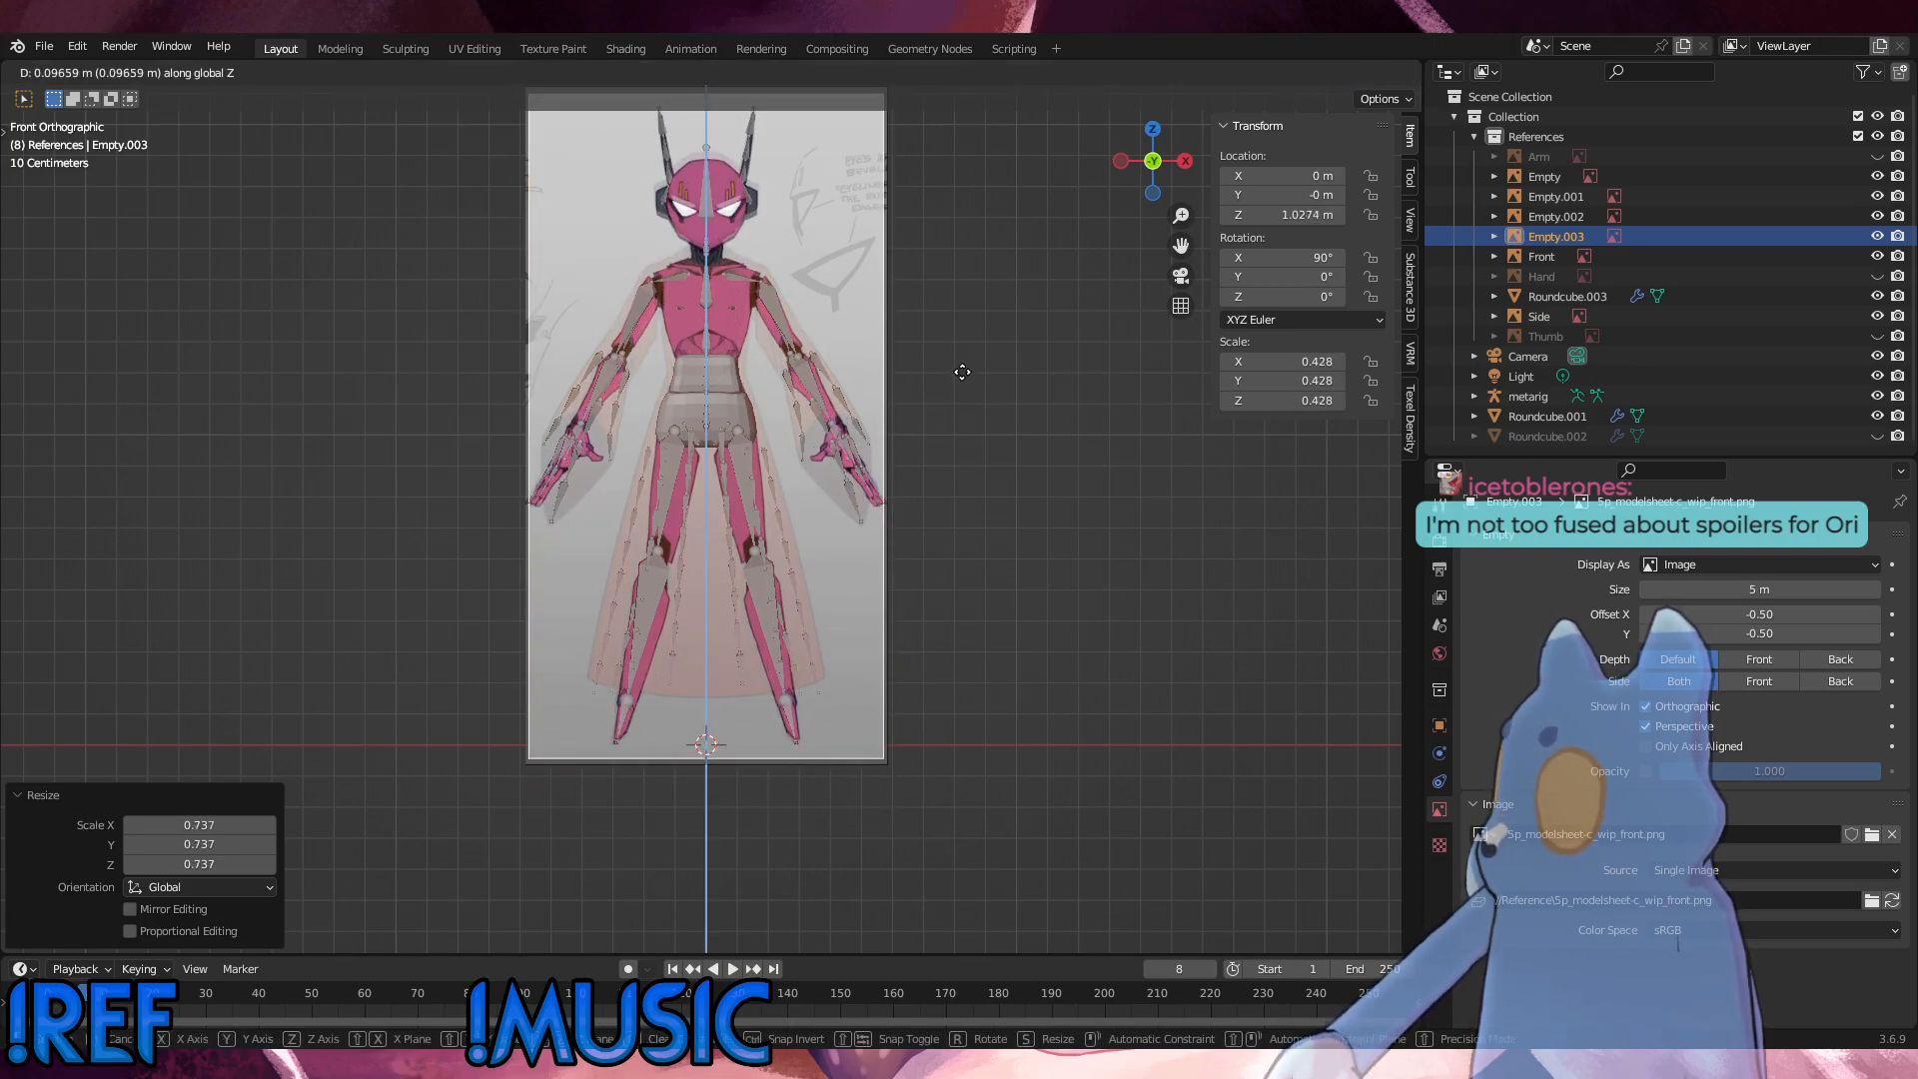
pyautogui.click(962, 374)
# Step: Enlarge the front reference image slightly to a scale of 0.434 and raise it about 0.011 m along Z
pyautogui.scroll(2, 923, 414)
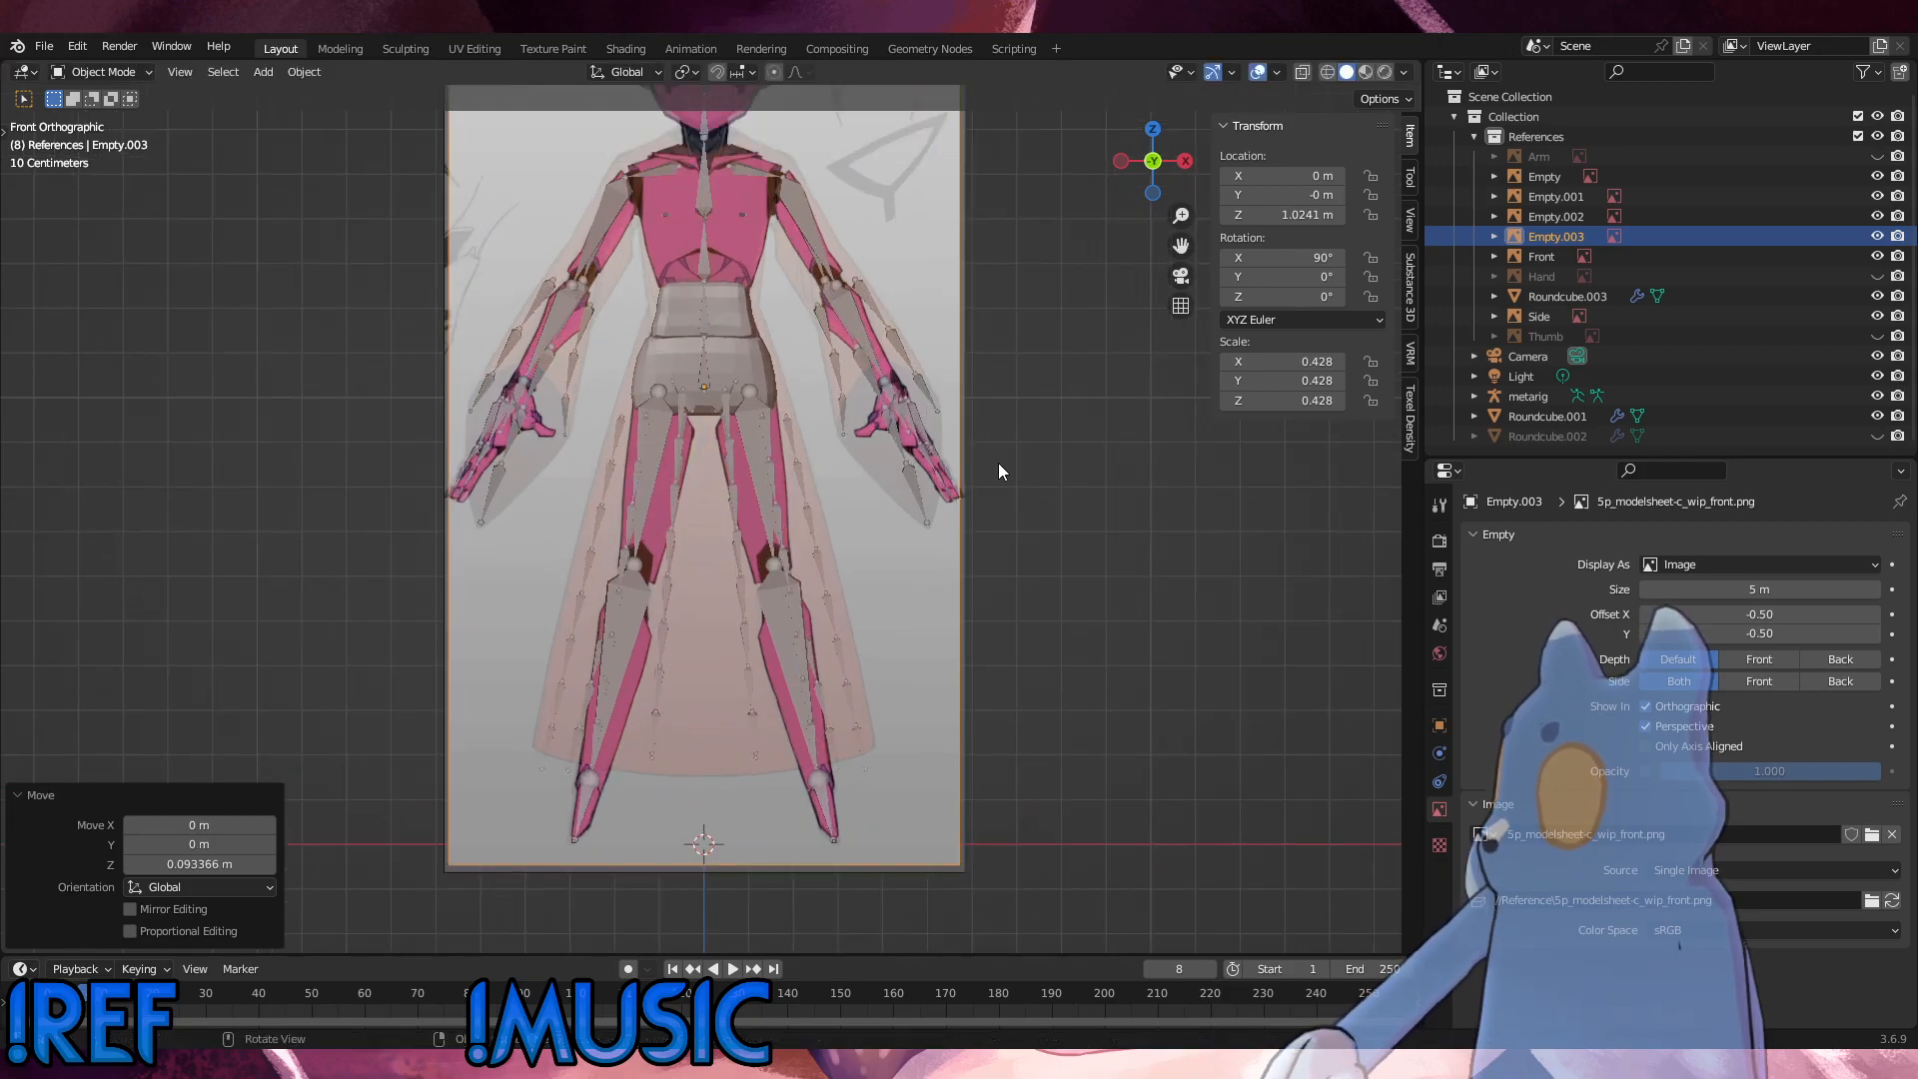
pyautogui.press('s')
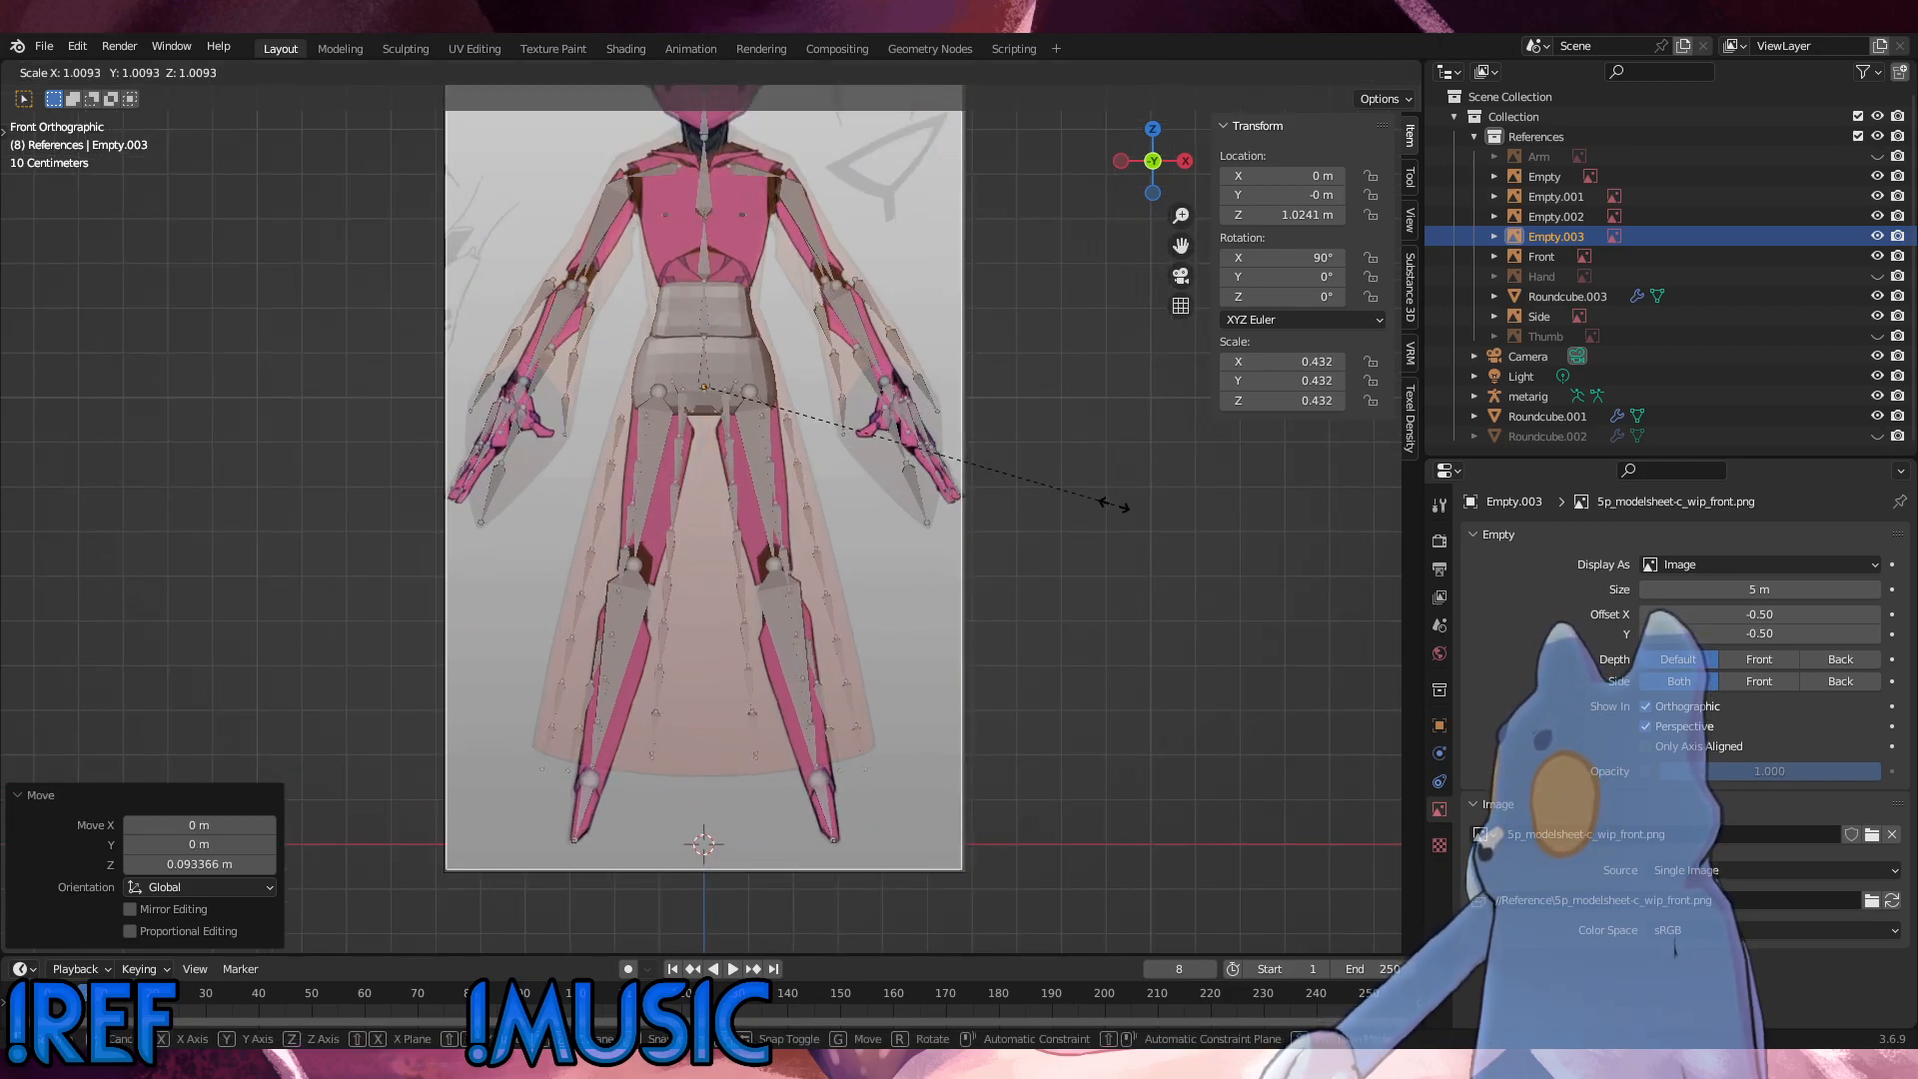
pyautogui.click(1117, 506)
pyautogui.keyDown('shift'); pyautogui.scroll(5, 1047, 776); pyautogui.keyUp('shift')
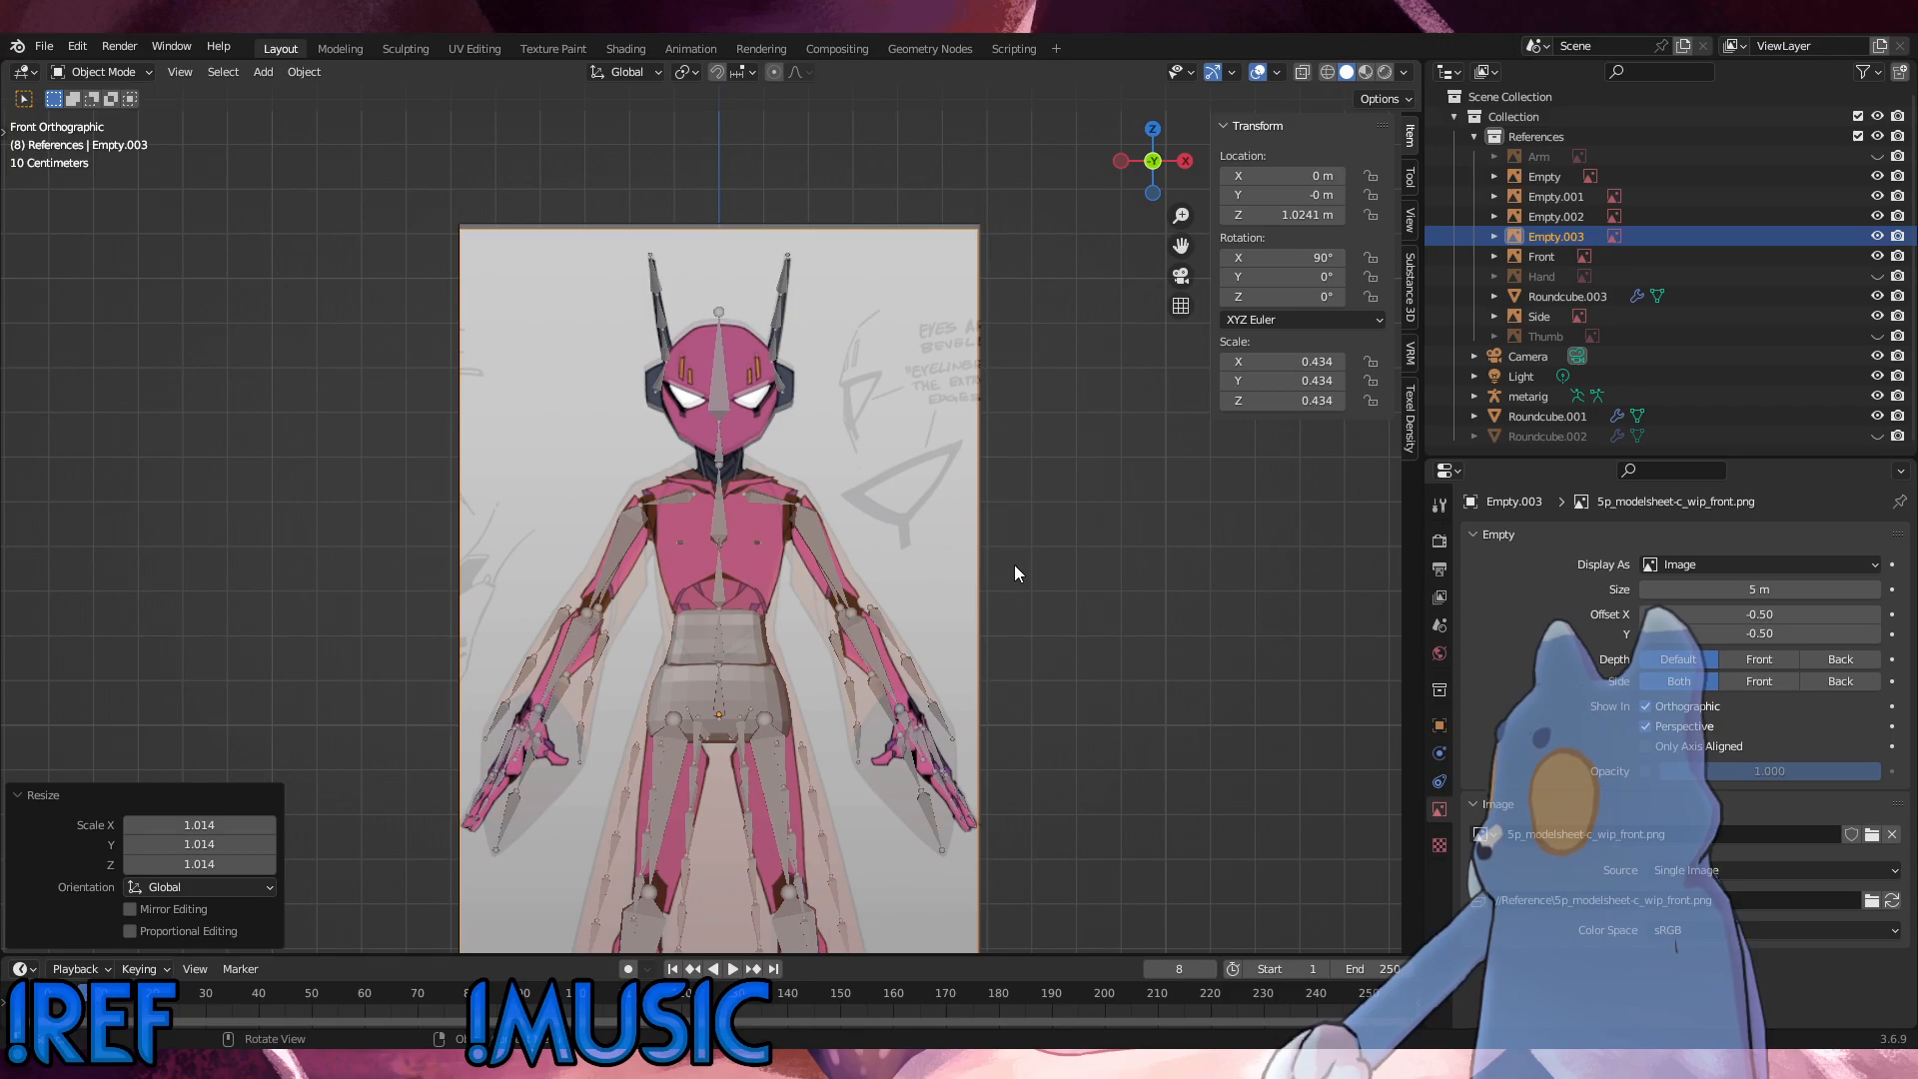
pyautogui.press('g')
pyautogui.press('z')
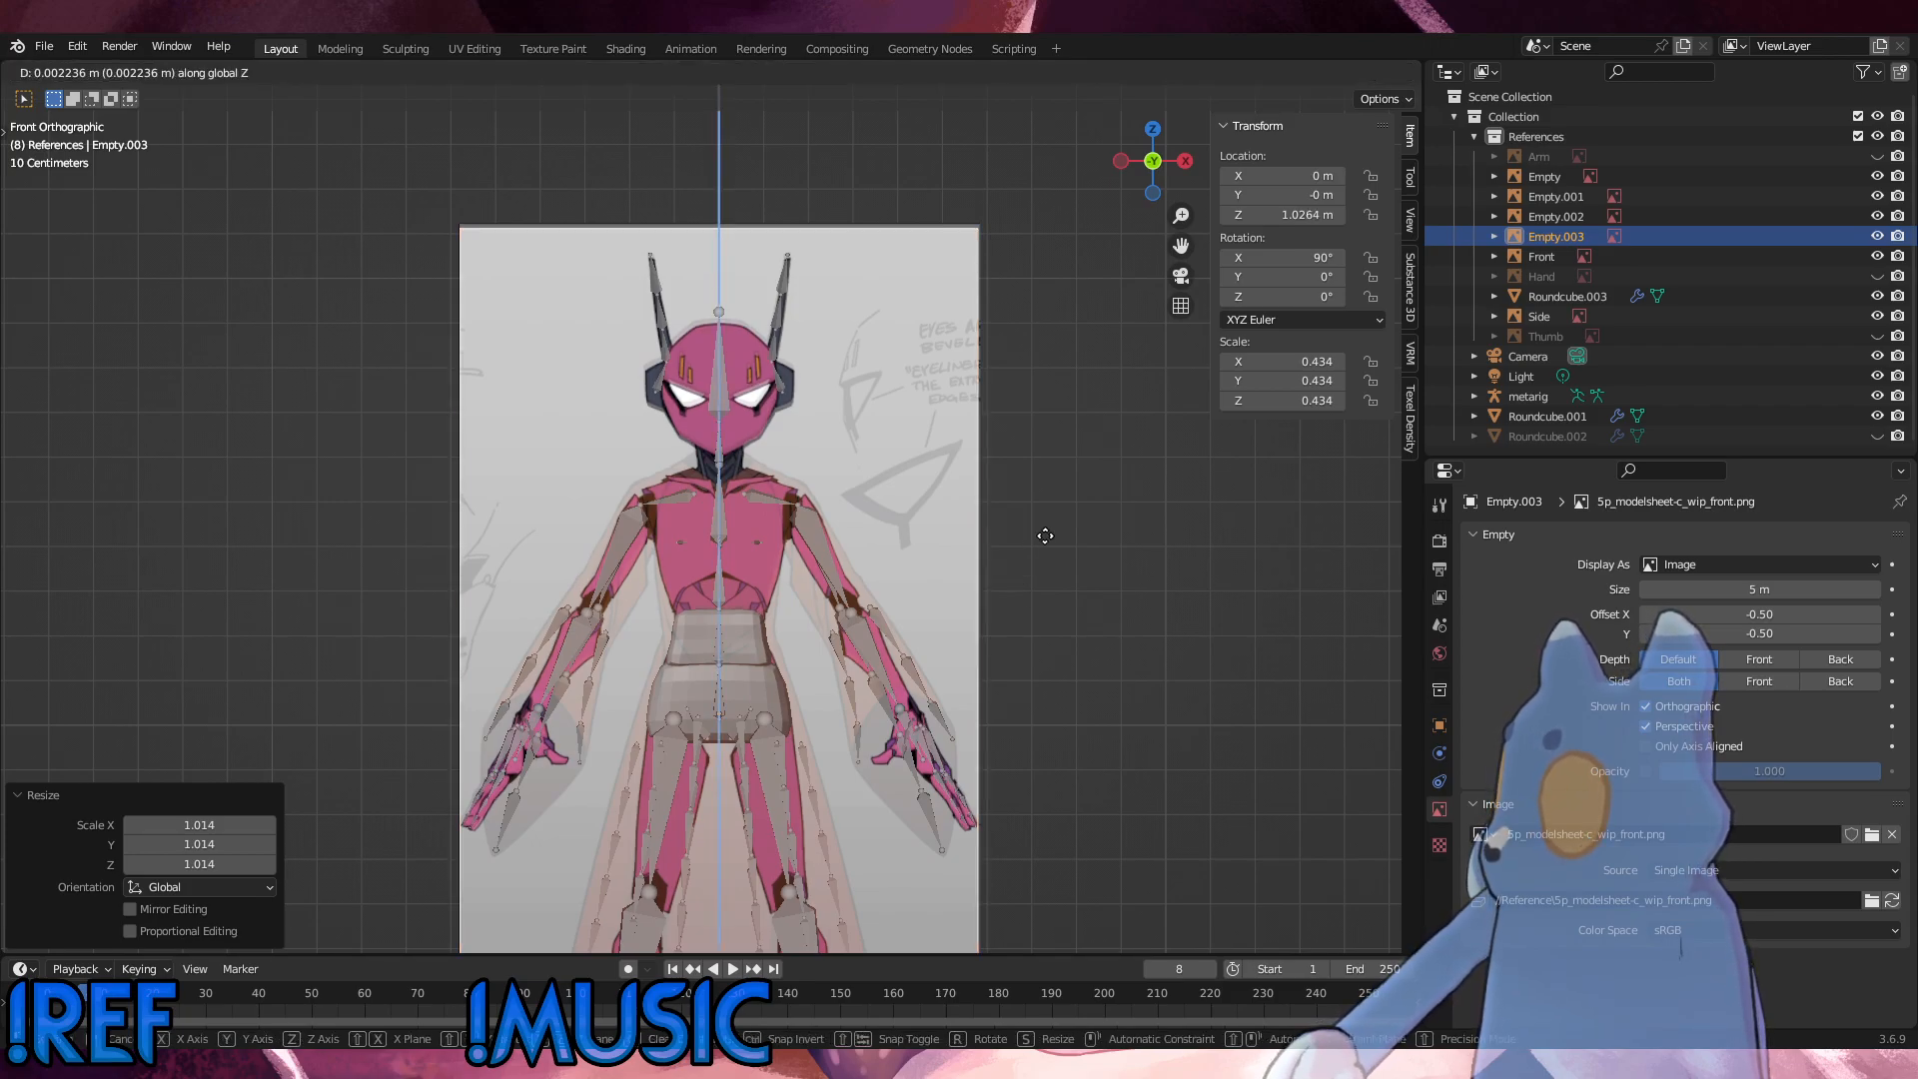
pyautogui.click(1045, 536)
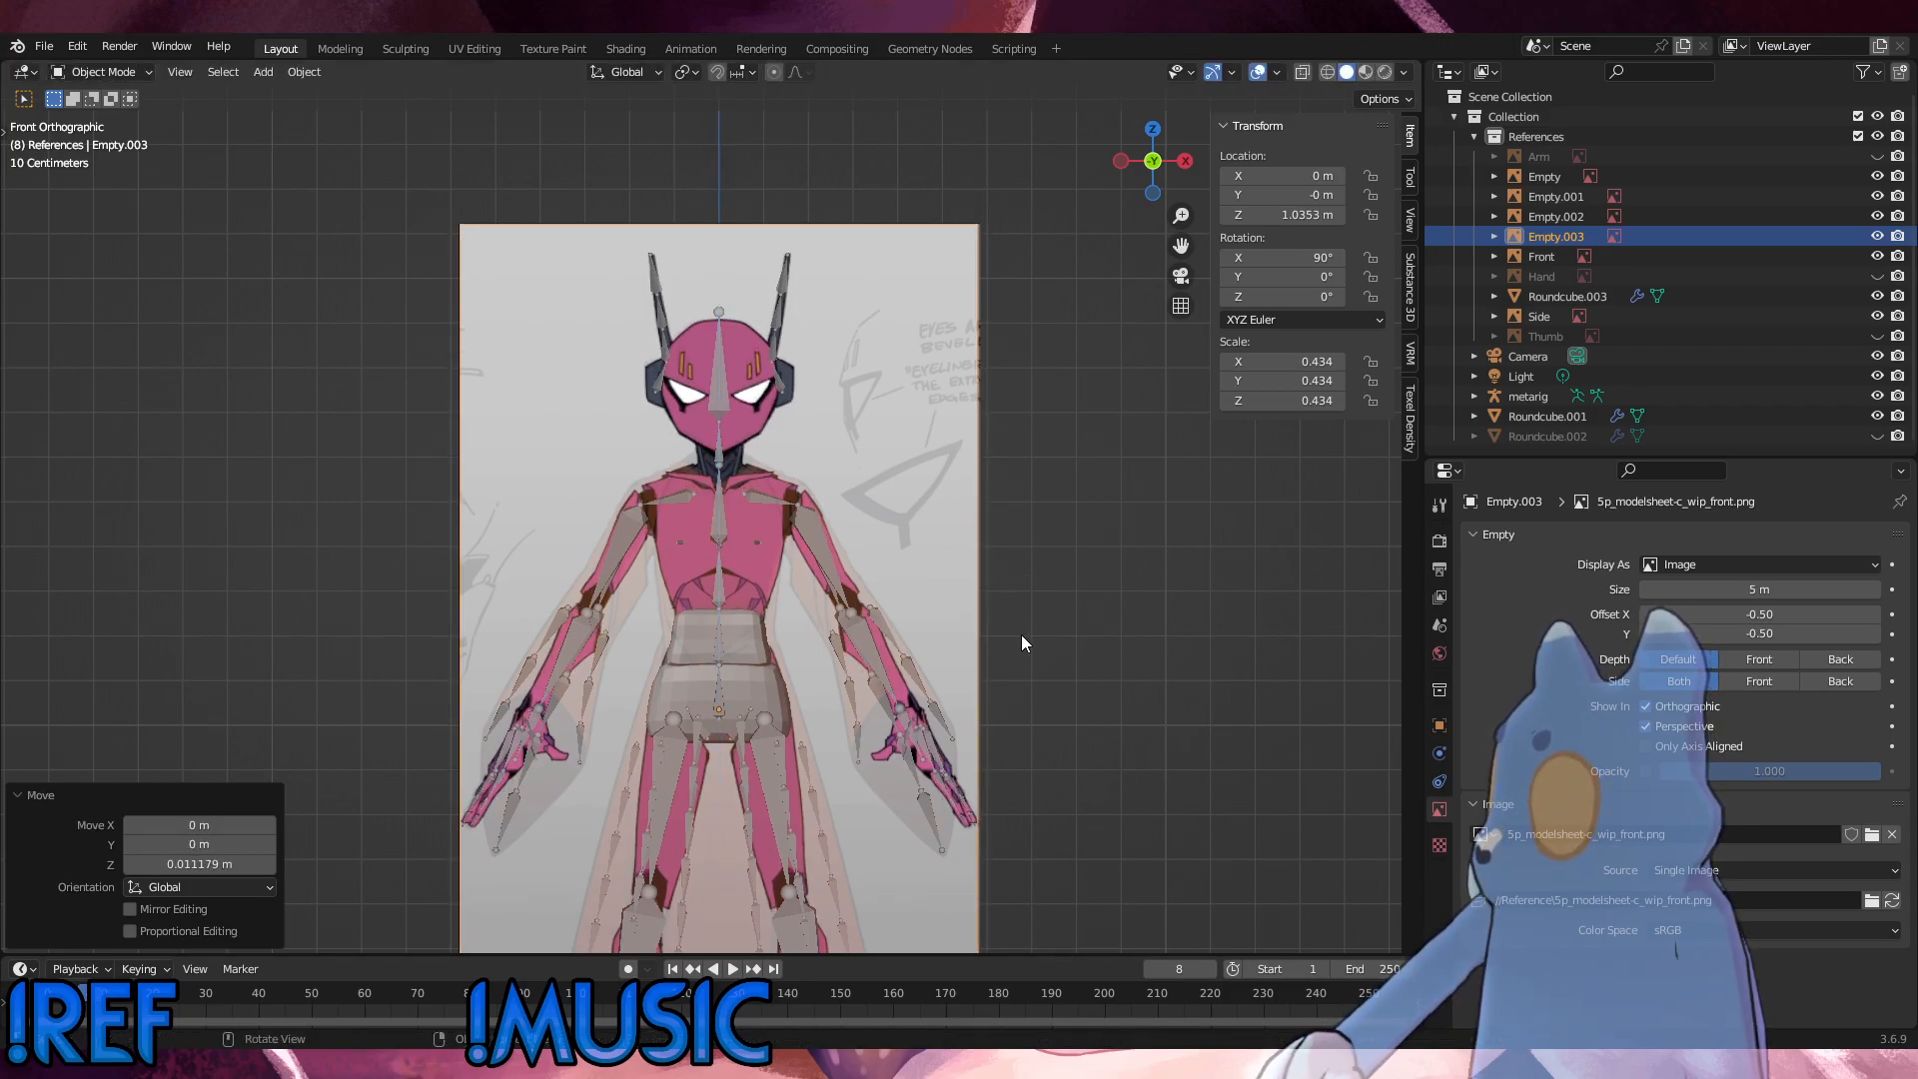
# Step: Lower the front reference image about 0.004 m along Z, scale it to 0.435, and check the feet against the rig
pyautogui.moveTo(1021, 634)
pyautogui.mouseDown(button='middle')
pyautogui.moveTo(1015, 536)
pyautogui.moveTo(1033, 624)
pyautogui.mouseUp(button='middle')
pyautogui.press('KP_3')
pyautogui.press('KP_1')
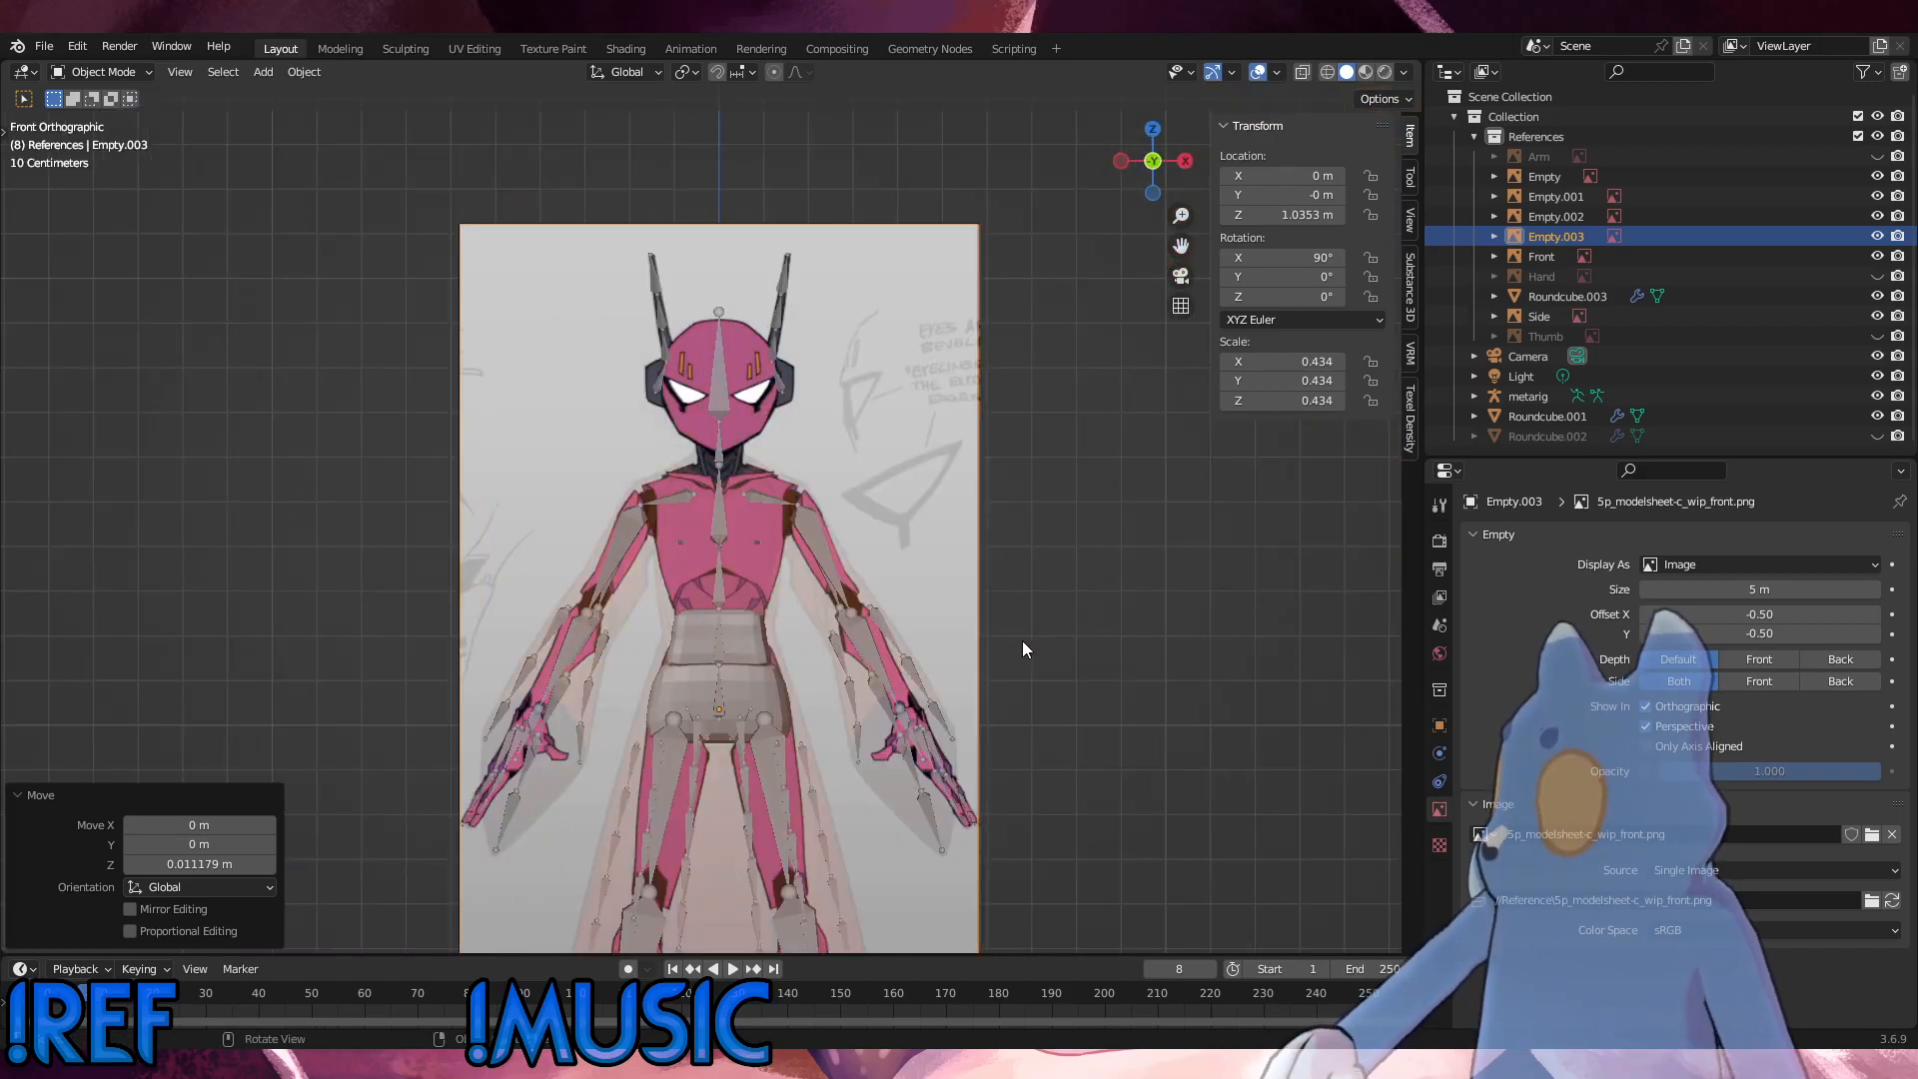
pyautogui.press('g')
pyautogui.press('z')
pyautogui.click(1049, 632)
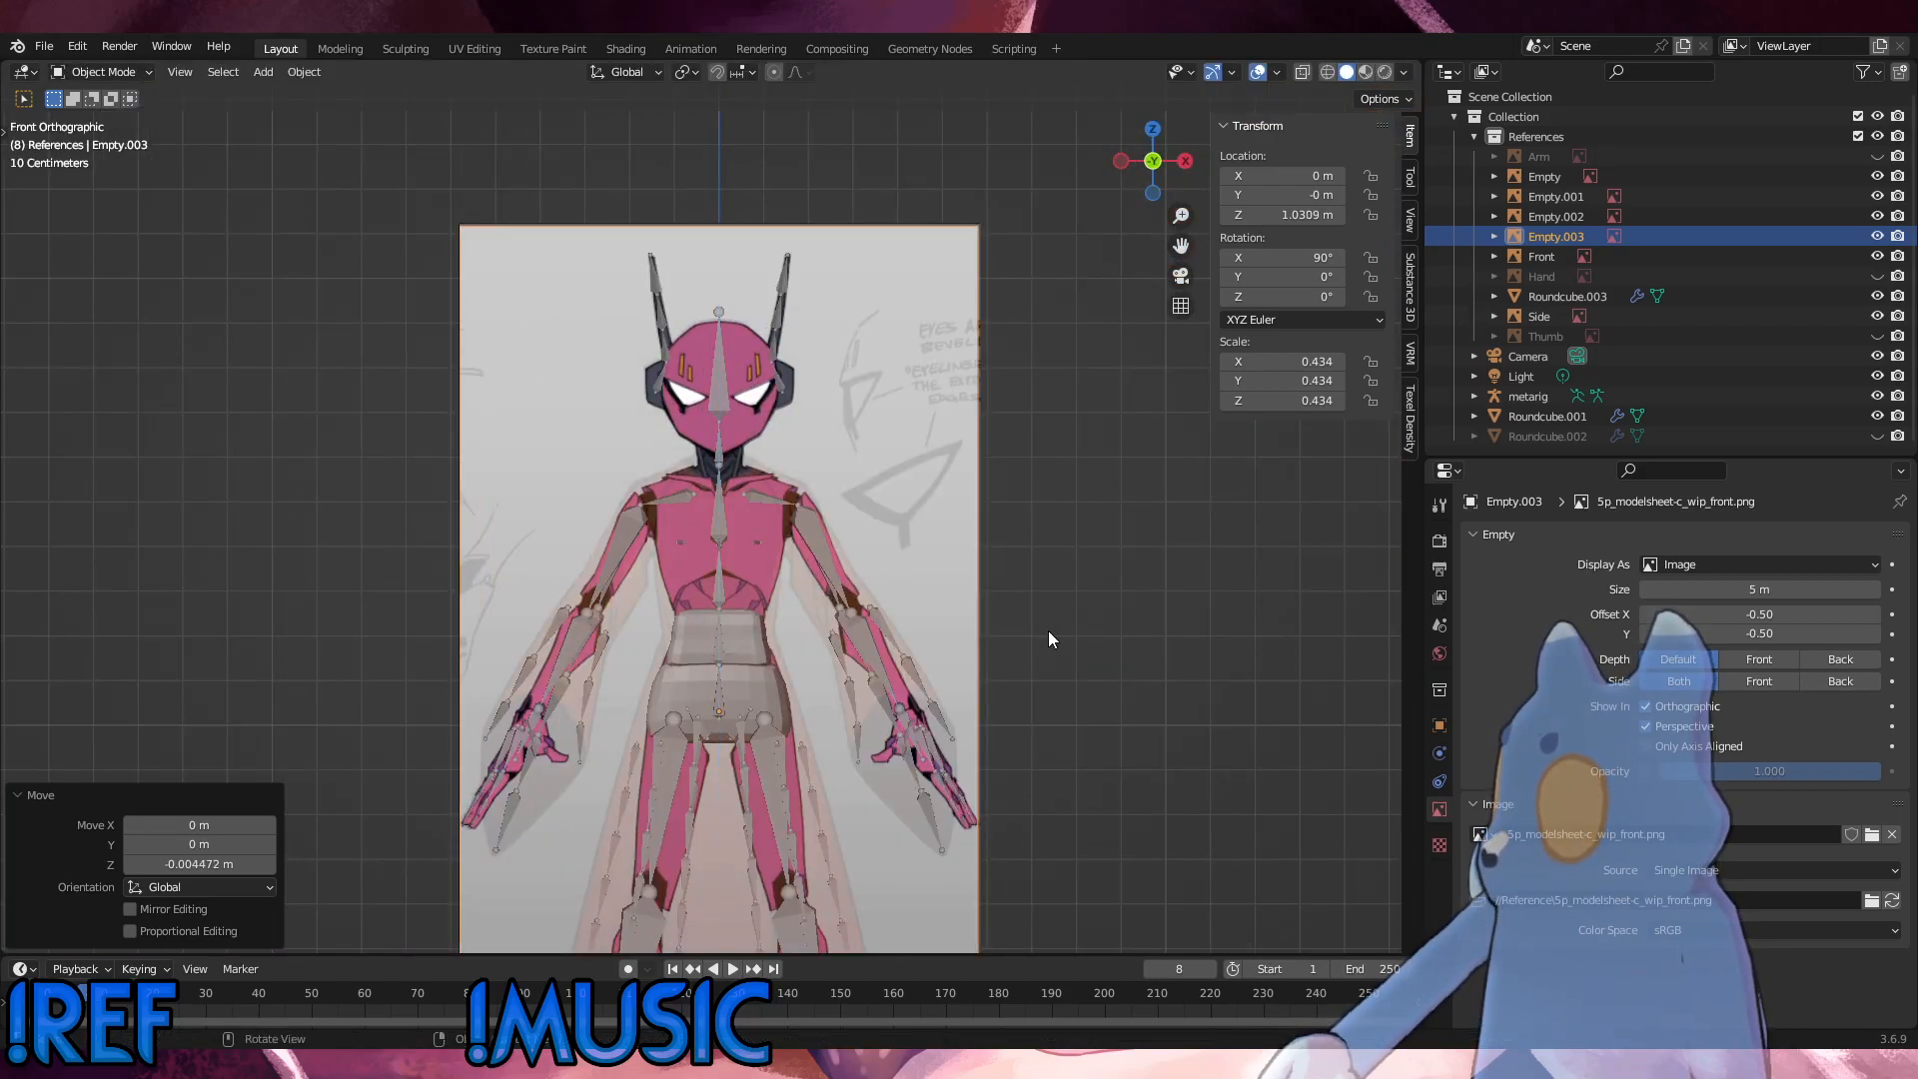
pyautogui.press('s')
pyautogui.click(1042, 637)
pyautogui.keyDown('shift'); pyautogui.moveTo(1040, 640); pyautogui.dragTo(1004, 327, button='middle'); pyautogui.keyUp('shift')
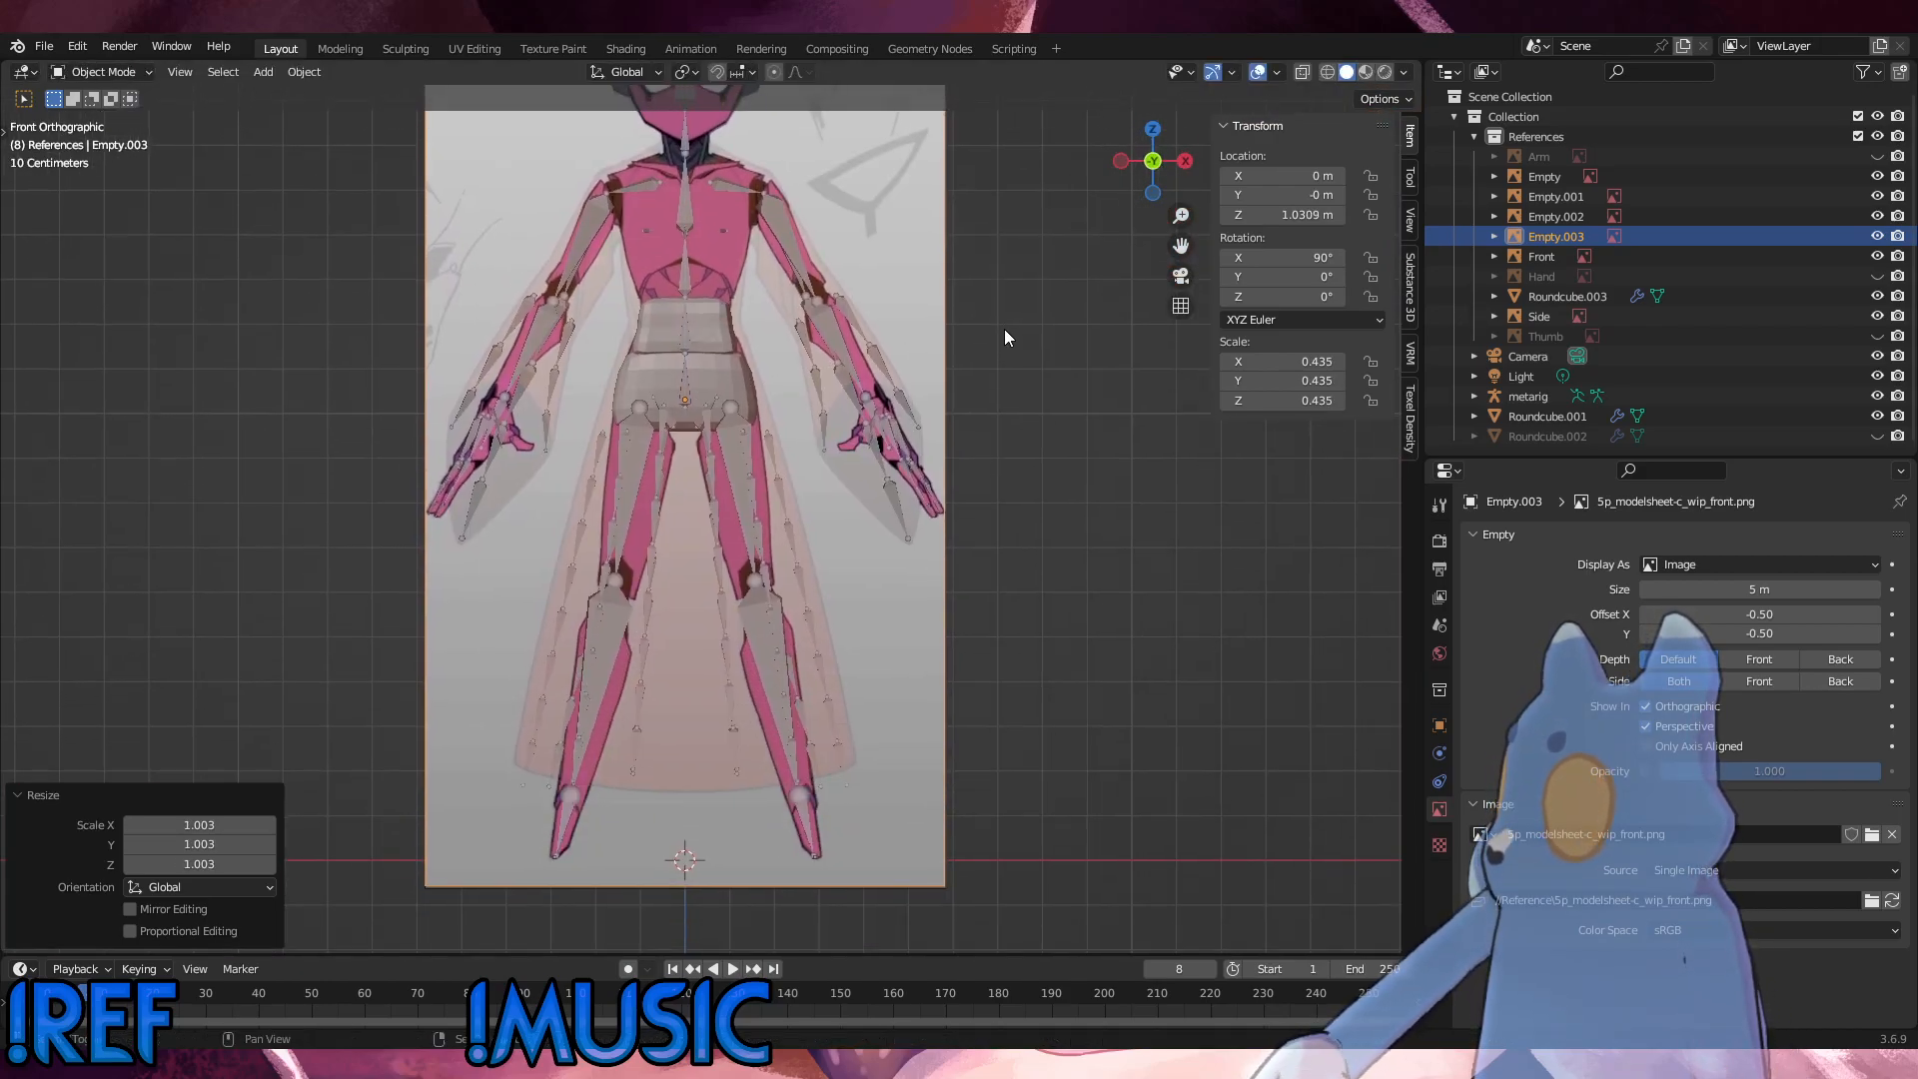
pyautogui.scroll(1, 1007, 717)
pyautogui.keyDown('shift'); pyautogui.moveTo(1007, 720); pyautogui.dragTo(943, 240, button='middle'); pyautogui.keyUp('shift')
pyautogui.scroll(6, 945, 579)
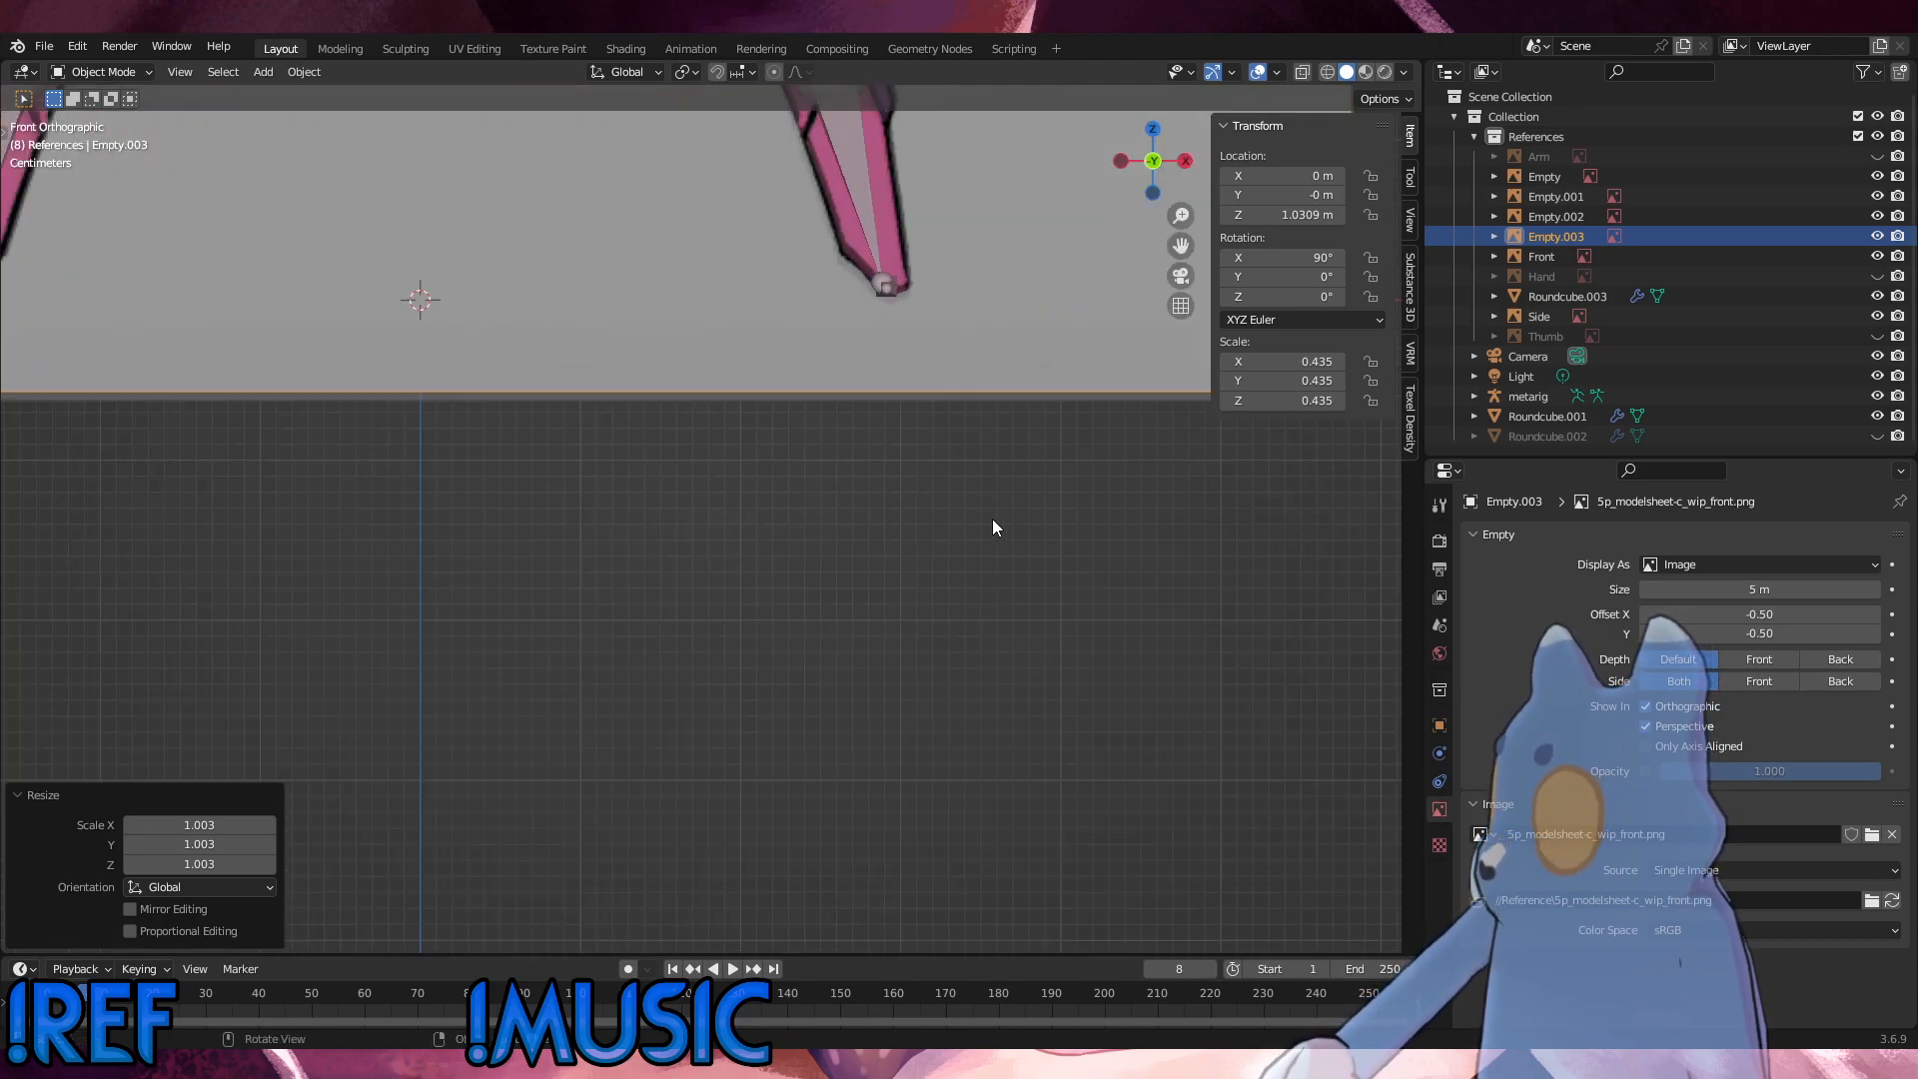
# Step: Enlarge the front reference image slightly to a scale of 0.437 to match the rig
pyautogui.press('s')
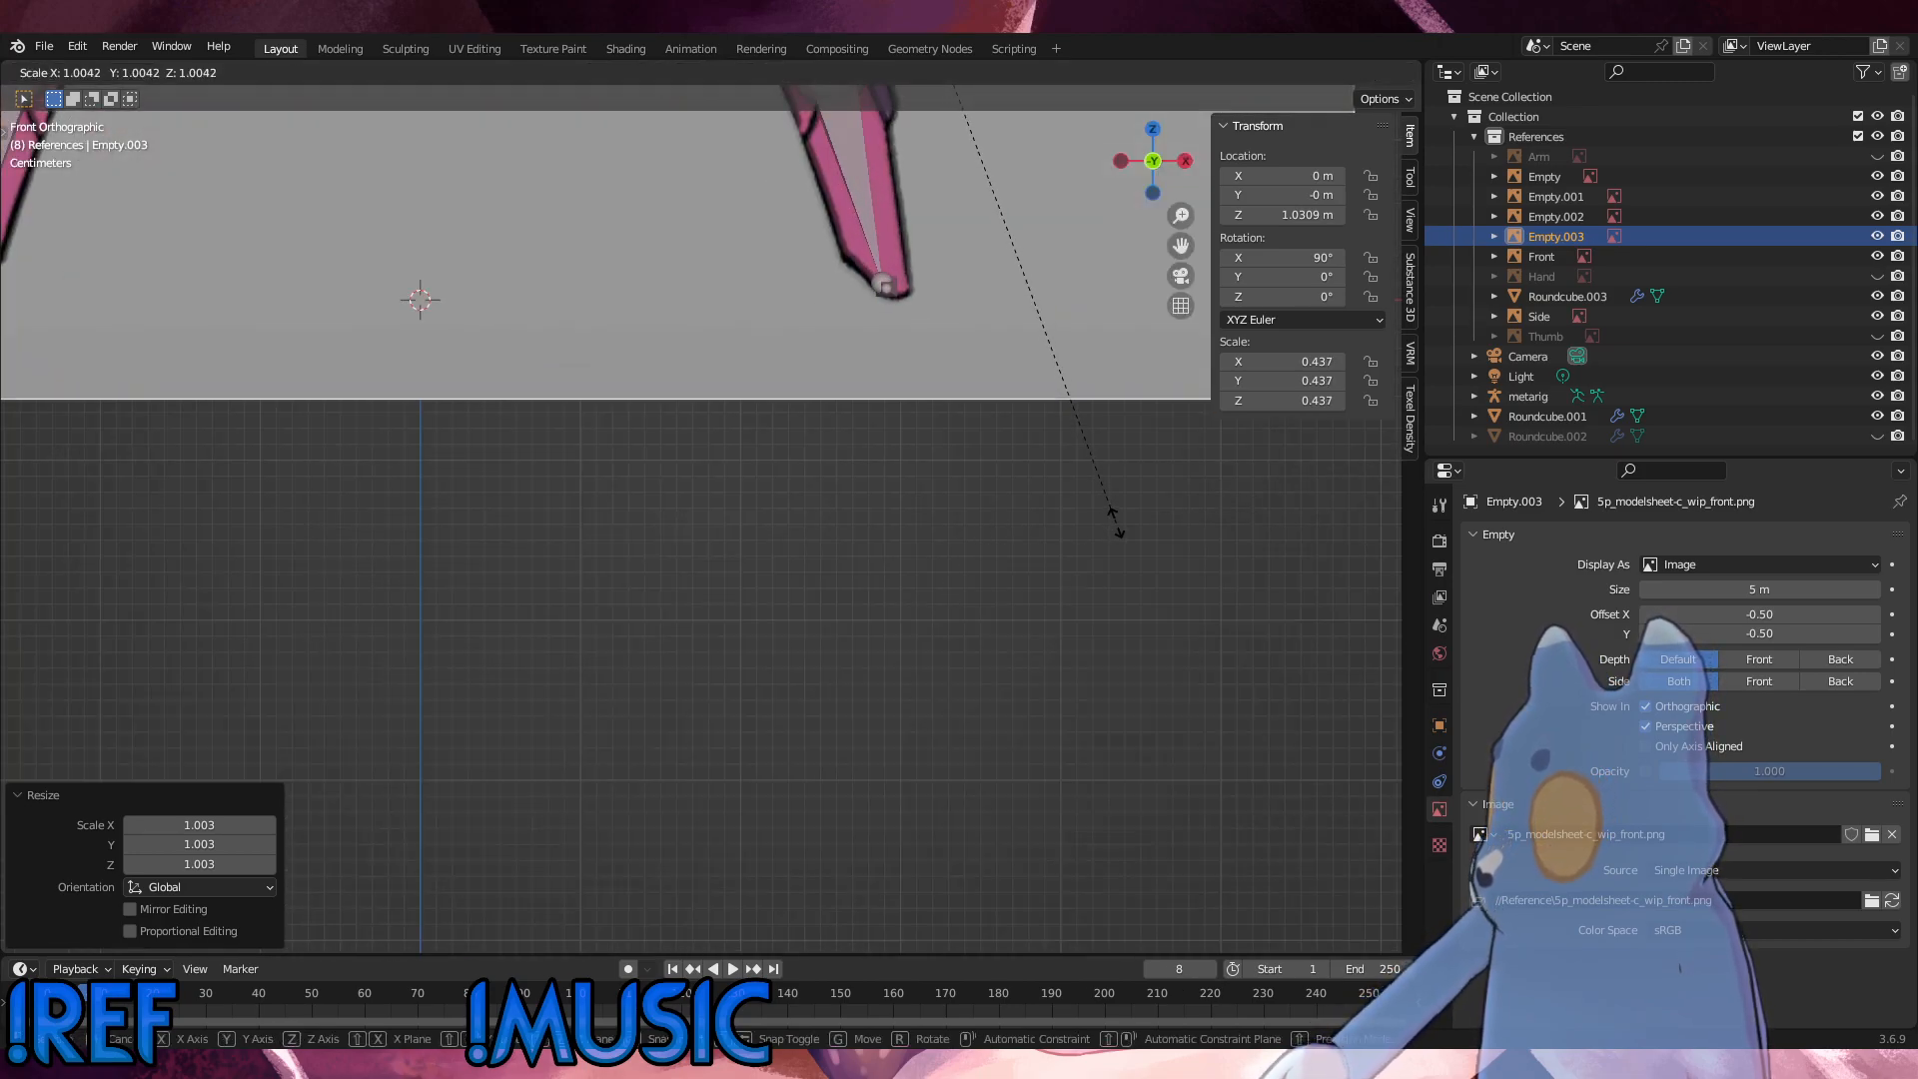
pyautogui.click(1117, 530)
pyautogui.scroll(-3, 1041, 519)
pyautogui.keyDown('shift'); pyautogui.moveTo(919, 240); pyautogui.dragTo(941, 695, button='middle'); pyautogui.keyUp('shift')
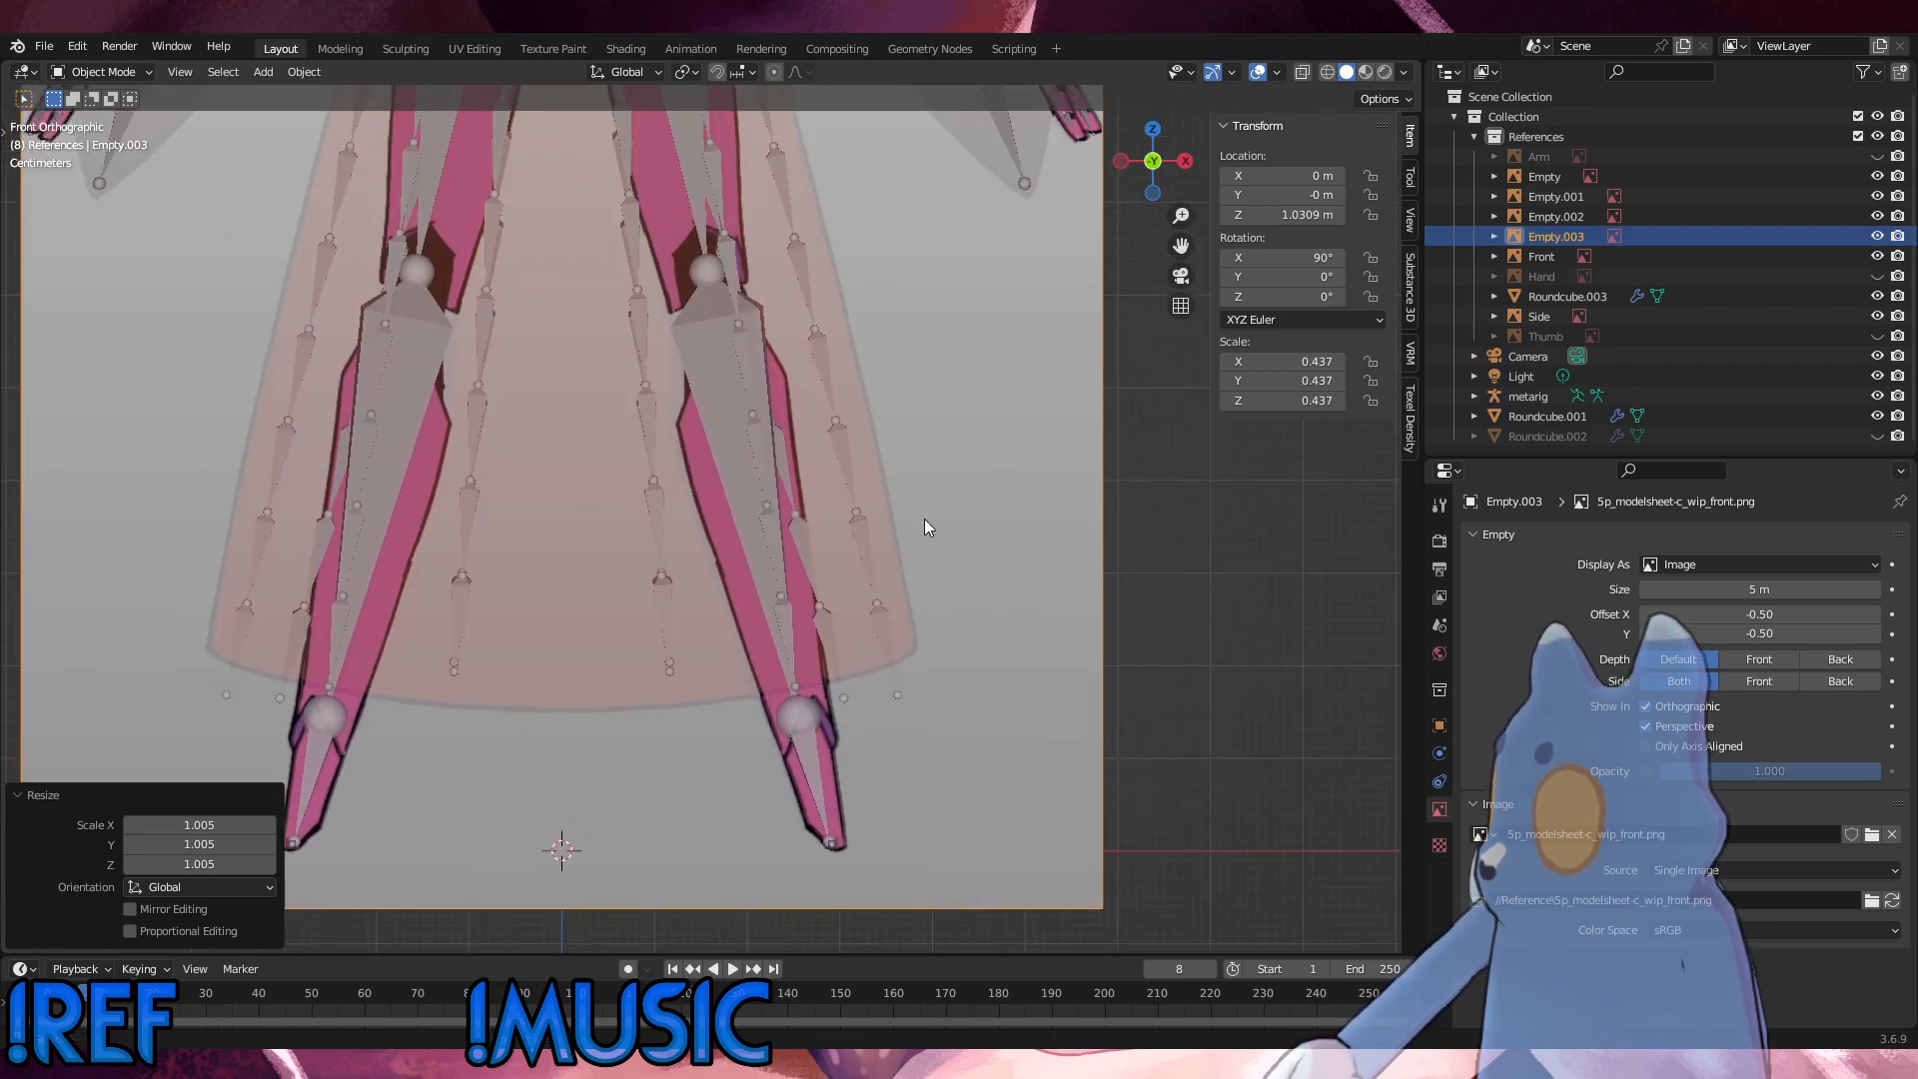
# Step: Check the front reference image against the rig at the antennae, head, neck, shoulders and torso
pyautogui.keyDown('shift'); pyautogui.moveTo(1007, 250); pyautogui.dragTo(1049, 939, button='middle'); pyautogui.keyUp('shift')
pyautogui.keyDown('shift'); pyautogui.moveTo(834, 231); pyautogui.dragTo(900, 542, button='middle'); pyautogui.keyUp('shift')
pyautogui.scroll(3, 883, 469)
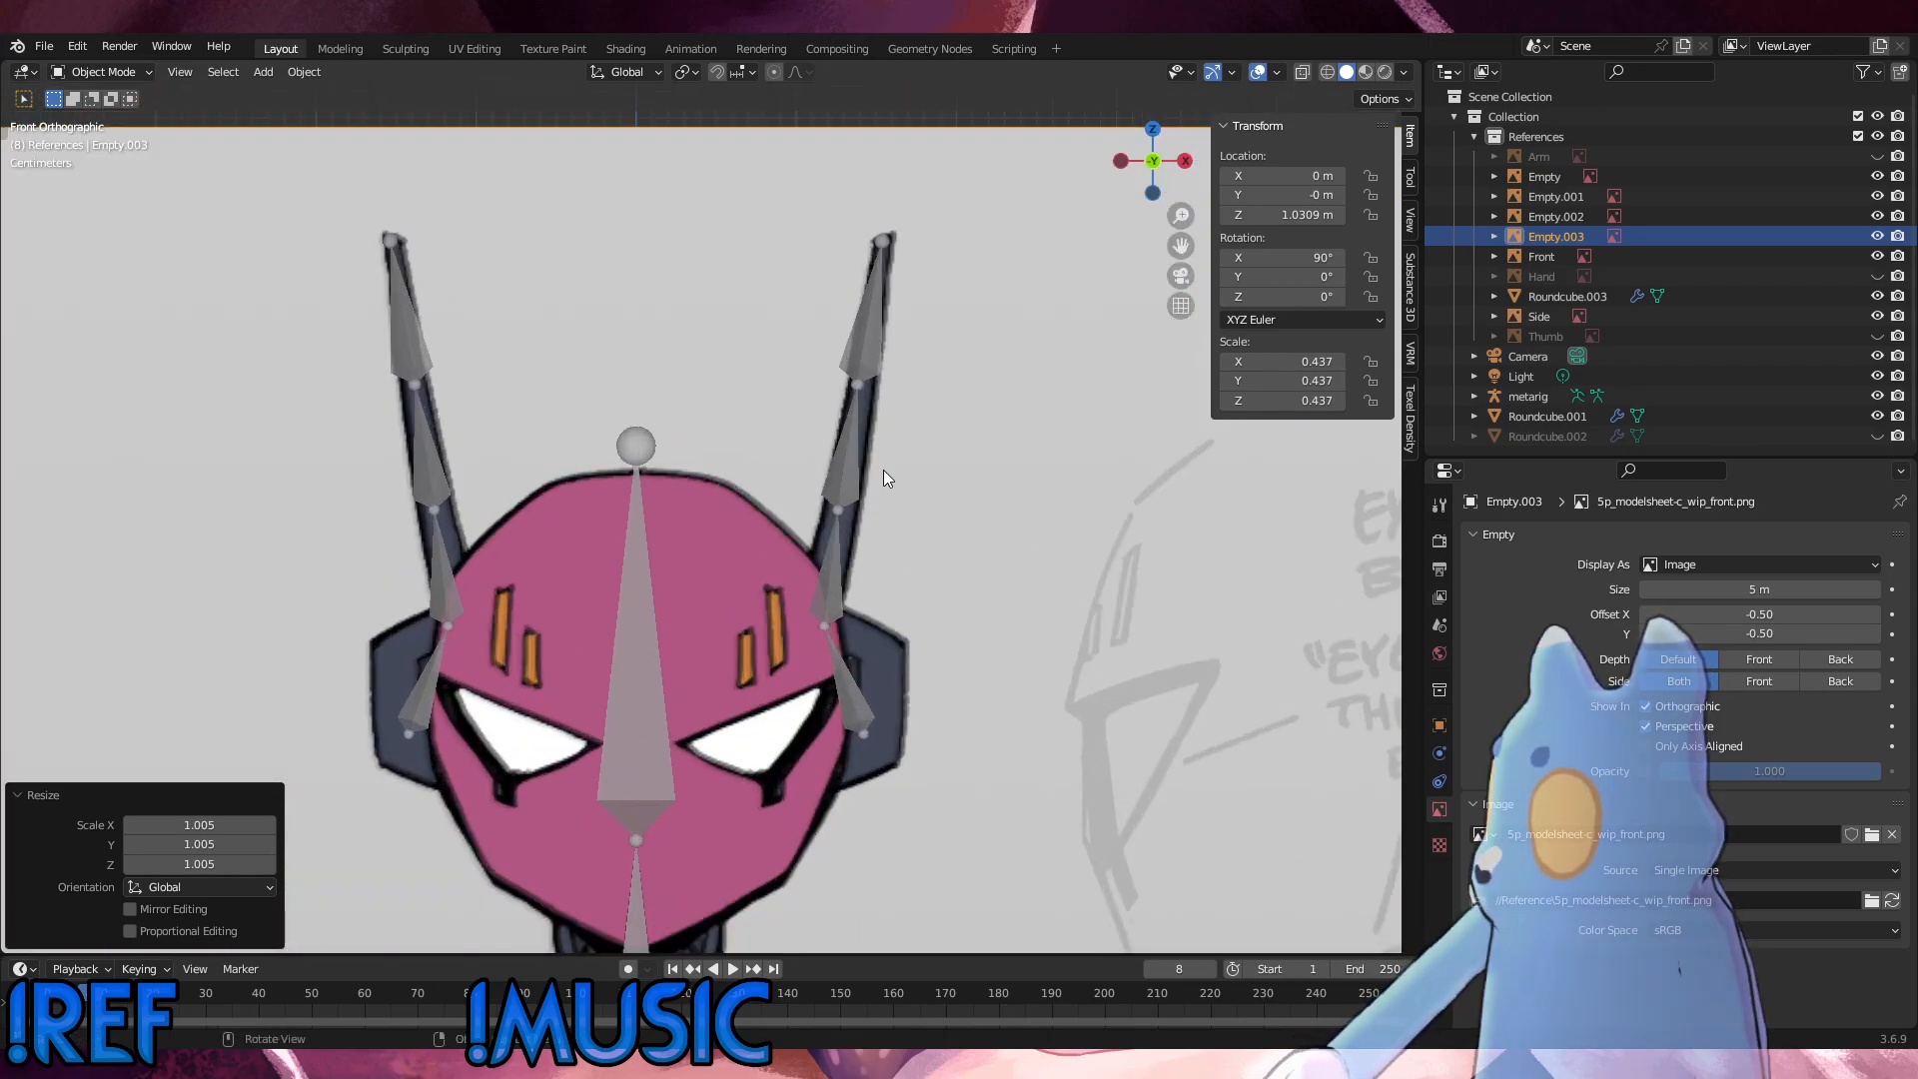
pyautogui.keyDown('shift'); pyautogui.moveTo(587, 346); pyautogui.dragTo(818, 584, button='middle'); pyautogui.keyUp('shift')
pyautogui.scroll(-5, 861, 597)
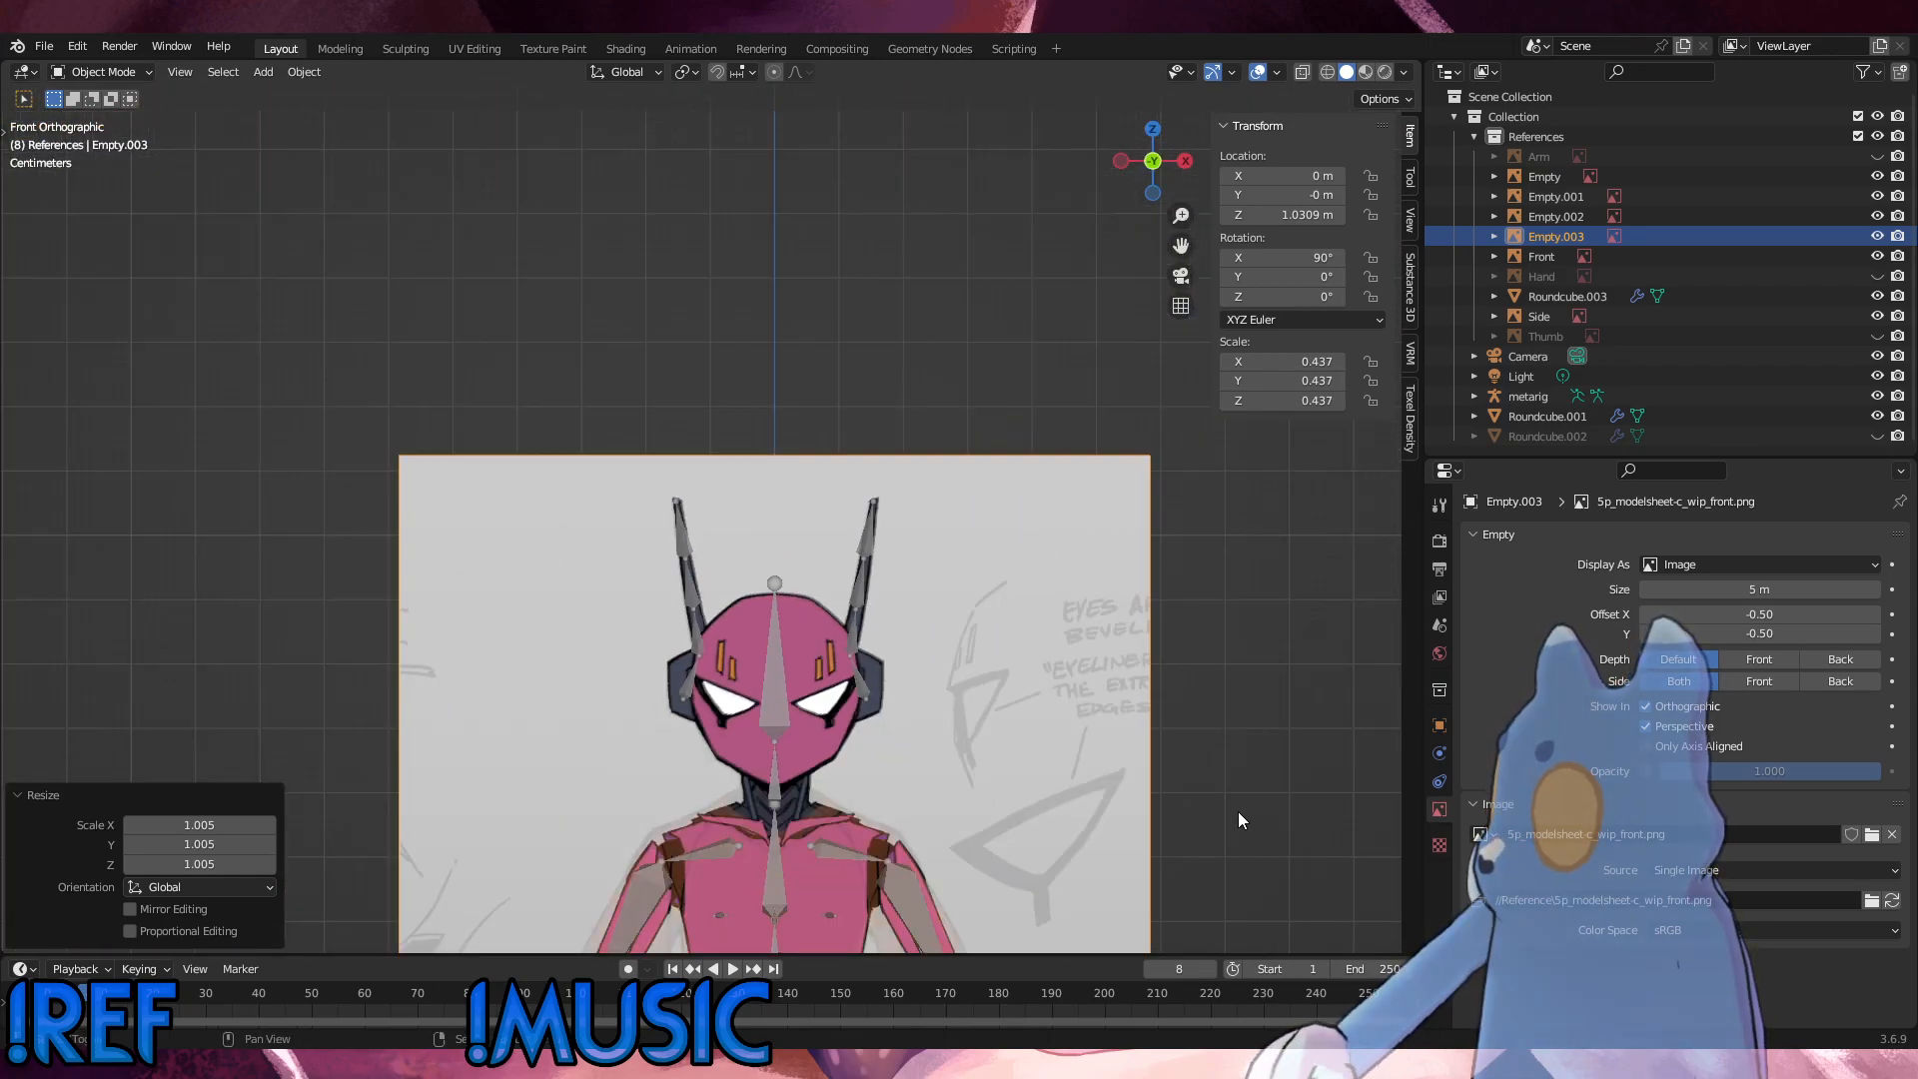
pyautogui.scroll(5, 913, 596)
pyautogui.scroll(6, 914, 640)
pyautogui.scroll(-6, 914, 638)
pyautogui.keyDown('shift'); pyautogui.moveTo(659, 617); pyautogui.dragTo(925, 655, button='middle'); pyautogui.keyUp('shift')
pyautogui.scroll(3, 753, 601)
pyautogui.scroll(3, 752, 601)
pyautogui.keyDown('shift'); pyautogui.moveTo(783, 597); pyautogui.dragTo(974, 532, button='middle'); pyautogui.keyUp('shift')
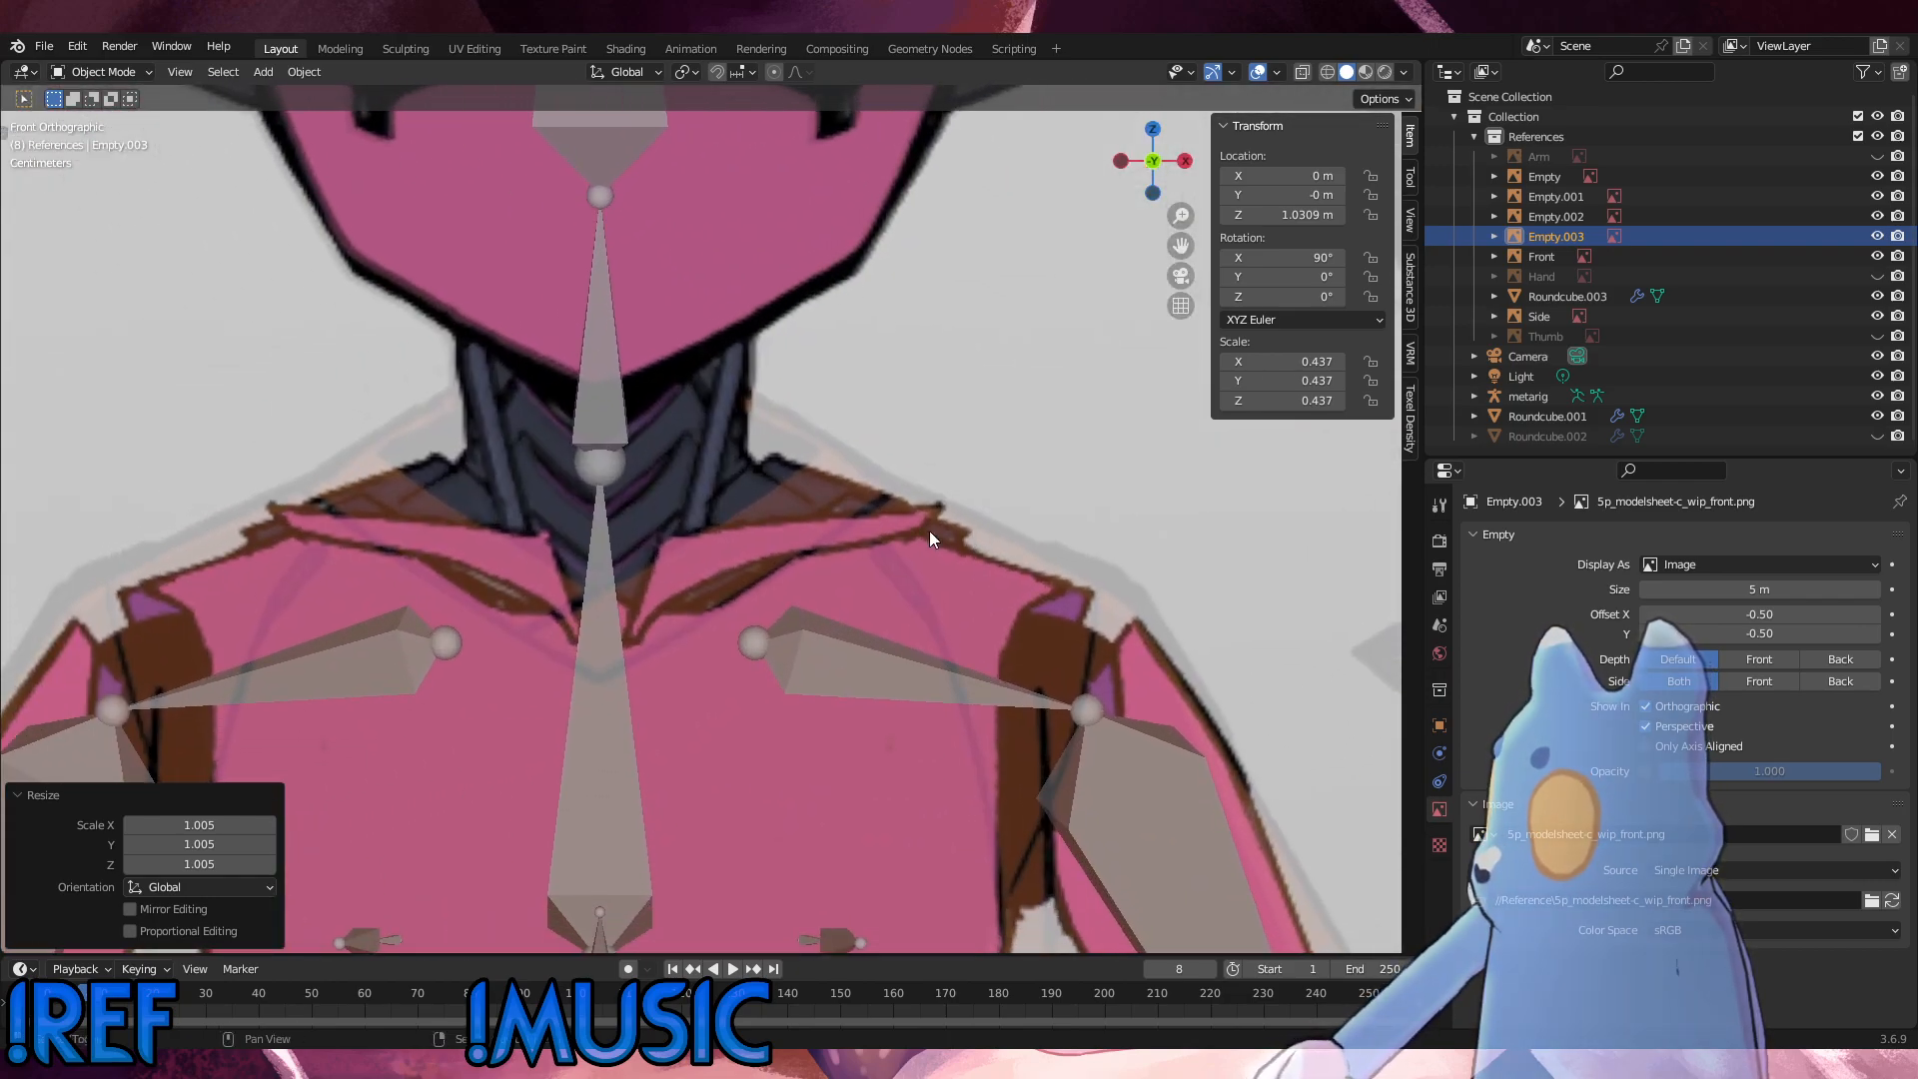
pyautogui.keyDown('shift'); pyautogui.moveTo(829, 390); pyautogui.dragTo(861, 736, button='middle'); pyautogui.keyUp('shift')
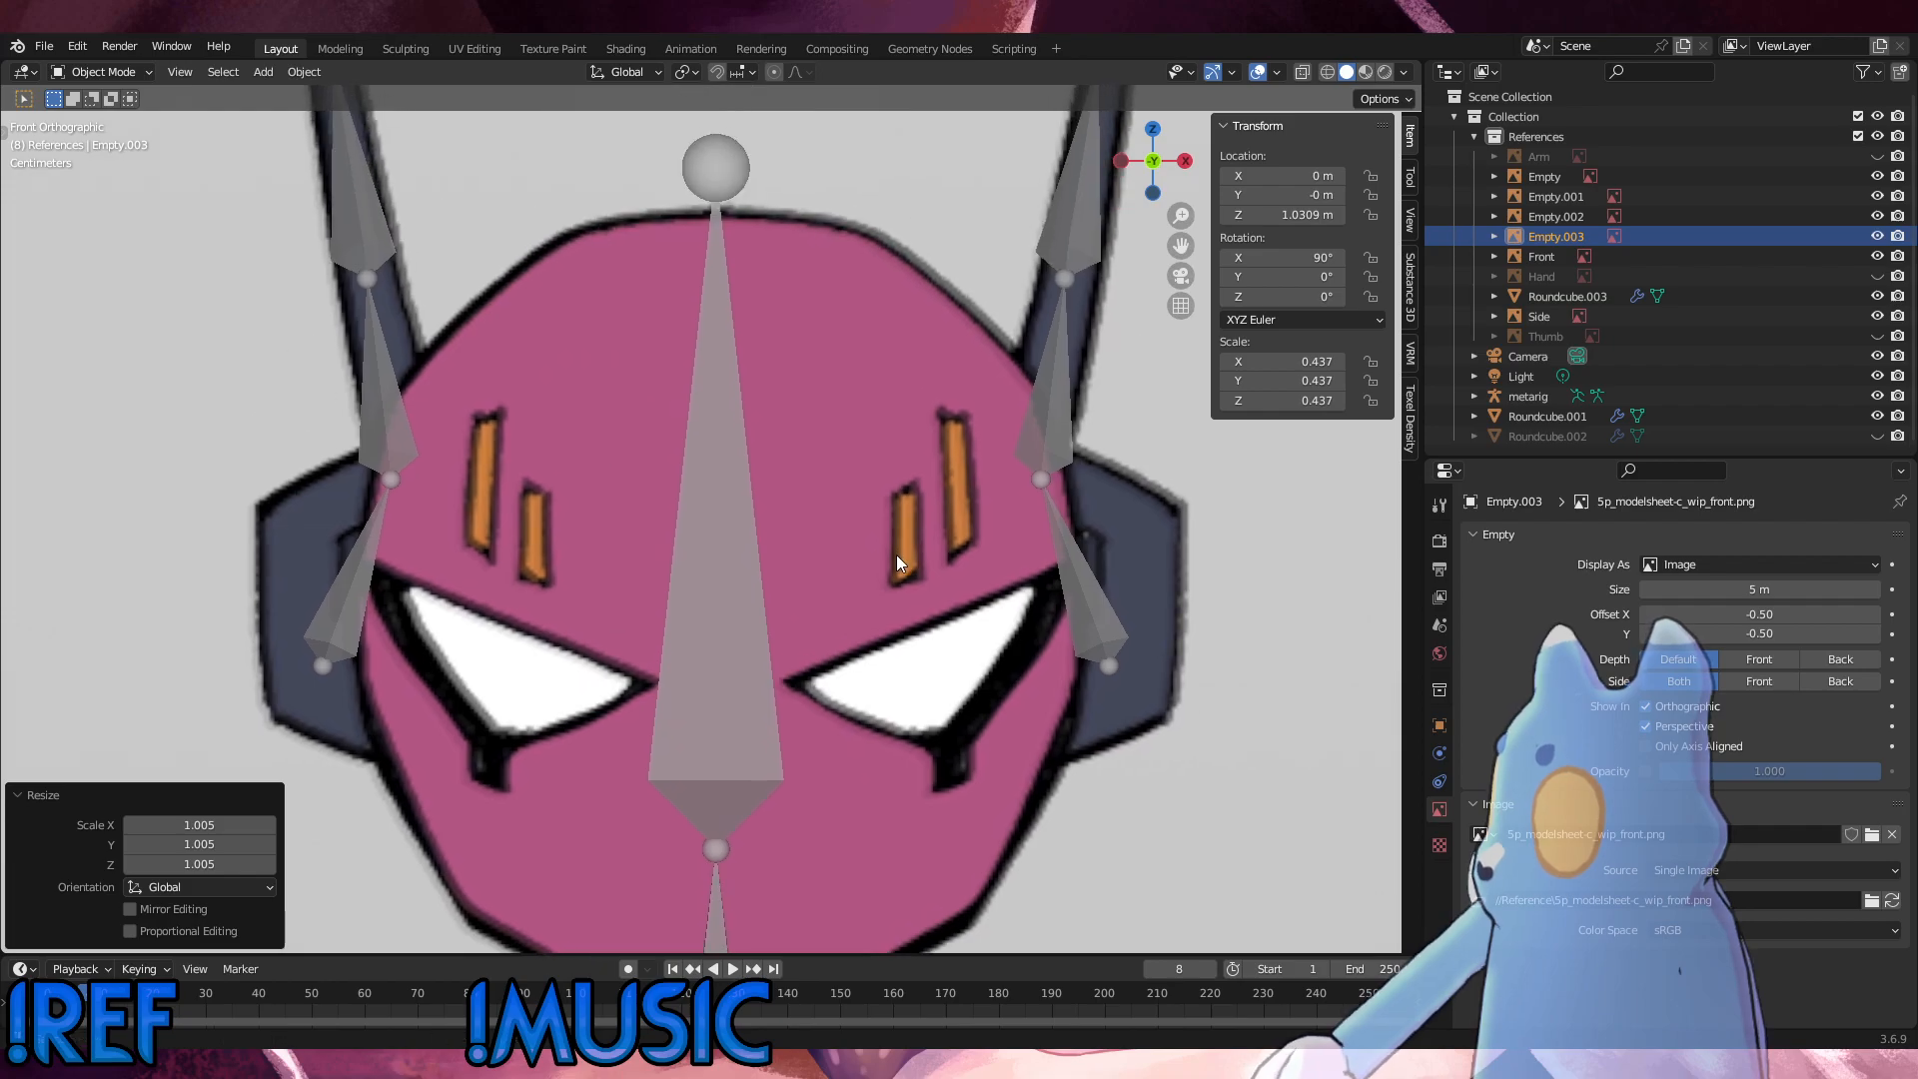
pyautogui.keyDown('shift'); pyautogui.moveTo(907, 504); pyautogui.dragTo(892, 680, button='middle'); pyautogui.keyUp('shift')
pyautogui.scroll(-1, 895, 675)
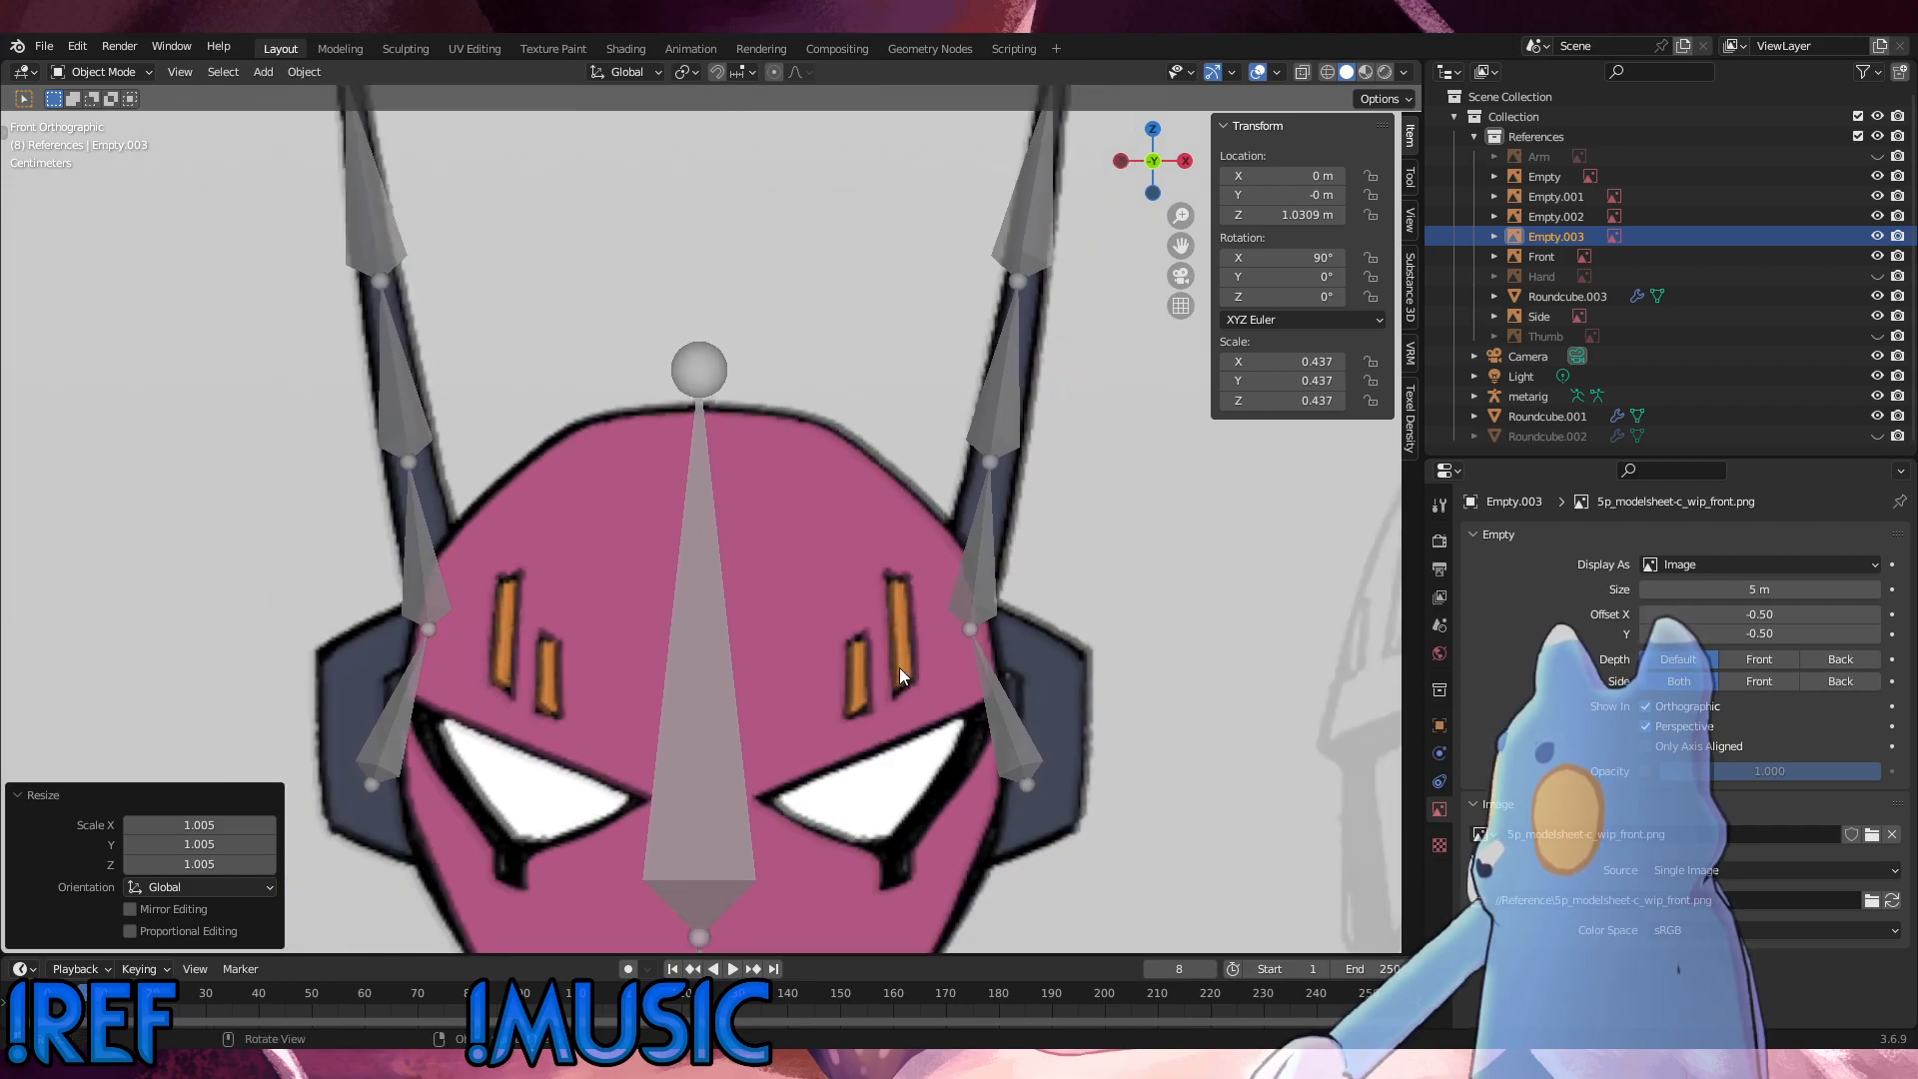
pyautogui.keyDown('shift'); pyautogui.moveTo(899, 667); pyautogui.dragTo(909, 290, button='middle'); pyautogui.keyUp('shift')
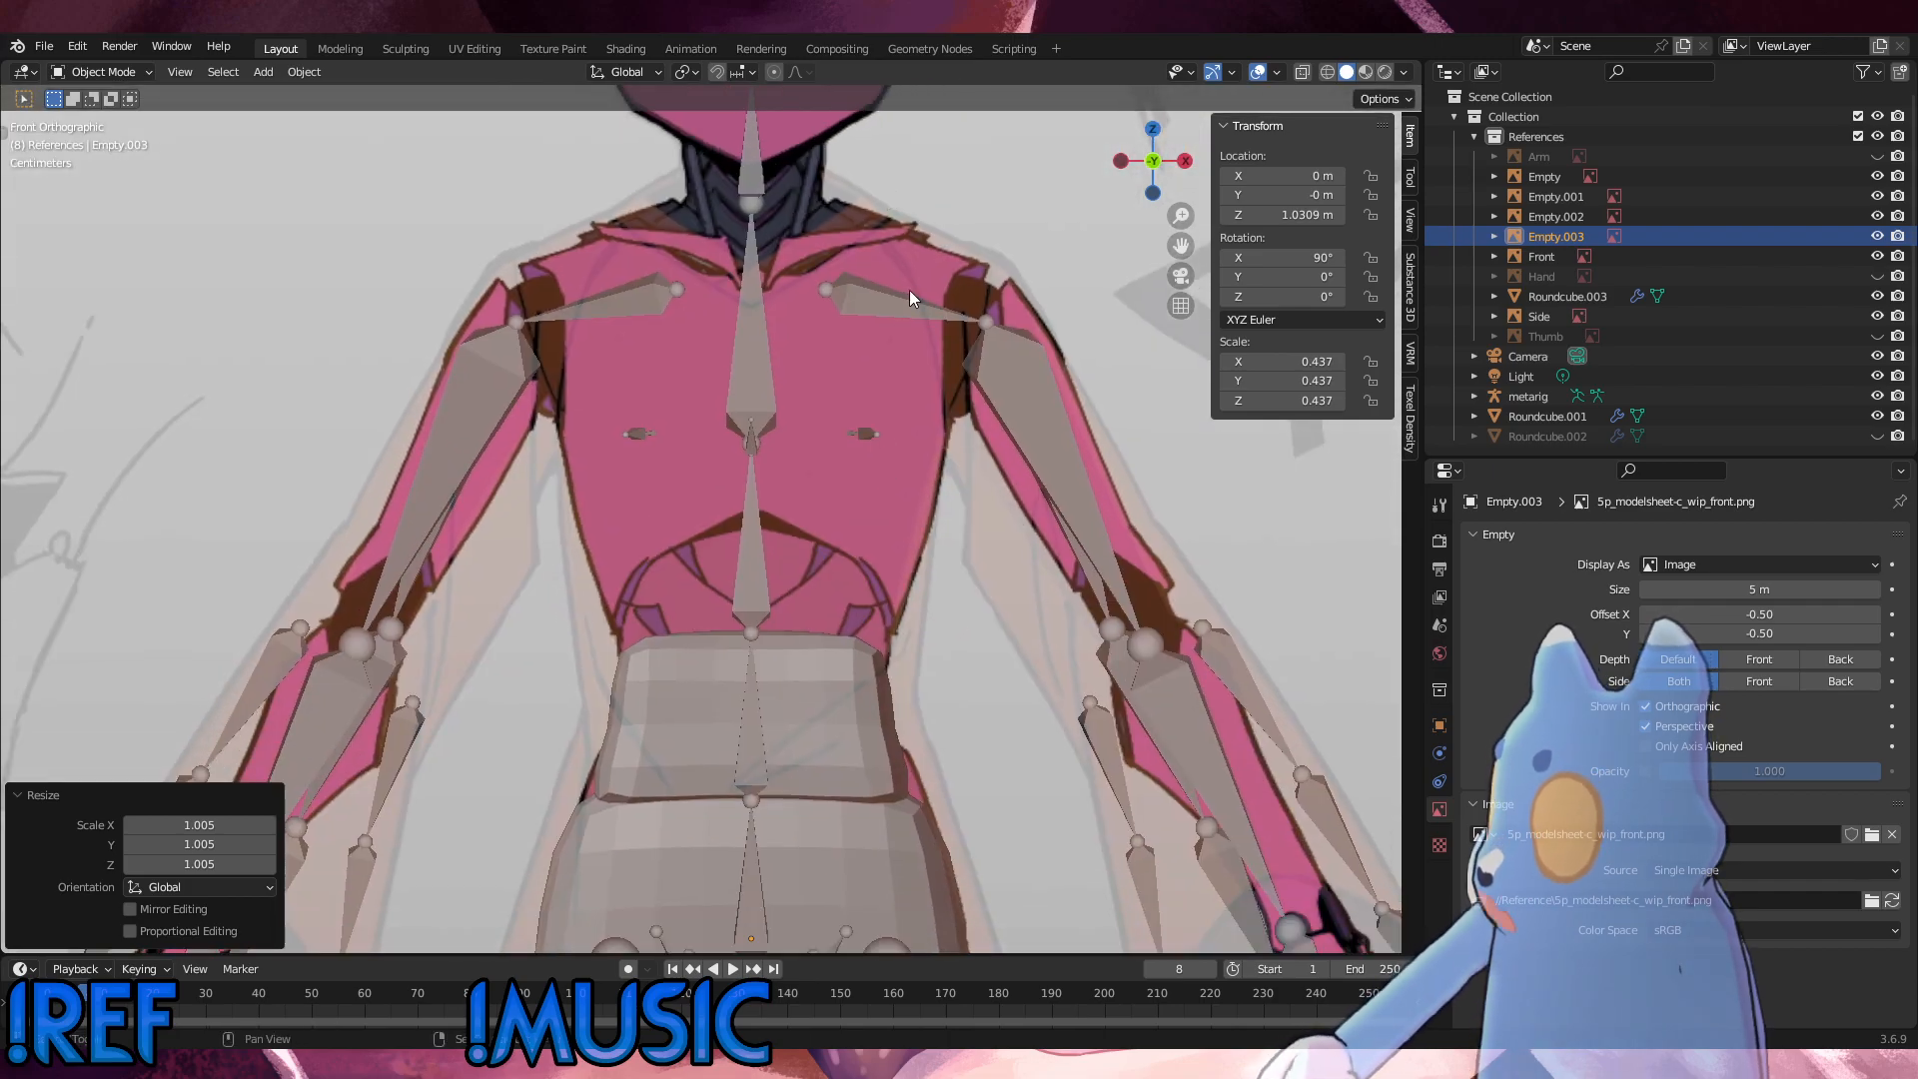
pyautogui.scroll(-7, 870, 480)
pyautogui.moveTo(837, 548); pyautogui.dragTo(913, 546, button='middle')
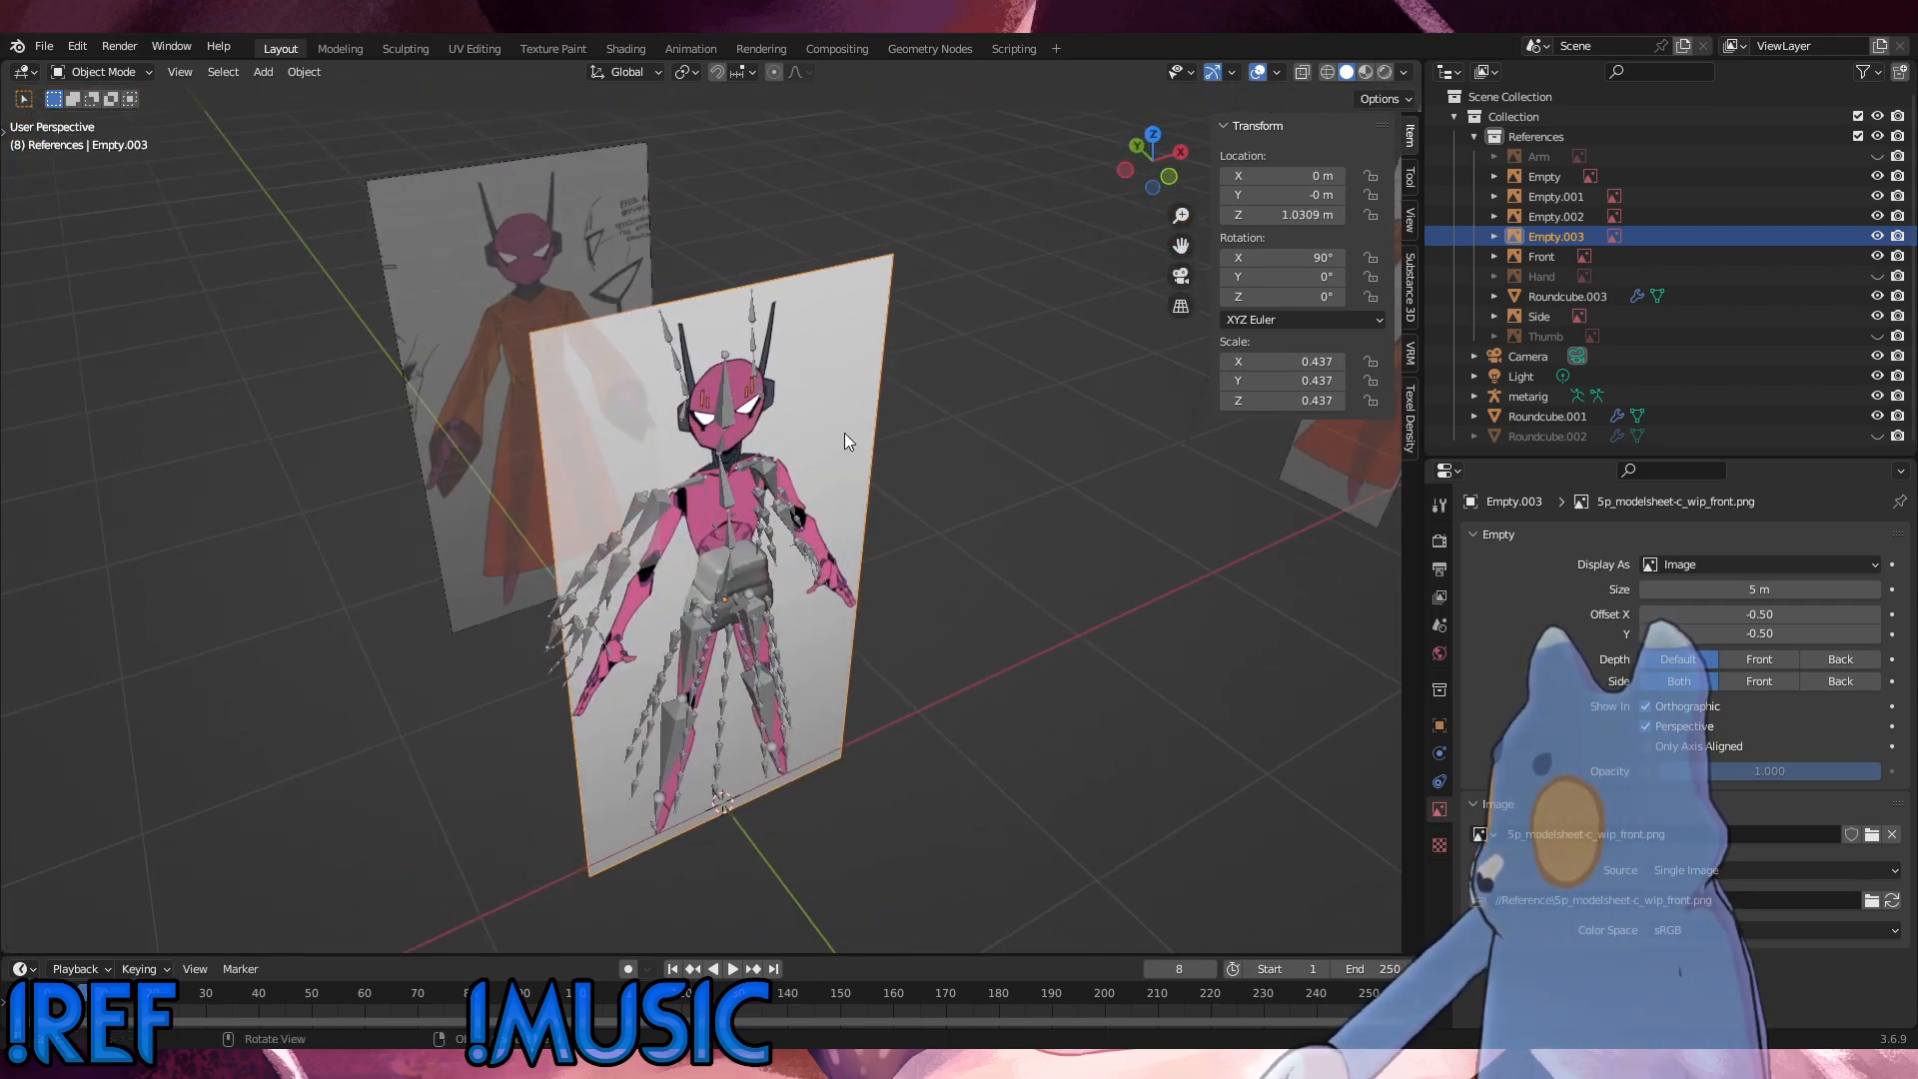
pyautogui.press('g')
pyautogui.press('x')
pyautogui.click(752, 330)
pyautogui.hotkey('ctrl', 'z')
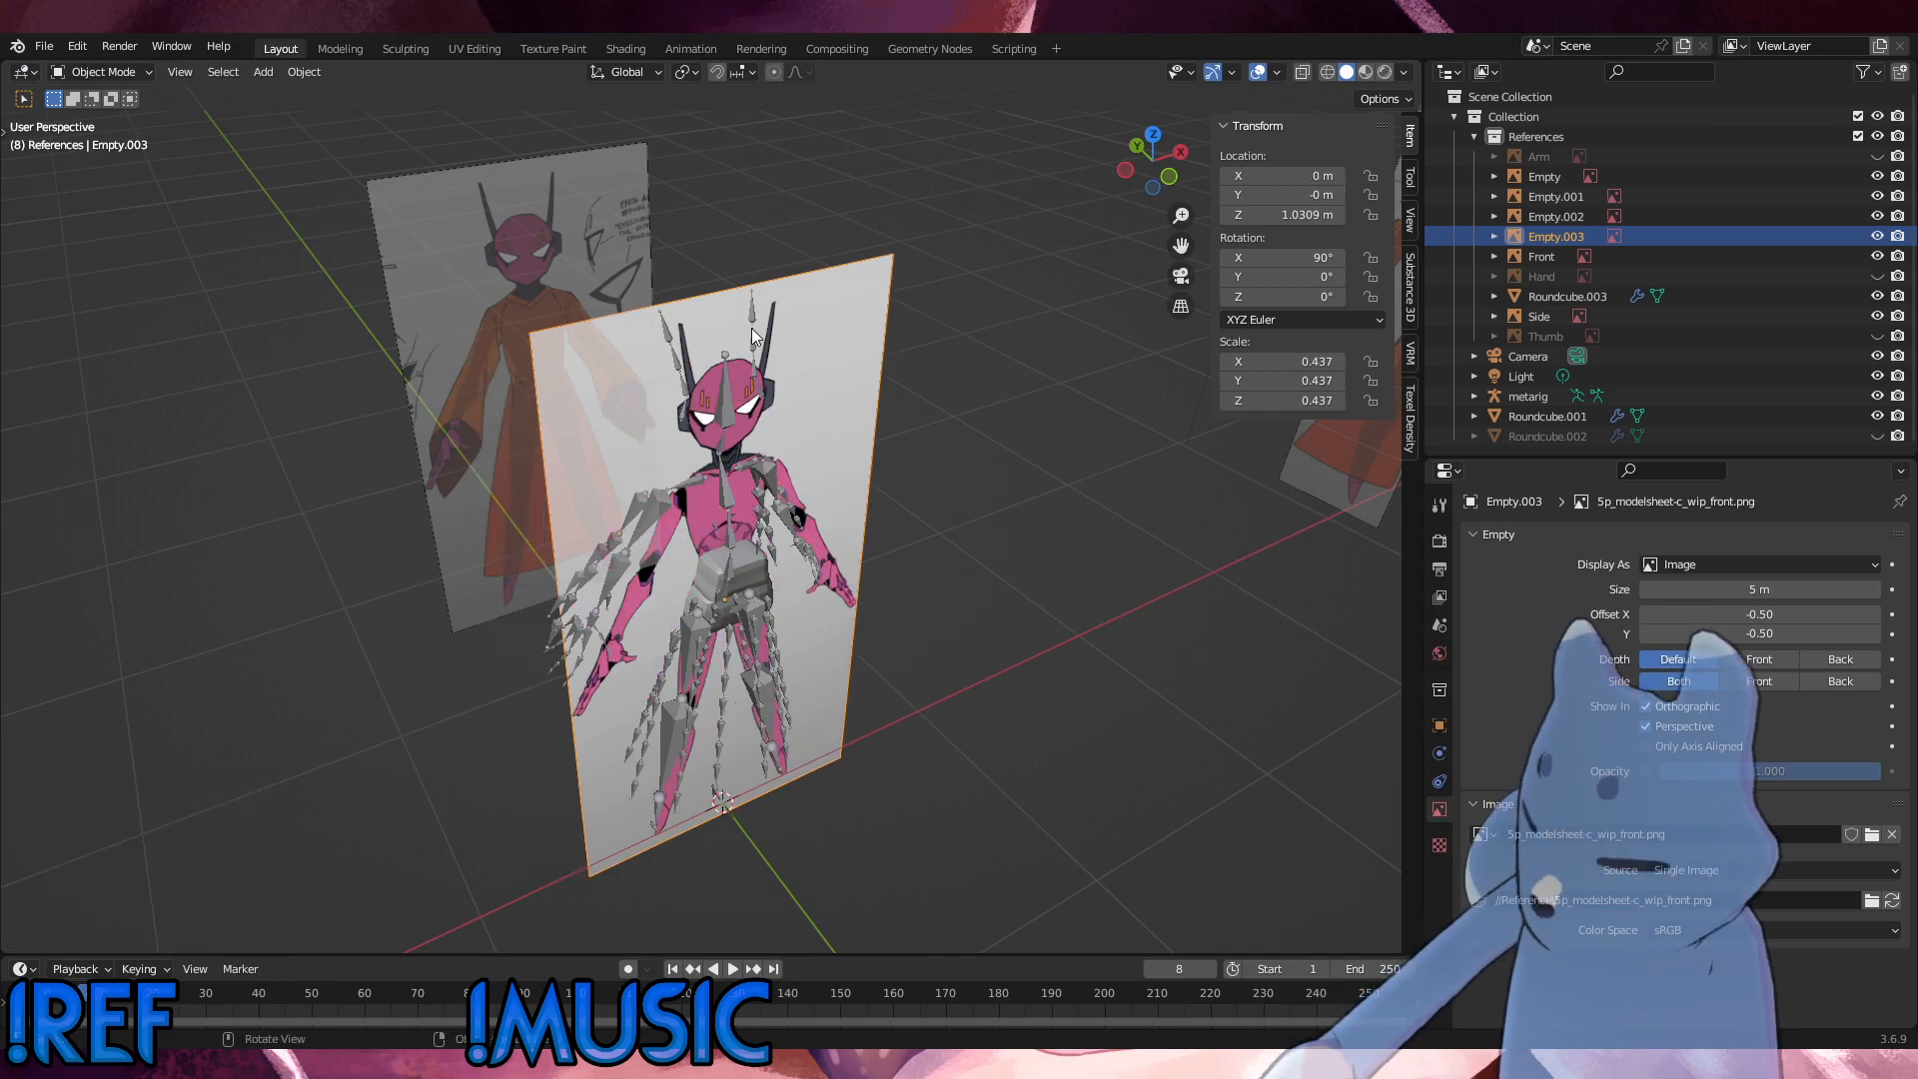
# Step: Move the front reference image about 1.31 m along Y, behind the rig
pyautogui.press('g')
pyautogui.press('y')
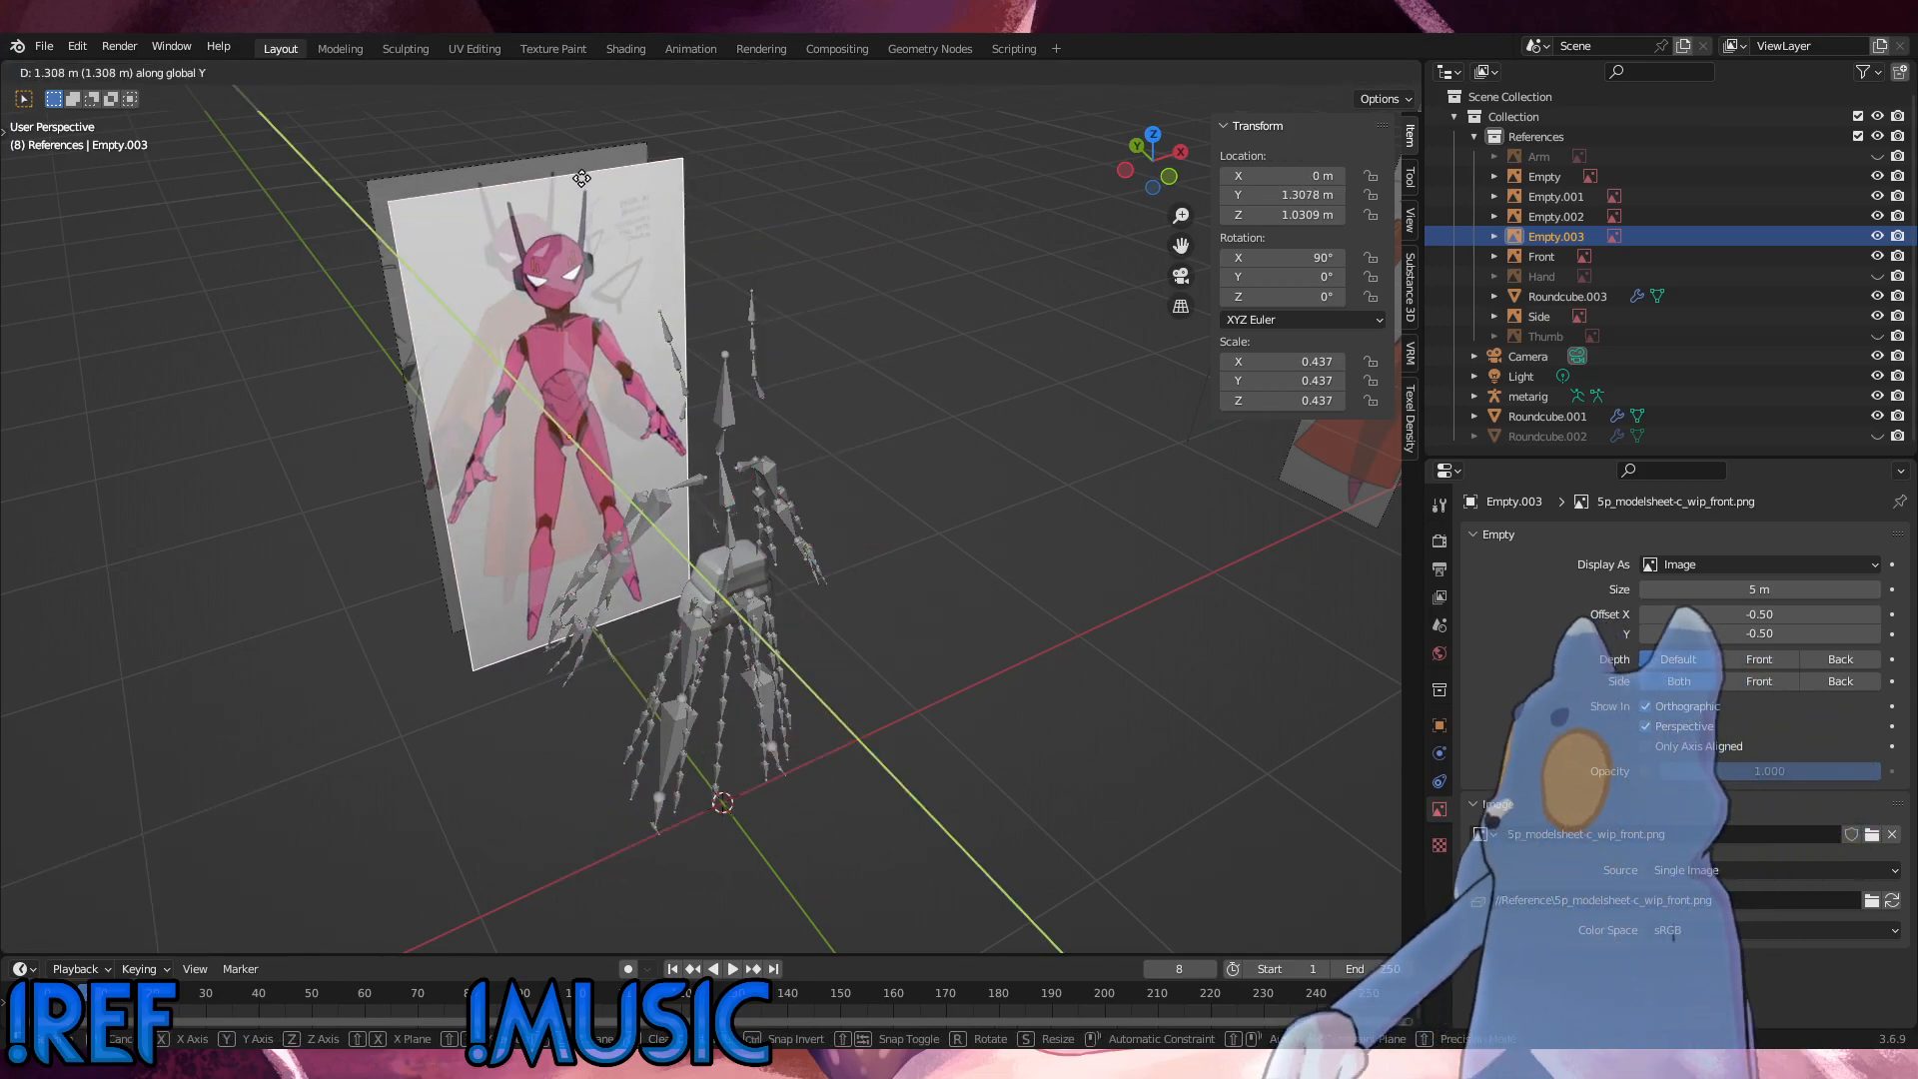
pyautogui.click(581, 177)
pyautogui.moveTo(1117, 327); pyautogui.dragTo(868, 411, button='middle')
pyautogui.moveTo(993, 494)
pyautogui.keyDown('alt'); pyautogui.mouseDown(button='middle')
pyautogui.moveTo(1047, 476)
pyautogui.moveTo(980, 479)
pyautogui.mouseUp(button='middle'); pyautogui.keyUp('alt')
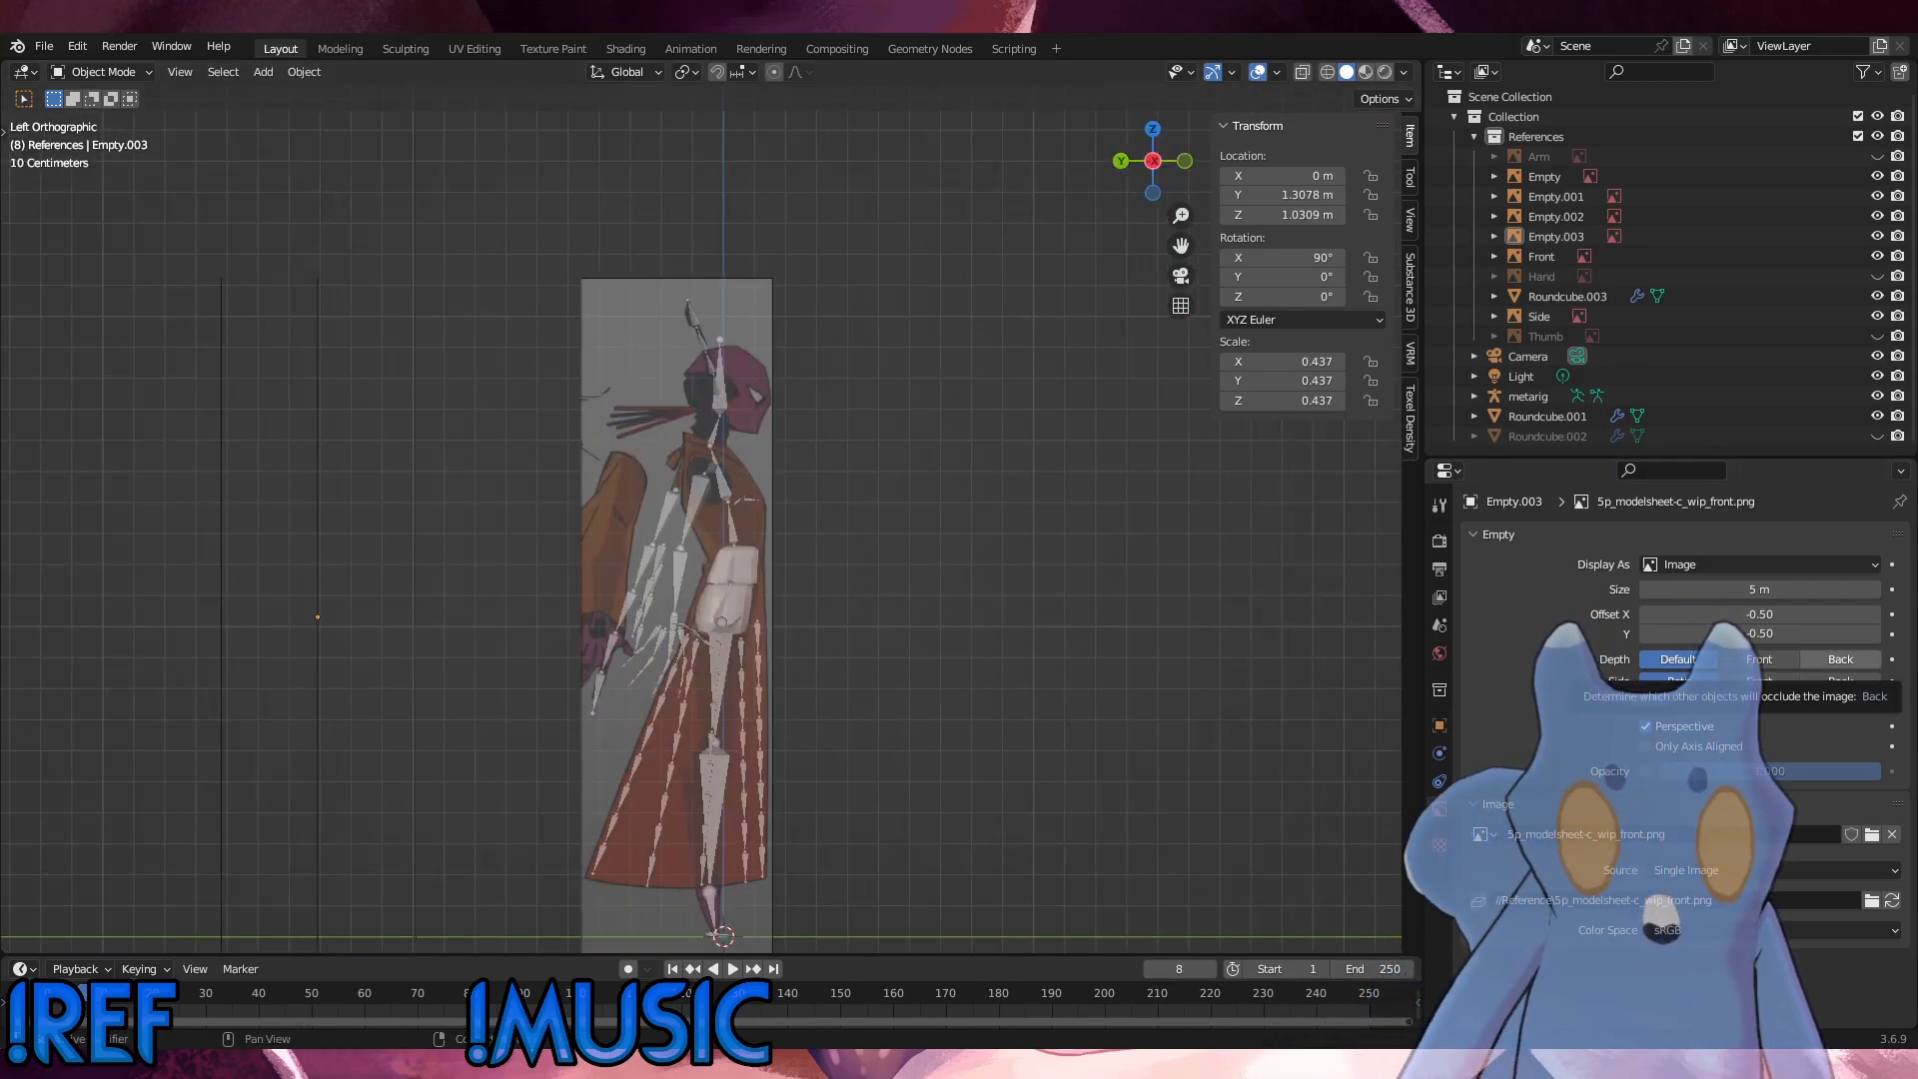
pyautogui.moveTo(1917, 620); pyautogui.dragTo(904, 620)
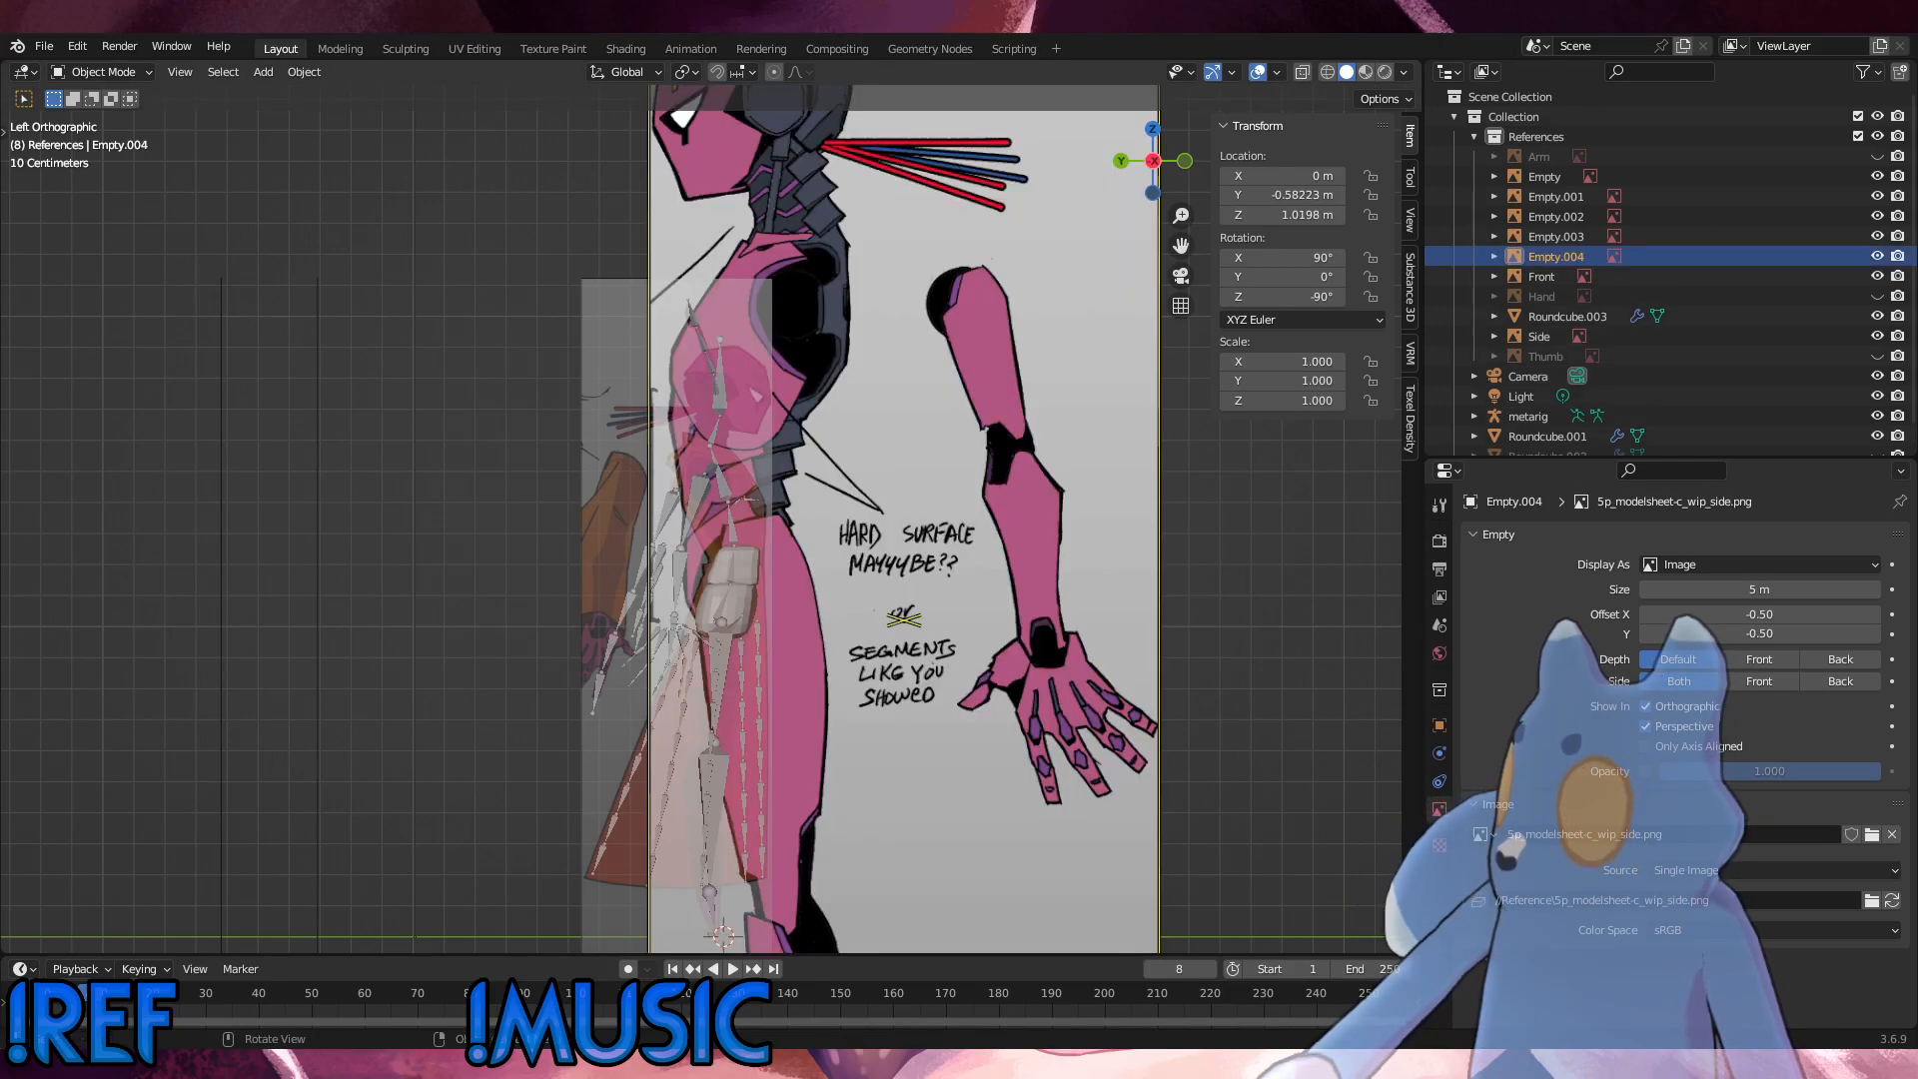
pyautogui.click(1085, 620)
pyautogui.click(1065, 597)
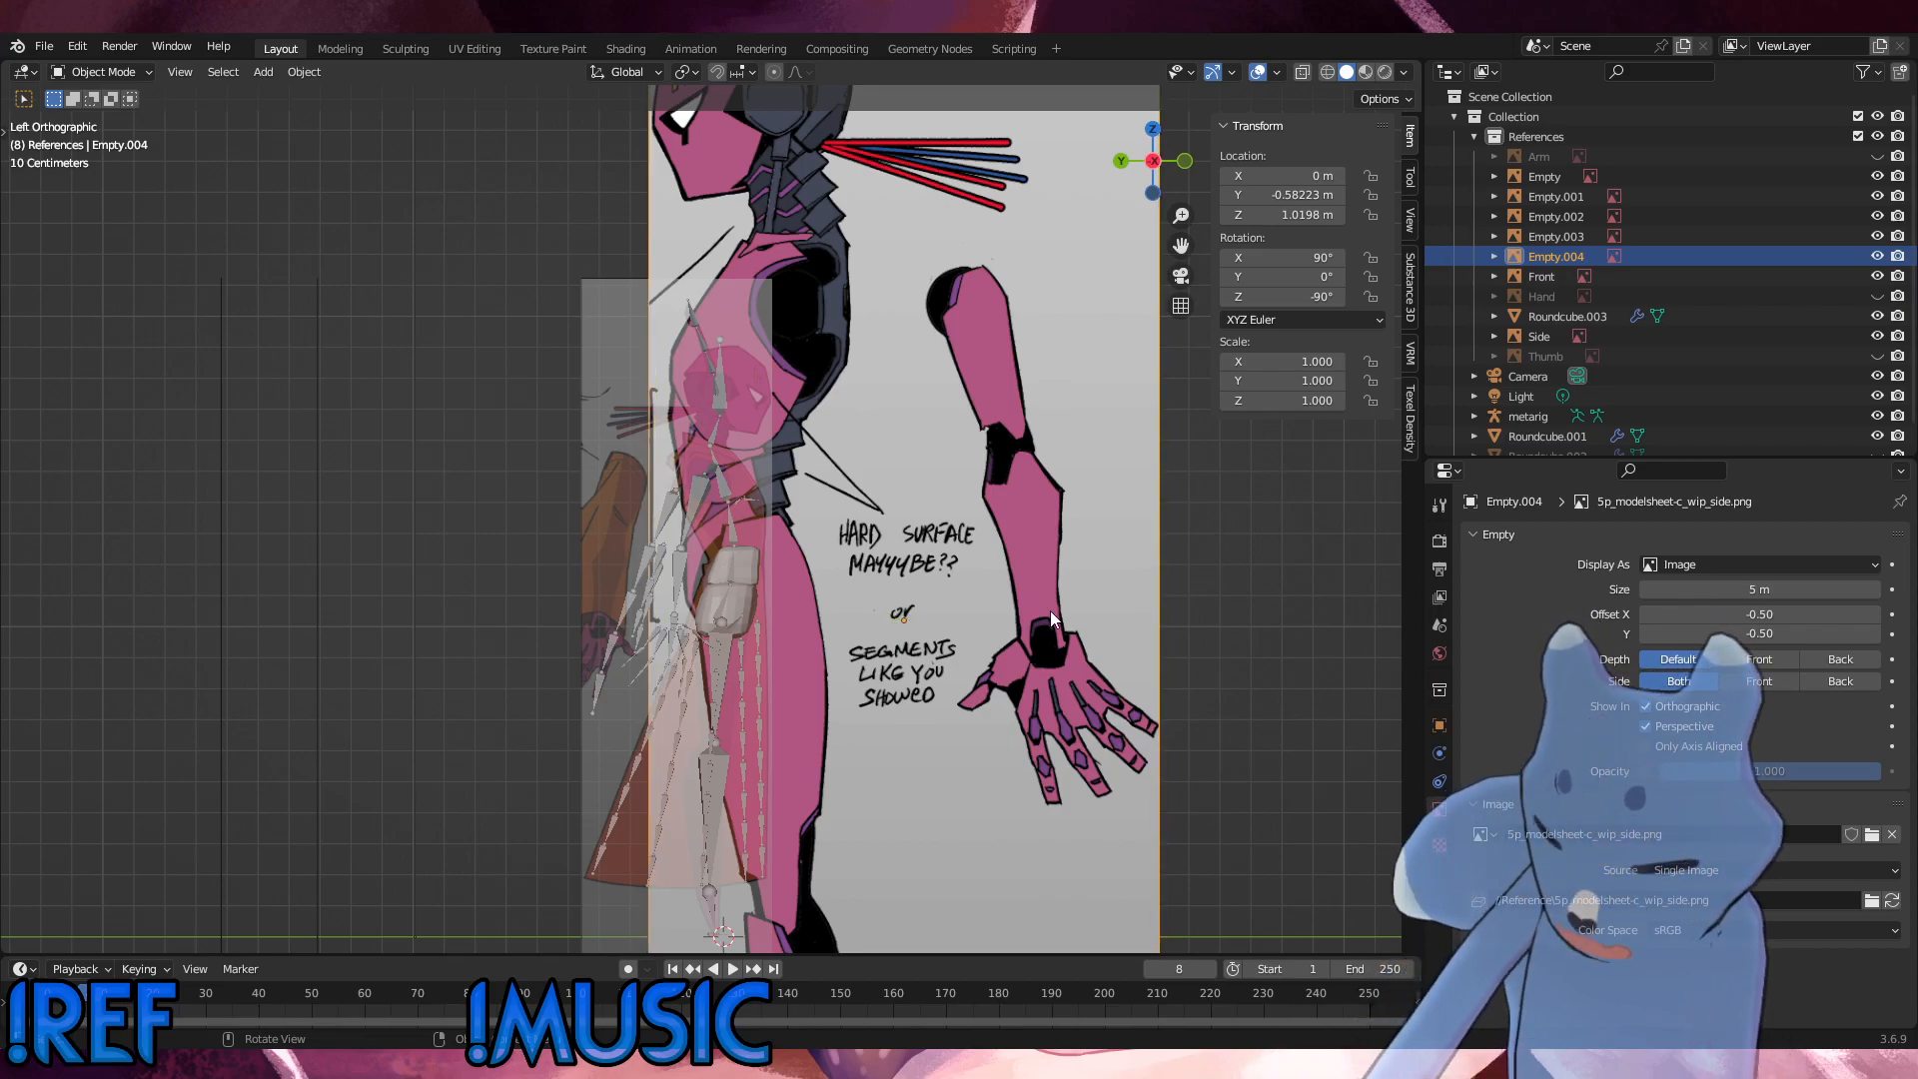
pyautogui.press('Delete')
# Step: Save the file and add 5p_modelsheet-c_wip_side.png as a reference image in the right orthographic view
pyautogui.click(44, 46)
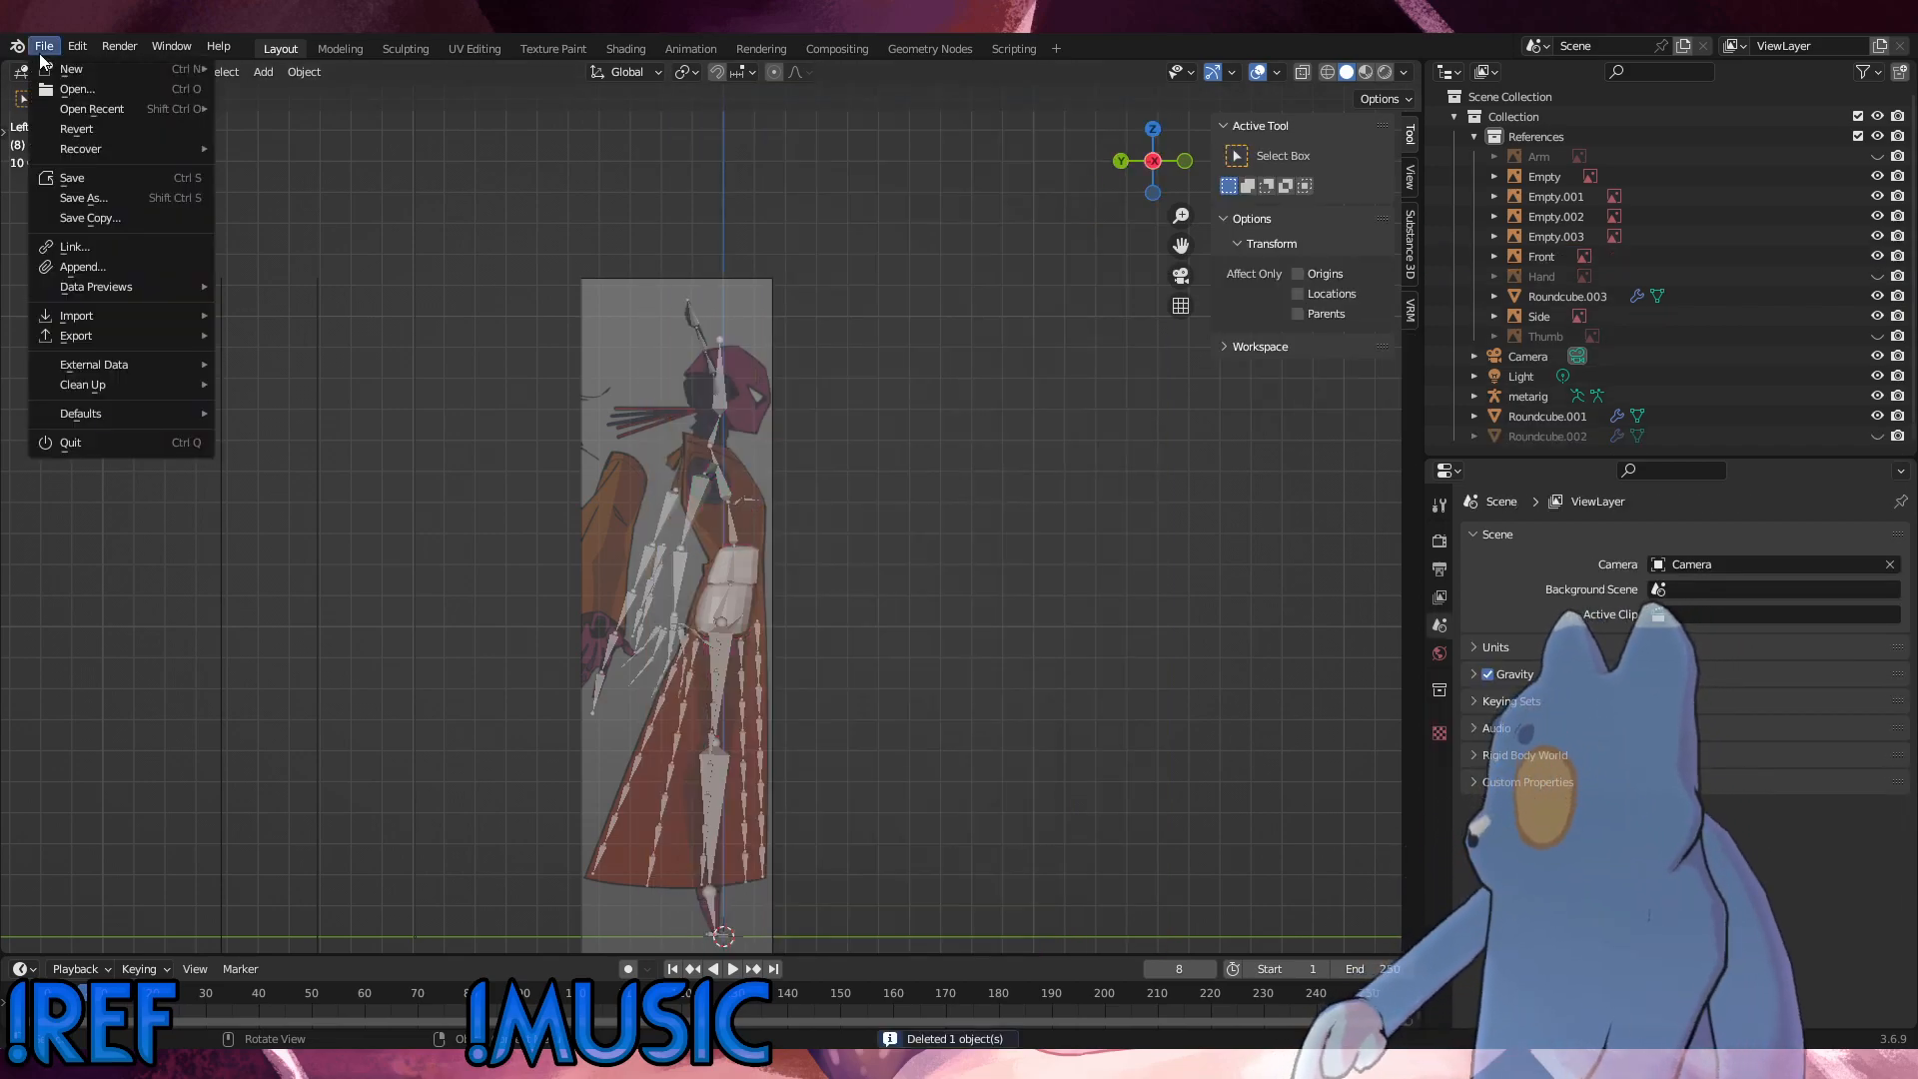
pyautogui.click(69, 182)
pyautogui.moveTo(787, 508); pyautogui.dragTo(754, 590, button='middle')
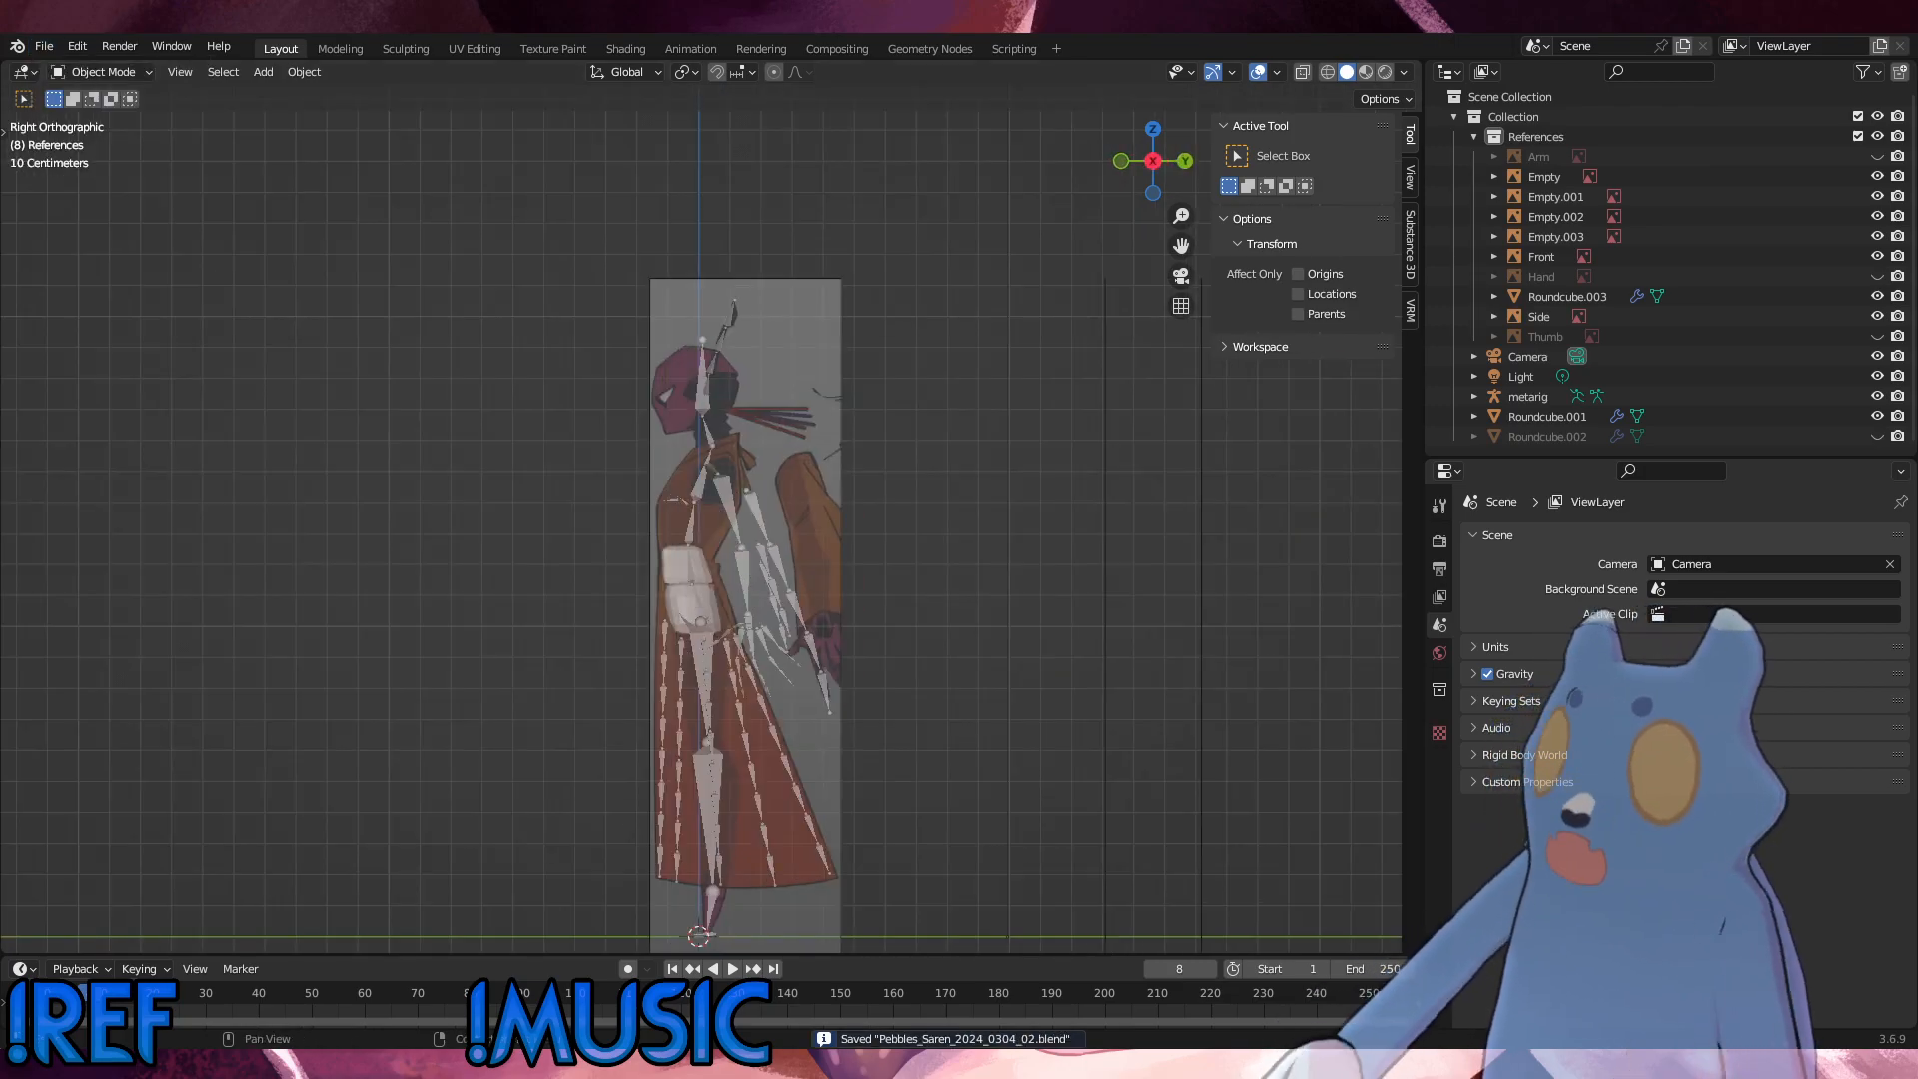
pyautogui.hotkey('ctrl', 'z')
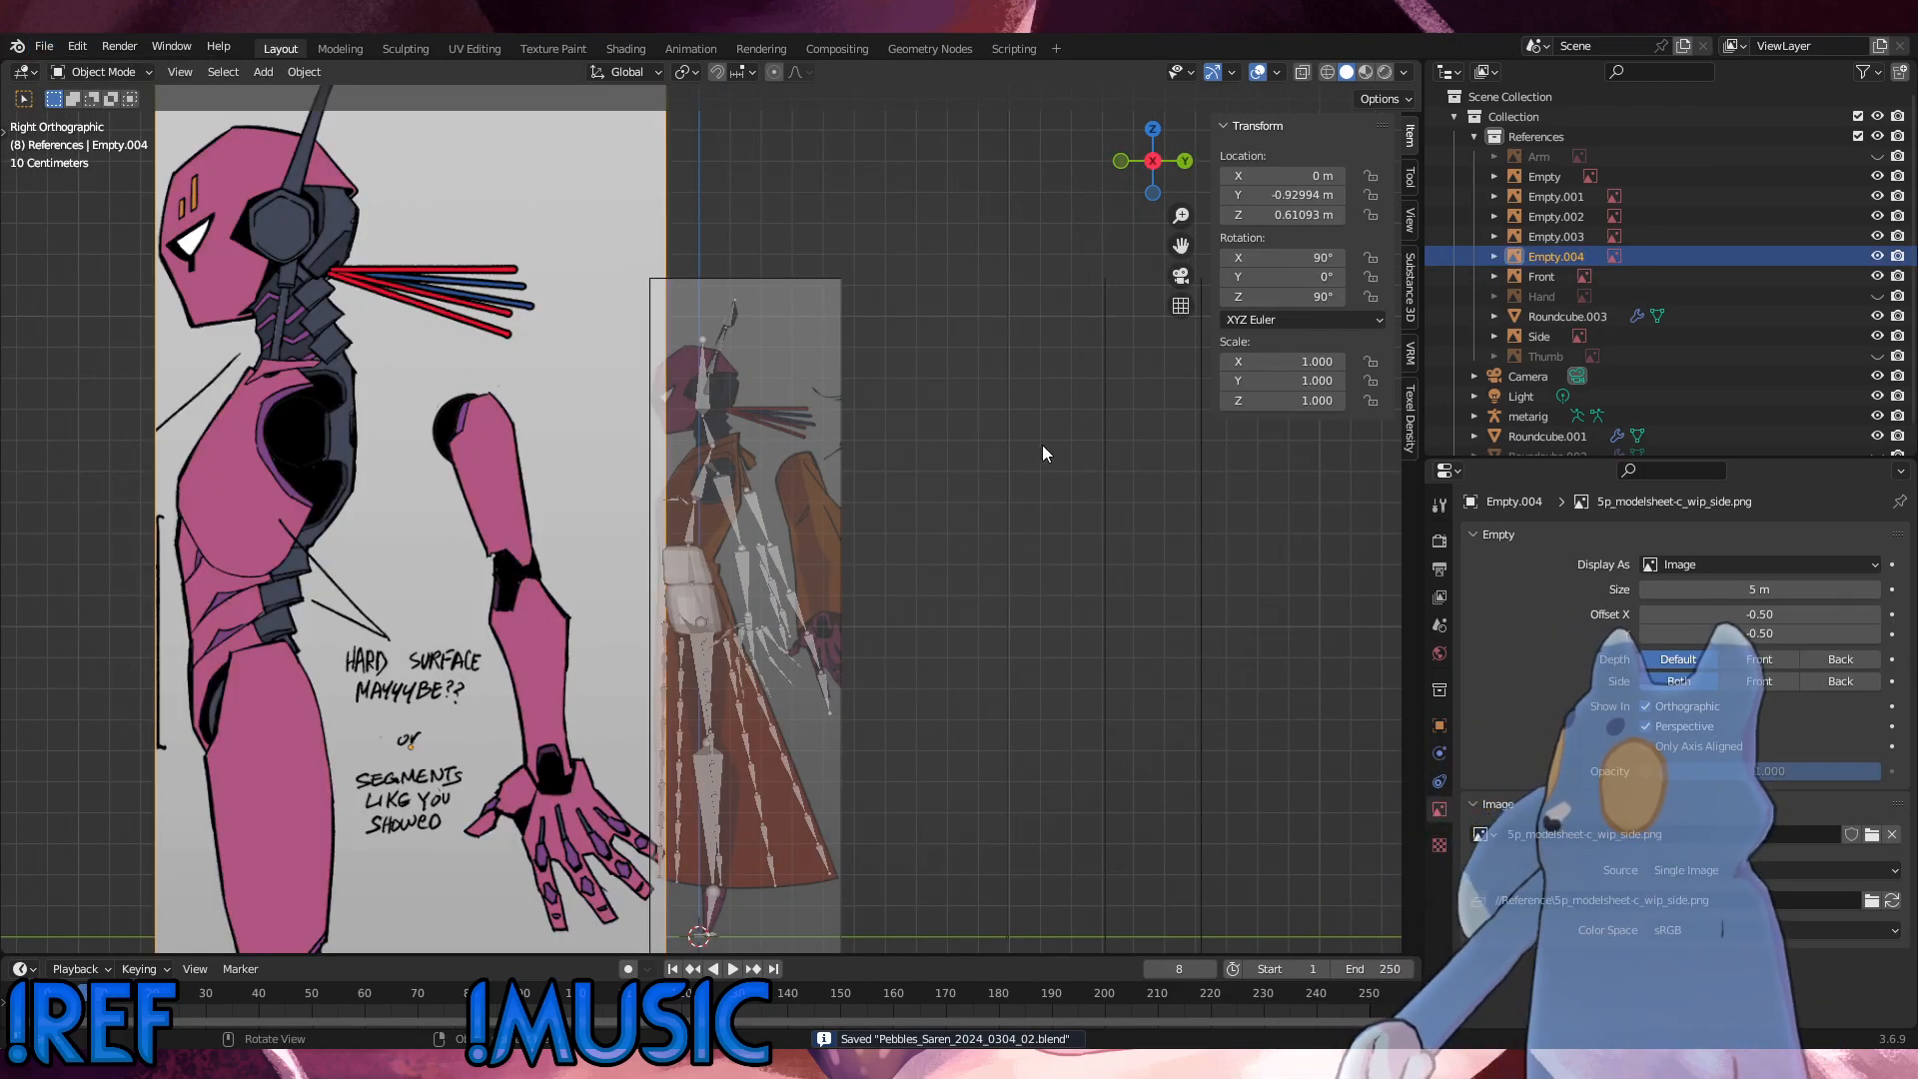
# Step: Scale the side reference image to 0.595 and move it about 1.10 m along Y and 0.82 m along Z over the rig
pyautogui.press('s')
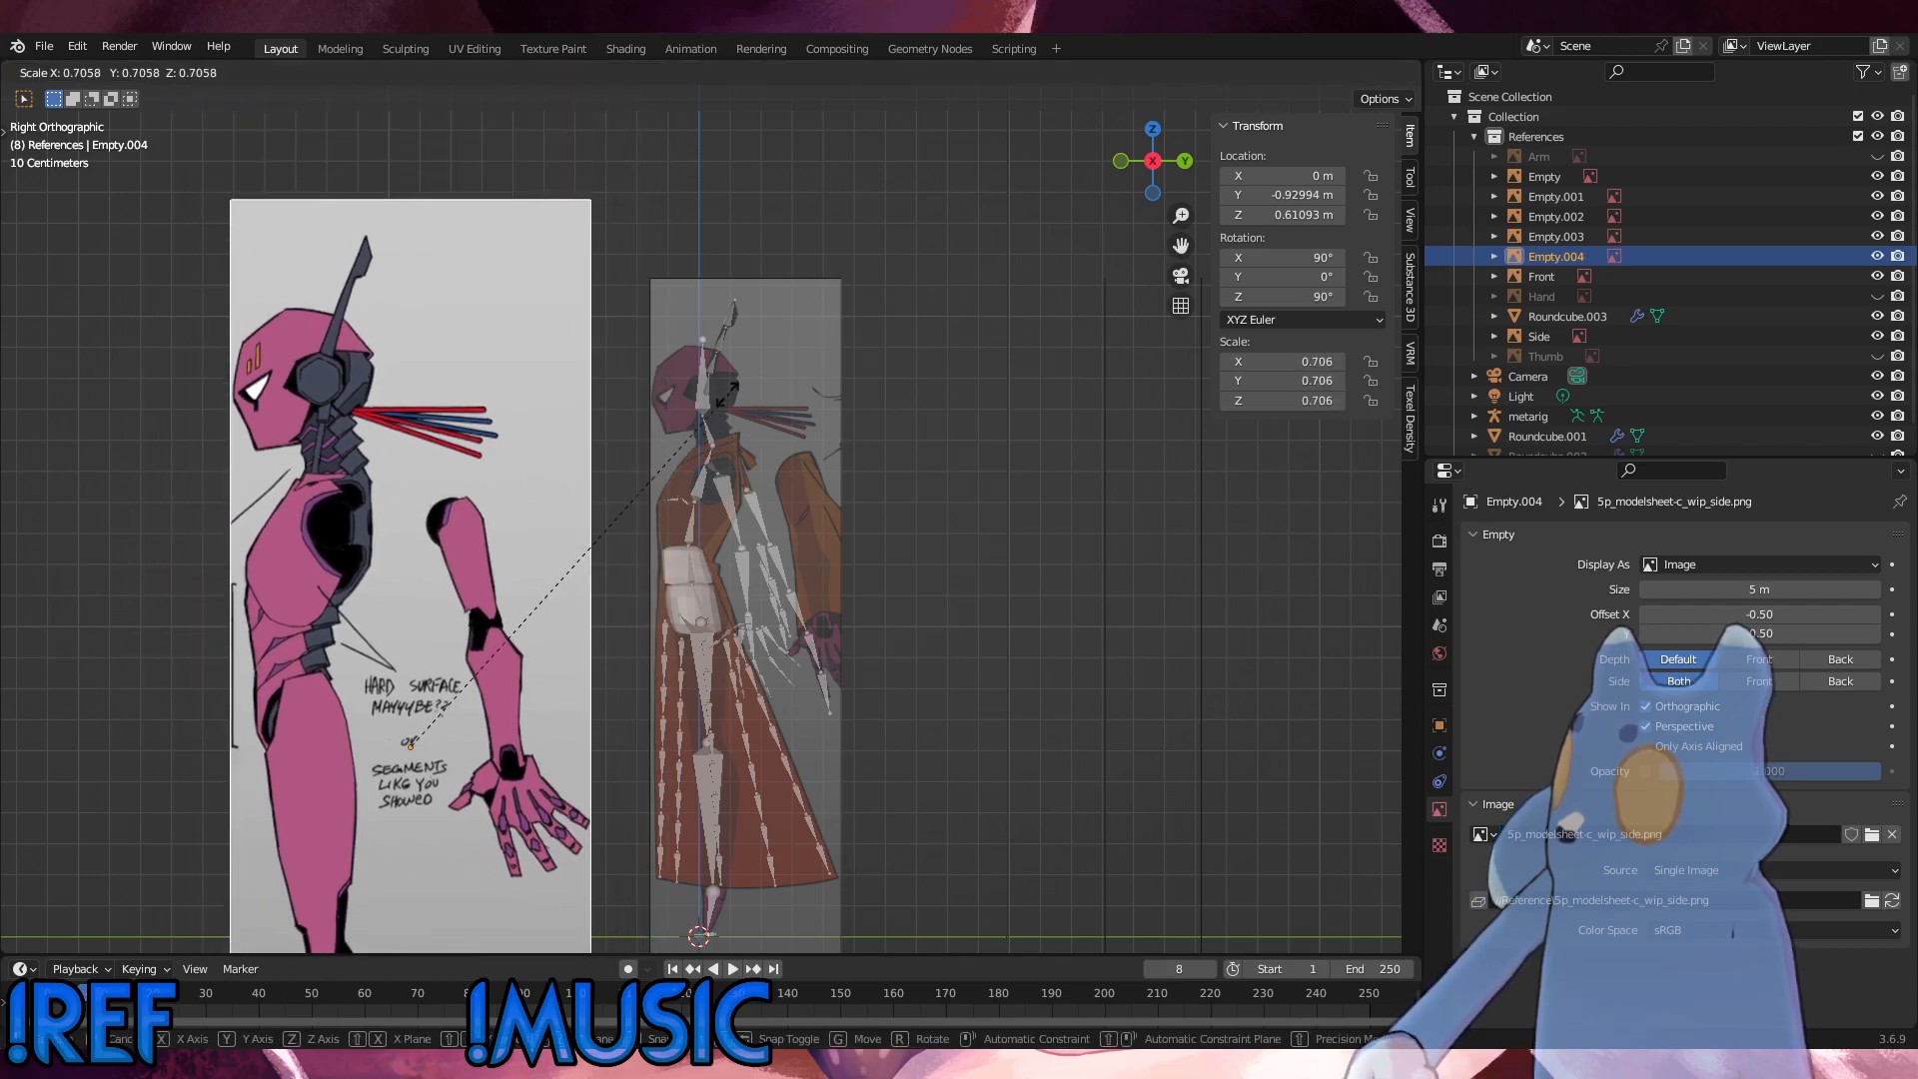
pyautogui.click(669, 441)
pyautogui.press('g')
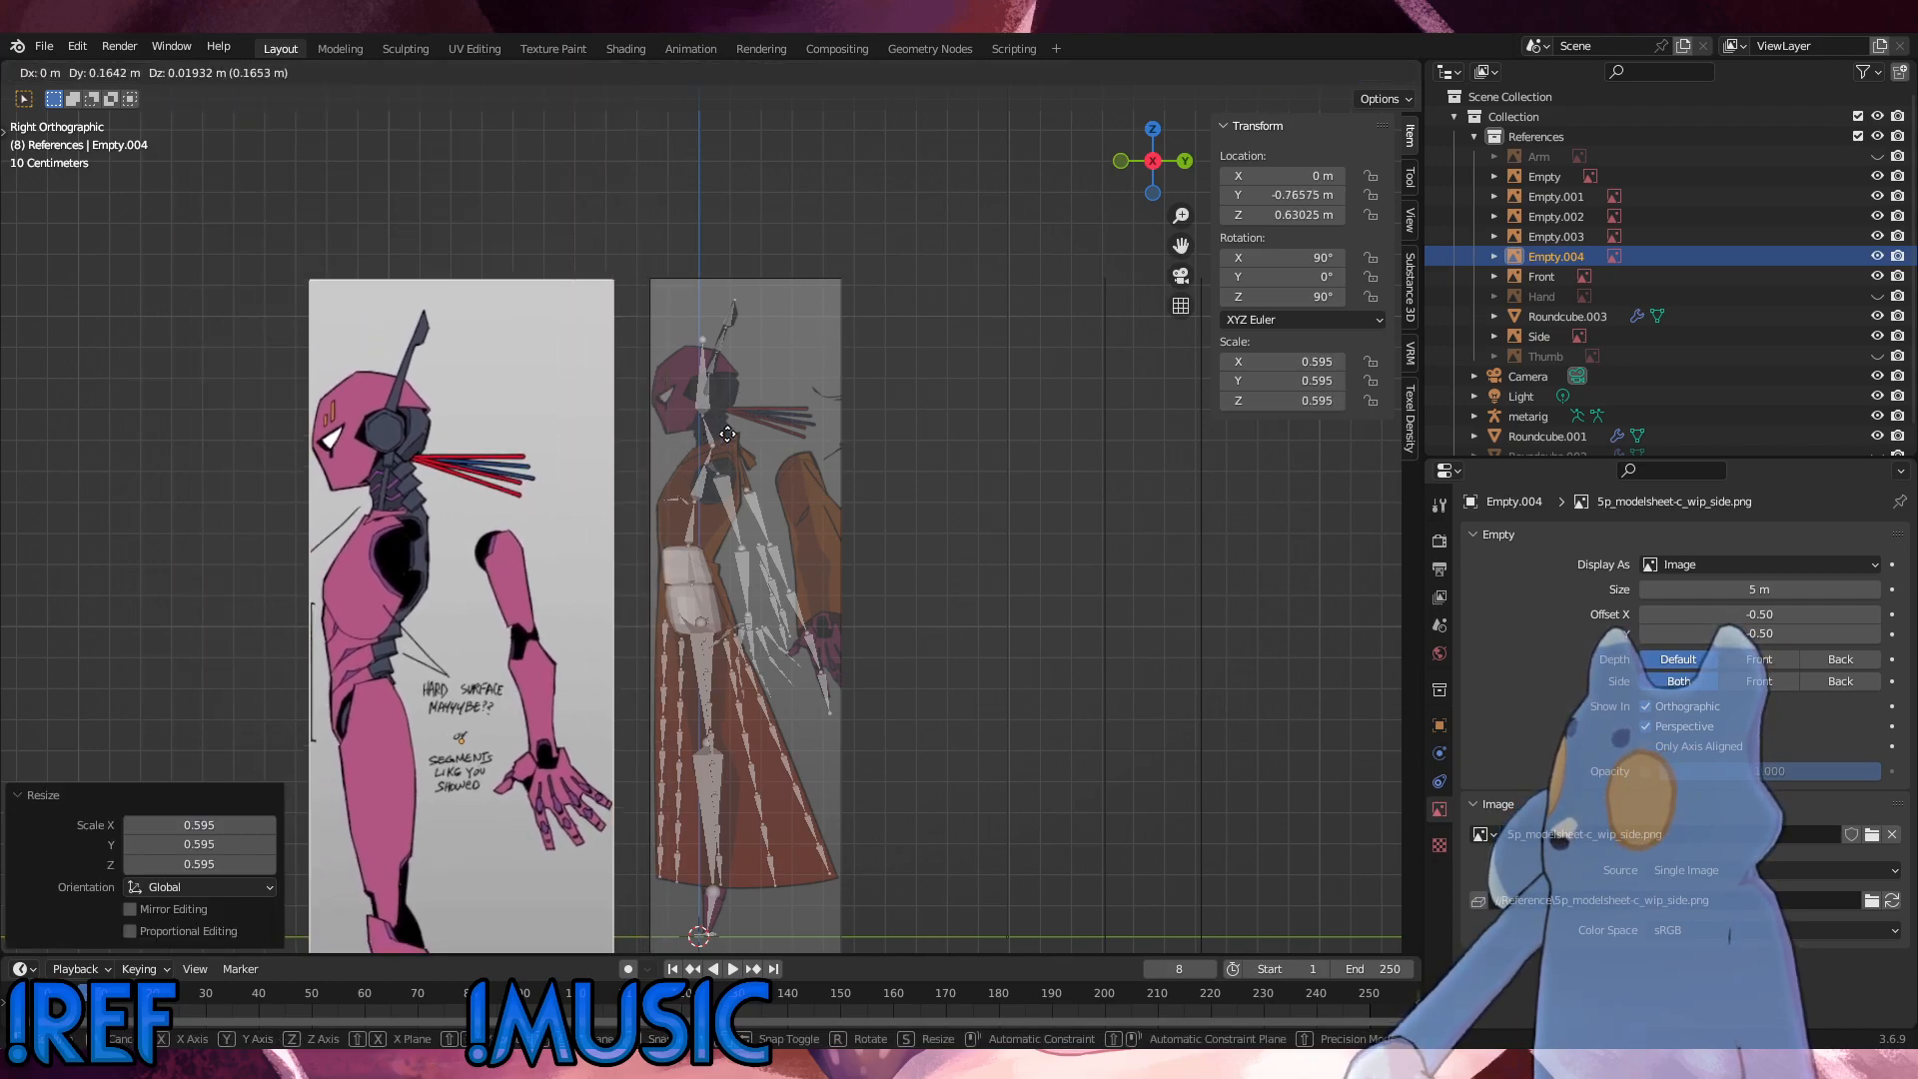
pyautogui.click(1011, 188)
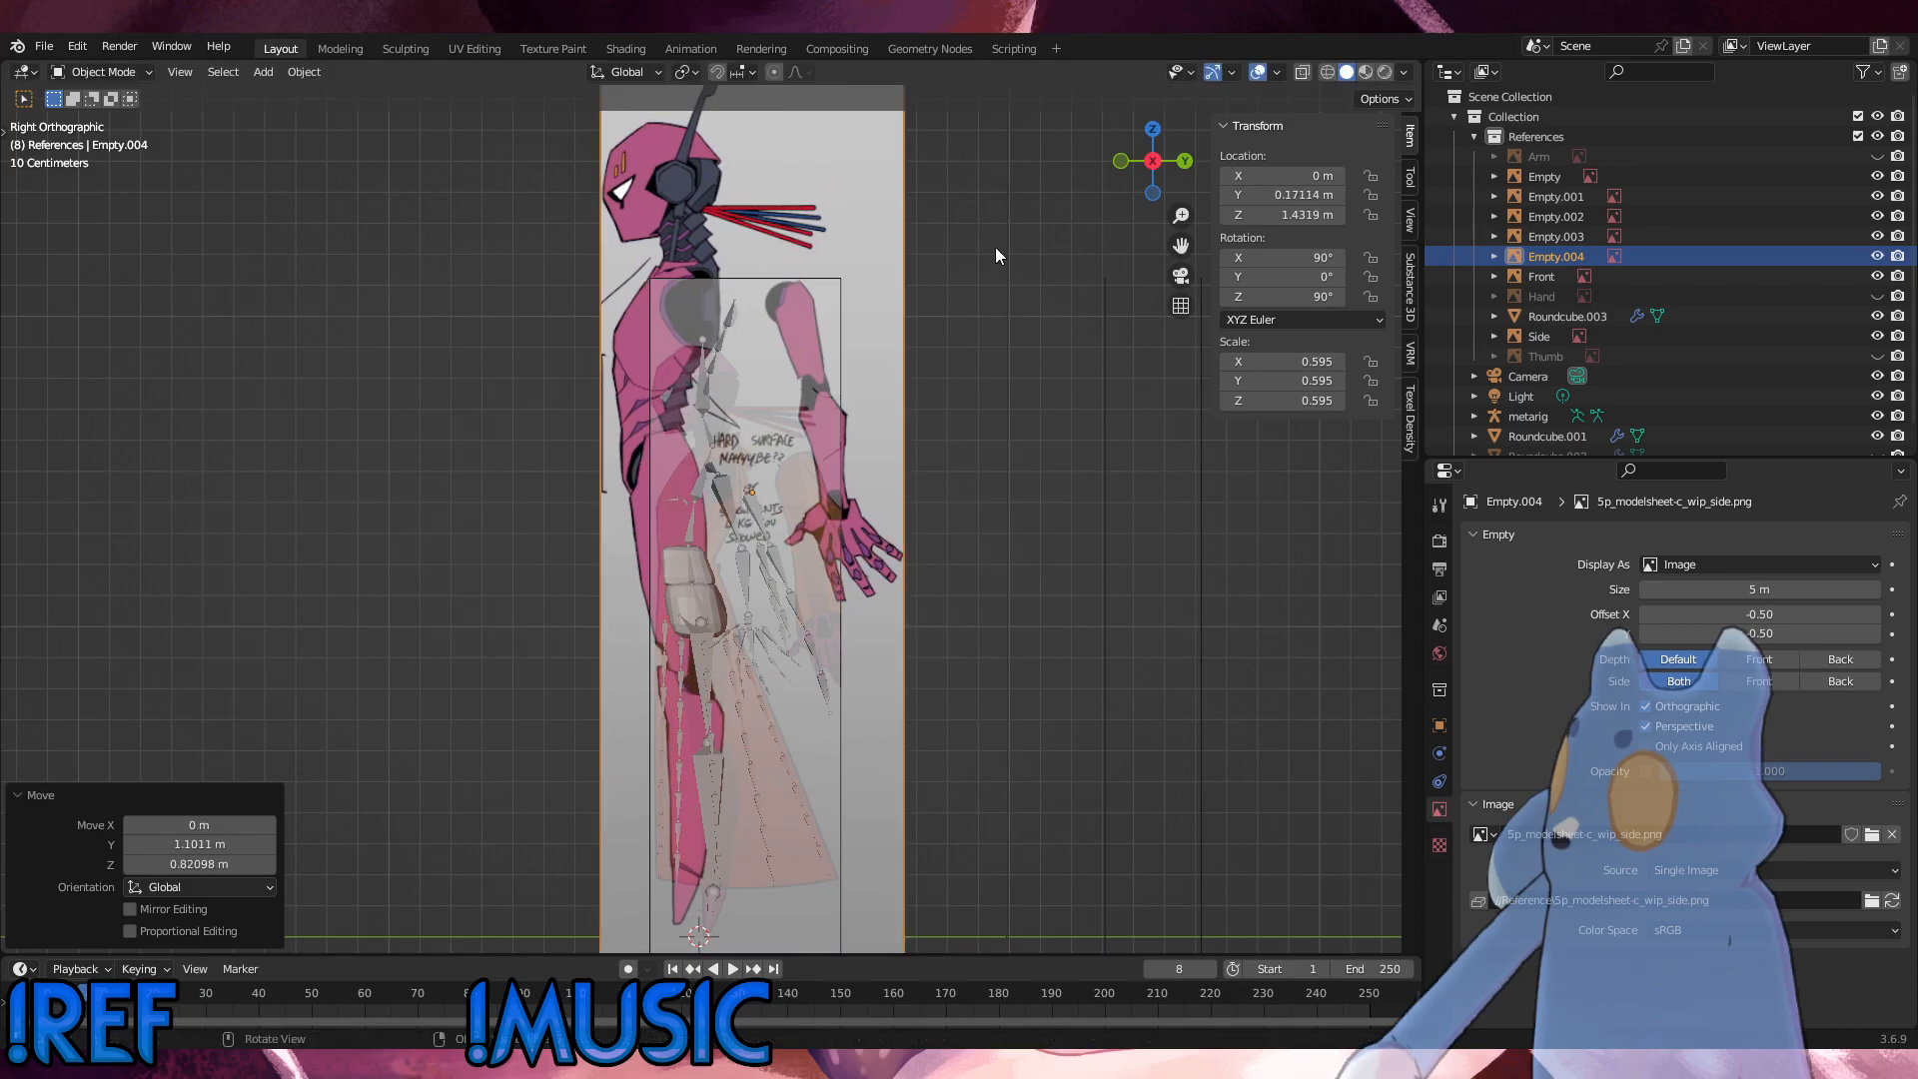
# Step: Scale the side reference image down to 0.403 and lower it about 0.40 m along Z
pyautogui.keyDown('shift'); pyautogui.moveTo(1001, 421); pyautogui.dragTo(996, 273, button='middle'); pyautogui.keyUp('shift')
pyautogui.scroll(-3, 1063, 441)
pyautogui.press('s')
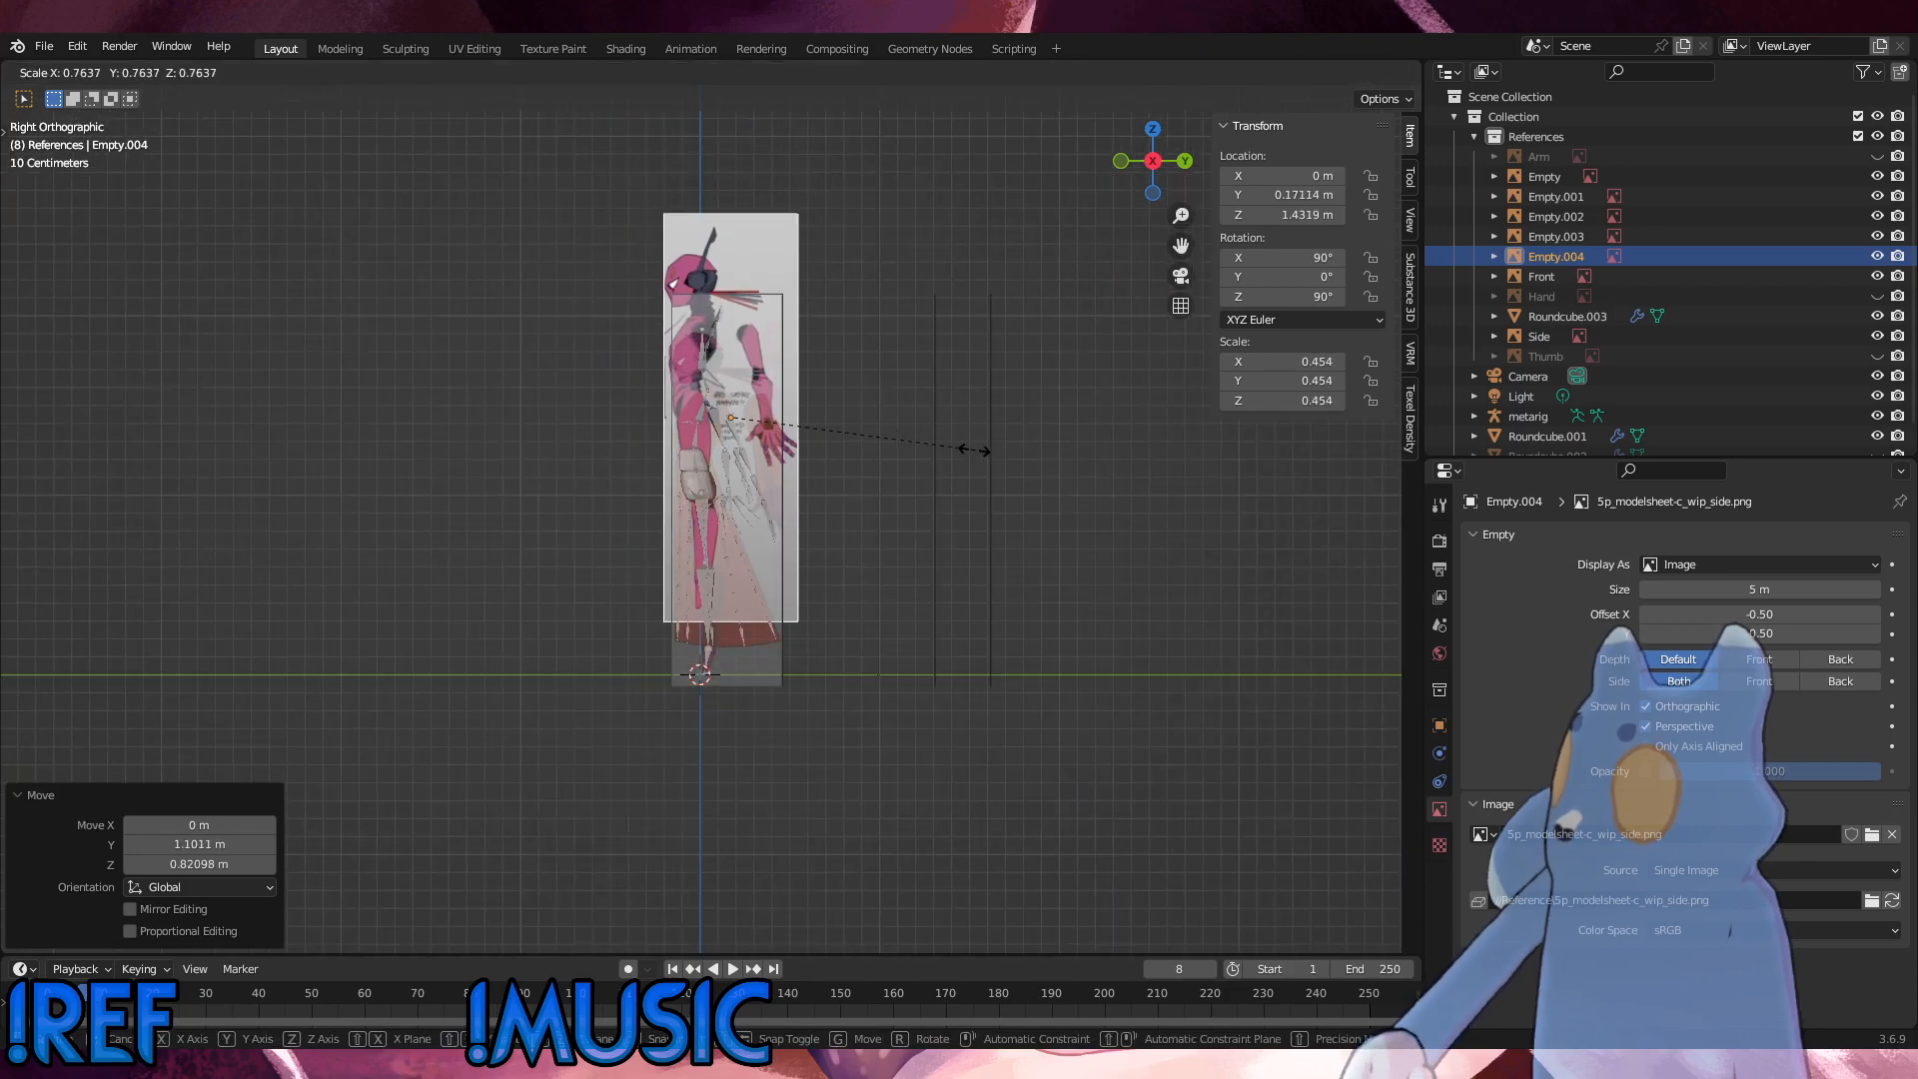
pyautogui.click(950, 458)
pyautogui.press('g')
pyautogui.press('z')
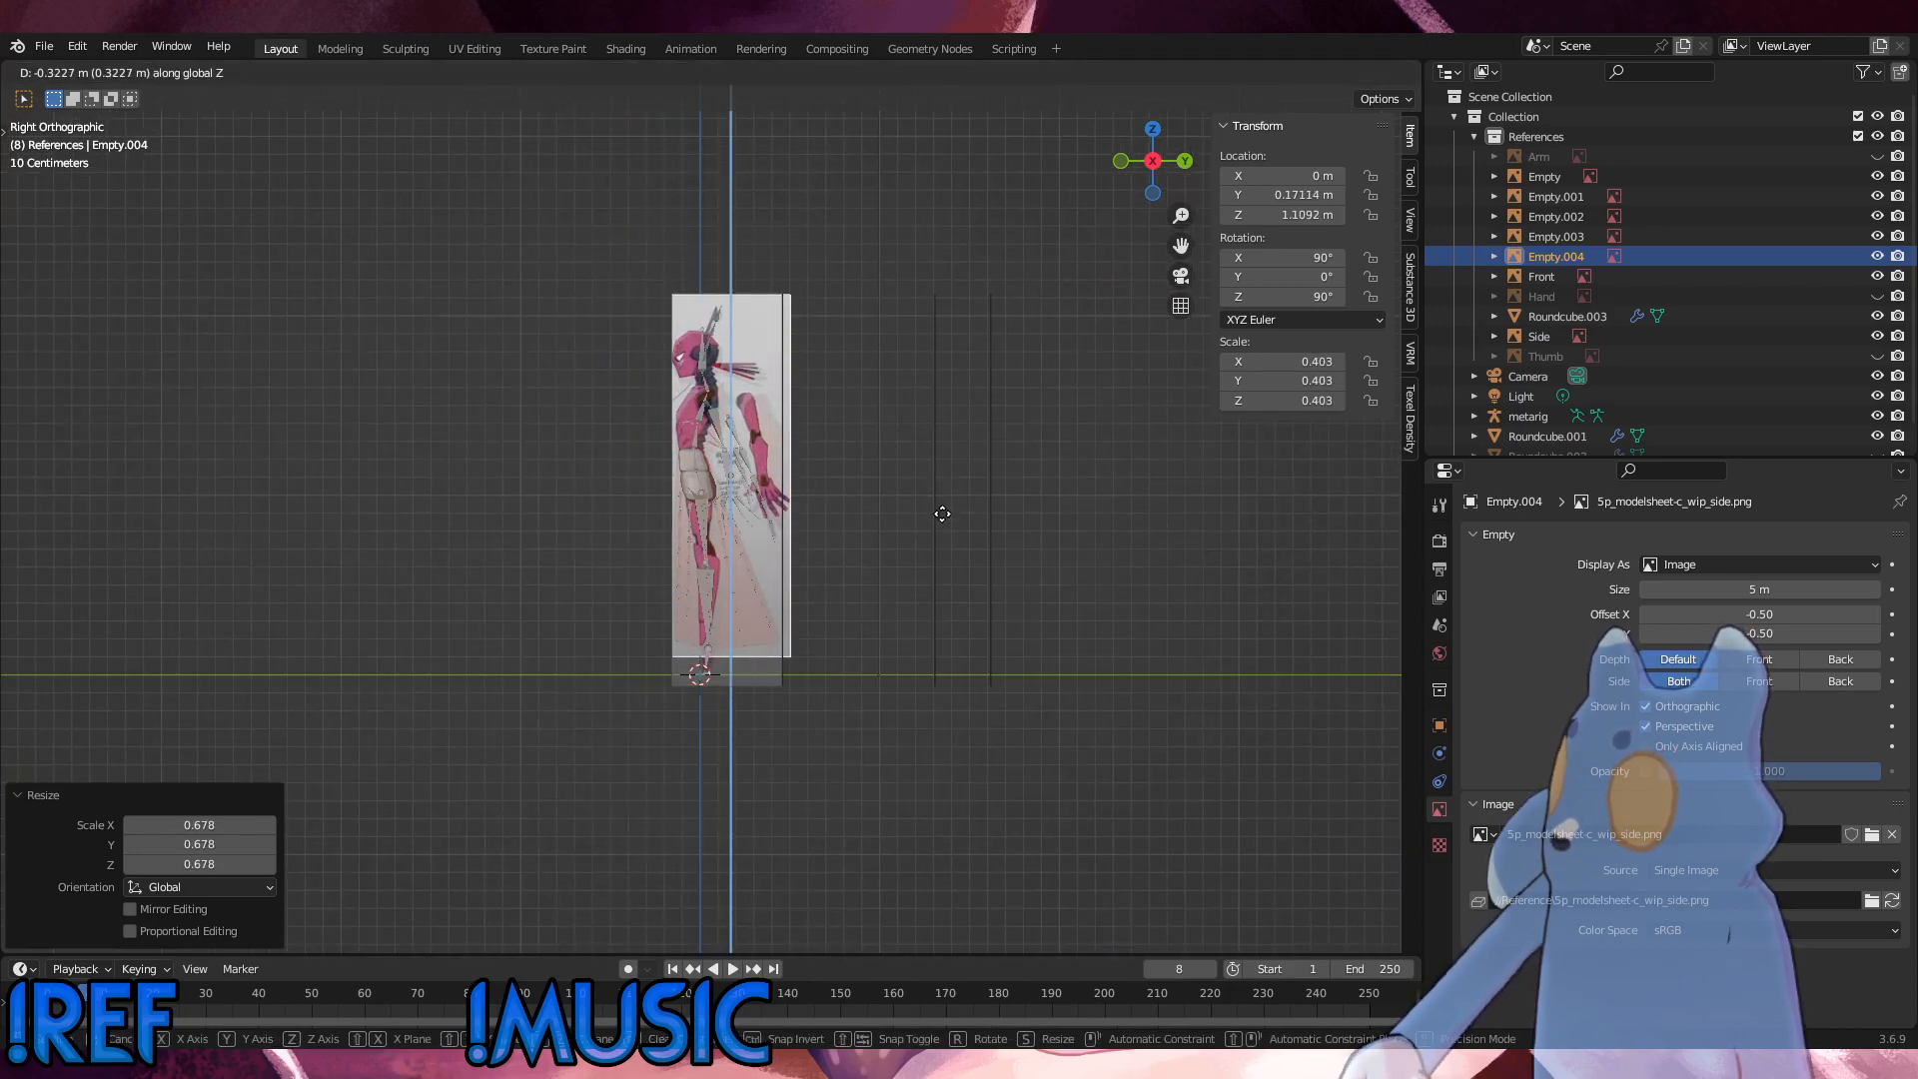
pyautogui.click(942, 527)
# Step: Enlarge the side reference image to a scale of 0.433 to match the old side reference's height
pyautogui.press('s')
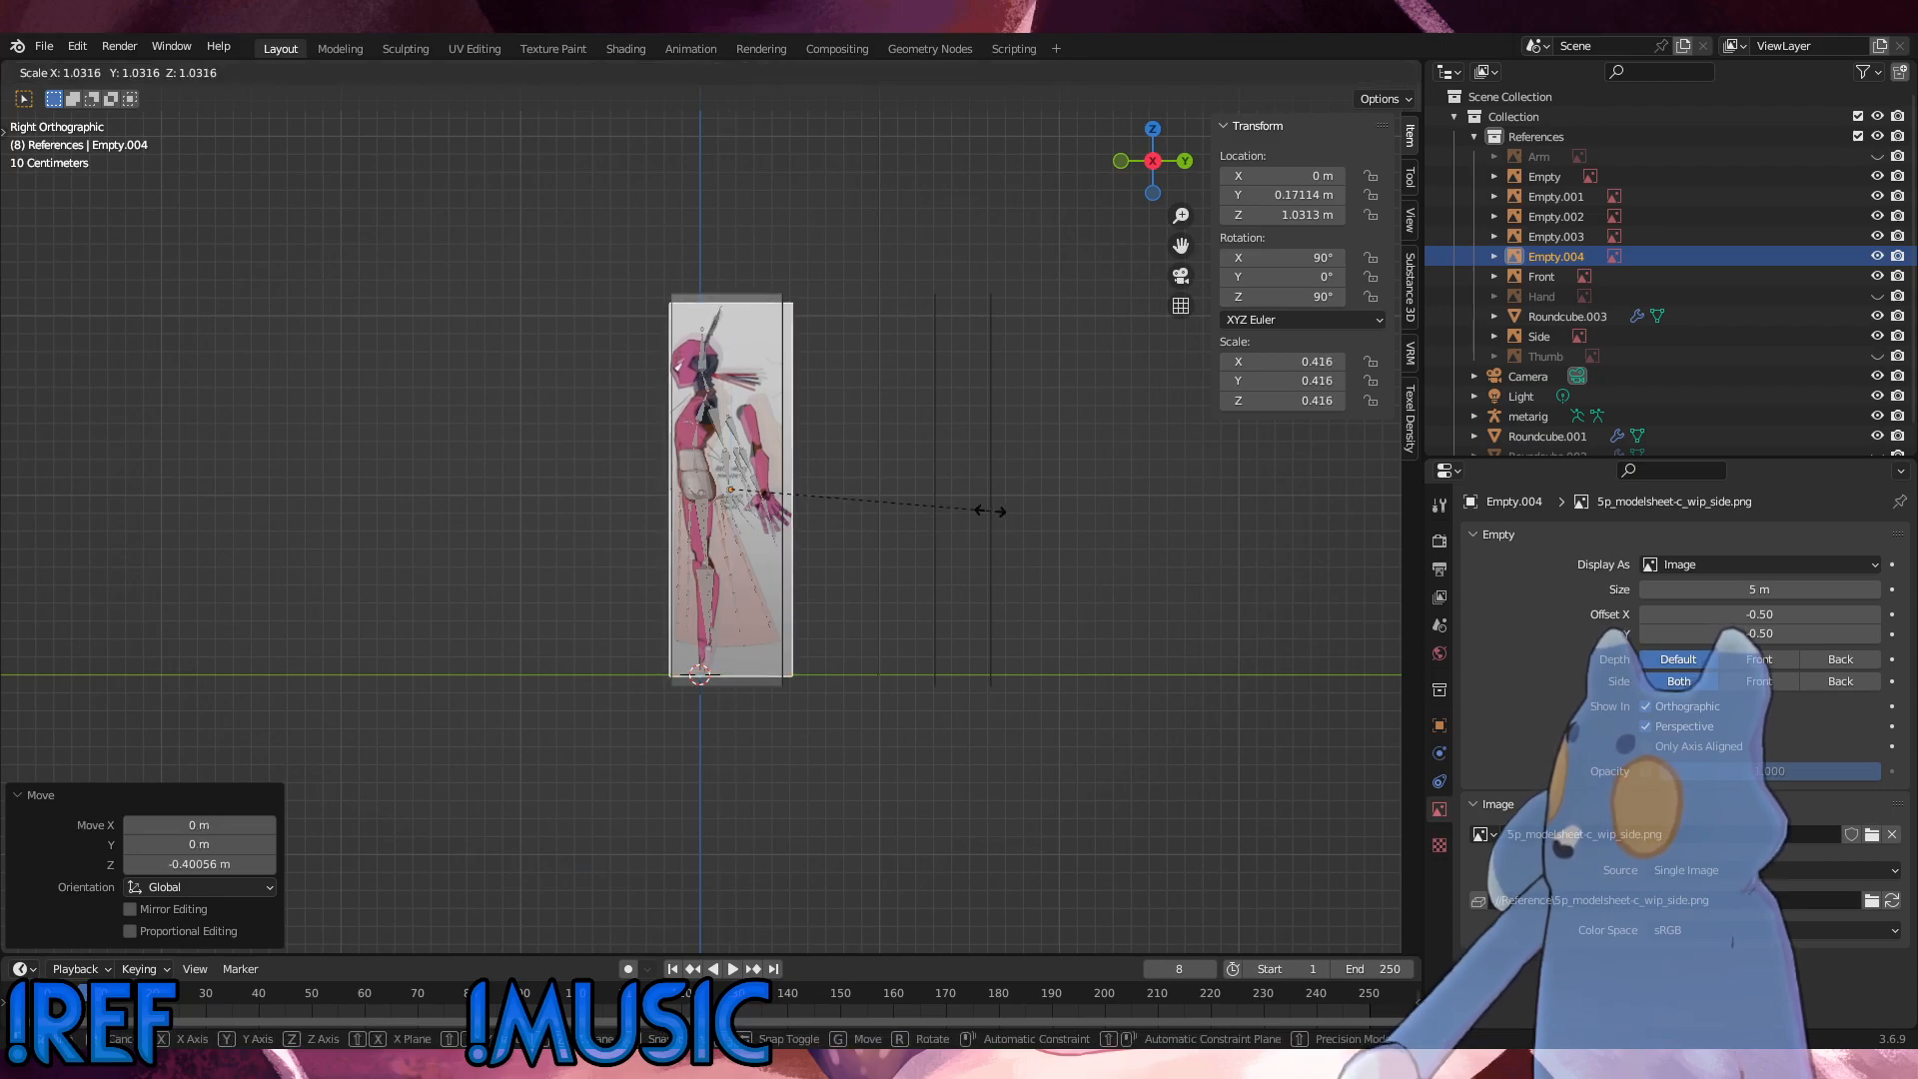
pyautogui.click(998, 510)
pyautogui.press('s')
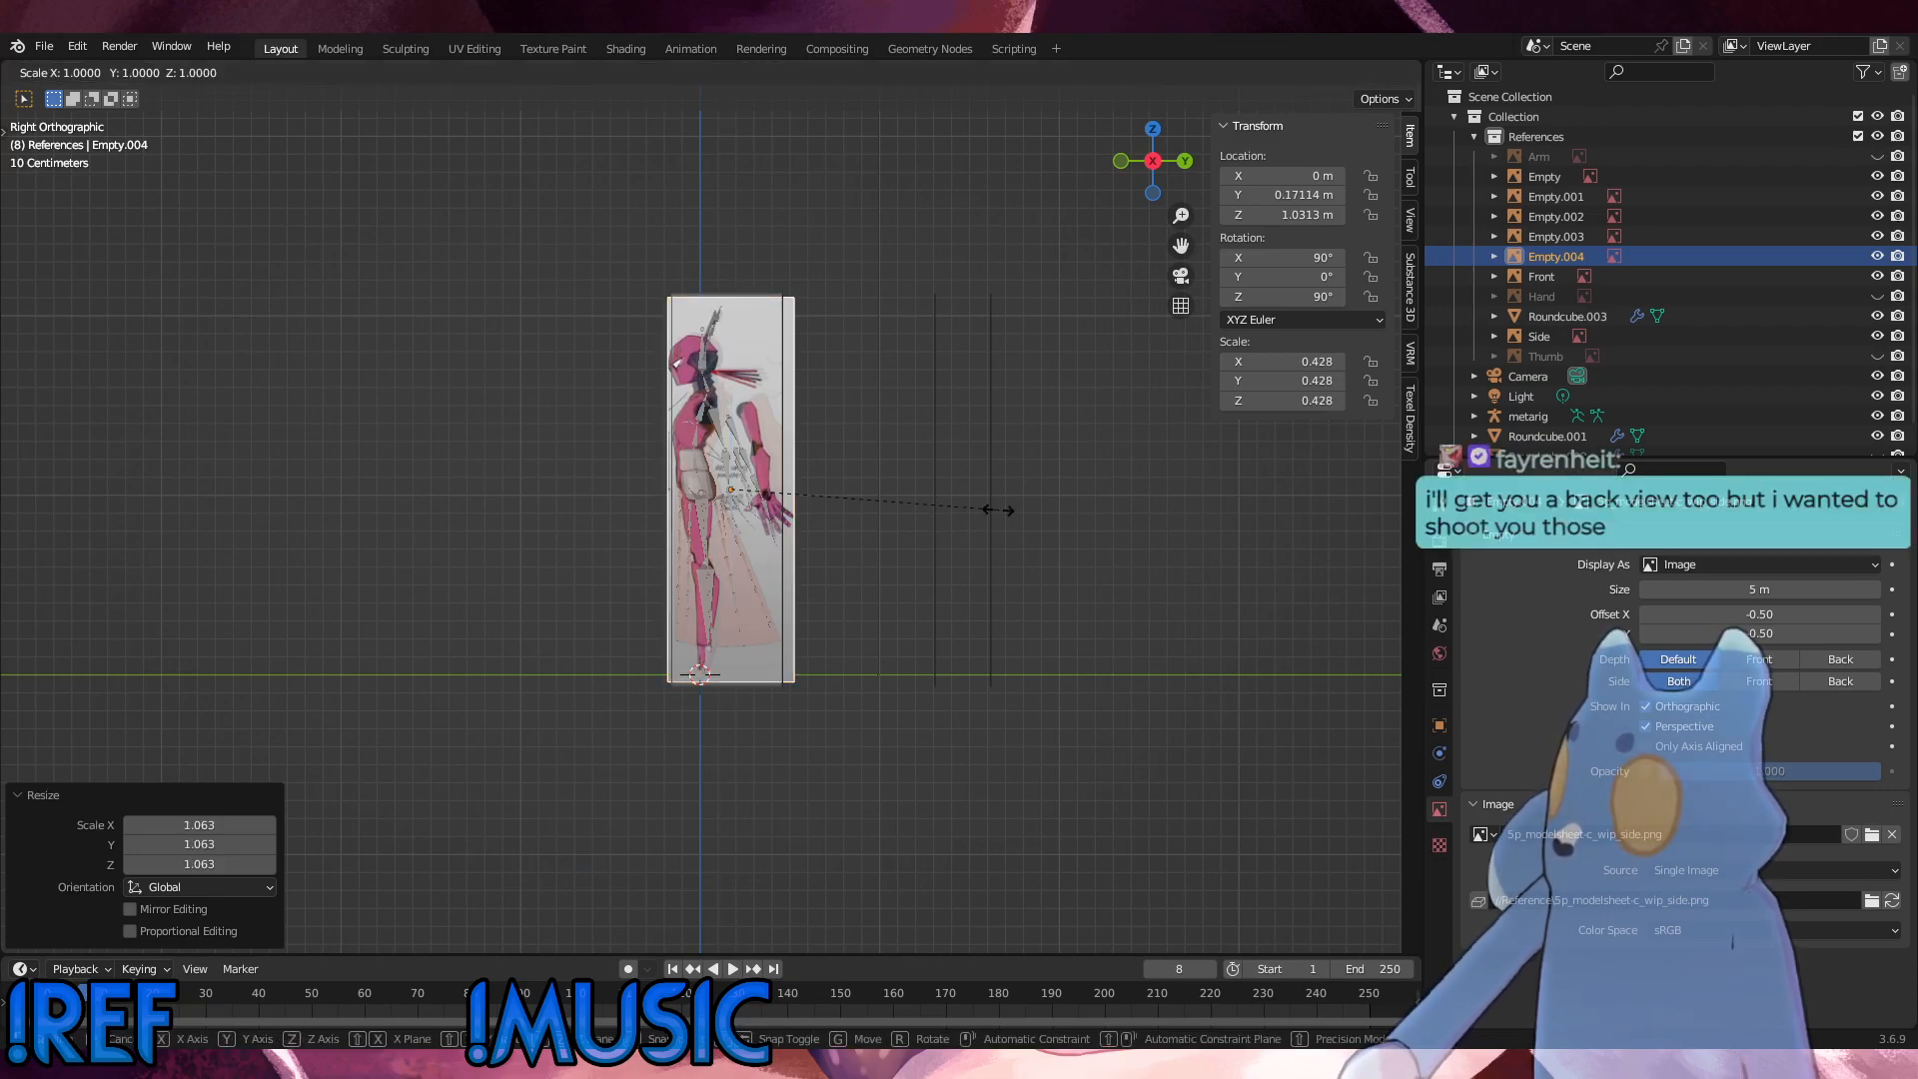
pyautogui.click(1001, 509)
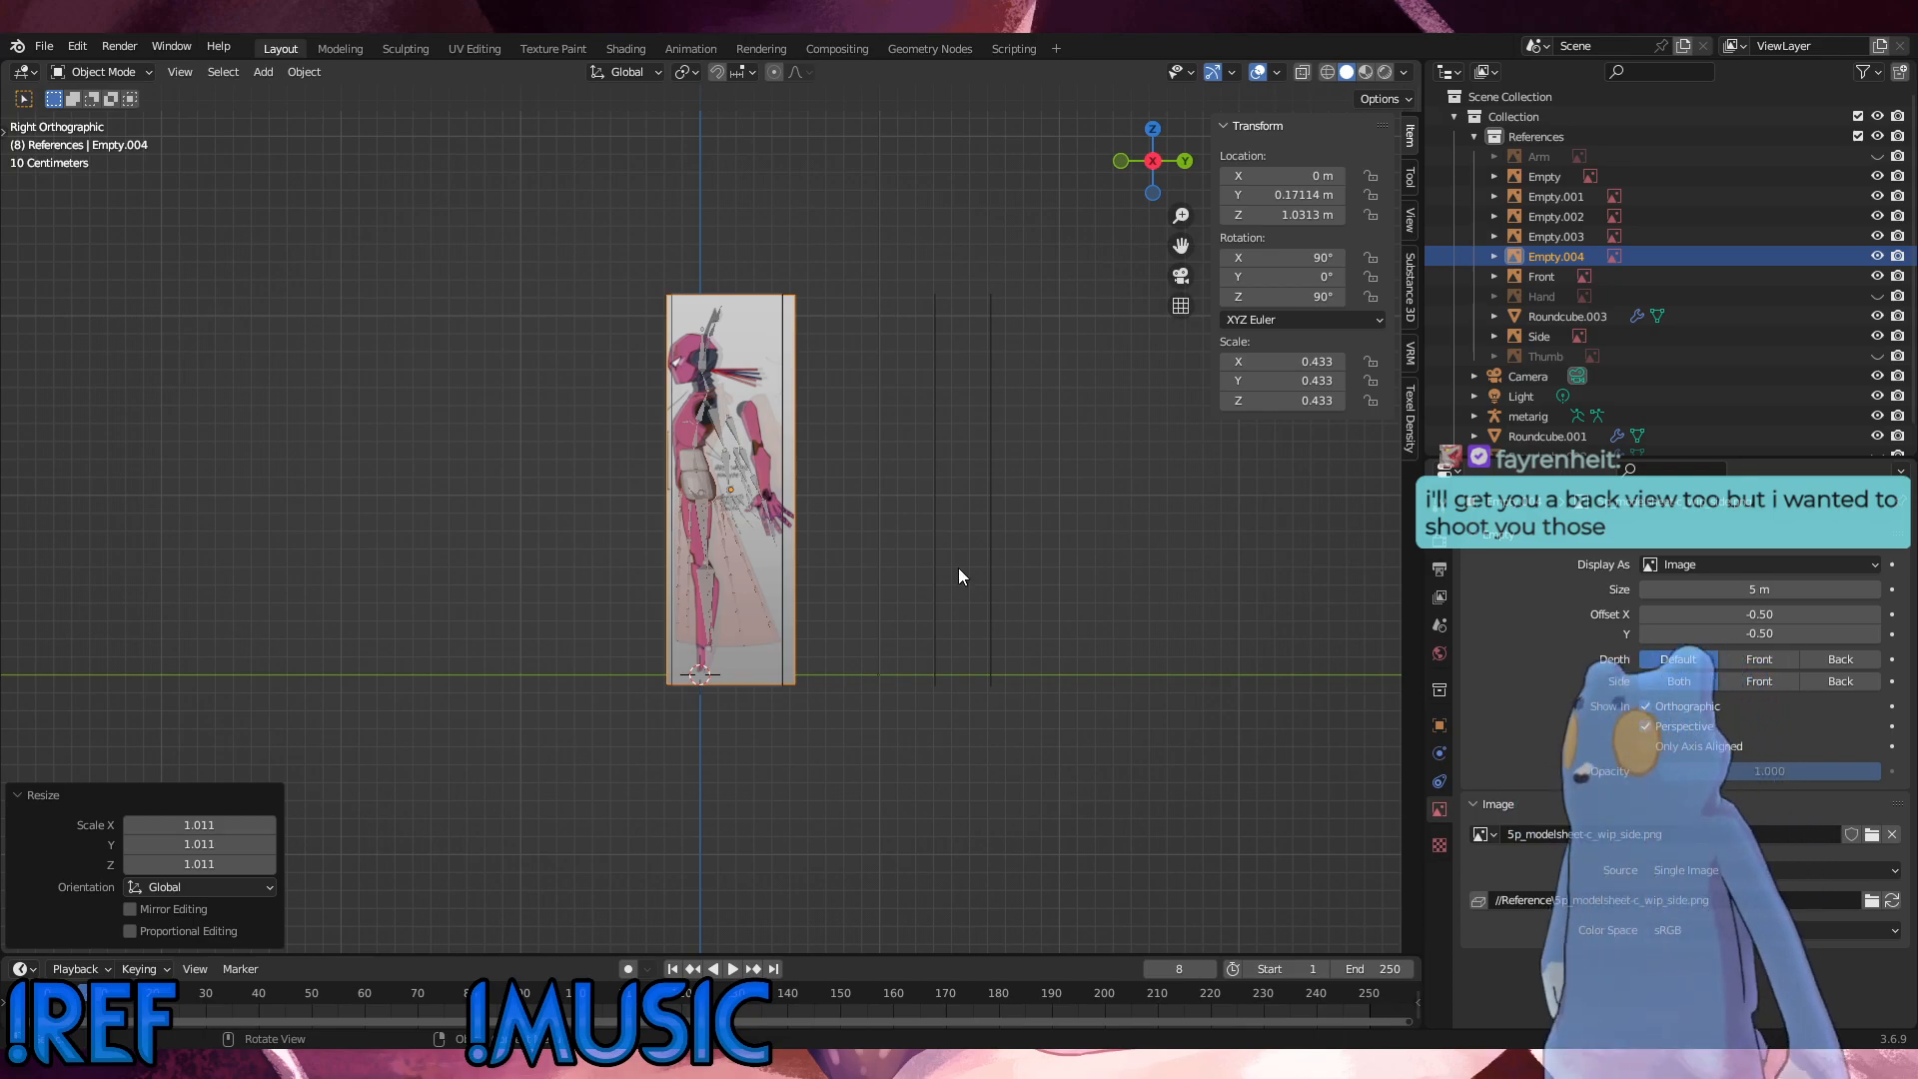
# Step: Enlarge the side reference image to about 0.435 and lower it about 0.006 m along Z
pyautogui.moveTo(957, 568); pyautogui.dragTo(1112, 461, button='middle')
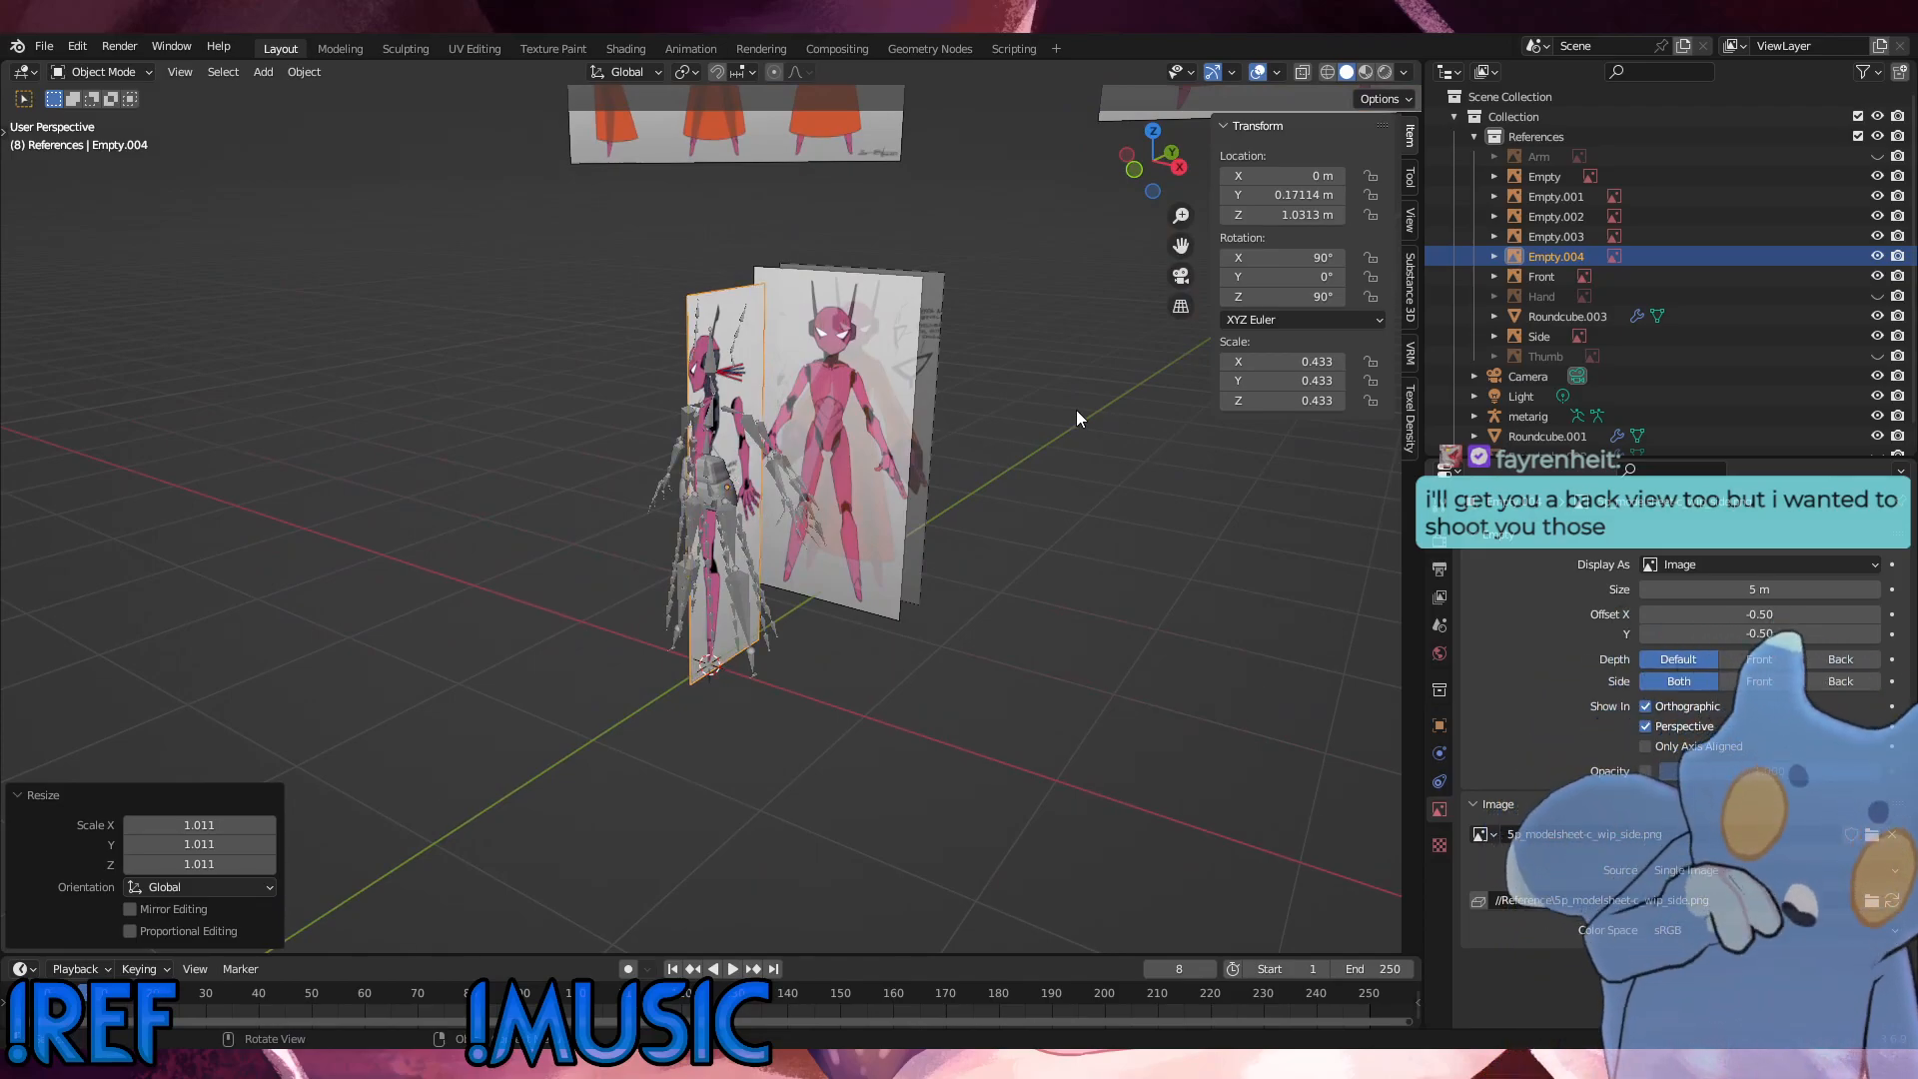
pyautogui.moveTo(709, 439); pyautogui.dragTo(986, 543, button='middle')
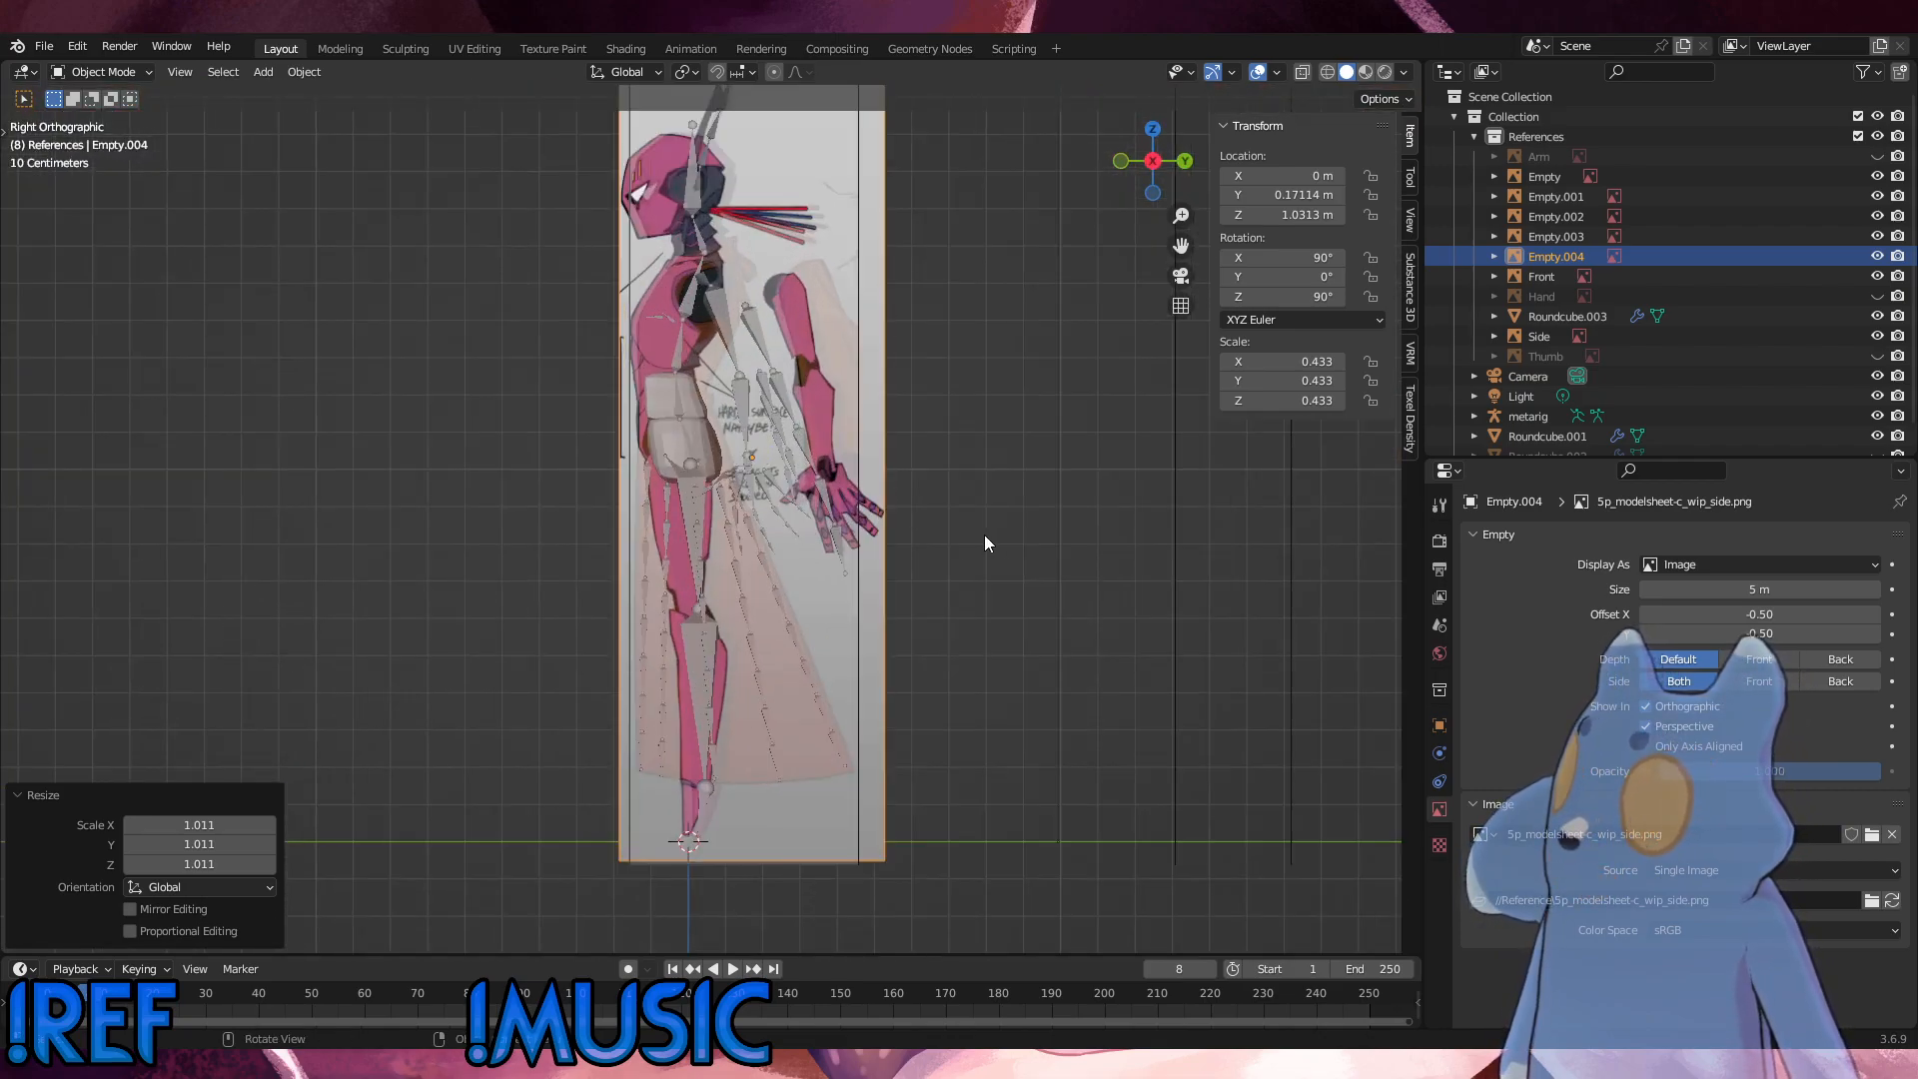
pyautogui.scroll(3, 989, 630)
pyautogui.keyDown('shift'); pyautogui.moveTo(989, 629); pyautogui.dragTo(928, 782, button='middle'); pyautogui.keyUp('shift')
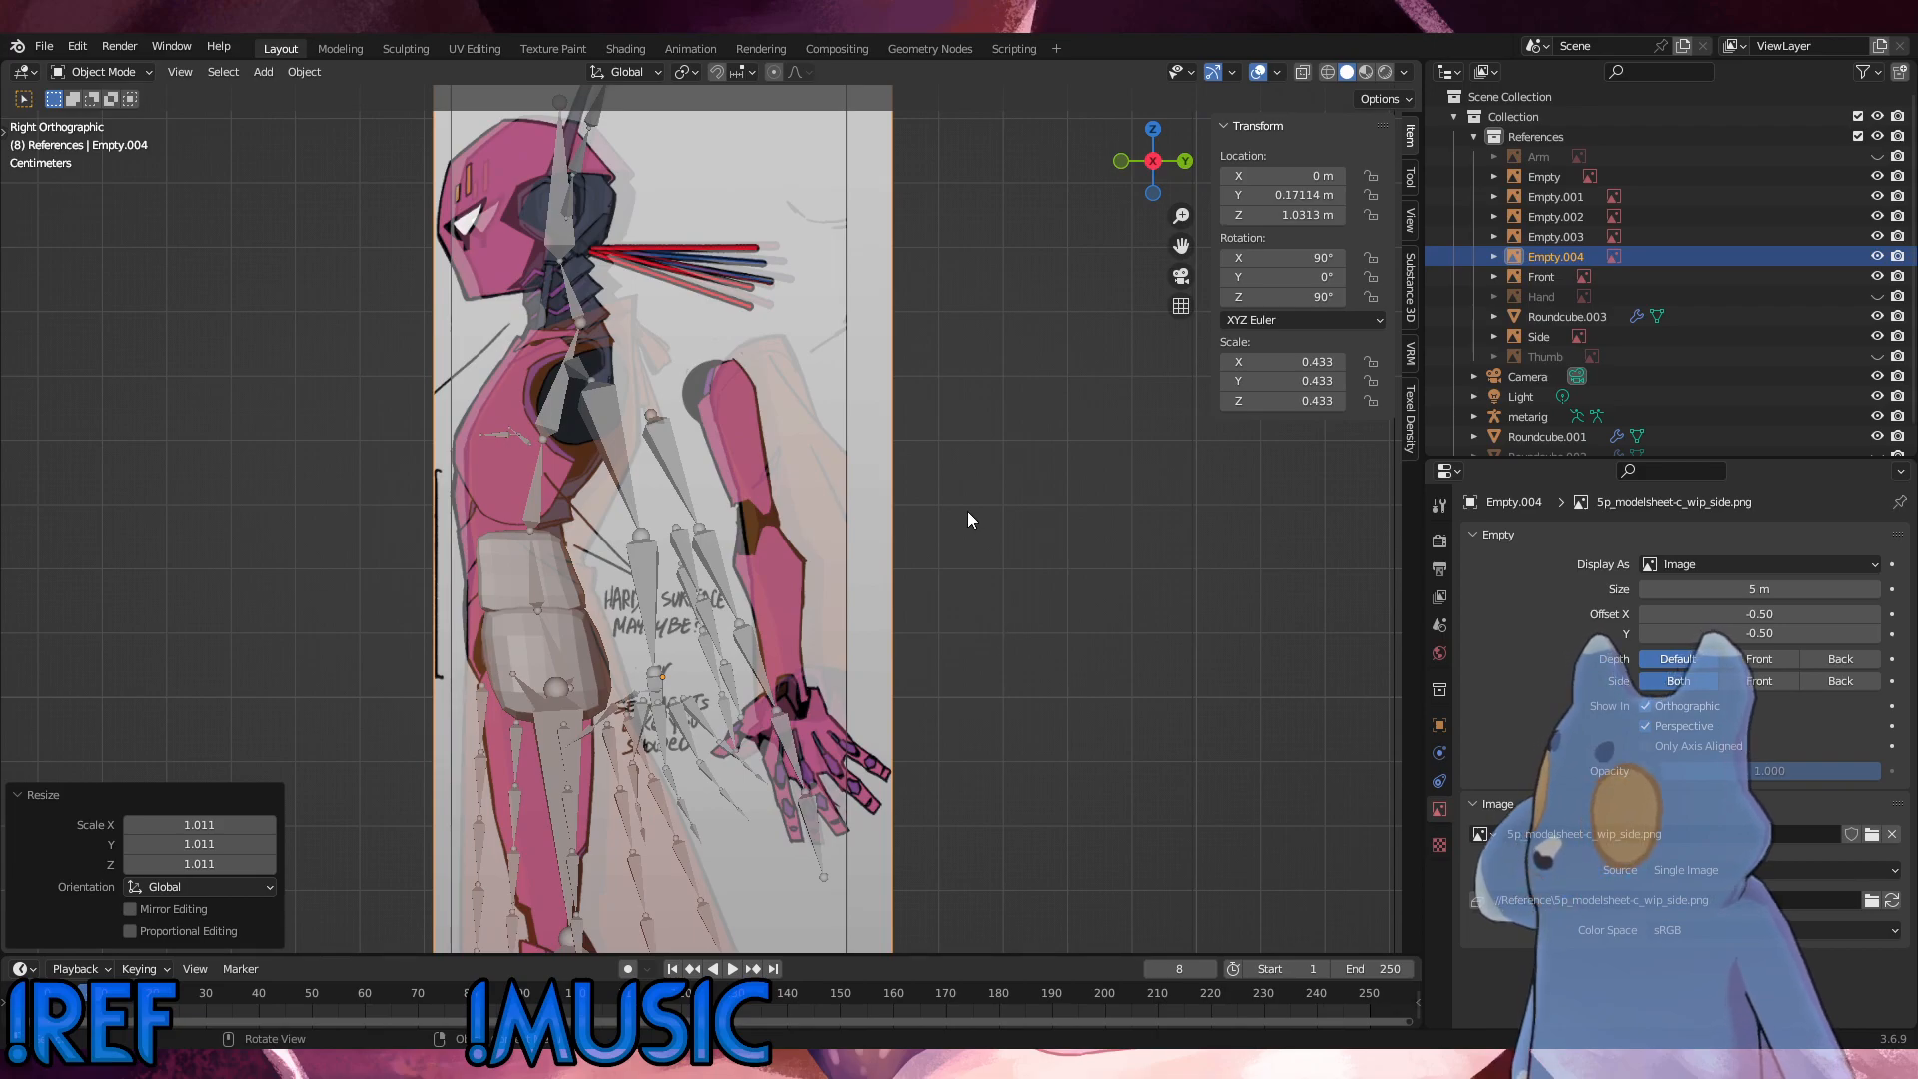
pyautogui.keyDown('shift'); pyautogui.moveTo(968, 520); pyautogui.dragTo(993, 728, button='middle'); pyautogui.keyUp('shift')
pyautogui.press('s')
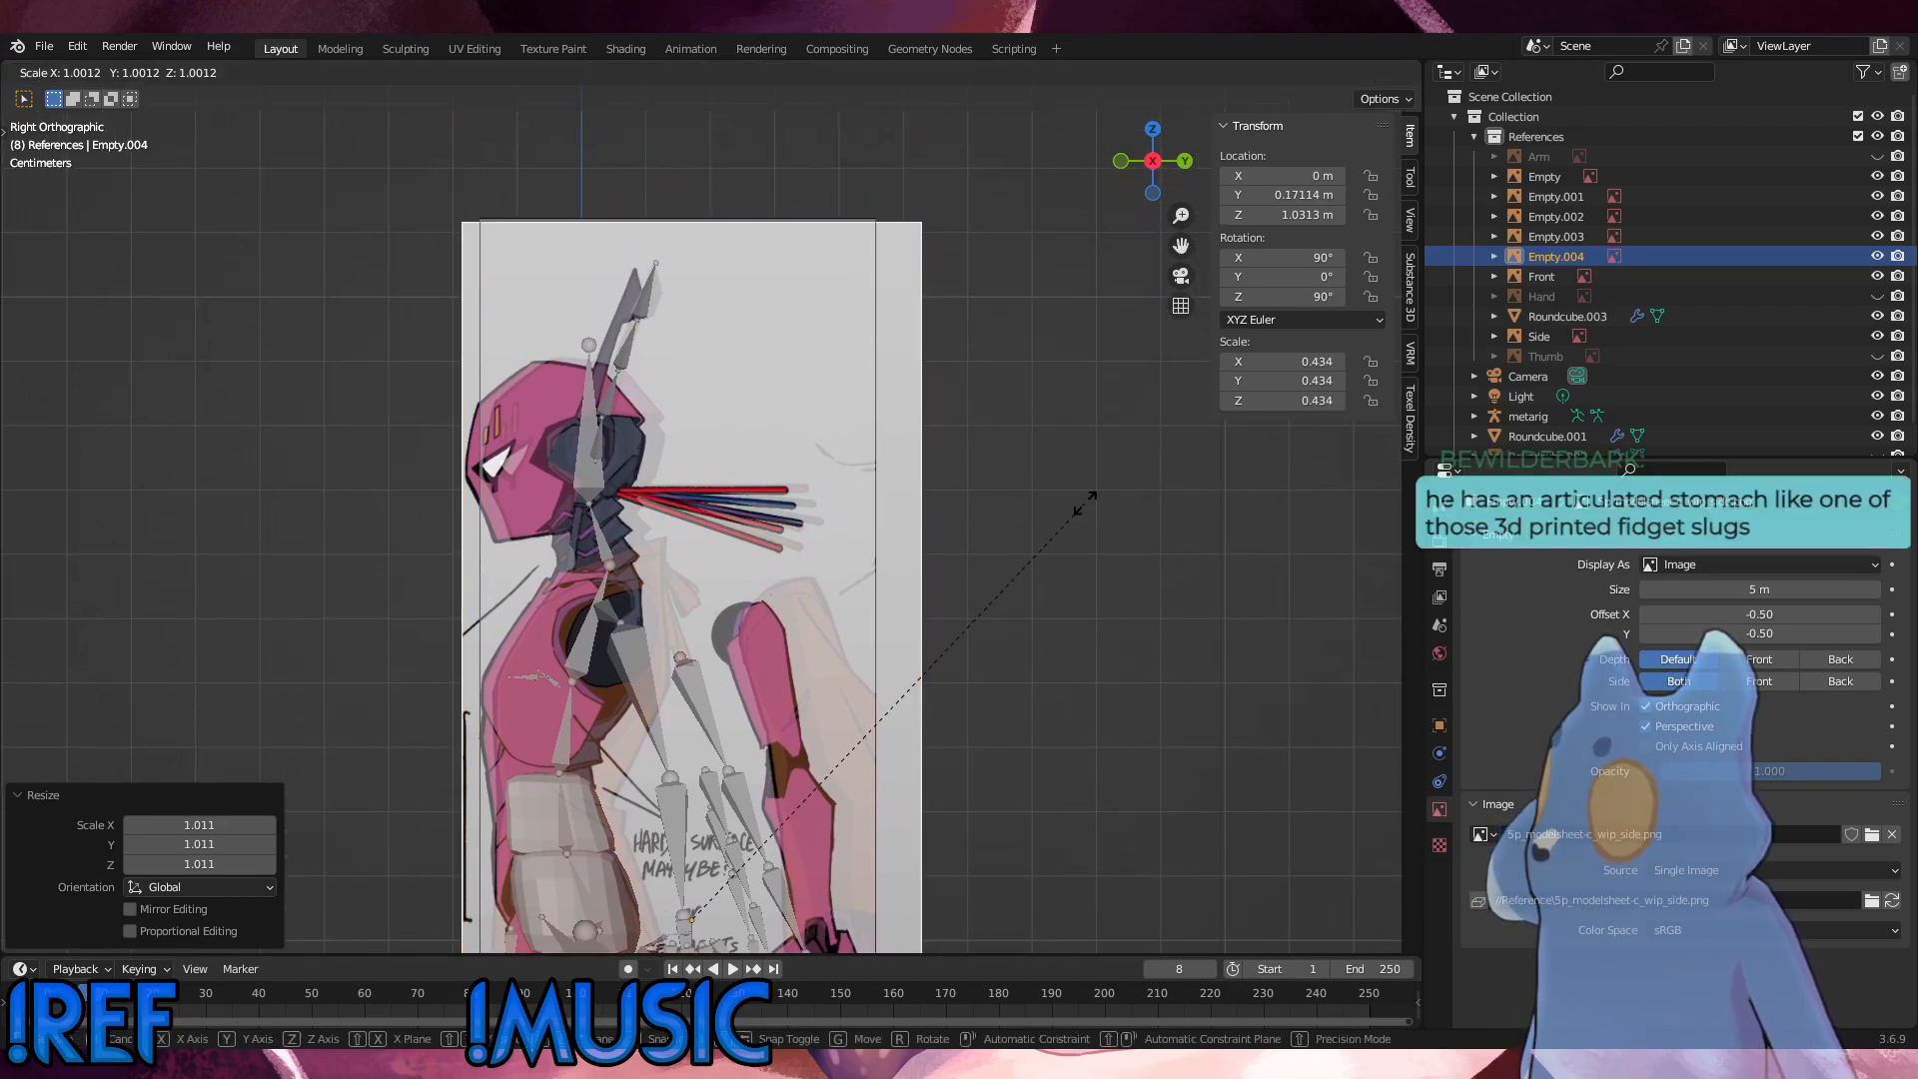
pyautogui.click(1087, 502)
pyautogui.keyDown('shift'); pyautogui.moveTo(1087, 502); pyautogui.dragTo(966, 580, button='middle'); pyautogui.keyUp('shift')
pyautogui.press('g')
pyautogui.press('z')
pyautogui.click(987, 476)
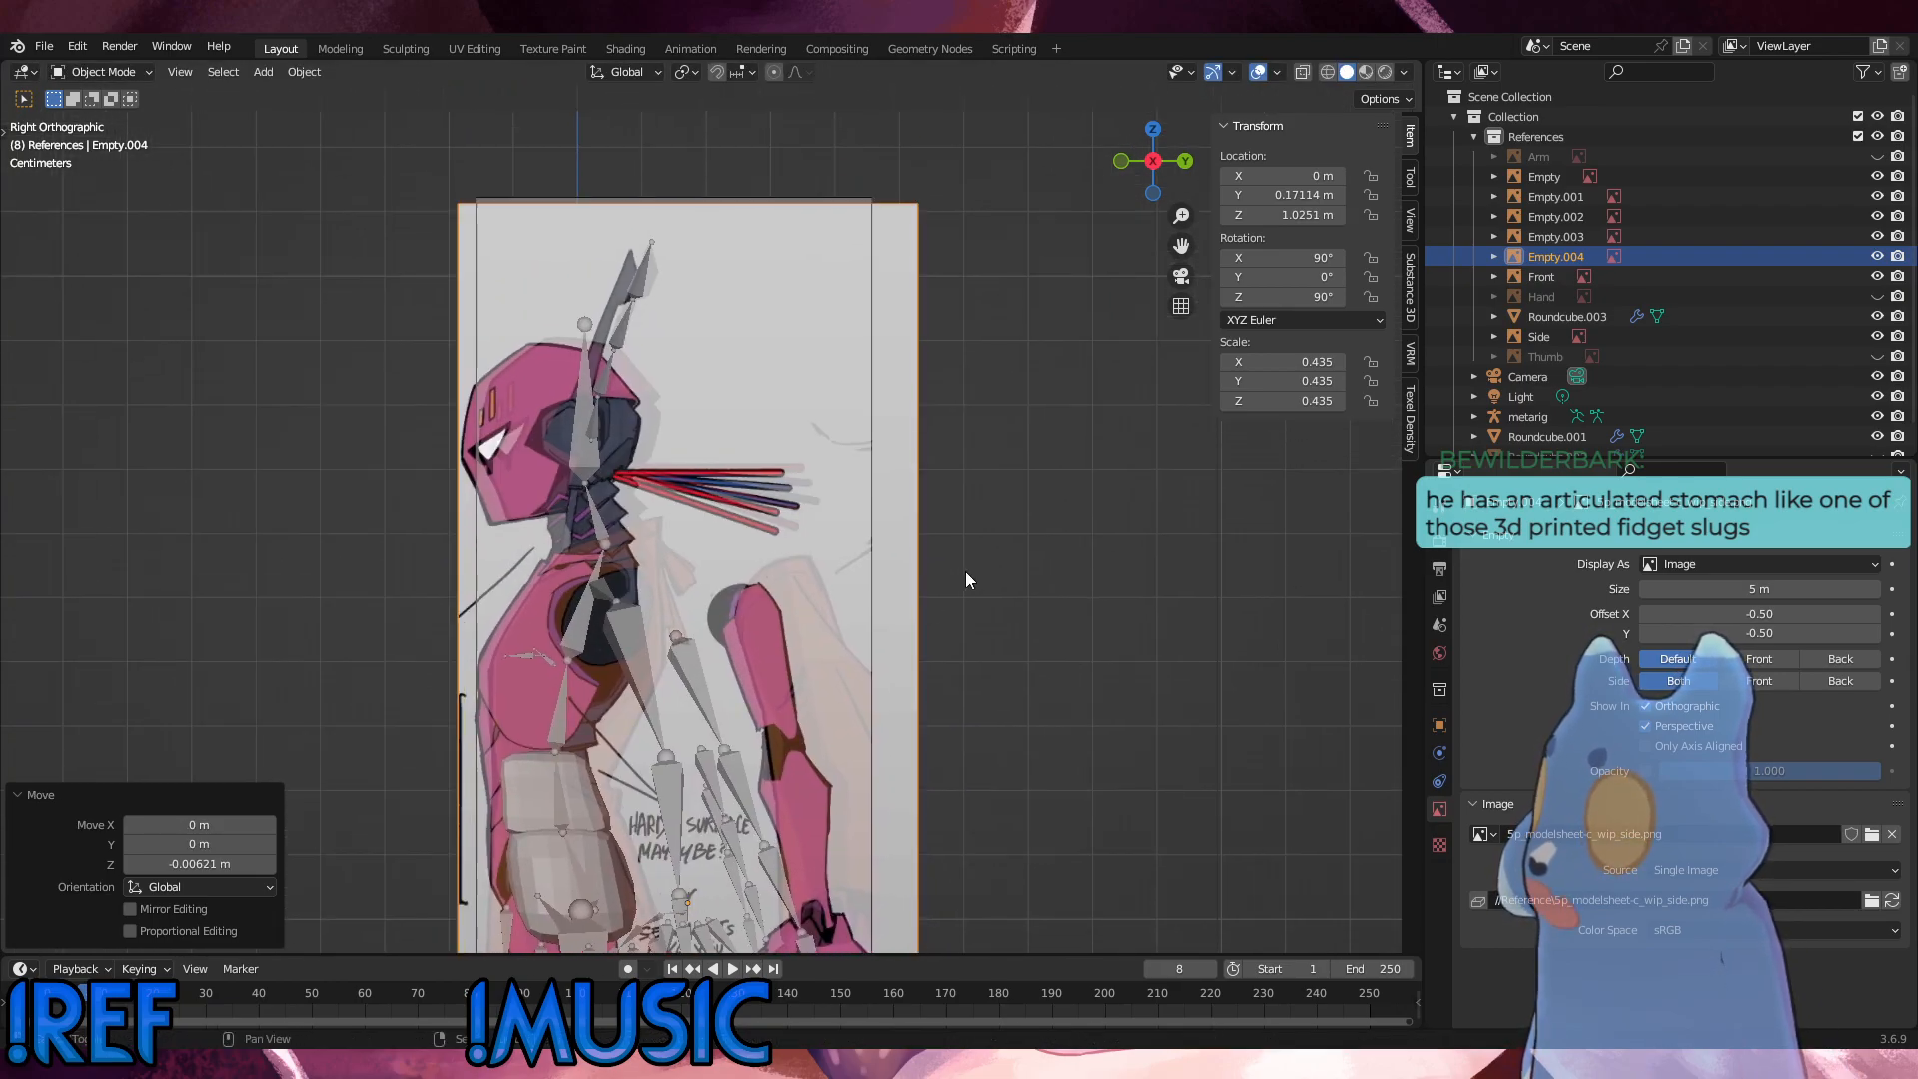
# Step: Raise the side reference image about 0.003 m along Z, scale it by 1.001, and check the feet against the rig
pyautogui.press('g')
pyautogui.press('z')
pyautogui.click(1067, 525)
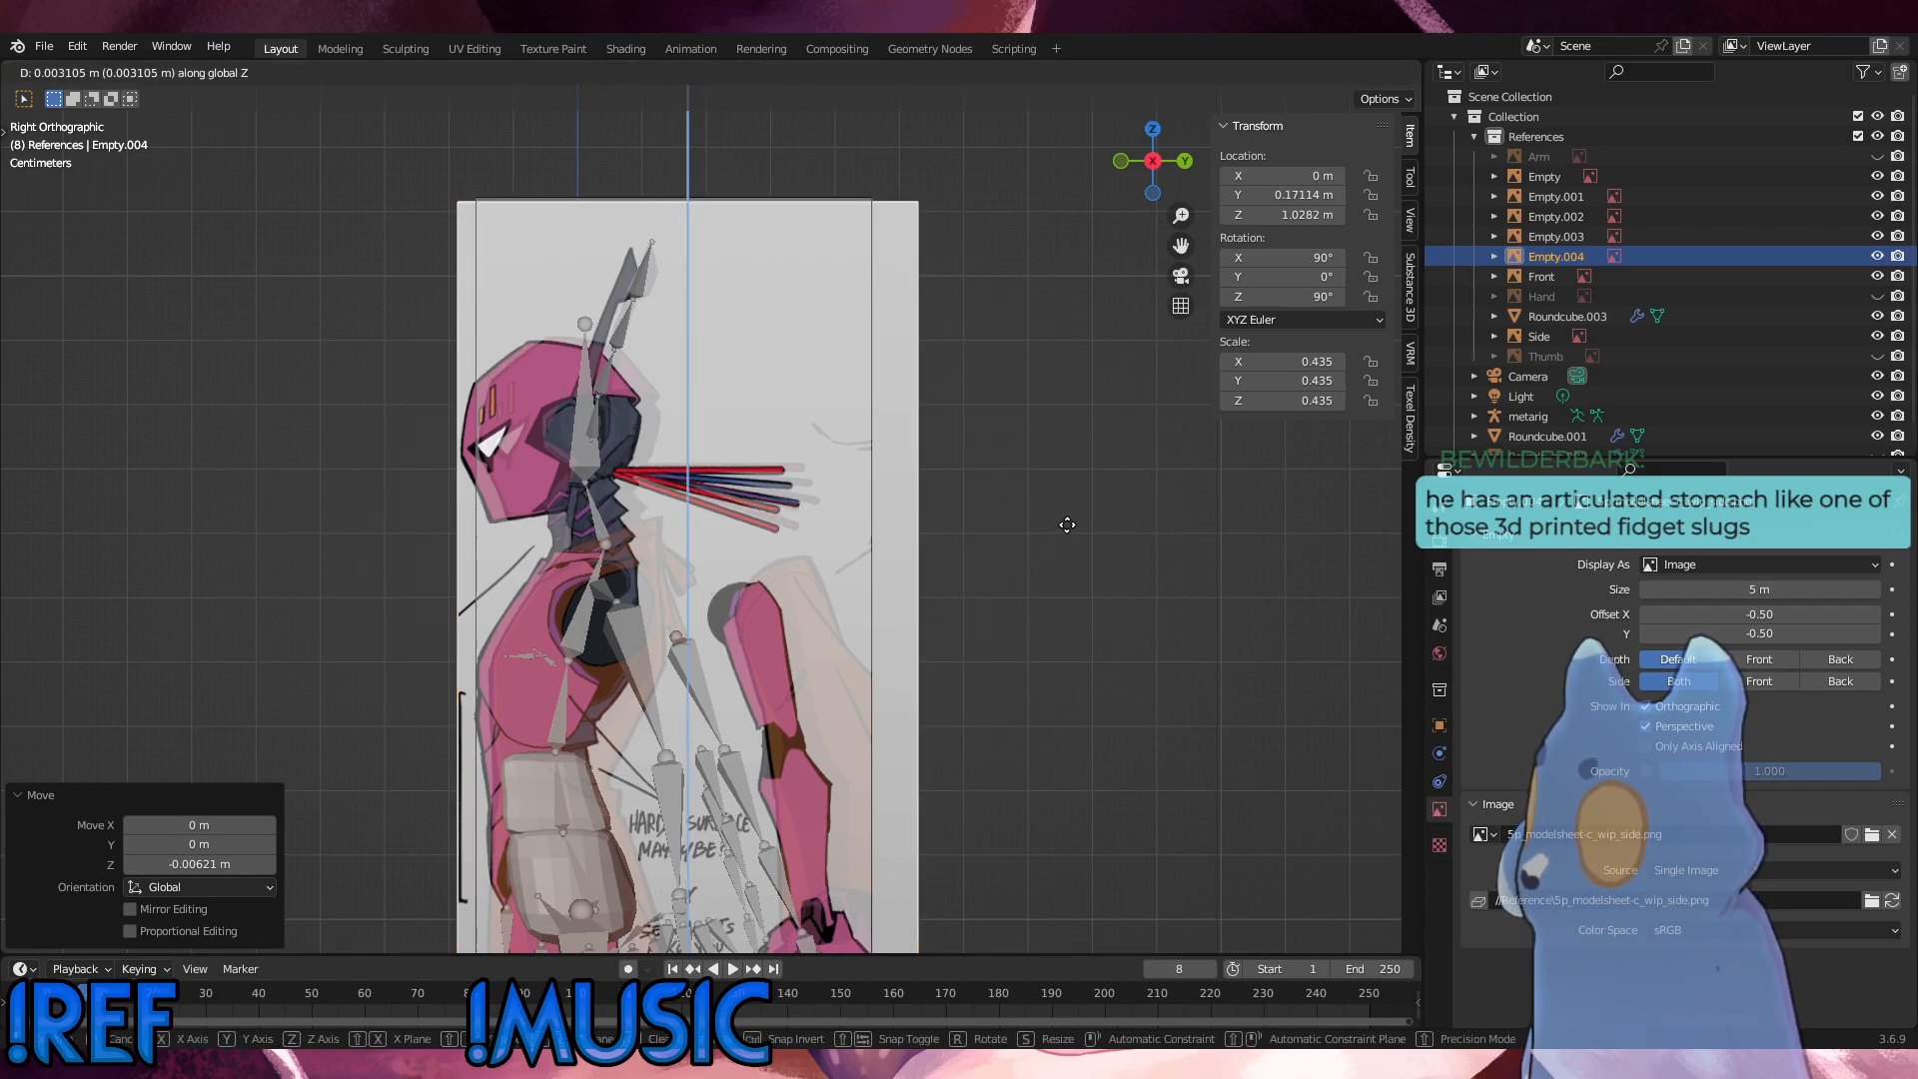
pyautogui.press('s')
pyautogui.click(1066, 527)
pyautogui.keyDown('shift'); pyautogui.moveTo(1062, 519); pyautogui.dragTo(1049, 270, button='middle'); pyautogui.keyUp('shift')
pyautogui.keyDown('shift'); pyautogui.moveTo(1008, 520); pyautogui.dragTo(1019, 290, button='middle'); pyautogui.keyUp('shift')
pyautogui.keyDown('shift'); pyautogui.moveTo(989, 485); pyautogui.dragTo(992, 155, button='middle'); pyautogui.keyUp('shift')
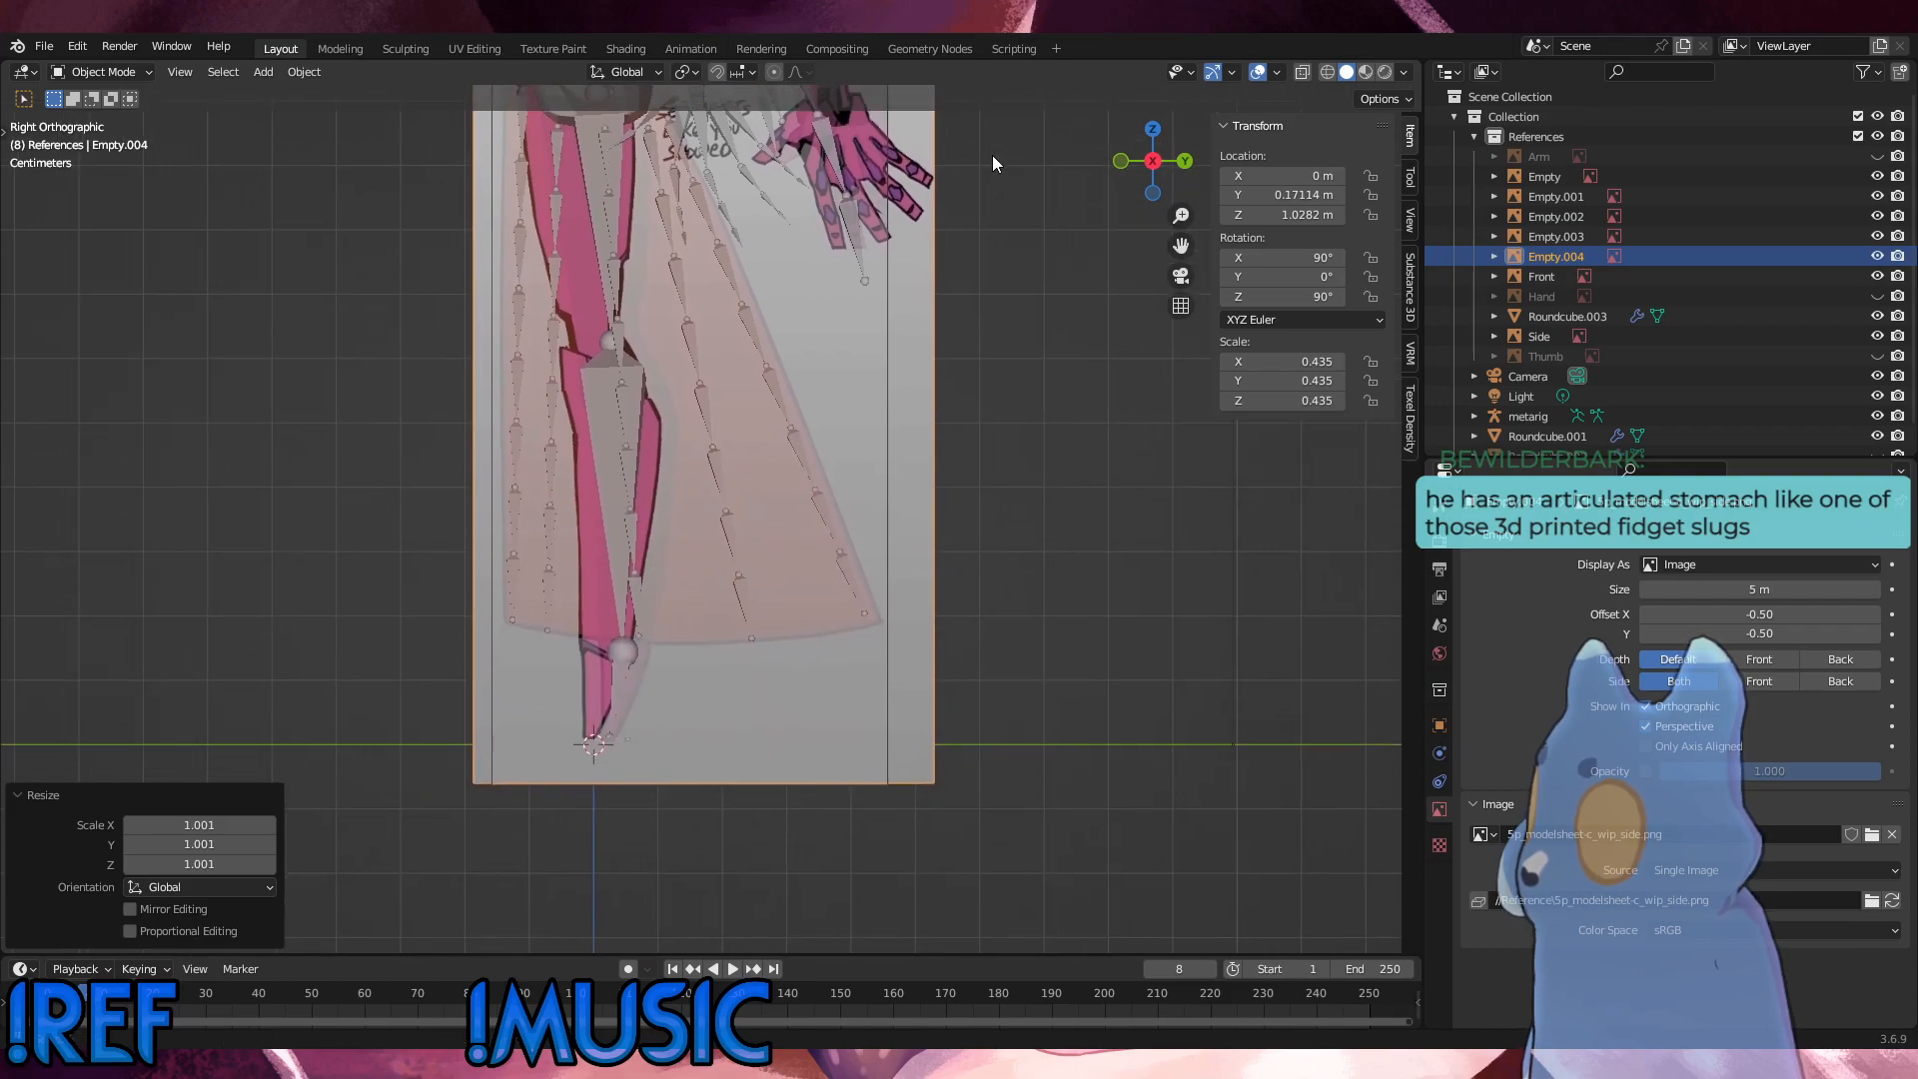
# Step: Raise the side reference image about 0.0016 m along Z and scale it to 0.437
pyautogui.press('g')
pyautogui.press('z')
pyautogui.click(989, 436)
pyautogui.press('s')
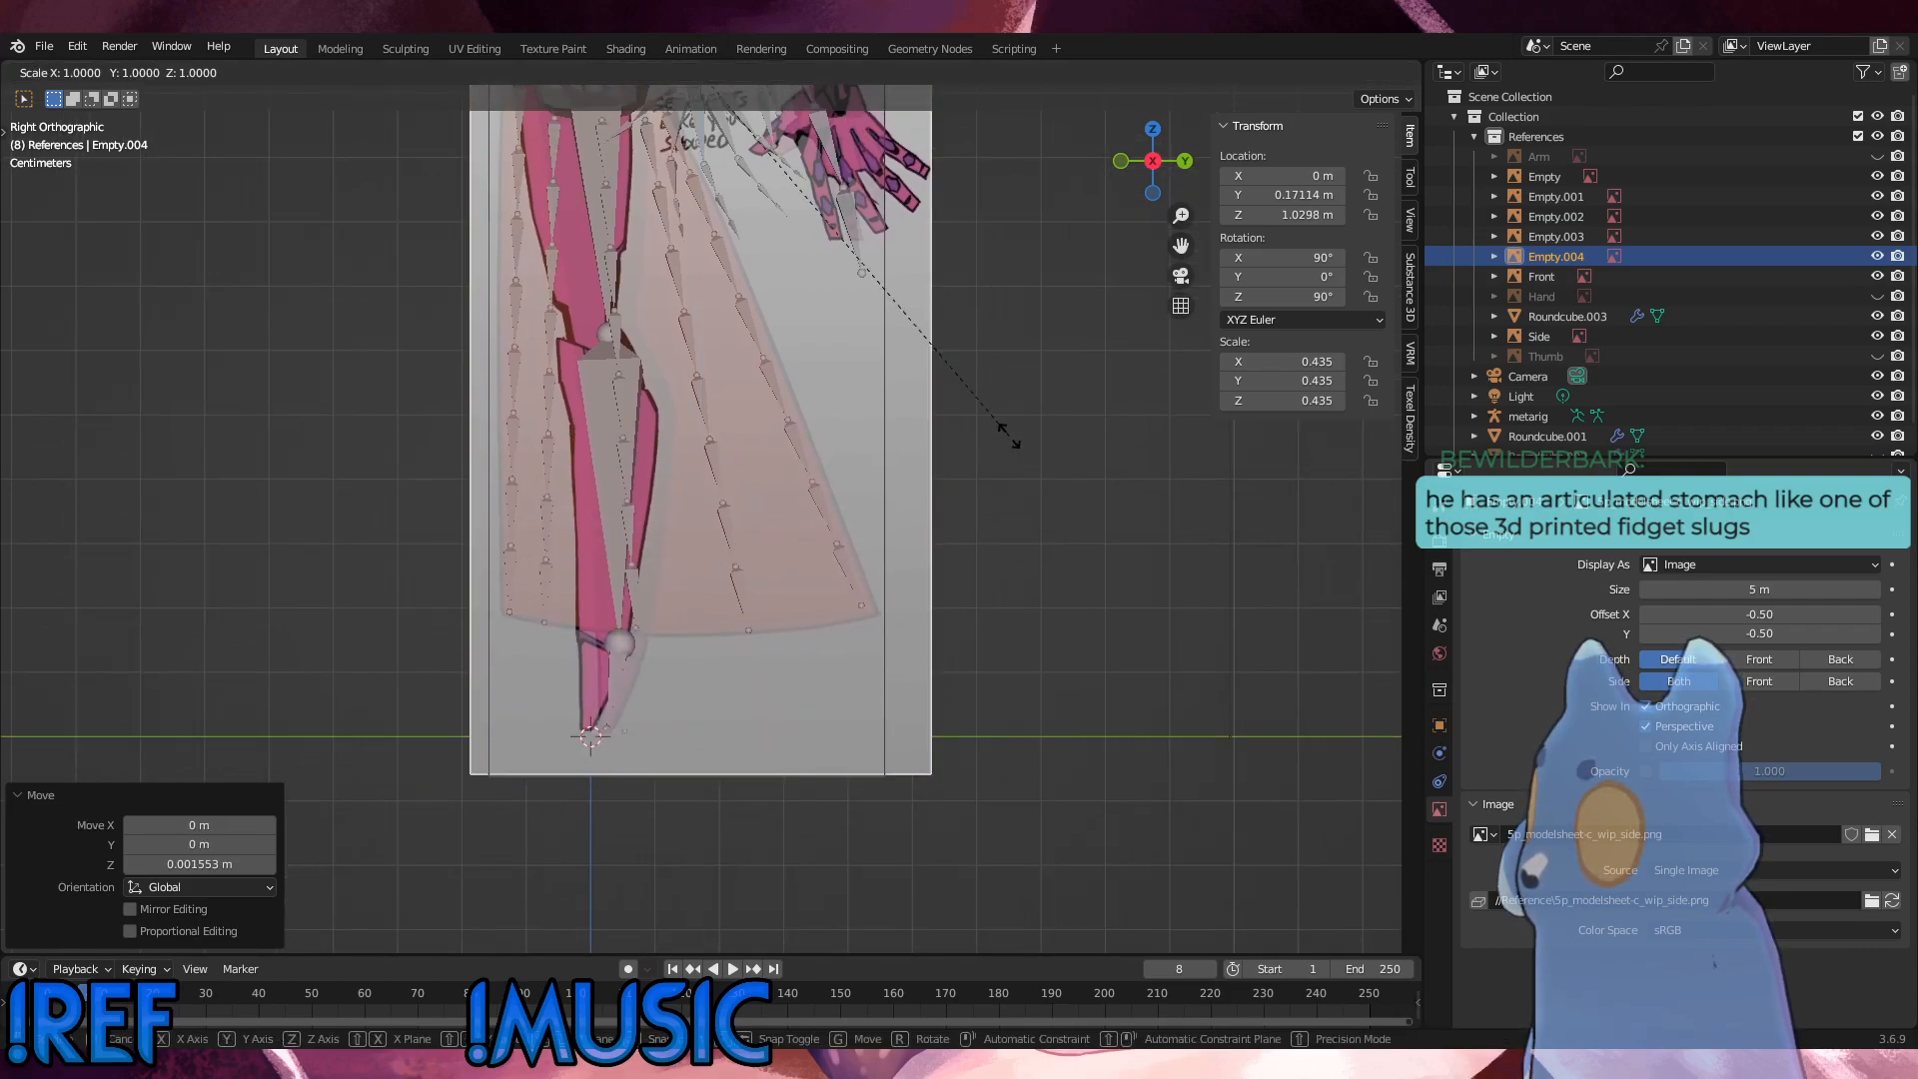
pyautogui.click(1011, 436)
# Step: Move the side reference image about 0.031 m along Y to line it up with the rig's head and spine
pyautogui.keyDown('shift'); pyautogui.moveTo(1029, 329); pyautogui.dragTo(1107, 735, button='middle'); pyautogui.keyUp('shift')
pyautogui.press('g')
pyautogui.press('x')
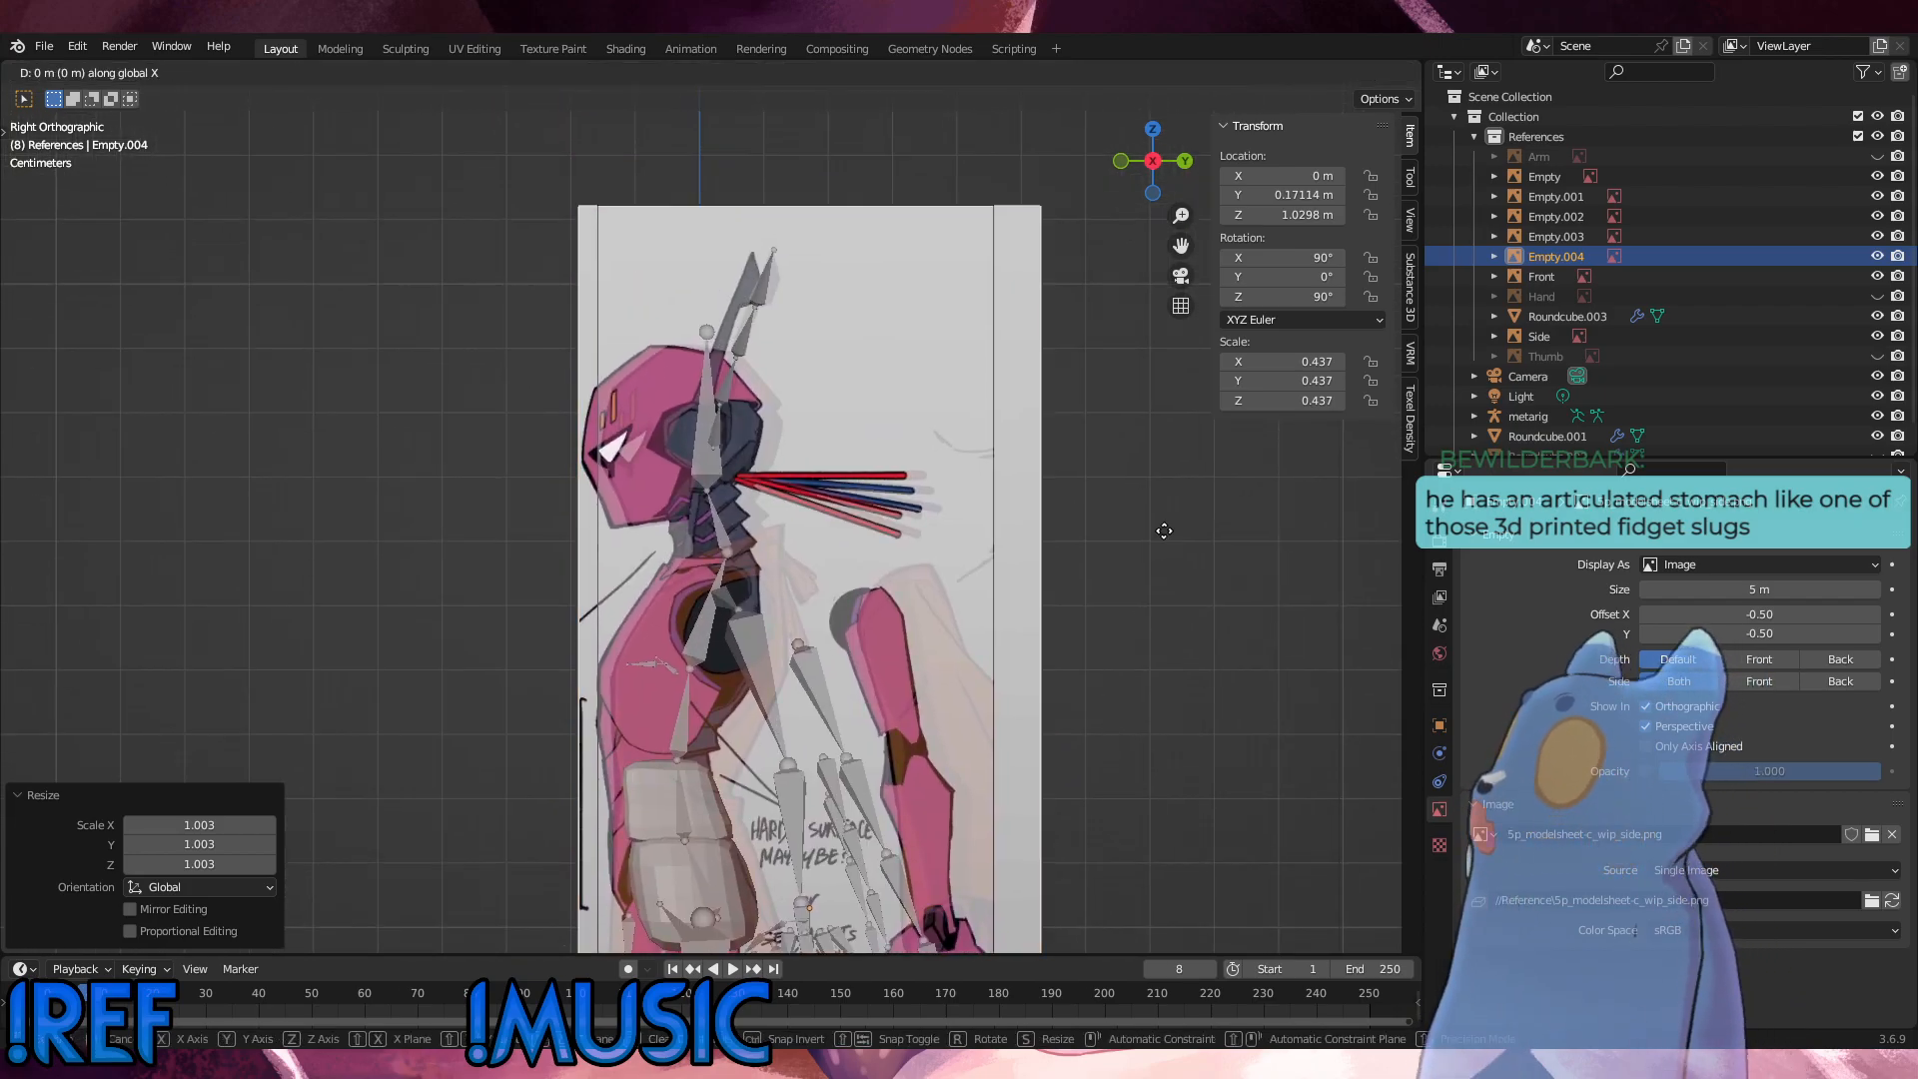
pyautogui.press('y')
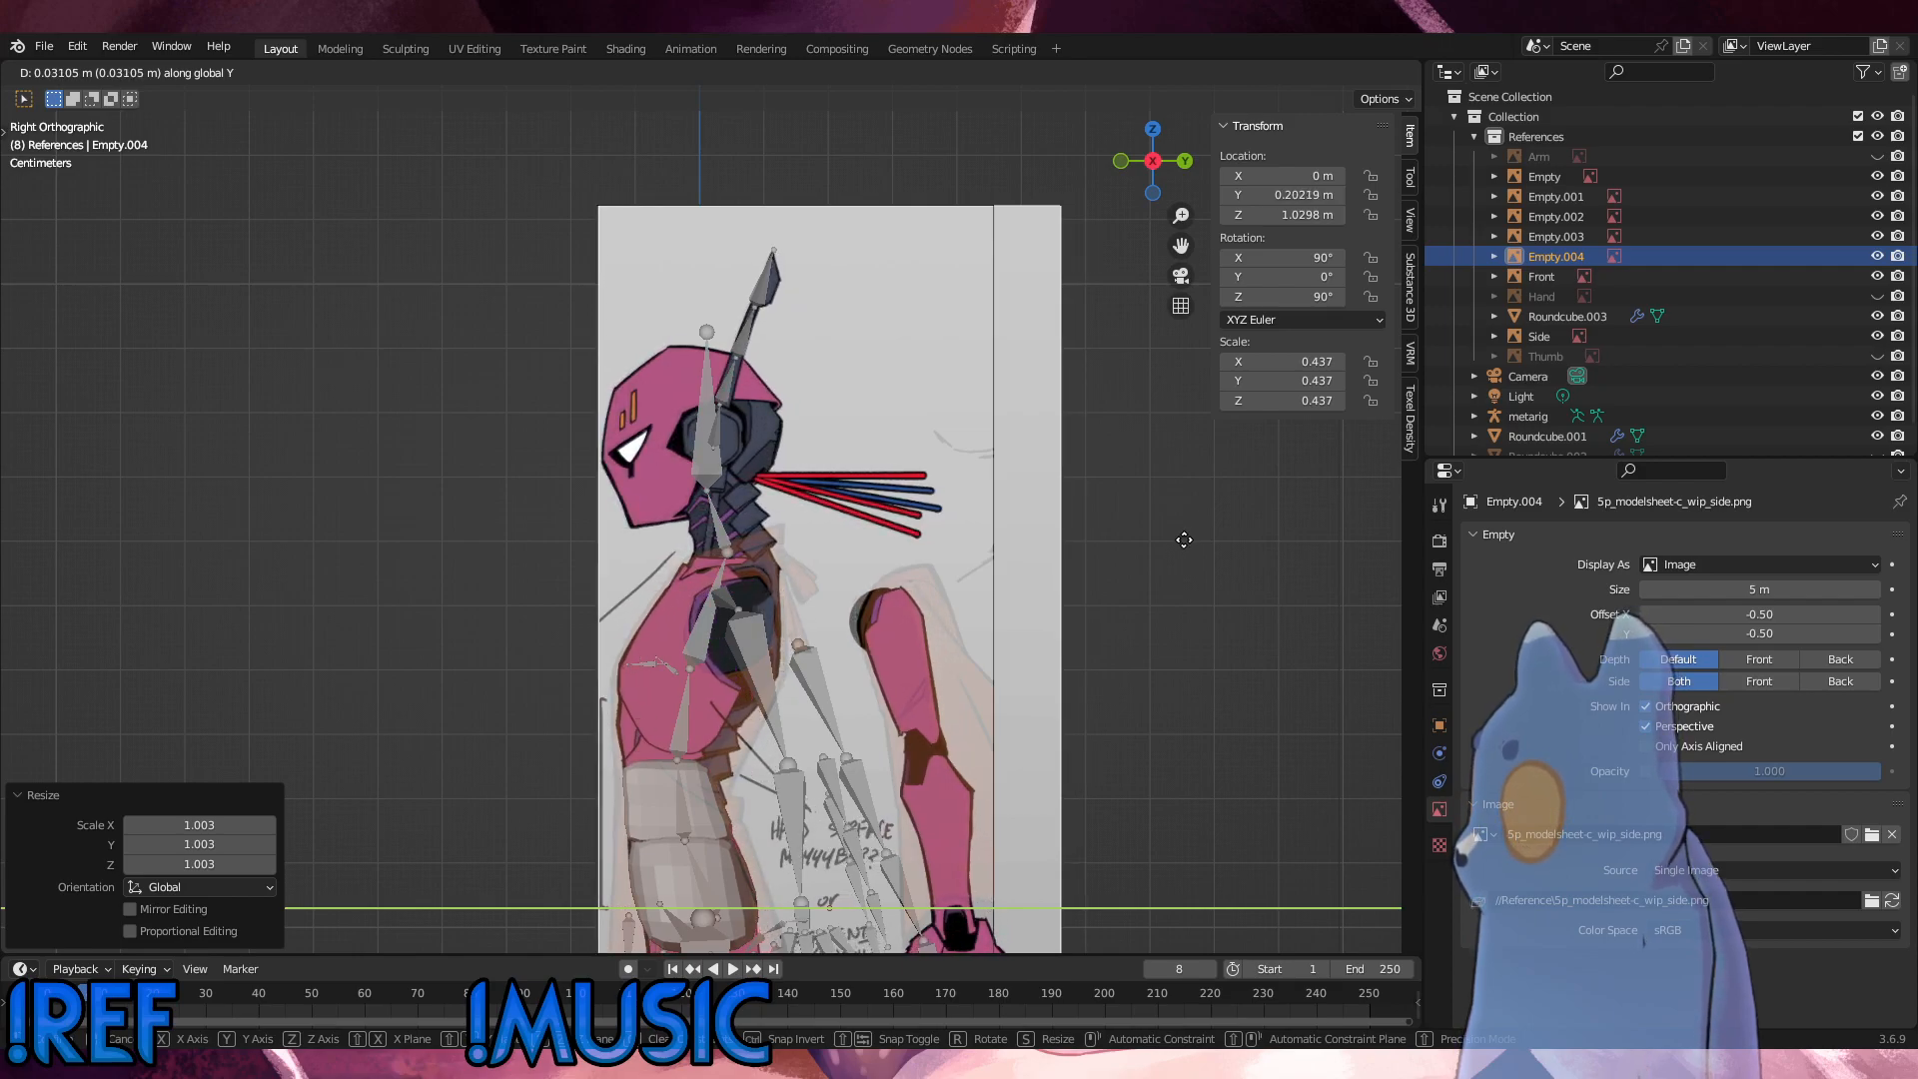
pyautogui.click(1184, 539)
pyautogui.scroll(7, 793, 562)
pyautogui.scroll(-6, 794, 562)
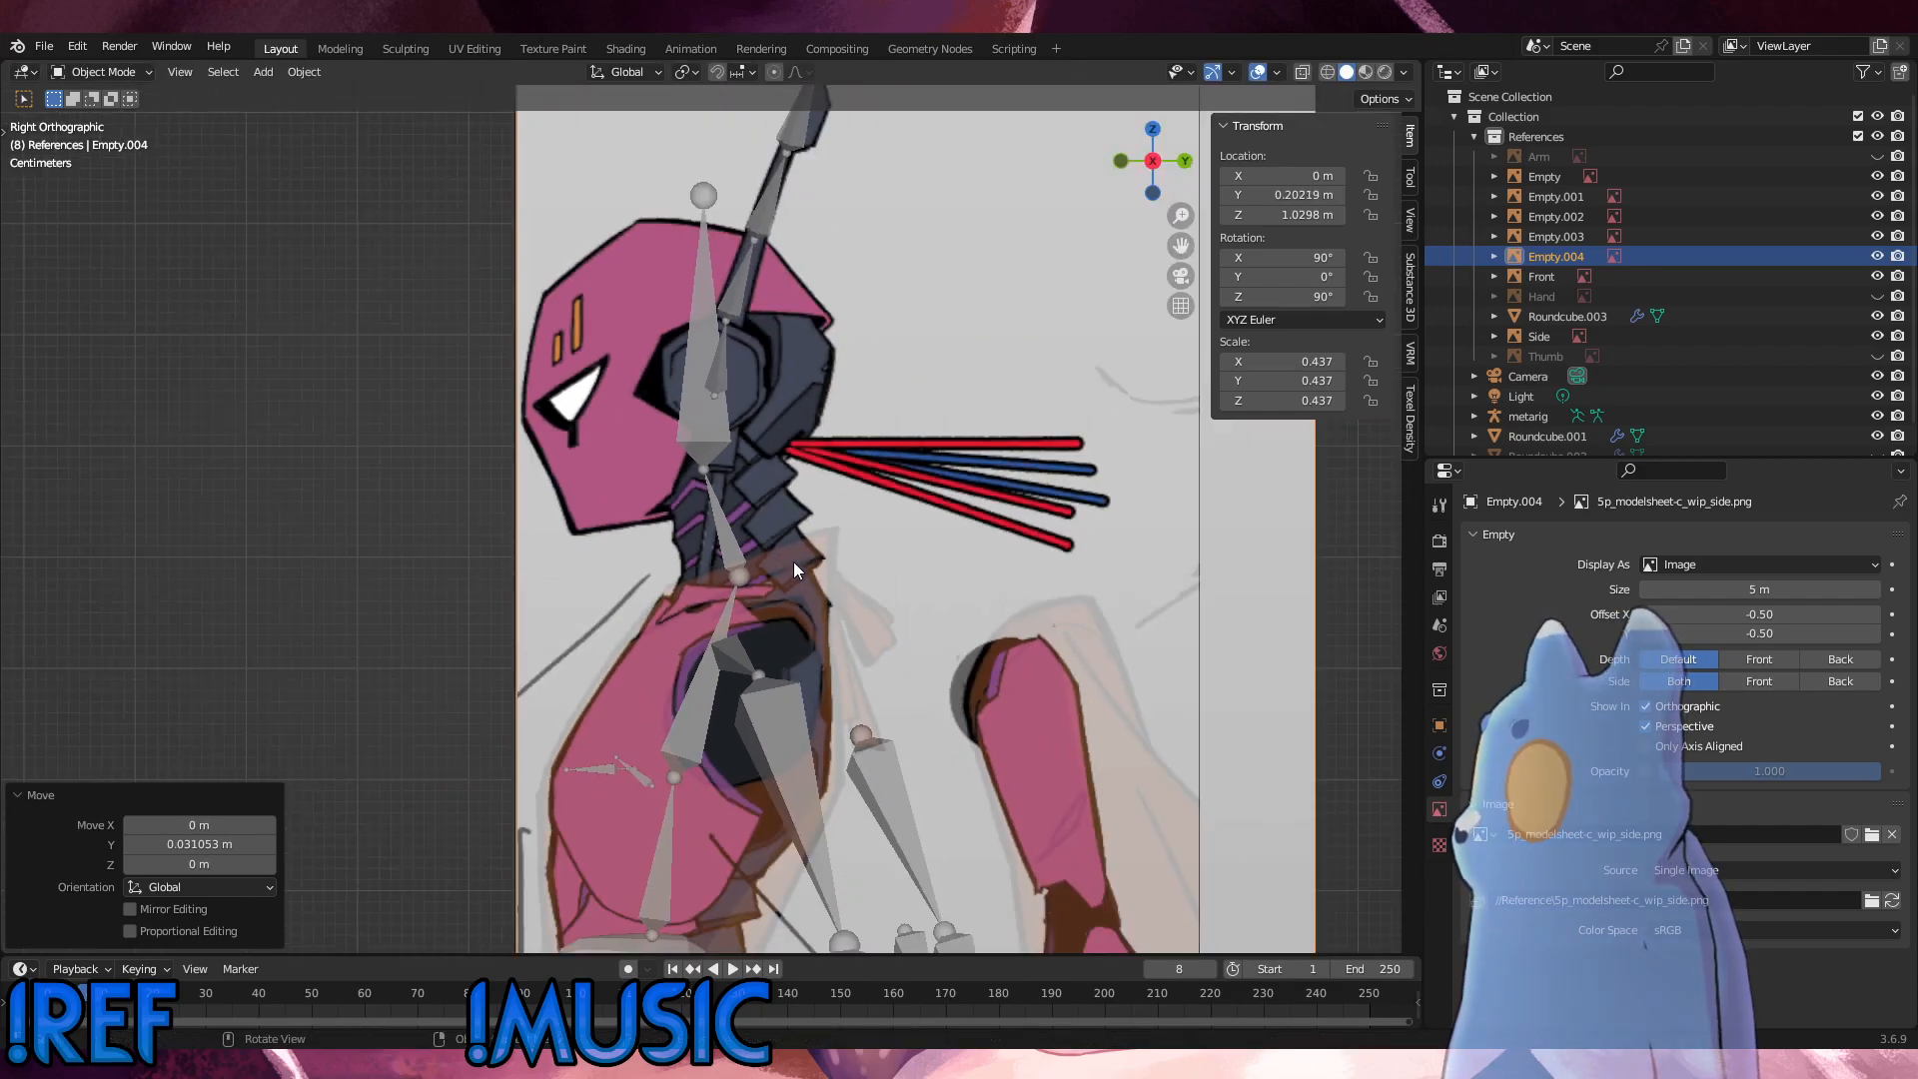
# Step: Move the side reference image away from the rig along X to about 3.81 m, near the old side reference
pyautogui.press('KP_1')
pyautogui.scroll(-3, 886, 578)
pyautogui.moveTo(883, 604); pyautogui.dragTo(783, 381, button='middle')
pyautogui.press('g')
pyautogui.press('x')
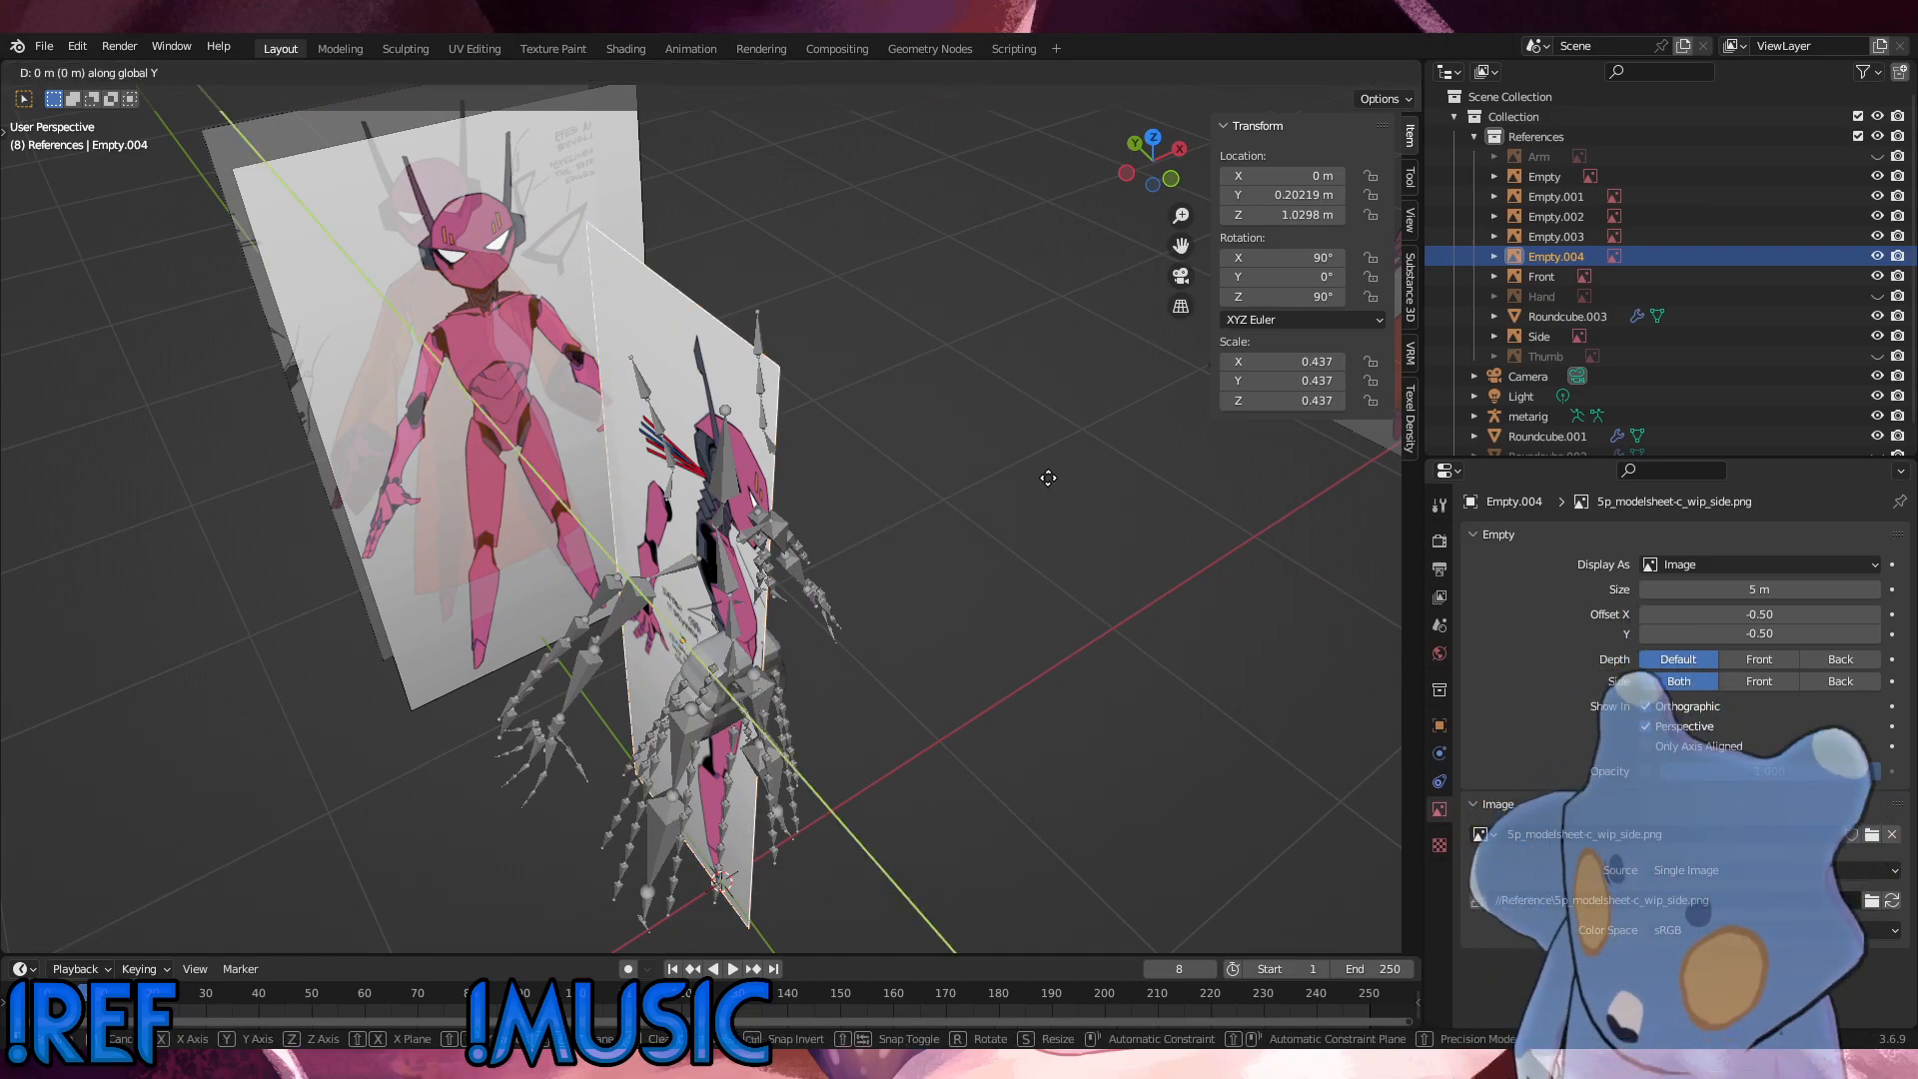
pyautogui.click(819, 519)
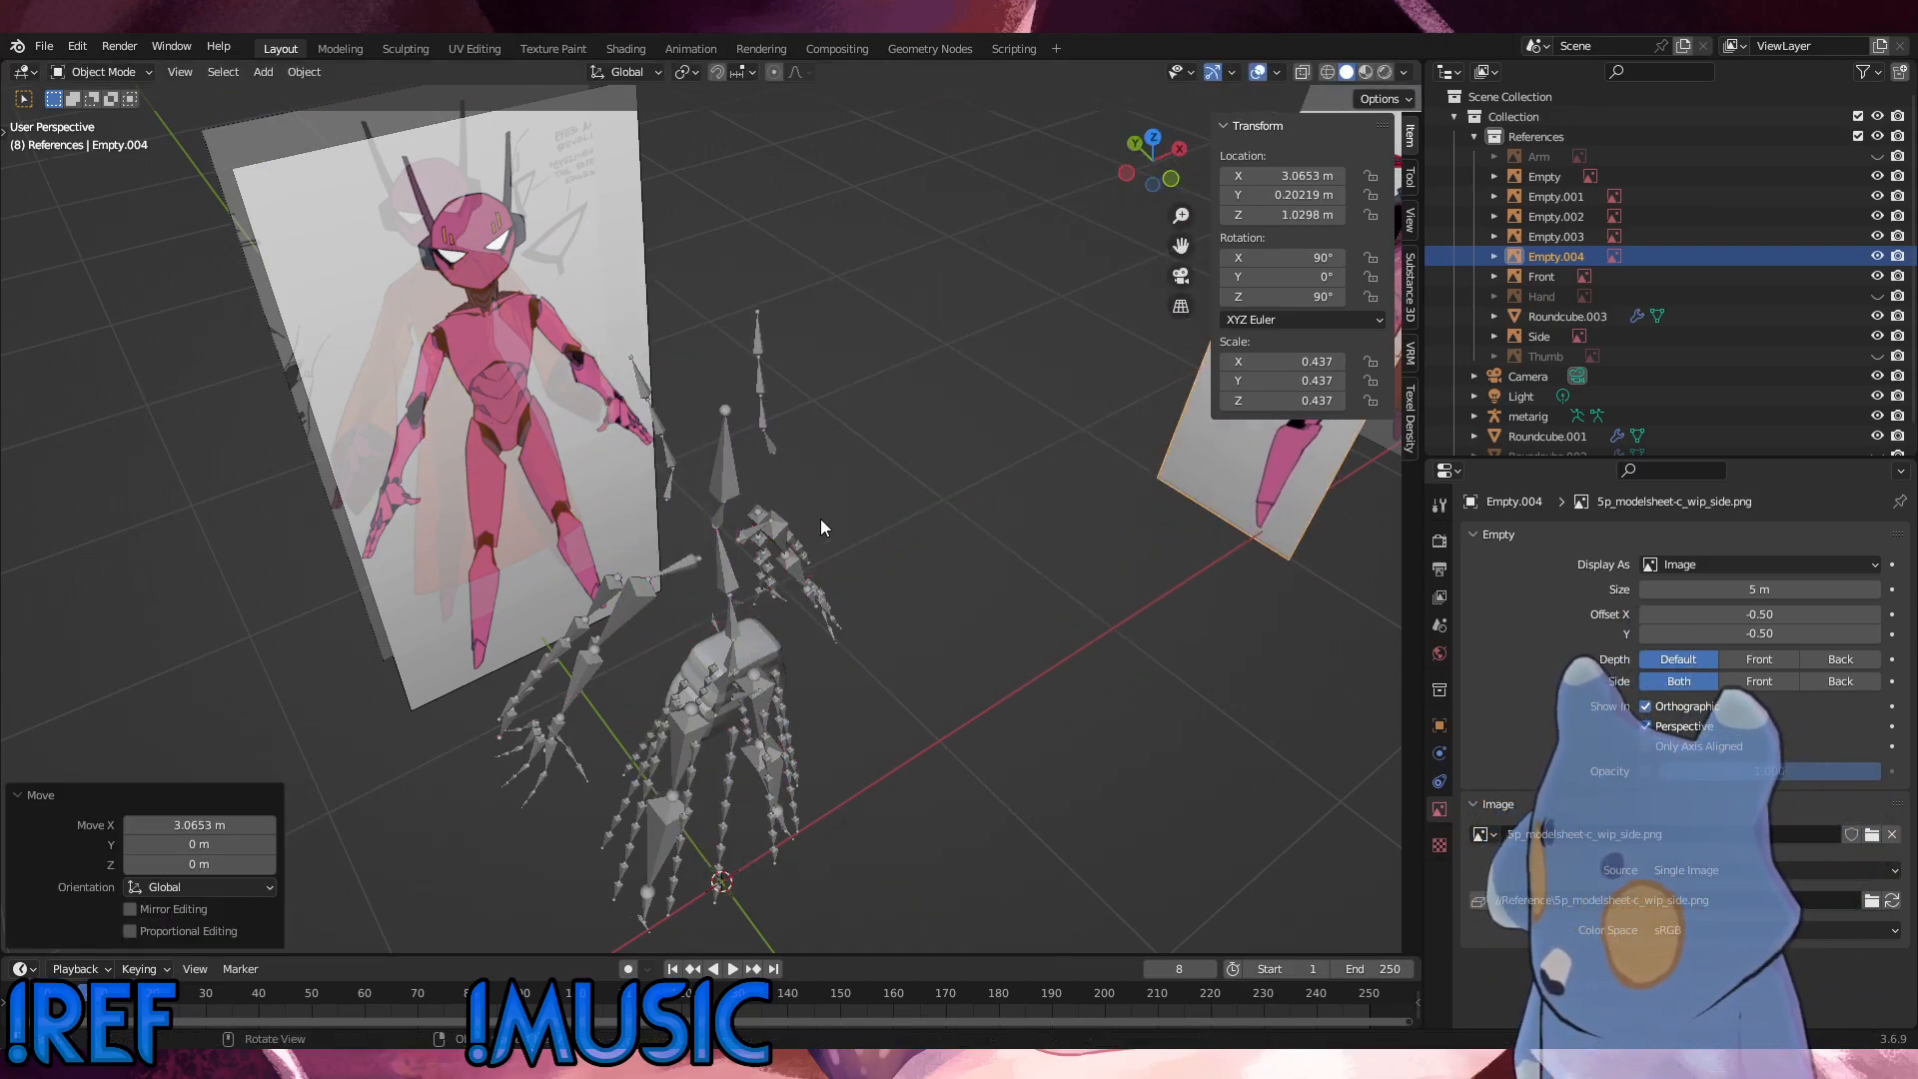
pyautogui.keyDown('shift'); pyautogui.moveTo(820, 519); pyautogui.dragTo(506, 643, button='middle'); pyautogui.keyUp('shift')
pyautogui.scroll(-3, 681, 525)
pyautogui.press('g')
pyautogui.press('x')
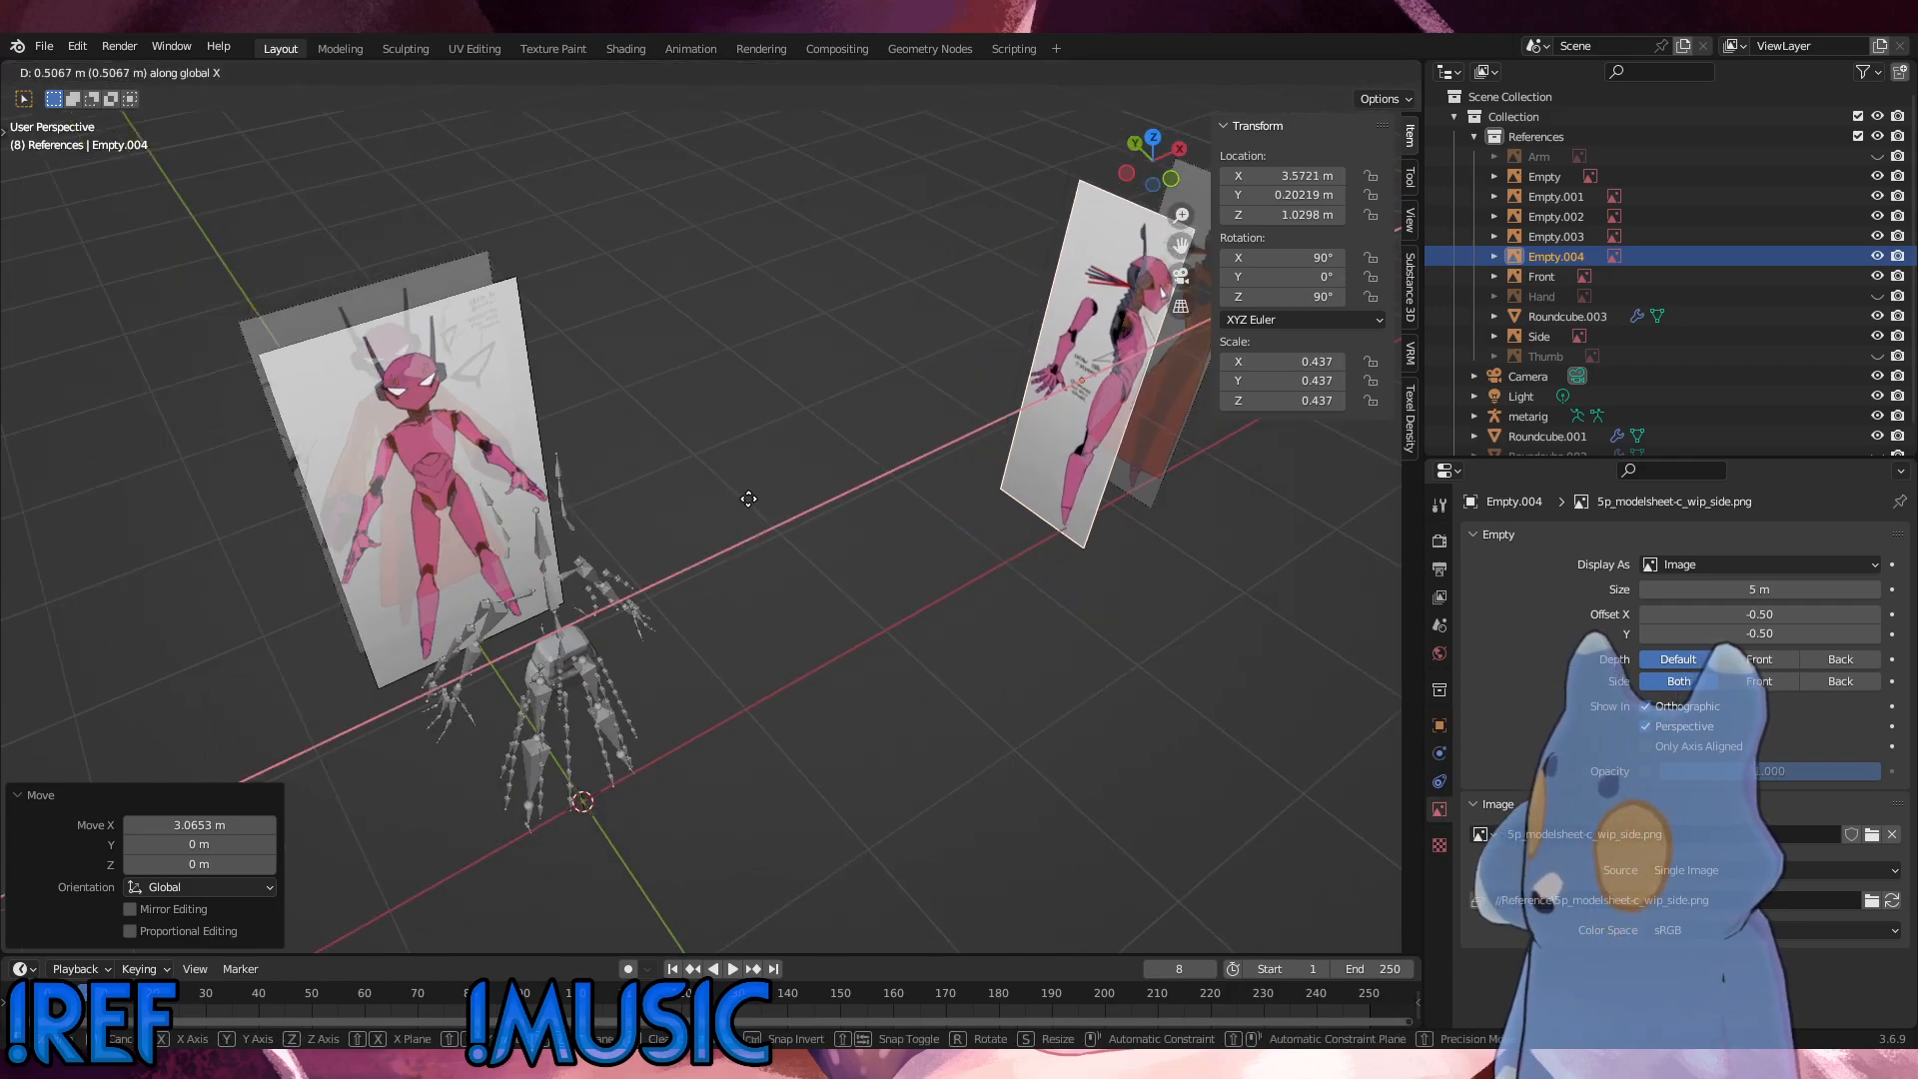
pyautogui.click(878, 571)
# Step: Move the full body model sheet, 5p_modelsheet-c_wip.png, far back along Y behind the rig
pyautogui.moveTo(879, 579); pyautogui.dragTo(773, 411, button='middle')
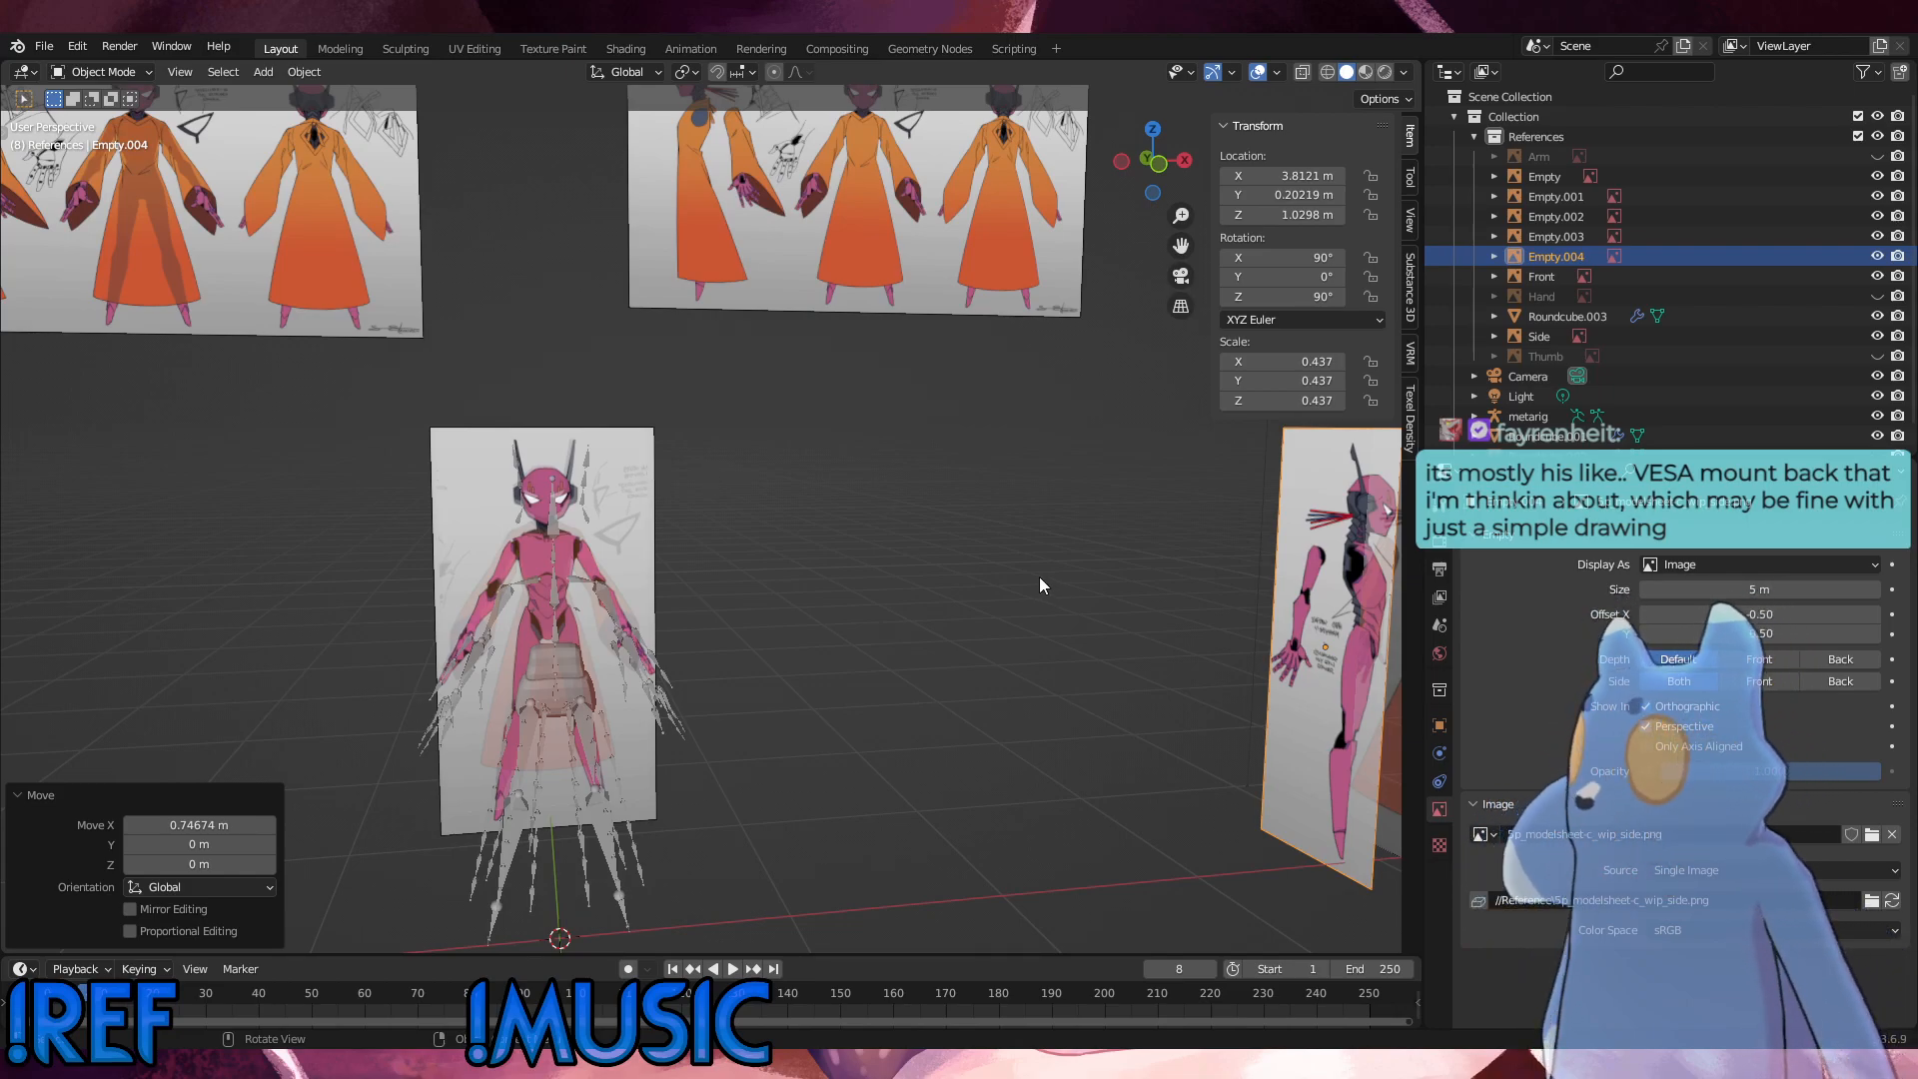
pyautogui.scroll(-3, 709, 532)
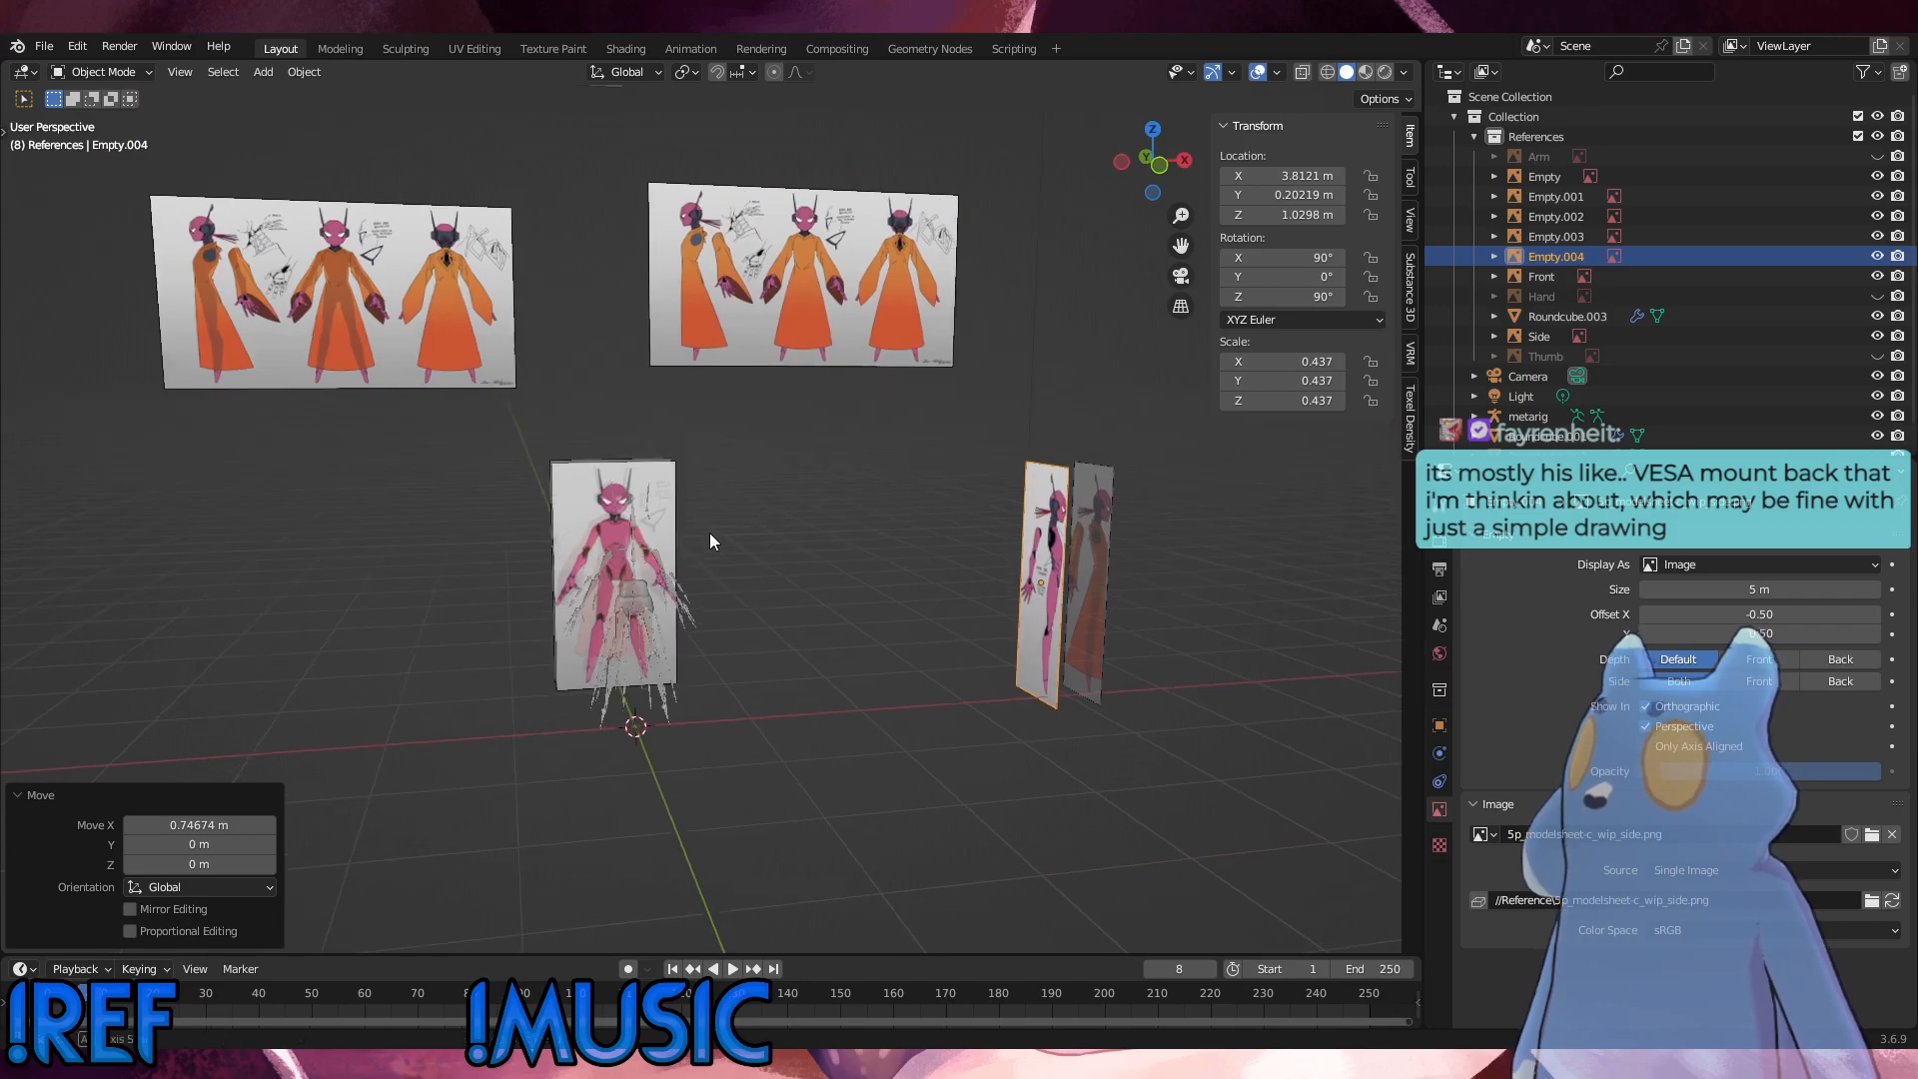
pyautogui.moveTo(709, 531); pyautogui.dragTo(667, 338, button='middle')
pyautogui.click(668, 338)
pyautogui.press('g')
pyautogui.press('y')
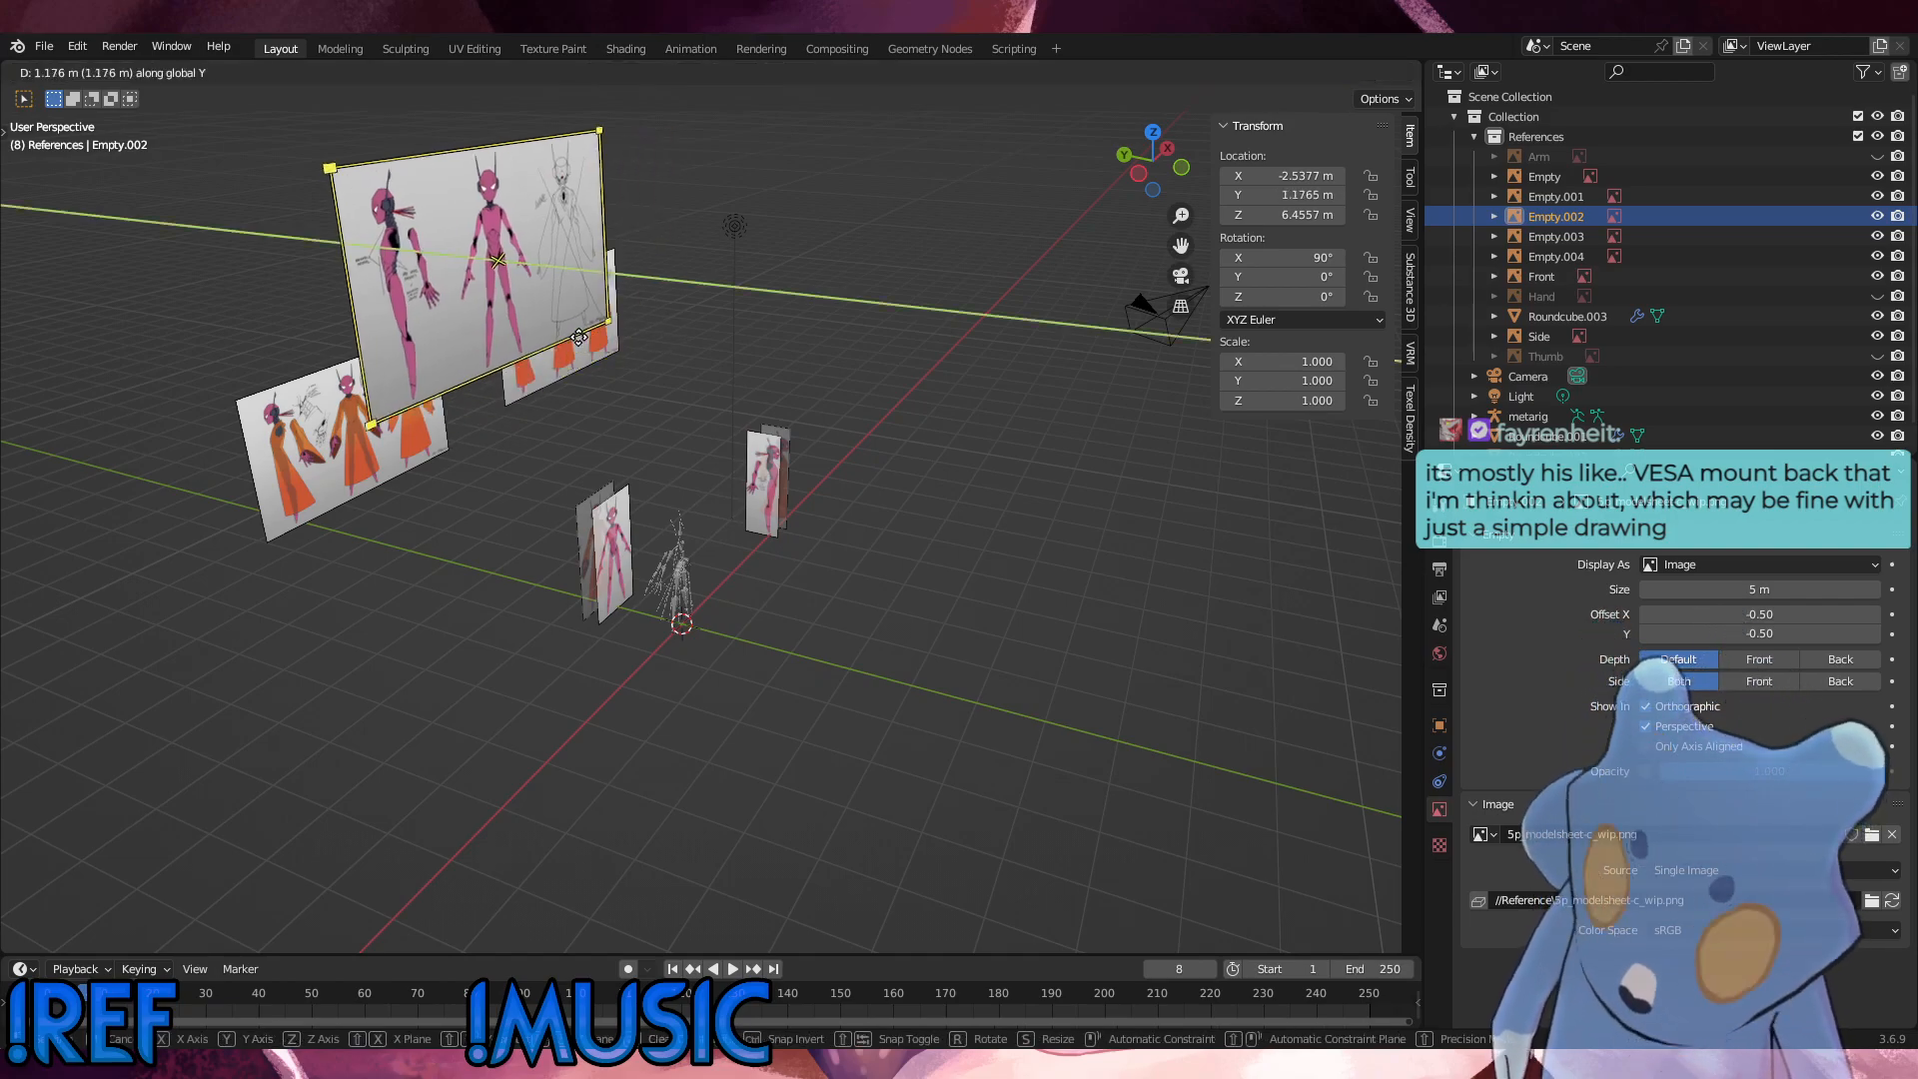
pyautogui.click(100, 299)
# Step: Move the robed model sheet 5p_modelsheet-b.png back along Y, away from the rig
pyautogui.click(412, 496)
pyautogui.click(390, 458)
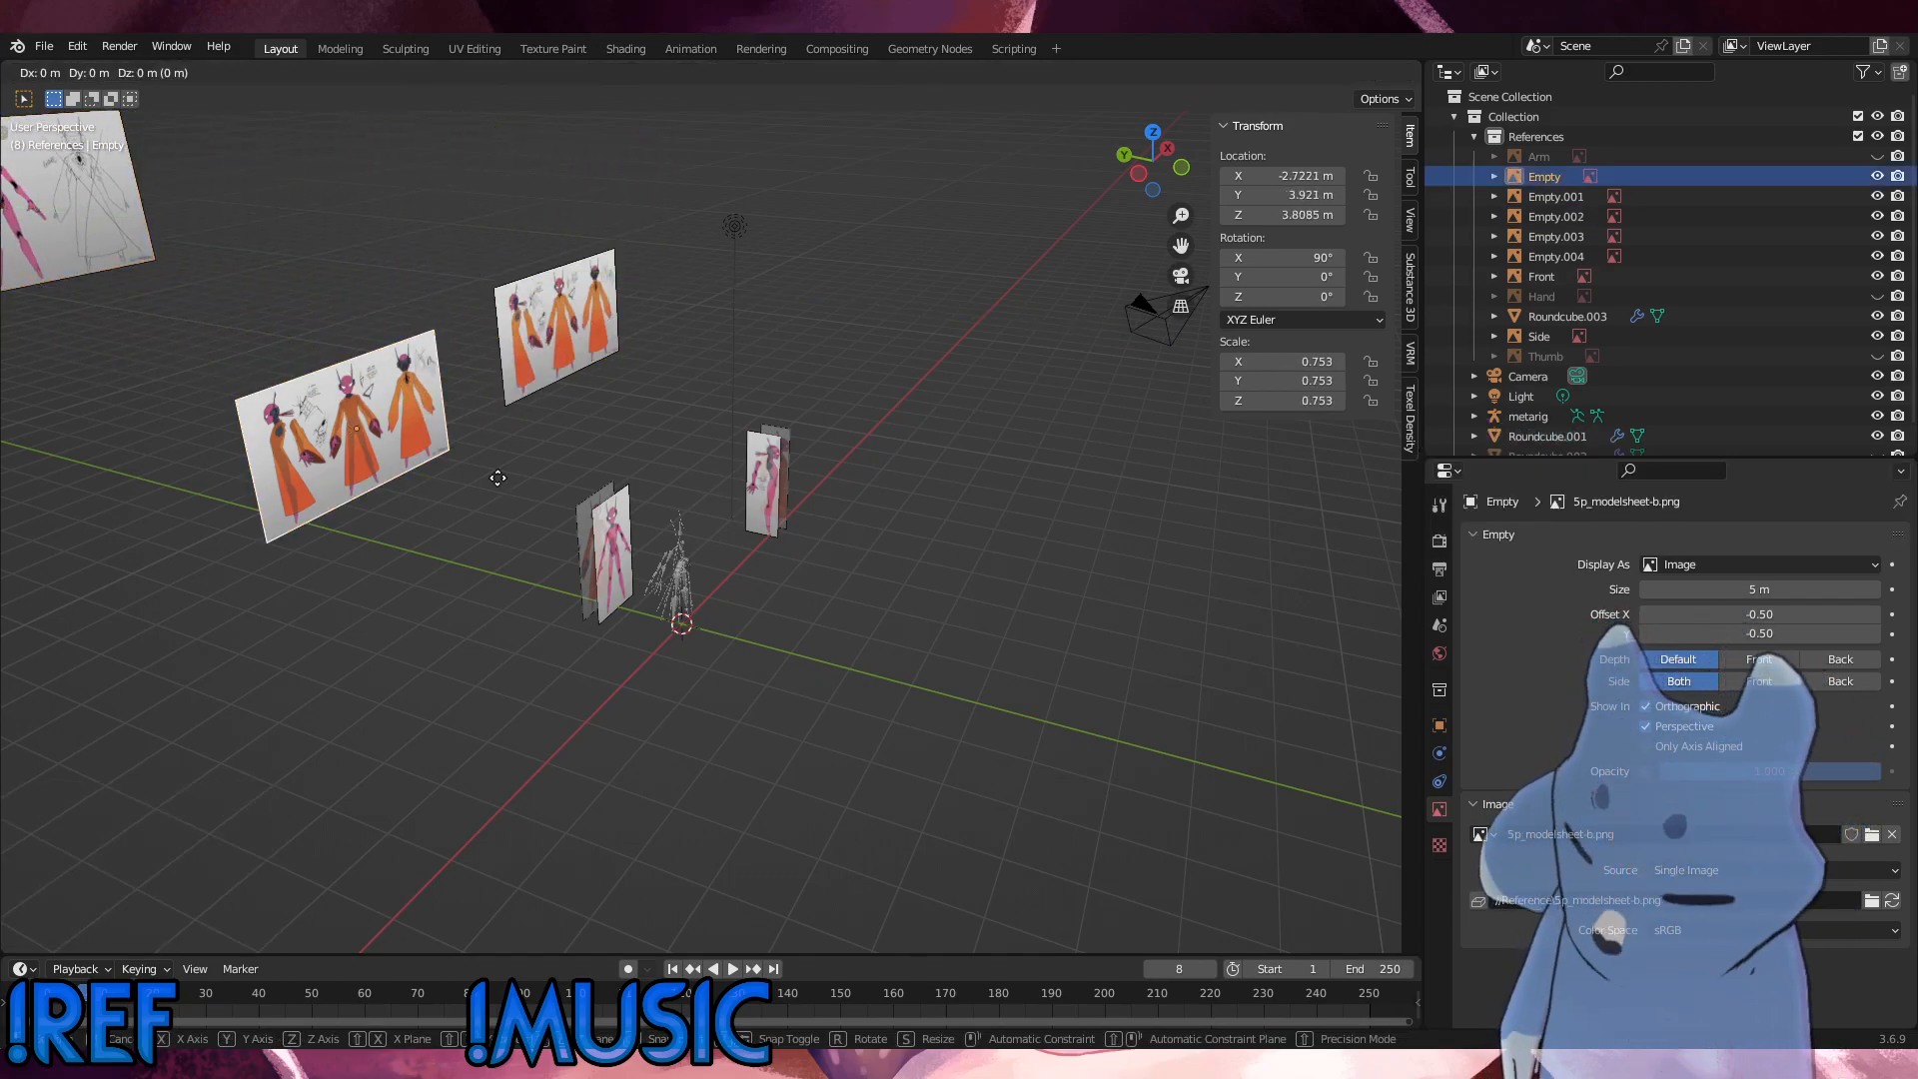
pyautogui.press('g')
pyautogui.press('y')
pyautogui.click(262, 441)
# Step: Move the robed model sheet 5p_modelsheet.png back along Y to about 9.69 m and deselect it
pyautogui.click(584, 370)
pyautogui.press('g')
pyautogui.press('y')
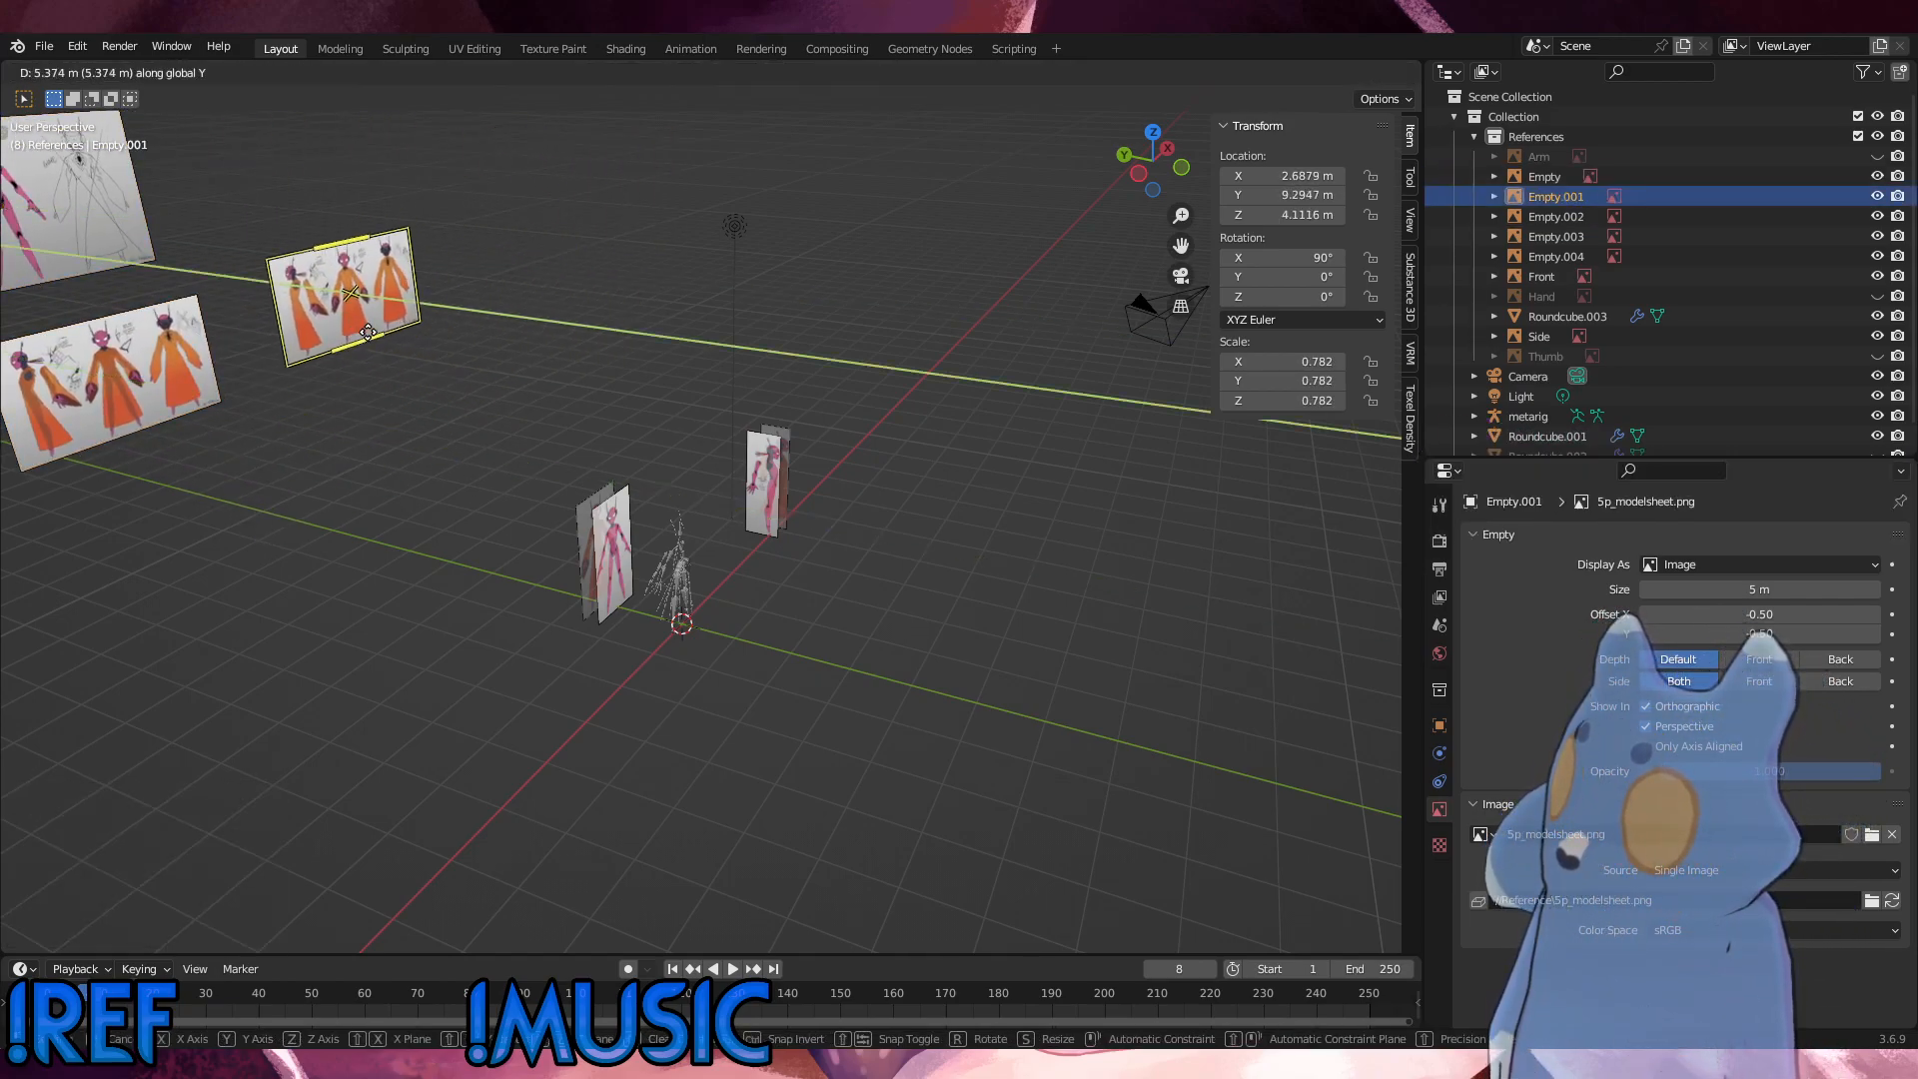
pyautogui.click(355, 335)
pyautogui.click(530, 360)
# Step: Examine the new front and side references against the rig in front, side and perspective views
pyautogui.moveTo(529, 360); pyautogui.dragTo(786, 404, button='middle')
pyautogui.scroll(6, 758, 596)
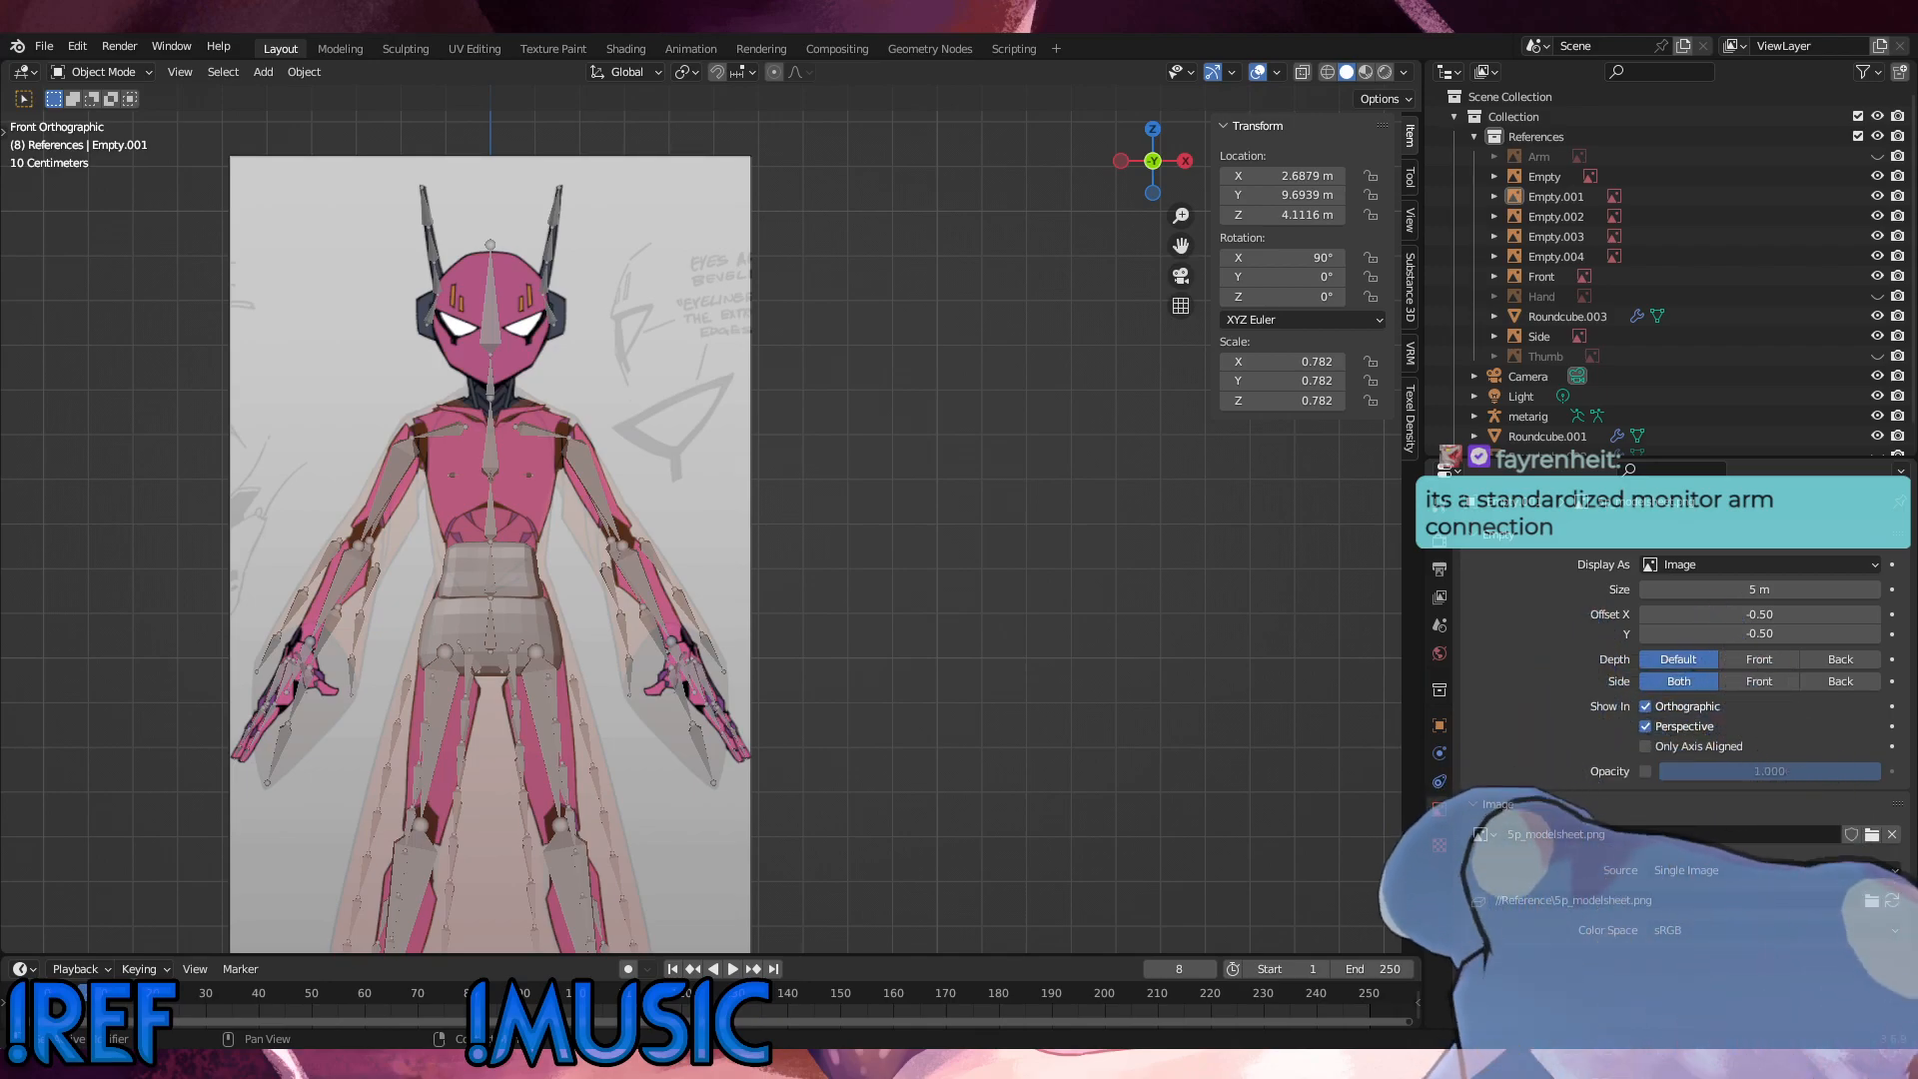
pyautogui.scroll(5, 400, 519)
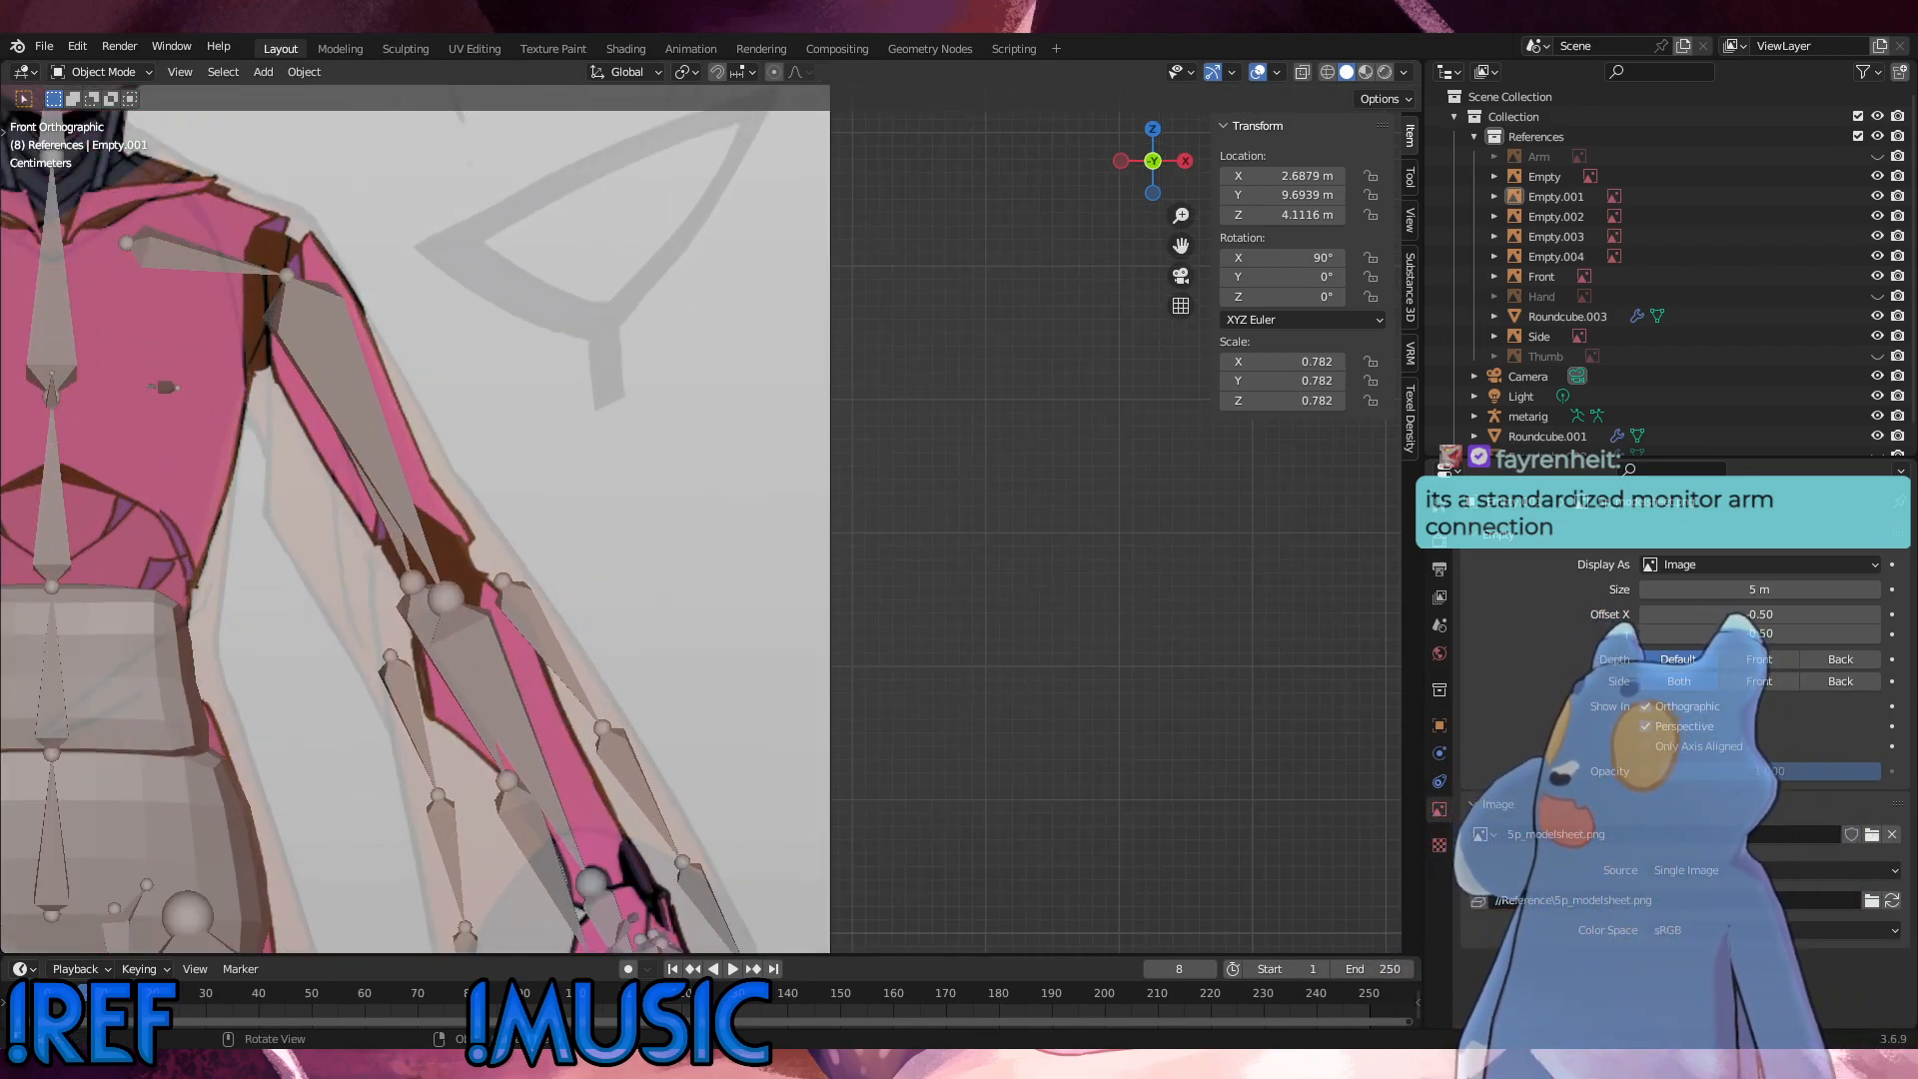
pyautogui.keyDown('shift'); pyautogui.moveTo(551, 616); pyautogui.dragTo(1067, 382, button='middle'); pyautogui.keyUp('shift')
pyautogui.scroll(-6, 1065, 539)
pyautogui.moveTo(1064, 545); pyautogui.dragTo(1167, 554, button='middle')
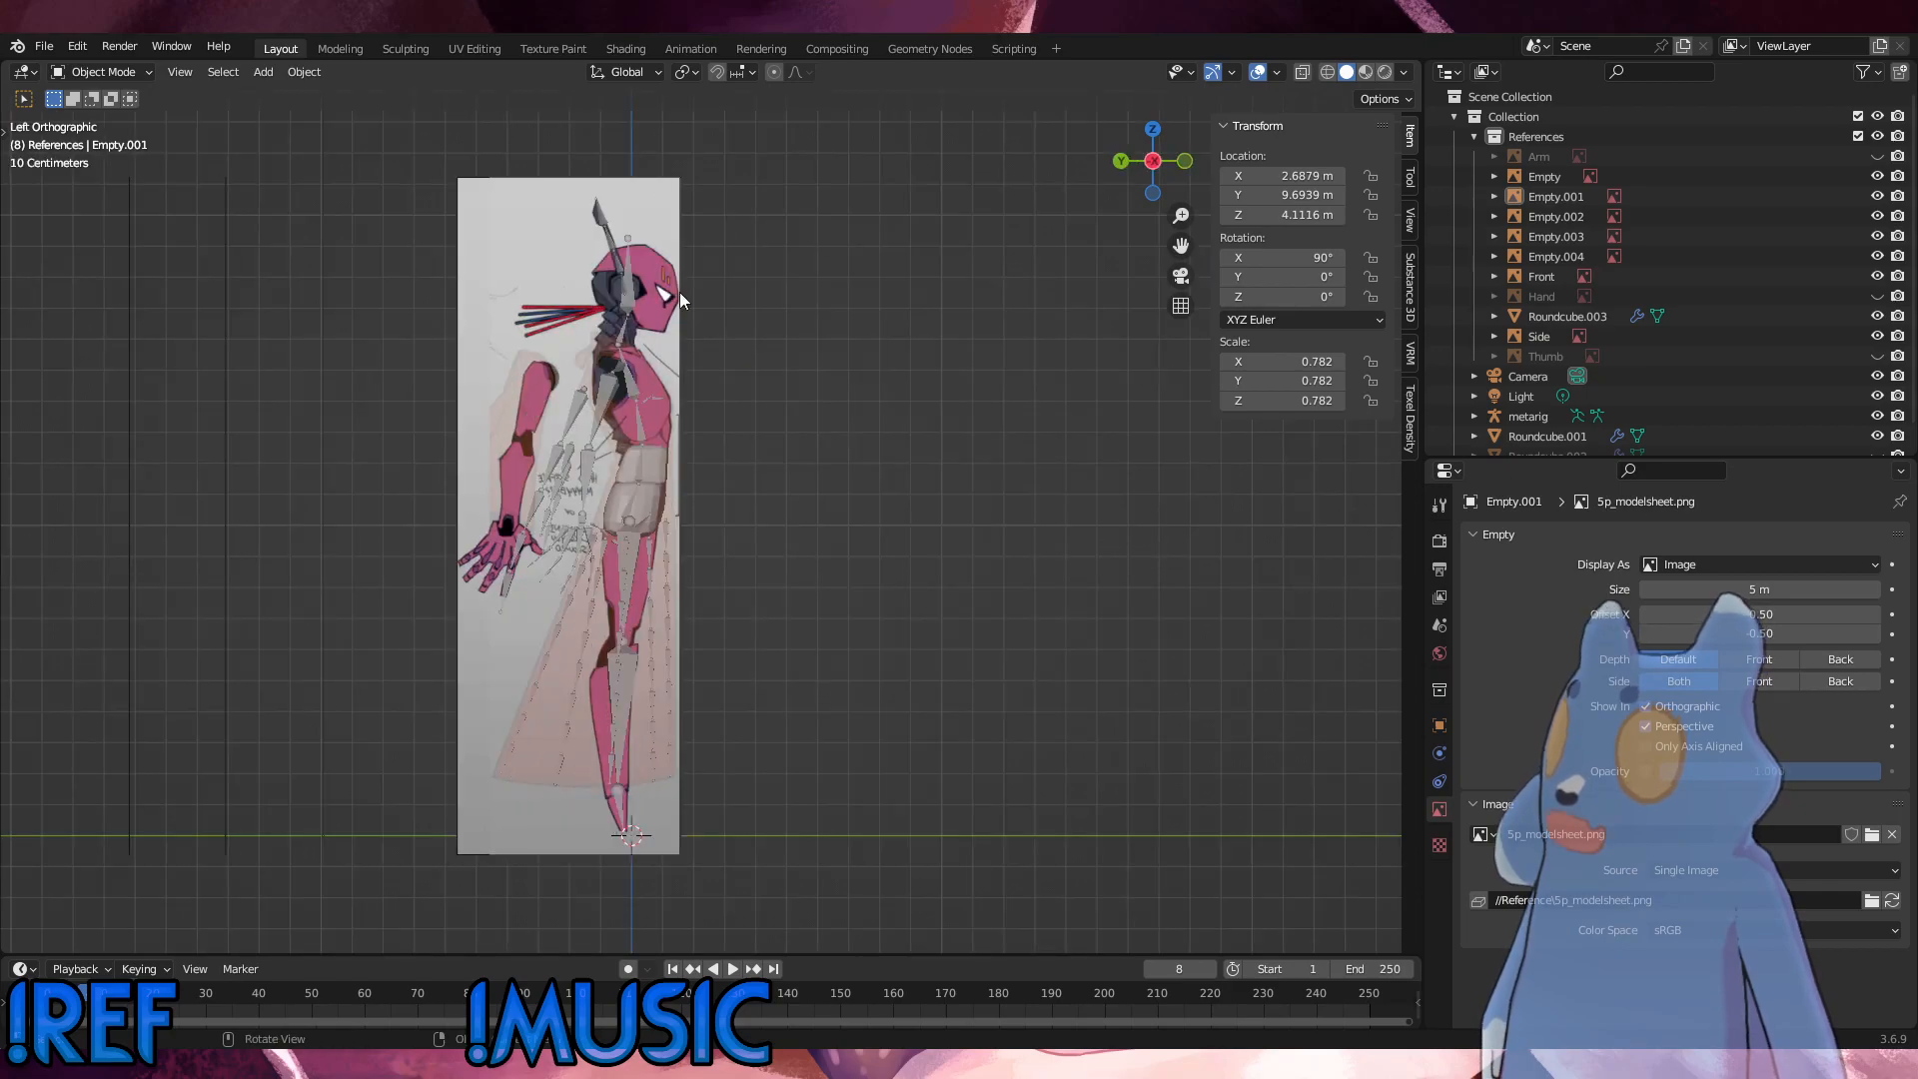
pyautogui.keyDown('alt'); pyautogui.moveTo(636, 520); pyautogui.dragTo(710, 500, button='middle'); pyautogui.keyUp('alt')
pyautogui.scroll(-6, 778, 573)
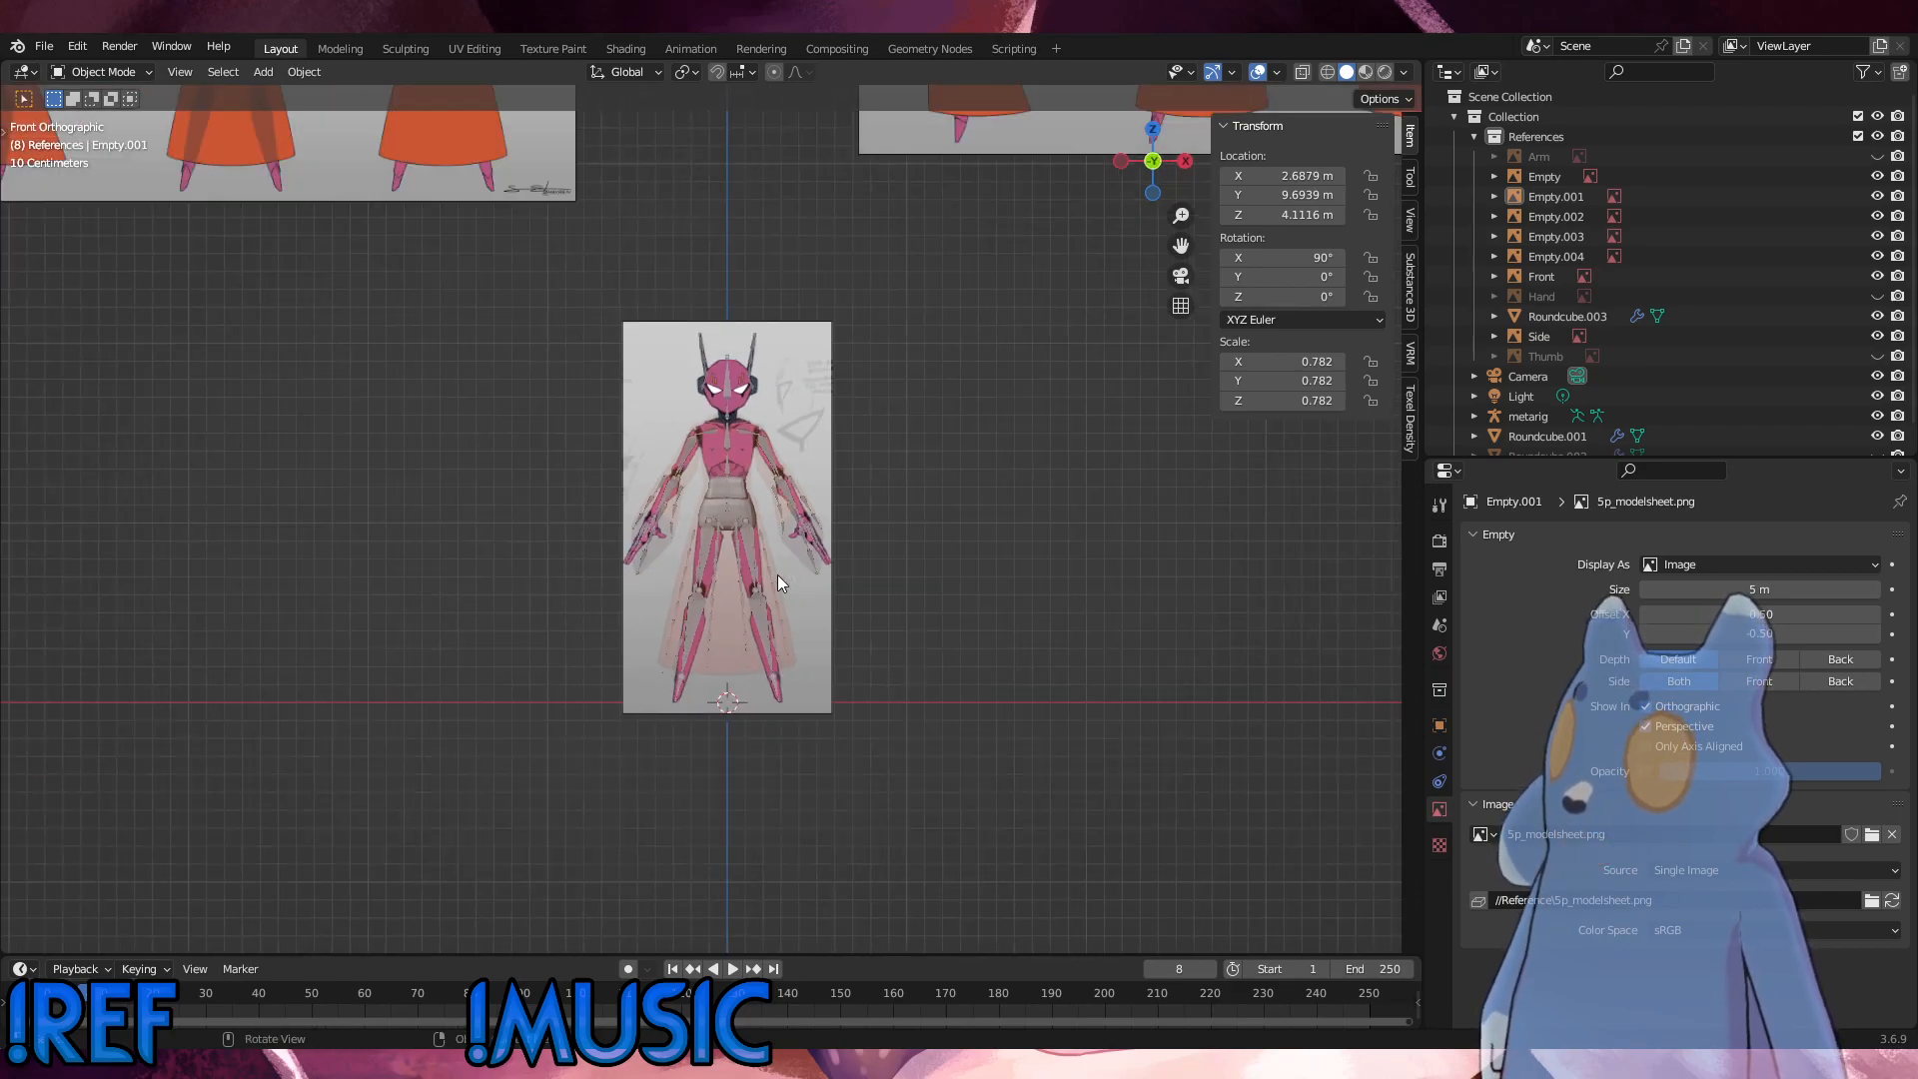
pyautogui.moveTo(873, 613); pyautogui.dragTo(827, 664, button='middle')
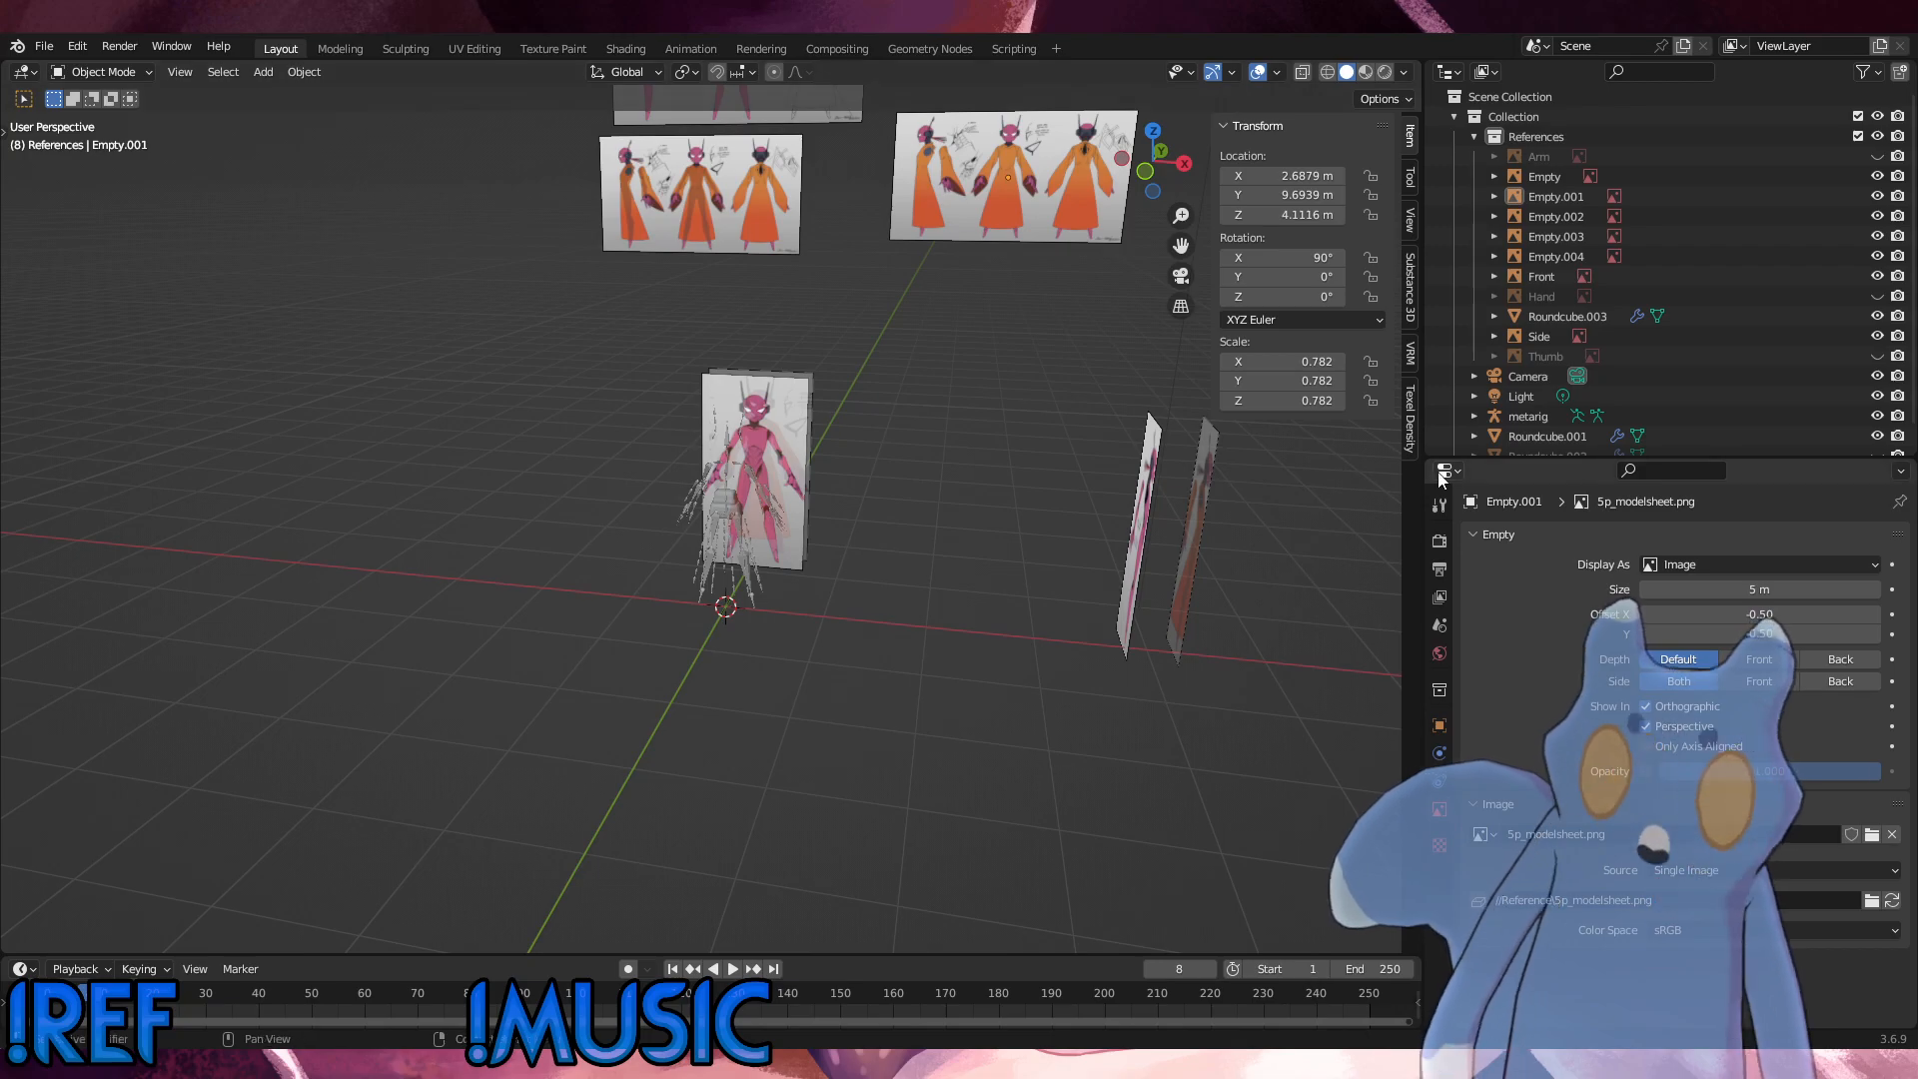
pyautogui.moveTo(1264, 584); pyautogui.dragTo(1178, 476, button='middle')
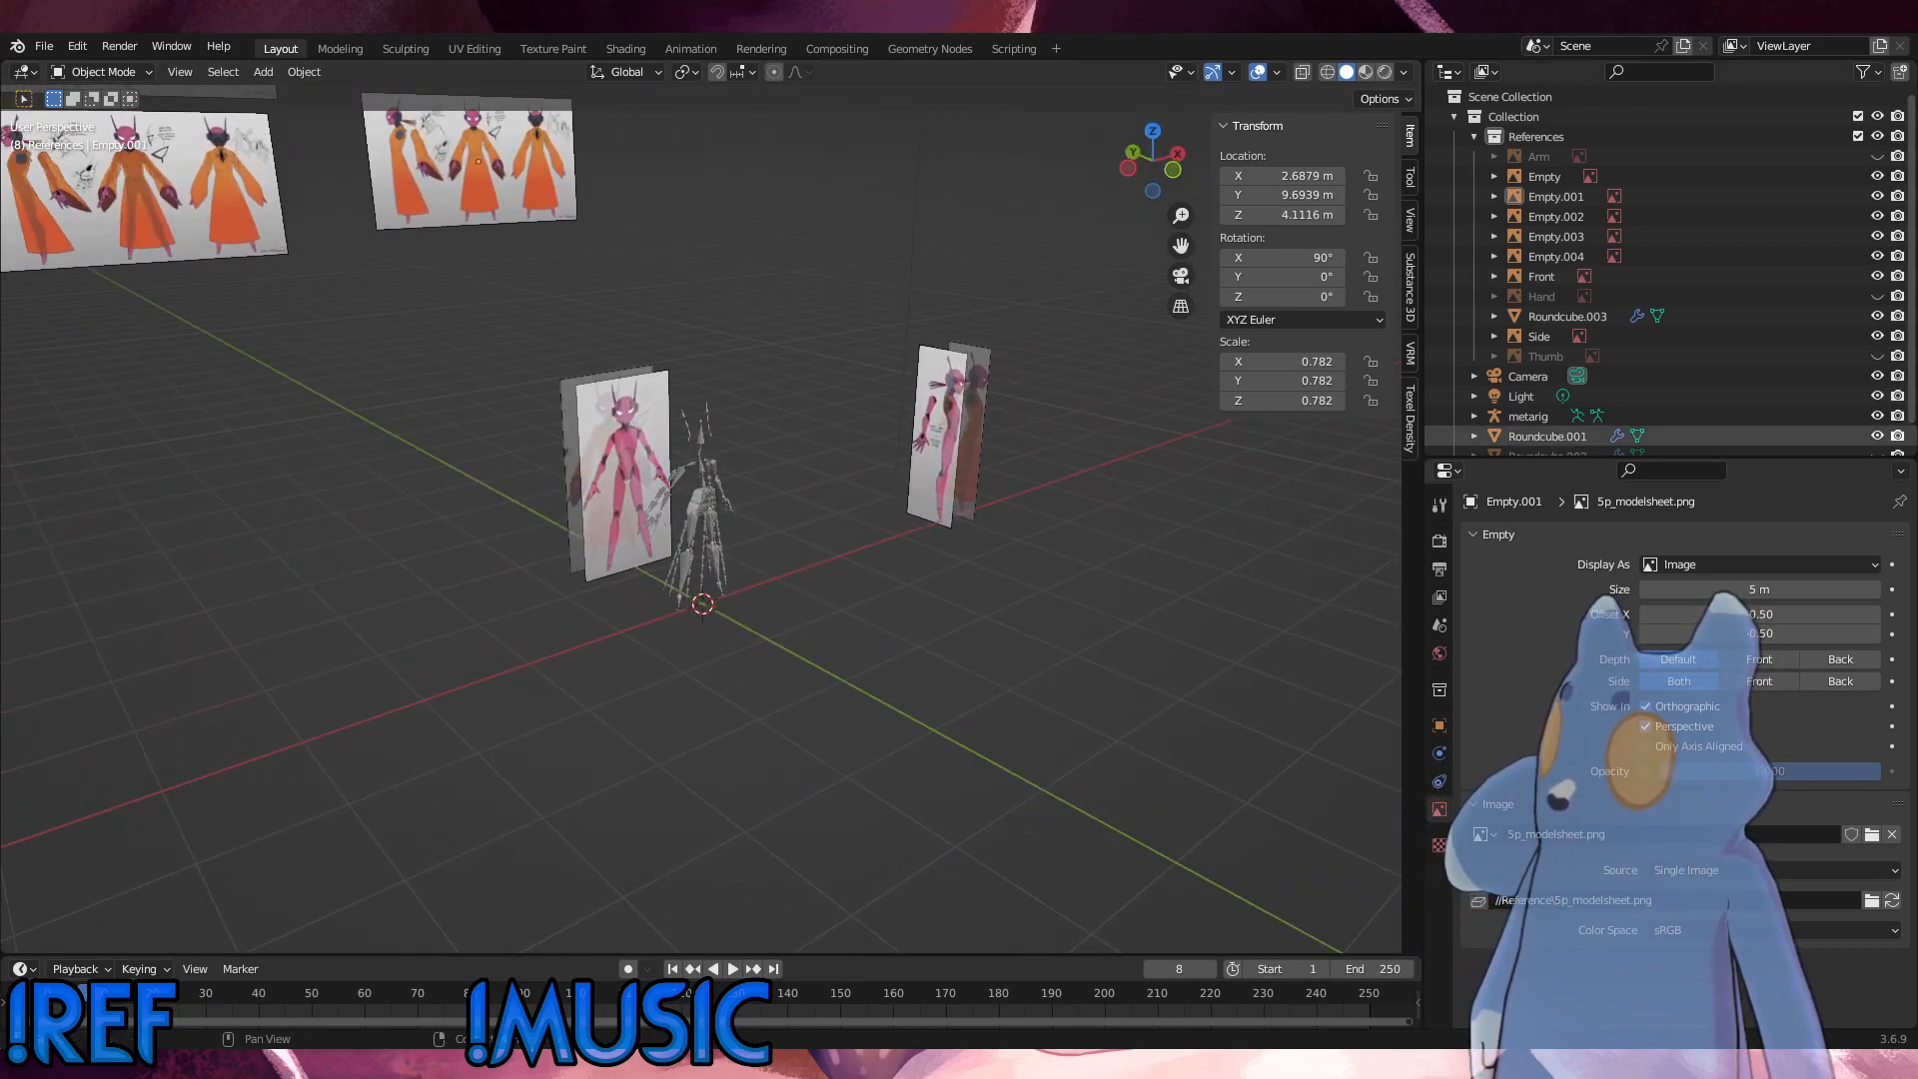
pyautogui.keyDown('alt'); pyautogui.moveTo(1151, 597); pyautogui.dragTo(1003, 596, button='middle'); pyautogui.keyUp('alt')
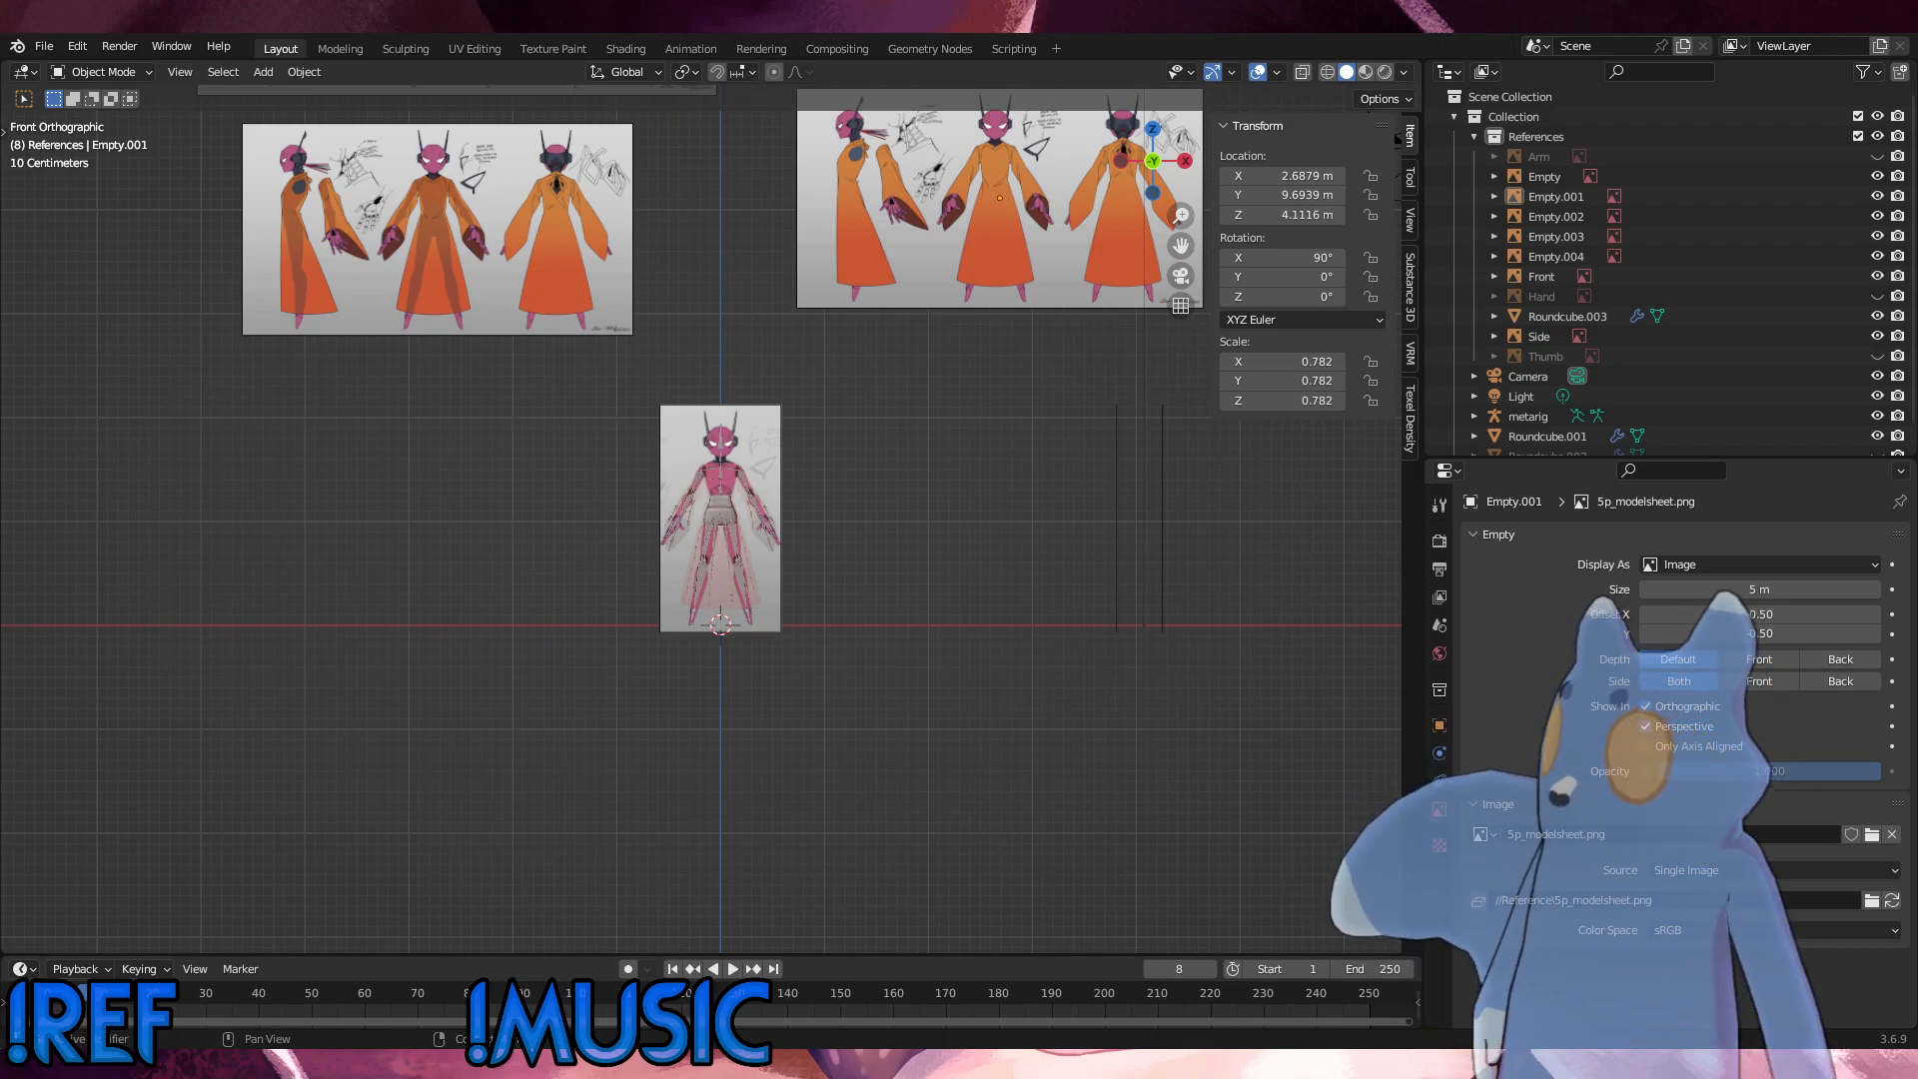
# Step: Add 5p_modelsheet-b-back.png as a reference image in the front view and scale it to 0.391
pyautogui.moveTo(1917, 600); pyautogui.dragTo(450, 505)
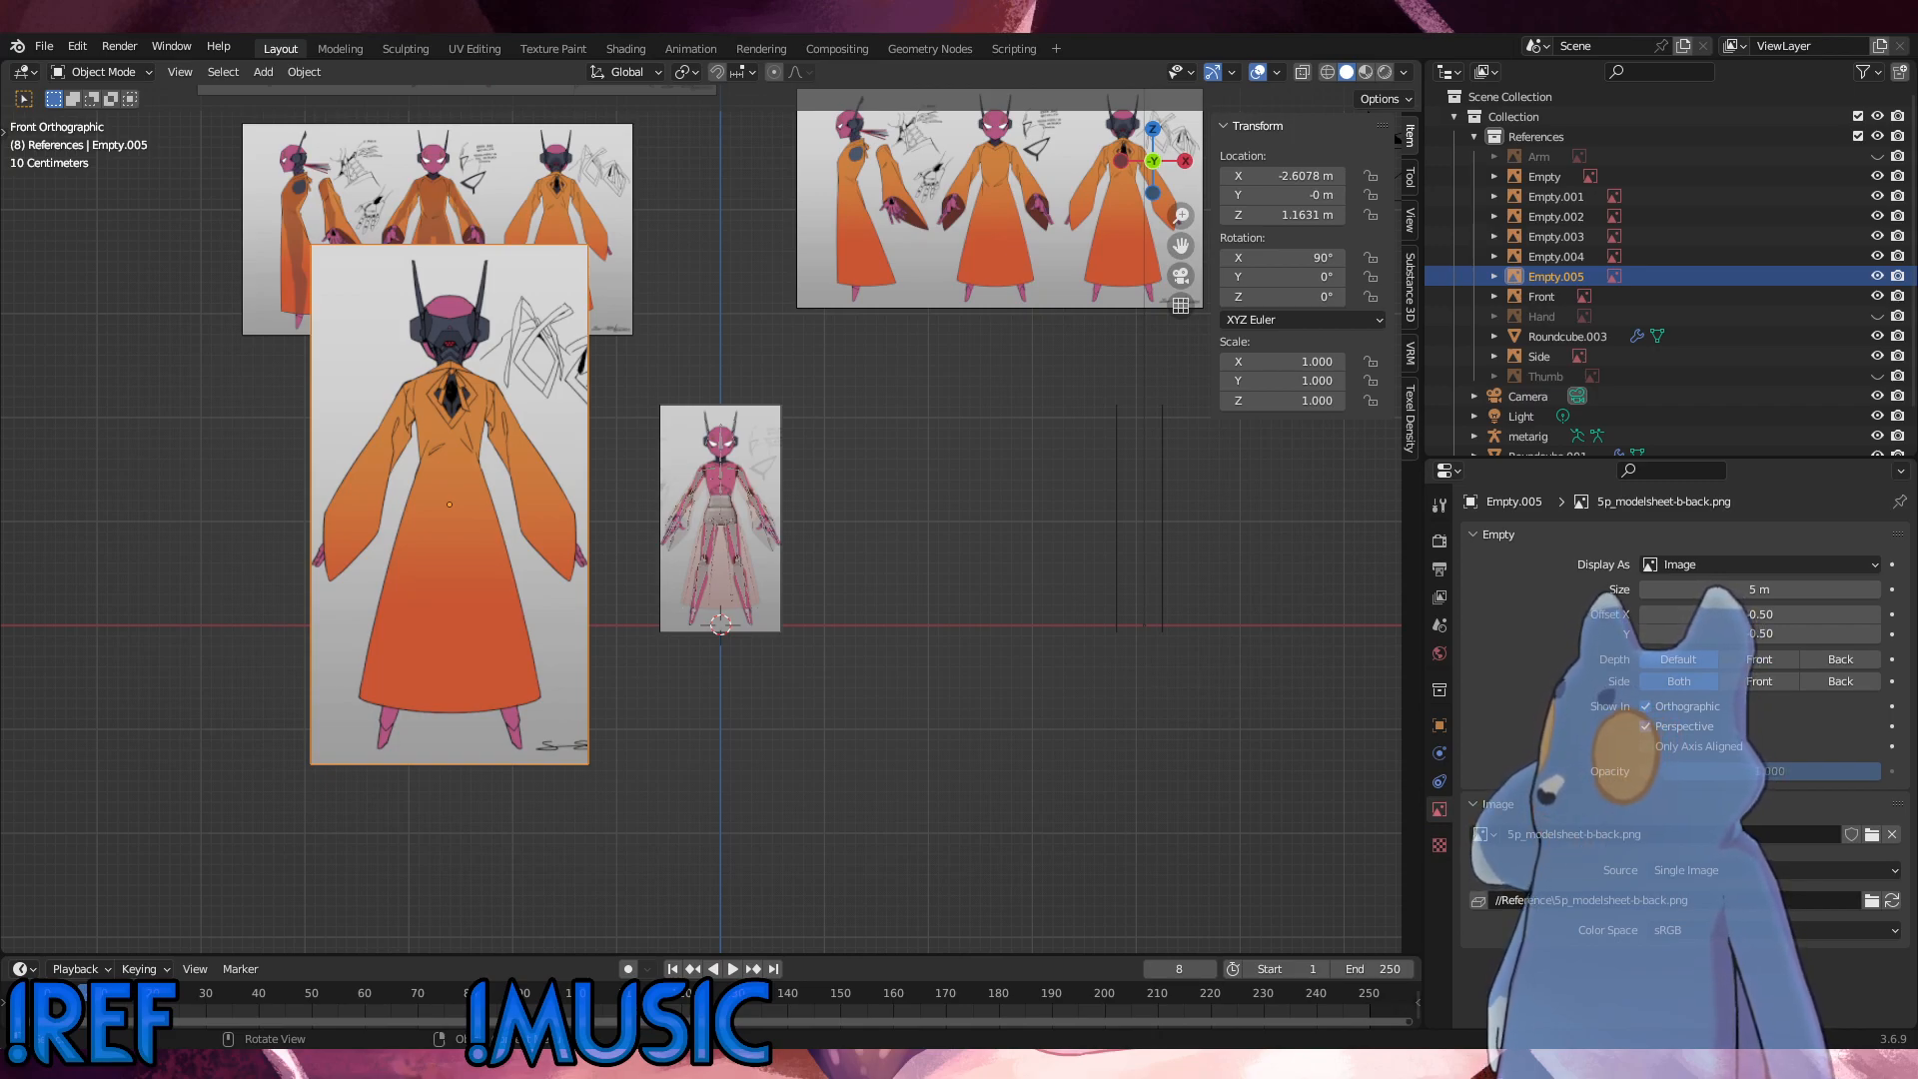
pyautogui.press('s')
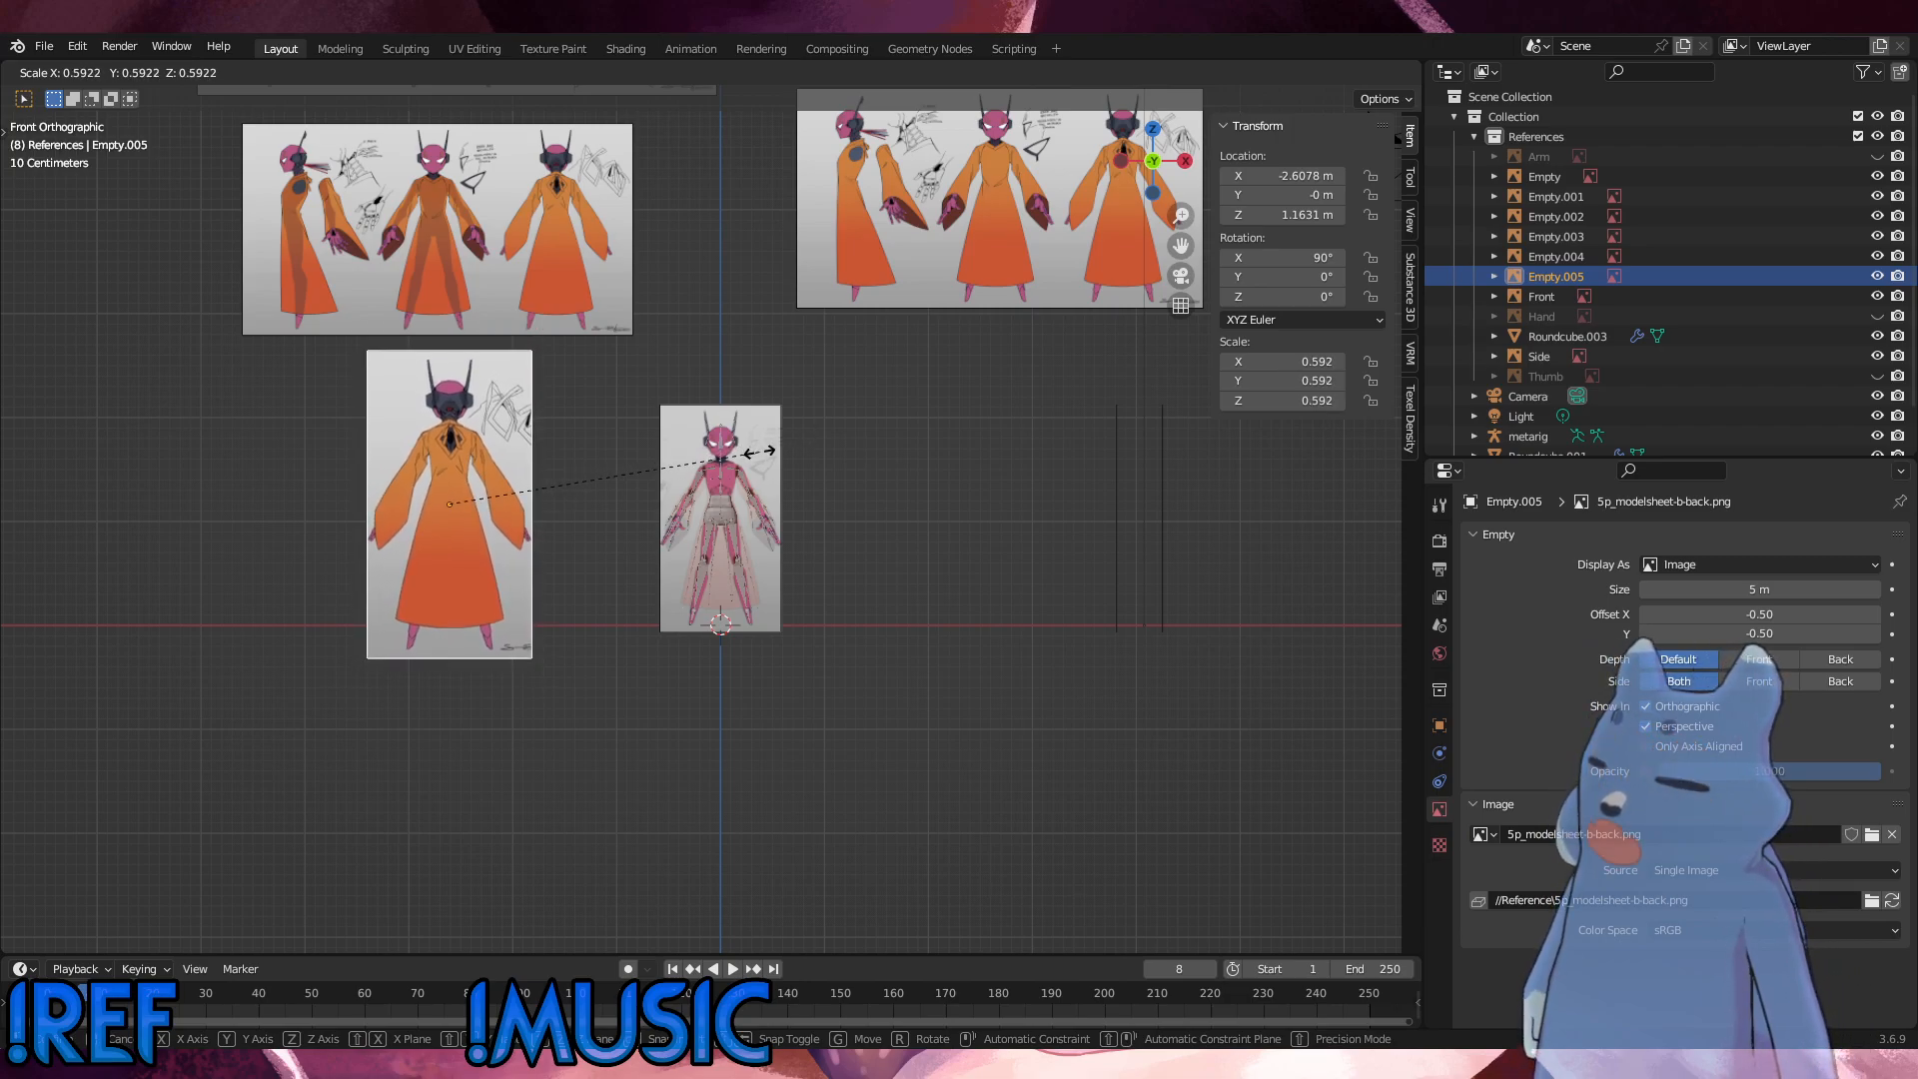
pyautogui.click(665, 476)
# Step: Lower the back reference image about 0.288 m along Z and move it about 1.469 m along X beside the front reference
pyautogui.press('g')
pyautogui.press('z')
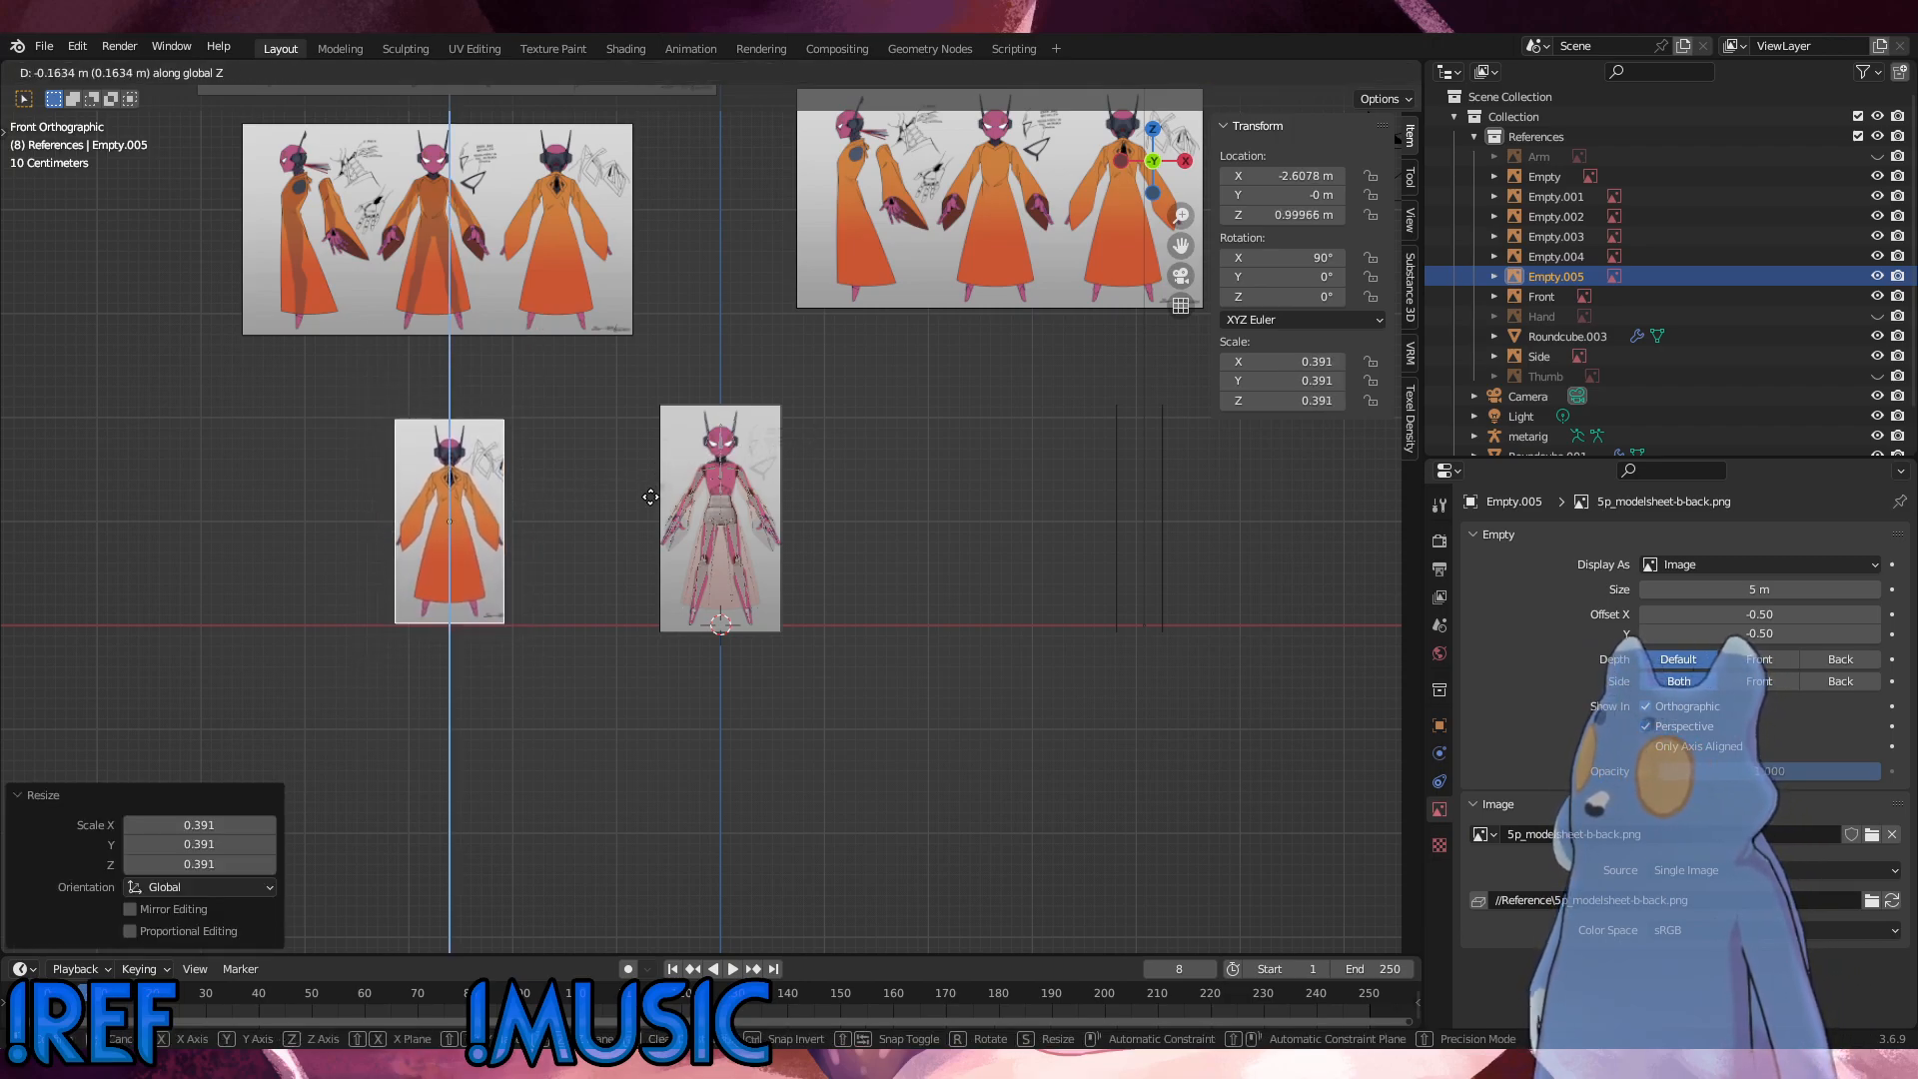
pyautogui.click(649, 516)
pyautogui.scroll(3, 685, 536)
pyautogui.press('g')
pyautogui.press('x')
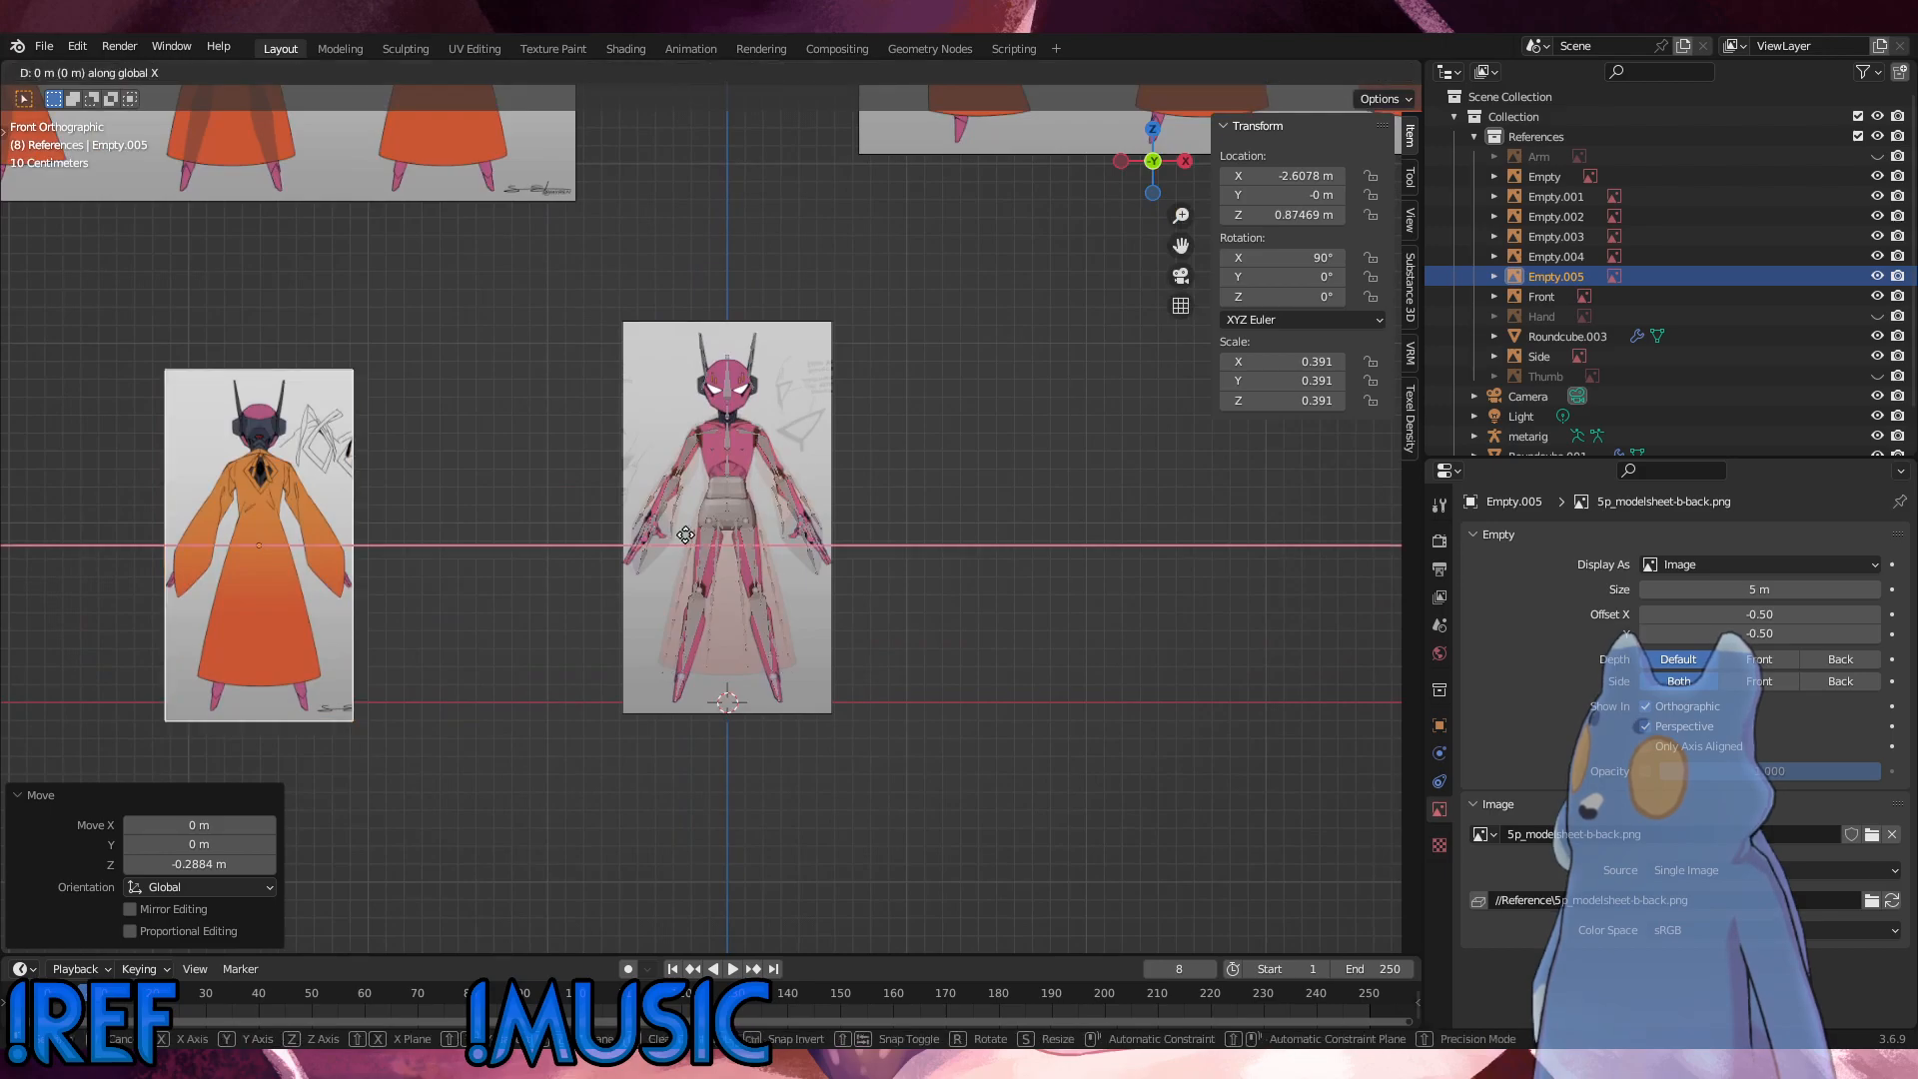
pyautogui.click(949, 527)
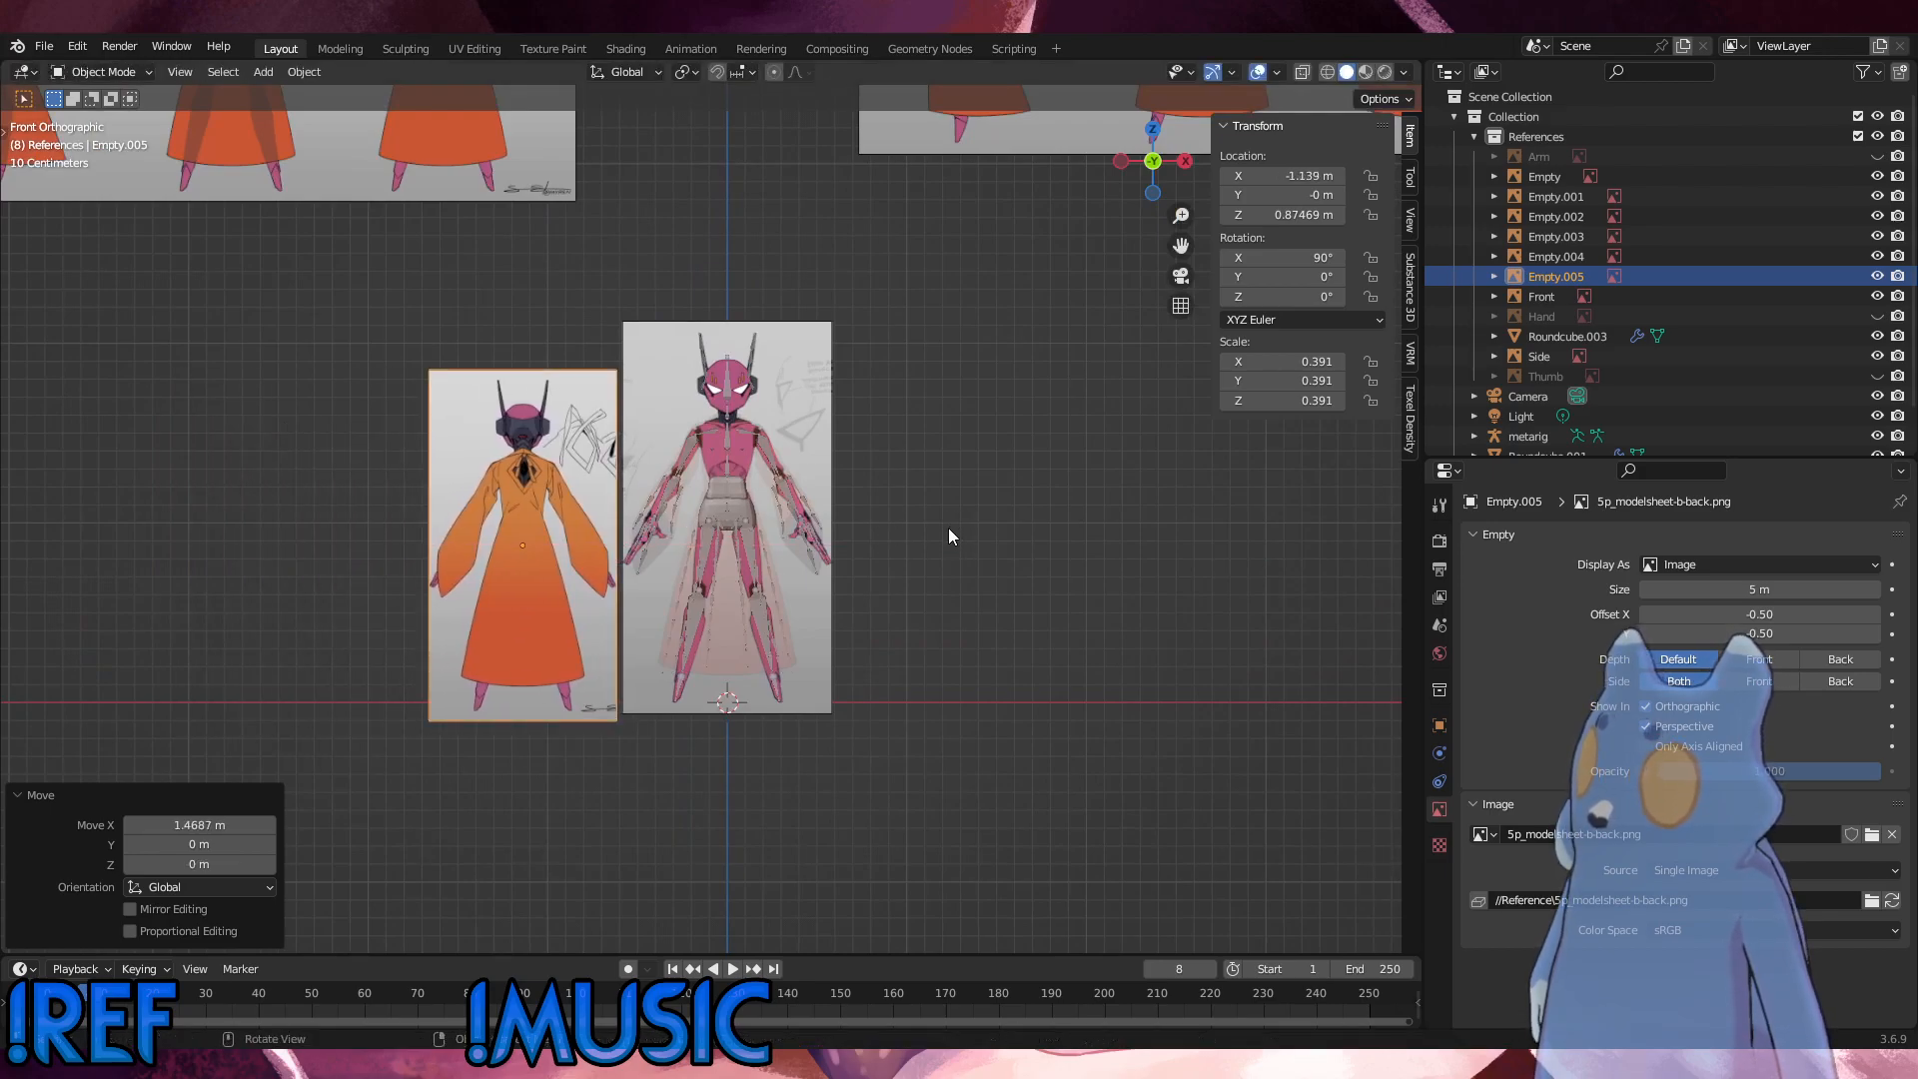
# Step: Raise the back reference image along Z to about 1.041 m, aligning it with the neighbouring front reference
pyautogui.scroll(4, 796, 671)
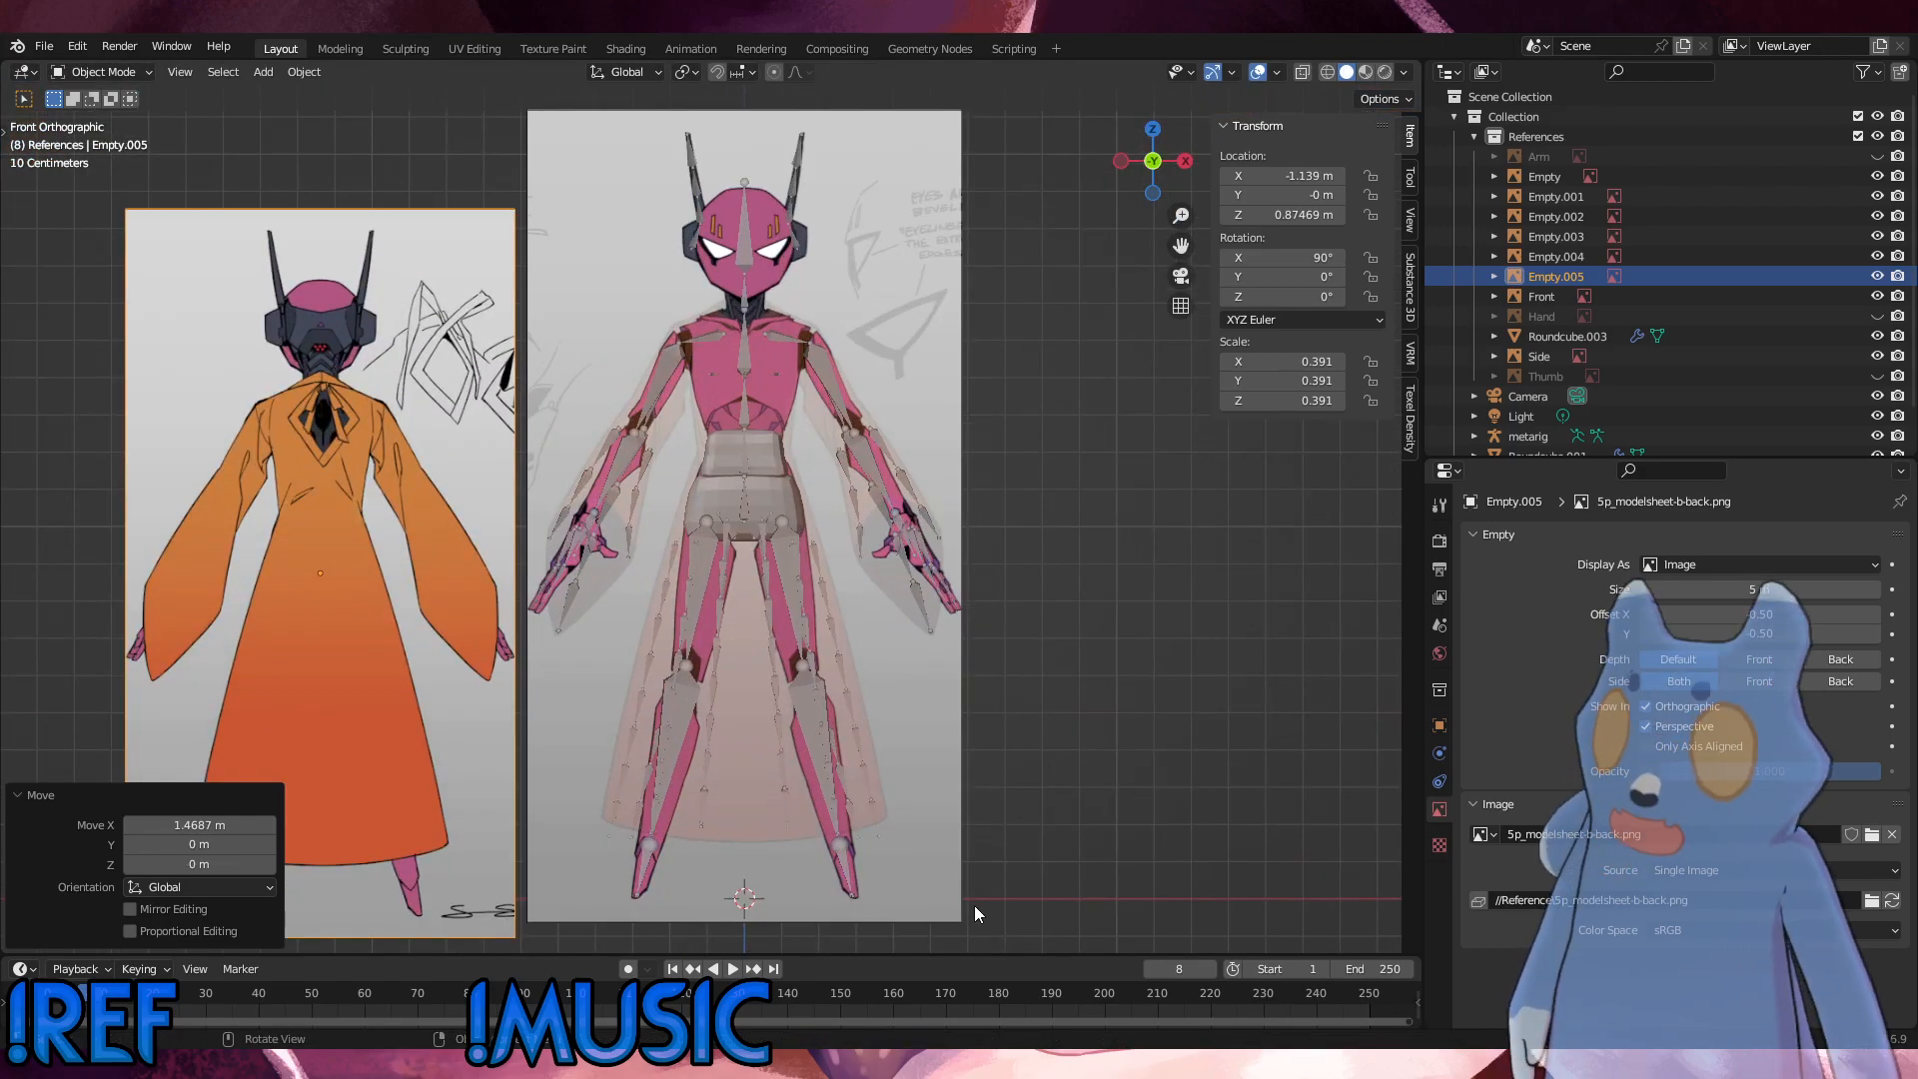
pyautogui.keyDown('shift'); pyautogui.moveTo(949, 647); pyautogui.dragTo(1015, 555, button='middle'); pyautogui.keyUp('shift')
pyautogui.press('g')
pyautogui.press('z')
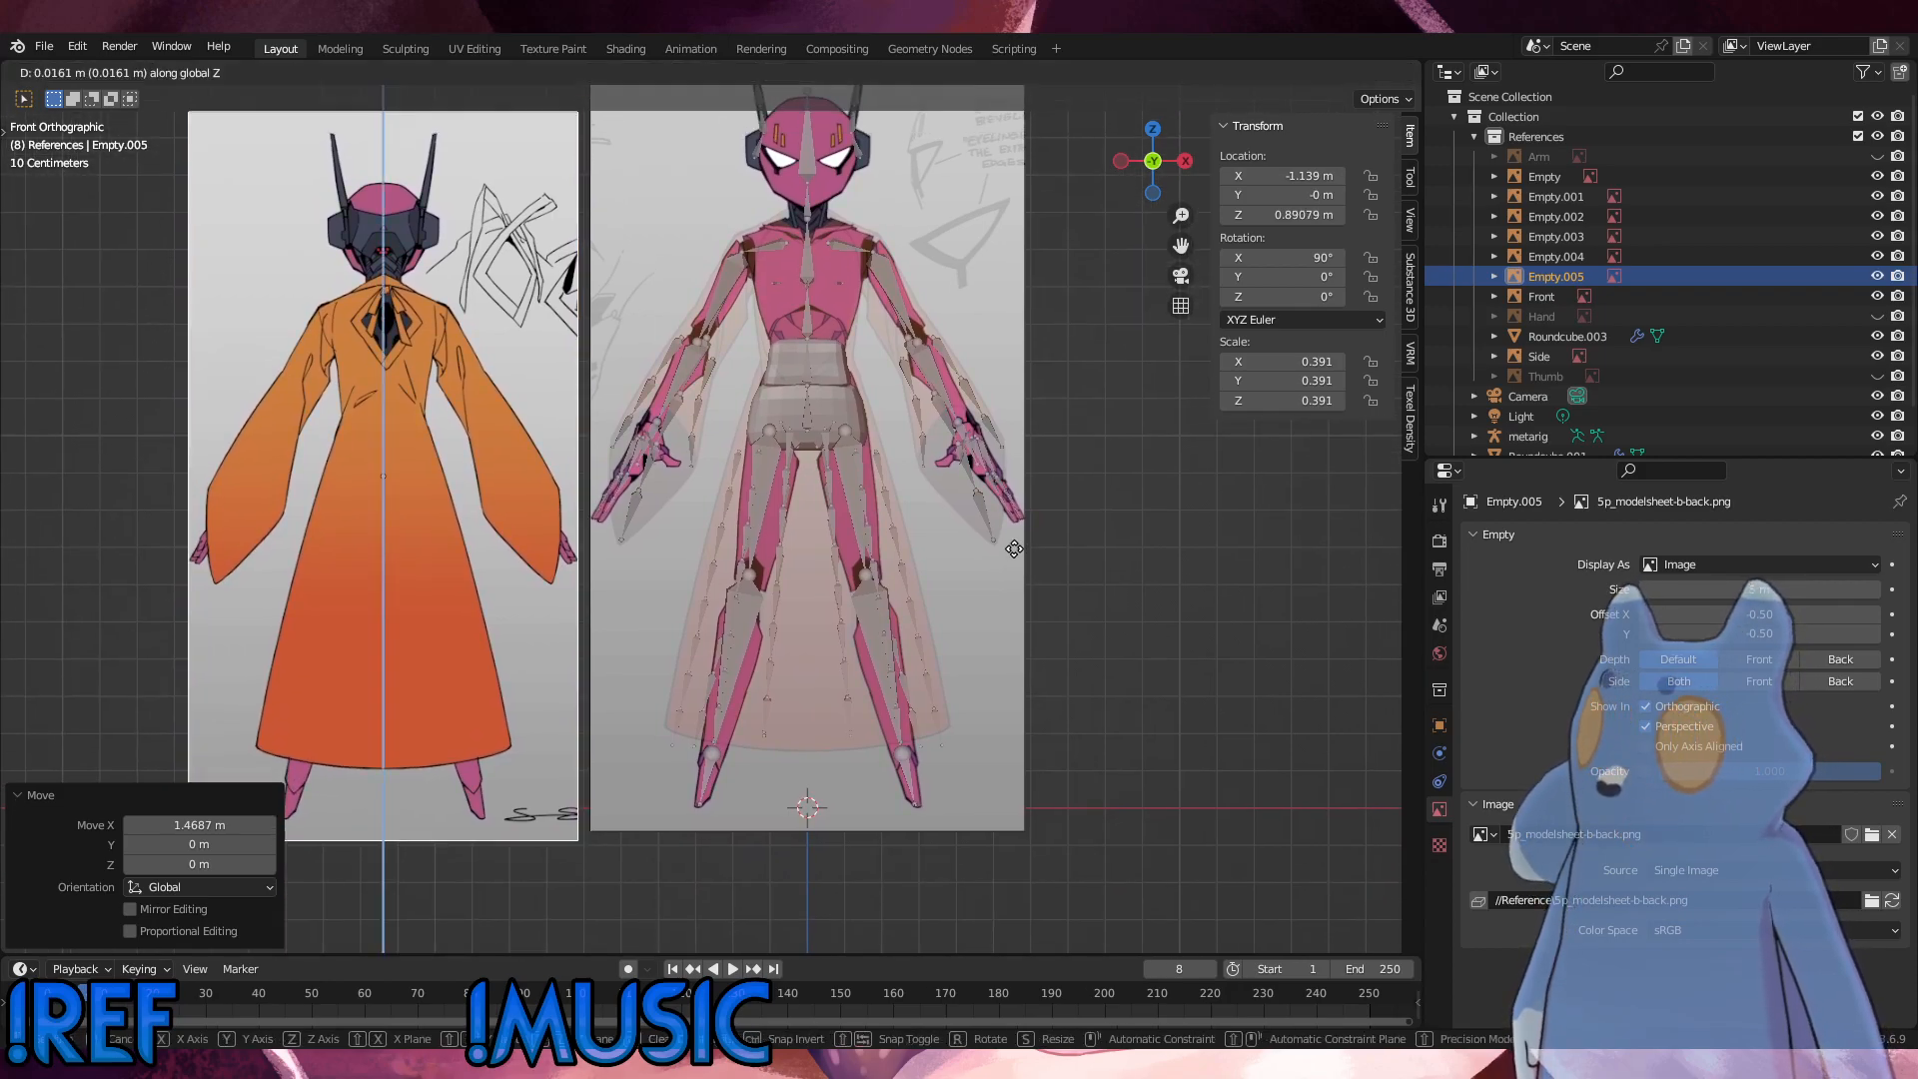
pyautogui.click(1015, 505)
pyautogui.scroll(-2, 1015, 506)
pyautogui.press('g')
pyautogui.press('z')
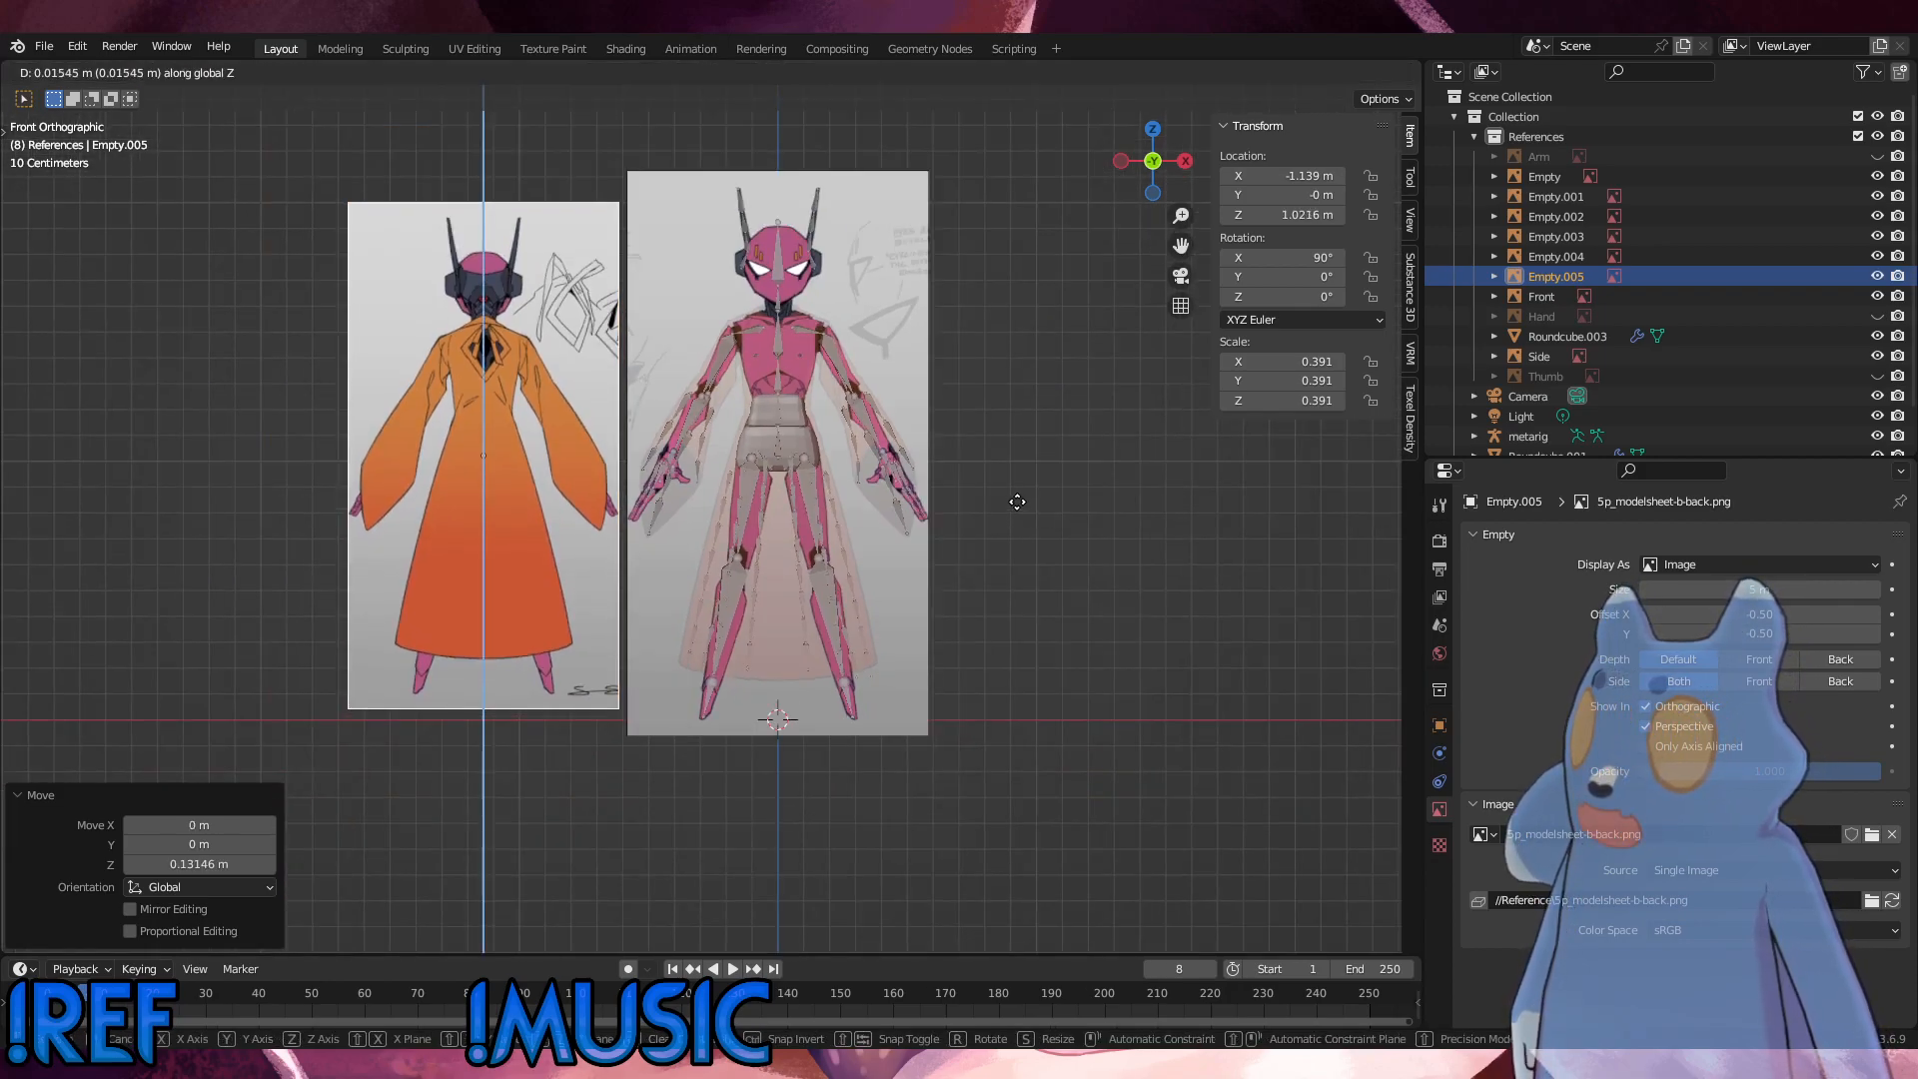
pyautogui.click(1019, 497)
# Step: Enlarge the back reference image to a scale of 0.436 and lower it about 0.012 m along Z
pyautogui.press('s')
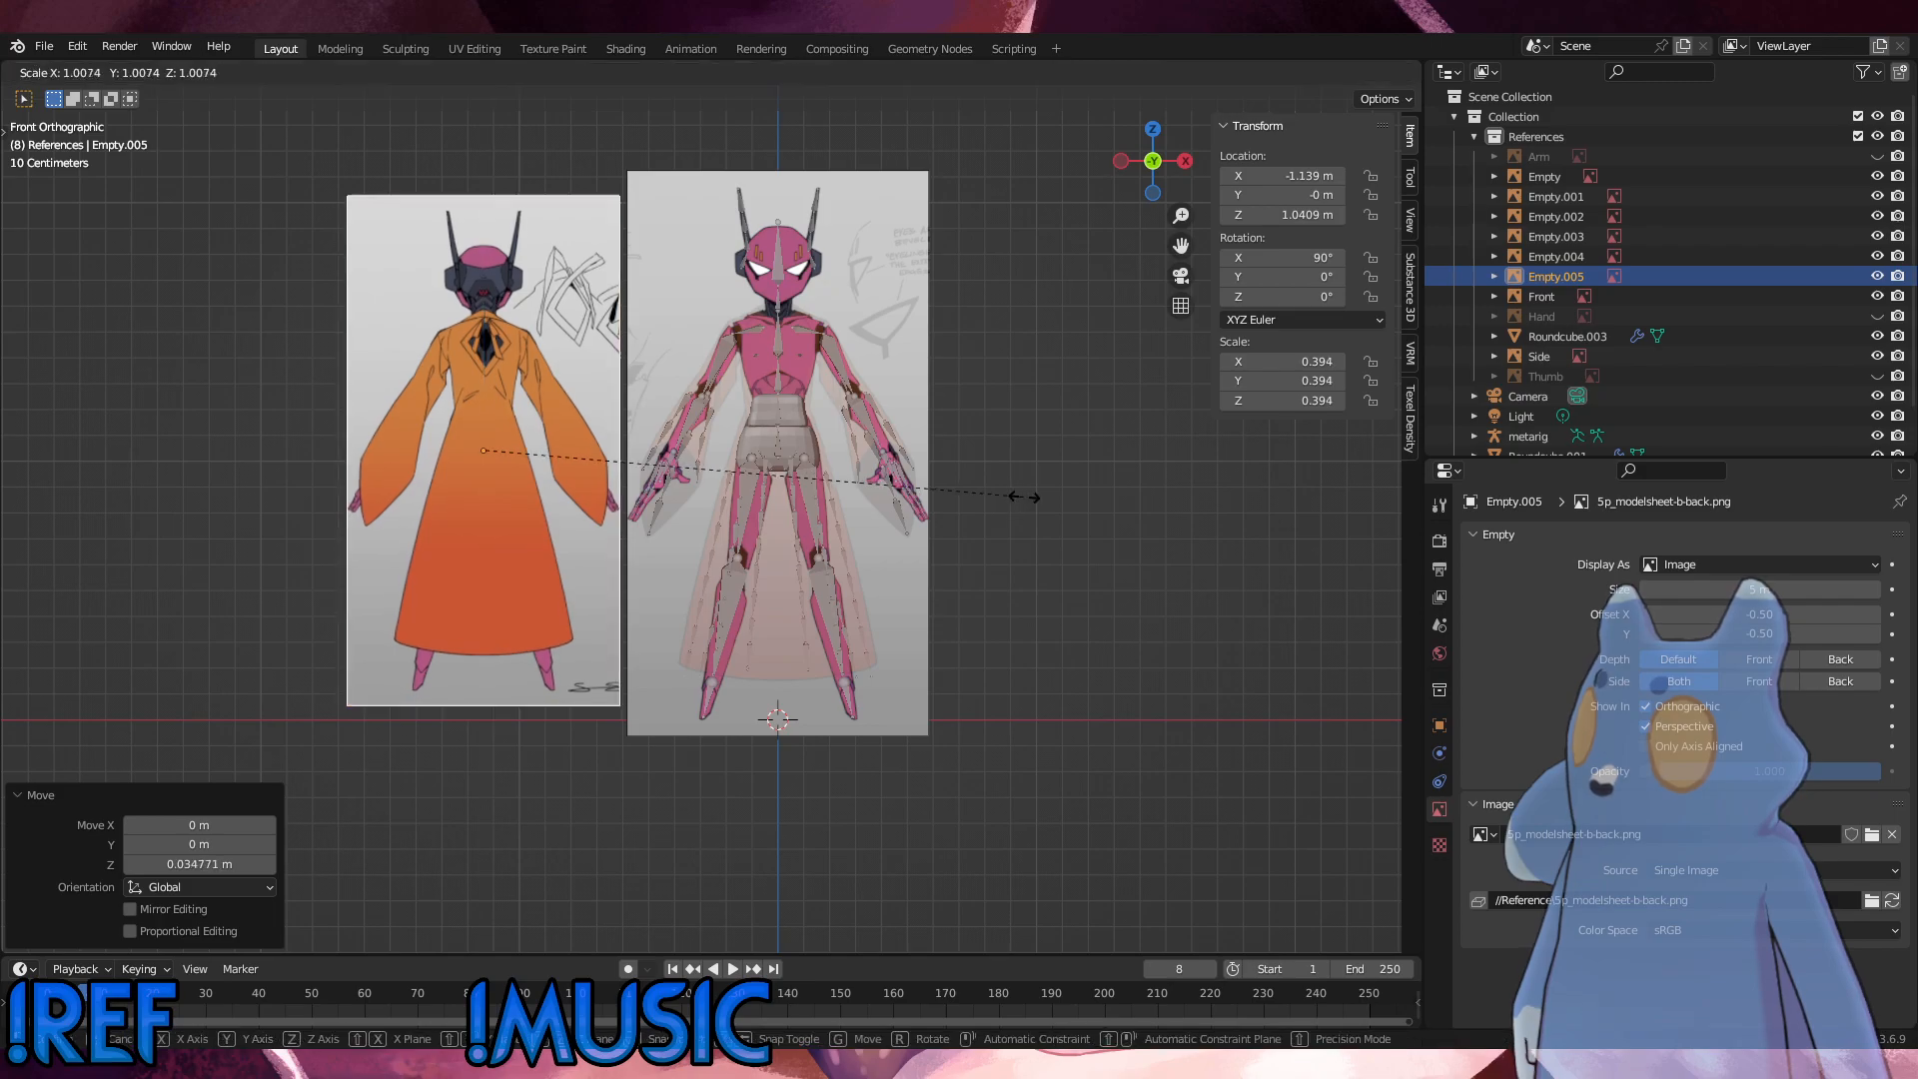
pyautogui.click(1079, 503)
pyautogui.press('g')
pyautogui.press('z')
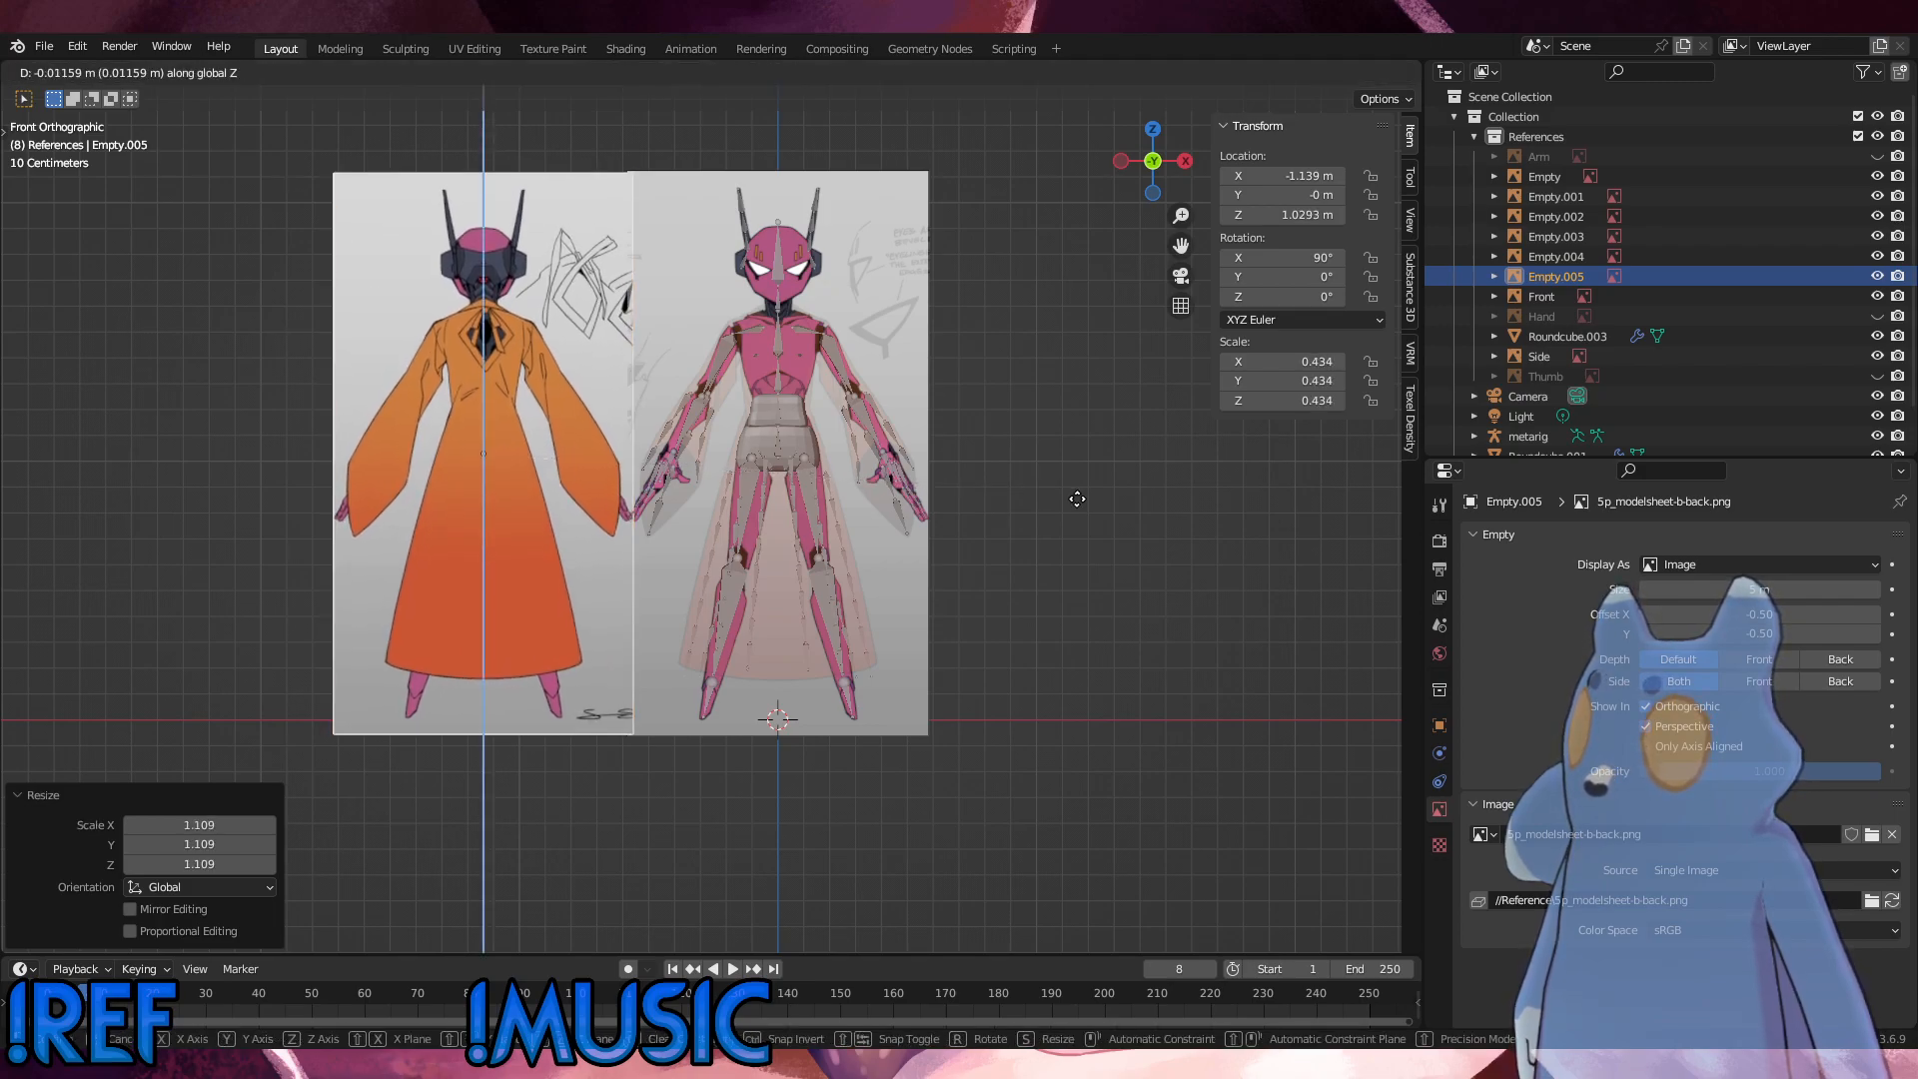
pyautogui.click(1077, 498)
pyautogui.press('s')
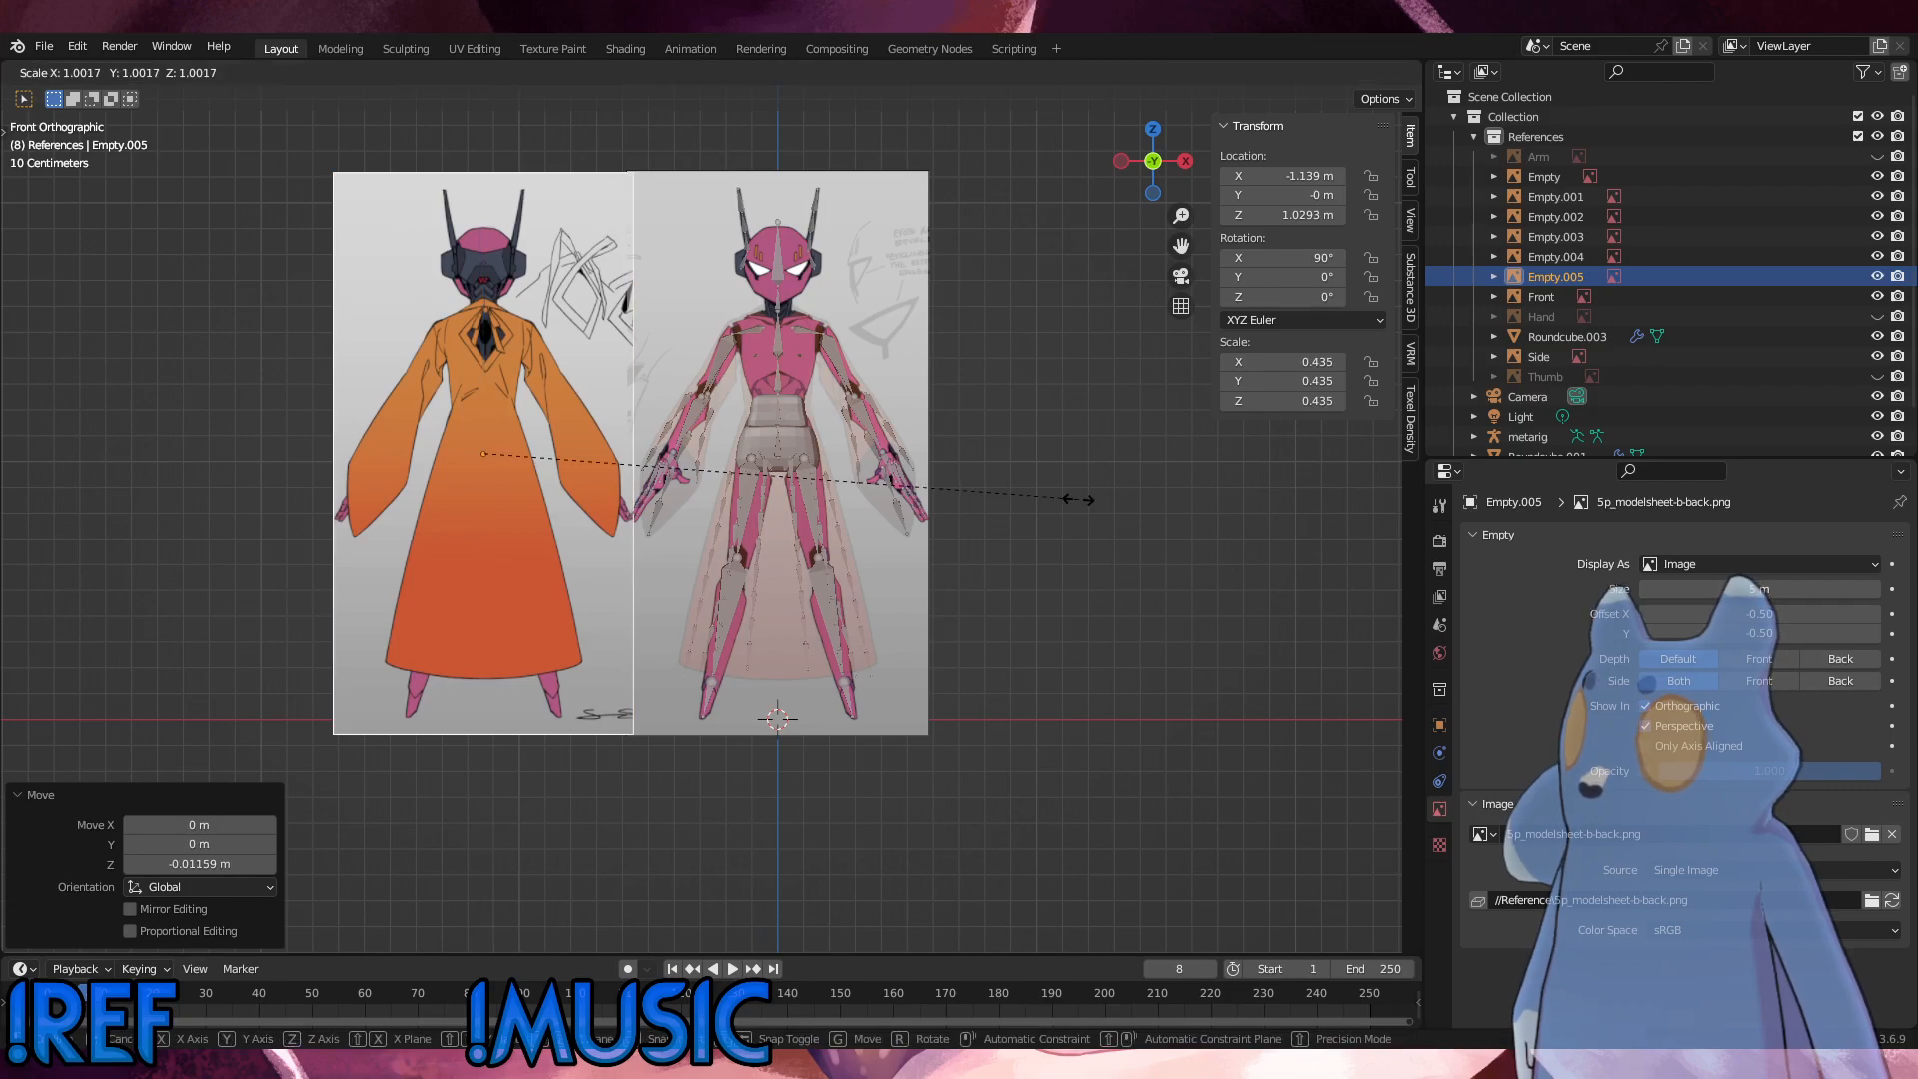
pyautogui.click(1079, 499)
# Step: Move the back reference image along X onto the rig and set its X location to 0 m
pyautogui.scroll(5, 774, 684)
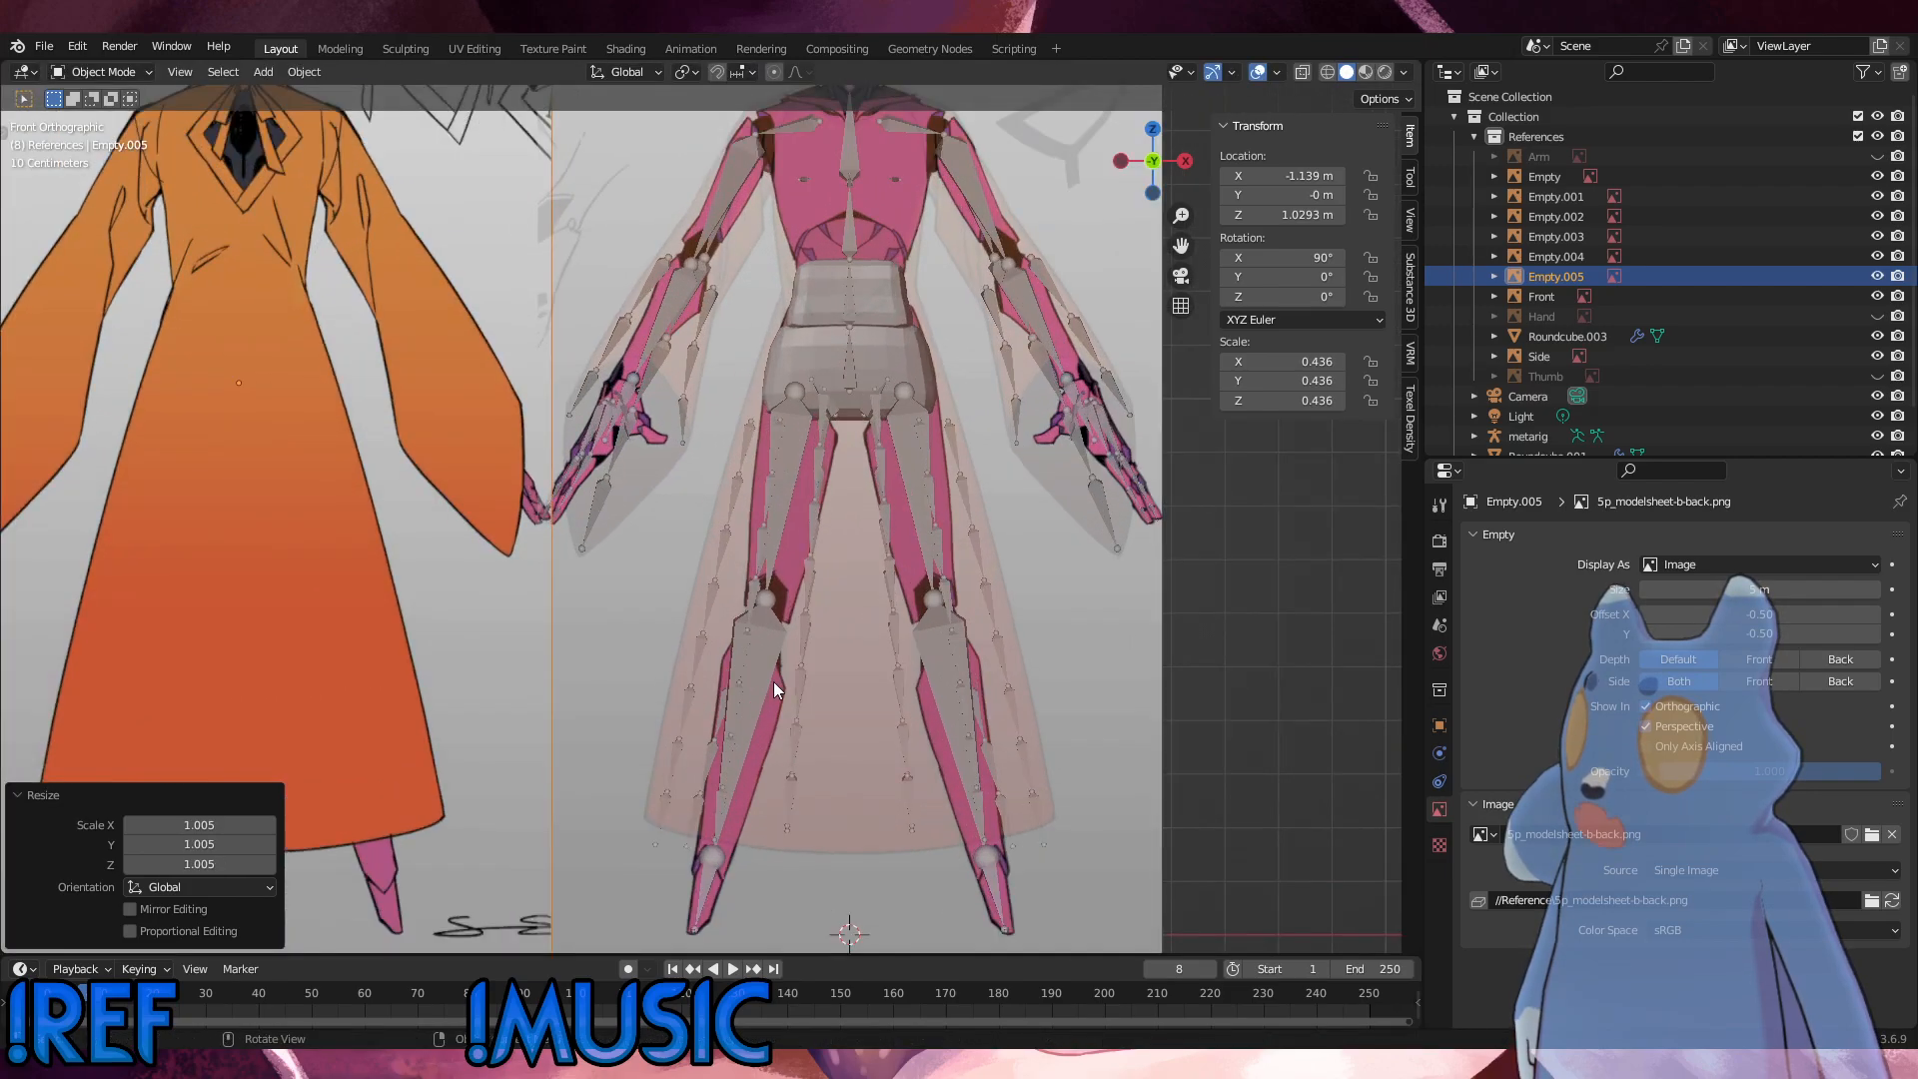
pyautogui.scroll(-5, 829, 735)
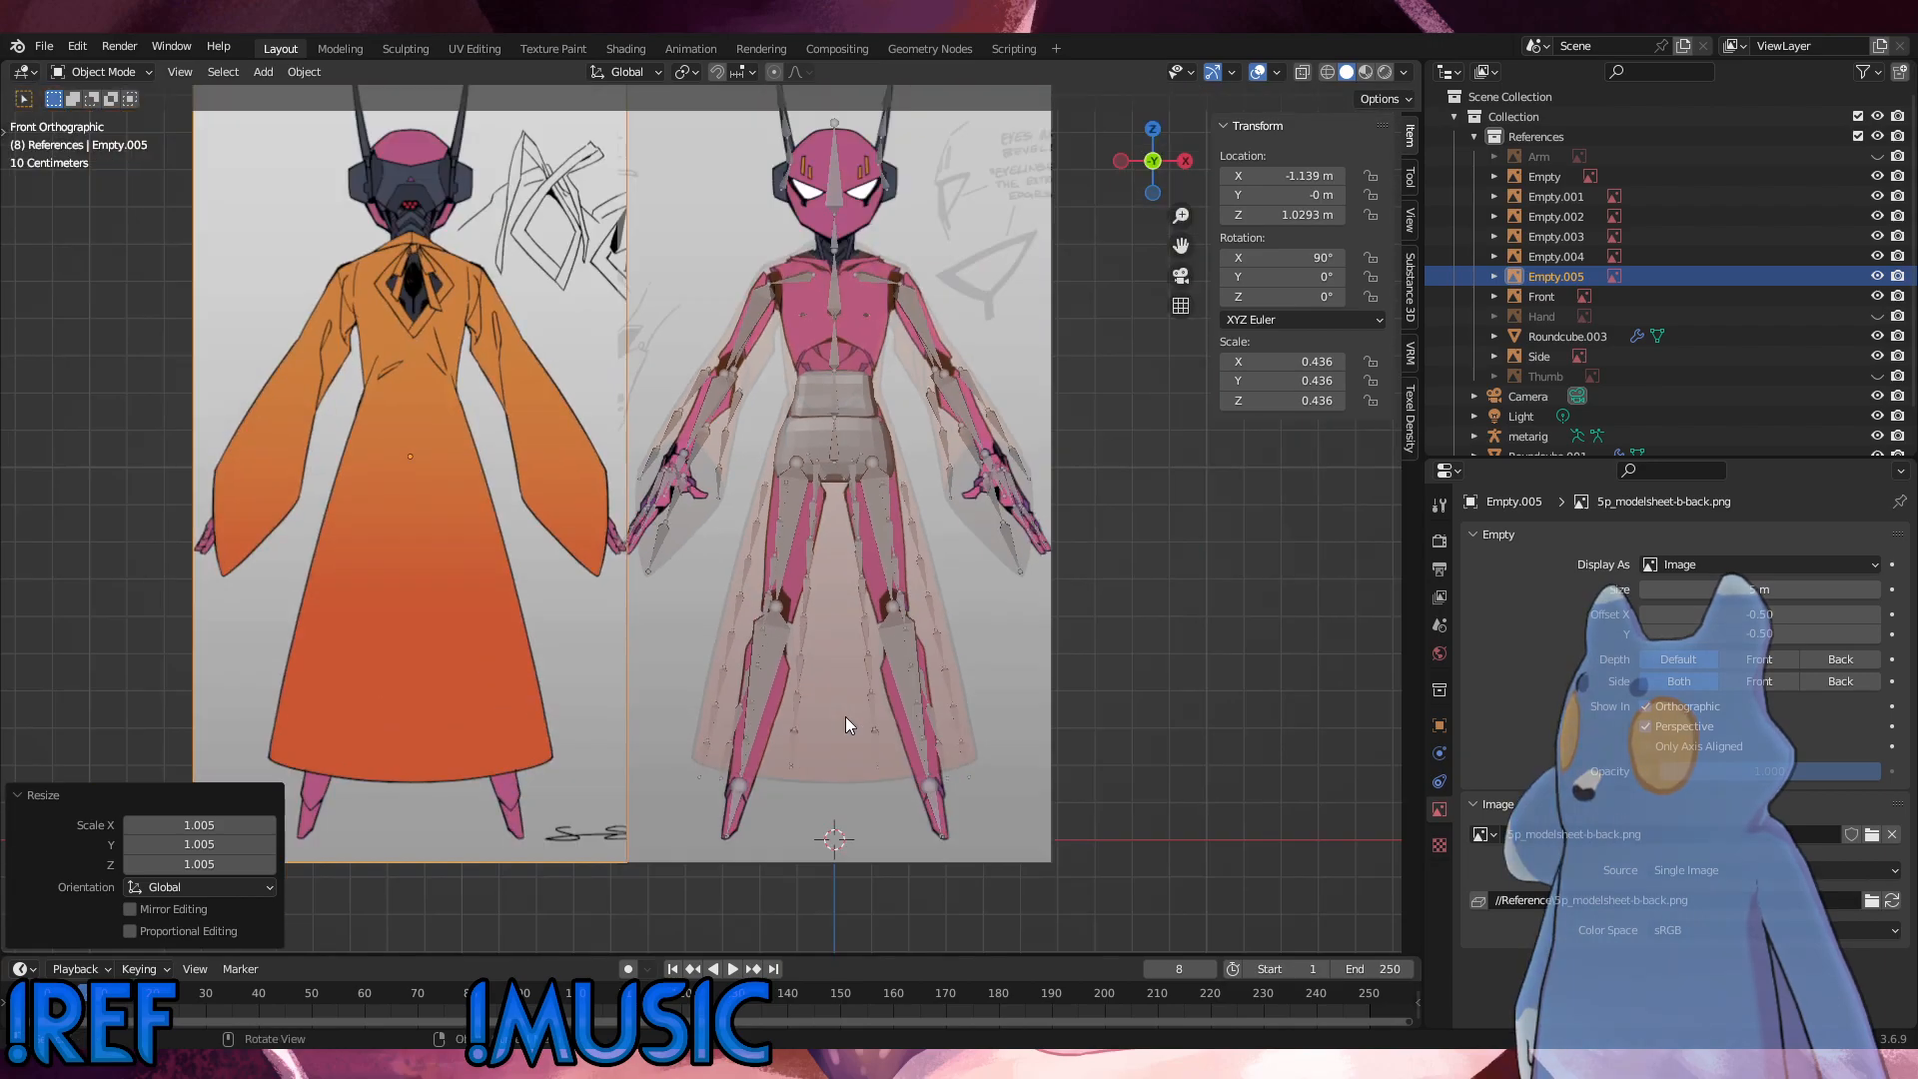
pyautogui.press('x')
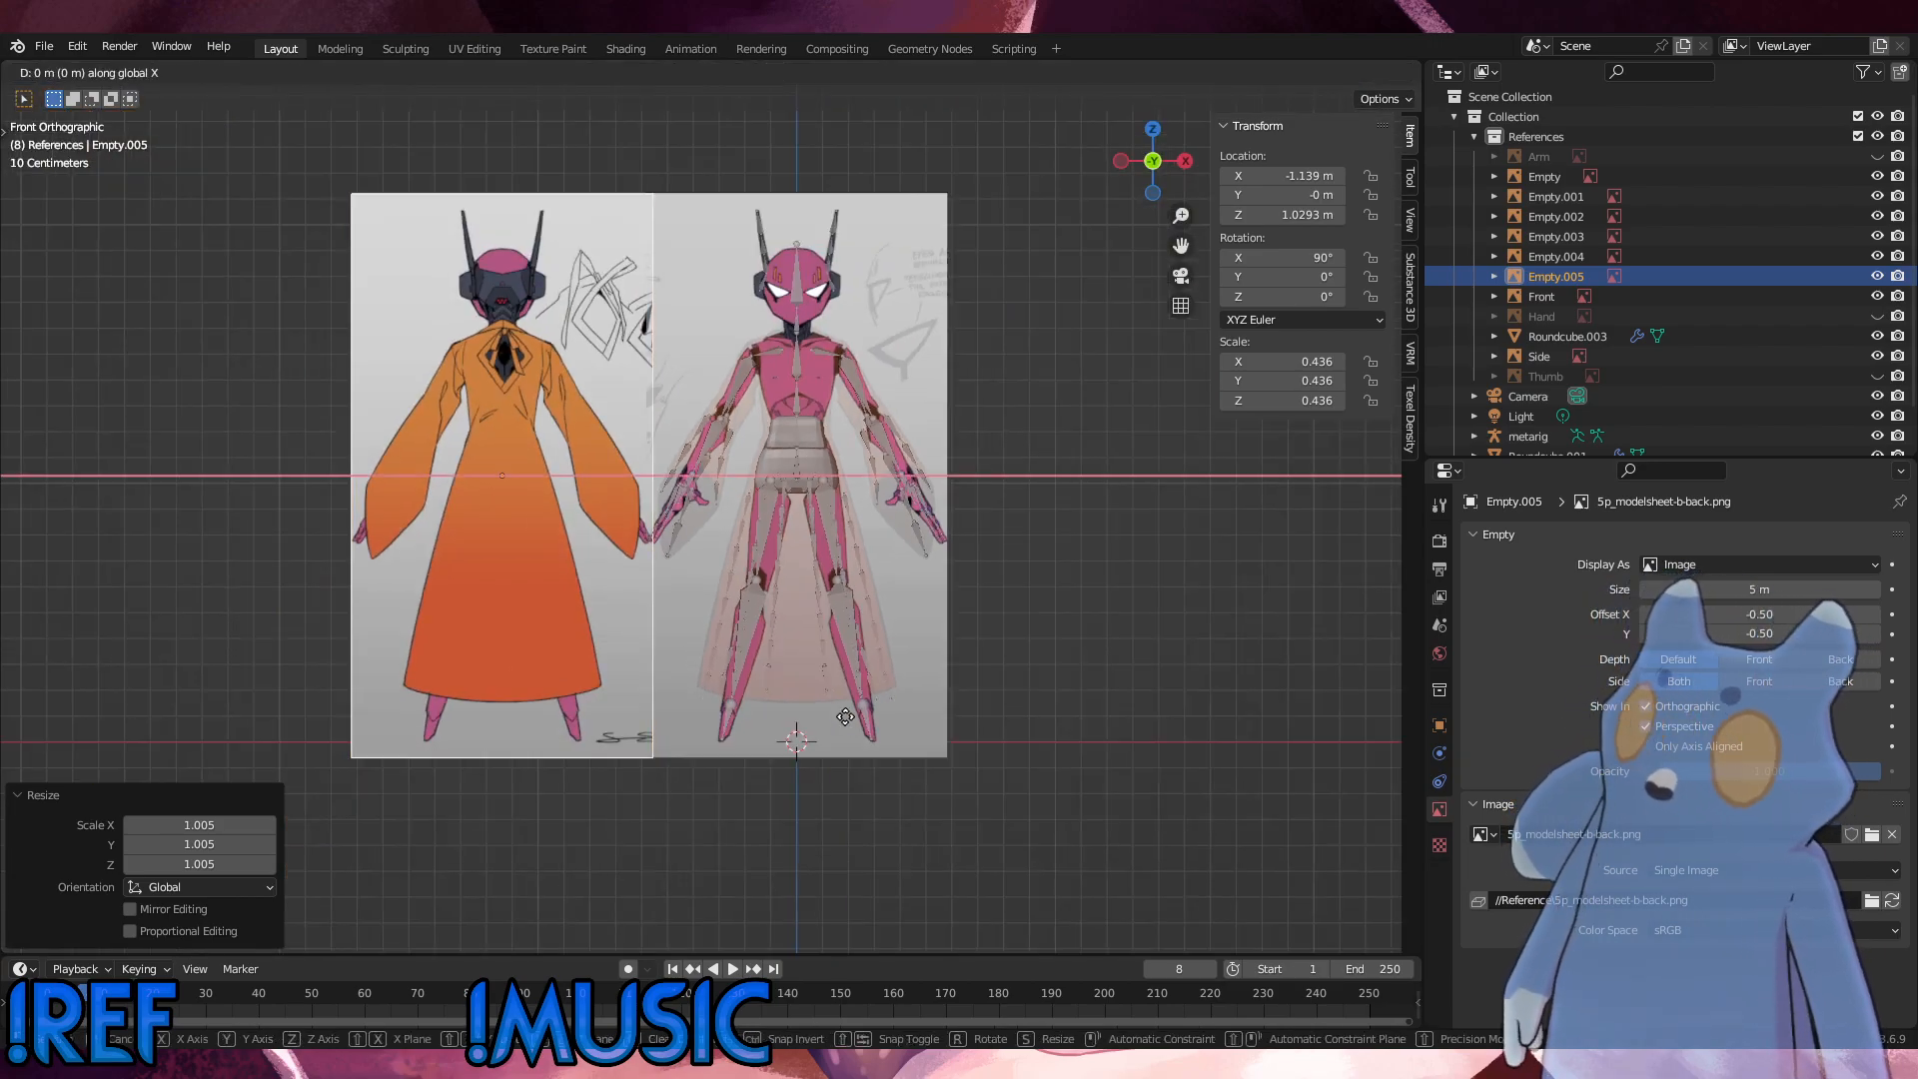
pyautogui.click(1135, 705)
pyautogui.scroll(4, 1063, 662)
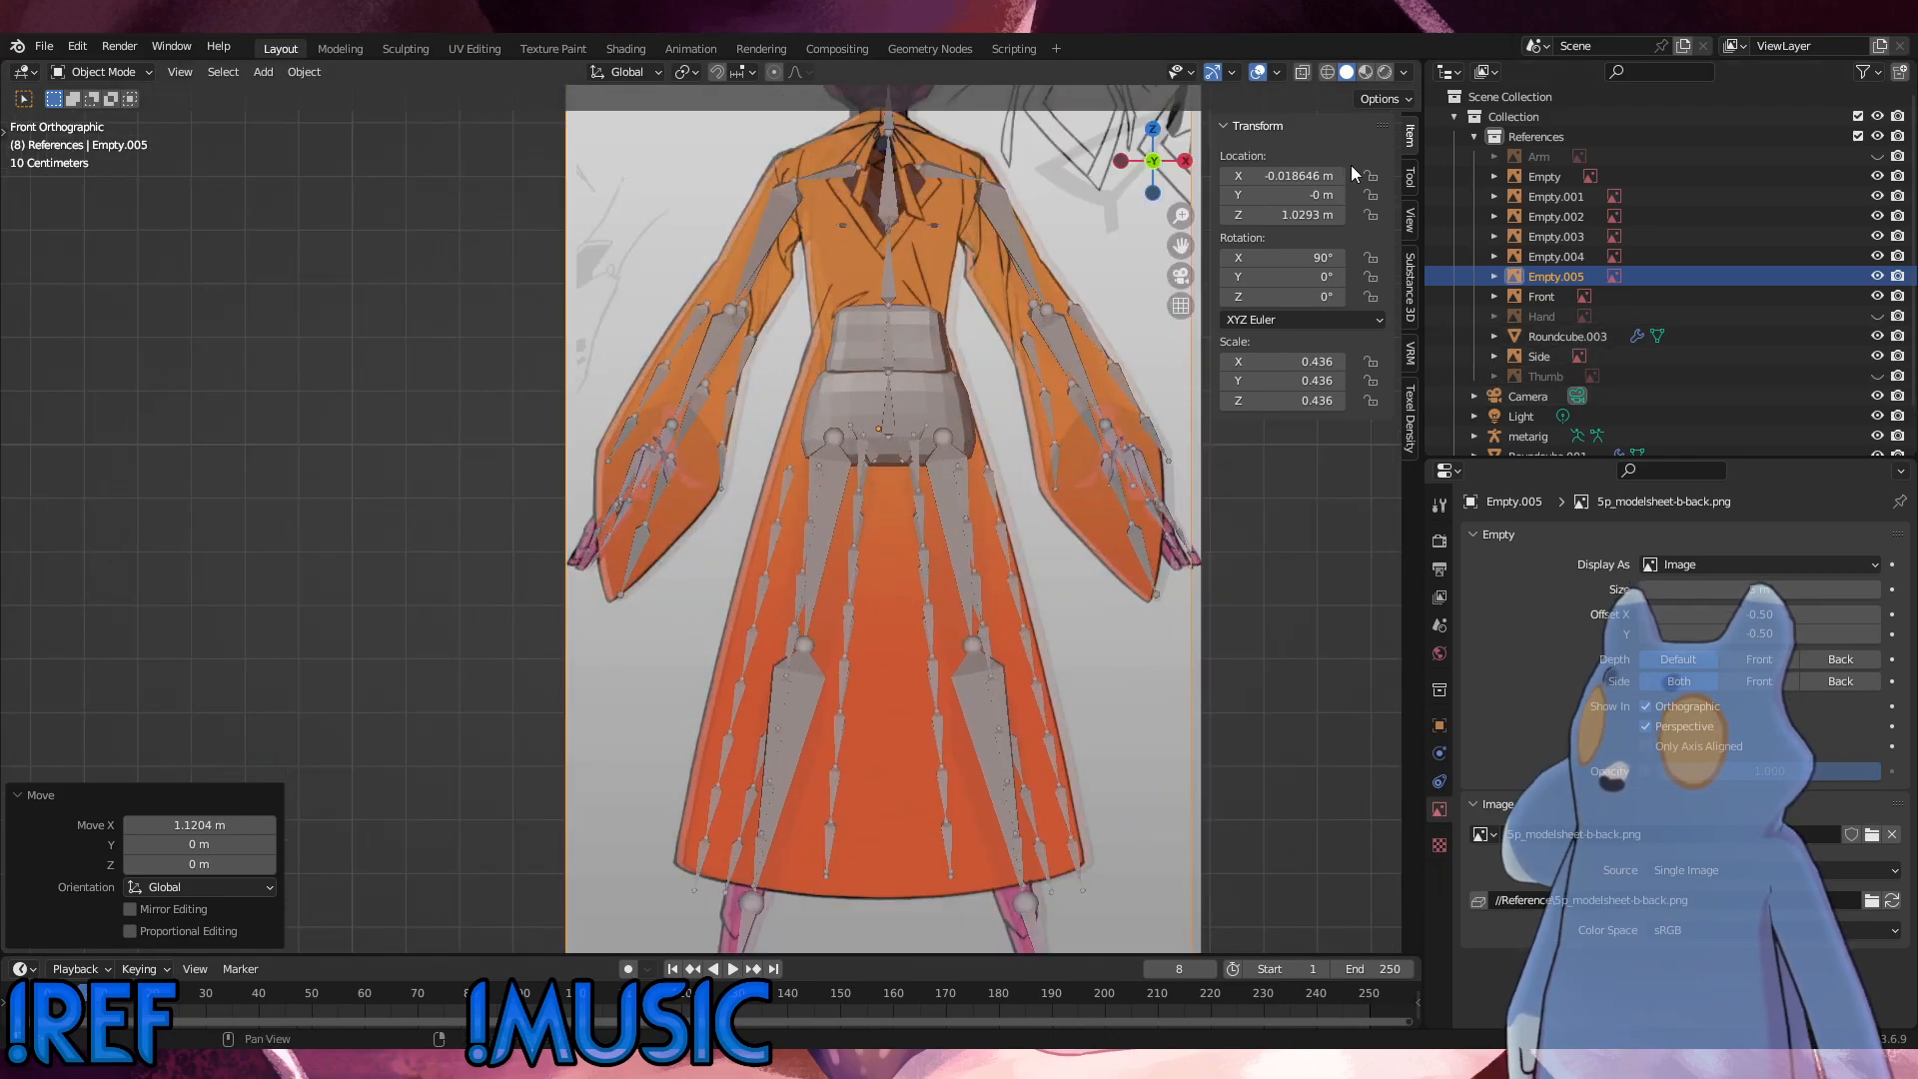
pyautogui.click(1306, 178)
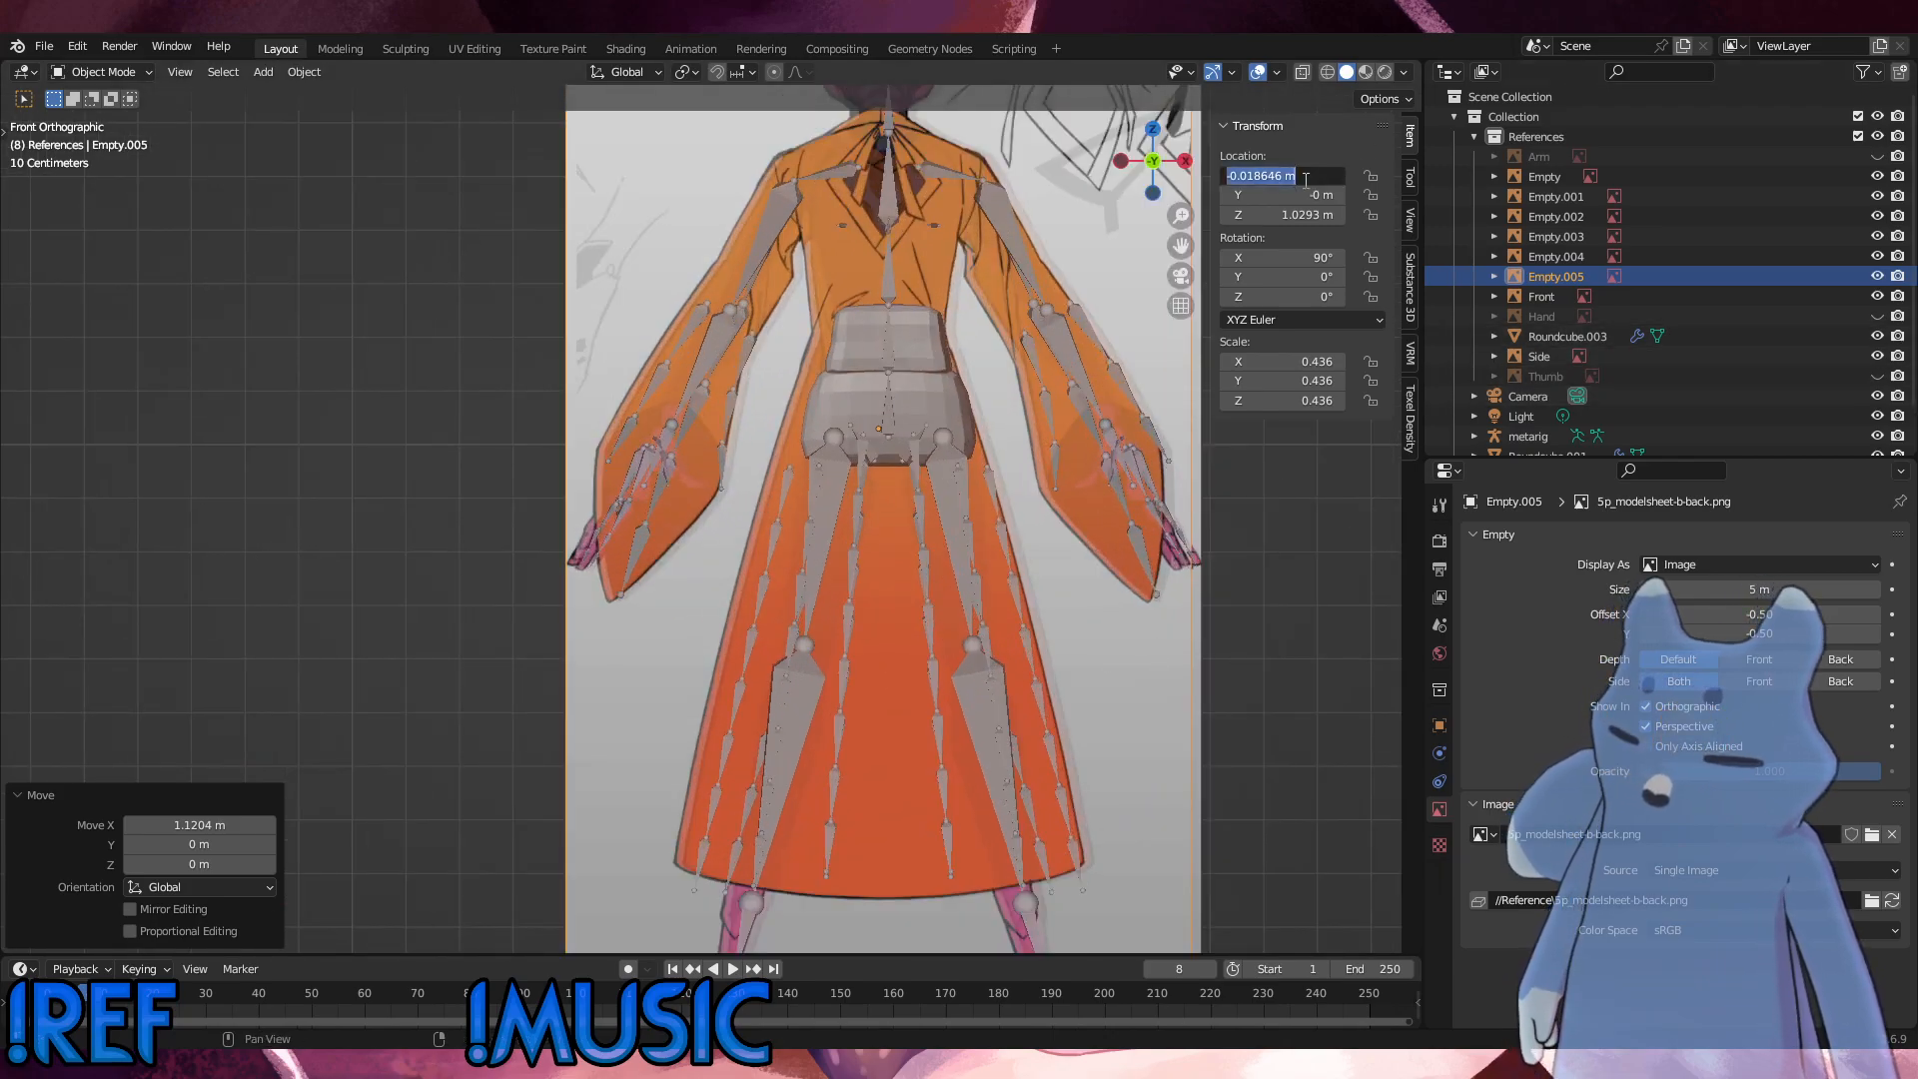
pyautogui.write('0')
pyautogui.press('Return')
pyautogui.scroll(5, 668, 539)
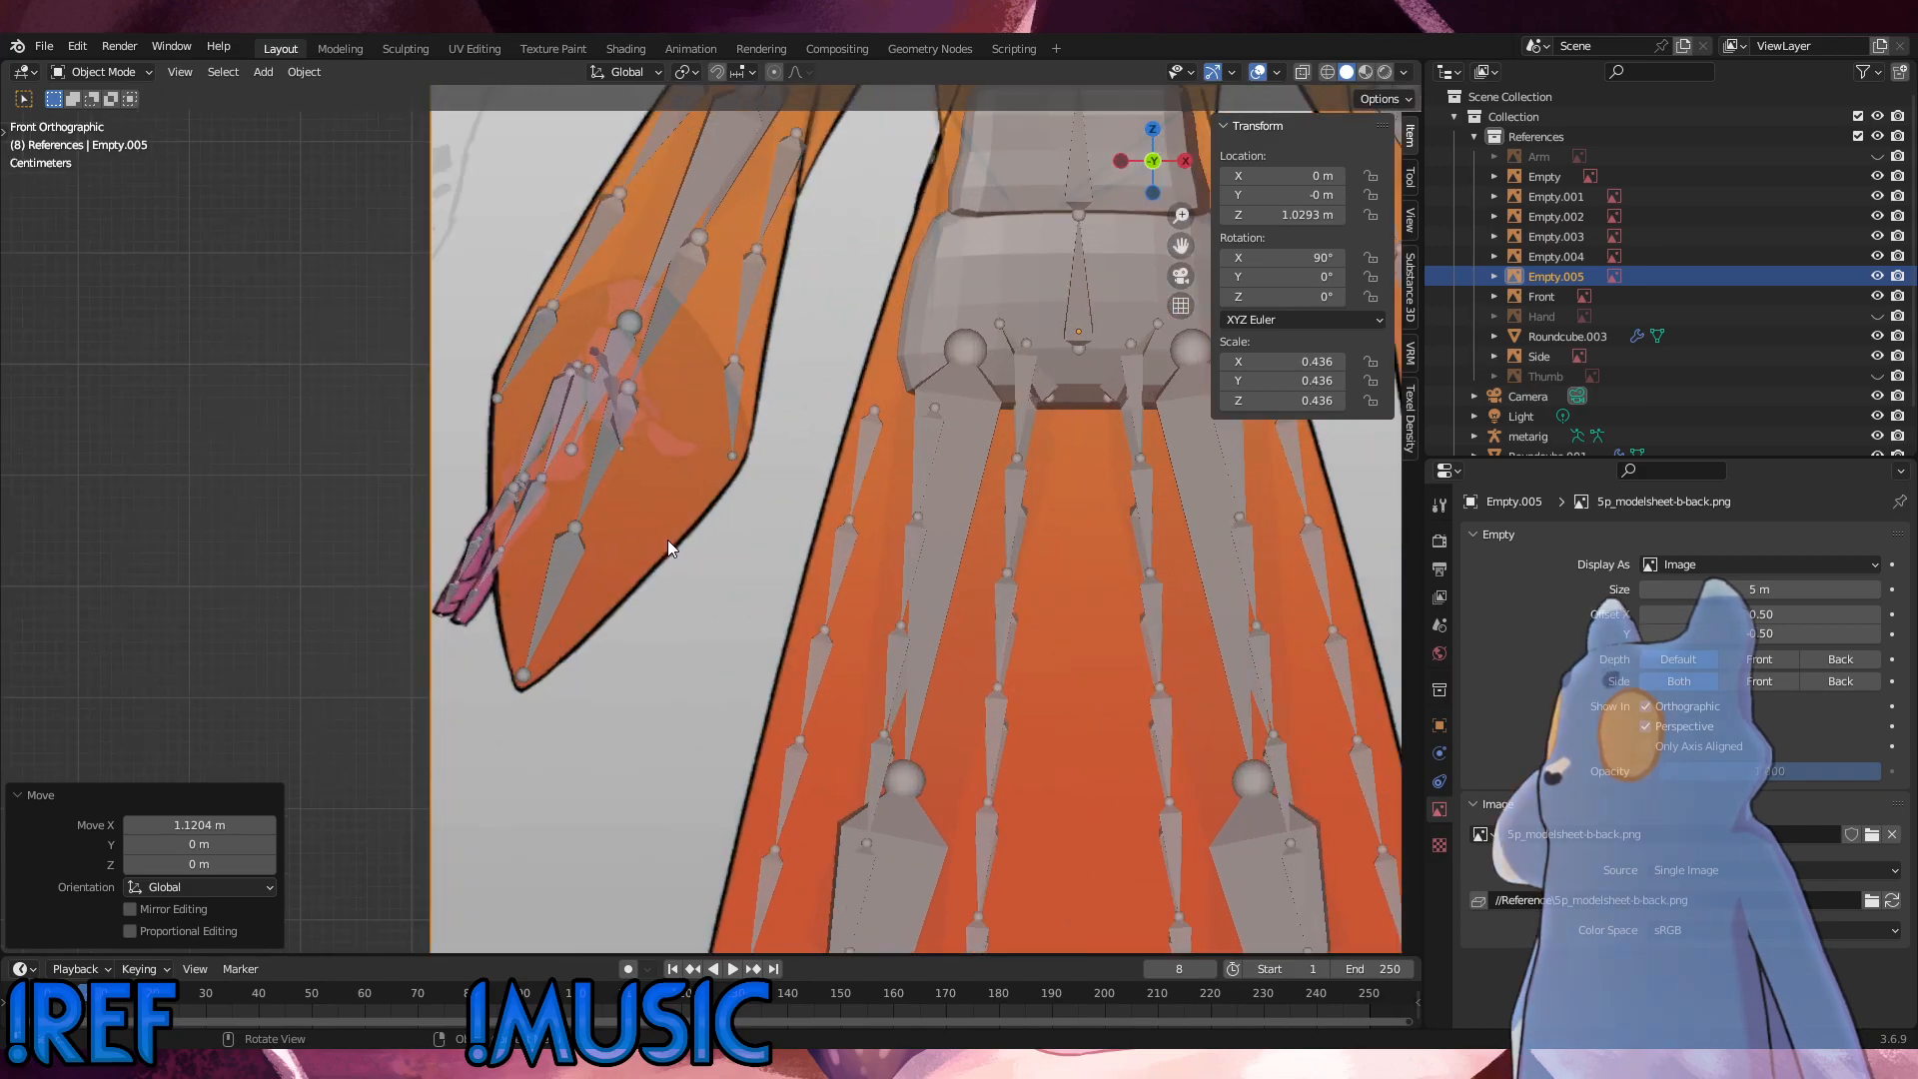
# Step: Move the back reference image about 3.471 m along Y, placing it behind the rig and the front references
pyautogui.moveTo(605, 580); pyautogui.dragTo(1006, 383, button='middle')
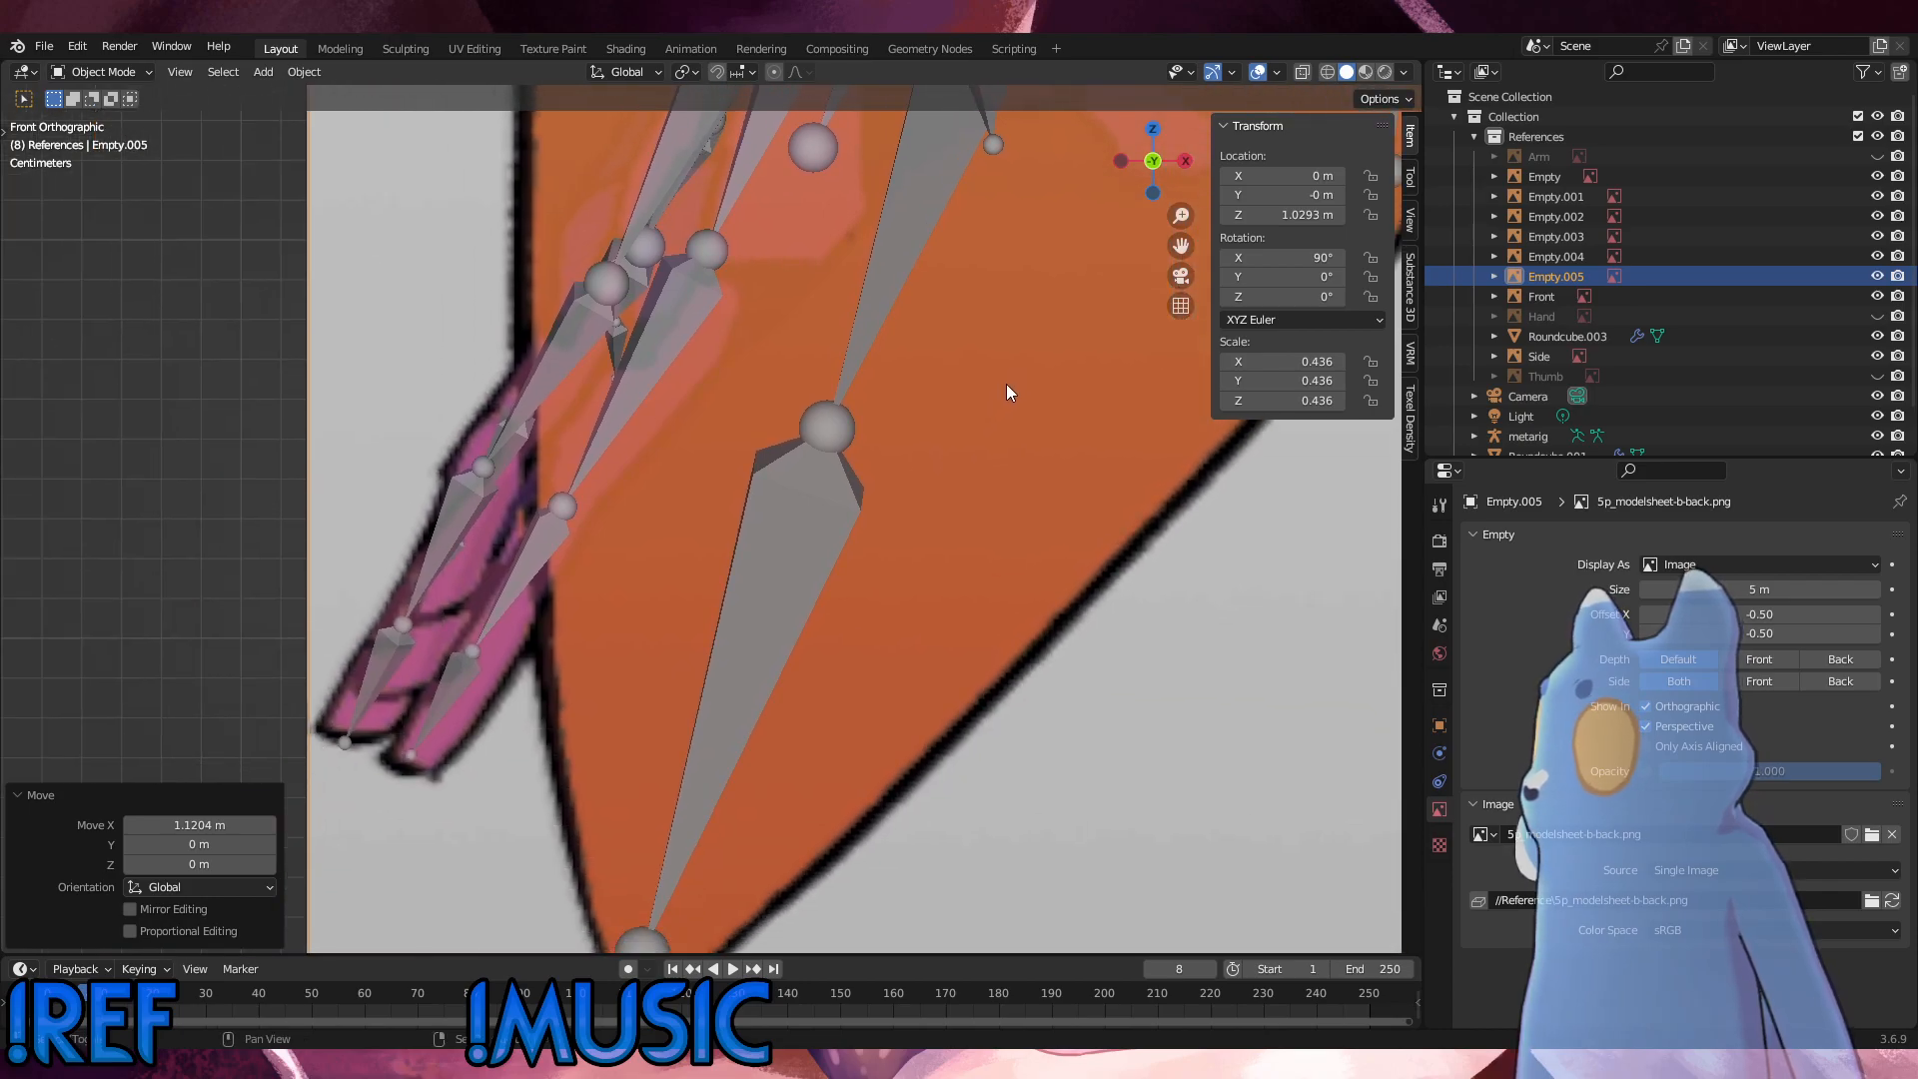
pyautogui.scroll(3, 612, 615)
pyautogui.scroll(1, 611, 615)
pyautogui.keyDown('shift'); pyautogui.moveTo(612, 616); pyautogui.dragTo(1033, 357, button='middle'); pyautogui.keyUp('shift')
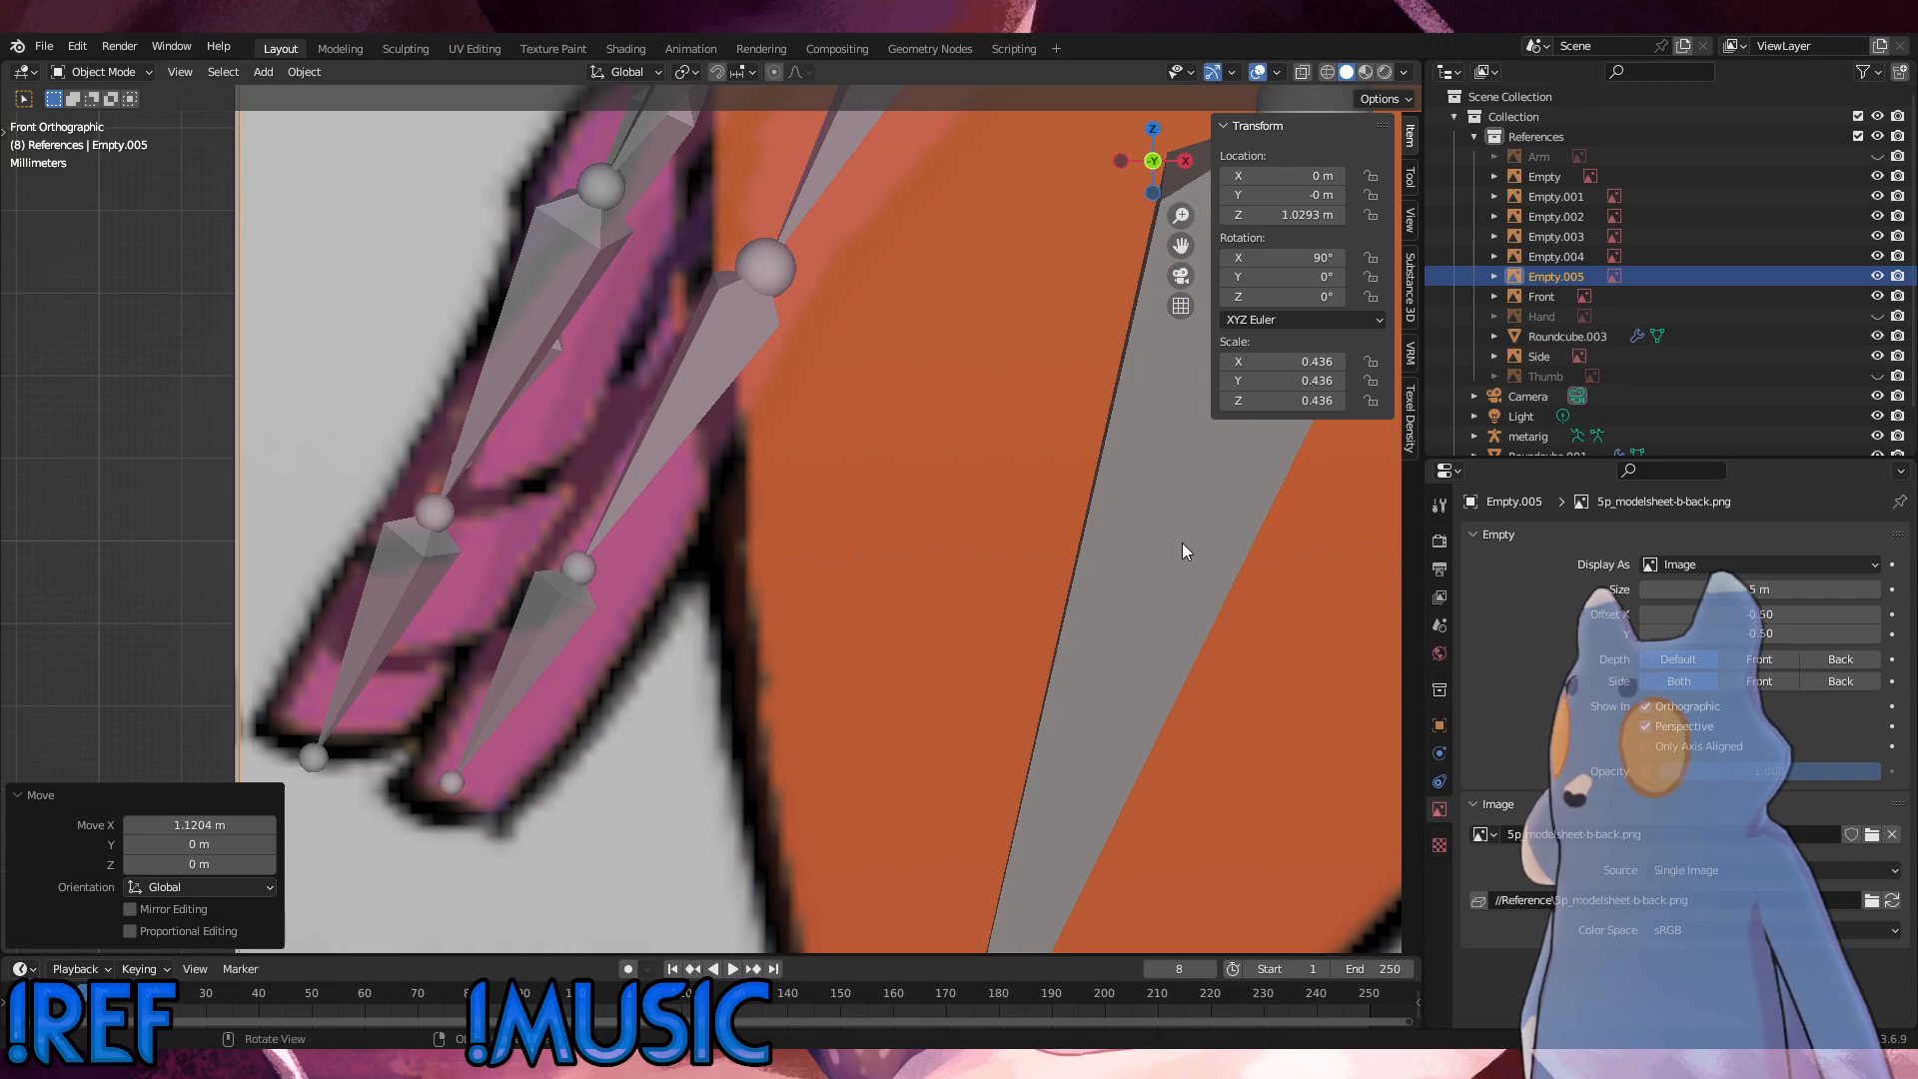
pyautogui.scroll(-10, 999, 644)
pyautogui.moveTo(991, 640); pyautogui.dragTo(1079, 707, button='middle')
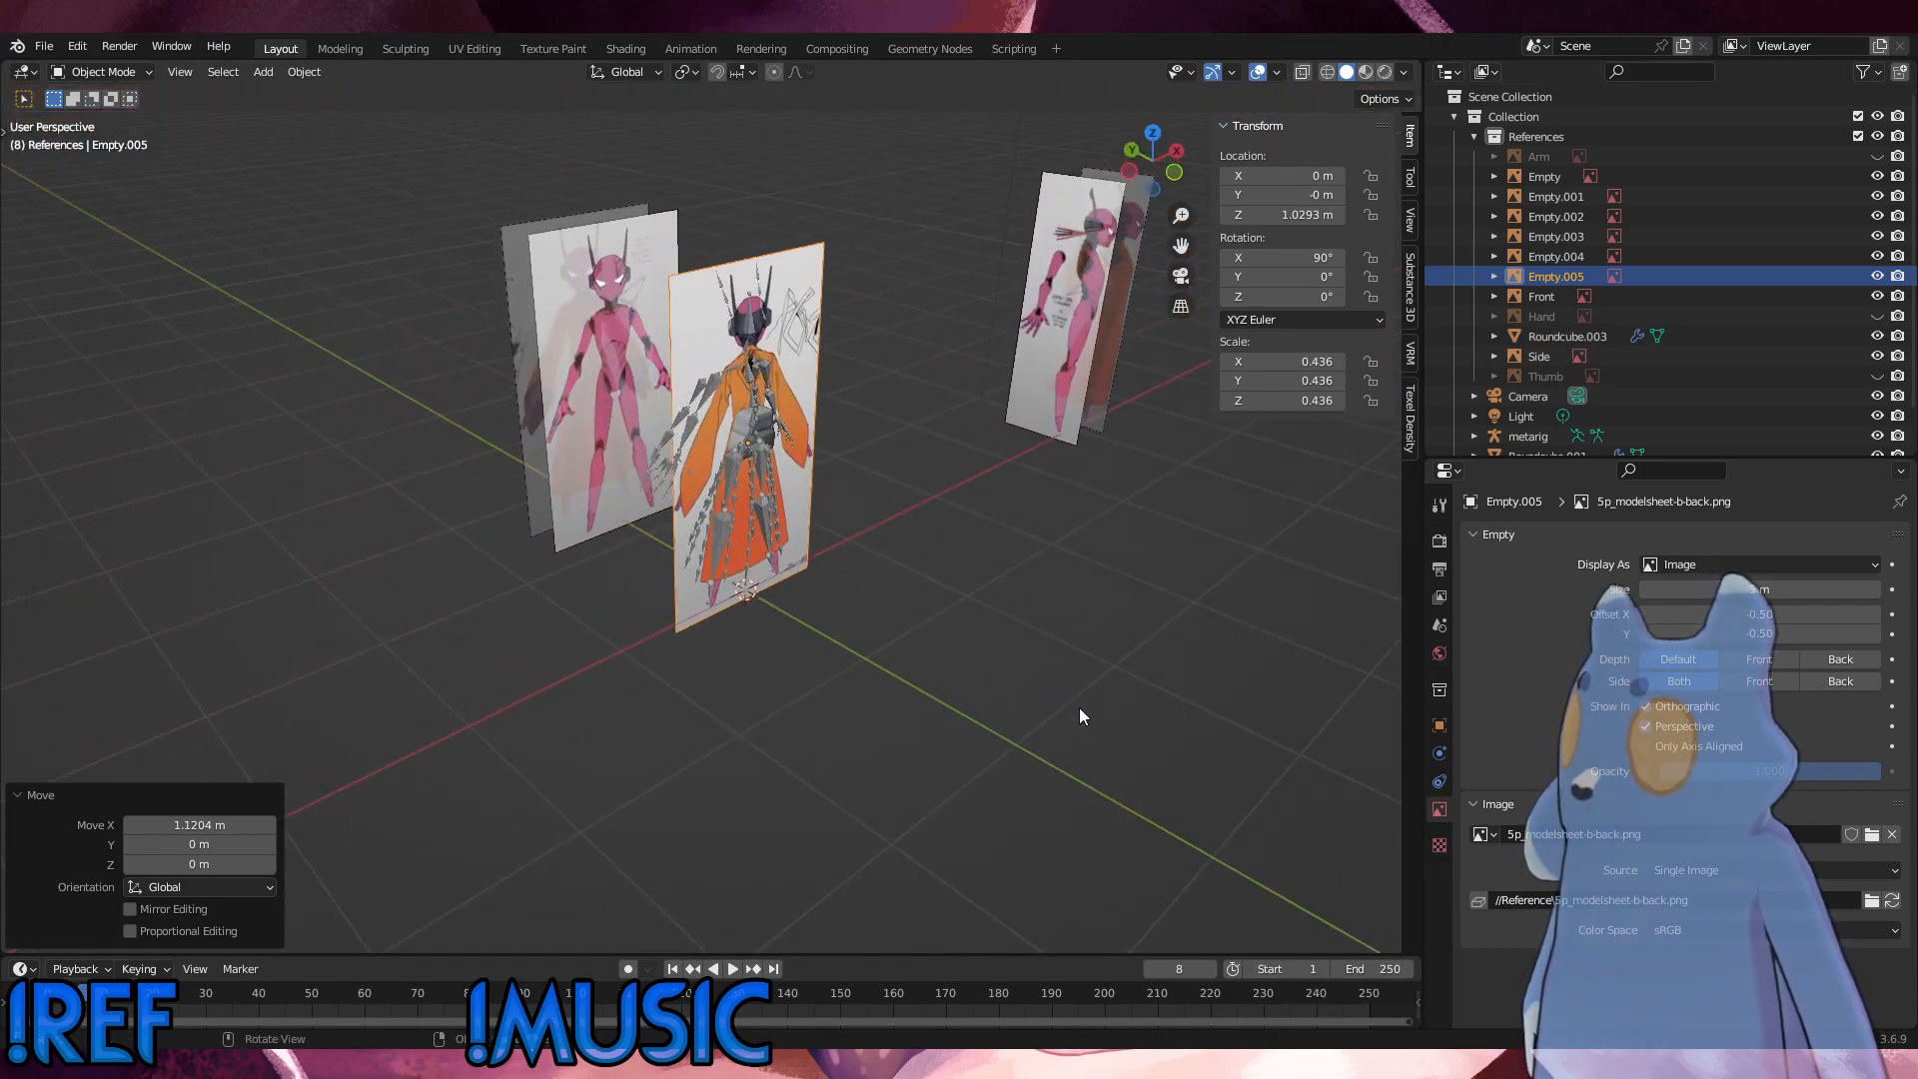
pyautogui.press('g')
pyautogui.press('y')
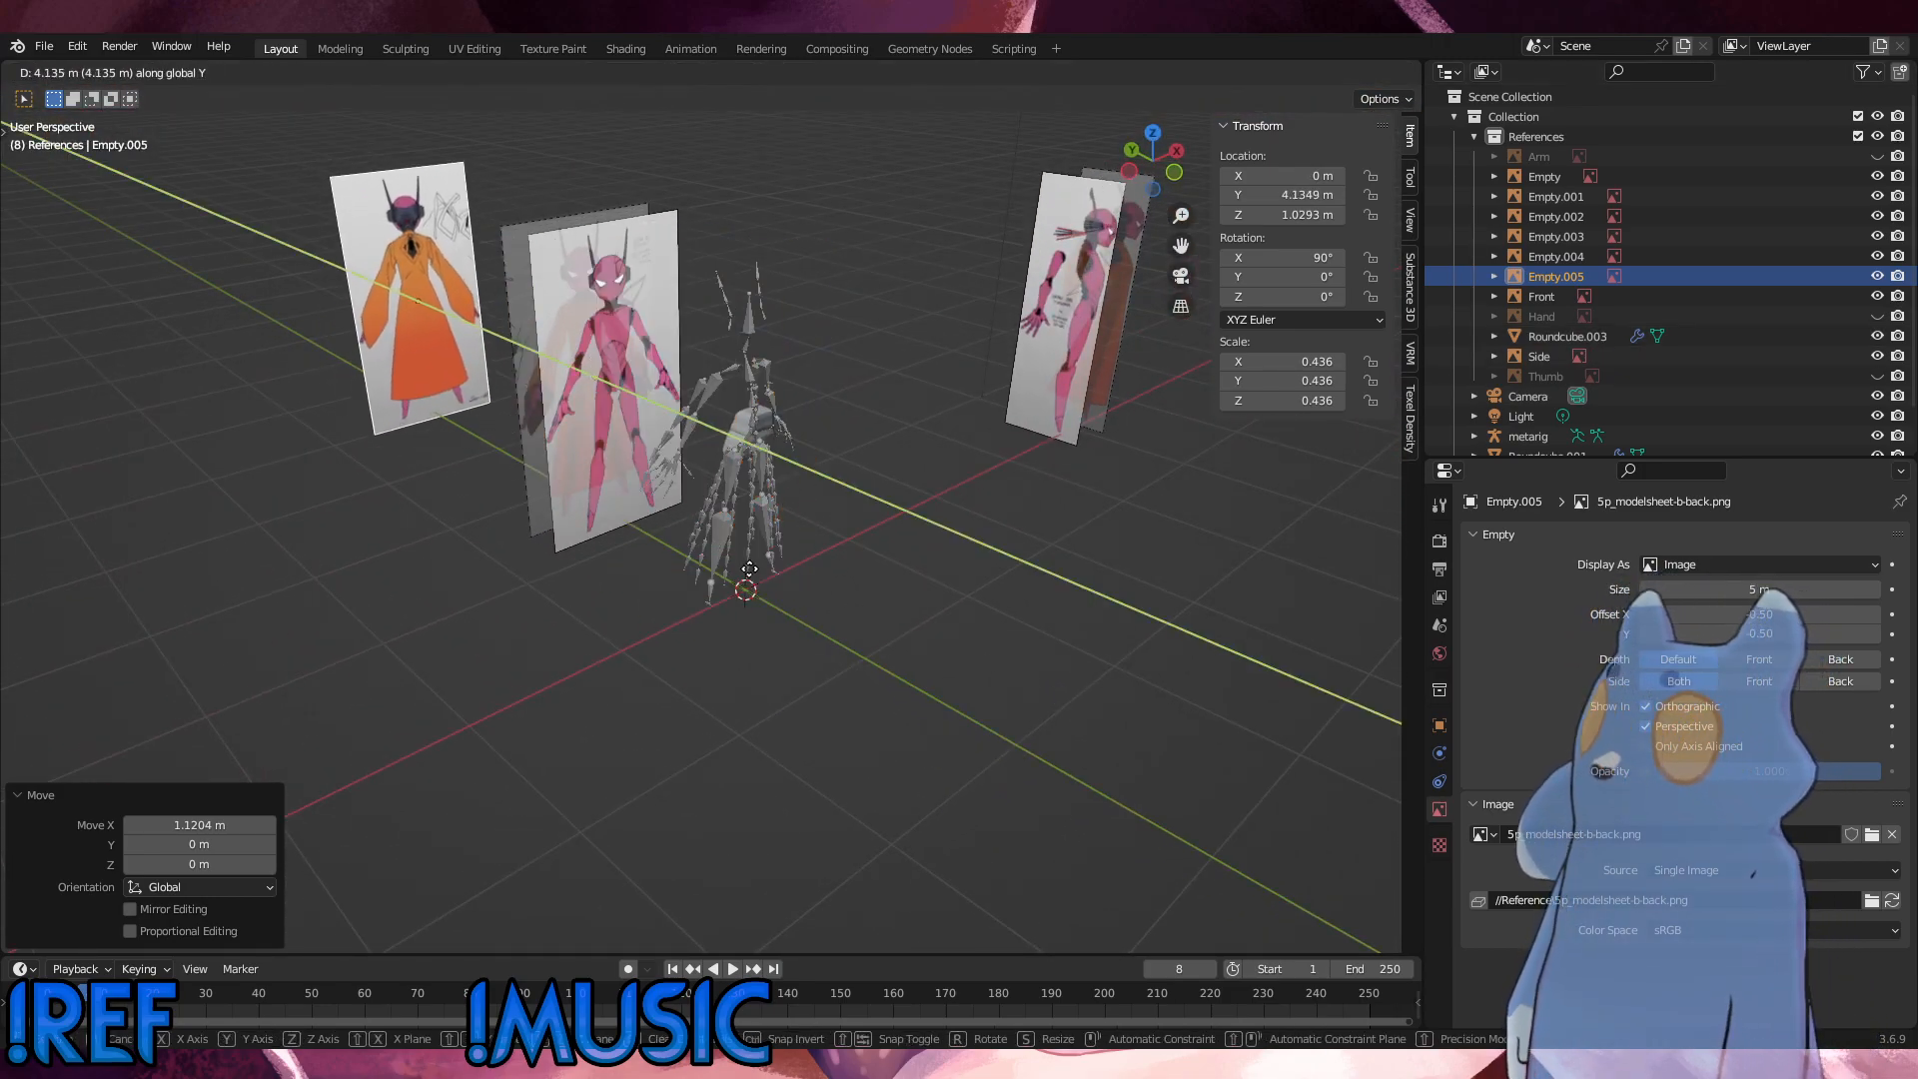
pyautogui.click(784, 602)
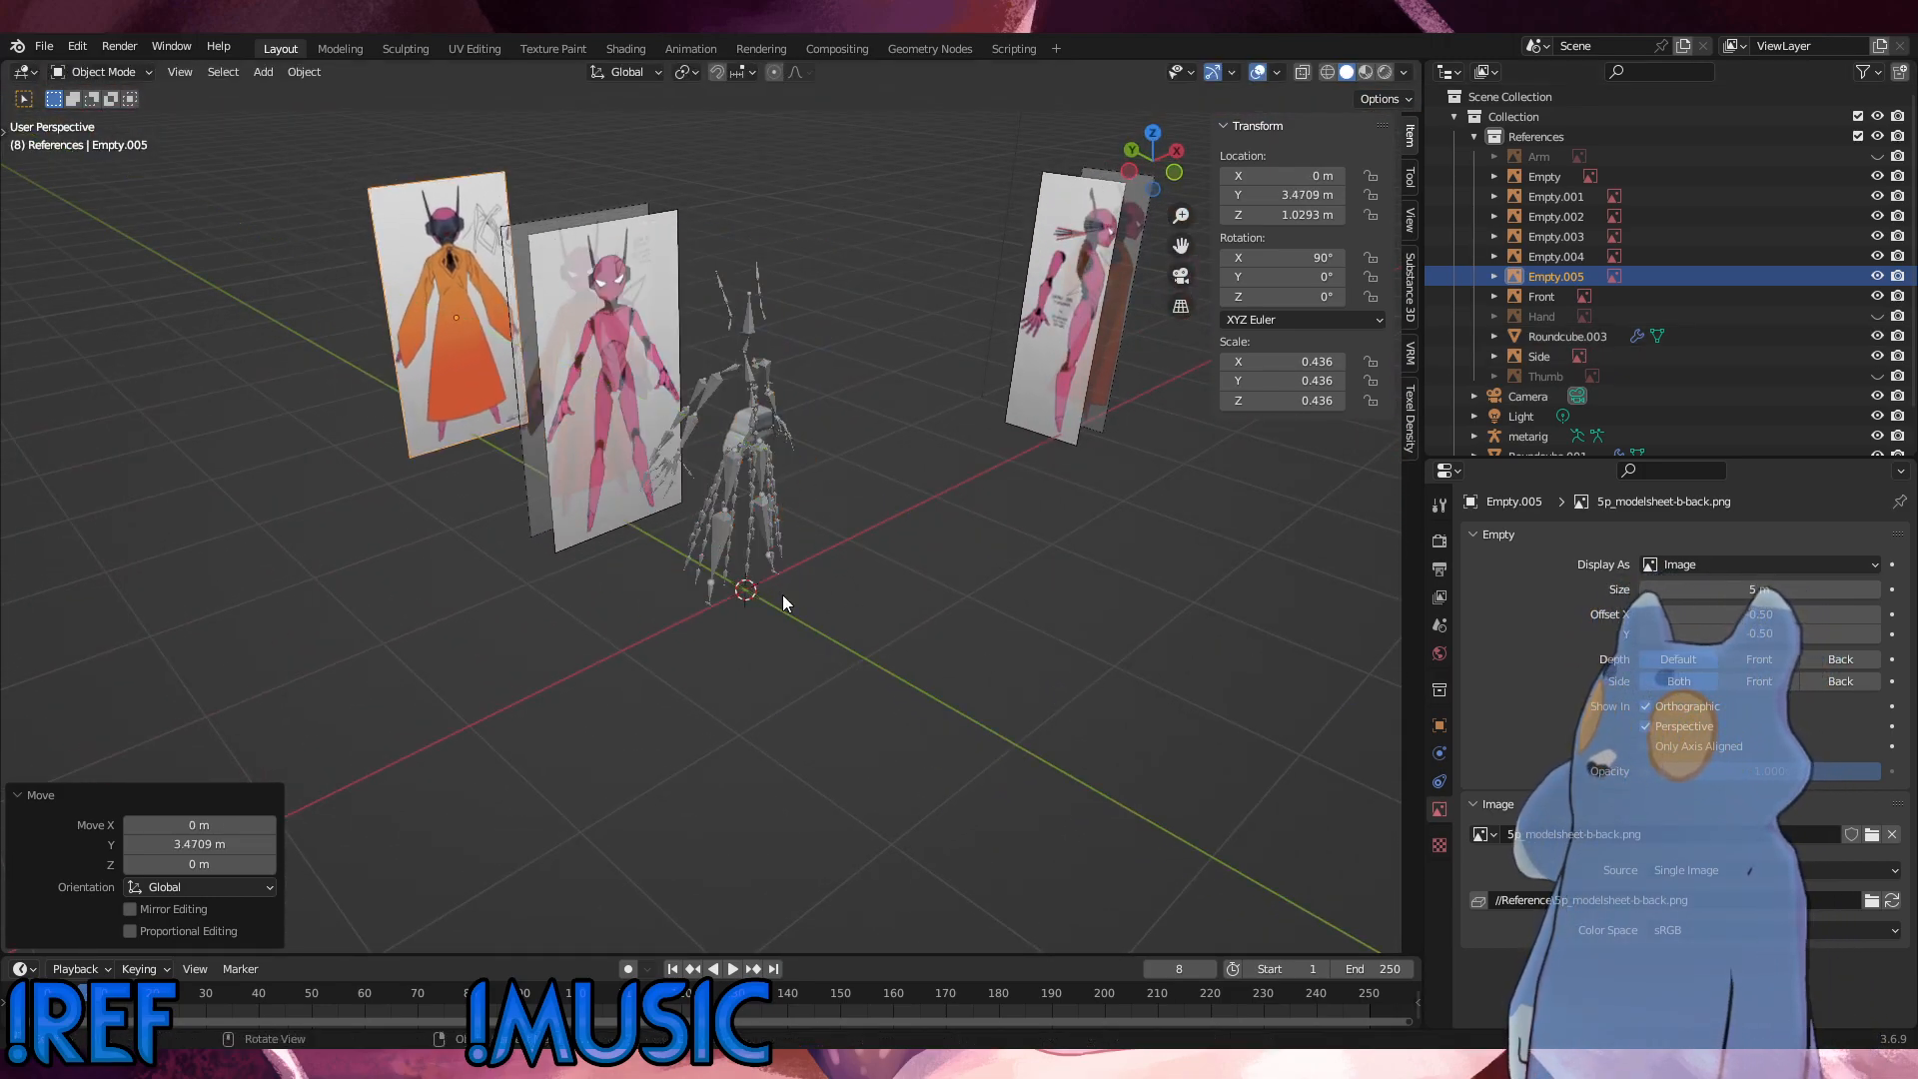
# Step: Rename the back reference image Empty.005 as "back clothed"
pyautogui.doubleClick(1556, 275)
pyautogui.write('back')
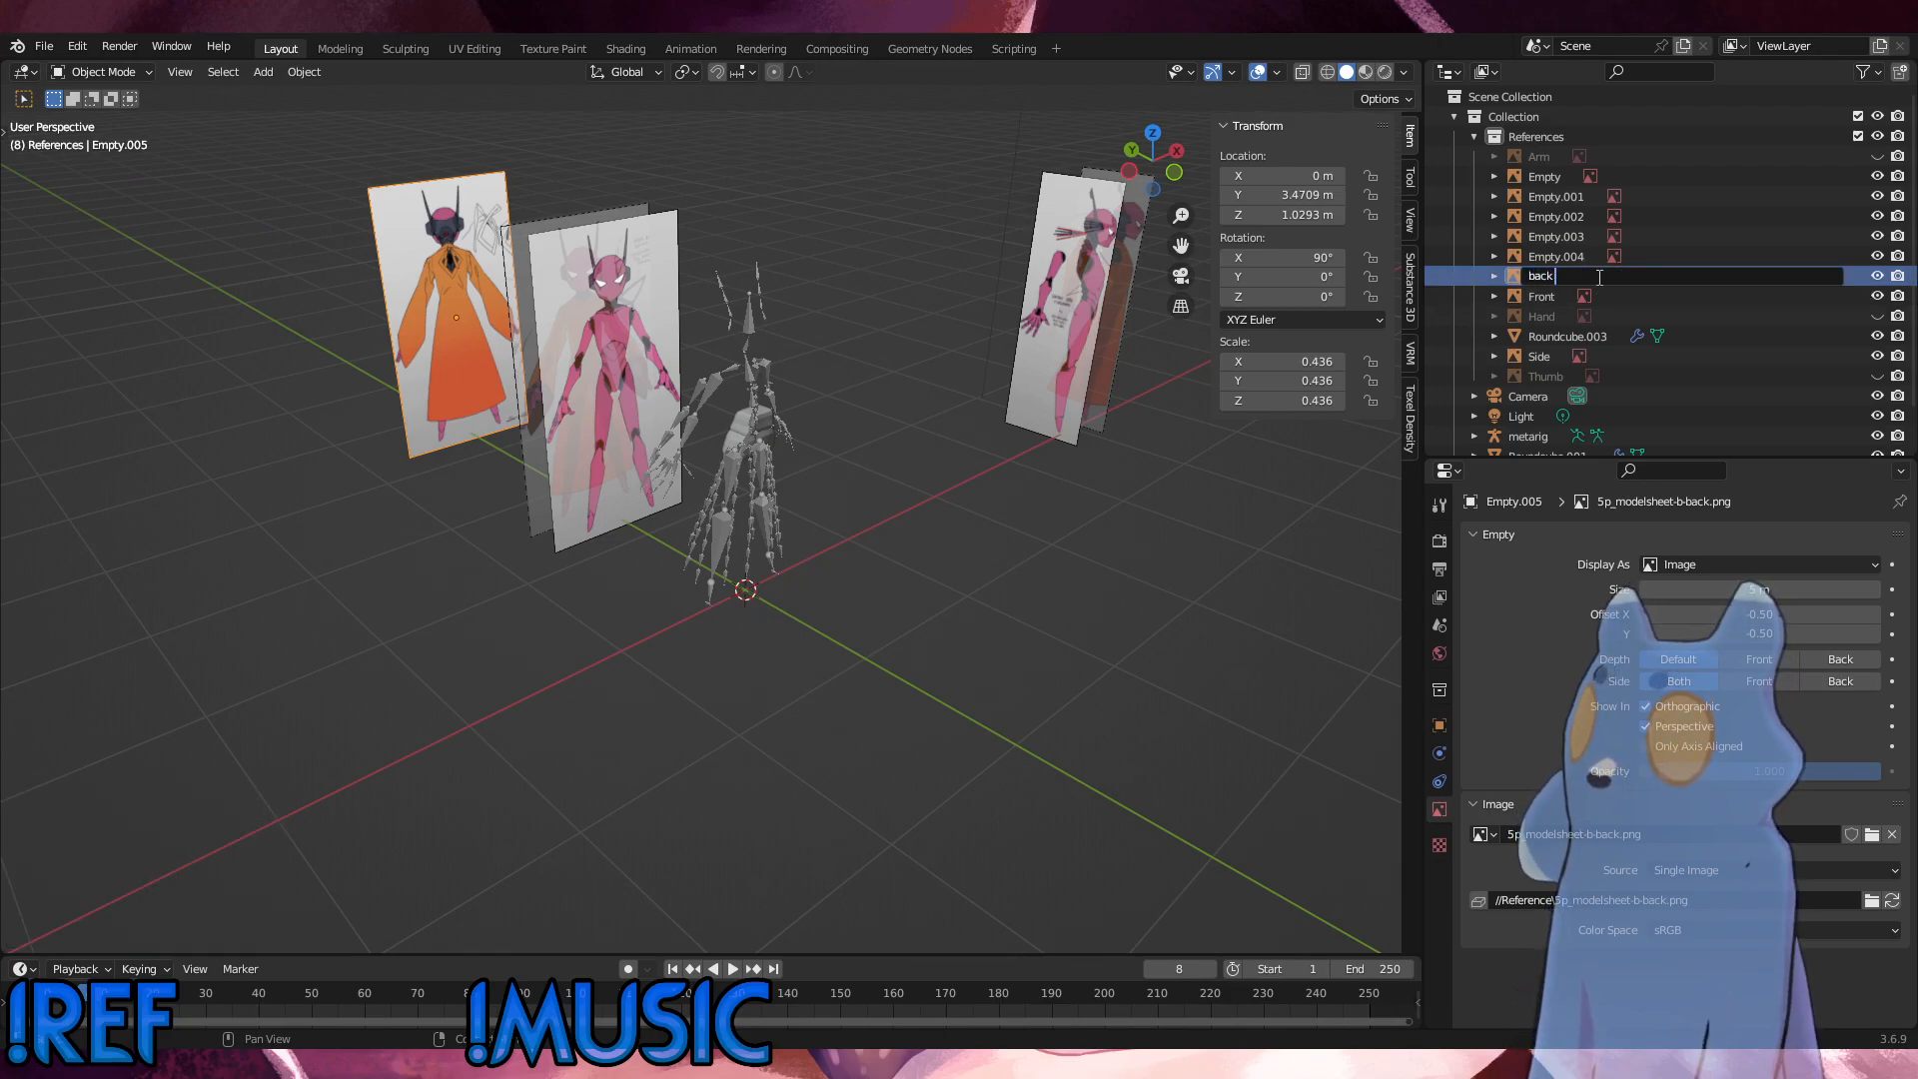
pyautogui.write(' clothed')
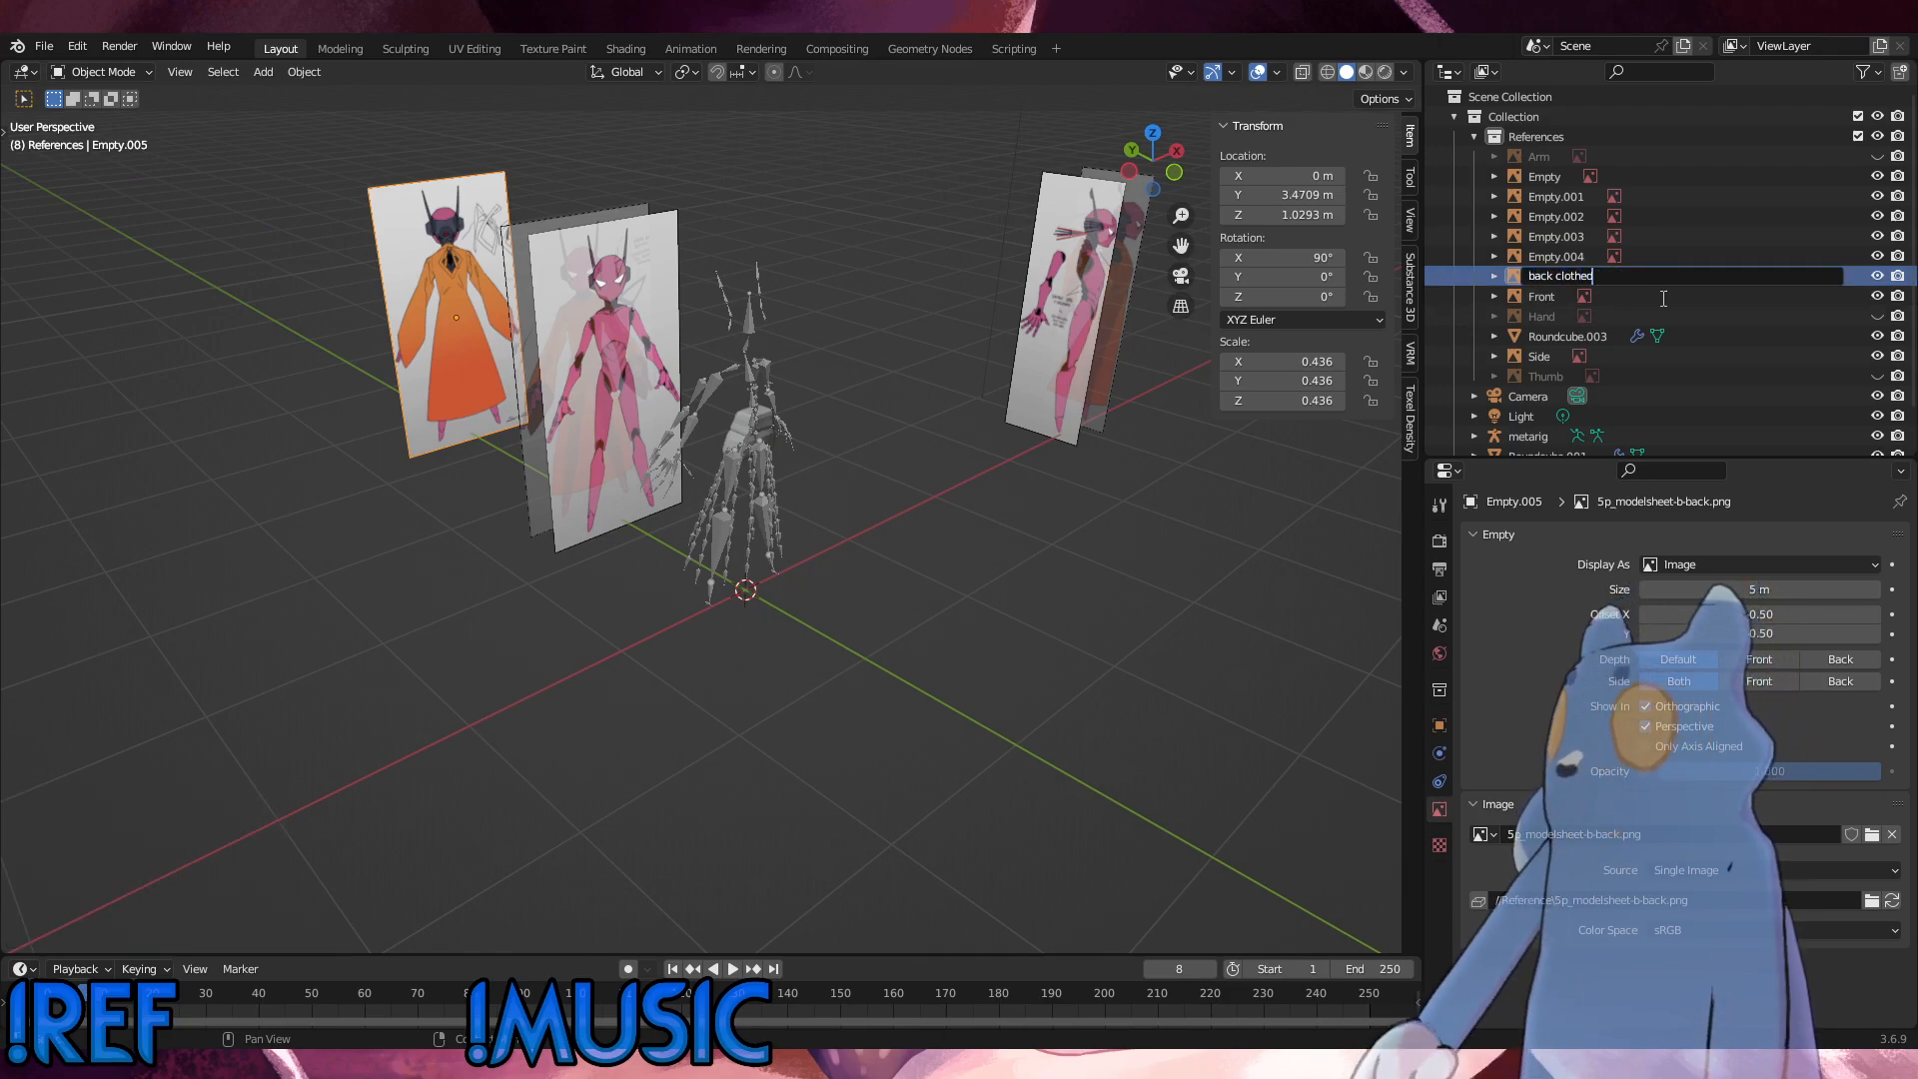
pyautogui.press('Return')
# Step: Rename the pink front reference image Empty.003 as "Front-base"
pyautogui.click(1565, 255)
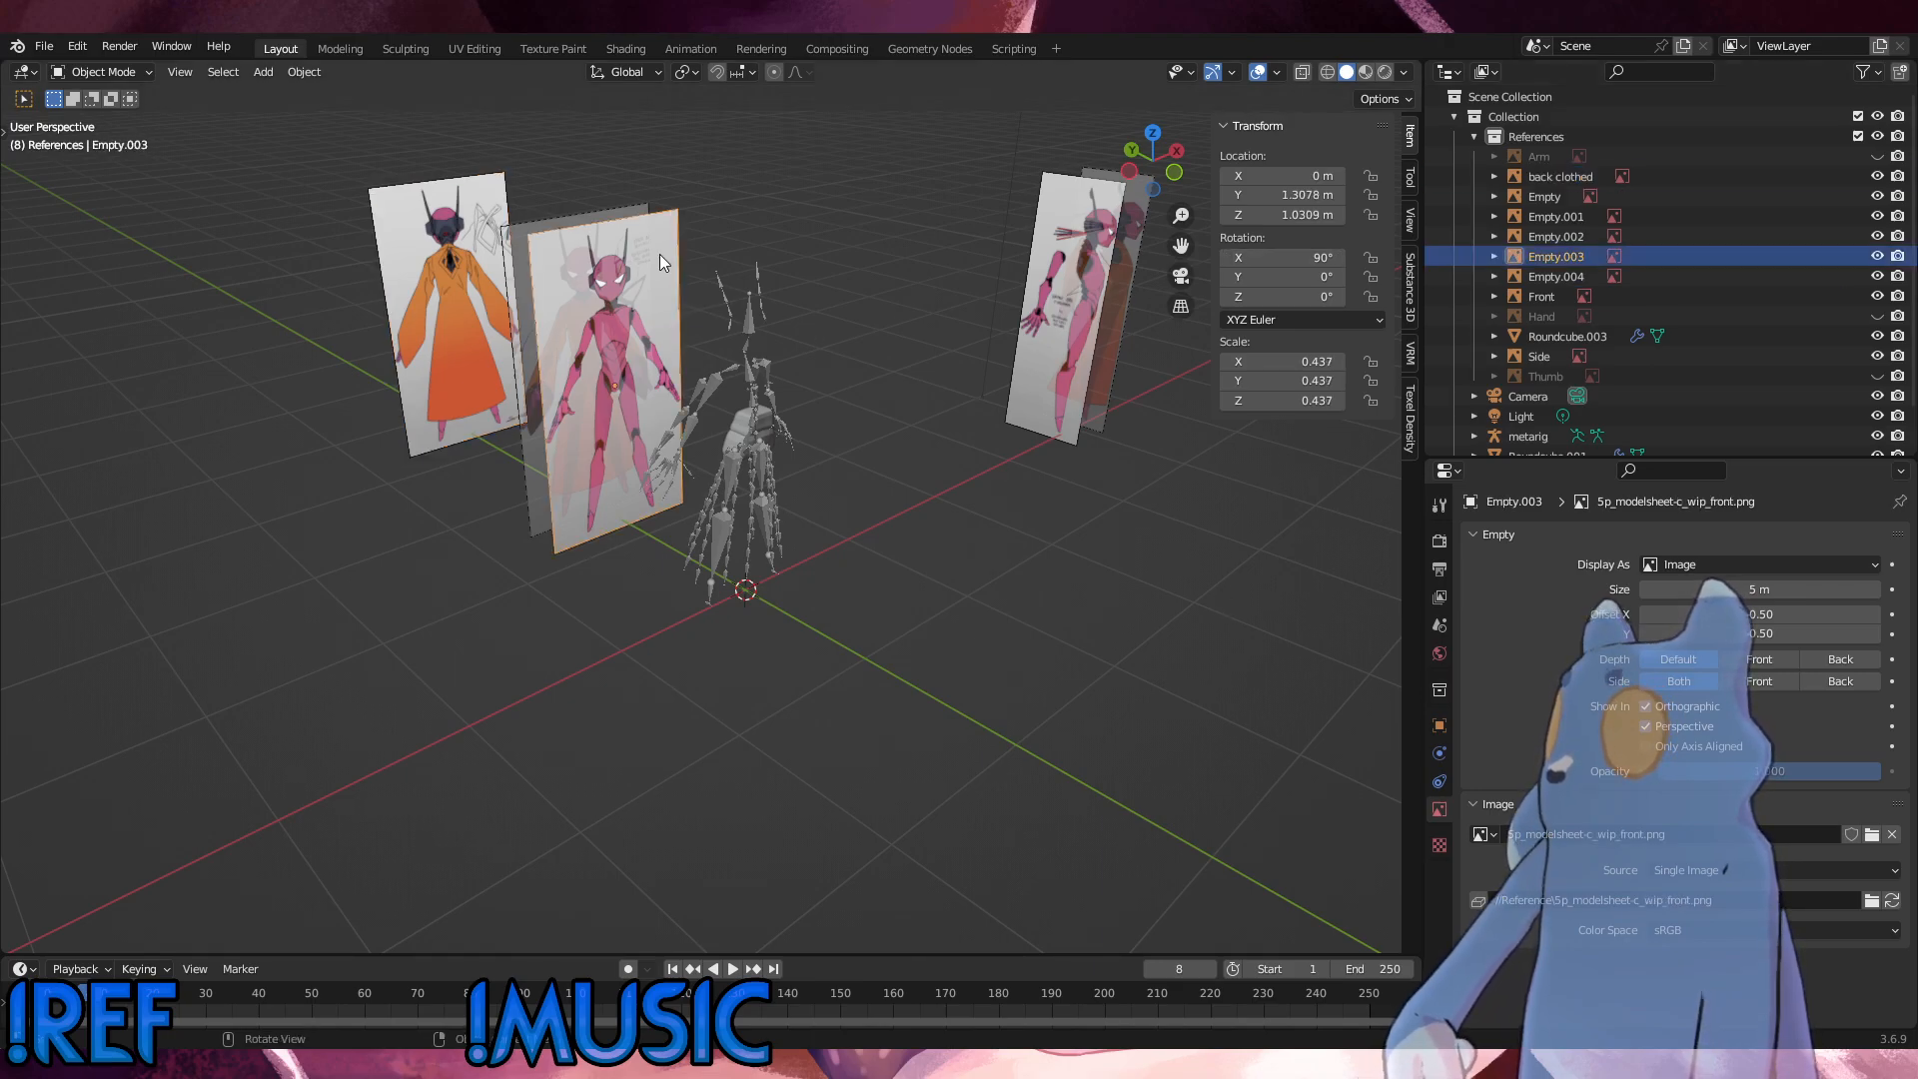
pyautogui.doubleClick(1569, 256)
pyautogui.write('Front-')
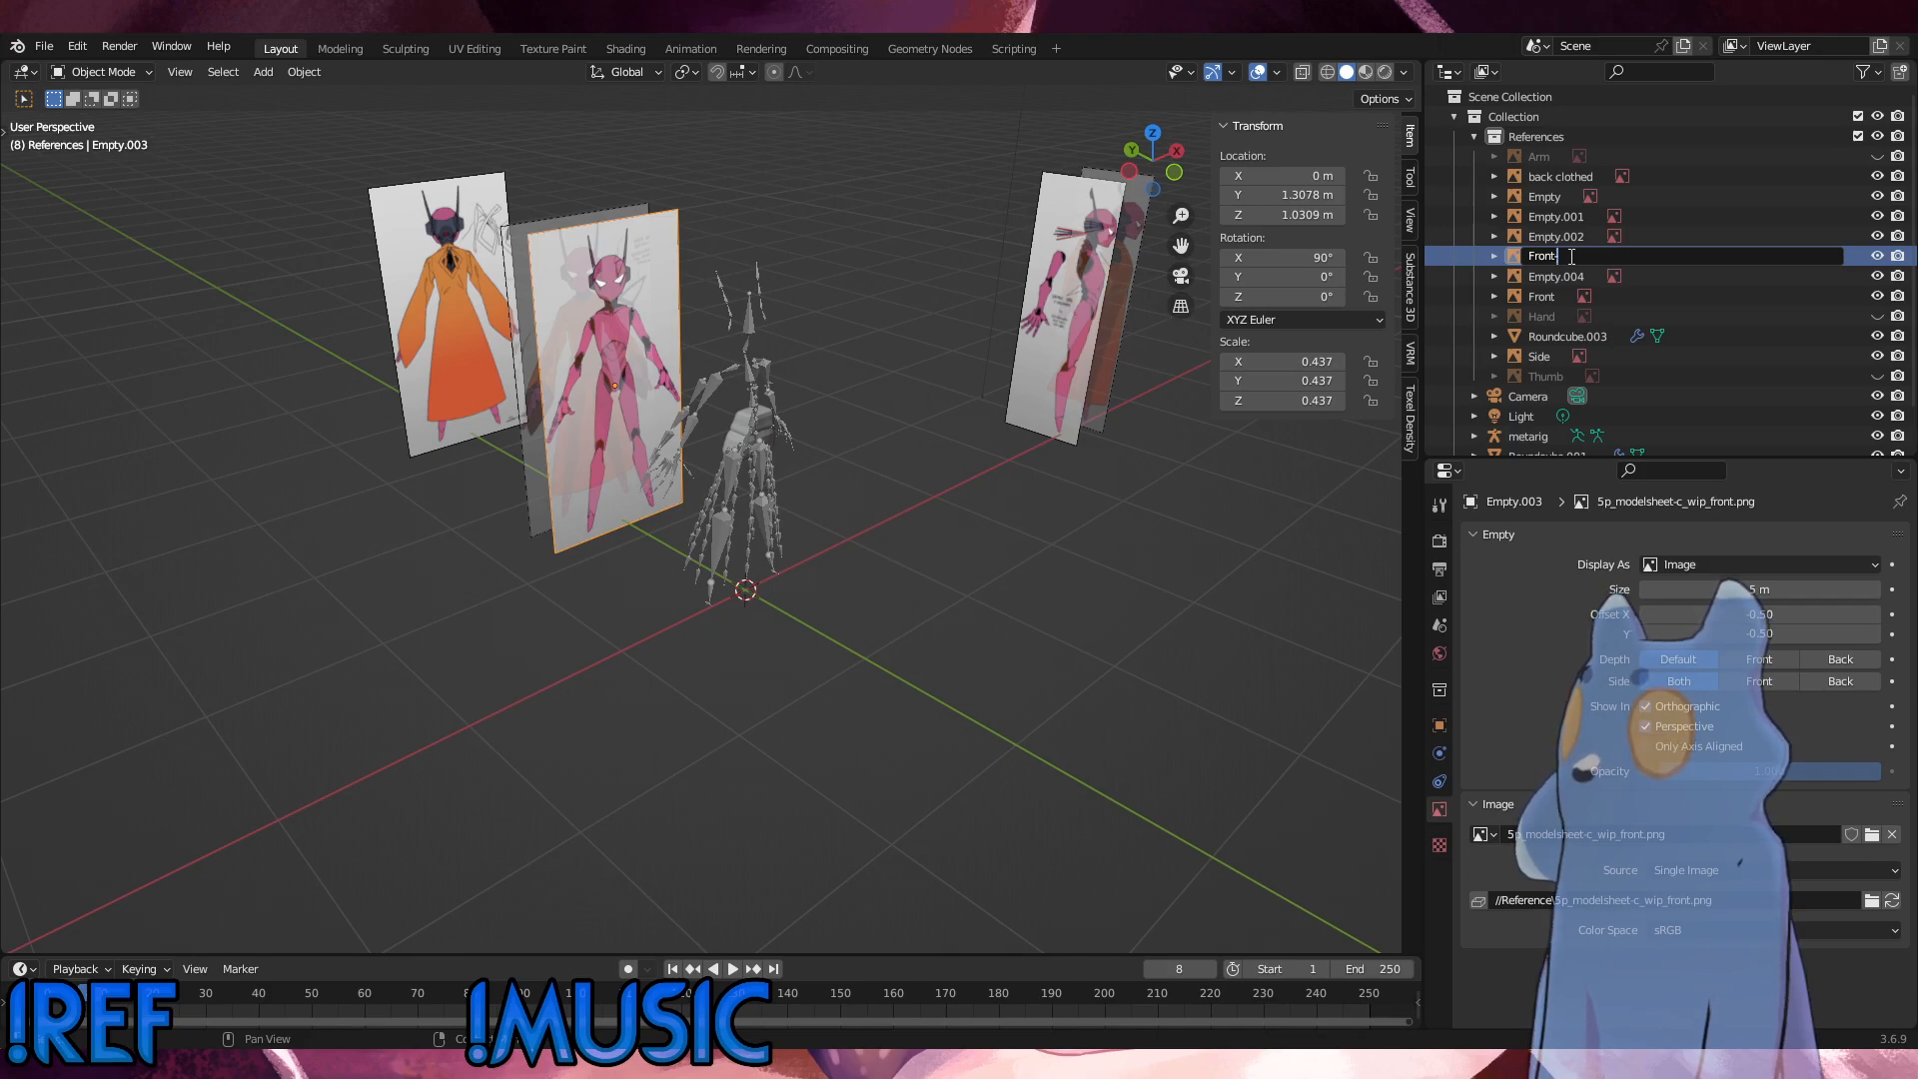
pyautogui.write('base')
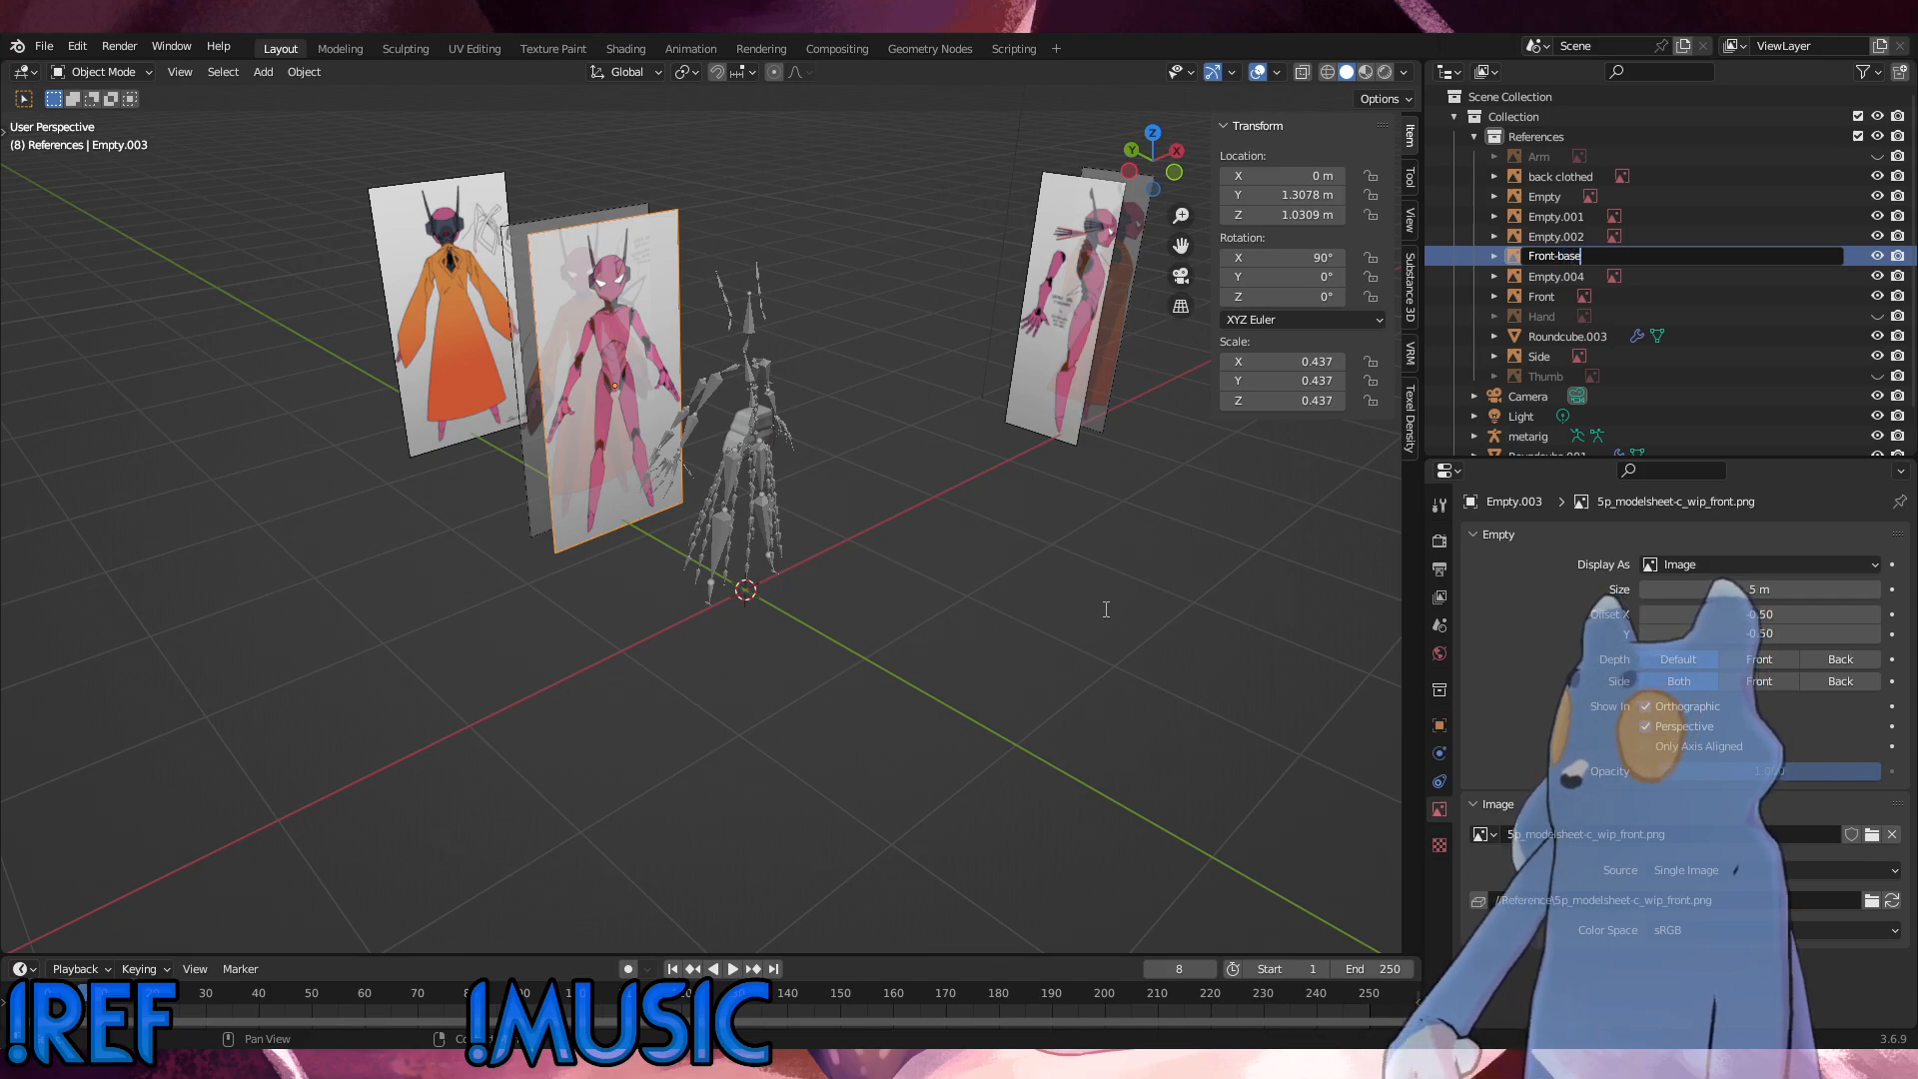
pyautogui.press('Return')
# Step: Select the faded front reference image named Front and rename it as "Front-Clothed"
pyautogui.click(519, 328)
pyautogui.moveTo(591, 281); pyautogui.dragTo(466, 262, button='middle')
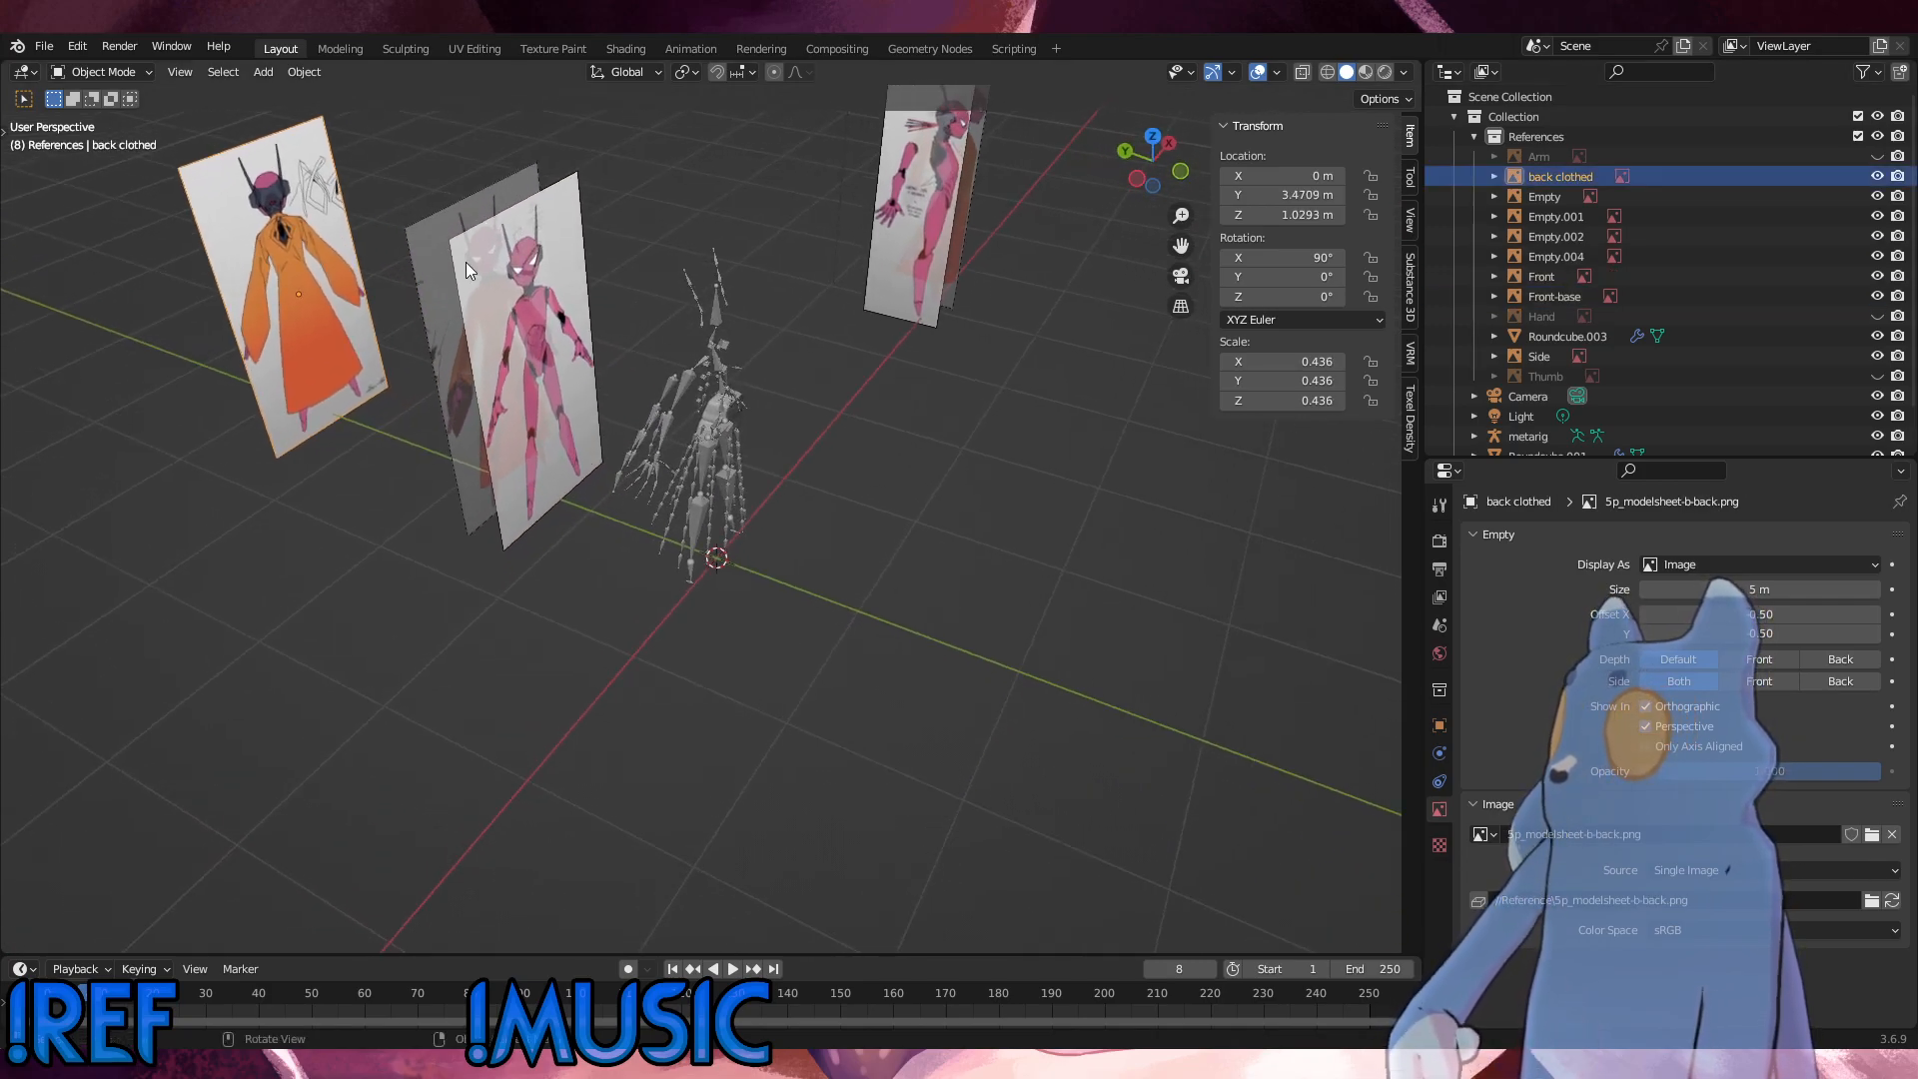
pyautogui.click(444, 268)
pyautogui.doubleClick(1542, 275)
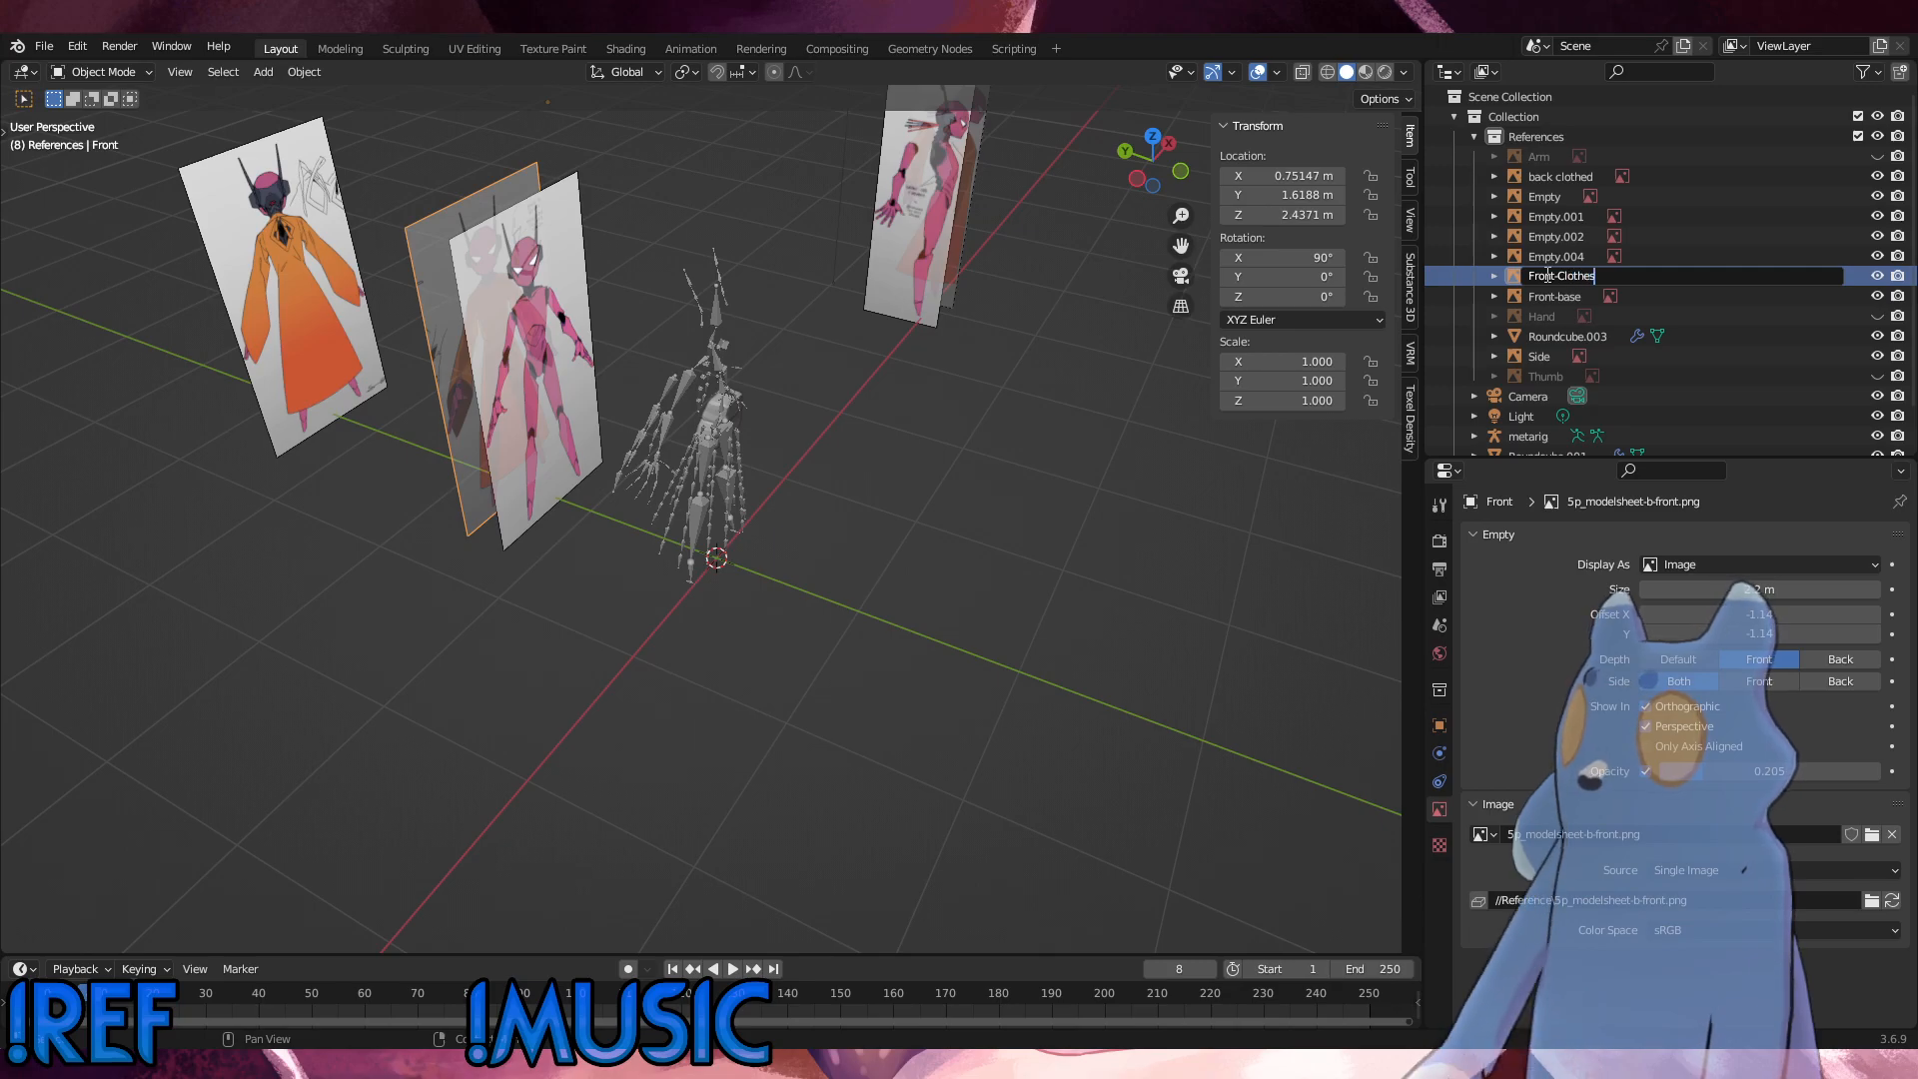
pyautogui.press('Return')
# Step: Change the name of the back clothed reference image to "Back-Clothed", matching the front image's naming style
pyautogui.doubleClick(1561, 176)
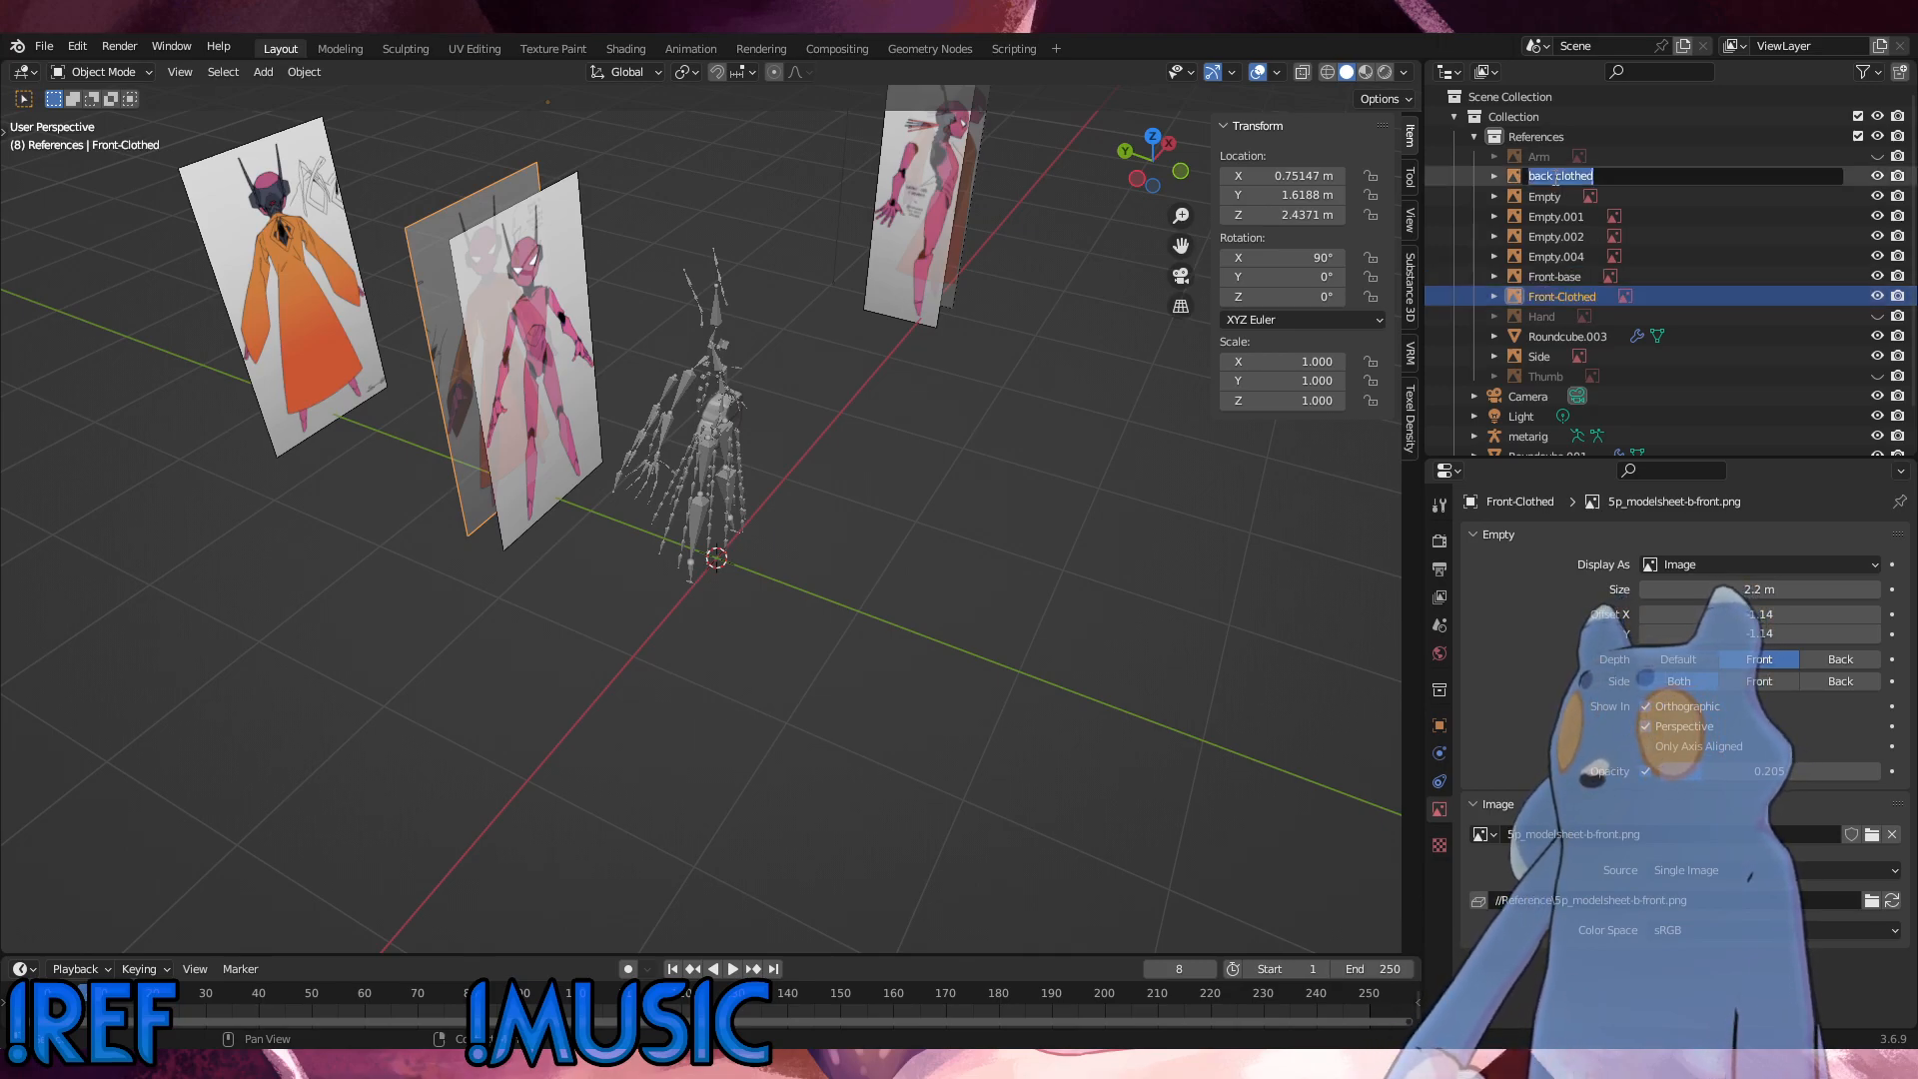
pyautogui.click(1556, 176)
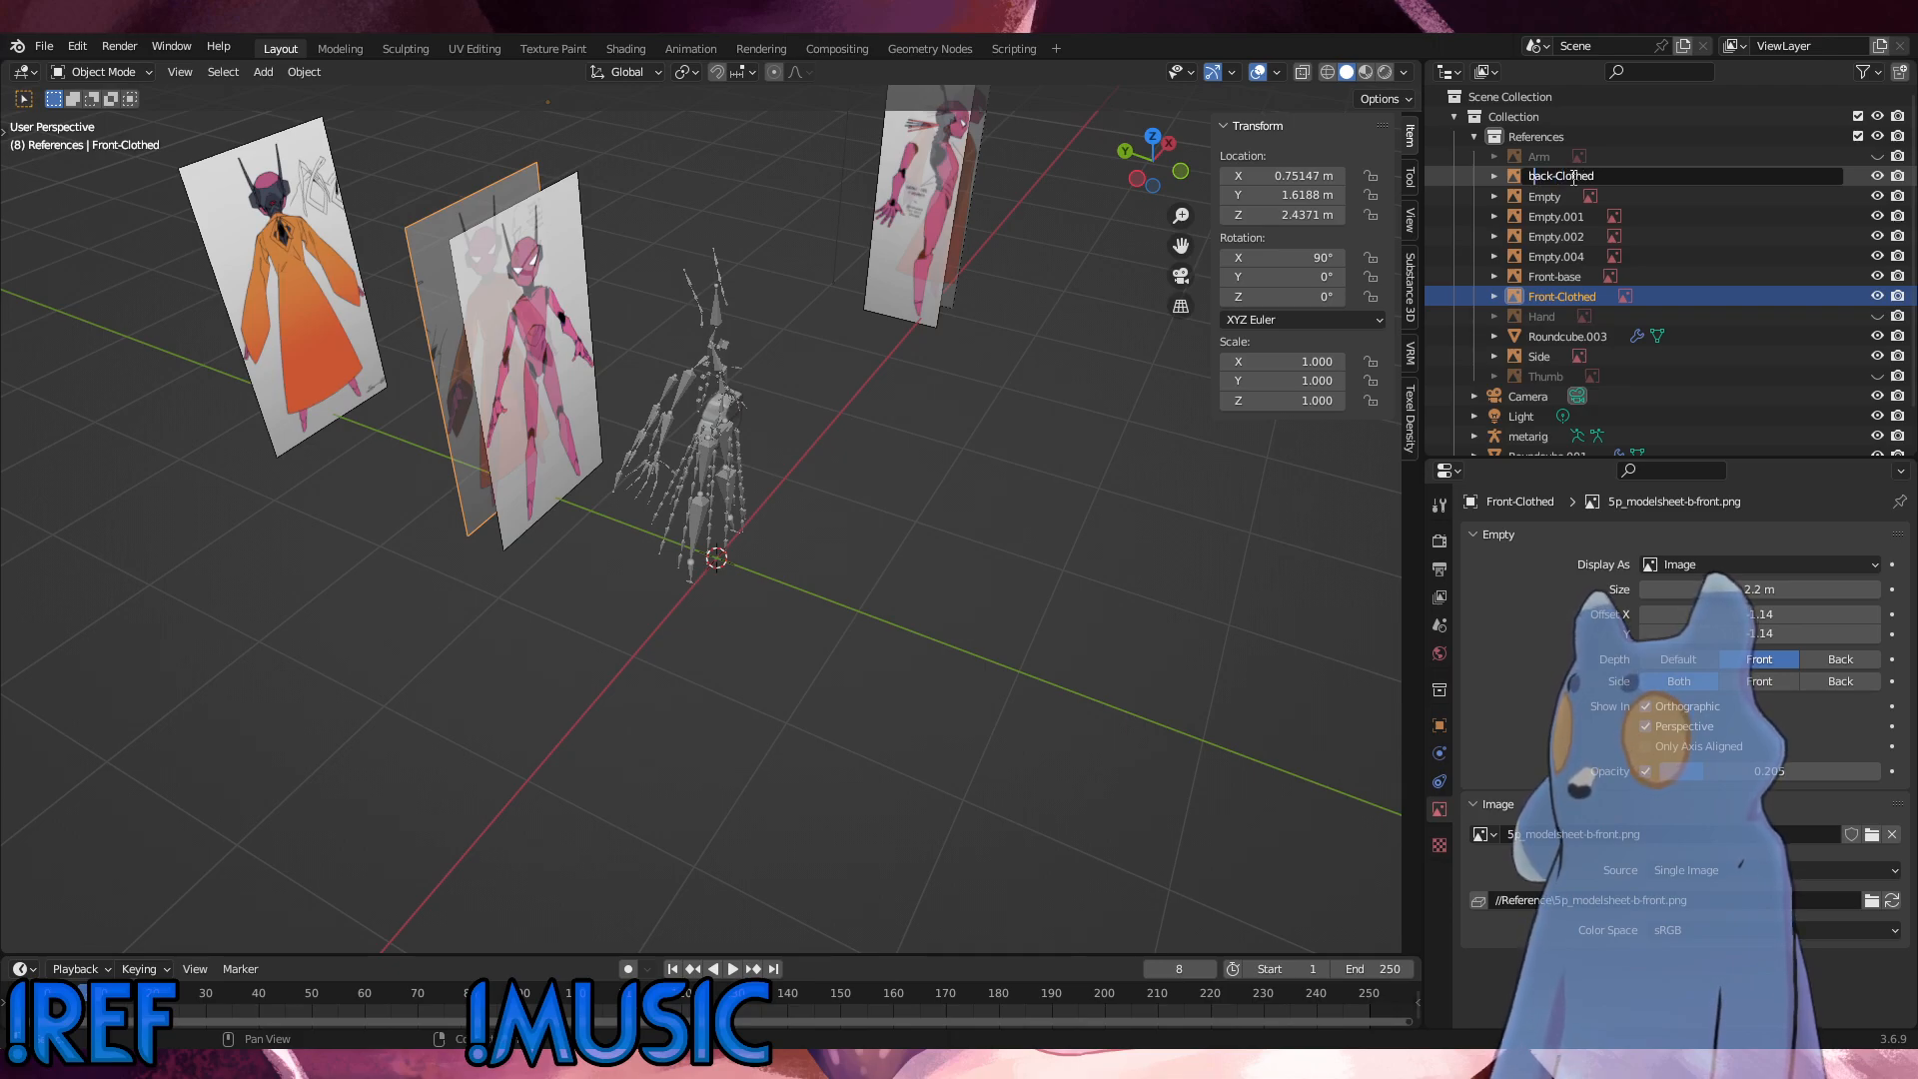
pyautogui.press('Delete')
pyautogui.write('B')
pyautogui.press('Return')
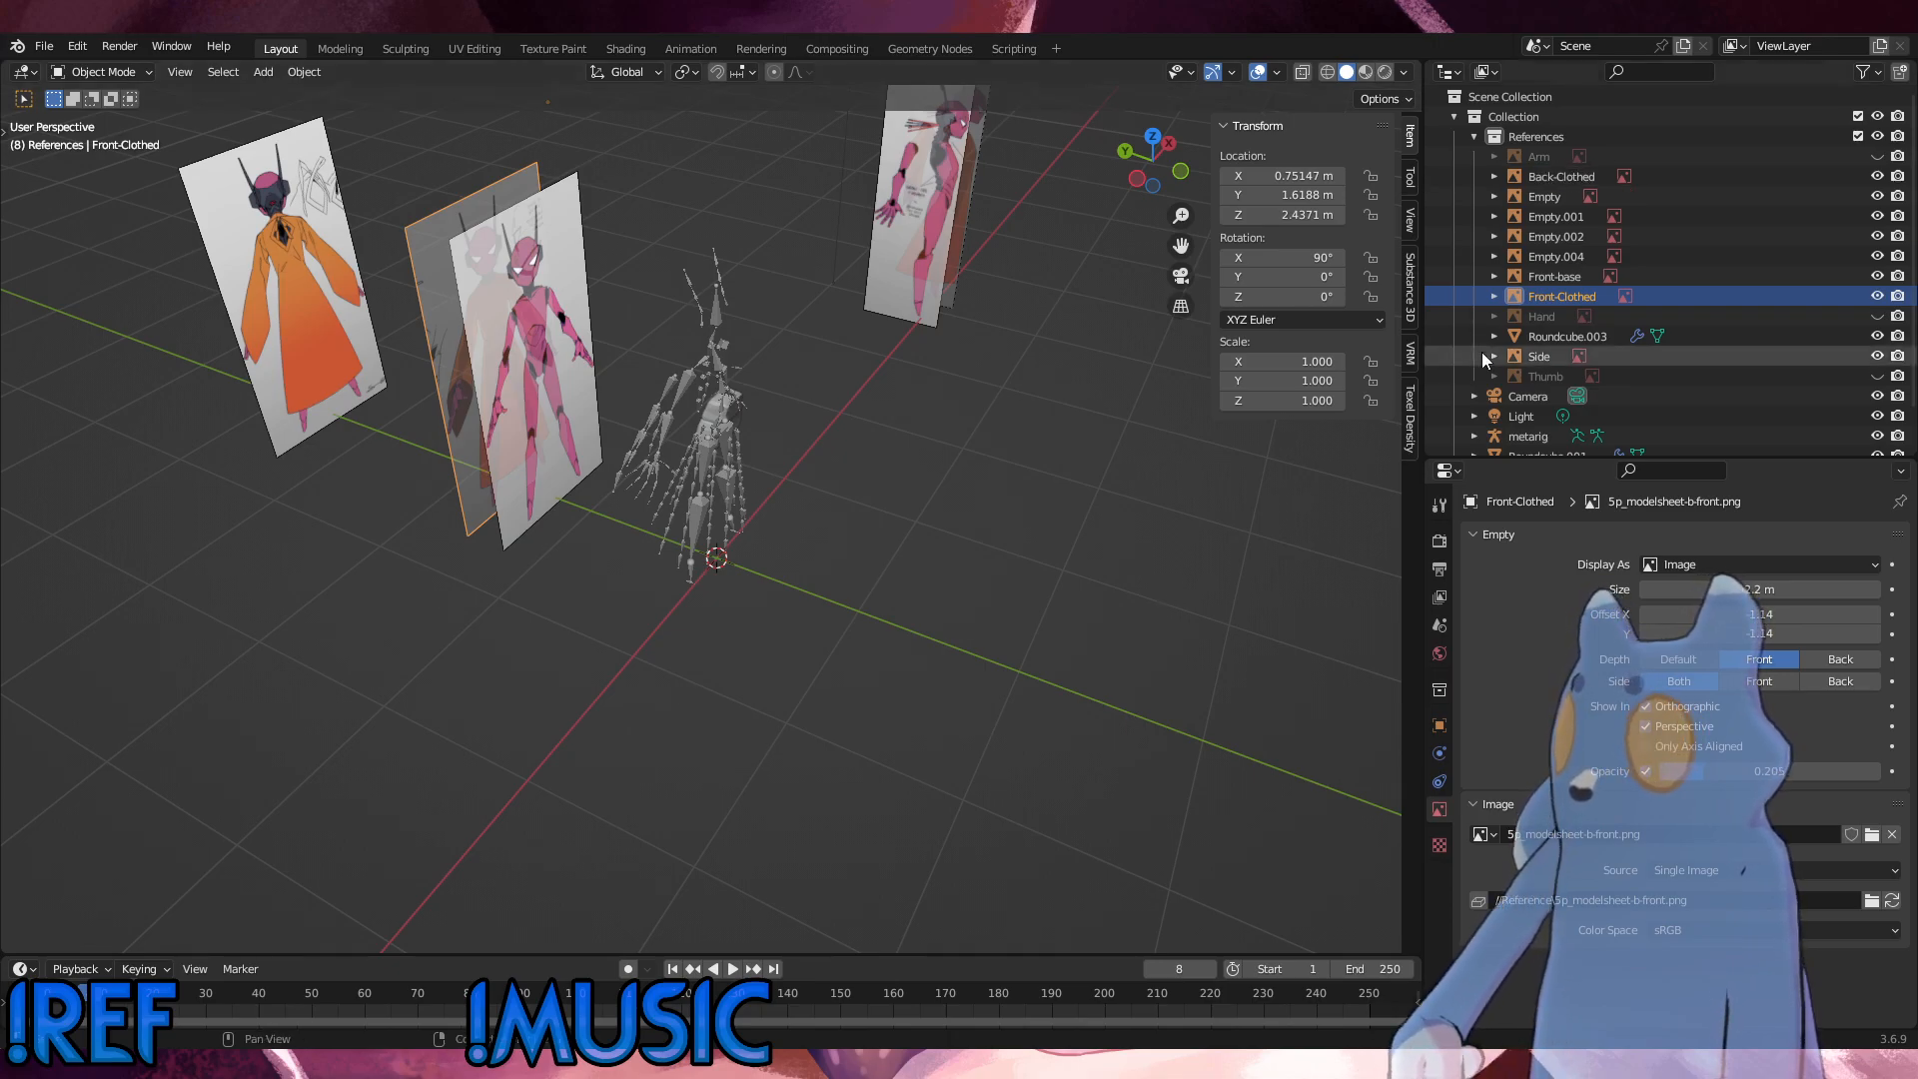
# Step: Capitalise the second word in the pink front reference's name so that it reads "Front-Base"
pyautogui.doubleClick(1561, 275)
pyautogui.click(1563, 276)
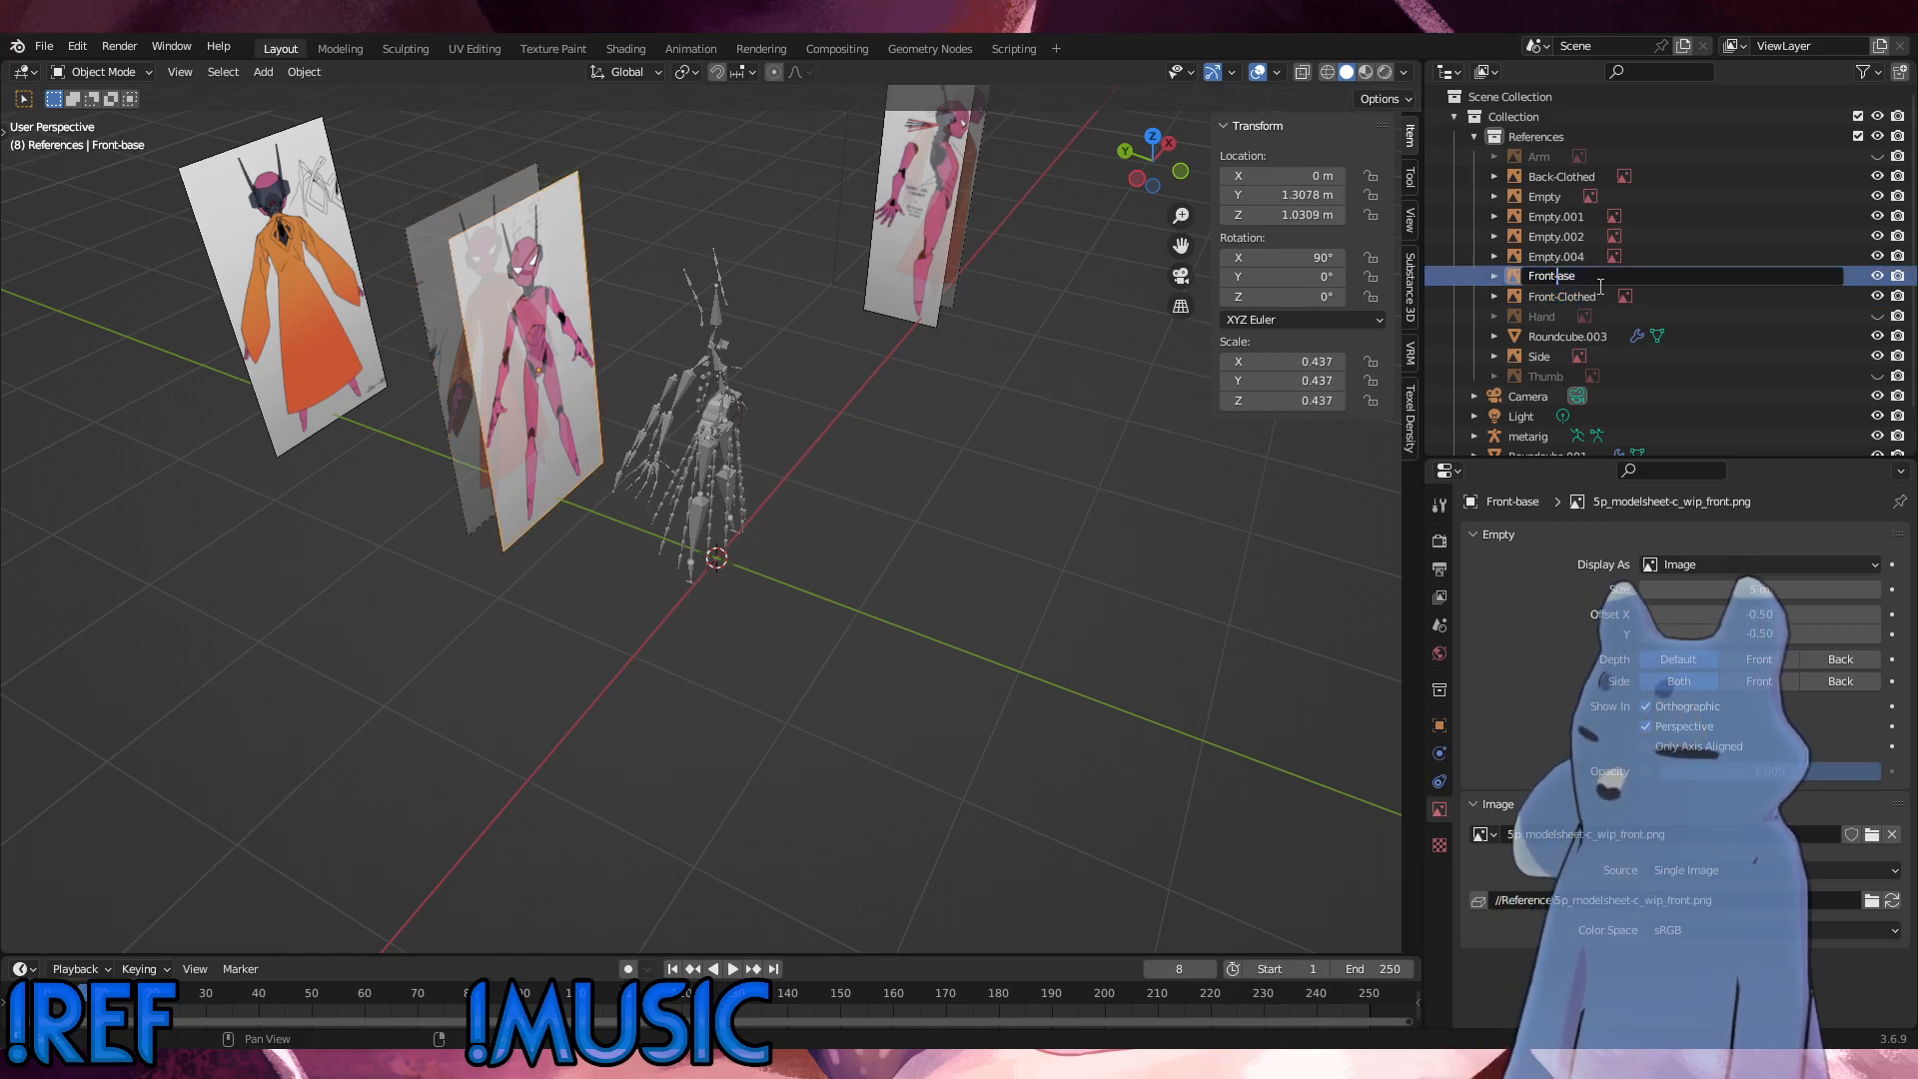
pyautogui.press('Return')
# Step: Rename the pink side reference image Empty.004 as "Side-Base"
pyautogui.click(1557, 257)
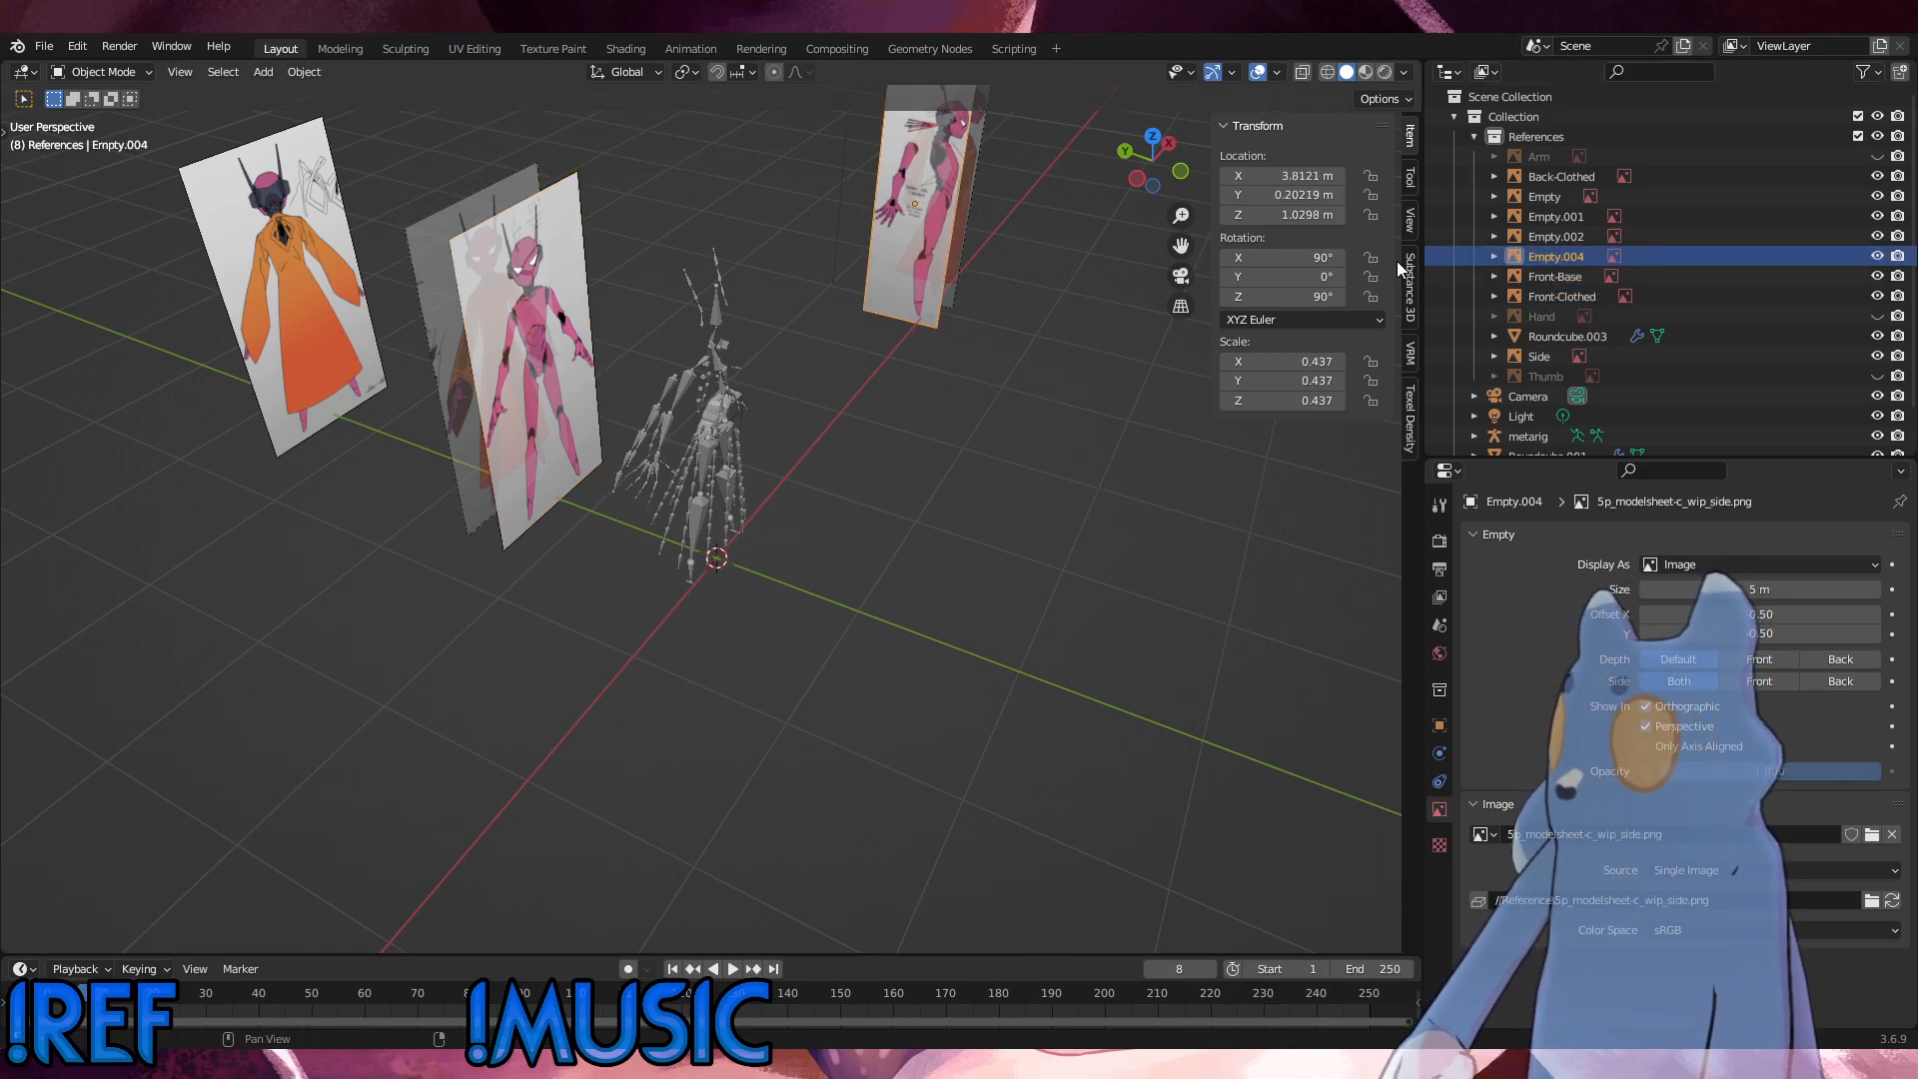
pyautogui.doubleClick(1557, 257)
pyautogui.write('S')
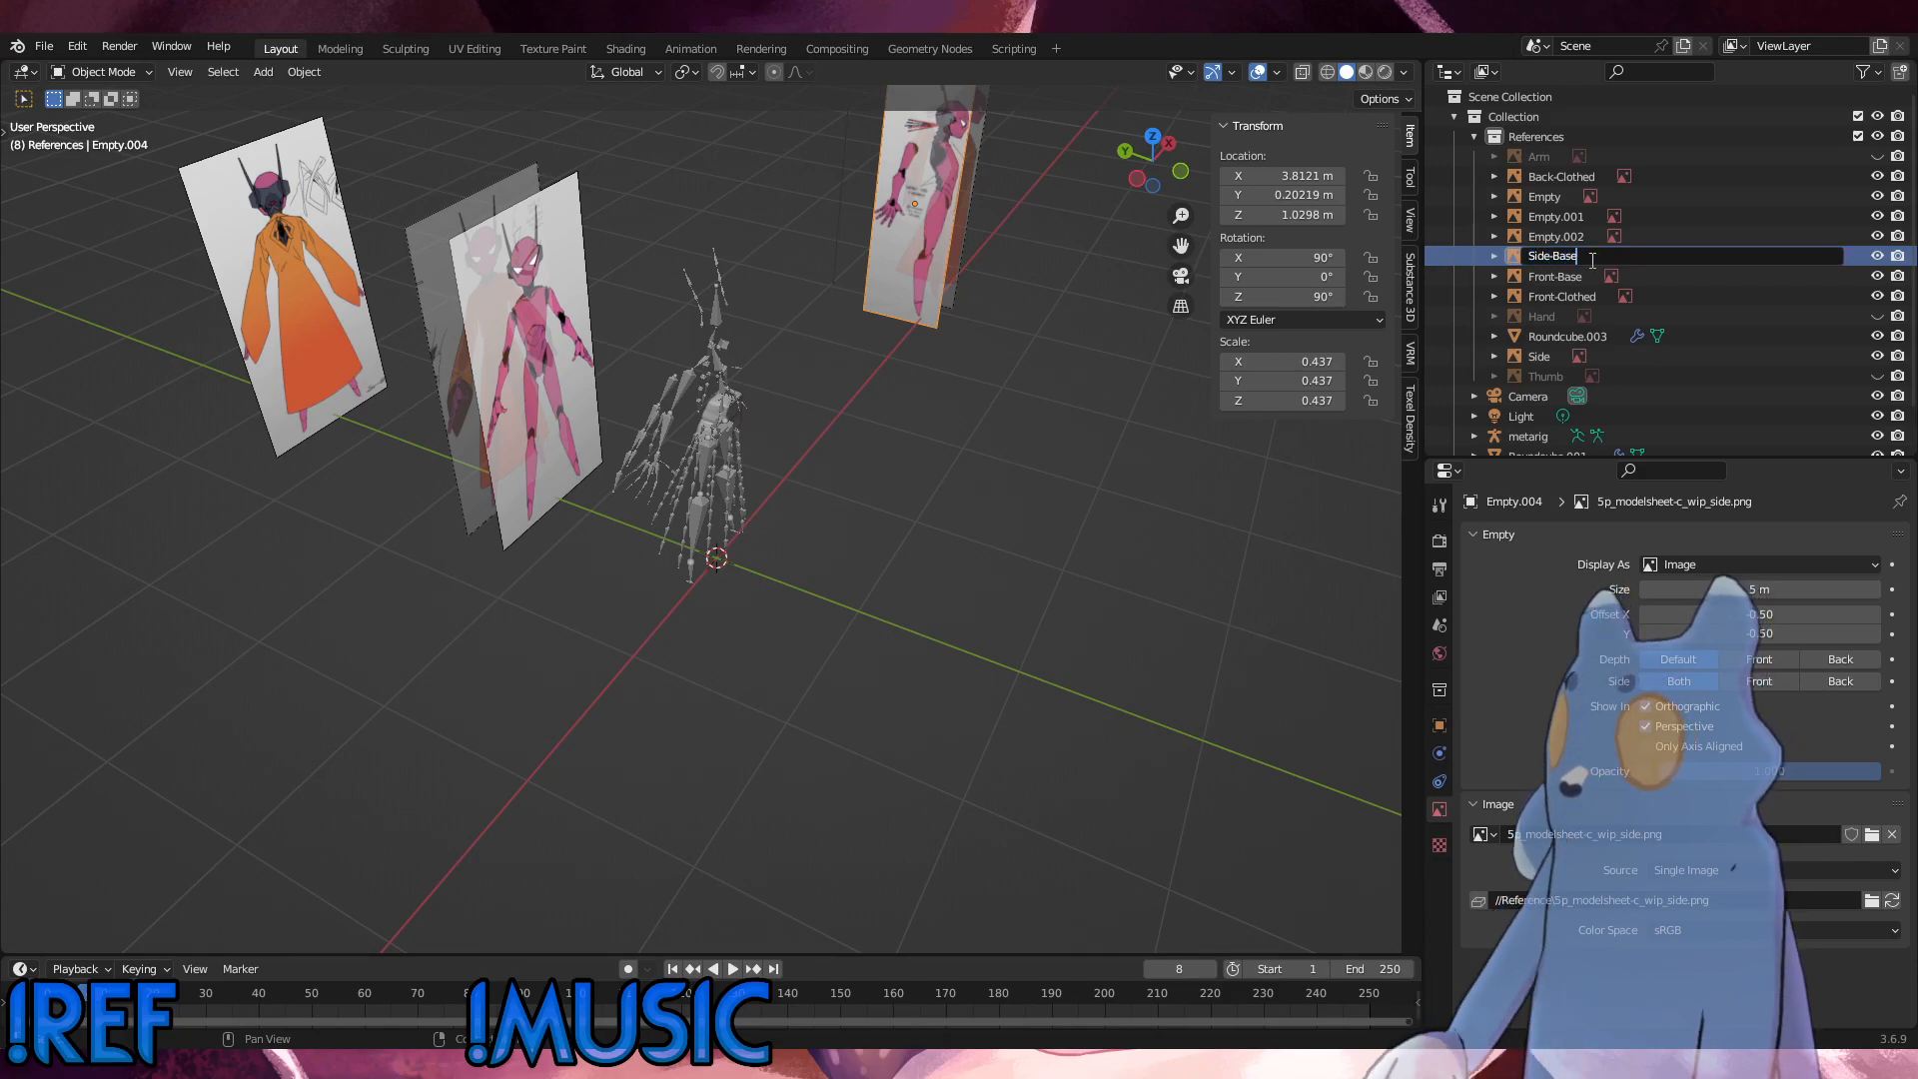
pyautogui.write('ide-Base')
pyautogui.press('Return')
# Step: Rename the full pink model sheet Empty.002 as "Base-full"
pyautogui.click(1545, 237)
pyautogui.moveTo(884, 484); pyautogui.dragTo(795, 366, button='middle')
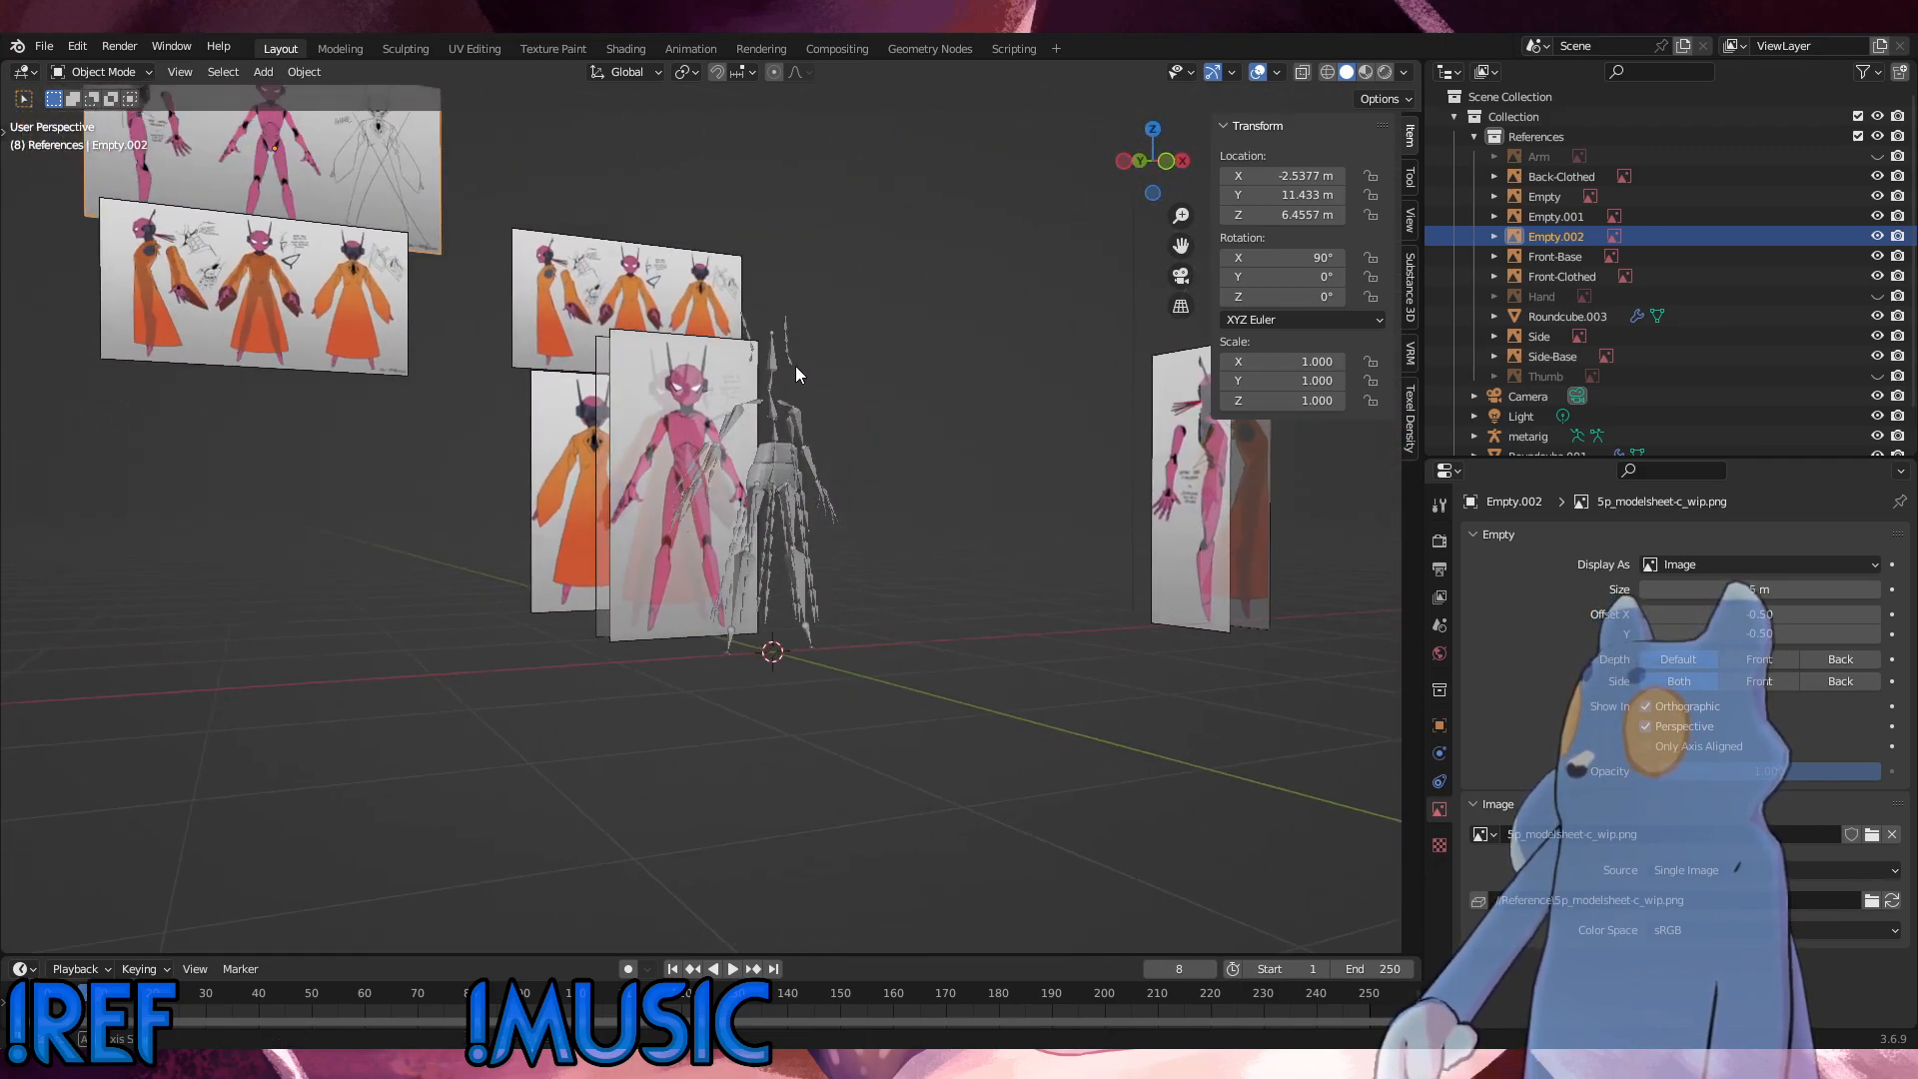
pyautogui.doubleClick(1555, 240)
pyautogui.write('B')
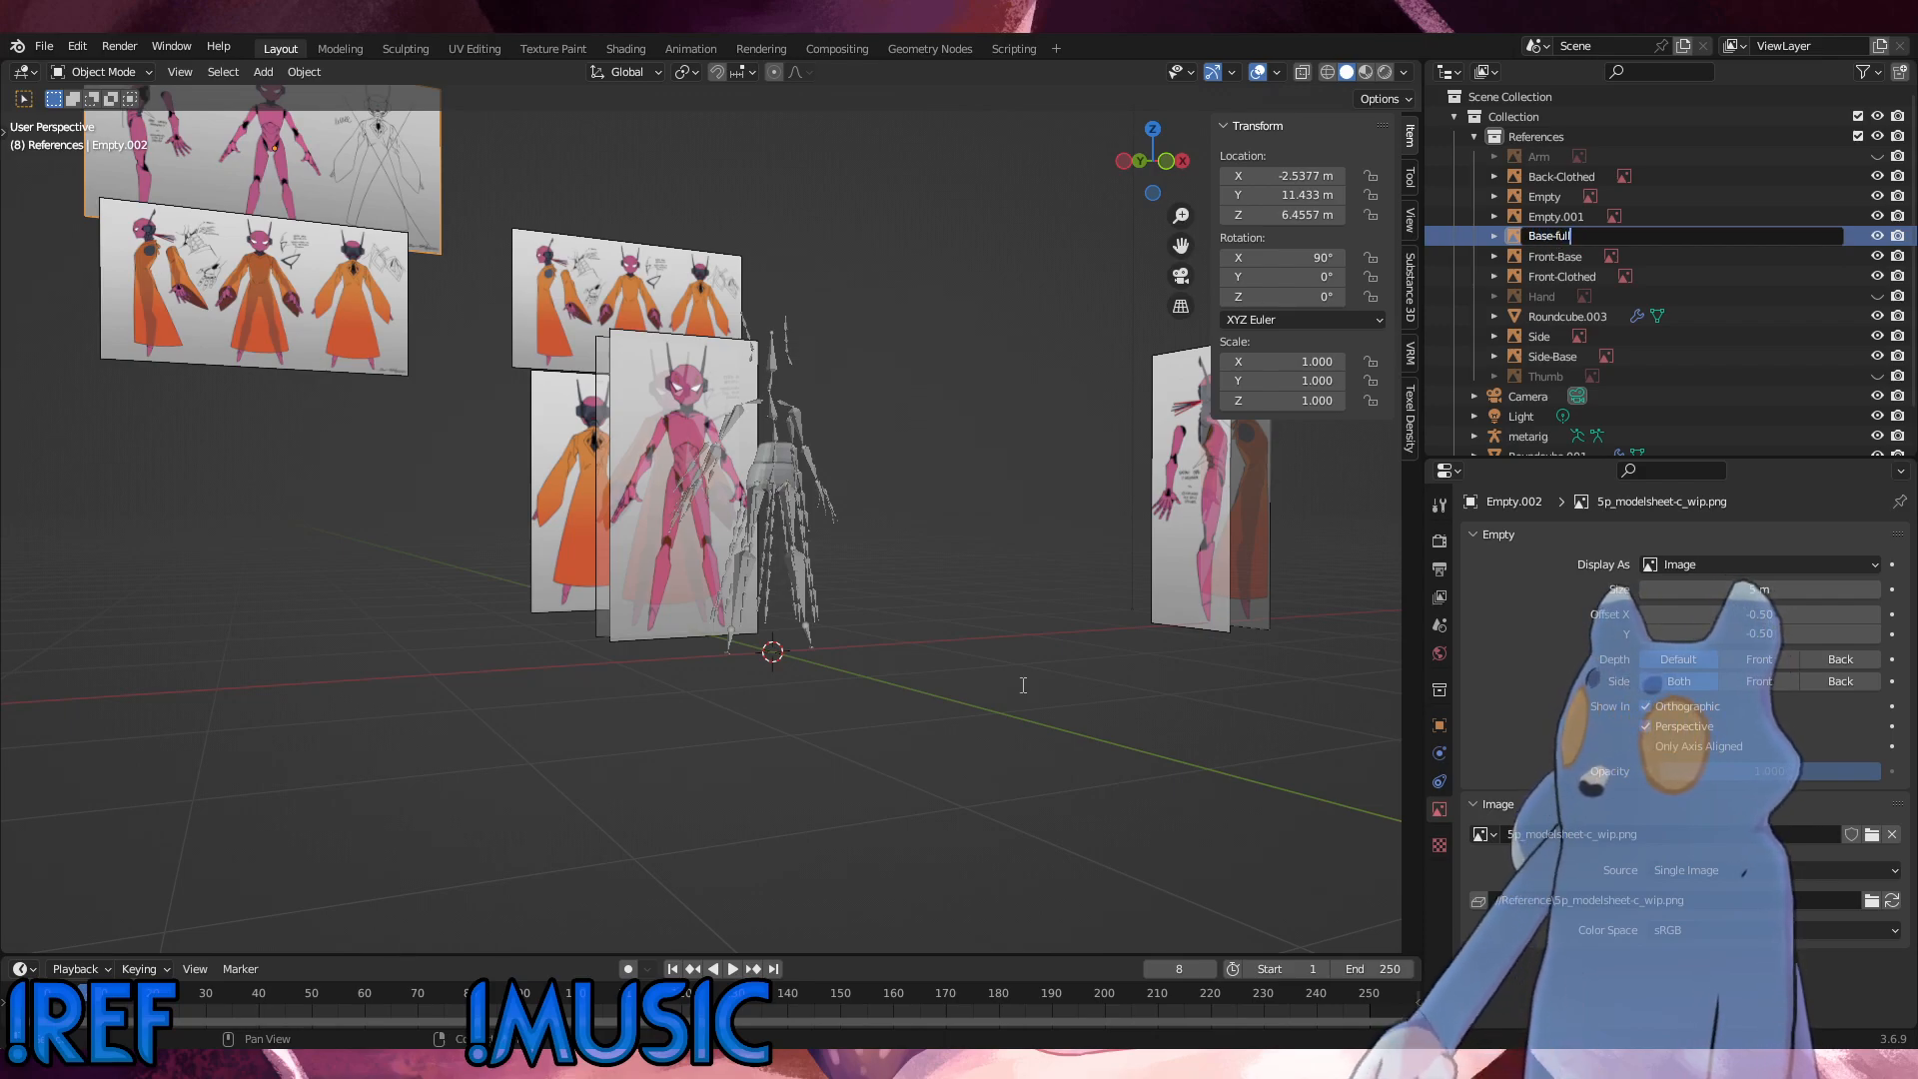
pyautogui.write('ase-full')
pyautogui.press('Return')
# Step: Rename the clothed model sheet Empty.001 as "Clothed-Overview"
pyautogui.click(1561, 236)
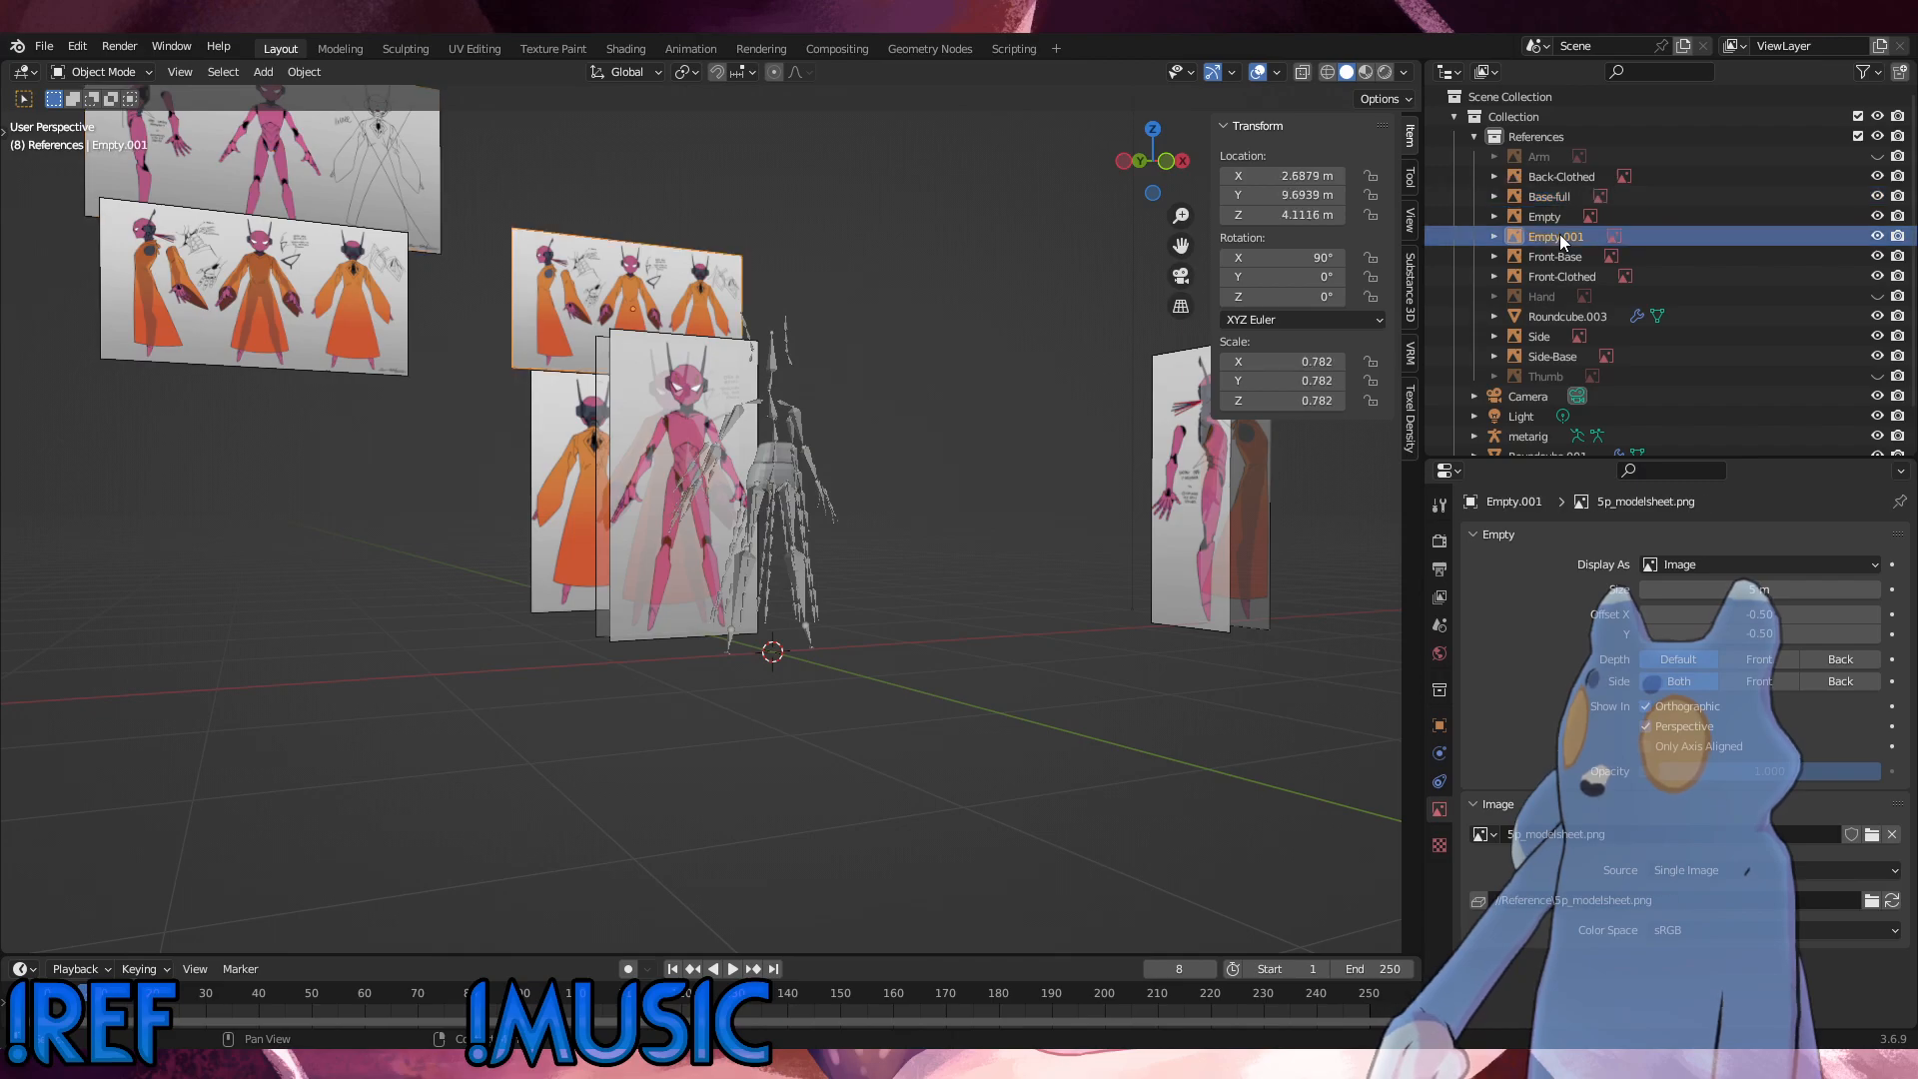
pyautogui.moveTo(959, 640); pyautogui.dragTo(1044, 676, button='middle')
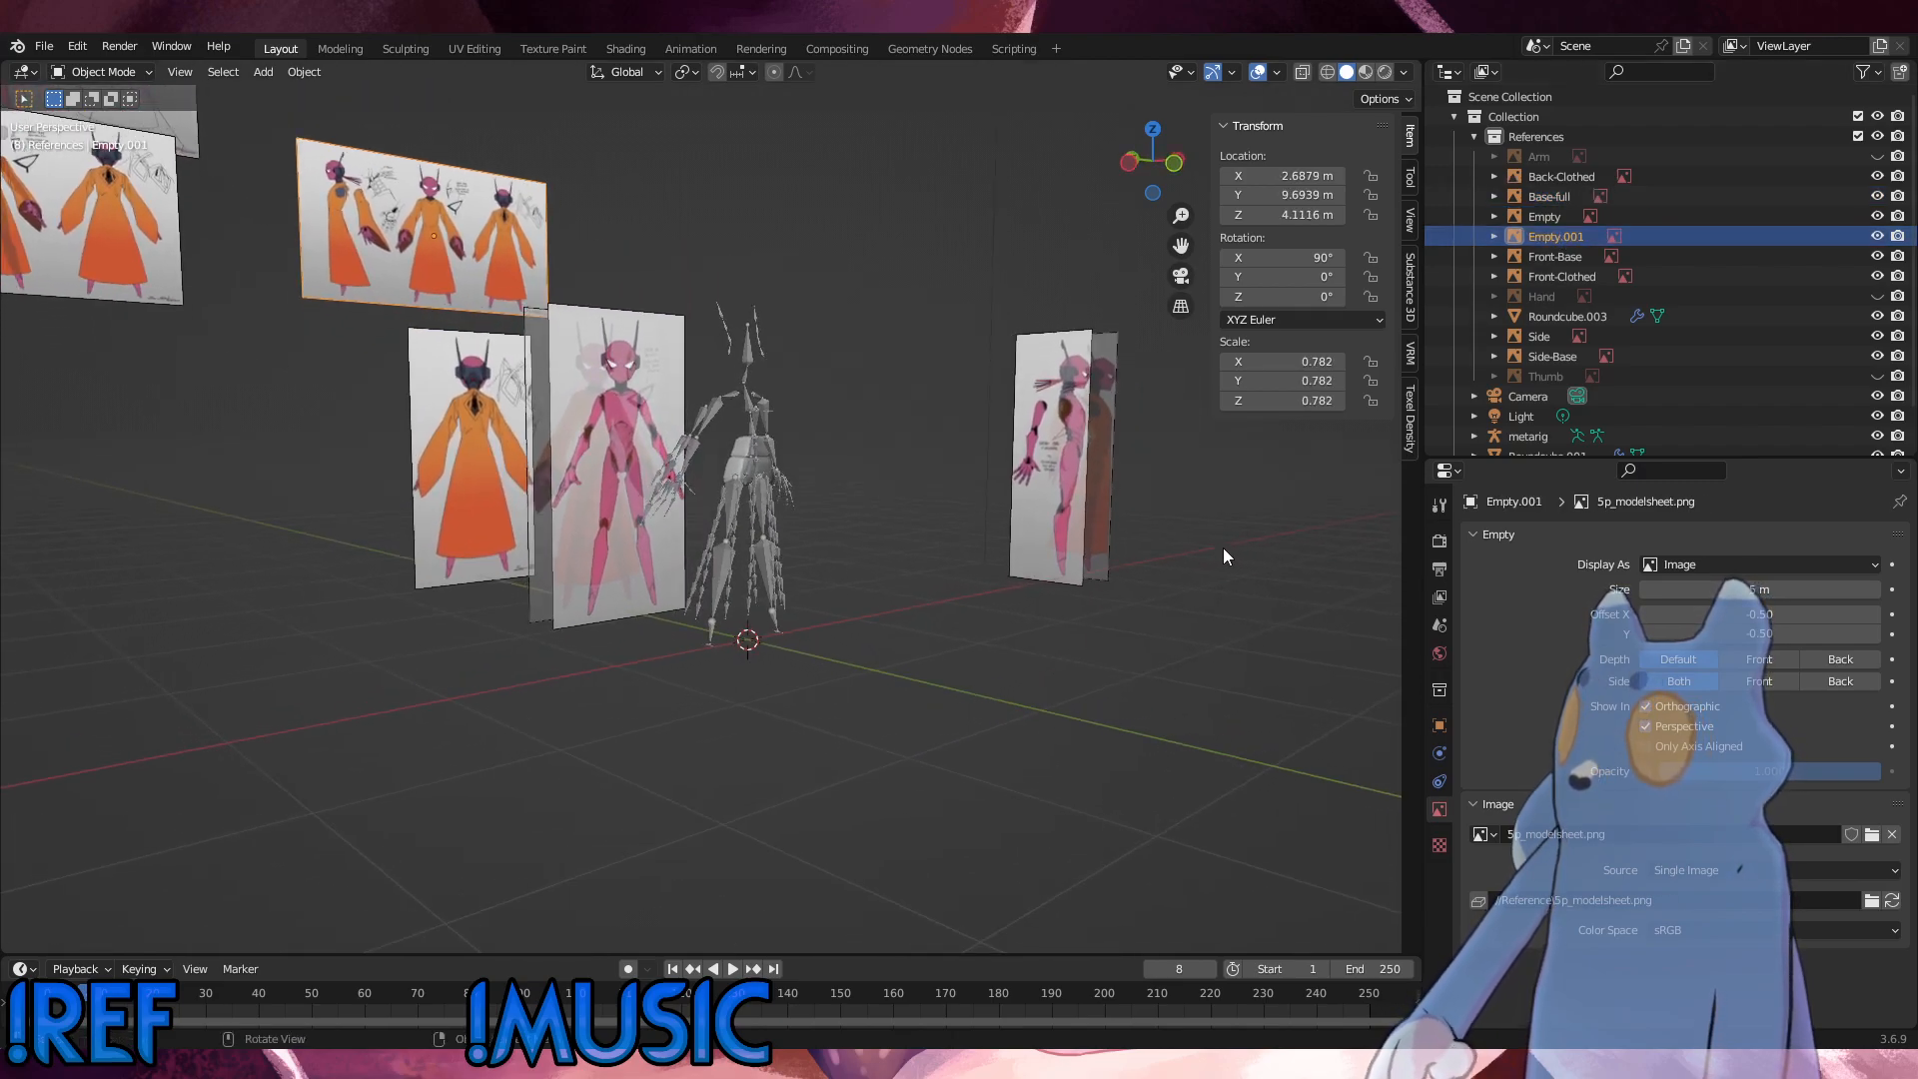
pyautogui.doubleClick(1551, 237)
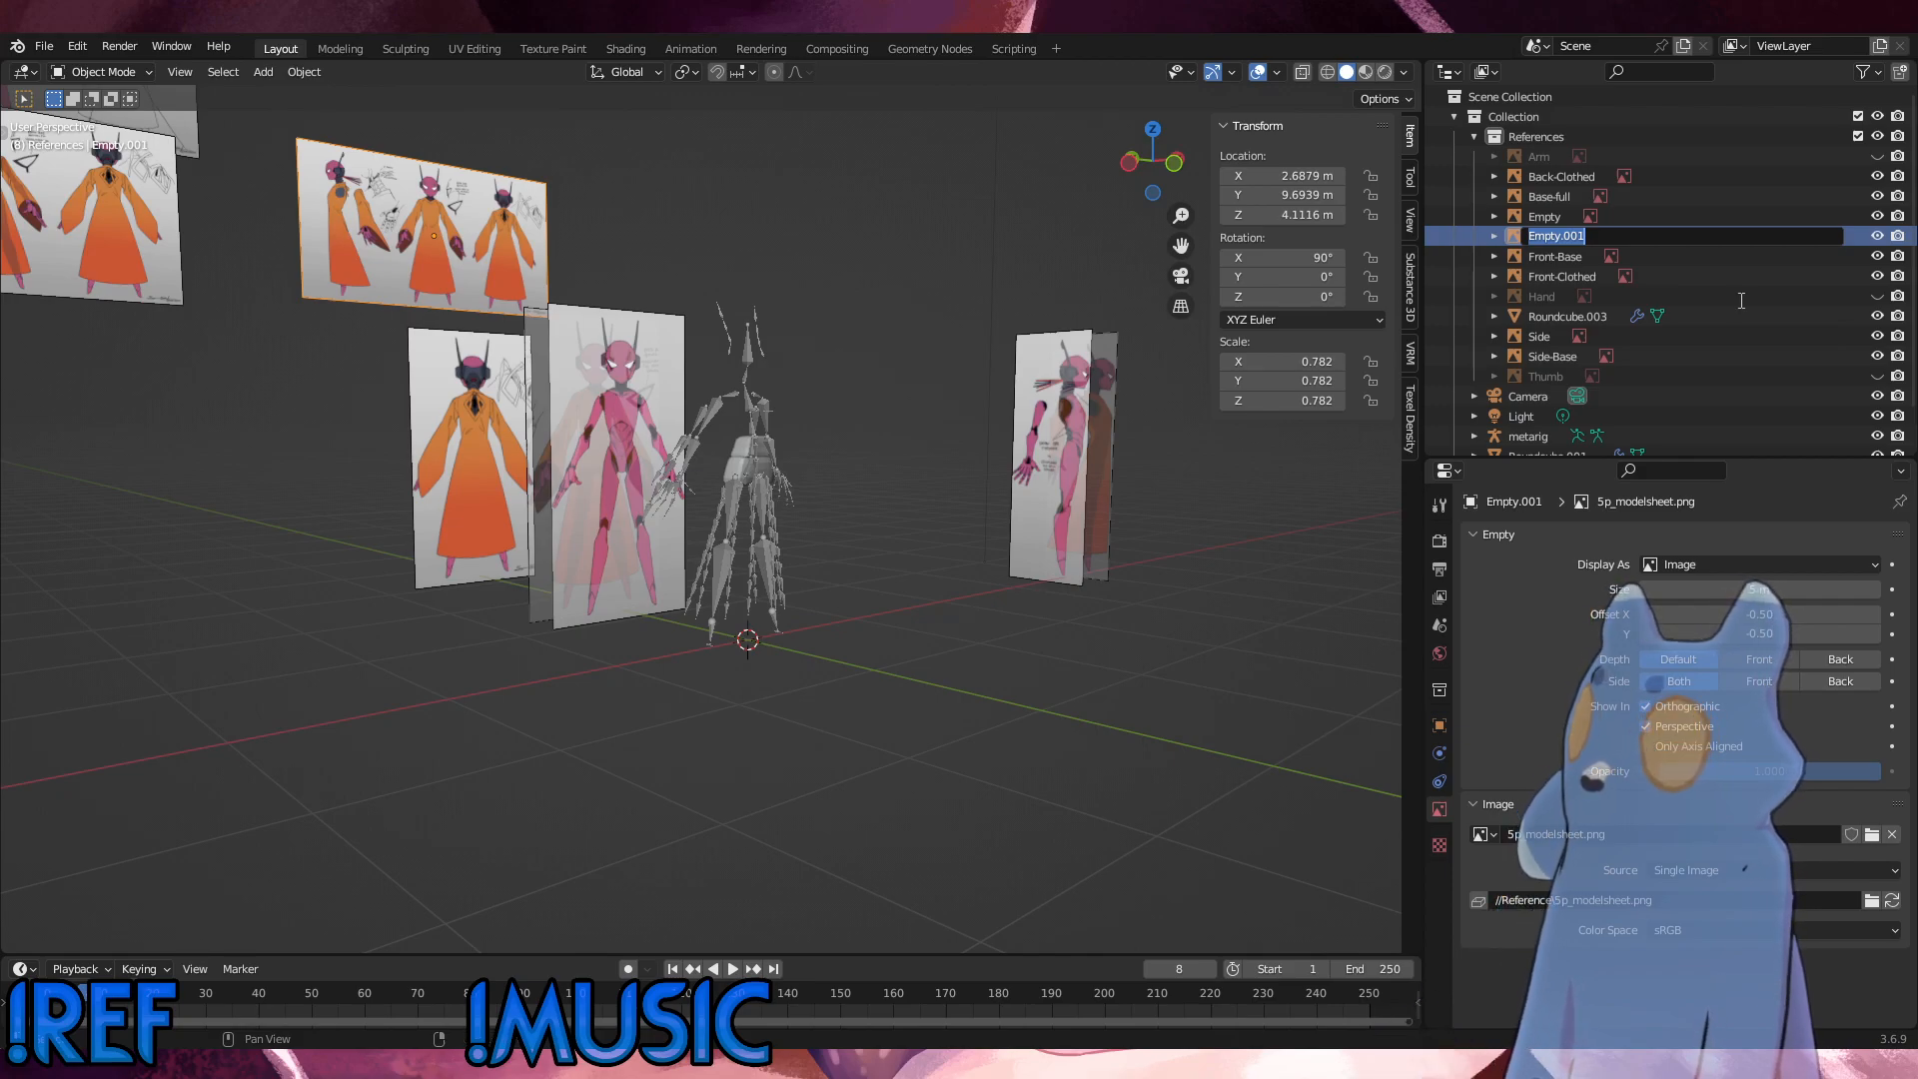
pyautogui.write('Clothed-Overview')
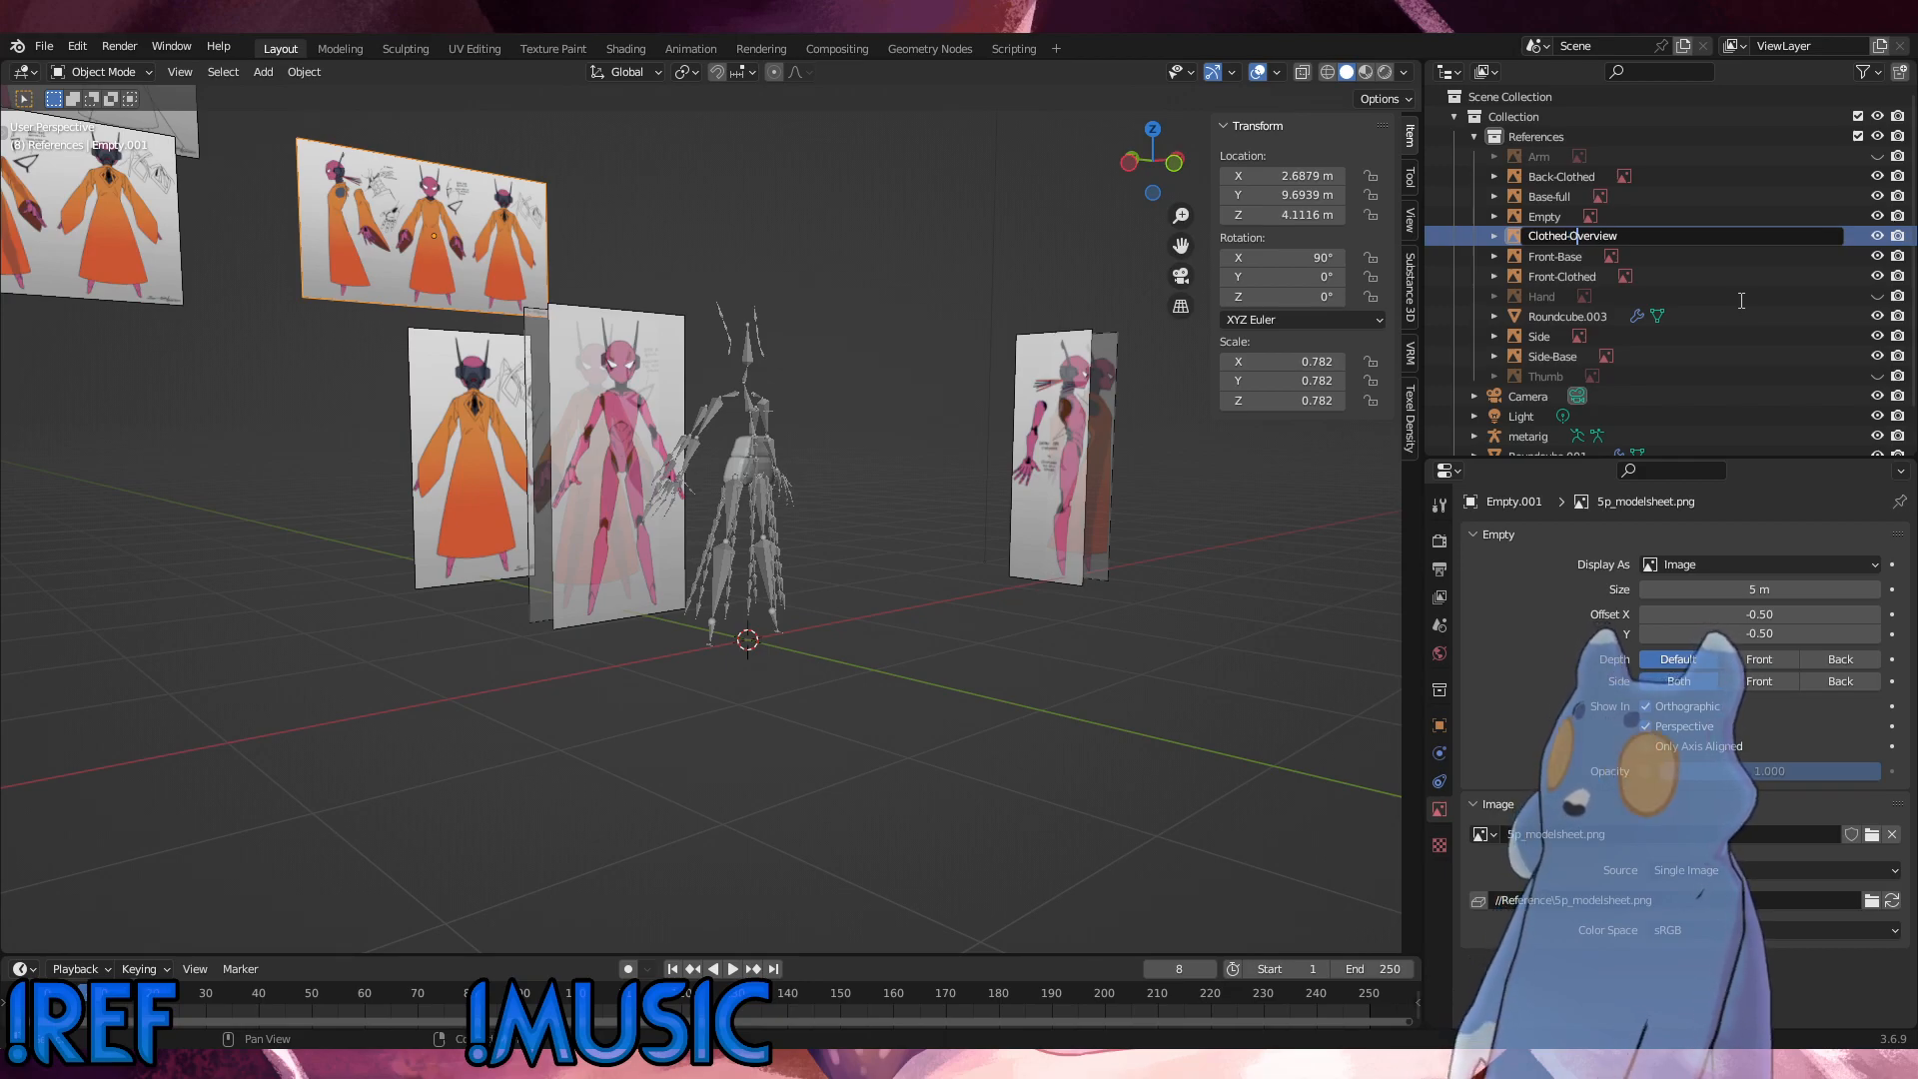
pyautogui.press('Return')
# Step: Select the model sheet showing the body through the clothes and rename it from Empty to "Clothed-Body-Overview"
pyautogui.click(177, 230)
pyautogui.doubleClick(1549, 236)
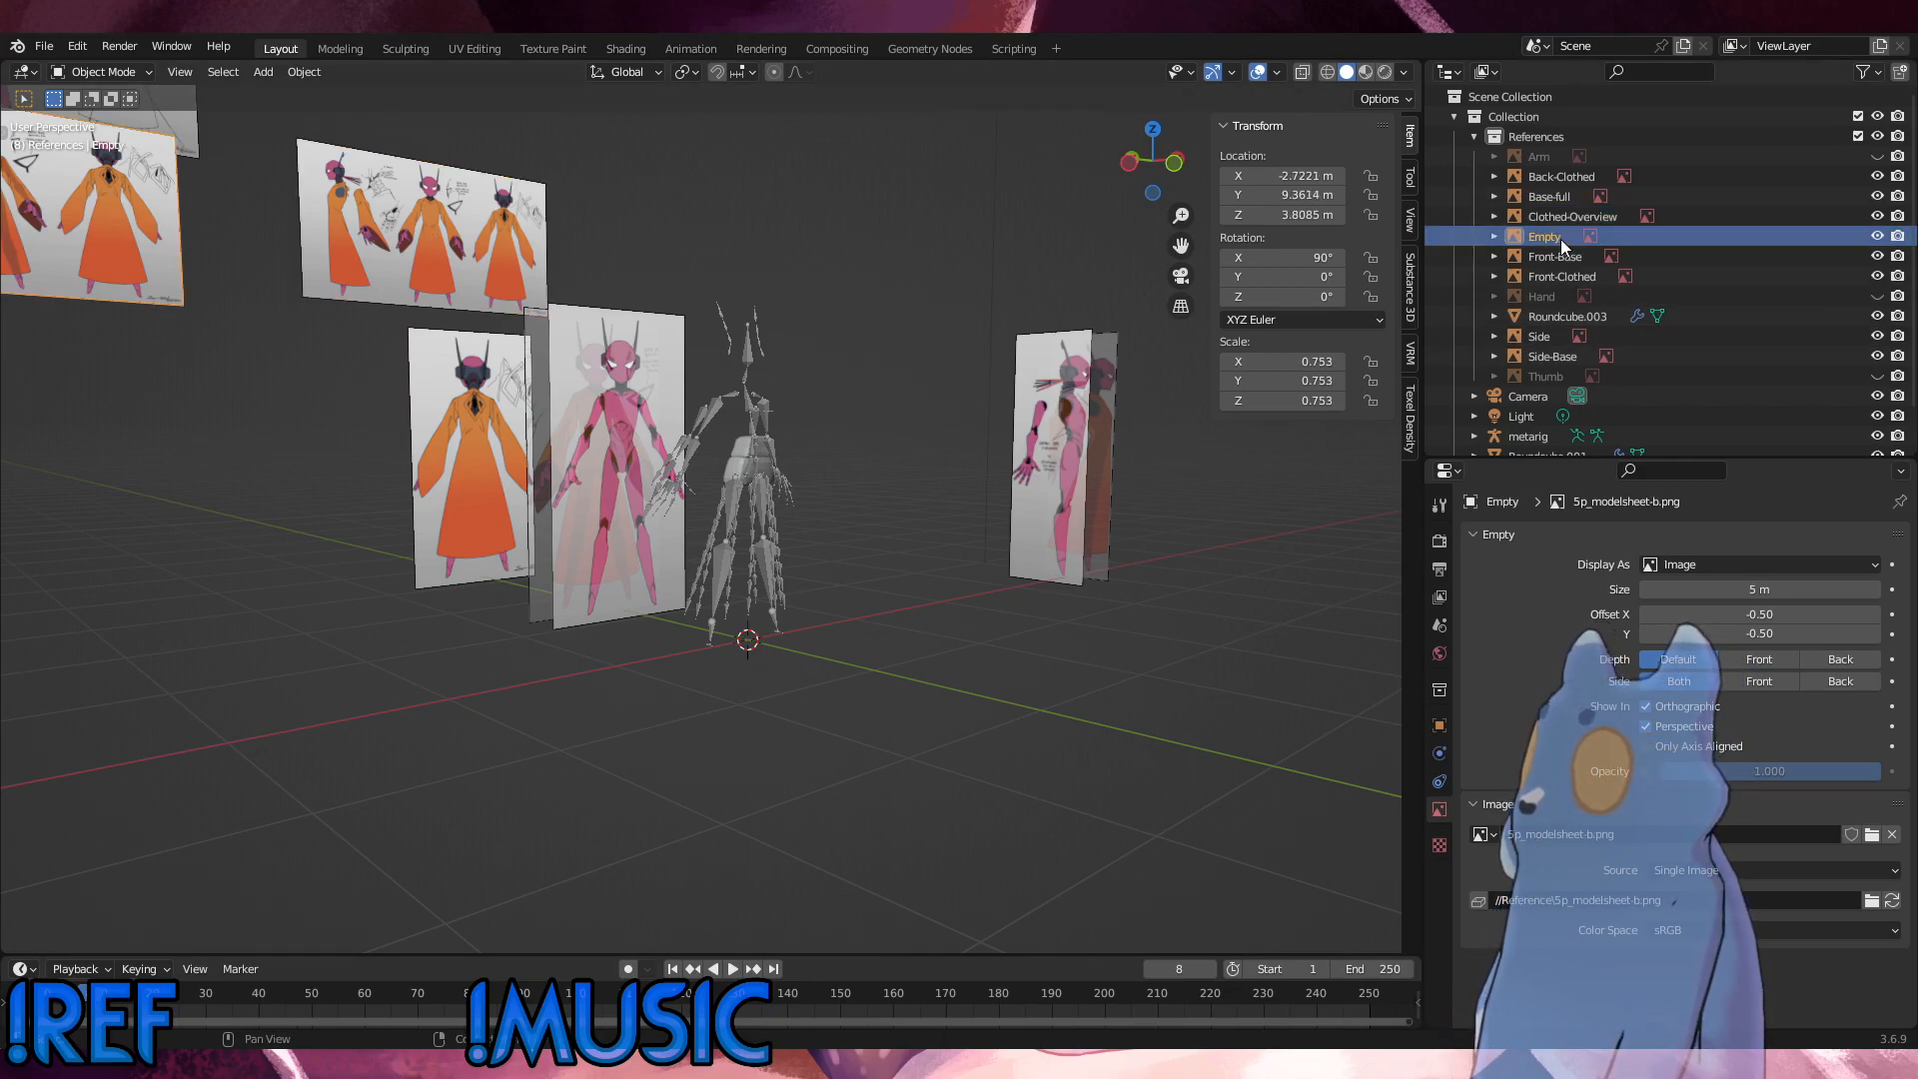
pyautogui.write('Clothed-Body-Overv')
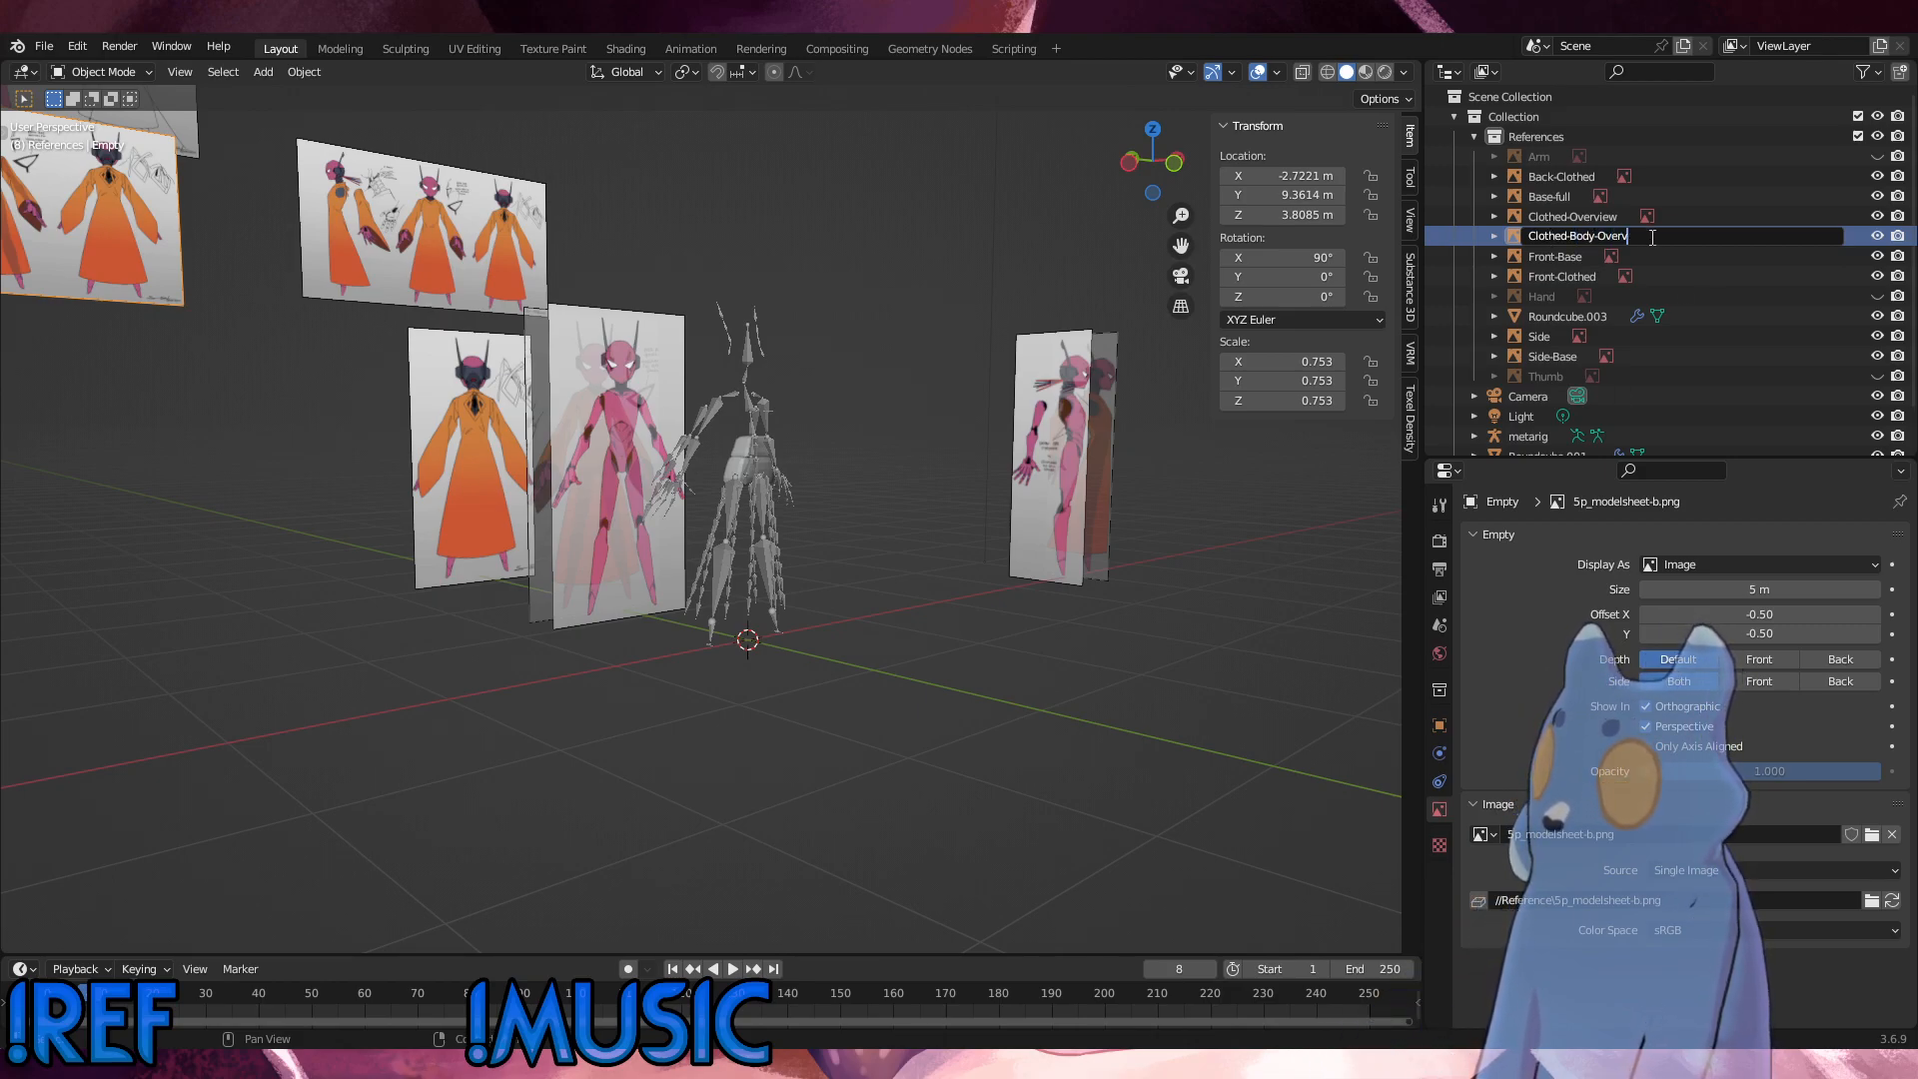
pyautogui.press('Return')
# Step: Change the name of the Base-full model sheet to "Base-Overview"
pyautogui.moveTo(599, 480); pyautogui.dragTo(433, 352, button='middle')
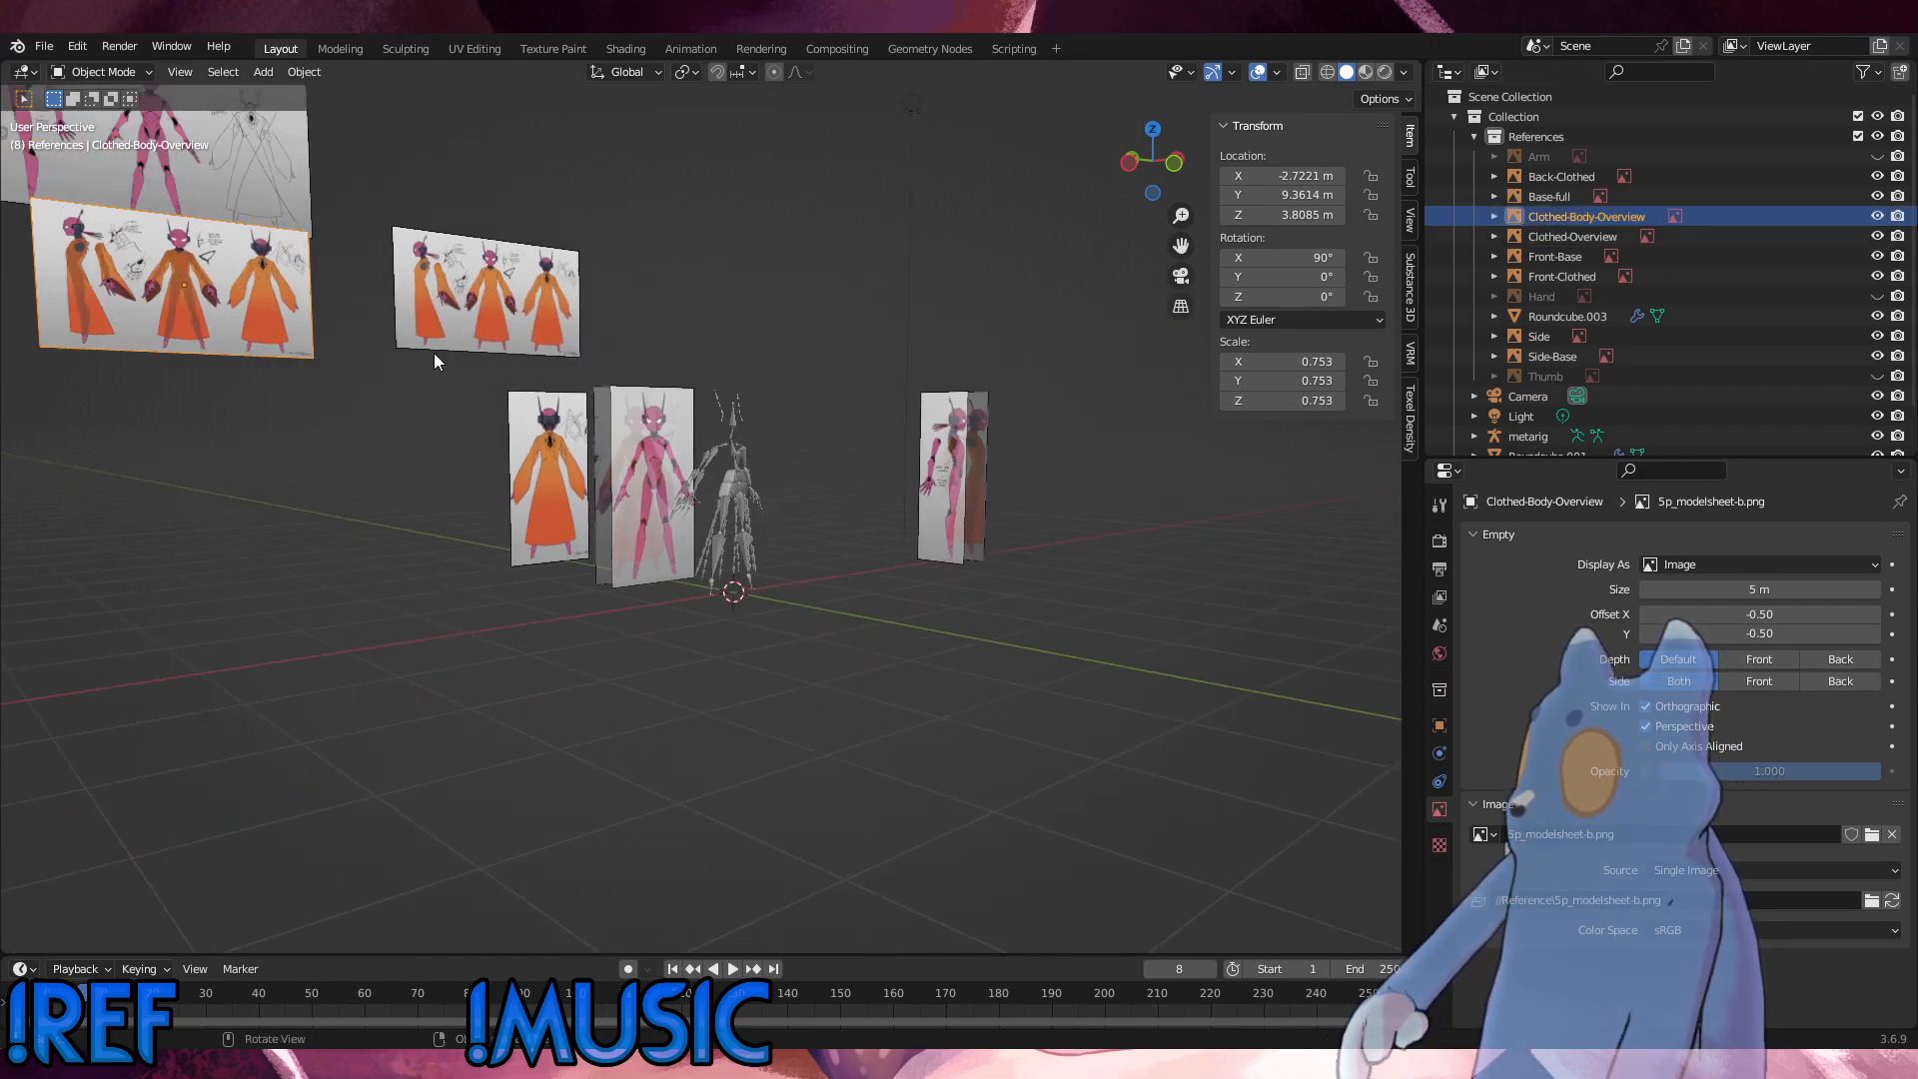
pyautogui.click(1557, 197)
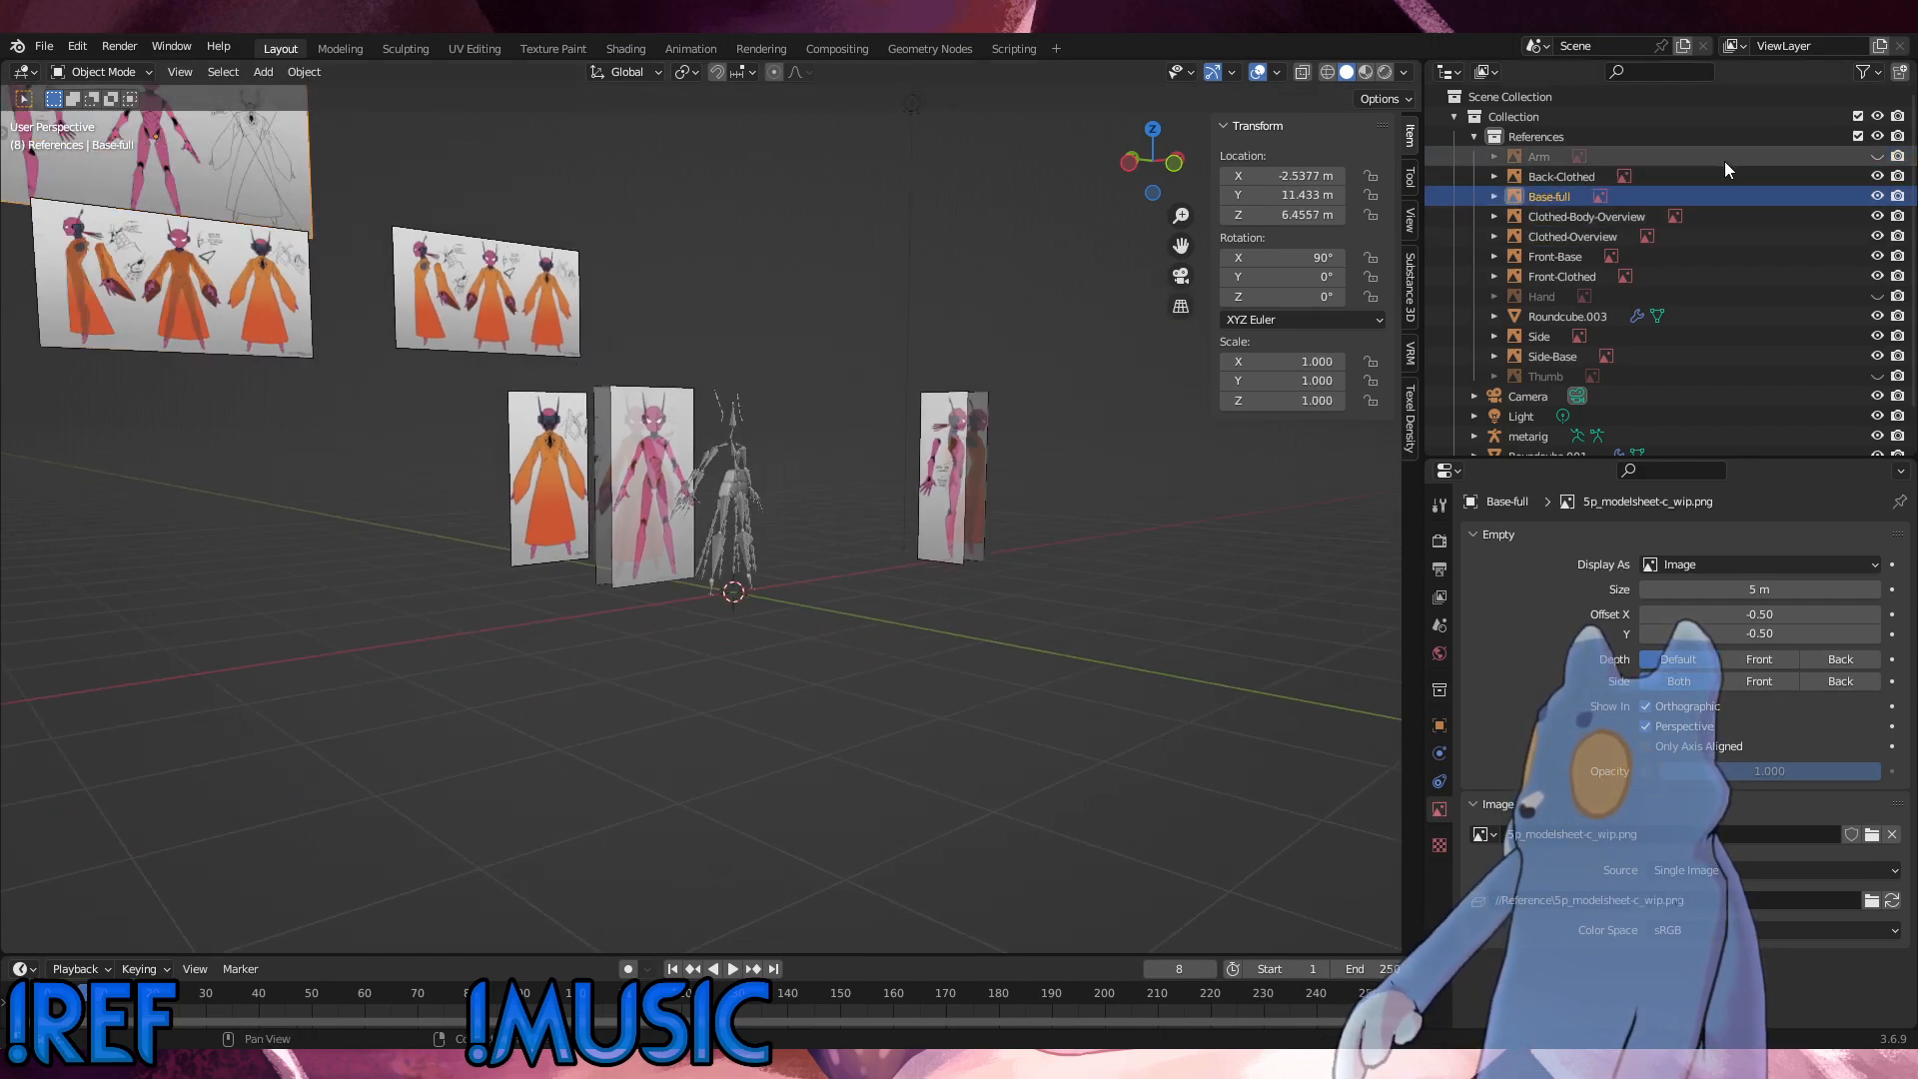
pyautogui.doubleClick(1563, 198)
pyautogui.click(1584, 196)
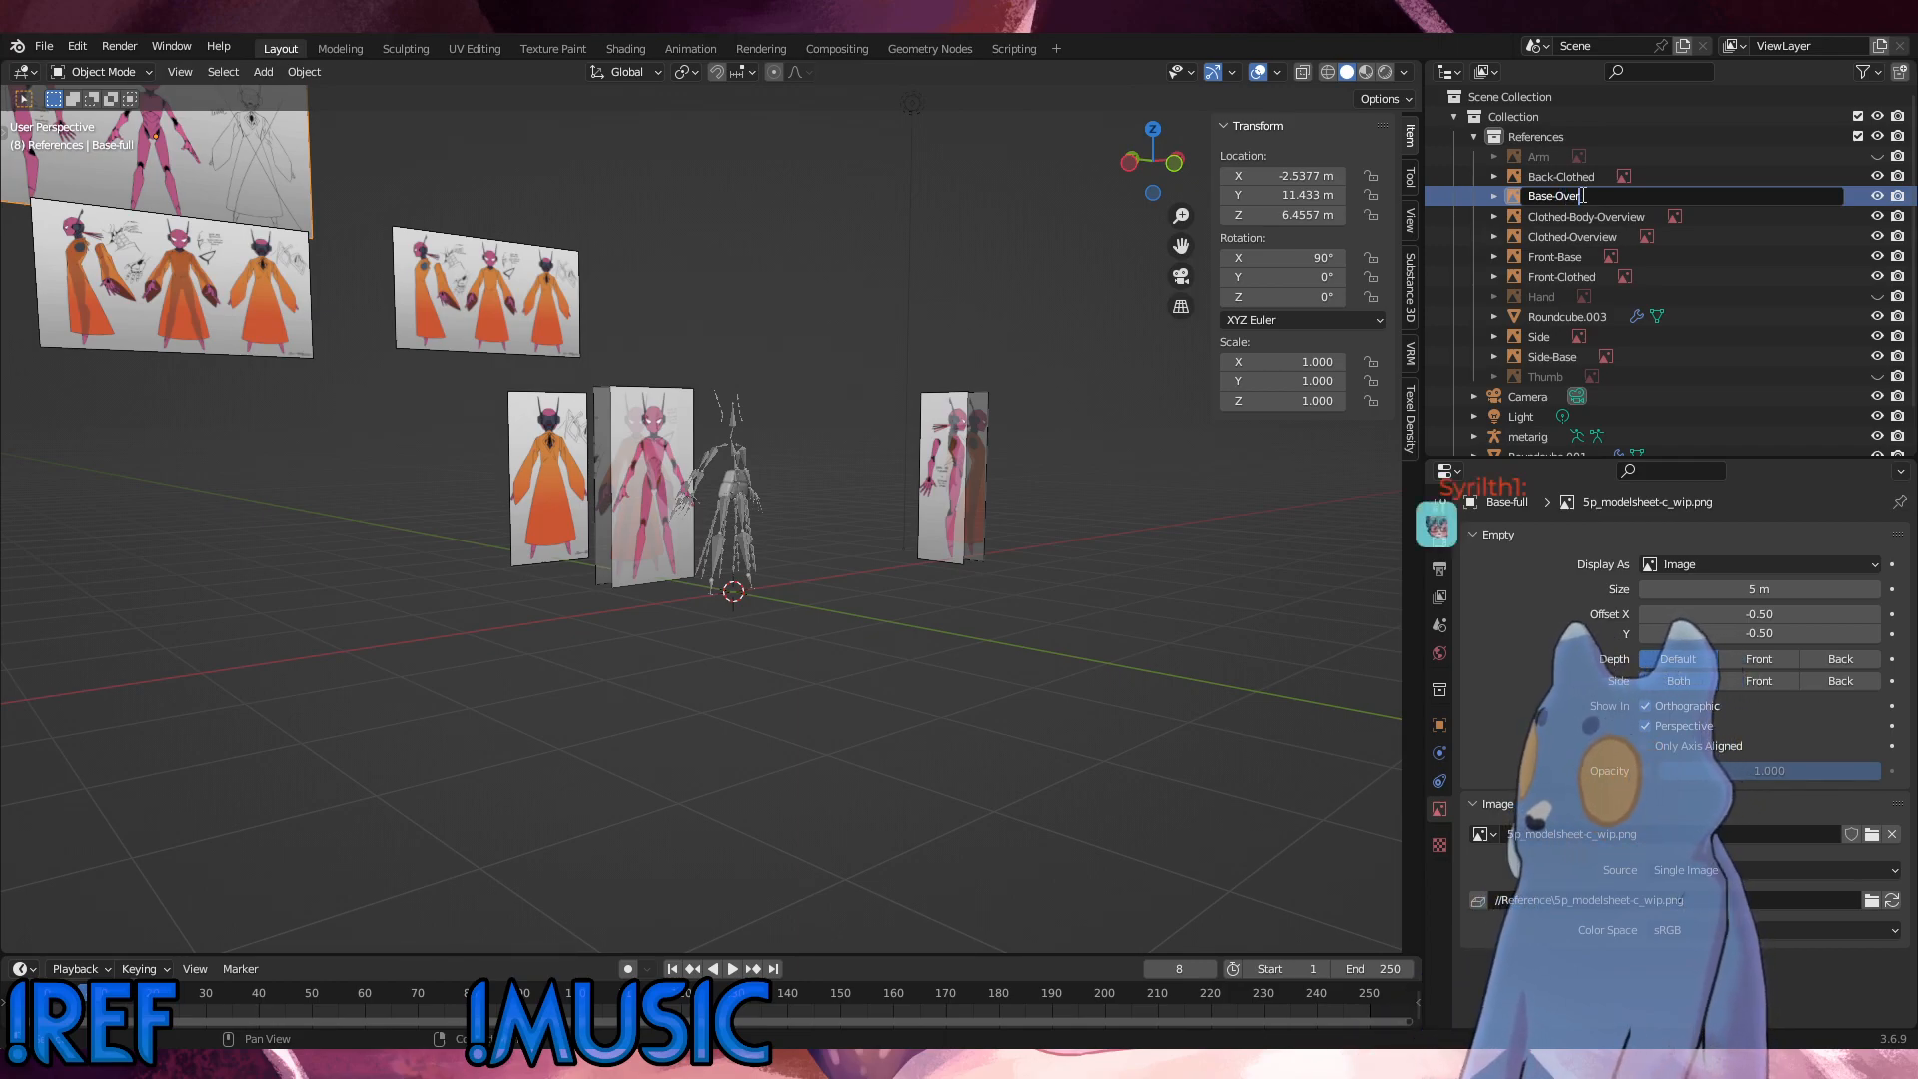
pyautogui.press('Return')
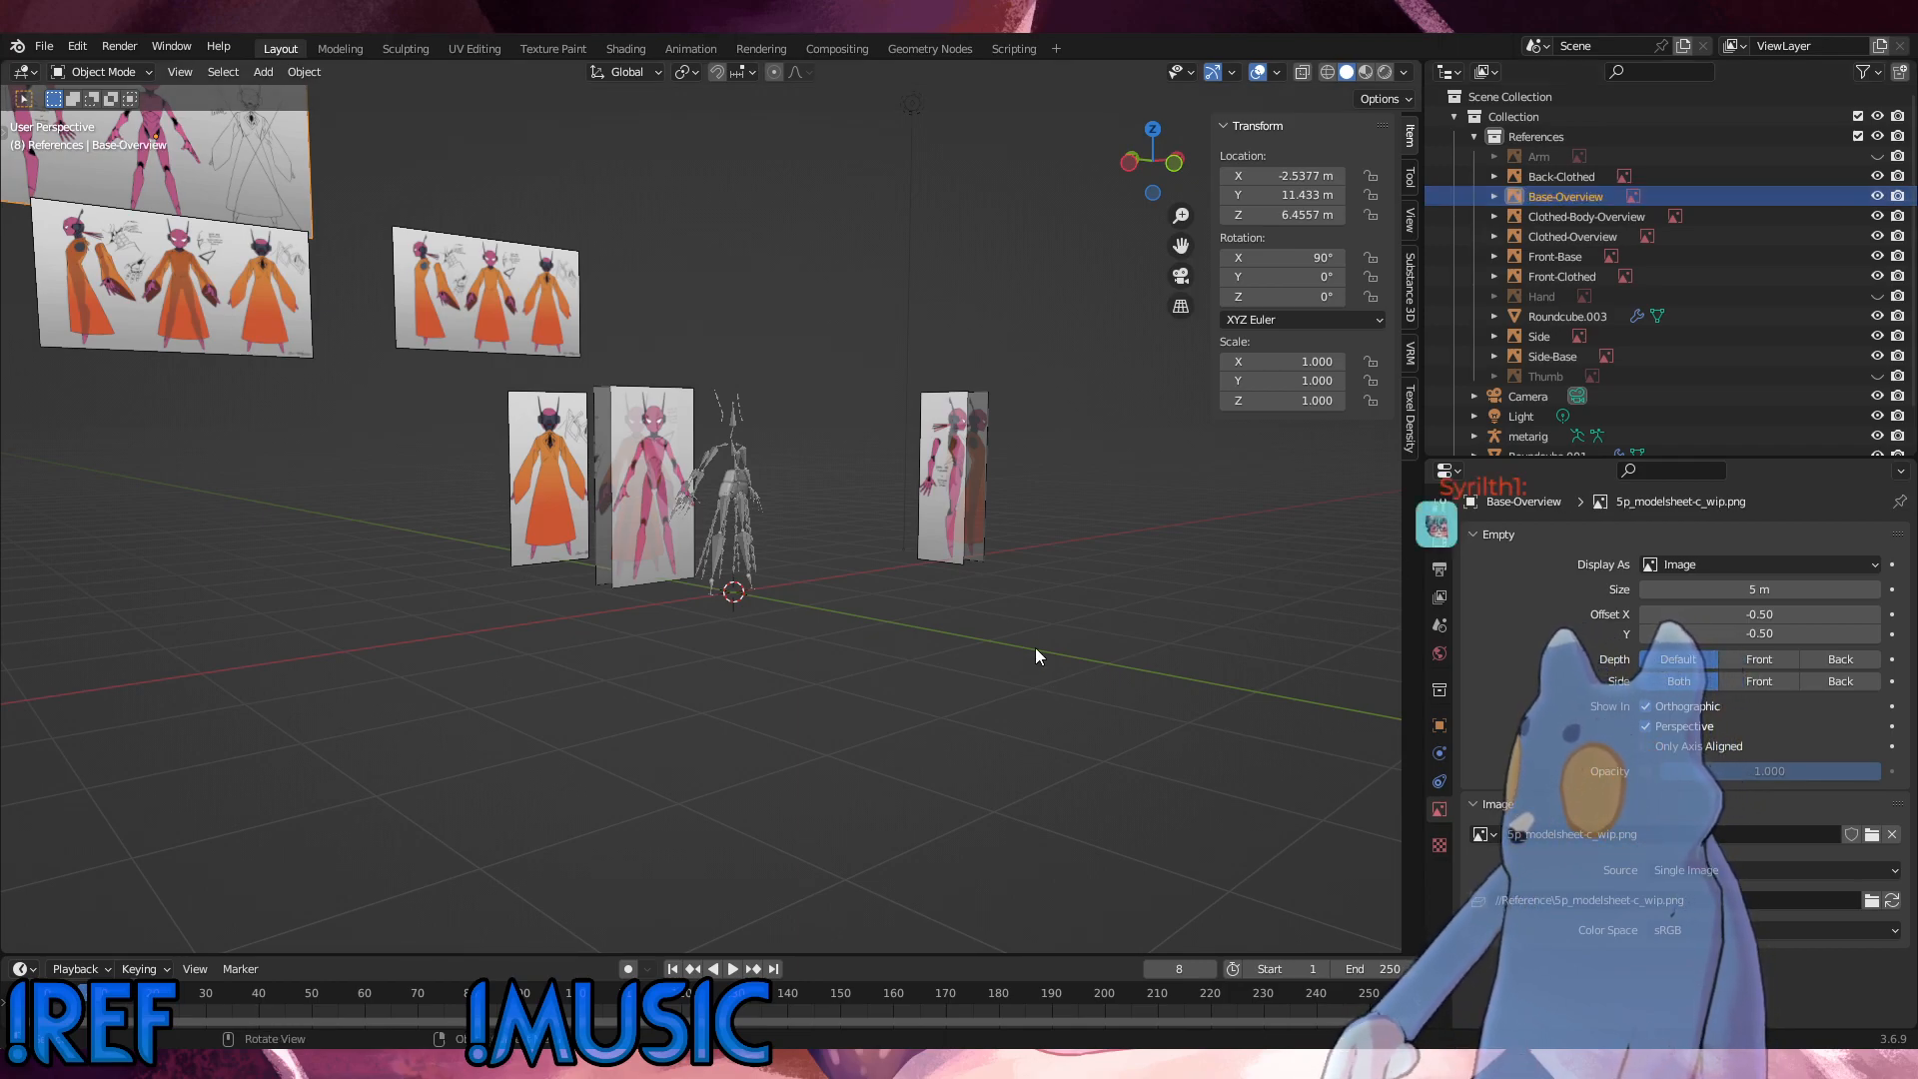
pyautogui.moveTo(1035, 648); pyautogui.dragTo(999, 569, button='middle')
pyautogui.scroll(9, 870, 504)
pyautogui.click(1174, 505)
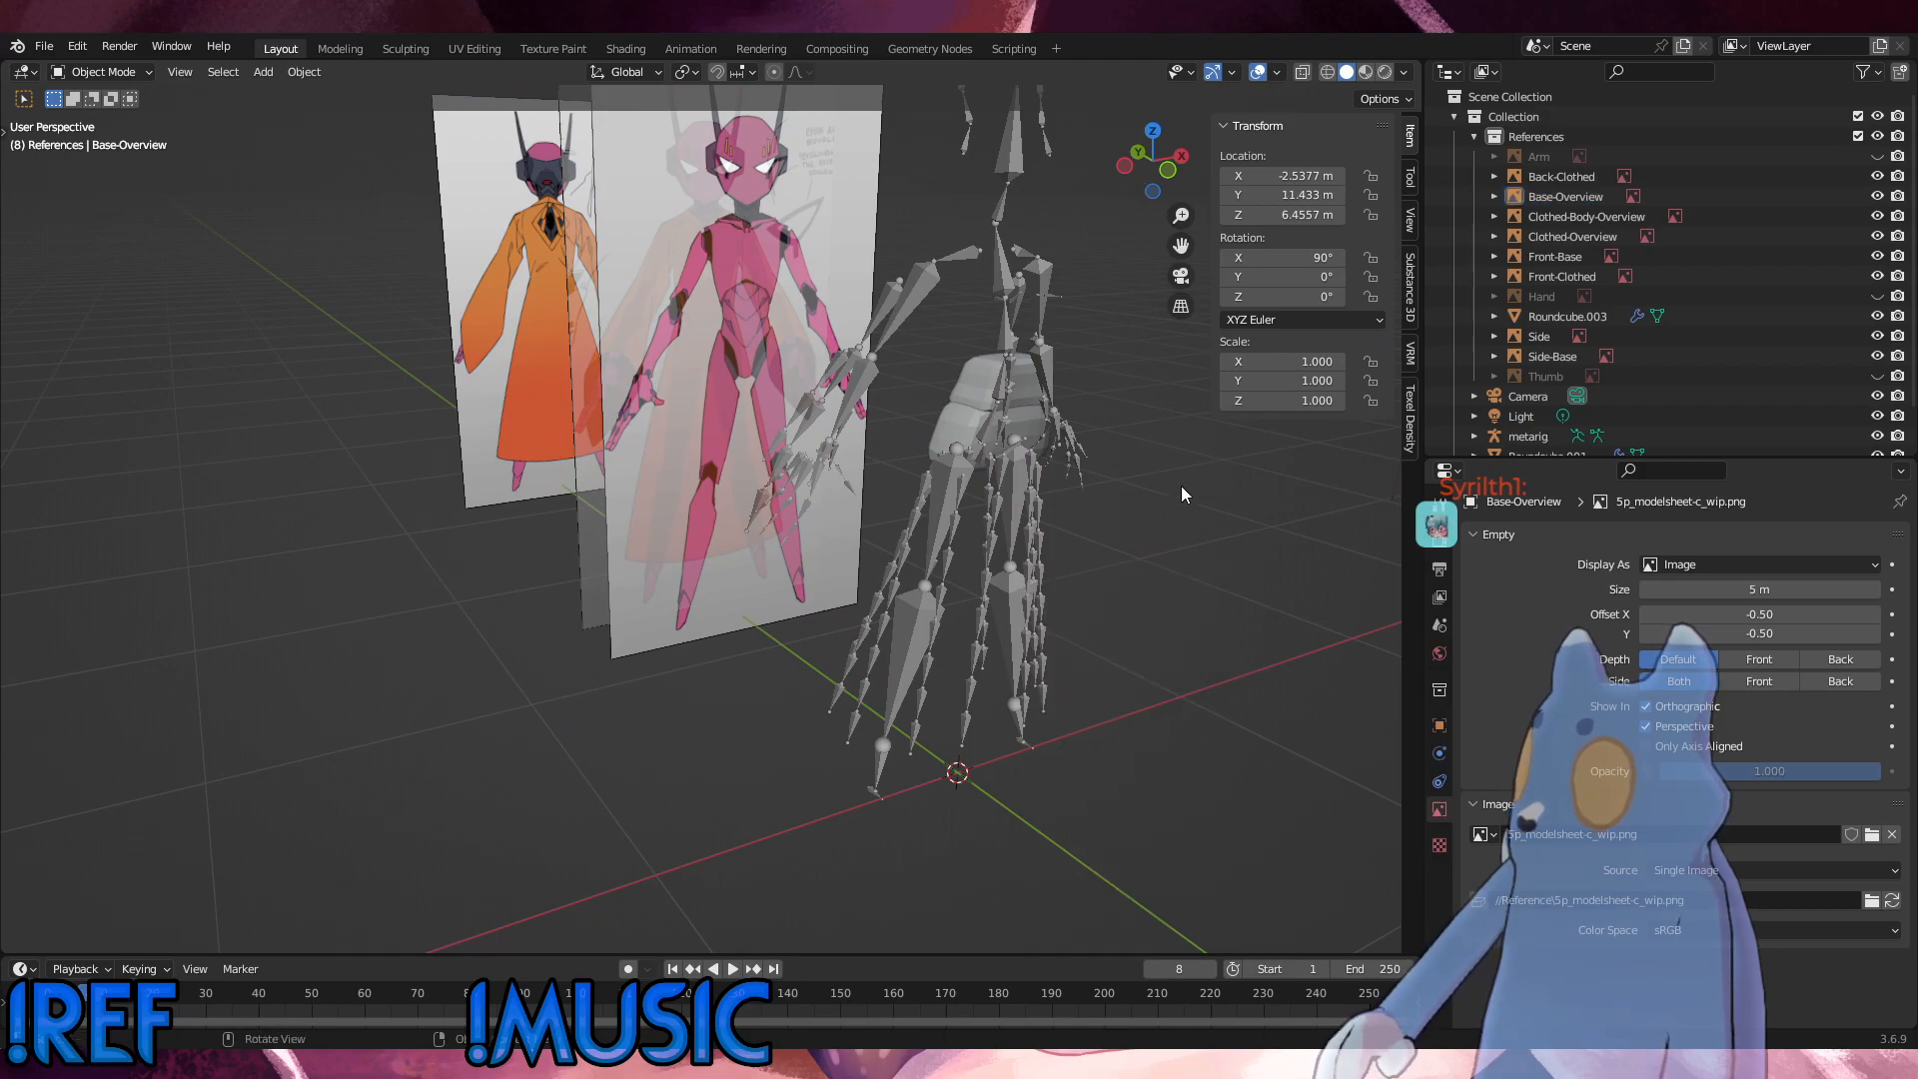
pyautogui.moveTo(1181, 486); pyautogui.dragTo(949, 510, button='middle')
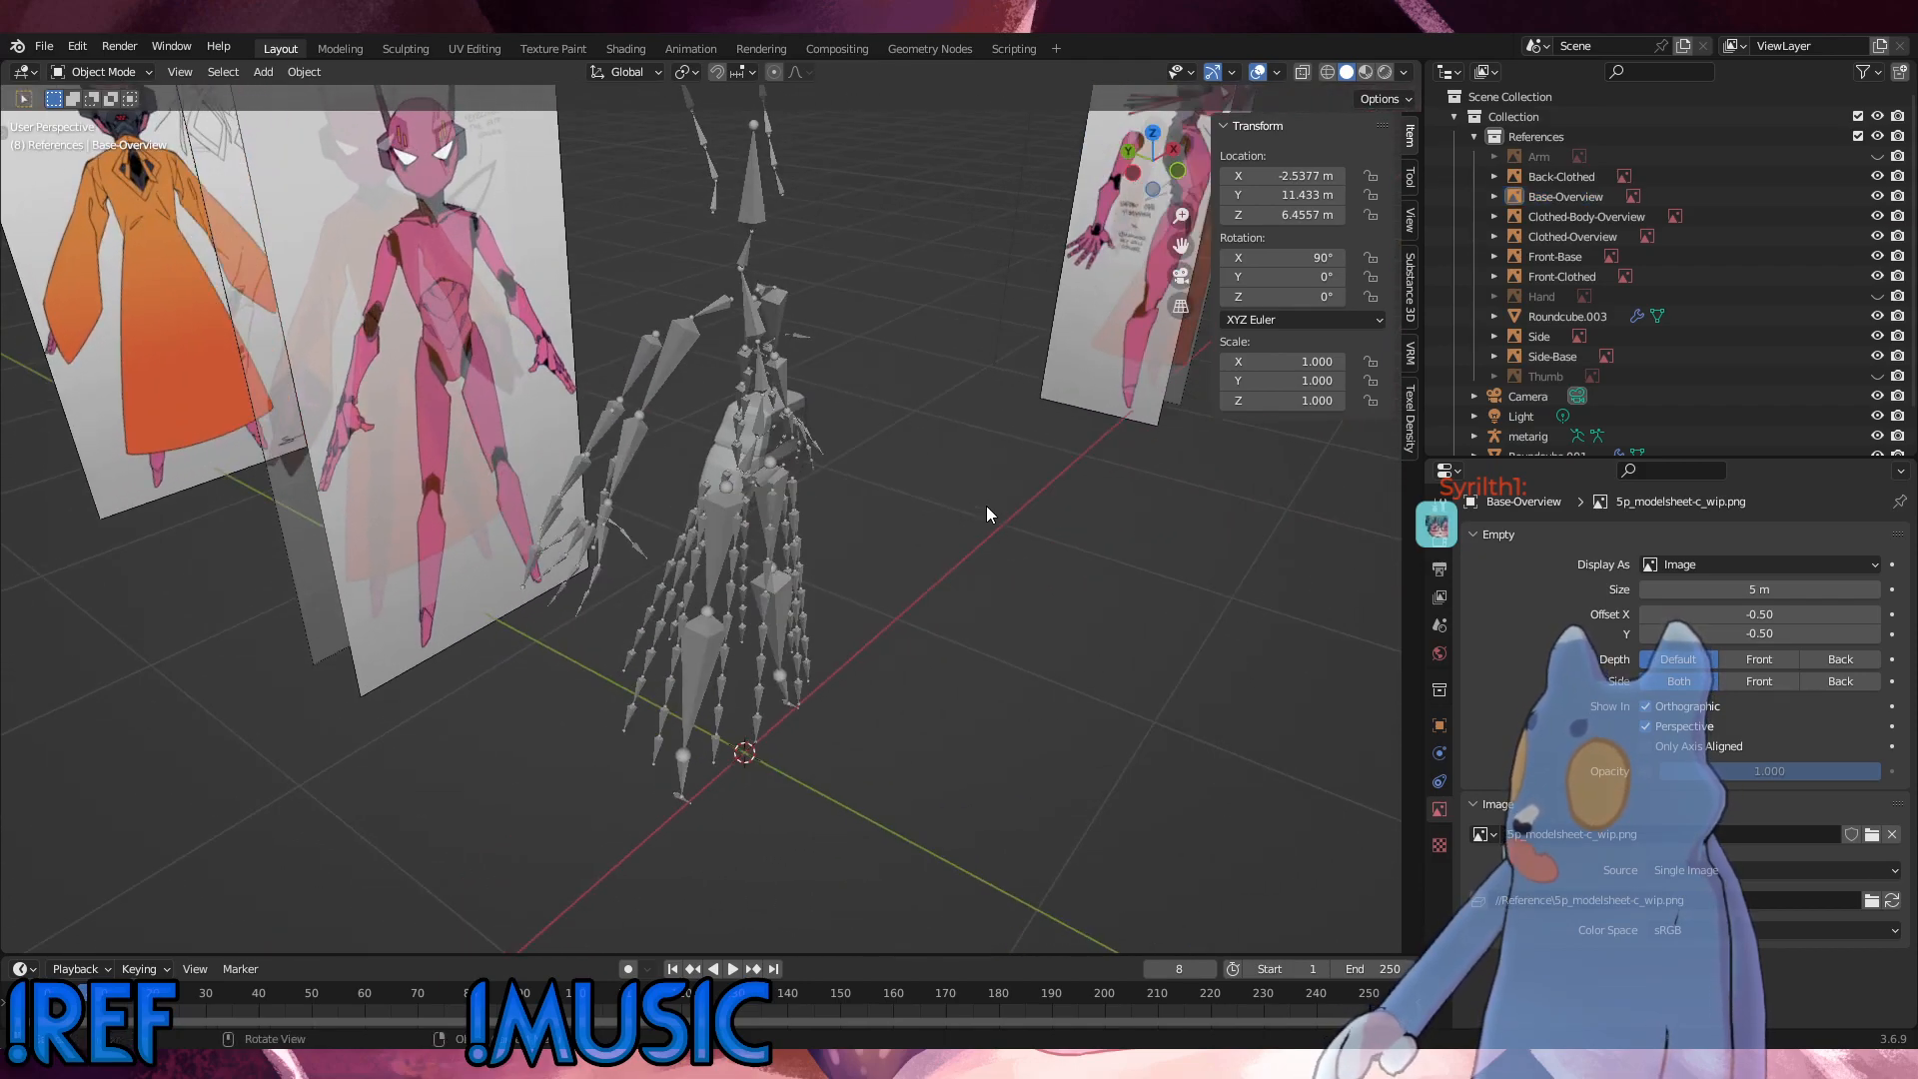
pyautogui.click(675, 580)
pyautogui.moveTo(789, 422); pyautogui.dragTo(546, 376, button='middle')
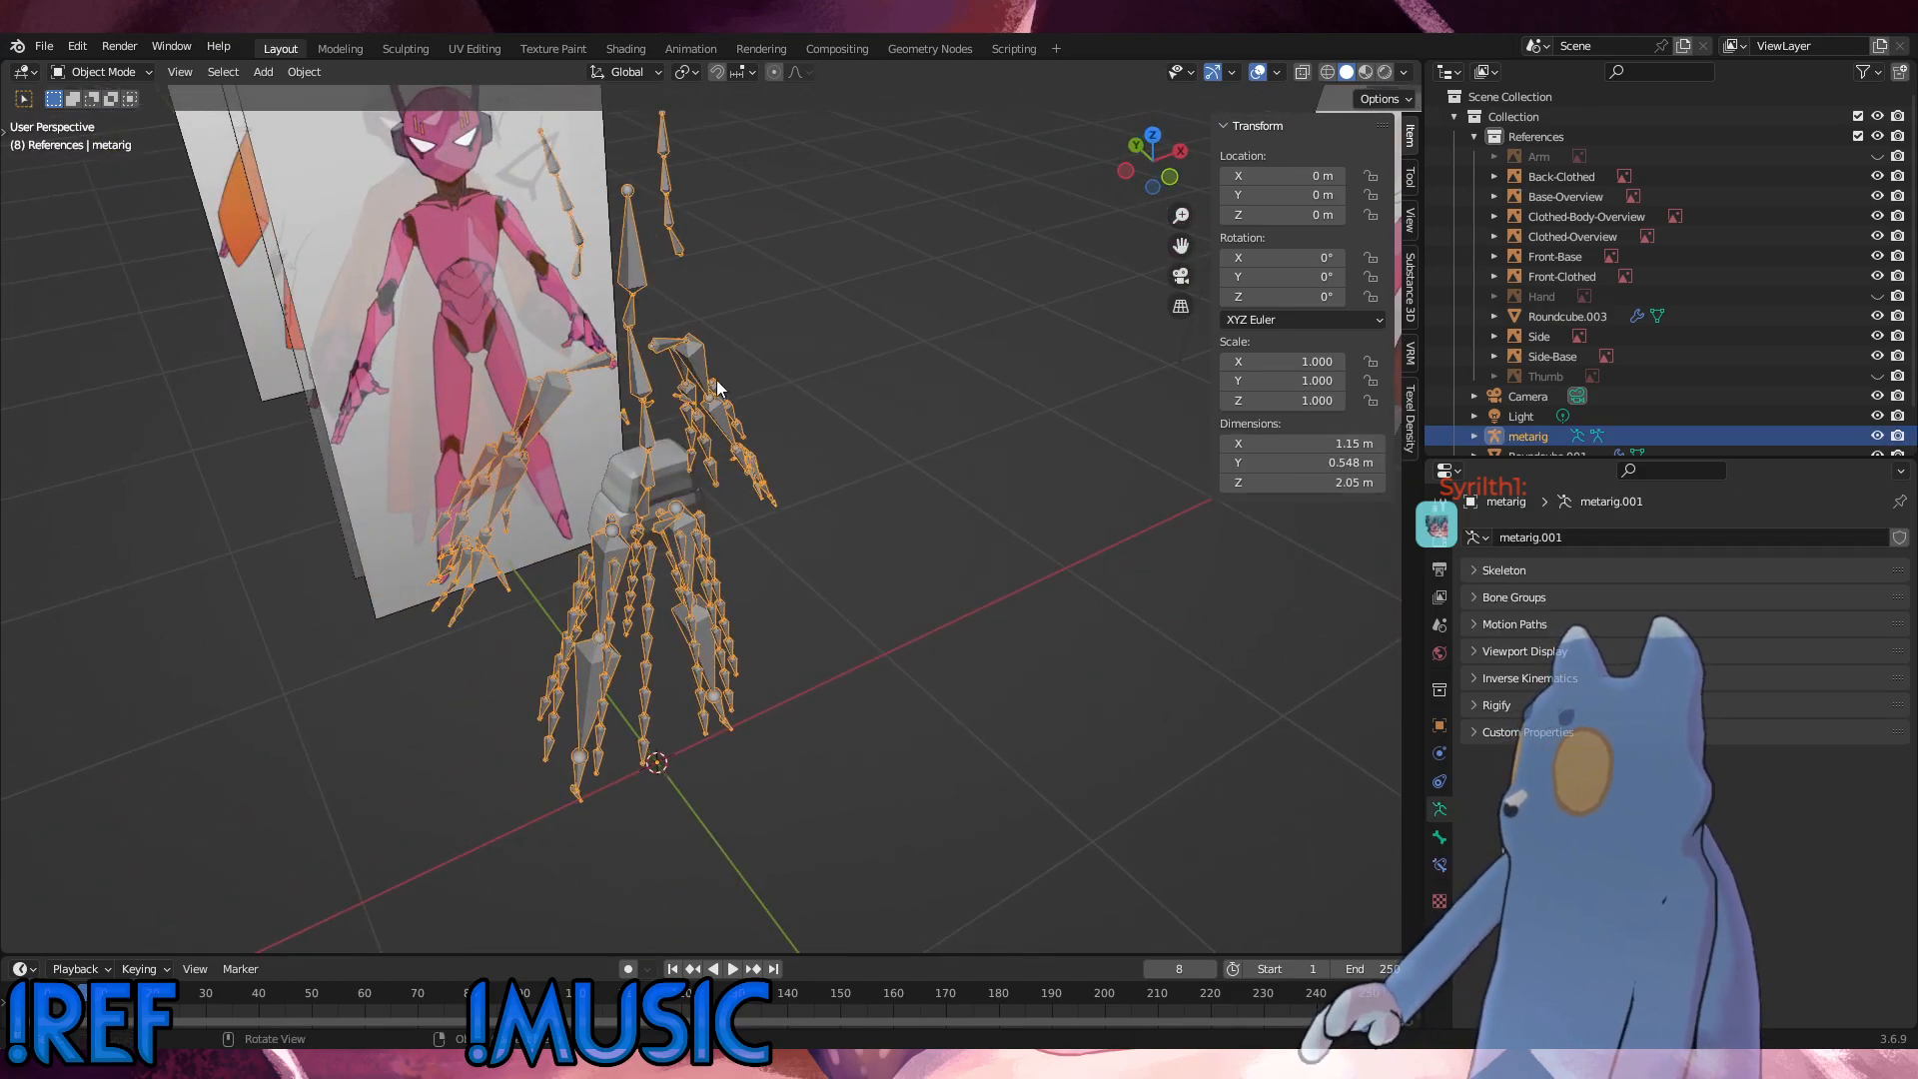
# Step: Clear the selection and save the blend file
pyautogui.click(953, 337)
pyautogui.click(44, 46)
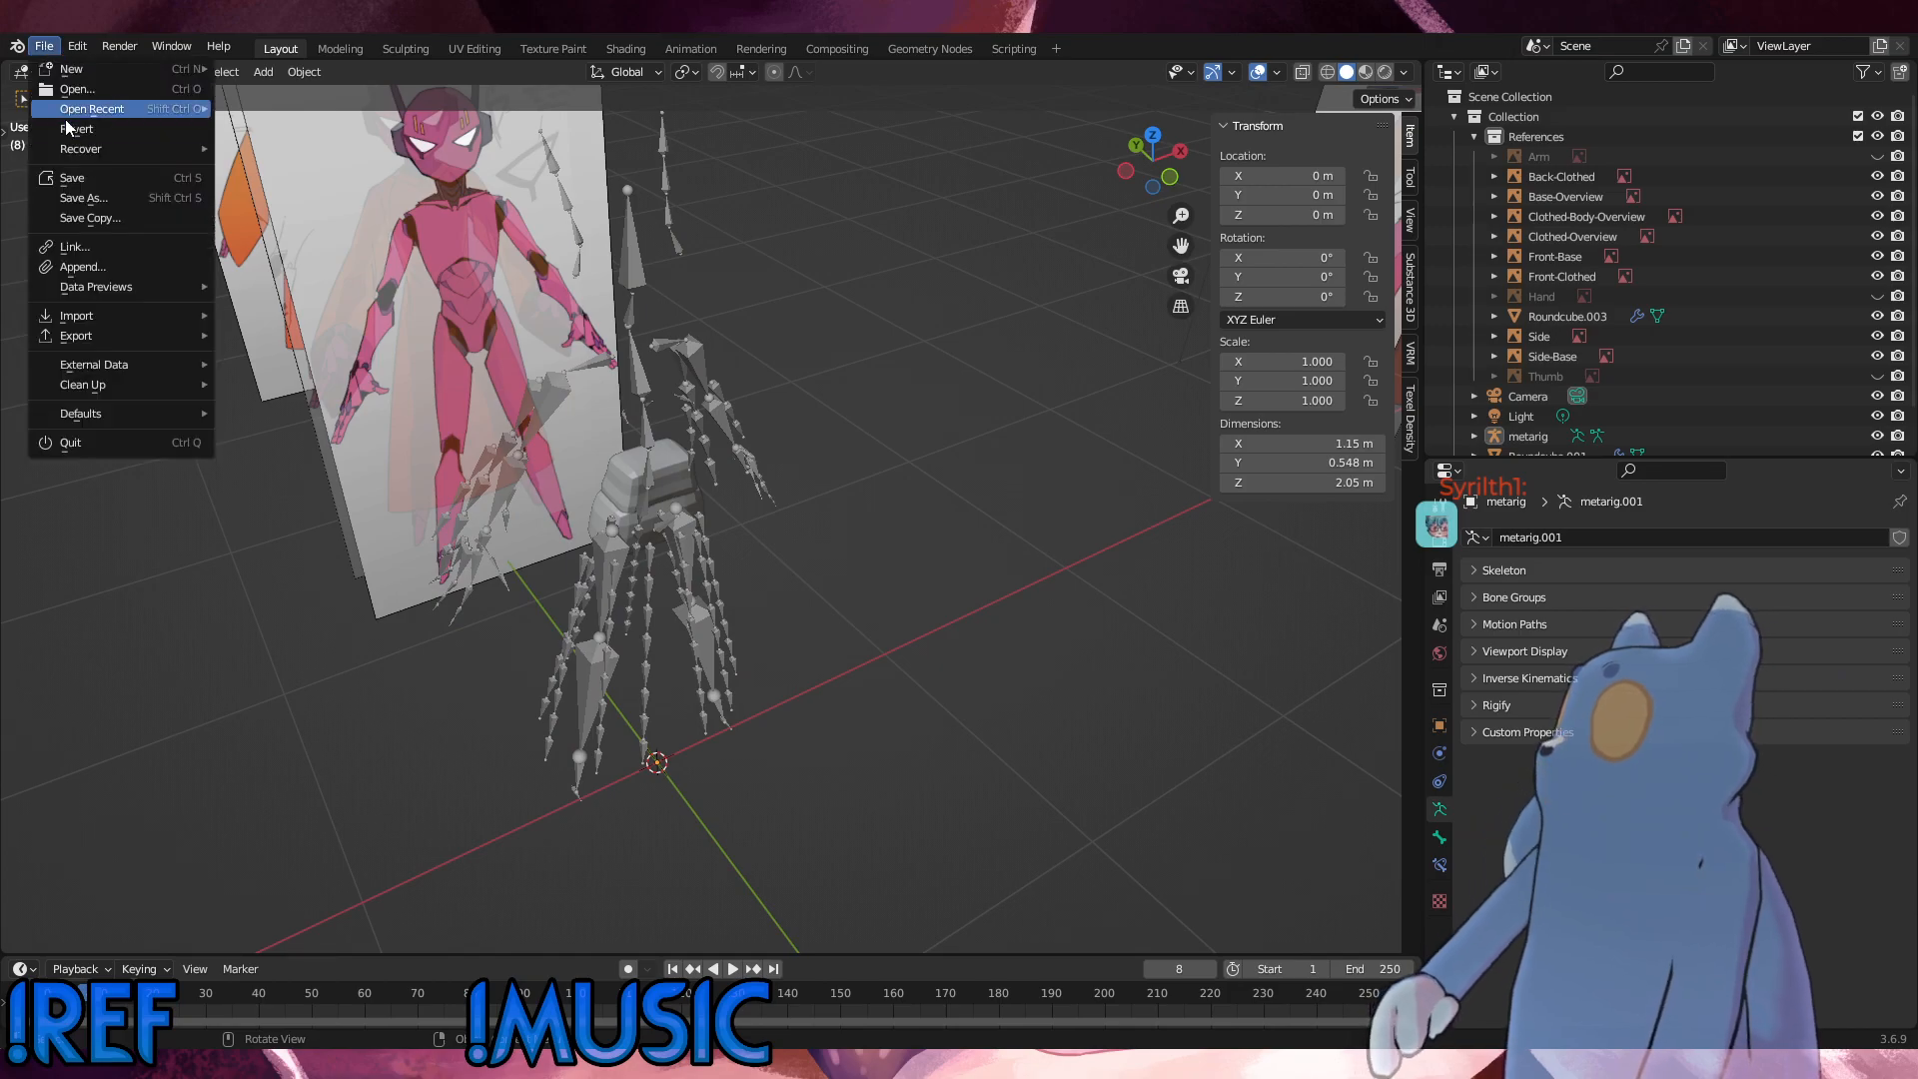
pyautogui.click(82, 179)
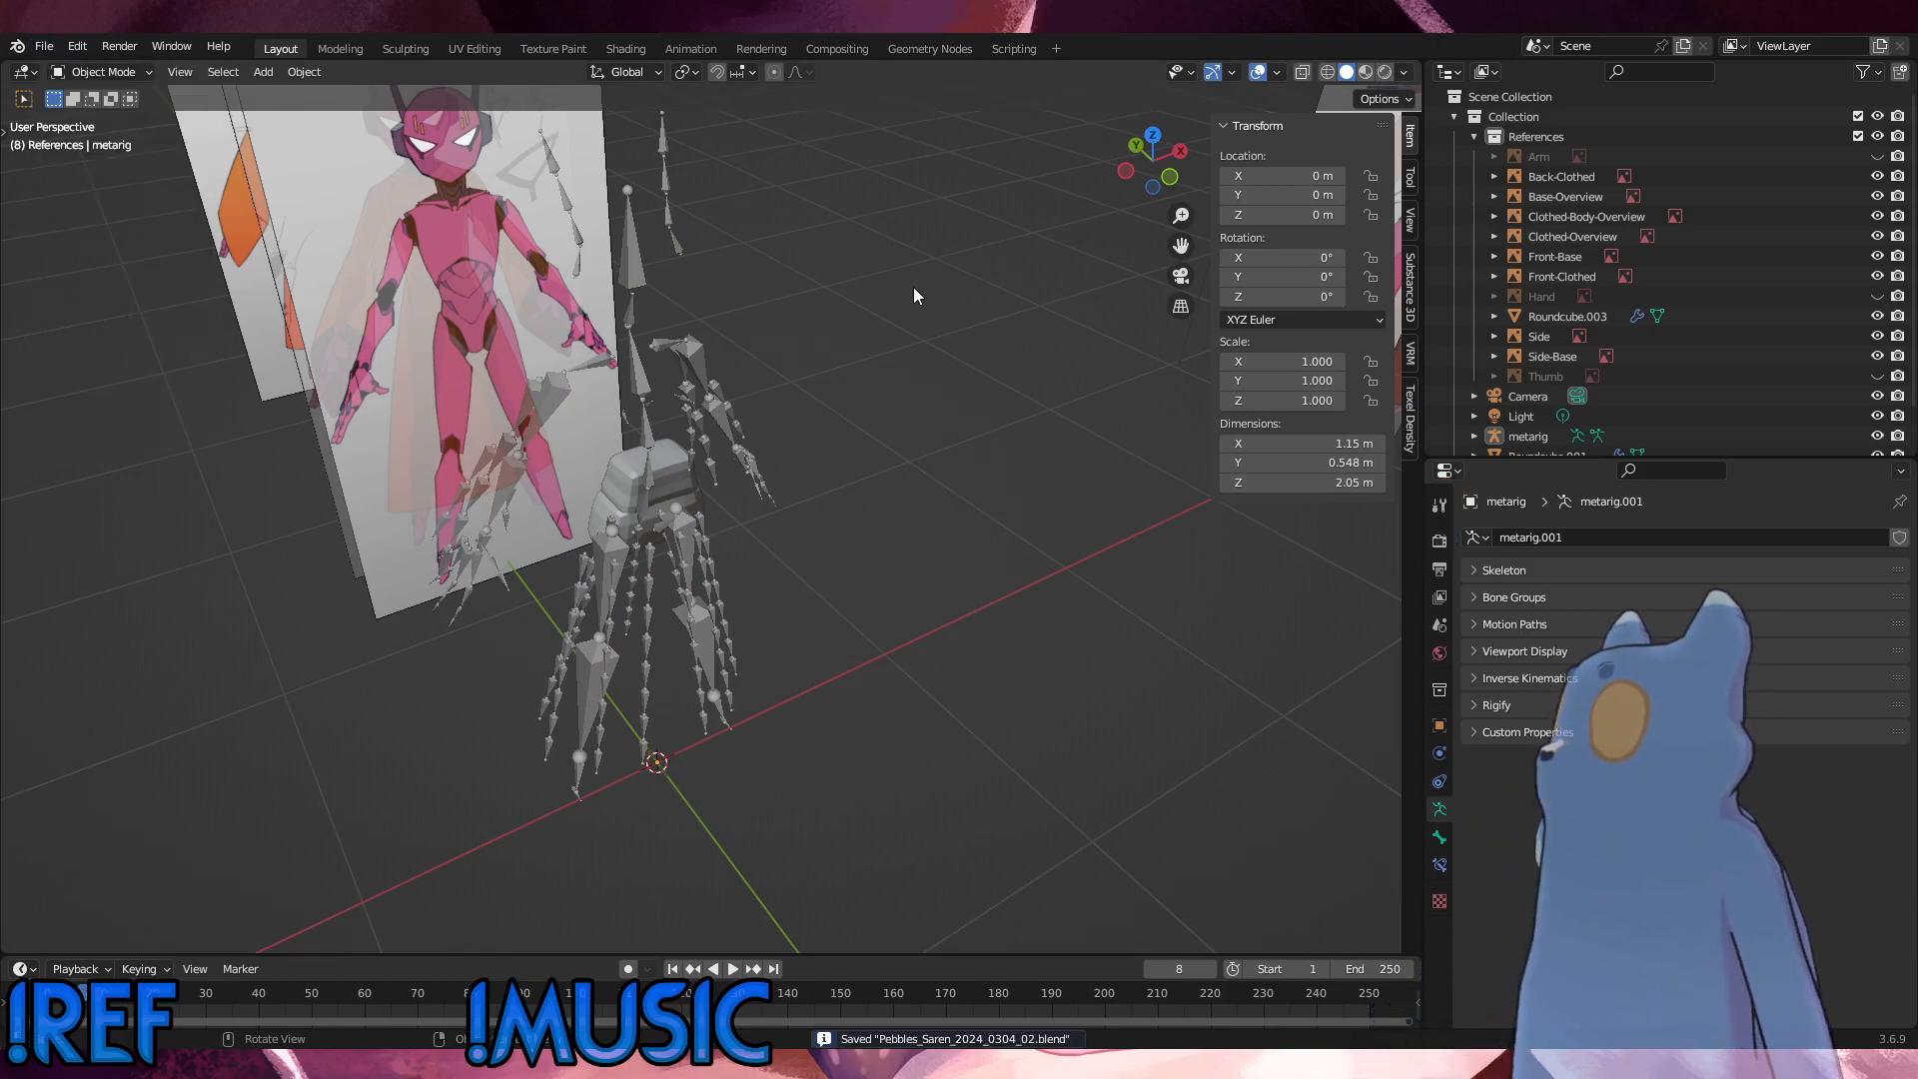
# Step: Hide the Front-Clothed, Back-Clothed and Side reference images so that only the new base sheets show around the rig
pyautogui.moveTo(913, 286); pyautogui.dragTo(450, 459, button='middle')
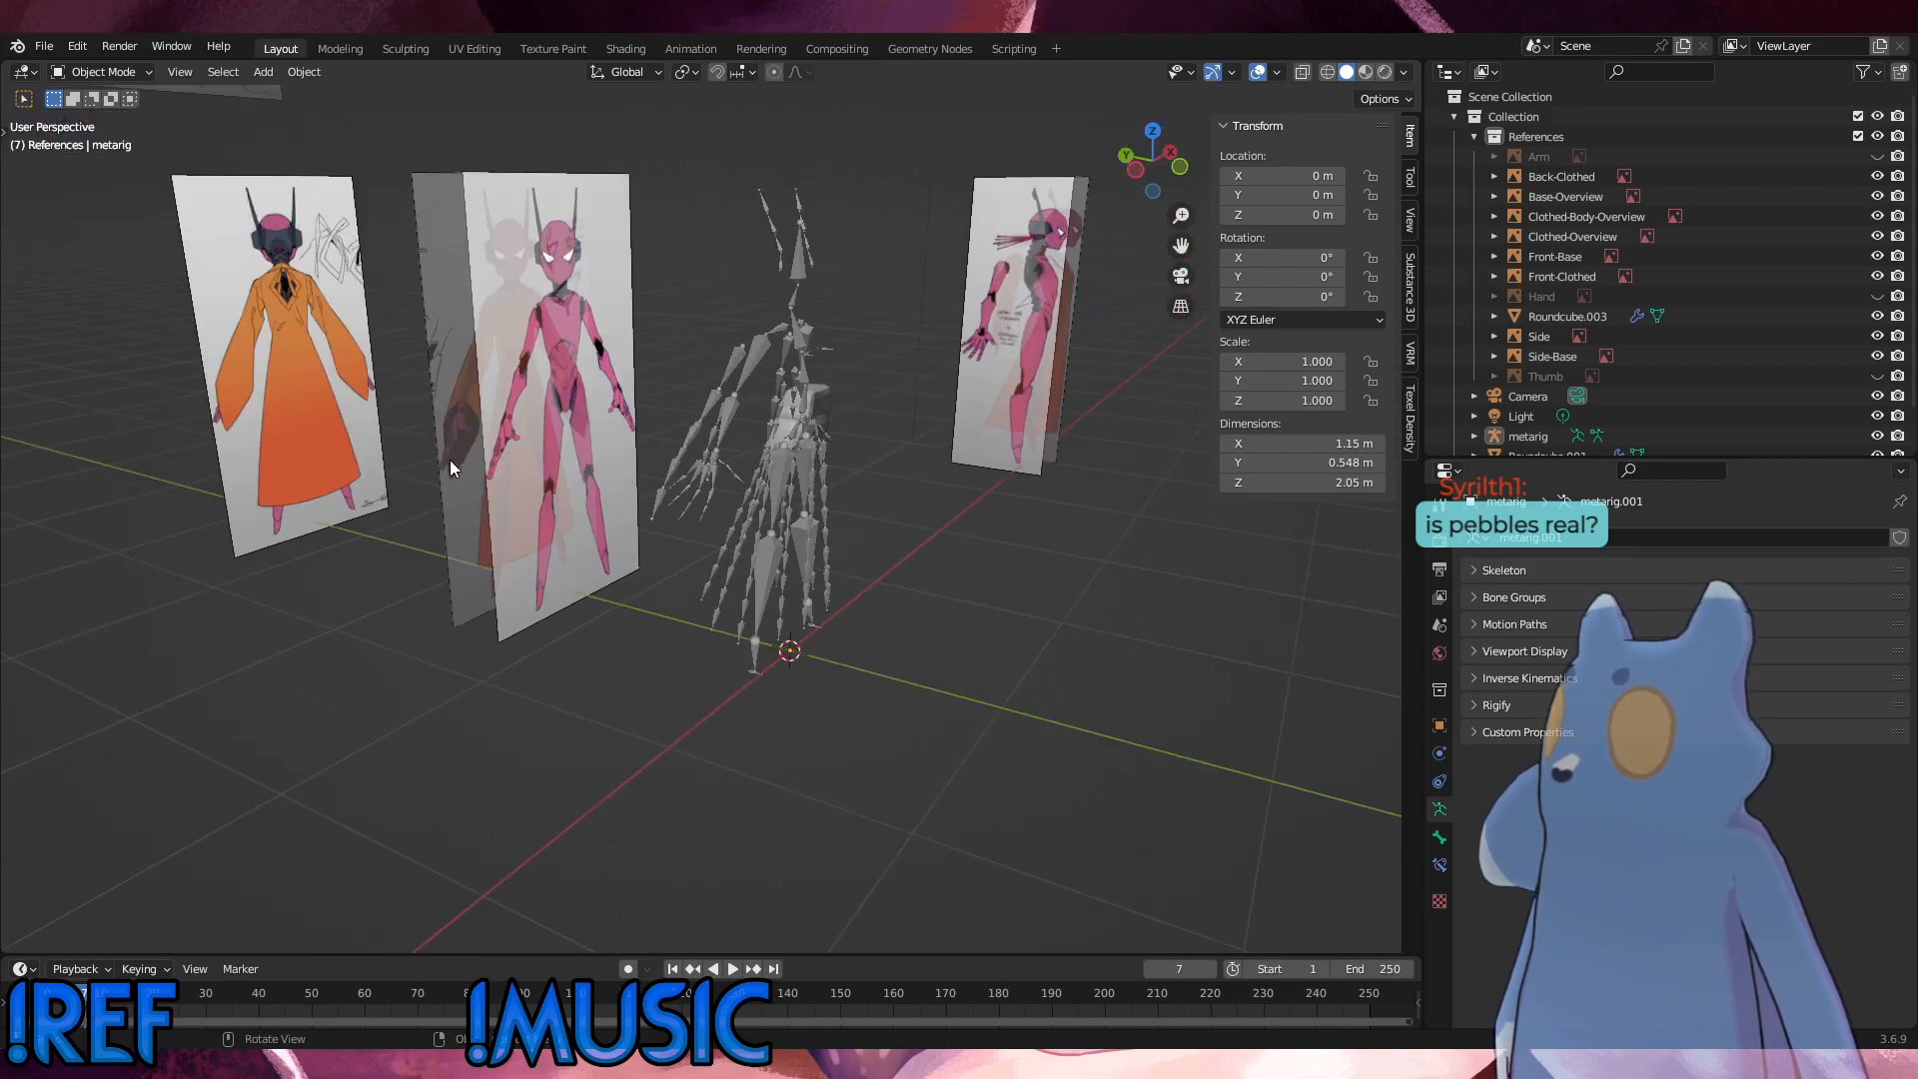
pyautogui.click(450, 459)
pyautogui.click(1879, 277)
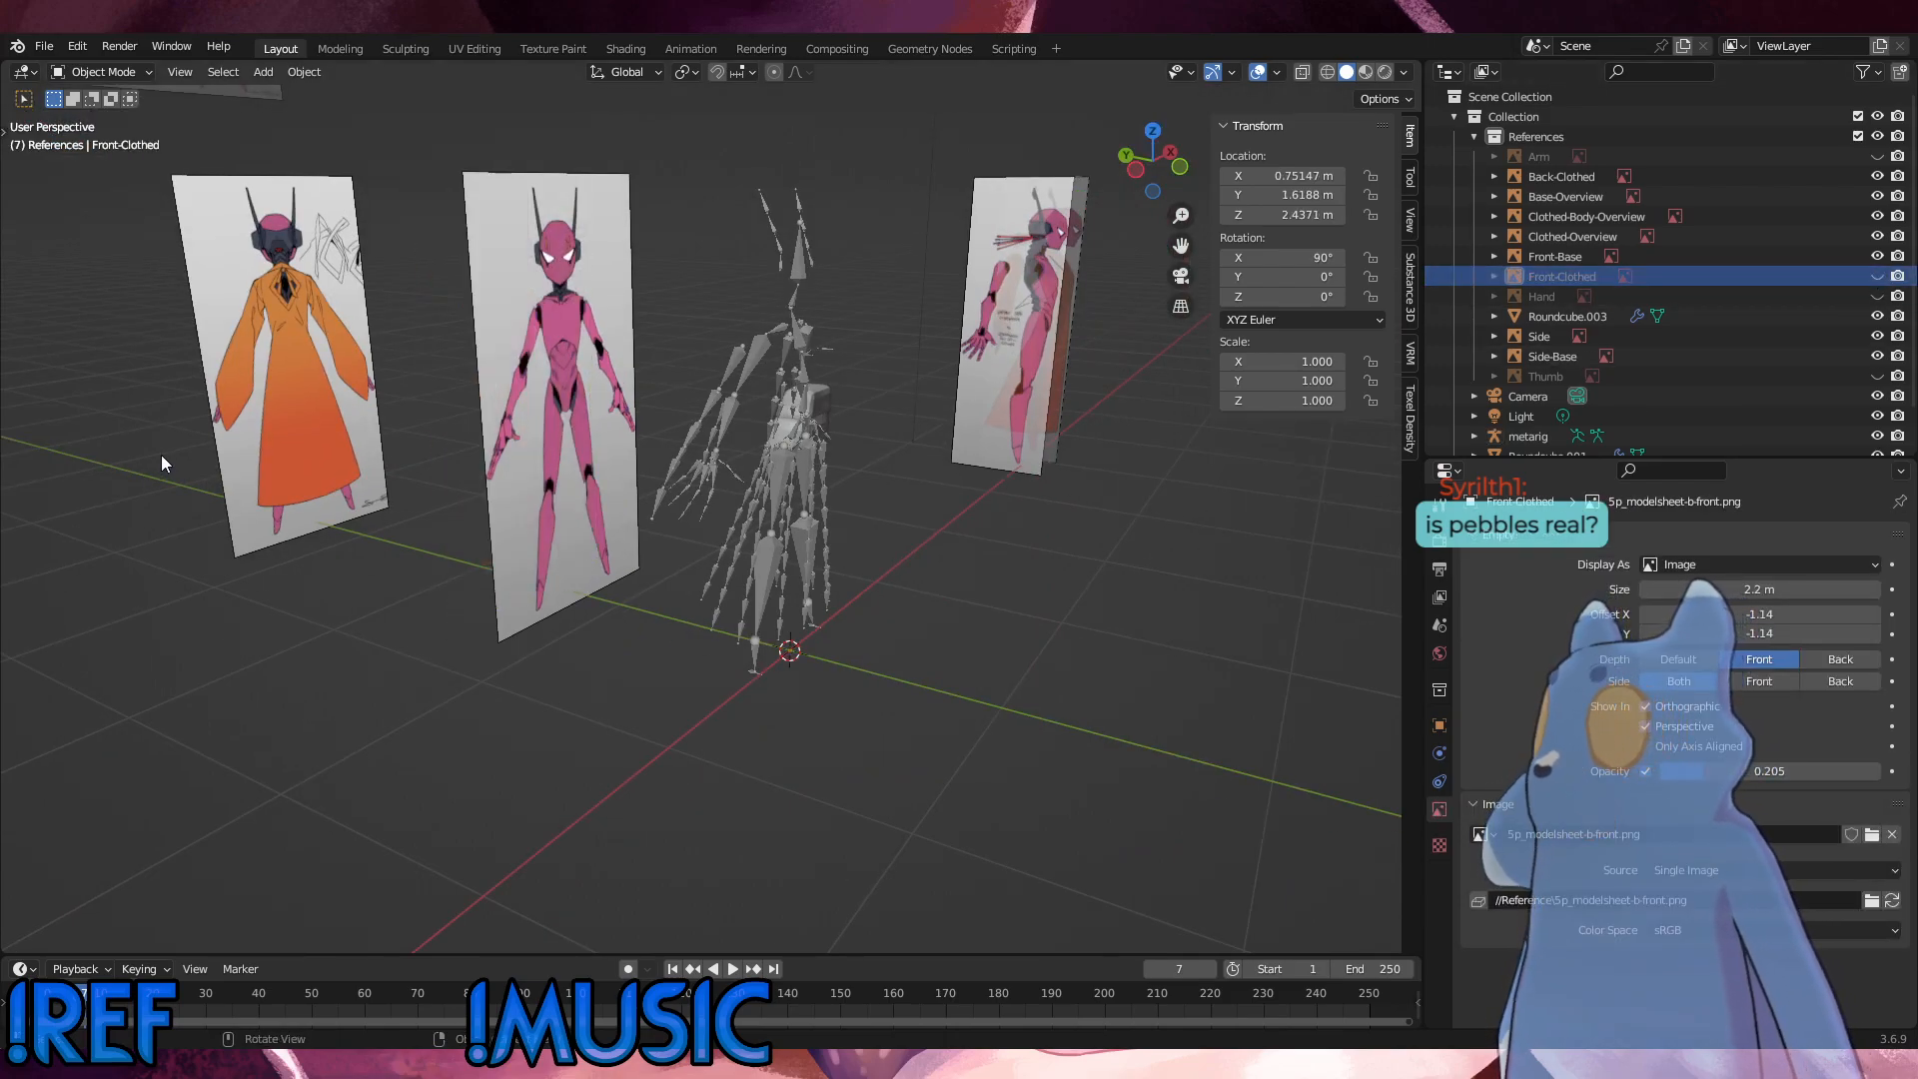
pyautogui.click(337, 435)
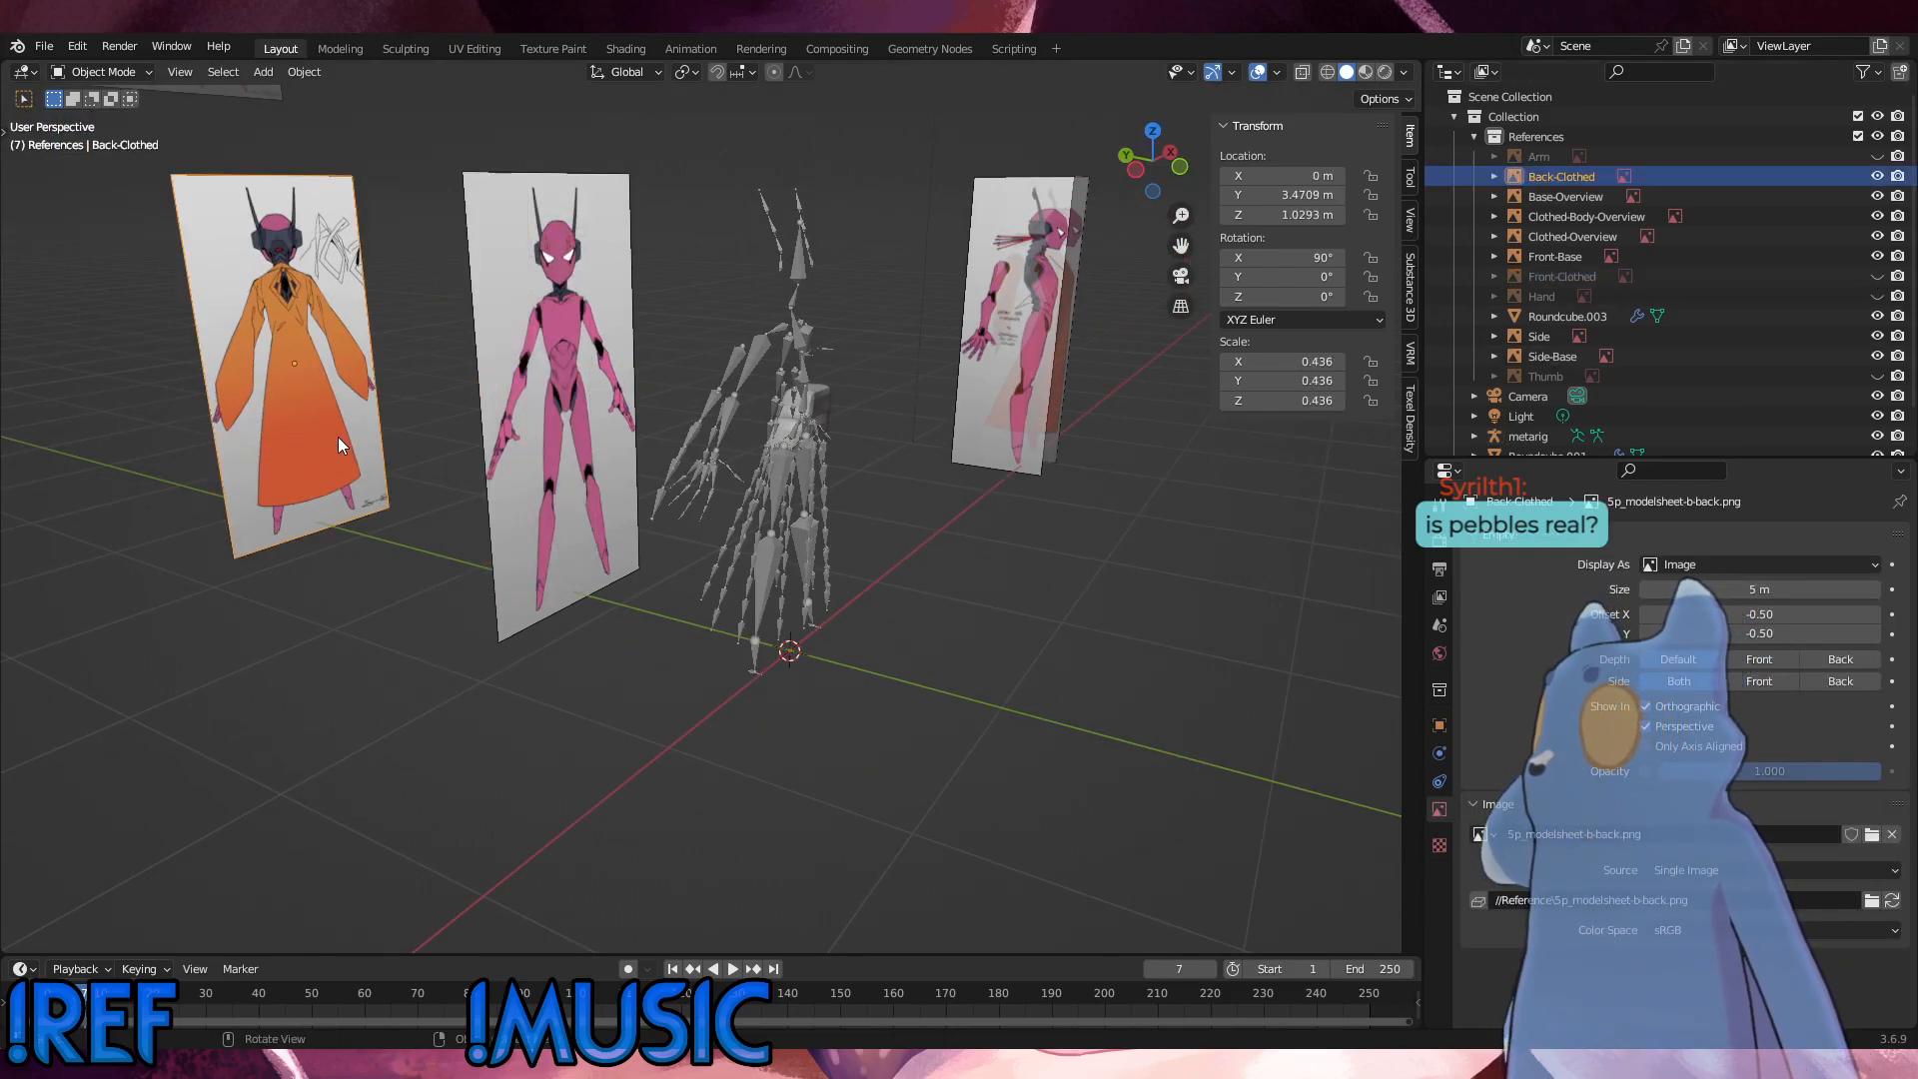
pyautogui.click(1878, 176)
pyautogui.click(1061, 340)
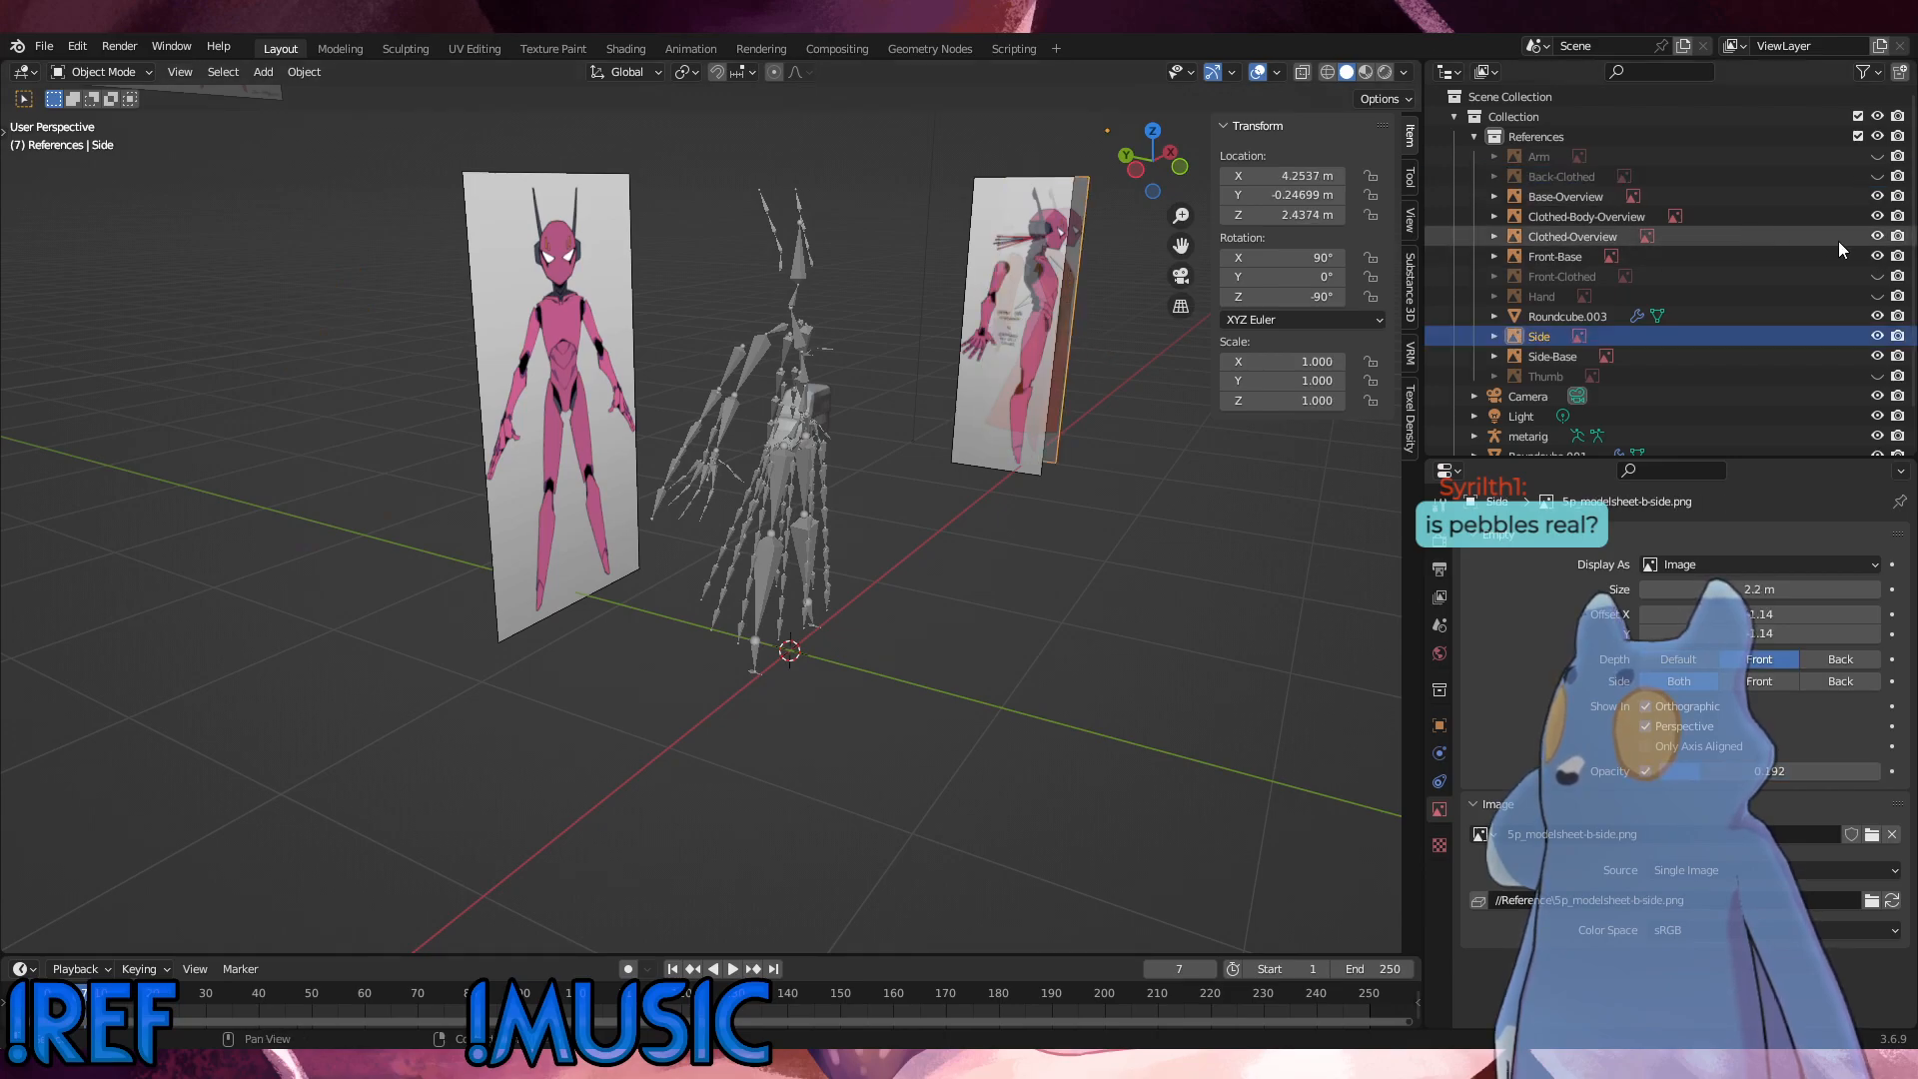
pyautogui.click(1879, 336)
# Step: Hide the metarig armature and bring up the side view of the Side-Base reference
pyautogui.press('ctrl+KP_1')
pyautogui.press('ctrl+KP_3')
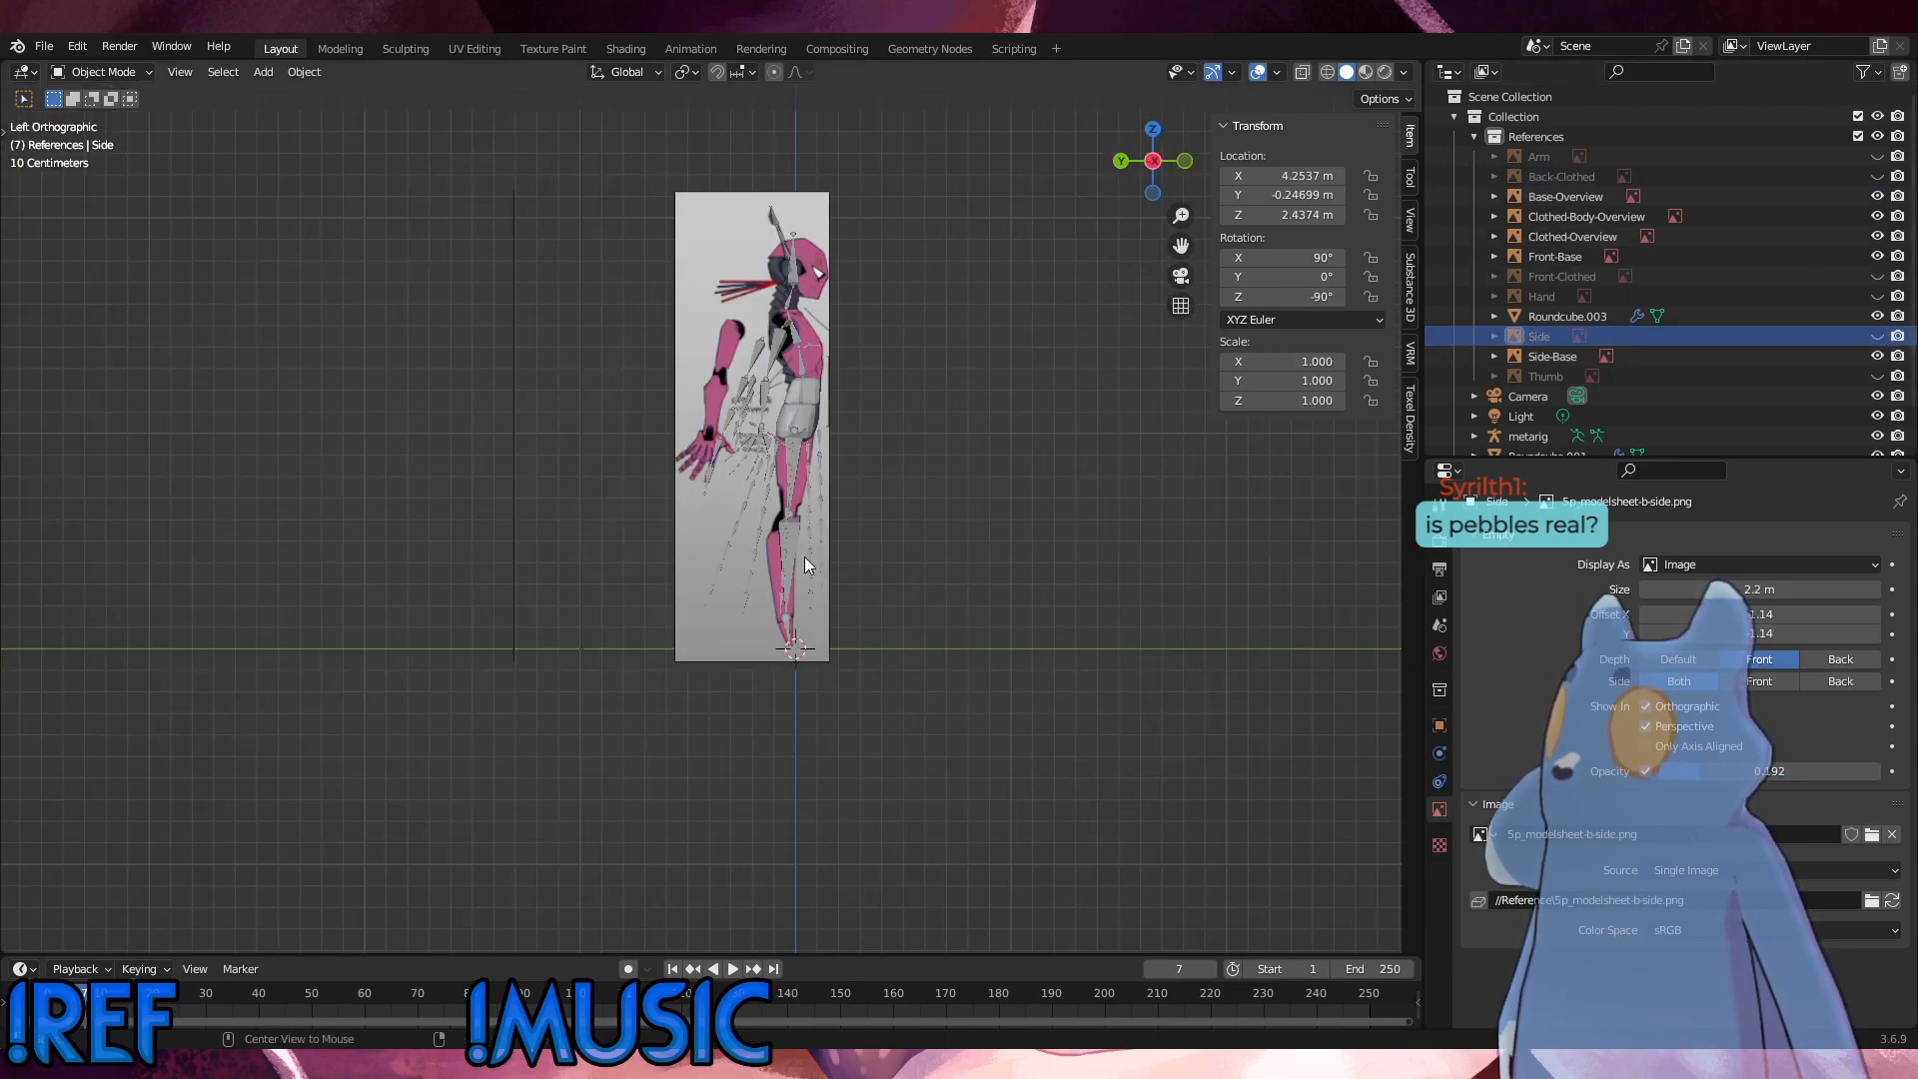
pyautogui.press('KP_1')
pyautogui.scroll(4, 782, 454)
pyautogui.click(808, 392)
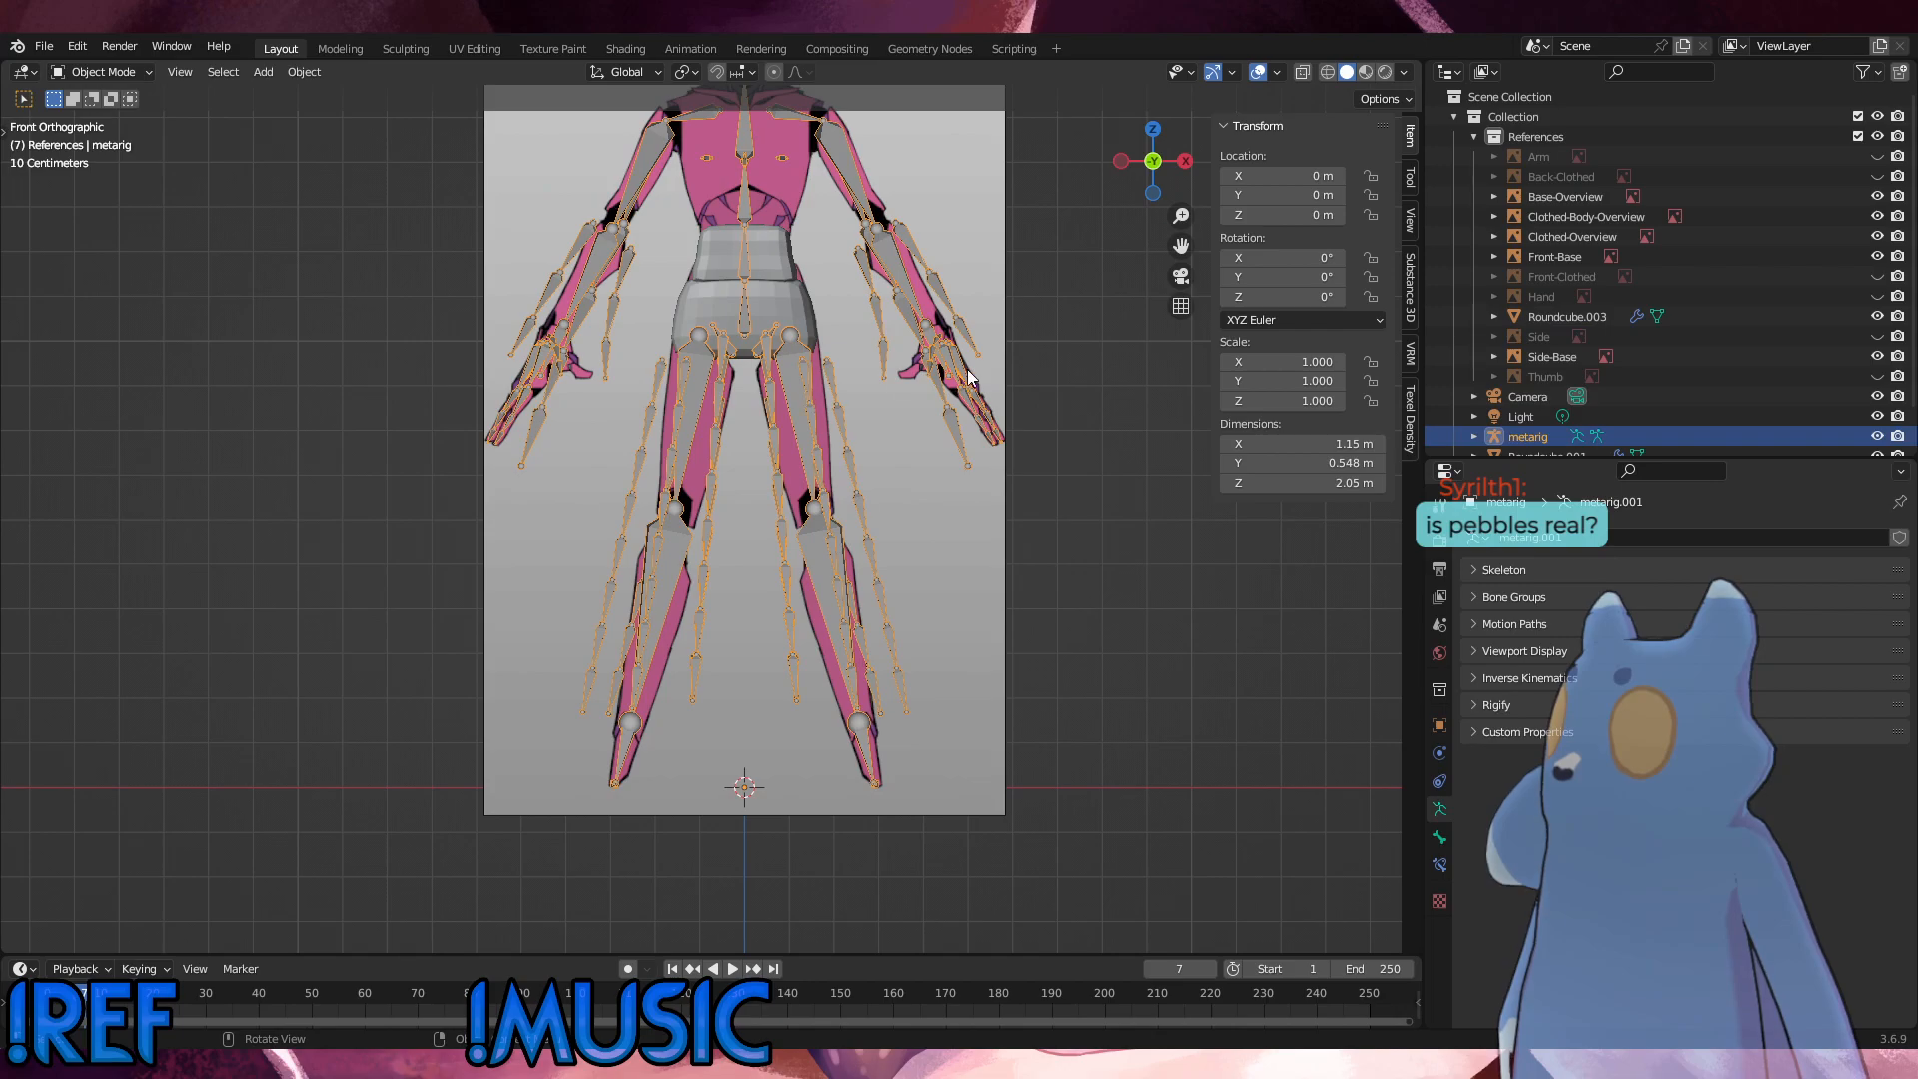
pyautogui.click(1880, 438)
pyautogui.keyDown('shift'); pyautogui.moveTo(859, 388); pyautogui.dragTo(808, 705, button='middle'); pyautogui.keyUp('shift')
pyautogui.press('KP_3')
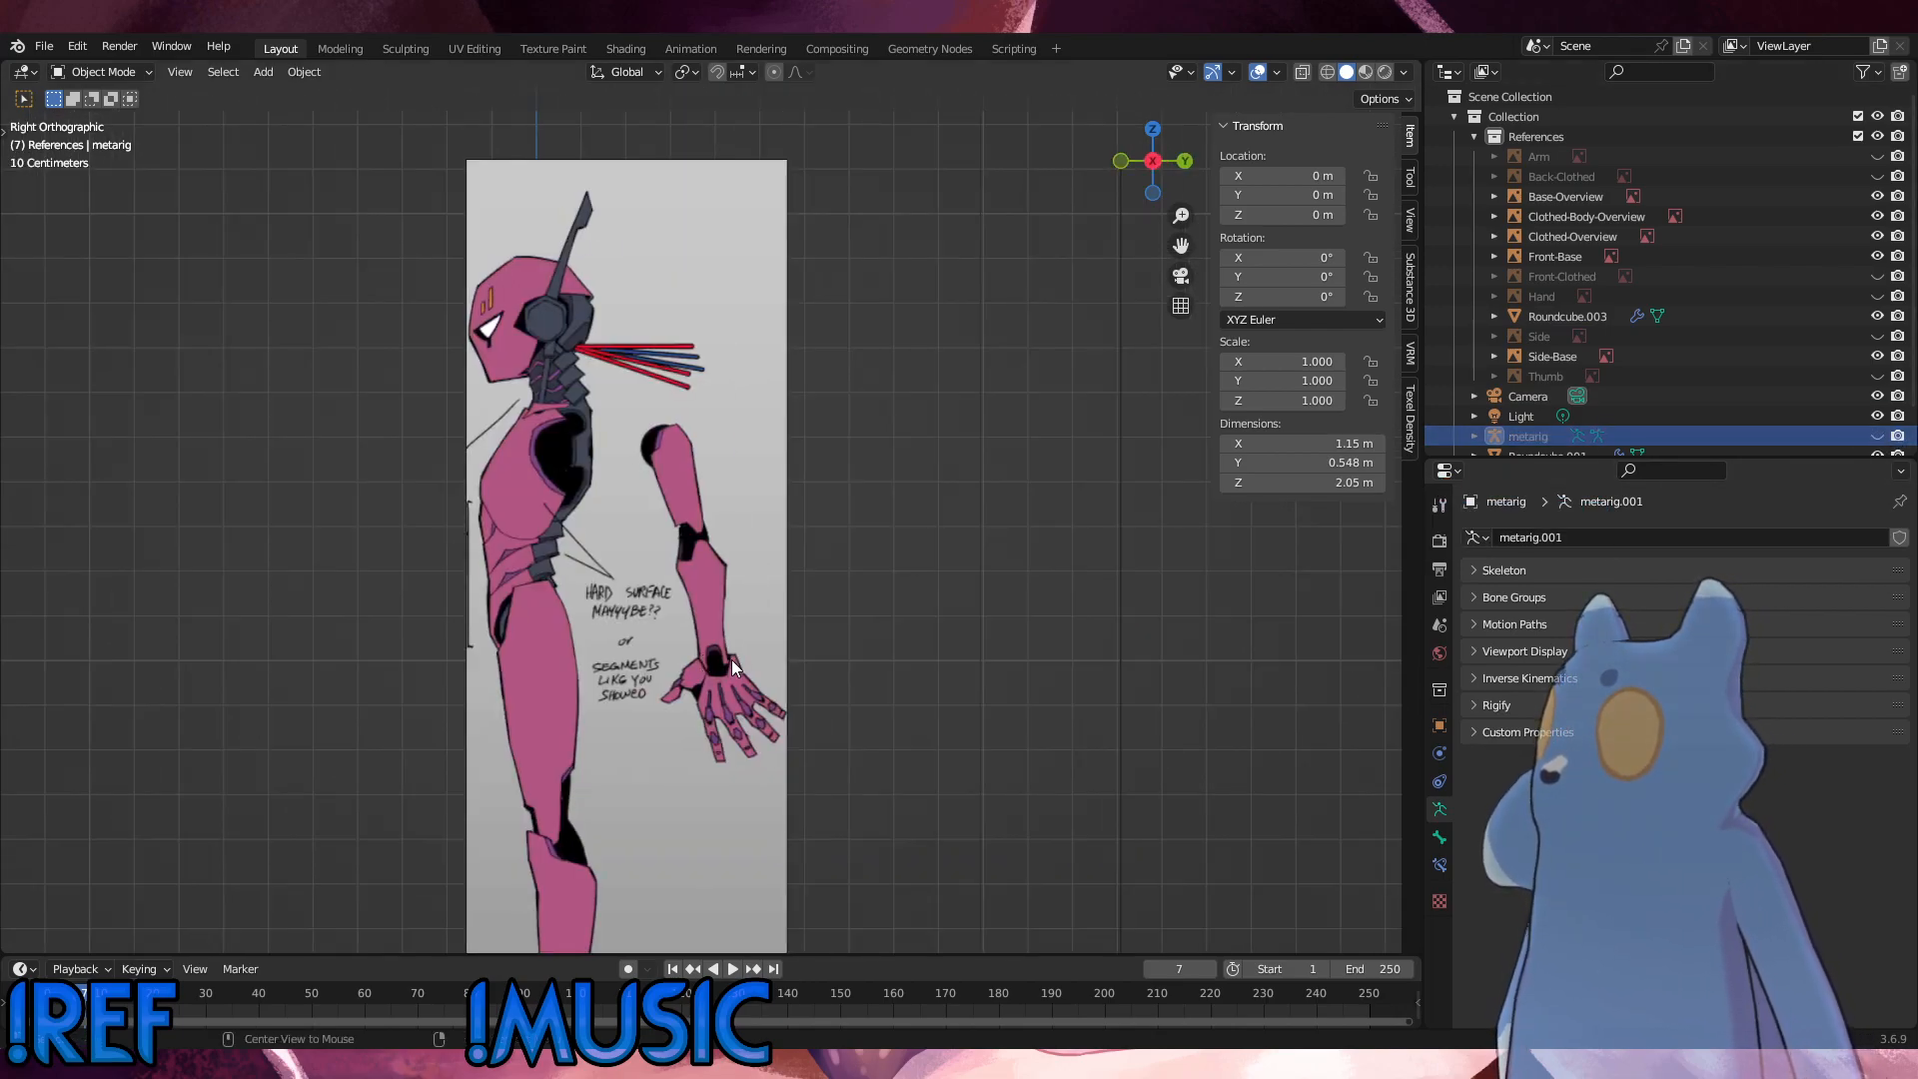
# Step: Enable opacity on the Side-Base reference image and lower it to about 0.504
pyautogui.click(761, 551)
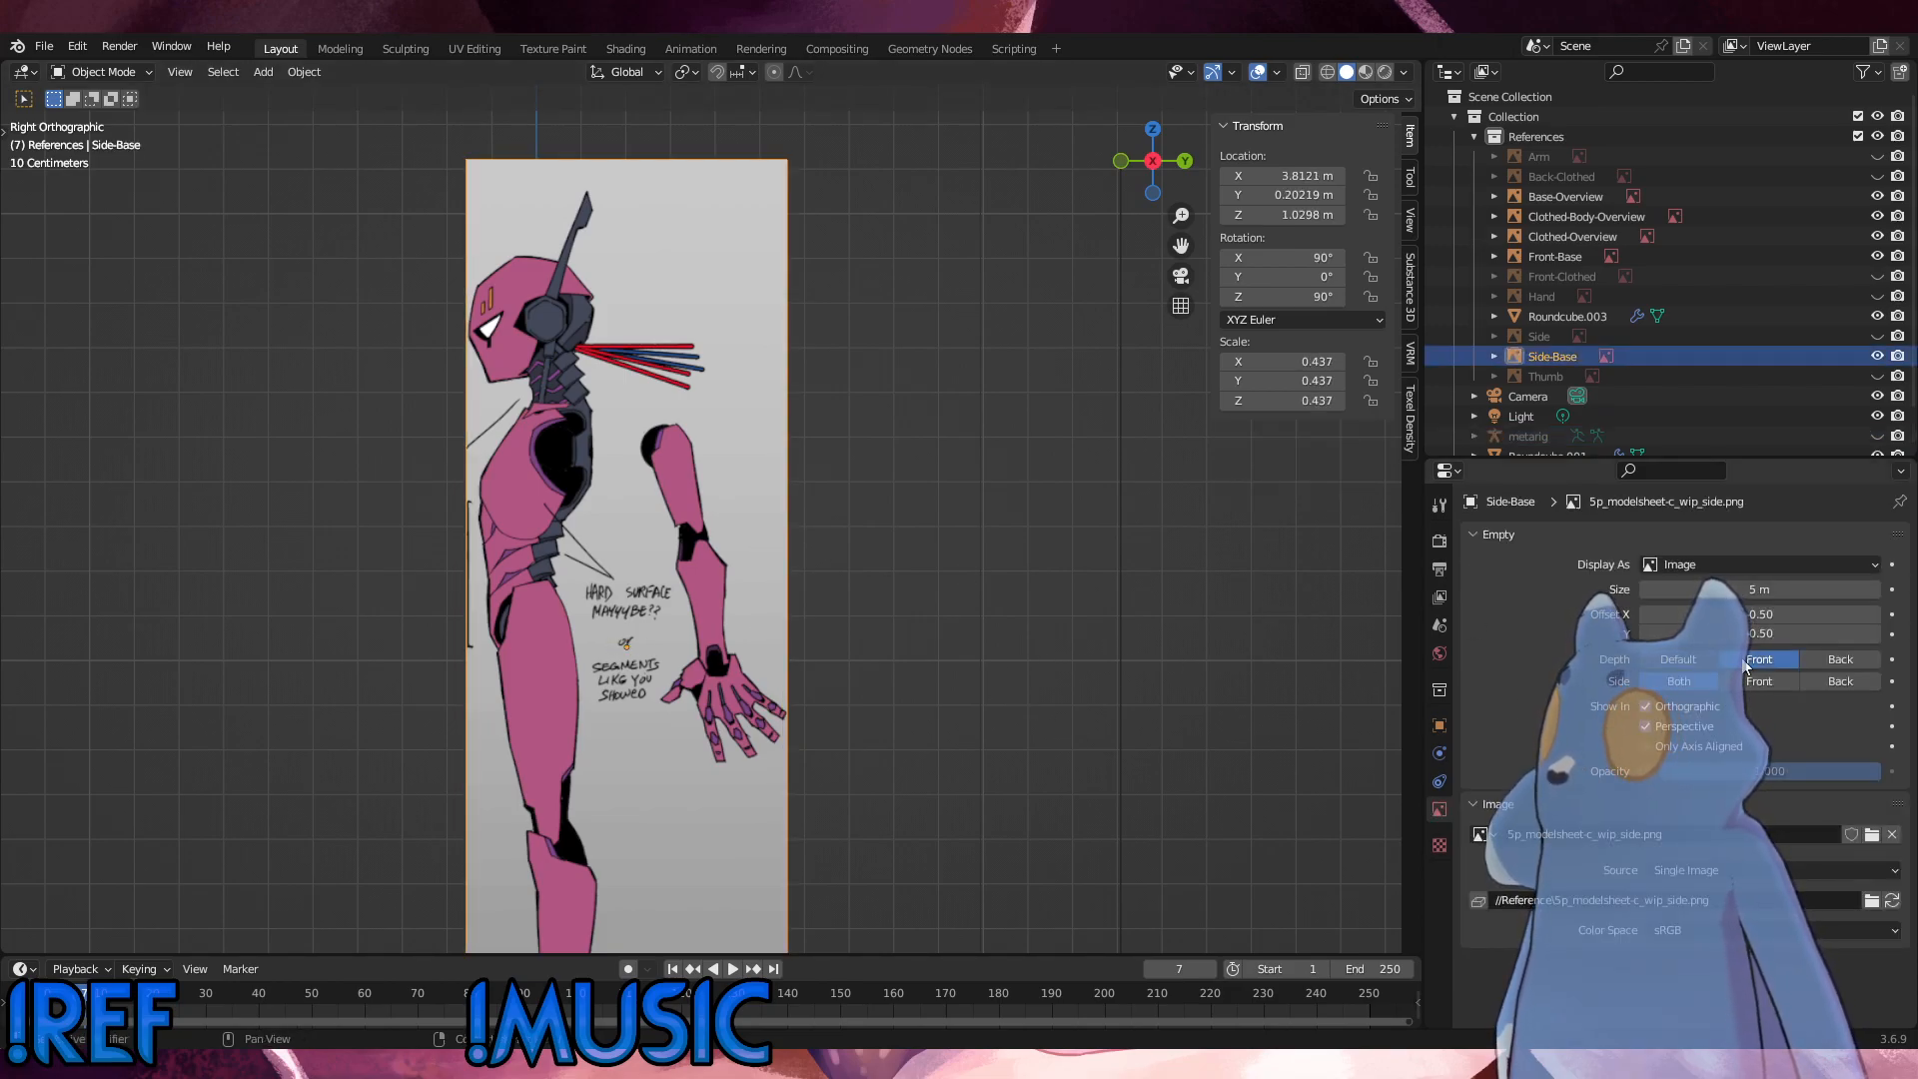
pyautogui.click(1646, 771)
pyautogui.moveTo(1828, 772); pyautogui.dragTo(1769, 772)
# Step: Set the Front-Base reference image's depth to Back
pyautogui.moveTo(1135, 731); pyautogui.dragTo(915, 564, button='middle')
pyautogui.click(916, 563)
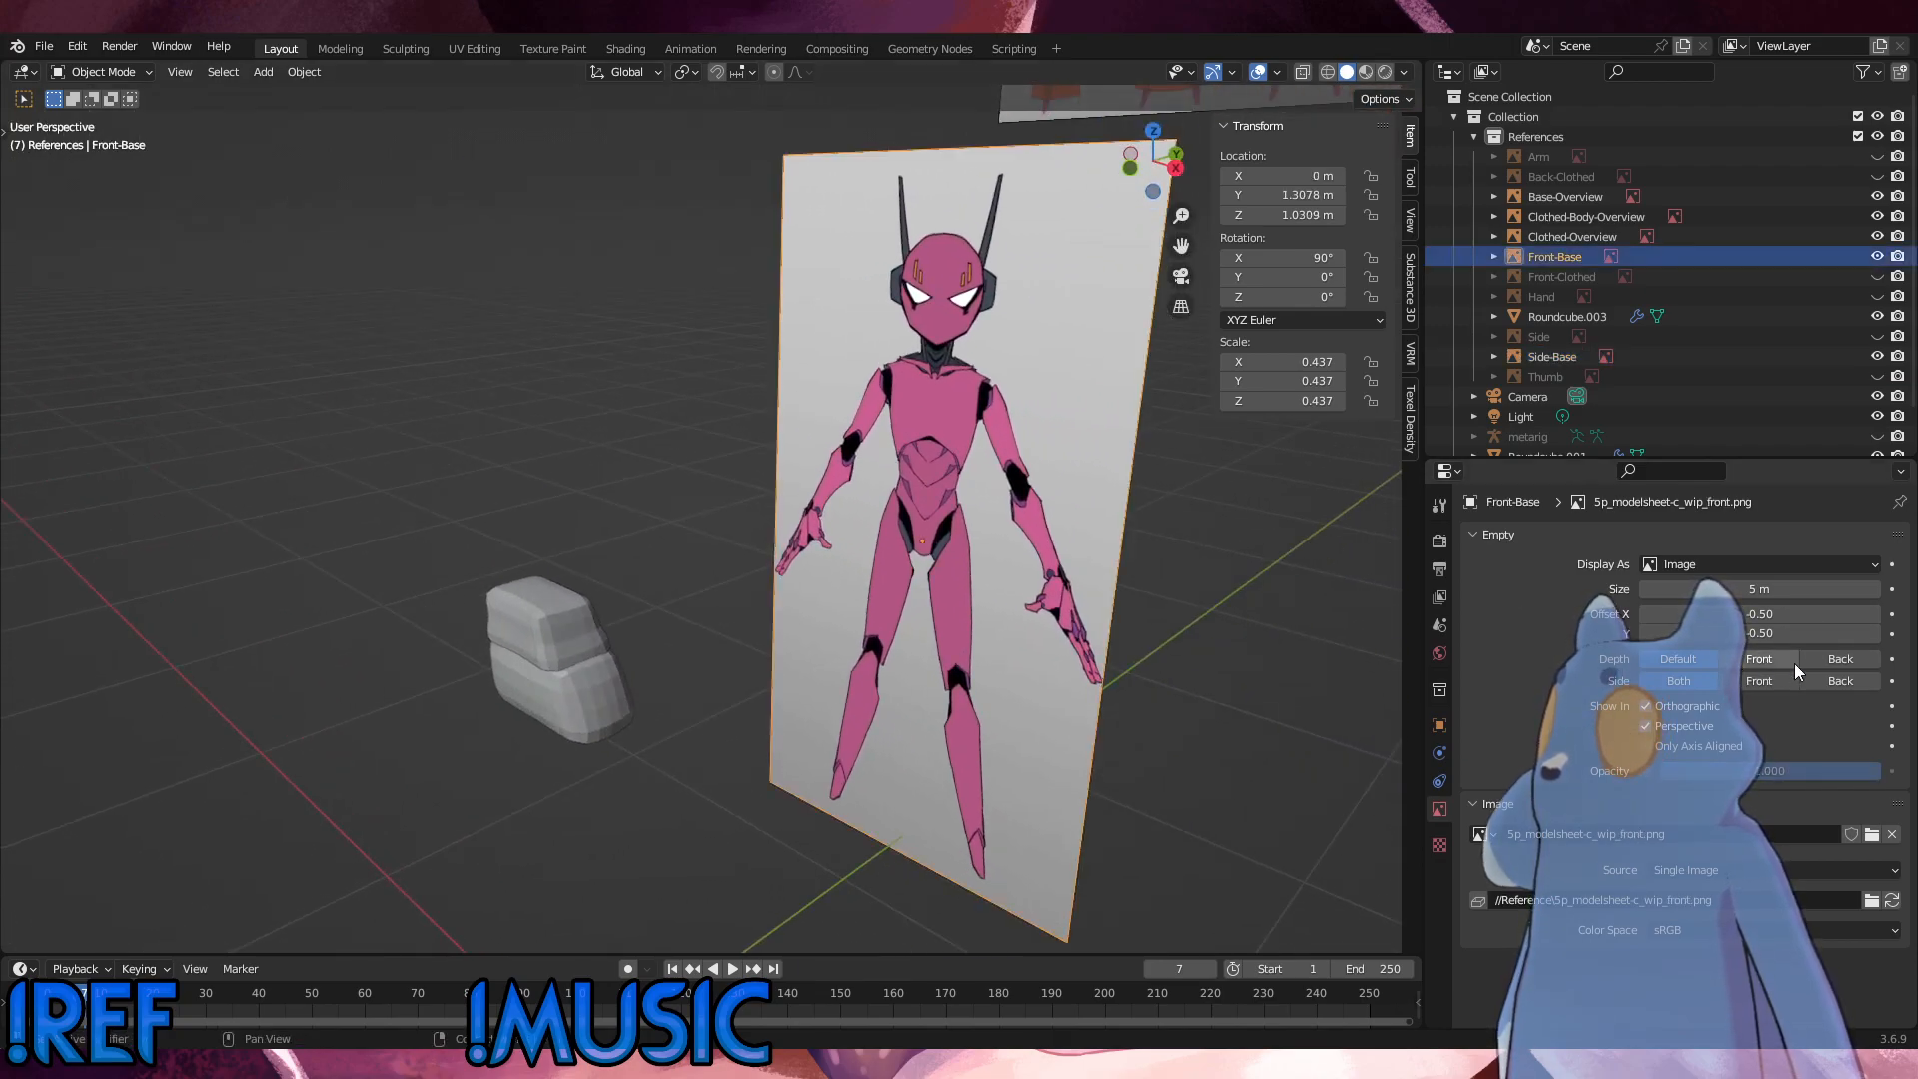
pyautogui.click(1841, 659)
# Step: Set the Side-Base reference image's depth to Back and keep its opacity enabled
pyautogui.keyDown('alt'); pyautogui.moveTo(1101, 637); pyautogui.dragTo(715, 719, button='middle'); pyautogui.keyUp('alt')
pyautogui.keyDown('alt'); pyautogui.scroll(1, 773, 685); pyautogui.keyUp('alt')
pyautogui.scroll(-9, 715, 719)
pyautogui.click(994, 599)
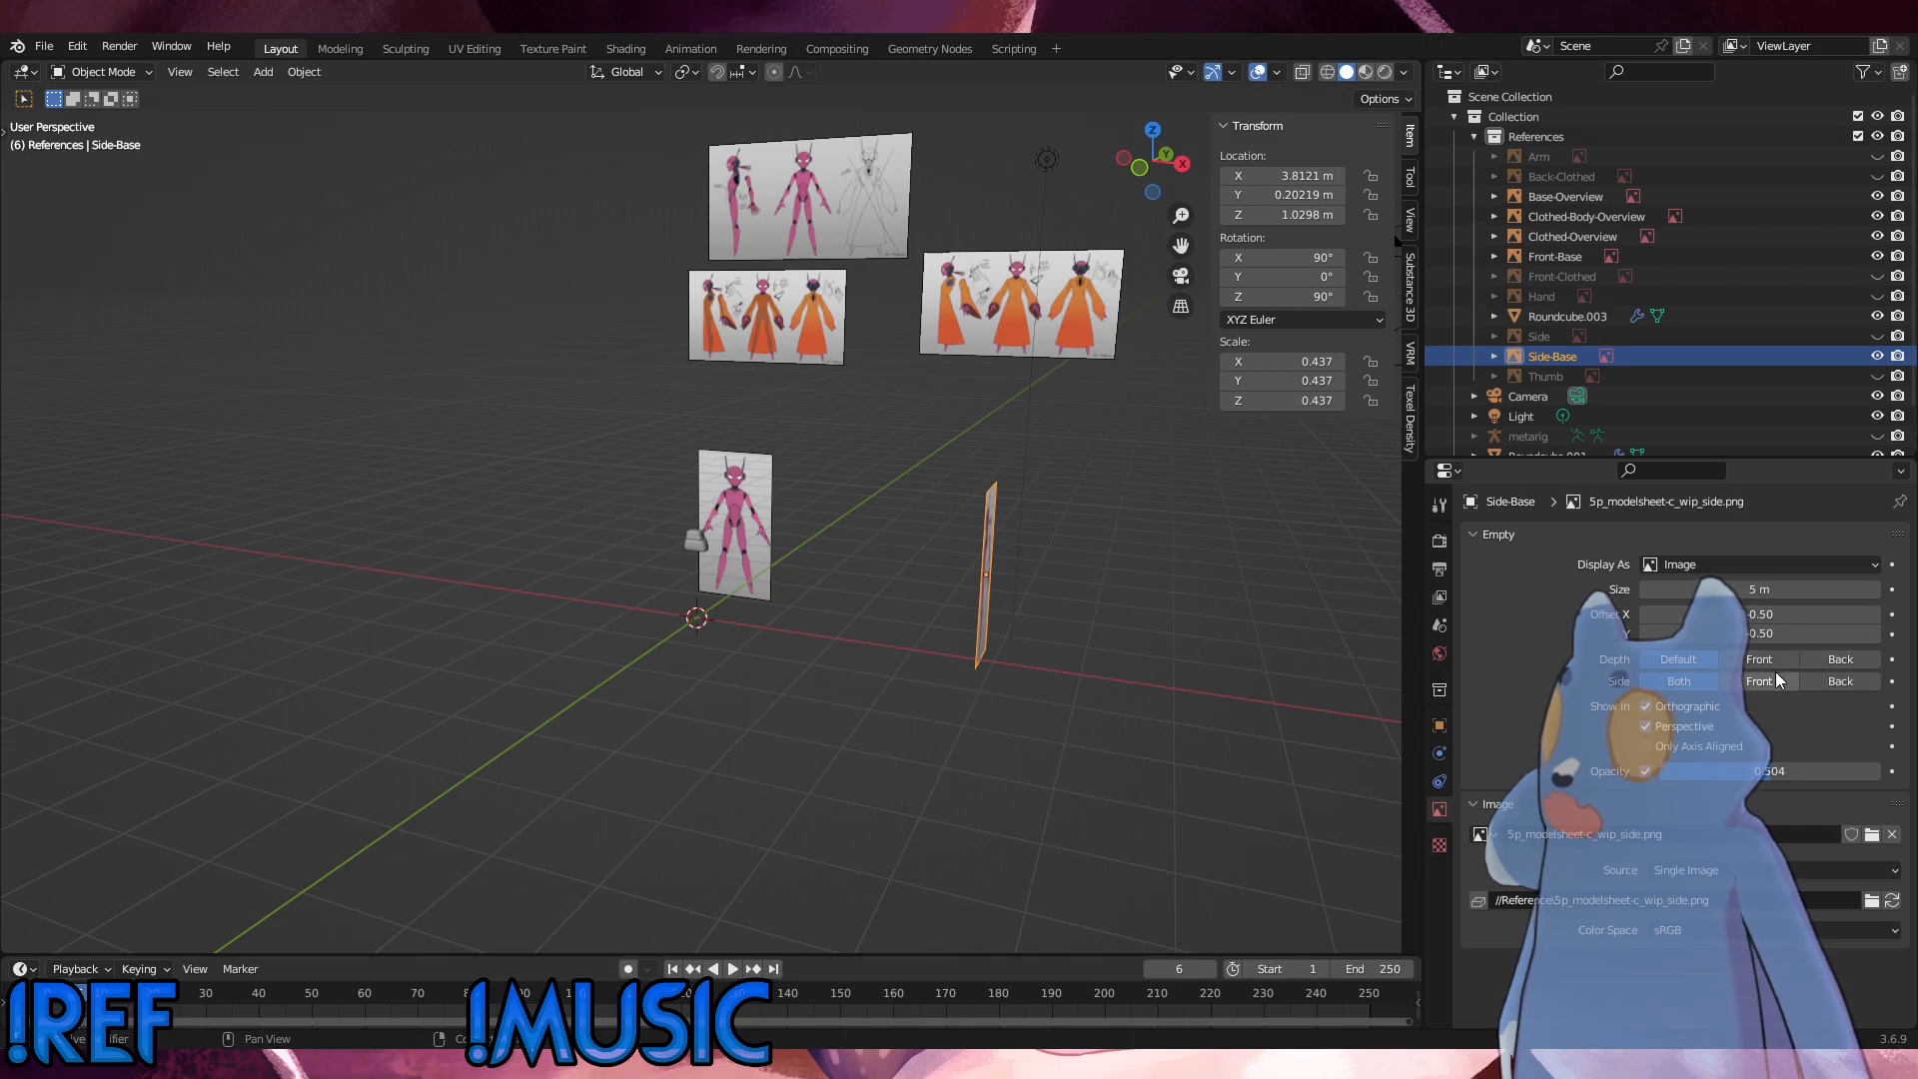
pyautogui.click(1647, 772)
pyautogui.click(1645, 773)
# Step: Examine how the waist and hip blocks line up with the base reference images in the side and front views
pyautogui.click(999, 682)
pyautogui.keyDown('alt'); pyautogui.moveTo(1002, 683); pyautogui.dragTo(1066, 669, button='middle'); pyautogui.keyUp('alt')
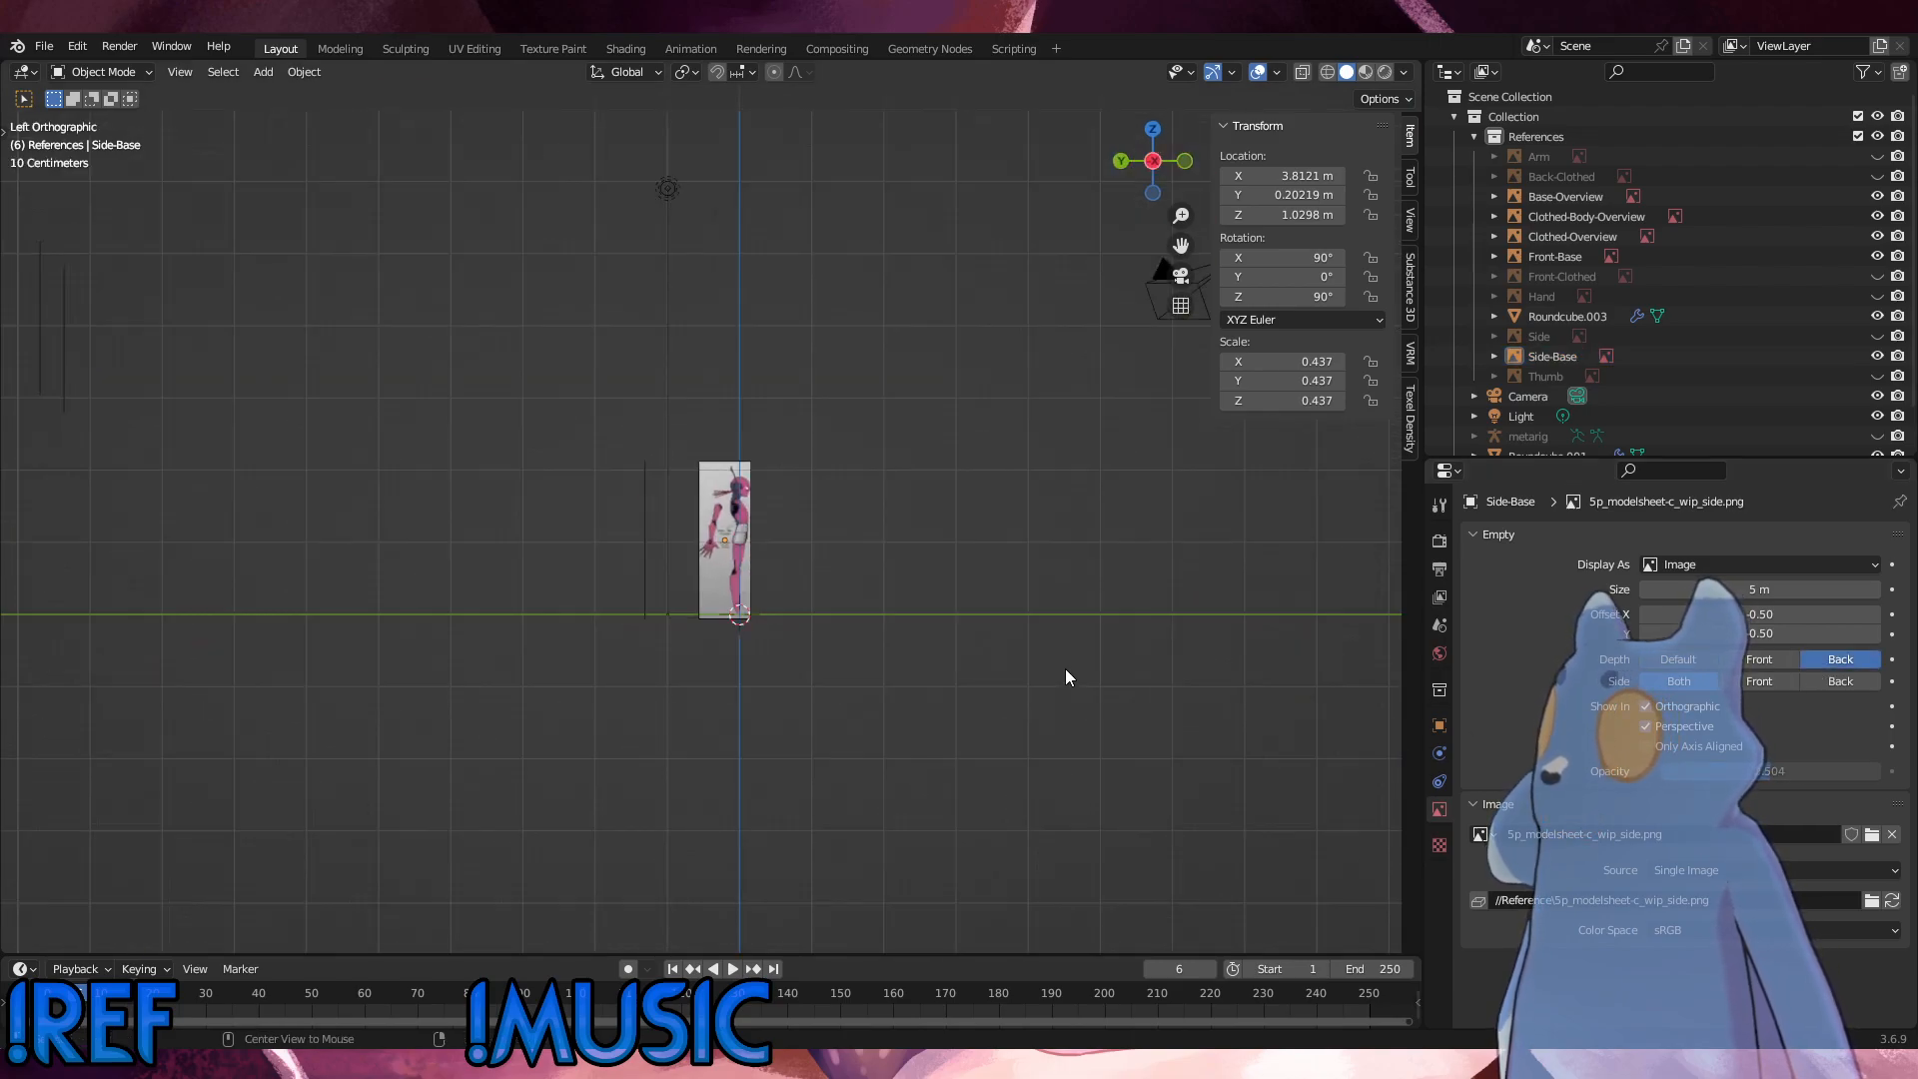
pyautogui.scroll(10, 830, 653)
pyautogui.moveTo(830, 653); pyautogui.dragTo(700, 657, button='middle')
pyautogui.keyDown('alt'); pyautogui.moveTo(700, 657); pyautogui.dragTo(845, 662, button='middle'); pyautogui.keyUp('alt')
pyautogui.keyDown('alt'); pyautogui.middleClick(582, 667); pyautogui.keyUp('alt')
pyautogui.scroll(-4, 833, 682)
pyautogui.scroll(-3, 629, 686)
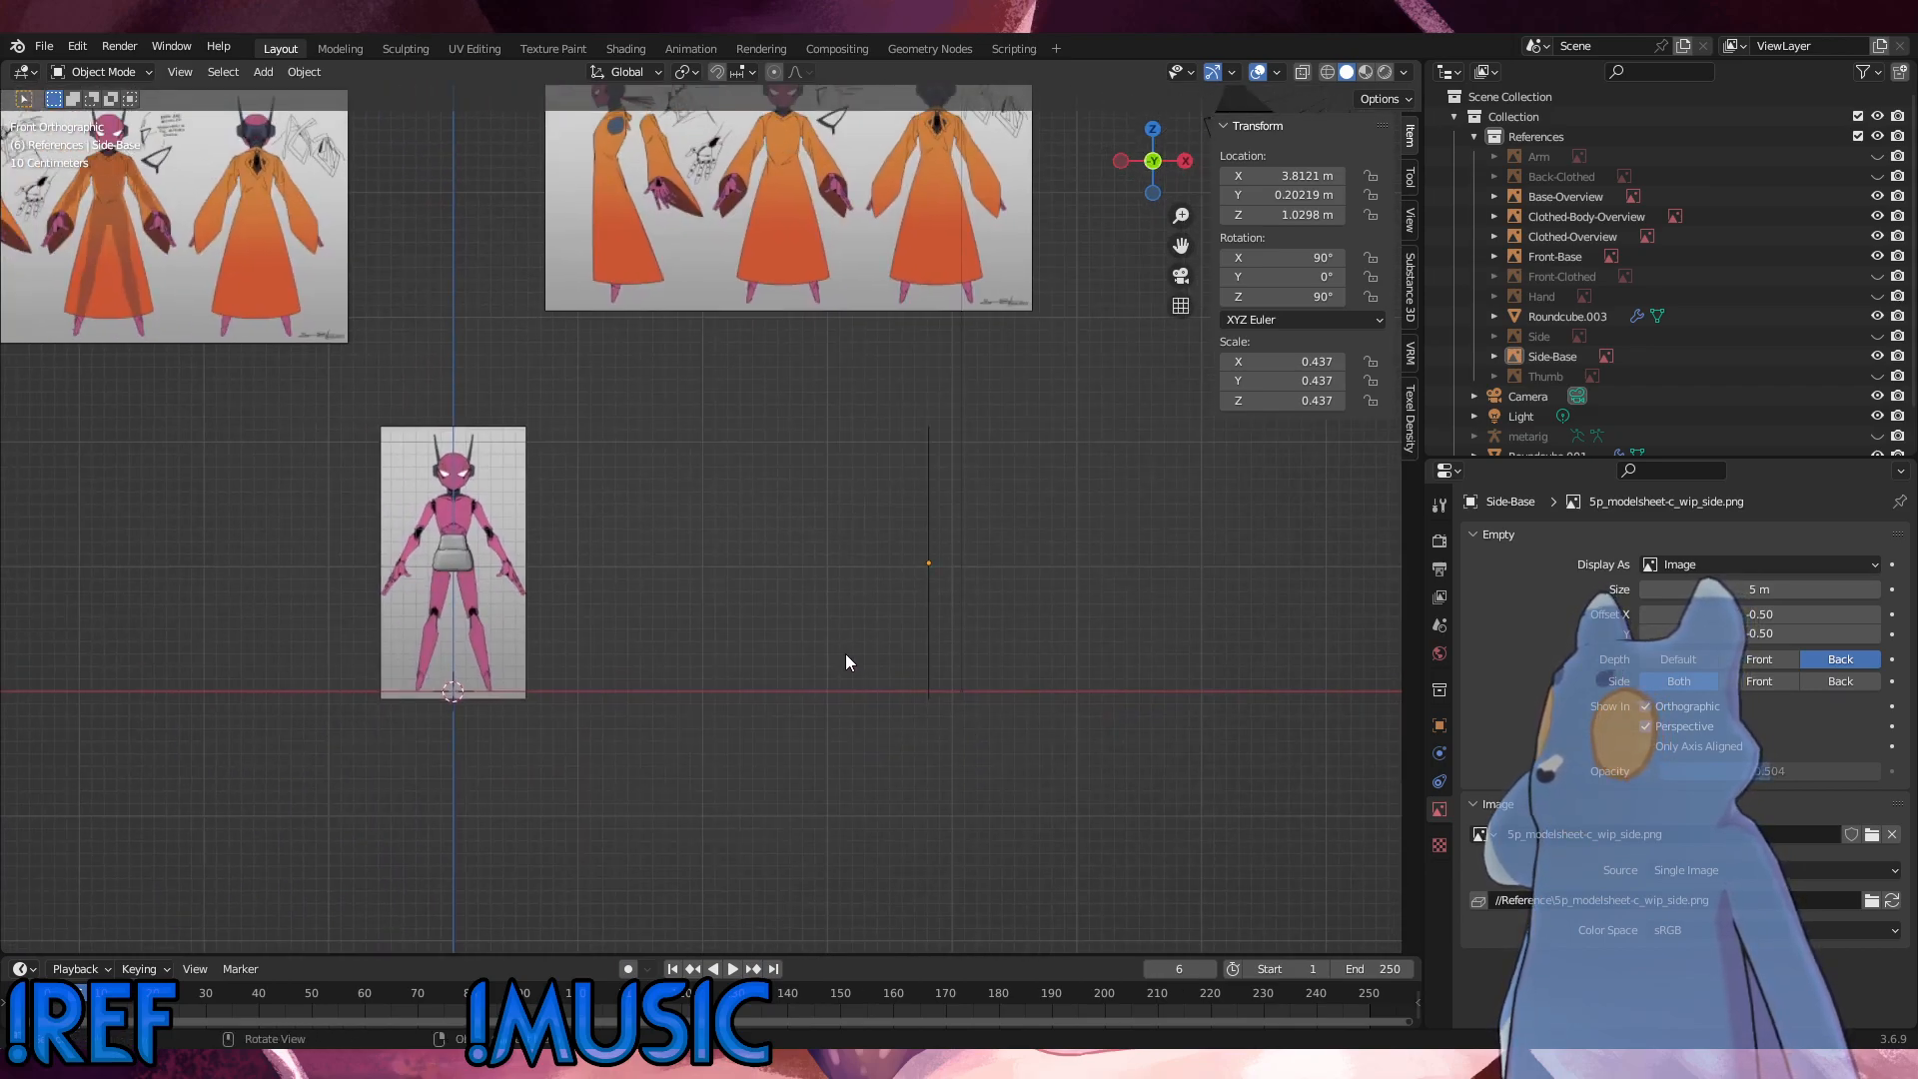
pyautogui.click(459, 551)
pyautogui.scroll(6, 606, 600)
pyautogui.keyDown('shift'); pyautogui.moveTo(613, 603); pyautogui.dragTo(933, 620, button='middle'); pyautogui.keyUp('shift')
pyautogui.keyDown('shift'); pyautogui.moveTo(698, 622); pyautogui.dragTo(865, 594, button='middle'); pyautogui.keyUp('shift')
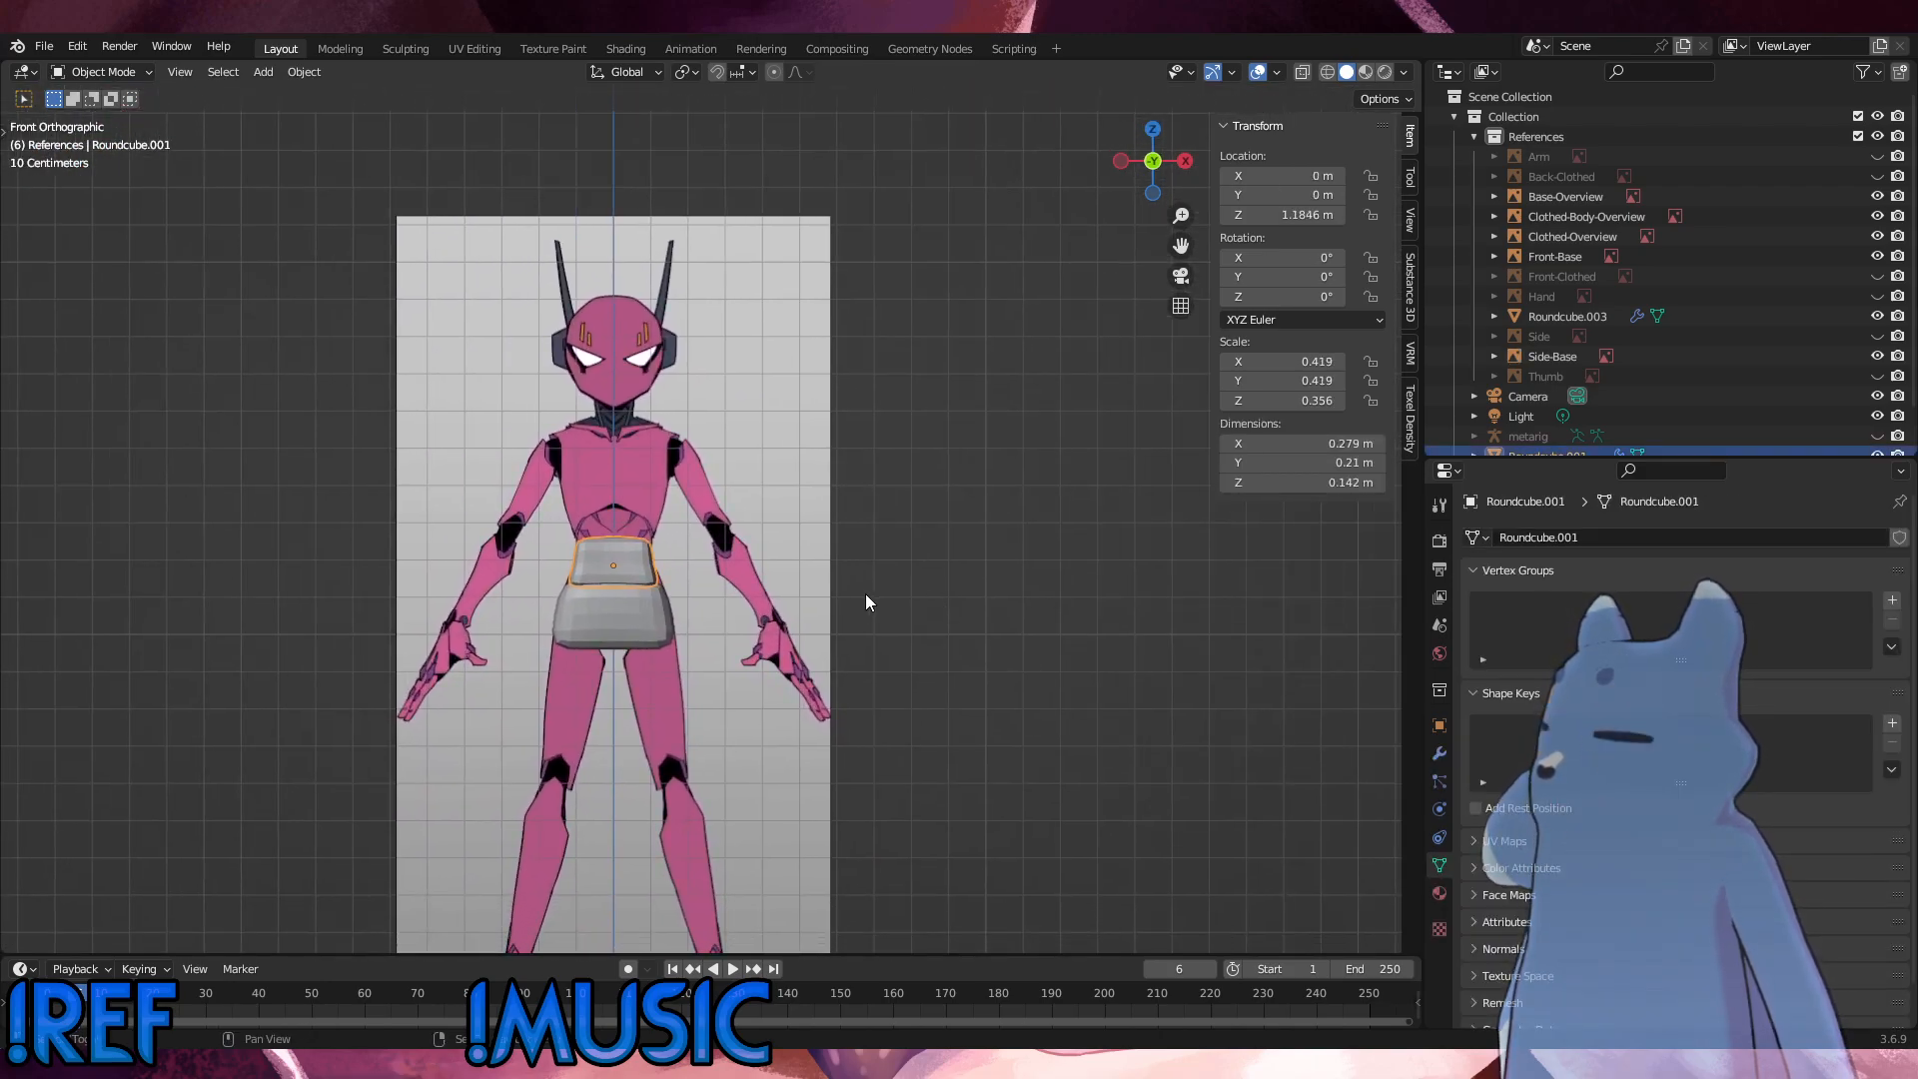
pyautogui.scroll(-2, 1788, 355)
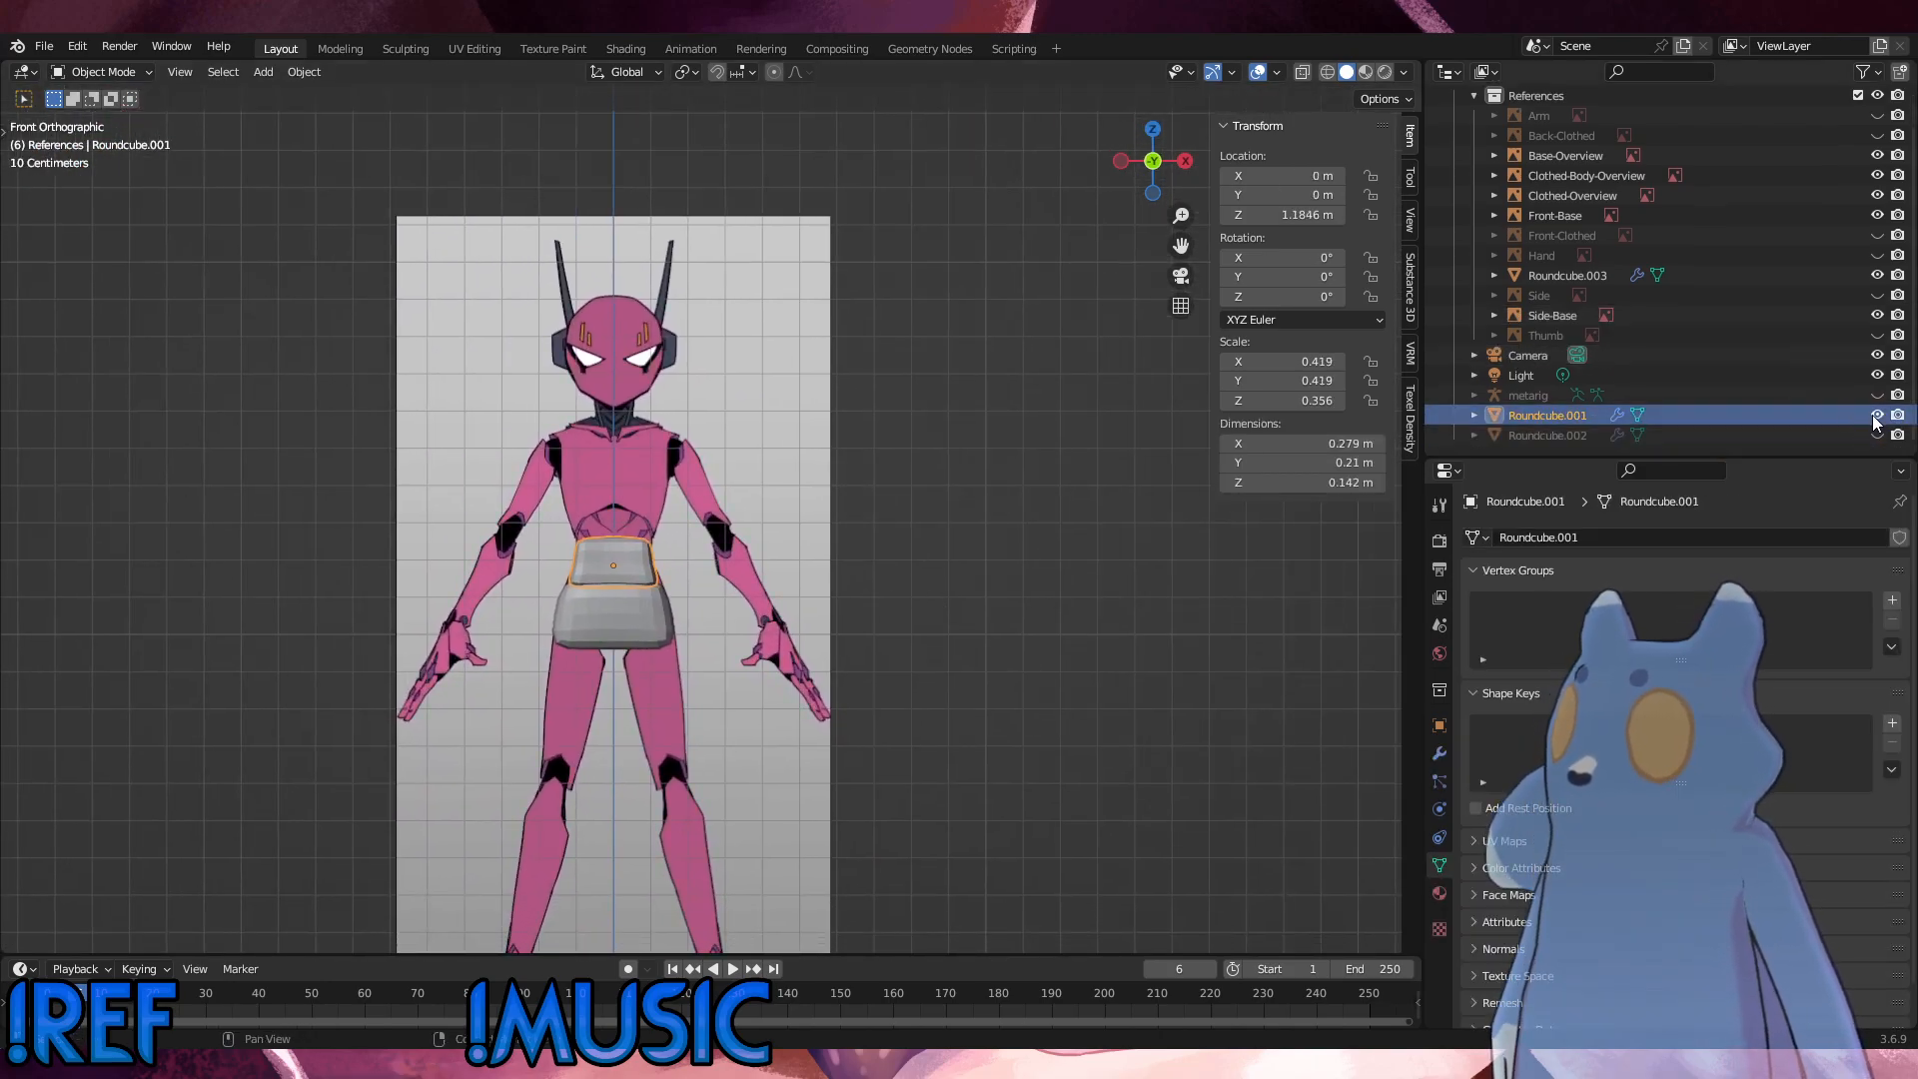
# Step: Save the blend file and clear the selection
pyautogui.click(44, 46)
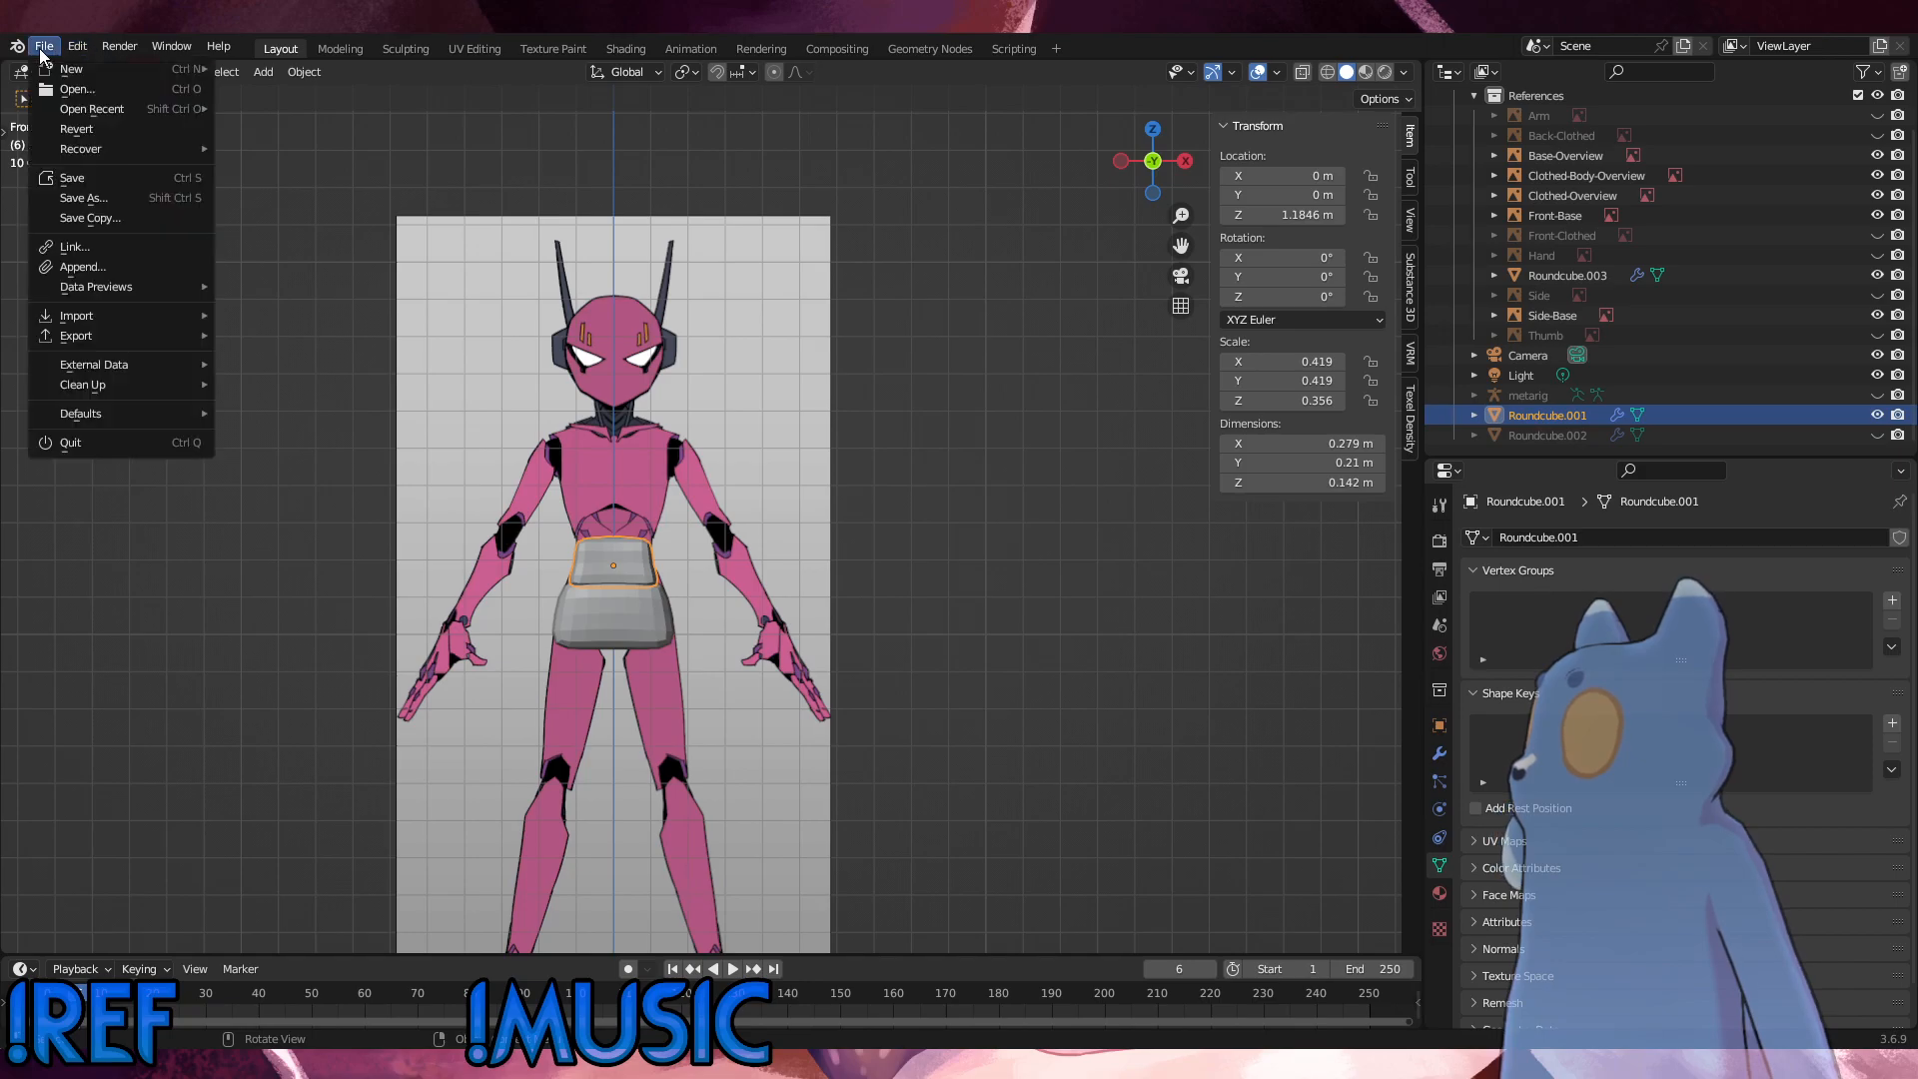
pyautogui.click(49, 180)
pyautogui.click(999, 545)
# Step: Hide the hip block Roundcube.003 and the waist block Roundcube.001
pyautogui.moveTo(625, 560); pyautogui.dragTo(675, 597, button='middle')
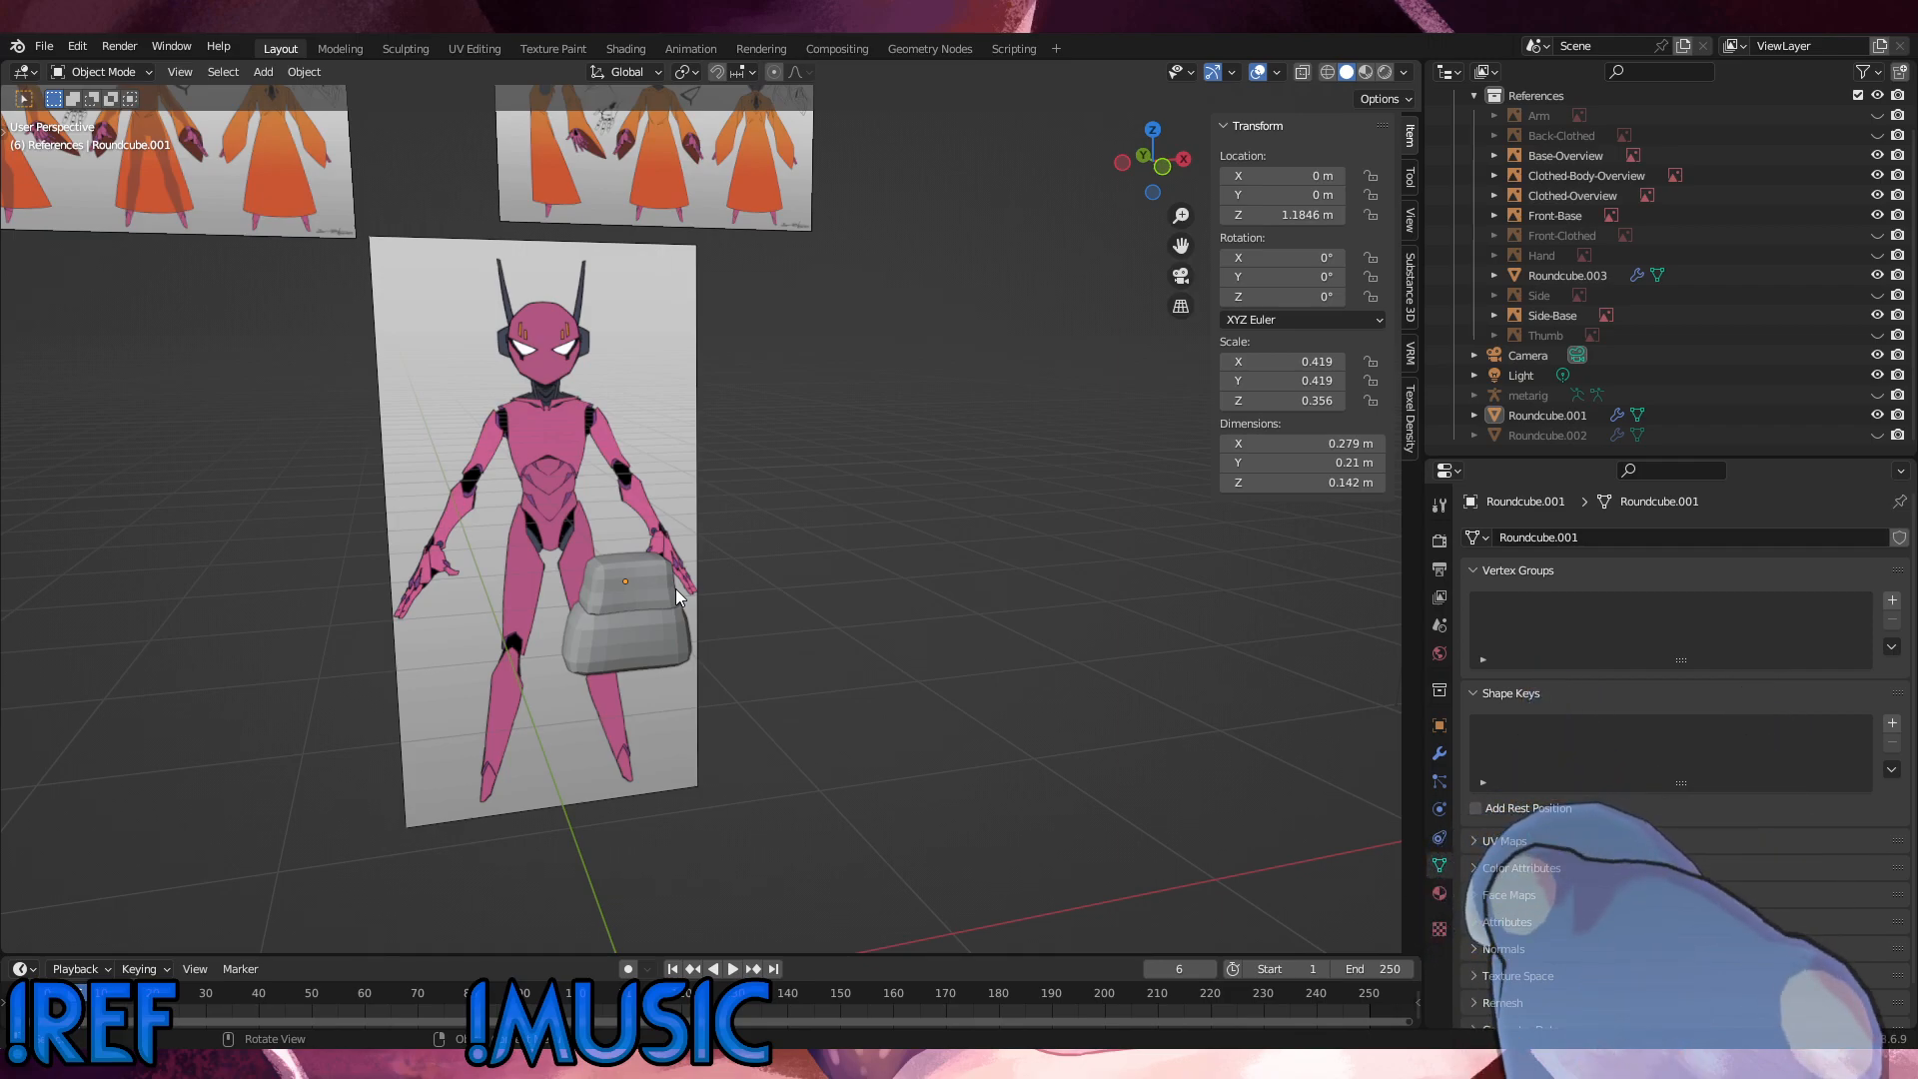
pyautogui.click(646, 566)
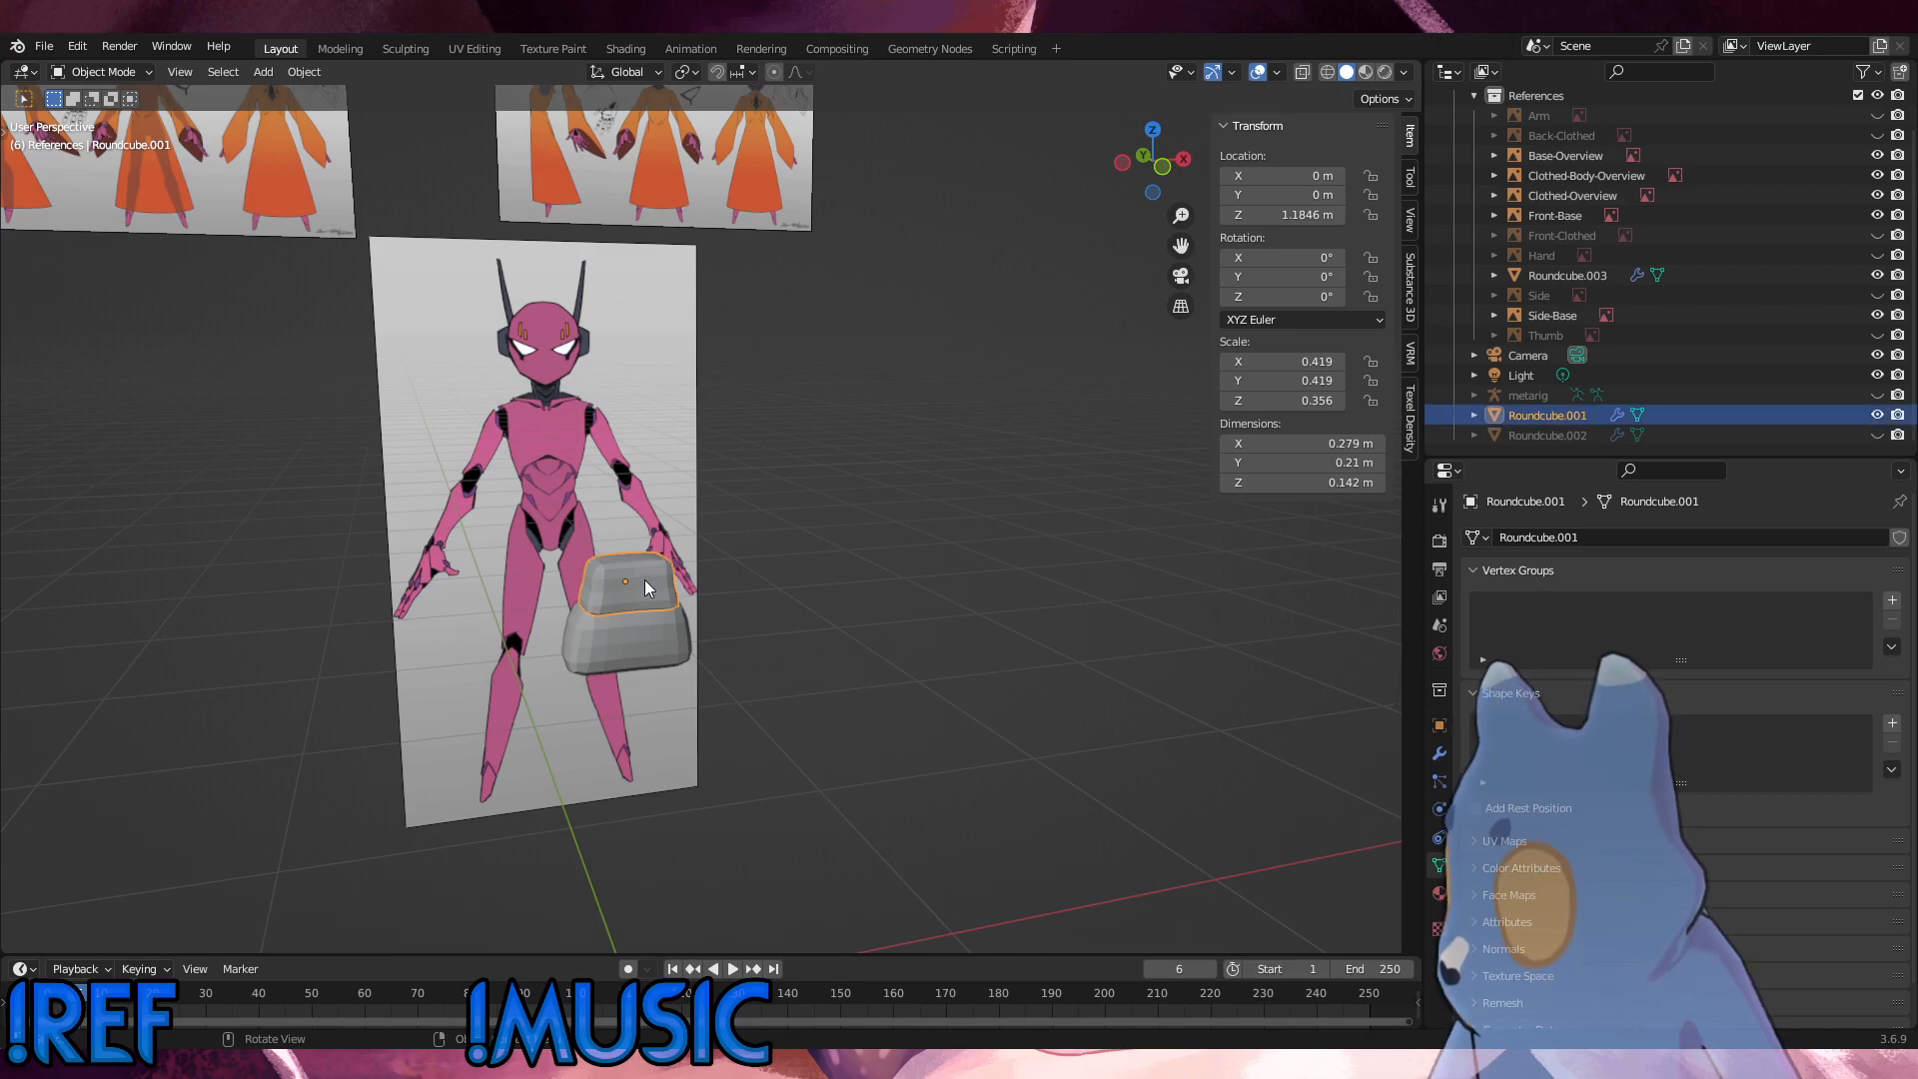
pyautogui.click(657, 609)
pyautogui.click(657, 608)
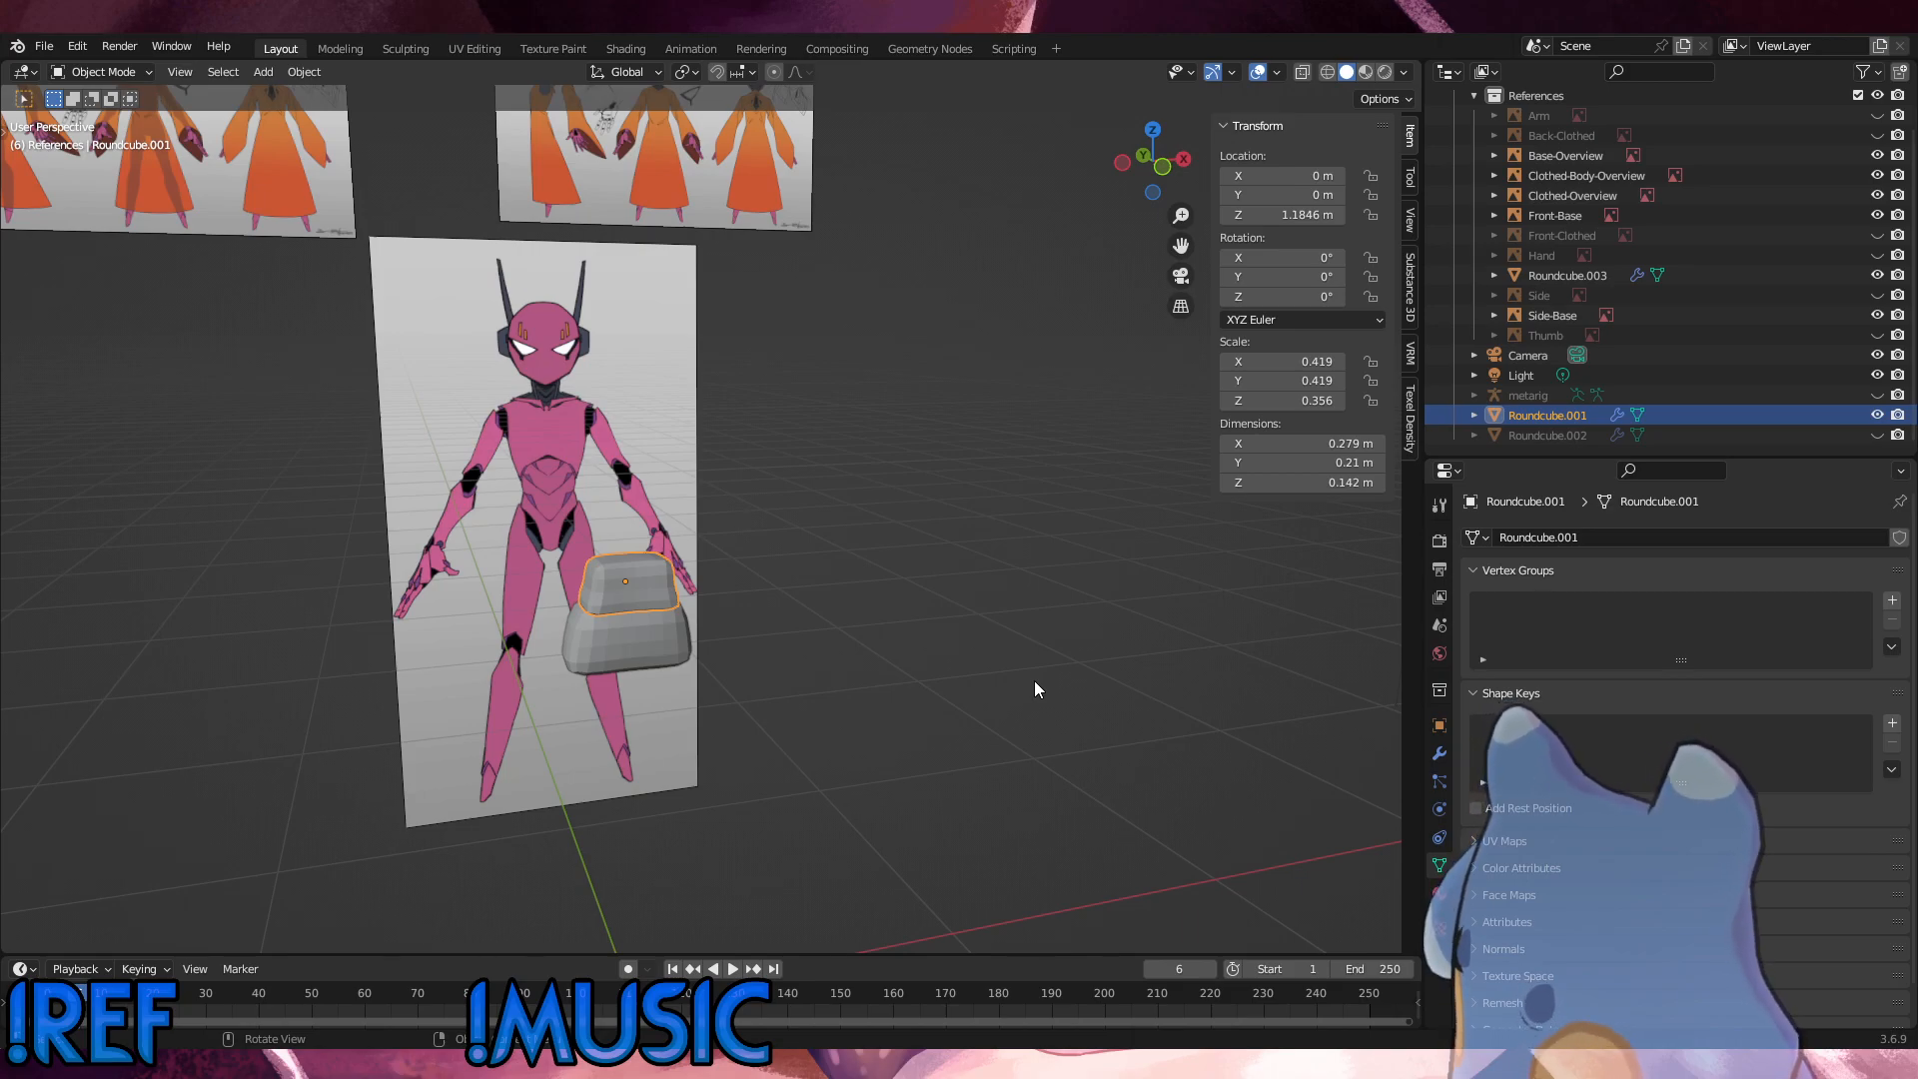
pyautogui.moveTo(981, 334); pyautogui.dragTo(836, 554, button='middle')
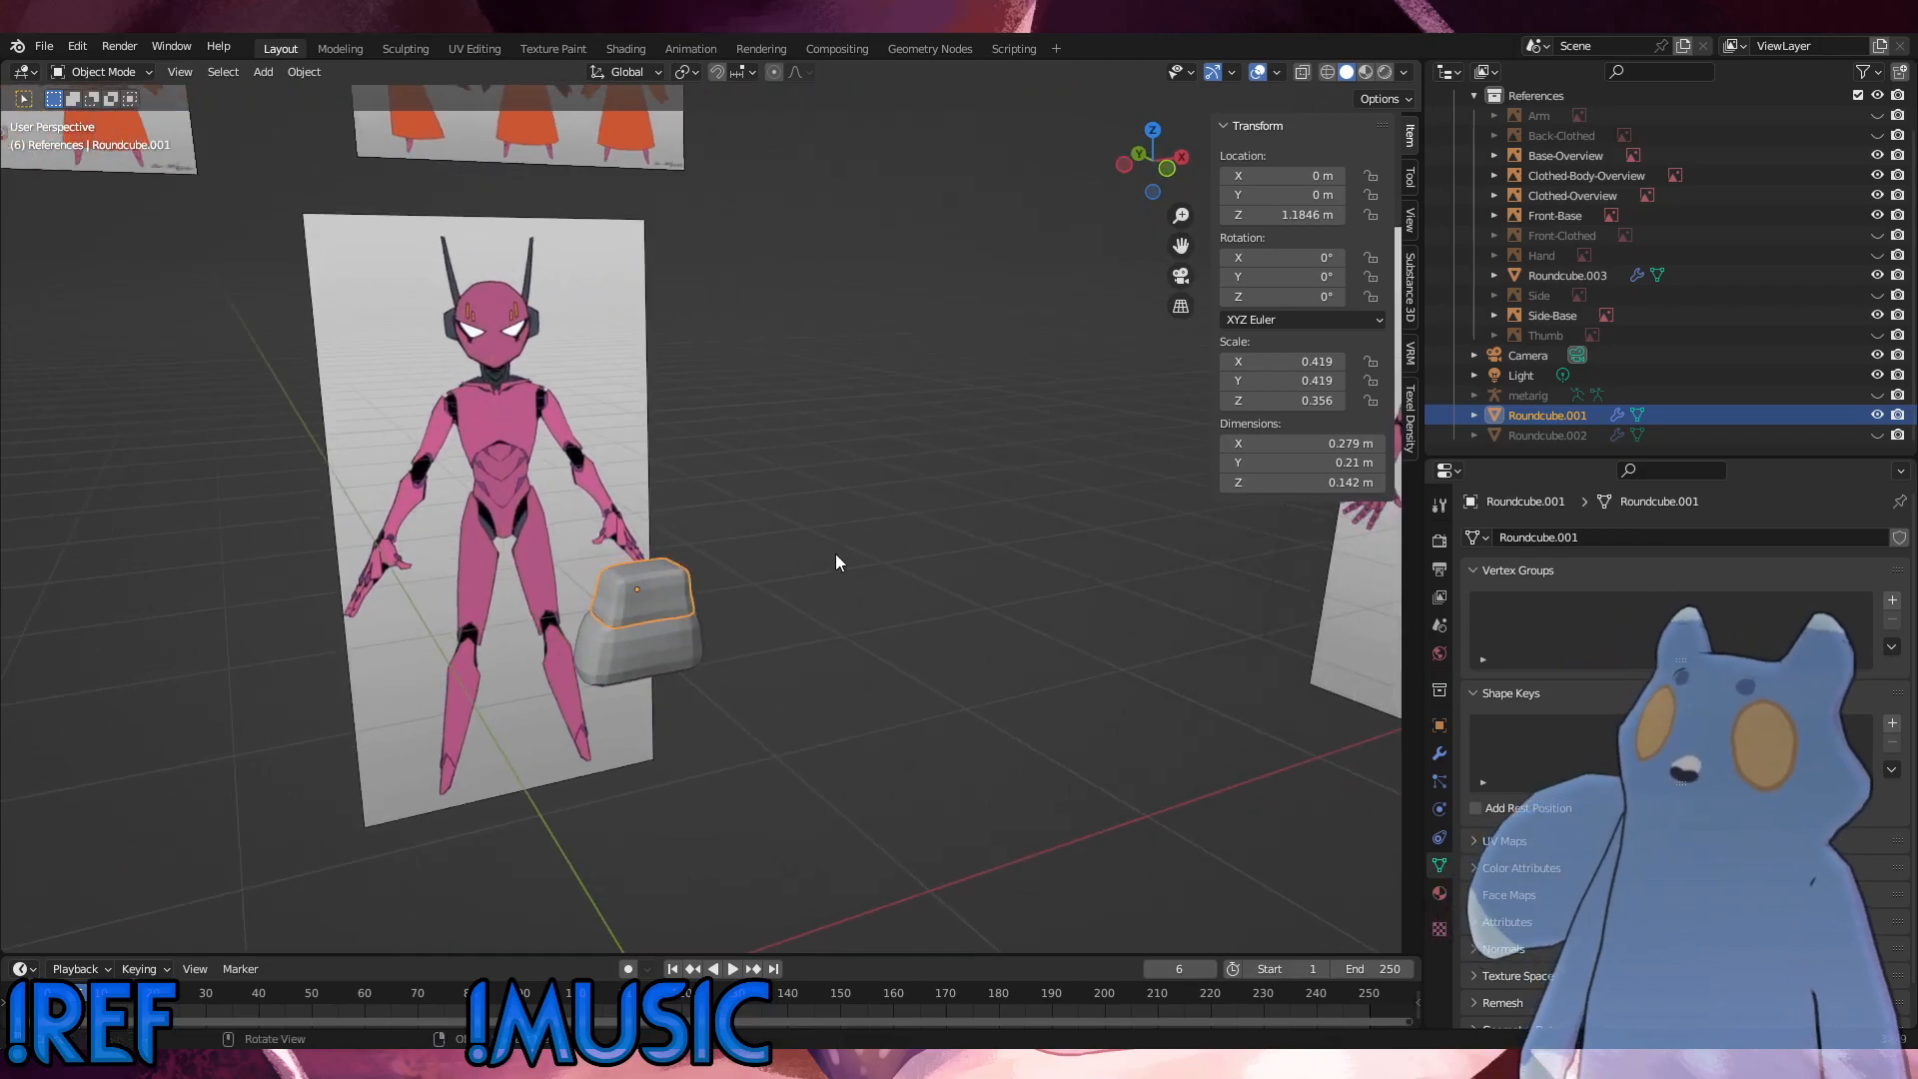
pyautogui.keyDown('shift'); pyautogui.click(671, 639); pyautogui.keyUp('shift')
pyautogui.click(1878, 275)
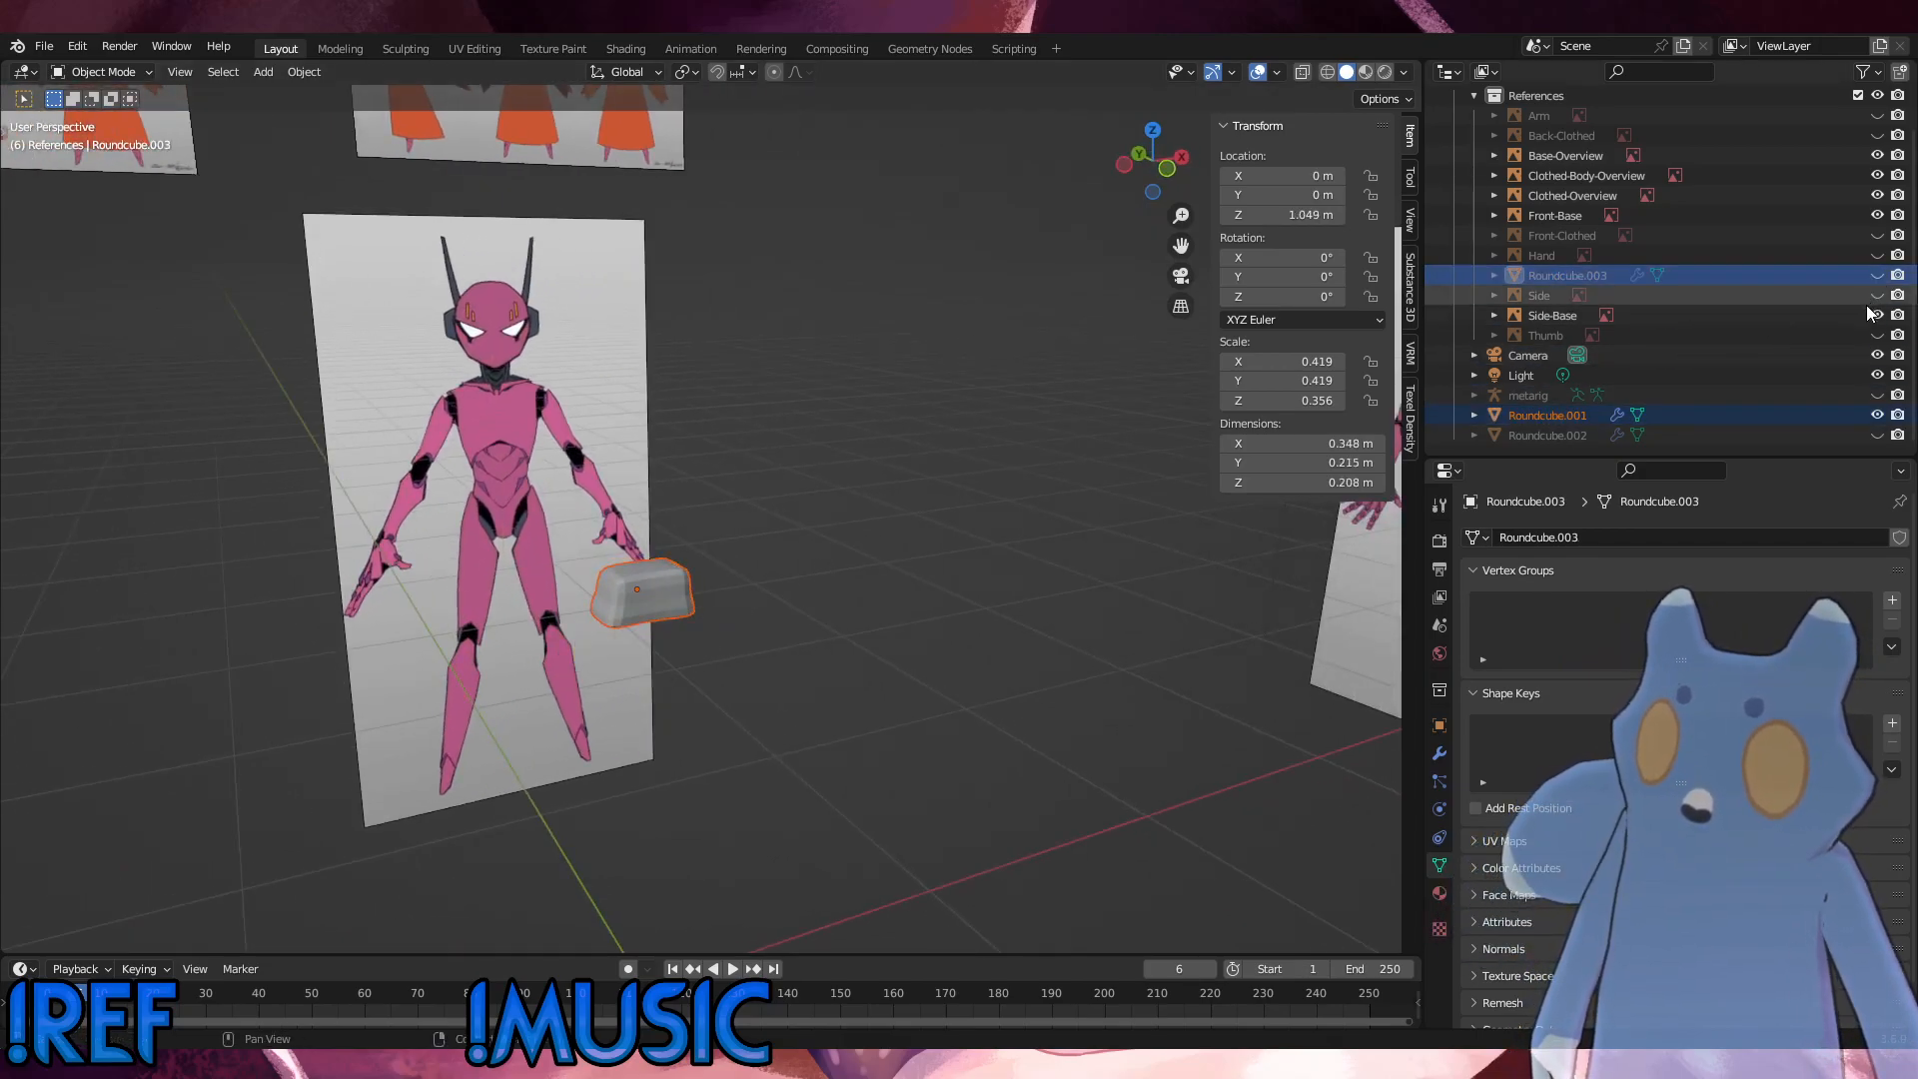
pyautogui.click(637, 602)
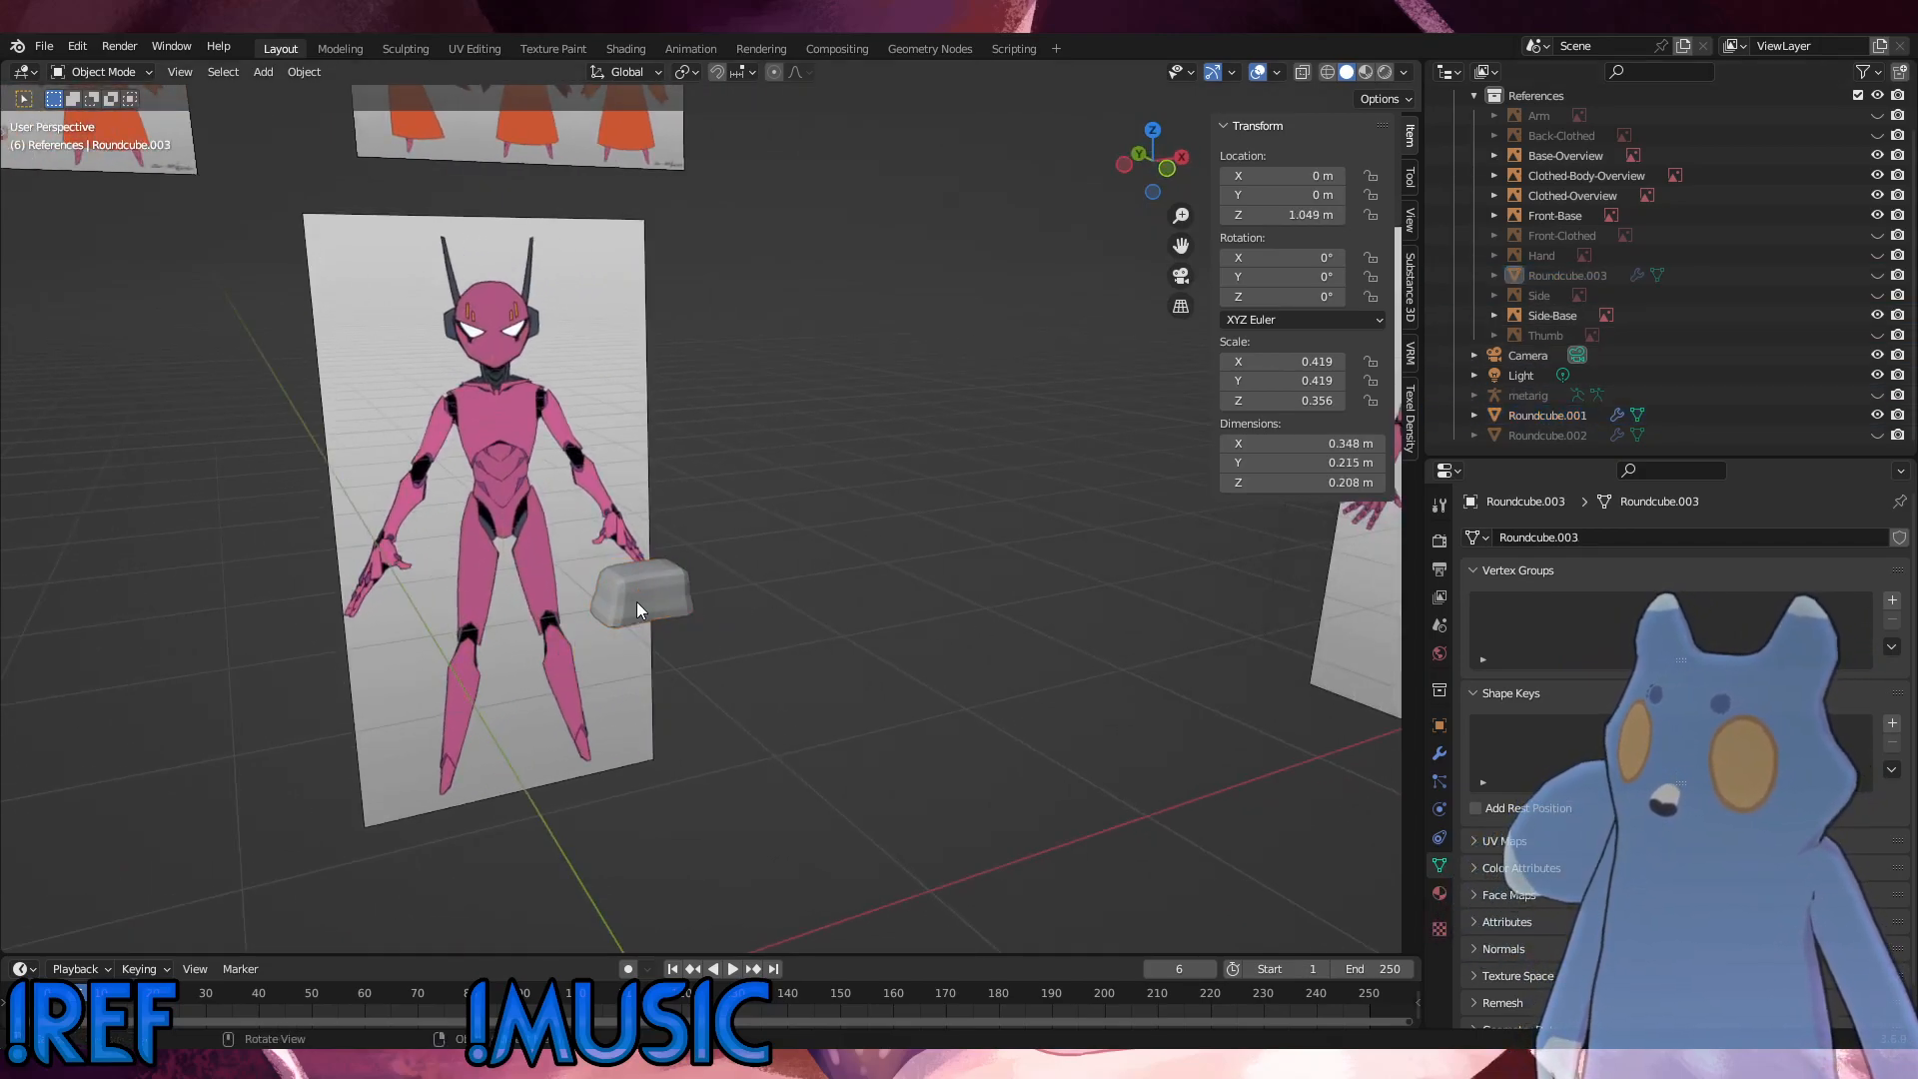
pyautogui.click(1877, 418)
# Step: Move Roundcube.003 out of the References collection into the main Collection and save the blend file
pyautogui.moveTo(1553, 274); pyautogui.dragTo(1543, 416)
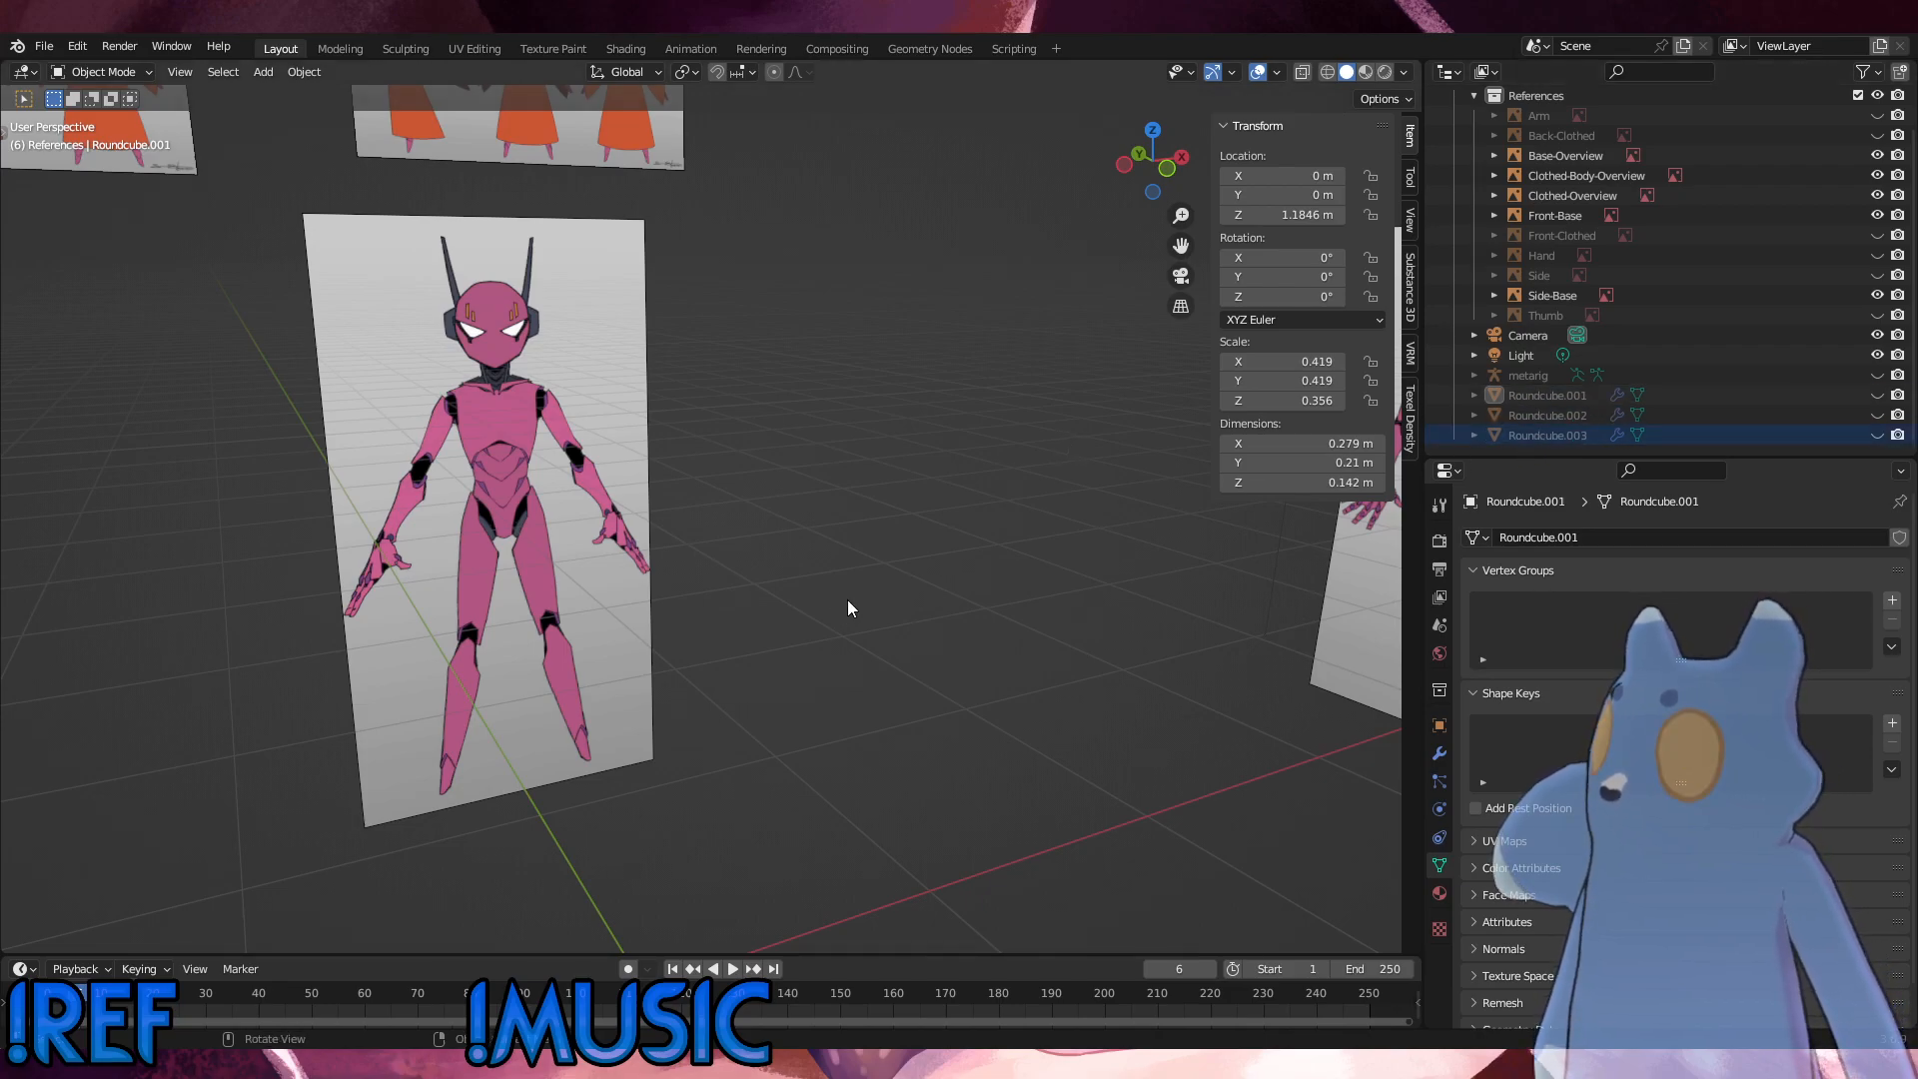
pyautogui.moveTo(847, 600)
pyautogui.keyDown('alt'); pyautogui.mouseDown(button='middle')
pyautogui.moveTo(915, 561)
pyautogui.moveTo(838, 569)
pyautogui.mouseUp(button='middle'); pyautogui.keyUp('alt')
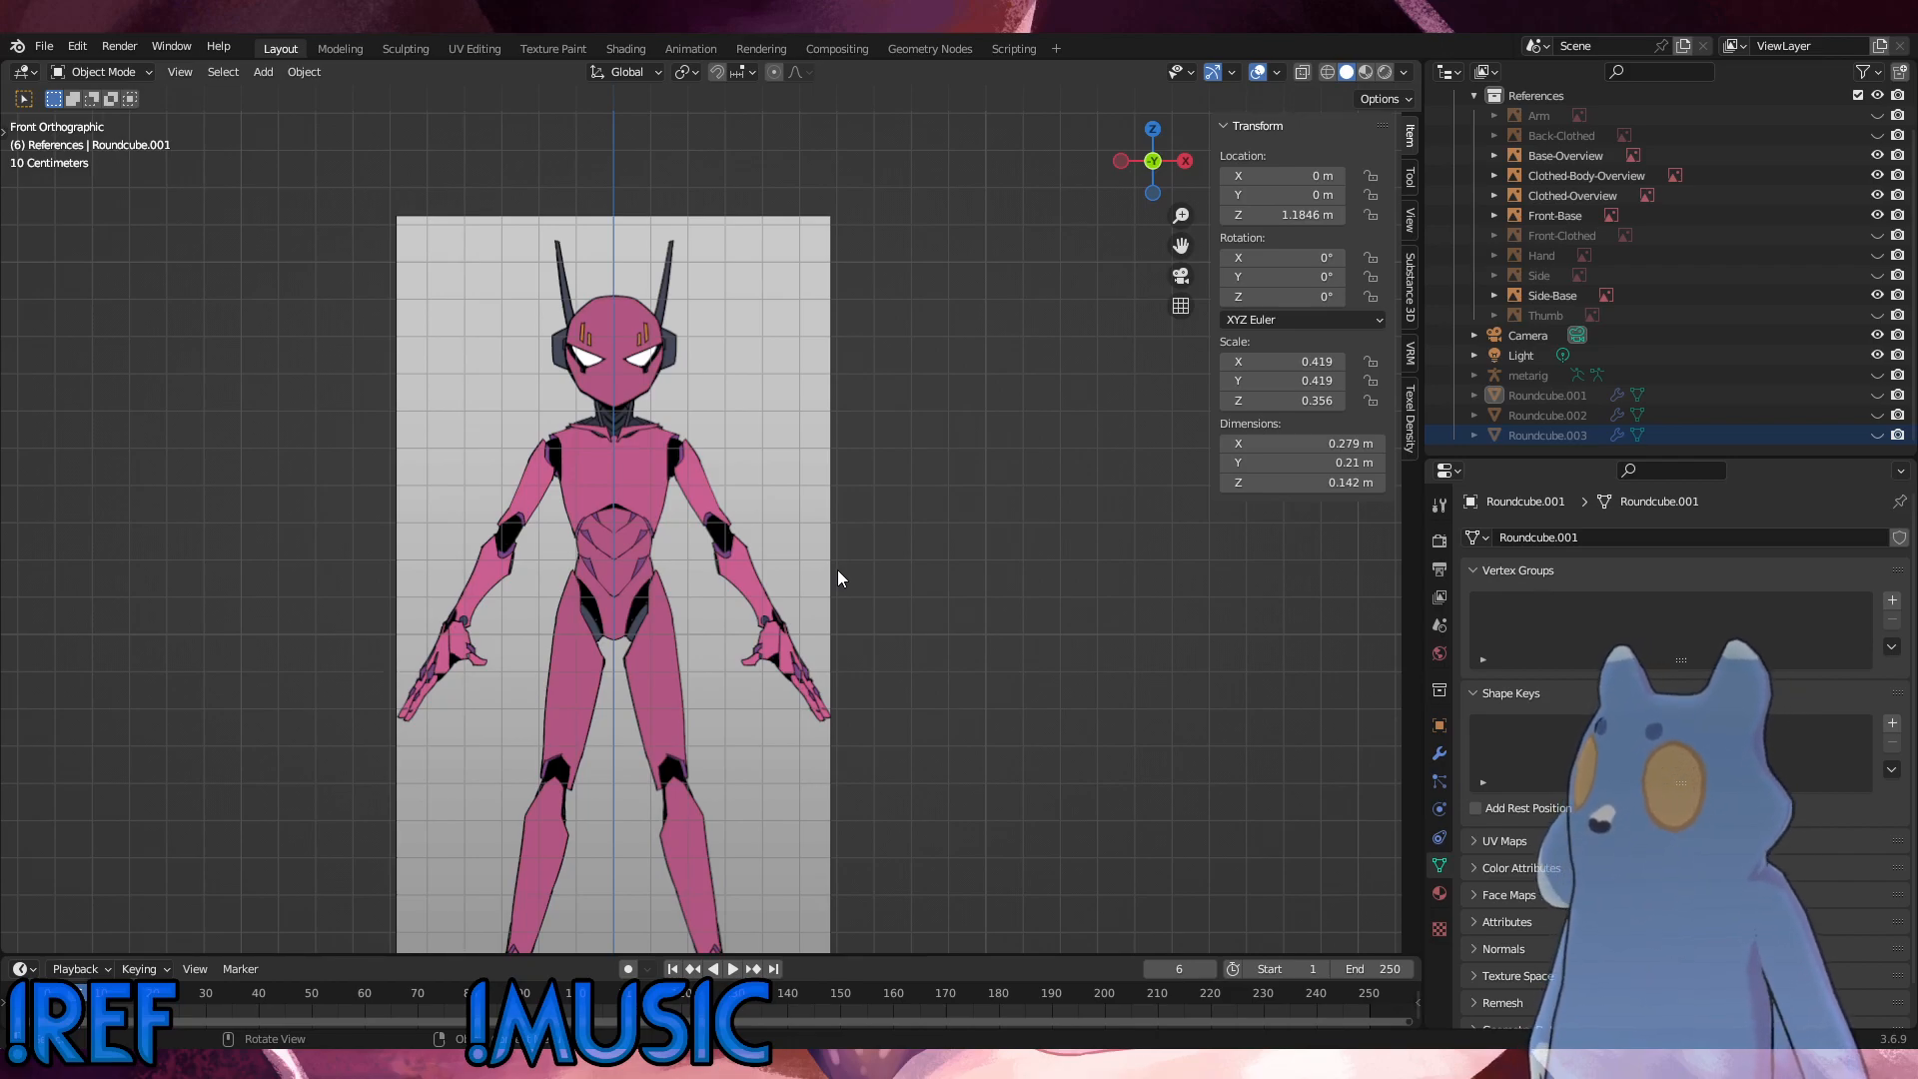
pyautogui.click(50, 49)
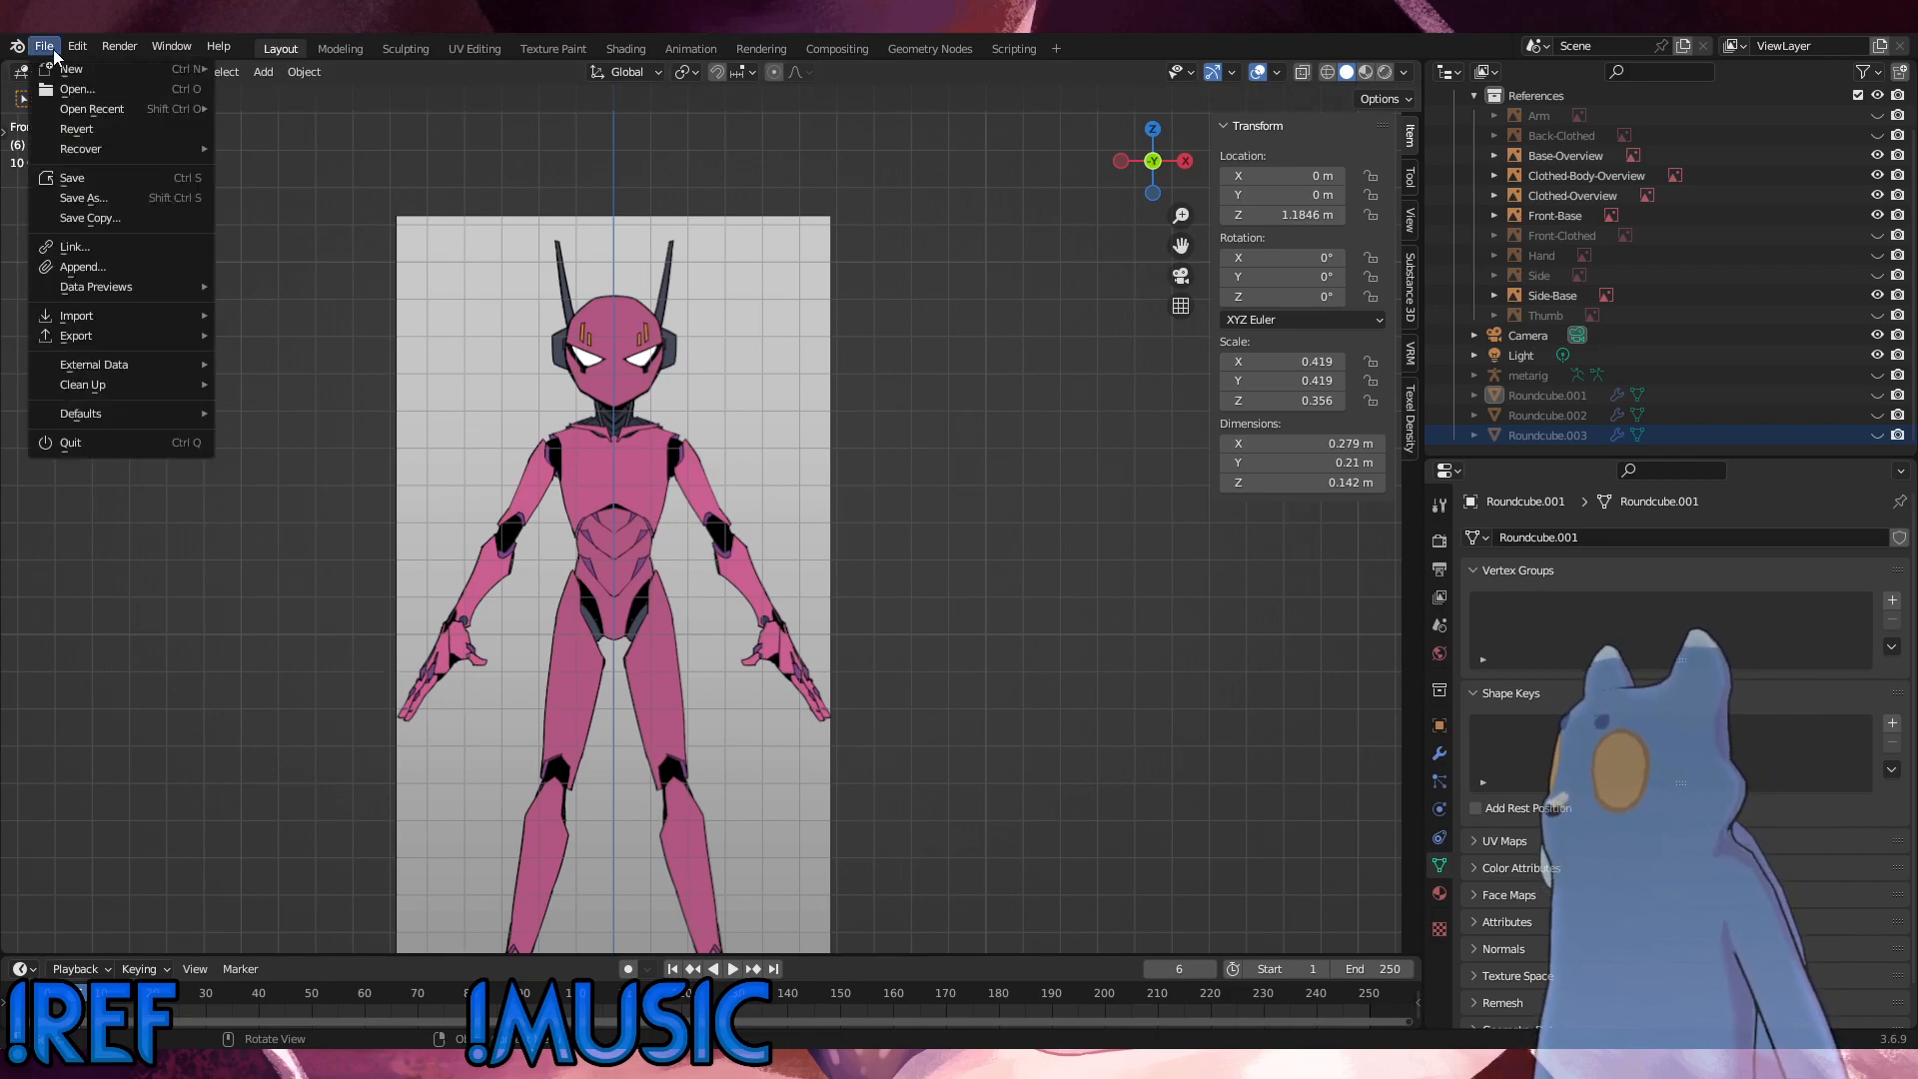
pyautogui.click(87, 180)
# Step: Collapse the References collection and show the metarig armature over the front reference again
pyautogui.scroll(2, 1676, 318)
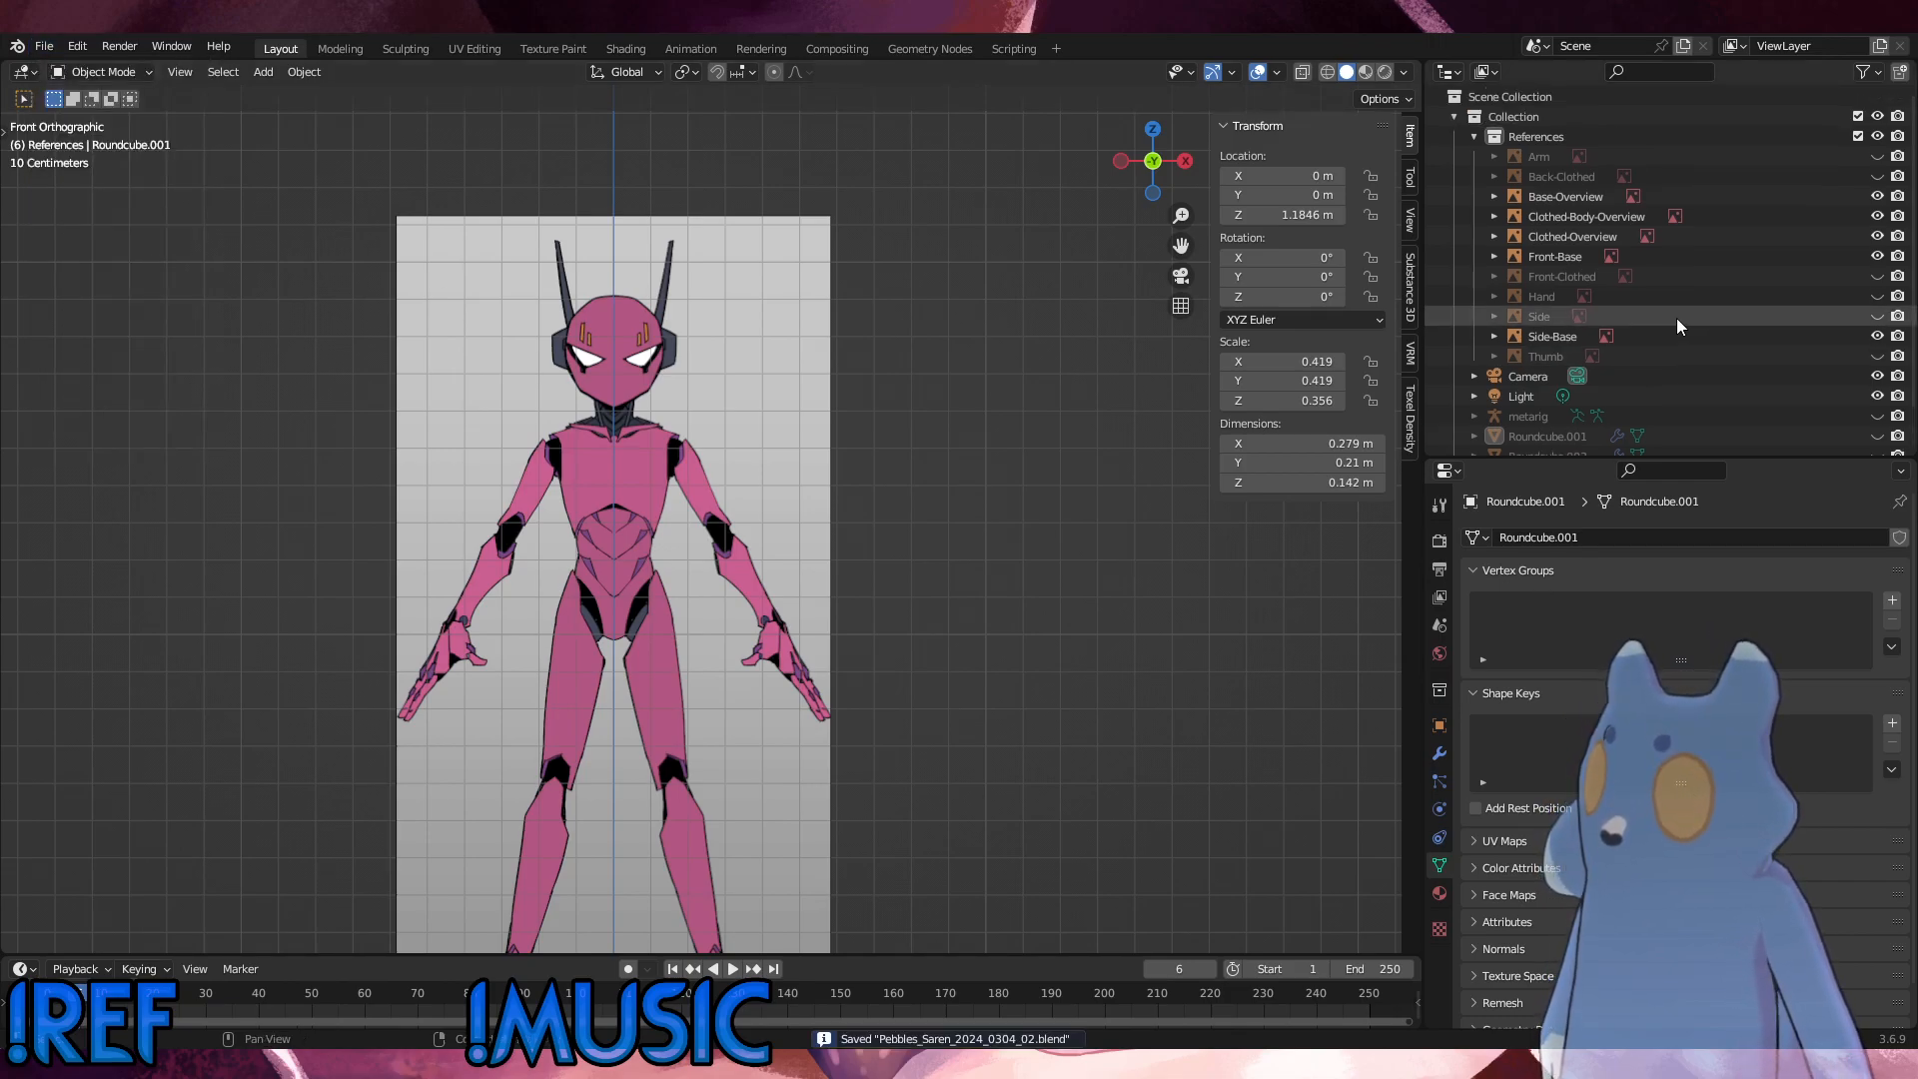
pyautogui.click(1477, 137)
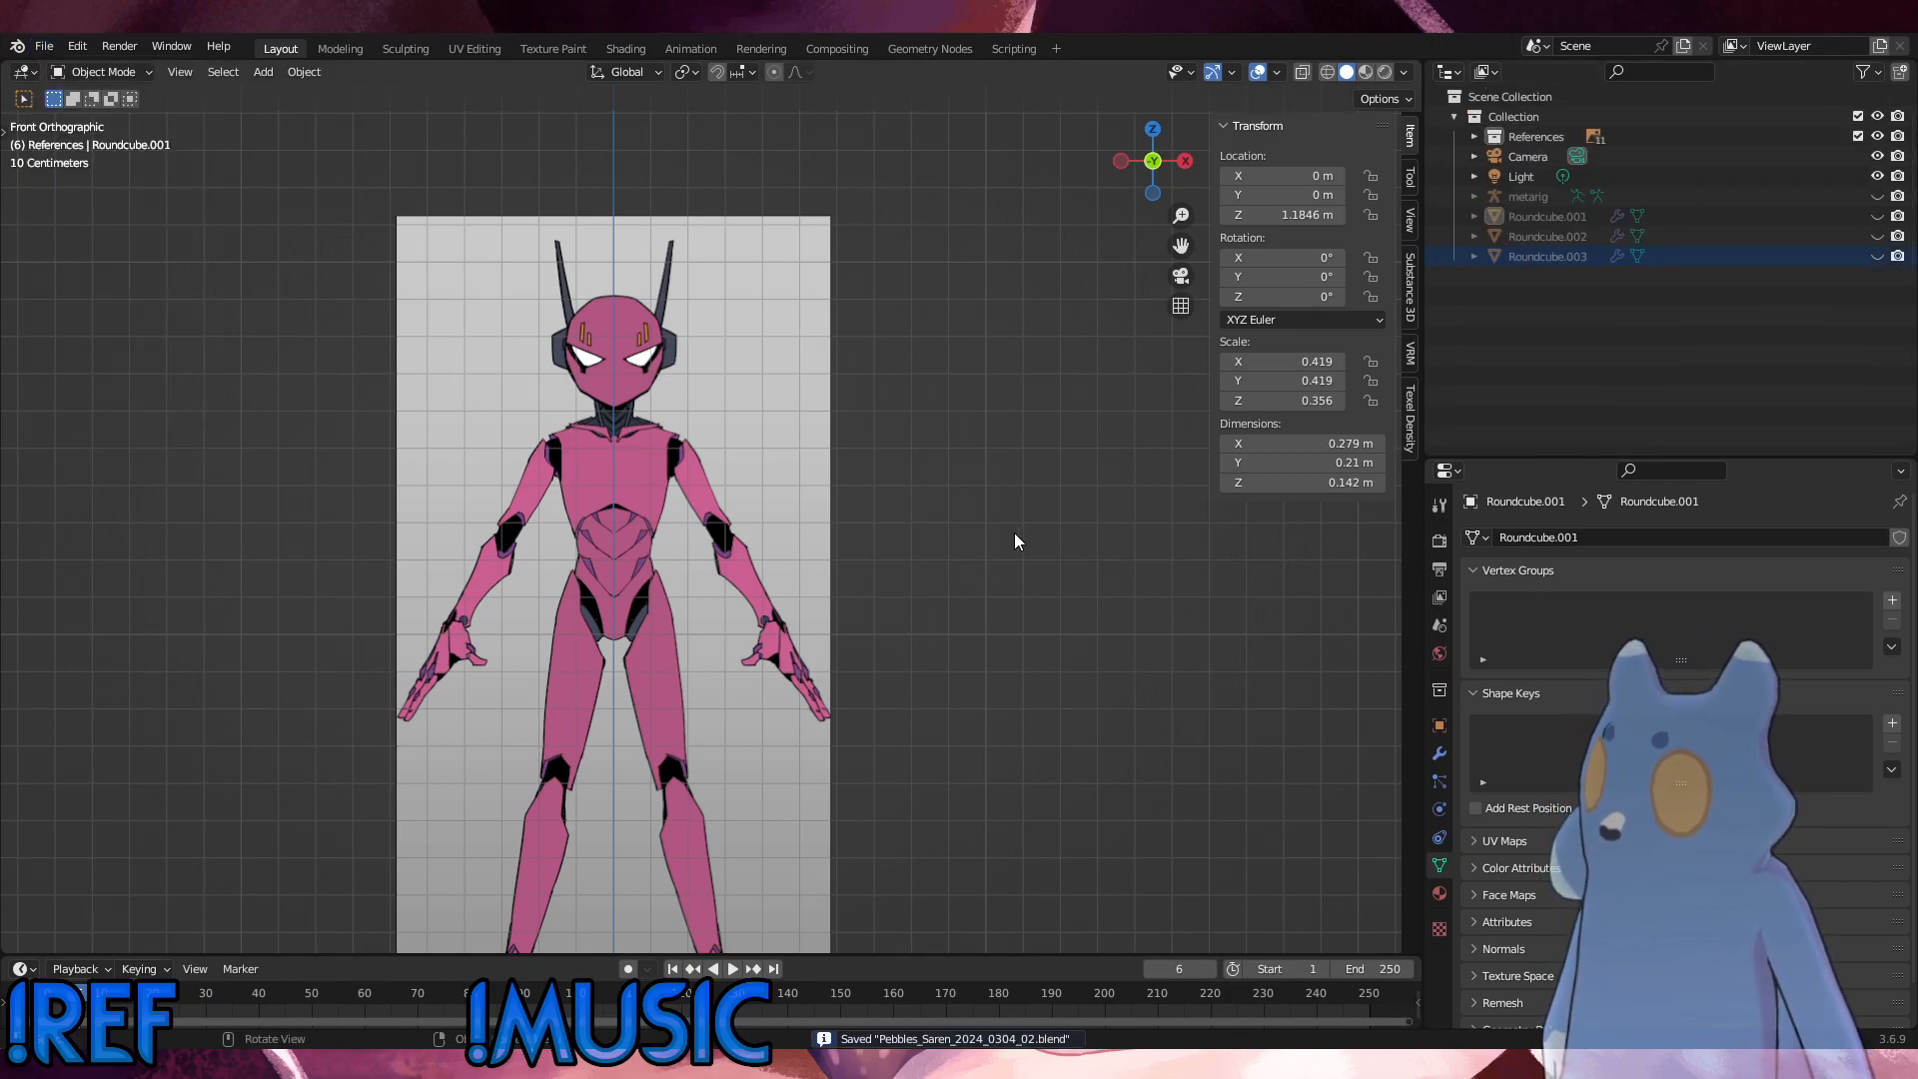
pyautogui.click(1878, 196)
pyautogui.scroll(5, 746, 632)
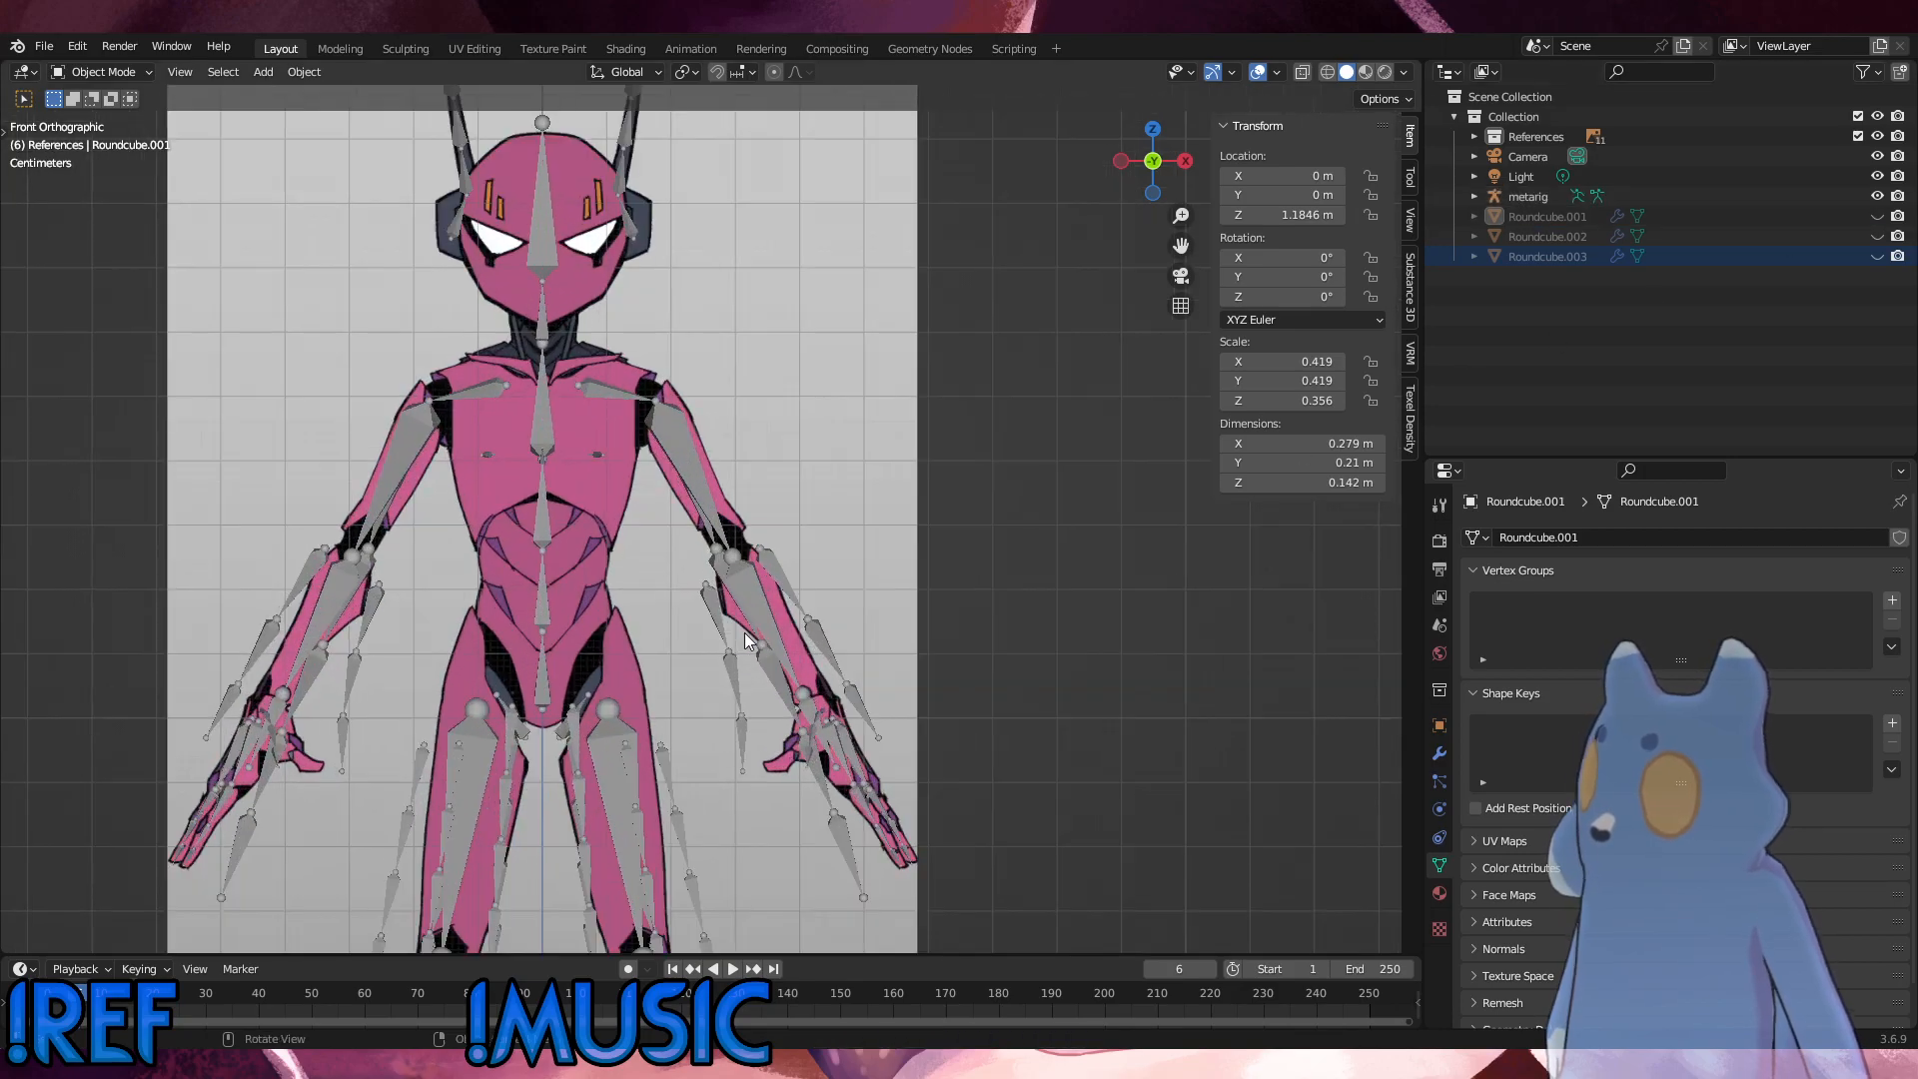
pyautogui.keyDown('shift'); pyautogui.moveTo(609, 633); pyautogui.dragTo(674, 446, button='middle'); pyautogui.keyUp('shift')
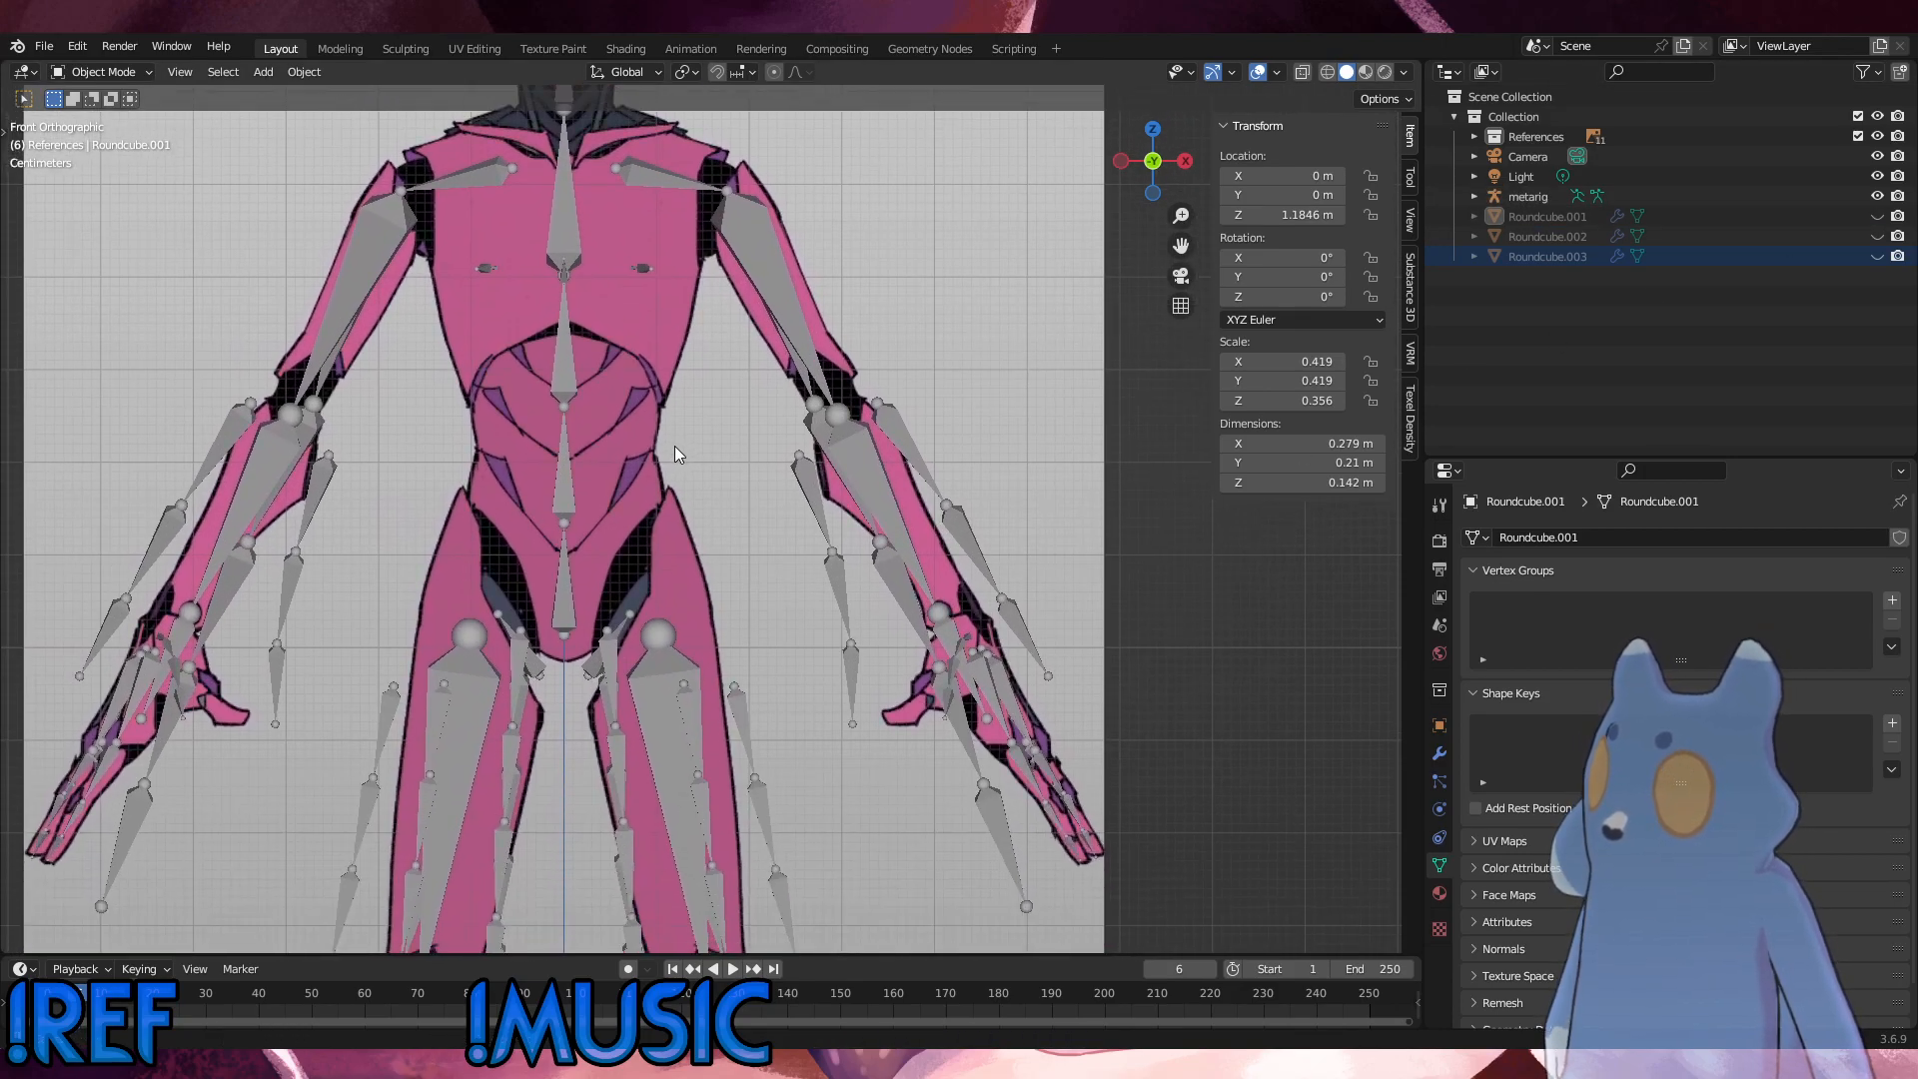
# Step: Put the metarig in Edit Mode and move the left upper leg's hip joint about -0.029 m in X and 0.047 m in Z
pyautogui.click(666, 649)
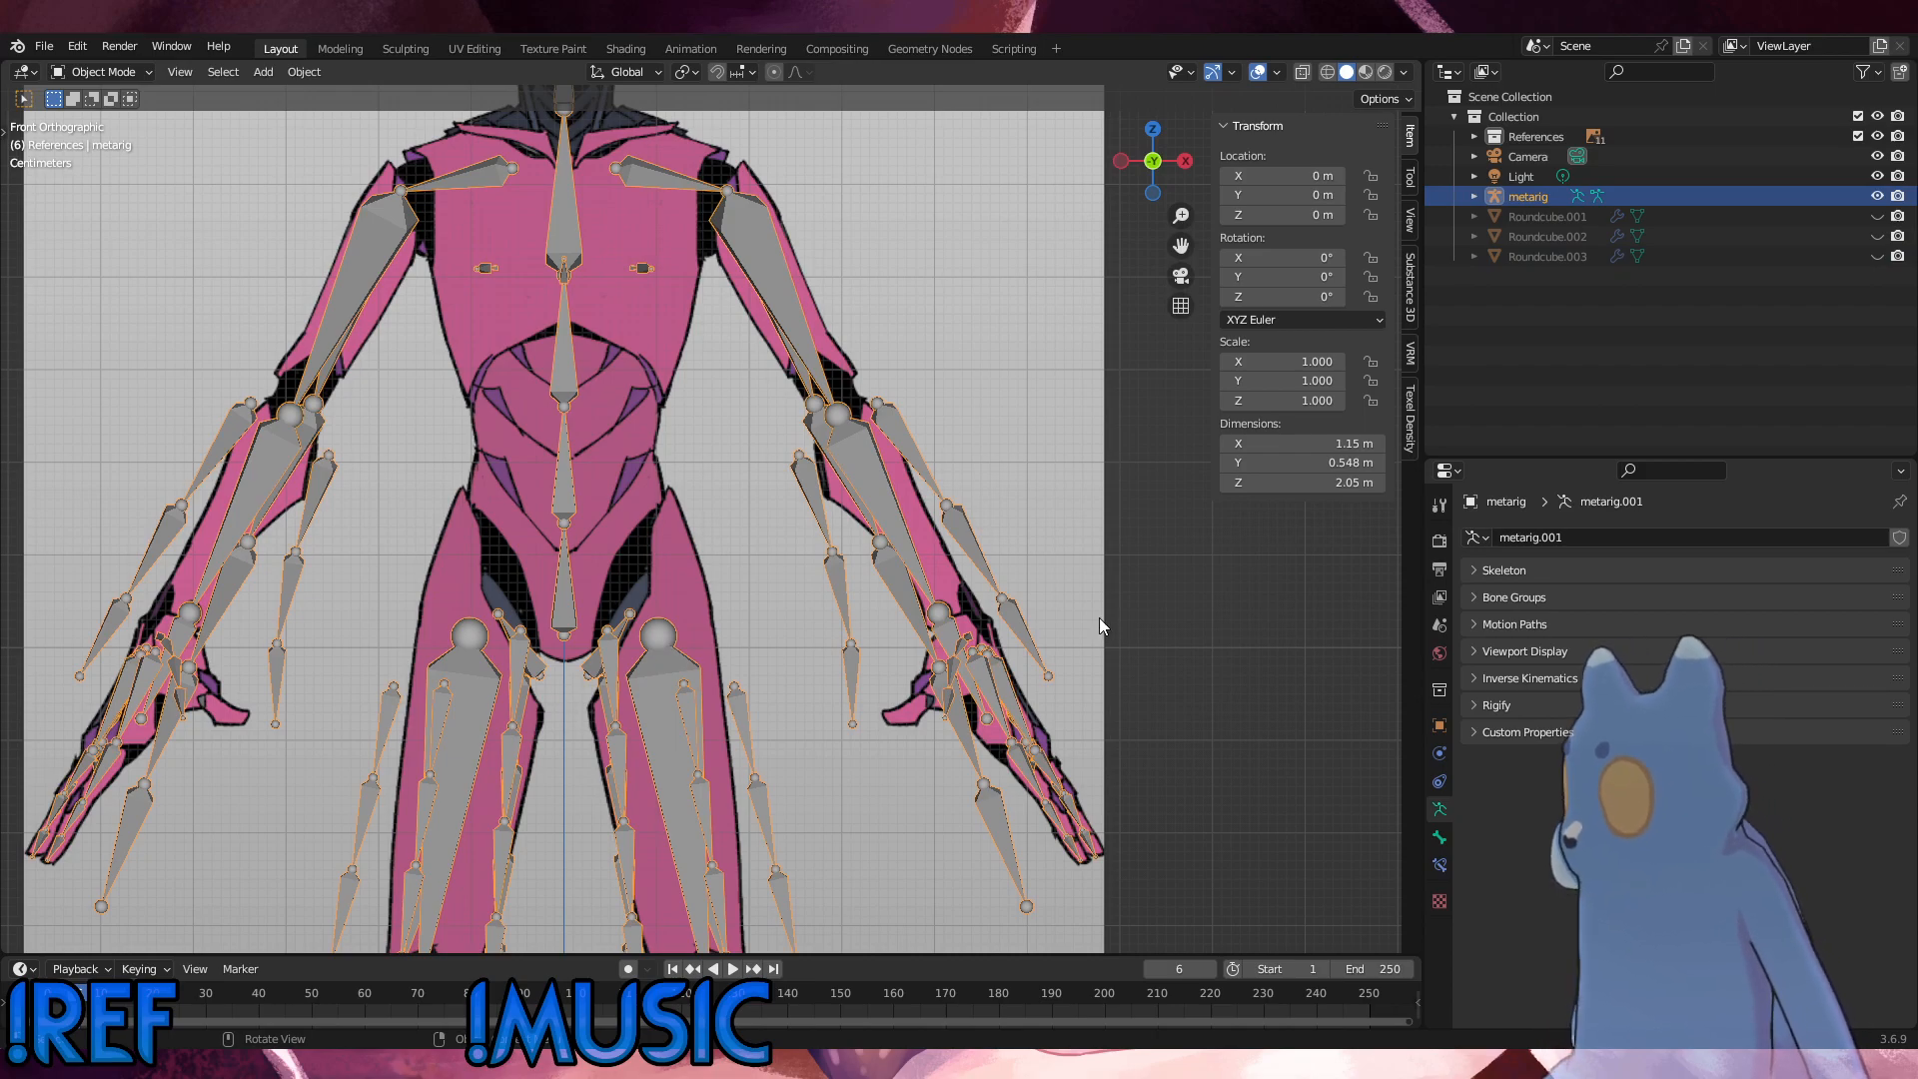
pyautogui.click(122, 73)
pyautogui.click(100, 96)
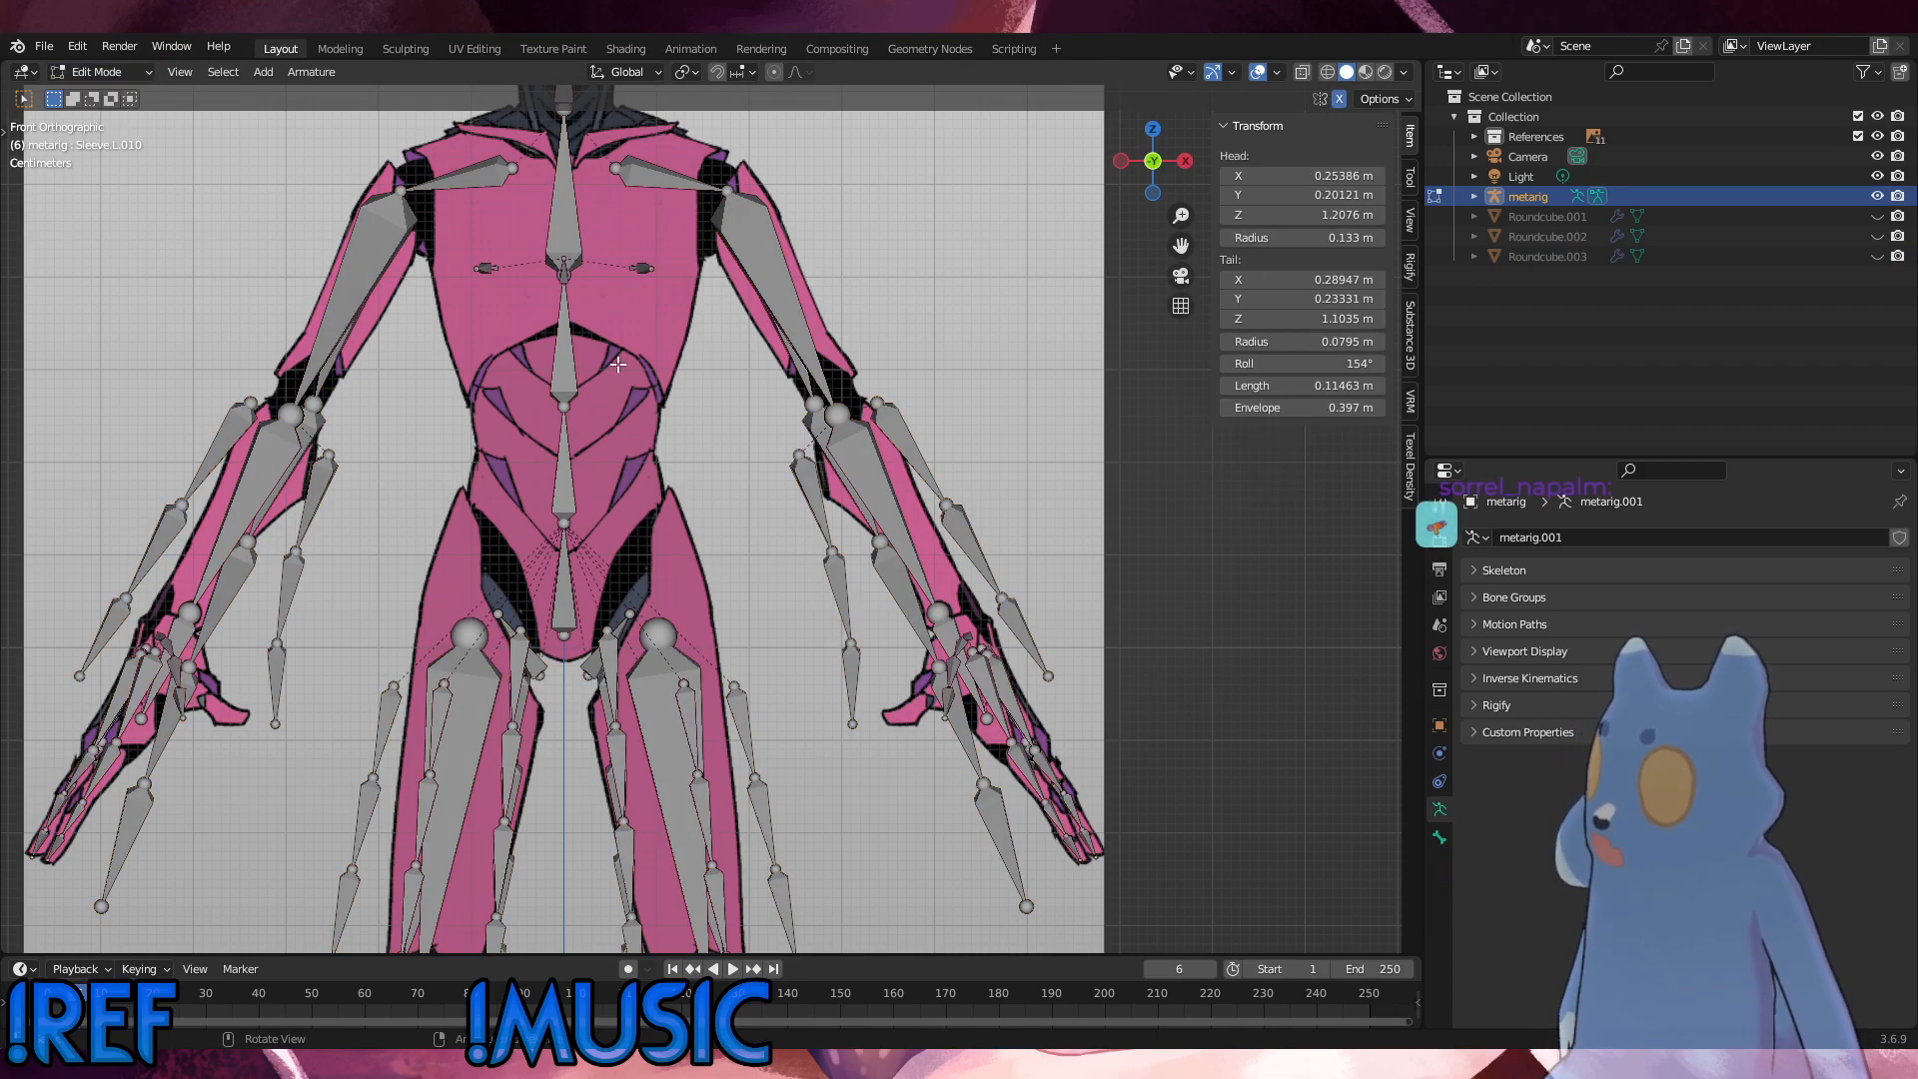
pyautogui.click(674, 629)
pyautogui.press('g')
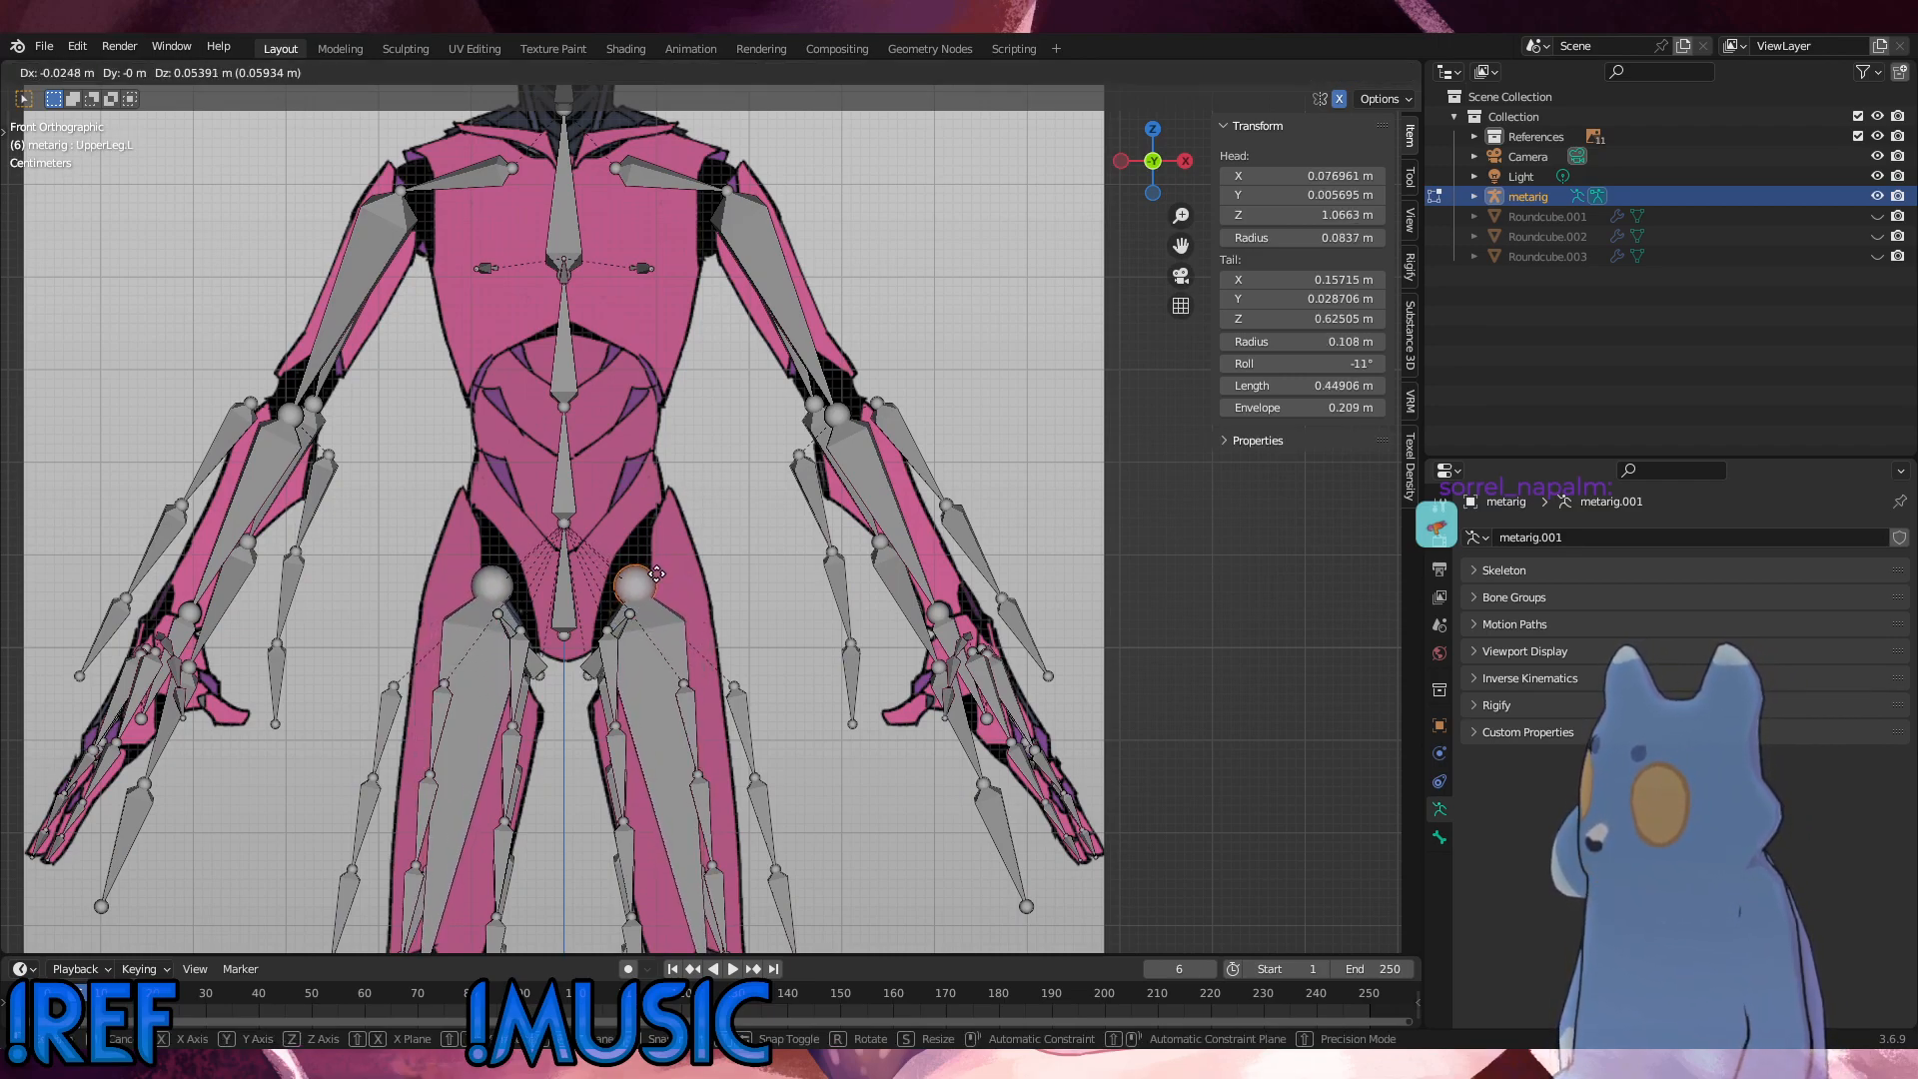
pyautogui.click(653, 578)
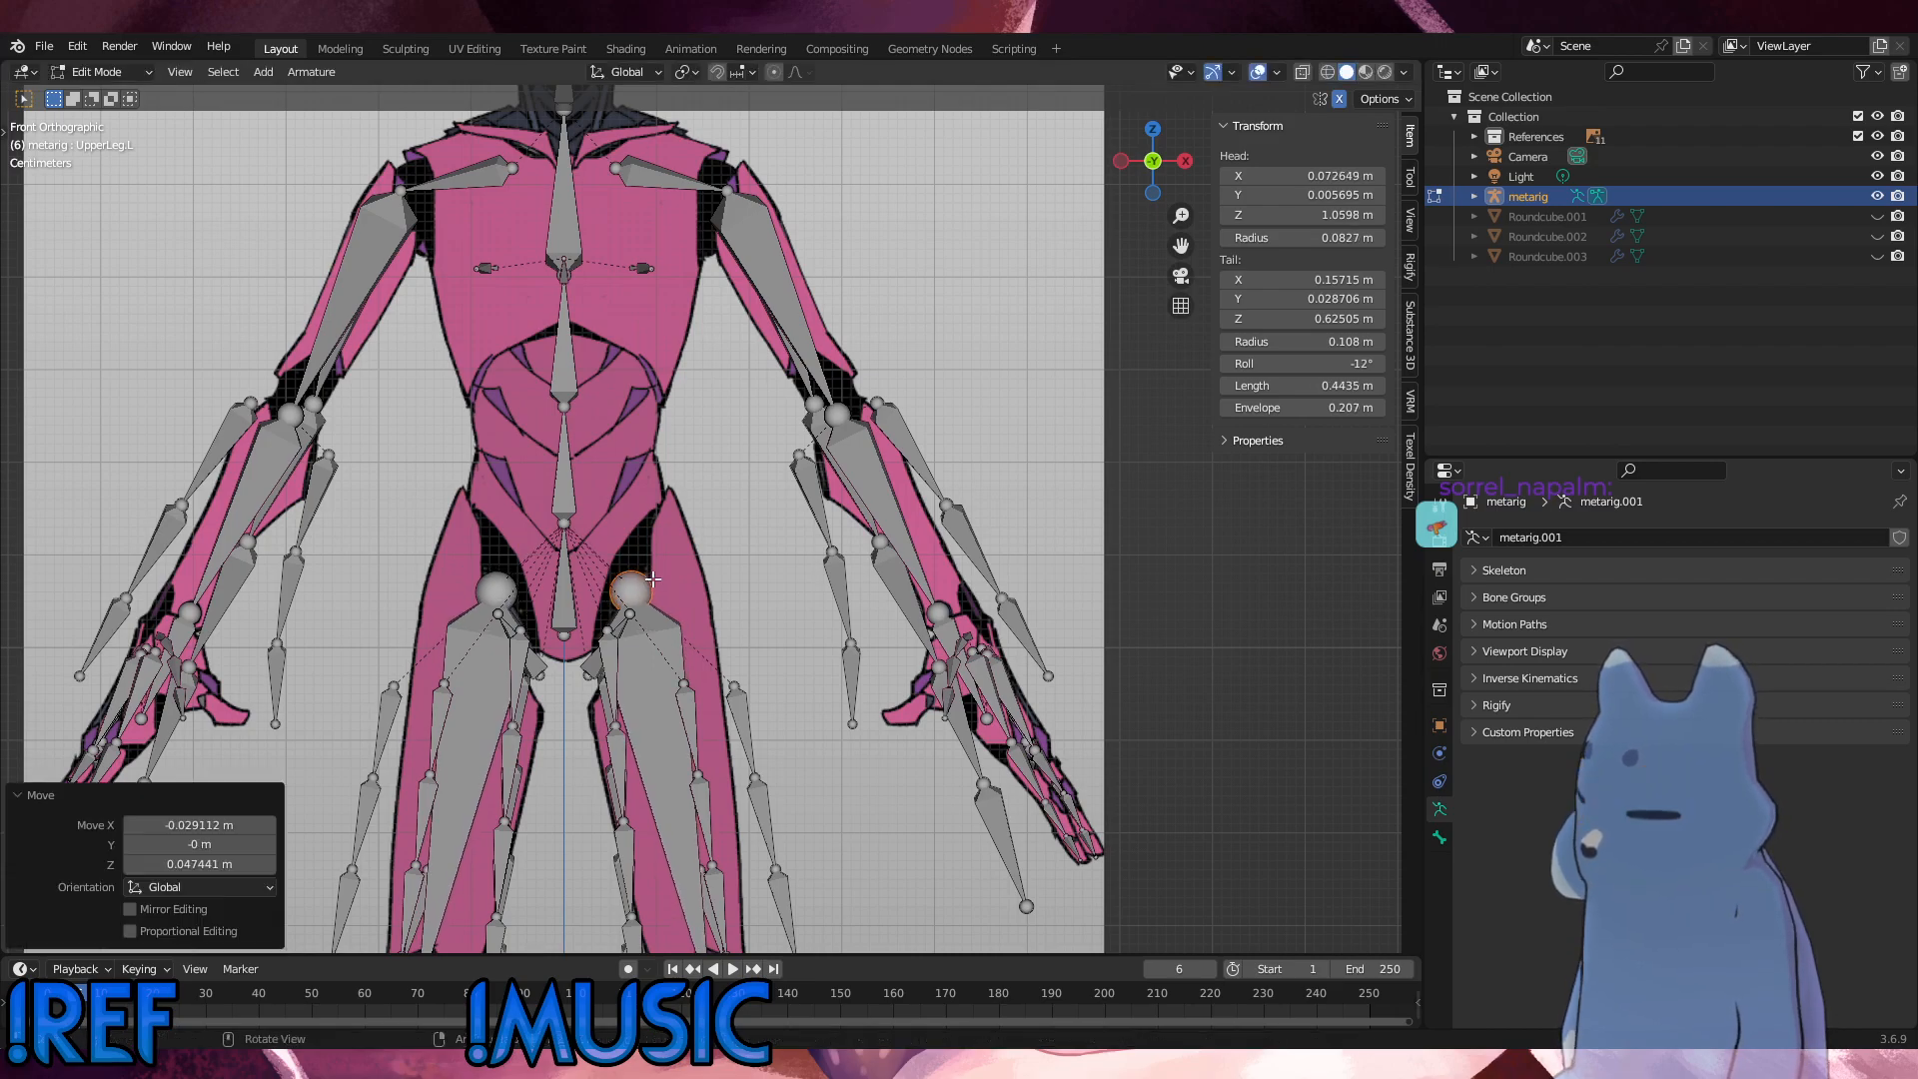
# Step: Raise the left pelvis bone about 0.013 m along Z to match the hips on the front reference
pyautogui.moveTo(617, 645)
pyautogui.mouseDown(button='middle')
pyautogui.moveTo(559, 600)
pyautogui.moveTo(623, 681)
pyautogui.moveTo(602, 676)
pyautogui.mouseUp(button='middle')
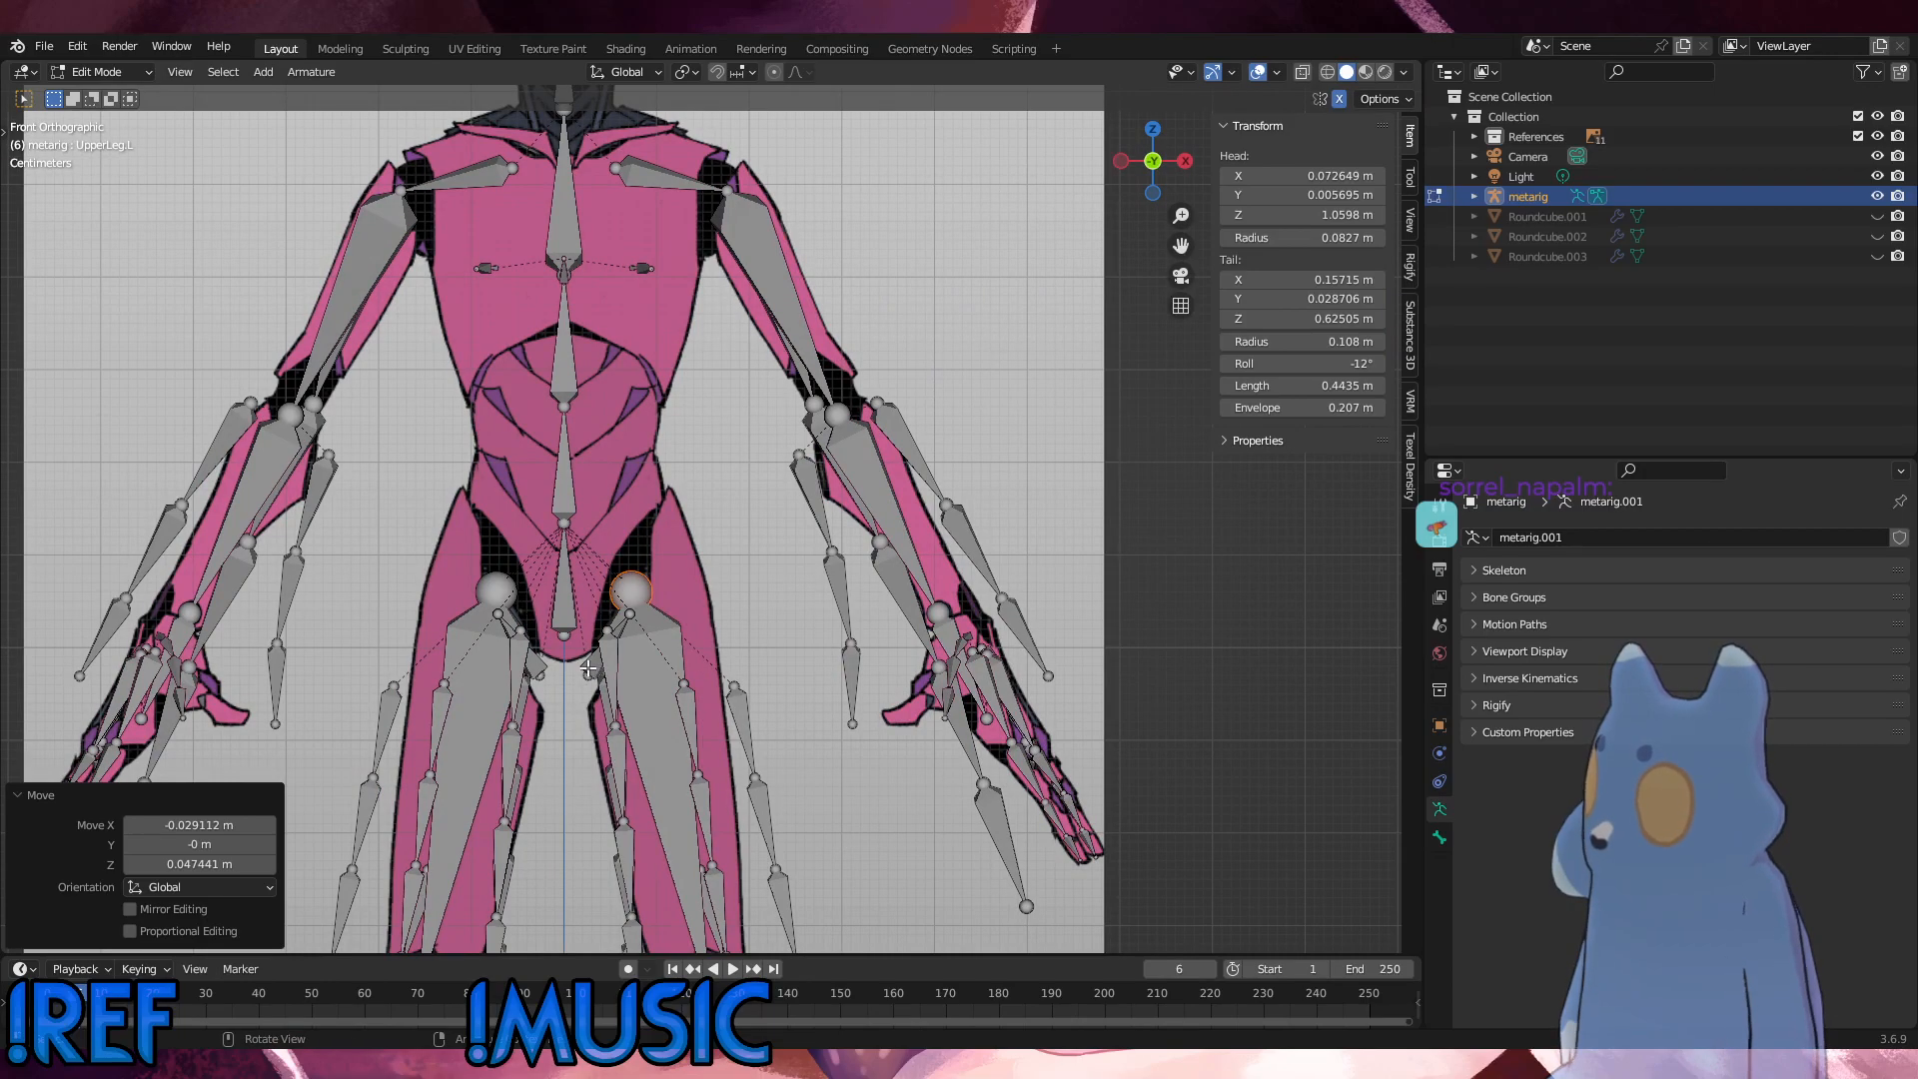
pyautogui.click(589, 668)
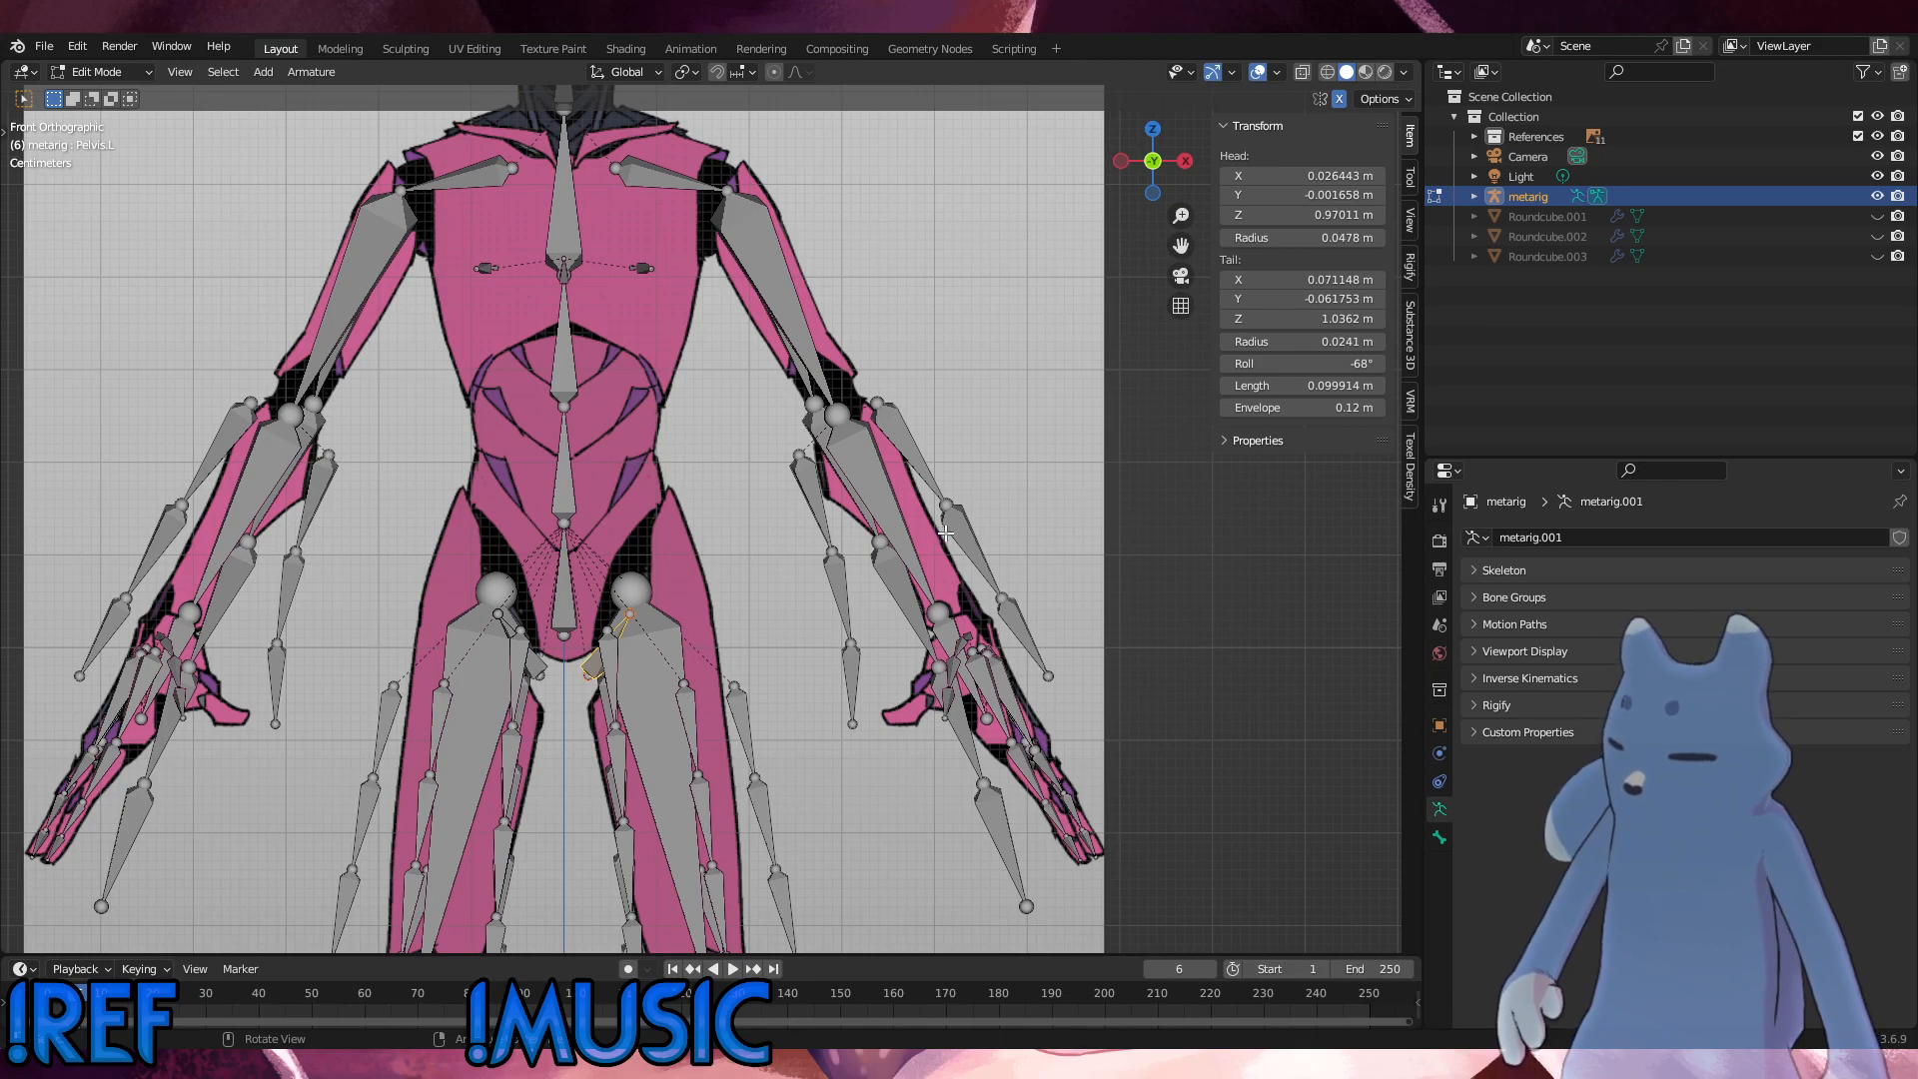
pyautogui.press('g')
pyautogui.press('z')
pyautogui.click(943, 523)
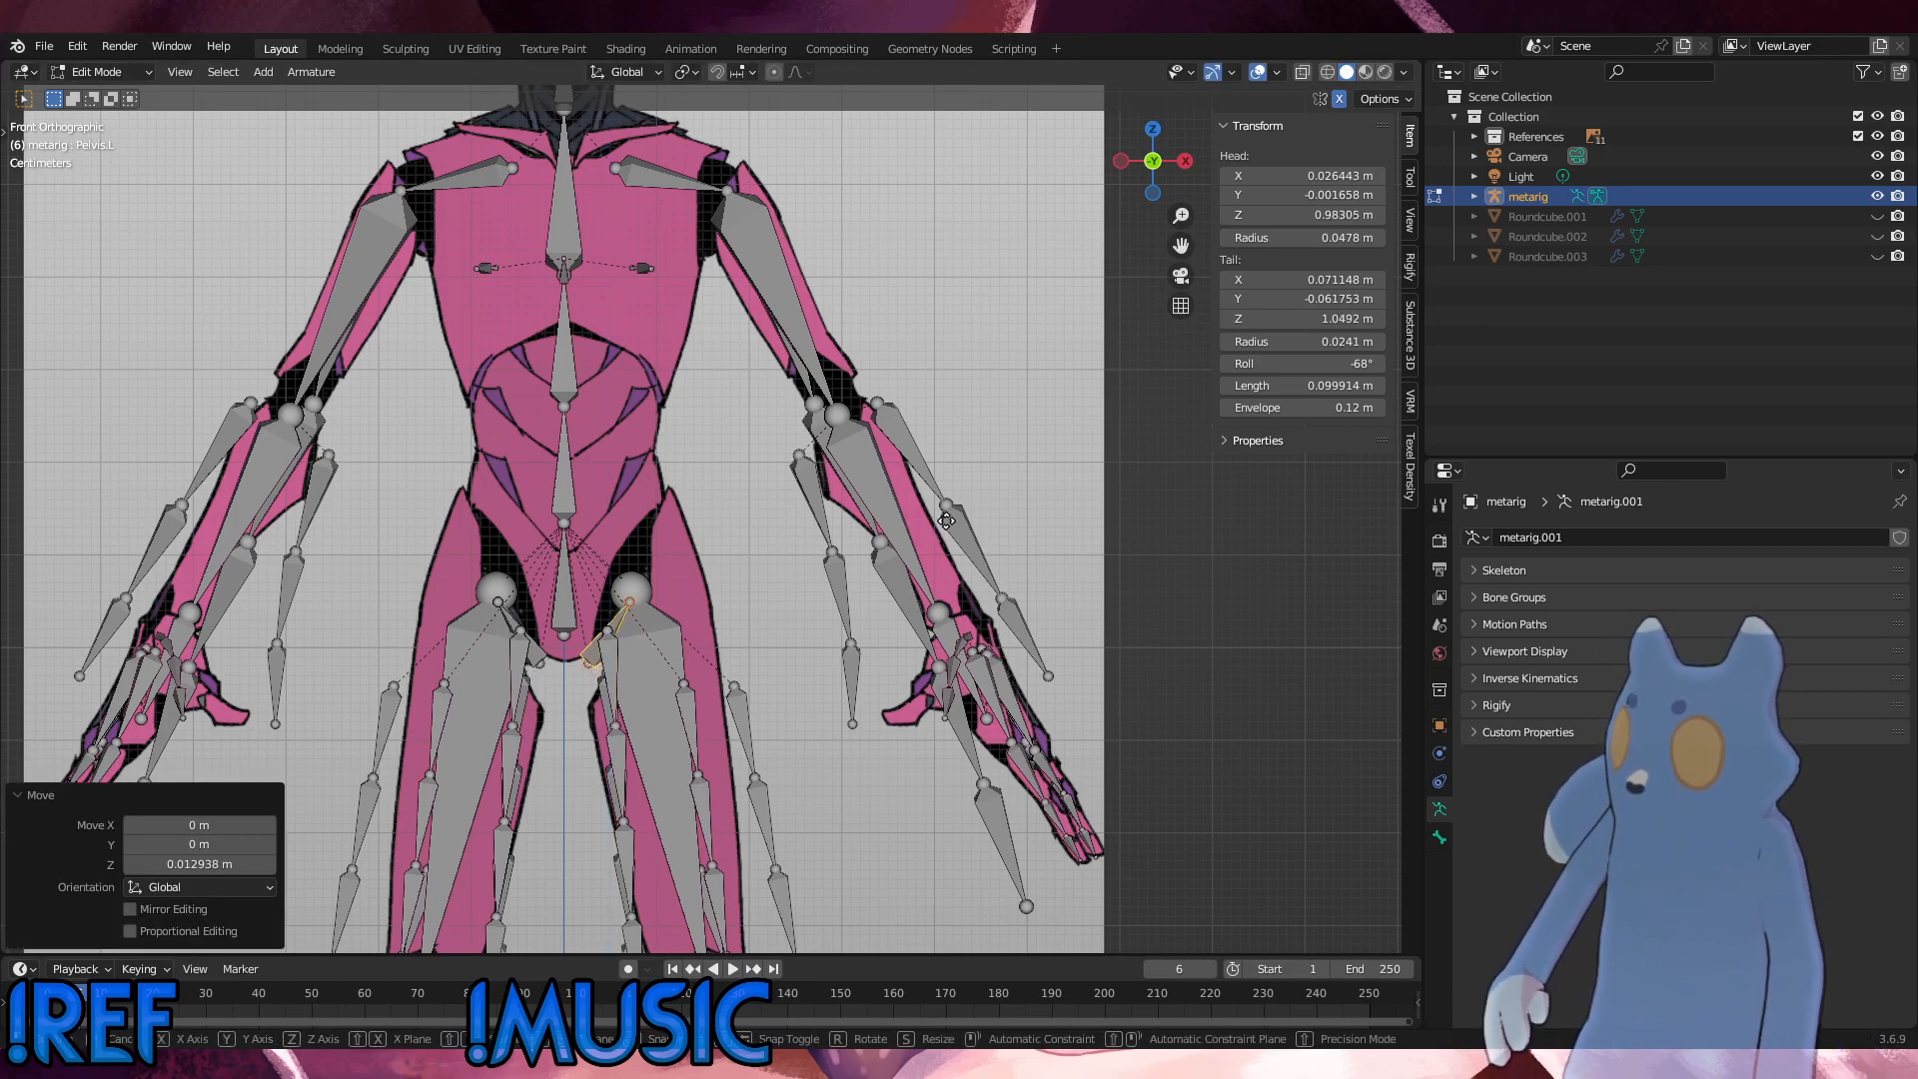
# Step: Move the left pelvis bone about -0.002 m in X and 0.012 m in Z to fit the front reference
pyautogui.press('g')
pyautogui.click(945, 508)
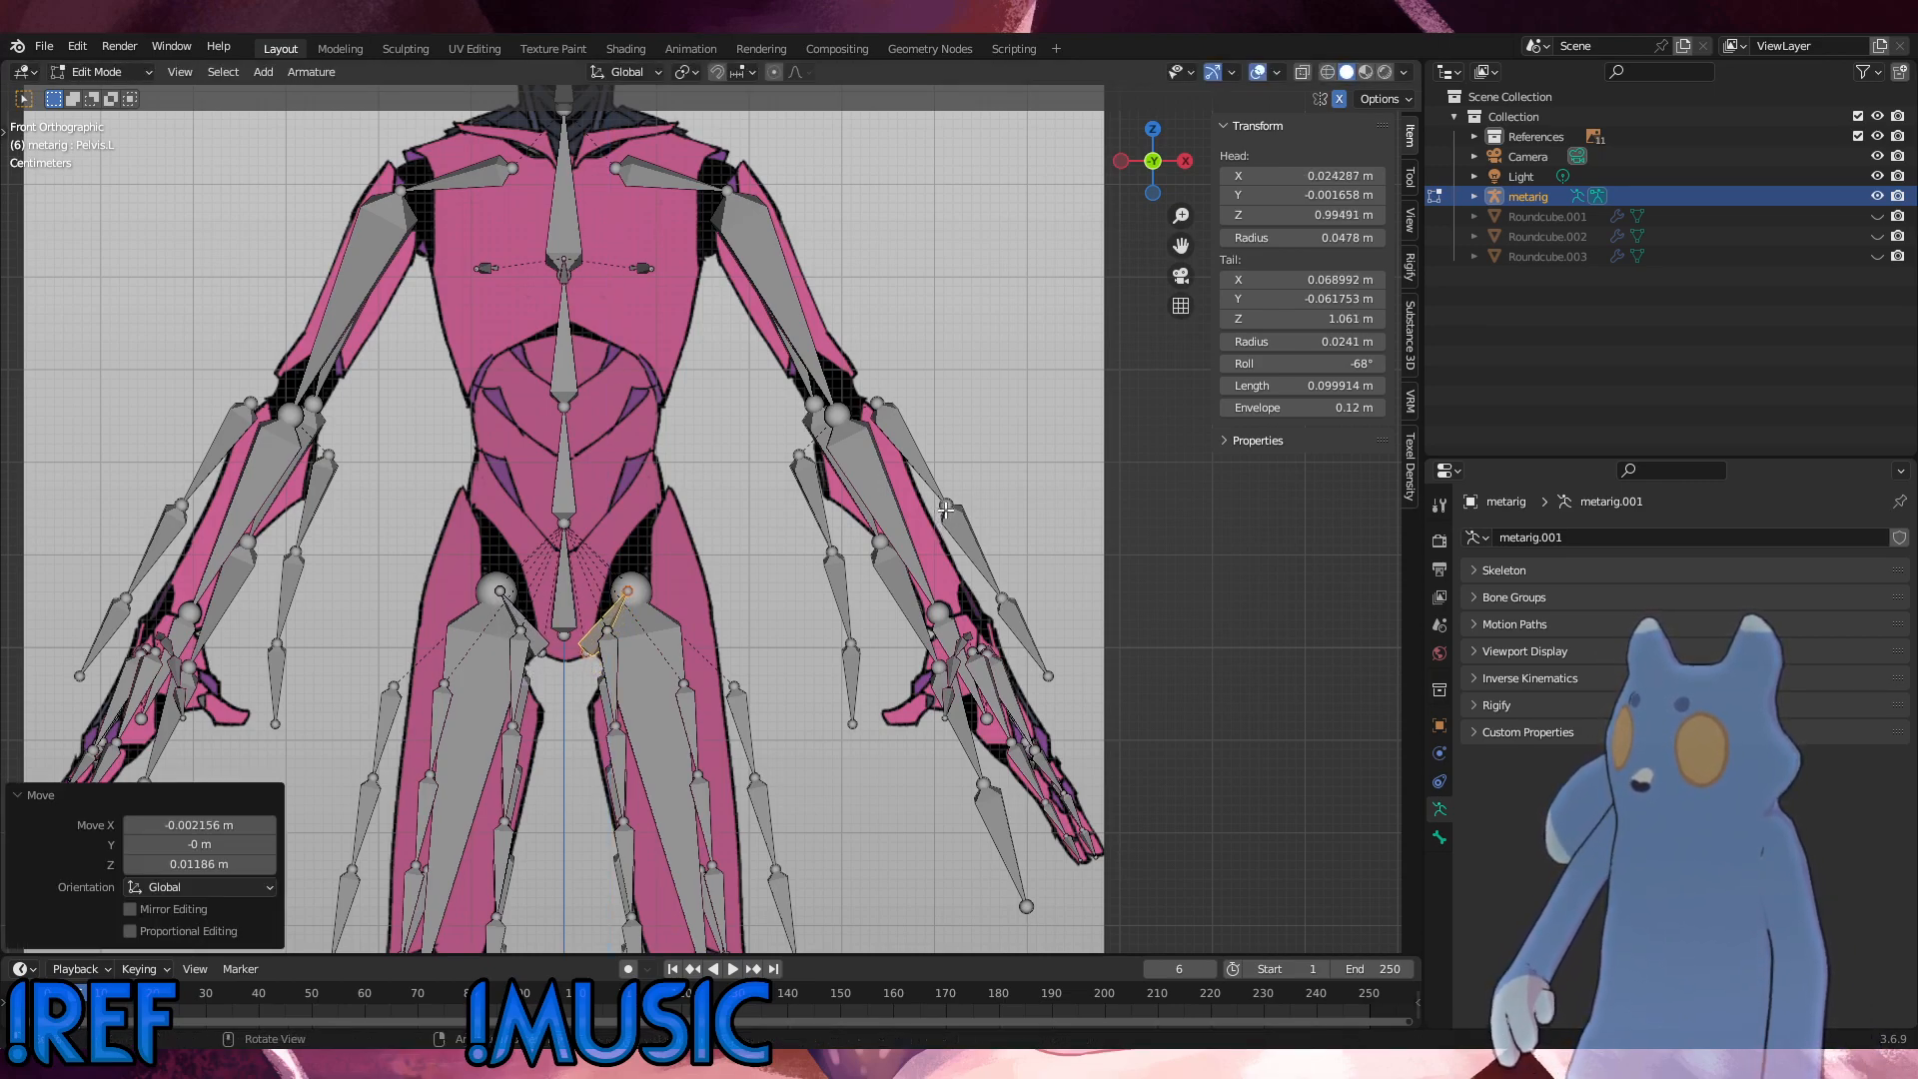
pyautogui.moveTo(854, 745); pyautogui.dragTo(1150, 482, button='middle')
# Step: Save the blend file under the name Pebbles_Saren_2024_0304_03.blend
pyautogui.scroll(-3, 1150, 481)
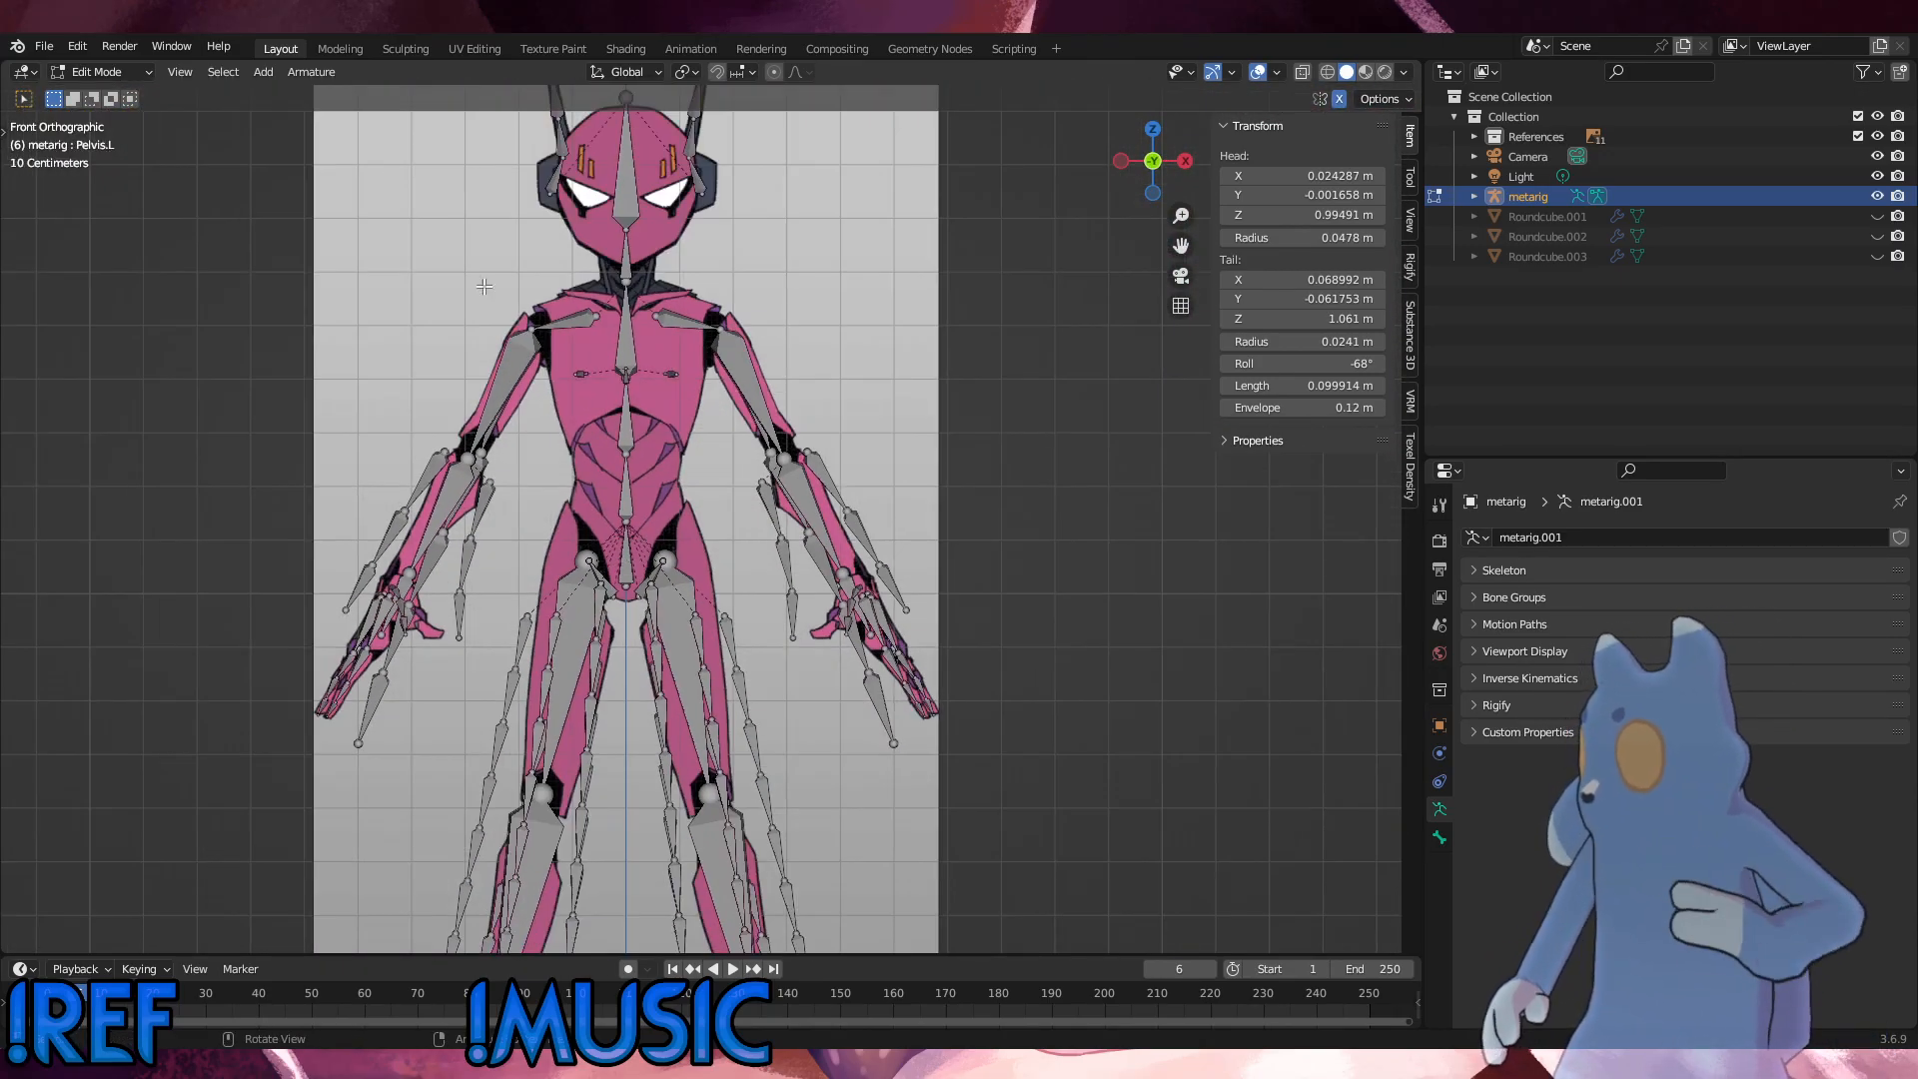
pyautogui.click(44, 48)
pyautogui.click(86, 200)
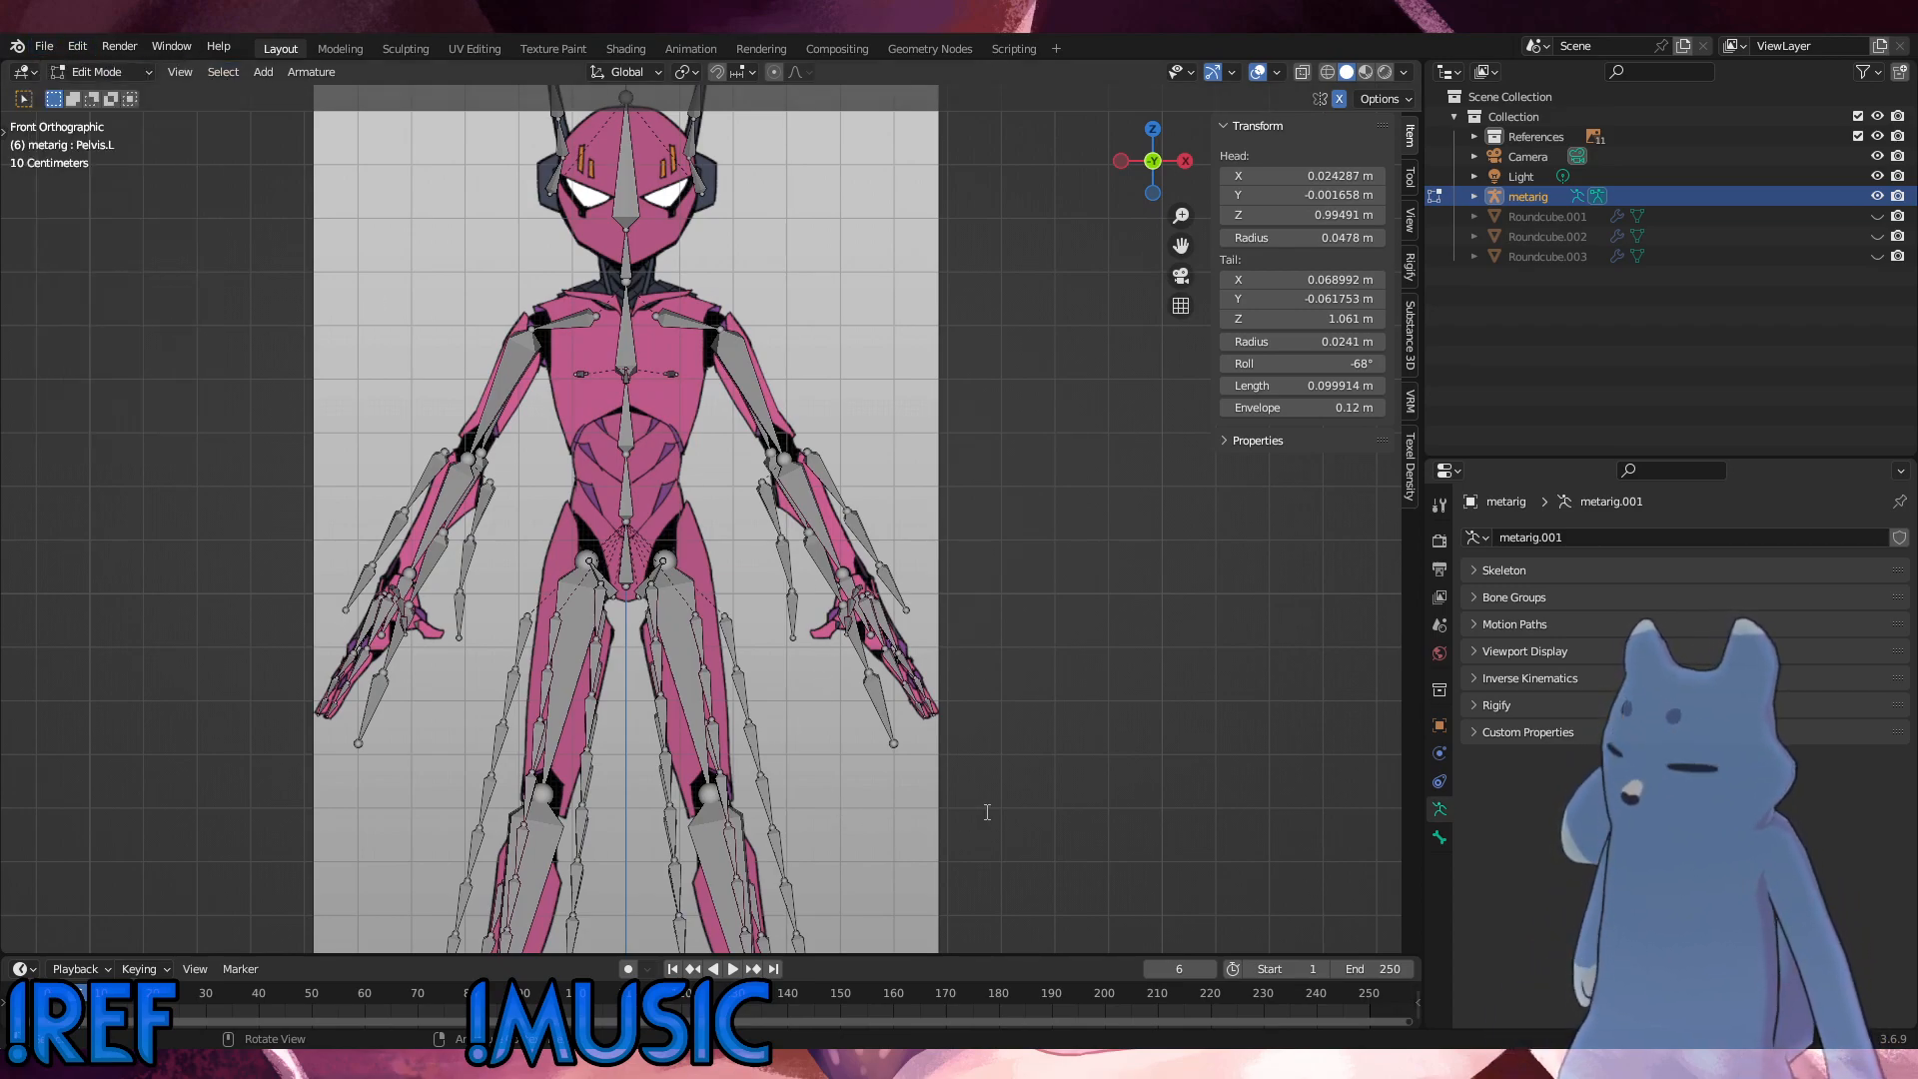
pyautogui.click(1285, 816)
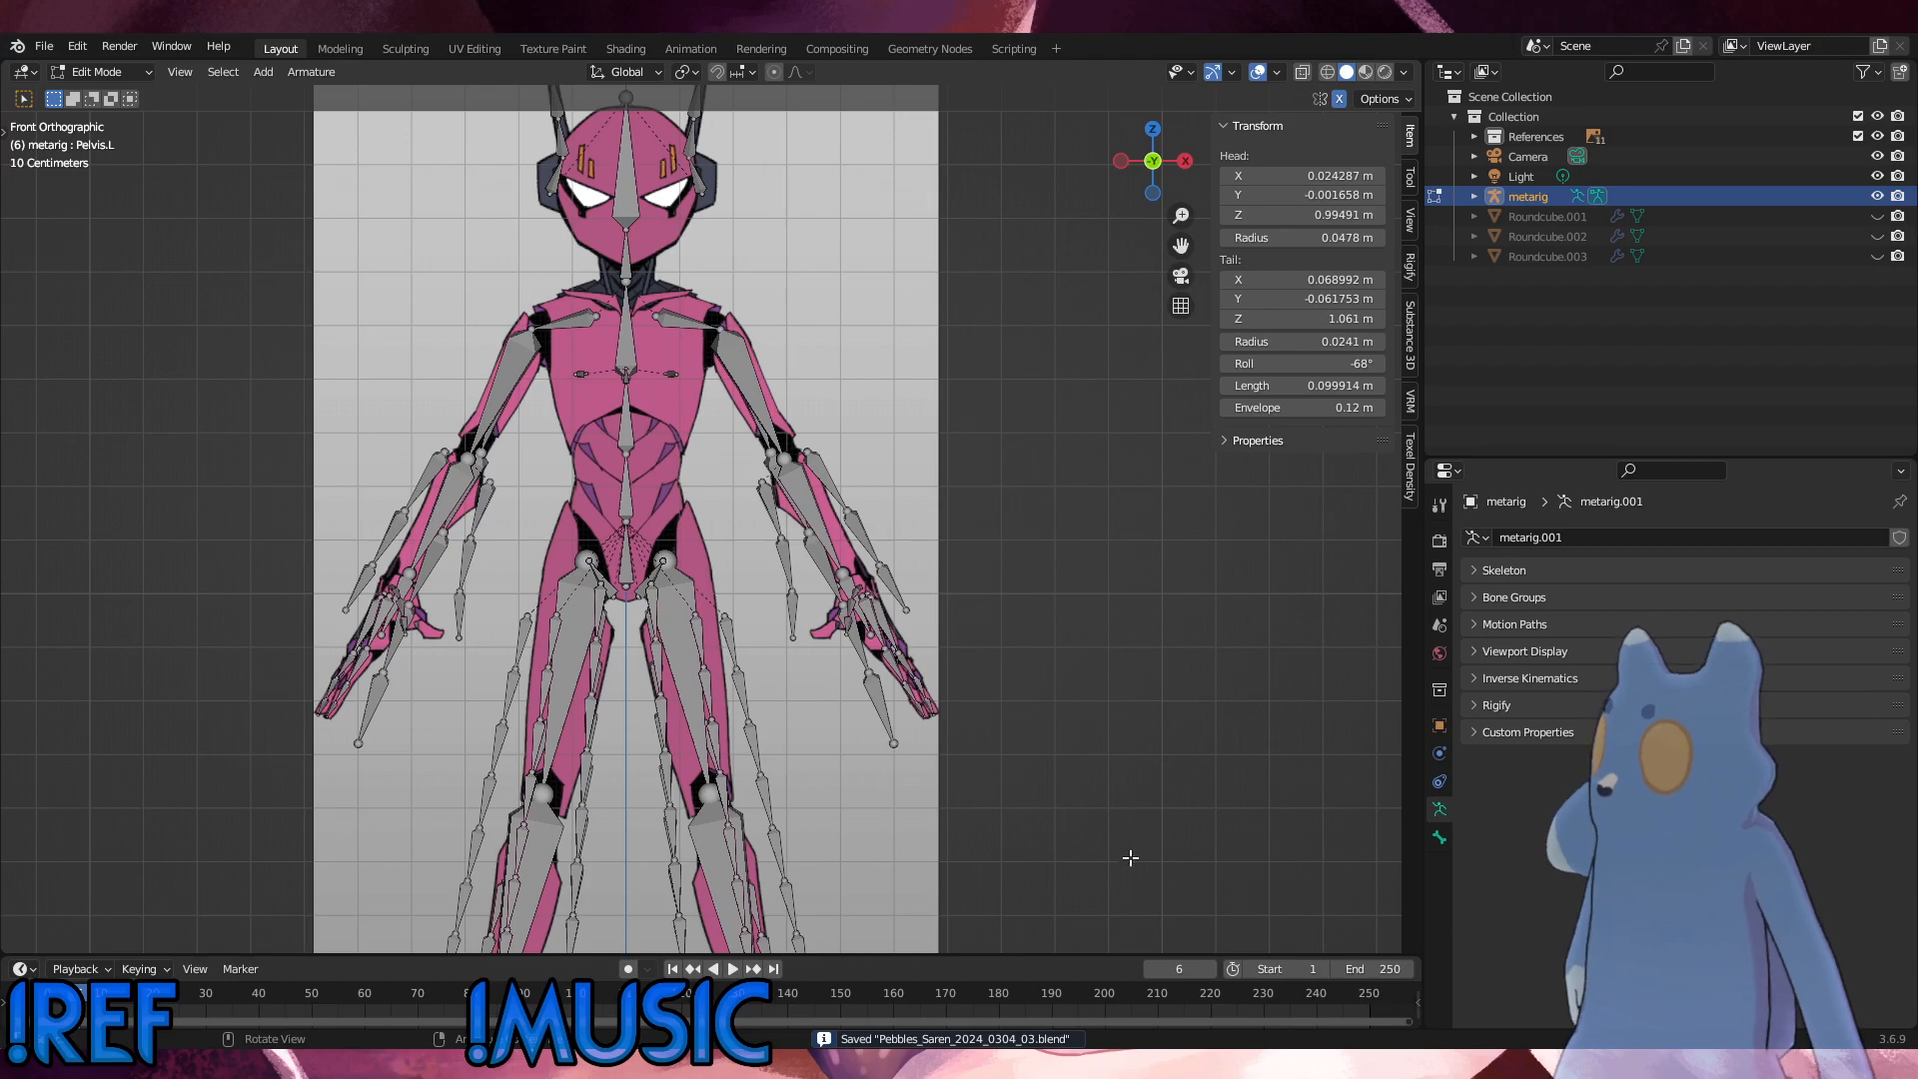
# Step: Leave Edit Mode and compare the metarig with the front and right side references
pyautogui.scroll(2, 1131, 857)
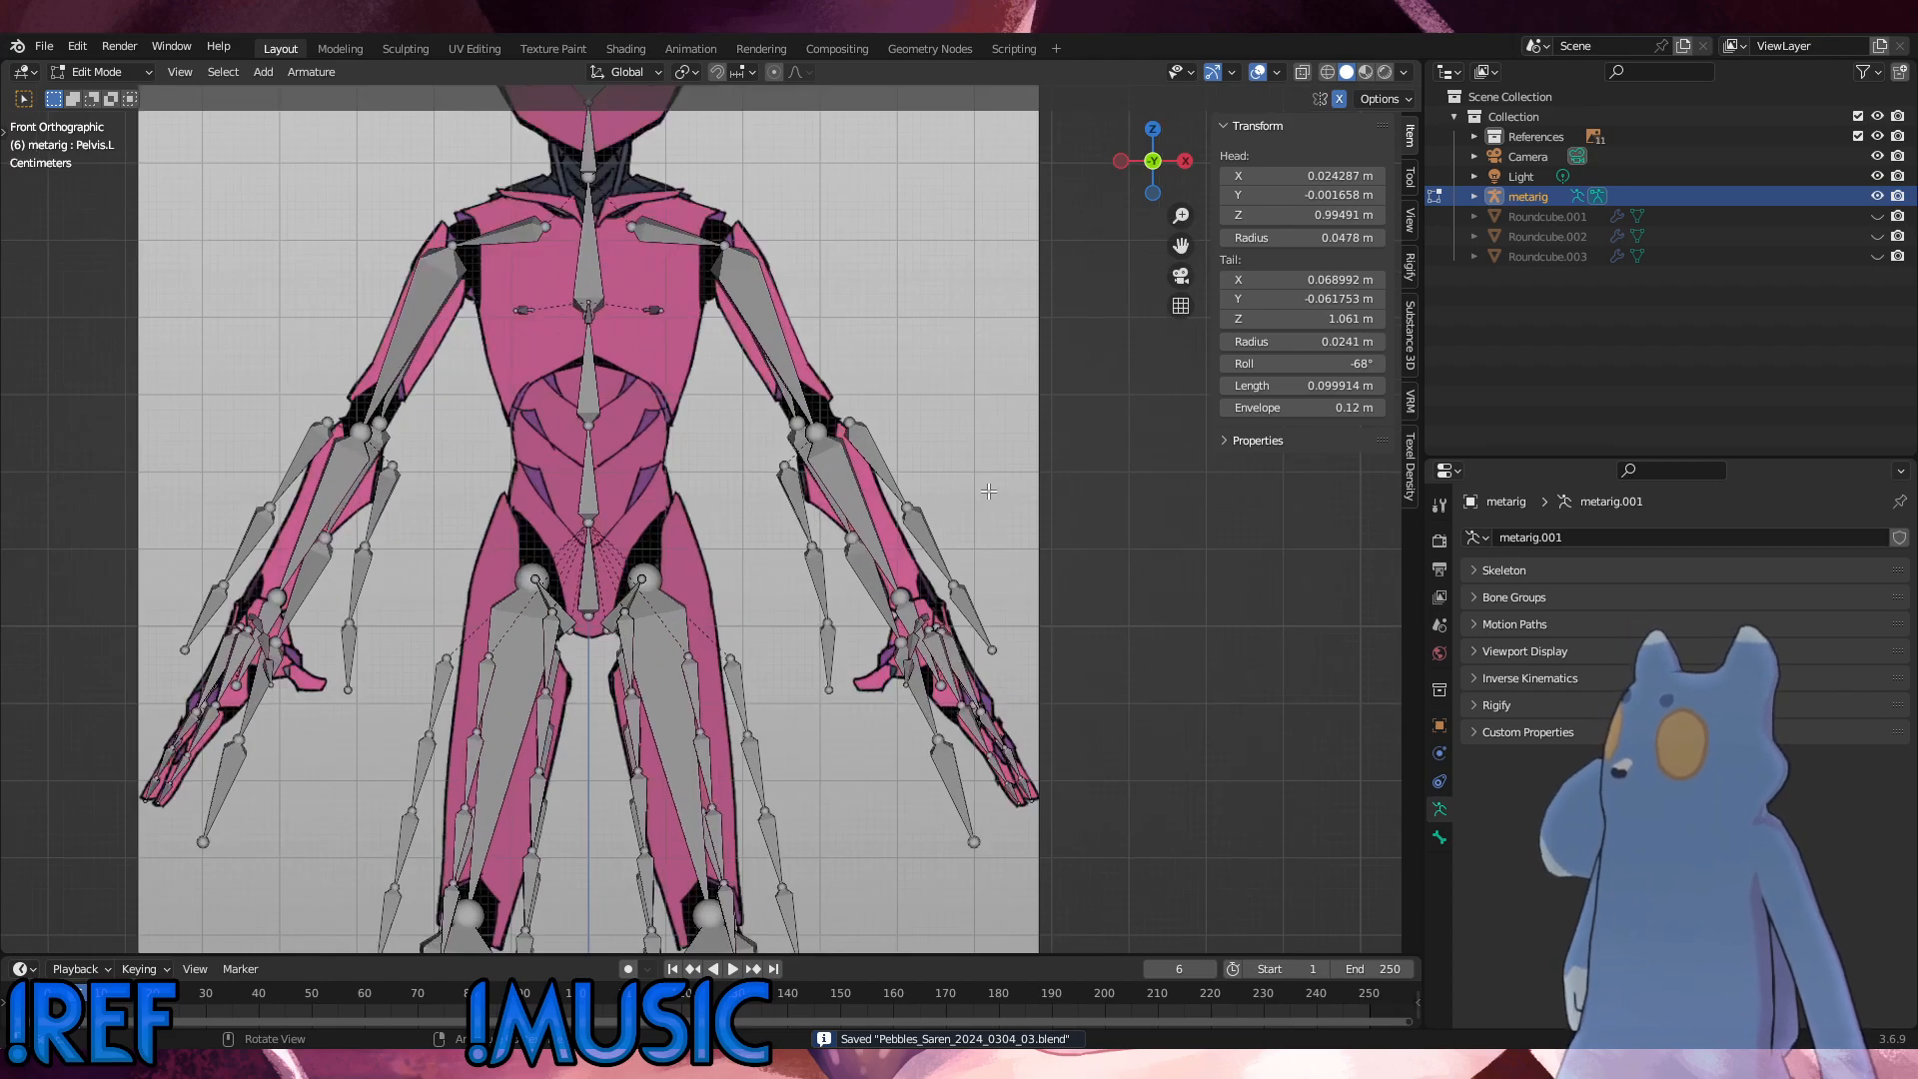
pyautogui.click(99, 74)
pyautogui.click(93, 81)
pyautogui.scroll(2, 837, 488)
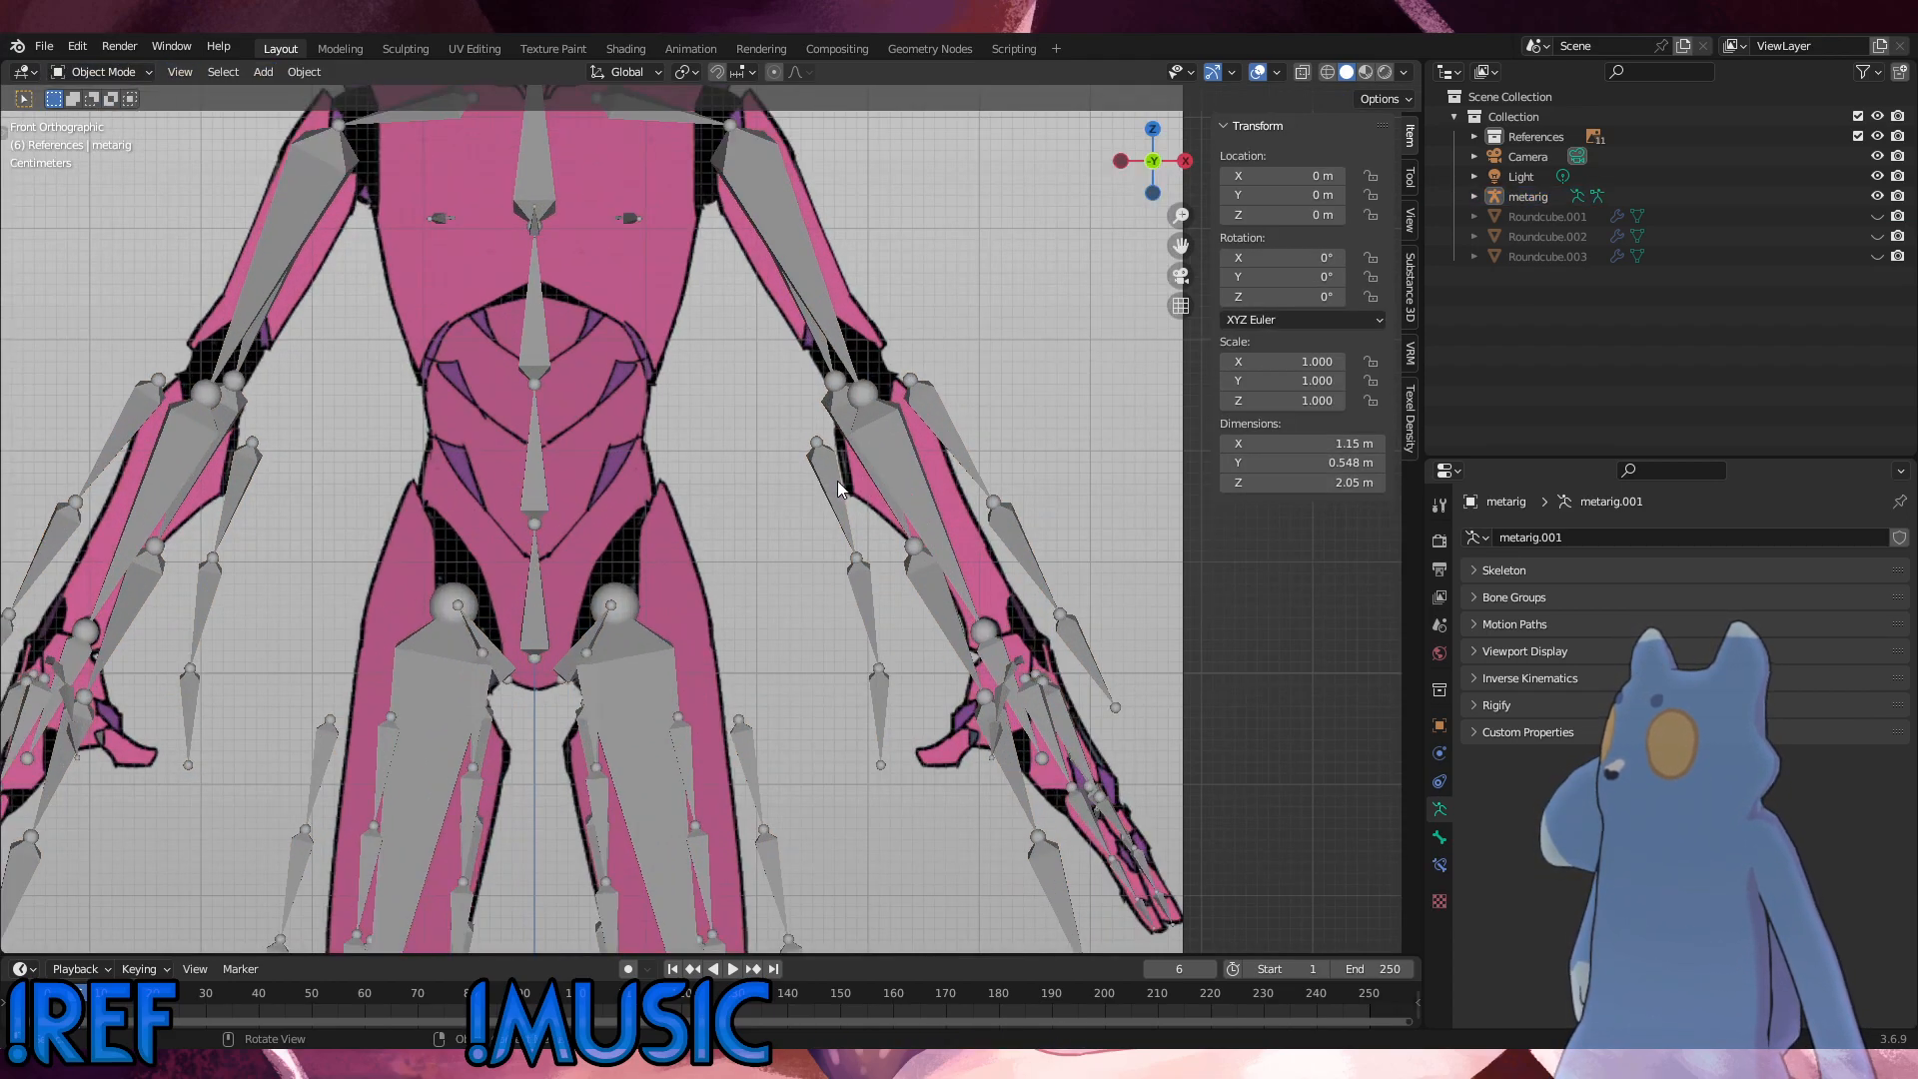
pyautogui.keyDown('shift'); pyautogui.moveTo(702, 585); pyautogui.dragTo(765, 646, button='middle'); pyautogui.keyUp('shift')
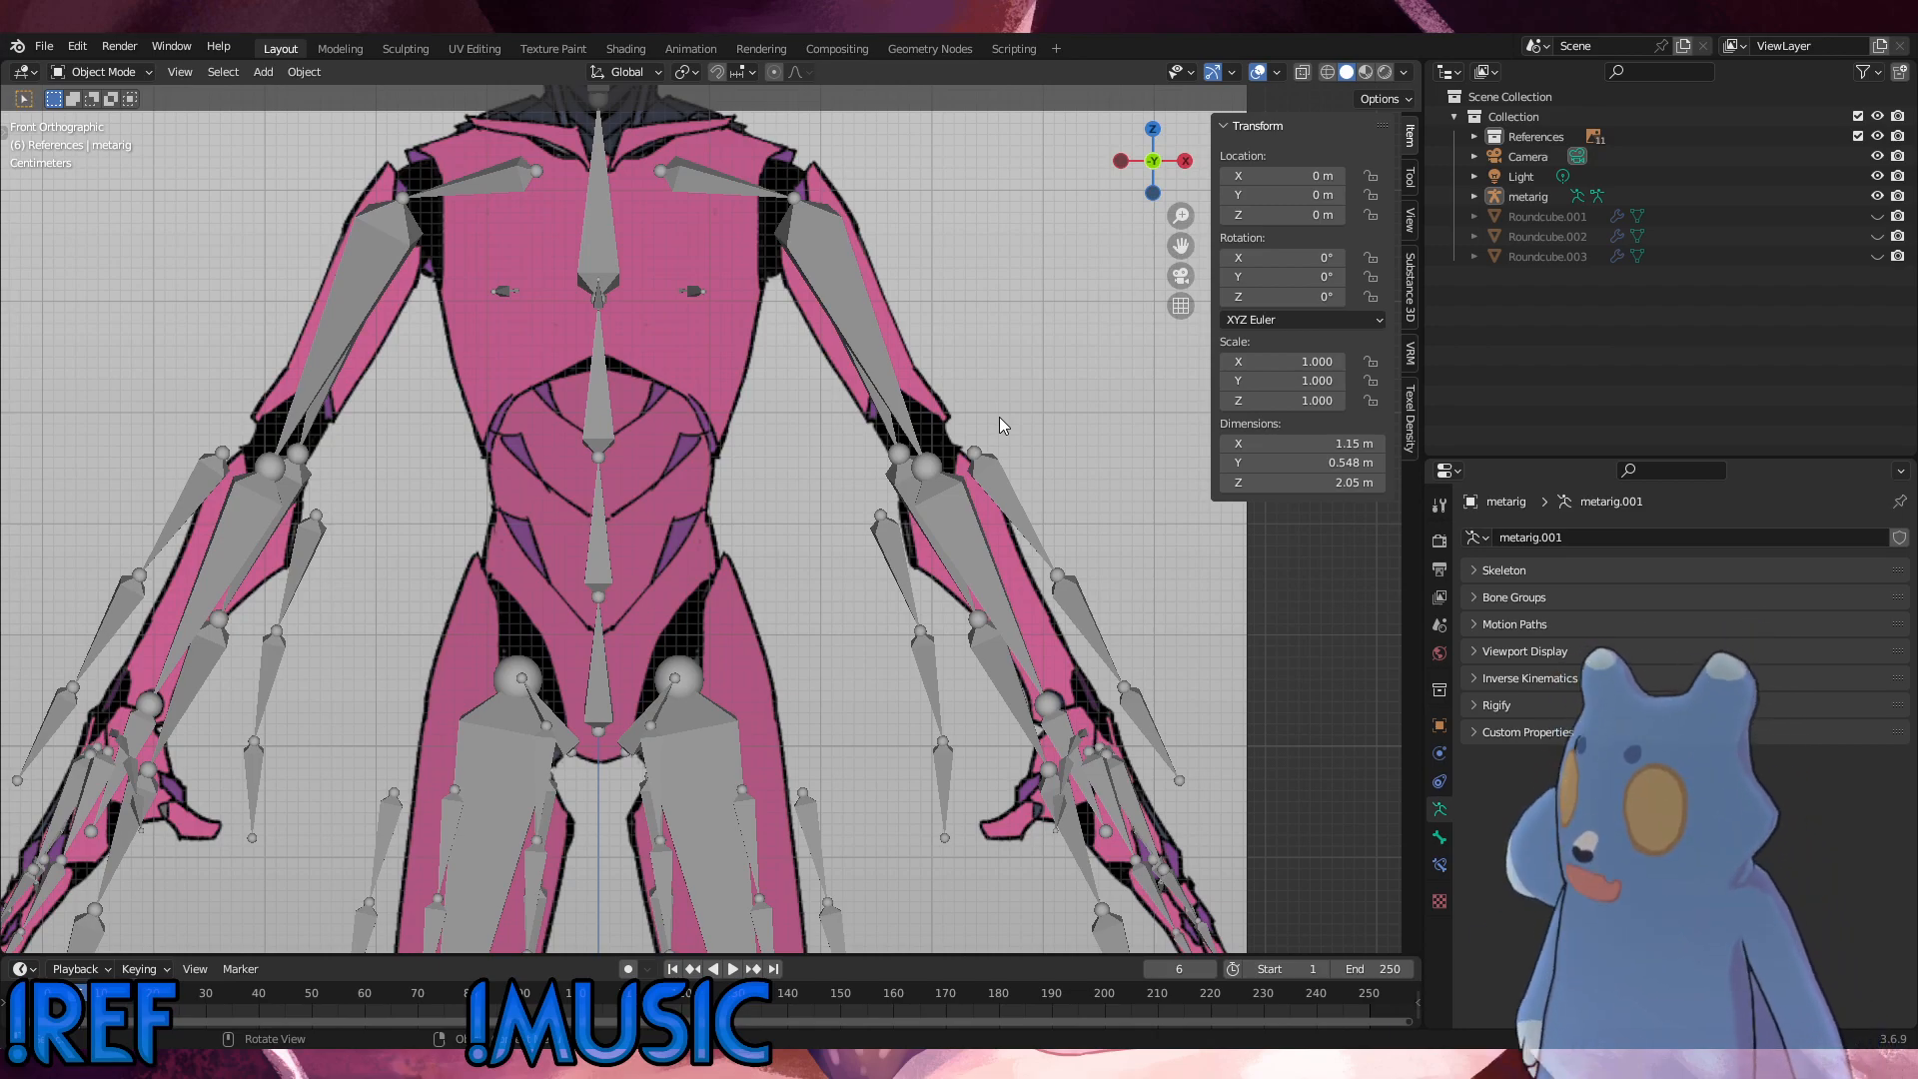
pyautogui.keyDown('alt'); pyautogui.moveTo(888, 448); pyautogui.dragTo(692, 483, button='middle'); pyautogui.keyUp('alt')
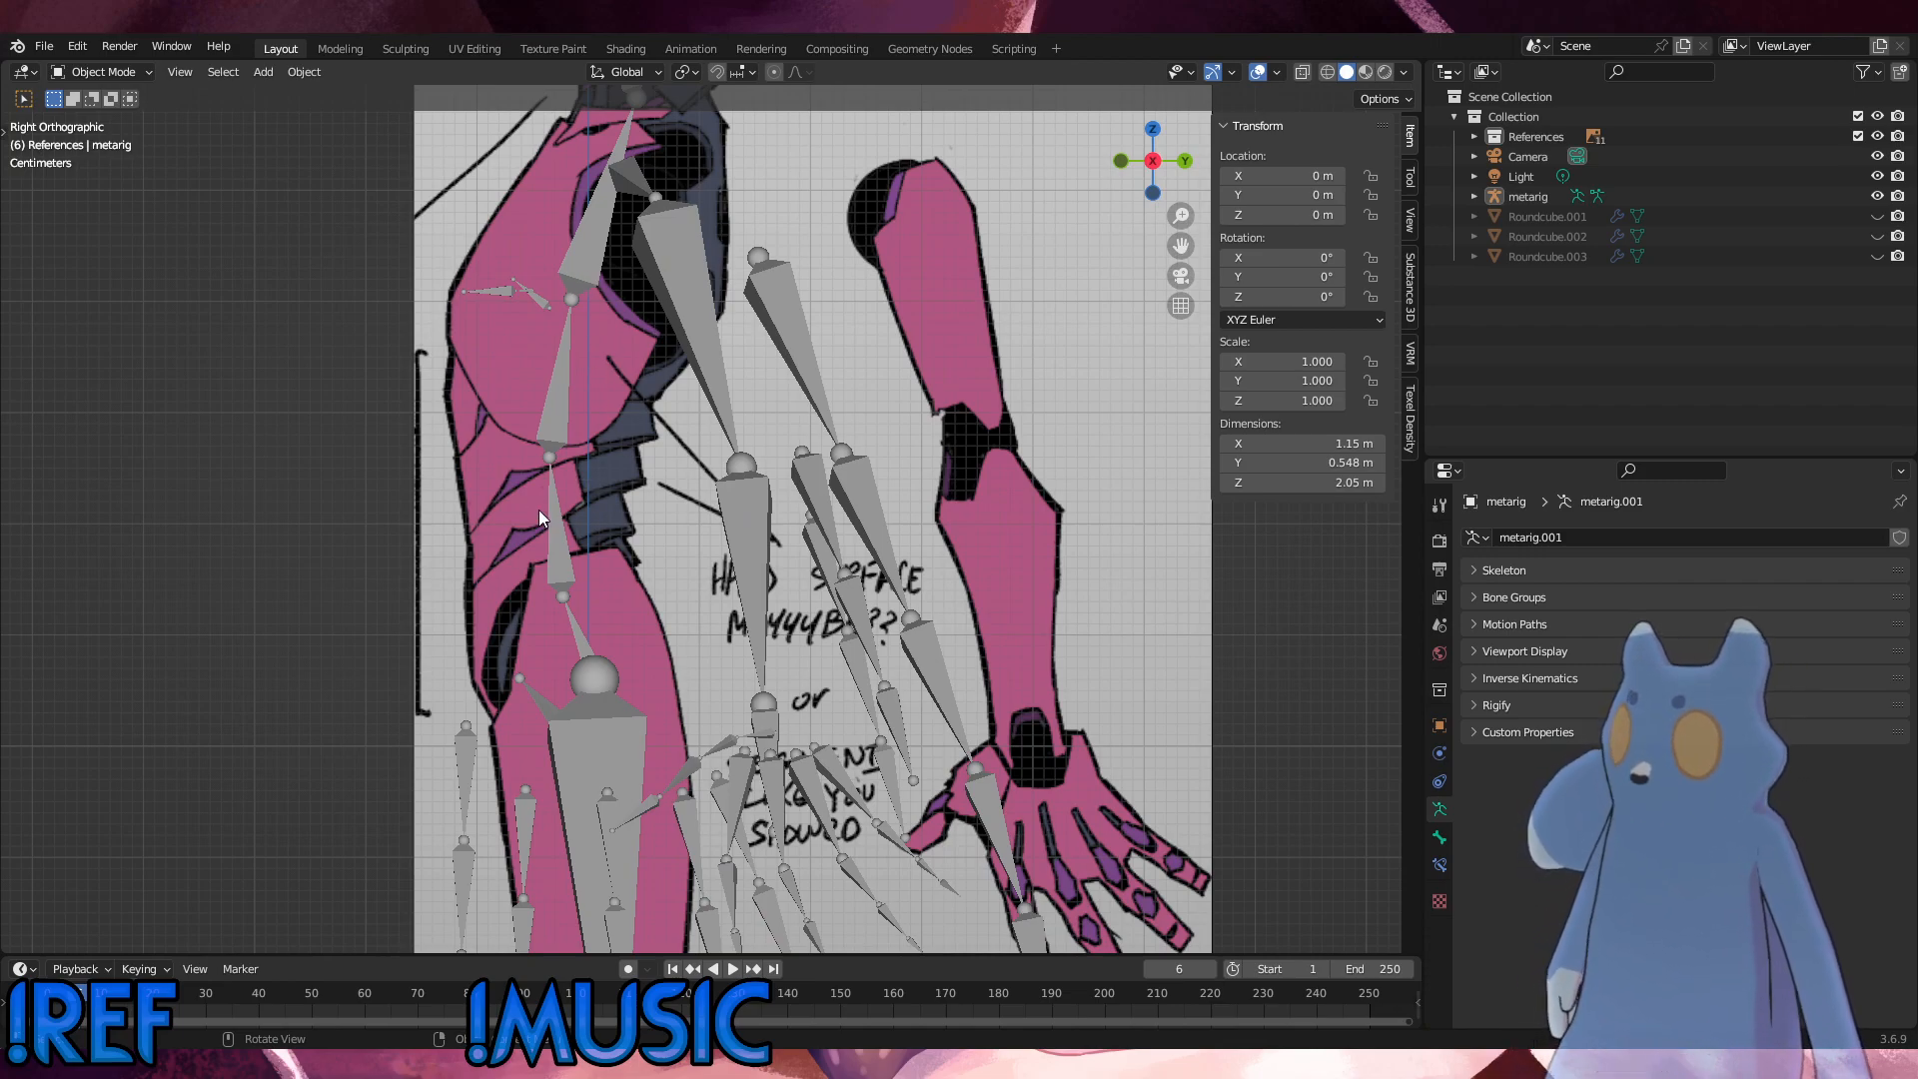
# Step: Put the metarig back in Edit Mode and move the Spine bone's upper joint about 0.016 m in Y and 0.007 m in Z
pyautogui.click(557, 559)
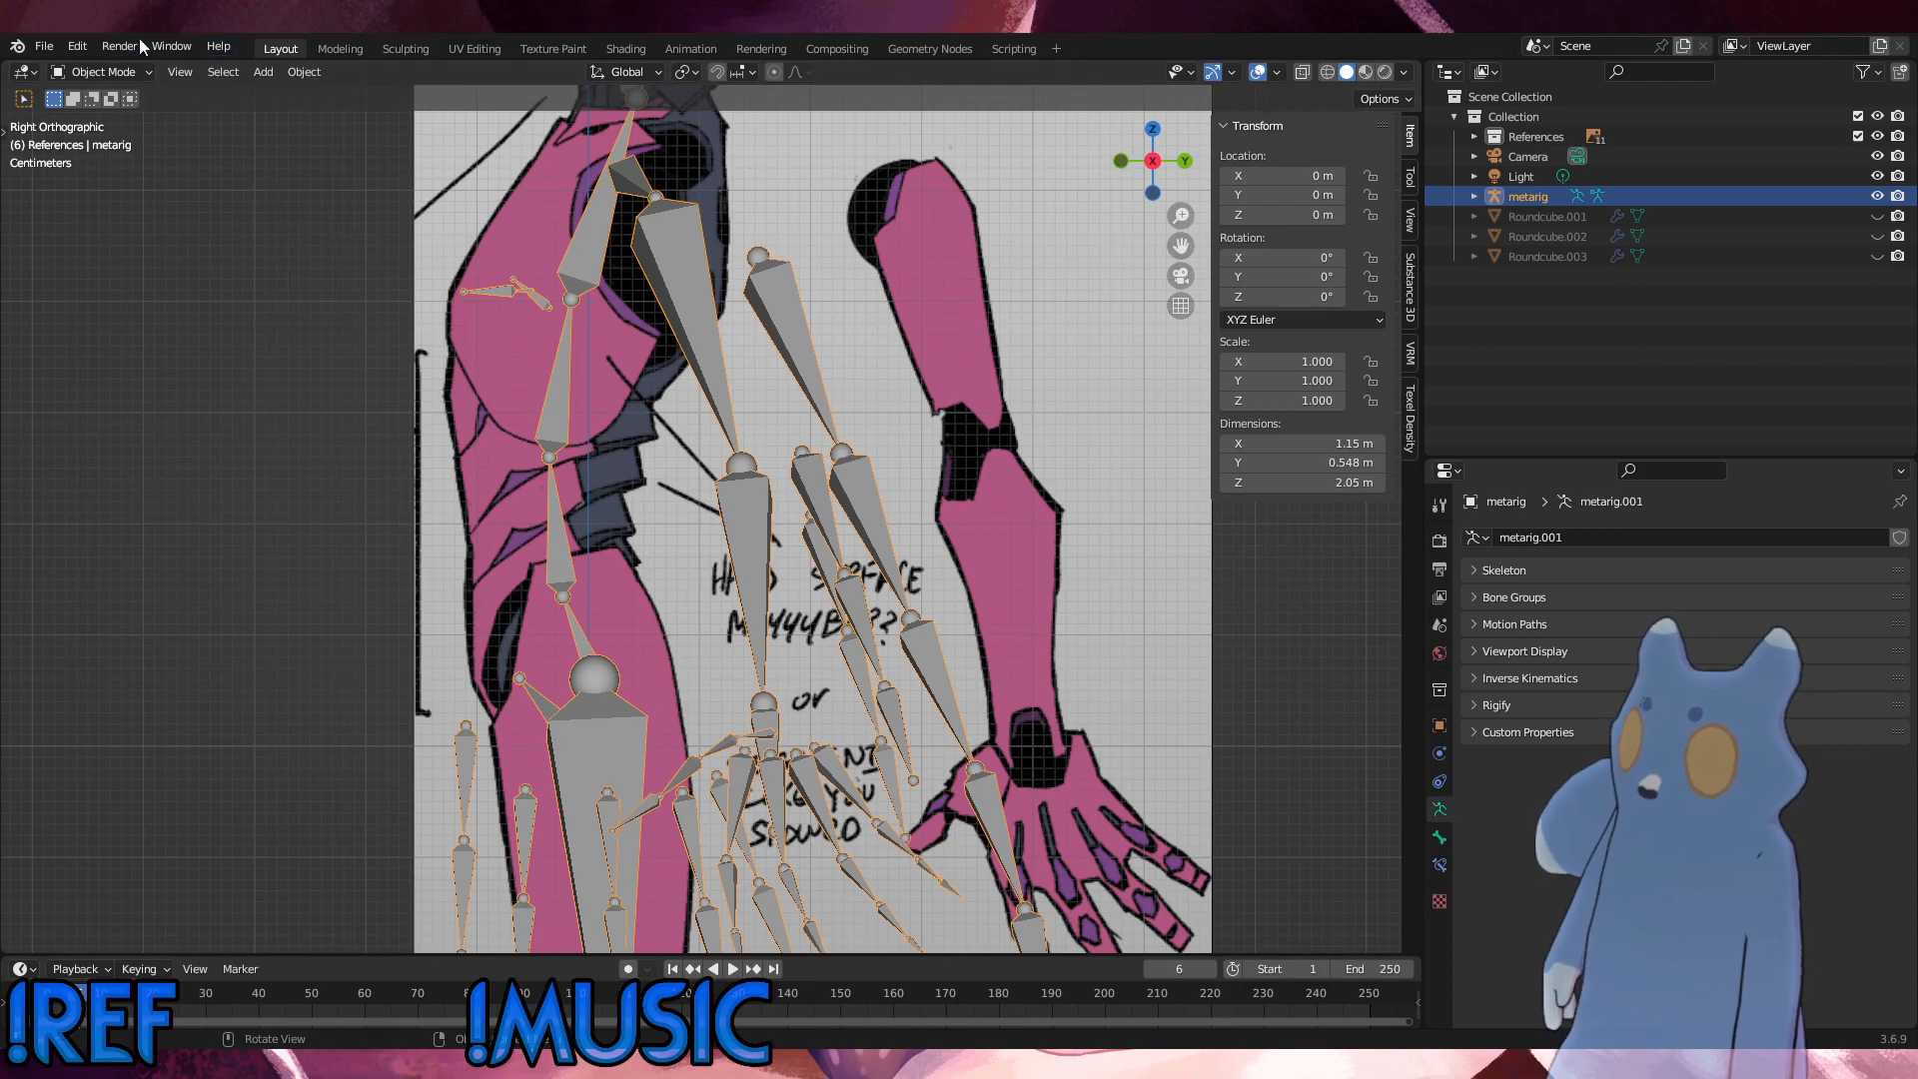
pyautogui.click(100, 72)
pyautogui.click(103, 118)
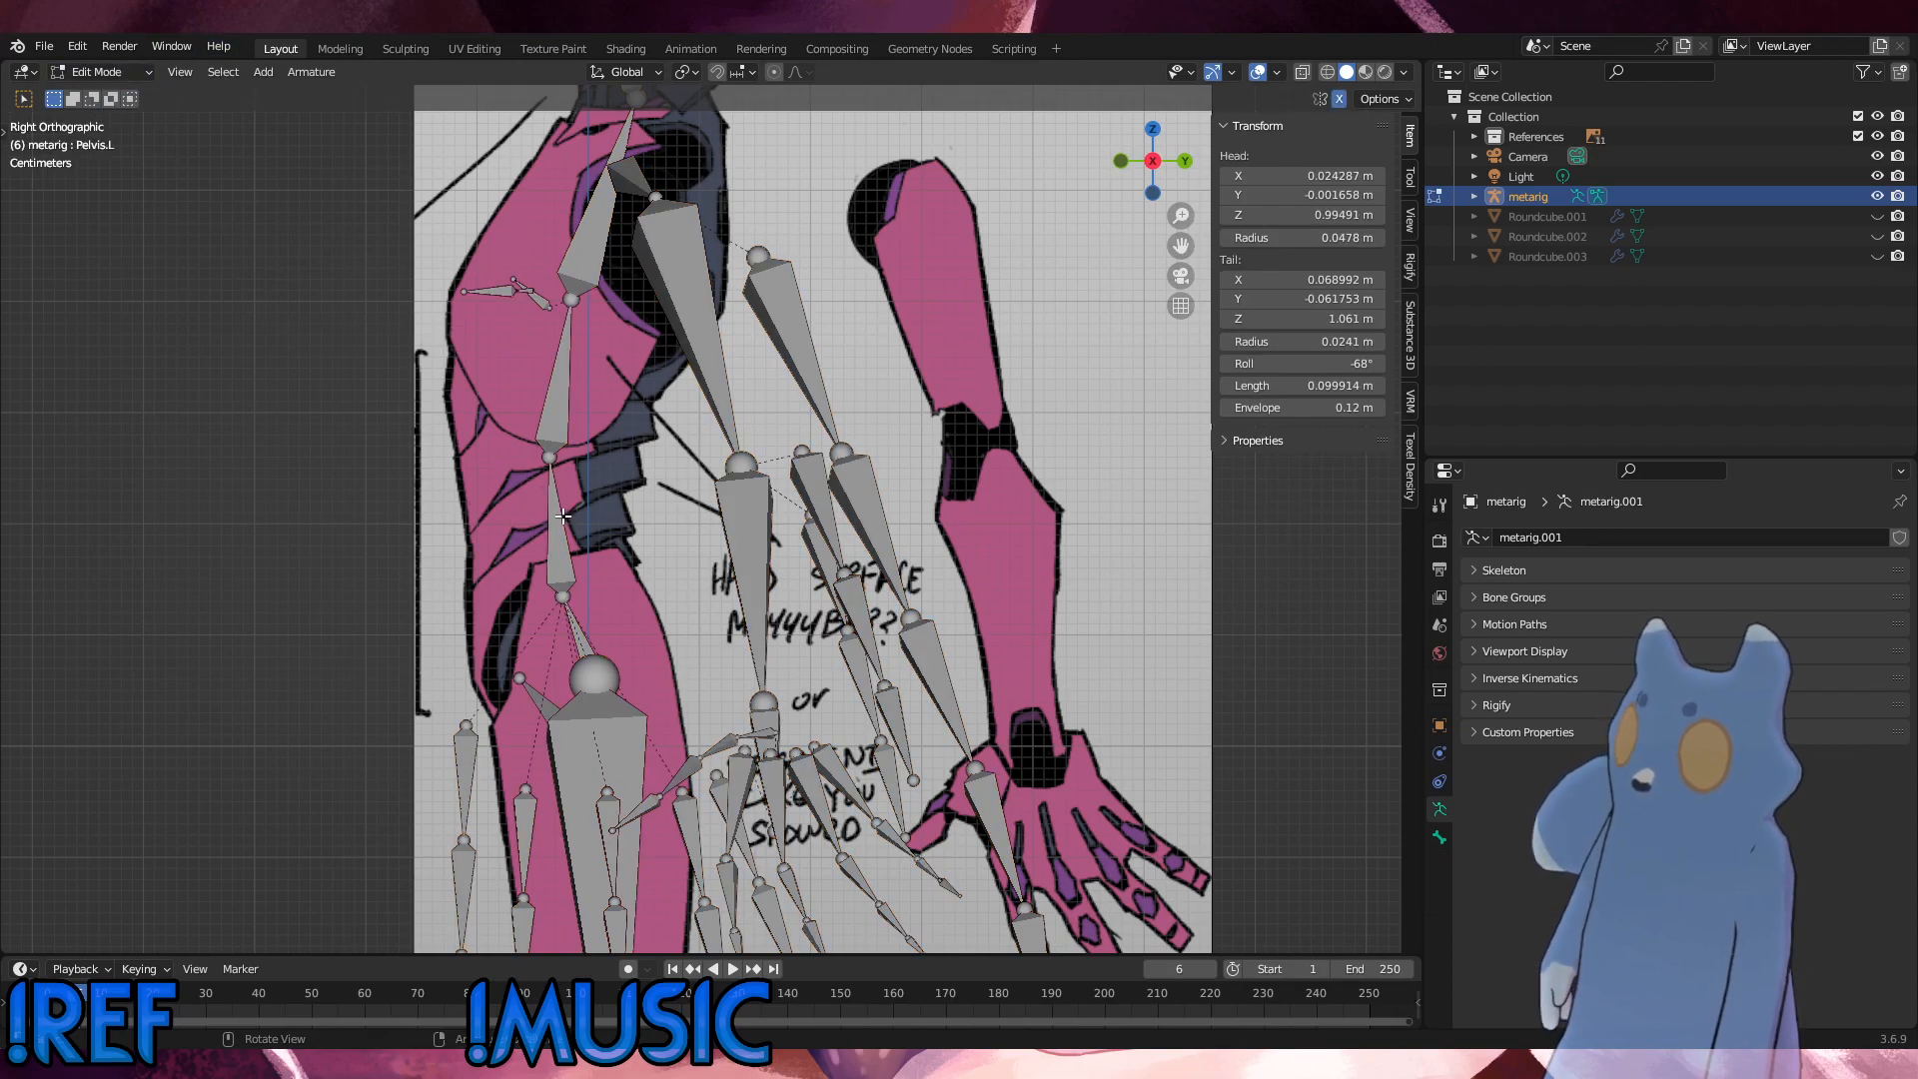
pyautogui.click(562, 515)
pyautogui.click(566, 456)
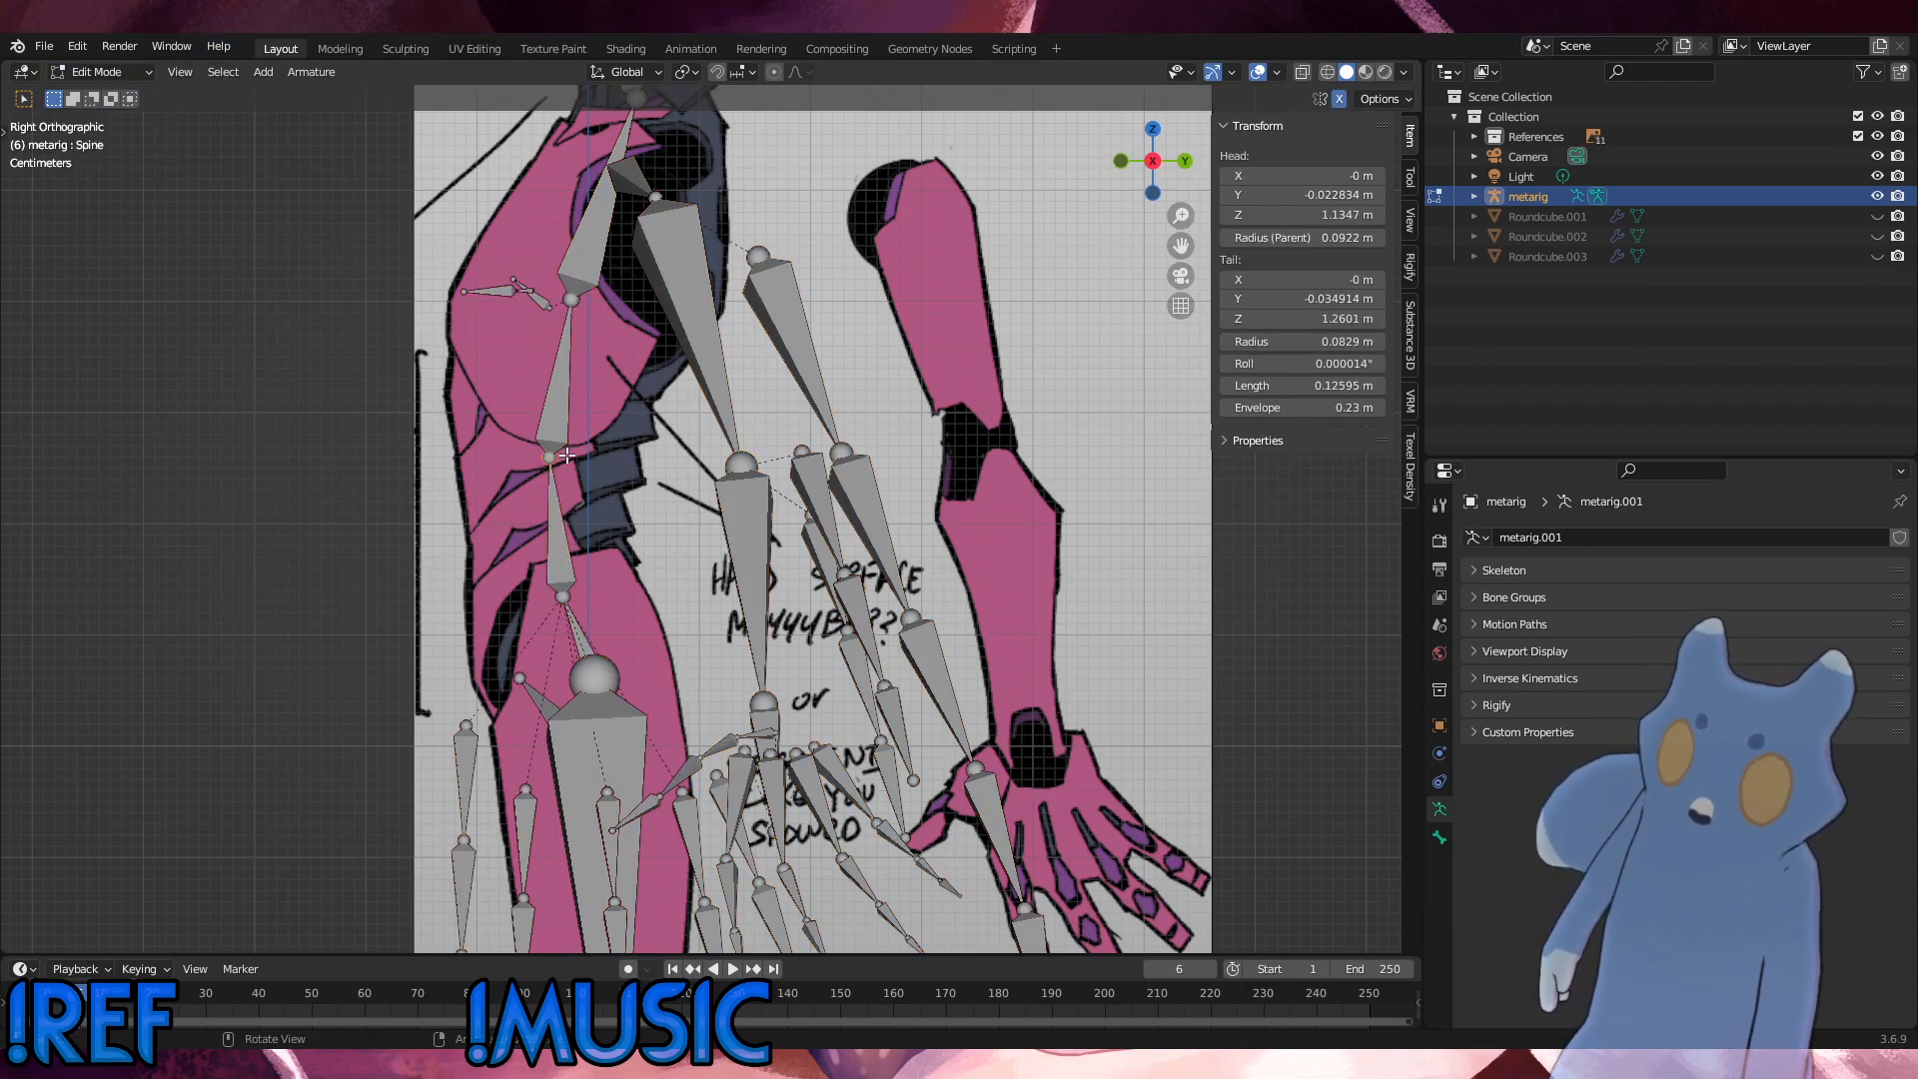
pyautogui.moveTo(566, 456); pyautogui.dragTo(586, 447)
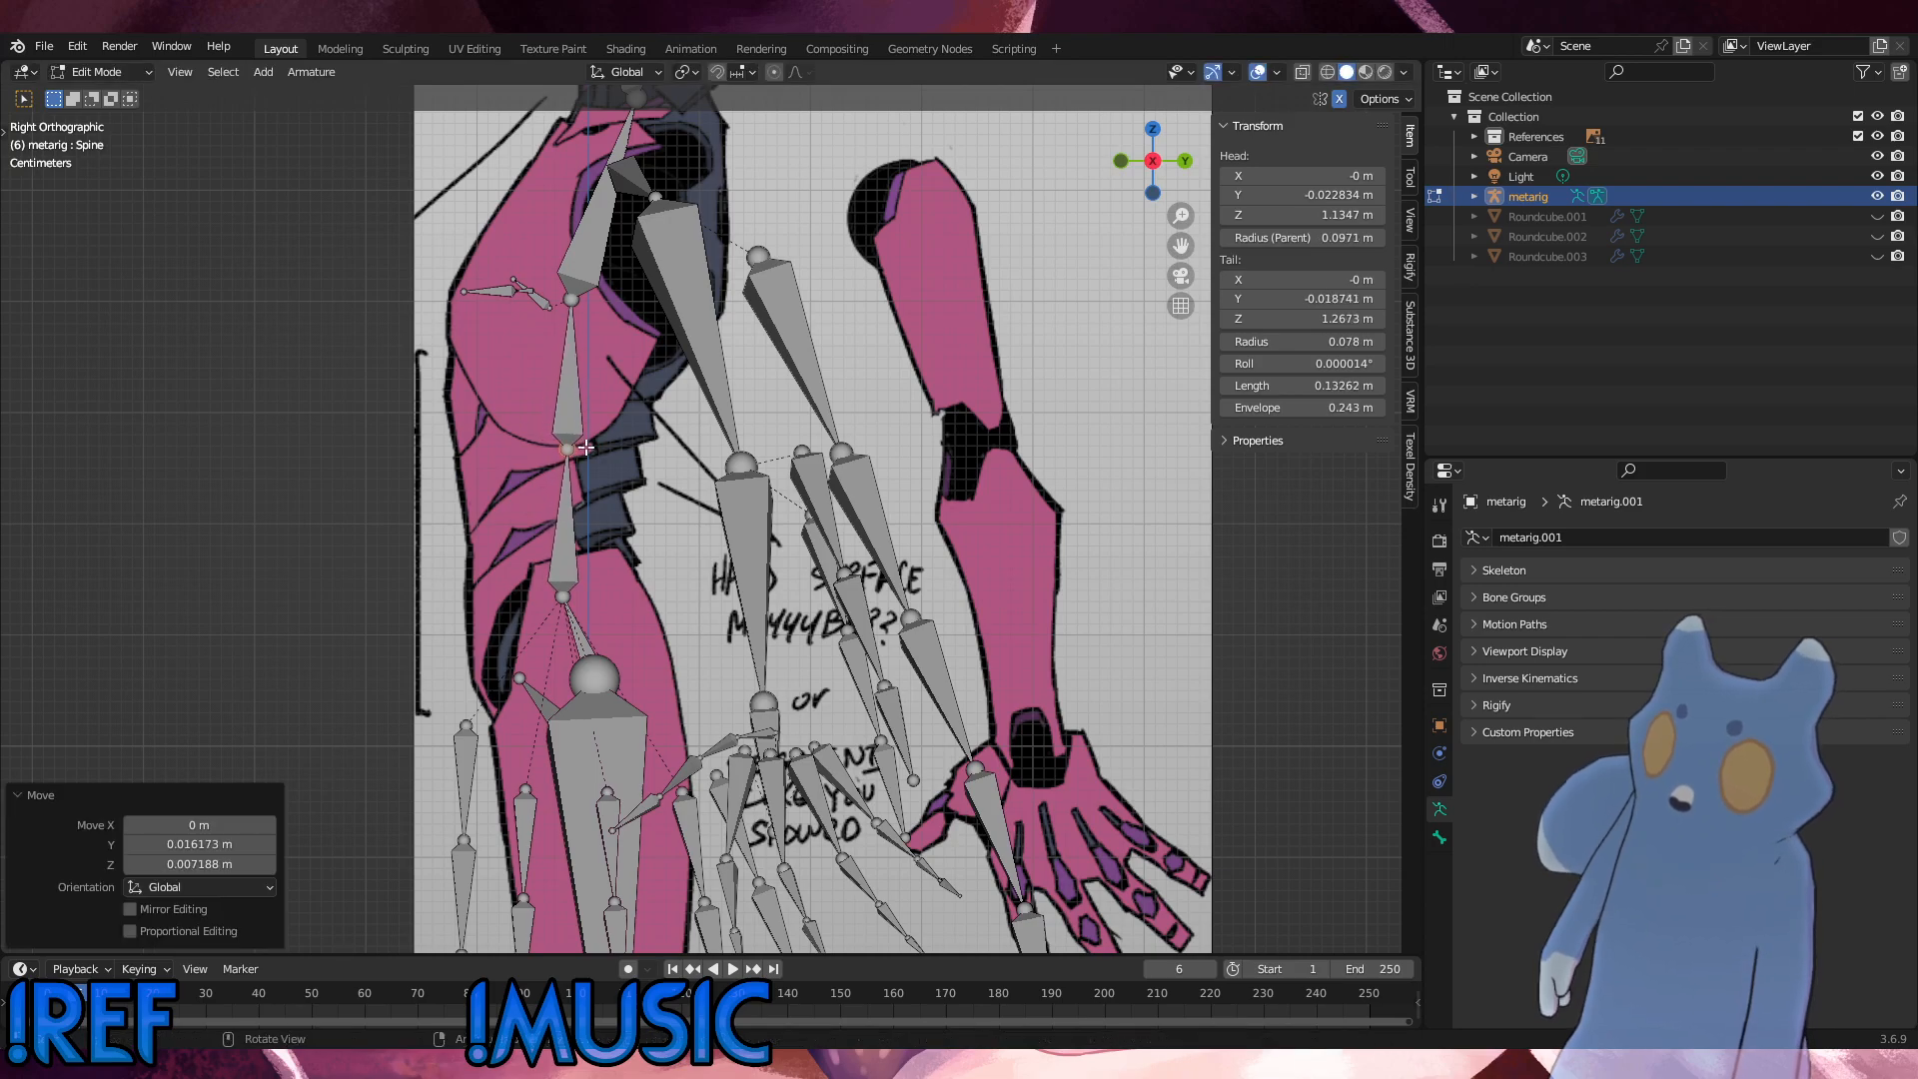
# Step: Nudge the torso joints in Y to fit the side reference: Hips–Spine about -0.001 m, Spine–Chest -0.004 m, Chest–UpperChest 0.004 m
pyautogui.click(563, 595)
pyautogui.press('g')
pyautogui.click(562, 595)
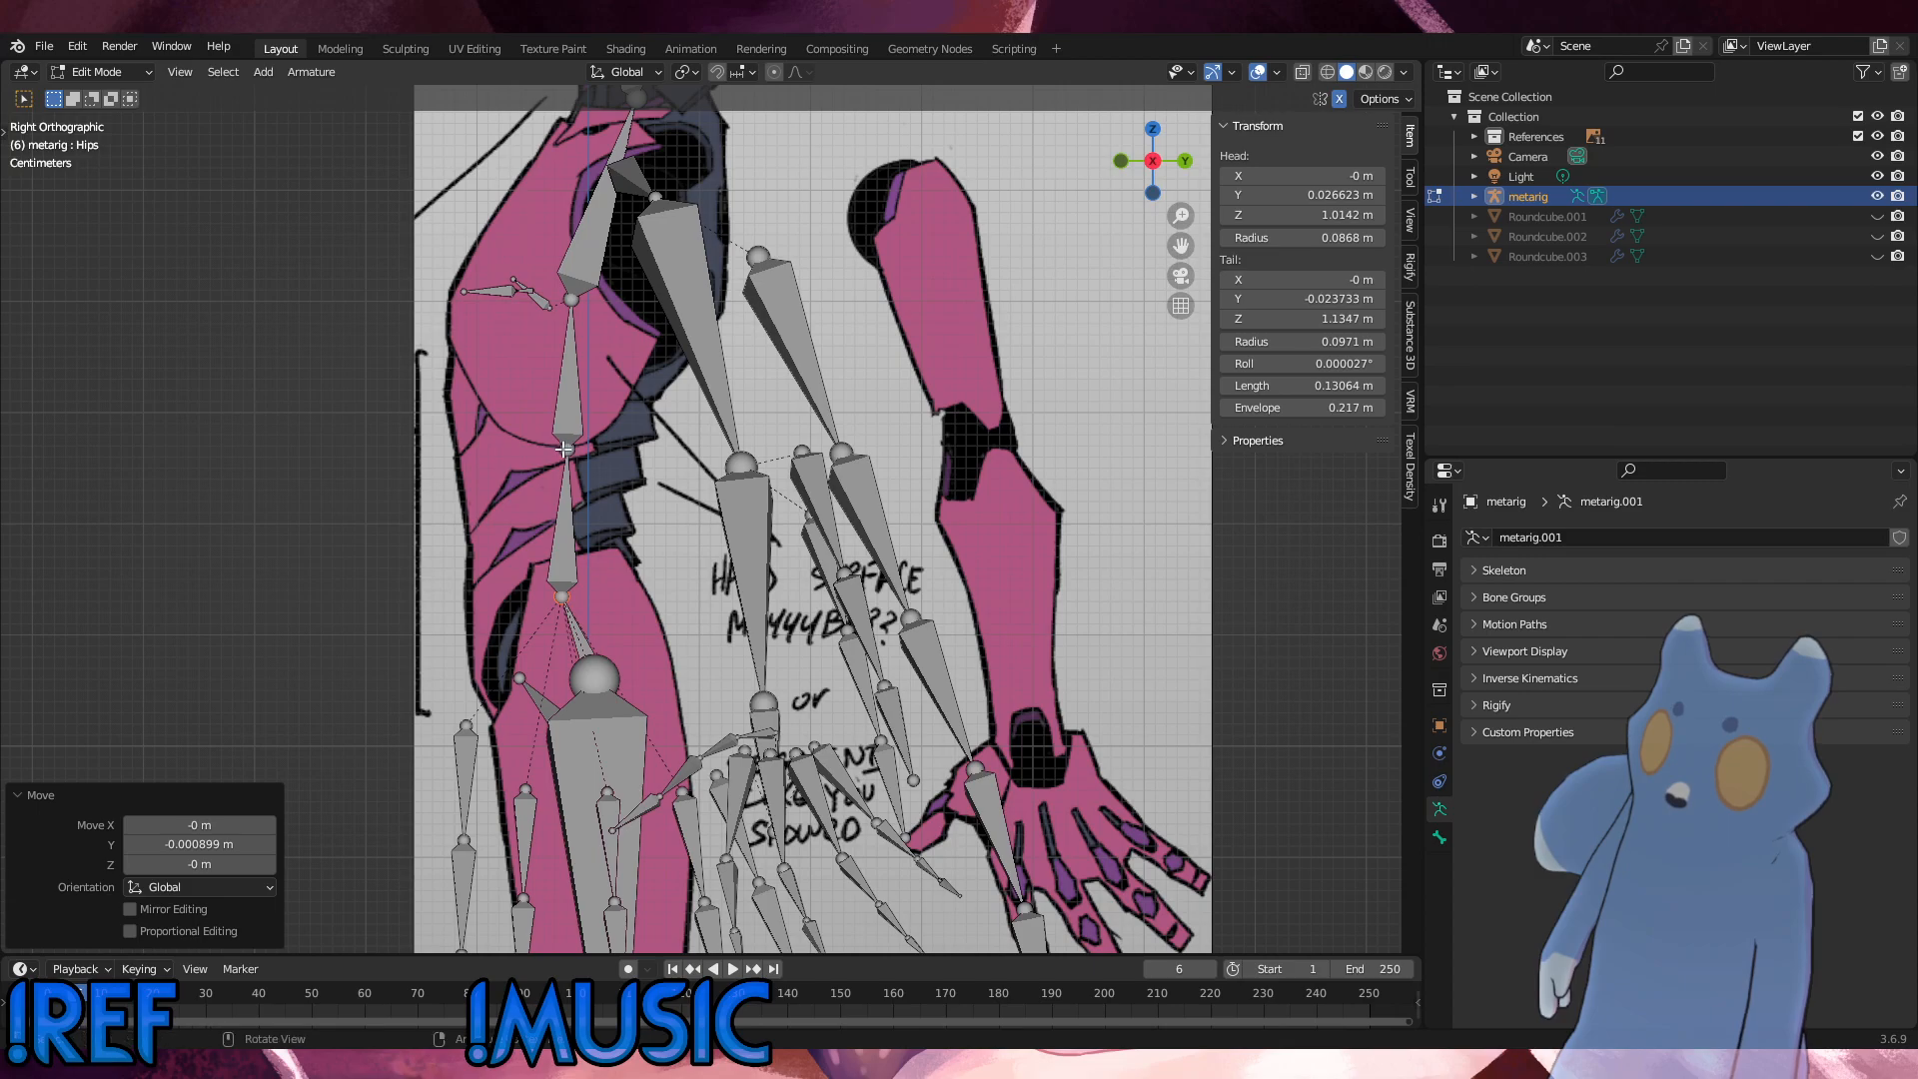
pyautogui.moveTo(564, 450); pyautogui.dragTo(559, 450)
pyautogui.click(572, 301)
pyautogui.press('g')
pyautogui.click(584, 307)
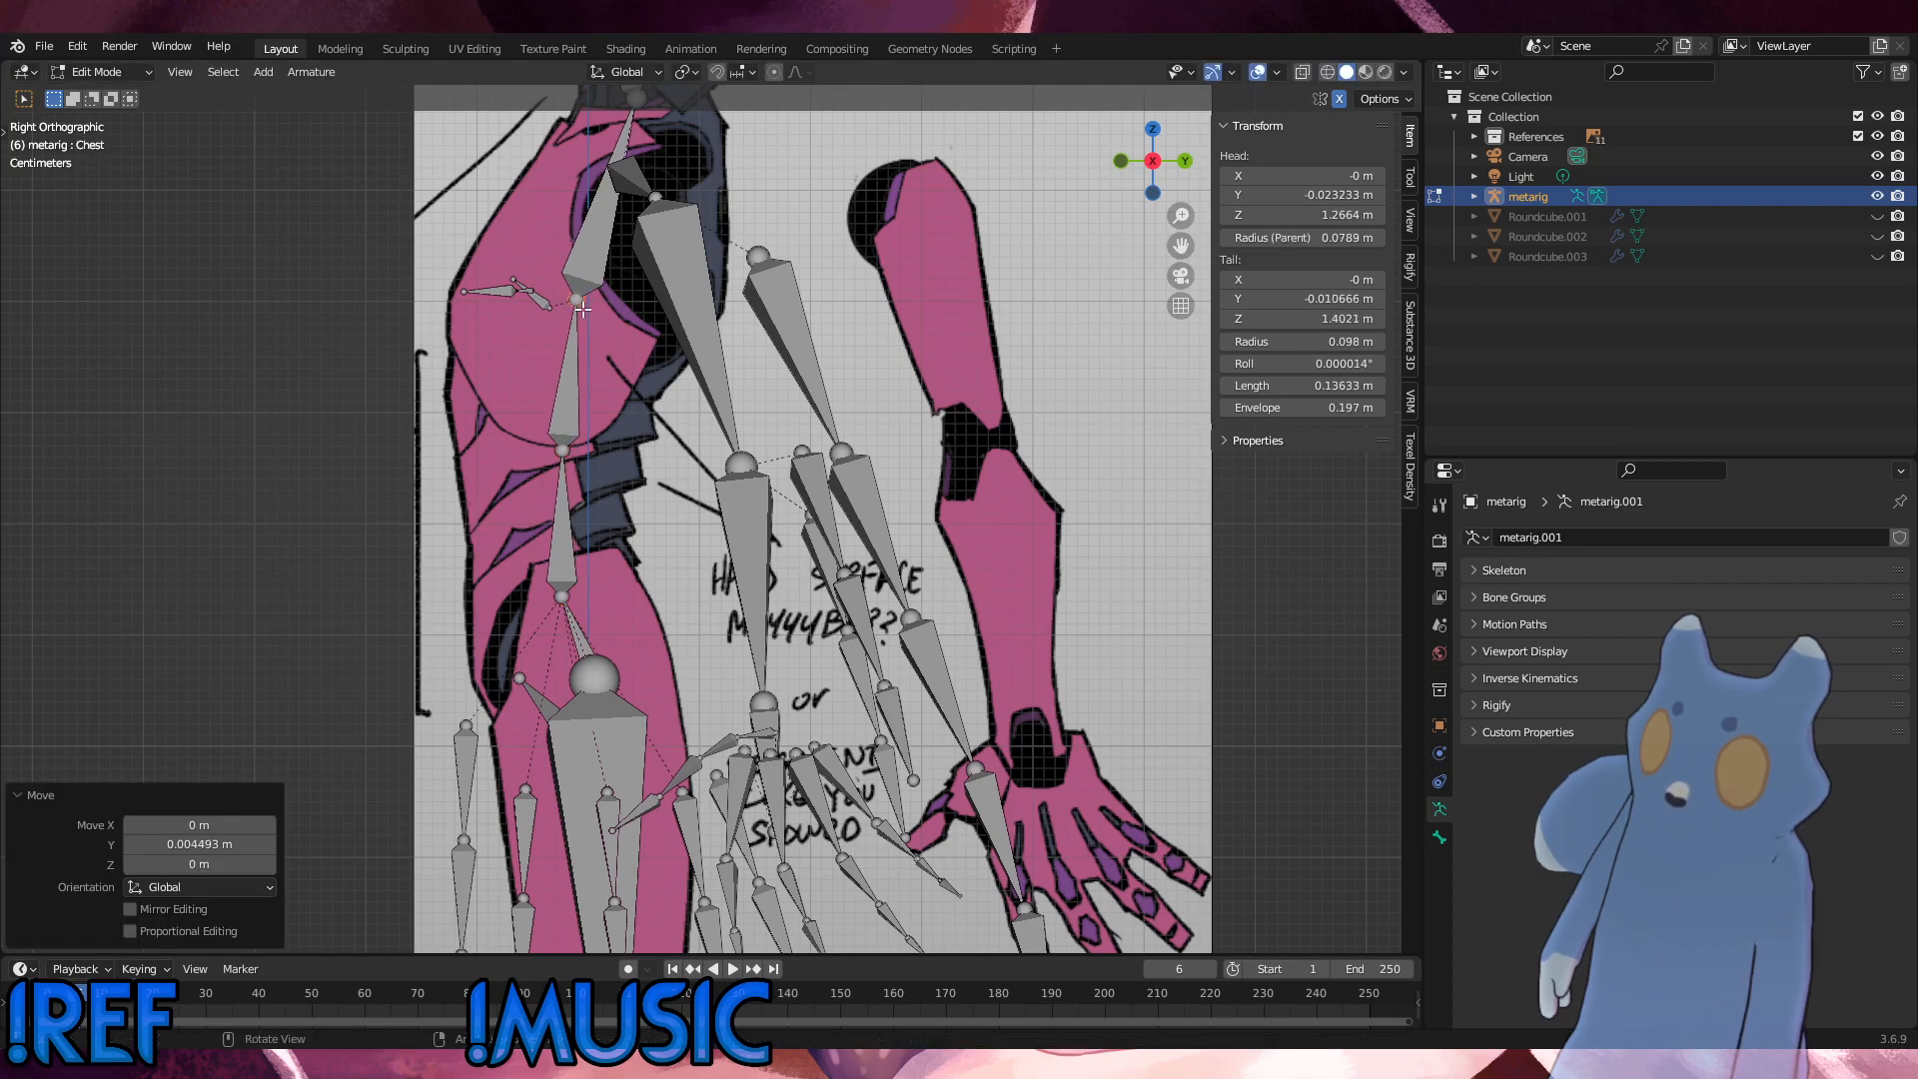
# Step: Move the UpperChest bone's upper joint at the neck base about 0.011 m in Y and -0.011 m in Z
pyautogui.click(687, 400)
pyautogui.scroll(-3, 686, 402)
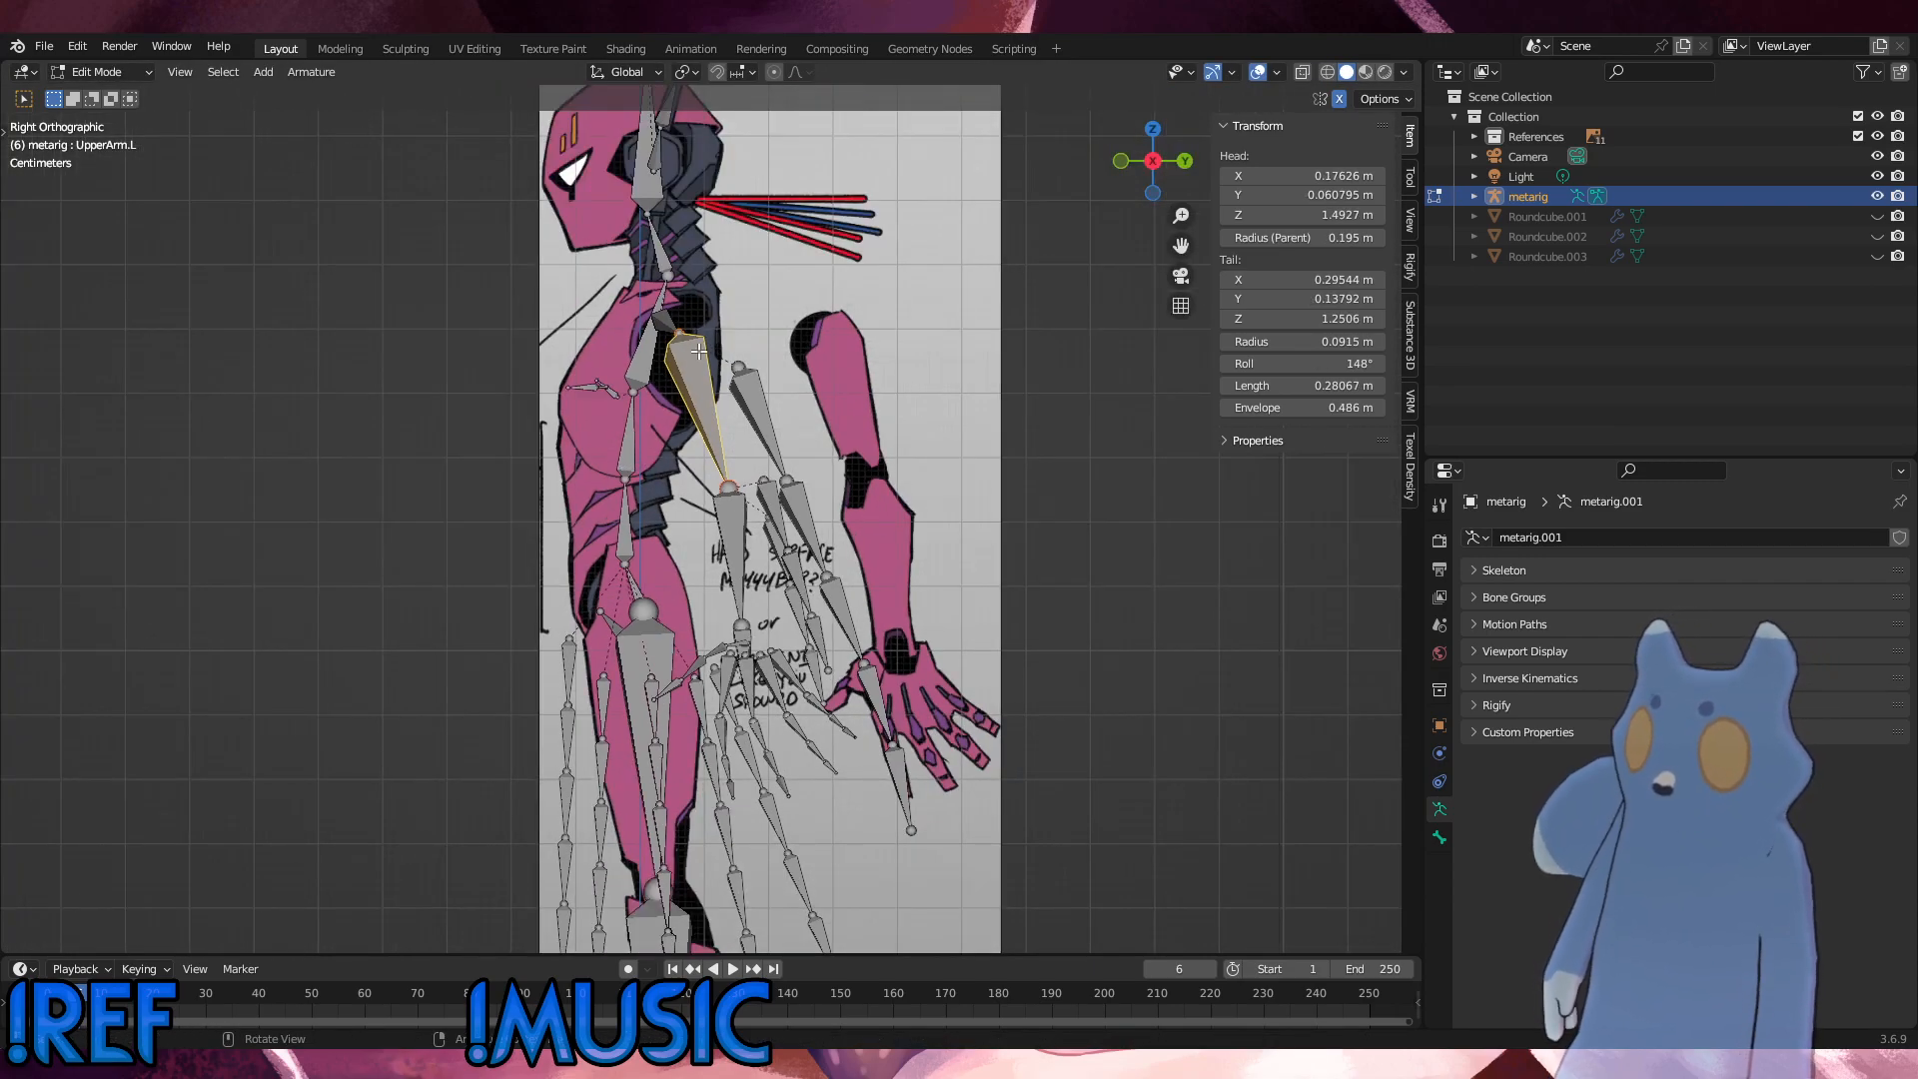
pyautogui.click(677, 279)
pyautogui.press('g')
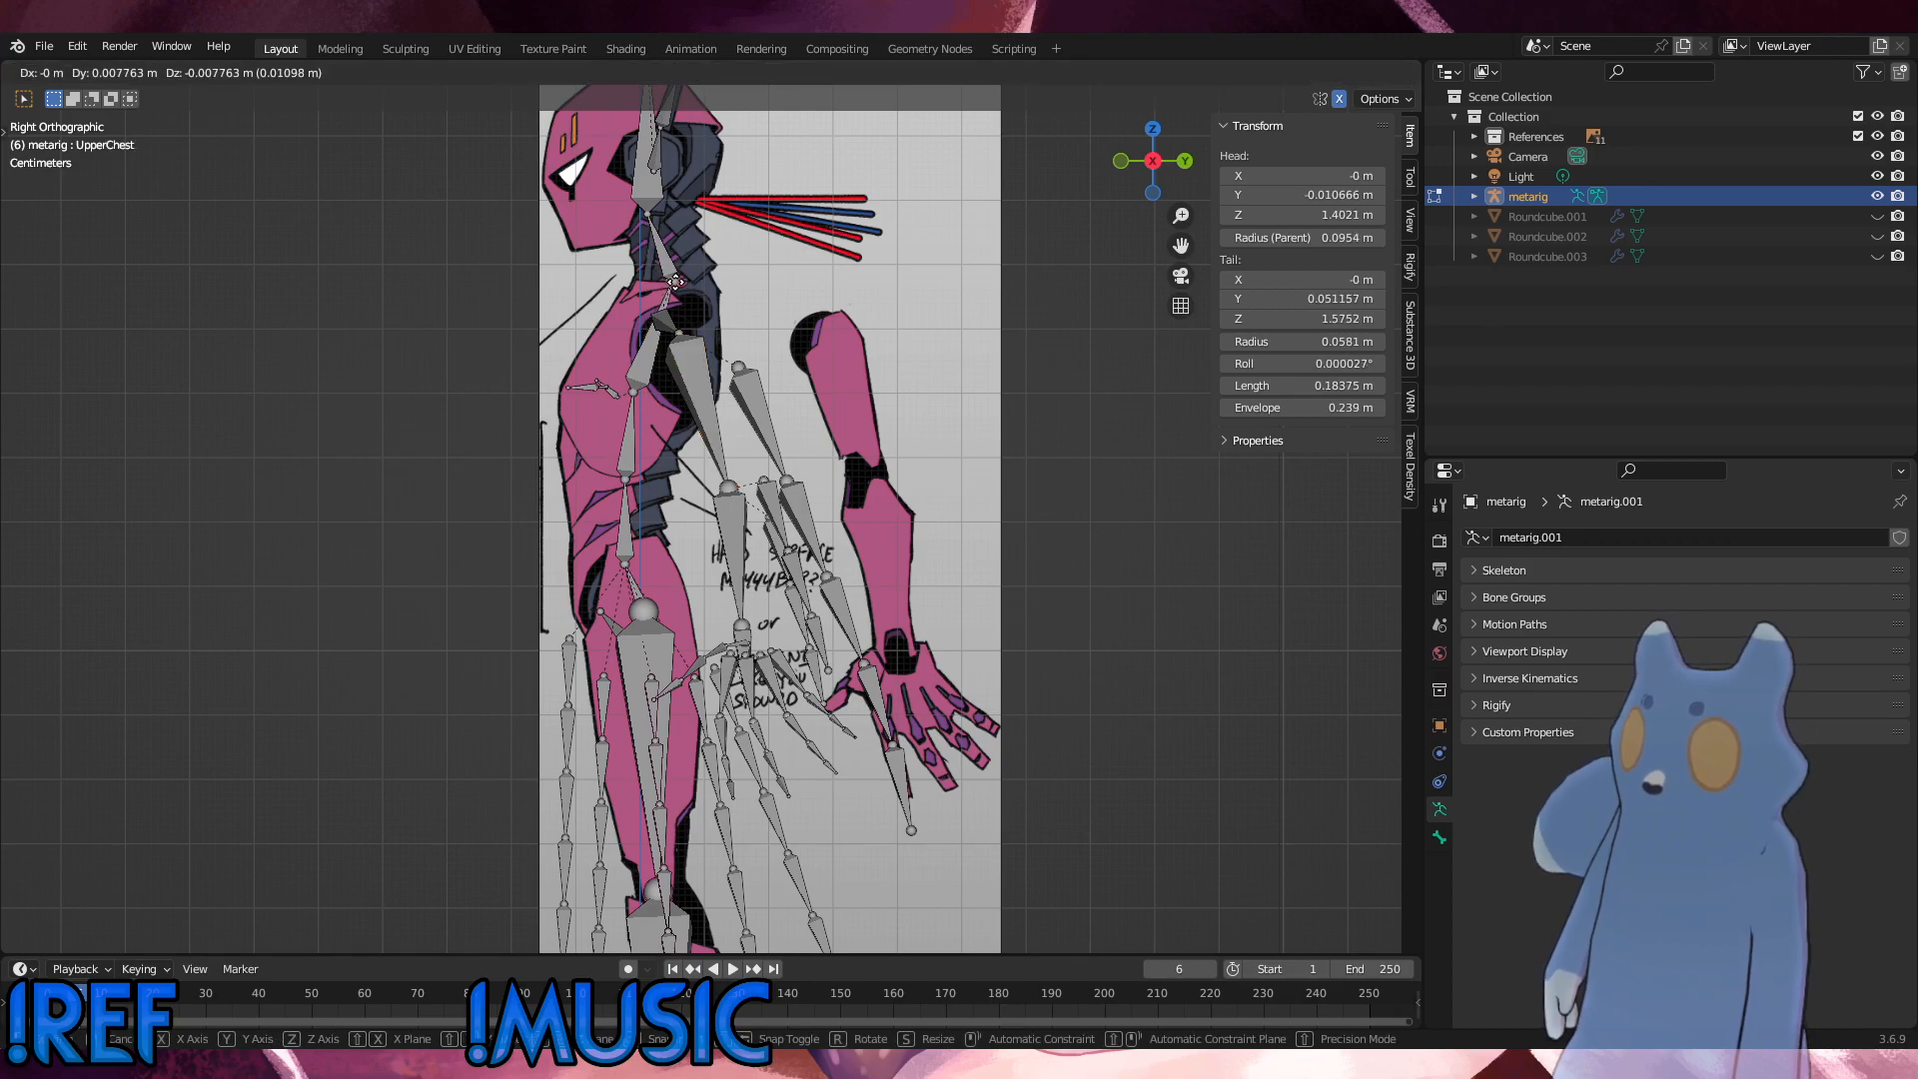
pyautogui.click(676, 253)
pyautogui.scroll(2, 670, 254)
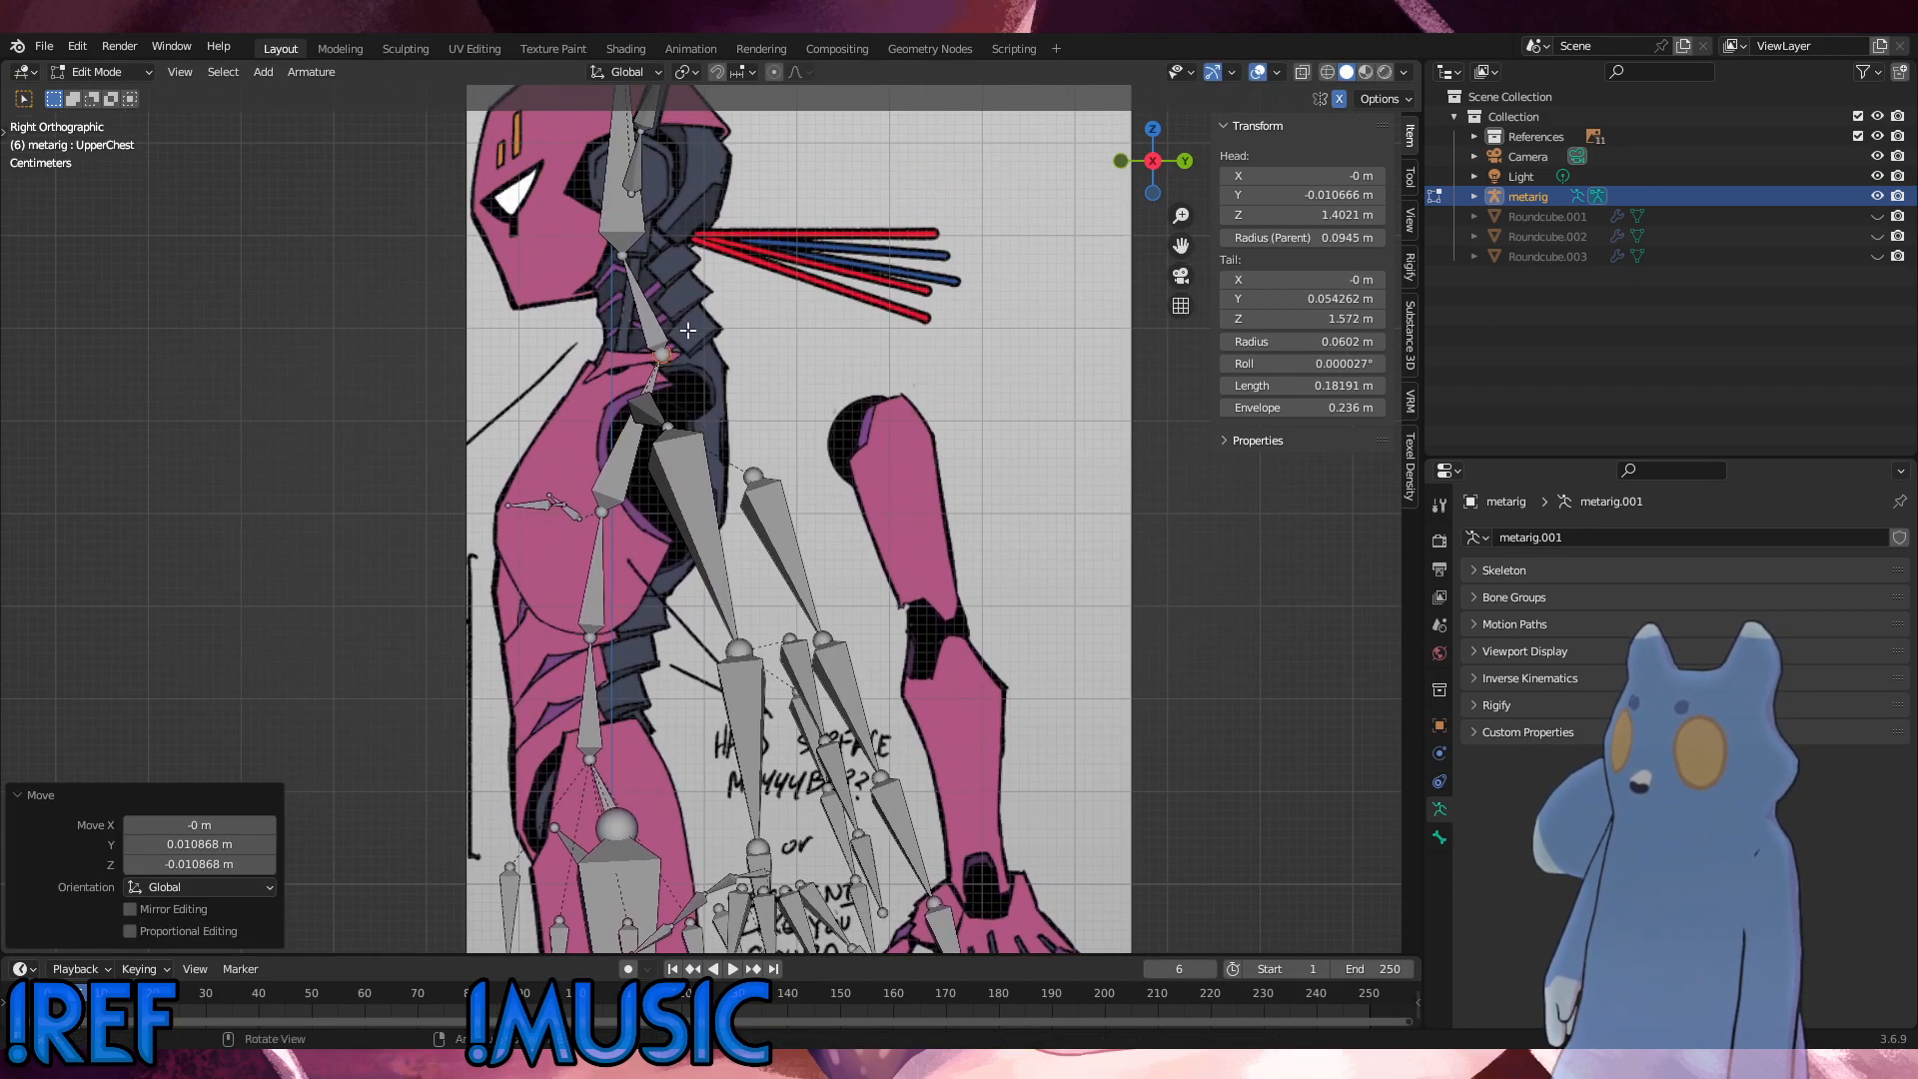
# Step: Raise the whole Head bone about 0.026 m along Z
pyautogui.click(621, 257)
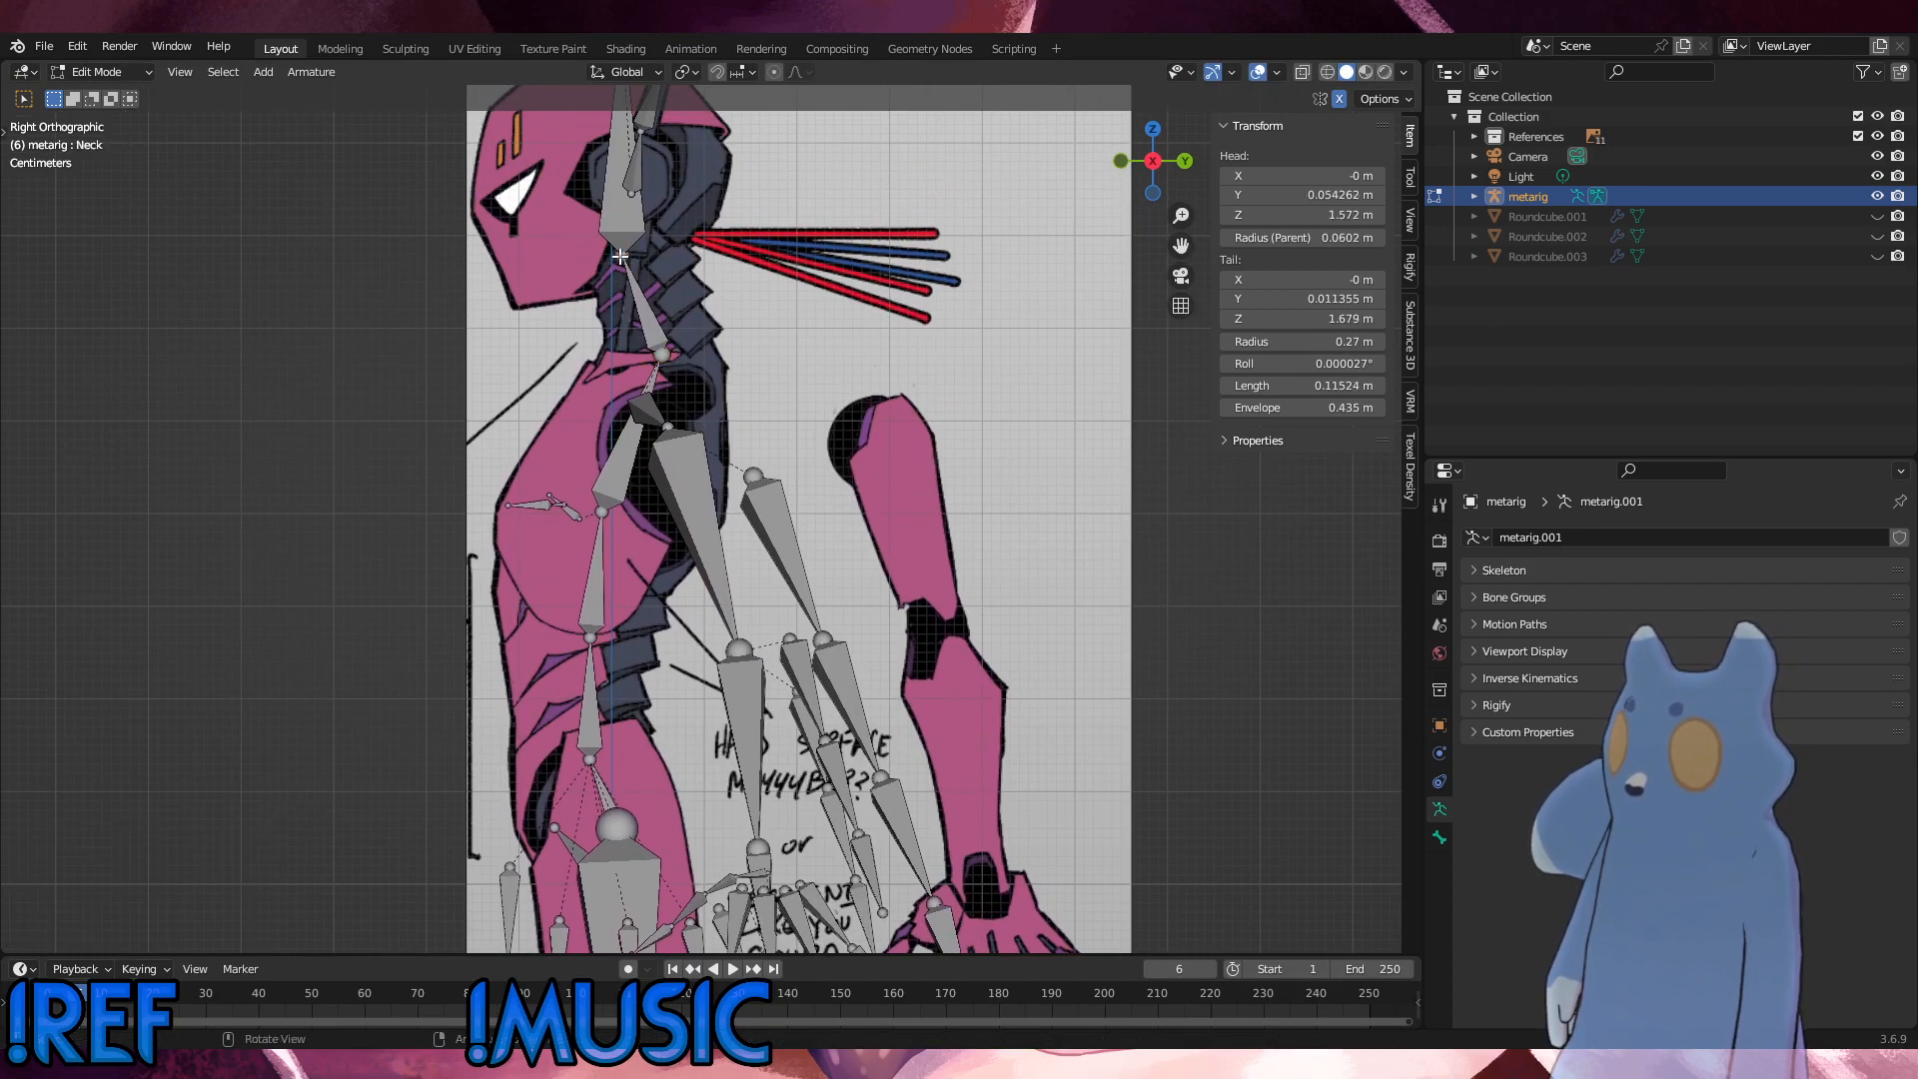
pyautogui.click(625, 205)
pyautogui.scroll(-2, 699, 320)
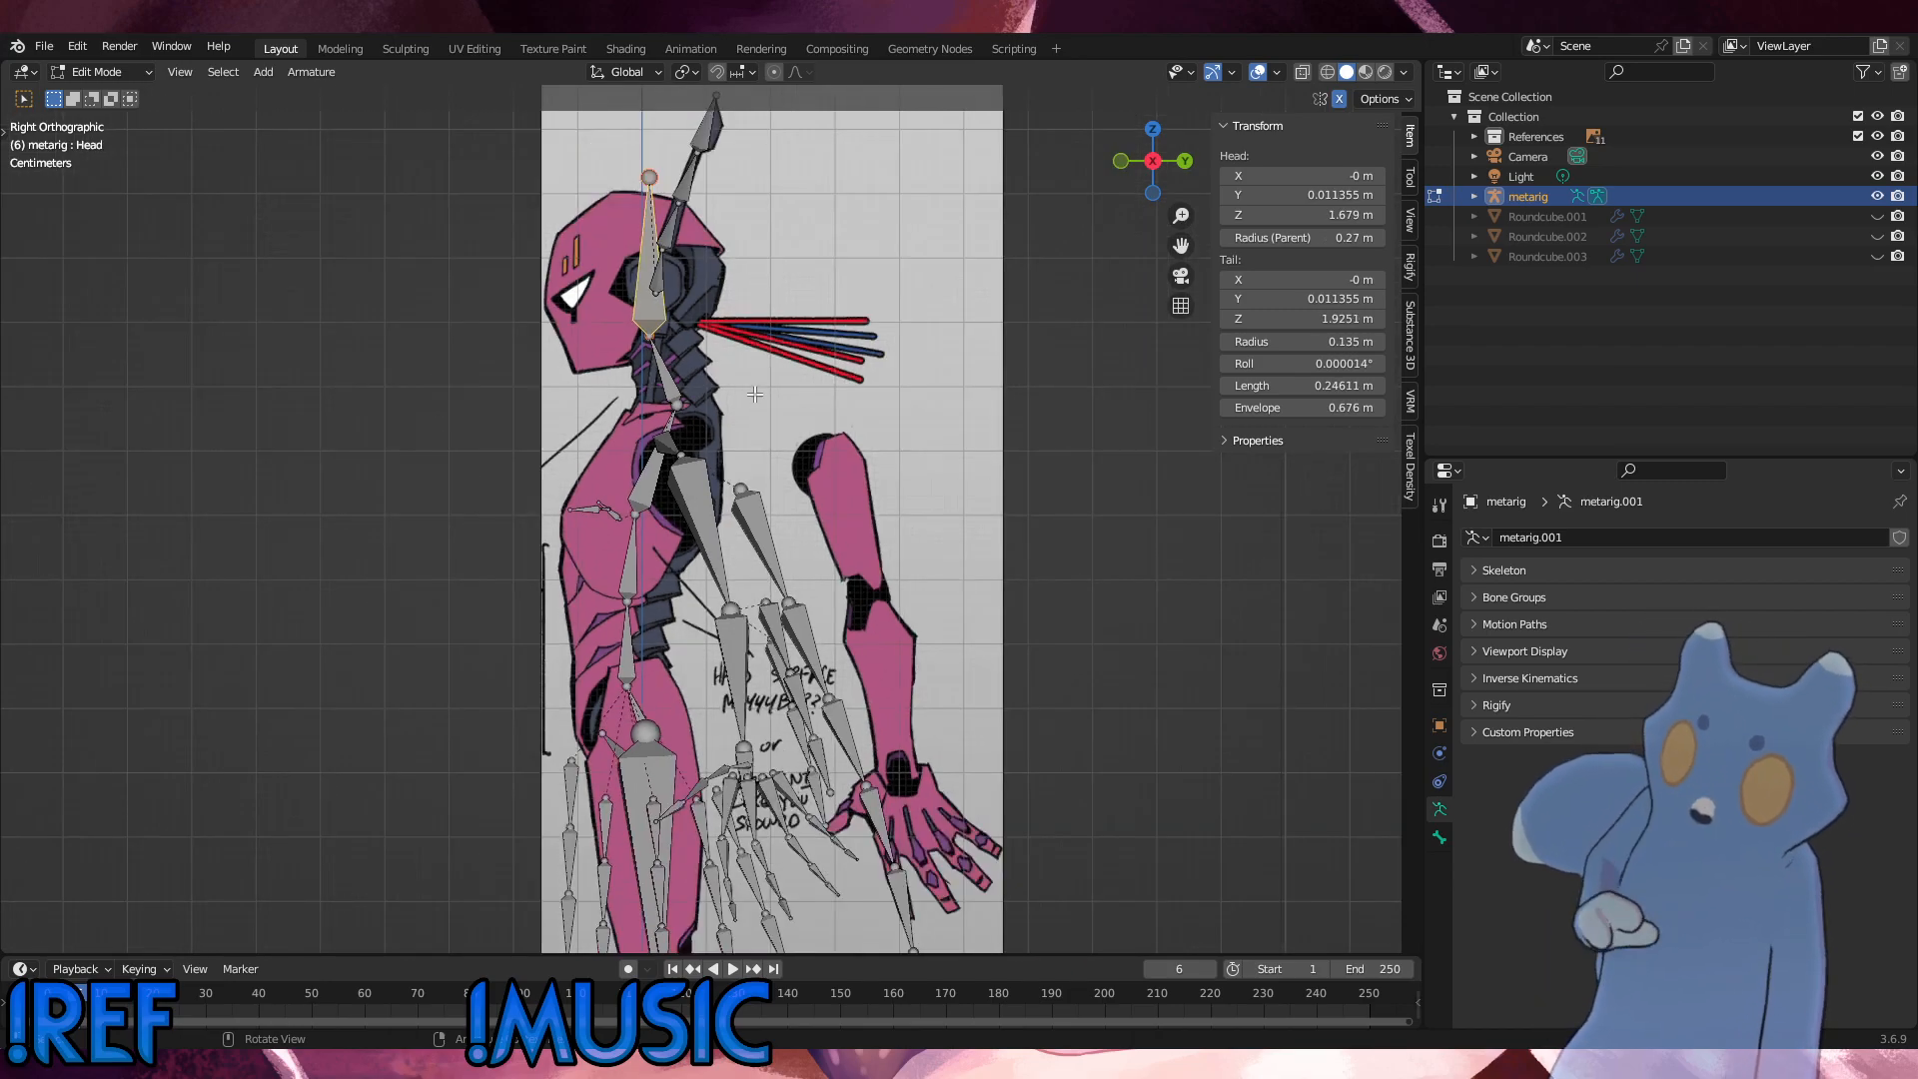
pyautogui.press('g')
pyautogui.press('z')
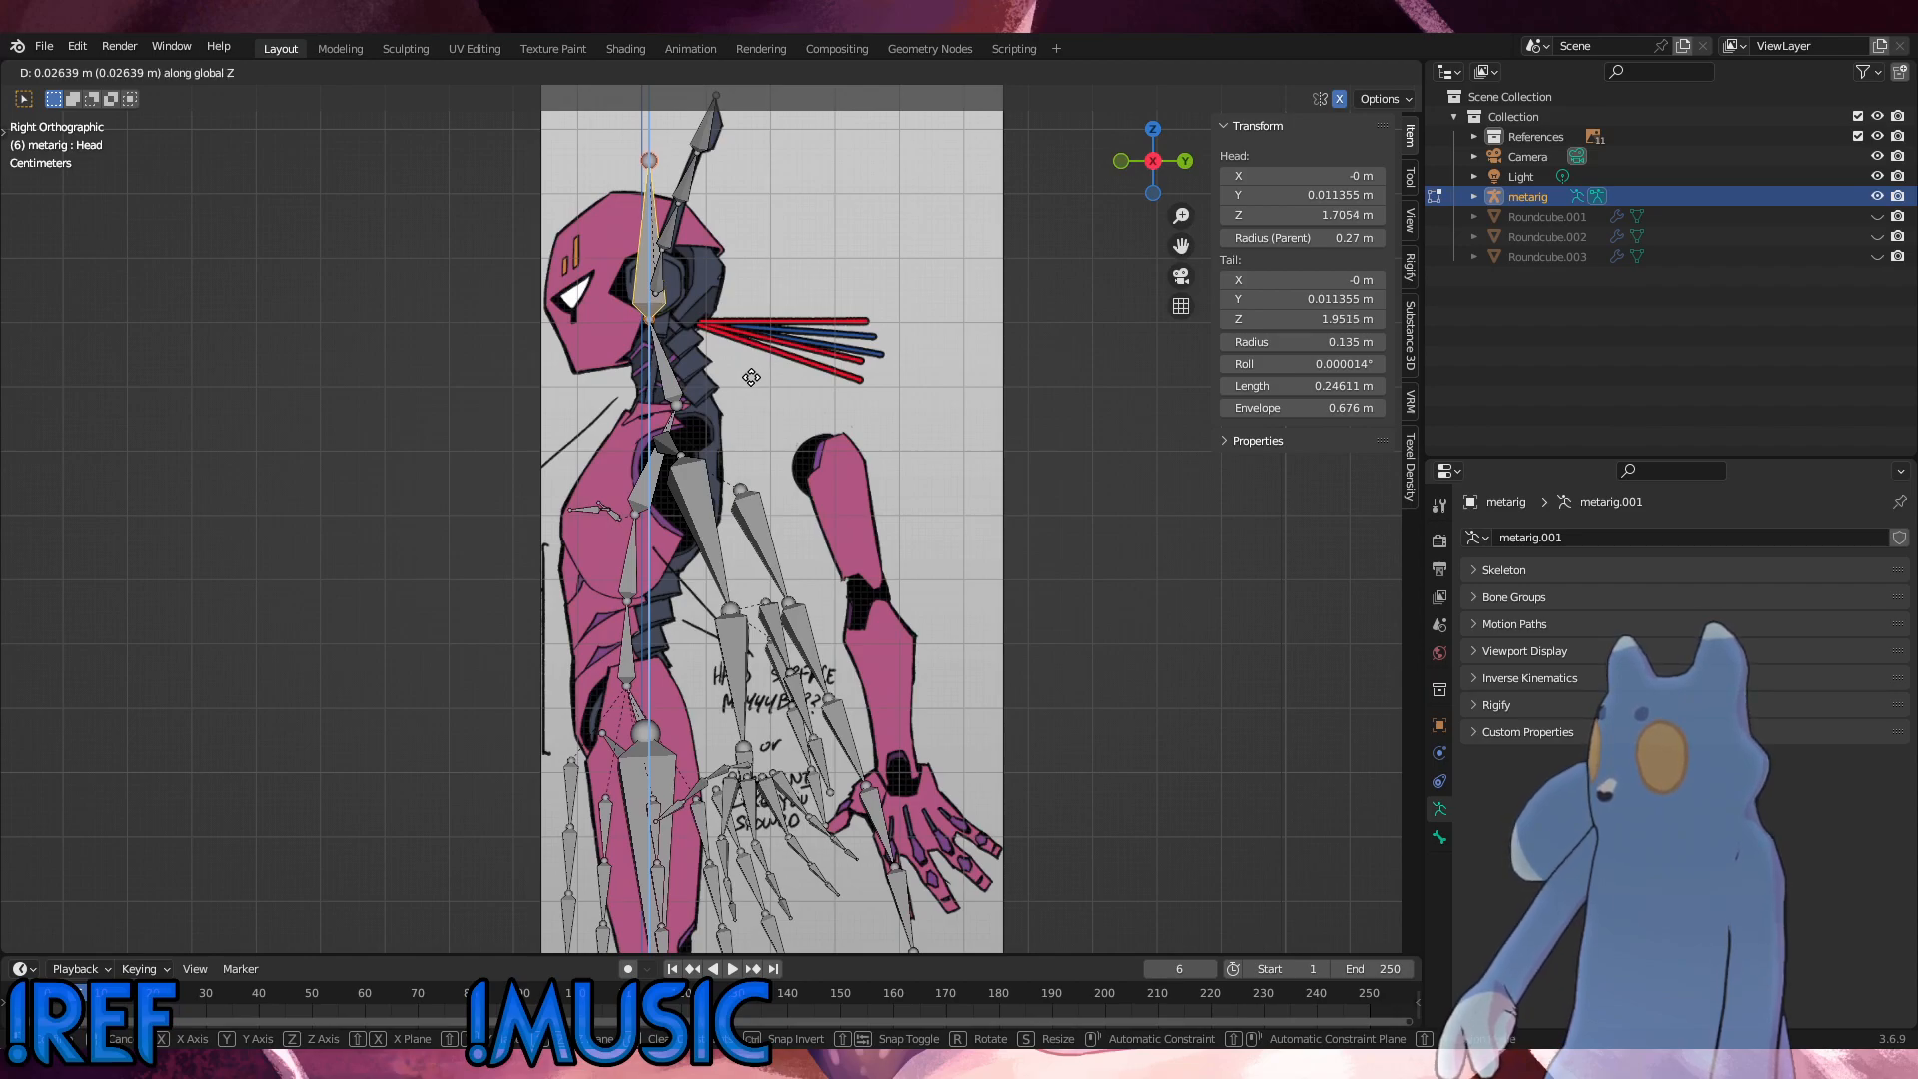
pyautogui.click(752, 377)
# Step: Shift the joint between UpperChest and Neck about -0.011 m in Y and 0.014 m in Z
pyautogui.click(682, 405)
pyautogui.press('g')
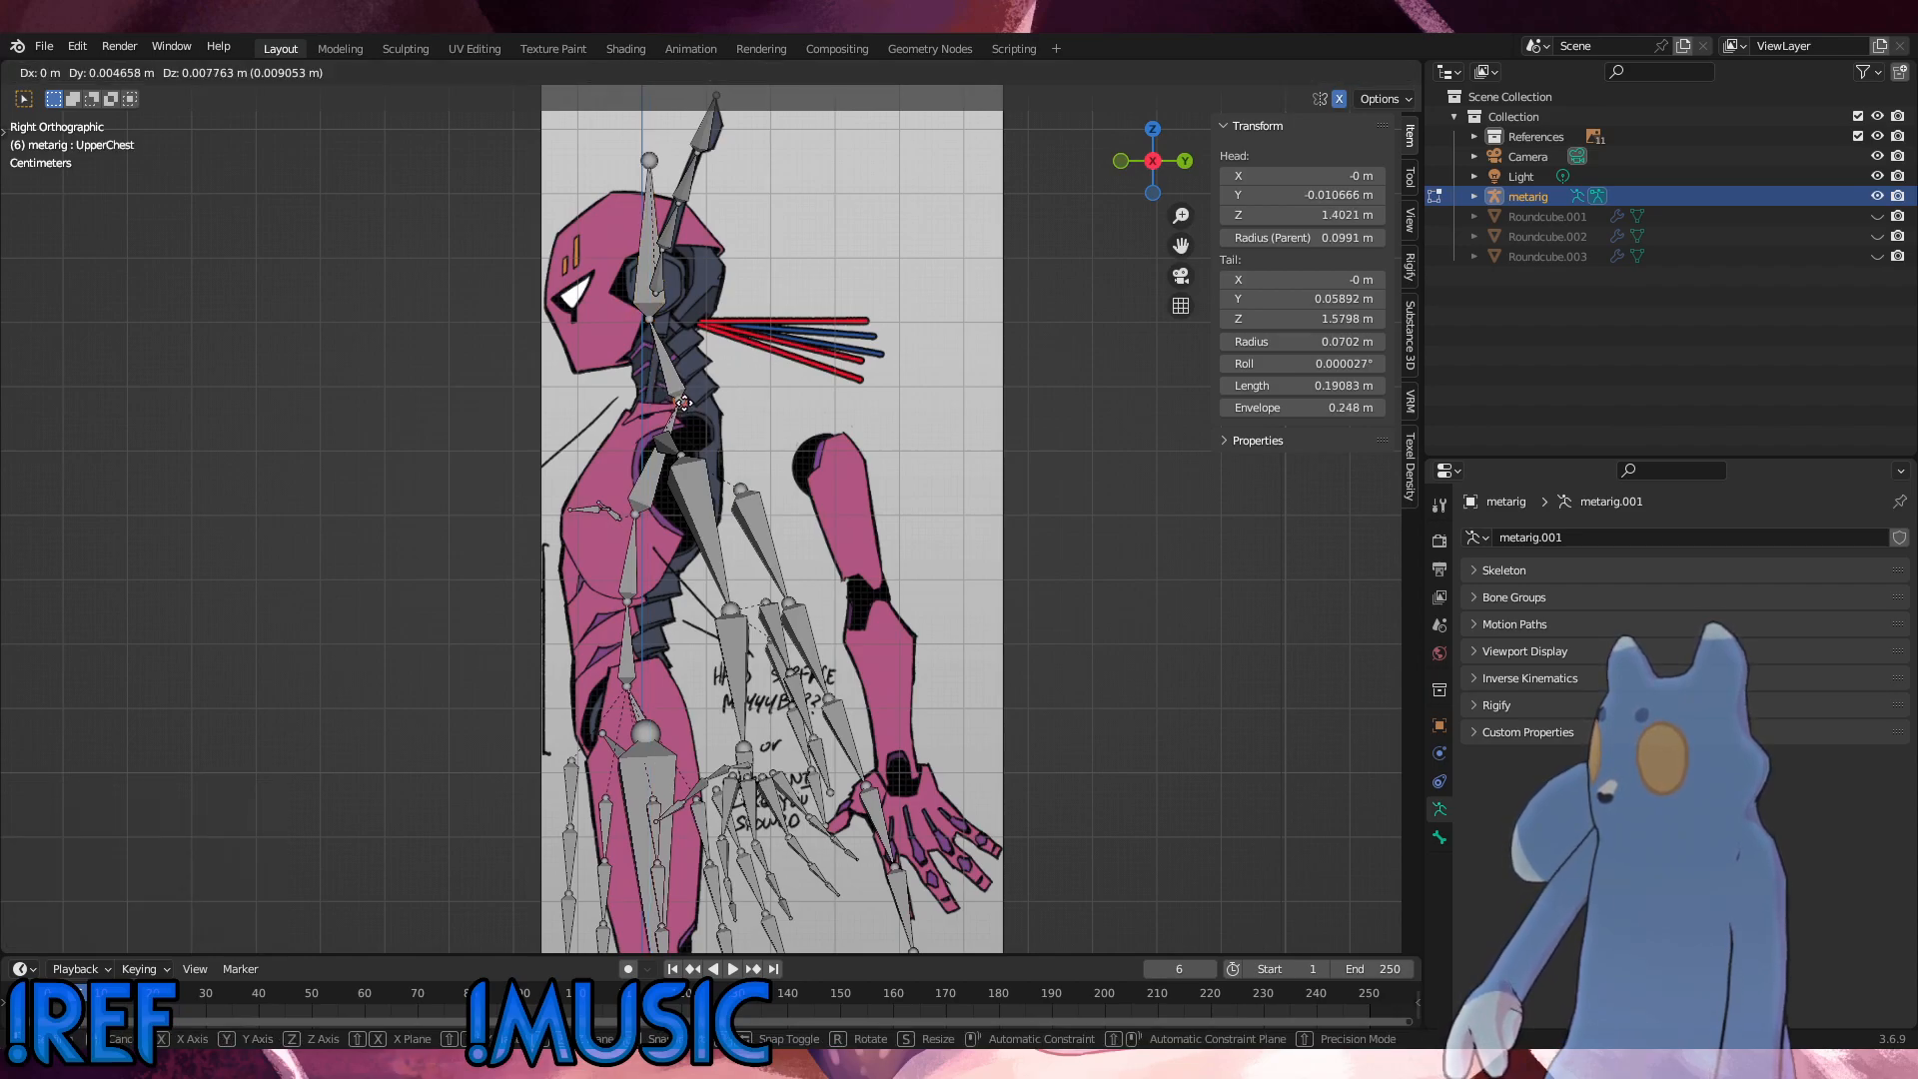
pyautogui.click(675, 400)
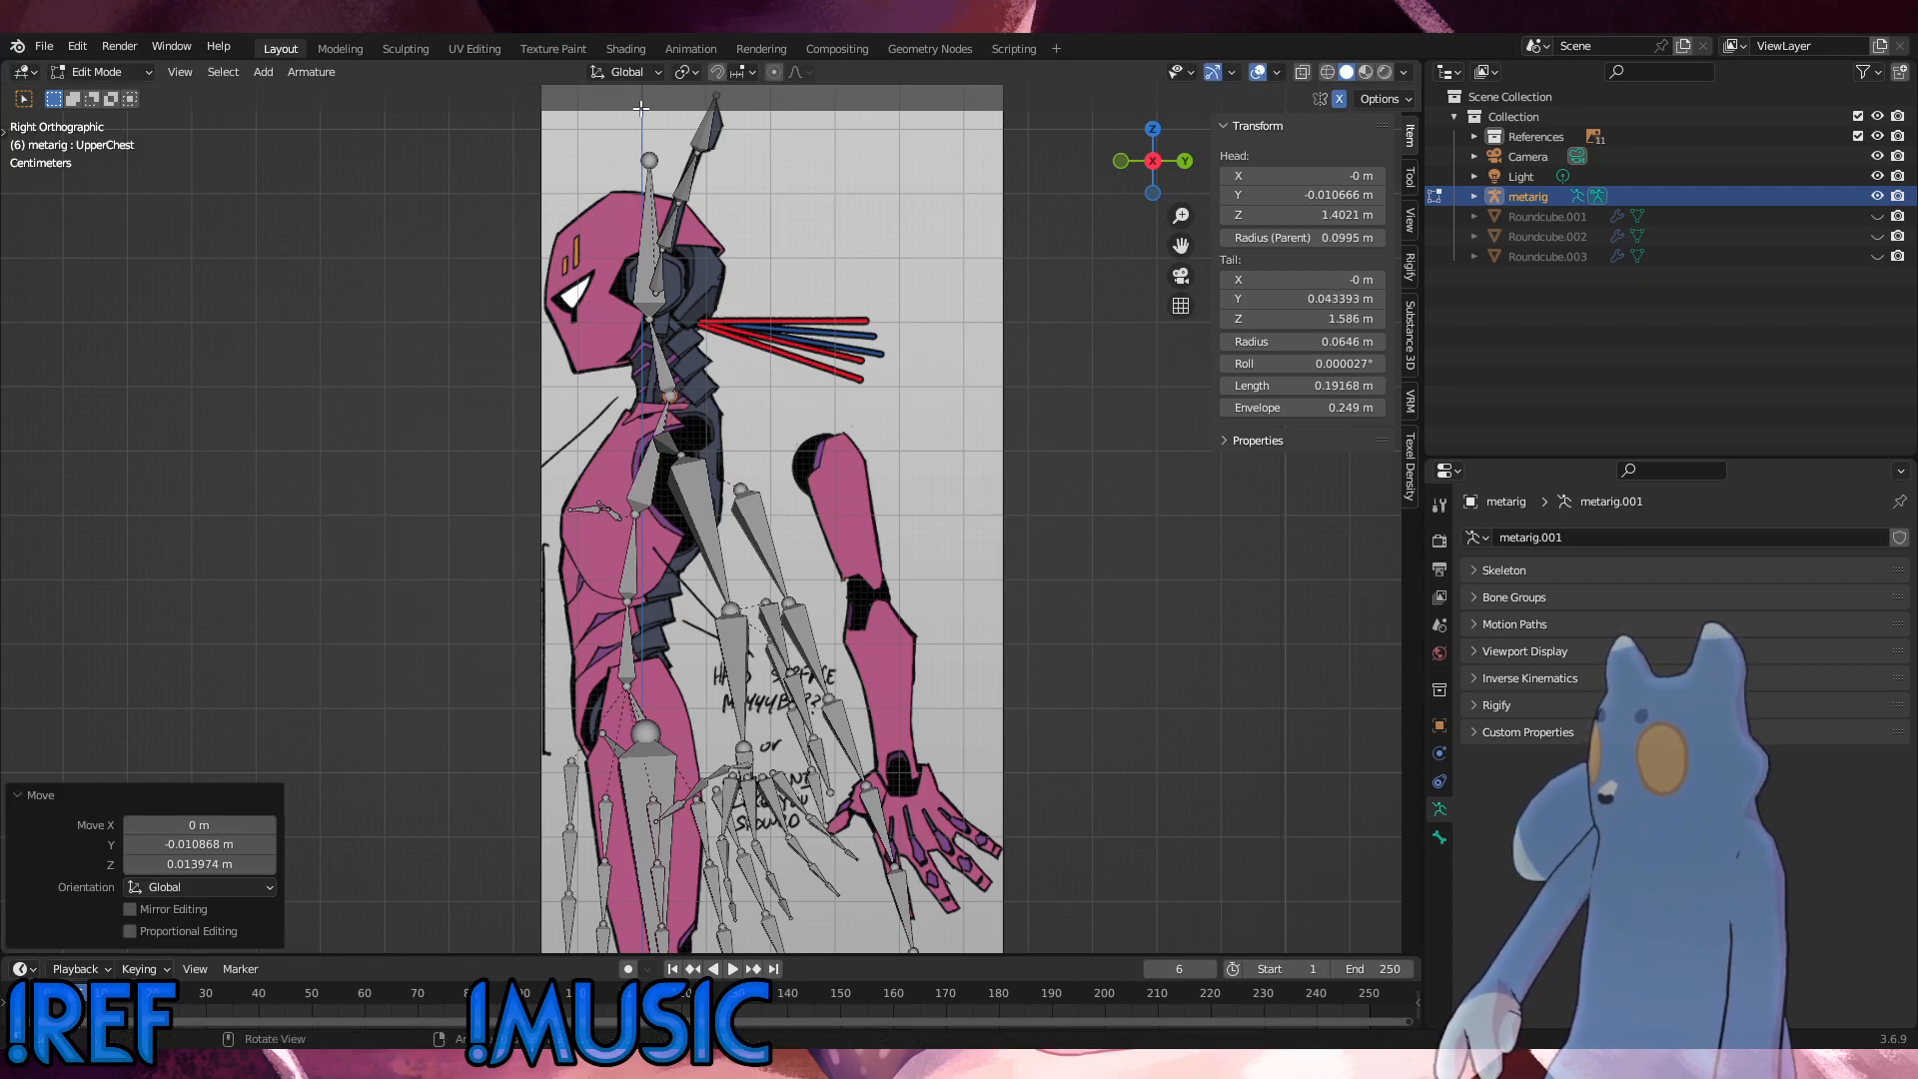
# Step: Lower the Head bone's tip about 0.023 m along Z and move the whole bone about -0.006 m in Y and 0.003 m in Z
pyautogui.click(646, 161)
pyautogui.press('g')
pyautogui.press('z')
pyautogui.click(649, 266)
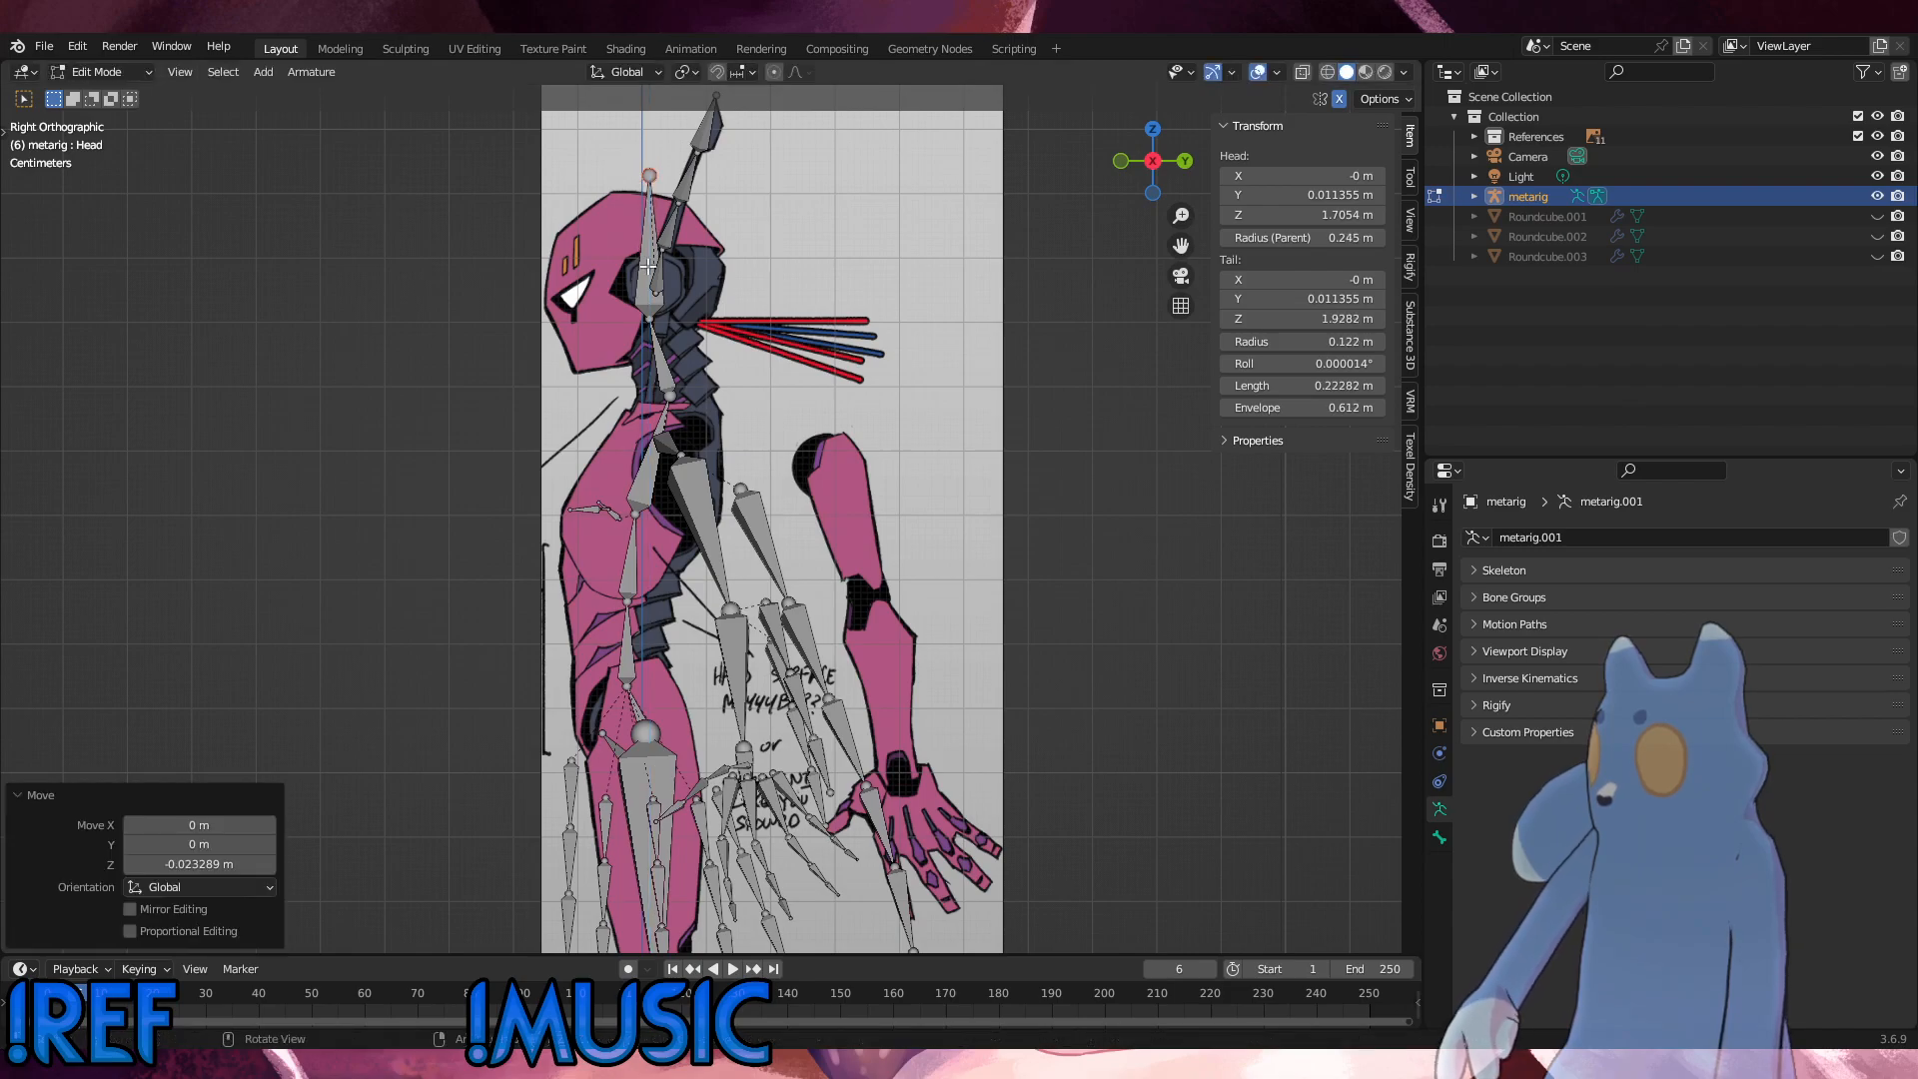
pyautogui.click(641, 299)
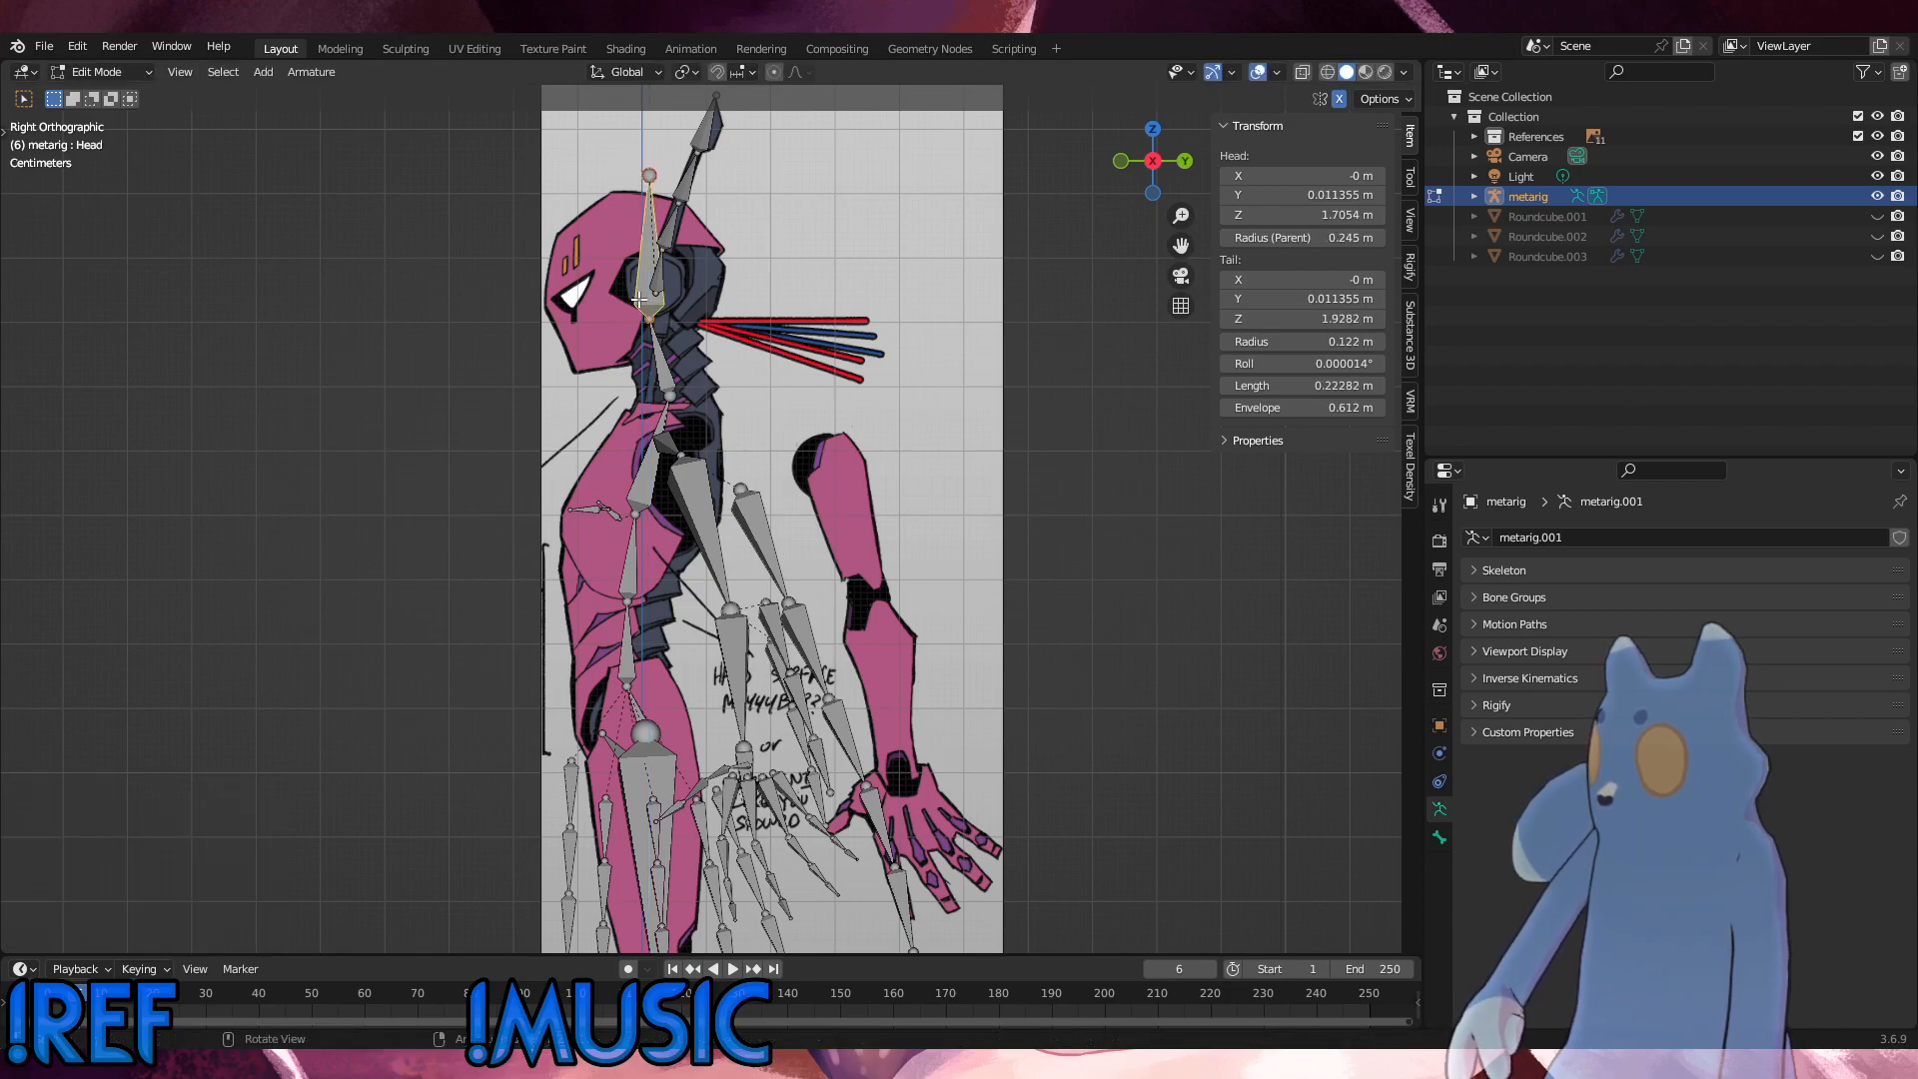
pyautogui.press('g')
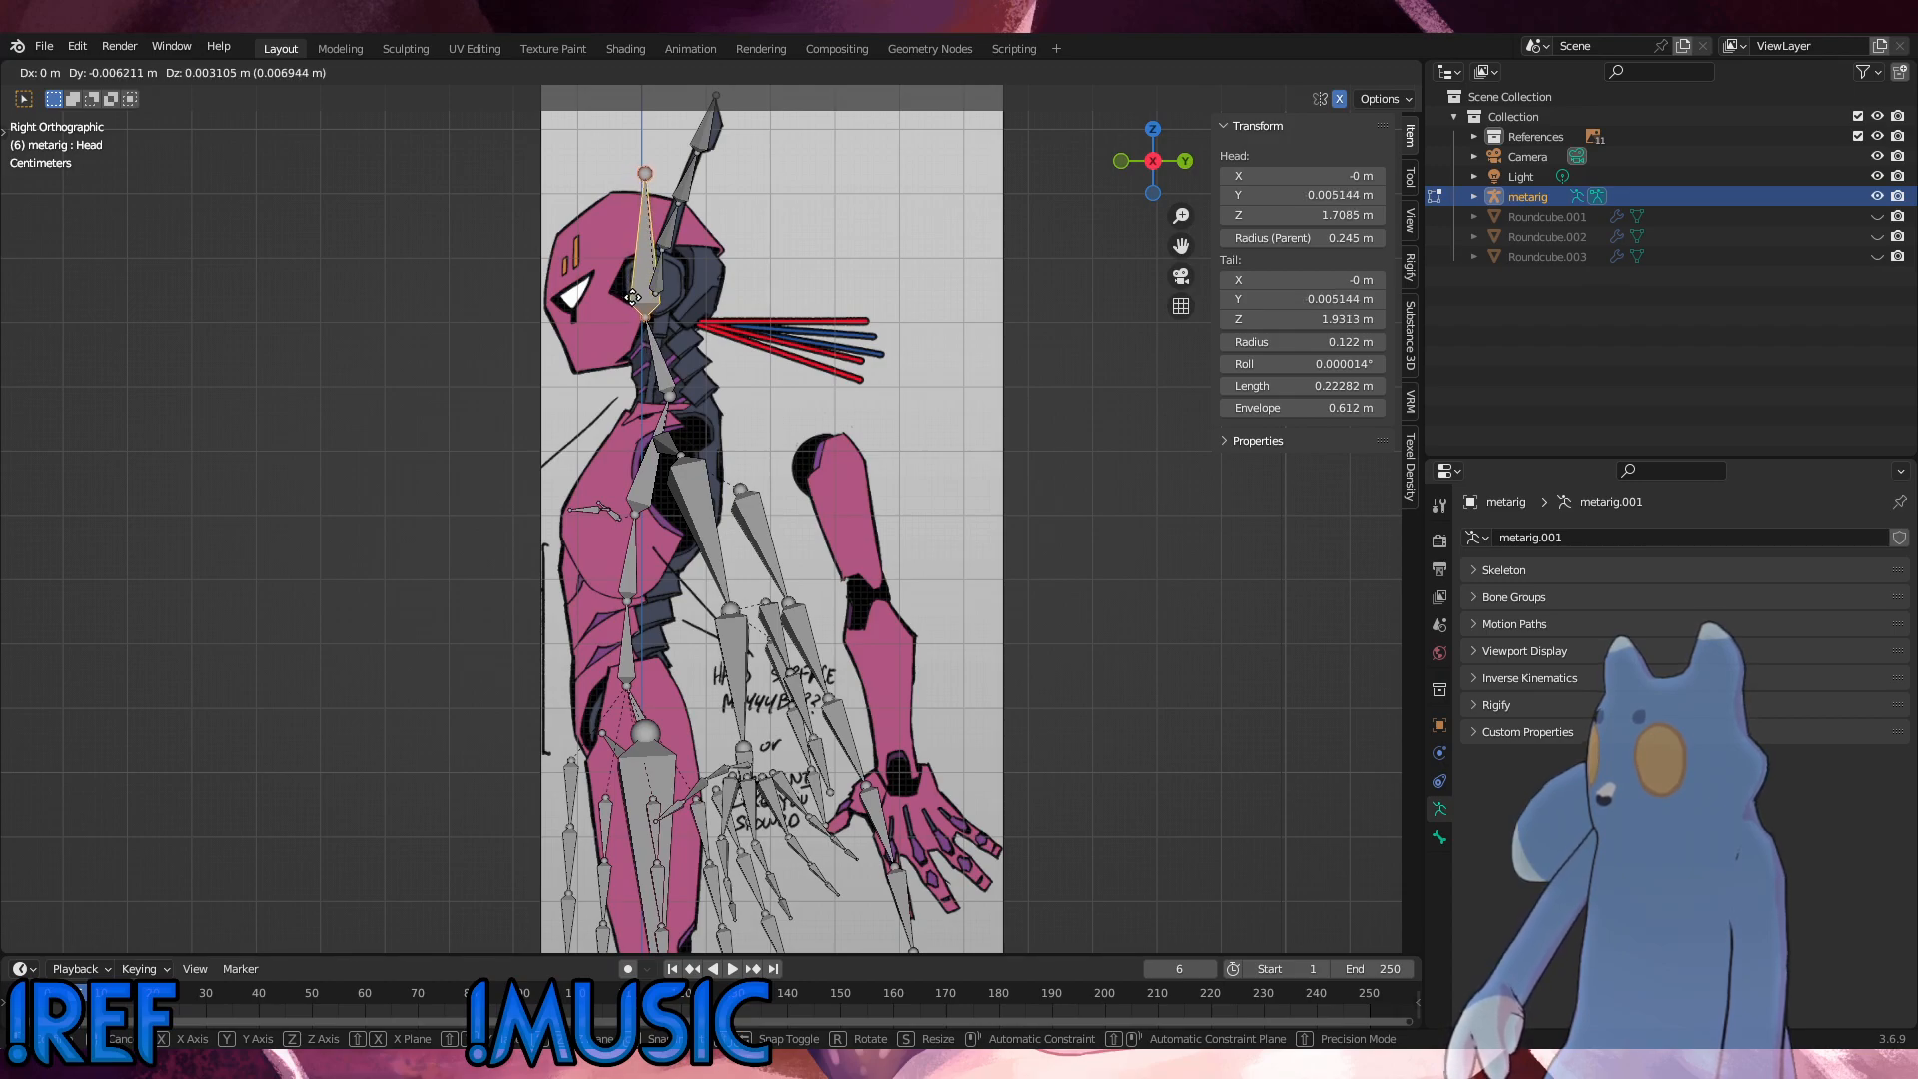
pyautogui.click(633, 297)
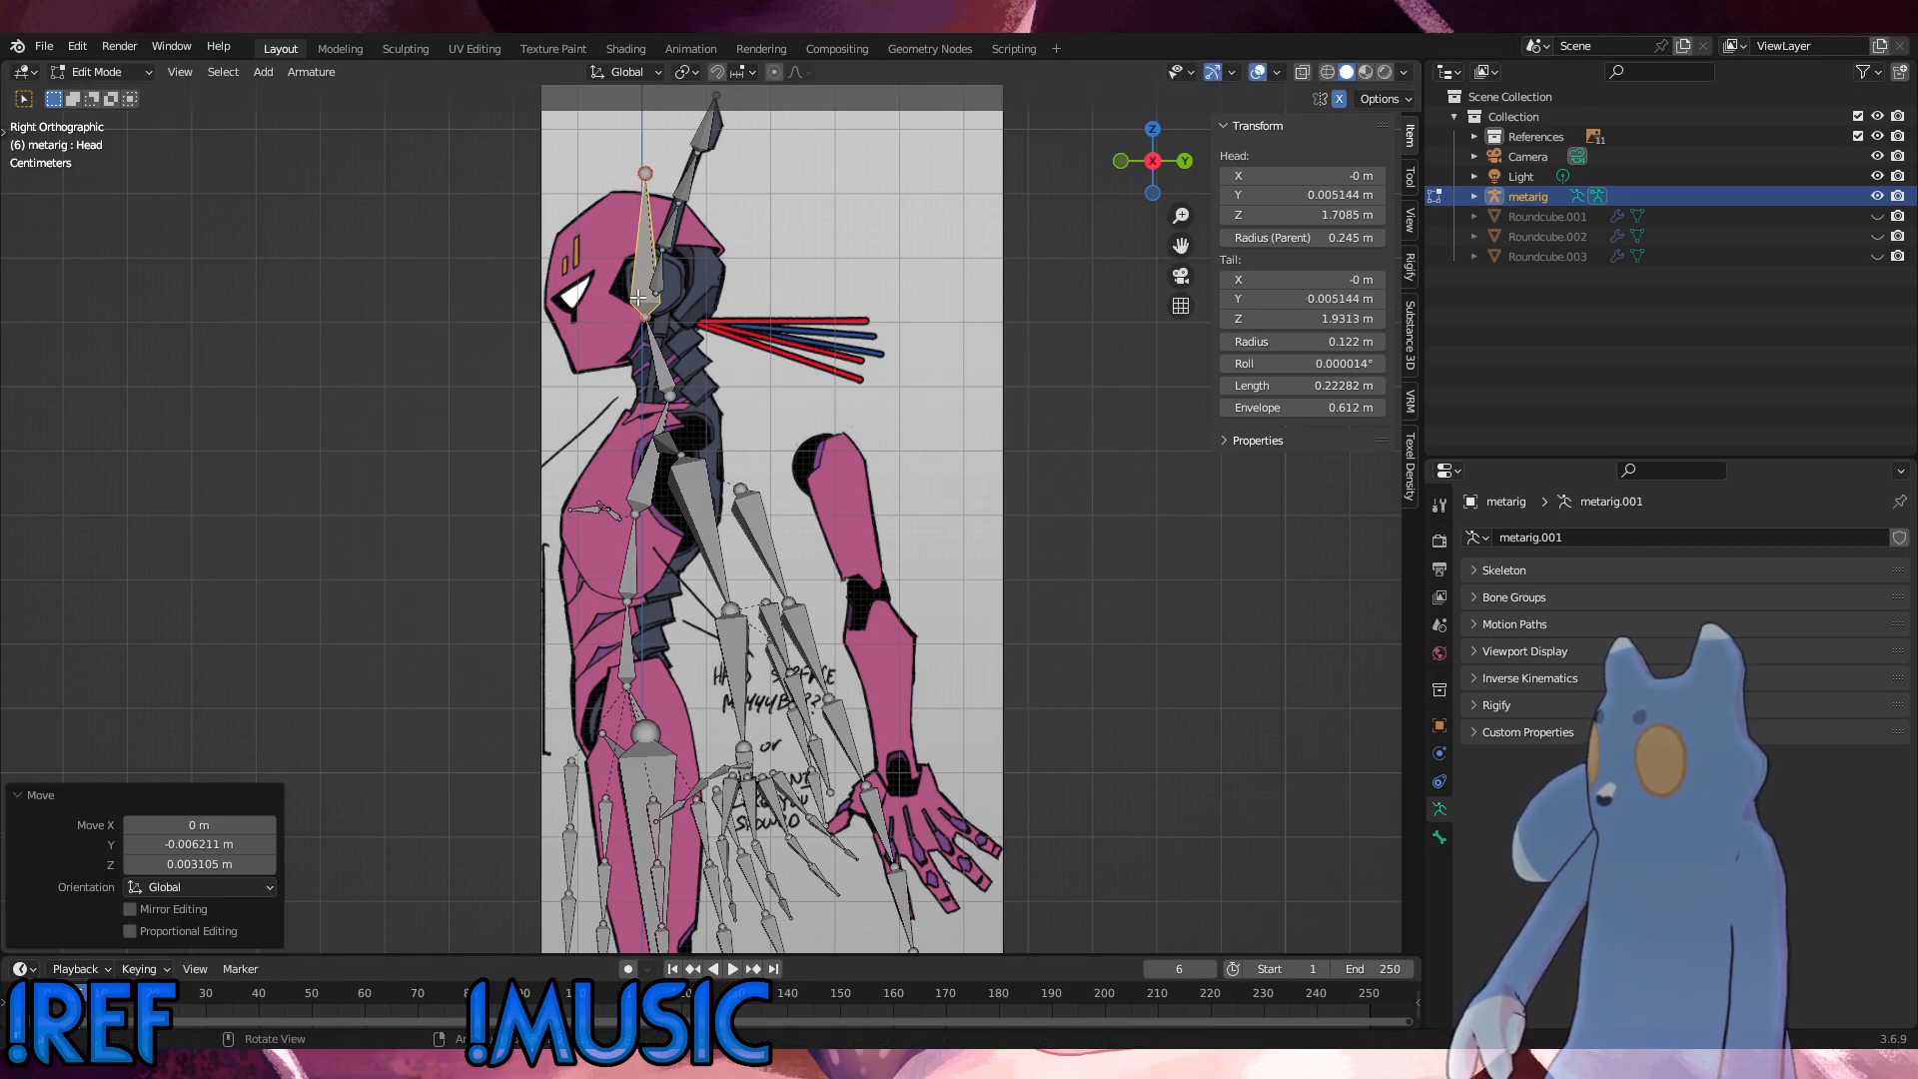
# Step: Lower the Head bone's tip along Z to about 1.908 m to meet the top of the head on the side reference
pyautogui.click(740, 423)
pyautogui.click(646, 173)
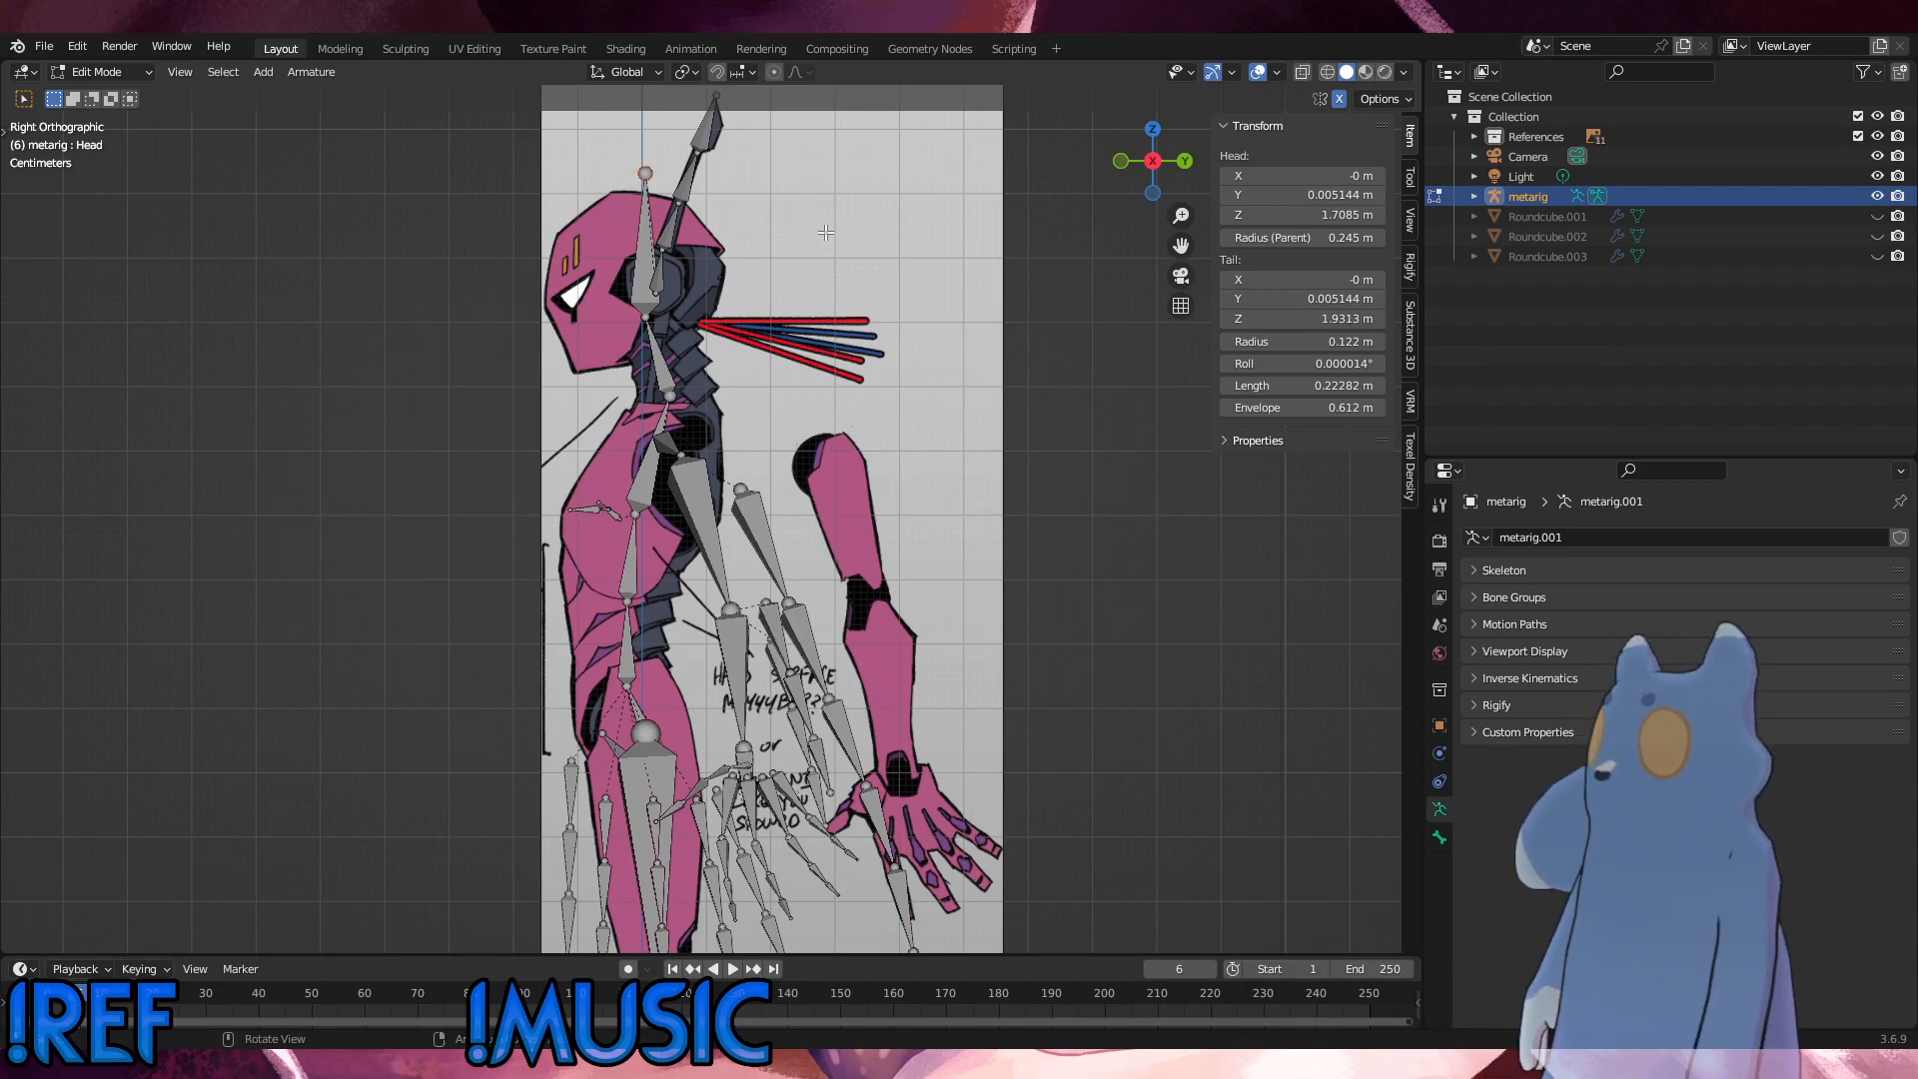
pyautogui.press('g')
pyautogui.press('z')
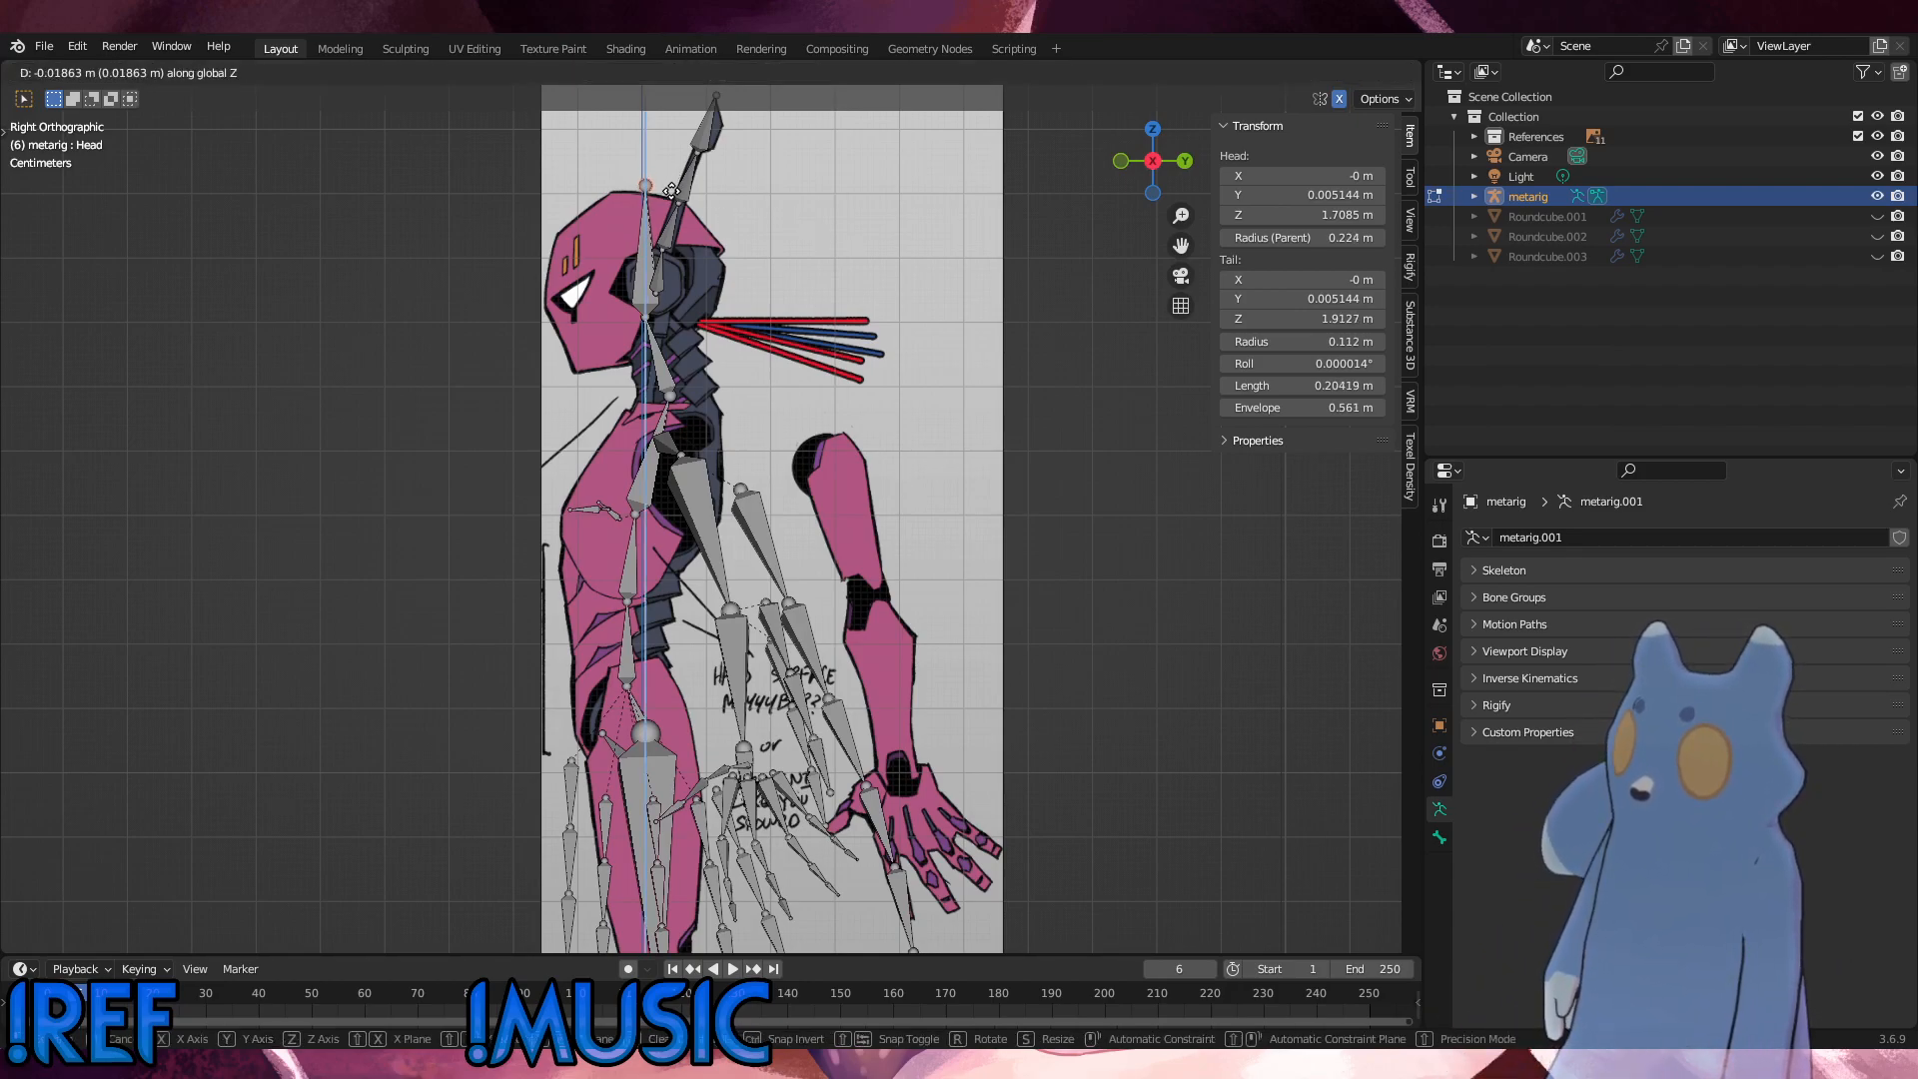
pyautogui.click(670, 193)
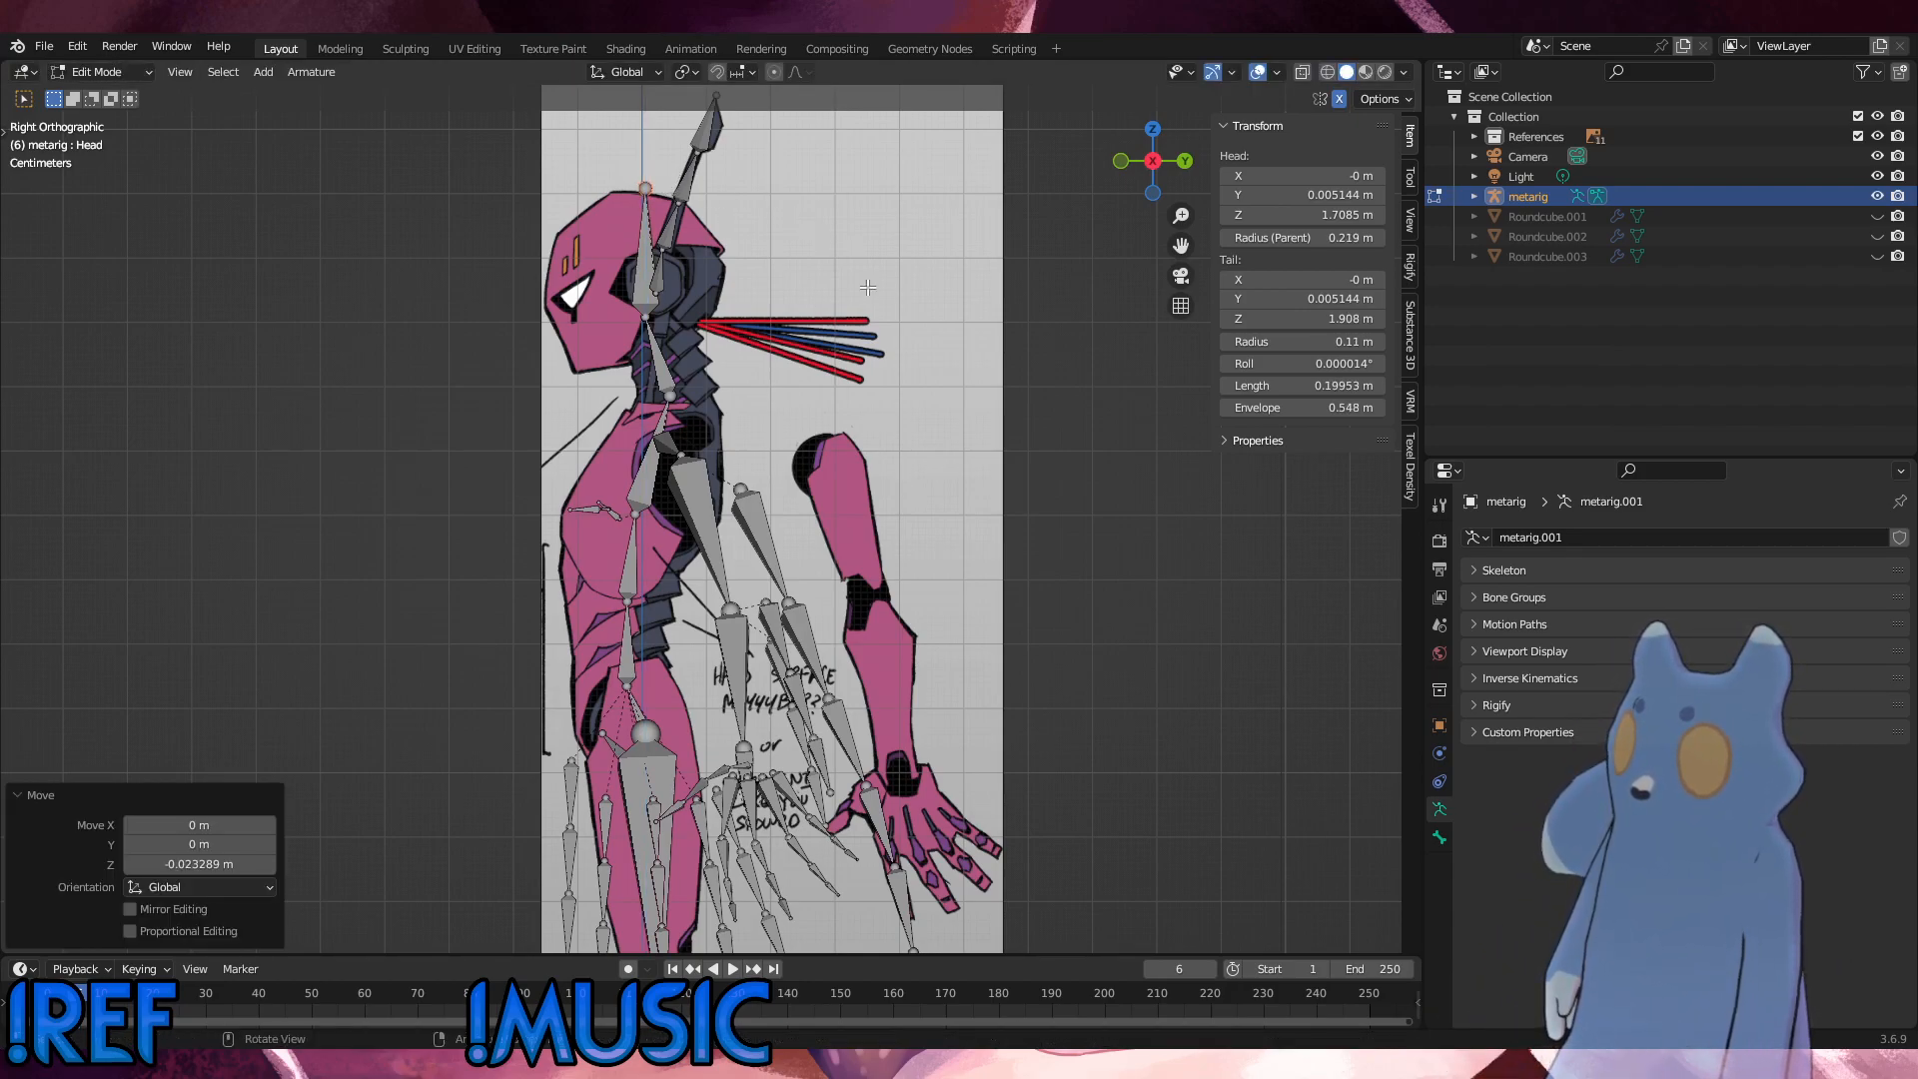
# Step: Examine how the head, ear, torso and arm bones line up with the side and front references
pyautogui.click(835, 347)
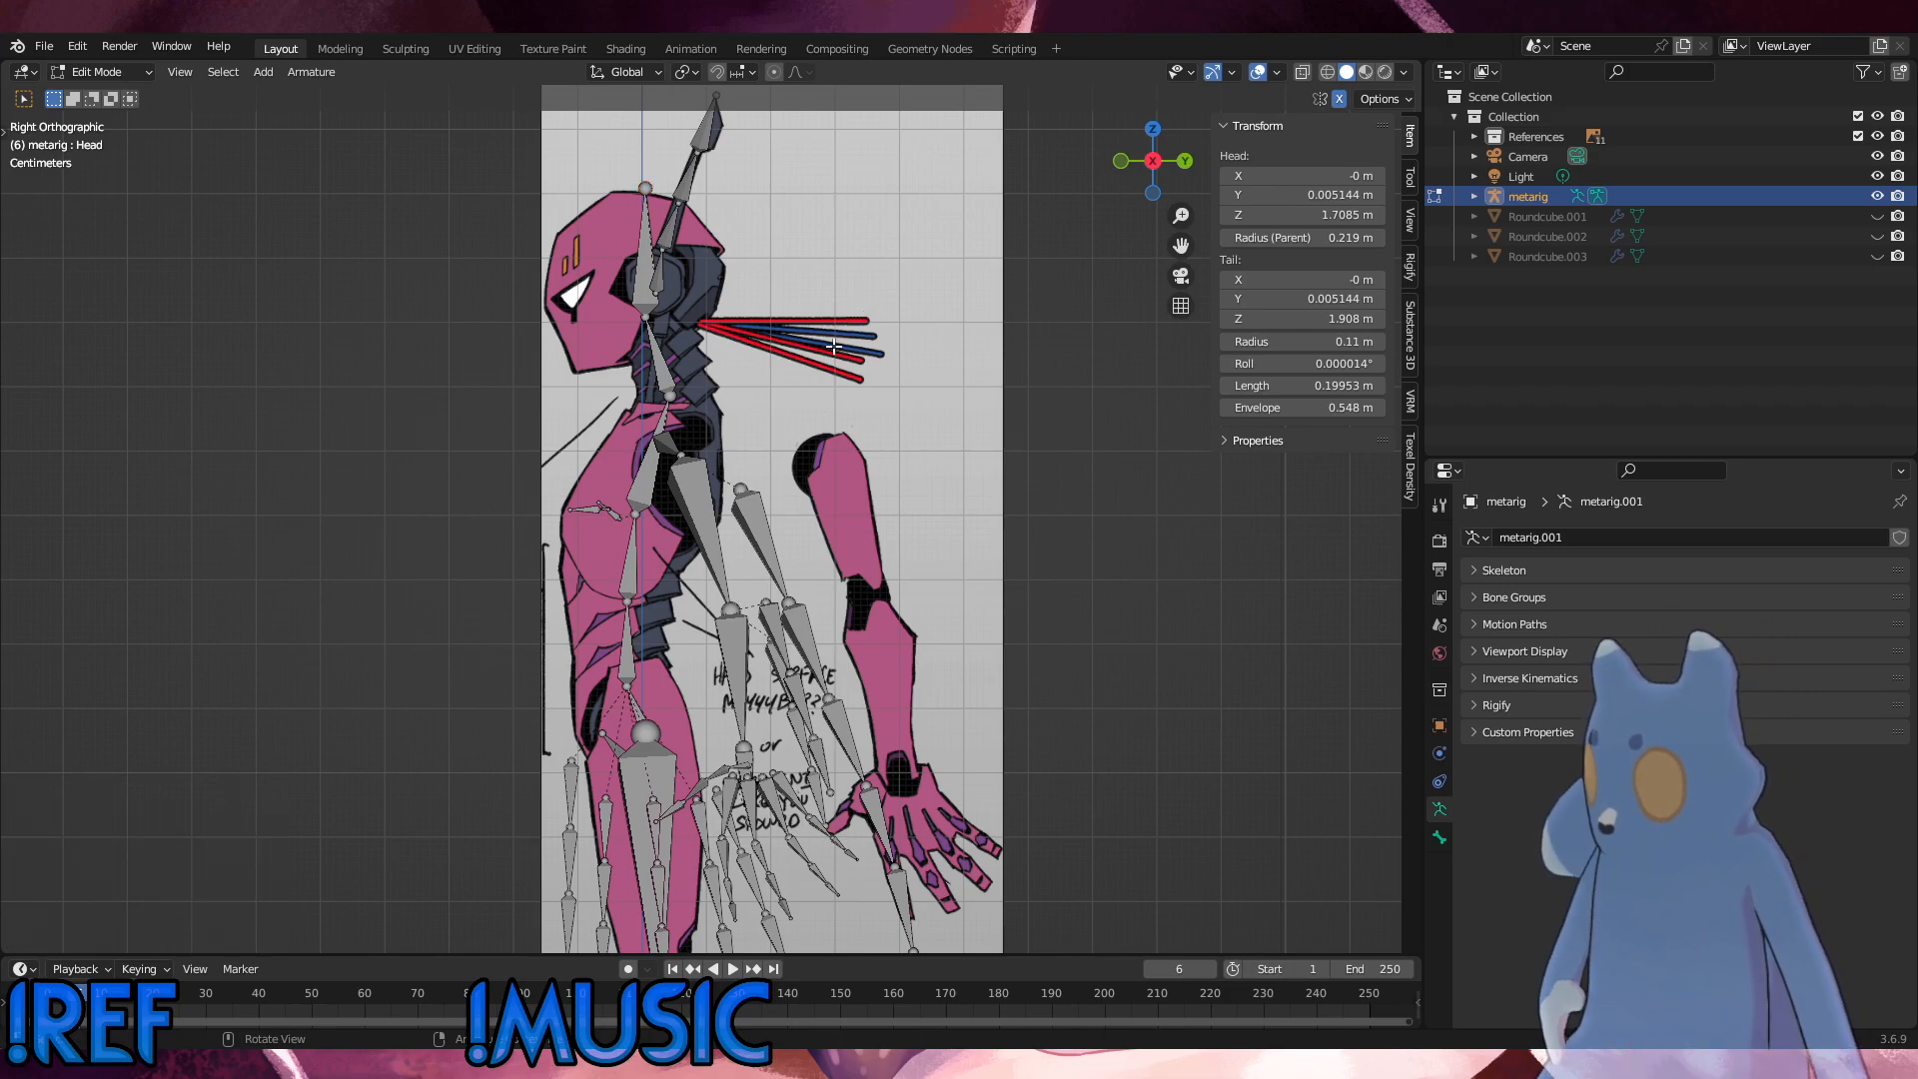
pyautogui.keyDown('alt'); pyautogui.moveTo(716, 307); pyautogui.dragTo(831, 331, button='middle'); pyautogui.keyUp('alt')
pyautogui.keyDown('alt'); pyautogui.moveTo(725, 303); pyautogui.dragTo(666, 310, button='middle'); pyautogui.keyUp('alt')
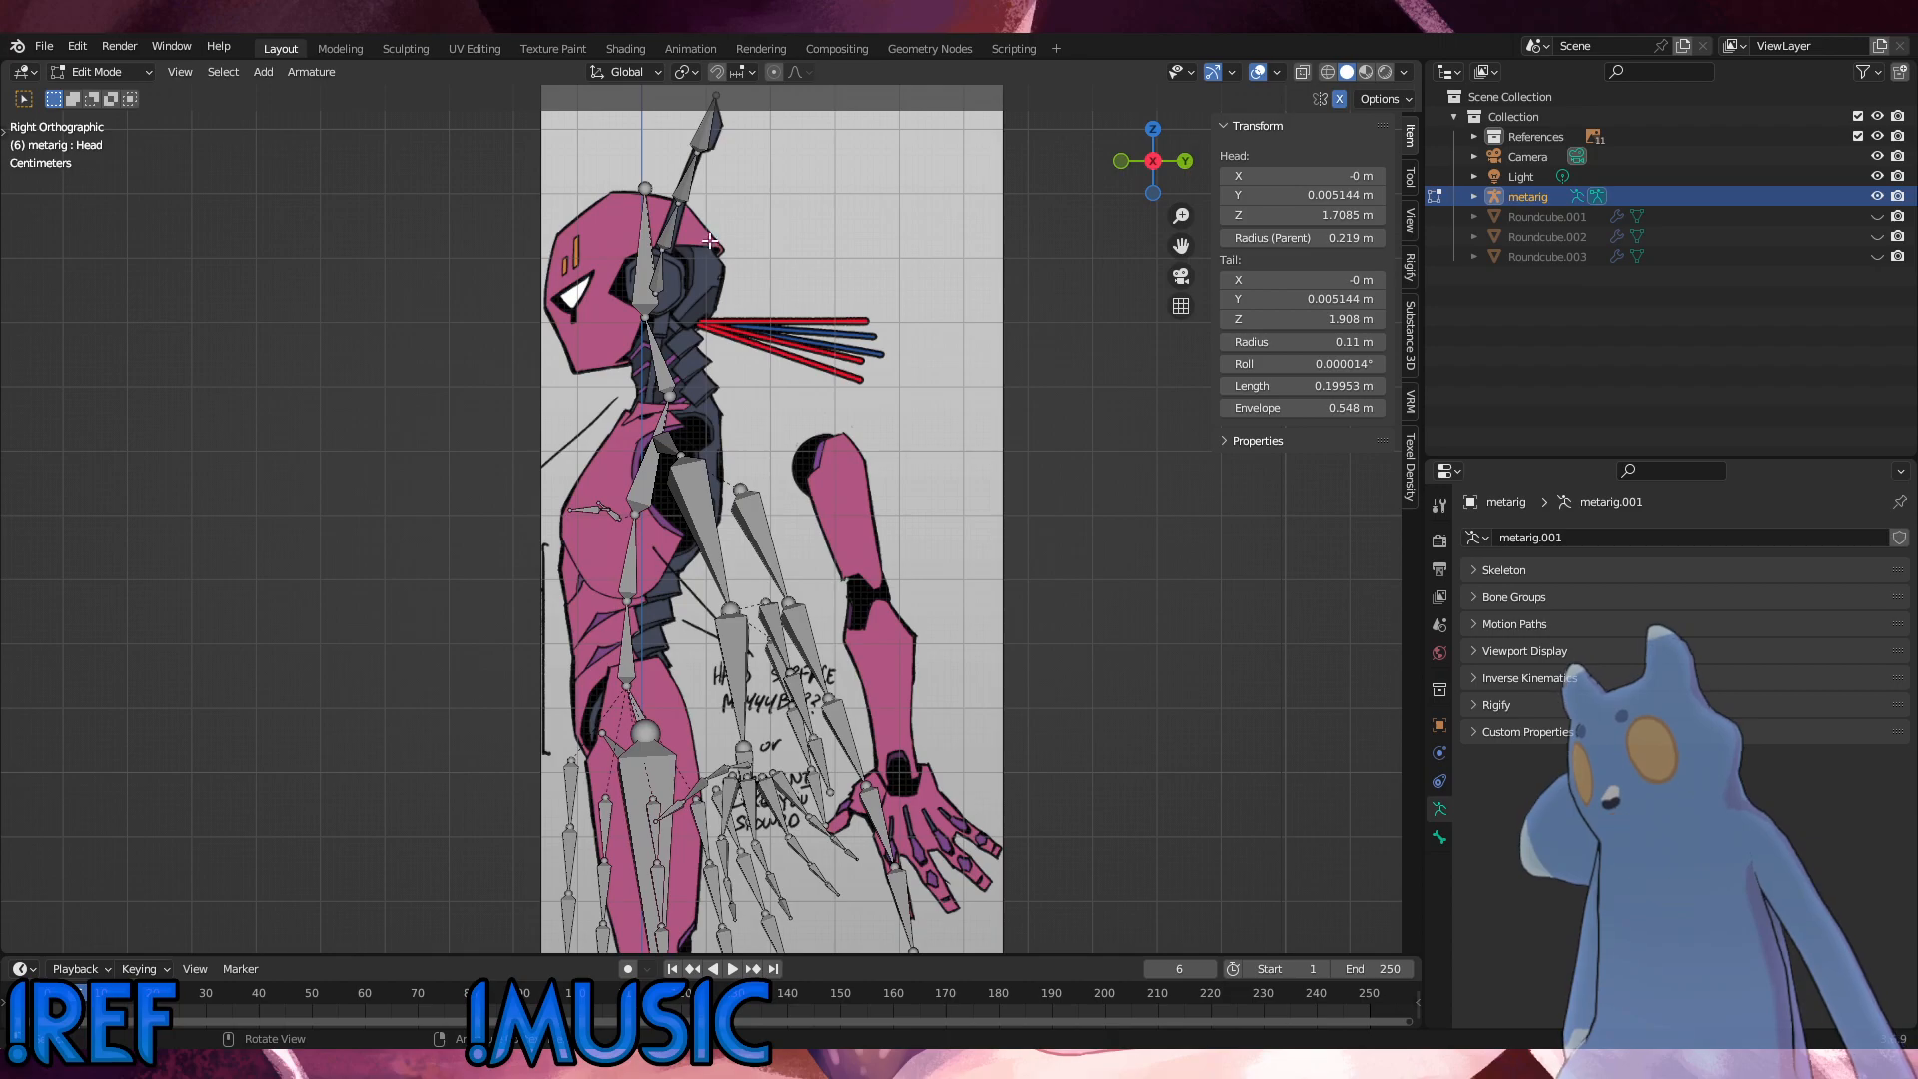
pyautogui.moveTo(749, 257); pyautogui.dragTo(845, 312, button='middle')
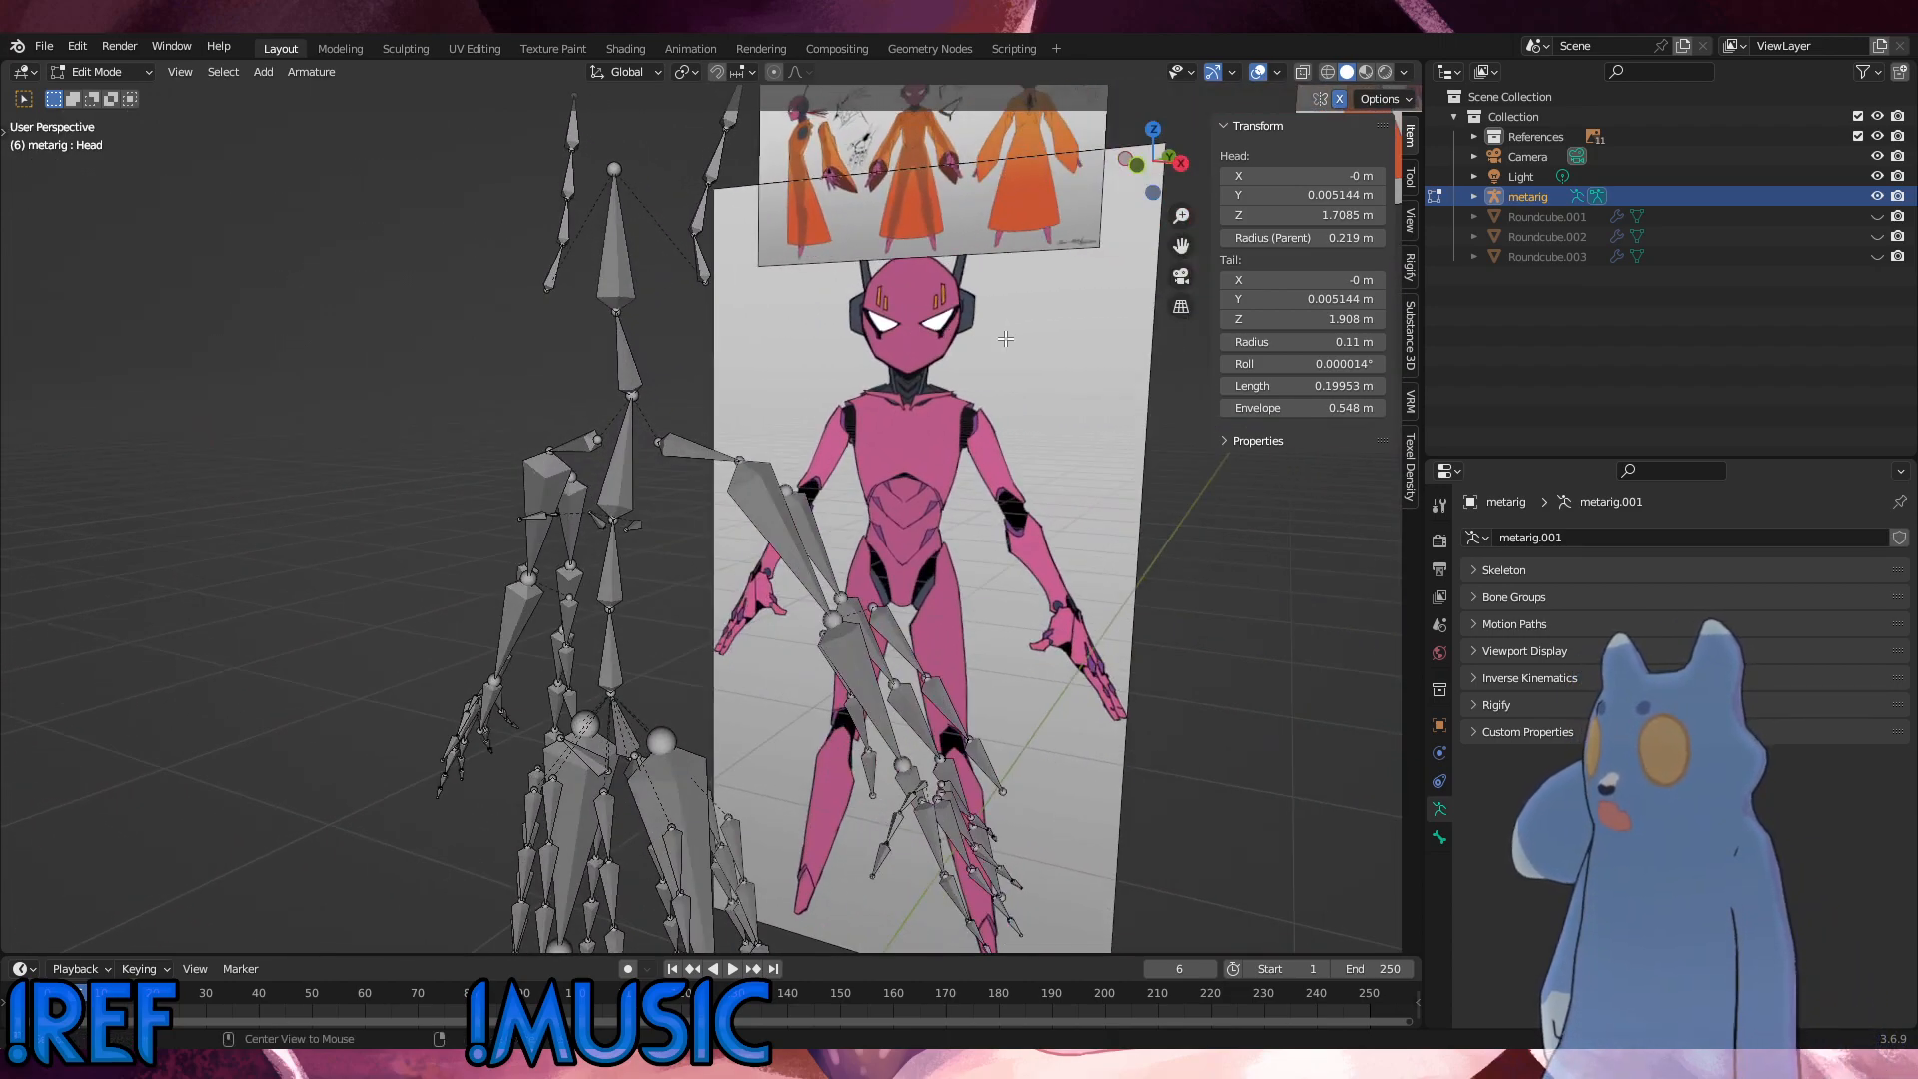
pyautogui.keyDown('alt'); pyautogui.moveTo(1005, 339); pyautogui.dragTo(746, 267, button='middle'); pyautogui.keyUp('alt')
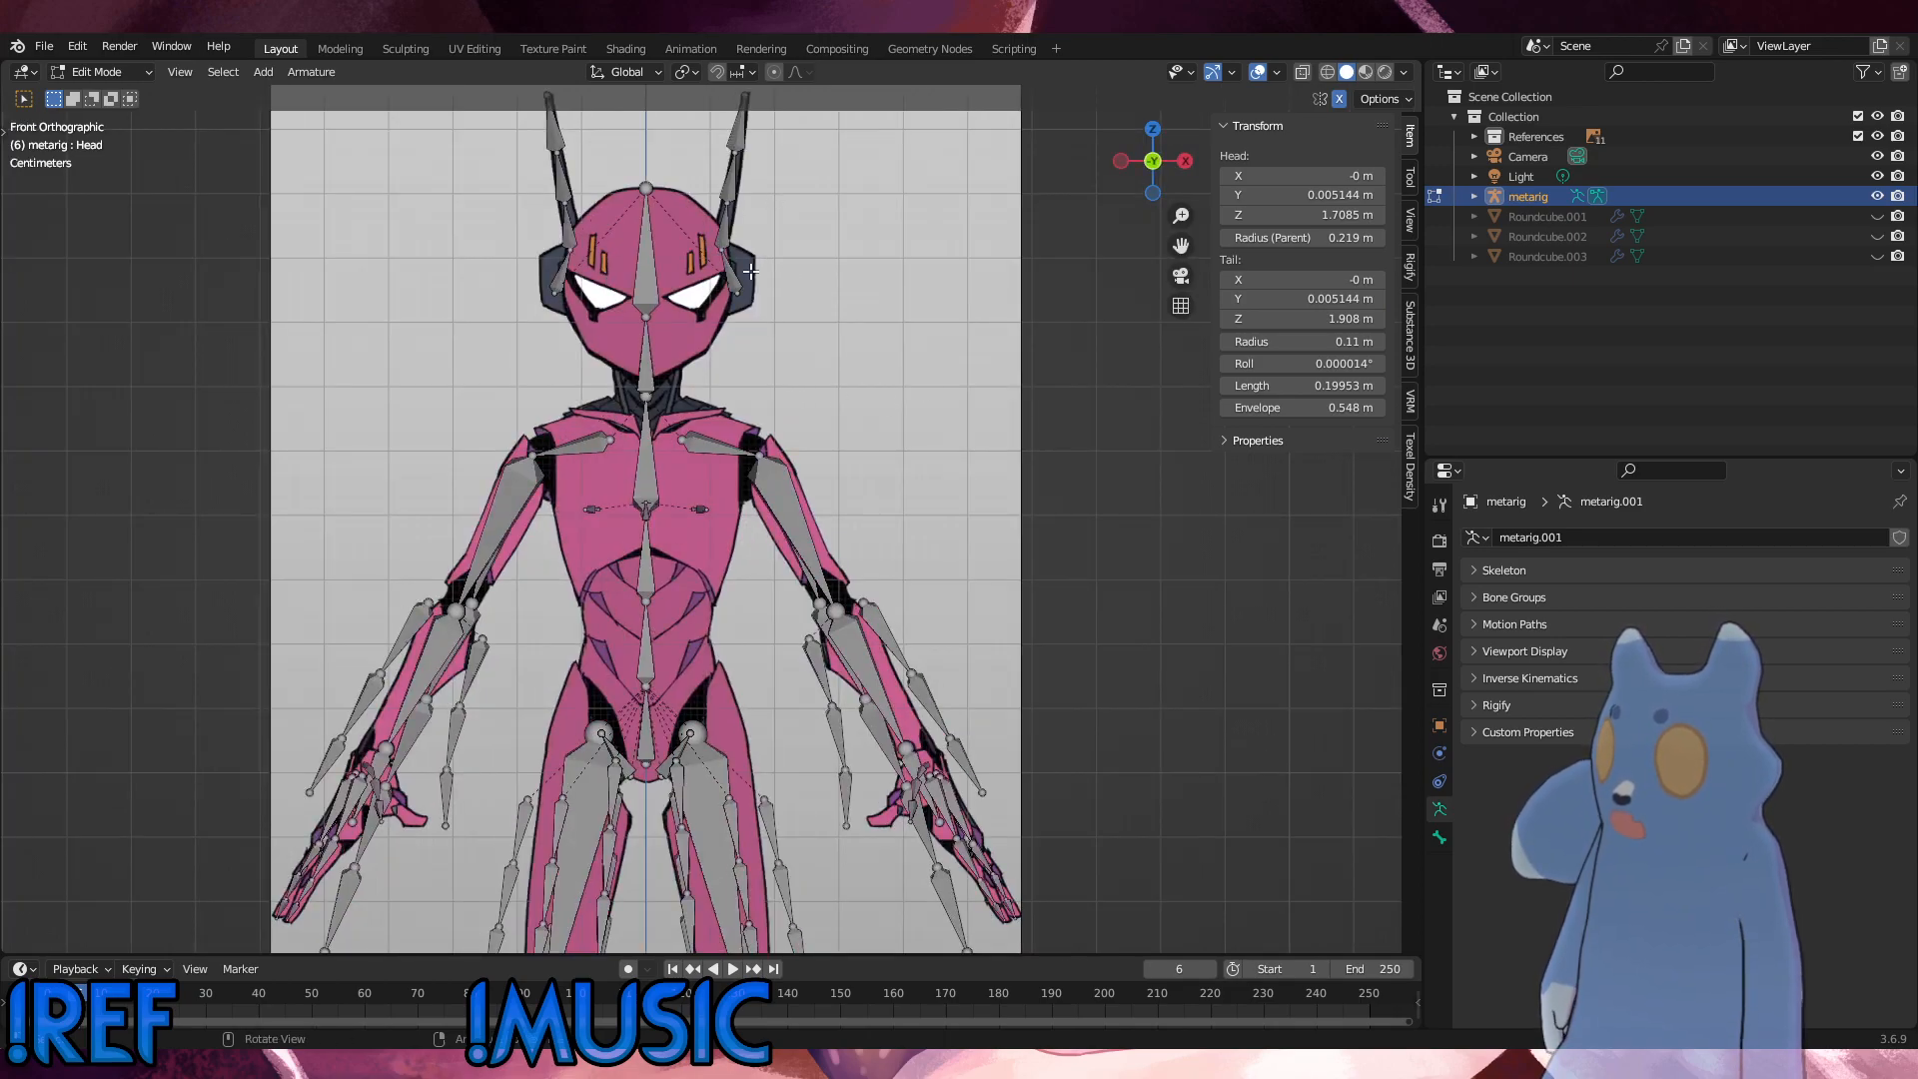
pyautogui.keyDown('alt'); pyautogui.moveTo(750, 271); pyautogui.dragTo(761, 338, button='middle'); pyautogui.keyUp('alt')
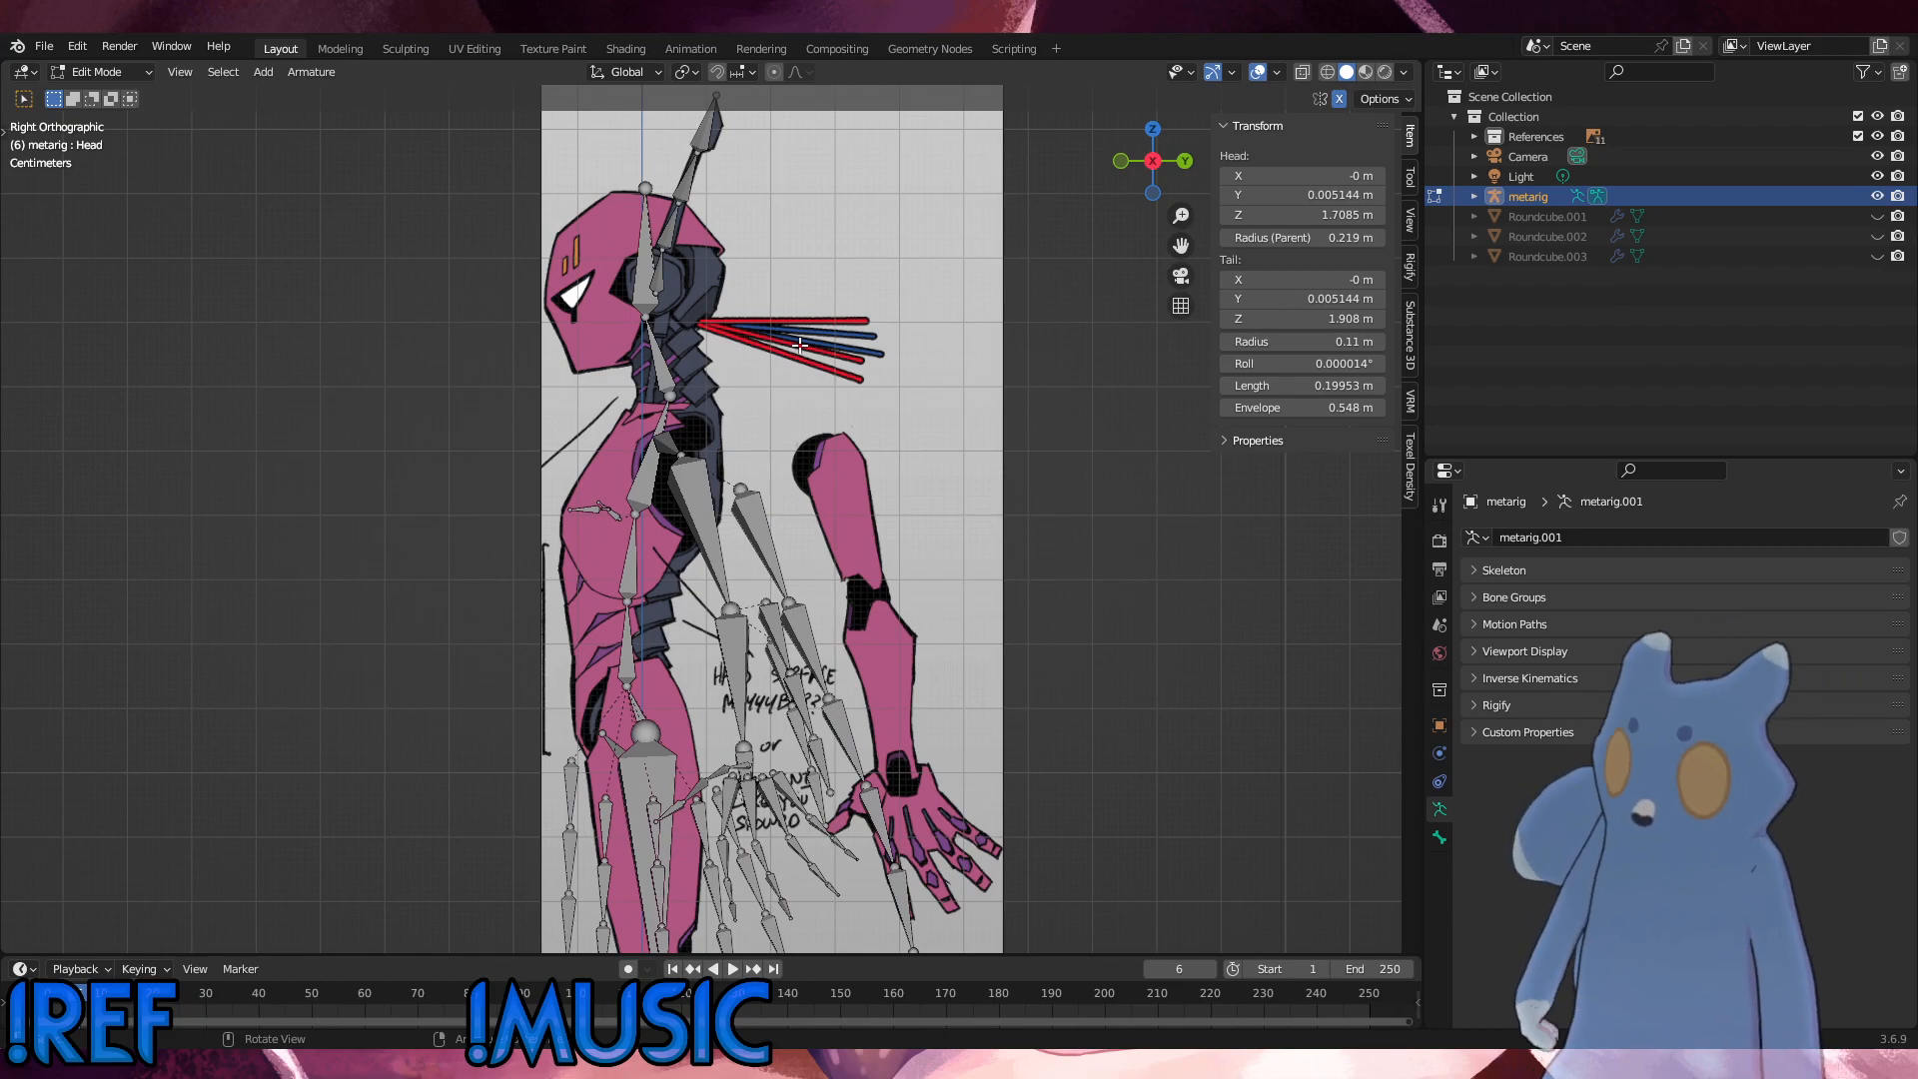
pyautogui.keyDown('shift'); pyautogui.moveTo(857, 468); pyautogui.dragTo(862, 290, button='middle'); pyautogui.keyUp('shift')
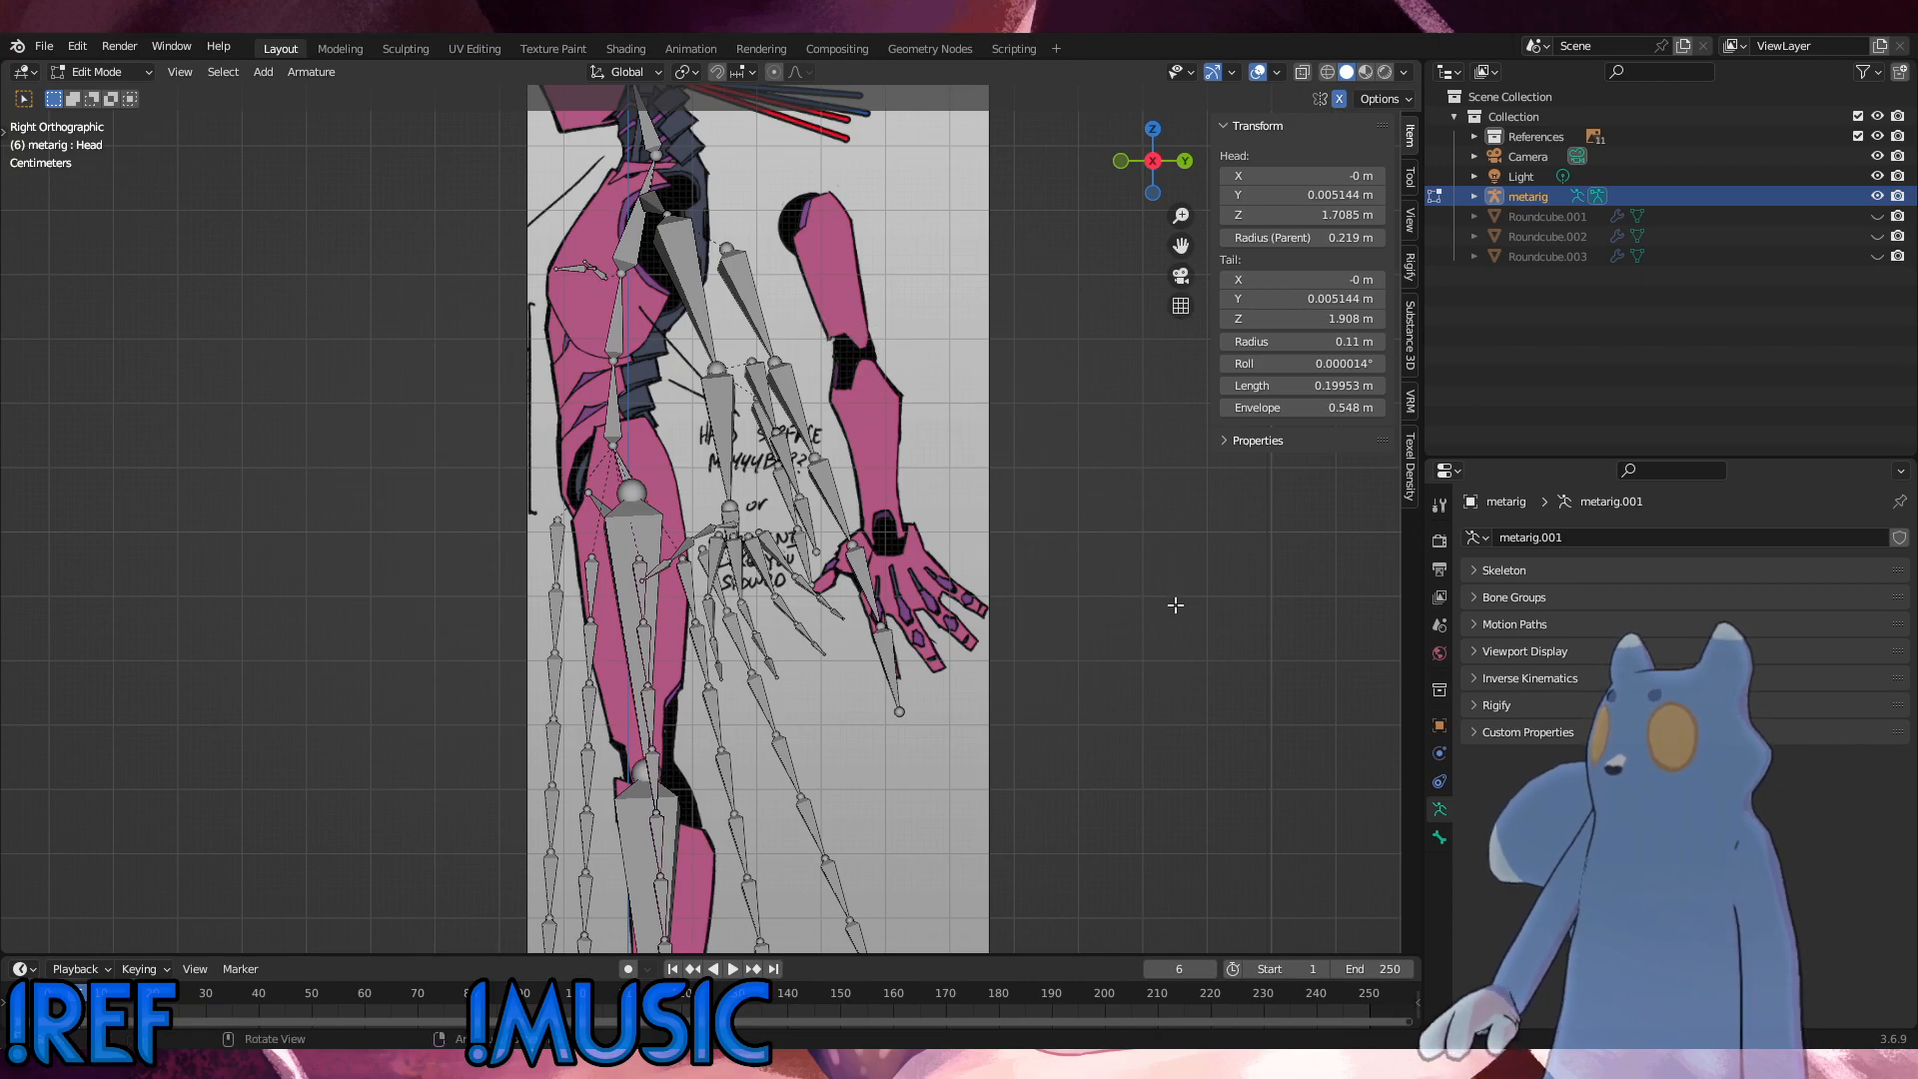
# Step: Return to the front view of the rig and save the current Blender file
pyautogui.press('KP_1')
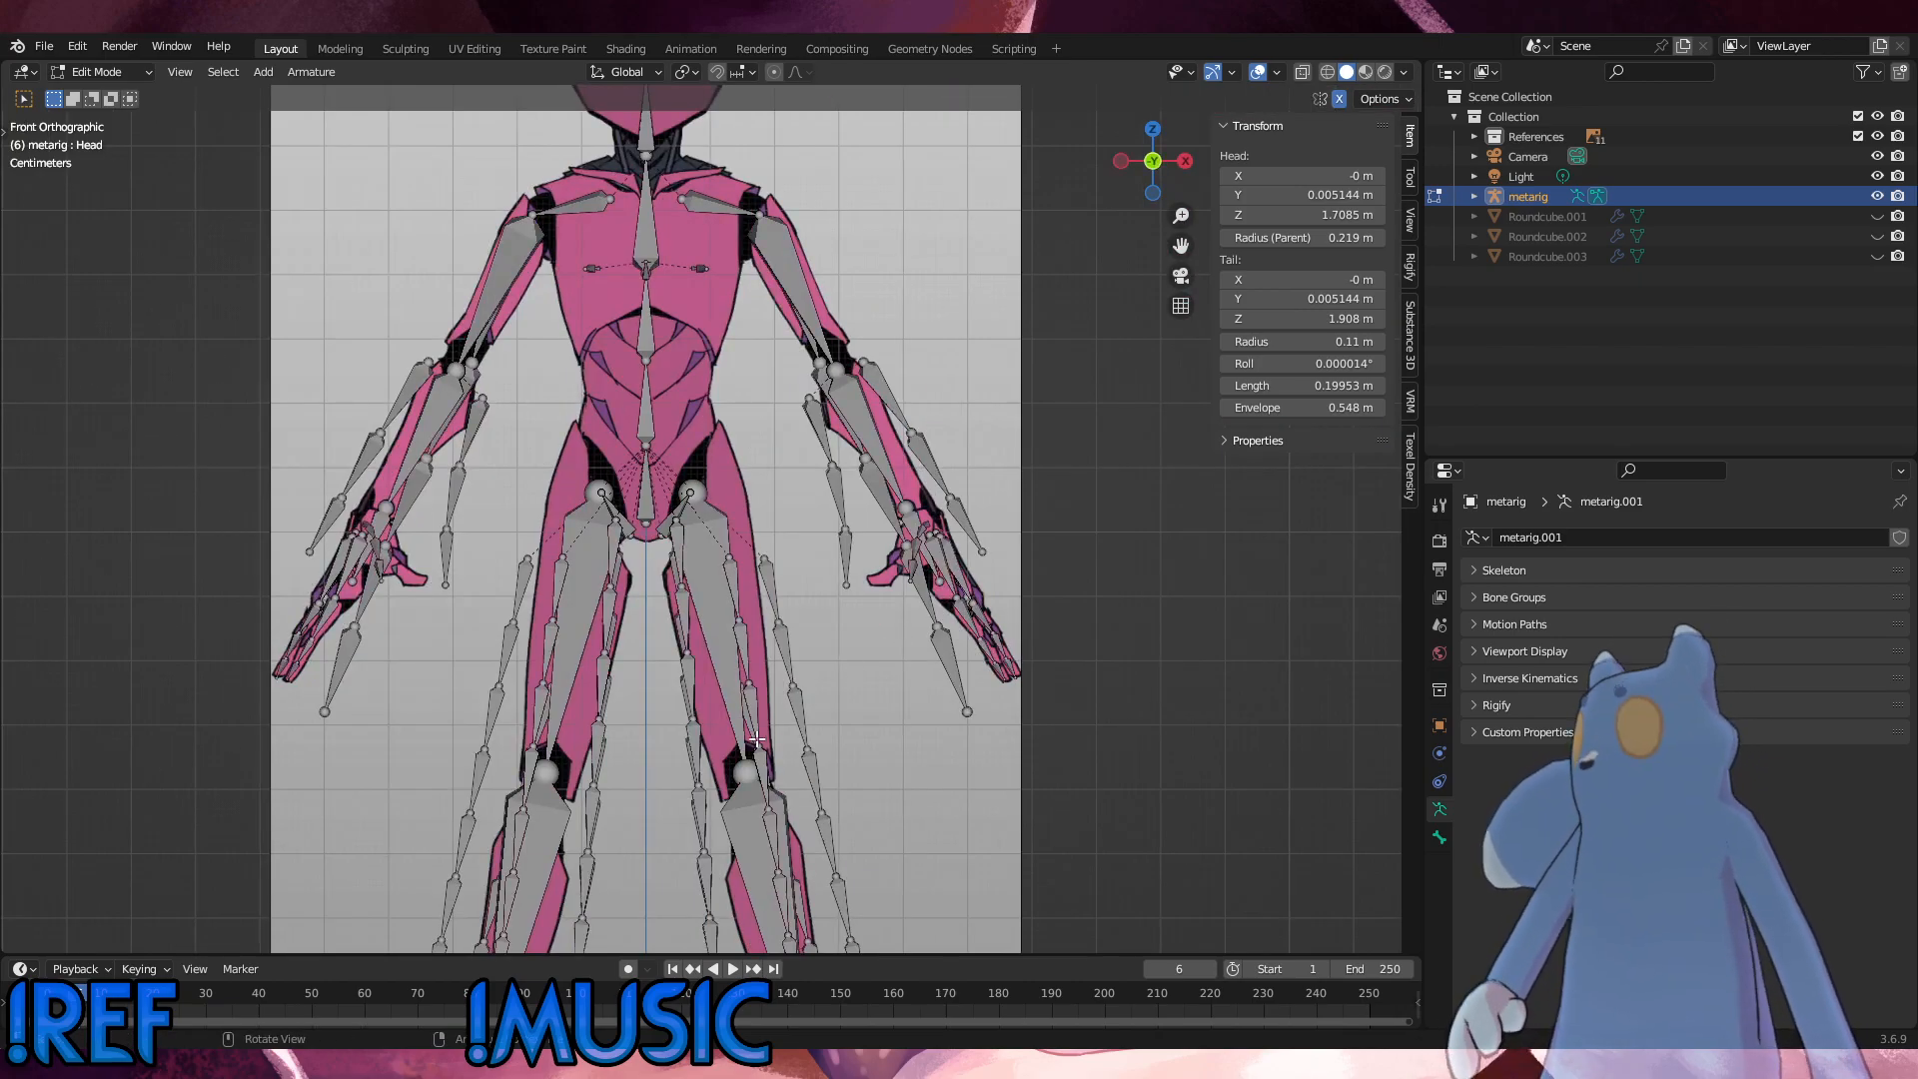
pyautogui.moveTo(756, 739); pyautogui.dragTo(639, 672, button='middle')
pyautogui.keyDown('alt'); pyautogui.scroll(1, 746, 695); pyautogui.keyUp('alt')
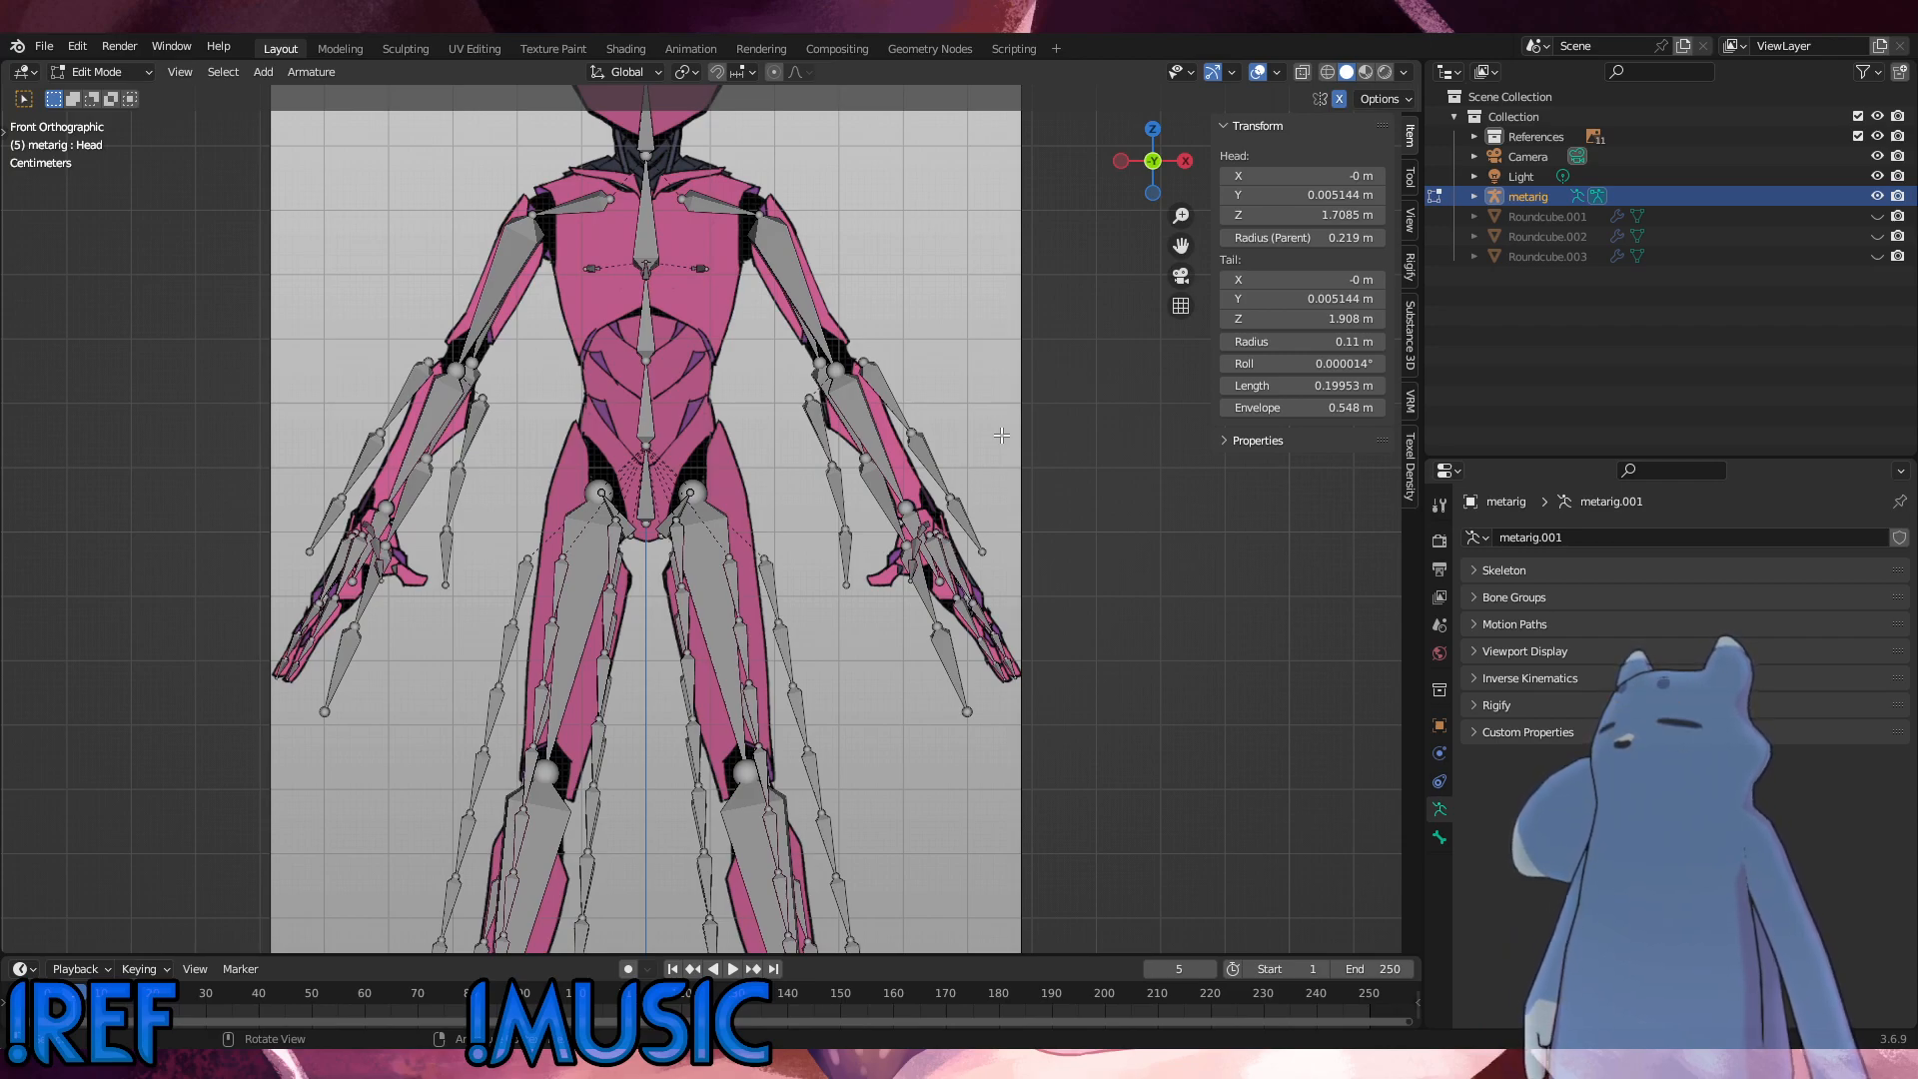
pyautogui.scroll(5, 998, 436)
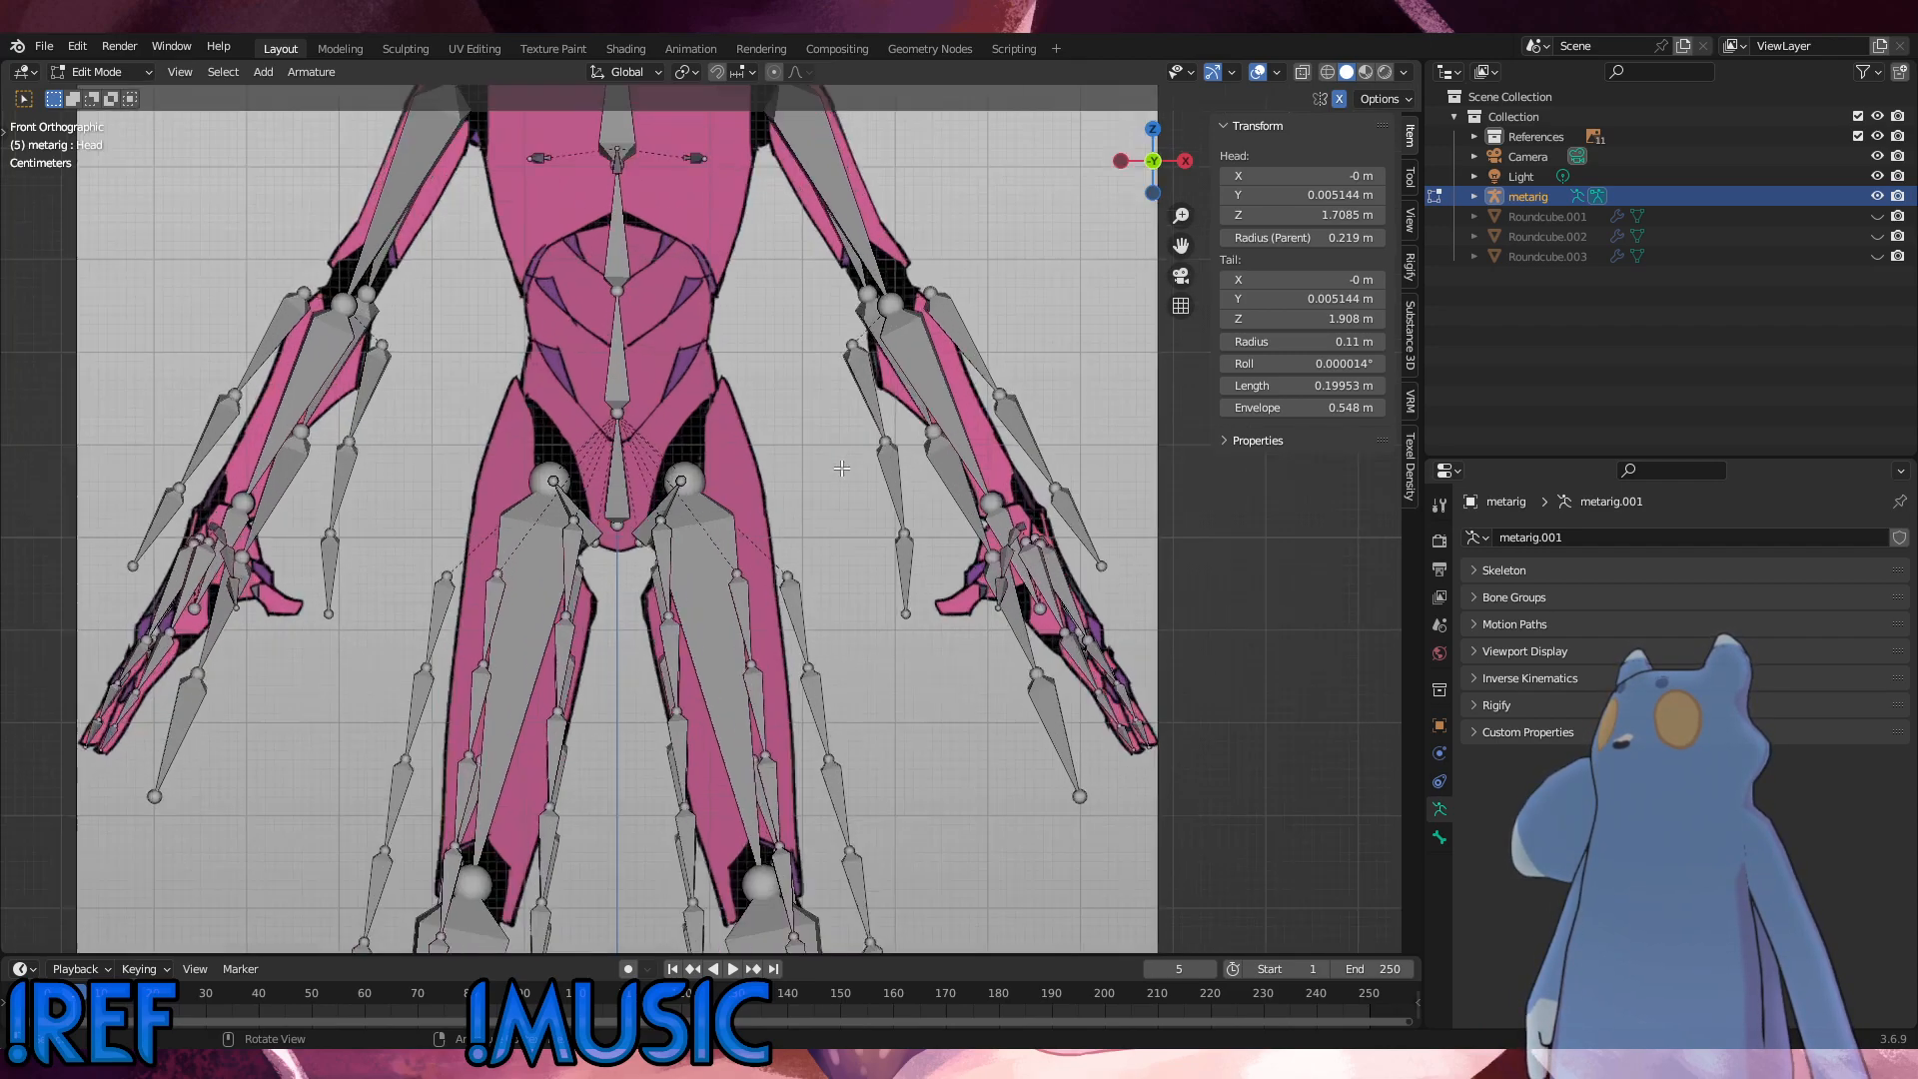
pyautogui.click(104, 72)
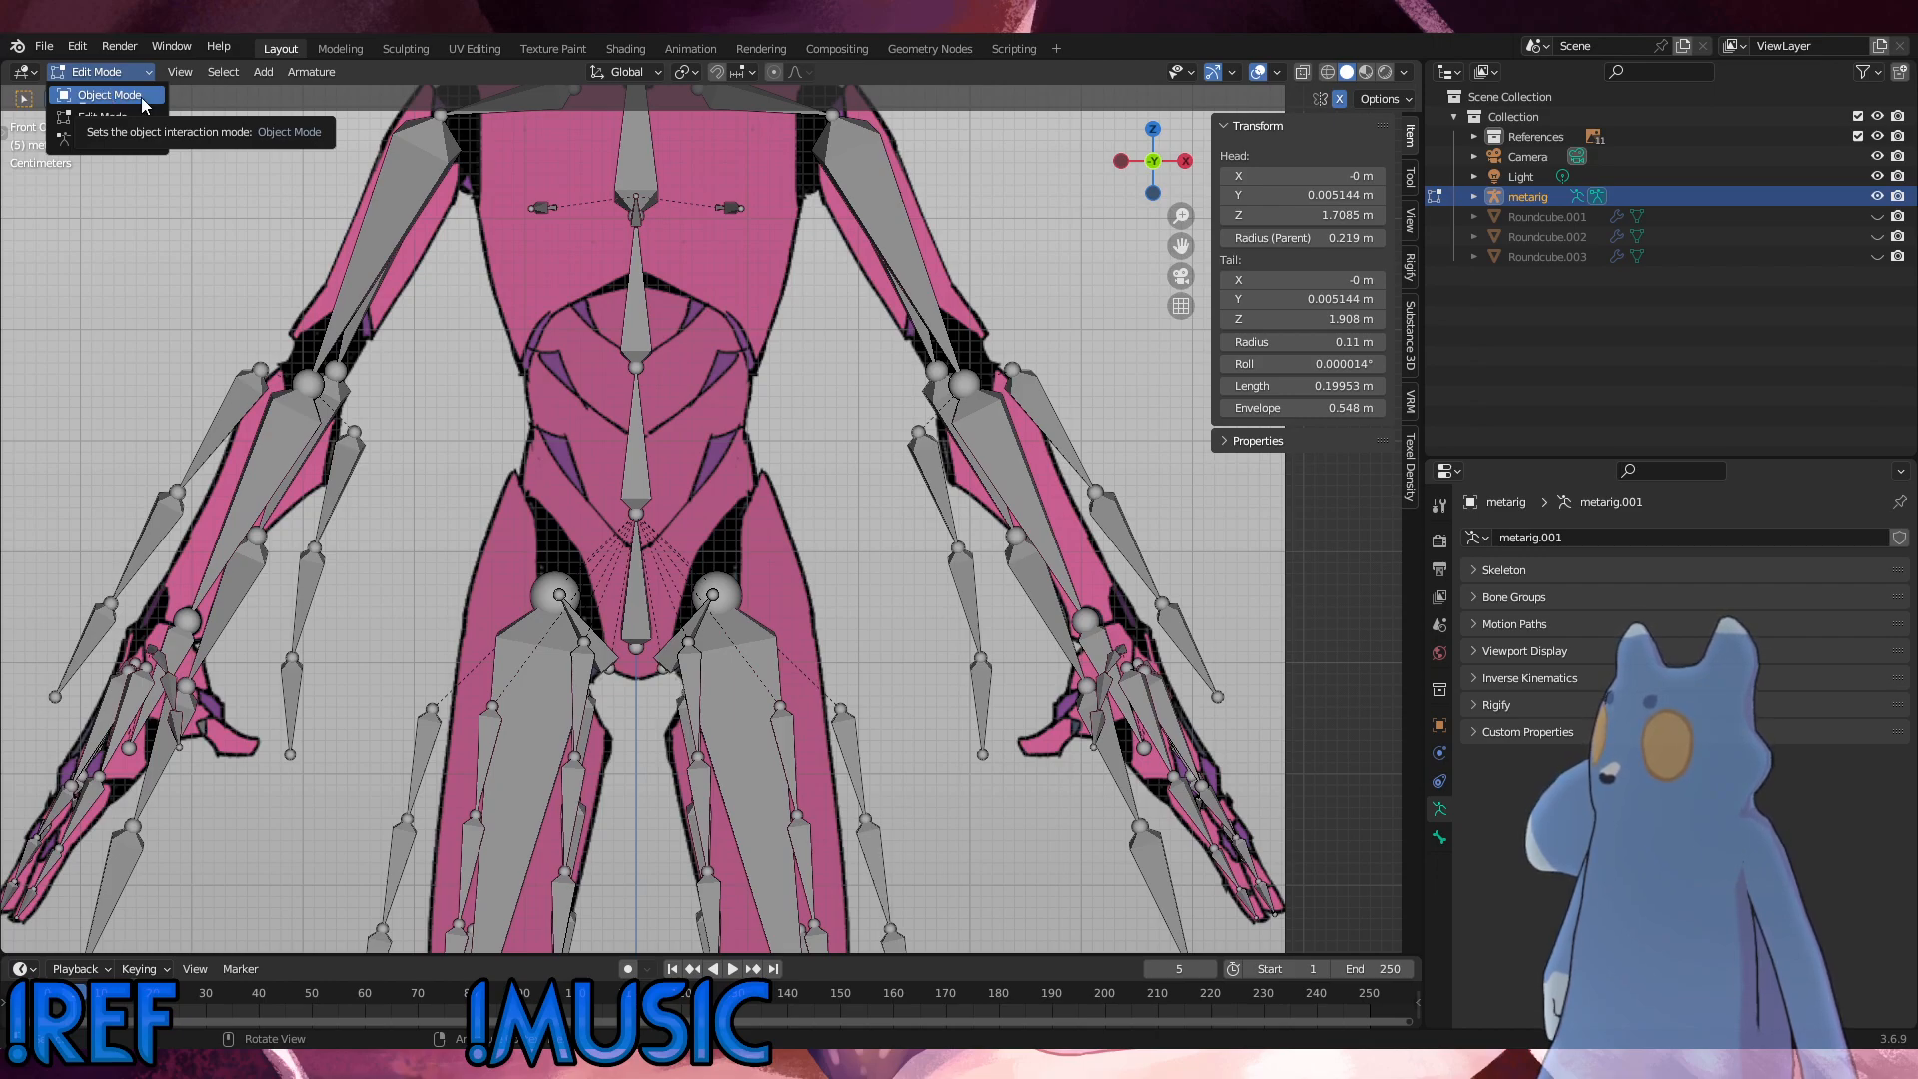
pyautogui.click(49, 47)
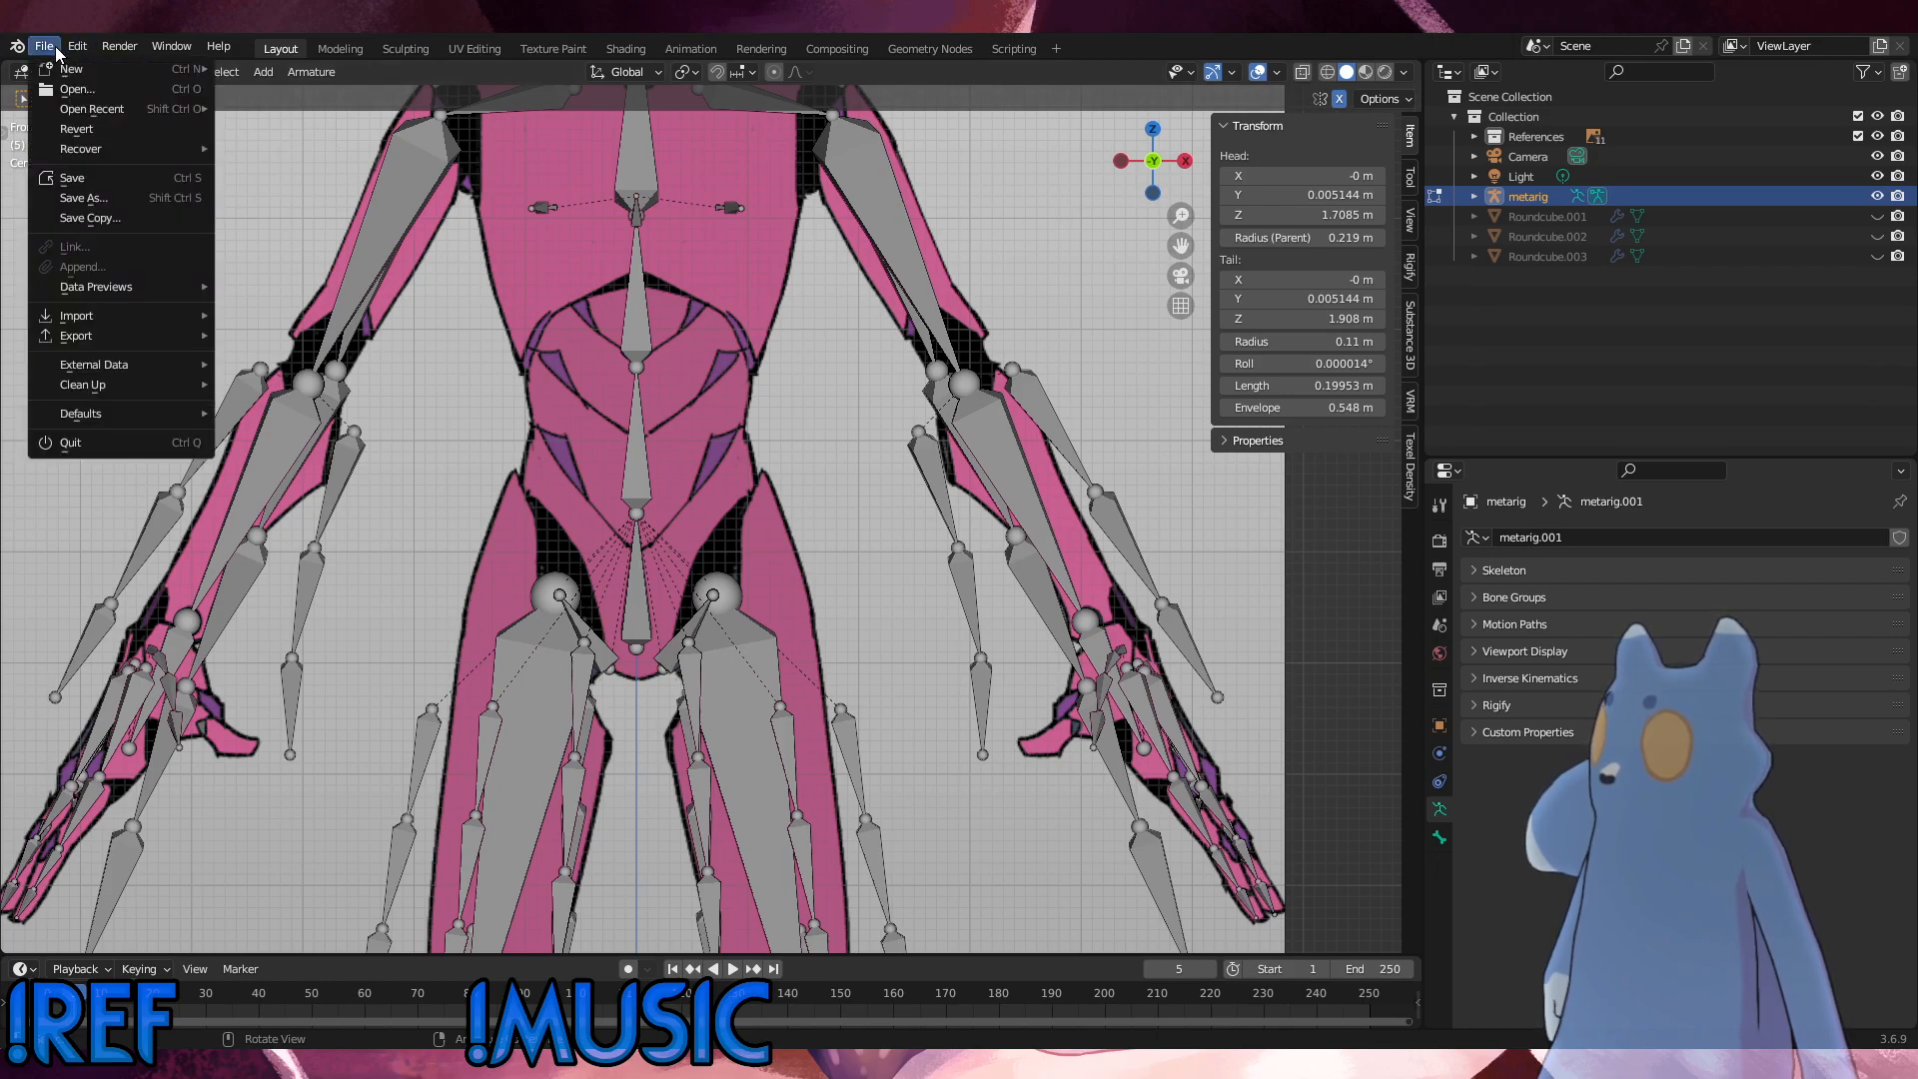
pyautogui.click(73, 178)
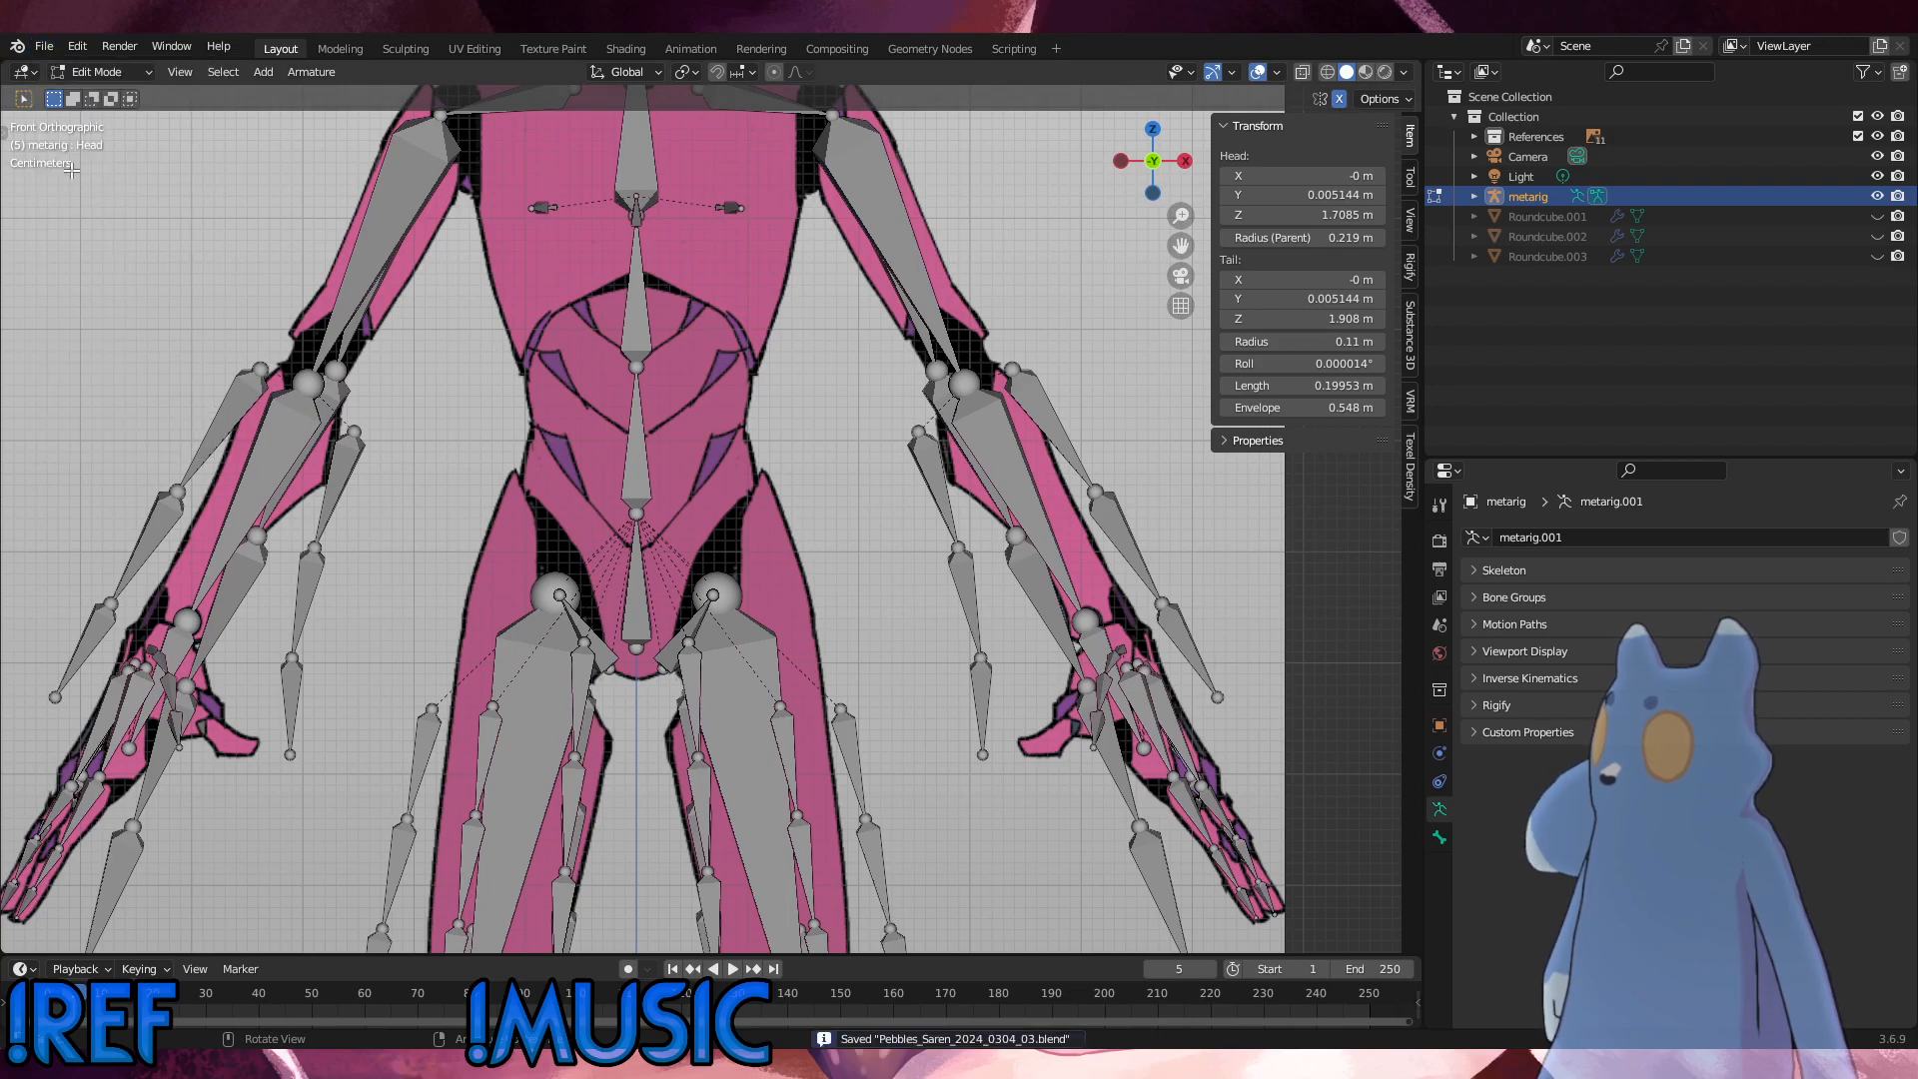
# Step: Leave armature editing and add a Round Cube mesh with a 0.12 radius and 0.50 m size at the world origin
pyautogui.click(120, 71)
pyautogui.click(114, 92)
pyautogui.click(262, 74)
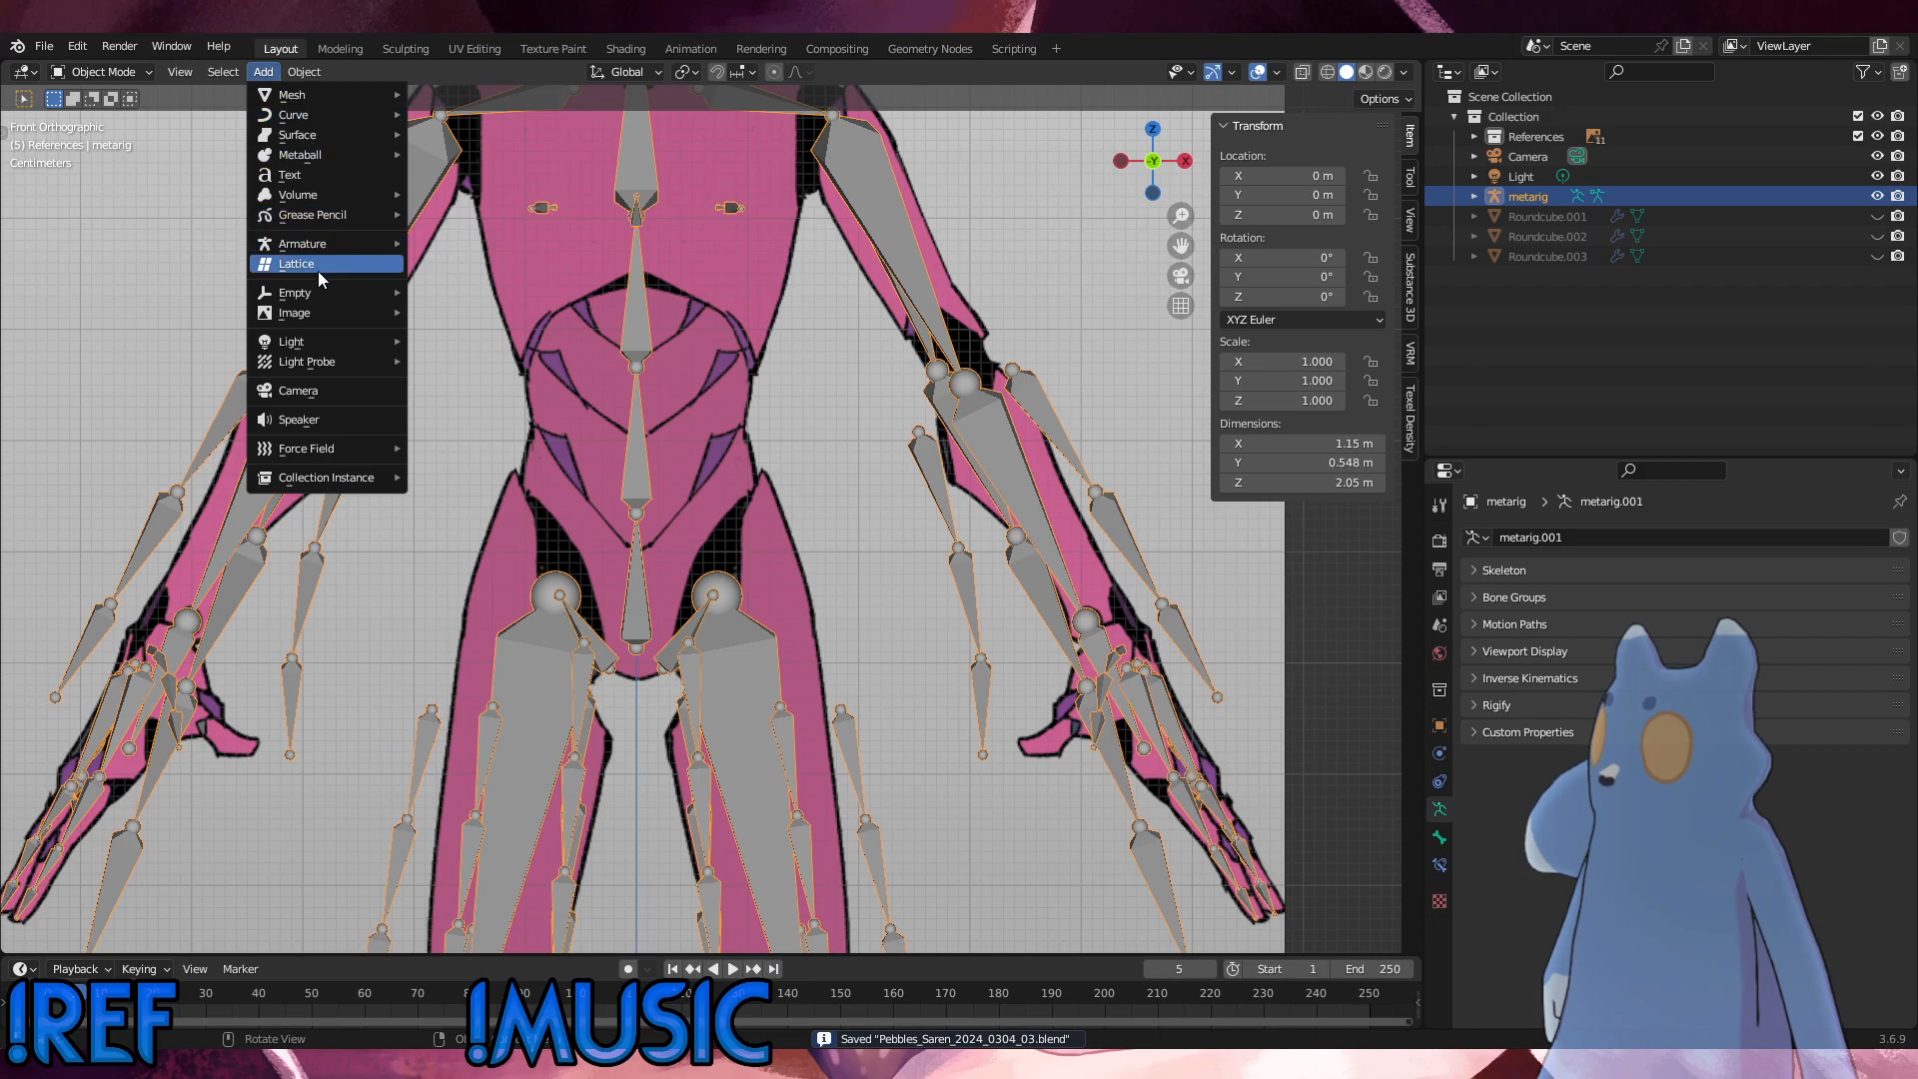
pyautogui.moveTo(321, 303)
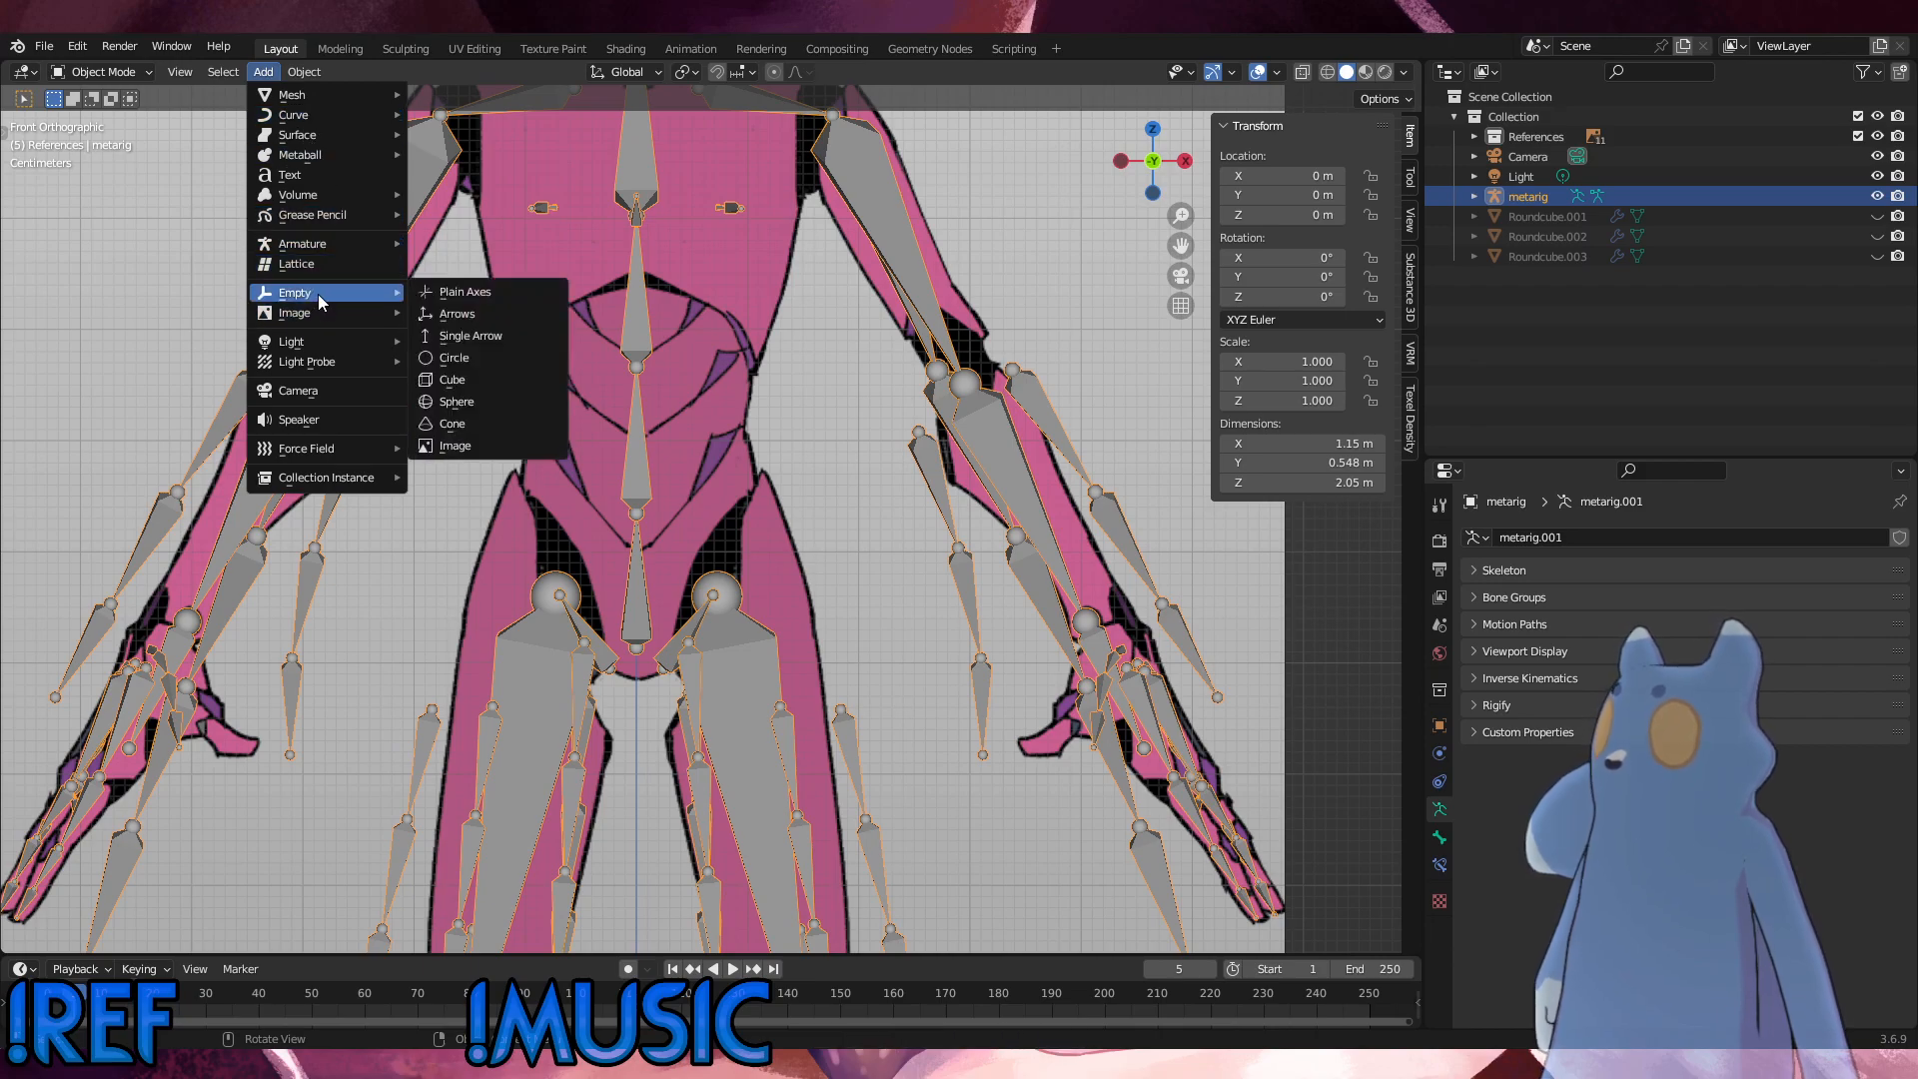
pyautogui.moveTo(361, 93)
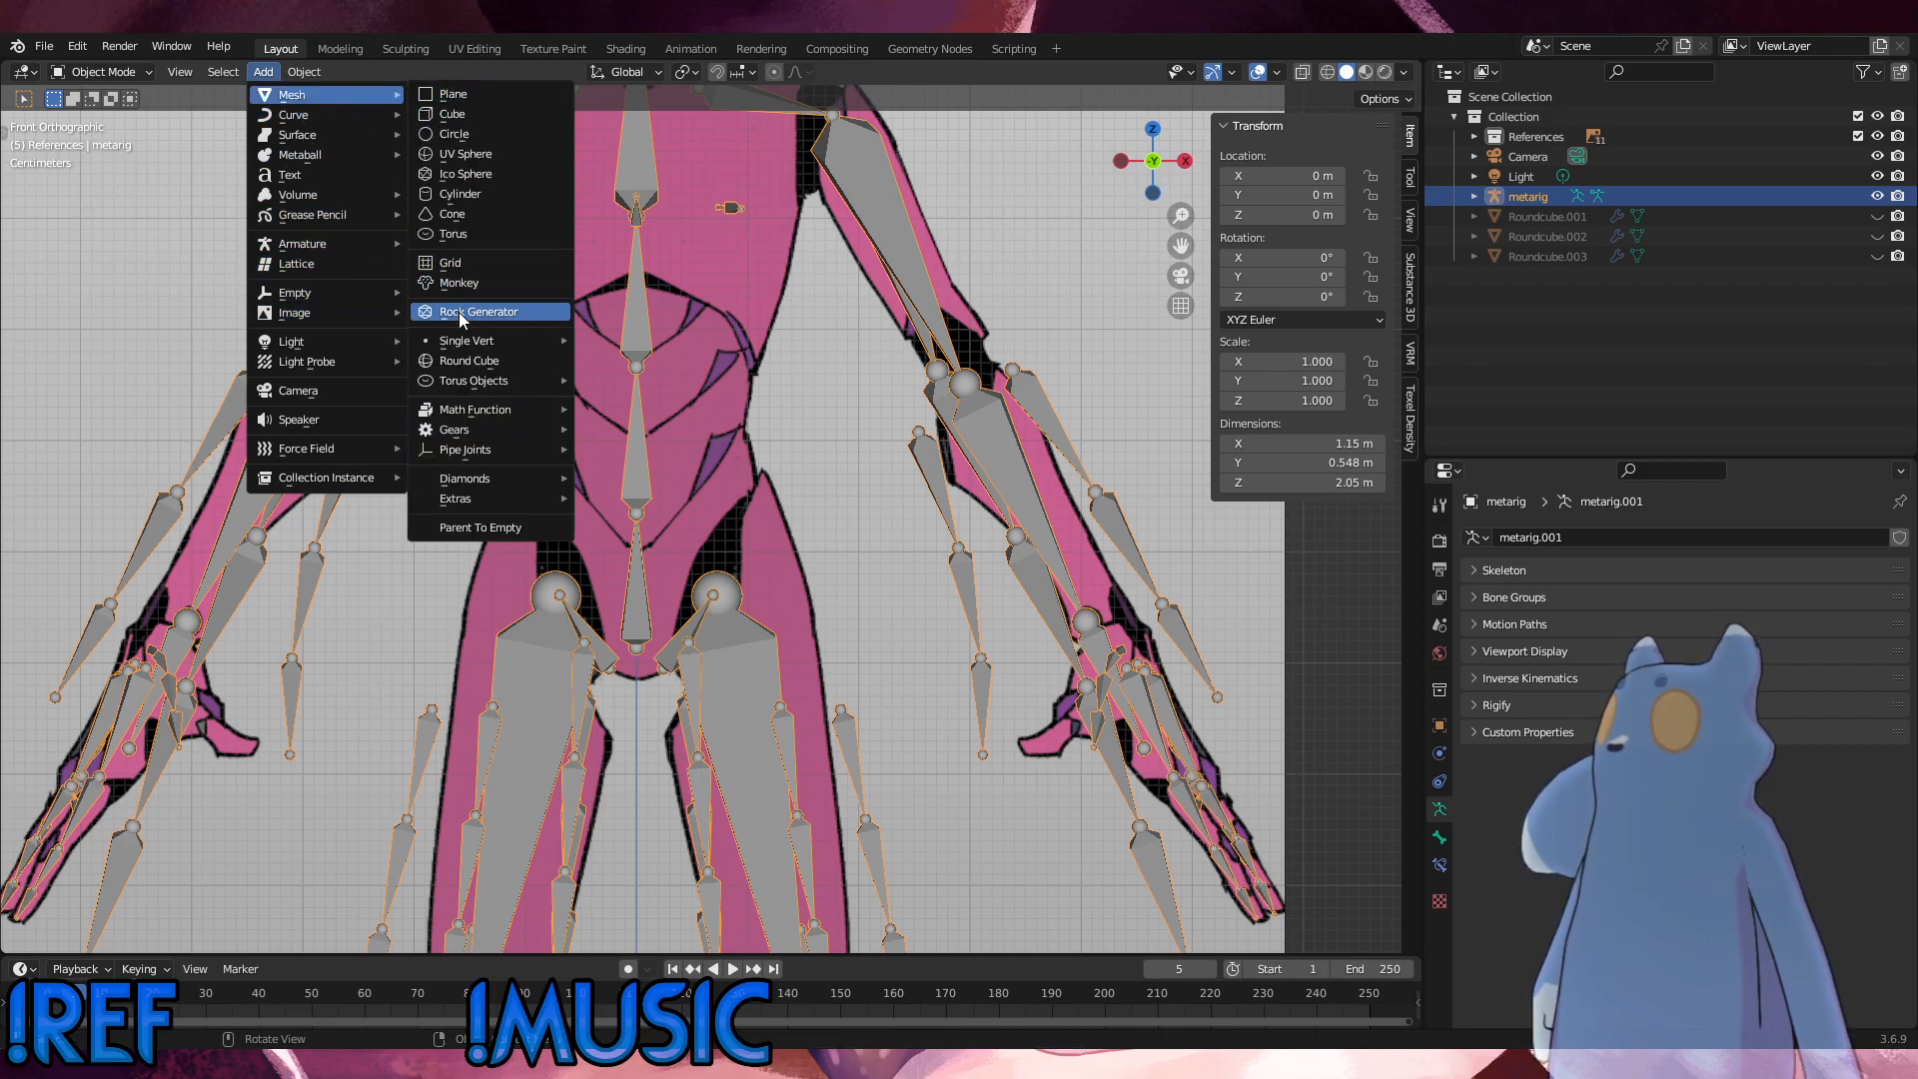
pyautogui.click(458, 363)
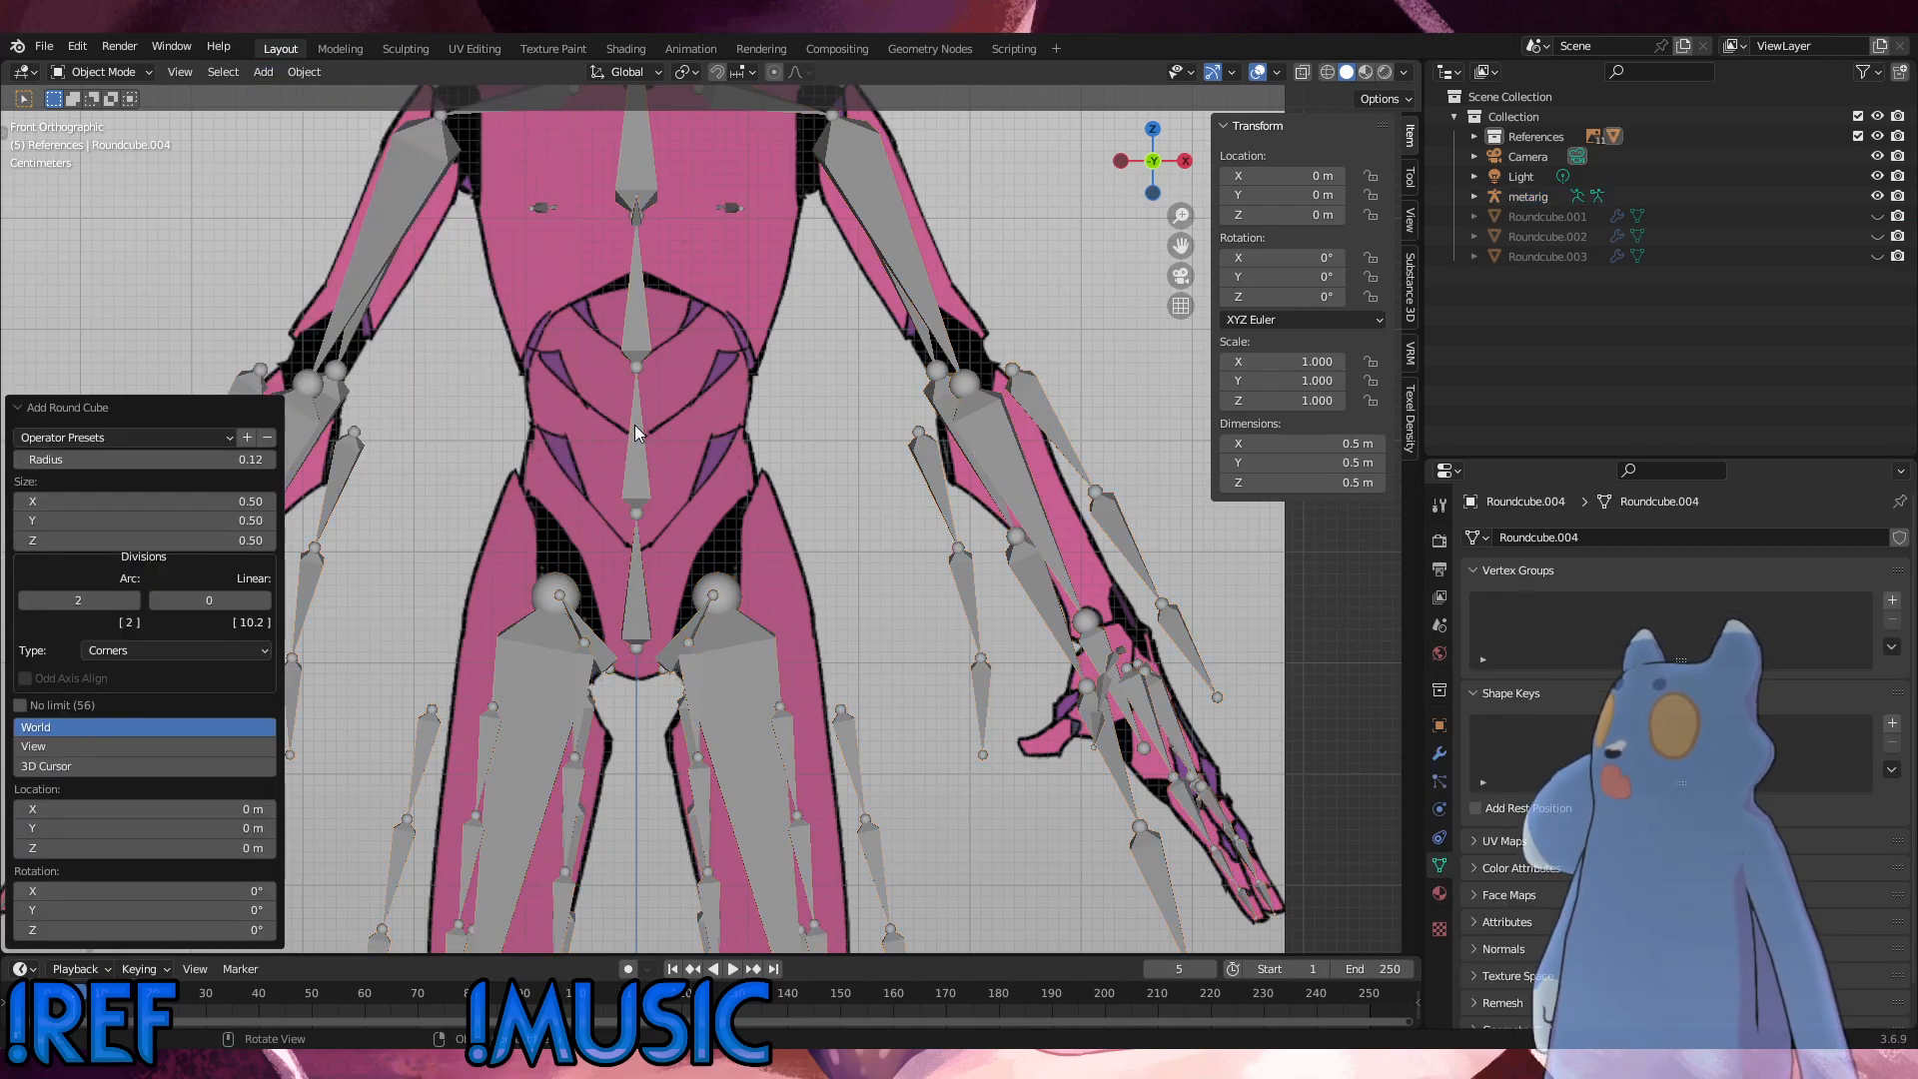
# Step: Raise the round cube about 1.097 m along Z to the hips and scale it uniformly to about 0.449
pyautogui.scroll(-5, 752, 465)
pyautogui.scroll(-3, 752, 463)
pyautogui.moveTo(787, 529); pyautogui.dragTo(742, 545, button='middle')
pyautogui.press('KP_1')
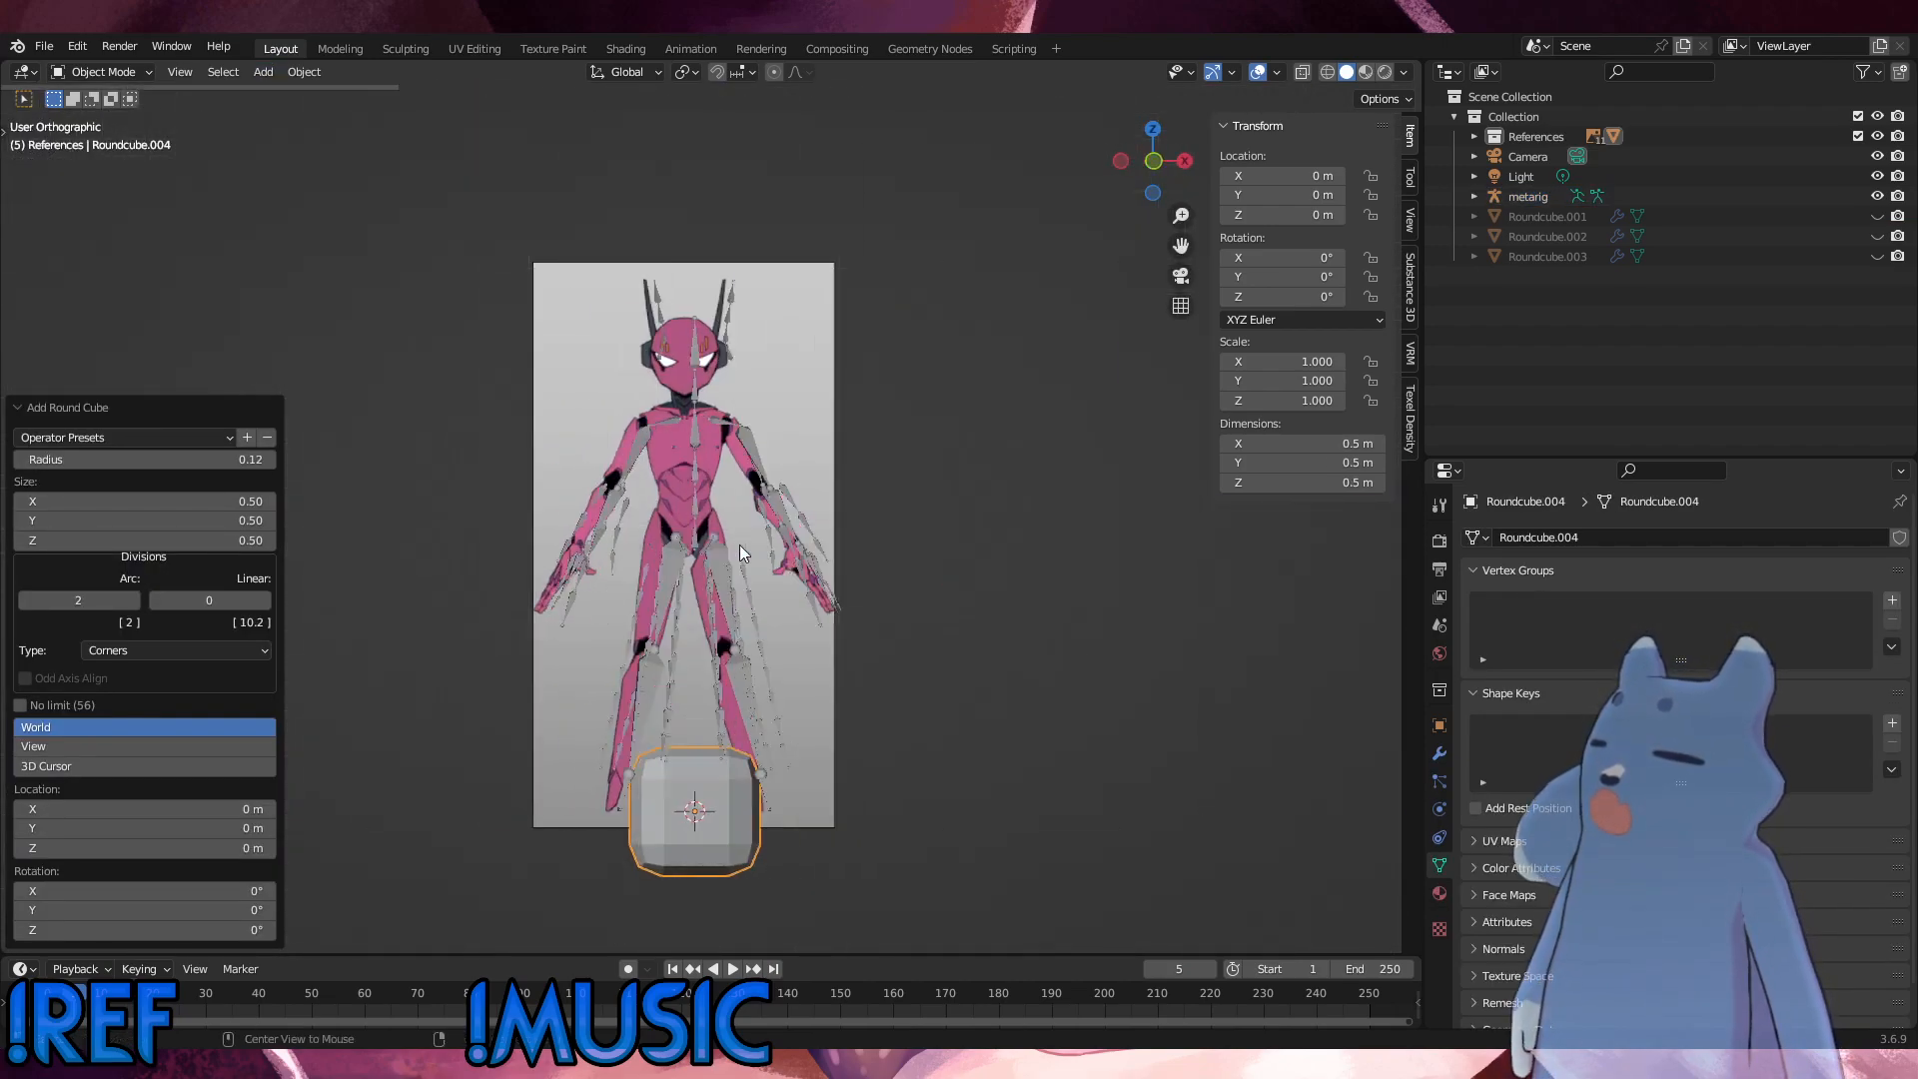
pyautogui.press('g')
pyautogui.press('z')
pyautogui.click(834, 258)
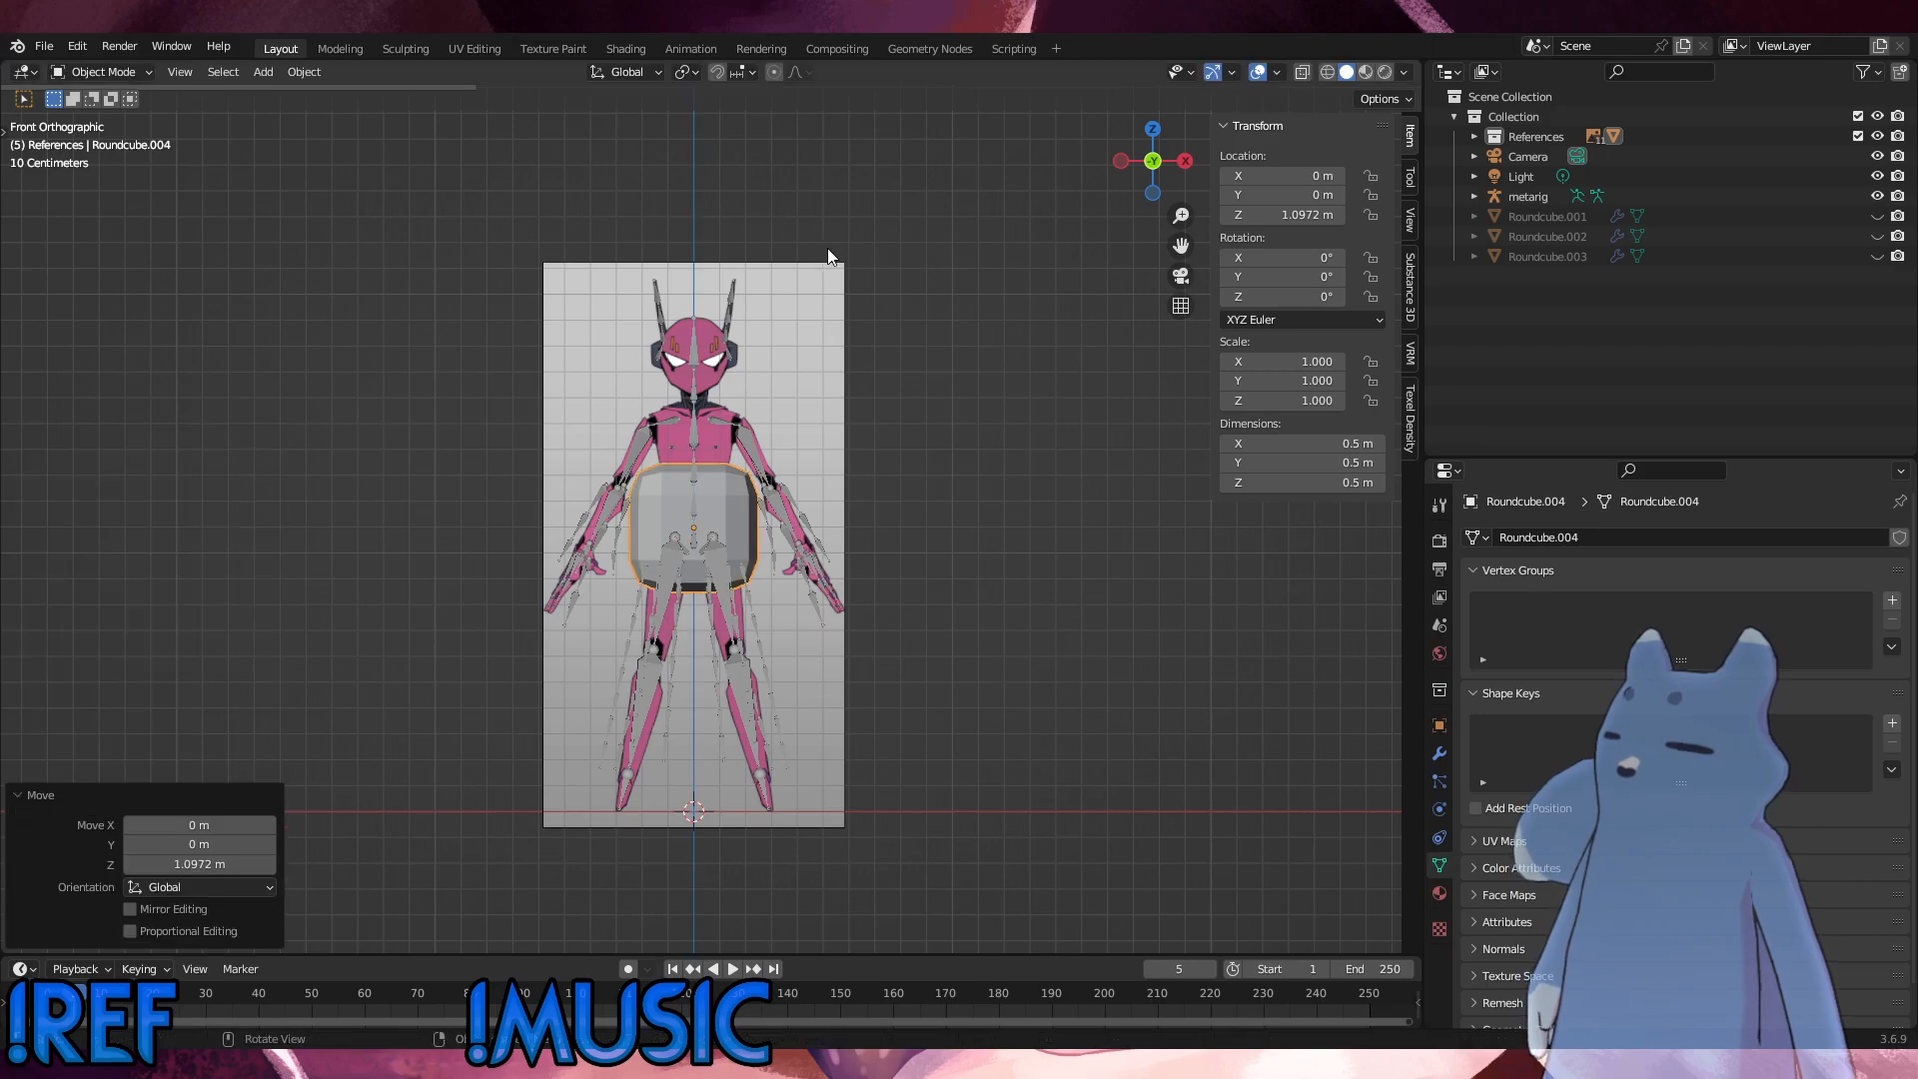
pyautogui.press('s')
pyautogui.click(799, 507)
# Step: Shrink the round cube to a scale of about 0.221 and lower it along Z to about 1.042 m between the thighs
pyautogui.scroll(8, 824, 556)
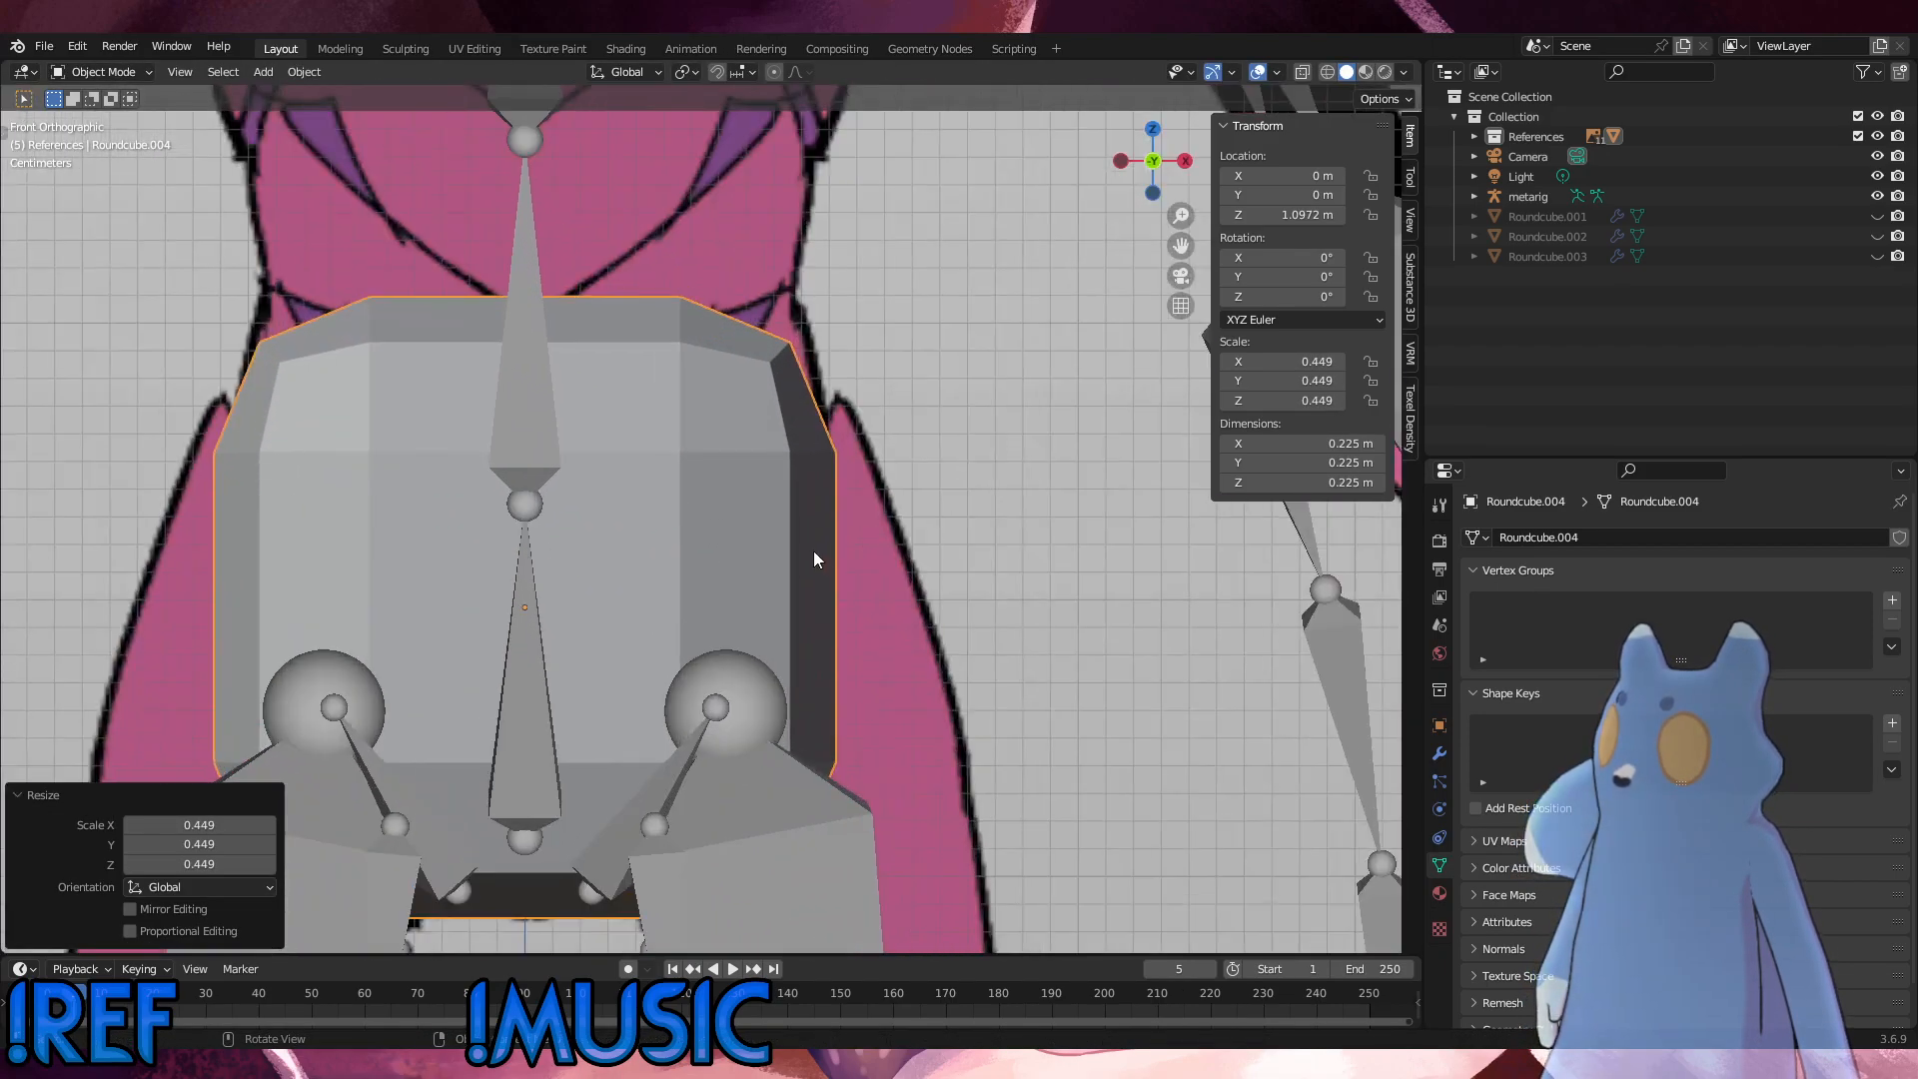
pyautogui.press('s')
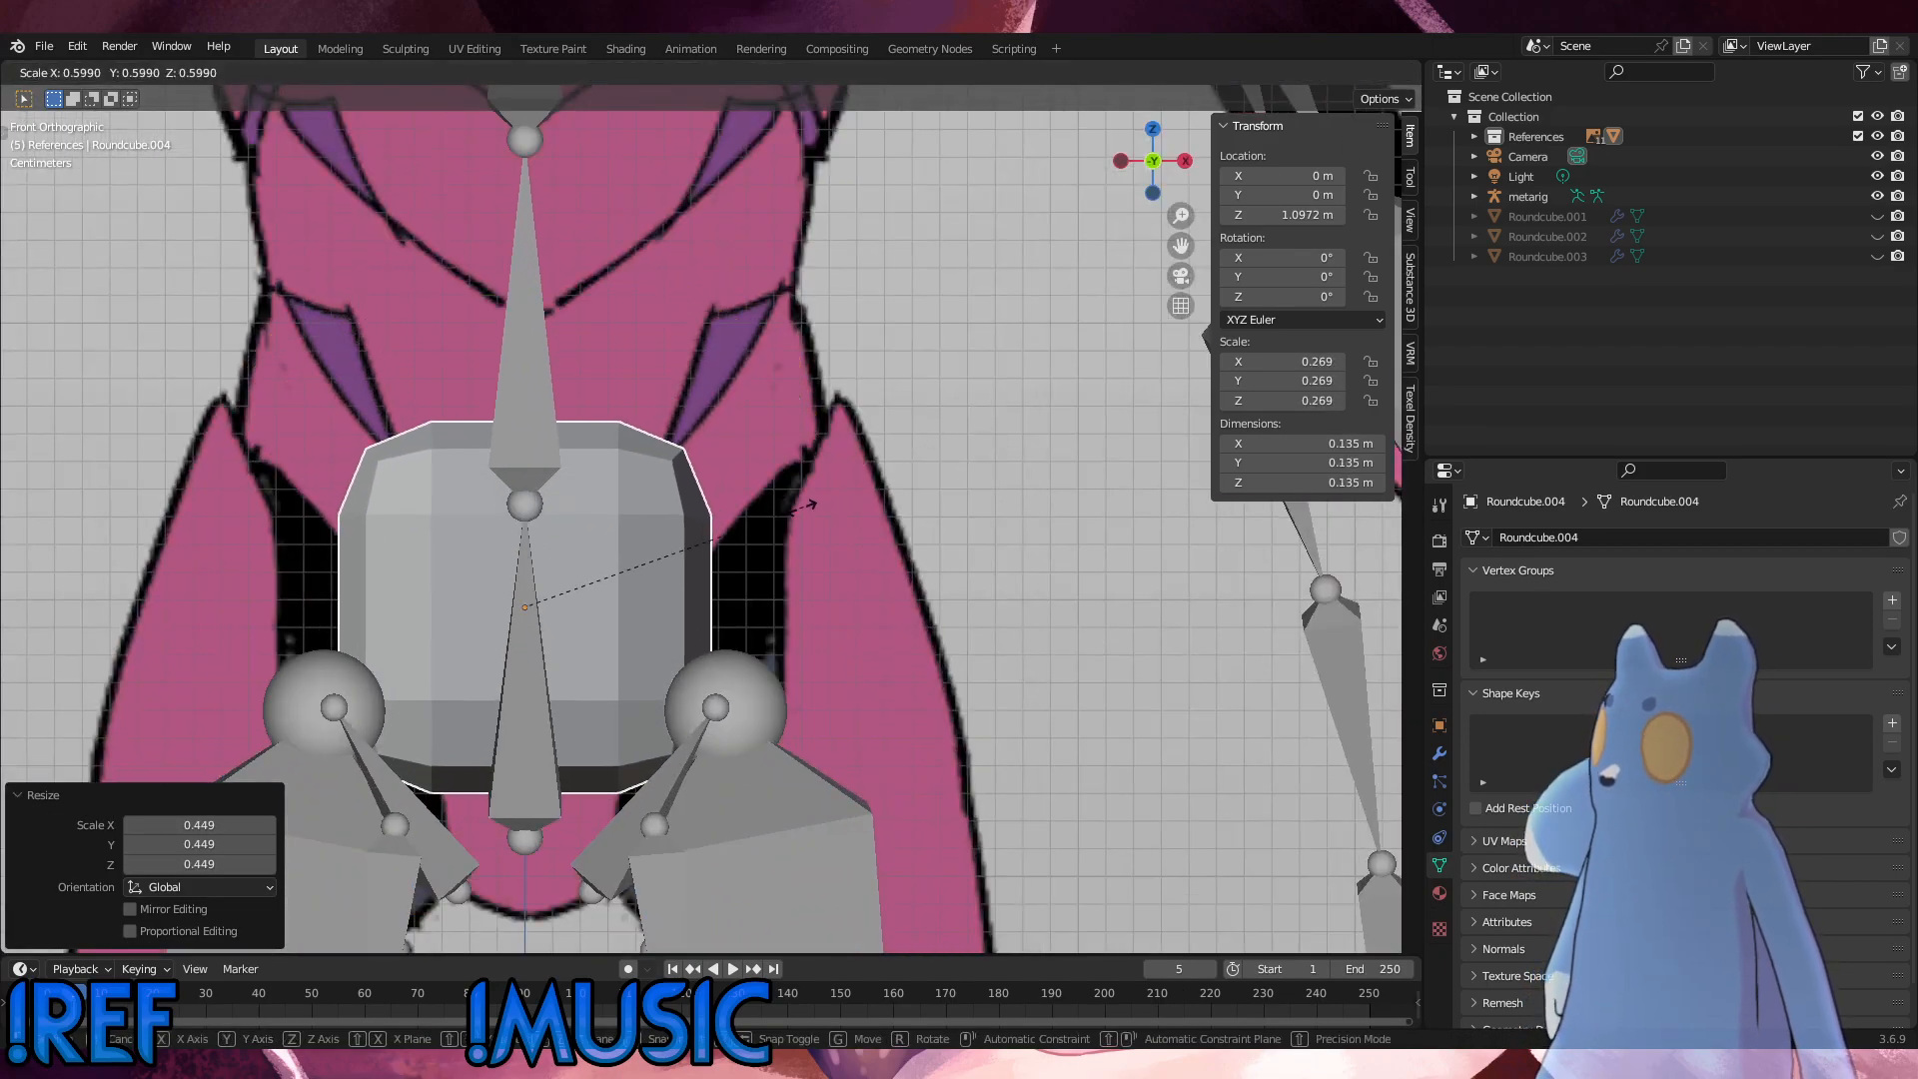
pyautogui.click(749, 520)
pyautogui.press('g')
pyautogui.press('Escape')
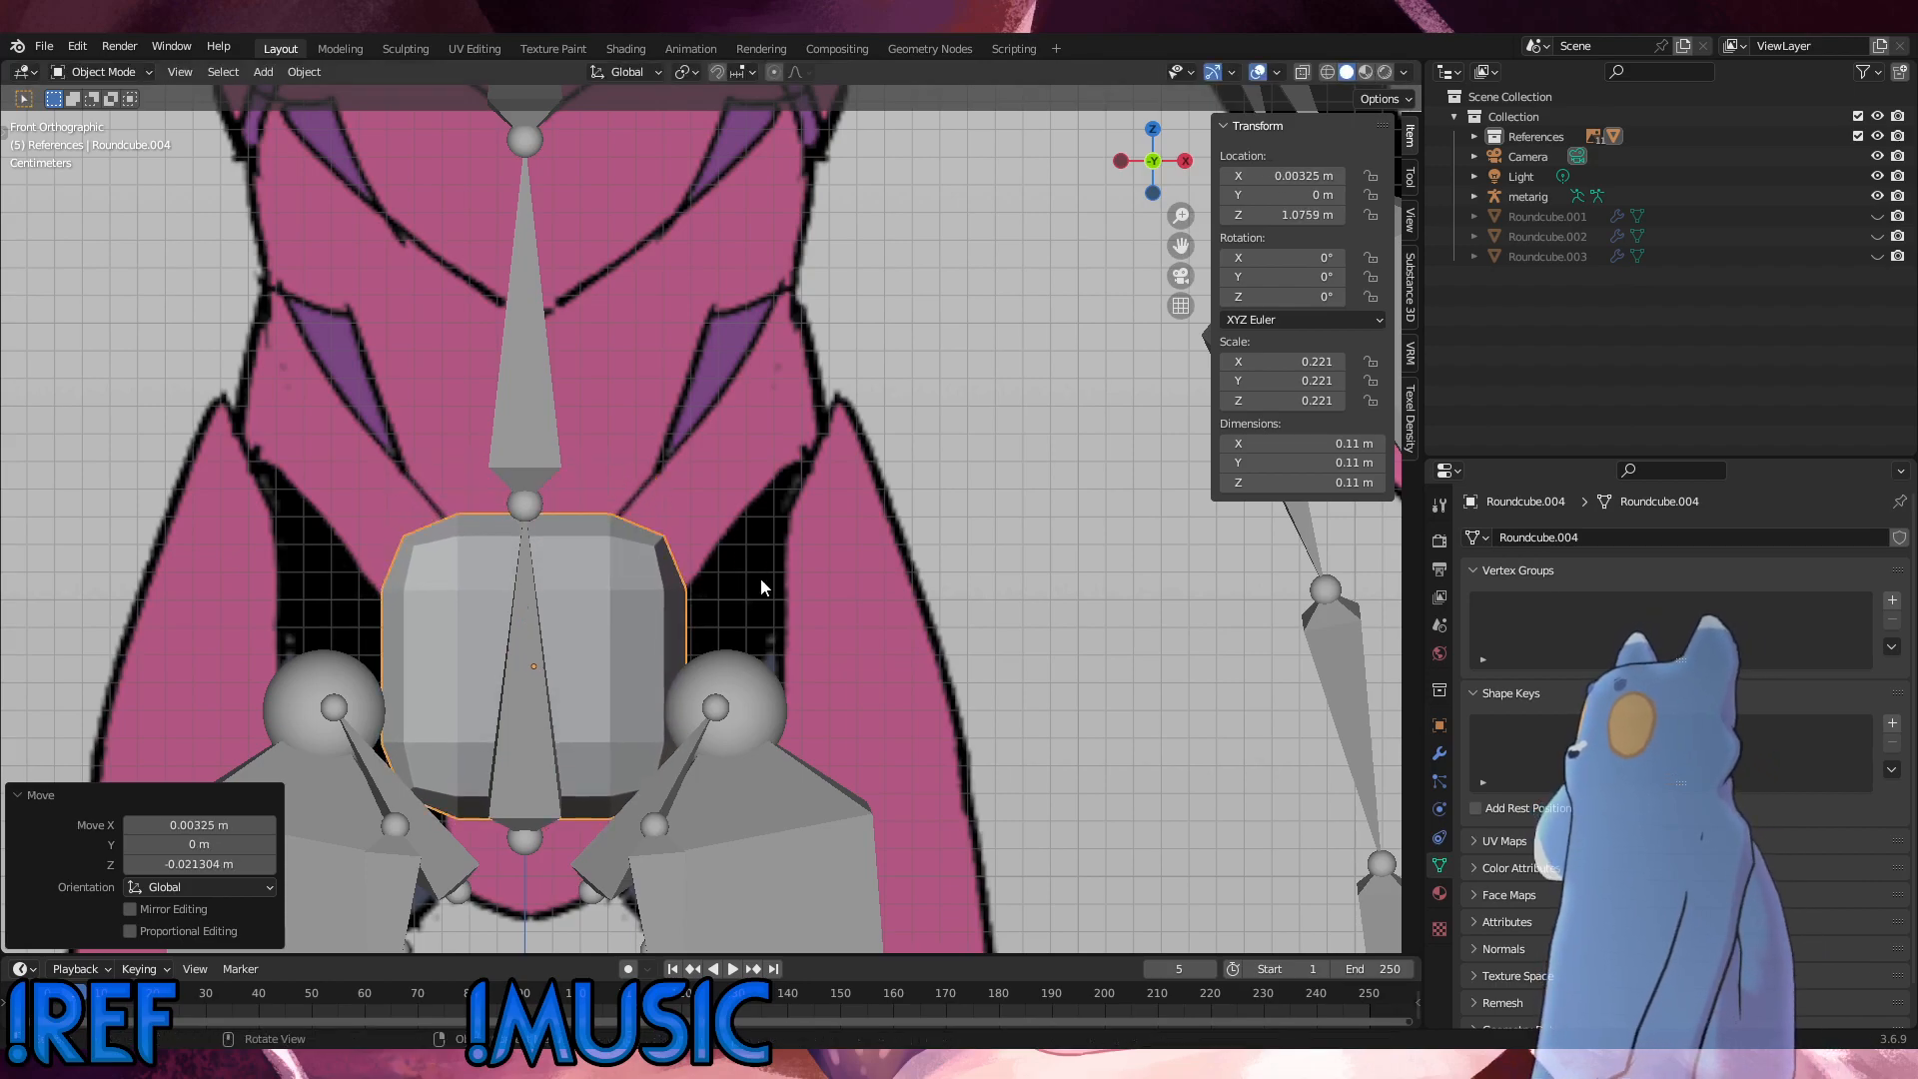
pyautogui.press('g')
pyautogui.press('z')
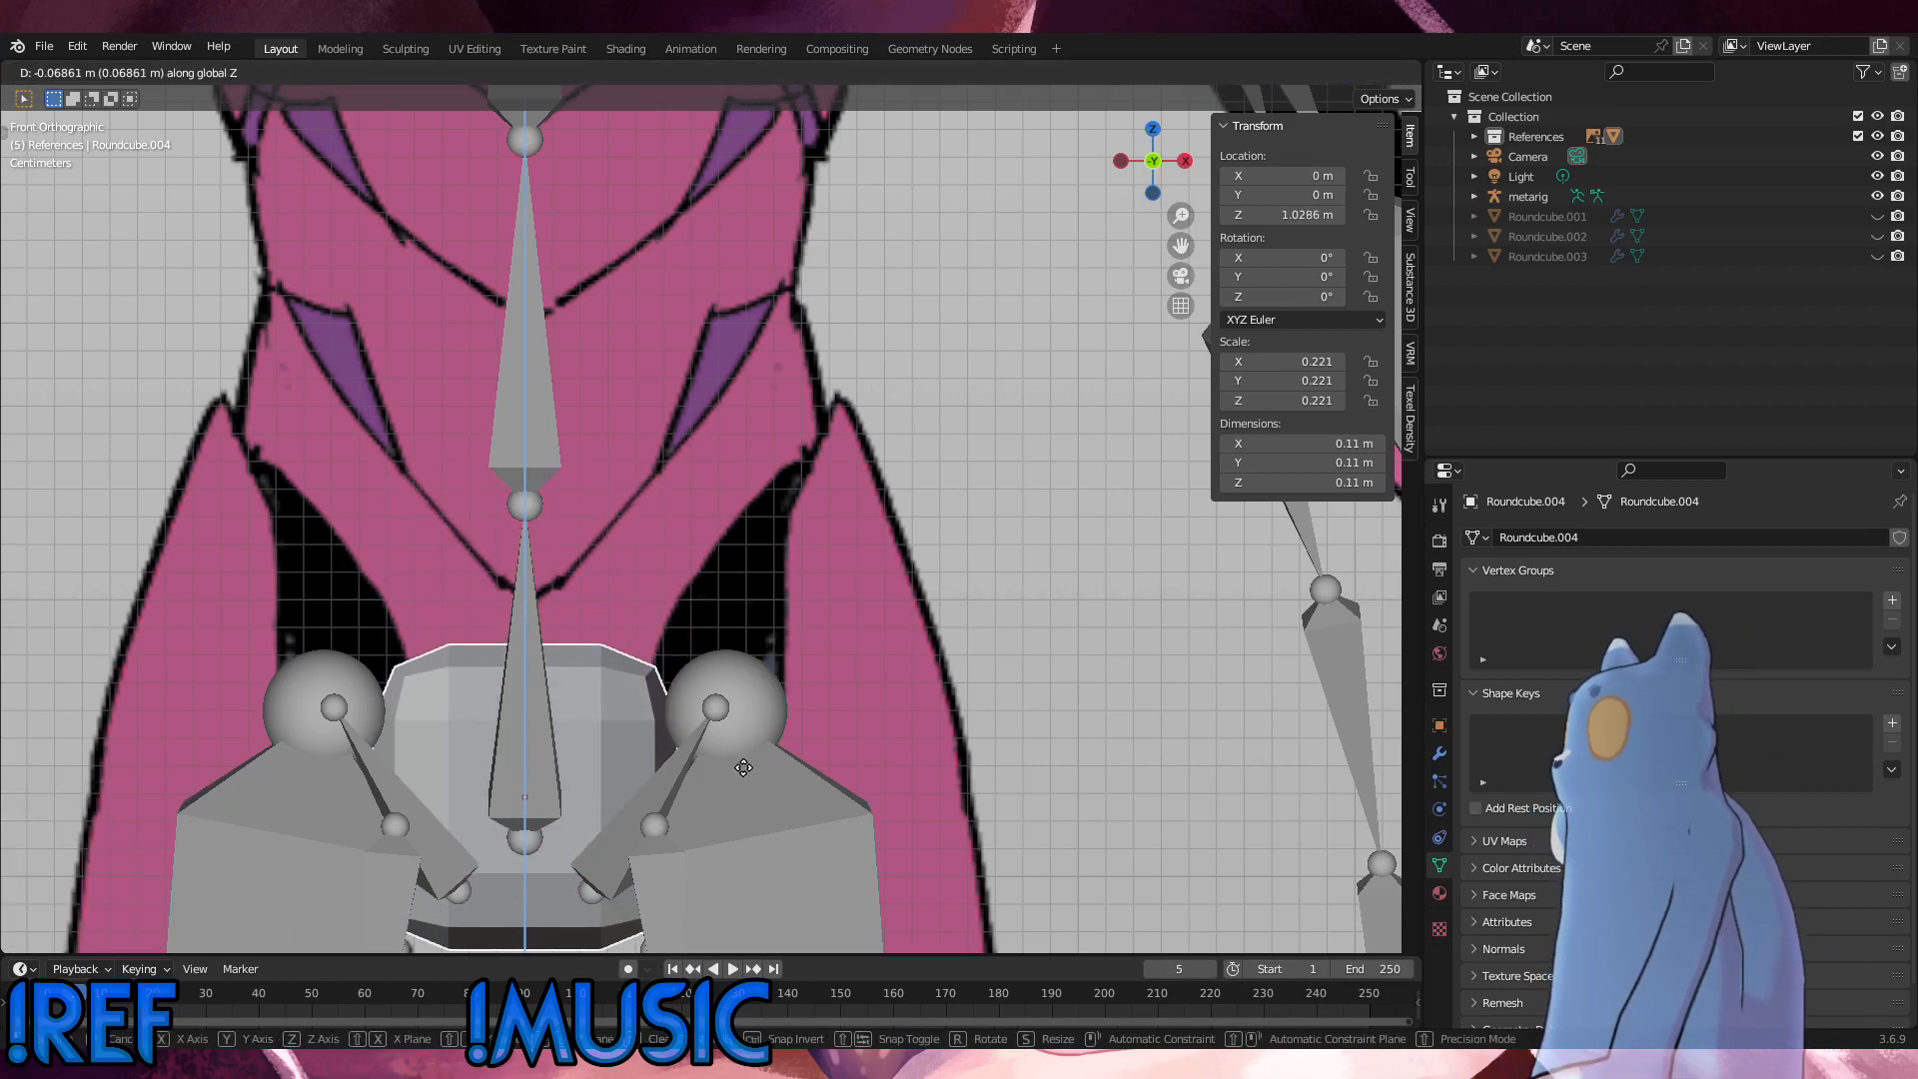
pyautogui.click(750, 700)
pyautogui.scroll(-2, 746, 640)
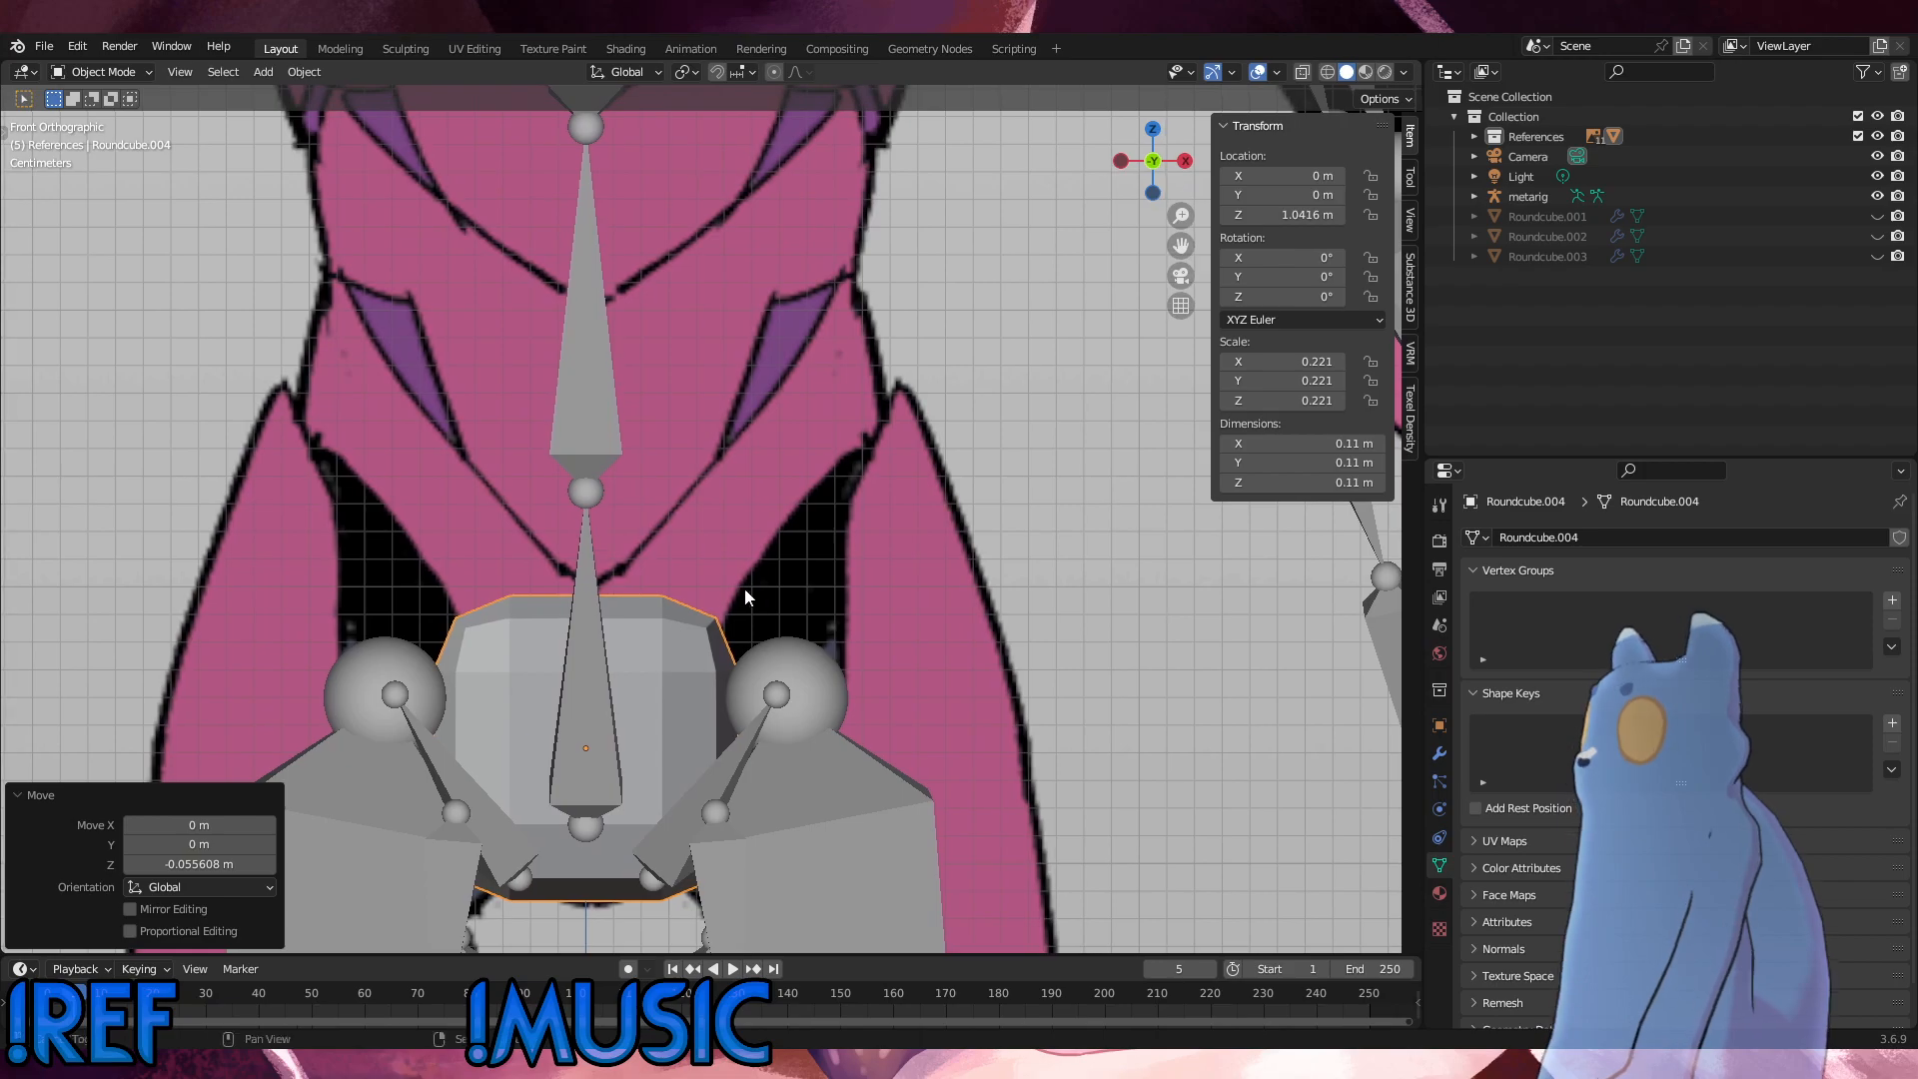
# Step: Start editing the round cube's mesh and add two centred vertical loop cuts, one down its front and one down its side
pyautogui.click(108, 72)
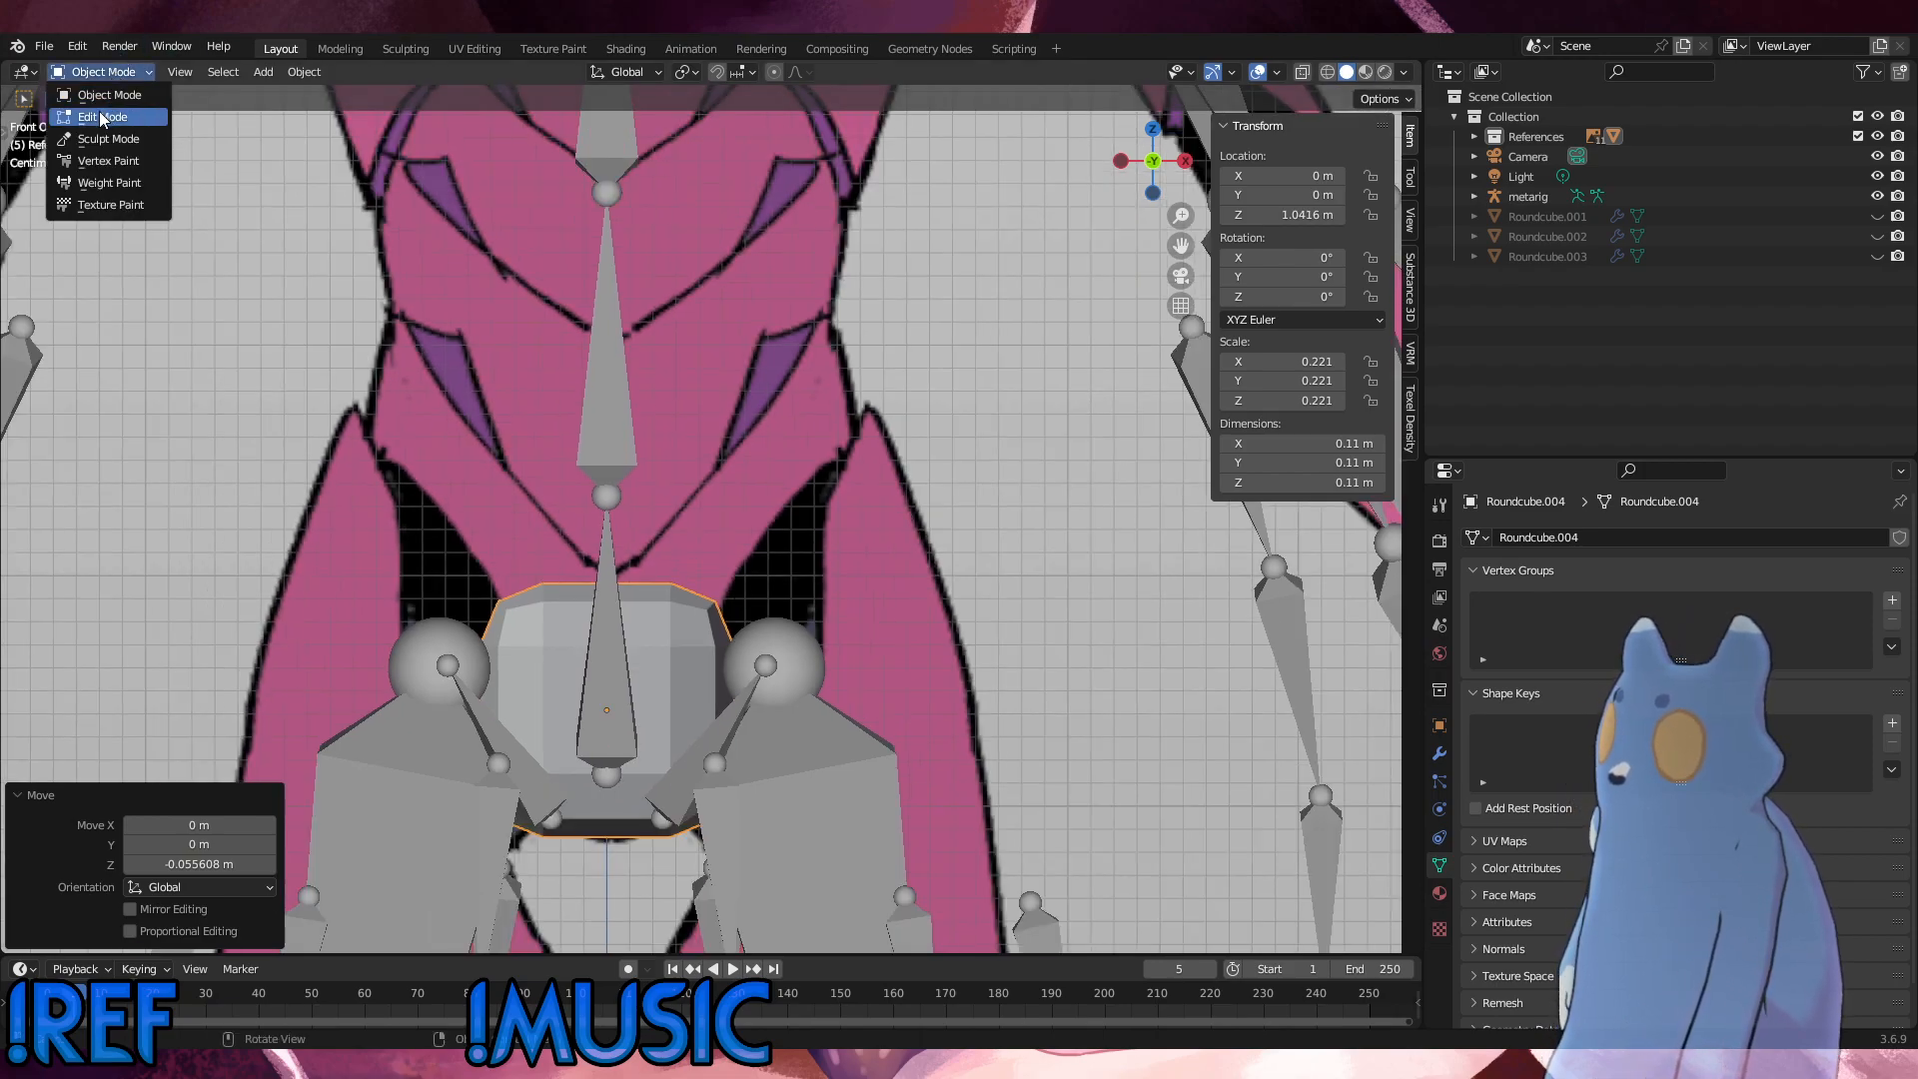
pyautogui.click(102, 117)
pyautogui.moveTo(620, 470); pyautogui.dragTo(694, 582, button='middle')
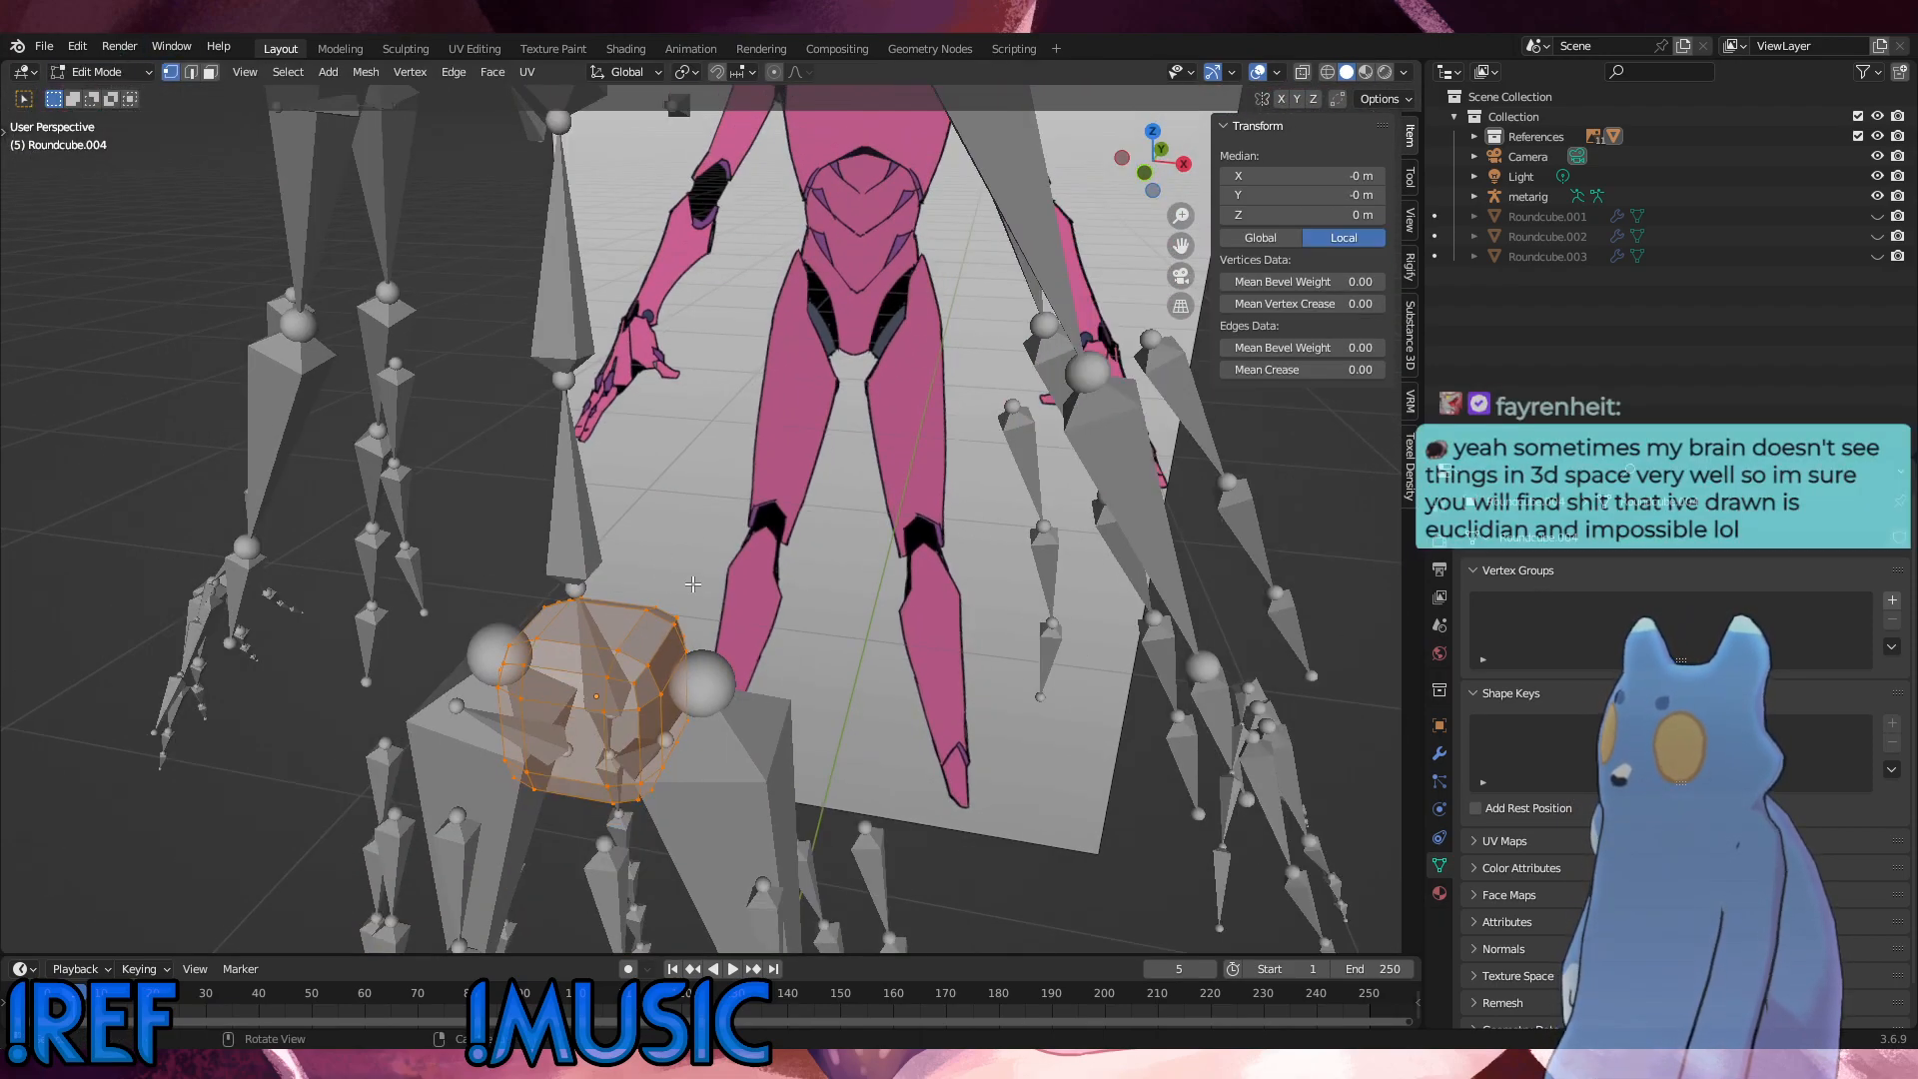
pyautogui.hotkey('ctrl', 'r')
pyautogui.click(578, 690)
pyautogui.rightClick(580, 692)
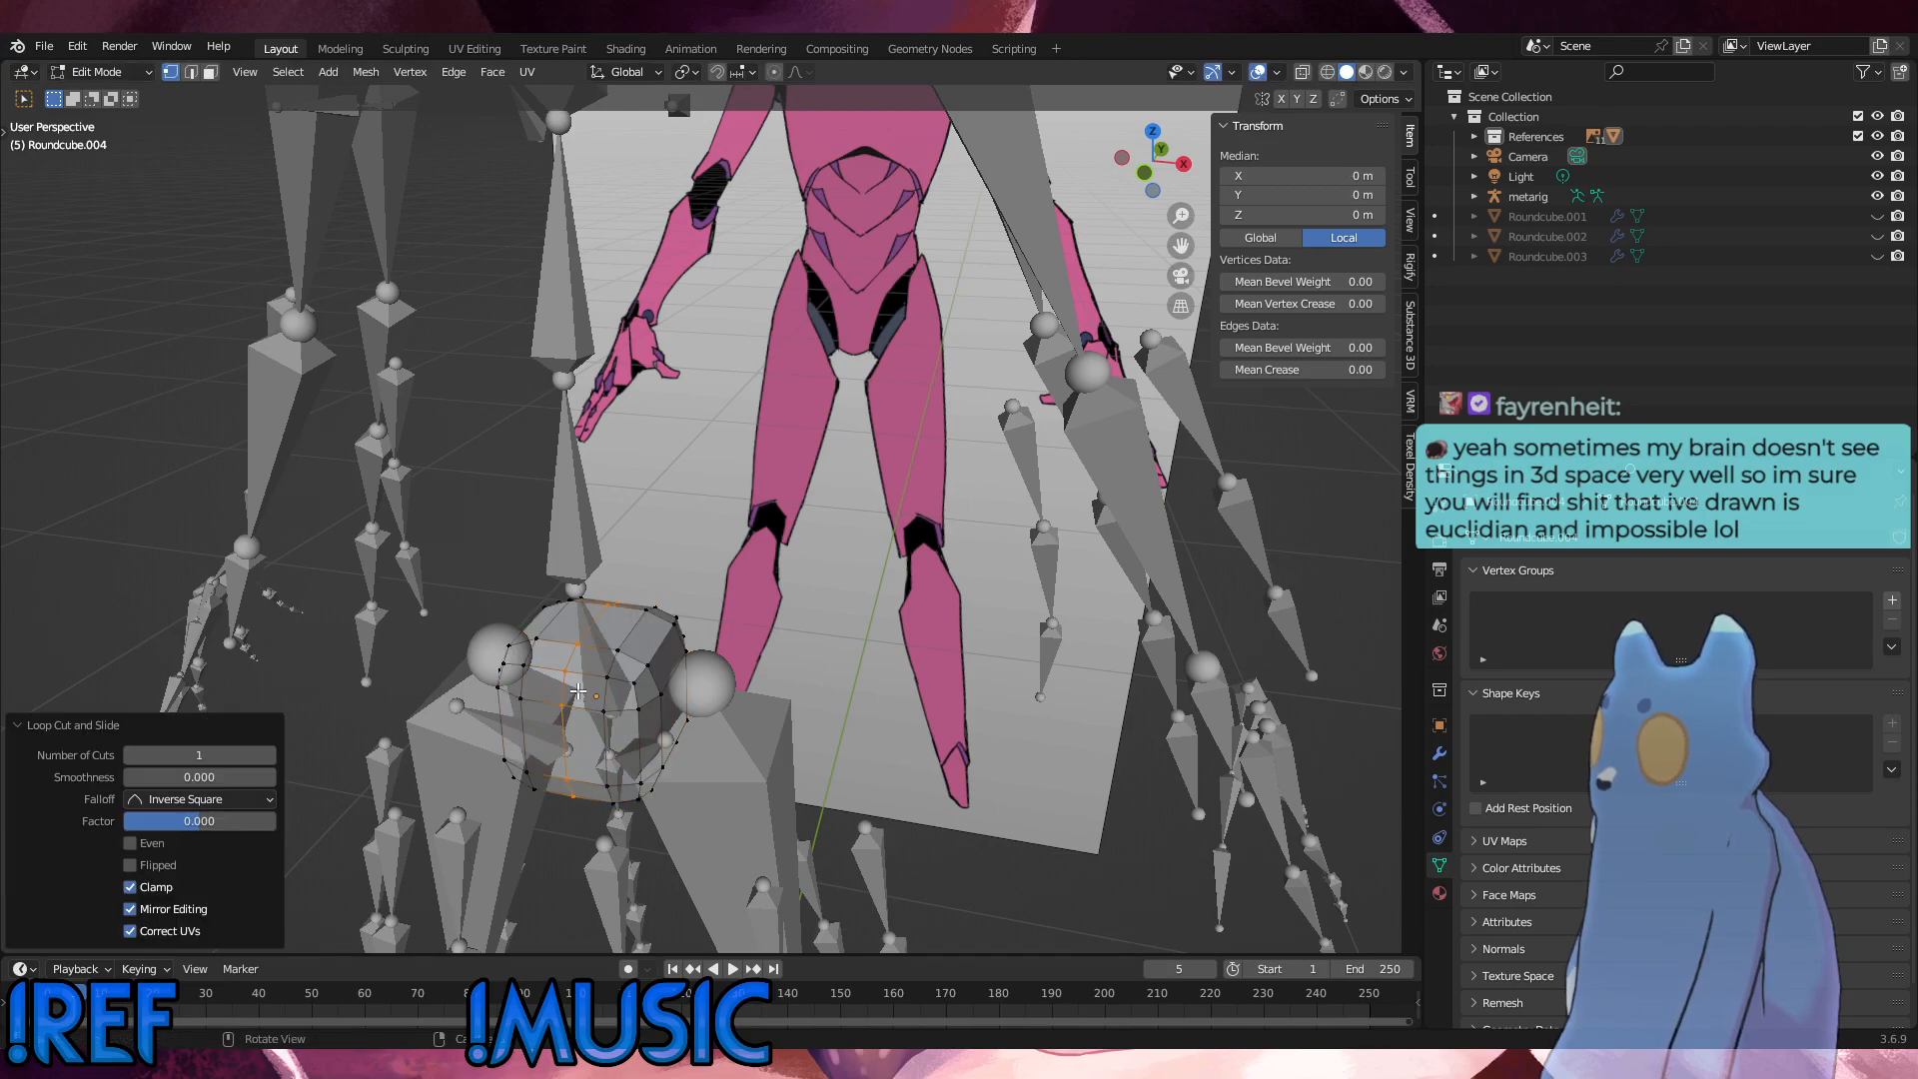
pyautogui.click(770, 517)
pyautogui.hotkey('ctrl', 'r')
pyautogui.click(652, 641)
pyautogui.rightClick(653, 641)
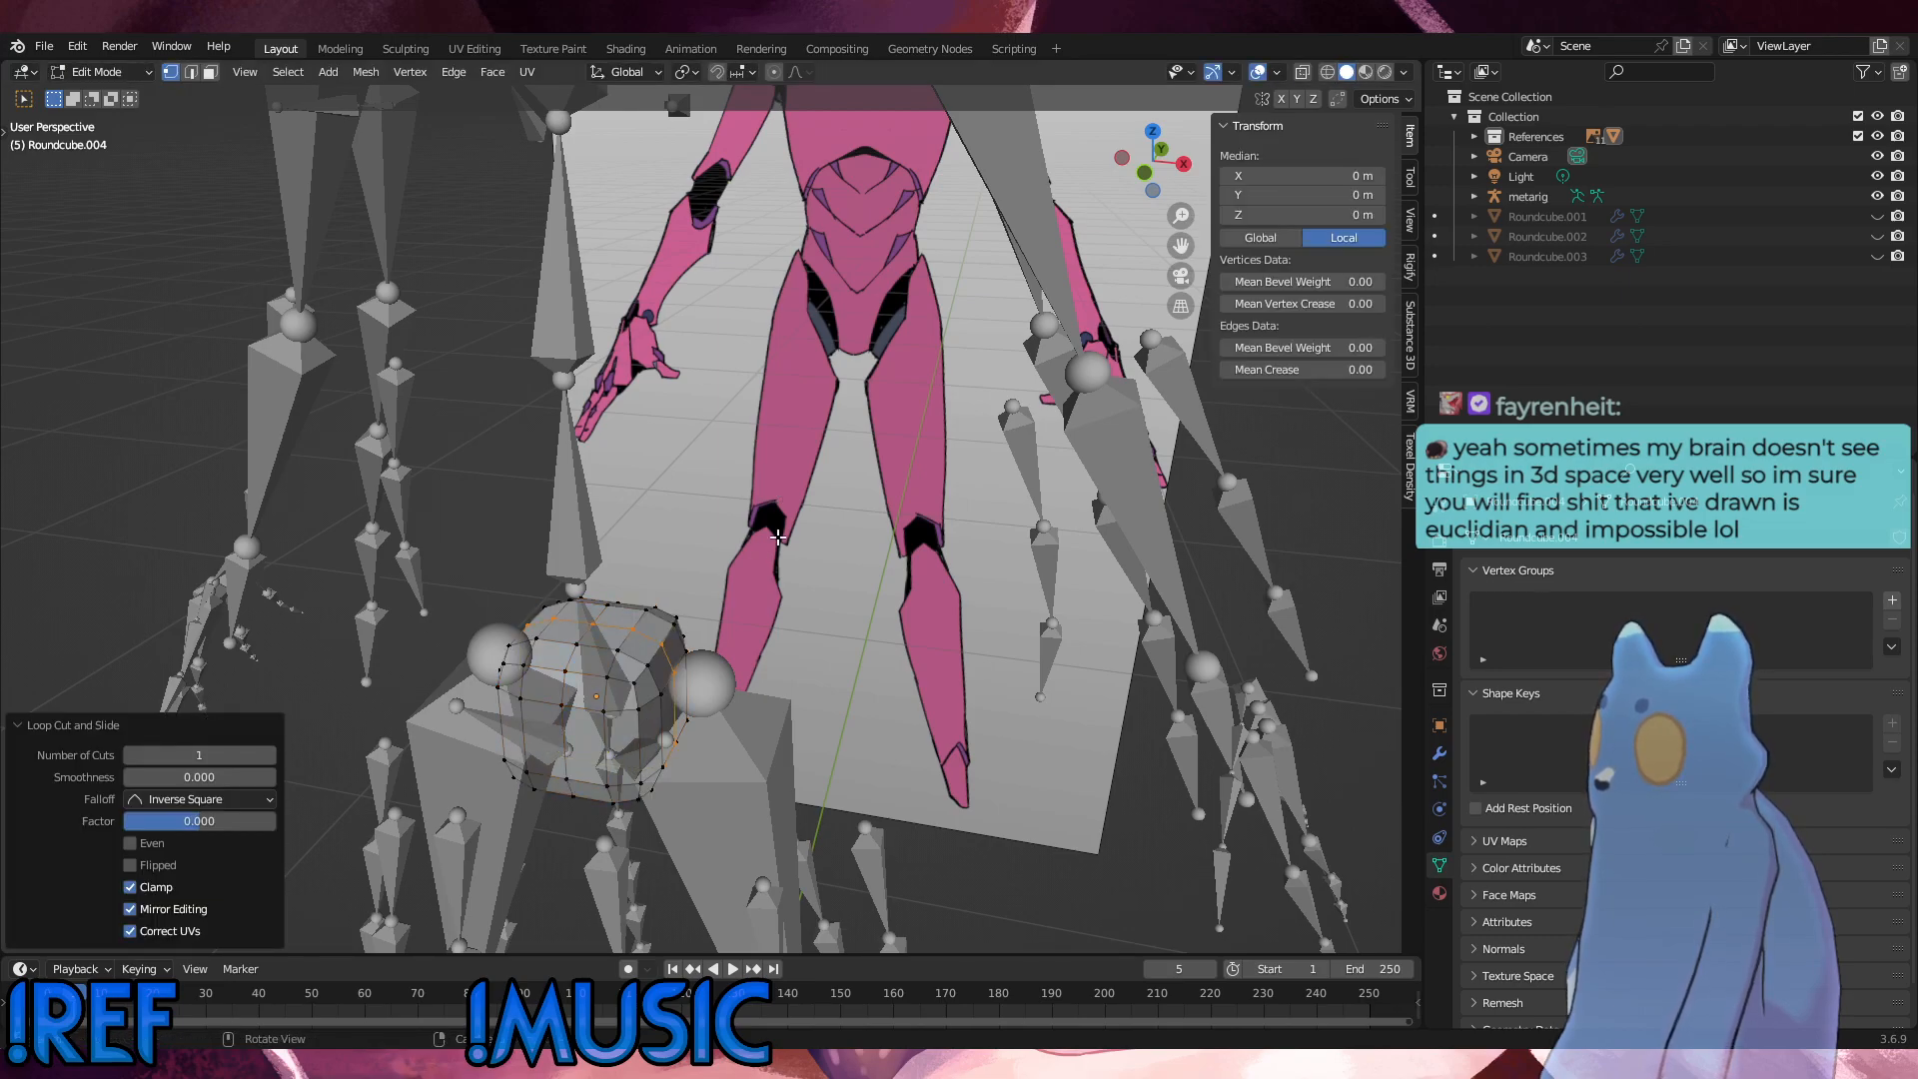
# Step: Delete the vertices of the round cube's upper horizontal edge loop
pyautogui.click(779, 536)
pyautogui.moveTo(698, 533); pyautogui.dragTo(767, 494, button='middle')
pyautogui.keyDown('alt'); pyautogui.click(726, 639); pyautogui.keyUp('alt')
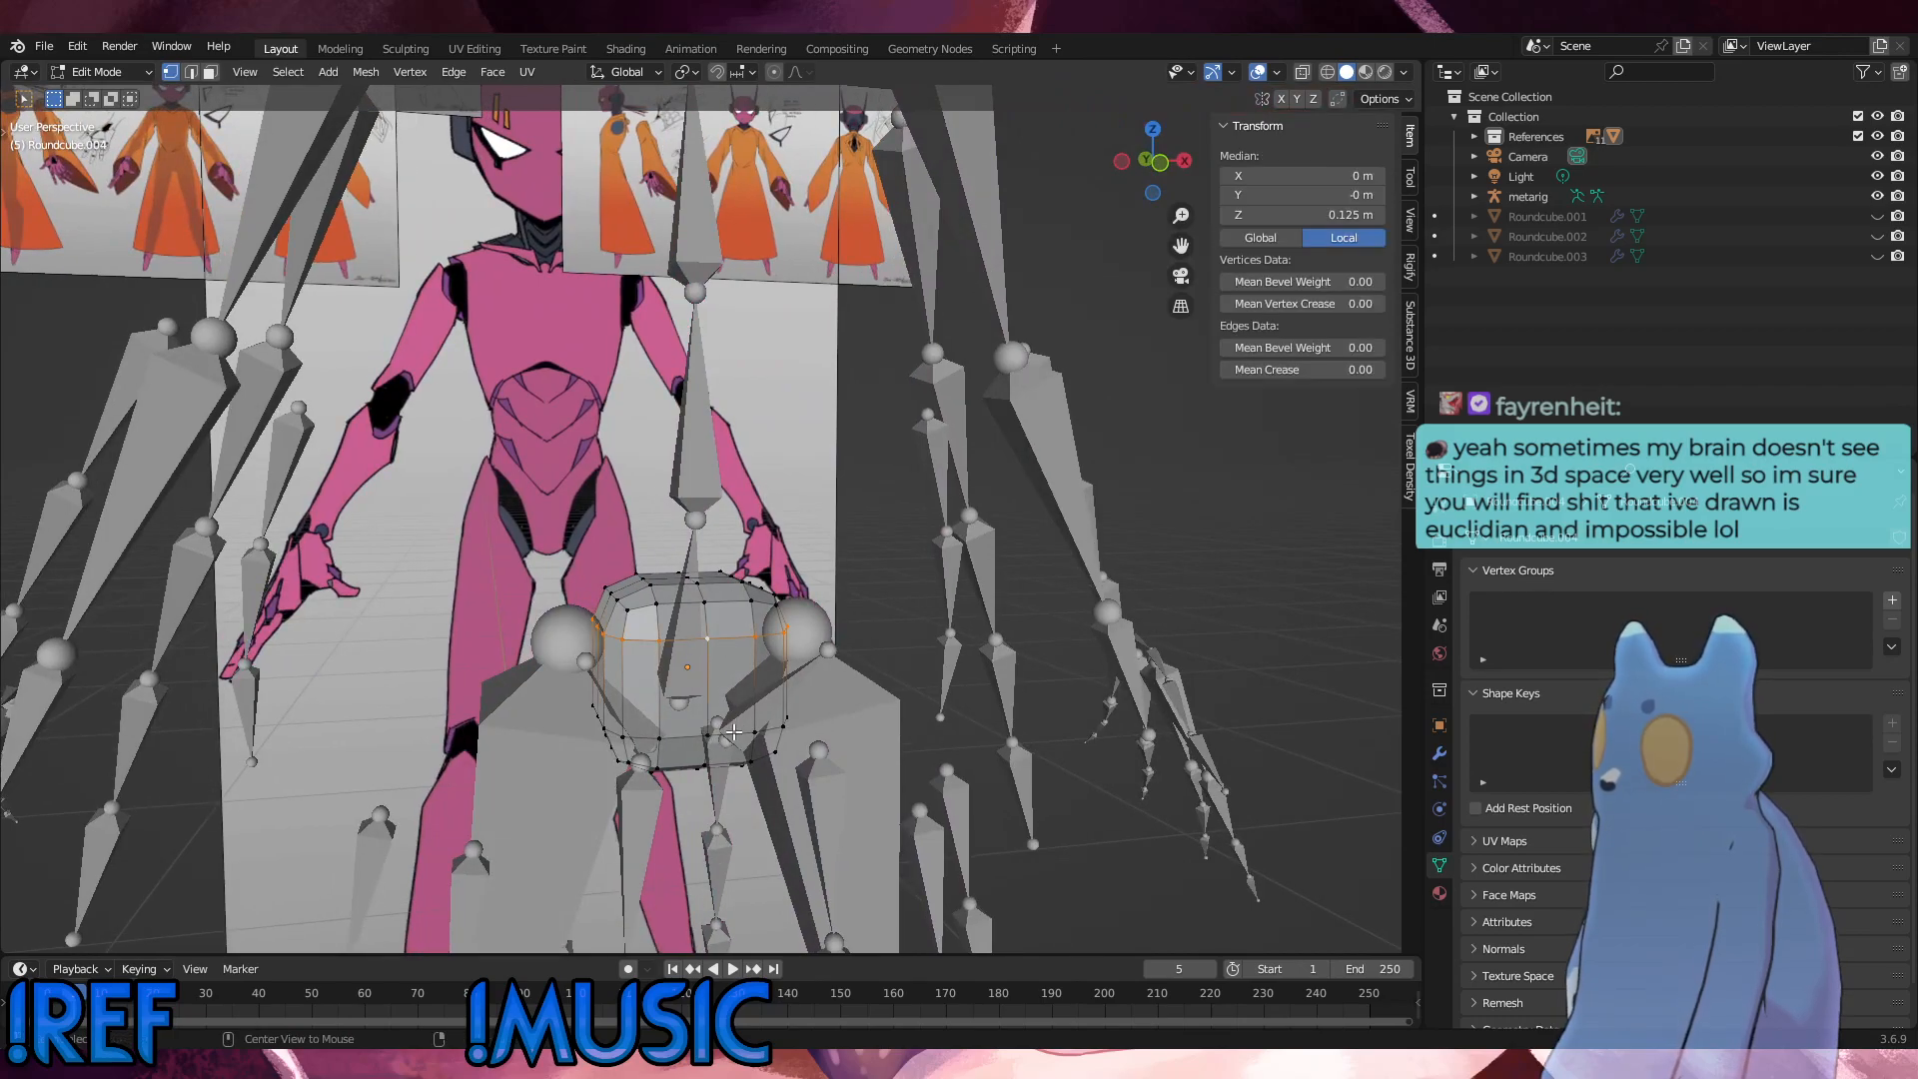
pyautogui.press('x')
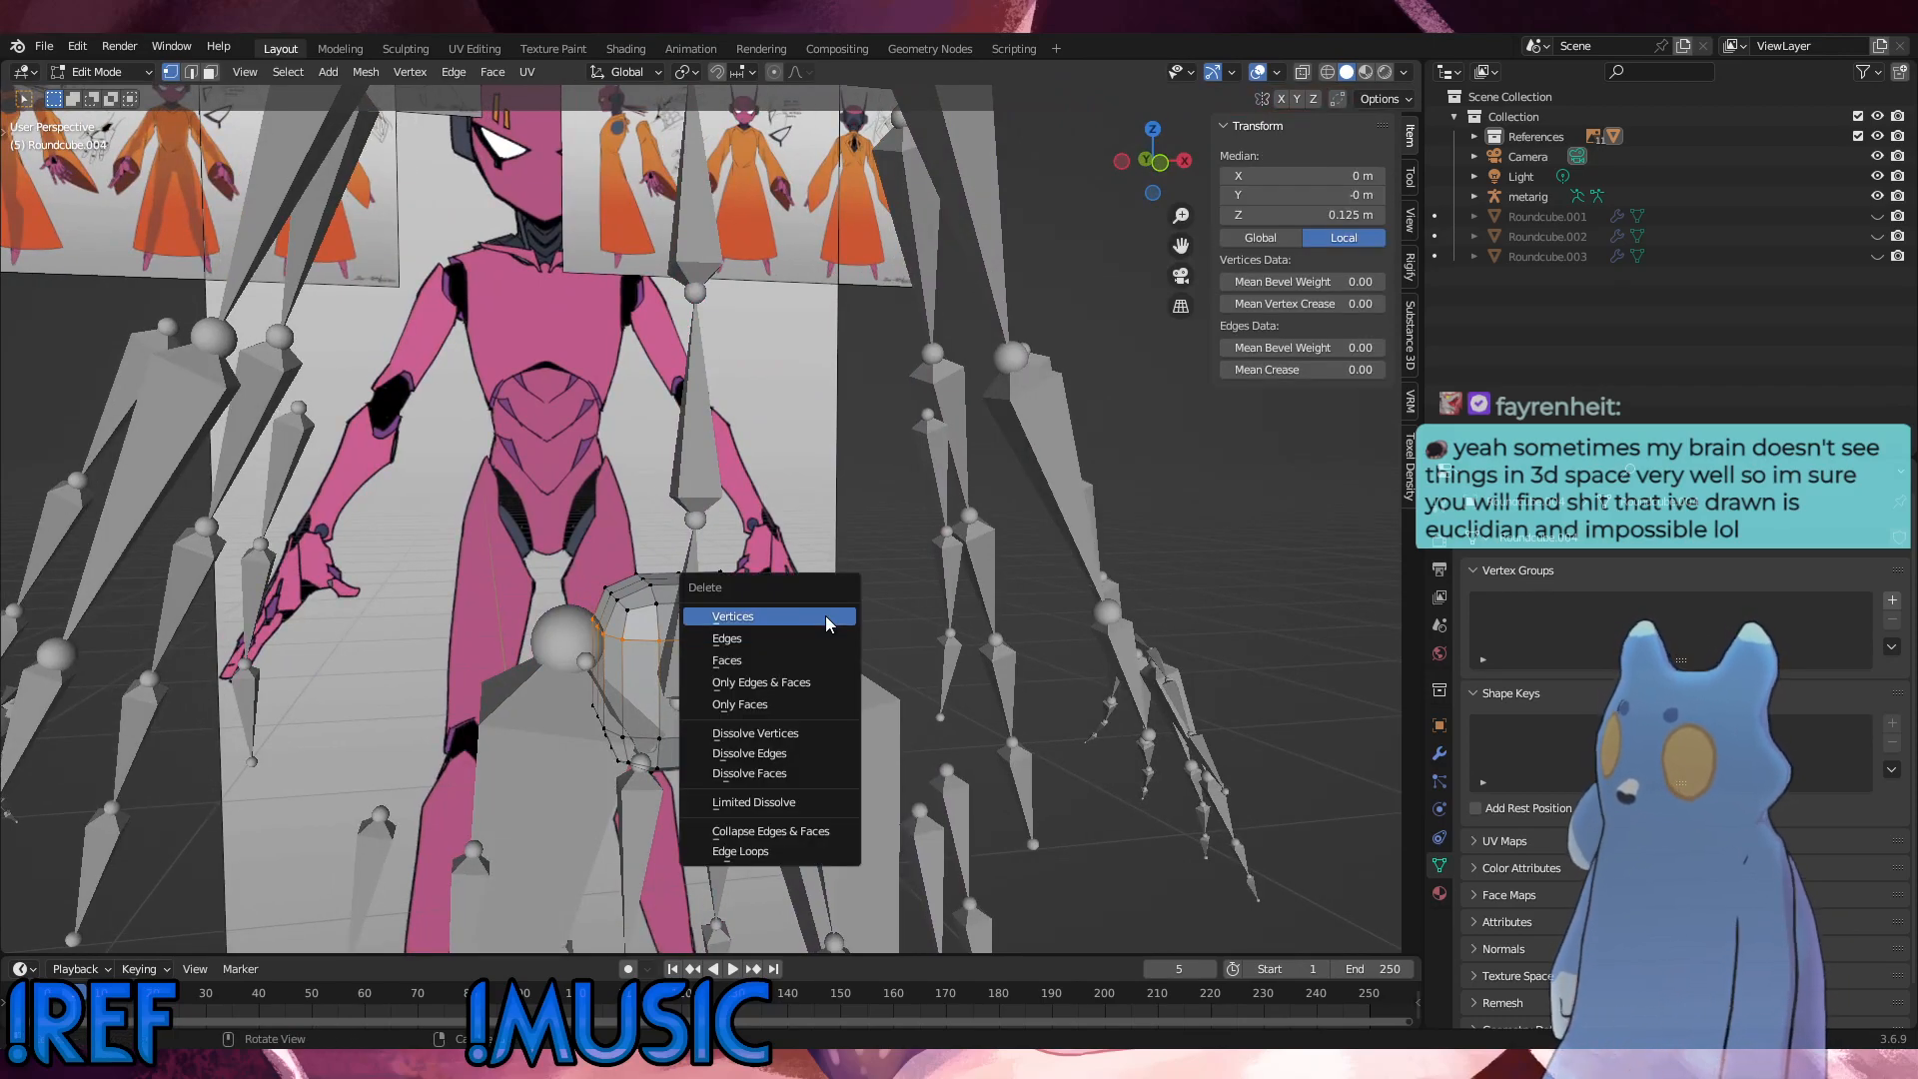
pyautogui.click(826, 624)
# Step: Fill the gap left around the round cube with new faces joining its top section to the lower edge loop
pyautogui.click(632, 619)
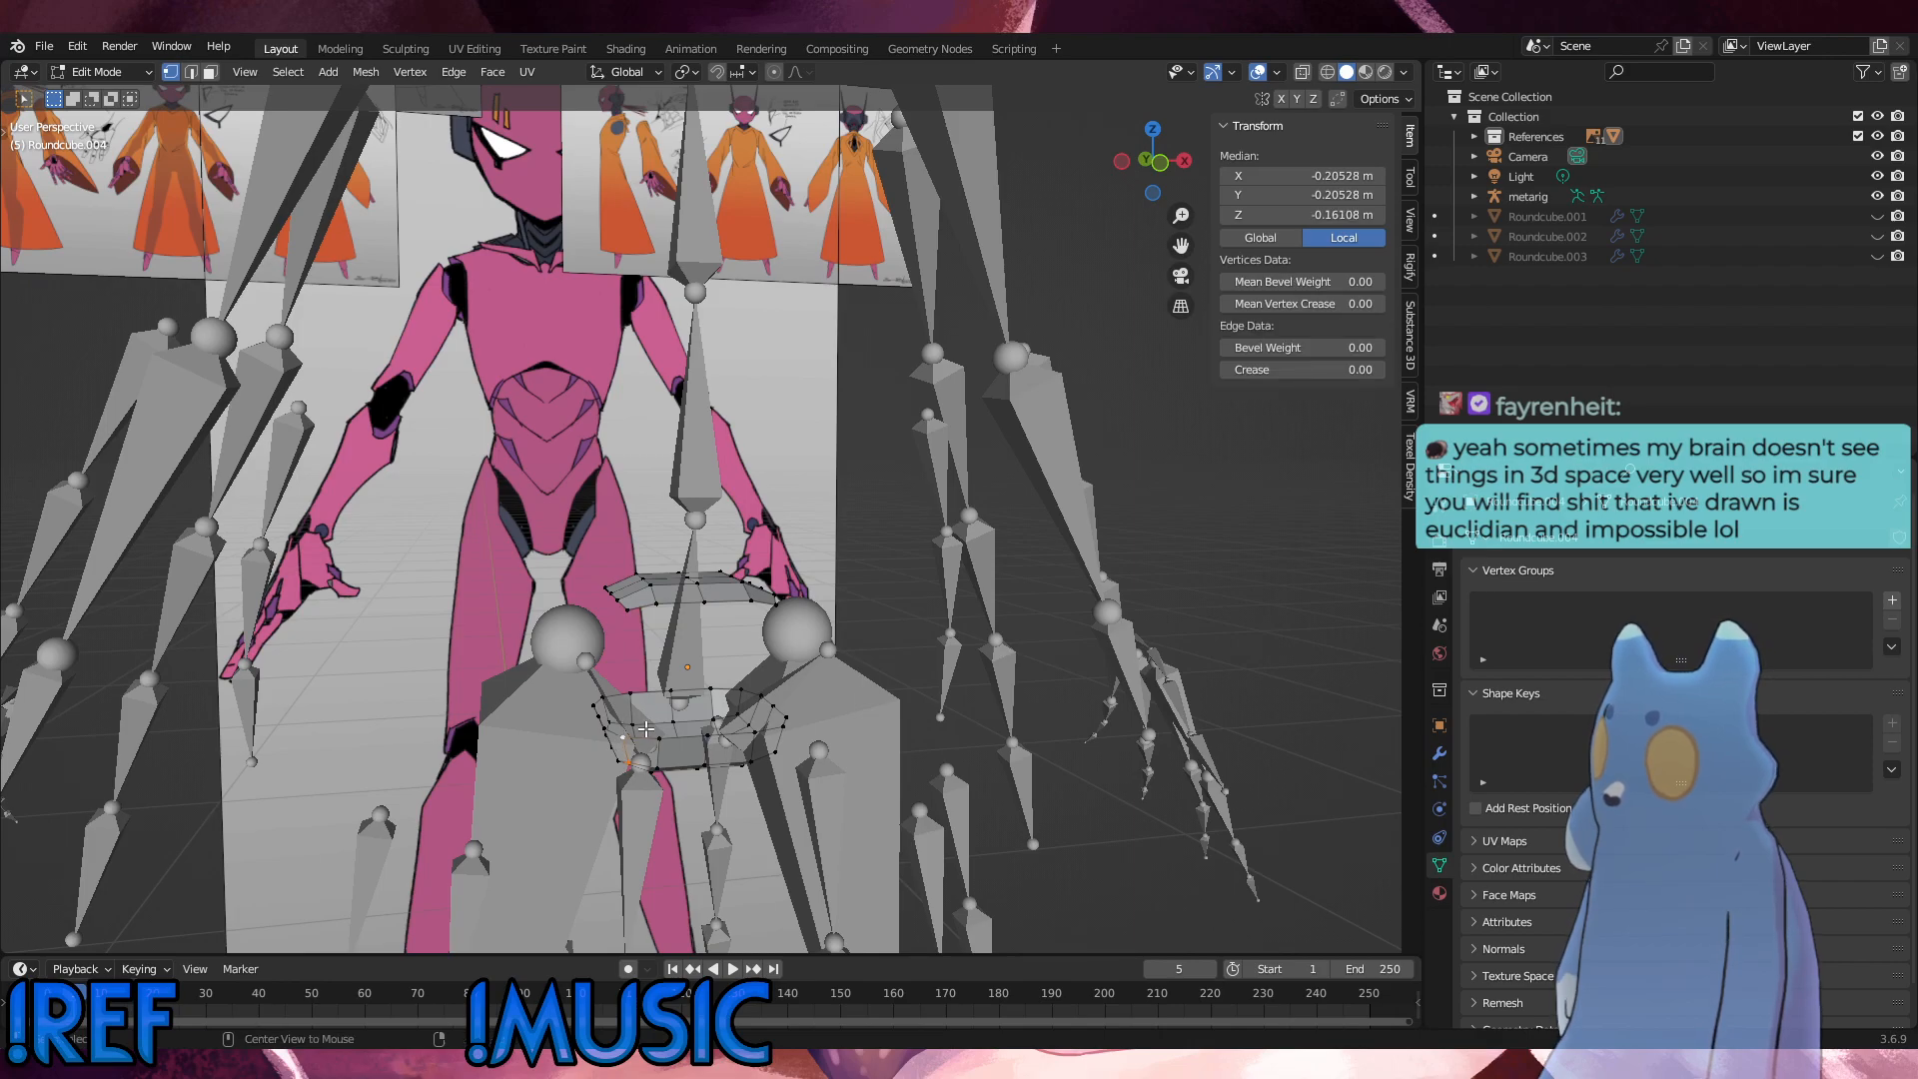
pyautogui.click(649, 613)
pyautogui.moveTo(650, 614); pyautogui.dragTo(697, 681, button='middle')
pyautogui.keyDown('shift'); pyautogui.click(702, 727); pyautogui.keyUp('shift')
pyautogui.keyDown('shift'); pyautogui.click(677, 727); pyautogui.keyUp('shift')
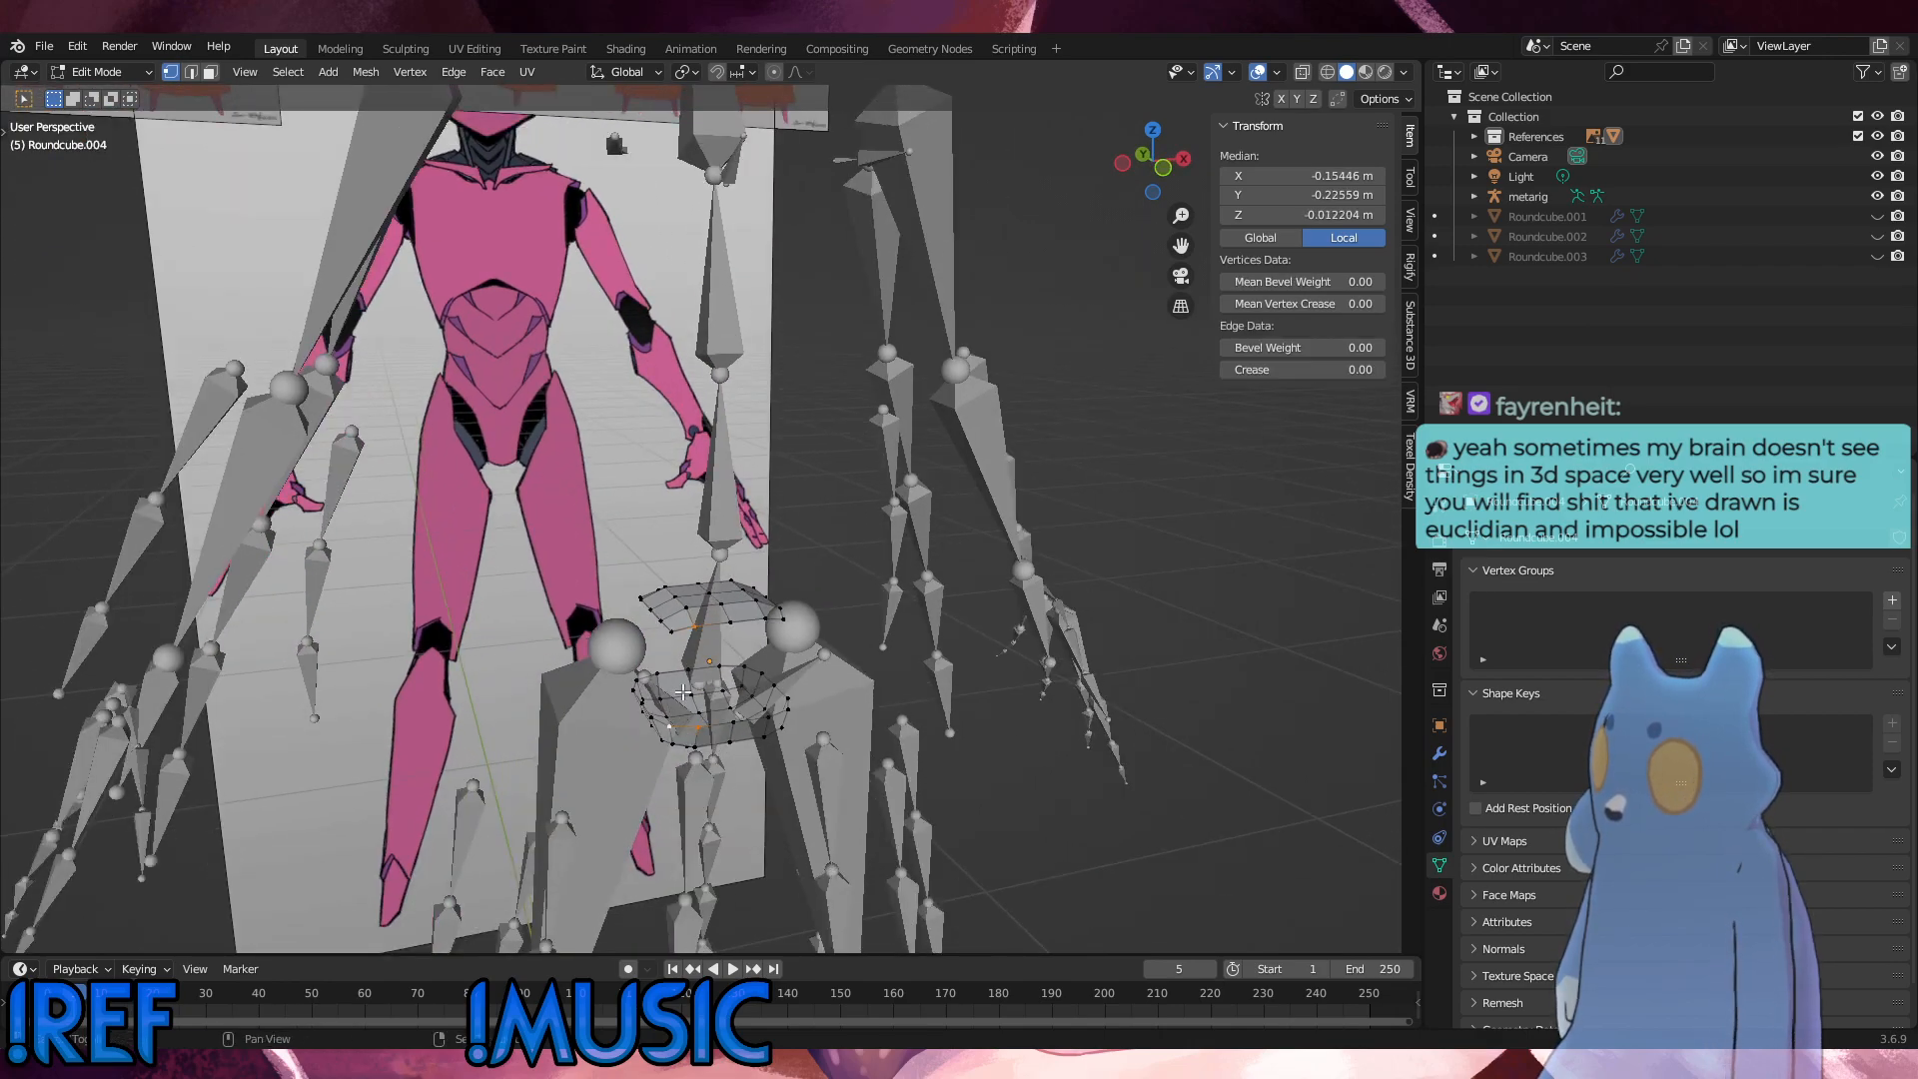
pyautogui.keyDown('shift'); pyautogui.click(676, 639); pyautogui.keyUp('shift')
pyautogui.press('f')
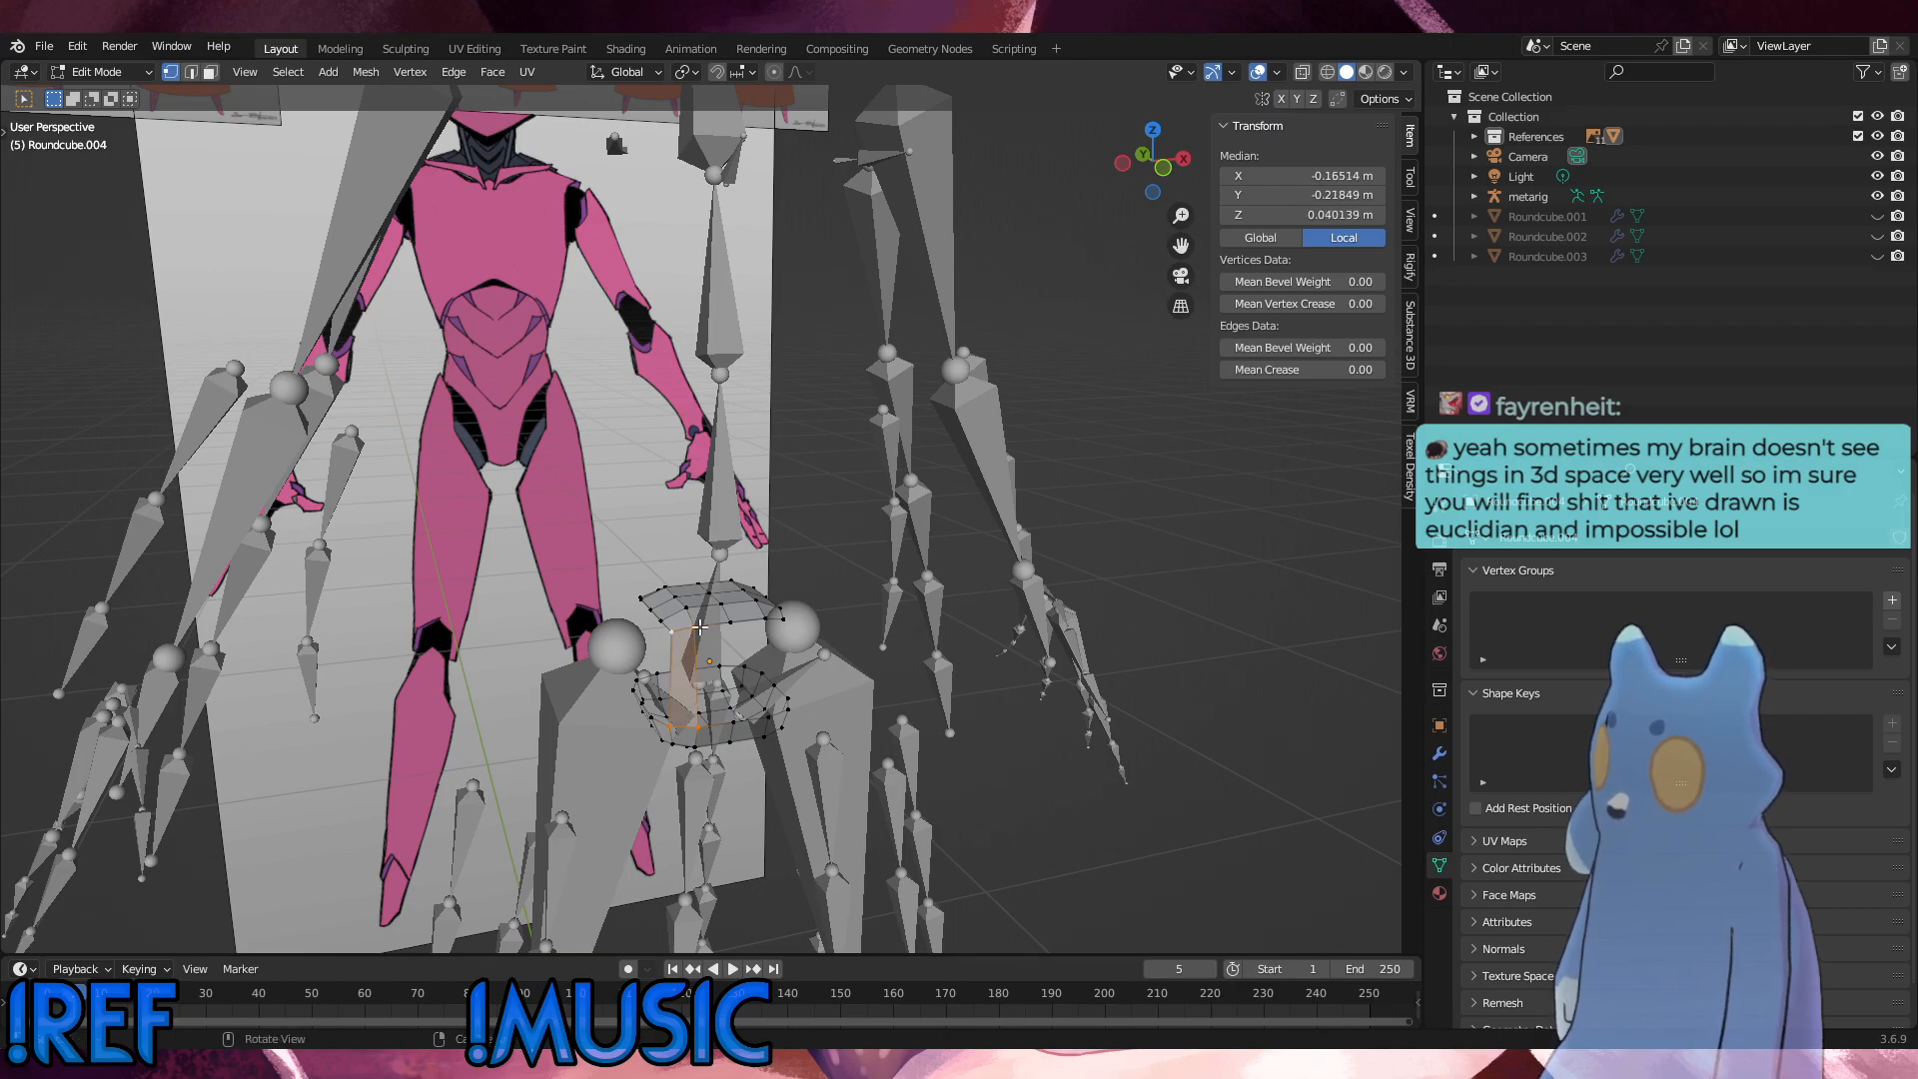
pyautogui.click(702, 625)
pyautogui.keyDown('shift'); pyautogui.click(698, 728); pyautogui.keyUp('shift')
pyautogui.press('f')
pyautogui.press('f')
pyautogui.press('f')
pyautogui.press('f')
pyautogui.press('f')
pyautogui.press('f')
pyautogui.press('f')
pyautogui.press('f')
pyautogui.press('f')
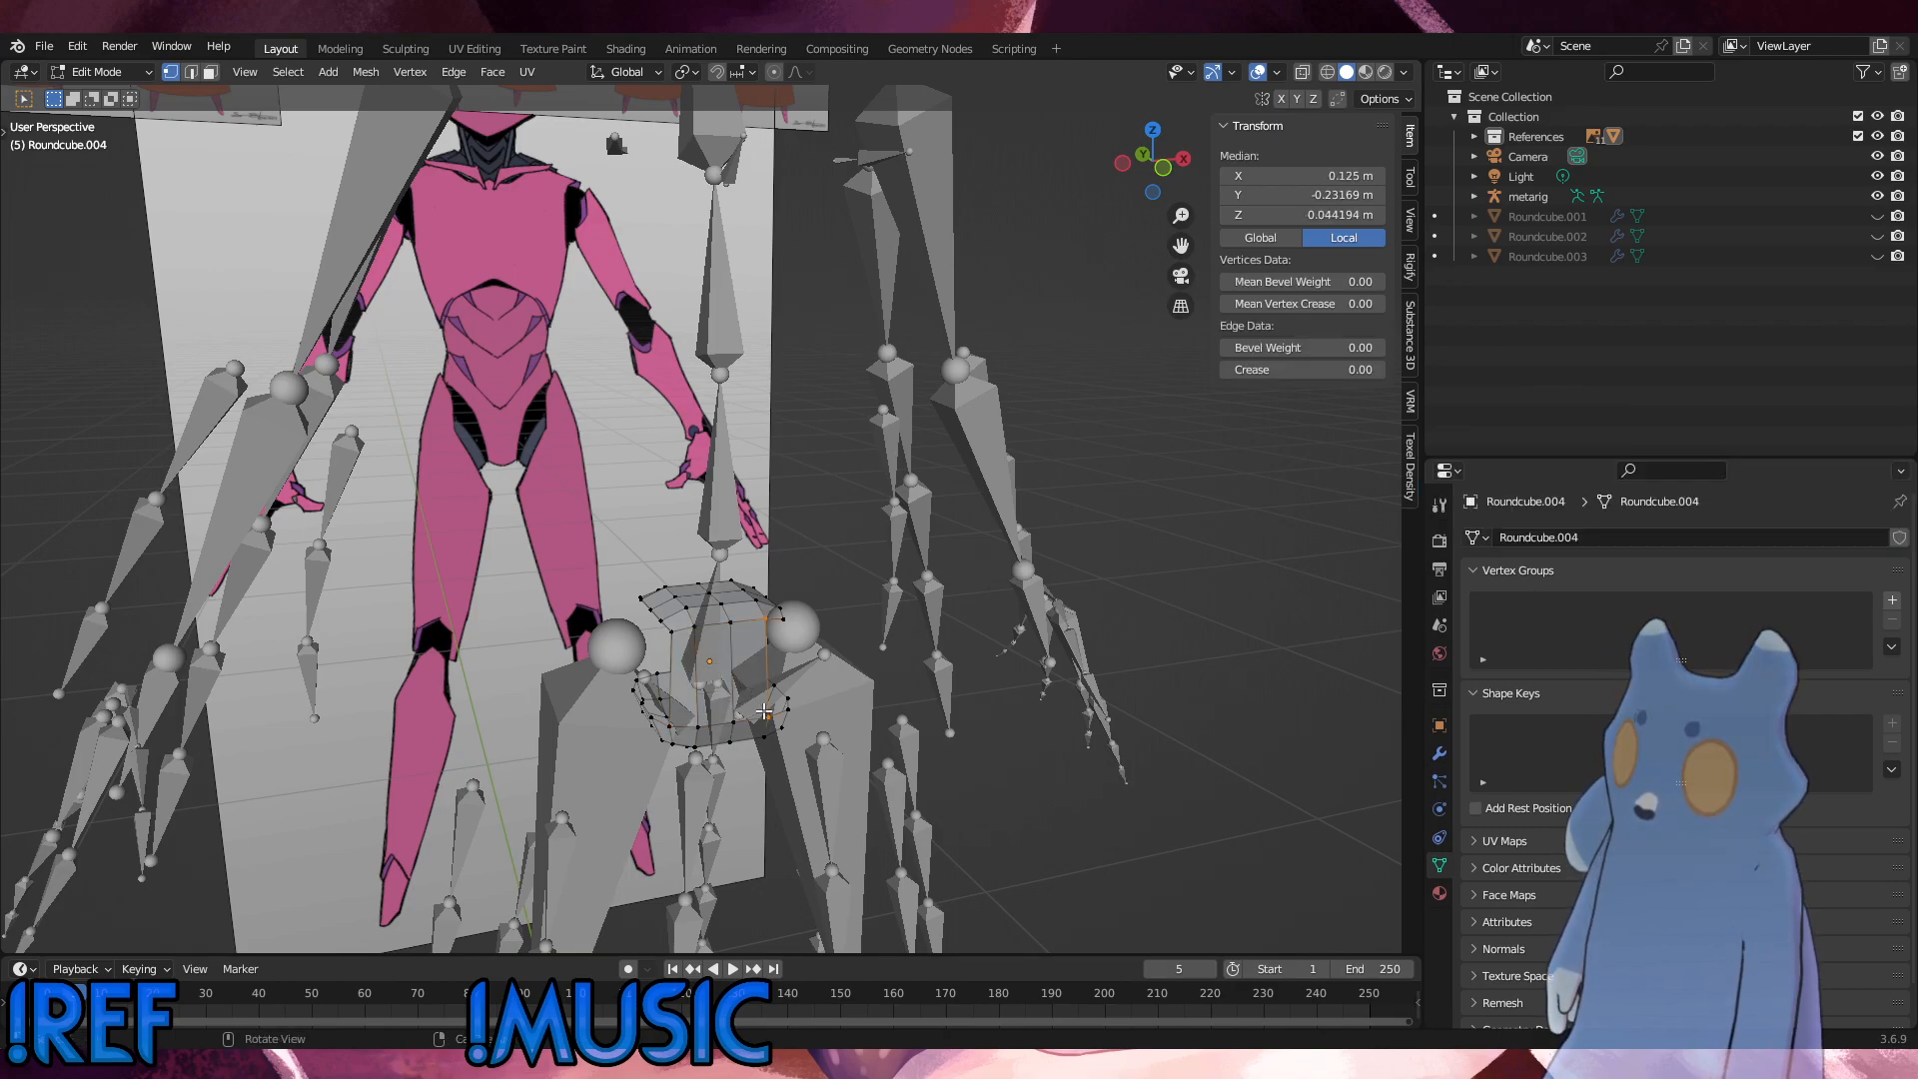
pyautogui.press('f')
pyautogui.press('f')
pyautogui.press('f')
pyautogui.press('f')
pyautogui.press('f')
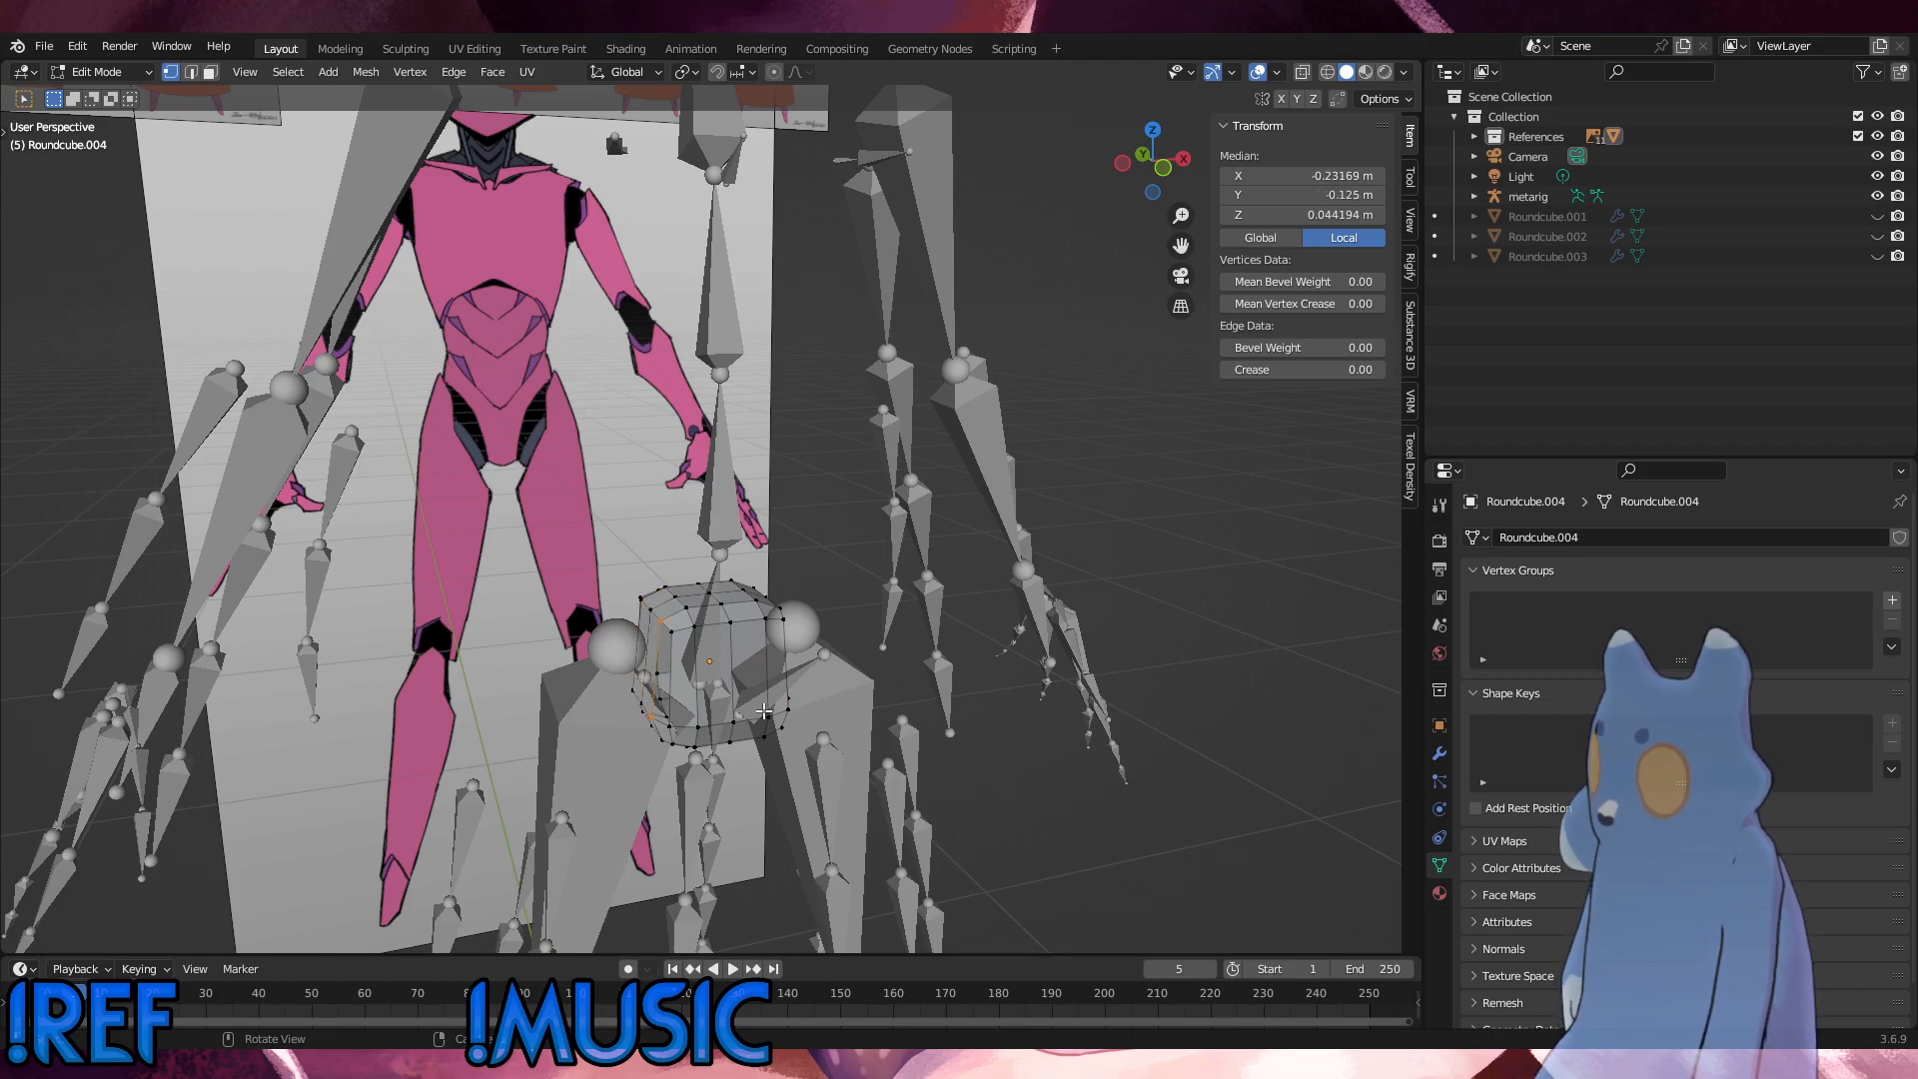
# Step: Raise the round cube's lower horizontal edge loop about 0.03 m along Z to the middle of the mesh in front view
pyautogui.click(1015, 671)
pyautogui.moveTo(1015, 672); pyautogui.dragTo(773, 681, button='middle')
pyautogui.scroll(3, 773, 681)
pyautogui.click(662, 732)
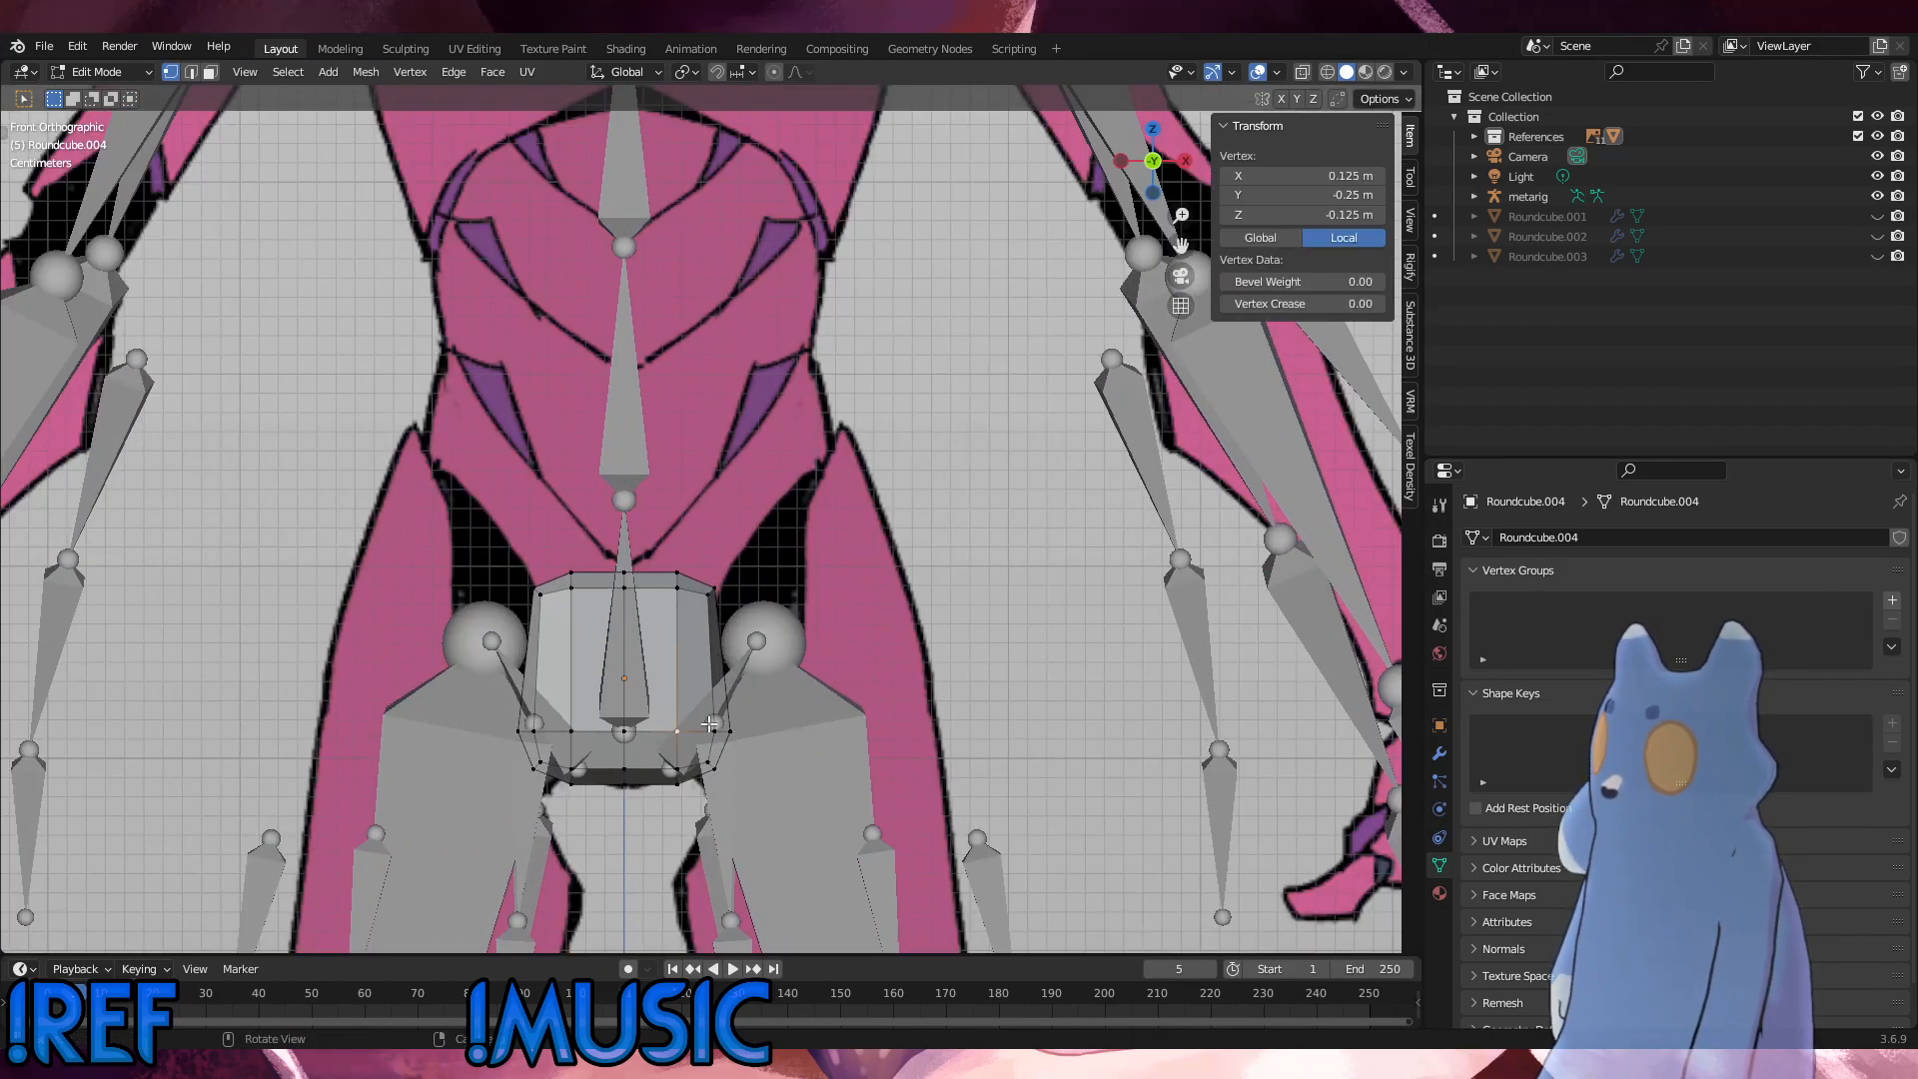
pyautogui.keyDown('alt'); pyautogui.click(718, 732); pyautogui.keyUp('alt')
pyautogui.press('g')
pyautogui.press('z')
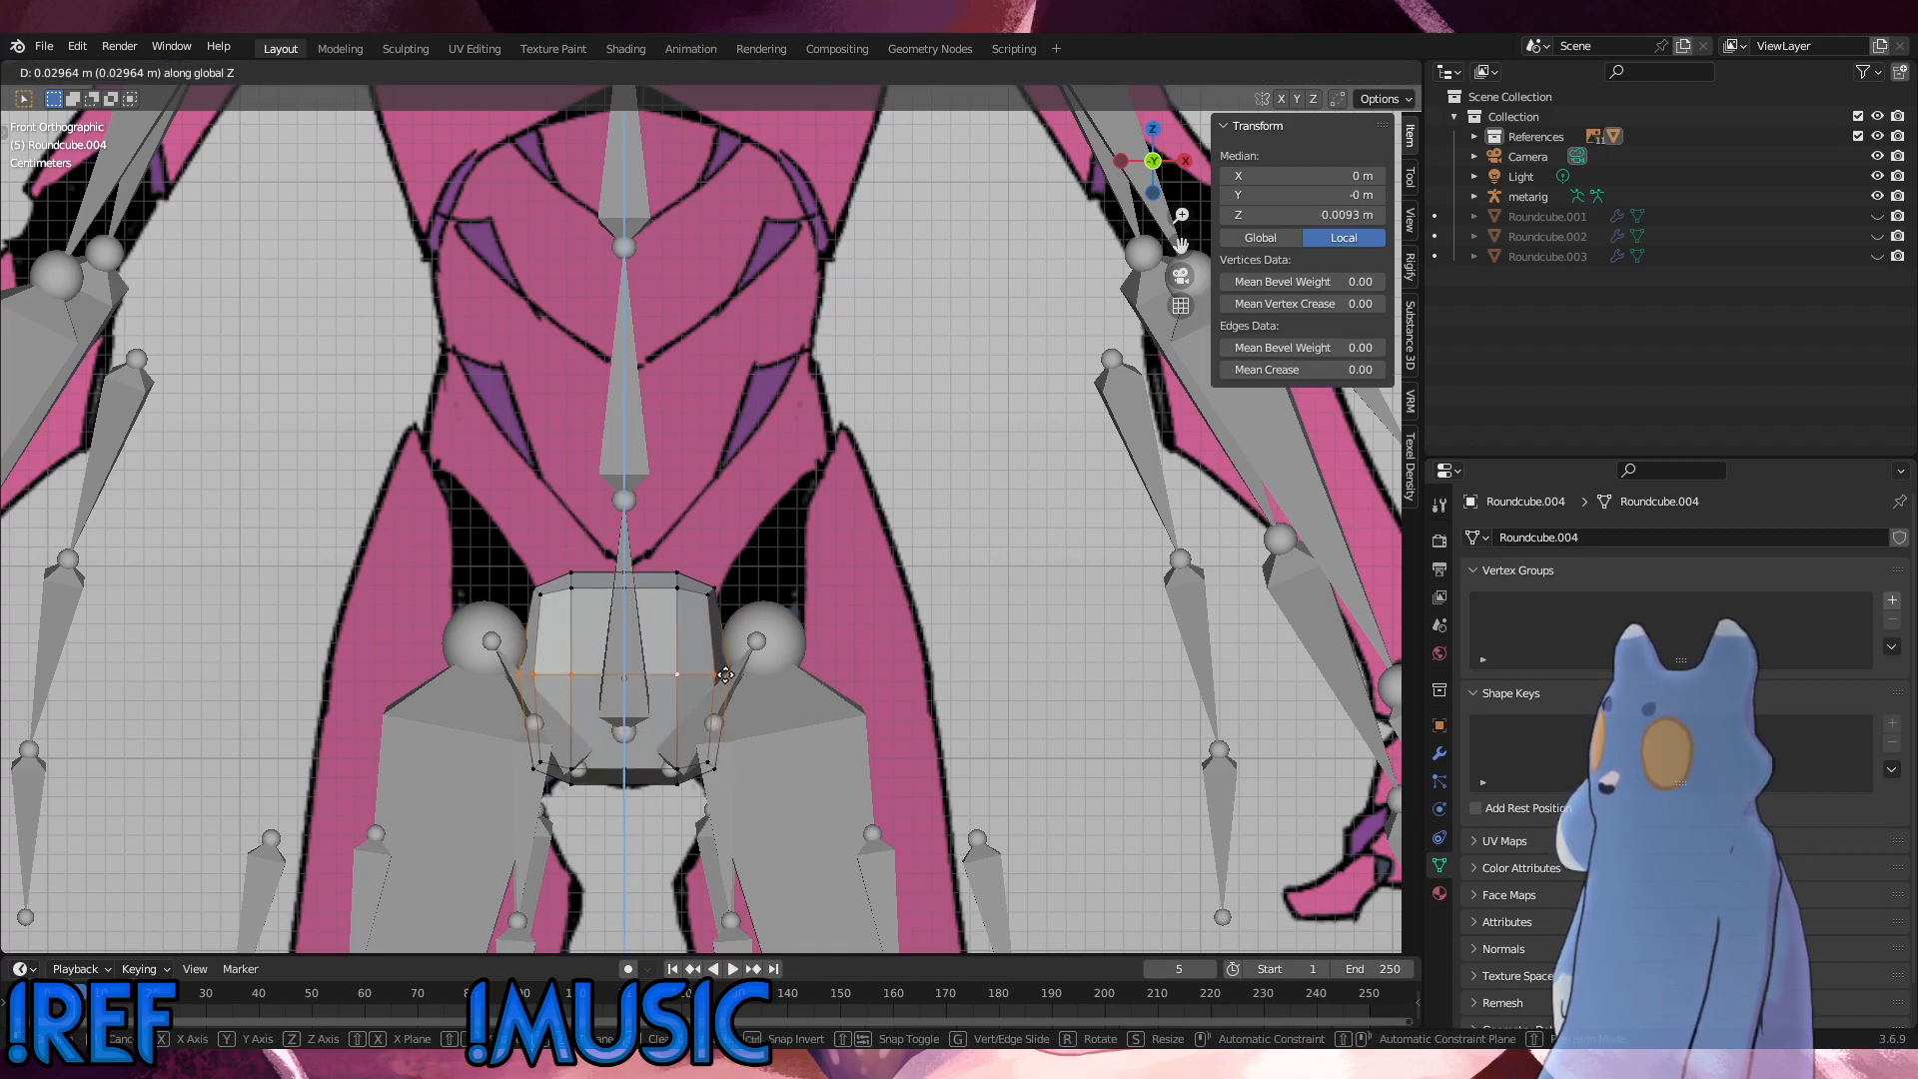
pyautogui.click(723, 678)
pyautogui.click(1028, 662)
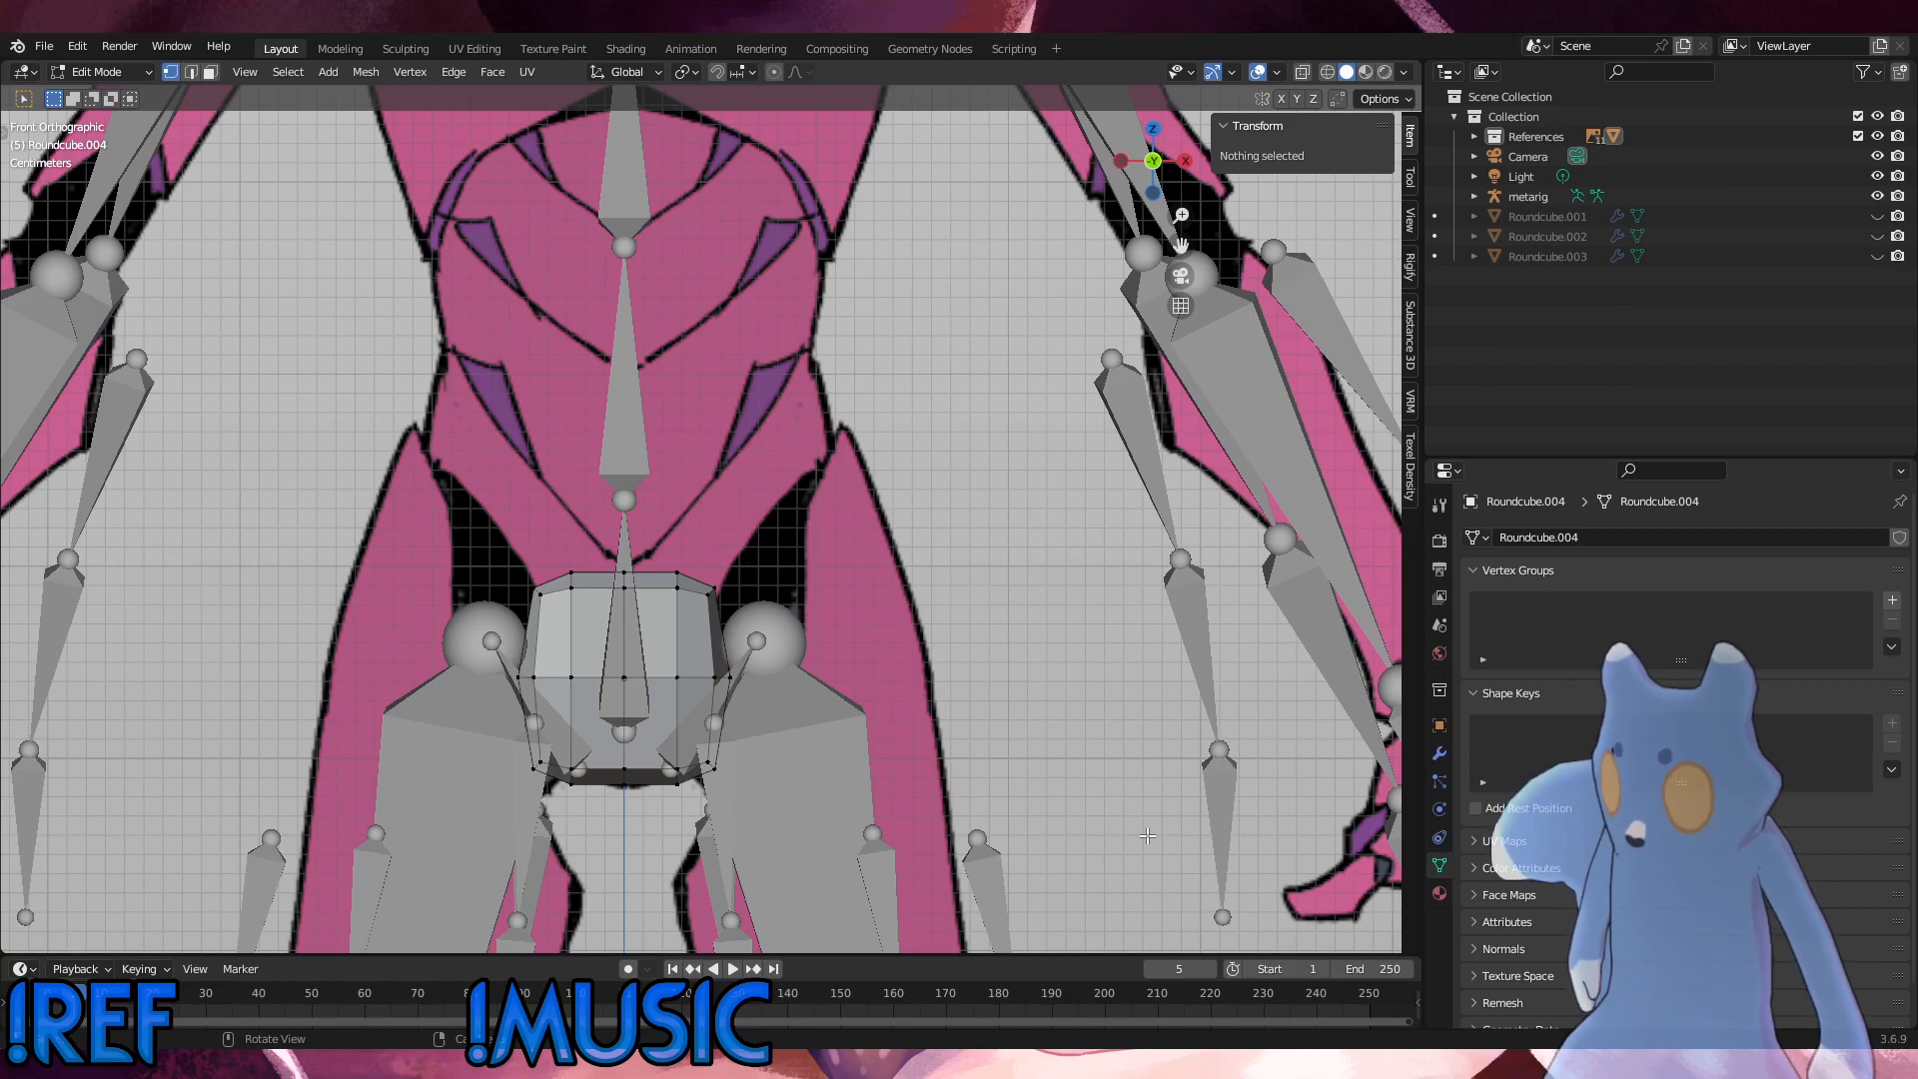
# Step: Hide the metarig and switch to the side view of the reference with the pelvis mesh in place
pyautogui.scroll(-7, 1148, 835)
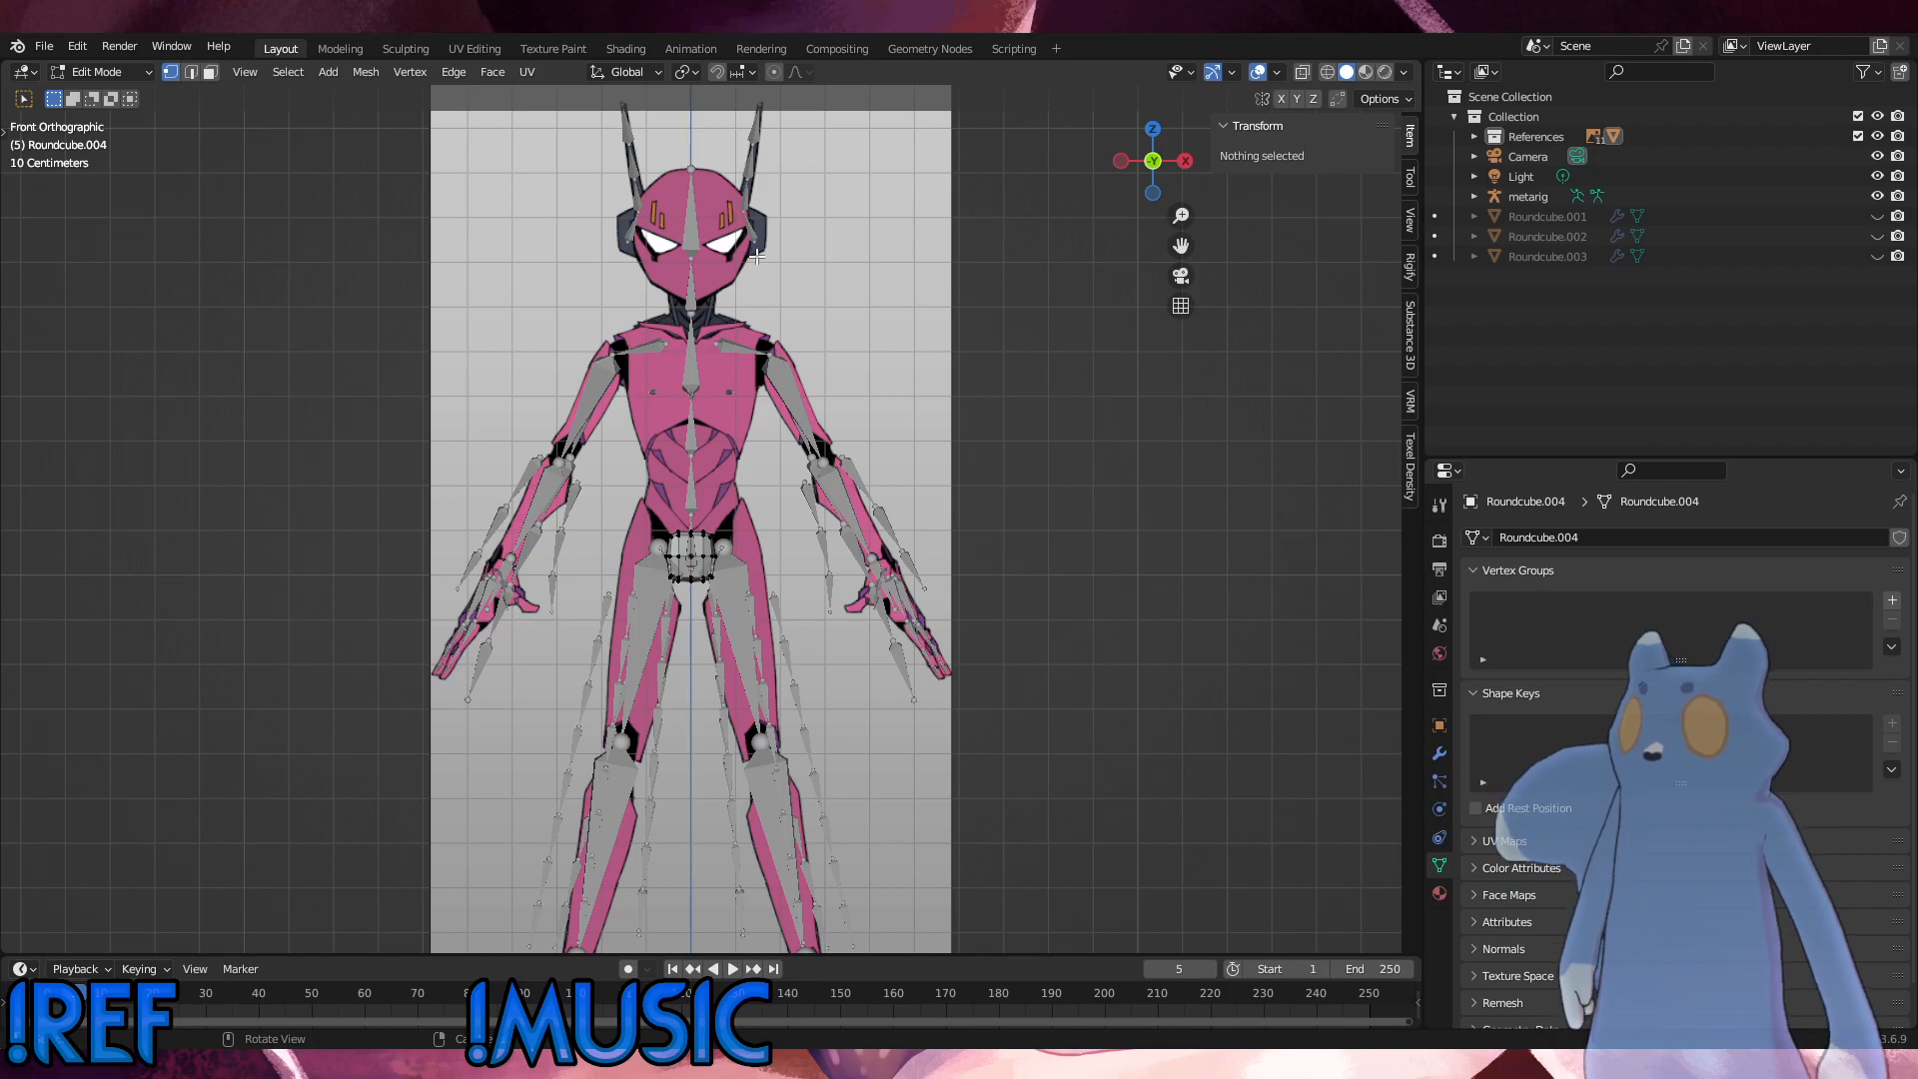
pyautogui.scroll(2, 757, 257)
pyautogui.keyDown('shift'); pyautogui.moveTo(818, 265); pyautogui.dragTo(844, 506, button='middle'); pyautogui.keyUp('shift')
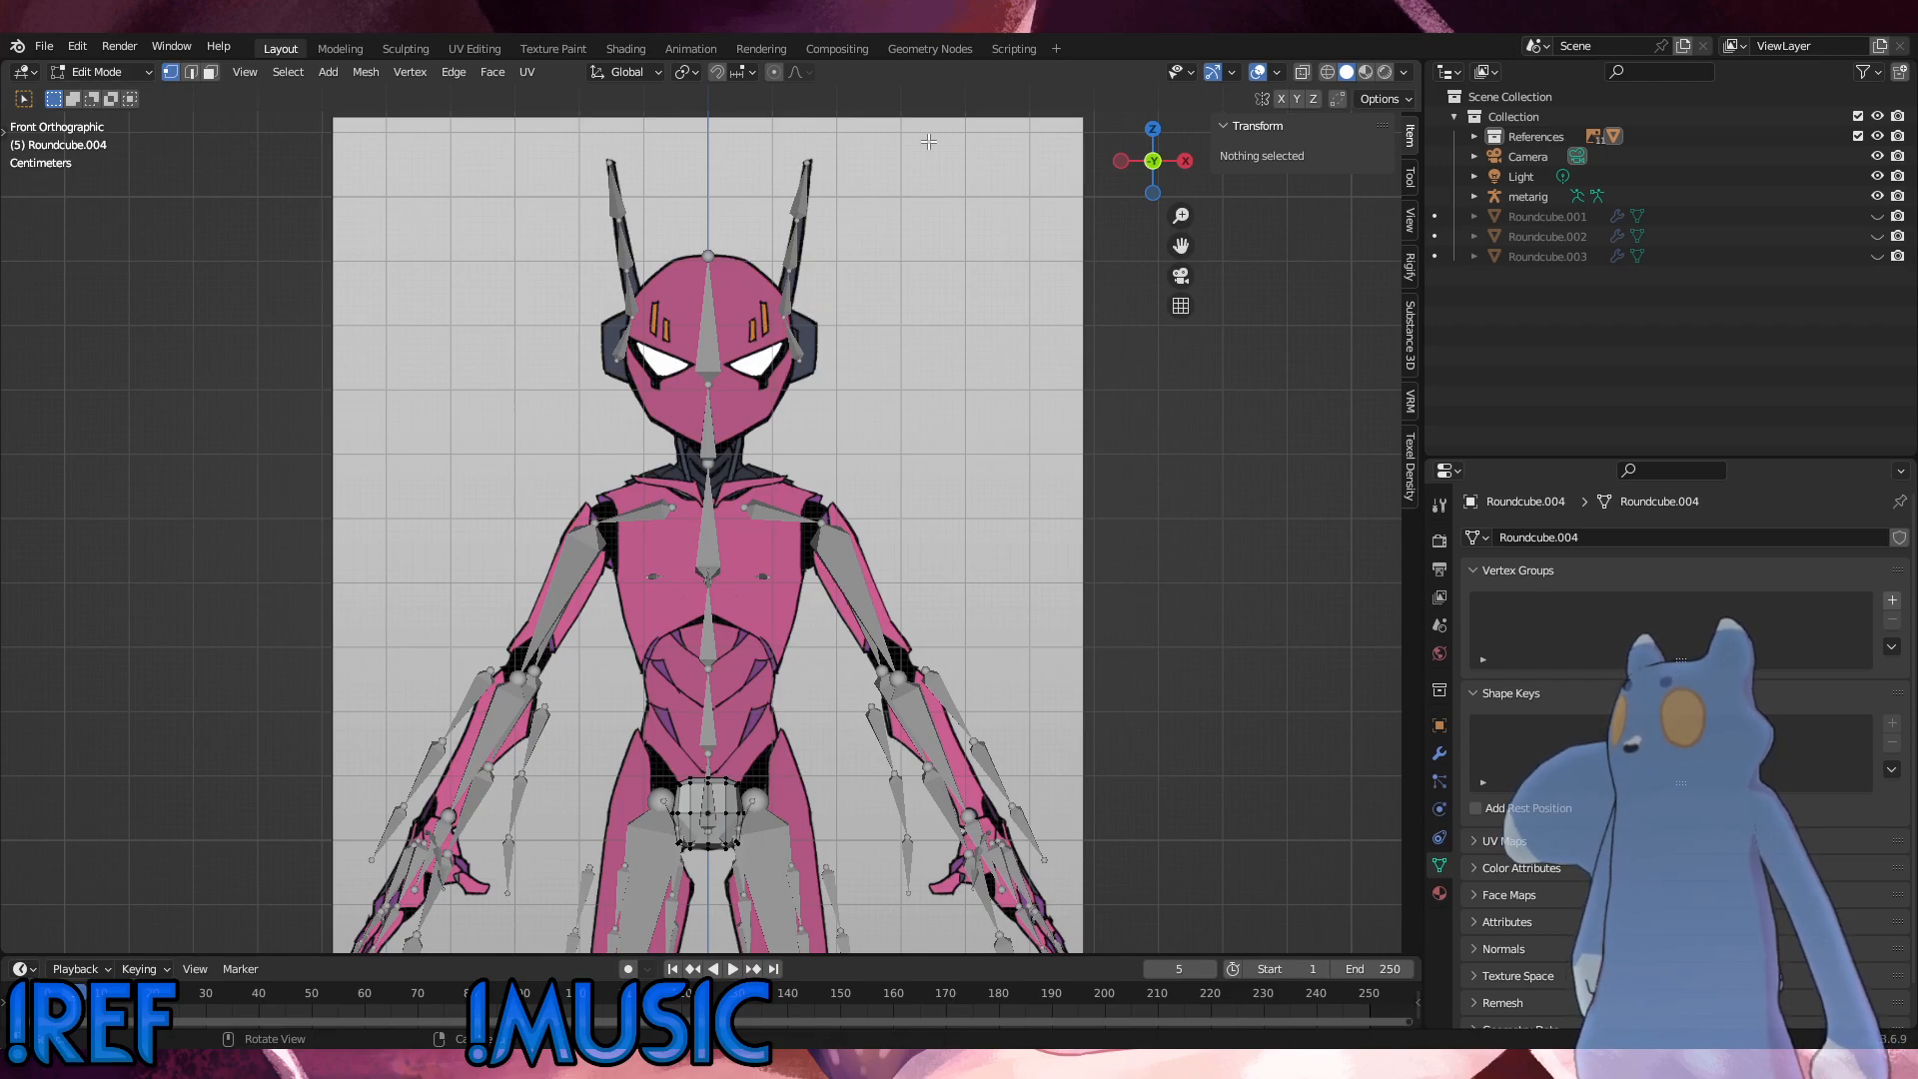
pyautogui.click(1878, 197)
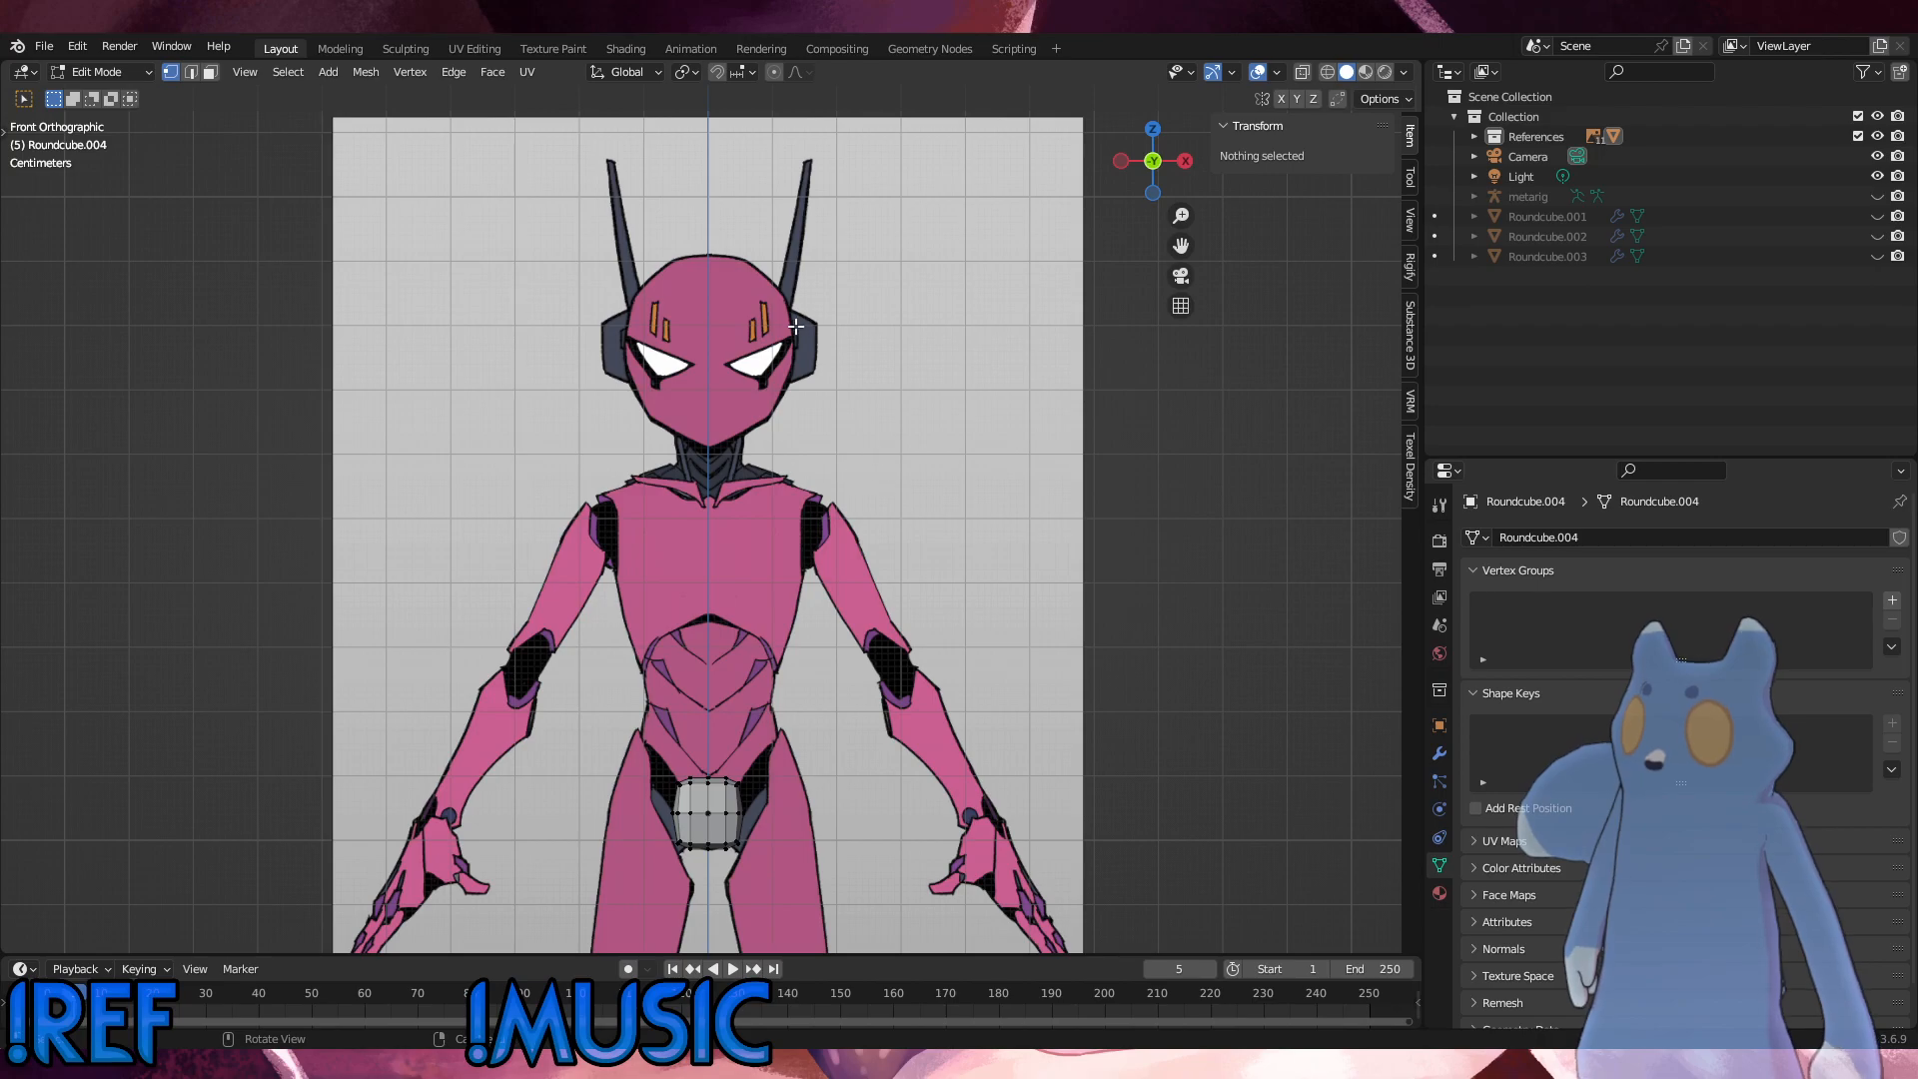
pyautogui.press('KP_3')
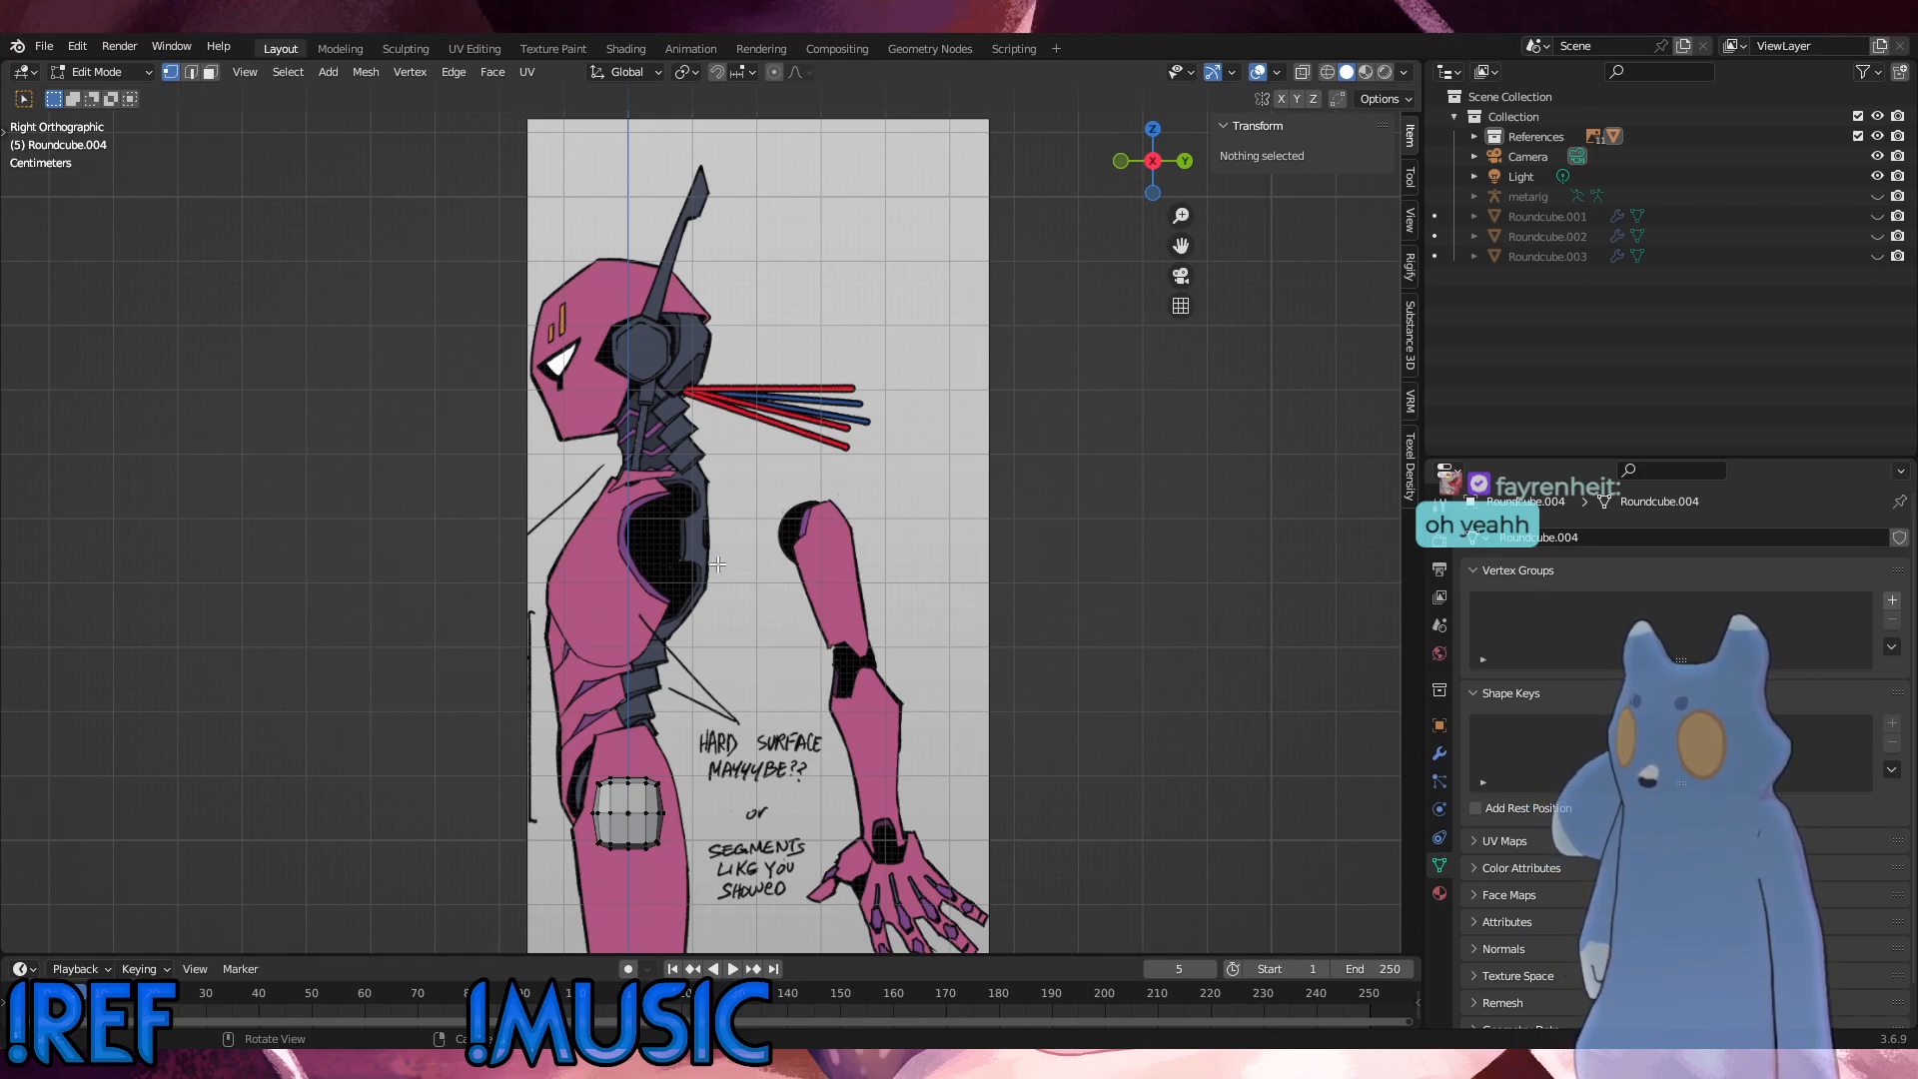
# Step: Turn on X-ray display in front view with the round cube at the pelvis in Edit Mode
pyautogui.press('KP_1')
pyautogui.press('KP_3')
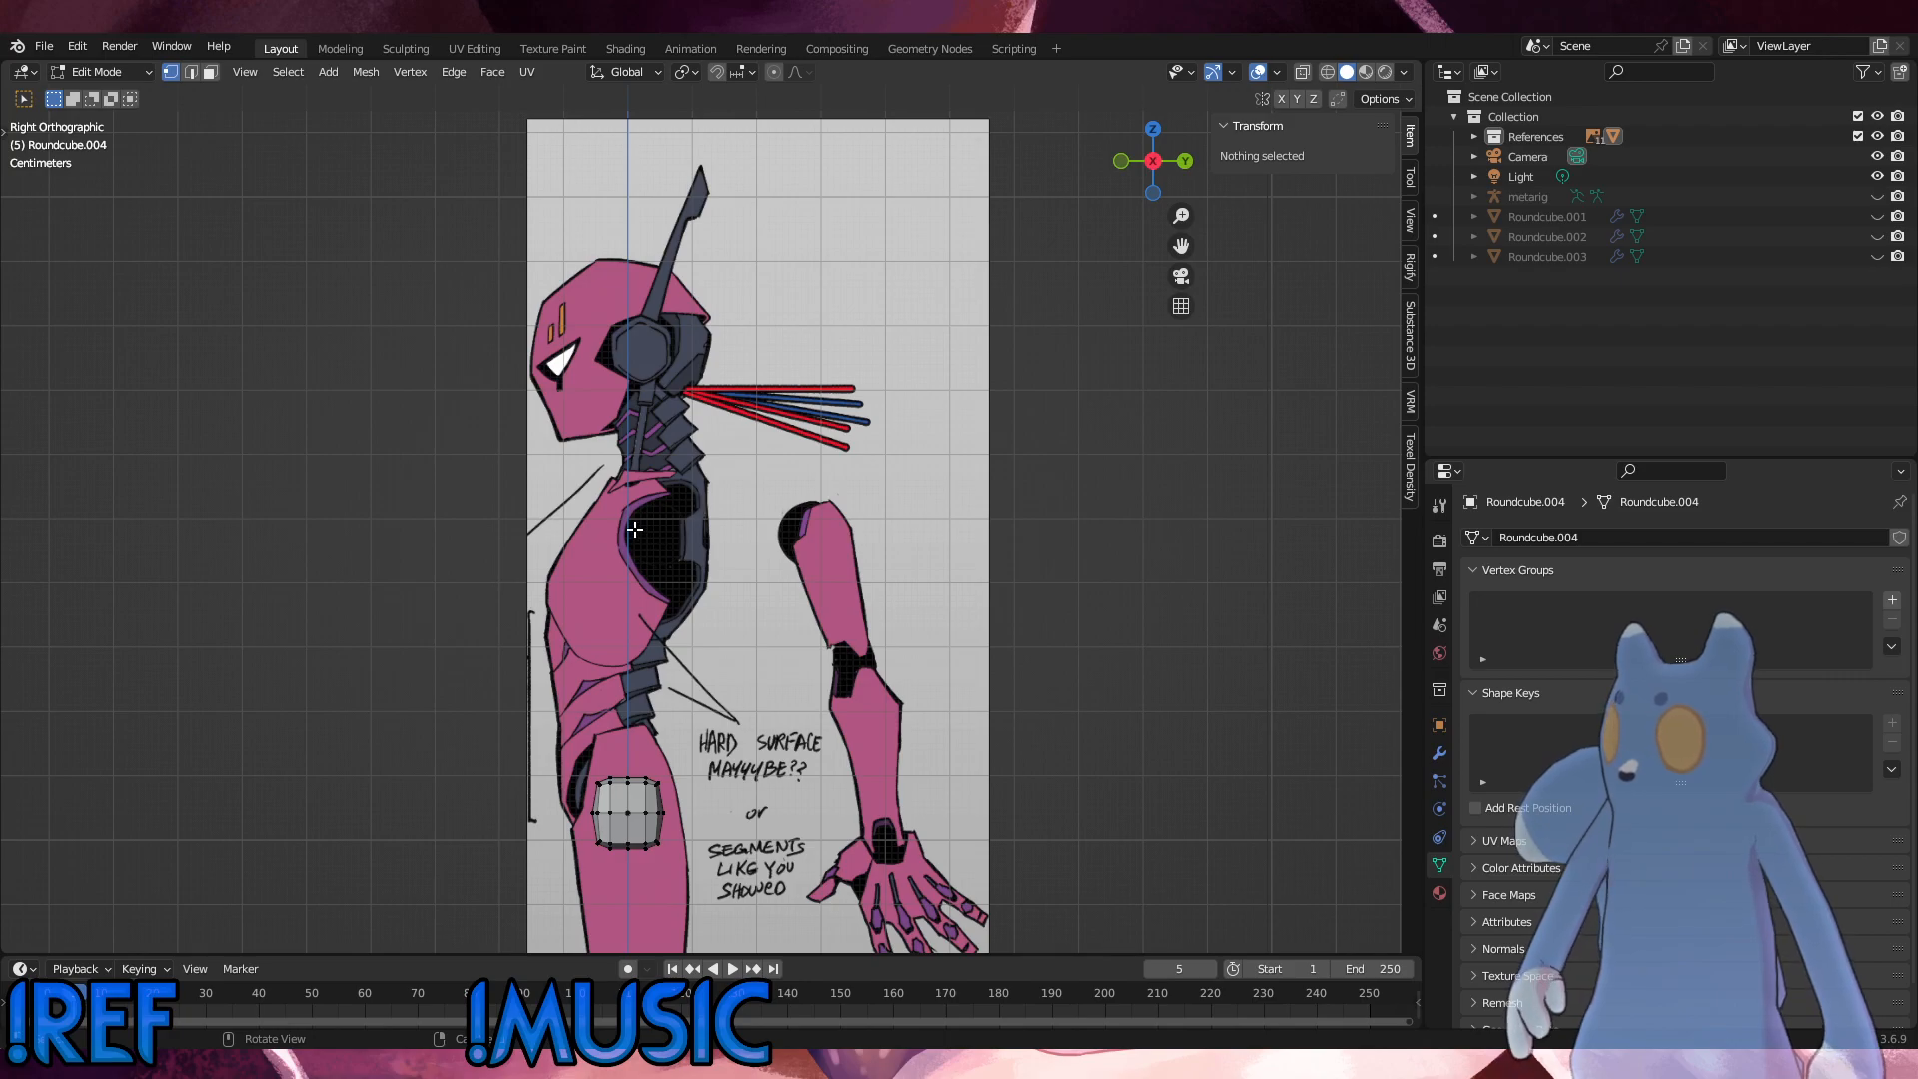
pyautogui.moveTo(667, 516); pyautogui.dragTo(908, 666, button='middle')
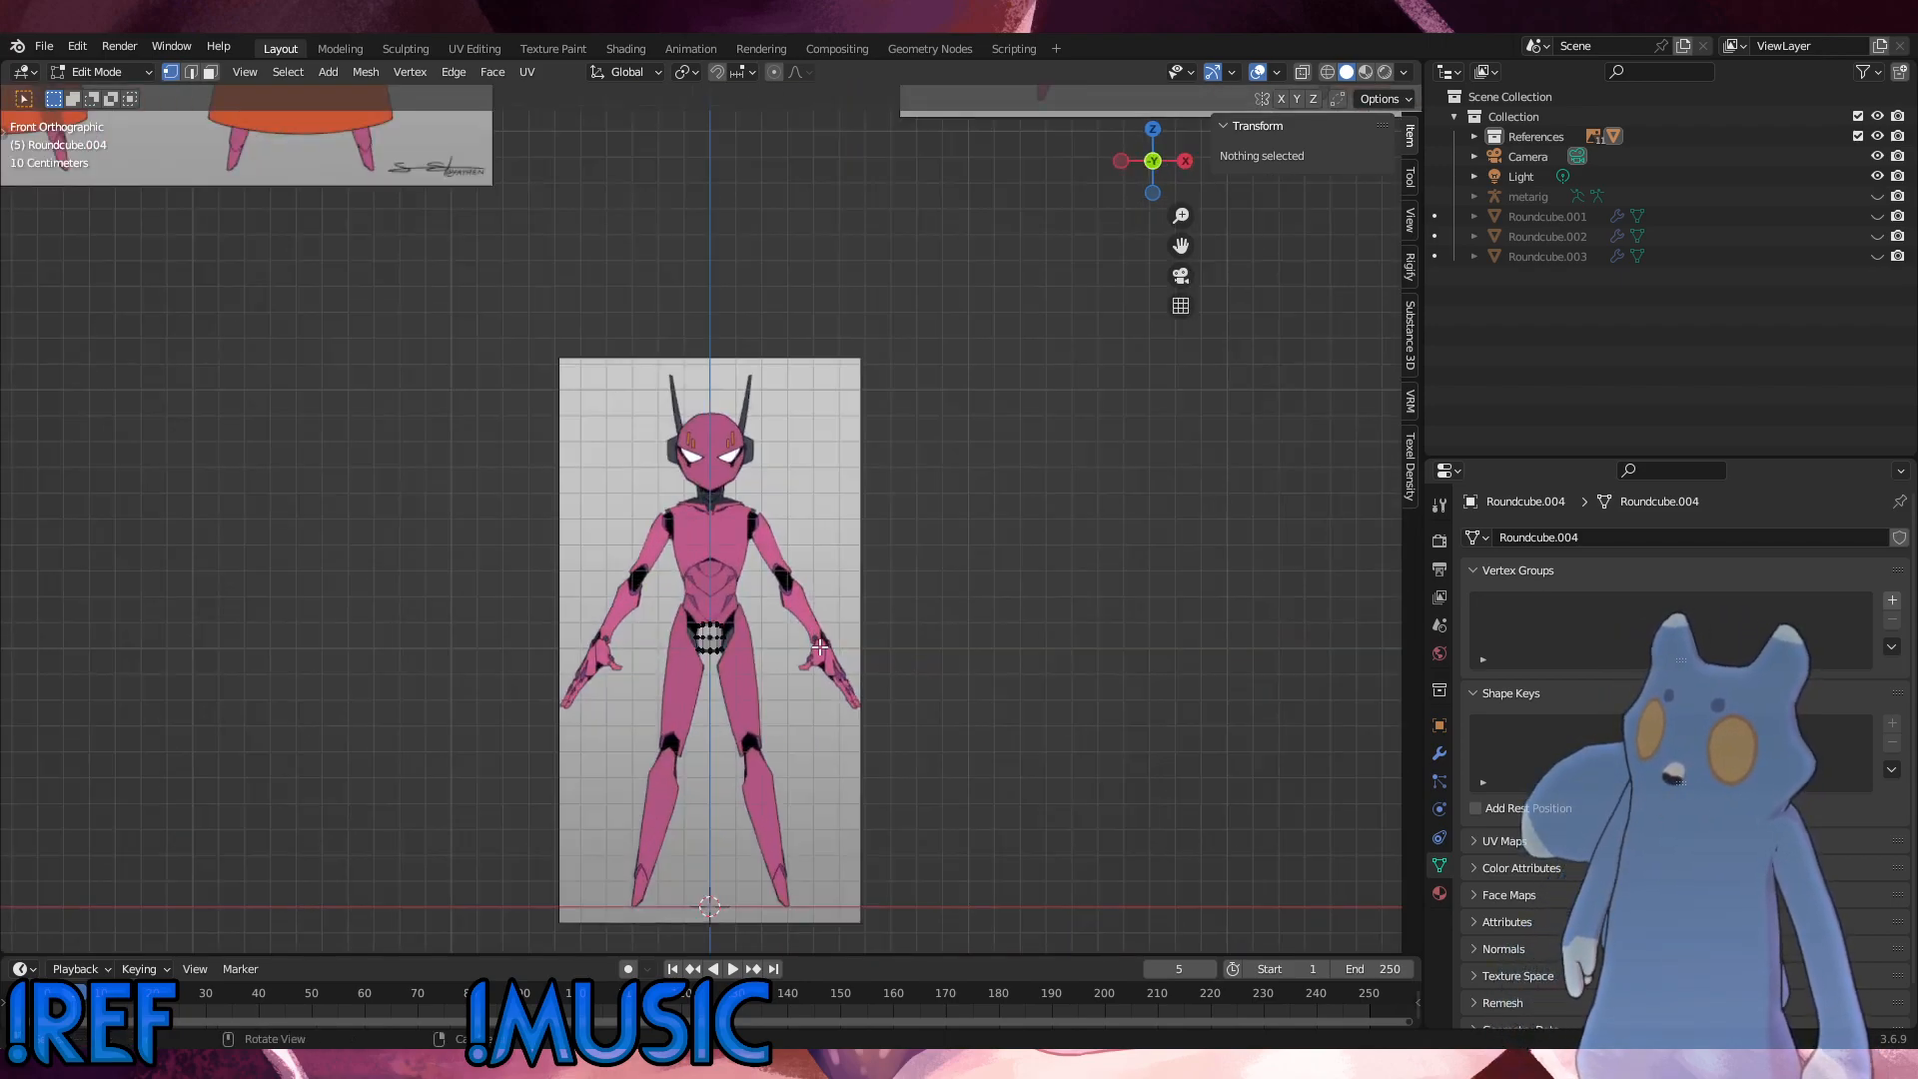
pyautogui.scroll(6, 822, 648)
pyautogui.keyDown('shift'); pyautogui.moveTo(797, 904); pyautogui.dragTo(780, 518, button='middle'); pyautogui.keyUp('shift')
pyautogui.scroll(3, 784, 529)
pyautogui.press('a')
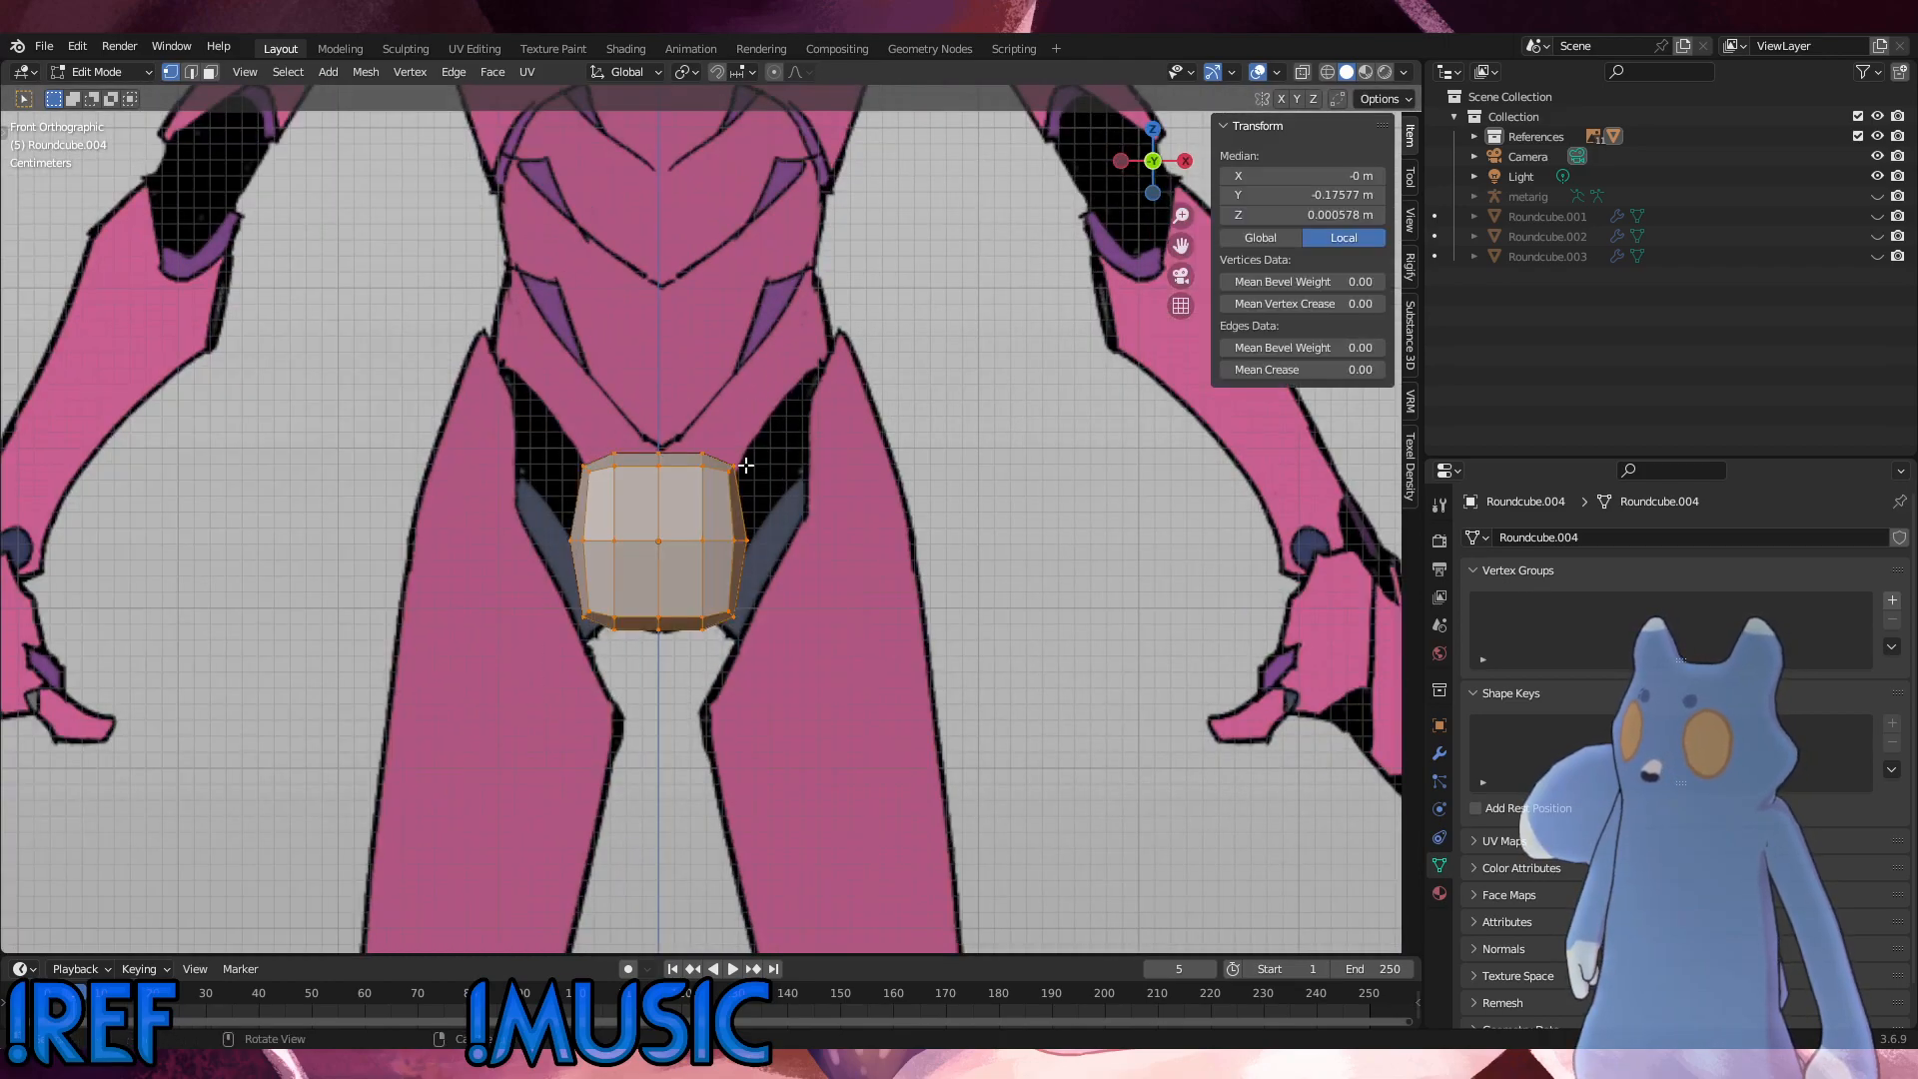
pyautogui.press('Tab')
pyautogui.press('Tab')
pyautogui.click(1302, 72)
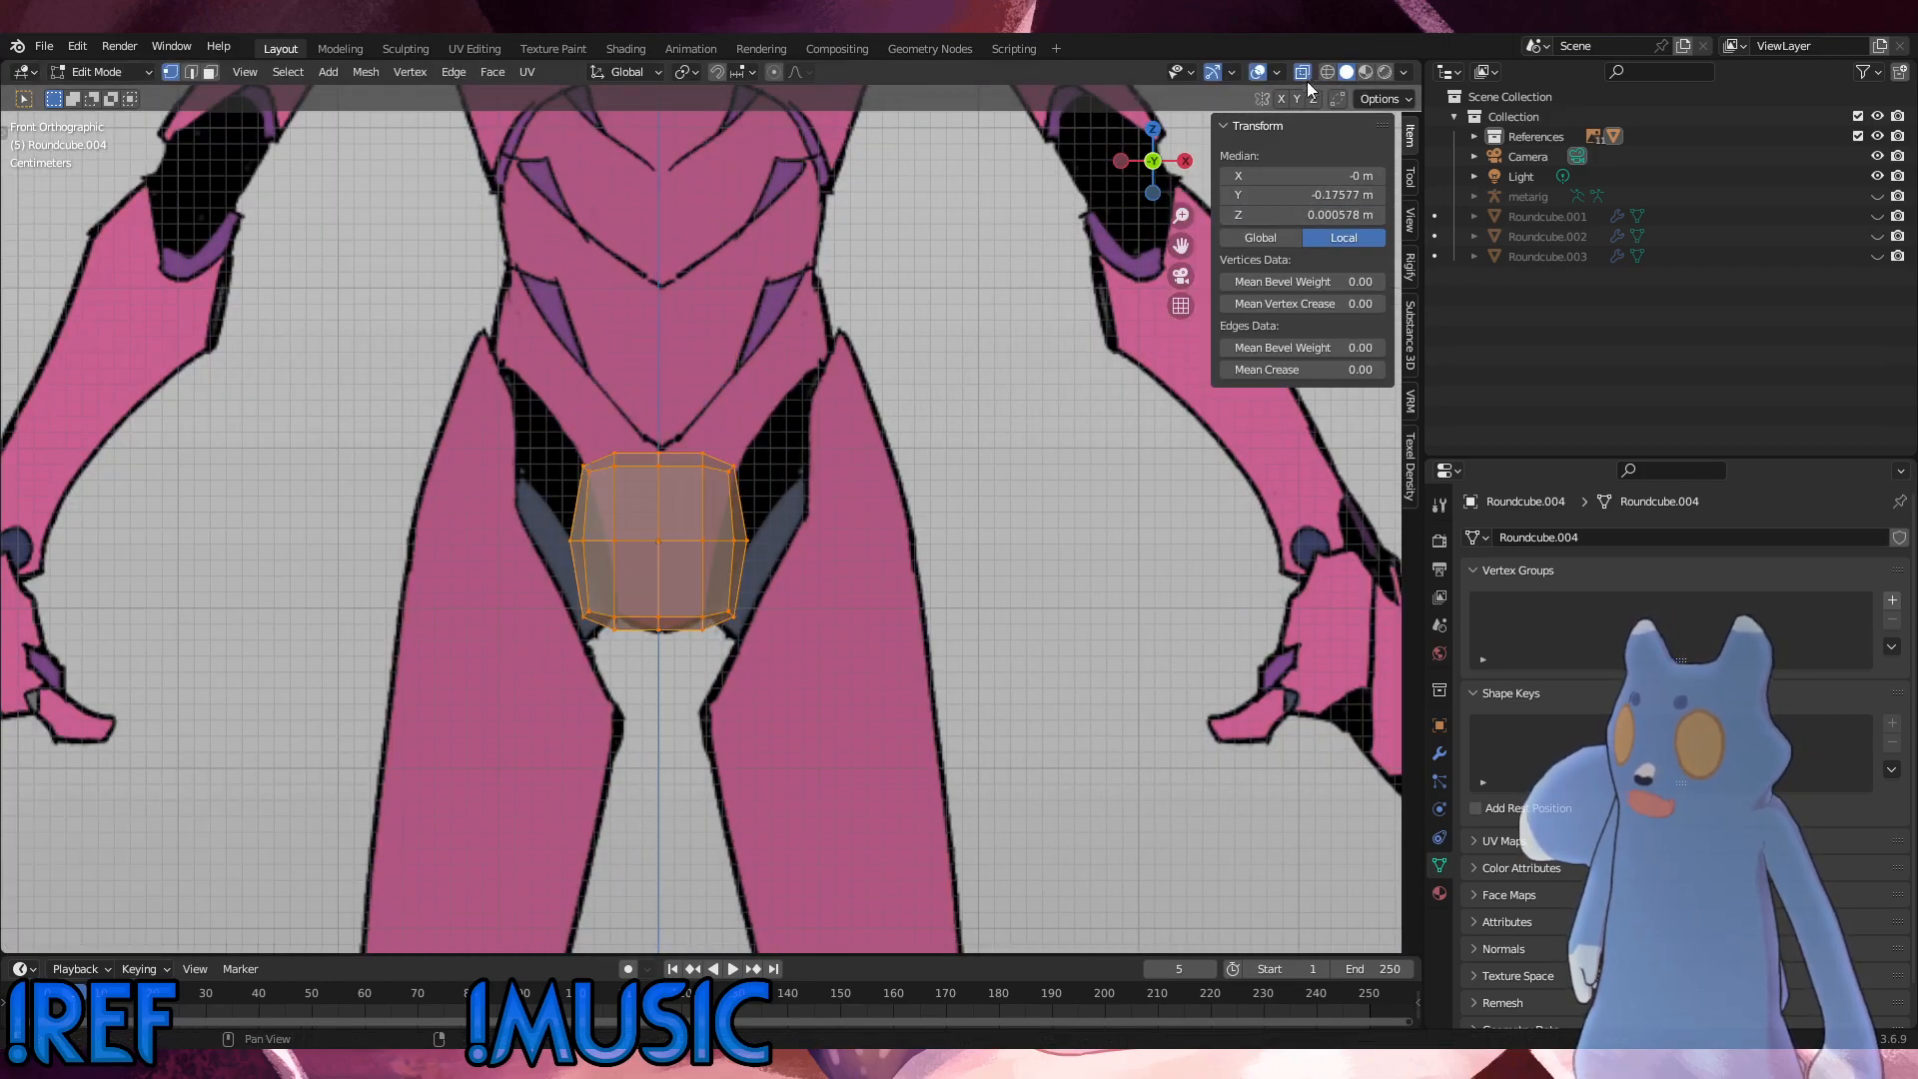
# Step: Delete the round cube's vertices on the negative X side of the centre line, keeping only the positive X half
pyautogui.hotkey('alt', 'a')
pyautogui.moveTo(473, 354); pyautogui.dragTo(651, 636)
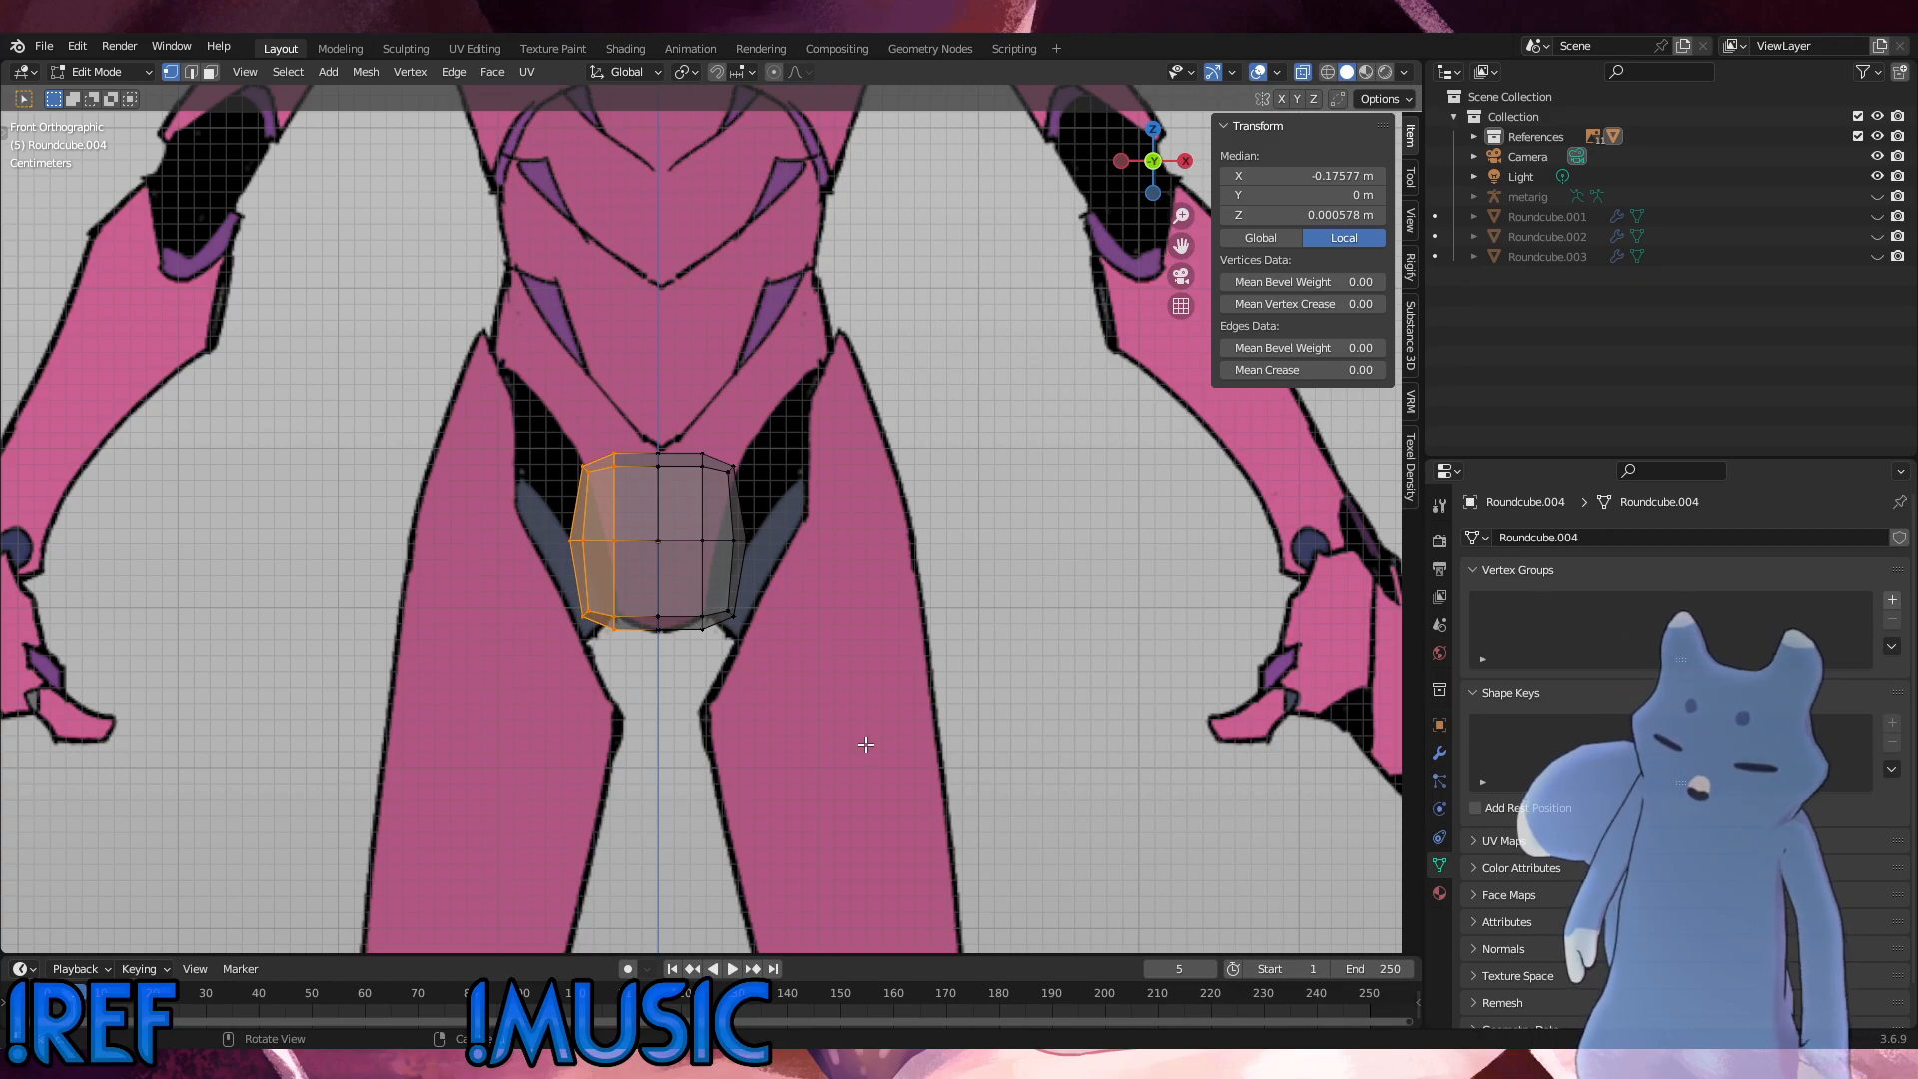
pyautogui.press('x')
pyautogui.click(865, 745)
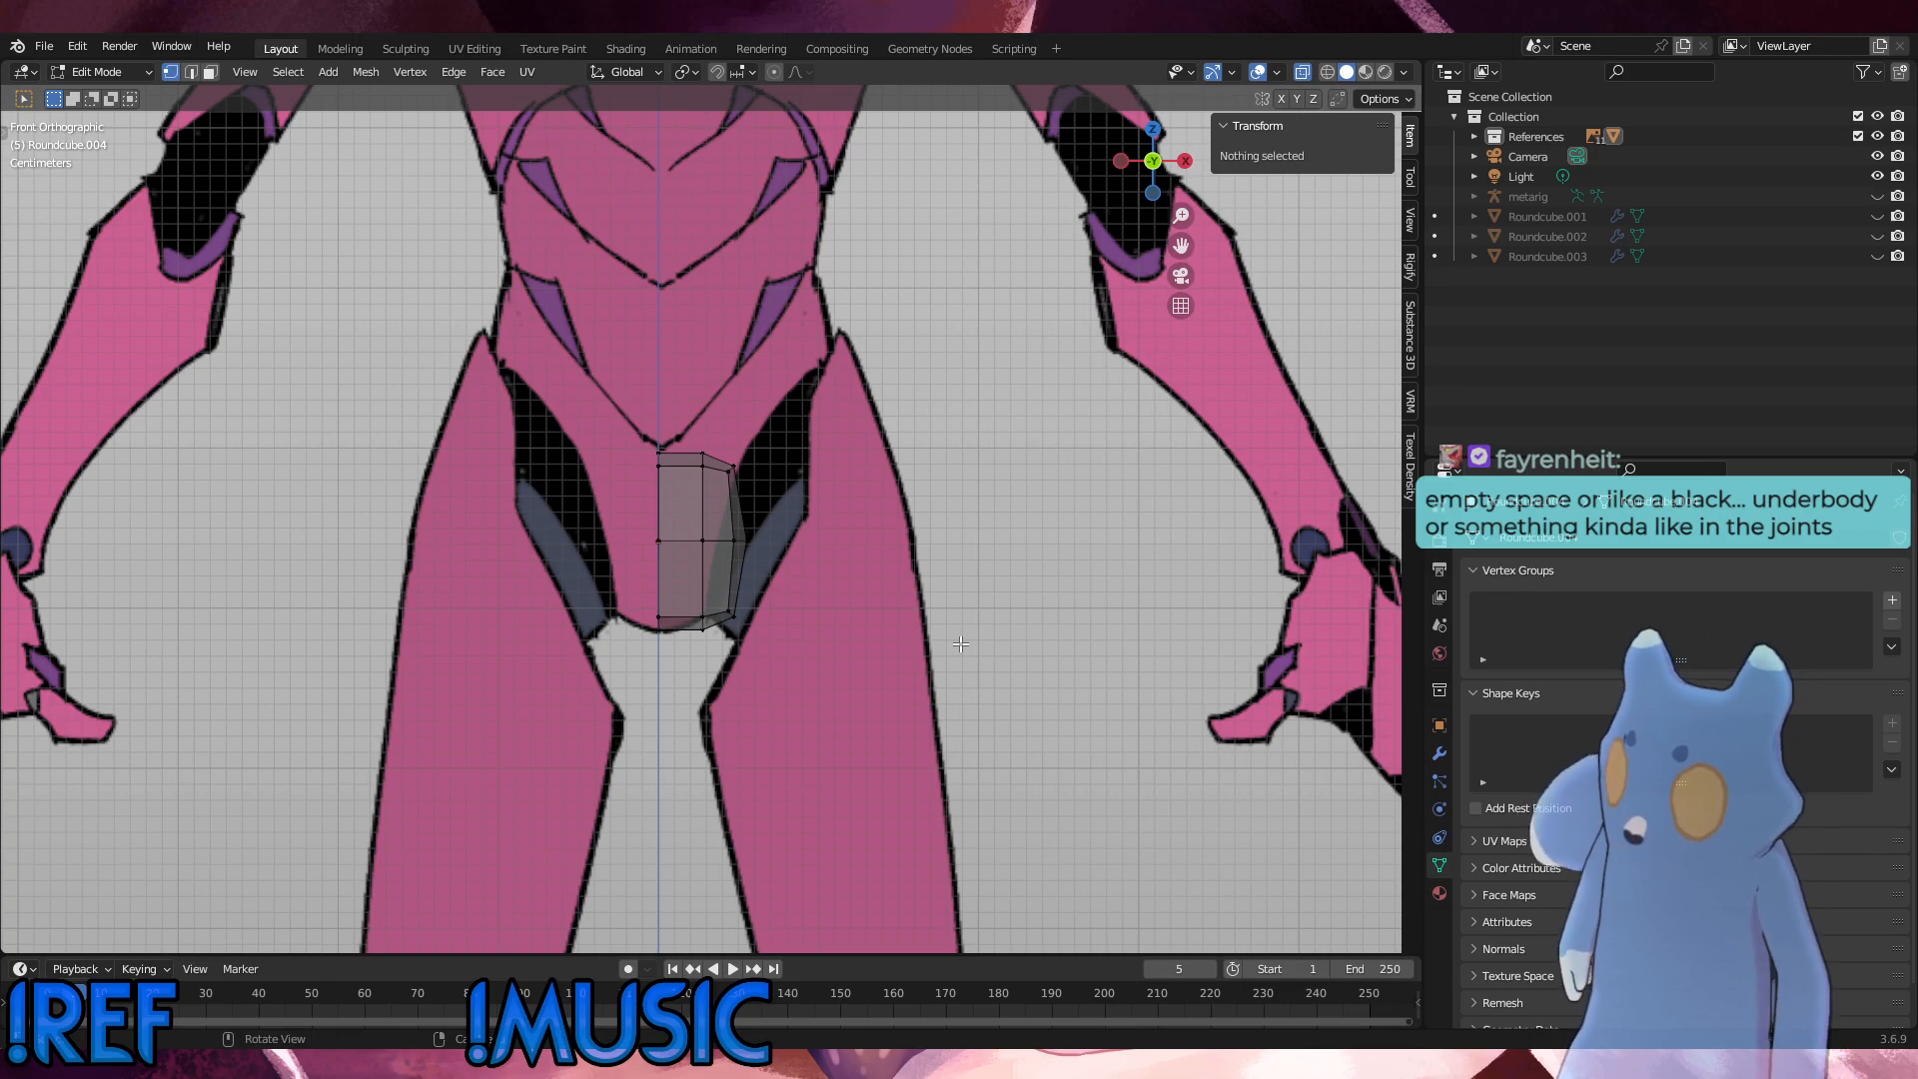
pyautogui.scroll(-2, 473, 604)
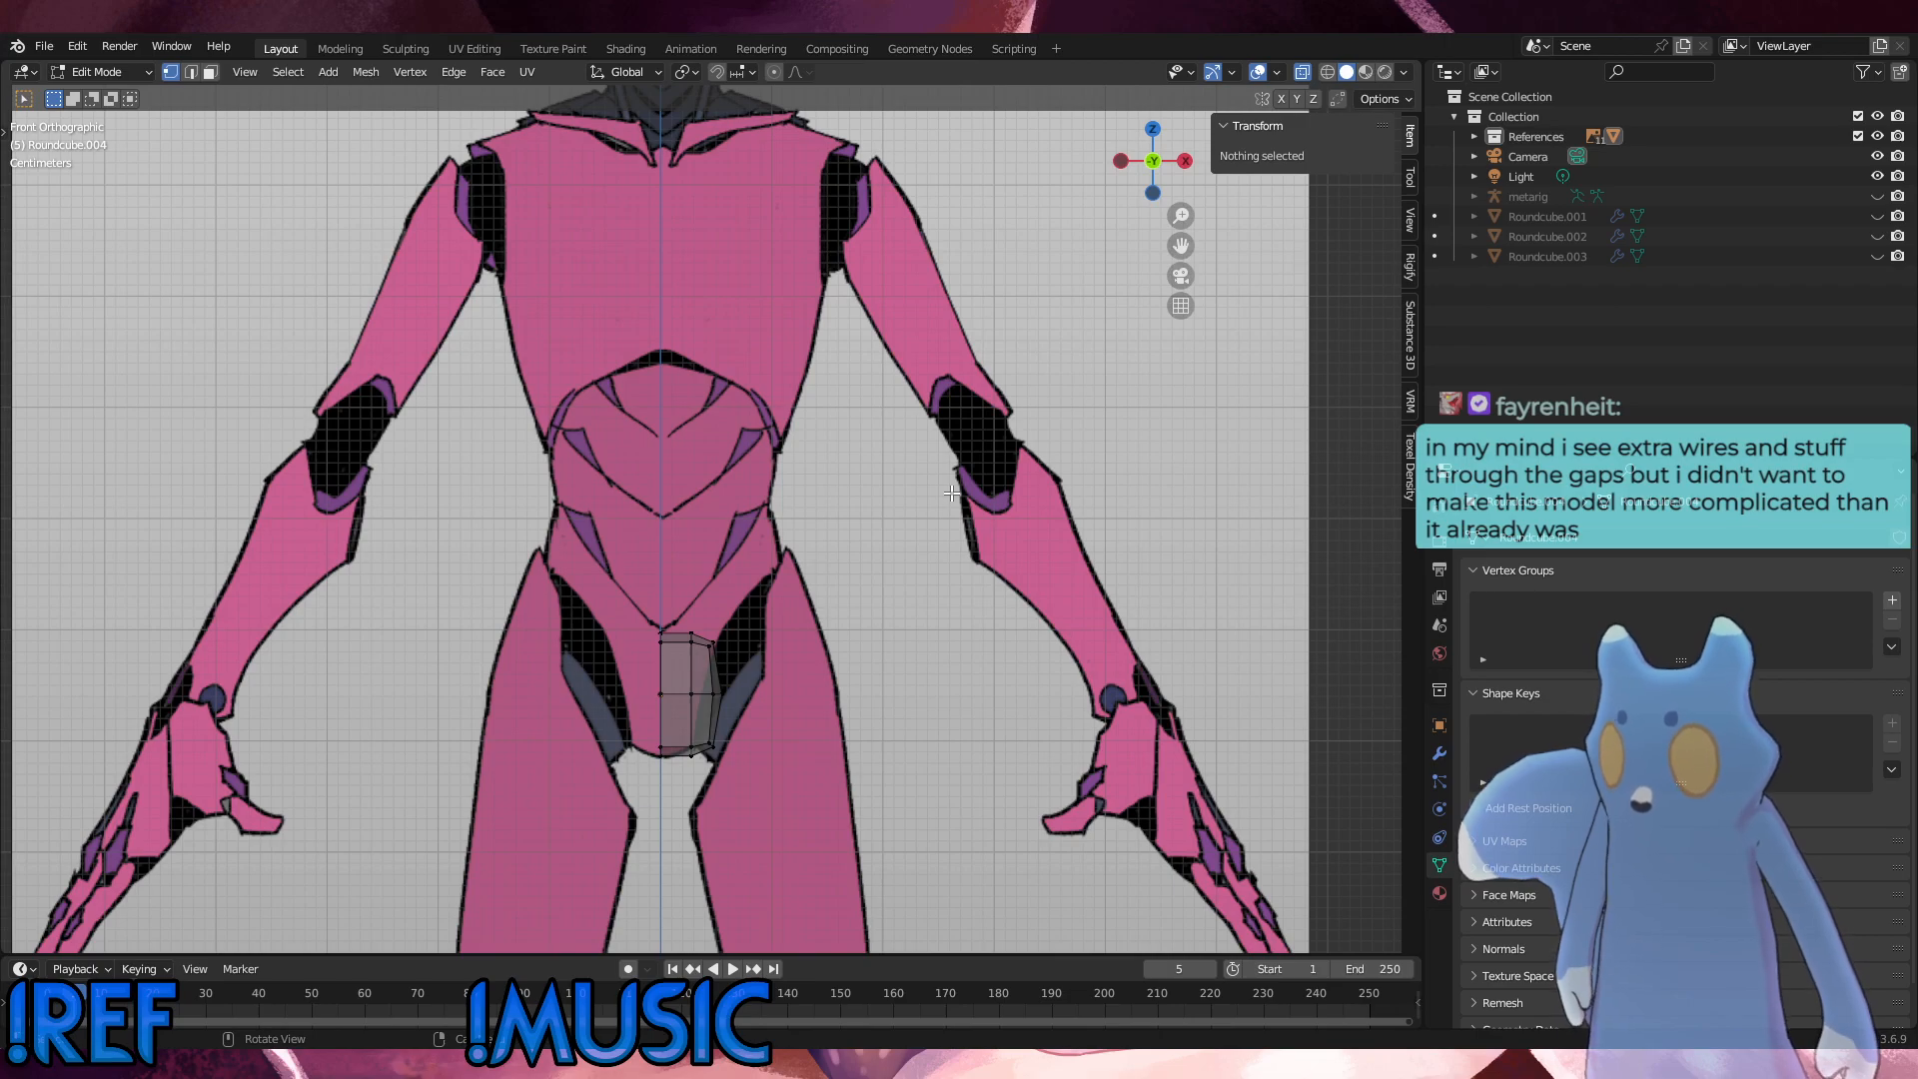
pyautogui.scroll(-2, 771, 525)
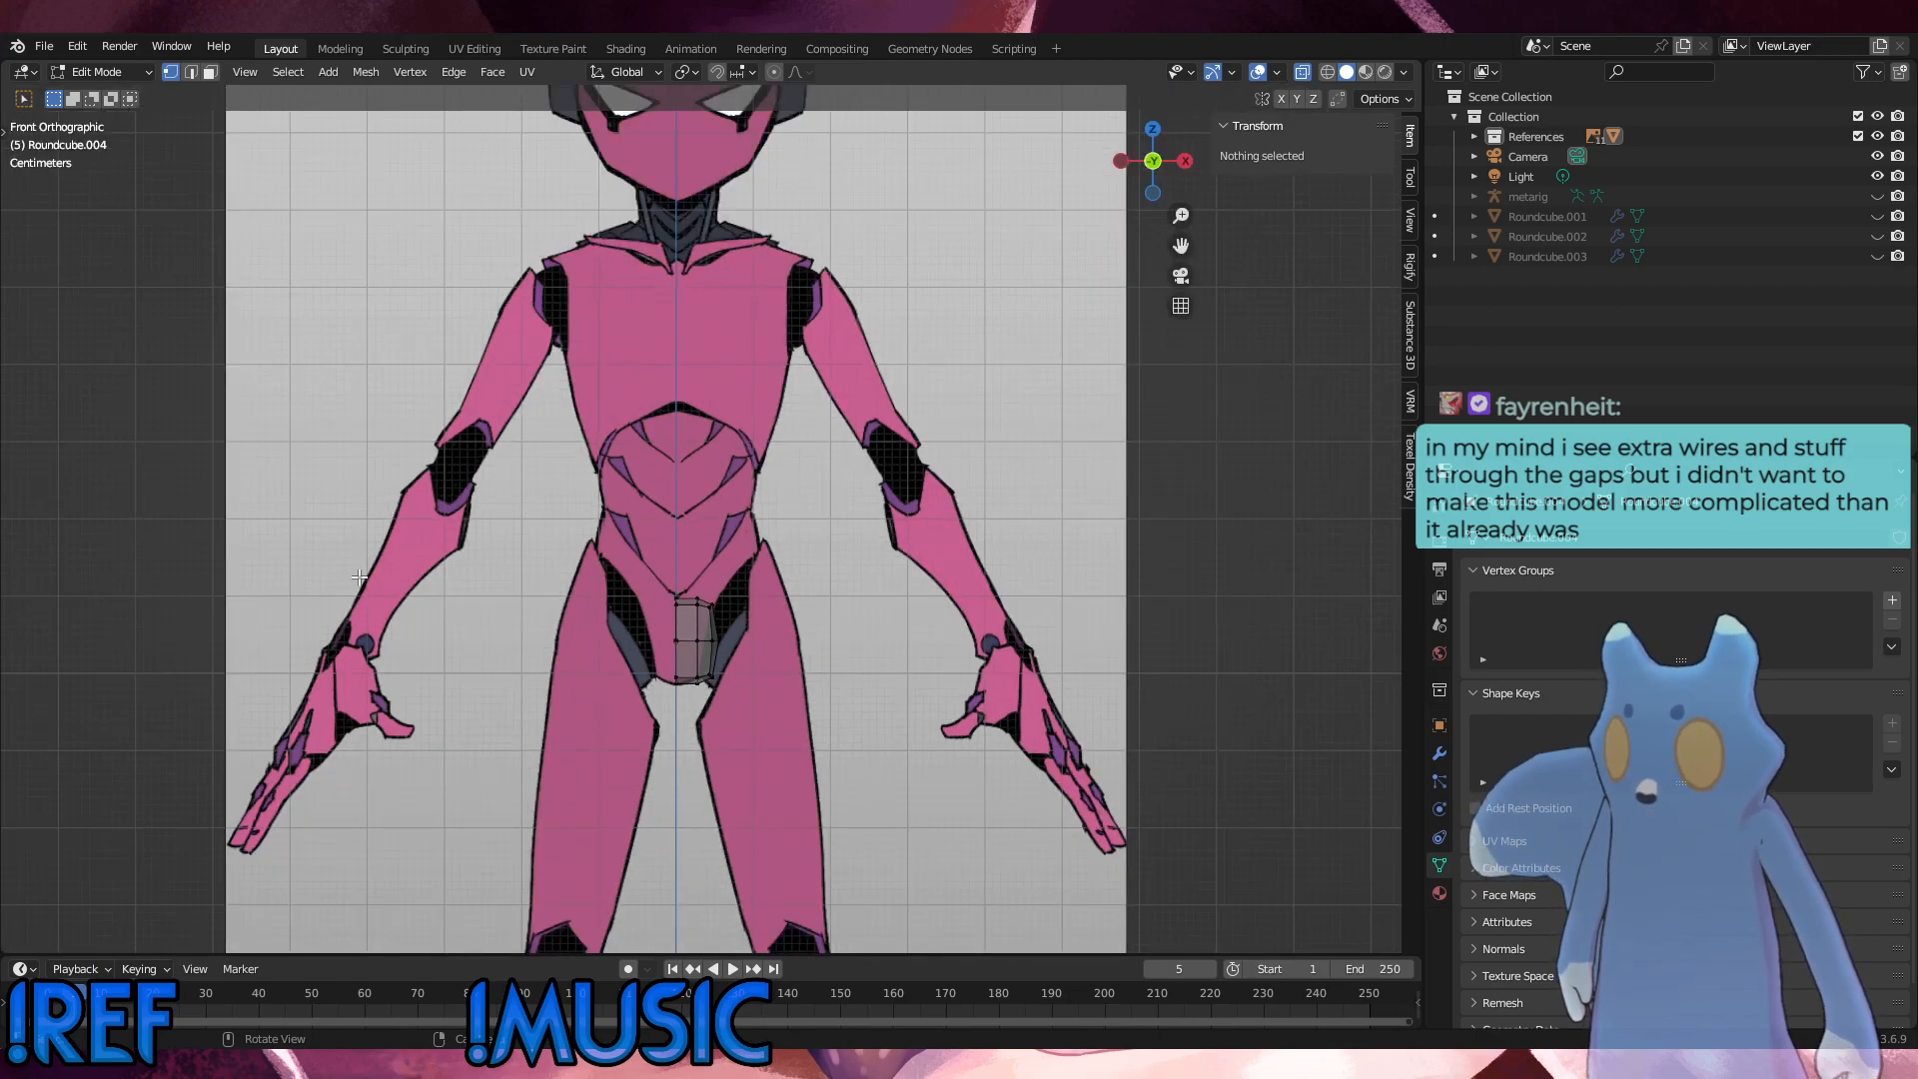
pyautogui.scroll(1, 734, 261)
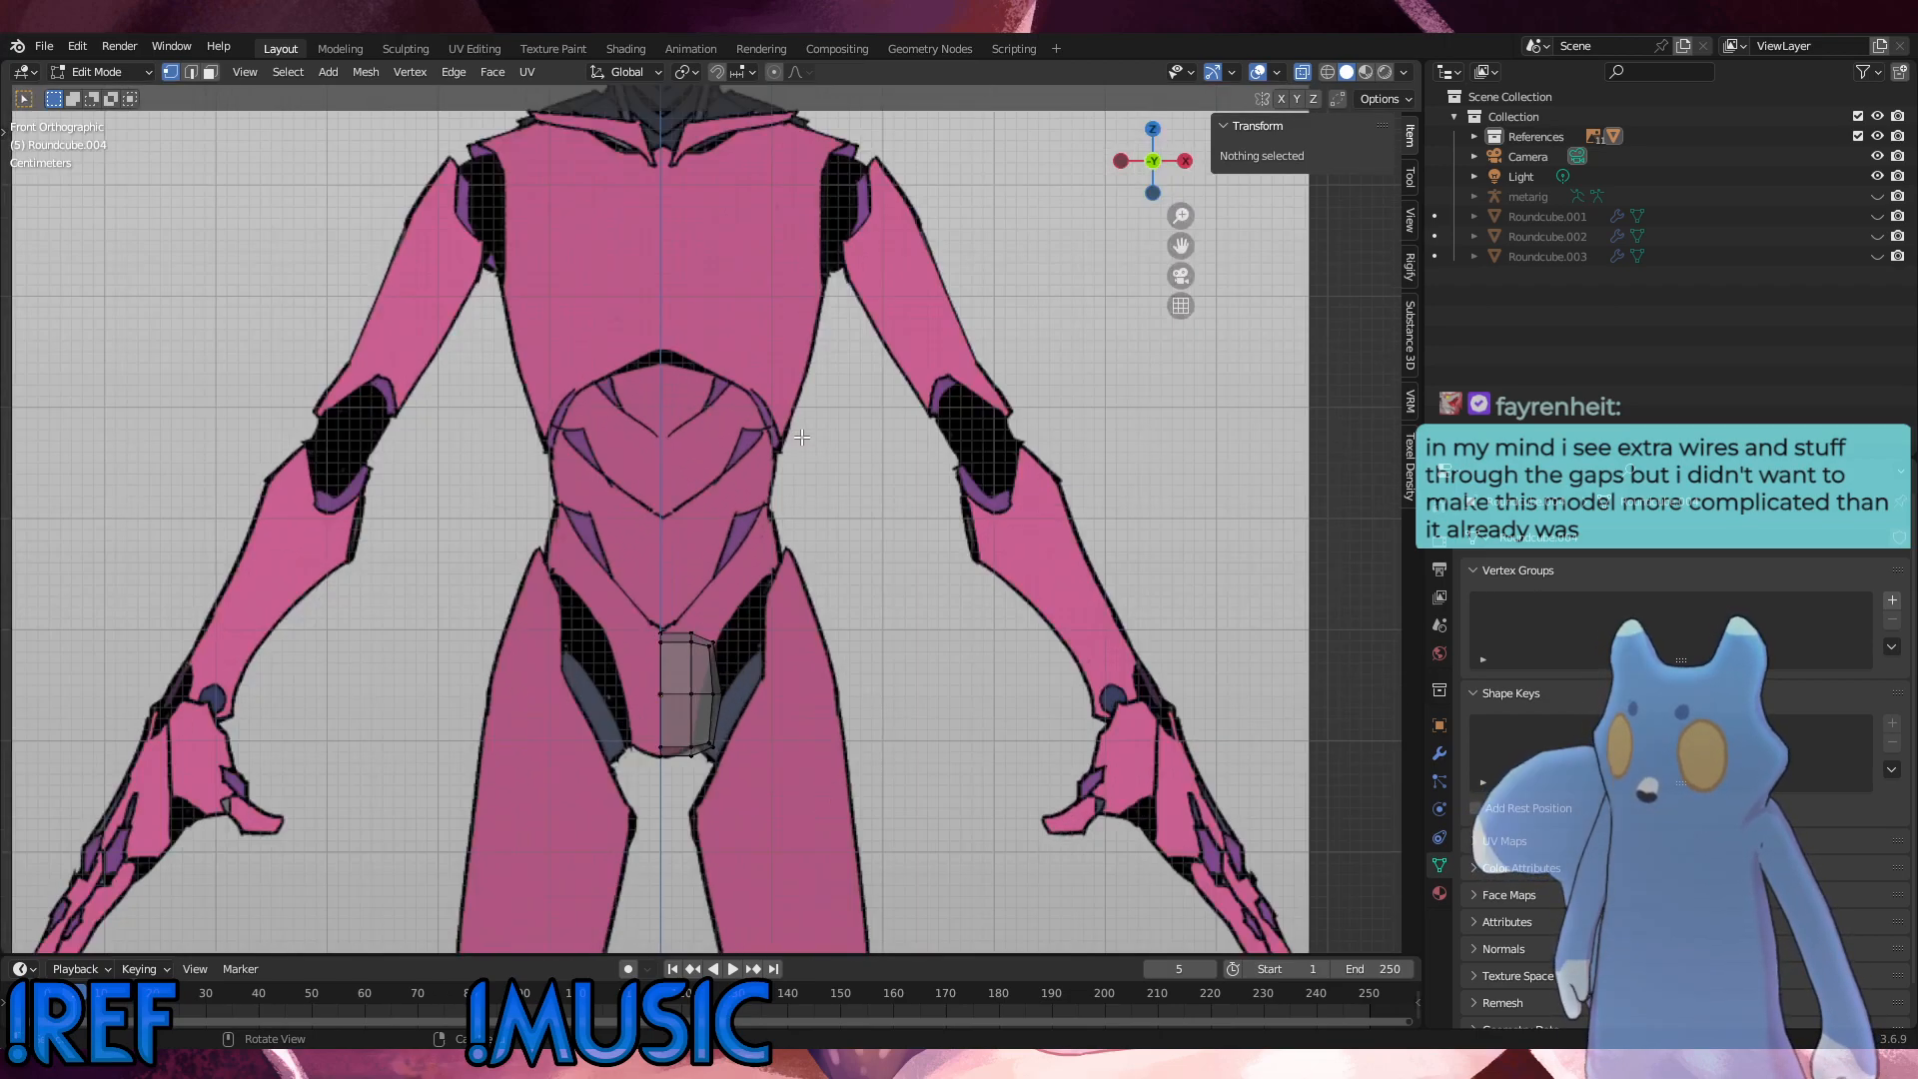
pyautogui.scroll(-3, 740, 261)
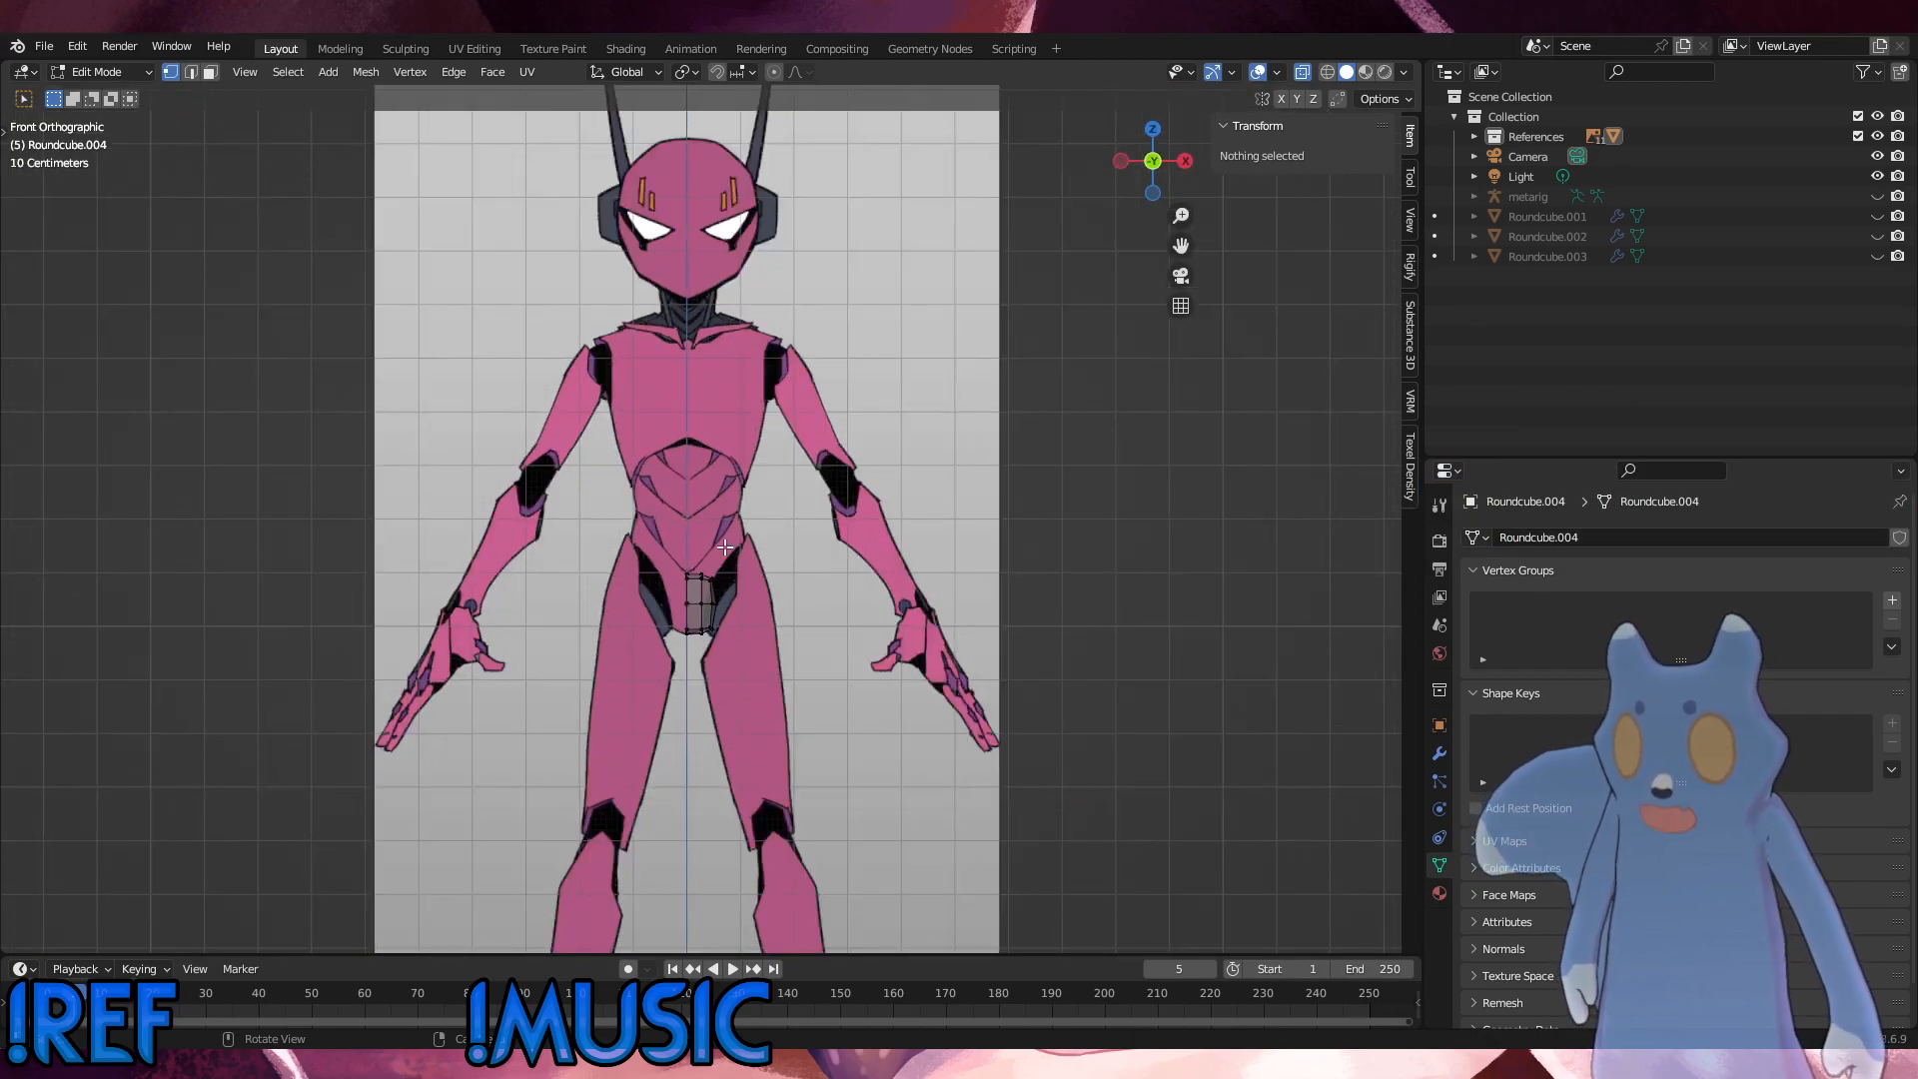
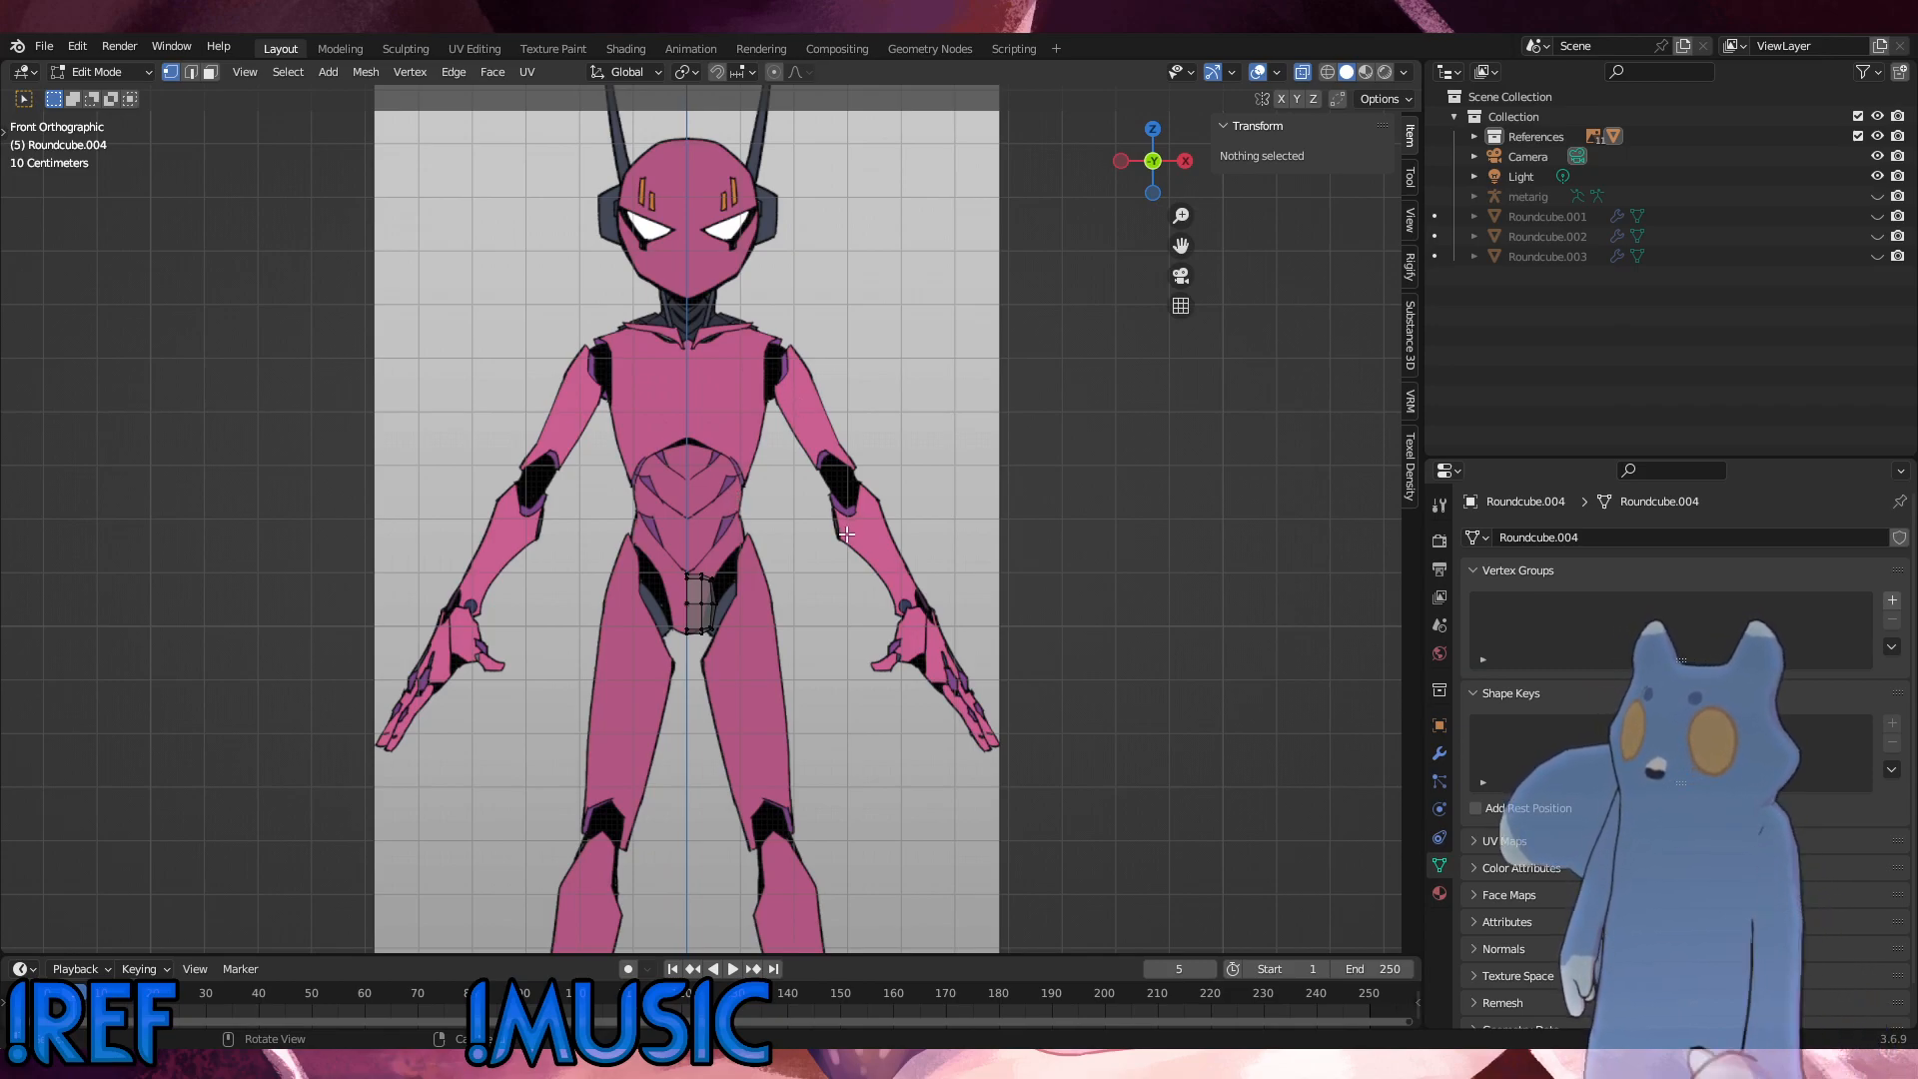
# Step: Raise the half-cube's middle vertical column of vertices about 0.0075 m along Z, then nudge it slightly toward the centre line
pyautogui.scroll(5, 820, 640)
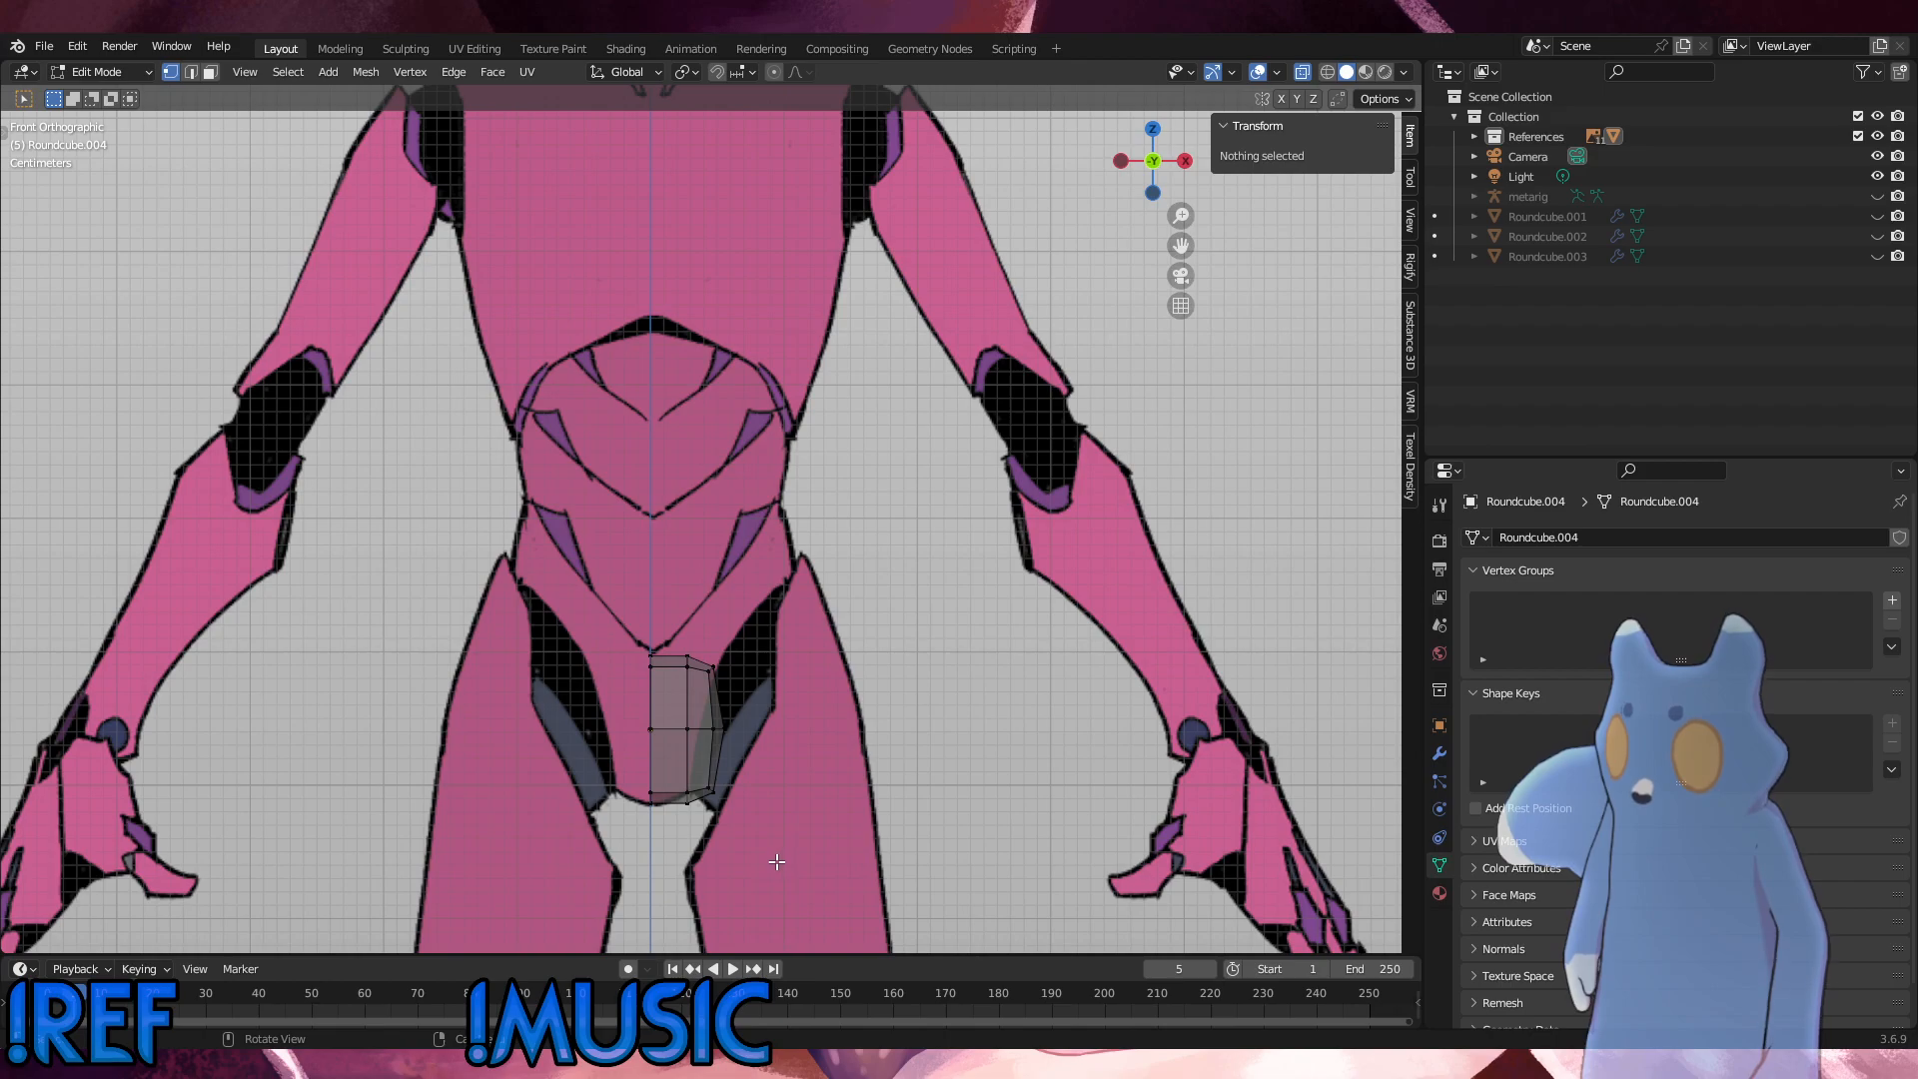
pyautogui.moveTo(777, 861); pyautogui.dragTo(734, 628)
pyautogui.moveTo(700, 812); pyautogui.dragTo(686, 618)
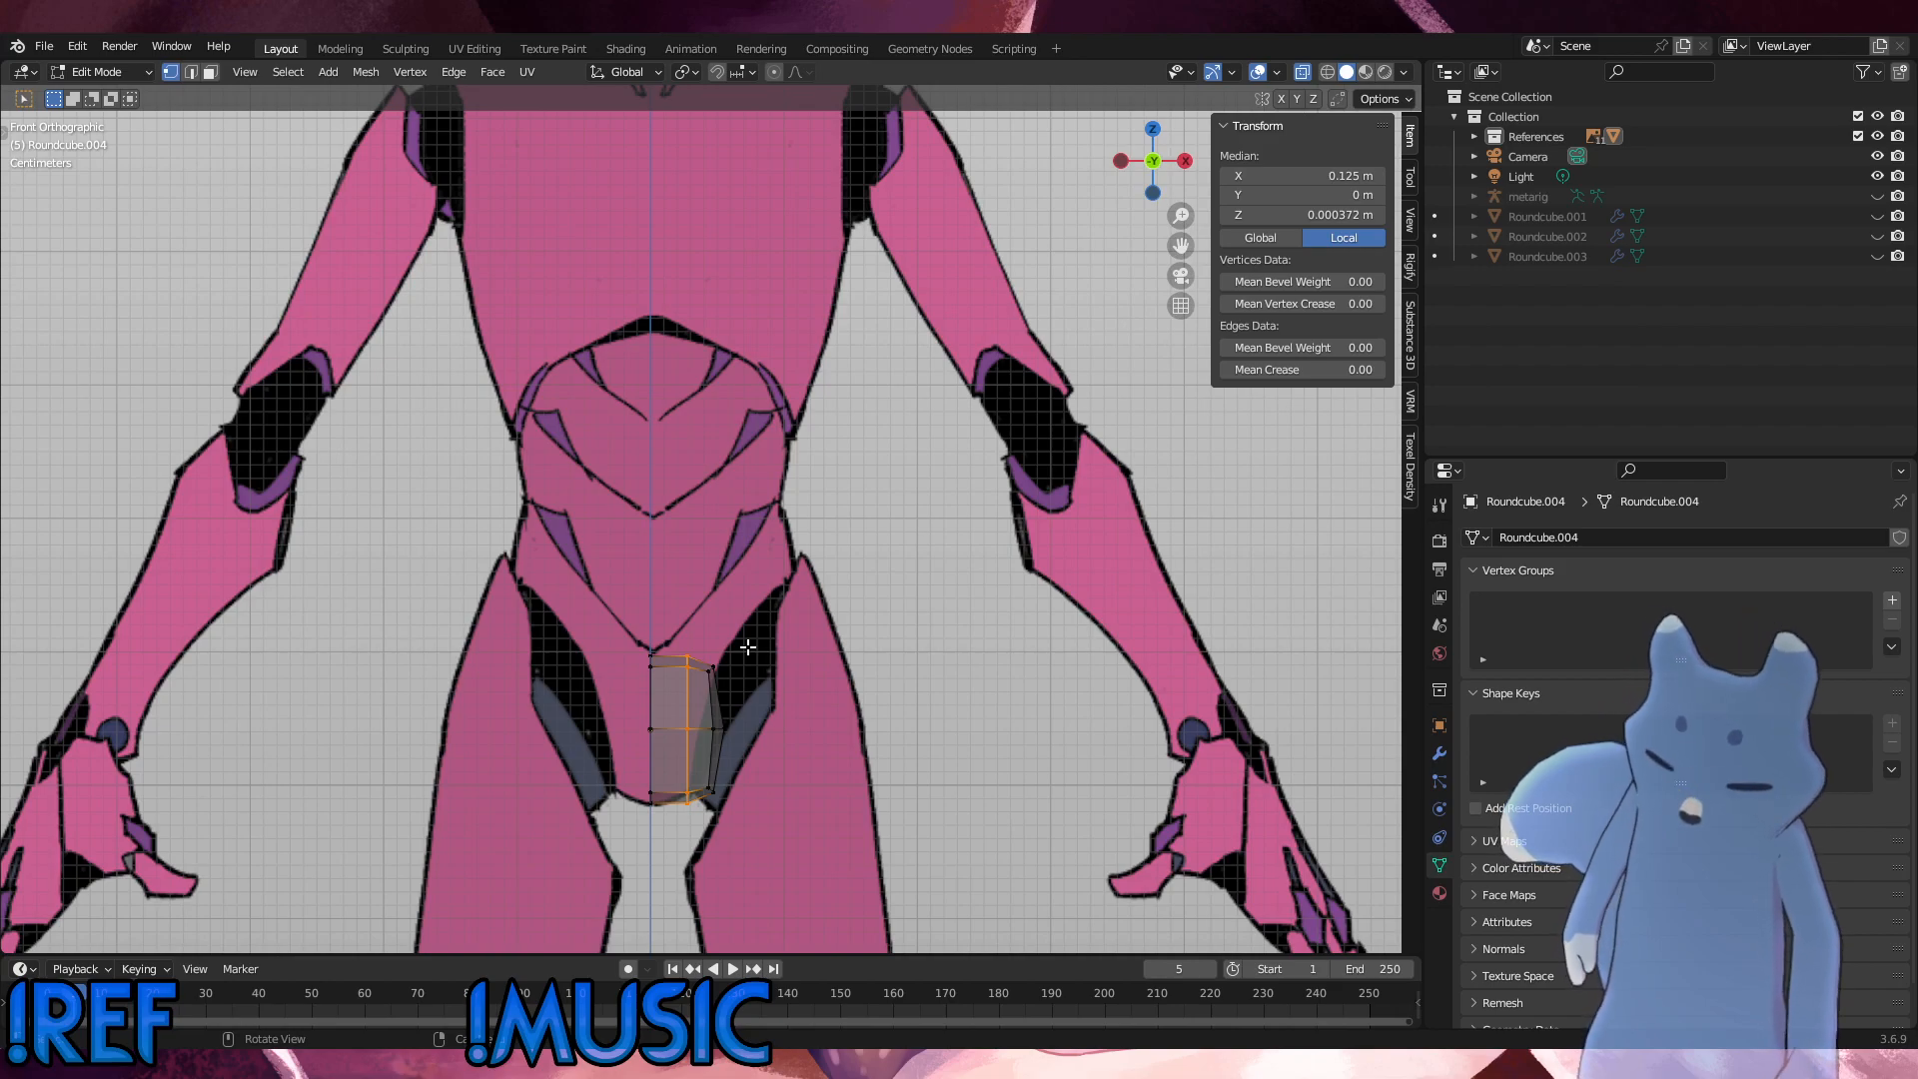
pyautogui.press('g')
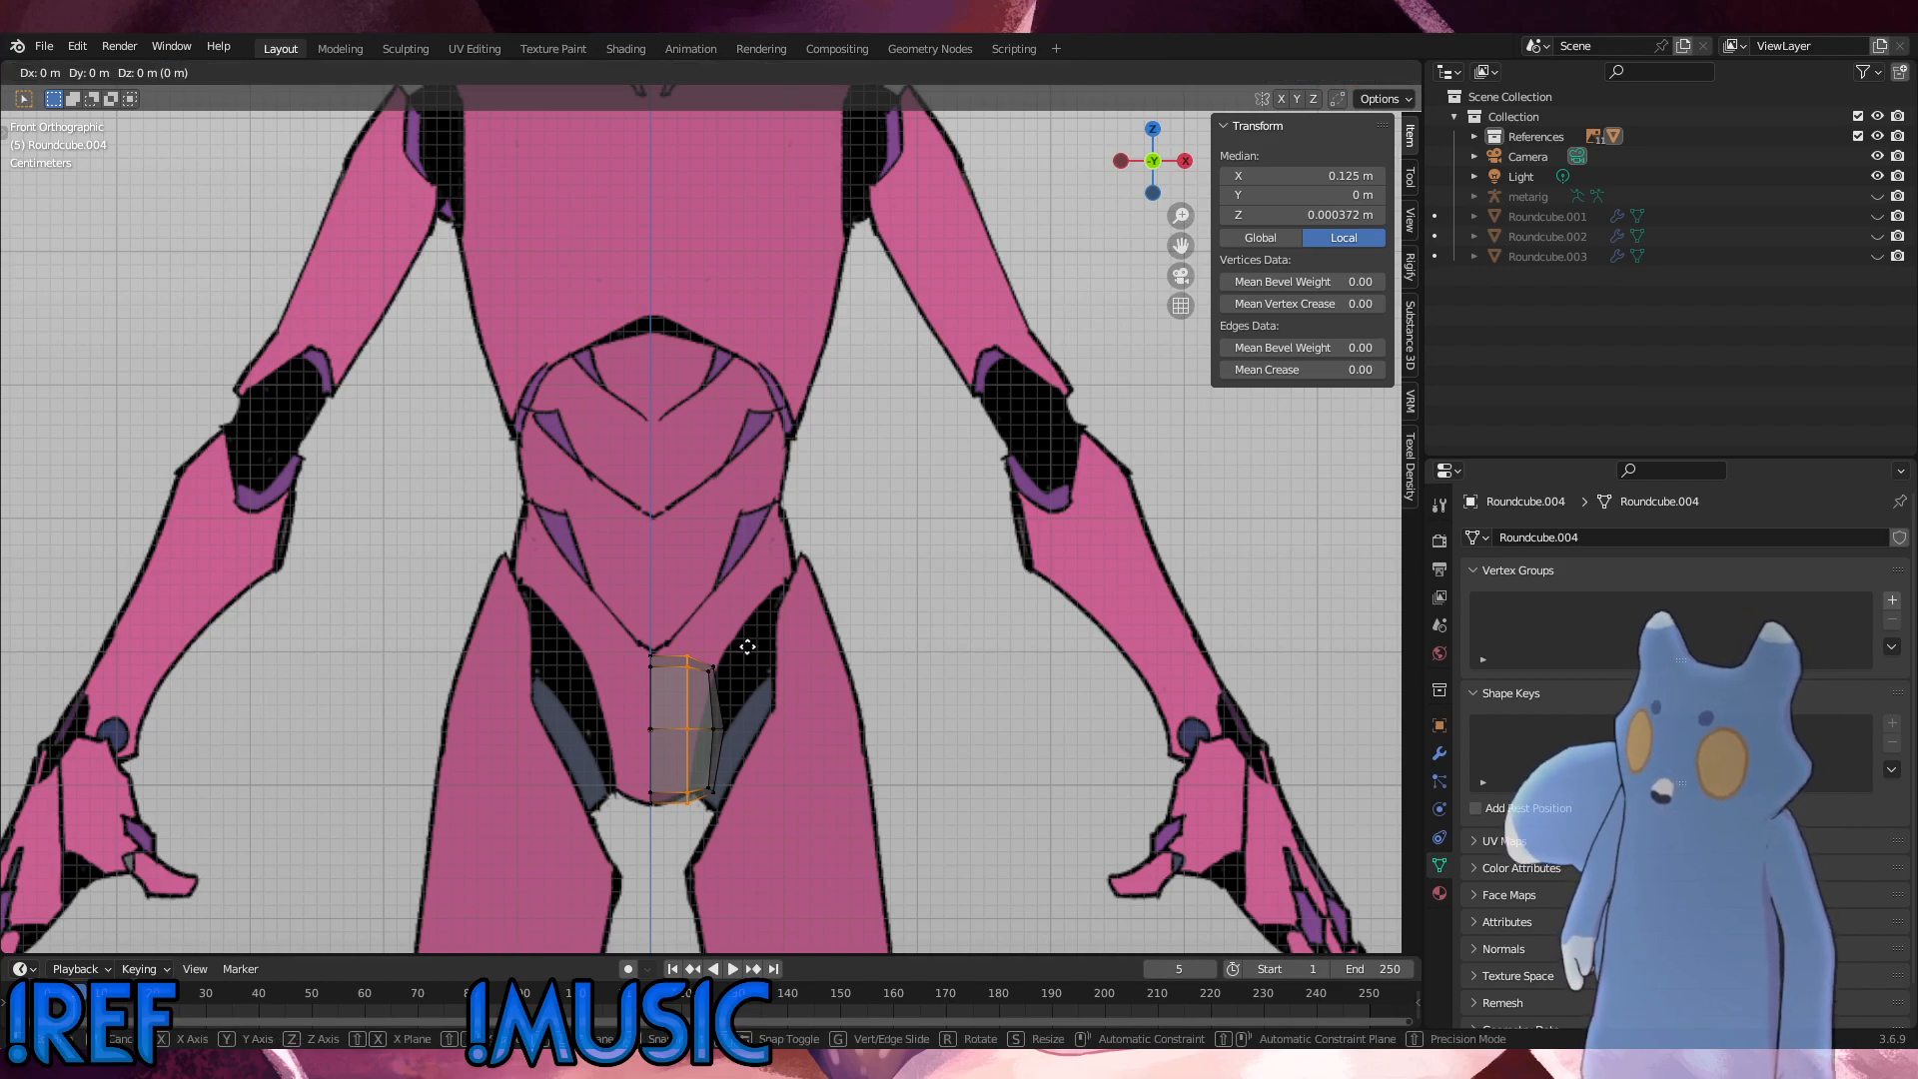
pyautogui.press('z')
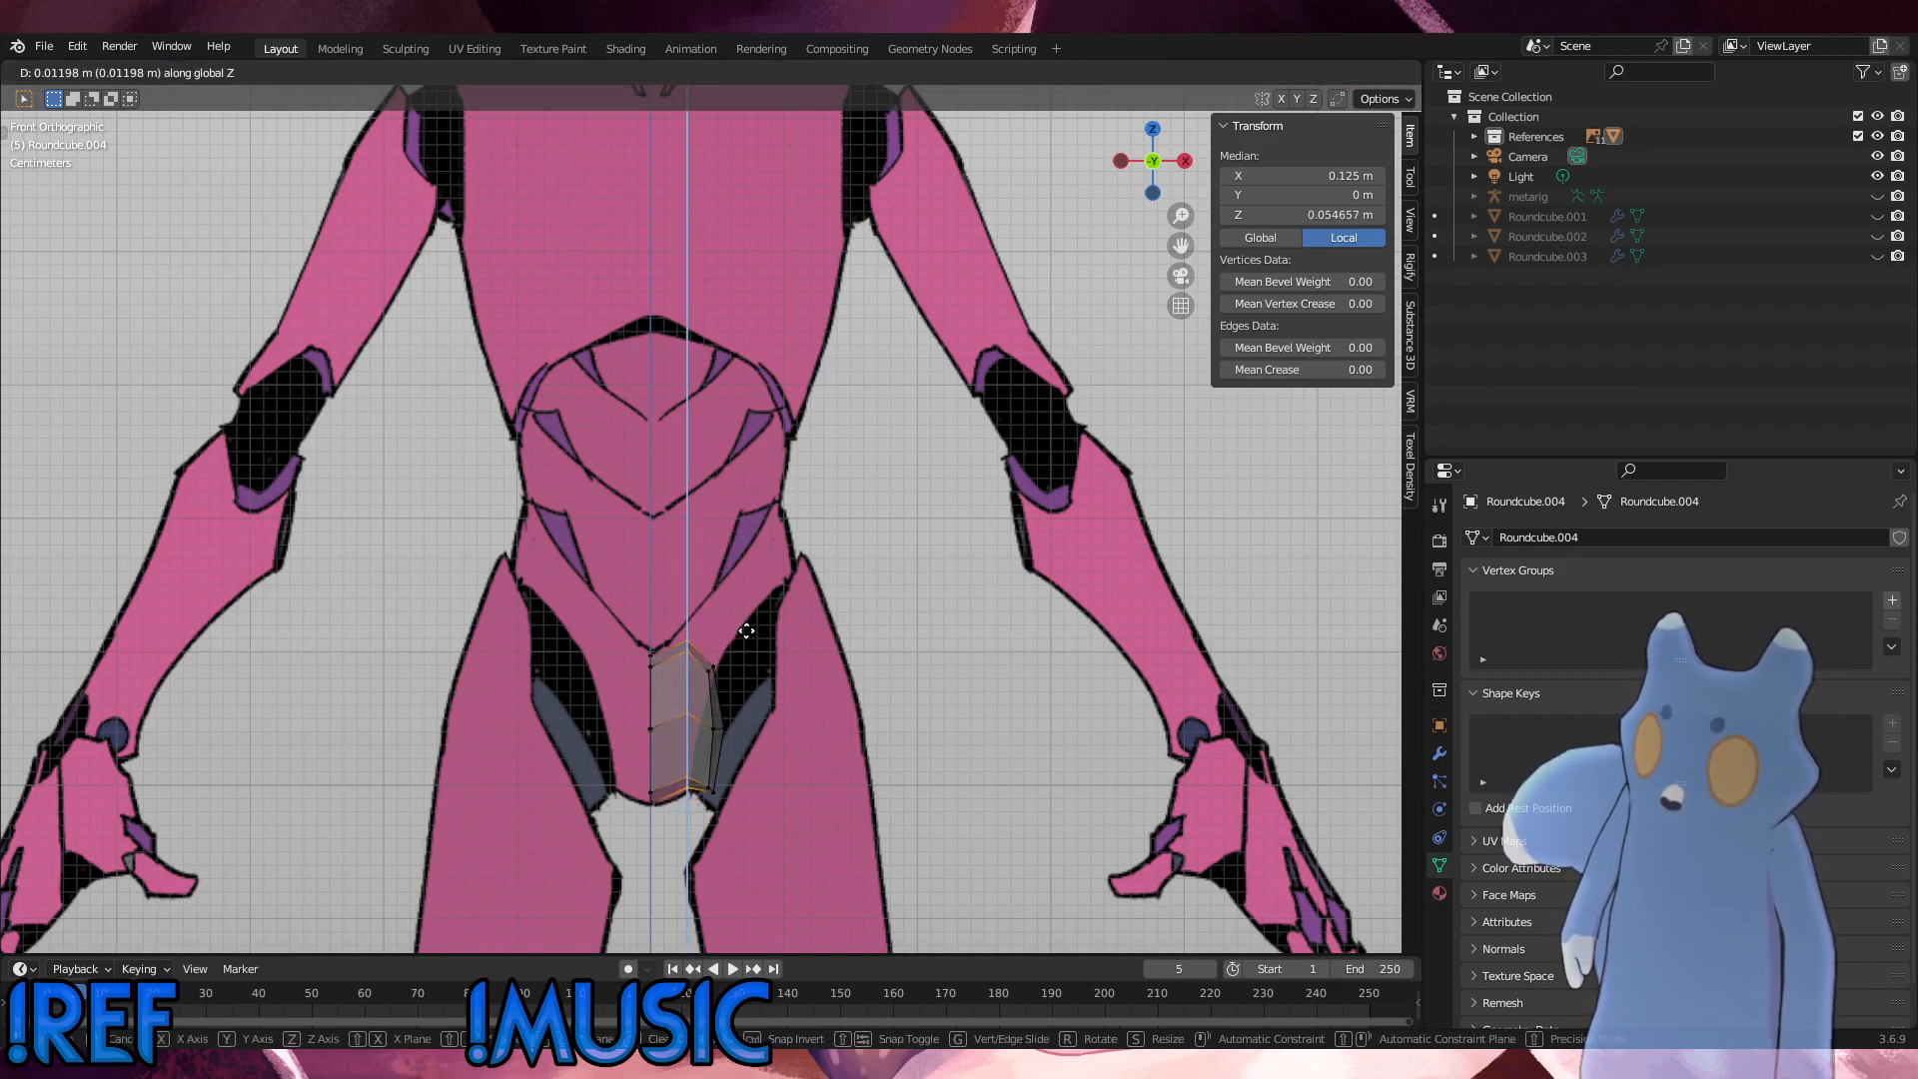
pyautogui.click(741, 636)
pyautogui.press('g')
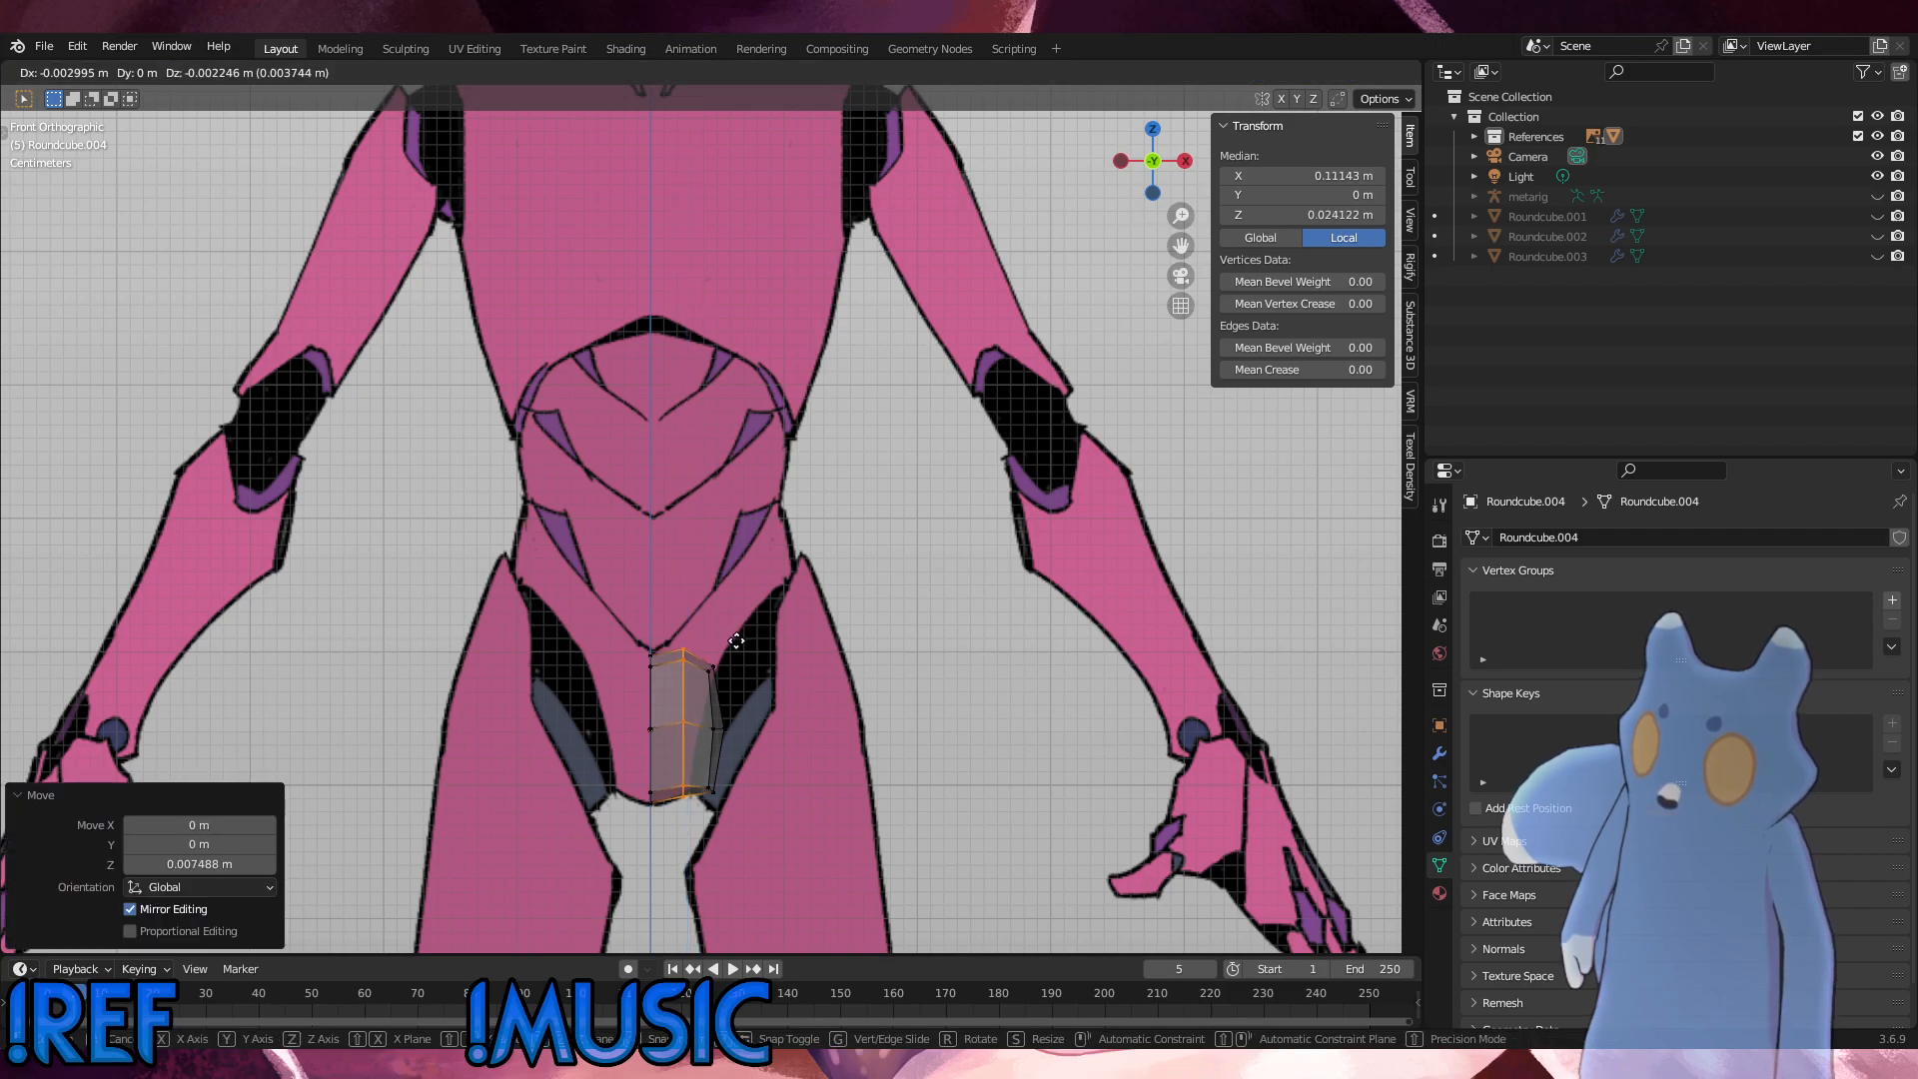
pyautogui.click(737, 641)
# Step: Move the top vertices of the middle column up onto the V-shaped waist line of the reference
pyautogui.moveTo(697, 682); pyautogui.dragTo(670, 627)
pyautogui.press('g')
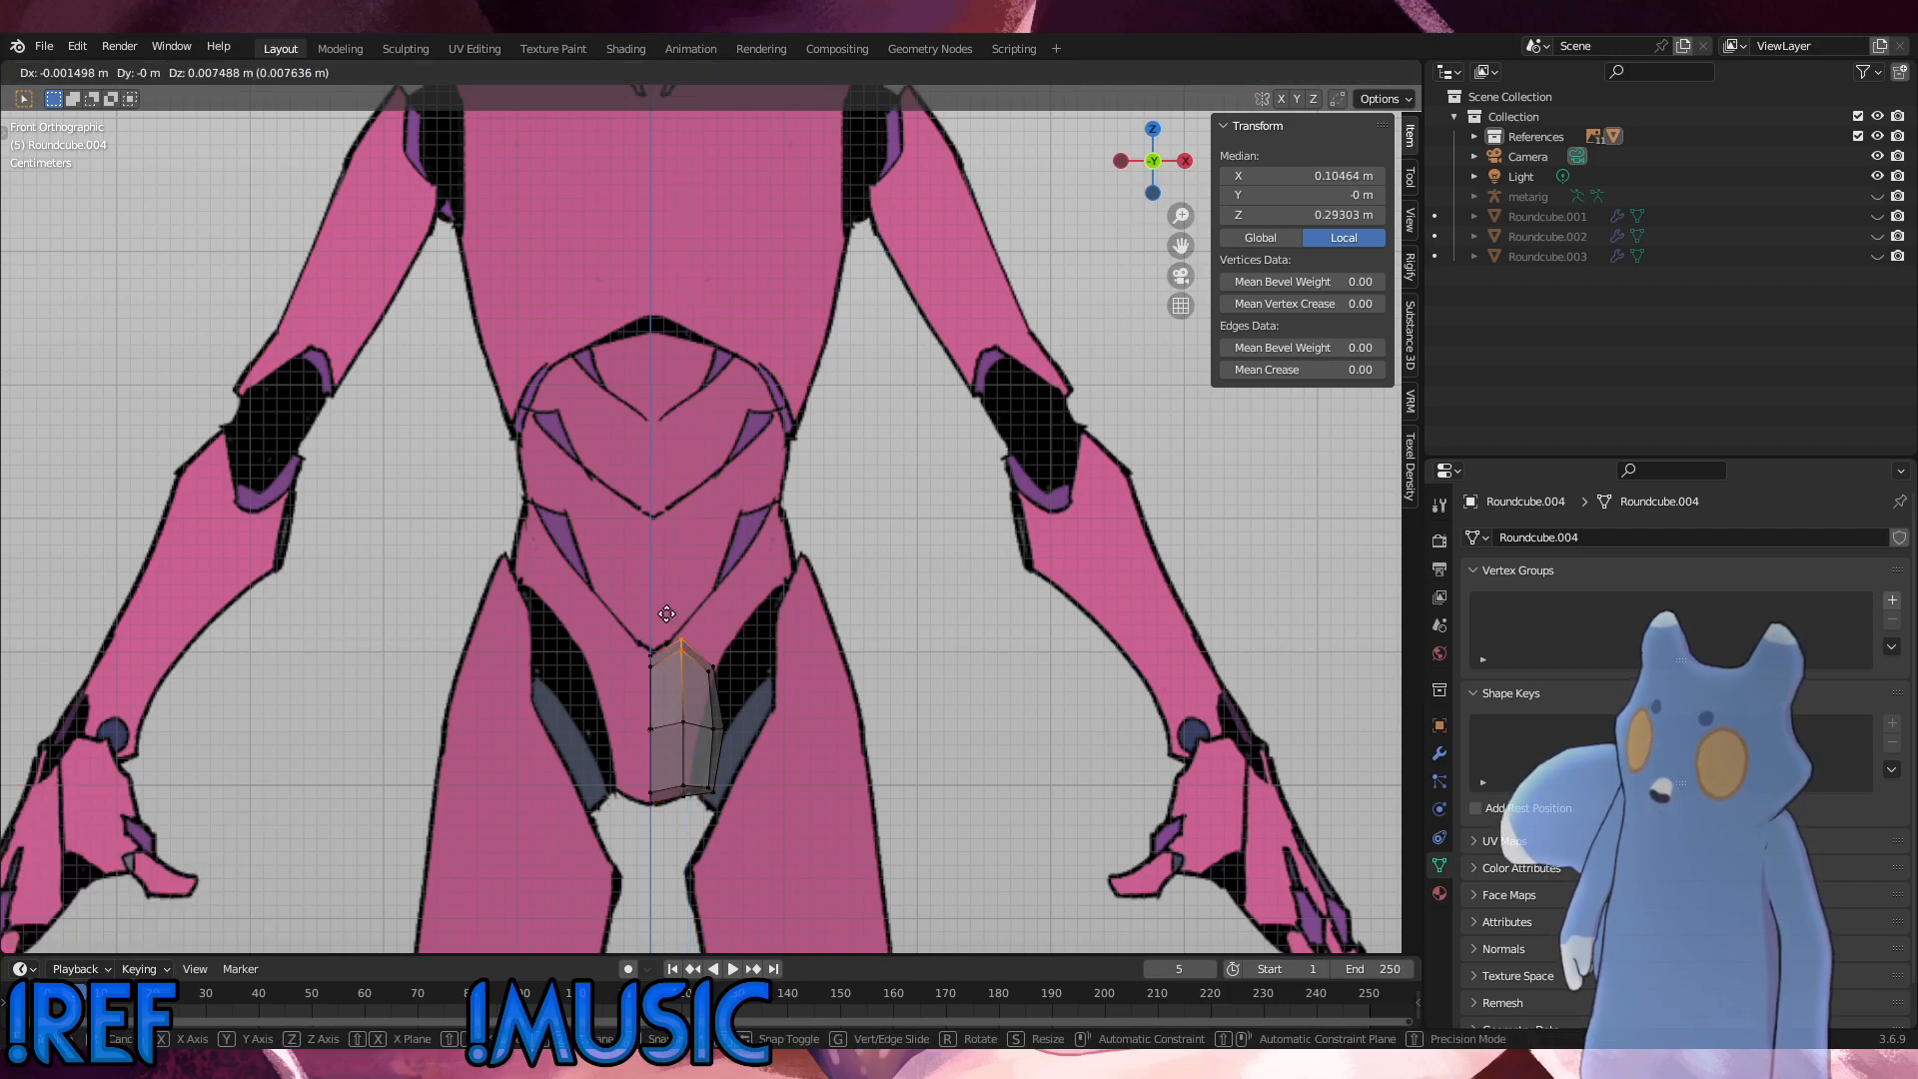
pyautogui.click(666, 613)
pyautogui.hotkey('ctrl', 'x')
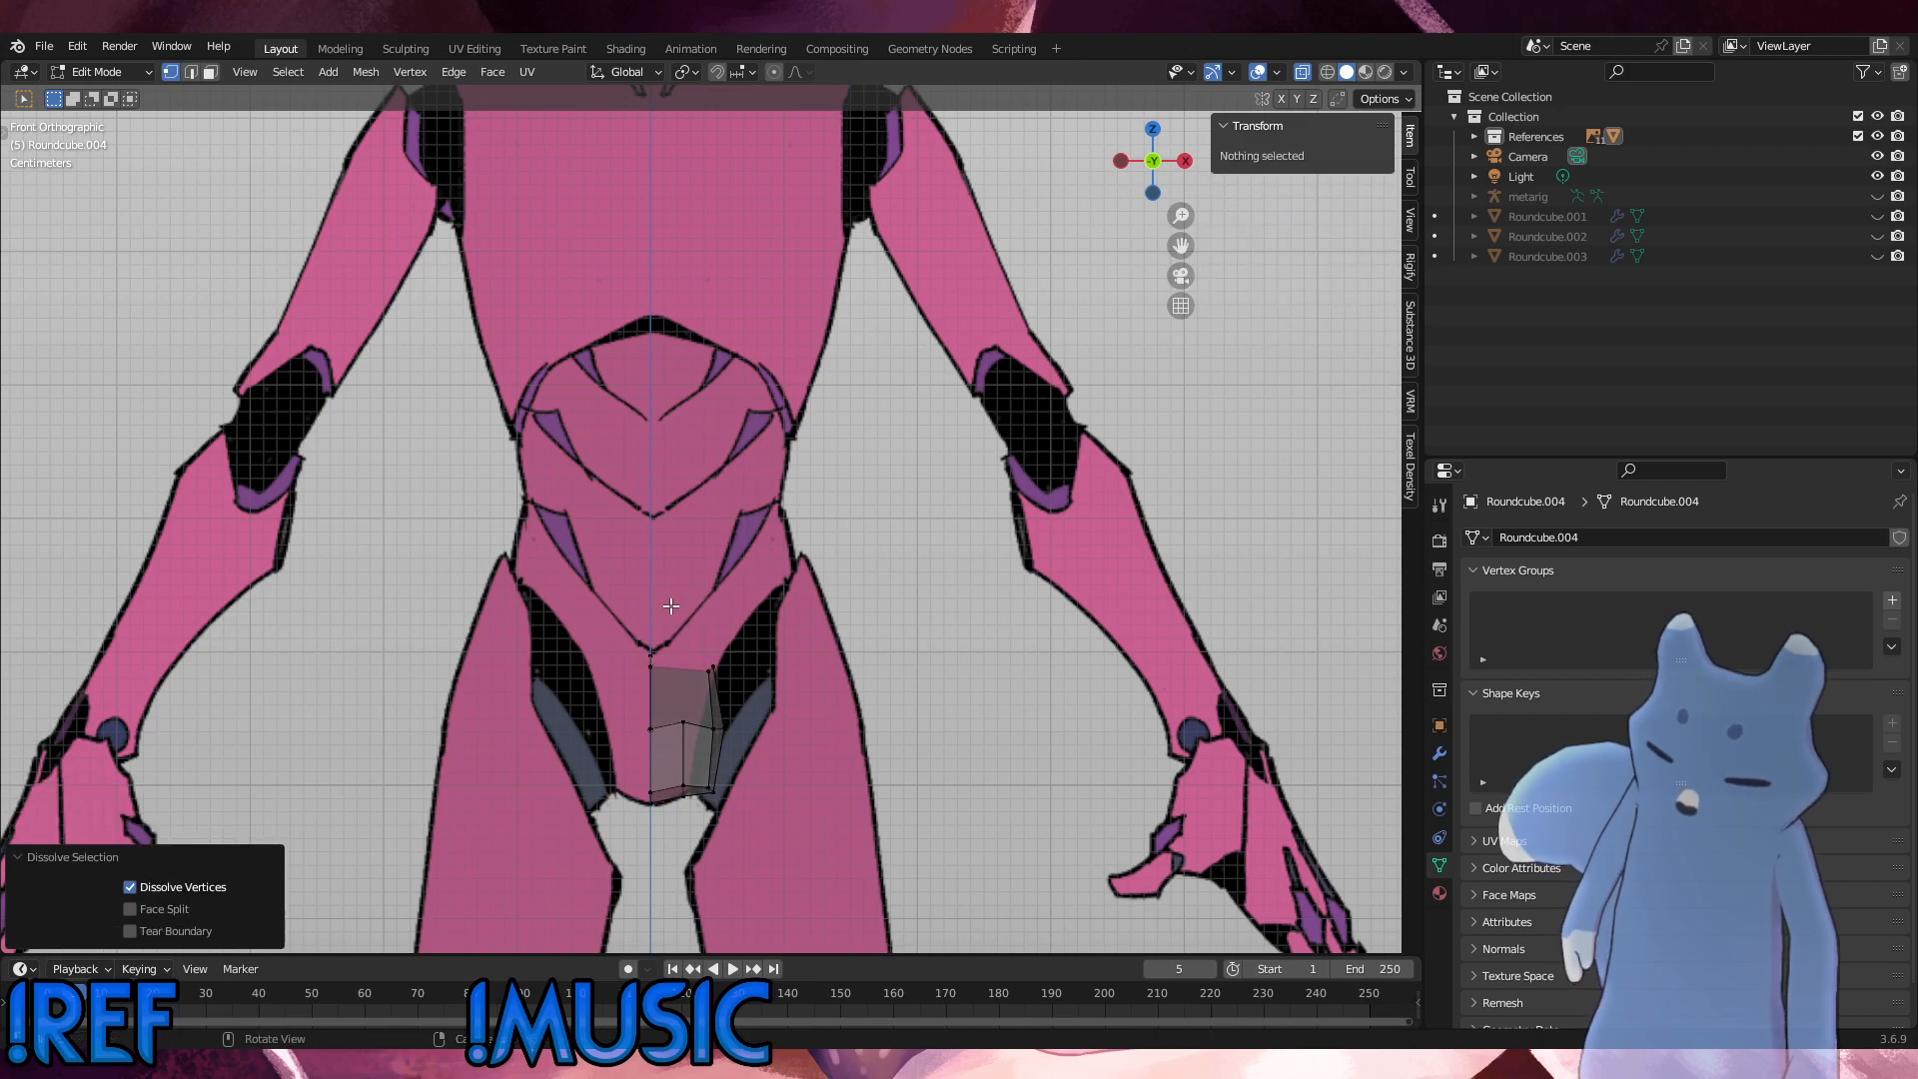
pyautogui.hotkey('ctrl', 'z')
pyautogui.press('g')
pyautogui.press('z')
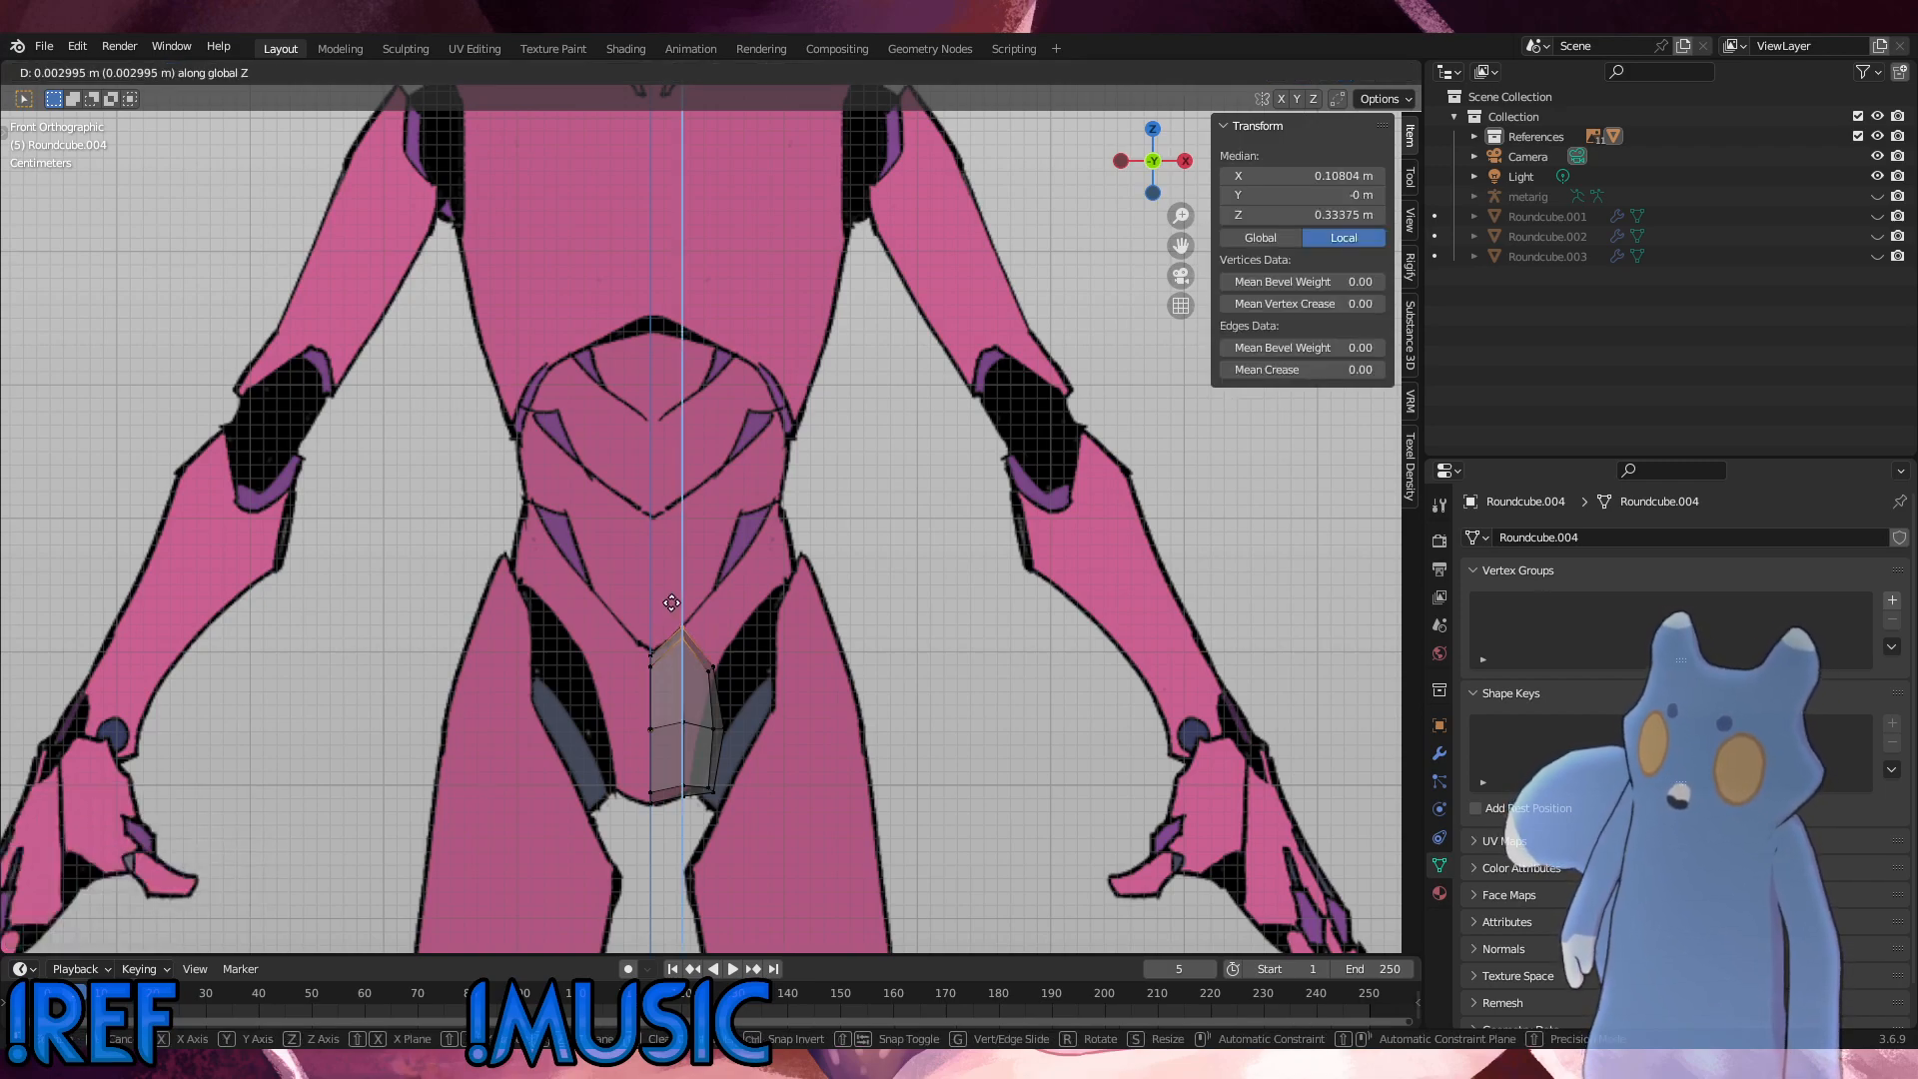
pyautogui.click(671, 603)
# Step: Raise the outer top corner vertices along Z to meet the waist line, about 0.055 m
pyautogui.moveTo(739, 699); pyautogui.dragTo(699, 652)
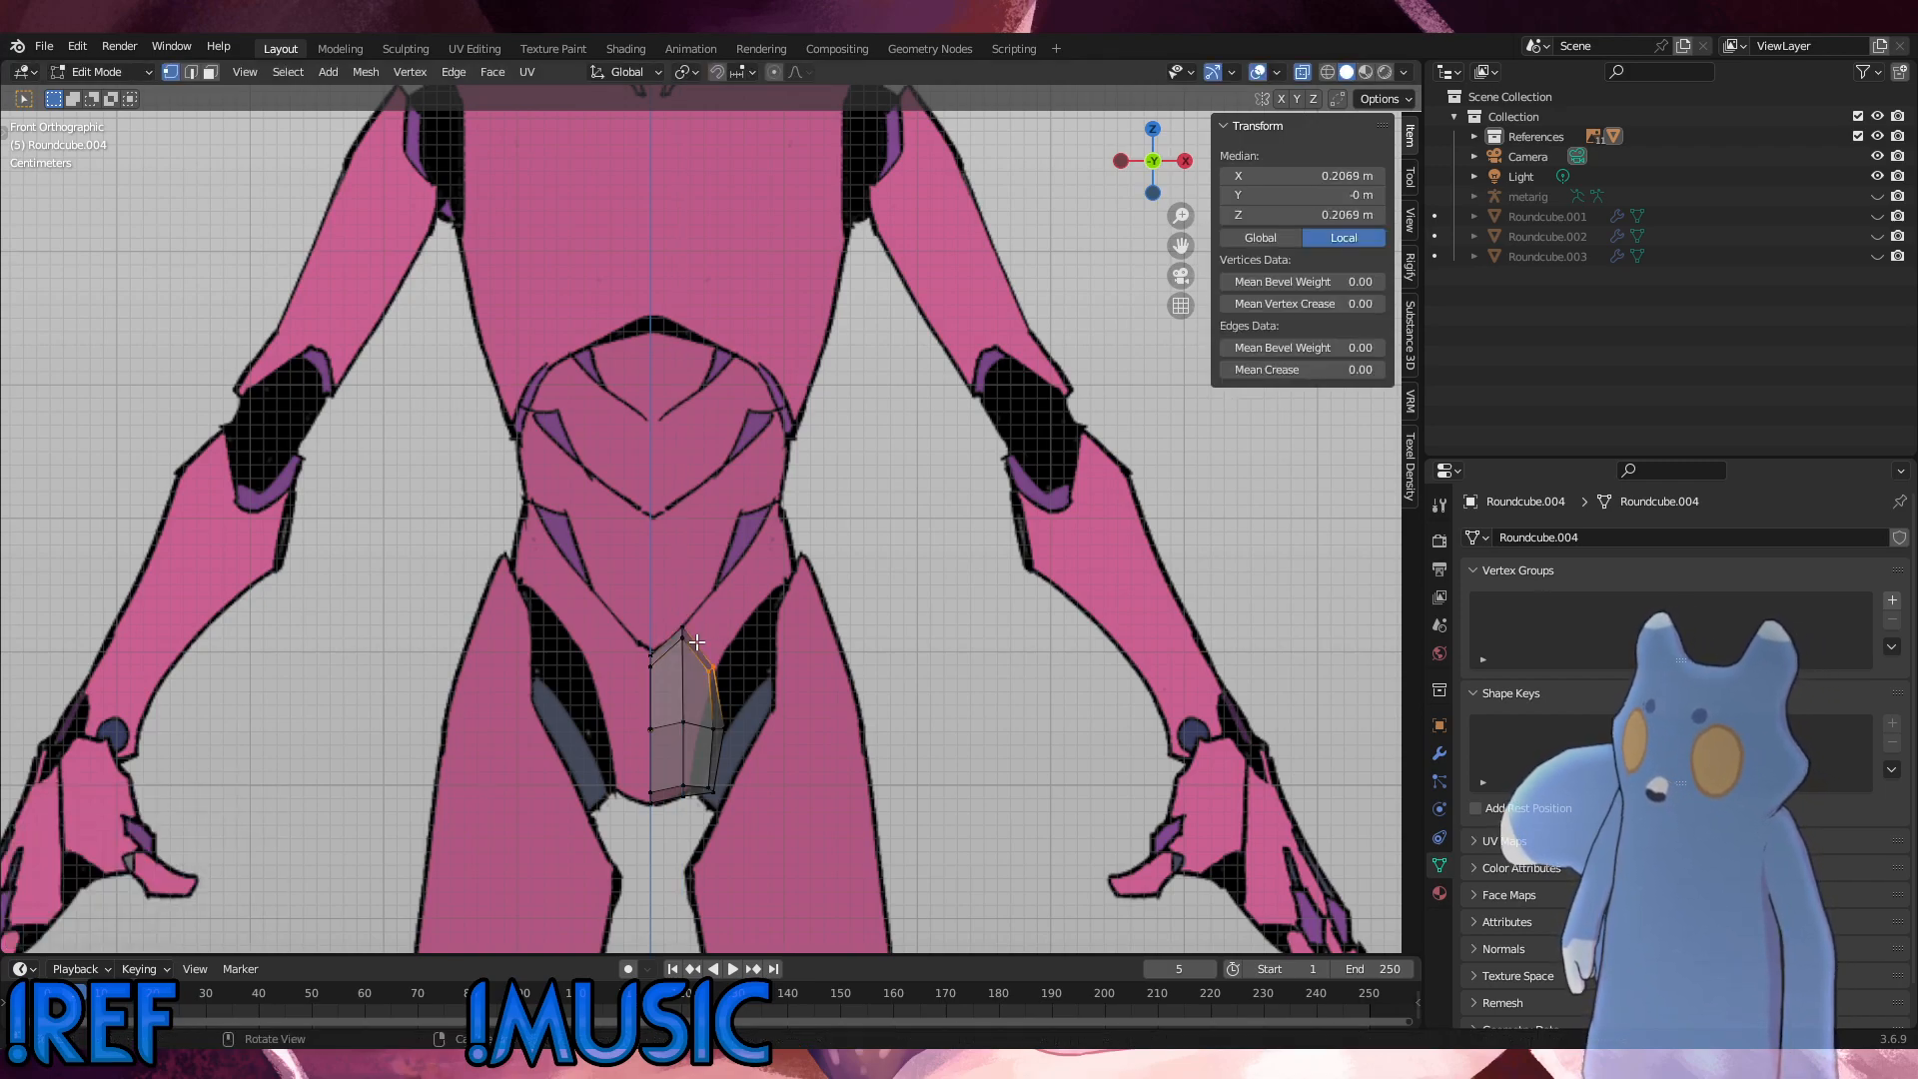
pyautogui.press('g')
pyautogui.press('z')
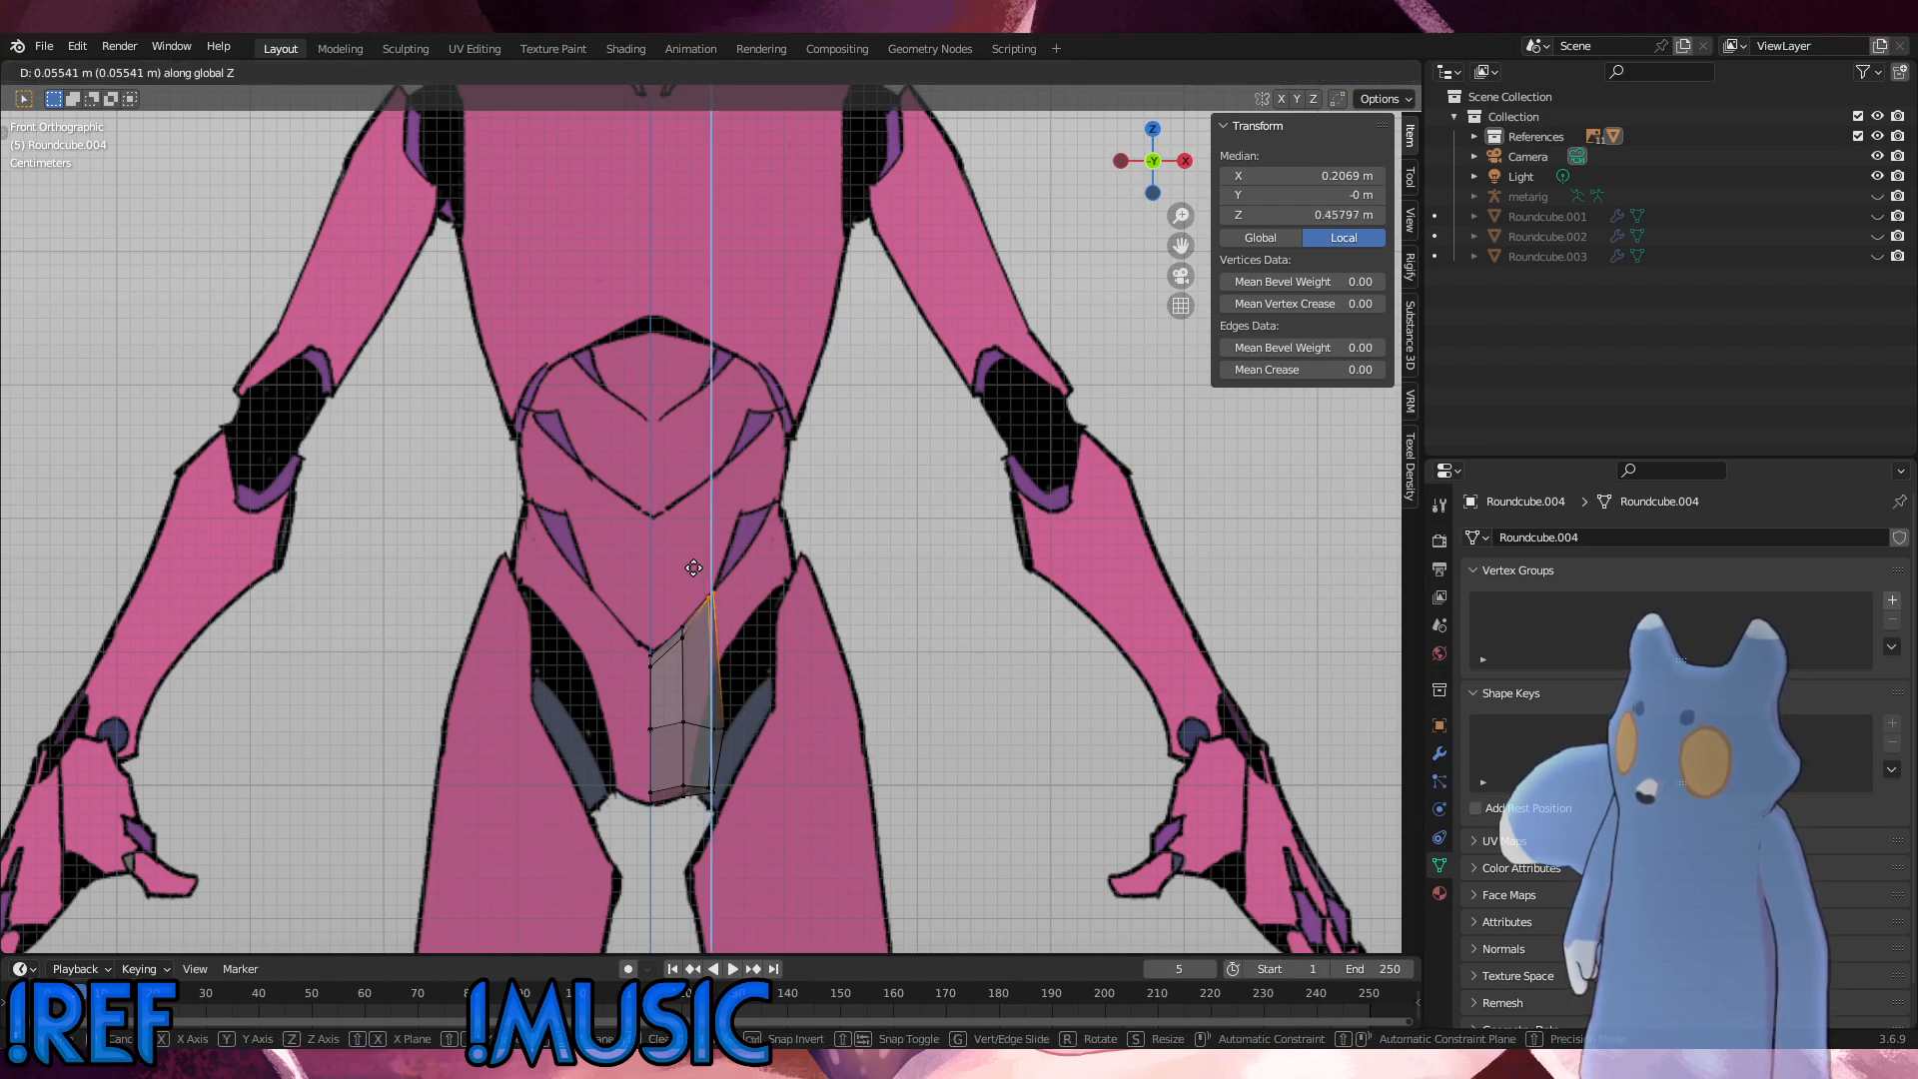
pyautogui.click(693, 567)
# Step: Raise the outer edge's mid-height vertices about 0.085 m along Z, close below the top corner
pyautogui.moveTo(750, 747); pyautogui.dragTo(682, 688)
pyautogui.moveTo(758, 750); pyautogui.dragTo(700, 686)
pyautogui.press('g')
pyautogui.press('z')
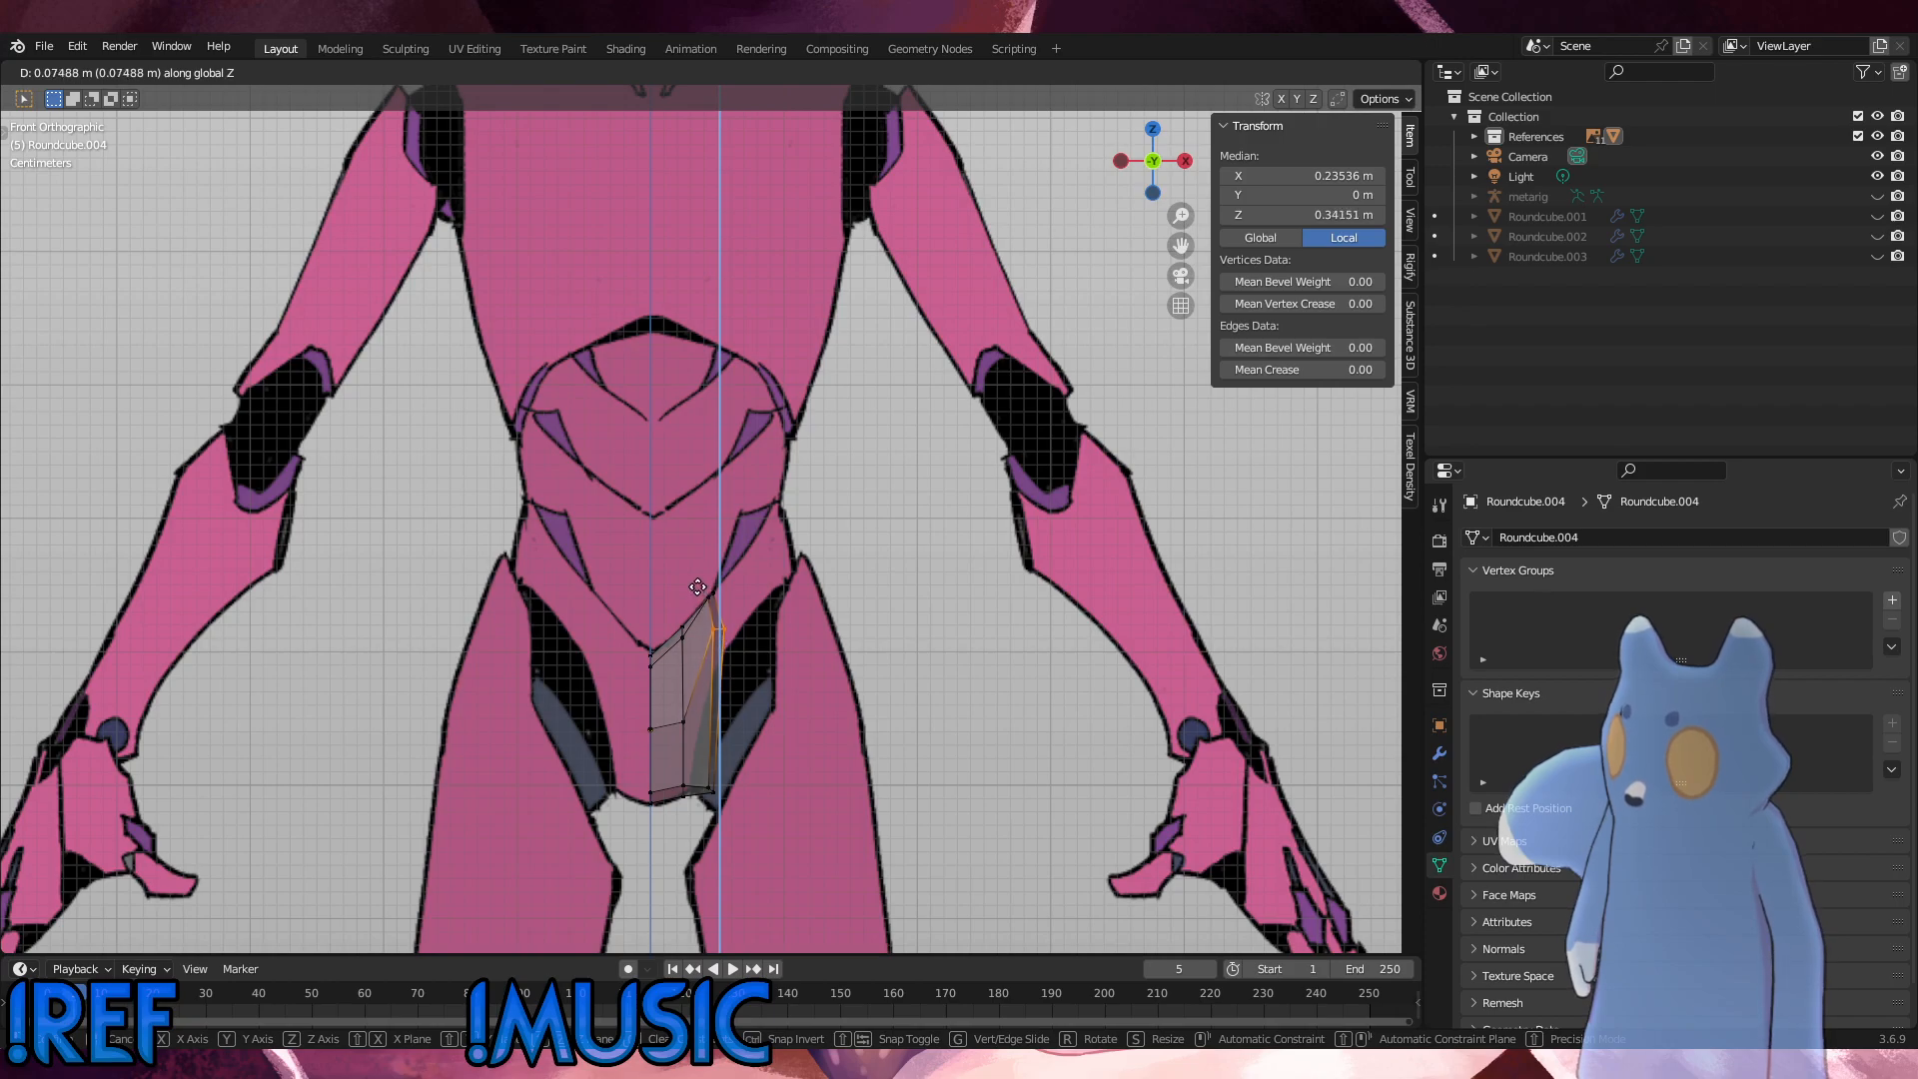
pyautogui.click(695, 573)
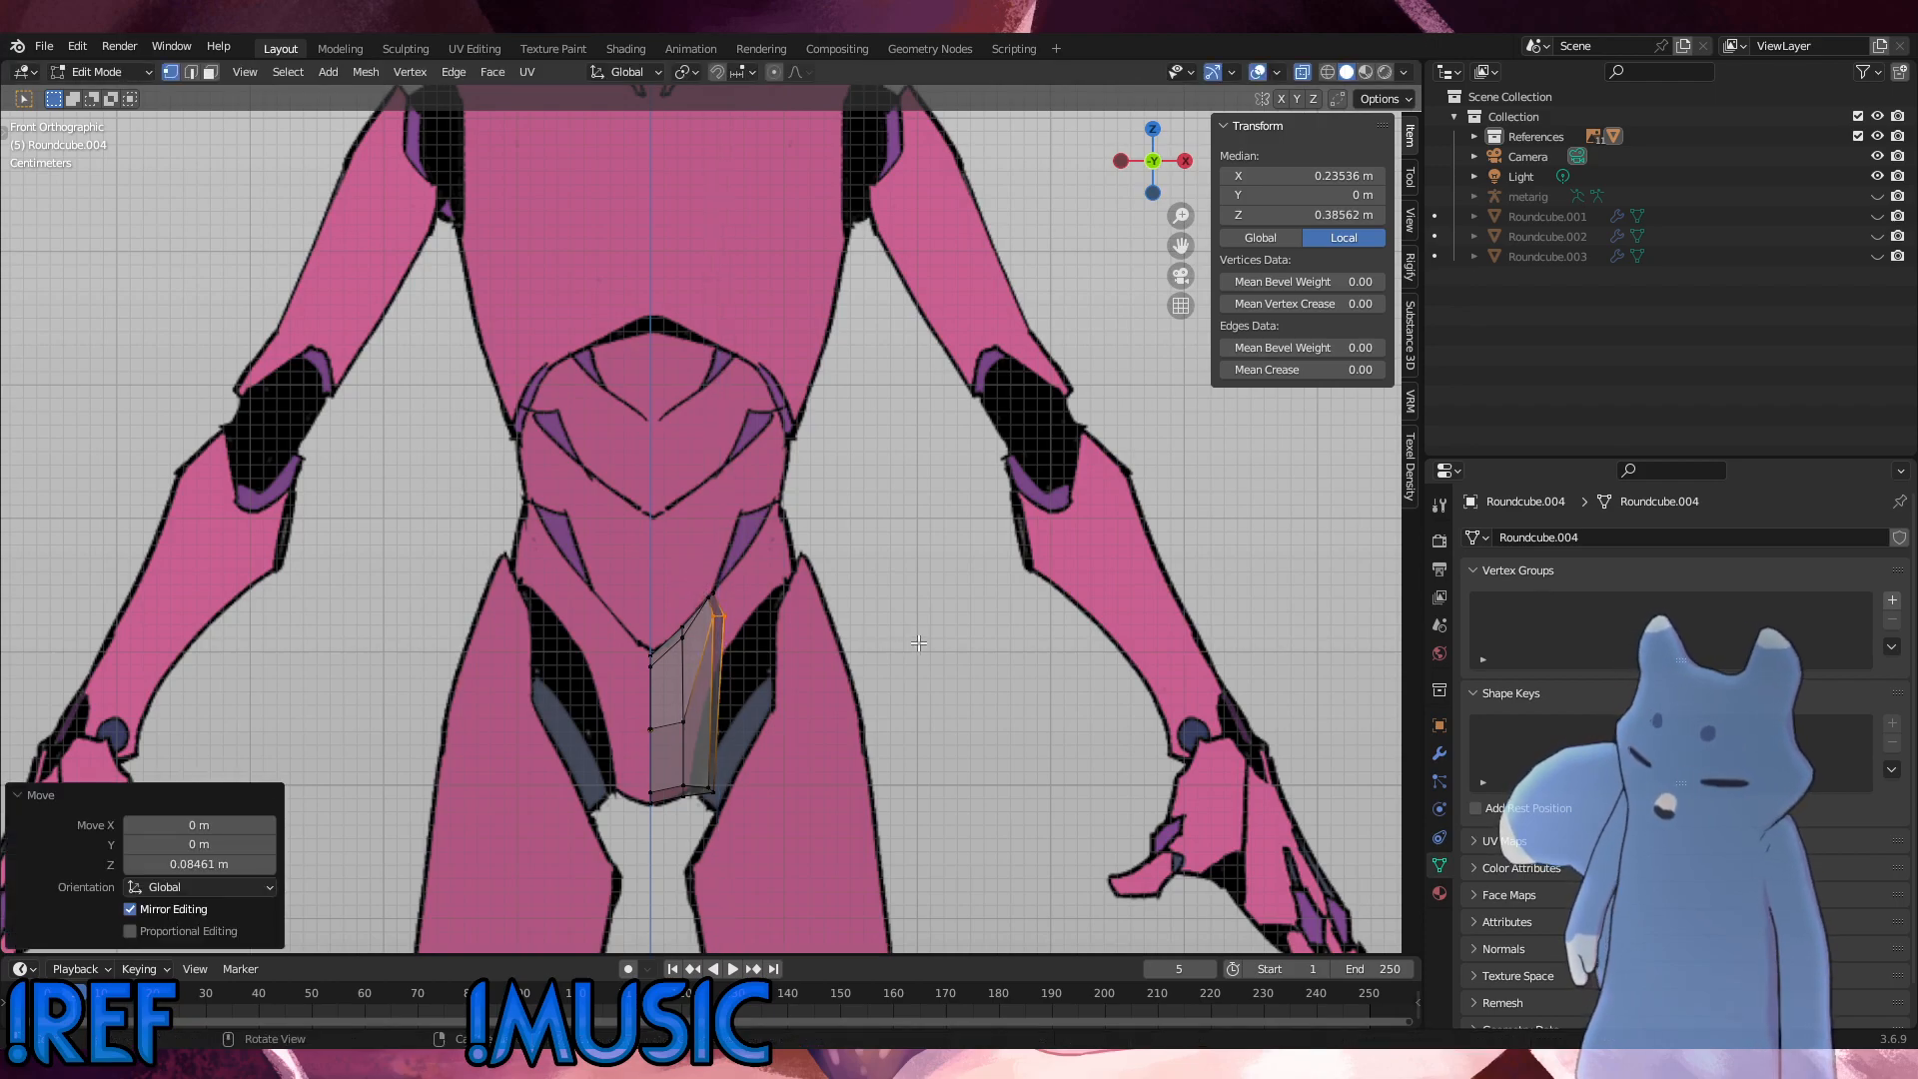
# Step: Rotate the raised outer vertices about -49.1° and edge-slide them slightly up toward the top corner
pyautogui.press('r')
pyautogui.click(840, 500)
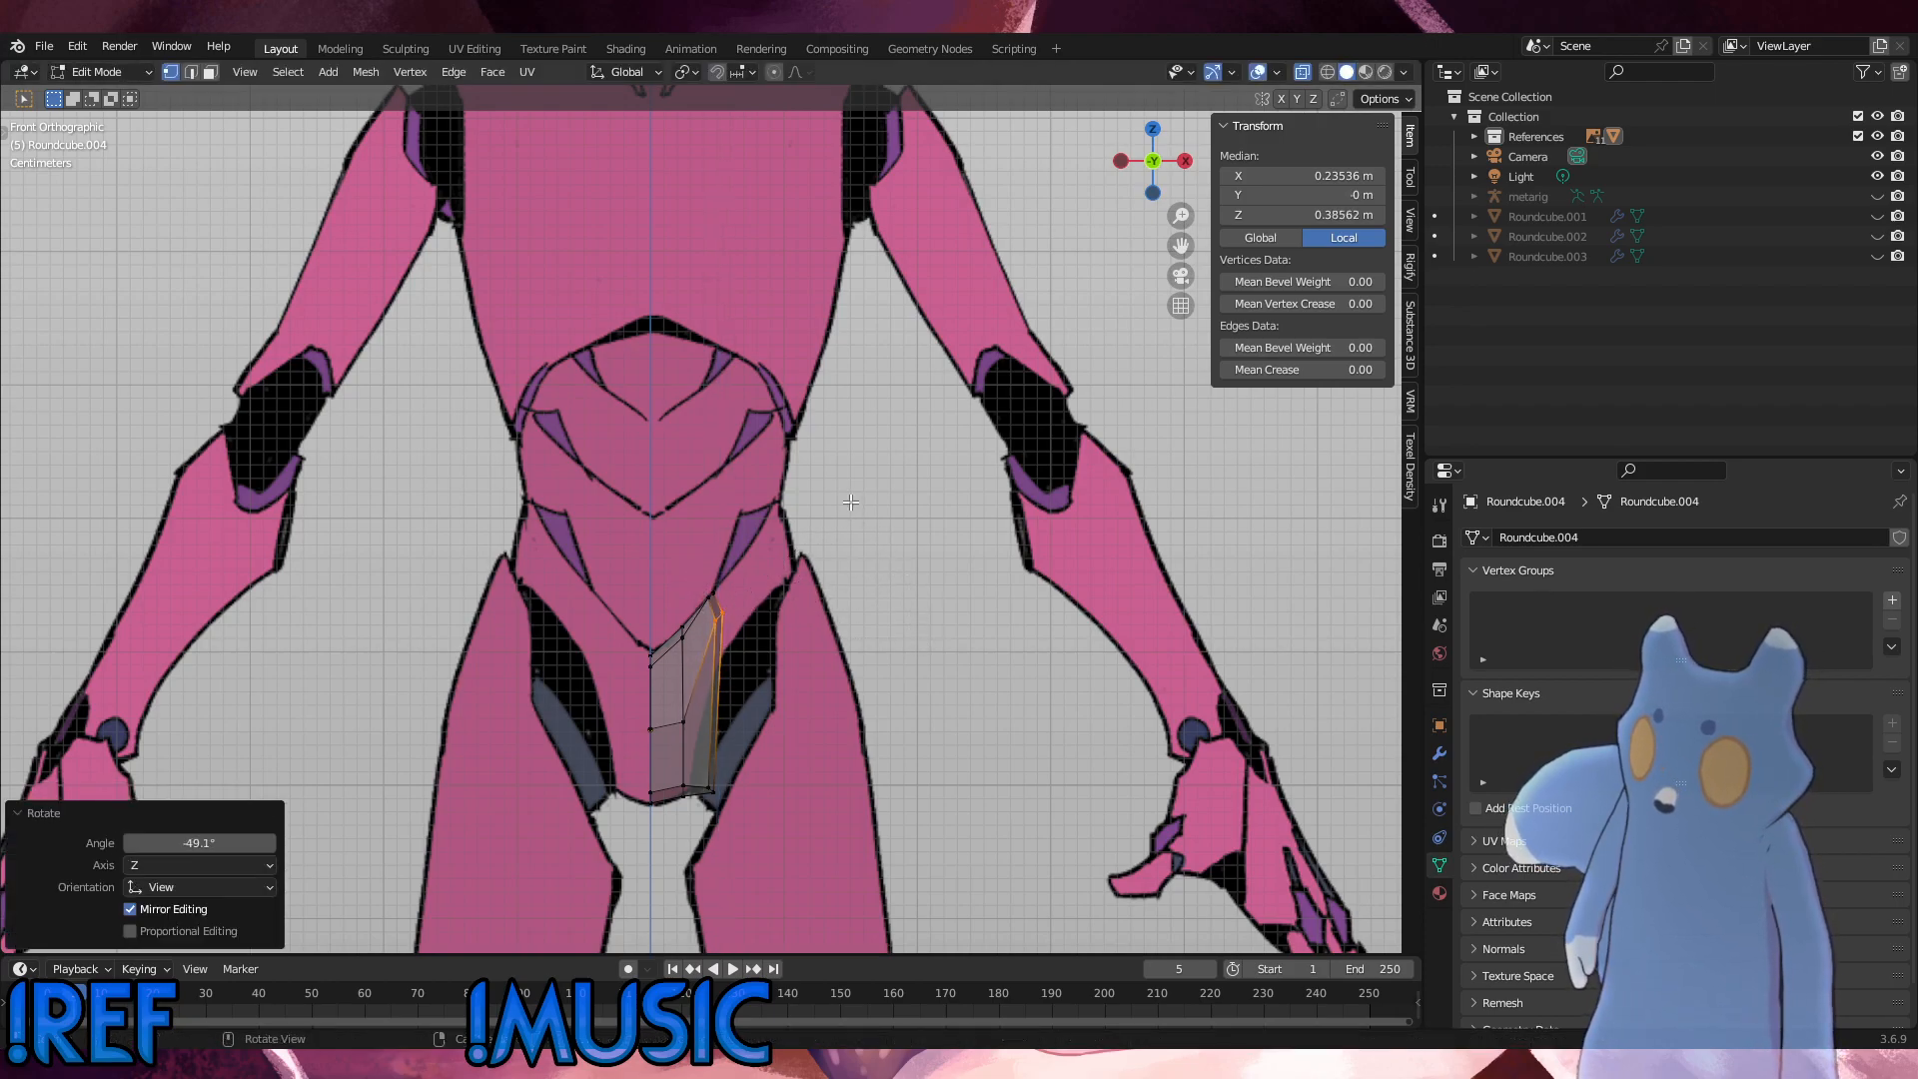
pyautogui.press('g')
pyautogui.press('g')
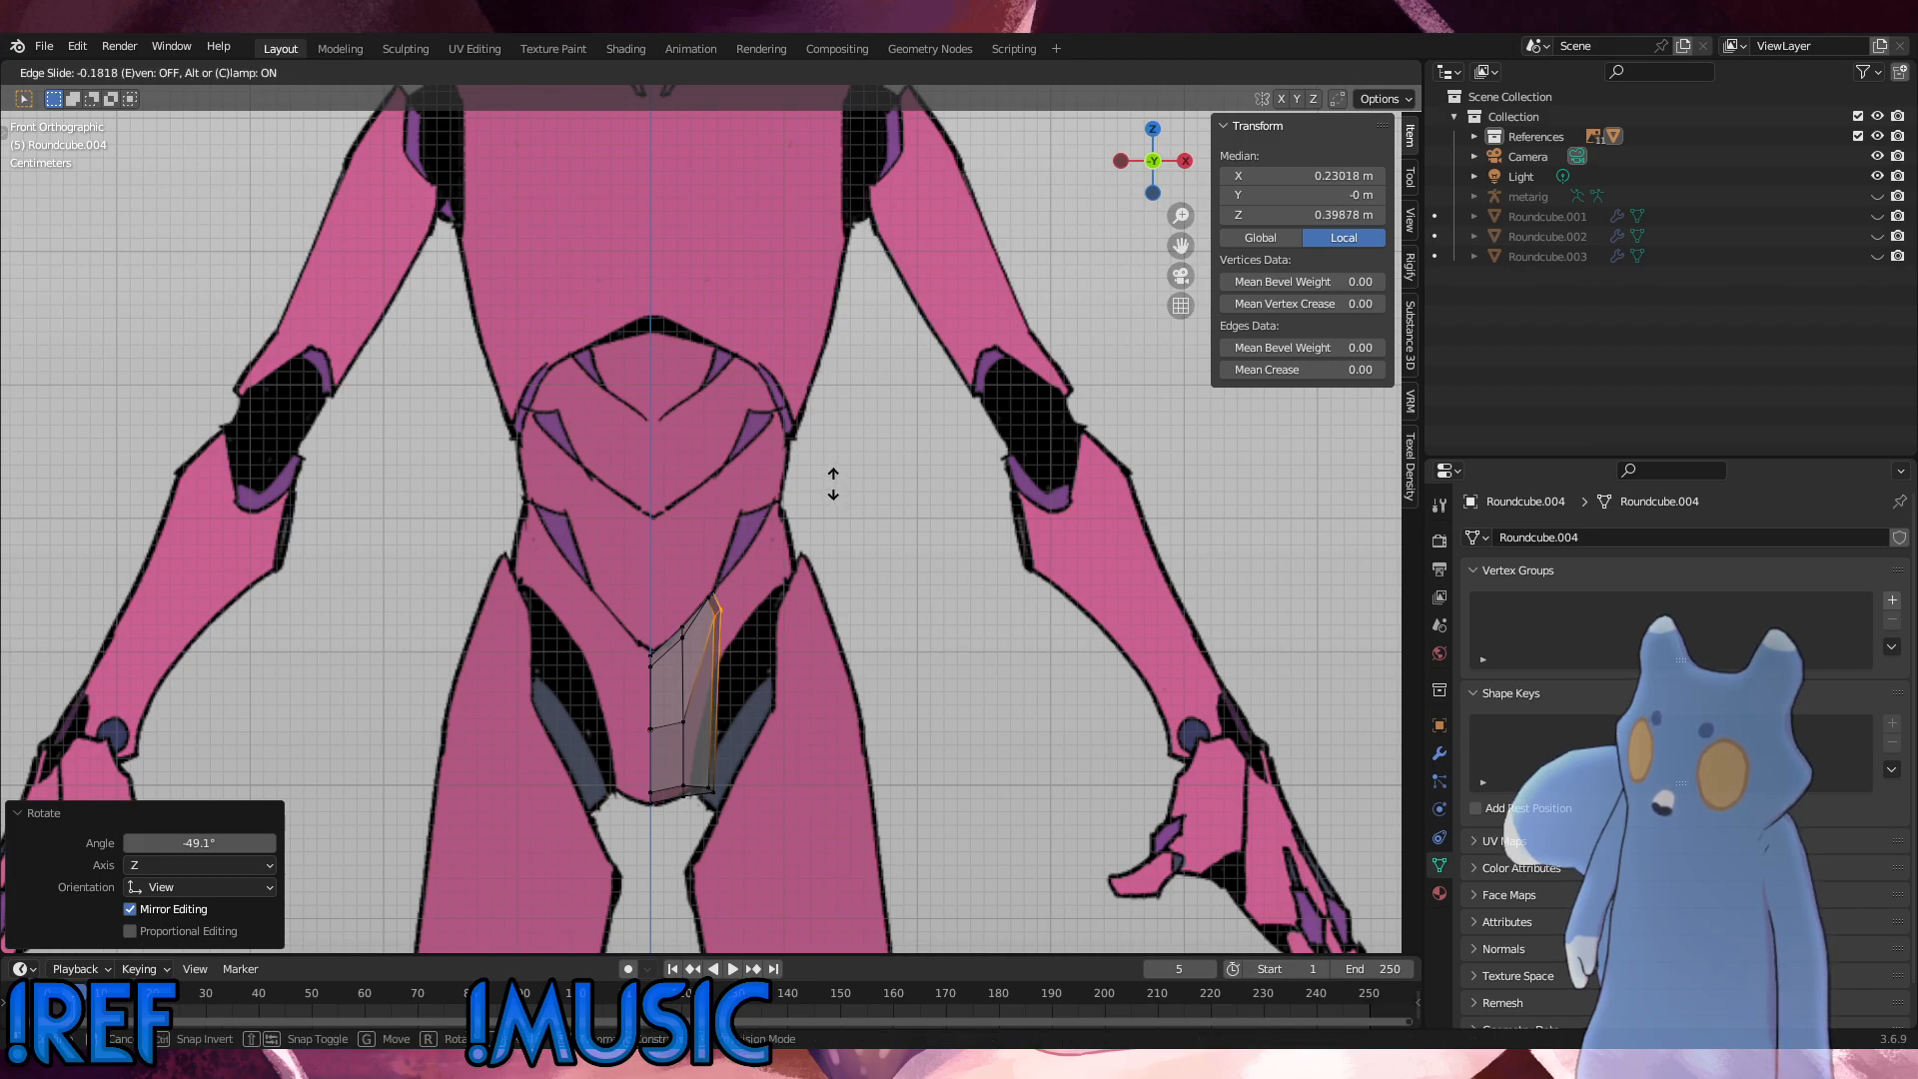
pyautogui.click(836, 491)
# Step: Move the lower outer edge vertices up about 0.06 m and the middle column's top vertices slightly down toward the centre line
pyautogui.press('g')
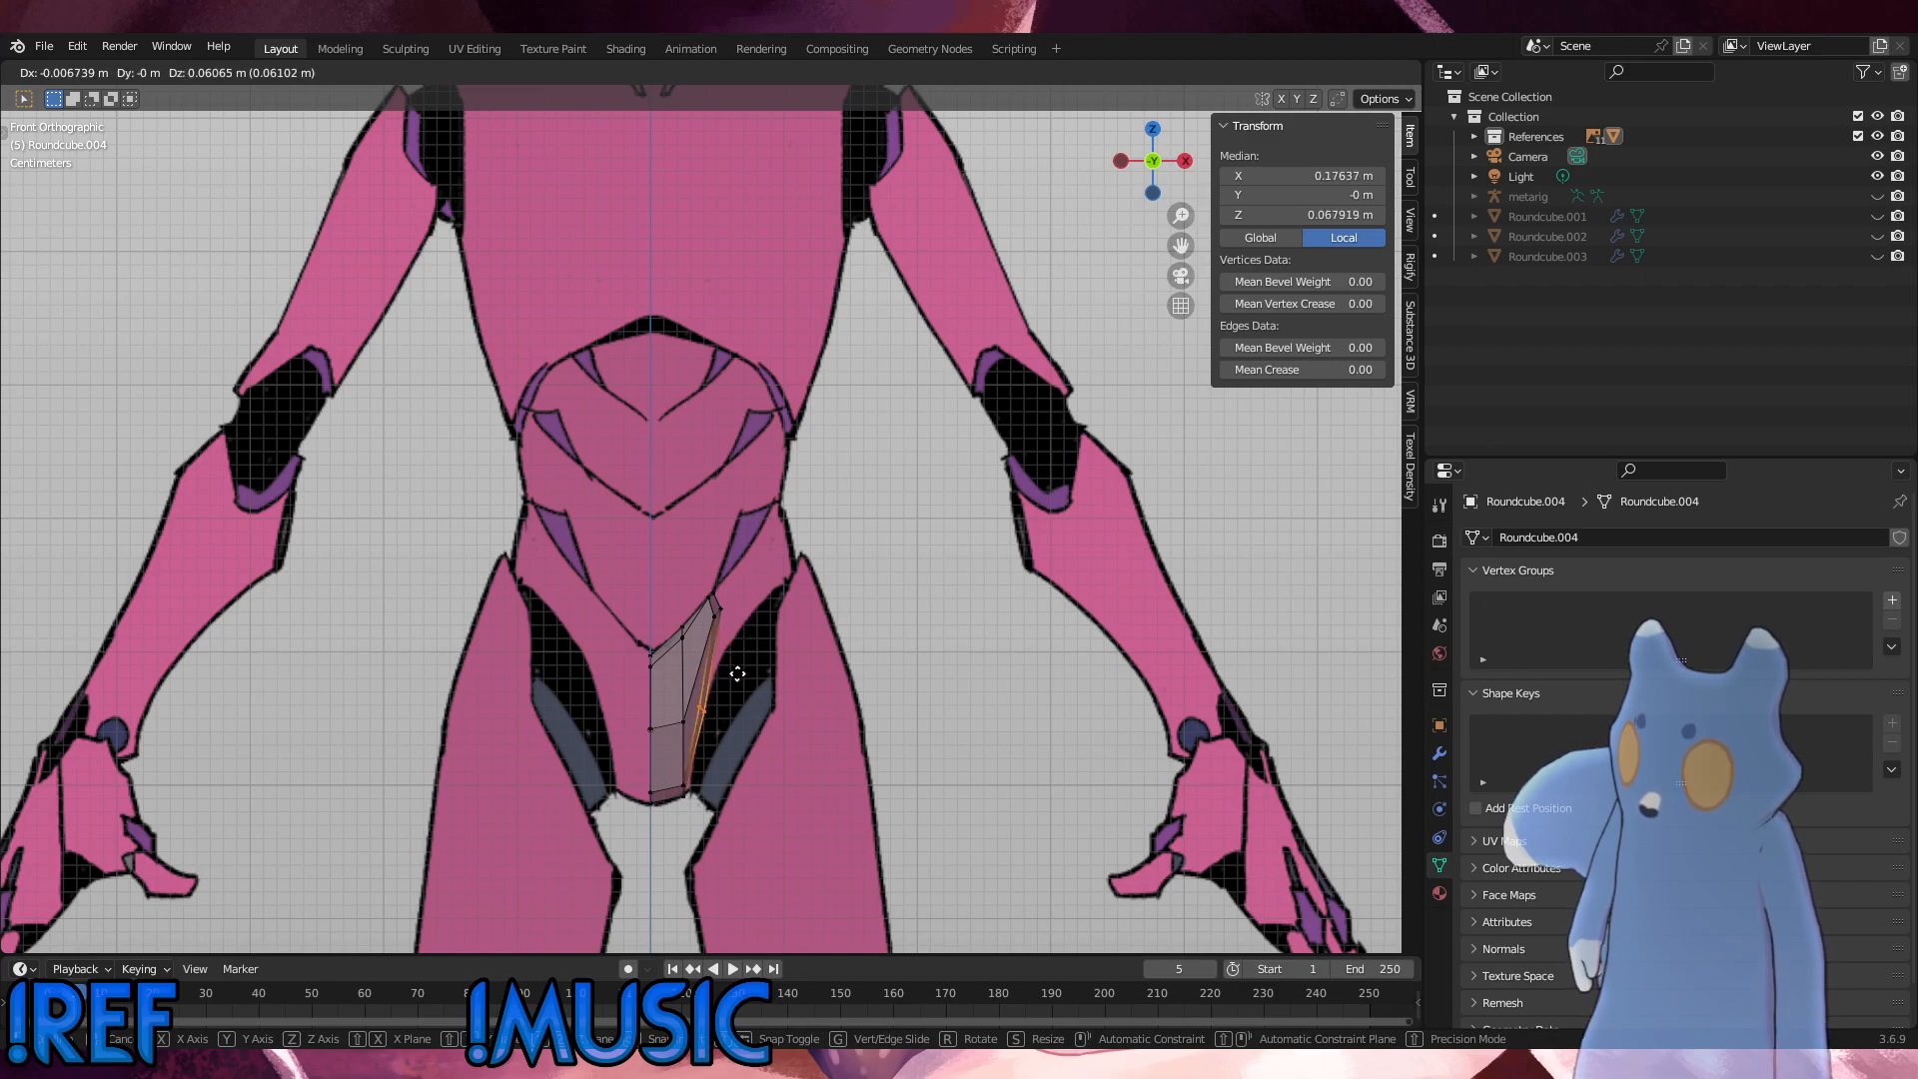
pyautogui.click(741, 676)
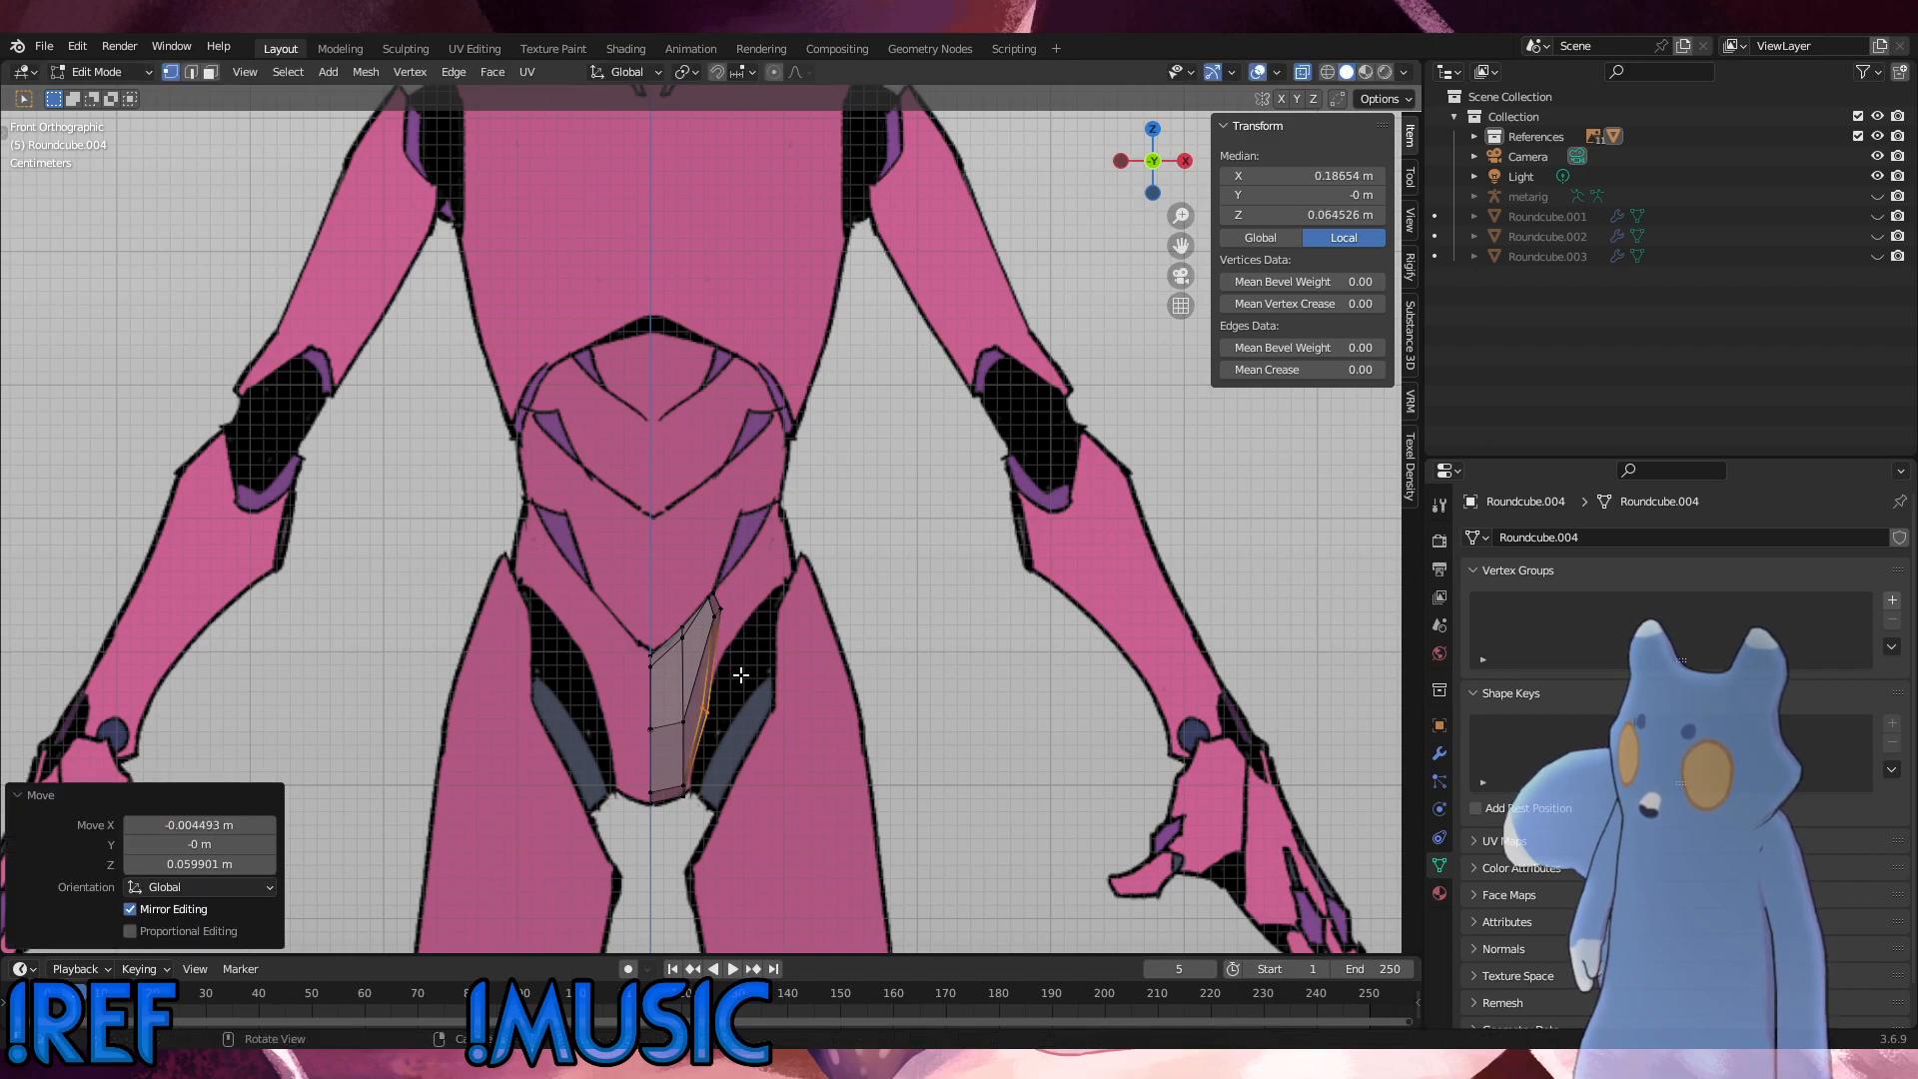
pyautogui.click(715, 610)
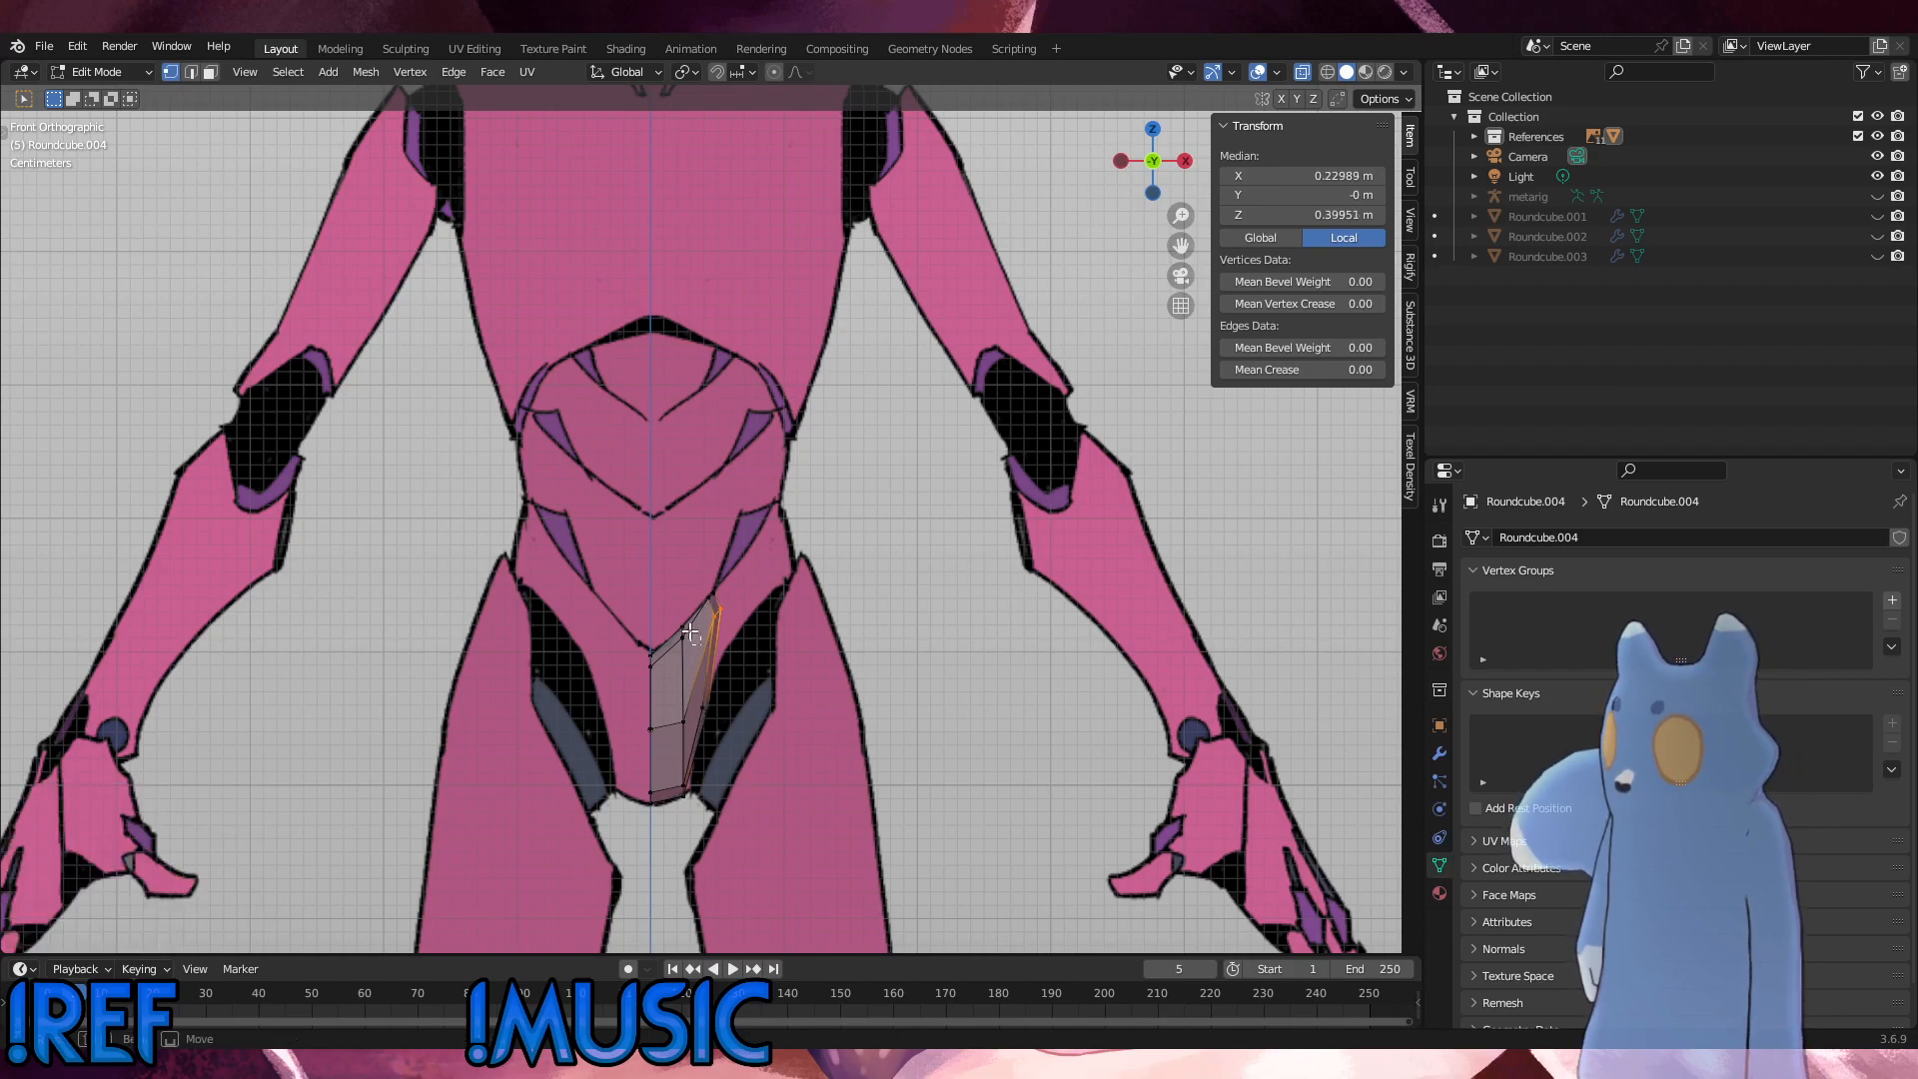
pyautogui.click(676, 628)
pyautogui.press('g')
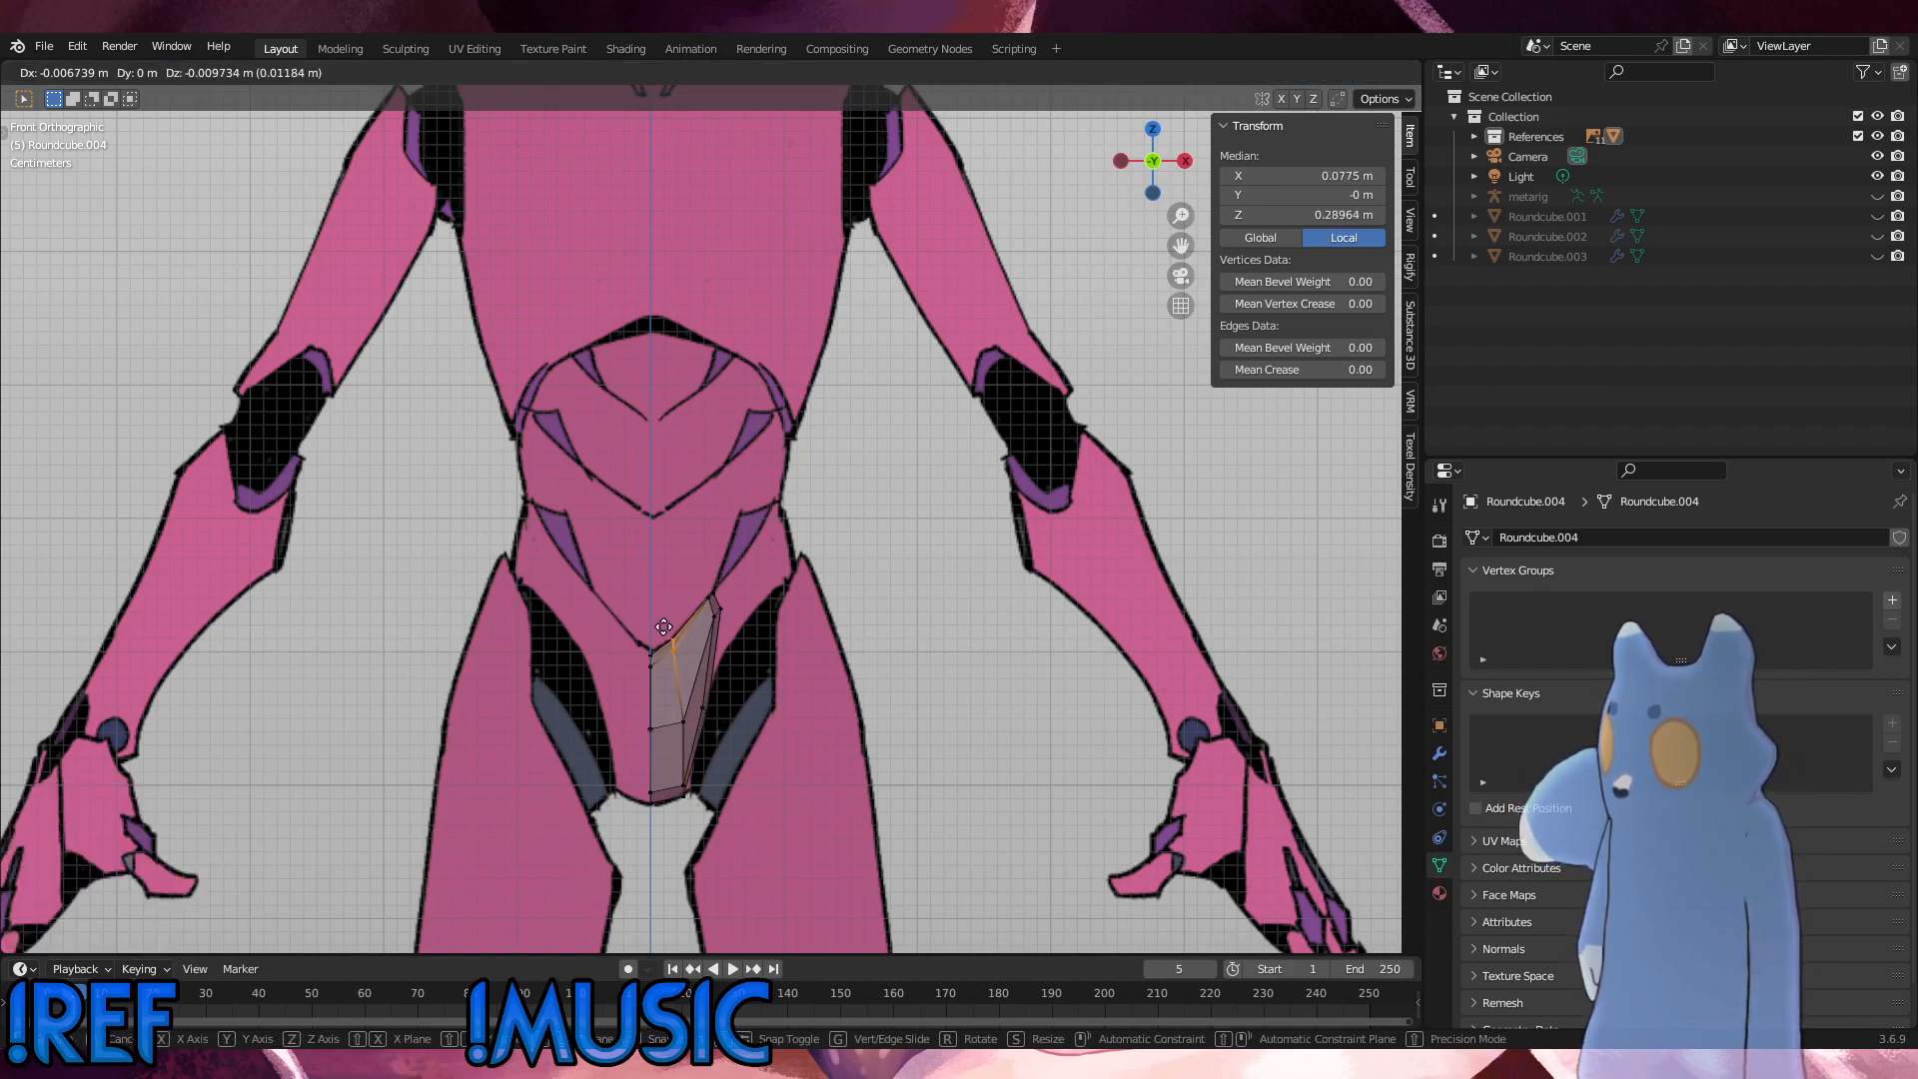
pyautogui.click(664, 630)
# Step: Vertex-slide the middle column's mid-height vertex toward the centre line by a factor of about 0.113
pyautogui.click(686, 722)
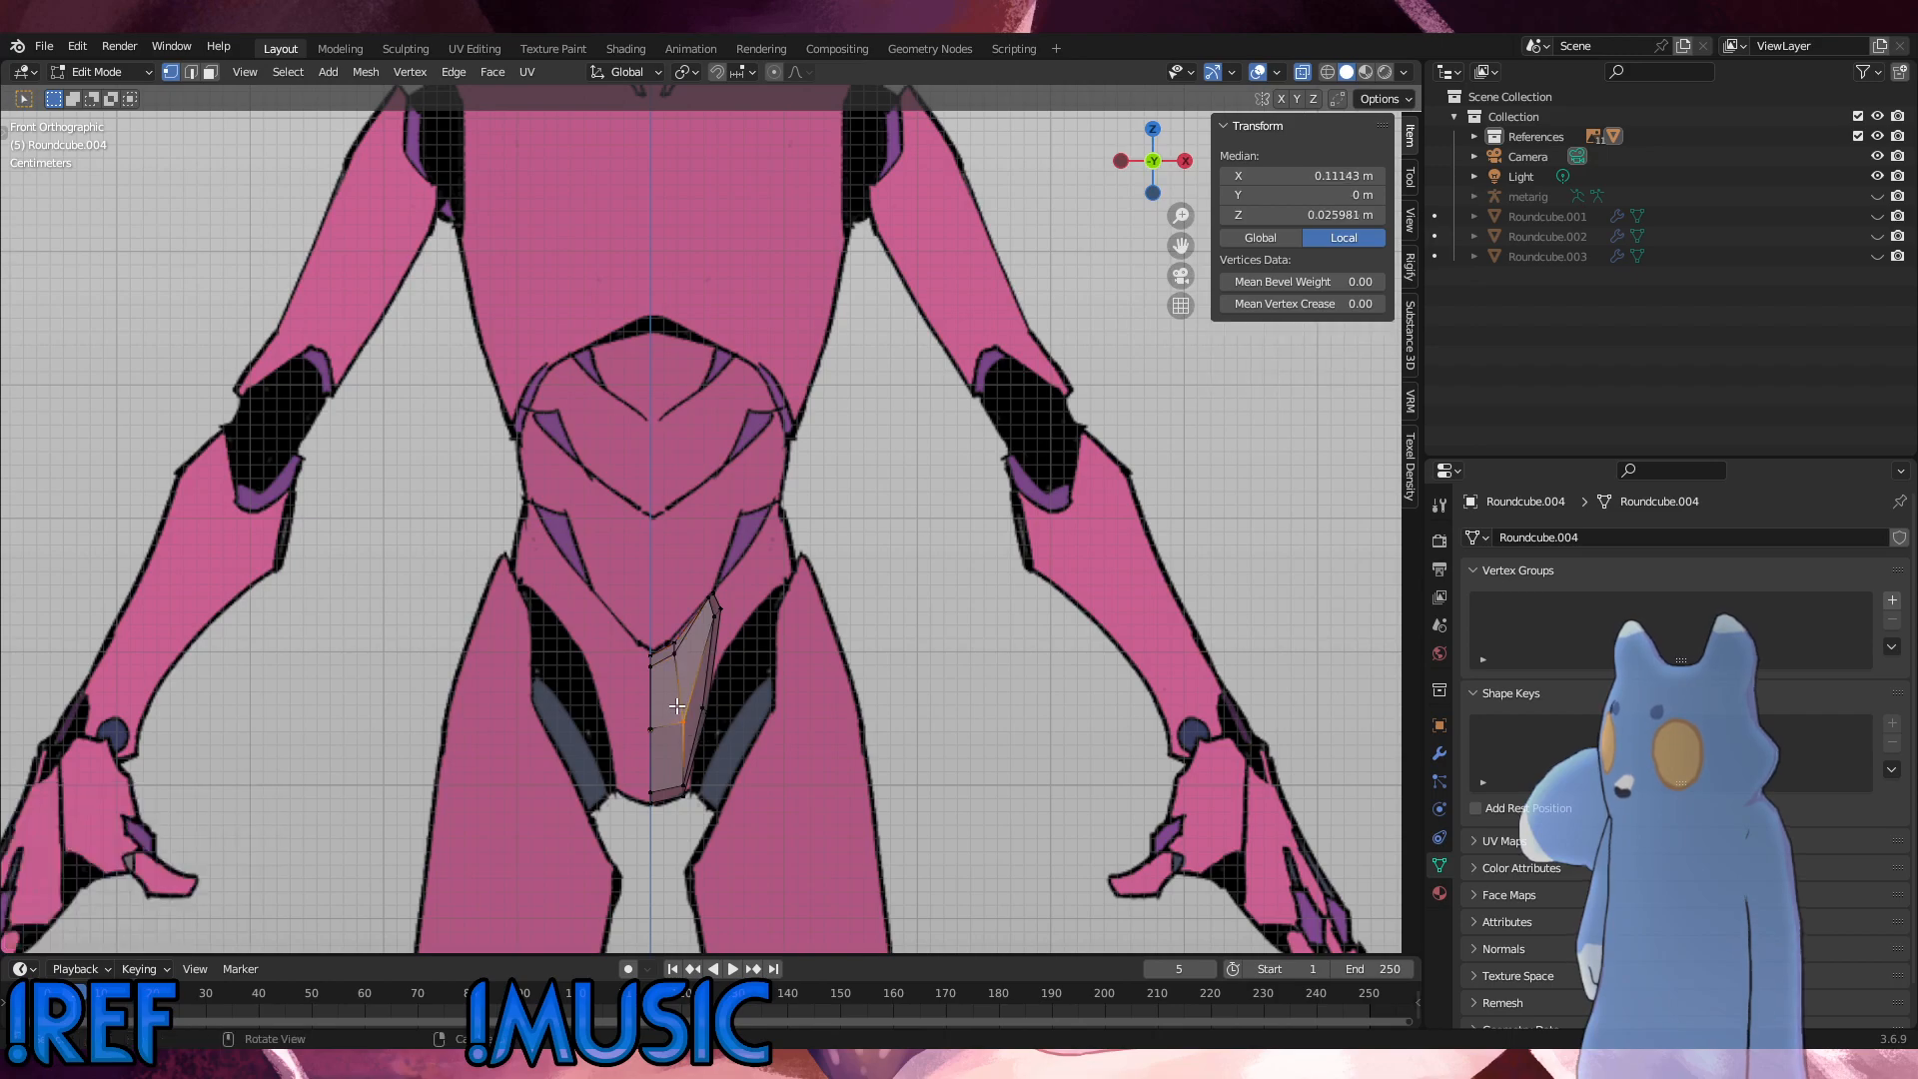
pyautogui.press('g')
pyautogui.press('g')
pyautogui.click(672, 707)
pyautogui.moveTo(673, 706); pyautogui.dragTo(613, 723, button='middle')
pyautogui.press('KP_1')
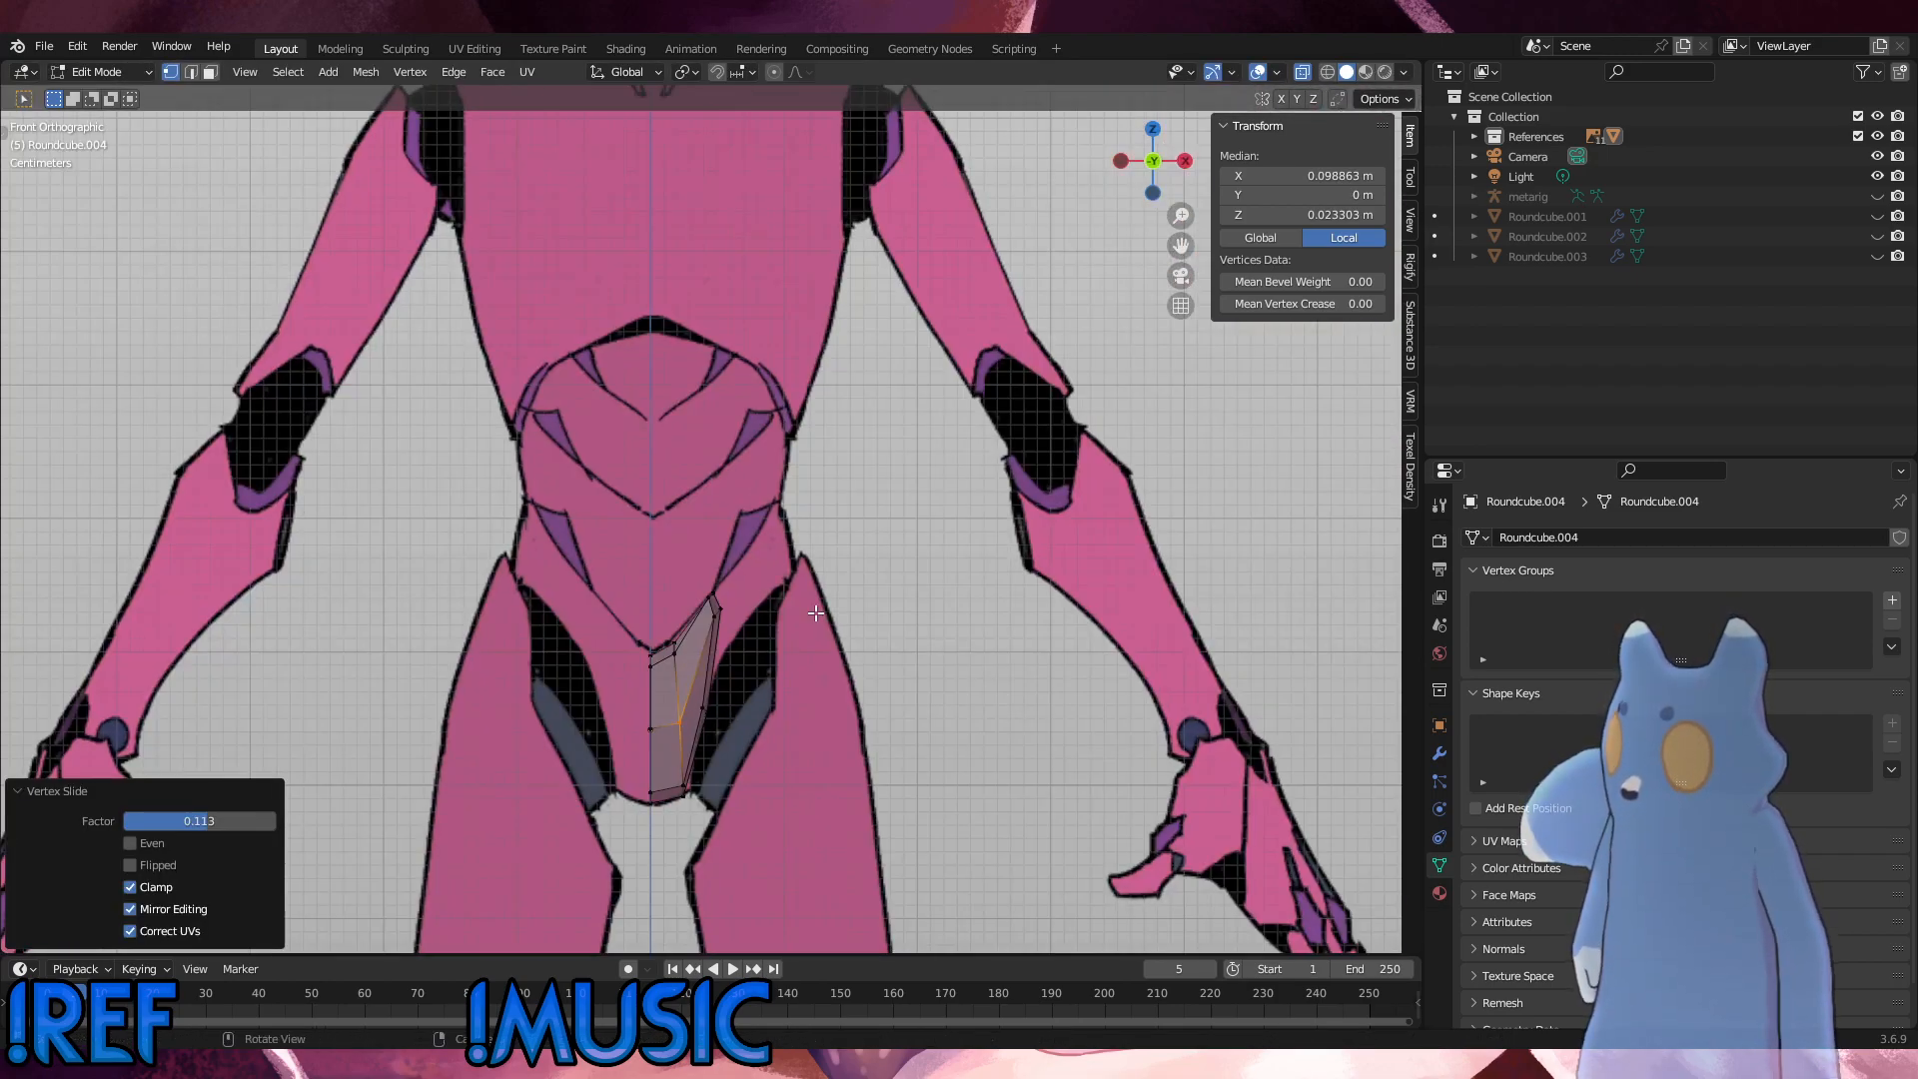
# Step: Slide and nudge the lower outer edge vertices to follow the inner hip outline of the reference
pyautogui.scroll(3, 686, 650)
pyautogui.moveTo(691, 697); pyautogui.dragTo(672, 522)
pyautogui.press('g')
pyautogui.press('g')
pyautogui.click(659, 640)
pyautogui.press('g')
pyautogui.click(664, 636)
pyautogui.press('g')
pyautogui.press('g')
pyautogui.click(658, 543)
pyautogui.press('g')
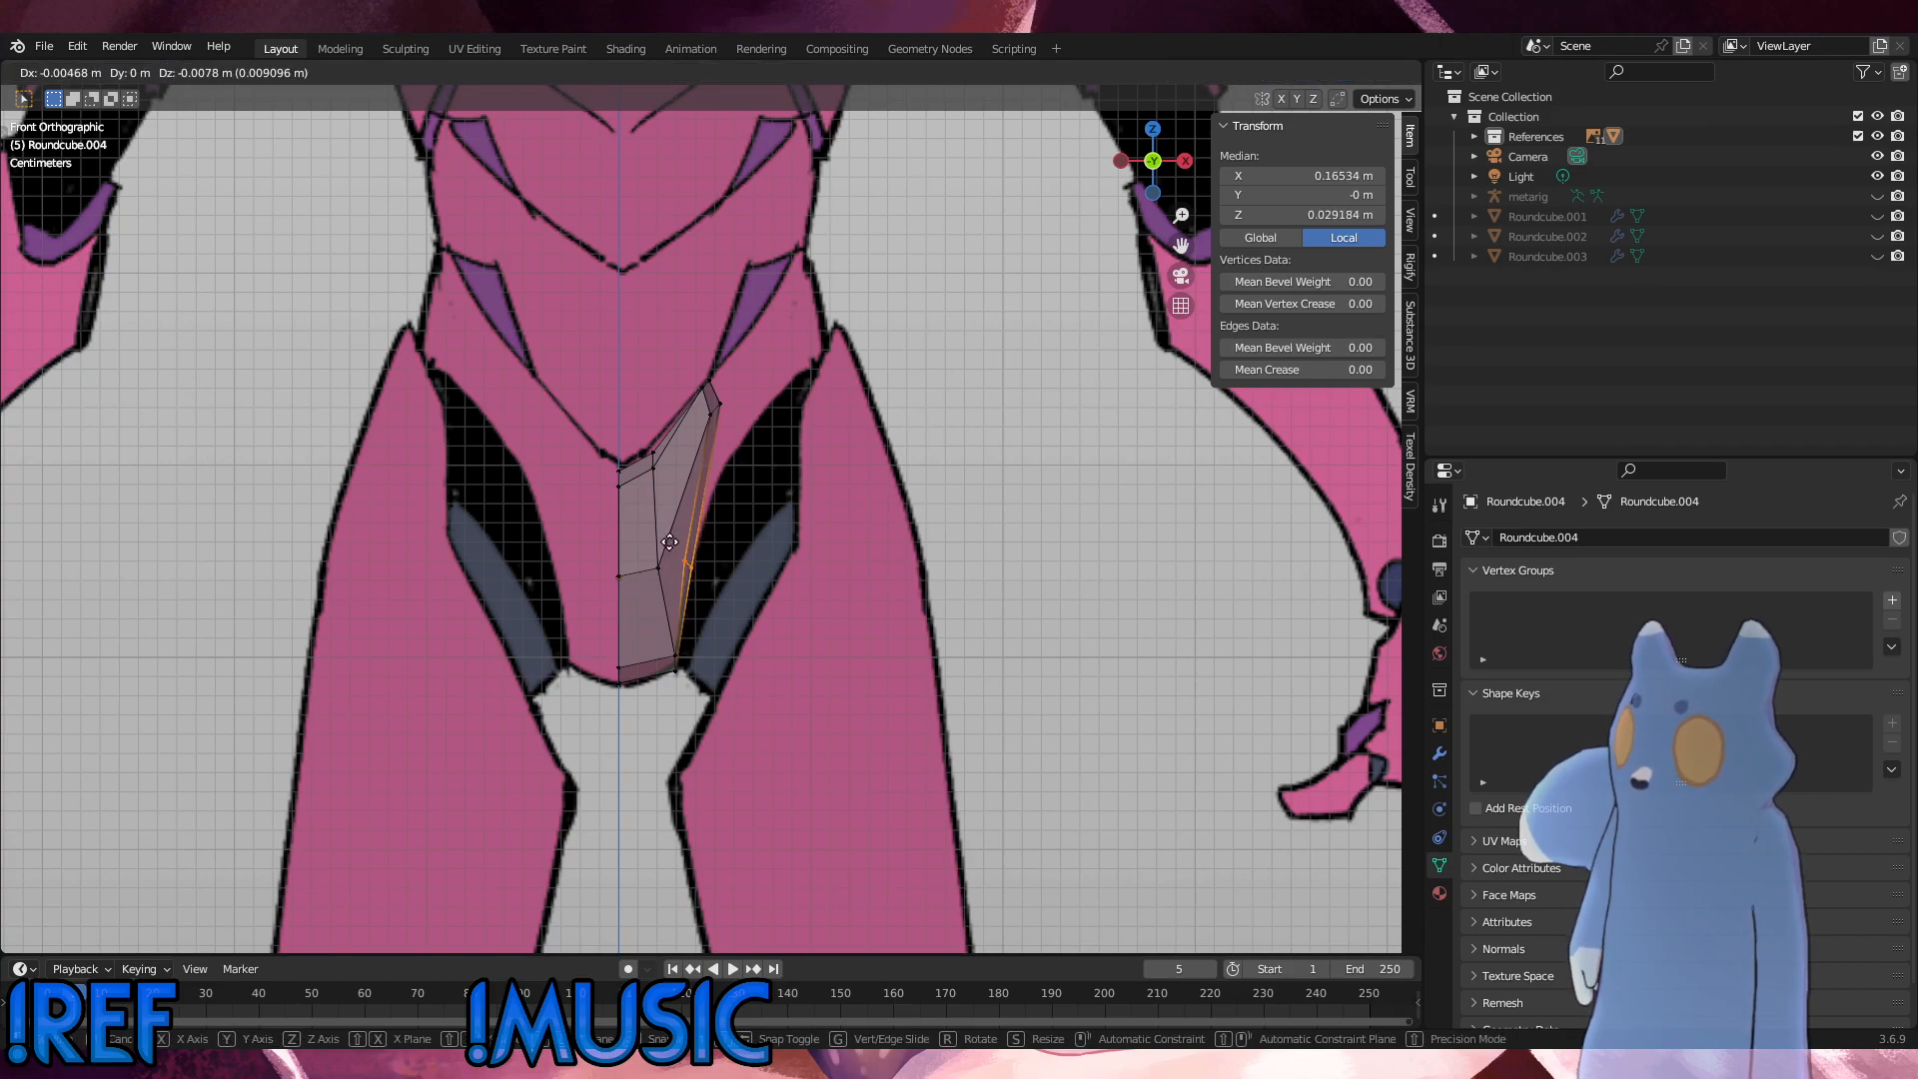
pyautogui.click(678, 538)
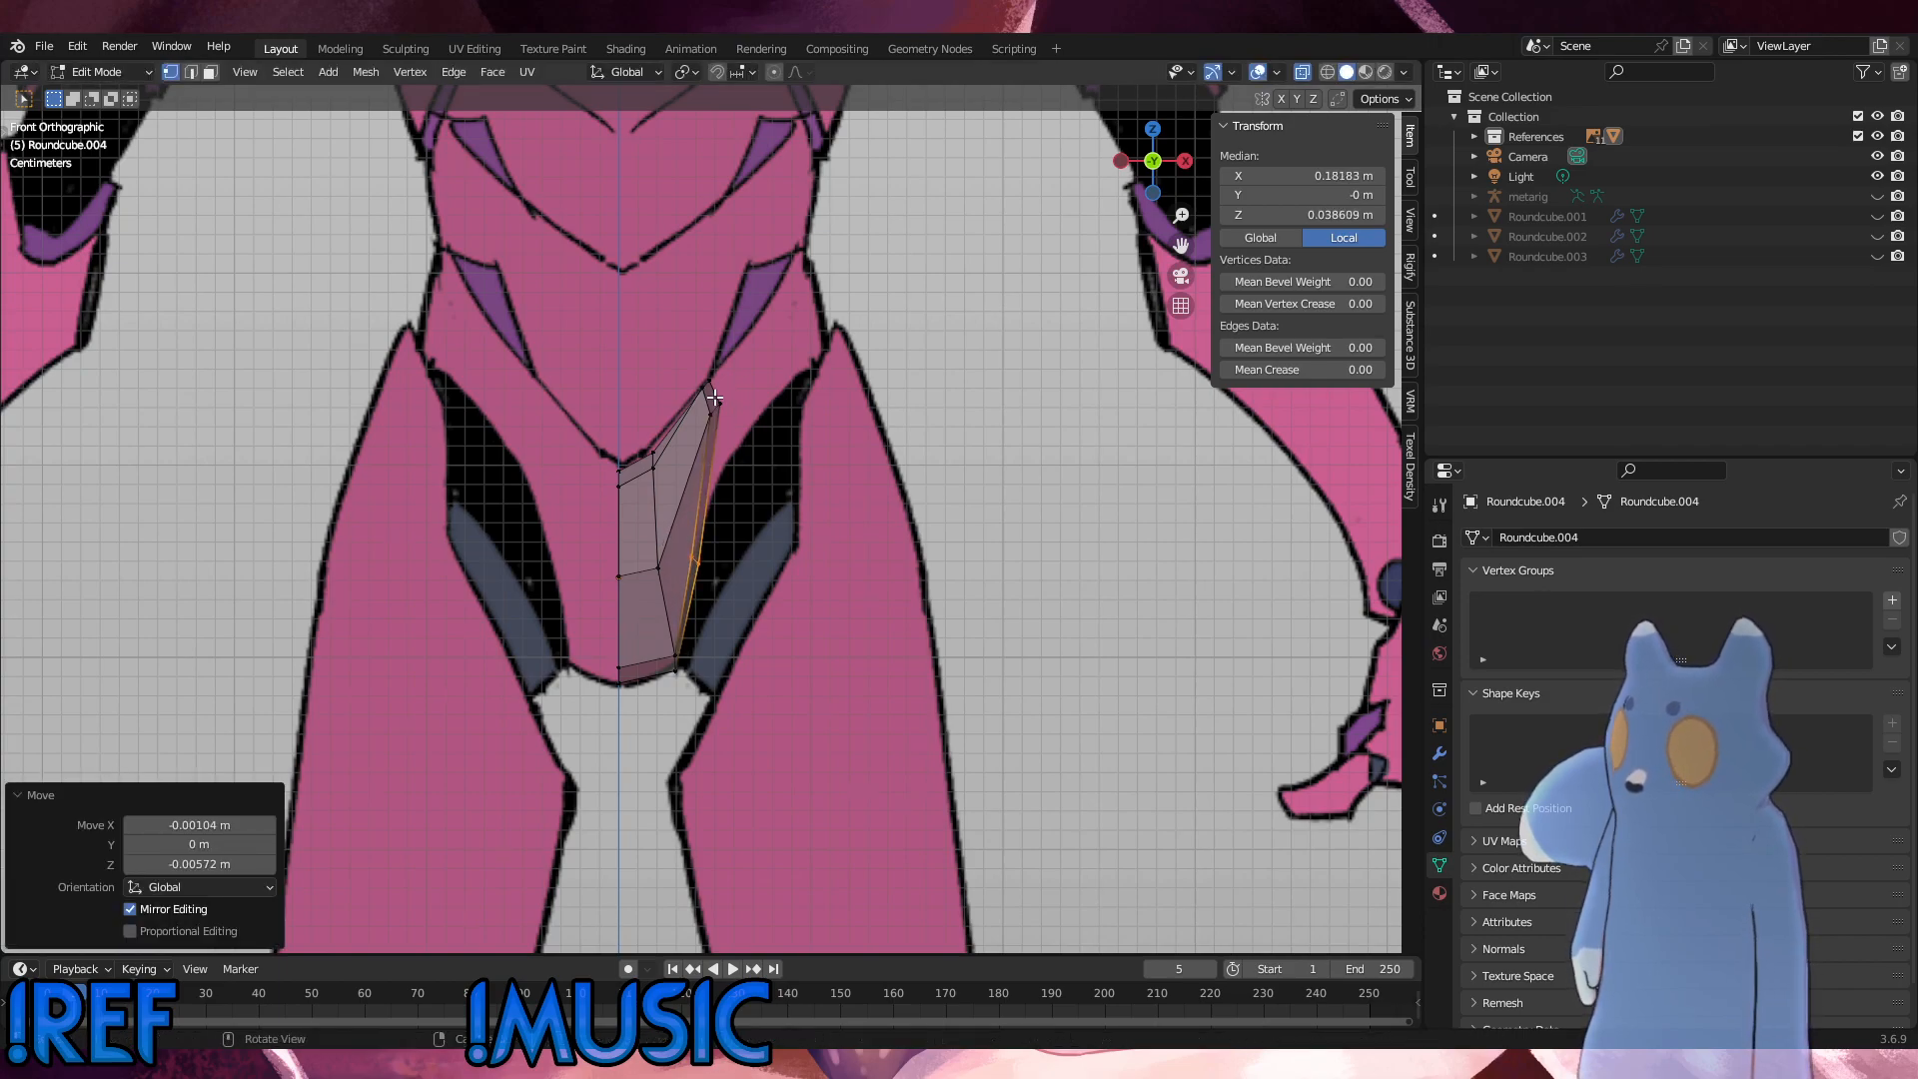
# Step: Move the outer top corner vertices inward and down along the waist line, and pull the vertices just beneath them down and inward
pyautogui.click(695, 390)
pyautogui.press('g')
pyautogui.click(678, 383)
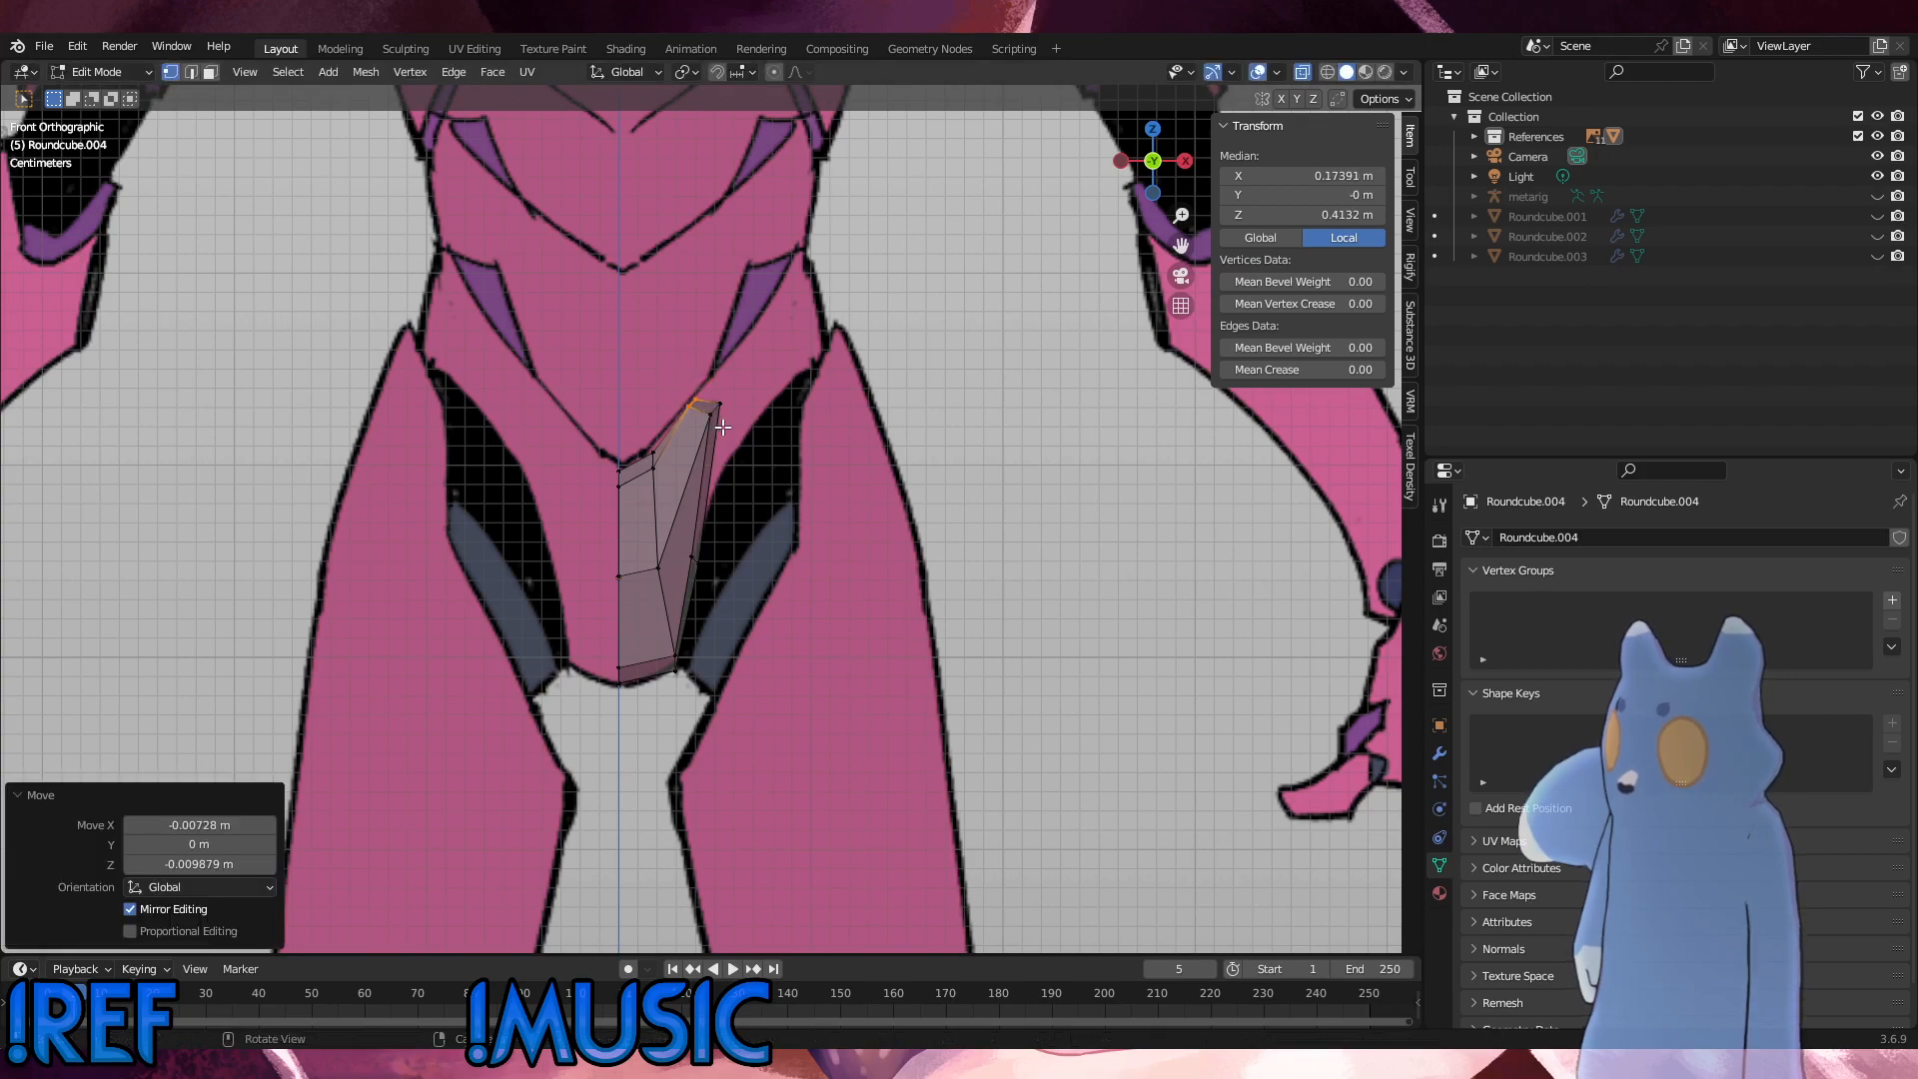
pyautogui.click(717, 406)
pyautogui.press('g')
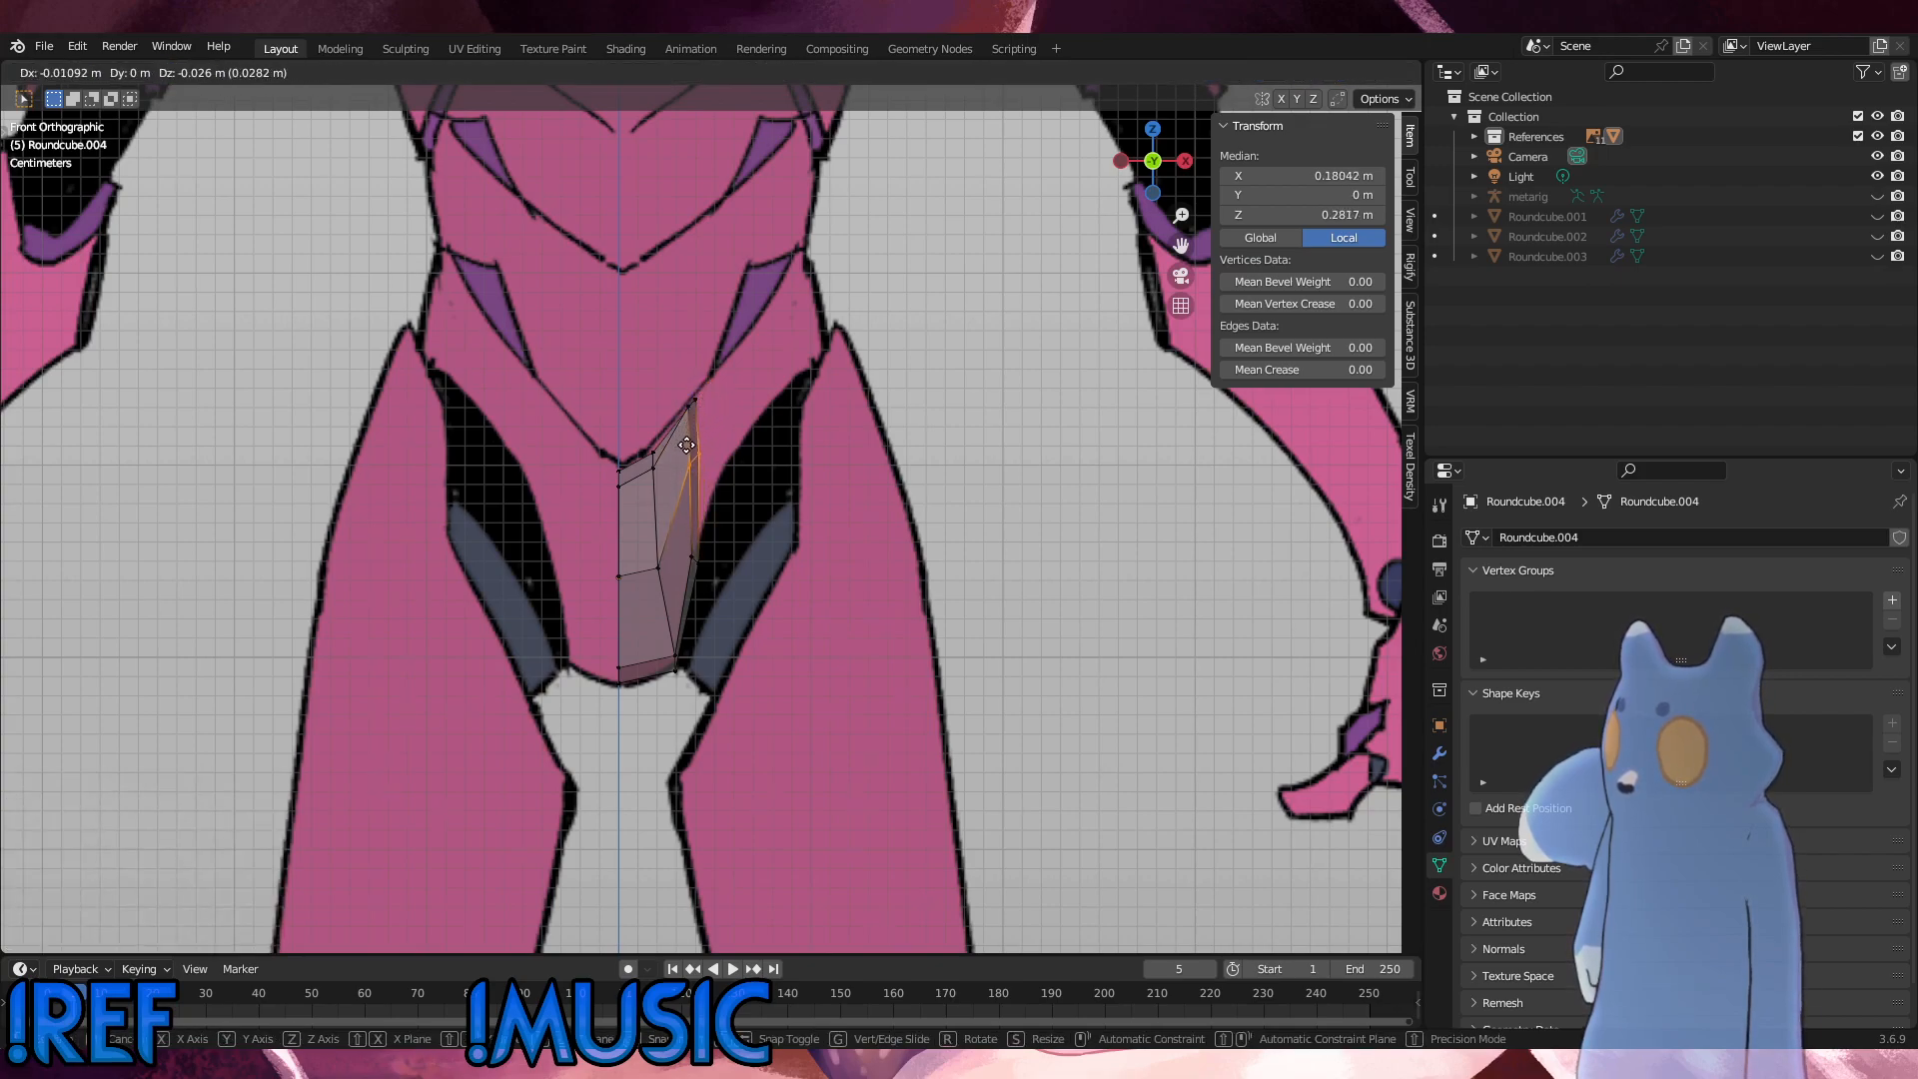
pyautogui.click(687, 452)
# Step: Vertex-slide the middle column's mid-height vertex upward, and slide the centre-line vertex beside it up by a factor of about 0.090
pyautogui.click(662, 573)
pyautogui.press('g')
pyautogui.press('g')
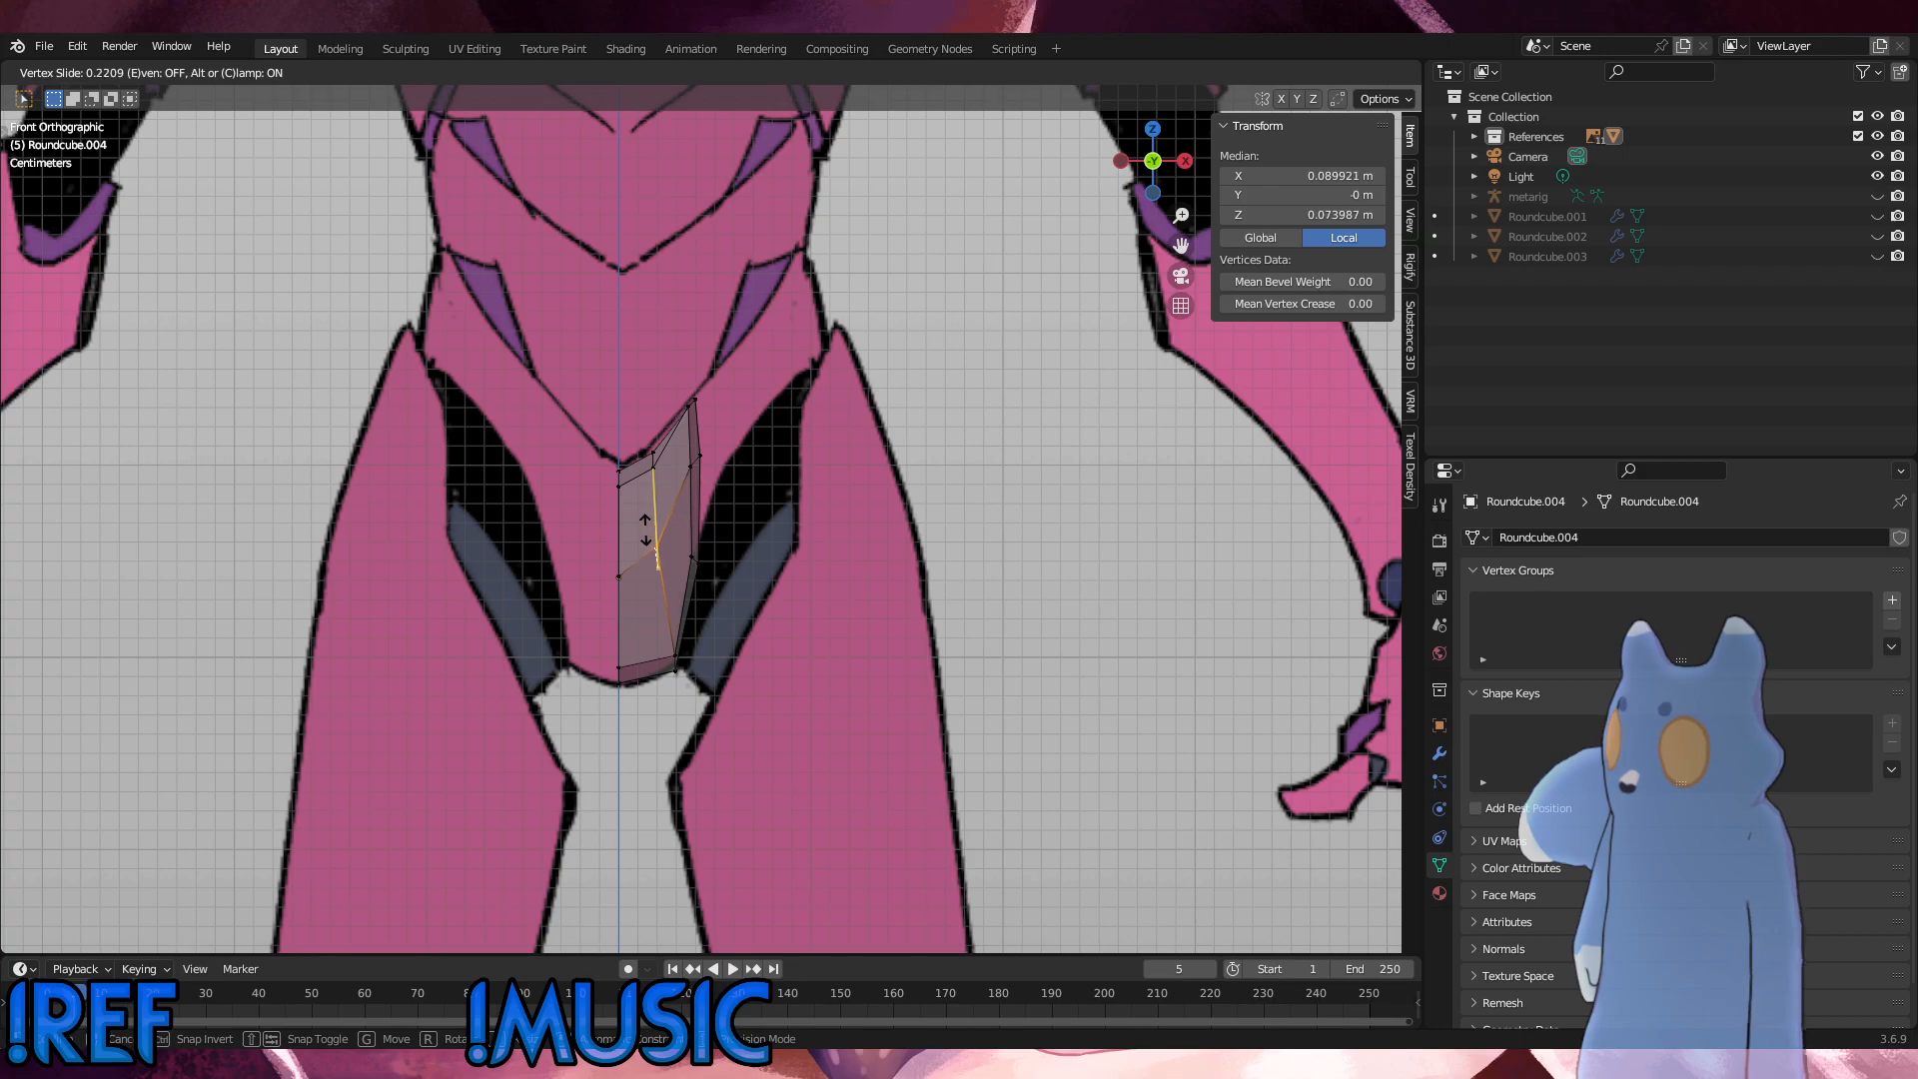
pyautogui.click(648, 532)
pyautogui.click(614, 573)
# Step: Vertex-slide the lower corner vertex near the crotch up by a factor of about 0.132 and nudge it toward the centre line
pyautogui.press('g')
pyautogui.click(600, 556)
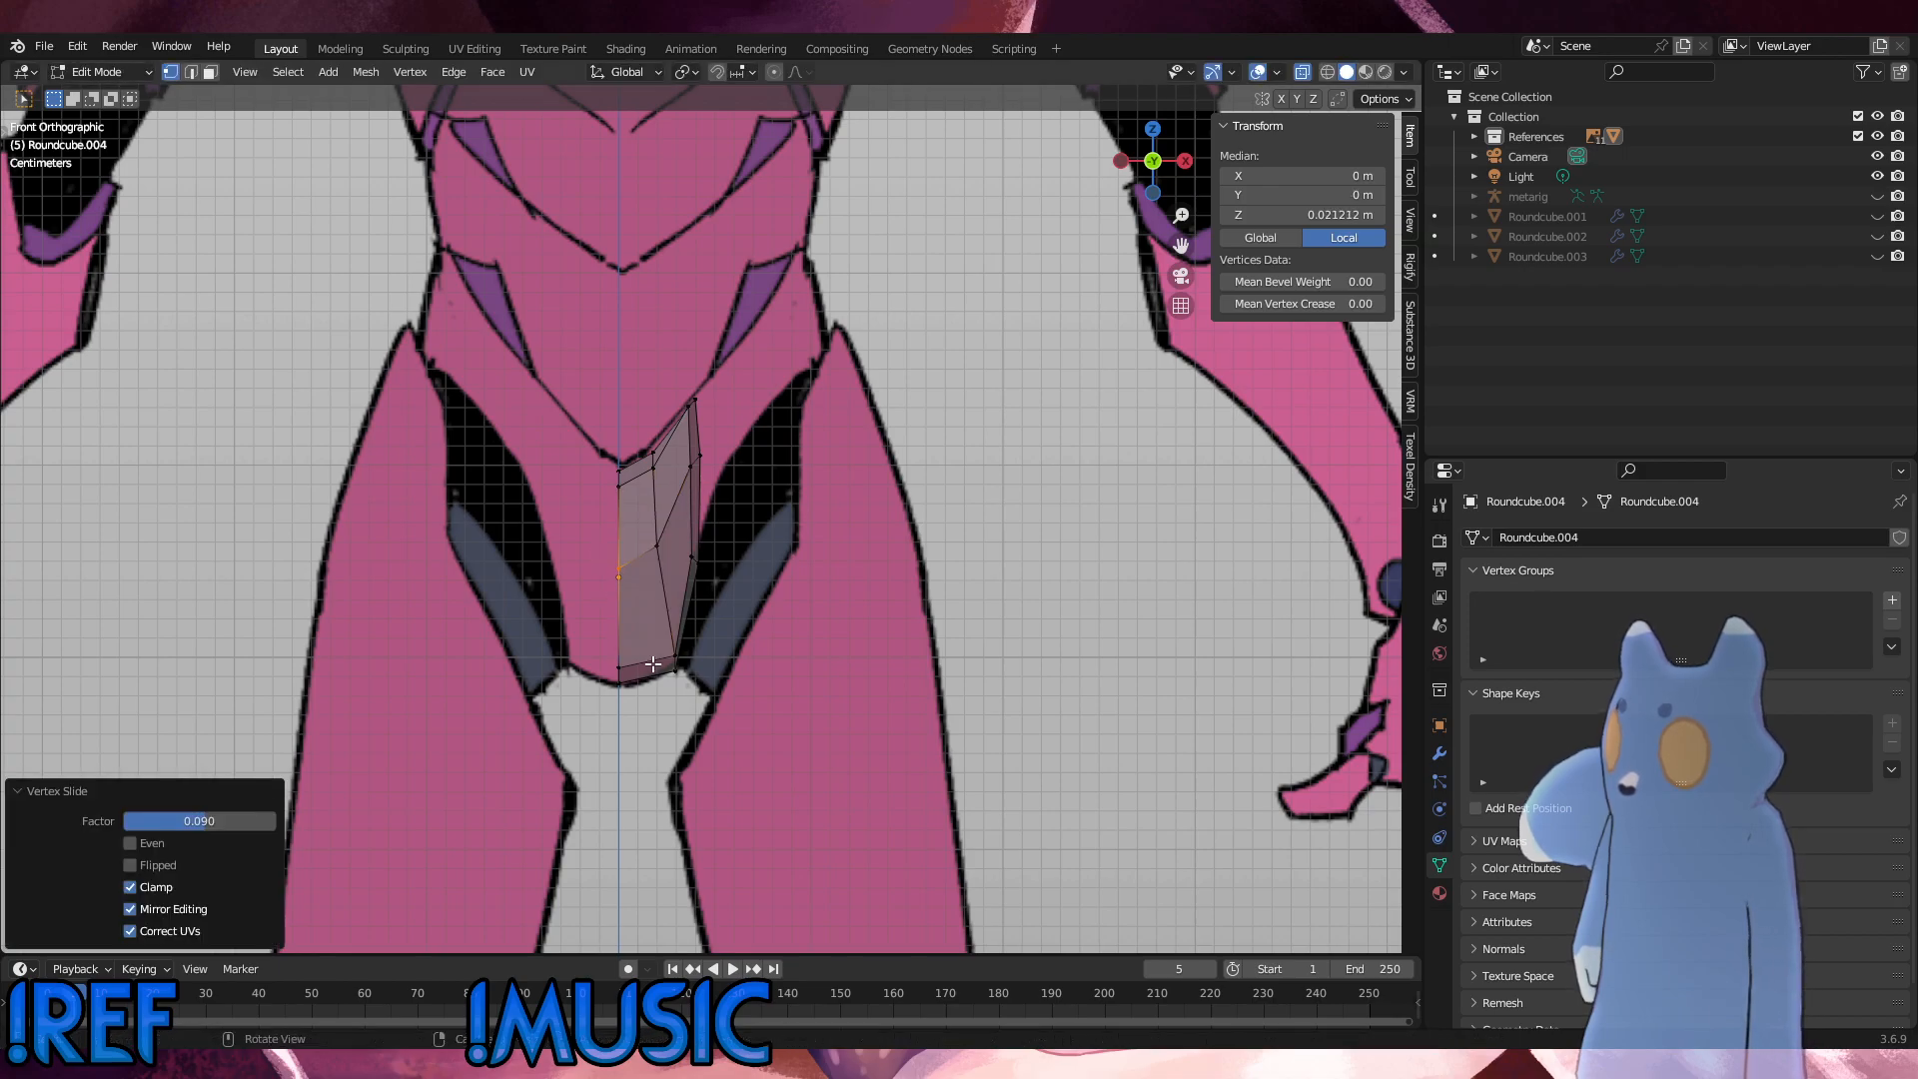
pyautogui.keyDown('shift'); pyautogui.click(677, 668); pyautogui.keyUp('shift')
pyautogui.press('g')
pyautogui.press('g')
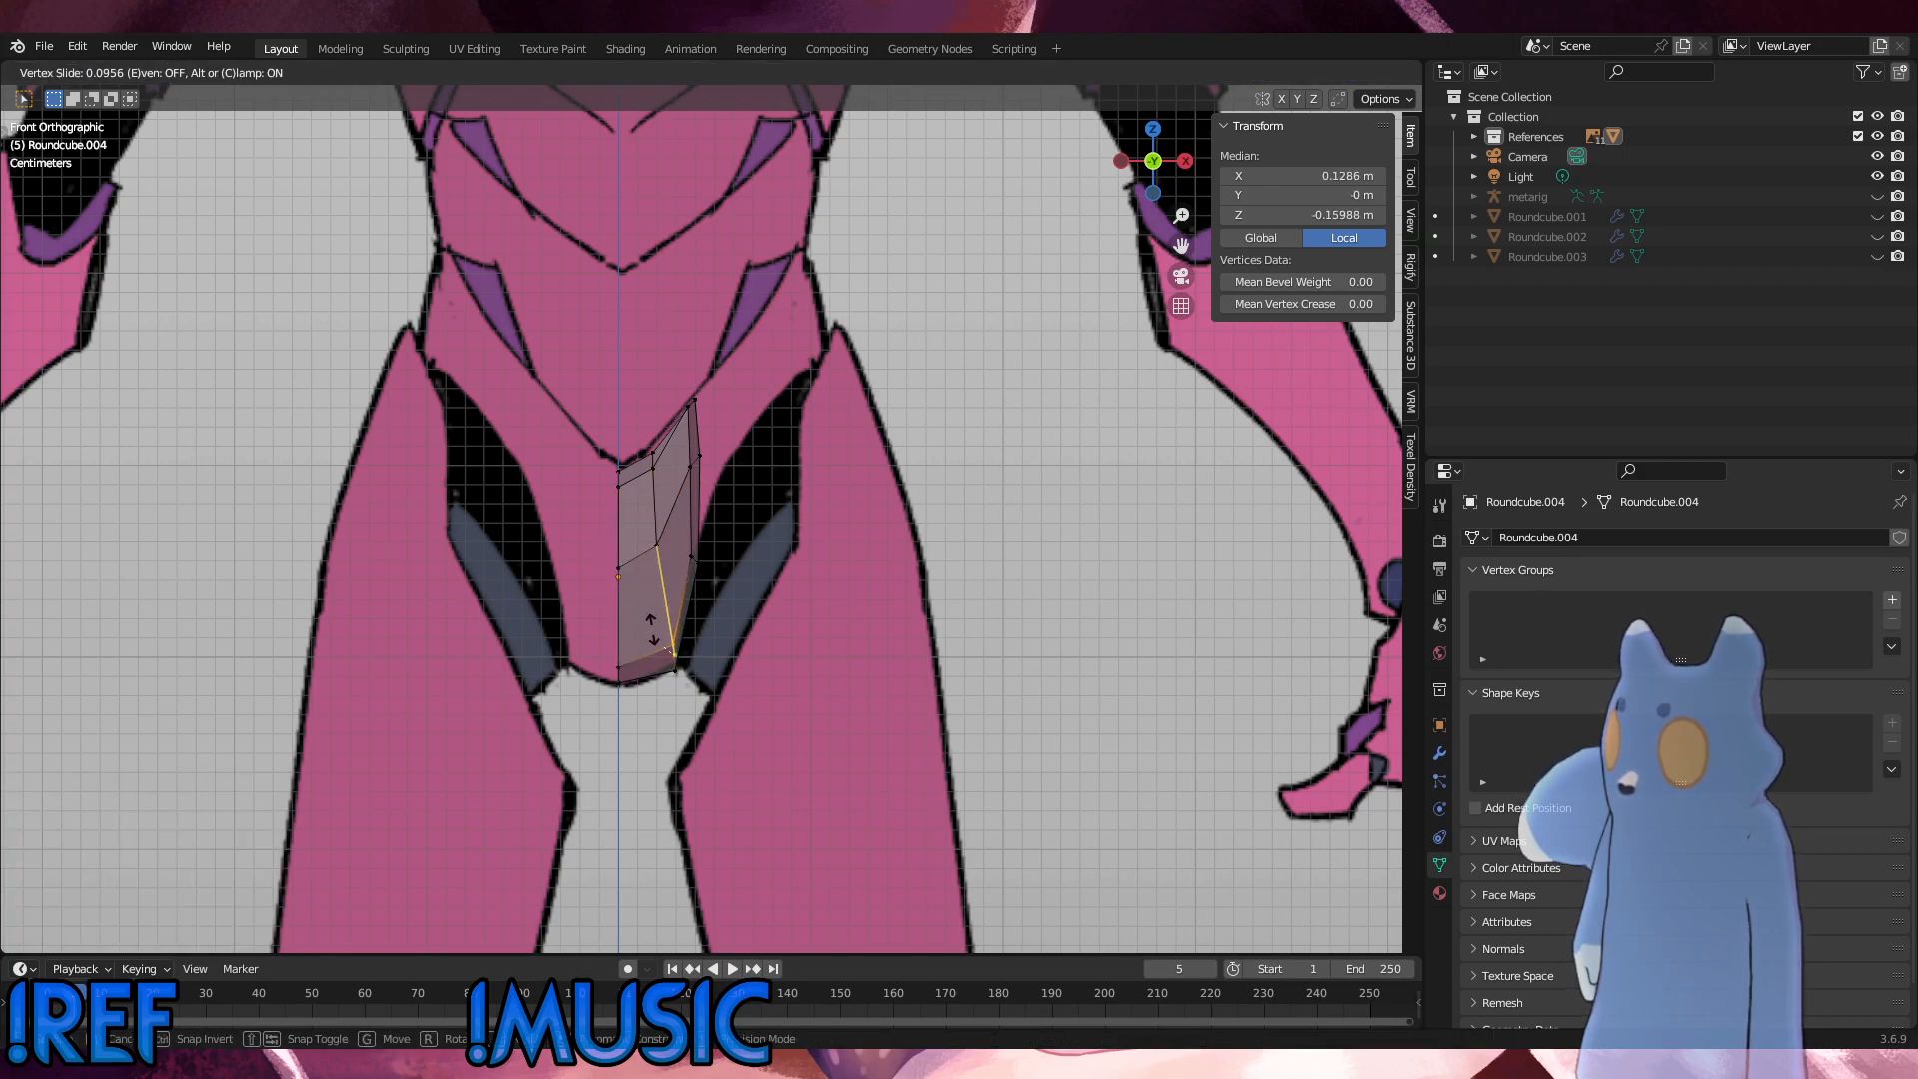
pyautogui.click(649, 628)
pyautogui.press('g')
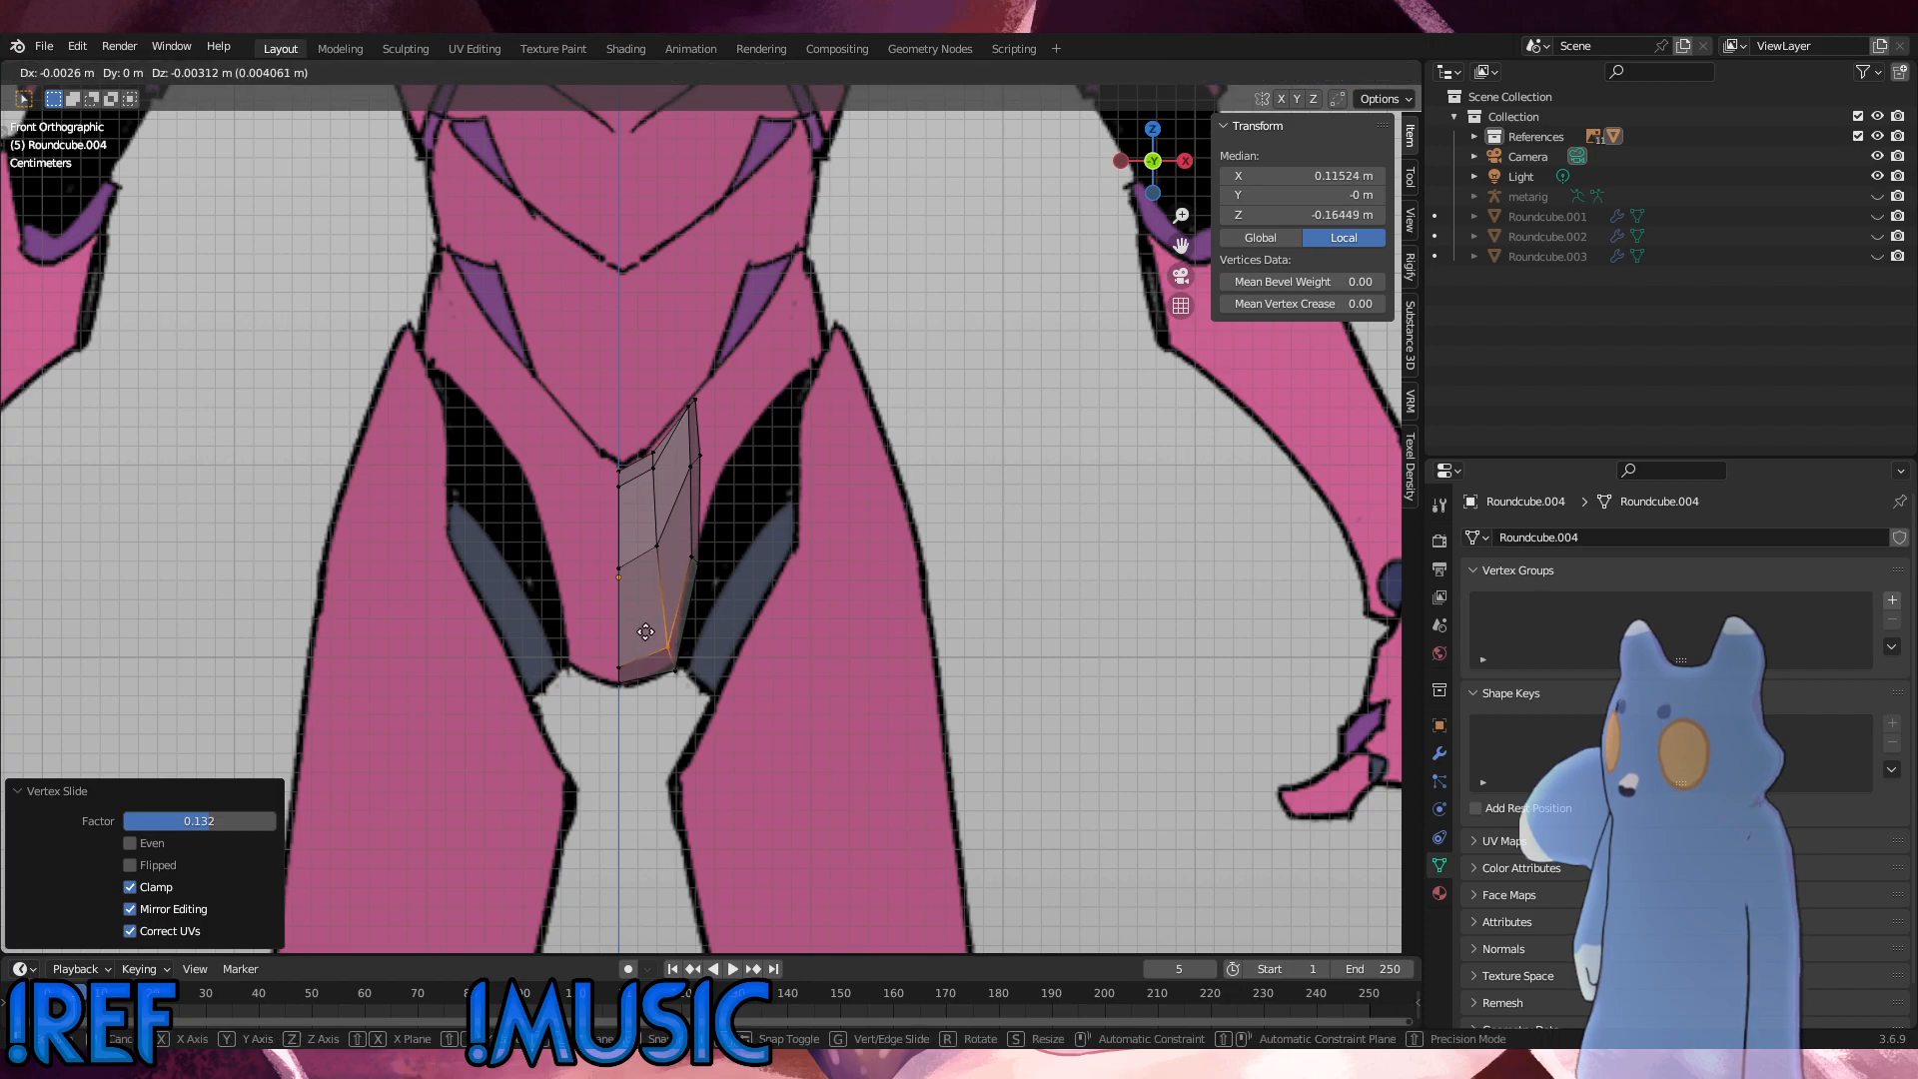
pyautogui.click(649, 628)
pyautogui.click(774, 627)
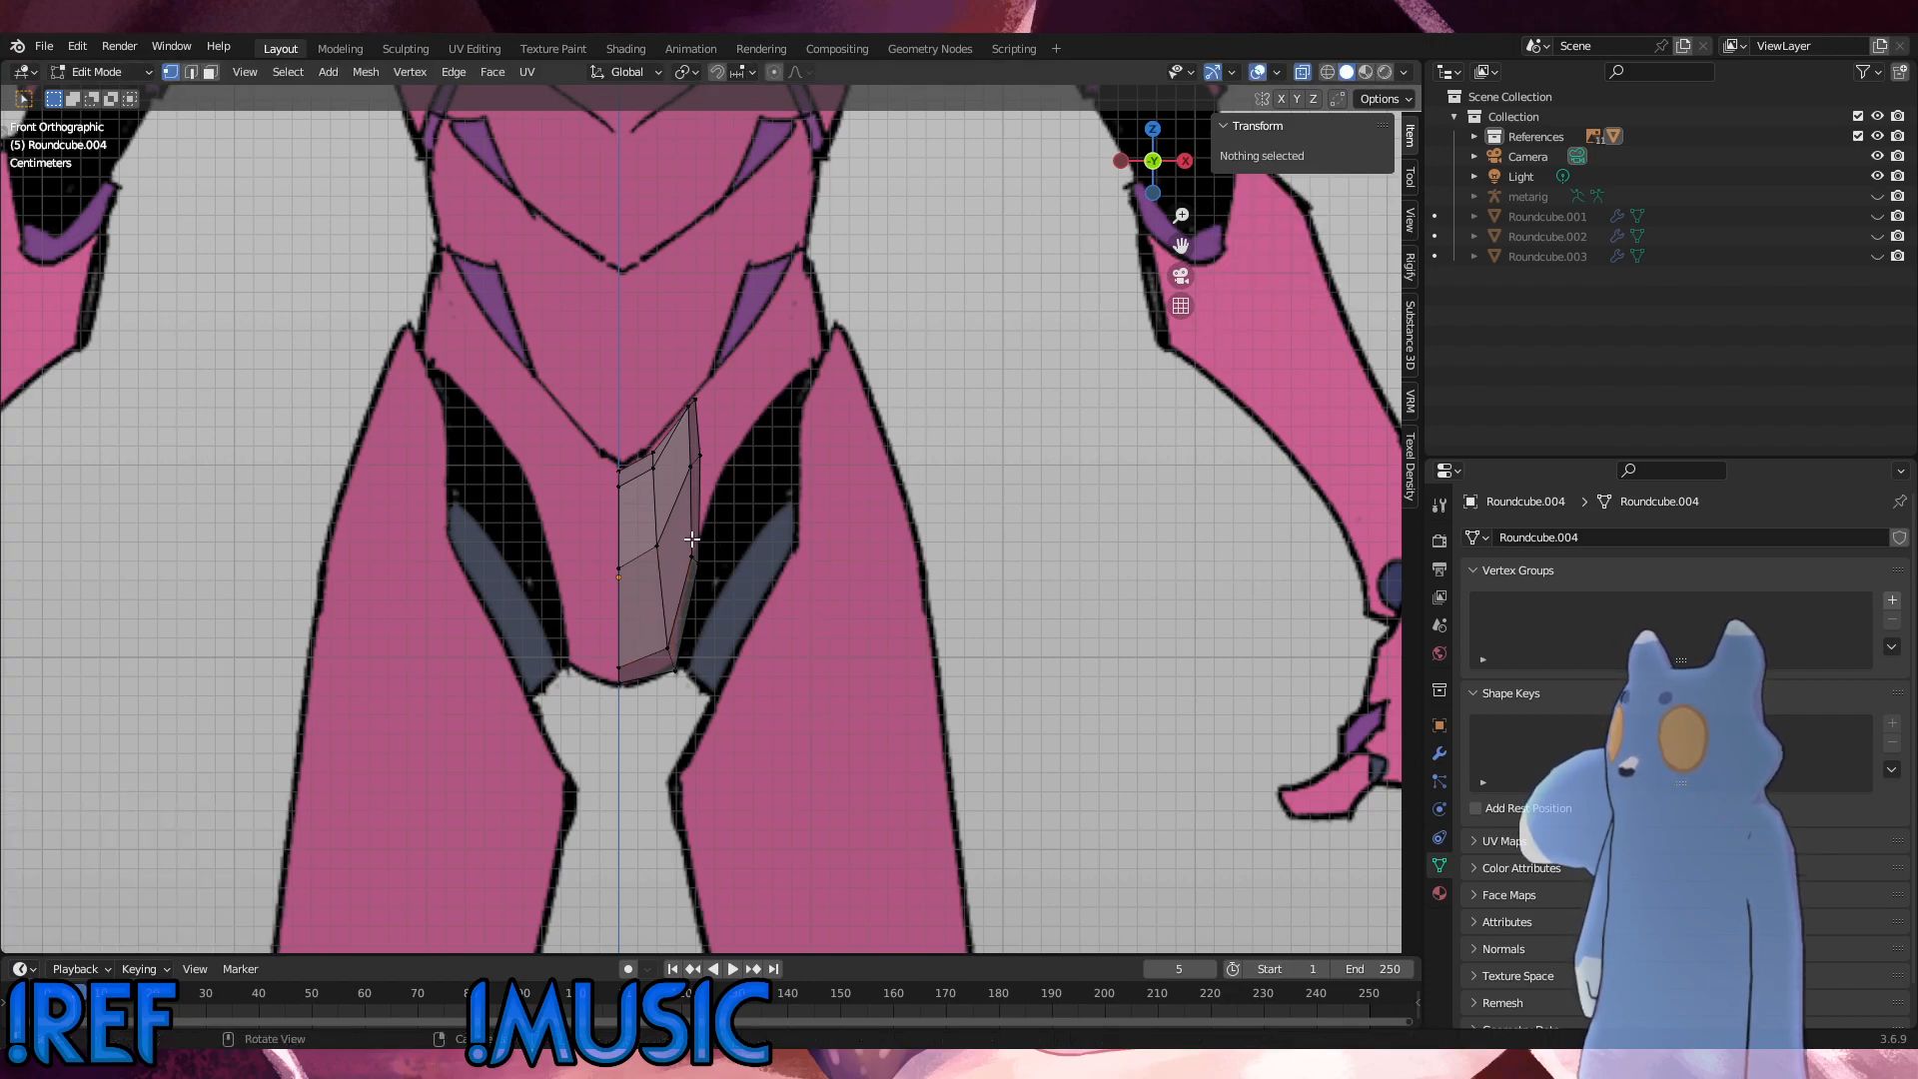
# Step: Raise the outer edge's mid-height vertices about 0.011 m along Z
pyautogui.moveTo(681, 445); pyautogui.dragTo(681, 445)
pyautogui.moveTo(713, 562); pyautogui.dragTo(677, 537)
pyautogui.press('g')
pyautogui.press('z')
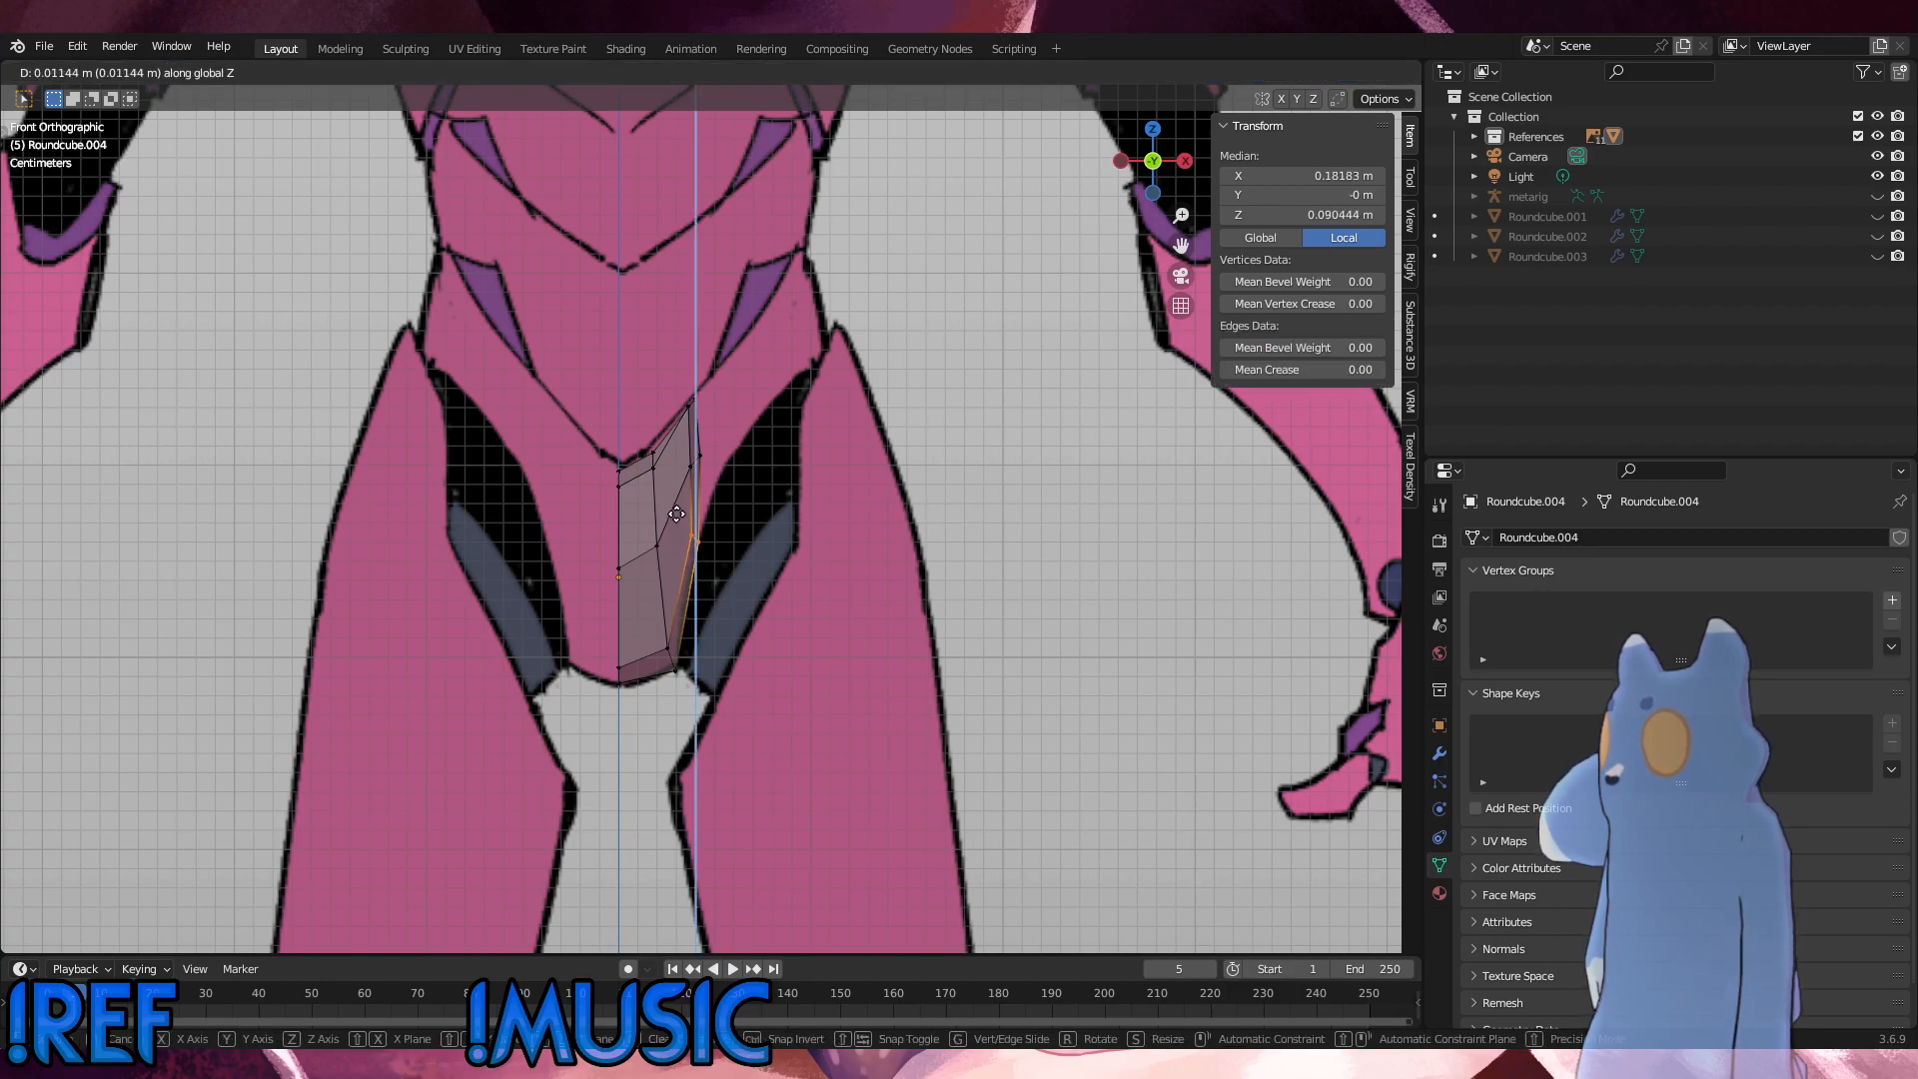
pyautogui.click(678, 513)
# Step: Nudge the lower outer corner vertices to fit the crotch outline of the reference
pyautogui.moveTo(701, 691); pyautogui.dragTo(641, 623)
pyautogui.press('g')
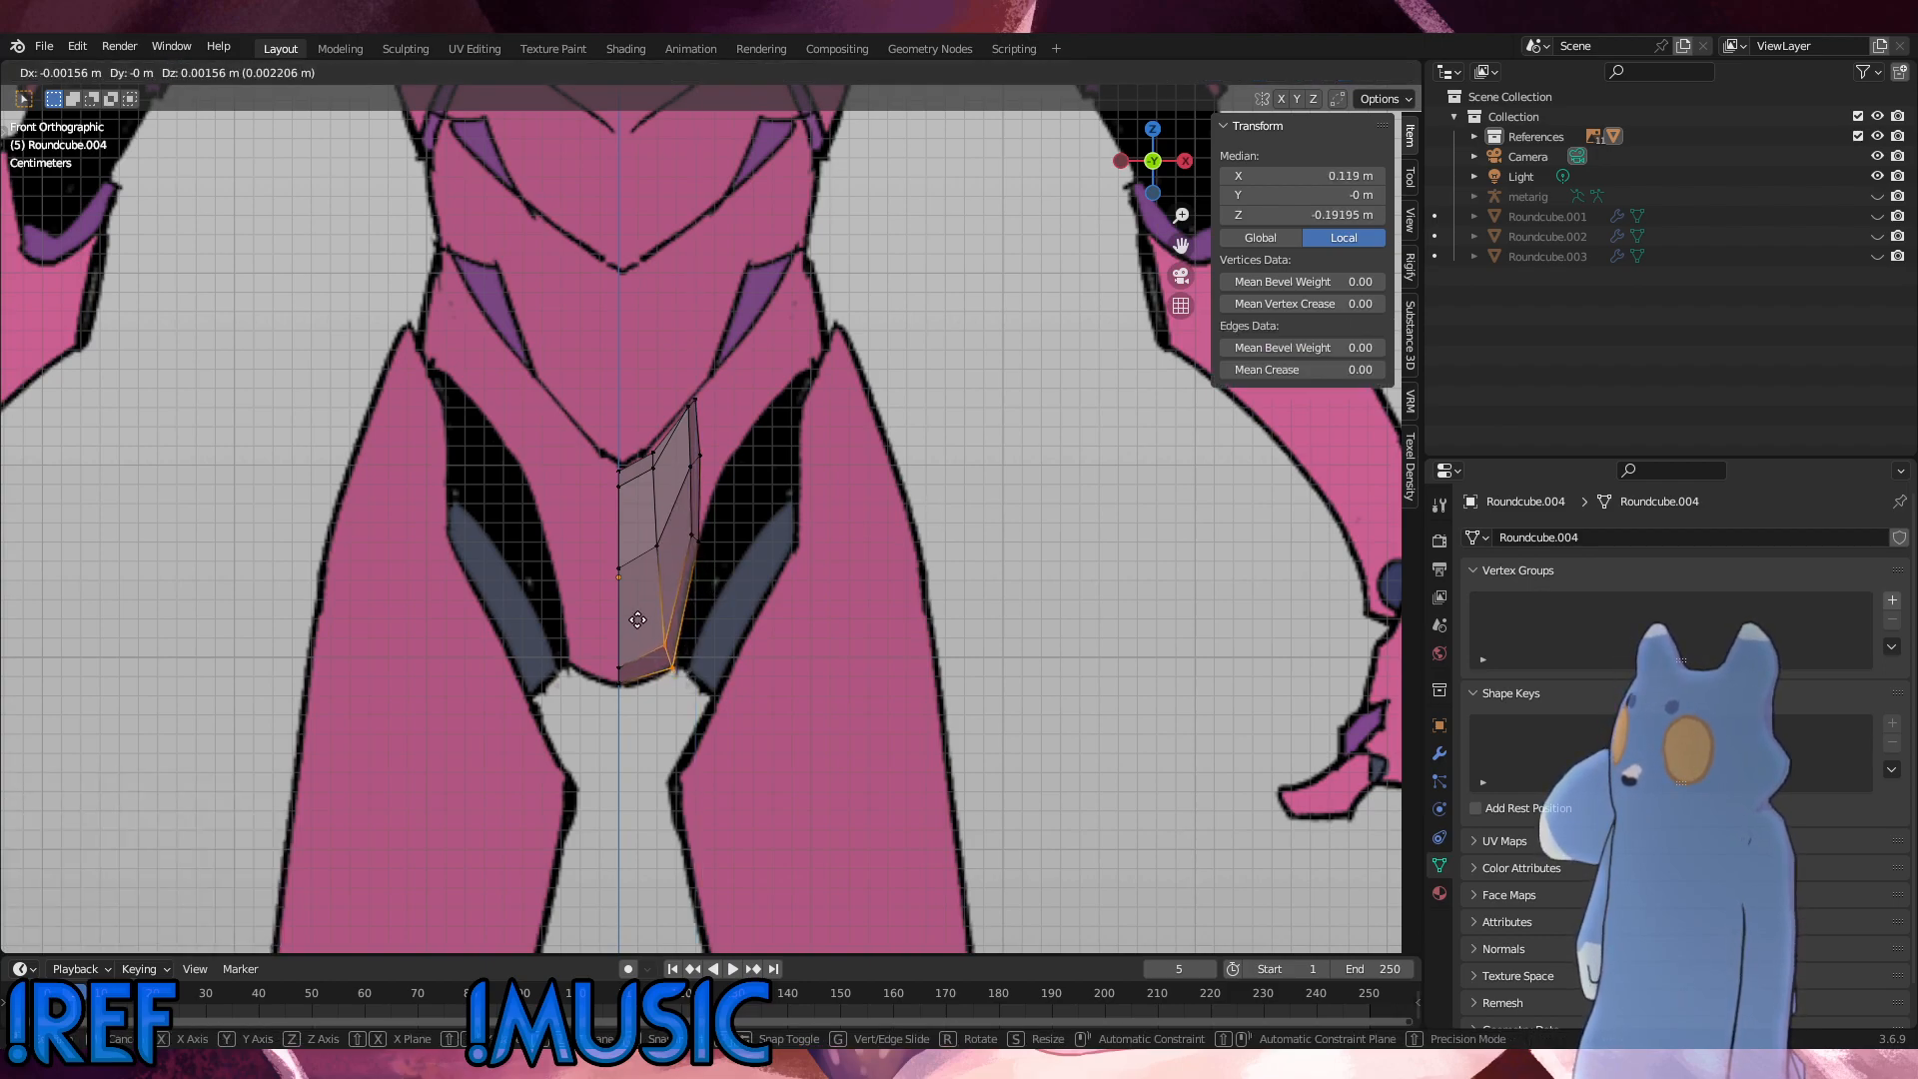
pyautogui.click(647, 625)
pyautogui.click(909, 651)
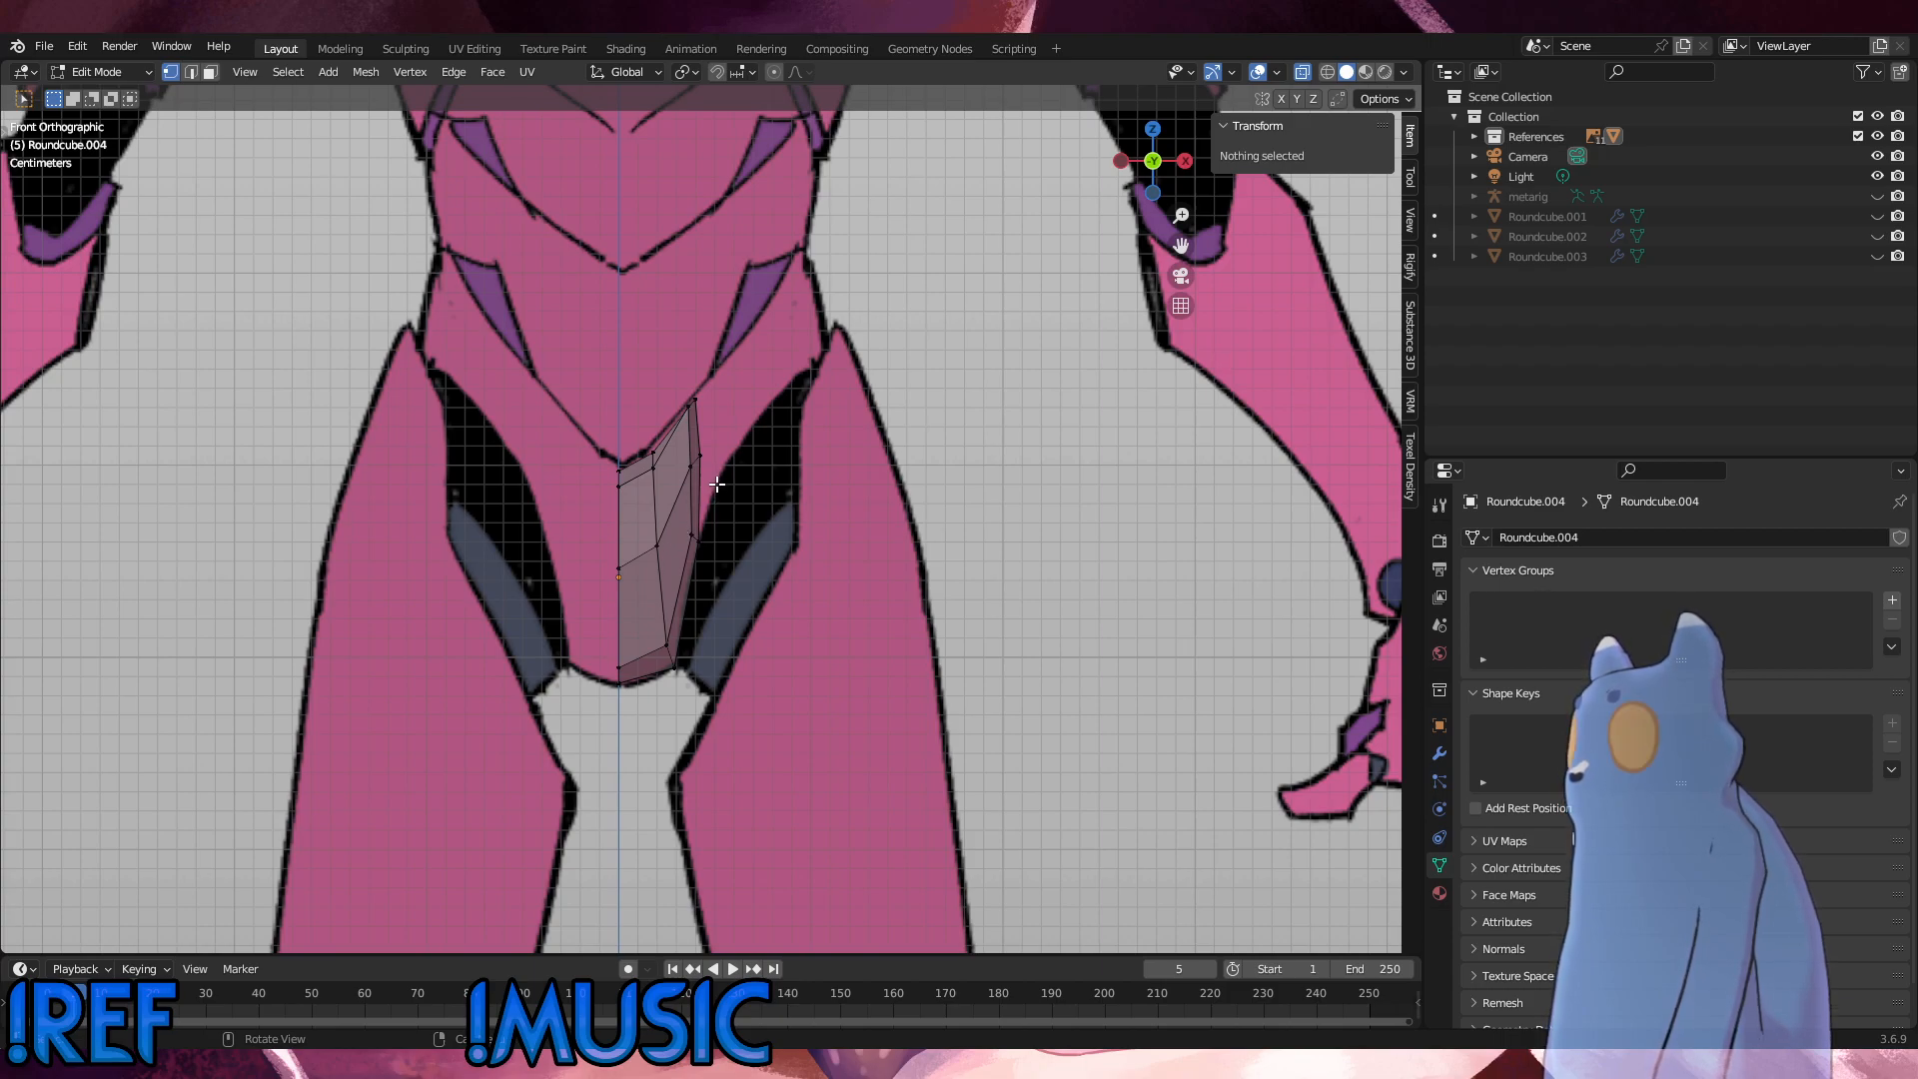
# Step: Extrude the pelvis piece's upper outer side about 0.050 m and move the new end up another 0.060 m toward the hip
pyautogui.moveTo(735, 544); pyautogui.dragTo(686, 372)
pyautogui.press('r')
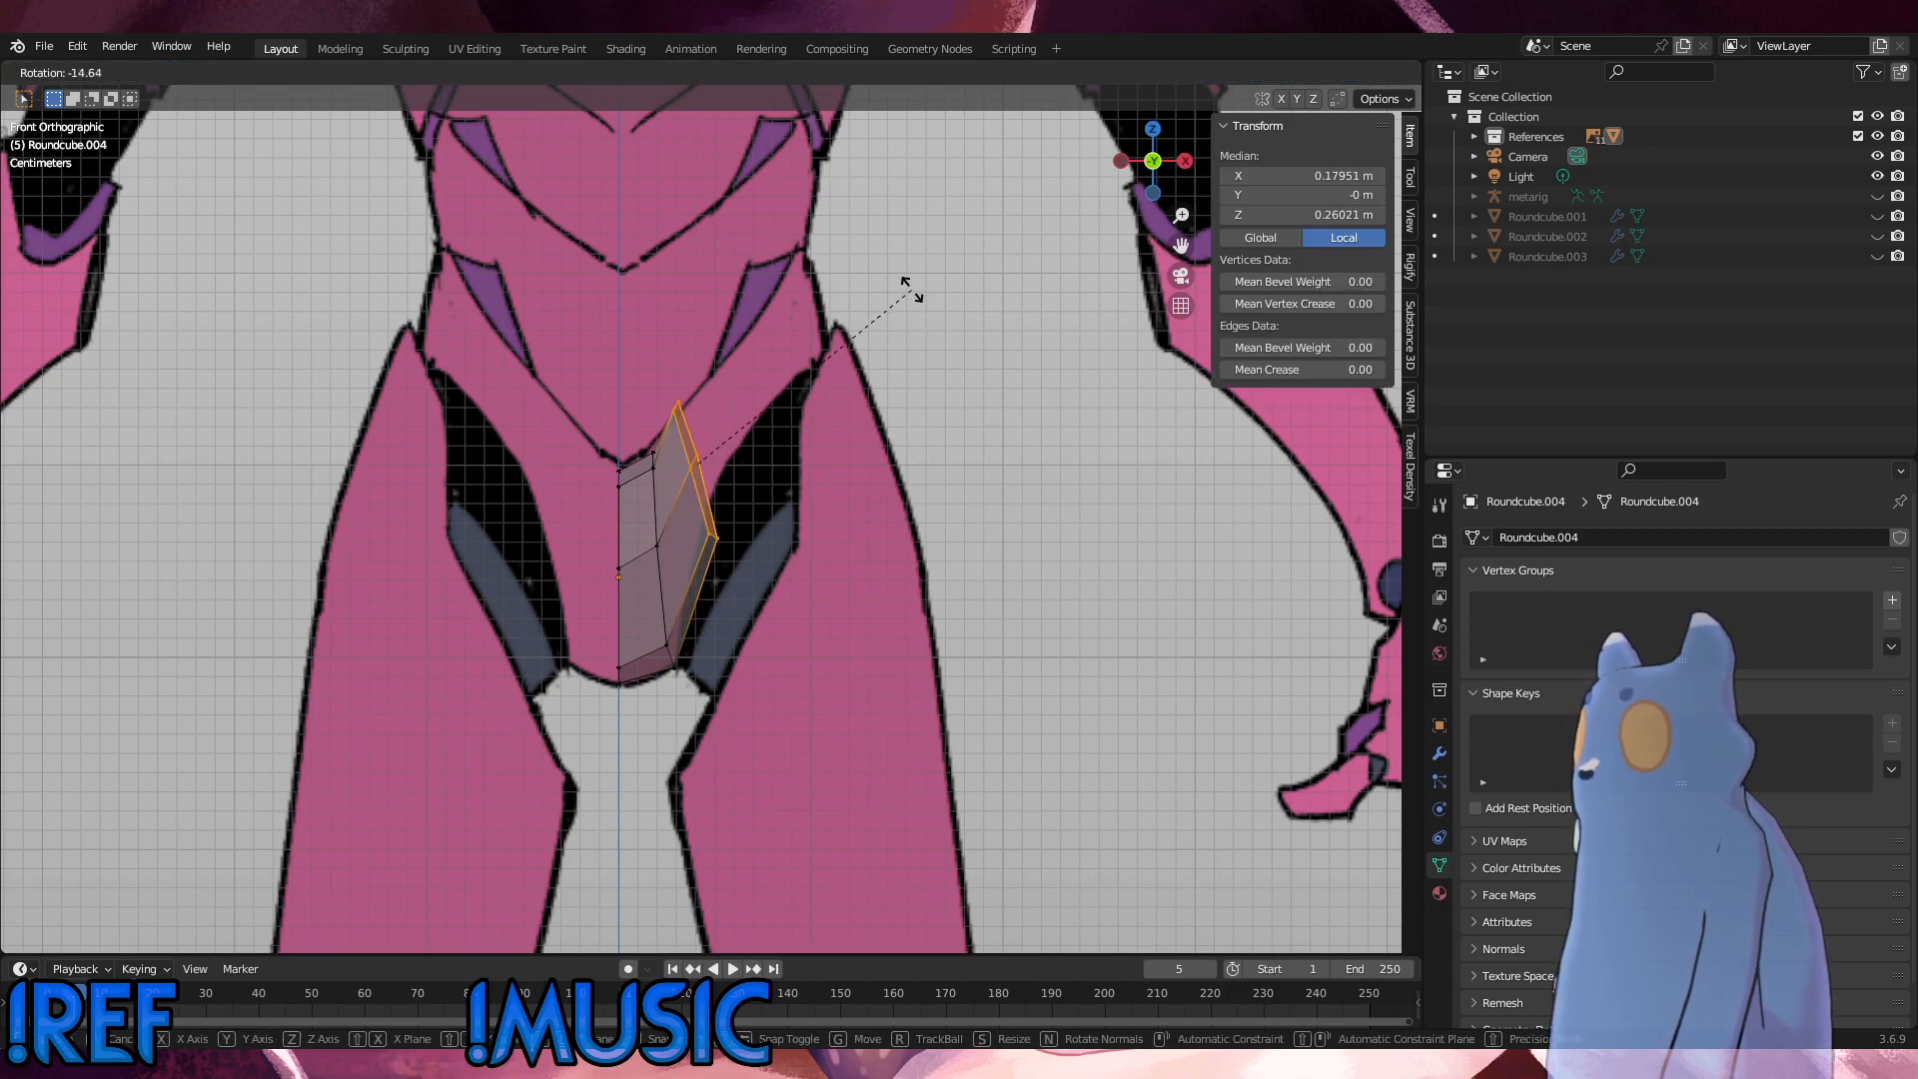
pyautogui.click(911, 370)
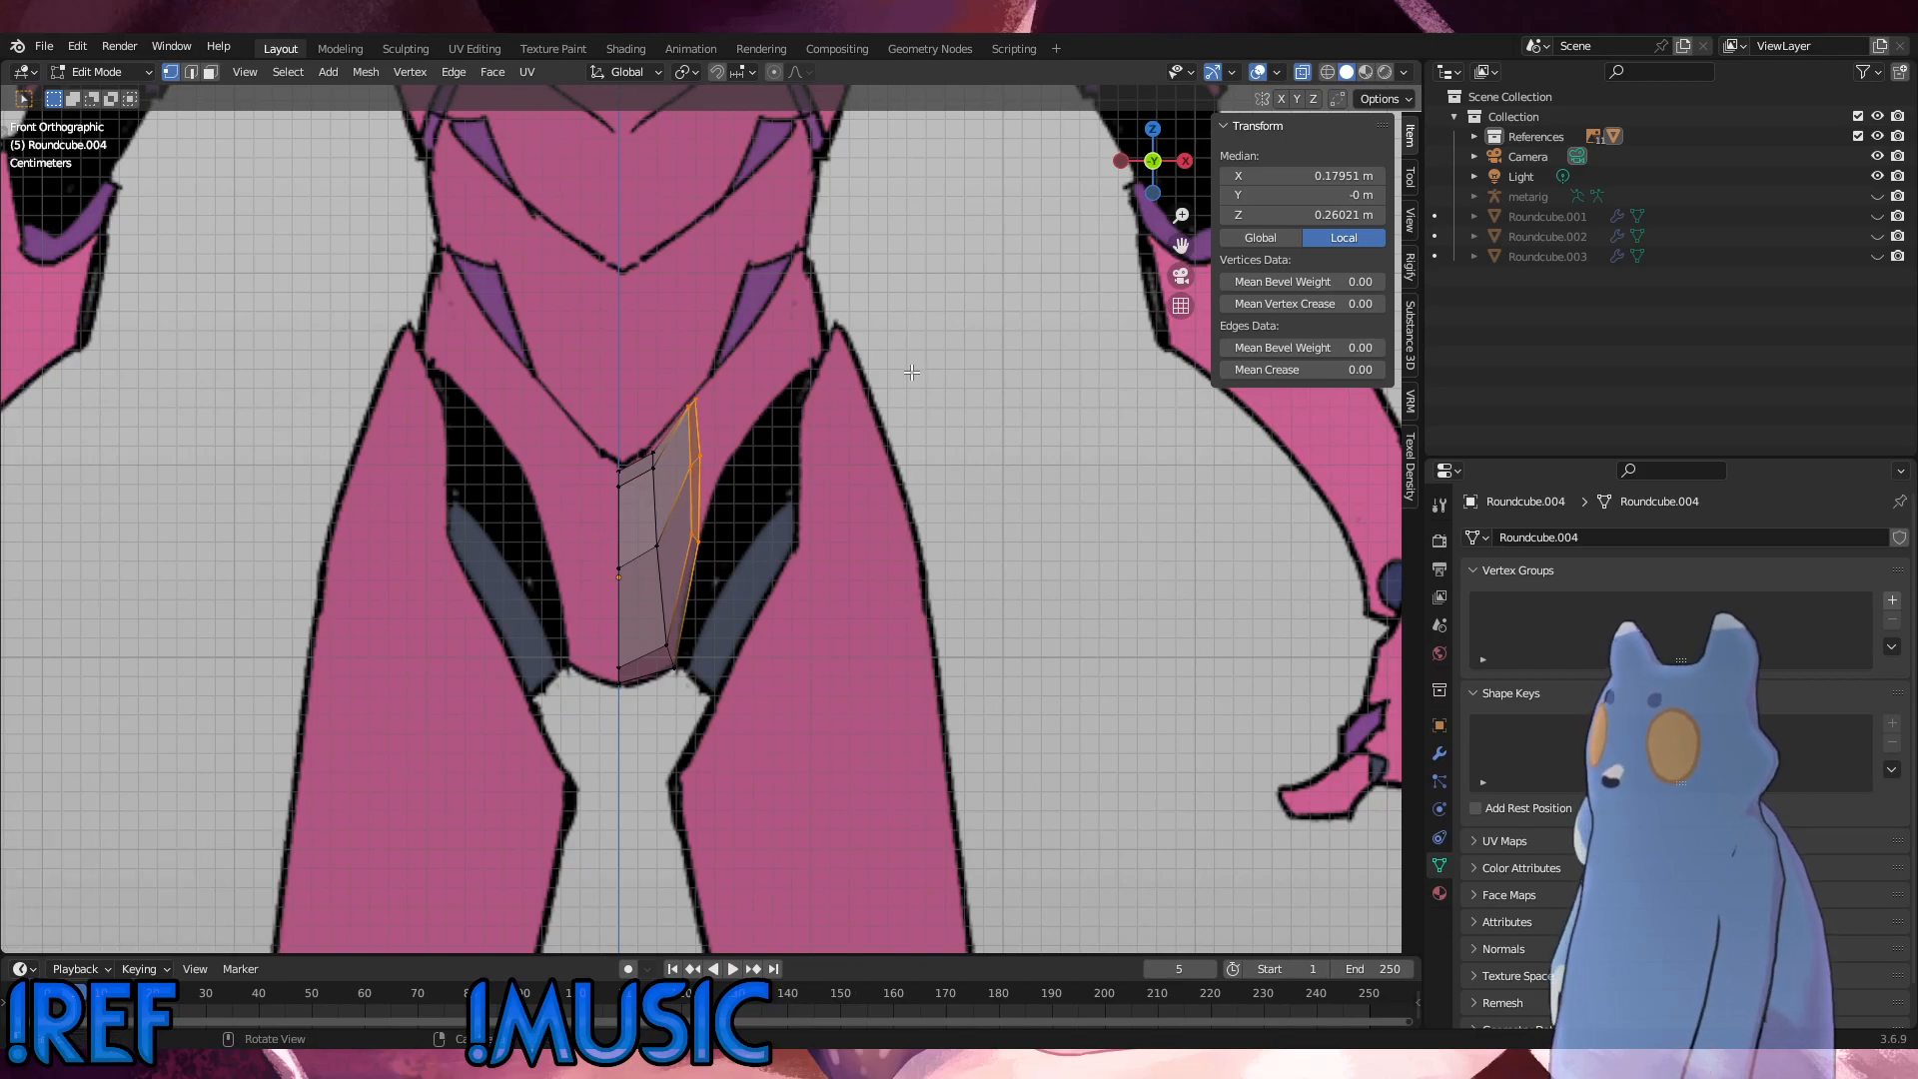
pyautogui.press('e')
pyautogui.click(854, 338)
pyautogui.press('e')
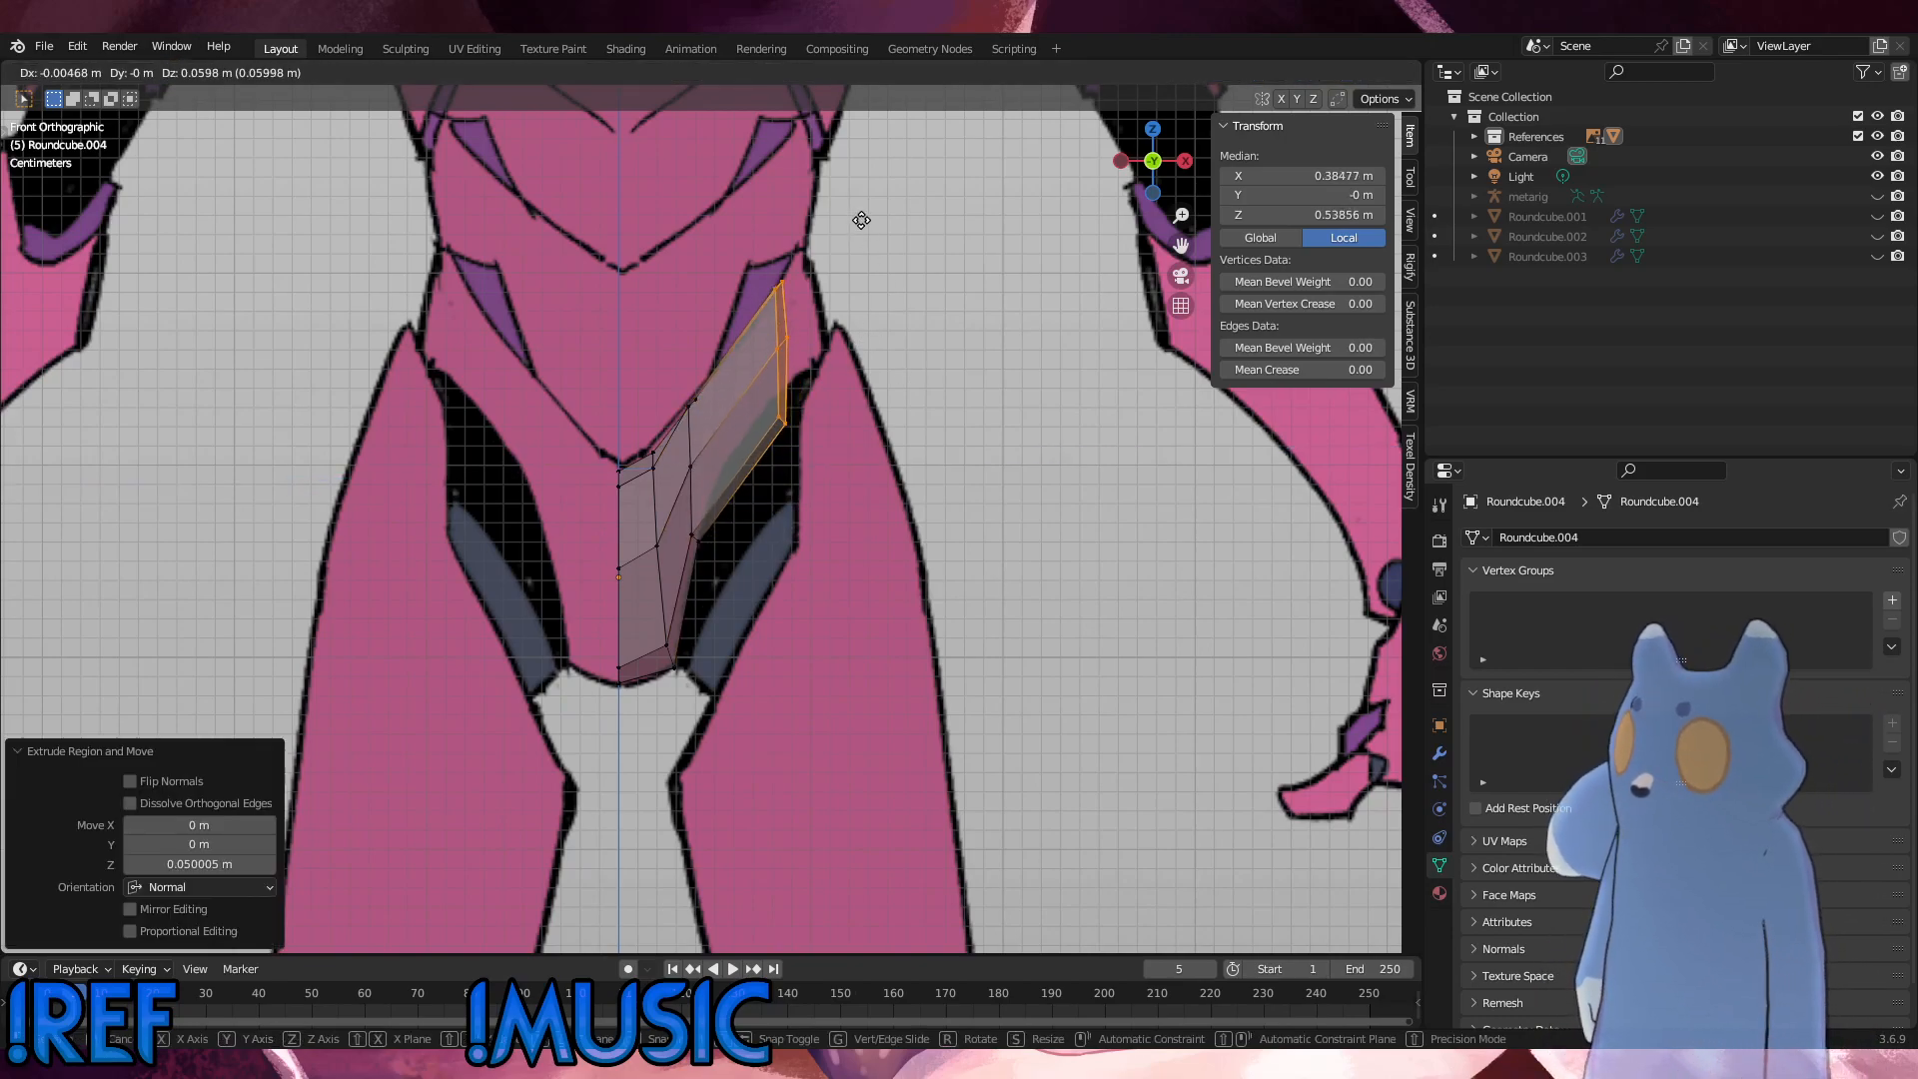
pyautogui.click(861, 220)
# Step: Rotate the extruded hip end by -12.8° and move it about 0.008 m outward and 0.008 m up
pyautogui.press('r')
pyautogui.click(869, 141)
pyautogui.press('g')
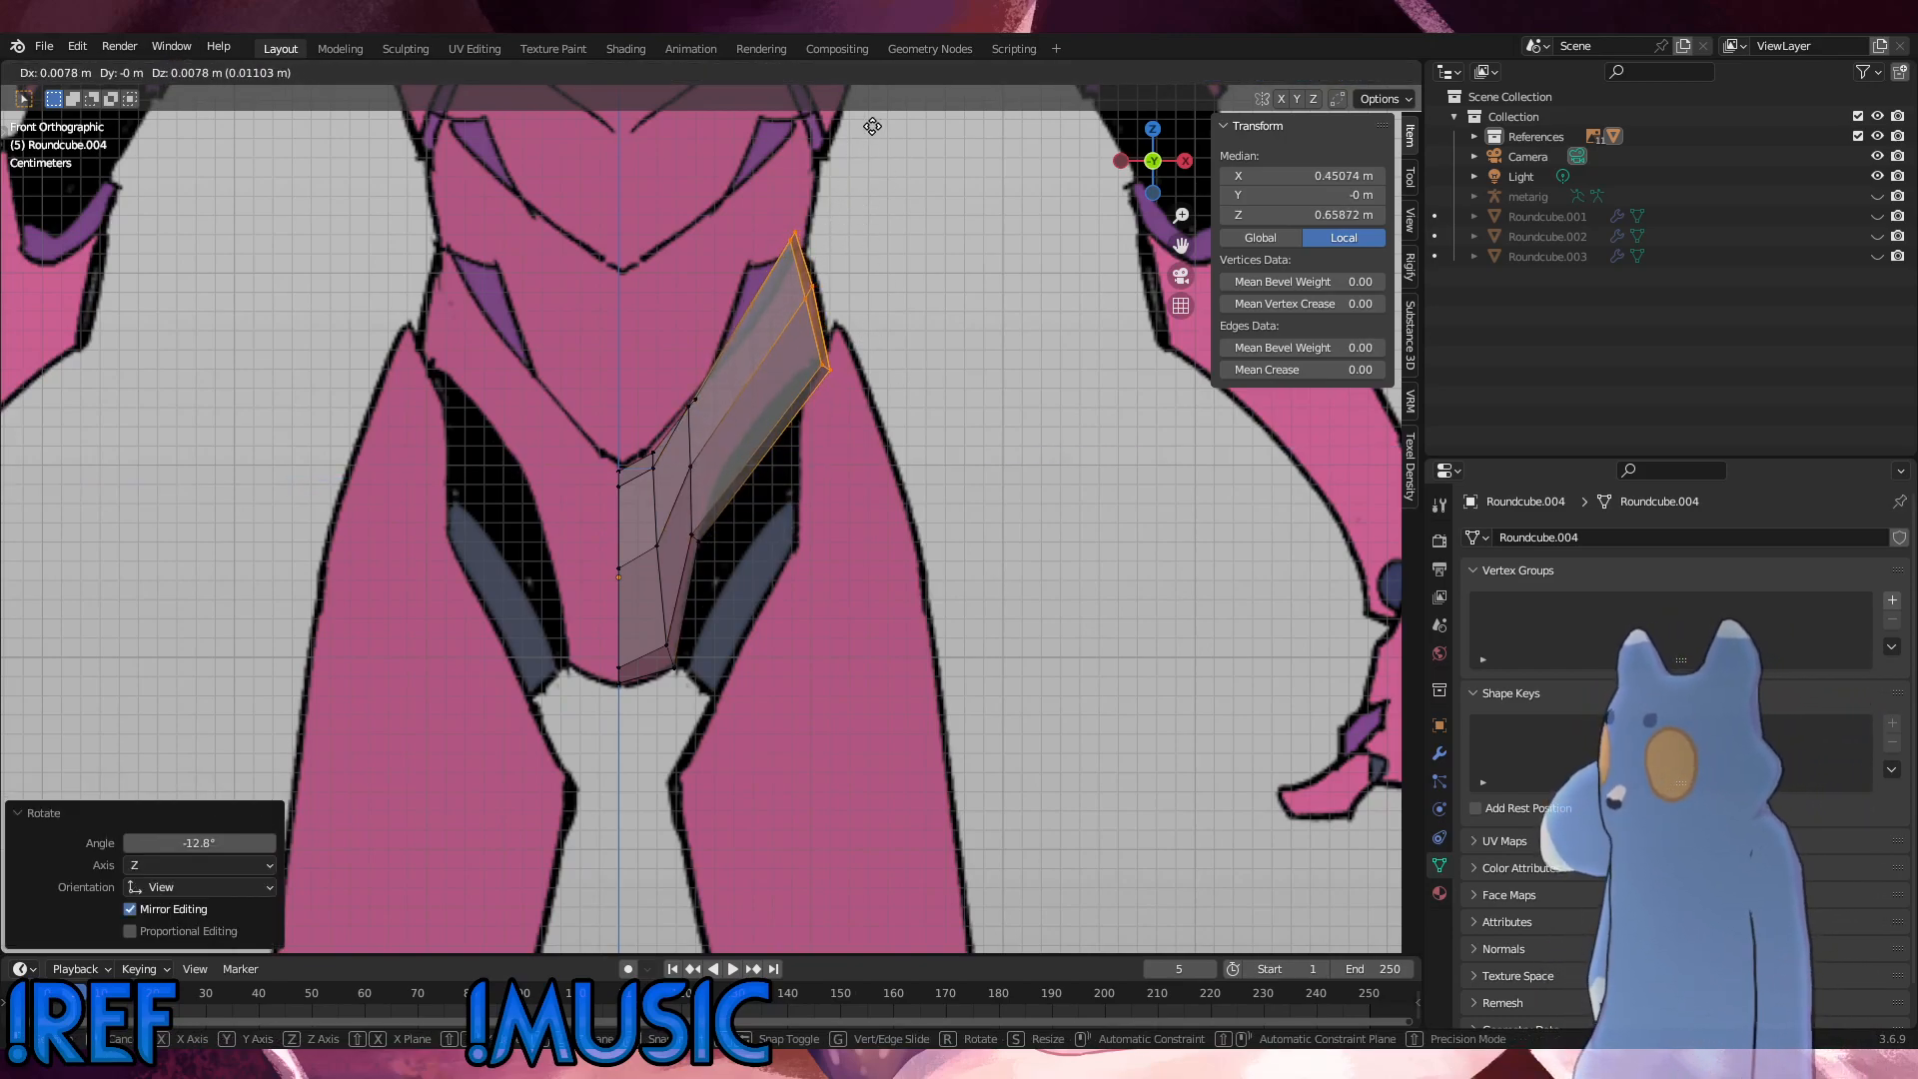
pyautogui.click(872, 126)
# Step: Scale the hip end down, rotate it slightly and nudge it to fit the waist outline above the thigh
pyautogui.press('s')
pyautogui.click(898, 310)
pyautogui.click(897, 317)
pyautogui.press('r')
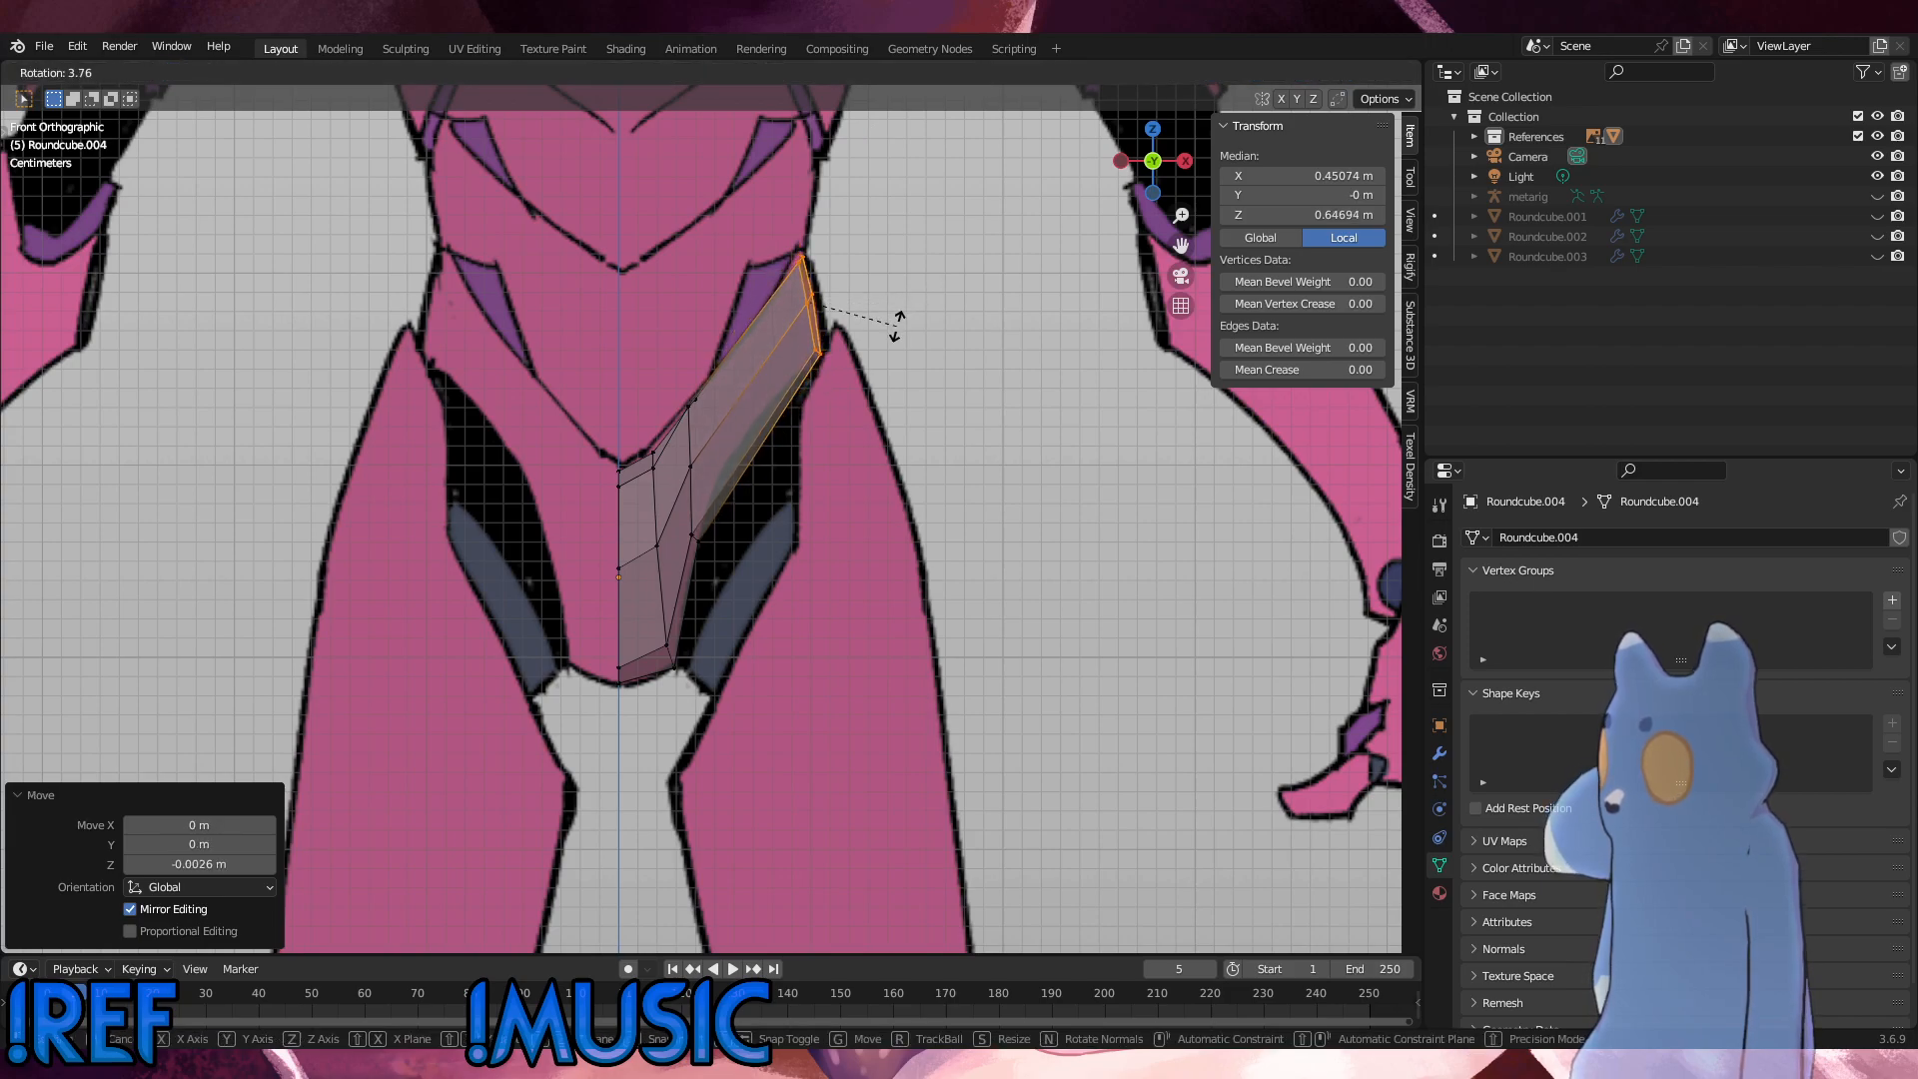
pyautogui.click(905, 319)
pyautogui.press('g')
pyautogui.press('s')
pyautogui.click(905, 317)
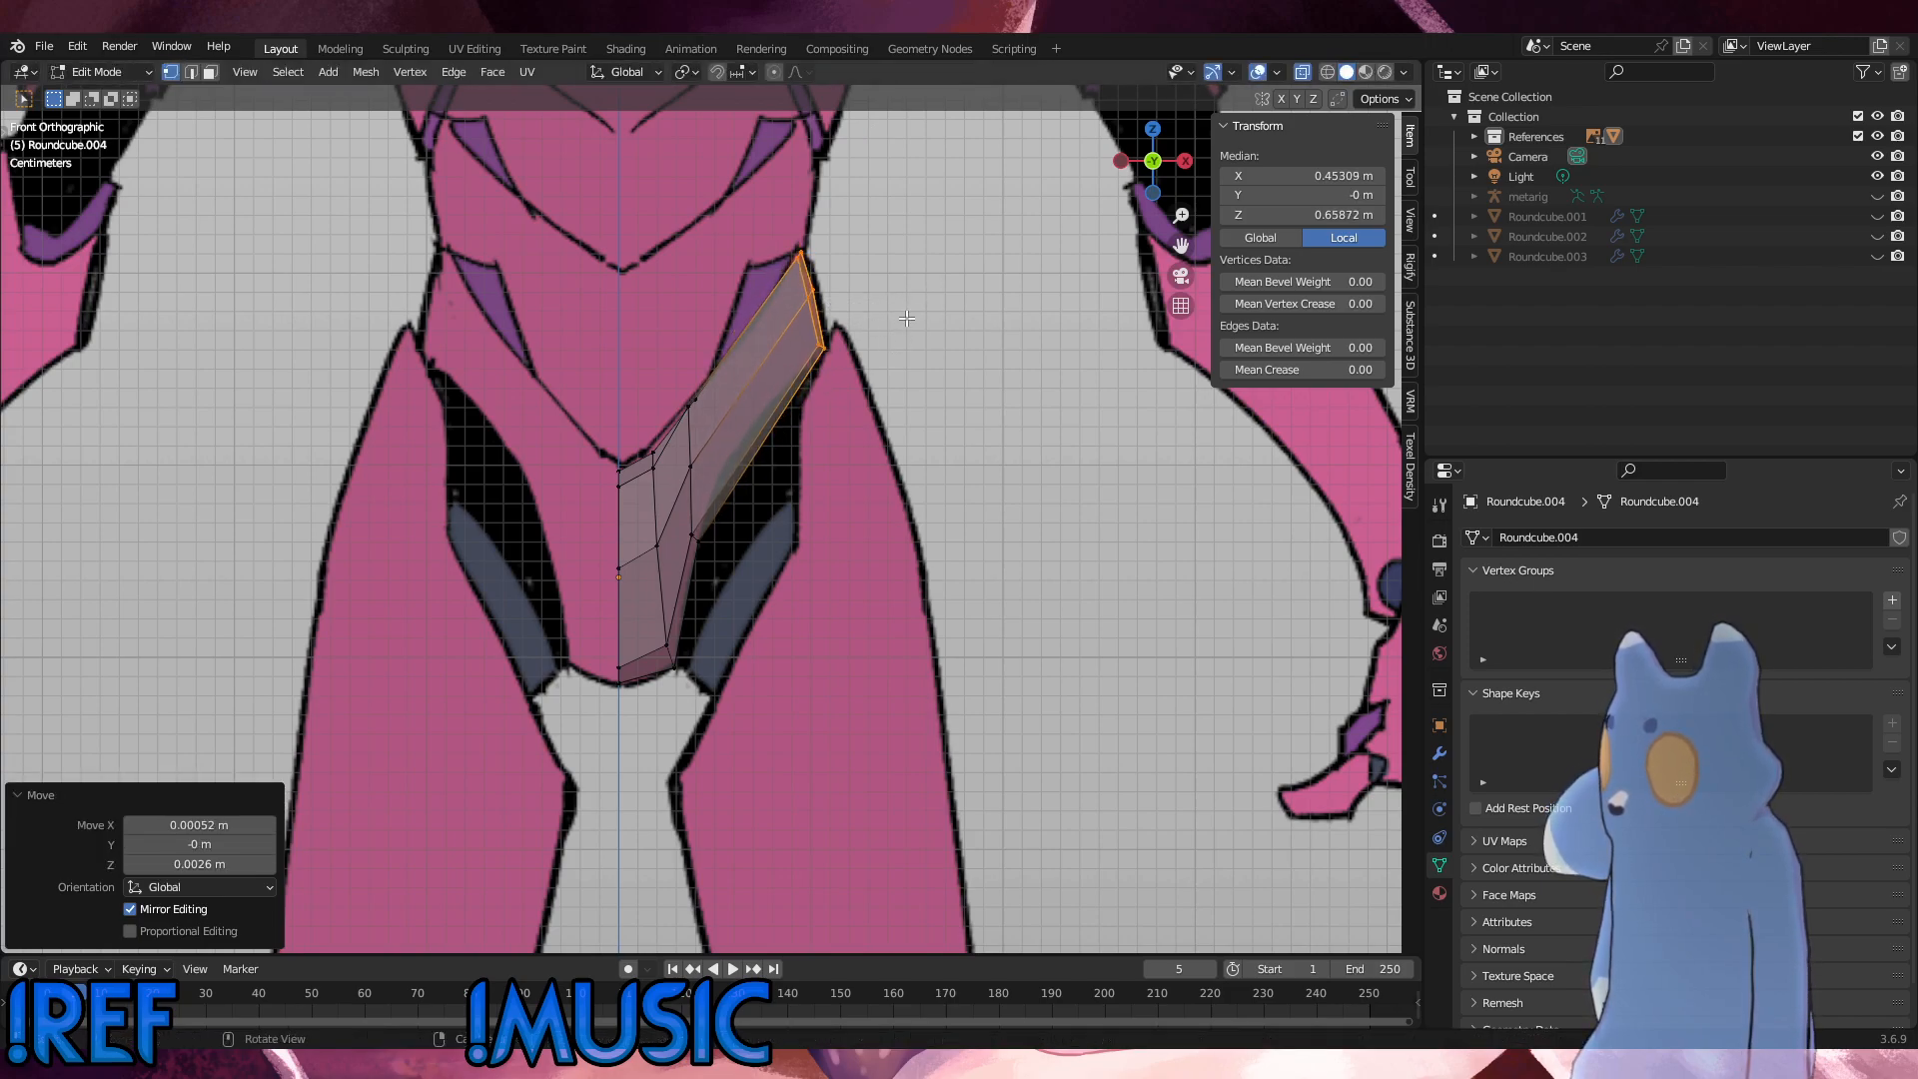
# Step: Nudge the hip end's topmost vertices about 0.001 m toward the centre line to meet the waist corner of the reference
pyautogui.moveTo(829, 315); pyautogui.dragTo(788, 243)
pyautogui.press('g')
pyautogui.click(800, 279)
pyautogui.press('g')
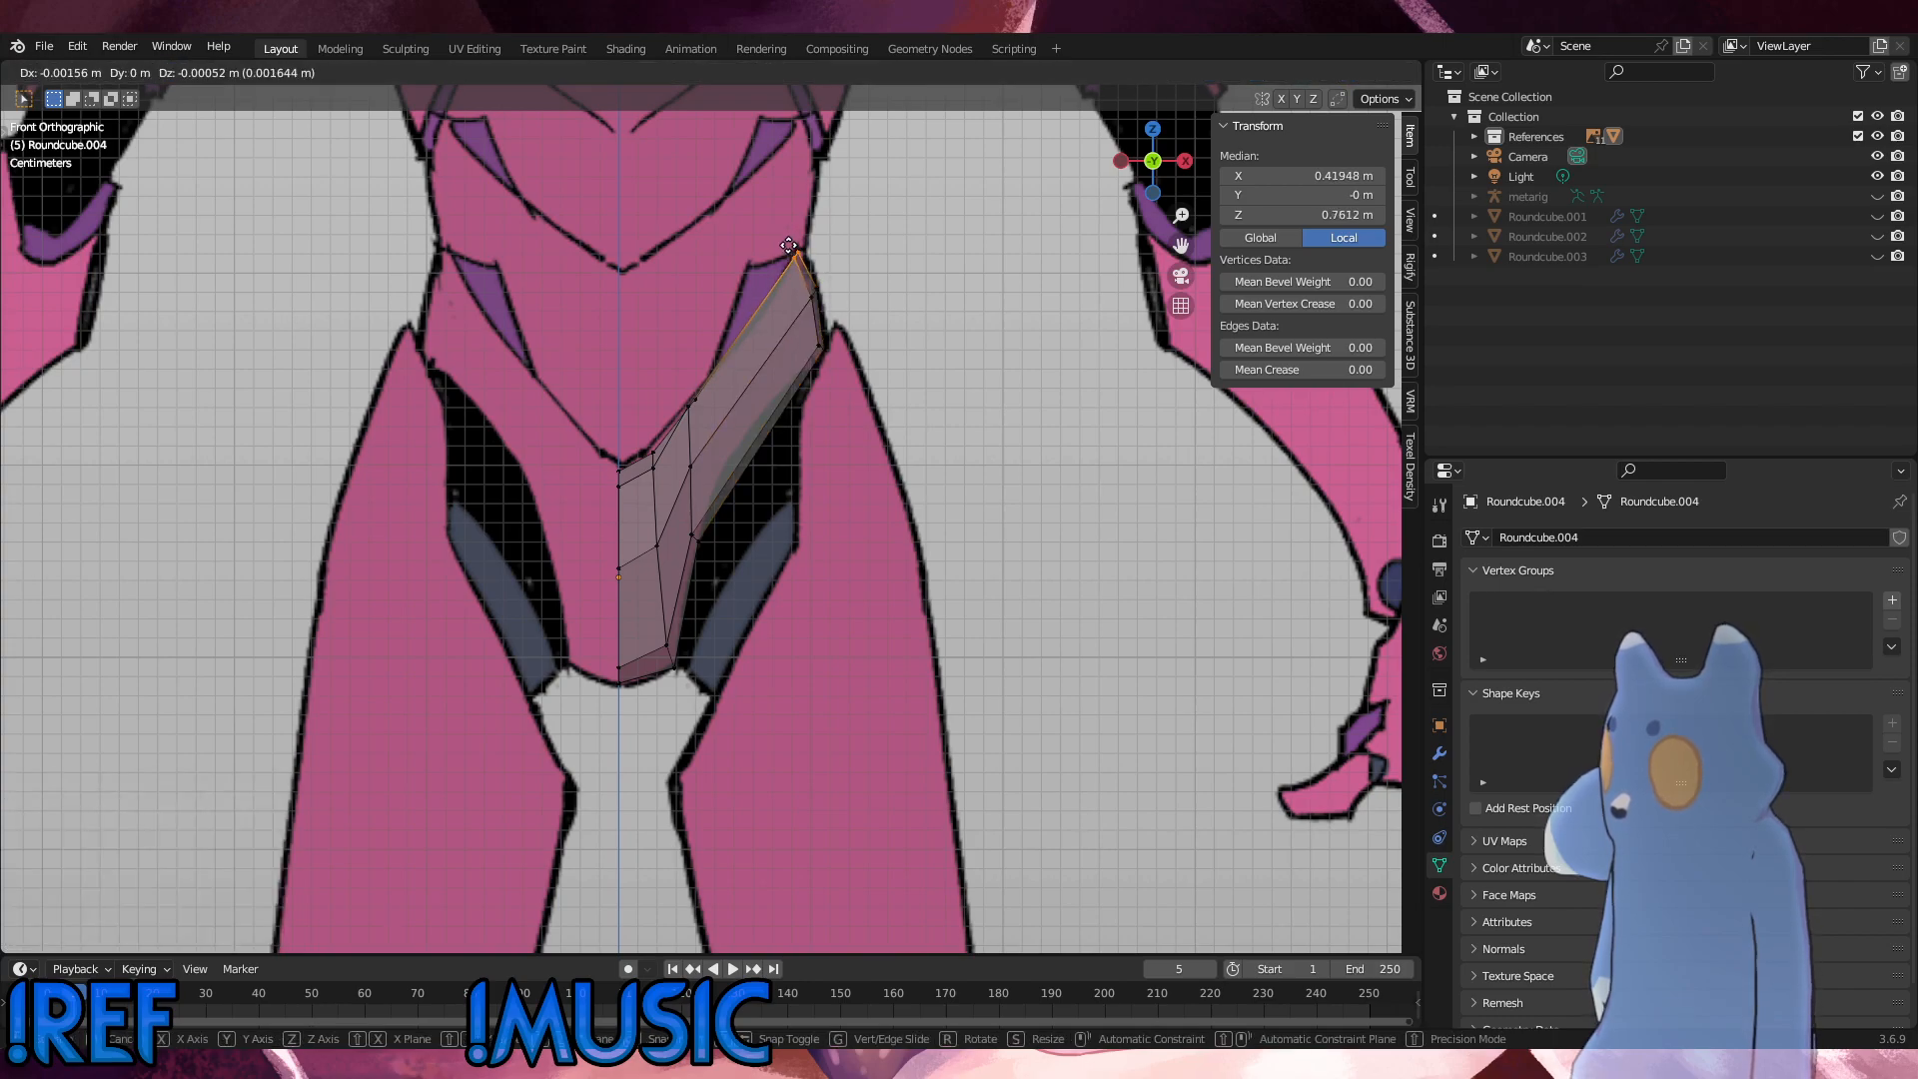
pyautogui.click(790, 246)
# Step: Examine how the extended pelvis mesh lines up with the side and front references around the waist, spine segments and hip
pyautogui.moveTo(738, 365); pyautogui.dragTo(607, 379, button='middle')
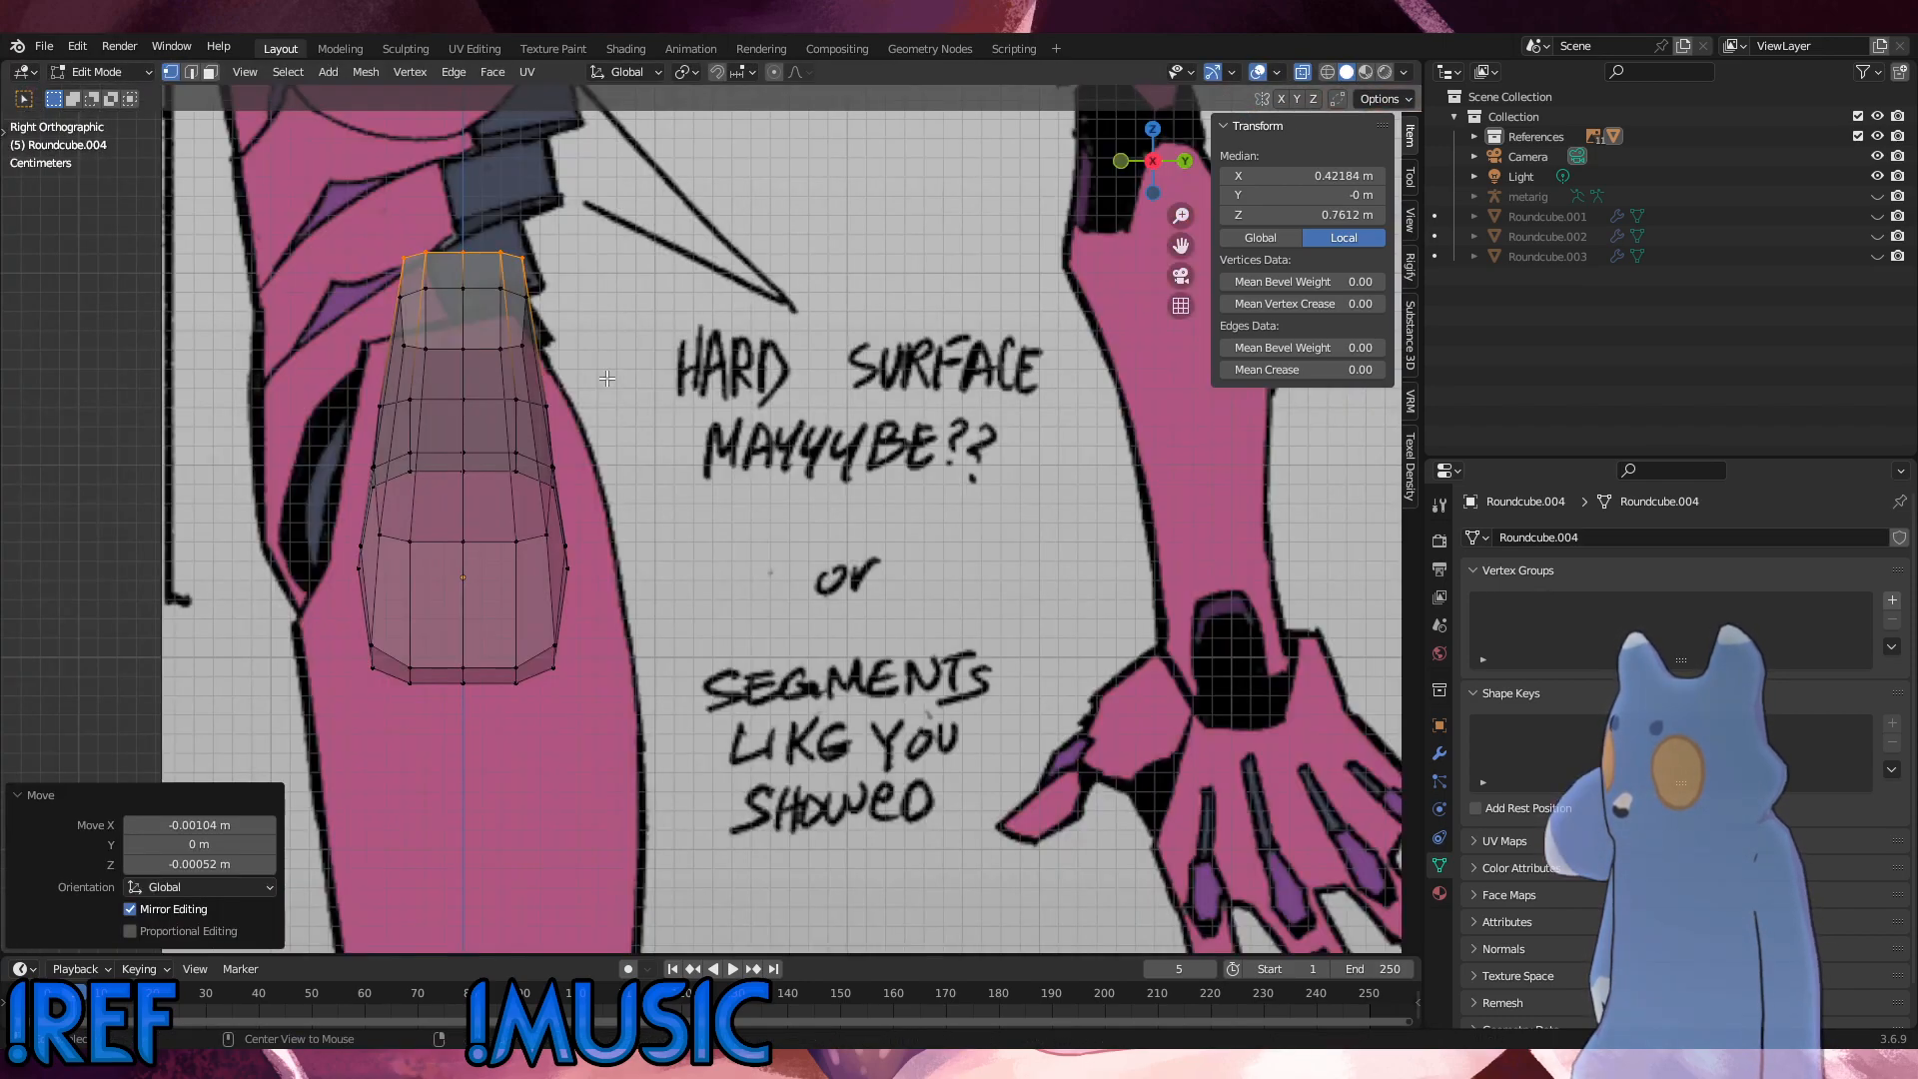
pyautogui.scroll(-2, 522, 411)
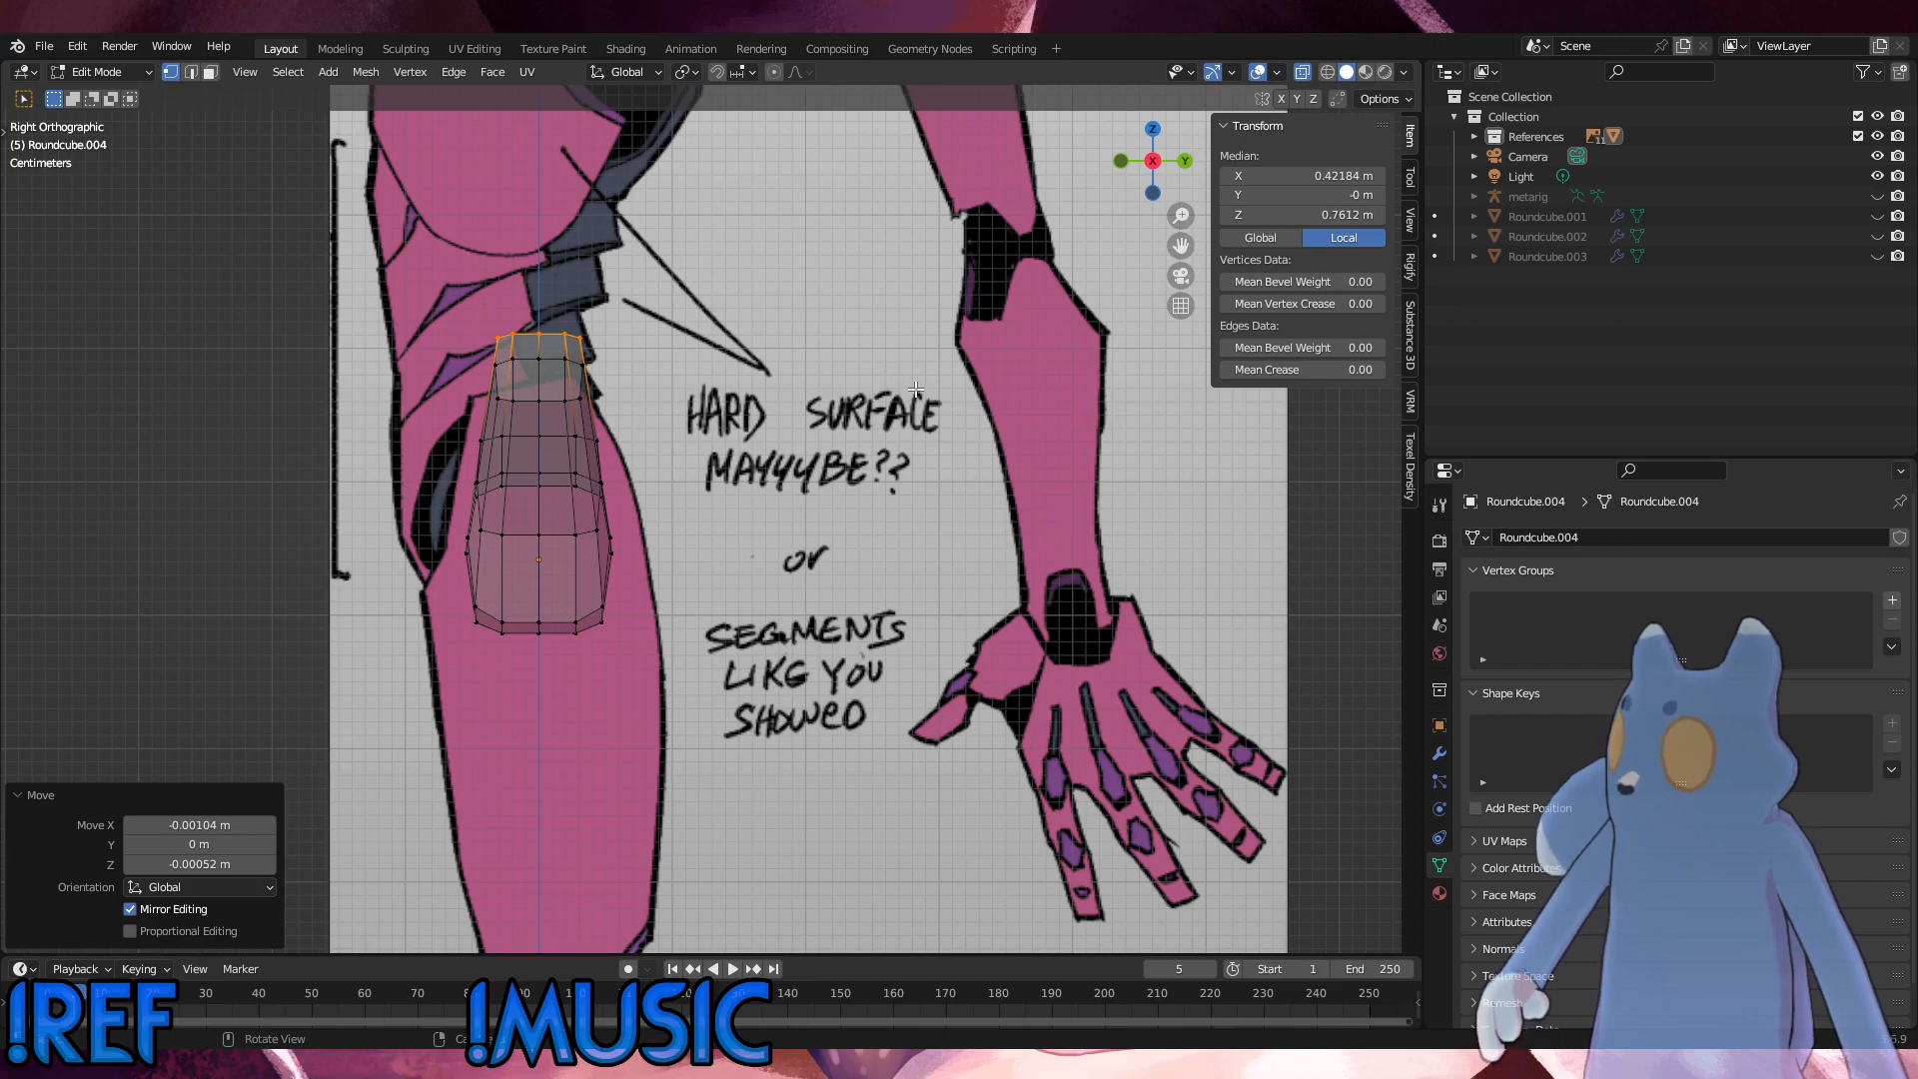
pyautogui.scroll(-3, 555, 283)
pyautogui.scroll(-1, 555, 283)
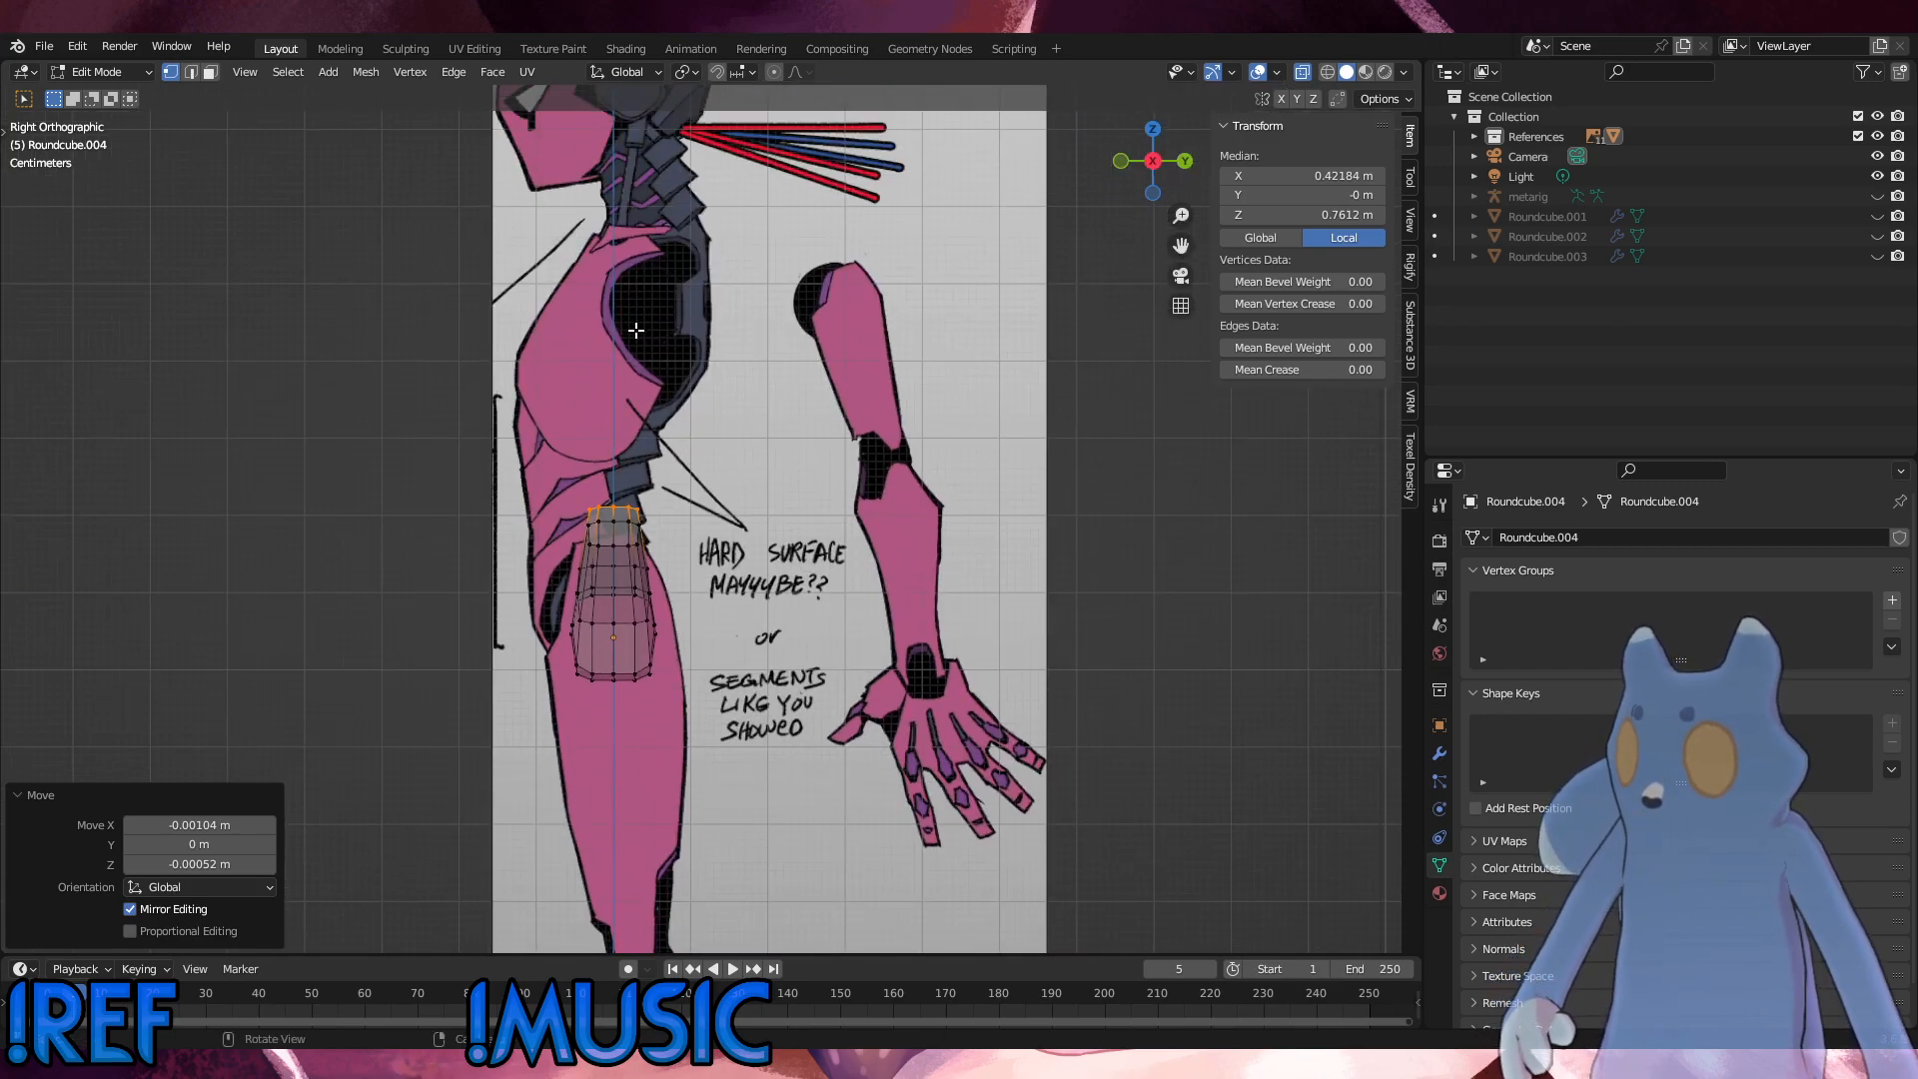
pyautogui.scroll(5, 632, 508)
pyautogui.keyDown('shift'); pyautogui.moveTo(632, 507); pyautogui.dragTo(661, 508, button='middle'); pyautogui.keyUp('shift')
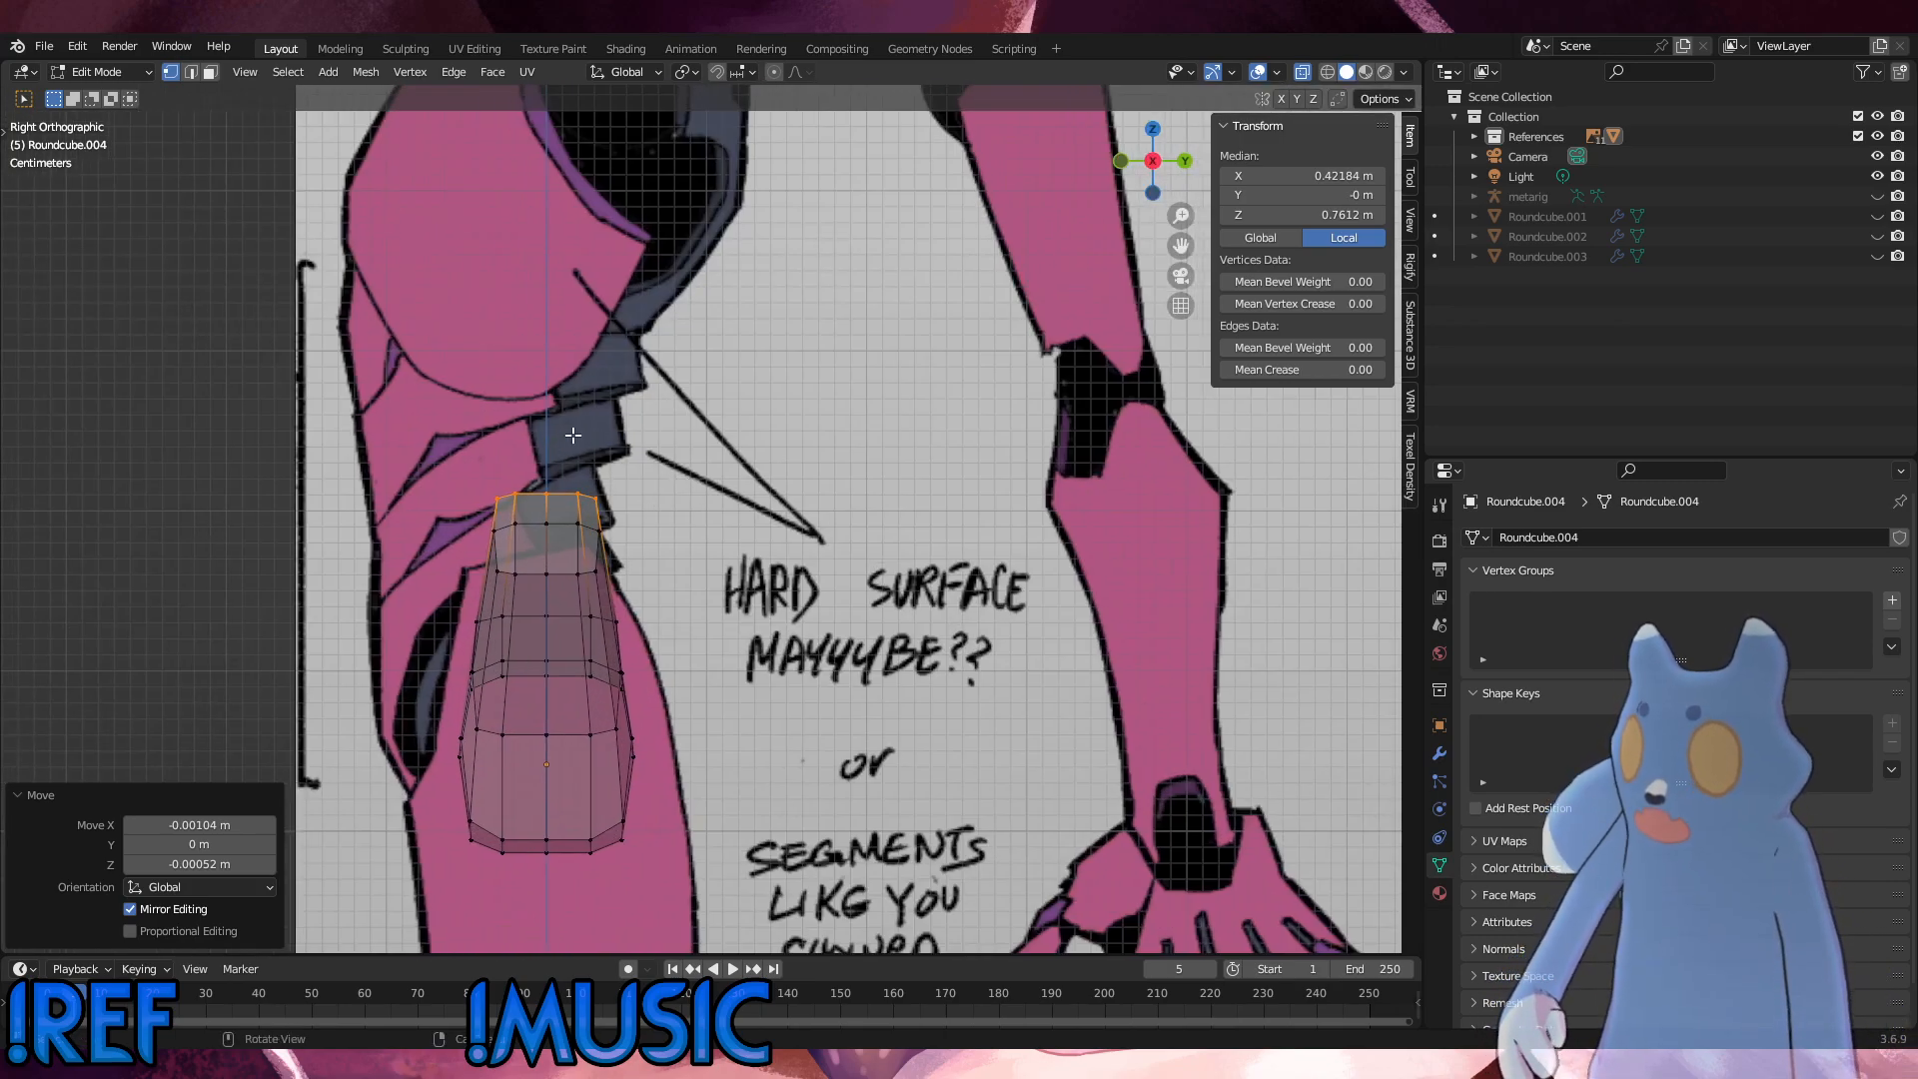
pyautogui.click(563, 437)
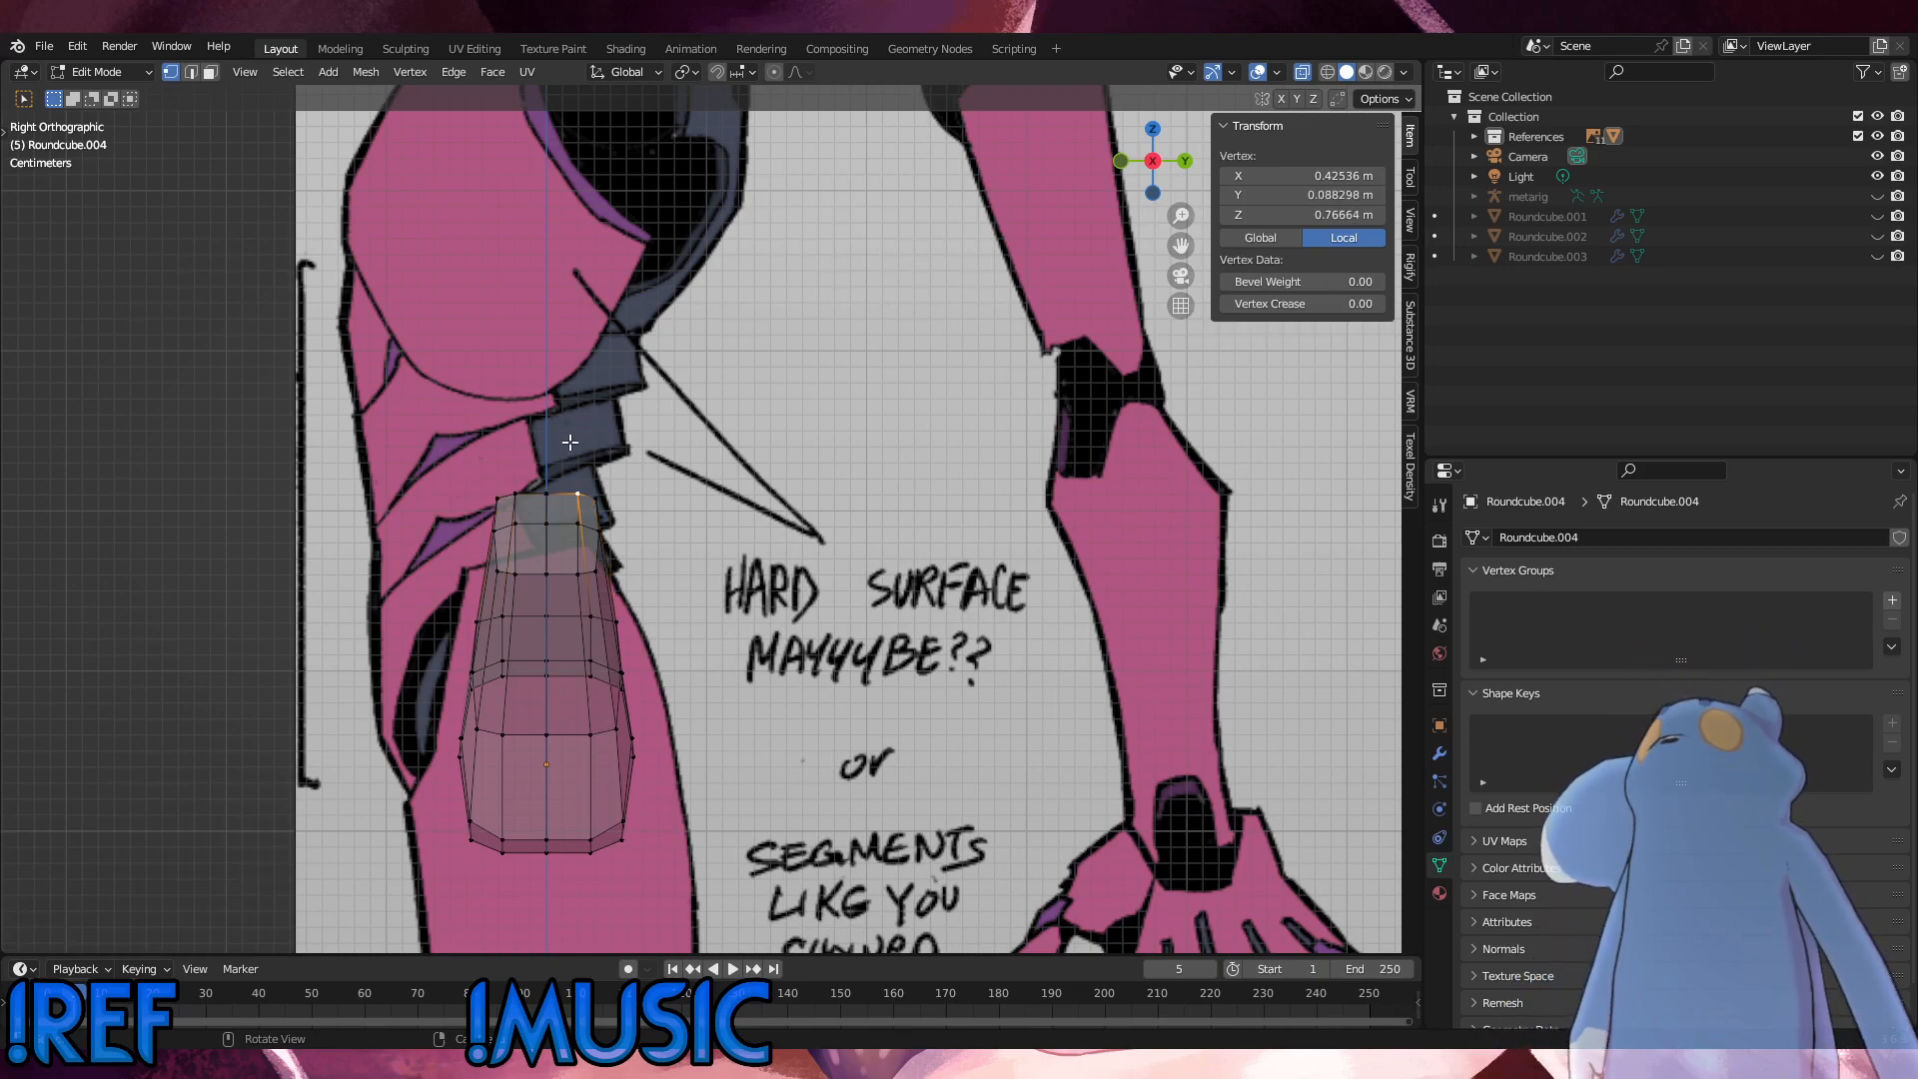
pyautogui.moveTo(618, 459); pyautogui.dragTo(542, 419)
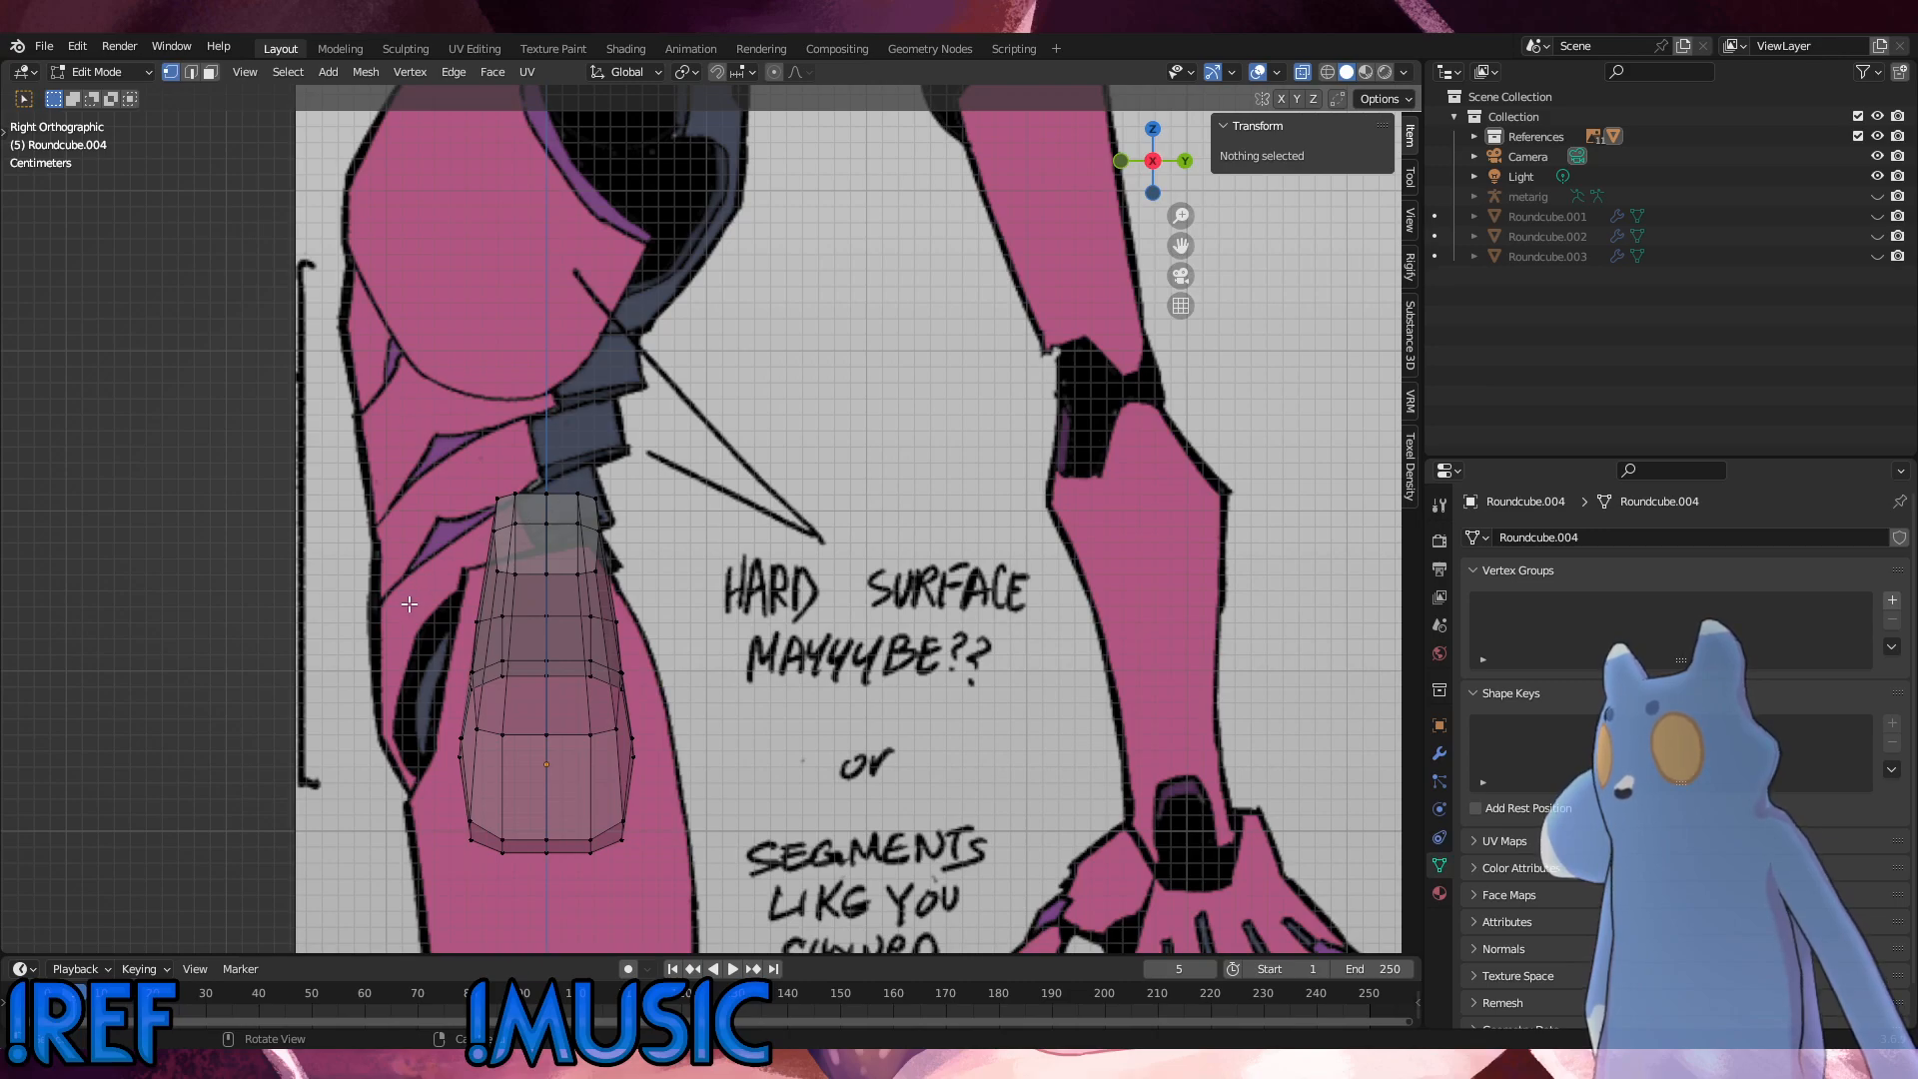
pyautogui.moveTo(731, 564); pyautogui.dragTo(869, 584, button='middle')
pyautogui.scroll(2, 856, 571)
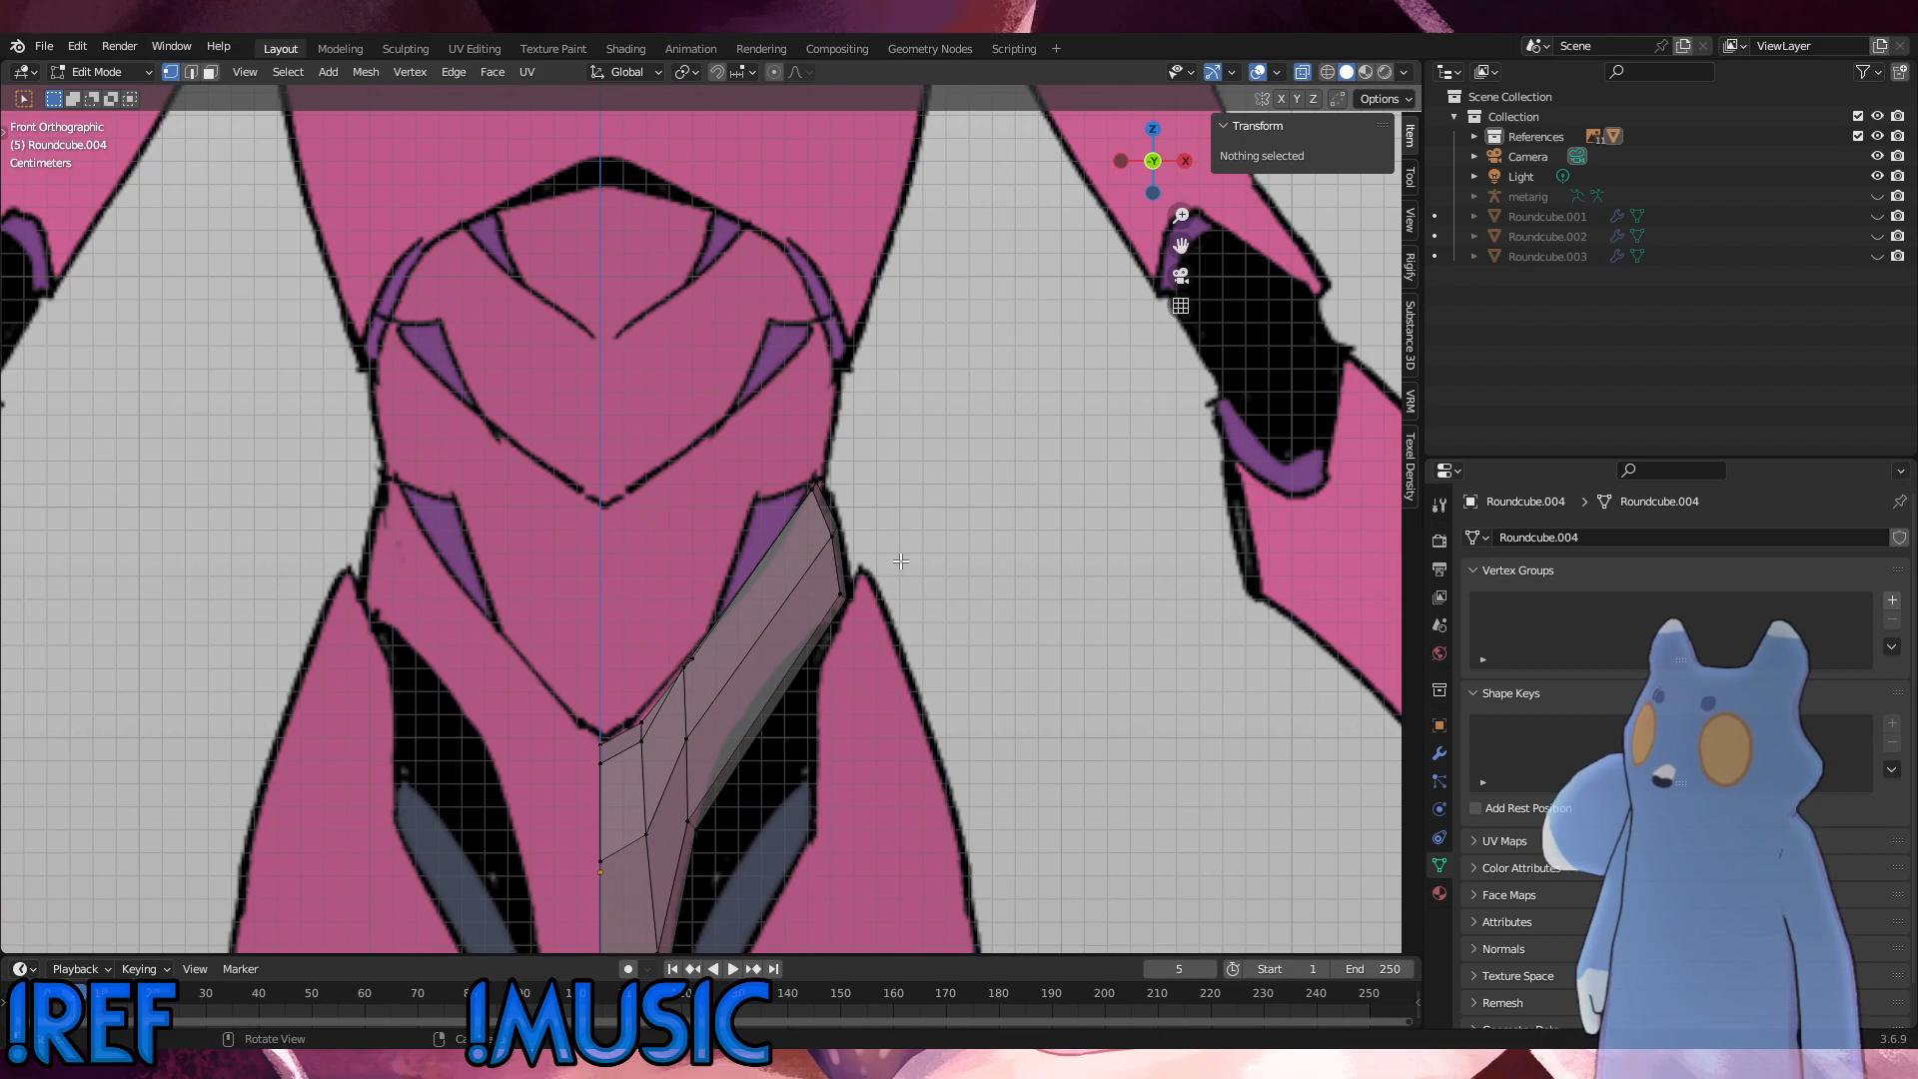
pyautogui.scroll(-2, 900, 561)
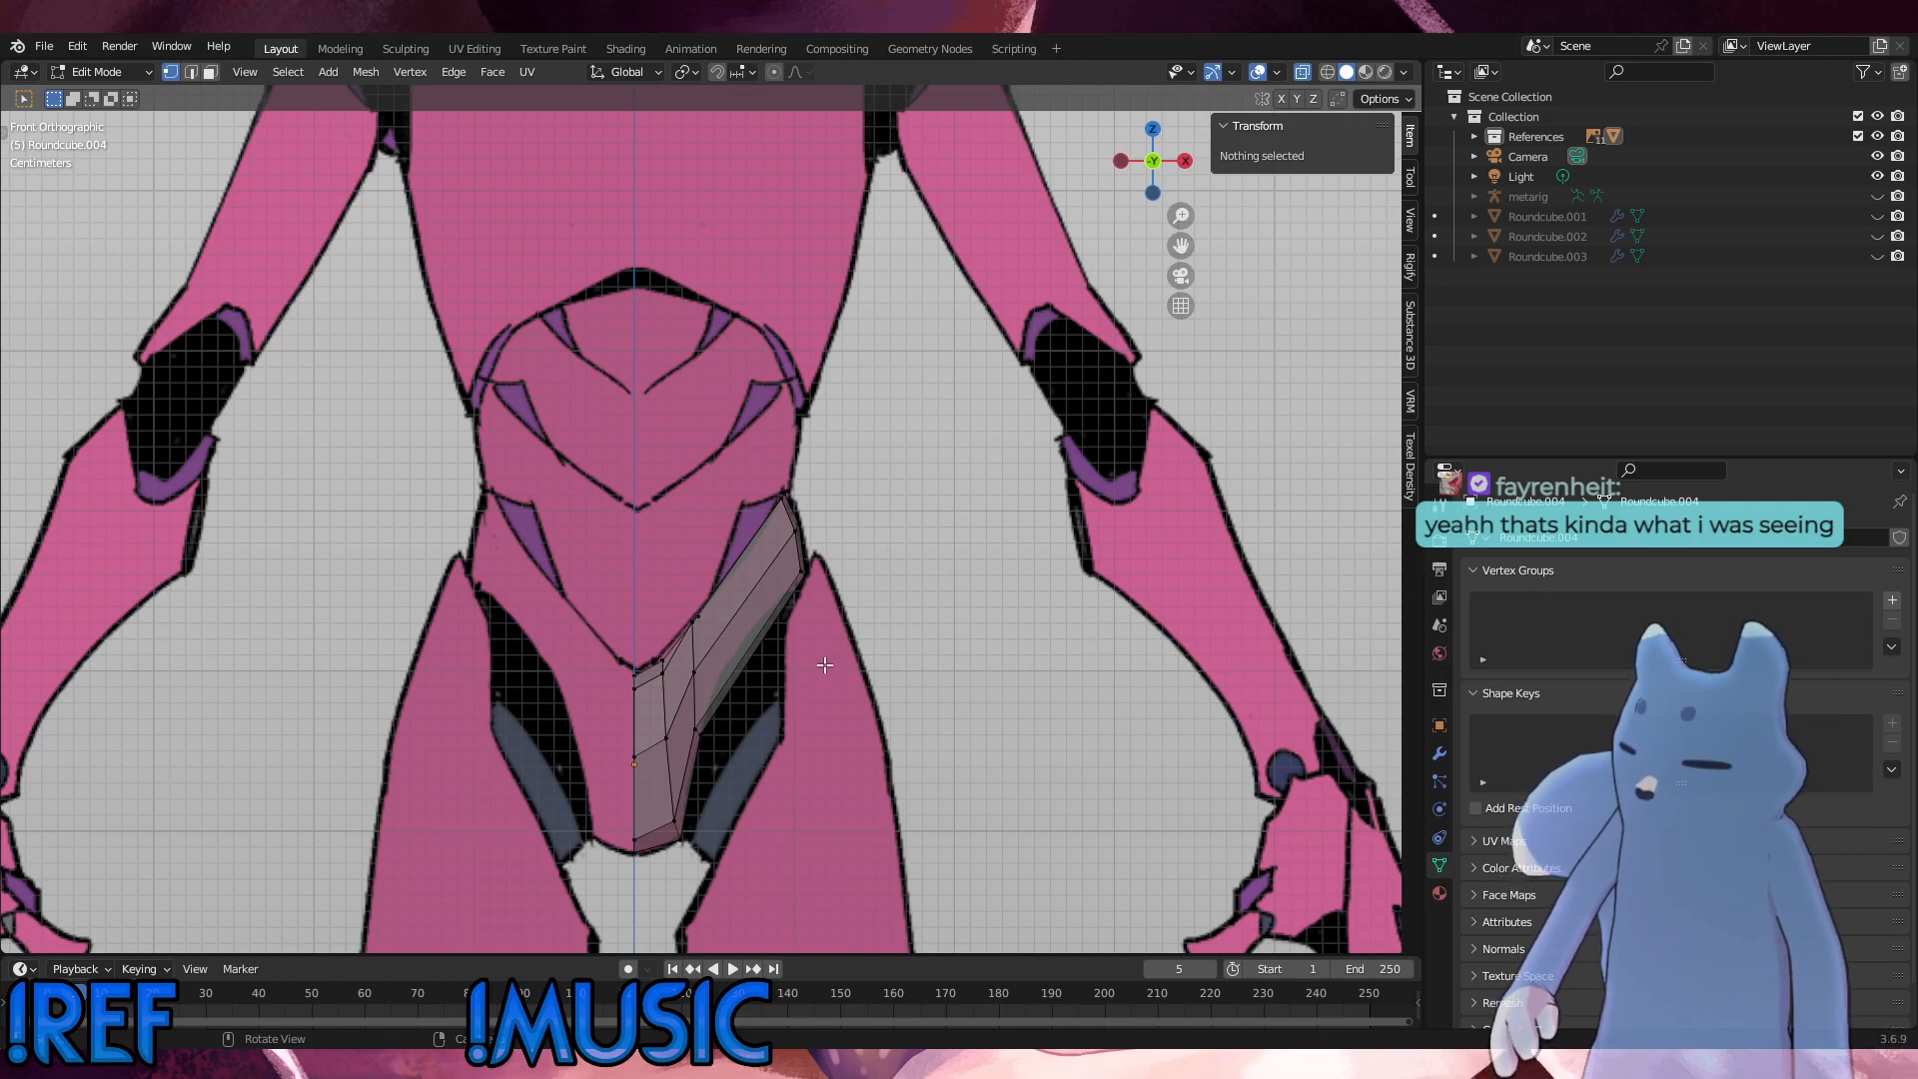
# Step: Add two evenly spaced loop cuts across the hip extension without sliding them
pyautogui.hotkey('ctrl', 'r')
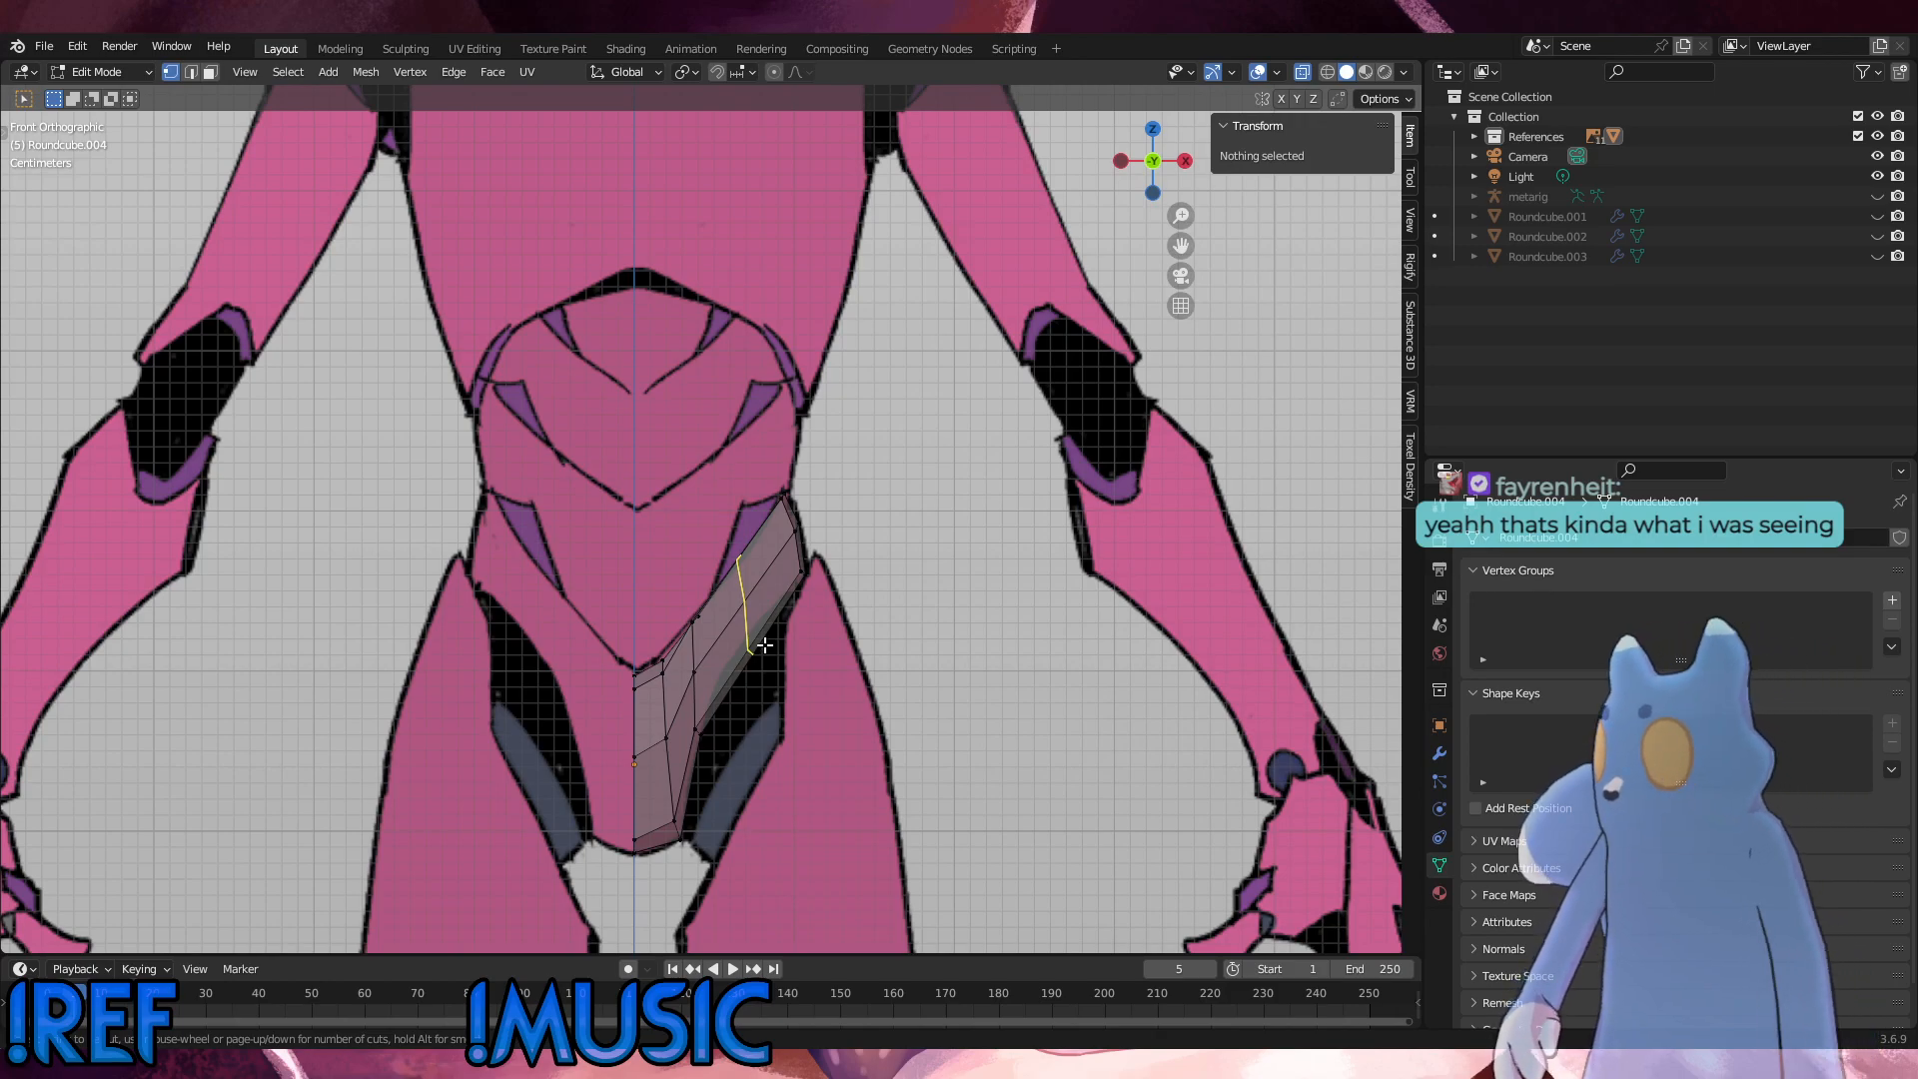
pyautogui.scroll(1, 764, 646)
pyautogui.click(764, 645)
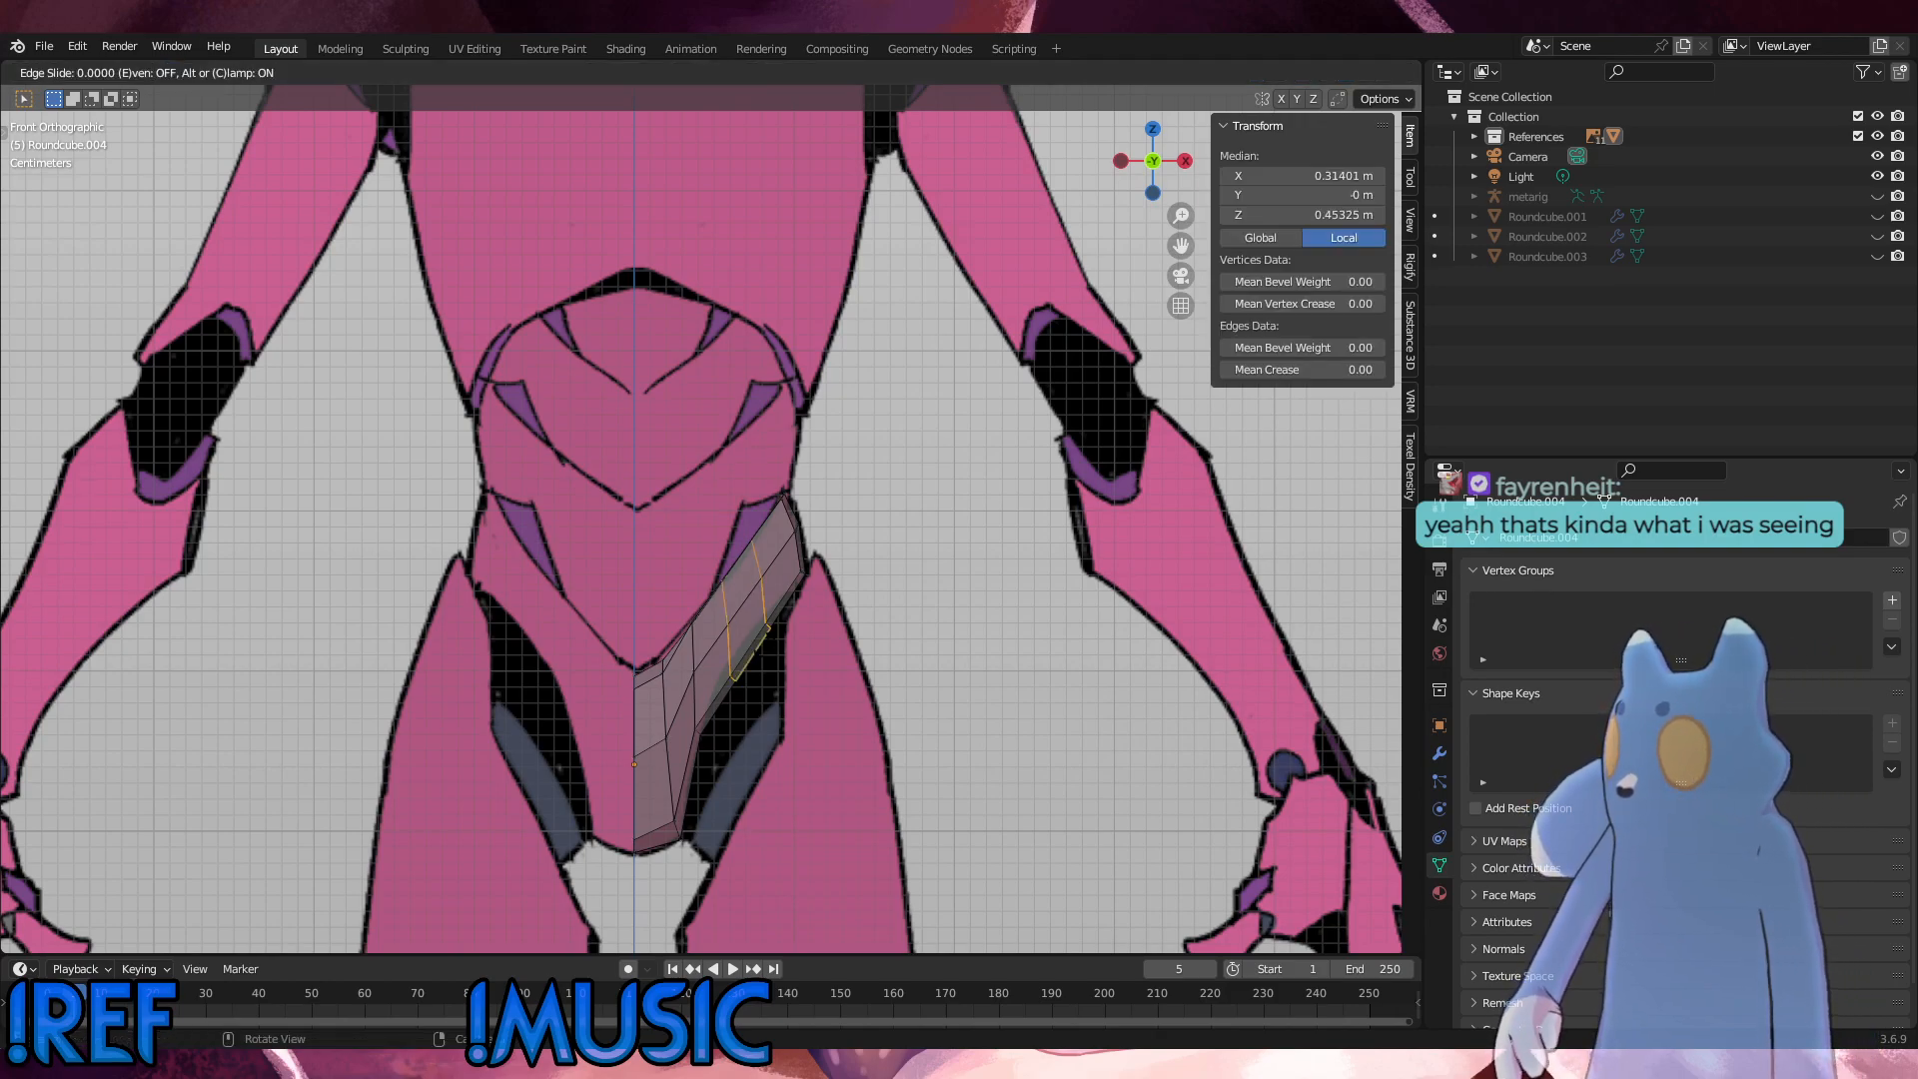
pyautogui.rightClick(767, 645)
pyautogui.click(877, 633)
pyautogui.moveTo(899, 651)
pyautogui.mouseDown(button='middle')
pyautogui.moveTo(796, 631)
pyautogui.moveTo(866, 647)
pyautogui.mouseUp(button='middle')
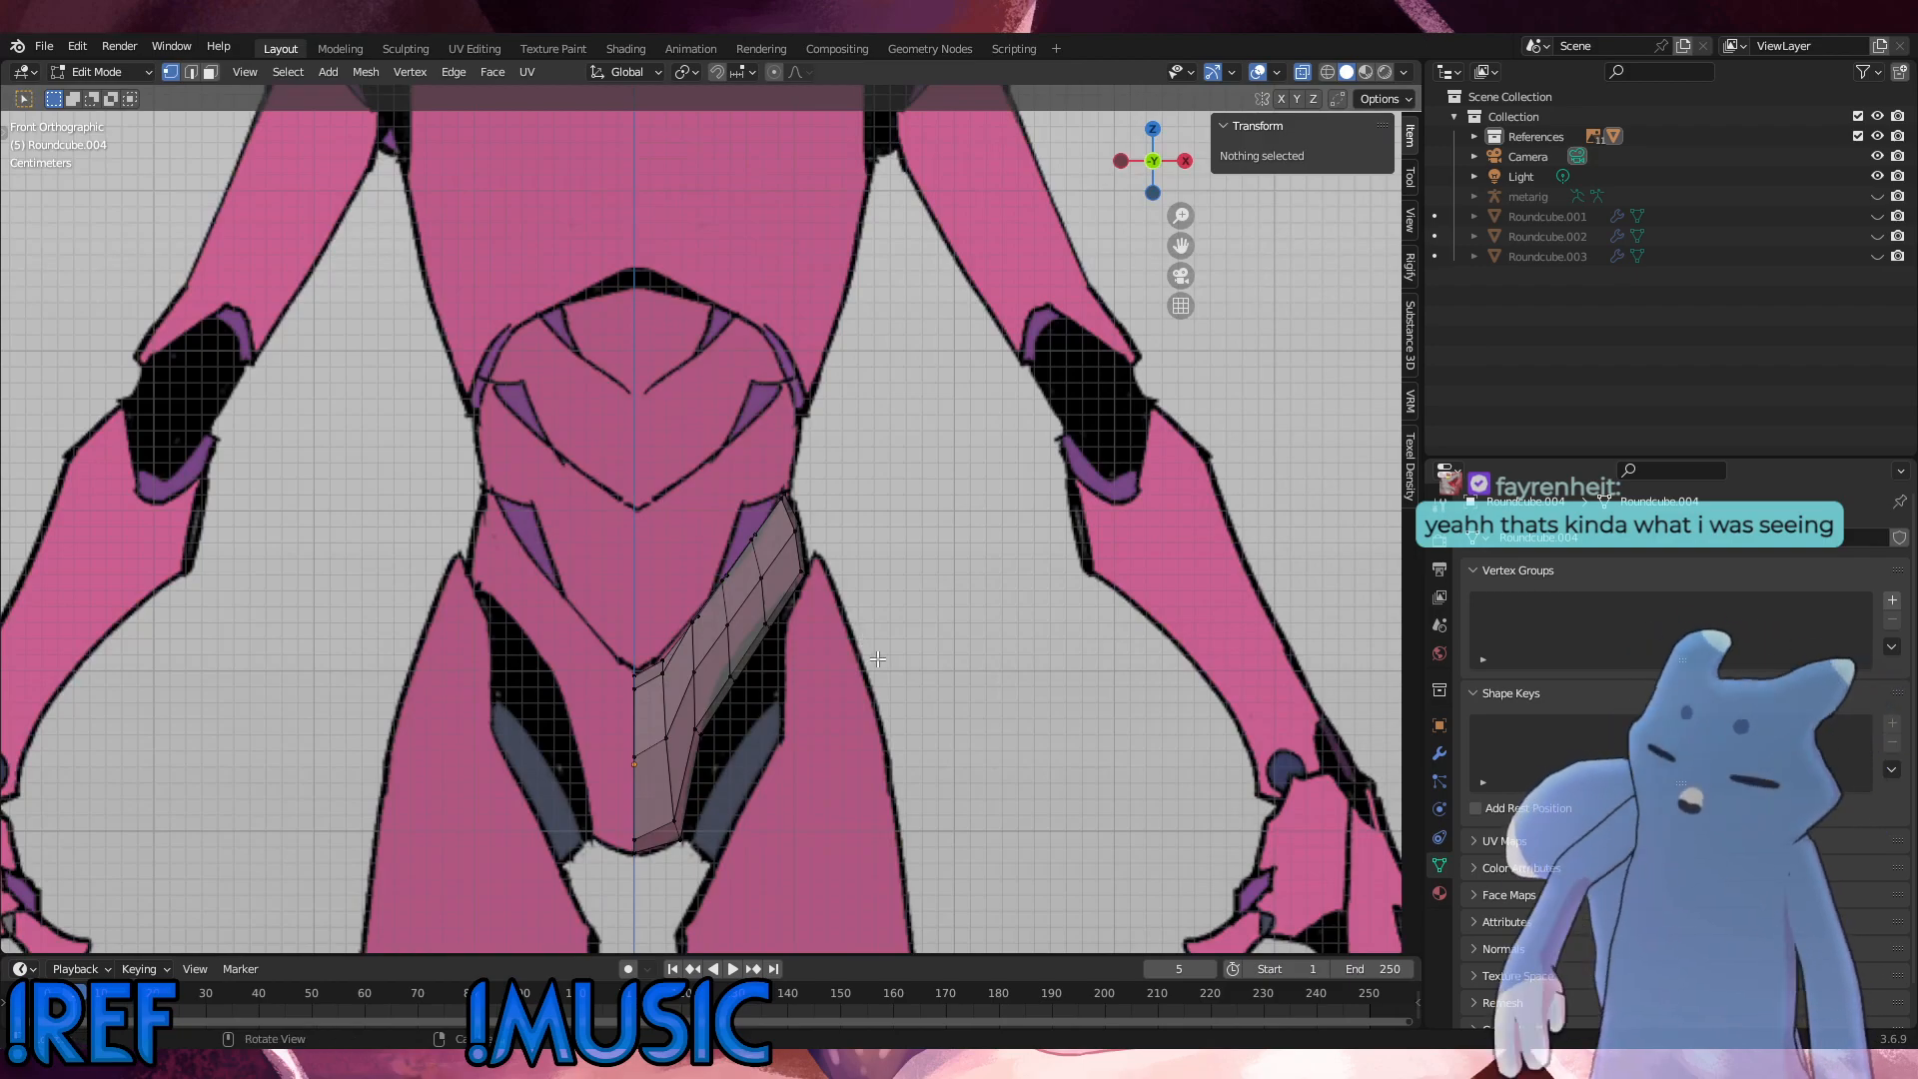
# Step: Move the inner vertices along the hip strip's upper edge about 0.003 m outward and 0.004 m down, and adjust their rotation
pyautogui.scroll(3, 740, 734)
pyautogui.keyDown('shift'); pyautogui.moveTo(740, 735); pyautogui.dragTo(748, 470, button='middle'); pyautogui.keyUp('shift')
pyautogui.click(686, 442)
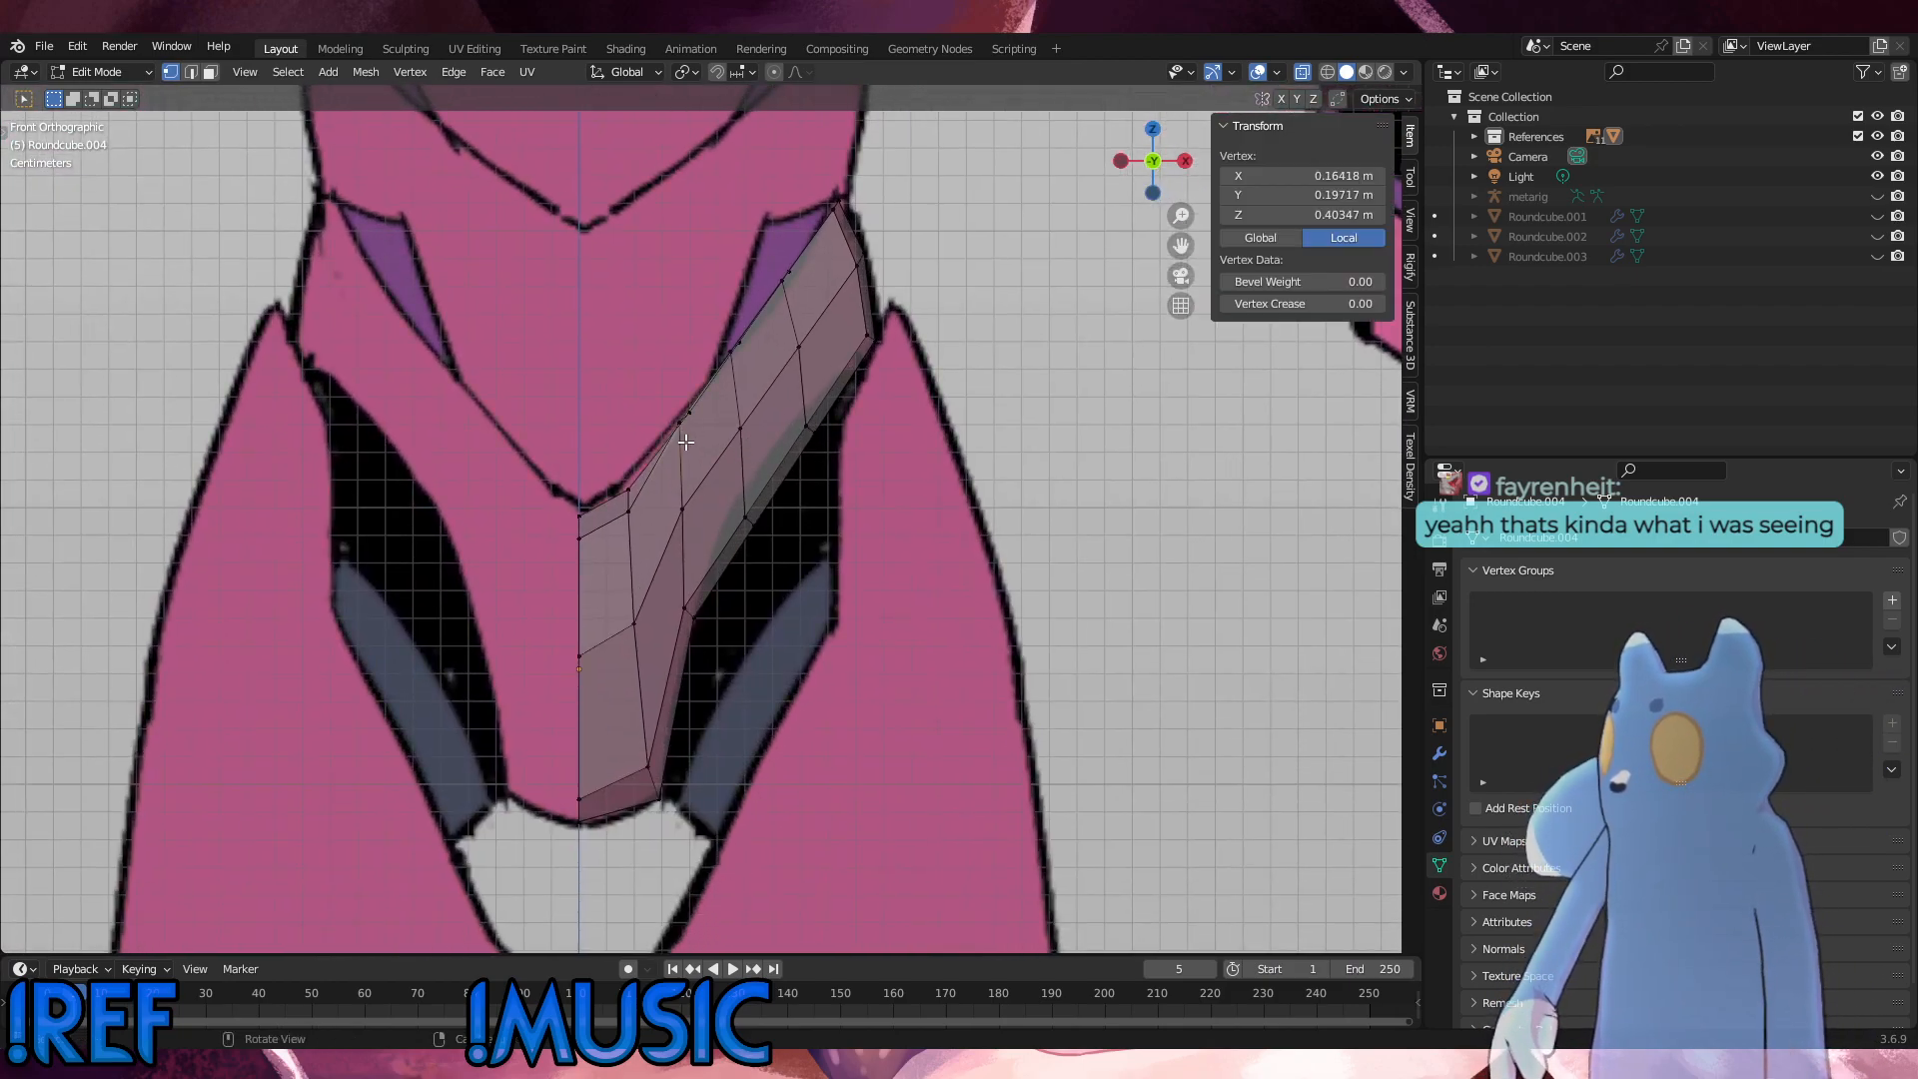
pyautogui.moveTo(700, 468); pyautogui.dragTo(763, 544, button='middle')
pyautogui.keyDown('shift'); pyautogui.click(722, 490); pyautogui.keyUp('shift')
pyautogui.press('KP_3')
pyautogui.press('KP_1')
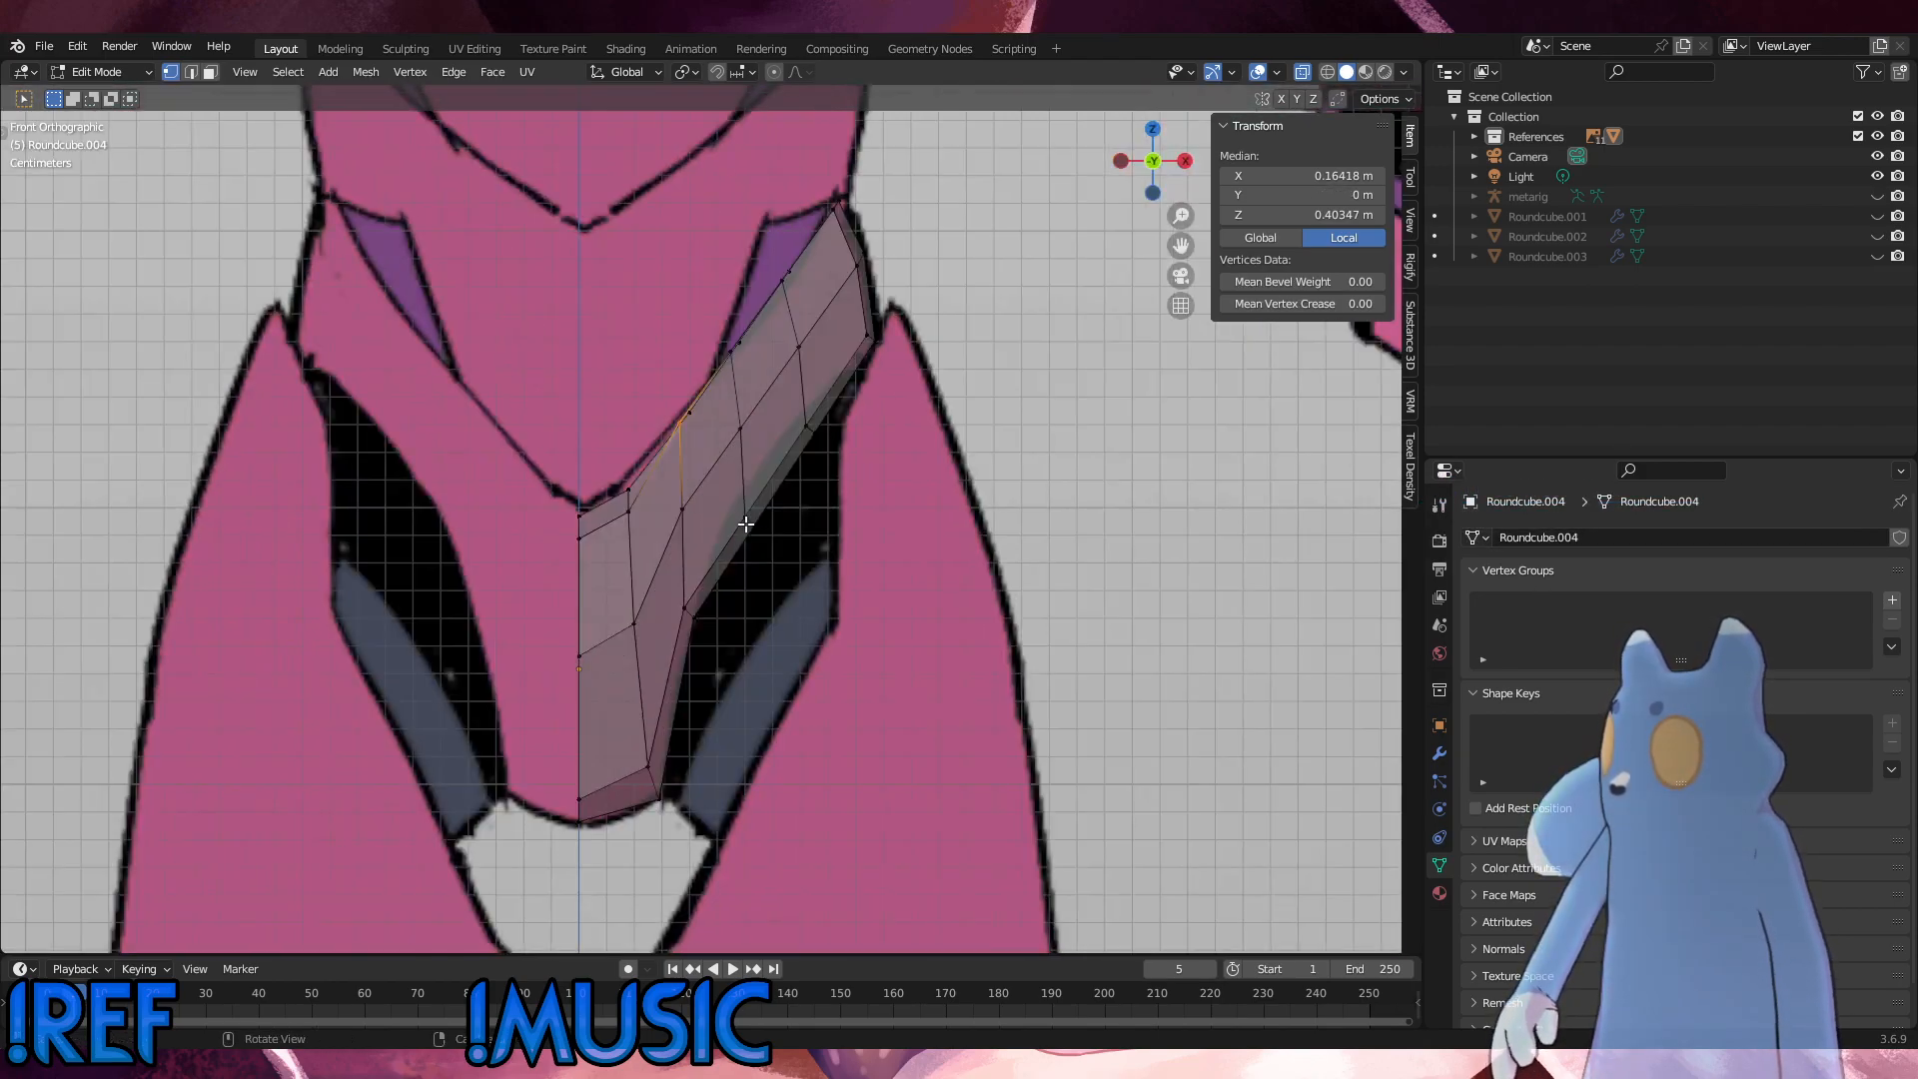
pyautogui.moveTo(742, 400); pyautogui.dragTo(929, 440, button='middle')
pyautogui.keyDown('shift'); pyautogui.click(838, 484); pyautogui.keyUp('shift')
pyautogui.keyDown('shift'); pyautogui.click(762, 394); pyautogui.keyUp('shift')
pyautogui.keyDown('shift'); pyautogui.click(836, 306); pyautogui.keyUp('shift')
pyautogui.keyDown('shift'); pyautogui.click(917, 345); pyautogui.keyUp('shift')
pyautogui.keyDown('alt'); pyautogui.scroll(-1, 924, 442); pyautogui.keyUp('alt')
pyautogui.keyDown('alt'); pyautogui.moveTo(925, 441); pyautogui.dragTo(859, 490, button='middle'); pyautogui.keyUp('alt')
pyautogui.press('g')
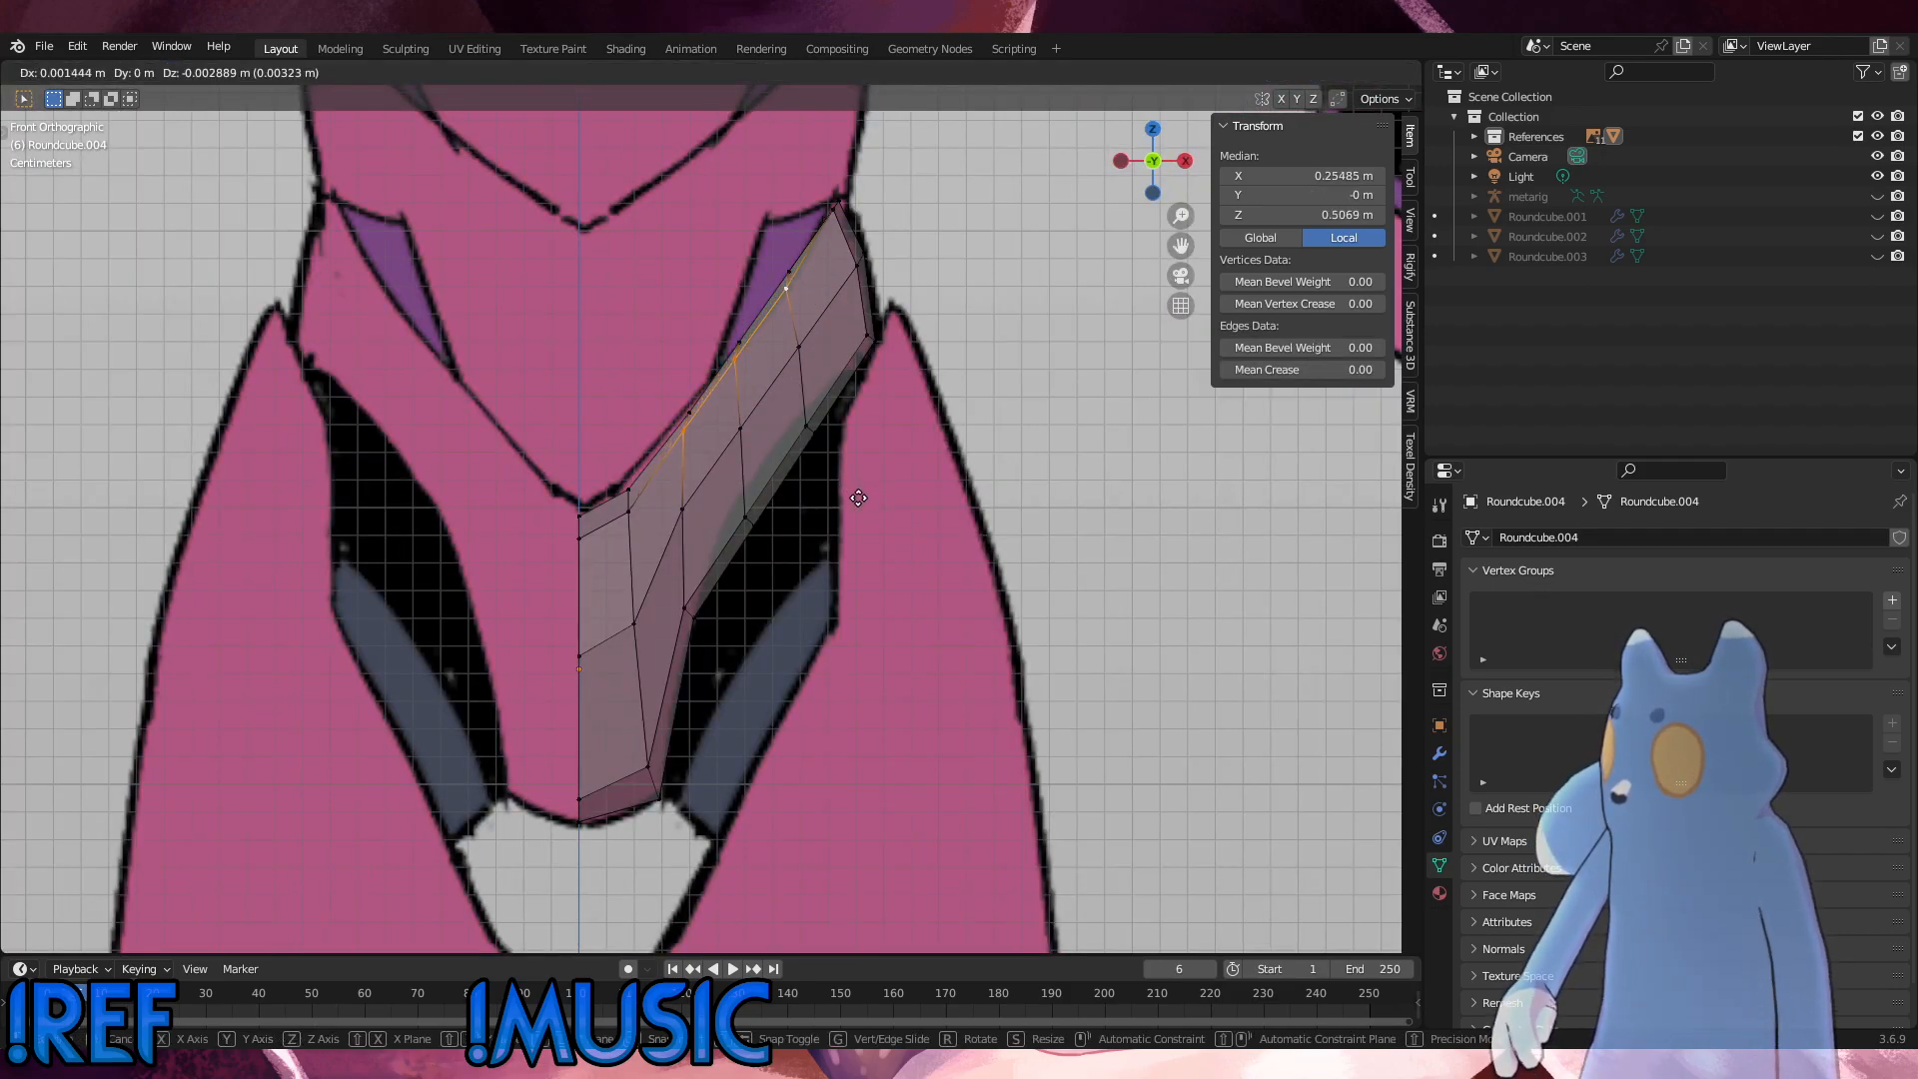
pyautogui.click(866, 500)
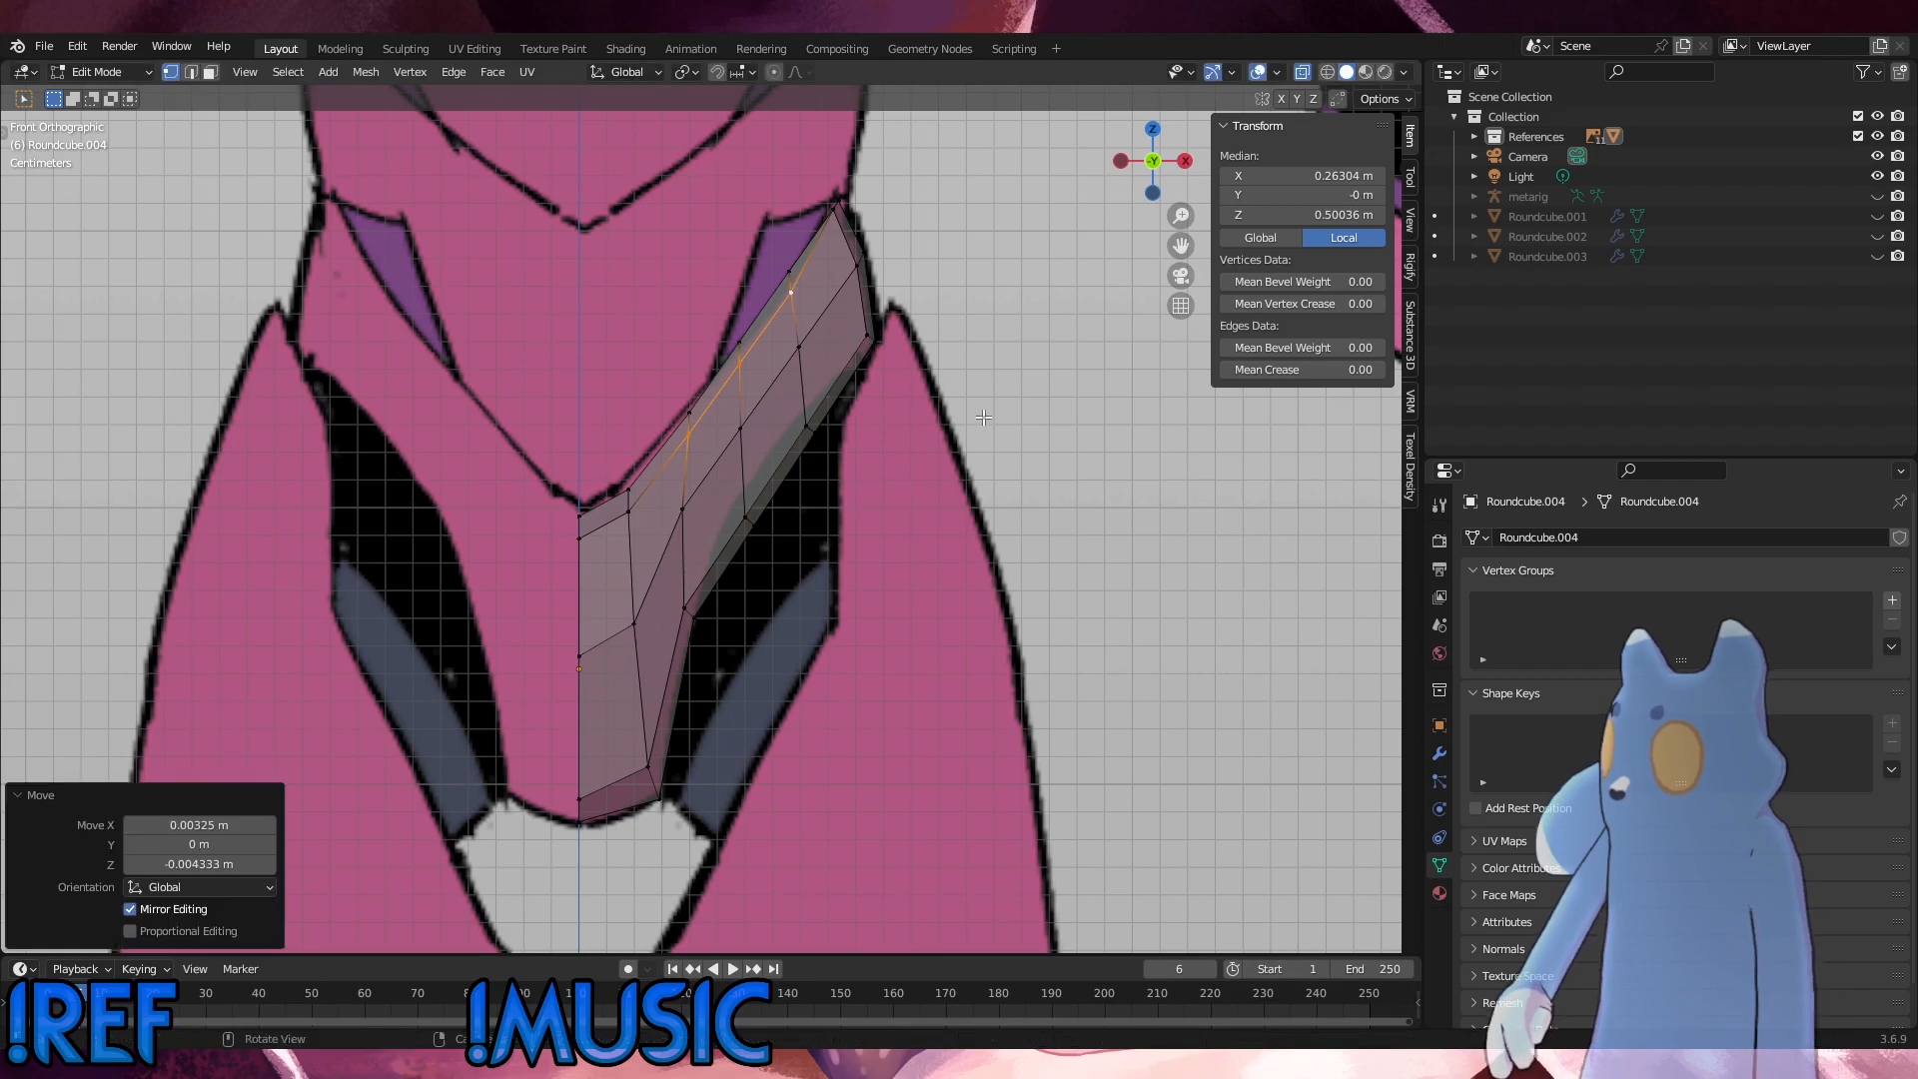
pyautogui.press('r')
pyautogui.click(985, 415)
pyautogui.click(840, 212)
pyautogui.press('g')
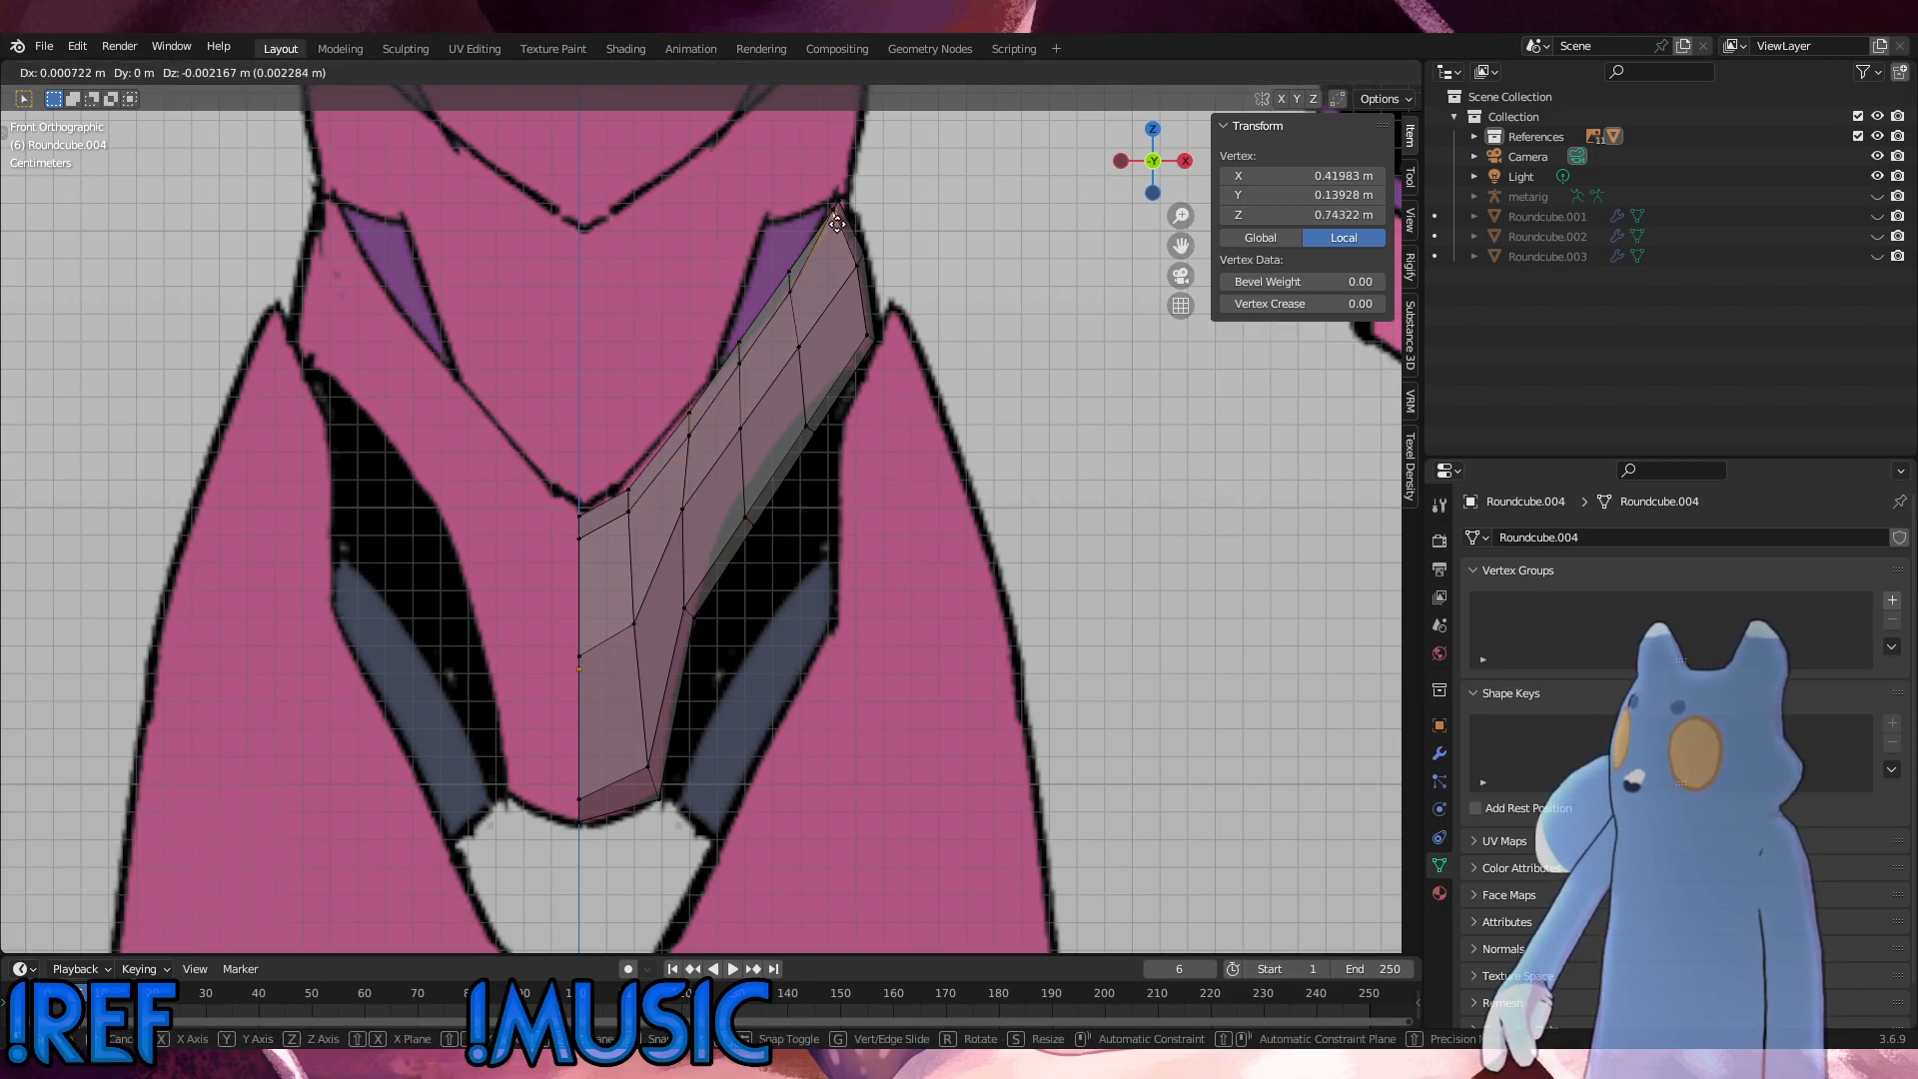
pyautogui.click(848, 230)
pyautogui.hotkey('ctrl', 'z')
# Step: Nudge the pair of inner vertices at the hip end's top corner slightly outward to fit the waist outline
pyautogui.moveTo(848, 233); pyautogui.dragTo(890, 504, button='middle')
pyautogui.scroll(4, 896, 315)
pyautogui.click(886, 346)
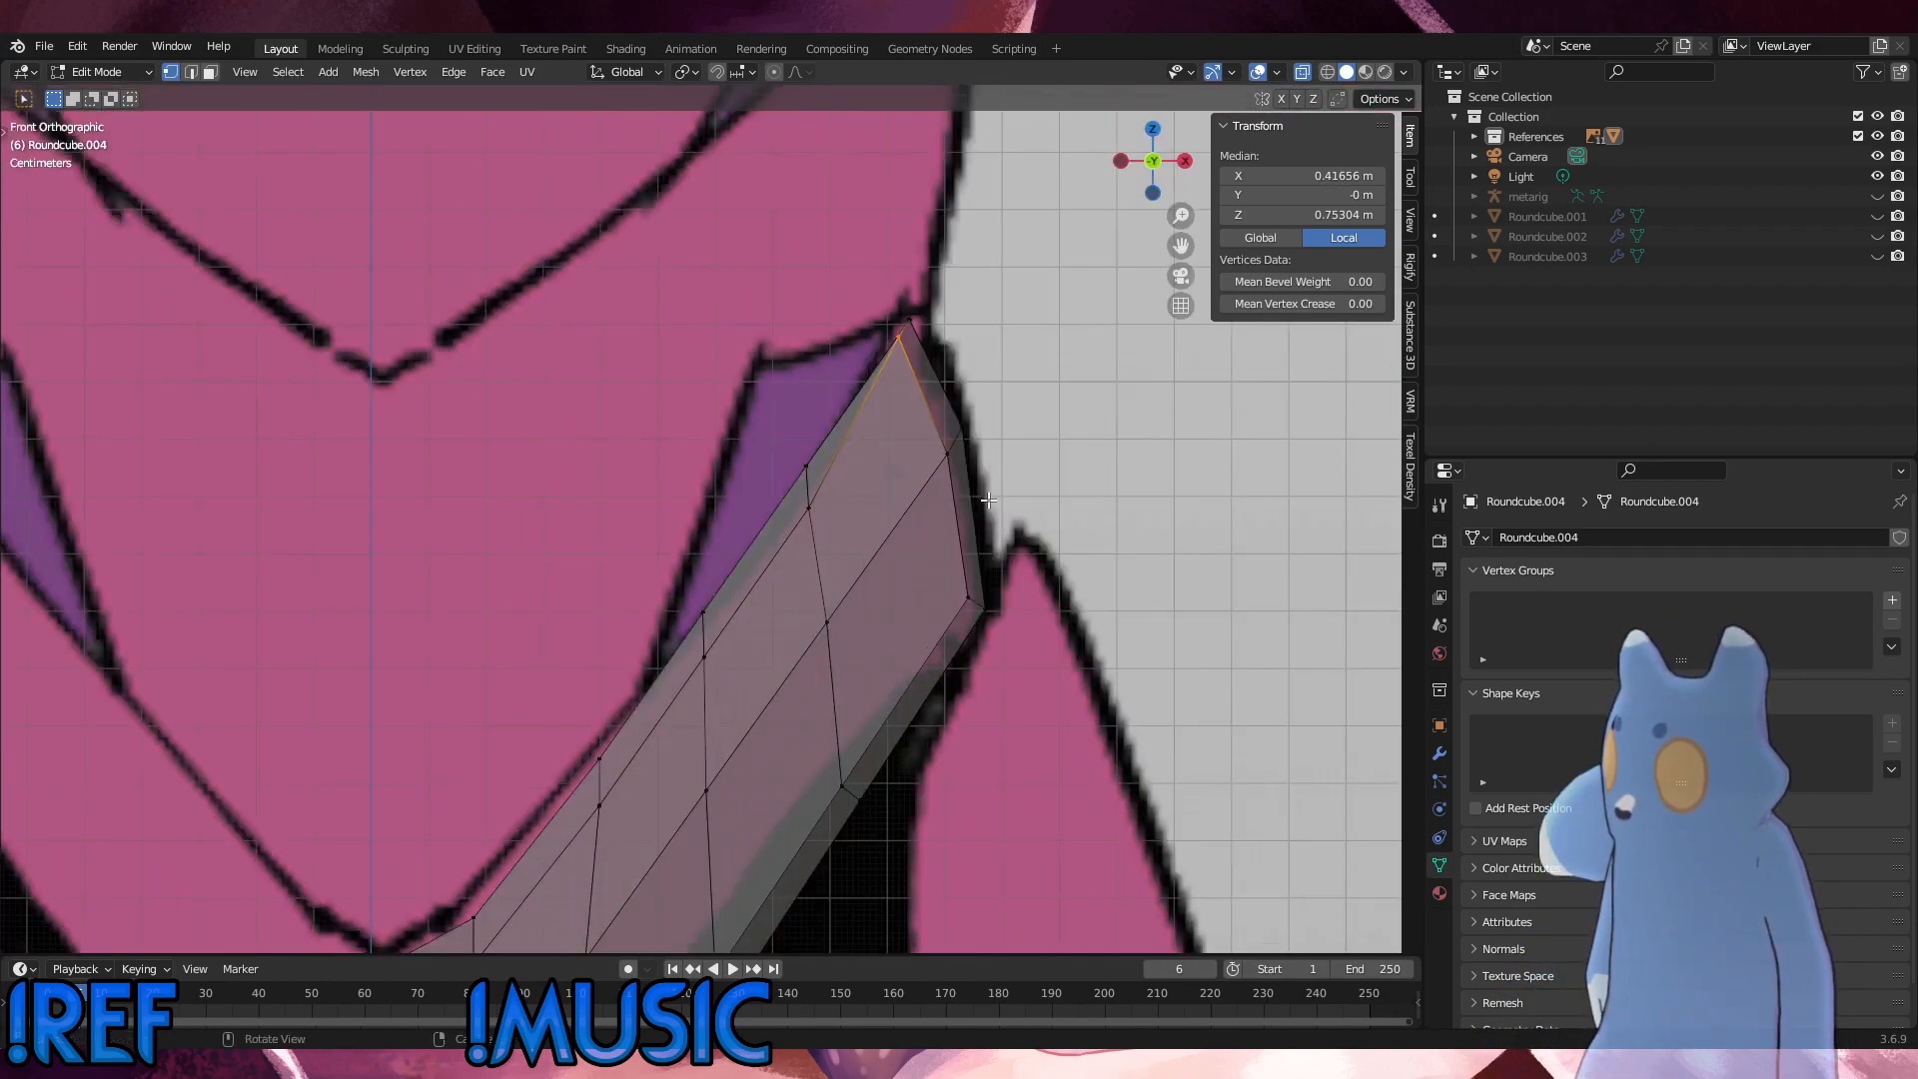
pyautogui.press('g')
pyautogui.click(999, 505)
pyautogui.click(1022, 620)
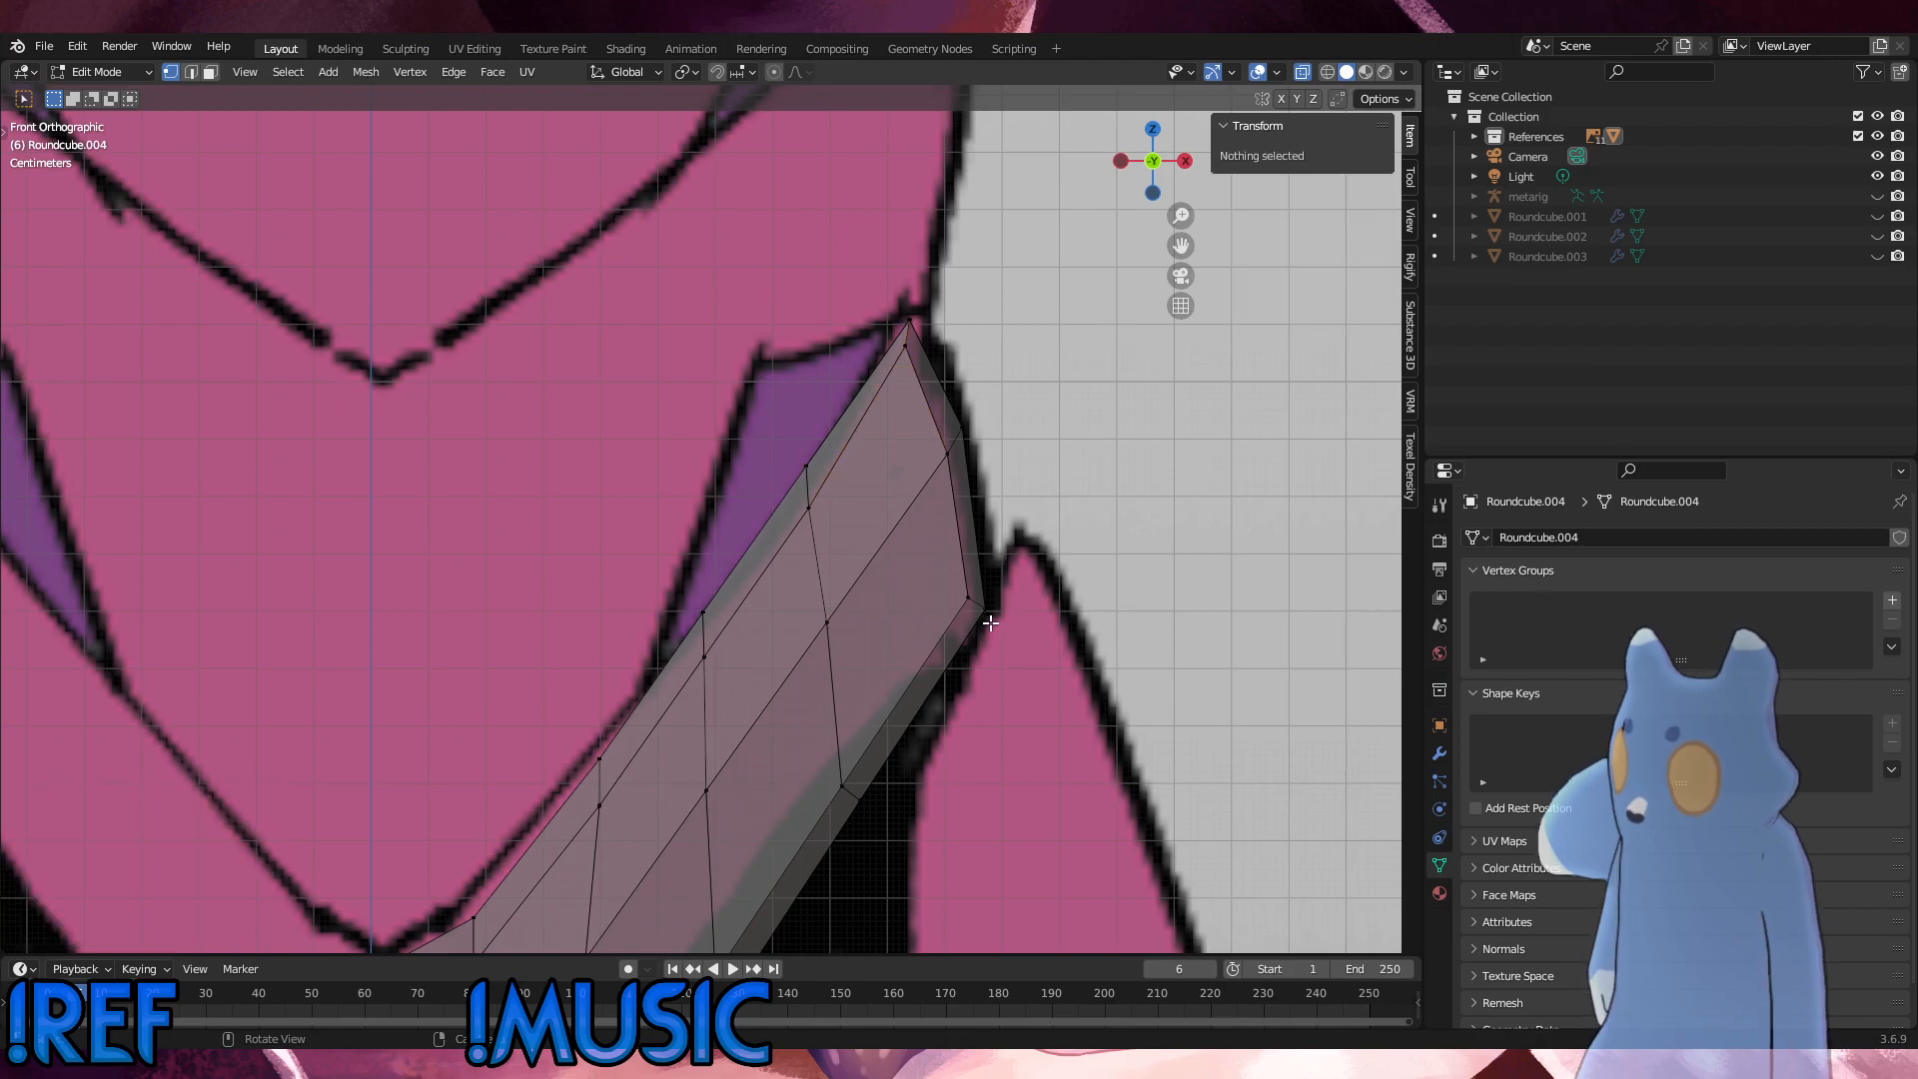
pyautogui.scroll(-5, 991, 623)
pyautogui.scroll(2, 696, 640)
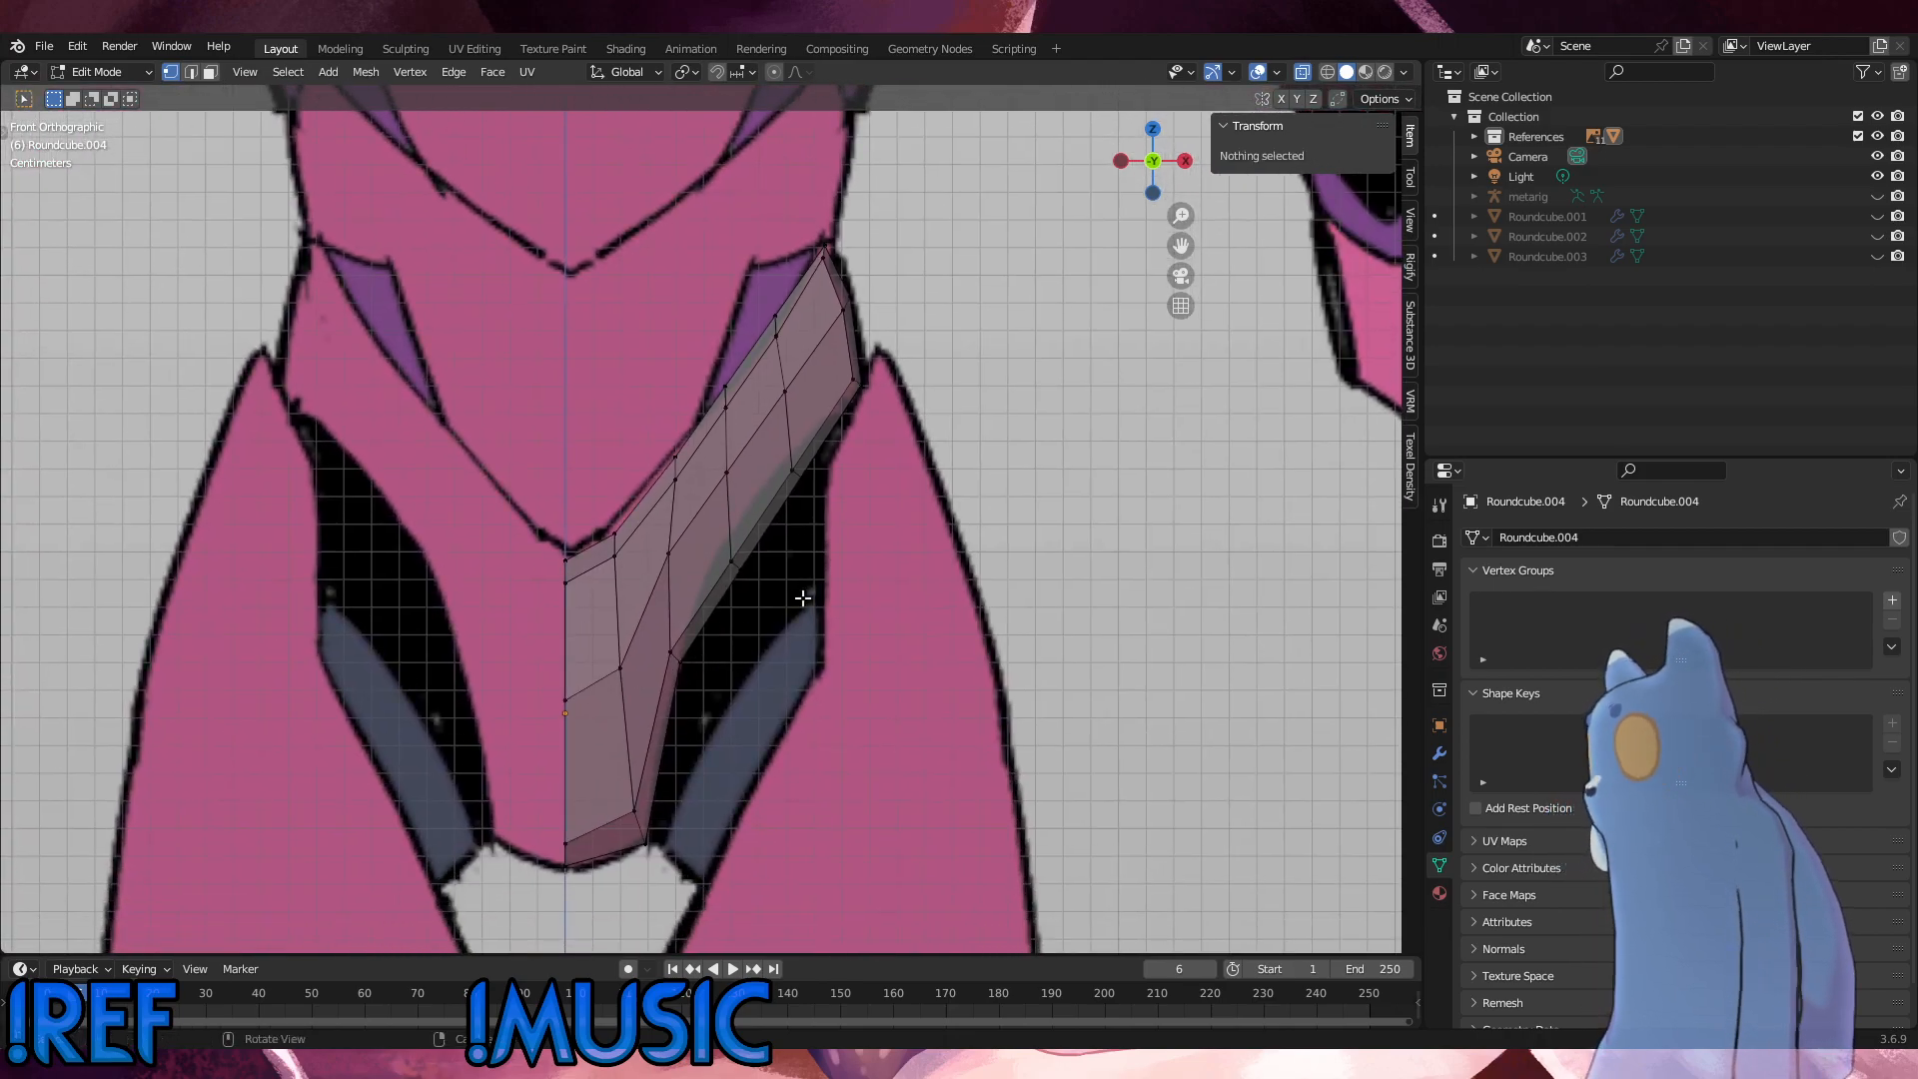
# Step: Raise the lower-edge vertices of both inserted loops, the inner loop's by about 0.01 m, to follow the leg opening
pyautogui.click(734, 565)
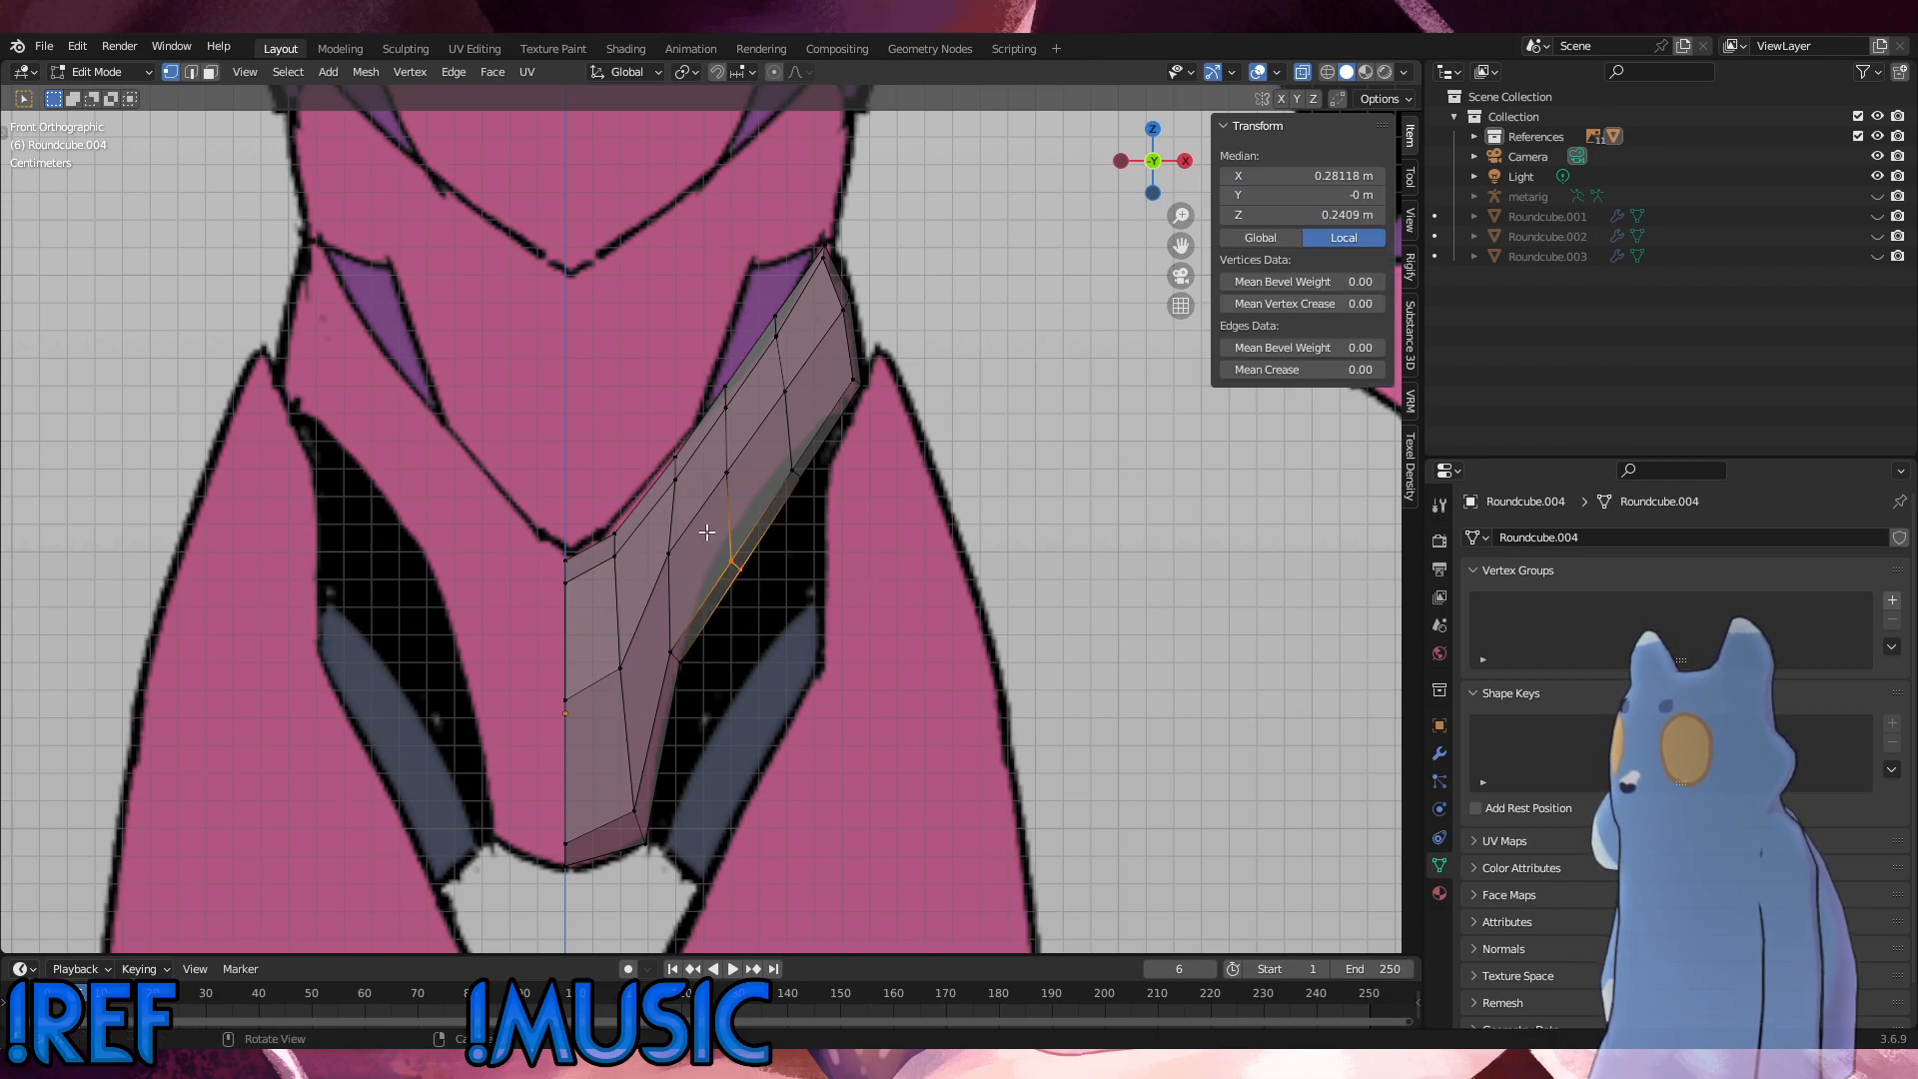
pyautogui.press('g')
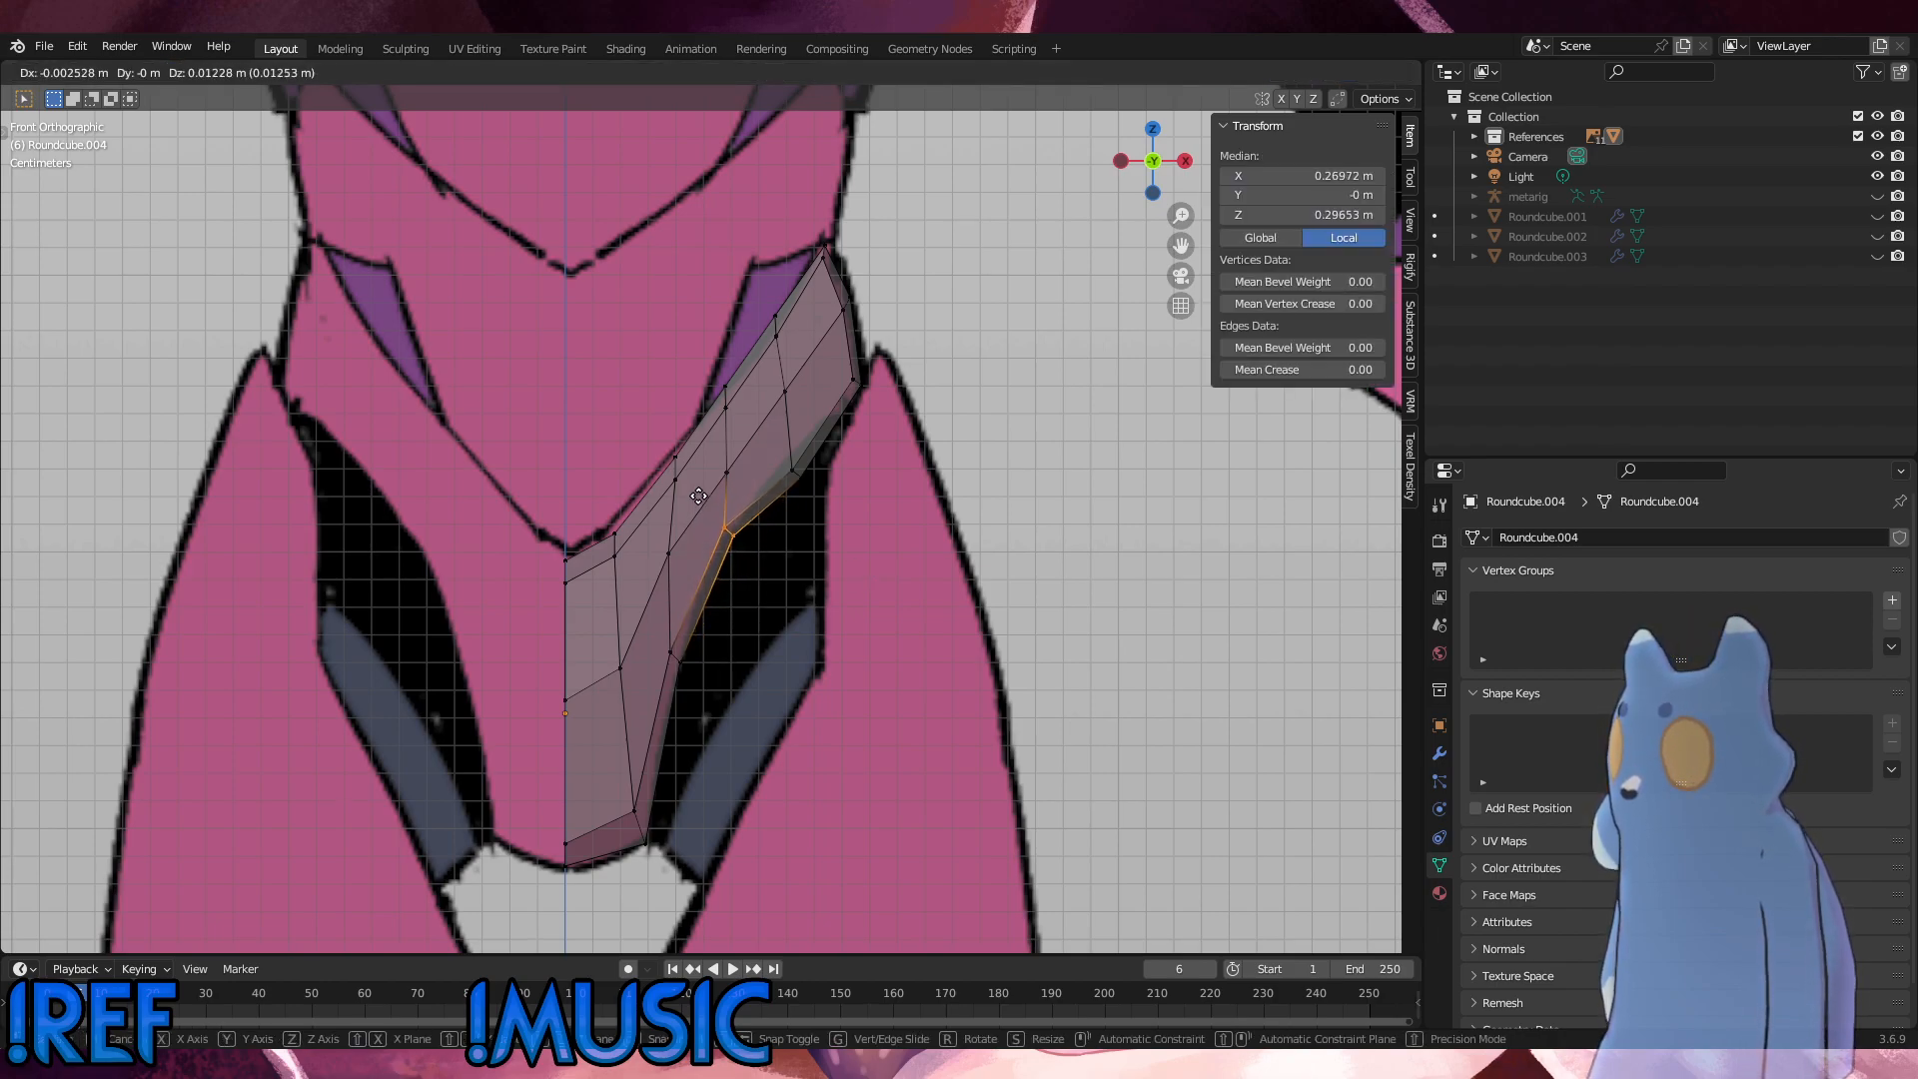
pyautogui.click(695, 500)
pyautogui.click(793, 470)
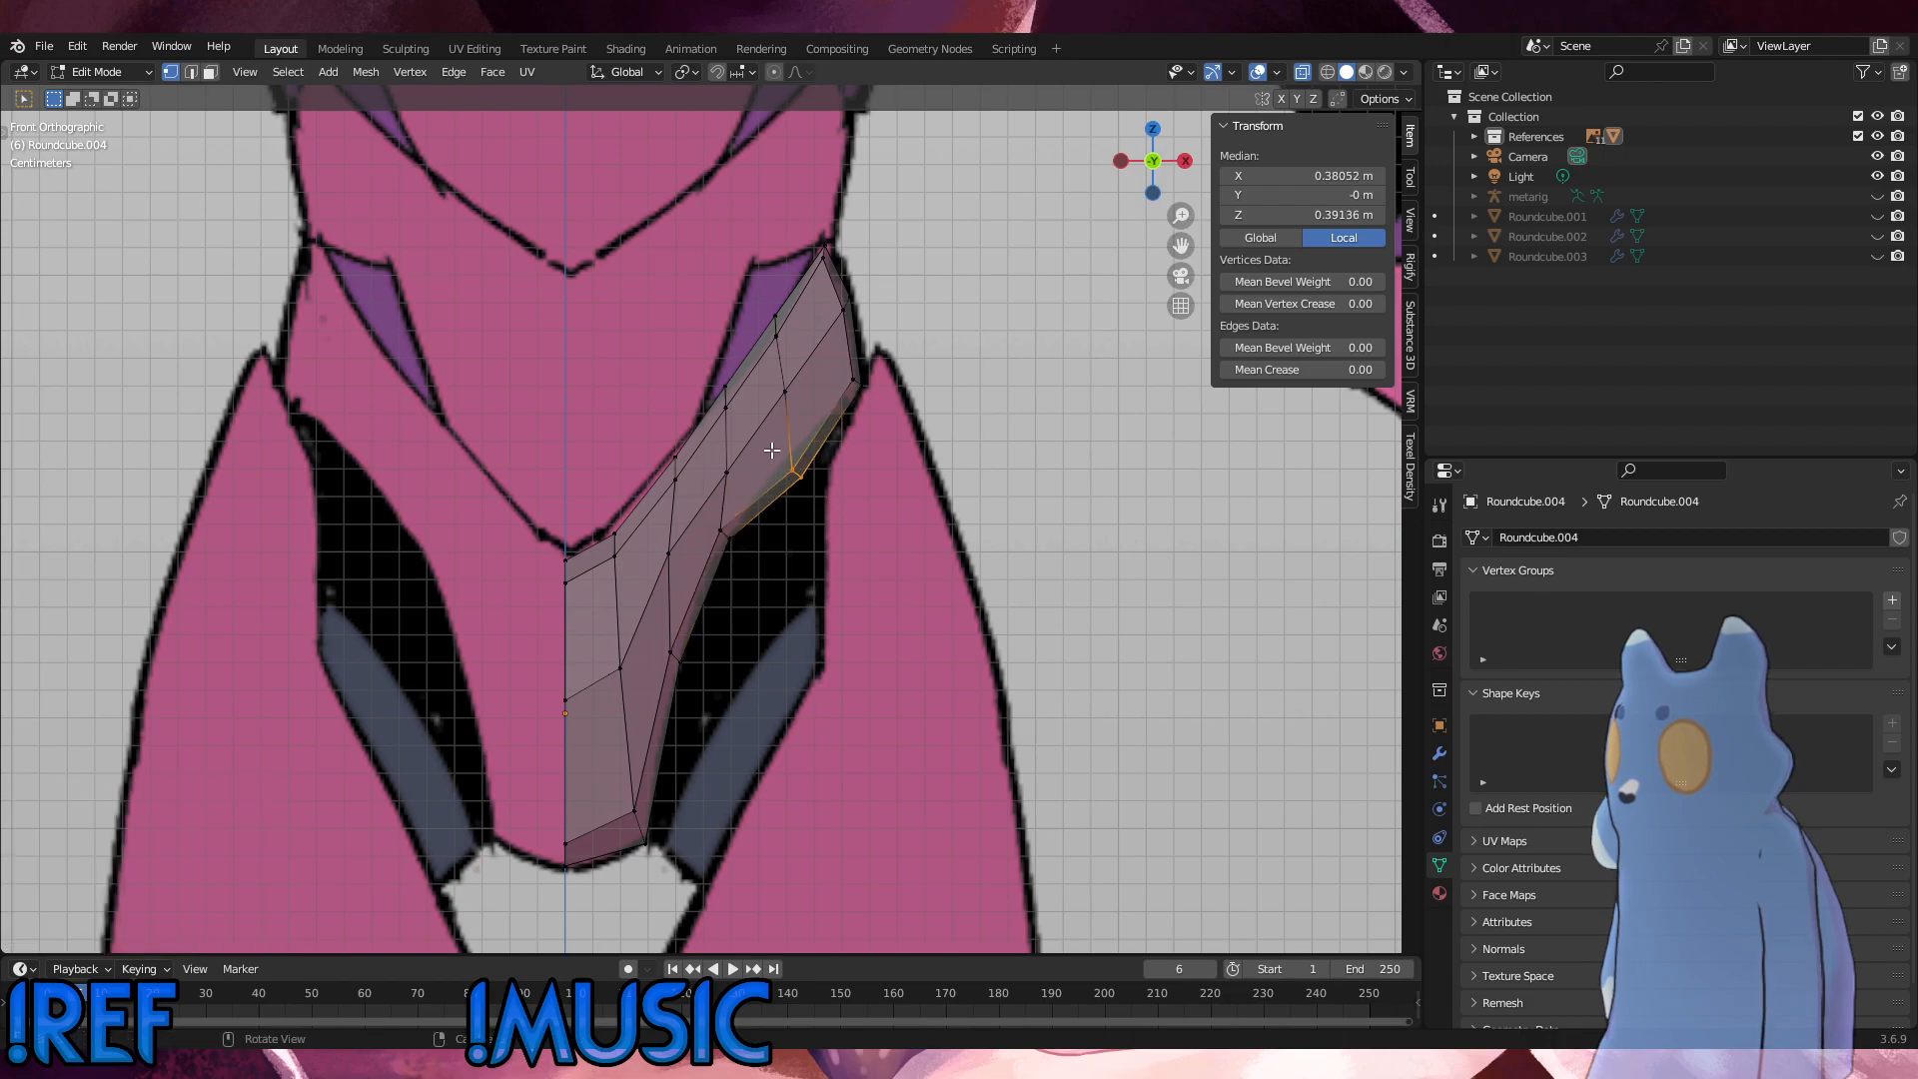
pyautogui.press('g')
pyautogui.click(774, 441)
# Step: Slide the outer loop's middle vertices along their edges and refine its lower-edge vertices to match the leg opening's curve
pyautogui.moveTo(807, 411); pyautogui.dragTo(755, 372)
pyautogui.press('g')
pyautogui.press('g')
pyautogui.click(753, 381)
pyautogui.moveTo(819, 516); pyautogui.dragTo(755, 430)
pyautogui.press('g')
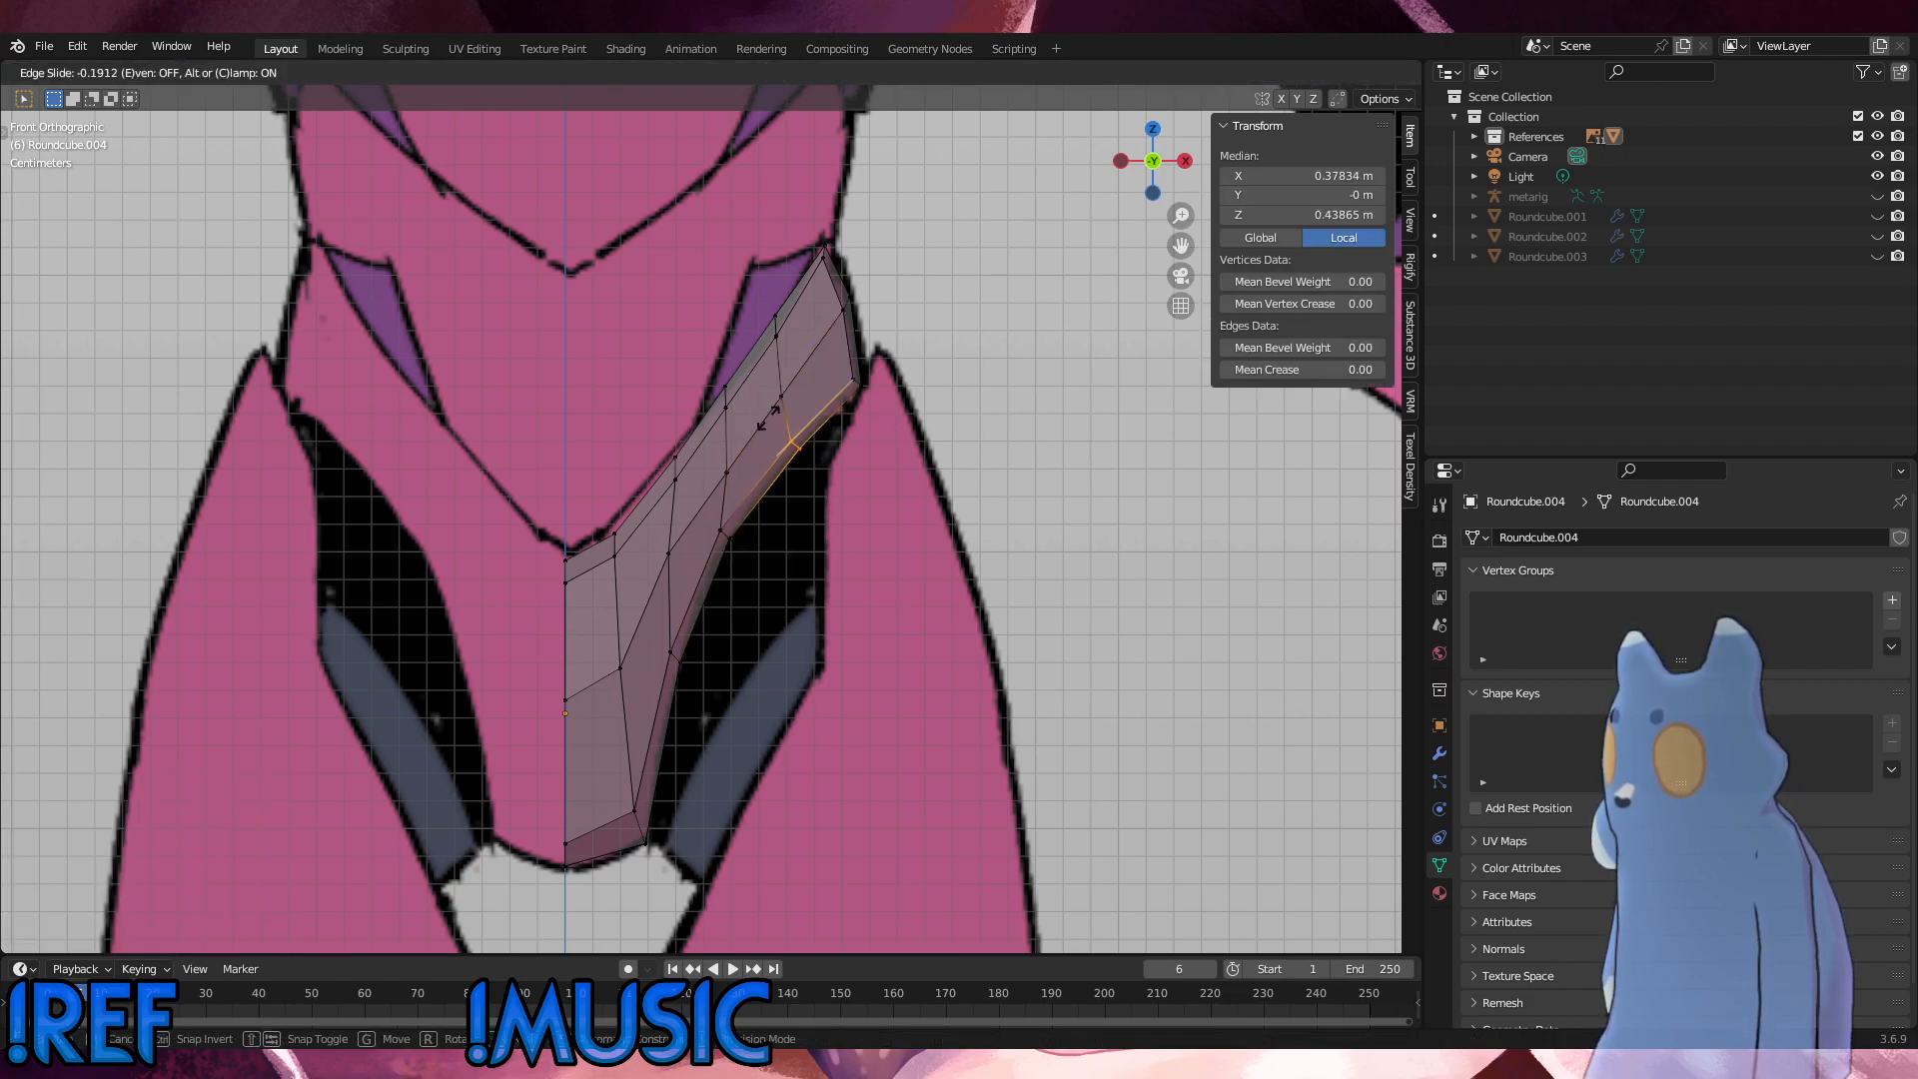
pyautogui.click(764, 416)
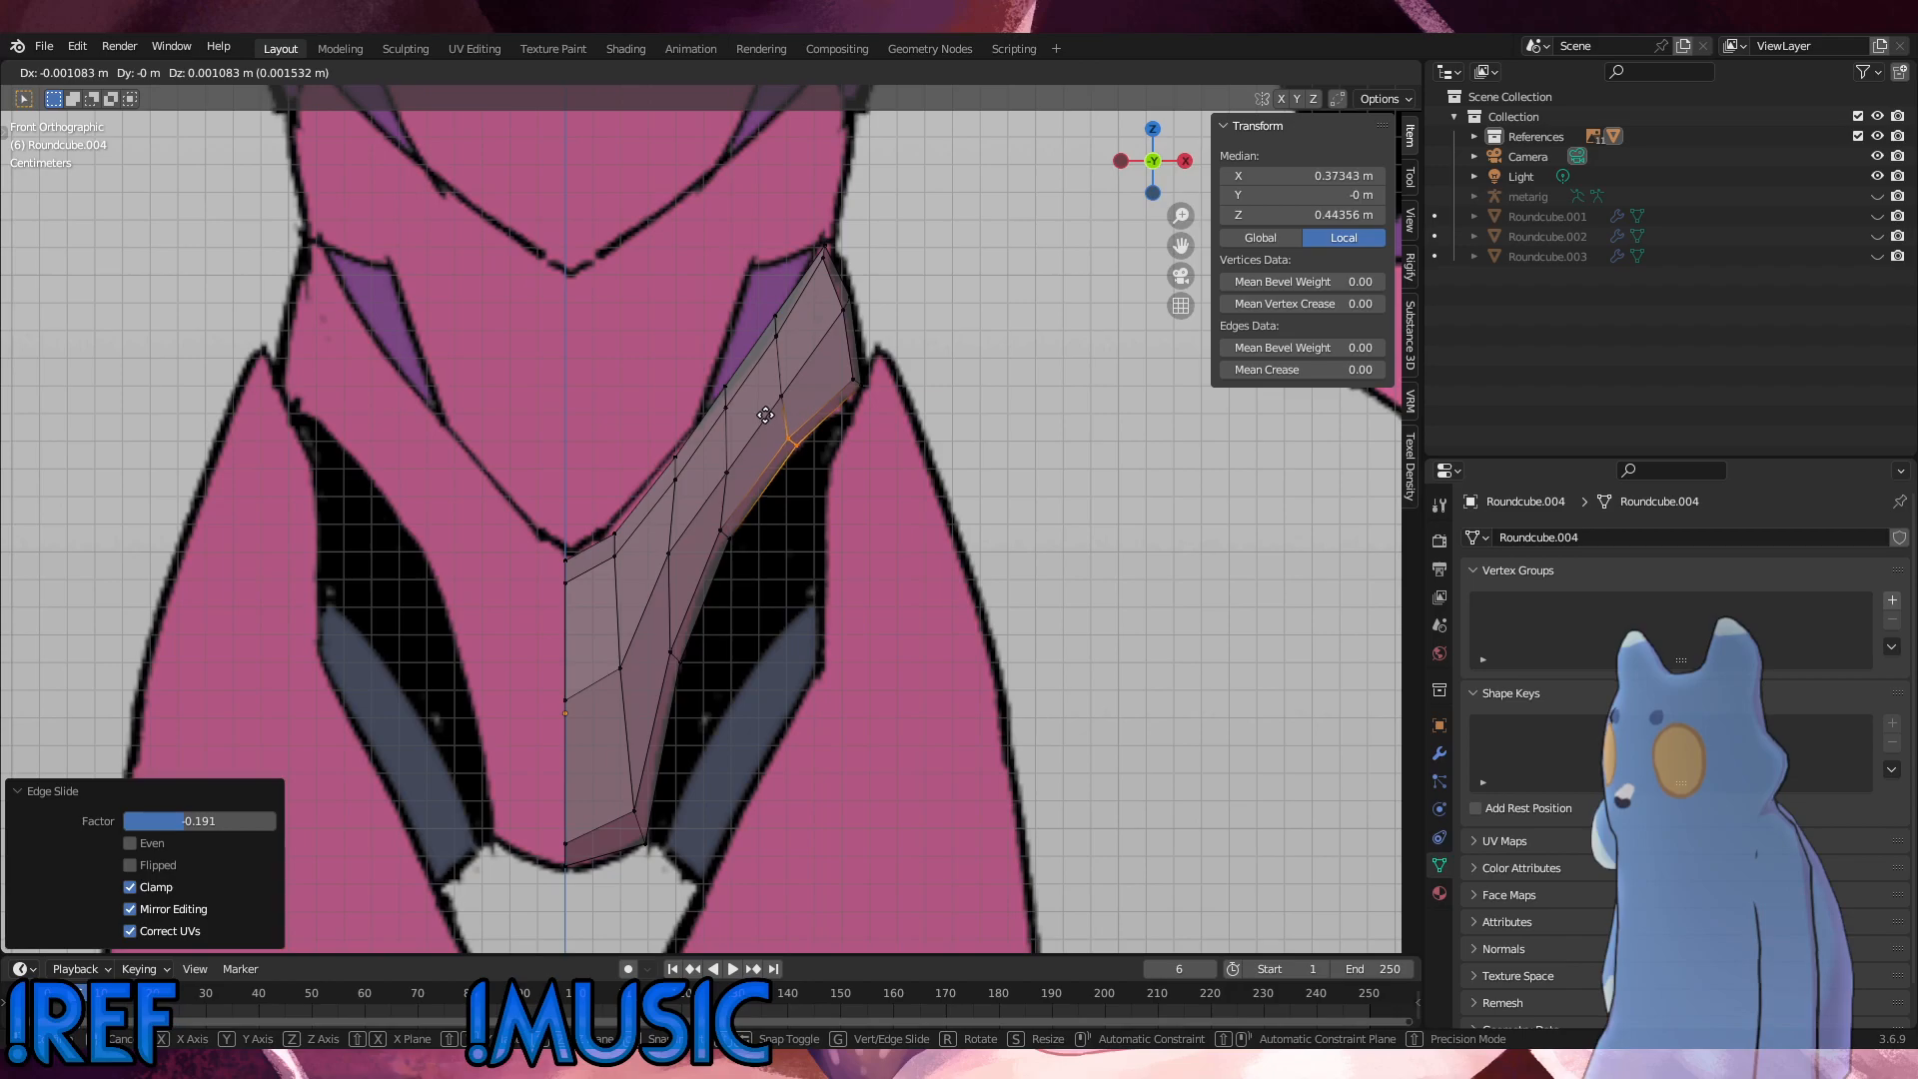
# Step: Edge-slide the outer loop's upper vertices along the strip and rotate them by -12.9°
pyautogui.click(762, 300)
pyautogui.press('g')
pyautogui.press('g')
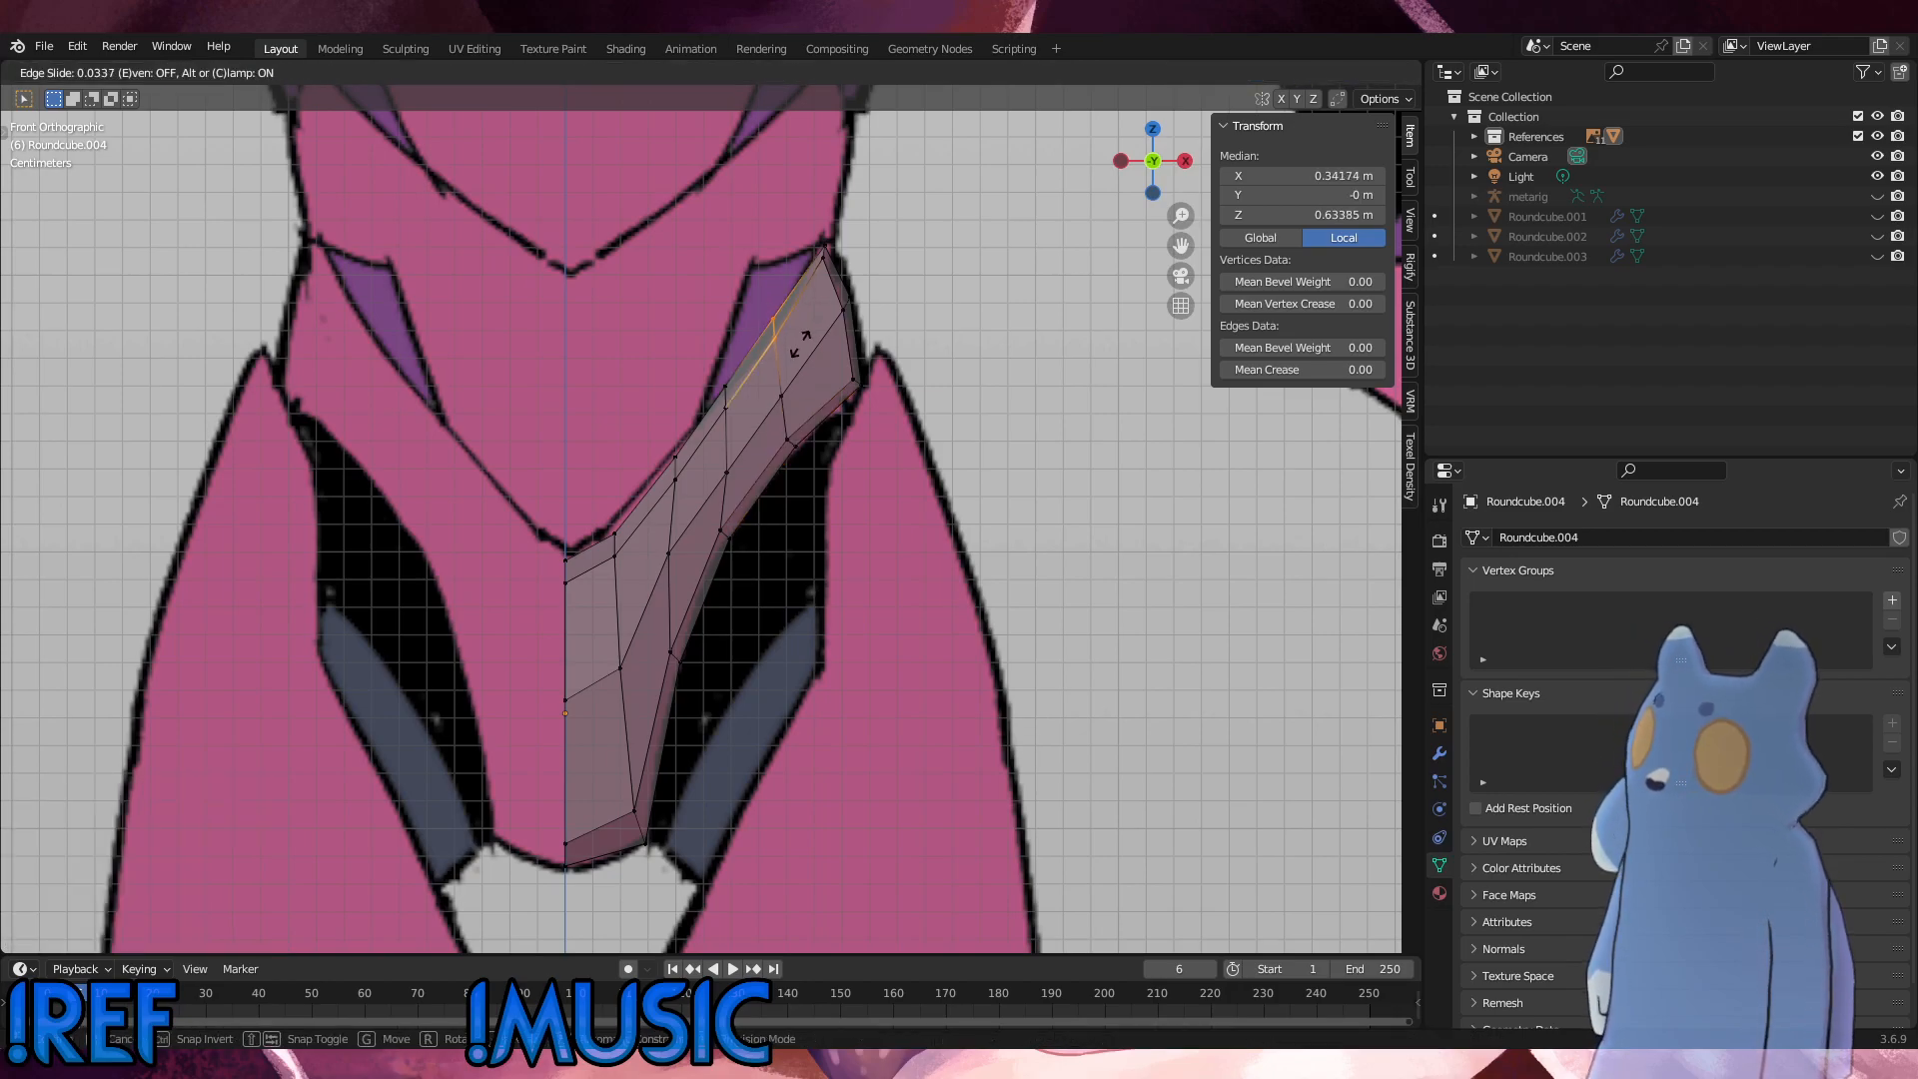
pyautogui.click(800, 340)
pyautogui.press('r')
pyautogui.click(795, 349)
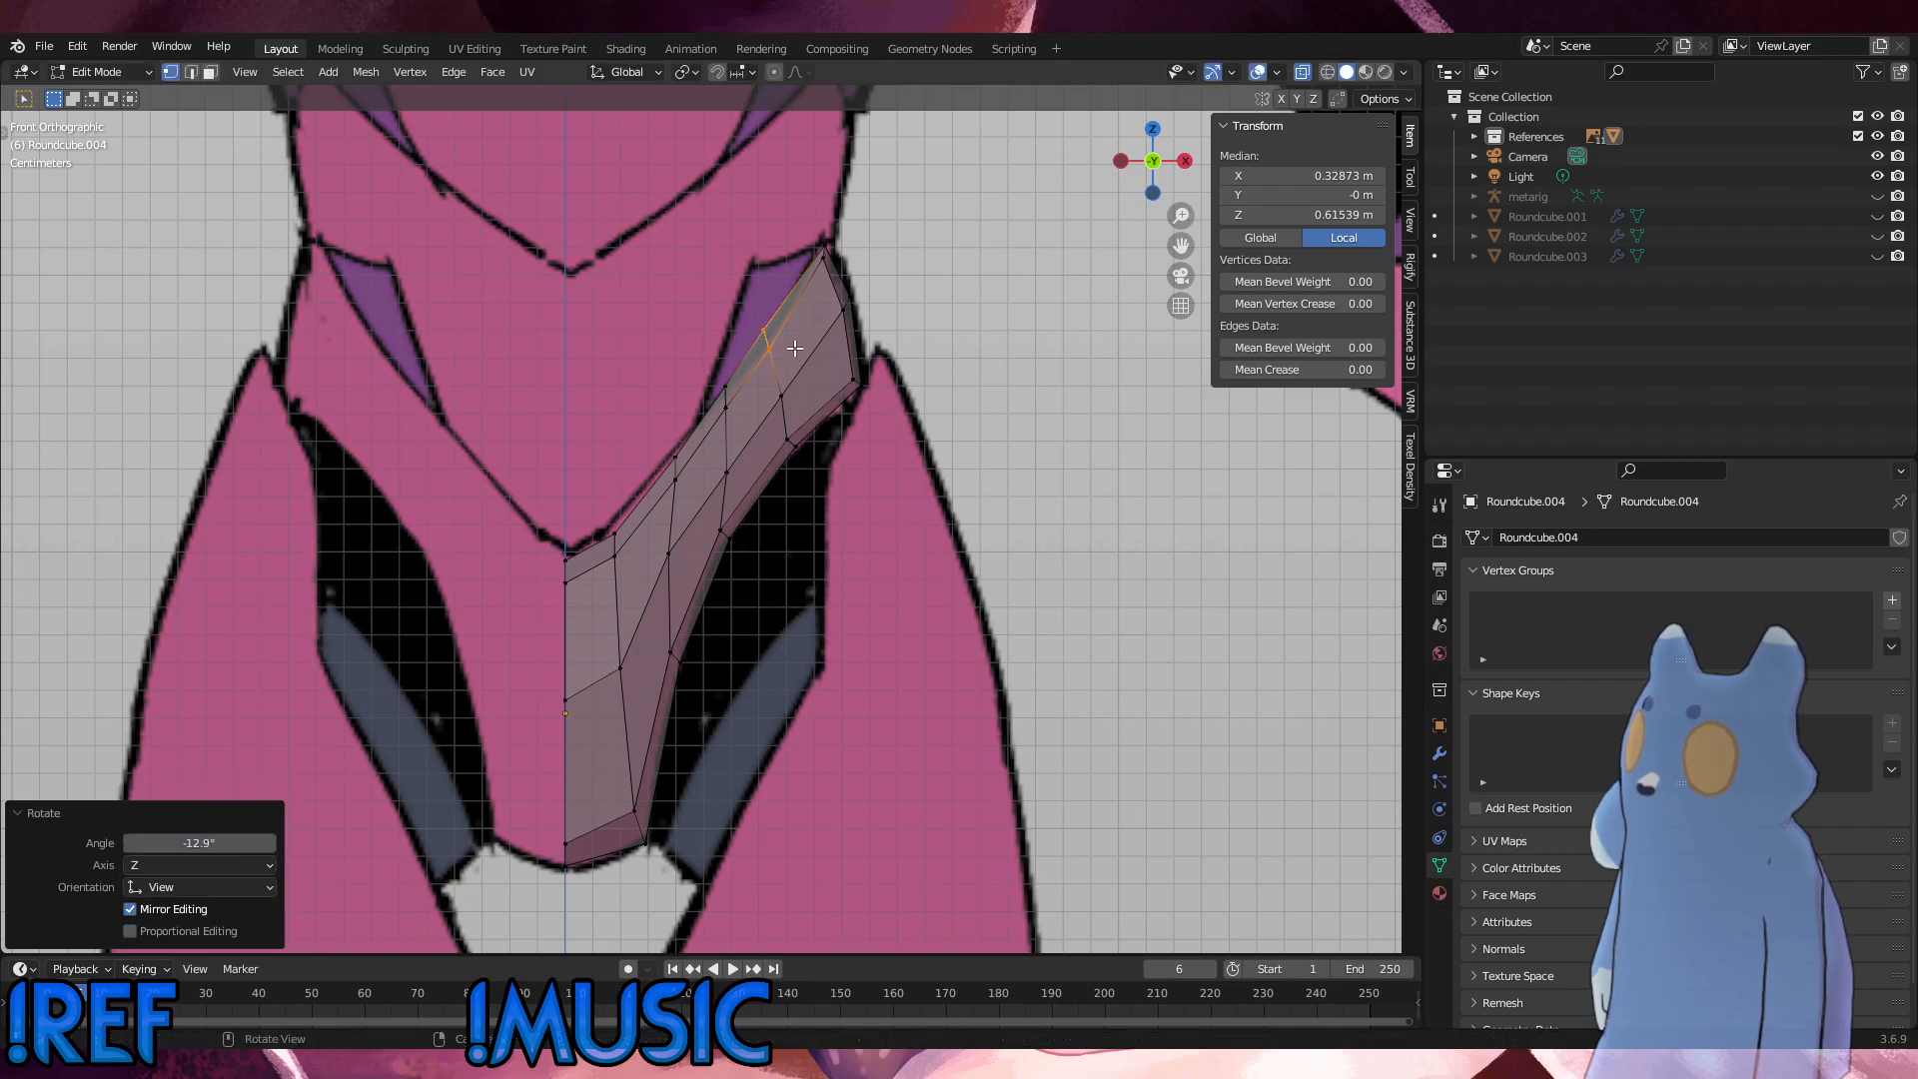
# Step: Nudge the inner vertex pair at the top of the outer loop about 0.0014 m upward
pyautogui.click(773, 349)
pyautogui.moveTo(780, 354); pyautogui.dragTo(760, 337)
pyautogui.press('g')
pyautogui.click(759, 333)
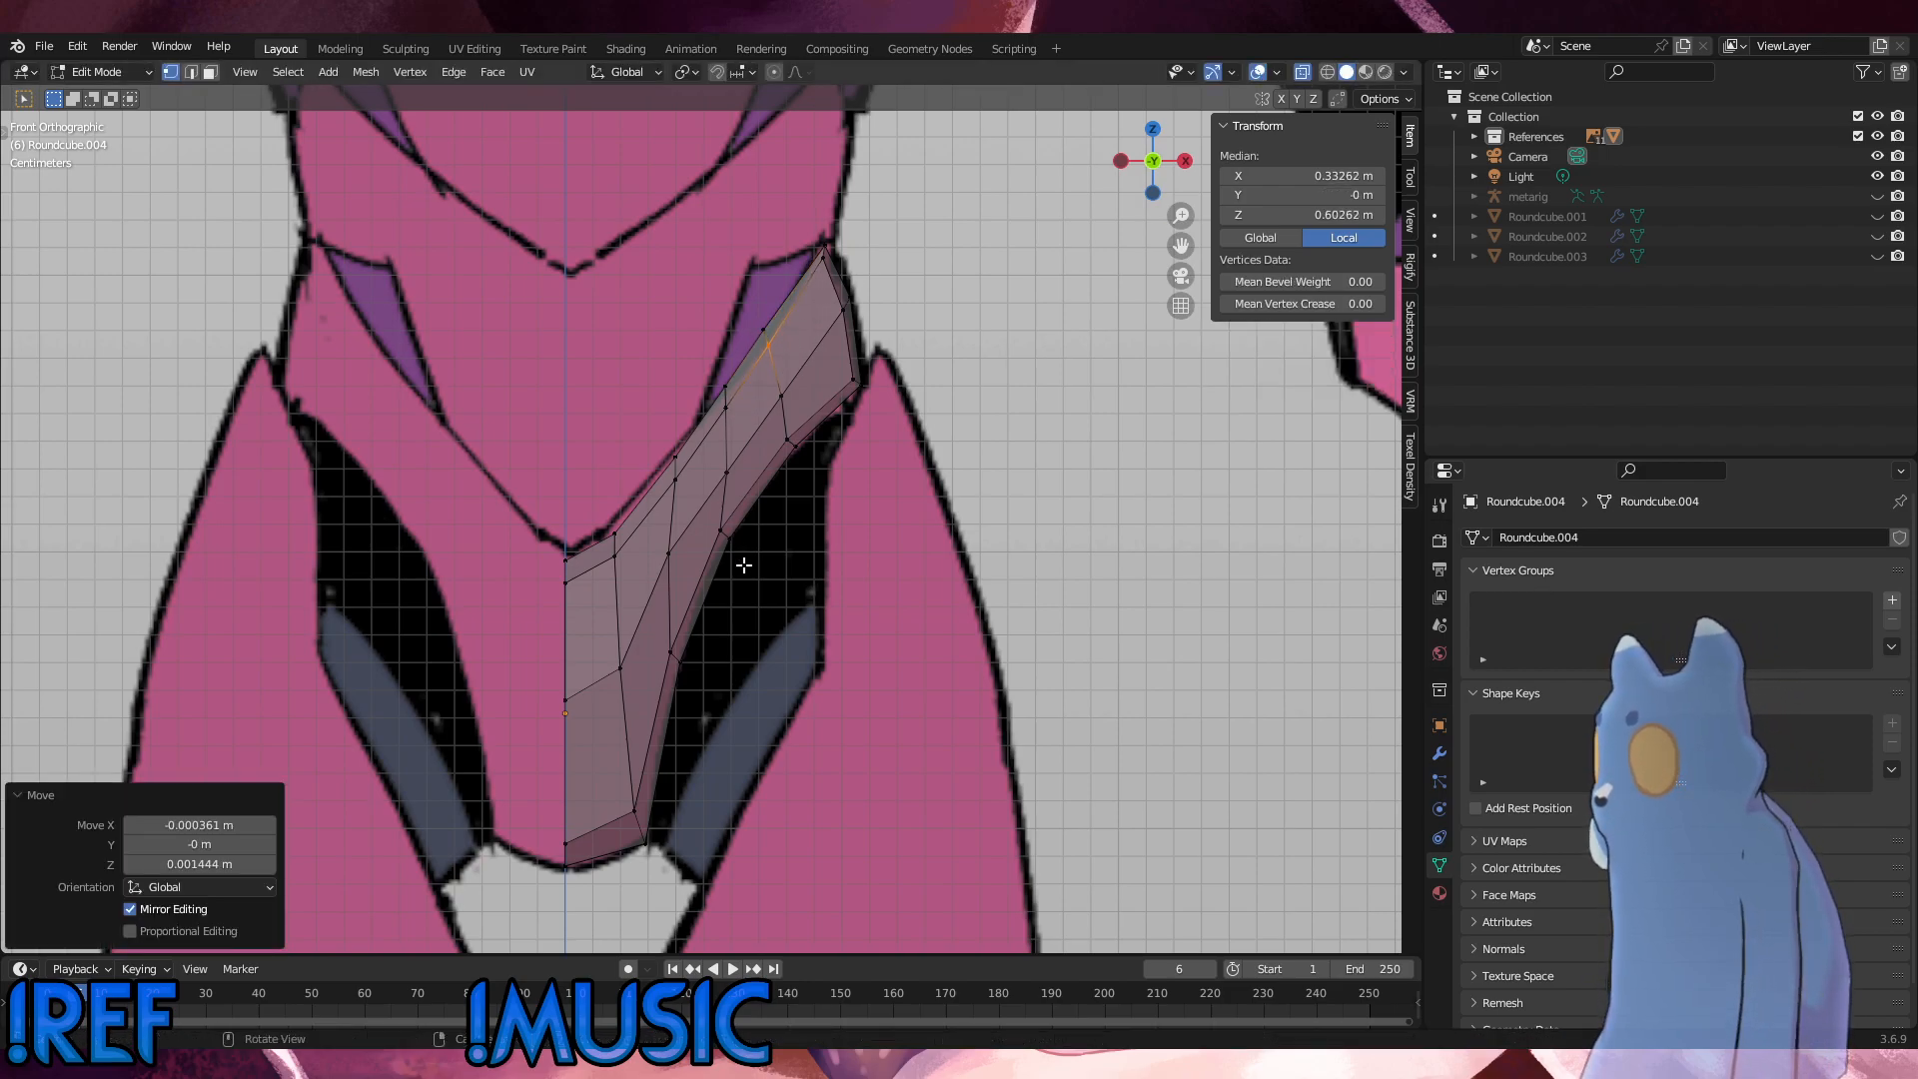
# Step: Edge-slide the lower-edge vertices of the loop midway along the strip by 0.123 and nudge them onto the leg opening's curve
pyautogui.click(724, 530)
pyautogui.press('g')
pyautogui.press('g')
pyautogui.click(721, 494)
pyautogui.press('g')
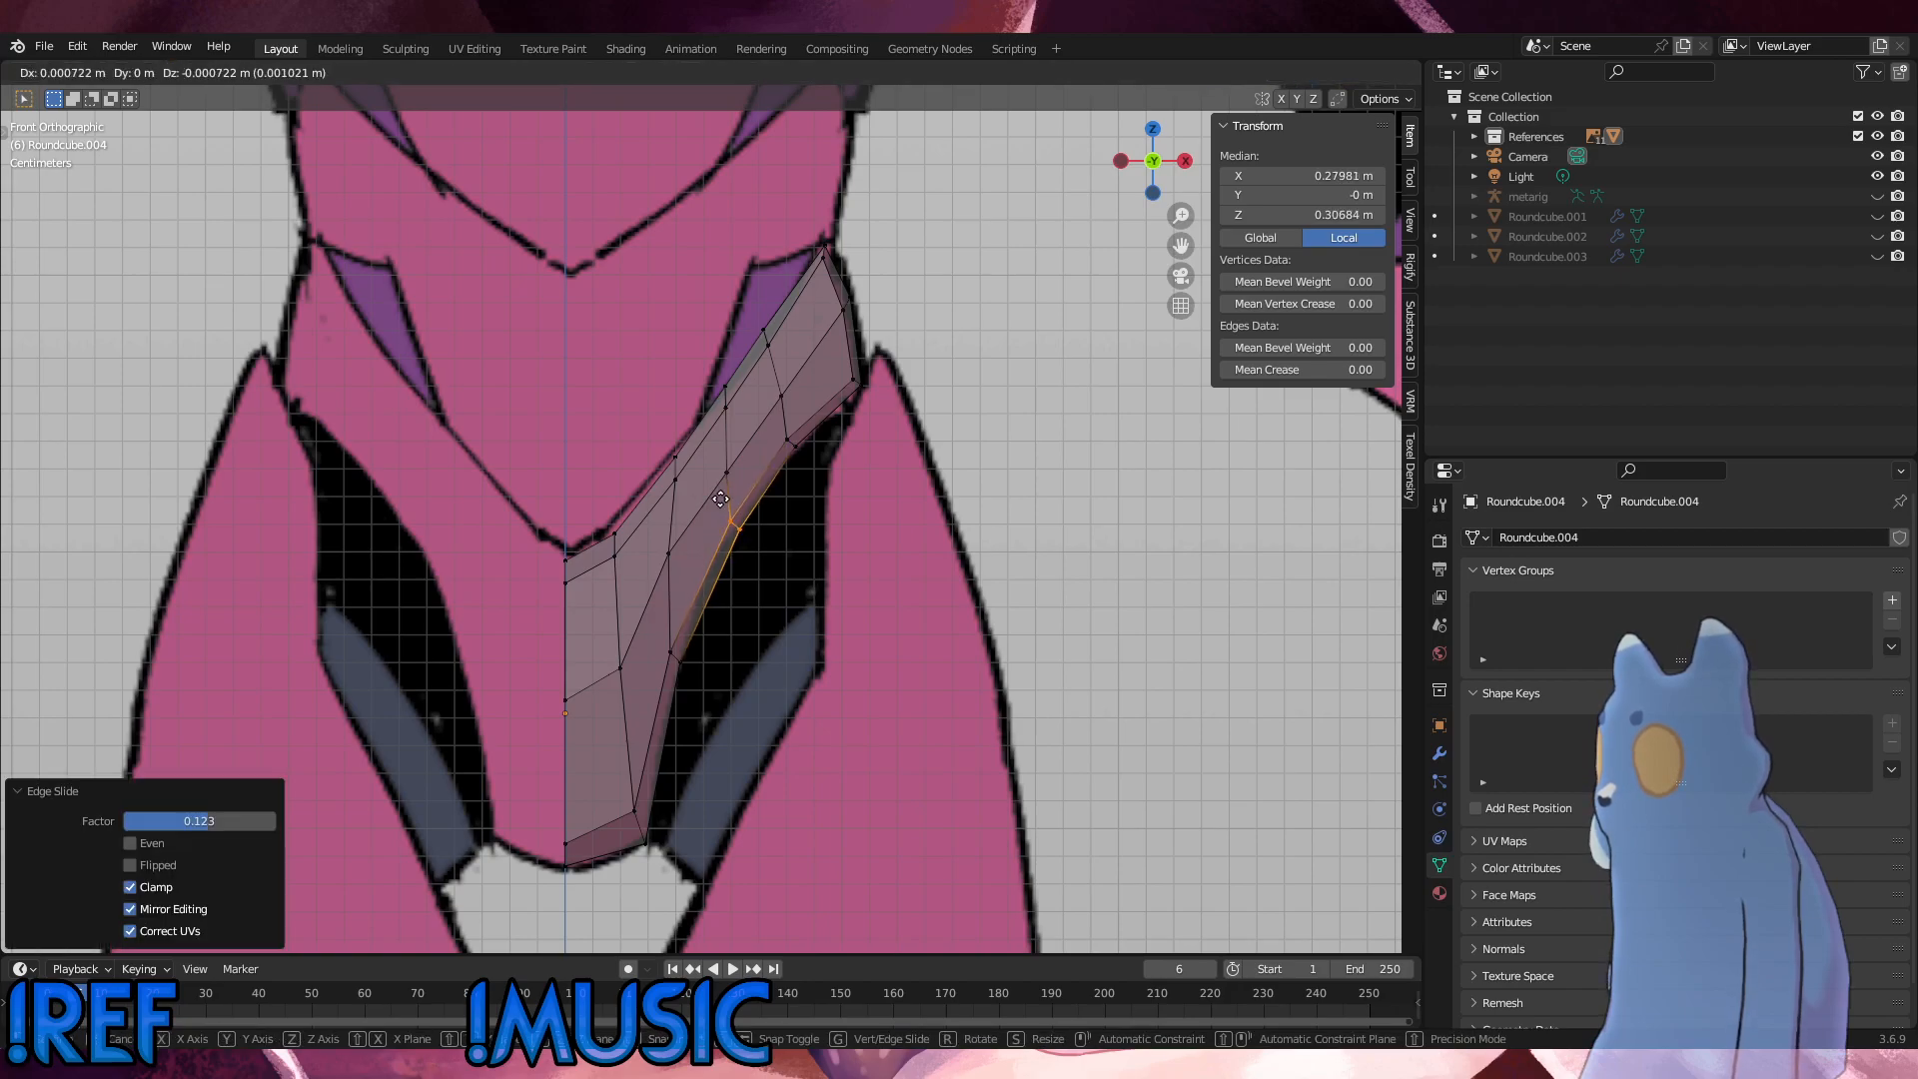
pyautogui.click(721, 501)
pyautogui.click(737, 517)
pyautogui.press('g')
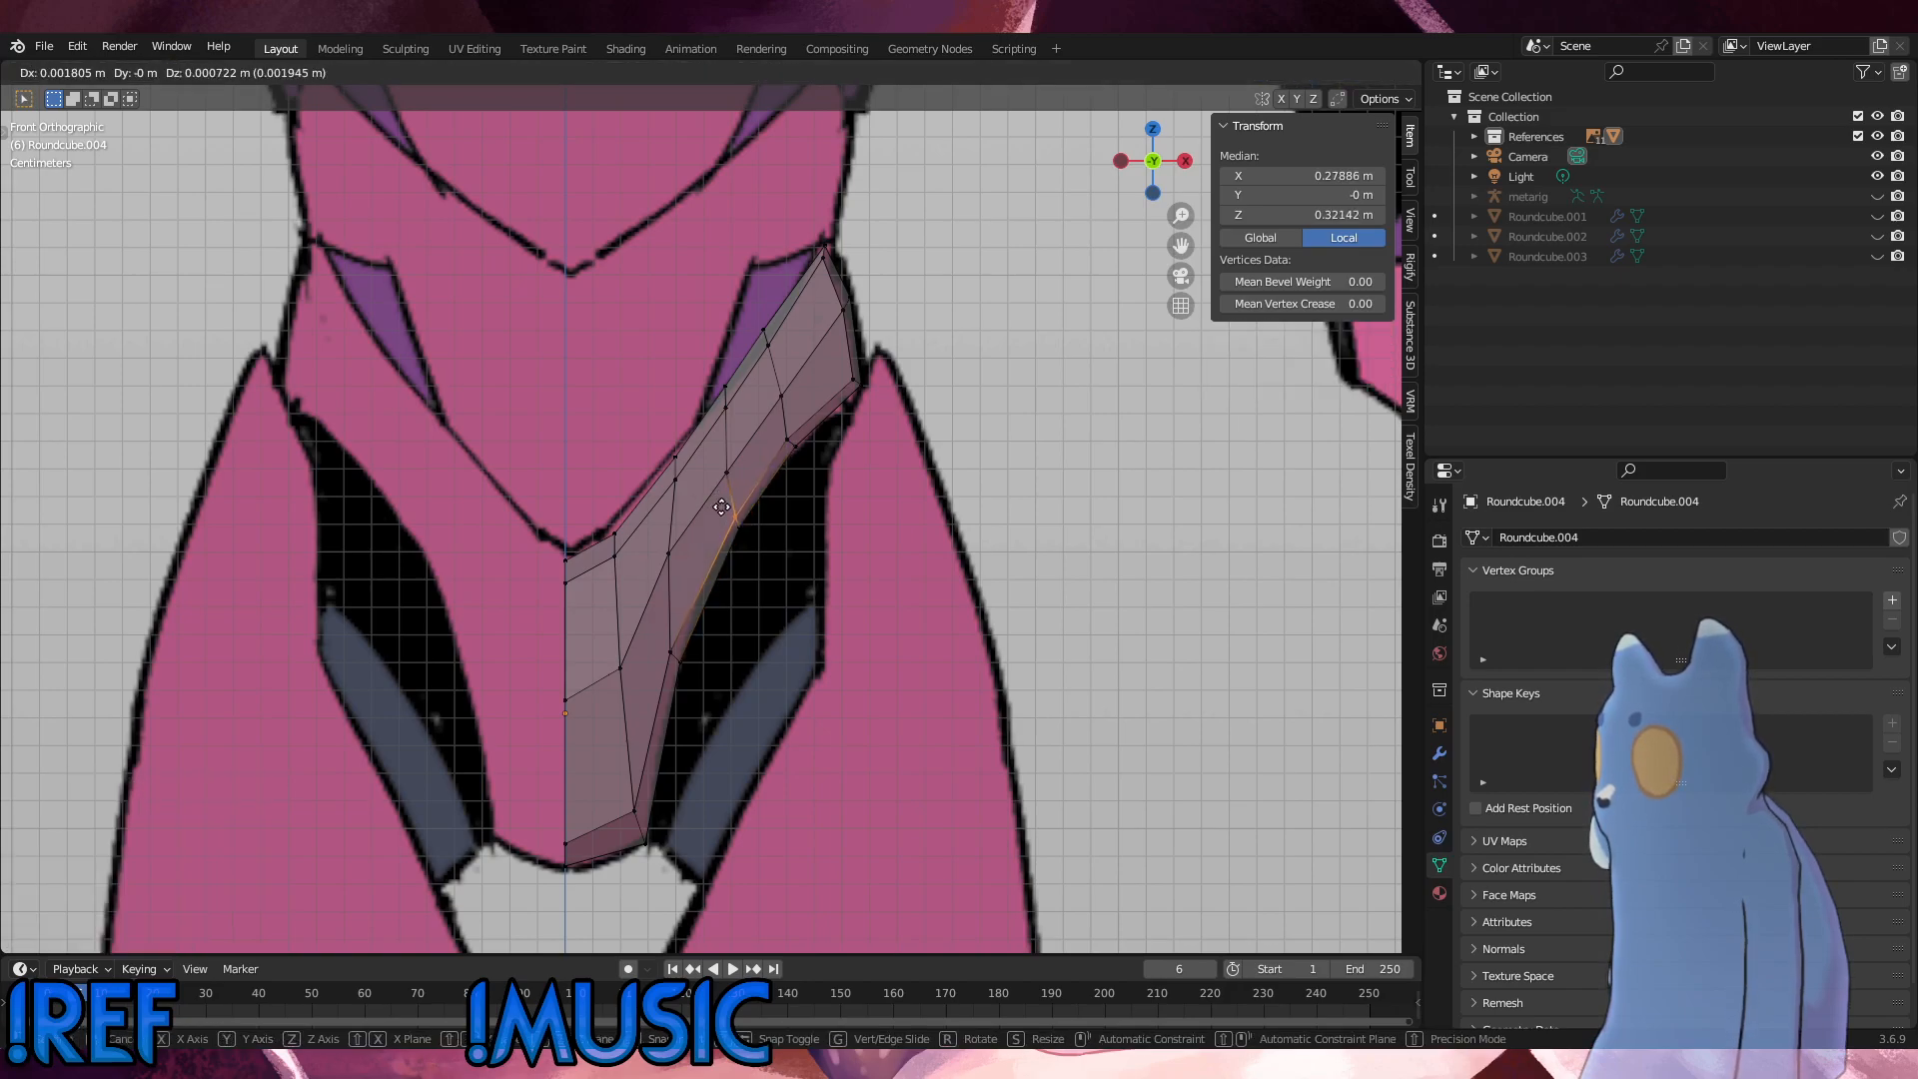
pyautogui.click(721, 506)
# Step: Slide the midway loop's central vertices along their edges by 0.094 and nudge its upper vertices to fit the waist line
pyautogui.click(726, 466)
pyautogui.press('g')
pyautogui.press('g')
pyautogui.click(715, 452)
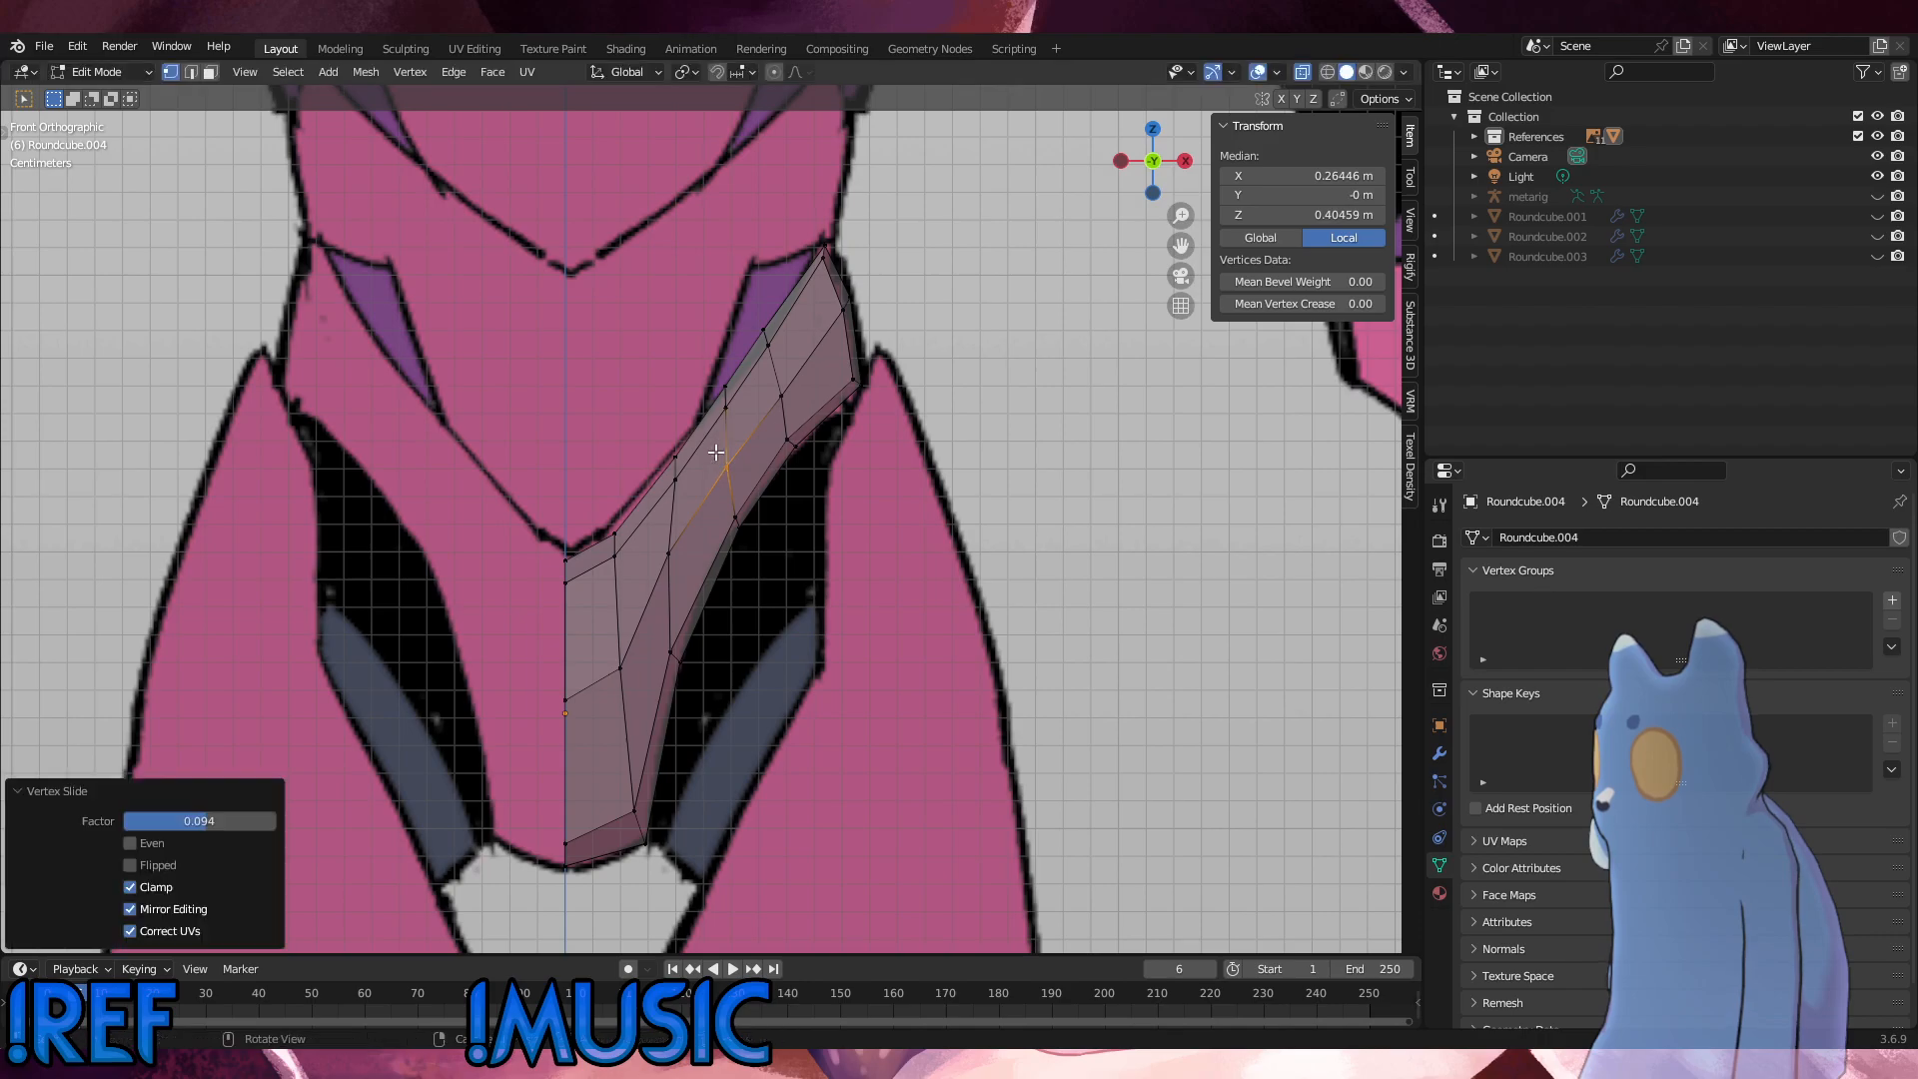
pyautogui.click(725, 408)
pyautogui.press('g')
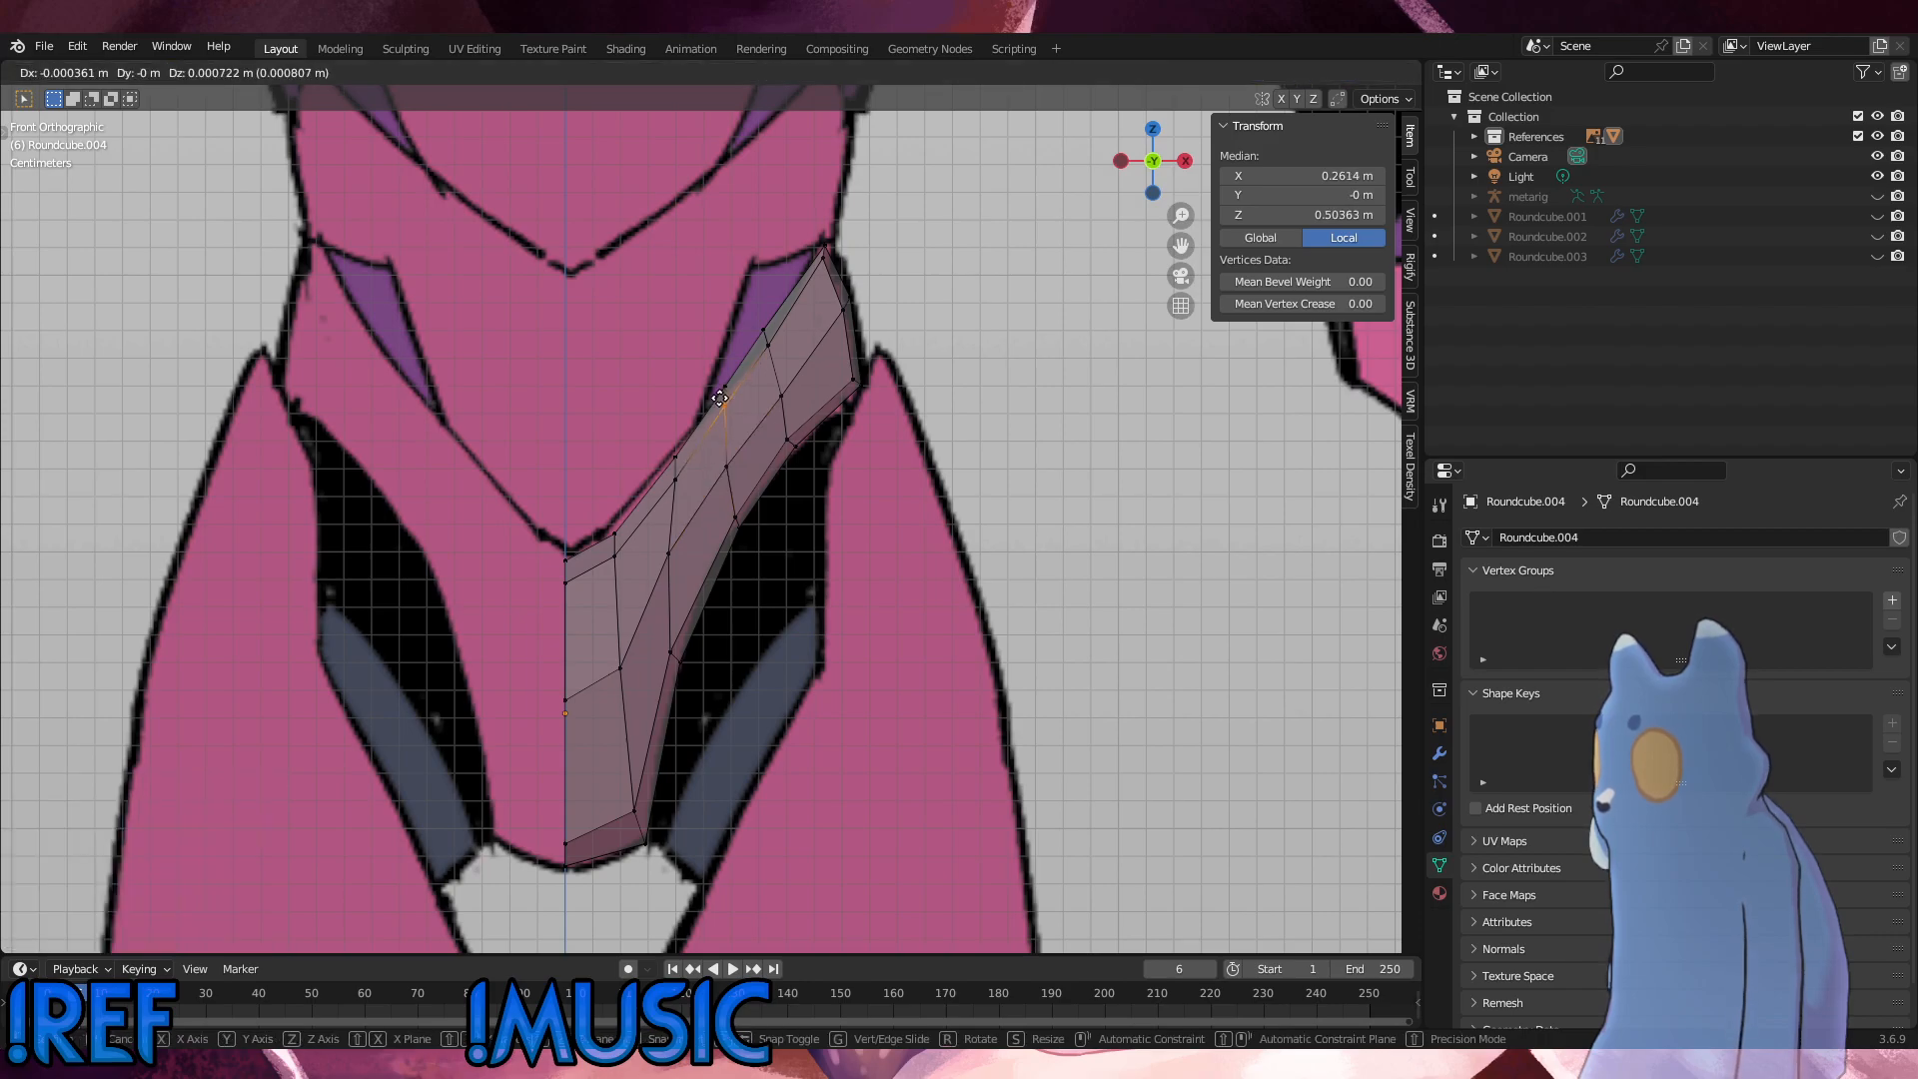
pyautogui.click(723, 406)
# Step: Nudge the vertices just below the upper edge of the inner loop by a tiny amount and clear the selection
pyautogui.click(676, 480)
pyautogui.press('g')
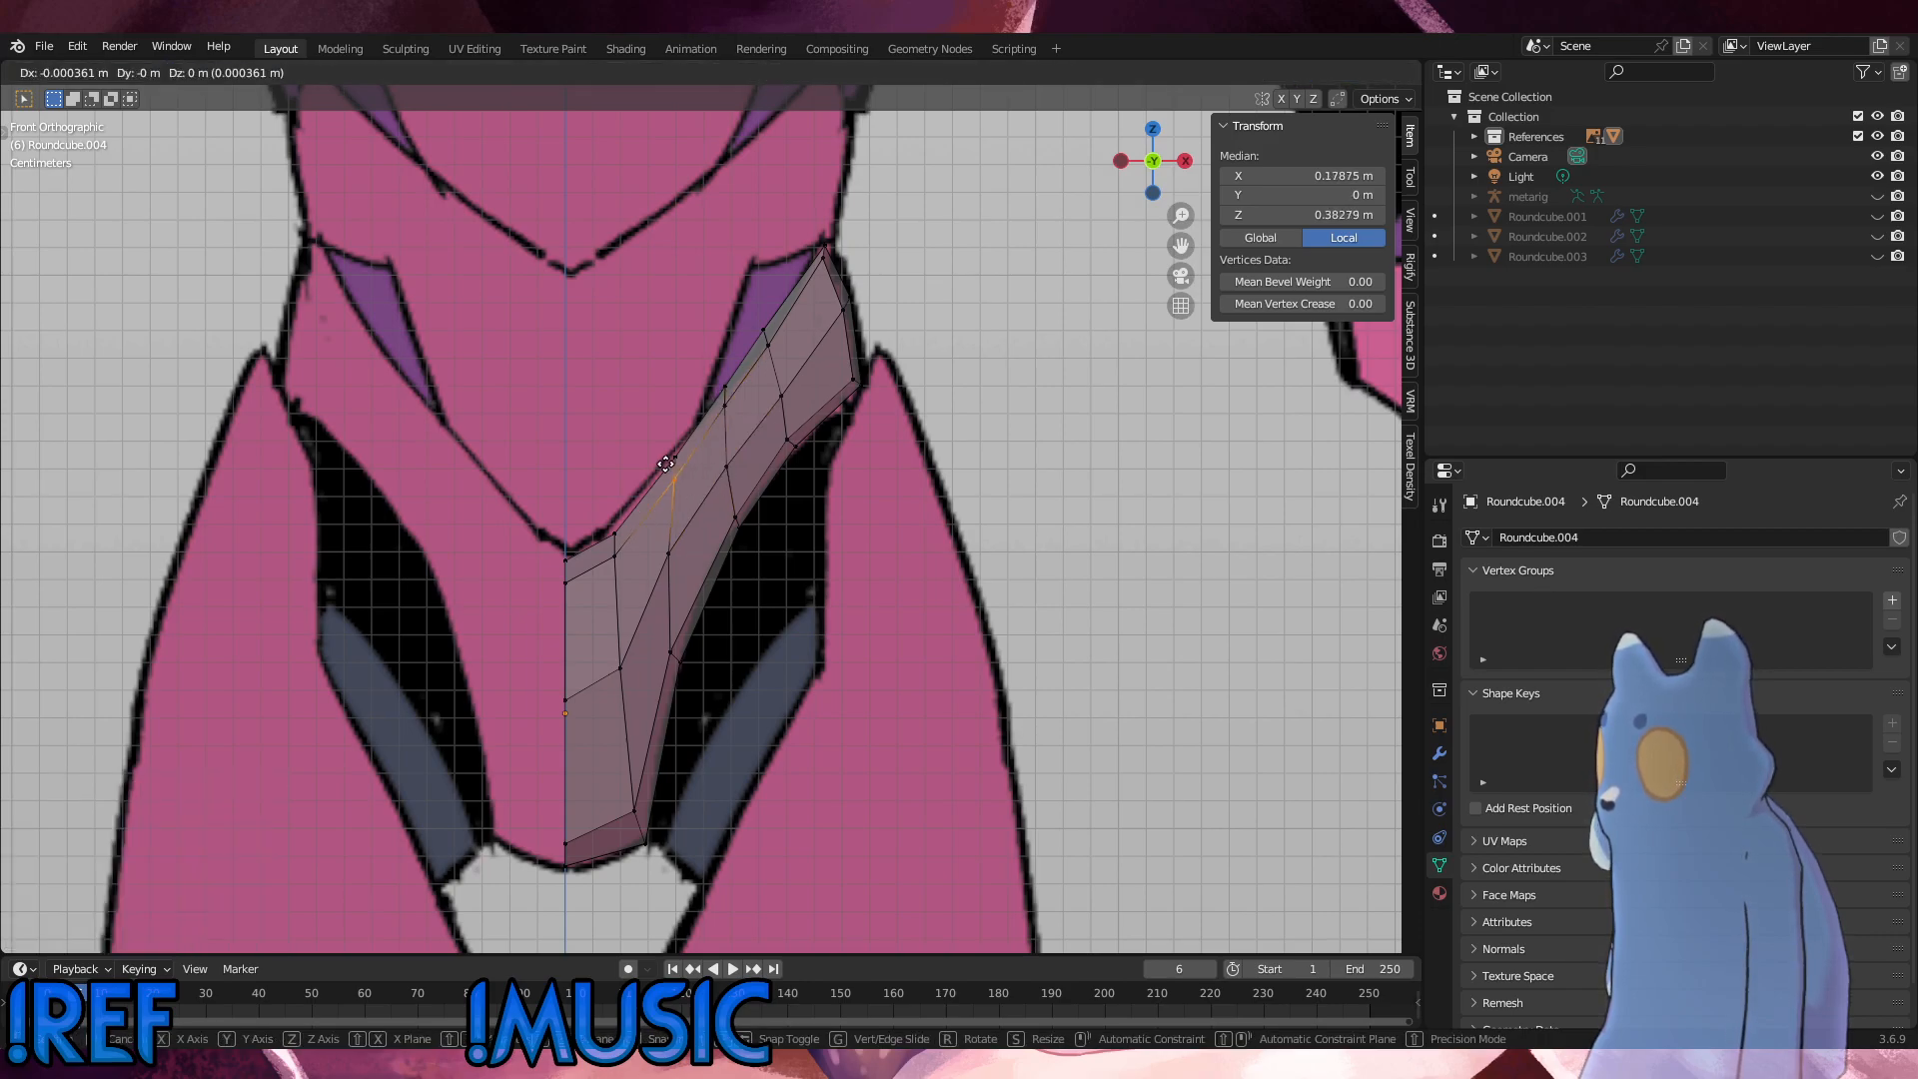
pyautogui.click(676, 479)
pyautogui.click(1025, 526)
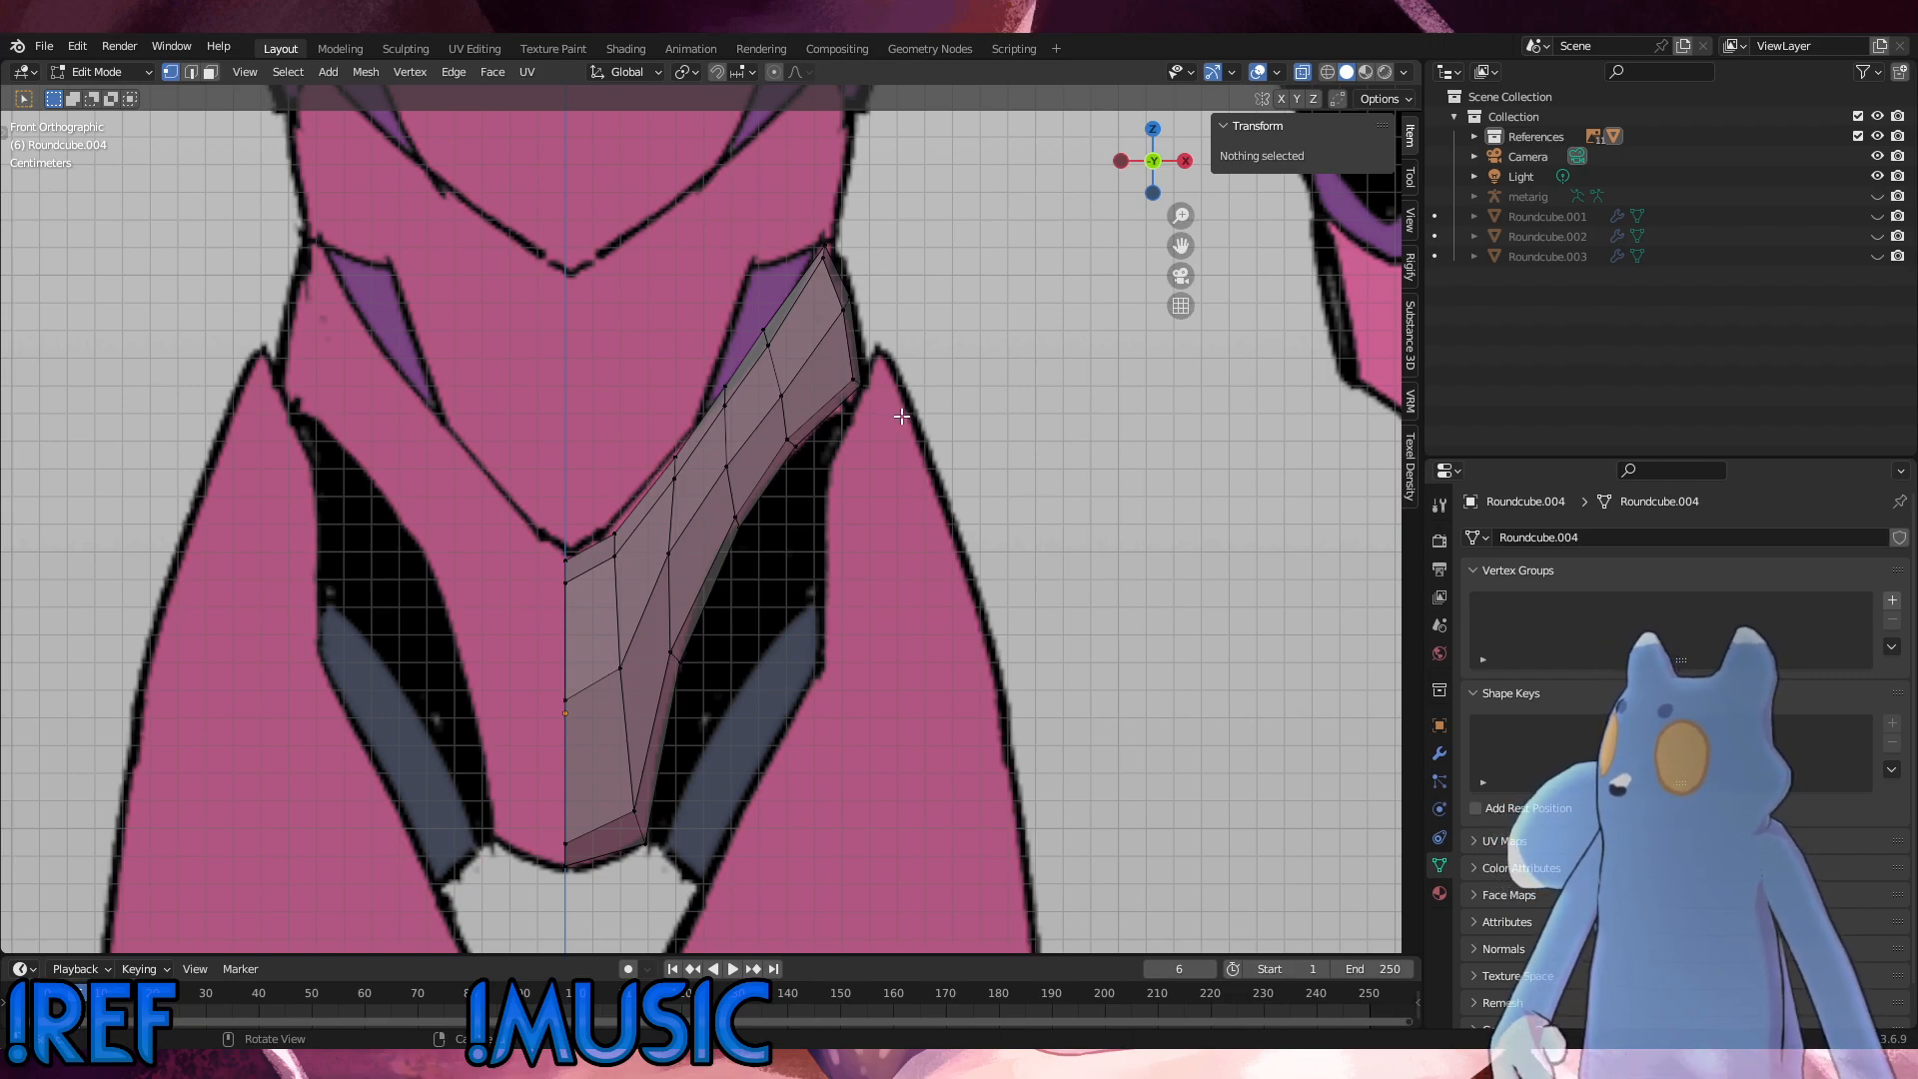
# Step: Adjust the vertices at the lower hip corner and slide the outer loop's lower-edge vertices toward the hip along the leg opening
pyautogui.keyDown('alt'); pyautogui.click(836, 365); pyautogui.keyUp('alt')
pyautogui.press('g')
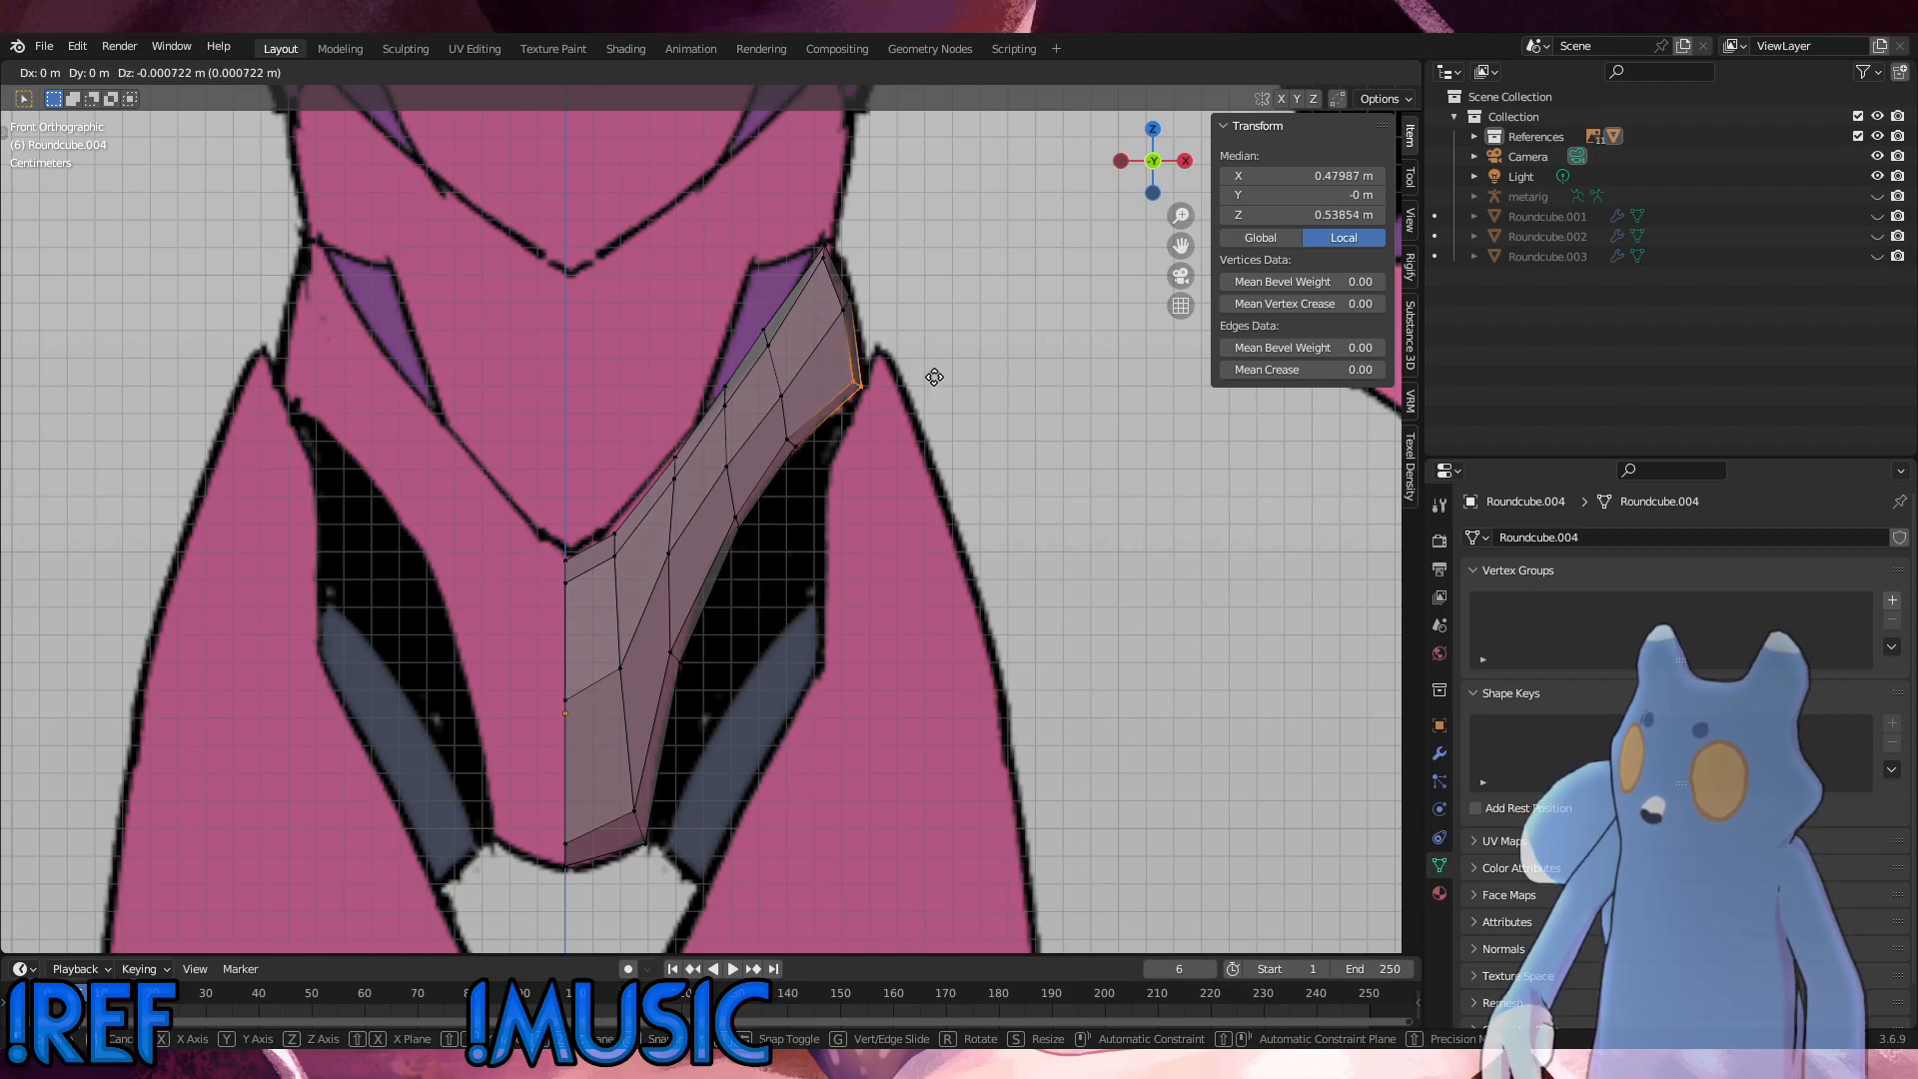
pyautogui.click(932, 377)
pyautogui.press('g')
pyautogui.press('g')
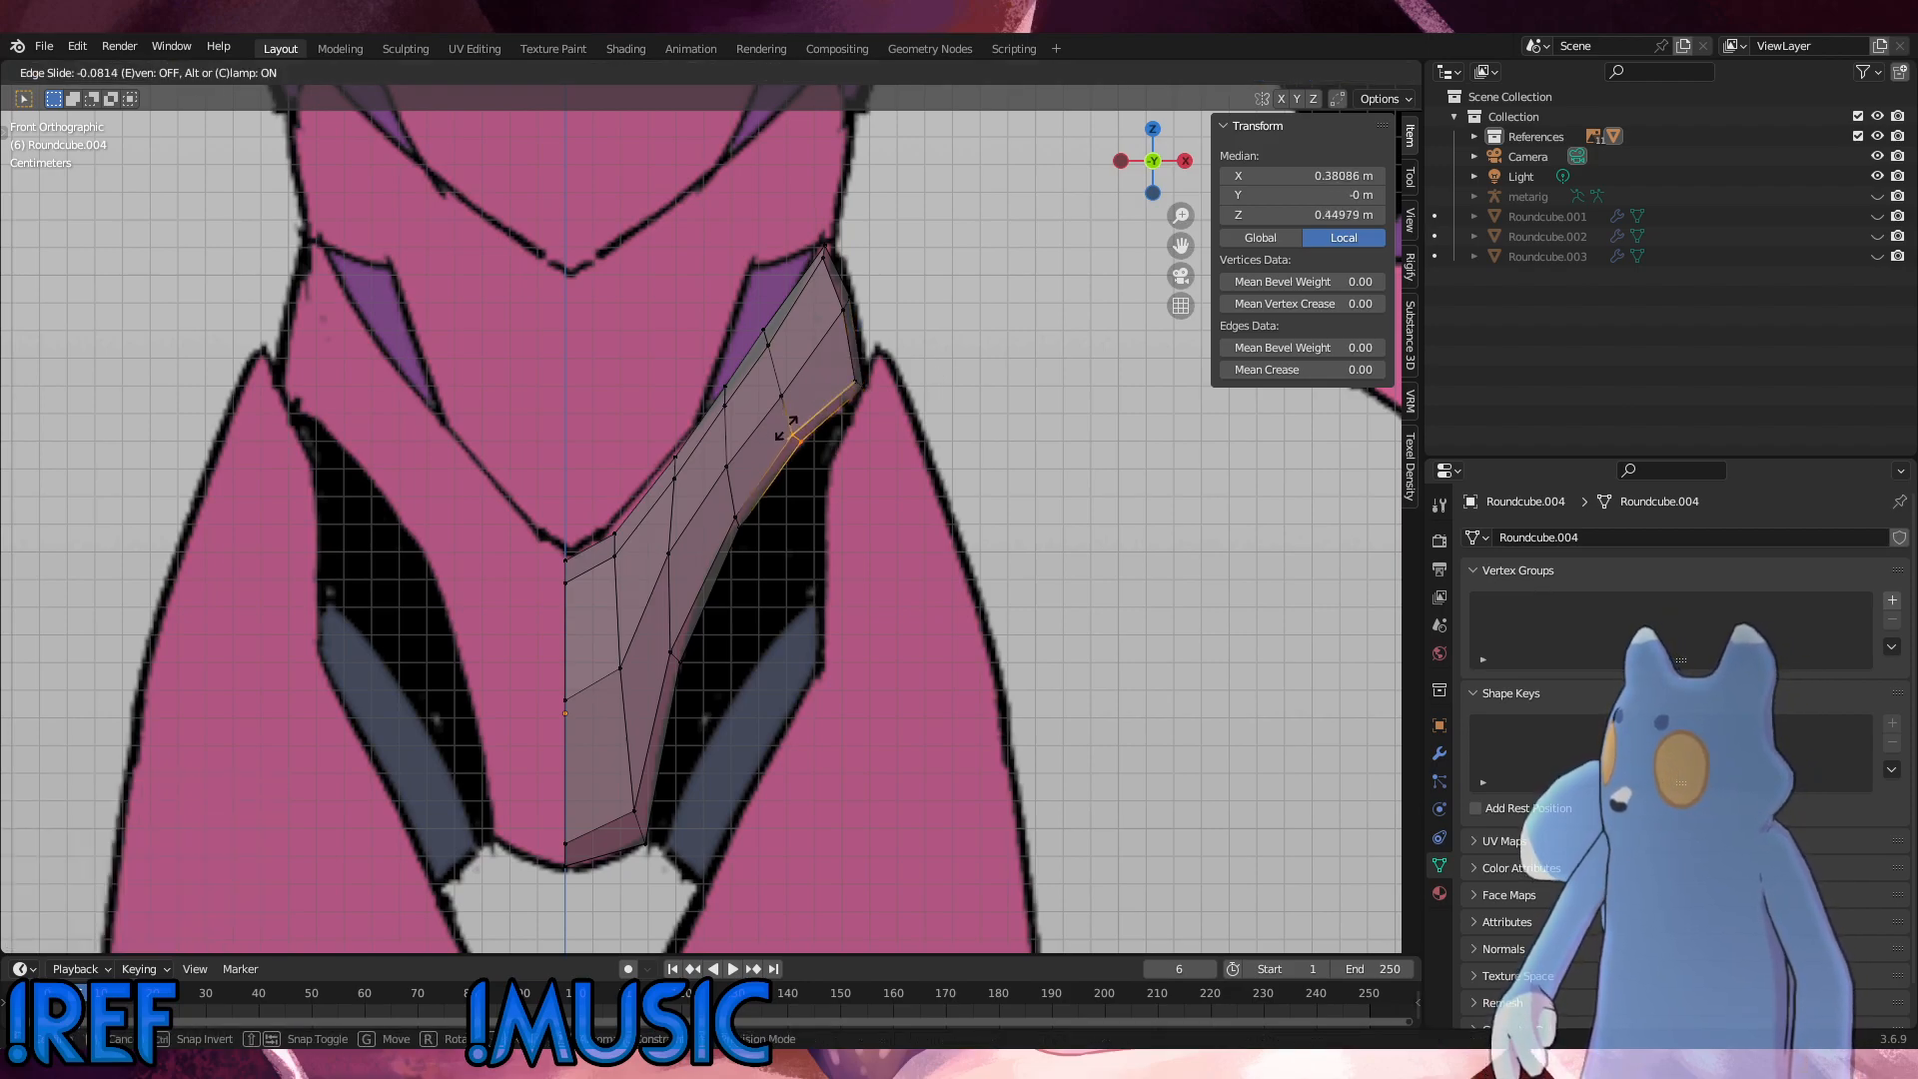
pyautogui.click(787, 427)
pyautogui.hotkey('ctrl', 'z')
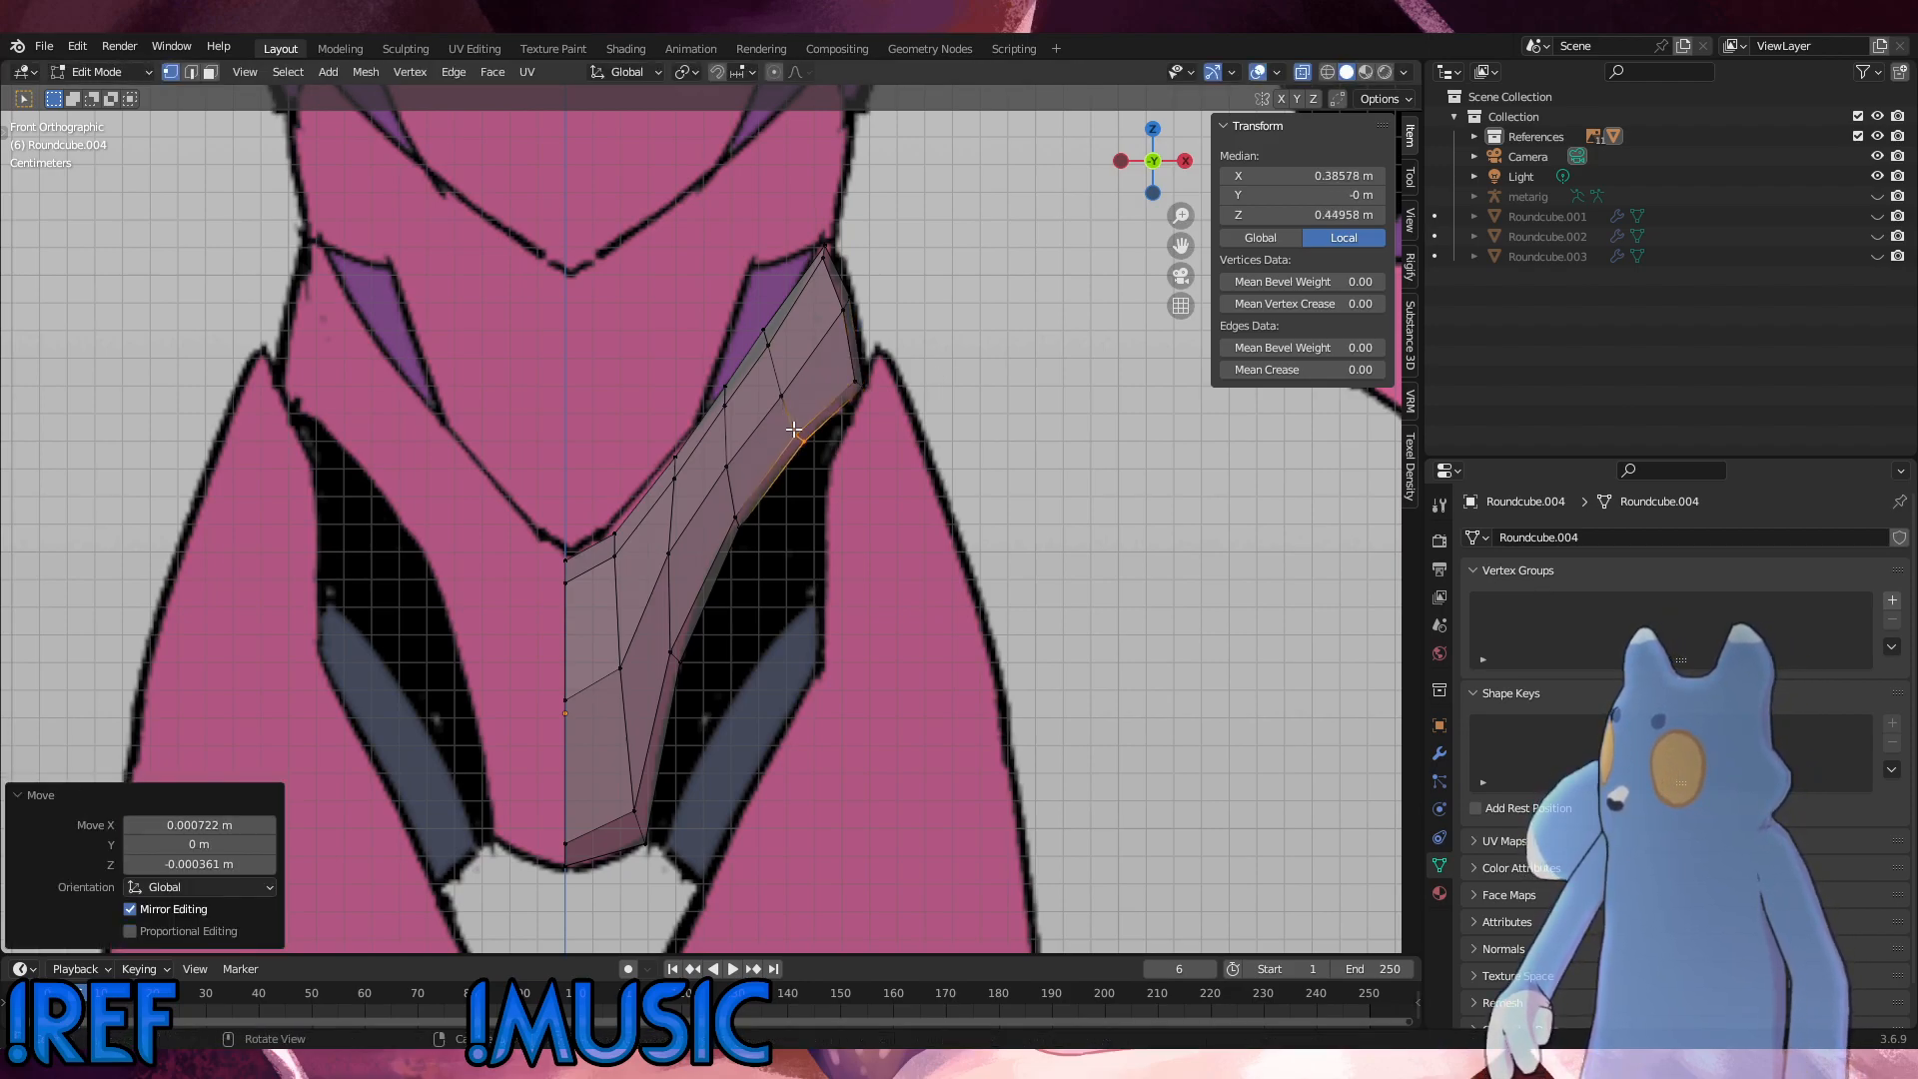
# Step: Move the outer loop's central vertices about 0.0014 m upward and deselect everything
pyautogui.click(772, 381)
pyautogui.press('g')
pyautogui.click(769, 375)
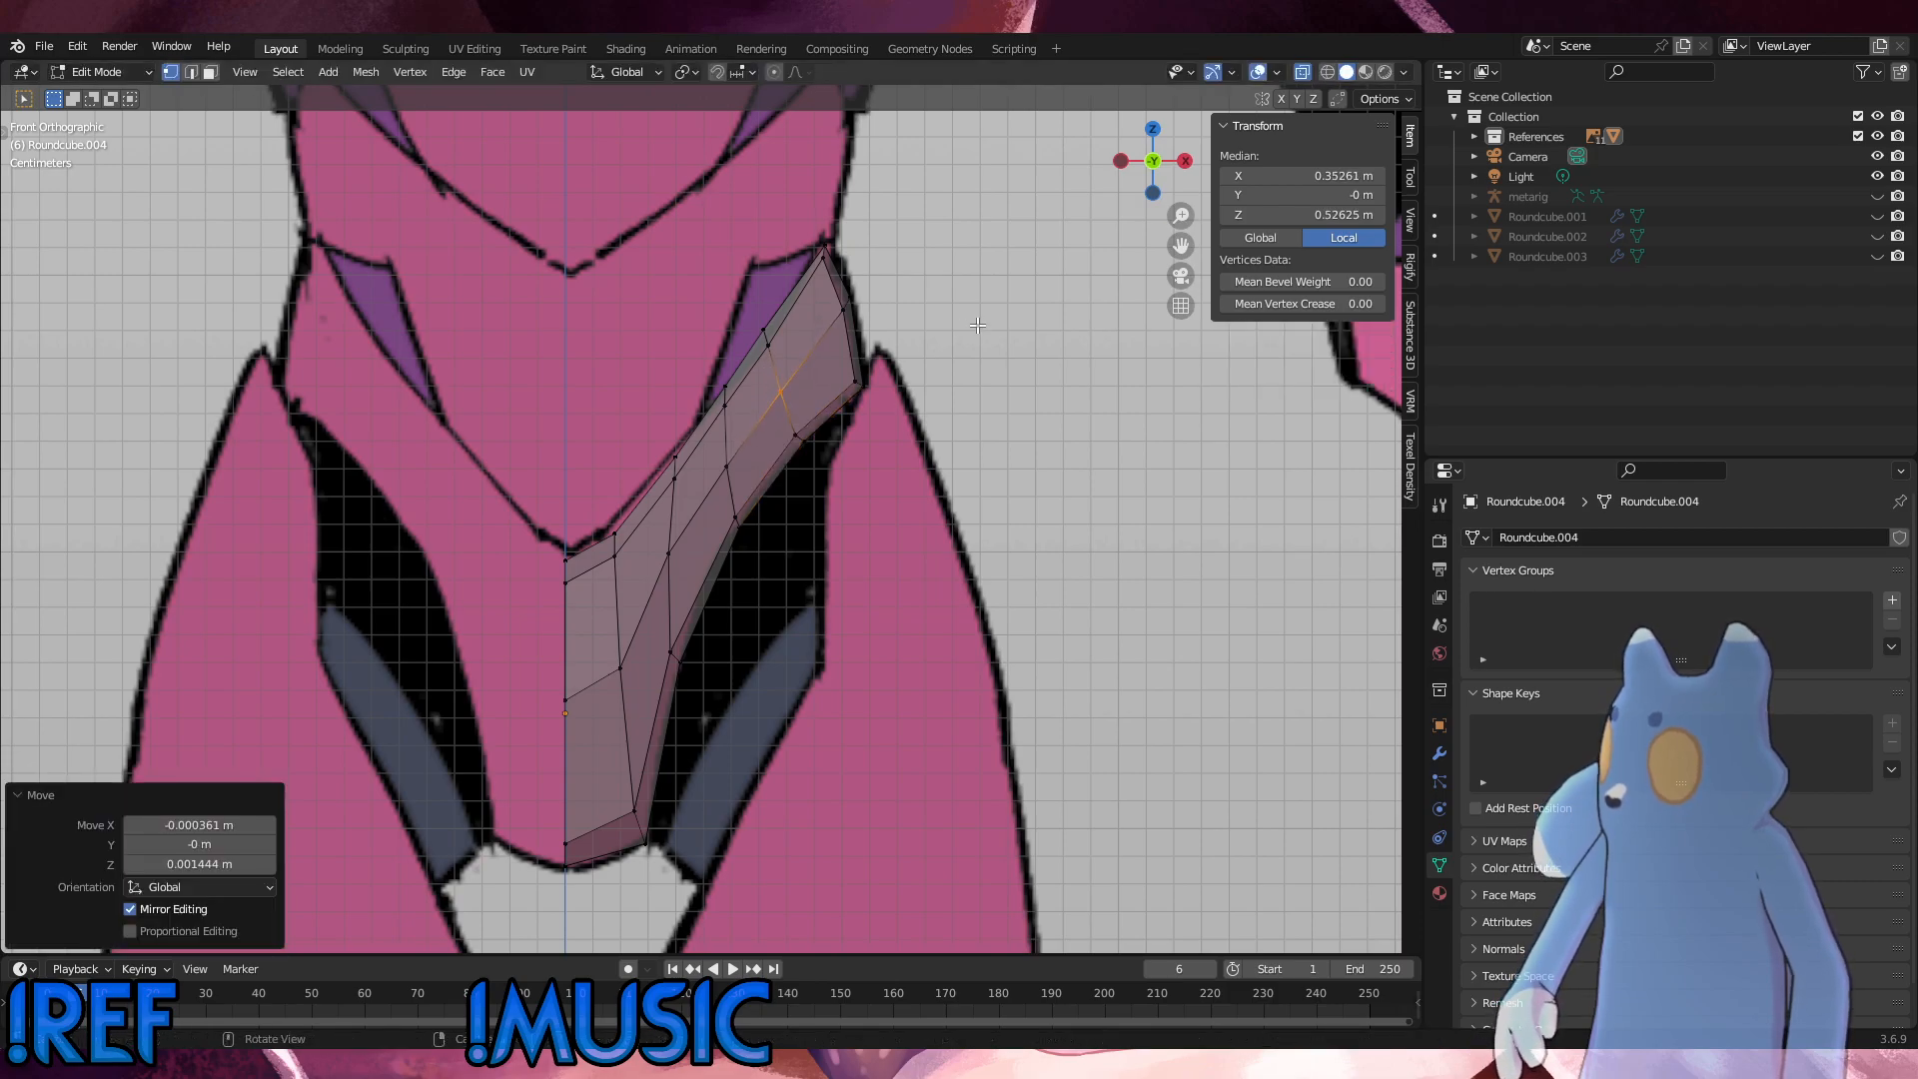
pyautogui.click(977, 326)
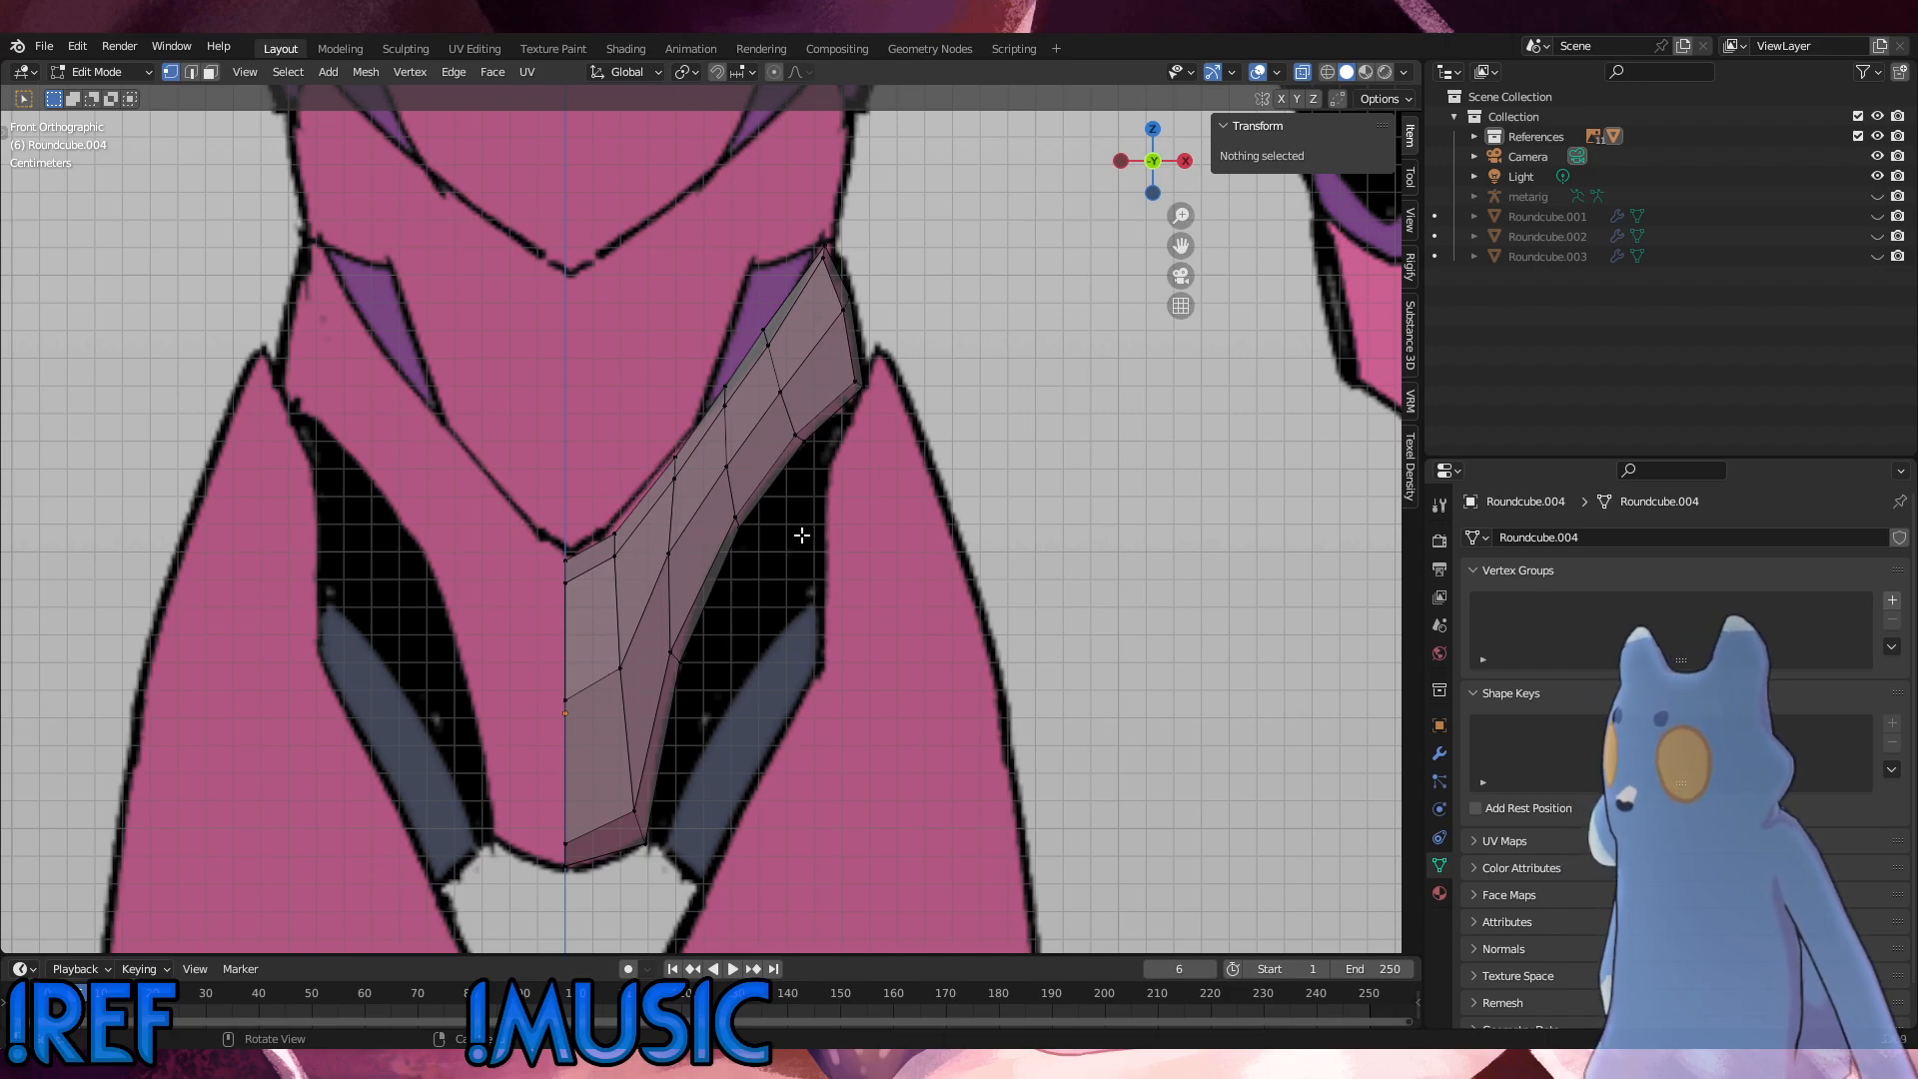
# Step: Examine the pelvis piece's depth and shape in perspective and against the side reference
pyautogui.keyDown('alt'); pyautogui.click(622, 650); pyautogui.keyUp('alt')
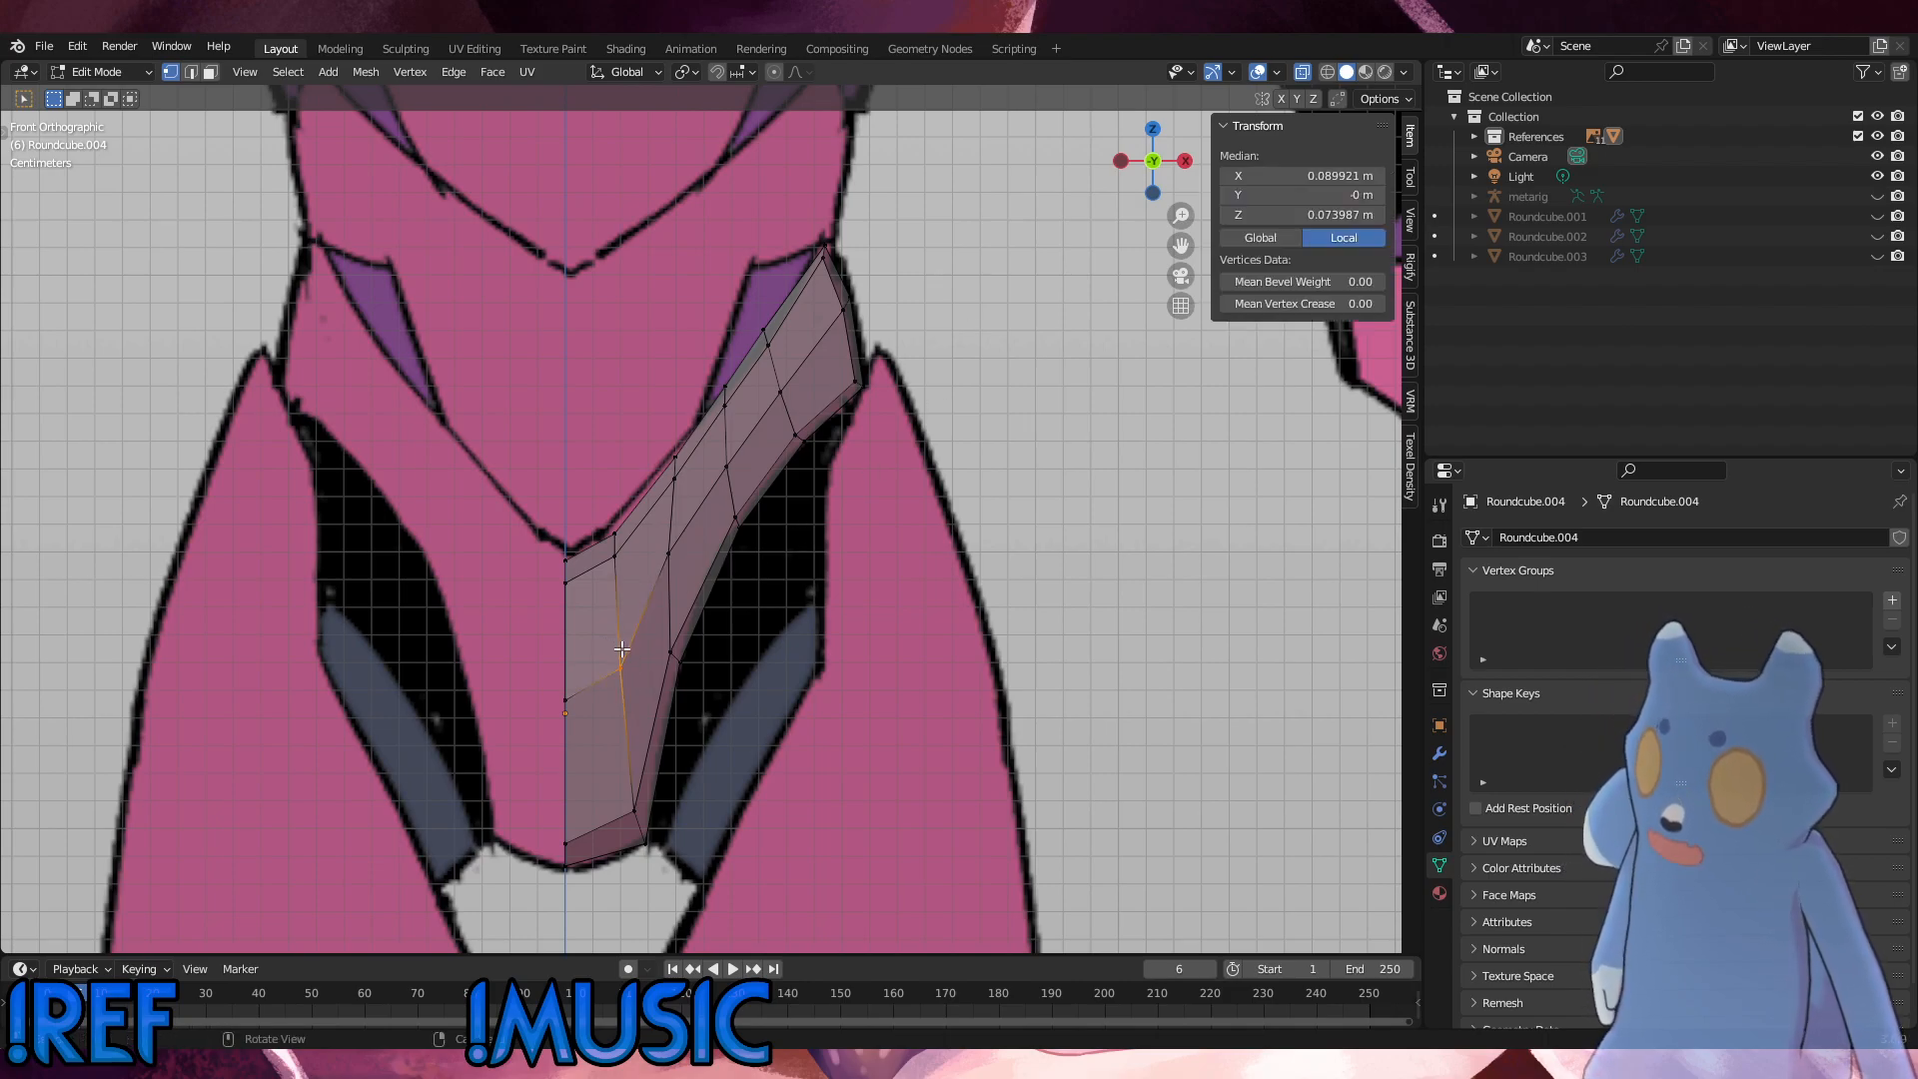
pyautogui.moveTo(777, 604); pyautogui.dragTo(654, 598, button='middle')
pyautogui.moveTo(463, 716); pyautogui.dragTo(584, 668, button='middle')
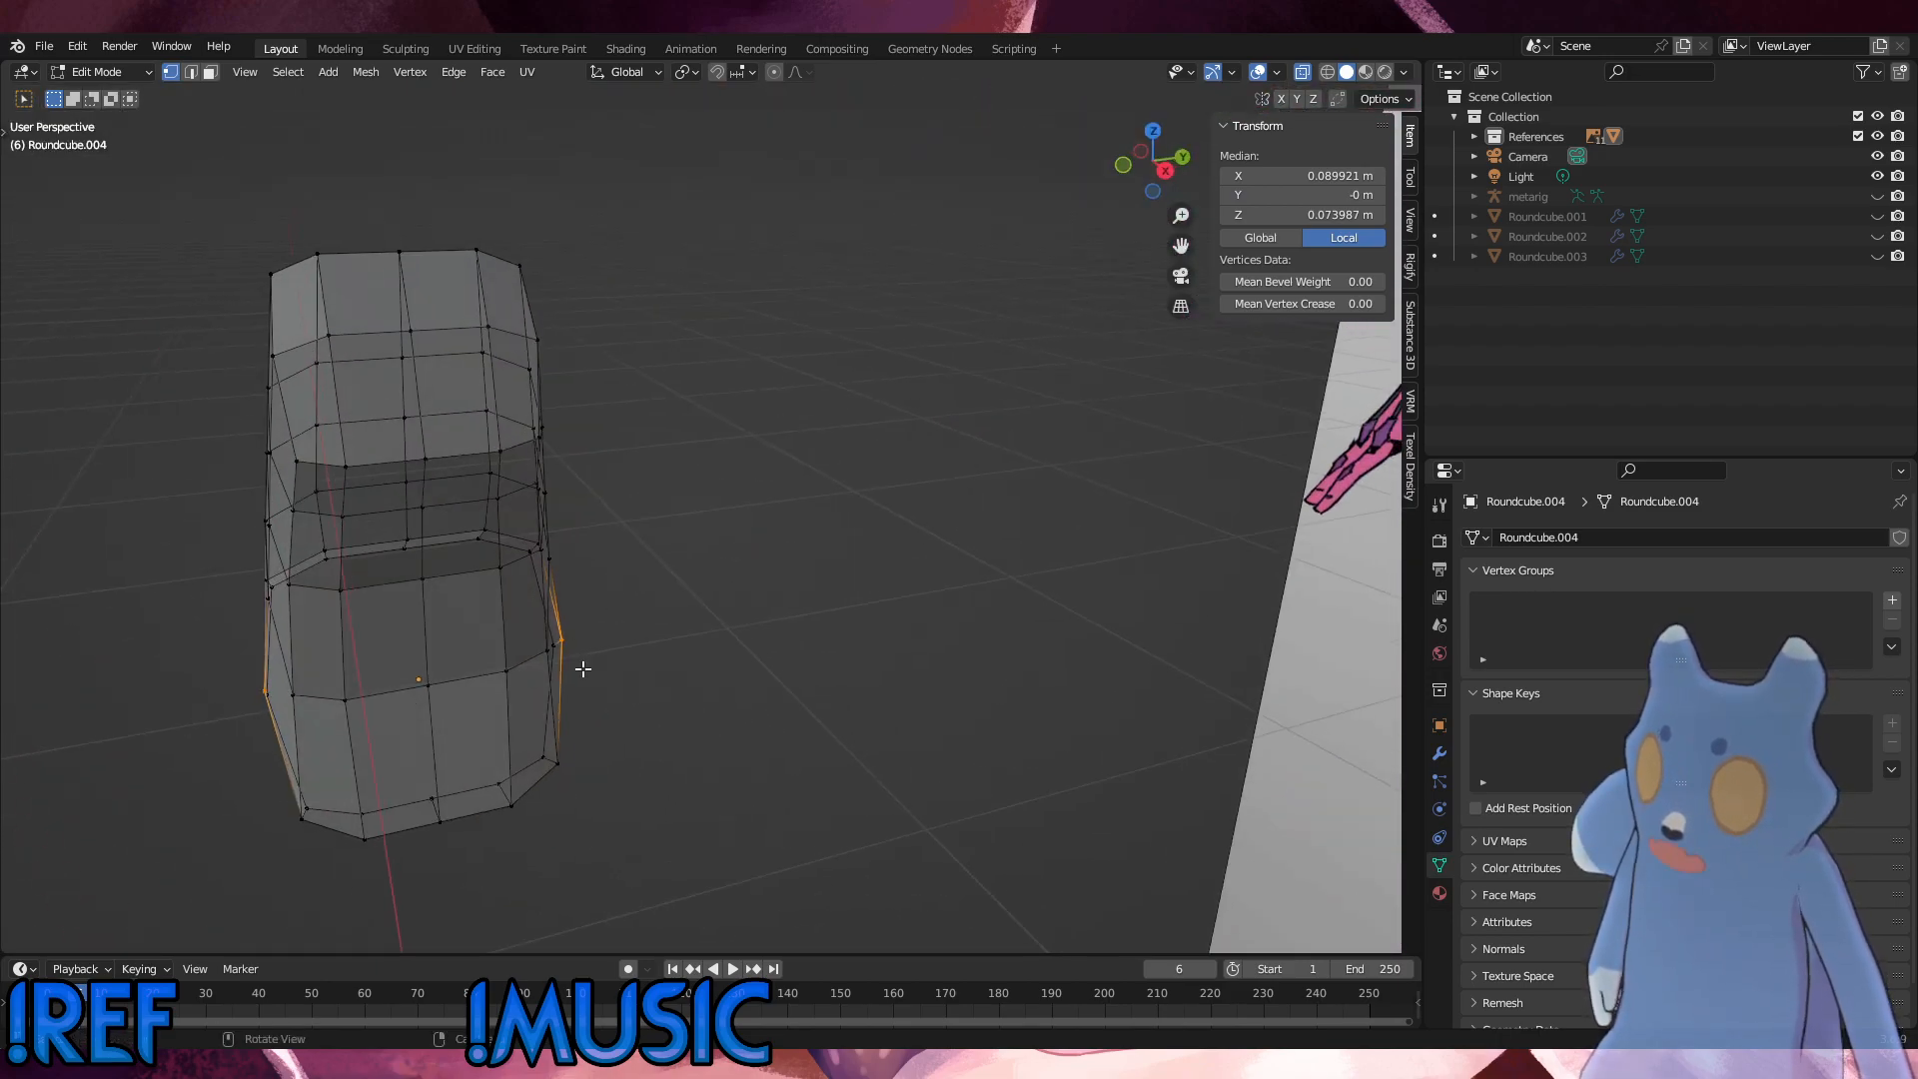
pyautogui.press('KP_1')
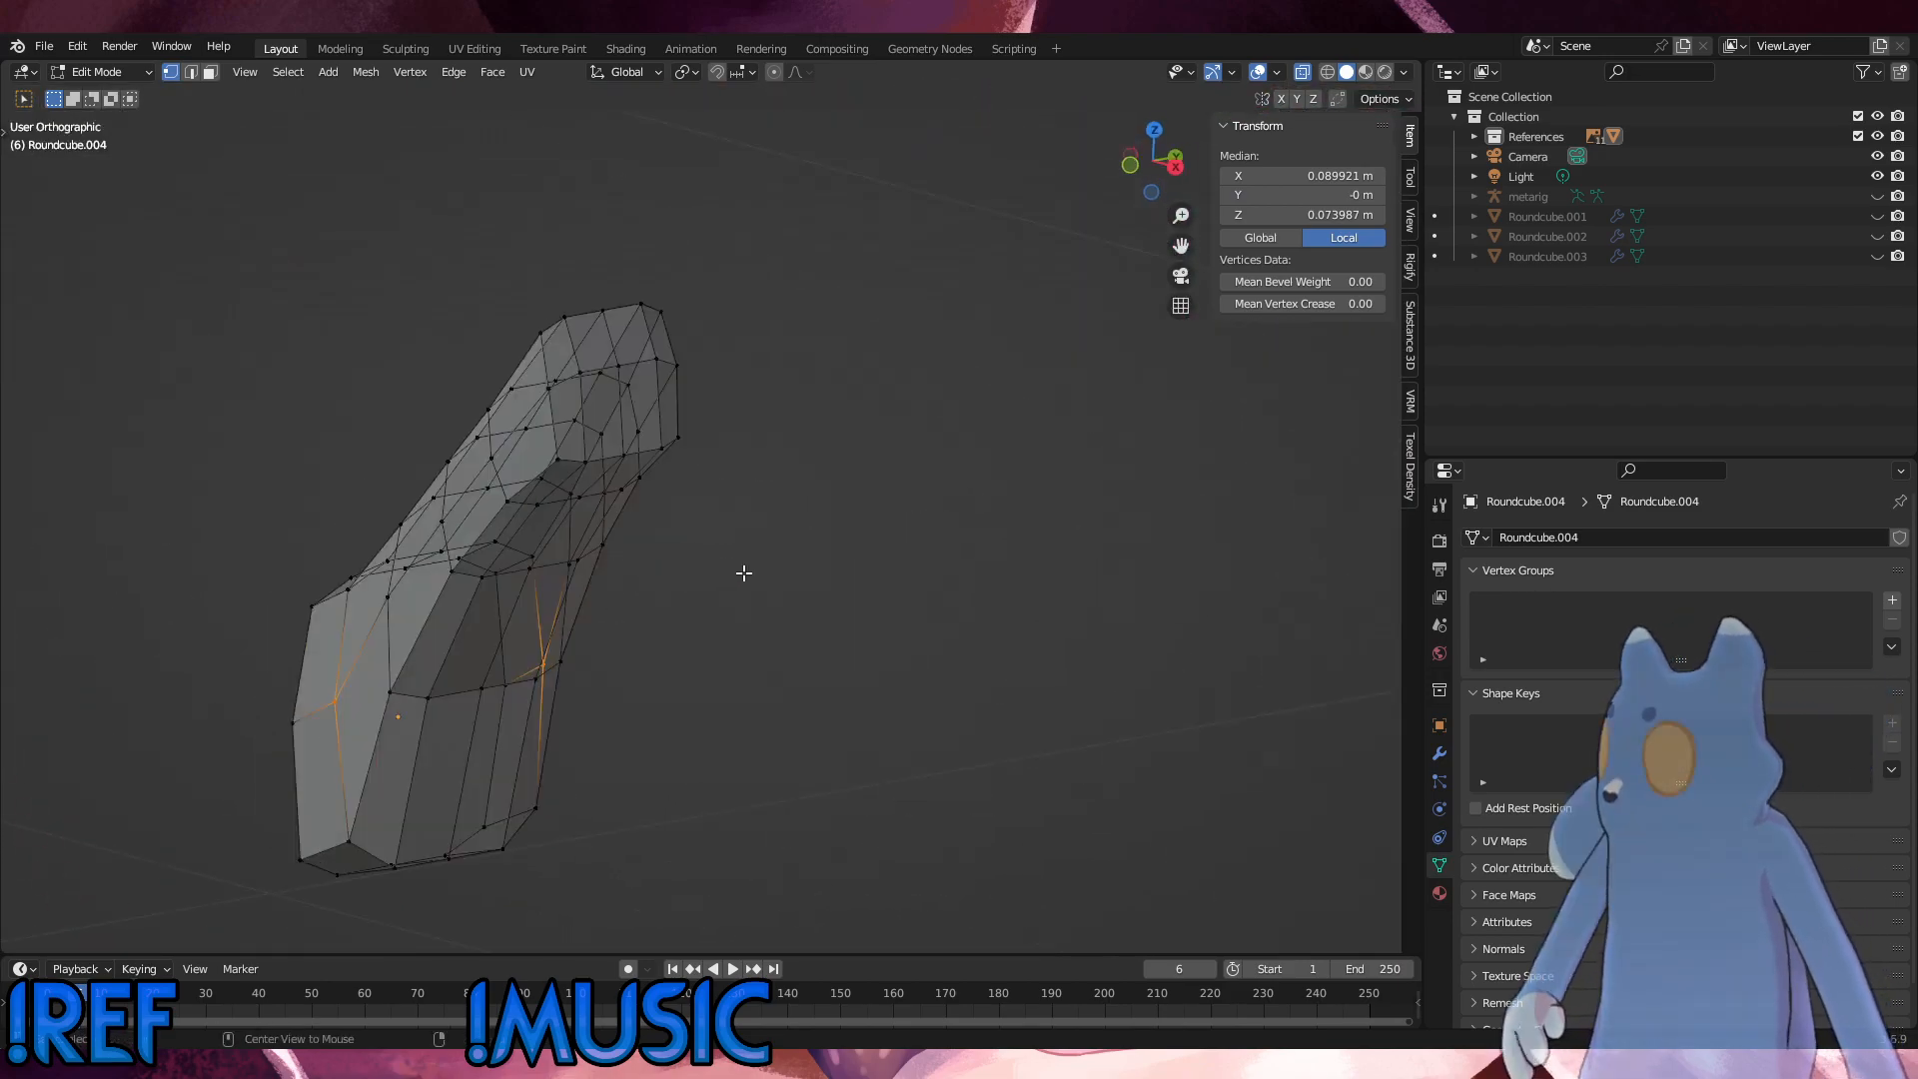
pyautogui.click(774, 331)
pyautogui.moveTo(781, 430)
pyautogui.mouseDown(button='middle')
pyautogui.moveTo(923, 533)
pyautogui.moveTo(619, 587)
pyautogui.moveTo(446, 570)
pyautogui.moveTo(447, 633)
pyautogui.moveTo(543, 651)
pyautogui.moveTo(903, 642)
pyautogui.moveTo(925, 626)
pyautogui.moveTo(657, 618)
pyautogui.moveTo(479, 645)
pyautogui.moveTo(593, 618)
pyautogui.mouseUp(button='middle')
pyautogui.scroll(-1, 594, 619)
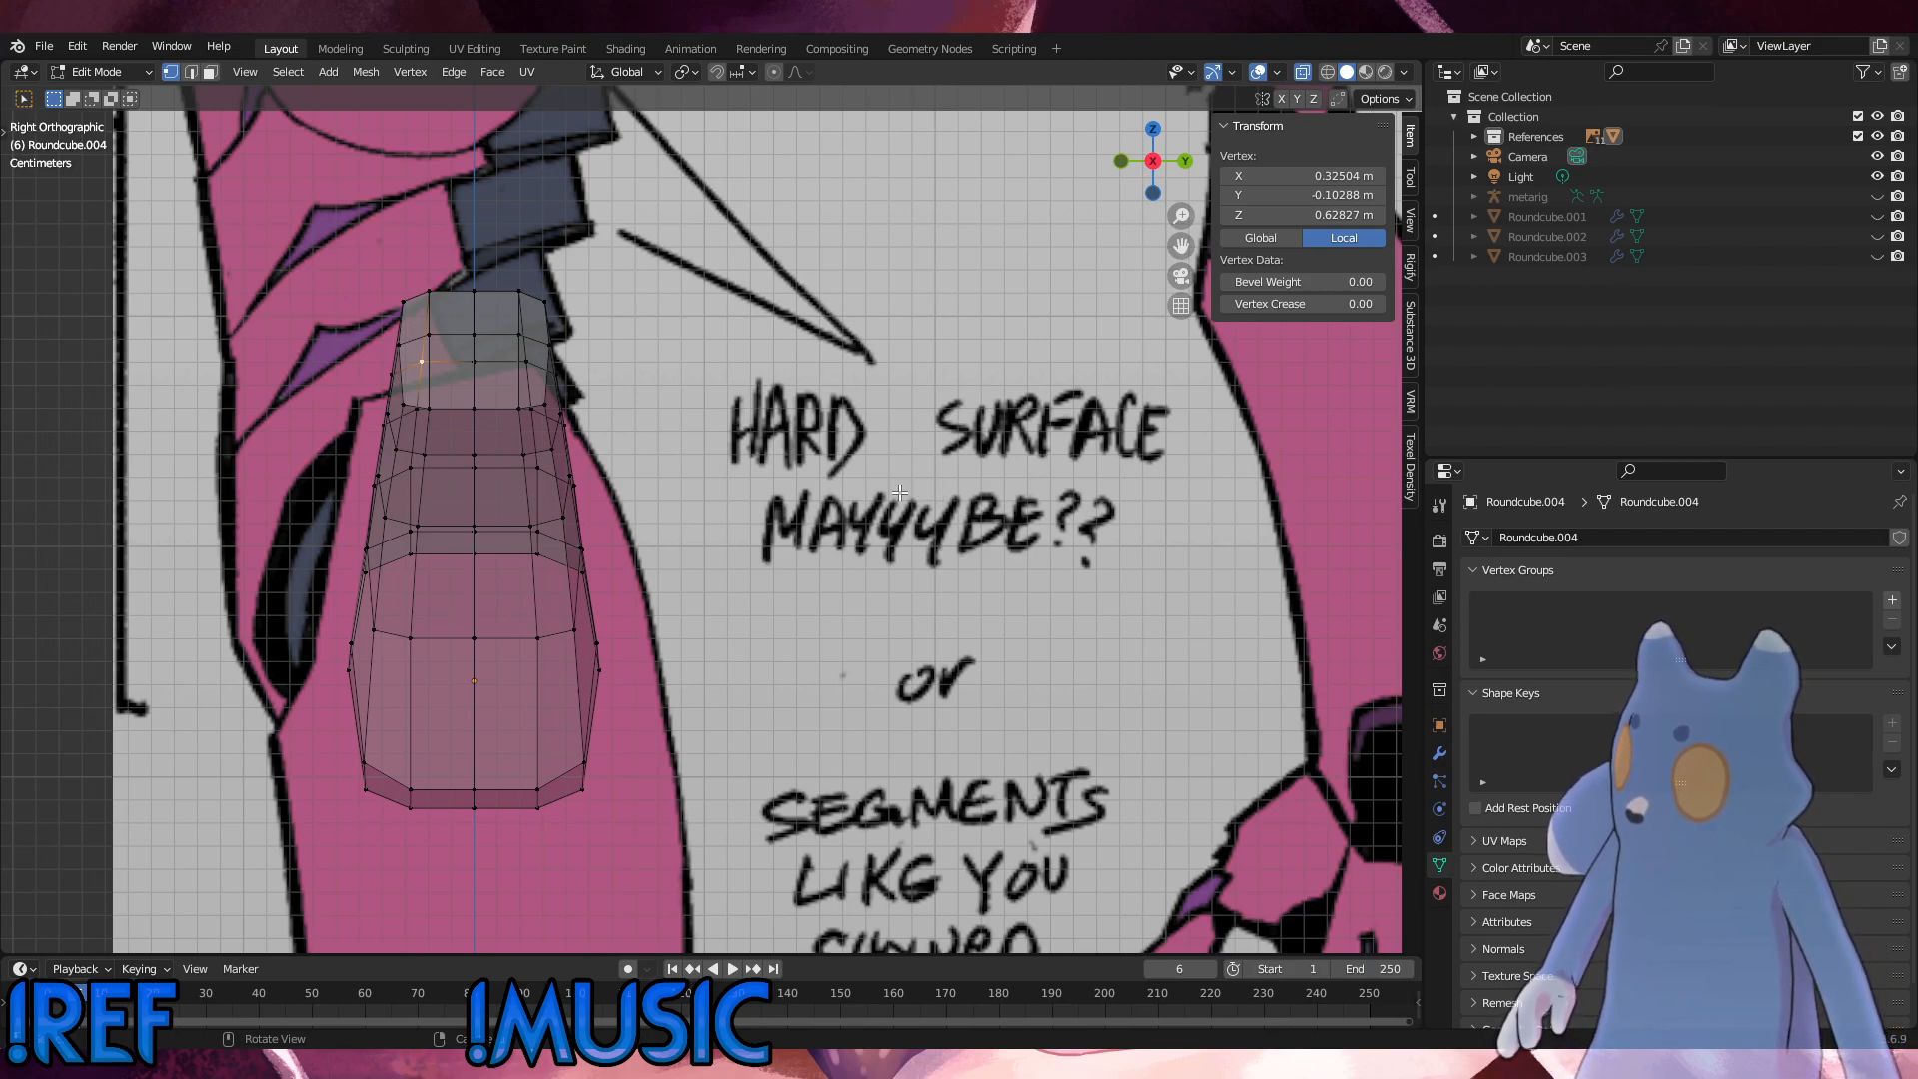
pyautogui.moveTo(899, 491); pyautogui.dragTo(967, 535, button='middle')
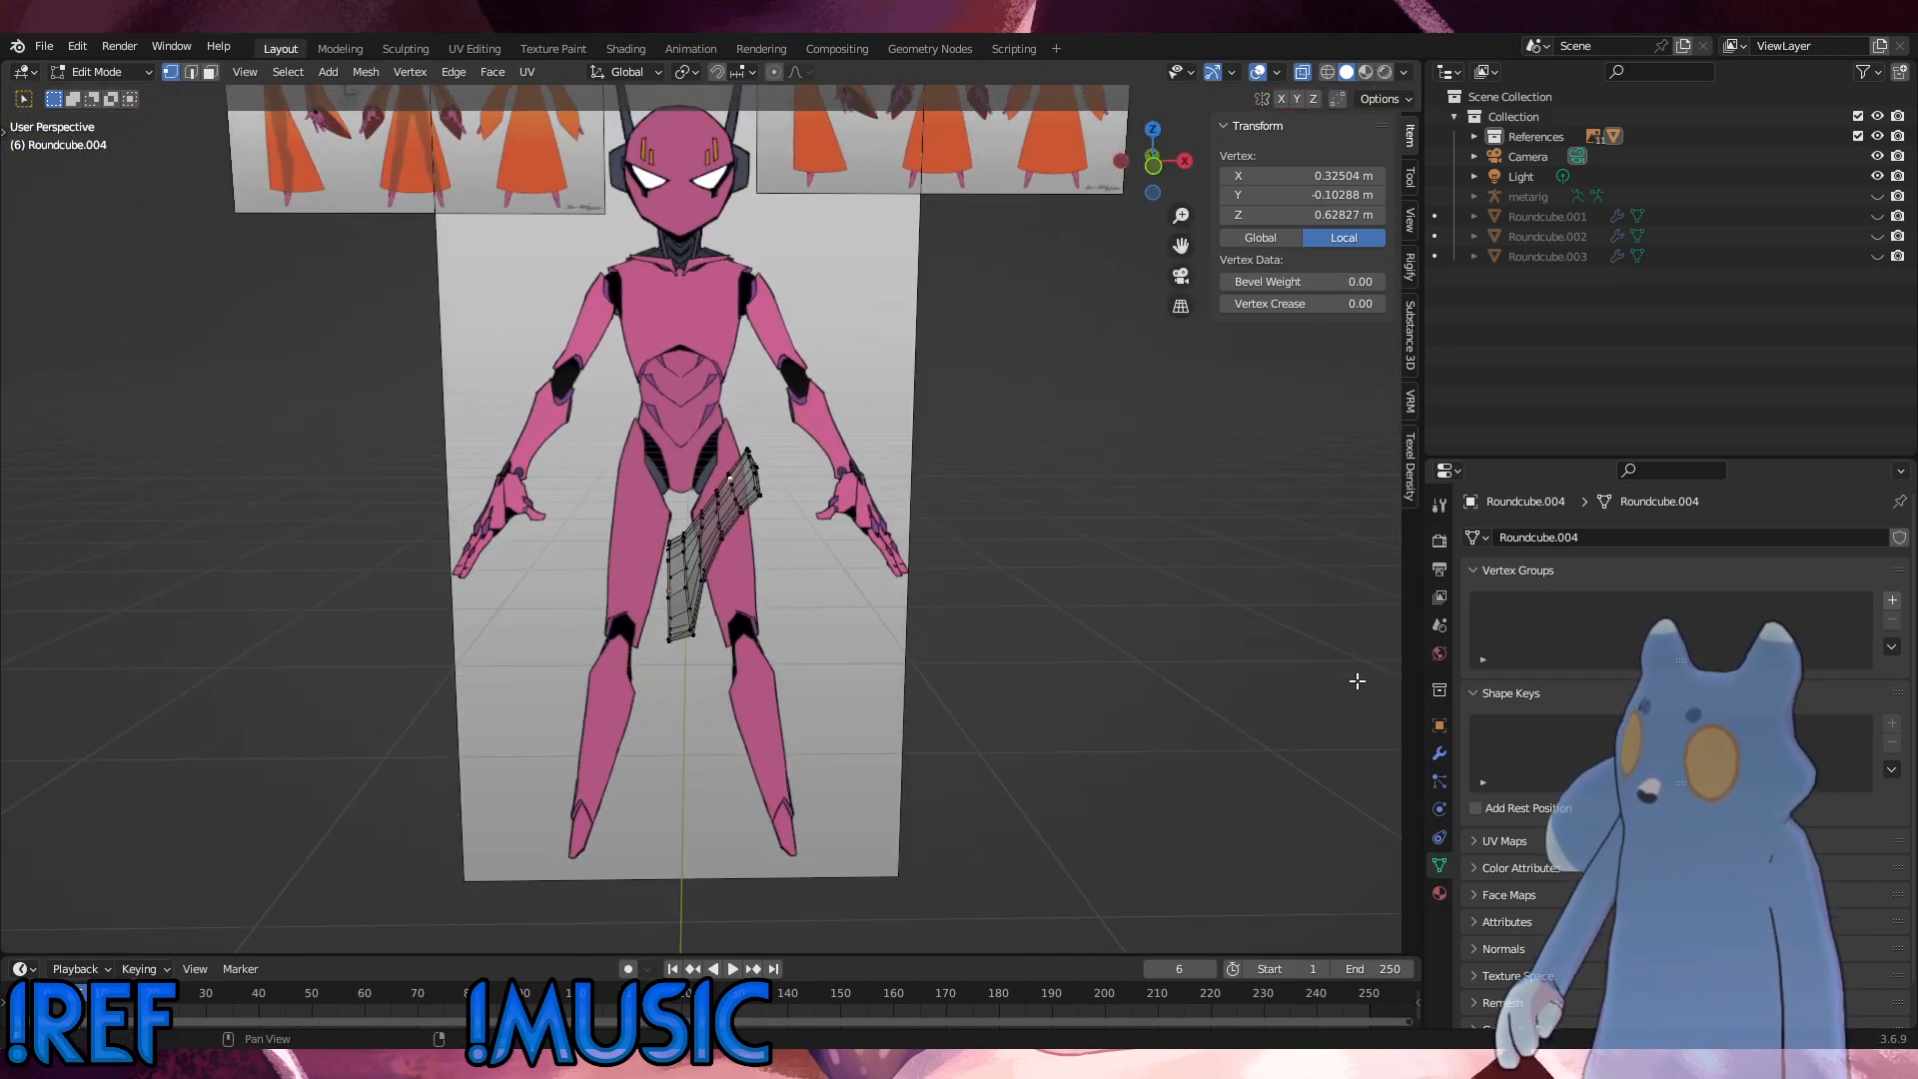
# Step: Return the pelvis piece to Object Mode and add a Mirror modifier on the X axis
pyautogui.hotkey('alt', 'a')
pyautogui.click(130, 77)
pyautogui.click(108, 95)
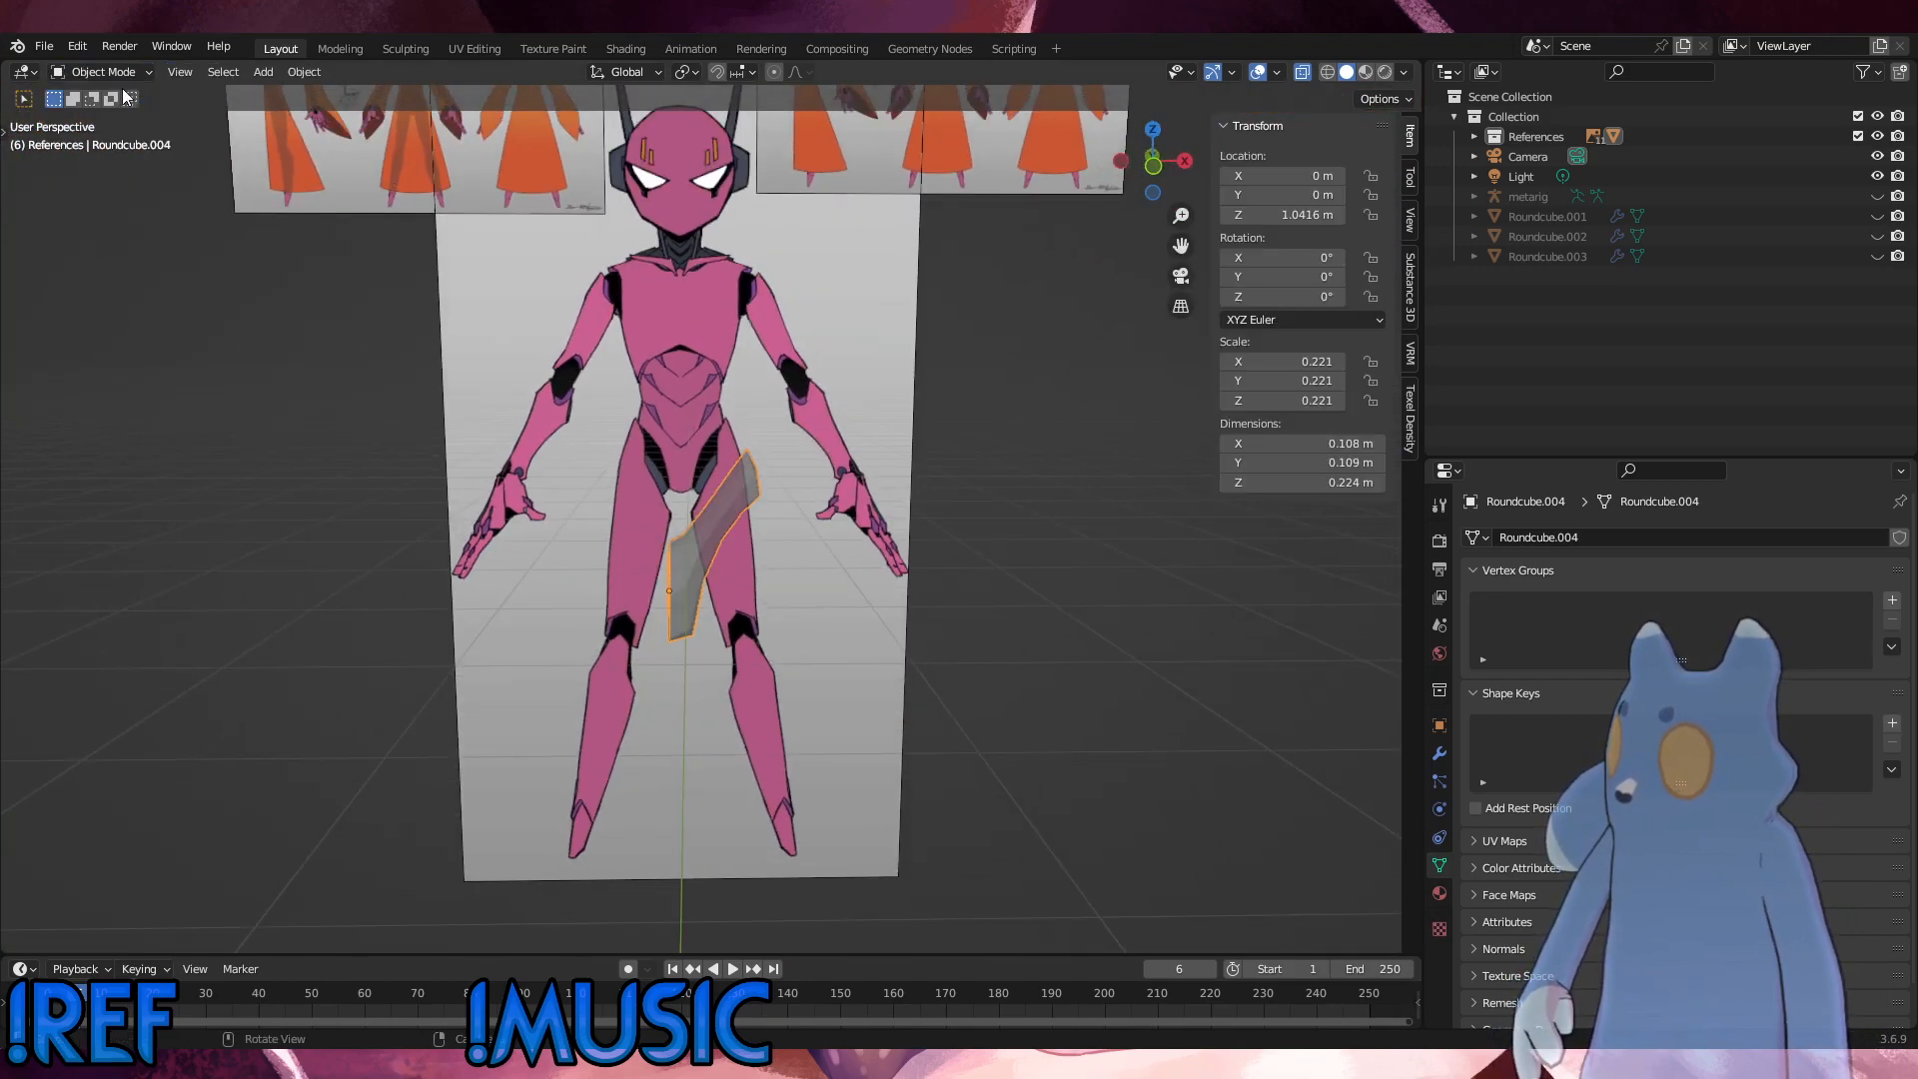
pyautogui.click(1440, 753)
pyautogui.click(1551, 535)
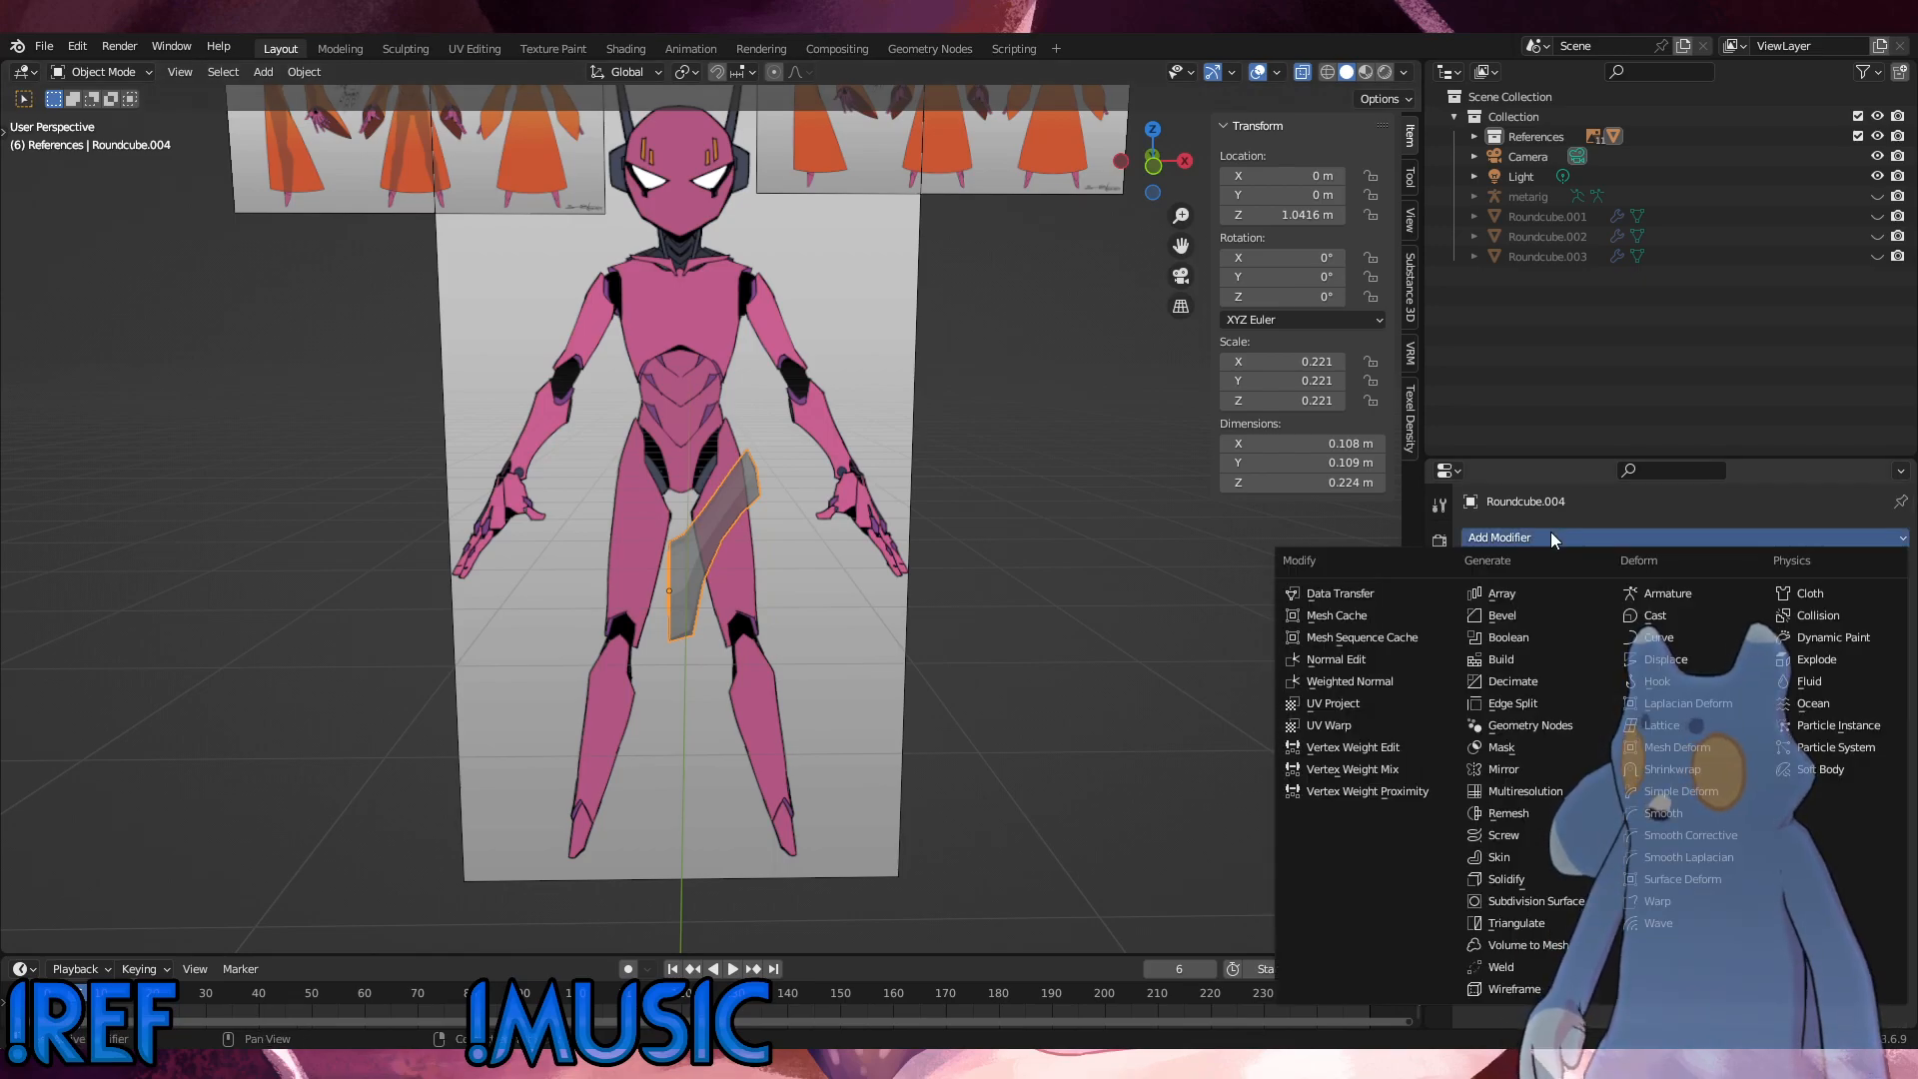
pyautogui.click(1509, 771)
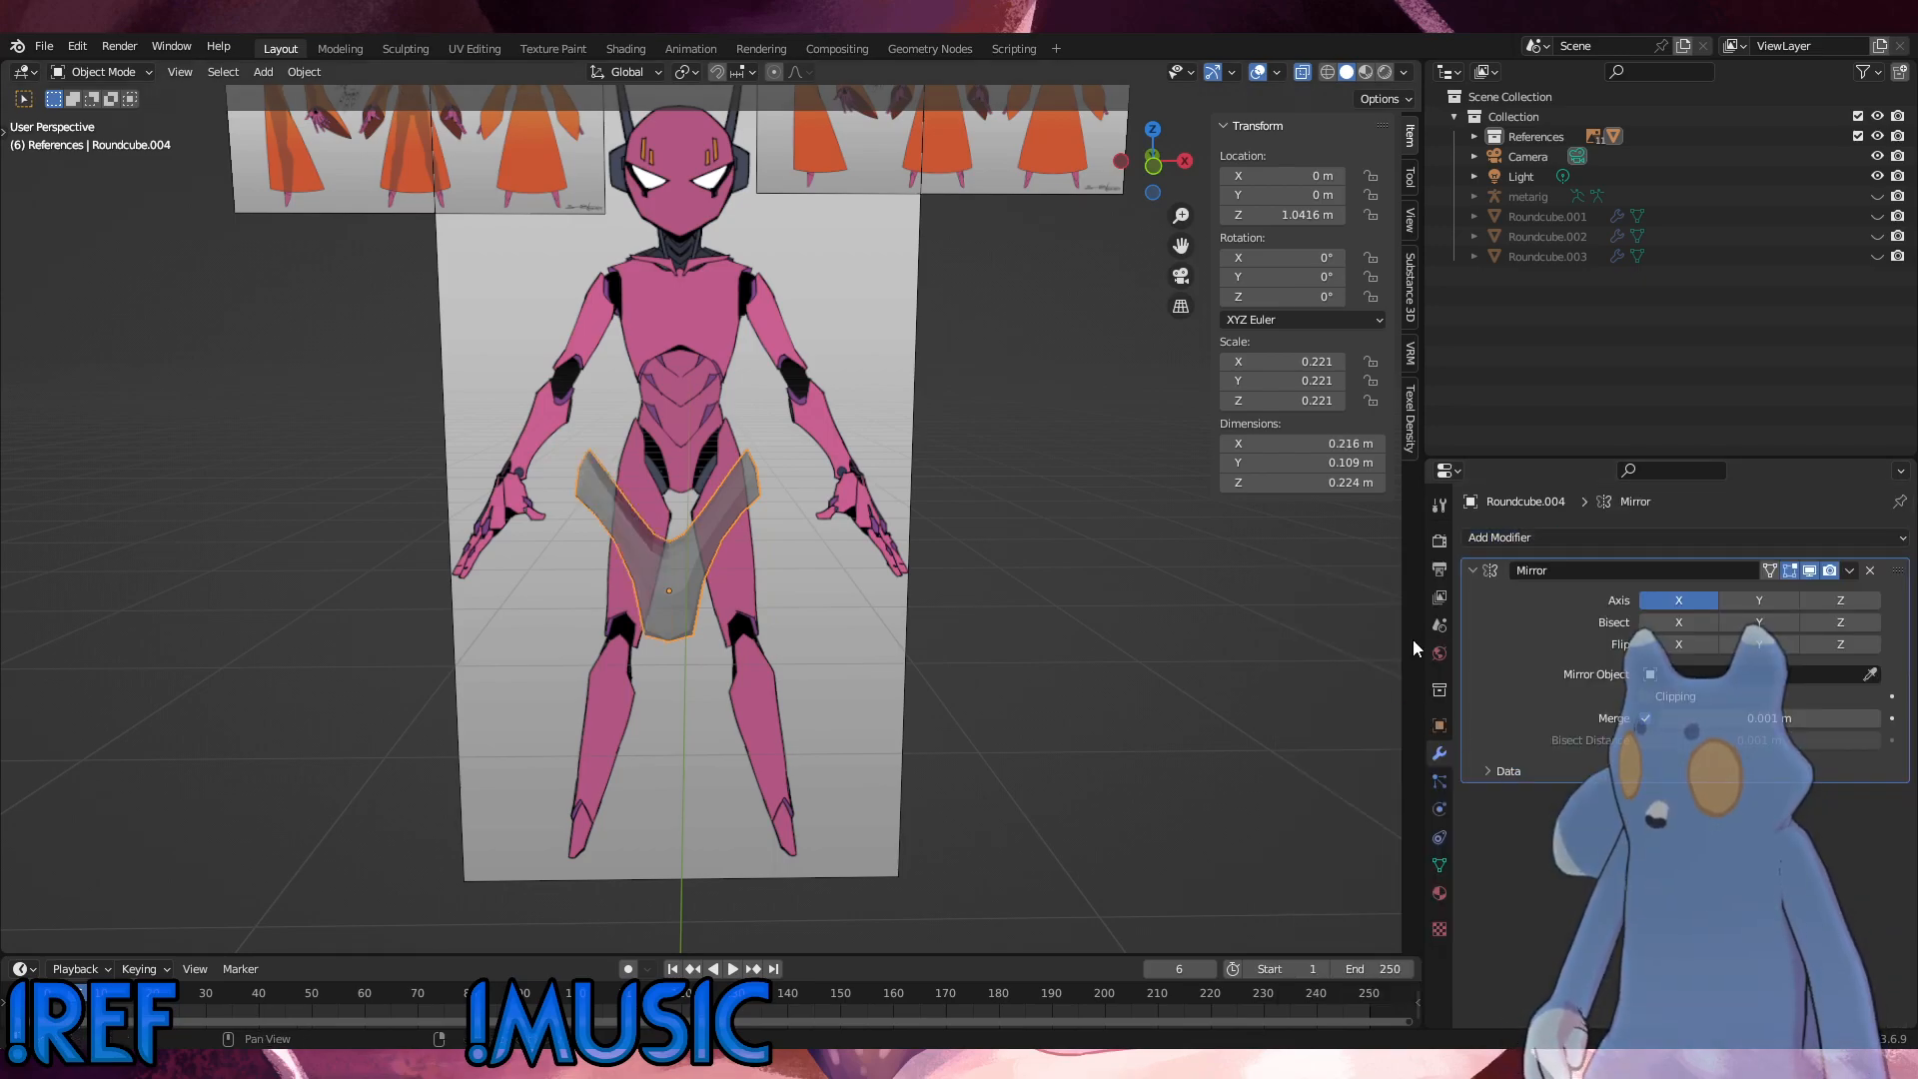
pyautogui.click(1562, 539)
# Step: Put the mirrored pelvis piece back into Edit Mode and inspect its front against the side reference
pyautogui.press('KP_3')
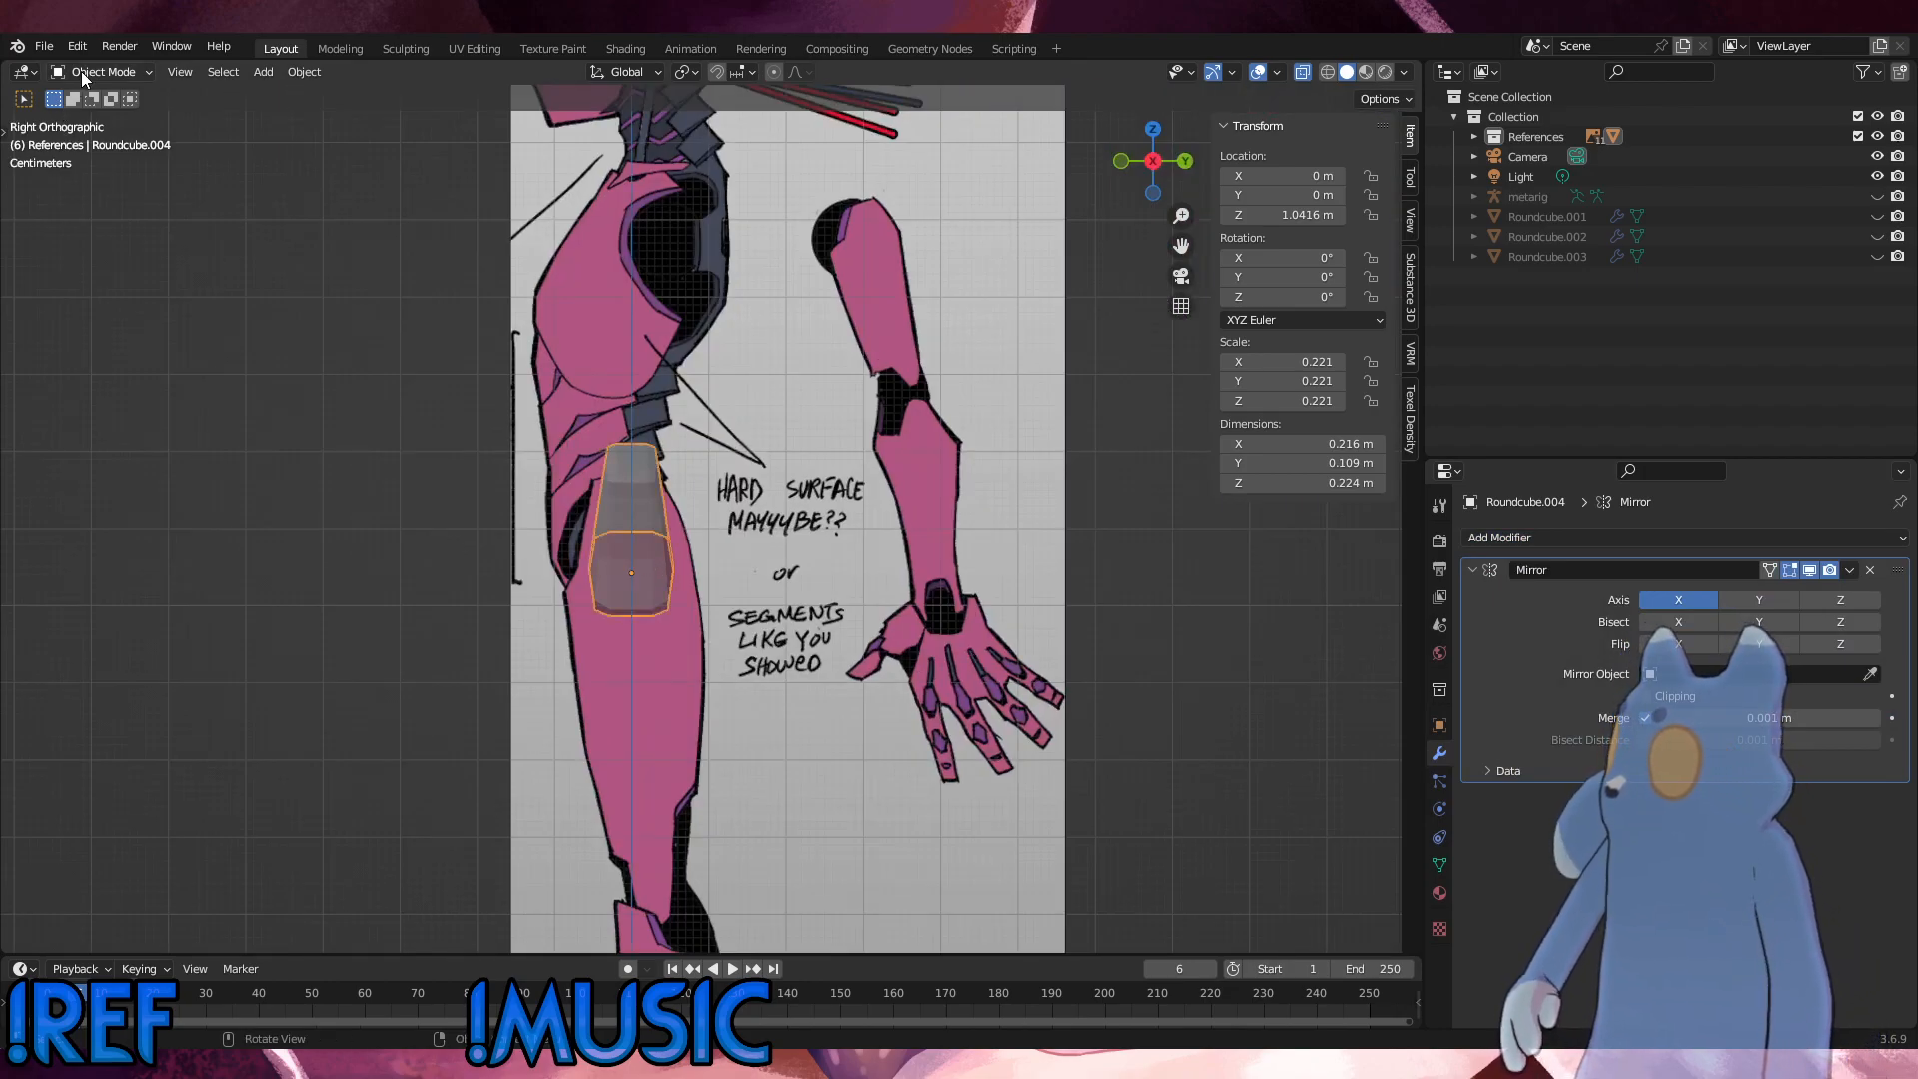
pyautogui.click(81, 70)
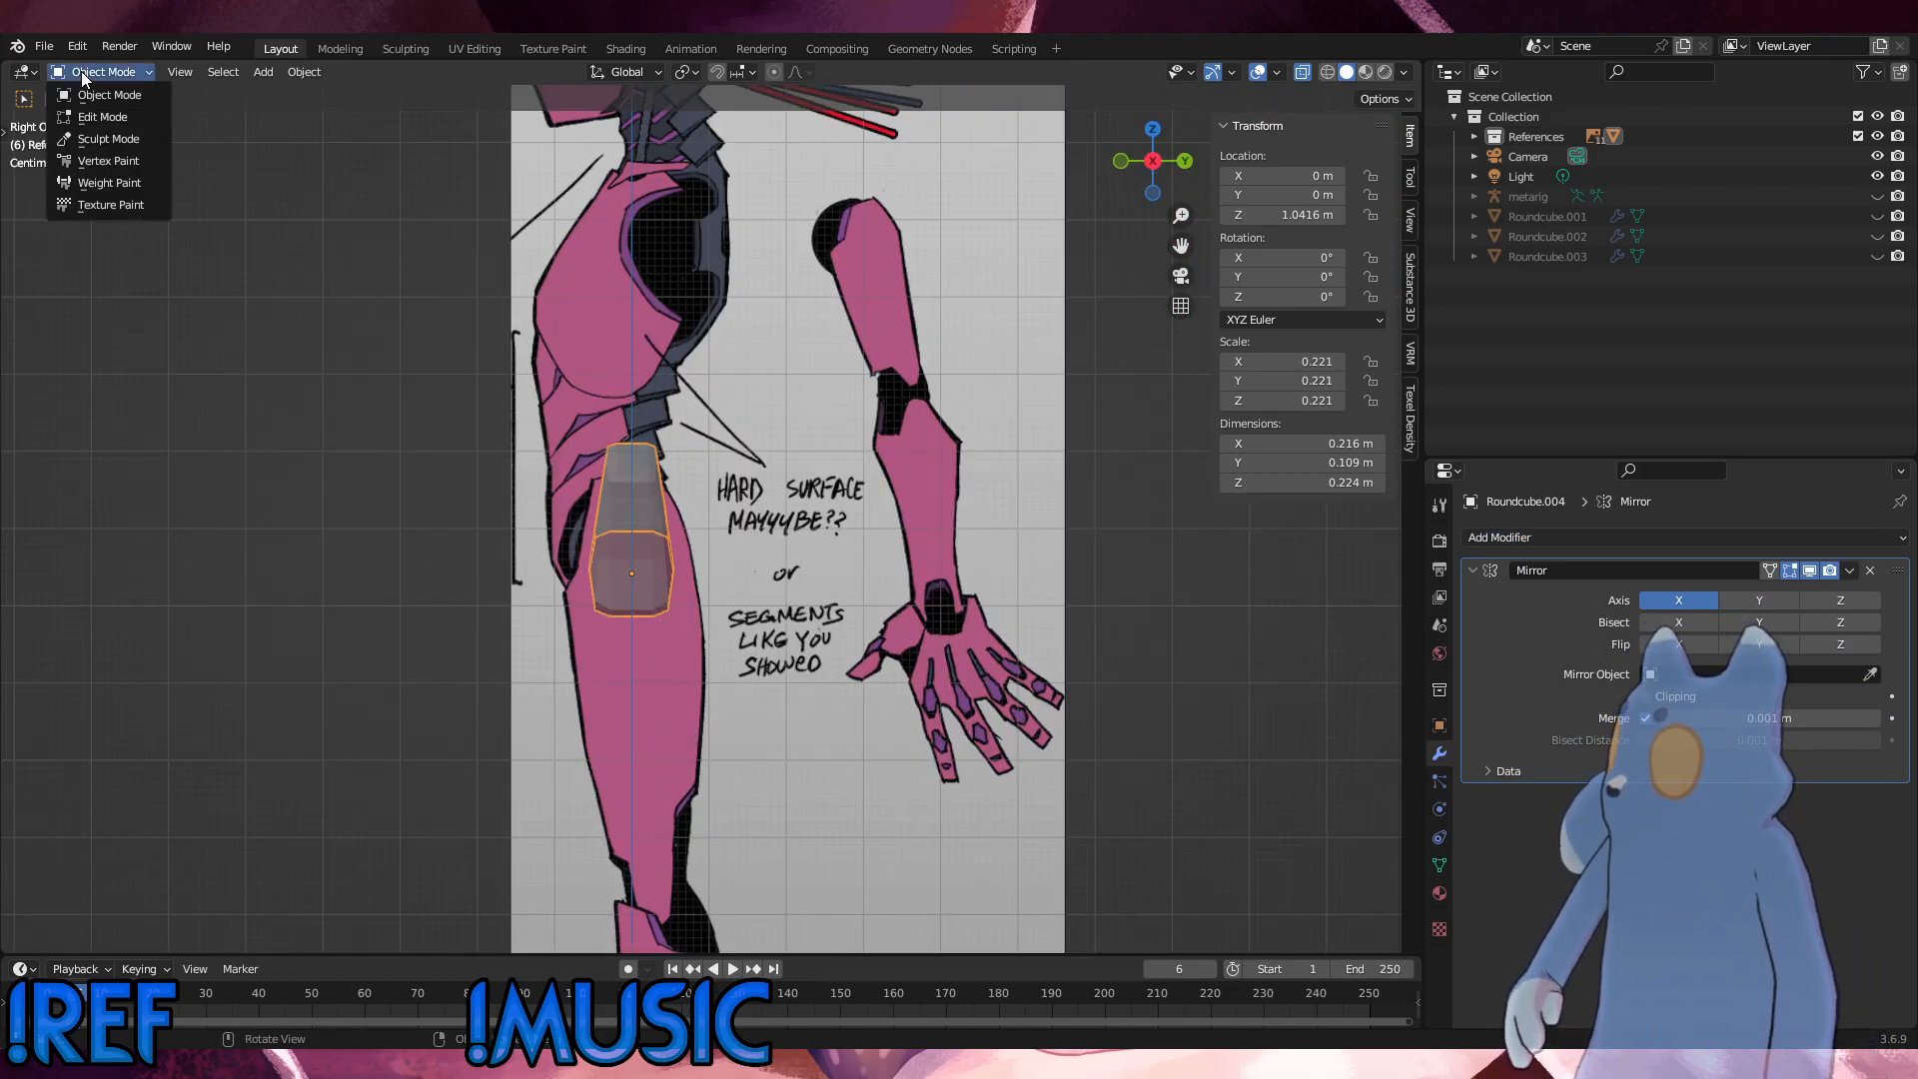
pyautogui.click(102, 117)
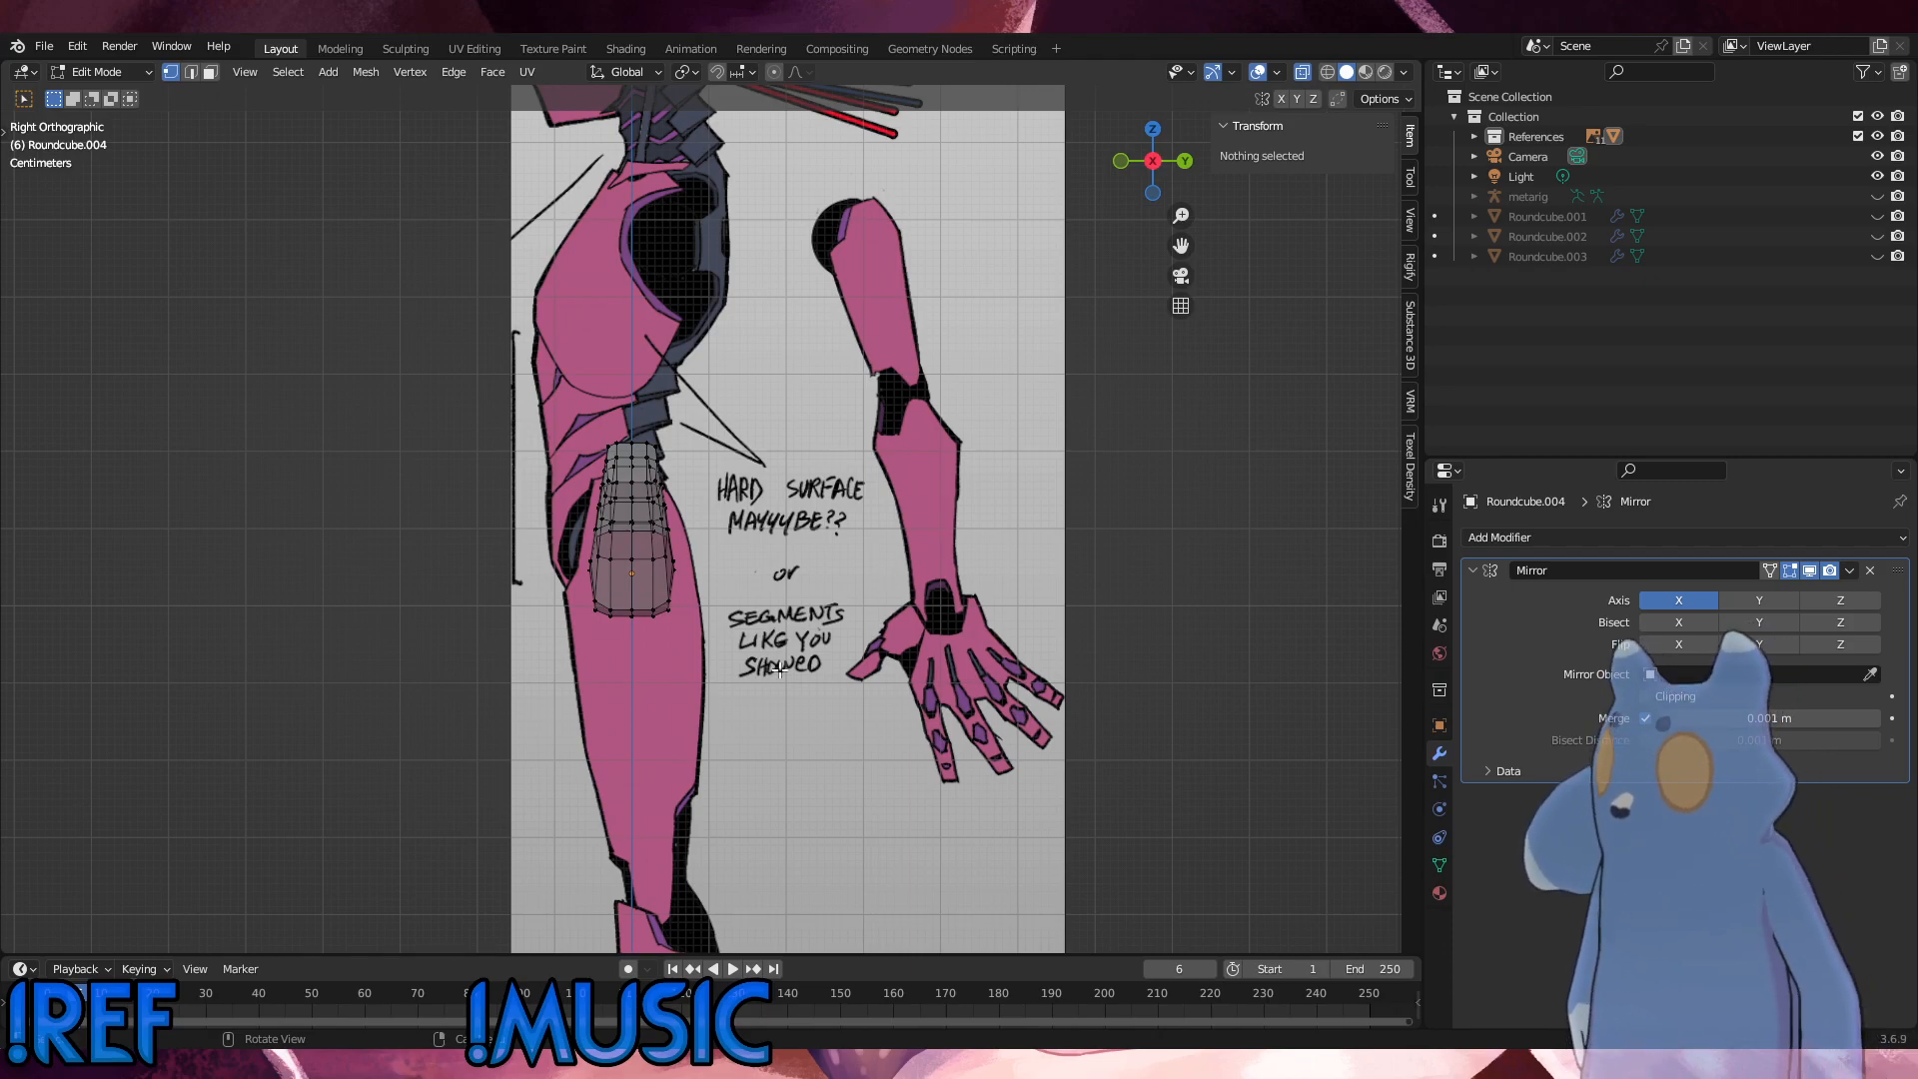
pyautogui.moveTo(893, 578); pyautogui.dragTo(550, 636, button='middle')
pyautogui.keyDown('alt'); pyautogui.moveTo(714, 606); pyautogui.dragTo(658, 527, button='middle'); pyautogui.keyUp('alt')
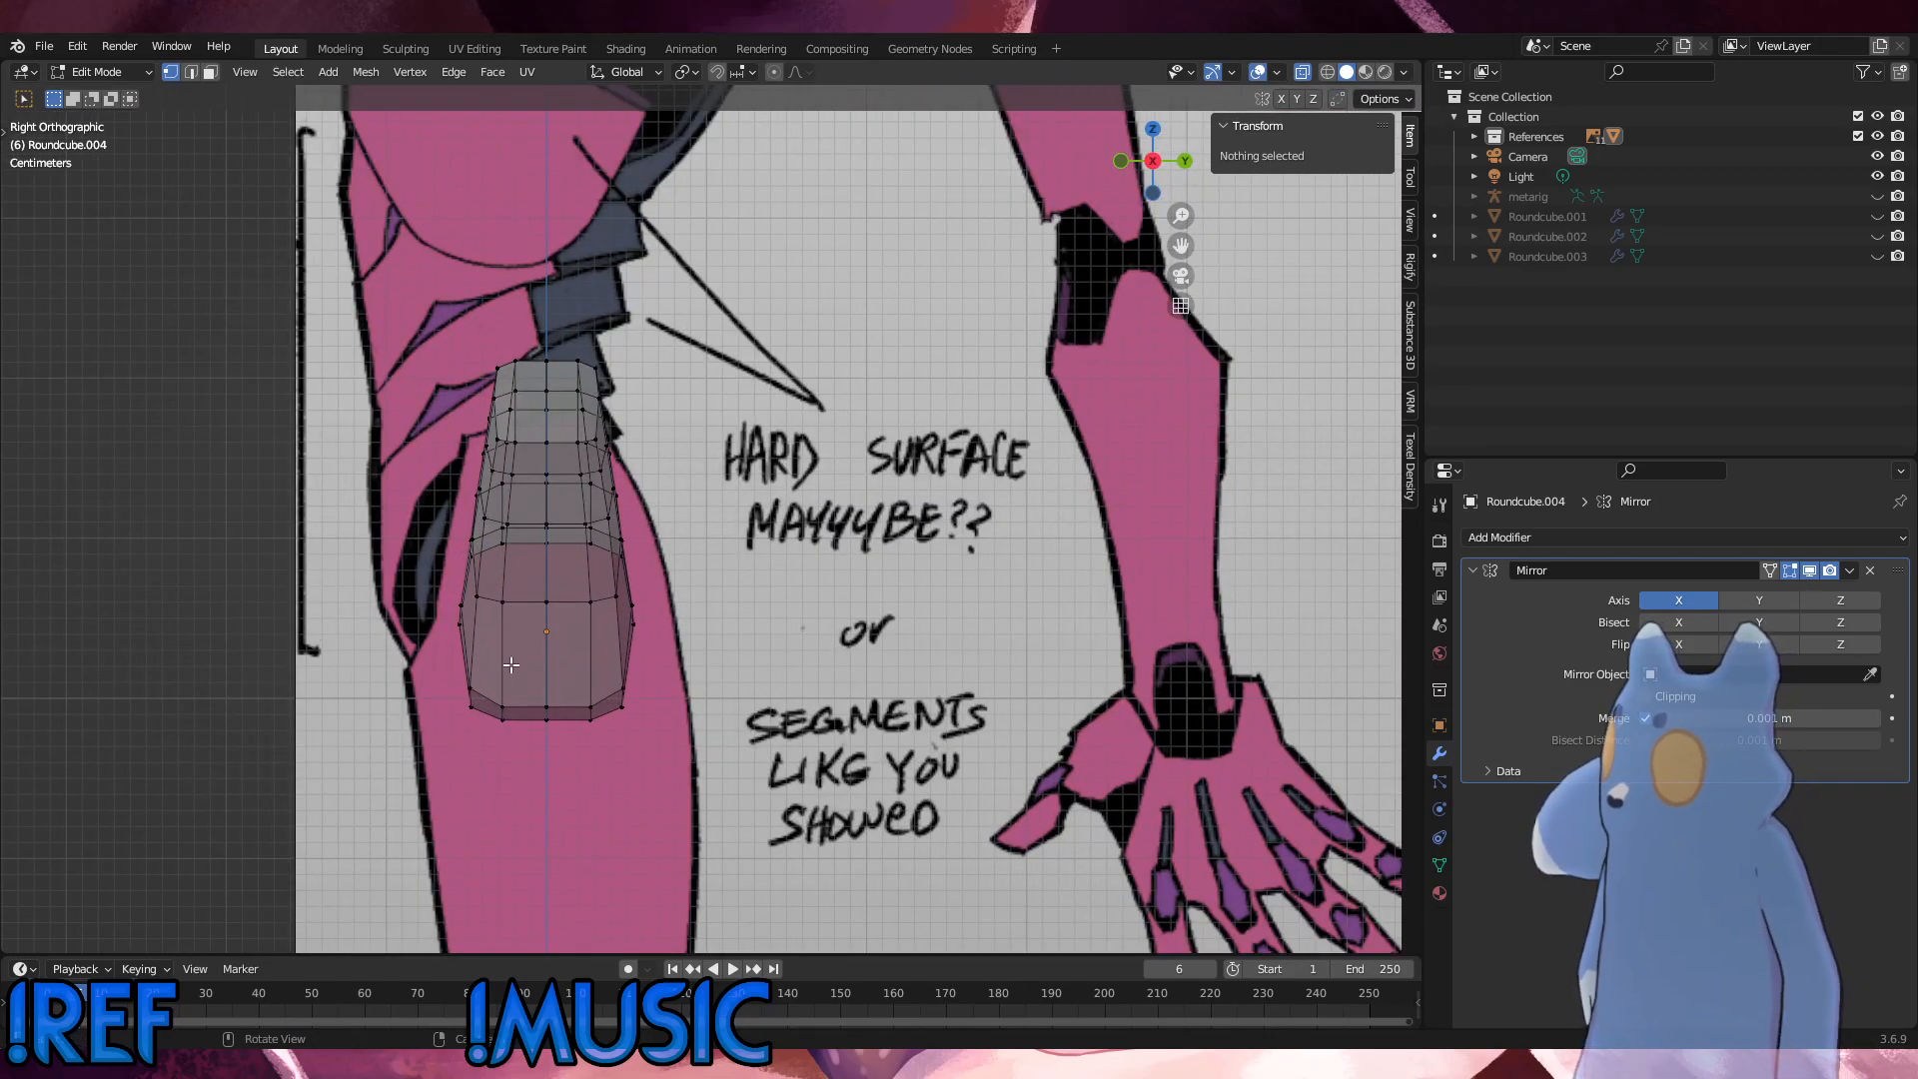
pyautogui.moveTo(485, 635); pyautogui.dragTo(548, 656, button='middle')
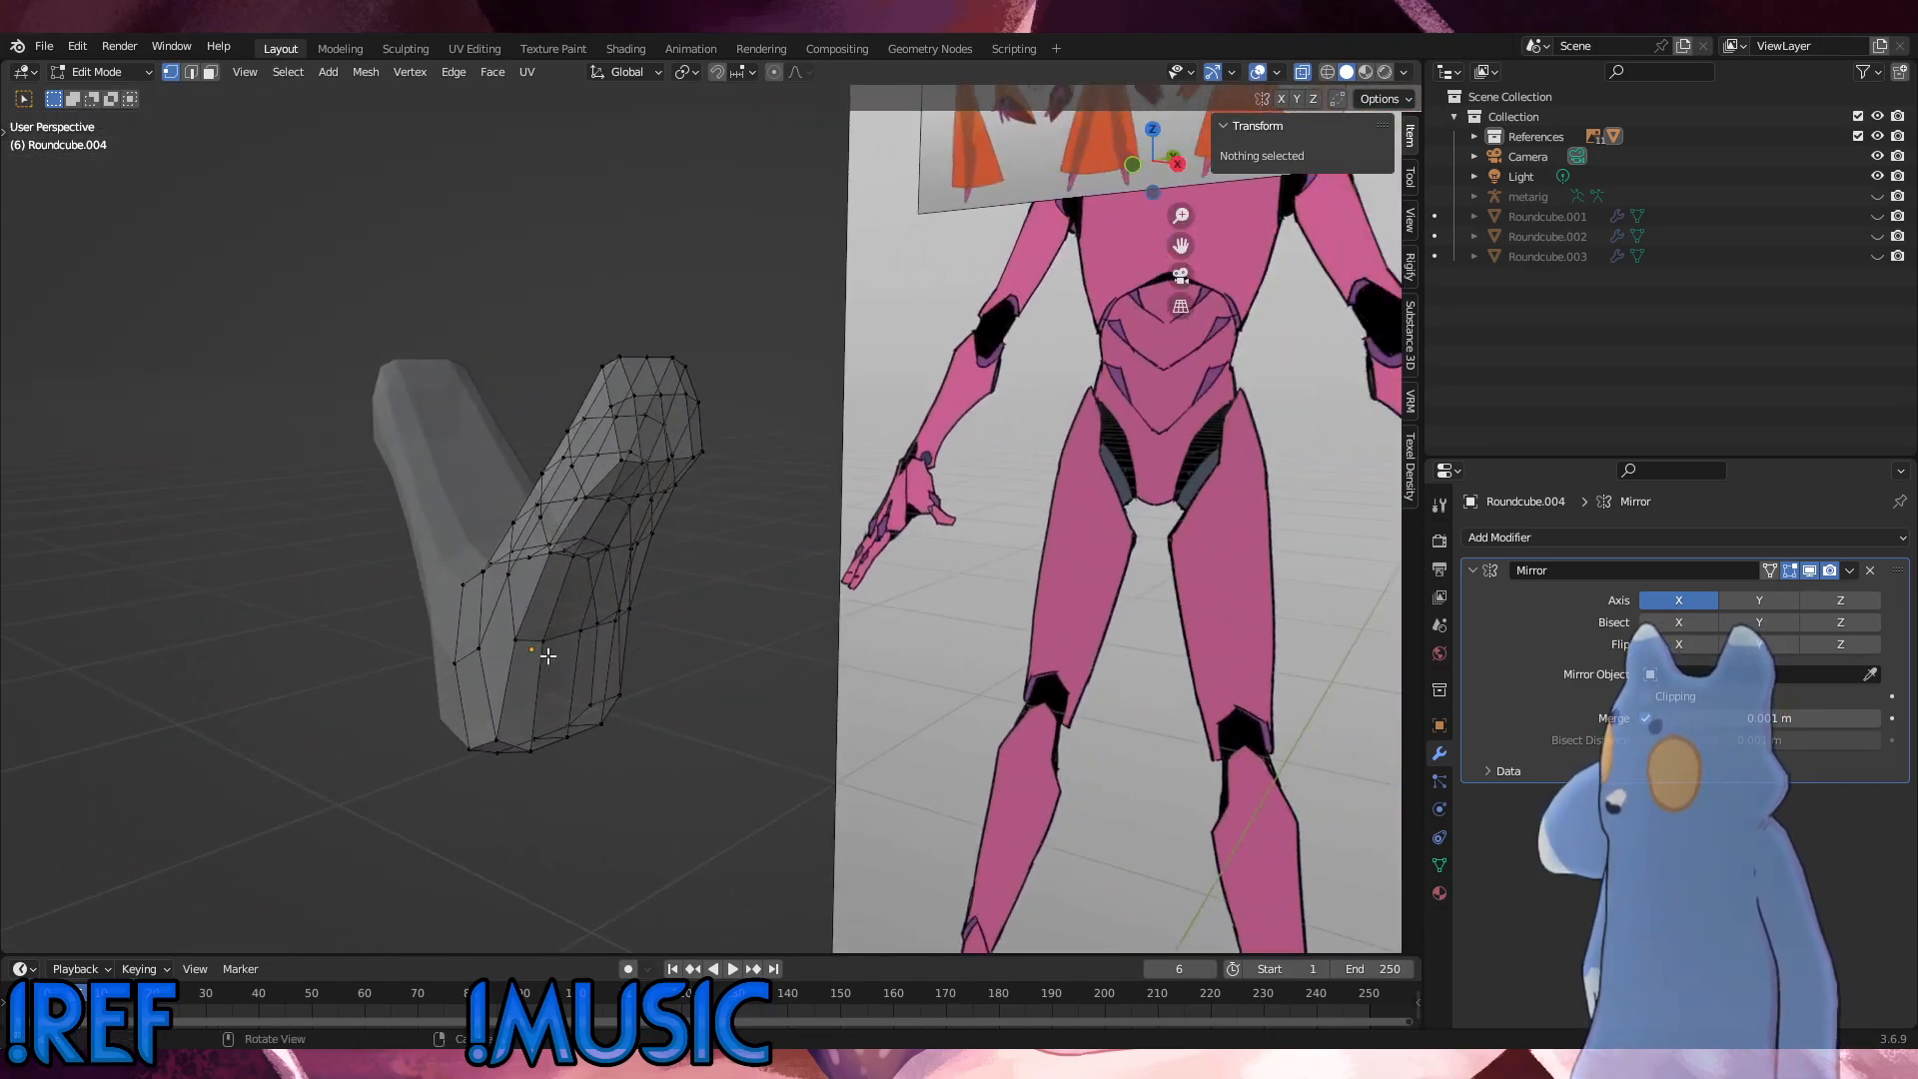
# Step: Select only the front vertices of the lengthwise edge loop and move them about -0.044 m along Y toward the body's front outline
pyautogui.keyDown('alt'); pyautogui.click(460, 661); pyautogui.keyUp('alt')
pyautogui.keyDown('ctrl'); pyautogui.moveTo(699, 694); pyautogui.dragTo(682, 352); pyautogui.keyUp('ctrl')
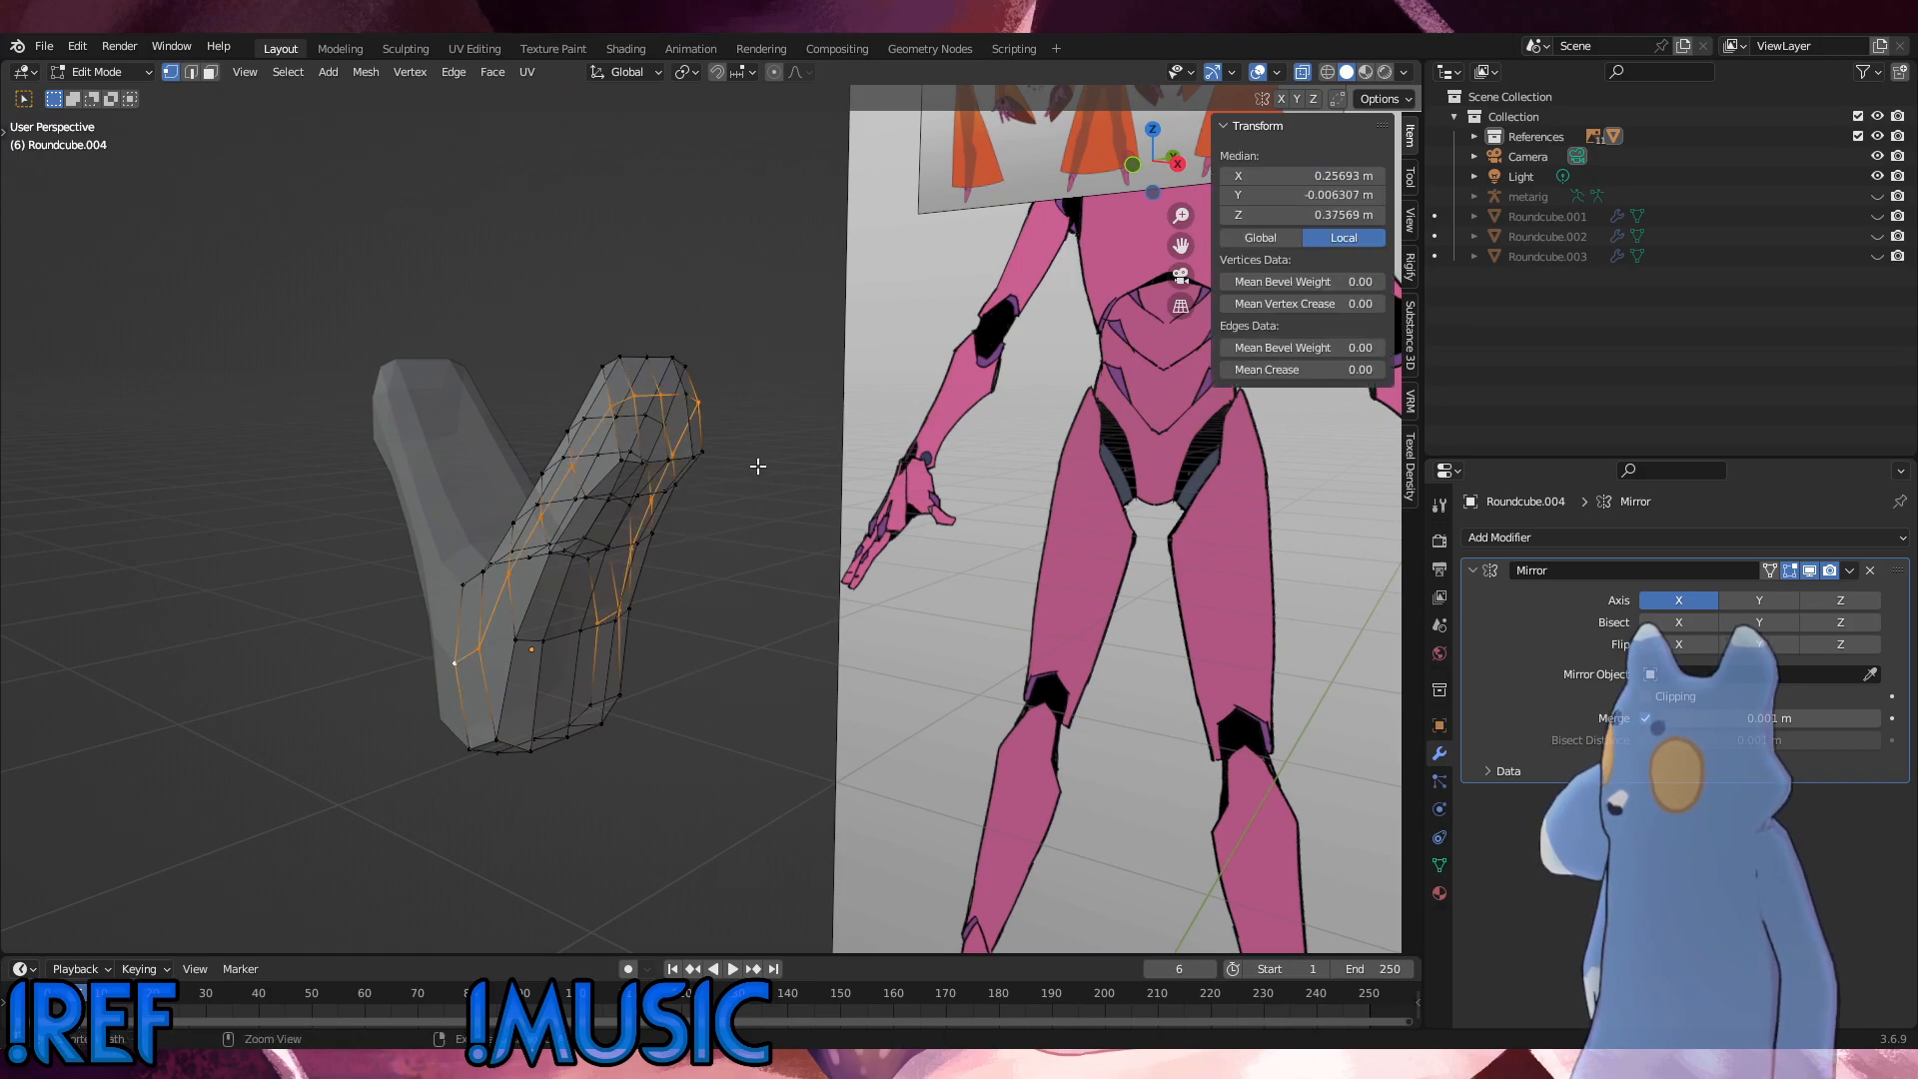
pyautogui.keyDown('ctrl'); pyautogui.moveTo(758, 464); pyautogui.dragTo(694, 368); pyautogui.keyUp('ctrl')
pyautogui.keyDown('ctrl'); pyautogui.moveTo(760, 712); pyautogui.dragTo(593, 529); pyautogui.keyUp('ctrl')
pyautogui.keyDown('alt'); pyautogui.moveTo(655, 517); pyautogui.dragTo(709, 552, button='middle'); pyautogui.keyUp('alt')
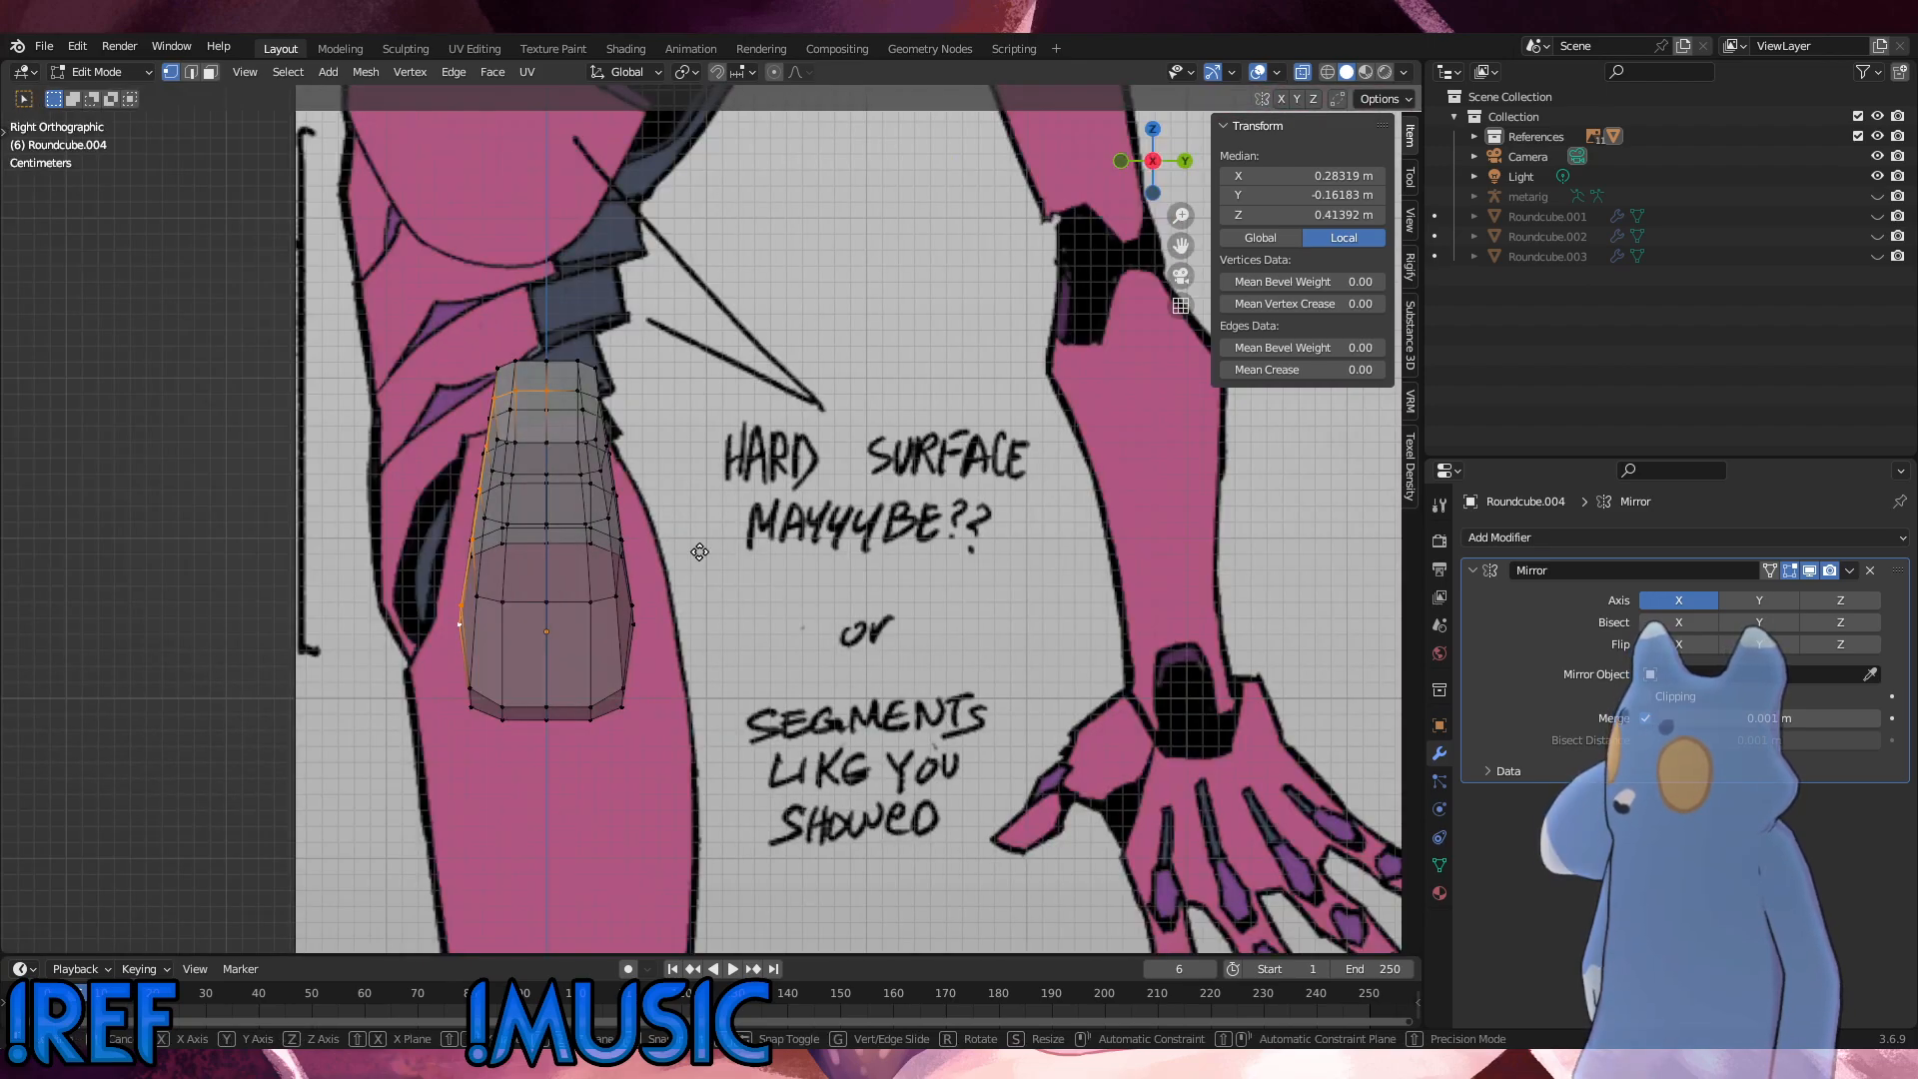
pyautogui.press('g')
pyautogui.press('z')
pyautogui.press('x')
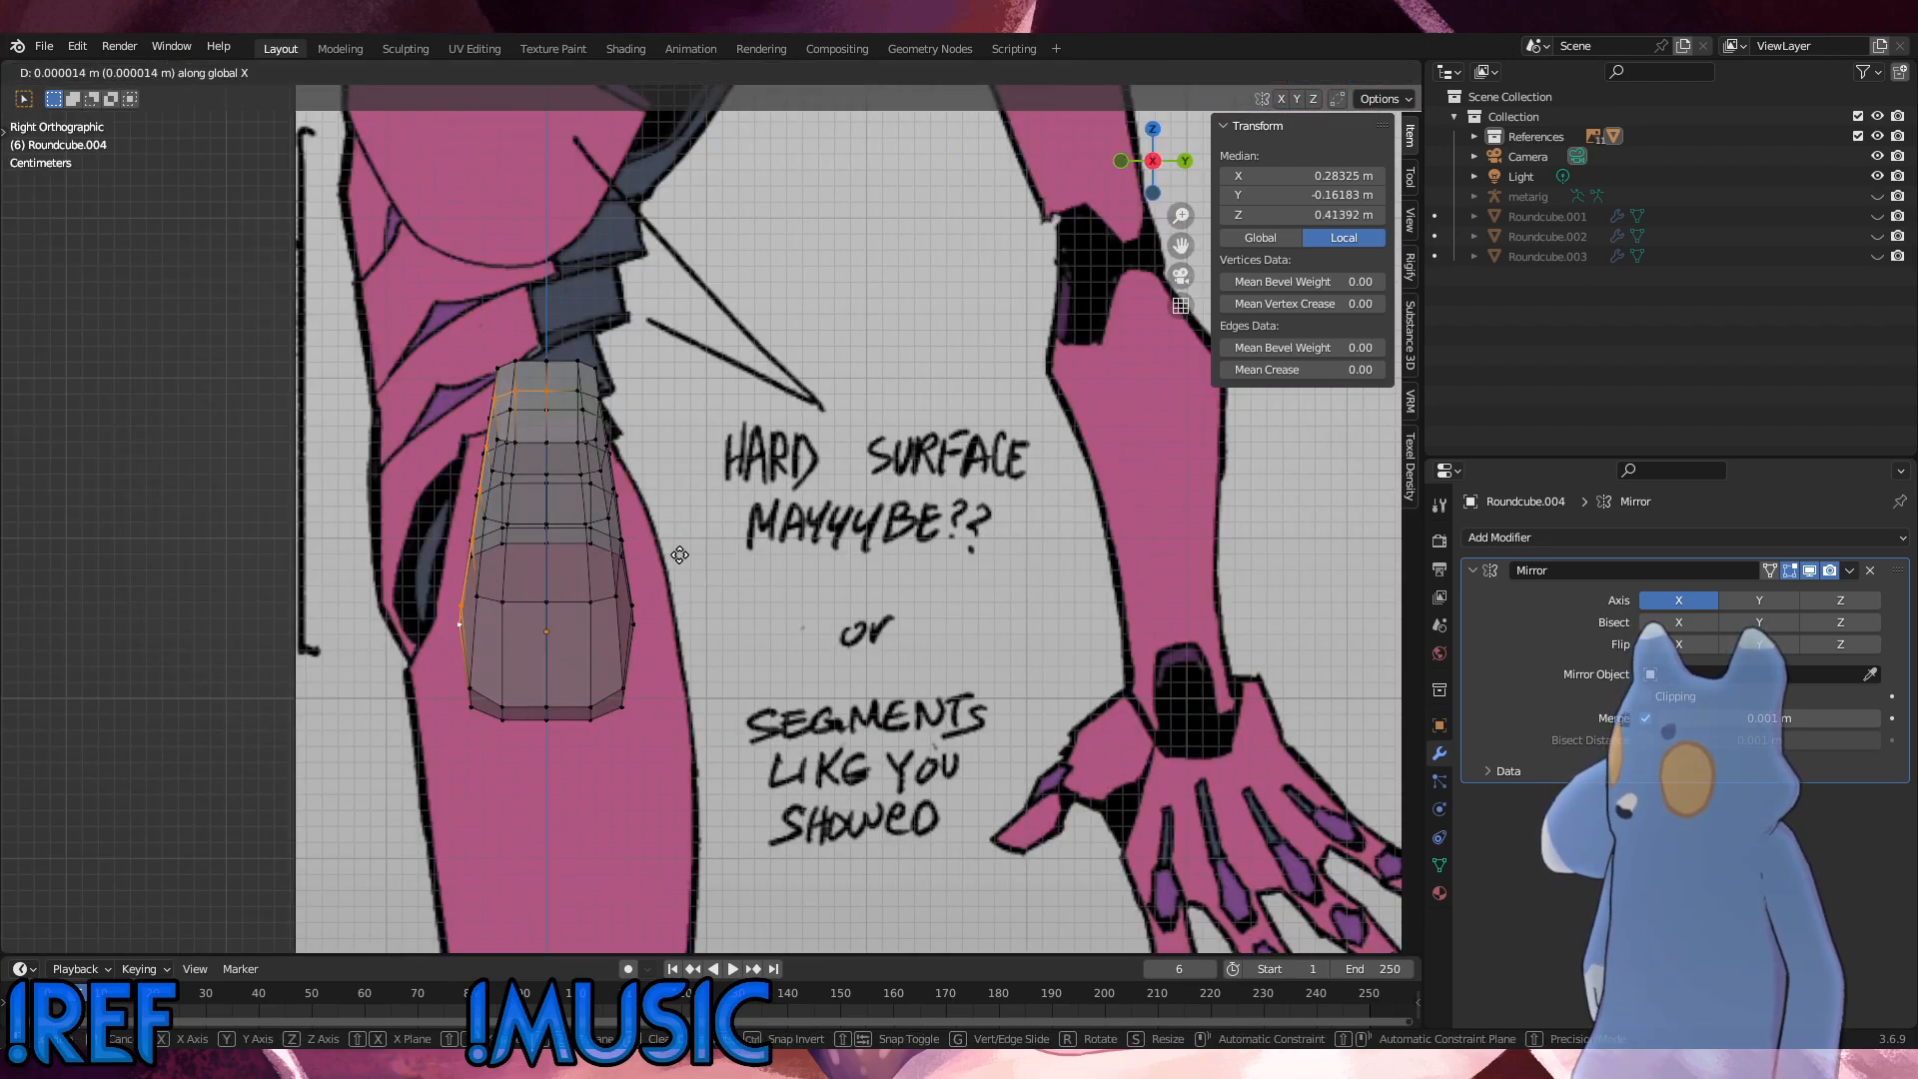
pyautogui.press('y')
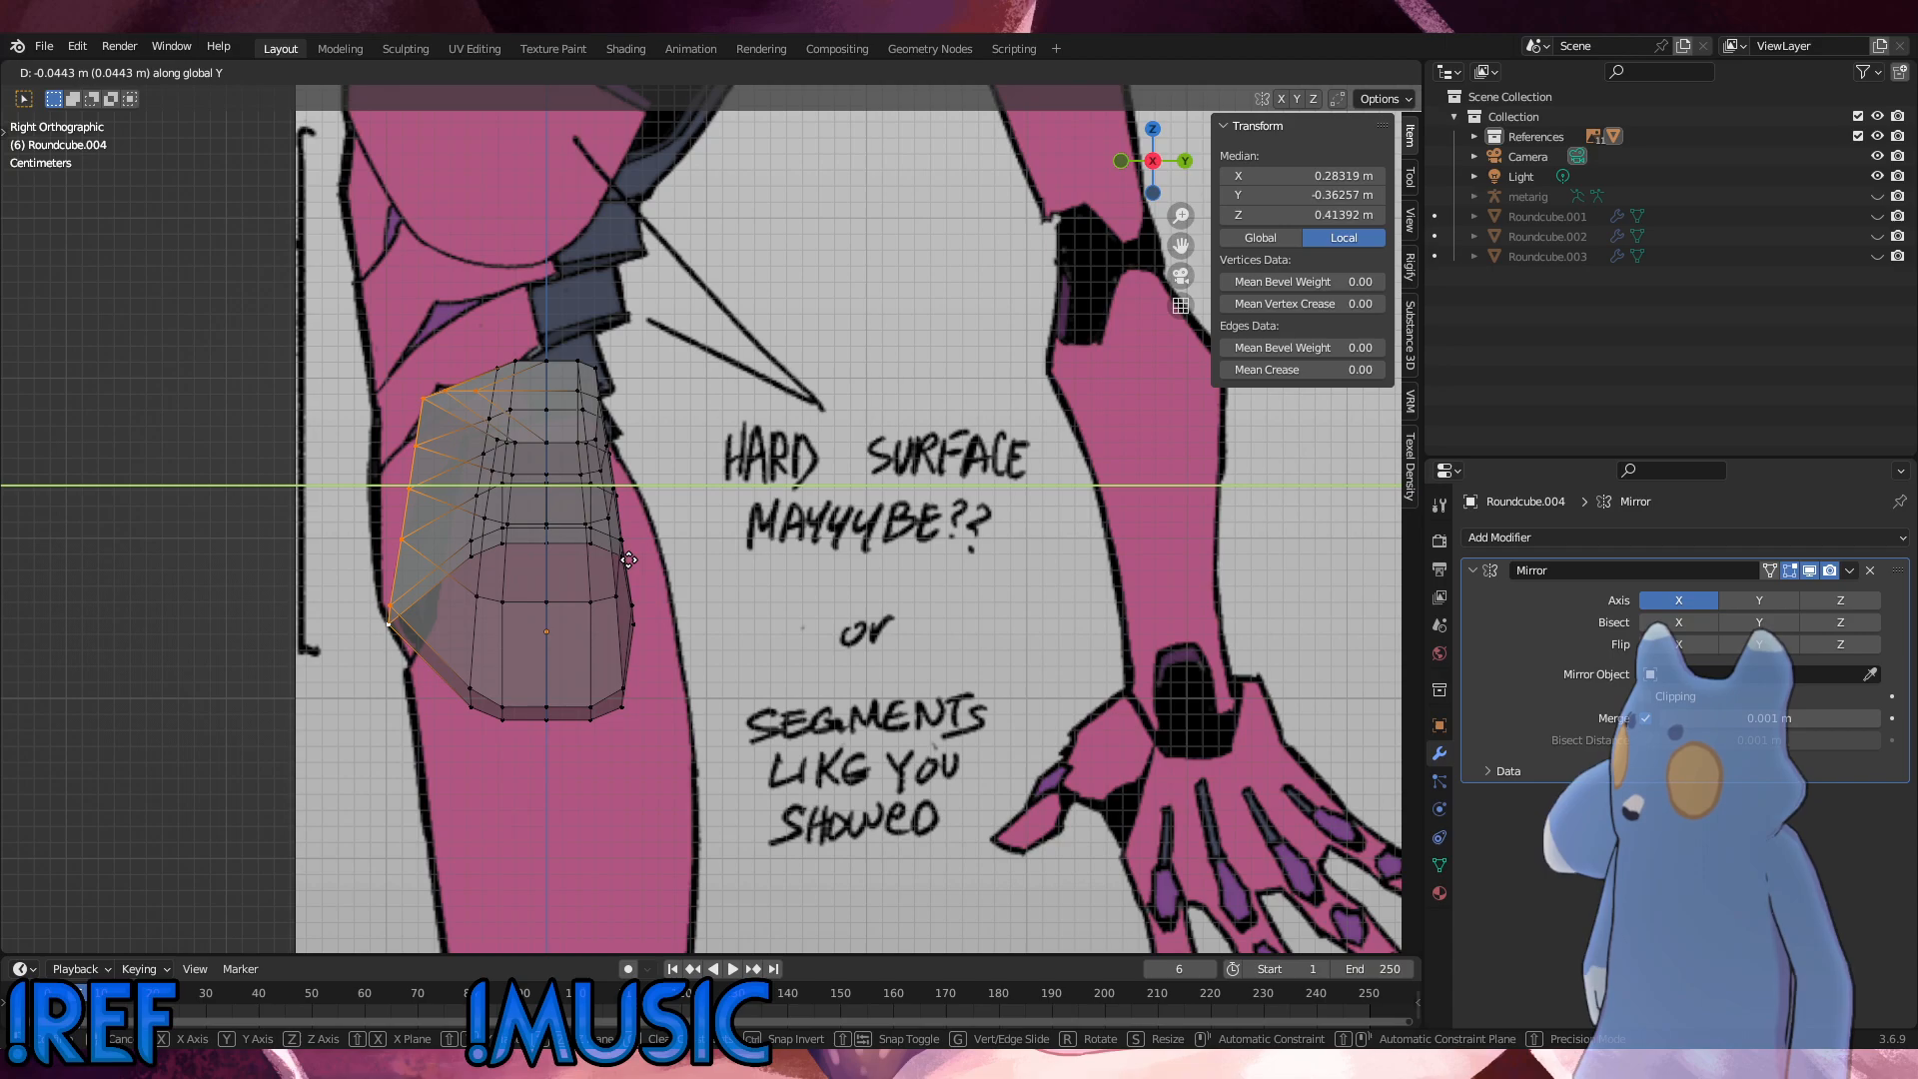
pyautogui.click(628, 559)
# Step: Move the front vertices above the lowest one -0.006864 m along Y, and shift those above the second-lowest farther forward
pyautogui.click(369, 618)
pyautogui.press('g')
pyautogui.press('y')
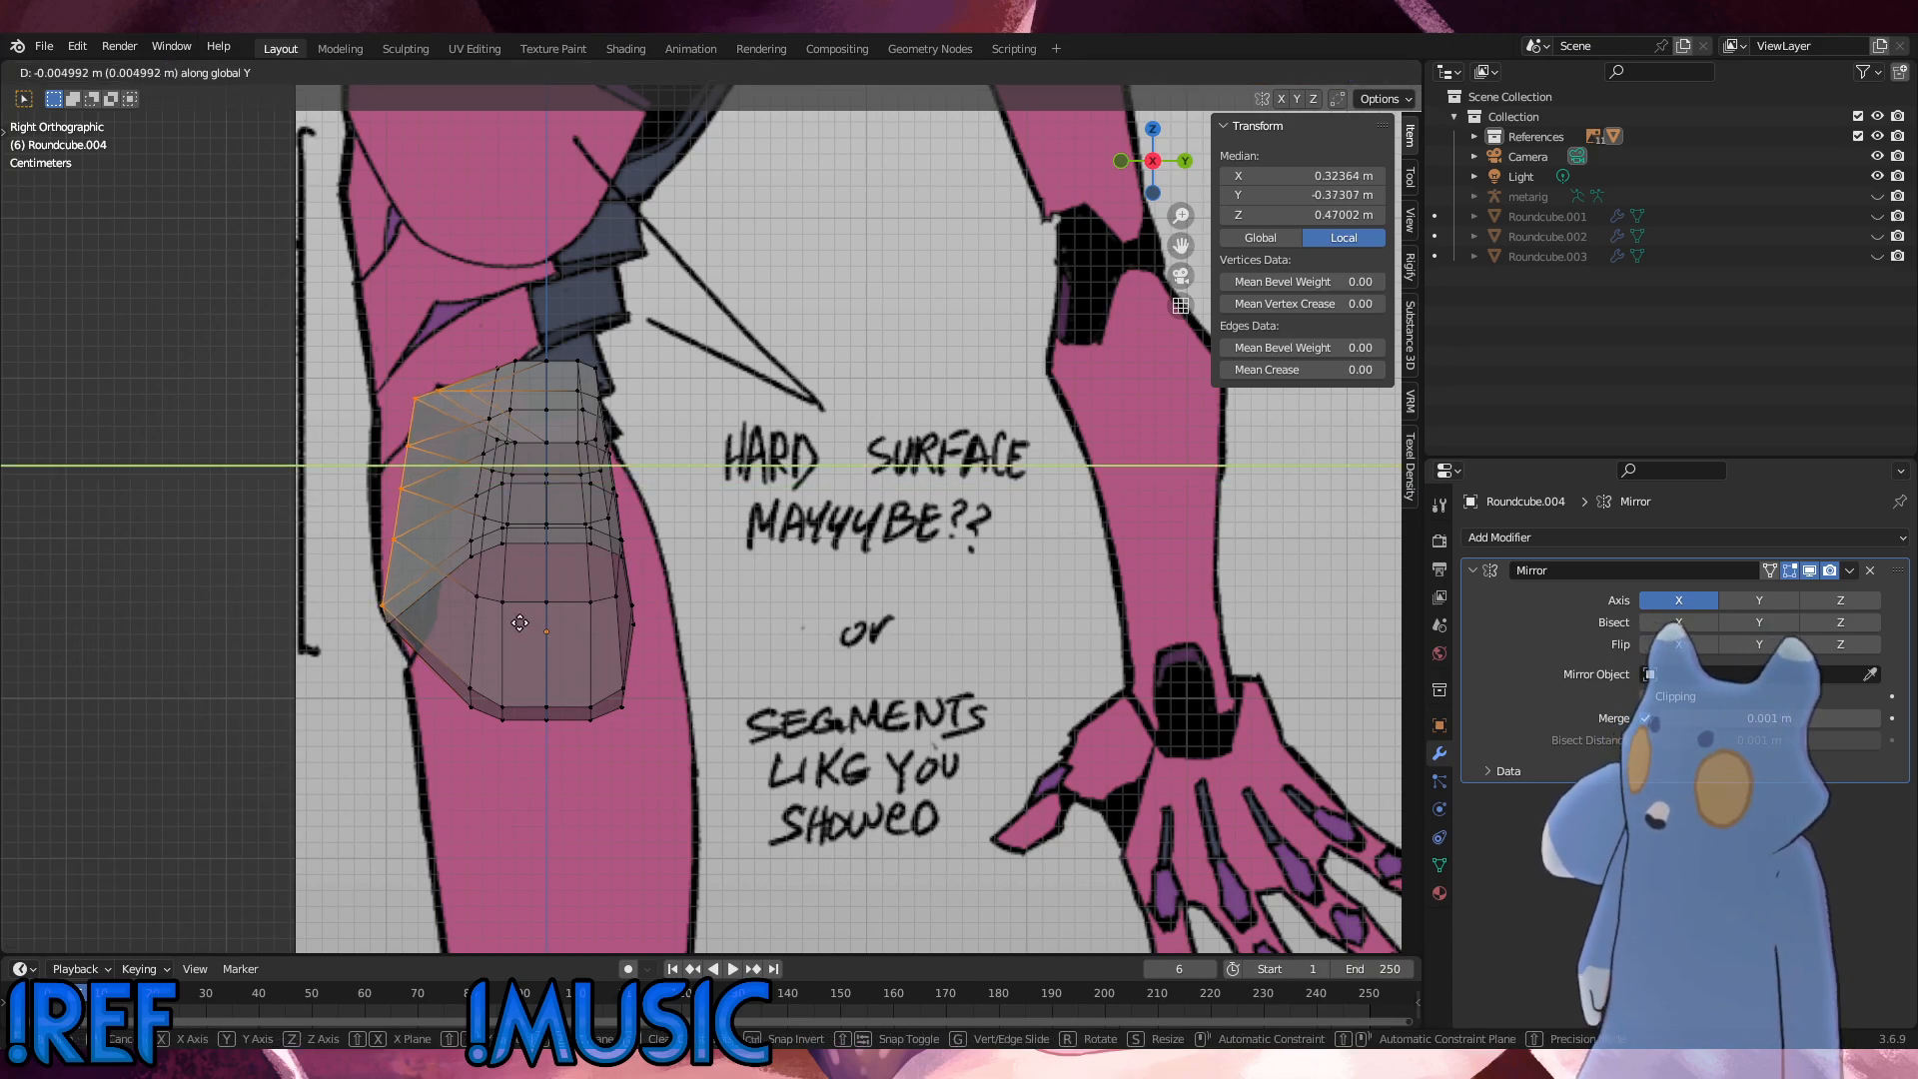
pyautogui.click(518, 624)
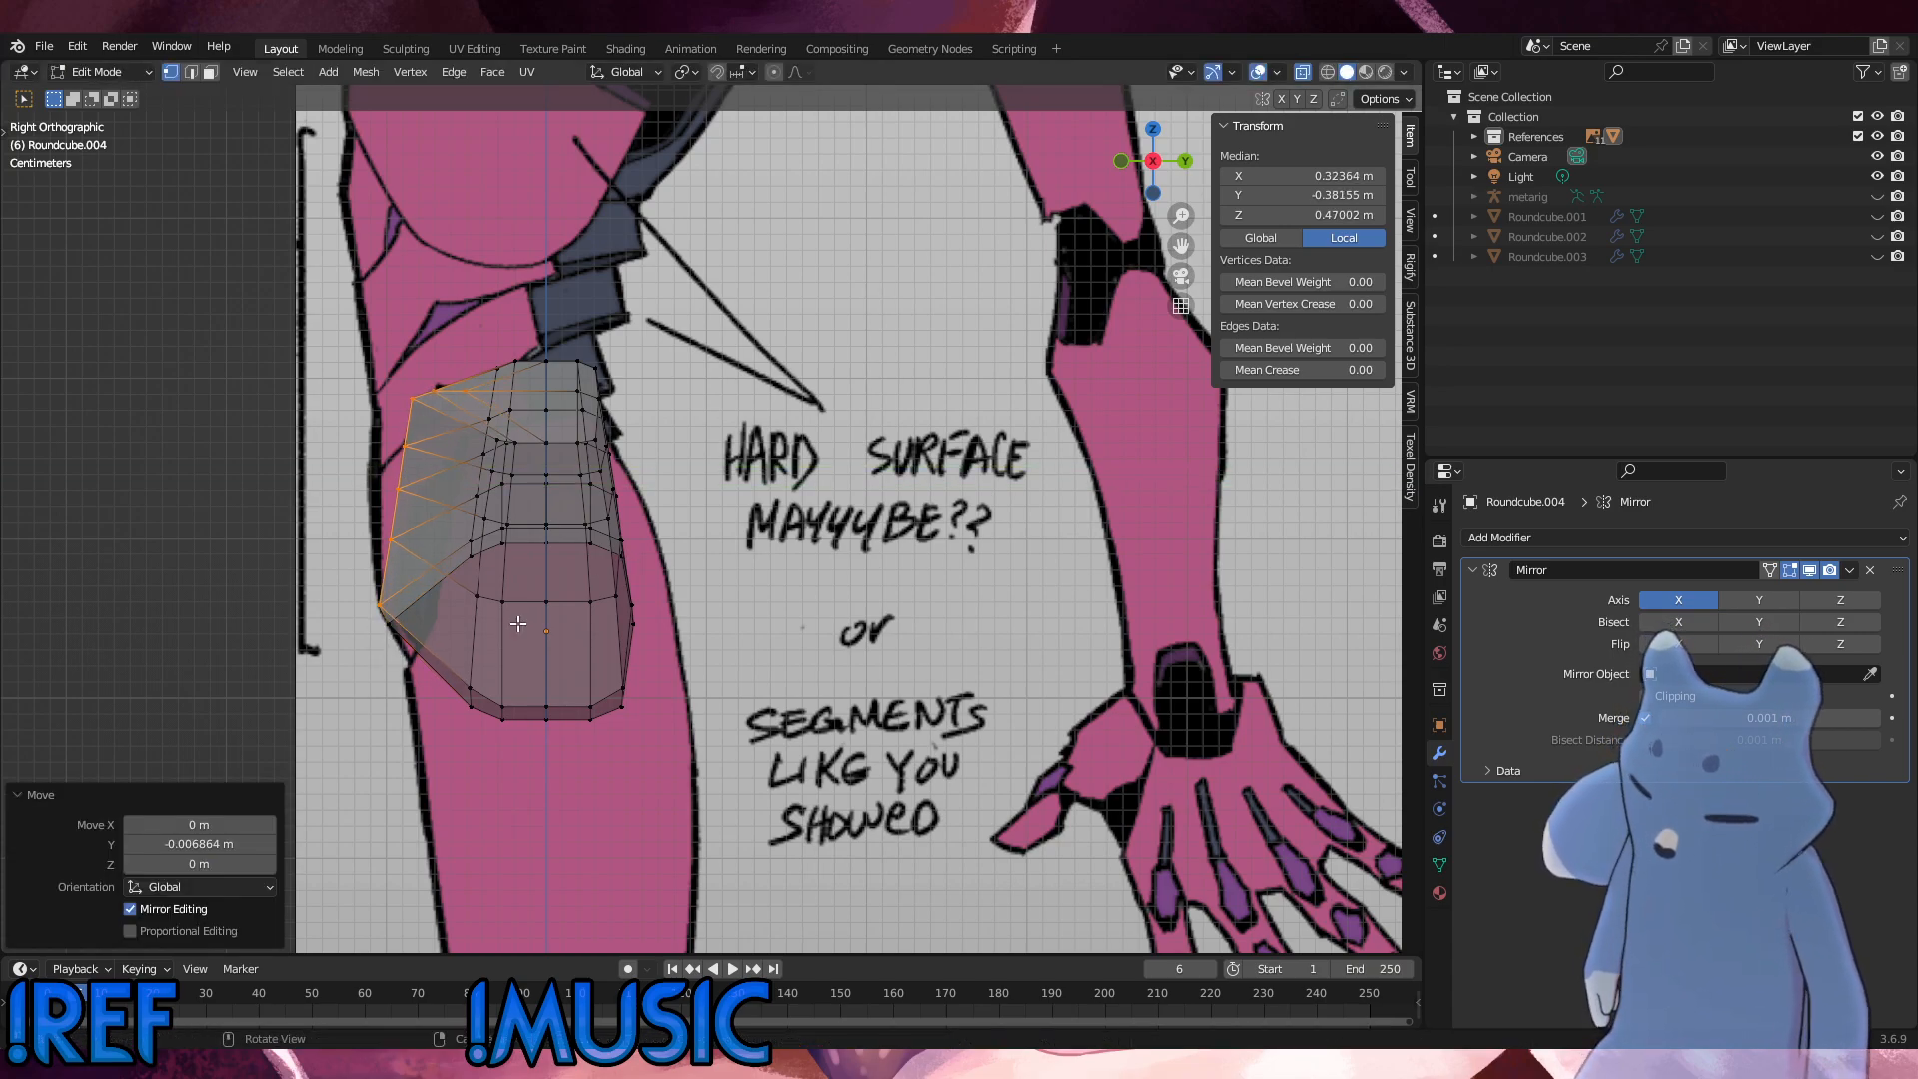
pyautogui.click(458, 607)
pyautogui.press('g')
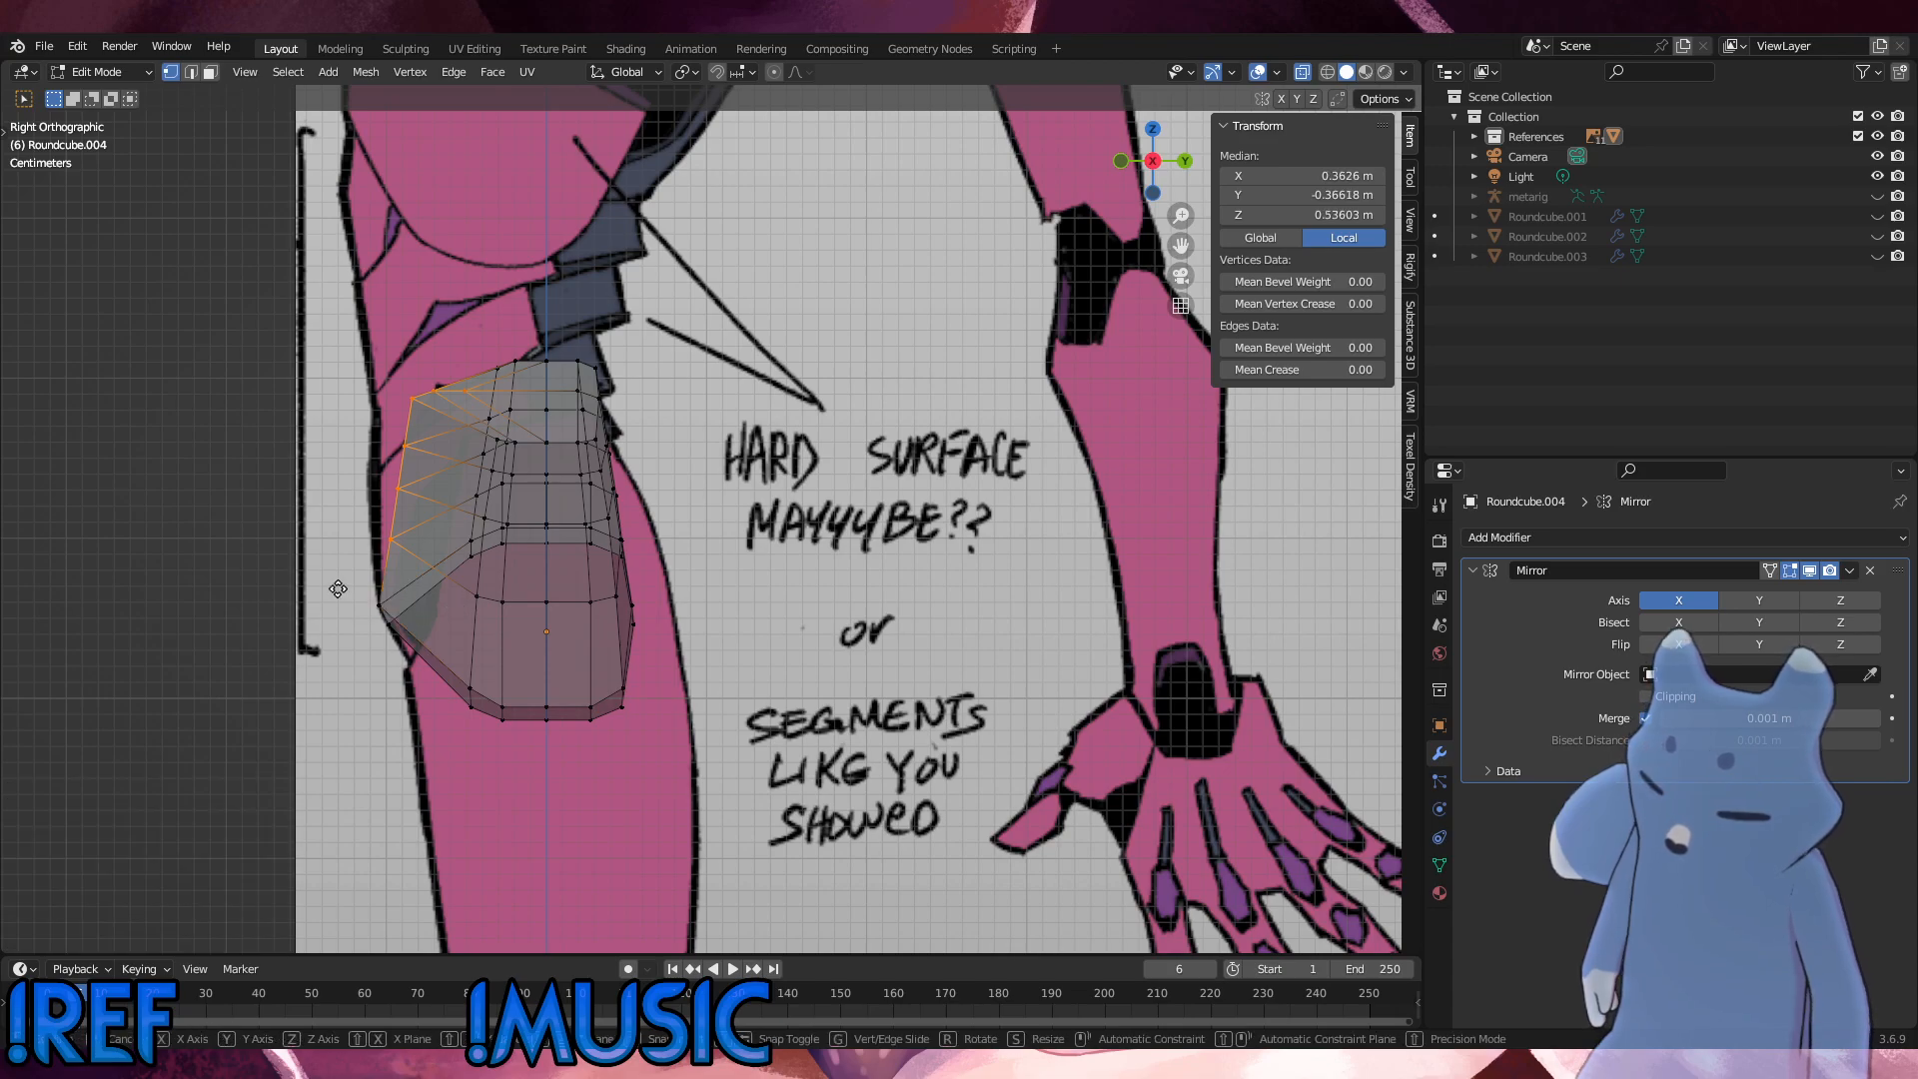
pyautogui.press('y')
pyautogui.click(325, 590)
# Step: Try moving the uppermost front vertices -0.00624 m along Y, and undo the move
pyautogui.keyDown('shift'); pyautogui.click(394, 544); pyautogui.keyUp('shift')
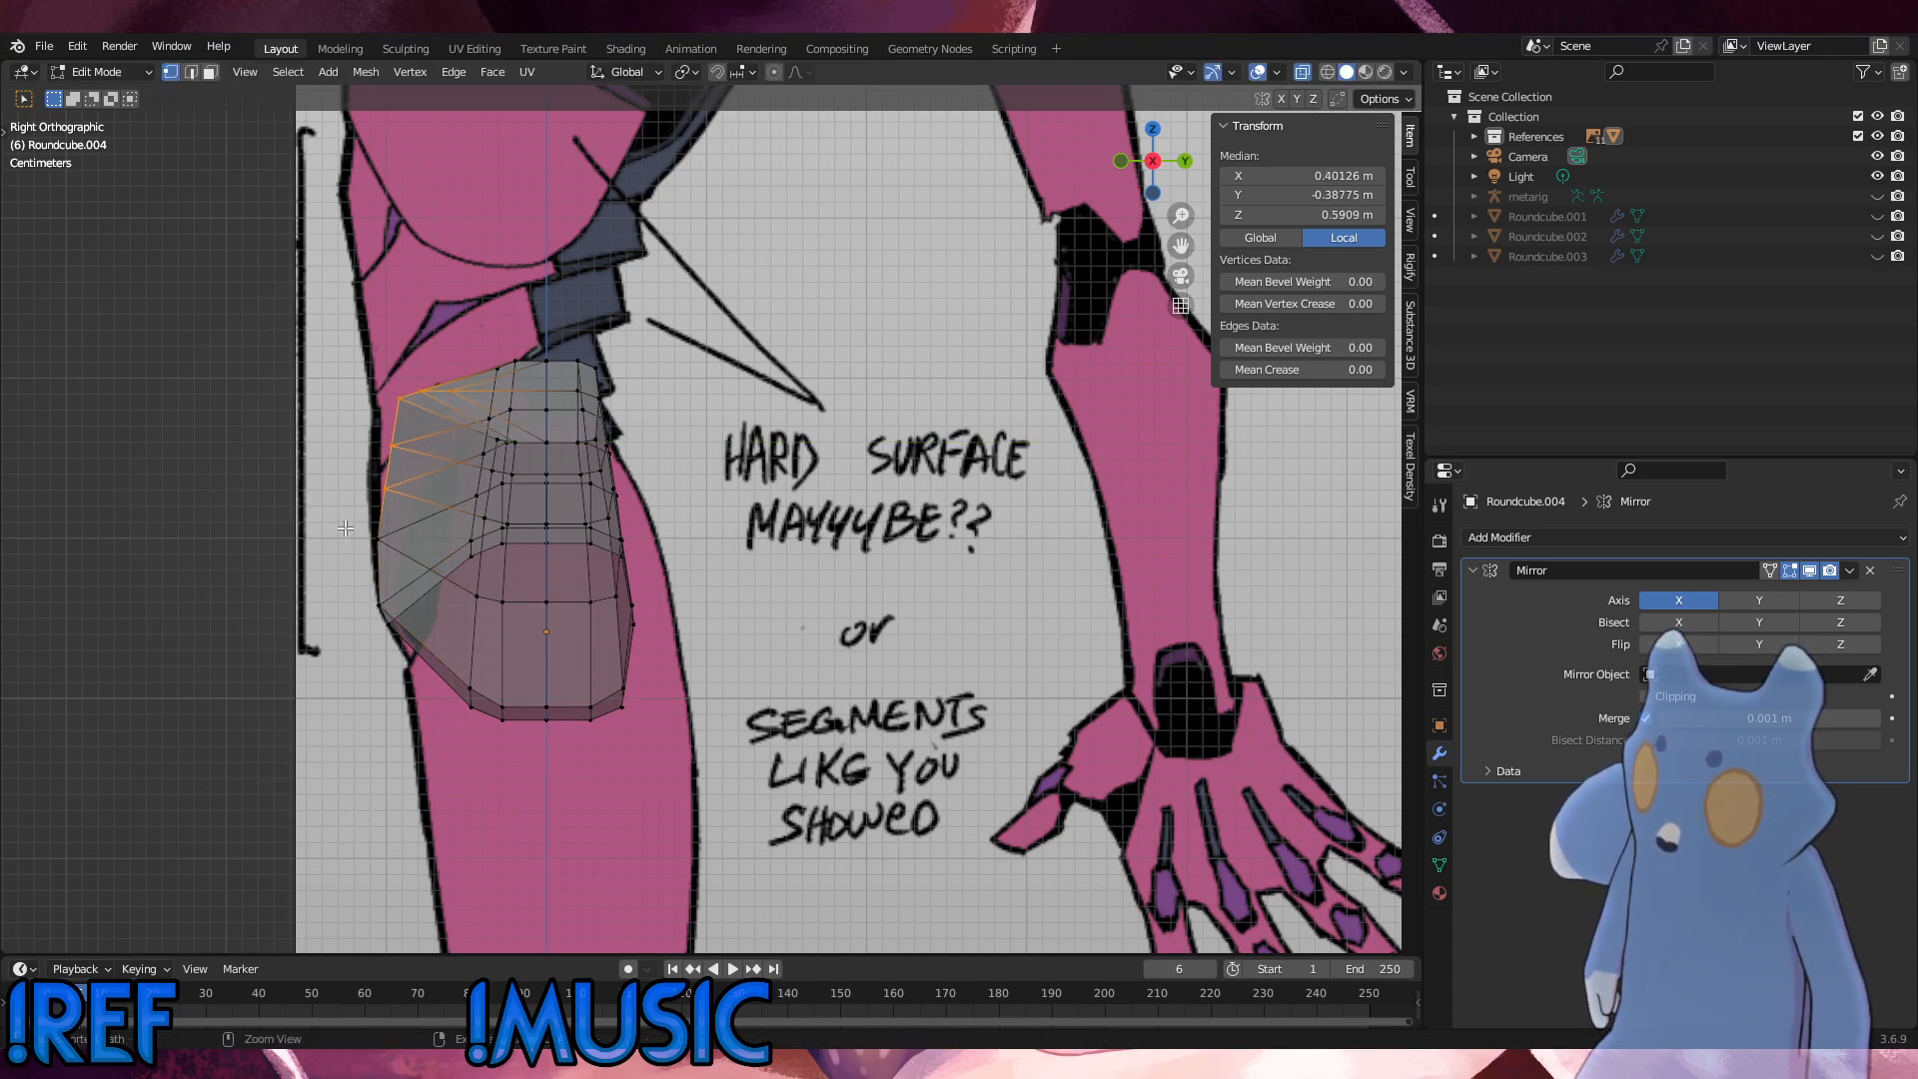
pyautogui.press('g')
pyautogui.press('y')
pyautogui.click(337, 527)
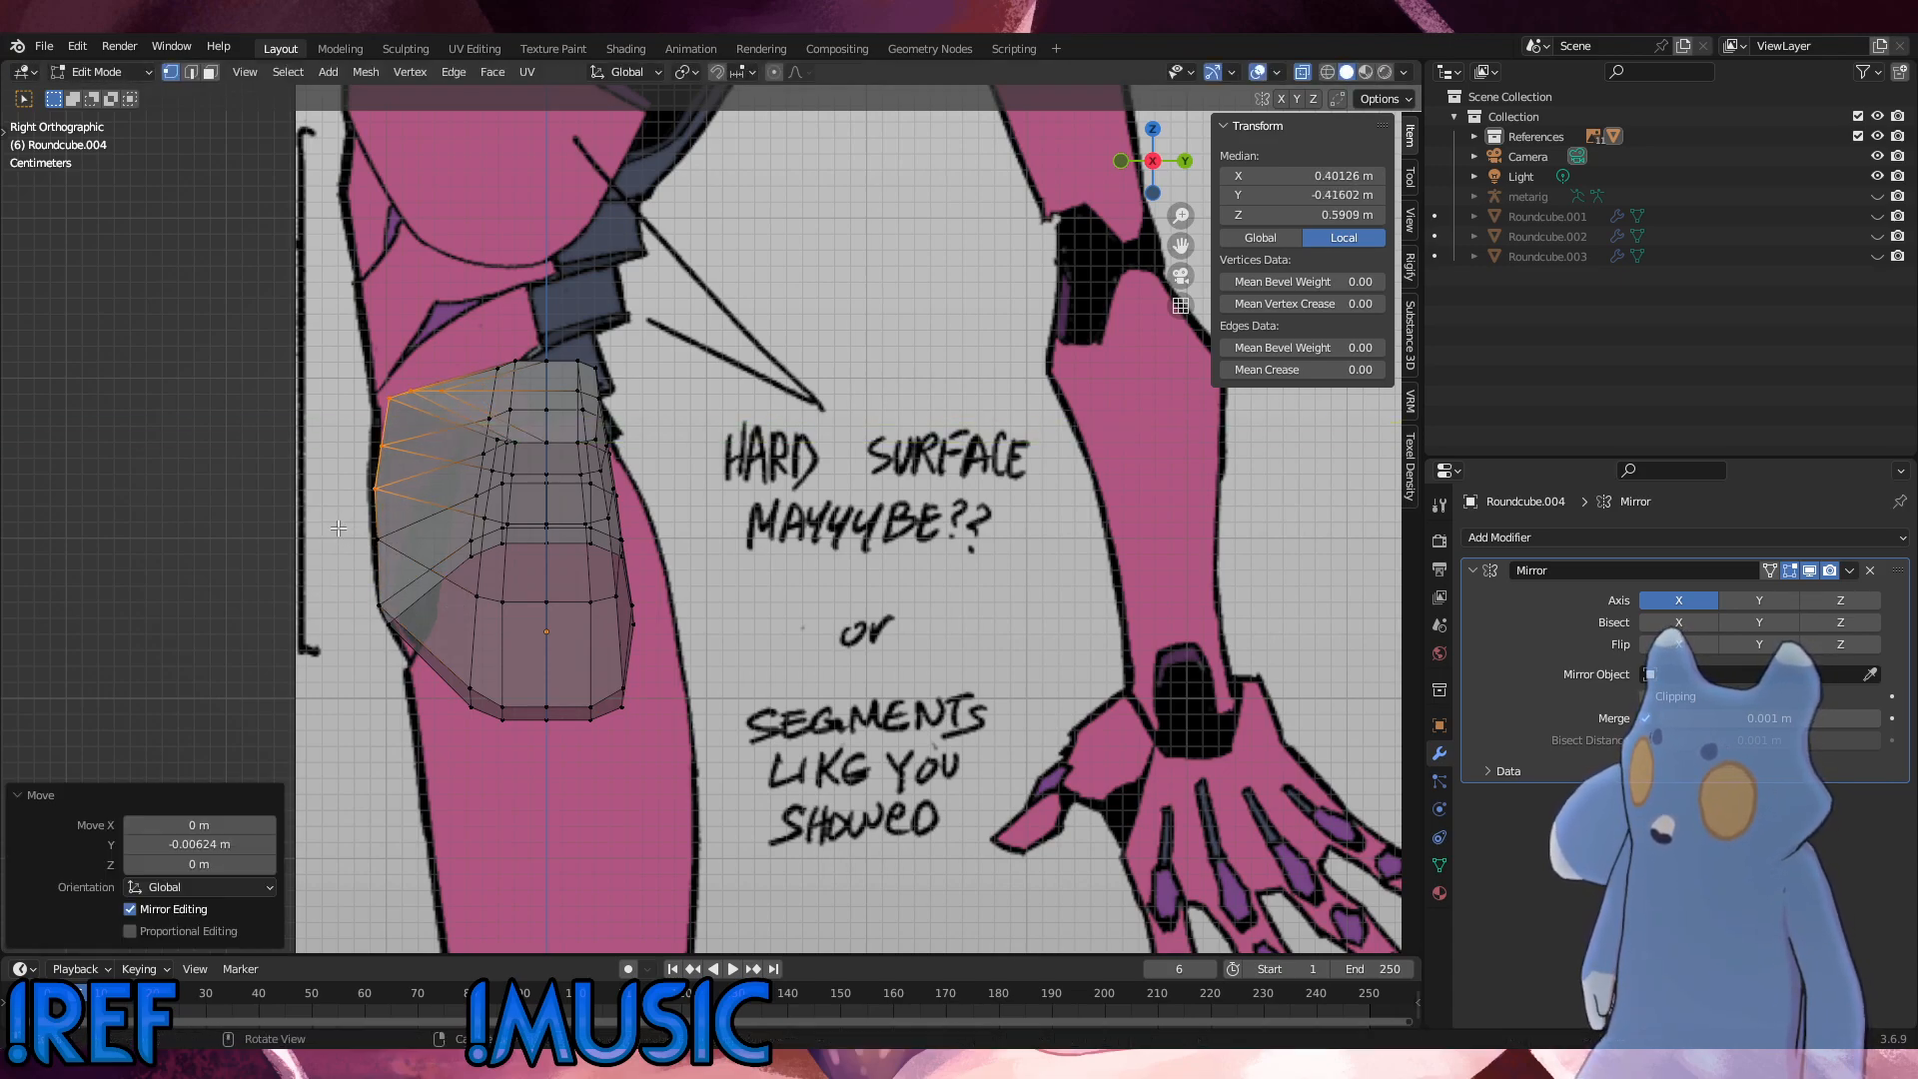
pyautogui.keyDown('shift'); pyautogui.click(401, 508); pyautogui.keyUp('shift')
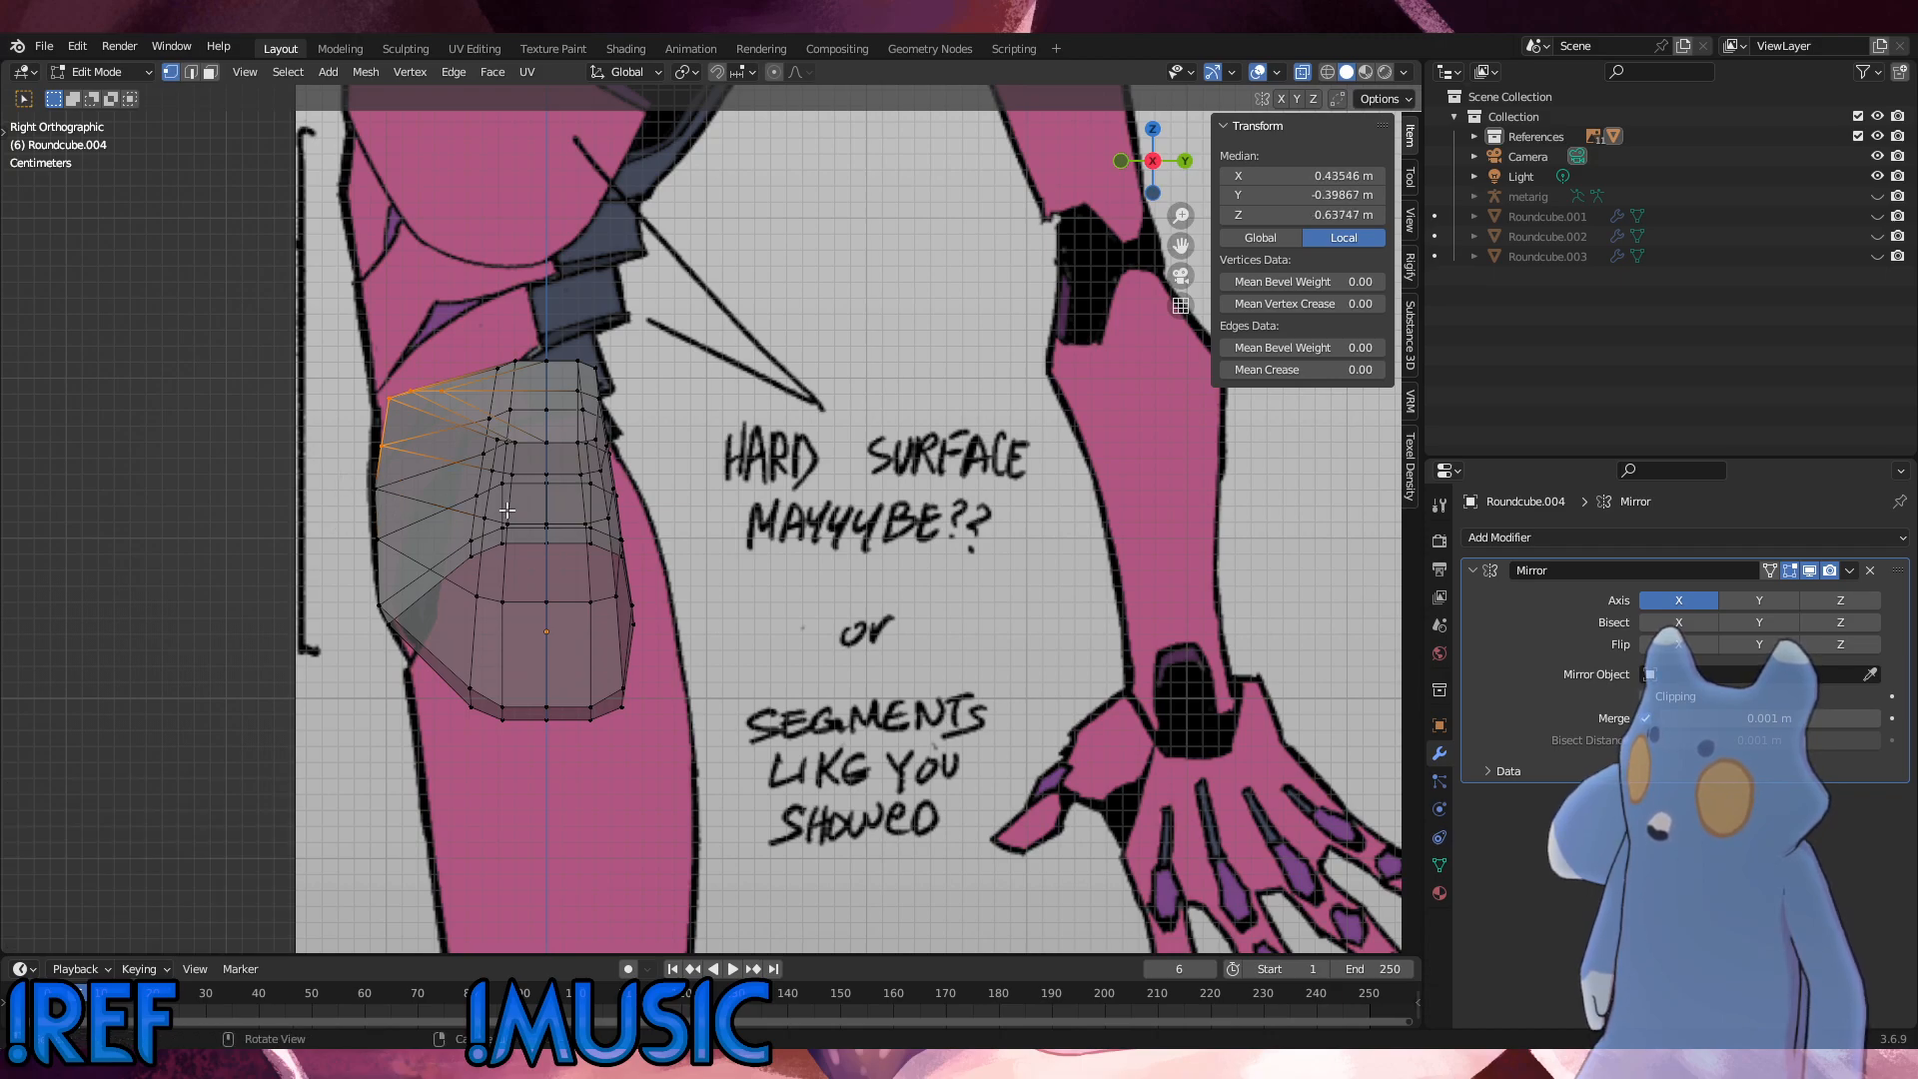
pyautogui.hotkey('ctrl', 'z')
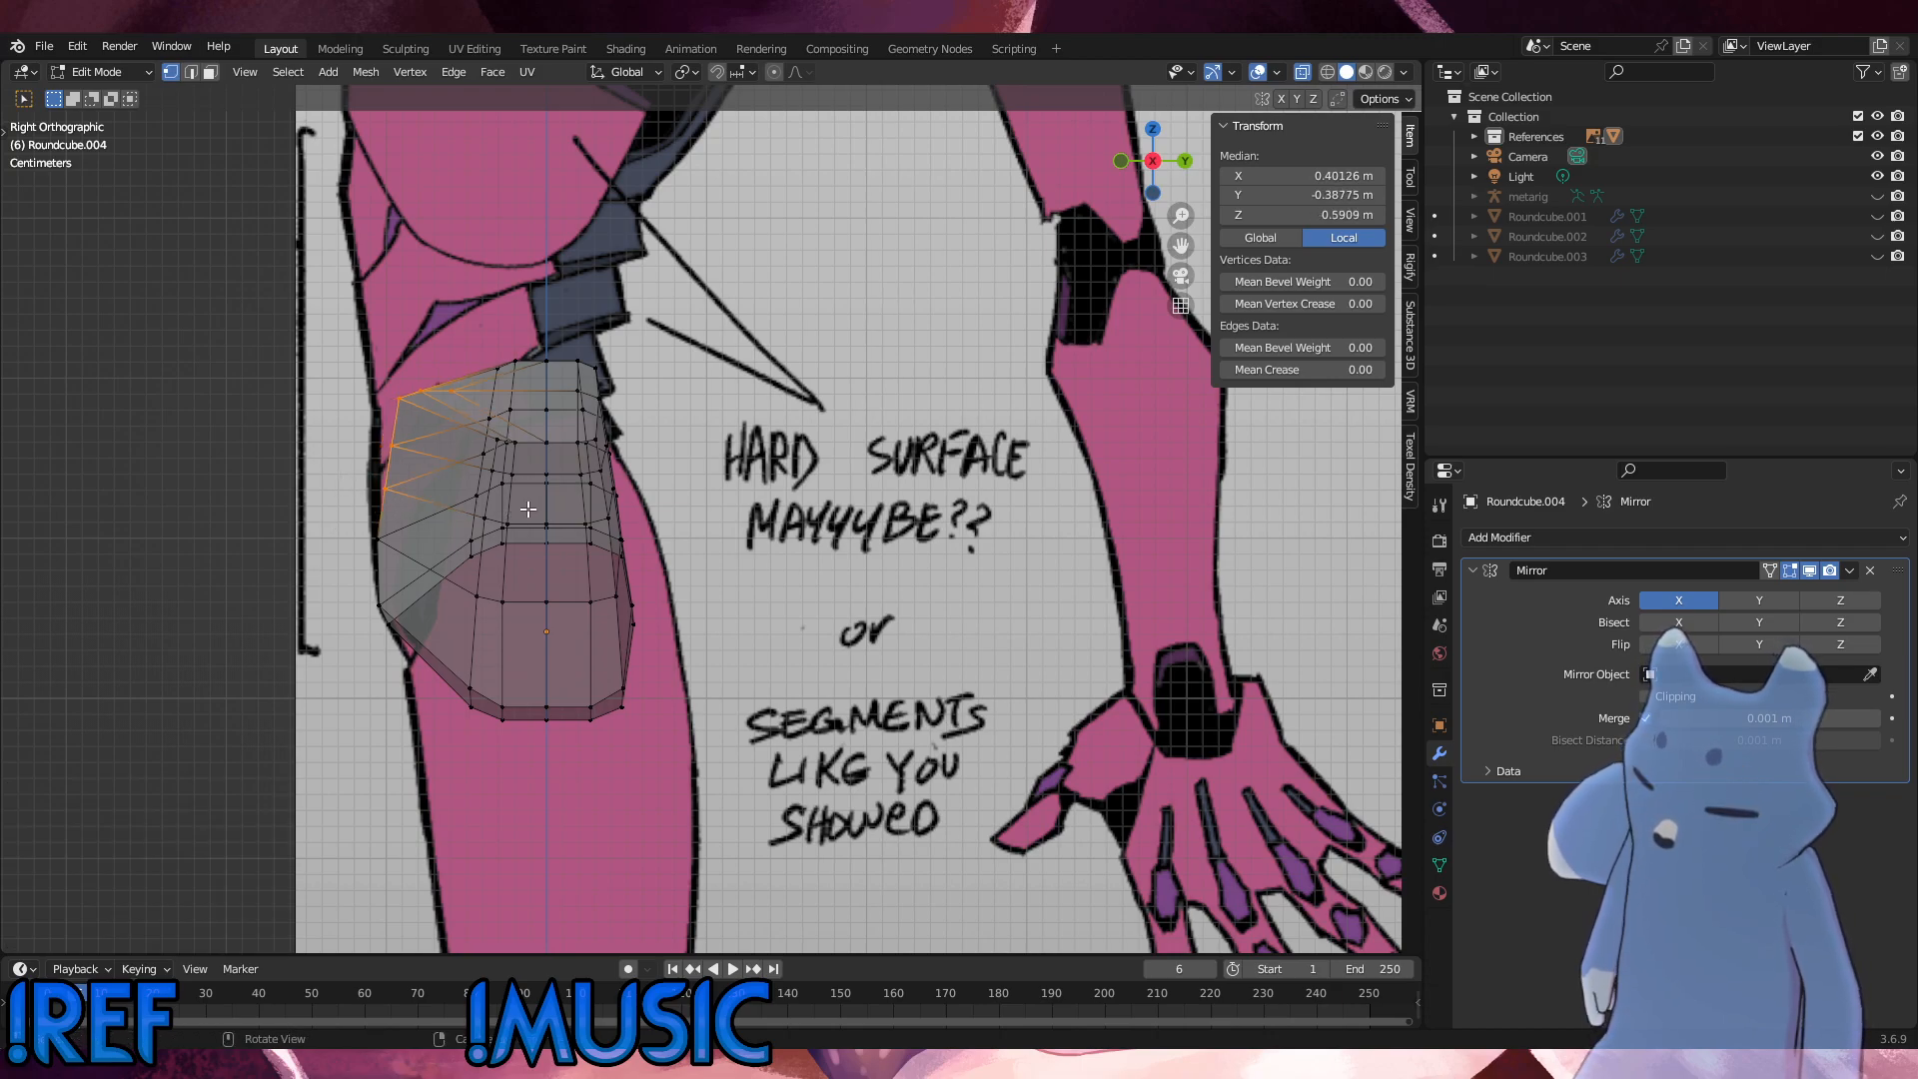
# Step: Try moving the upper front vertices -0.00312 m along Y, compare the front and side views, and undo the recent vertex moves
pyautogui.press('g')
pyautogui.press('y')
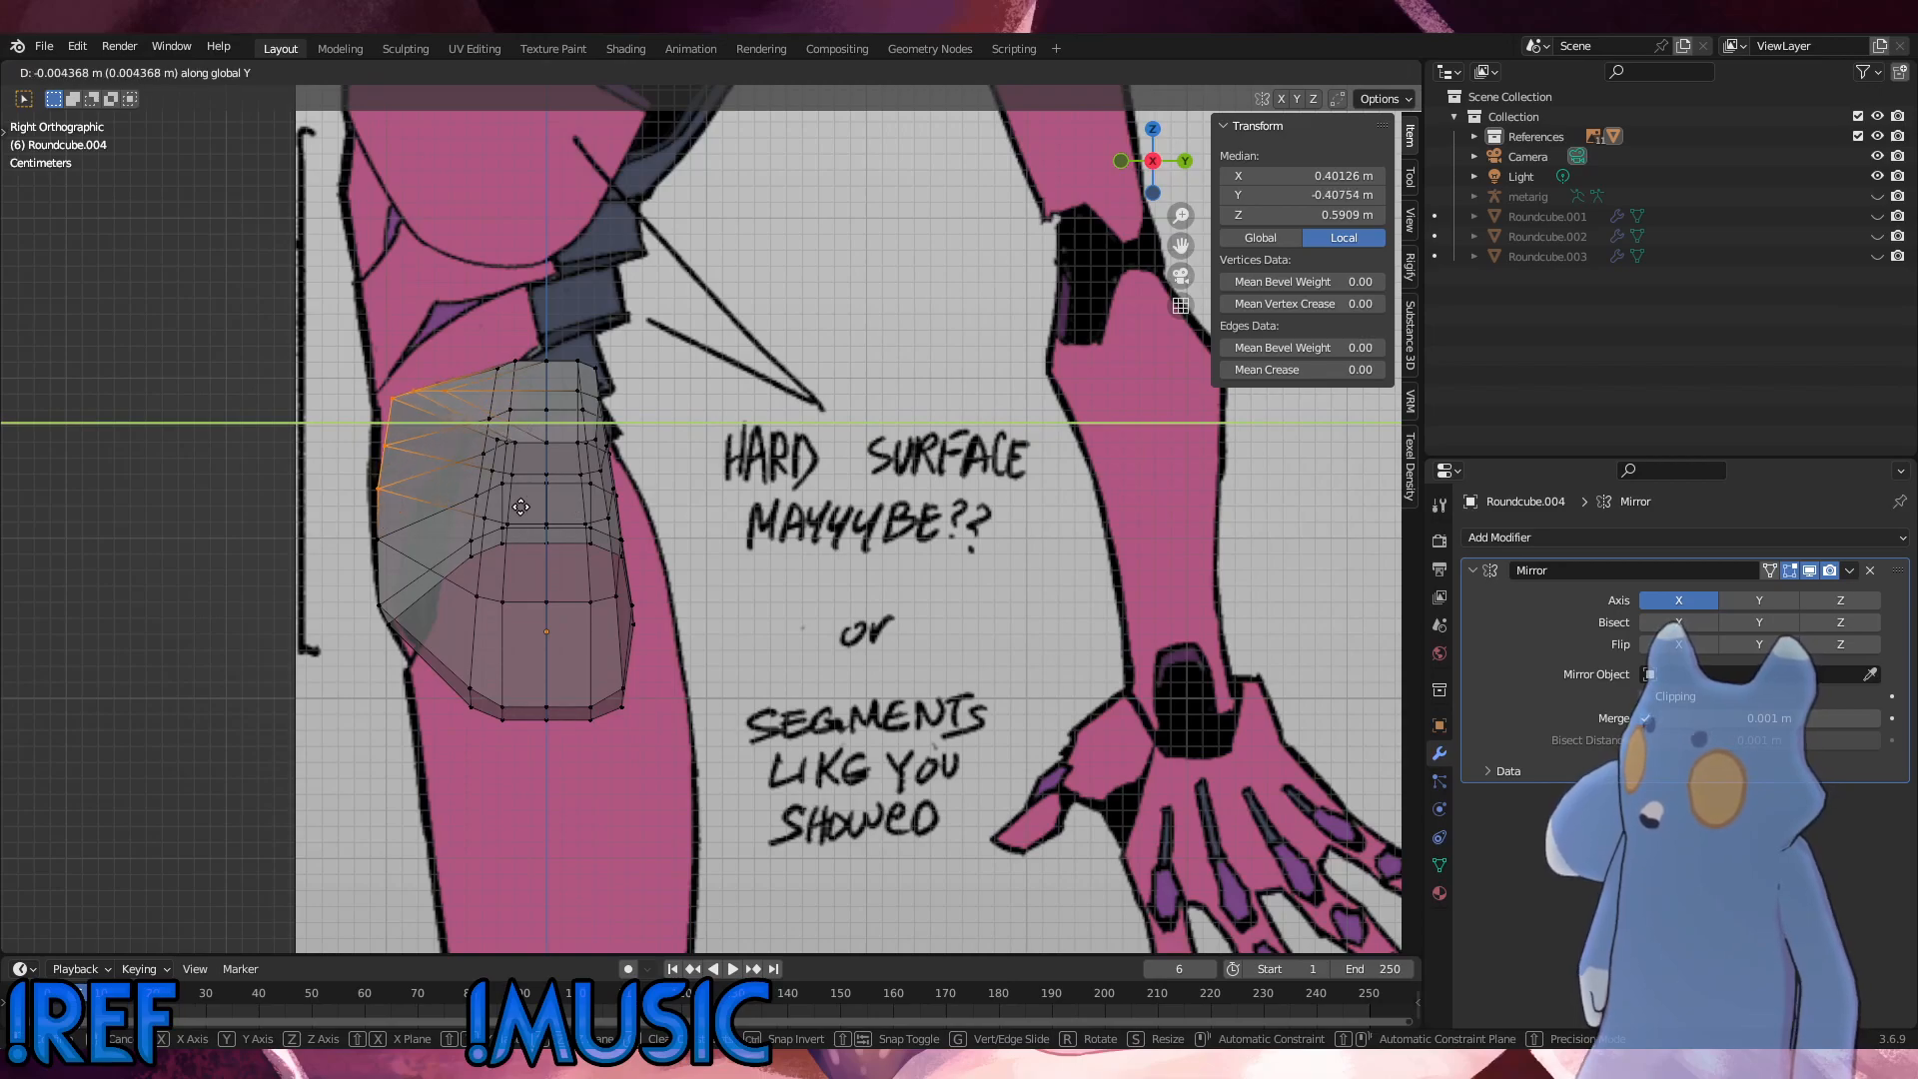
pyautogui.click(522, 507)
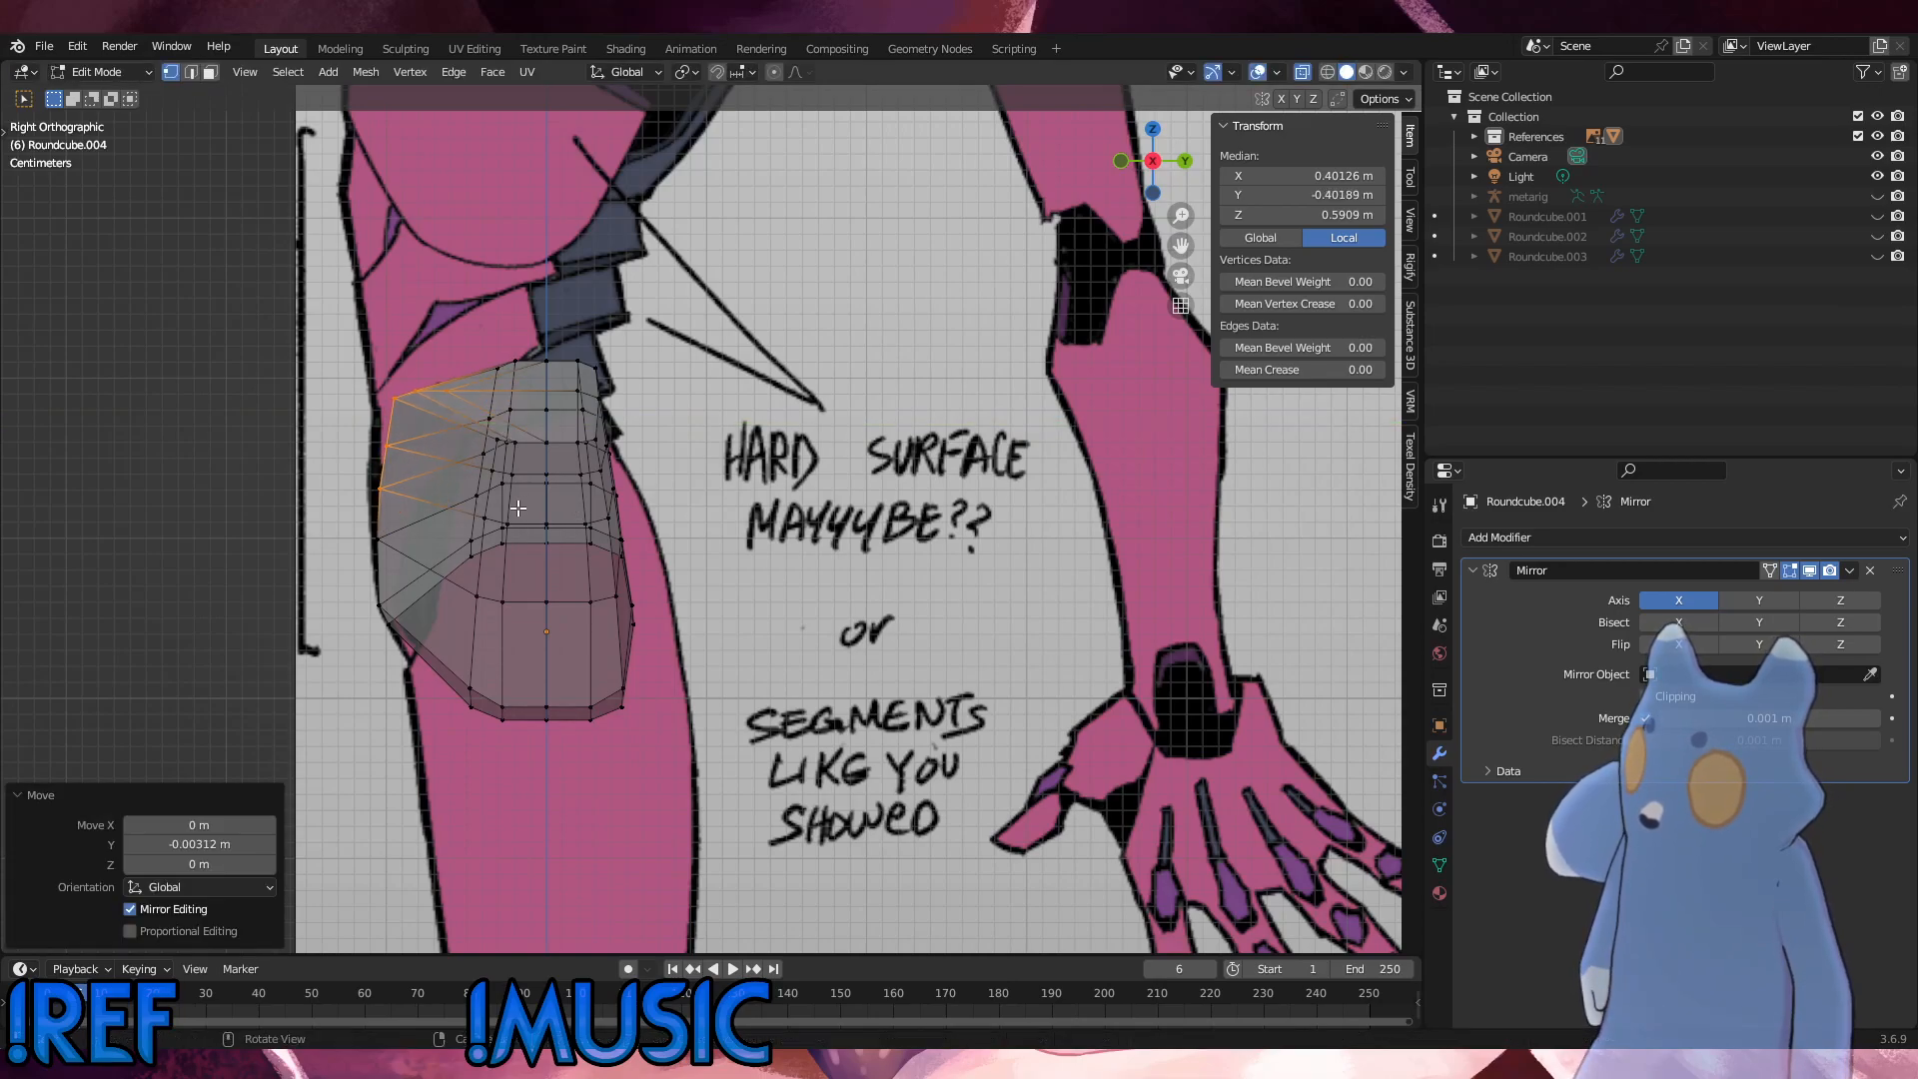
pyautogui.press('KP_1')
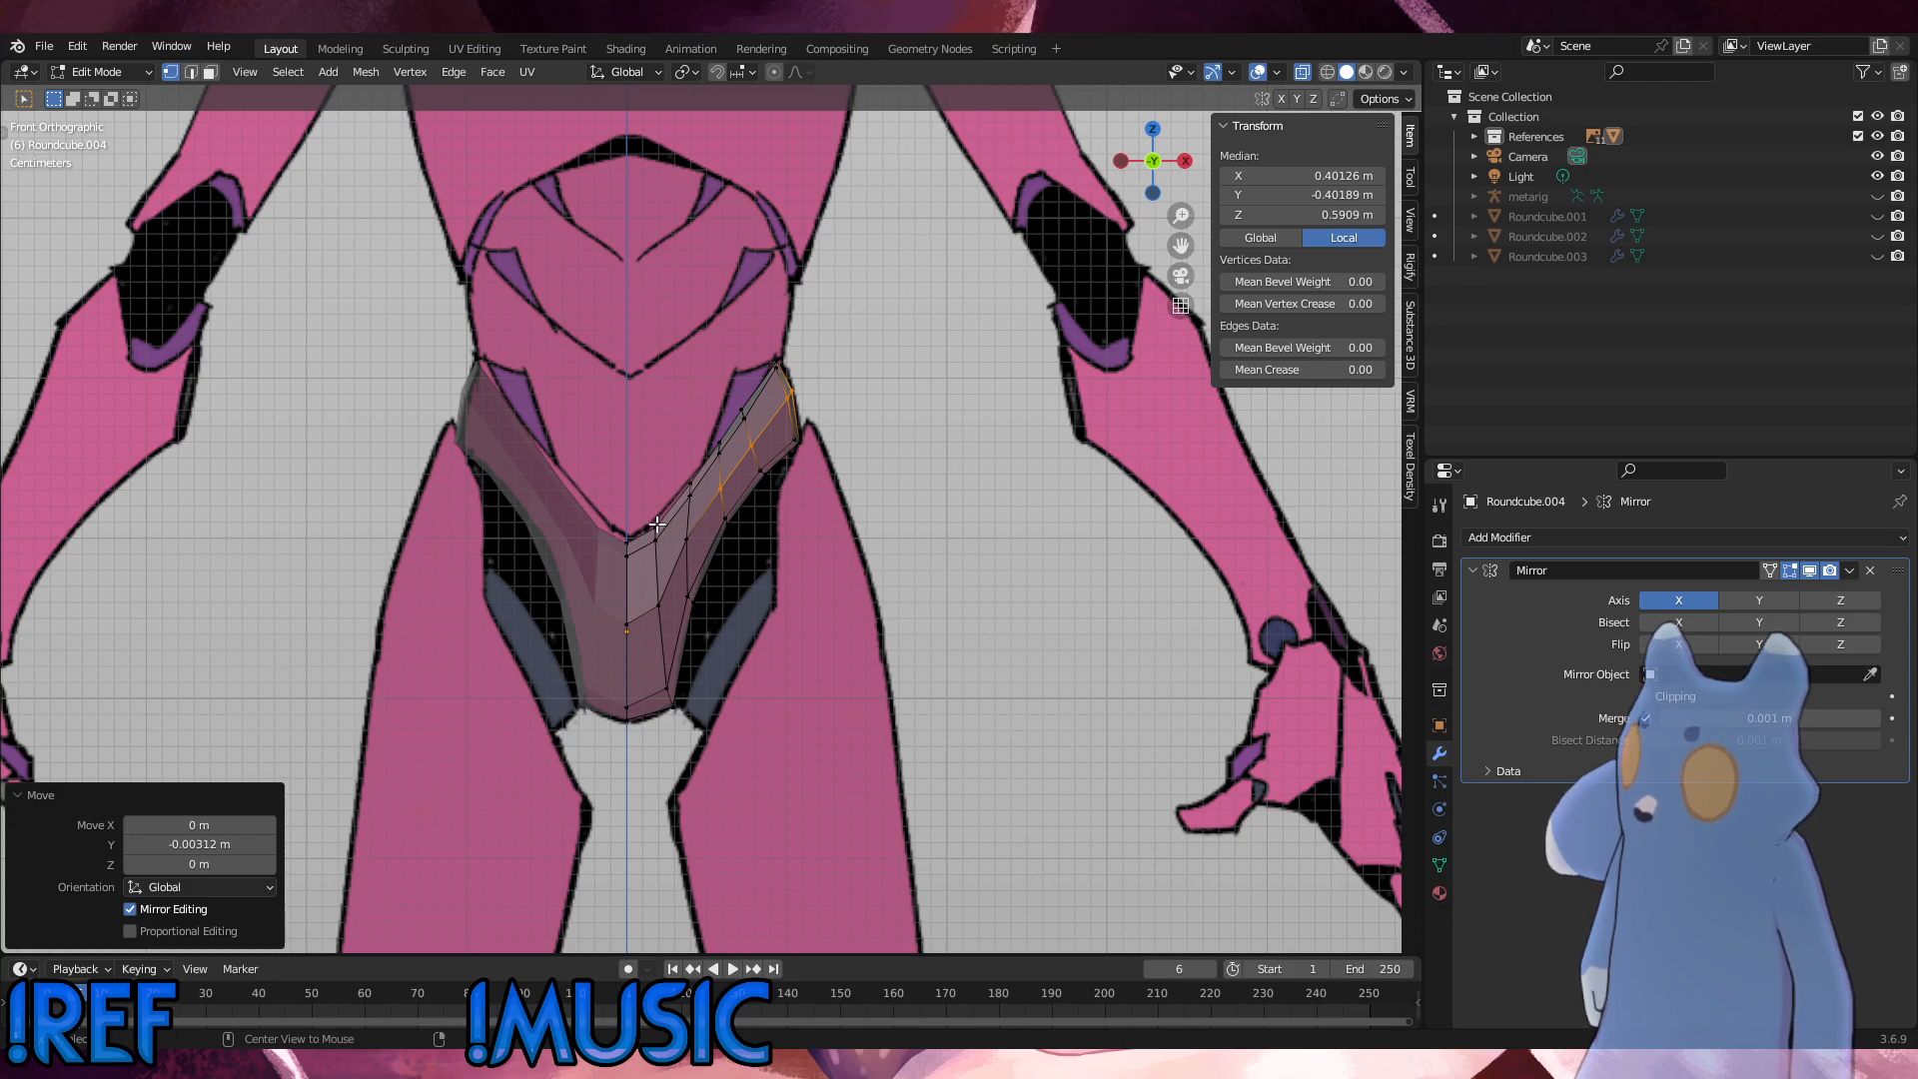
pyautogui.press('KP_3')
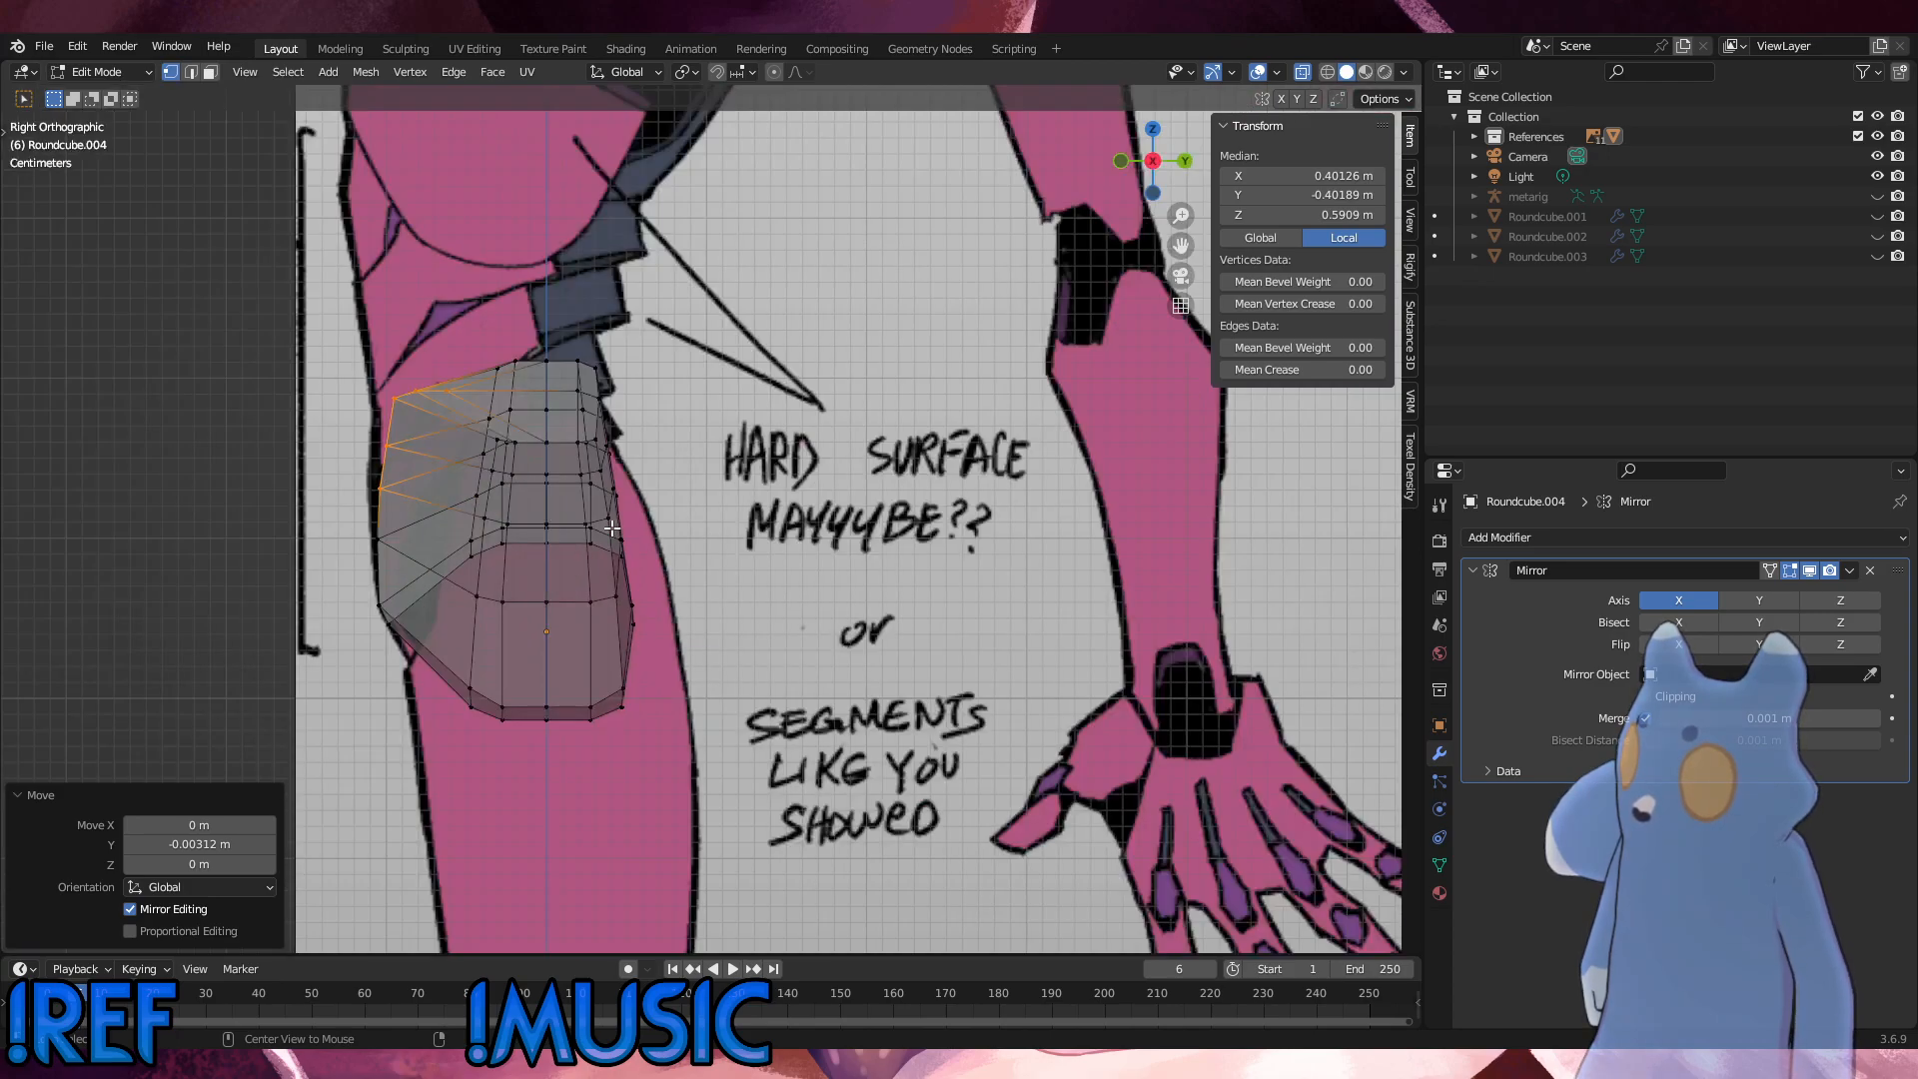
pyautogui.moveTo(611, 529); pyautogui.dragTo(699, 549, button='middle')
pyautogui.press('KP_3')
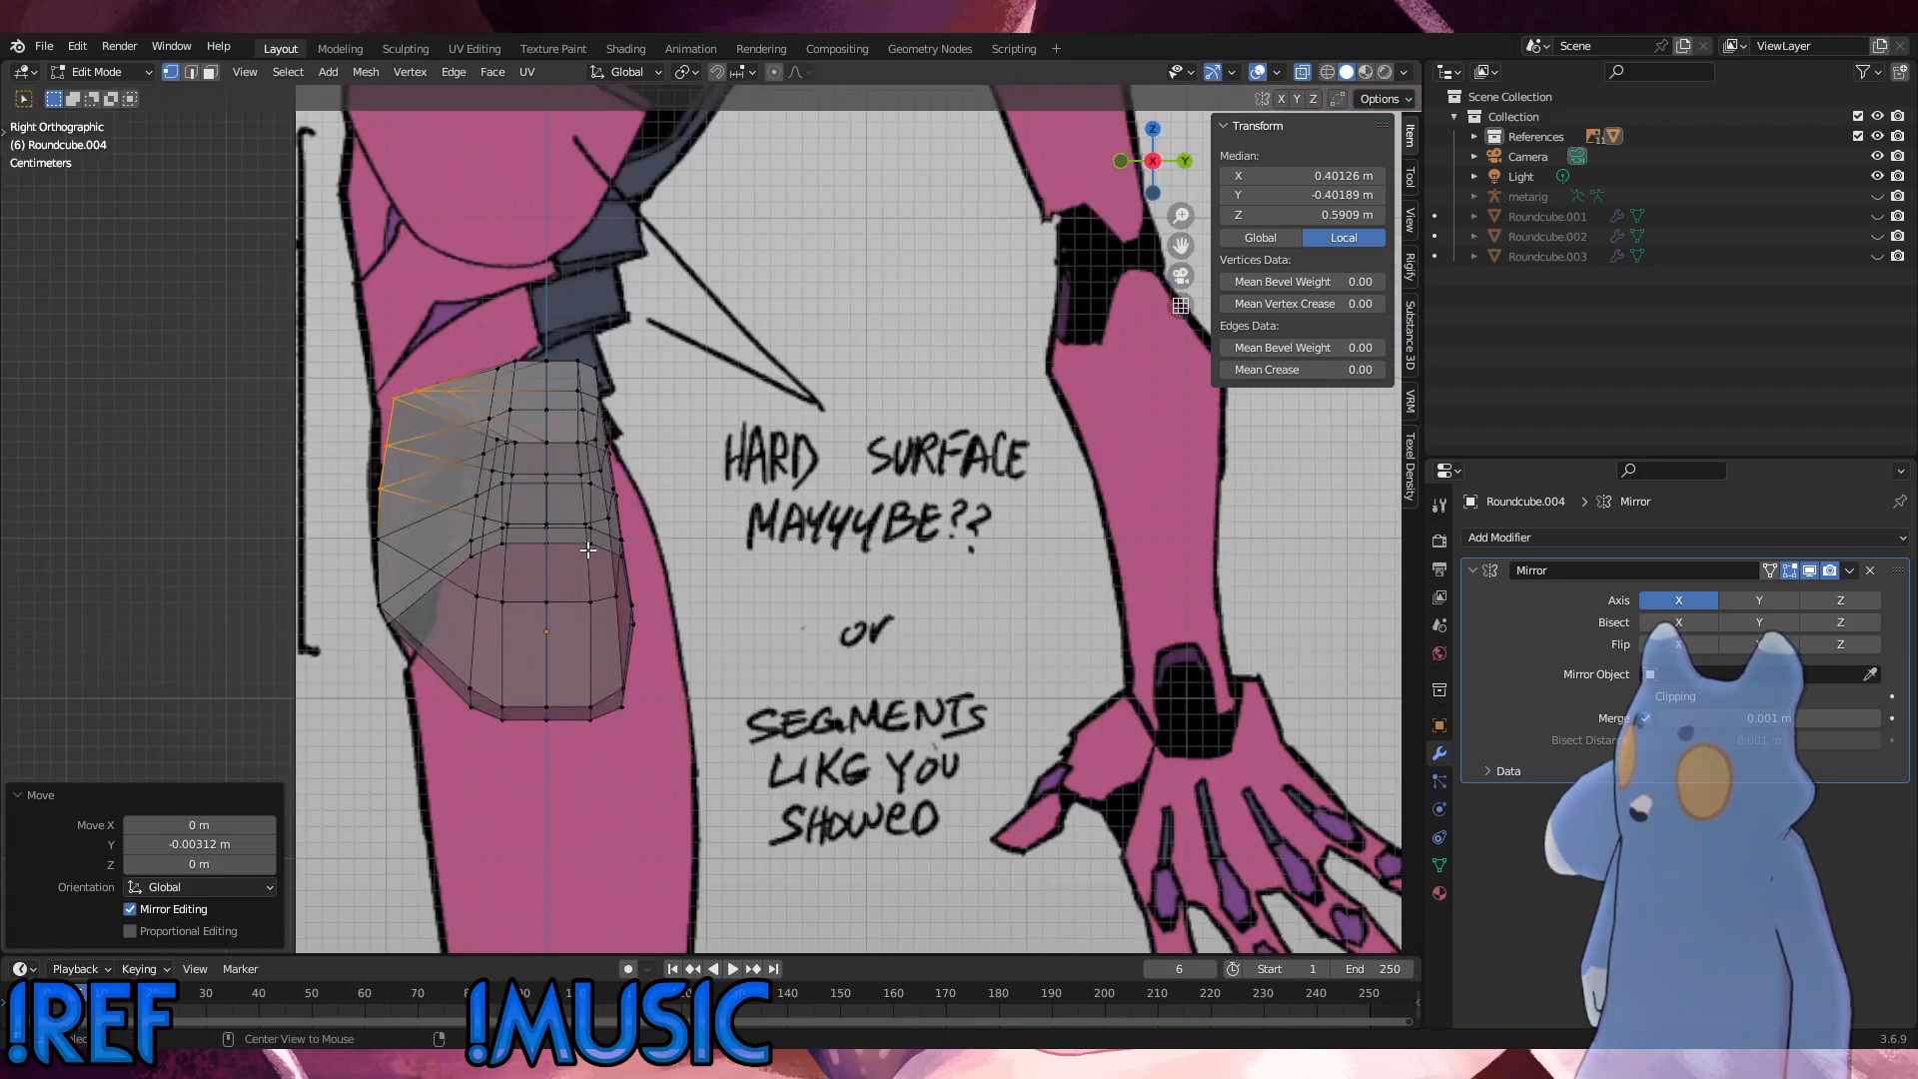
pyautogui.hotkey('ctrl', 'z')
pyautogui.hotkey('ctrl', 'z')
pyautogui.hotkey('ctrl', 'z')
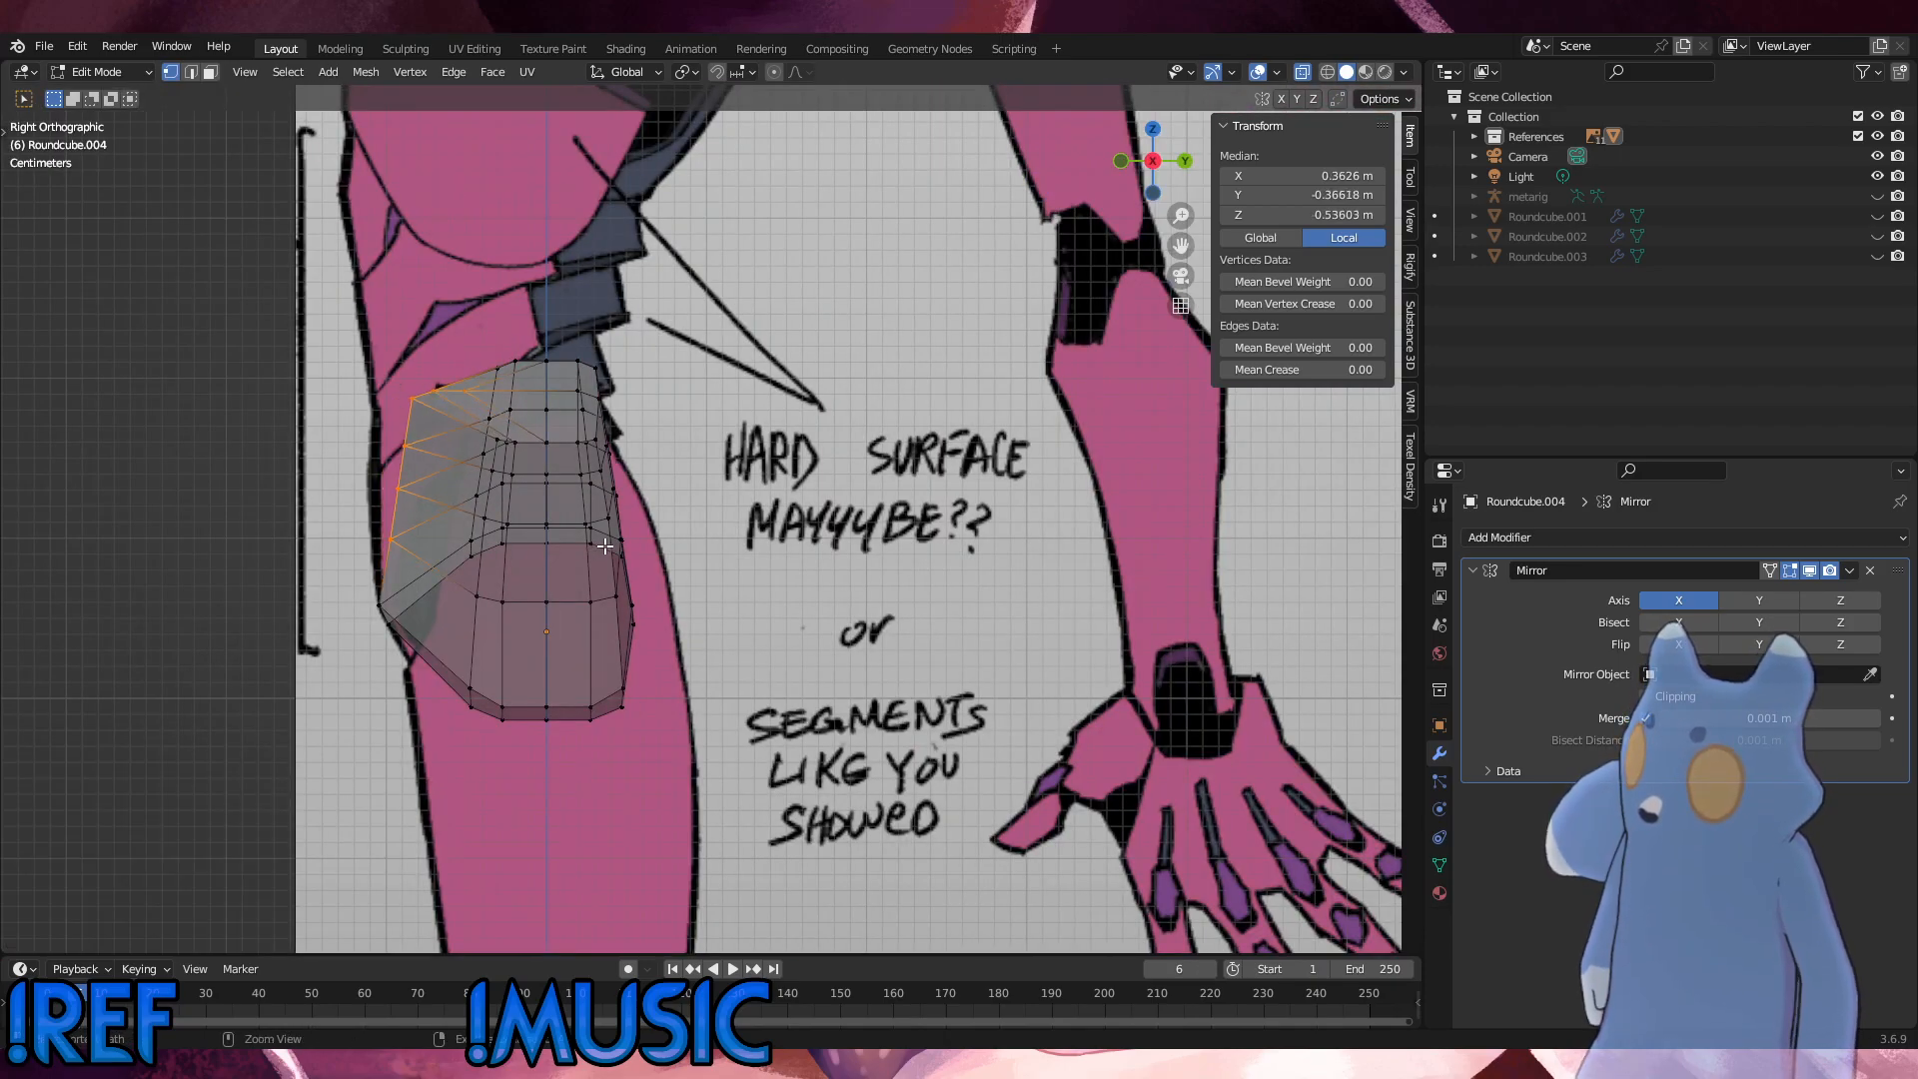
# Step: Try moving the front vertices above the second-lowest one -0.005616 m along Y
pyautogui.press('g')
pyautogui.press('y')
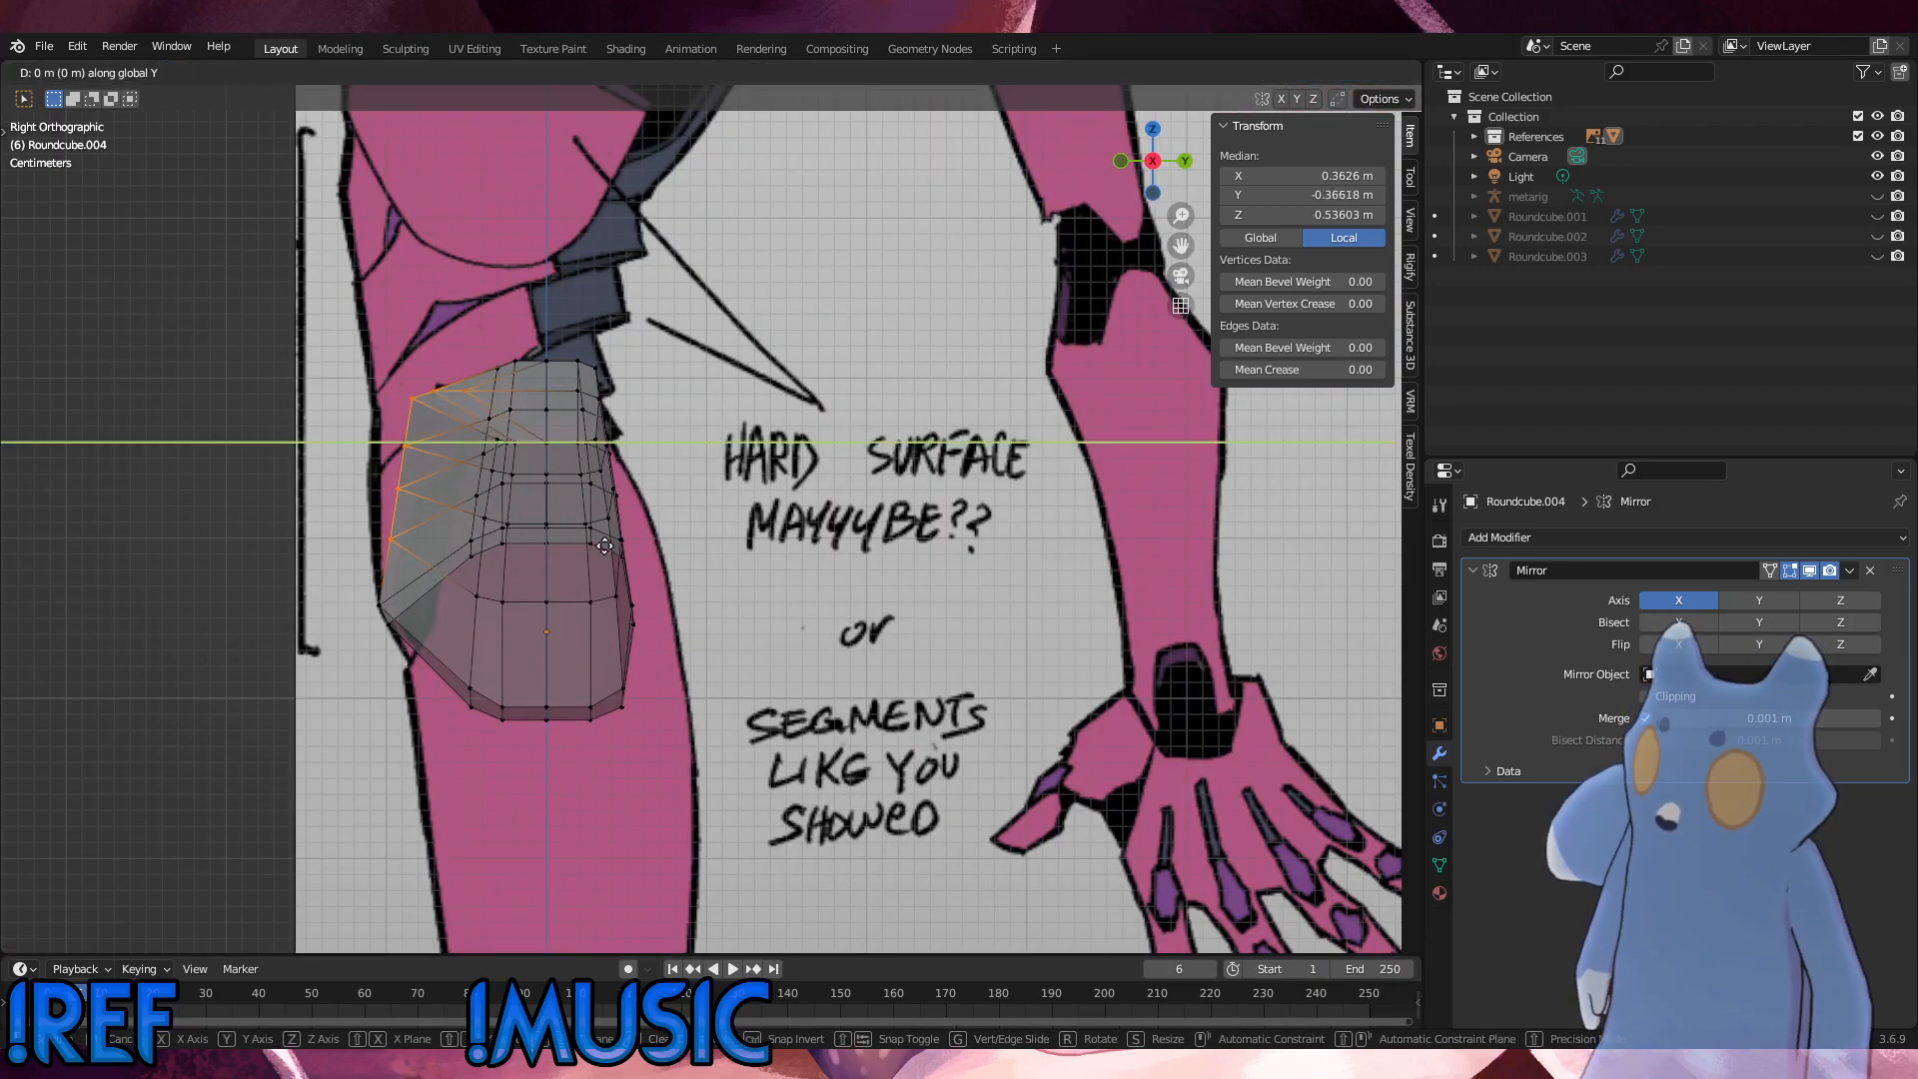
pyautogui.press('x')
pyautogui.press('y')
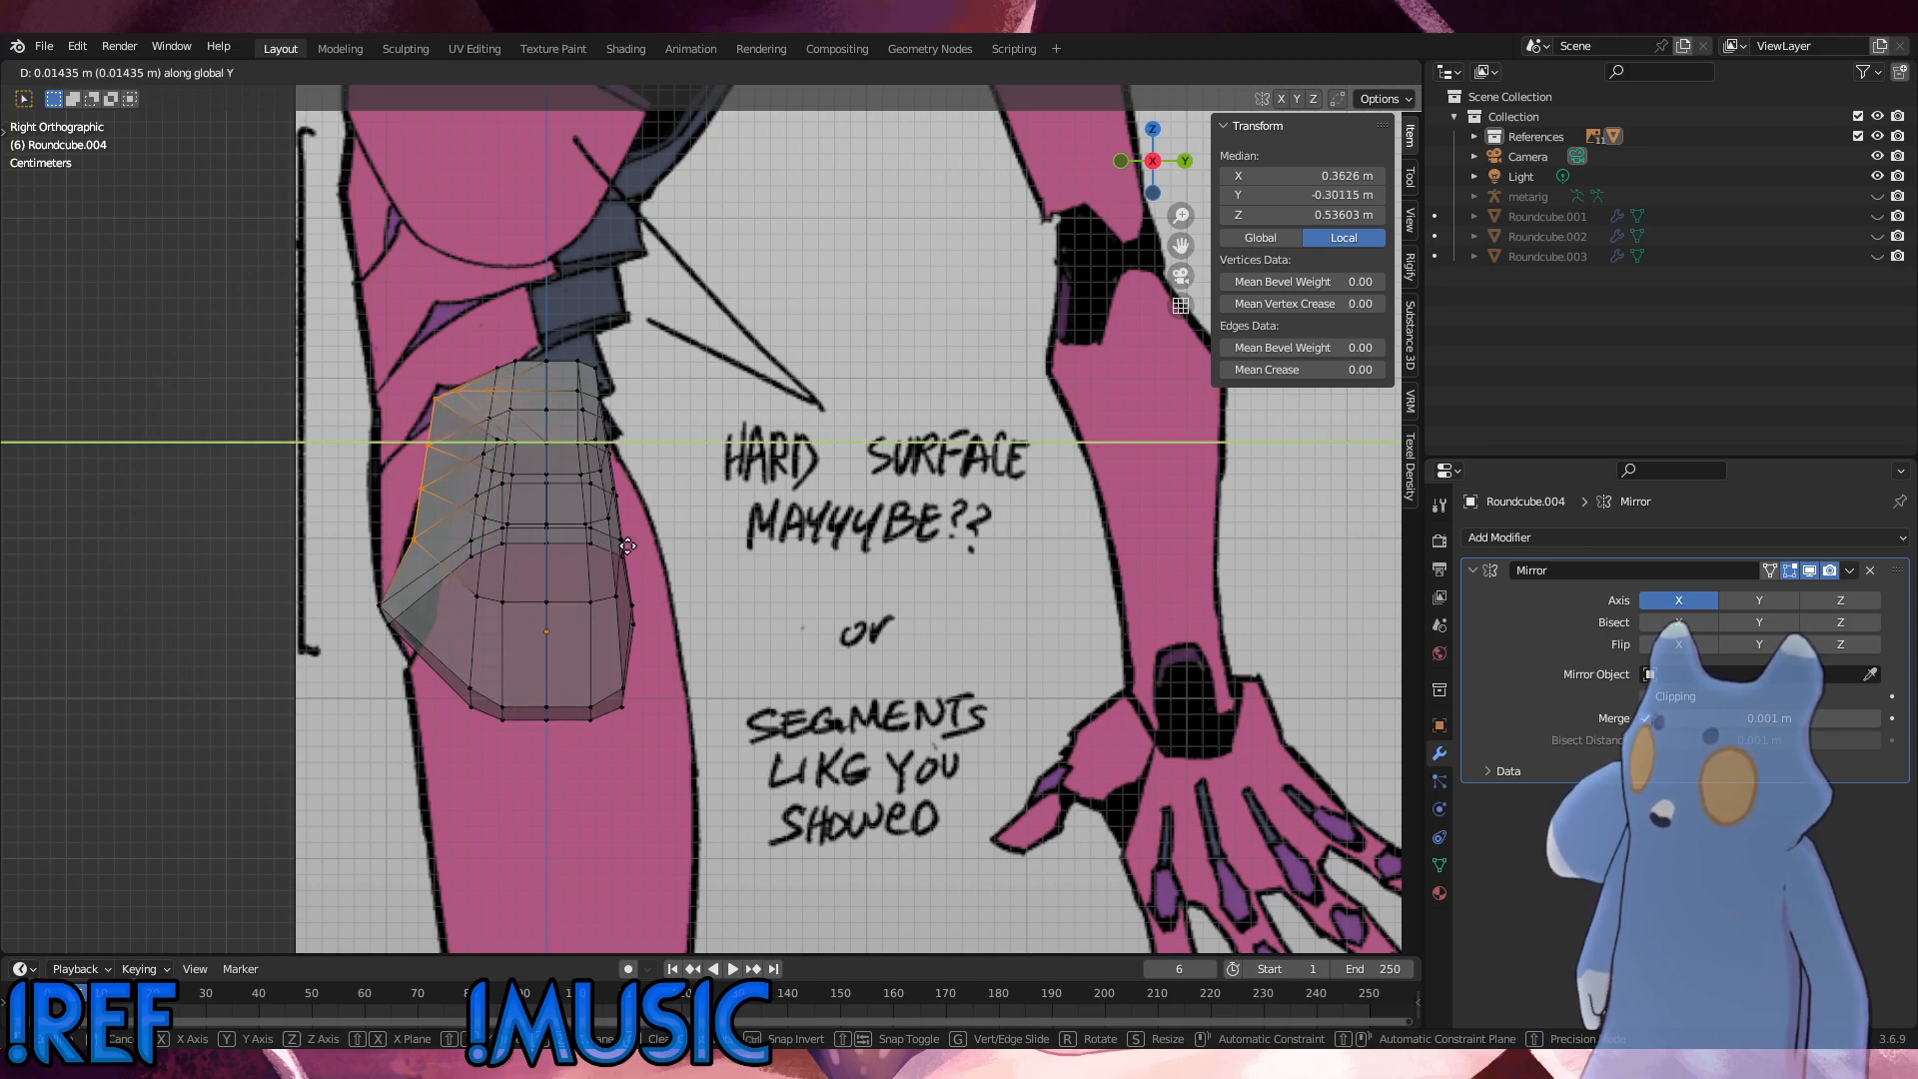
pyautogui.click(595, 543)
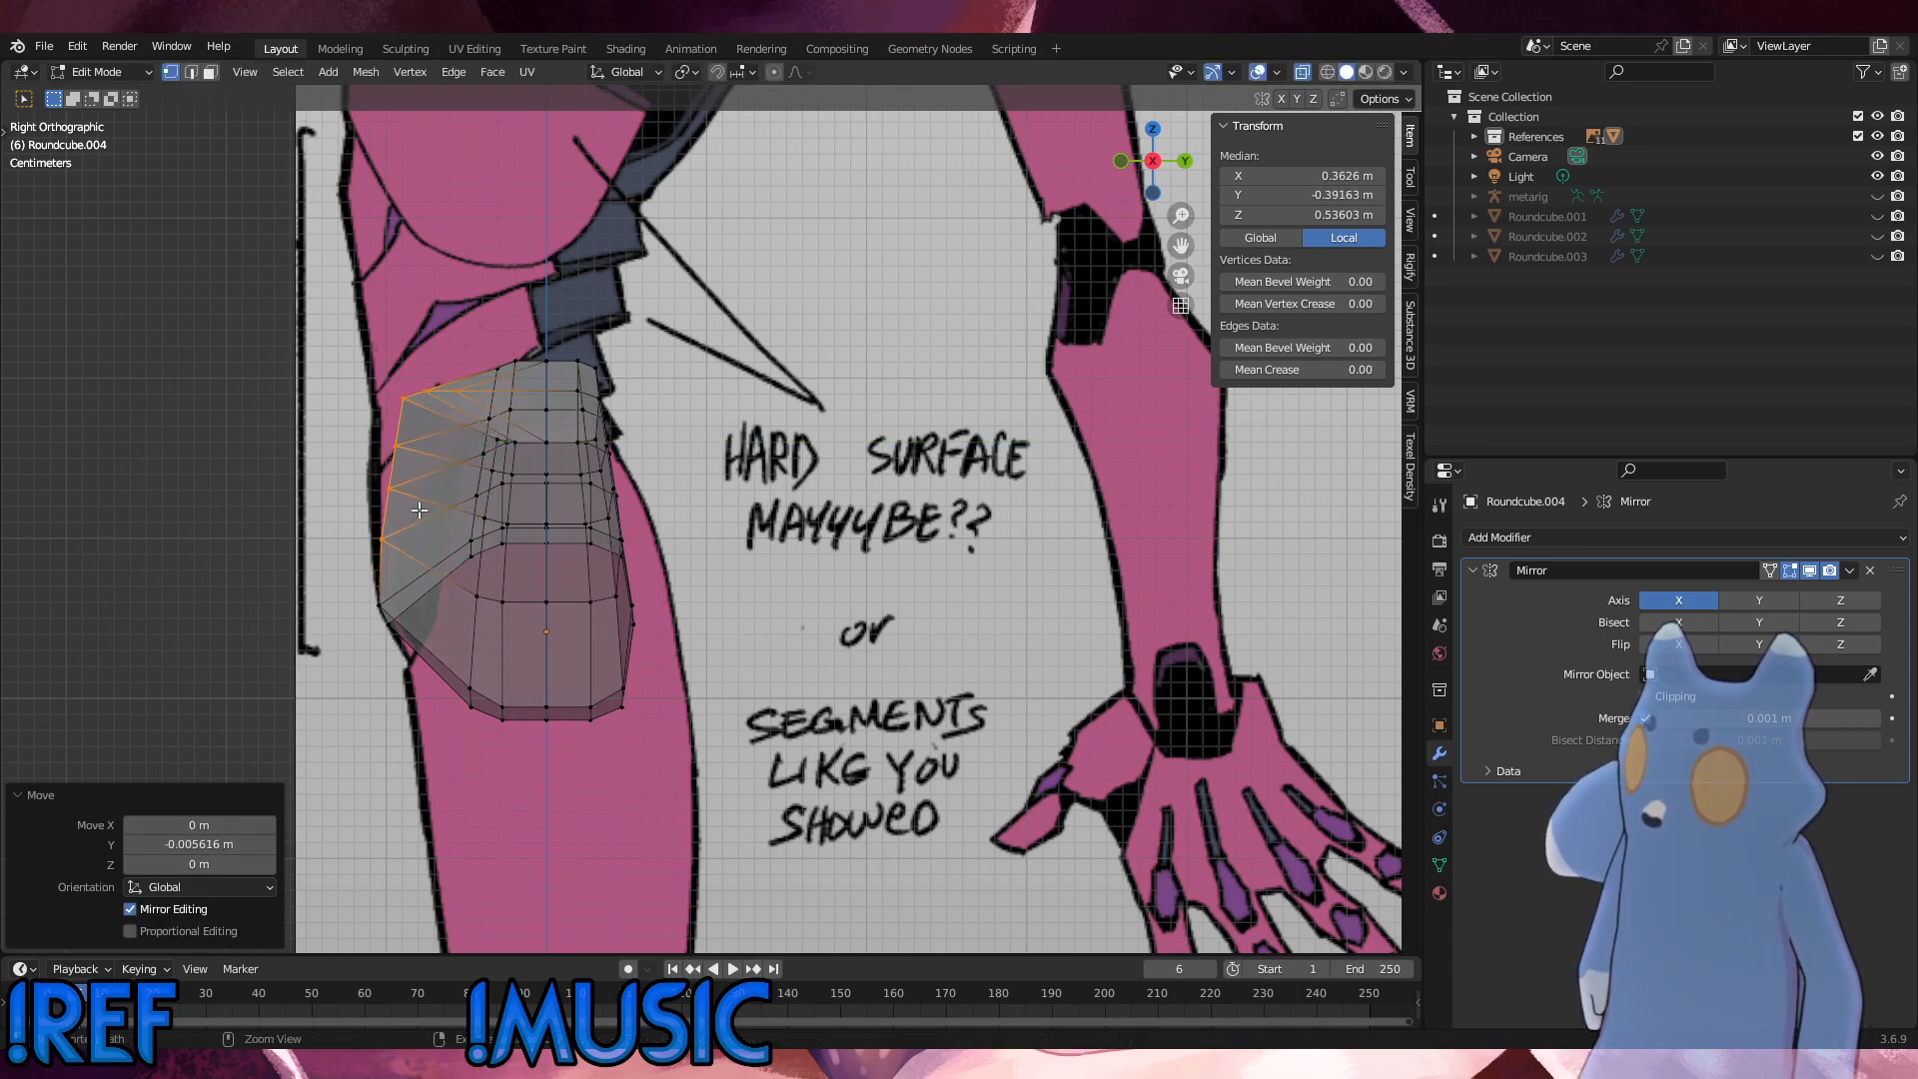
# Step: Drop the lowest selected front vertex twice, trying moves of 0.005616 m and 0.016223 m along Y on the remaining vertices
pyautogui.keyDown('shift'); pyautogui.click(380, 537); pyautogui.keyUp('shift')
pyautogui.press('g')
pyautogui.press('y')
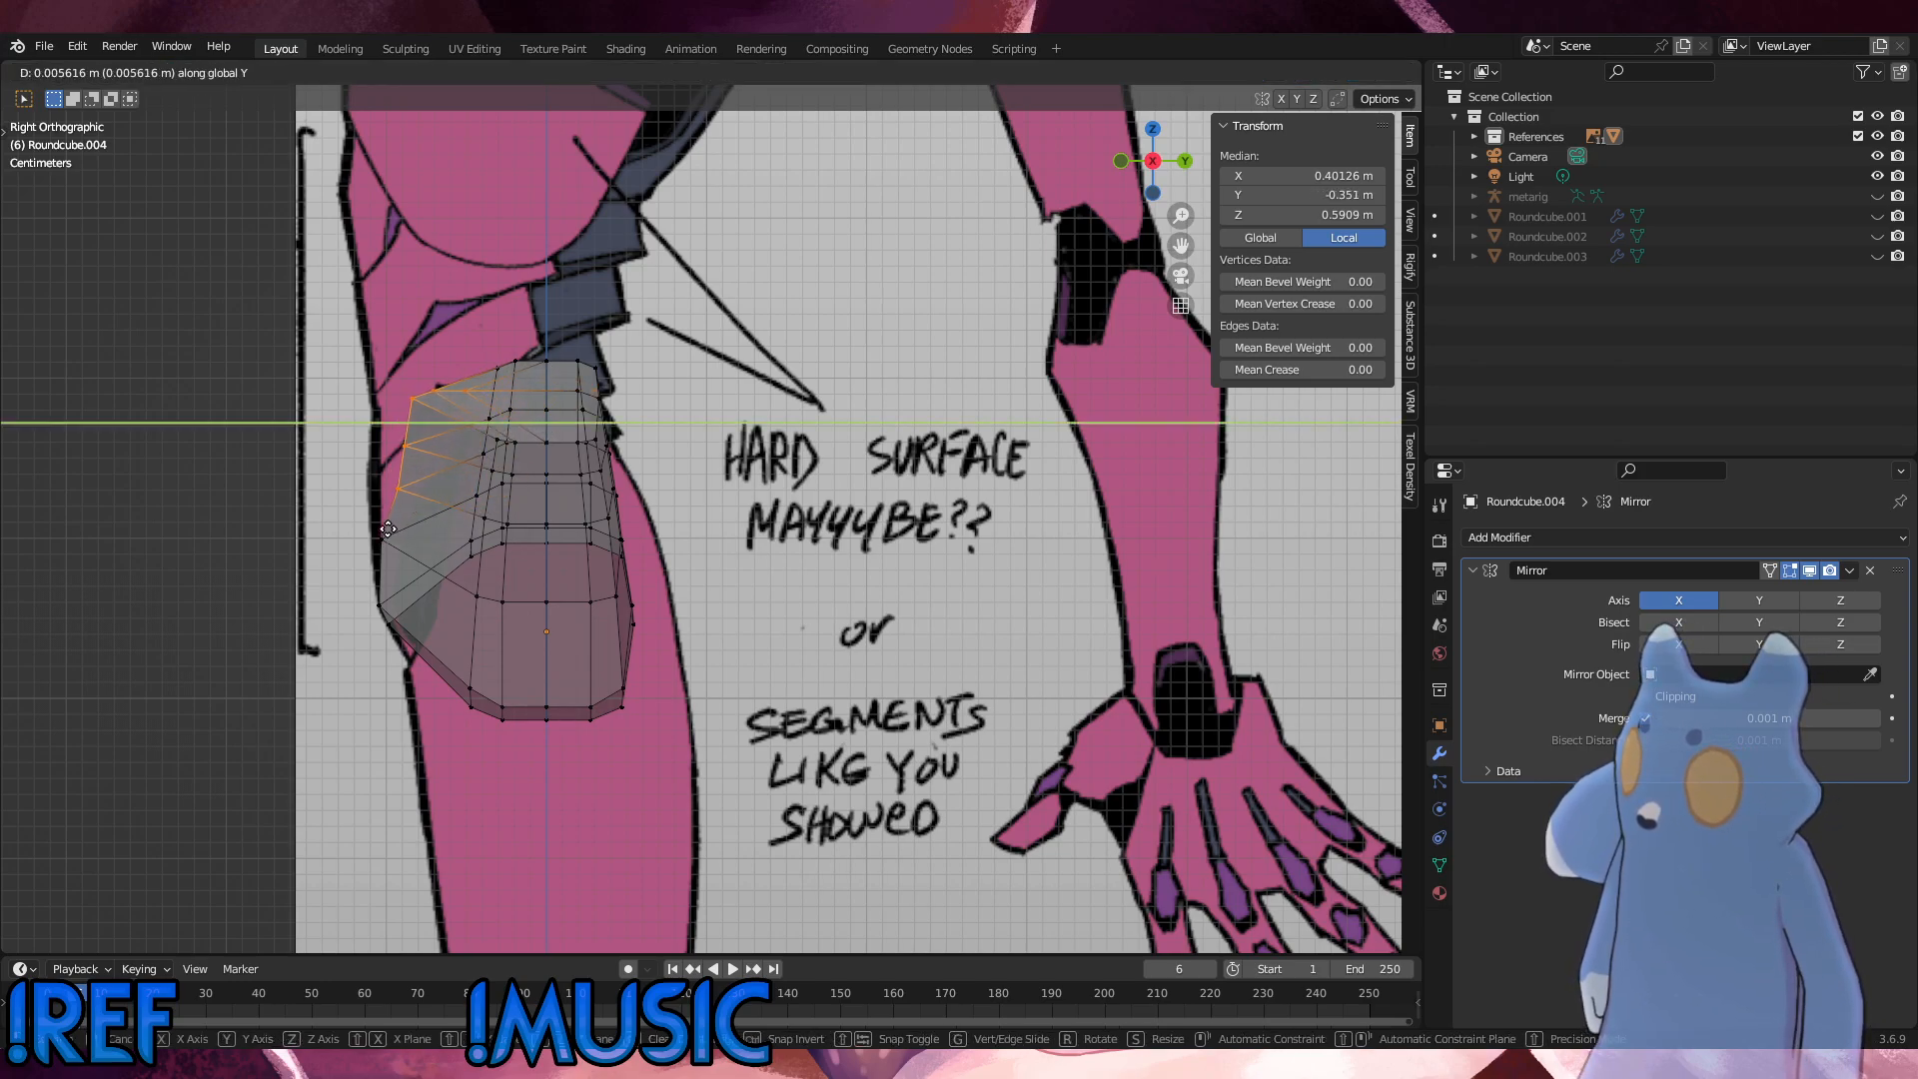
pyautogui.click(388, 529)
pyautogui.keyDown('ctrl'); pyautogui.moveTo(409, 476); pyautogui.dragTo(388, 490); pyautogui.keyUp('ctrl')
pyautogui.press('g')
pyautogui.press('y')
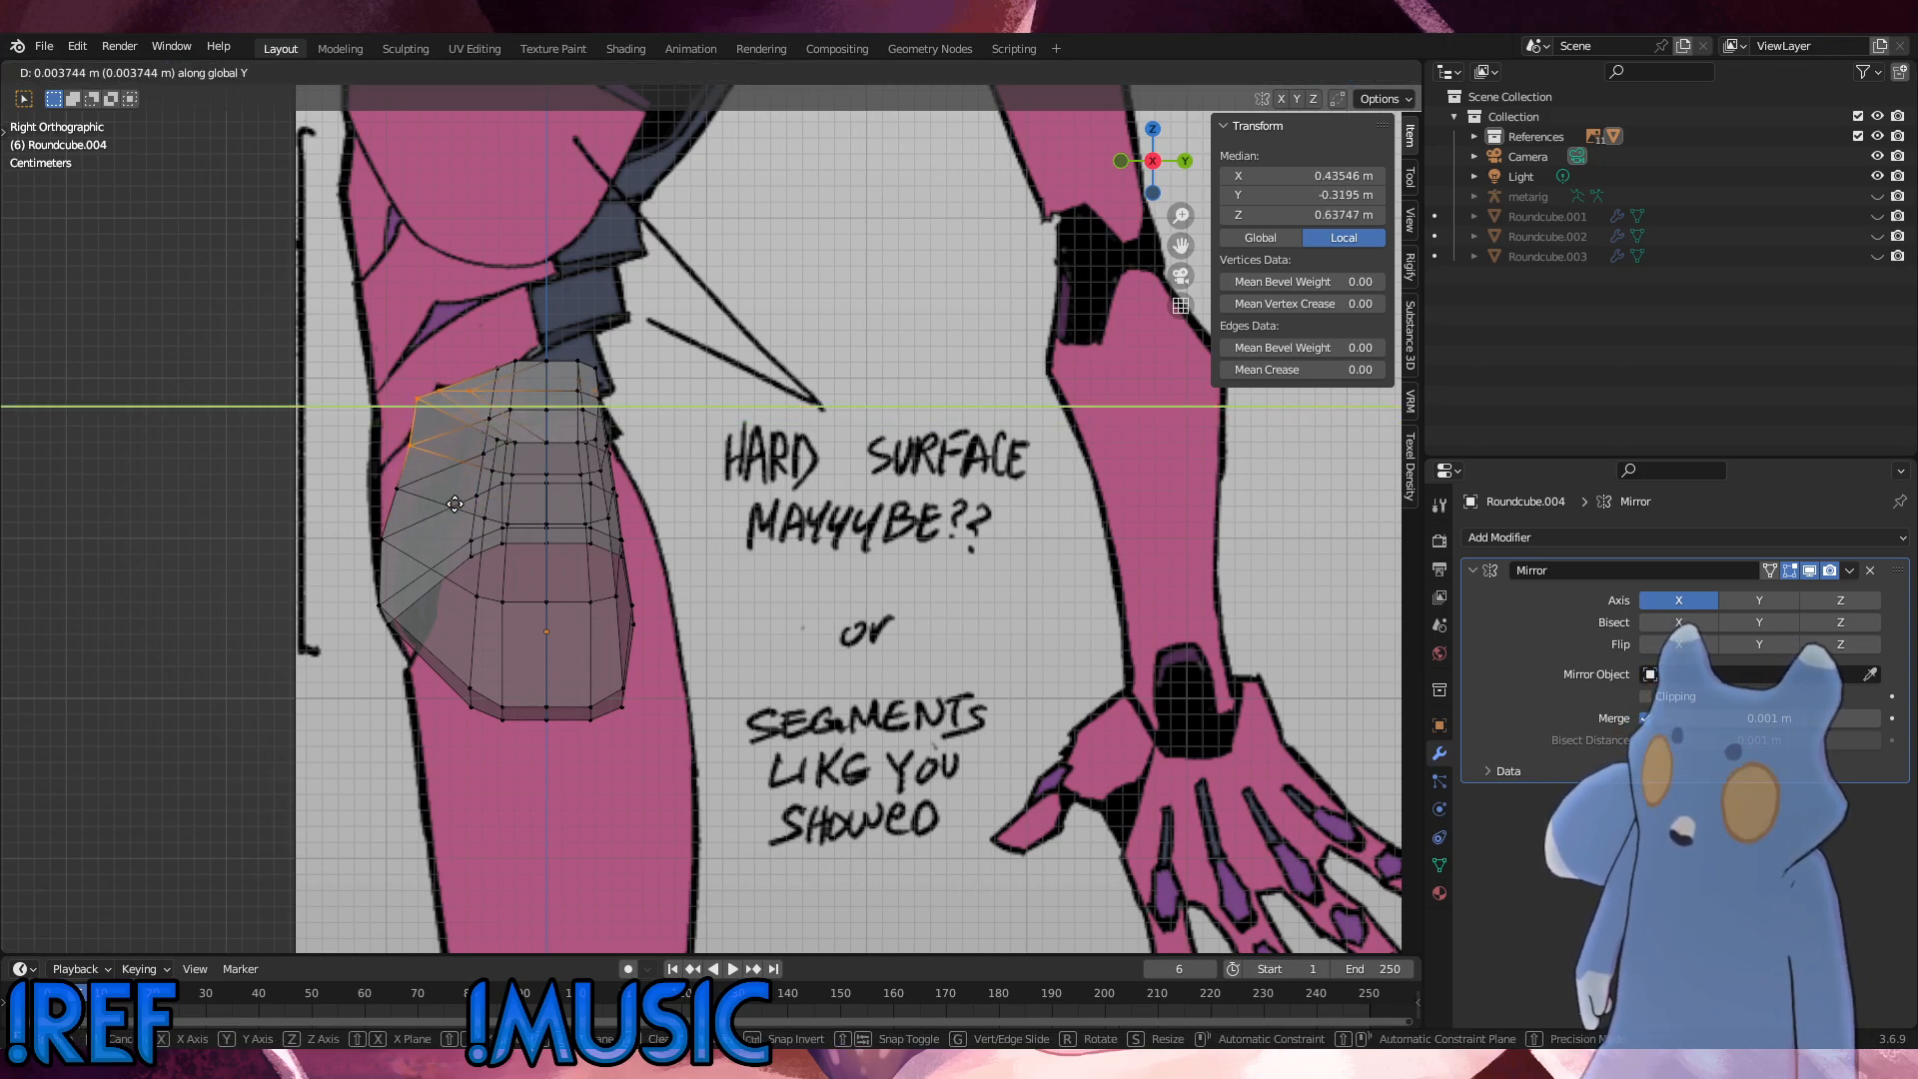
pyautogui.click(474, 512)
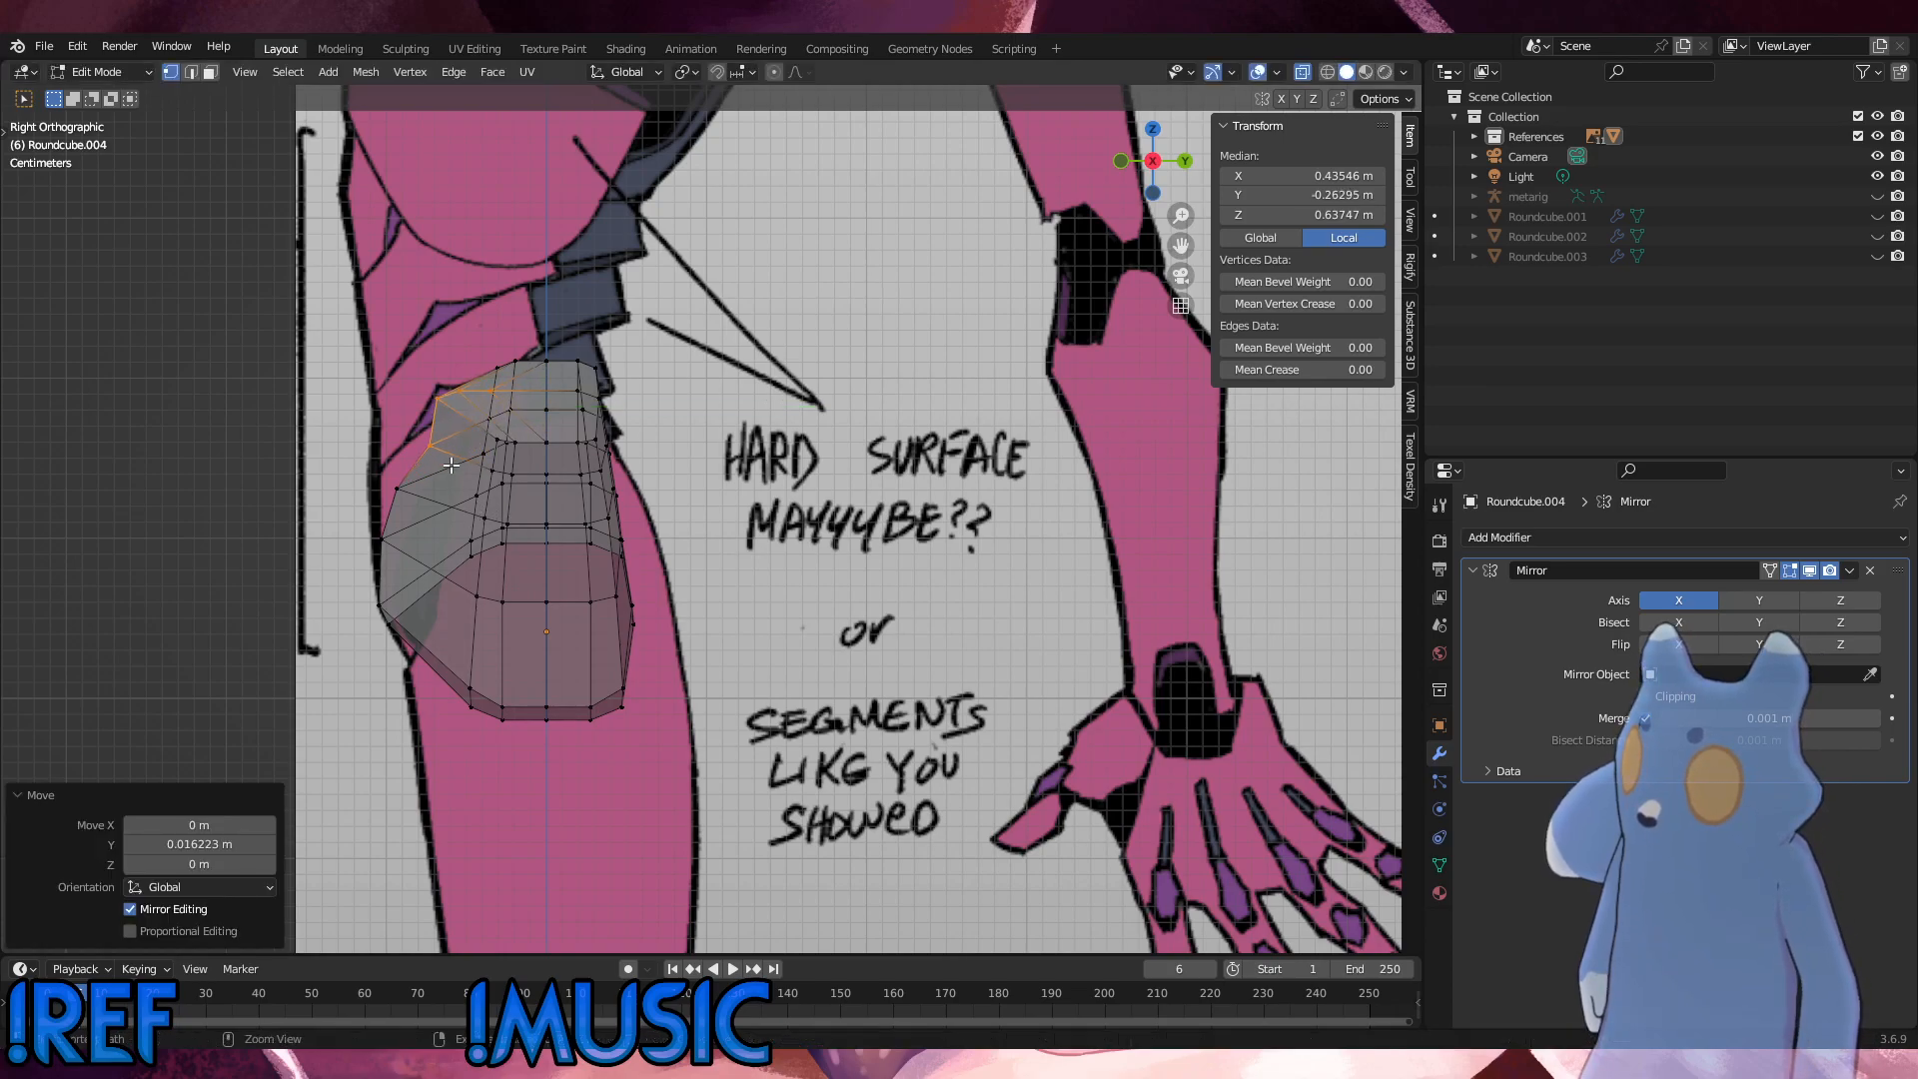
# Step: Try moving only the topmost front vertices 0.031198 m along Y and check the piece from the left, front and right
pyautogui.keyDown('ctrl'); pyautogui.moveTo(412, 430); pyautogui.dragTo(449, 463); pyautogui.keyUp('ctrl')
pyautogui.press('g')
pyautogui.press('y')
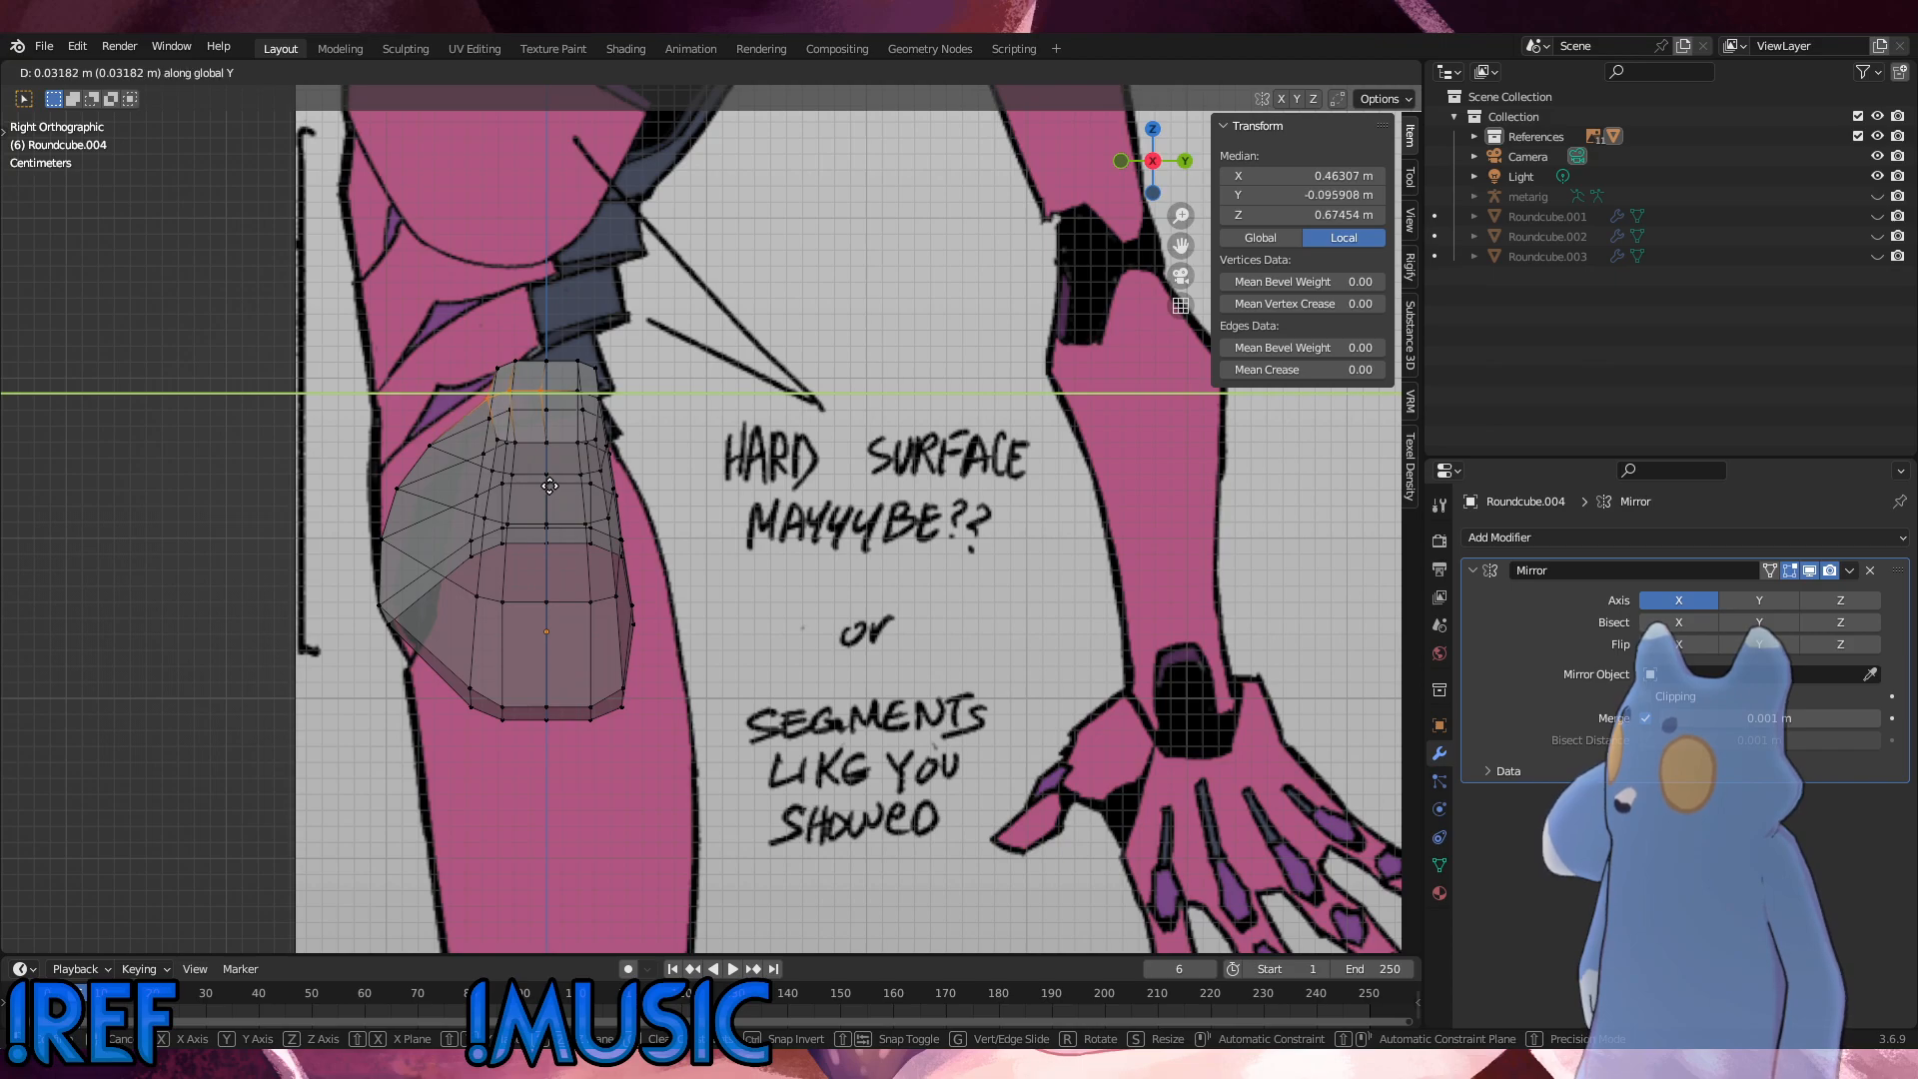
pyautogui.click(549, 486)
pyautogui.moveTo(548, 487); pyautogui.dragTo(731, 505, button='middle')
pyautogui.press('ctrl+KP_3')
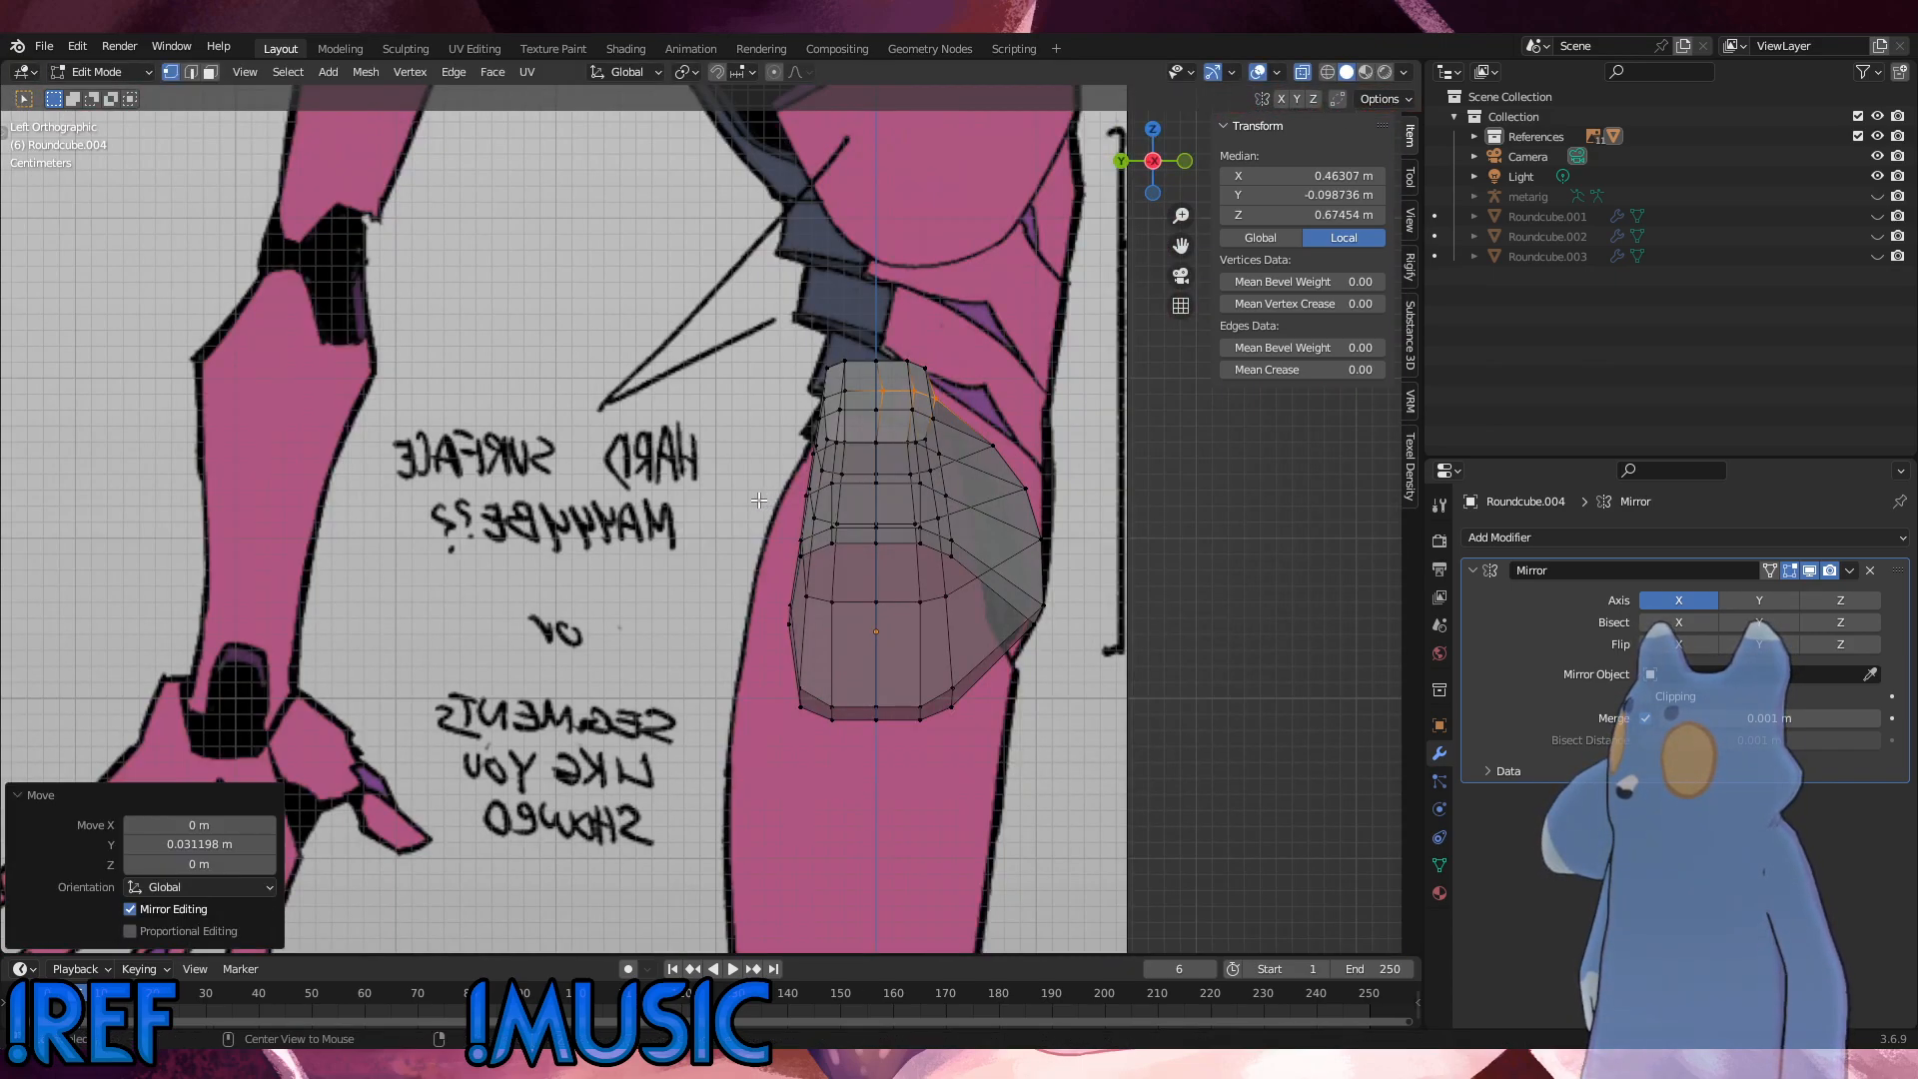
pyautogui.press('KP_1')
pyautogui.press('KP_3')
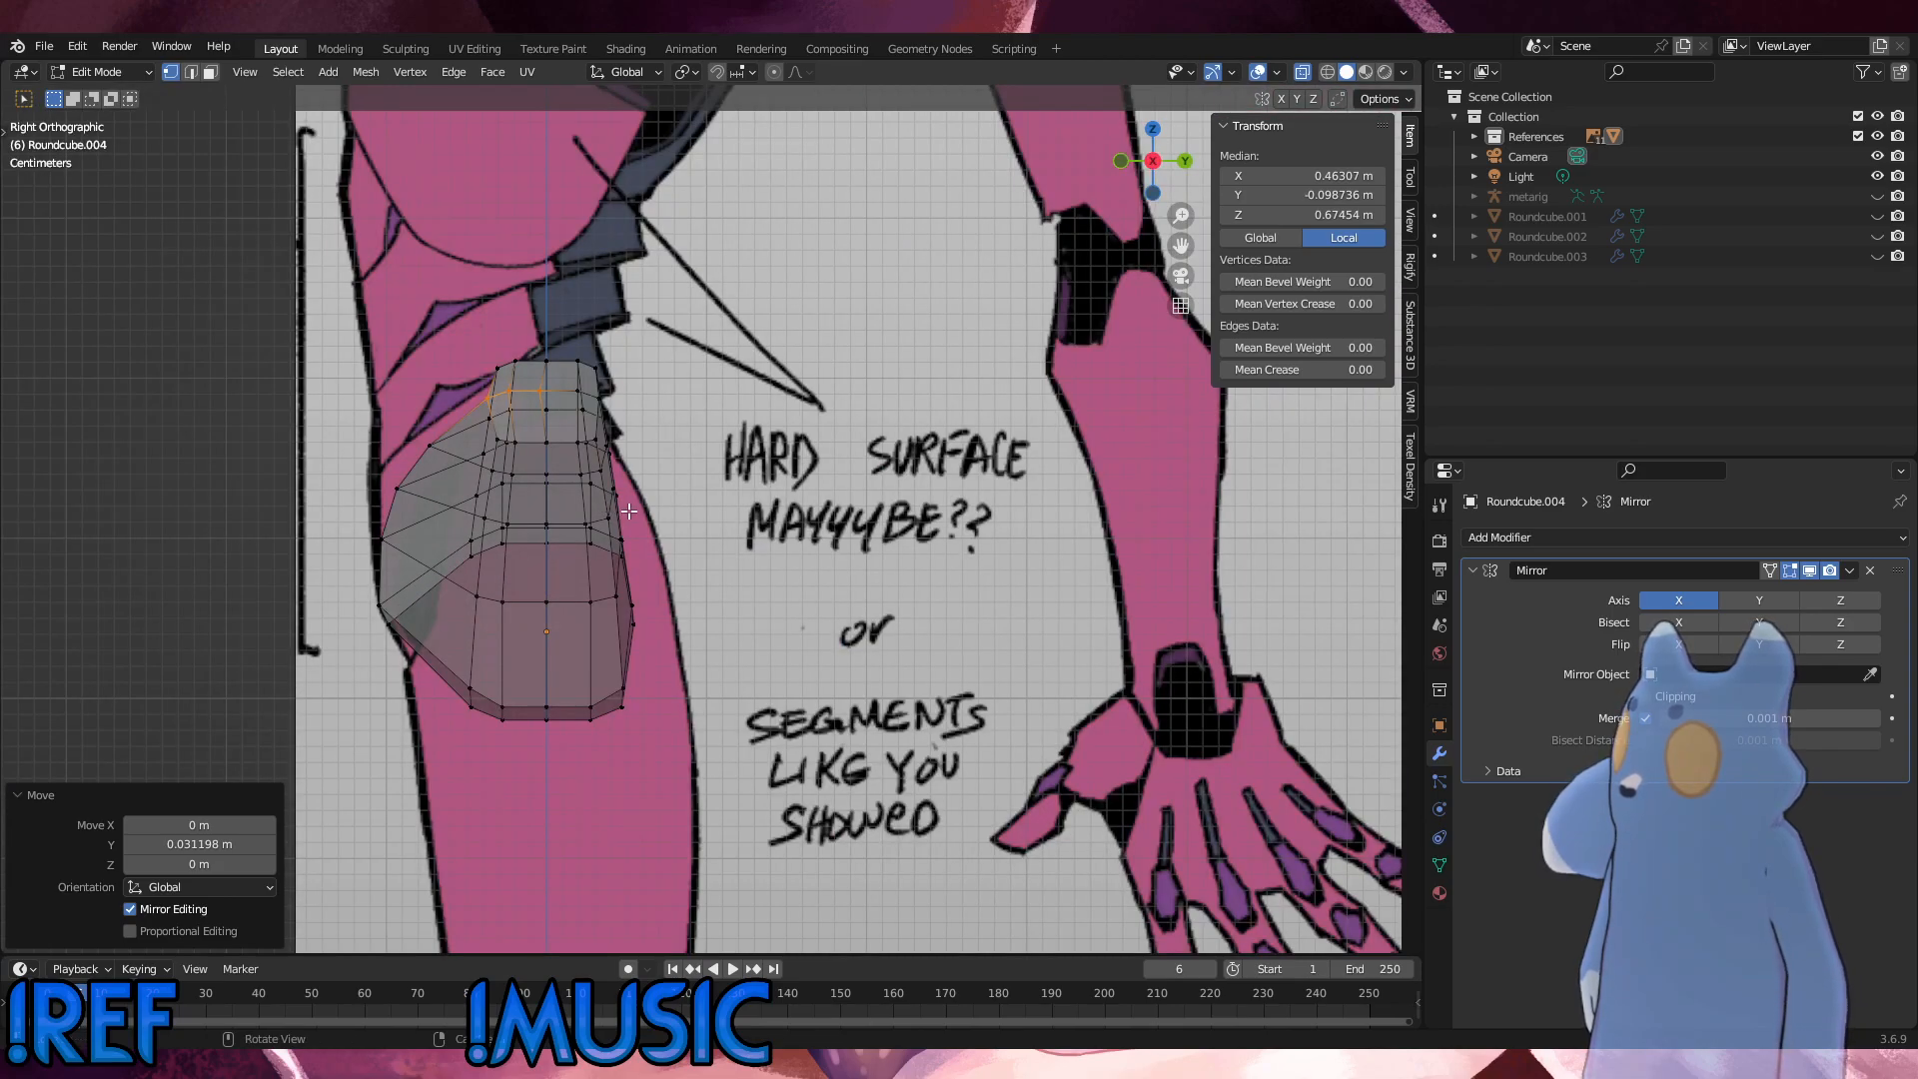
# Step: Undo the front vertex moves back to the straight front edge of the pelvis piece, with its lengthwise loop selected
pyautogui.hotkey('ctrl', 'z')
pyautogui.hotkey('ctrl', 'z')
pyautogui.hotkey('ctrl', 'z')
pyautogui.hotkey('ctrl', 'z')
pyautogui.hotkey('ctrl', 'z')
pyautogui.hotkey('ctrl', 'z')
pyautogui.hotkey('ctrl', 'z')
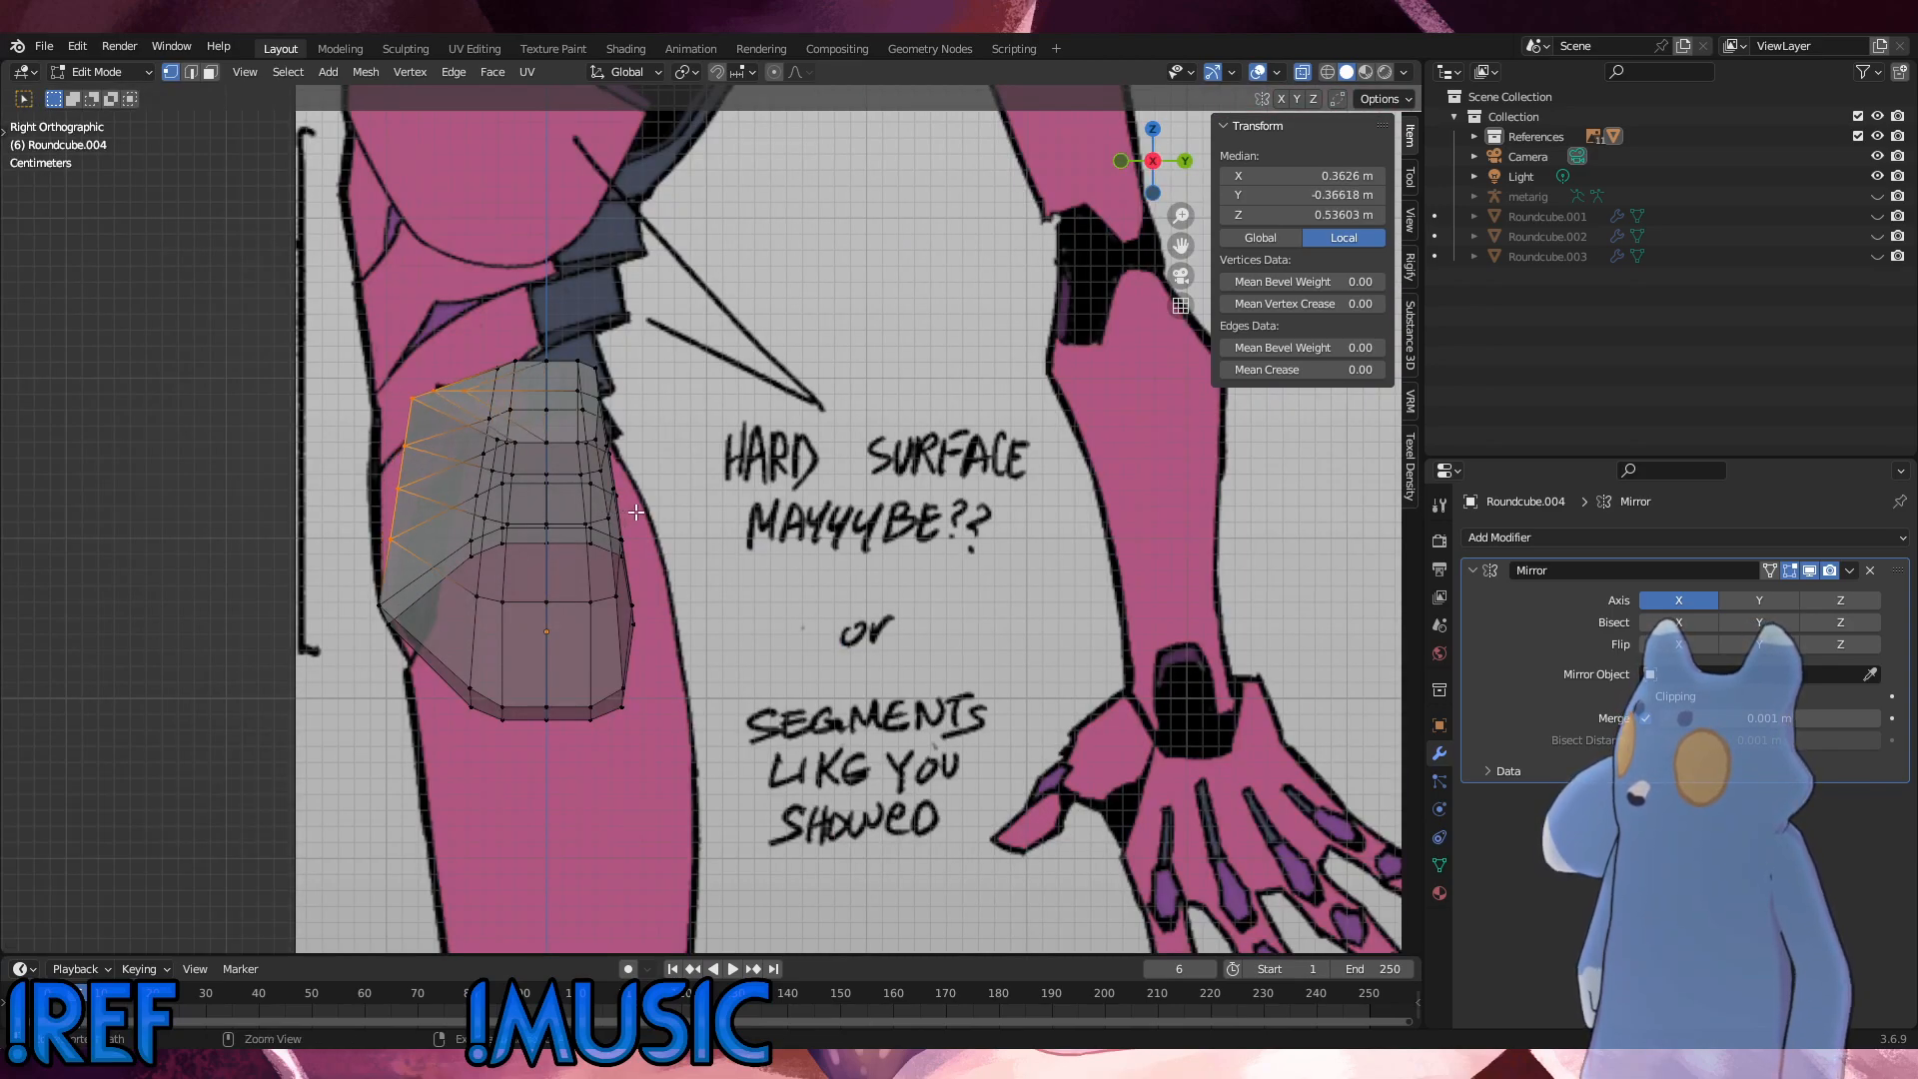
pyautogui.hotkey('ctrl', 'z')
pyautogui.hotkey('ctrl', 'z')
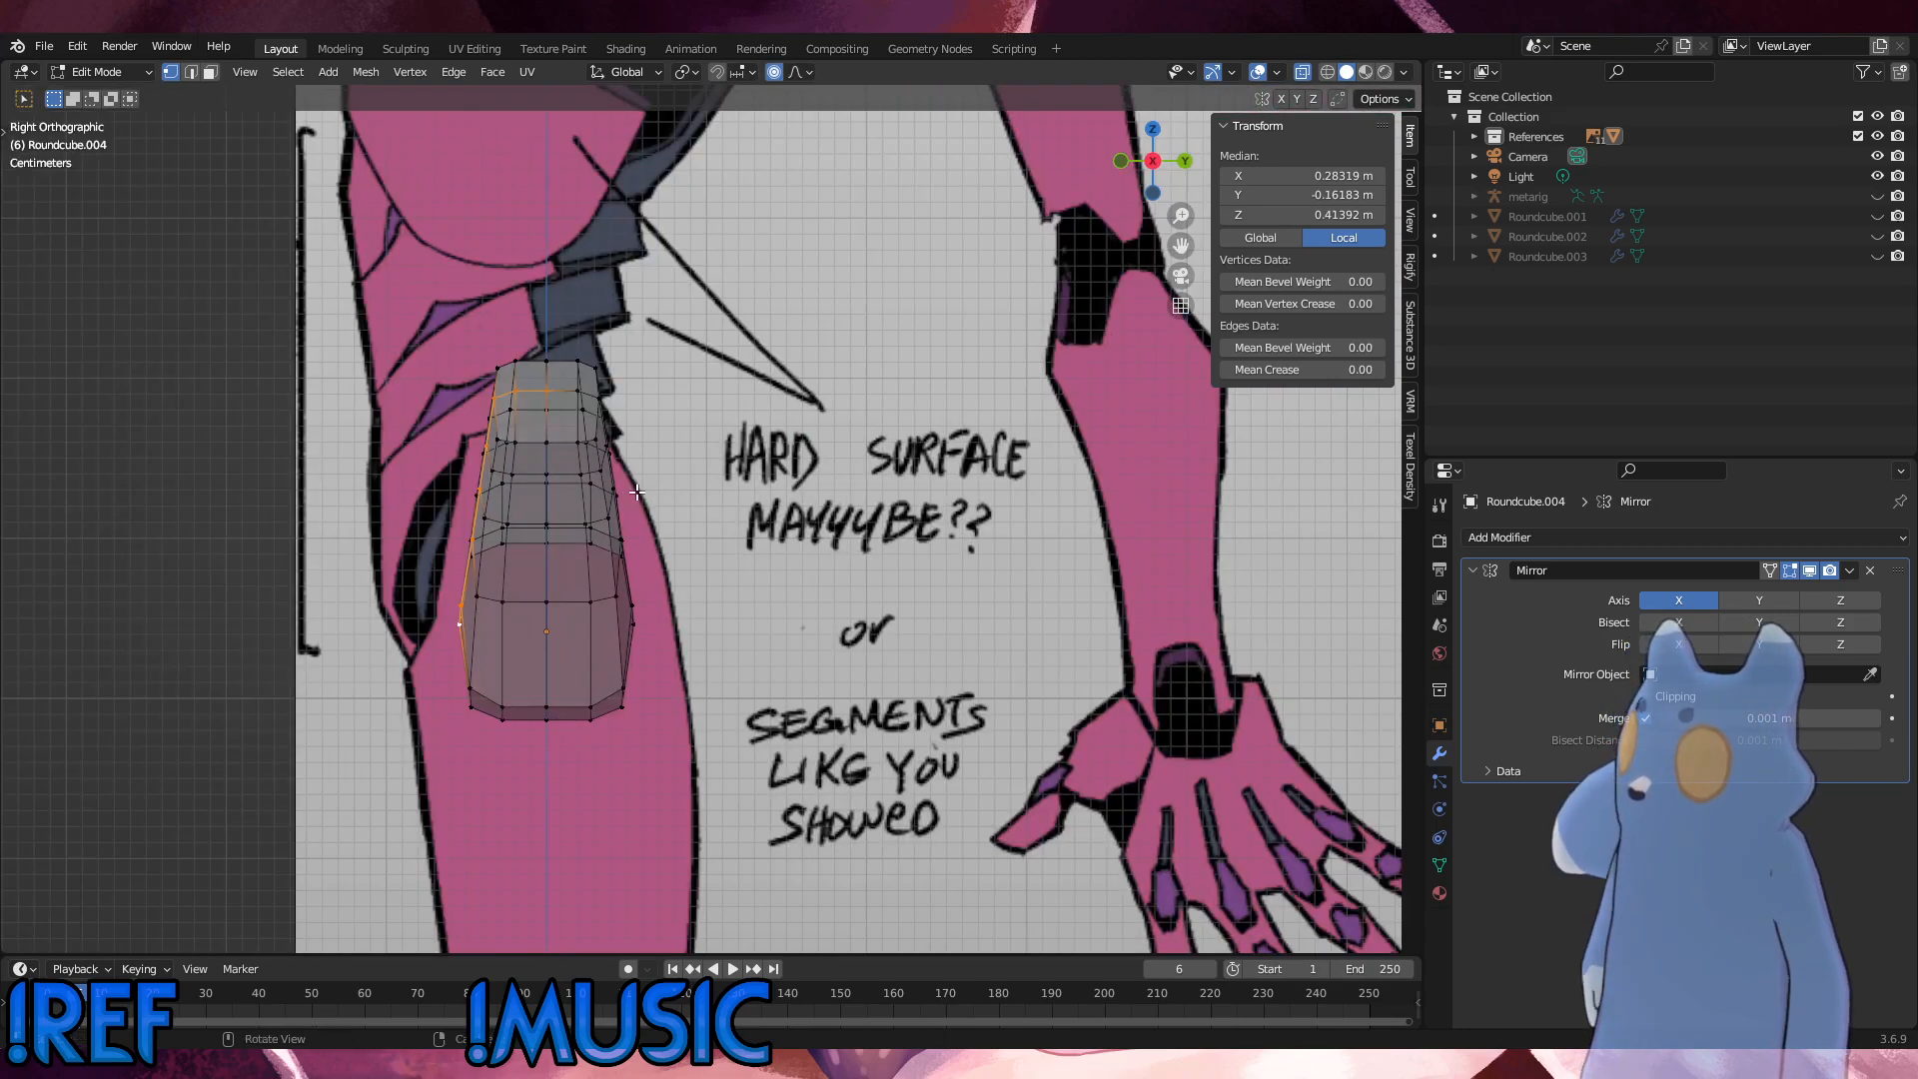
# Step: Move the selected front edge loop about -0.043 m along Y with smooth proportional editing at a size of about 0.043 m
pyautogui.press('g')
pyautogui.press('y')
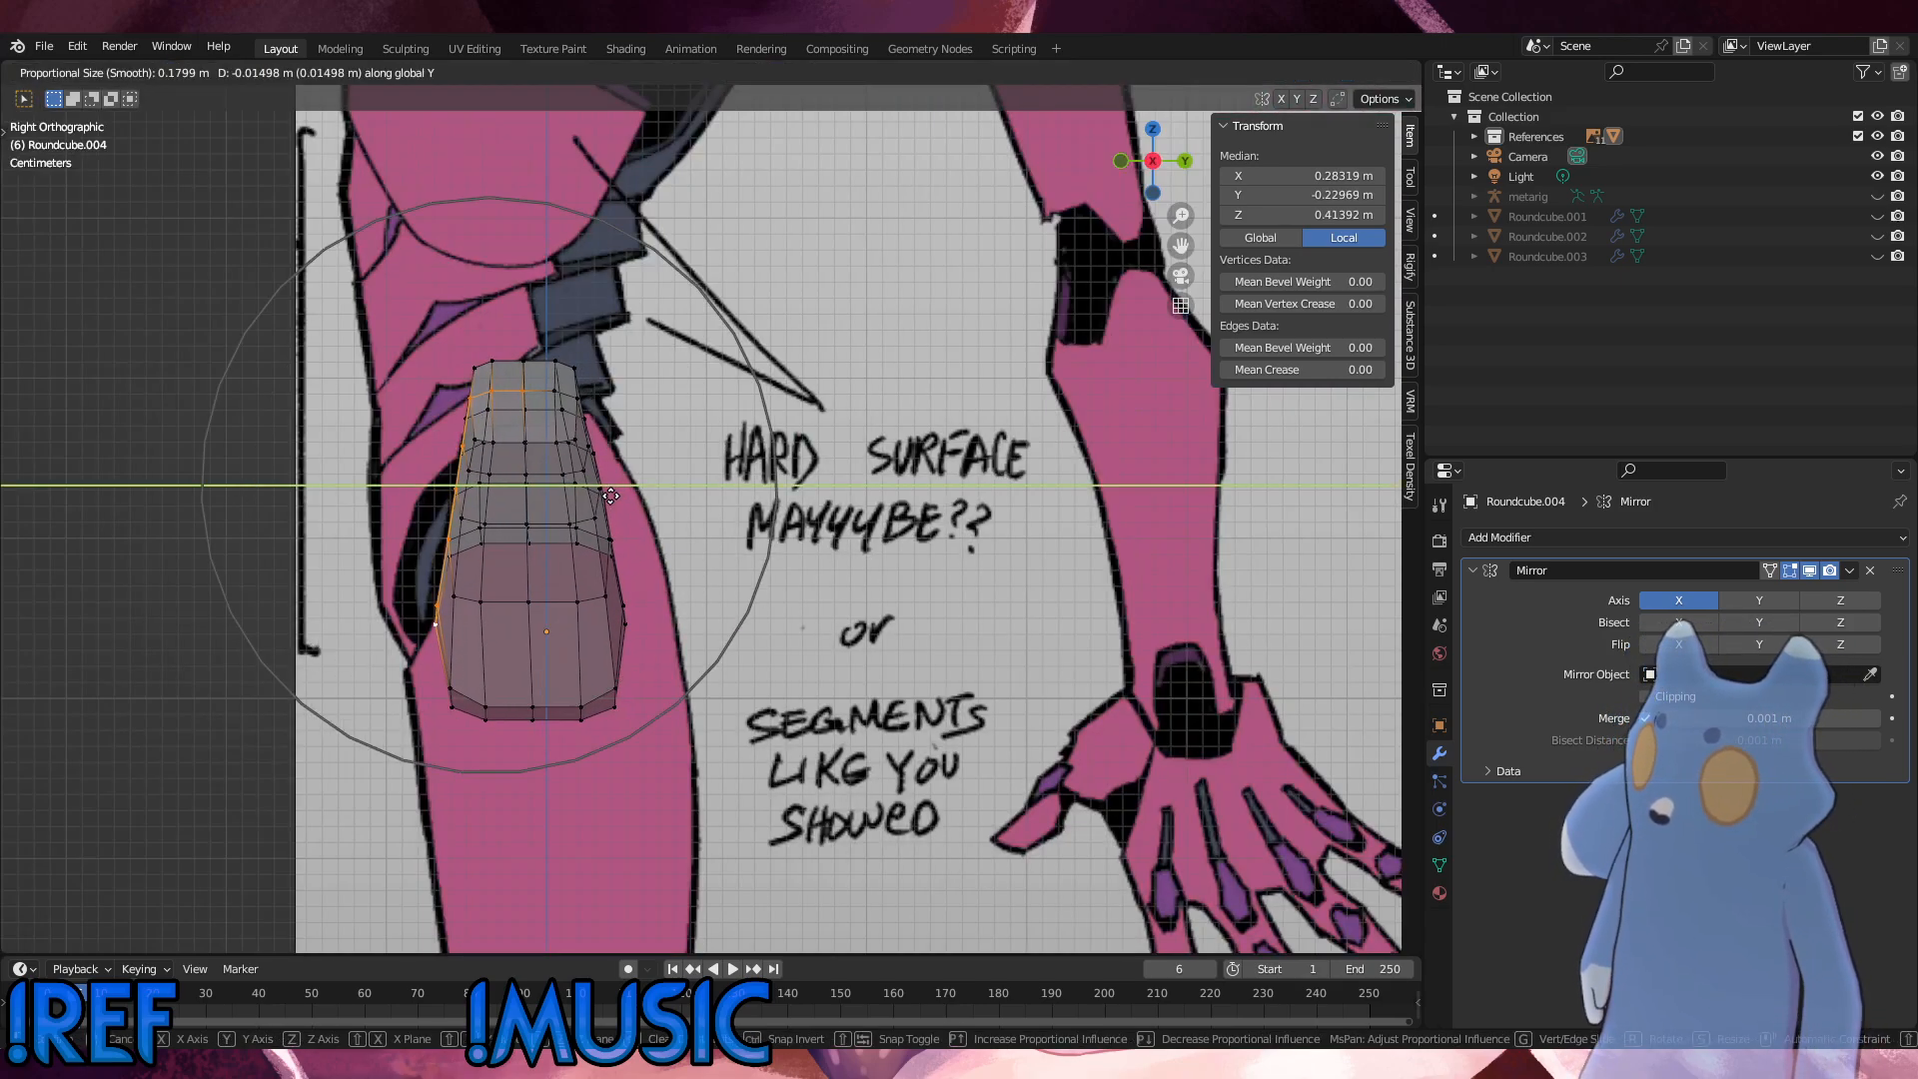
pyautogui.scroll(10, 611, 496)
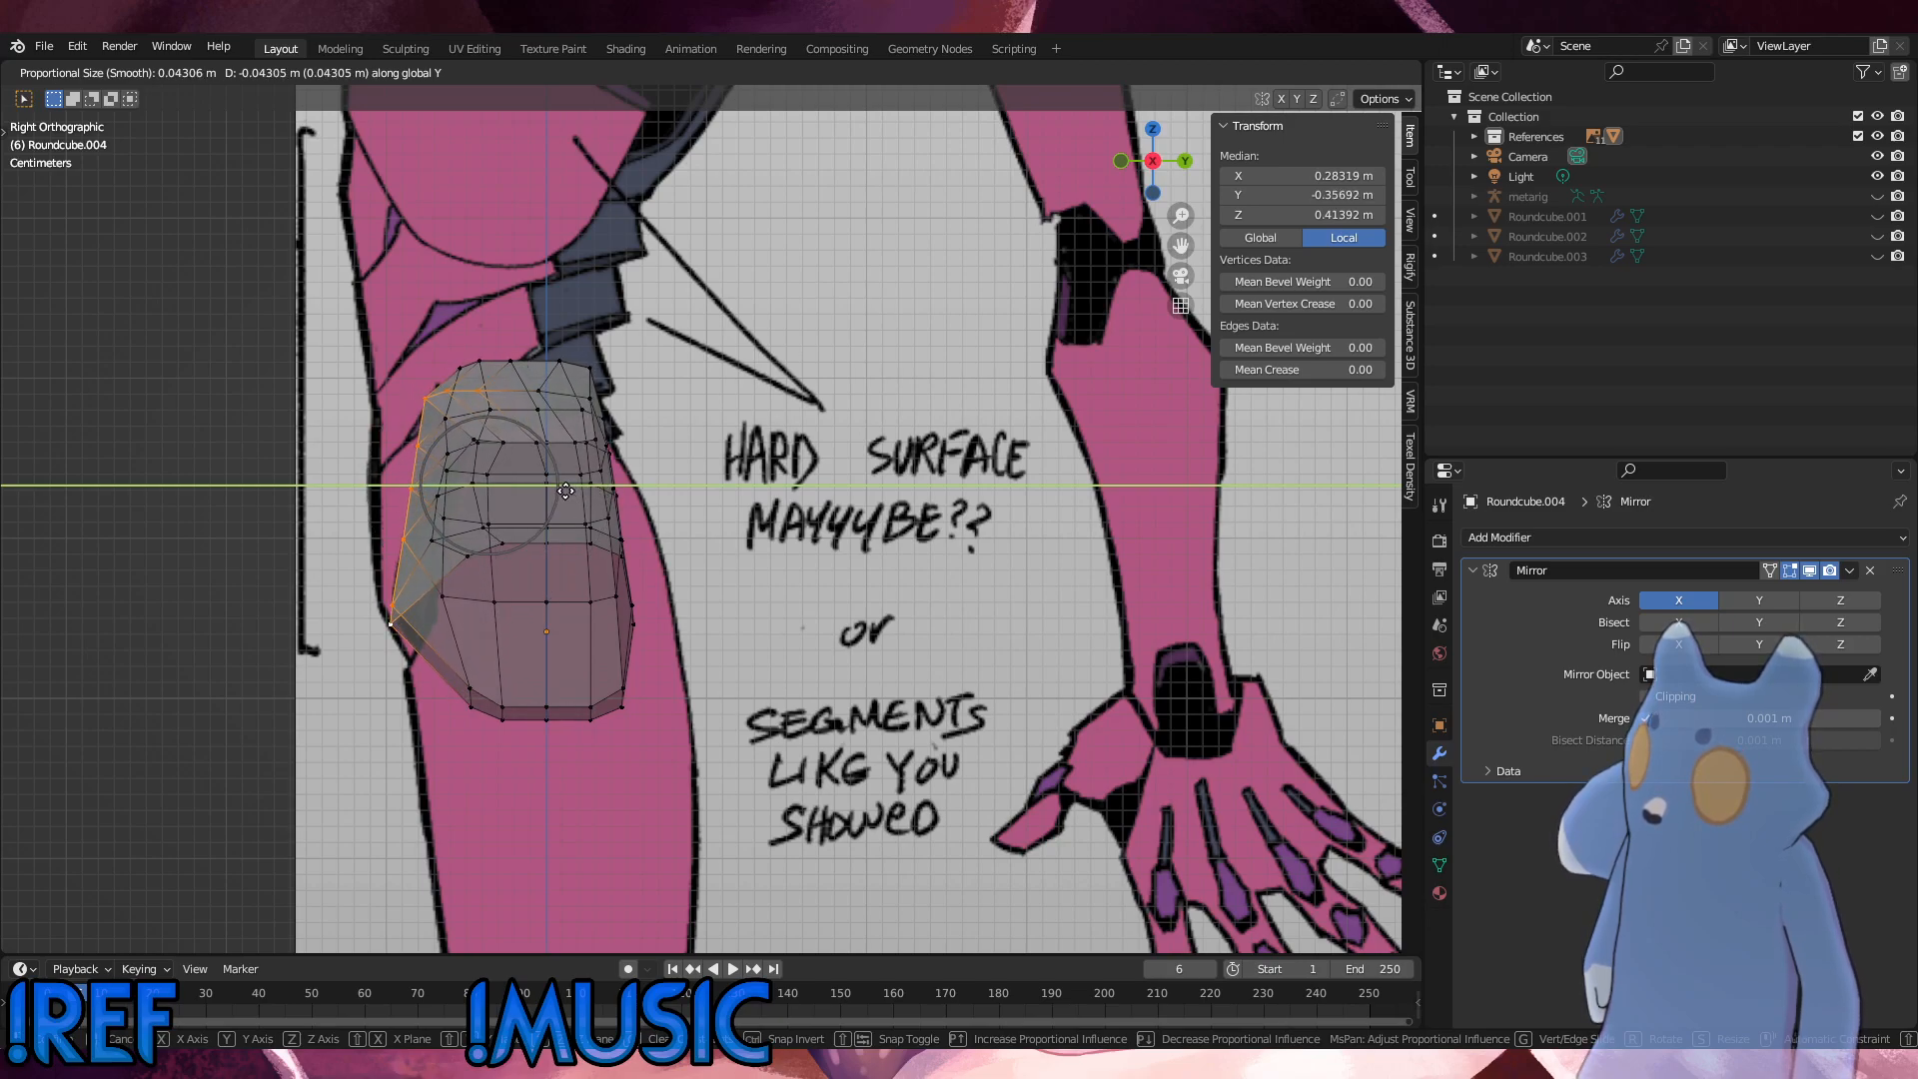
pyautogui.click(564, 491)
# Step: Shift the front vertices above the lowest one farther forward, and move those above the second-lowest -0.00624 m along Y
pyautogui.keyDown('shift'); pyautogui.click(393, 636); pyautogui.keyUp('shift')
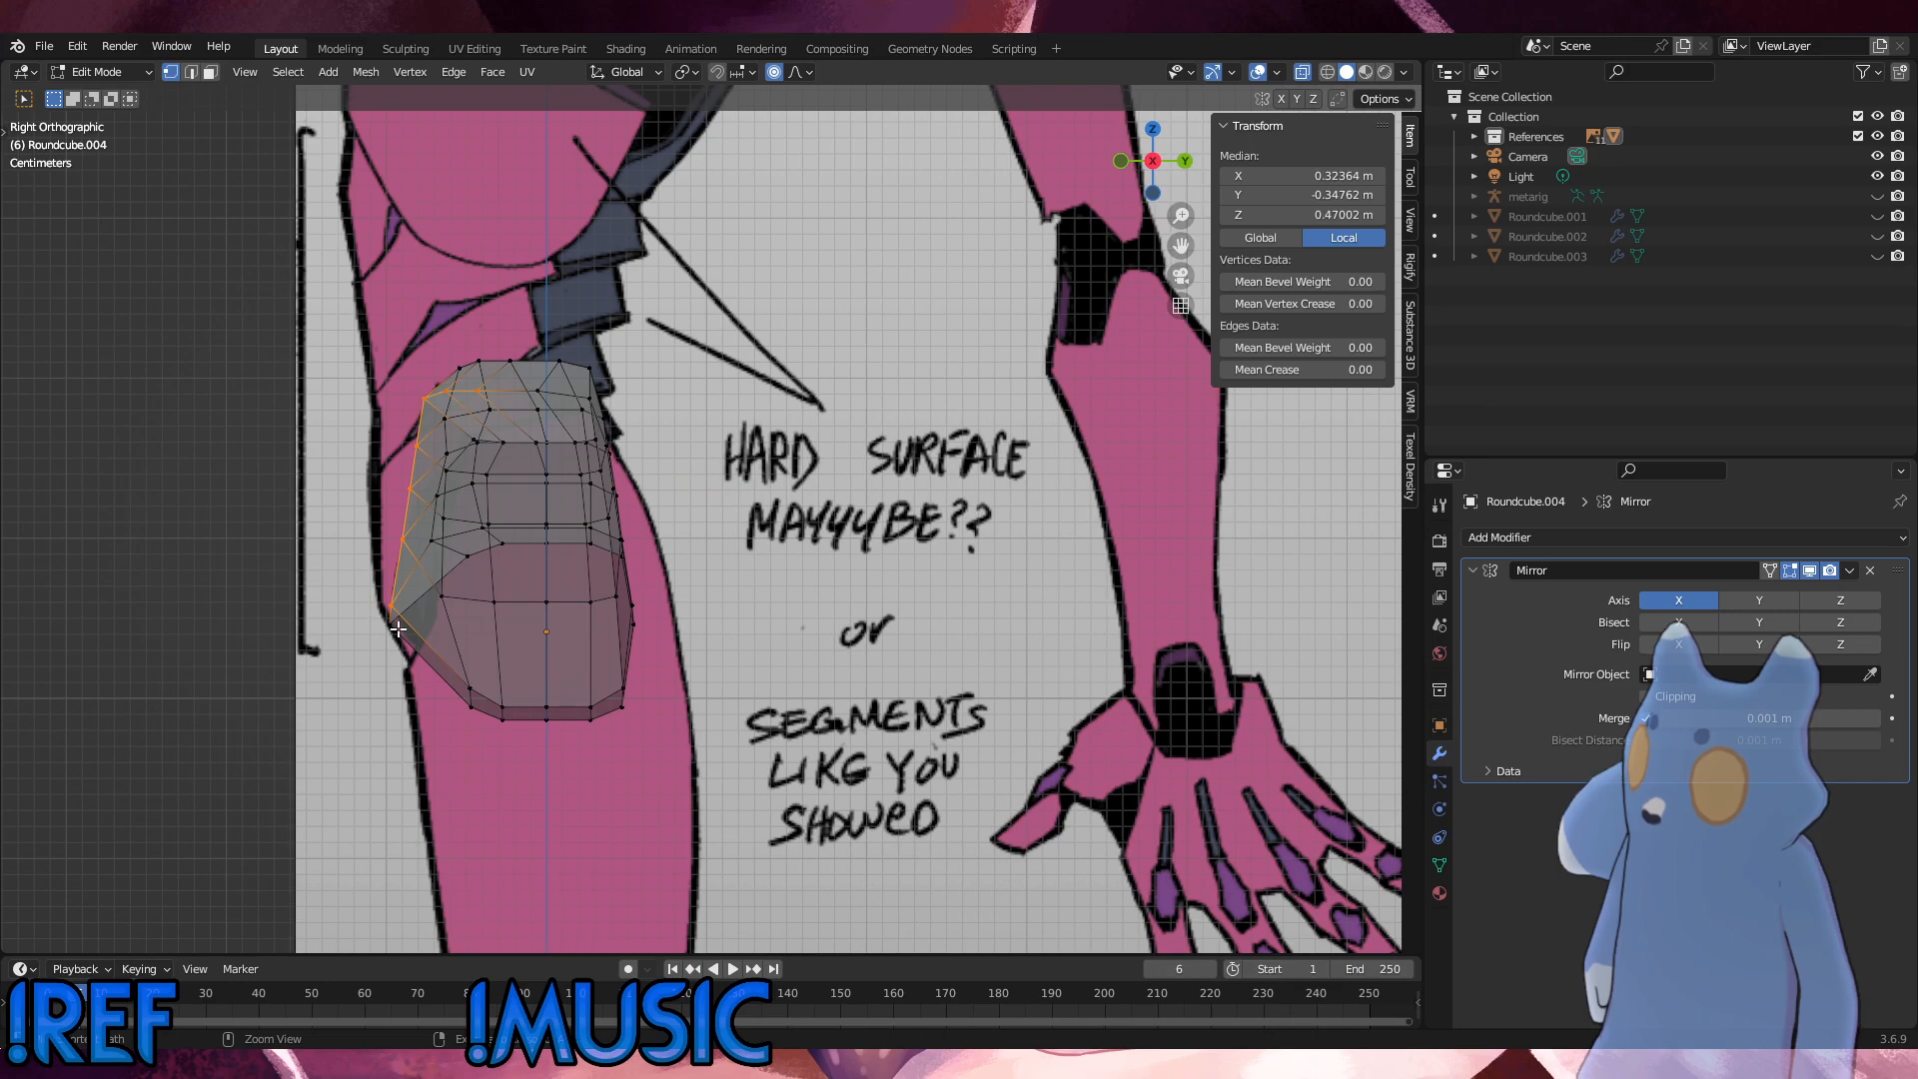
pyautogui.press('g')
pyautogui.press('y')
pyautogui.click(387, 626)
pyautogui.keyDown('shift'); pyautogui.click(375, 598); pyautogui.keyUp('shift')
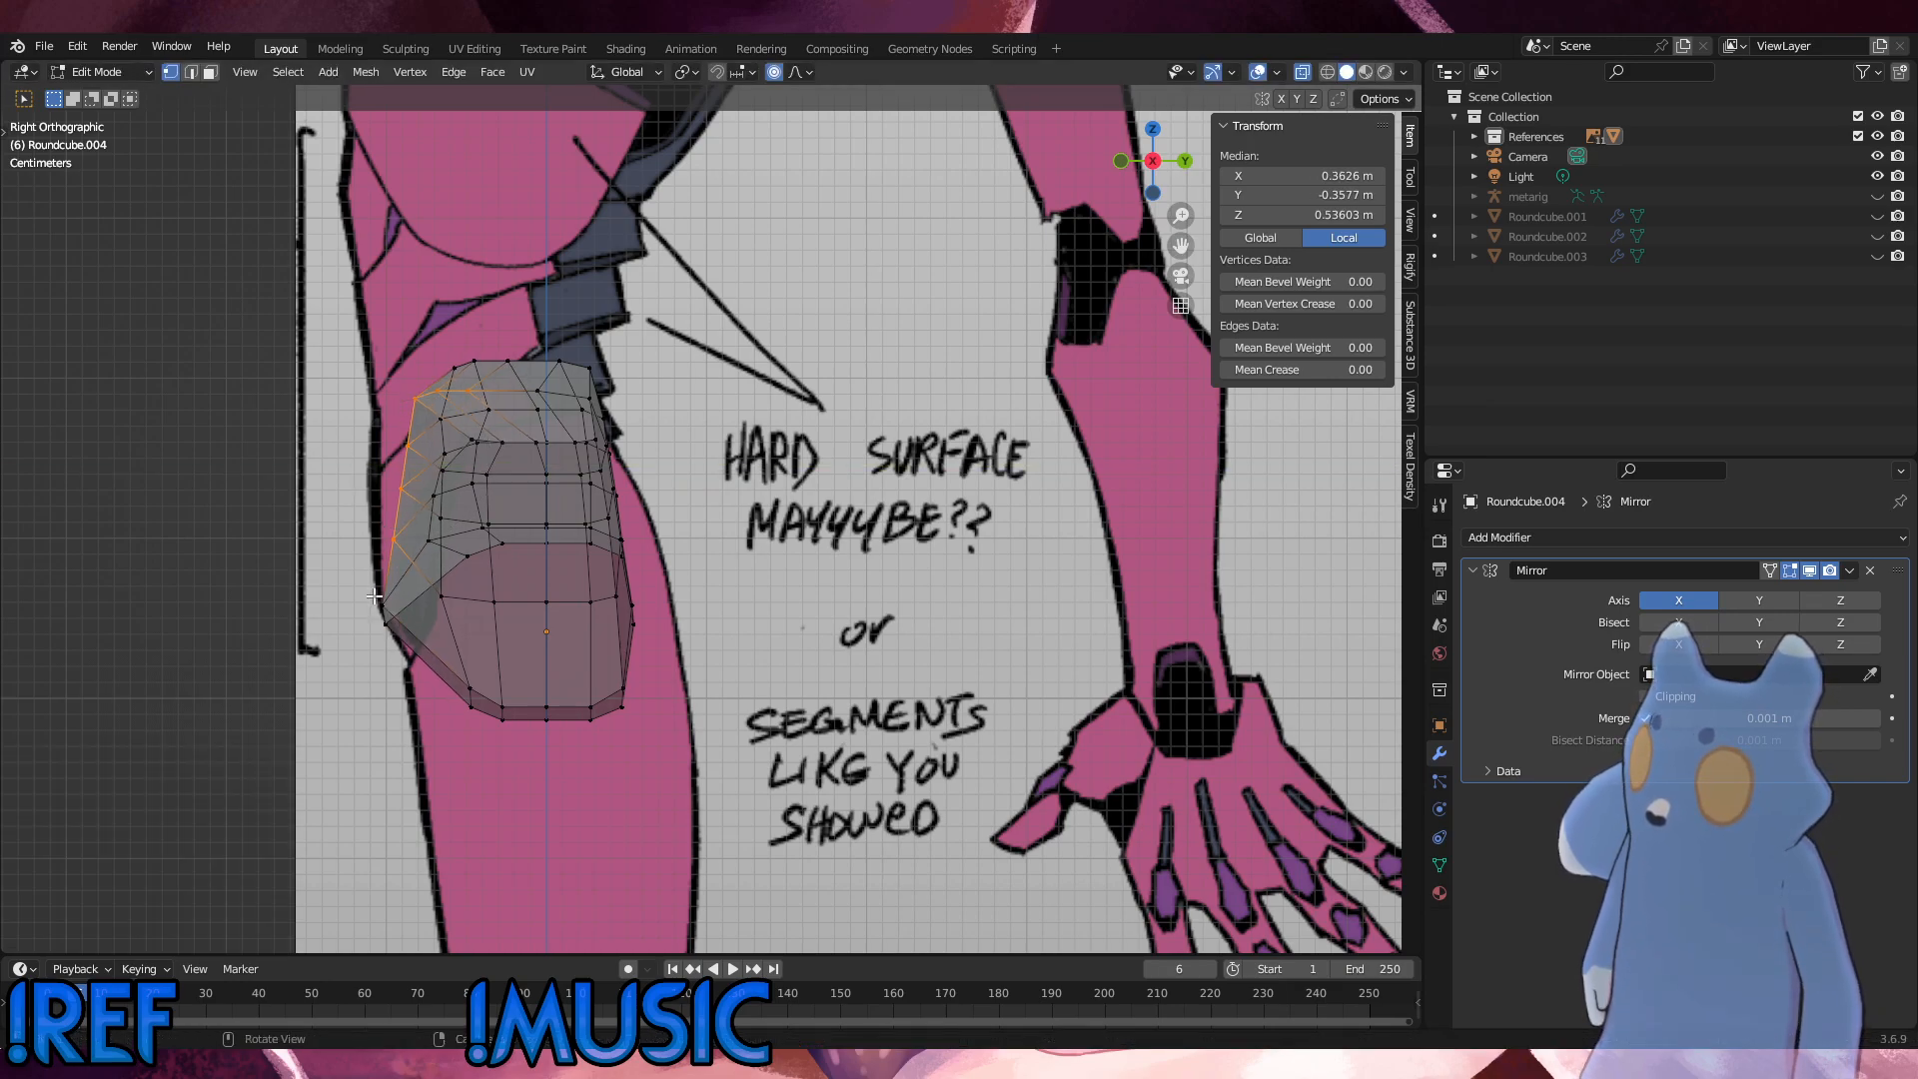
pyautogui.press('g')
pyautogui.press('y')
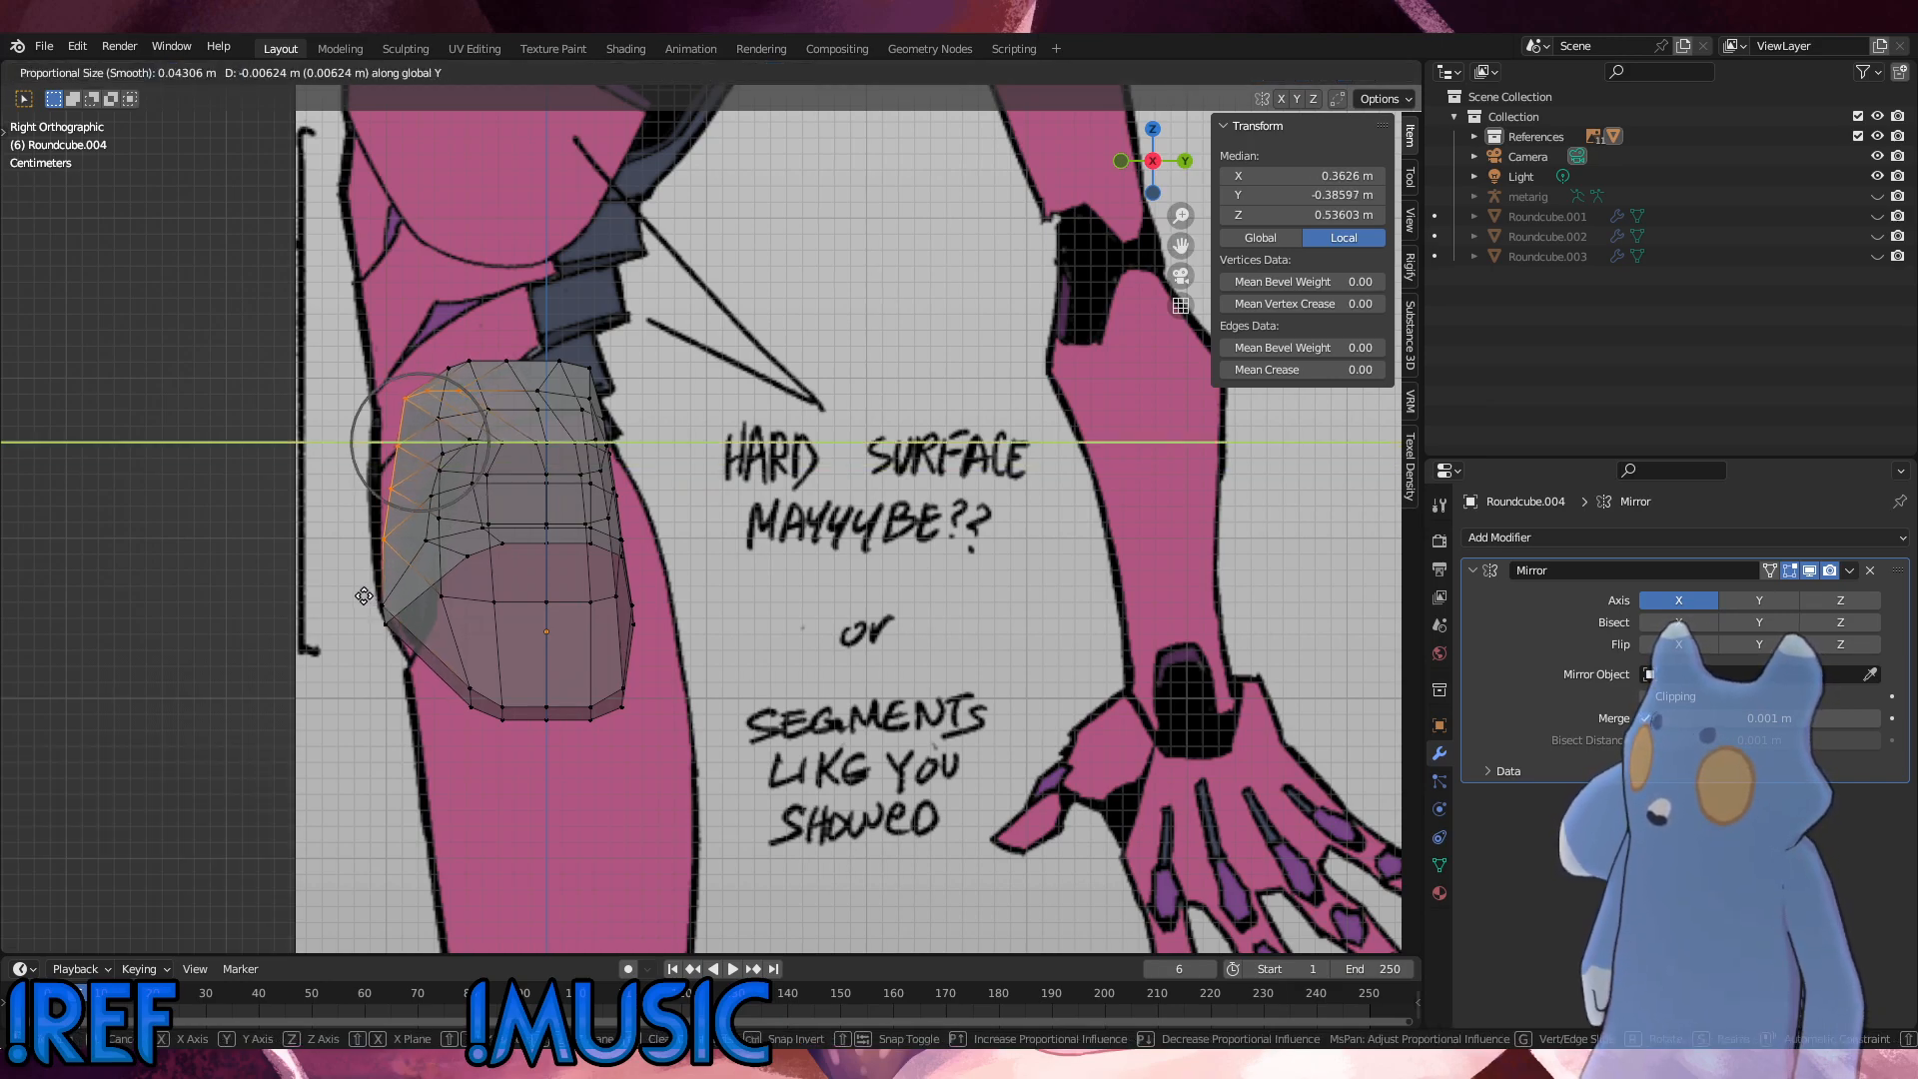
pyautogui.click(364, 597)
# Step: Move the front vertices above the third-lowest 0.005616 m along Y, and those above the fourth-lowest 0.018719 m
pyautogui.keyDown('shift'); pyautogui.click(359, 531); pyautogui.keyUp('shift')
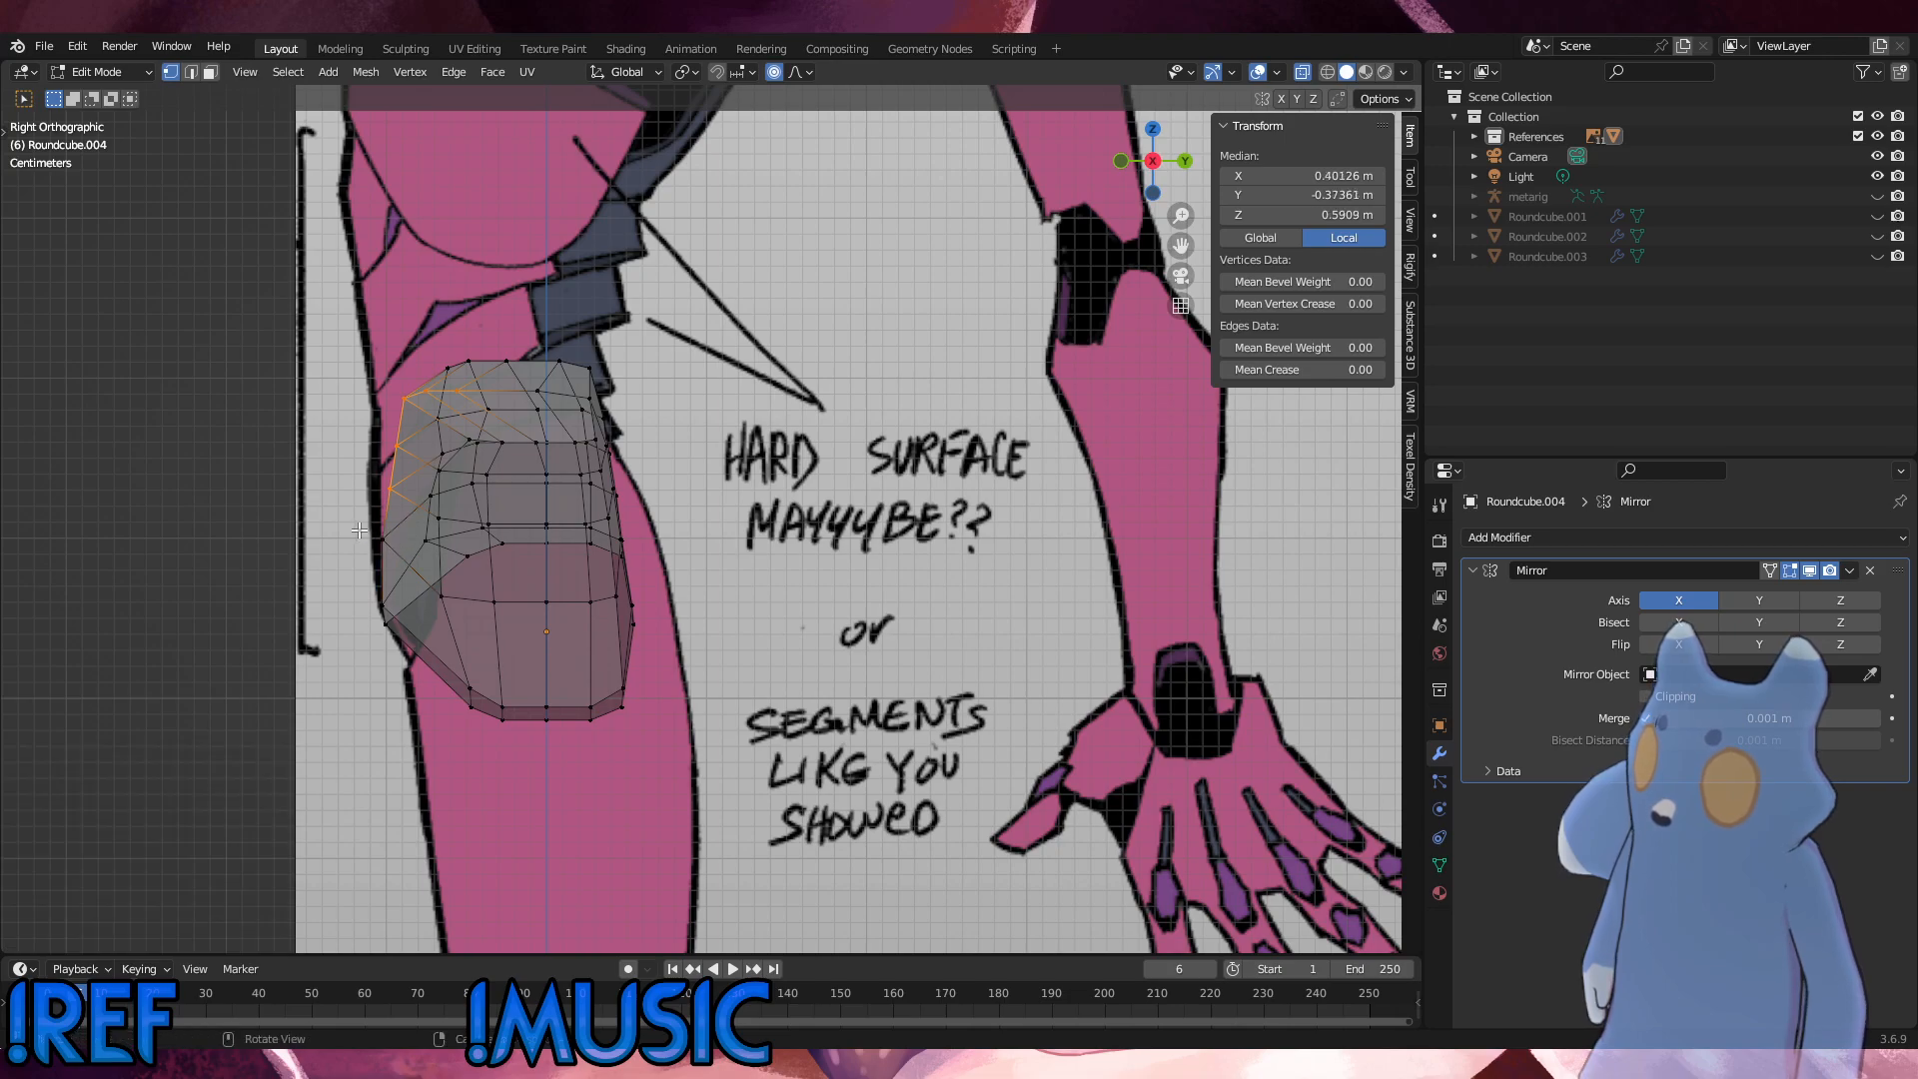
pyautogui.press('g')
pyautogui.press('y')
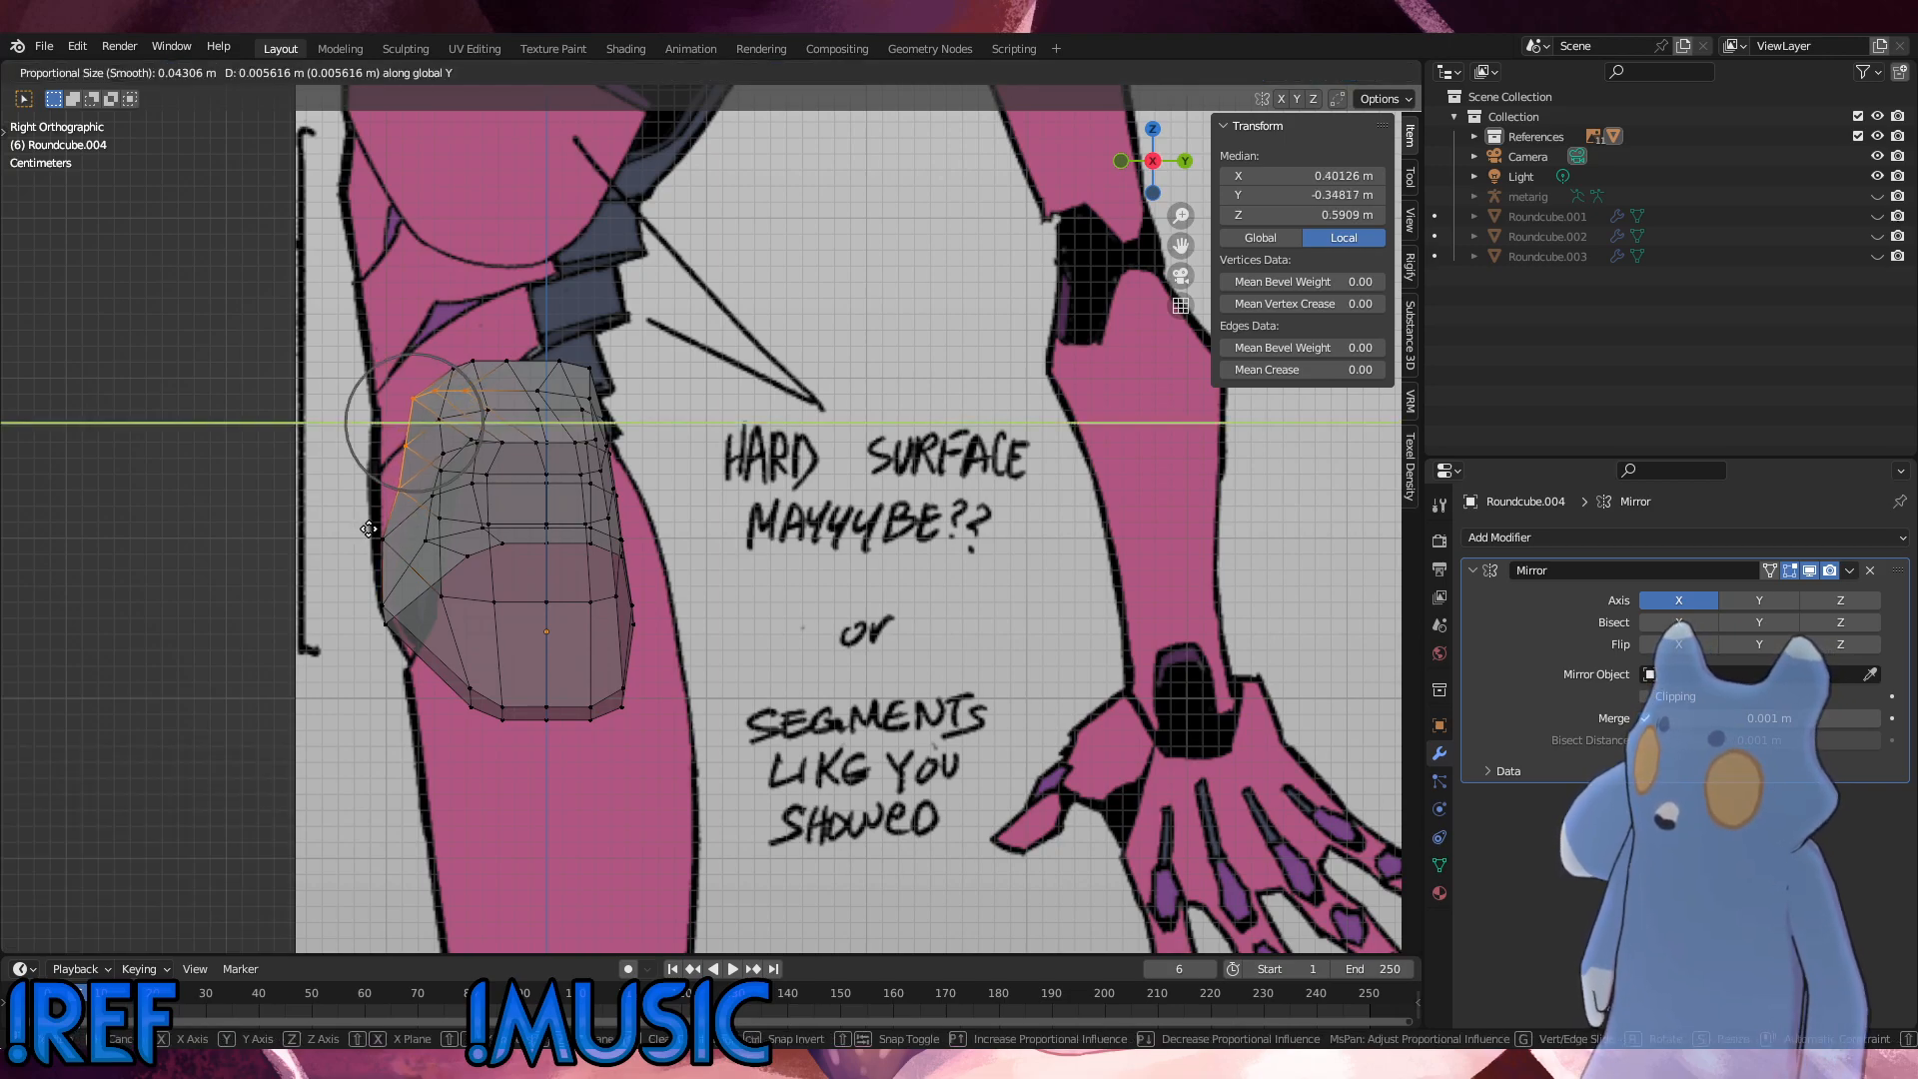
pyautogui.click(370, 528)
pyautogui.keyDown('shift'); pyautogui.click(391, 487); pyautogui.keyUp('shift')
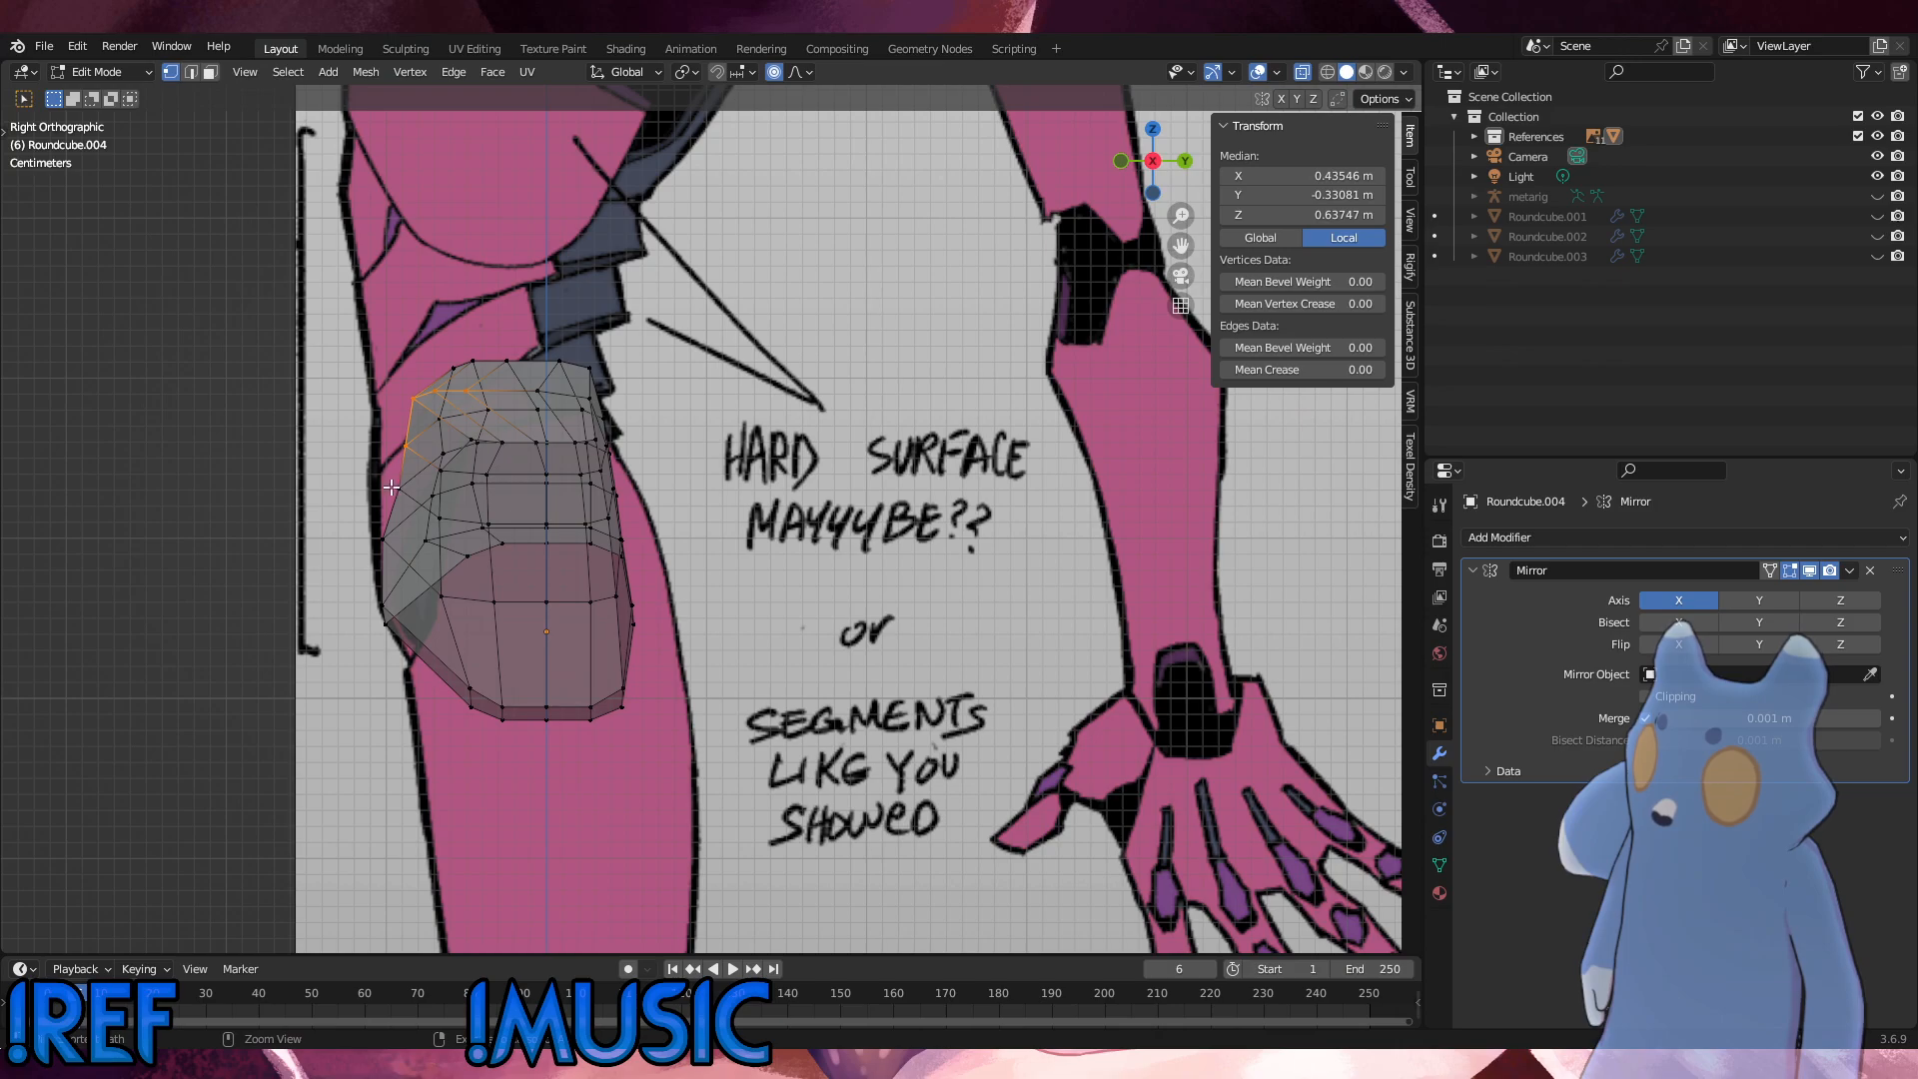
pyautogui.press('g')
pyautogui.press('y')
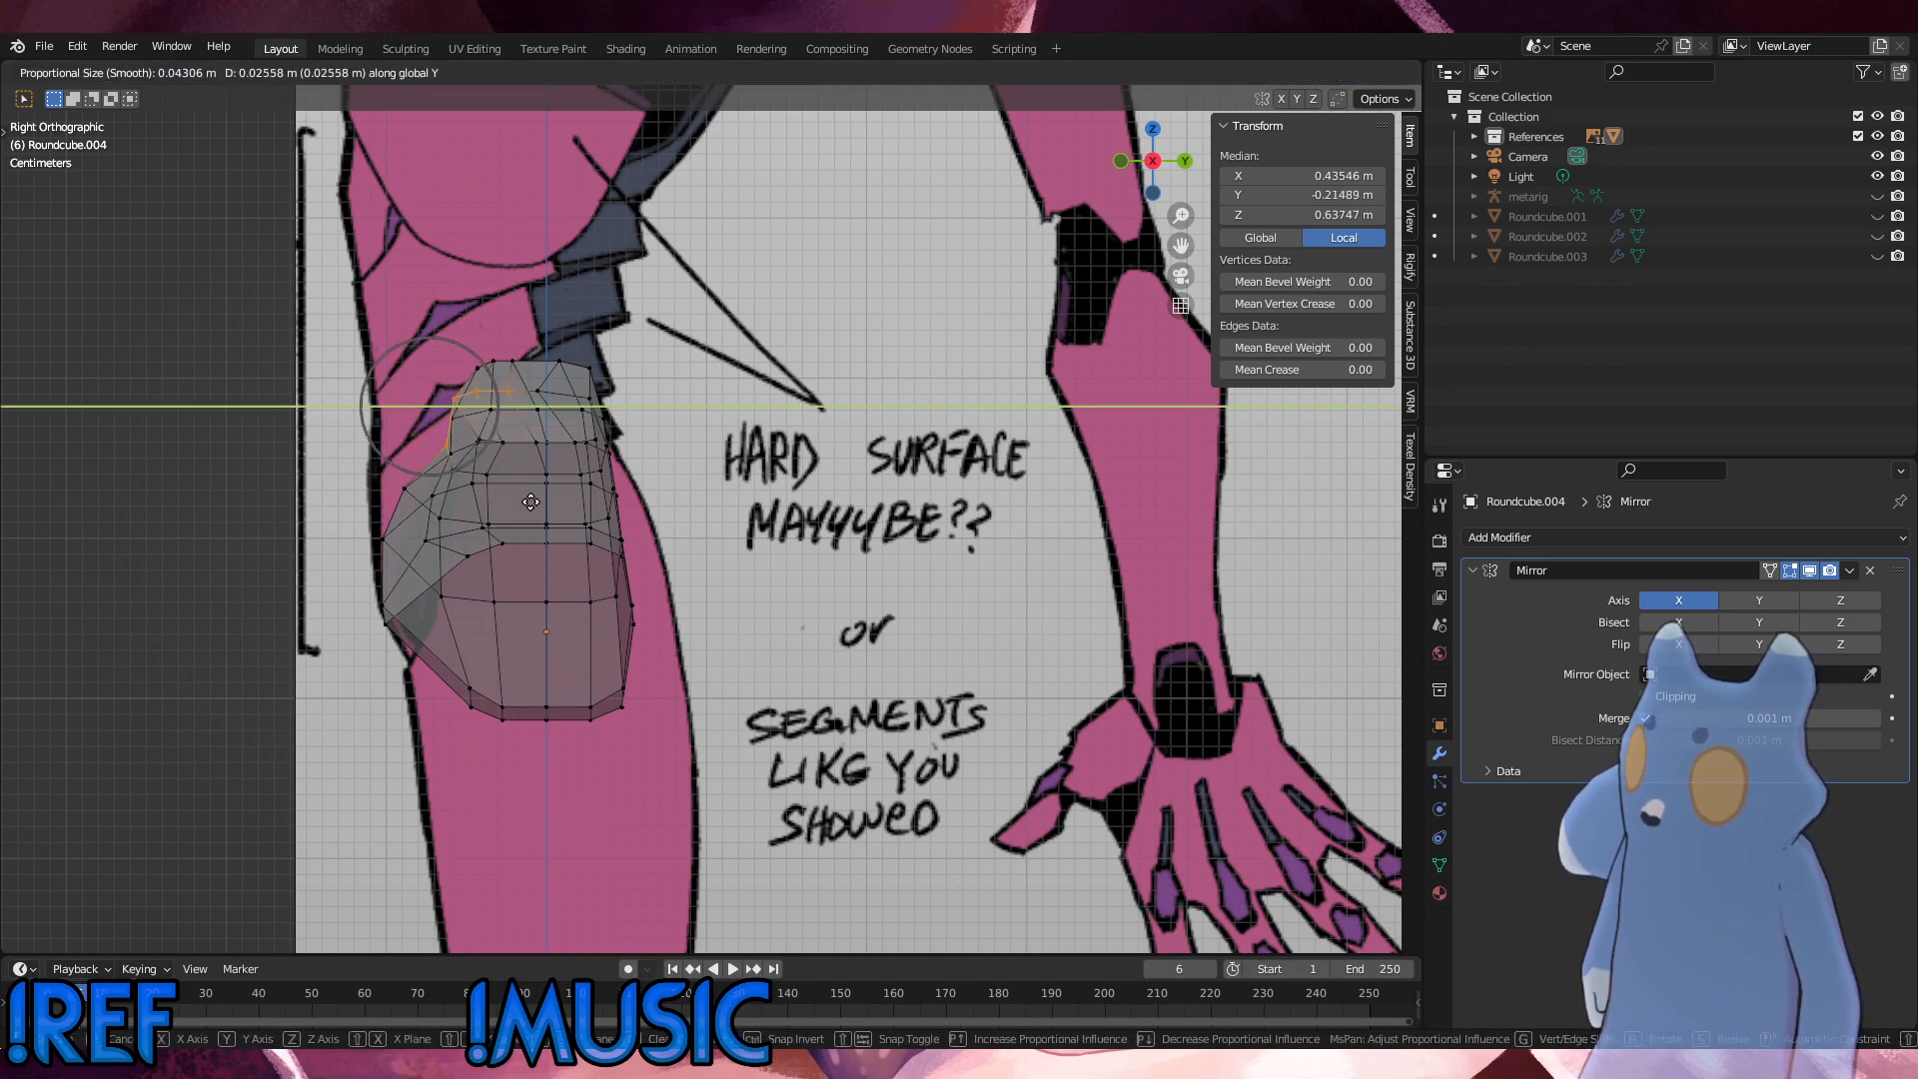
pyautogui.click(519, 504)
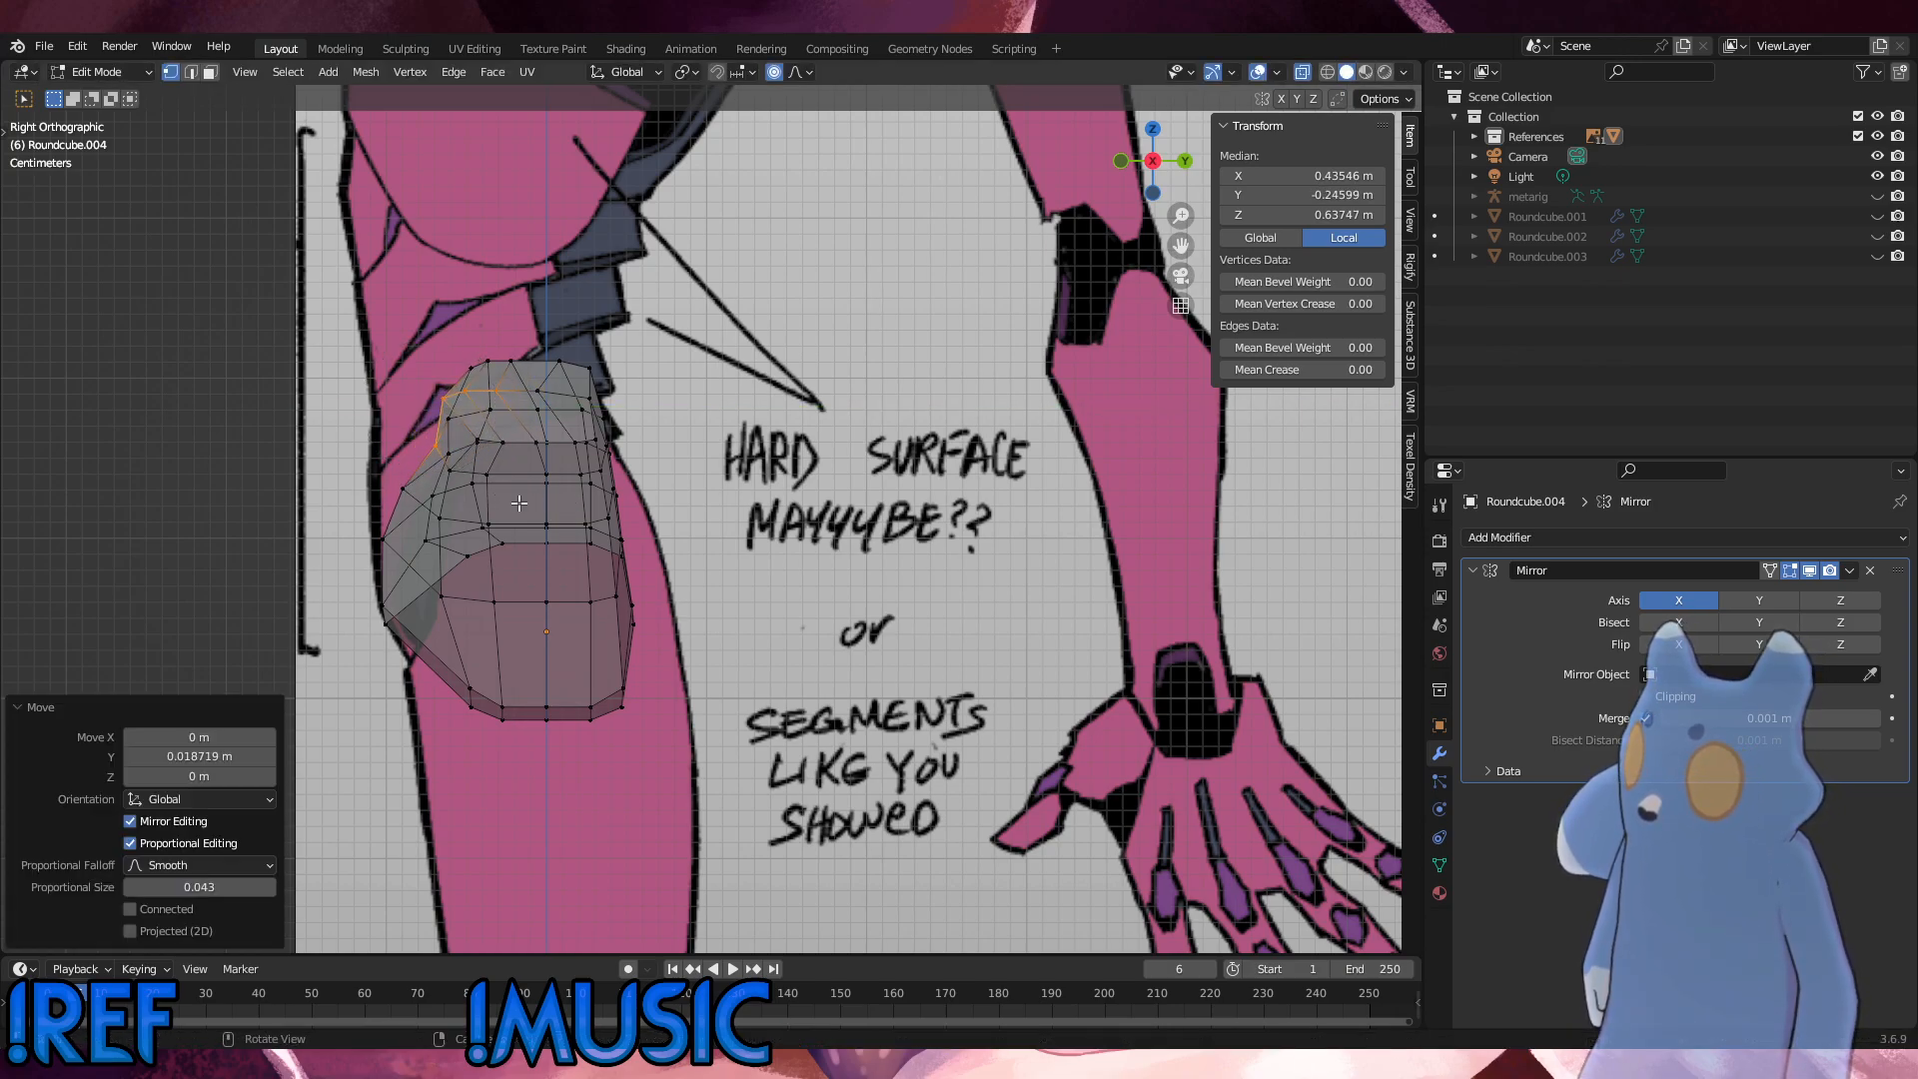
# Step: Move only the topmost front vertices 0.028702 m along Y with proportional editing, and check the piece from the front
pyautogui.keyDown('shift'); pyautogui.click(436, 449); pyautogui.keyUp('shift')
pyautogui.press('g')
pyautogui.press('y')
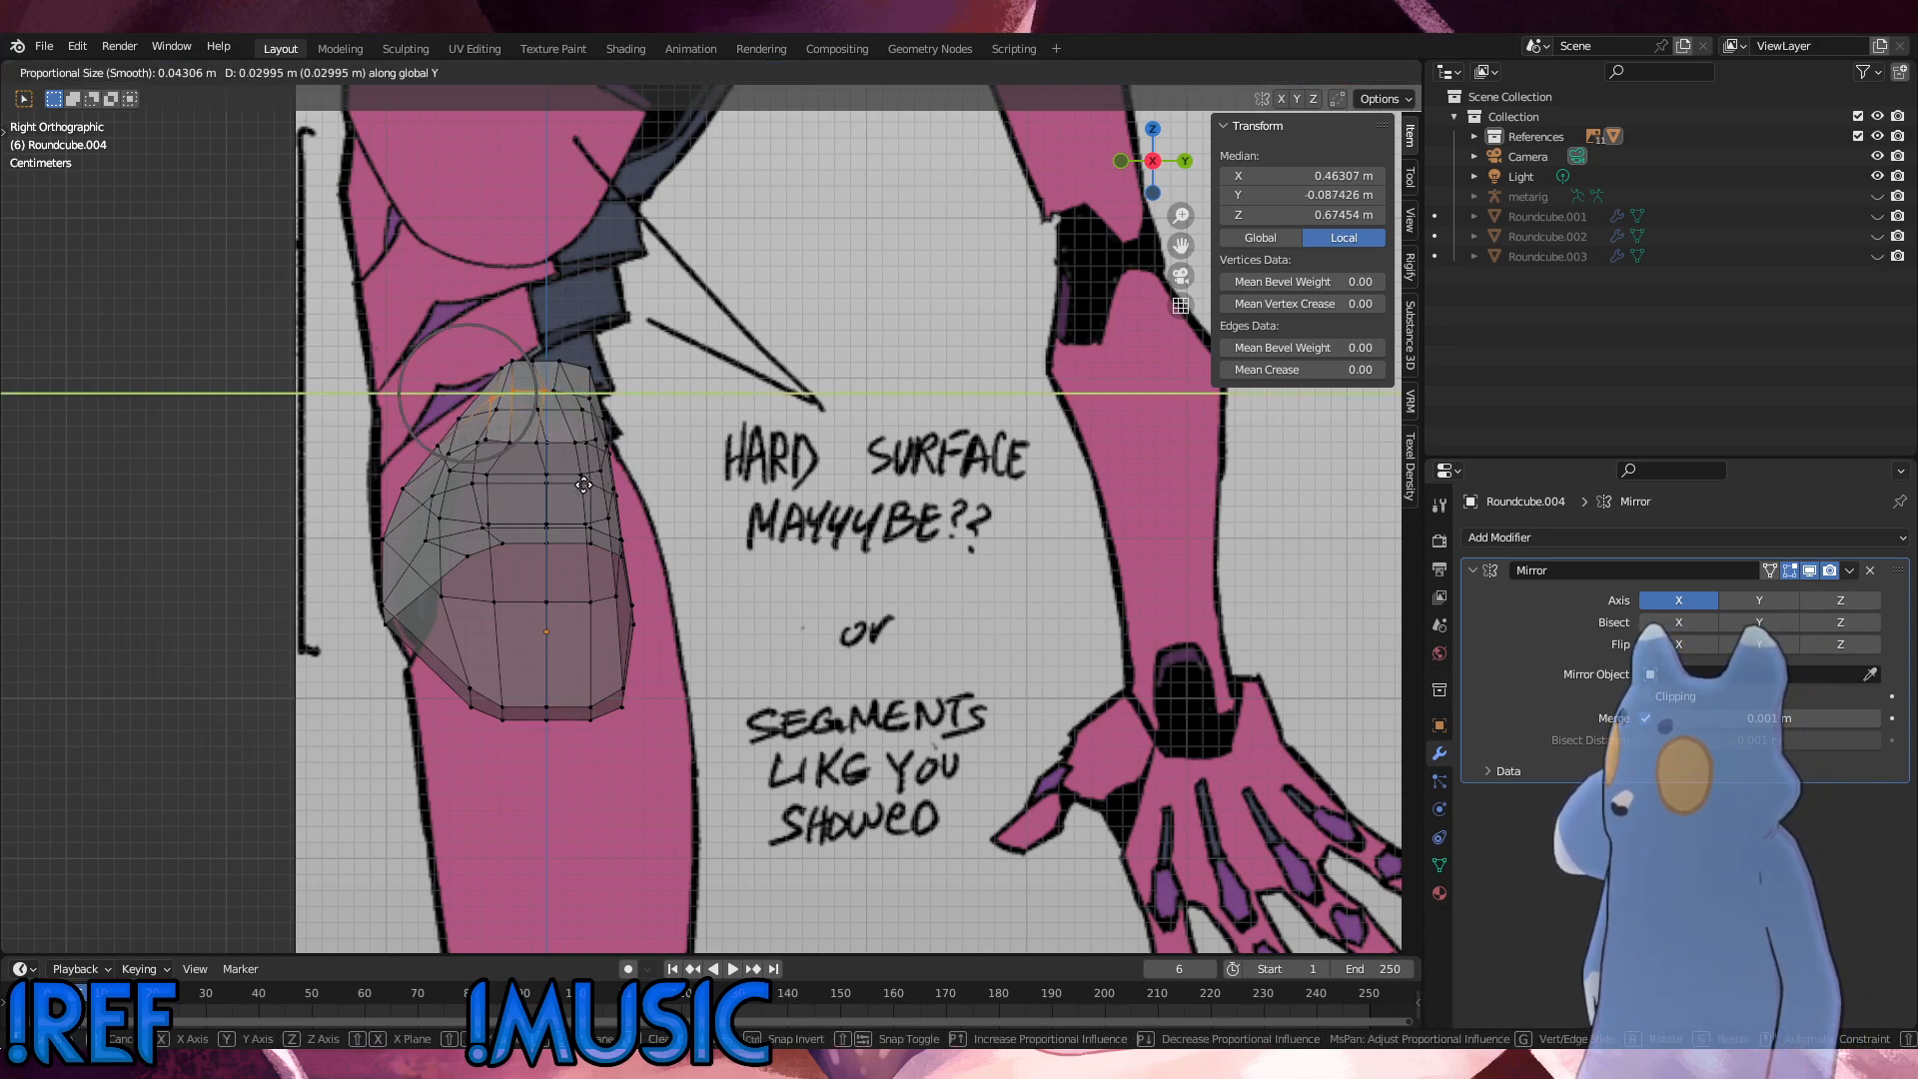
pyautogui.click(589, 485)
pyautogui.press('KP_1')
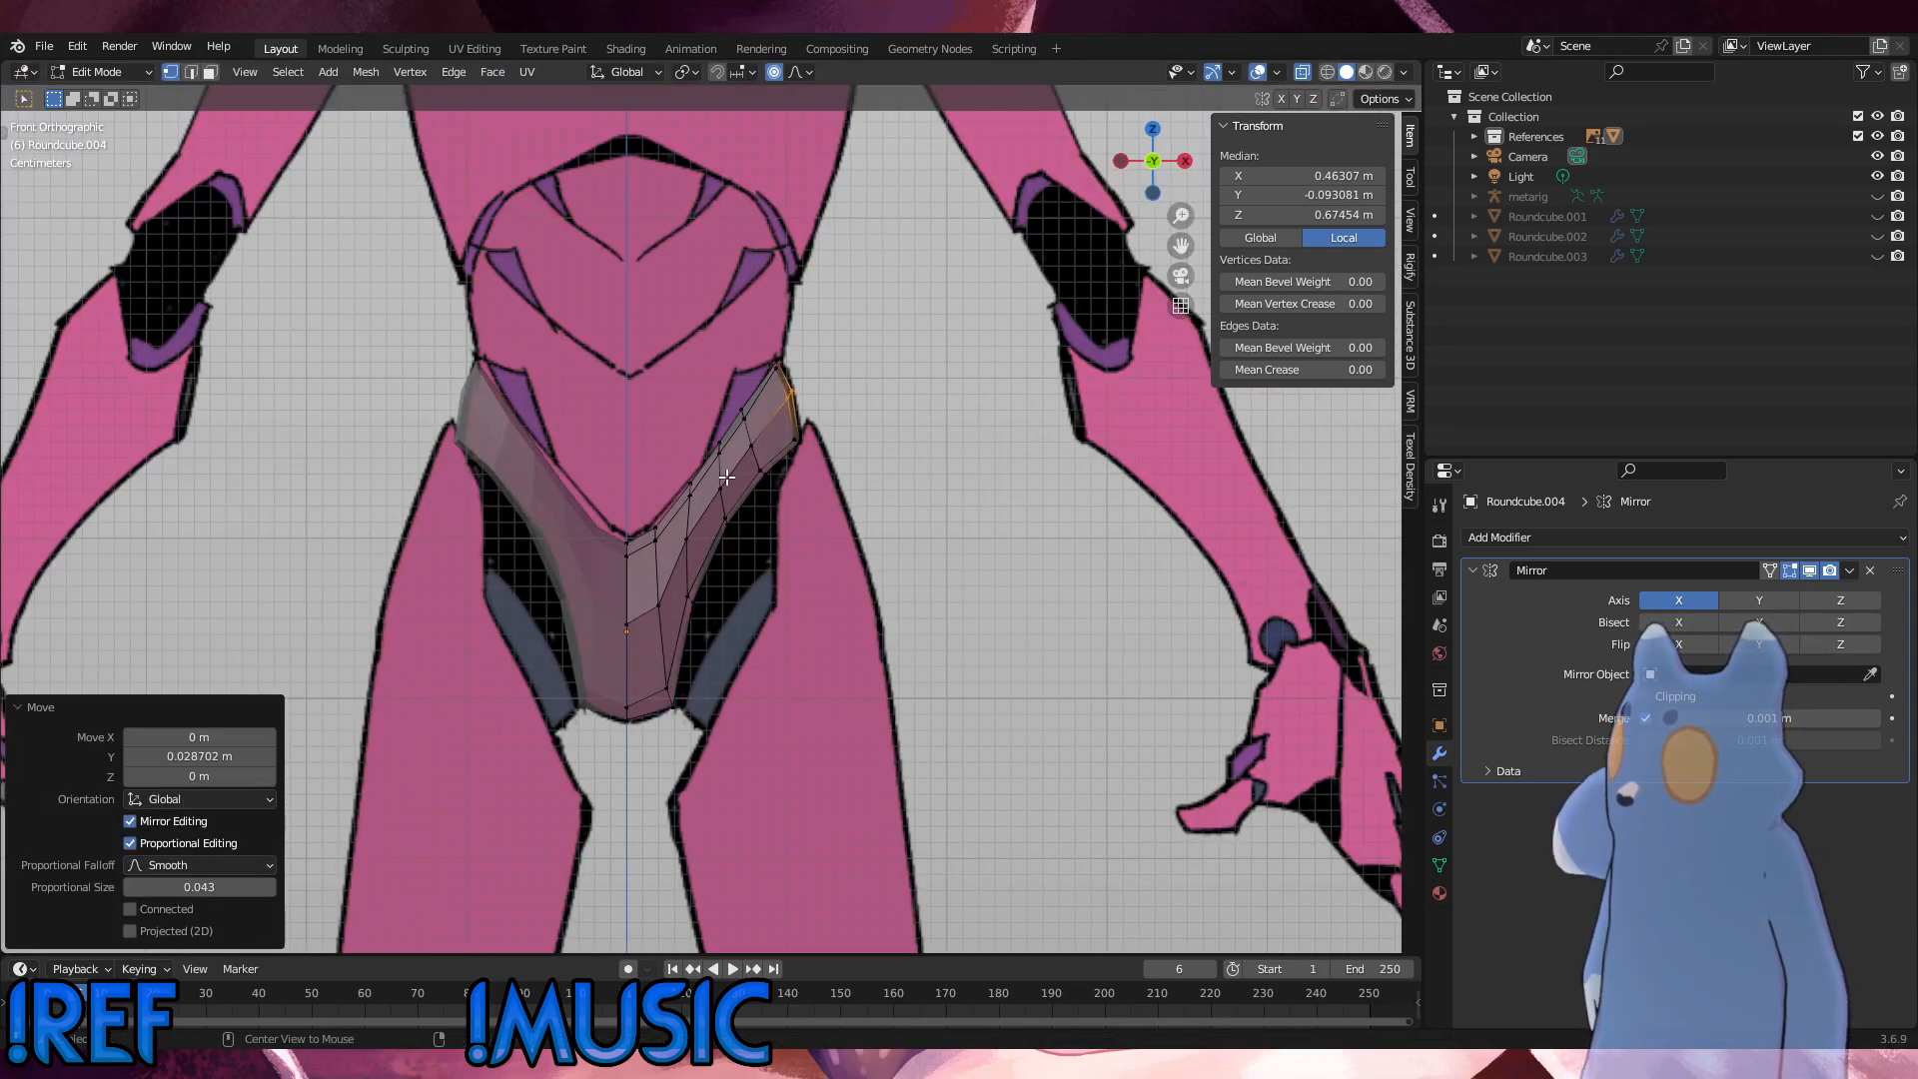
pyautogui.press('KP_3')
# Step: Select the single vertex behind the moved ones near the piece's upper end and nudge it slightly with proportional editing
pyautogui.scroll(3, 596, 513)
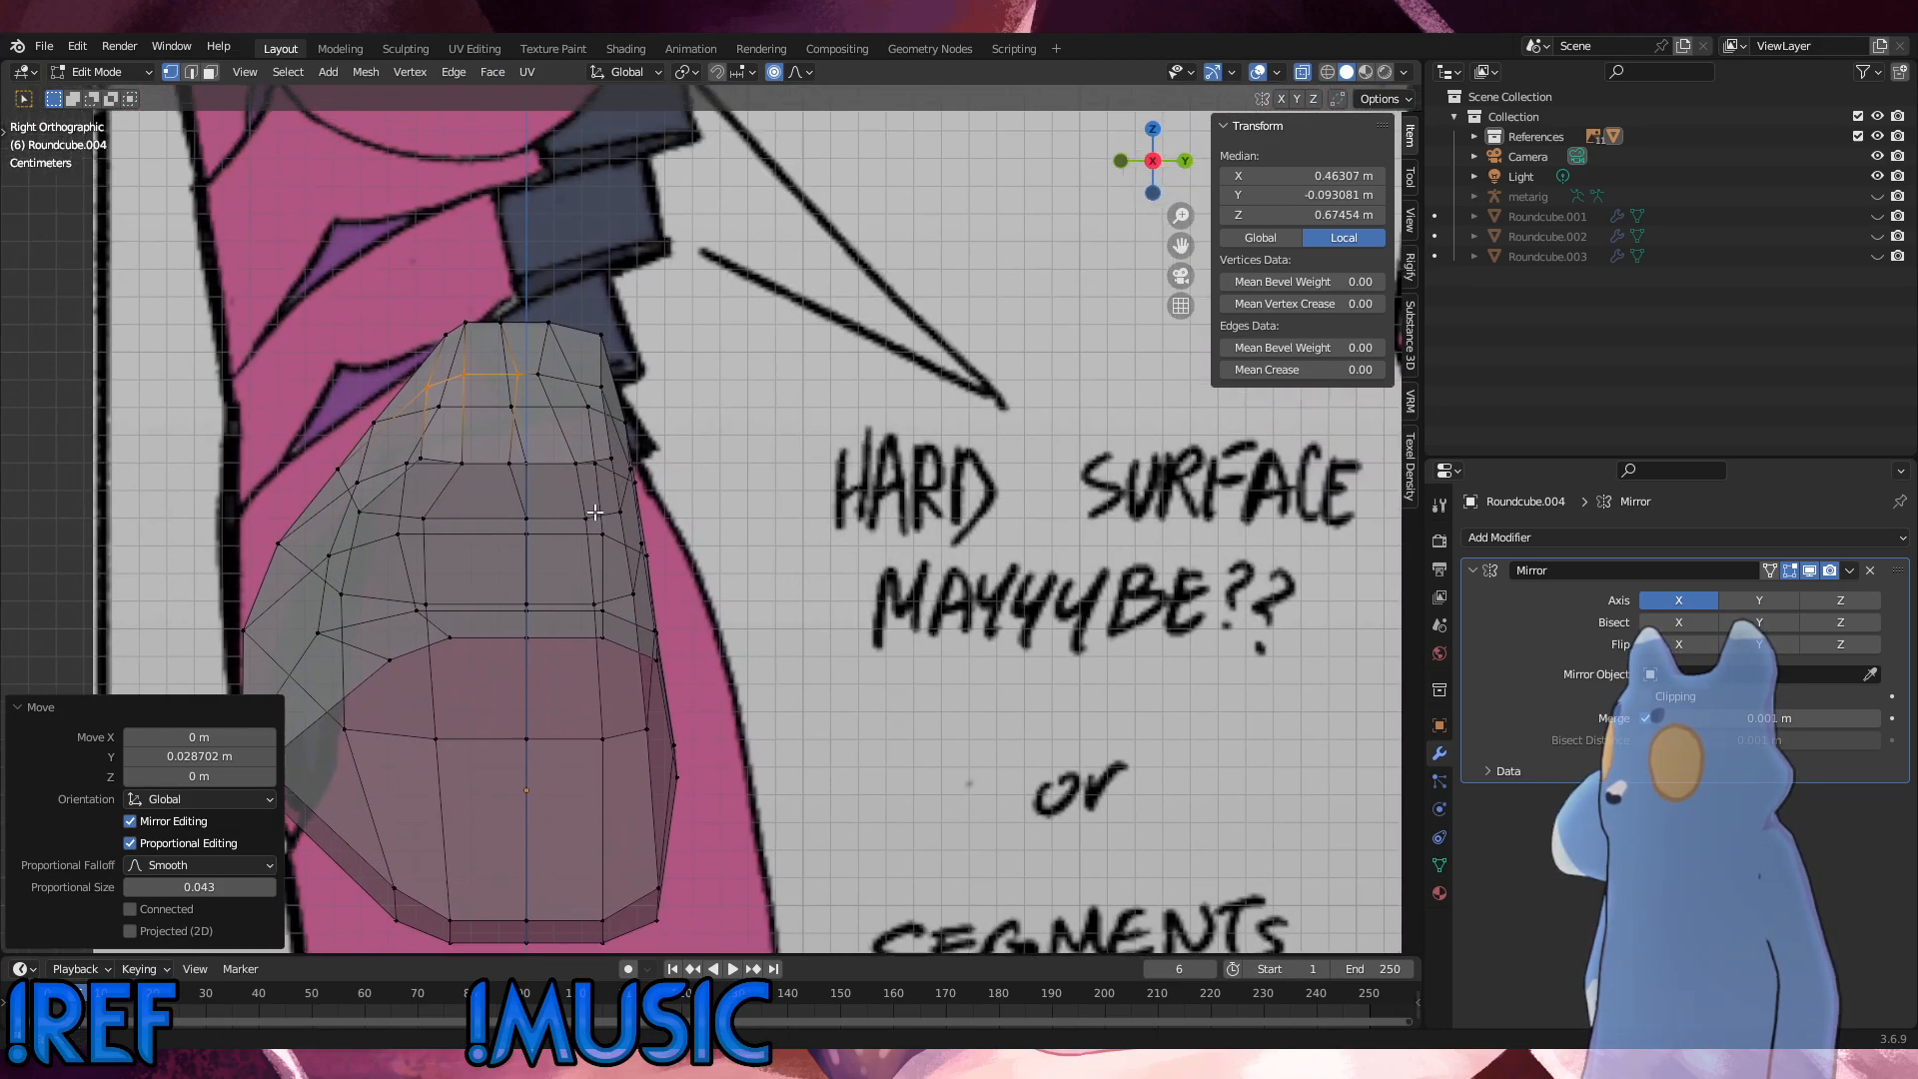
pyautogui.keyDown('shift'); pyautogui.moveTo(596, 513); pyautogui.dragTo(768, 618, button='middle'); pyautogui.keyUp('shift')
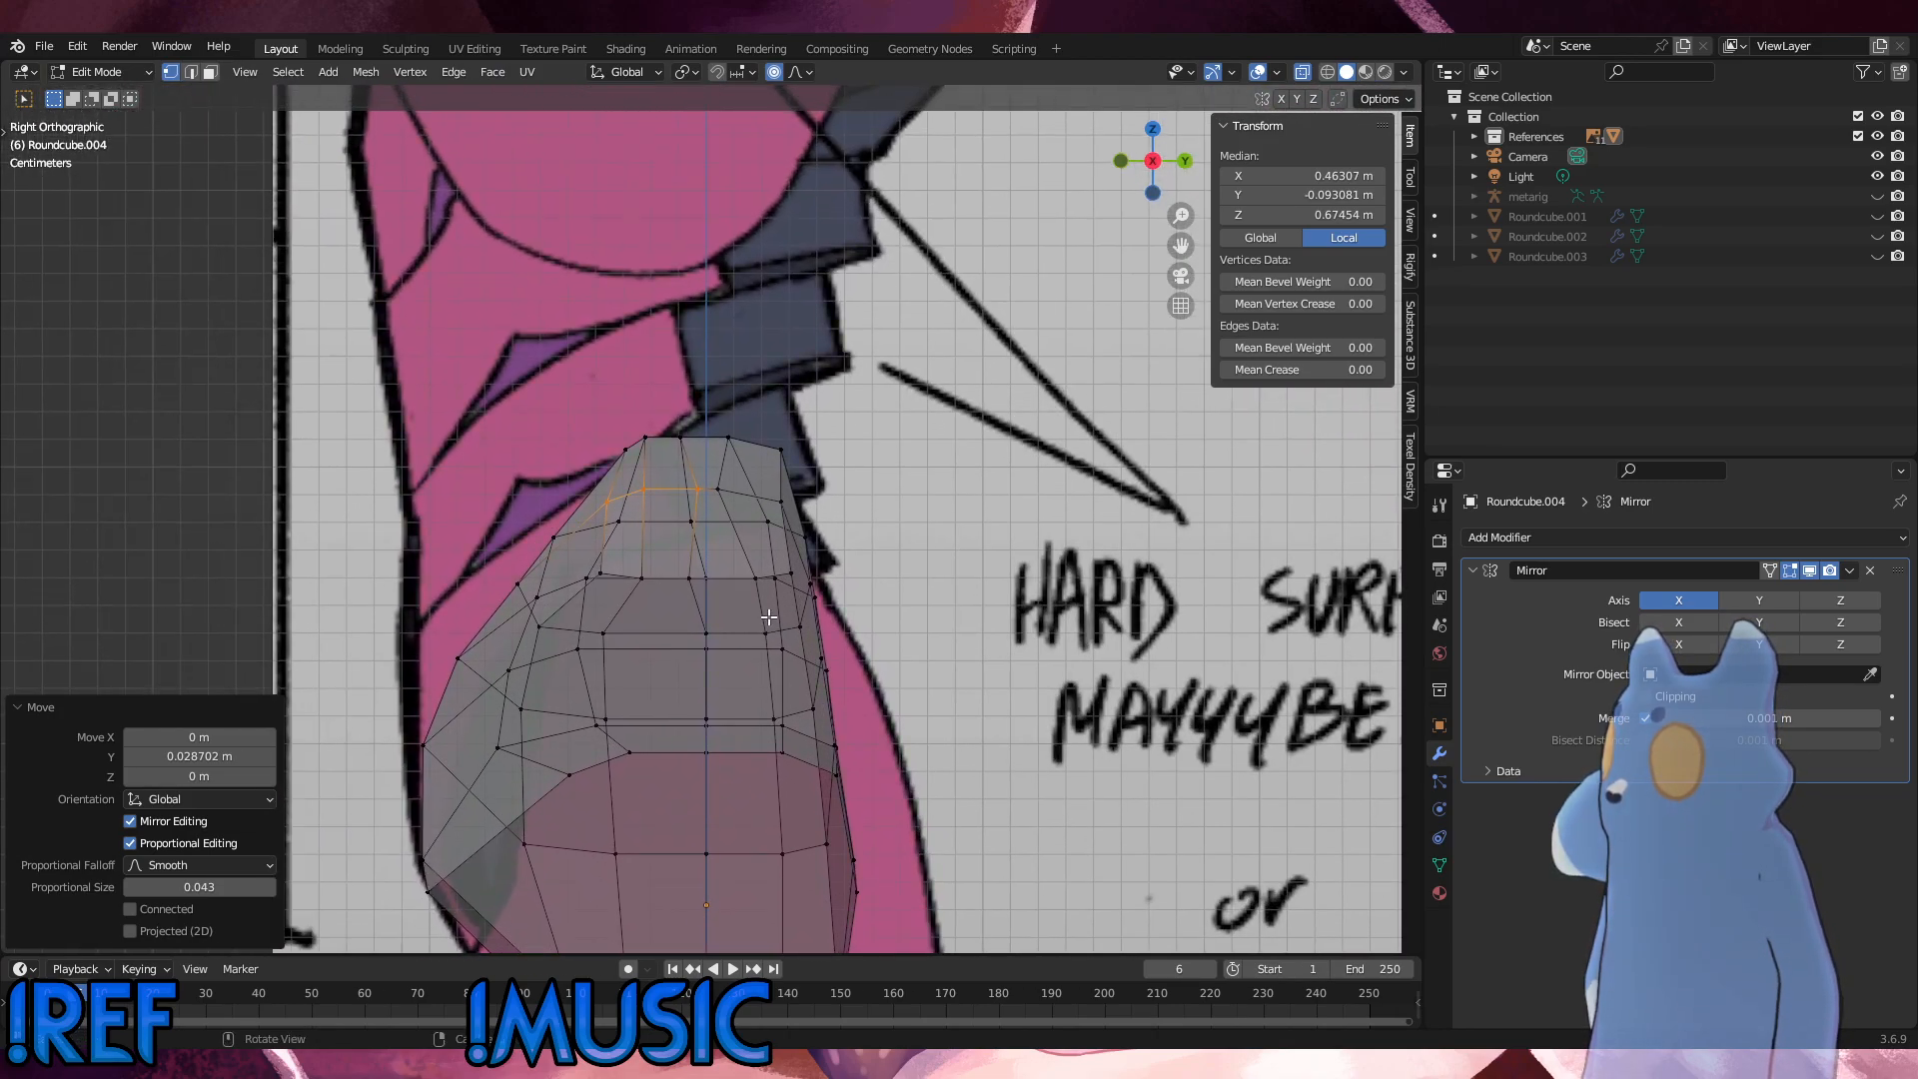
pyautogui.click(733, 495)
pyautogui.moveTo(733, 494); pyautogui.dragTo(725, 465, button='middle')
pyautogui.press('g')
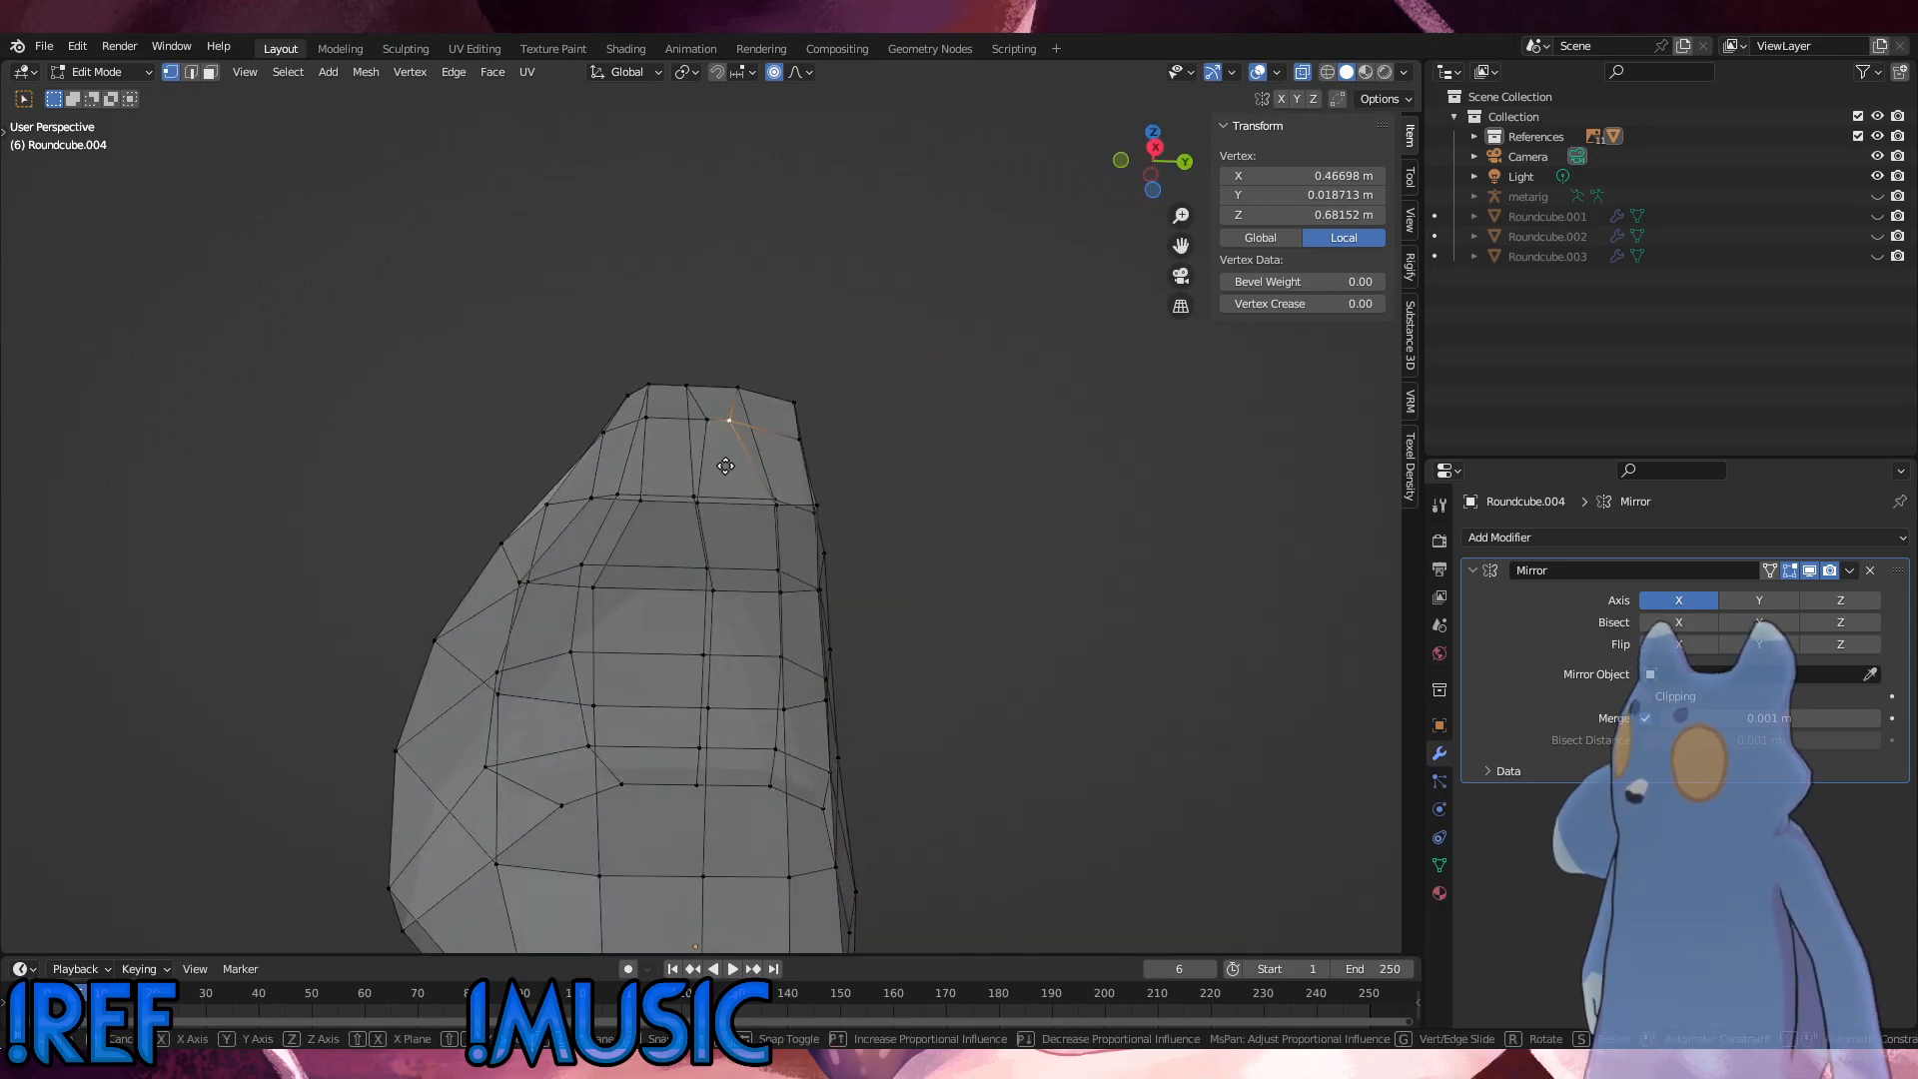
pyautogui.click(728, 466)
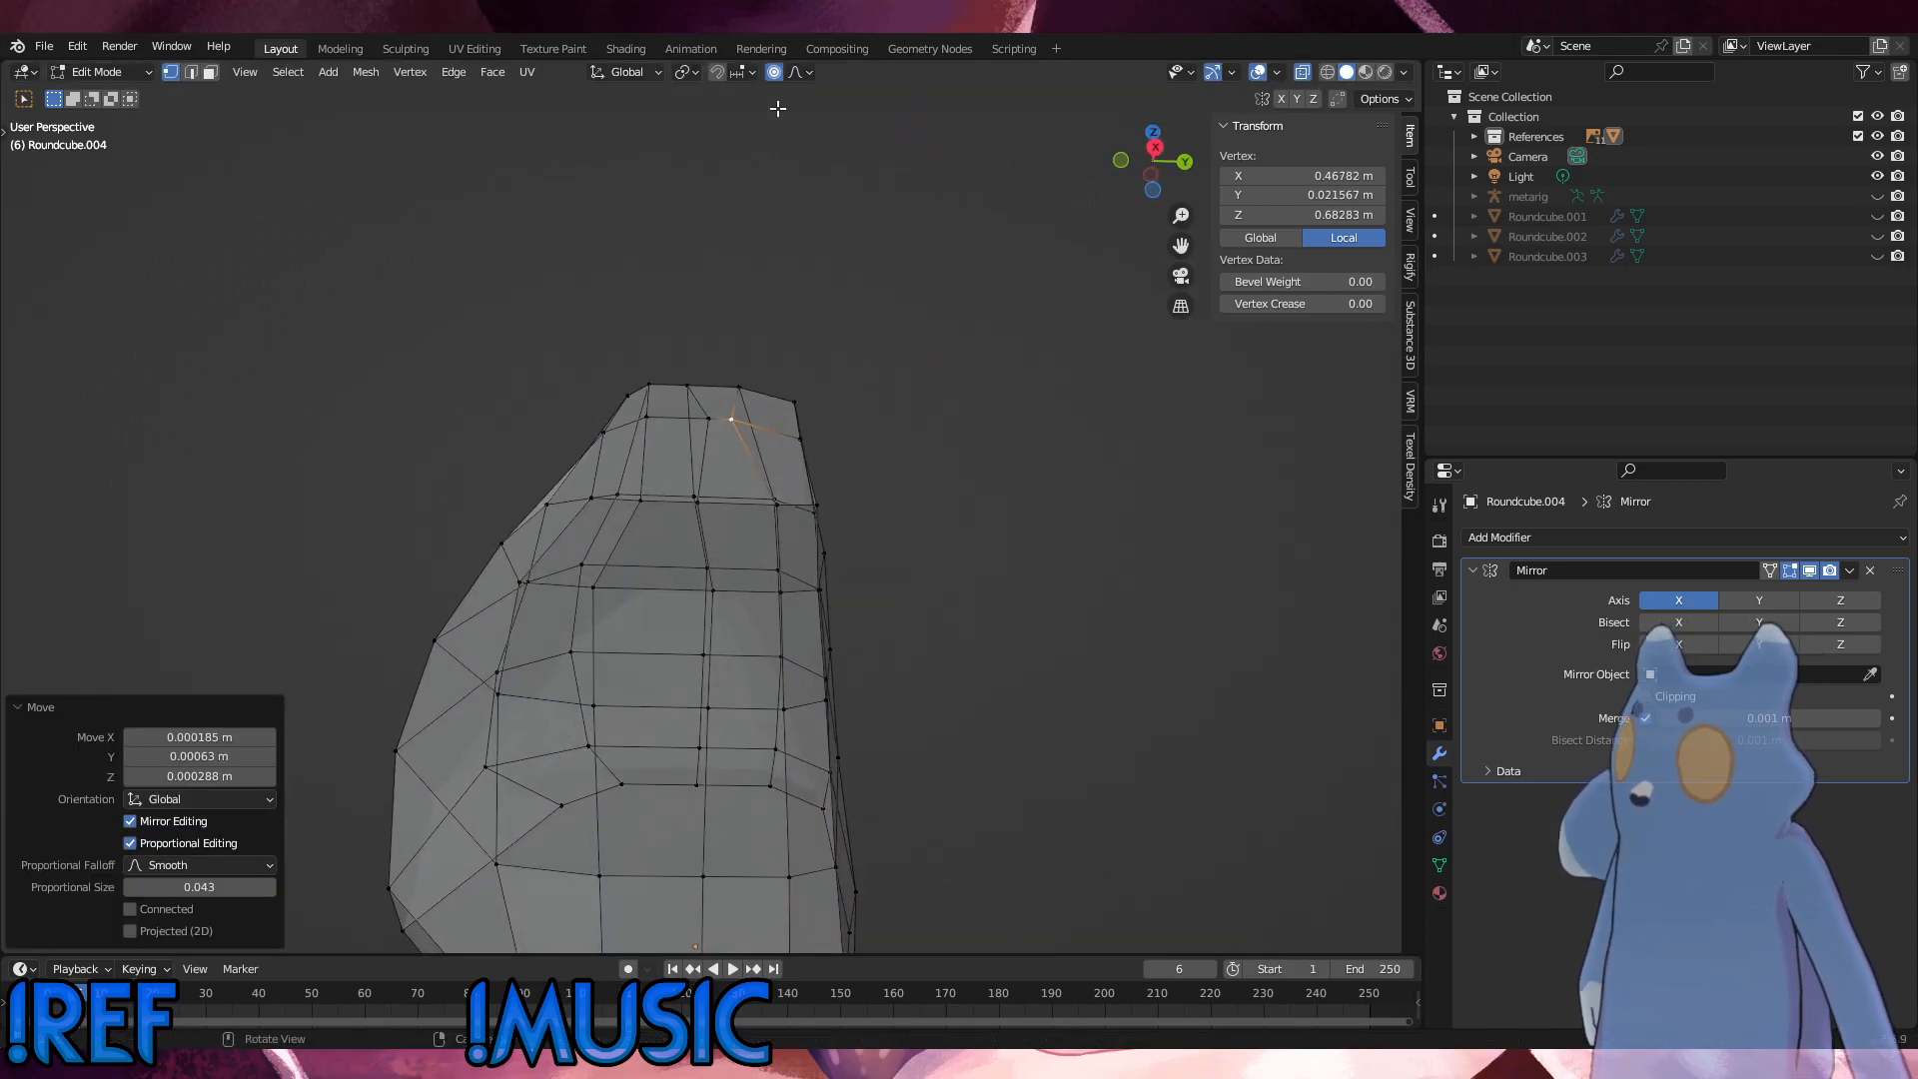
# Step: Turn off proportional editing and move the selected vertex 0.005771 m along Y
pyautogui.press('h')
pyautogui.hotkey('alt', 'h')
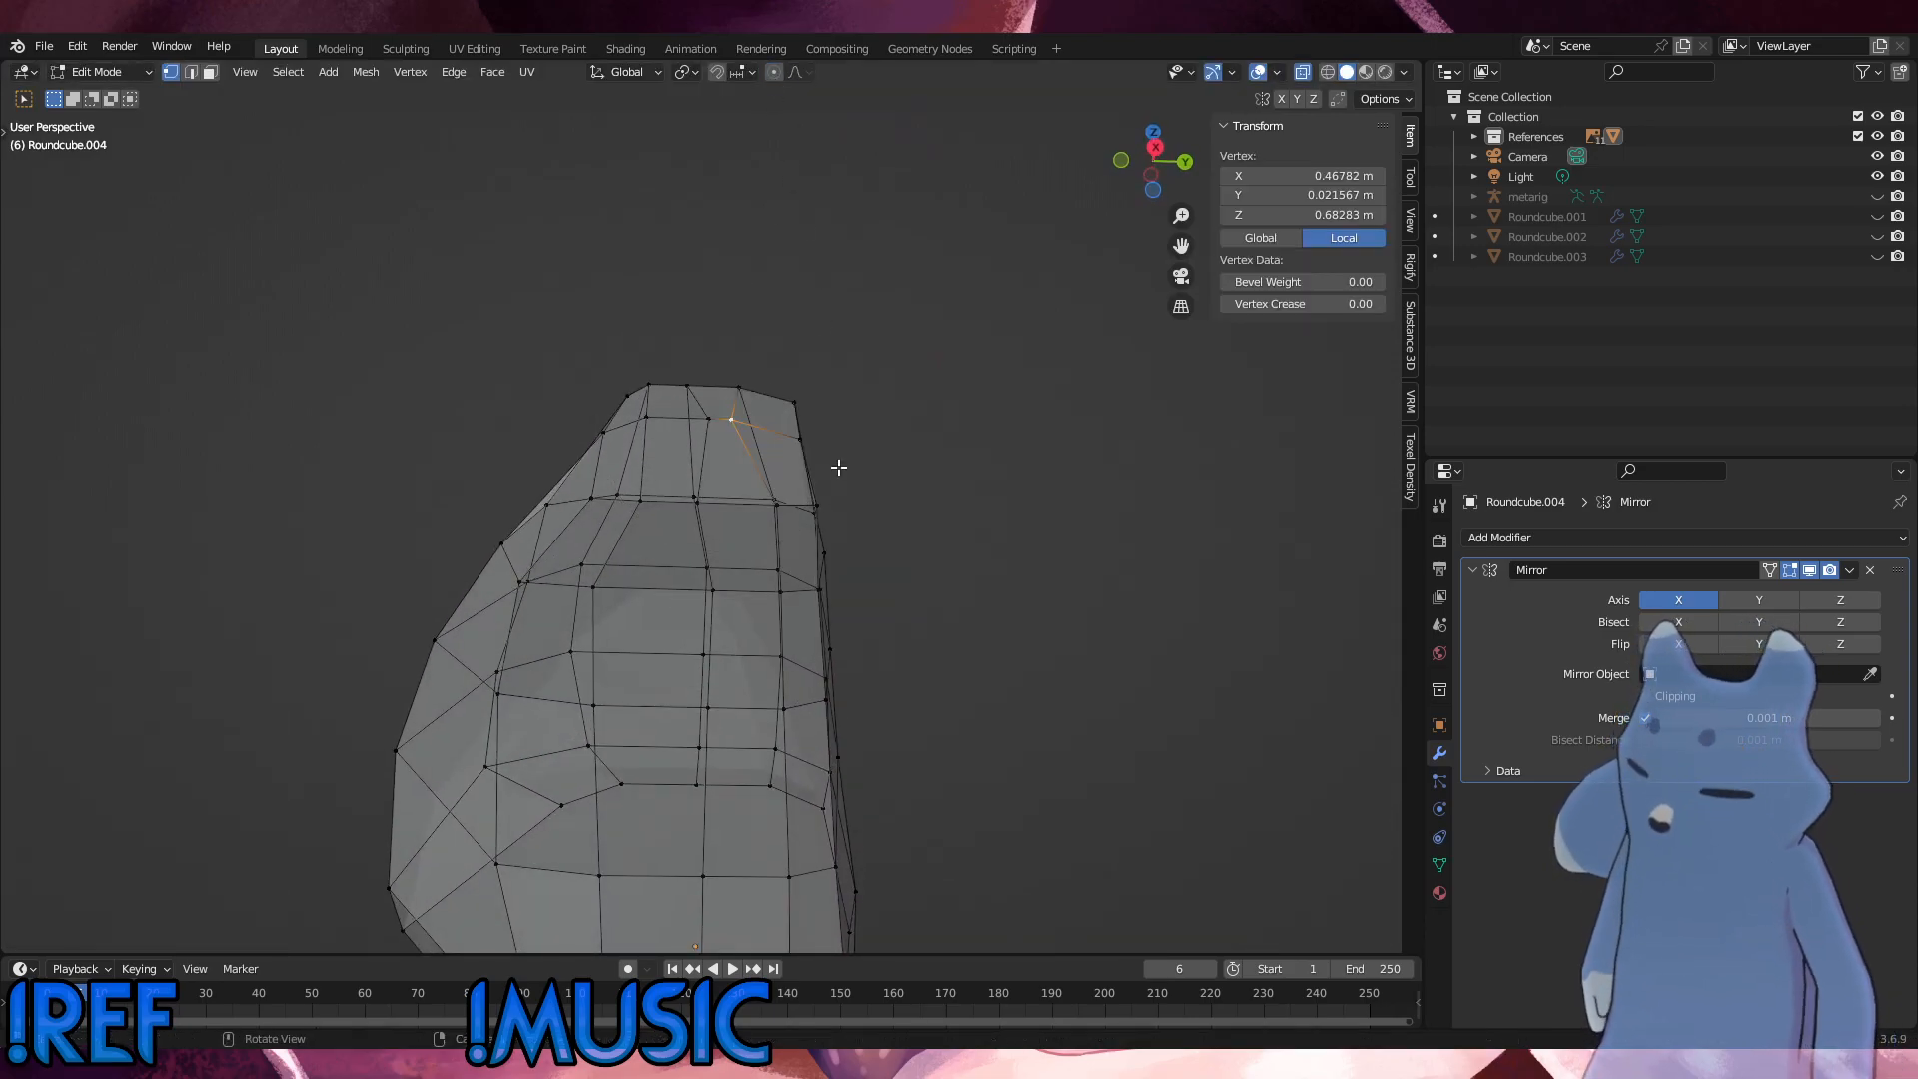
pyautogui.press('g')
pyautogui.press('y')
pyautogui.click(856, 466)
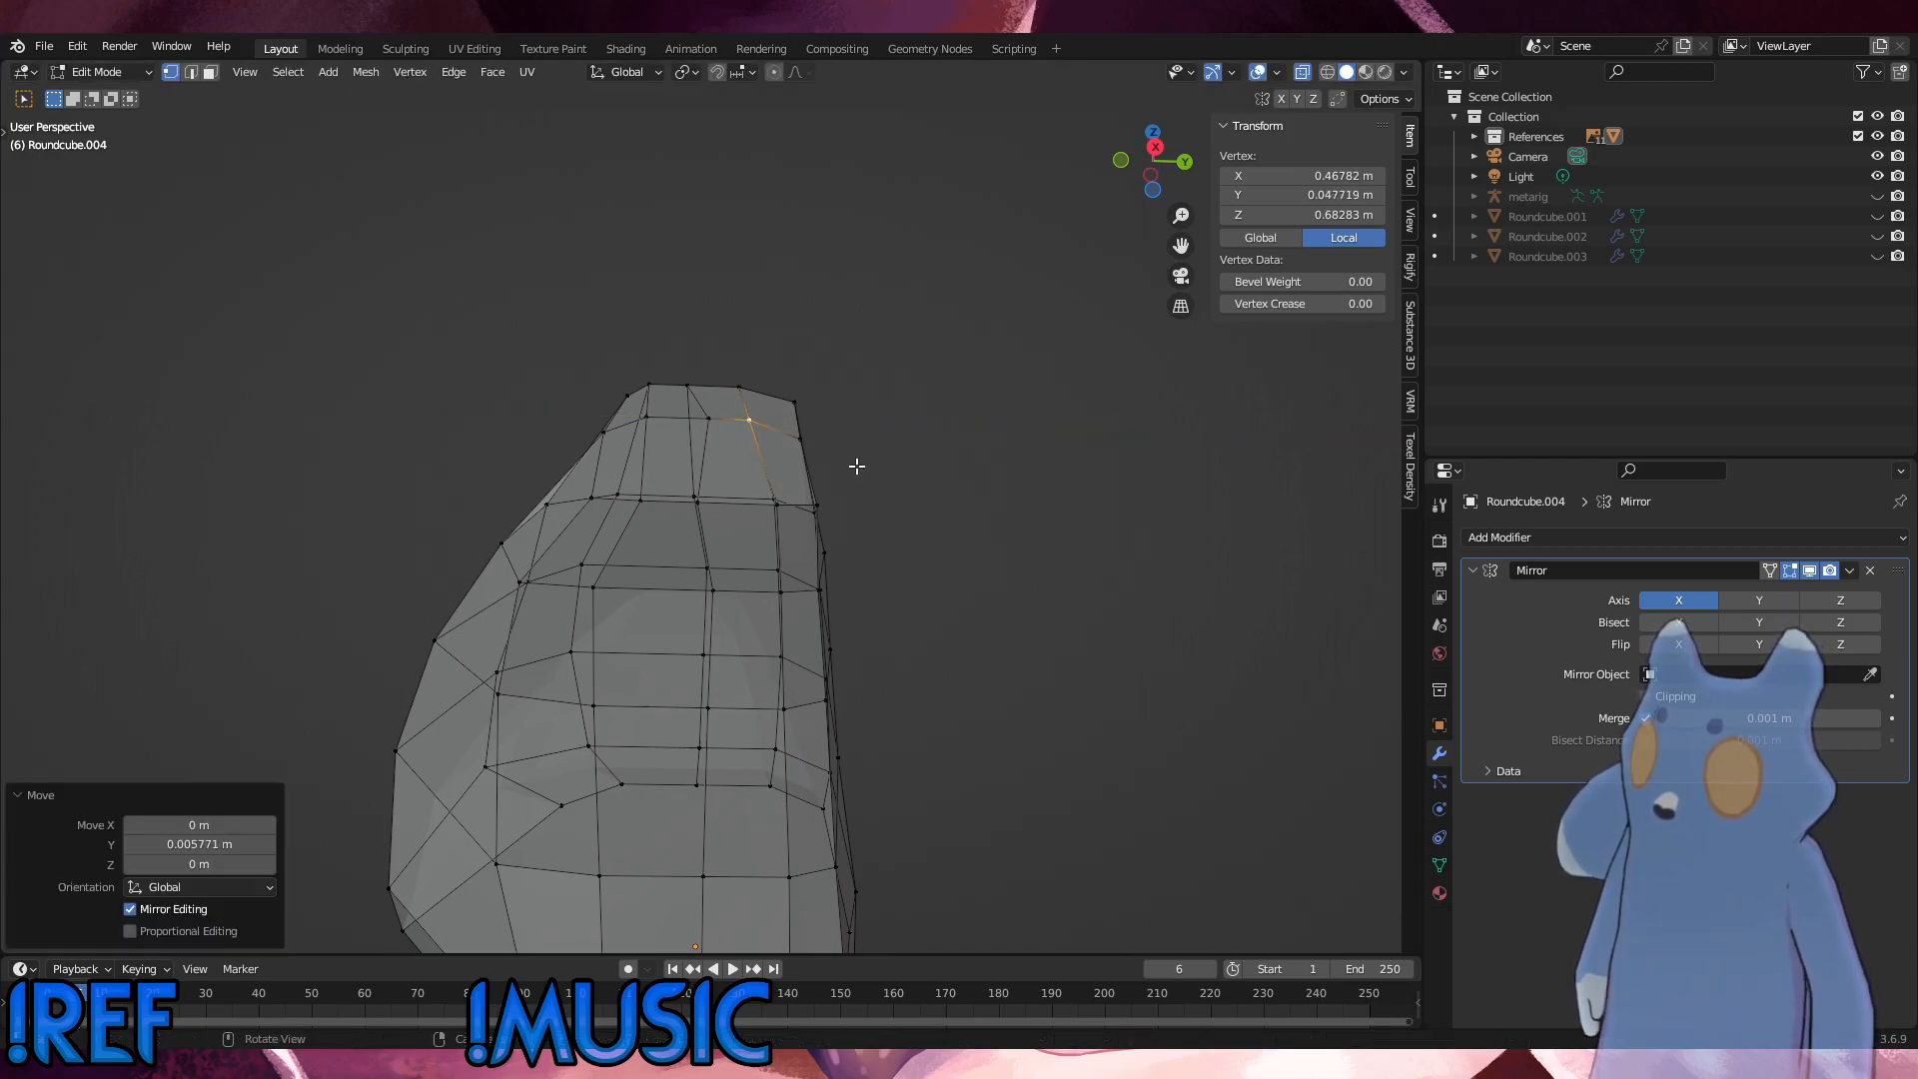
# Step: Slide the middle vertex at the pelvis piece's upper end along its edge by a factor of about 0.09
pyautogui.click(899, 470)
pyautogui.scroll(-4, 809, 561)
pyautogui.moveTo(809, 563); pyautogui.dragTo(805, 746, button='middle')
pyautogui.click(718, 567)
pyautogui.hotkey('shift', 'v')
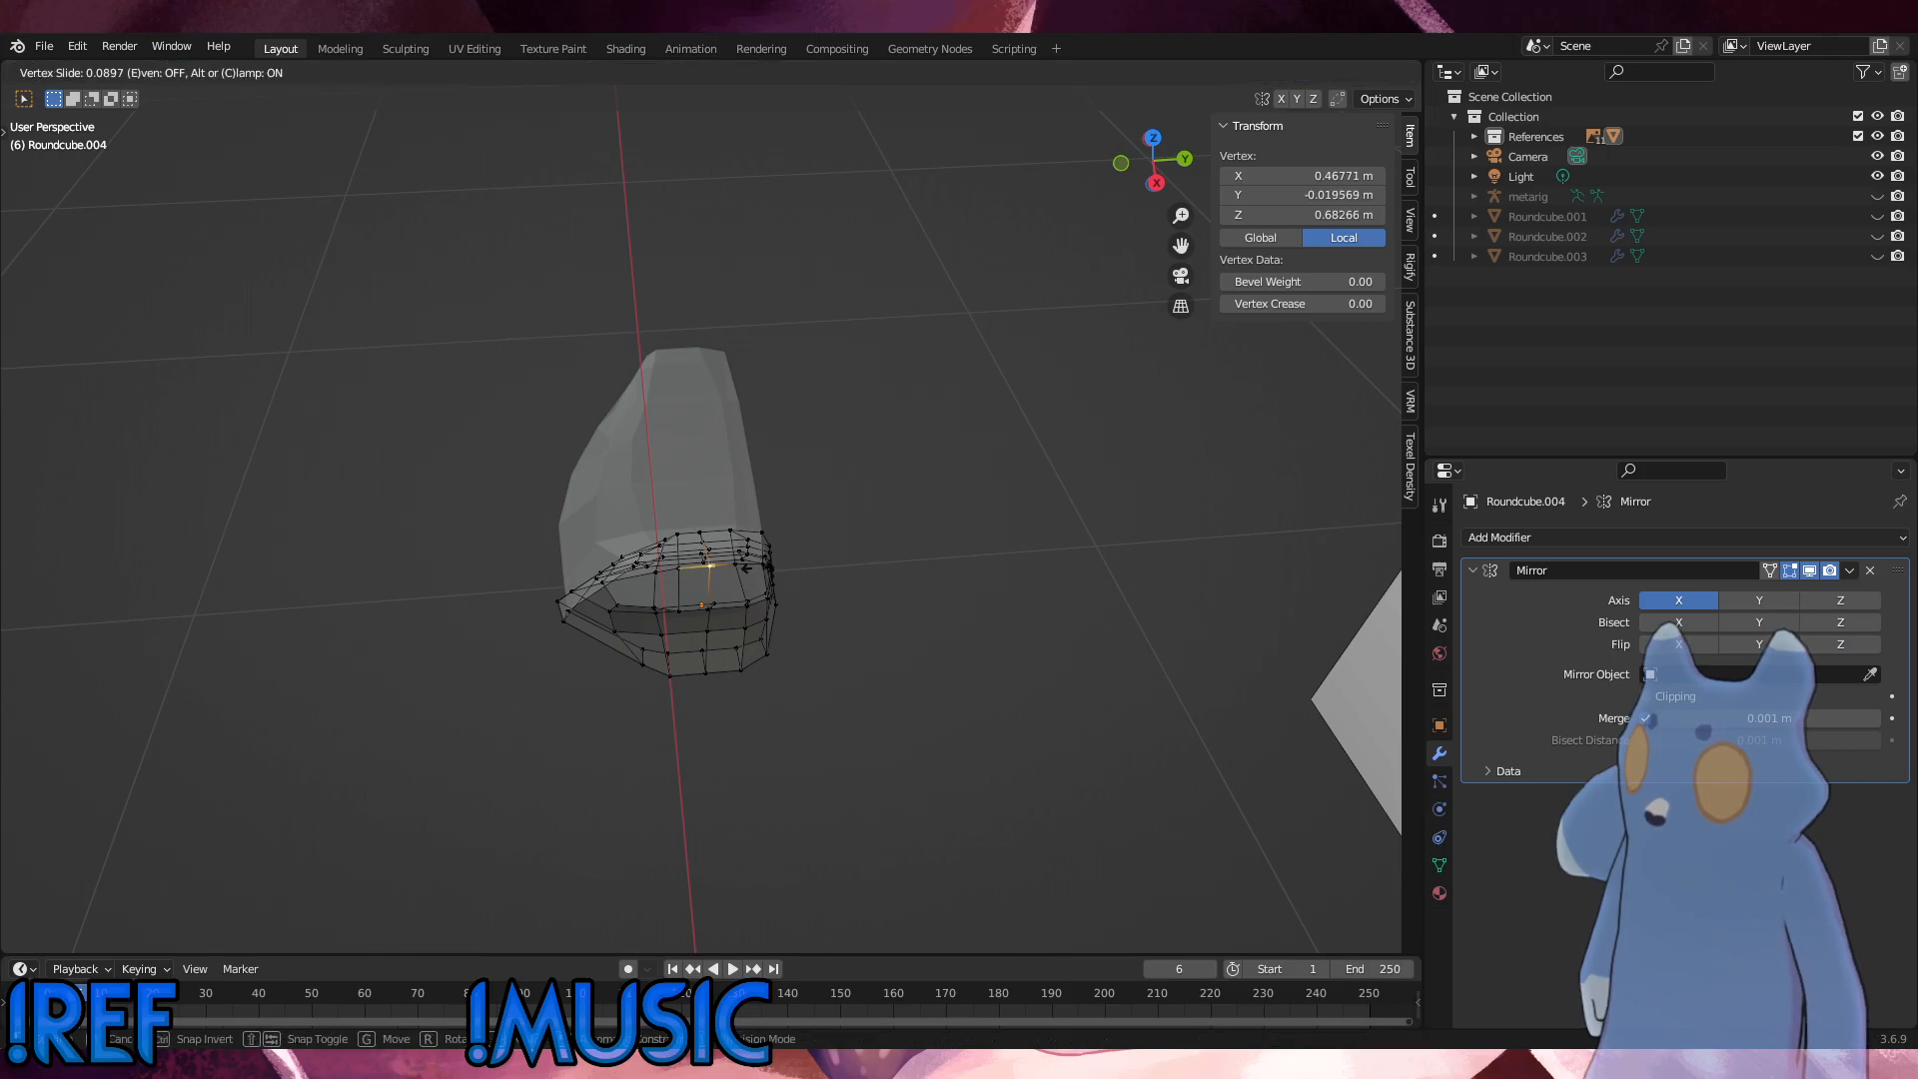
pyautogui.click(745, 570)
pyautogui.moveTo(759, 569); pyautogui.dragTo(937, 492, button='middle')
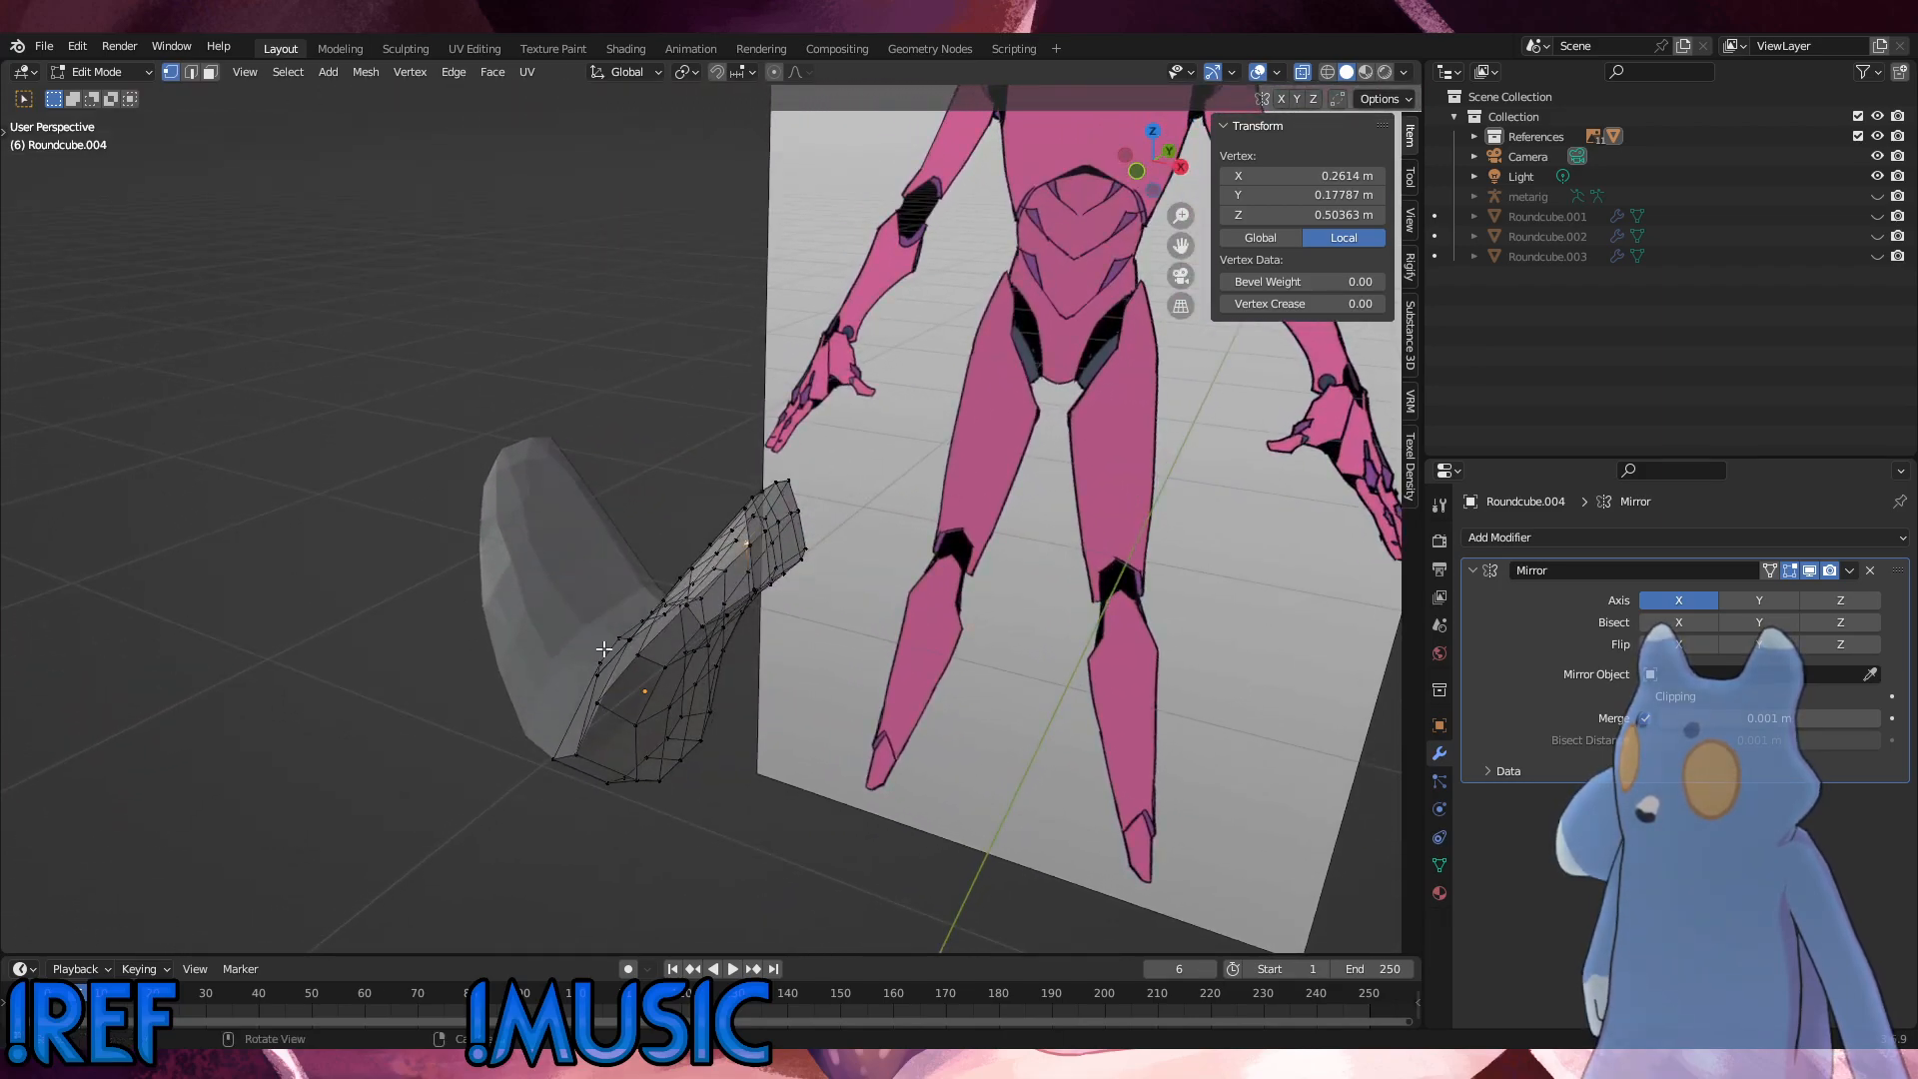
# Step: In side view with X-ray selection, select the columns of vertices along the piece's rear side and delete them
pyautogui.click(585, 662)
pyautogui.keyDown('alt'); pyautogui.moveTo(707, 634); pyautogui.dragTo(606, 635, button='middle'); pyautogui.keyUp('alt')
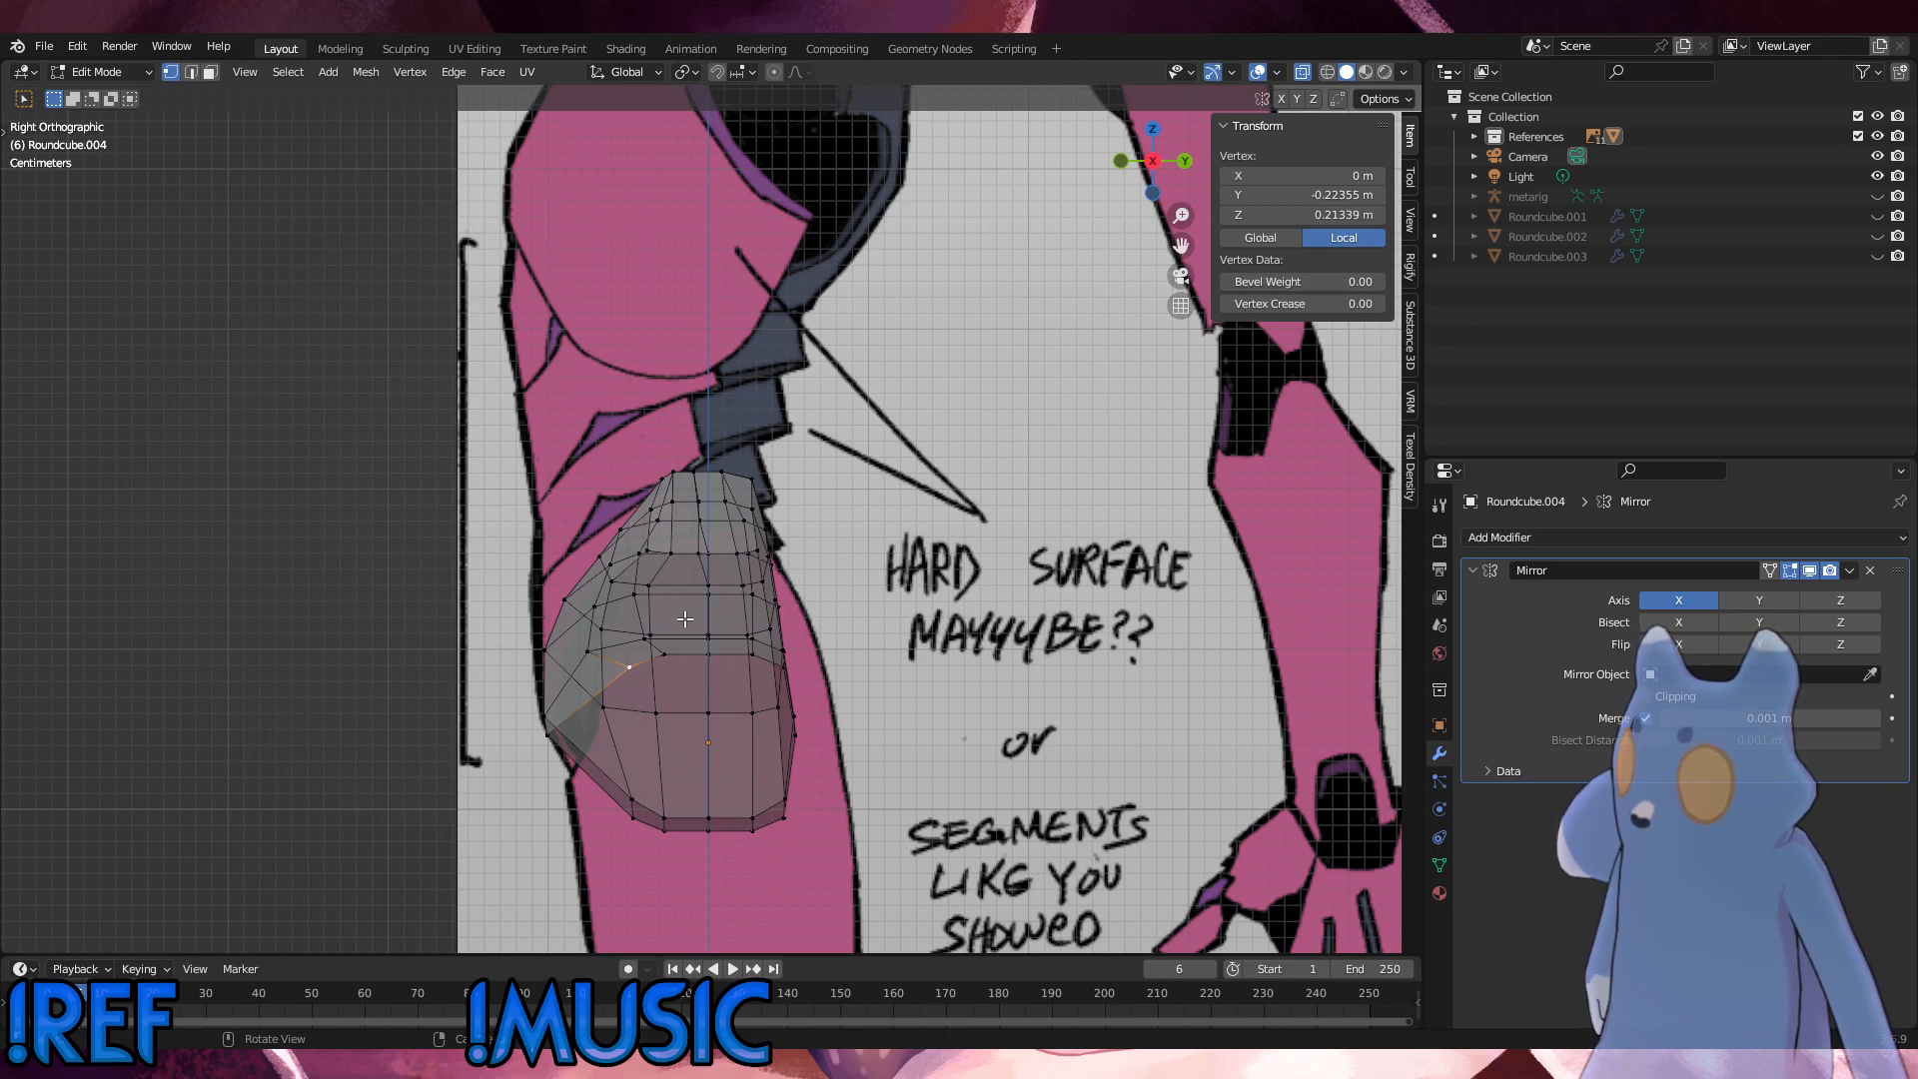
pyautogui.moveTo(883, 810); pyautogui.dragTo(731, 423)
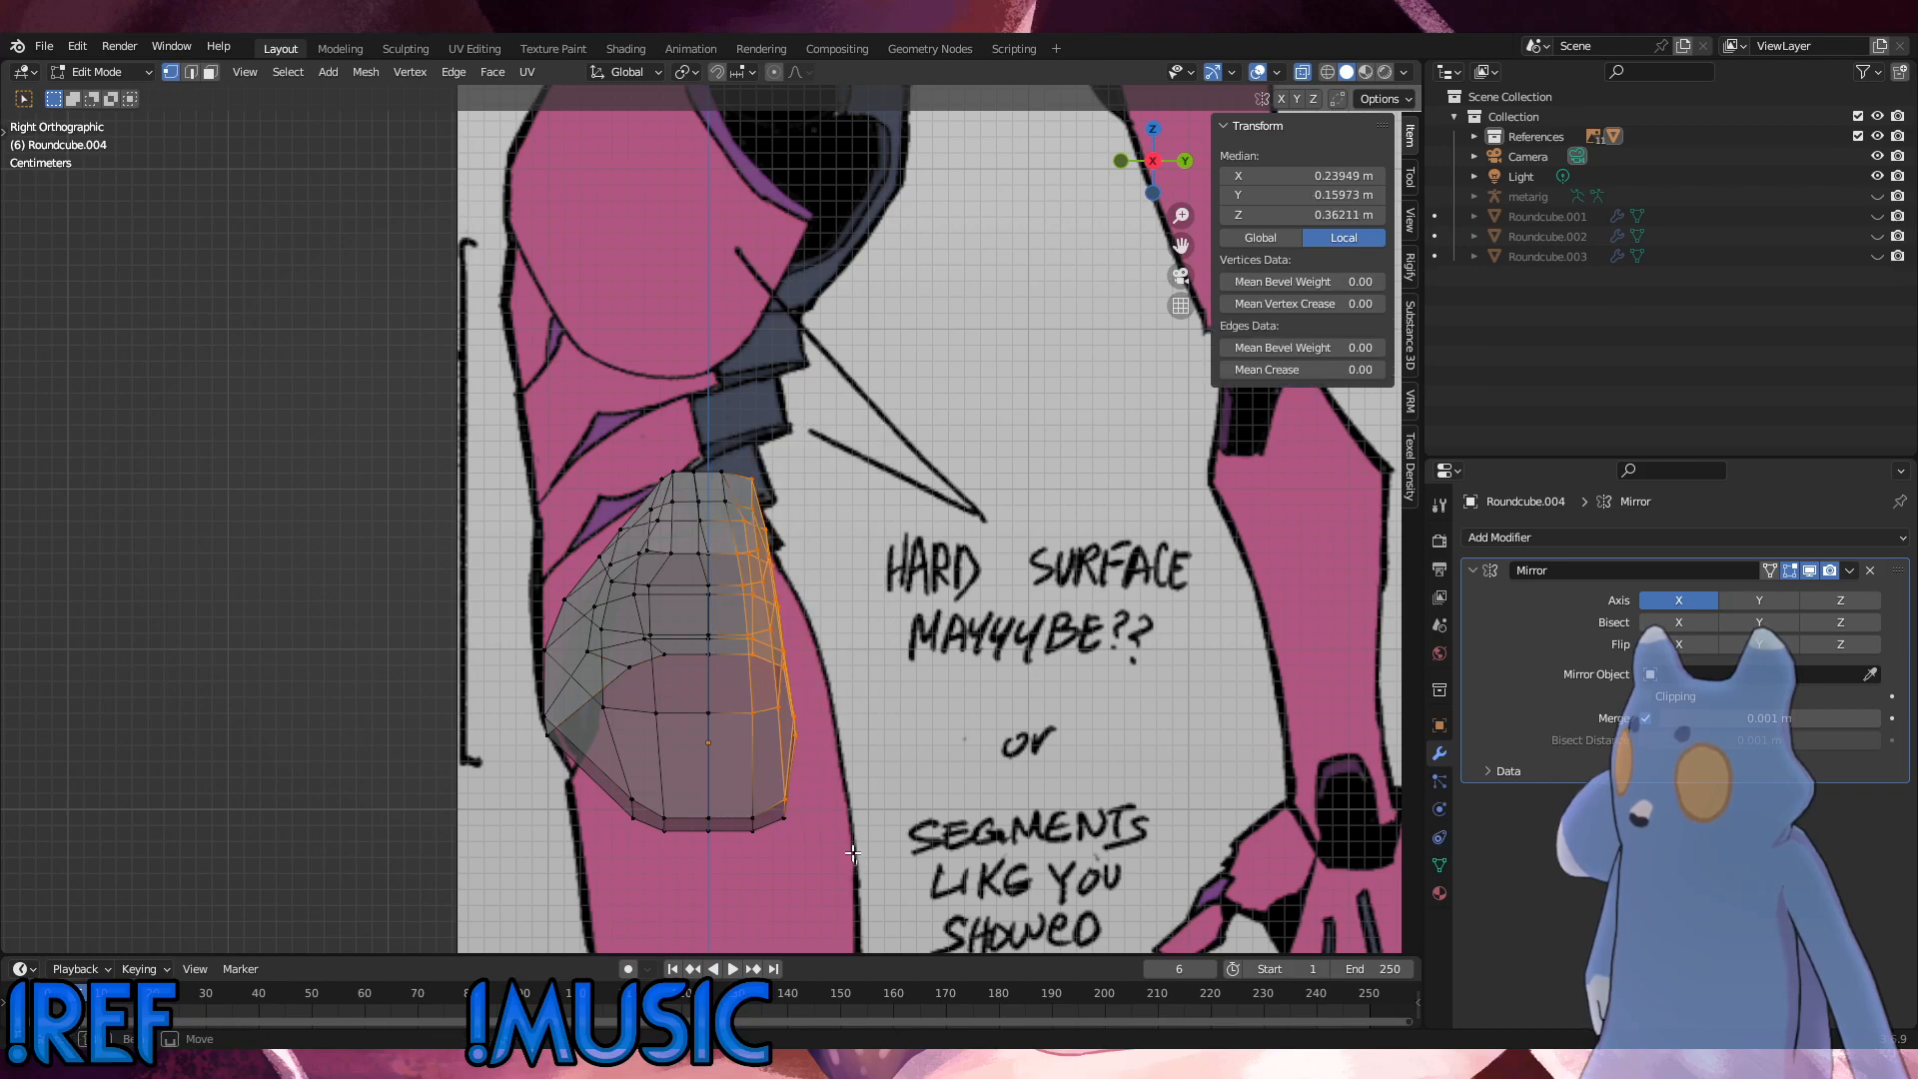
pyautogui.keyDown('shift'); pyautogui.moveTo(853, 852); pyautogui.dragTo(750, 555); pyautogui.keyUp('shift')
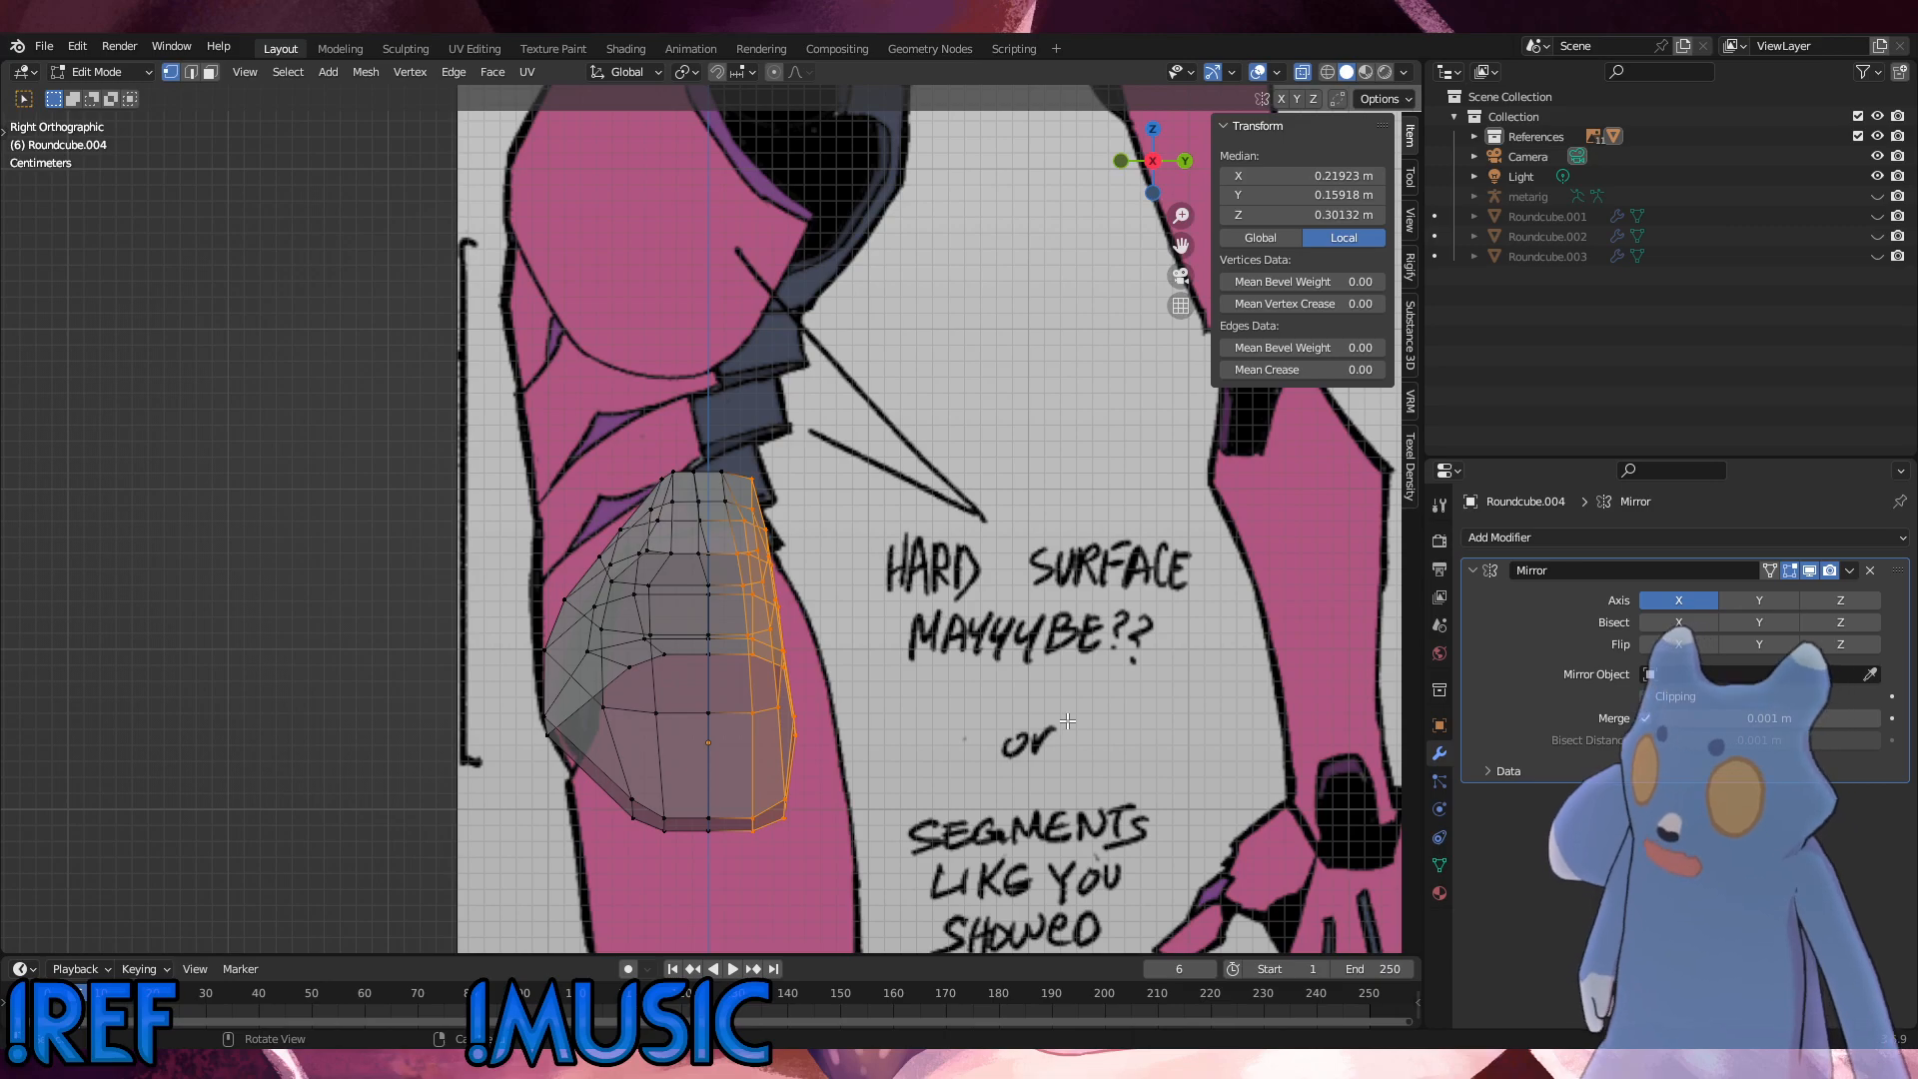
pyautogui.press('x')
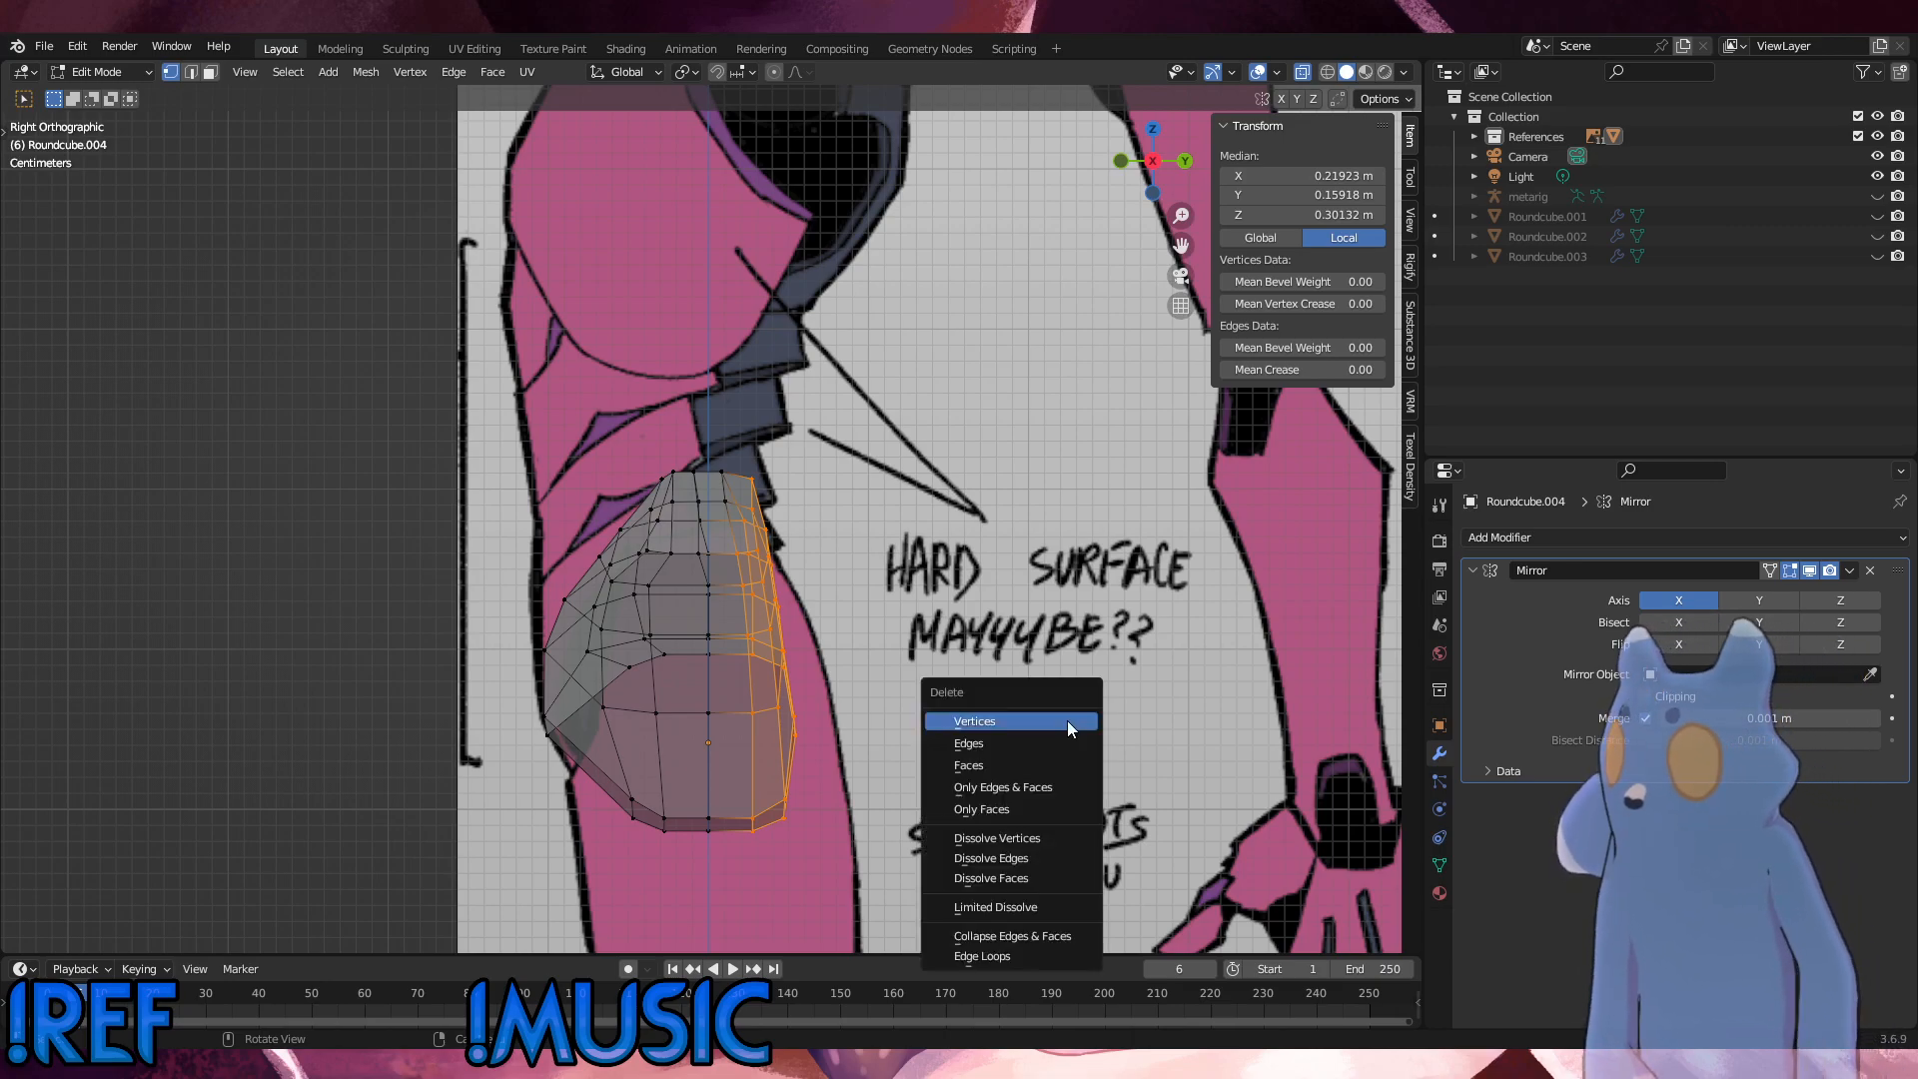
pyautogui.click(1067, 722)
pyautogui.moveTo(1067, 722); pyautogui.dragTo(691, 708, button='middle')
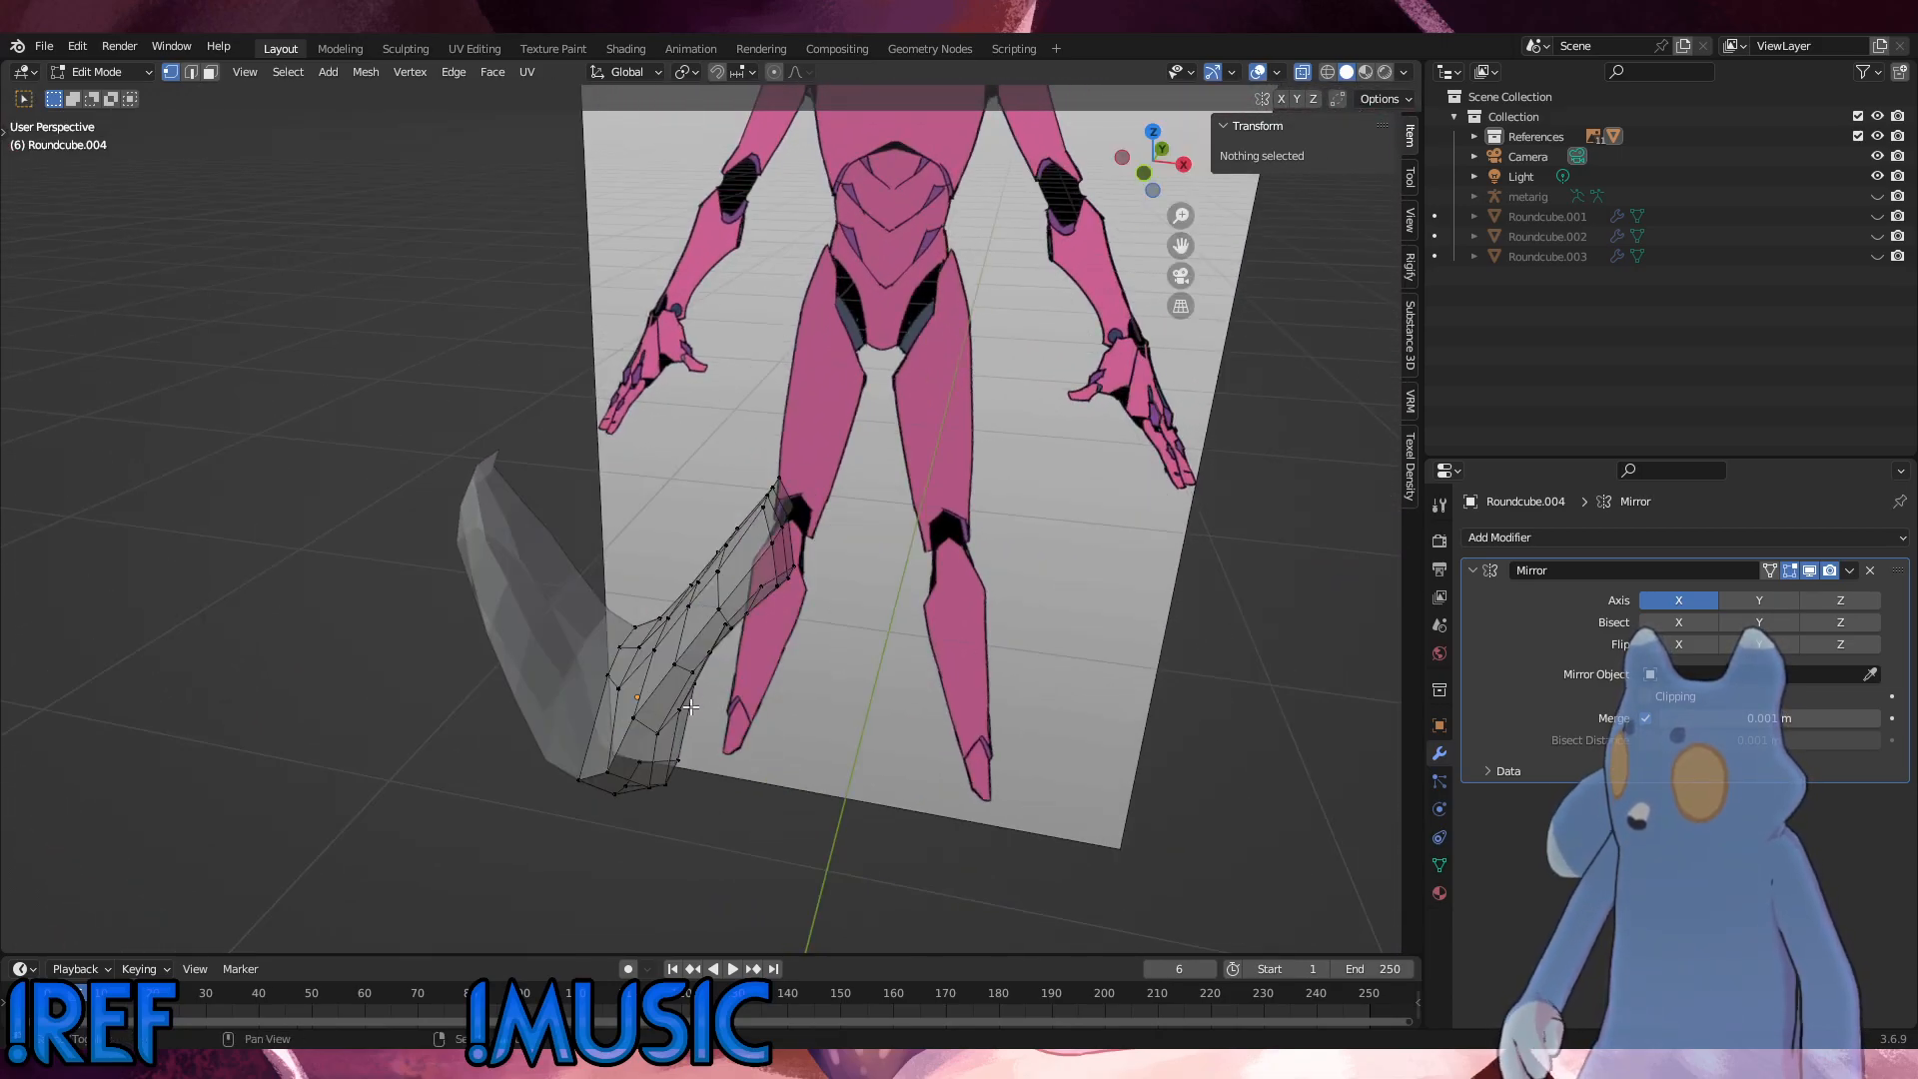
# Step: Select the piece's remaining inner-side vertices behind the front shell, from the centre to the upper and lower ends, and delete them
pyautogui.click(669, 651)
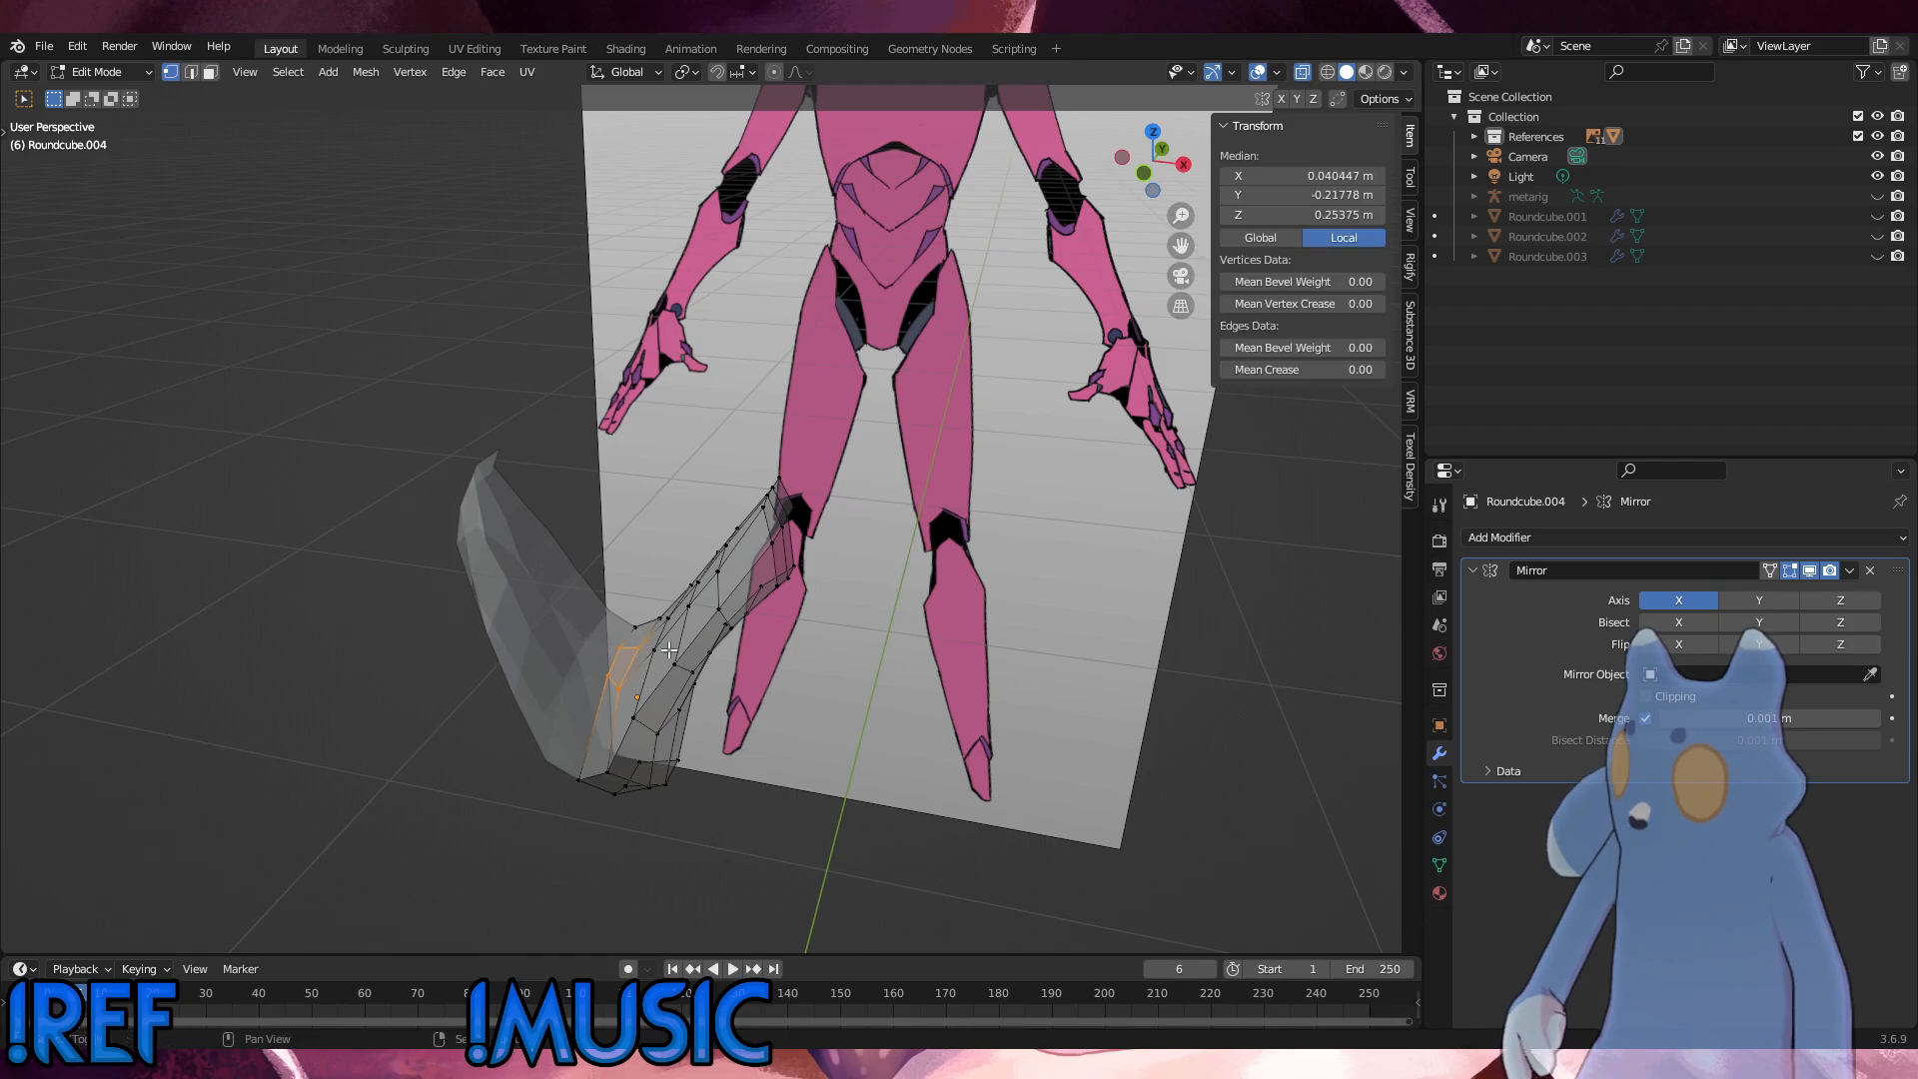
pyautogui.keyDown('shift'); pyautogui.moveTo(670, 652); pyautogui.dragTo(589, 574); pyautogui.keyUp('shift')
pyautogui.keyDown('shift'); pyautogui.moveTo(697, 622); pyautogui.dragTo(669, 579); pyautogui.keyUp('shift')
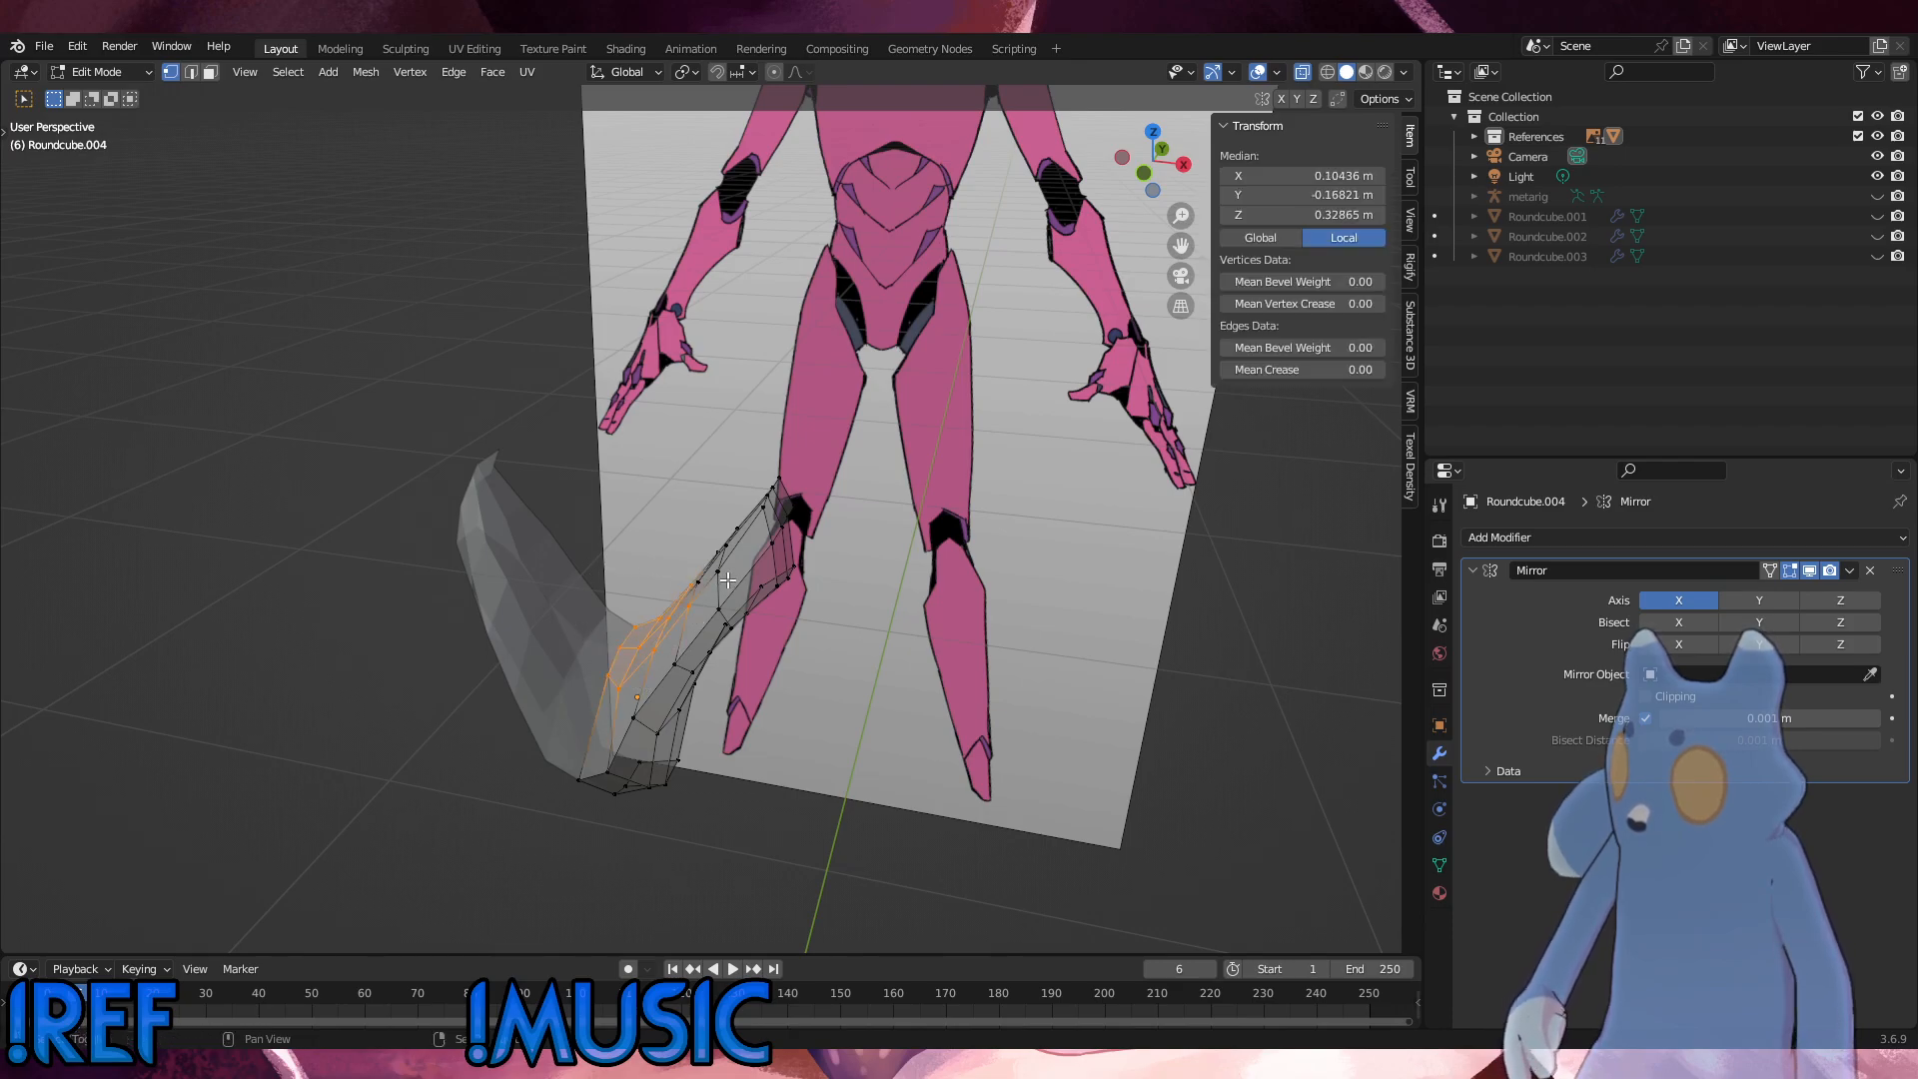
pyautogui.click(710, 575)
pyautogui.moveTo(696, 599); pyautogui.dragTo(662, 647, button='middle')
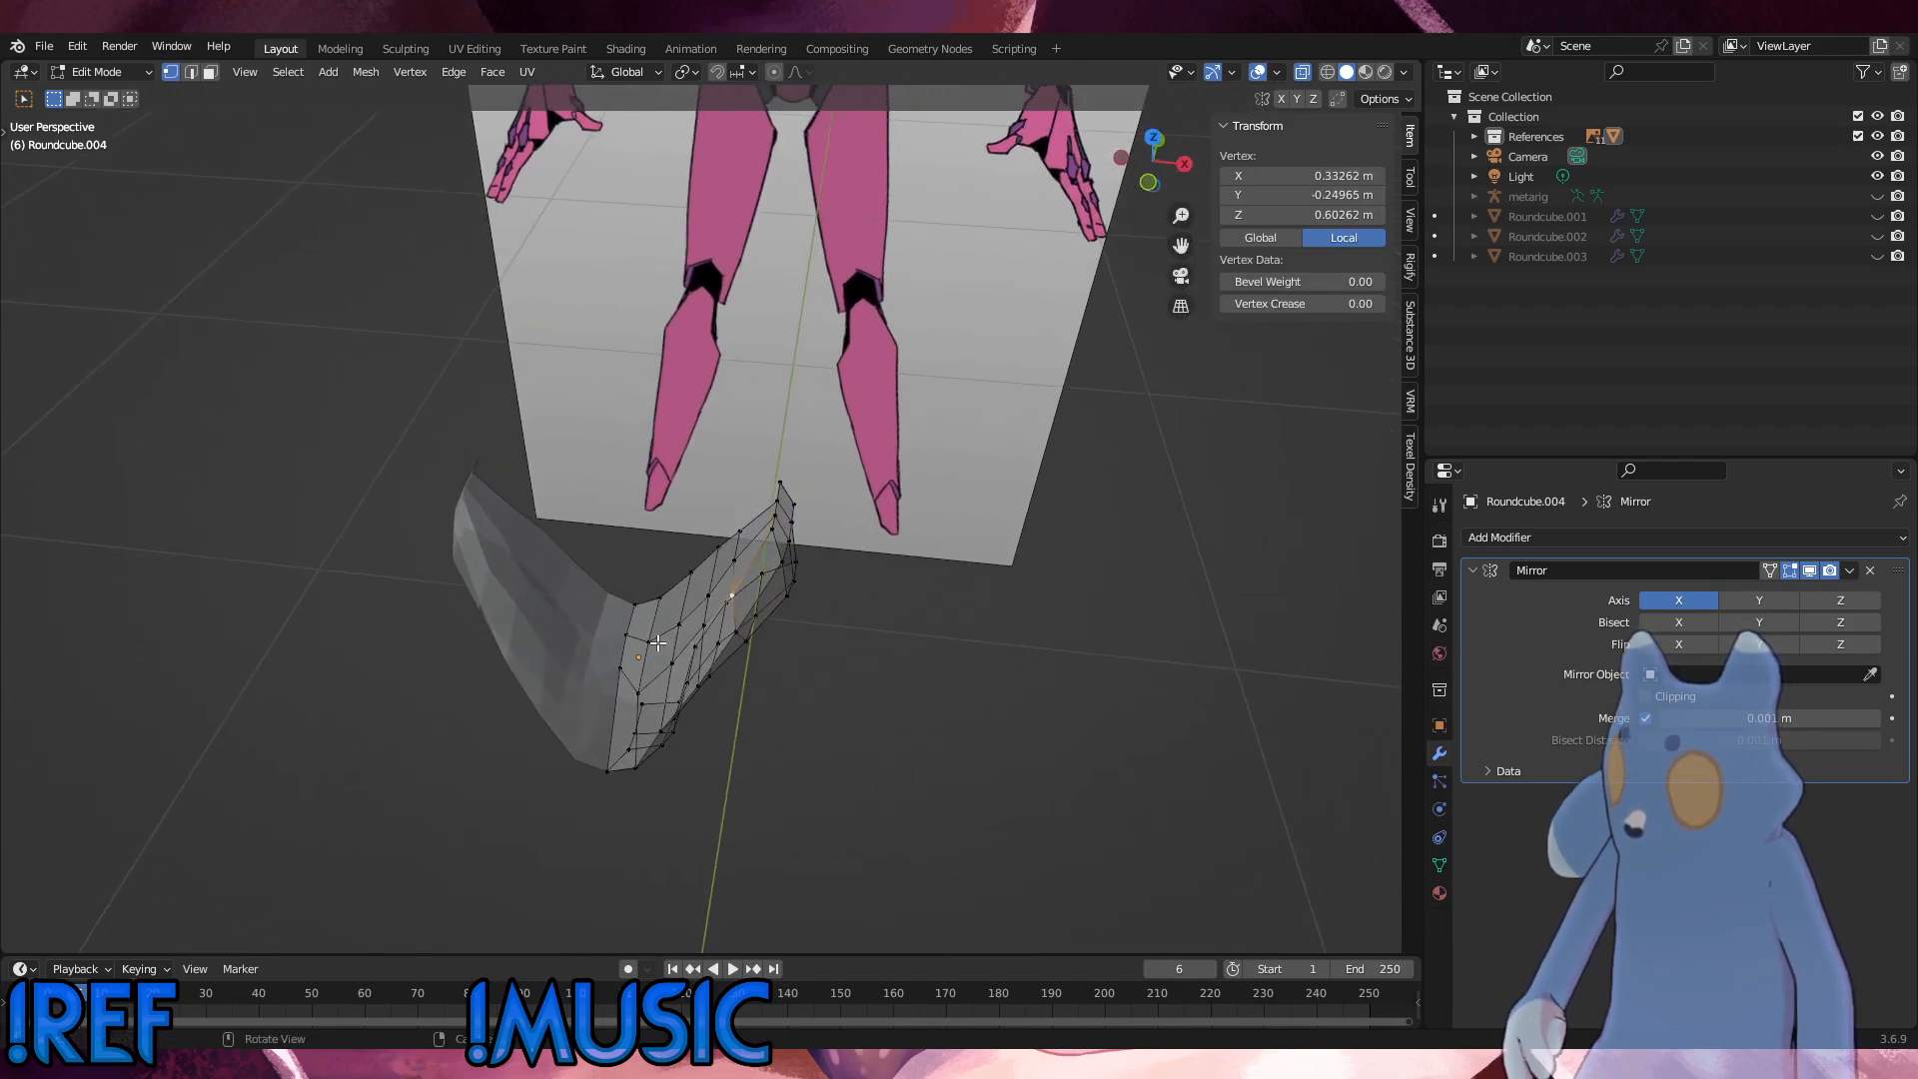
pyautogui.keyDown('shift'); pyautogui.moveTo(664, 650); pyautogui.dragTo(609, 590); pyautogui.keyUp('shift')
pyautogui.keyDown('shift'); pyautogui.moveTo(723, 603); pyautogui.dragTo(684, 521); pyautogui.keyUp('shift')
pyautogui.moveTo(808, 539); pyautogui.dragTo(831, 489, button='middle')
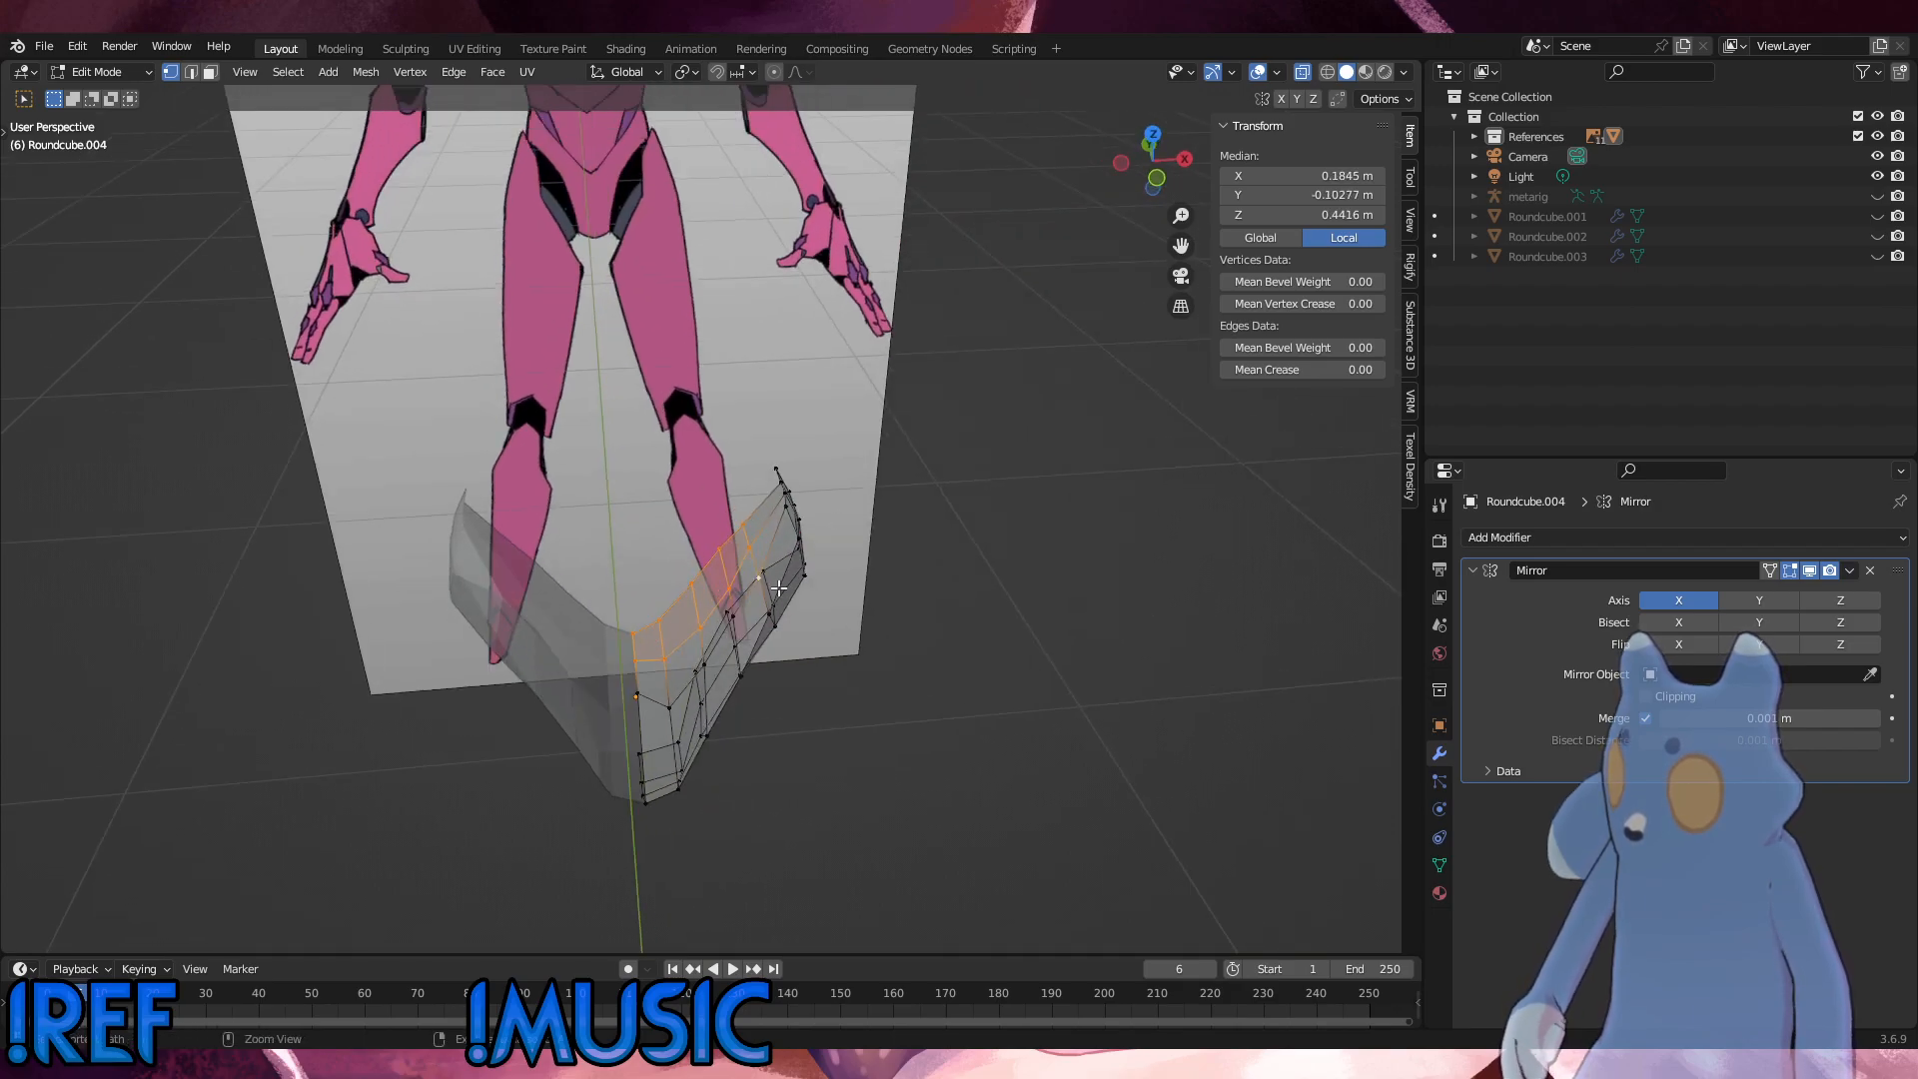
pyautogui.keyDown('shift'); pyautogui.click(749, 566); pyautogui.keyUp('shift')
pyautogui.moveTo(745, 561); pyautogui.dragTo(778, 531, button='middle')
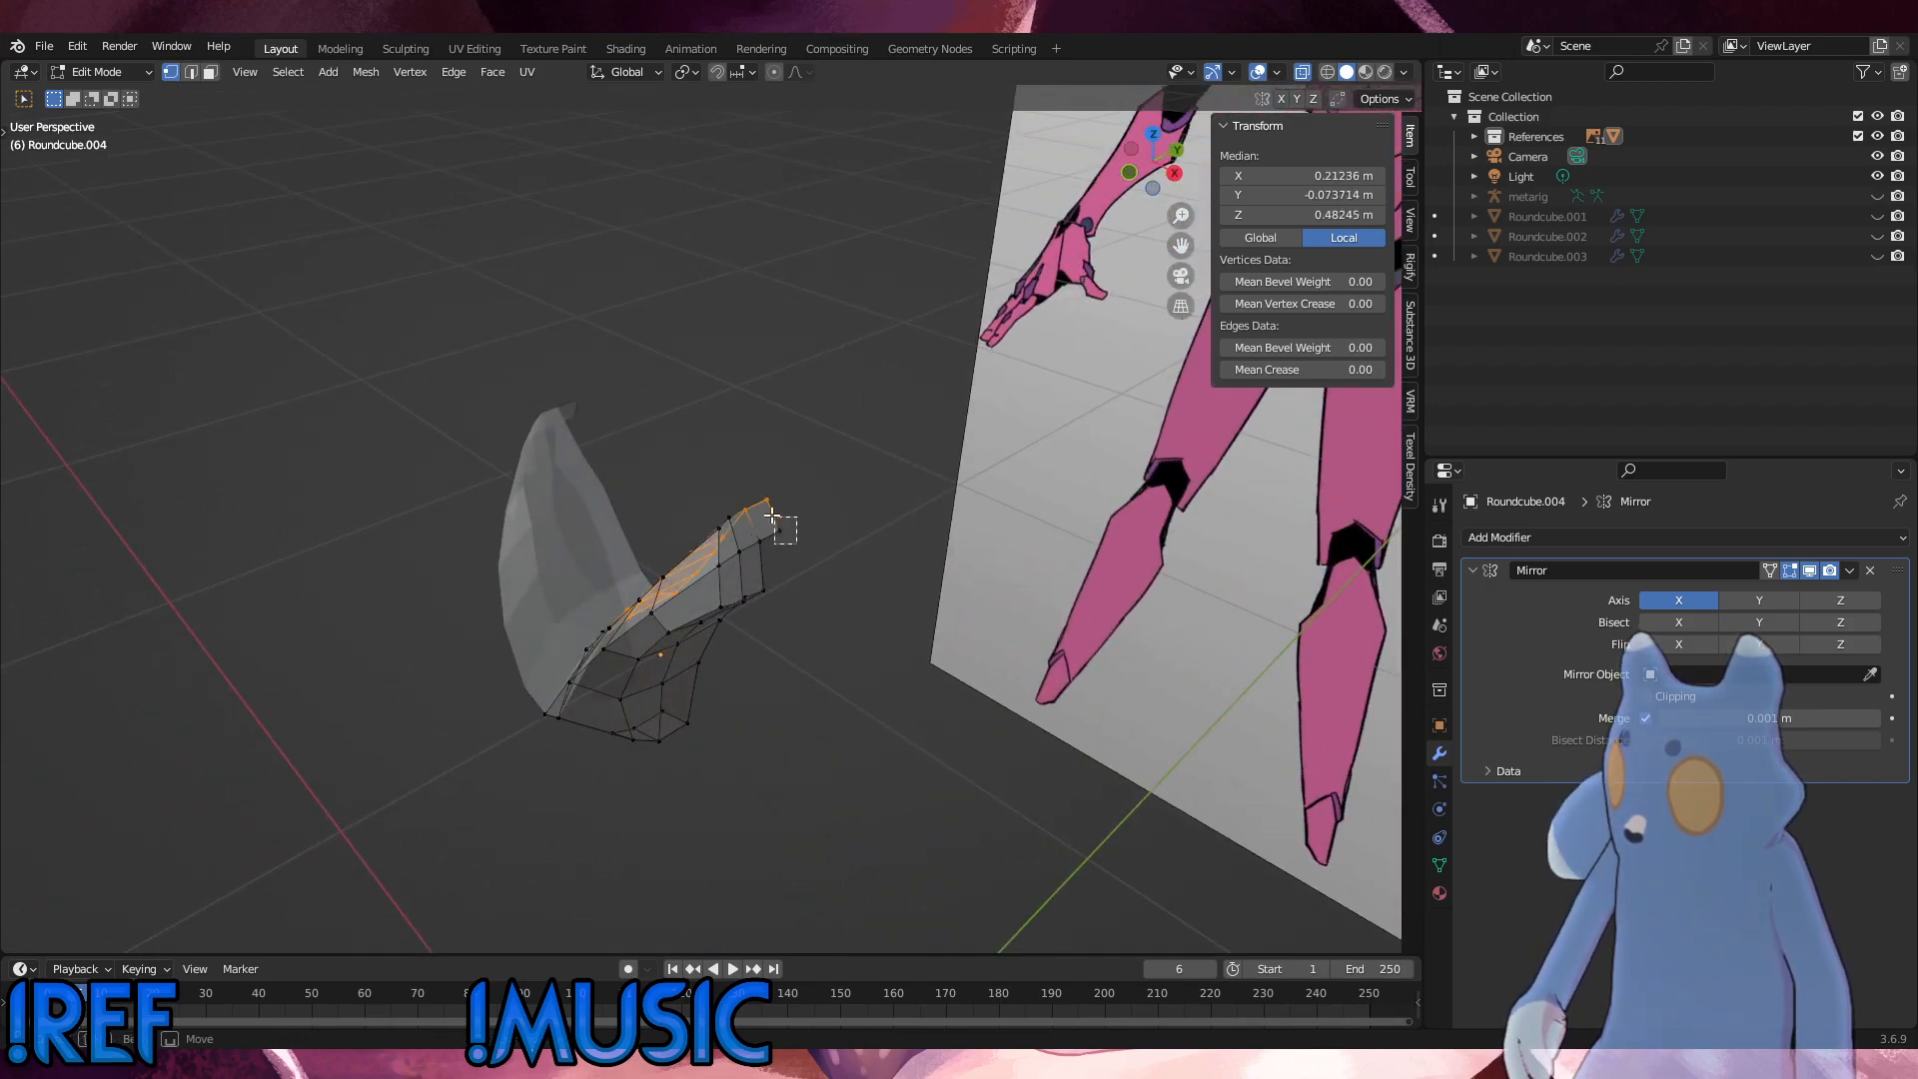
pyautogui.keyDown('shift'); pyautogui.click(779, 529); pyautogui.keyUp('shift')
pyautogui.press('x')
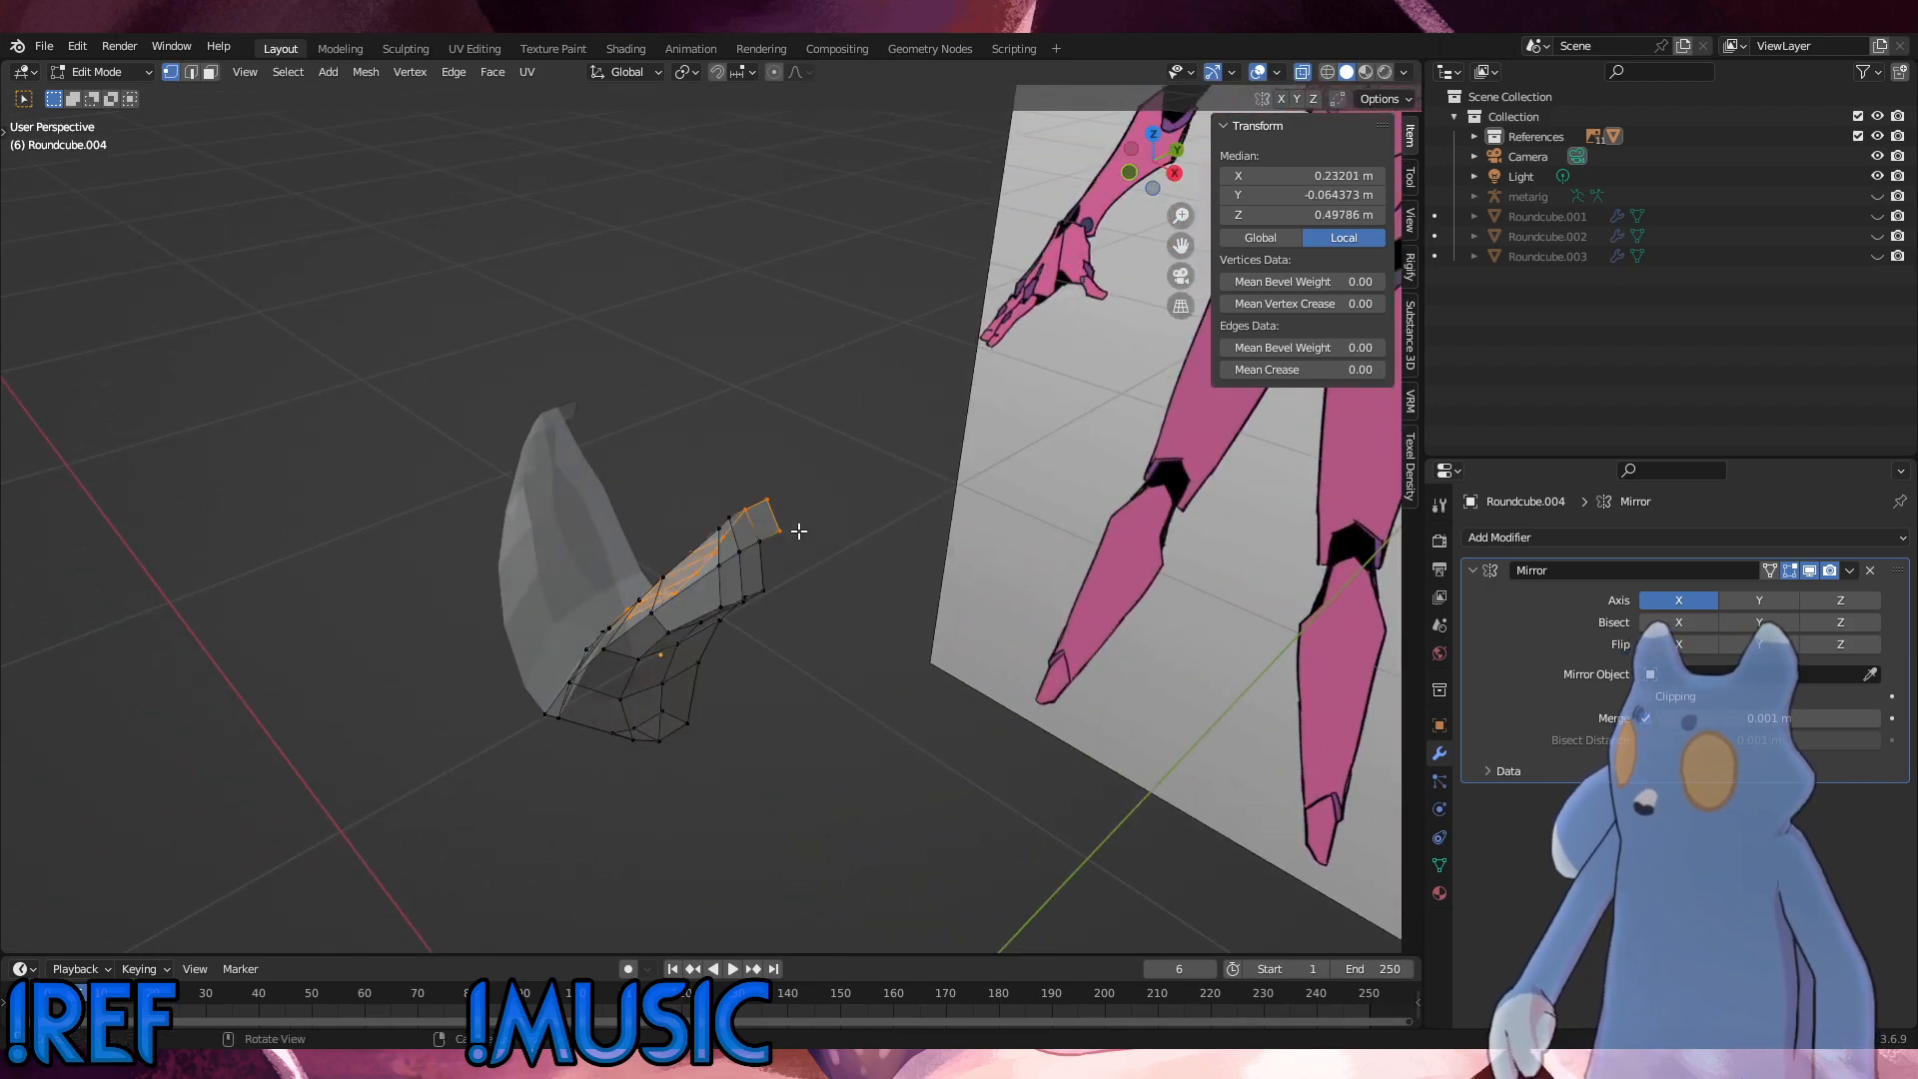
pyautogui.moveTo(796, 531); pyautogui.dragTo(743, 492, button='middle')
pyautogui.keyDown('ctrl'); pyautogui.moveTo(749, 605); pyautogui.dragTo(718, 504); pyautogui.keyUp('ctrl')
pyautogui.keyDown('shift'); pyautogui.moveTo(731, 659); pyautogui.dragTo(704, 622); pyautogui.keyUp('shift')
pyautogui.moveTo(727, 734); pyautogui.dragTo(751, 594, button='middle')
pyautogui.keyDown('shift'); pyautogui.moveTo(691, 888); pyautogui.dragTo(628, 861); pyautogui.keyUp('shift')
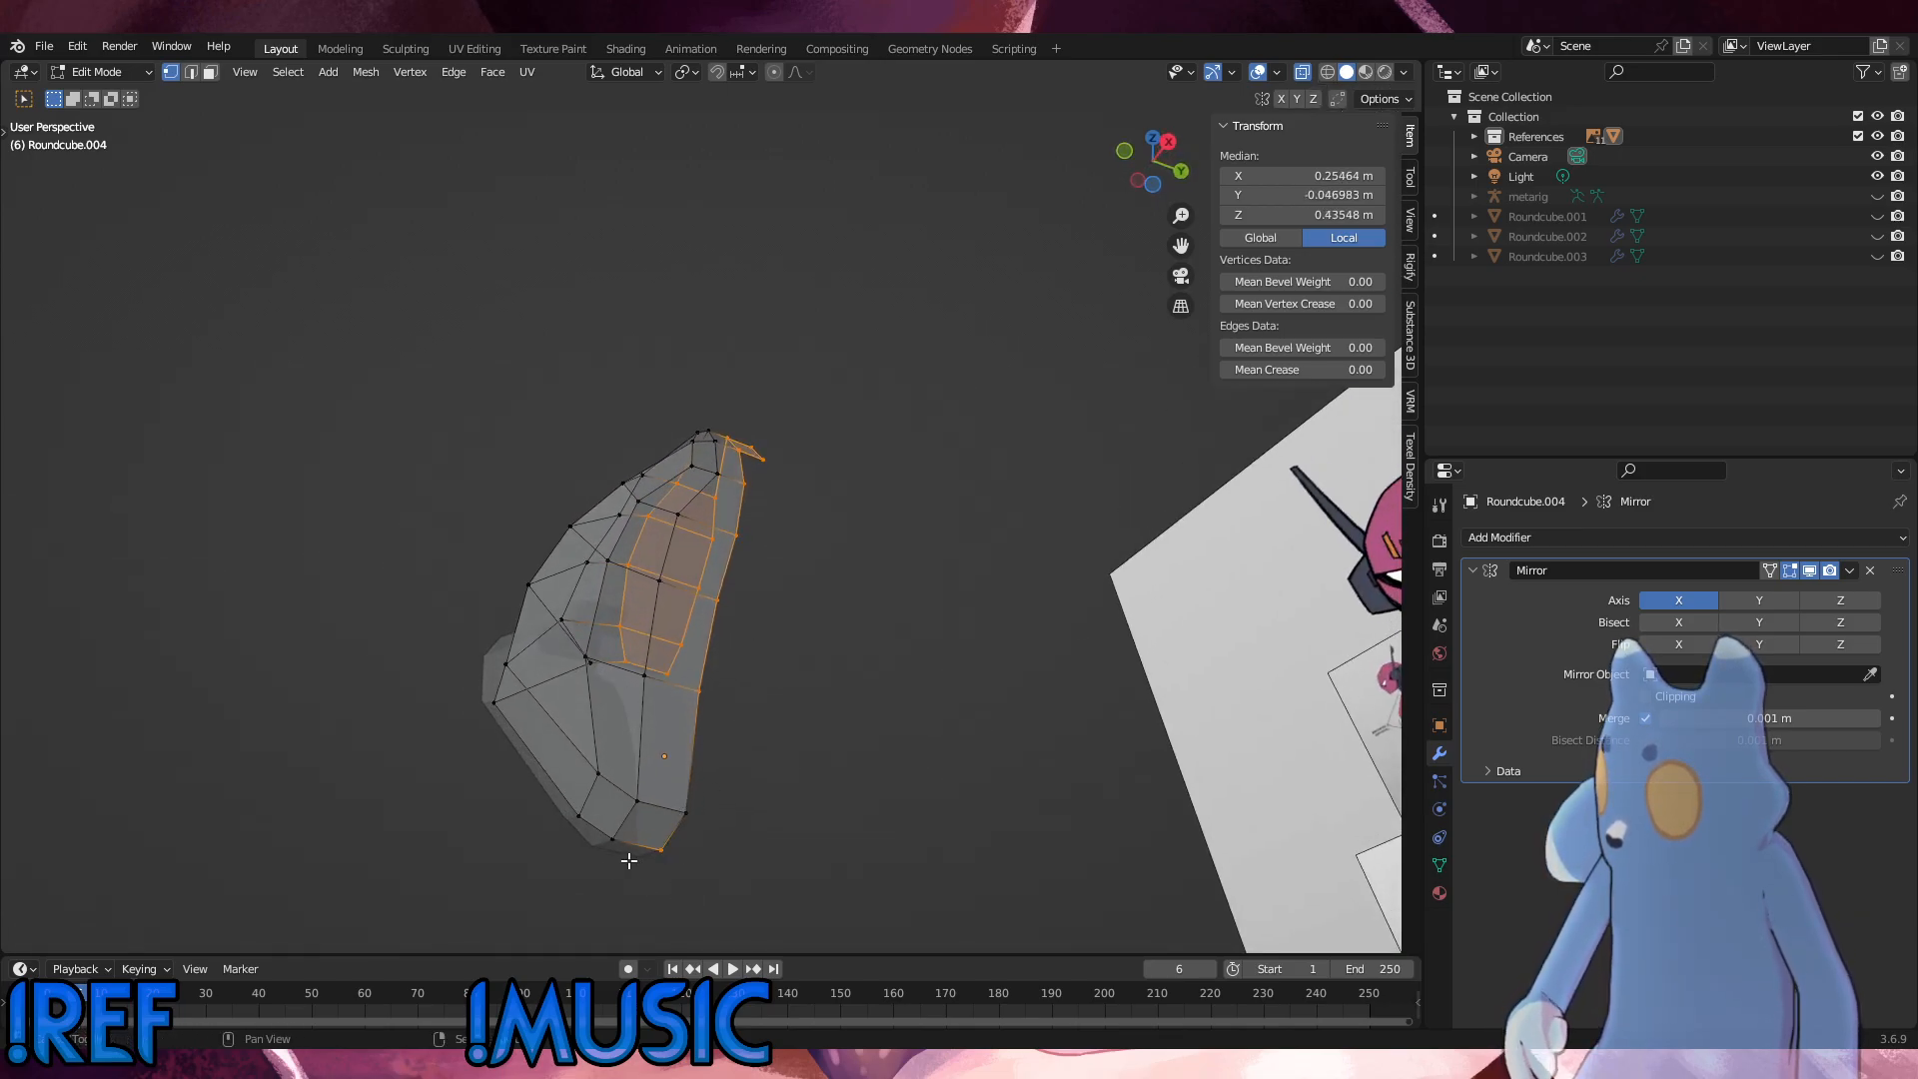
pyautogui.moveTo(639, 862); pyautogui.dragTo(651, 722, button='middle')
pyautogui.keyDown('ctrl'); pyautogui.moveTo(610, 667); pyautogui.dragTo(672, 641); pyautogui.keyUp('ctrl')
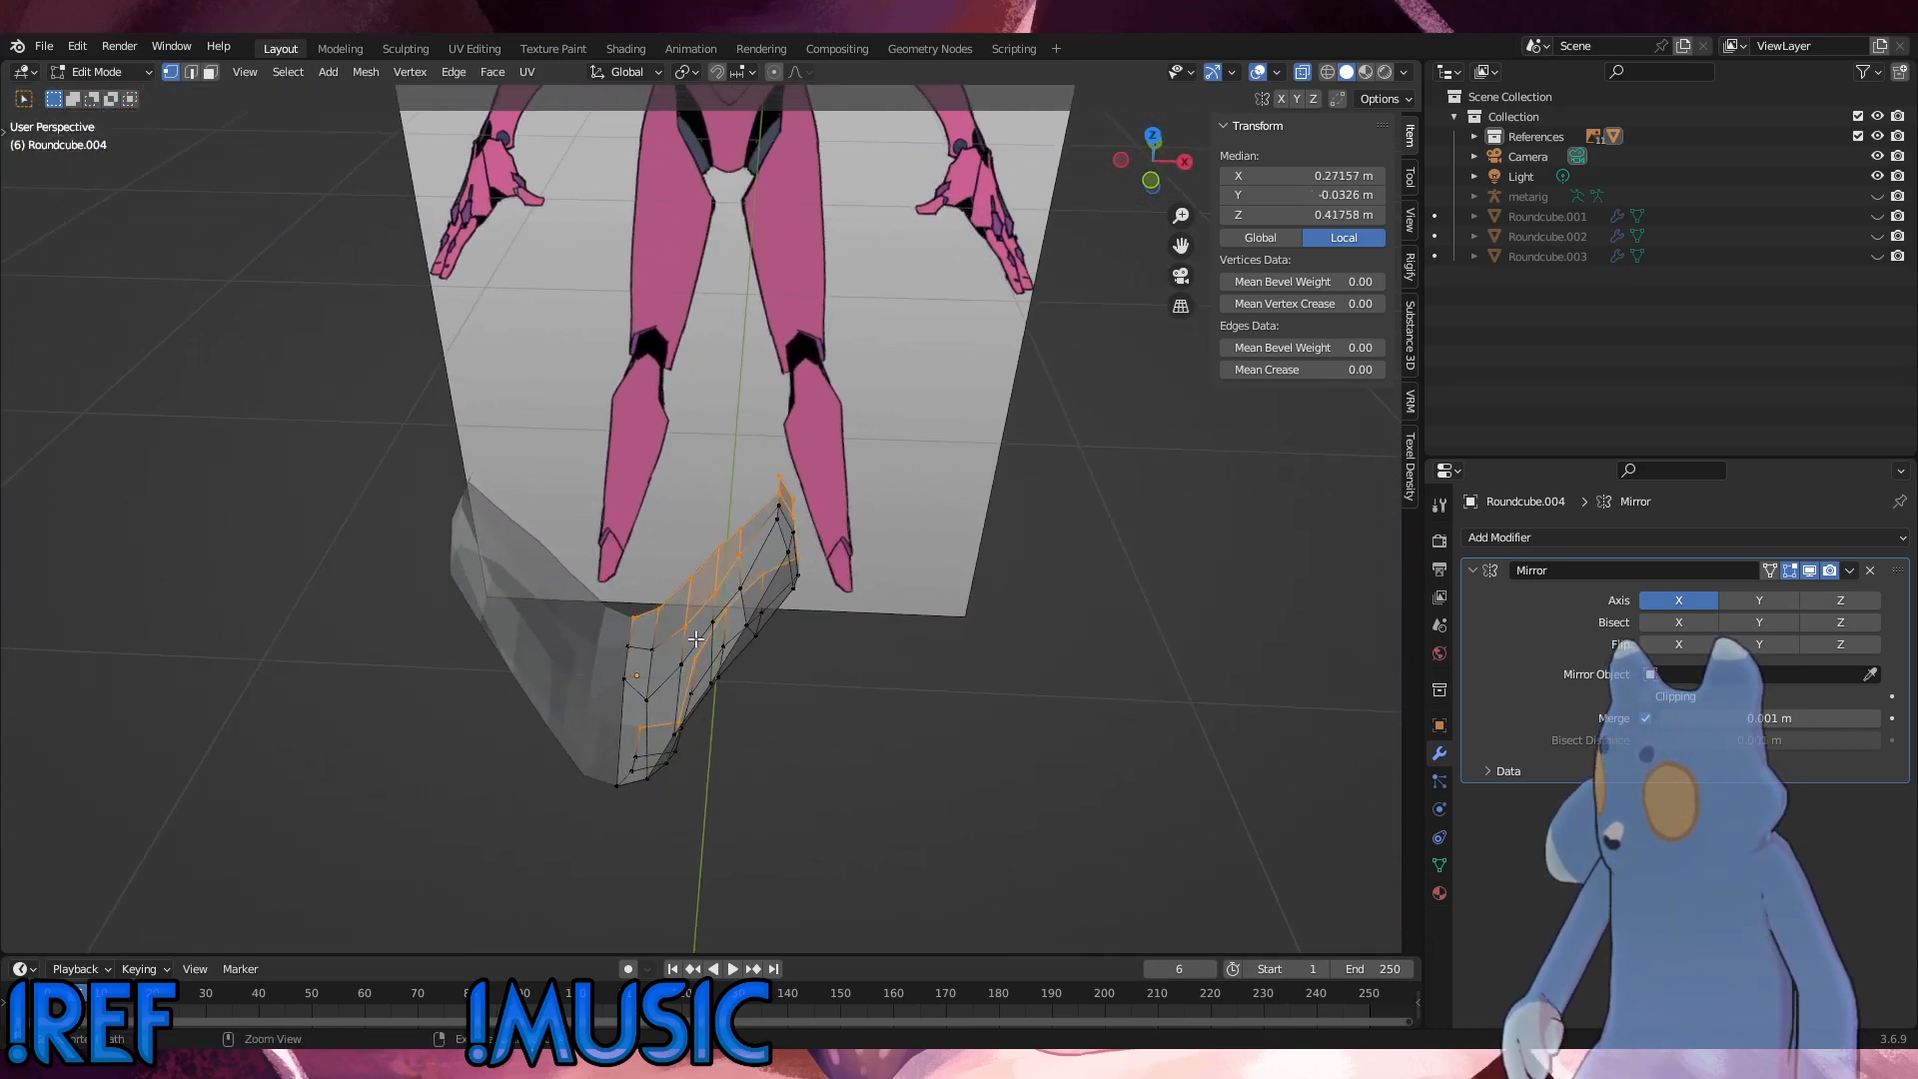
pyautogui.keyDown('ctrl'); pyautogui.moveTo(740, 564); pyautogui.dragTo(732, 549); pyautogui.keyUp('ctrl')
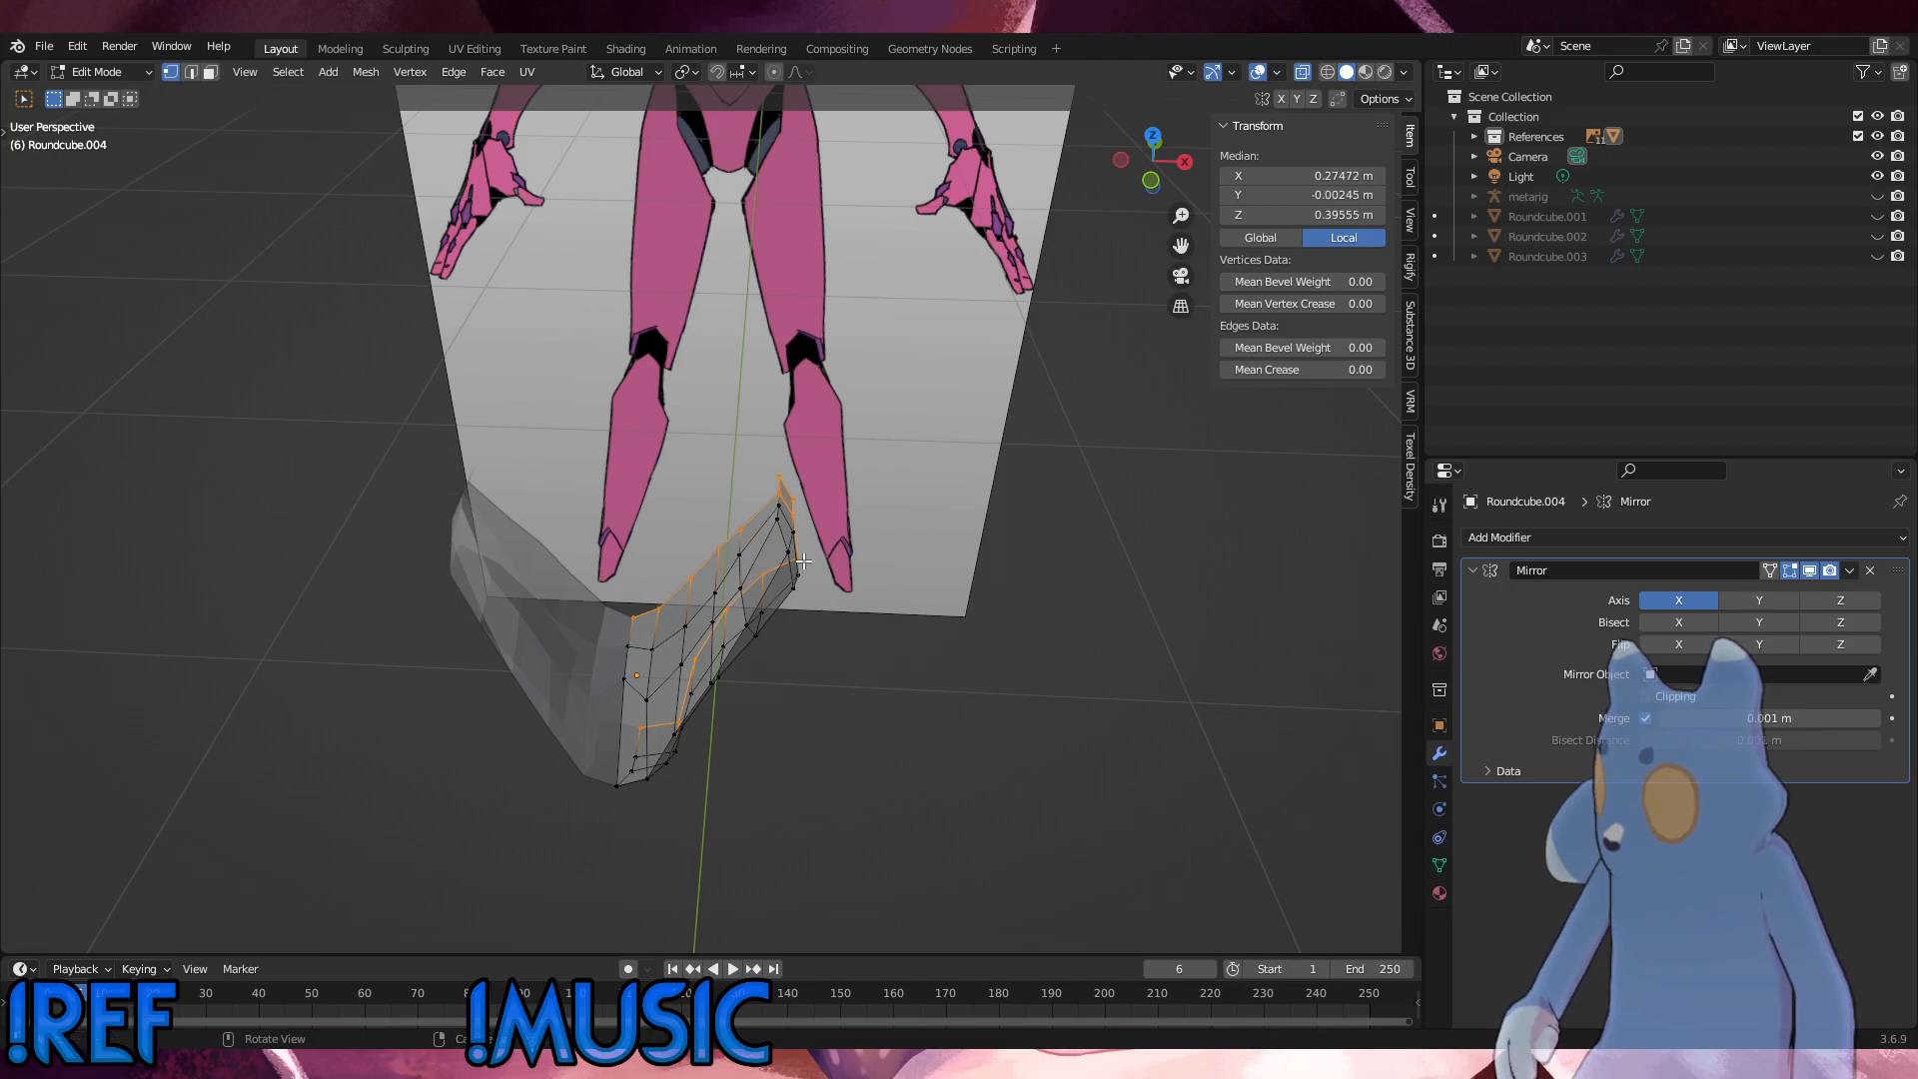
pyautogui.moveTo(805, 562); pyautogui.dragTo(867, 533, button='middle')
pyautogui.press('x')
pyautogui.click(683, 538)
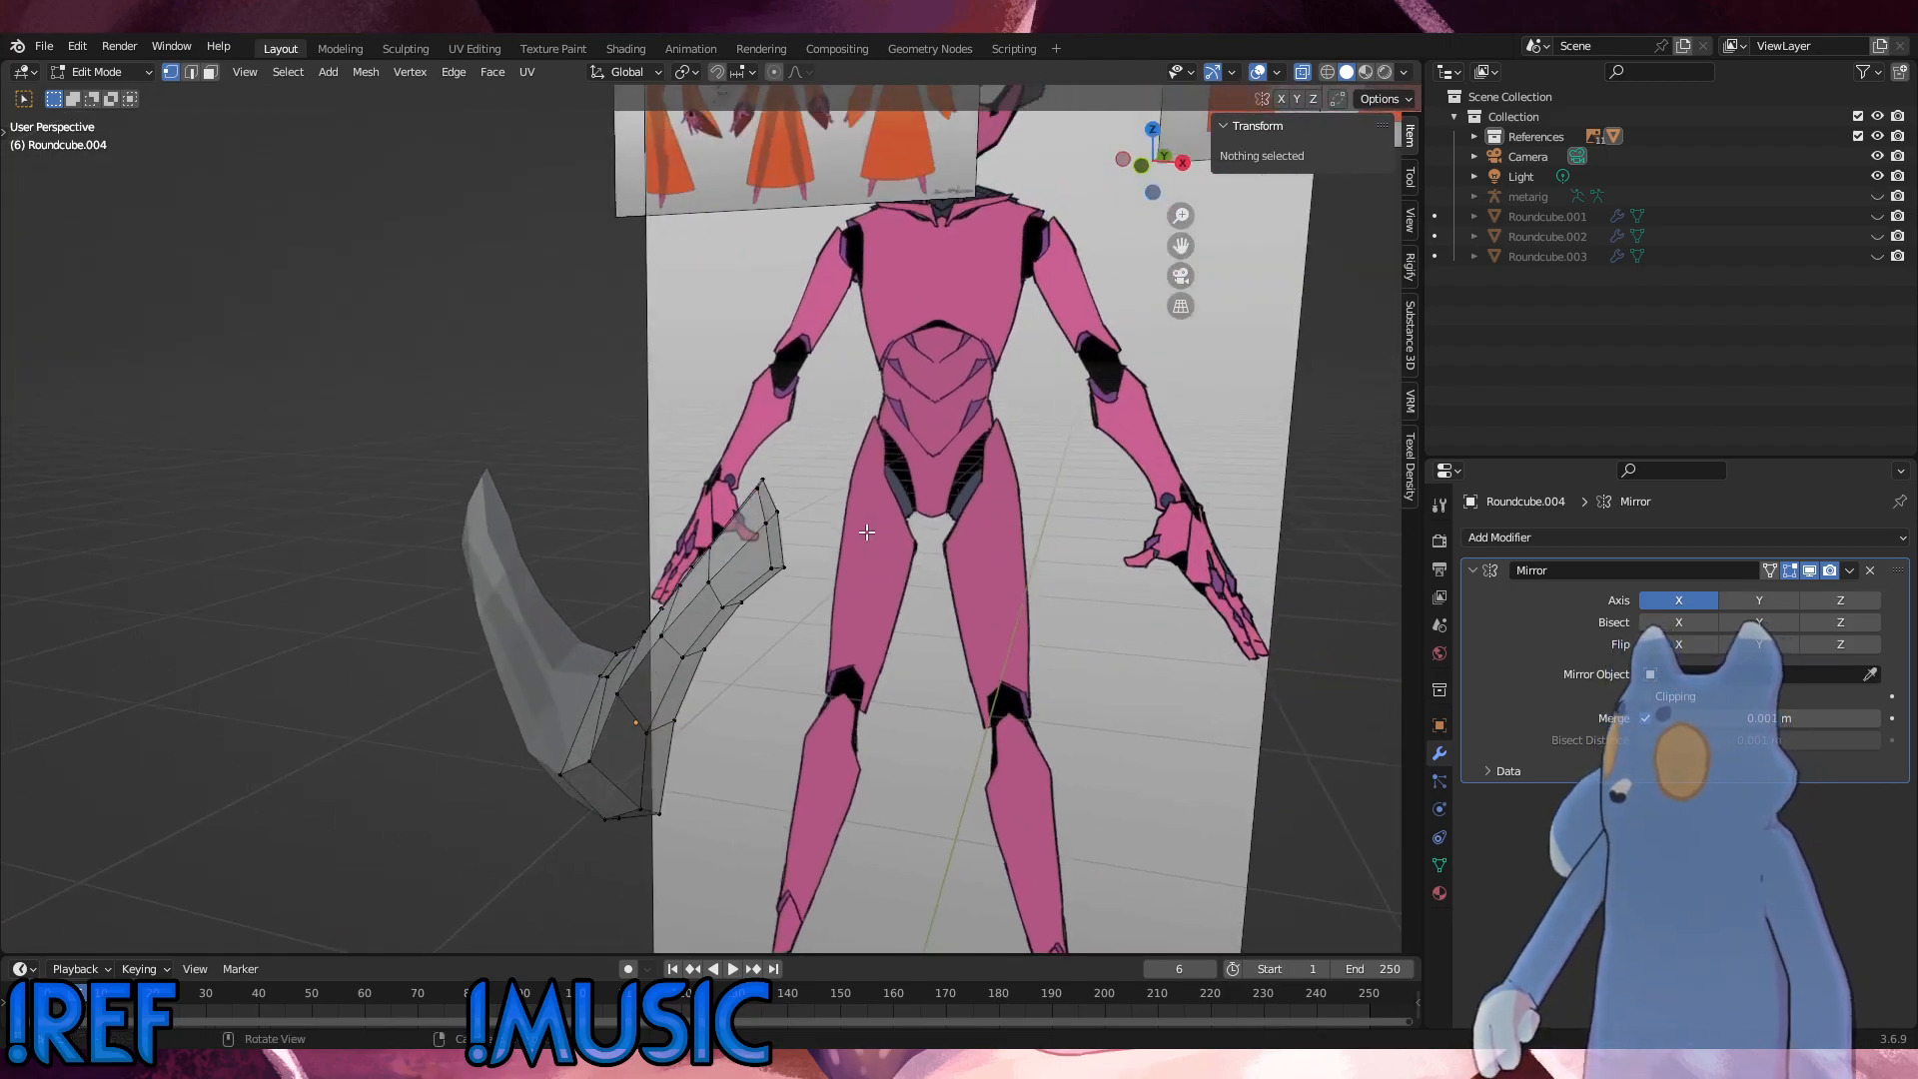
# Step: In front view, move the centre vertex at the bottom of the V-shaped upper edge 0.002496 m along Z
pyautogui.press('KP_1')
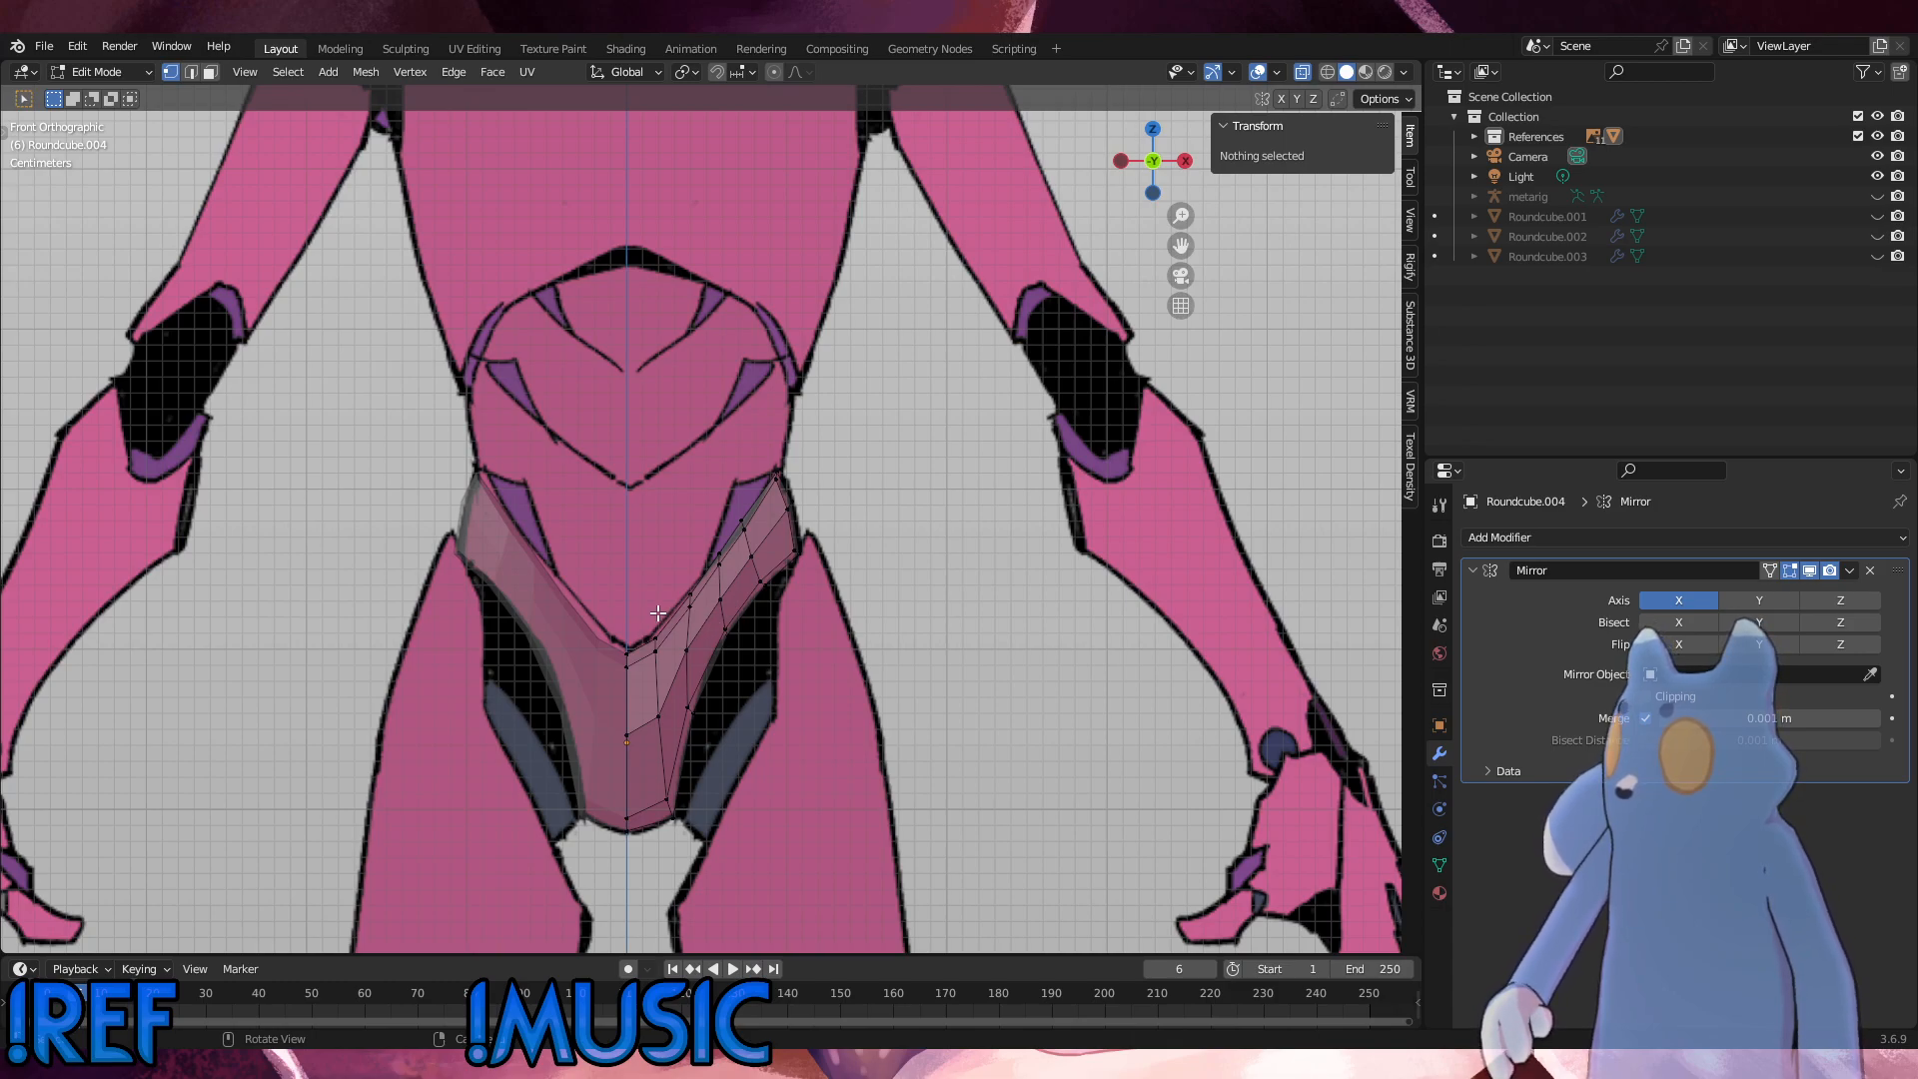
pyautogui.keyDown('alt'); pyautogui.moveTo(658, 613); pyautogui.dragTo(833, 552, button='middle'); pyautogui.keyUp('alt')
pyautogui.click(665, 552)
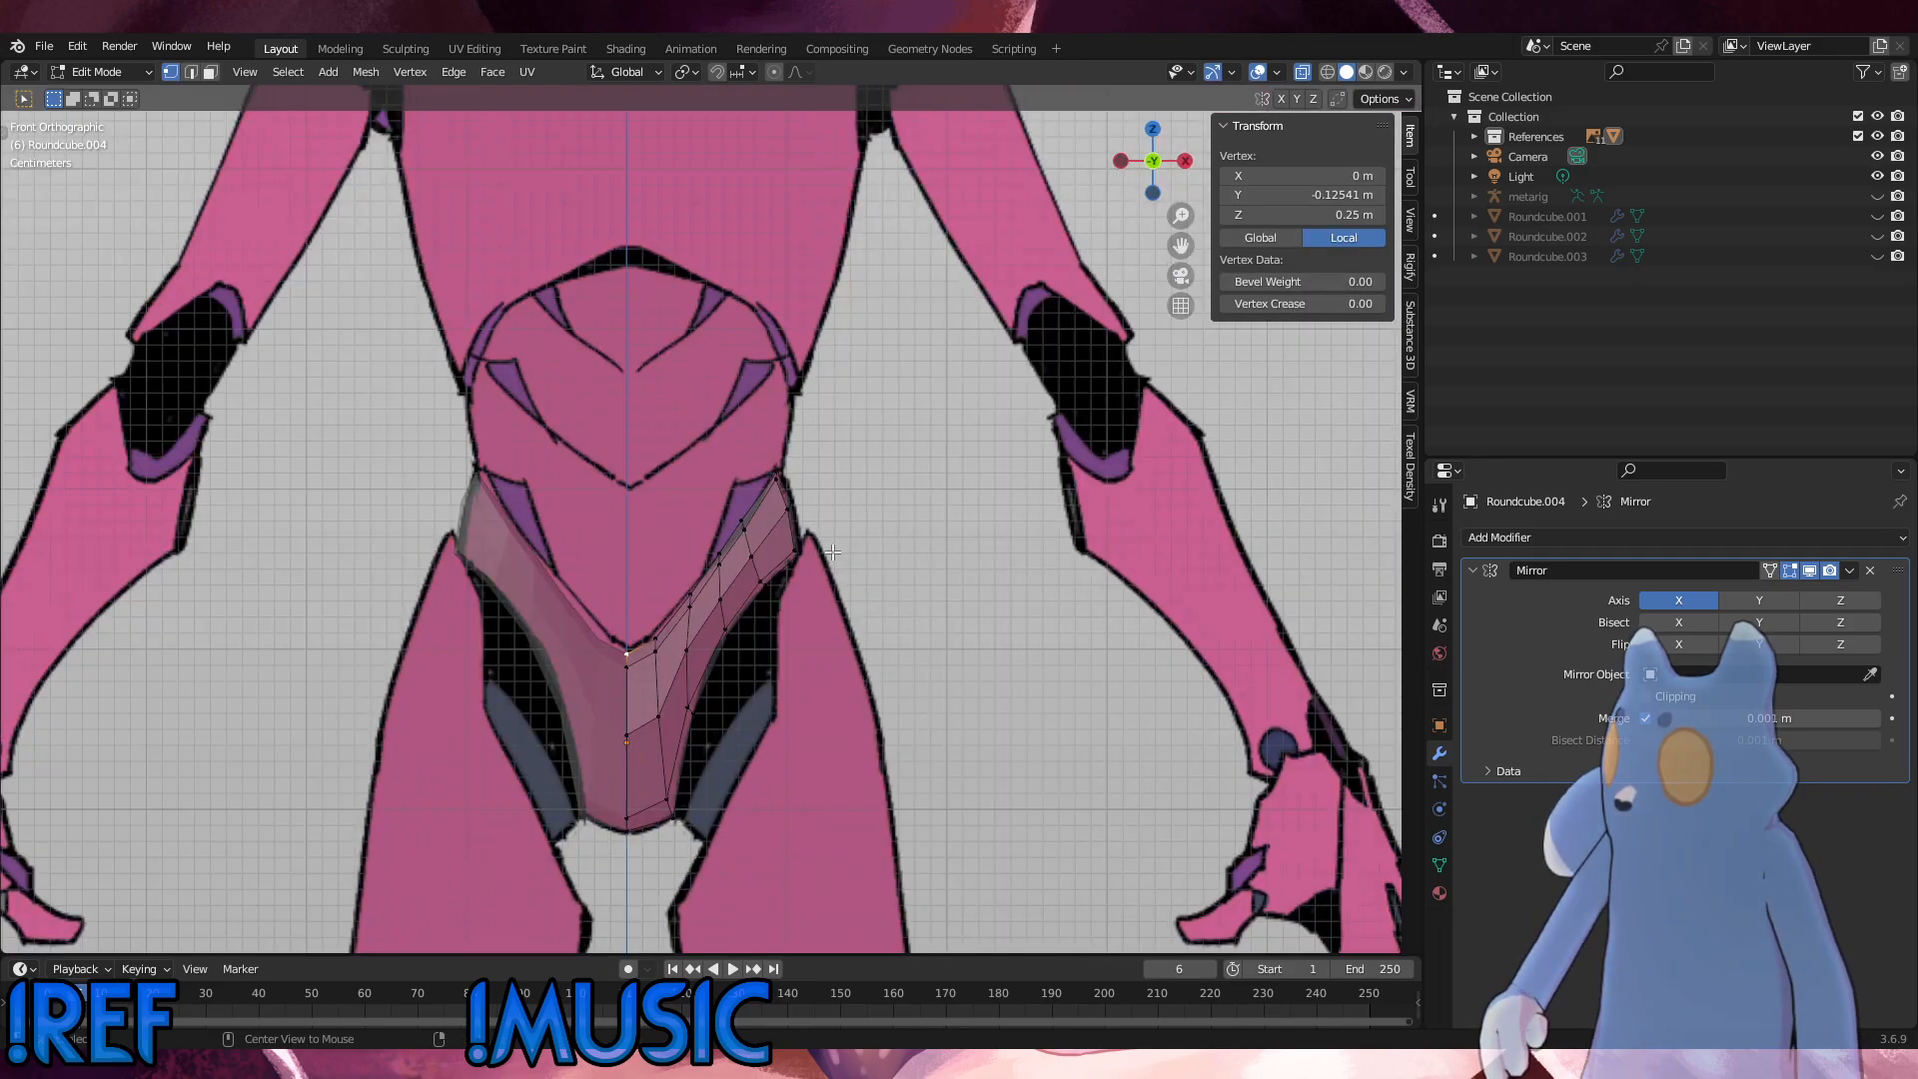
pyautogui.press('g')
pyautogui.press('z')
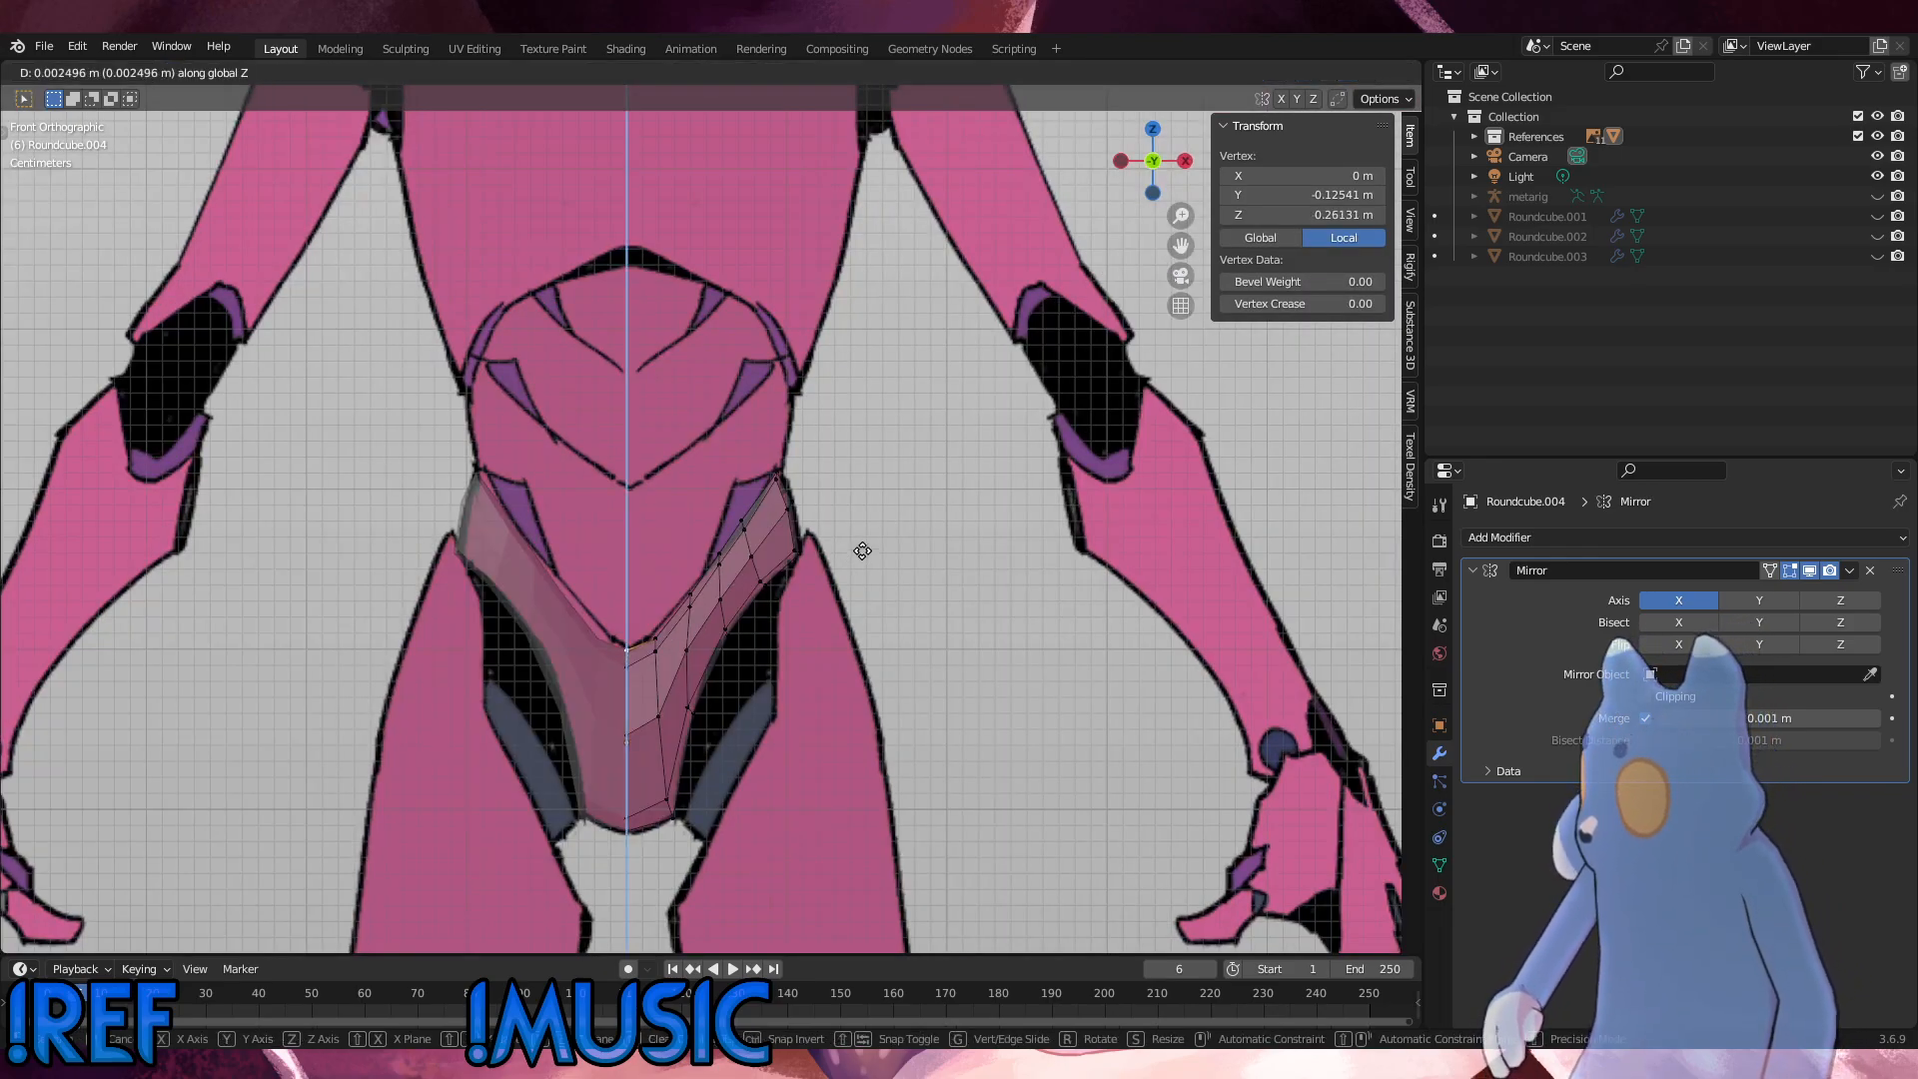
pyautogui.click(863, 551)
pyautogui.scroll(7, 766, 440)
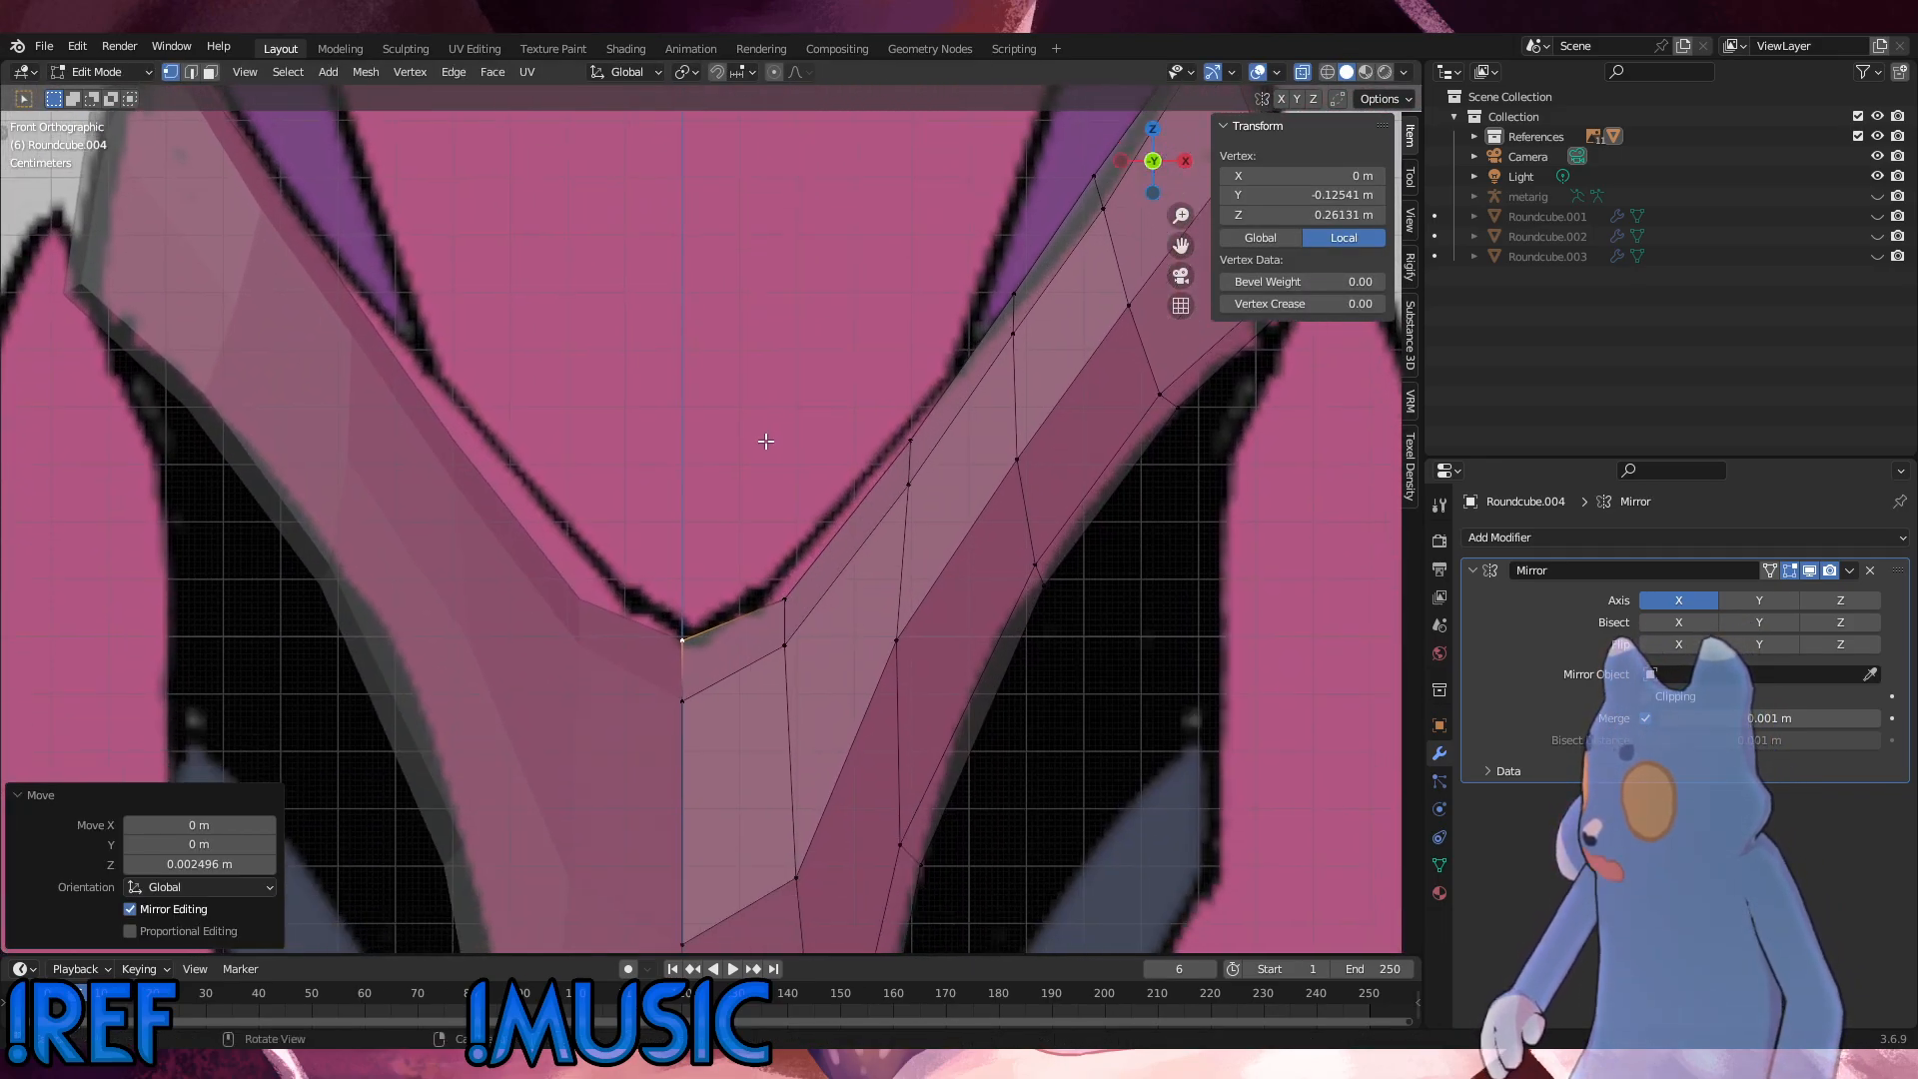
pyautogui.scroll(-6, 765, 441)
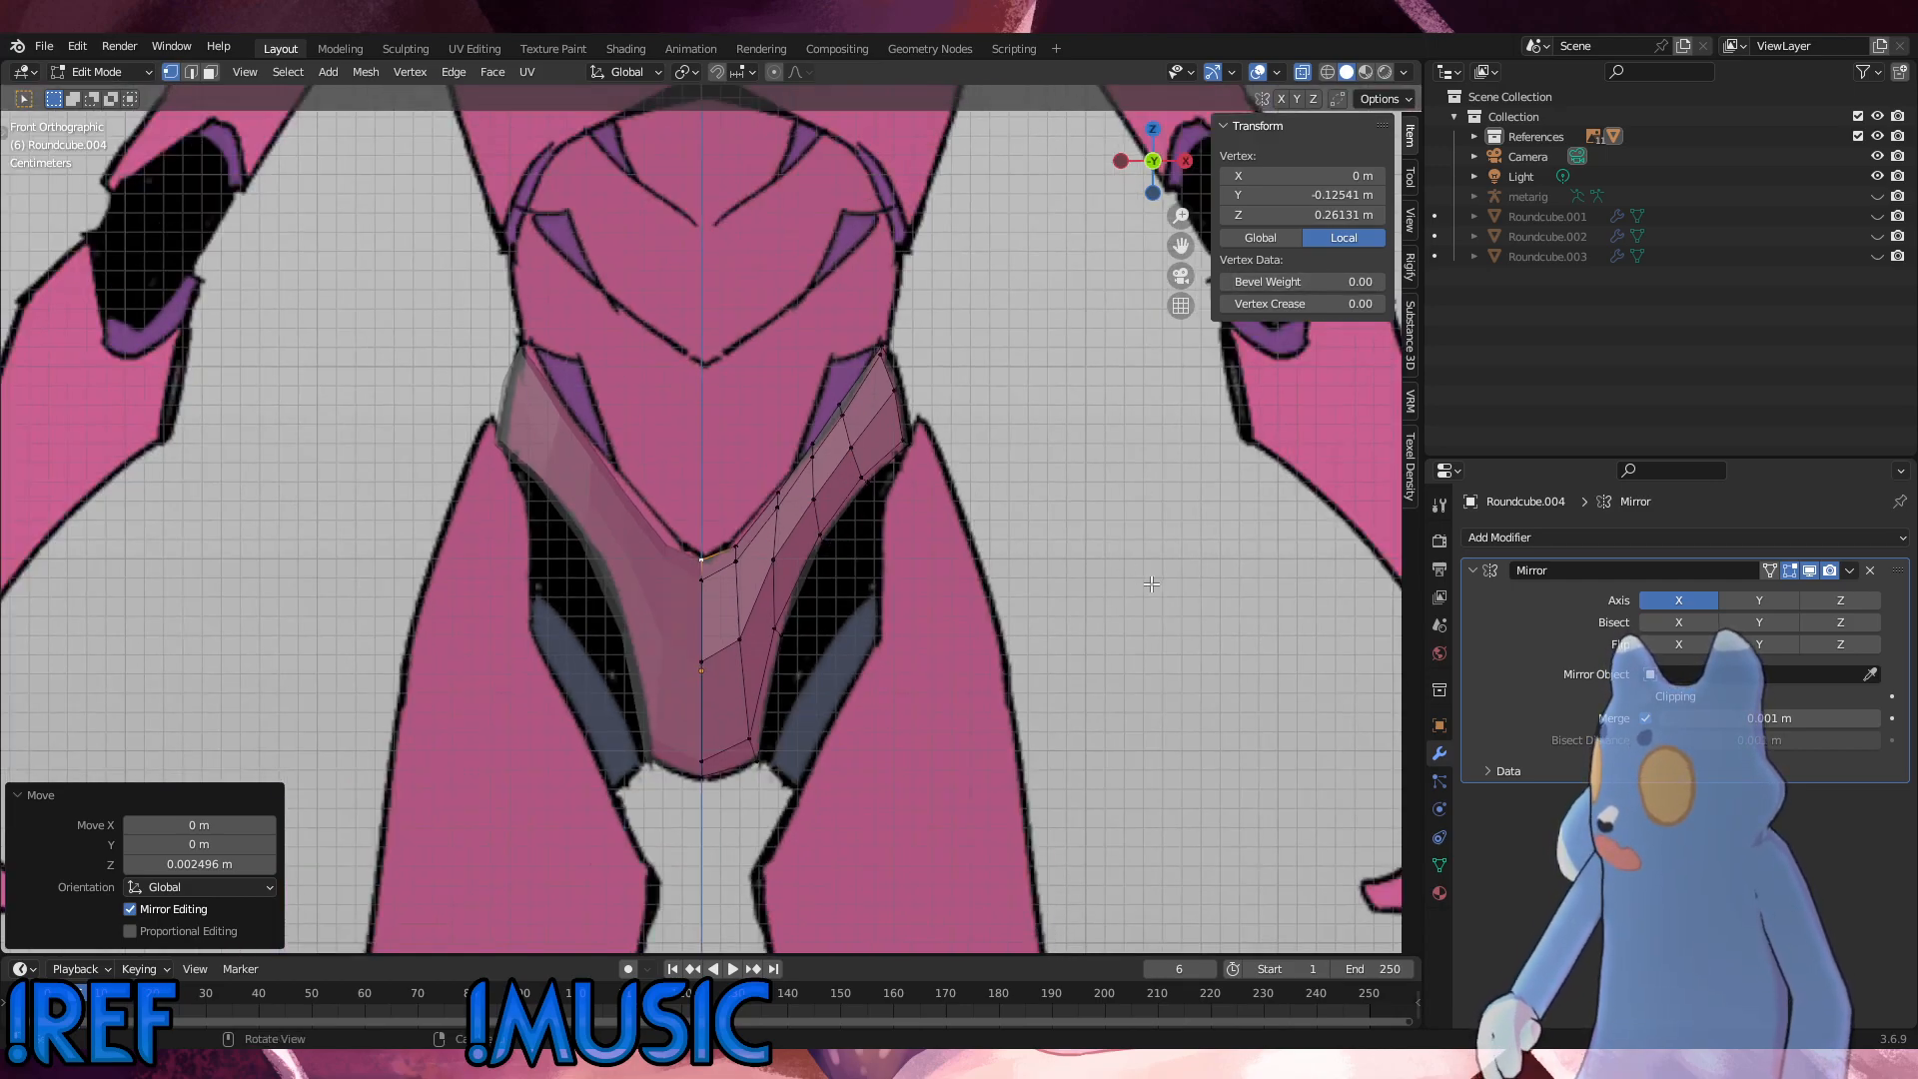
# Step: Switch to Object Mode, select the Front-Base reference image and shift it -0.001814 m along X to centre it on the model
pyautogui.click(1152, 583)
pyautogui.scroll(-4, 981, 568)
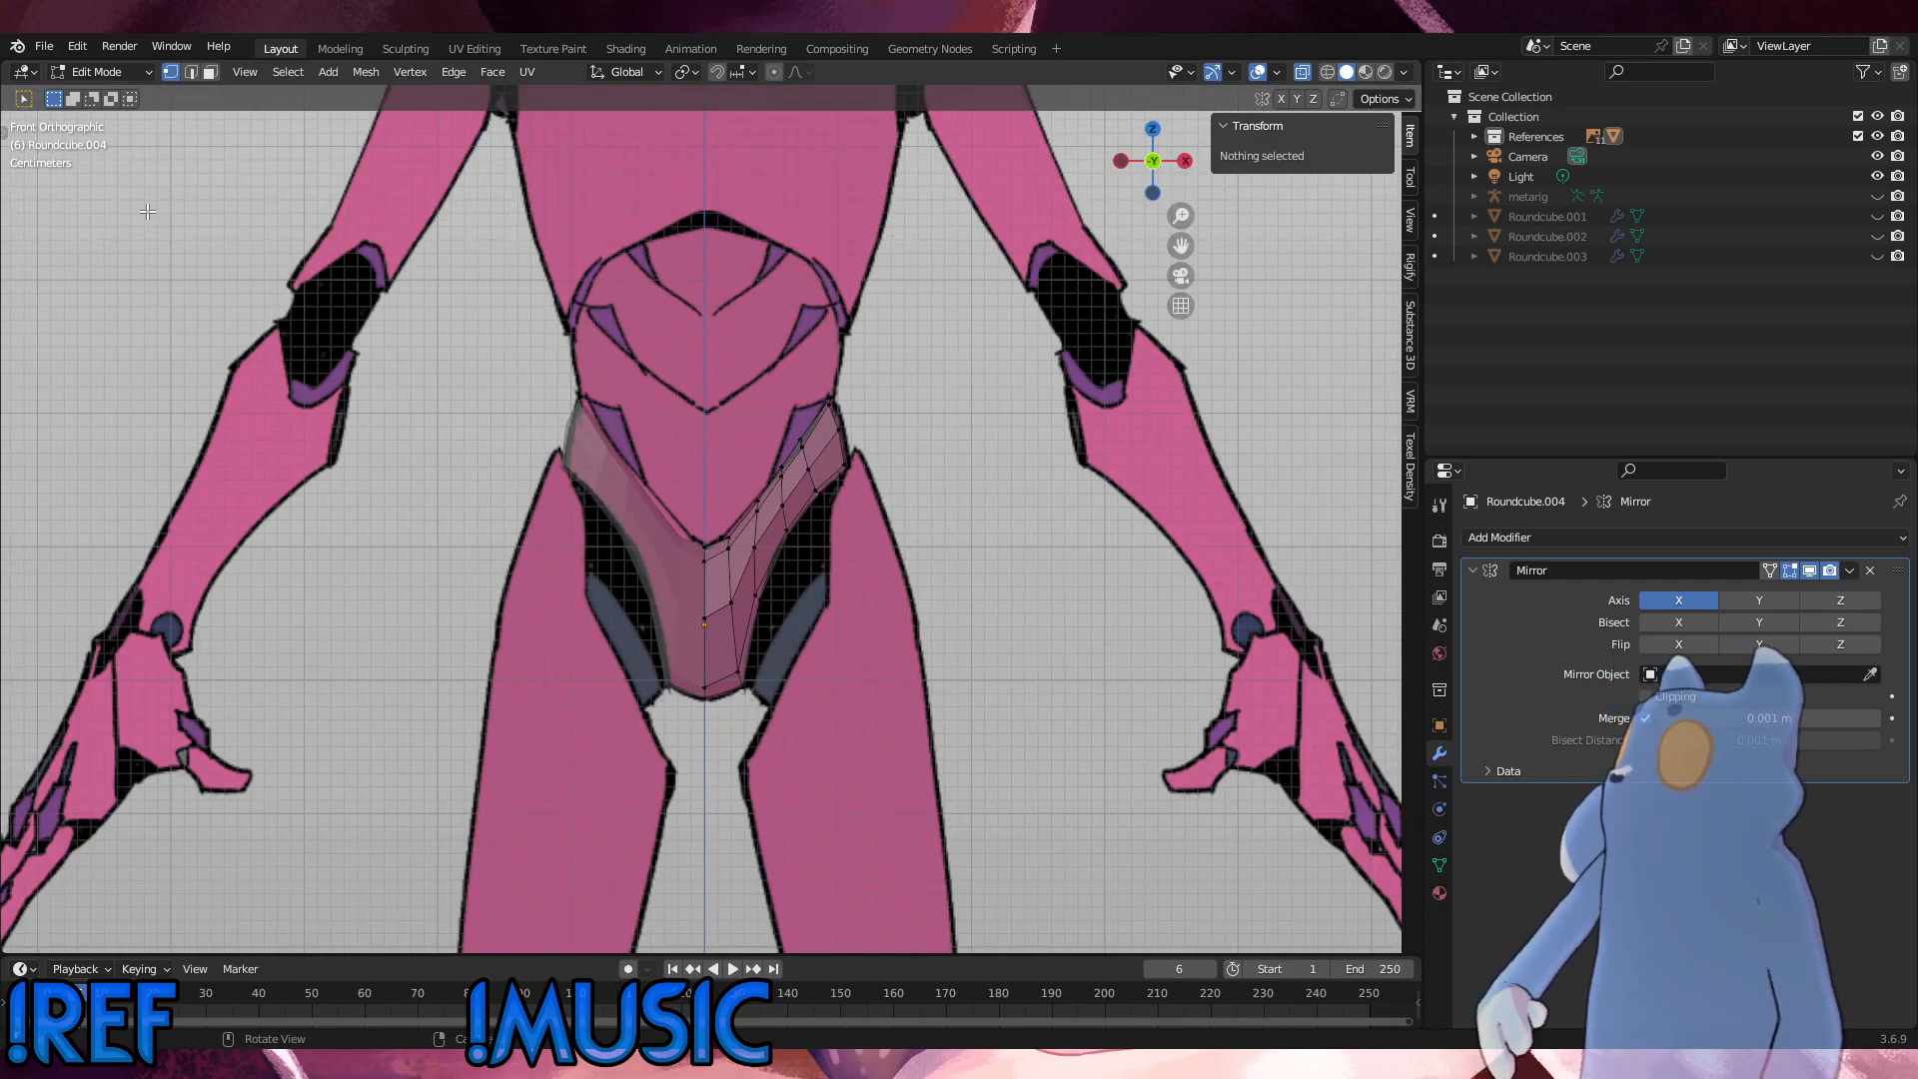
pyautogui.click(129, 76)
pyautogui.click(123, 86)
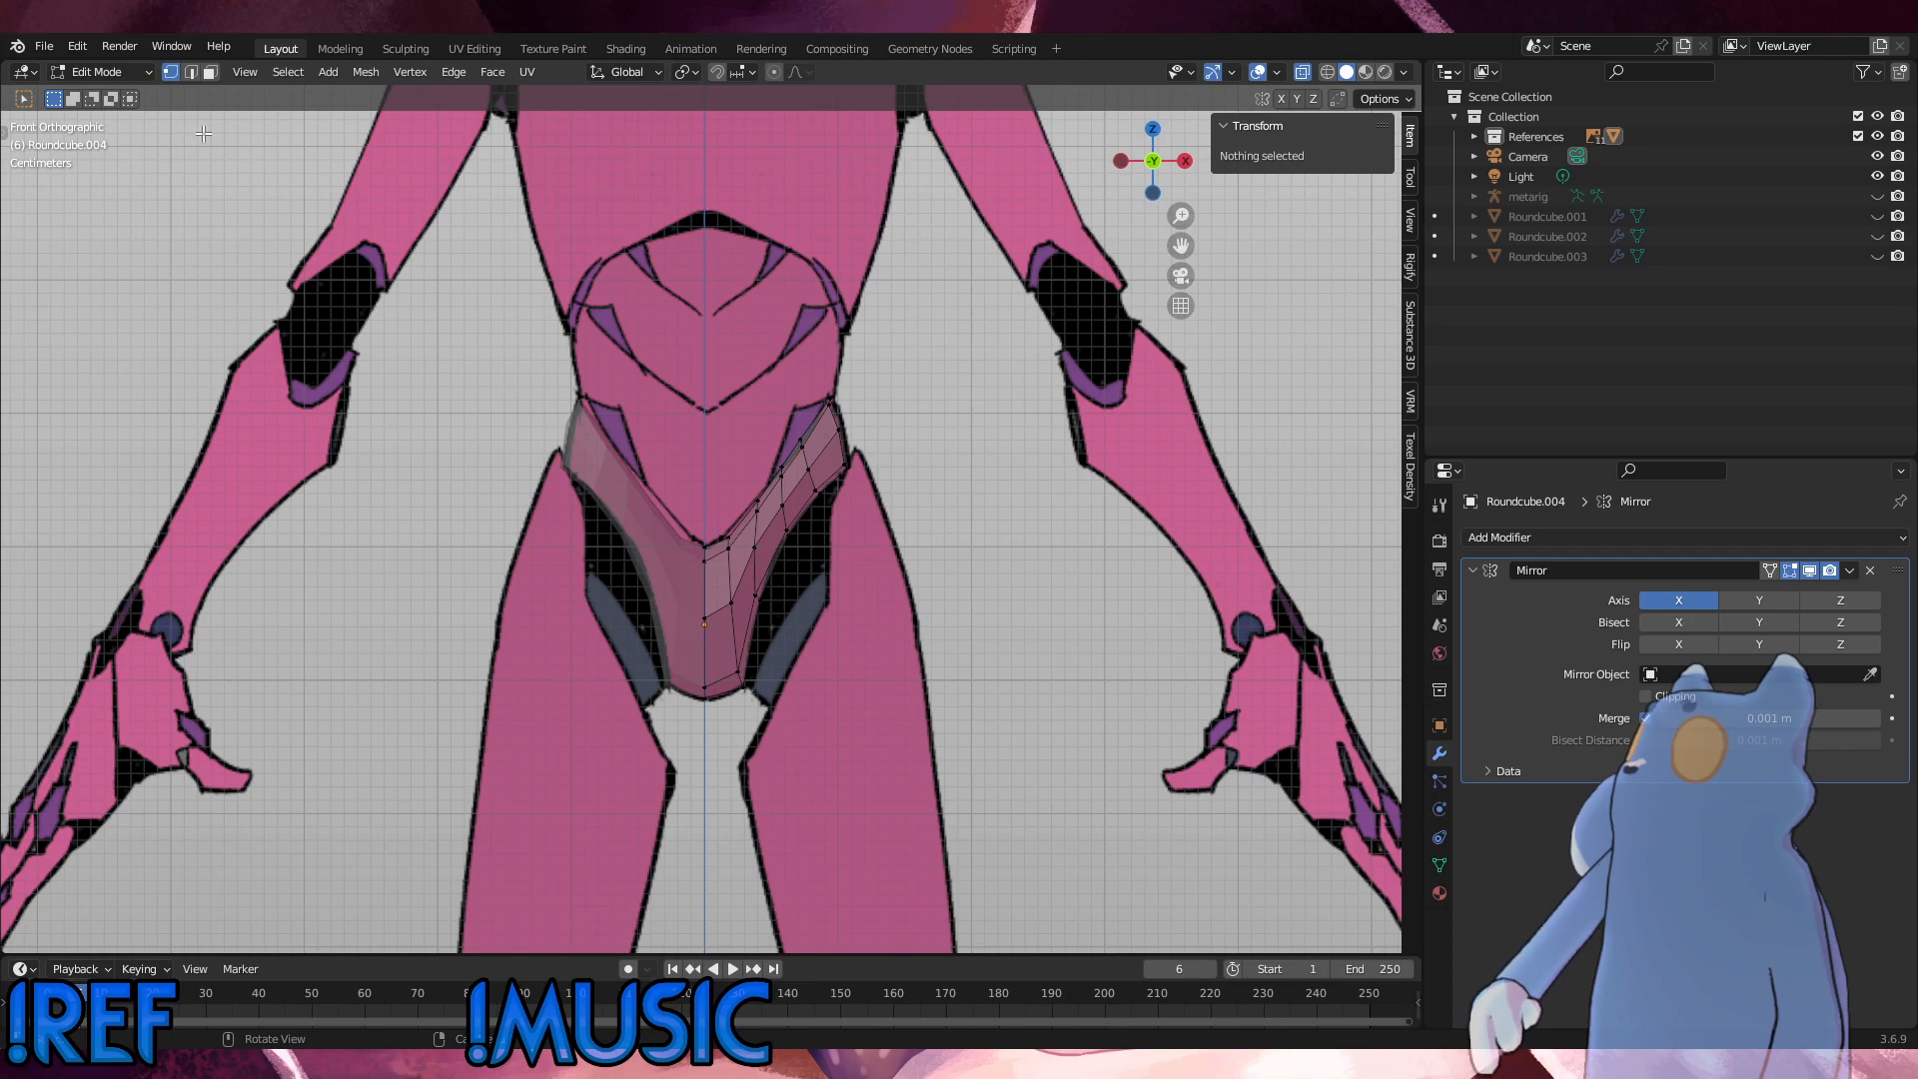
pyautogui.click(122, 72)
pyautogui.click(123, 100)
pyautogui.click(942, 352)
pyautogui.scroll(6, 791, 522)
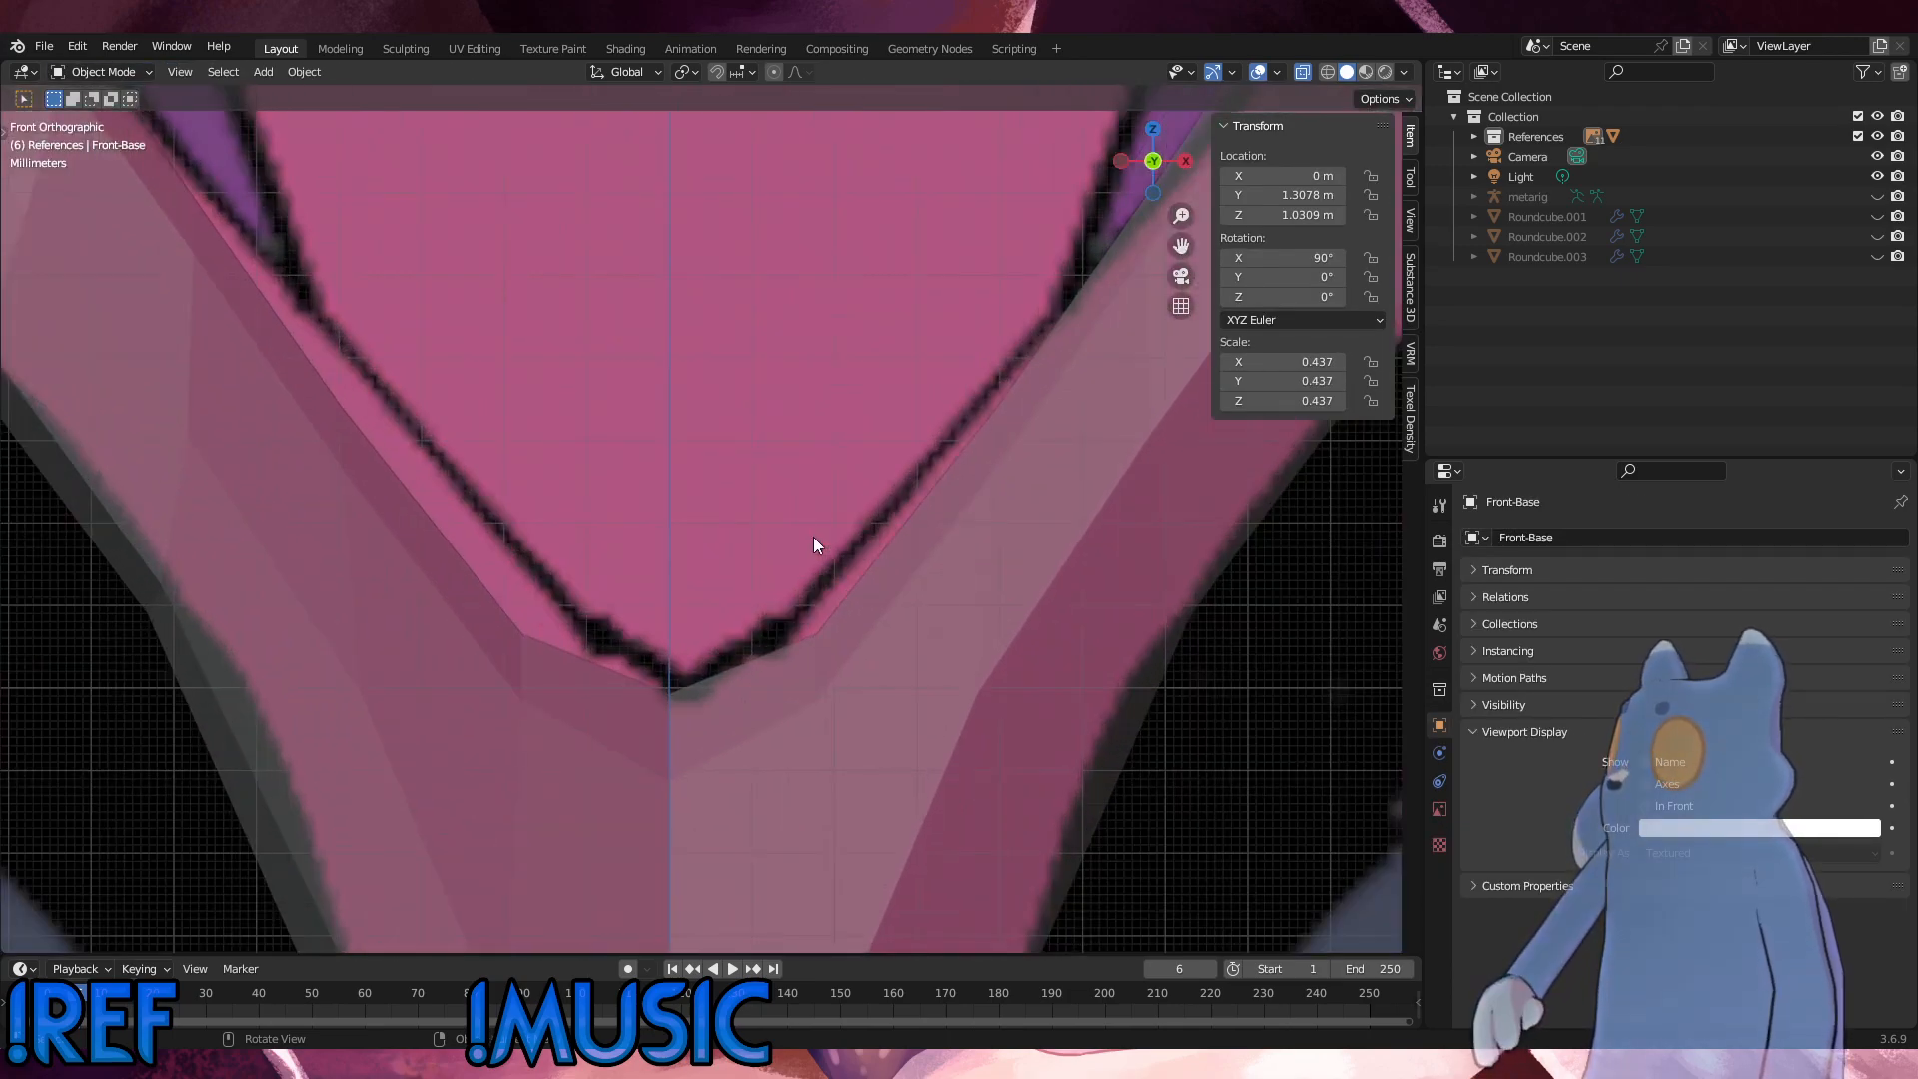
pyautogui.press('g')
pyautogui.press('y')
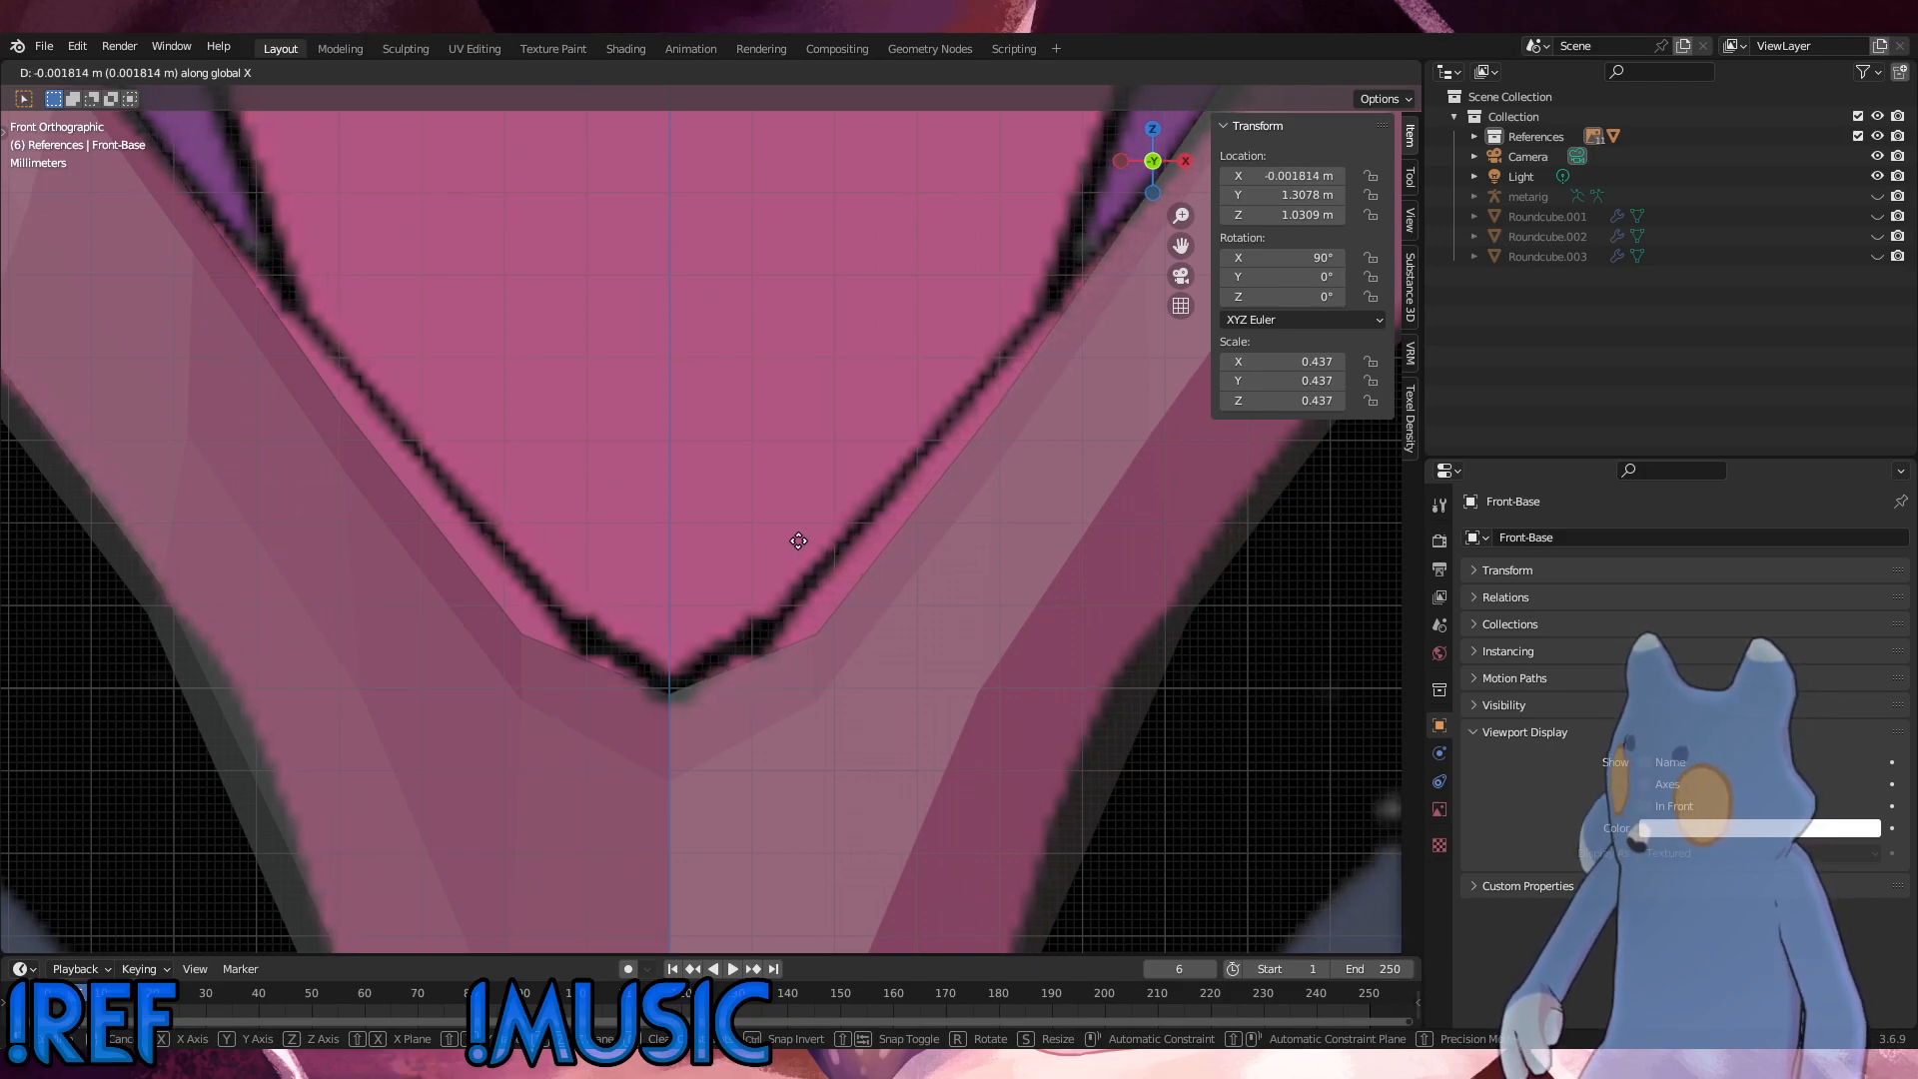
pyautogui.click(798, 541)
pyautogui.scroll(-5, 788, 547)
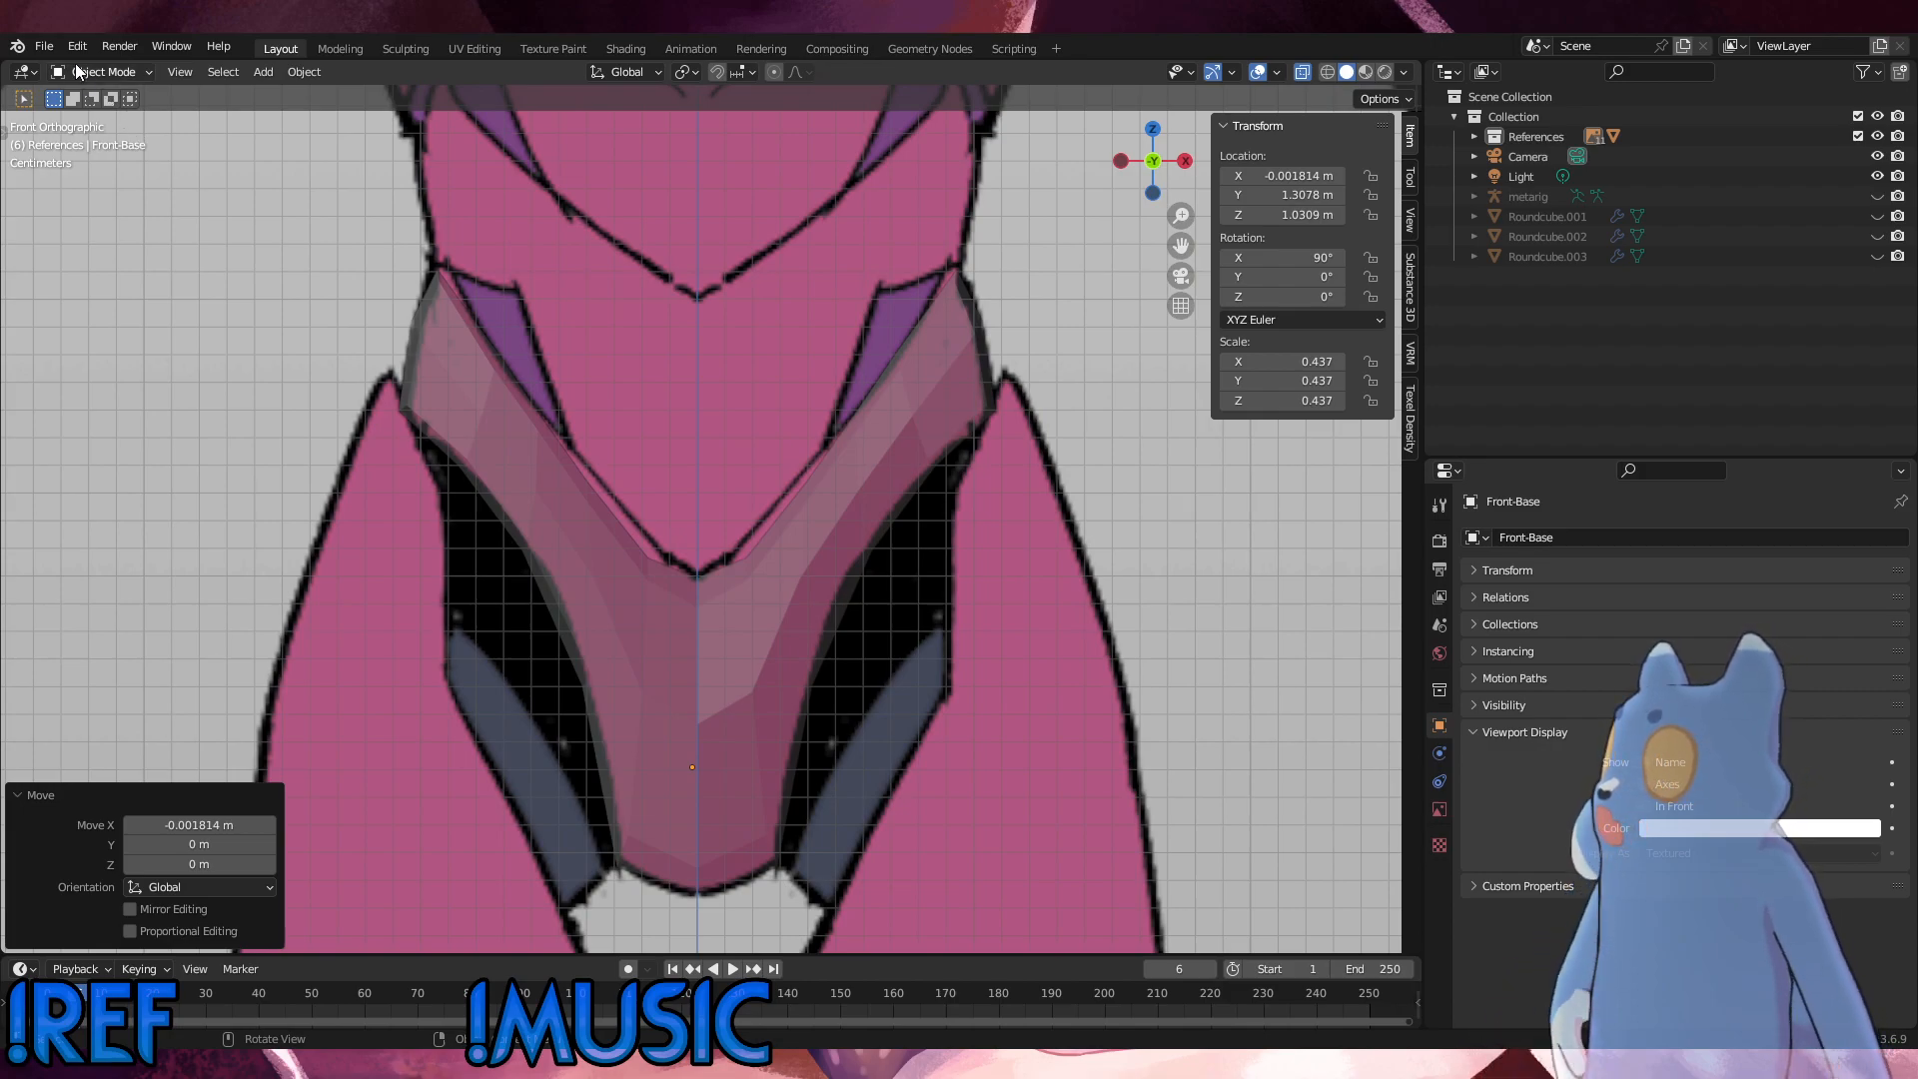
# Step: Return to editing the pelvis piece and move the centre vertex of its upper edge 0.000168 m along Z
pyautogui.click(454, 446)
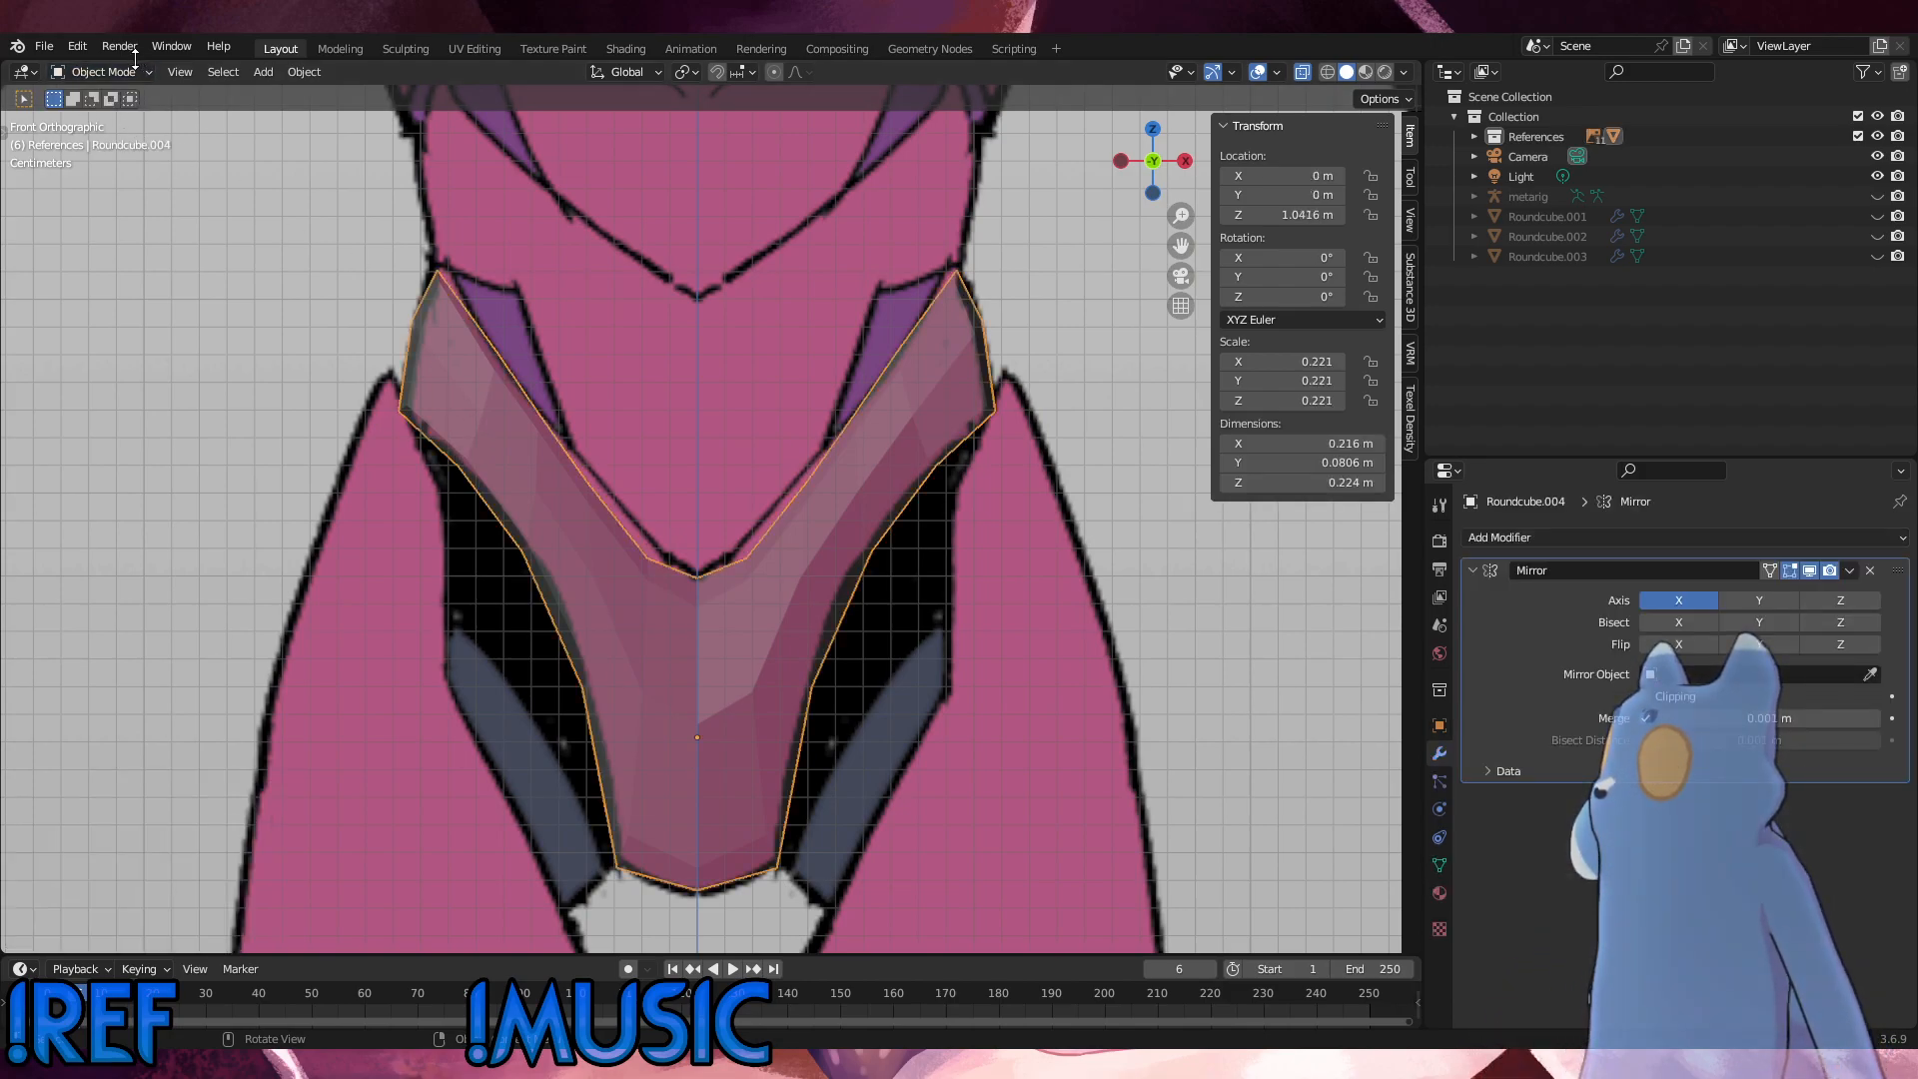
pyautogui.click(100, 72)
pyautogui.click(90, 117)
pyautogui.scroll(8, 805, 507)
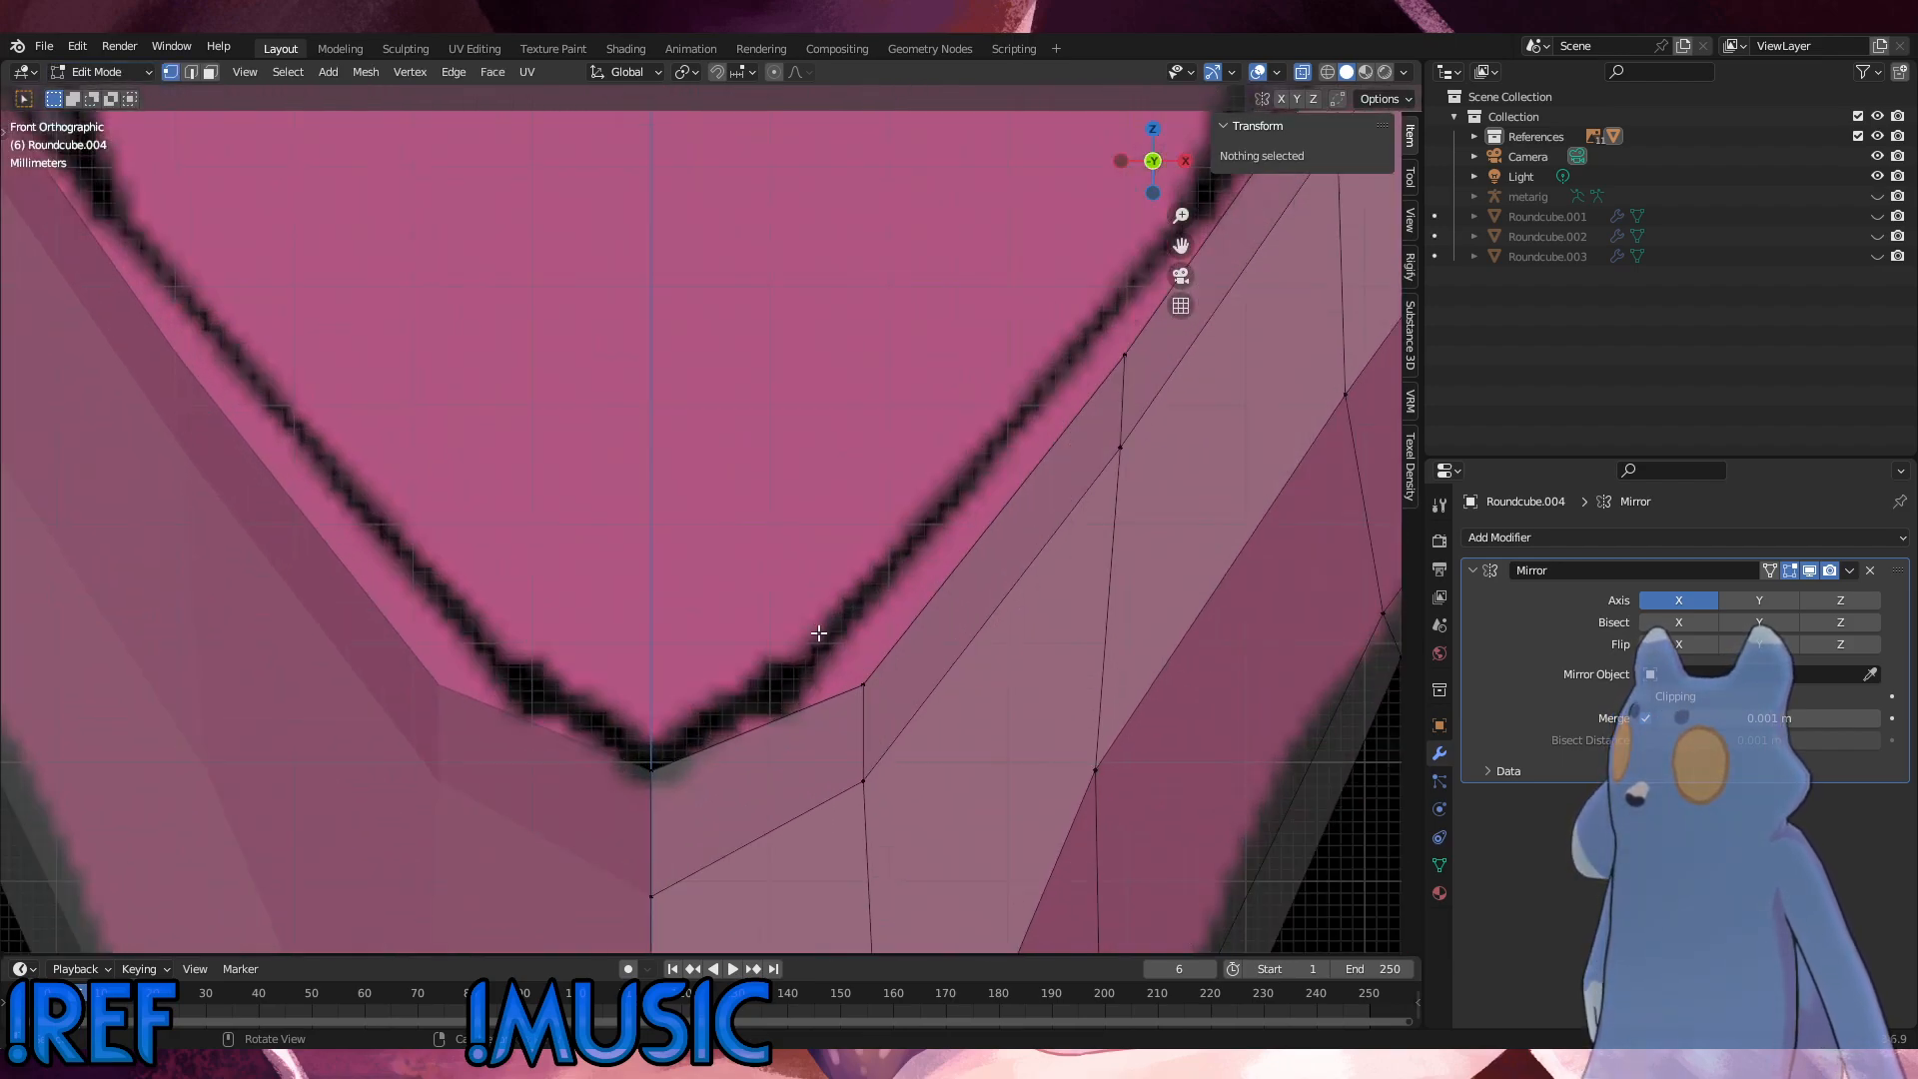
pyautogui.click(652, 768)
pyautogui.press('g')
pyautogui.click(625, 749)
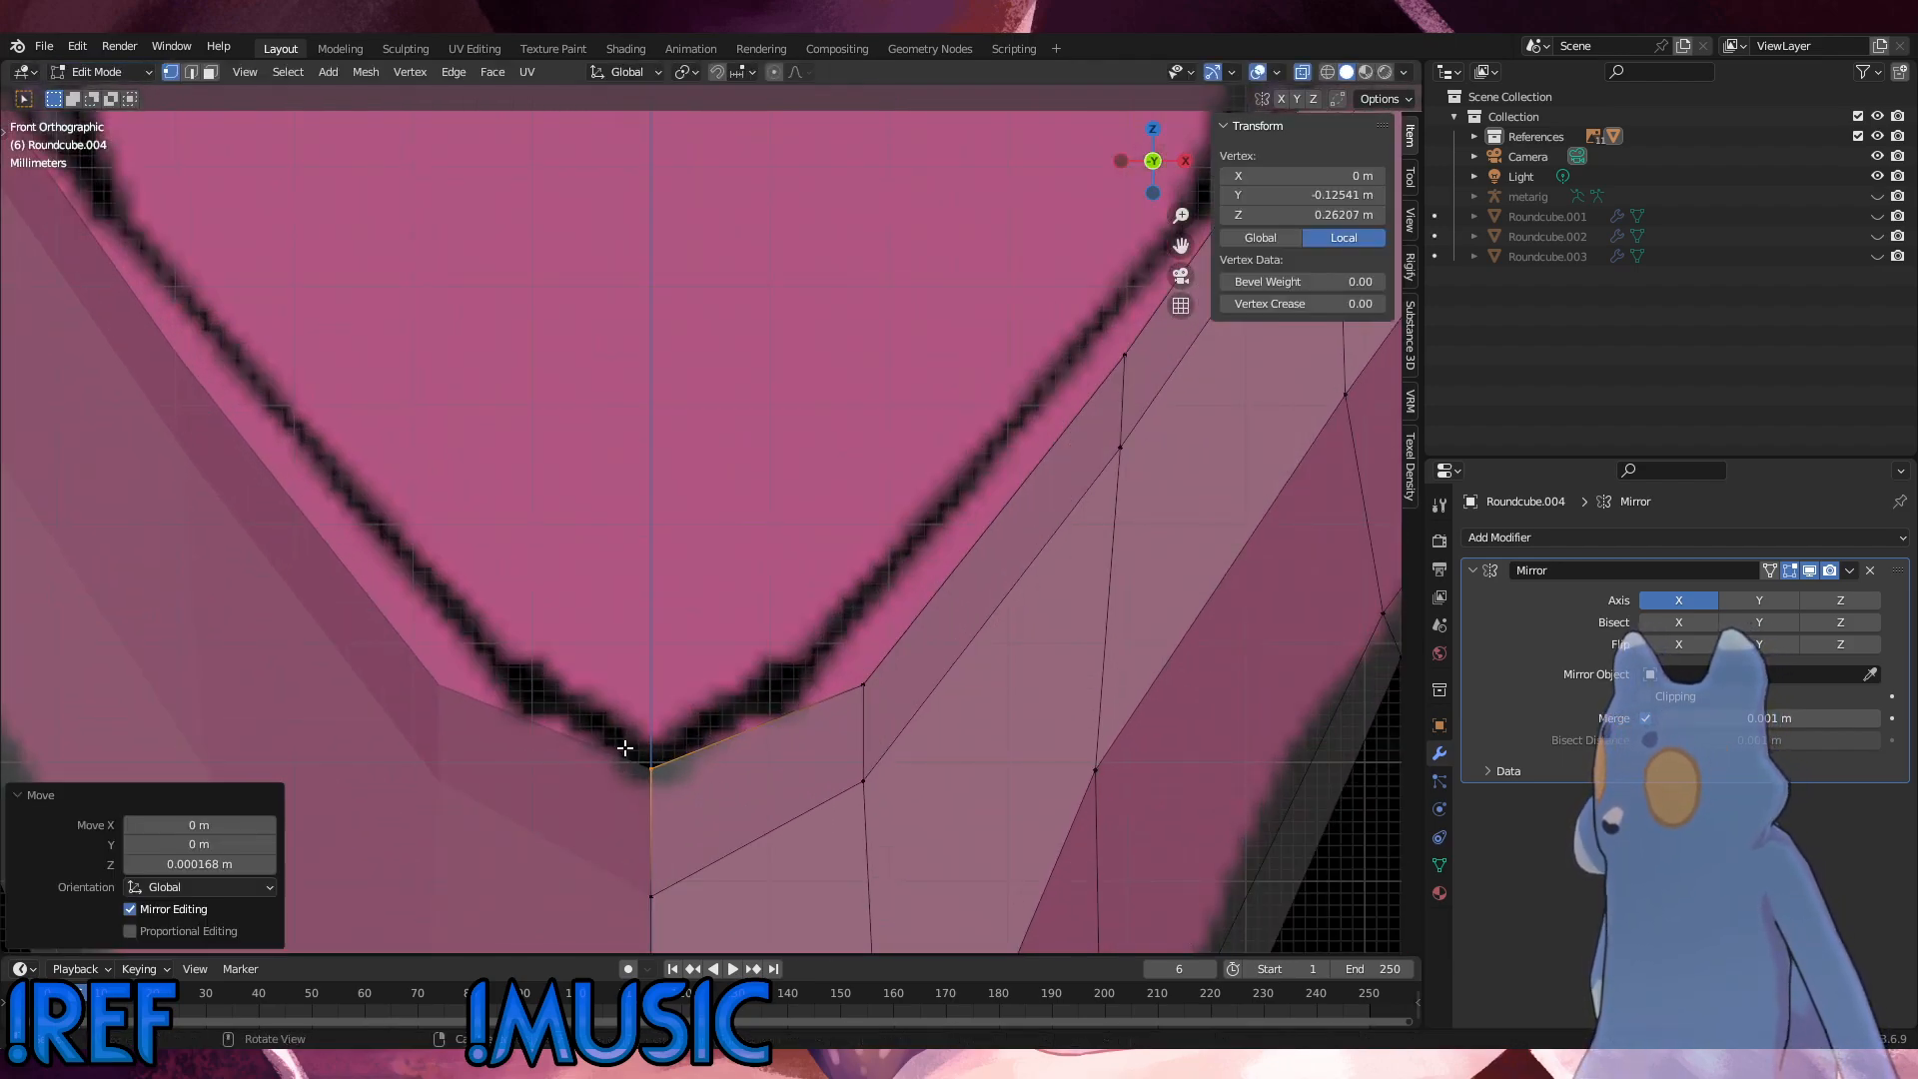
# Step: Raise the next two upper-edge vertices beside the centre about 0.005 m and 0.004 m along Z to follow the reference line
pyautogui.click(864, 686)
pyautogui.press('g')
pyautogui.press('z')
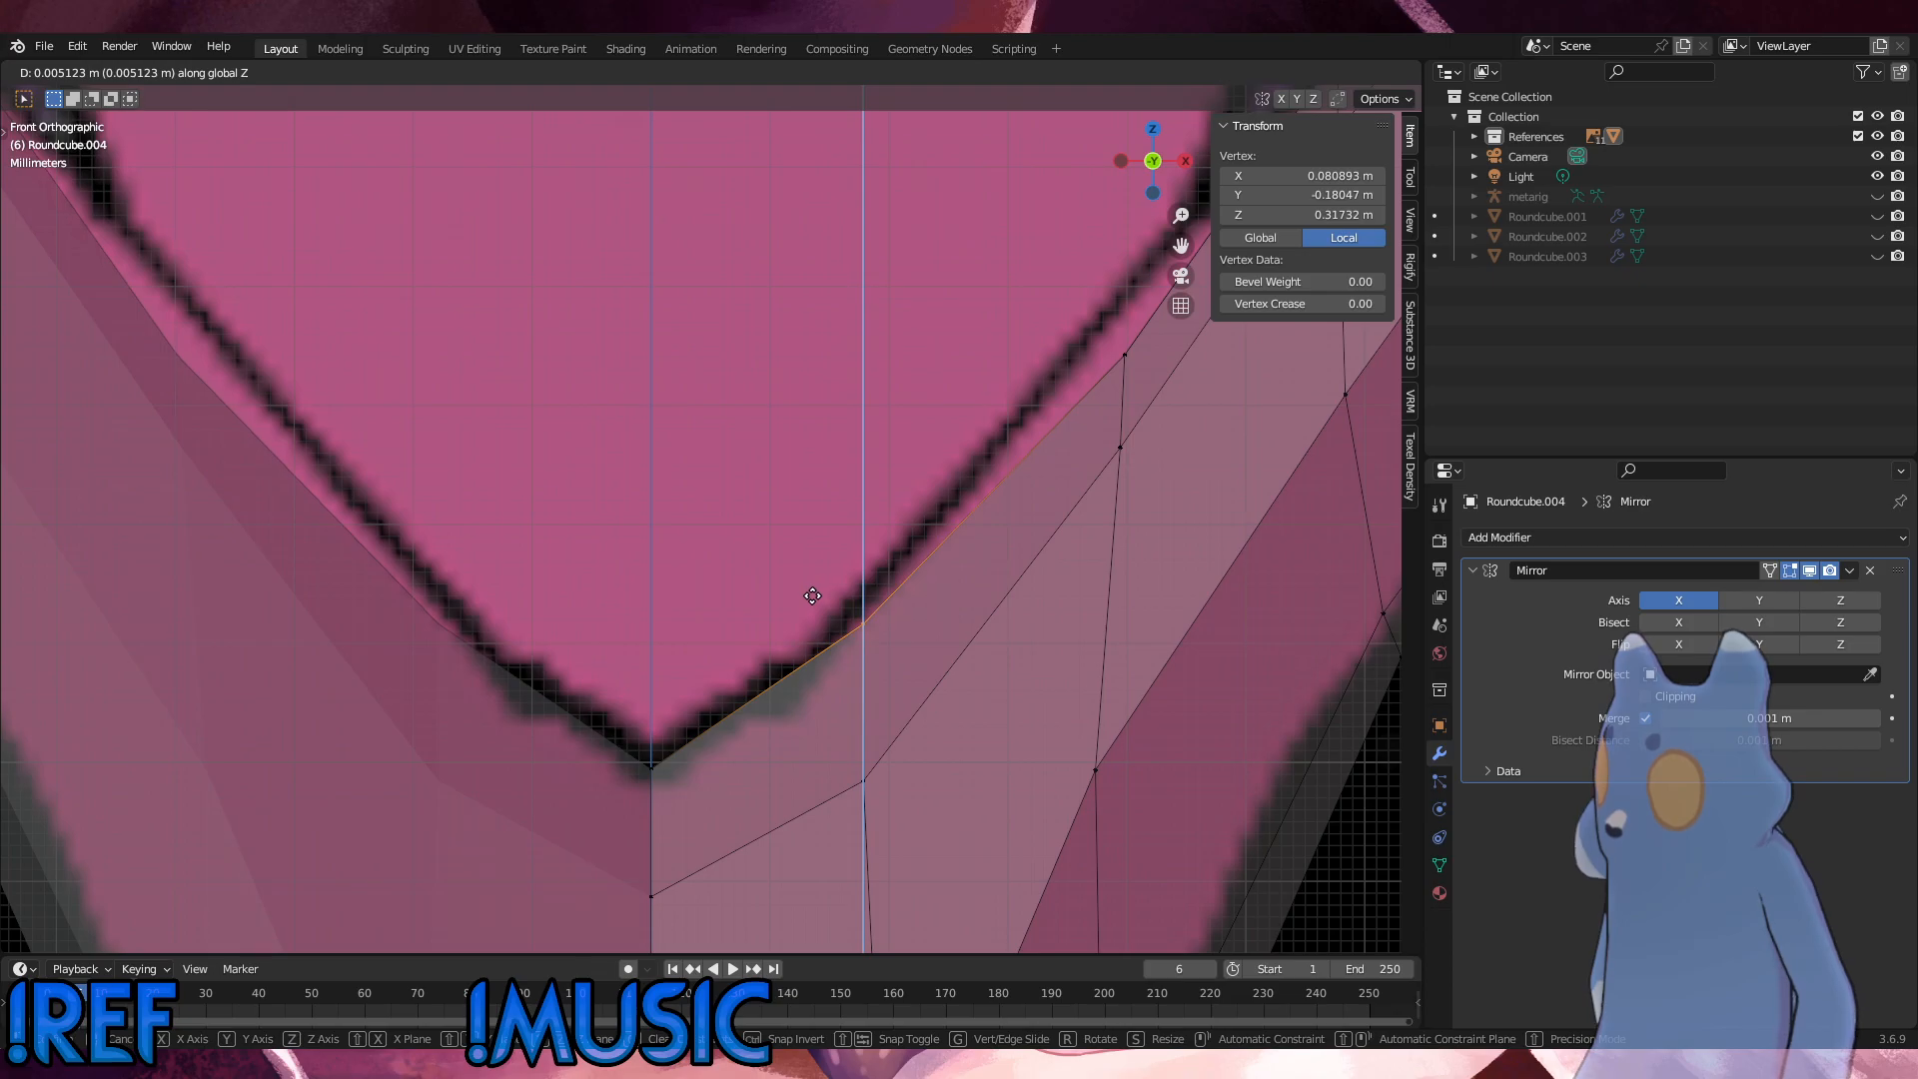
pyautogui.click(810, 591)
pyautogui.click(1125, 356)
pyautogui.press('g')
pyautogui.press('z')
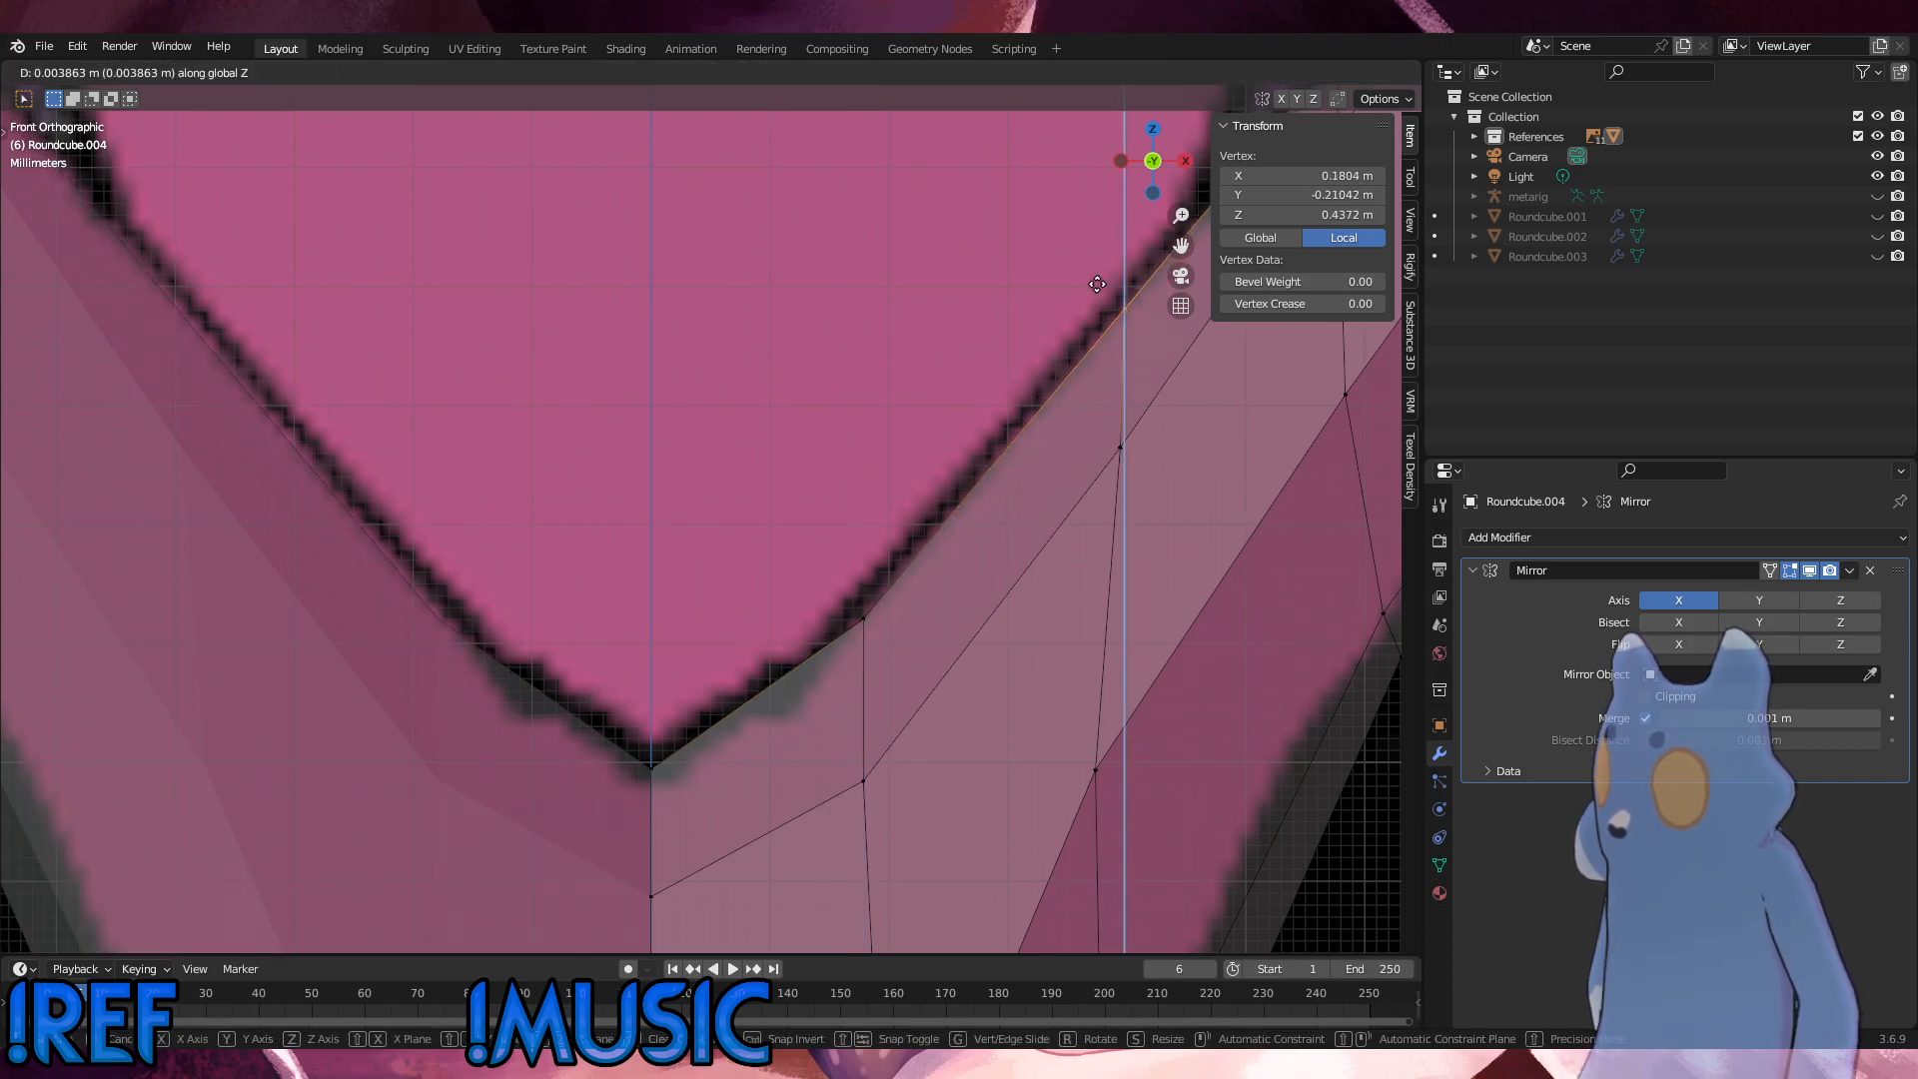
pyautogui.click(1096, 281)
# Step: Nudge the piece's outer tip vertex onto the outline, and move the vertex below it -0.000435 m in X and 0.001596 m in Z
pyautogui.scroll(-3, 1096, 281)
pyautogui.keyDown('shift'); pyautogui.moveTo(1062, 466); pyautogui.dragTo(926, 840, button='middle'); pyautogui.keyUp('shift')
pyautogui.keyDown('shift'); pyautogui.moveTo(1086, 591); pyautogui.dragTo(915, 737, button='middle'); pyautogui.keyUp('shift')
pyautogui.click(1009, 409)
pyautogui.press('g')
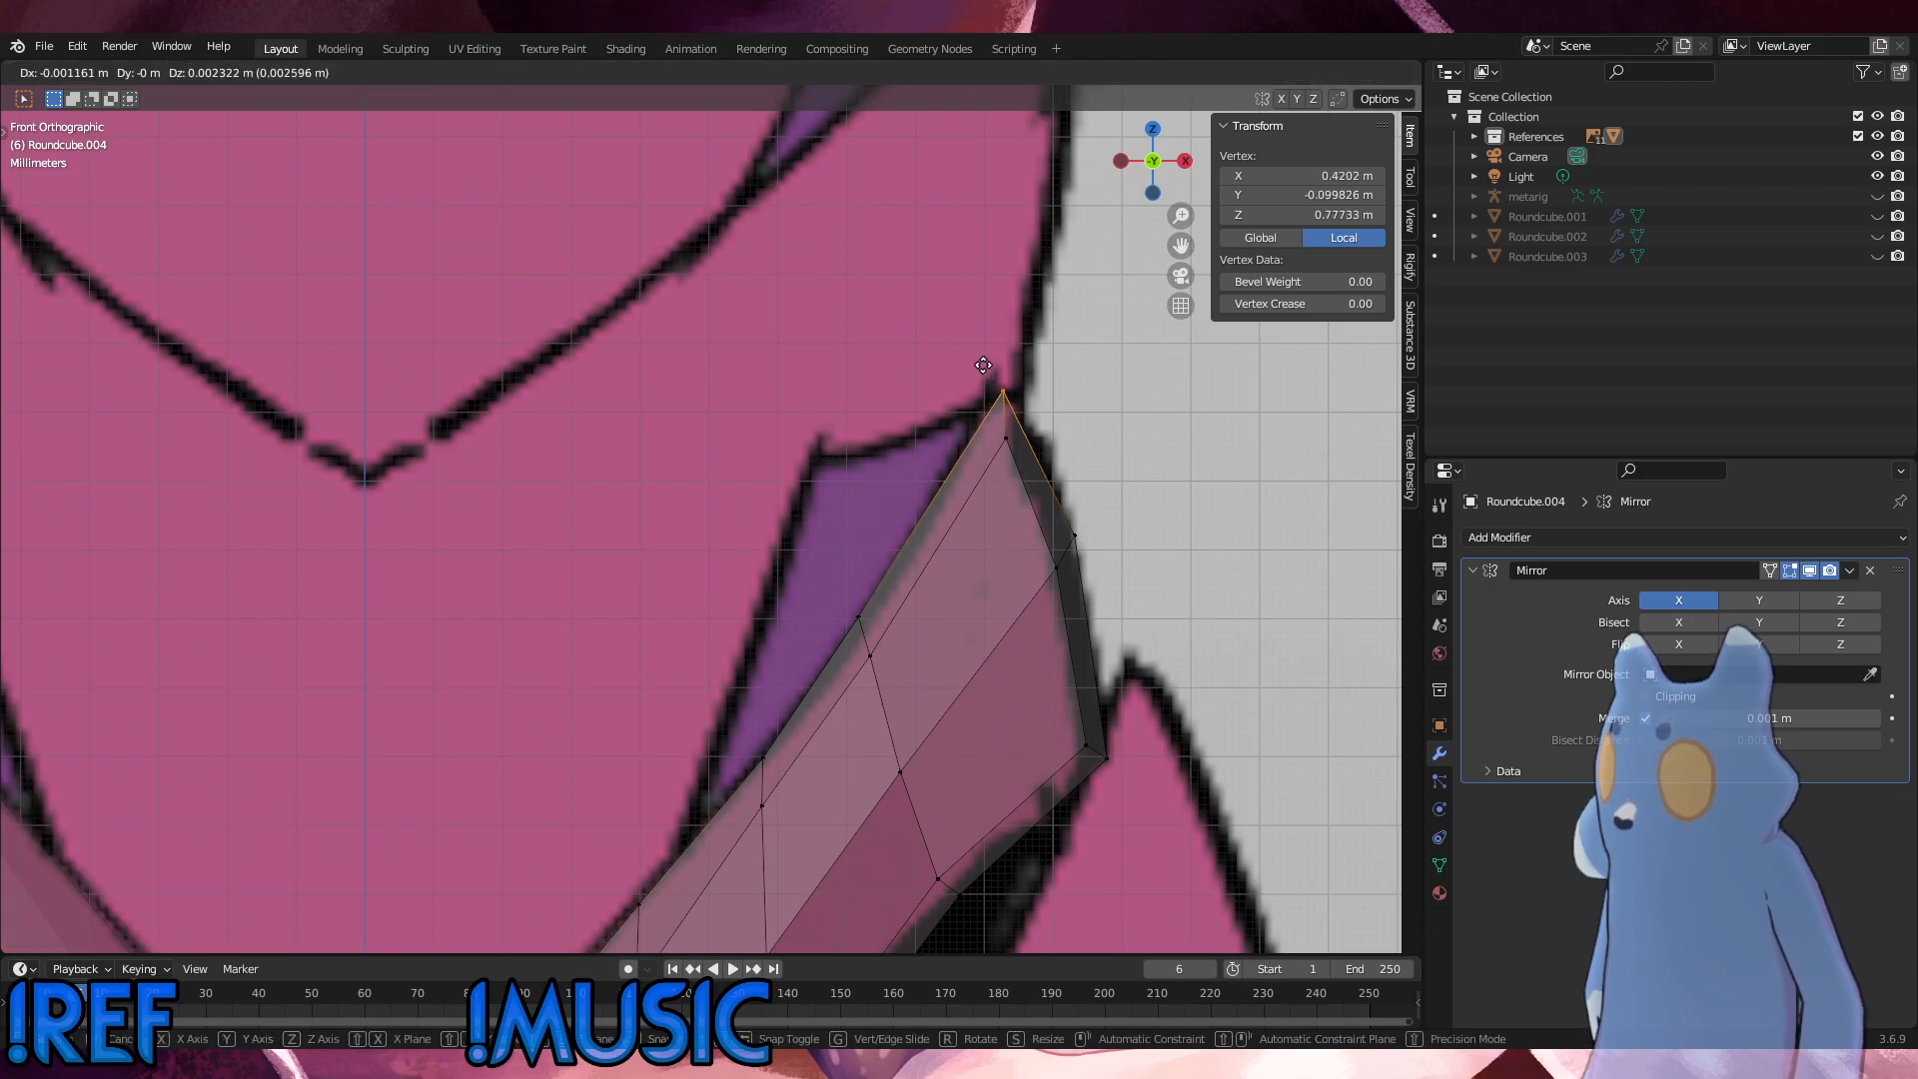
pyautogui.click(987, 400)
pyautogui.press('g')
pyautogui.click(987, 395)
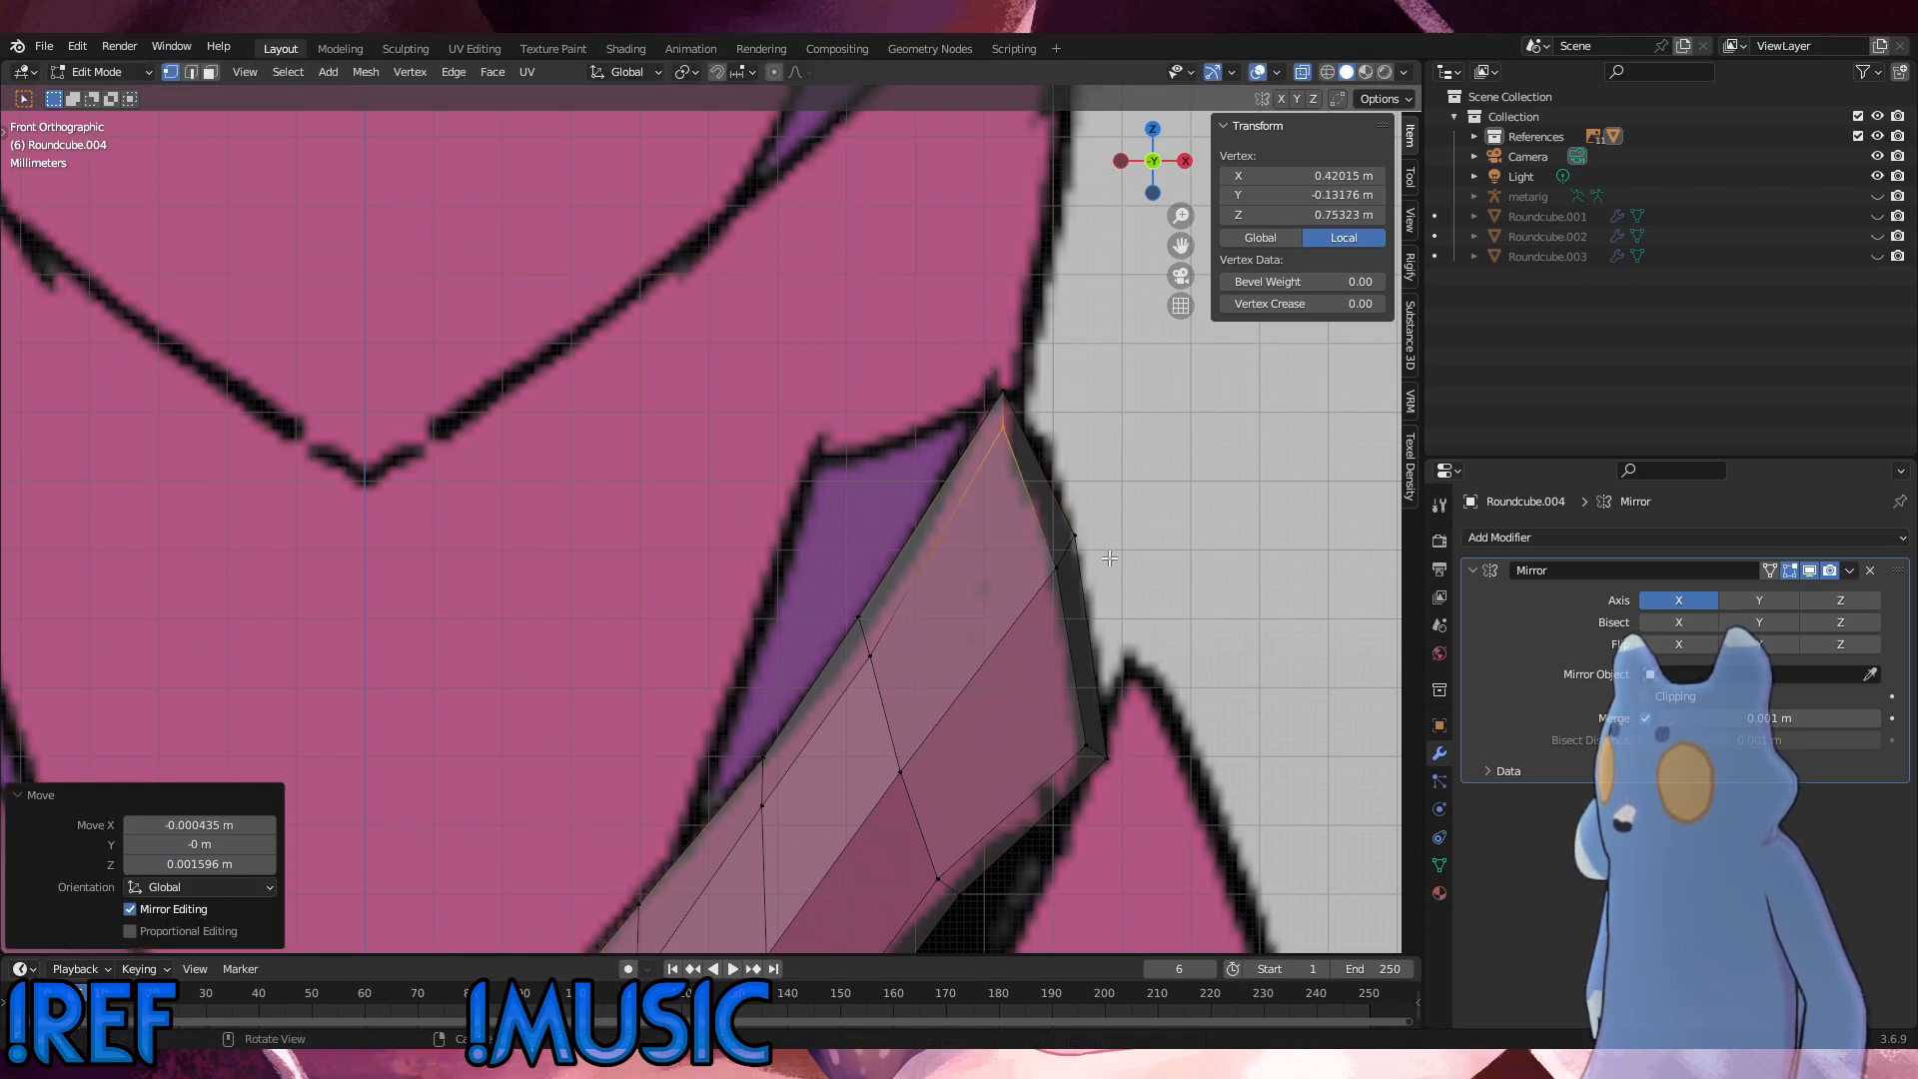
# Step: Move the outer-edge vertex below the tip -0.00029 m in X and -0.000871 m in Z
pyautogui.click(1059, 508)
pyautogui.press('g')
pyautogui.click(1056, 512)
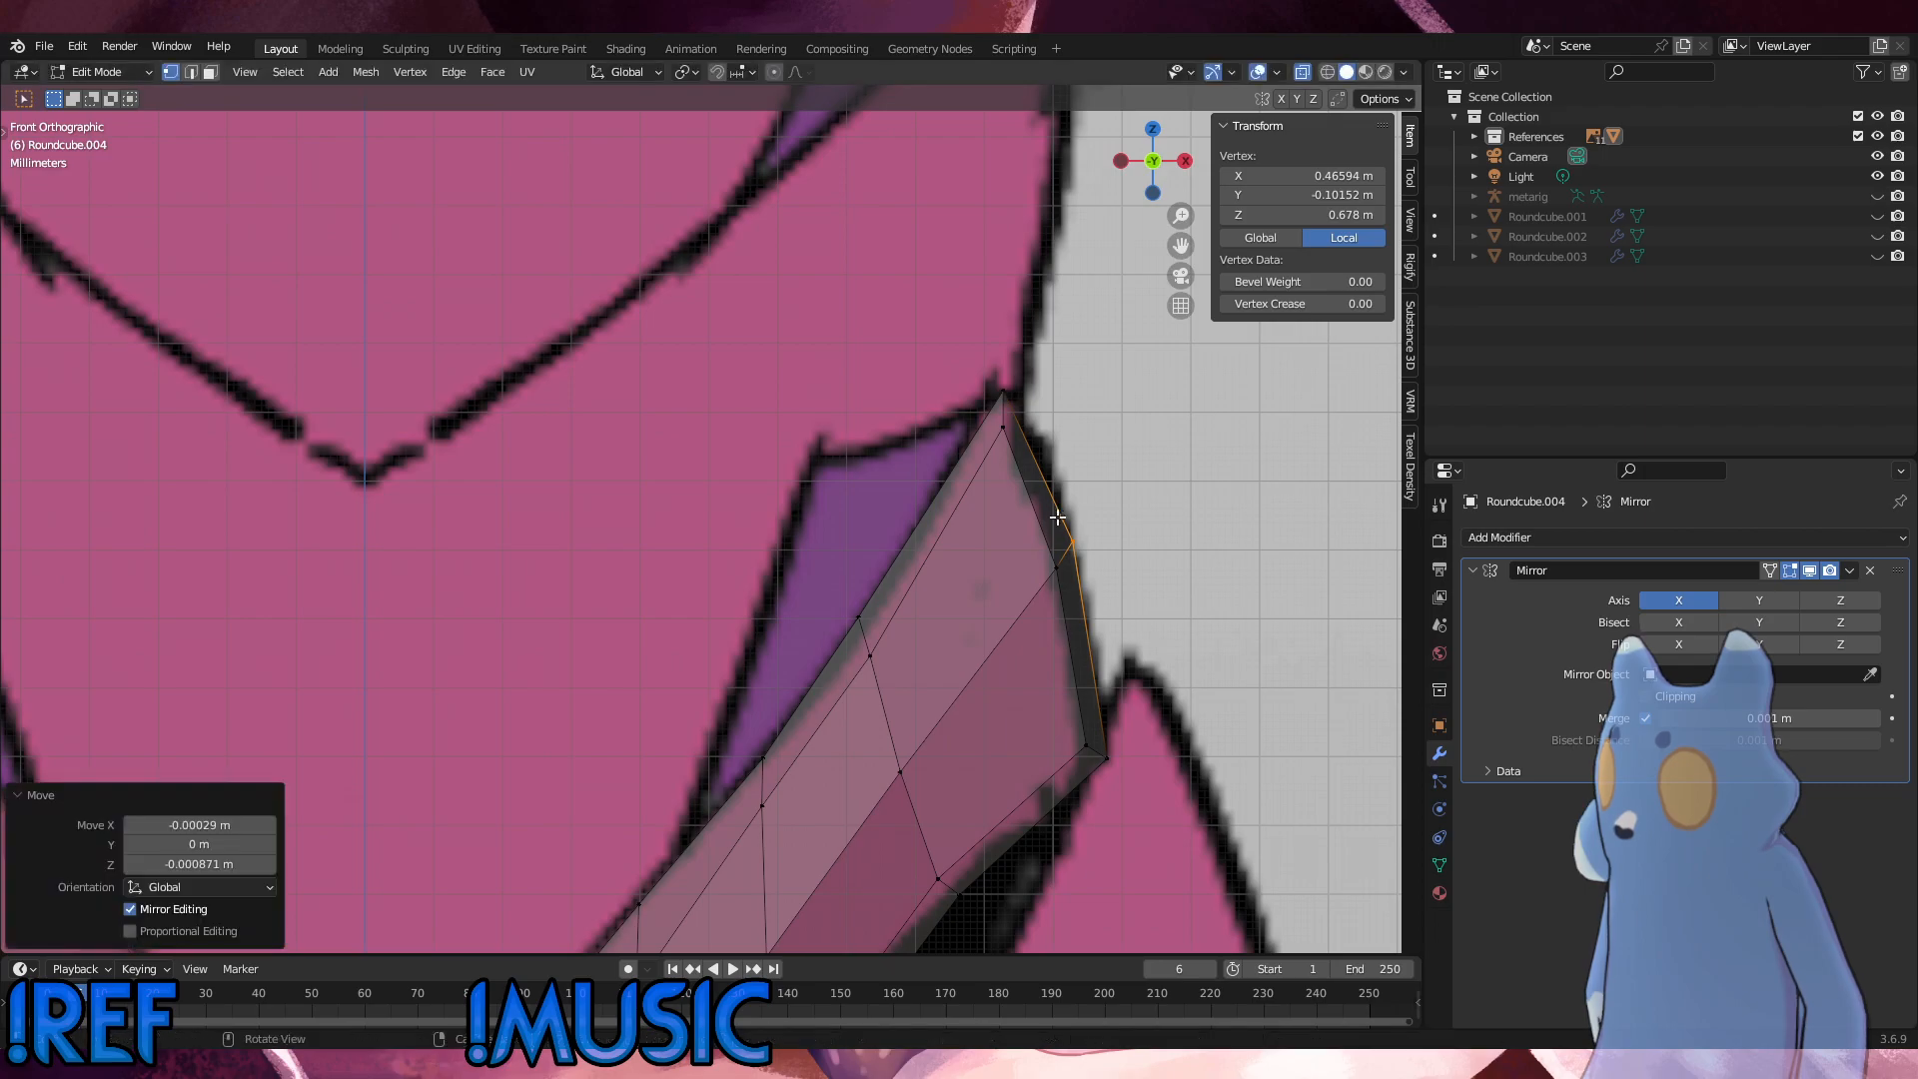
# Step: Move the leg-side edge vertex at the piece's bend -0.000209 m in X and the one above it -0.000627 m in X
pyautogui.keyDown('shift'); pyautogui.moveTo(1130, 710); pyautogui.dragTo(1075, 384, button='middle'); pyautogui.keyUp('shift')
pyautogui.scroll(-1, 991, 530)
pyautogui.keyDown('shift'); pyautogui.moveTo(915, 530); pyautogui.dragTo(957, 120, button='middle'); pyautogui.keyUp('shift')
pyautogui.keyDown('shift'); pyautogui.moveTo(857, 466); pyautogui.dragTo(868, 380, button='middle'); pyautogui.keyUp('shift')
pyautogui.scroll(-1, 811, 488)
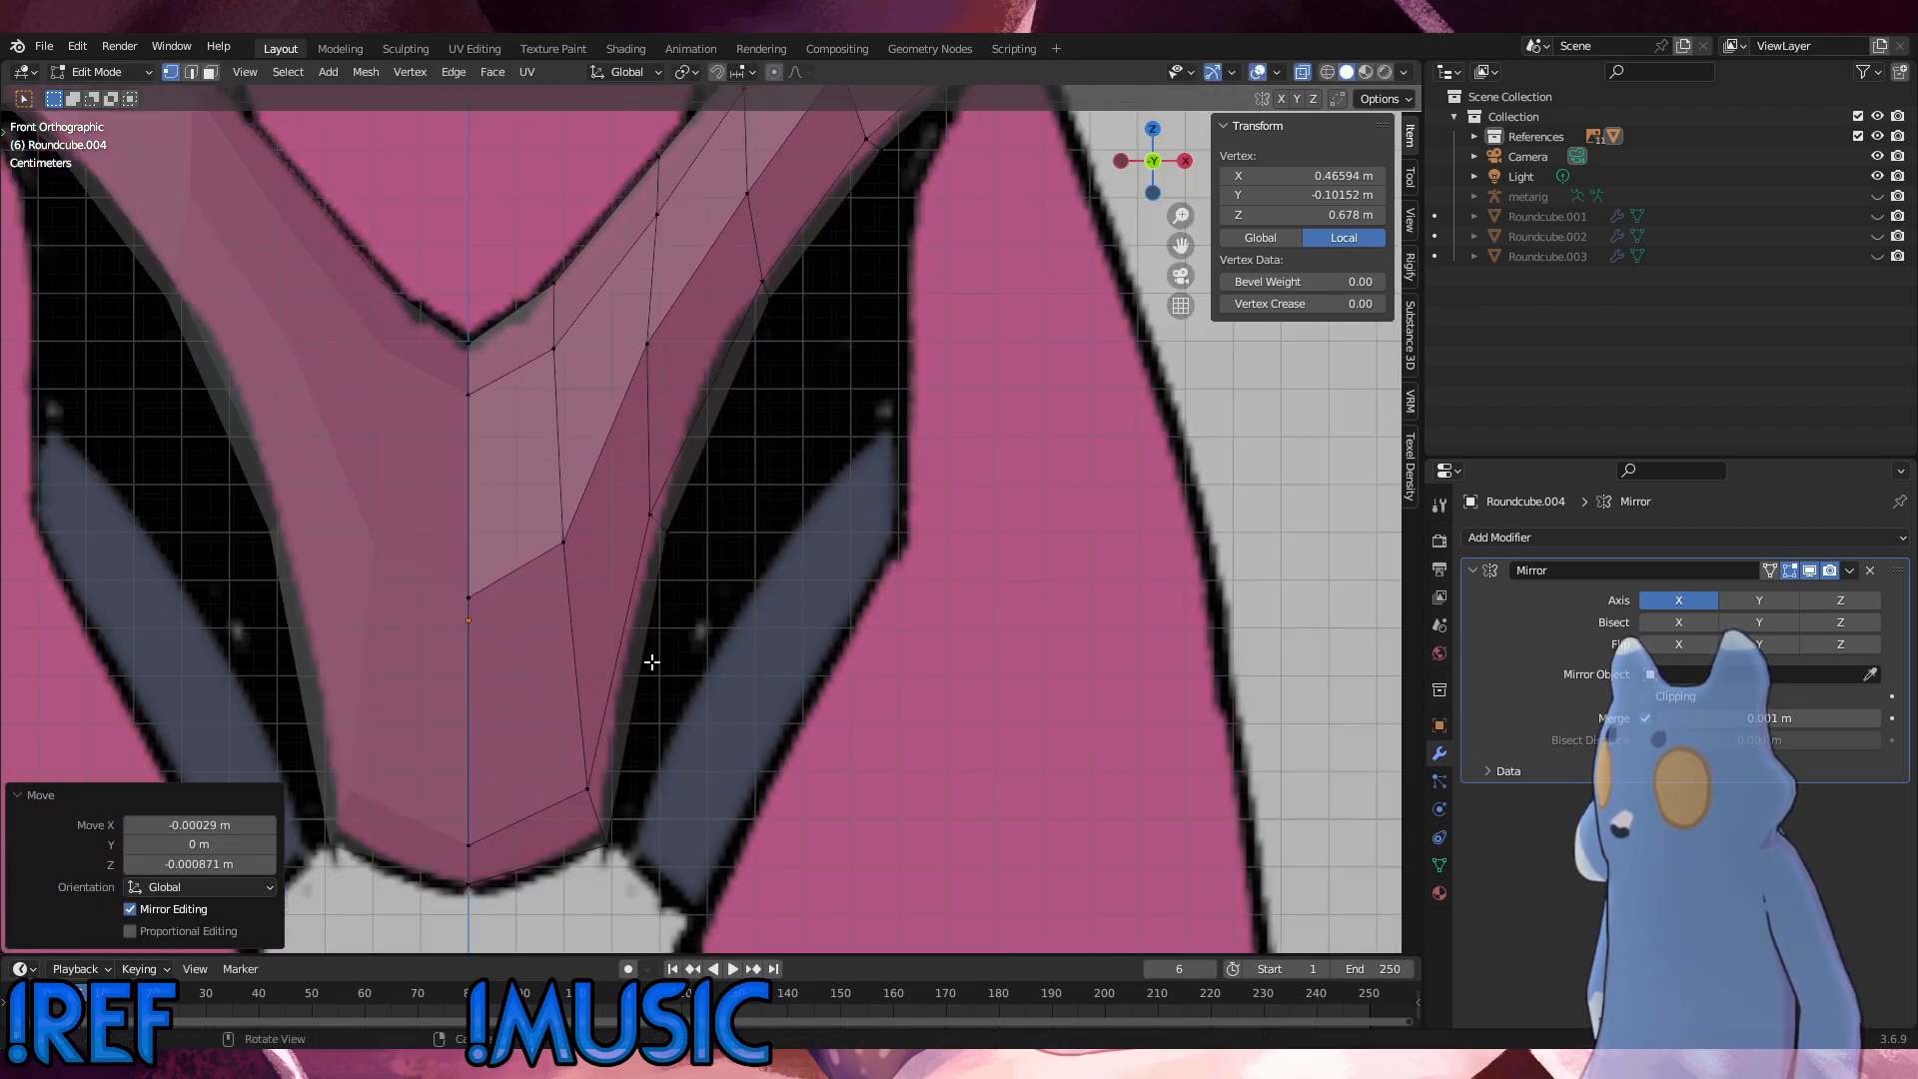
pyautogui.click(651, 516)
pyautogui.press('g')
pyautogui.click(650, 511)
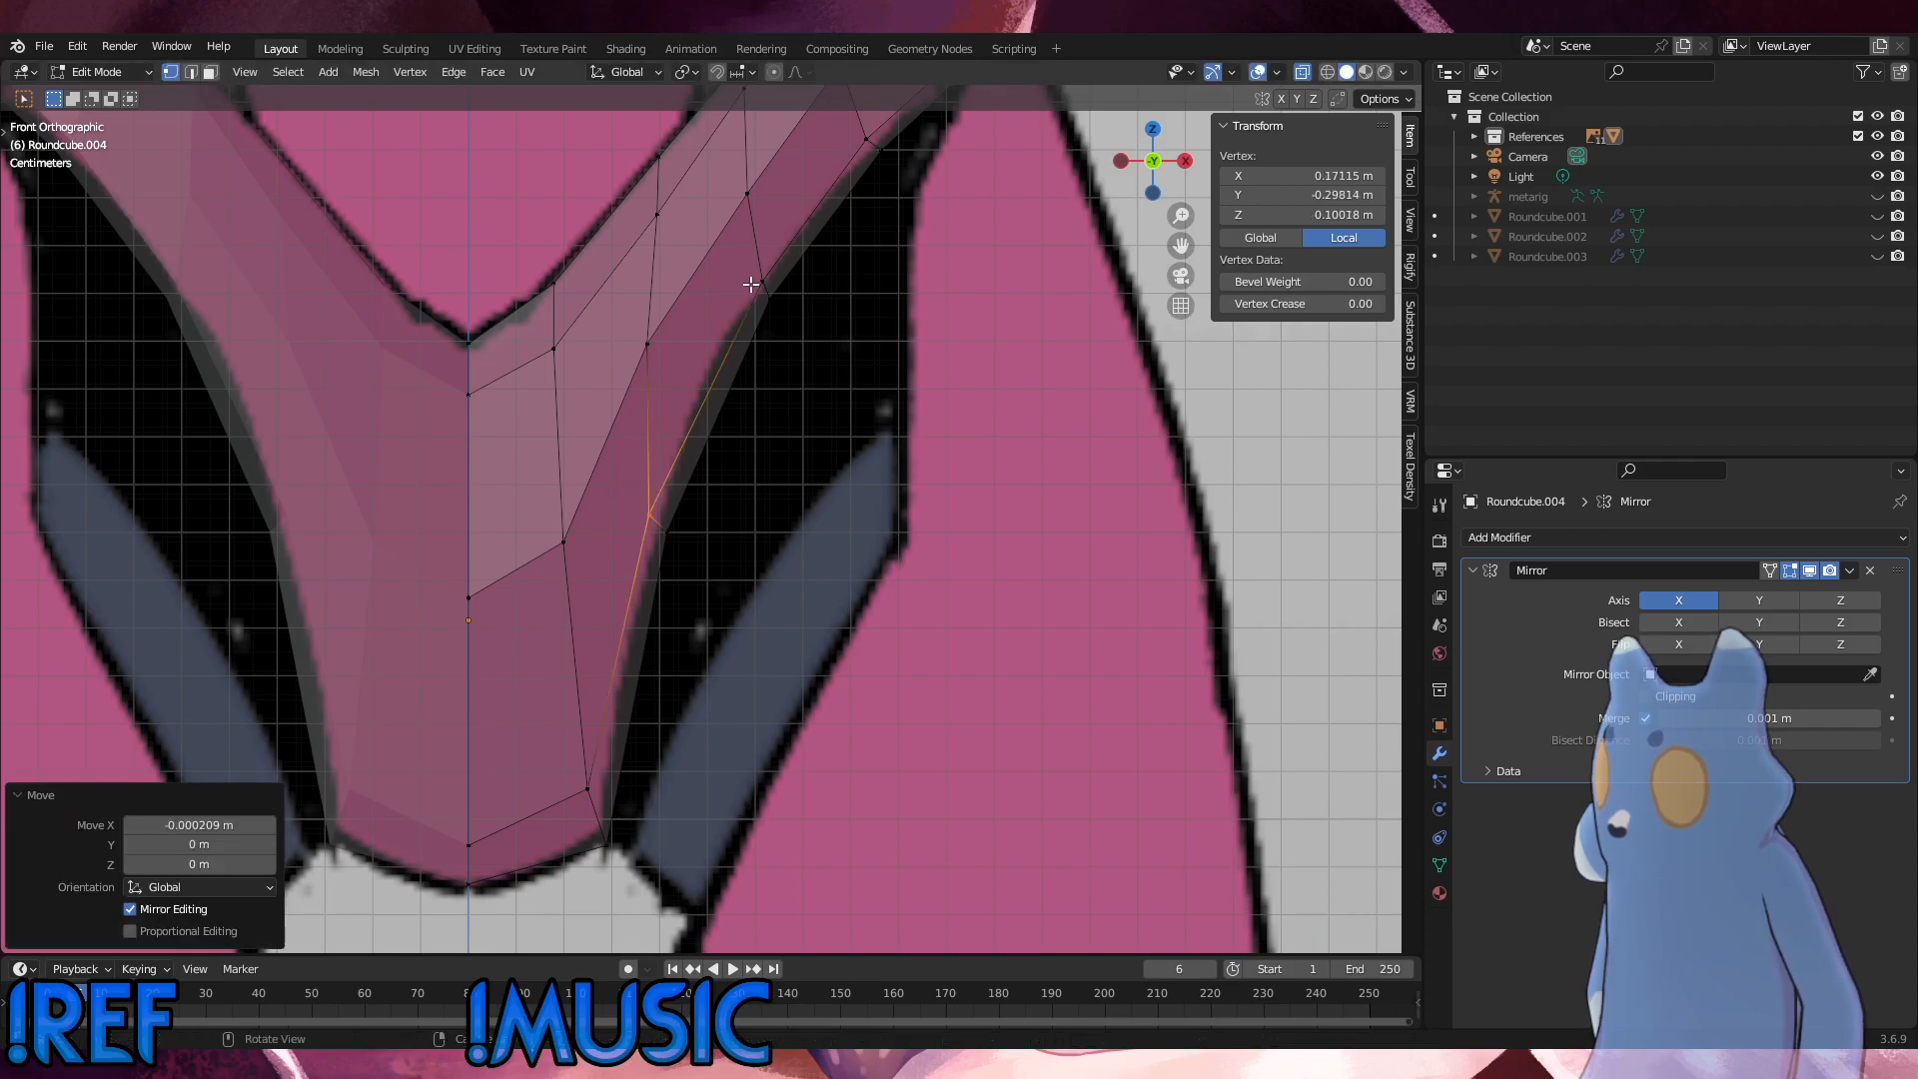
pyautogui.click(767, 289)
pyautogui.press('g')
pyautogui.click(763, 289)
# Step: Select the cross-row of vertices nearest the hip tip and edge-slide it along the strip with a factor of 0.069
pyautogui.moveTo(929, 296); pyautogui.dragTo(869, 364, button='middle')
pyautogui.keyDown('shift'); pyautogui.moveTo(860, 268); pyautogui.dragTo(831, 543, button='middle'); pyautogui.keyUp('shift')
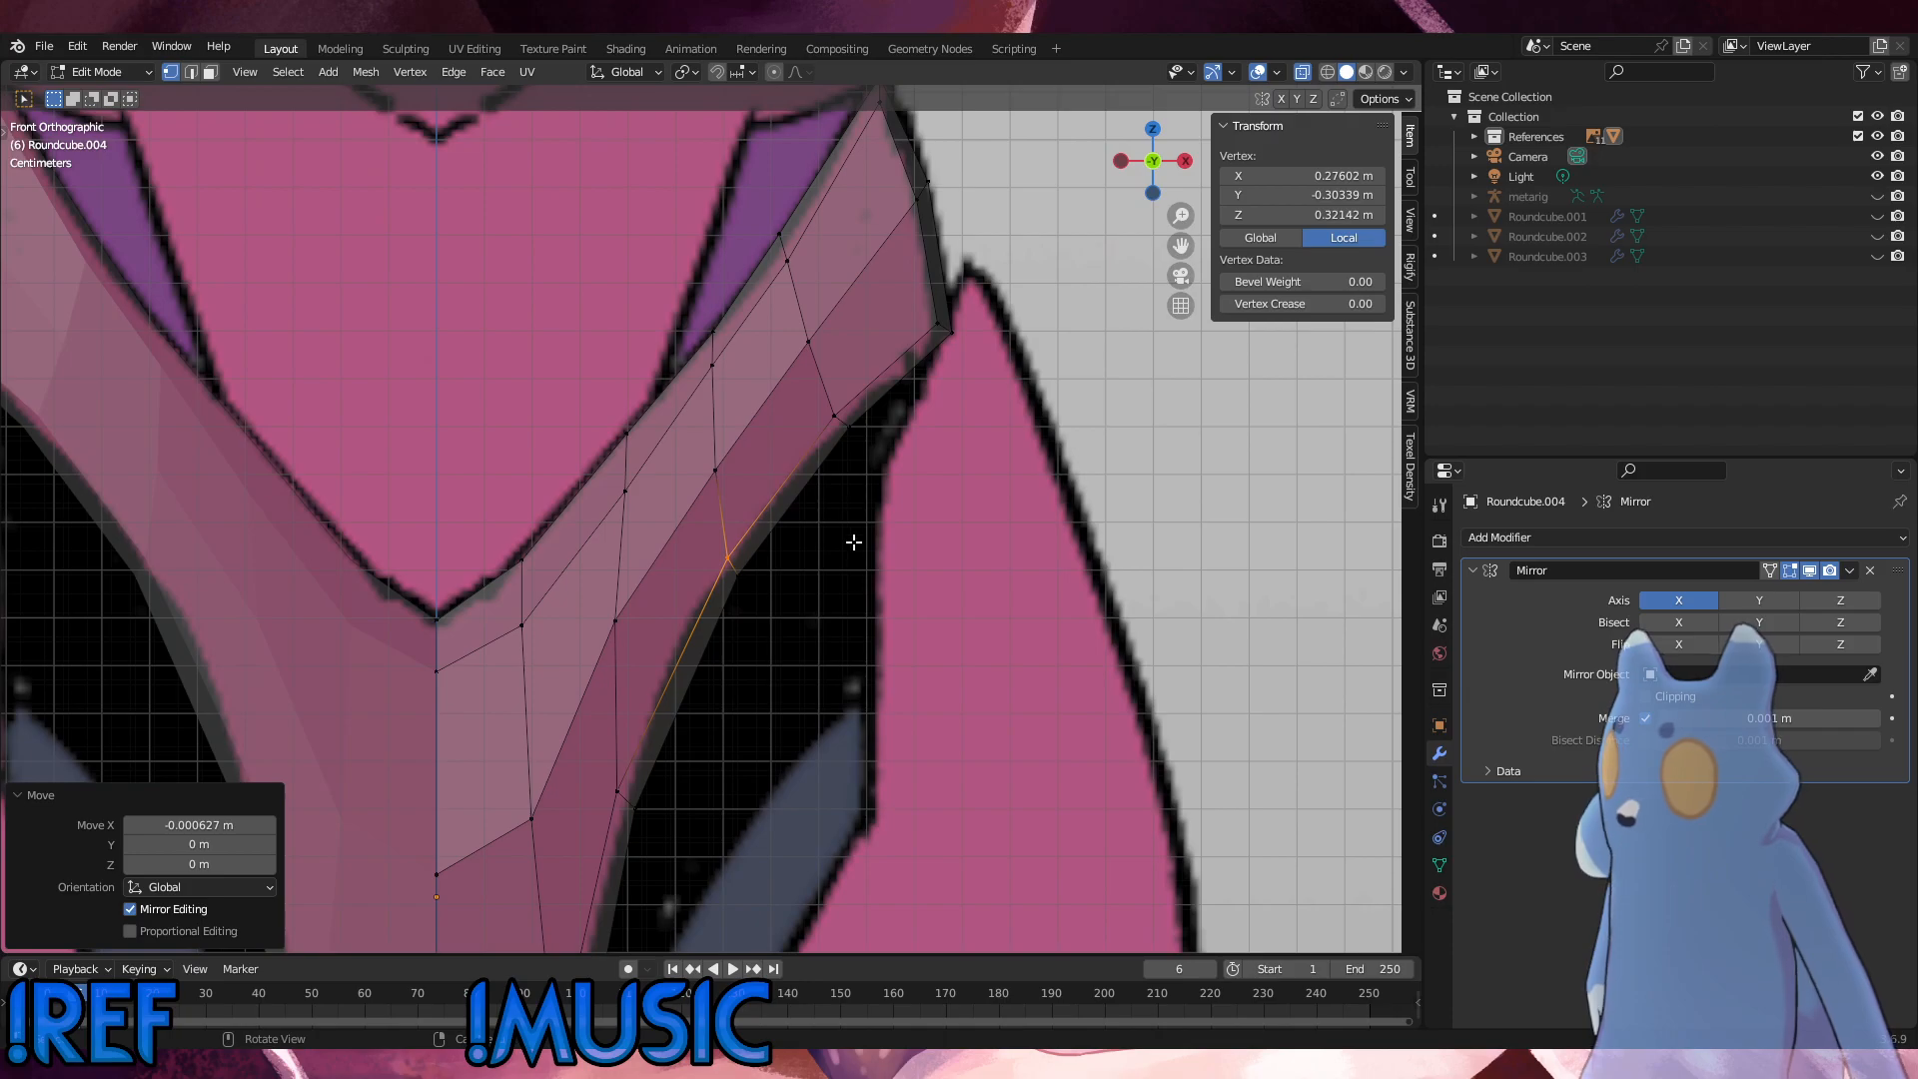
pyautogui.click(836, 418)
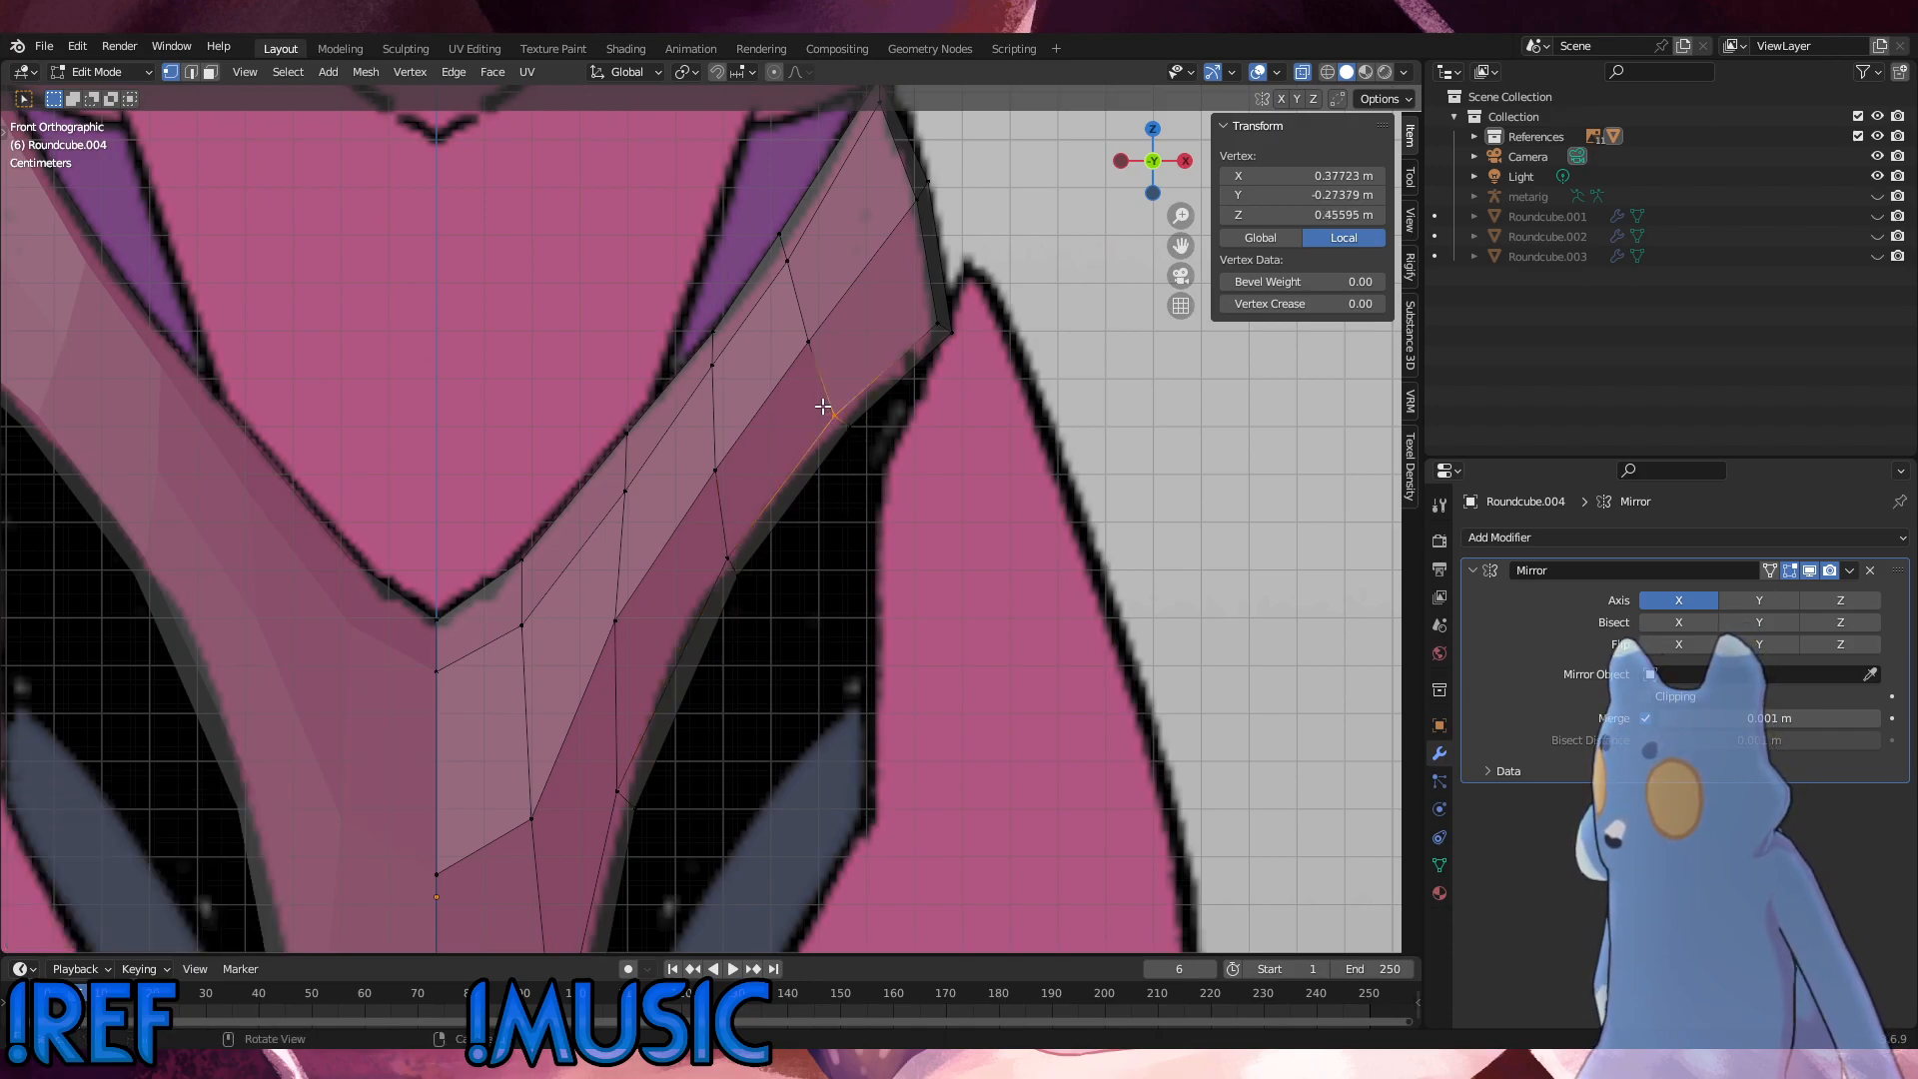
pyautogui.click(858, 431)
pyautogui.keyDown('ctrl'); pyautogui.click(769, 227); pyautogui.keyUp('ctrl')
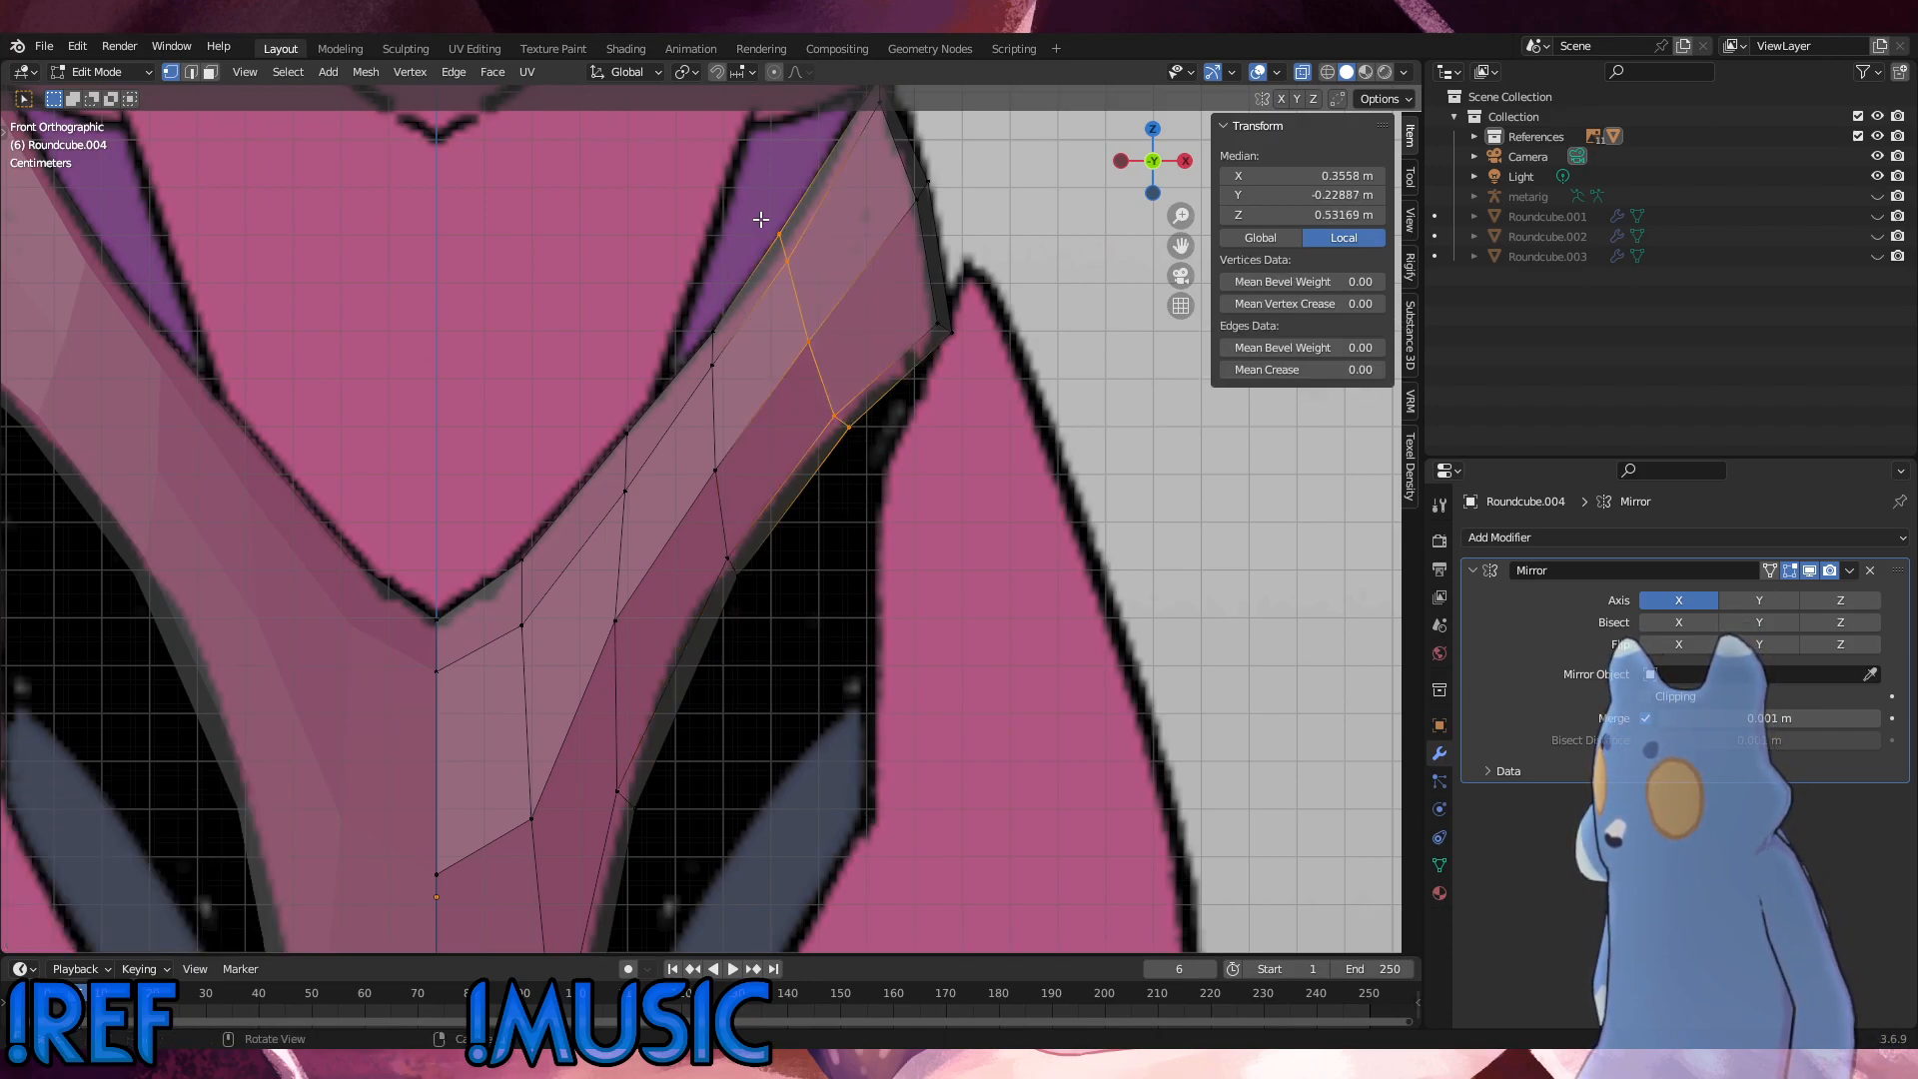
pyautogui.press('g')
pyautogui.press('g')
pyautogui.click(769, 206)
pyautogui.press('g')
pyautogui.press('g')
pyautogui.click(758, 218)
# Step: Scale the cross-row nearest the hip tip to 0.971 and rotate it slightly to match the outline
pyautogui.press('r')
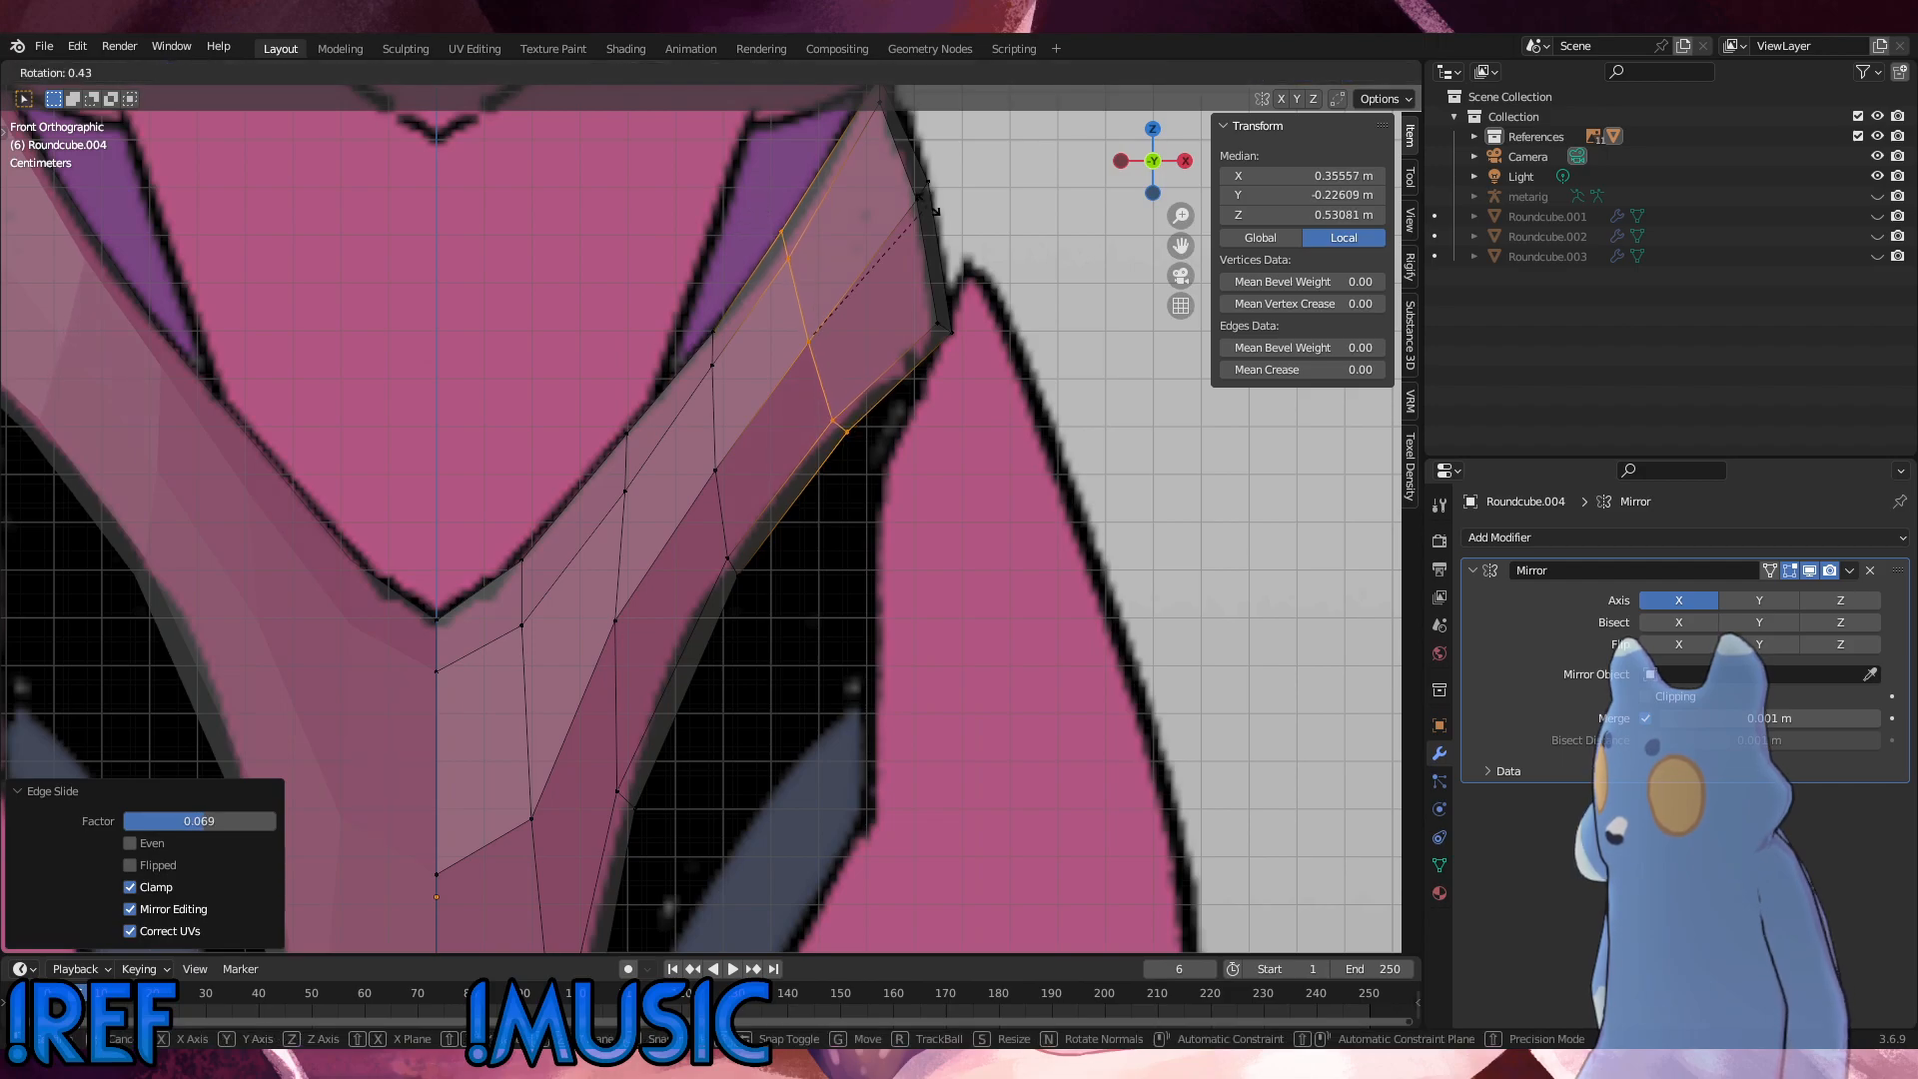
pyautogui.click(926, 203)
pyautogui.press('s')
pyautogui.click(931, 213)
pyautogui.press('r')
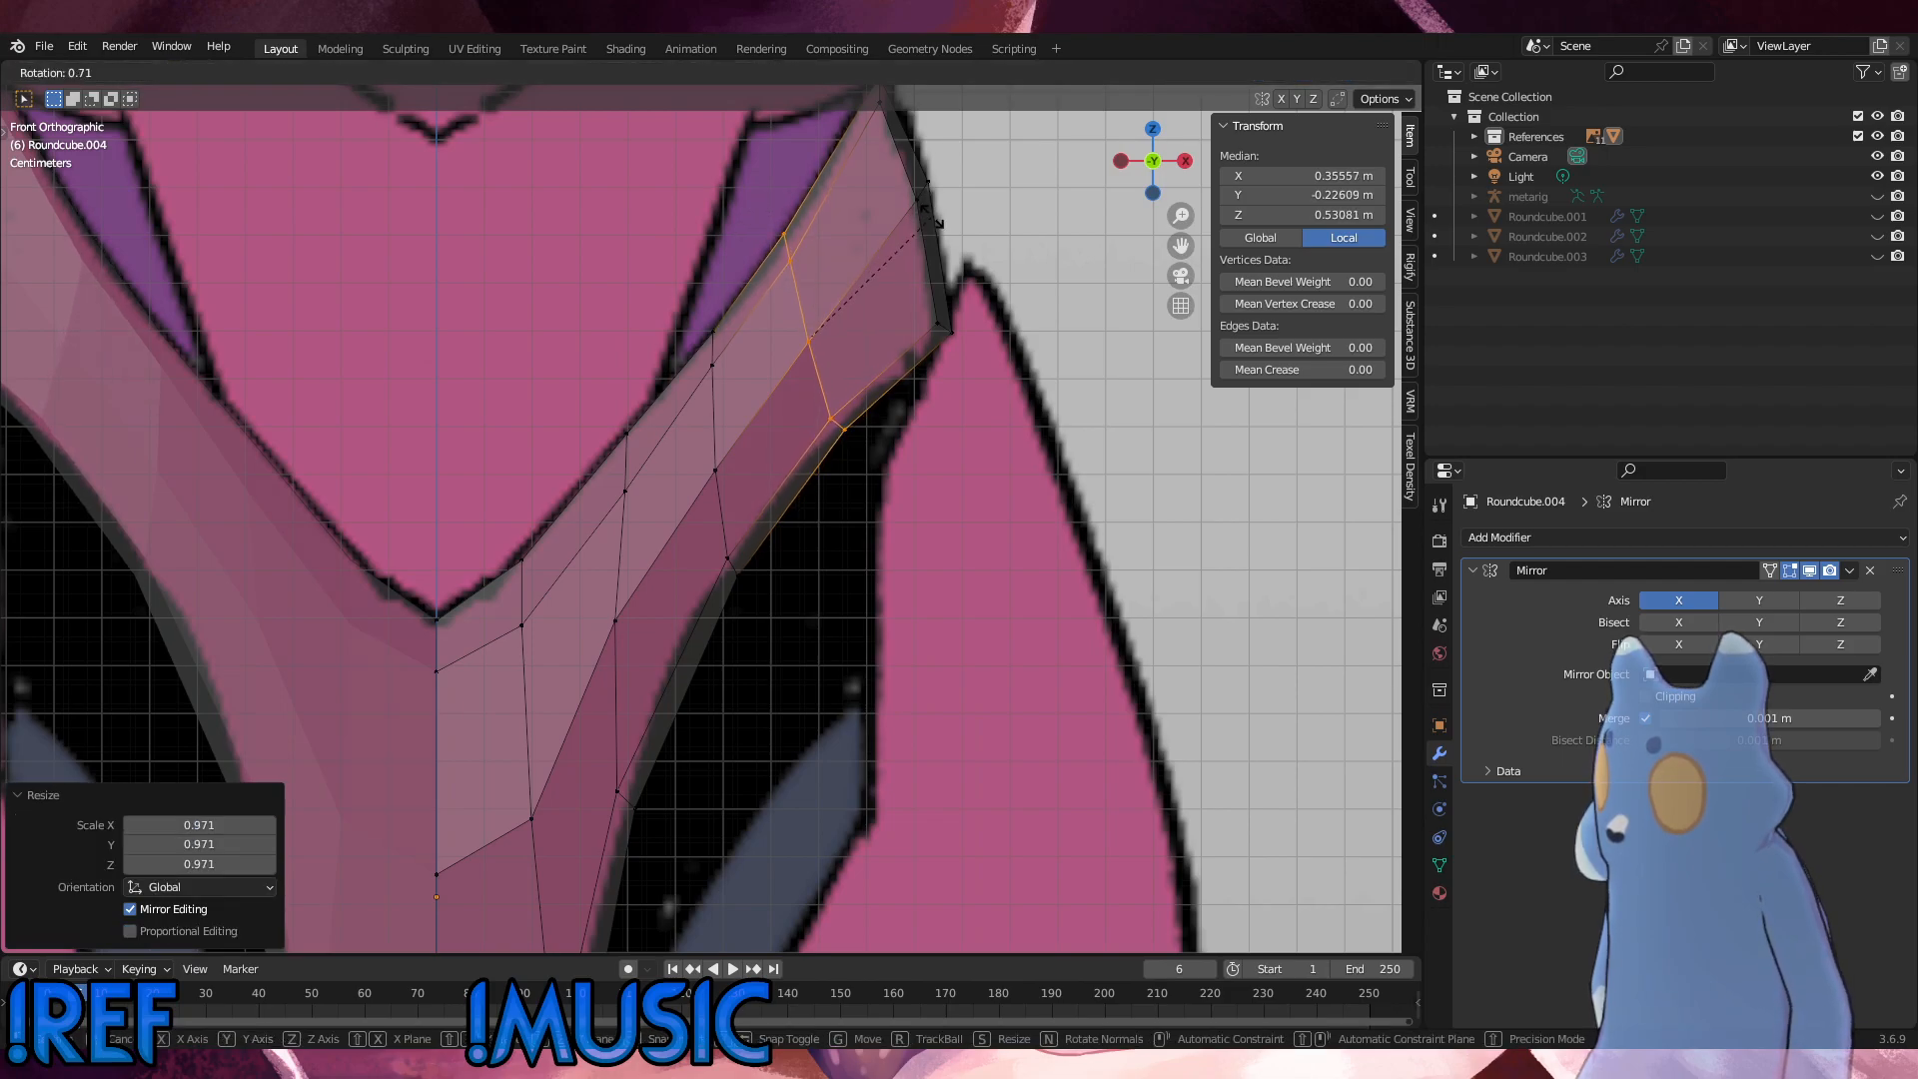
pyautogui.click(934, 216)
# Step: Select the second cross-row from the hip tip and edge-slide it along the strip
pyautogui.moveTo(763, 614); pyautogui.dragTo(694, 305)
pyautogui.press('g')
pyautogui.press('g')
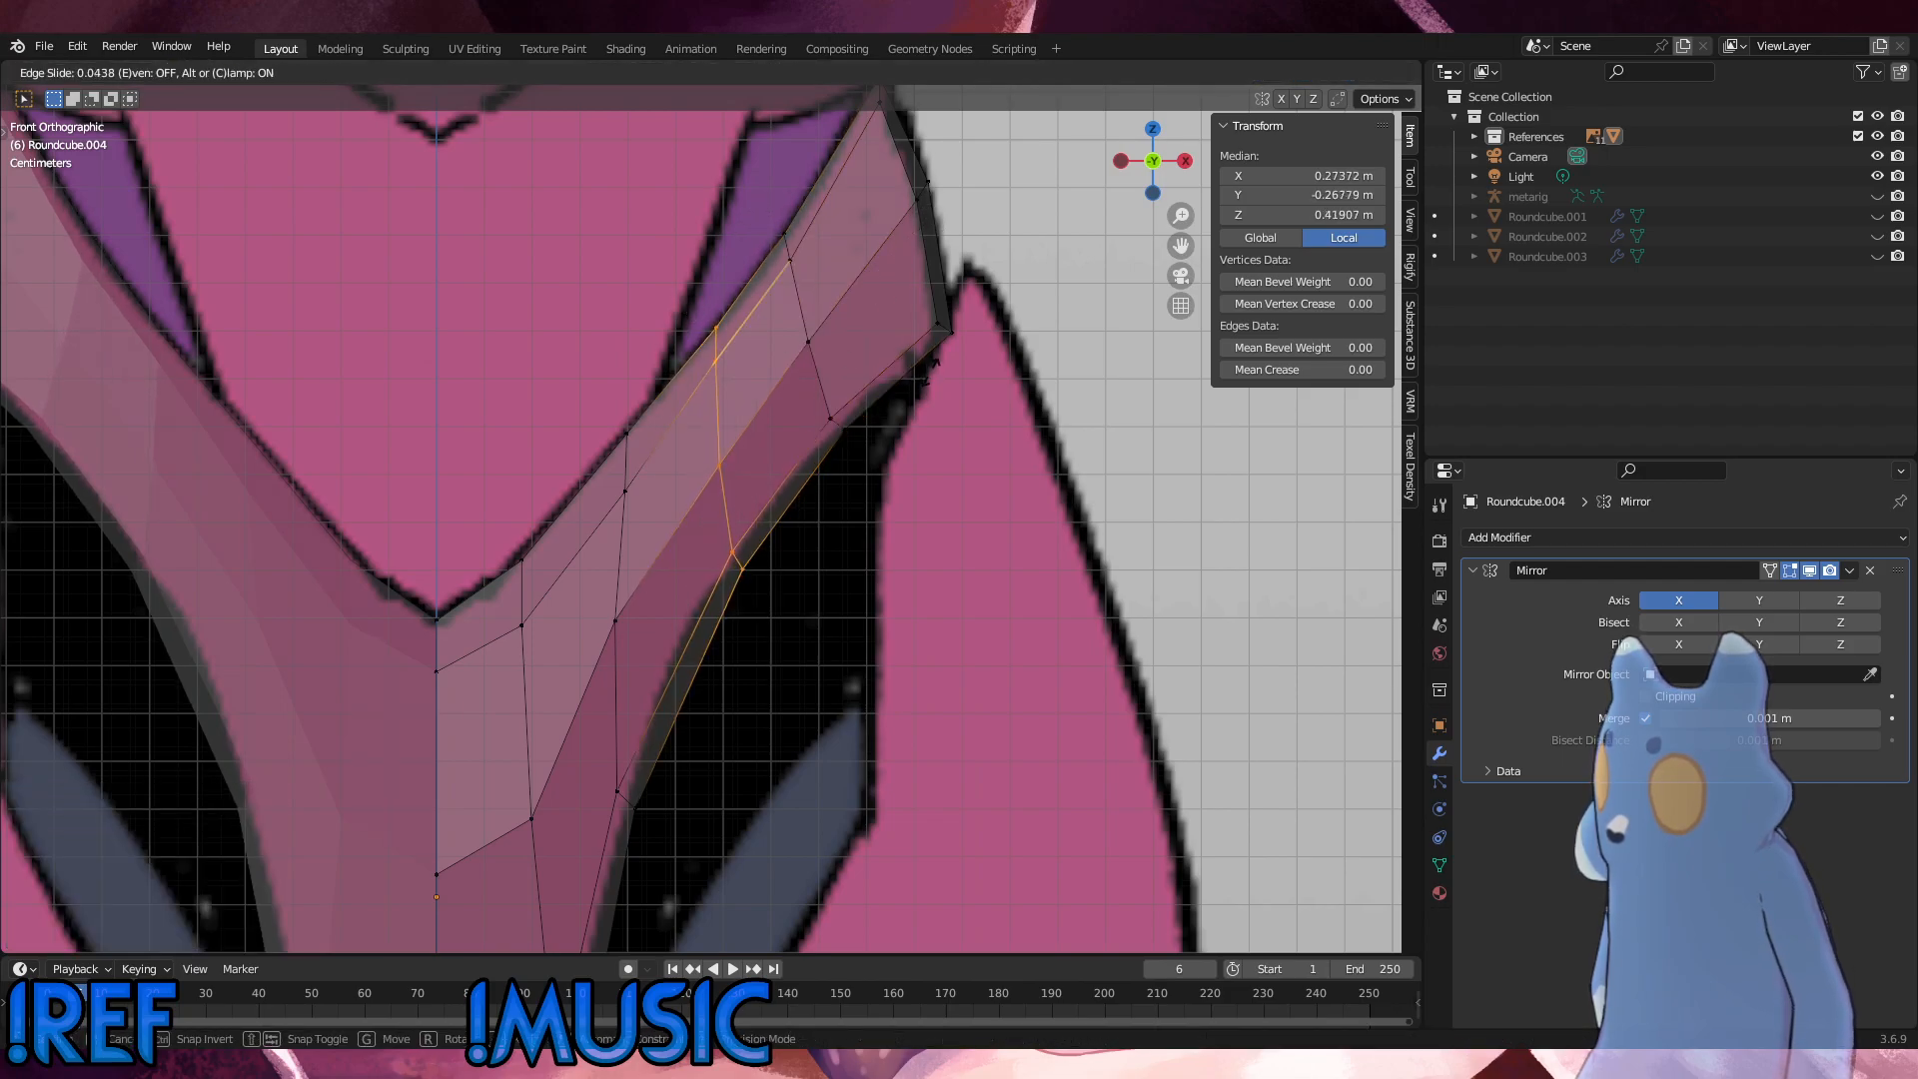
pyautogui.click(924, 378)
pyautogui.press('g')
pyautogui.press('g')
pyautogui.click(925, 375)
# Step: Rotate the second cross-row by -2.75° and -1.92°, scaling it to 0.955 and 0.949 between the reference lines
pyautogui.press('r')
pyautogui.click(924, 364)
pyautogui.press('s')
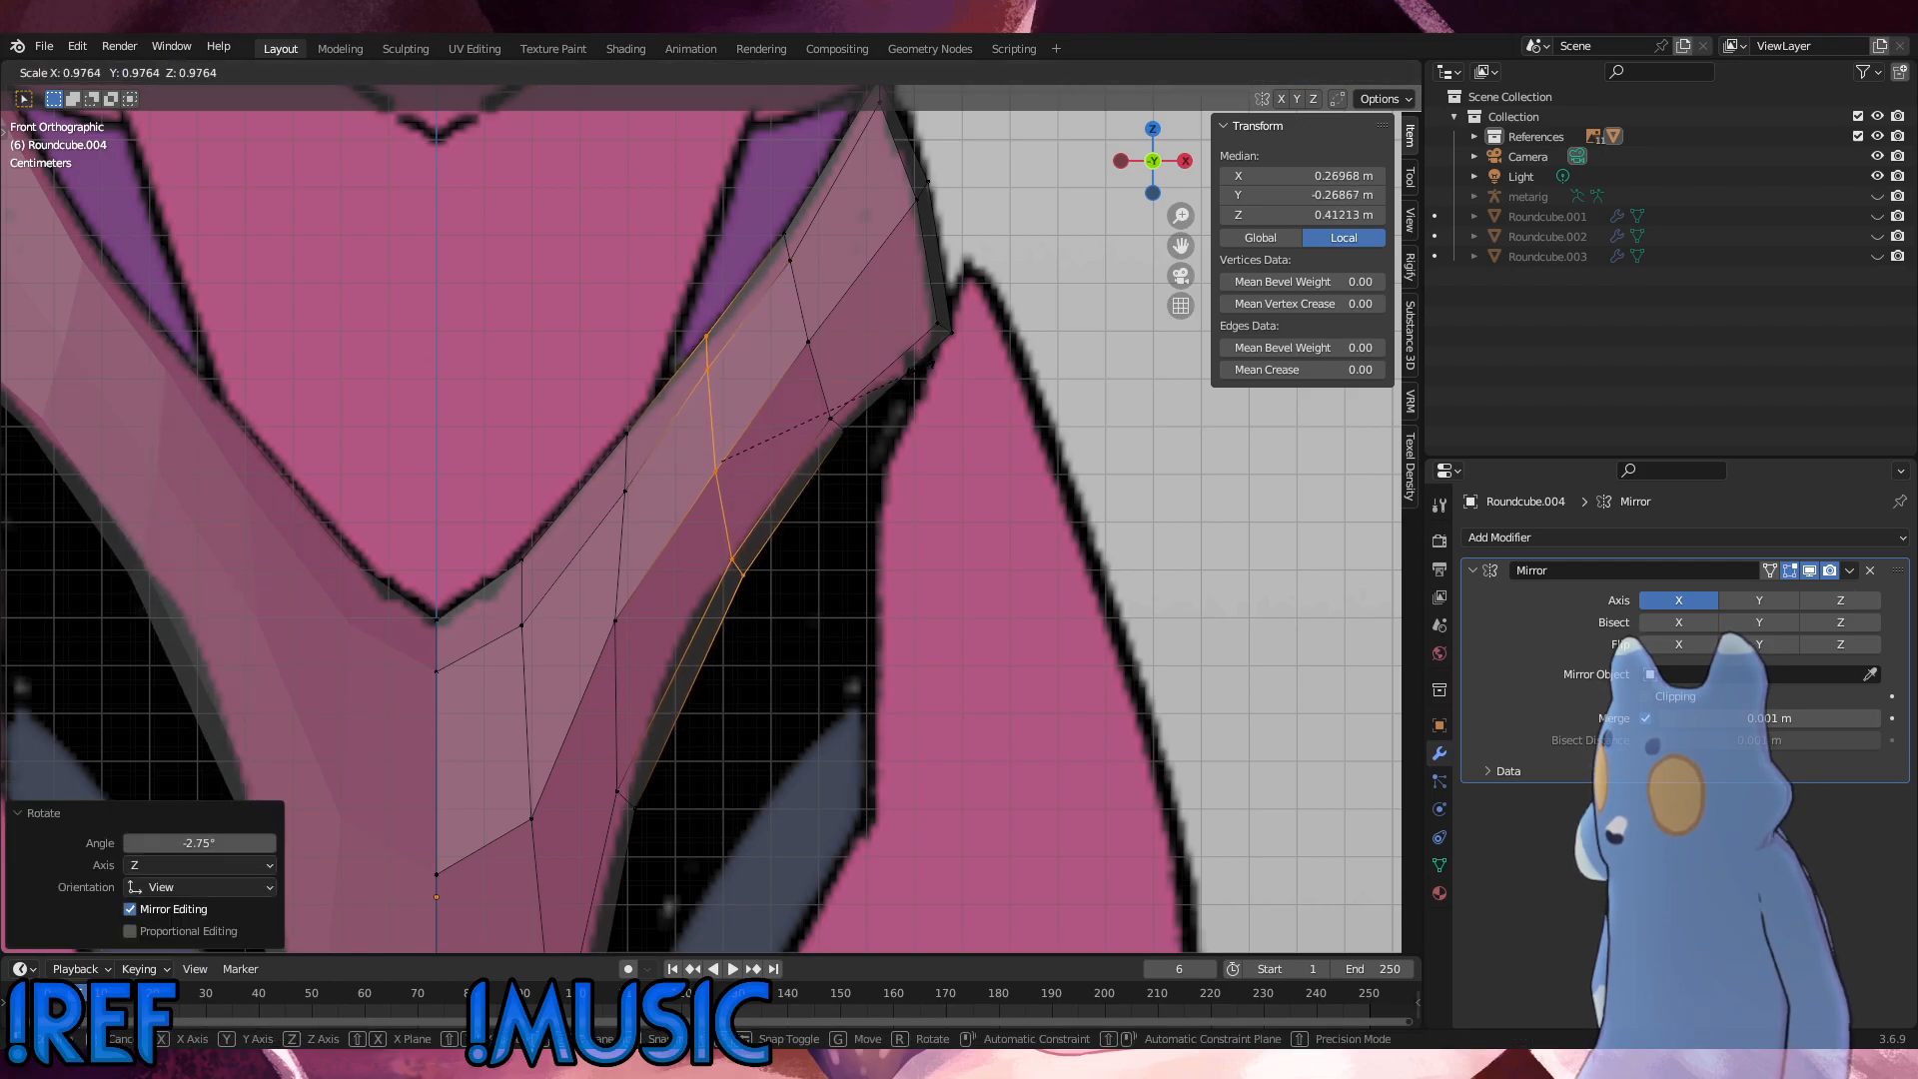
pyautogui.click(908, 376)
pyautogui.press('s')
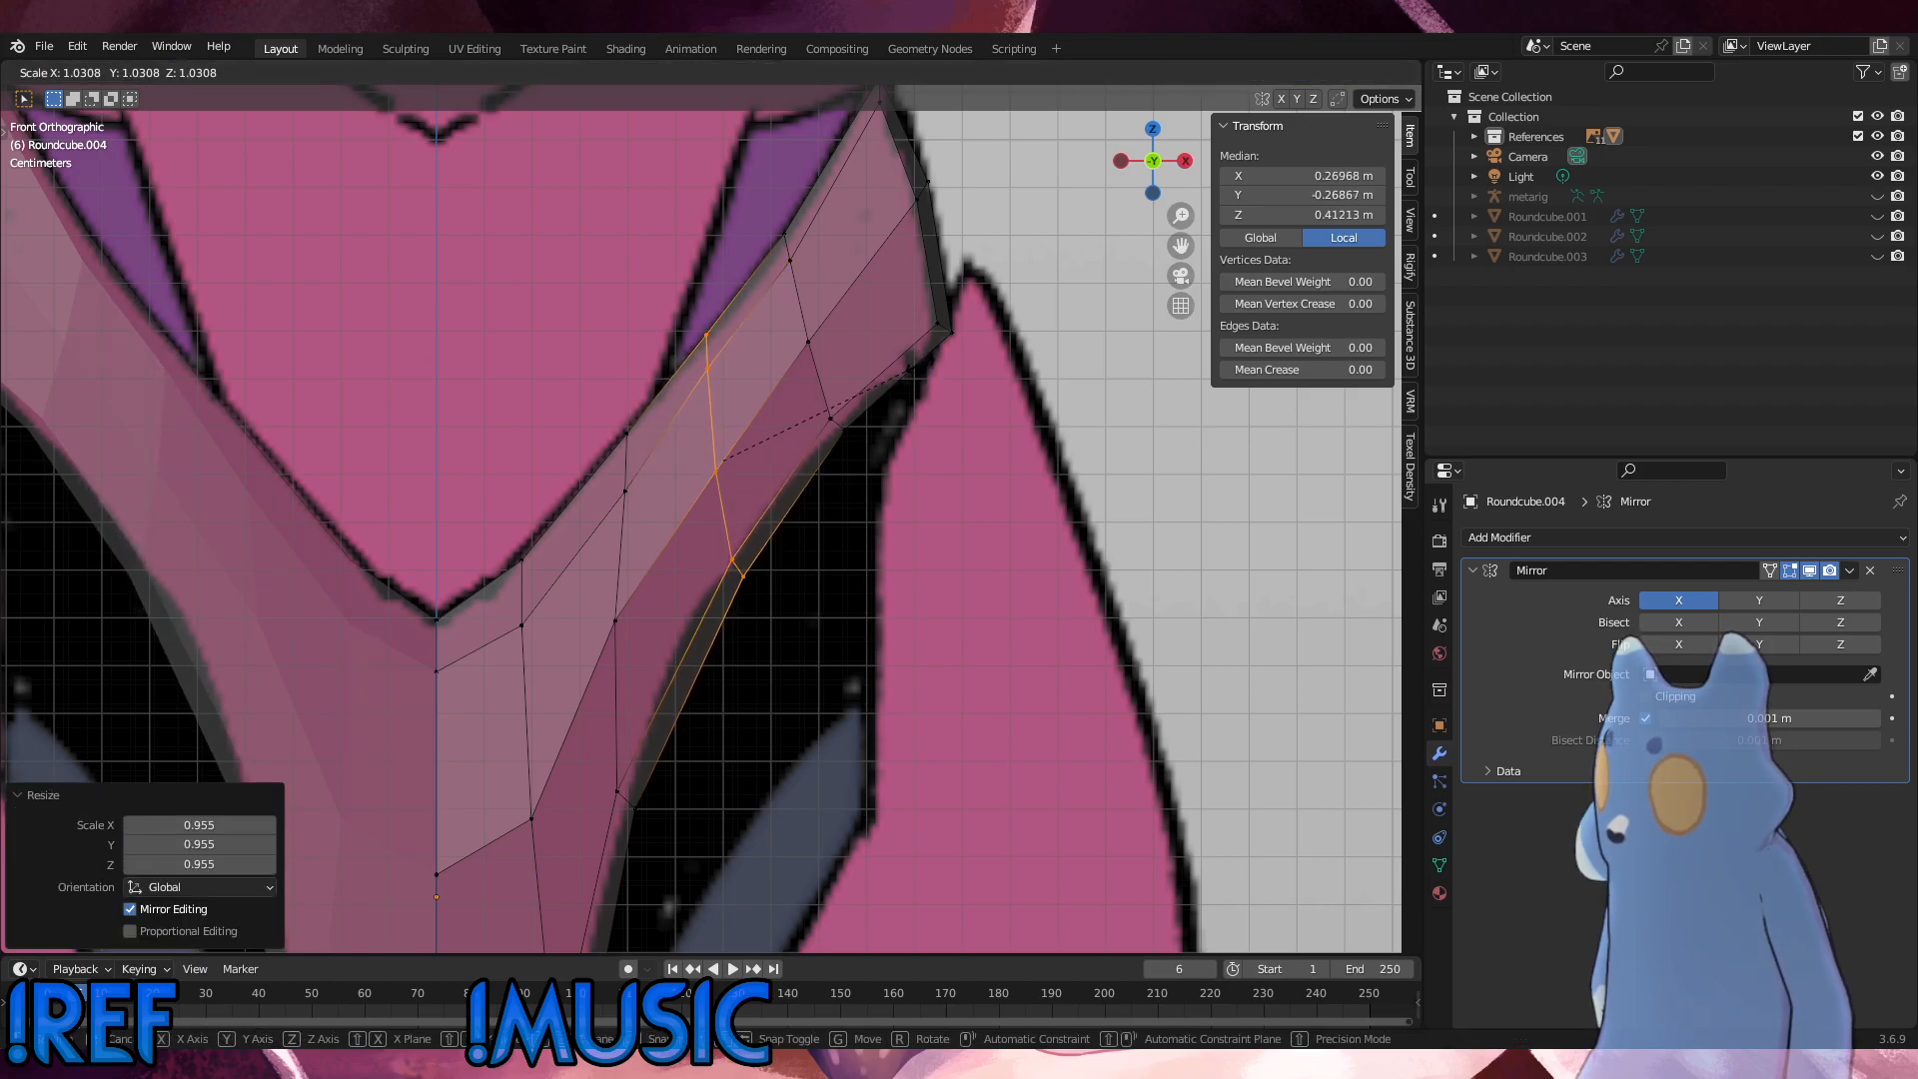
pyautogui.click(910, 371)
pyautogui.press('r')
pyautogui.click(914, 361)
pyautogui.press('s')
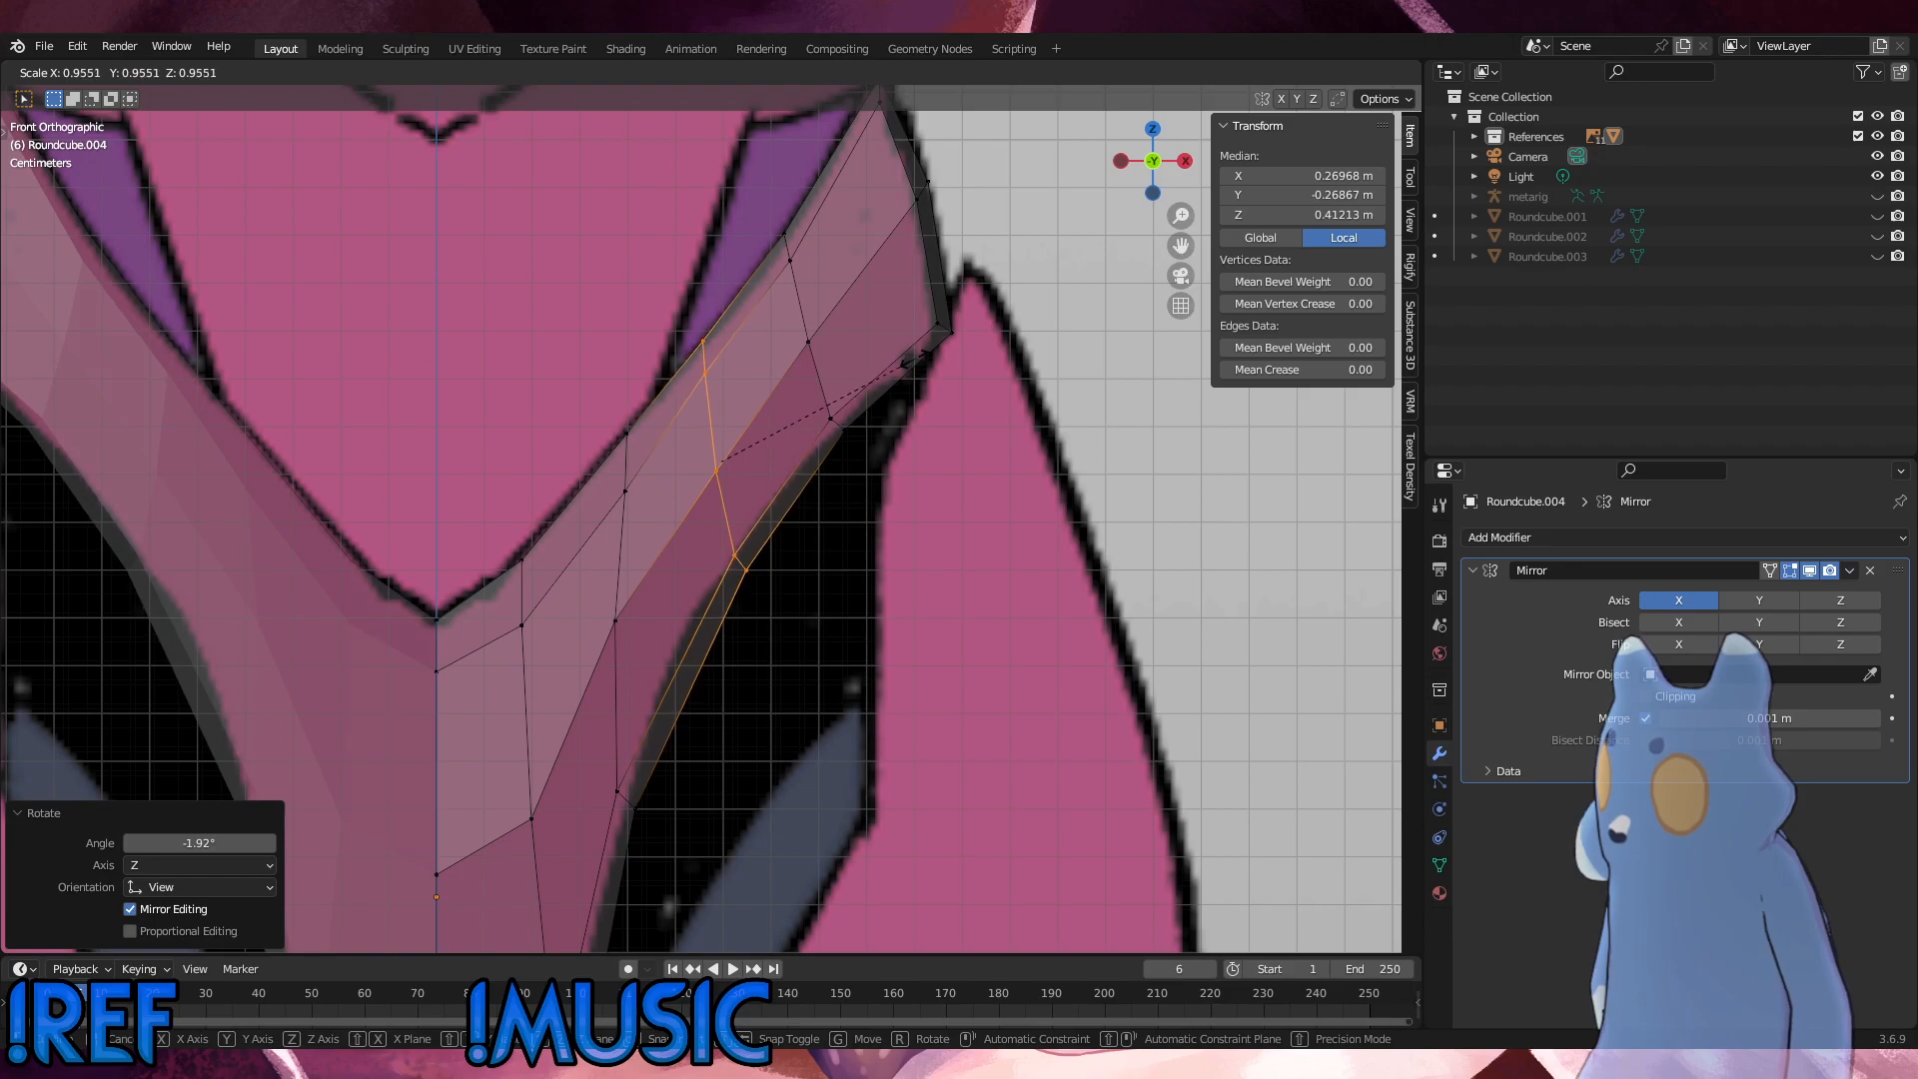
pyautogui.click(909, 361)
# Step: Move the second cross-row 0.000836 m in Z, shrink it slightly and nudge it onto the outline
pyautogui.press('g')
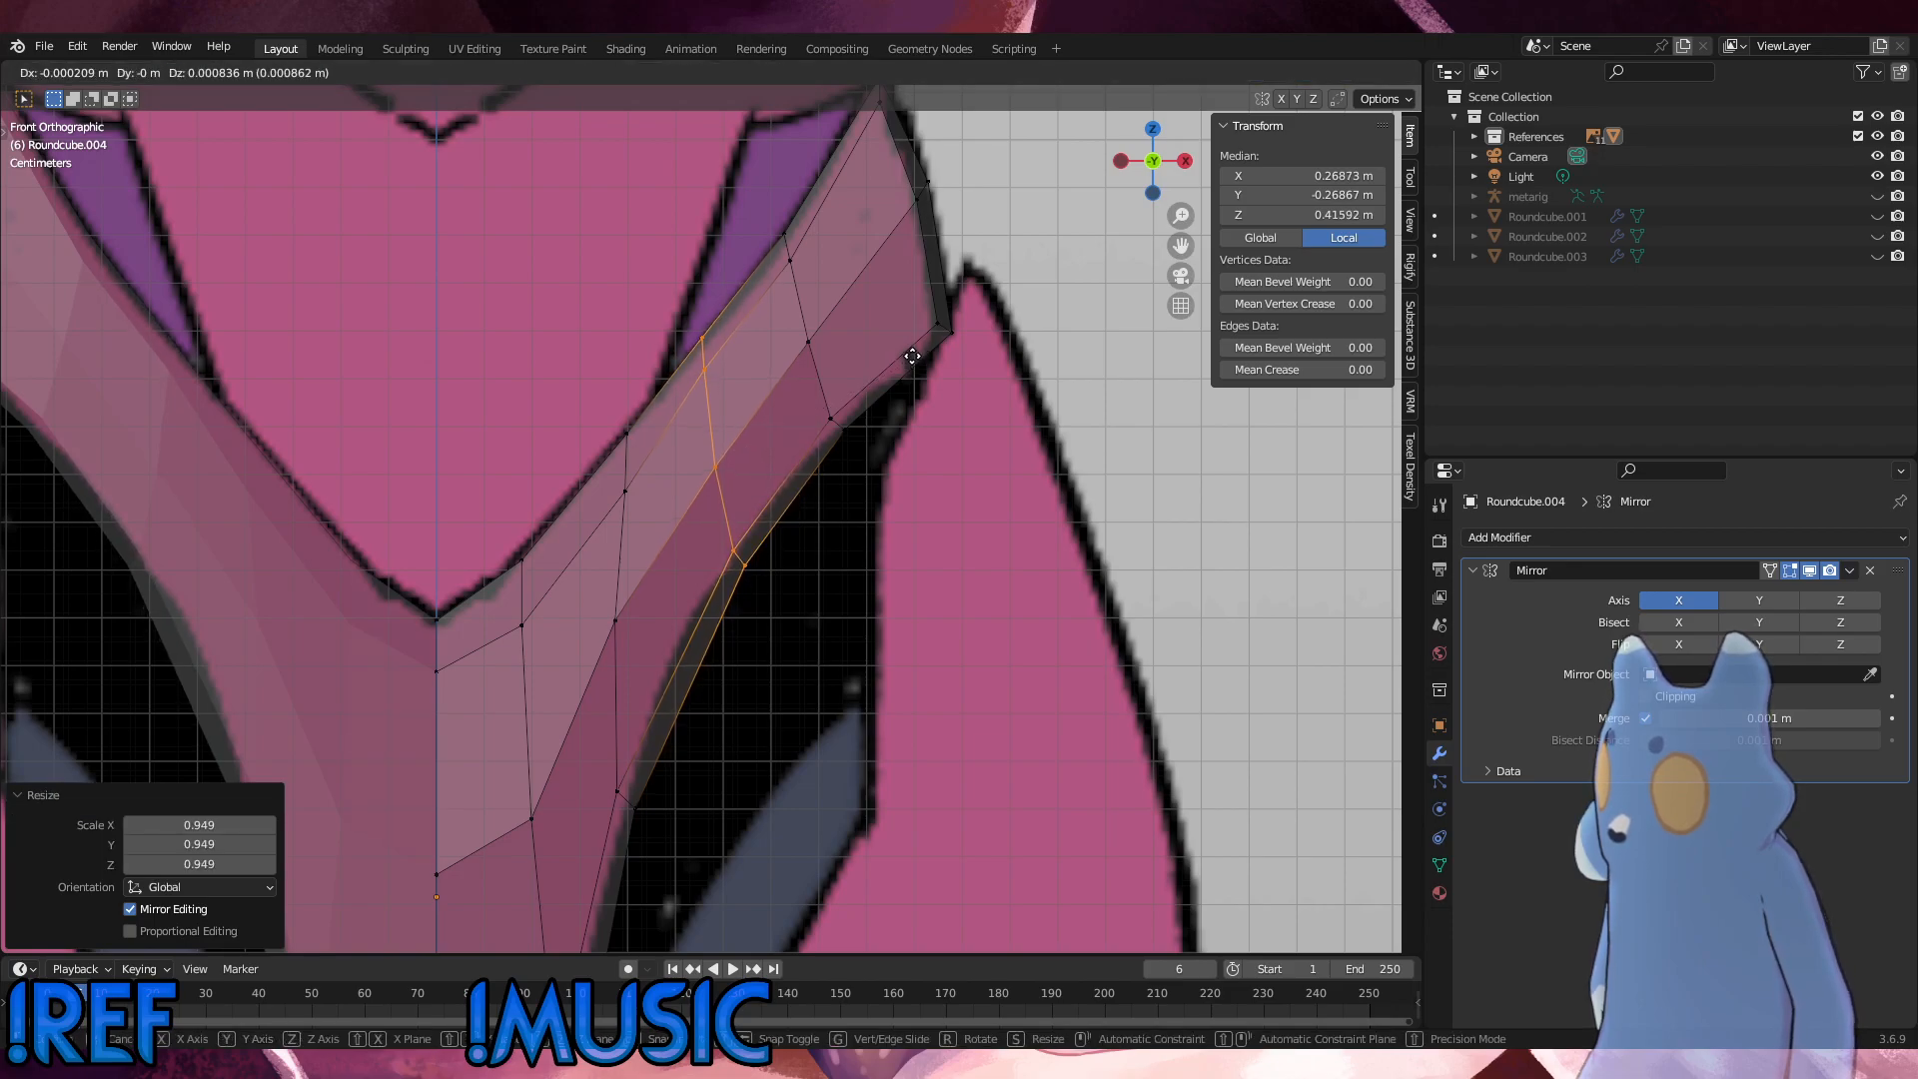
pyautogui.click(913, 357)
pyautogui.press('s')
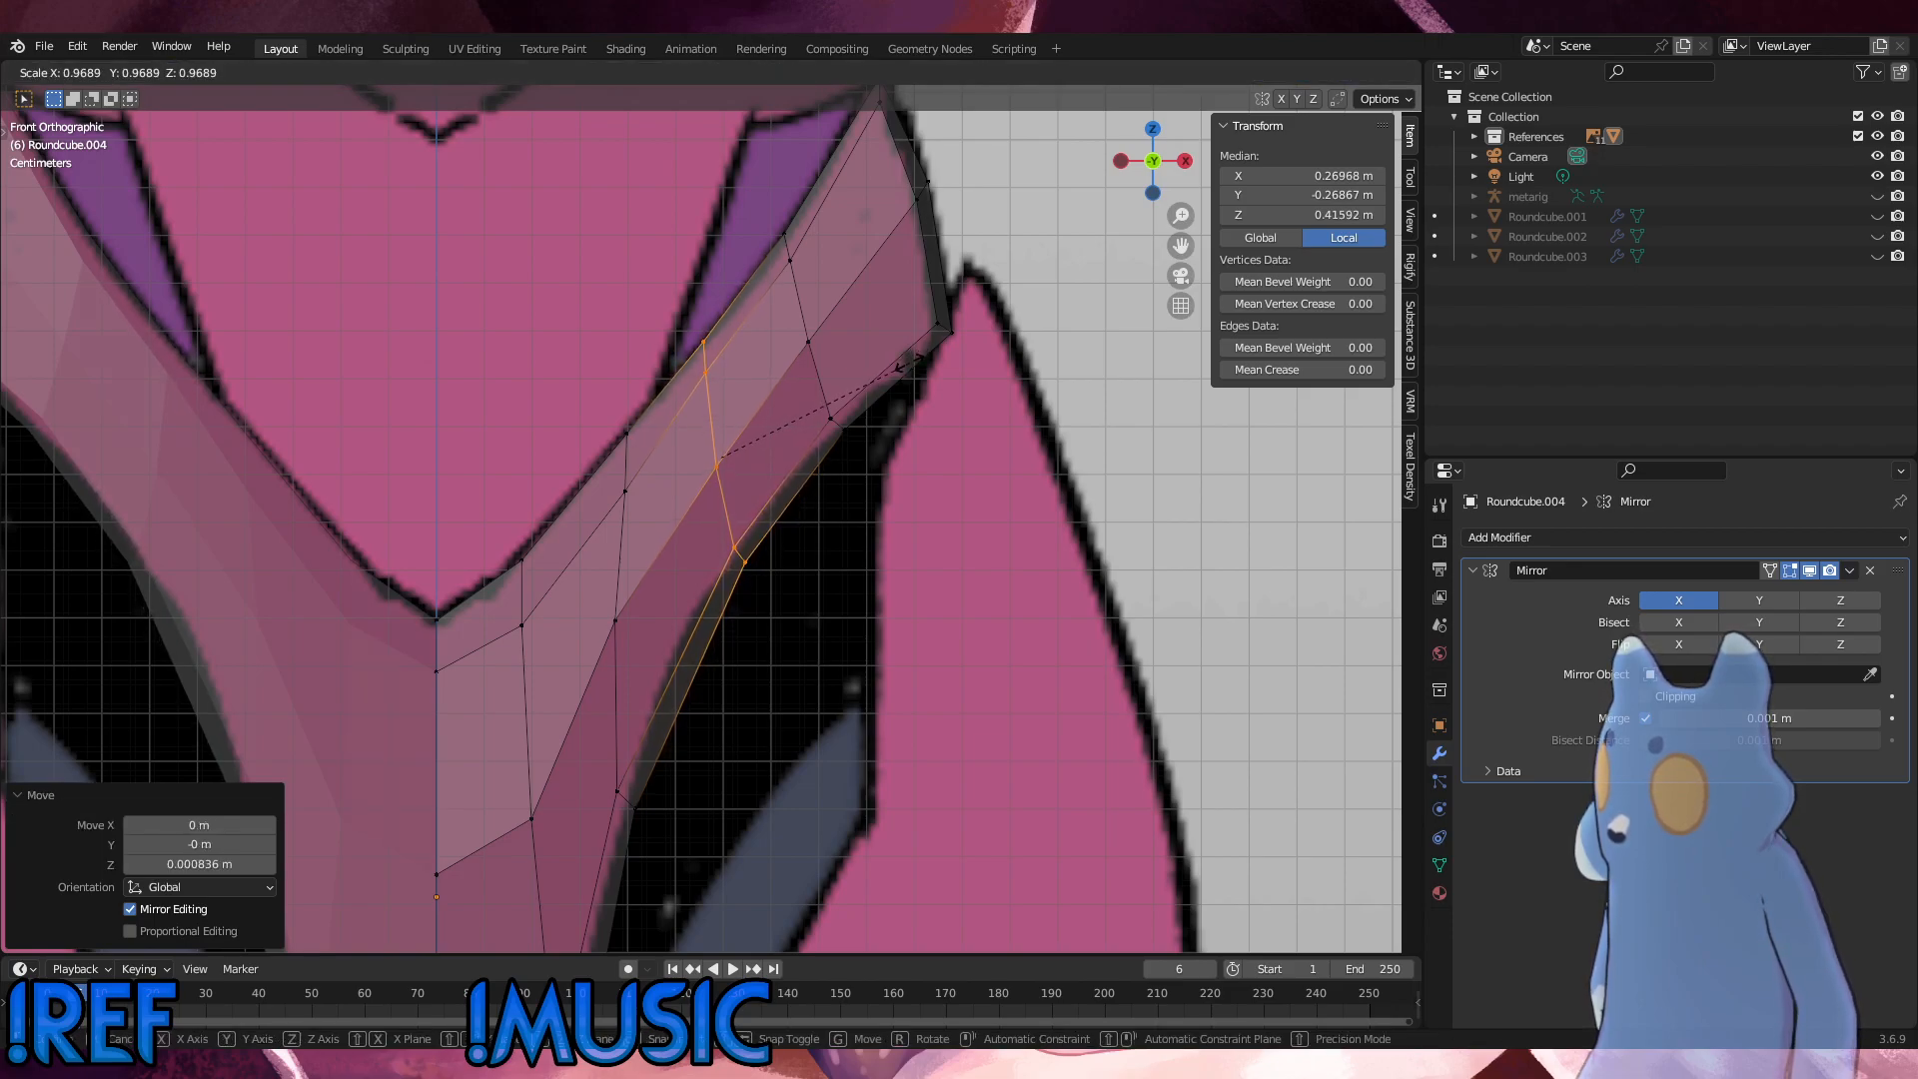
pyautogui.click(910, 361)
pyautogui.press('g')
pyautogui.click(912, 356)
# Step: Select the third cross-row from the hip tip, tilt it to follow the strip and scale it by 0.964, 0.935 and 0.992
pyautogui.keyDown('alt'); pyautogui.click(629, 549); pyautogui.keyUp('alt')
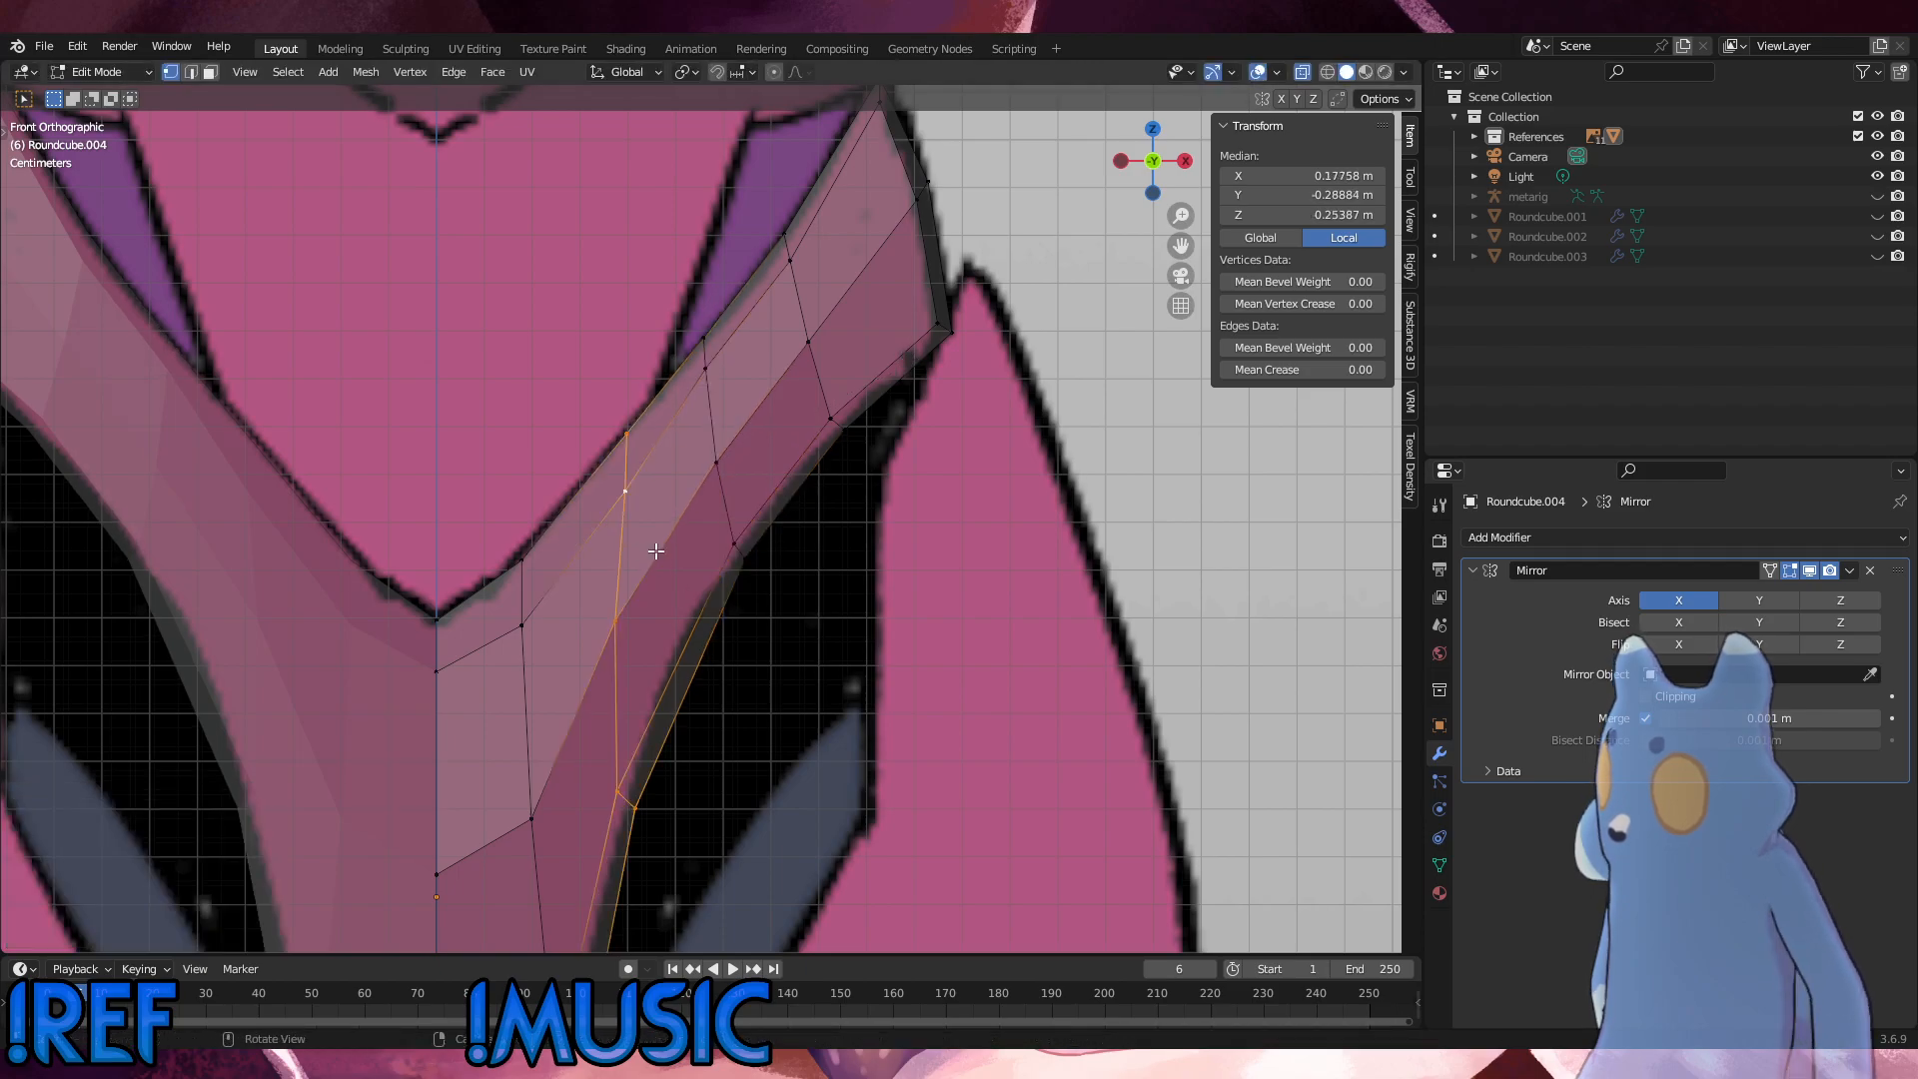
pyautogui.press('s')
pyautogui.click(699, 550)
pyautogui.press('r')
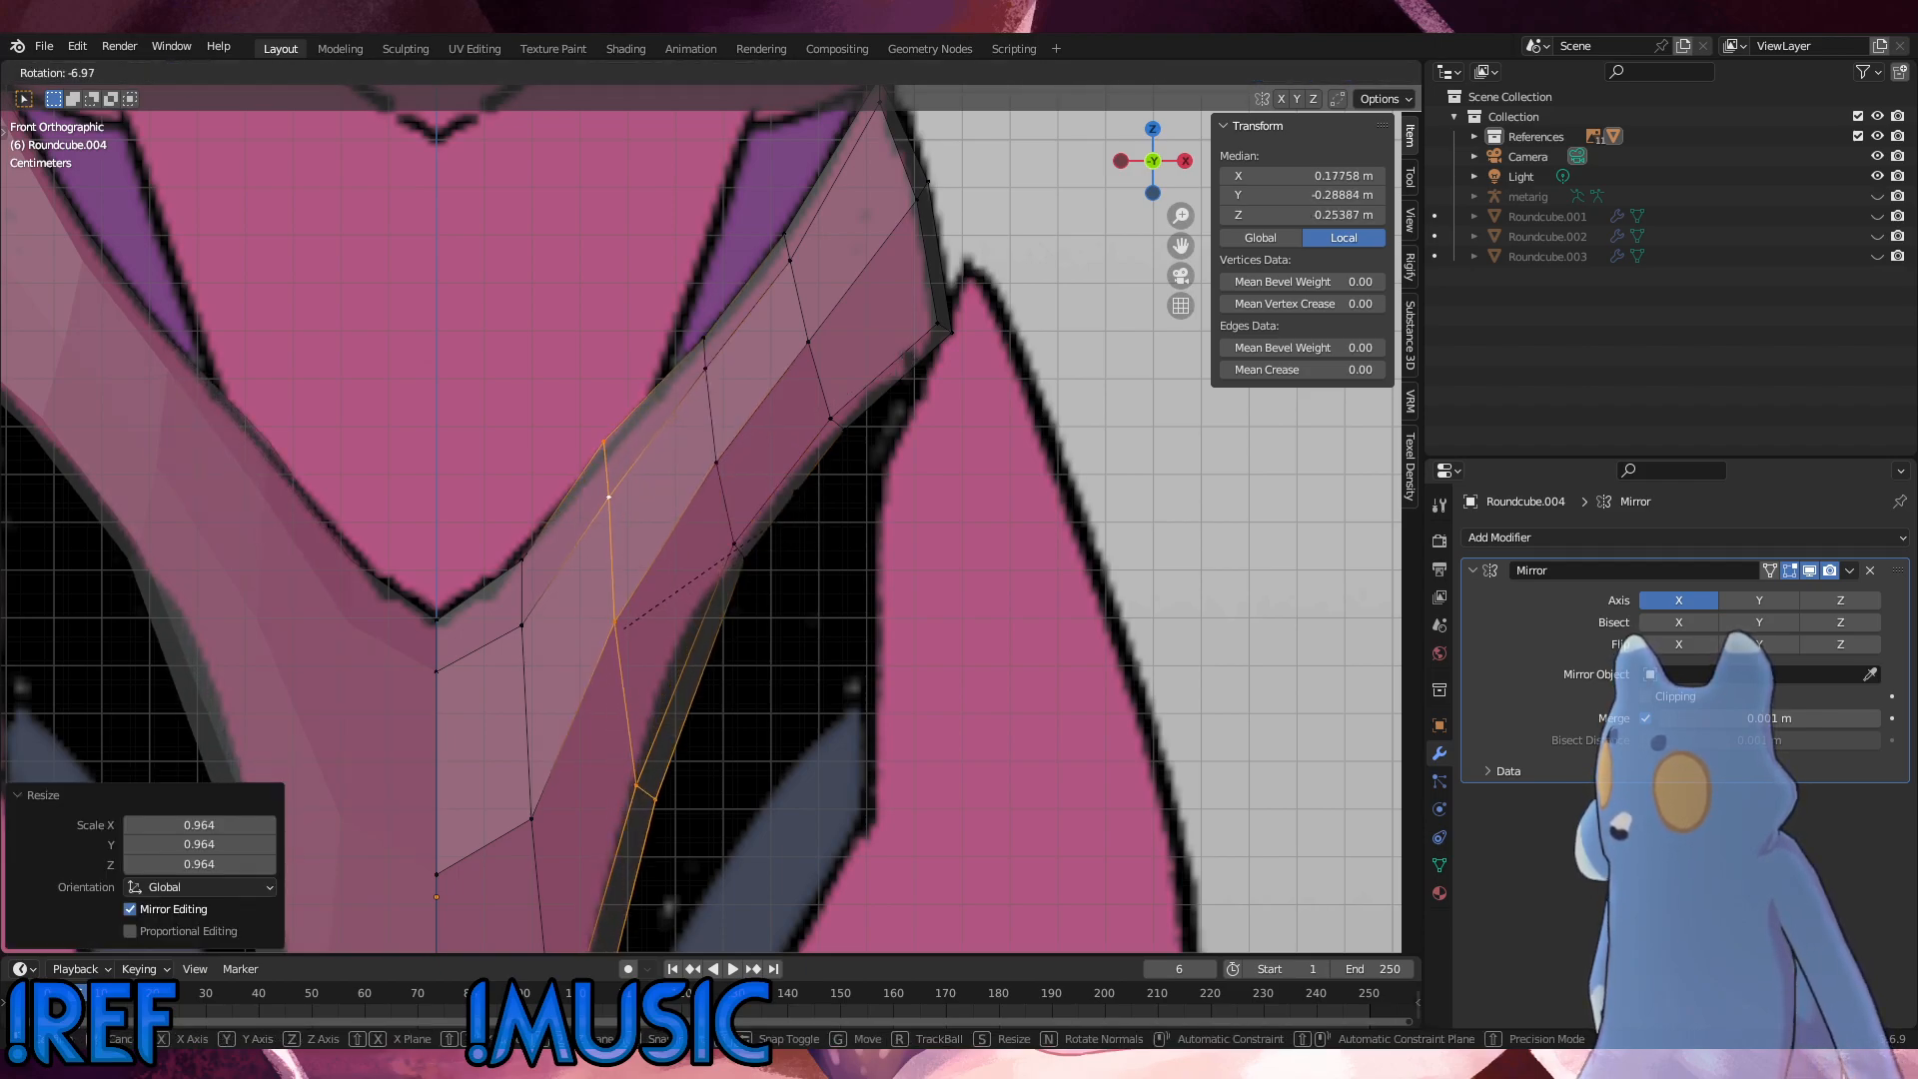
pyautogui.click(736, 545)
pyautogui.press('s')
pyautogui.click(740, 544)
pyautogui.press('r')
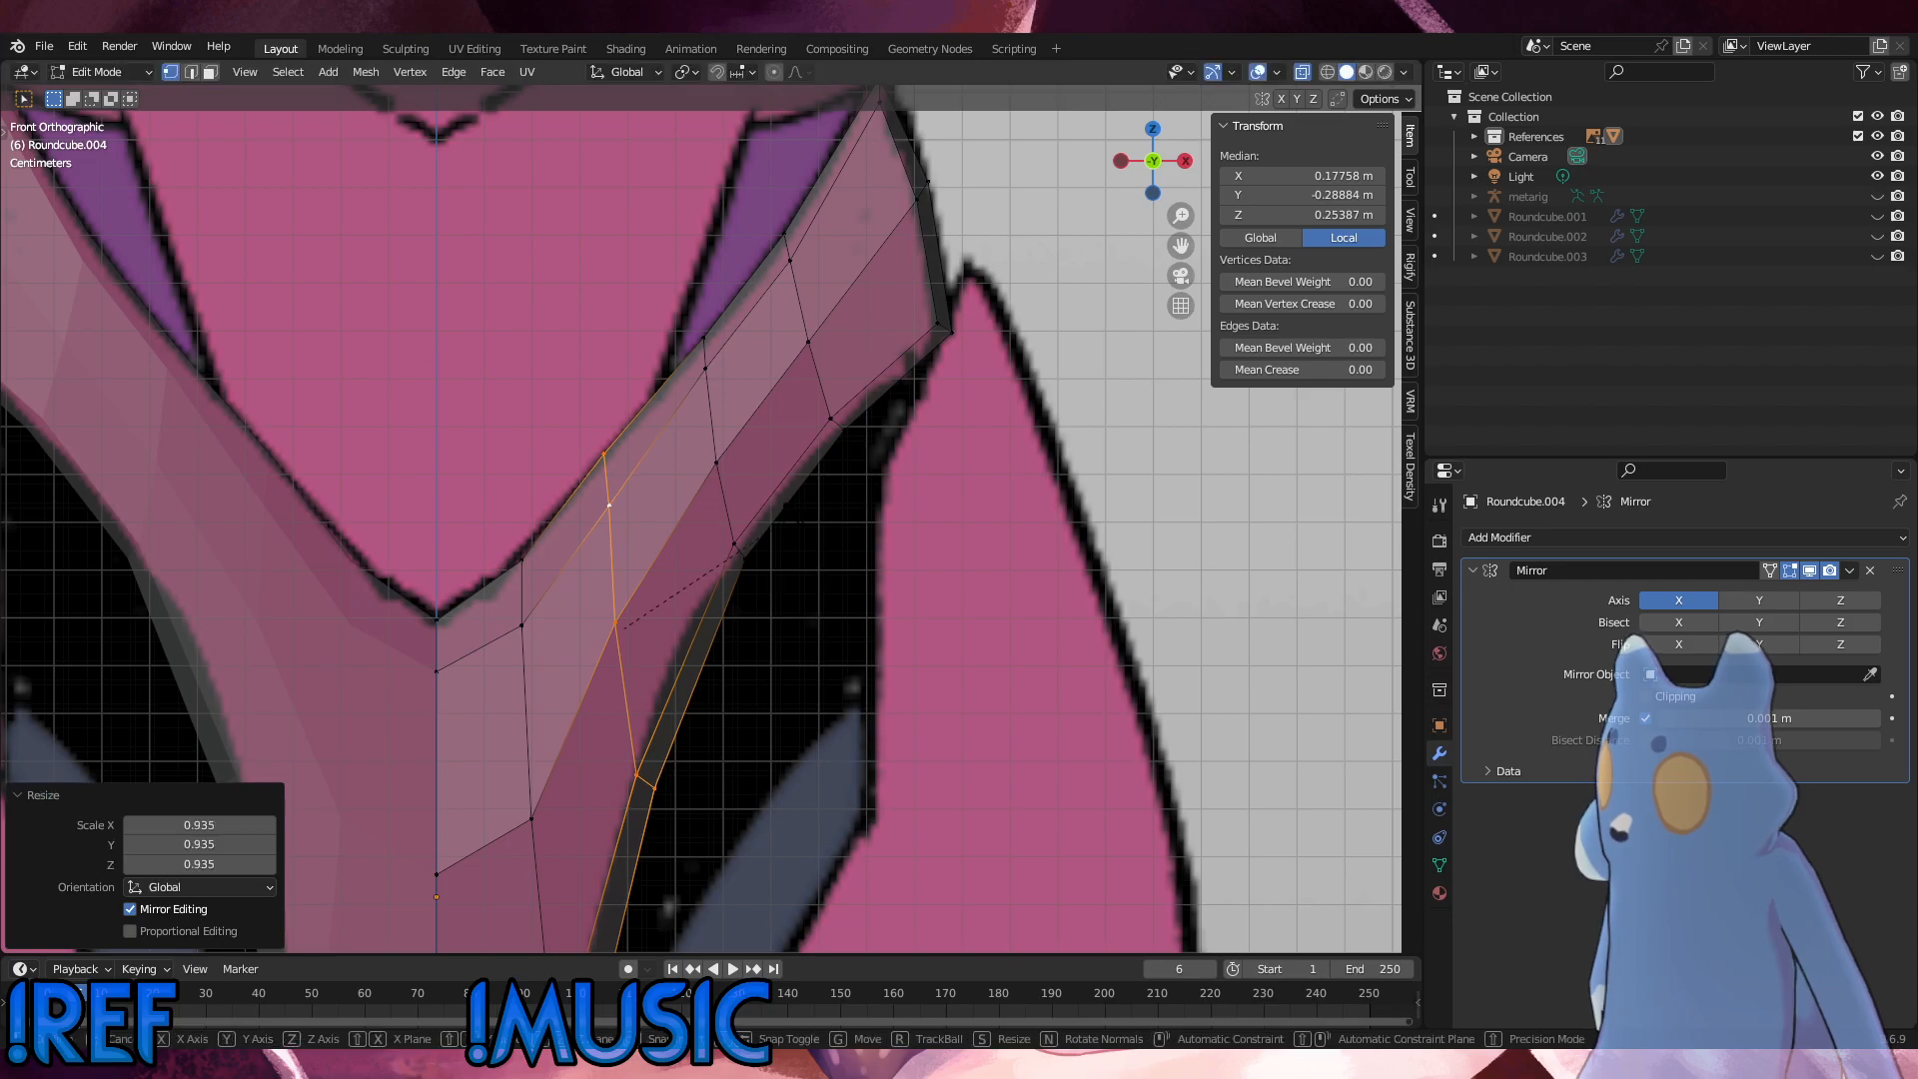
pyautogui.click(792, 515)
pyautogui.press('s')
pyautogui.click(794, 538)
# Step: Shift the third cross-row toward the centre, scale it to 0.961, rotate it 0.953° and move it 0.000209 m in Z
pyautogui.press('g')
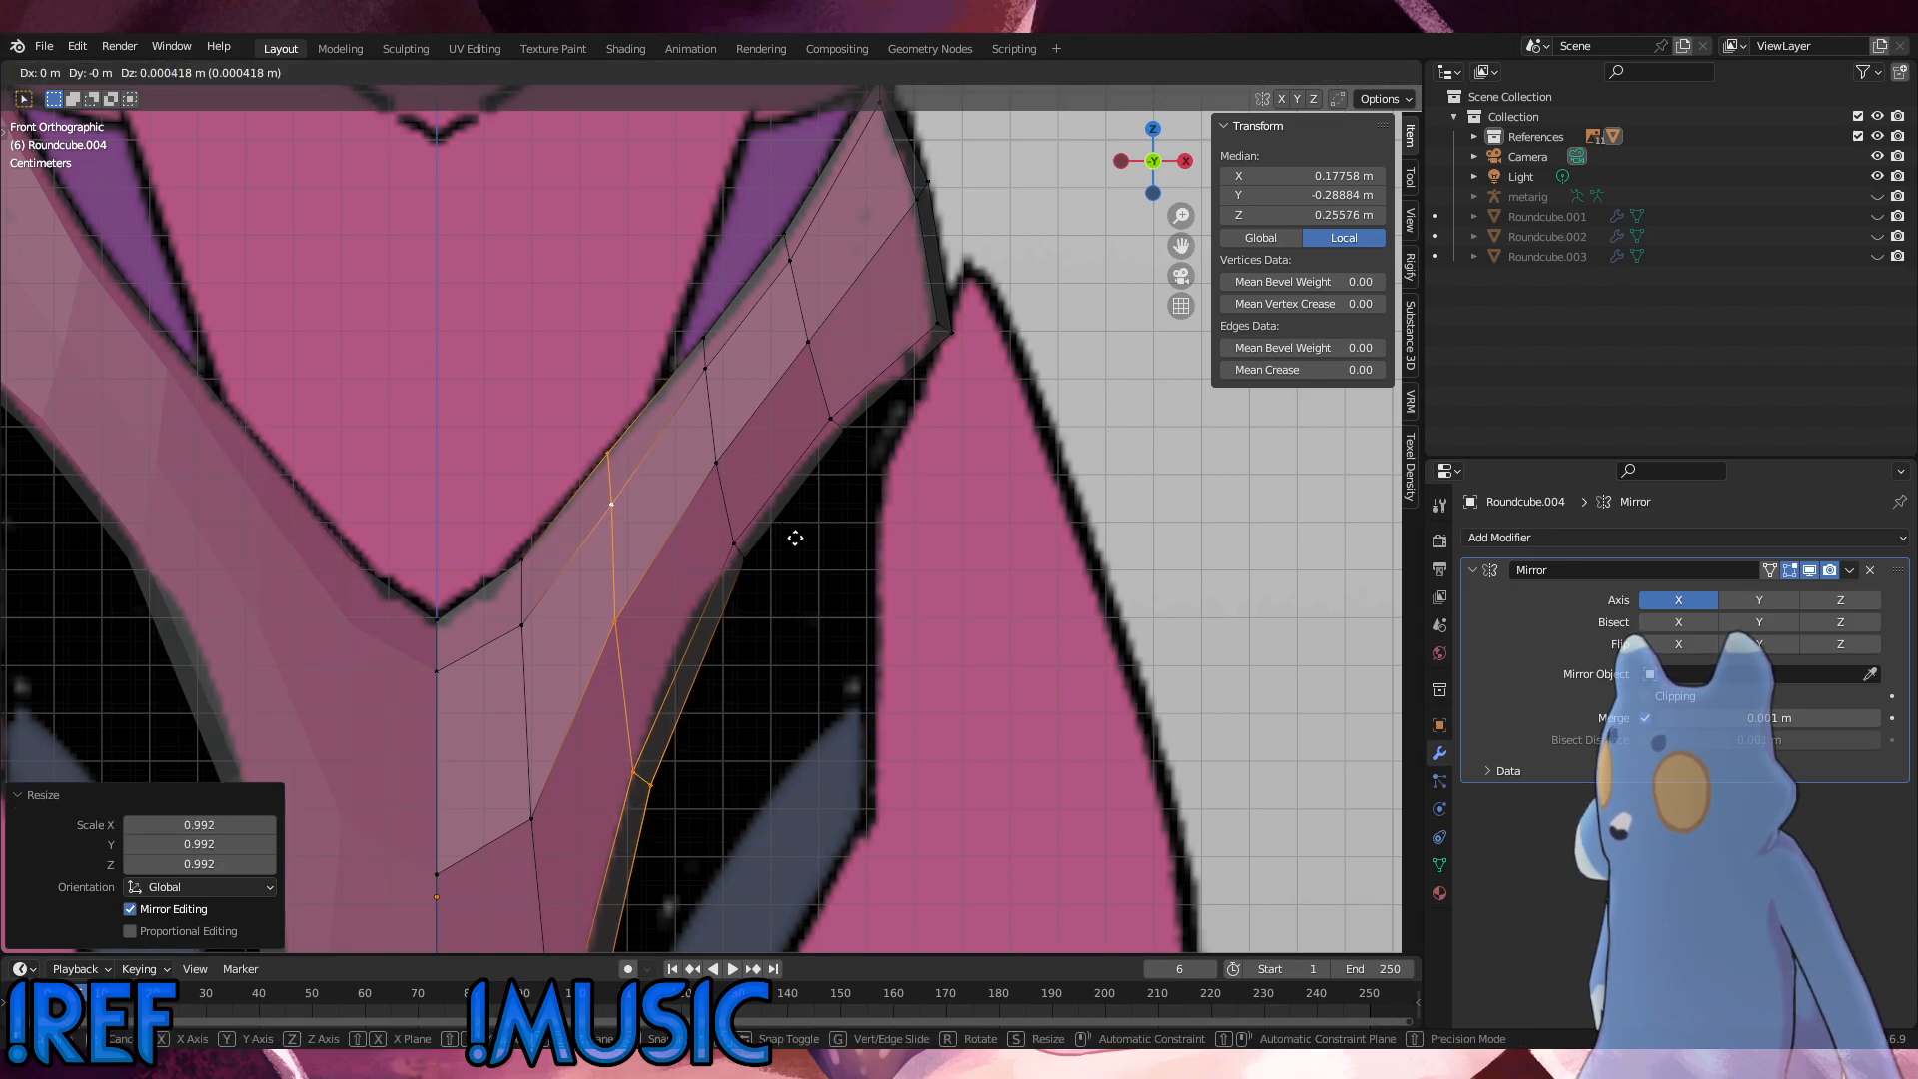
pyautogui.click(787, 531)
pyautogui.press('s')
pyautogui.click(784, 541)
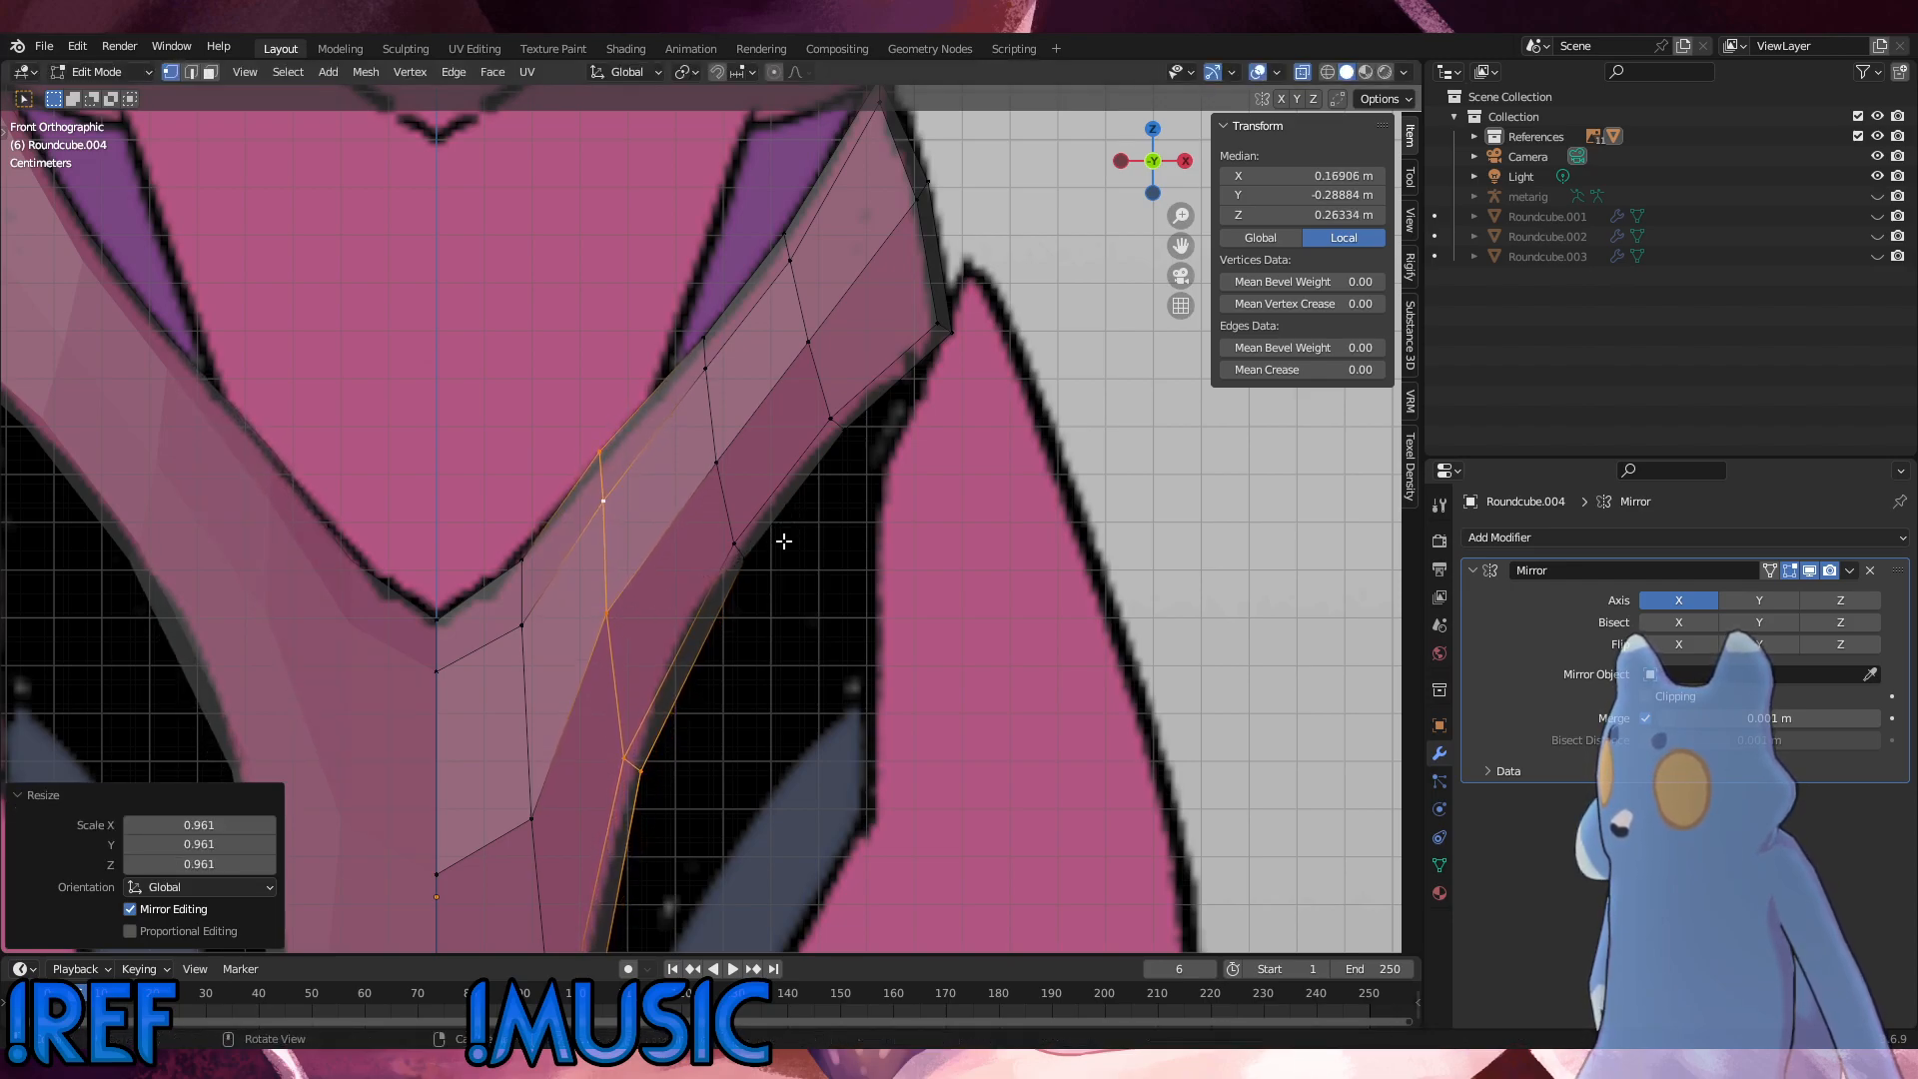
pyautogui.press('r')
pyautogui.click(785, 546)
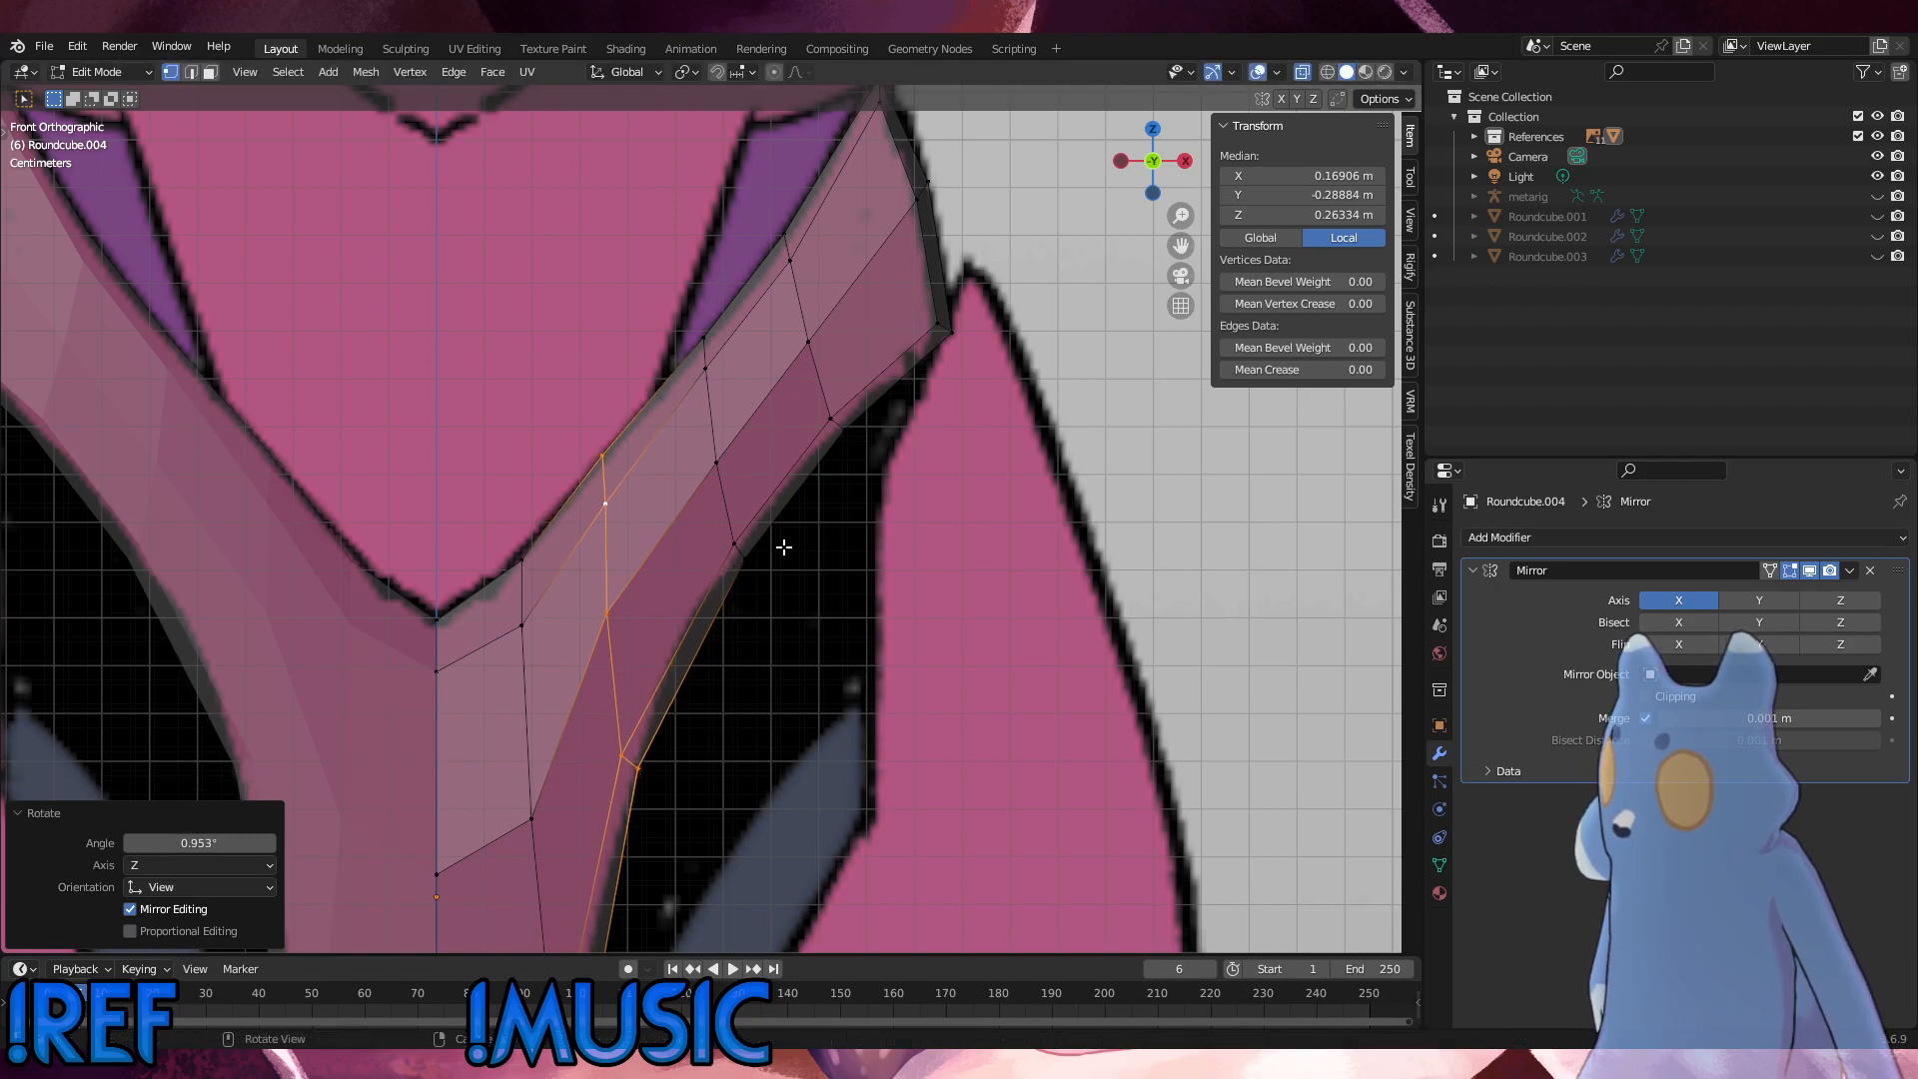
pyautogui.press('g')
pyautogui.click(784, 546)
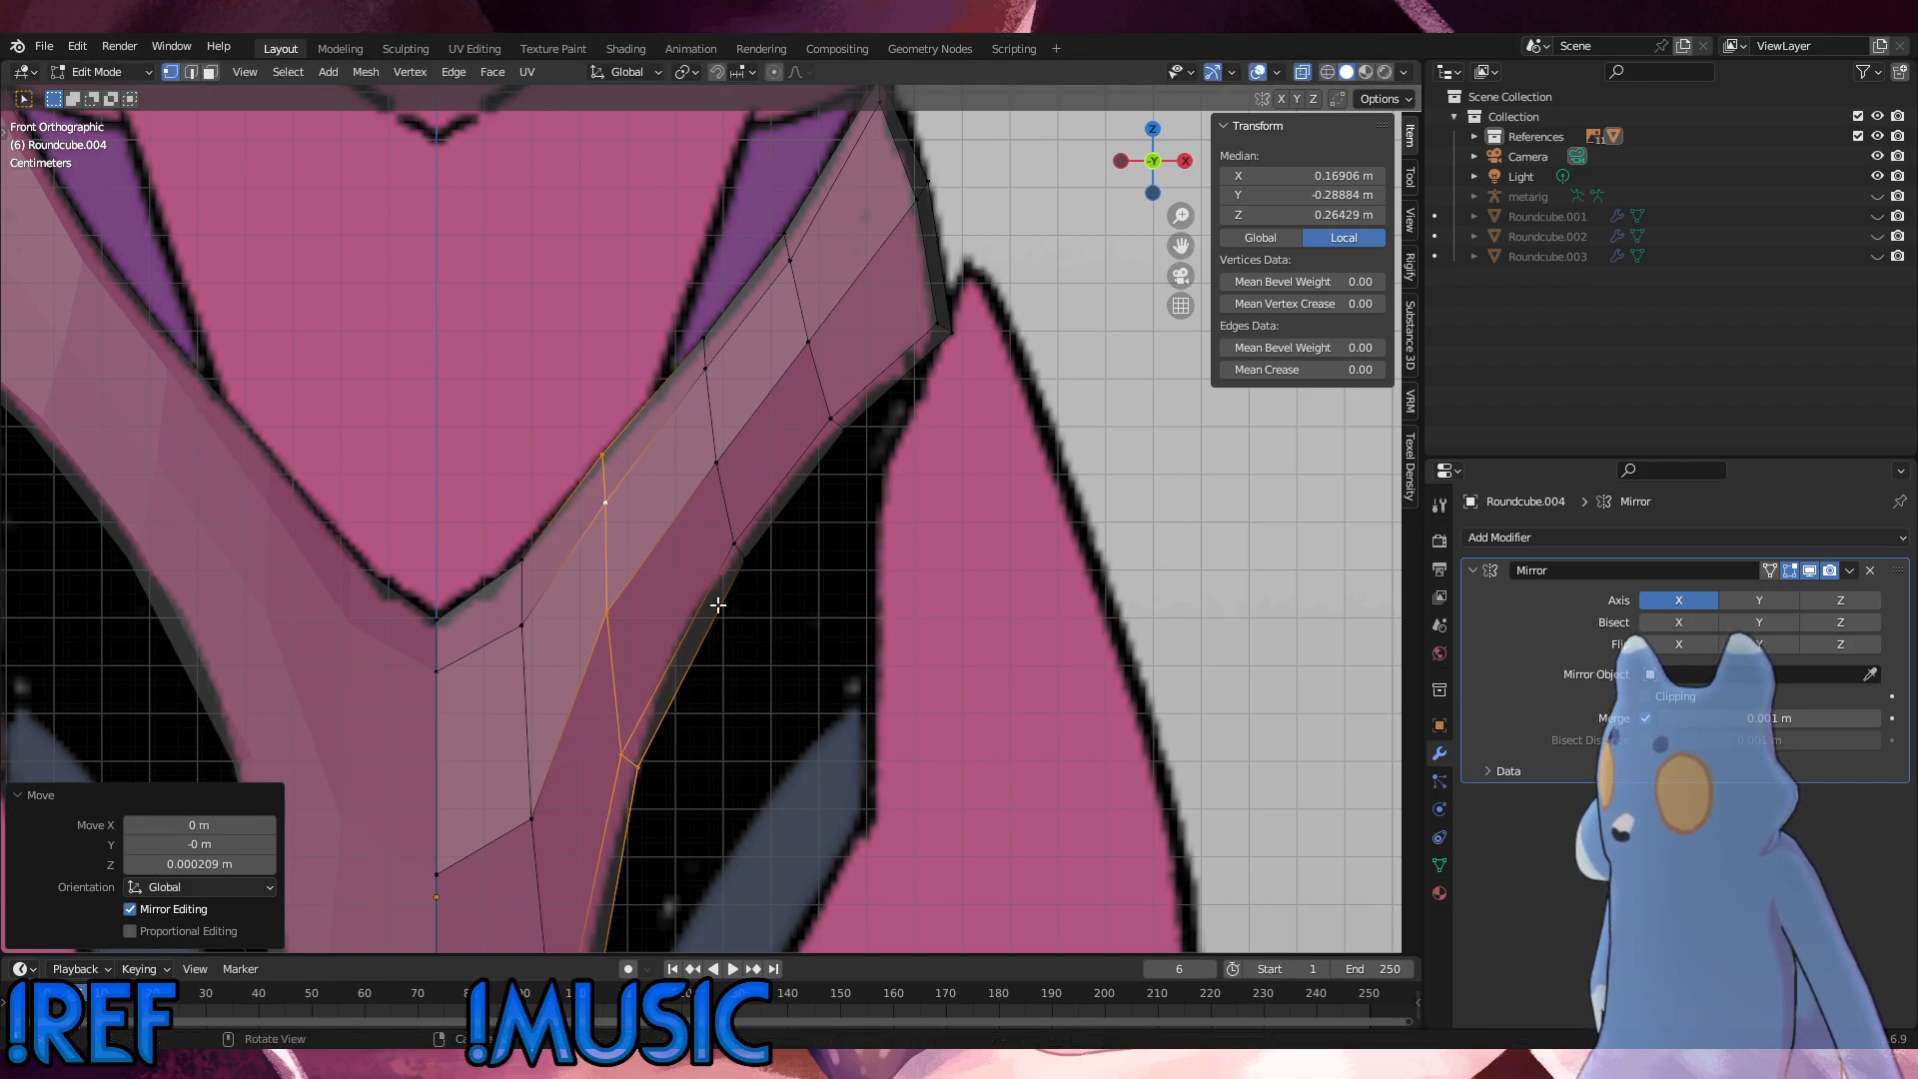
# Step: Slide the third row's leg-side vertex pair by a factor of 0.069 and move it -0.000418 m in X and -0.000209 m in Z
pyautogui.press('g')
pyautogui.press('g')
pyautogui.click(620, 711)
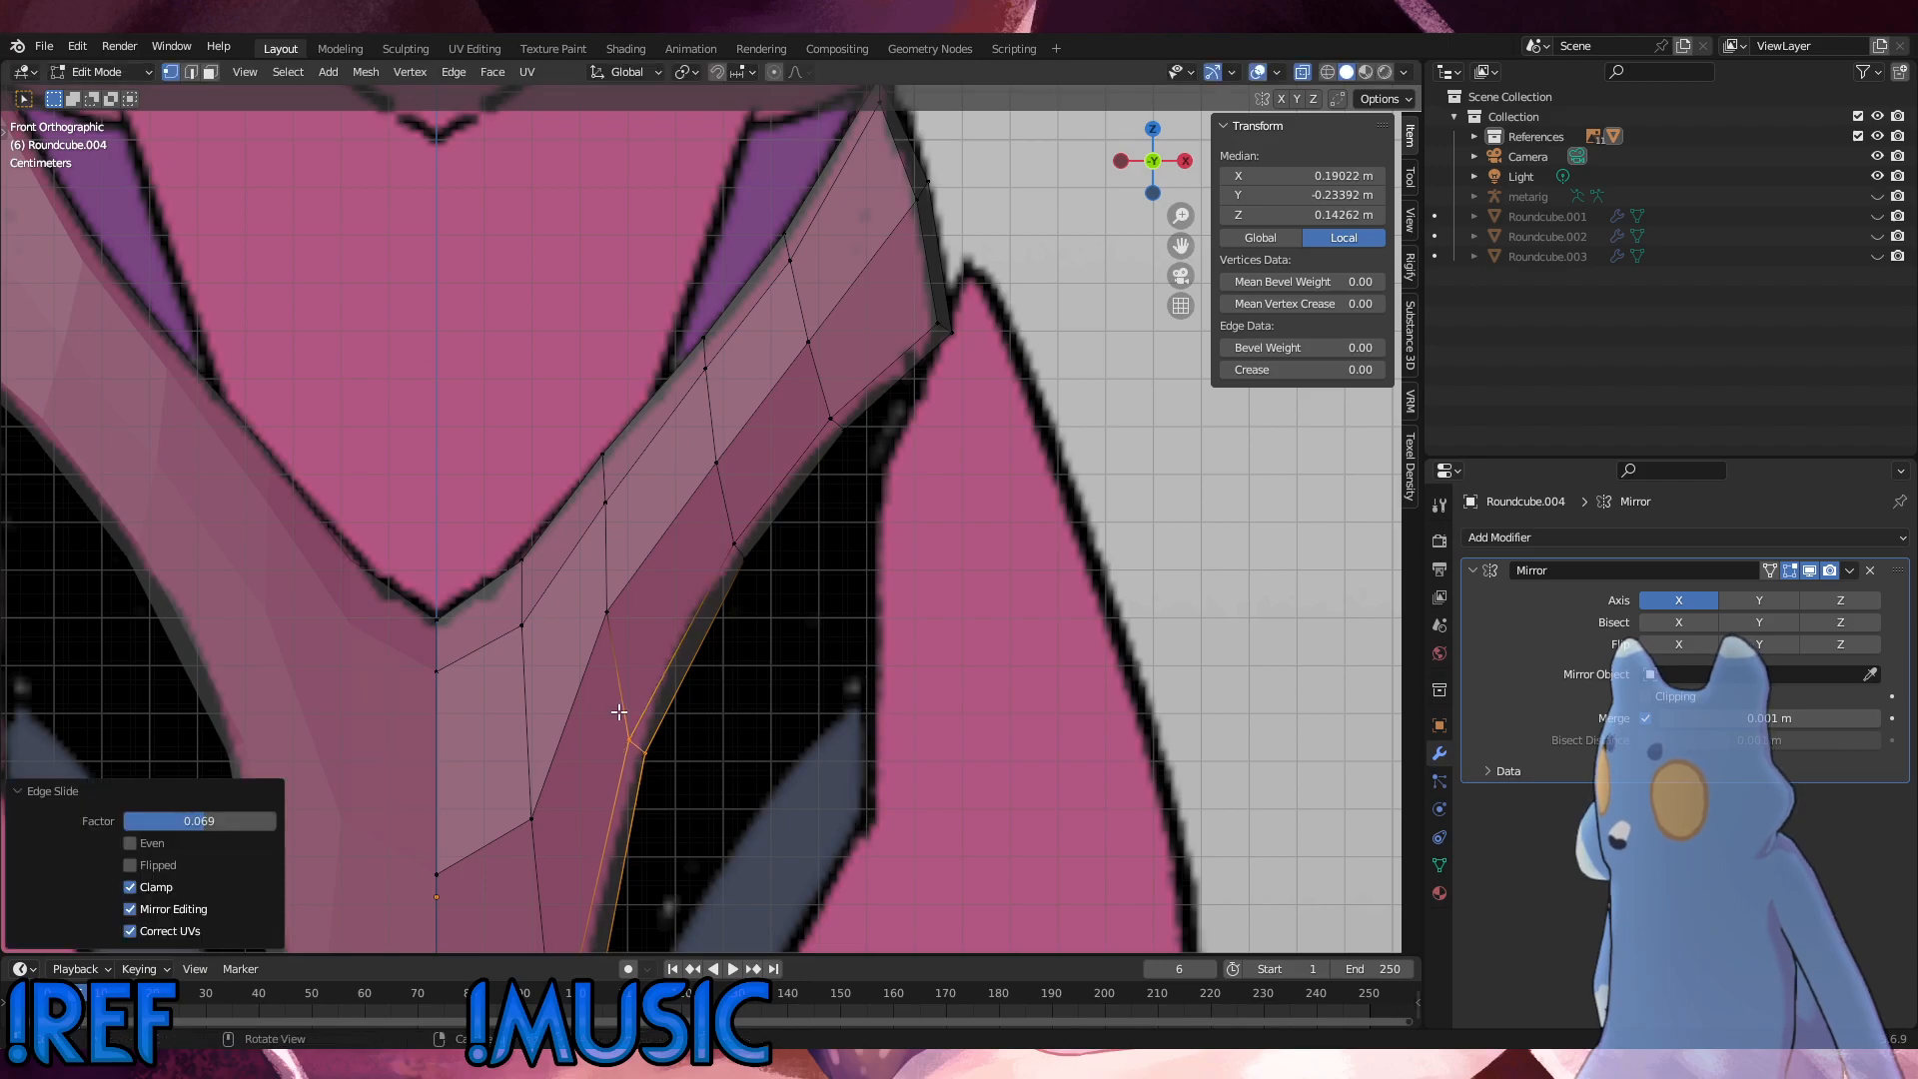
pyautogui.press('g')
# Step: Move the piece's bottom corner vertices 0.000722 m in X and 0.002528 m in Z, and slide the front corner vertex along its edges
pyautogui.scroll(-3, 617, 715)
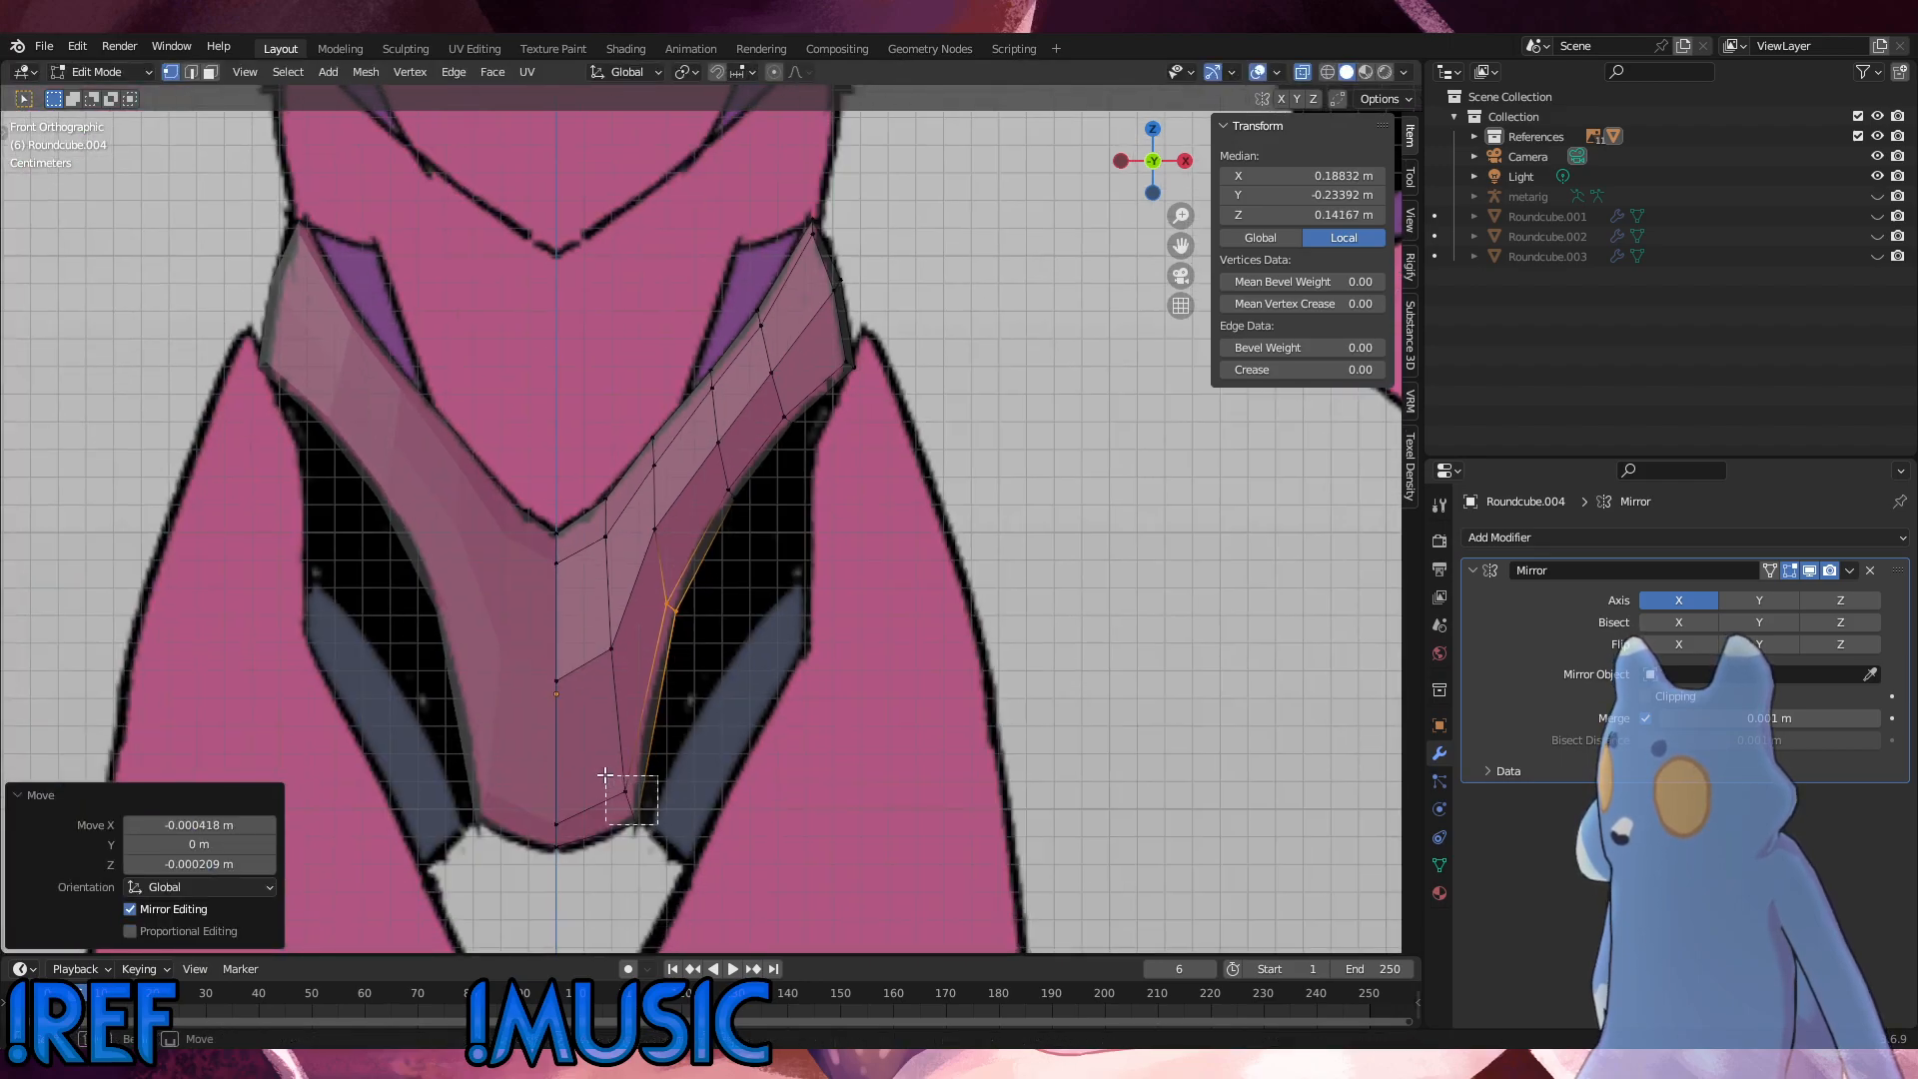
pyautogui.click(610, 764)
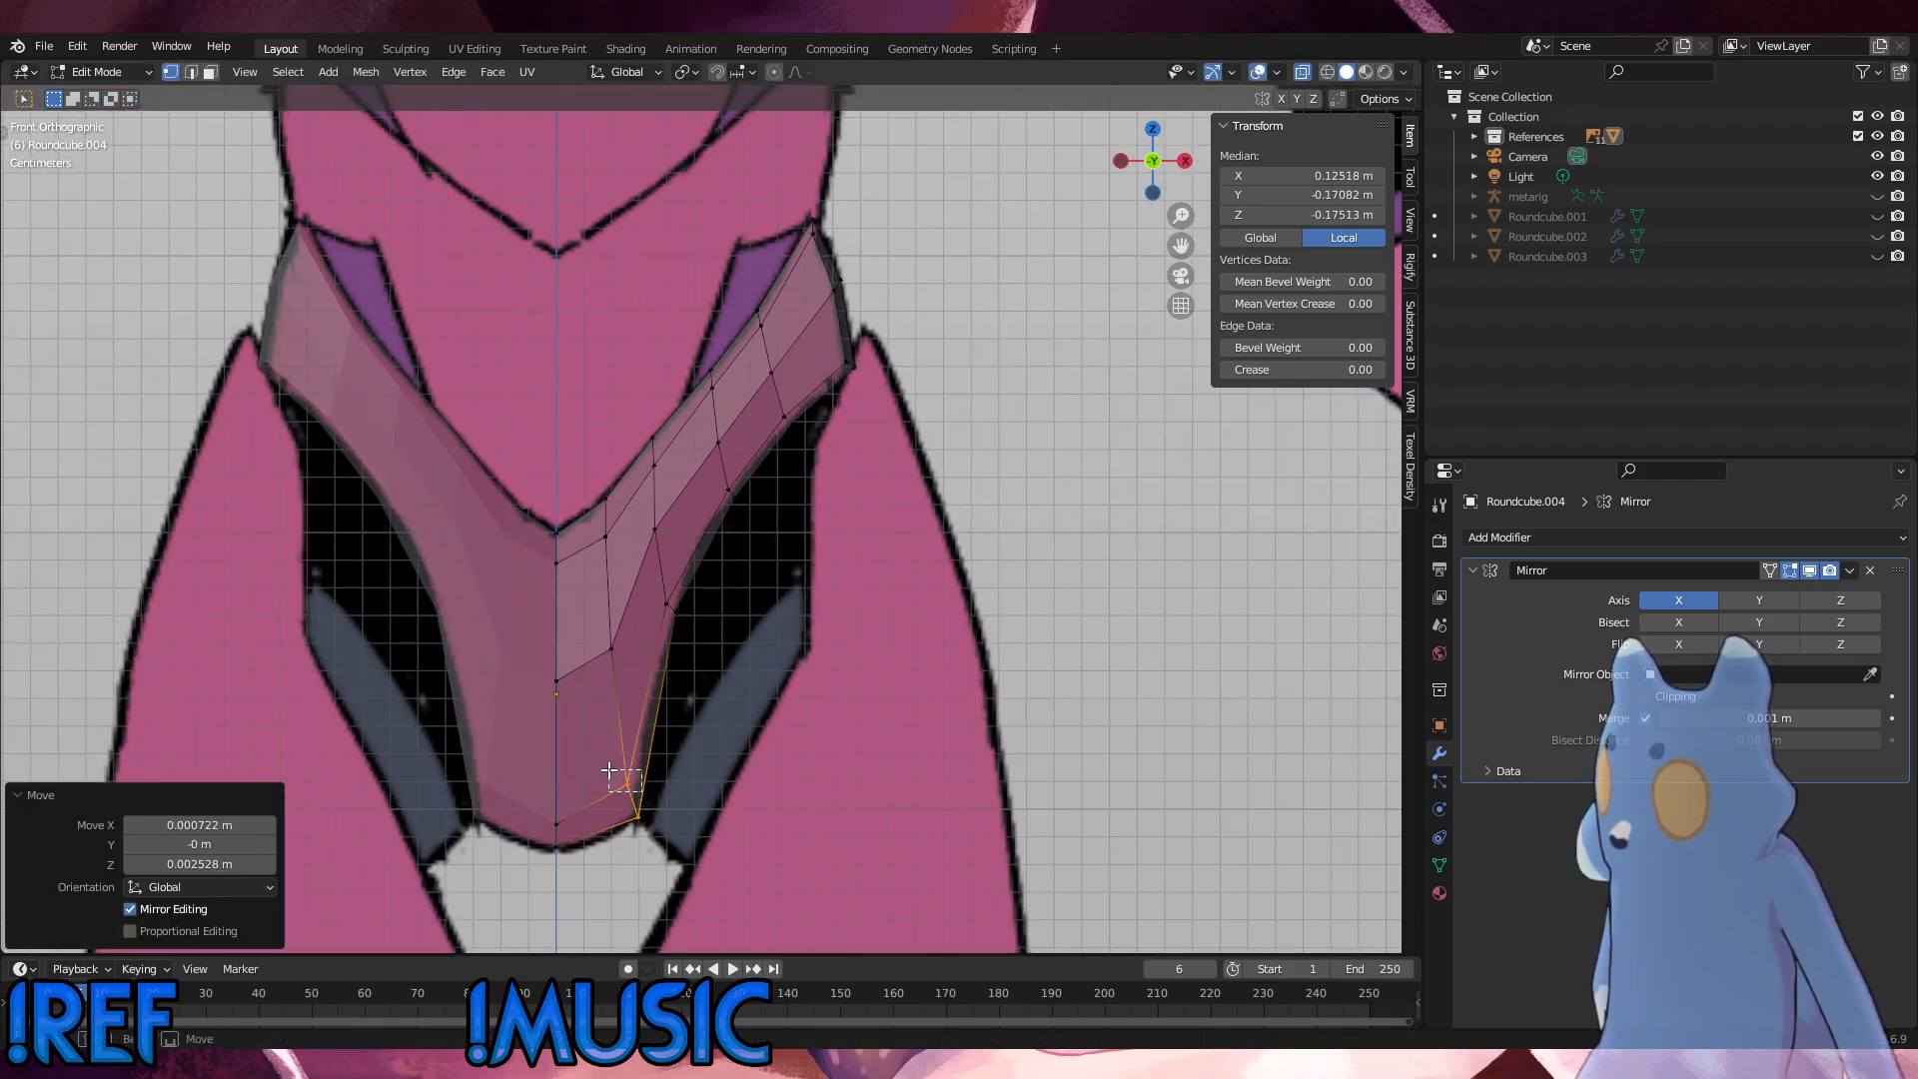
pyautogui.click(612, 774)
pyautogui.press('g')
pyautogui.press('g')
pyautogui.click(613, 775)
pyautogui.press('g')
pyautogui.press('g')
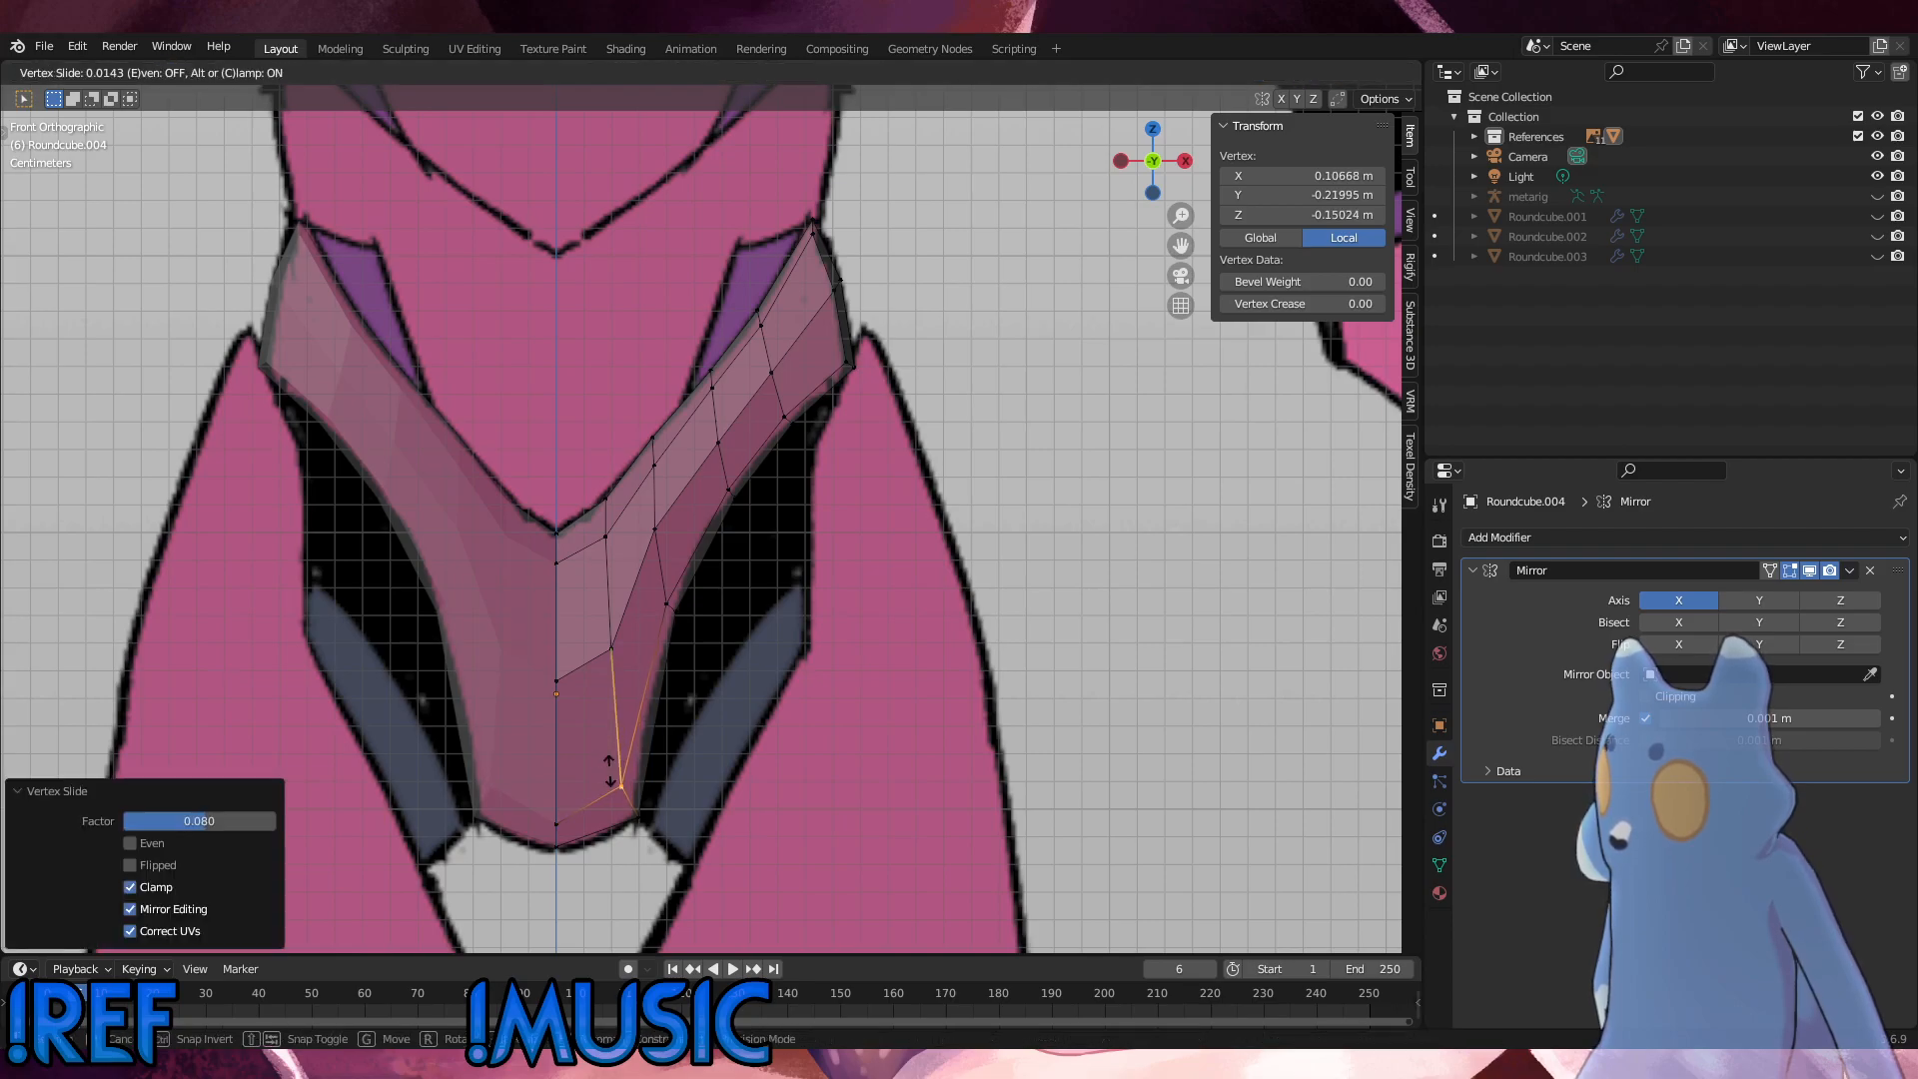
pyautogui.click(609, 770)
# Step: Slide the three leg-side vertices between the bend and the hip tip slightly along their edges to smooth the outline
pyautogui.click(662, 590)
pyautogui.press('g')
pyautogui.press('g')
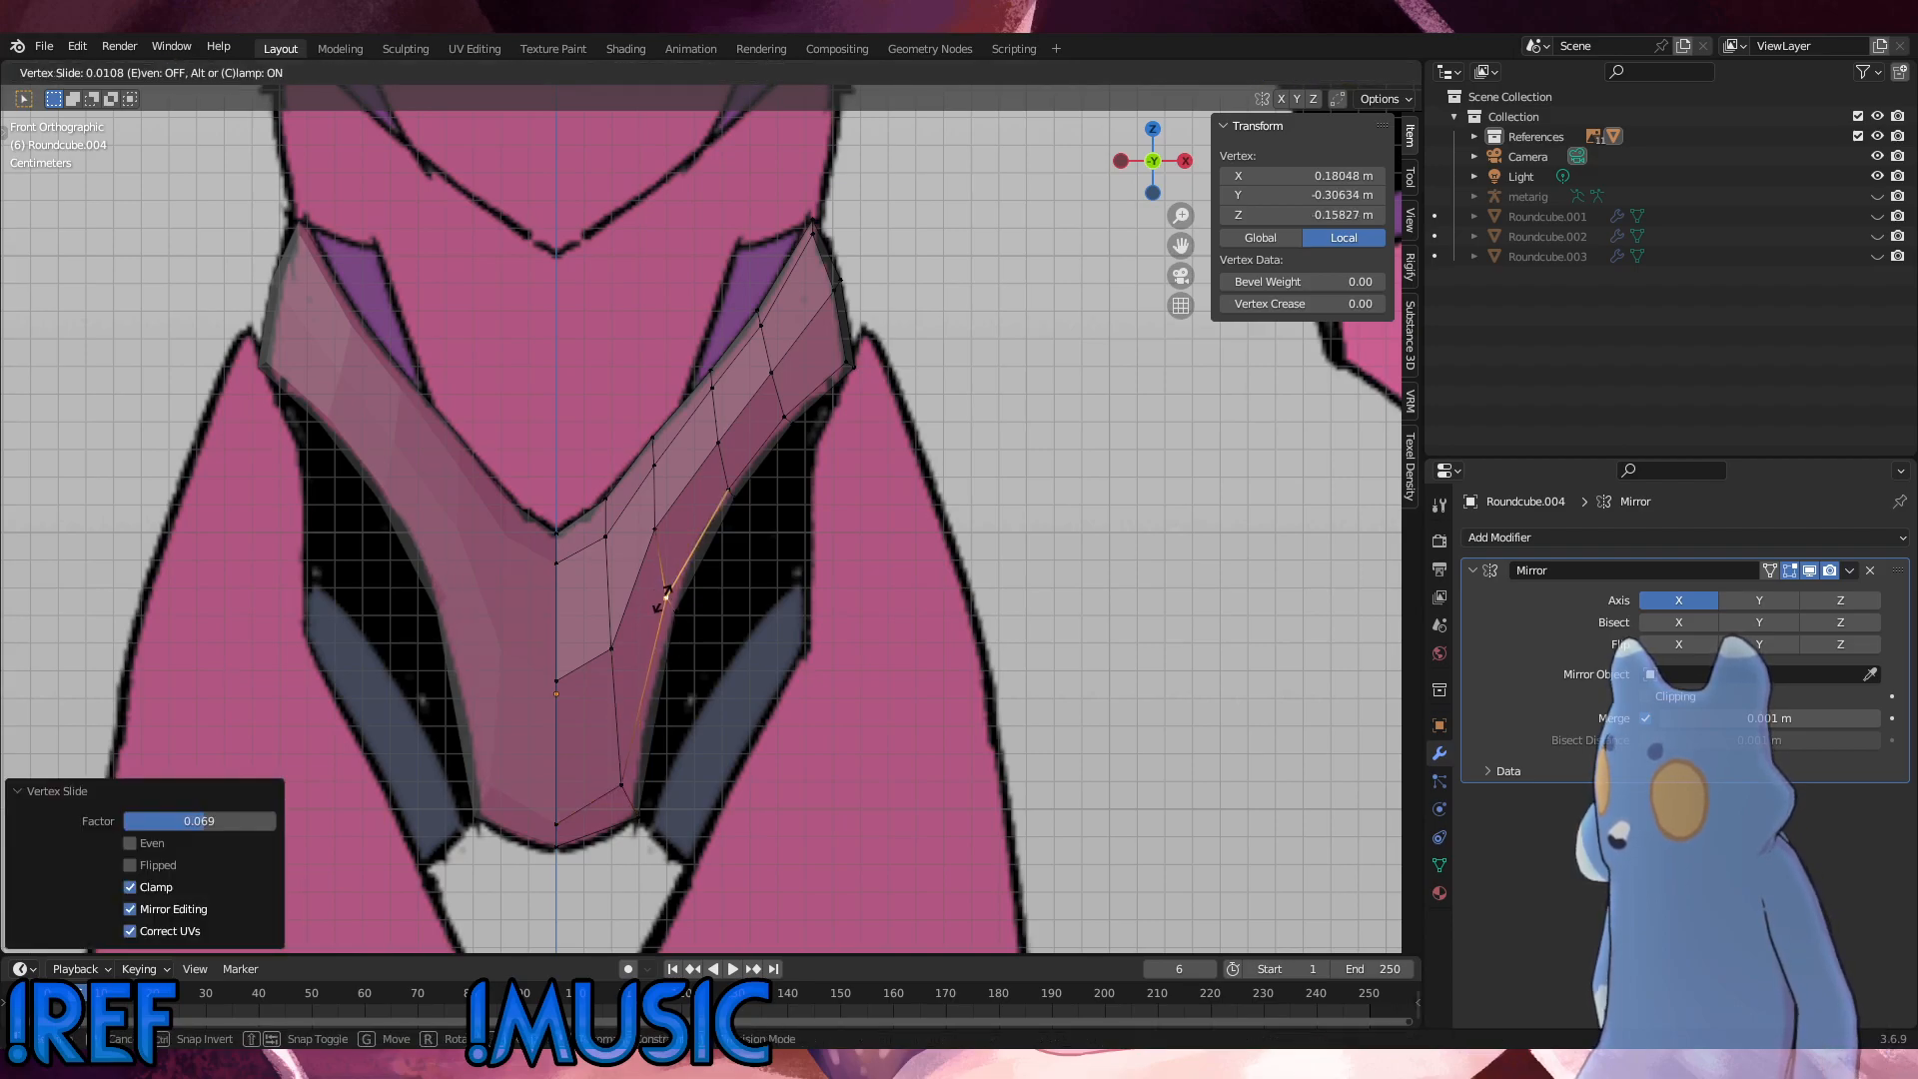
pyautogui.click(662, 600)
pyautogui.click(784, 531)
pyautogui.scroll(2, 824, 472)
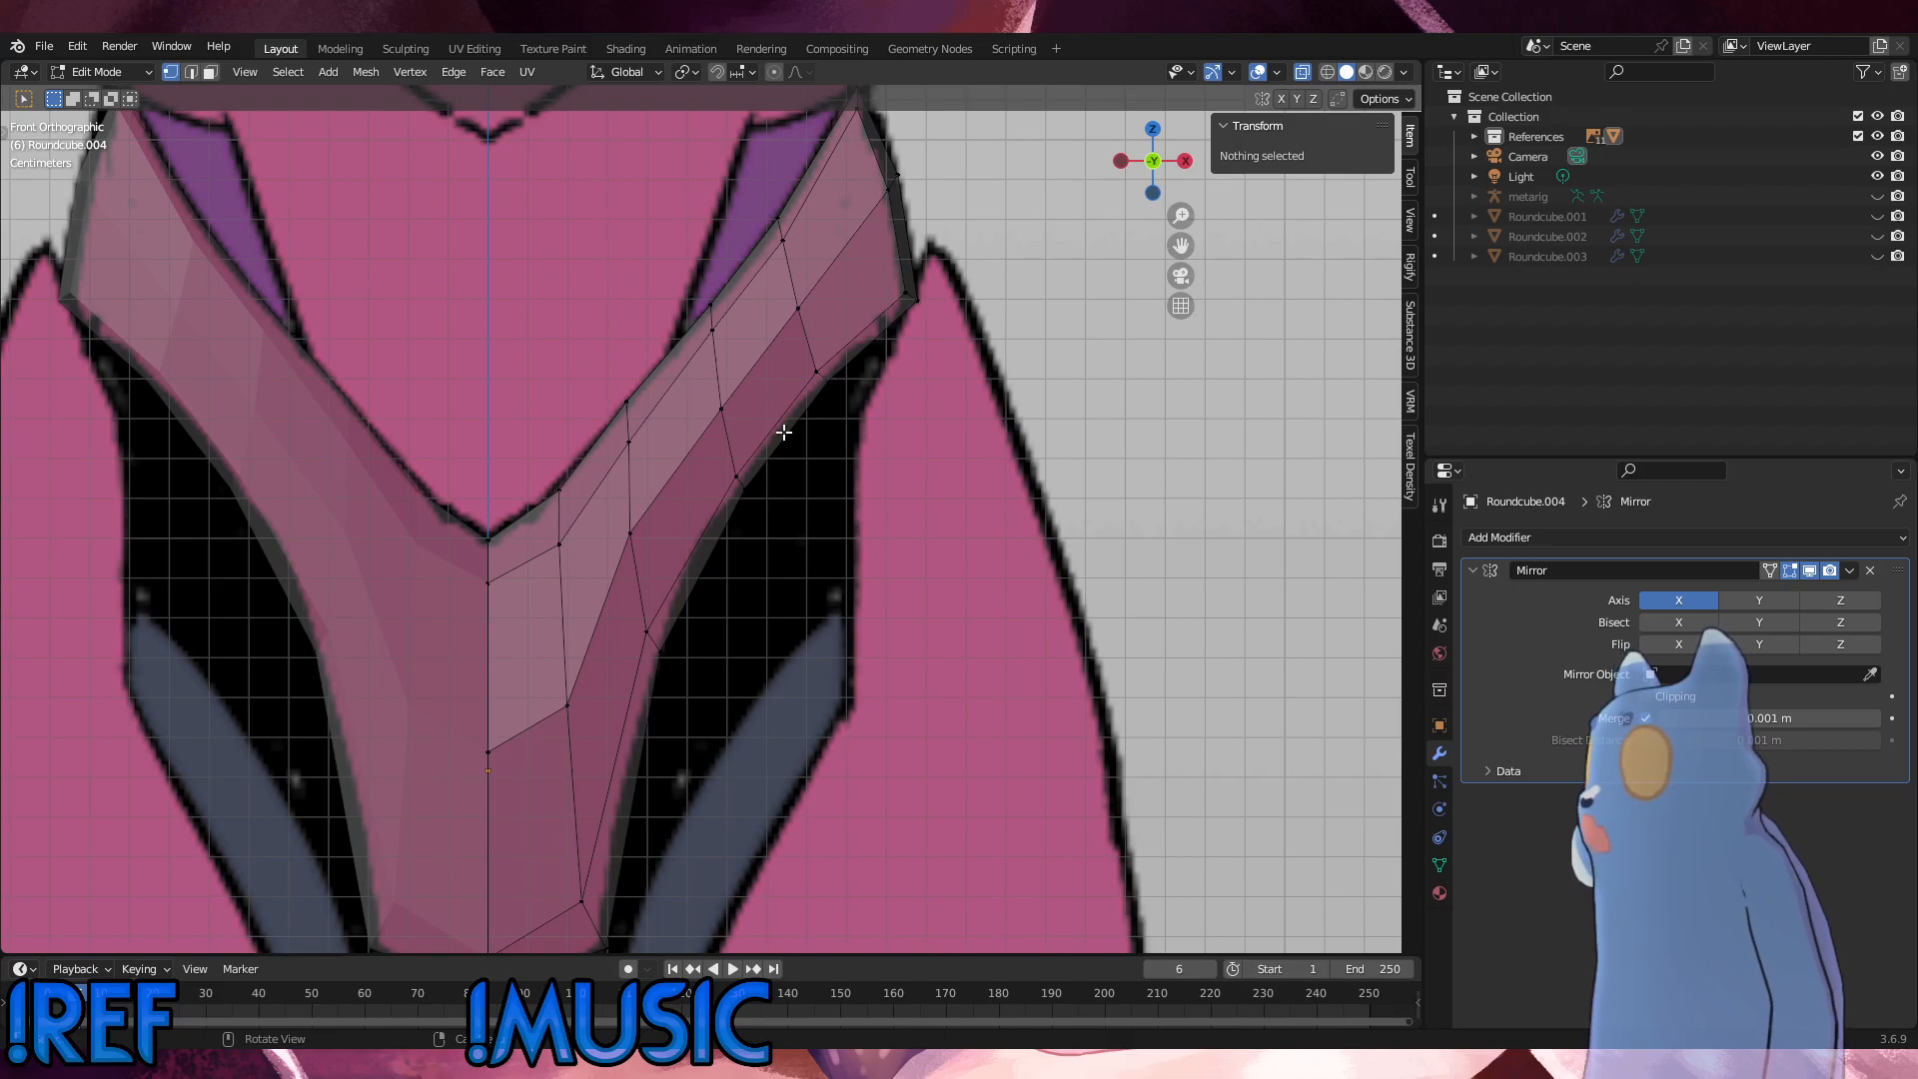
pyautogui.click(736, 473)
pyautogui.press('g')
pyautogui.press('g')
pyautogui.click(741, 464)
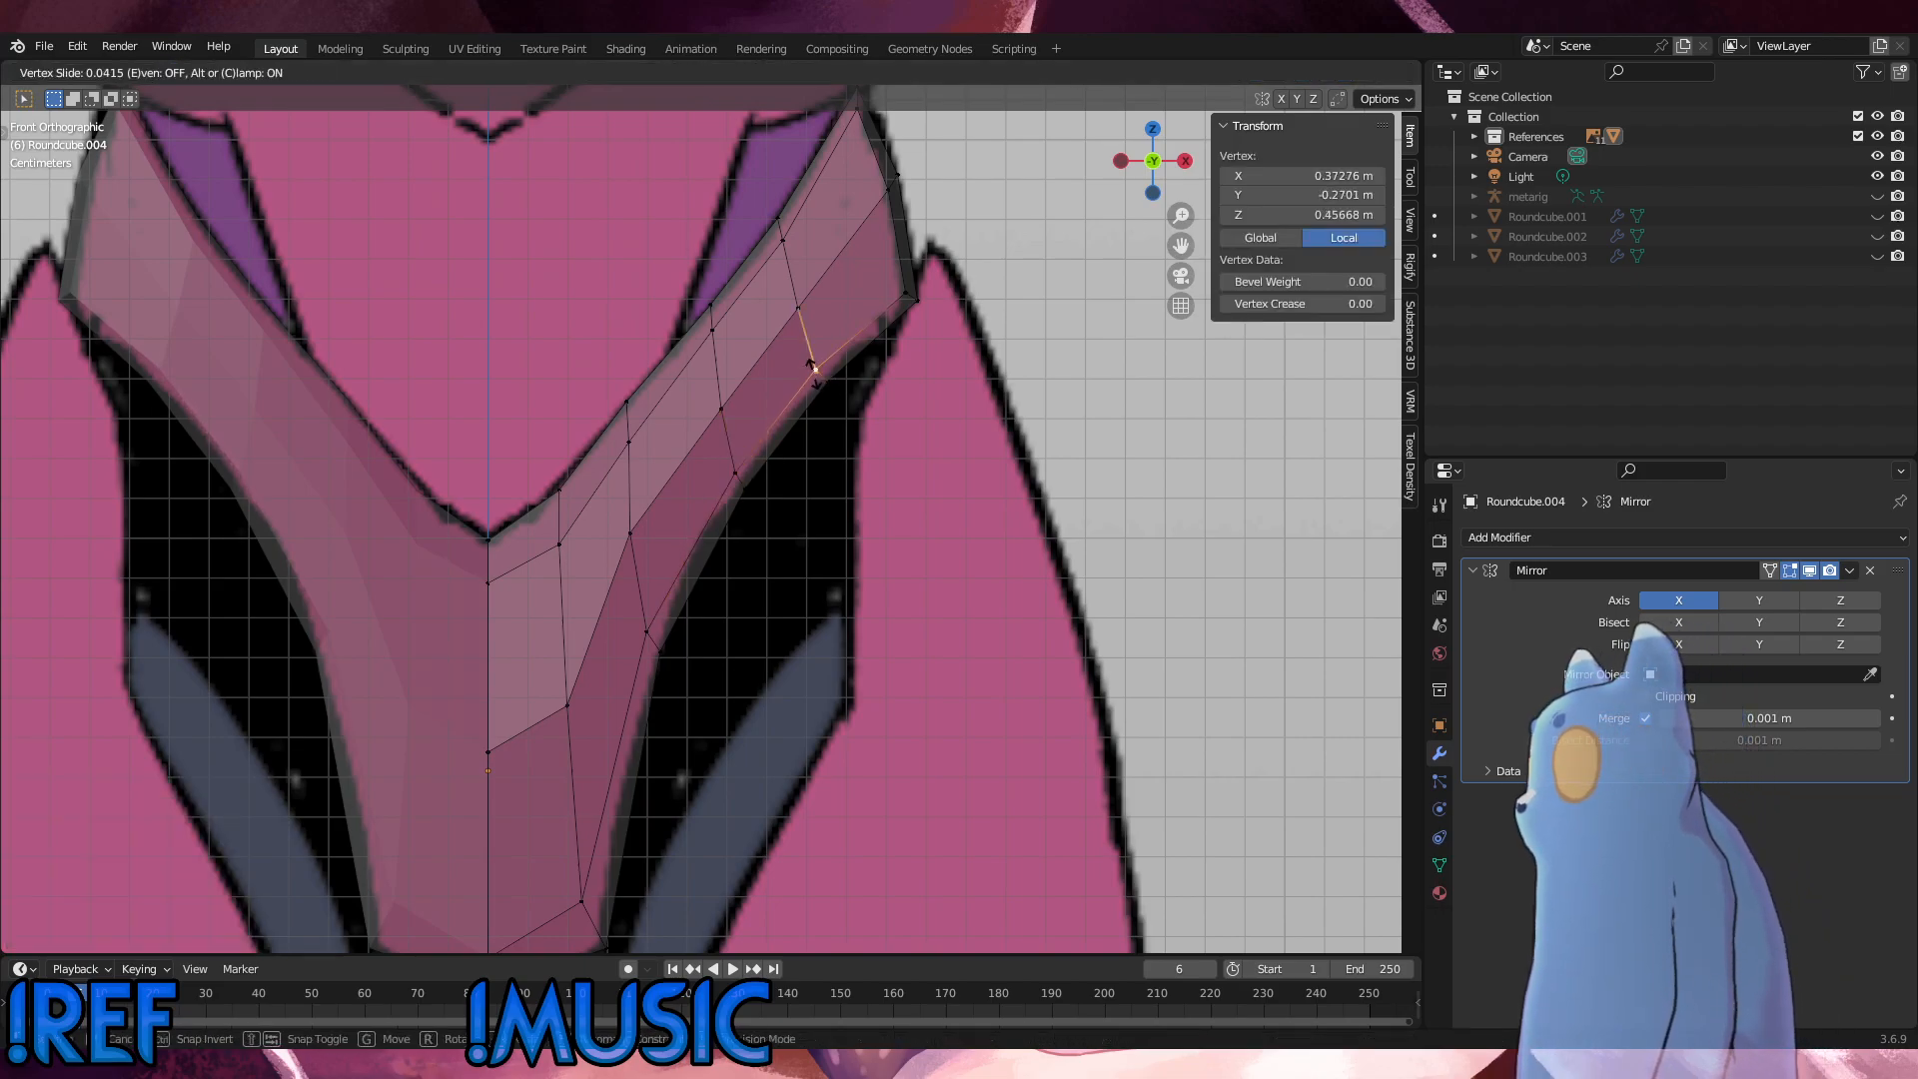
pyautogui.click(805, 526)
# Step: Vertex-slide the third row's middle ridge vertex by a factor of 0.040, and slide it slightly toward the leg side
pyautogui.click(631, 526)
pyautogui.press('g')
pyautogui.press('g')
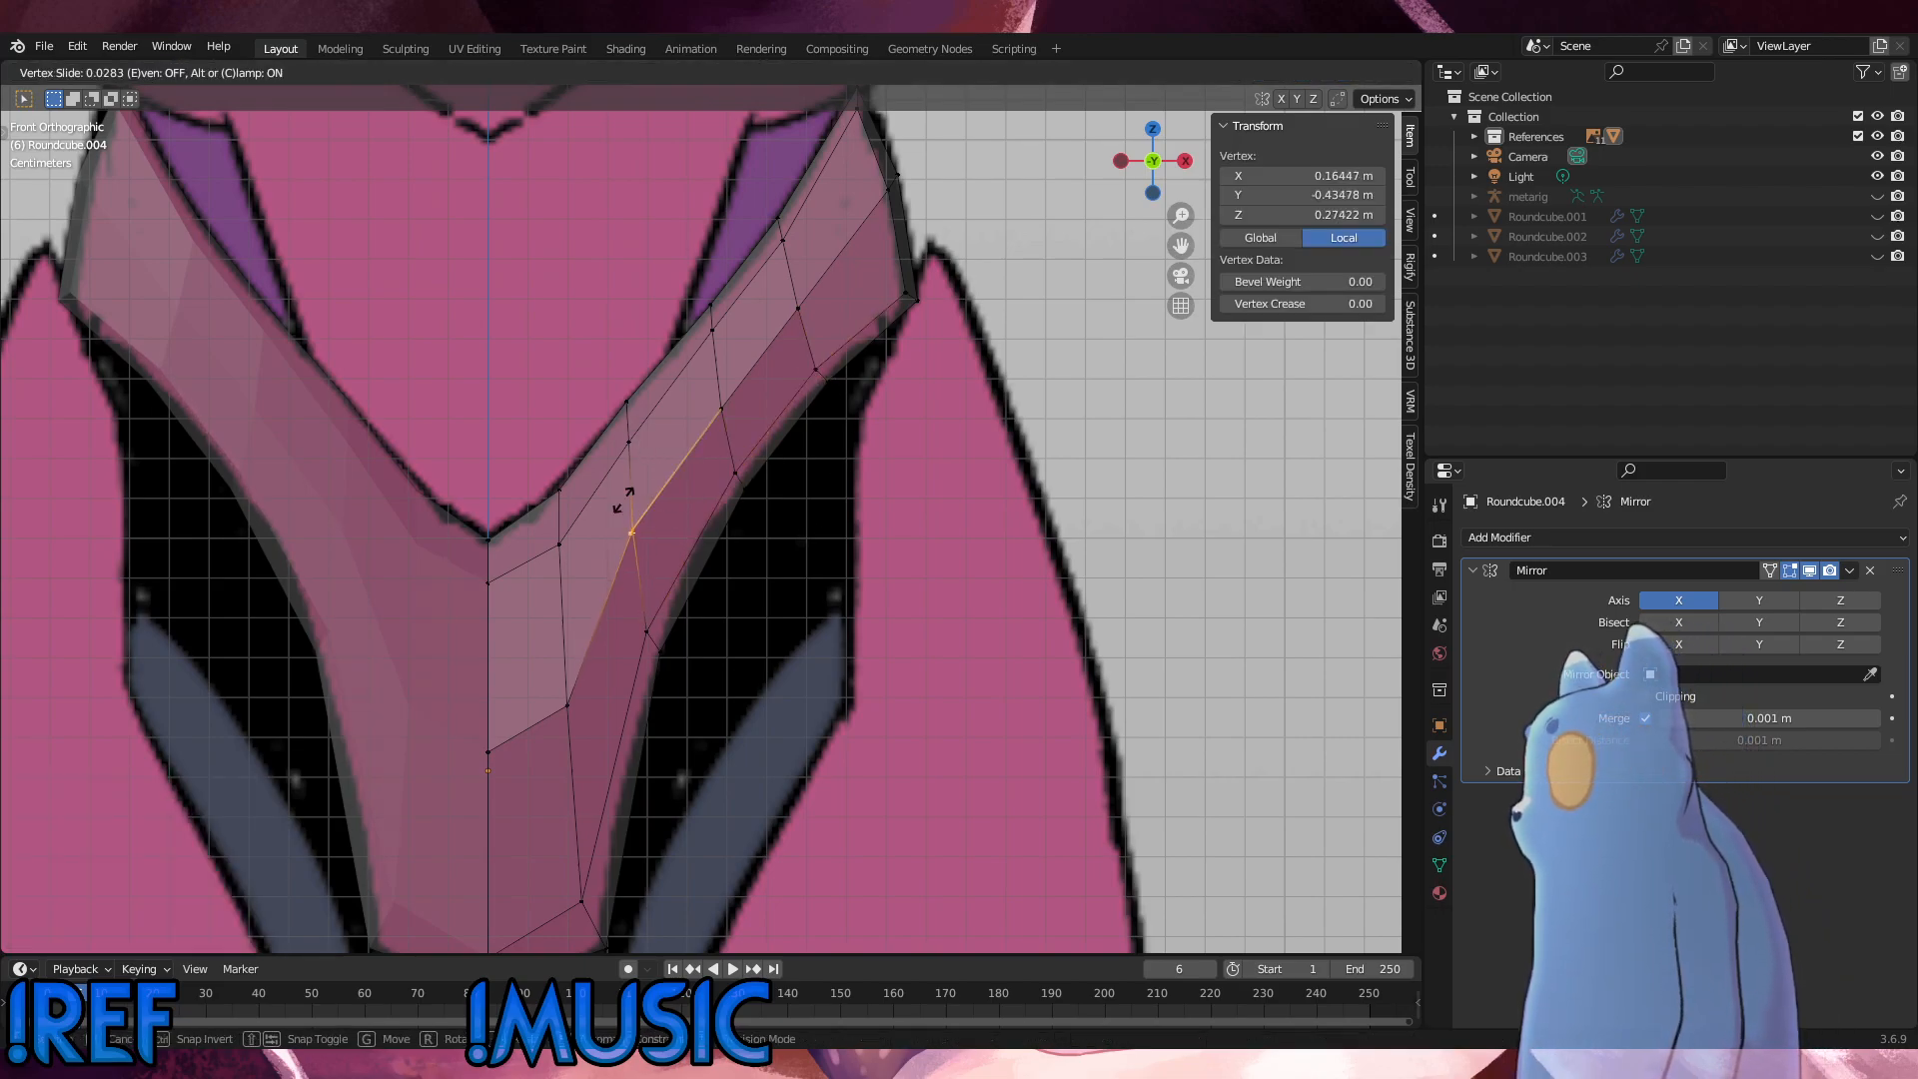
pyautogui.click(630, 503)
pyautogui.press('g')
pyautogui.press('g')
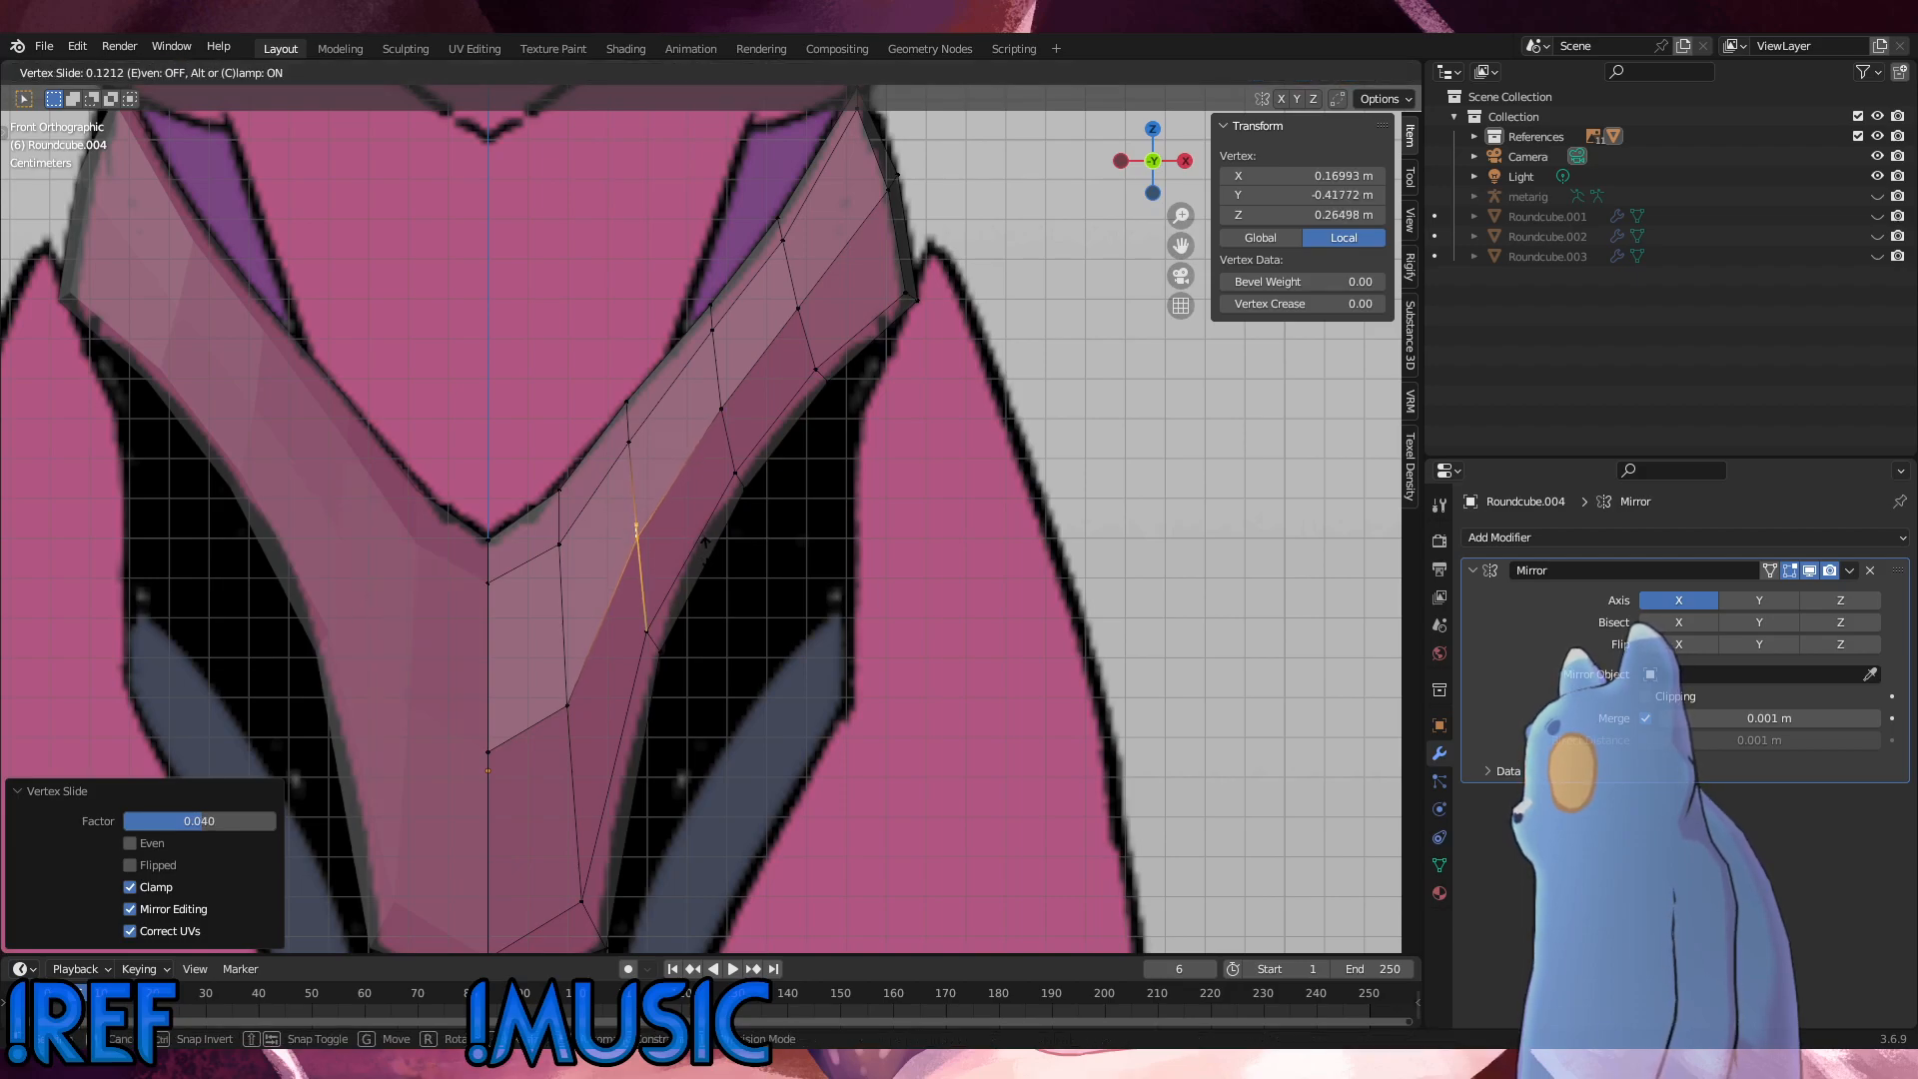
pyautogui.click(706, 538)
pyautogui.click(706, 528)
# Step: Slide the ridge vertices at and beside the centre line slightly upward along their edges
pyautogui.moveTo(604, 708); pyautogui.dragTo(559, 659)
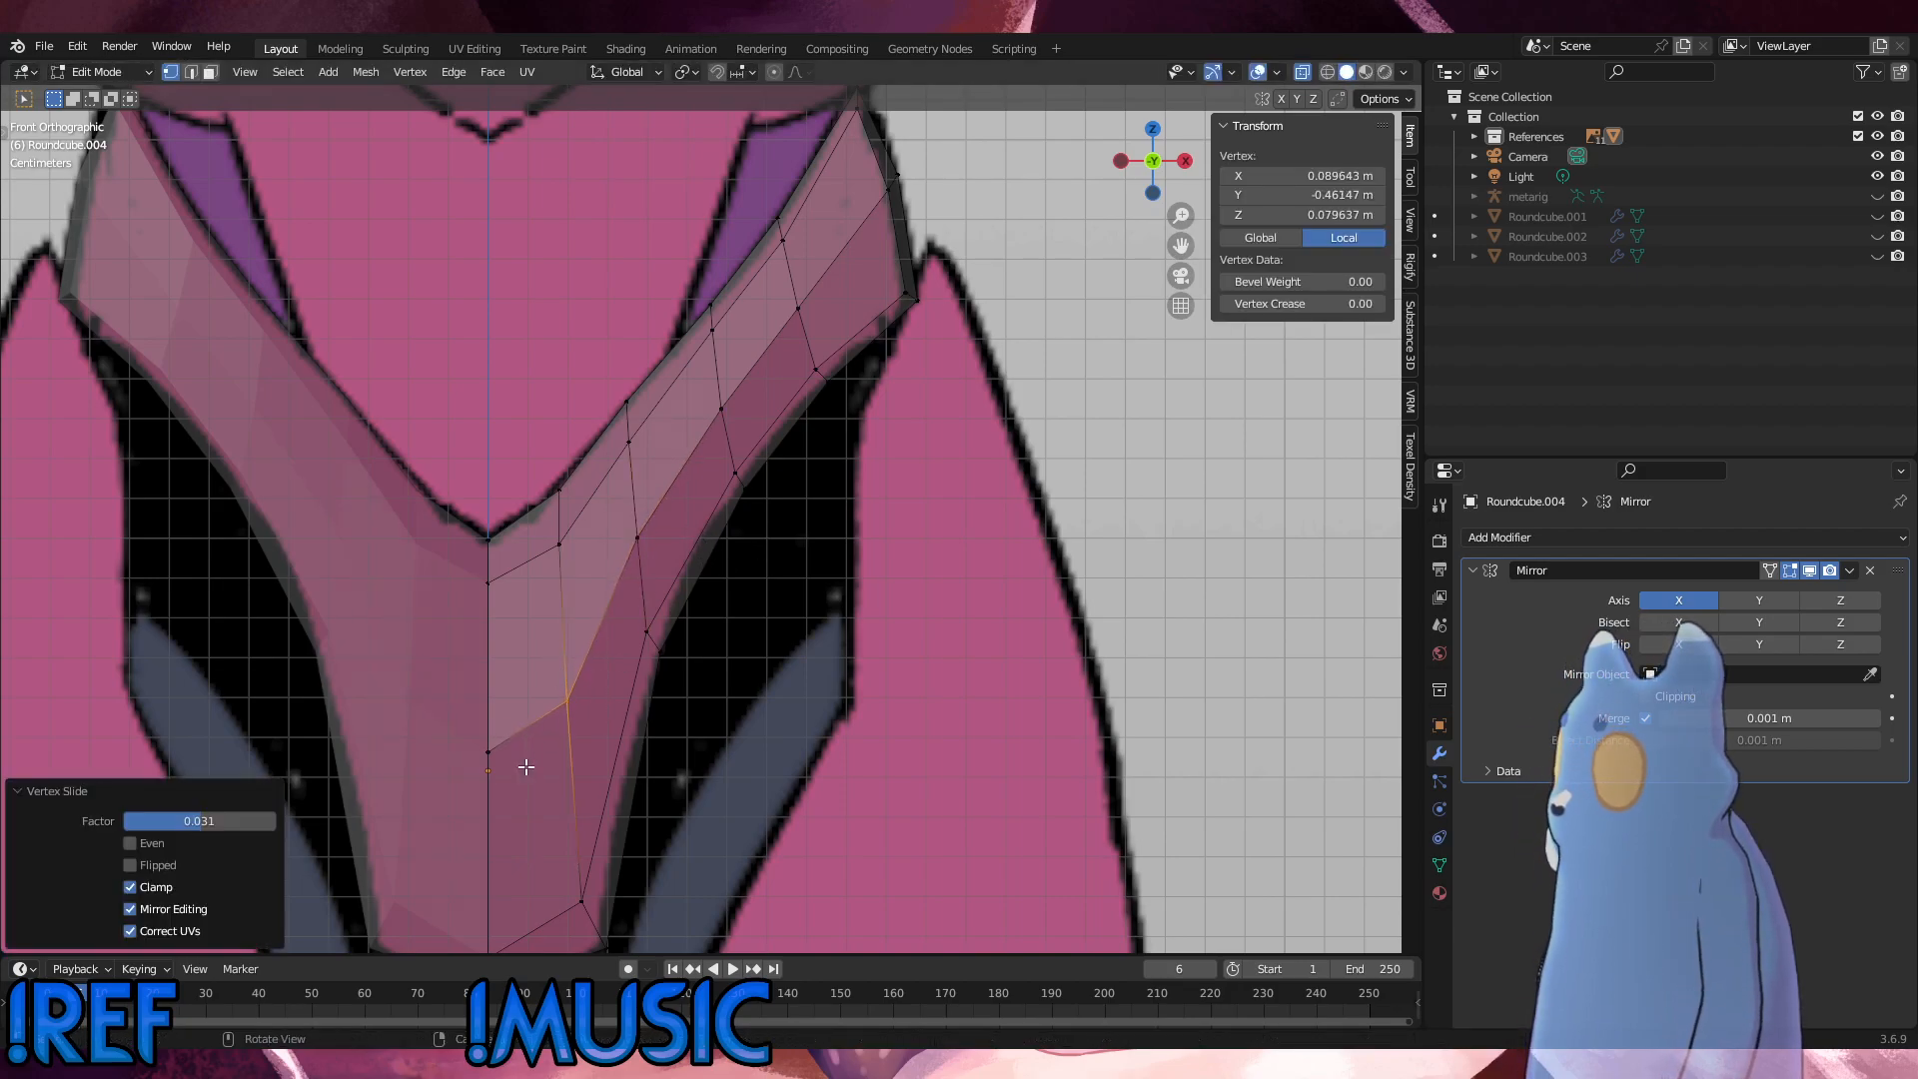
pyautogui.press('g')
pyautogui.press('g')
pyautogui.click(467, 699)
pyautogui.click(875, 698)
# Step: In the right side view, move the centre-line vertex just below the upper edge -0.05452 m along Y to the body's front outline
pyautogui.scroll(-2, 795, 698)
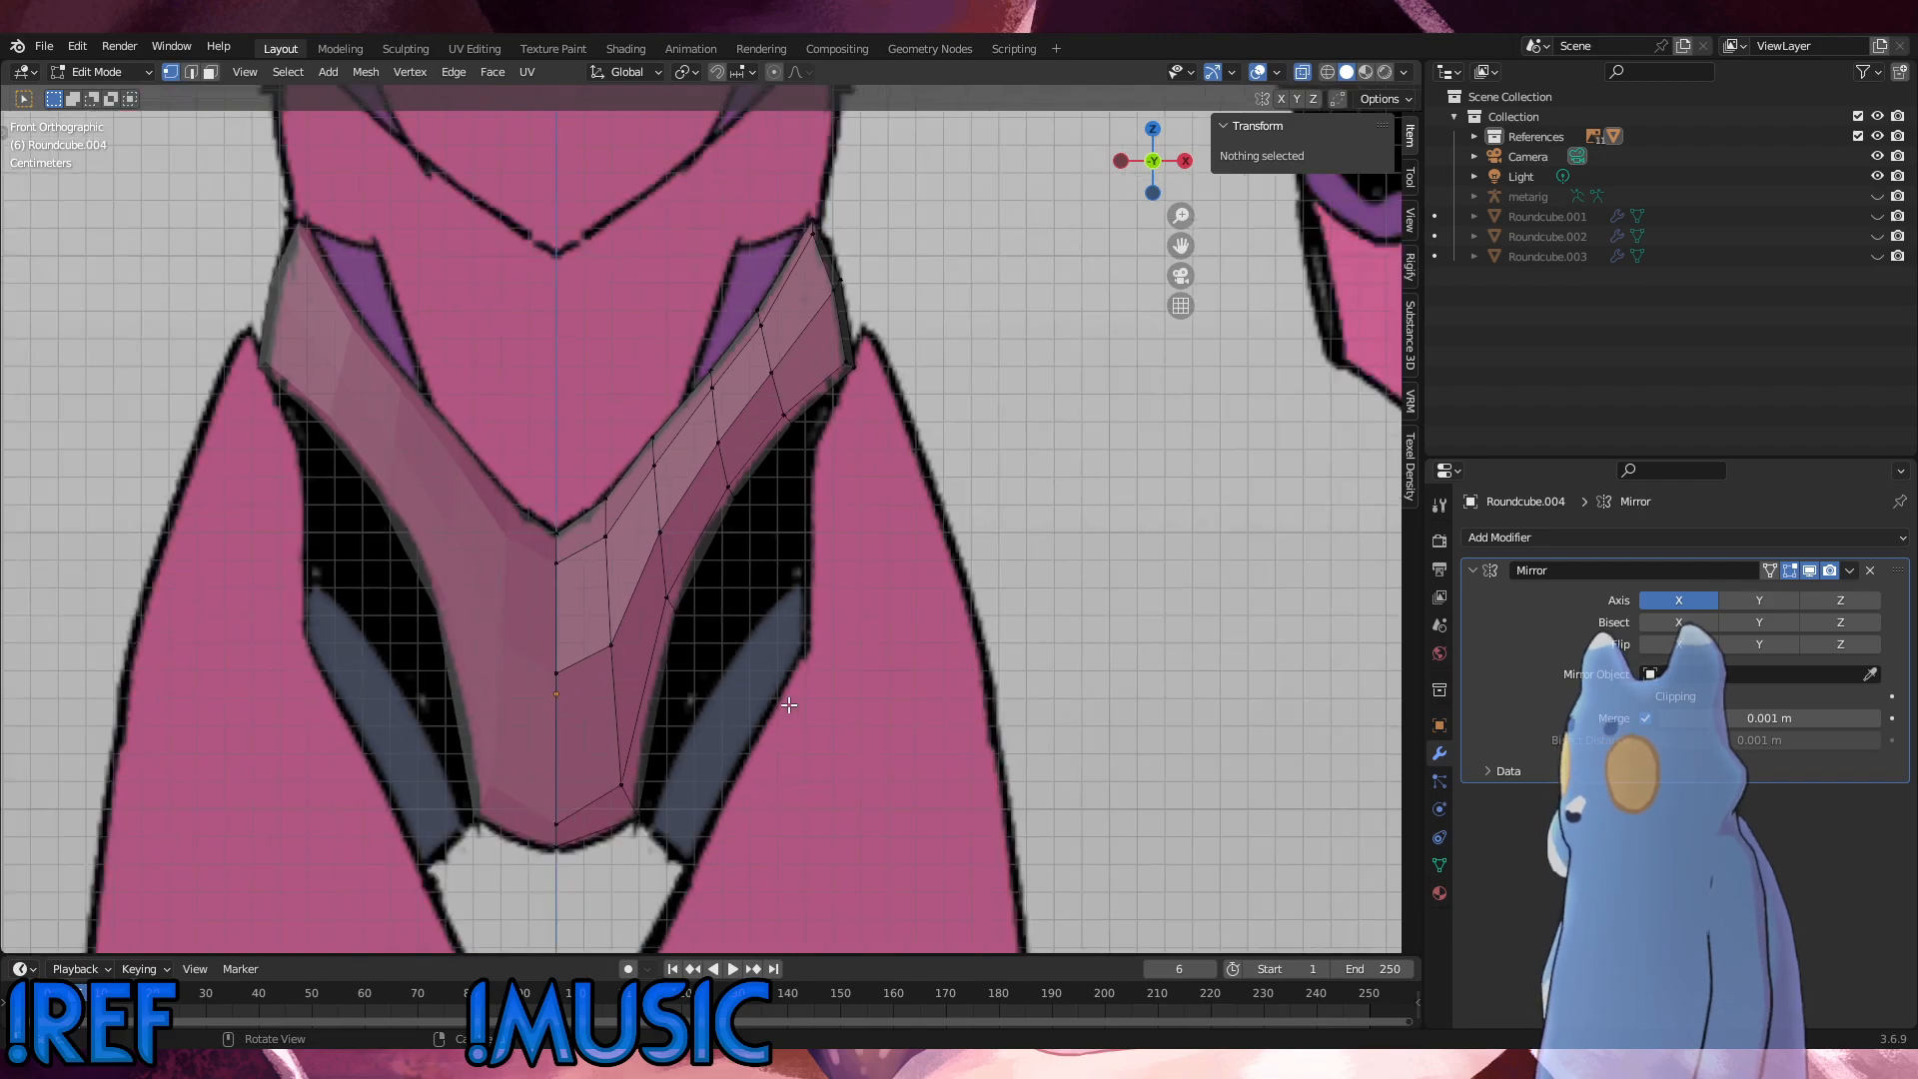
pyautogui.moveTo(794, 633); pyautogui.dragTo(708, 716, button='middle')
pyautogui.click(501, 579)
pyautogui.press('KP_3')
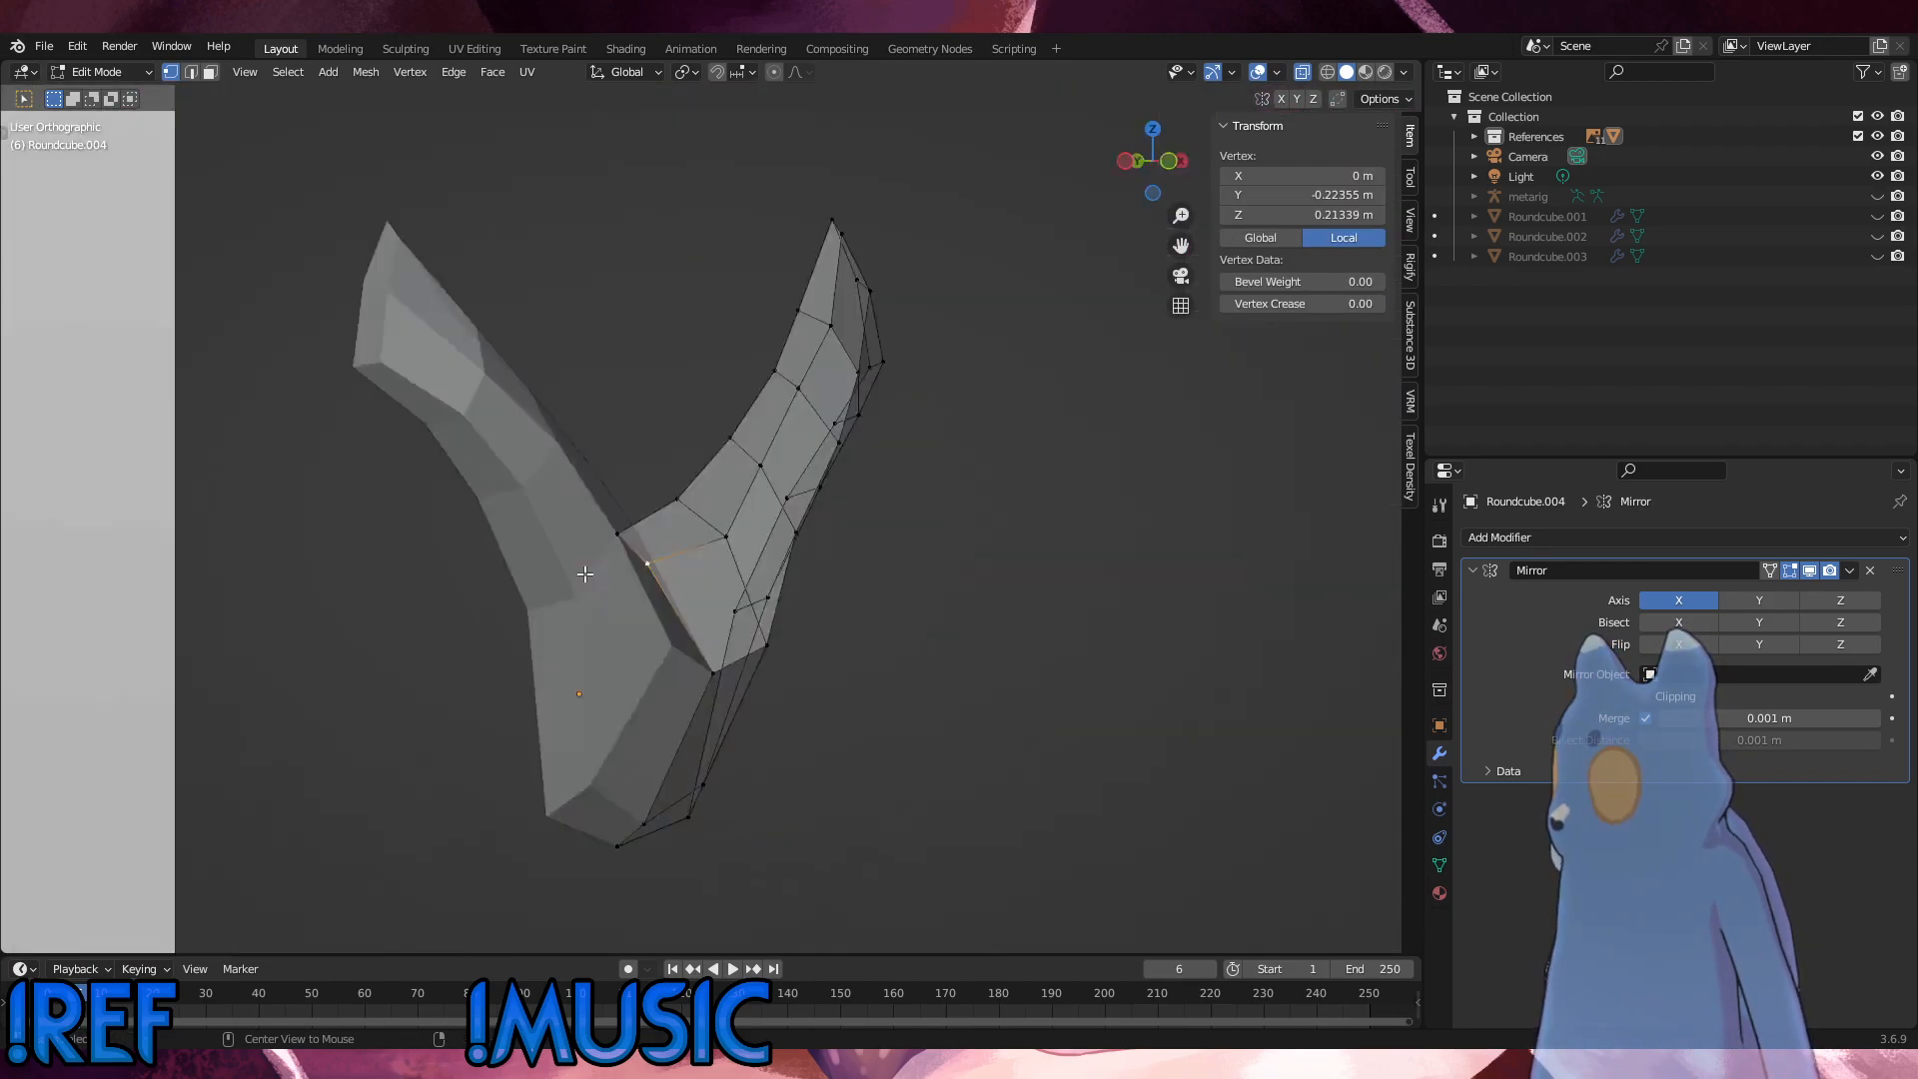
pyautogui.scroll(4, 495, 580)
pyautogui.press('g')
pyautogui.press('x')
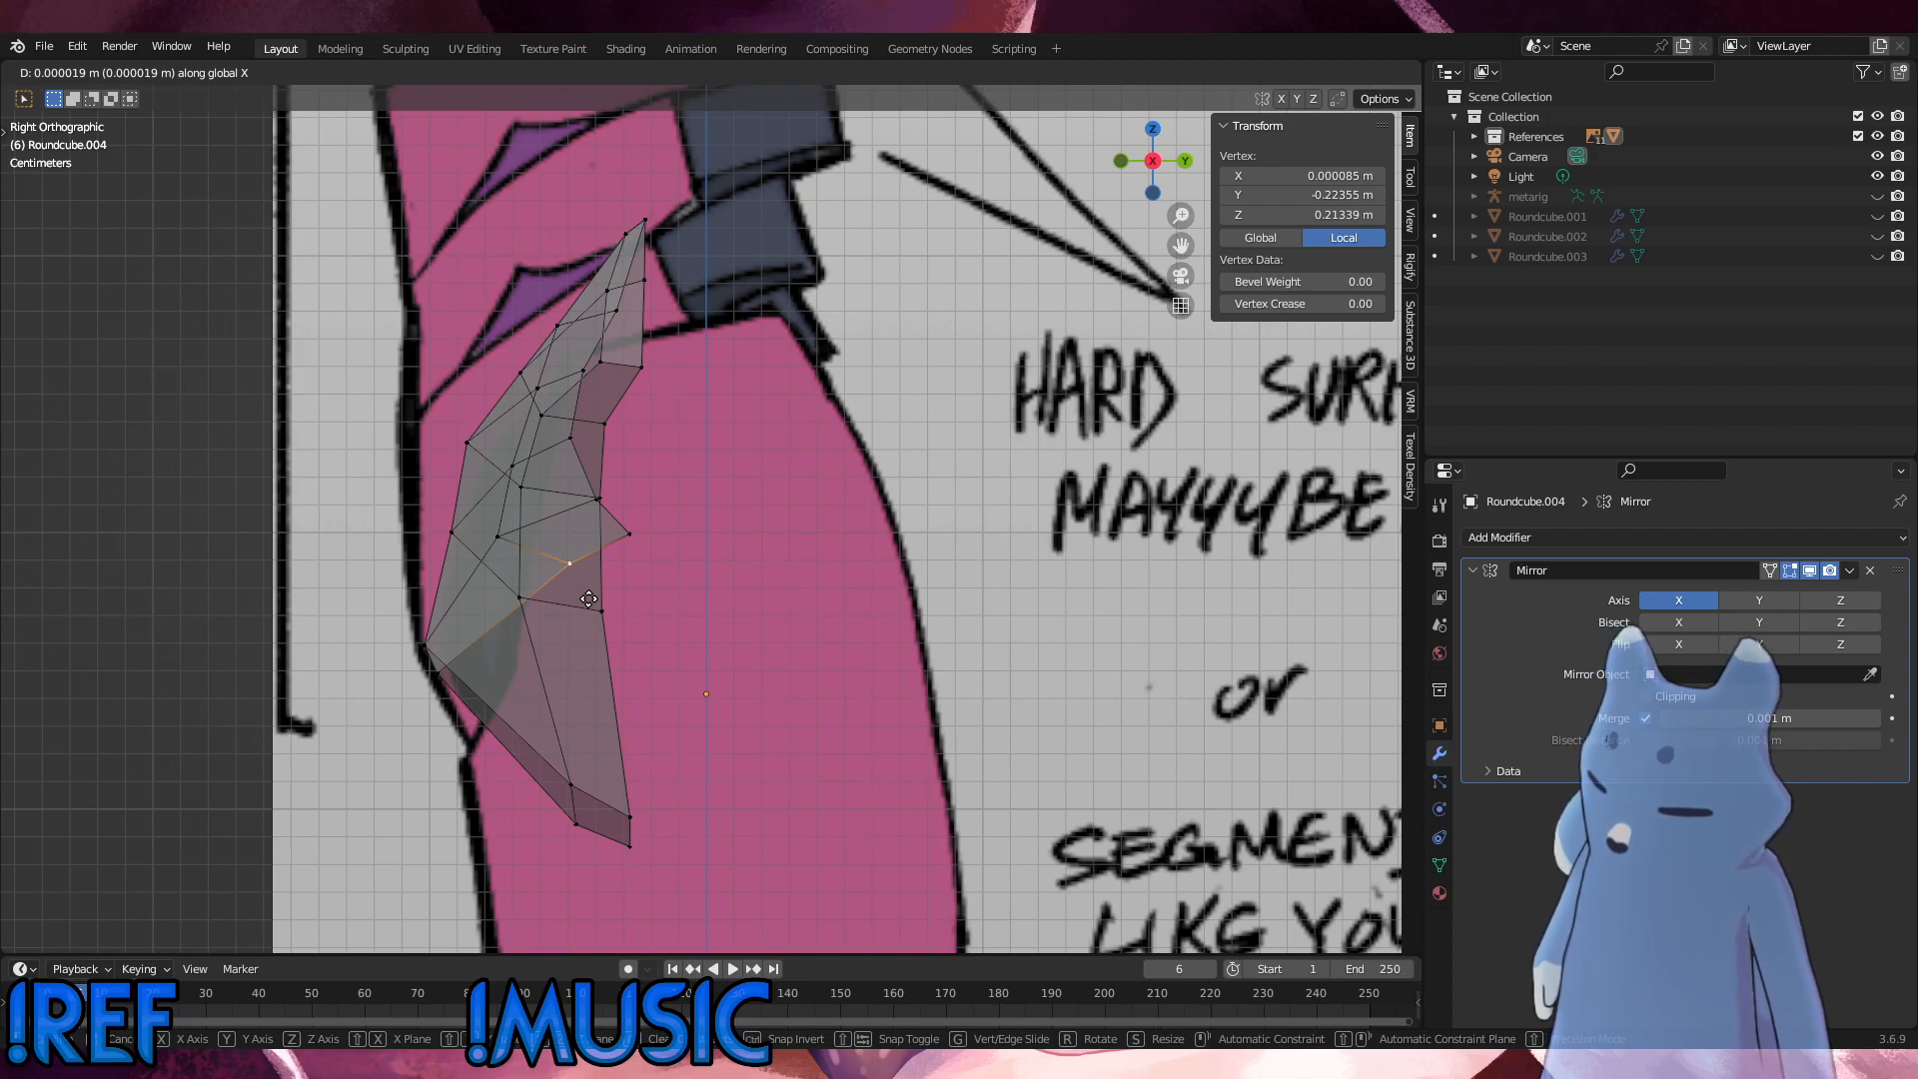
pyautogui.press('y')
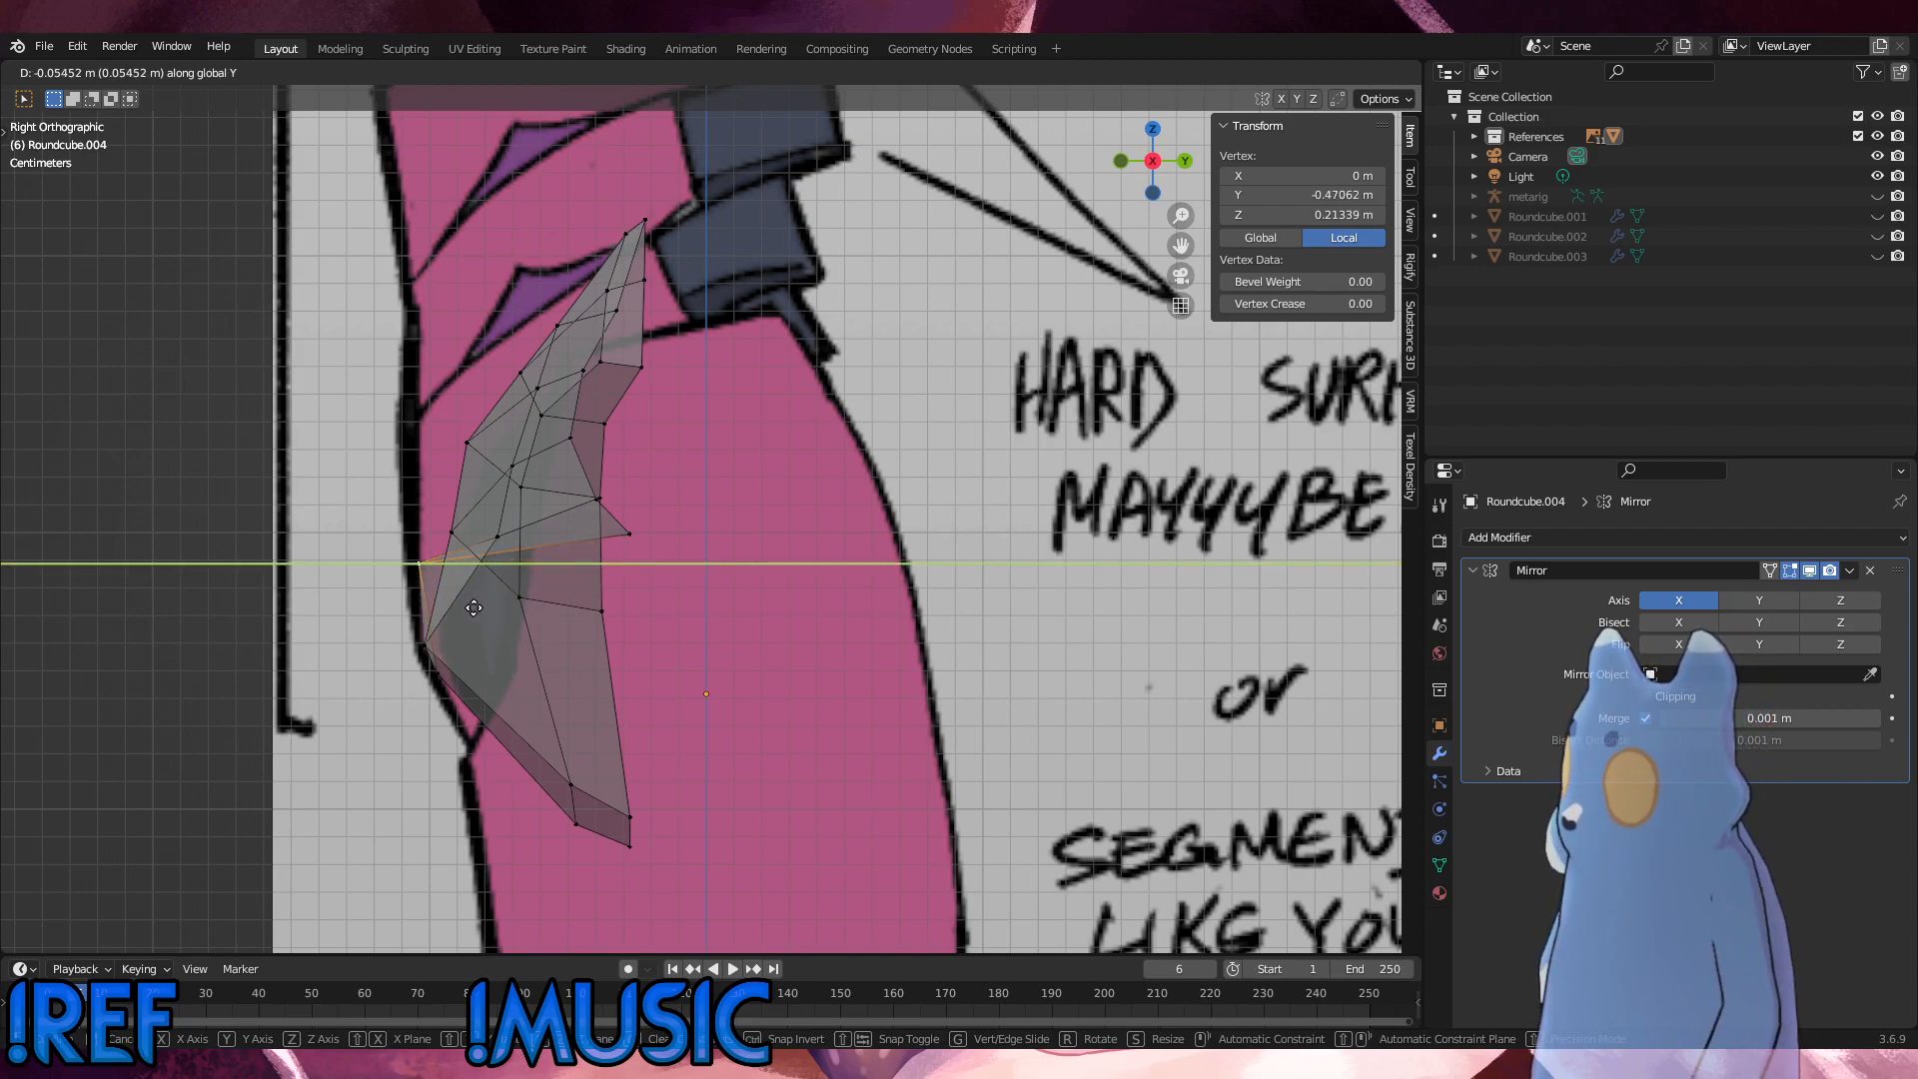
pyautogui.click(474, 608)
pyautogui.hotkey('ctrl', 'z')
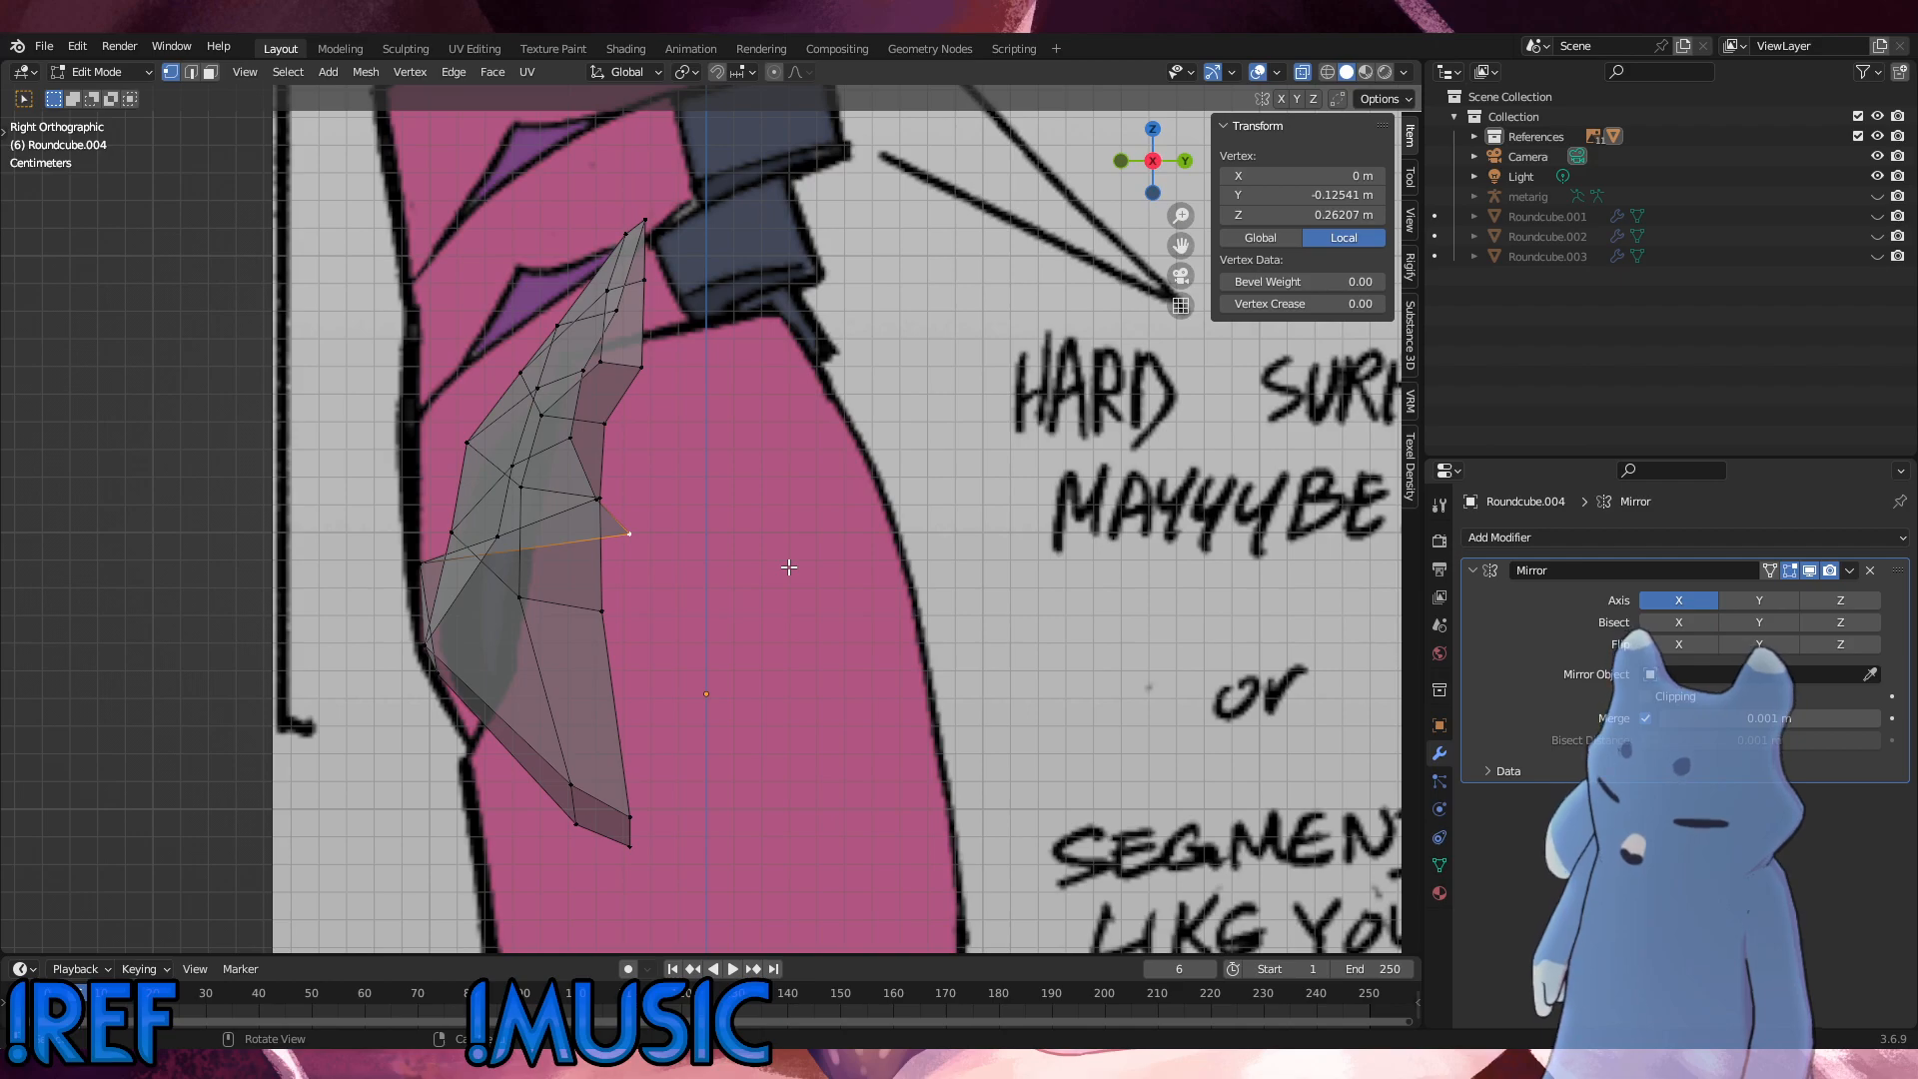
# Step: Move the centre-line rim vertex at the shell's upper edge about -0.07 m along Y toward the body's front outline
pyautogui.press('g')
pyautogui.press('y')
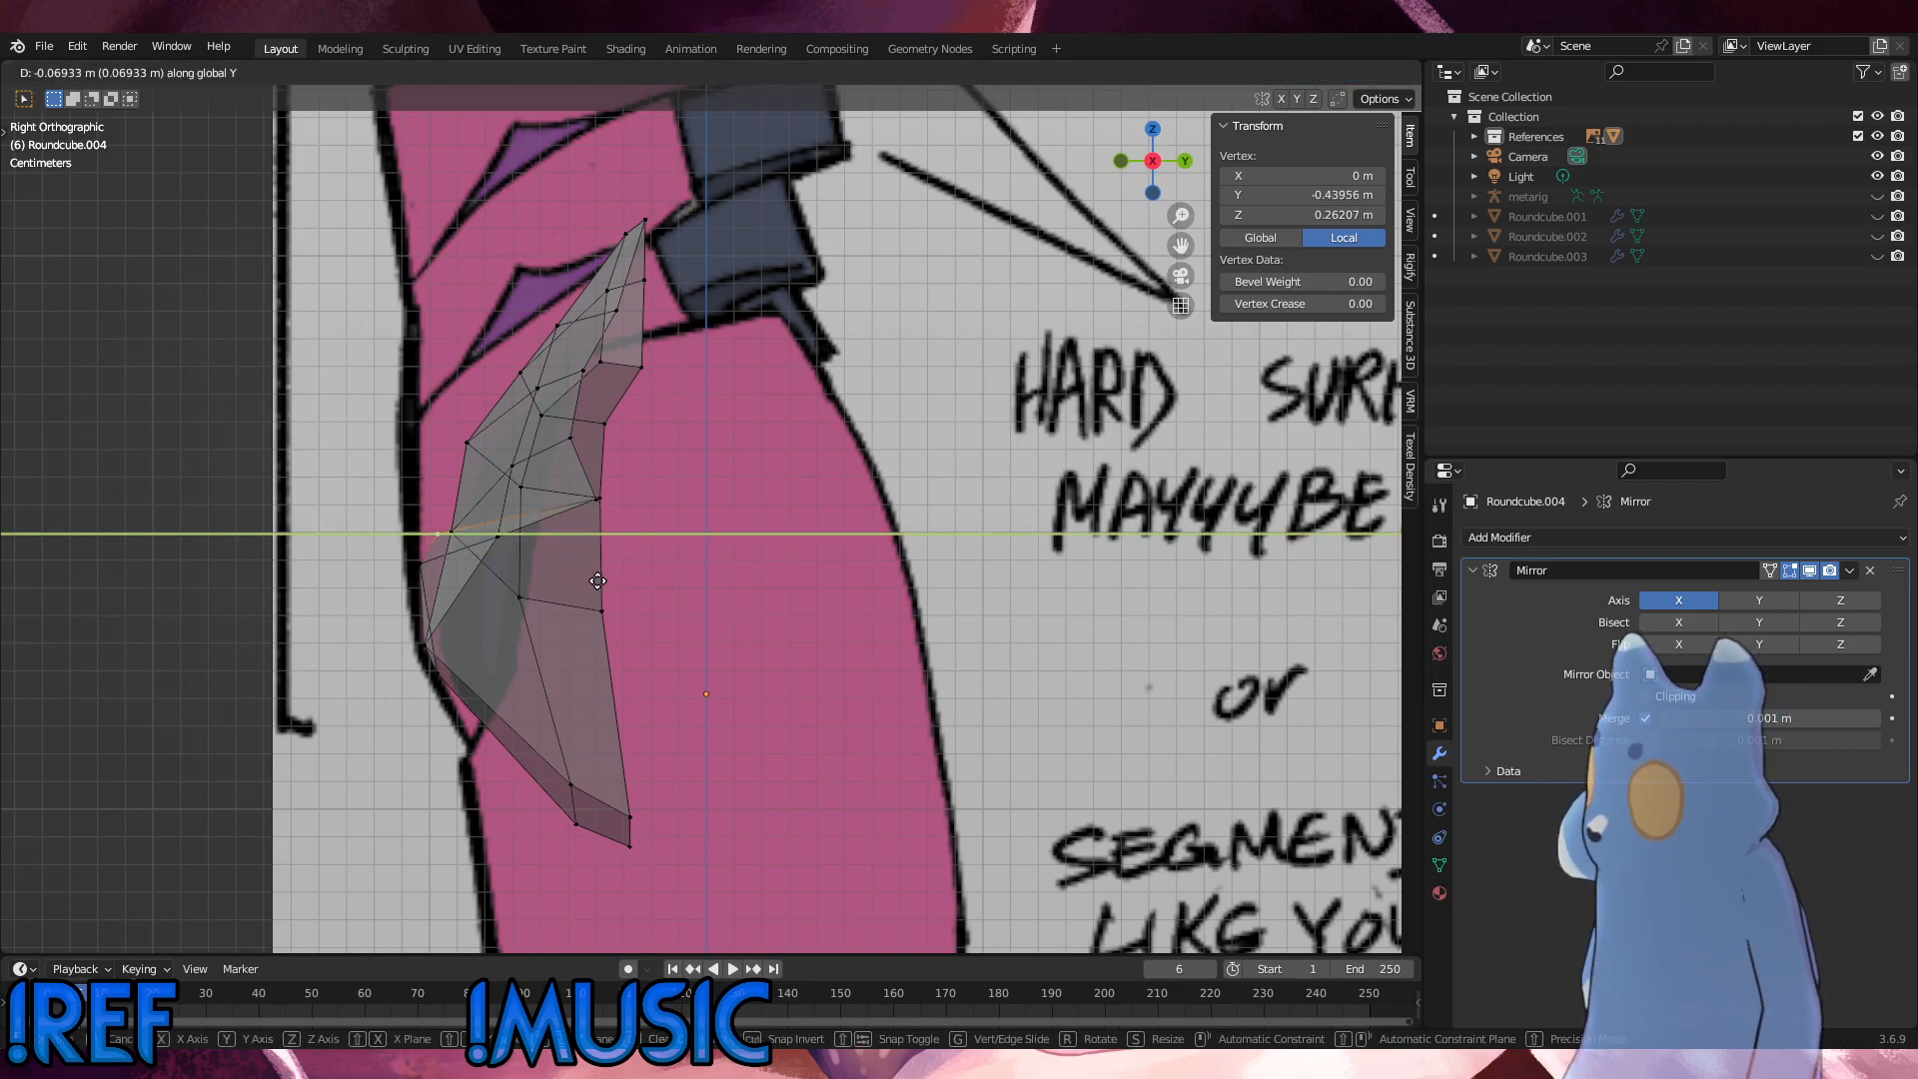
pyautogui.click(605, 580)
# Step: Move the four front upper-edge vertices beside the centre line -0.027804 m along Y to the front outline in the right side view
pyautogui.moveTo(605, 580); pyautogui.dragTo(715, 613, button='middle')
pyautogui.click(378, 582)
pyautogui.moveTo(468, 560); pyautogui.dragTo(529, 654, button='middle')
pyautogui.click(623, 579)
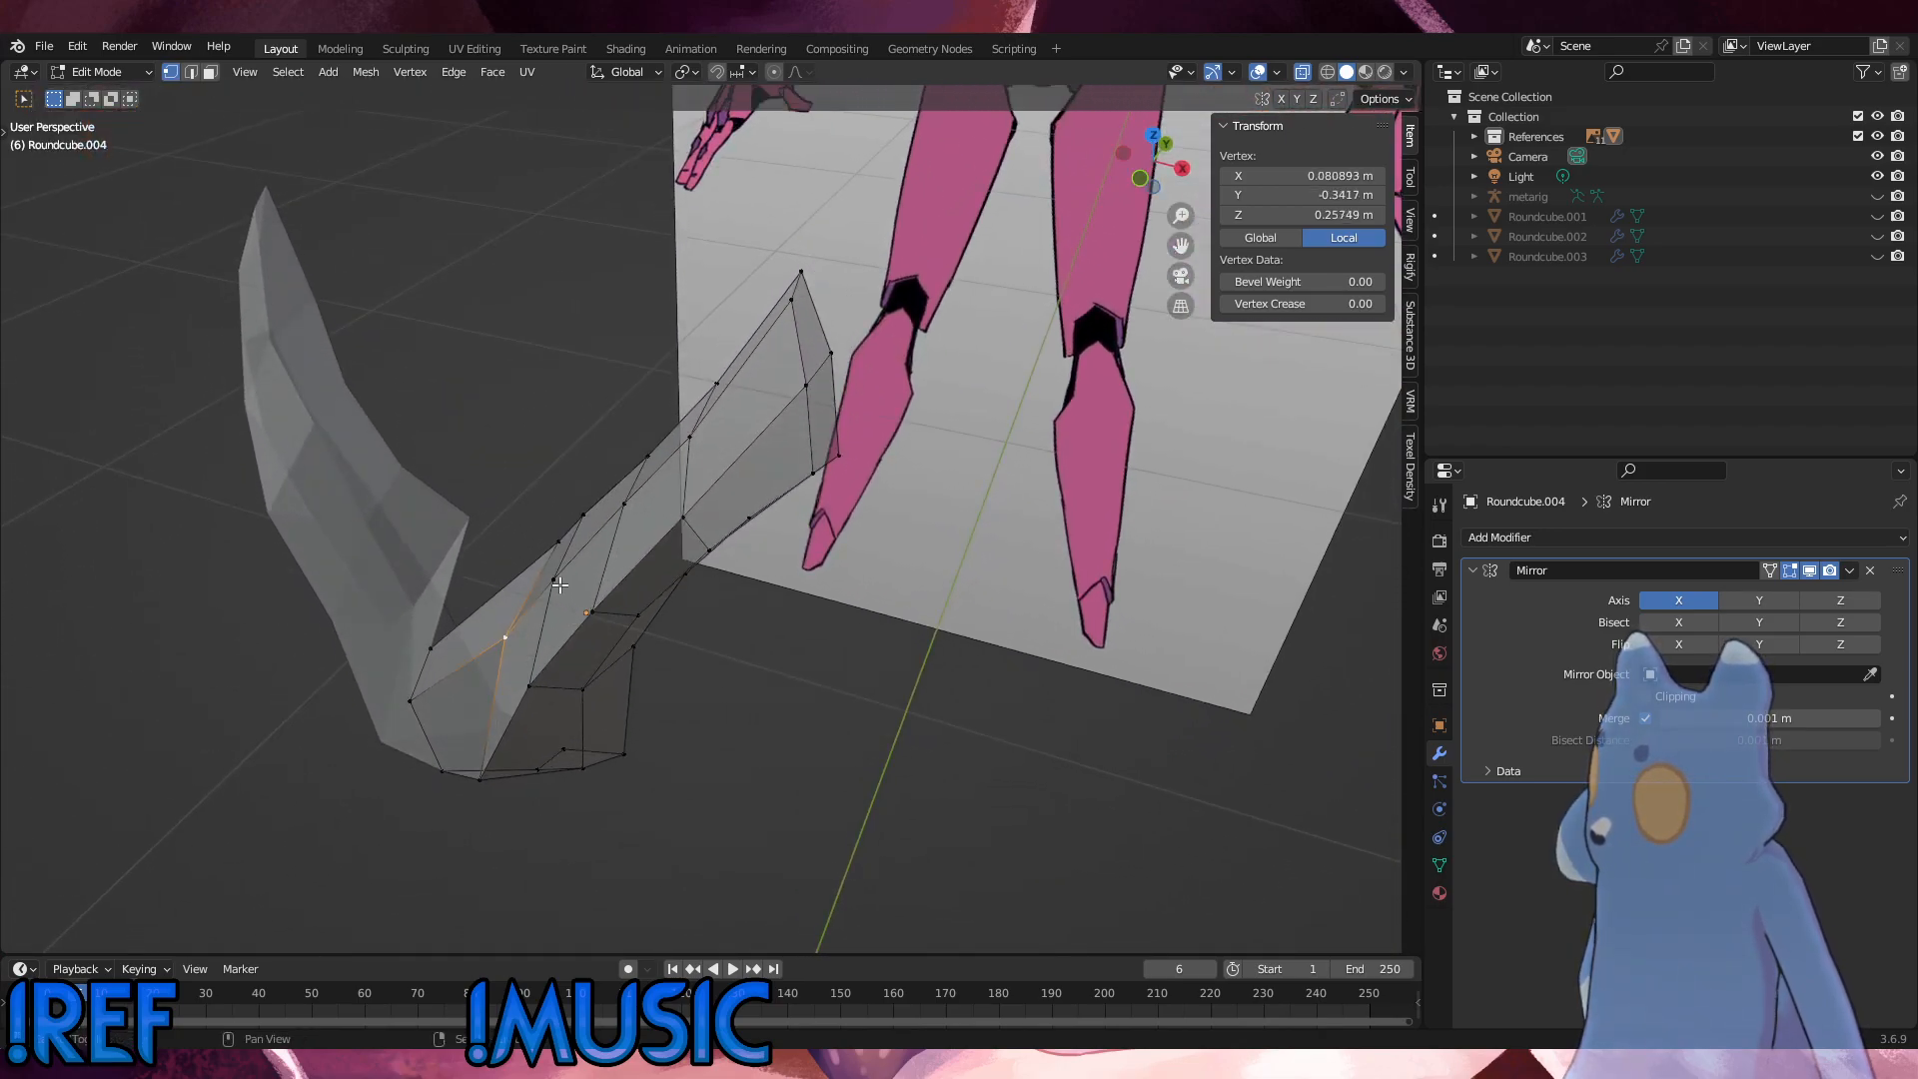
pyautogui.keyDown('shift'); pyautogui.click(626, 503); pyautogui.keyUp('shift')
pyautogui.keyDown('alt'); pyautogui.moveTo(724, 444); pyautogui.dragTo(537, 493, button='middle'); pyautogui.keyUp('alt')
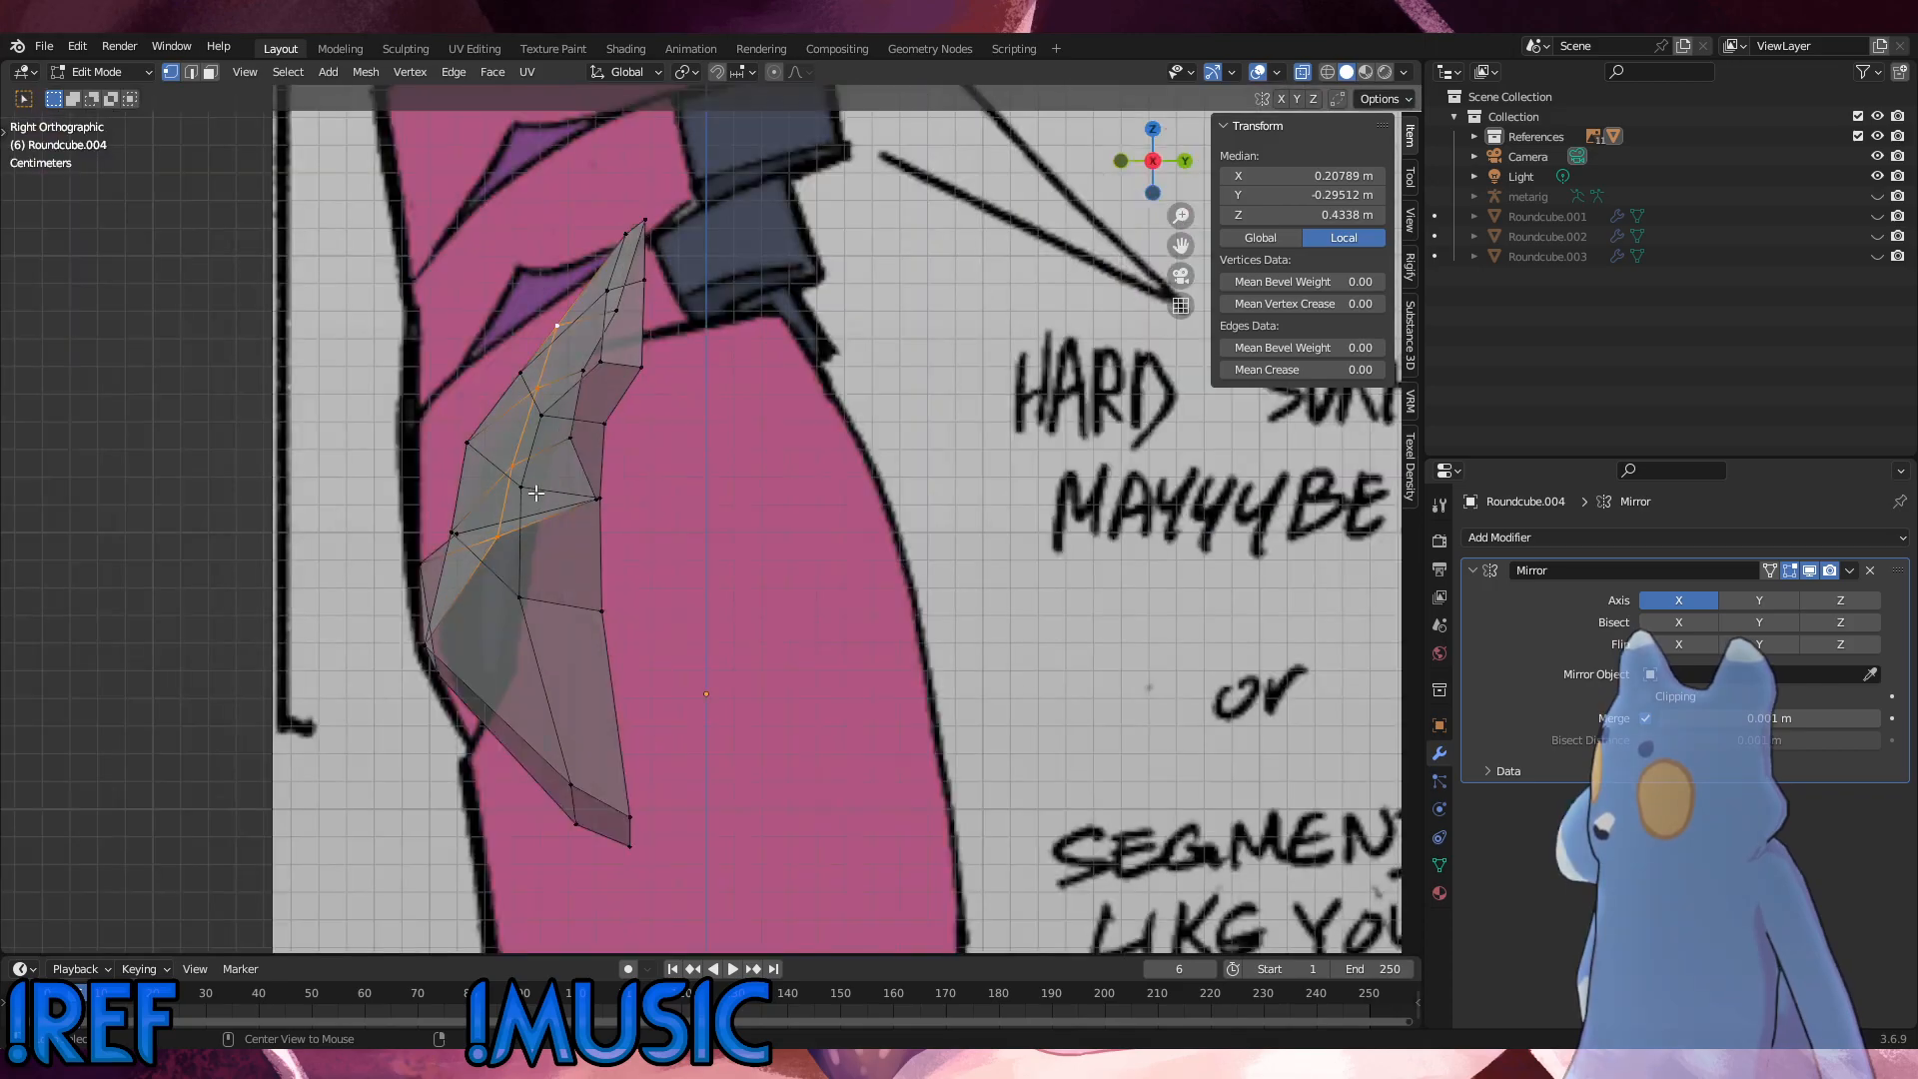
pyautogui.press('g')
pyautogui.press('y')
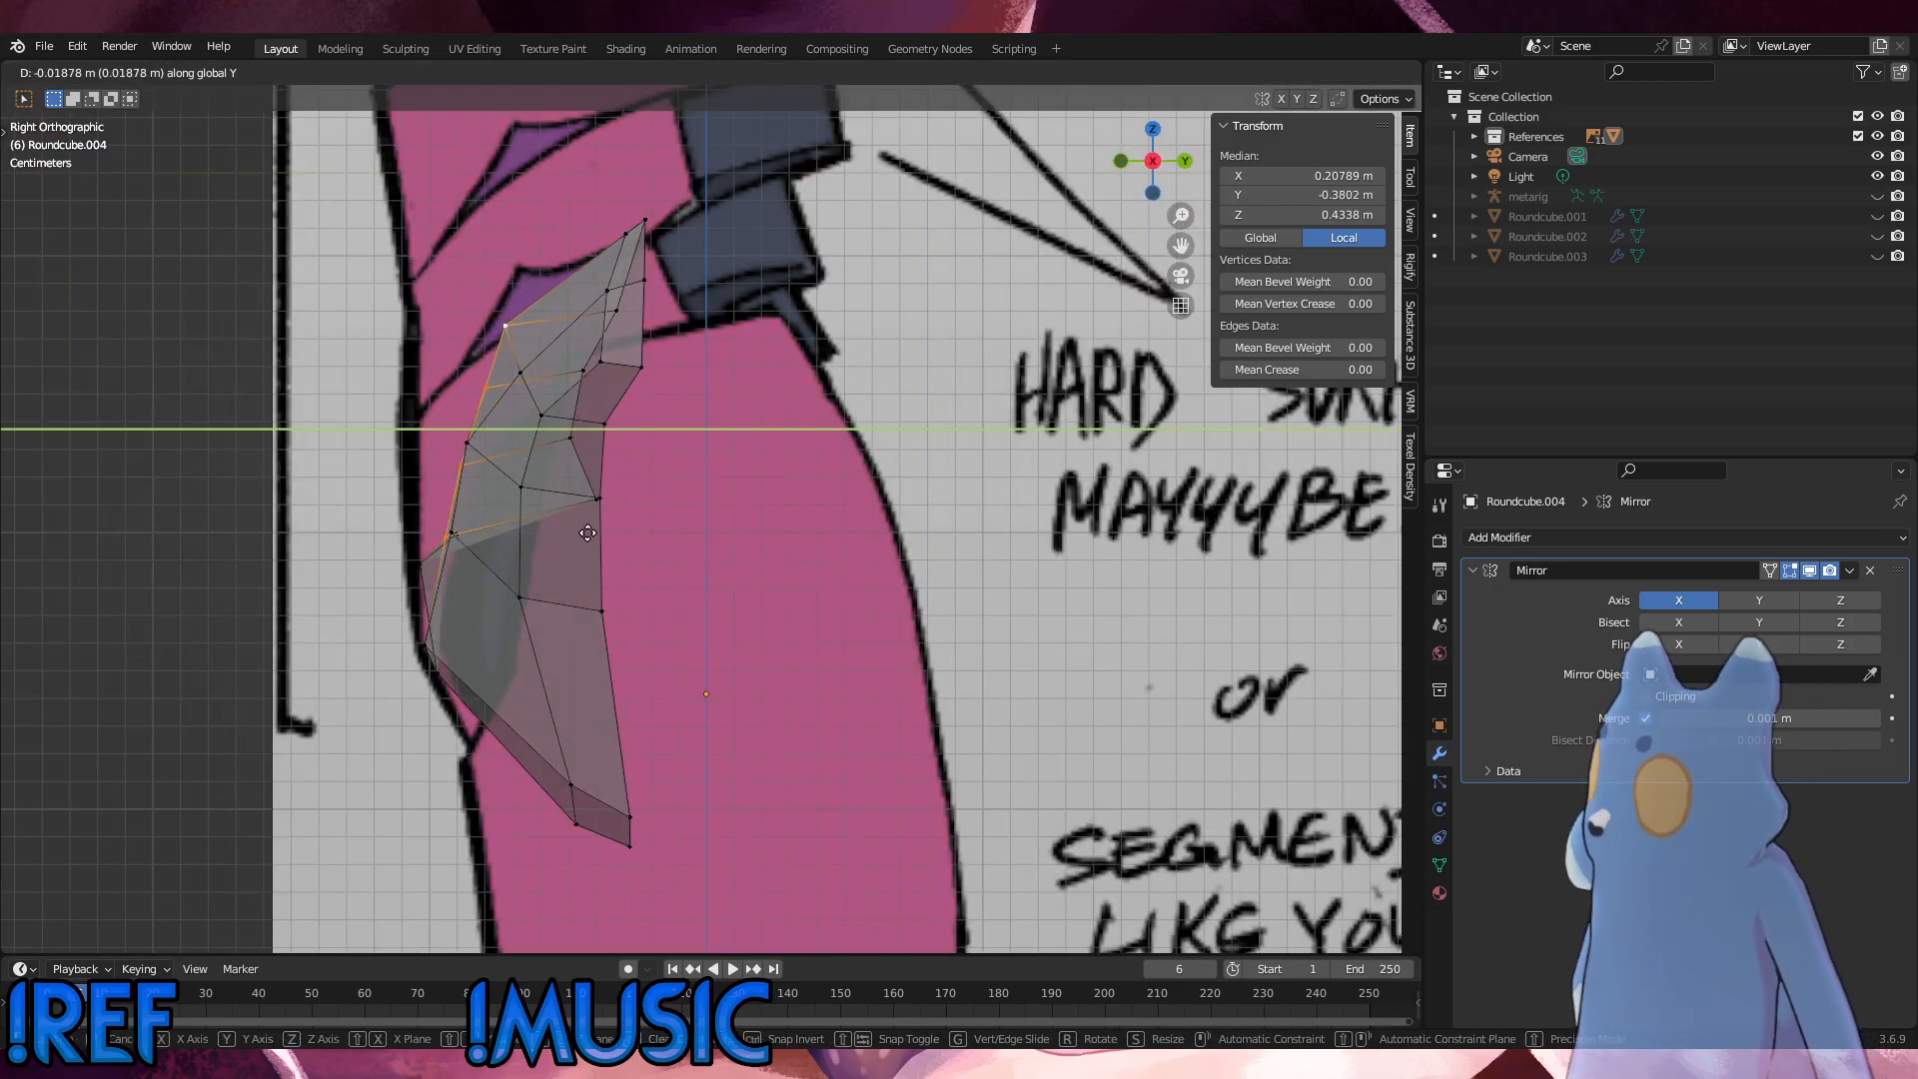
pyautogui.click(565, 536)
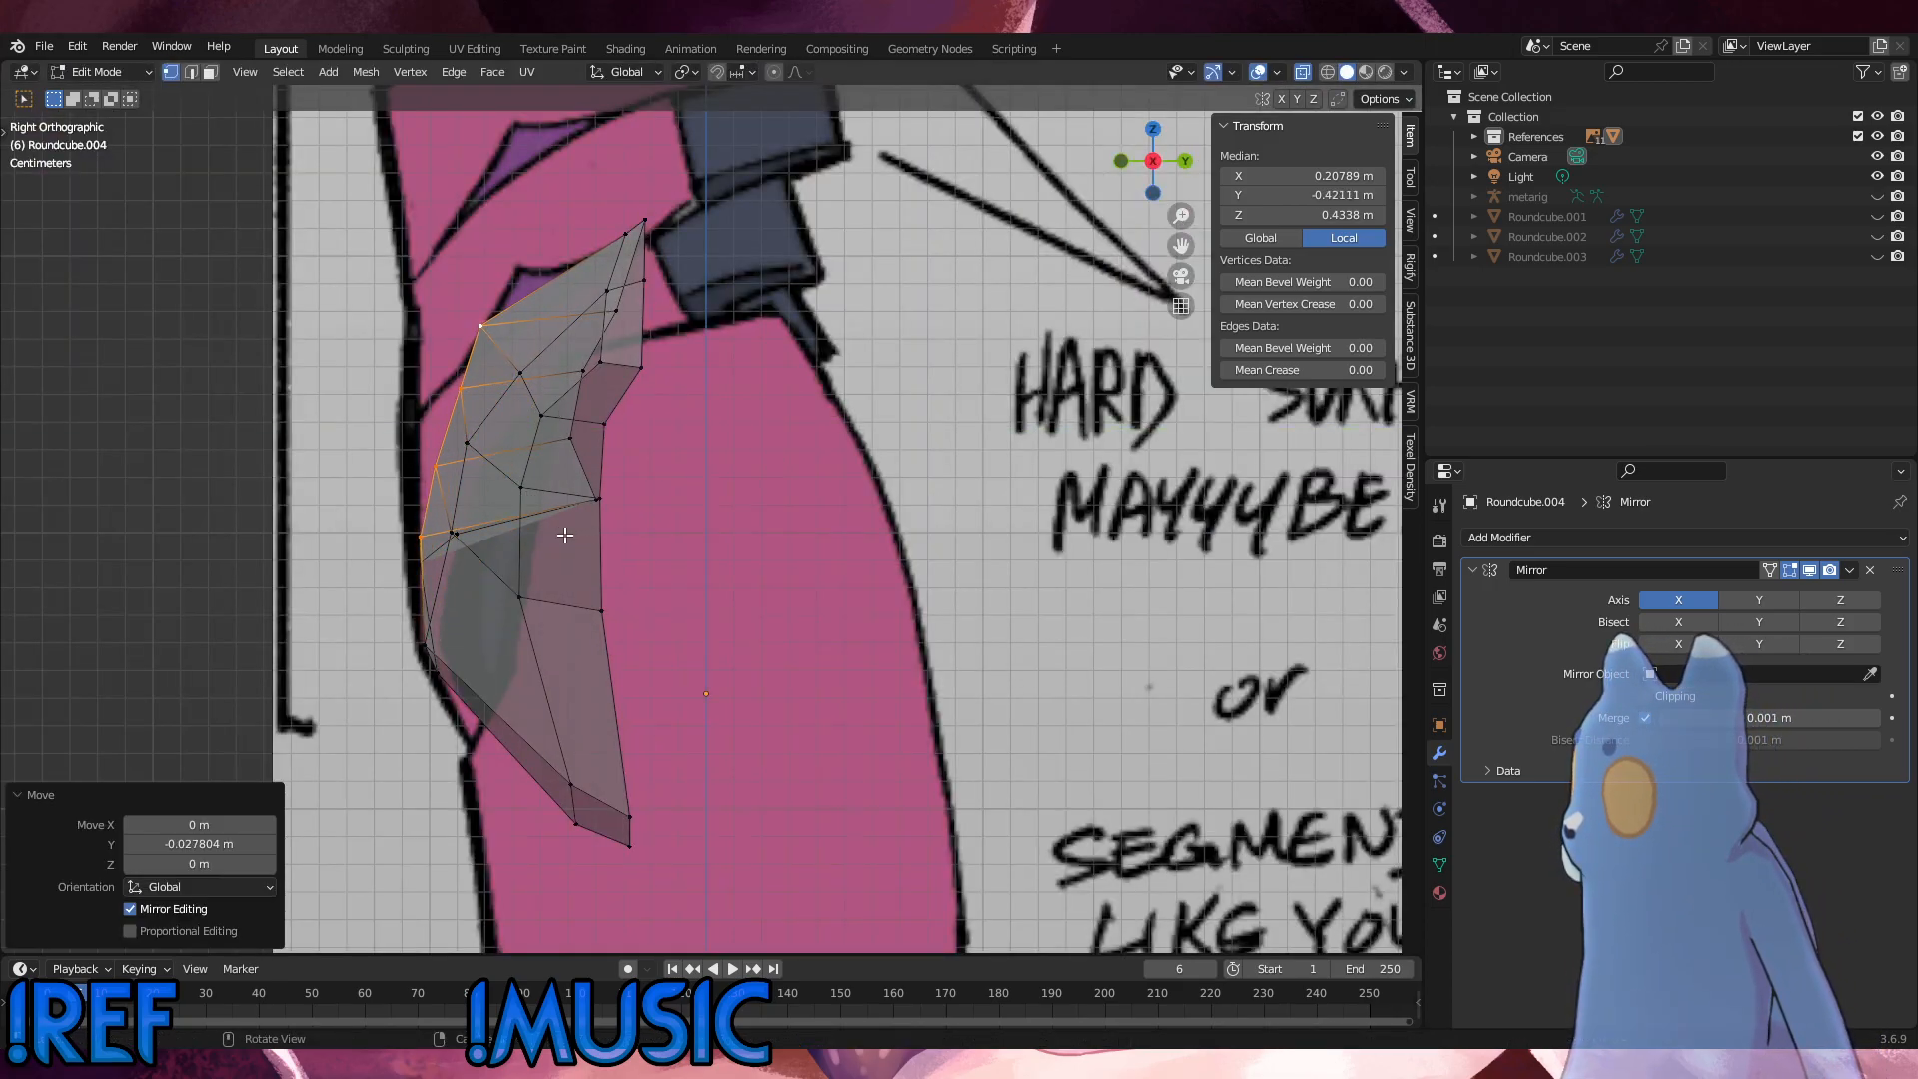
# Step: Move the four inner rim vertices behind the upper edge forward along Y, close to the front edge vertices
pyautogui.moveTo(564, 535); pyautogui.dragTo(675, 586, button='middle')
pyautogui.click(571, 540)
pyautogui.keyDown('shift'); pyautogui.click(716, 557); pyautogui.keyUp('shift')
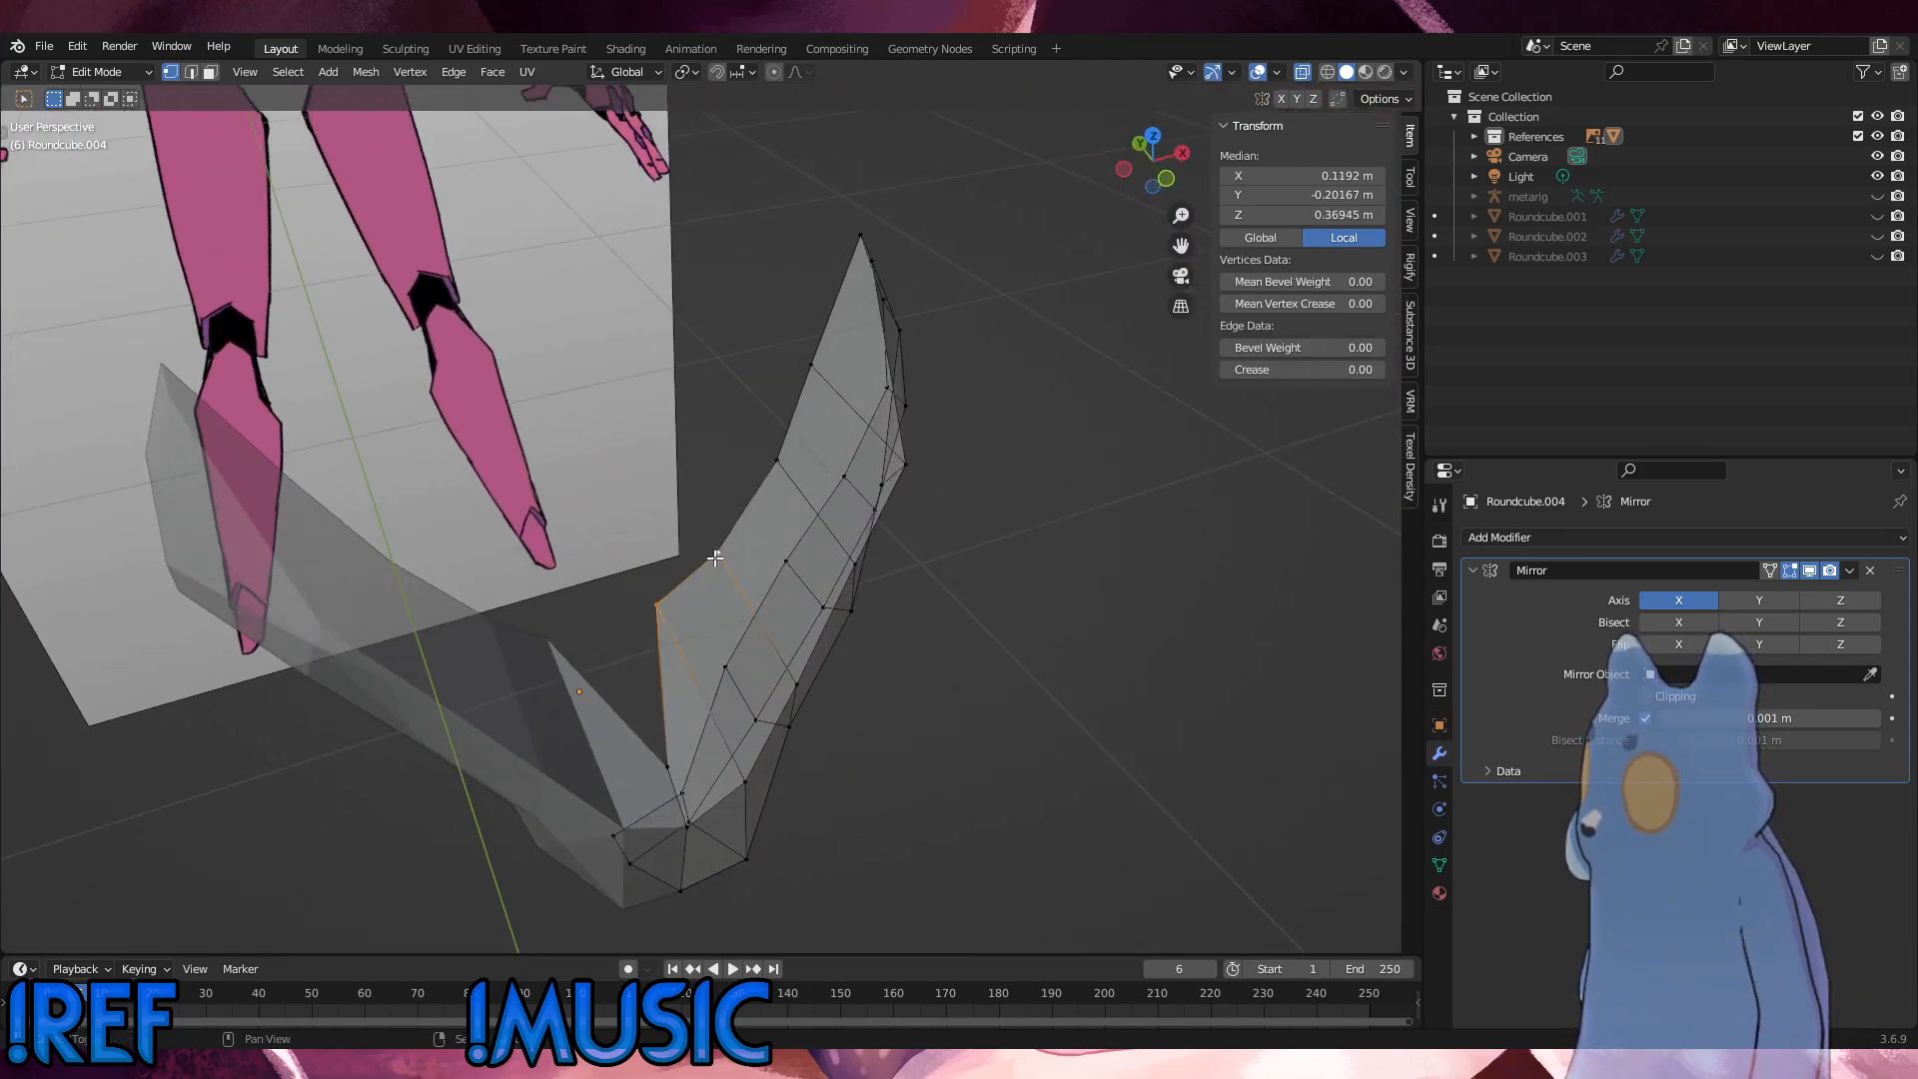
pyautogui.keyDown('shift'); pyautogui.click(780, 473); pyautogui.keyUp('shift')
pyautogui.moveTo(835, 370); pyautogui.dragTo(655, 446, button='middle')
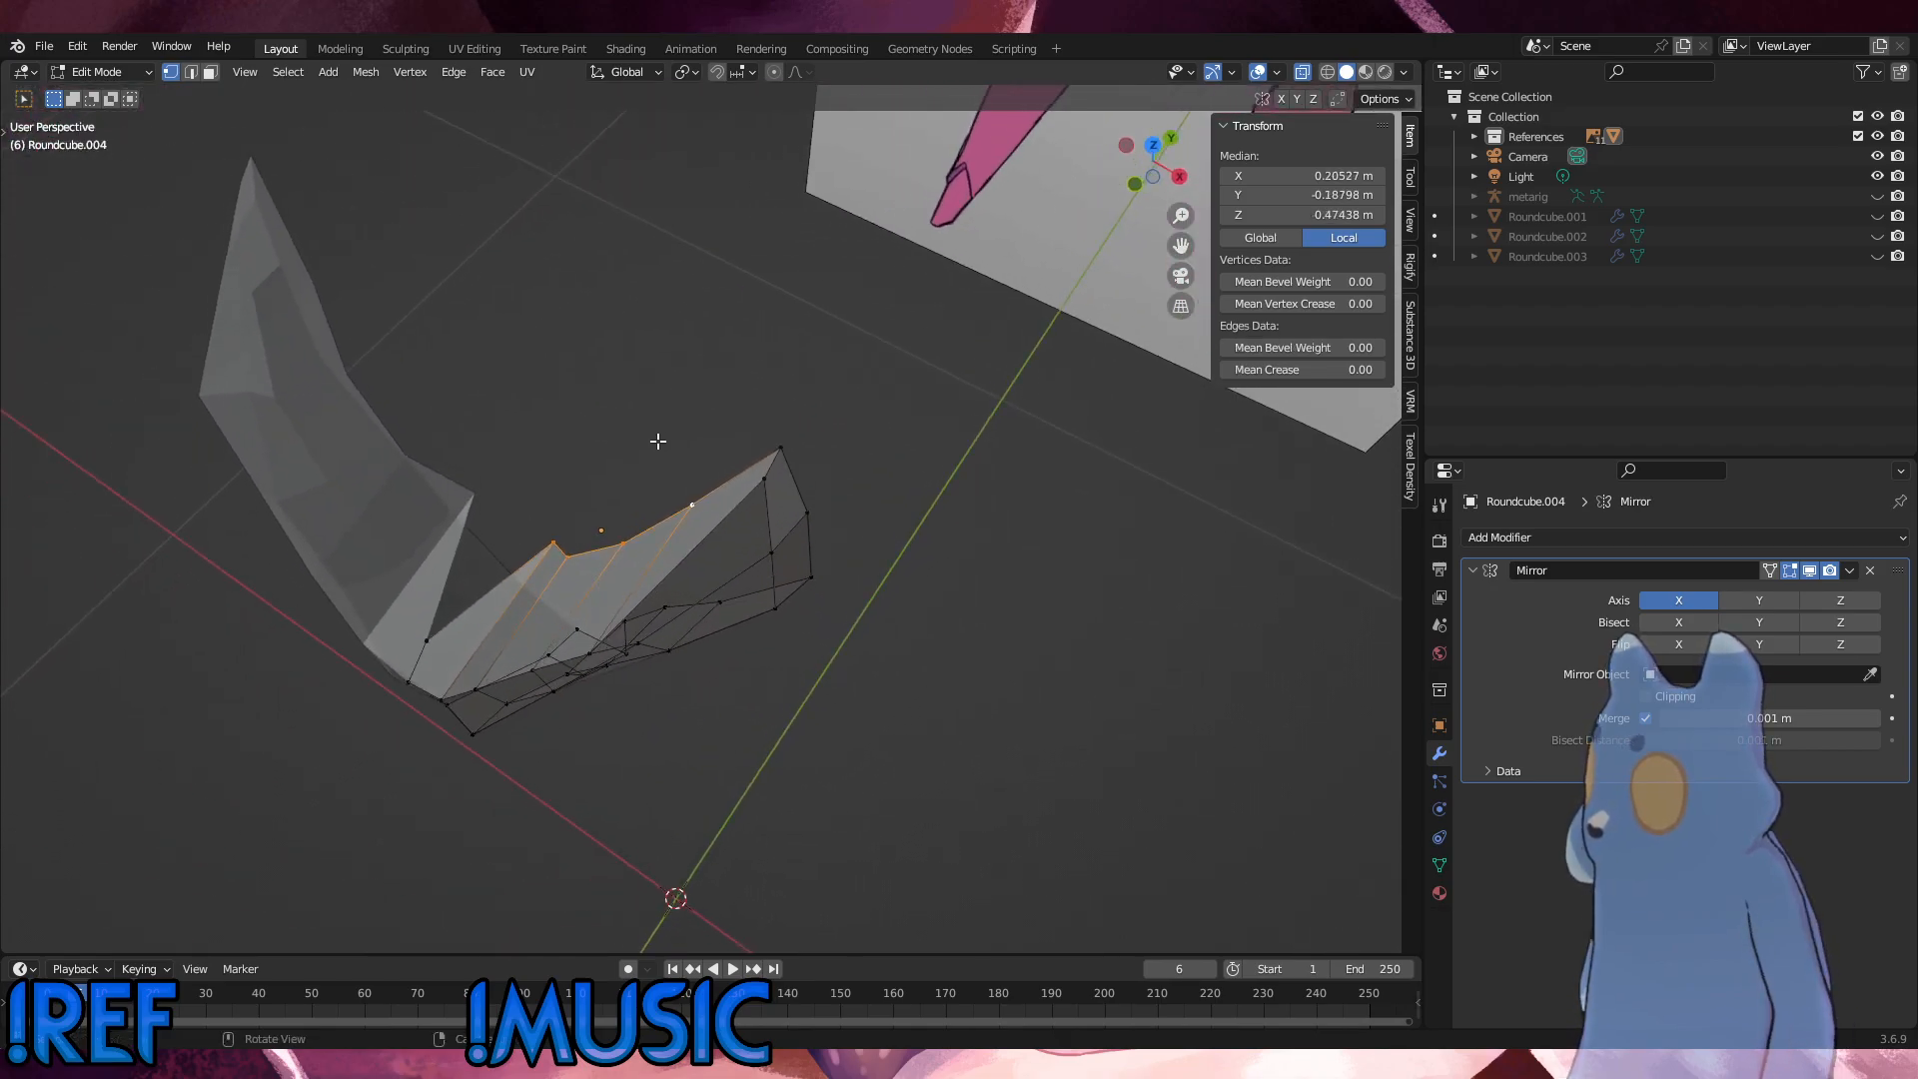
pyautogui.press('g')
pyautogui.press('x')
pyautogui.press('y')
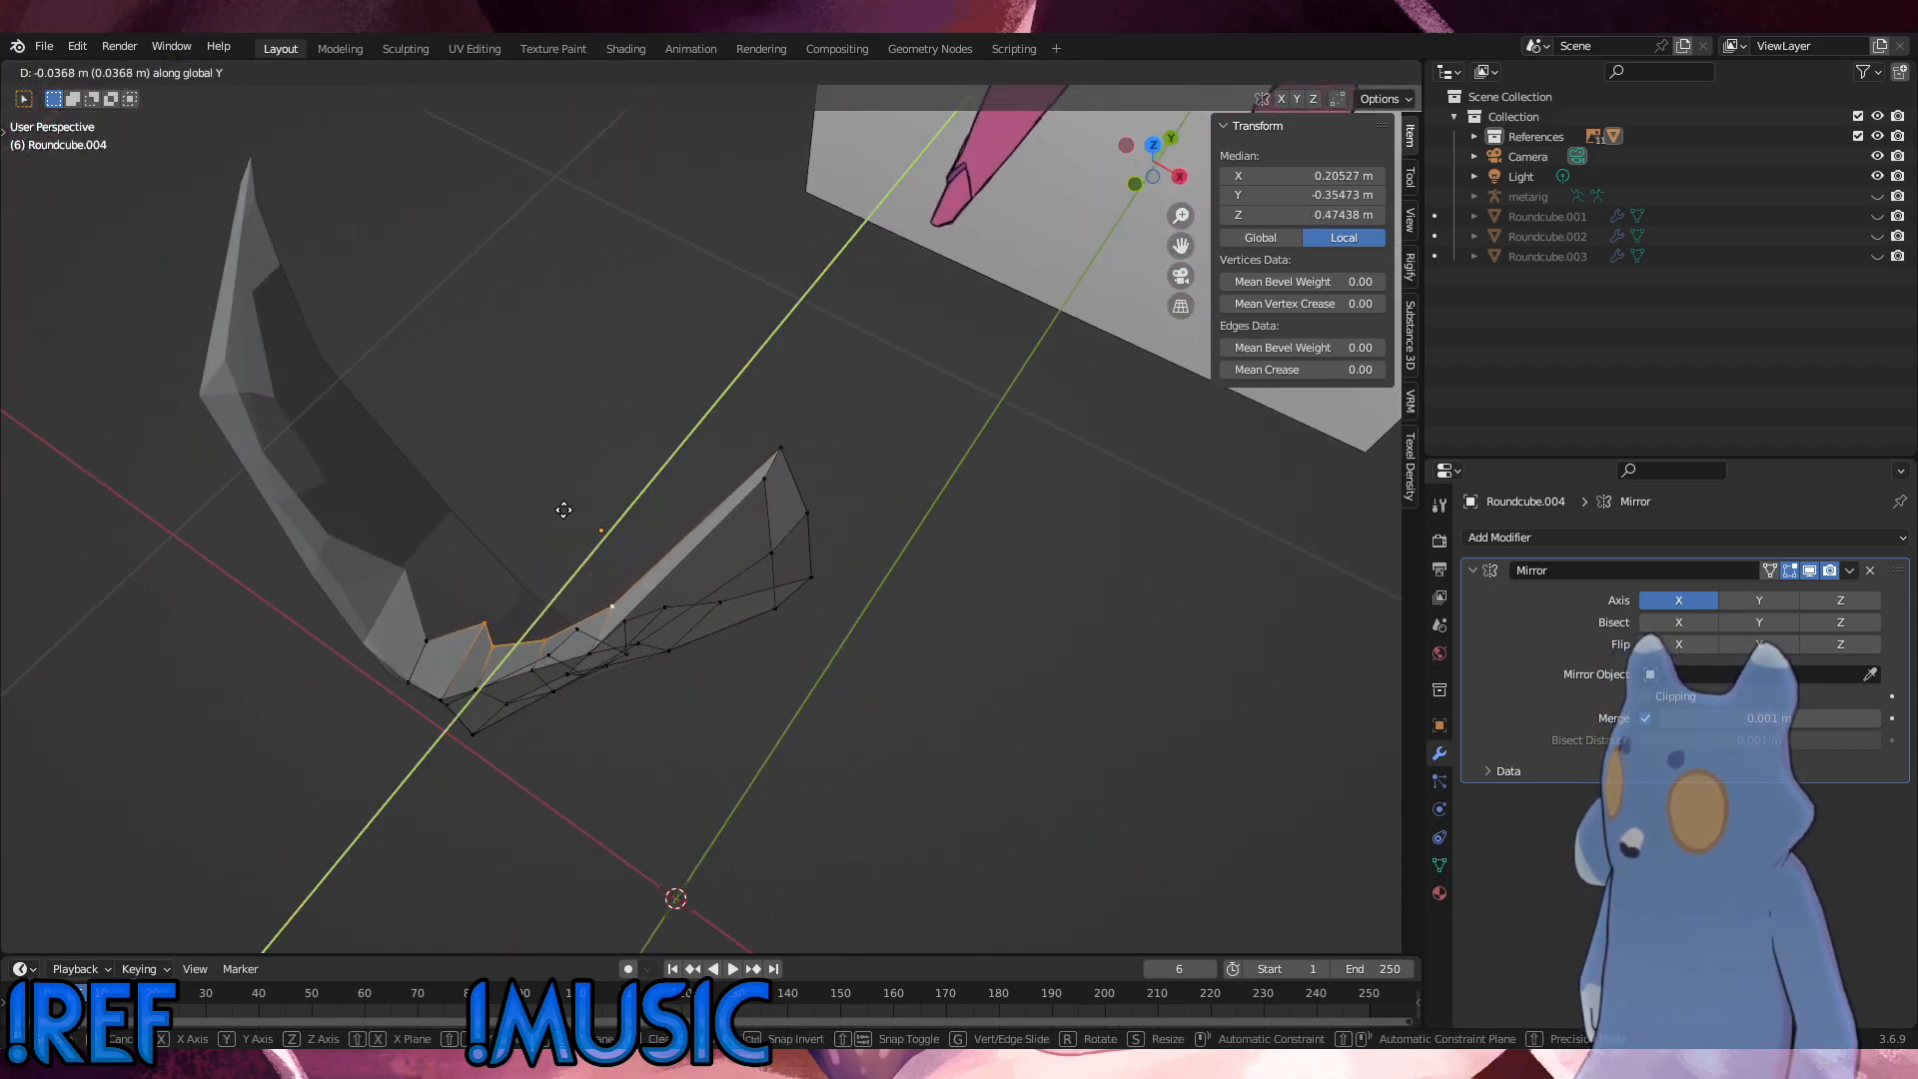
pyautogui.click(519, 544)
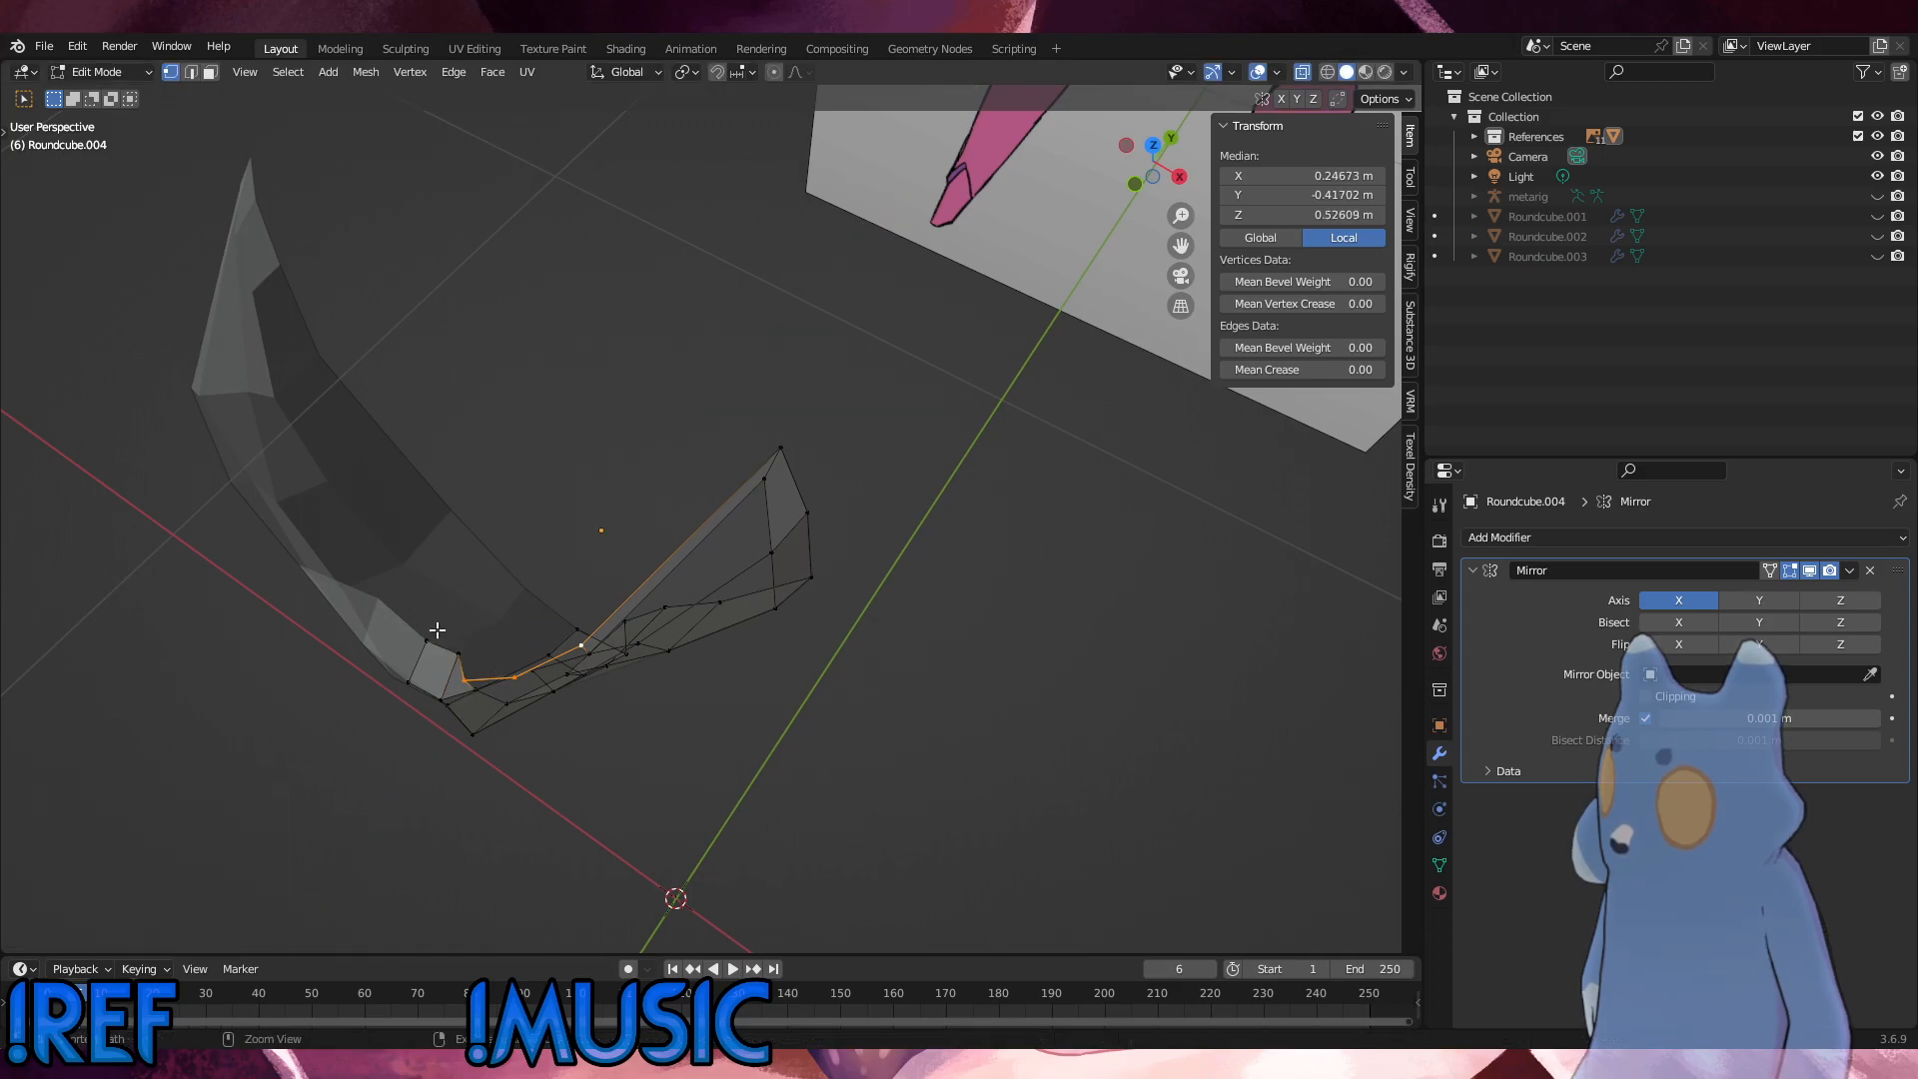
# Step: Move the three outer vertices of that inner rim back about 0.01 m along Y
pyautogui.press('g')
pyautogui.press('y')
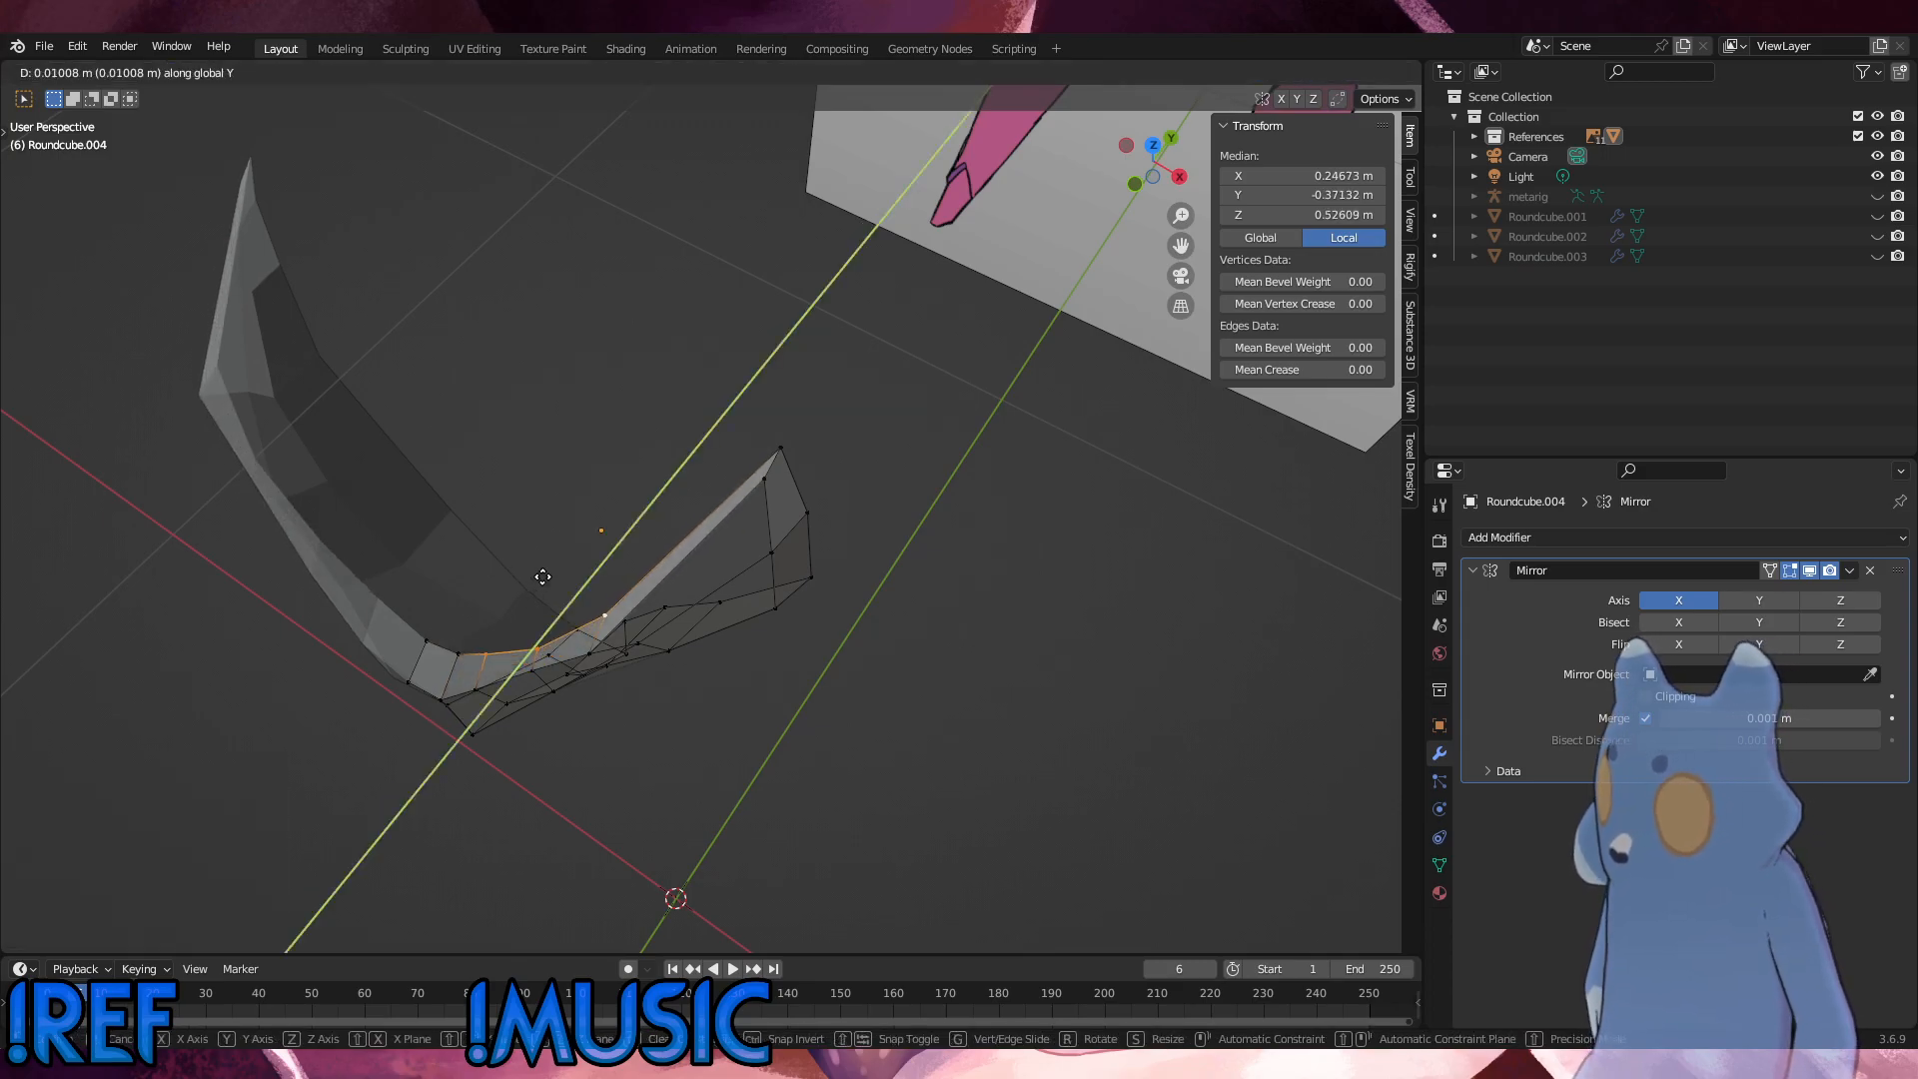
pyautogui.click(541, 574)
# Step: Move the ridge vertex nearest the hip tip -0.006139 m along Y in the right side view
pyautogui.moveTo(541, 574); pyautogui.dragTo(495, 443, button='middle')
pyautogui.click(559, 434)
pyautogui.keyDown('alt'); pyautogui.moveTo(494, 442); pyautogui.dragTo(397, 458, button='middle'); pyautogui.keyUp('alt')
pyautogui.press('g')
pyautogui.press('x')
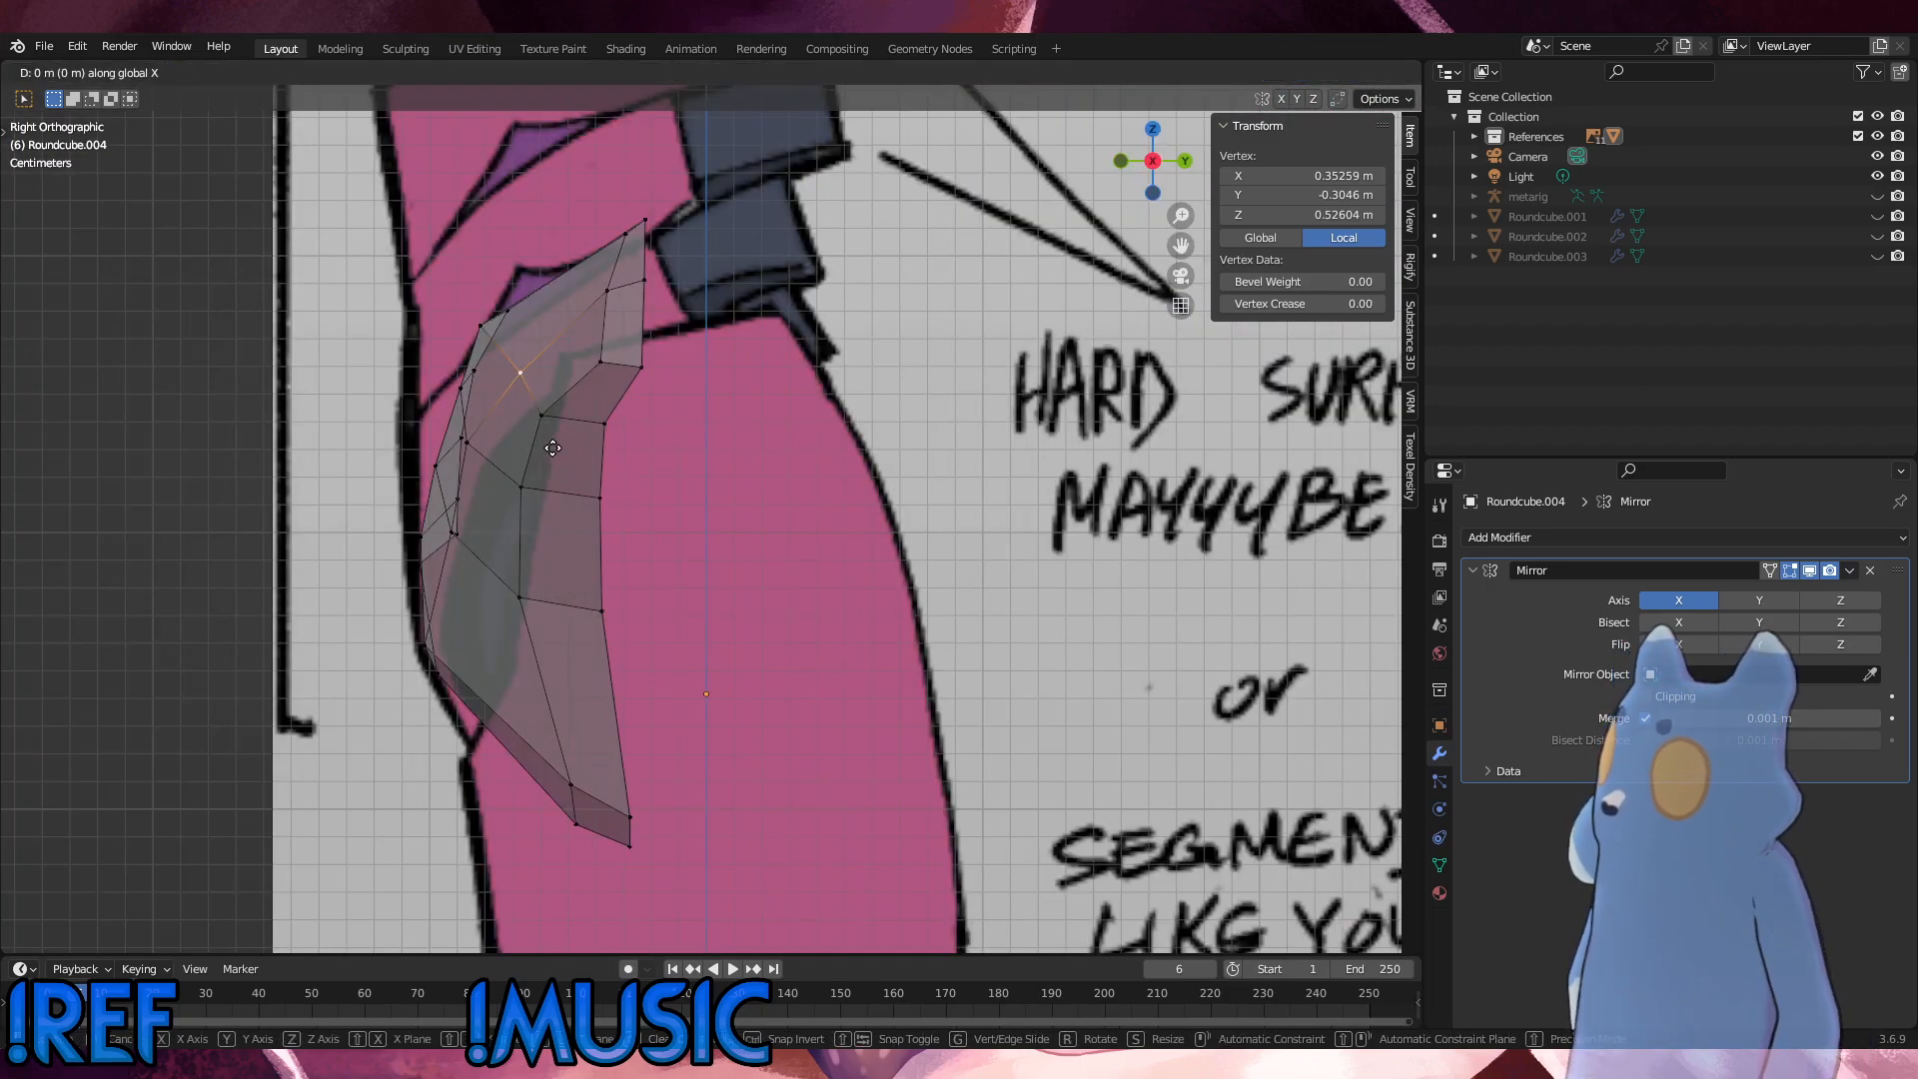
pyautogui.click(553, 448)
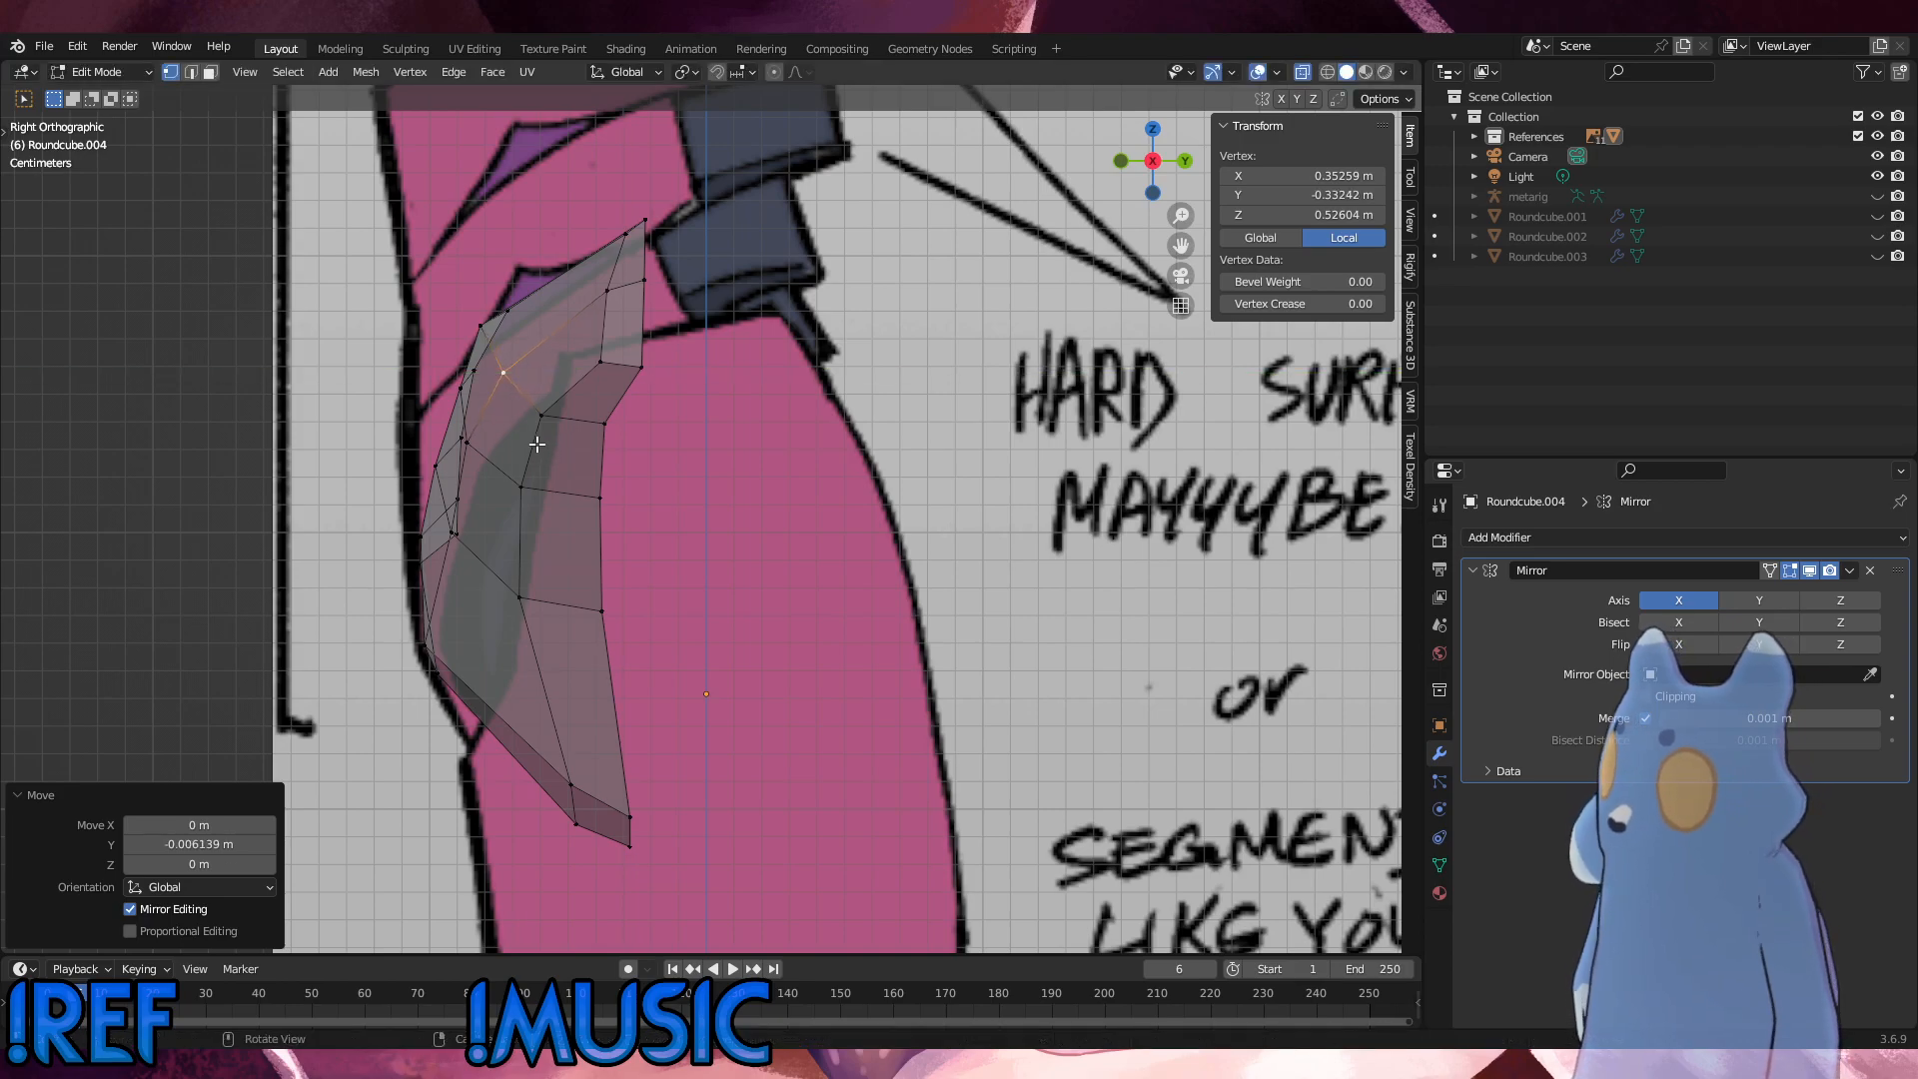
# Step: Move the last front upper-edge vertex before the hip tip back along Y to about -0.305 m
pyautogui.click(484, 332)
pyautogui.hotkey('shift', 'v')
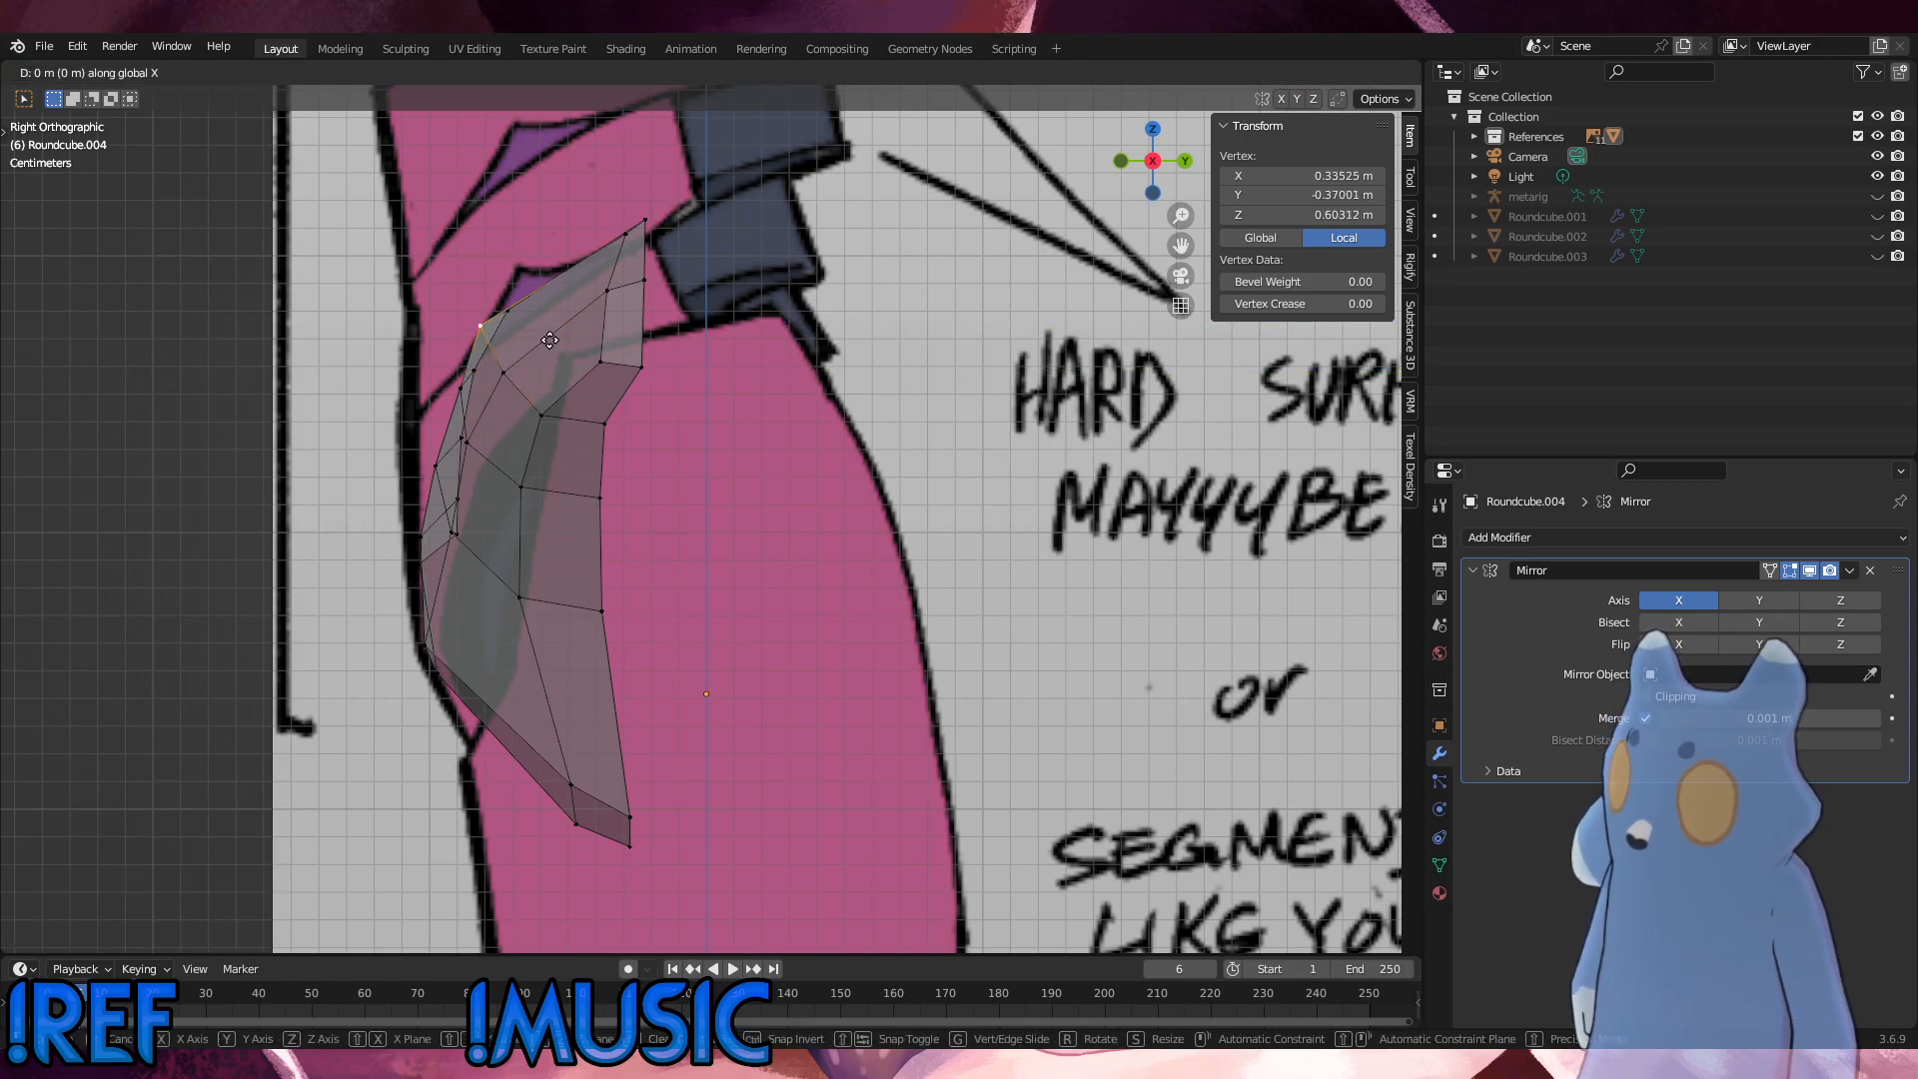
pyautogui.click(582, 346)
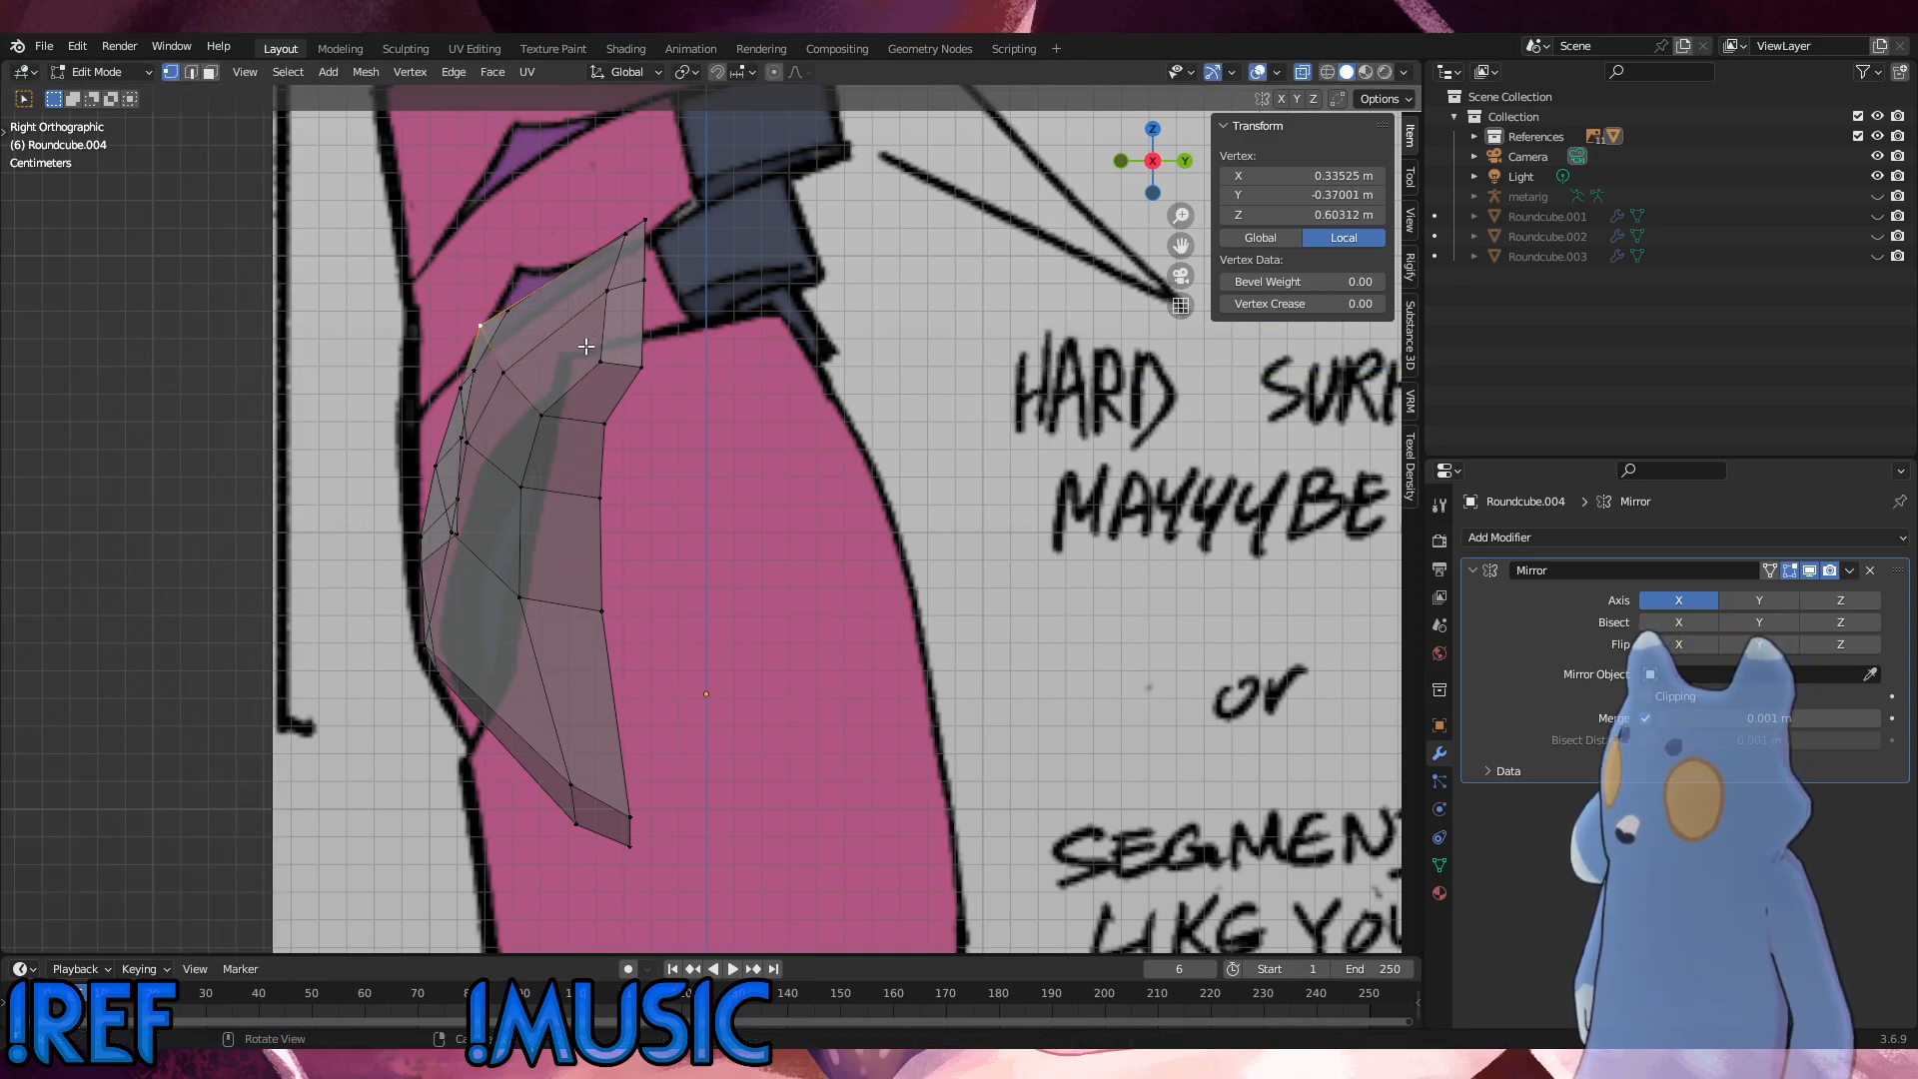
pyautogui.press('g')
pyautogui.press('y')
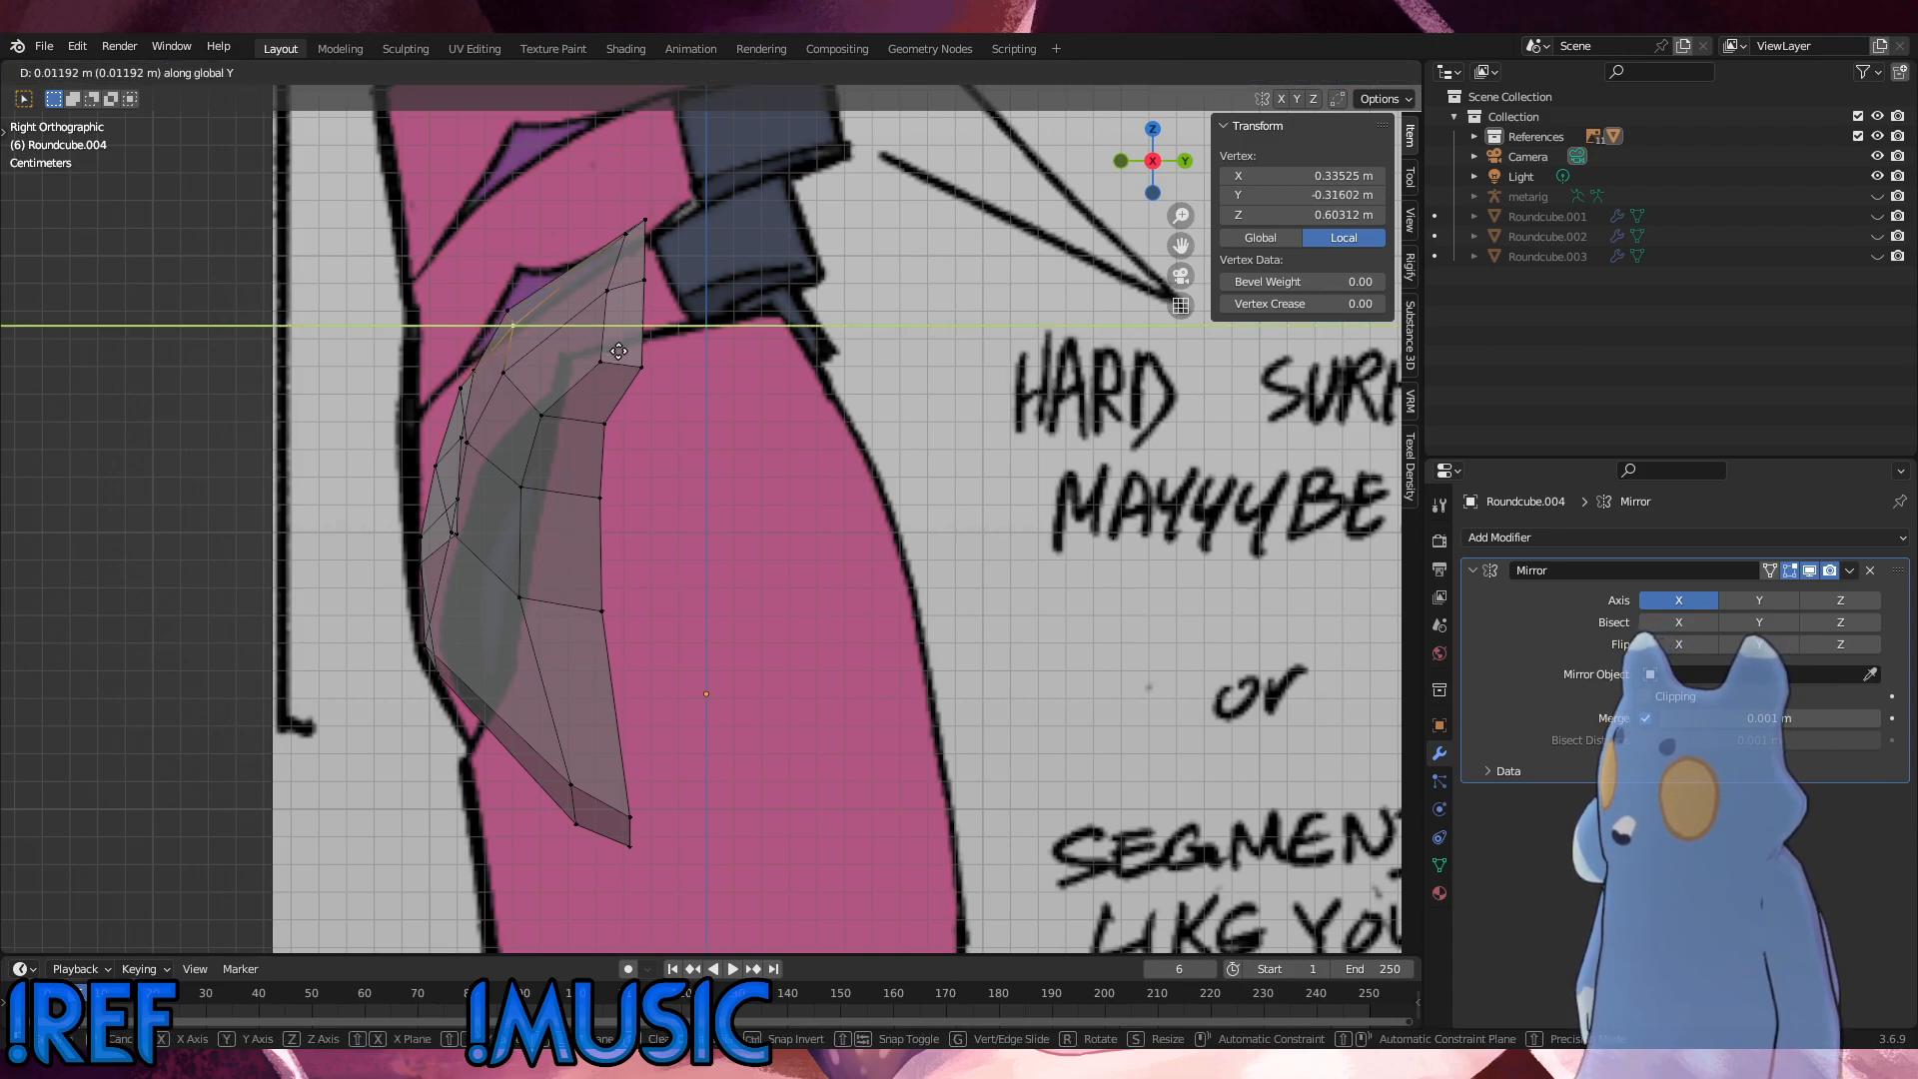
pyautogui.click(625, 351)
# Step: Move the inner rim vertex behind it 0.013721 m along Y
pyautogui.click(515, 309)
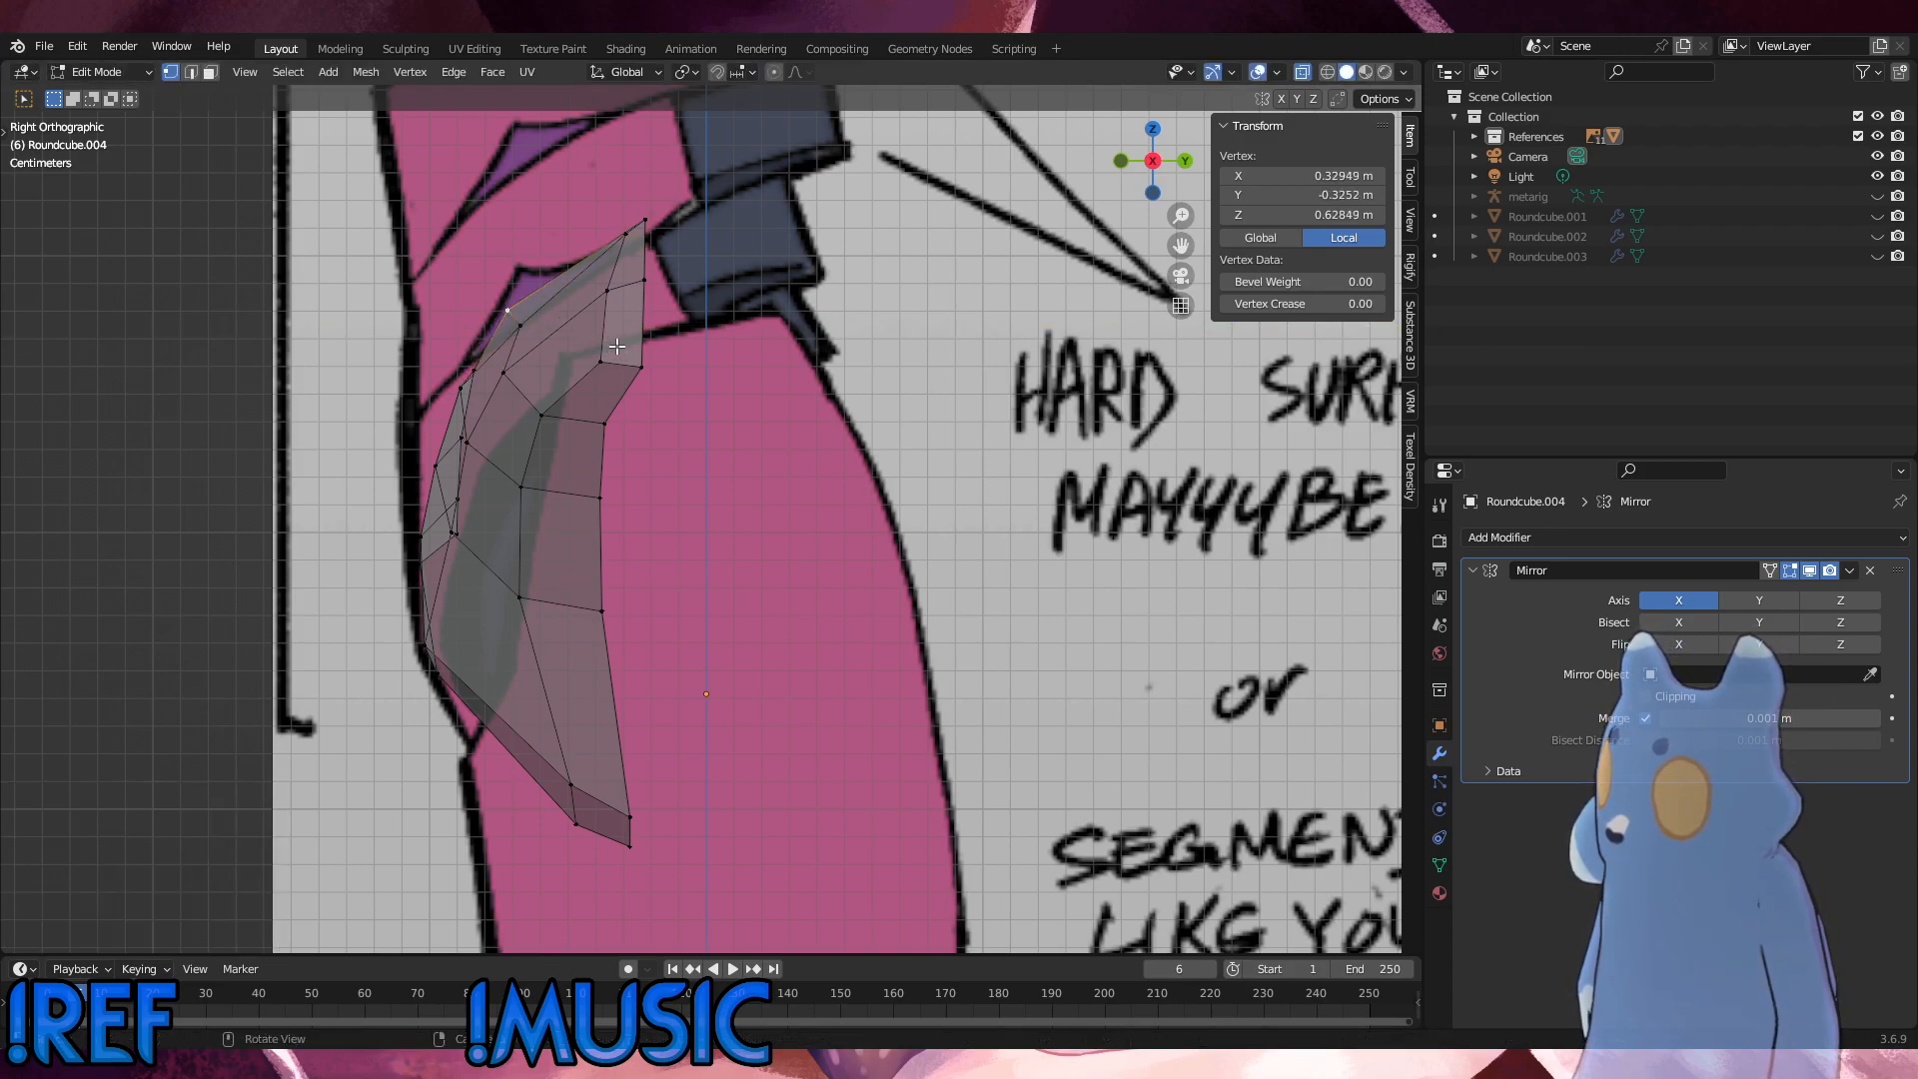
pyautogui.press('g')
pyautogui.press('y')
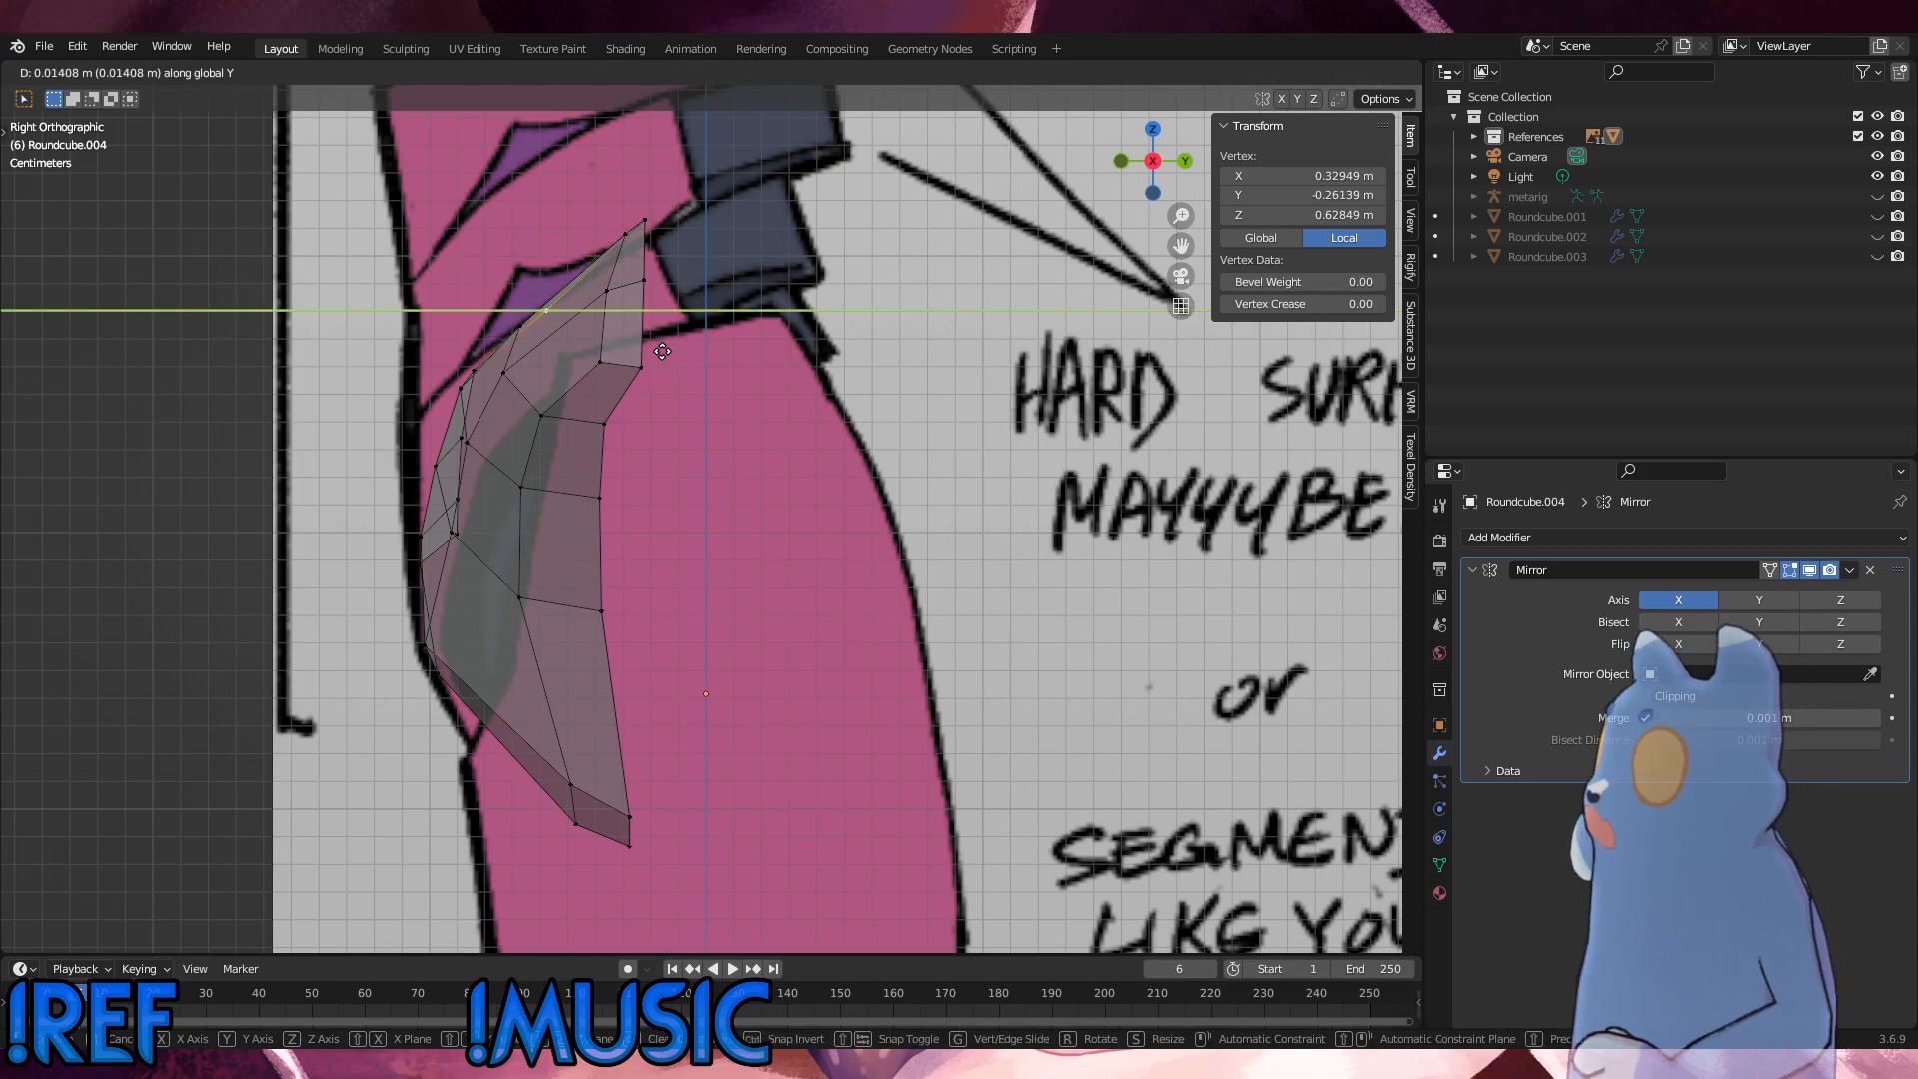
pyautogui.click(662, 351)
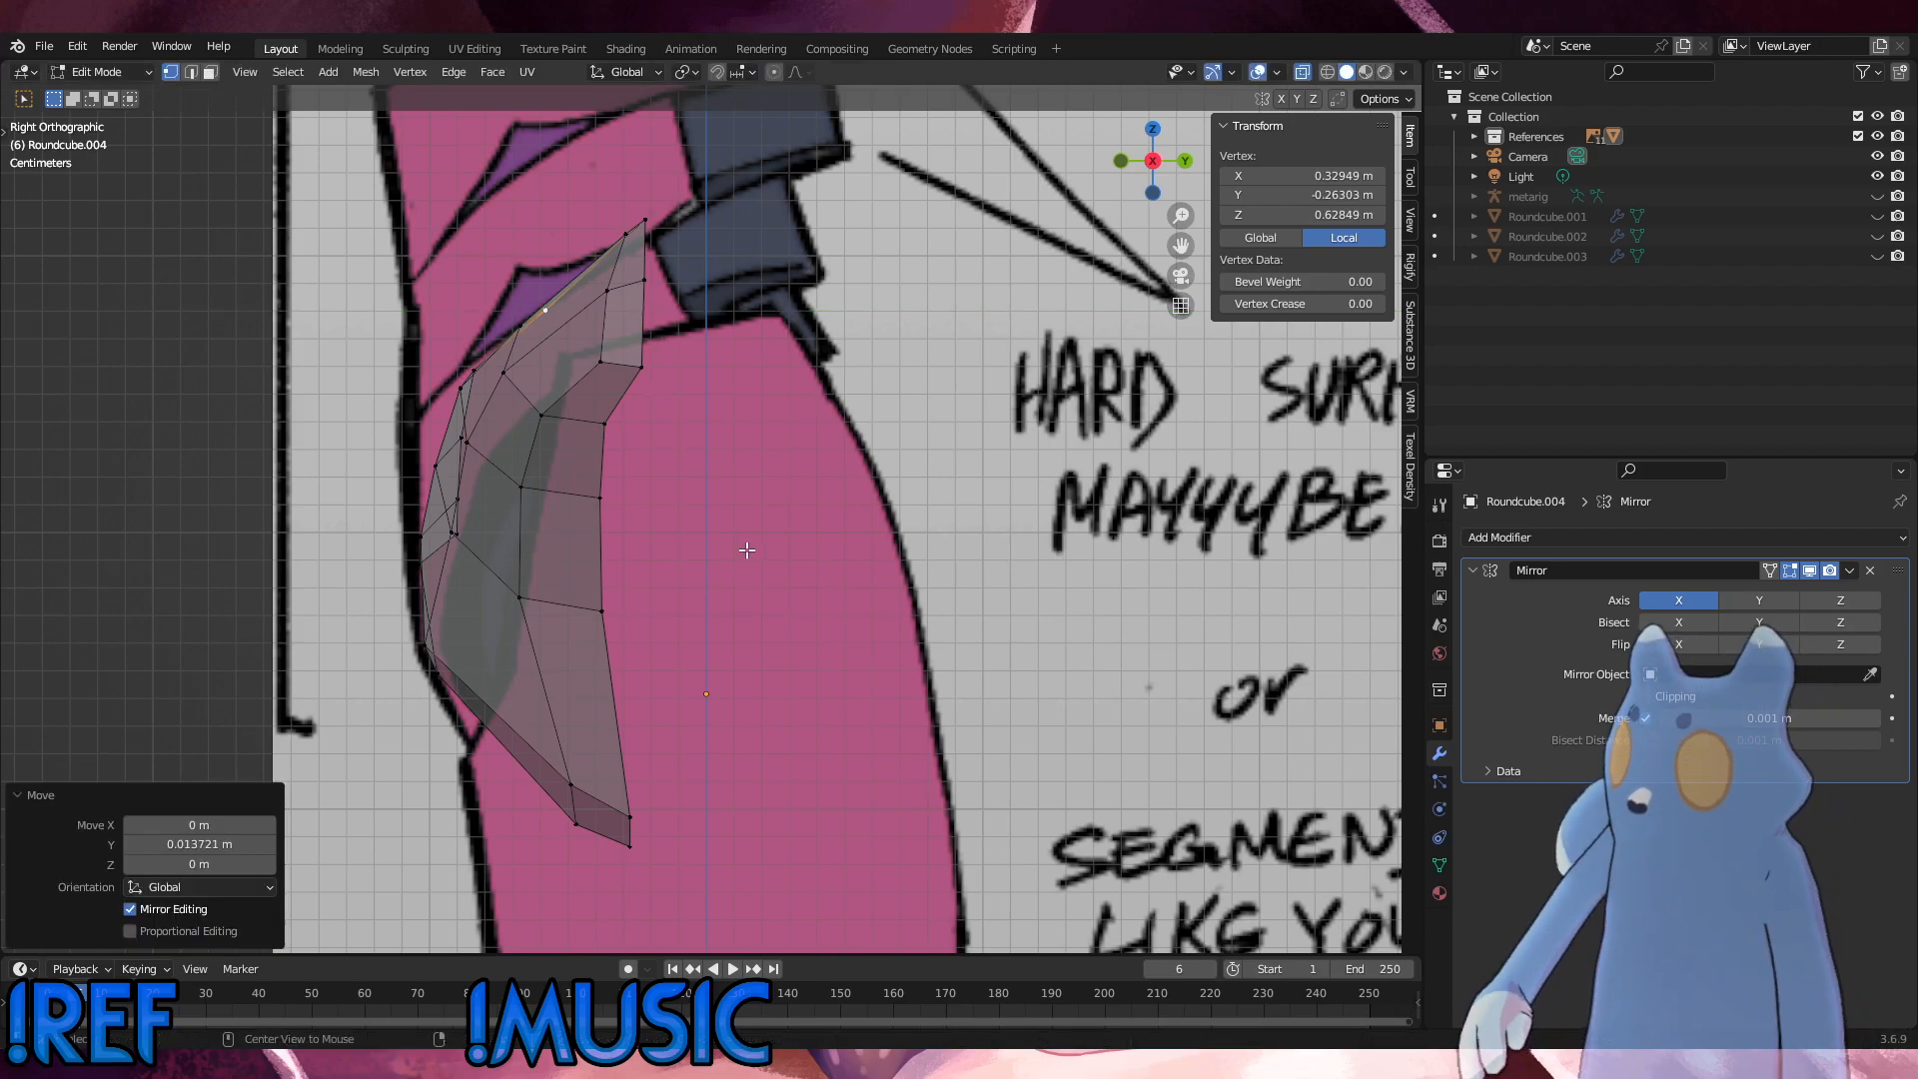
# Step: In the front view, select the shell's outer boundary rim loop and delete its vertices
pyautogui.press('KP_1')
pyautogui.keyDown('alt'); pyautogui.click(624, 830); pyautogui.keyUp('alt')
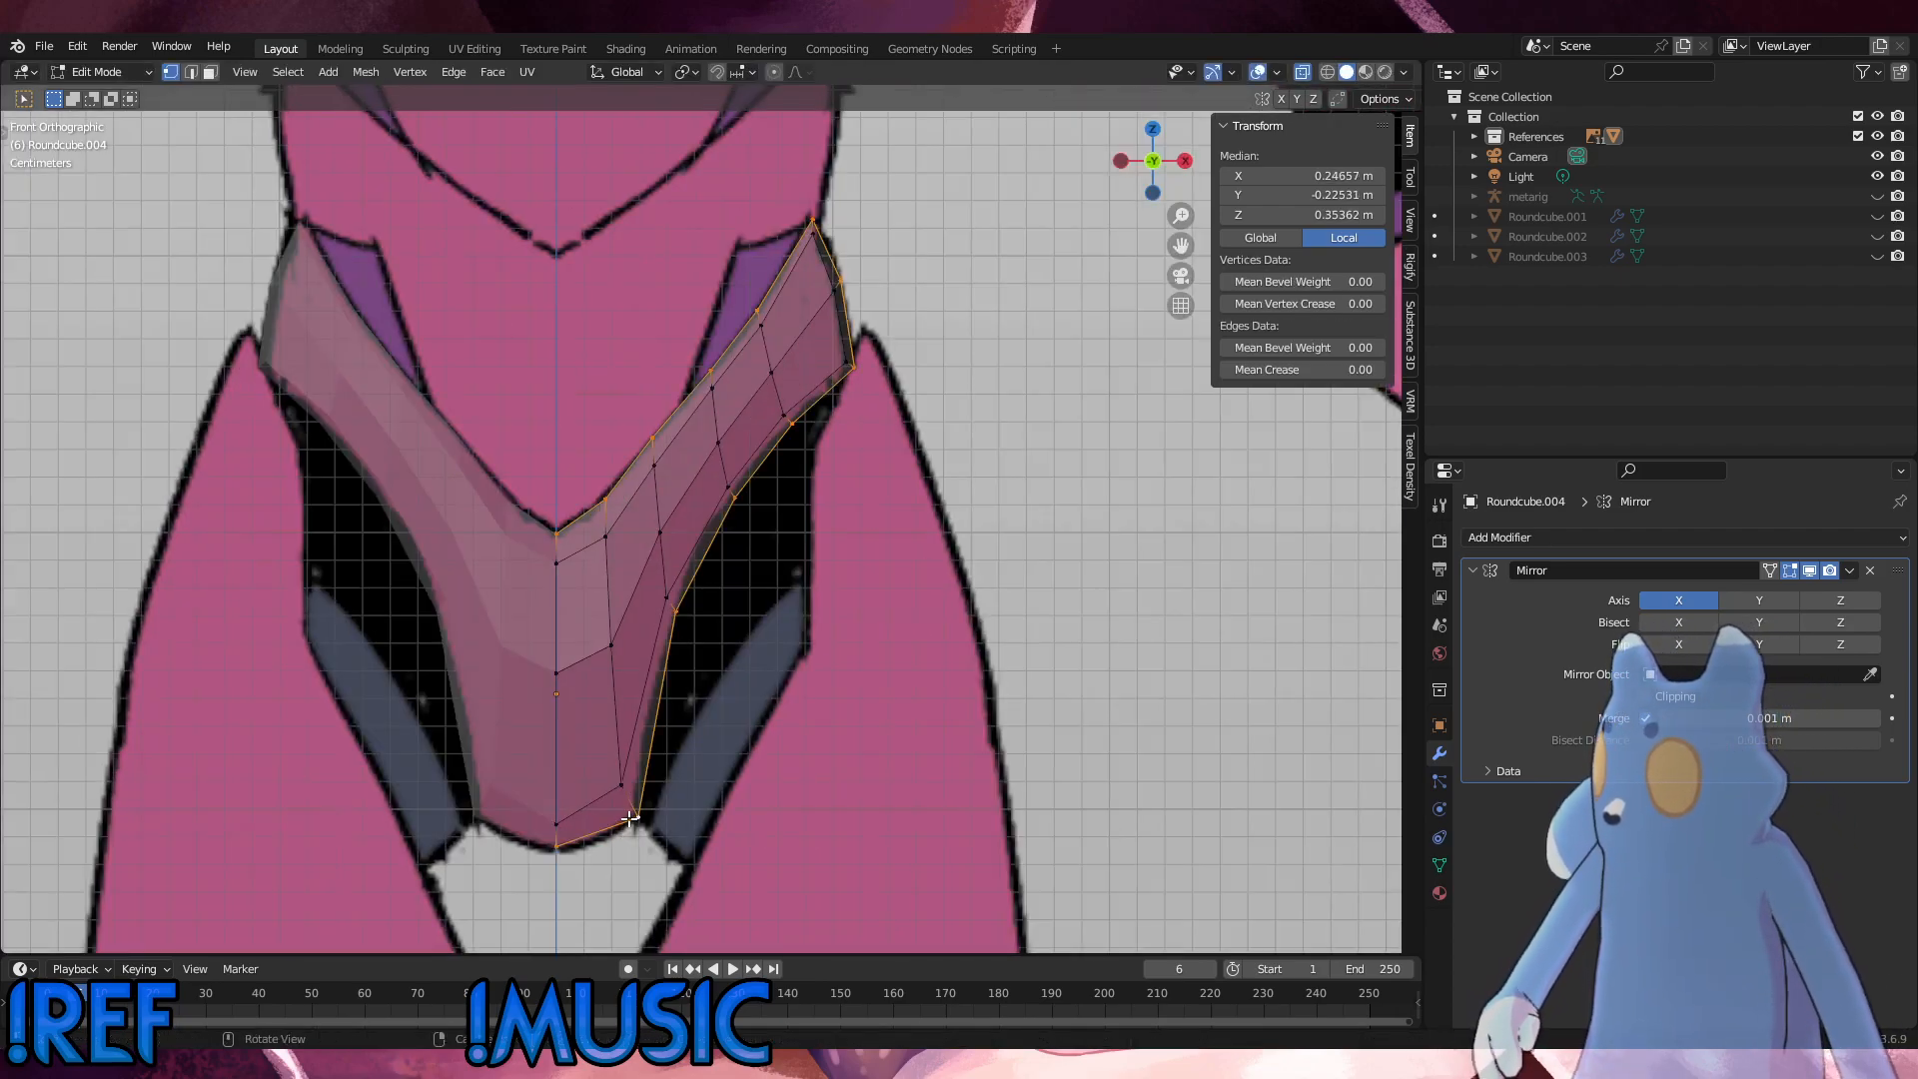
pyautogui.press('x')
pyautogui.click(760, 769)
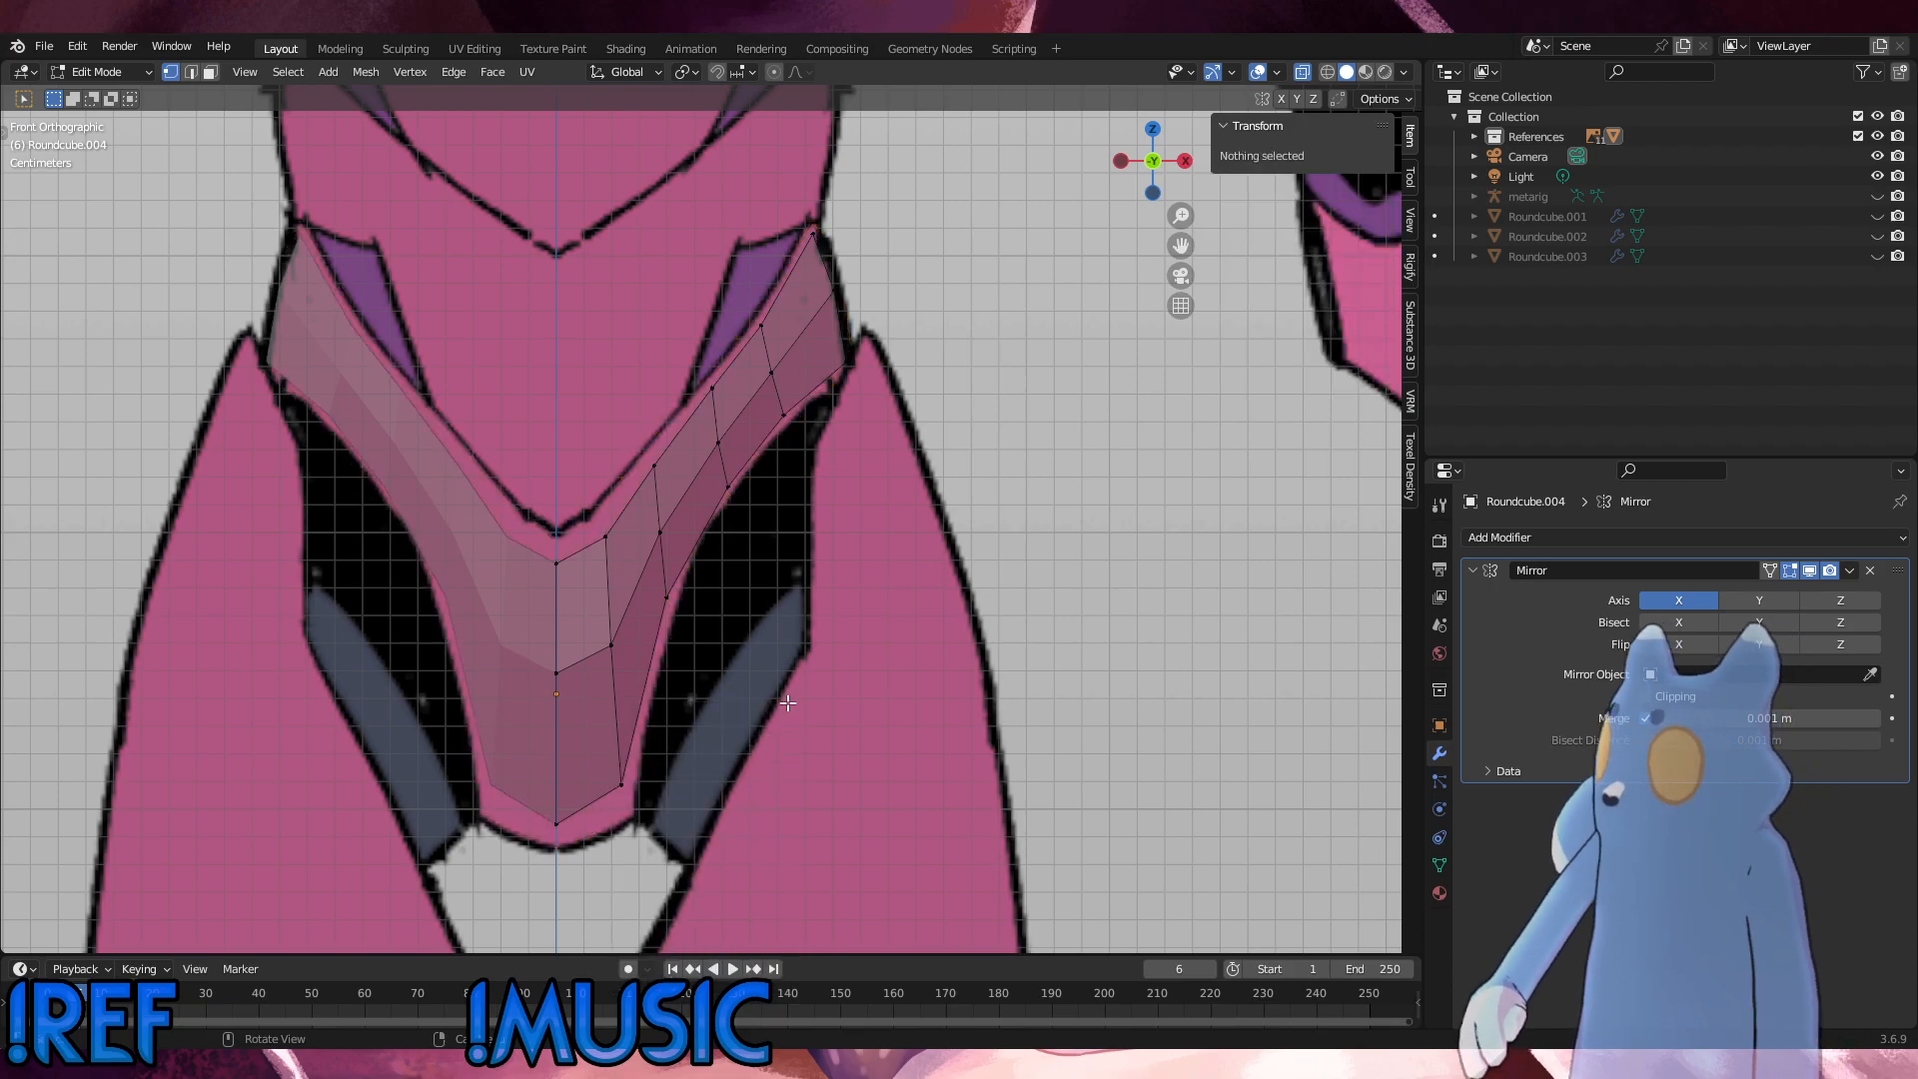
# Step: Raise the upper centre-line vertex along Z to the point of the V outline on the front reference
pyautogui.click(560, 564)
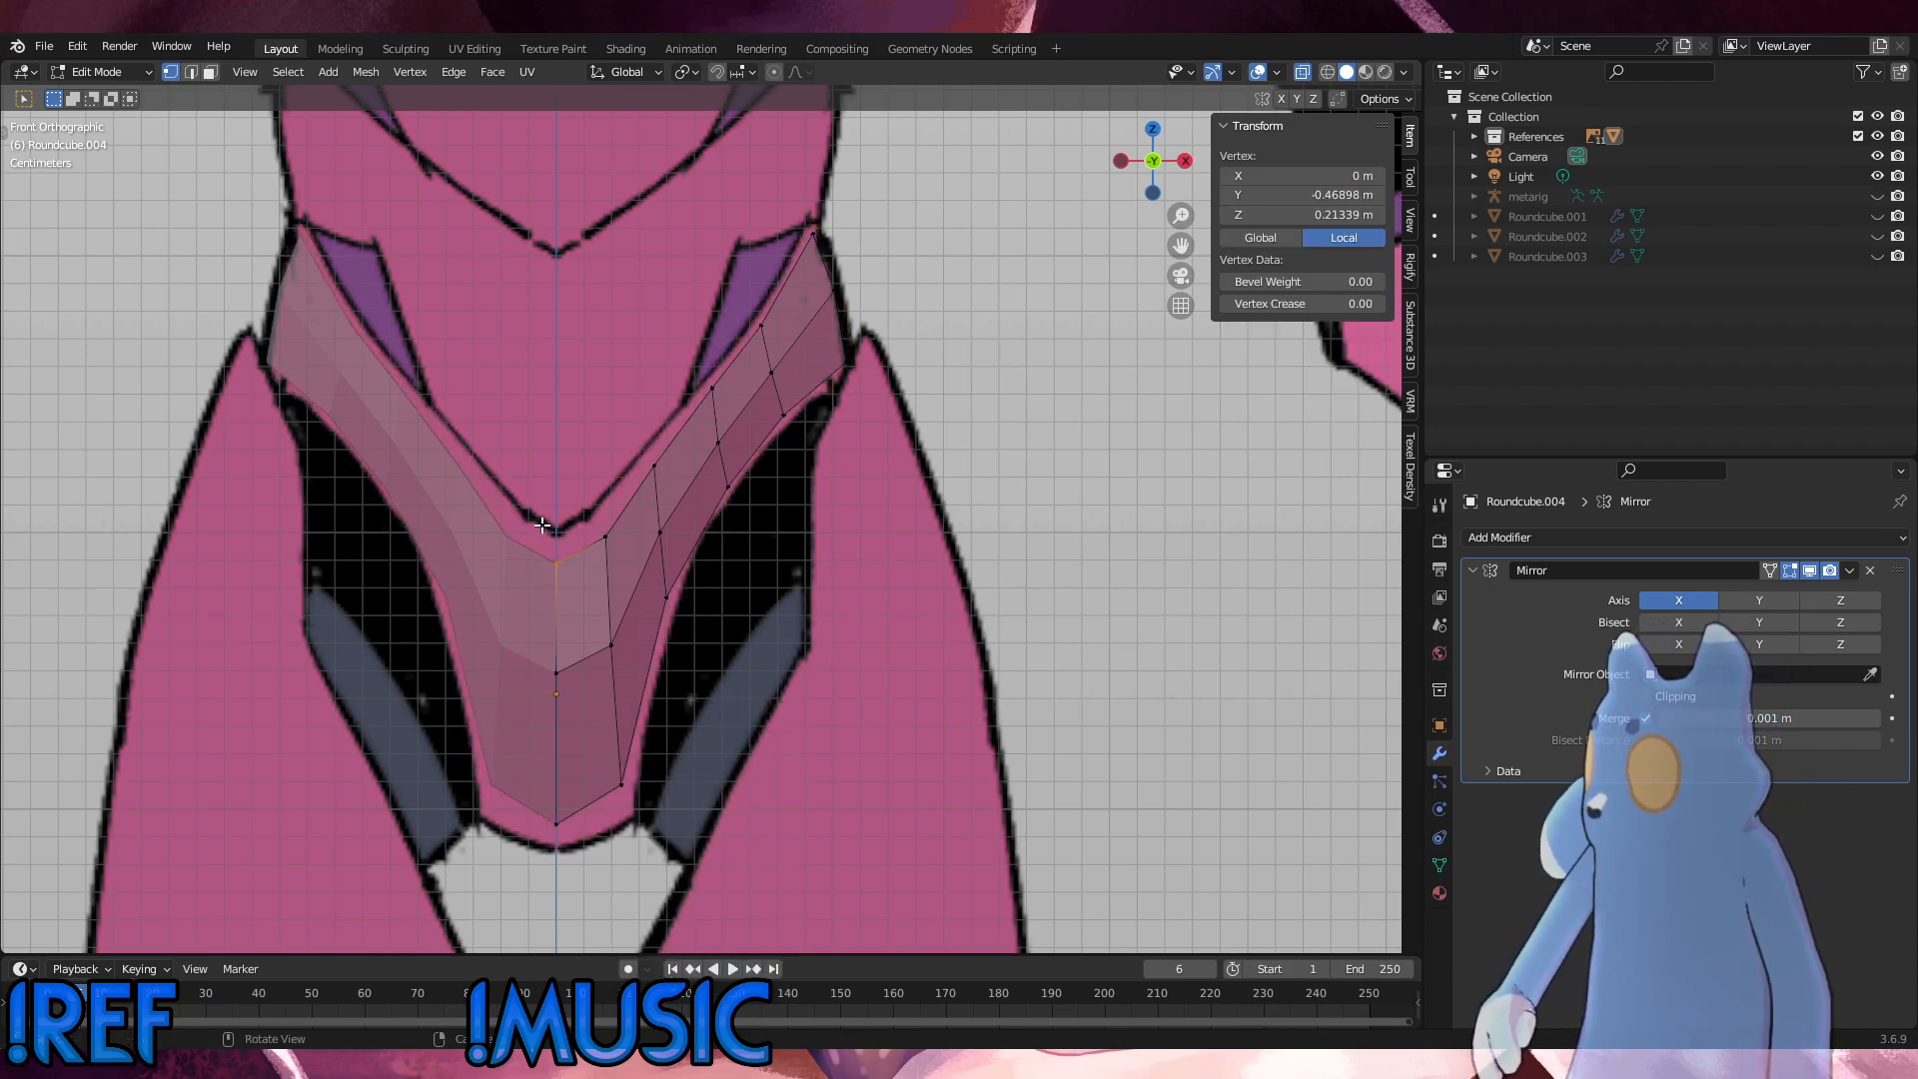
pyautogui.press('g')
pyautogui.press('z')
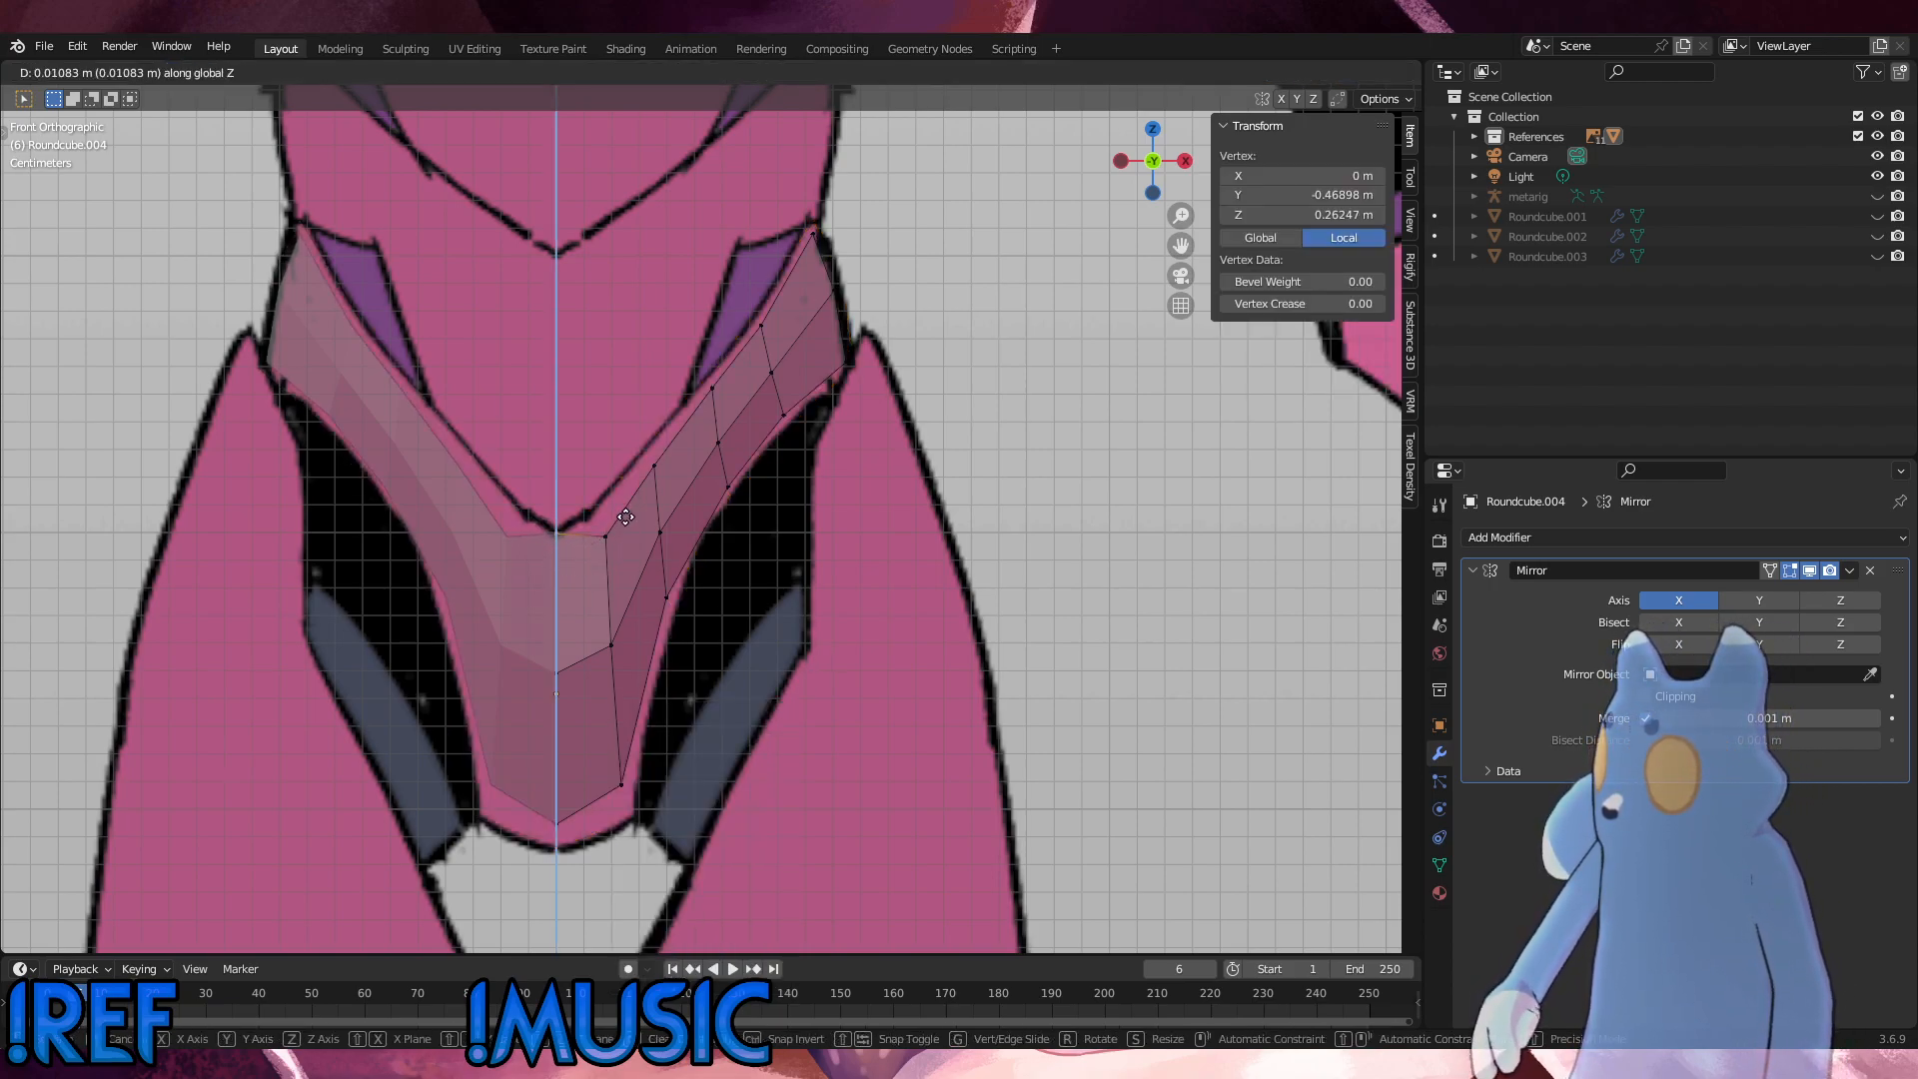
pyautogui.click(626, 517)
pyautogui.click(605, 536)
pyautogui.scroll(4, 605, 537)
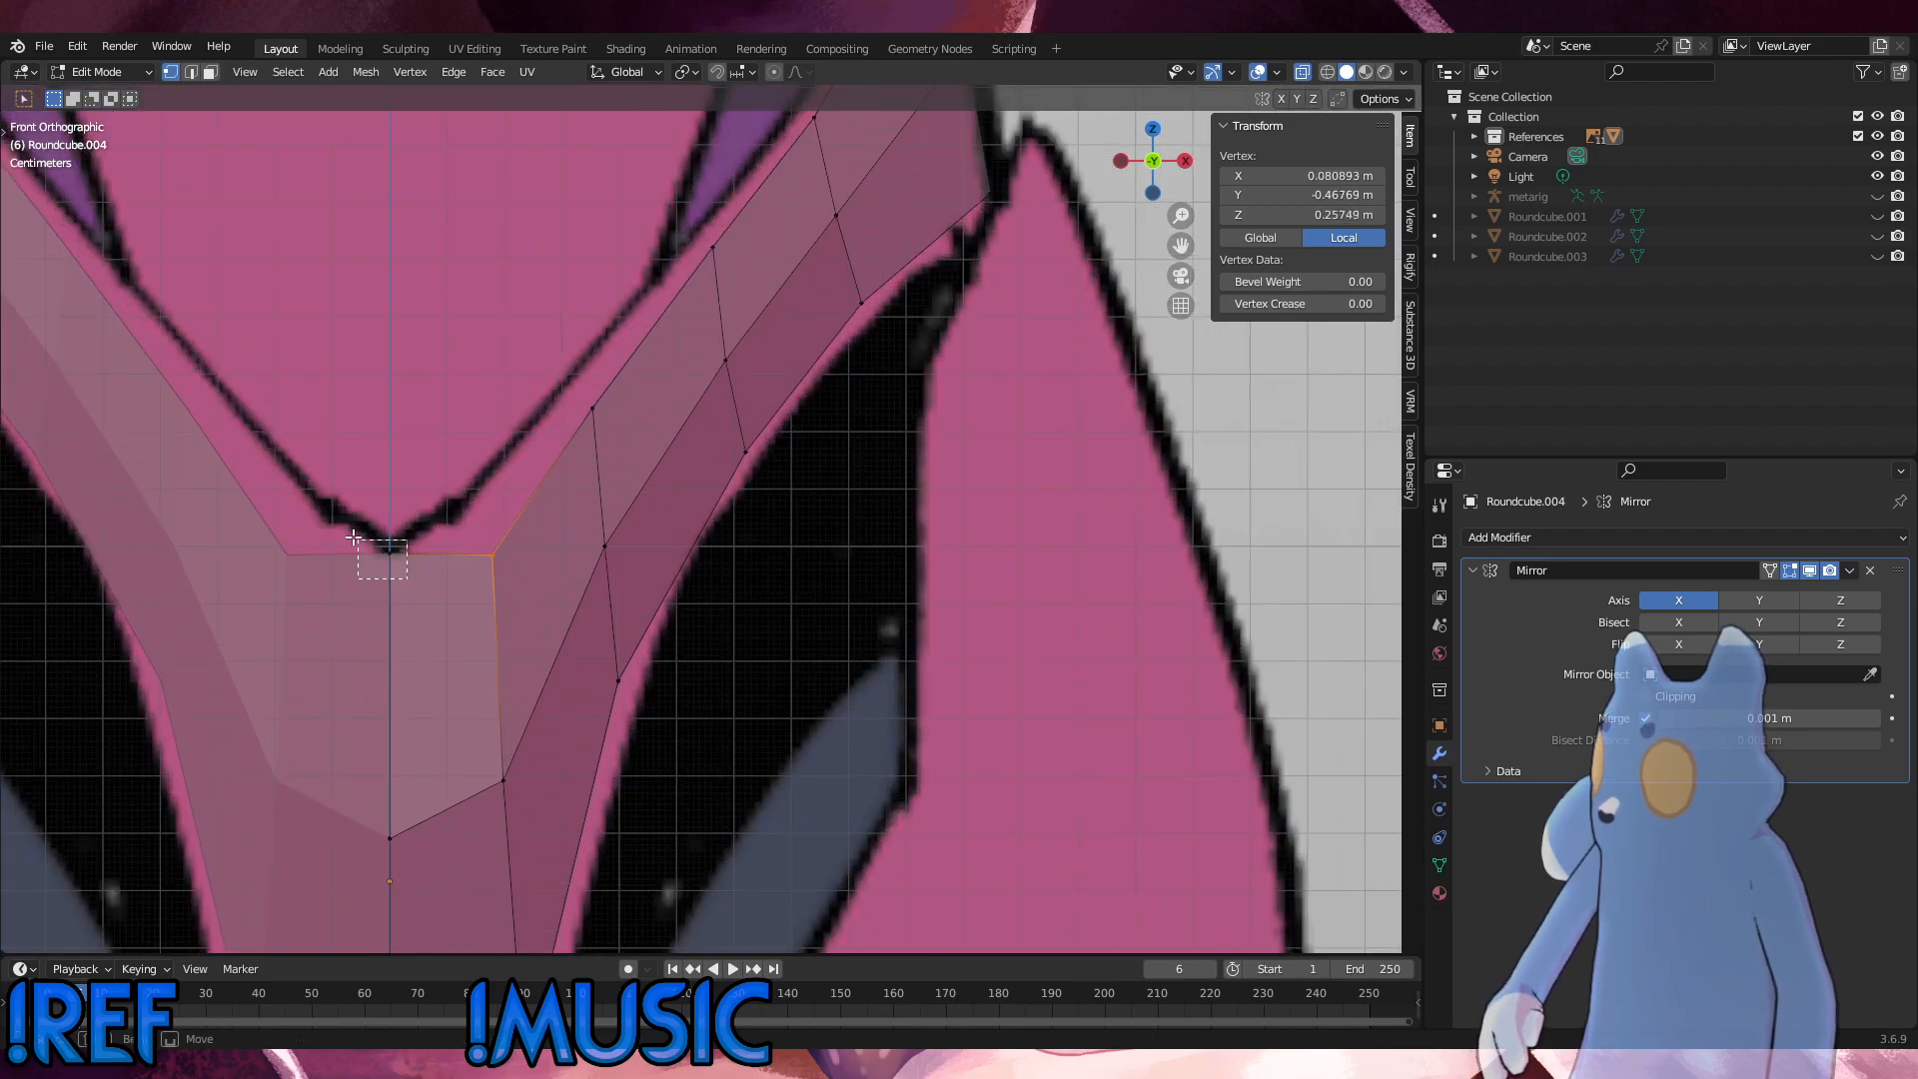
pyautogui.press('g')
pyautogui.press('z')
pyautogui.click(335, 512)
# Step: Raise the first two upper-edge vertices beside the centre line along Z to the V outline, the second by about 0.009 m
pyautogui.click(497, 556)
pyautogui.press('g')
pyautogui.press('z')
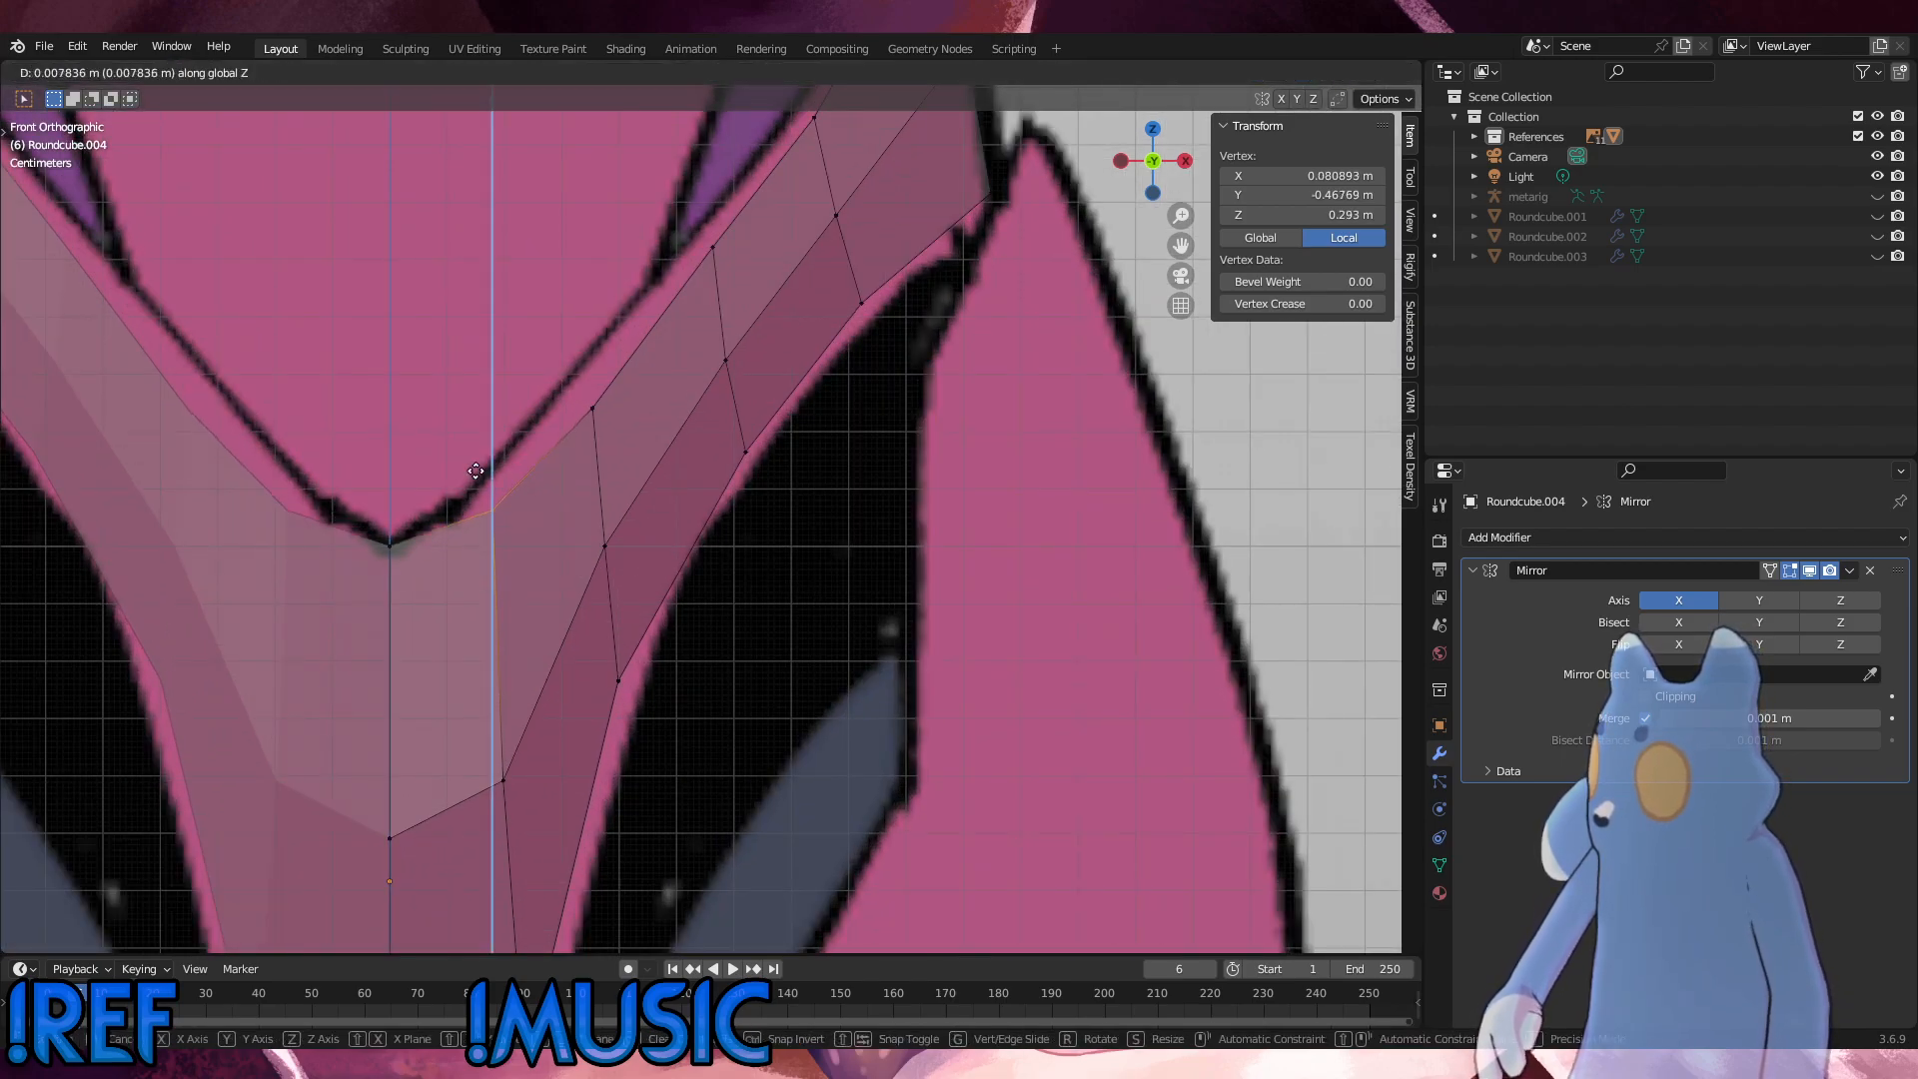
pyautogui.click(480, 430)
pyautogui.click(622, 420)
pyautogui.press('g')
pyautogui.press('z')
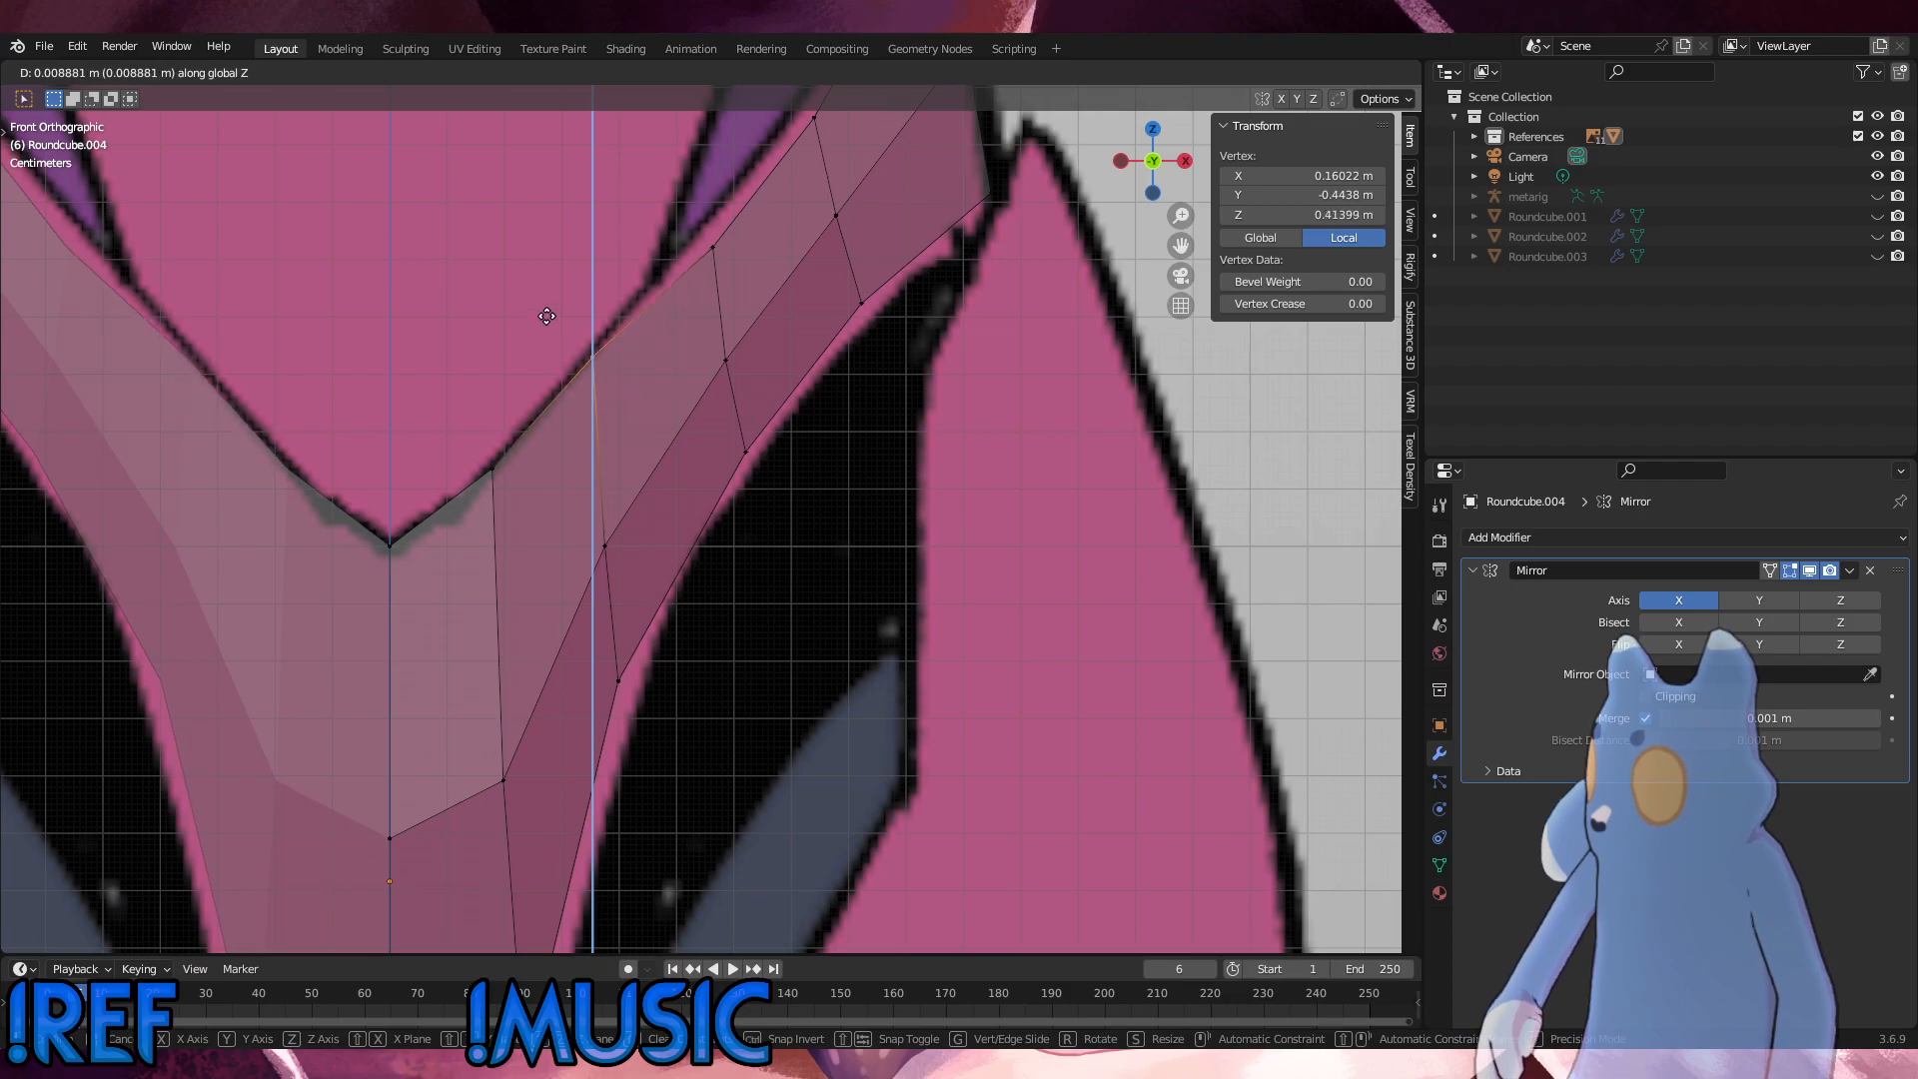
pyautogui.click(545, 313)
# Step: Raise the next two upper-edge vertices toward the hip tip slightly along Z to the outline
pyautogui.click(712, 212)
pyautogui.press('g')
pyautogui.press('z')
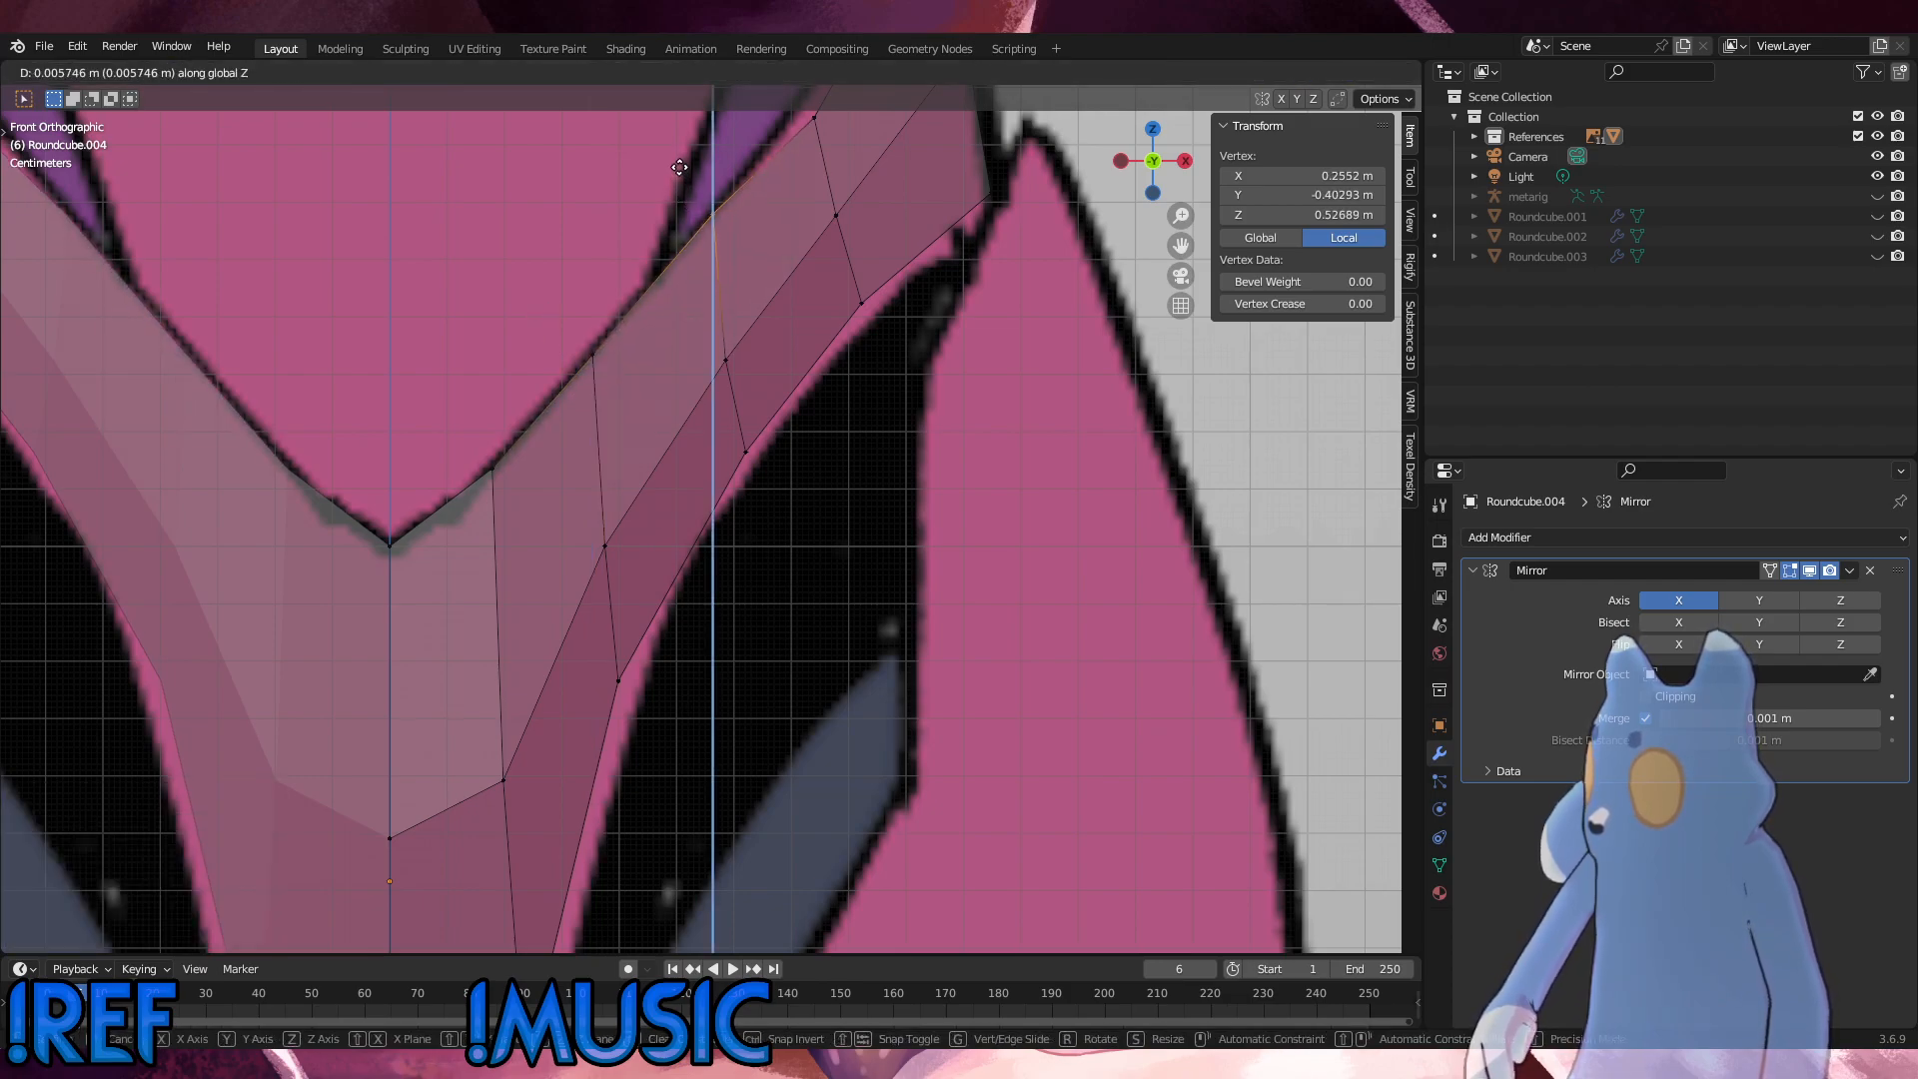
pyautogui.click(794, 197)
pyautogui.scroll(-1, 794, 197)
pyautogui.keyDown('shift'); pyautogui.moveTo(794, 197); pyautogui.dragTo(778, 386, button='middle'); pyautogui.keyUp('shift')
pyautogui.moveTo(800, 403); pyautogui.dragTo(756, 335)
pyautogui.press('g')
pyautogui.press('z')
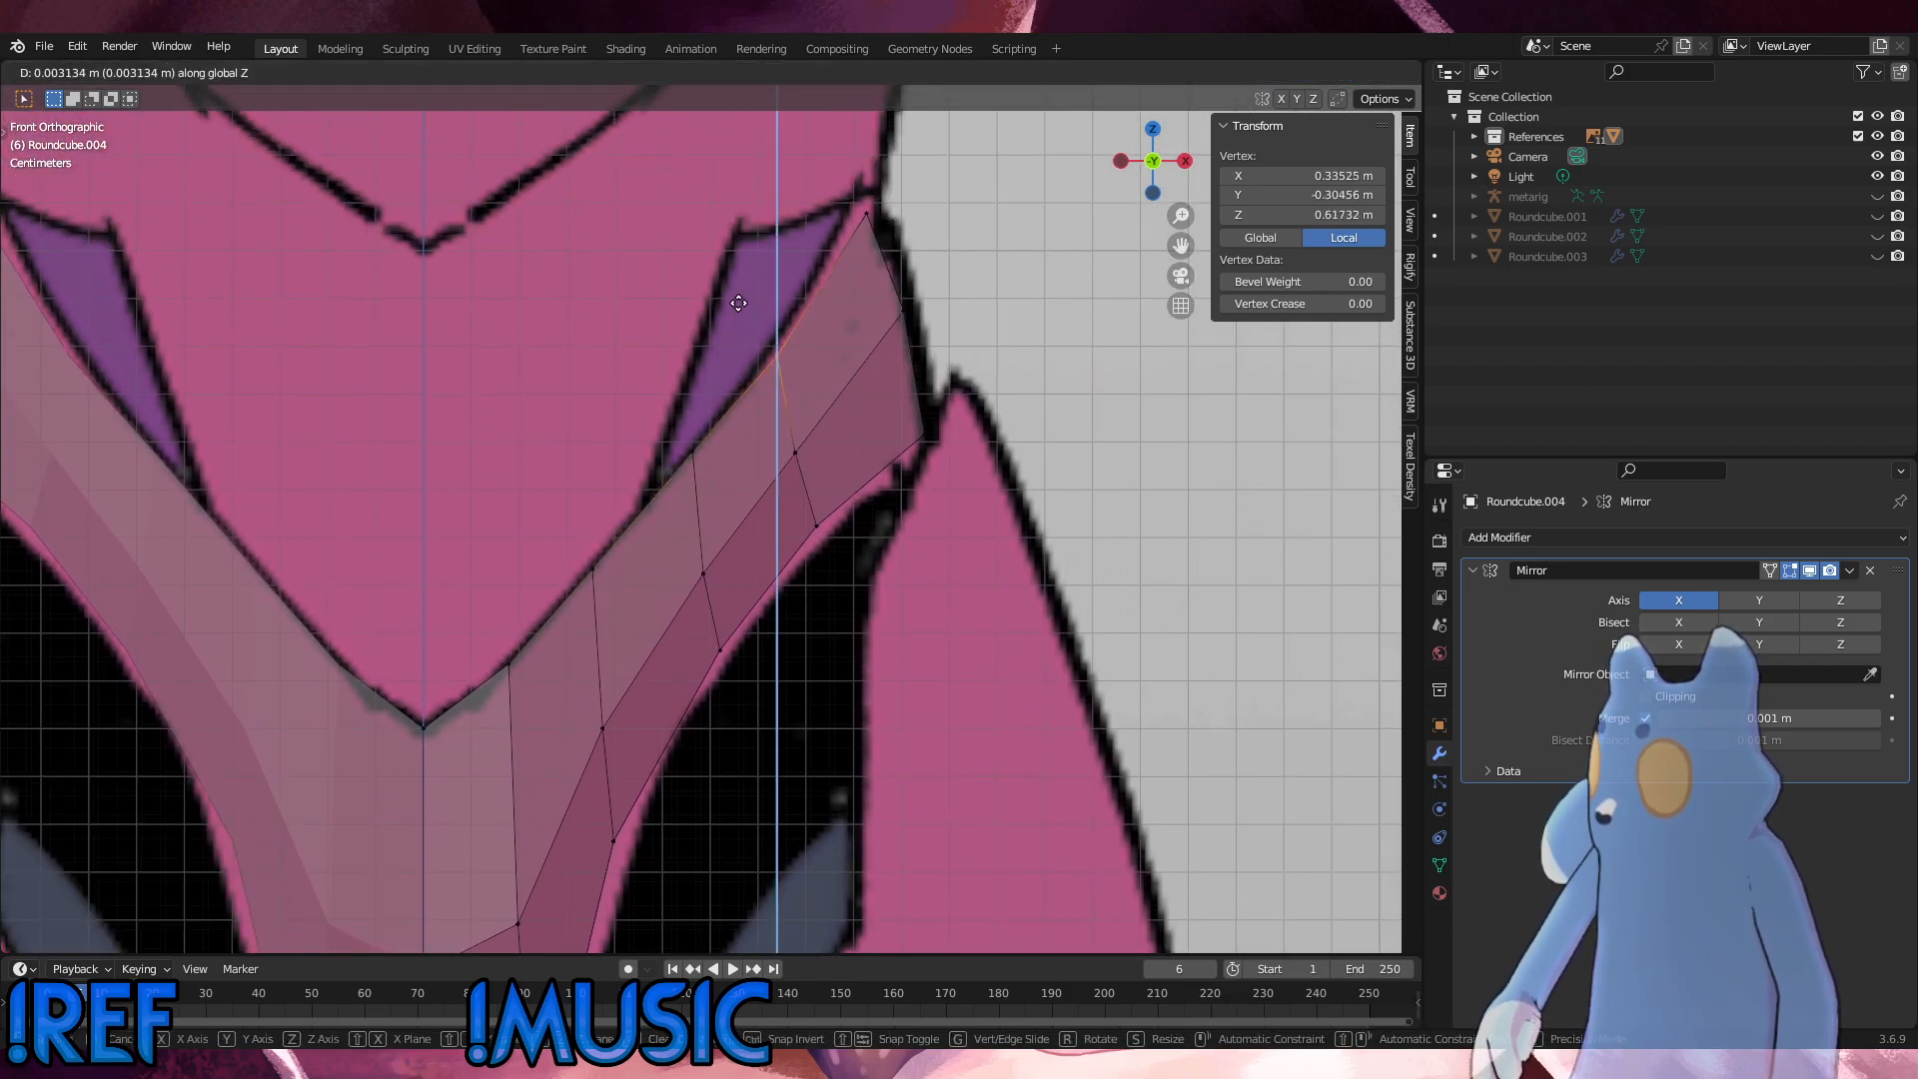
pyautogui.click(737, 288)
# Step: Move the hip tip vertex 0.000209 m in X and 0.005851 m in Z, and adjust the outer vertex below it along X
pyautogui.click(868, 186)
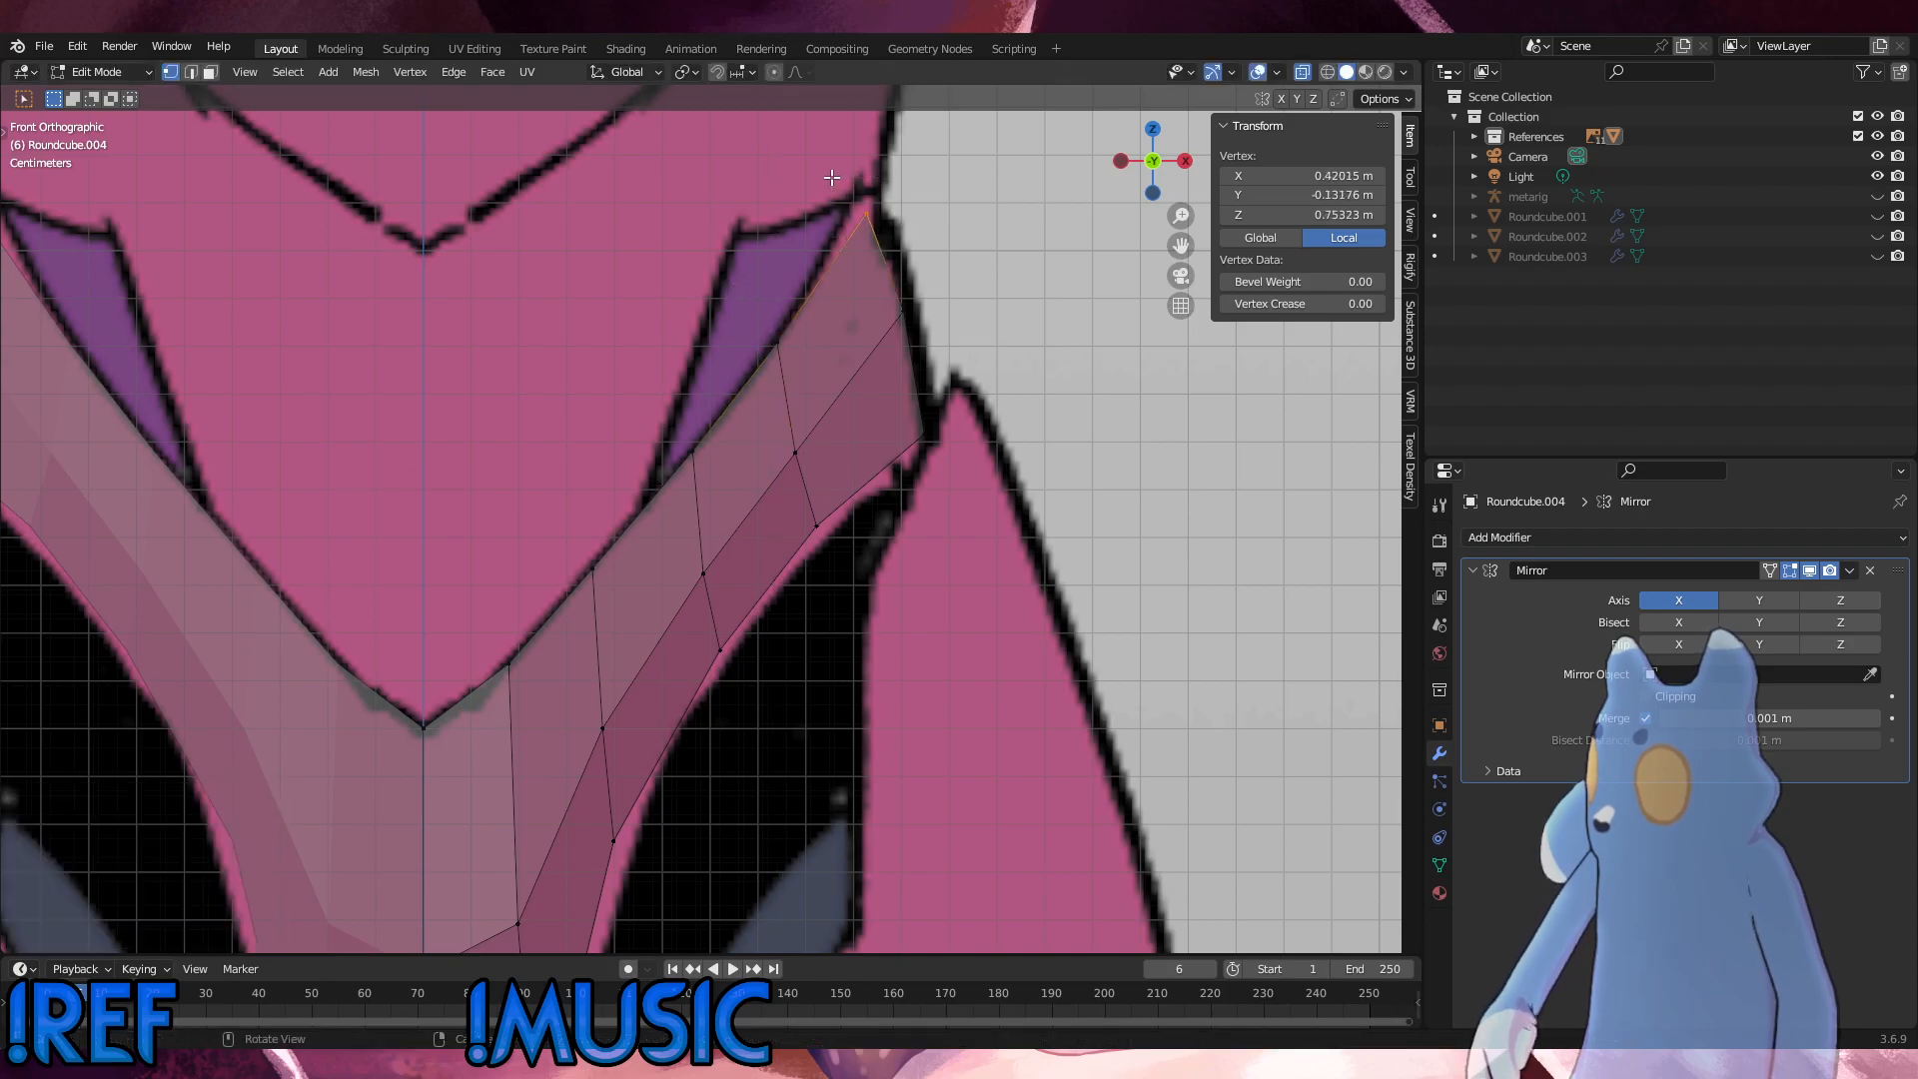
pyautogui.press('g')
pyautogui.click(835, 148)
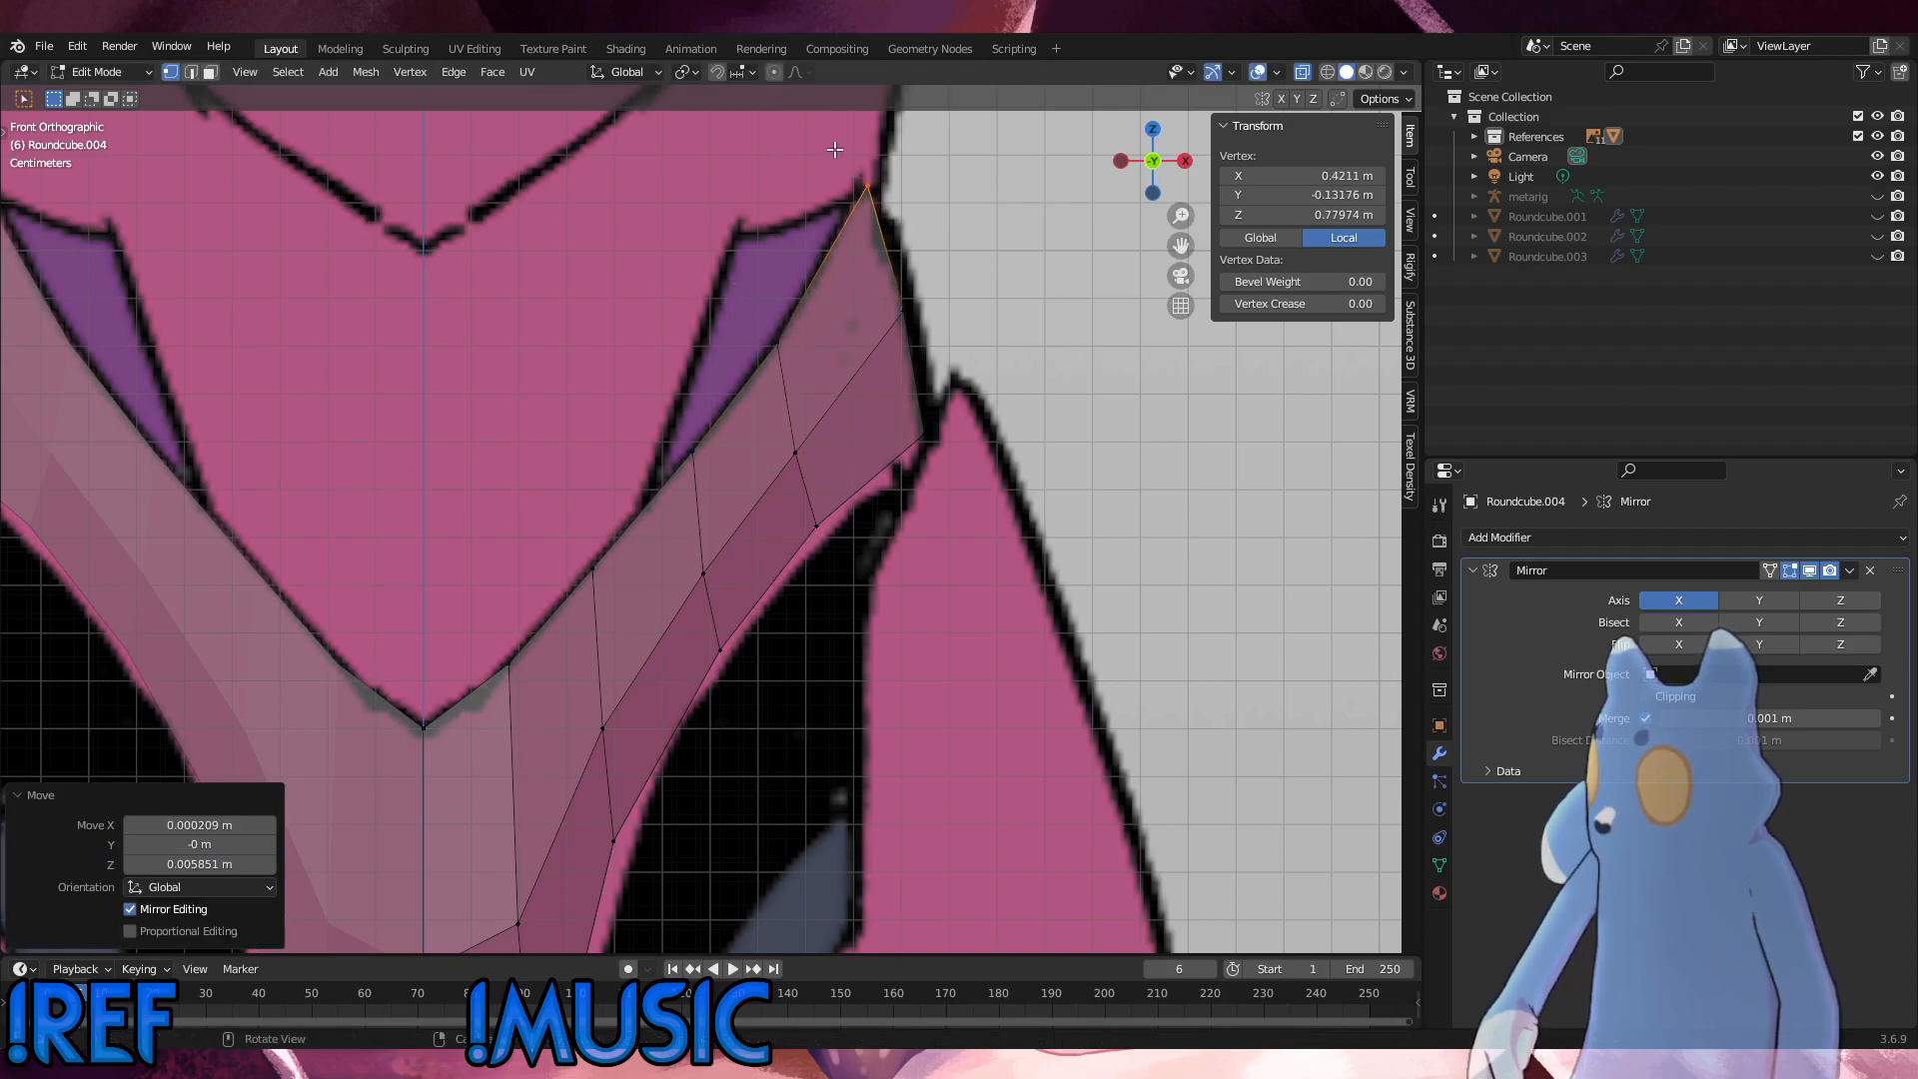
pyautogui.click(906, 311)
pyautogui.press('g')
pyautogui.press('x')
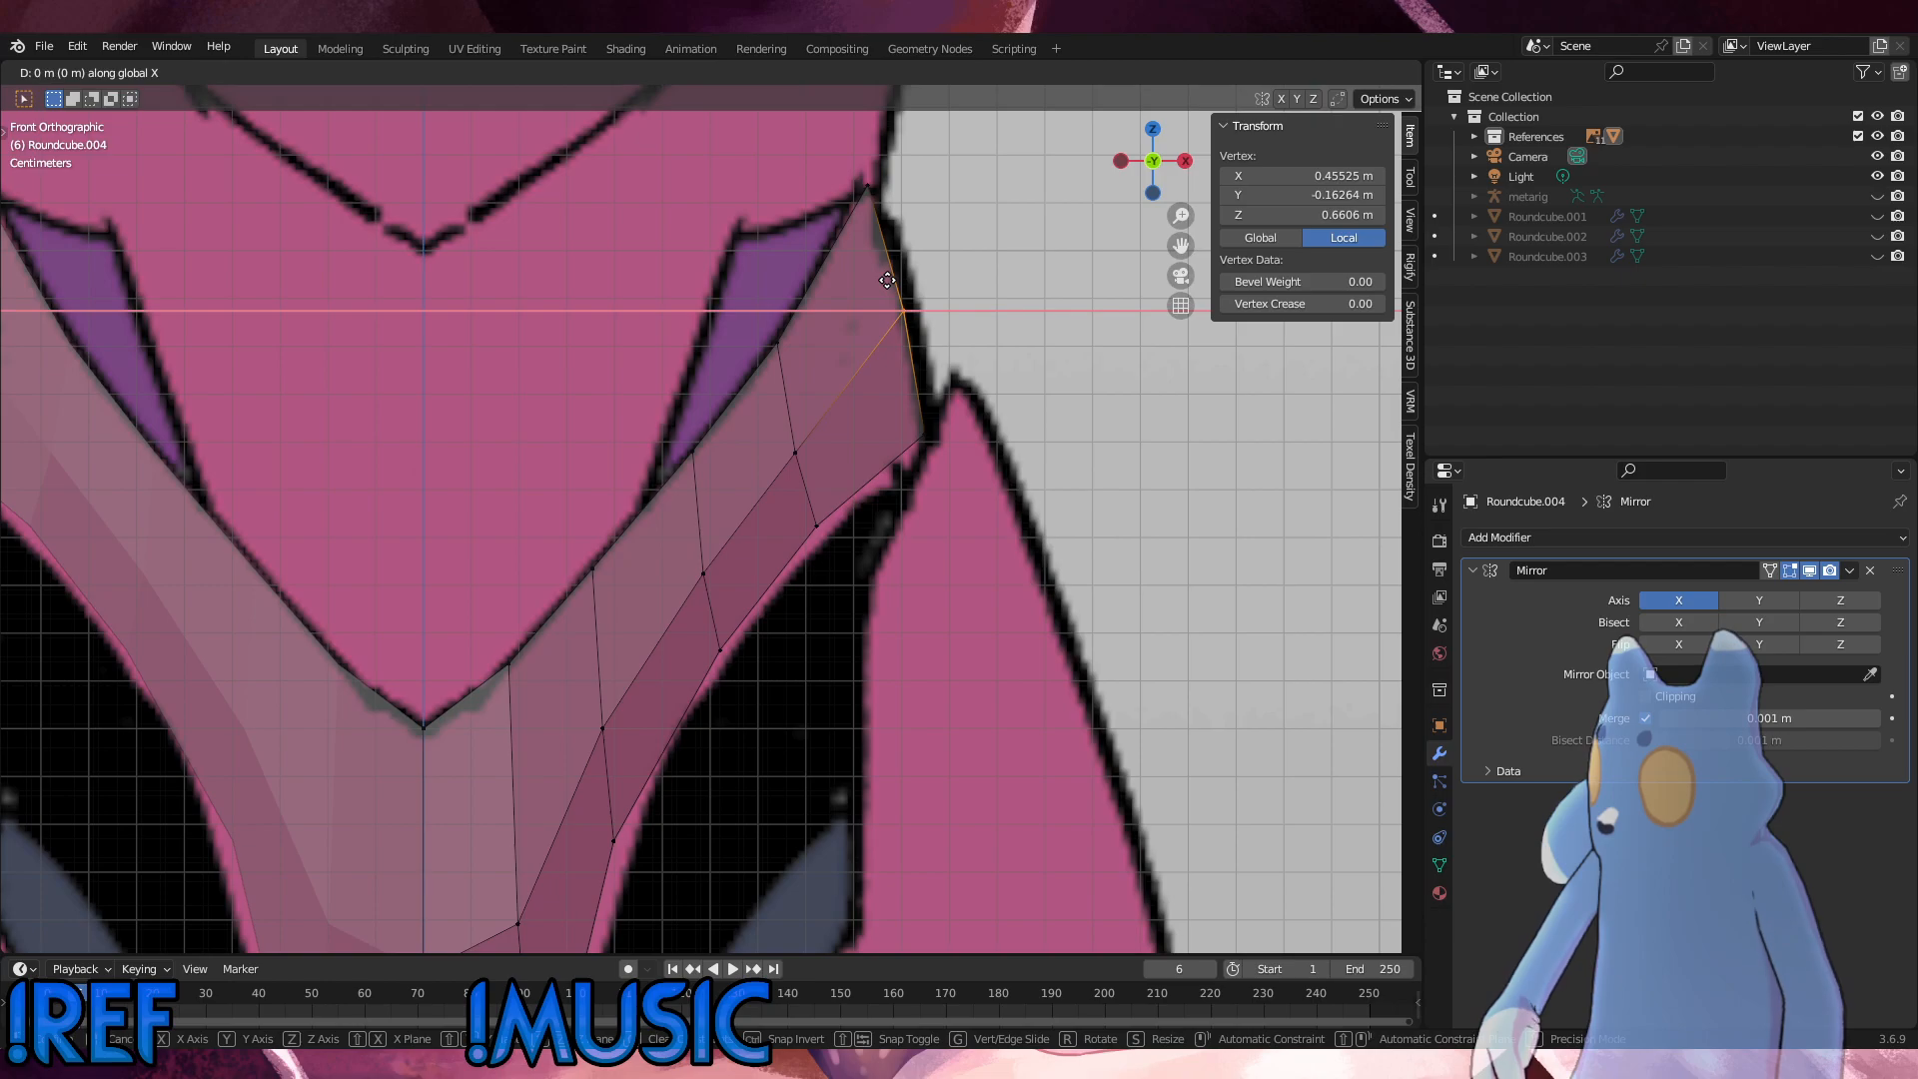
pyautogui.click(887, 280)
# Step: Move the lower hip corner vertex 0.001672 m in X and -0.002299 m in Z, and its leg-side neighbour 0.002299 and -0.002926 m
pyautogui.click(927, 435)
pyautogui.press('g')
pyautogui.click(902, 399)
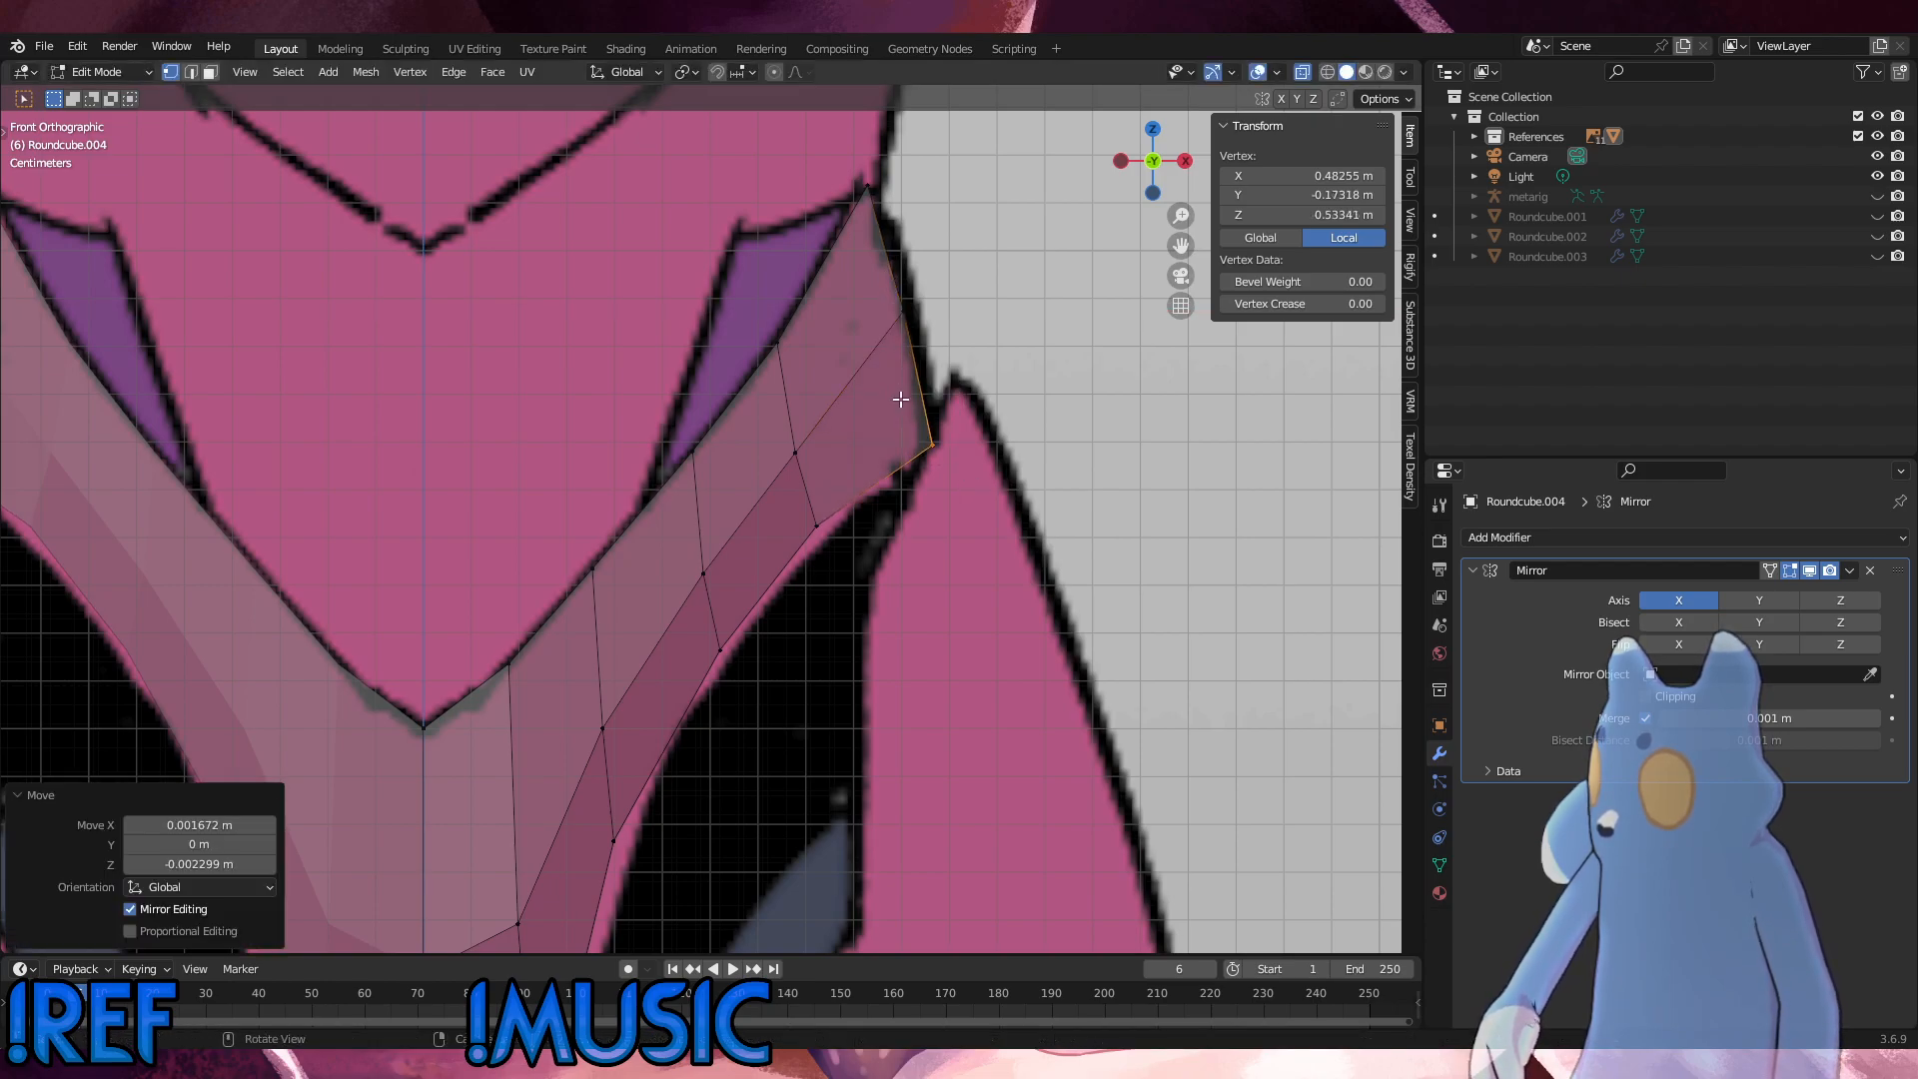
pyautogui.click(822, 529)
pyautogui.press('g')
pyautogui.click(780, 424)
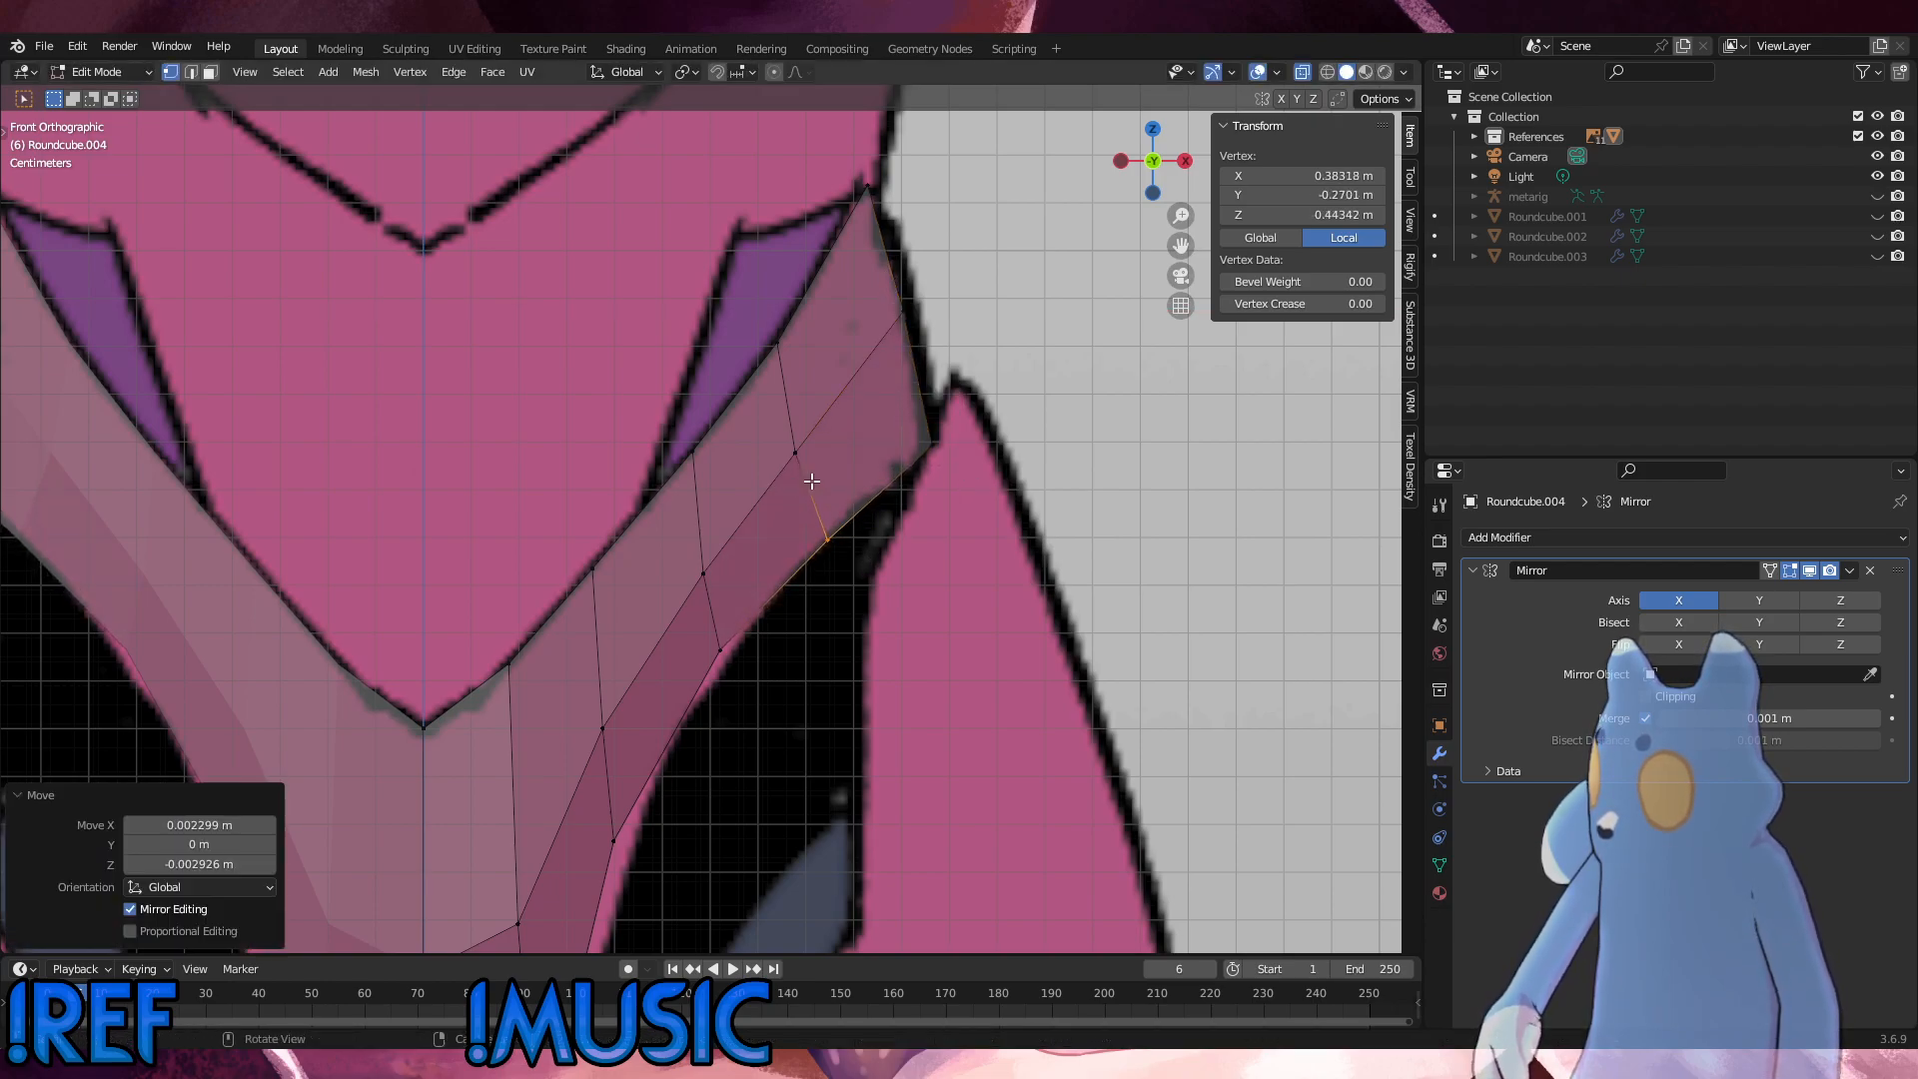
# Step: Slide the ridge vertex nearest the hip slightly along its edge toward the hip
pyautogui.click(780, 422)
pyautogui.press('g')
pyautogui.press('g')
pyautogui.click(788, 417)
# Step: Move the next two leg-side vertices outward and down to the outline, the lower one 0.002758 m in X and -0.006269 m in Z
pyautogui.click(712, 645)
pyautogui.press('g')
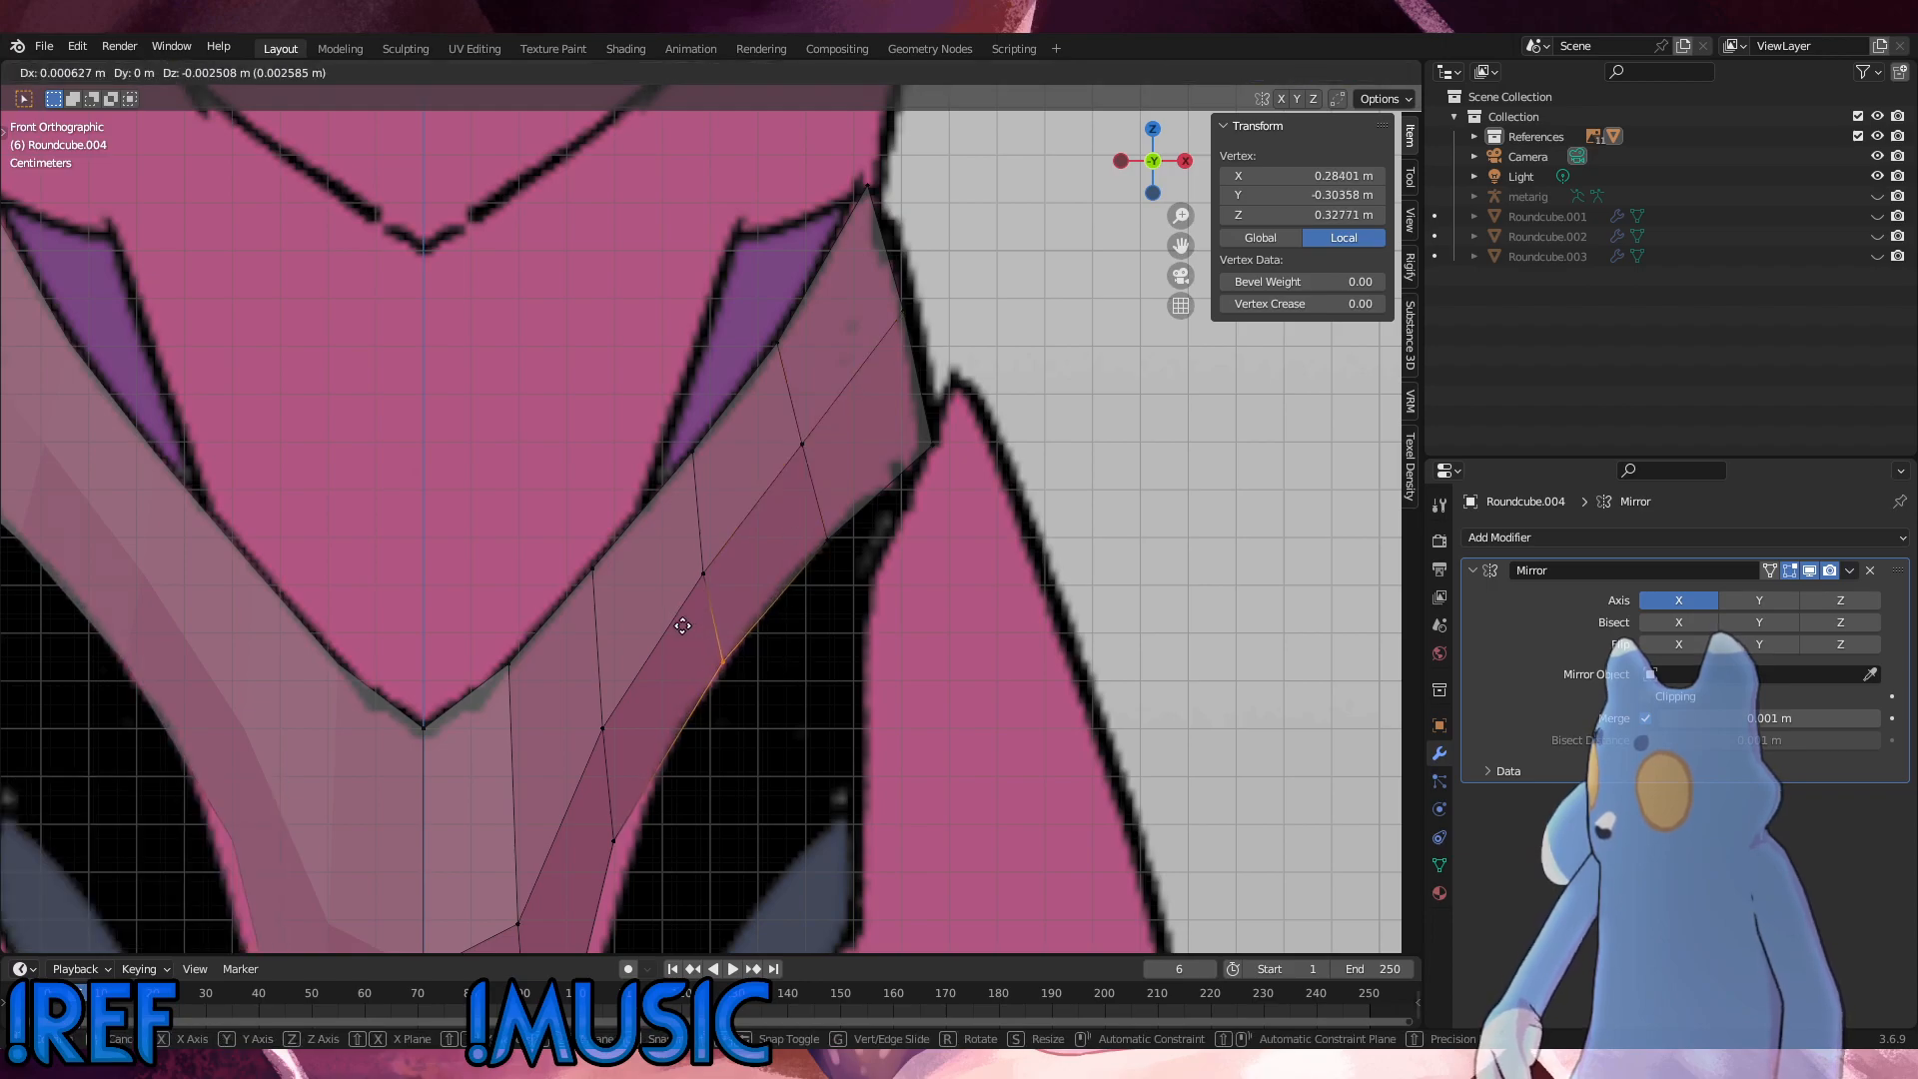
pyautogui.click(687, 629)
pyautogui.scroll(-1, 688, 628)
pyautogui.click(631, 790)
pyautogui.press('g')
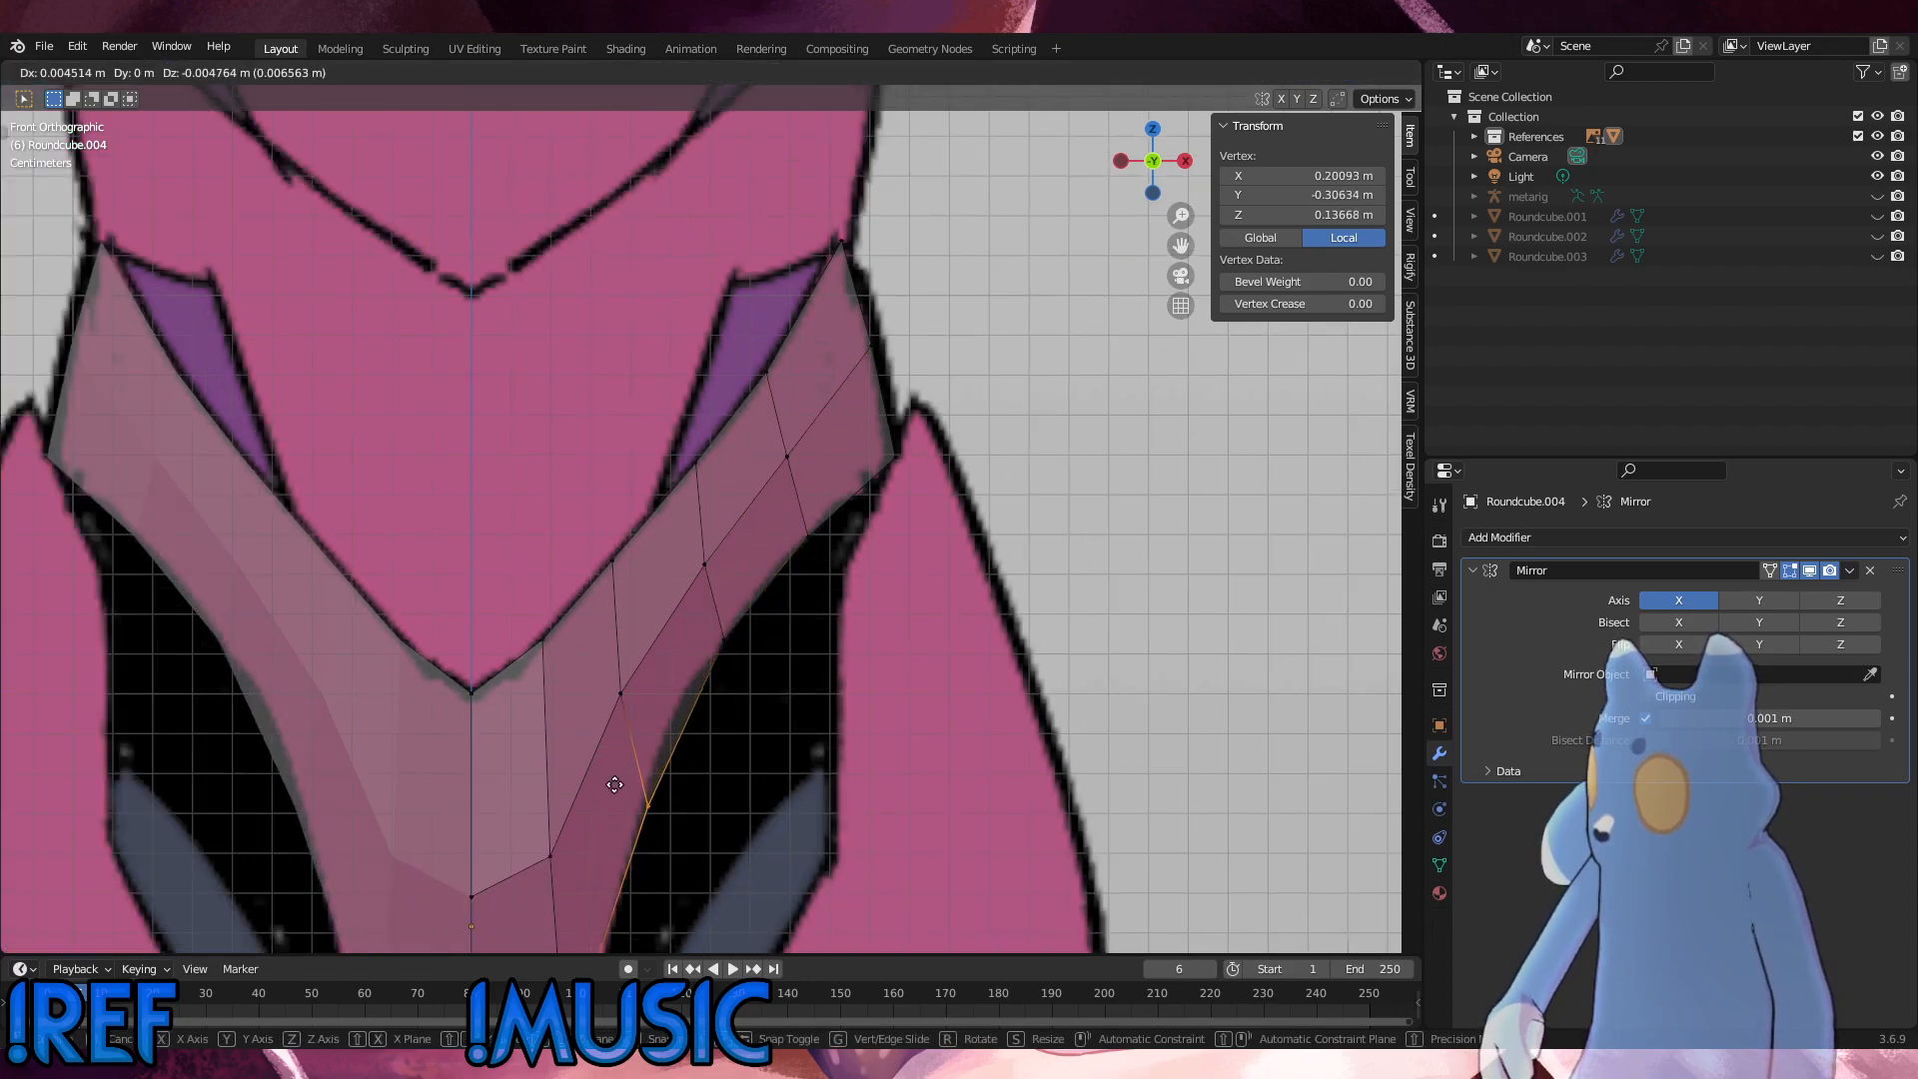
pyautogui.click(609, 790)
pyautogui.keyDown('shift'); pyautogui.moveTo(740, 769); pyautogui.dragTo(698, 399, button='middle'); pyautogui.keyUp('shift')
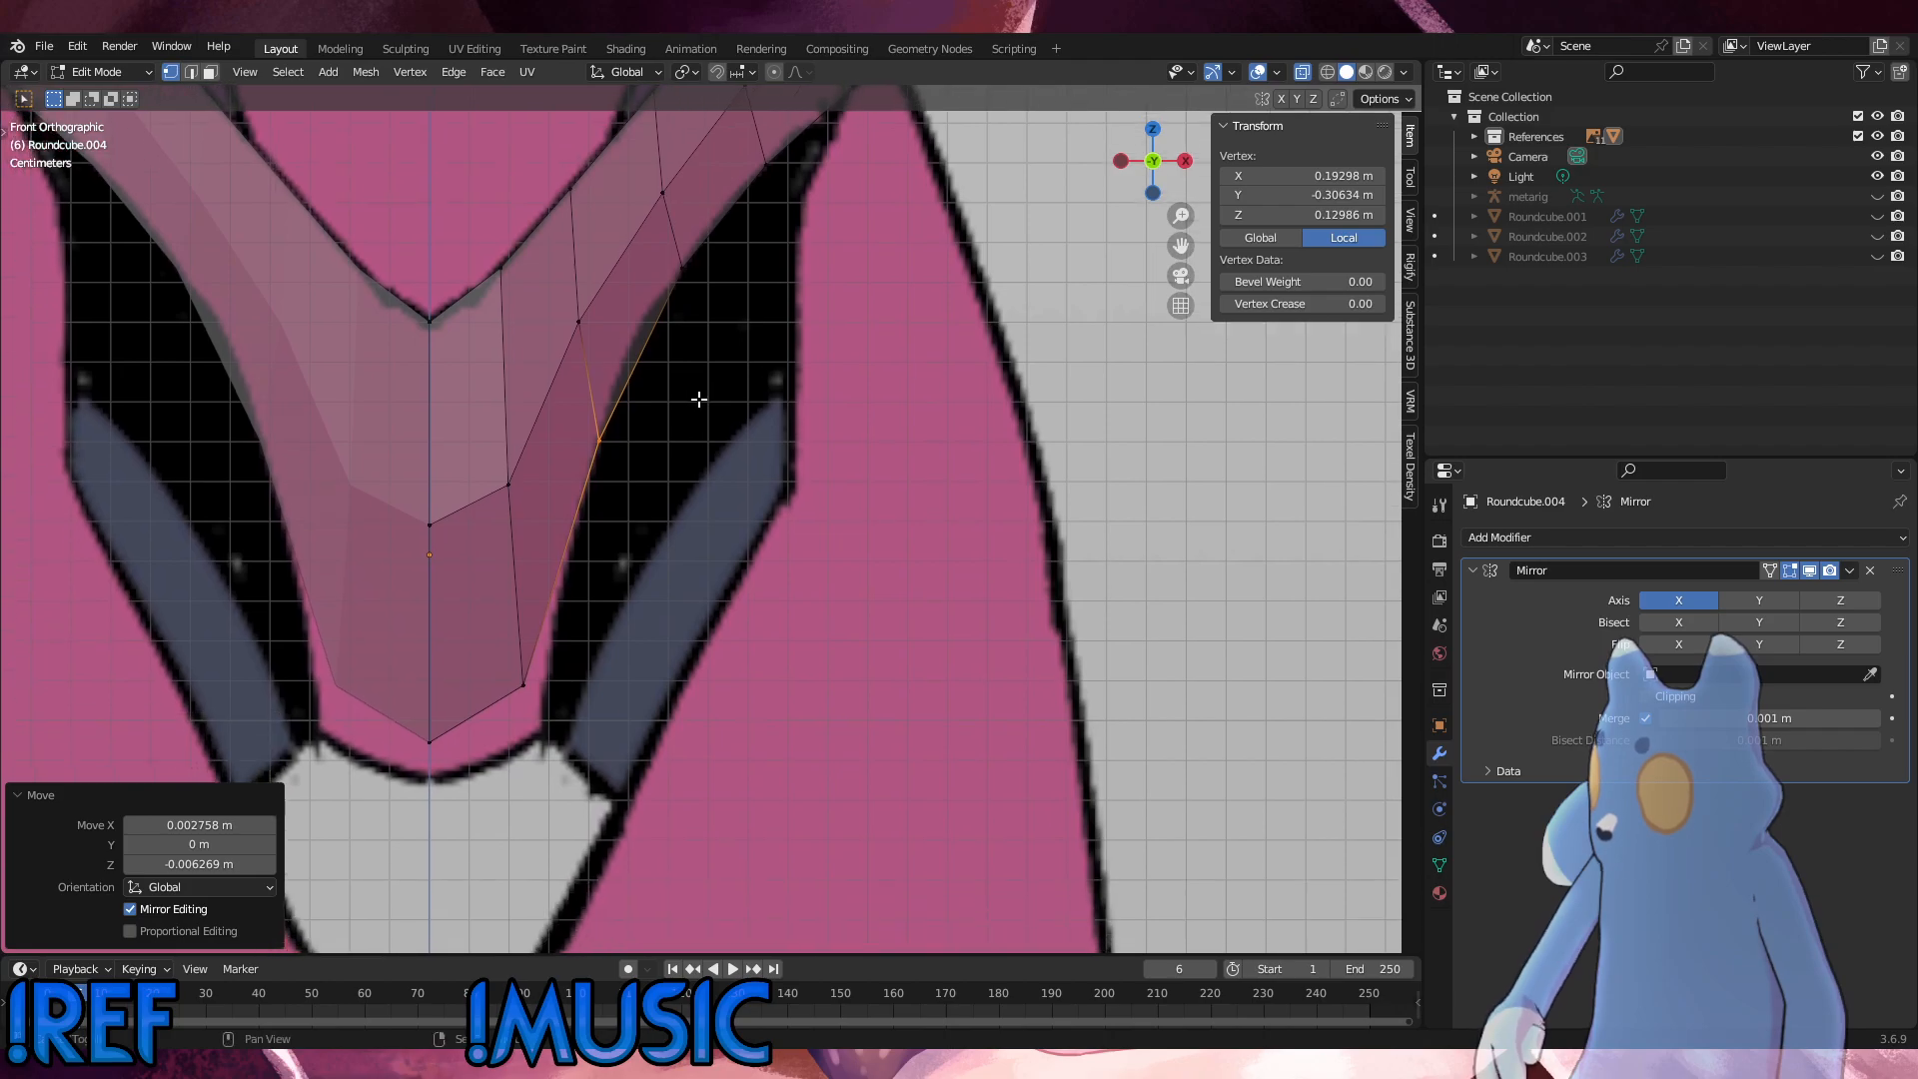
# Step: Move the shell's lower outer corner 0.005517 m in X and -0.011284 m in Z, and lower the bottom centre vertex along Z to the outline
pyautogui.click(520, 654)
pyautogui.press('g')
pyautogui.click(533, 684)
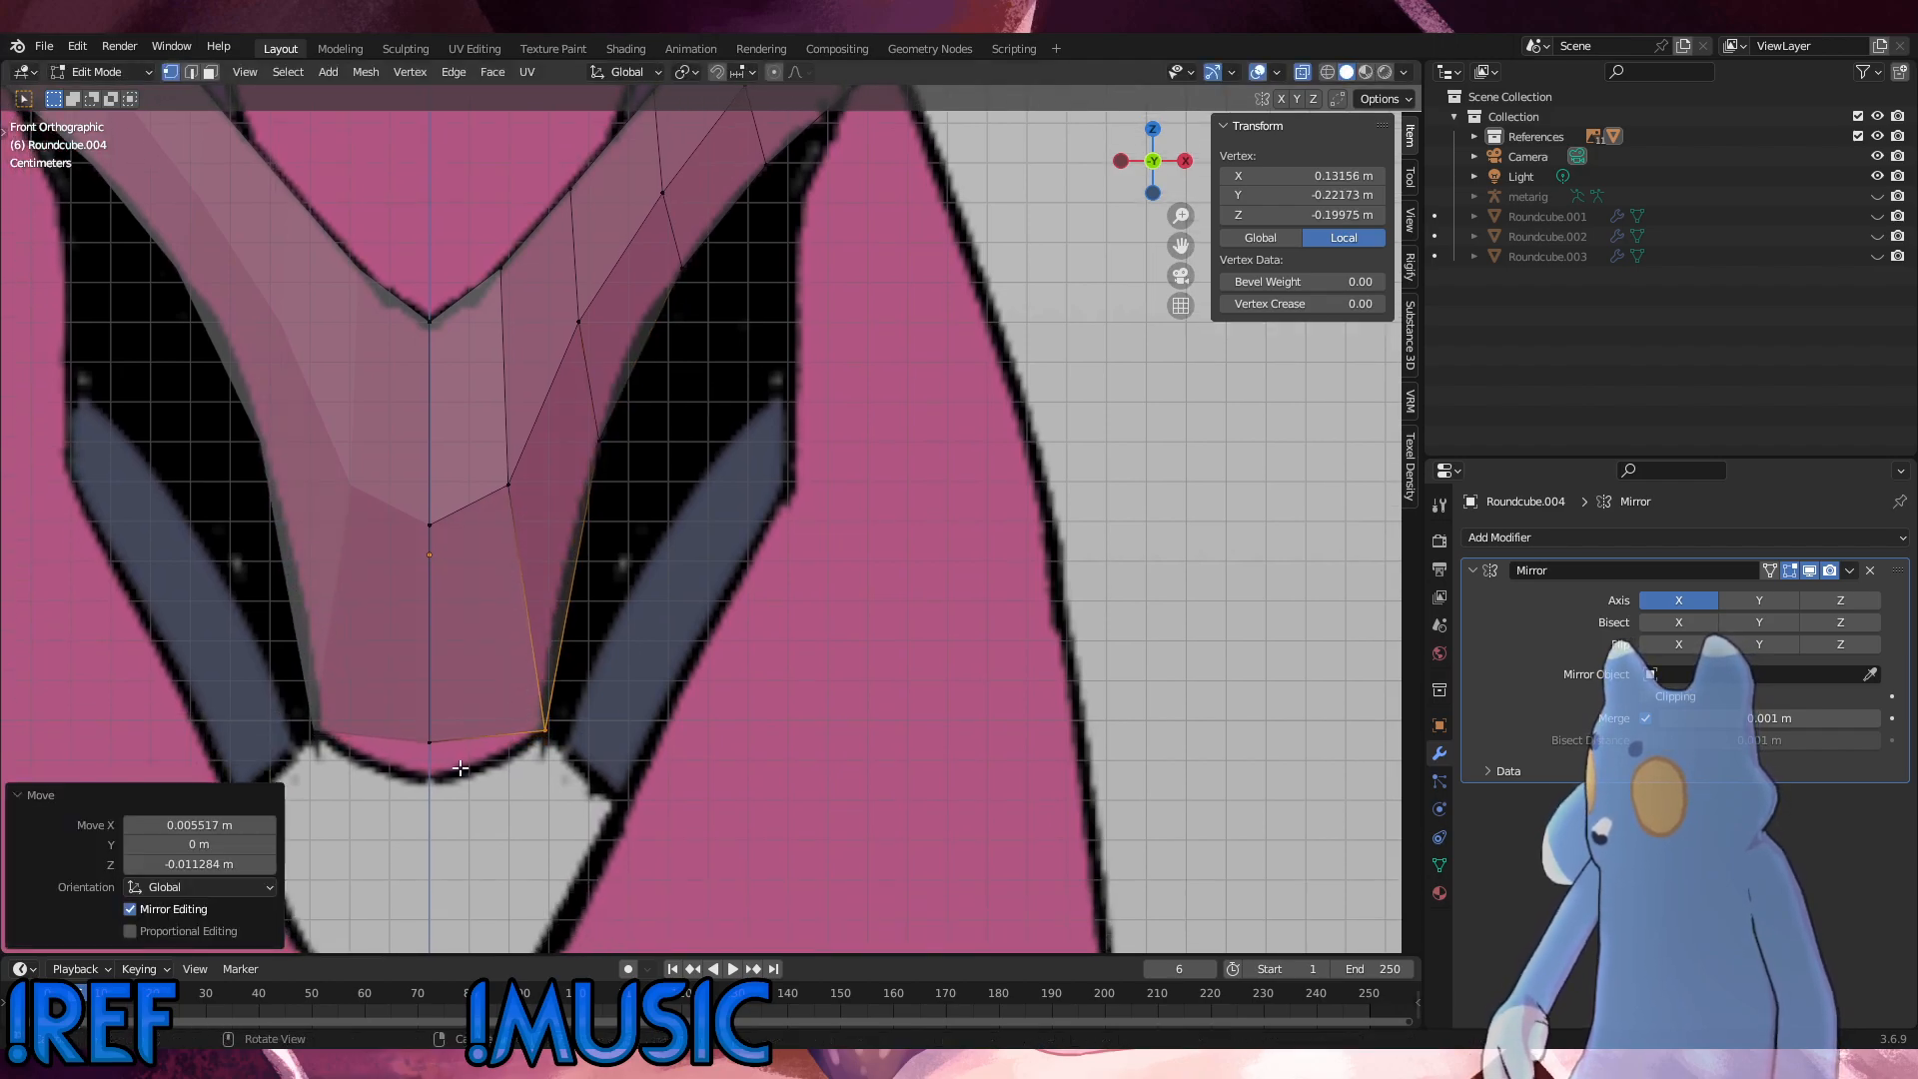
pyautogui.click(443, 757)
pyautogui.press('g')
pyautogui.press('z')
pyautogui.click(398, 722)
pyautogui.click(650, 657)
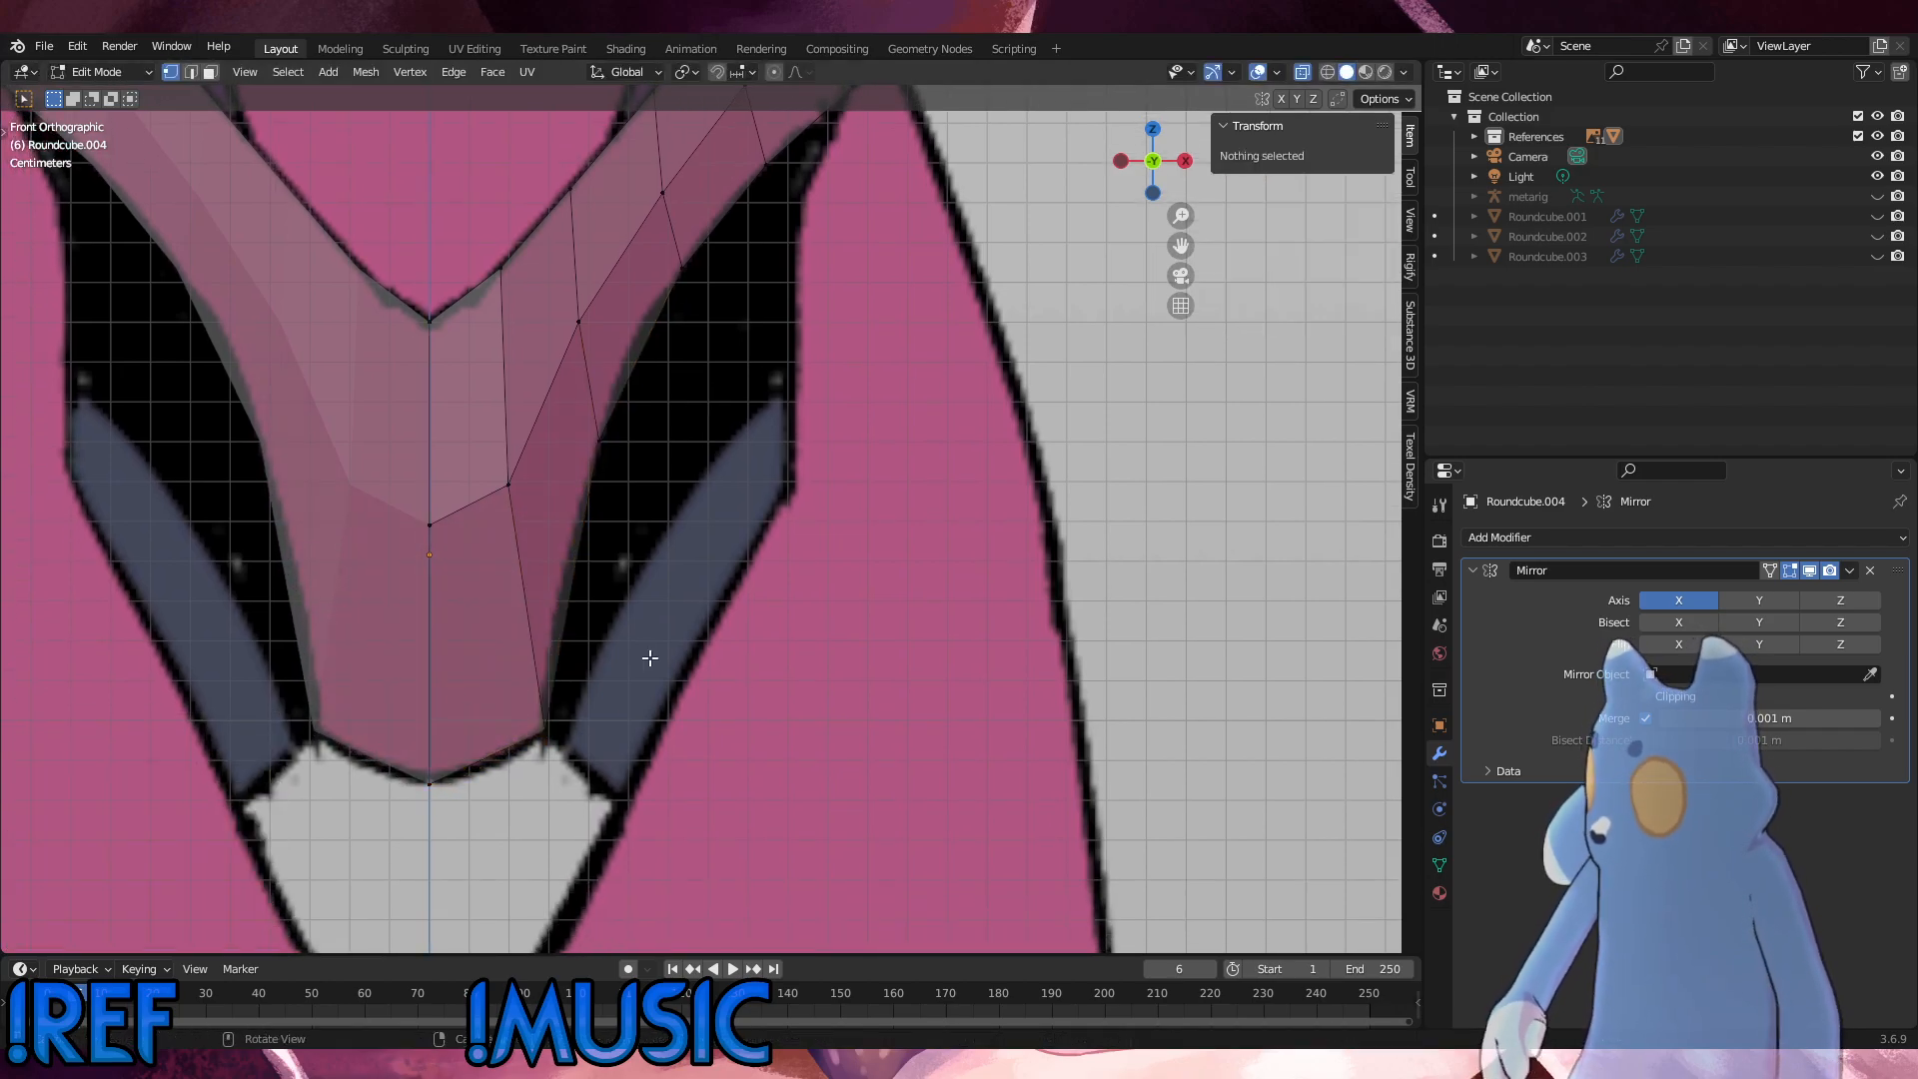
# Step: Edge-slide the crosswise edge above the shell's bottom tip by a factor of -0.047, and slide its outer vertex slightly upward
pyautogui.moveTo(549, 559); pyautogui.dragTo(374, 419)
pyautogui.press('g')
pyautogui.press('g')
pyautogui.click(376, 431)
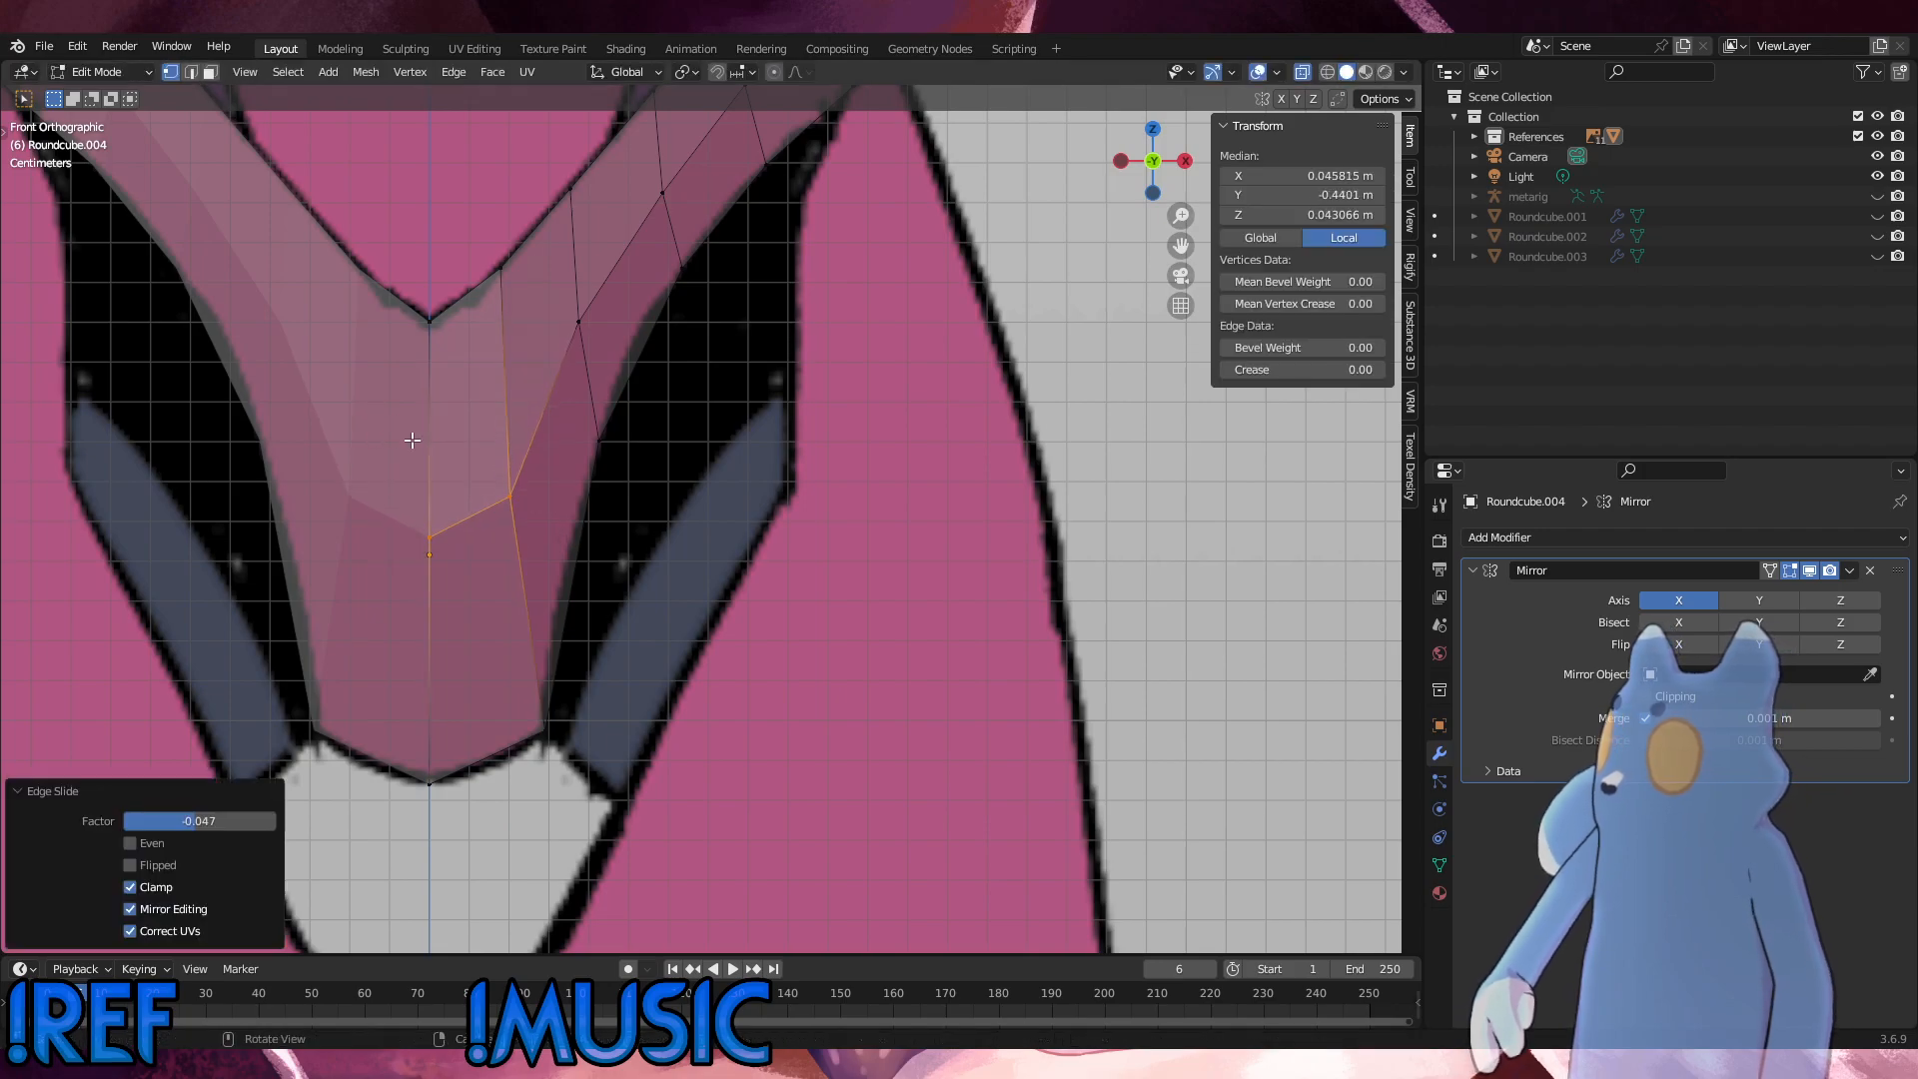
pyautogui.moveTo(530, 535); pyautogui.dragTo(470, 468)
pyautogui.press('g')
pyautogui.press('g')
pyautogui.click(478, 461)
pyautogui.moveTo(618, 349); pyautogui.dragTo(572, 276)
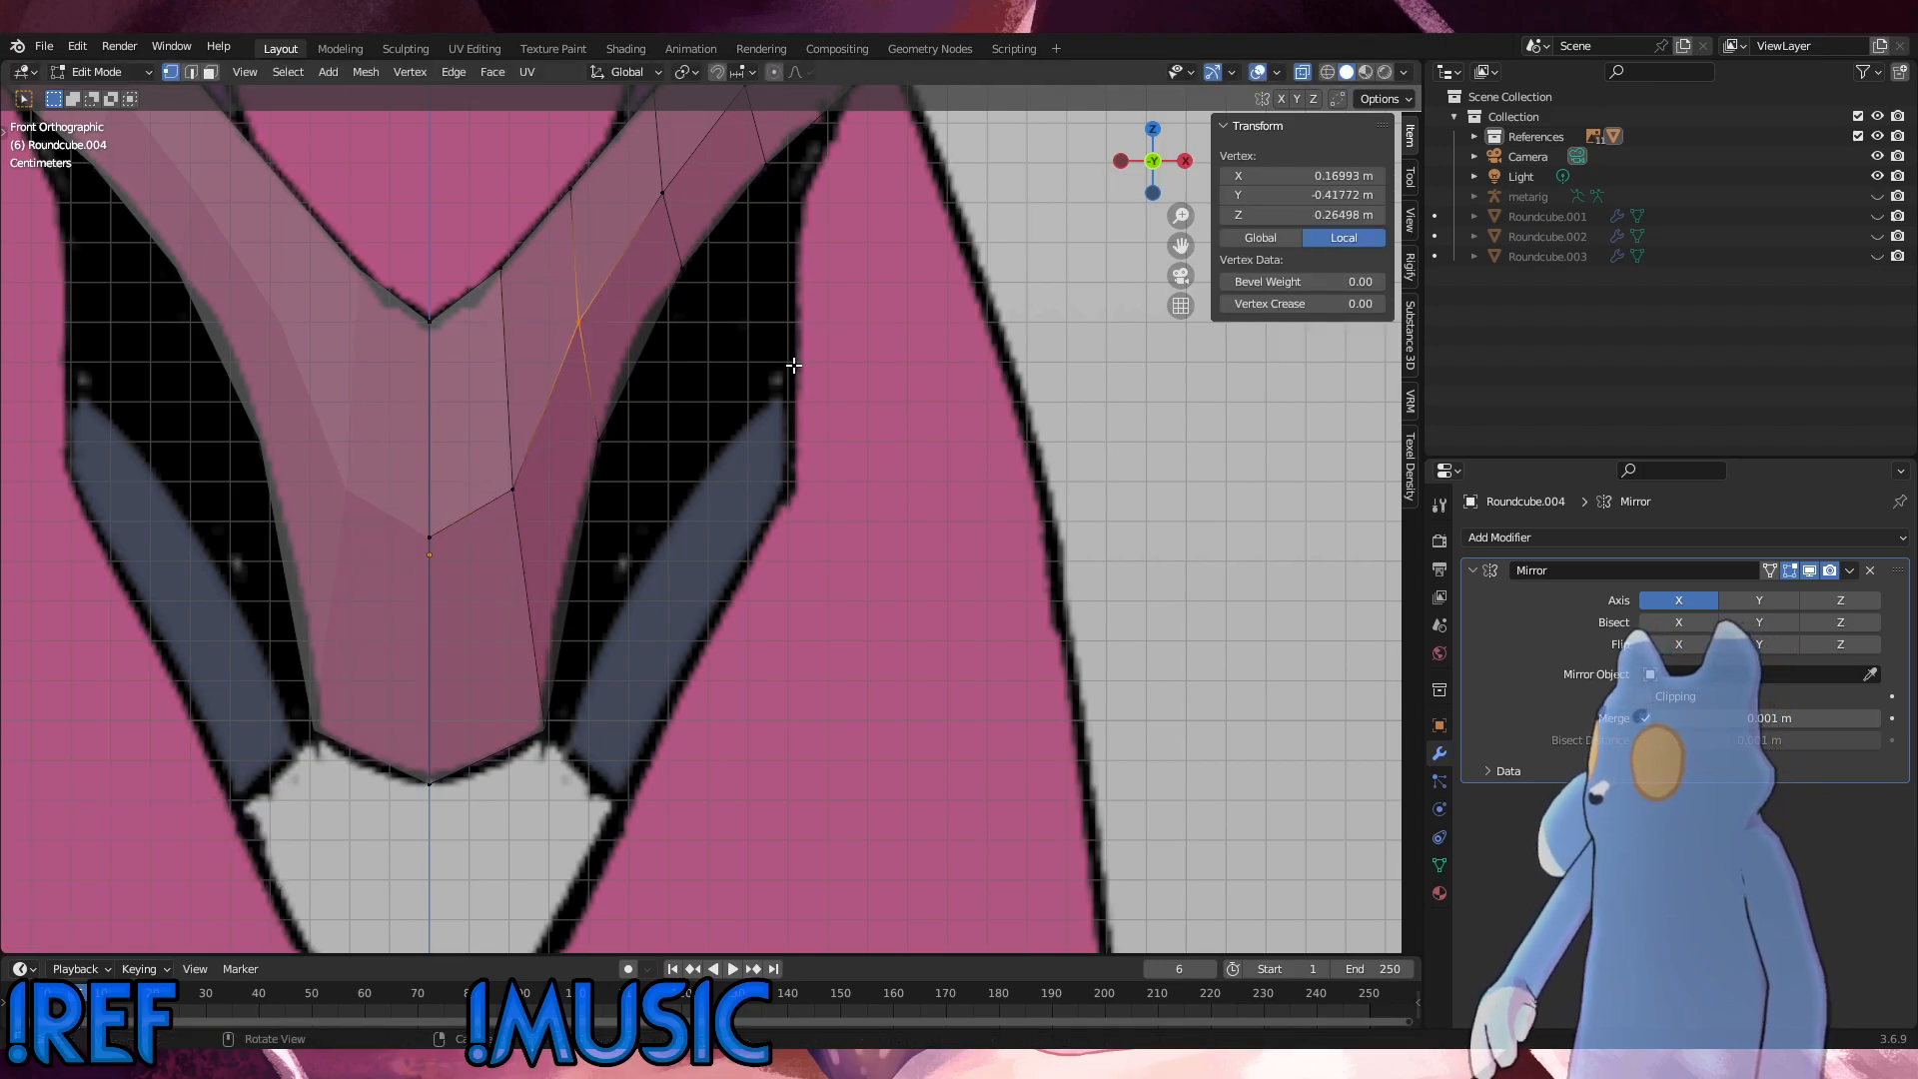
pyautogui.click(793, 366)
# Step: In the side view, move the shell's two lowest vertices forward about -0.016 m along Y
pyautogui.scroll(-2, 770, 429)
pyautogui.keyDown('alt'); pyautogui.moveTo(746, 494); pyautogui.dragTo(609, 513, button='middle'); pyautogui.keyUp('alt')
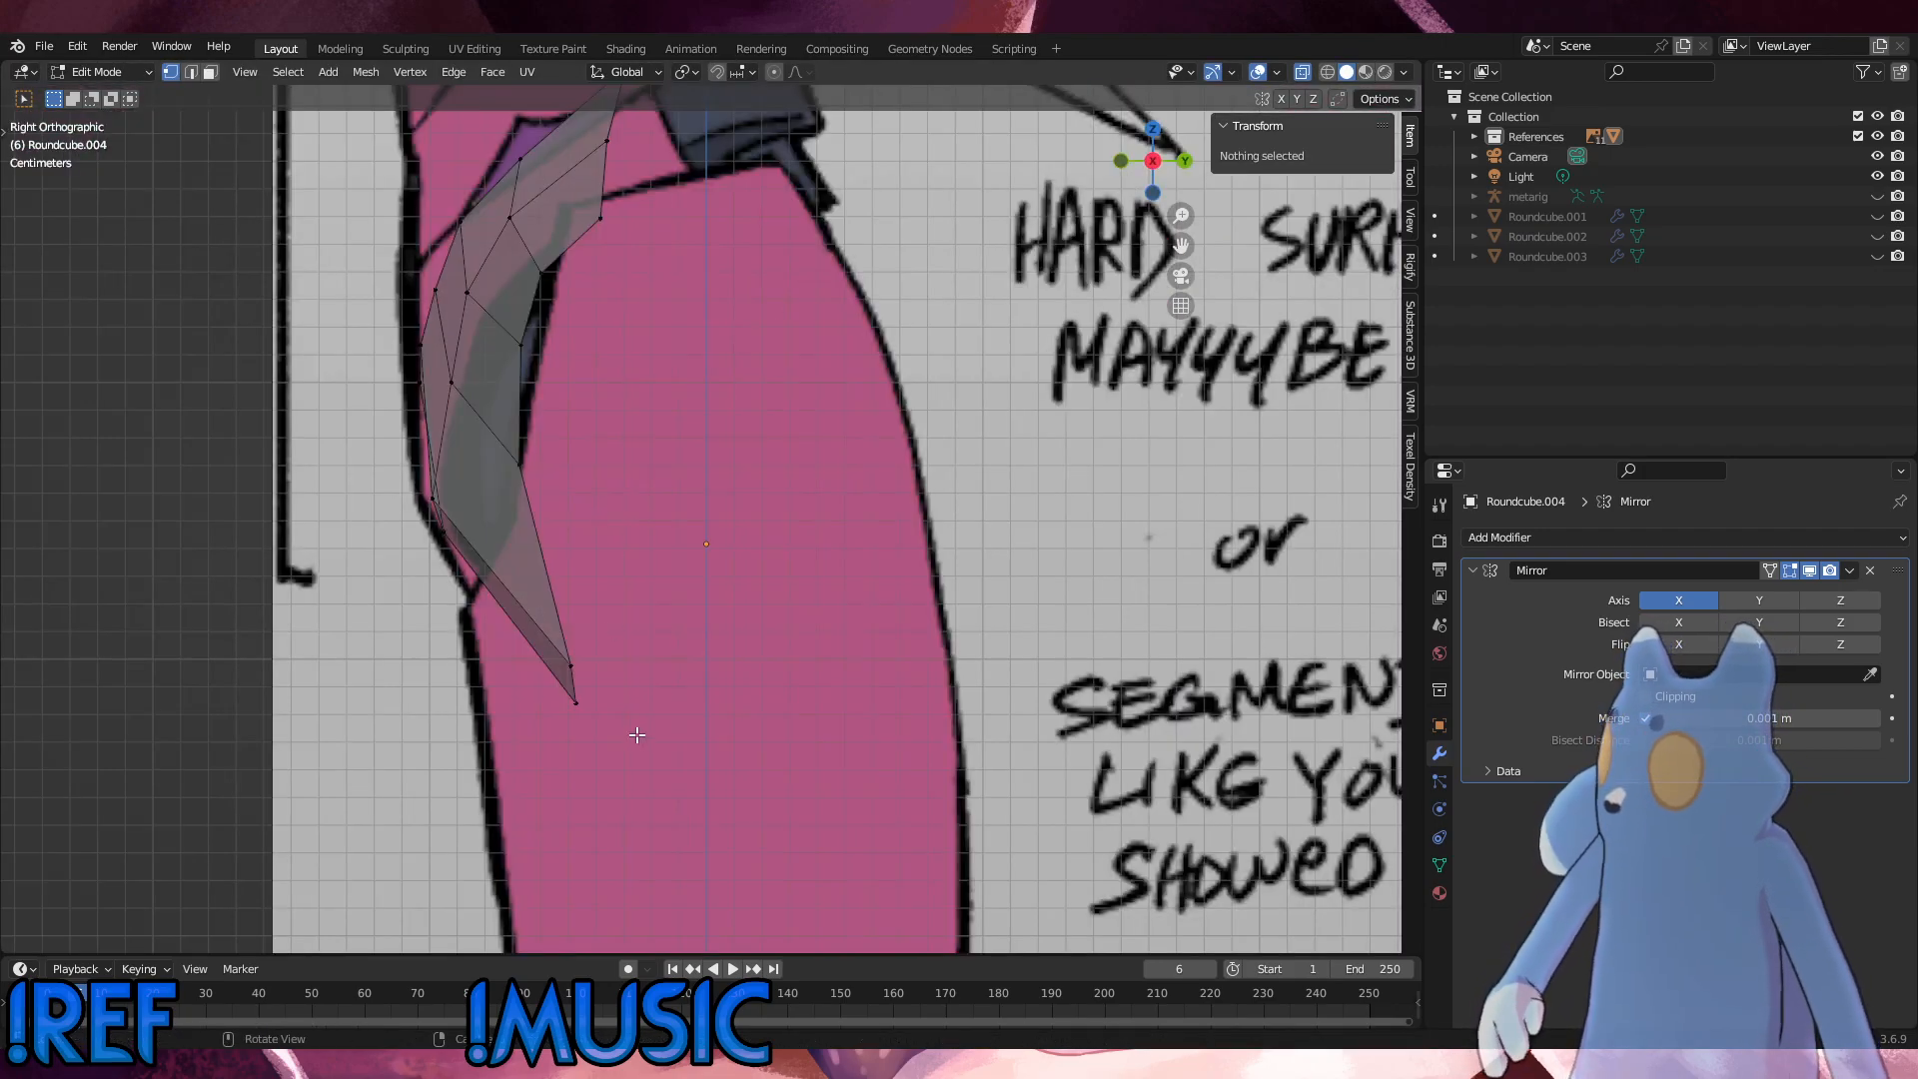
pyautogui.moveTo(637, 735); pyautogui.dragTo(481, 611)
pyautogui.moveTo(544, 614)
pyautogui.keyDown('alt'); pyautogui.mouseDown(button='middle')
pyautogui.moveTo(801, 609)
pyautogui.moveTo(541, 599)
pyautogui.mouseUp(button='middle'); pyautogui.keyUp('alt')
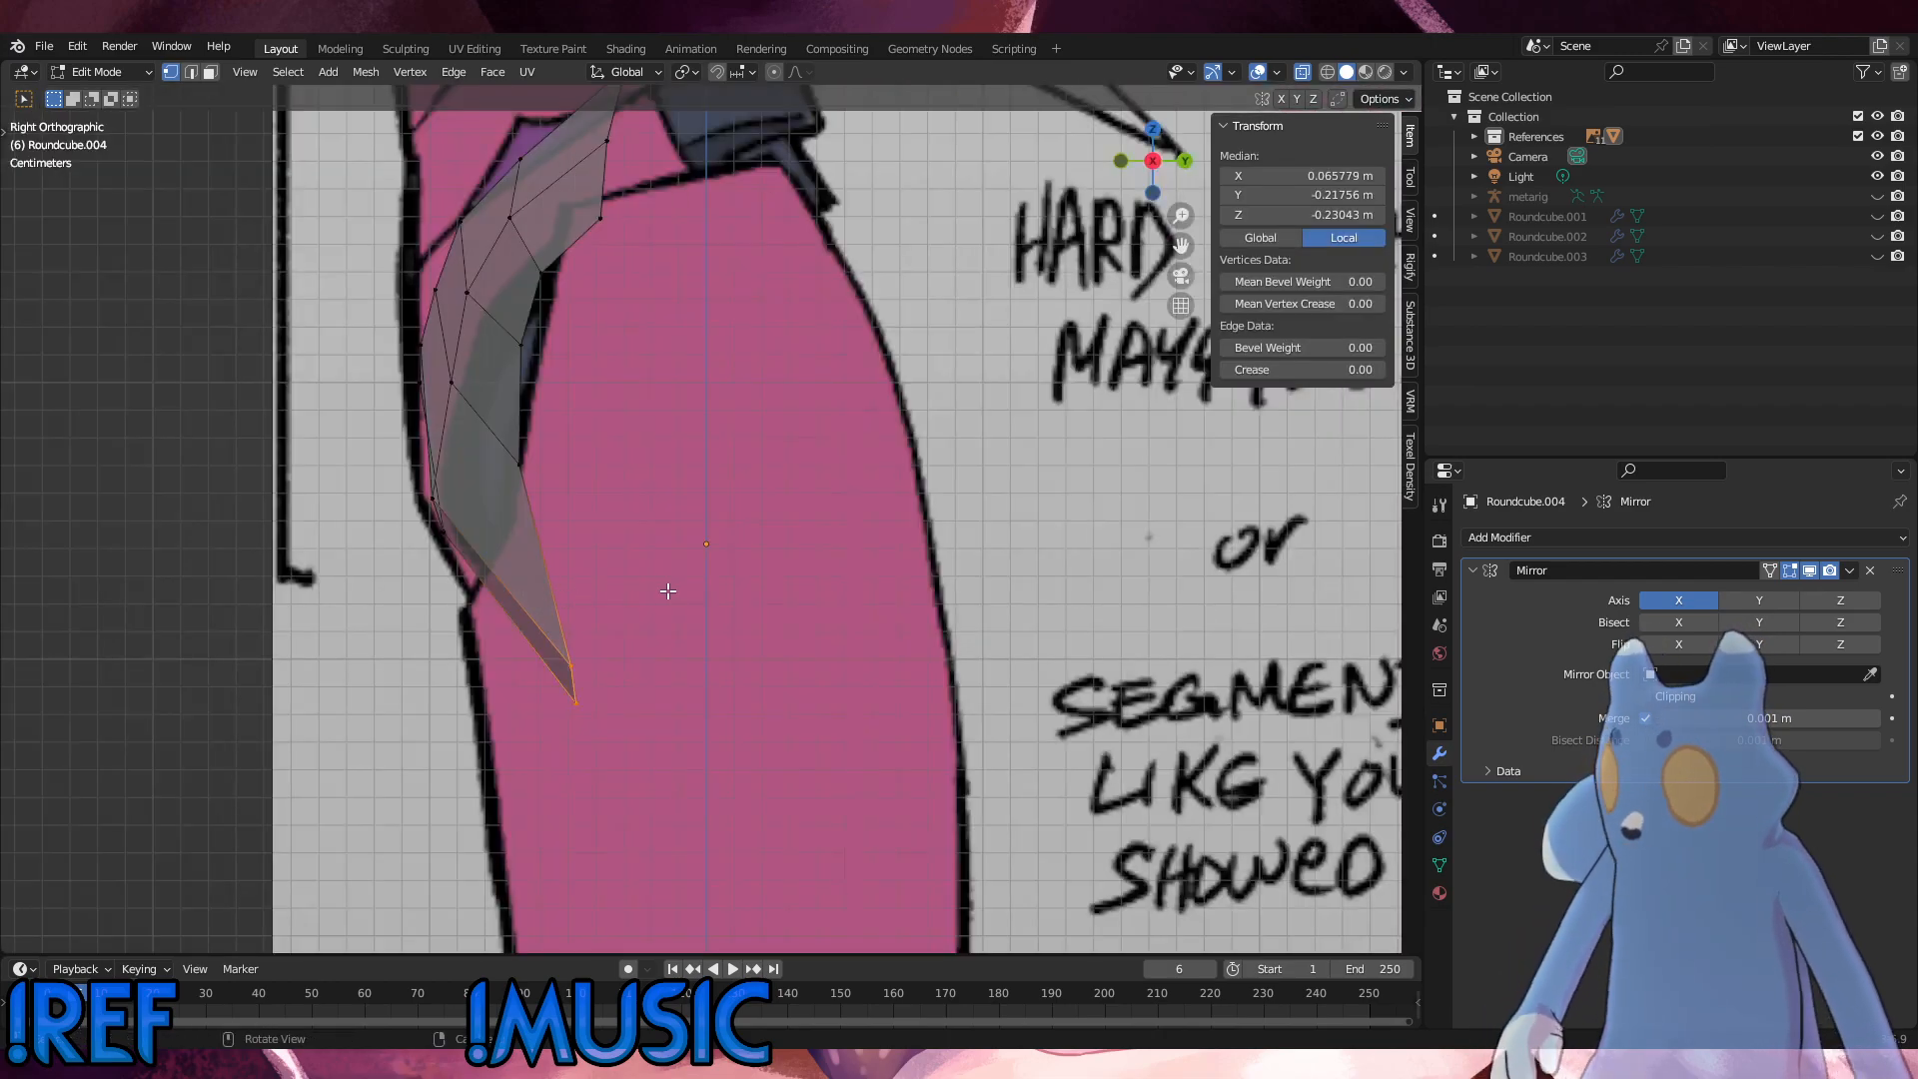
pyautogui.press('g')
pyautogui.press('z')
pyautogui.press('z')
pyautogui.press('y')
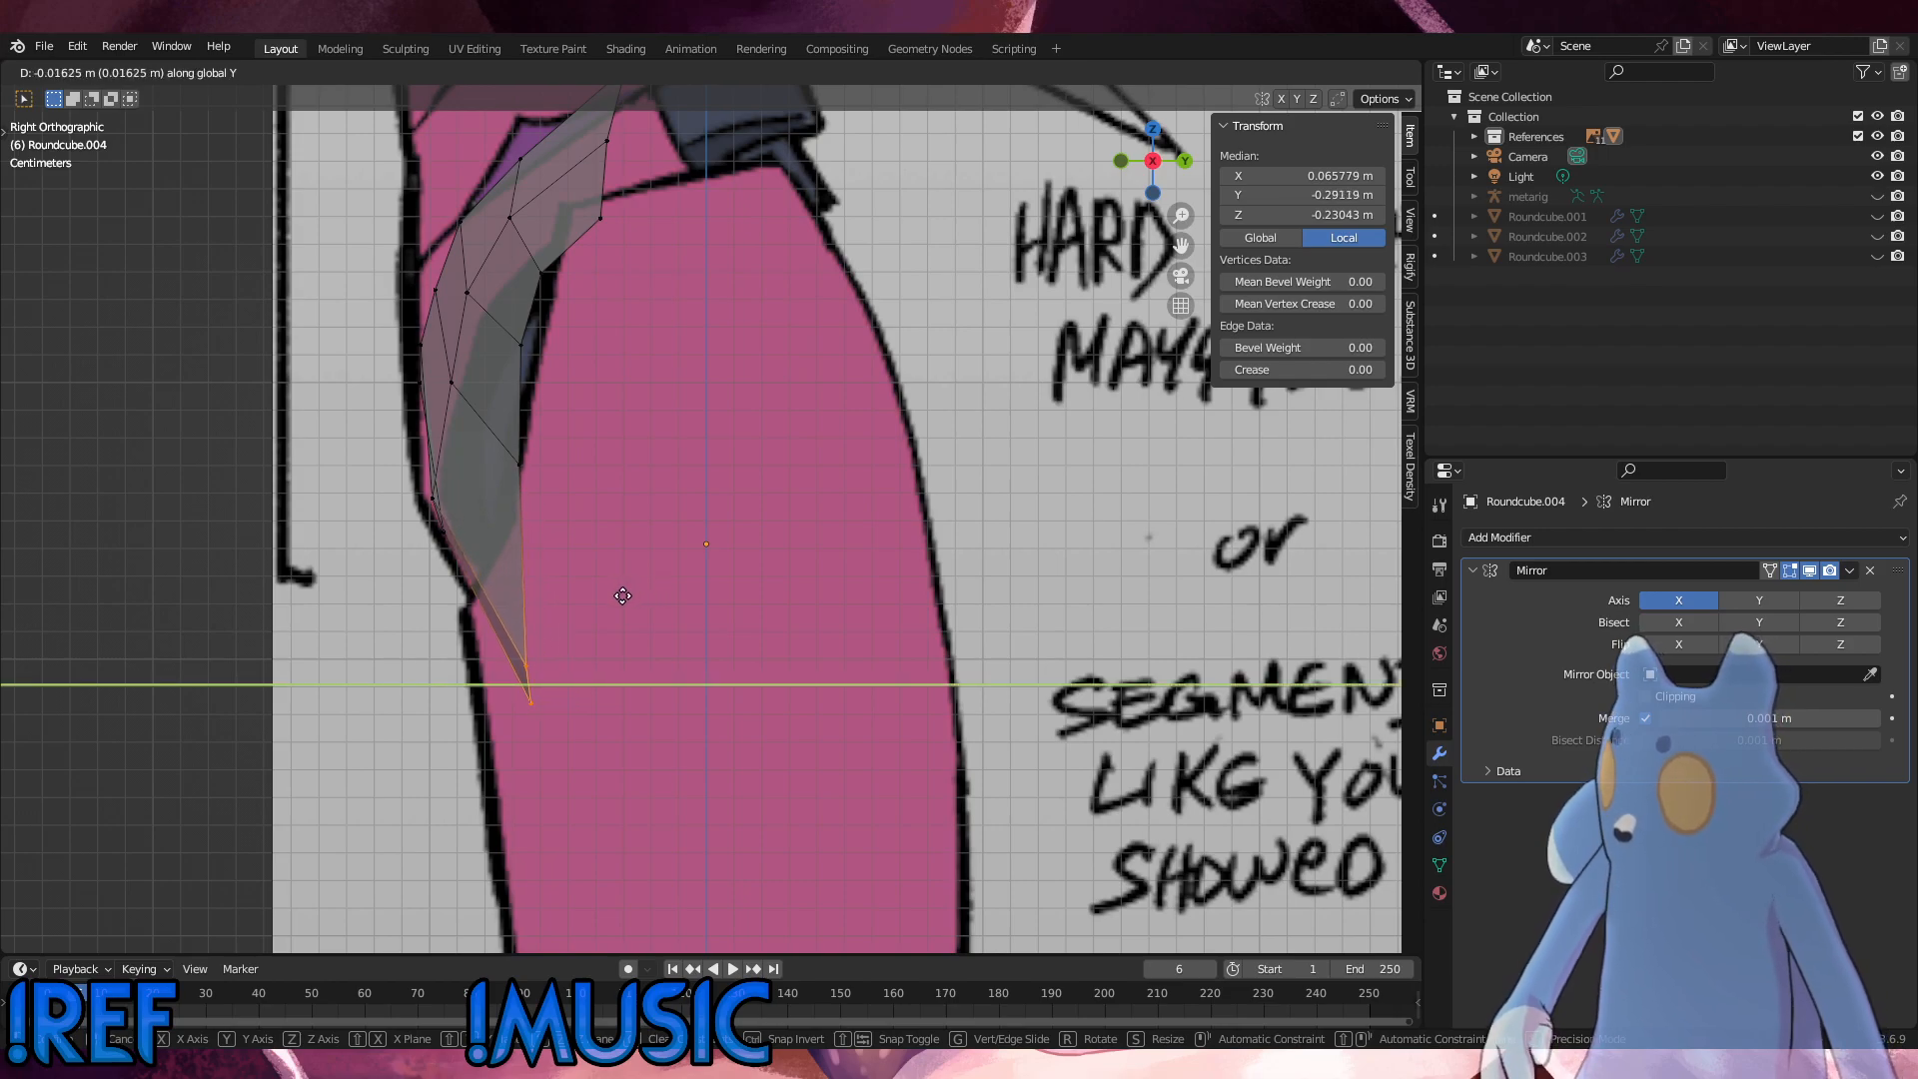
pyautogui.click(620, 591)
# Step: Fit the front bend vertices above the bottom tip to the side outline, moving the pair -0.002889 m along Y
pyautogui.click(390, 470)
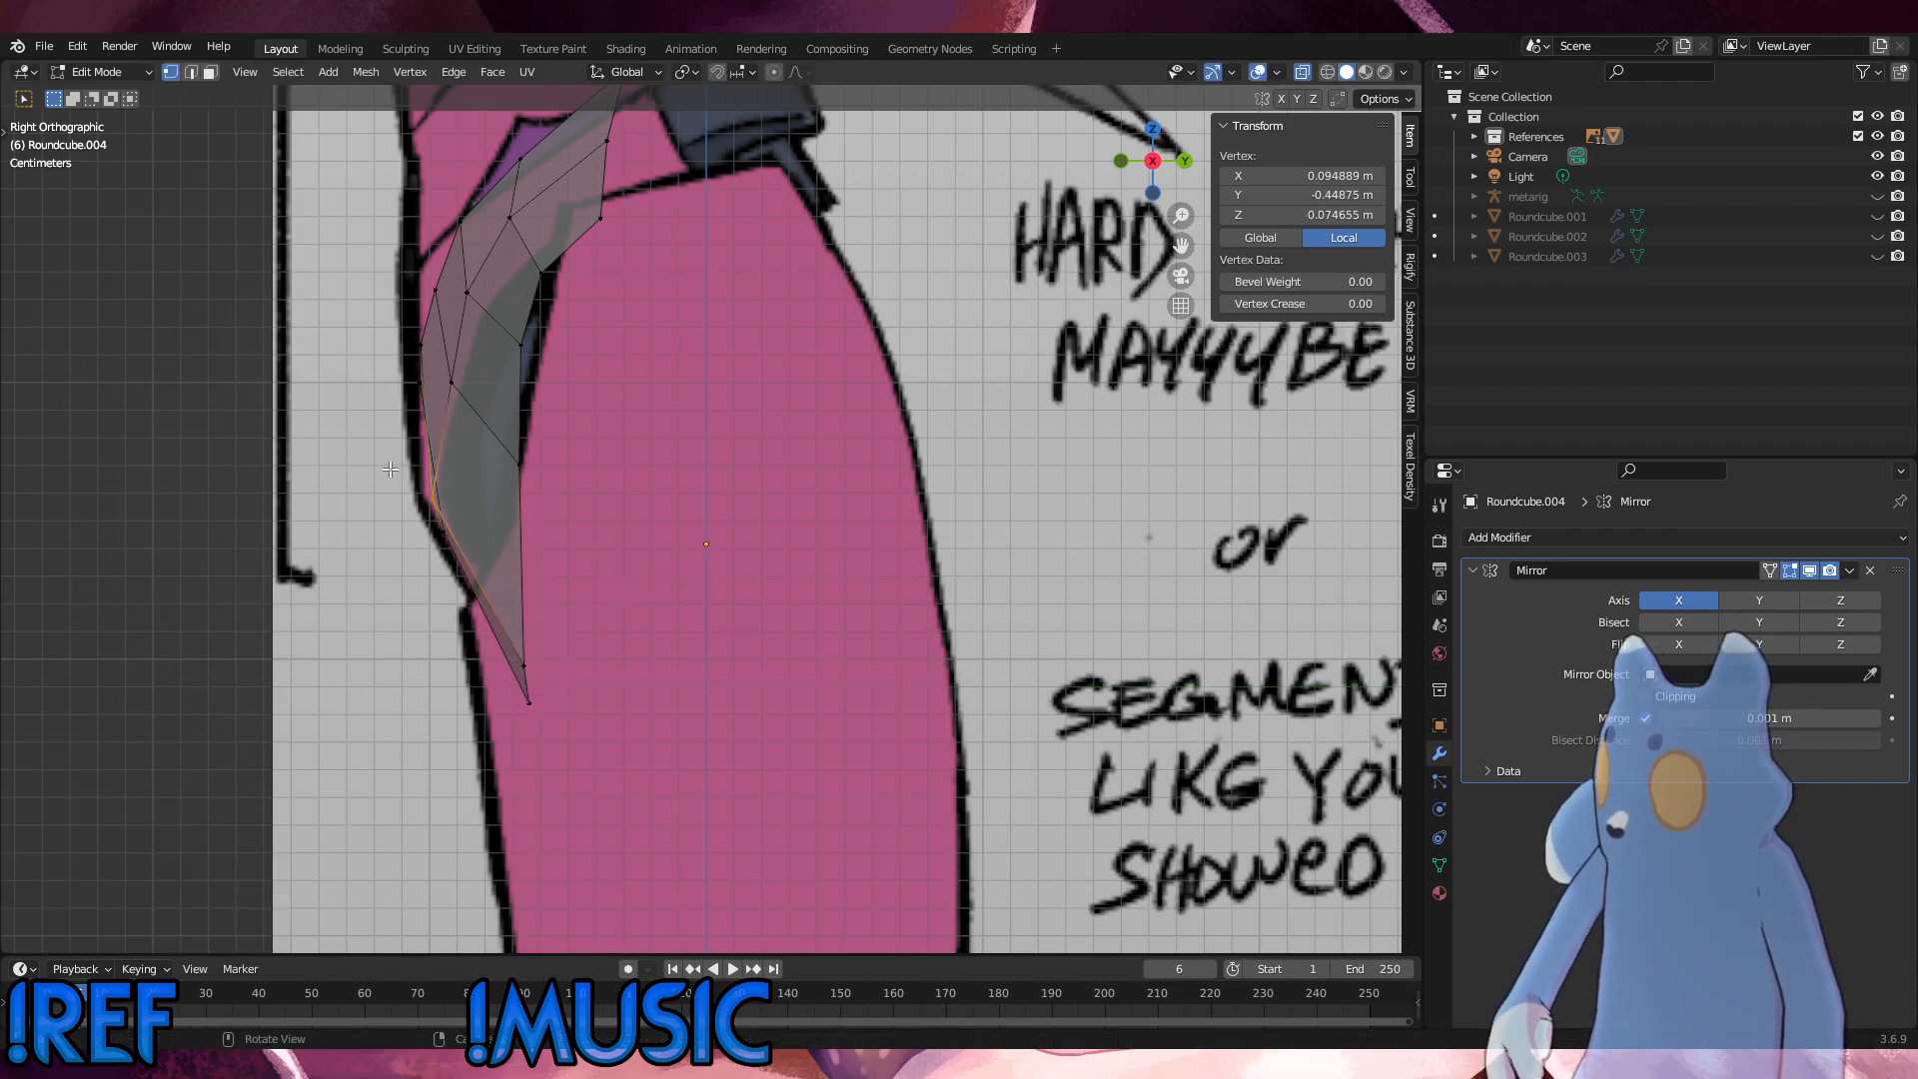
pyautogui.press('g')
pyautogui.click(444, 482)
pyautogui.moveTo(477, 537); pyautogui.dragTo(386, 461)
pyautogui.press('g')
pyautogui.press('y')
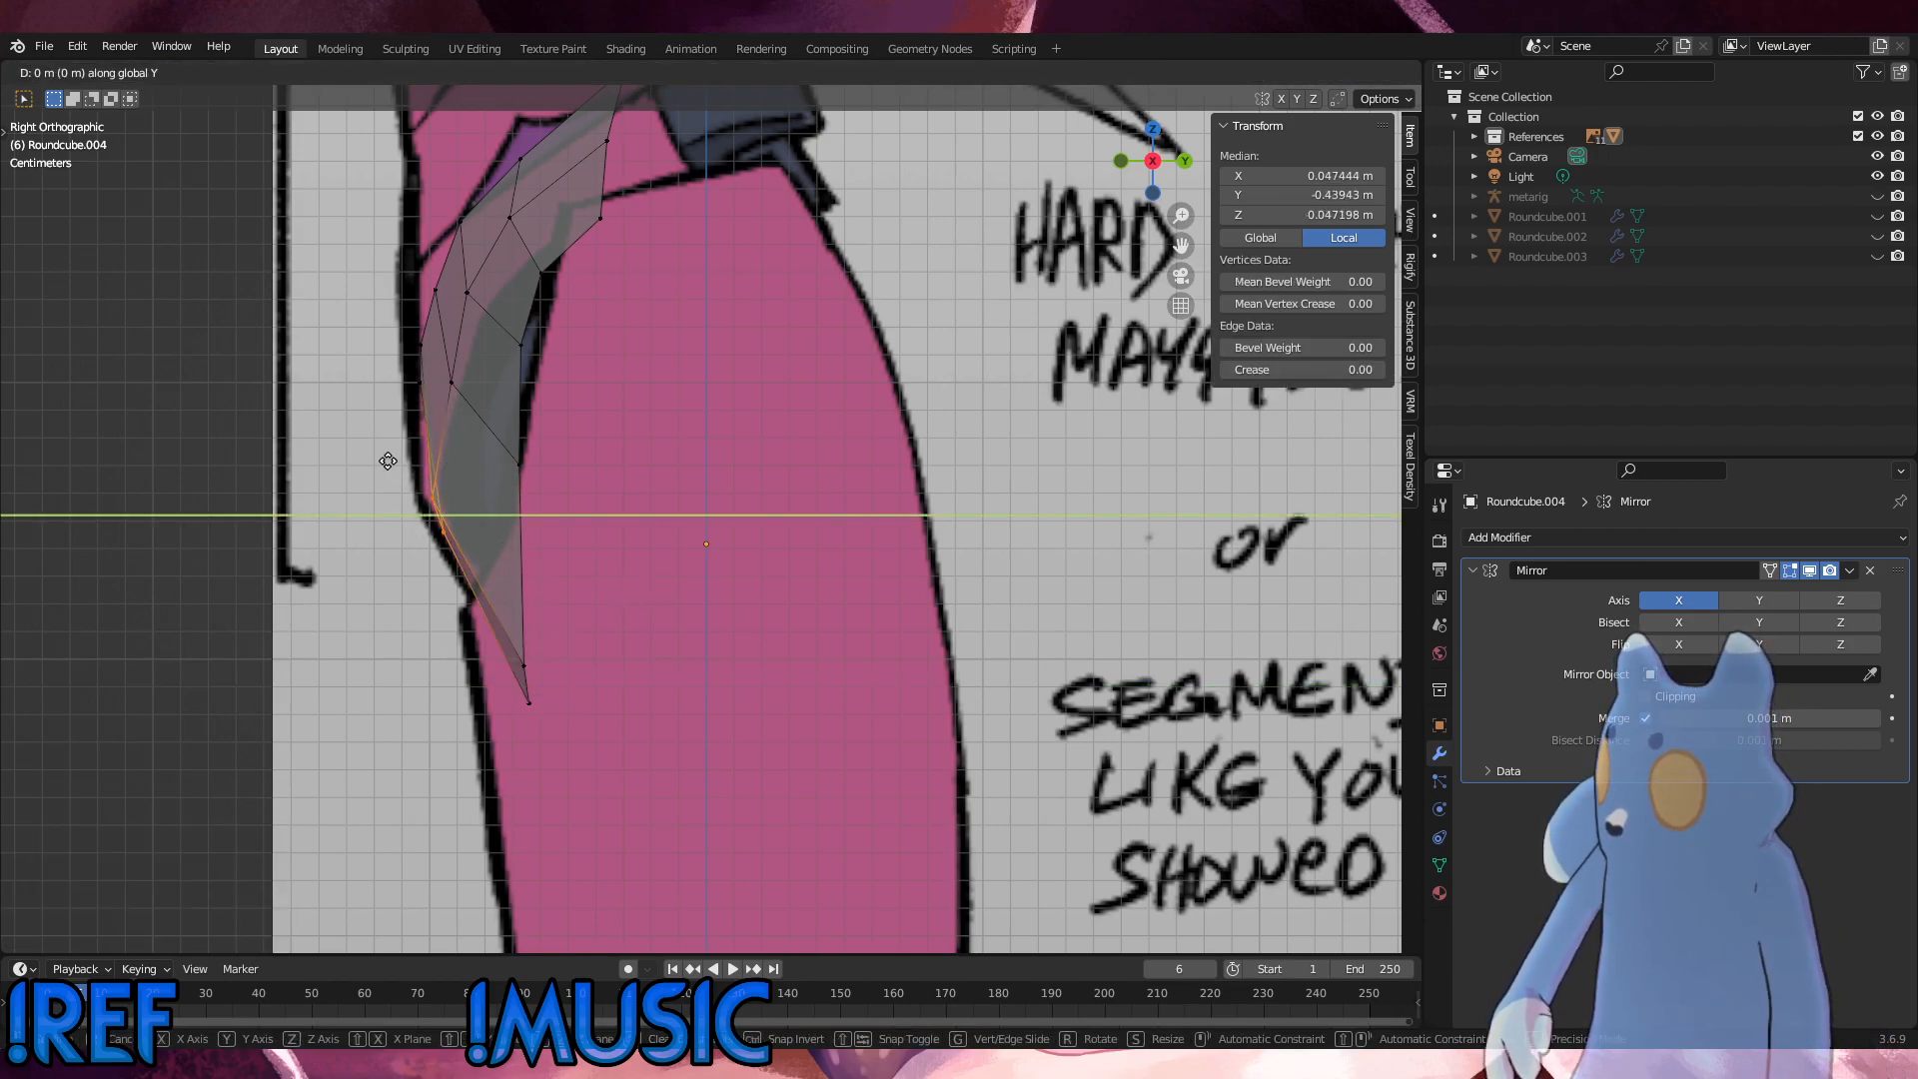
pyautogui.click(380, 463)
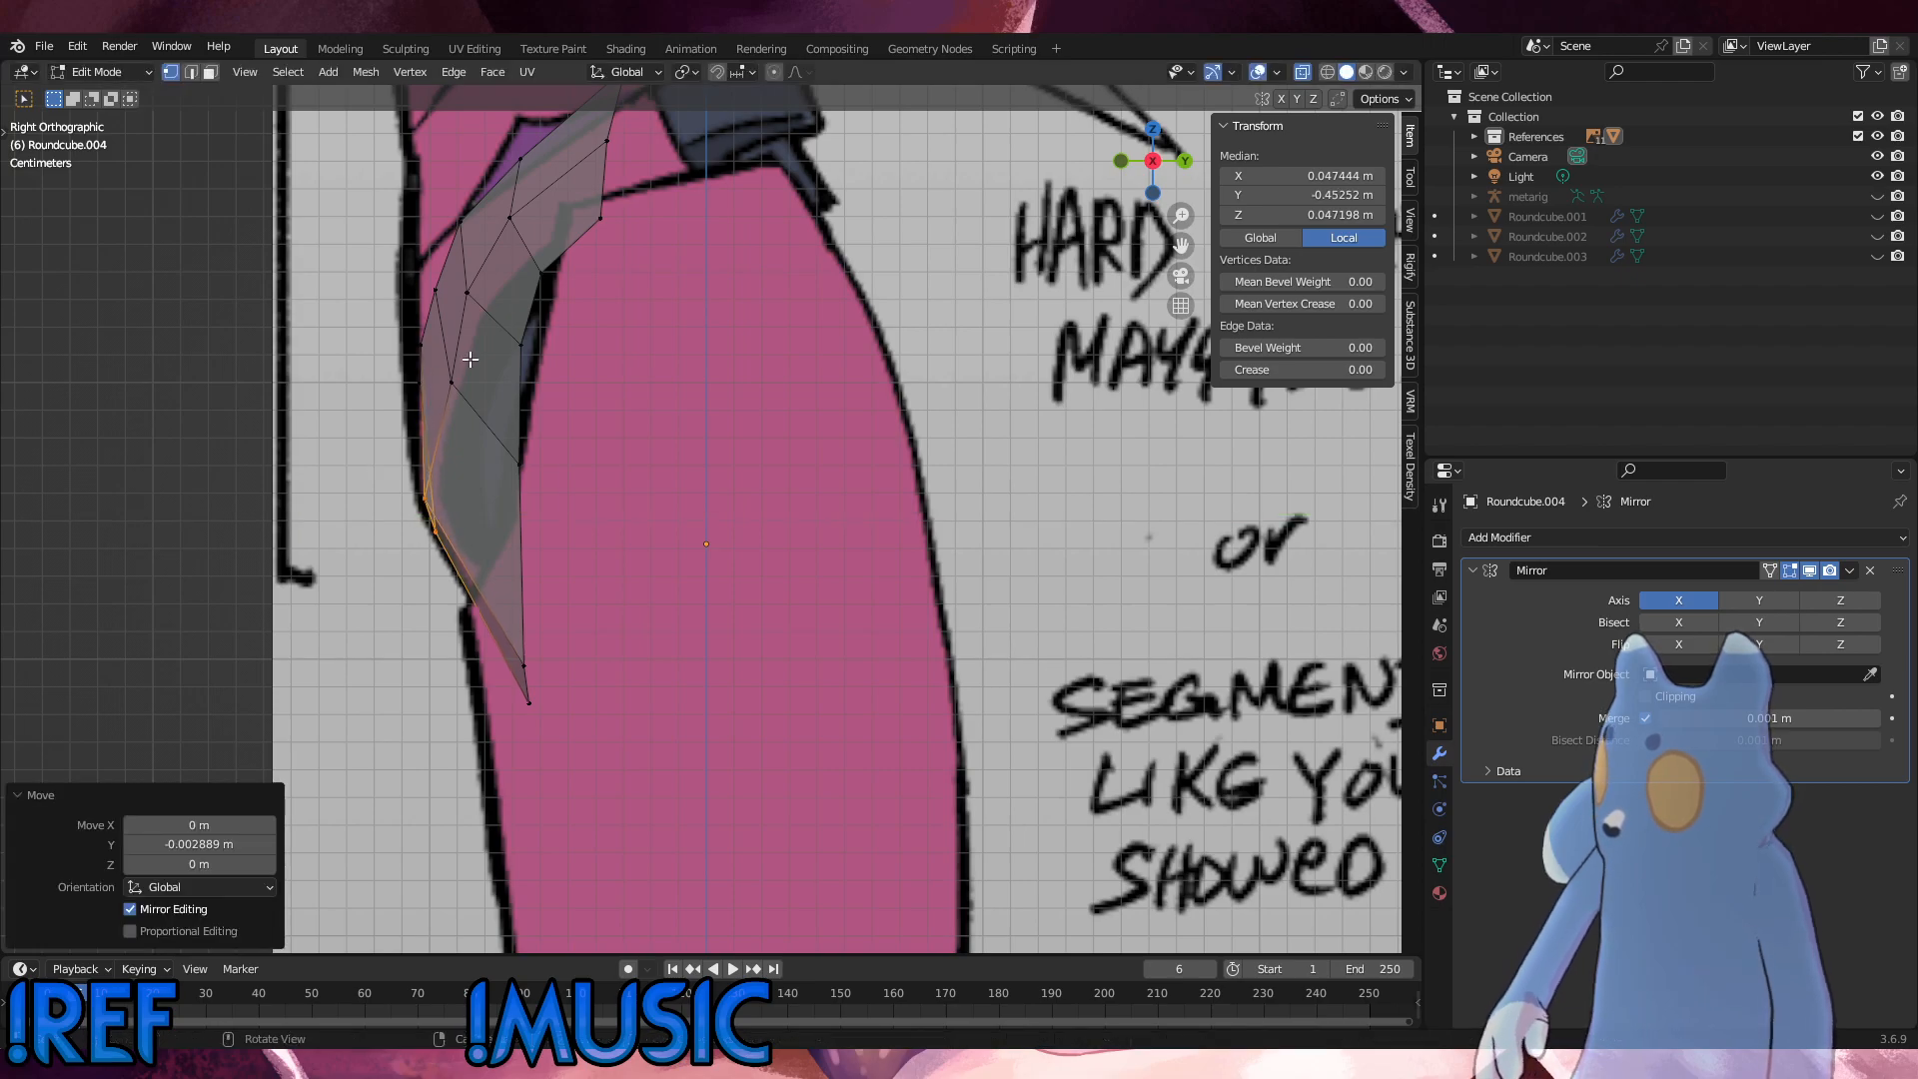
# Step: Move the two leg-side rim vertices above the lower corner forward about -0.009 m along Y
pyautogui.keyDown('alt'); pyautogui.moveTo(471, 360); pyautogui.dragTo(539, 384, button='middle'); pyautogui.keyUp('alt')
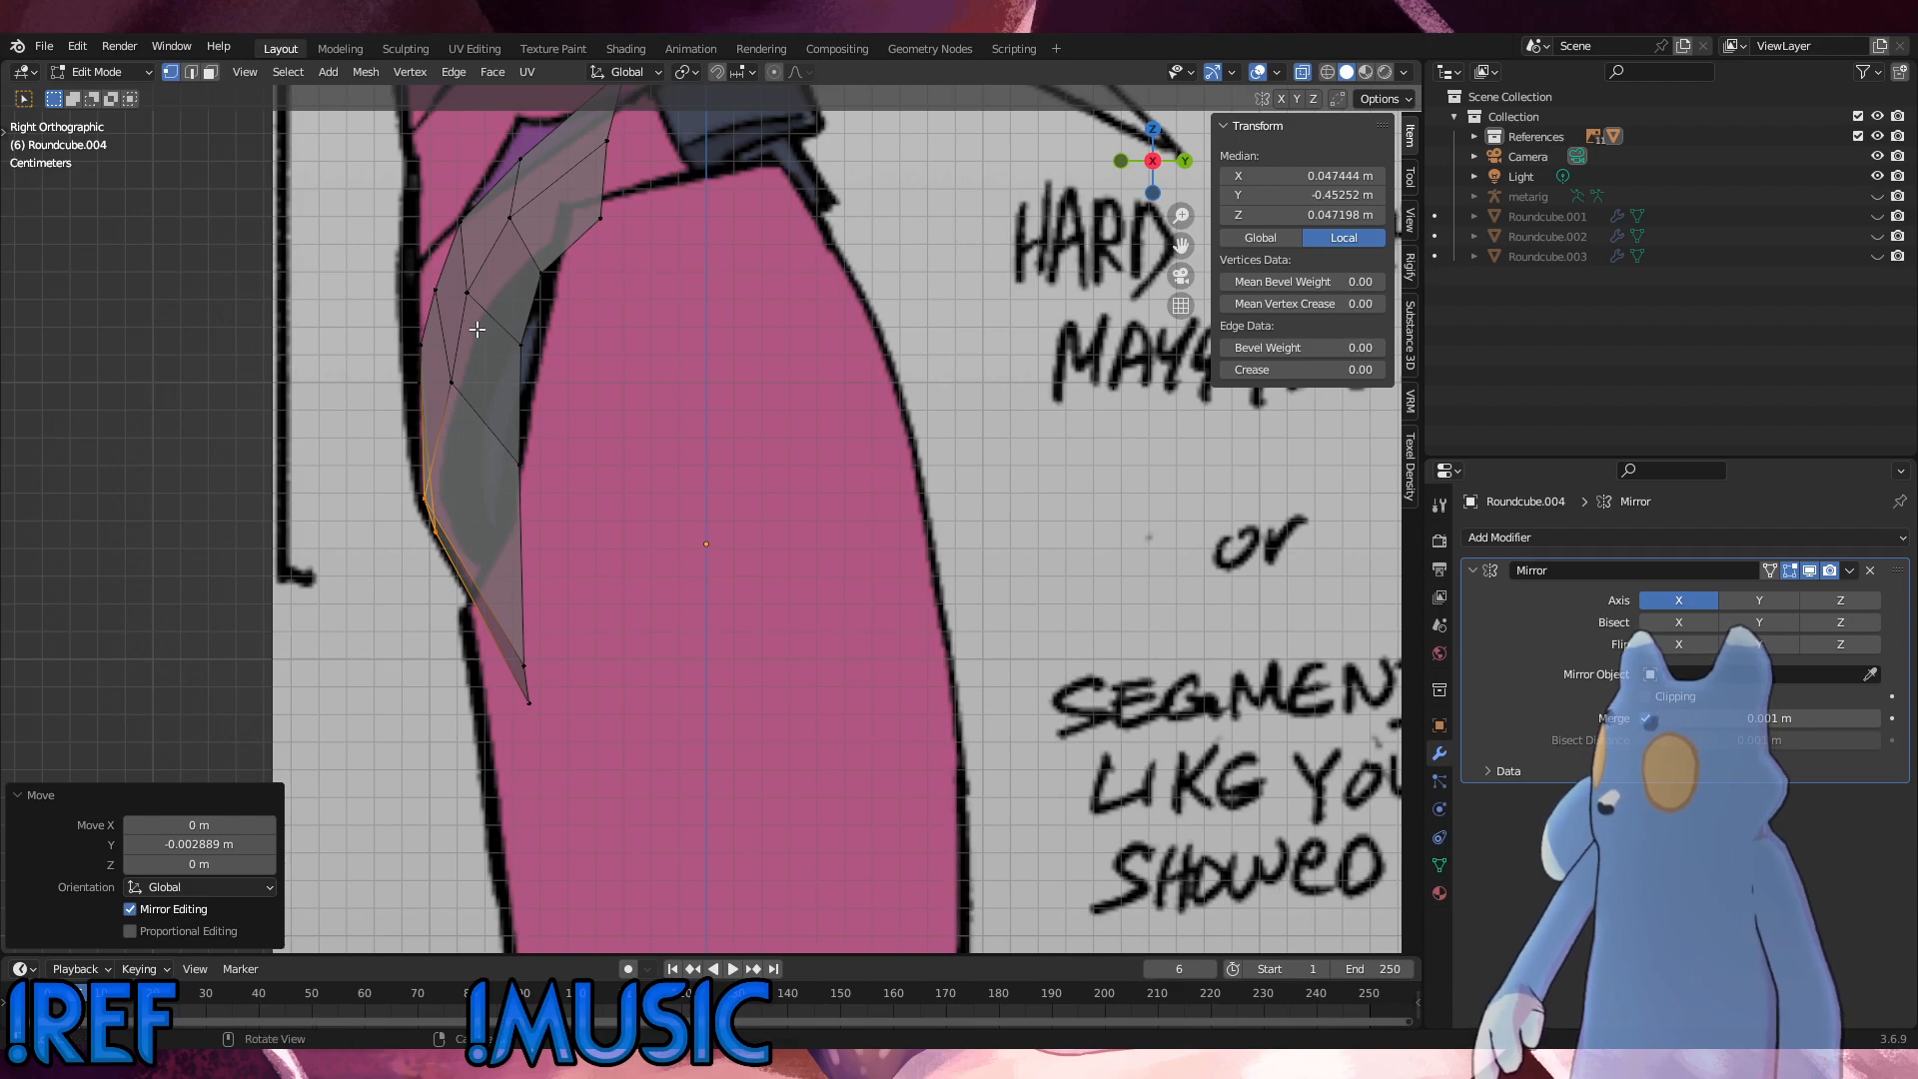
pyautogui.moveTo(484, 322); pyautogui.dragTo(663, 334, button='middle')
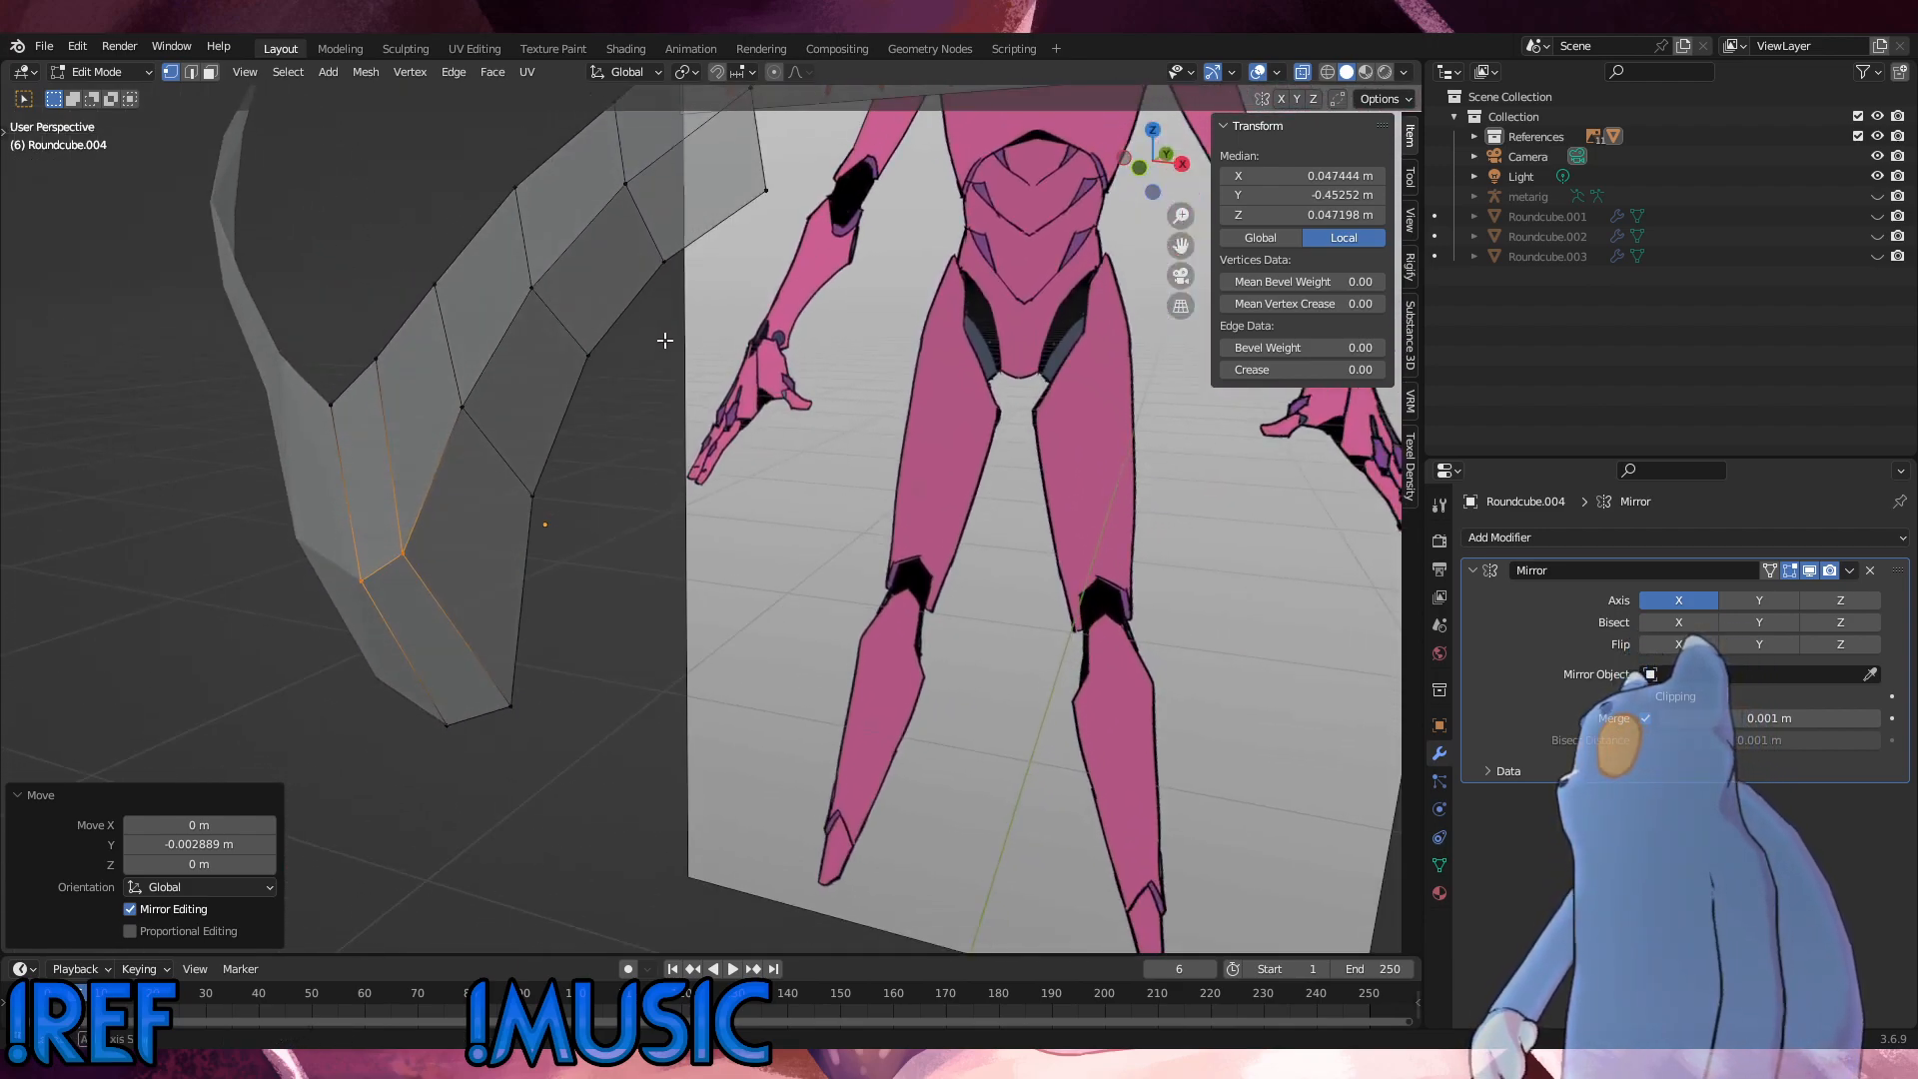
pyautogui.click(536, 454)
pyautogui.moveTo(654, 429); pyautogui.dragTo(583, 351)
pyautogui.moveTo(583, 352); pyautogui.dragTo(673, 428, button='middle')
pyautogui.press('g')
pyautogui.press('y')
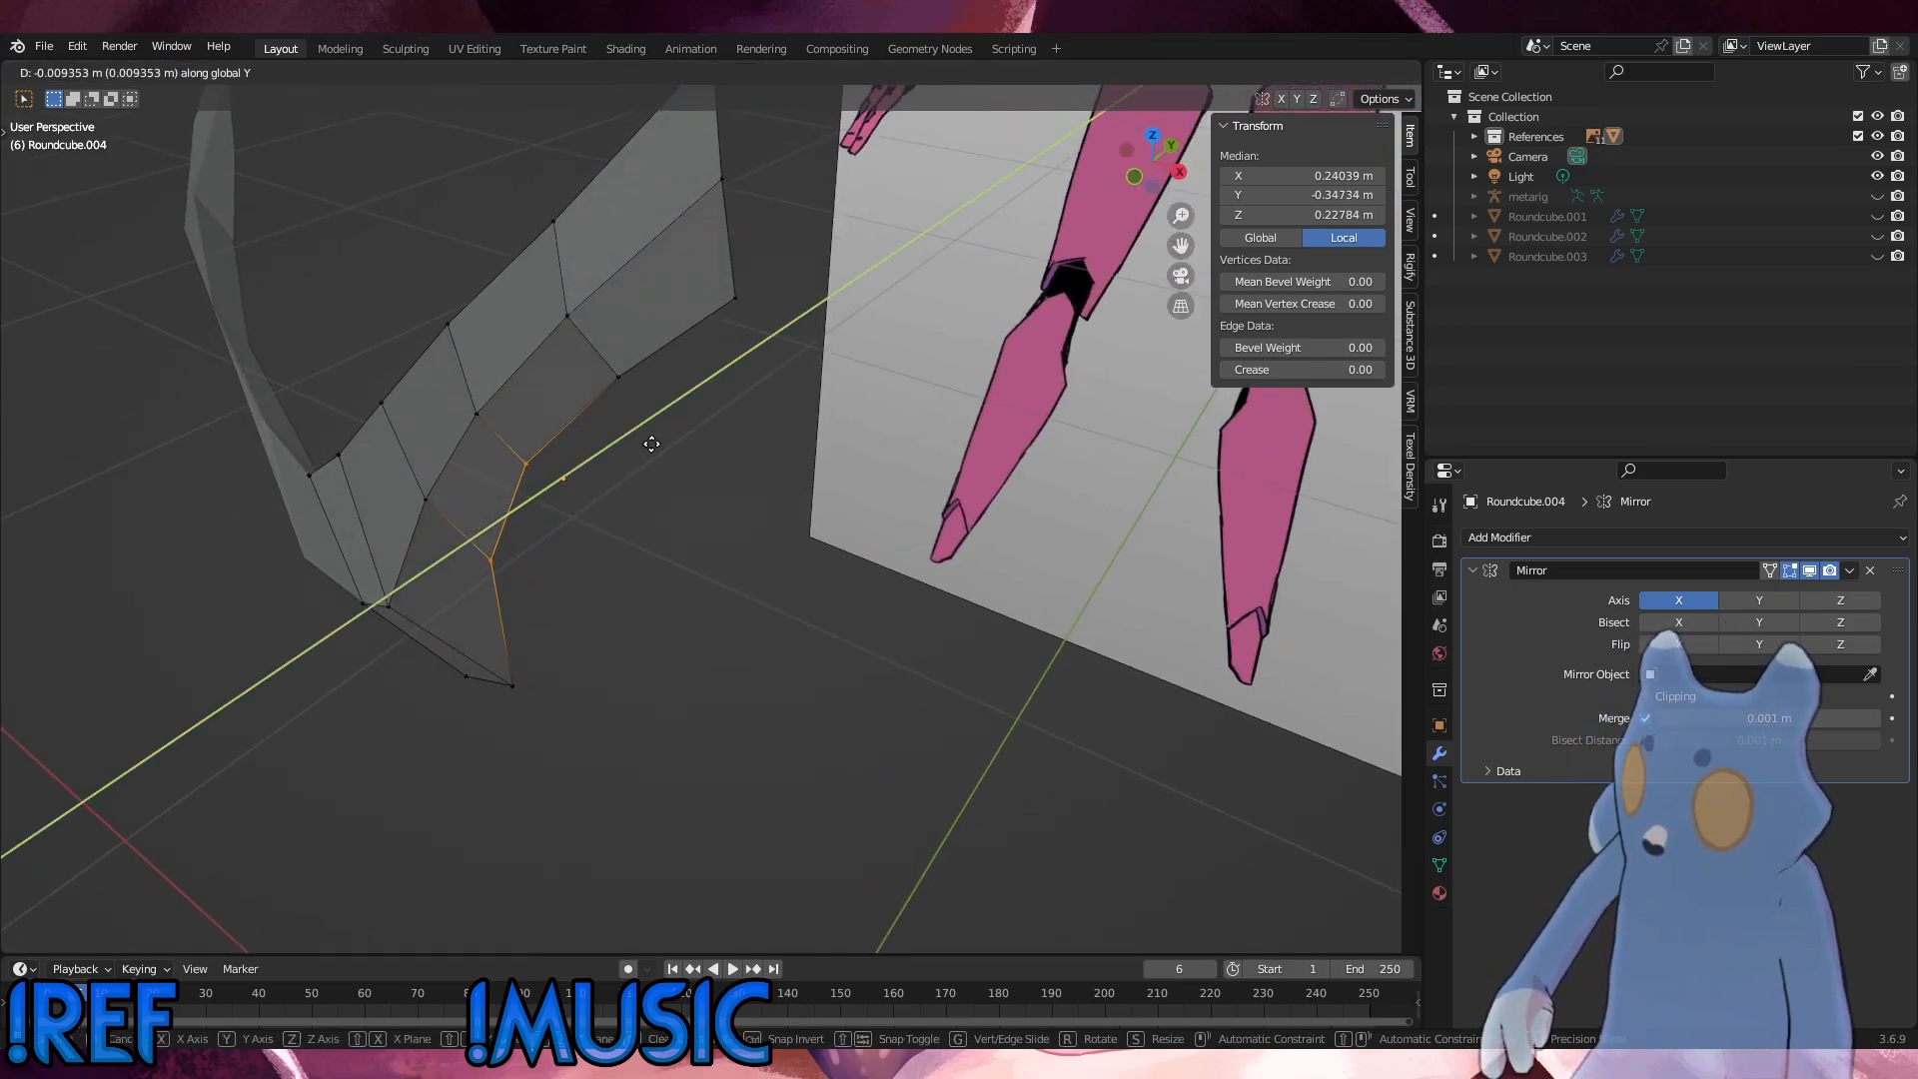
pyautogui.click(652, 441)
# Step: Shift the next leg-side rim vertex up the shell slightly along Y
pyautogui.moveTo(665, 411); pyautogui.dragTo(588, 354)
pyautogui.press('g')
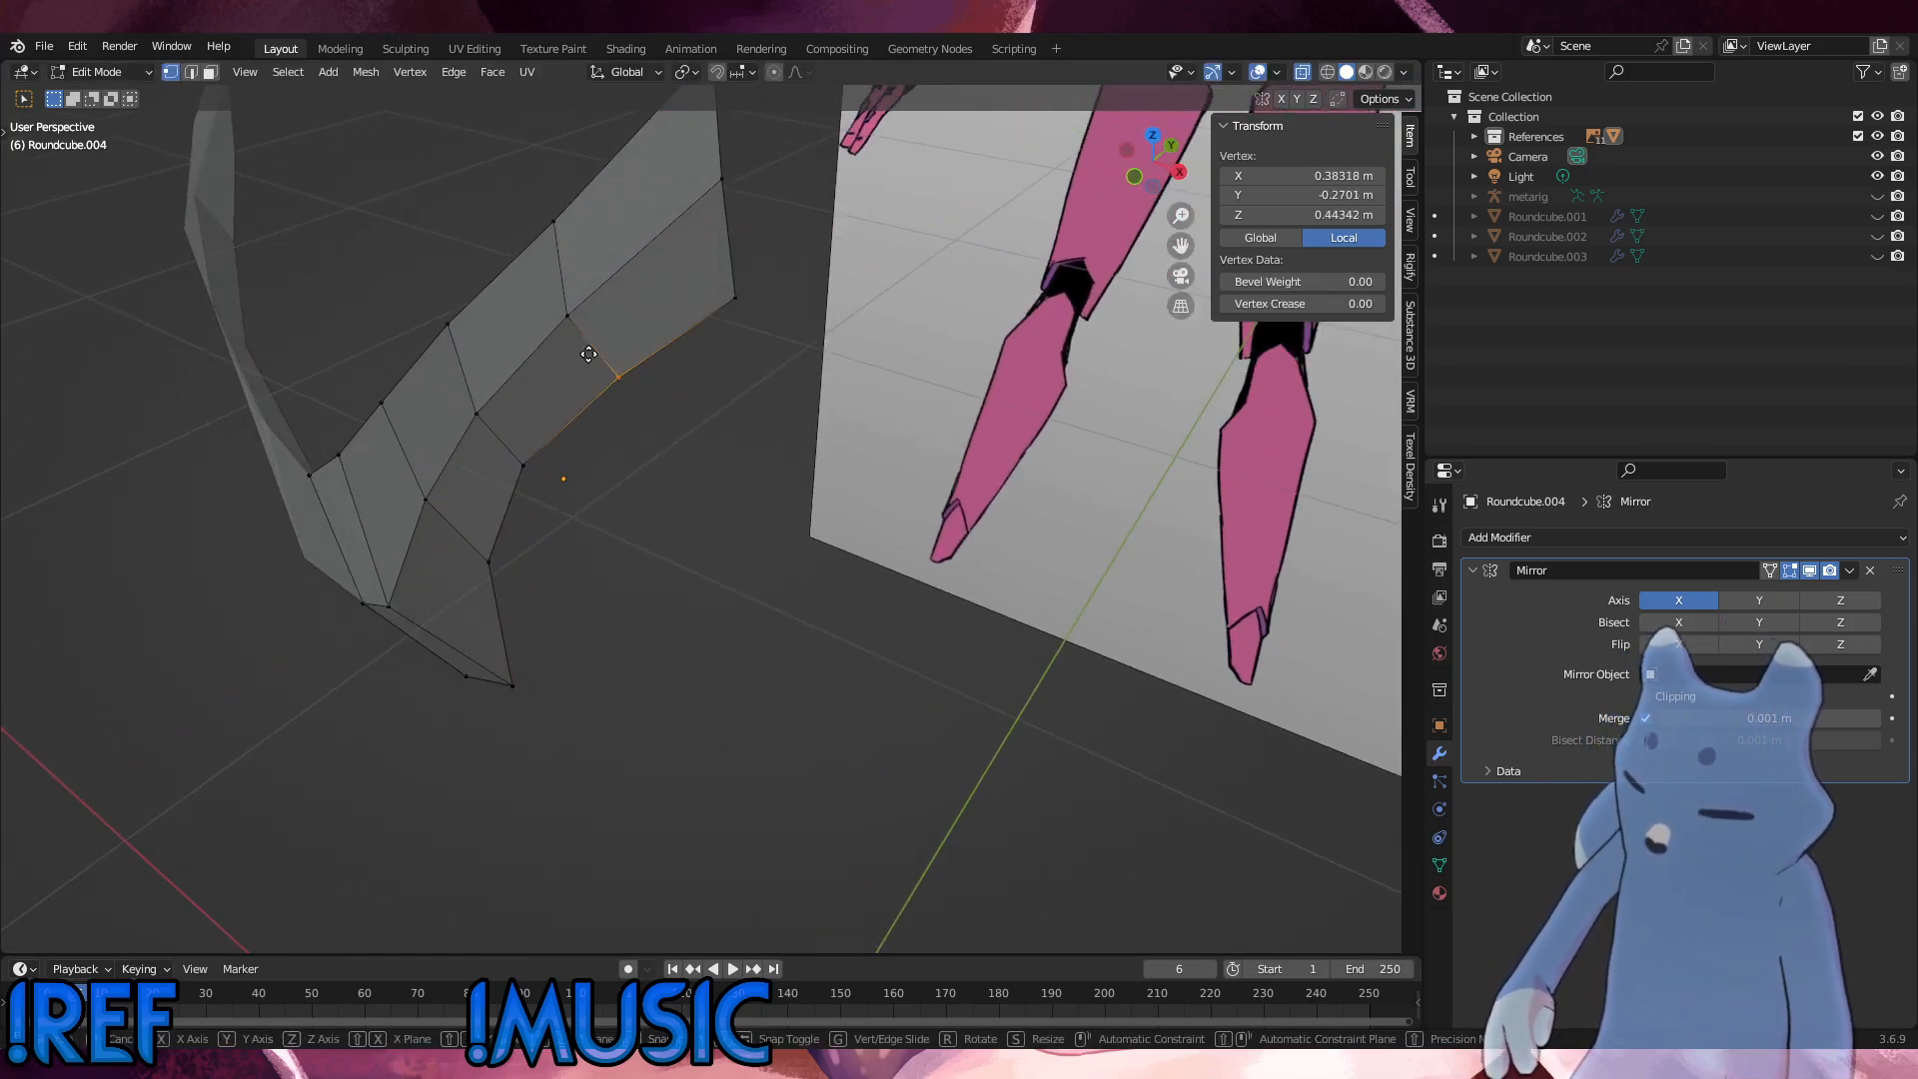
pyautogui.press('y')
pyautogui.click(584, 356)
pyautogui.click(745, 424)
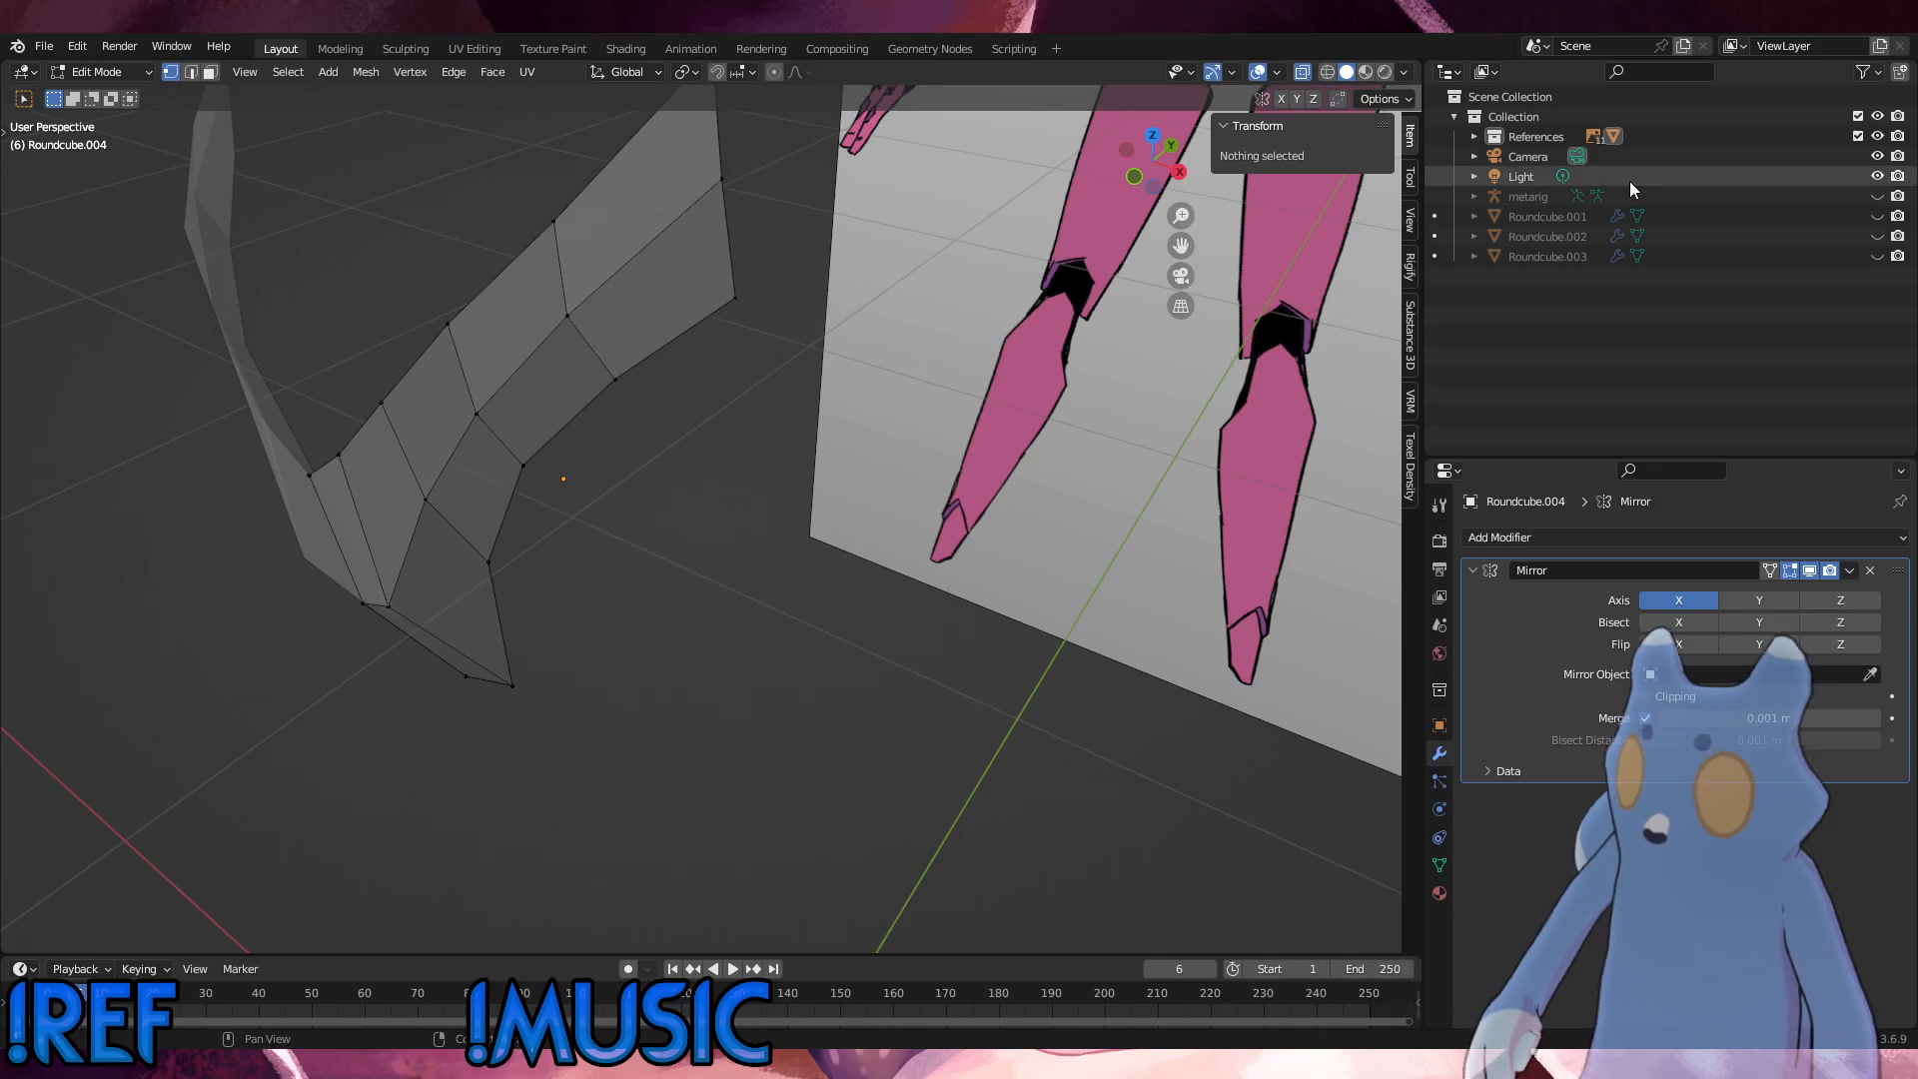
# Step: Unhide the metarig armature and examine its bones around the pelvis shell and beside the front reference
pyautogui.click(1877, 196)
pyautogui.moveTo(760, 439); pyautogui.dragTo(689, 416, button='middle')
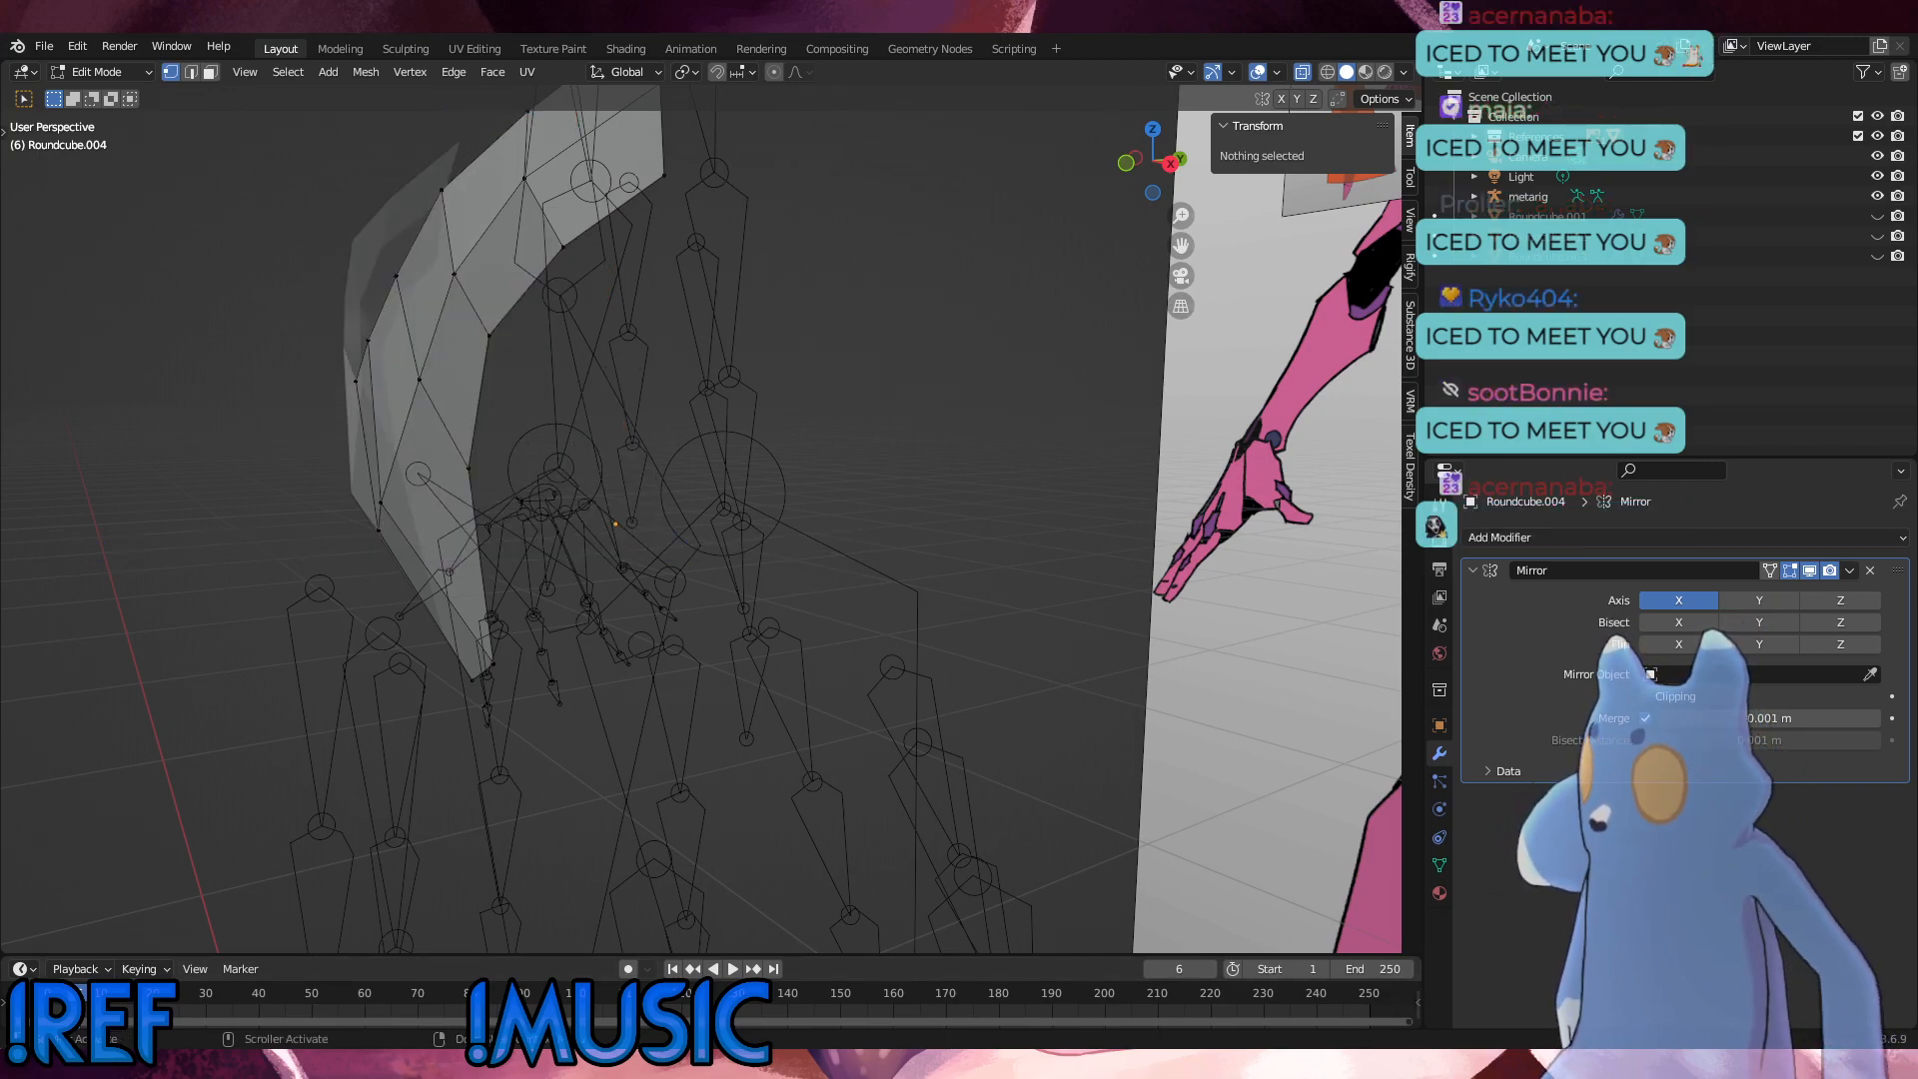
pyautogui.scroll(-8, 886, 700)
pyautogui.keyDown('shift'); pyautogui.moveTo(886, 700); pyautogui.dragTo(496, 541, button='middle'); pyautogui.keyUp('shift')
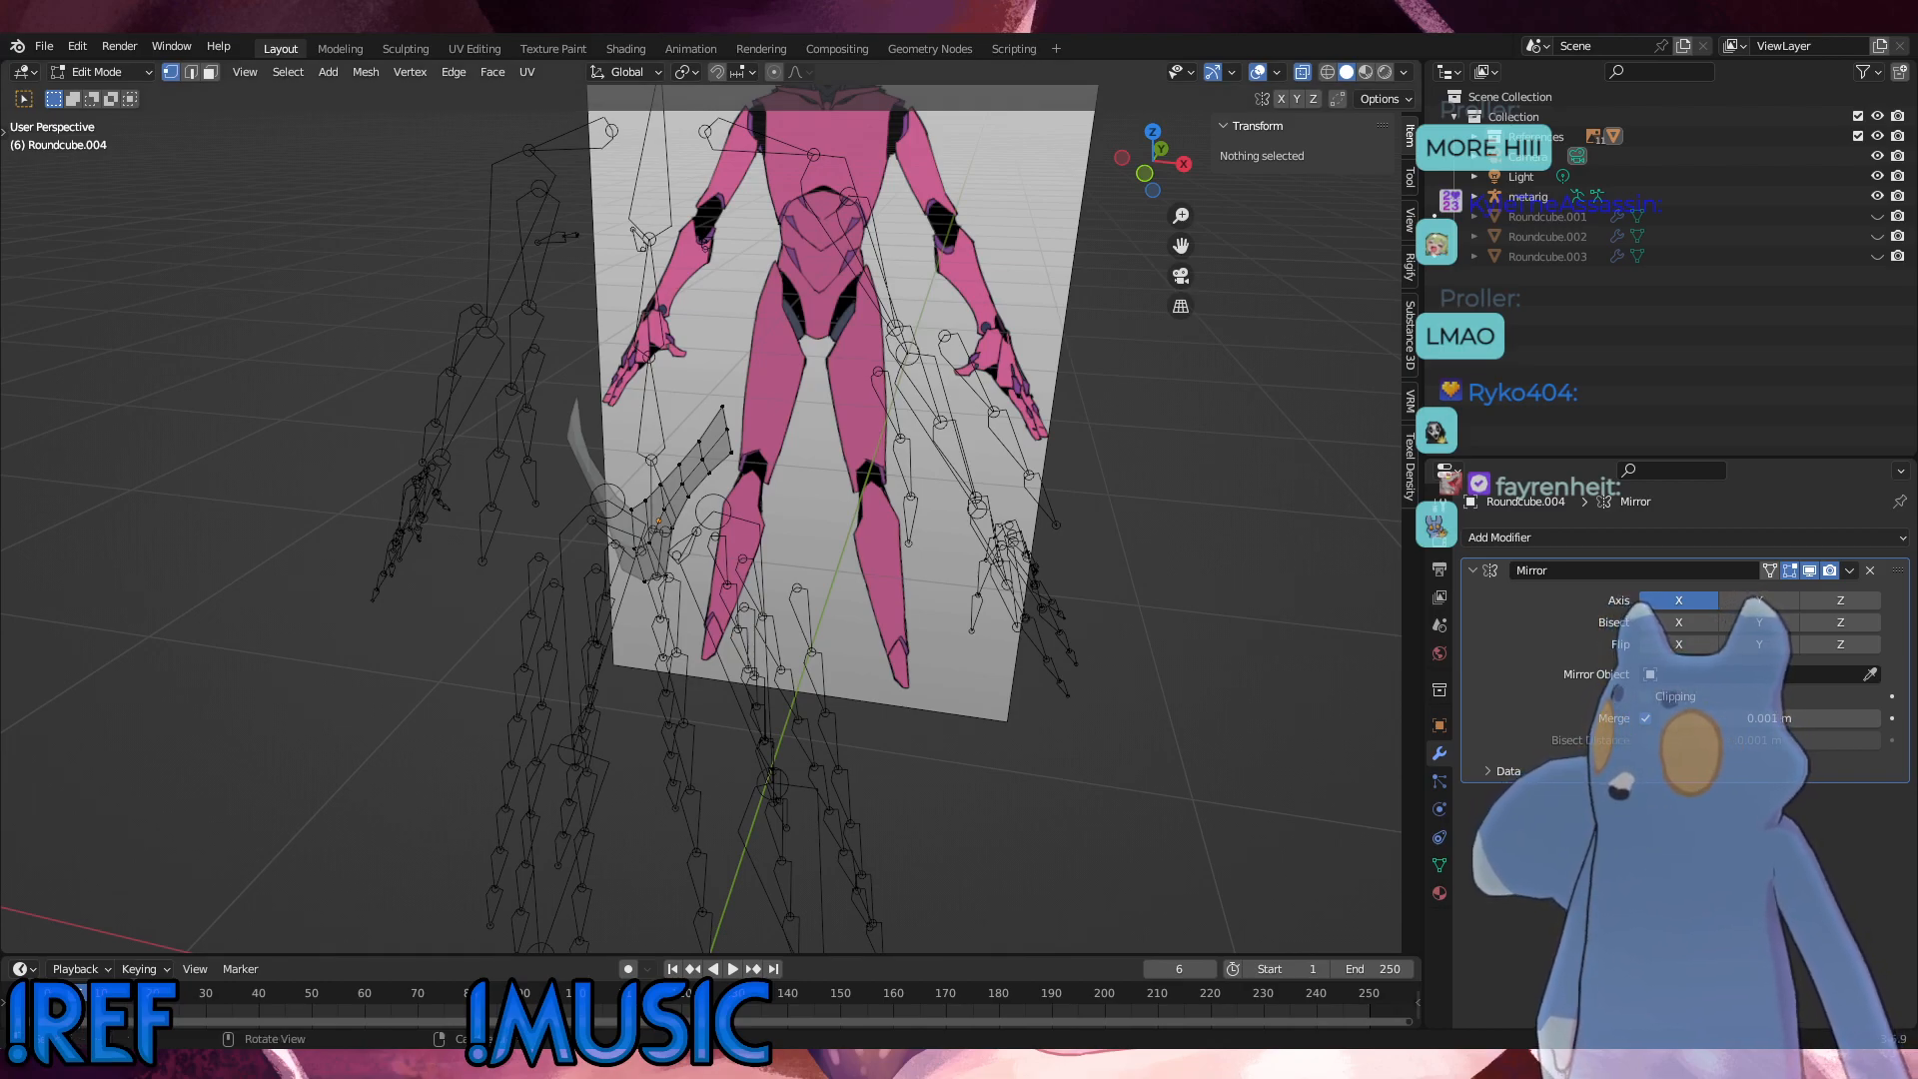
pyautogui.moveTo(1087, 597); pyautogui.dragTo(1036, 609, button='middle')
pyautogui.scroll(-7, 1036, 609)
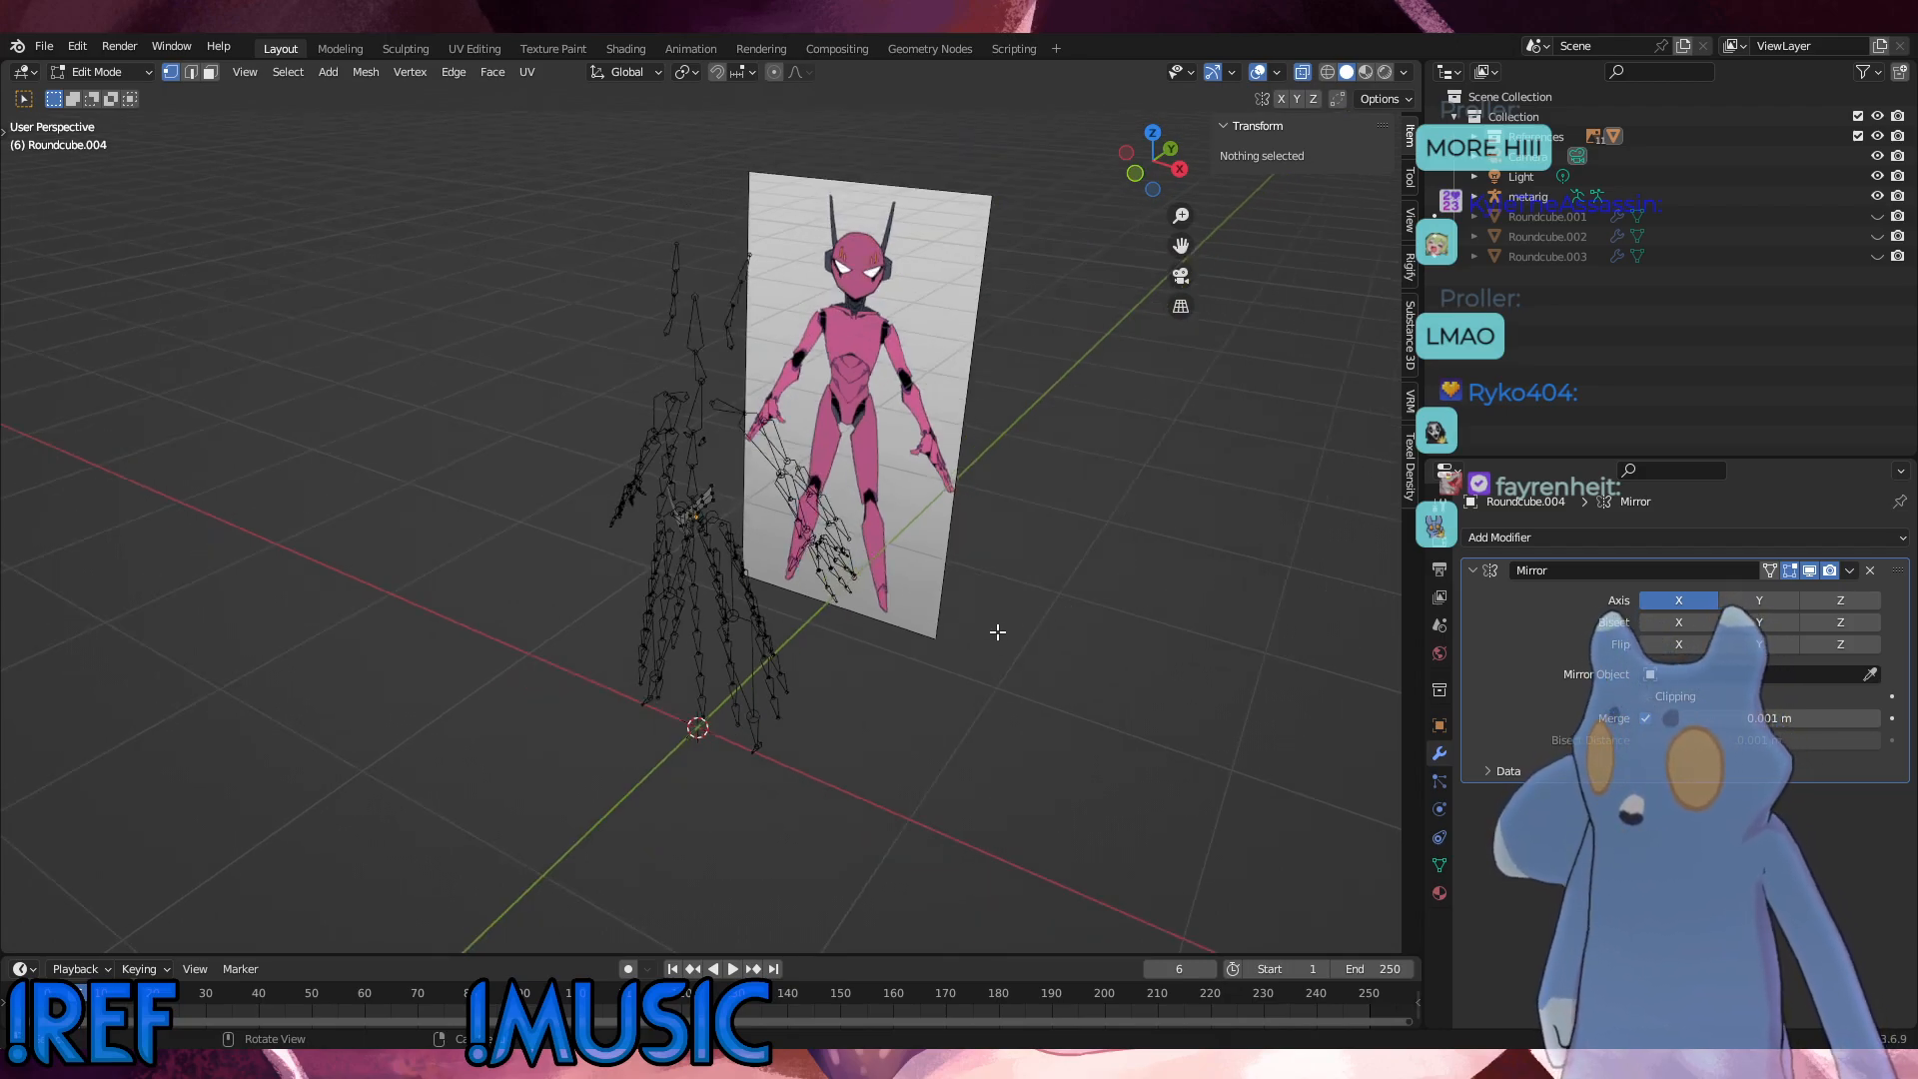
pyautogui.moveTo(992, 631); pyautogui.dragTo(1046, 618, button='middle')
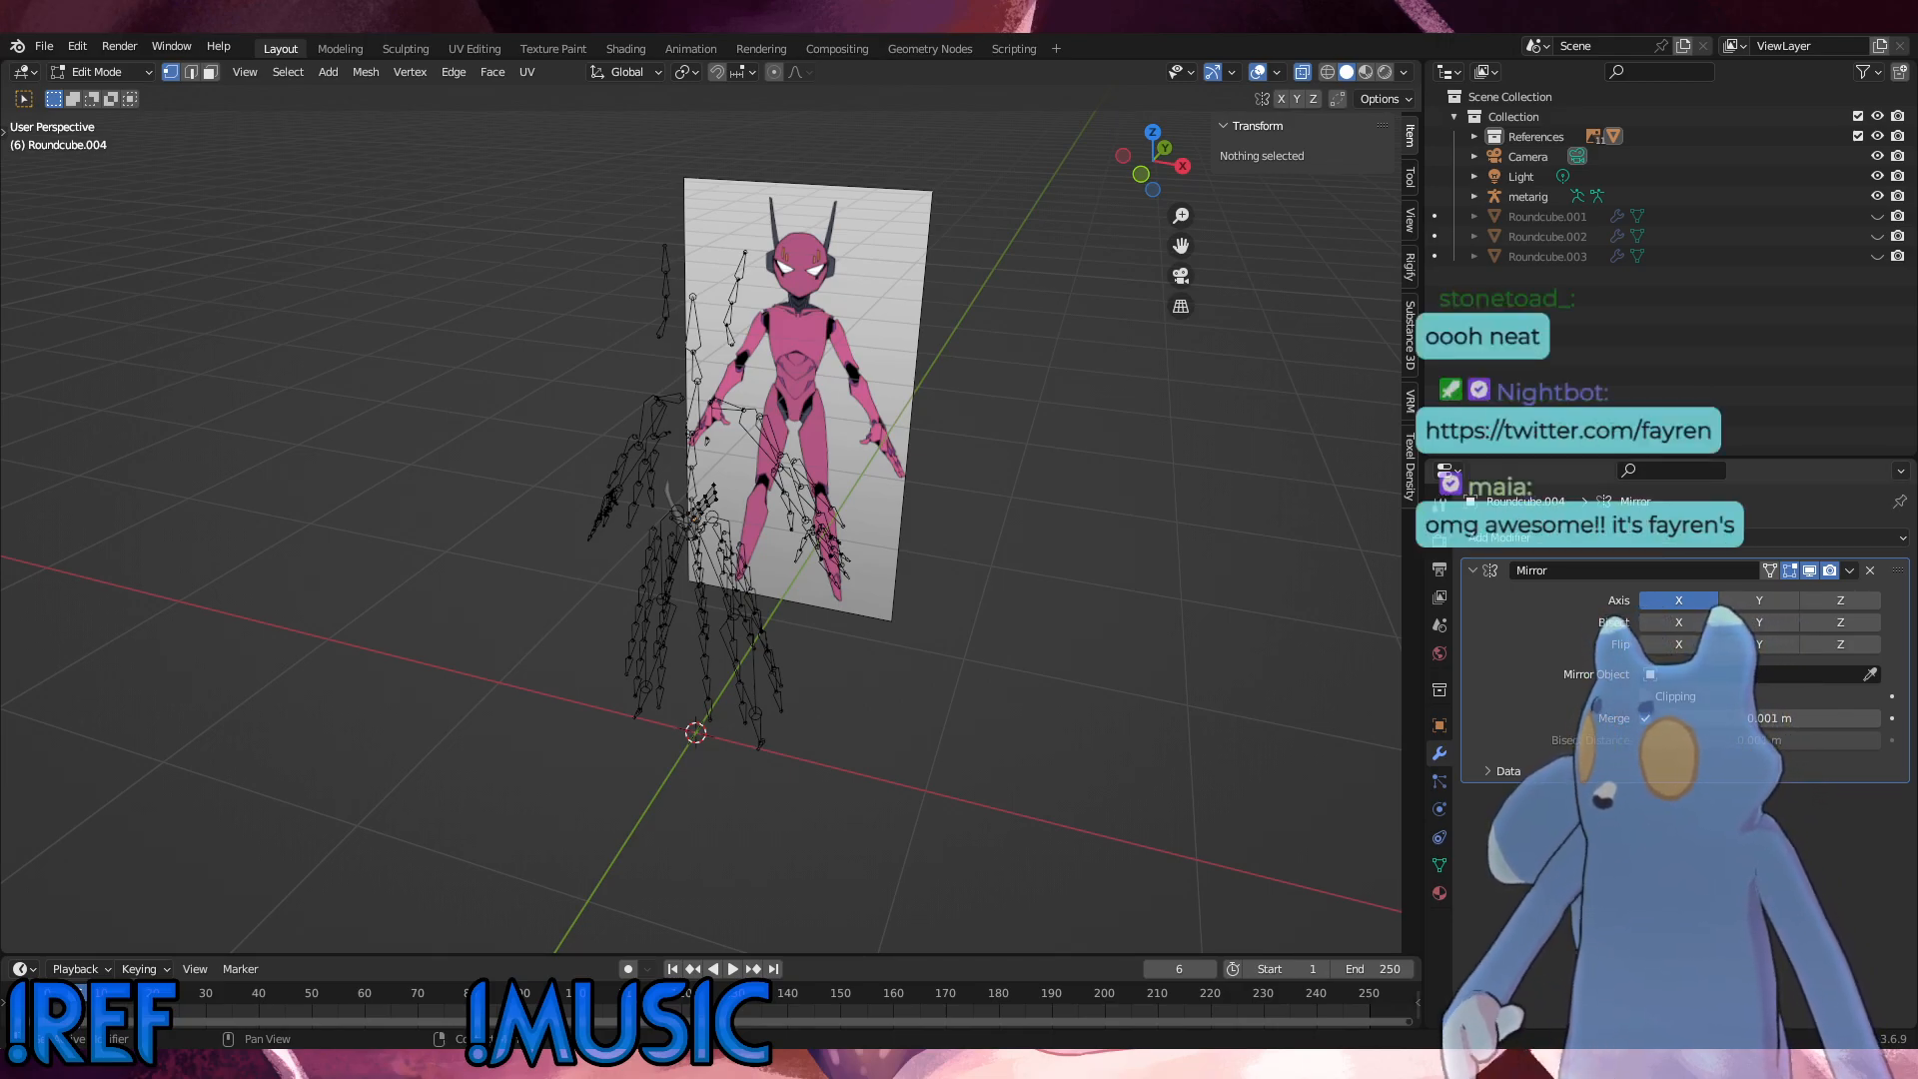
pyautogui.moveTo(887, 559); pyautogui.dragTo(920, 533, button='middle')
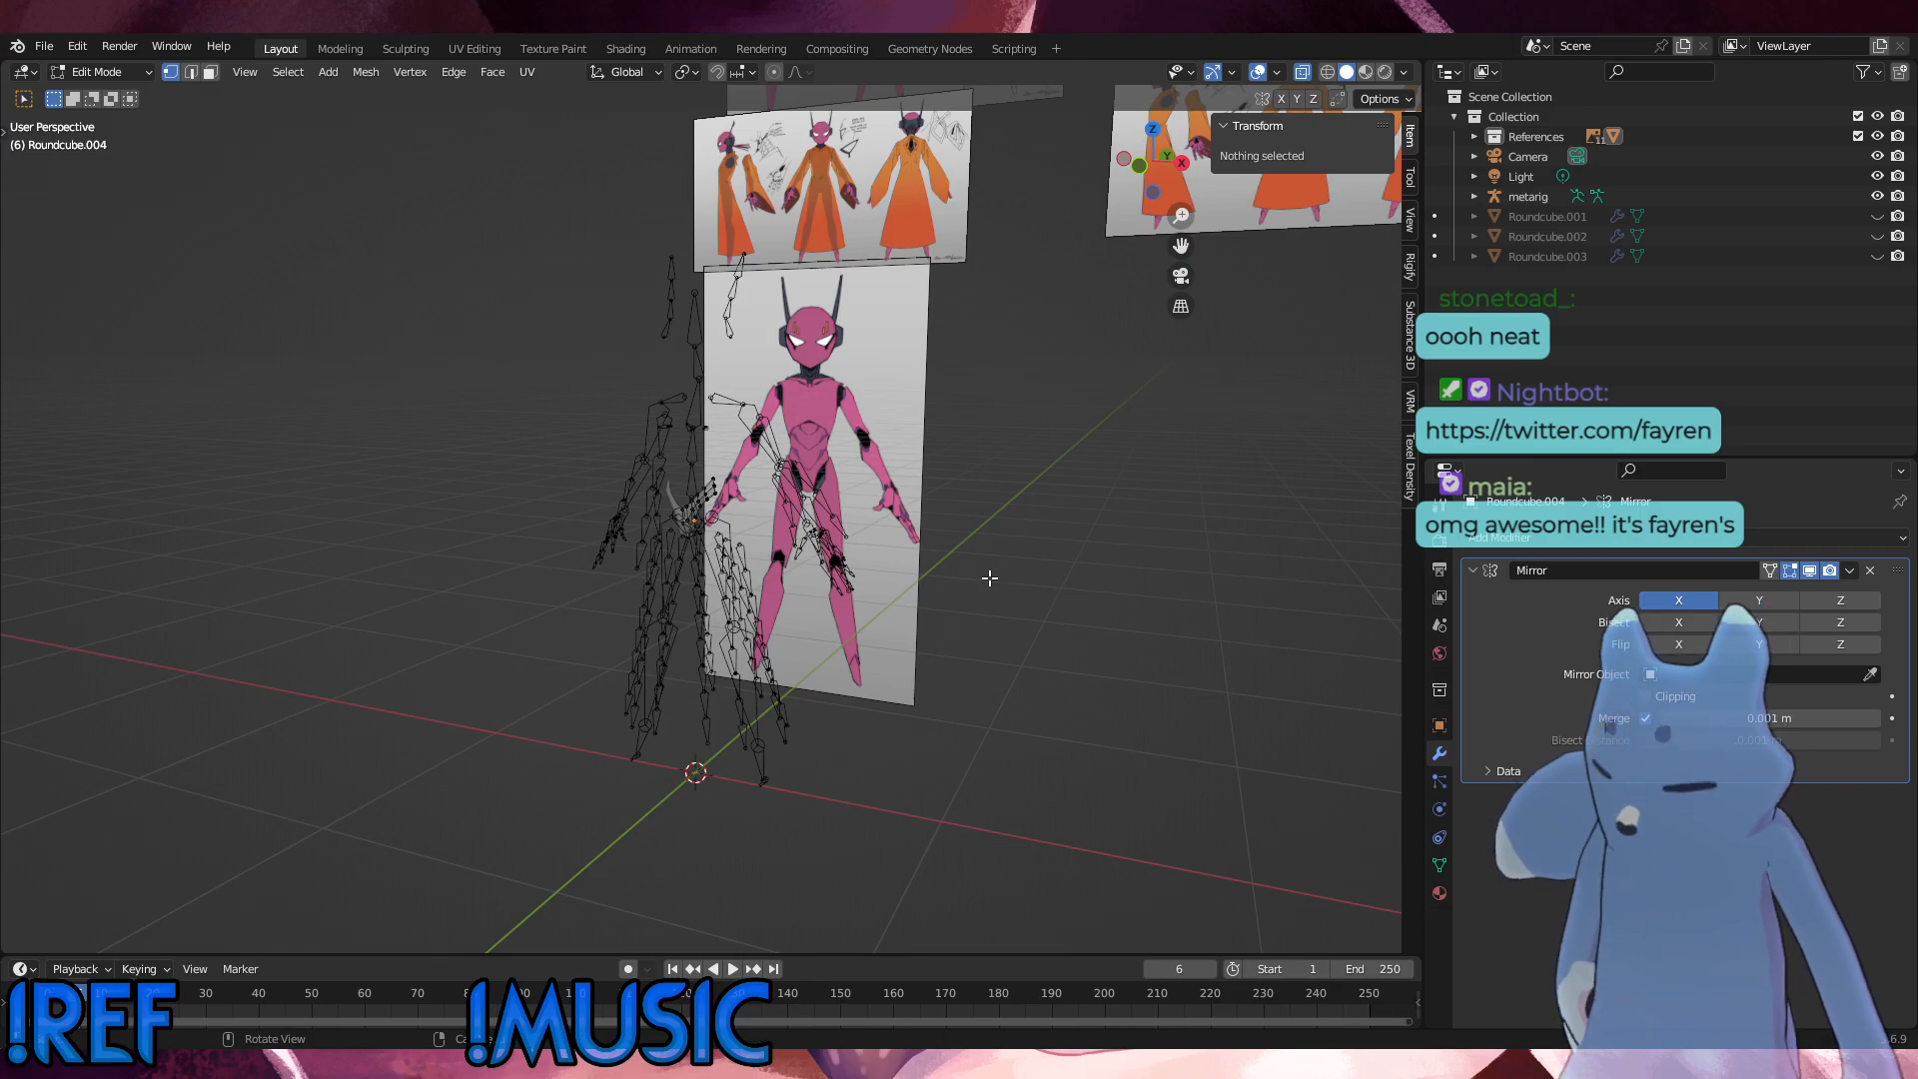
# Step: Toggle the metarig's visibility off and on, and compare the rig with the reference sheets from several angles and the front
pyautogui.click(1879, 196)
pyautogui.moveTo(1028, 576); pyautogui.dragTo(1029, 597, button='middle')
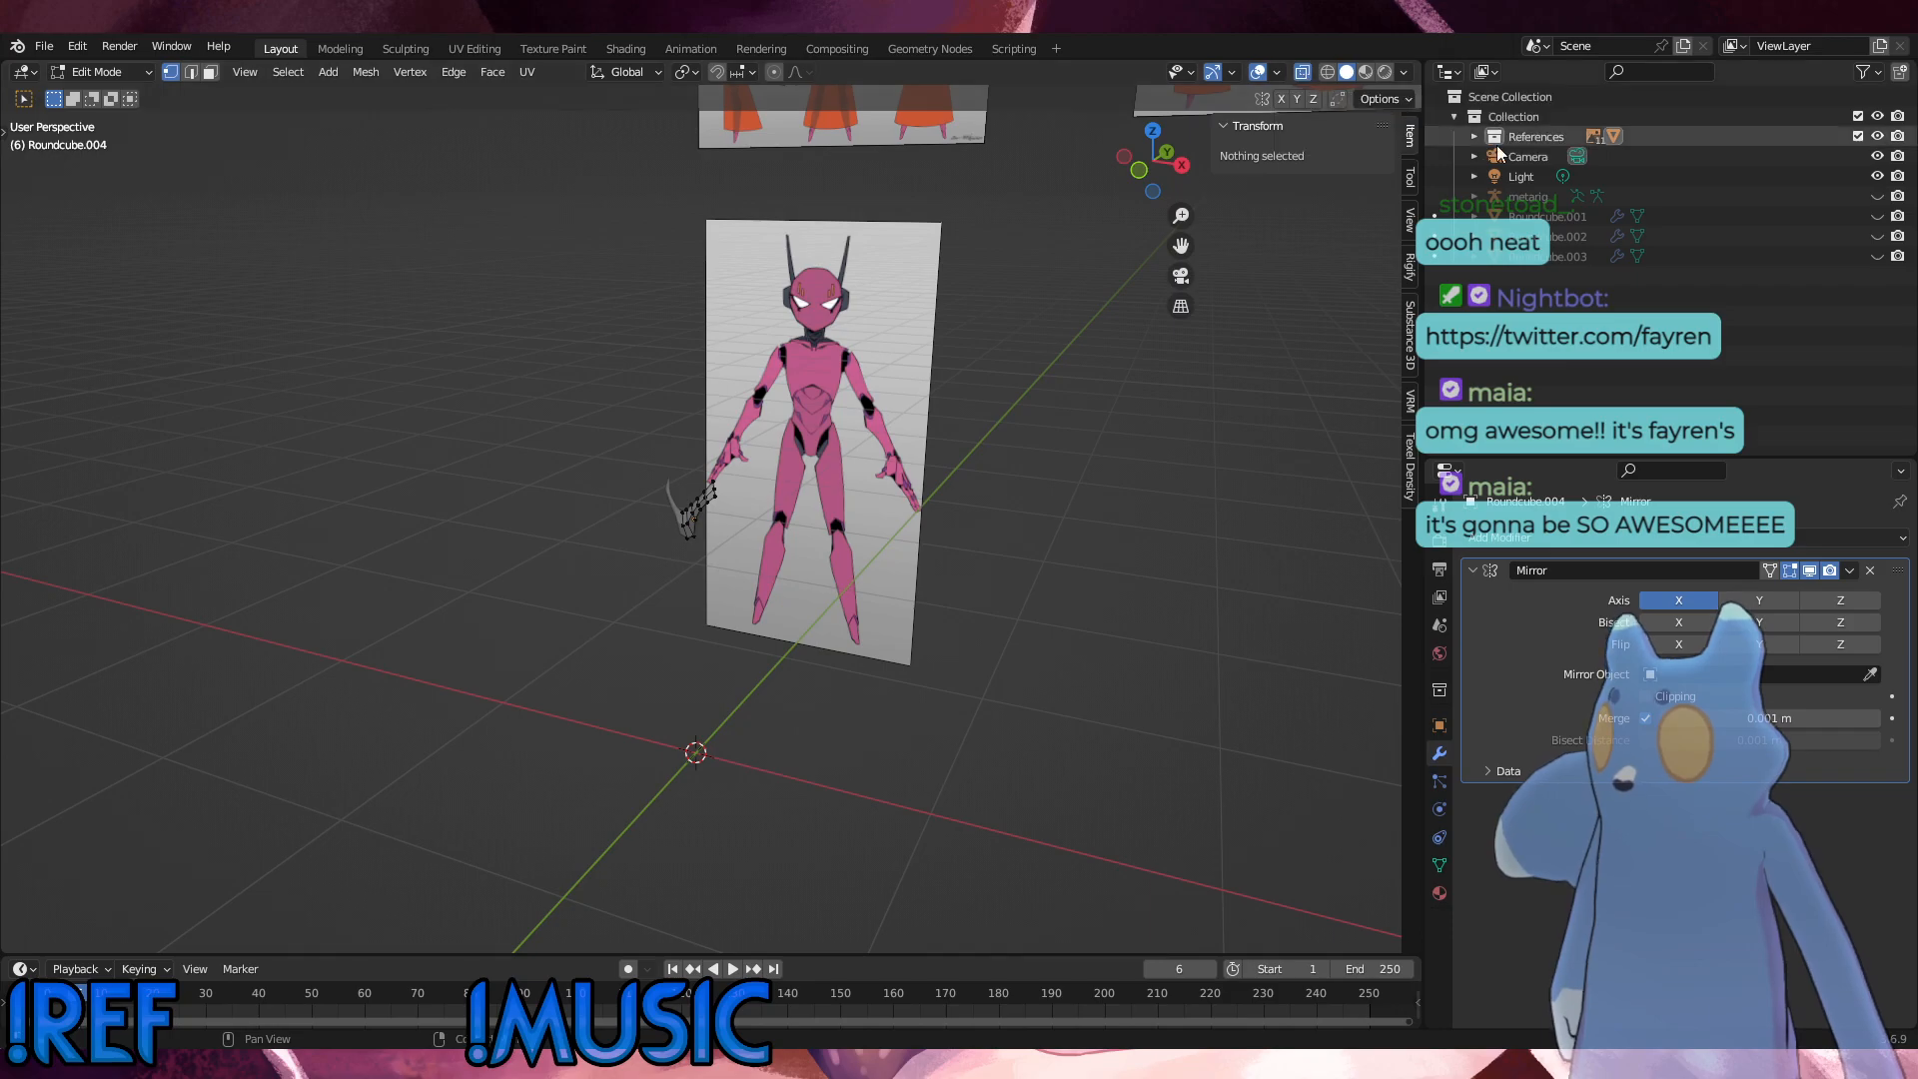
pyautogui.click(1878, 196)
pyautogui.moveTo(949, 551); pyautogui.dragTo(1033, 554, button='middle')
pyautogui.moveTo(728, 717); pyautogui.dragTo(551, 689, button='middle')
pyautogui.scroll(1, 929, 500)
pyautogui.moveTo(941, 528); pyautogui.dragTo(1139, 519, button='middle')
pyautogui.scroll(-5, 1139, 519)
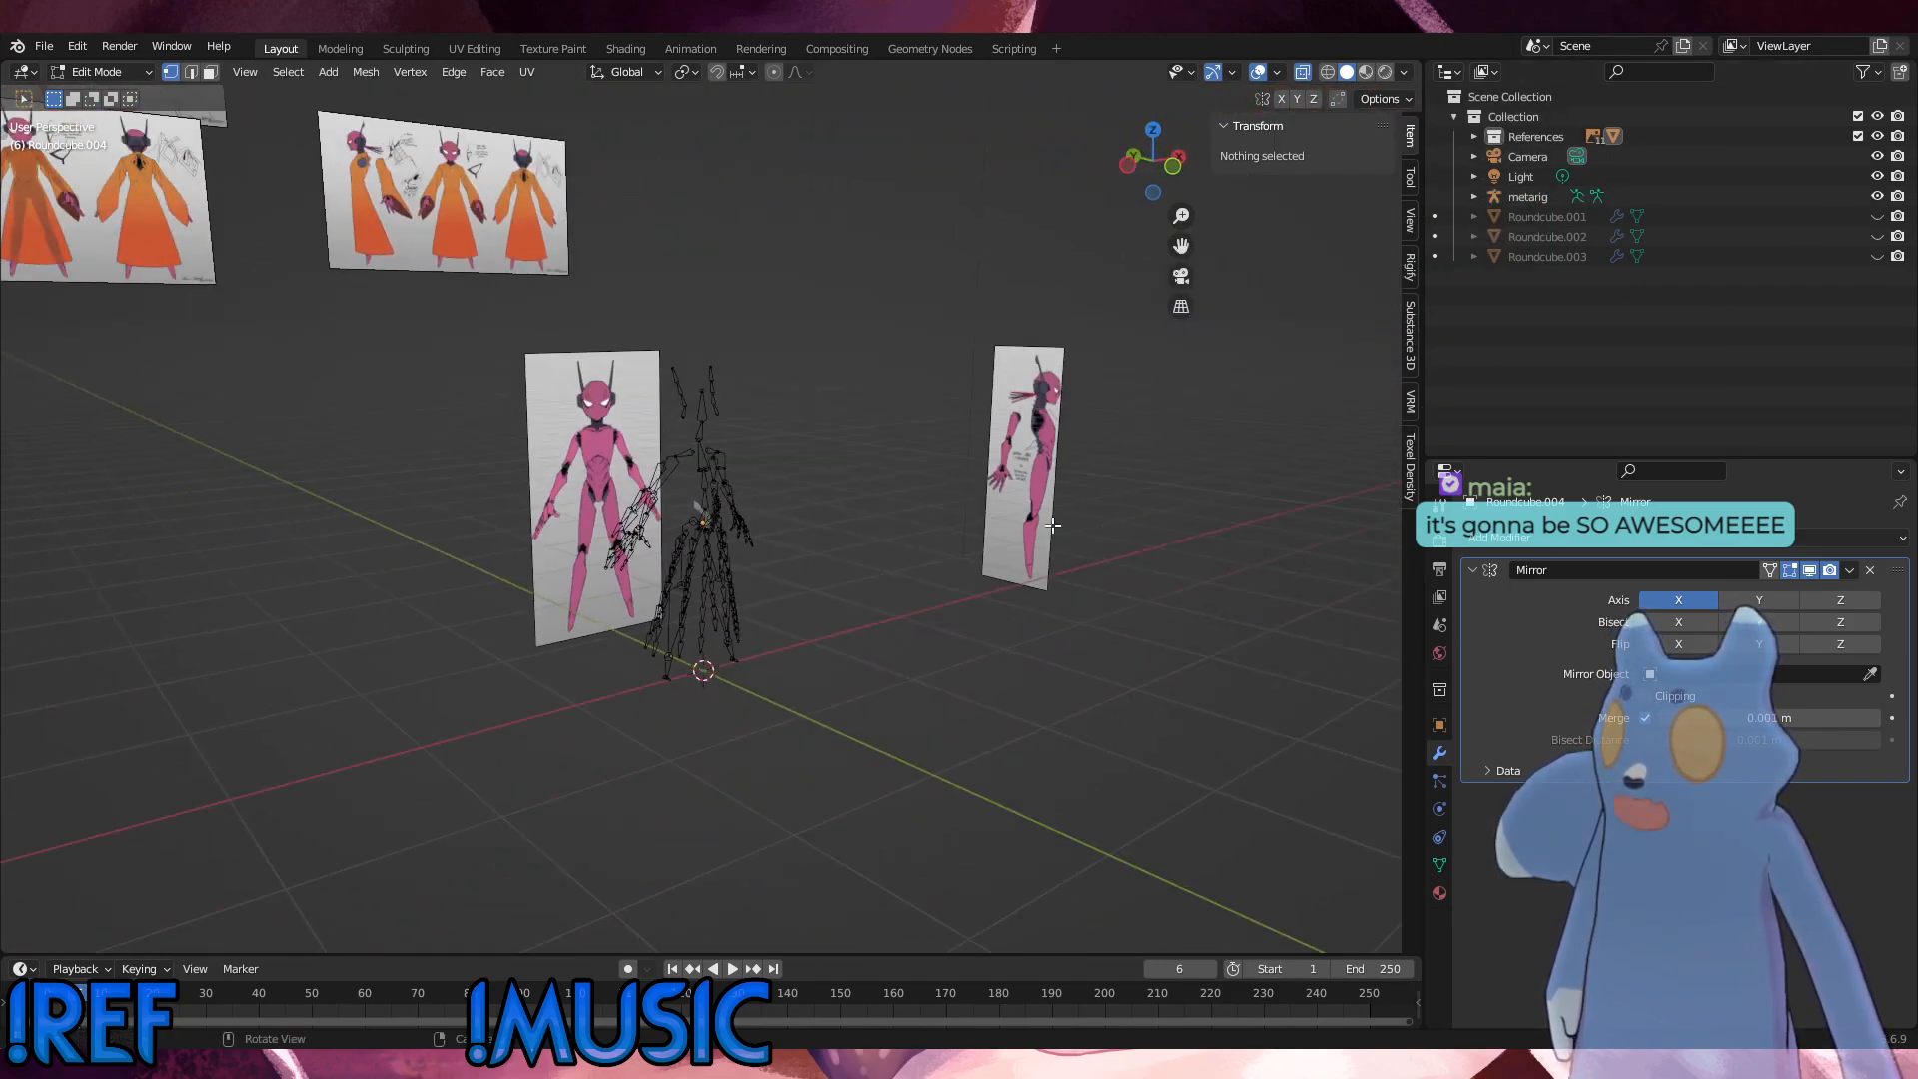
pyautogui.moveTo(950, 531); pyautogui.dragTo(920, 493, button='middle')
pyautogui.moveTo(1117, 586); pyautogui.dragTo(1115, 644, button='middle')
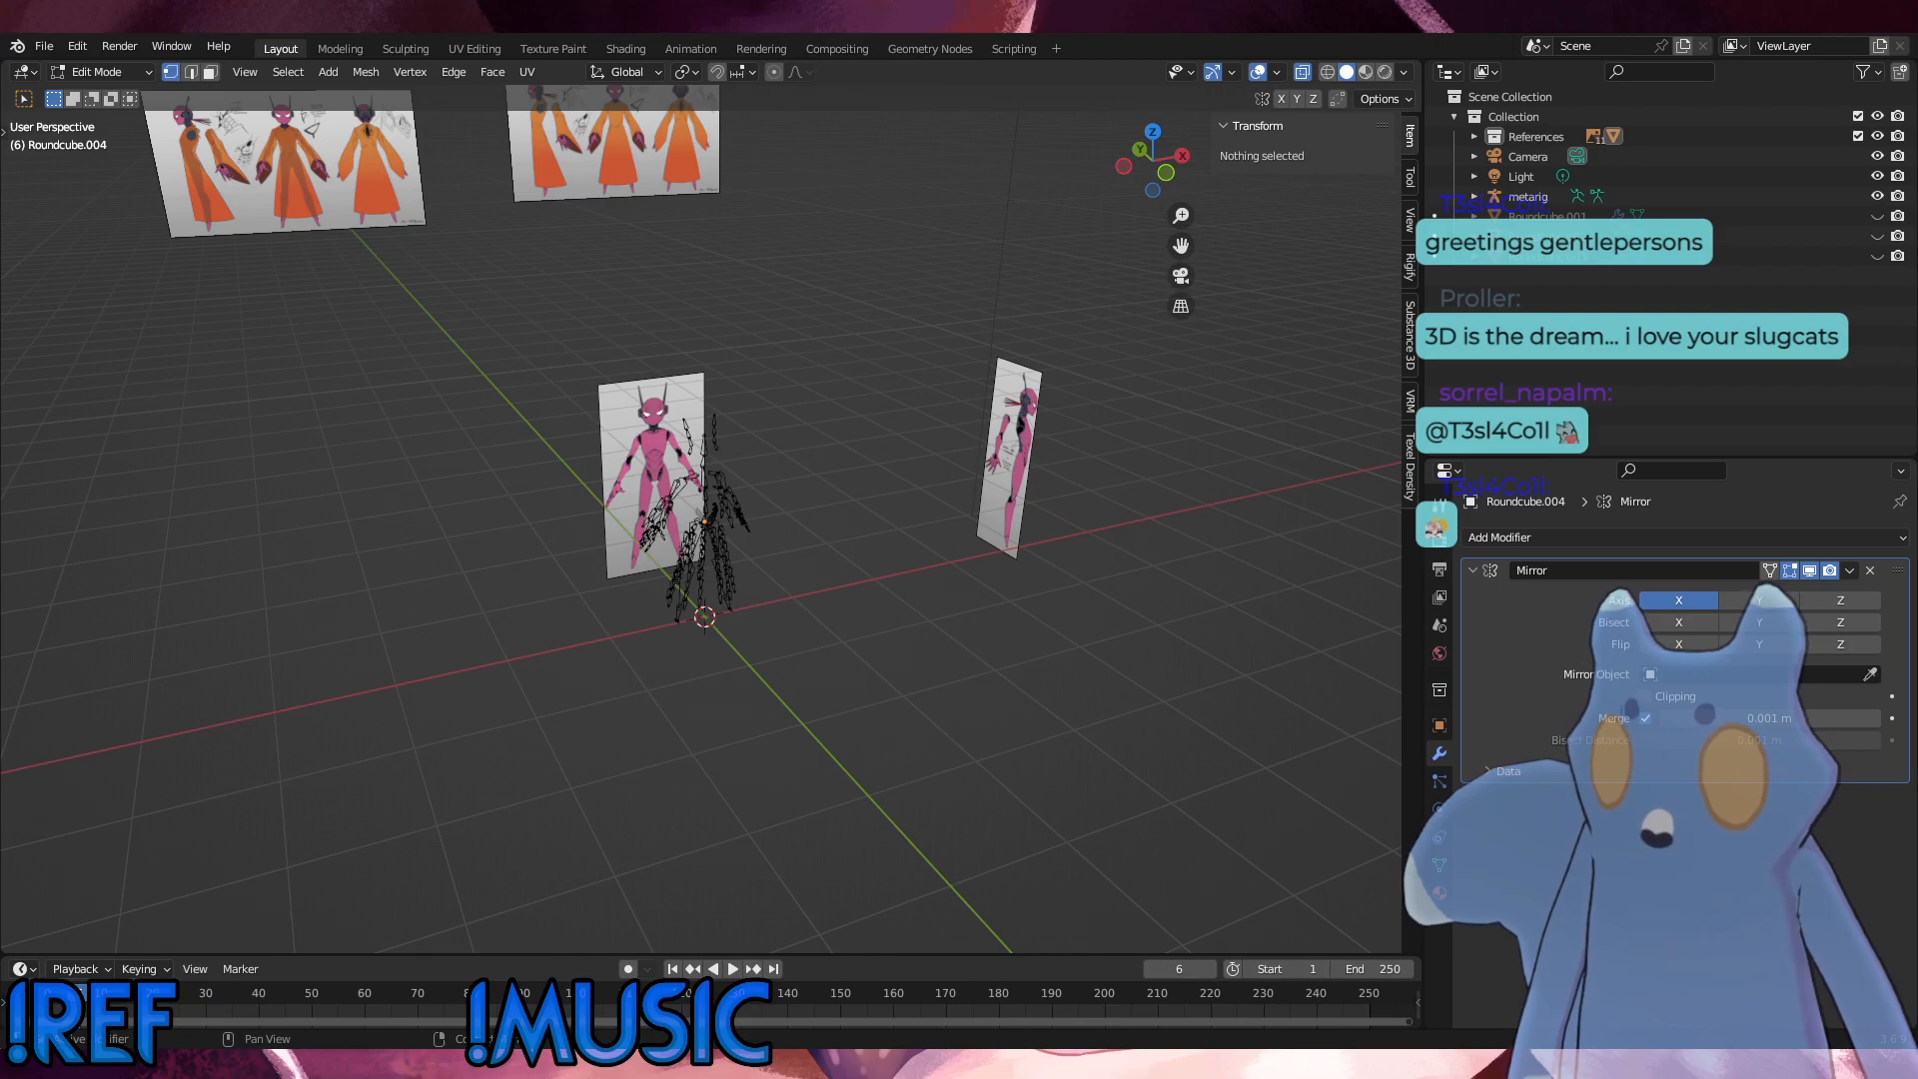
pyautogui.moveTo(887, 653); pyautogui.dragTo(786, 631, button='middle')
pyautogui.press('KP_1')
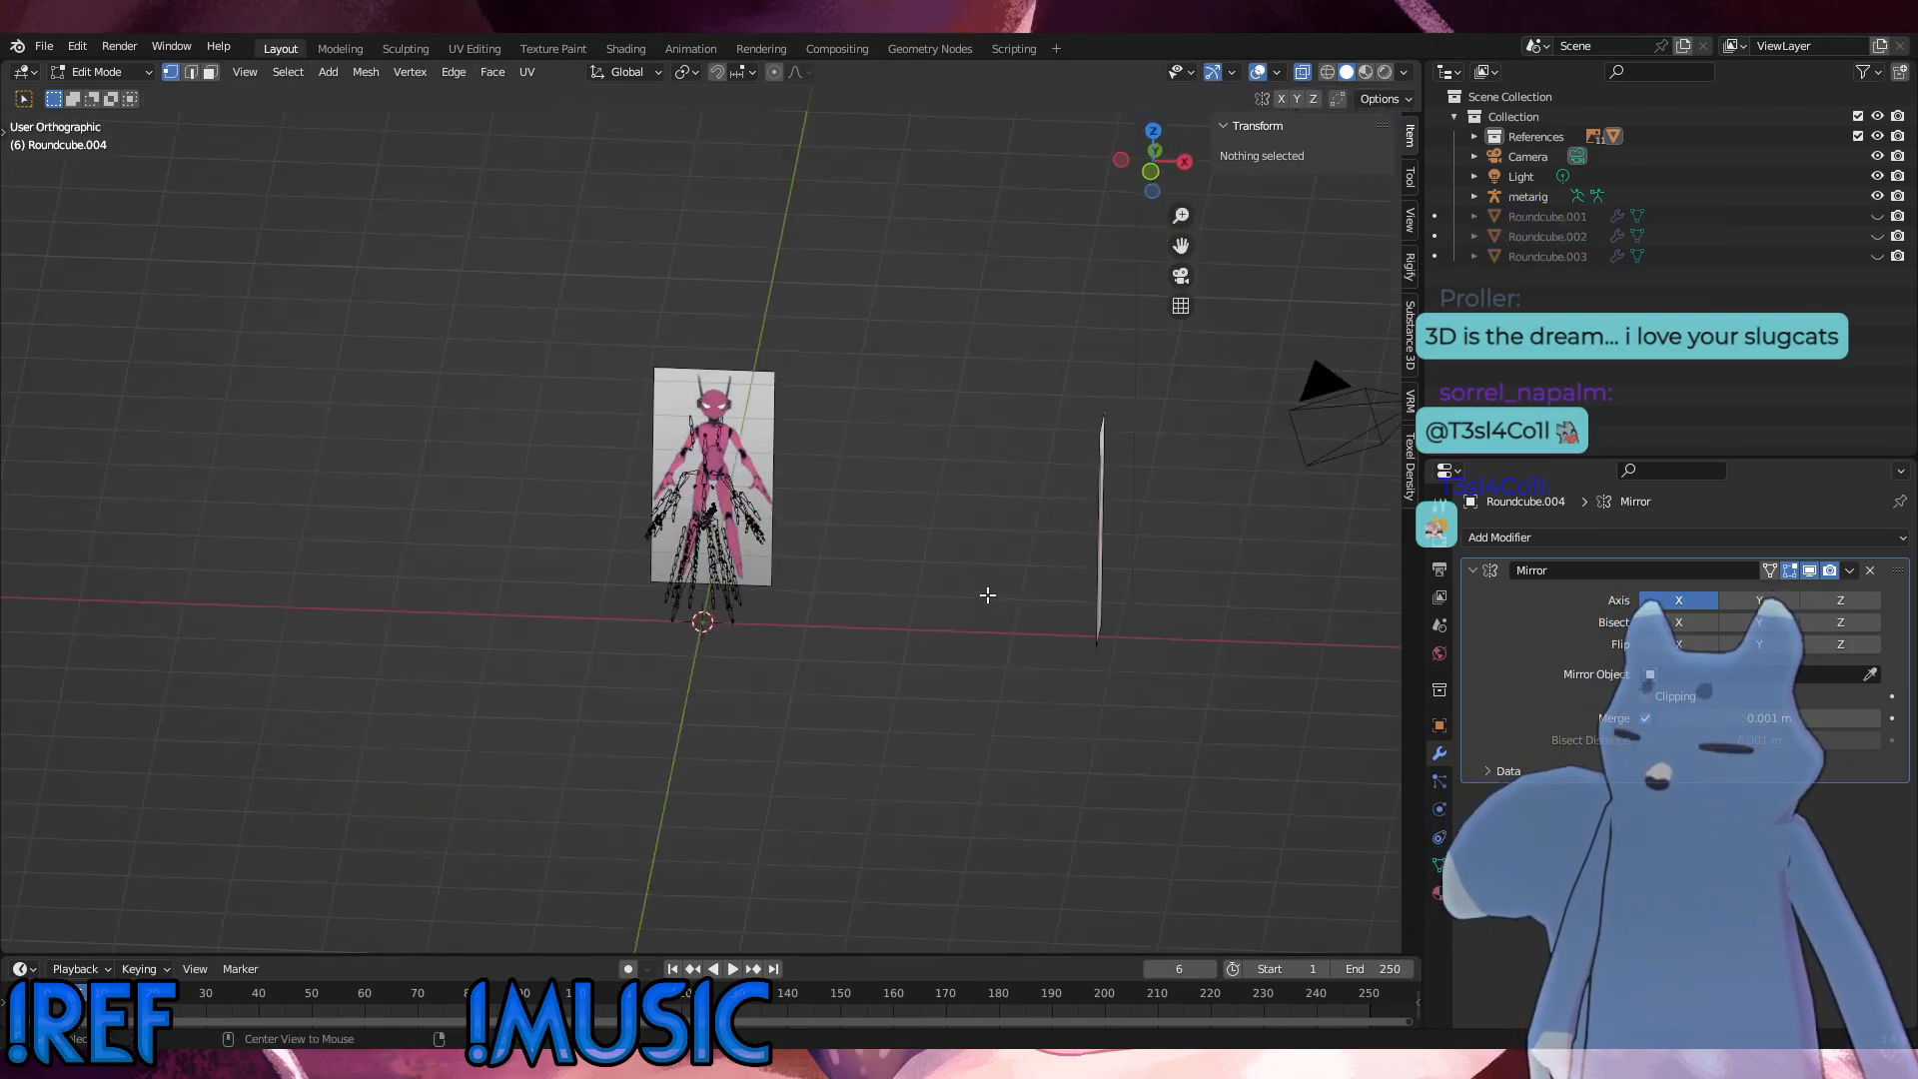
pyautogui.scroll(5, 723, 597)
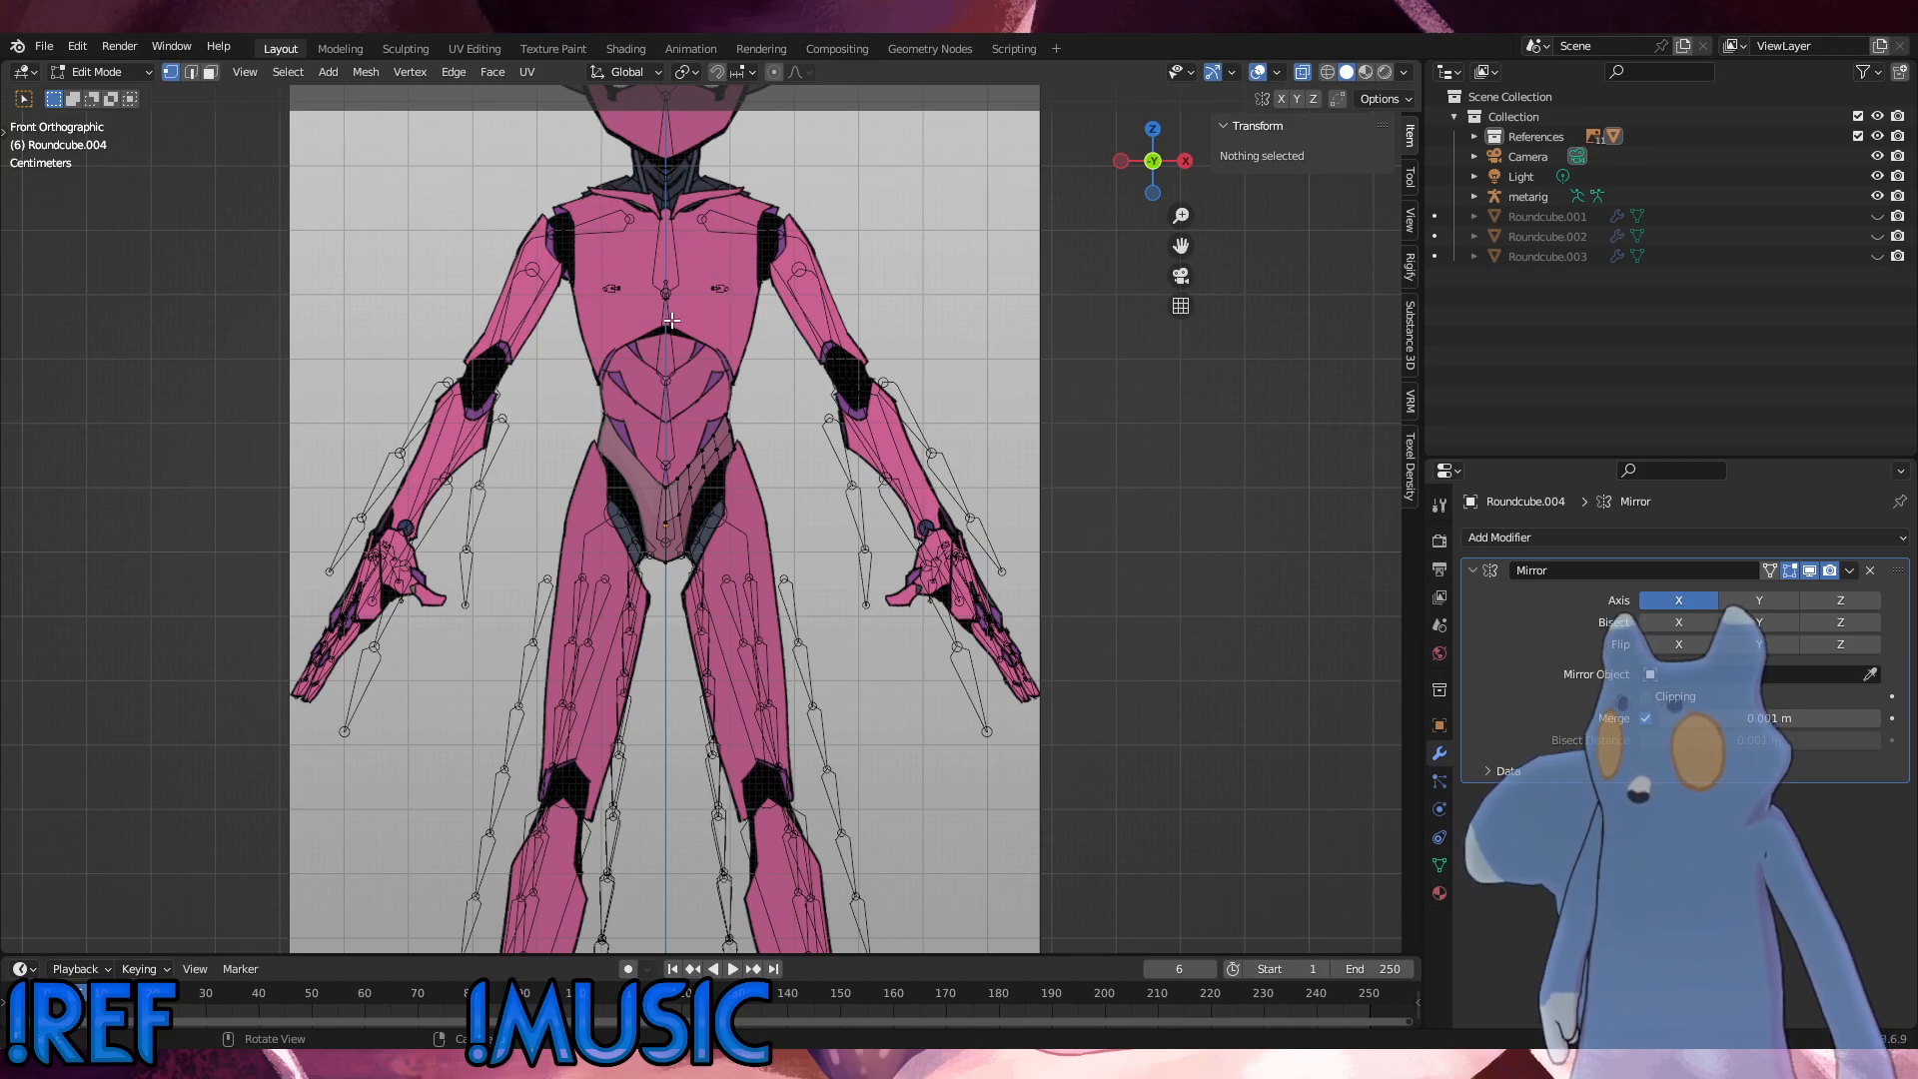
# Step: Leave mesh editing of the pelvis shell, select the metarig and put it in Edit Mode
pyautogui.moveTo(671, 320); pyautogui.dragTo(808, 607, button='middle')
pyautogui.click(100, 72)
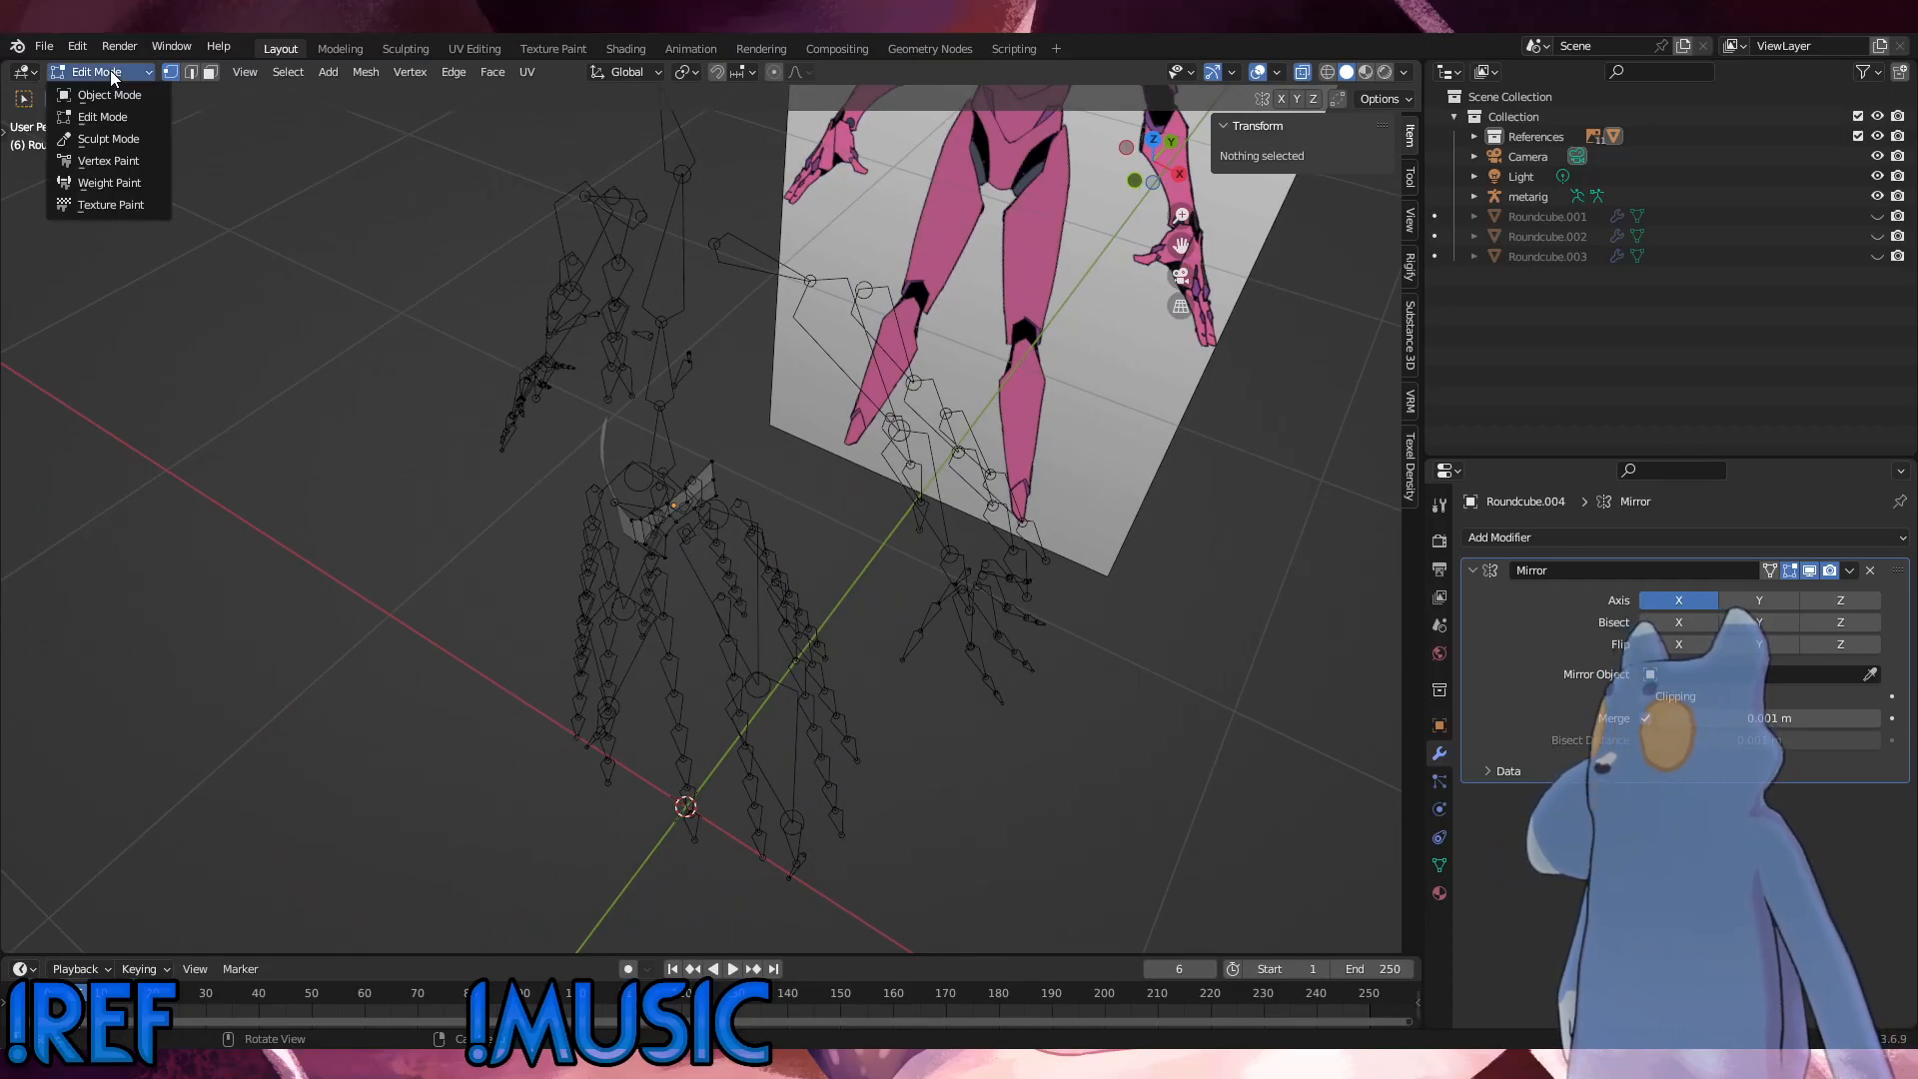
pyautogui.click(105, 94)
pyautogui.click(668, 396)
pyautogui.click(100, 72)
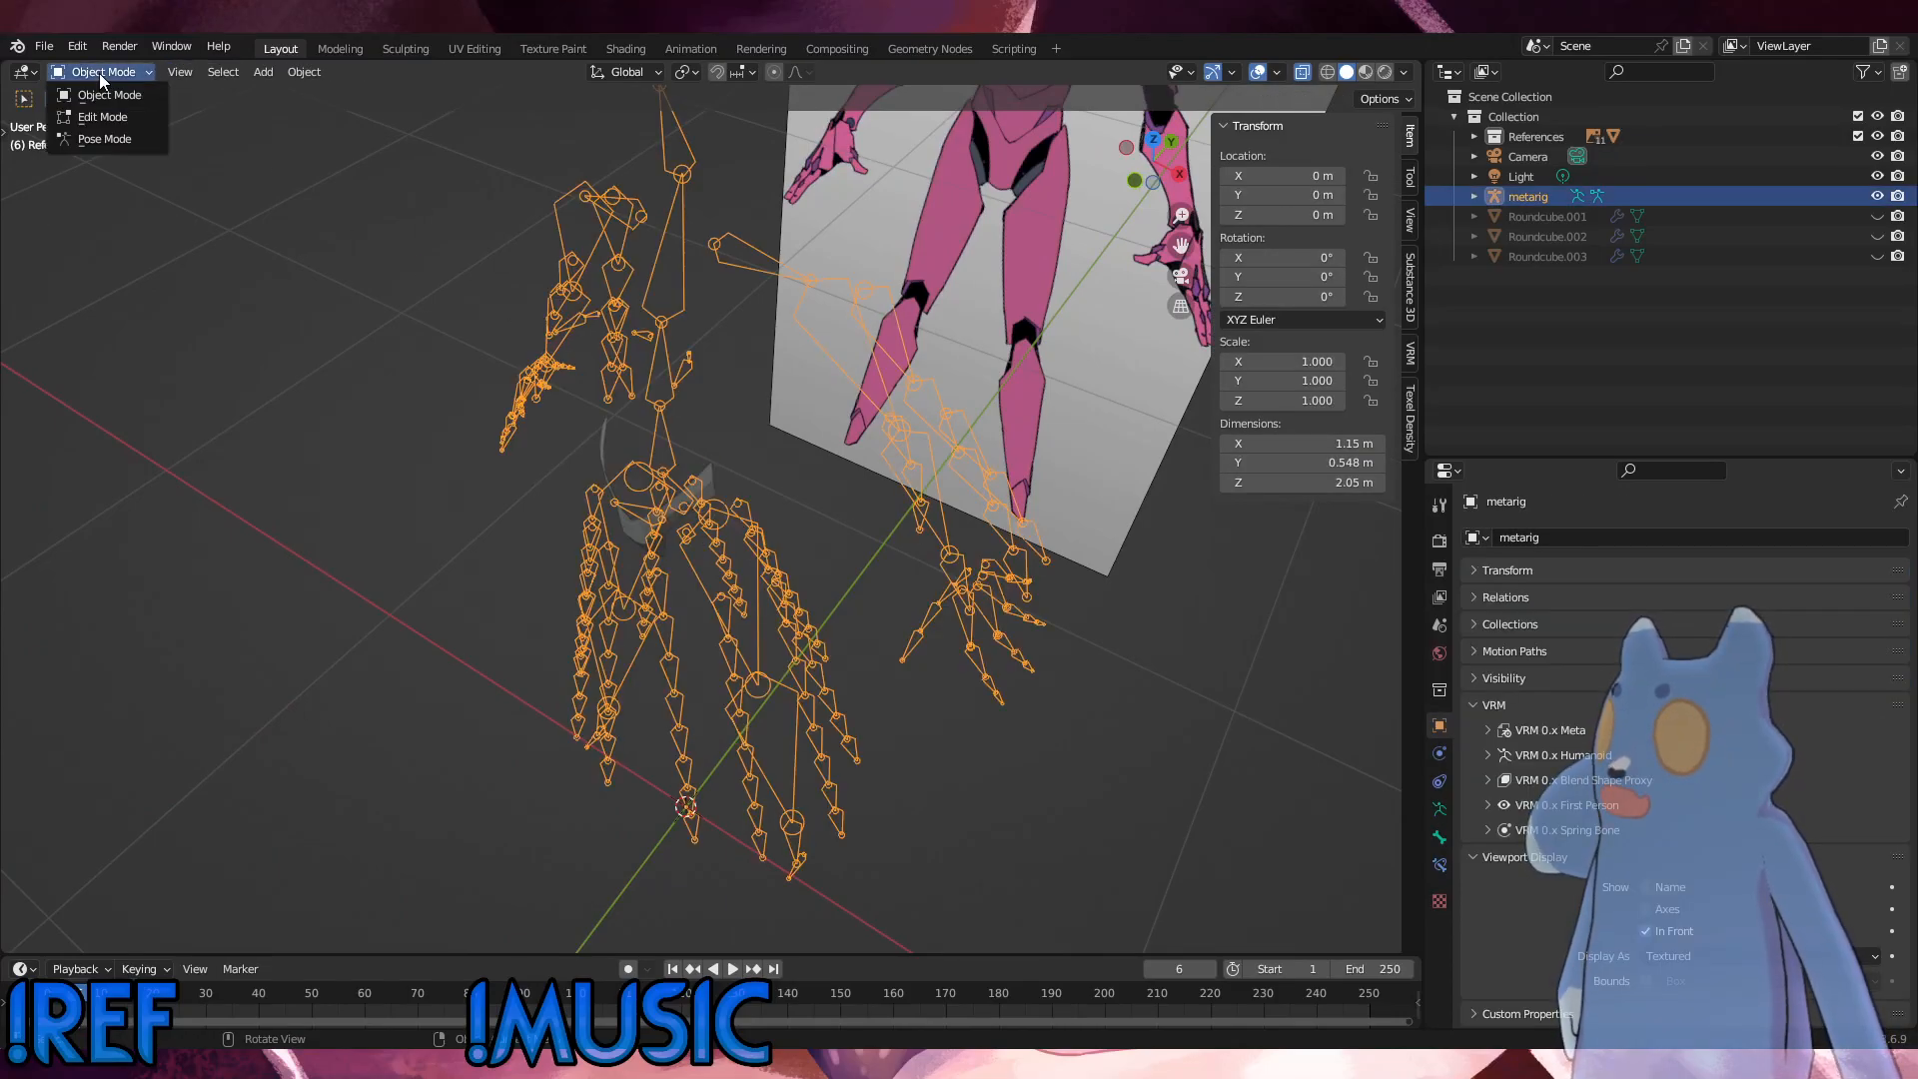
pyautogui.click(105, 117)
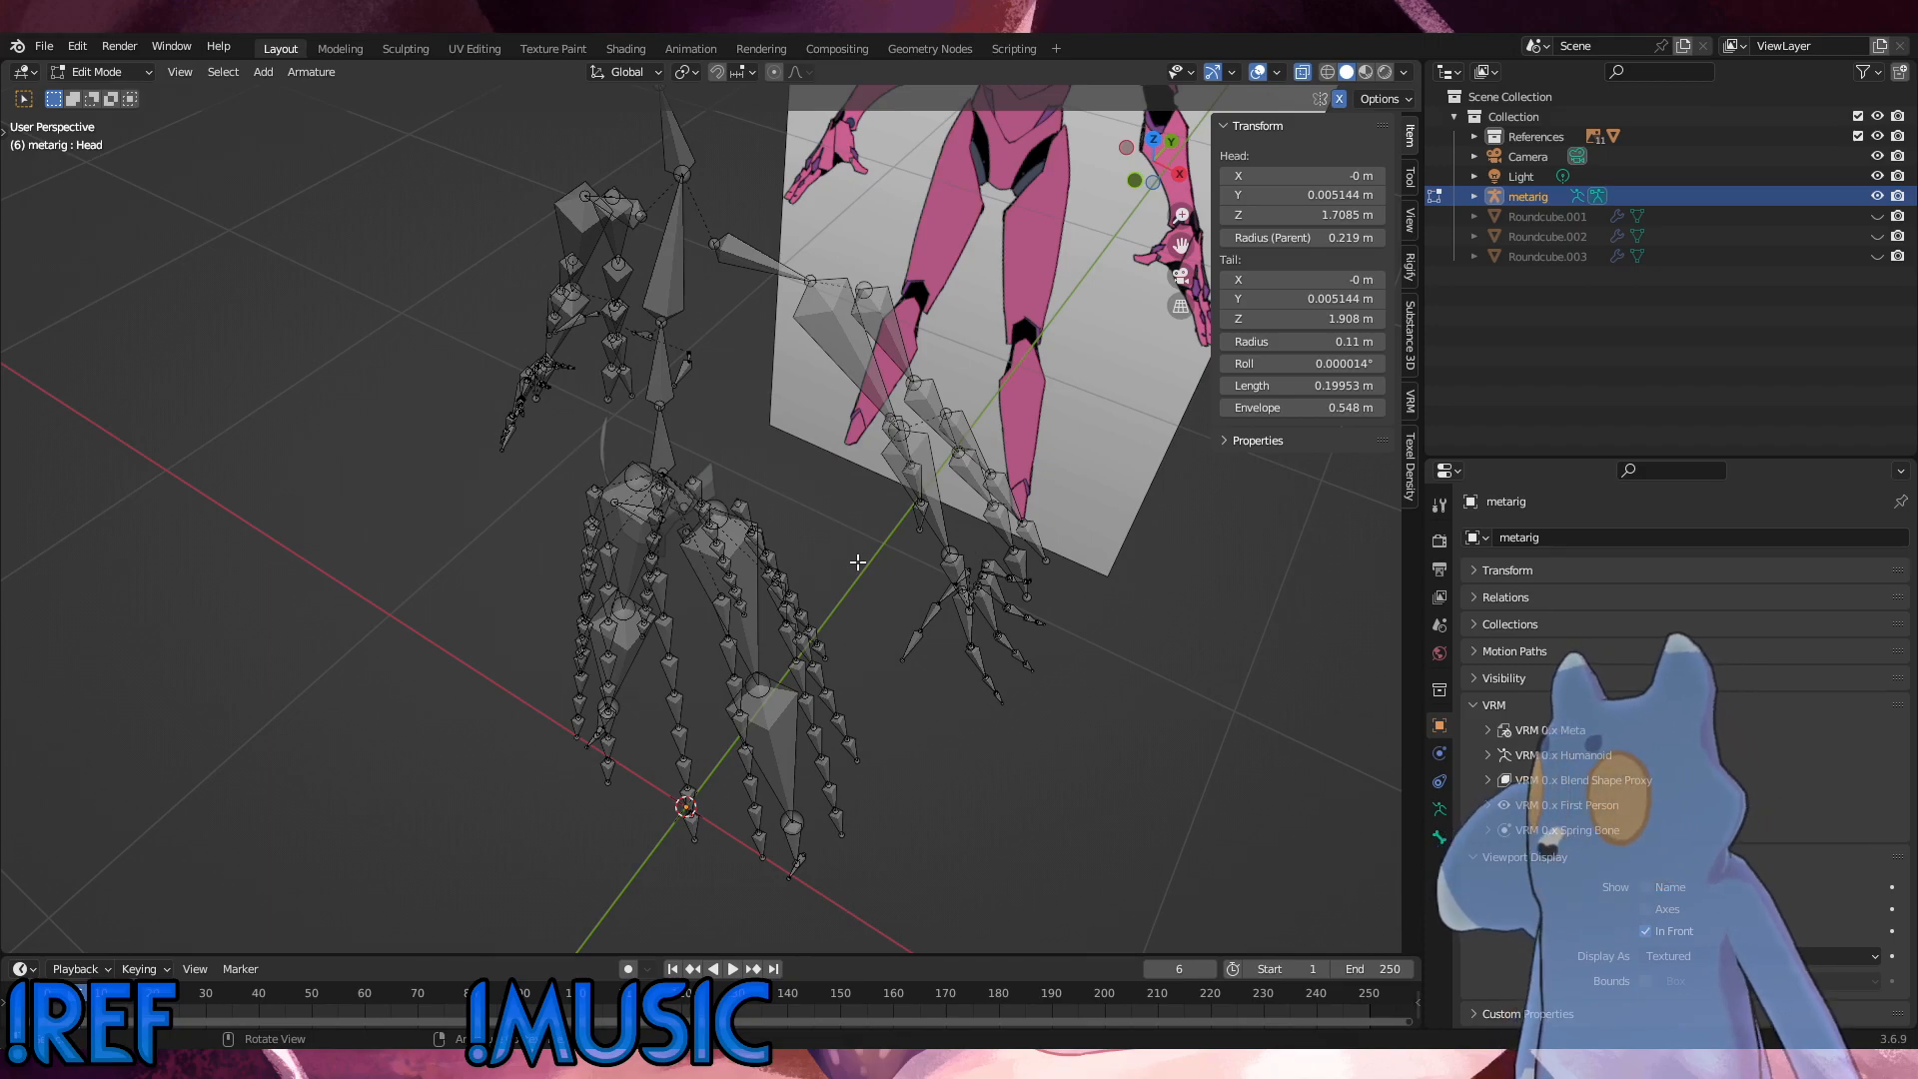
# Step: Examine the metarig's antenna bones above the head and the bone chains around the legs
pyautogui.moveTo(879, 560); pyautogui.dragTo(929, 471, button='middle')
pyautogui.scroll(-3, 653, 278)
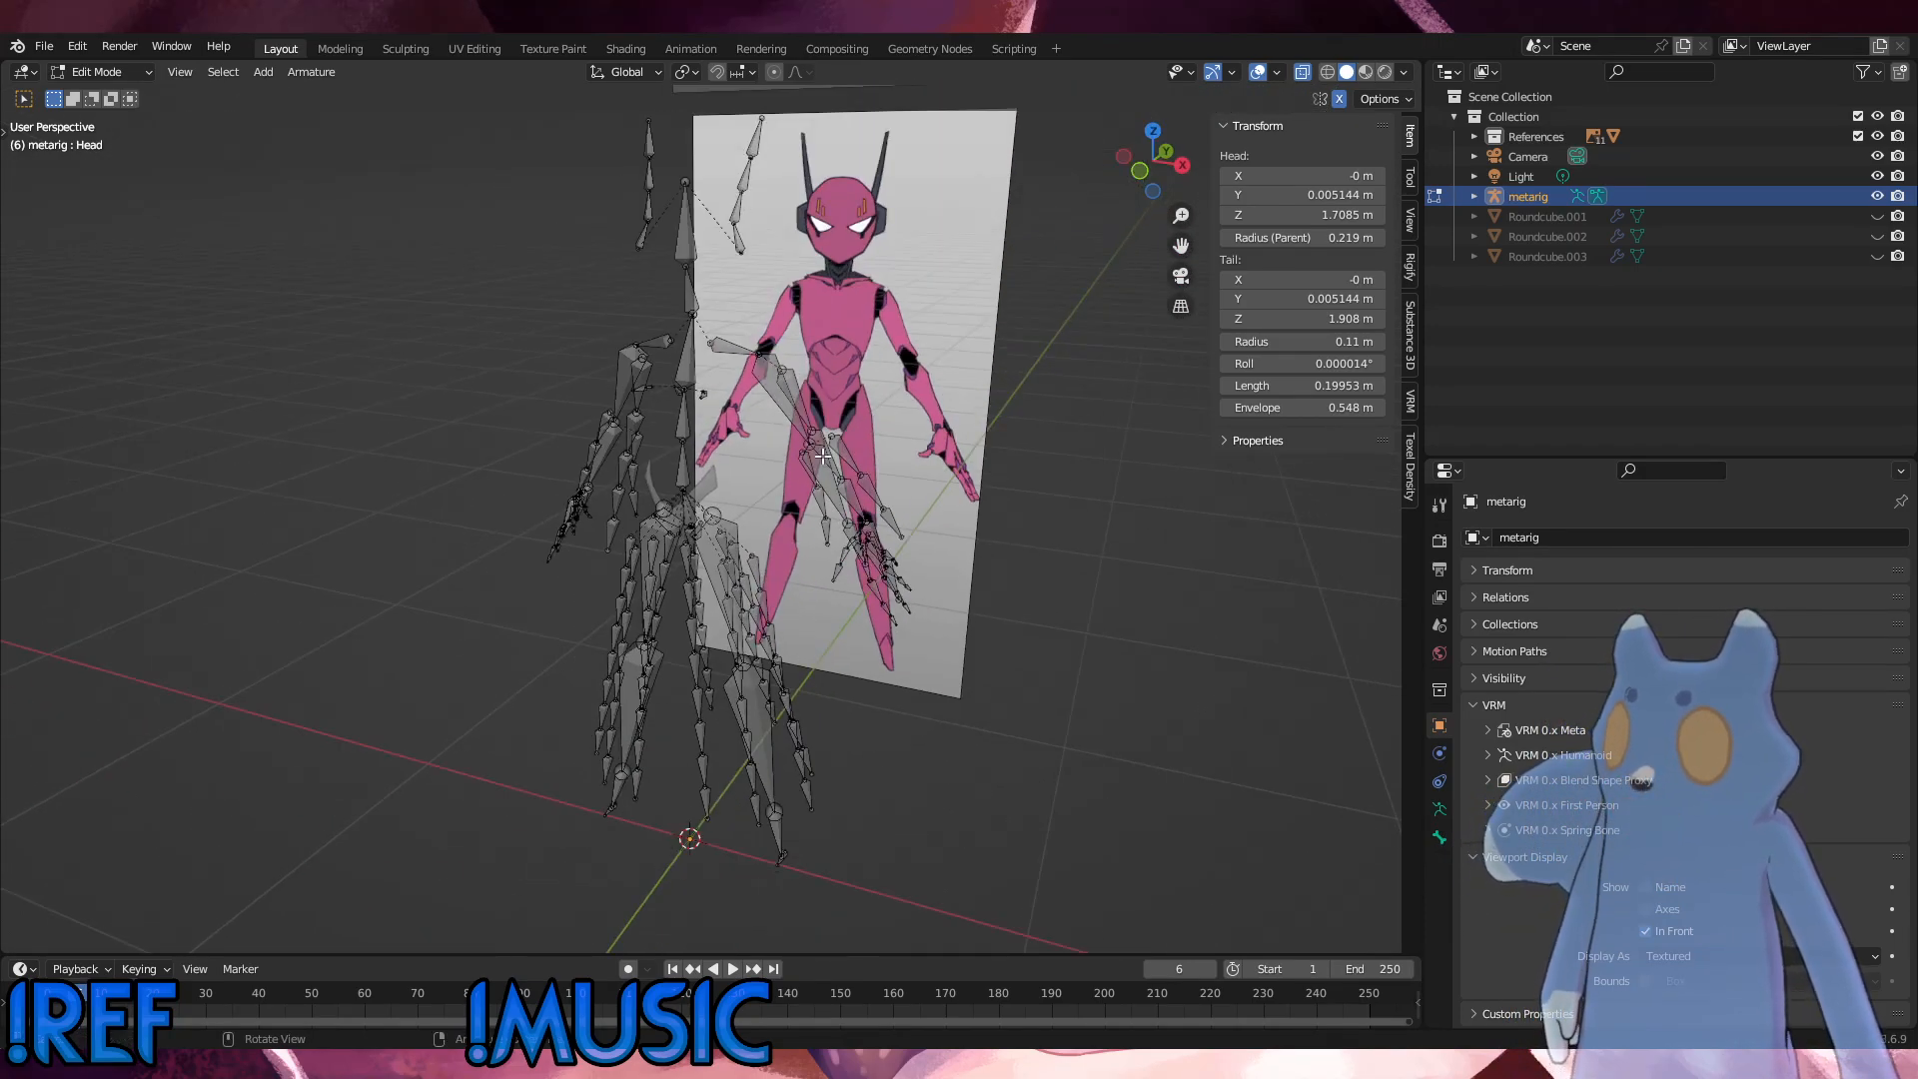
pyautogui.click(718, 205)
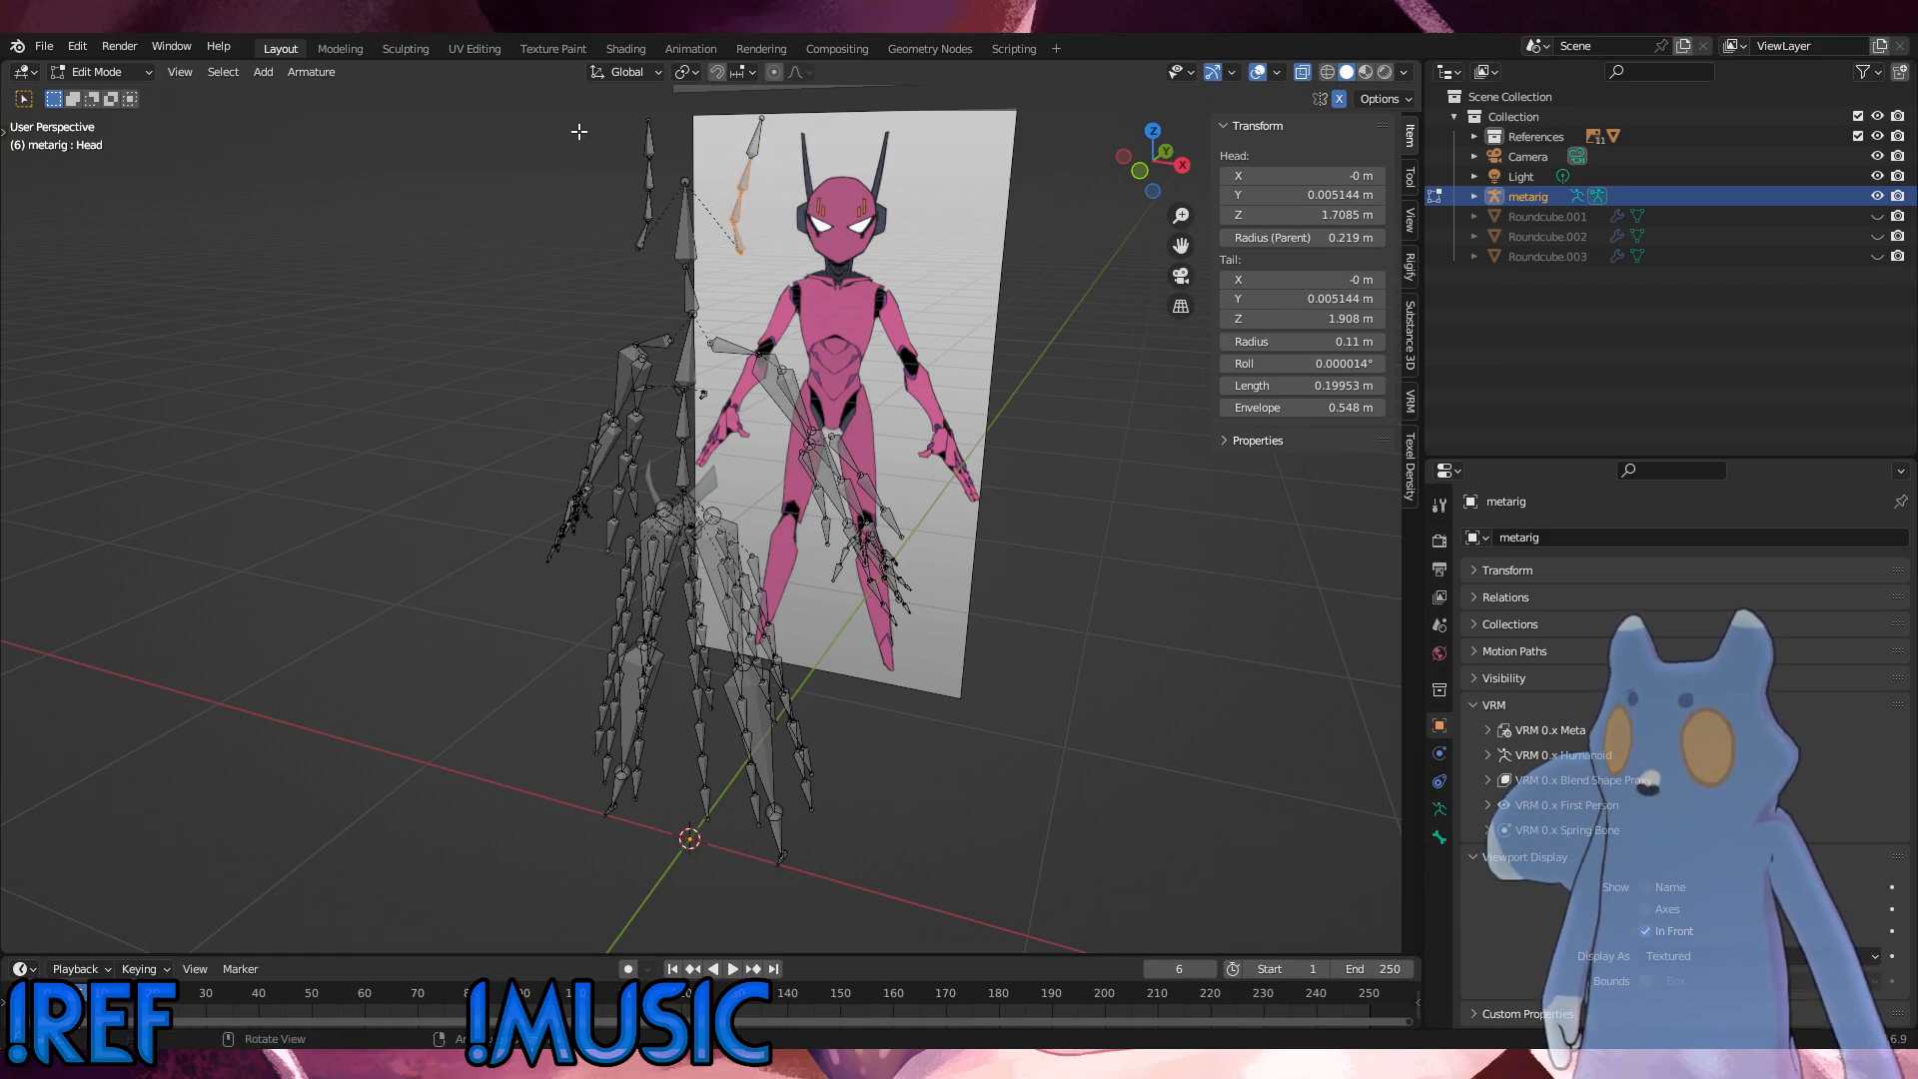
pyautogui.moveTo(581, 130); pyautogui.dragTo(669, 281)
pyautogui.moveTo(669, 445)
pyautogui.mouseDown(button='middle')
pyautogui.moveTo(650, 453)
pyautogui.moveTo(686, 450)
pyautogui.mouseUp(button='middle')
pyautogui.scroll(3, 650, 453)
pyautogui.keyDown('alt'); pyautogui.click(690, 707); pyautogui.keyUp('alt')
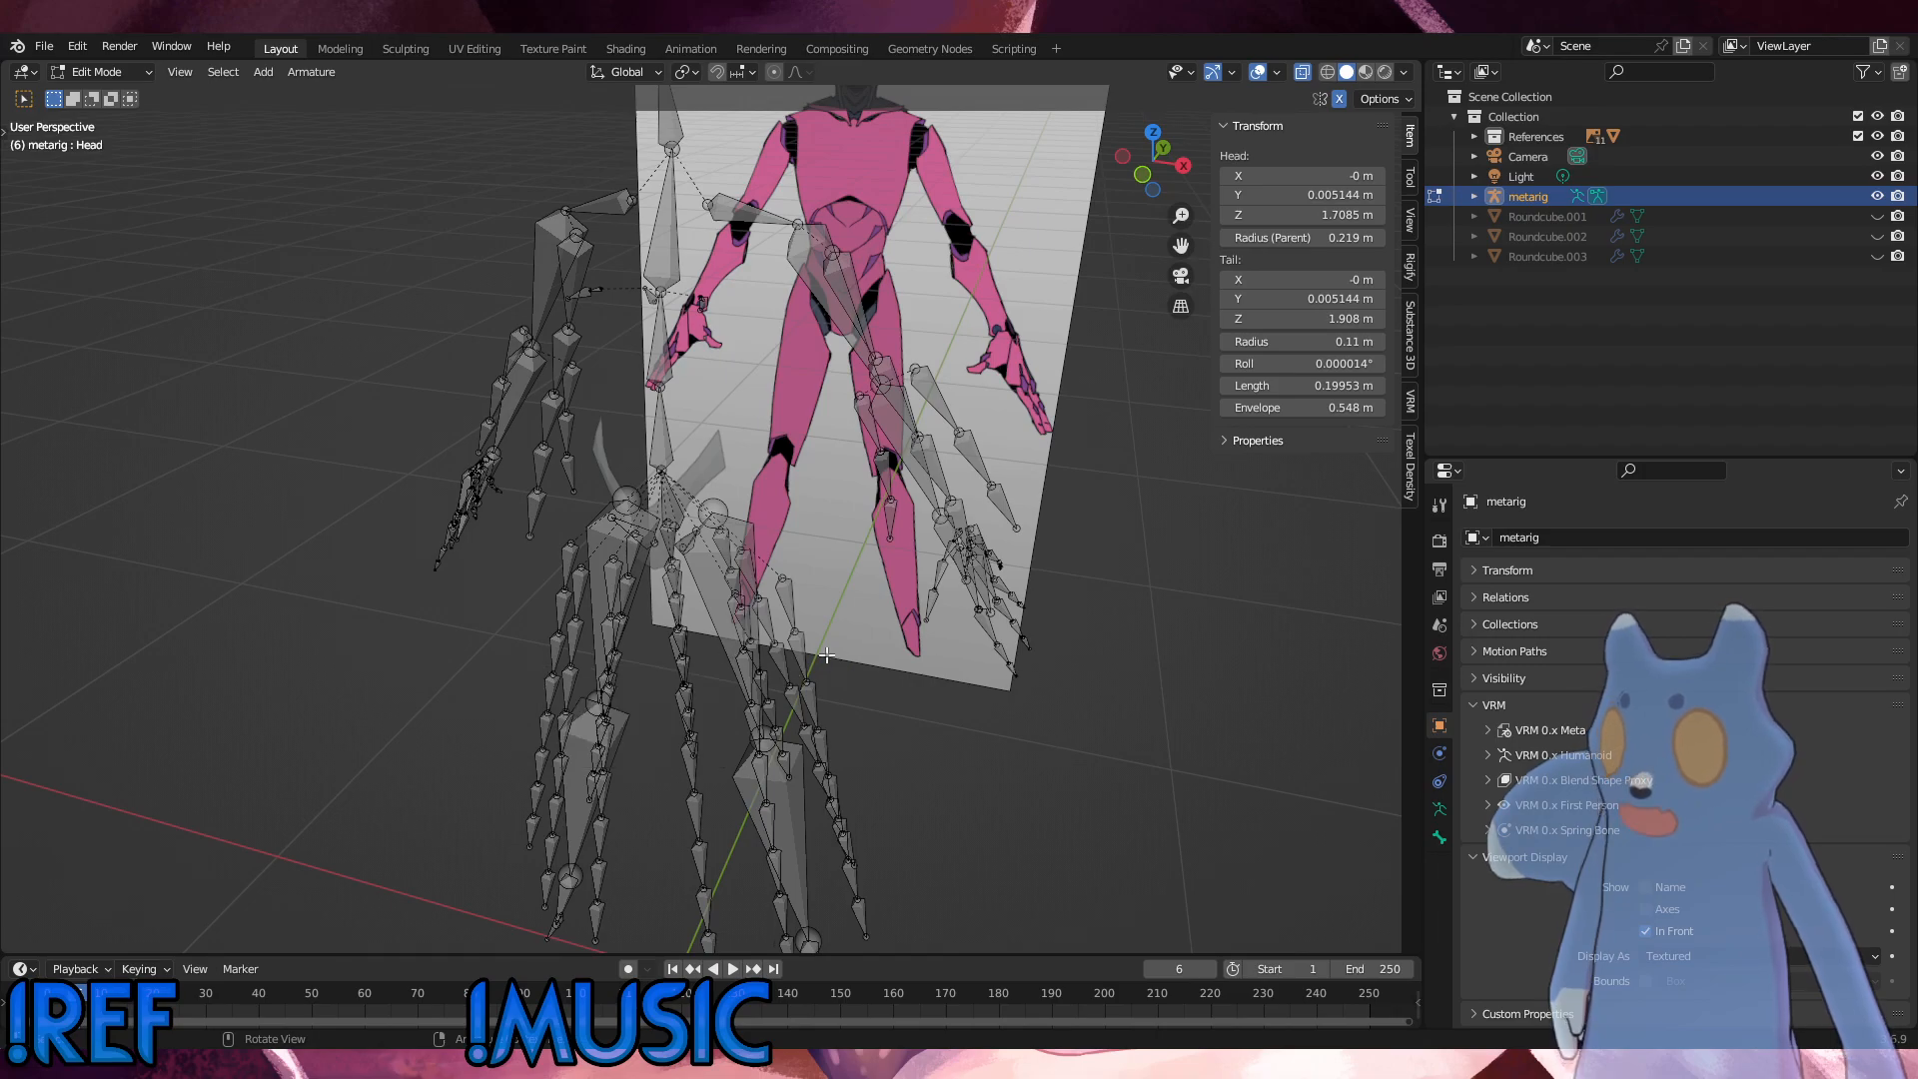
# Step: Show the Front-Clothed reference, hide Front-Base, and inspect the bone chains around the legs against the robe
pyautogui.click(1475, 138)
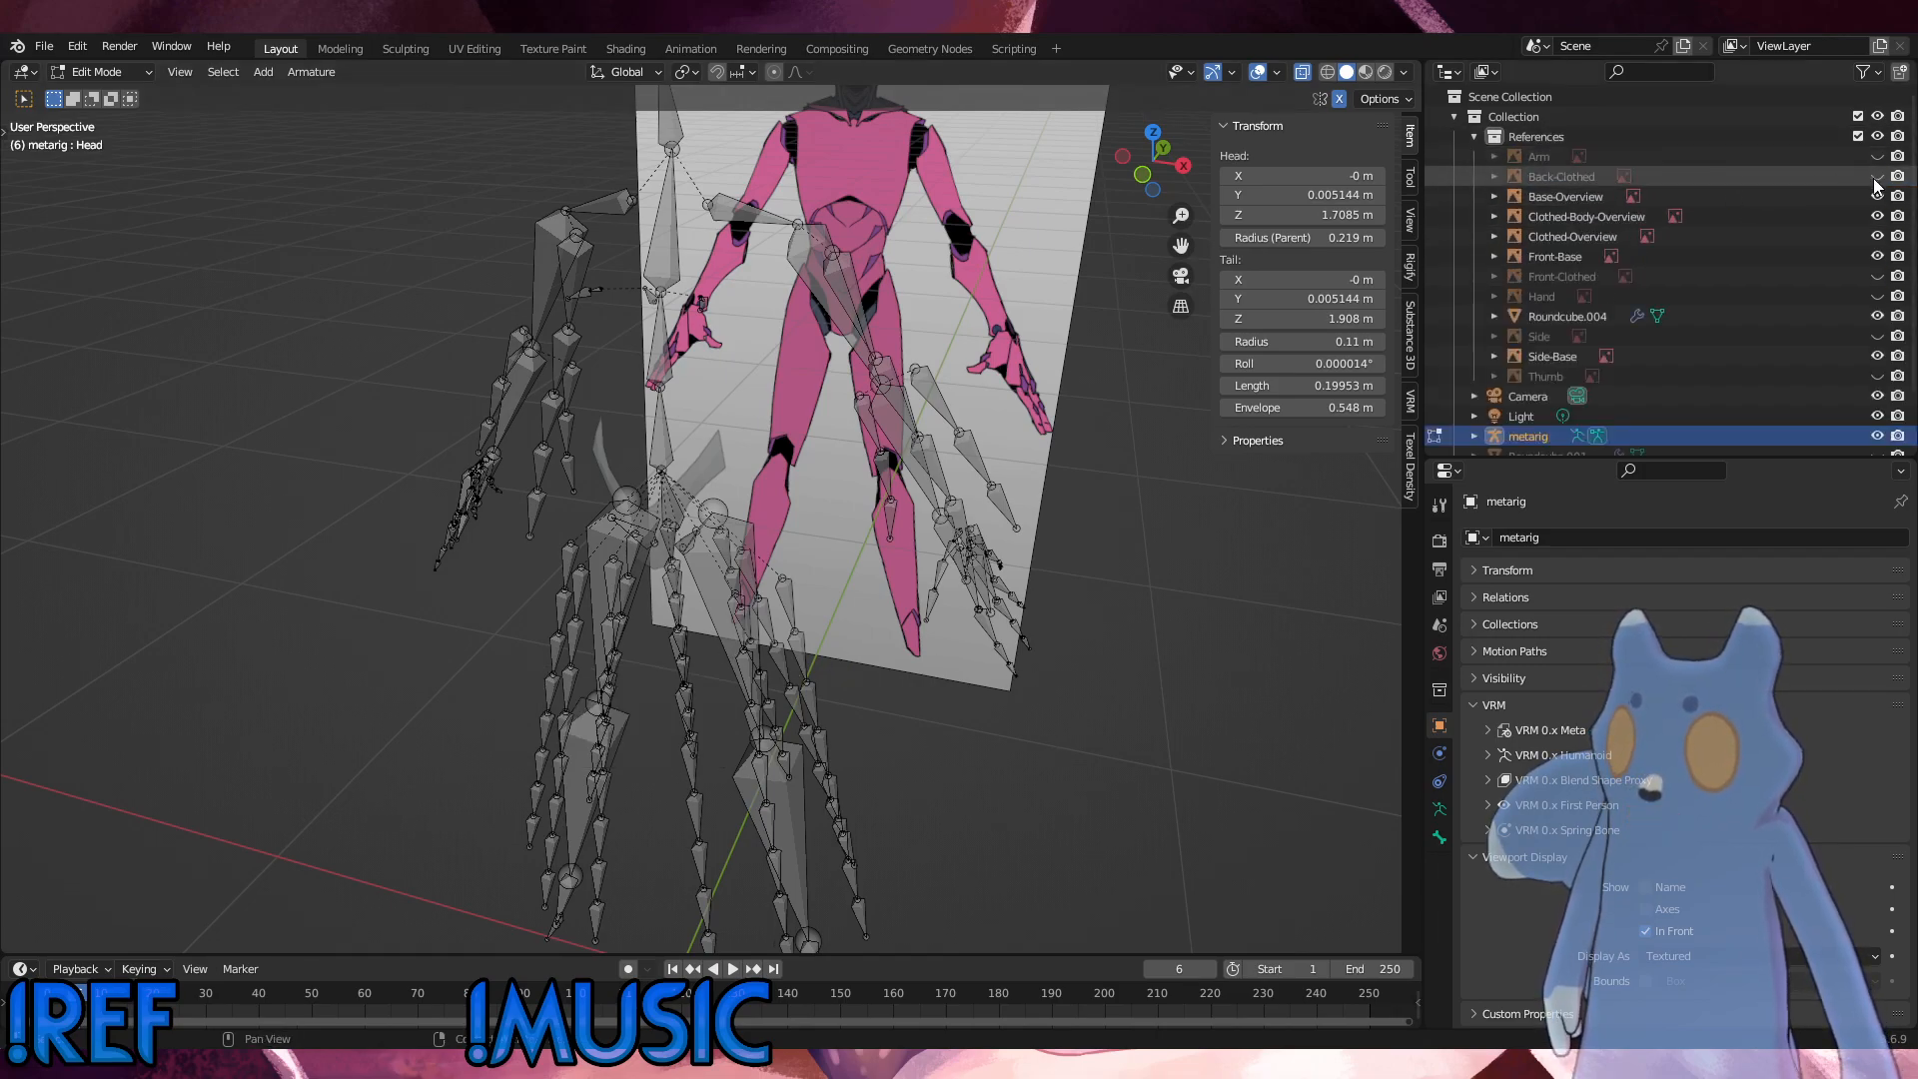
pyautogui.click(1878, 277)
pyautogui.moveTo(1045, 323); pyautogui.dragTo(1189, 689, button='middle')
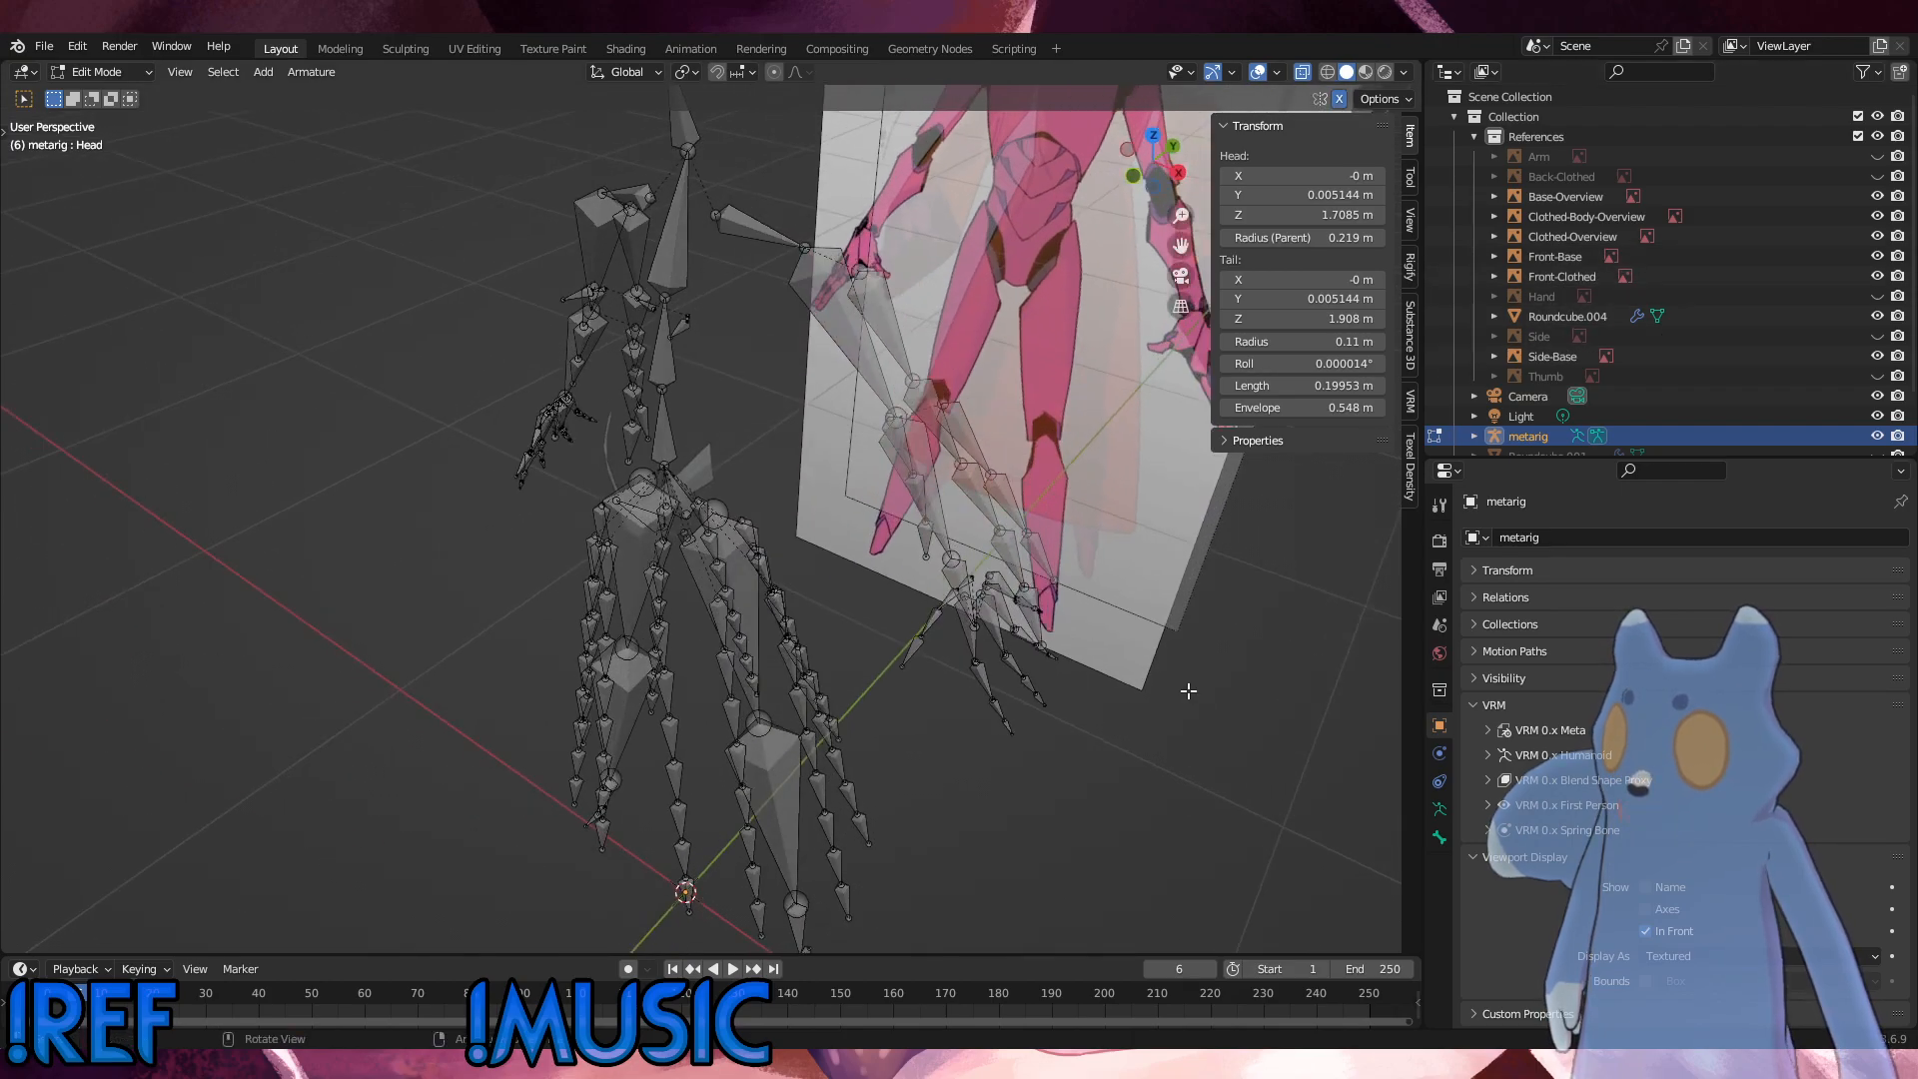
pyautogui.click(1877, 257)
pyautogui.moveTo(1106, 686); pyautogui.dragTo(1068, 567, button='middle')
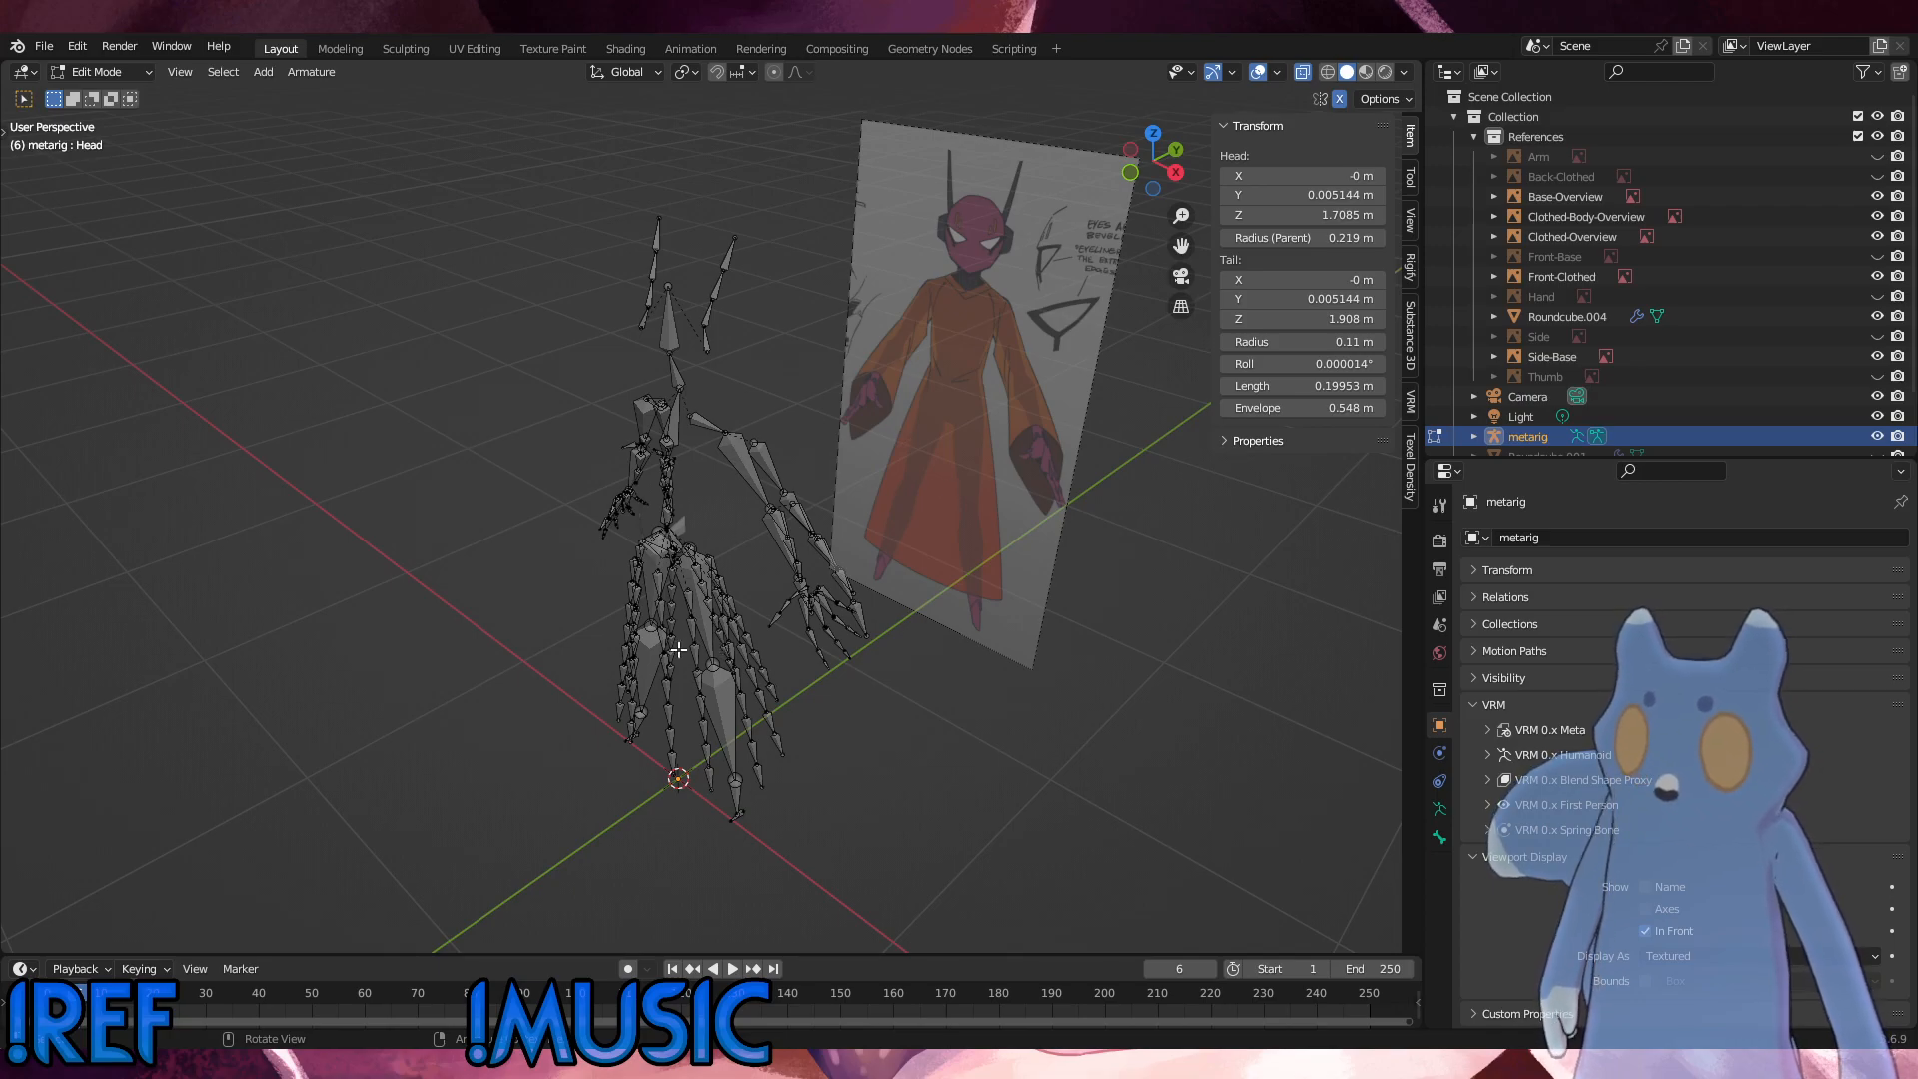
pyautogui.scroll(3, 687, 681)
pyautogui.keyDown('shift'); pyautogui.moveTo(642, 638); pyautogui.dragTo(760, 399, button='middle'); pyautogui.keyUp('shift')
pyautogui.moveTo(818, 524); pyautogui.dragTo(731, 377, button='middle')
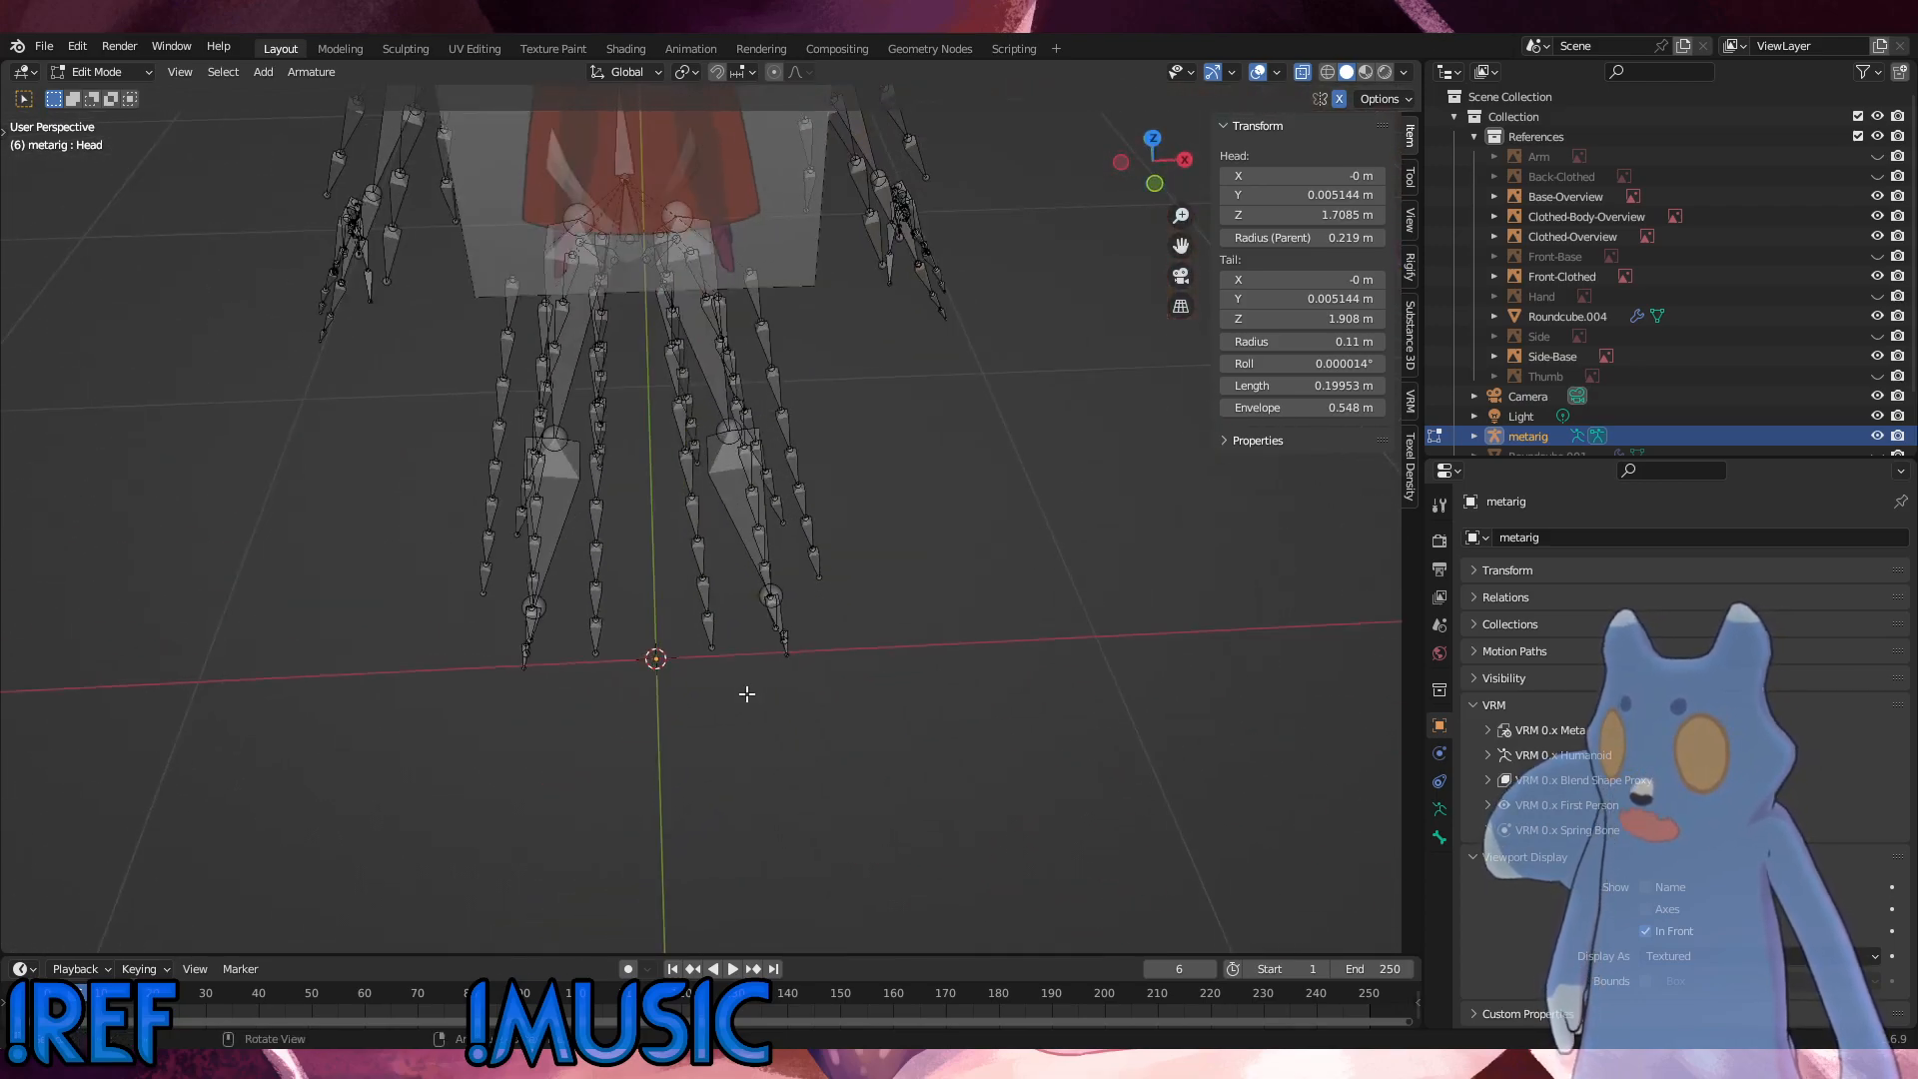
# Step: Examine the metarig's leg chains, arms and torso bones from several angles beside the Front-Clothed reference
pyautogui.moveTo(453, 684); pyautogui.dragTo(918, 435, button='middle')
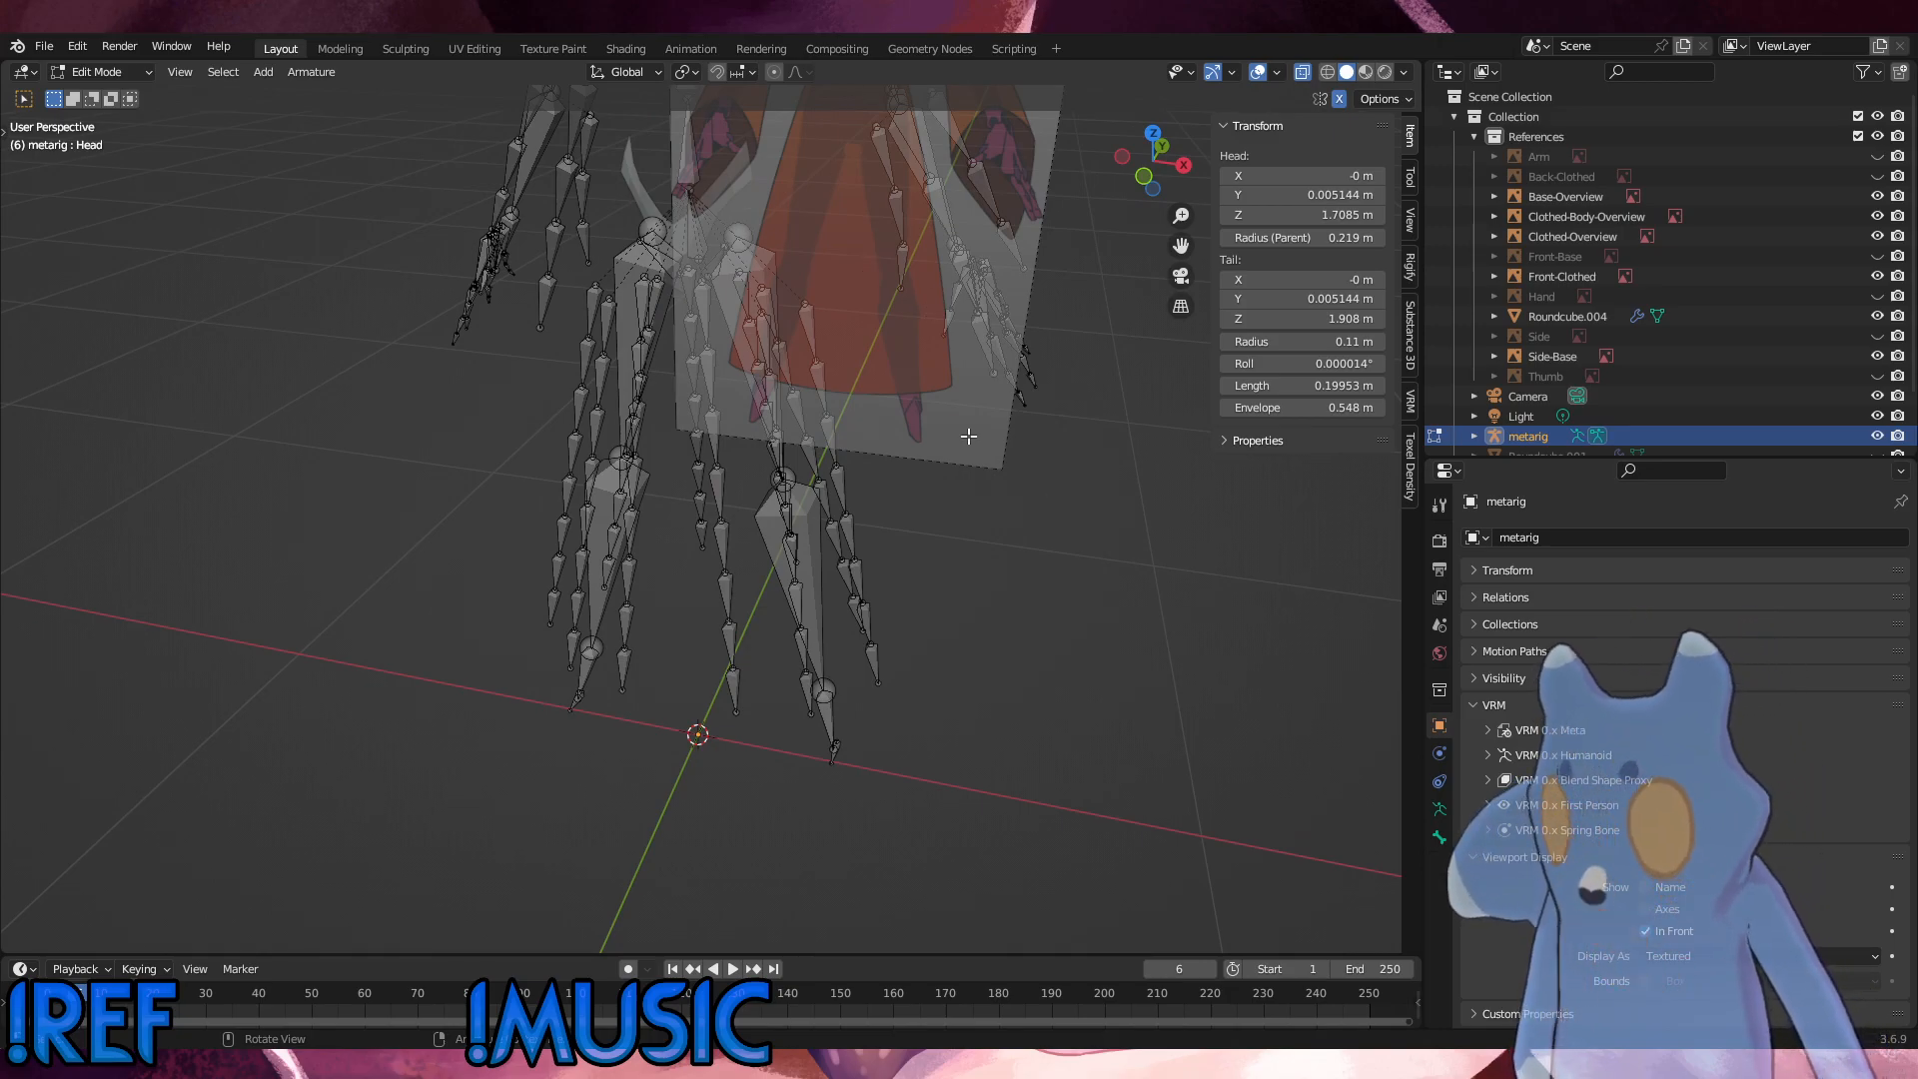
pyautogui.moveTo(969, 438); pyautogui.dragTo(896, 405, button='middle')
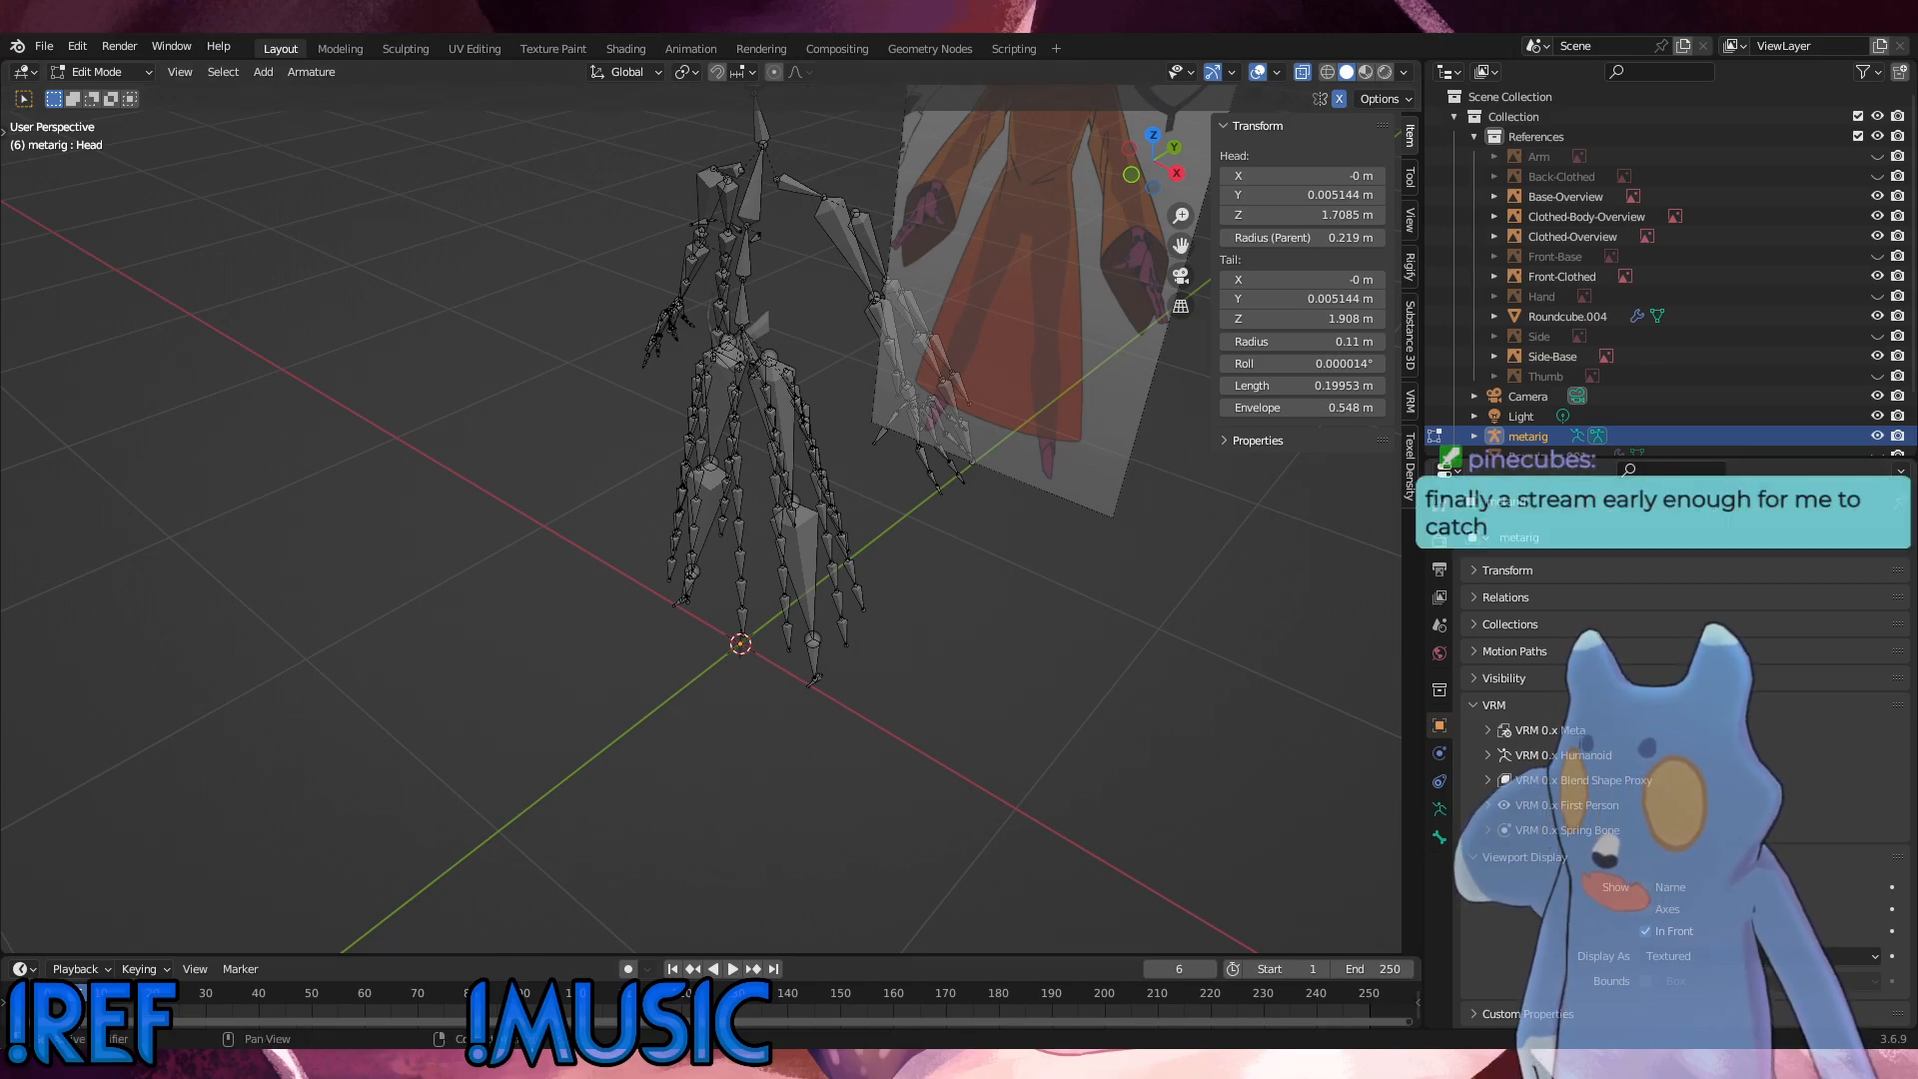
pyautogui.moveTo(599, 400); pyautogui.dragTo(1004, 255, button='middle')
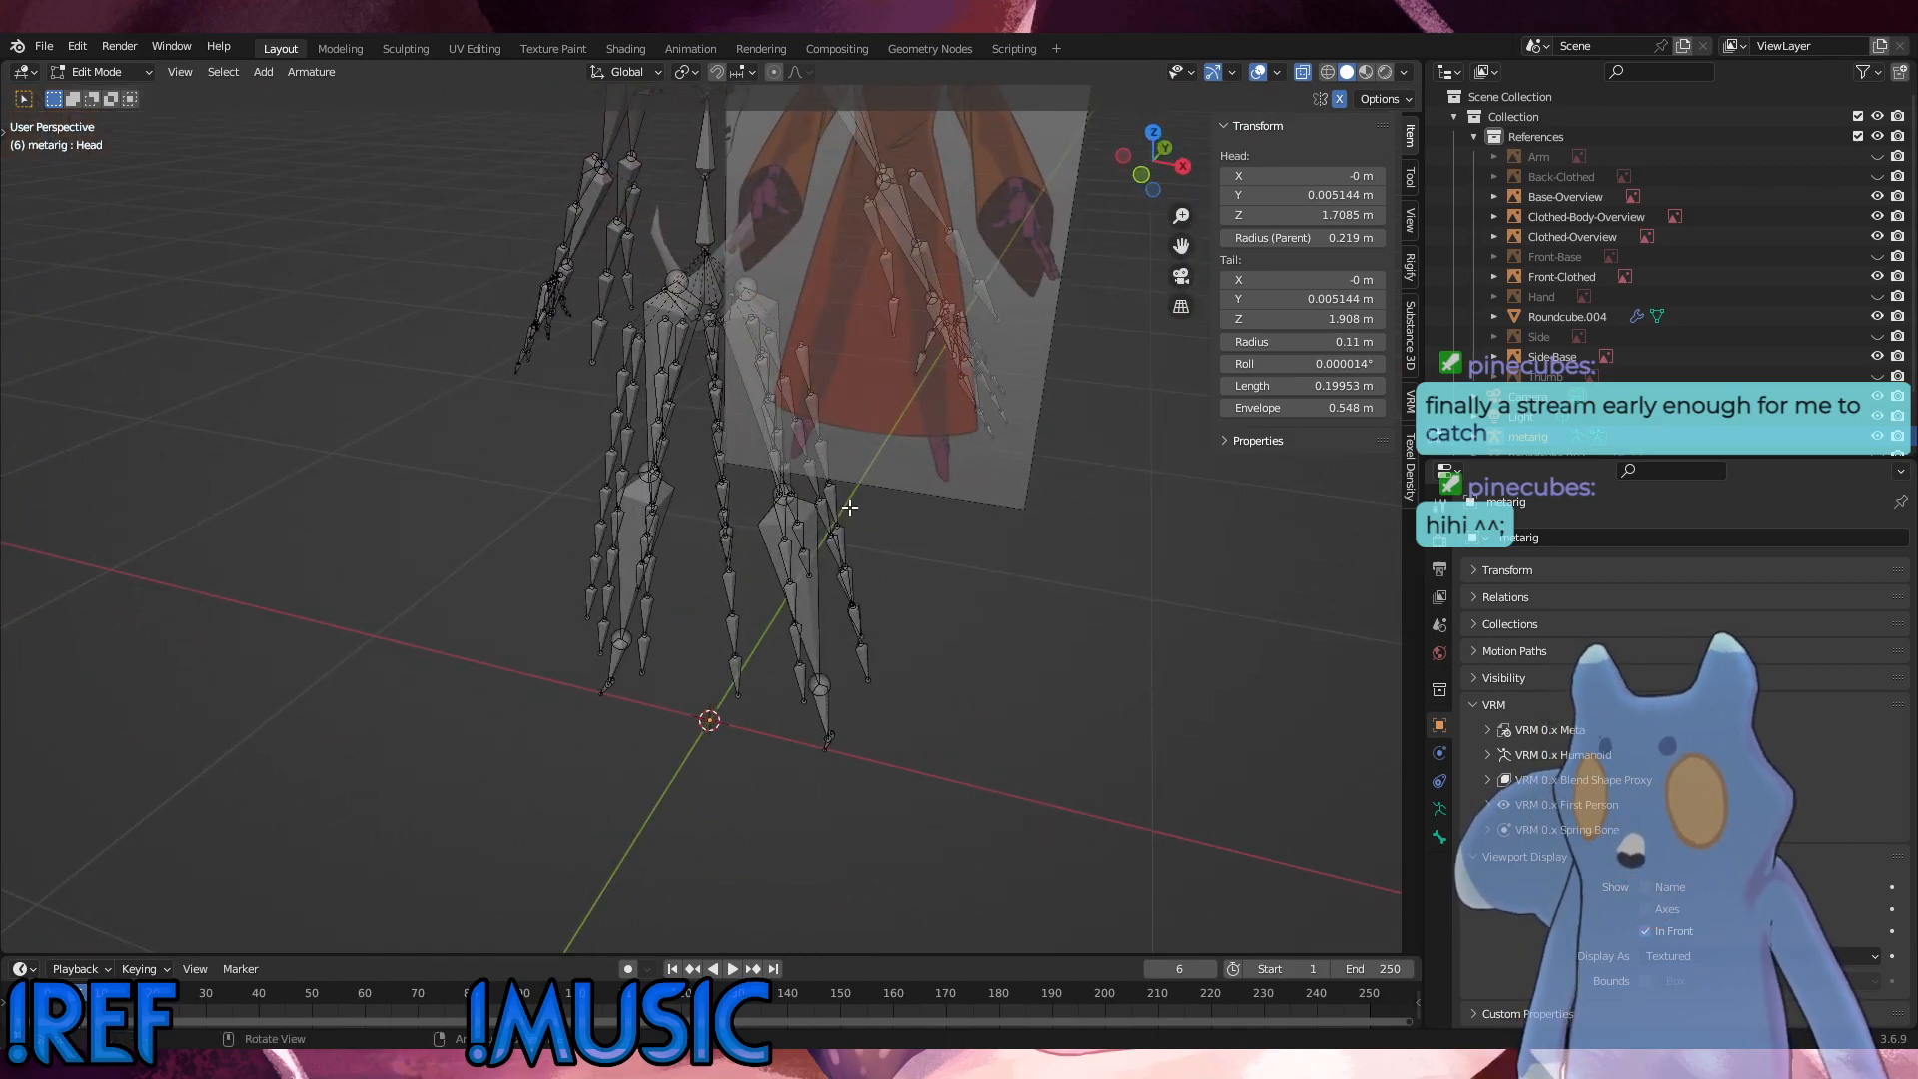
pyautogui.moveTo(851, 507); pyautogui.dragTo(833, 252, button='middle')
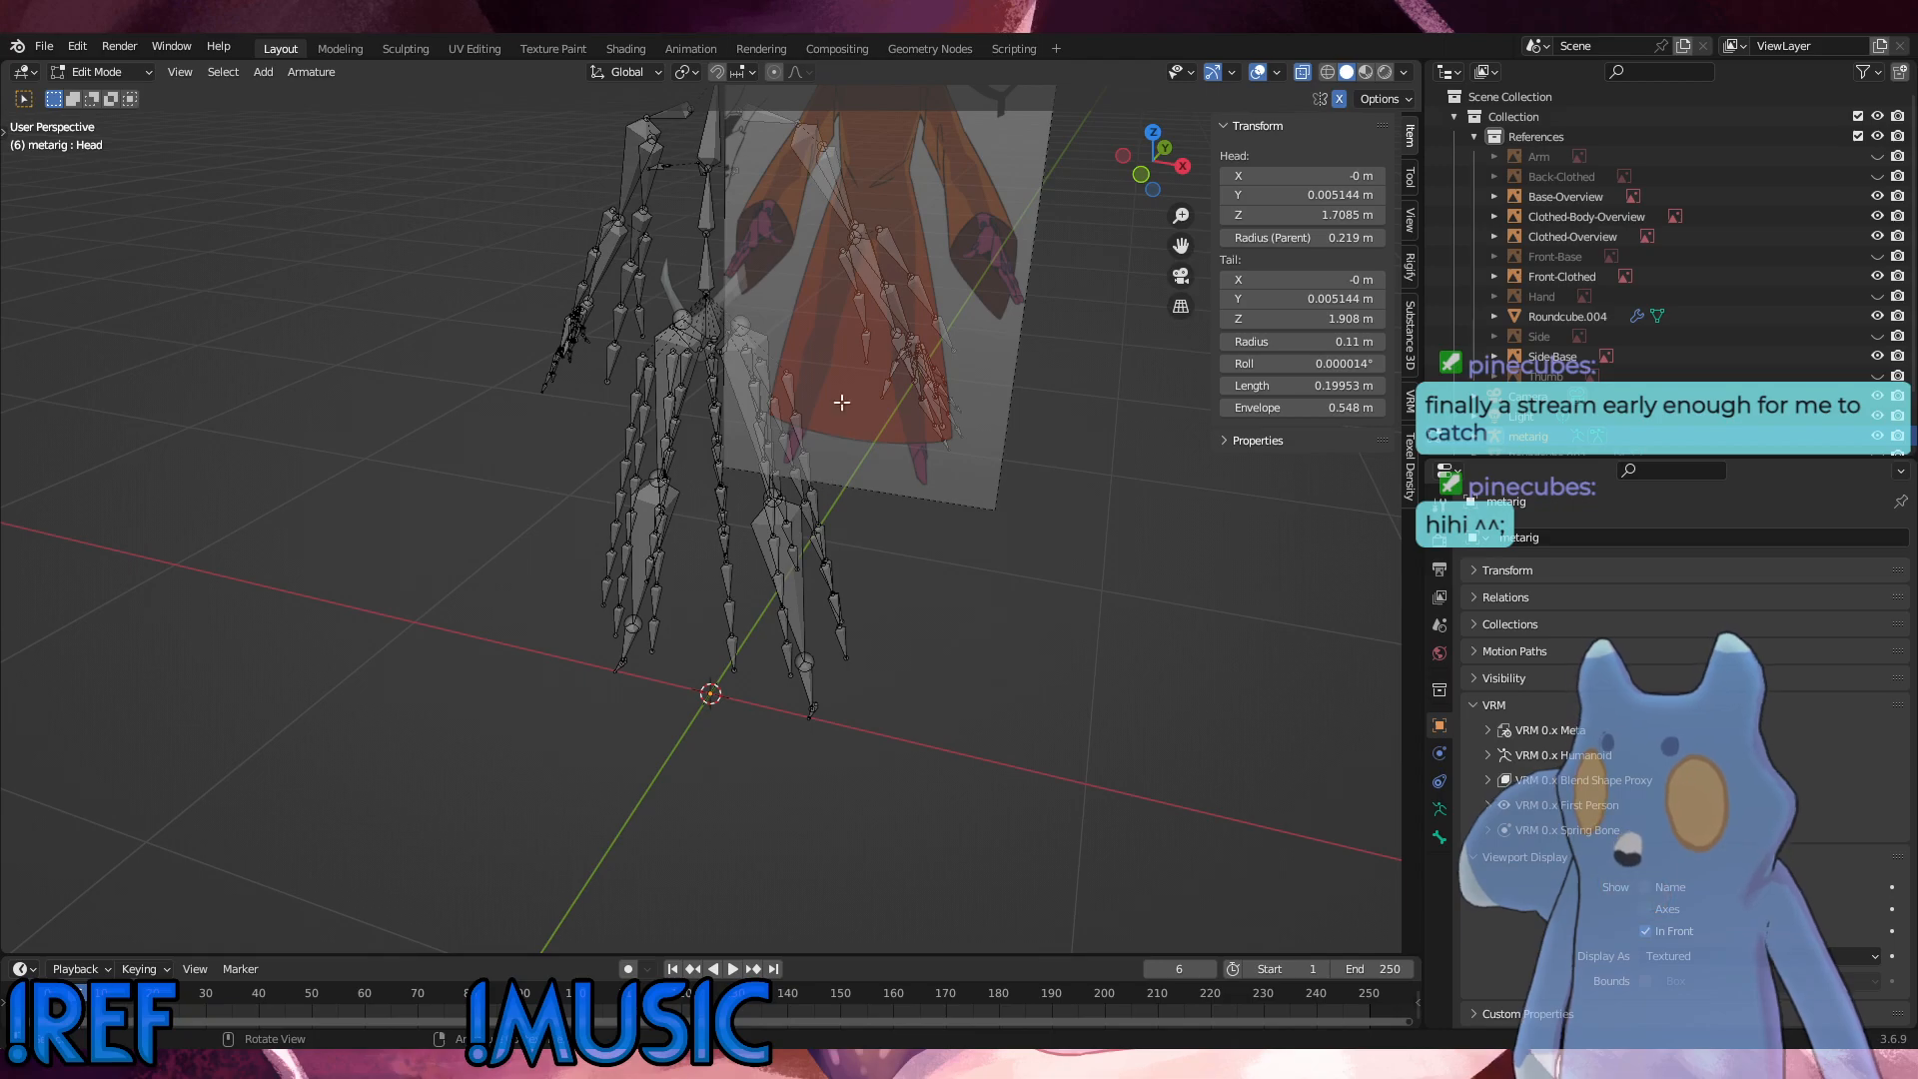
pyautogui.scroll(2, 867, 765)
pyautogui.moveTo(918, 776); pyautogui.dragTo(882, 739, button='middle')
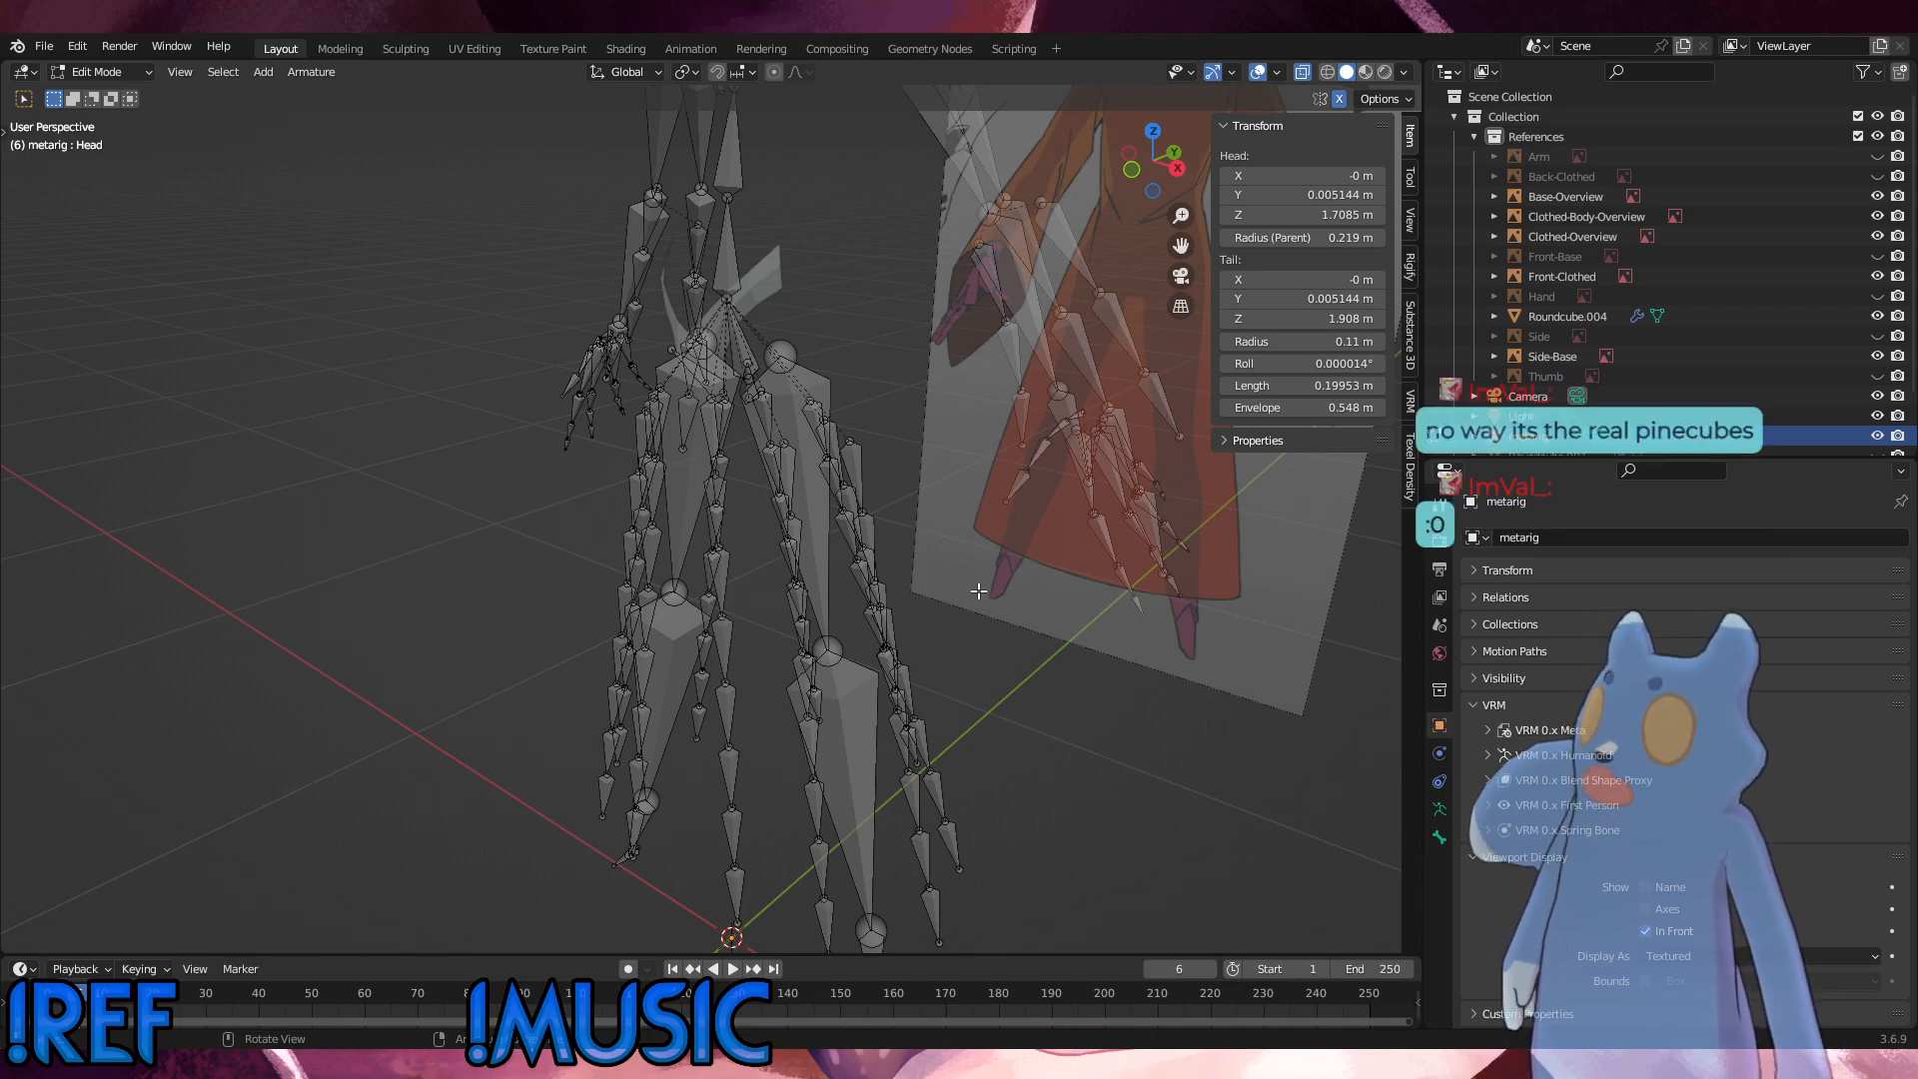
pyautogui.moveTo(956, 435); pyautogui.dragTo(830, 427, button='middle')
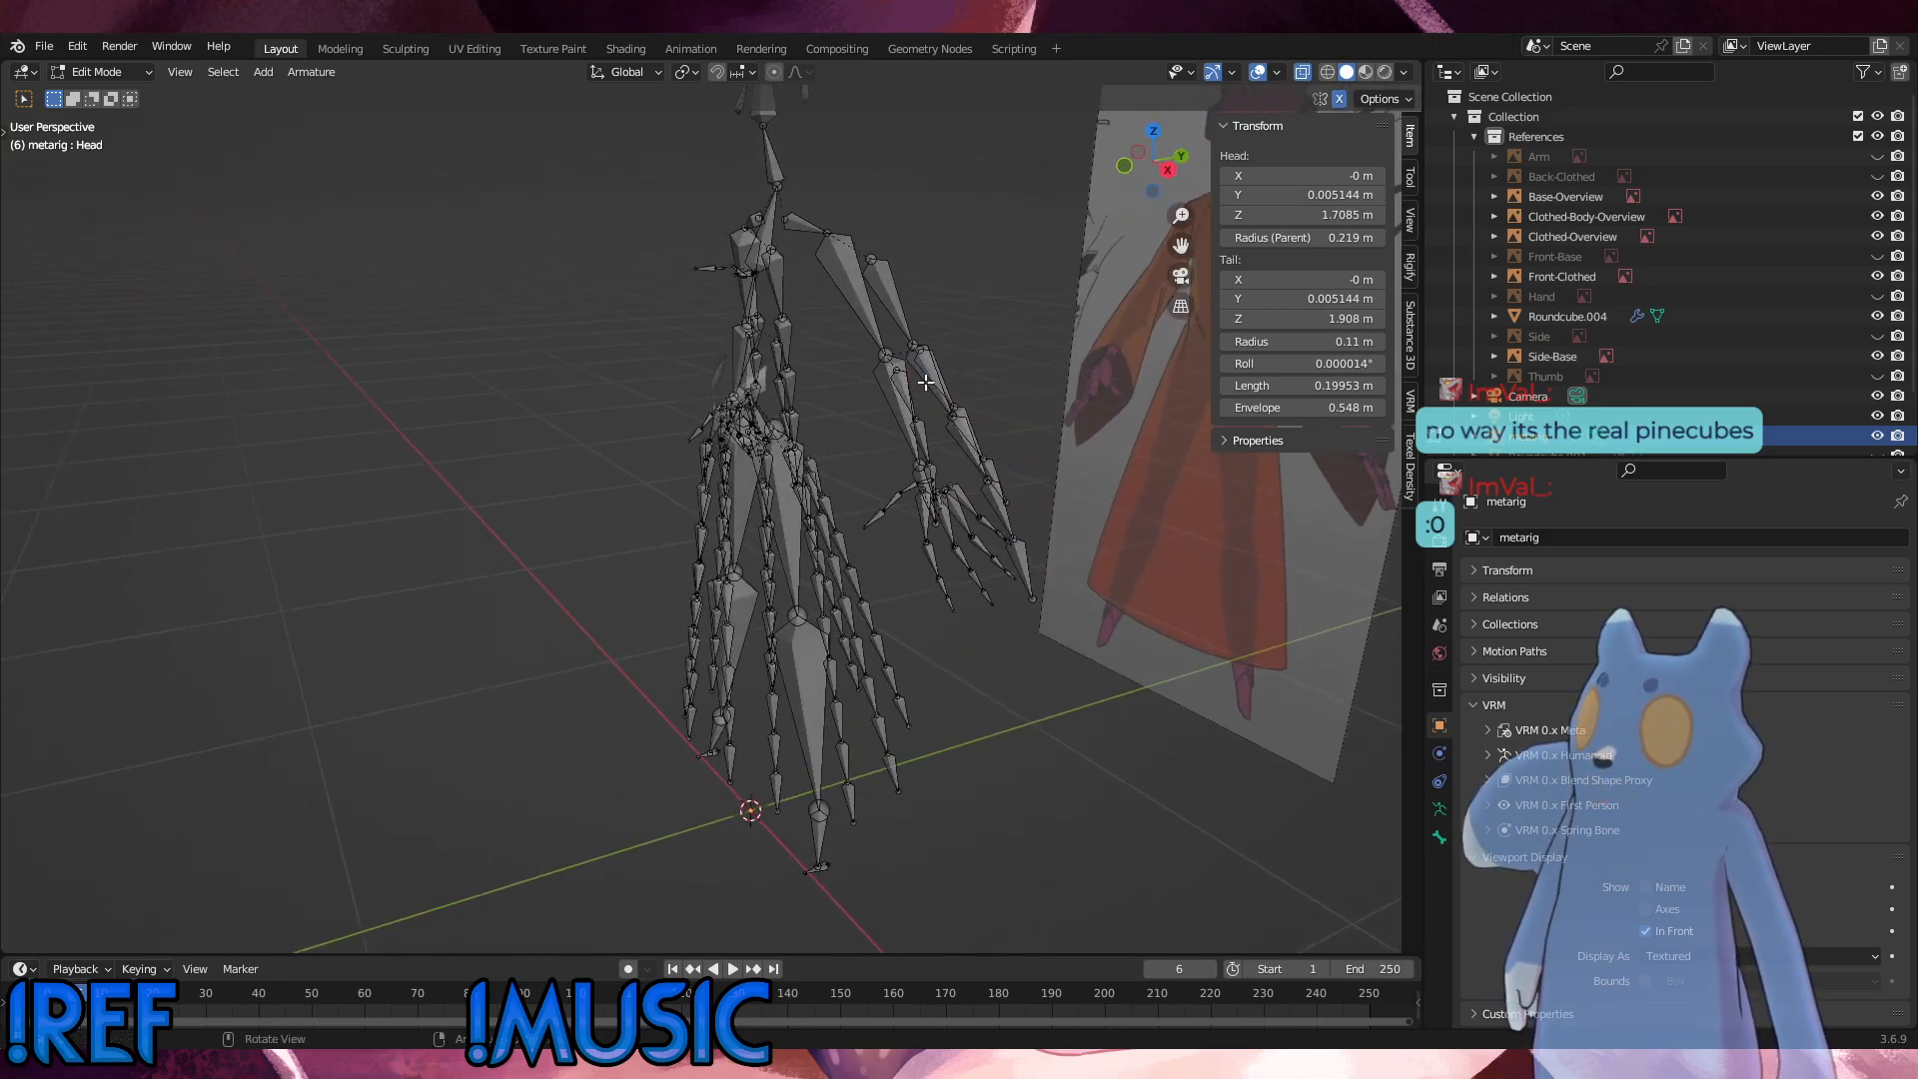
pyautogui.moveTo(893, 482); pyautogui.dragTo(765, 427, button='middle')
pyautogui.keyDown('alt'); pyautogui.scroll(1, 772, 450); pyautogui.keyUp('alt')
# Step: Select the small chest bones in the right side view and compare the rig with the side and clothed references
pyautogui.keyDown('shift'); pyautogui.moveTo(830, 187); pyautogui.dragTo(810, 285, button='middle'); pyautogui.keyUp('shift')
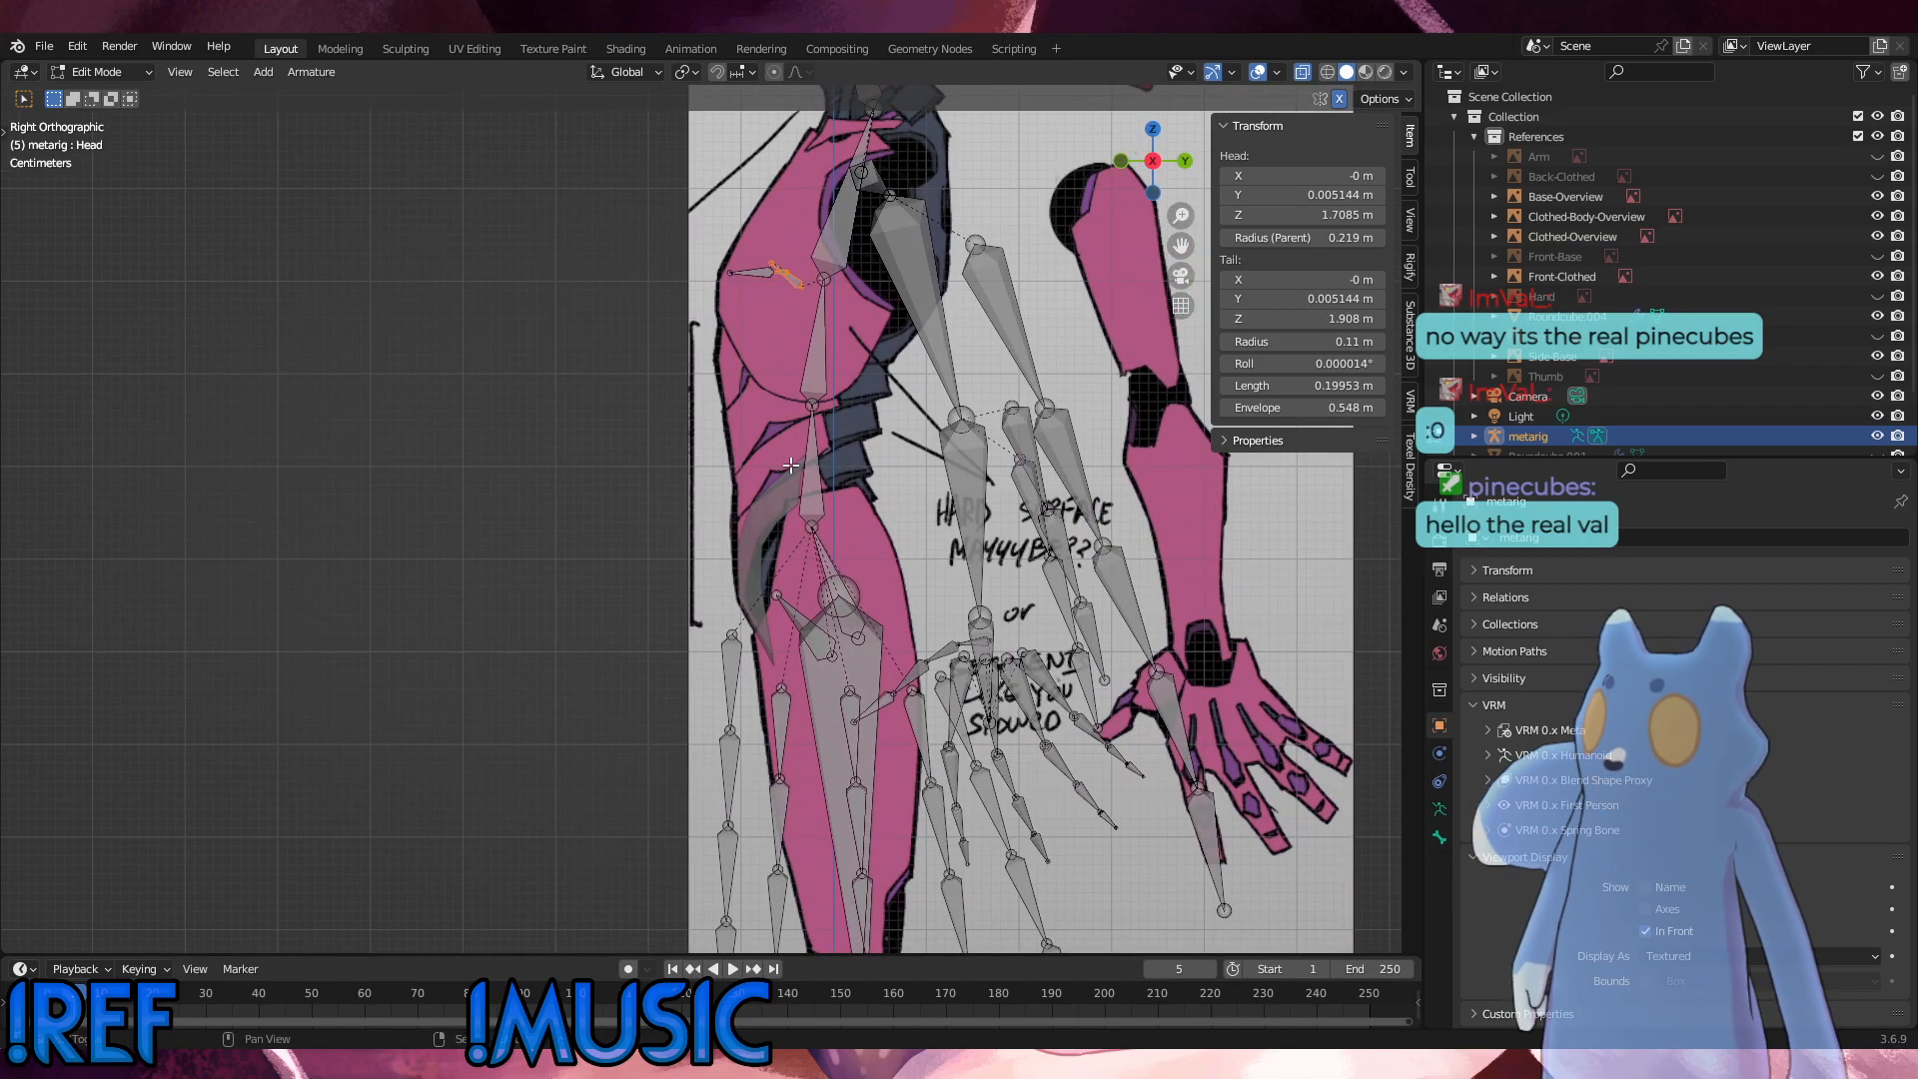
pyautogui.moveTo(723, 248); pyautogui.dragTo(788, 275)
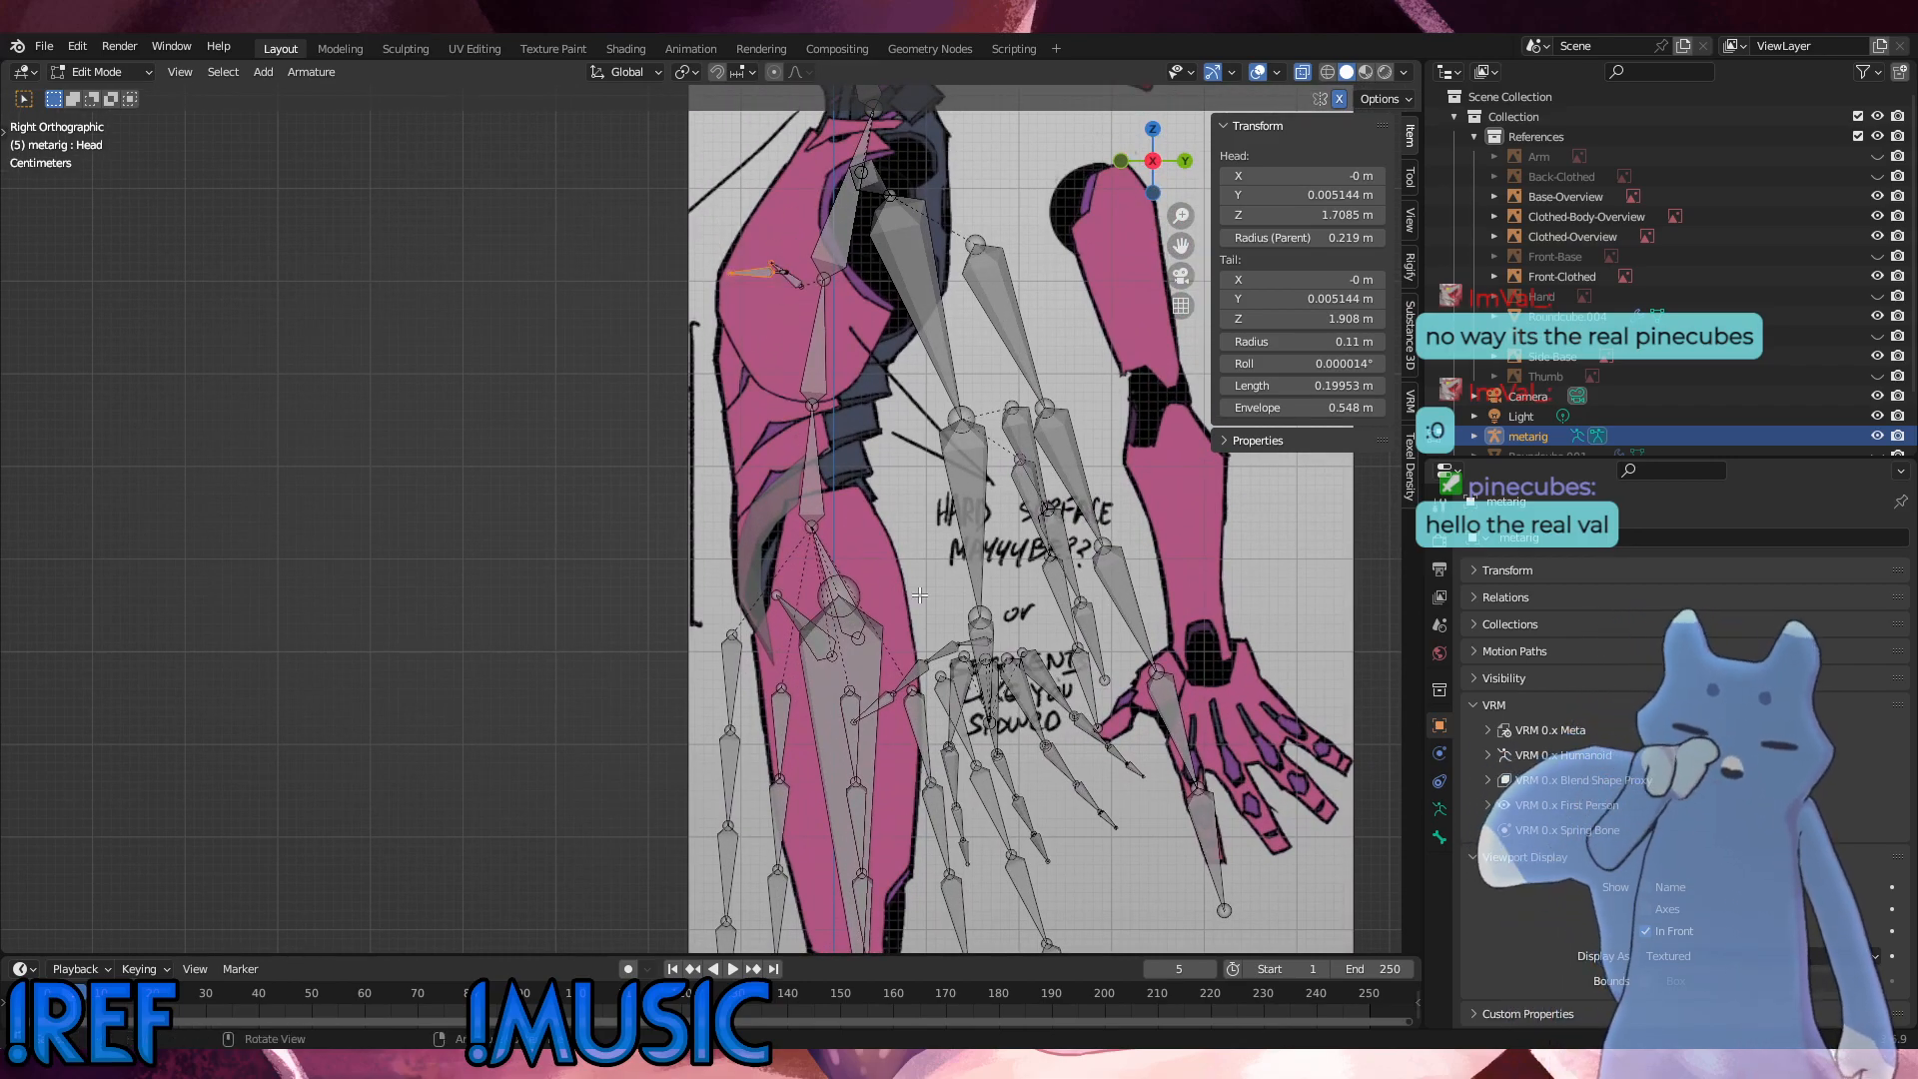
pyautogui.keyDown('alt'); pyautogui.moveTo(920, 595); pyautogui.dragTo(924, 637, button='middle'); pyautogui.keyUp('alt')
pyautogui.scroll(-6, 860, 624)
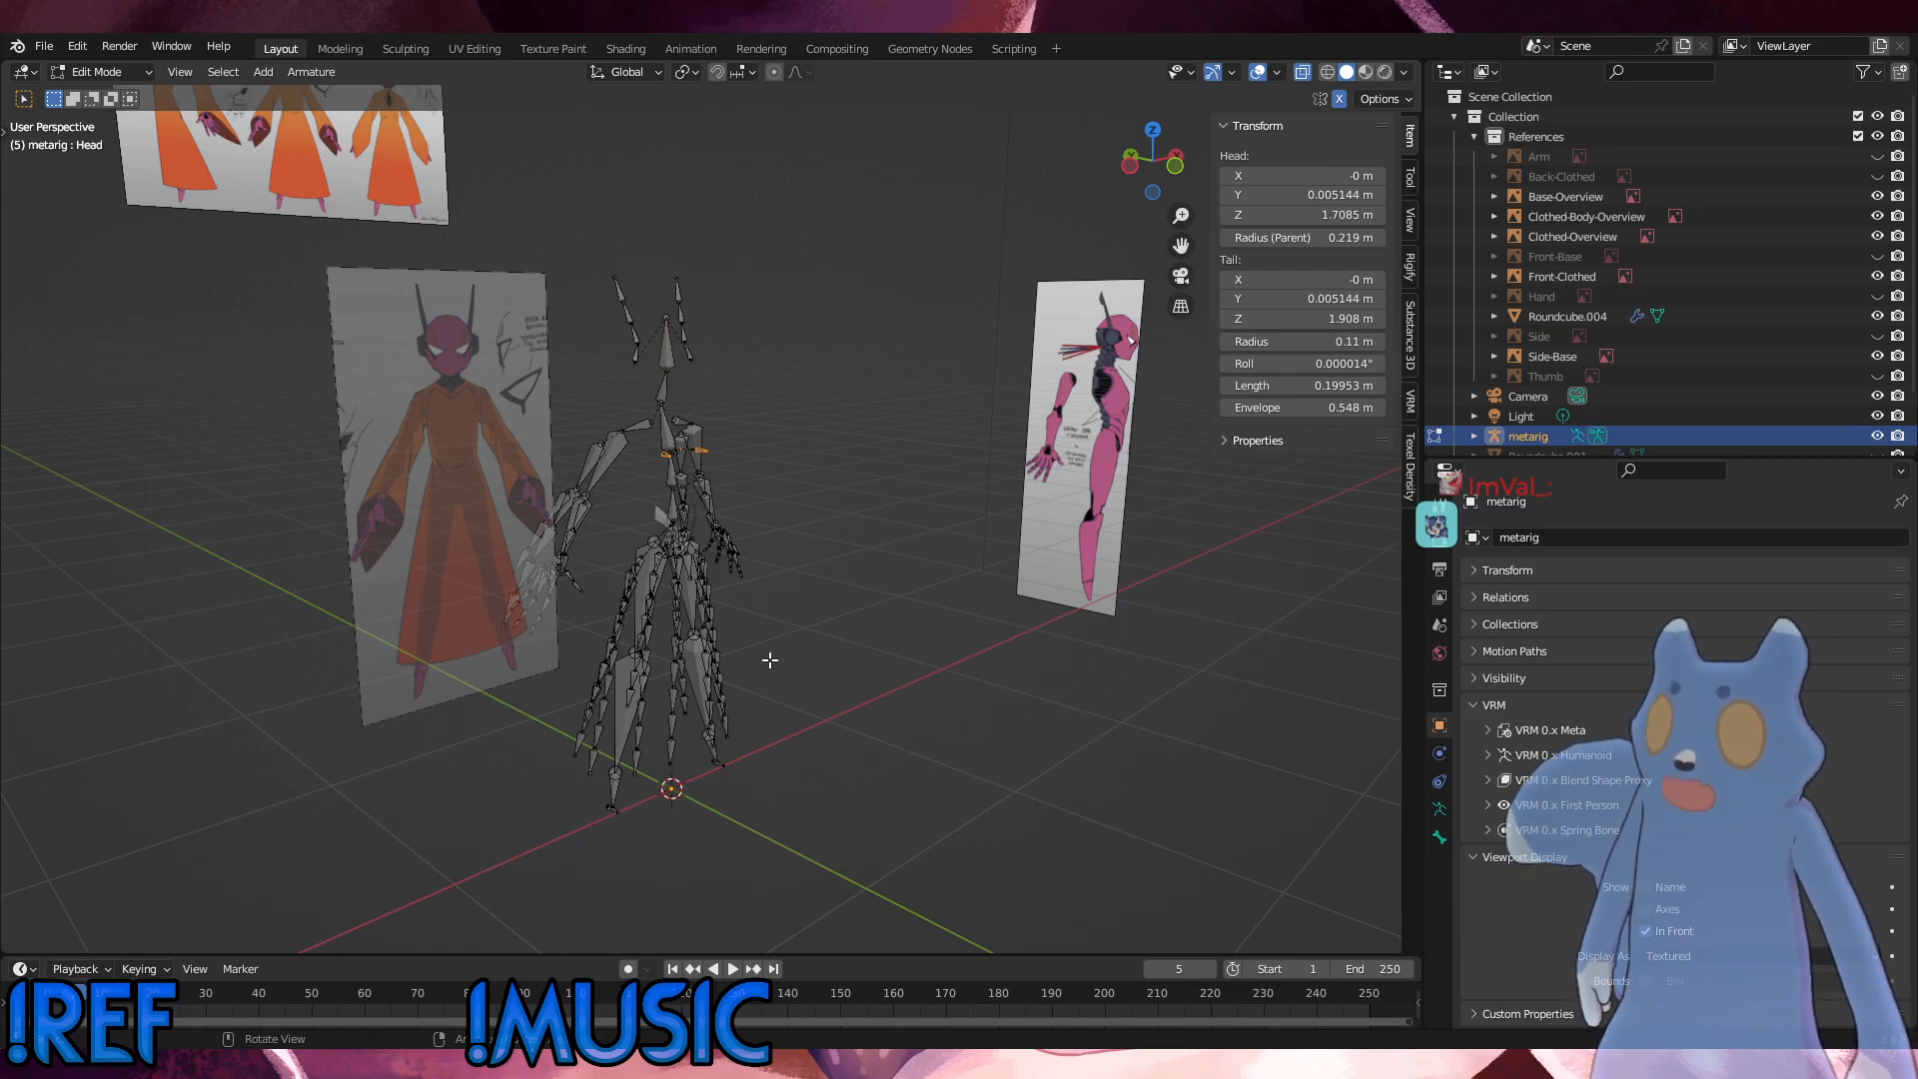
pyautogui.keyDown('alt'); pyautogui.moveTo(776, 603); pyautogui.dragTo(679, 693, button='middle'); pyautogui.keyUp('alt')
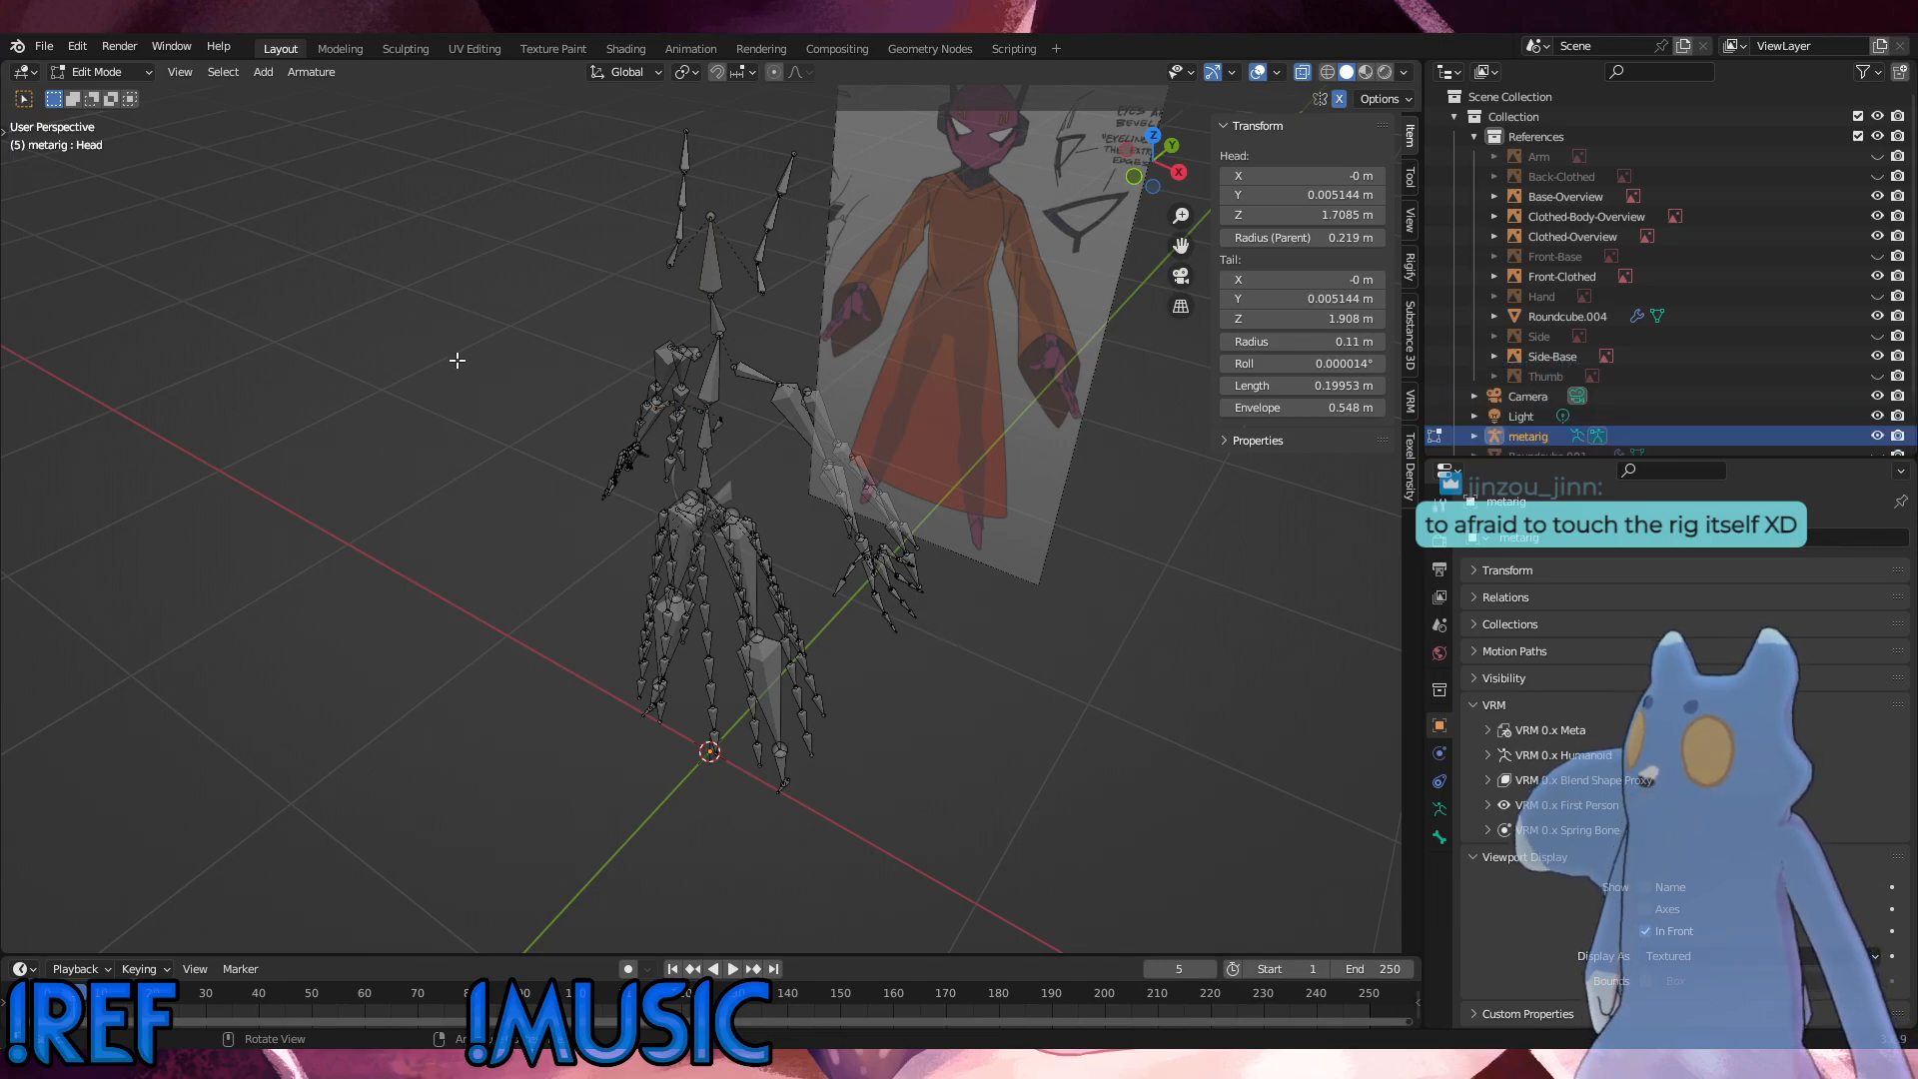
# Step: Leave Edit Mode, select the metarig and the pelvis shell, and check the parenting options with the shell active
pyautogui.scroll(2, 455, 357)
pyautogui.press('Tab')
pyautogui.click(738, 461)
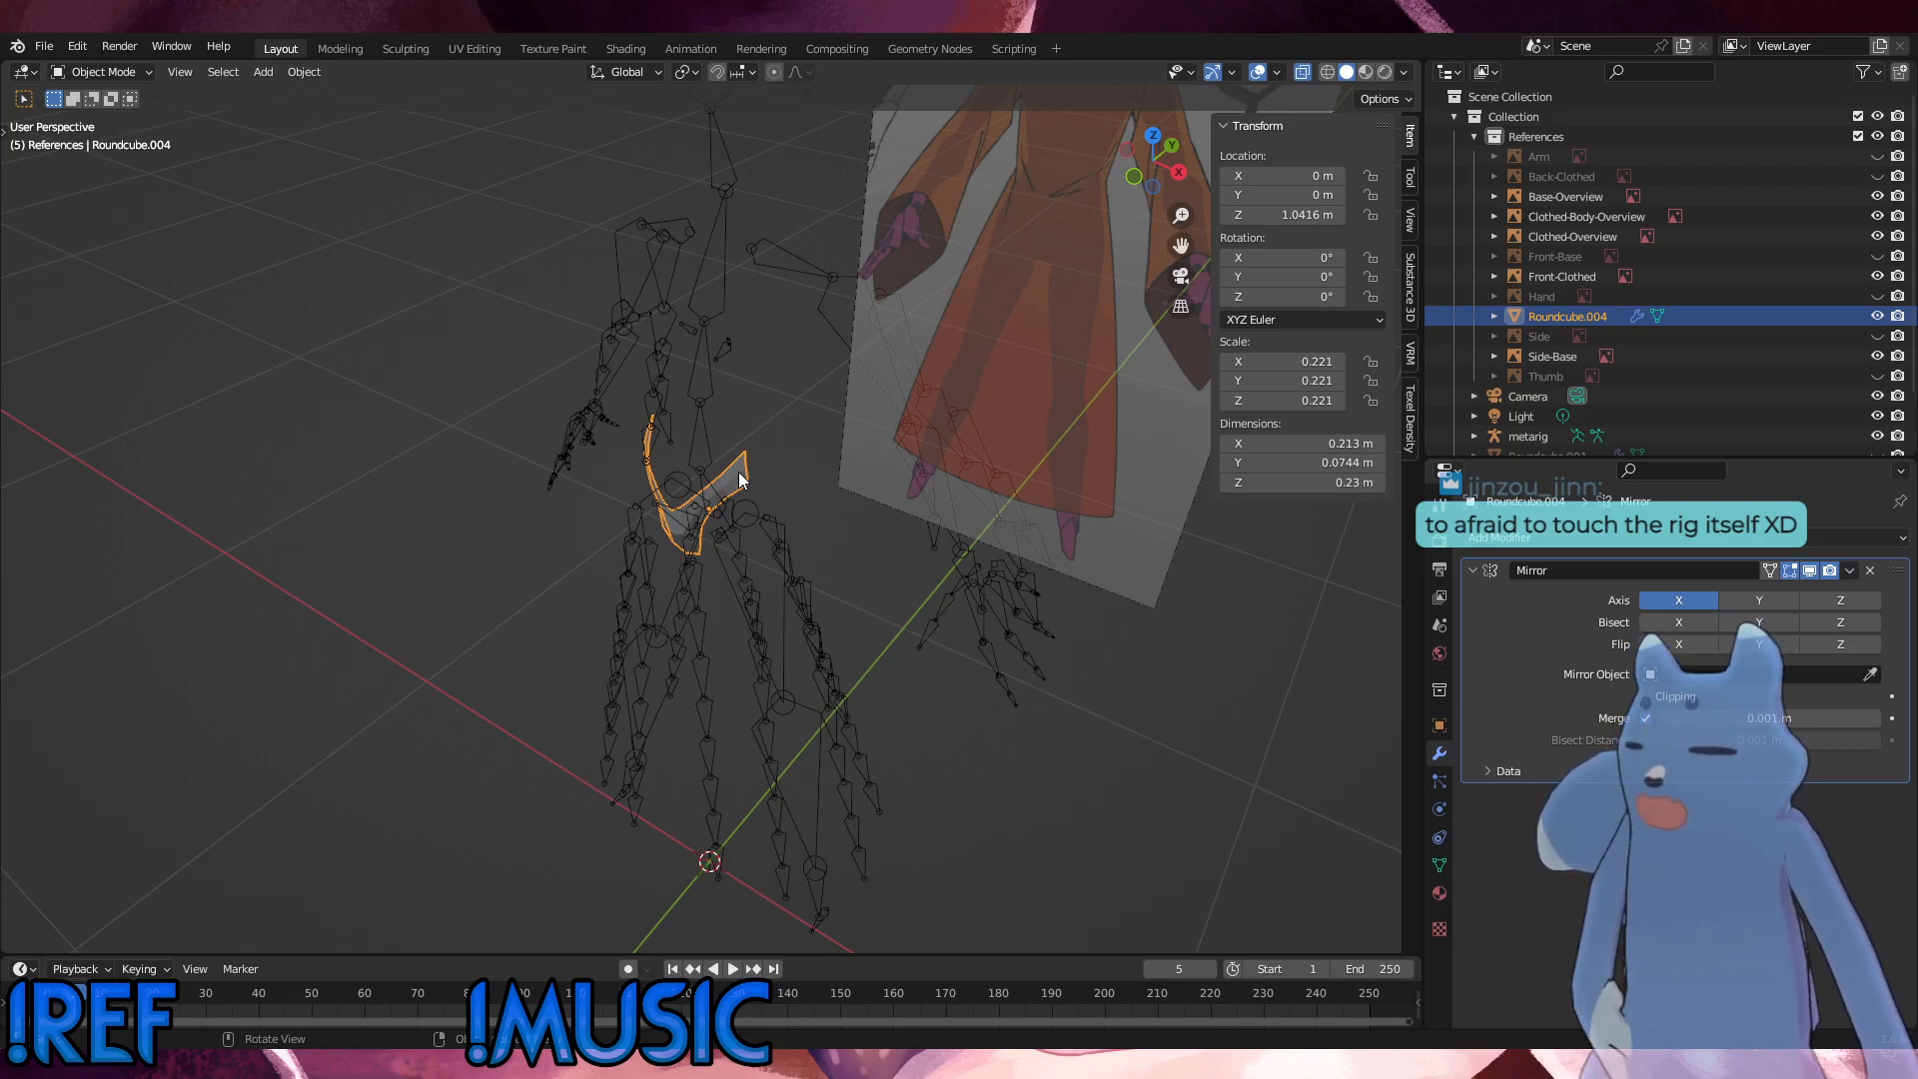
pyautogui.click(710, 368)
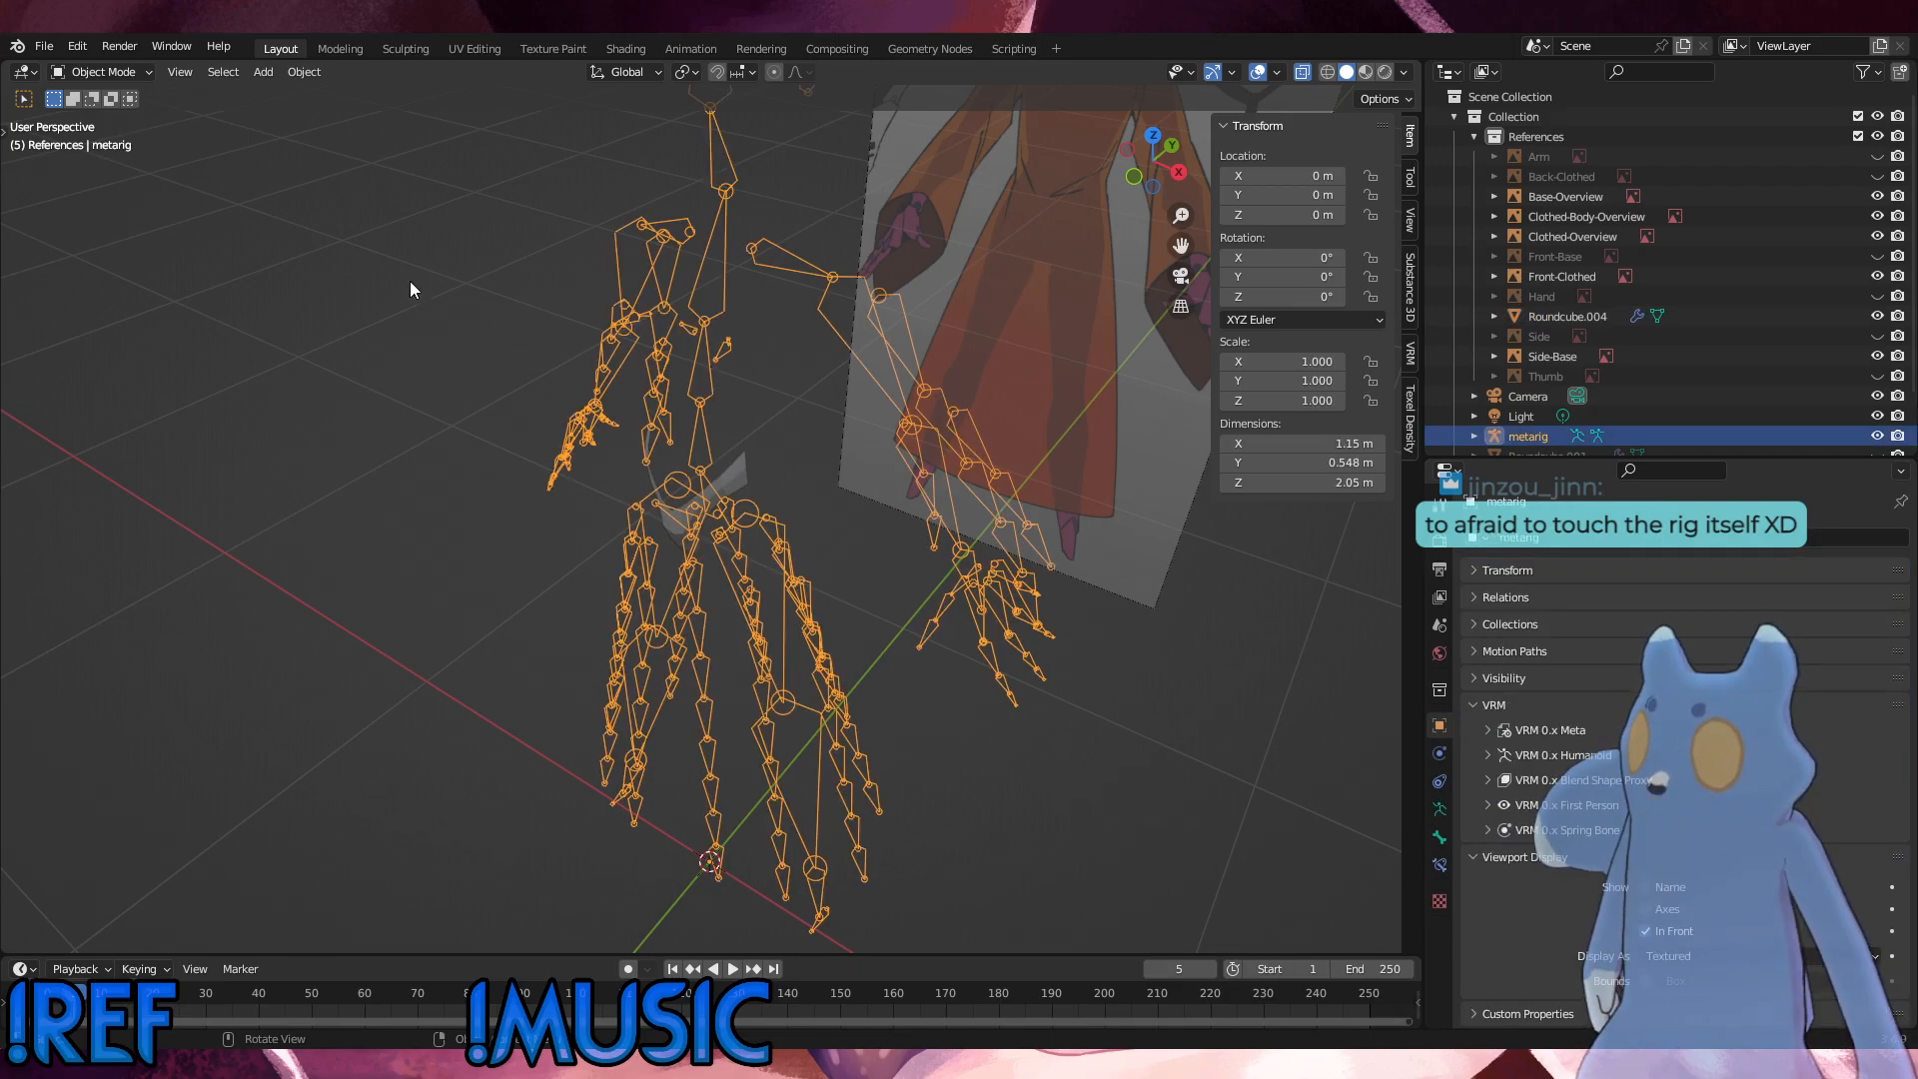
pyautogui.keyDown('shift'); pyautogui.click(733, 489); pyautogui.keyUp('shift')
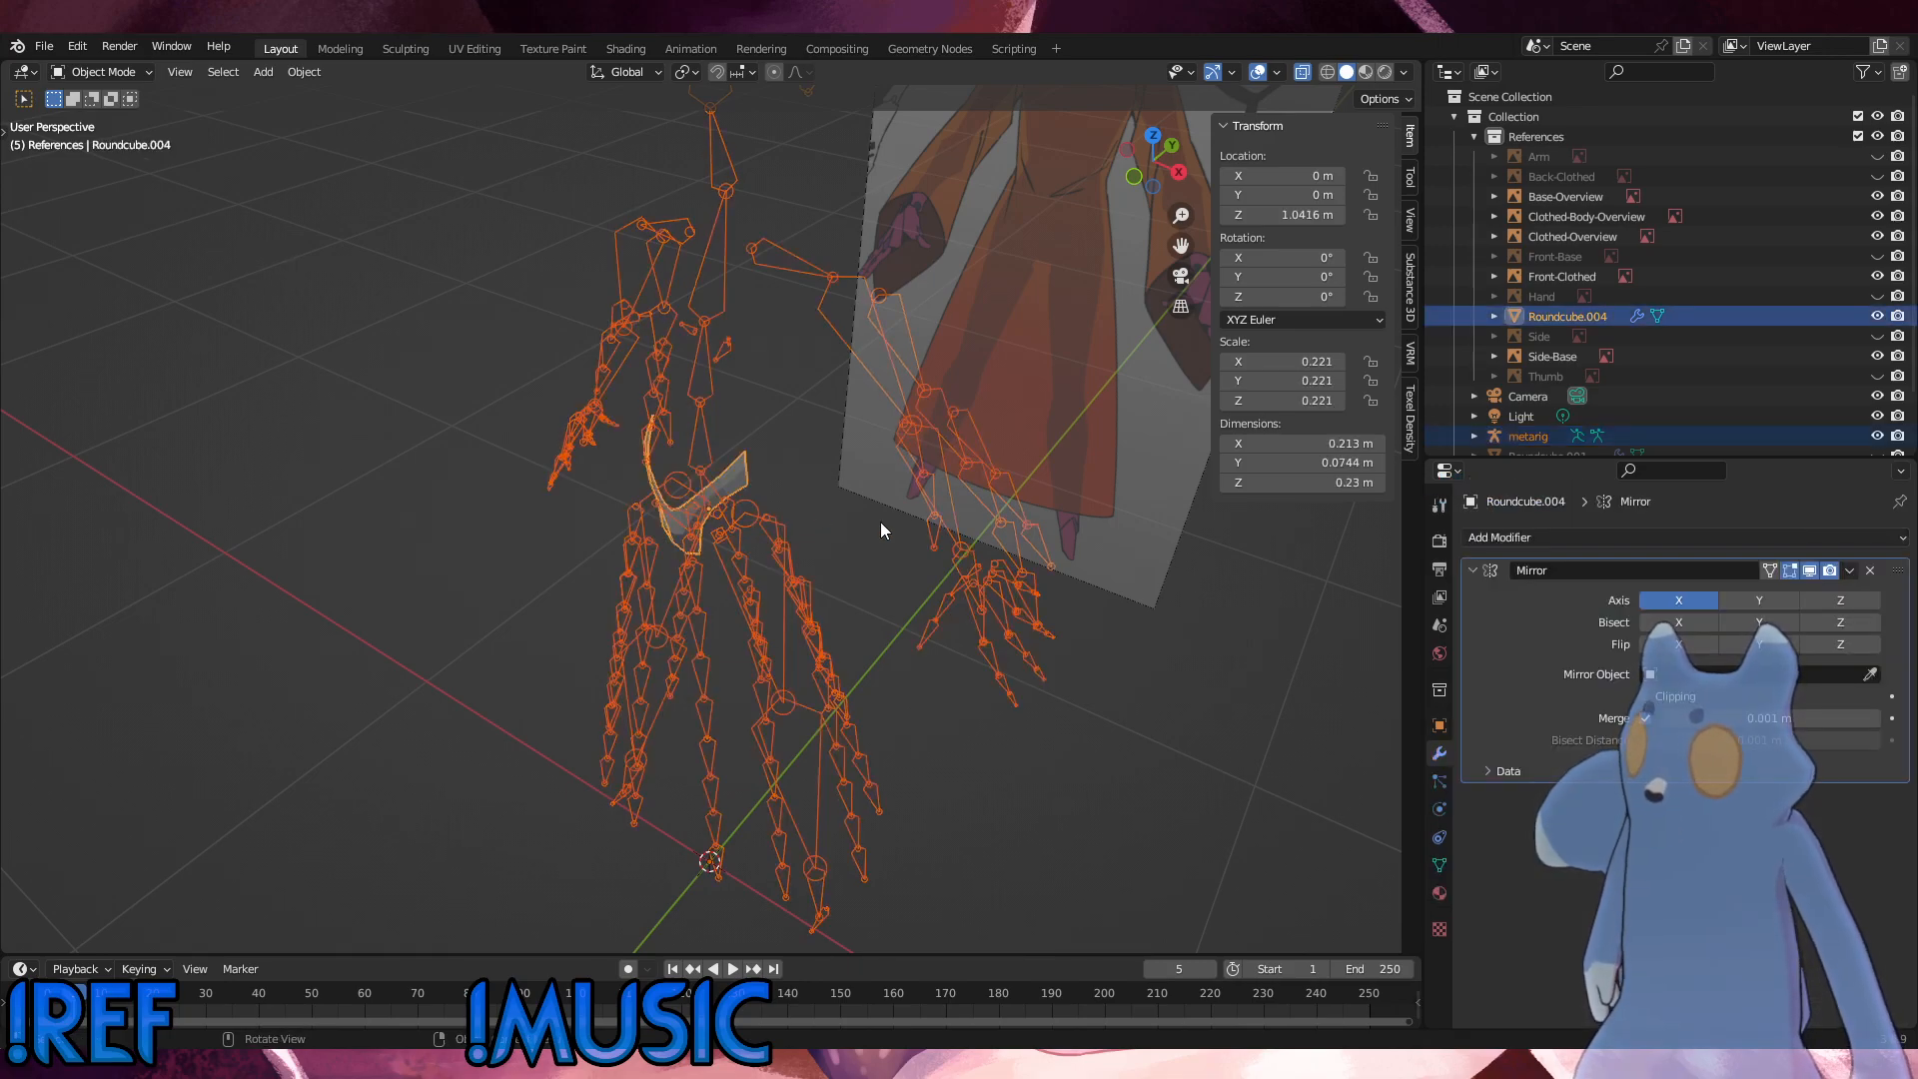
pyautogui.hotkey('ctrl', 'p')
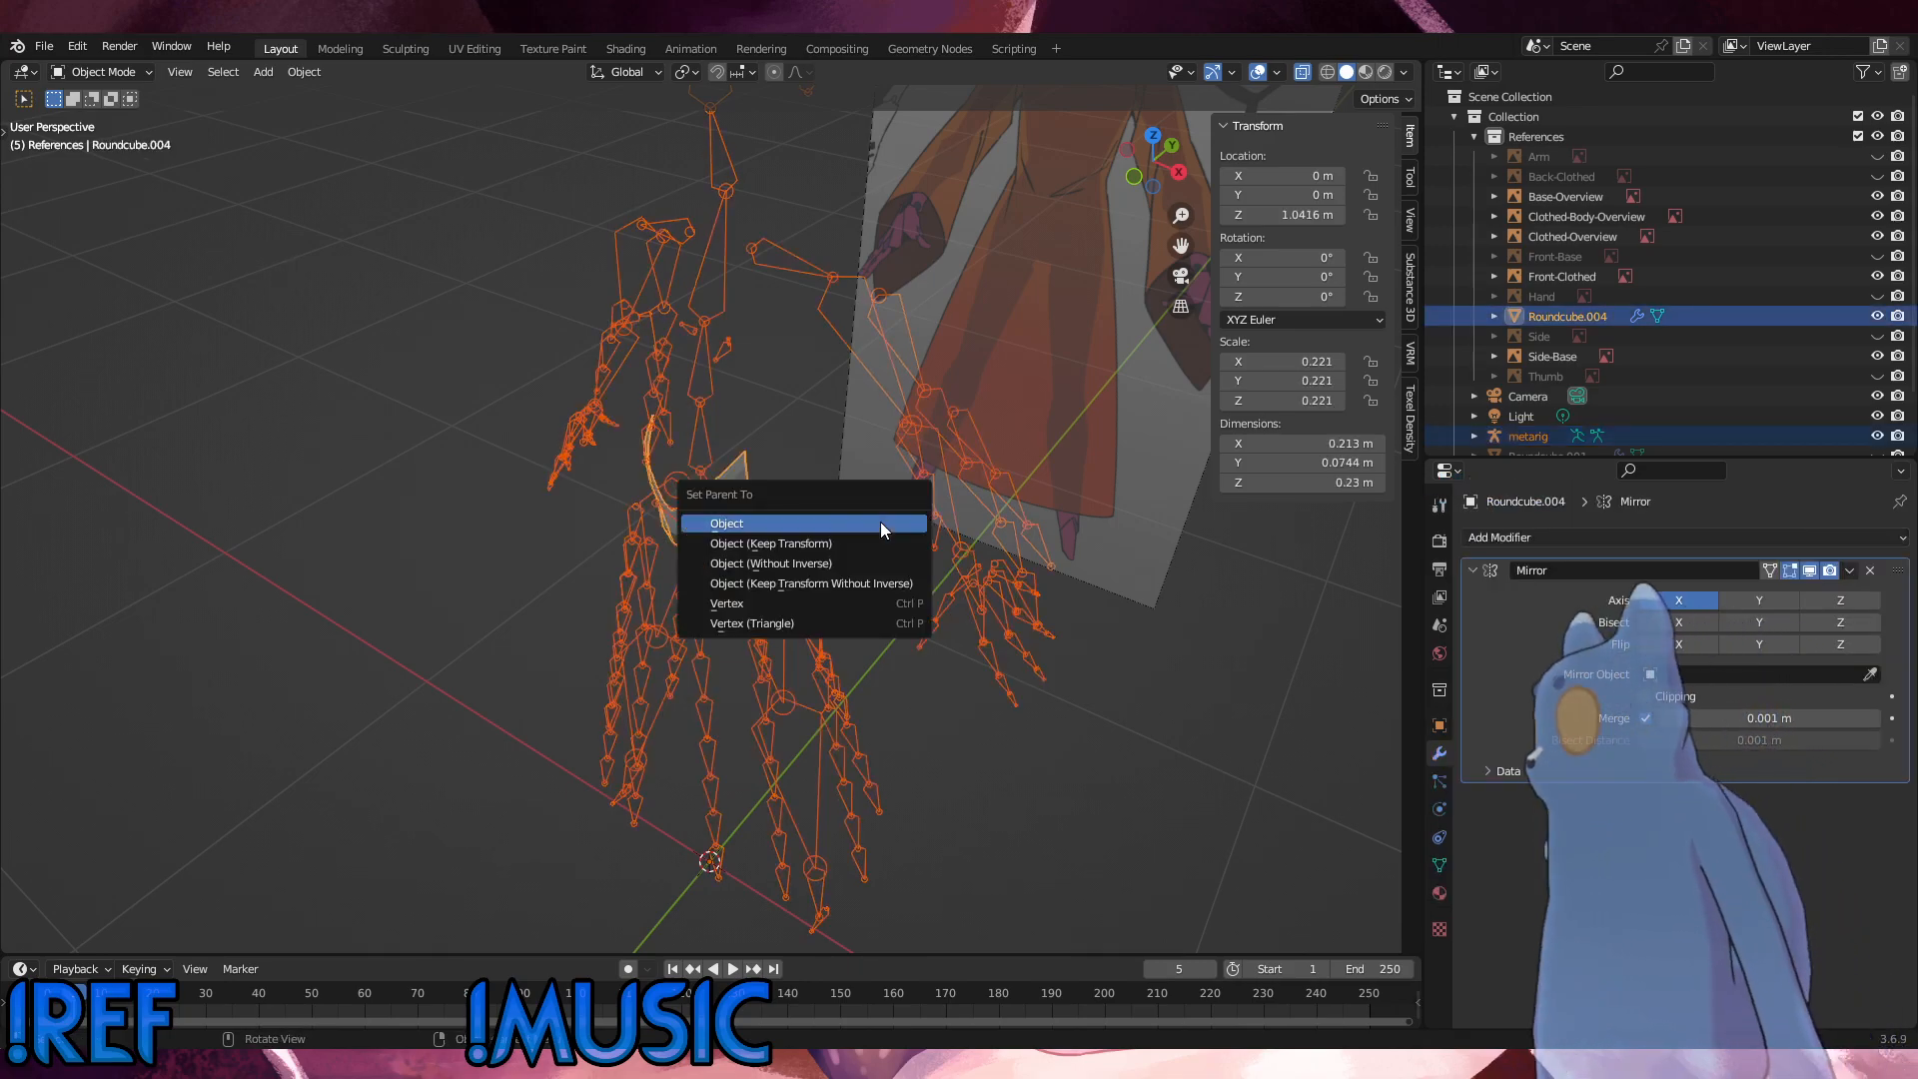
pyautogui.click(879, 521)
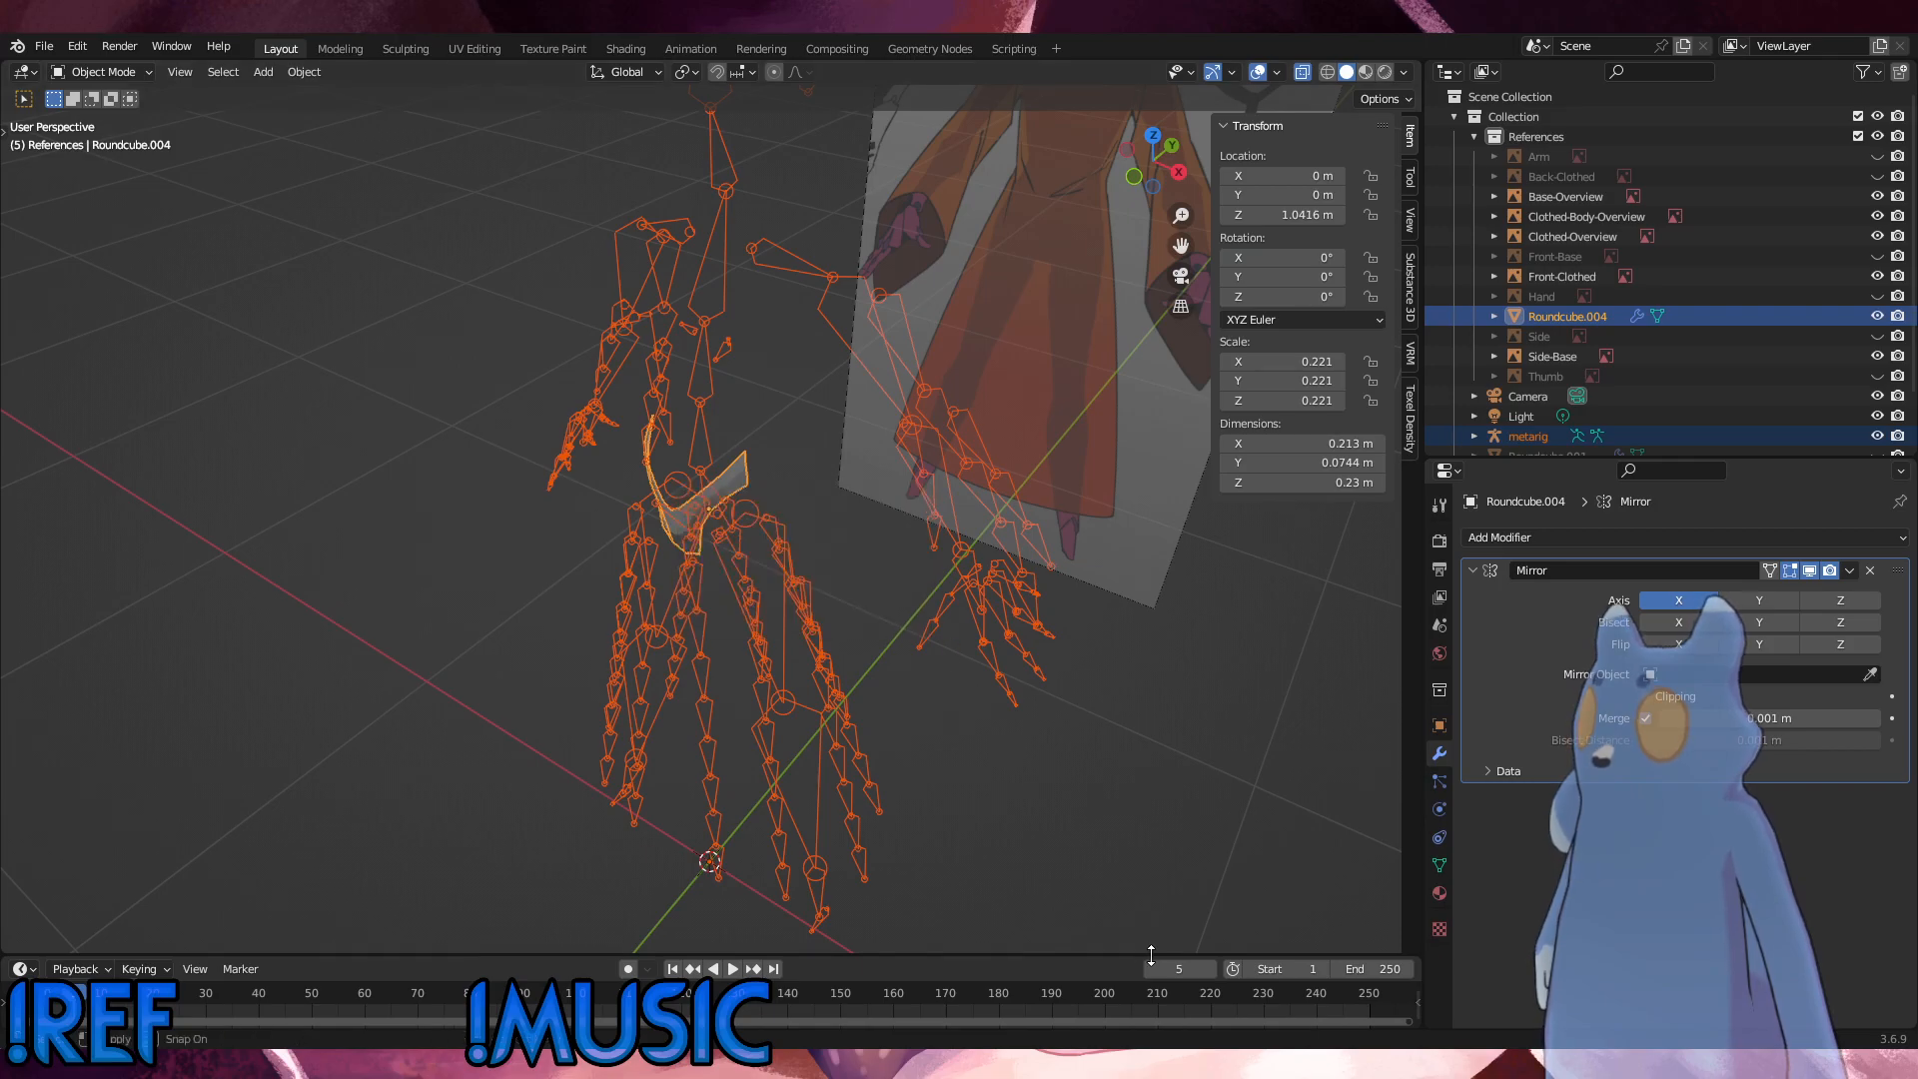
# Step: Make the metarig active with the pelvis shell selected, review its armature and bone parenting options, and clear the selection
pyautogui.click(747, 468)
pyautogui.keyDown('shift'); pyautogui.click(818, 272); pyautogui.keyUp('shift')
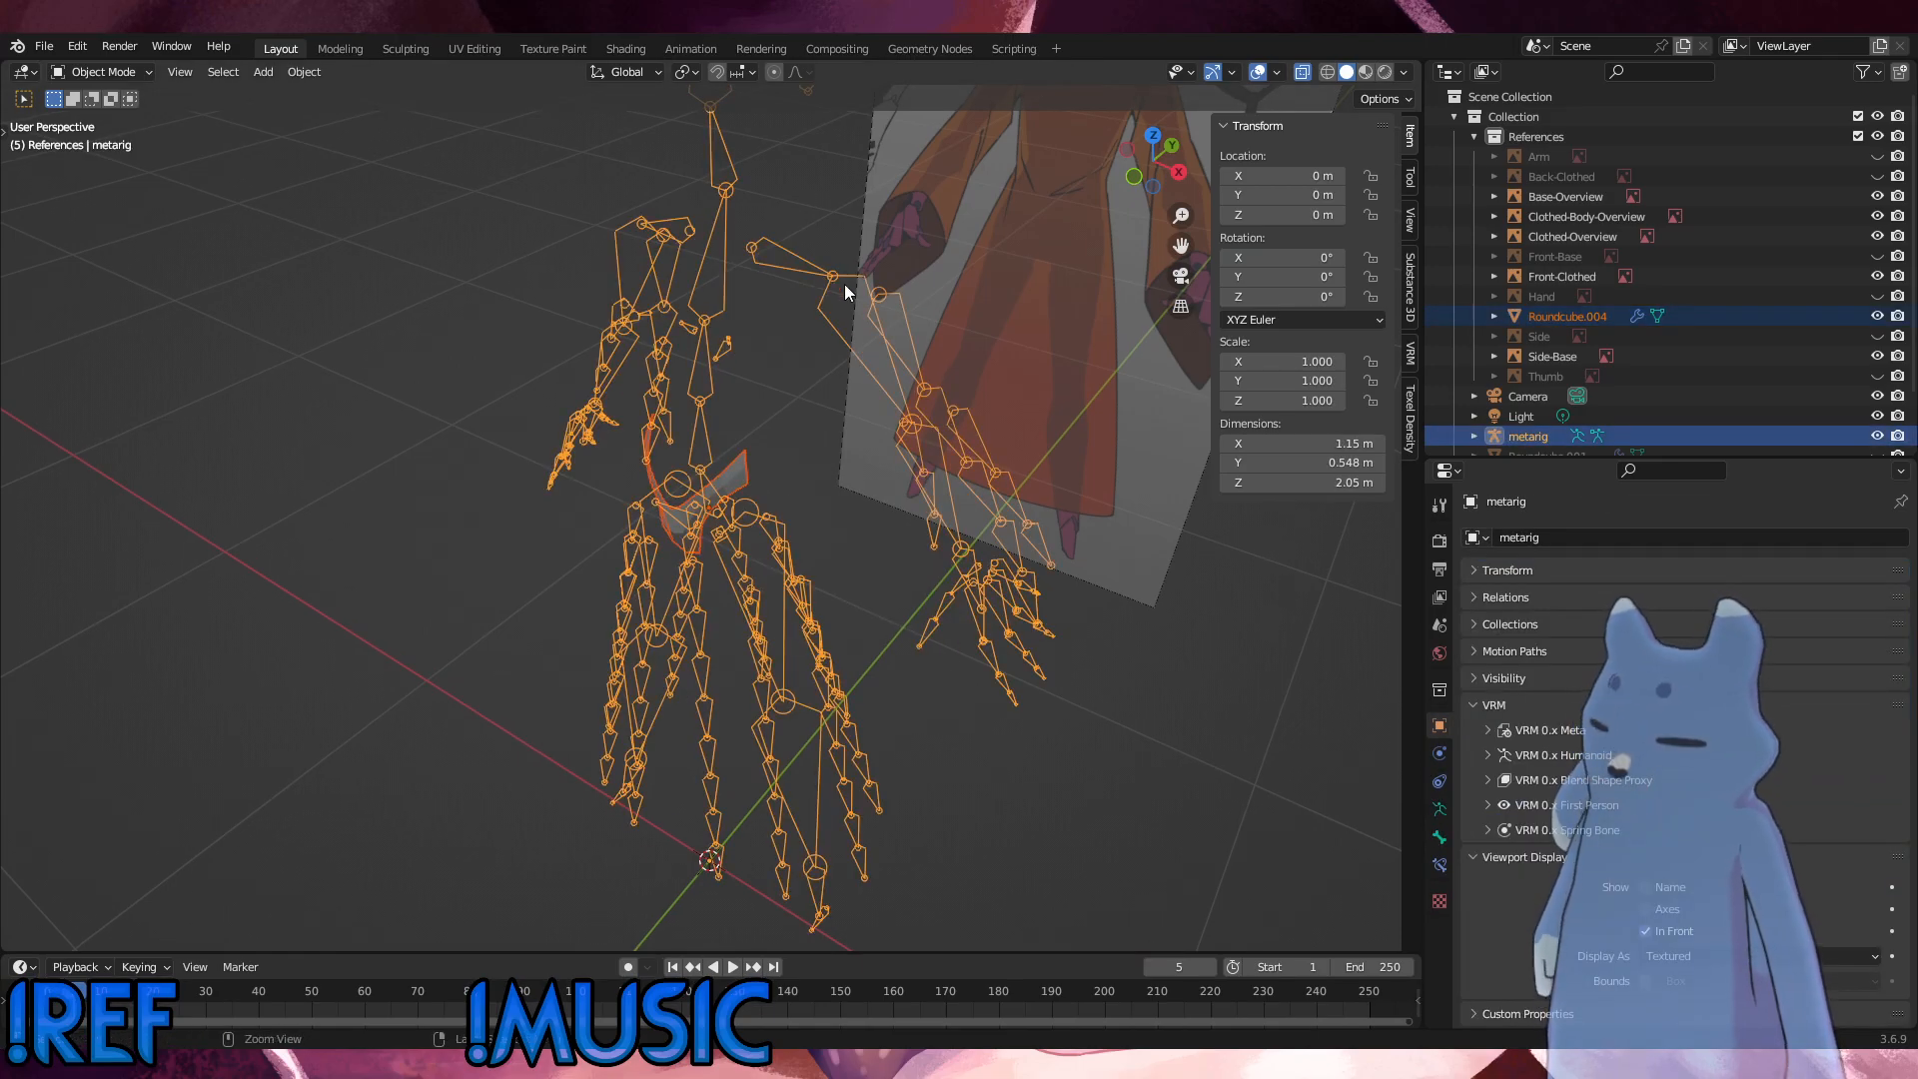
pyautogui.hotkey('ctrl', 'p')
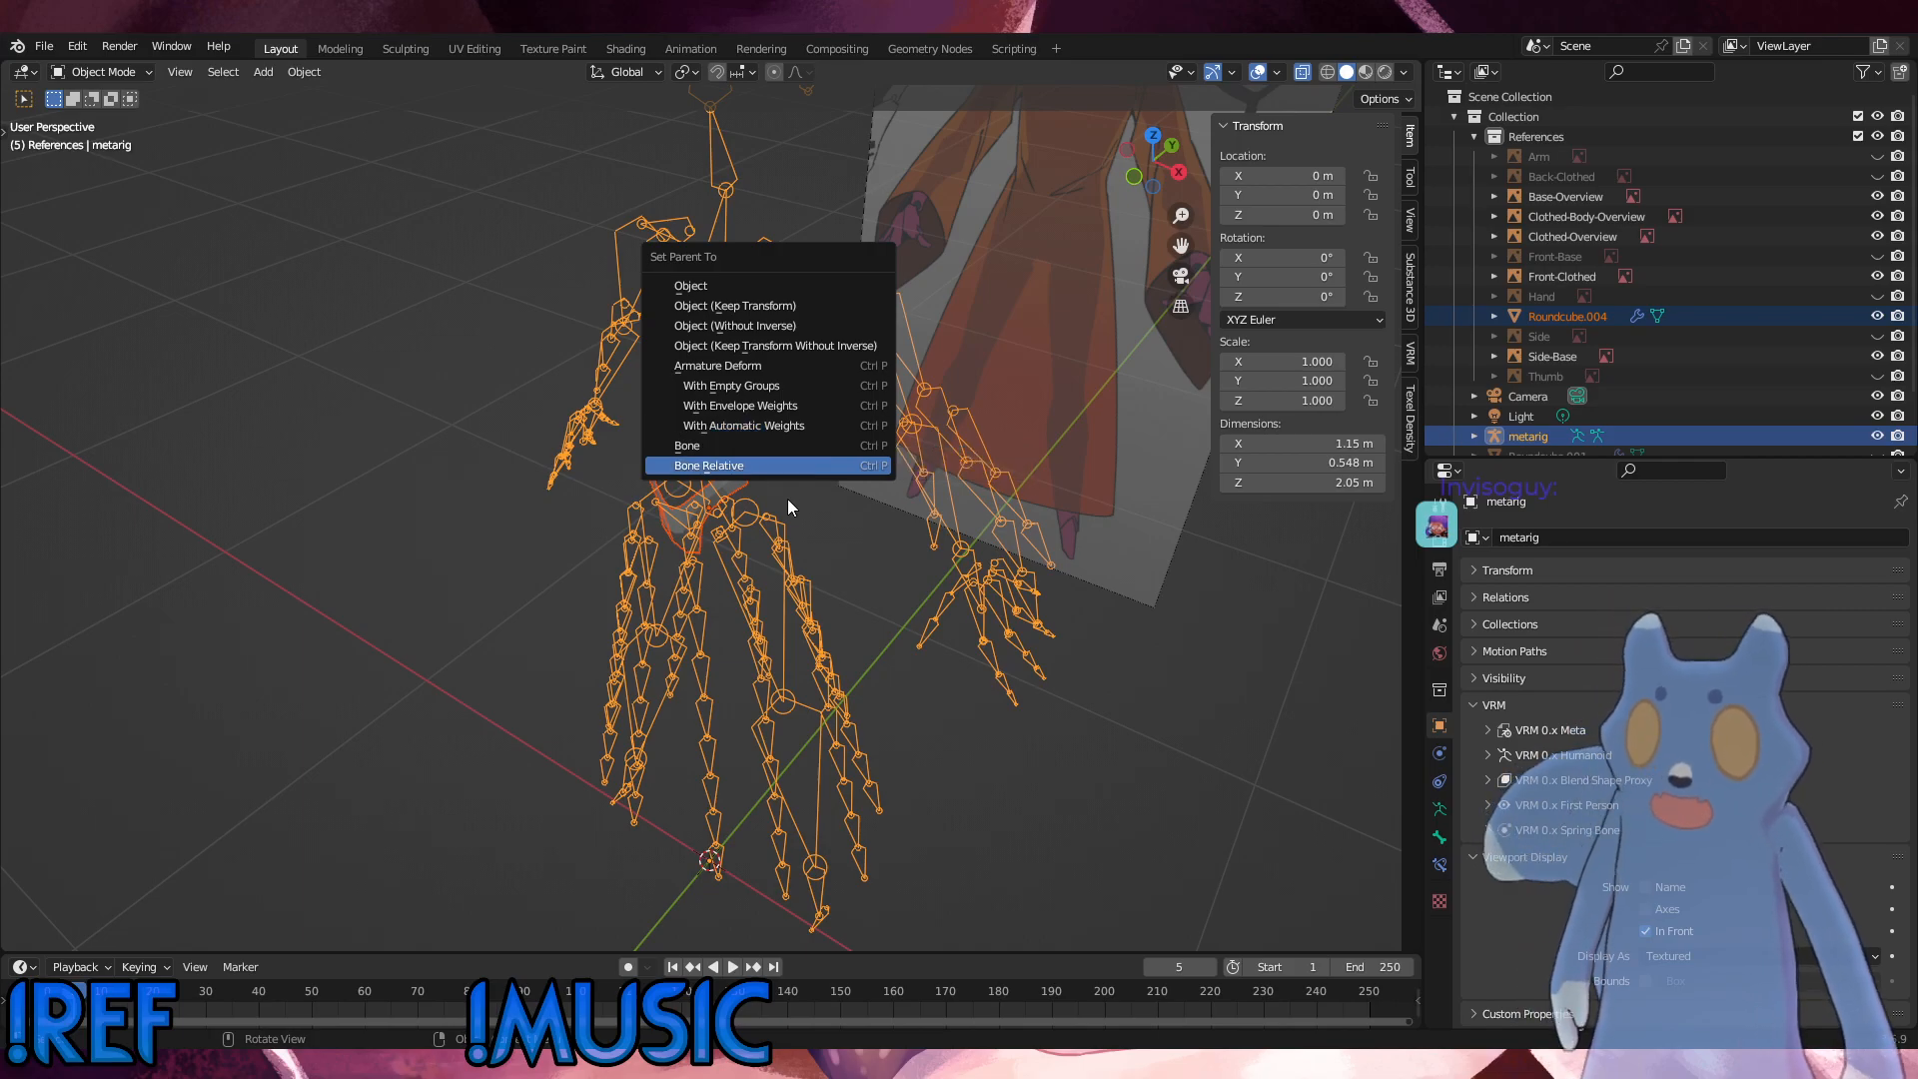
pyautogui.click(979, 714)
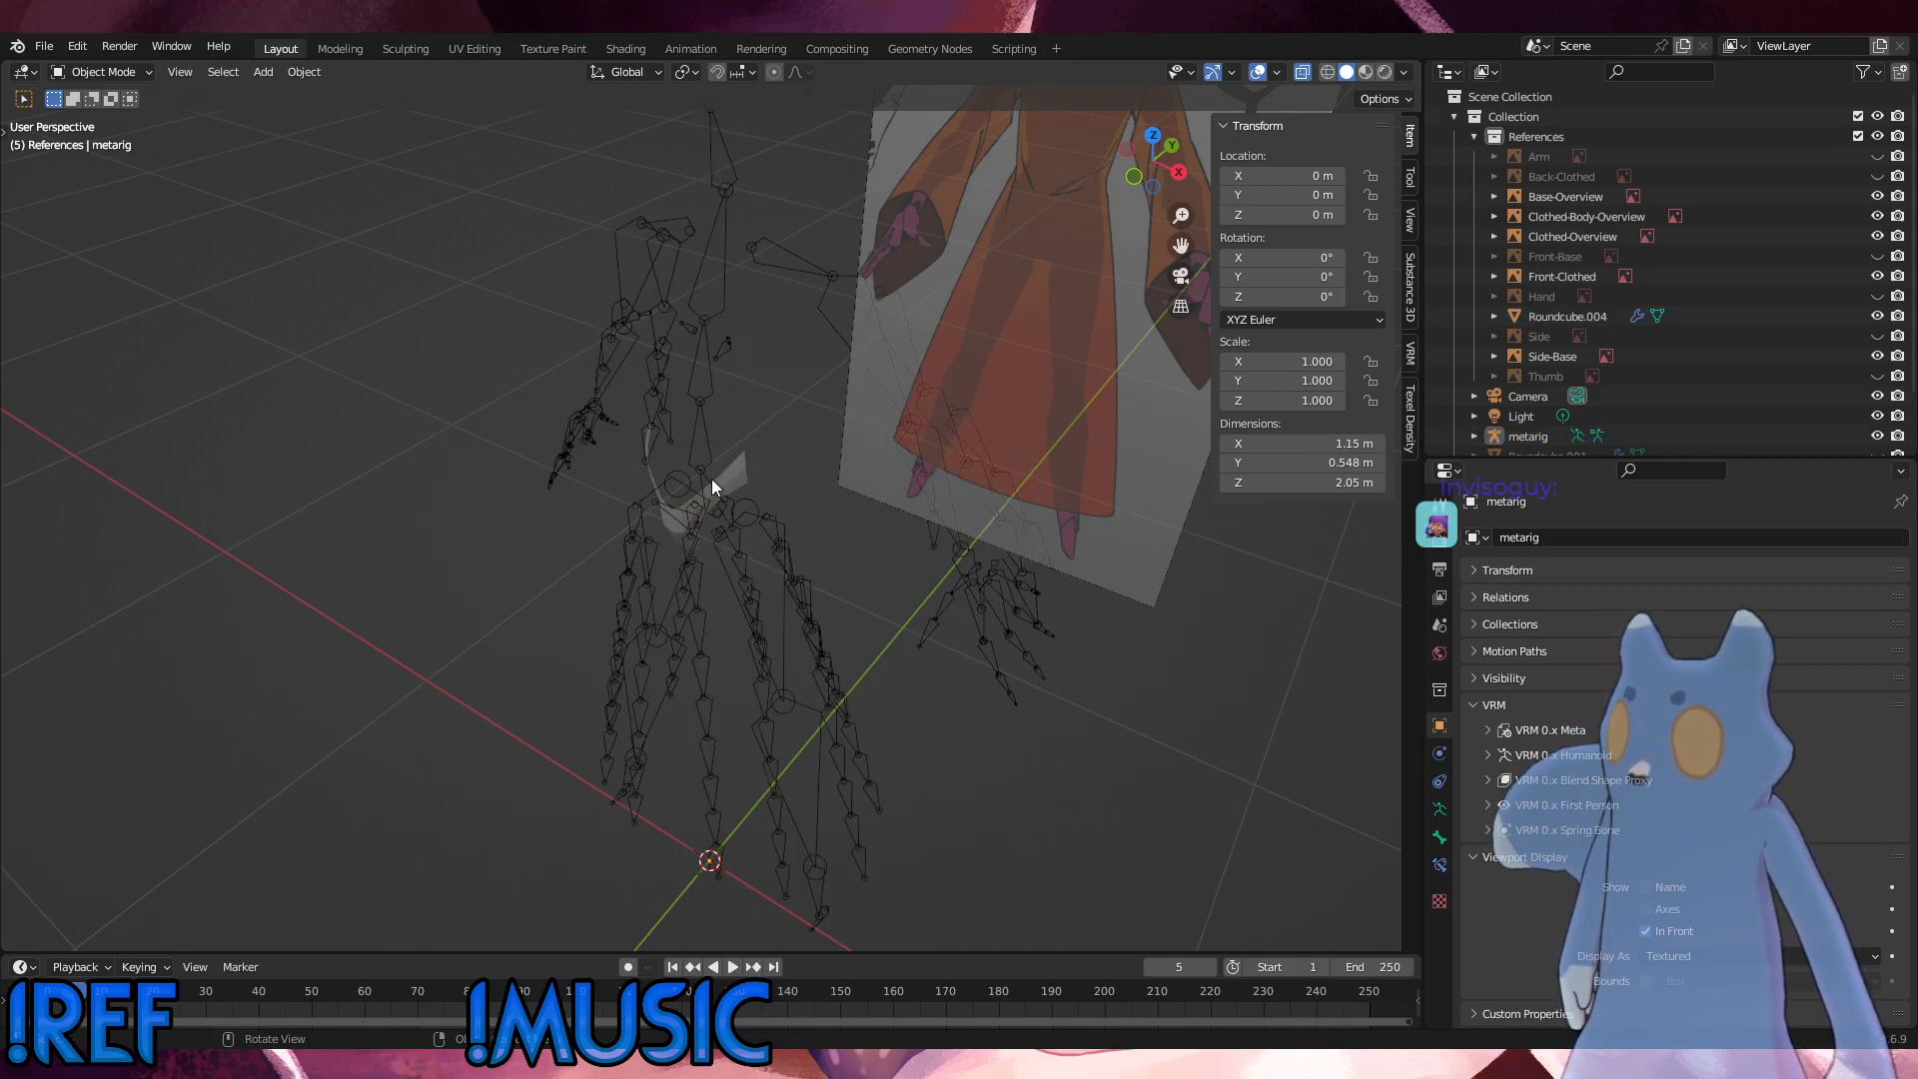
# Step: Select the metarig on its own
pyautogui.moveTo(789, 634); pyautogui.dragTo(734, 735, button='middle')
pyautogui.click(763, 684)
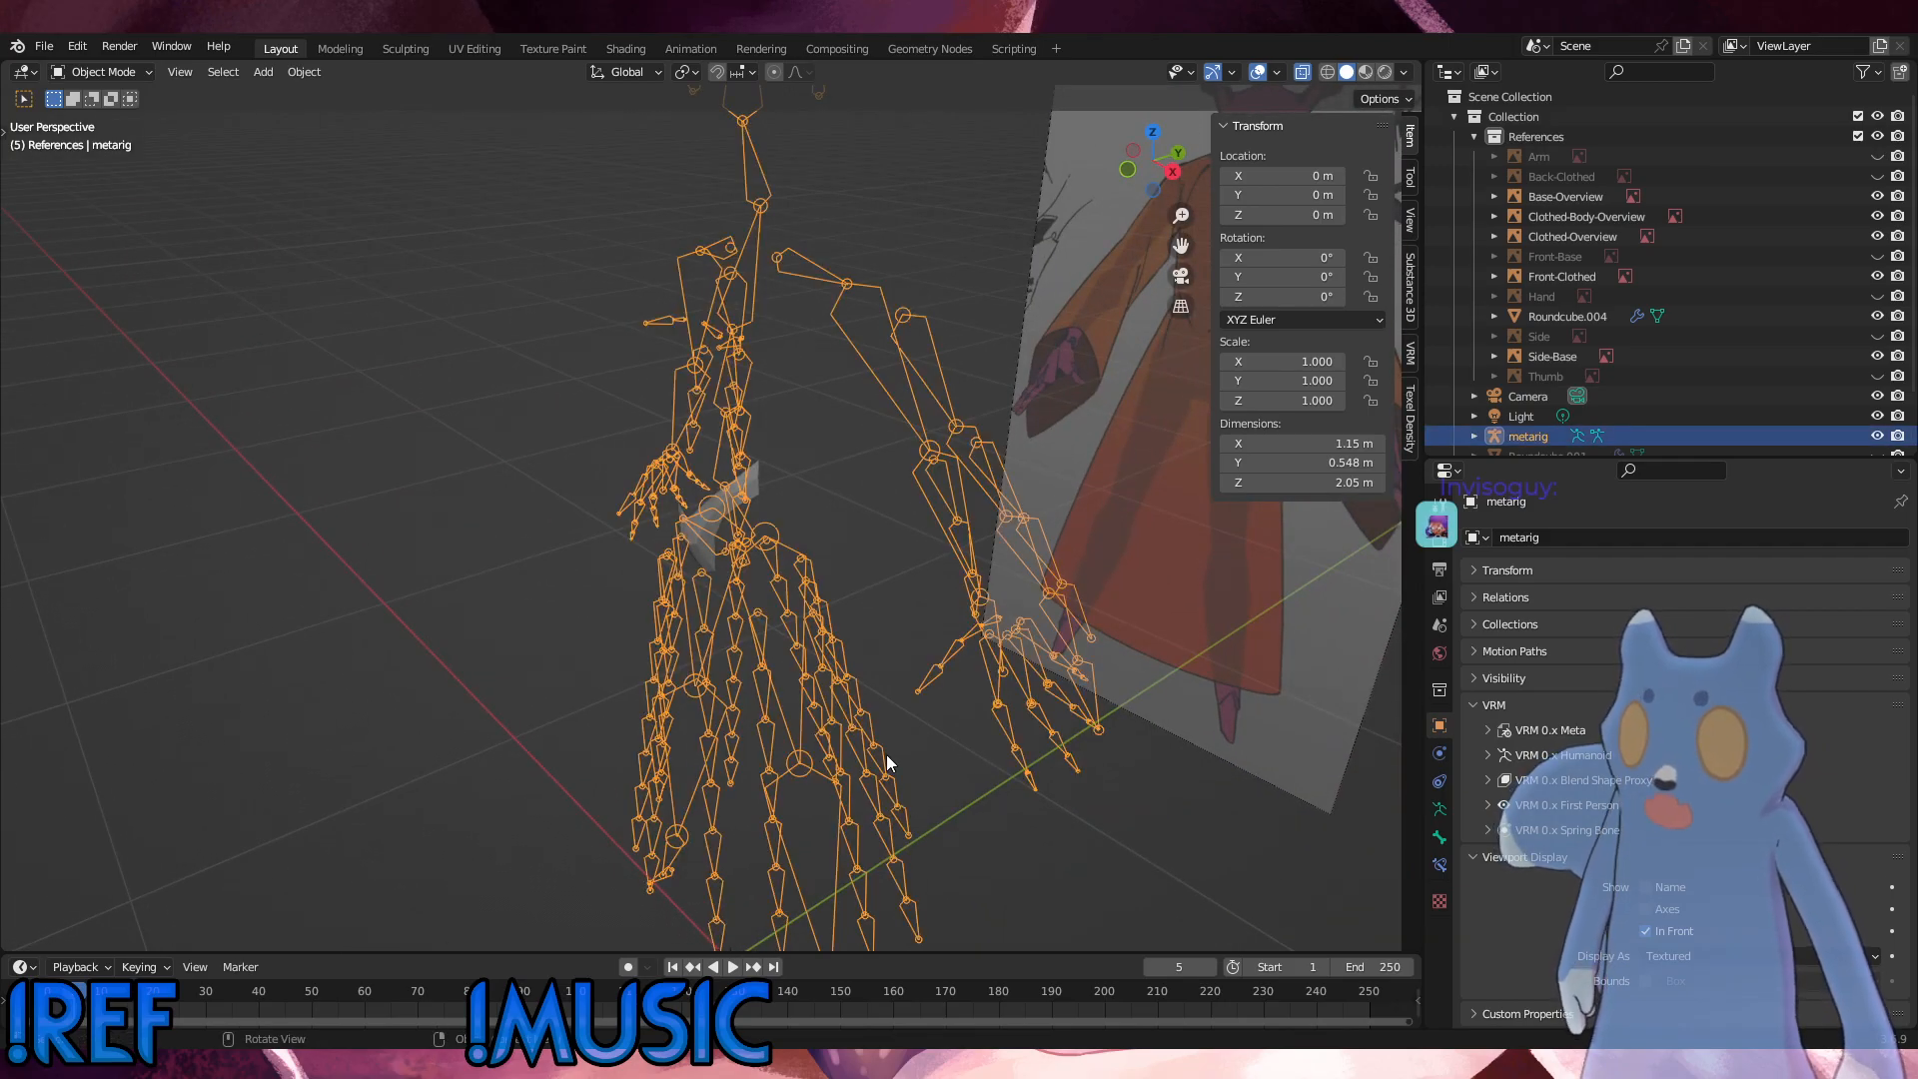
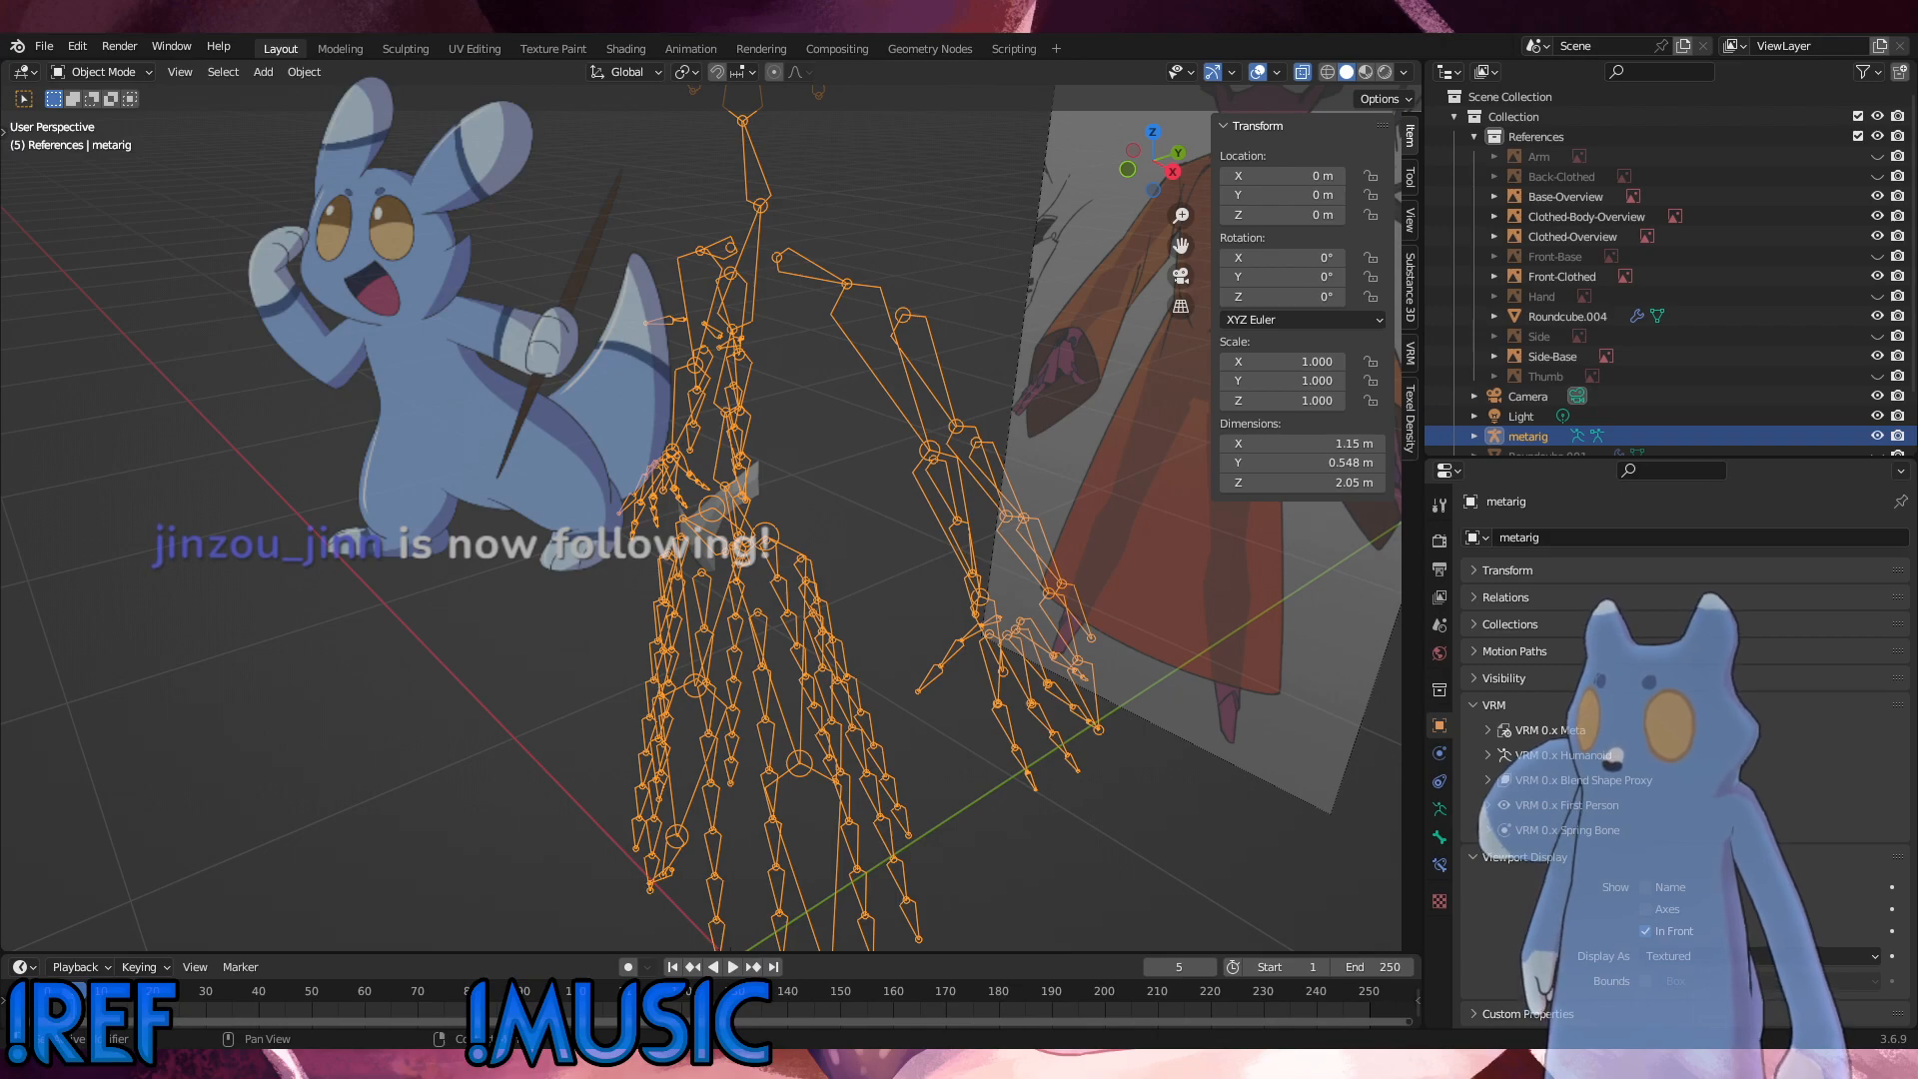
# Step: Select only the pelvis shell Roundcube.004 and enter Edit Mode
pyautogui.click(520, 524)
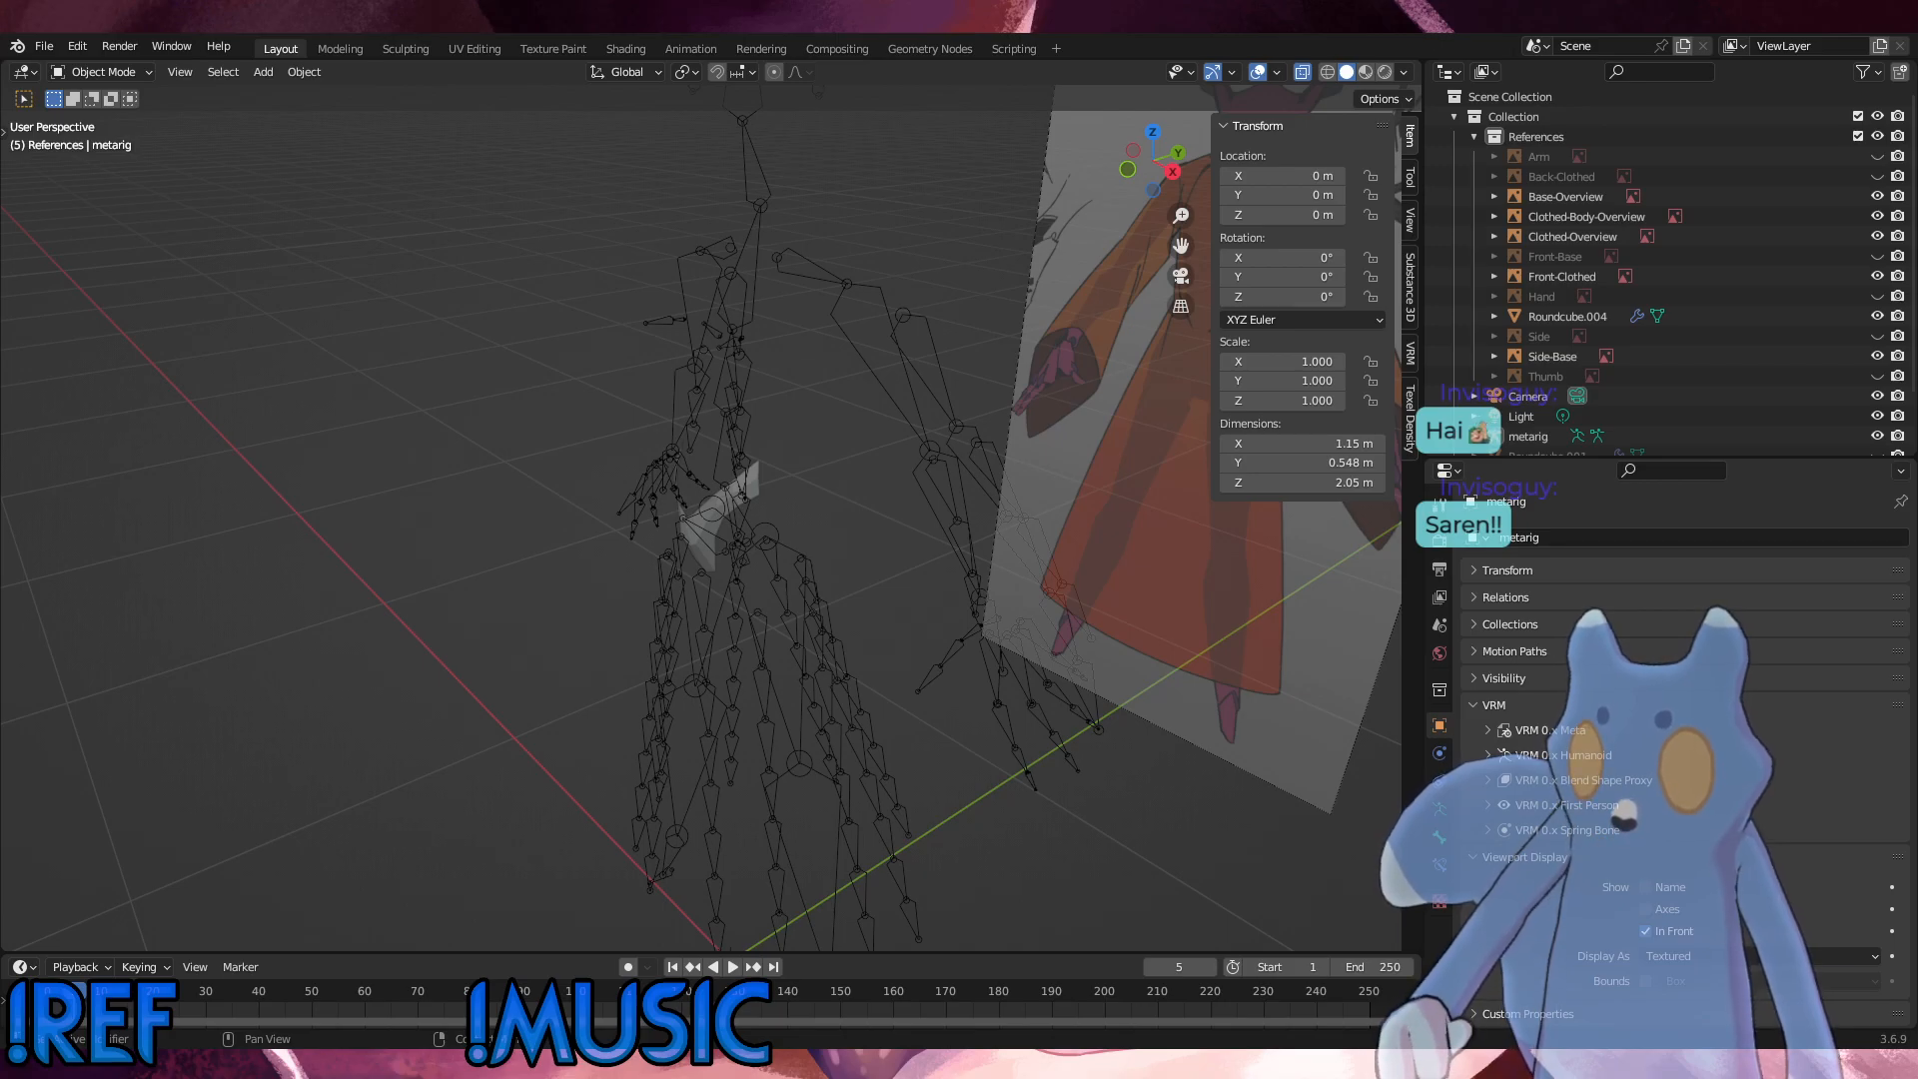
pyautogui.click(736, 478)
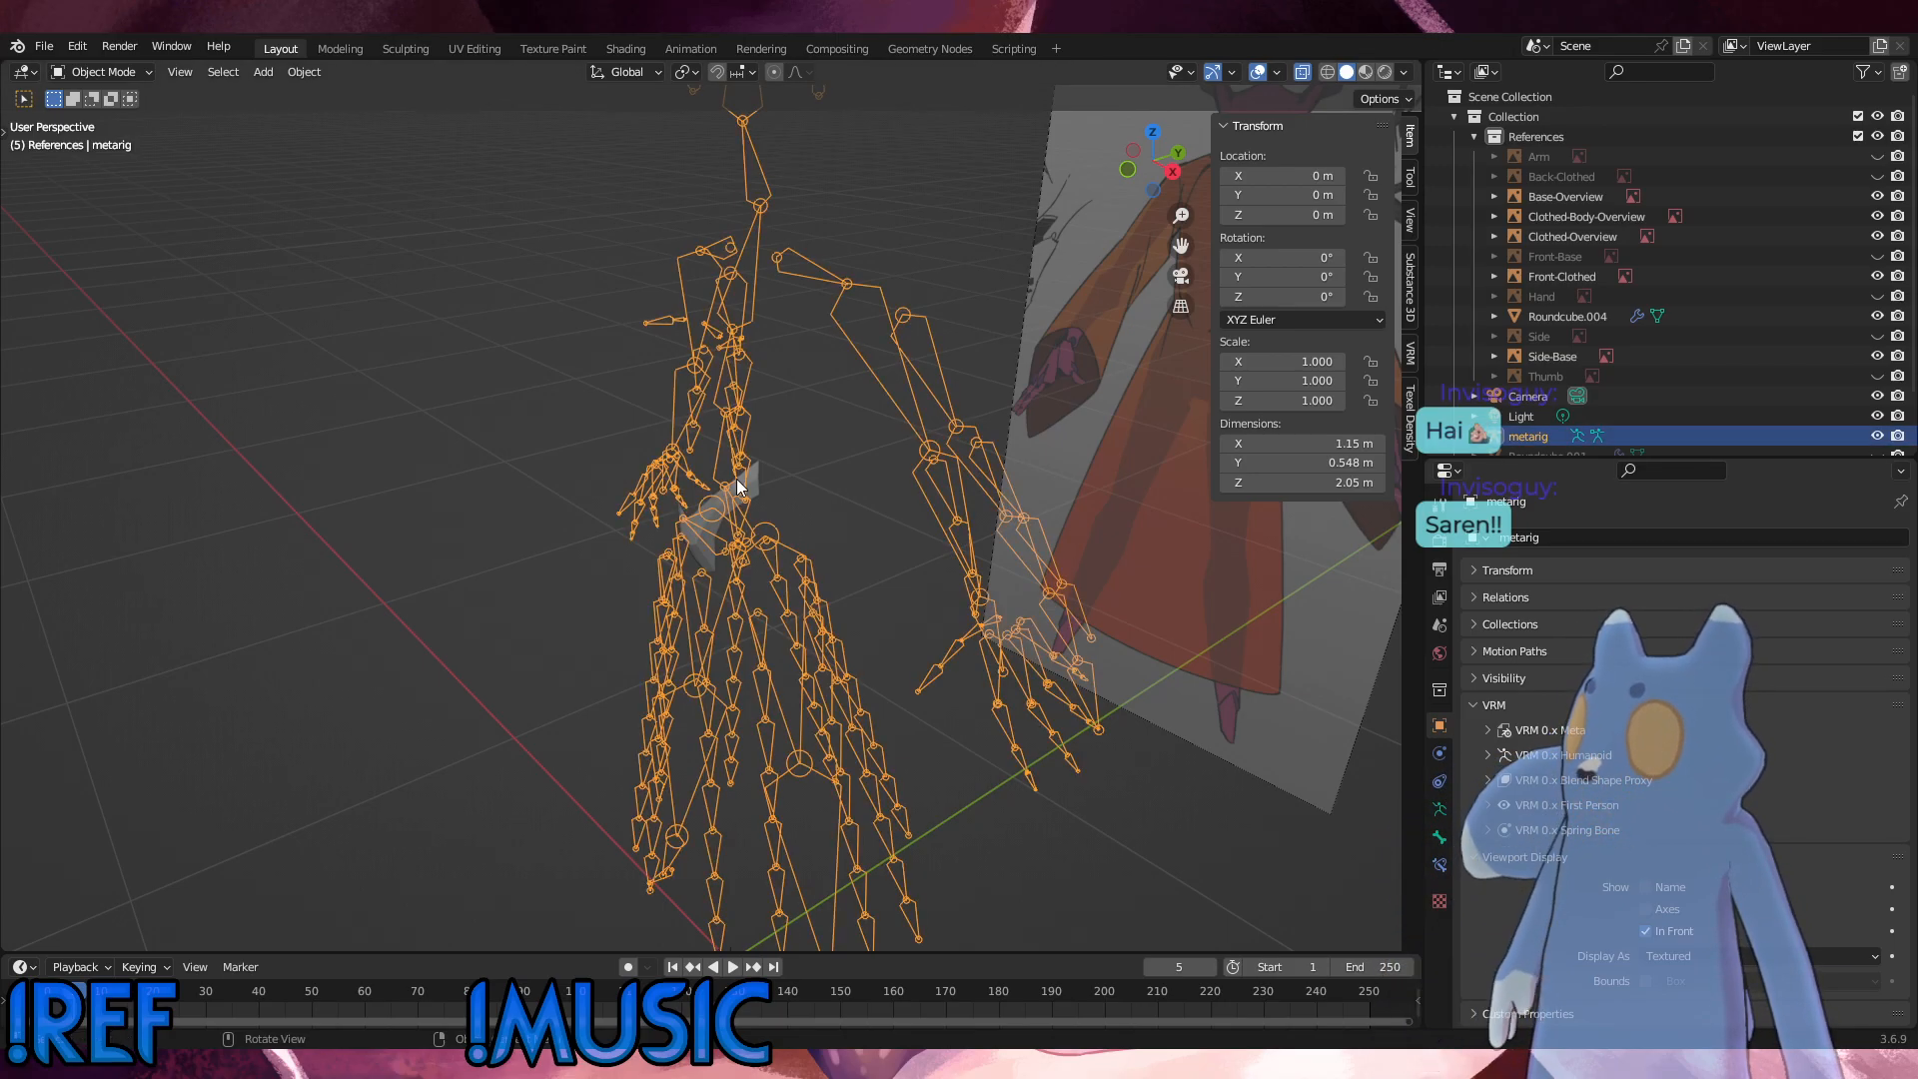
pyautogui.click(769, 482)
pyautogui.click(100, 73)
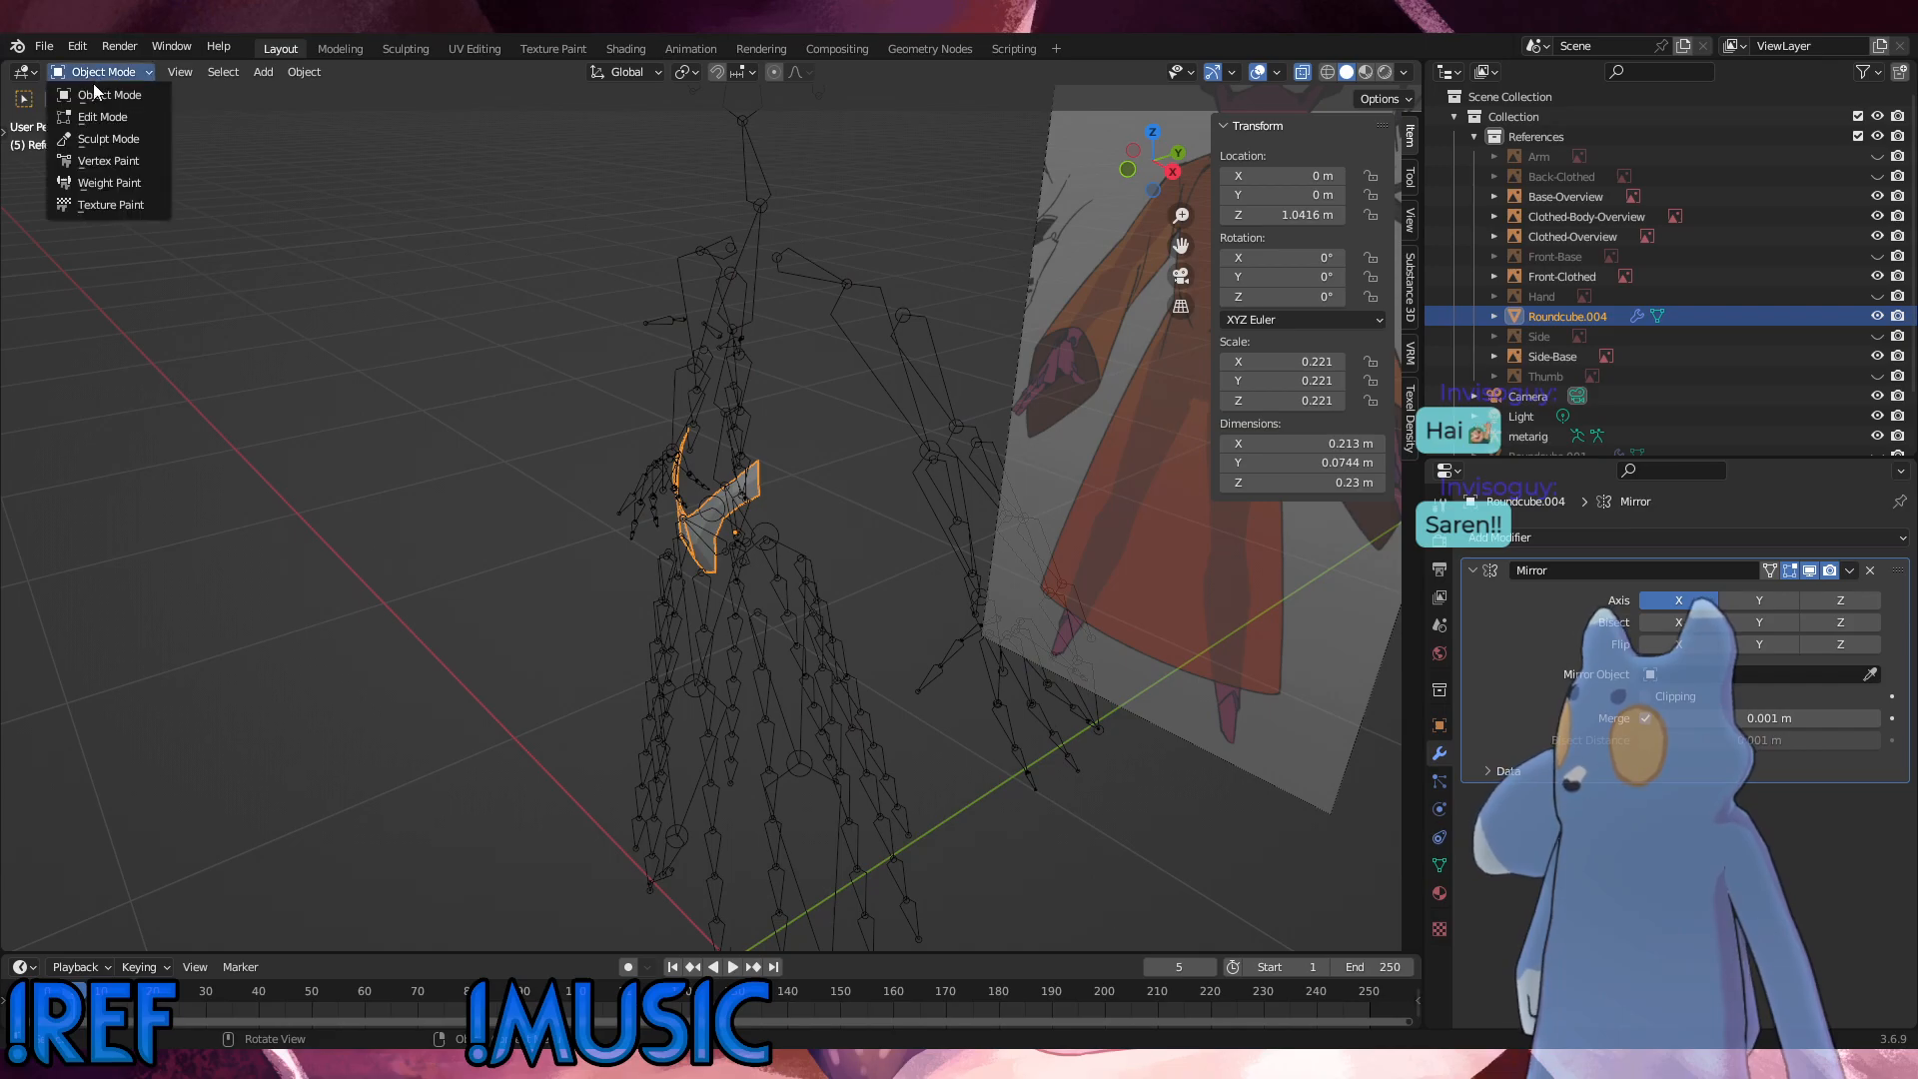
pyautogui.click(102, 117)
# Step: Compare the pelvis shell mesh with the clothed front reference and the side reference in the front and right views
pyautogui.press('KP_1')
pyautogui.press('KP_3')
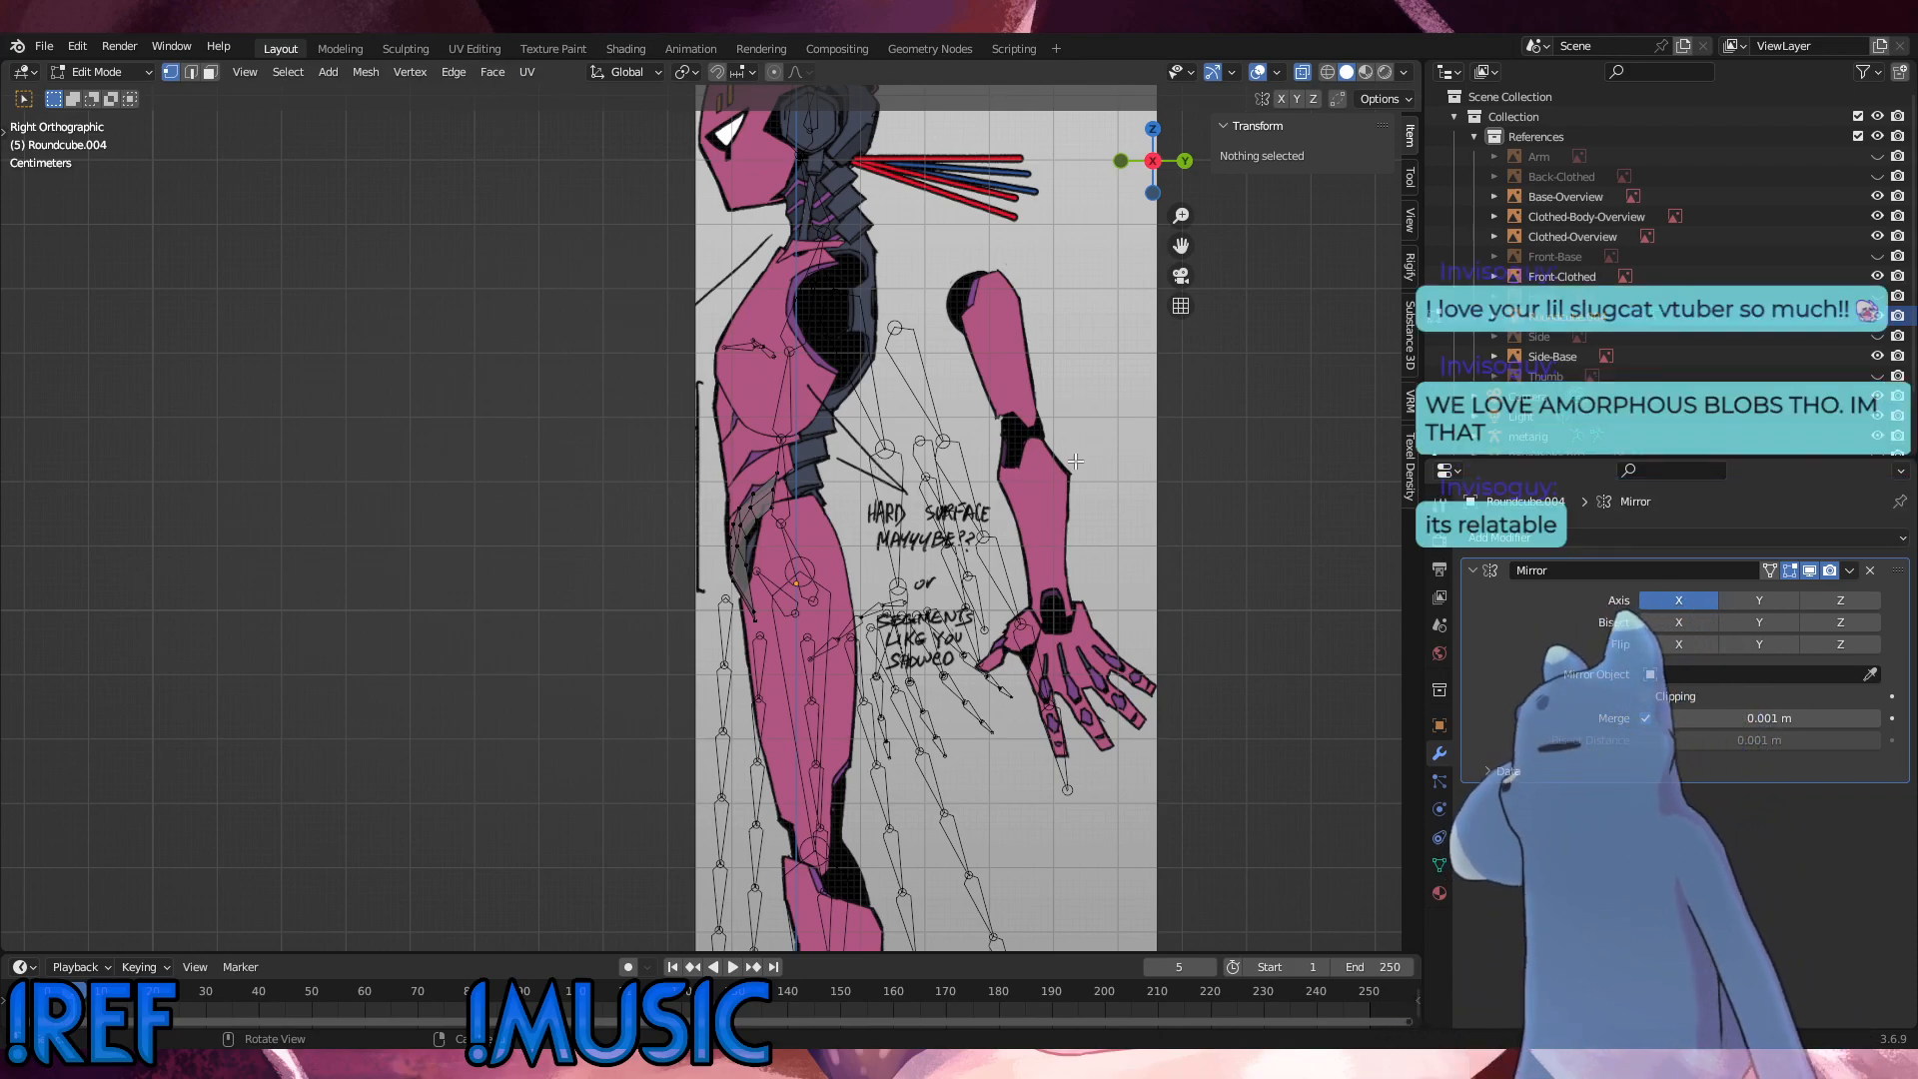
pyautogui.scroll(5, 939, 476)
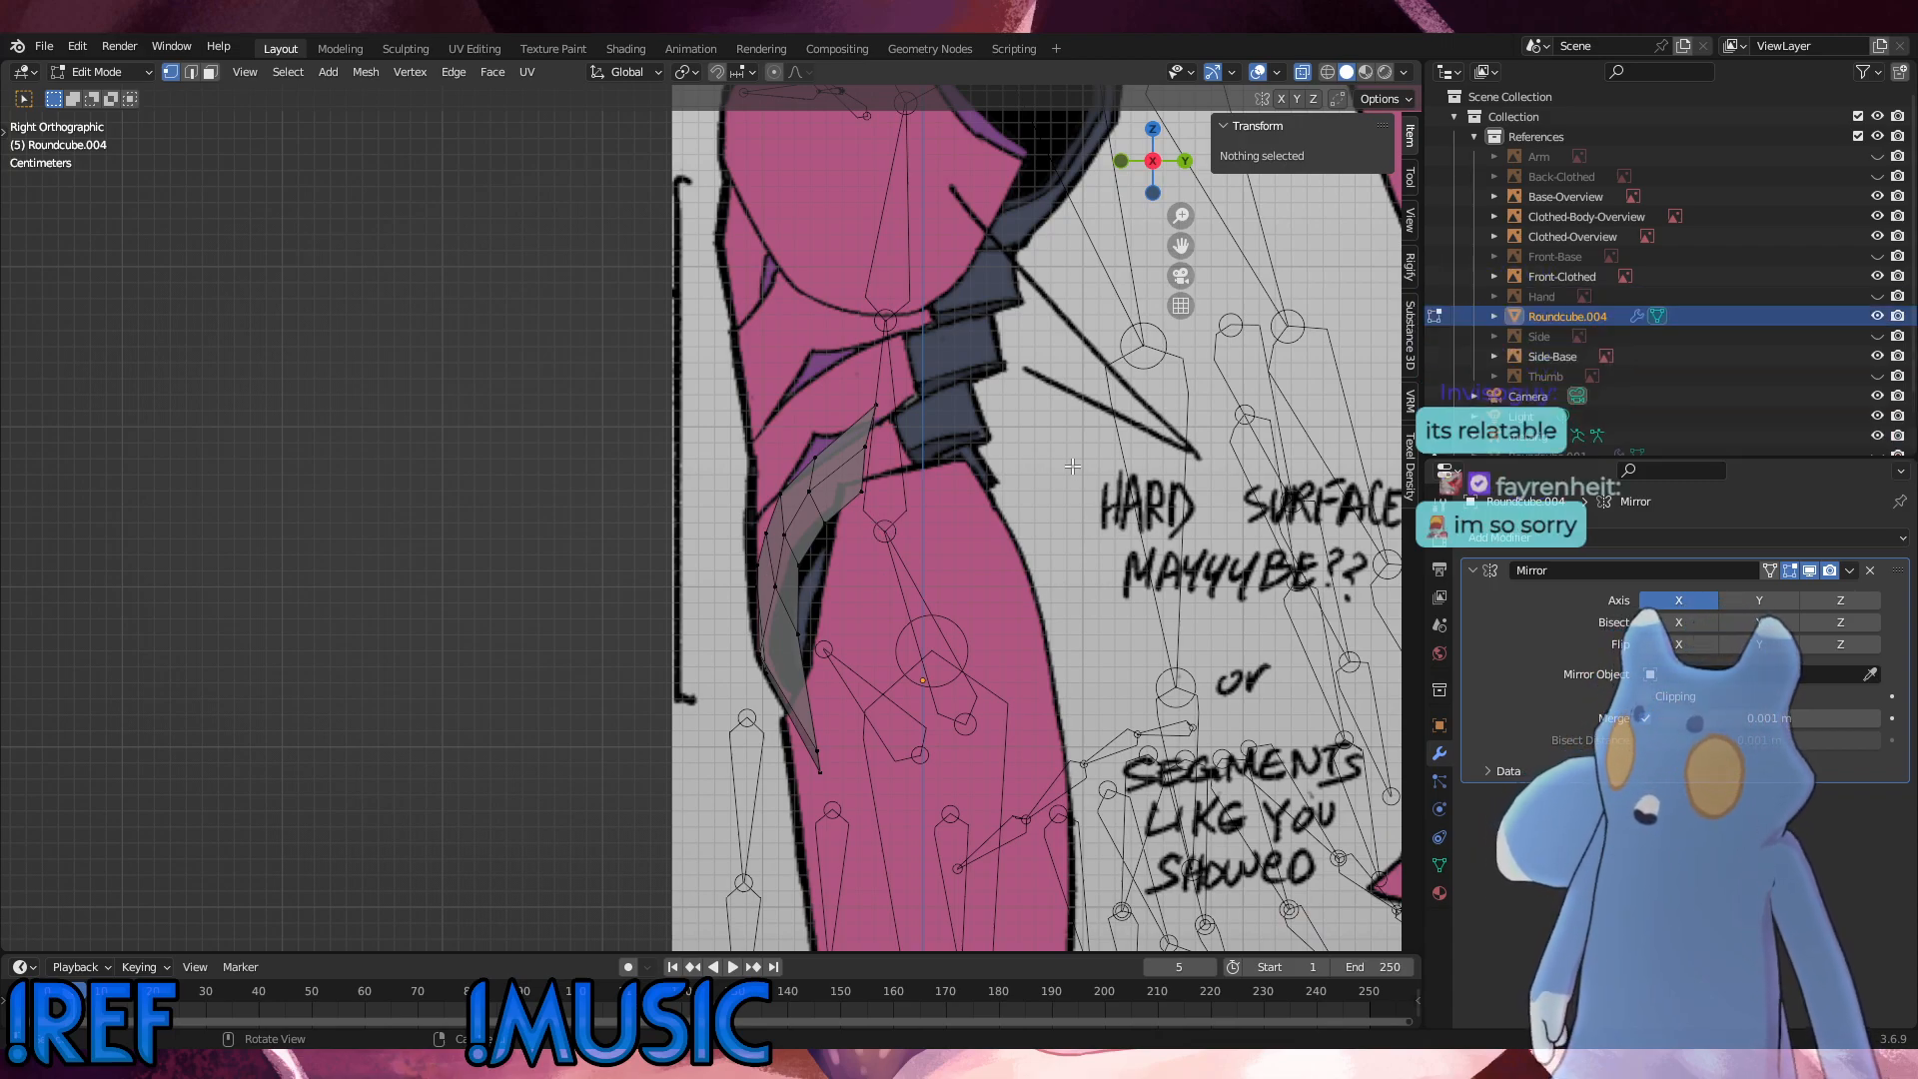
pyautogui.keyDown('alt'); pyautogui.moveTo(960, 600); pyautogui.dragTo(993, 597, button='middle'); pyautogui.keyUp('alt')
pyautogui.keyDown('alt'); pyautogui.moveTo(804, 582); pyautogui.dragTo(651, 608, button='middle'); pyautogui.keyUp('alt')
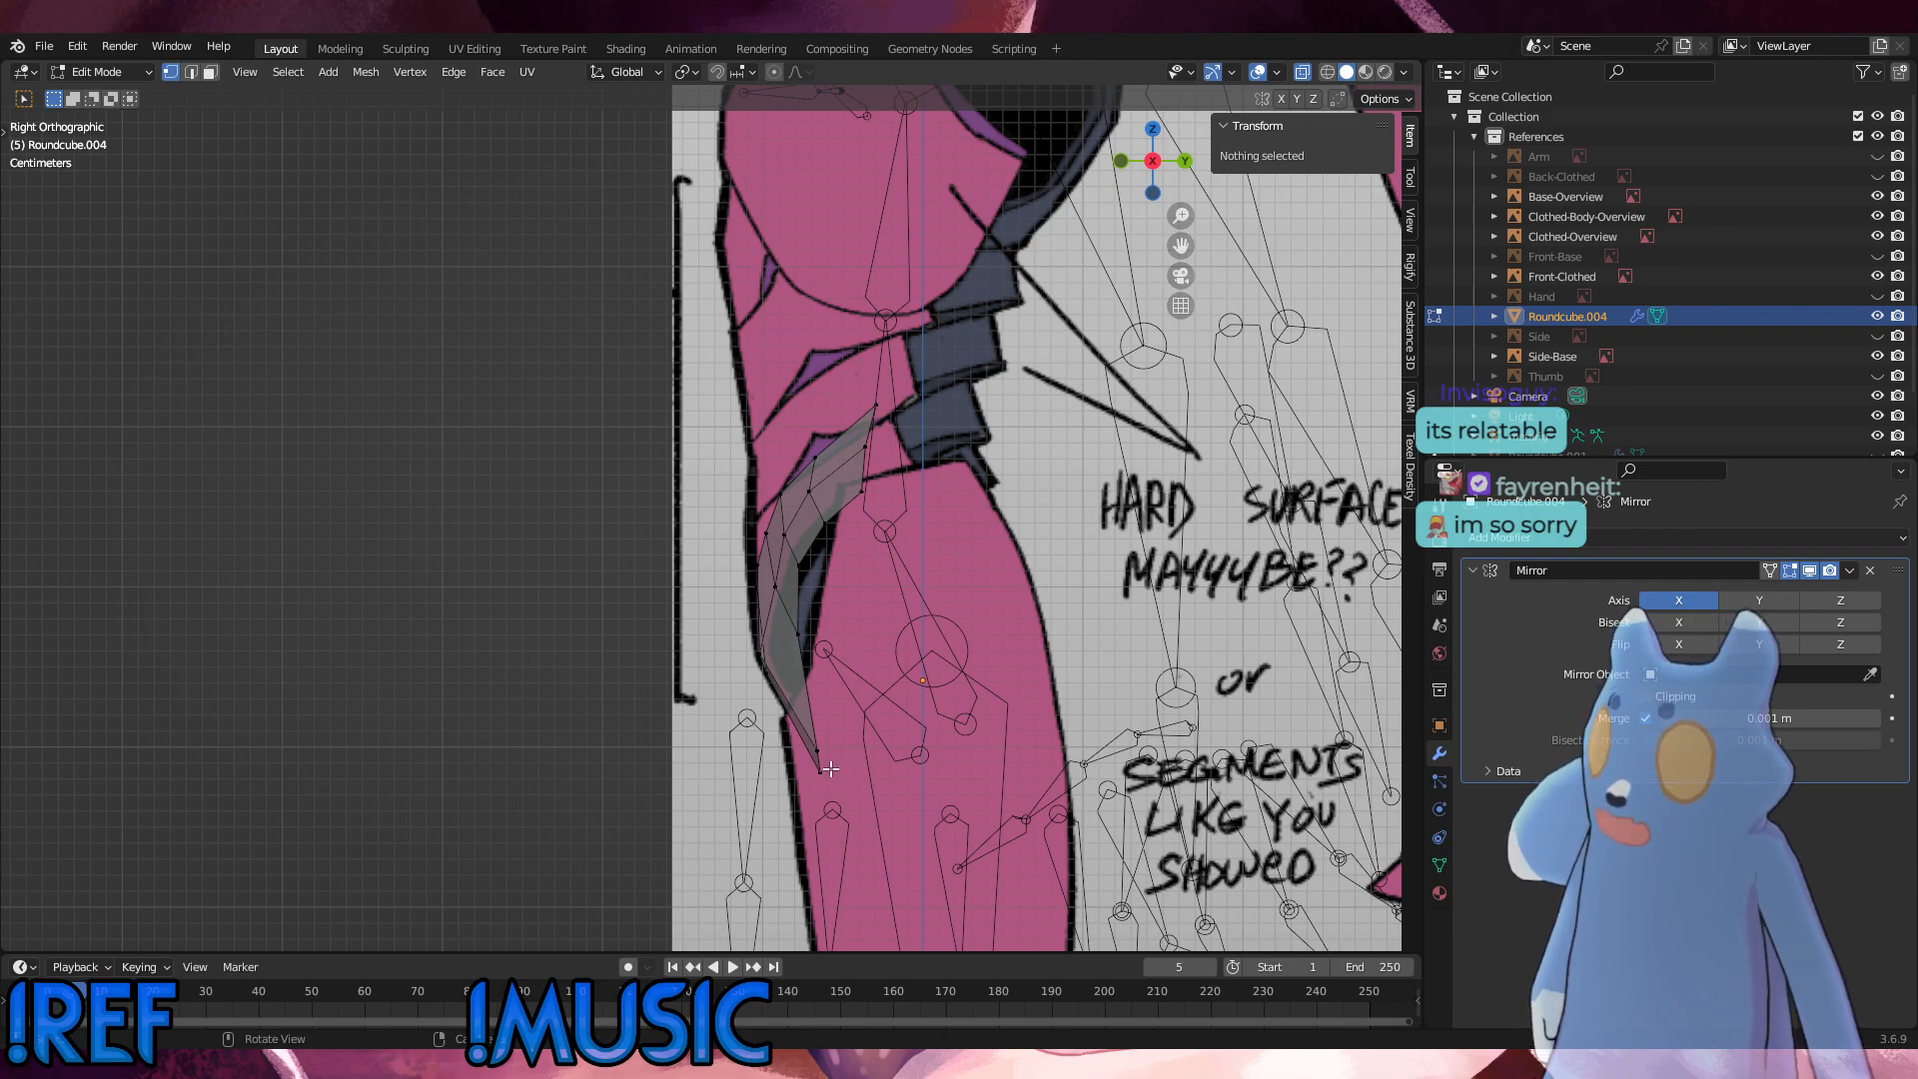
pyautogui.moveTo(831, 770); pyautogui.dragTo(951, 744, button='middle')
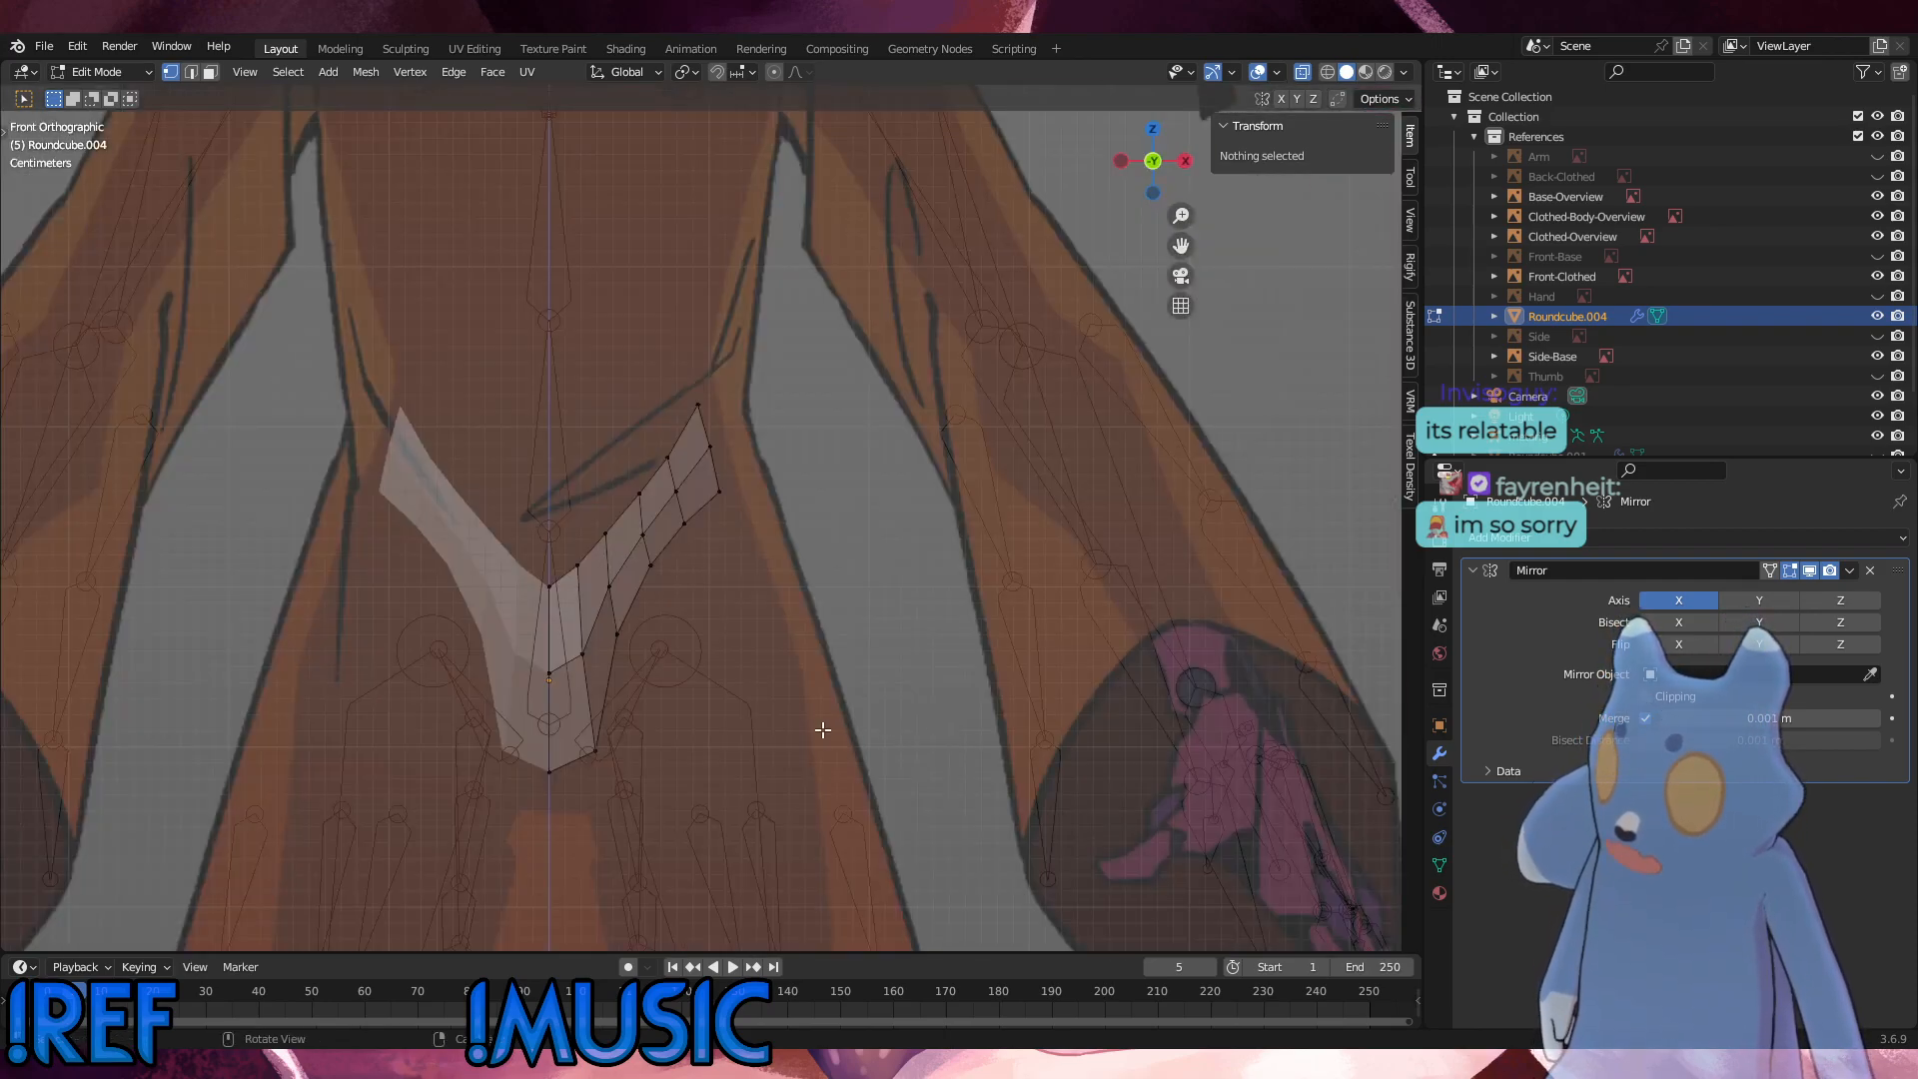
pyautogui.keyDown('alt'); pyautogui.moveTo(829, 720); pyautogui.dragTo(731, 703, button='middle'); pyautogui.keyUp('alt')
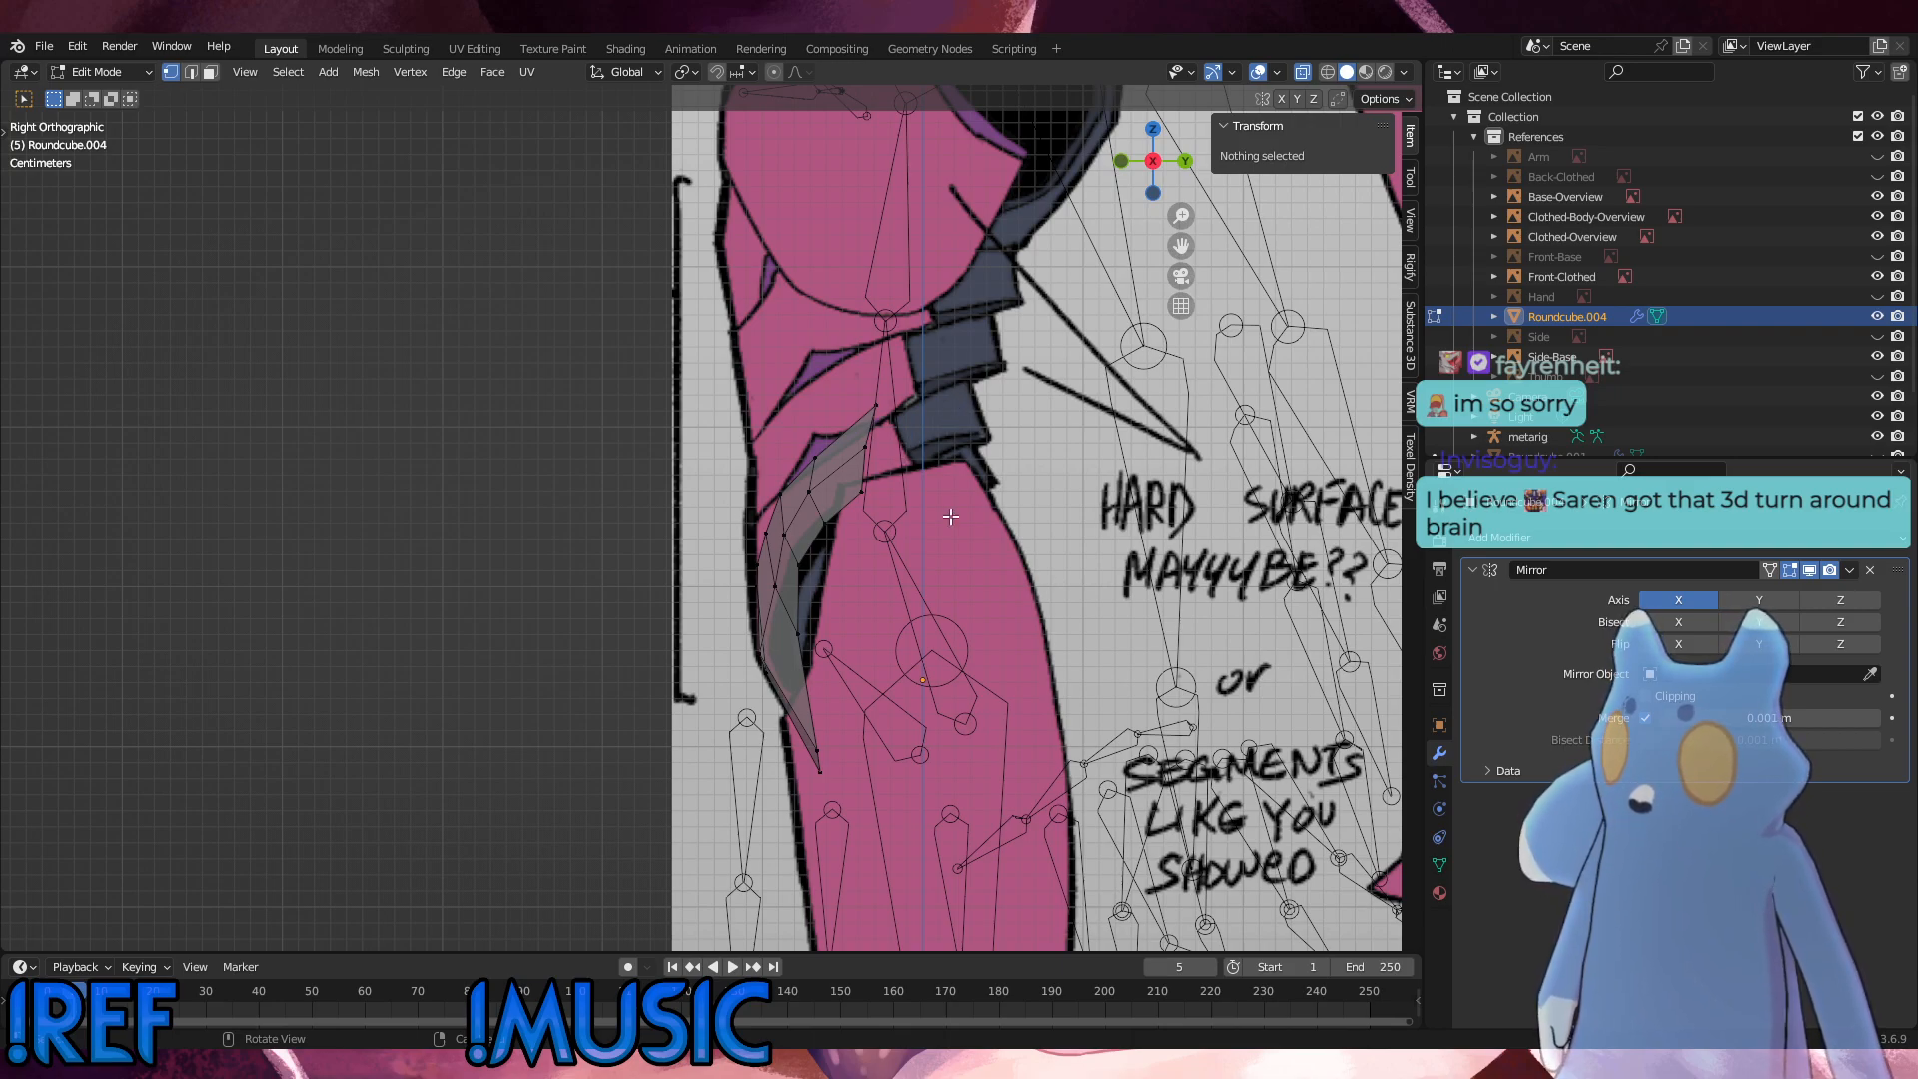
pyautogui.press('KP_1')
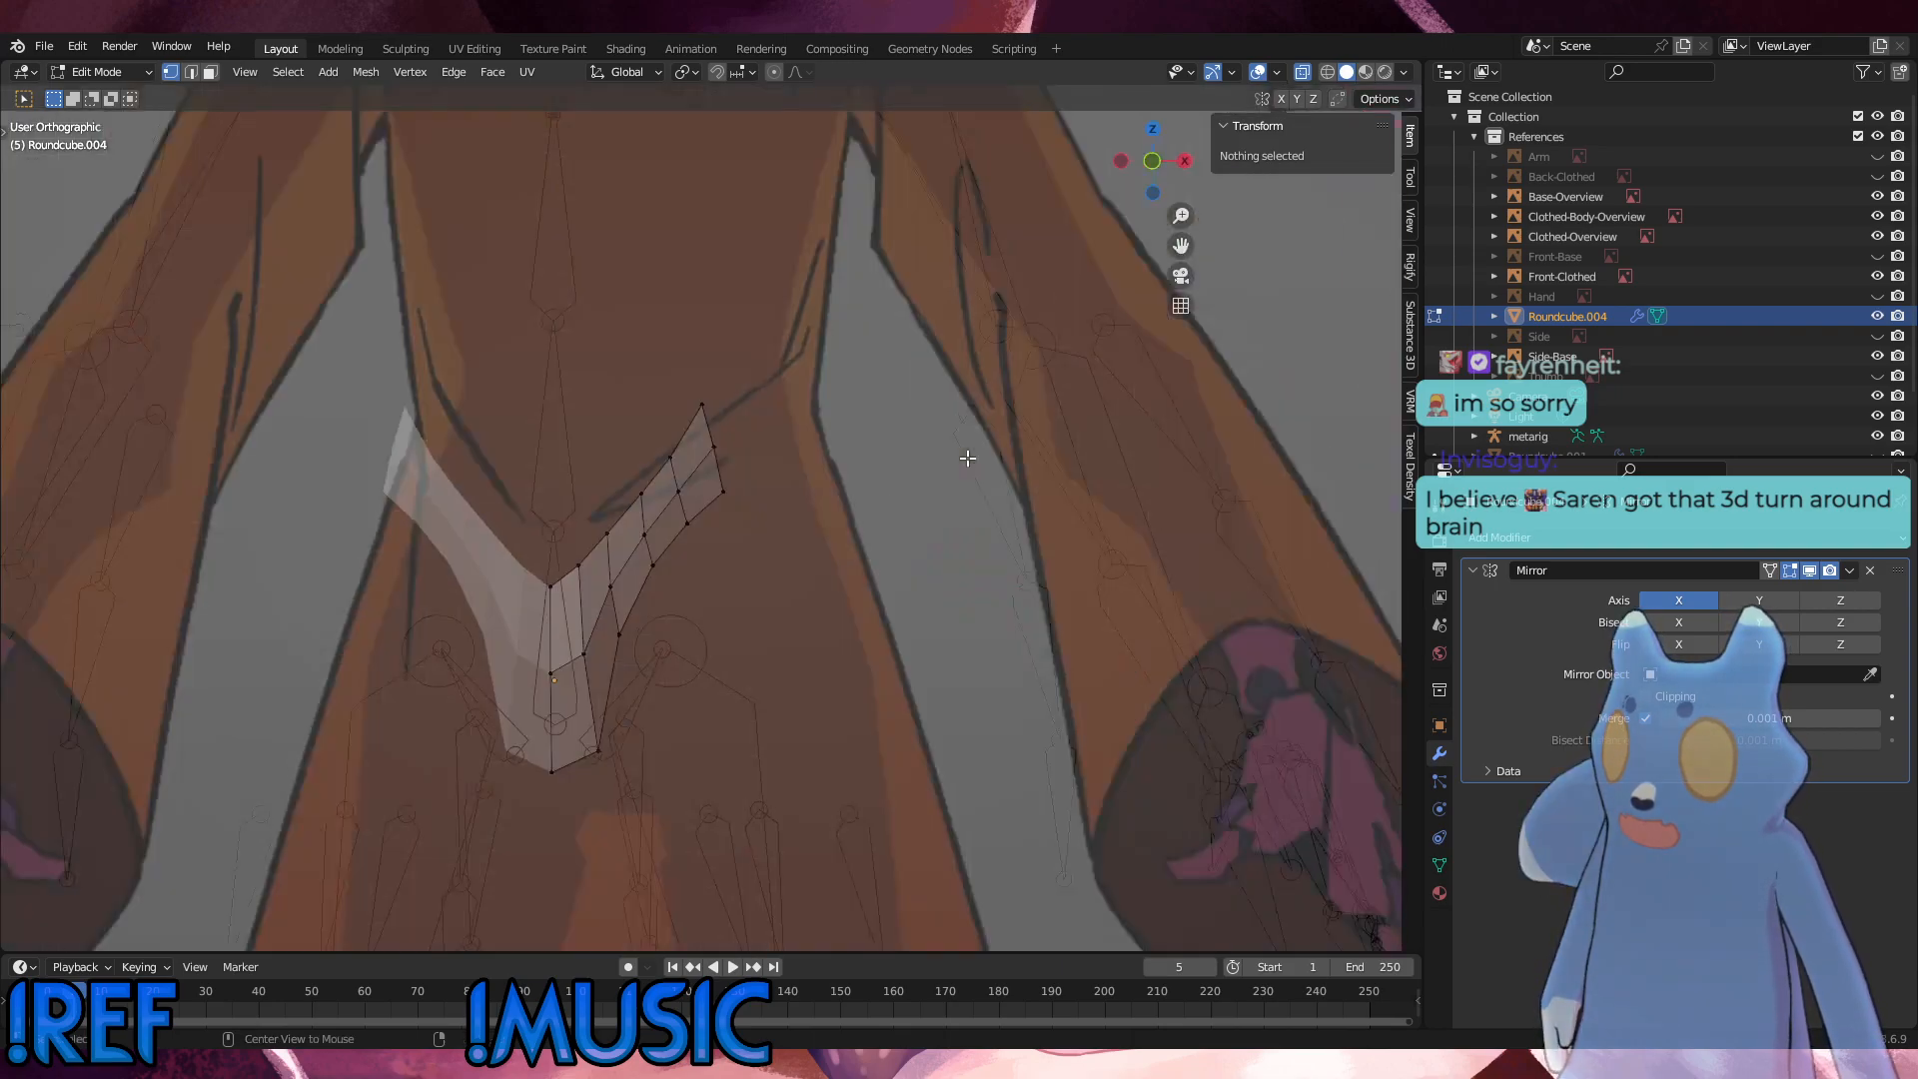
pyautogui.press('KP_3')
# Step: Move Roundcube.004 out of the References collection into the main Collection
pyautogui.scroll(-5, 993, 551)
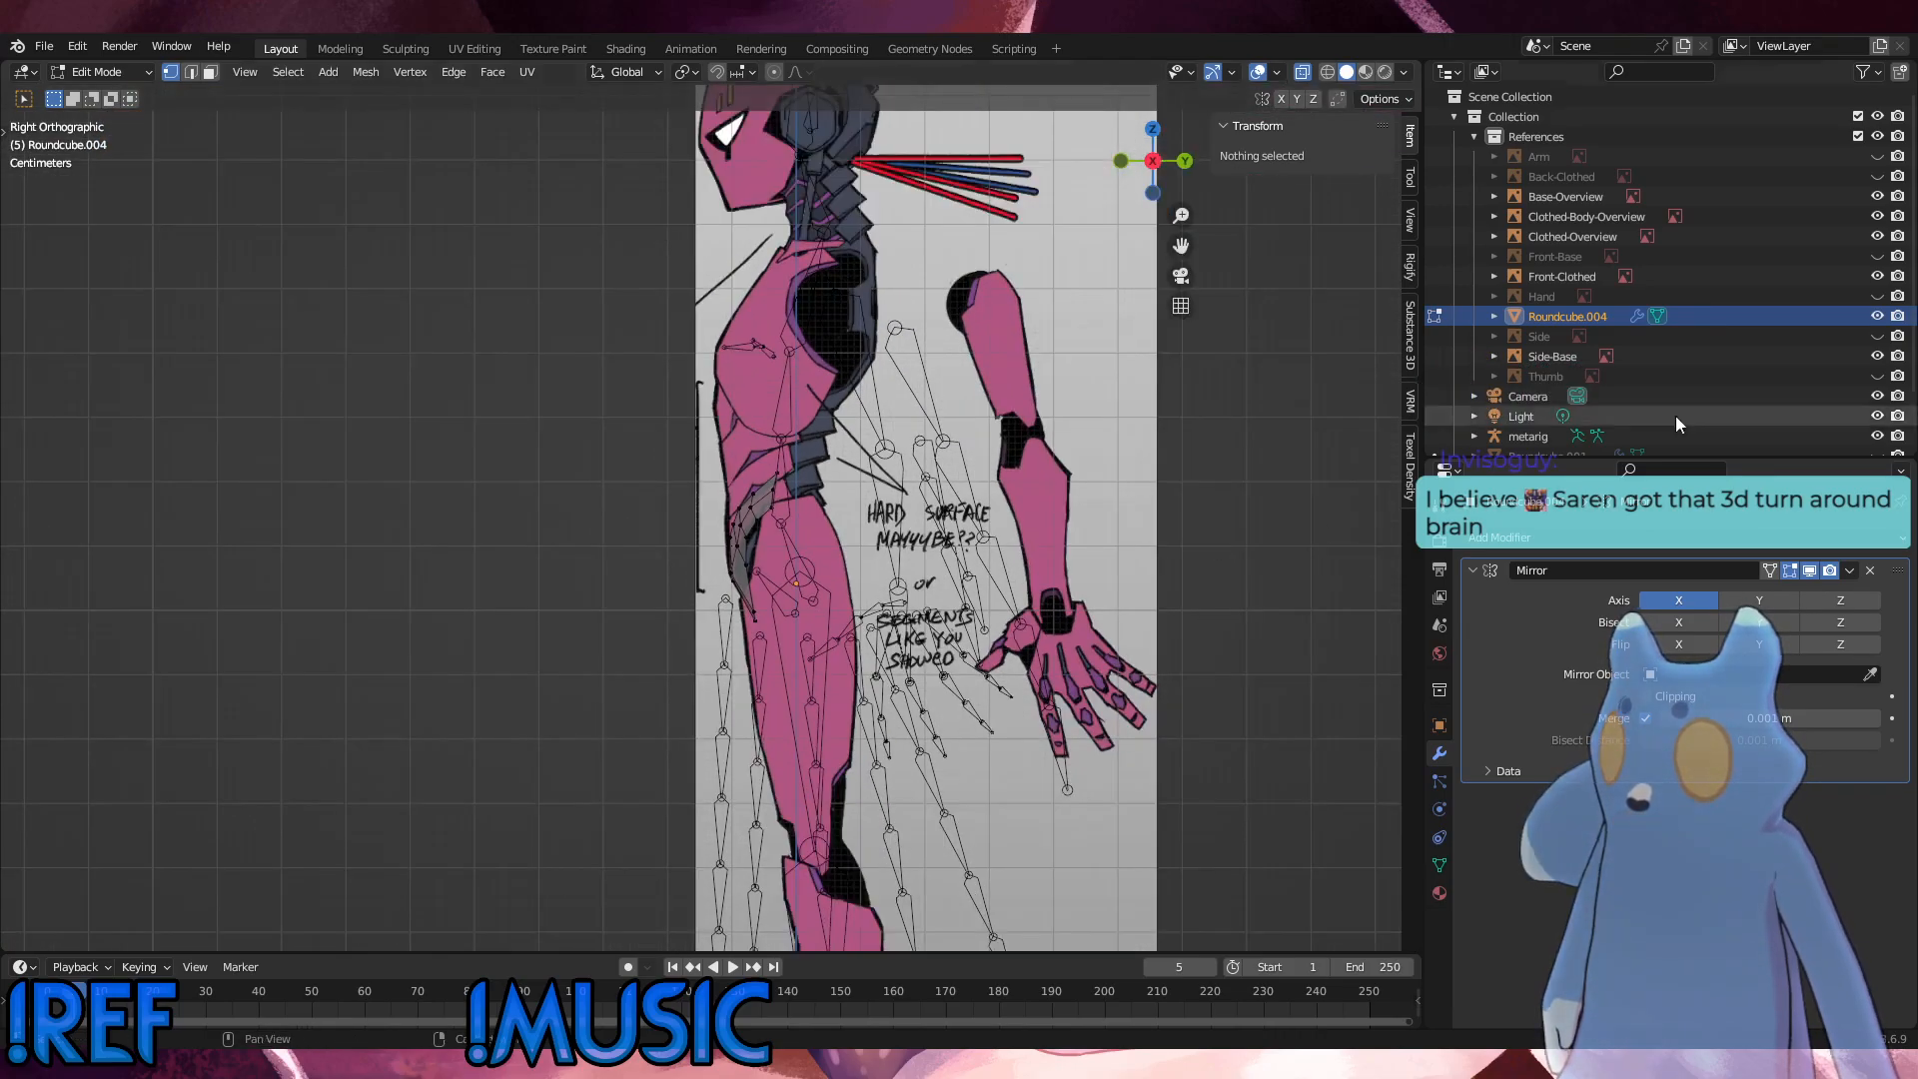
pyautogui.scroll(-2, 1892, 287)
pyautogui.scroll(2, 1892, 287)
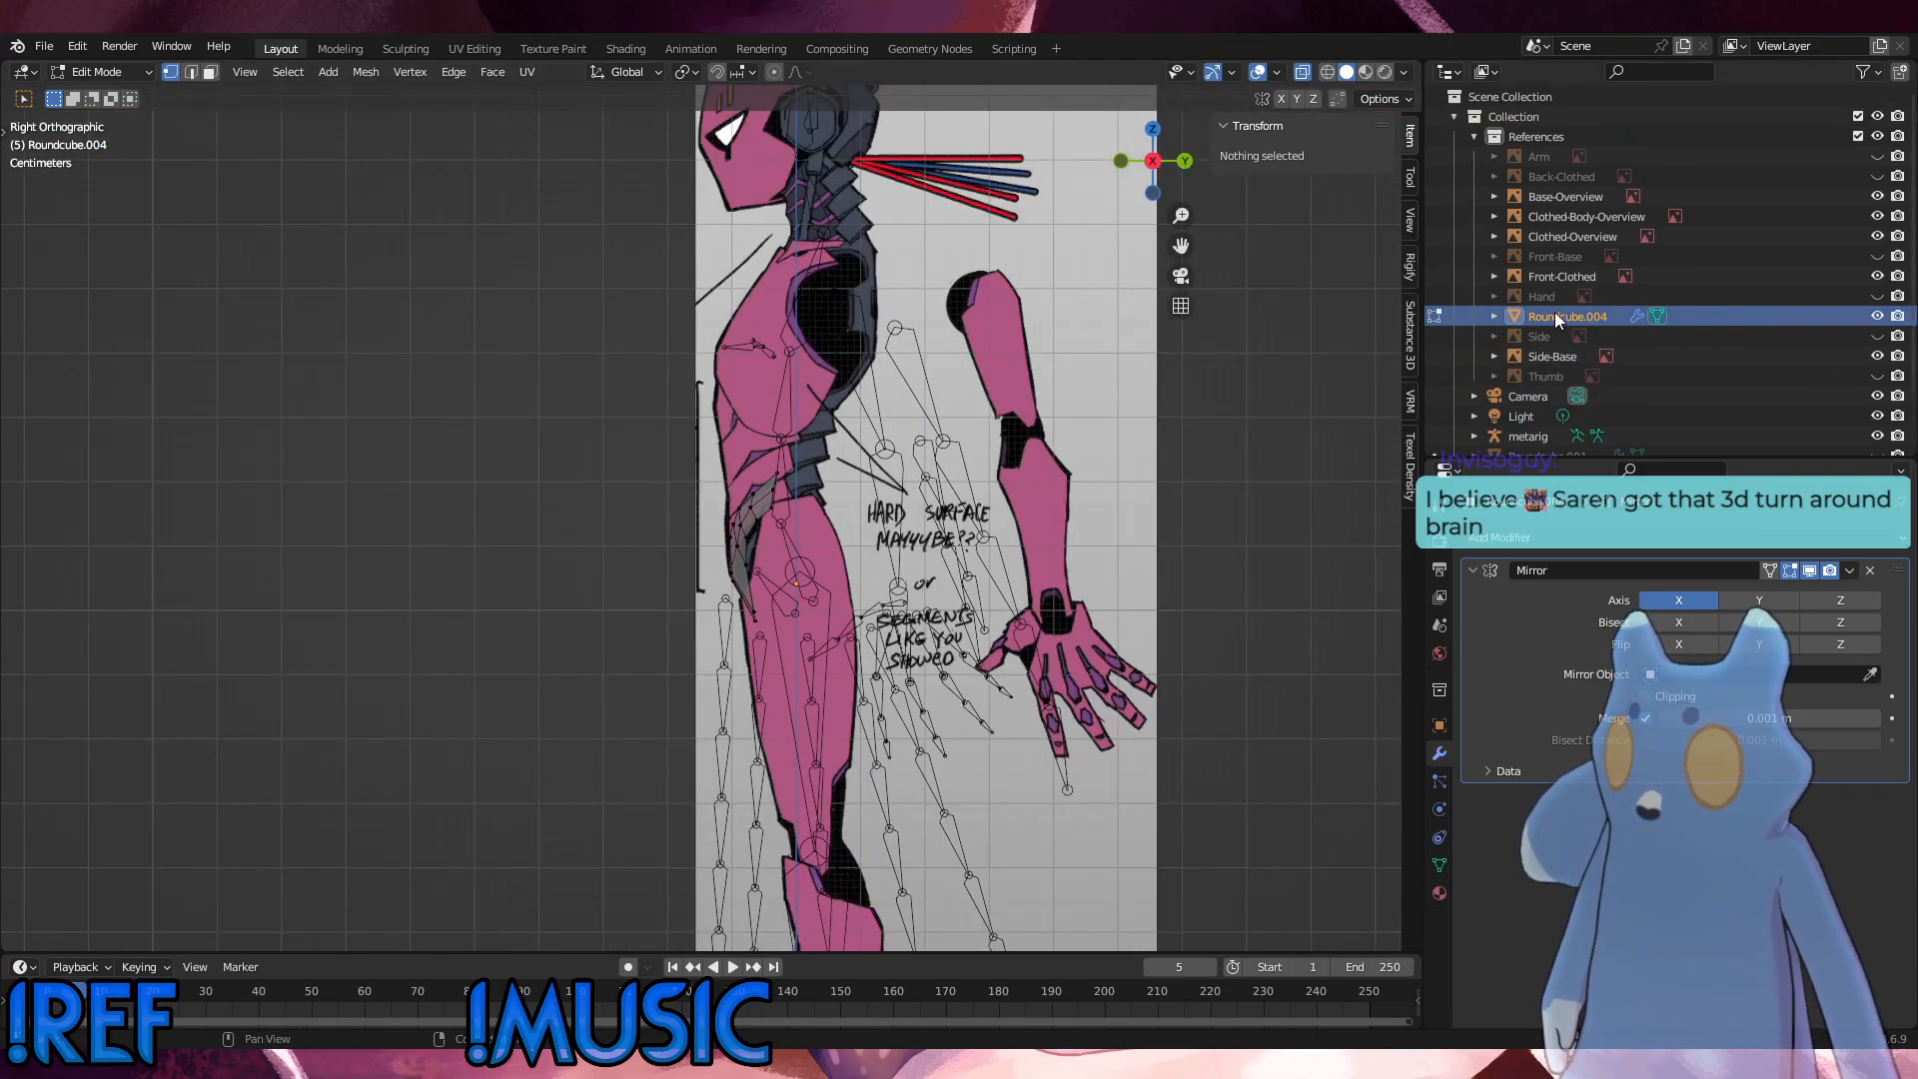
pyautogui.moveTo(1555, 312); pyautogui.dragTo(1533, 410)
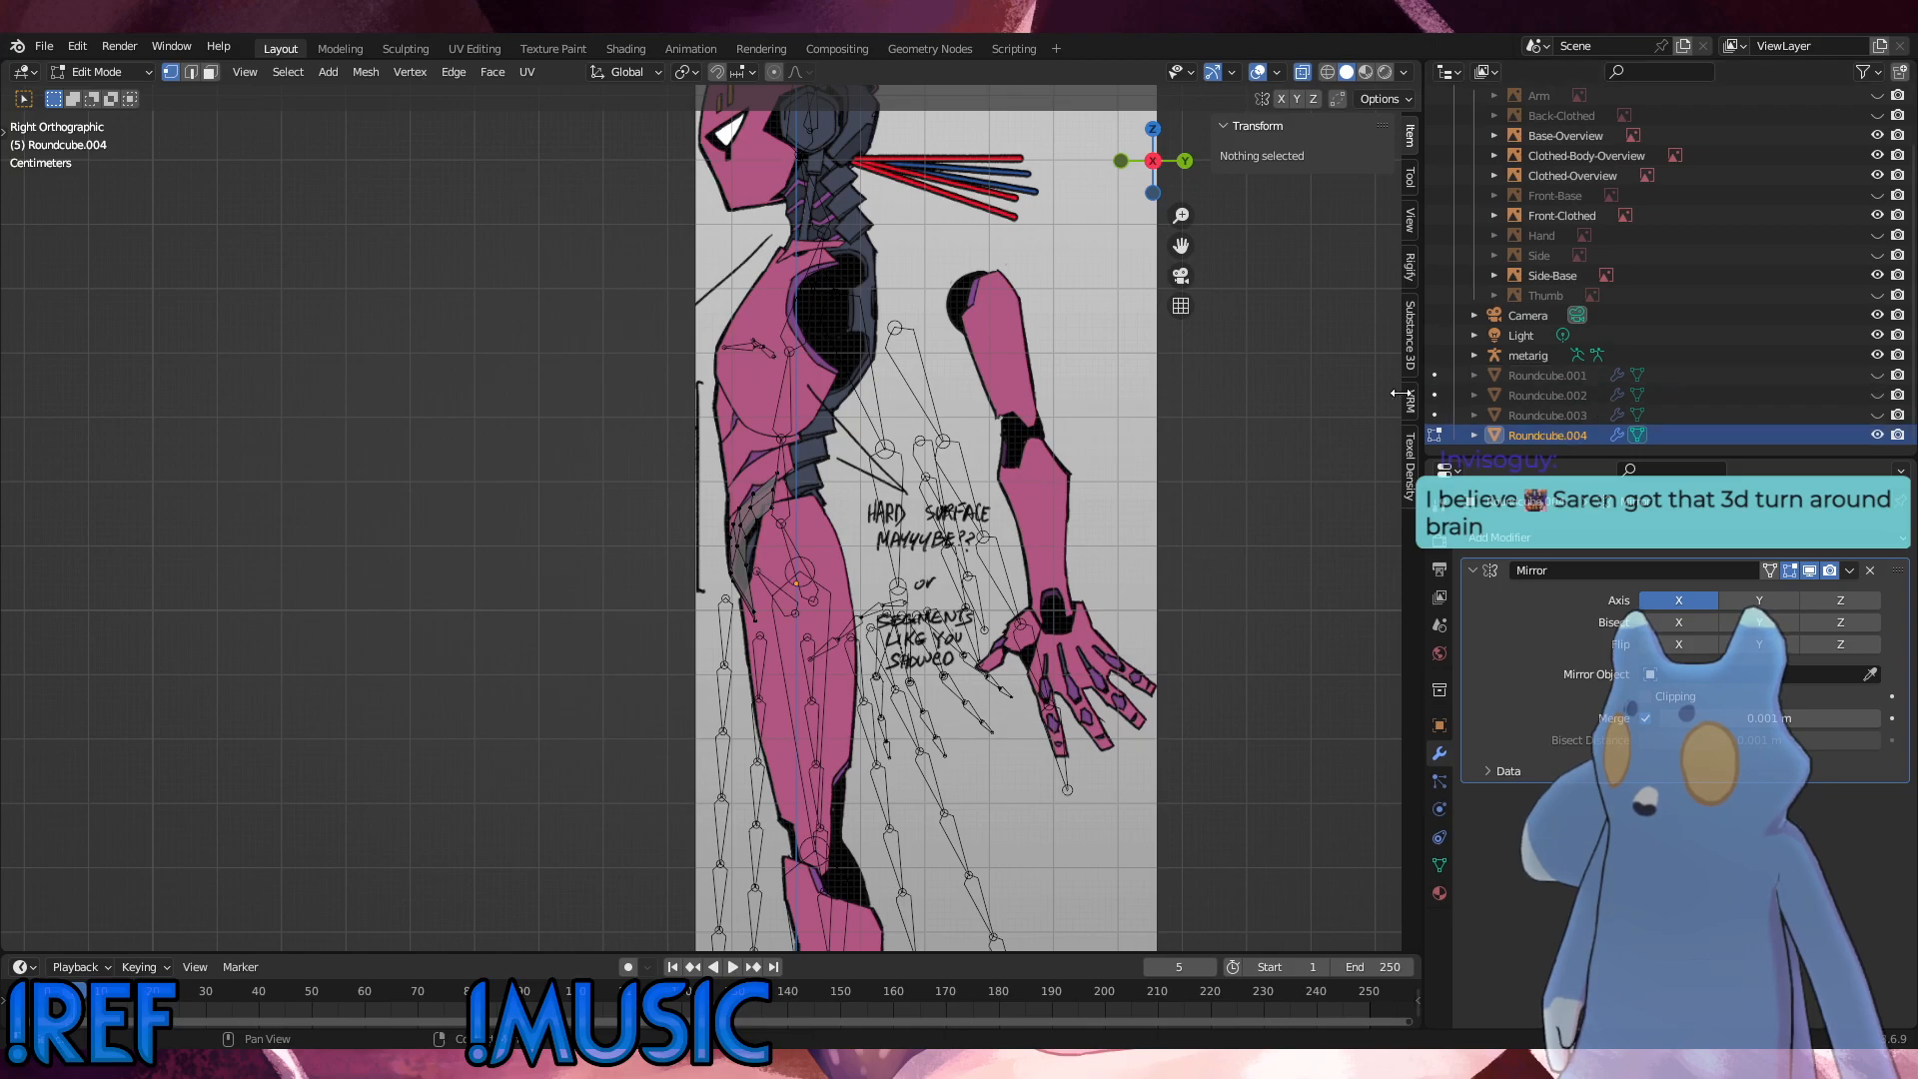
pyautogui.scroll(4, 1394, 393)
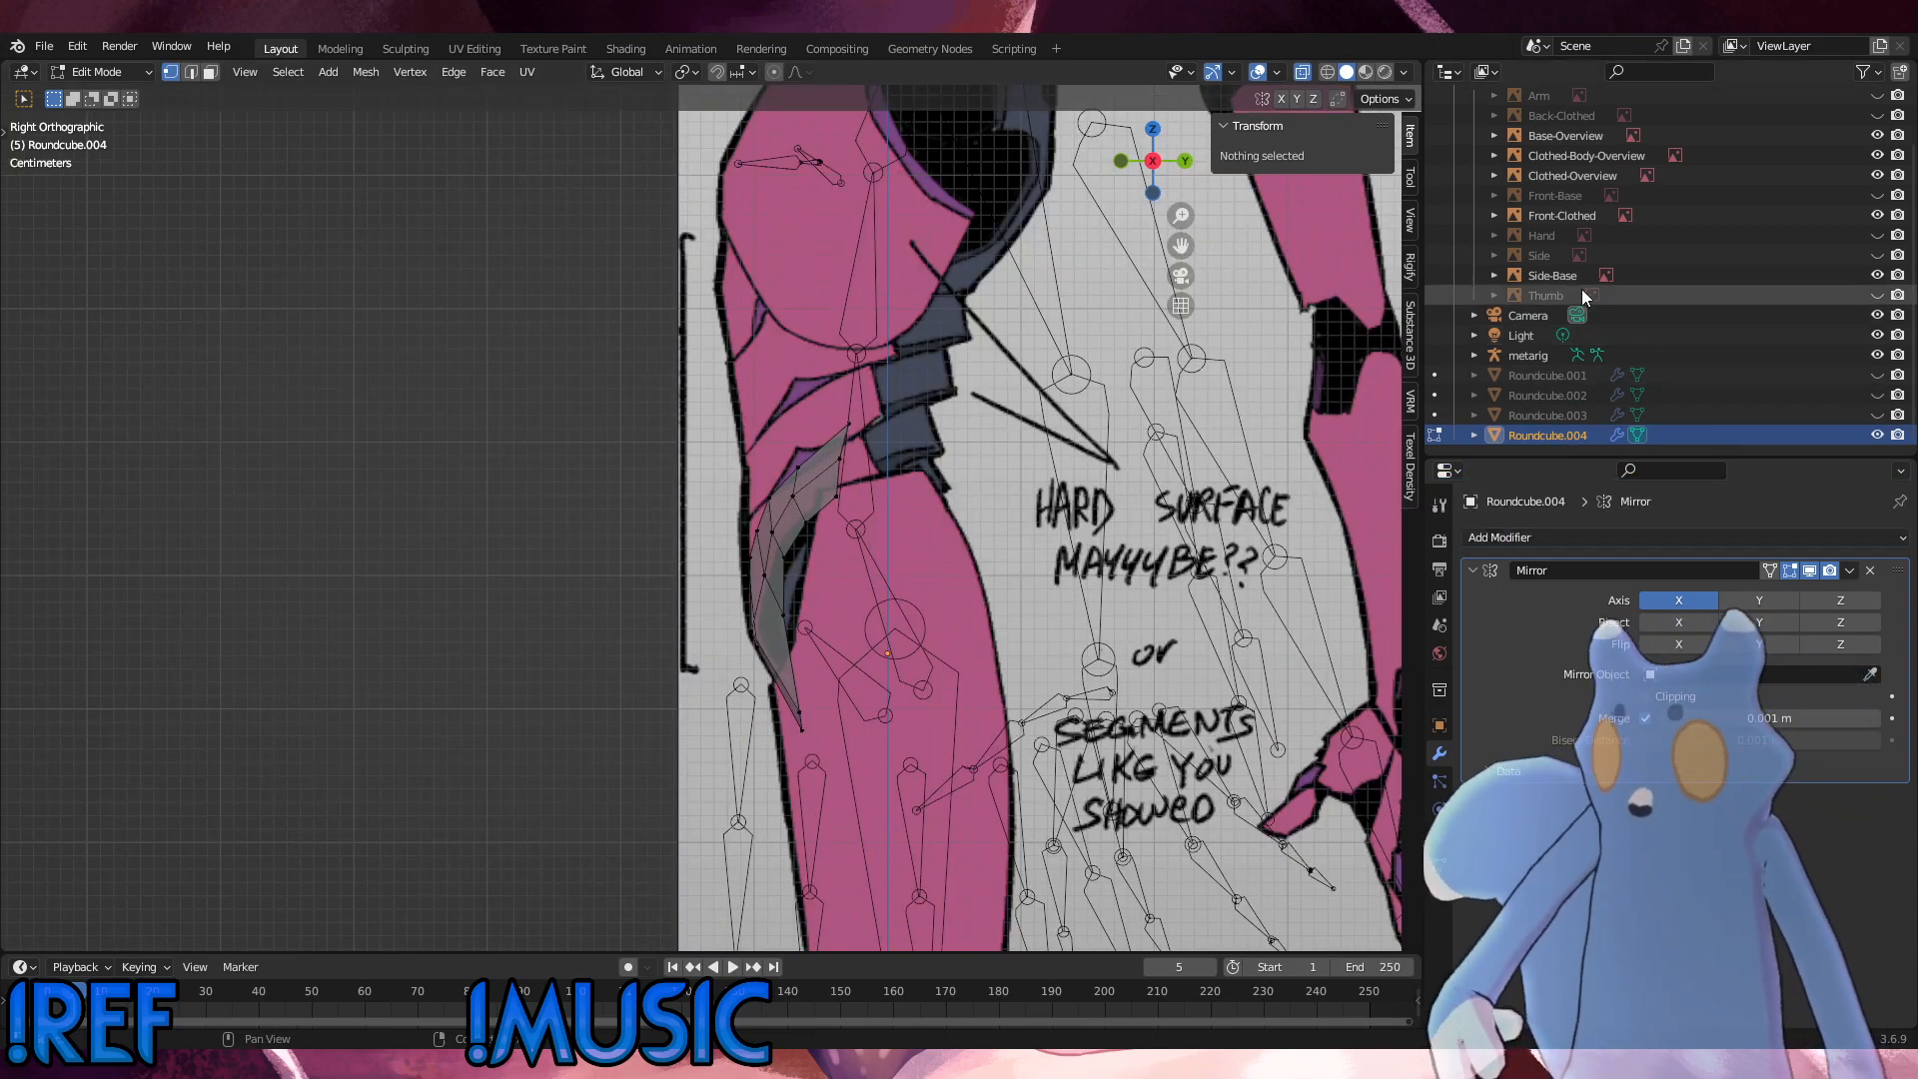
# Step: Hide the Front-Clothed reference, show Front-Base instead, and switch to the front view
pyautogui.scroll(3, 1712, 349)
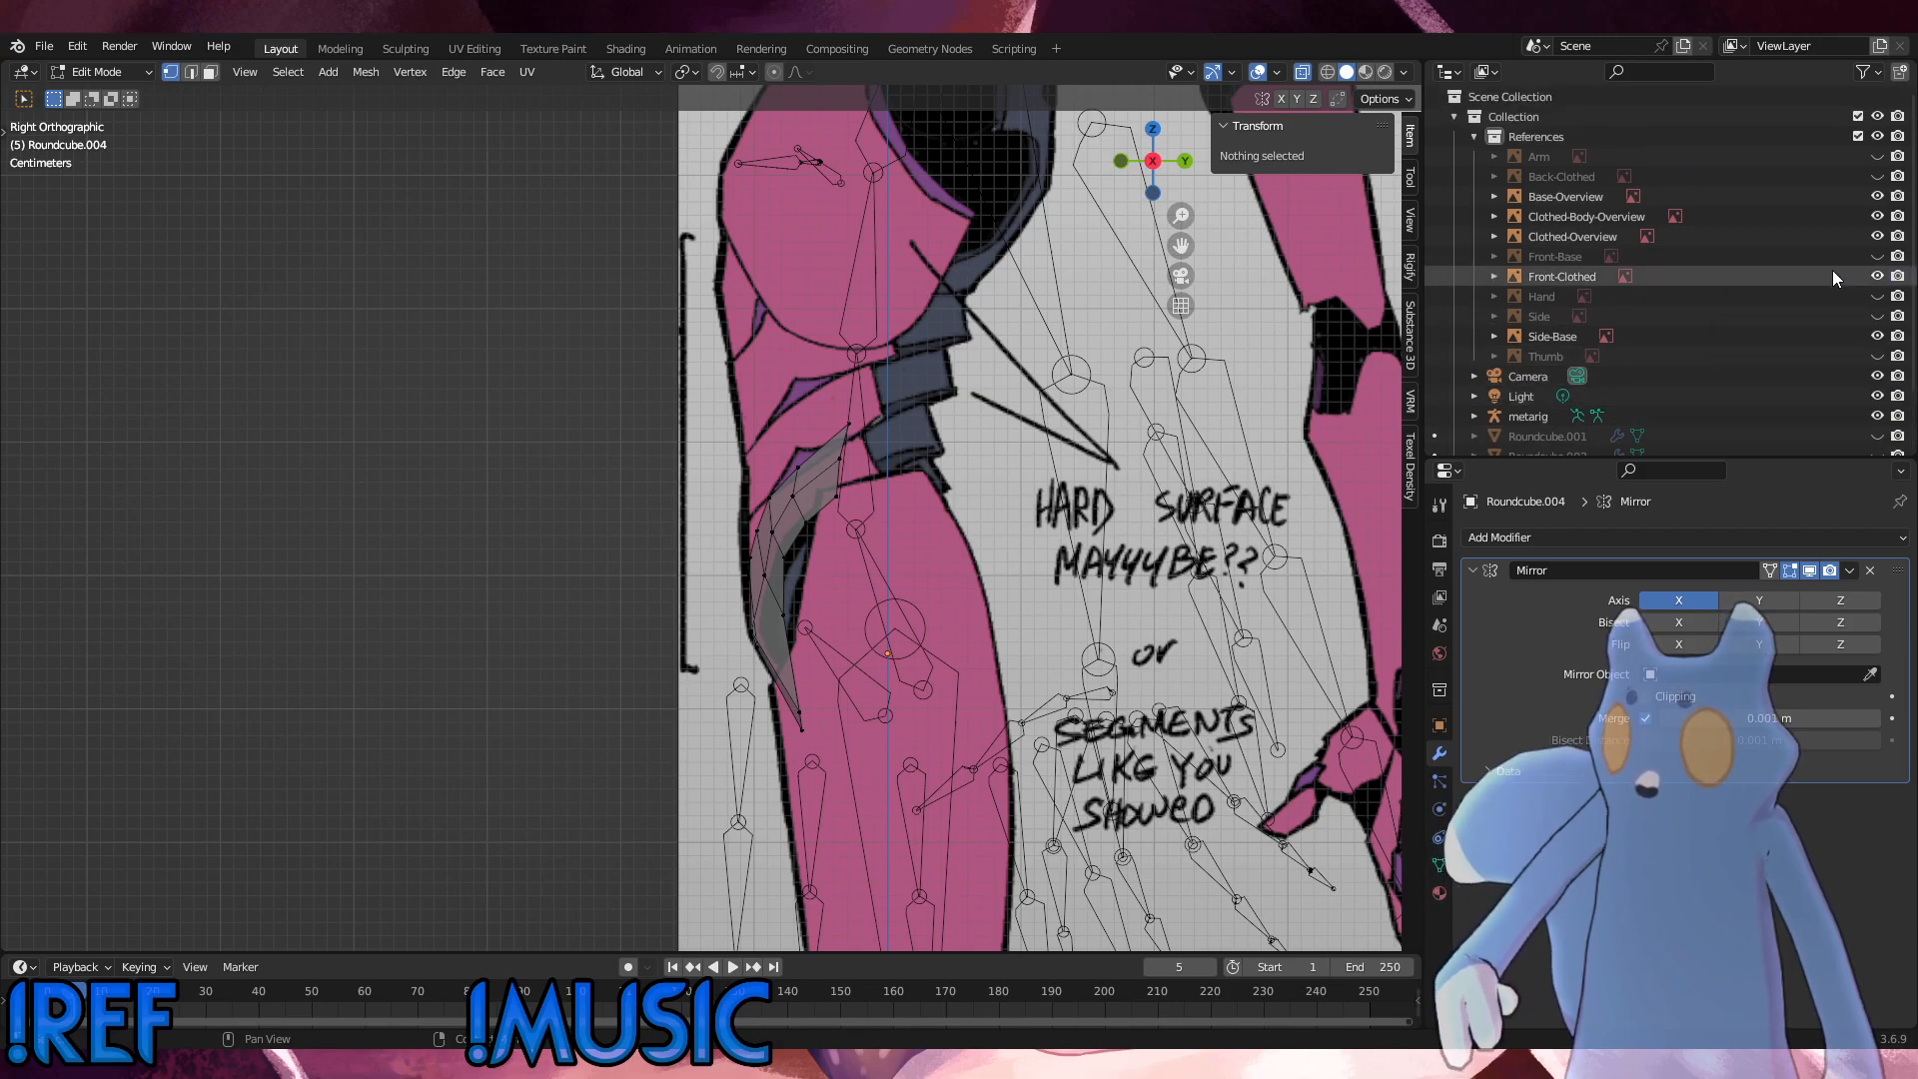
pyautogui.click(1878, 276)
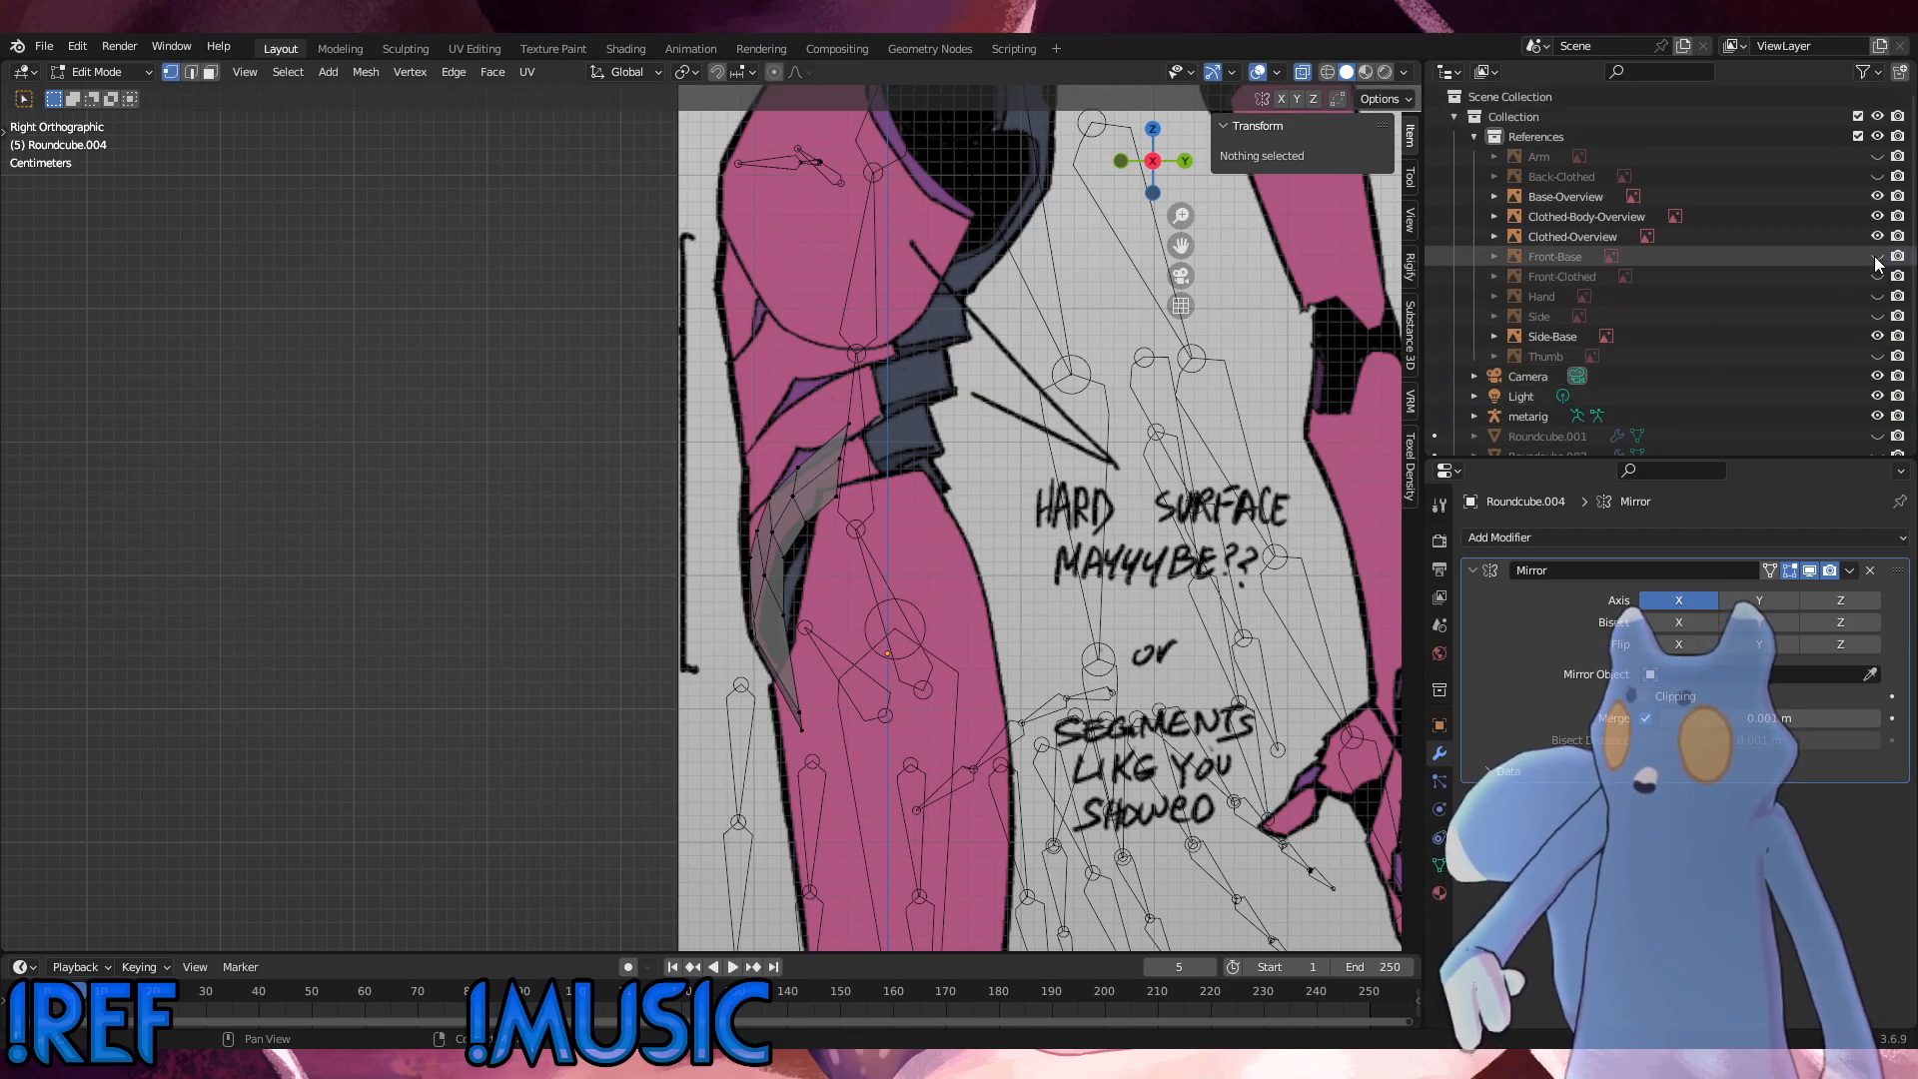
pyautogui.click(1877, 255)
pyautogui.press('KP_1')
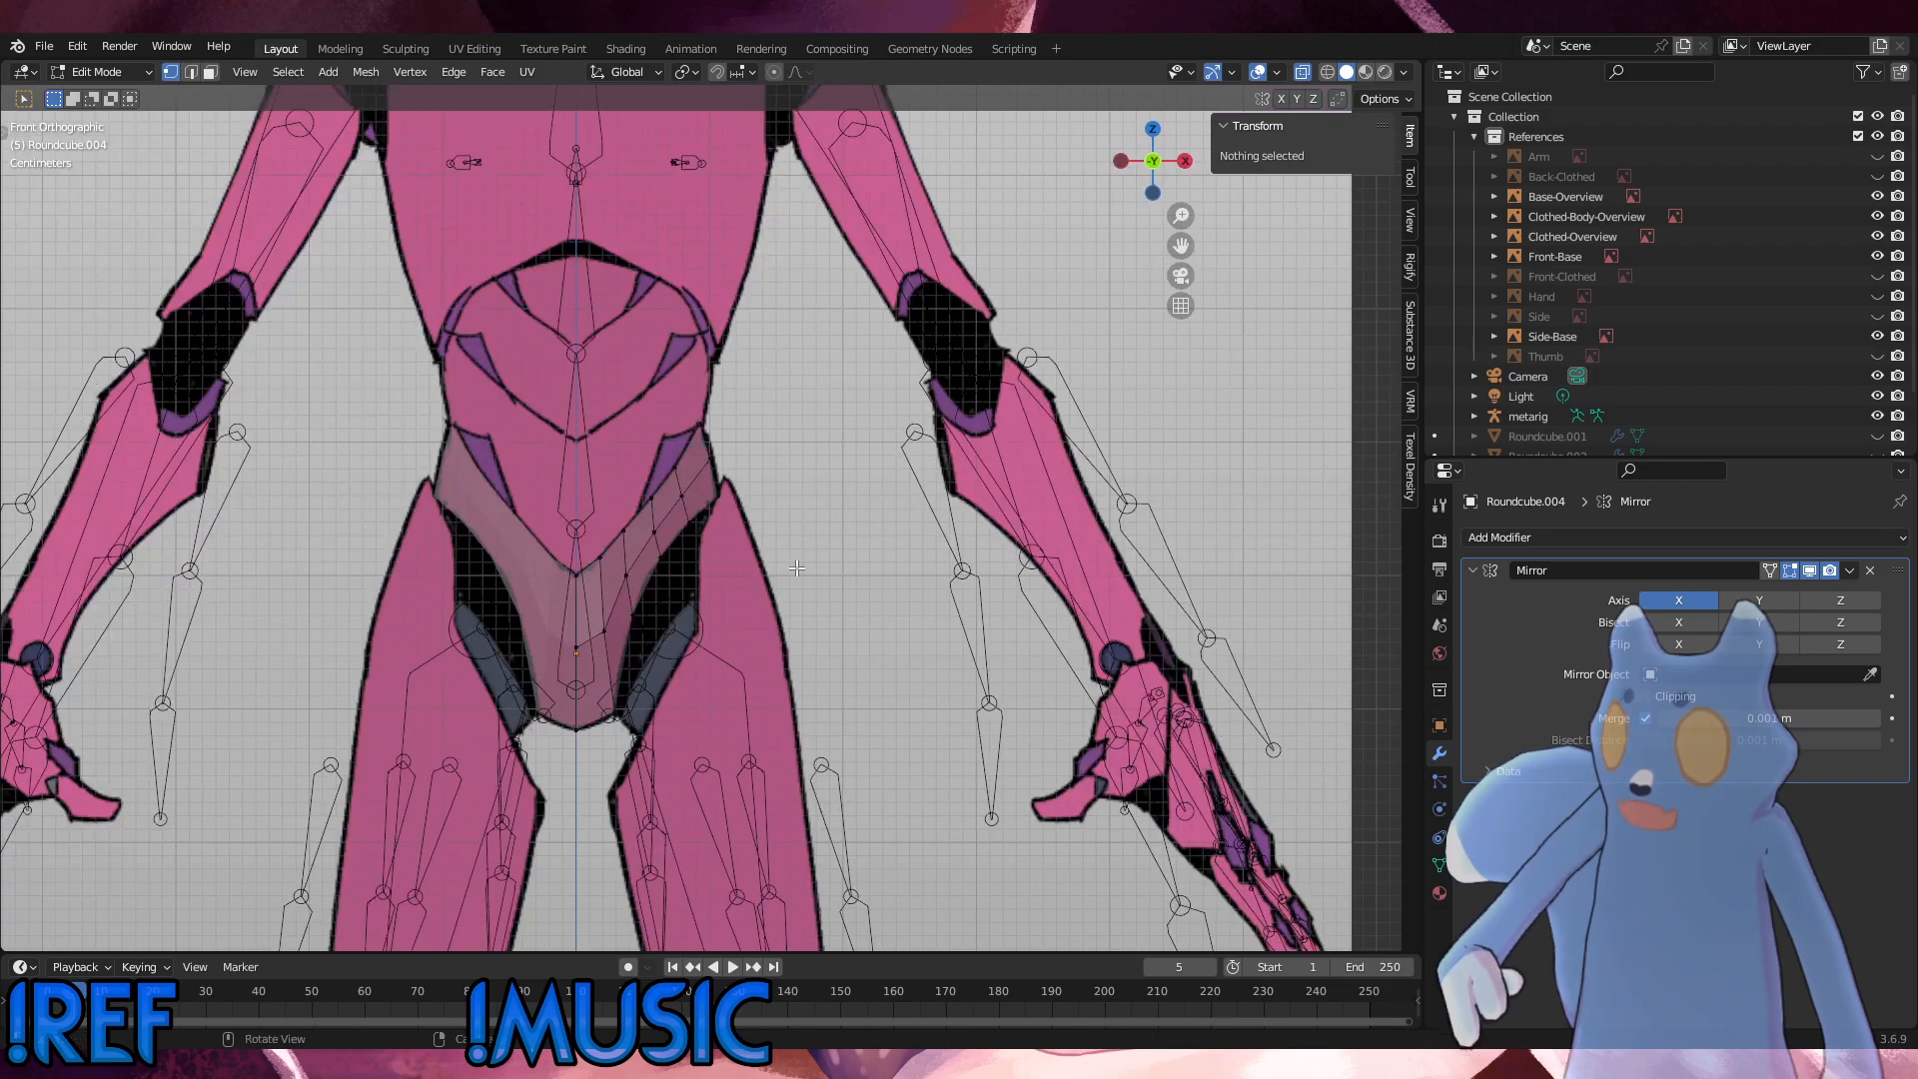
# Step: Compare the pelvis shell with the Front-Base and Side-Base references, stepping the timeline back to frame 3
pyautogui.moveTo(796, 567); pyautogui.dragTo(628, 638, button='middle')
pyautogui.press('KP_3')
pyautogui.press('Left')
pyautogui.press('KP_1')
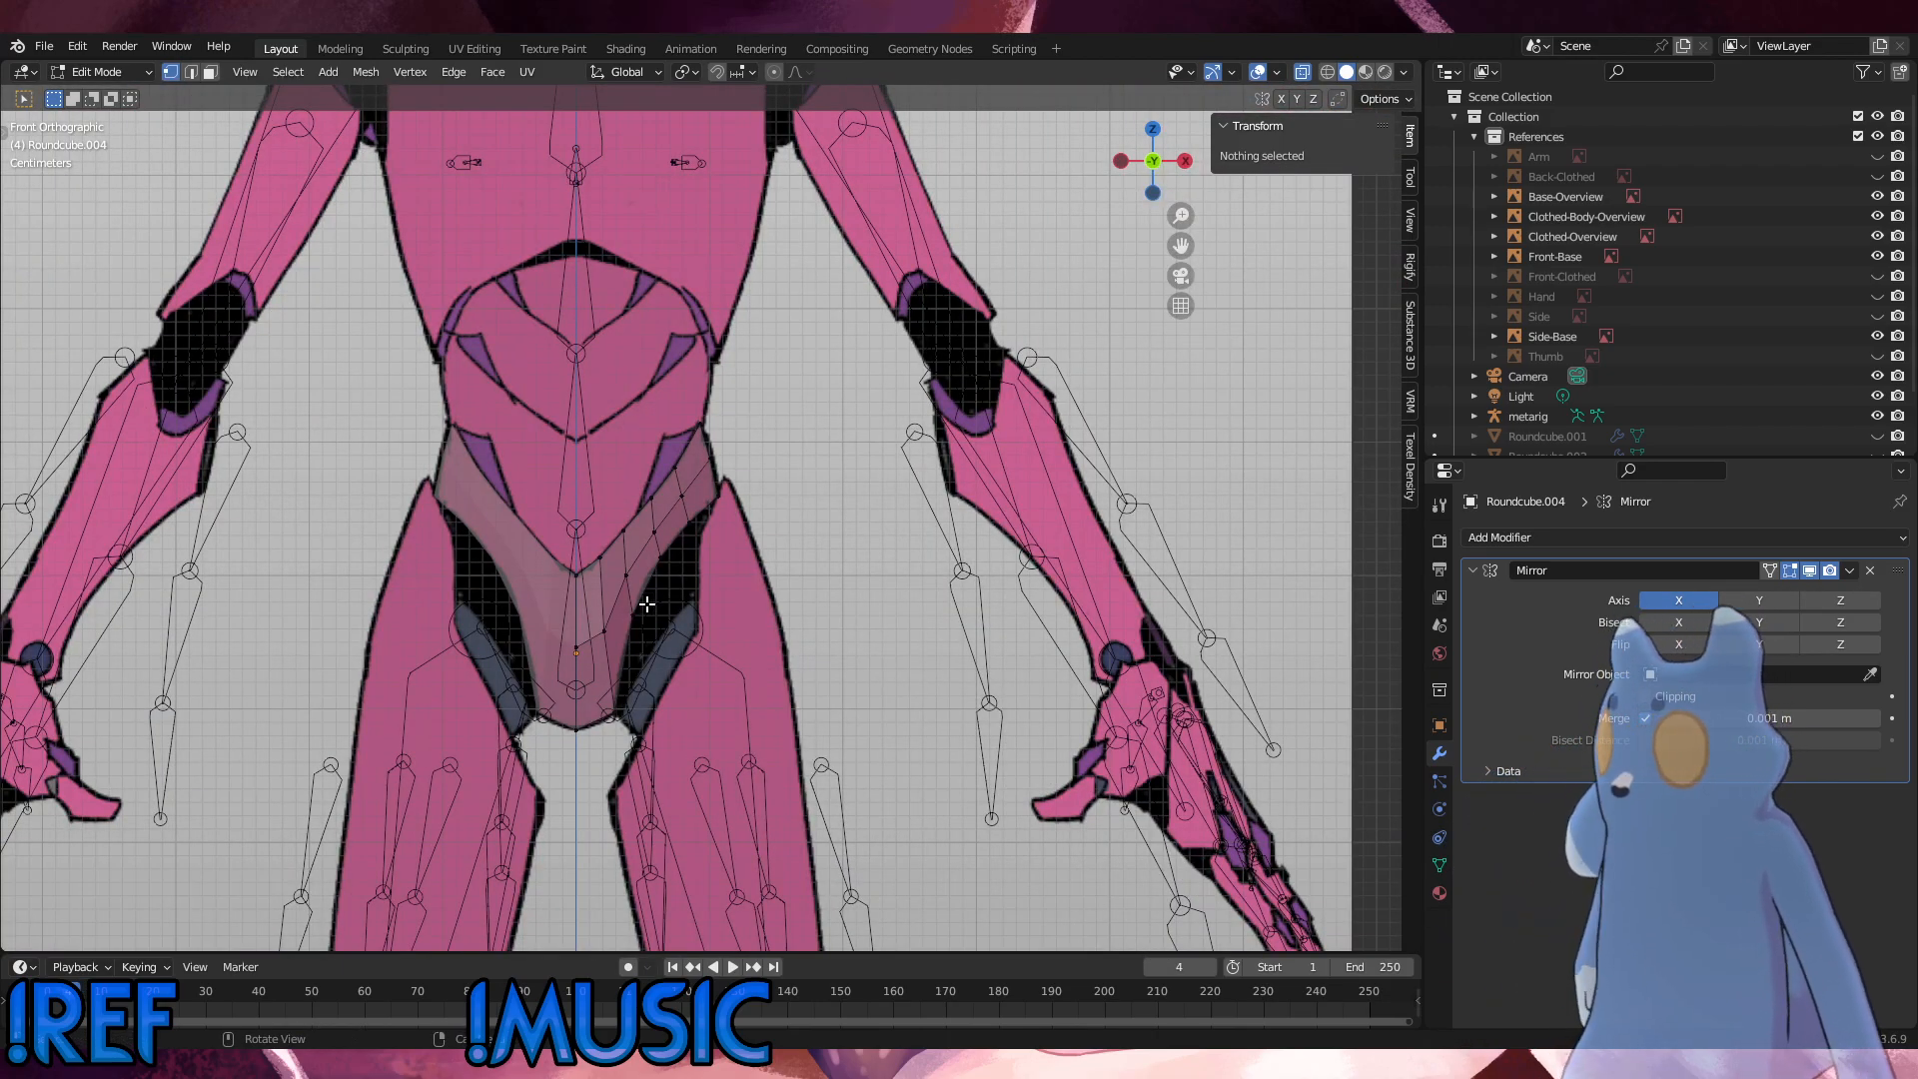
pyautogui.press('KP_3')
pyautogui.press('Left')
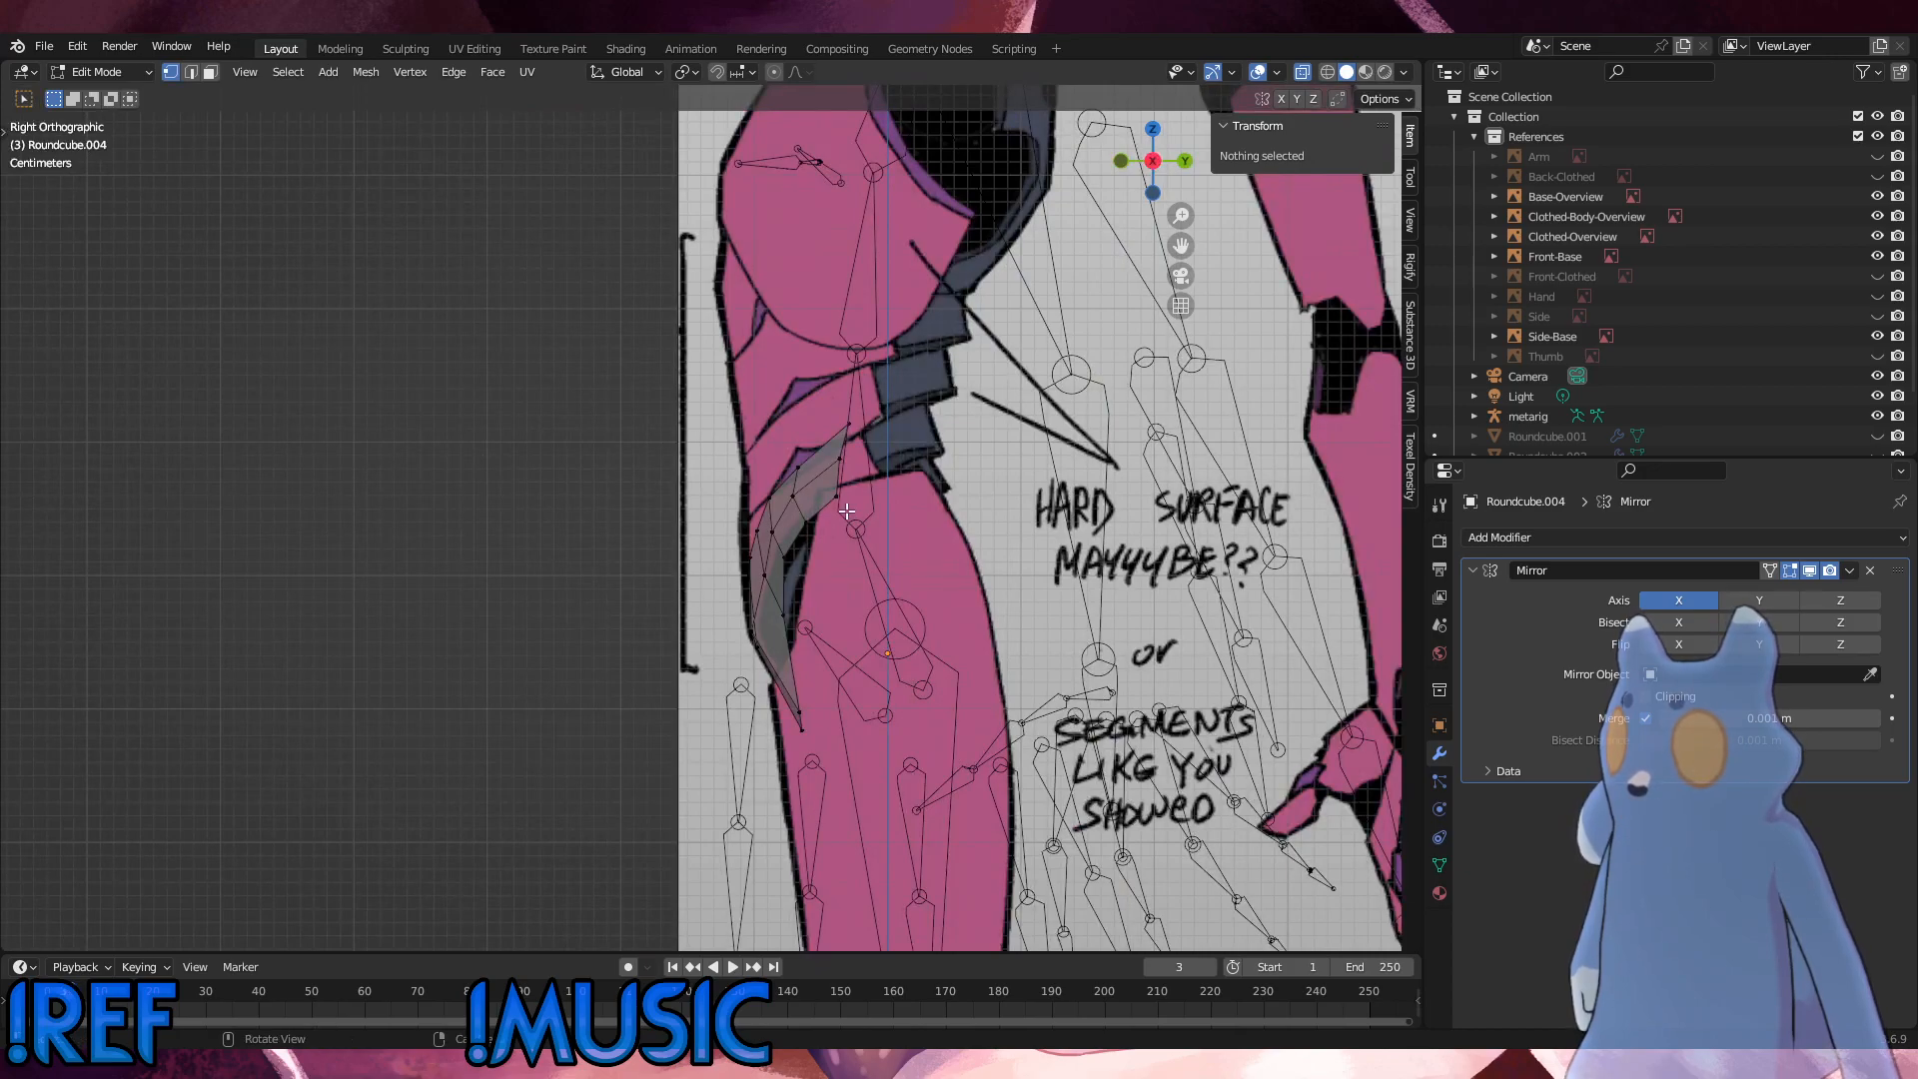
pyautogui.press('KP_1')
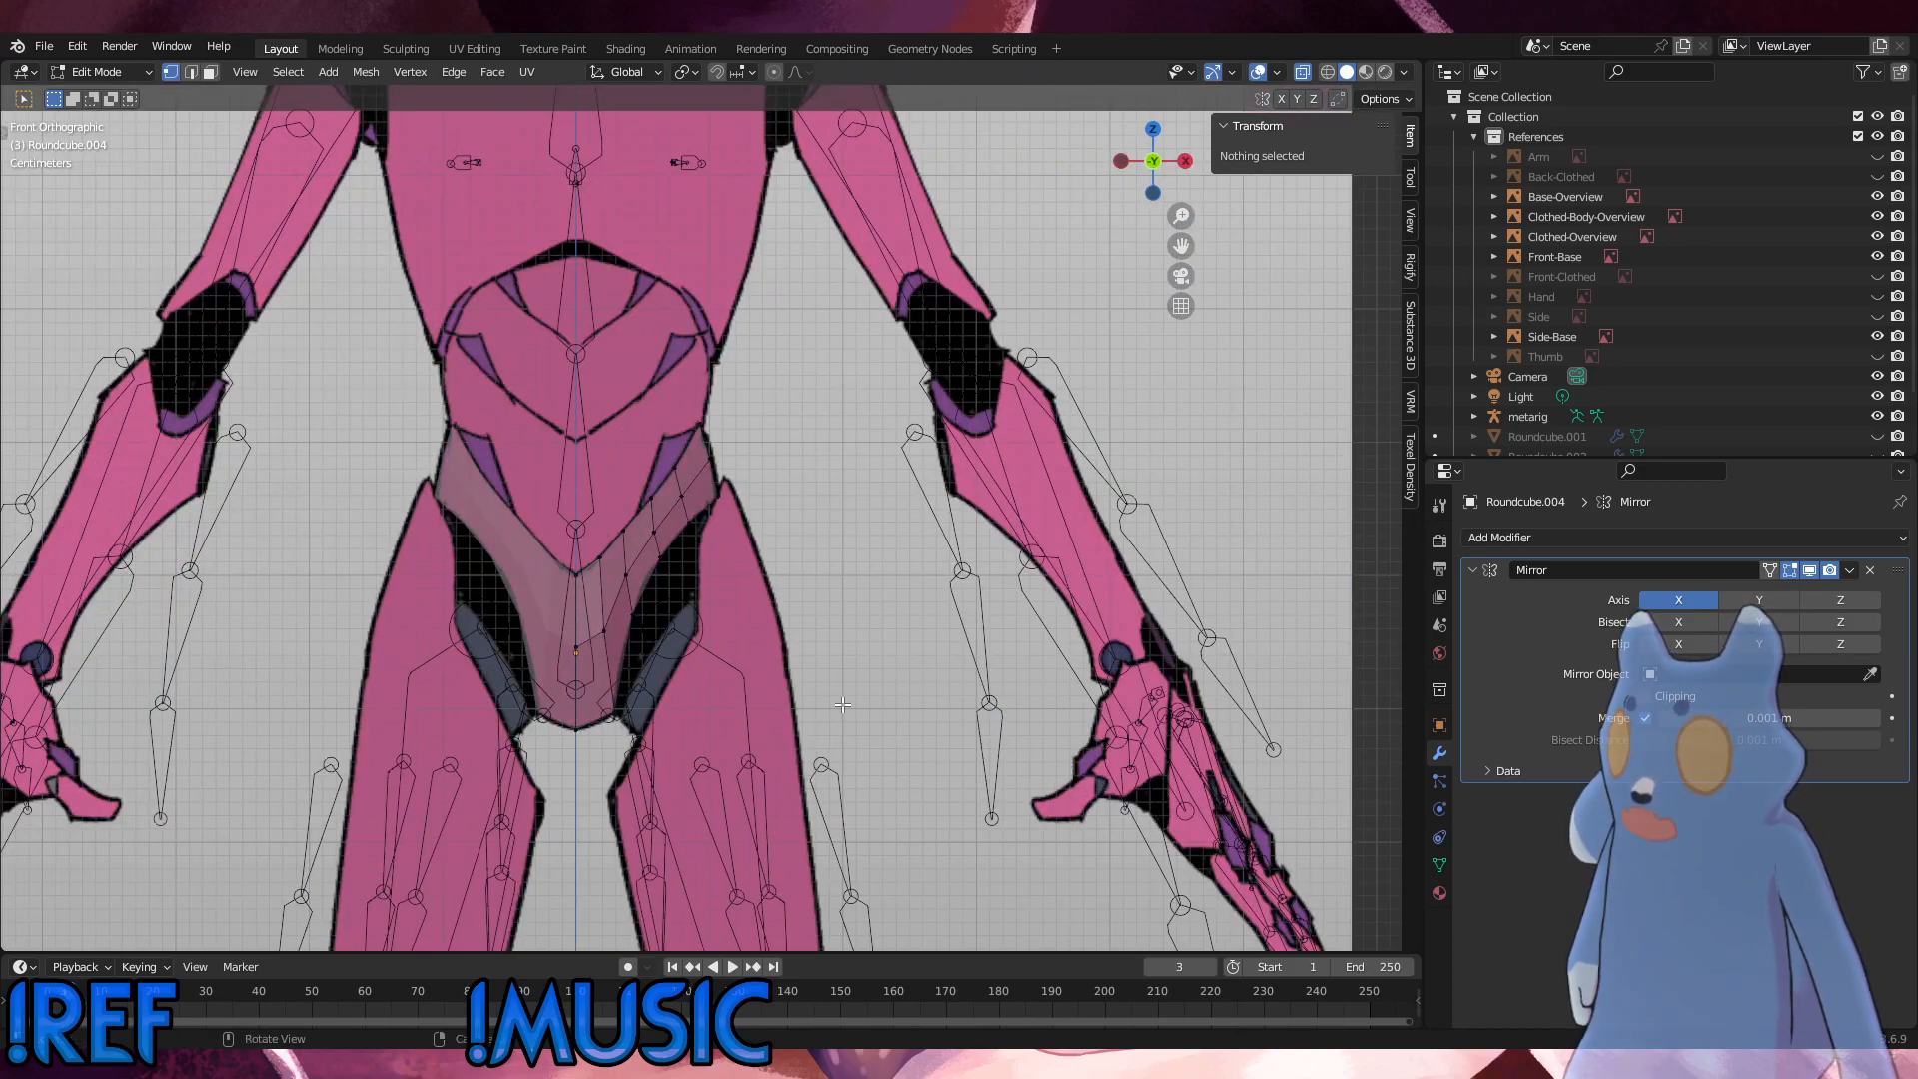
# Step: Slide the pelvis shell's middle-row vertex nearest the hip slightly upward along its edge, by a factor of about 0.12
pyautogui.scroll(6, 749, 515)
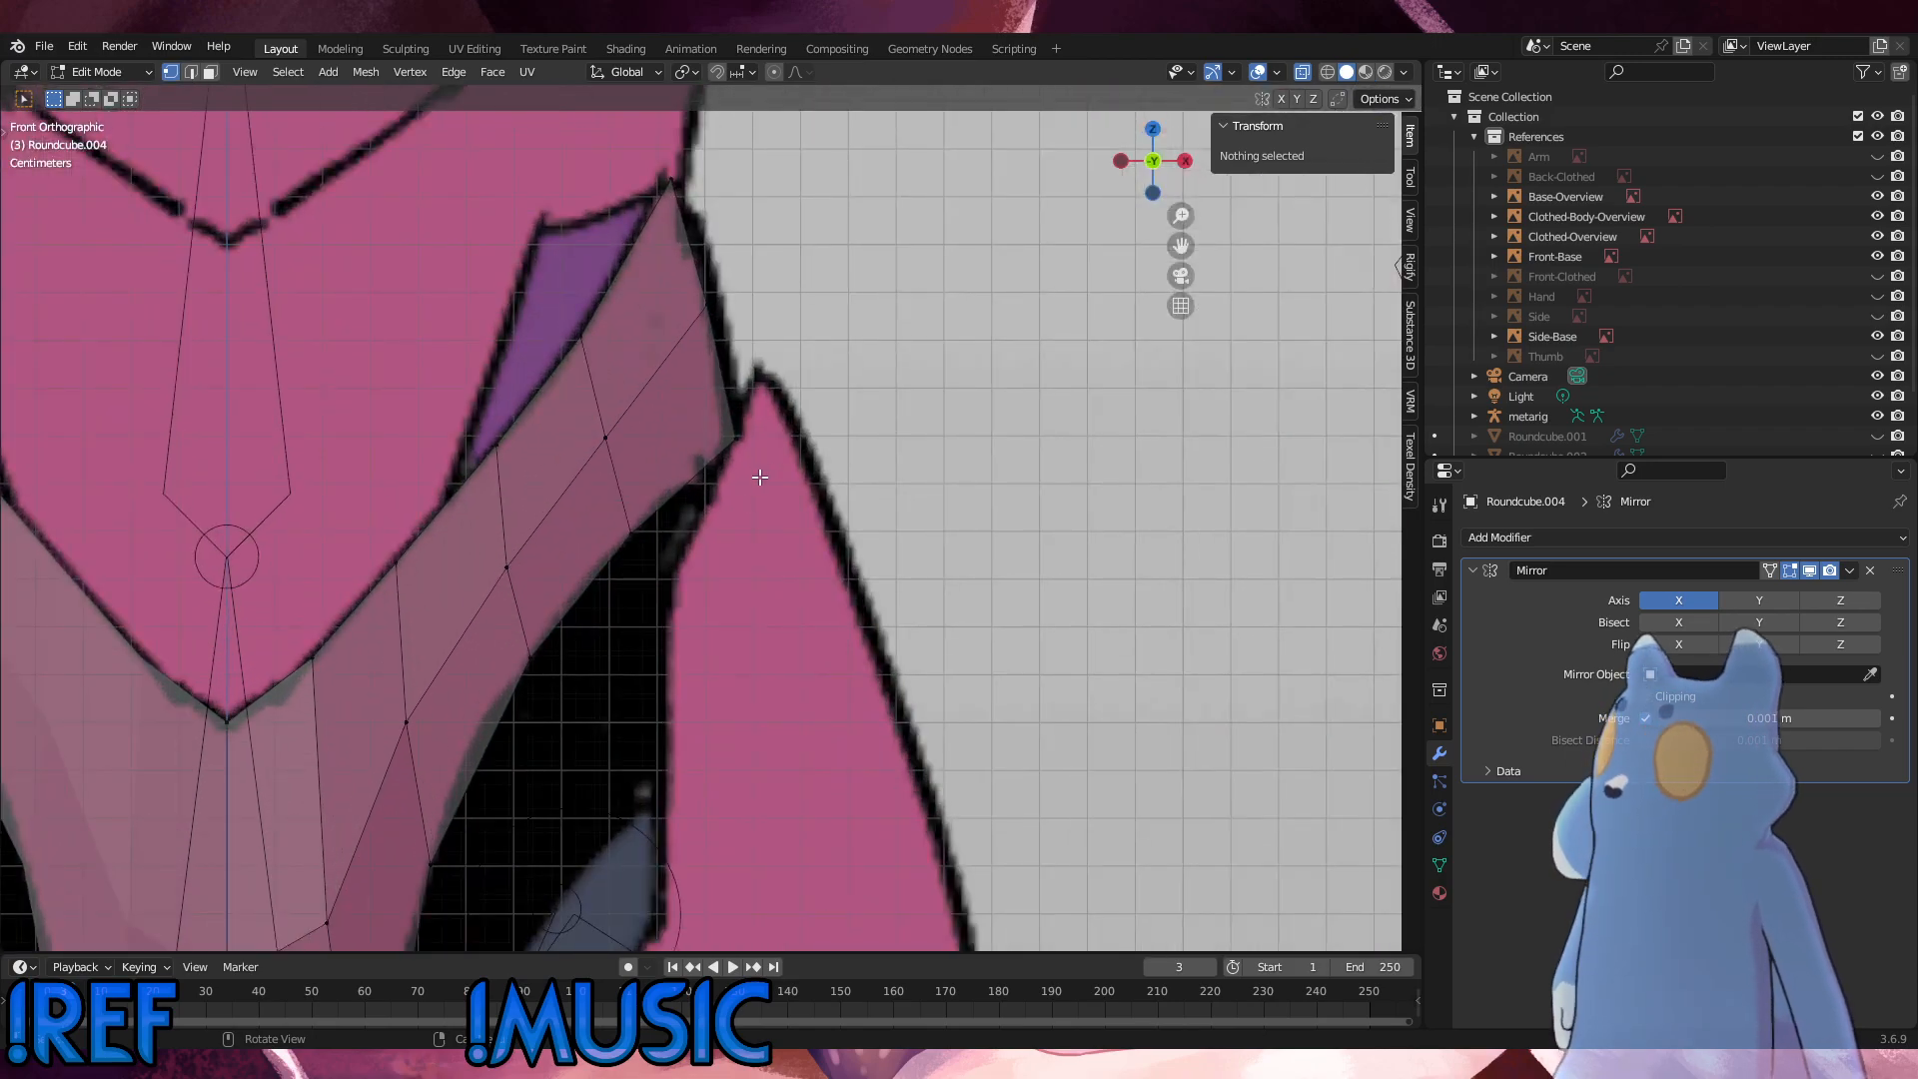
pyautogui.click(731, 421)
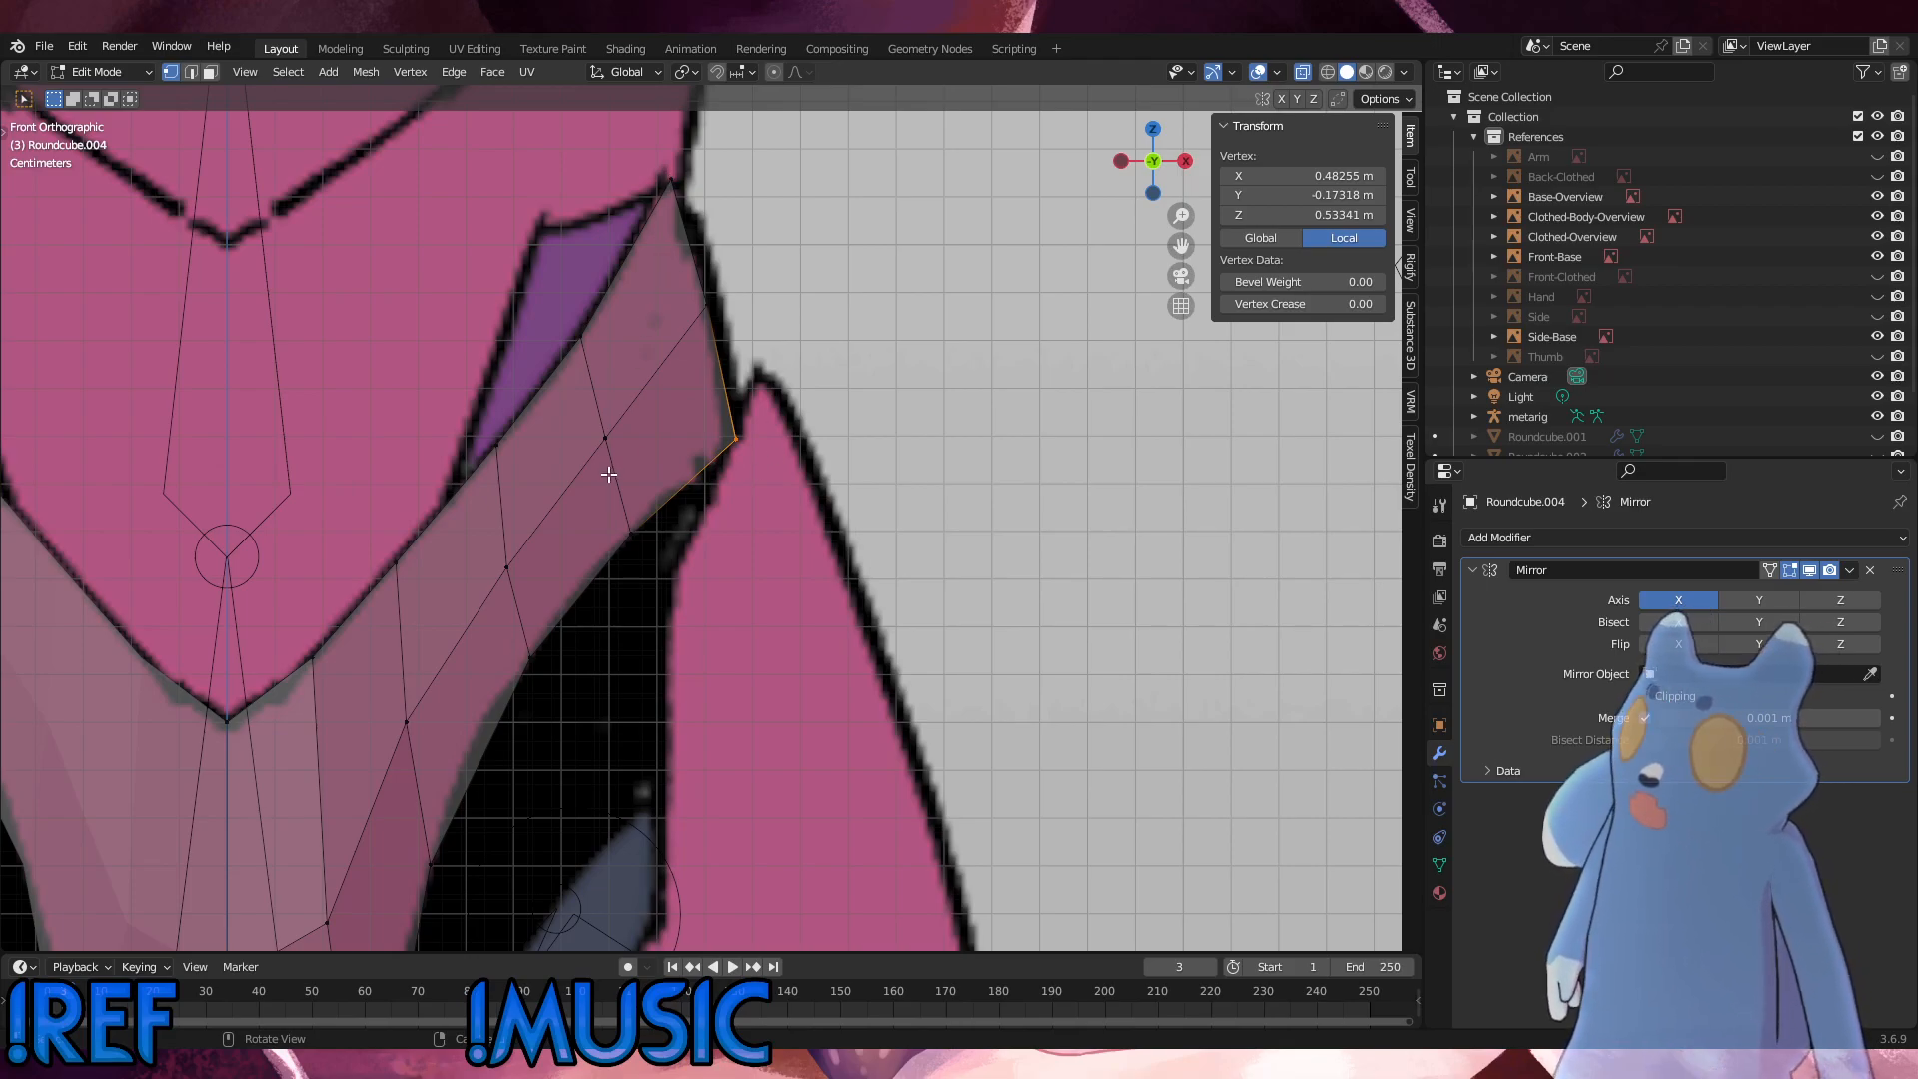
pyautogui.scroll(-5, 608, 482)
pyautogui.hotkey('alt', 'a')
pyautogui.click(684, 490)
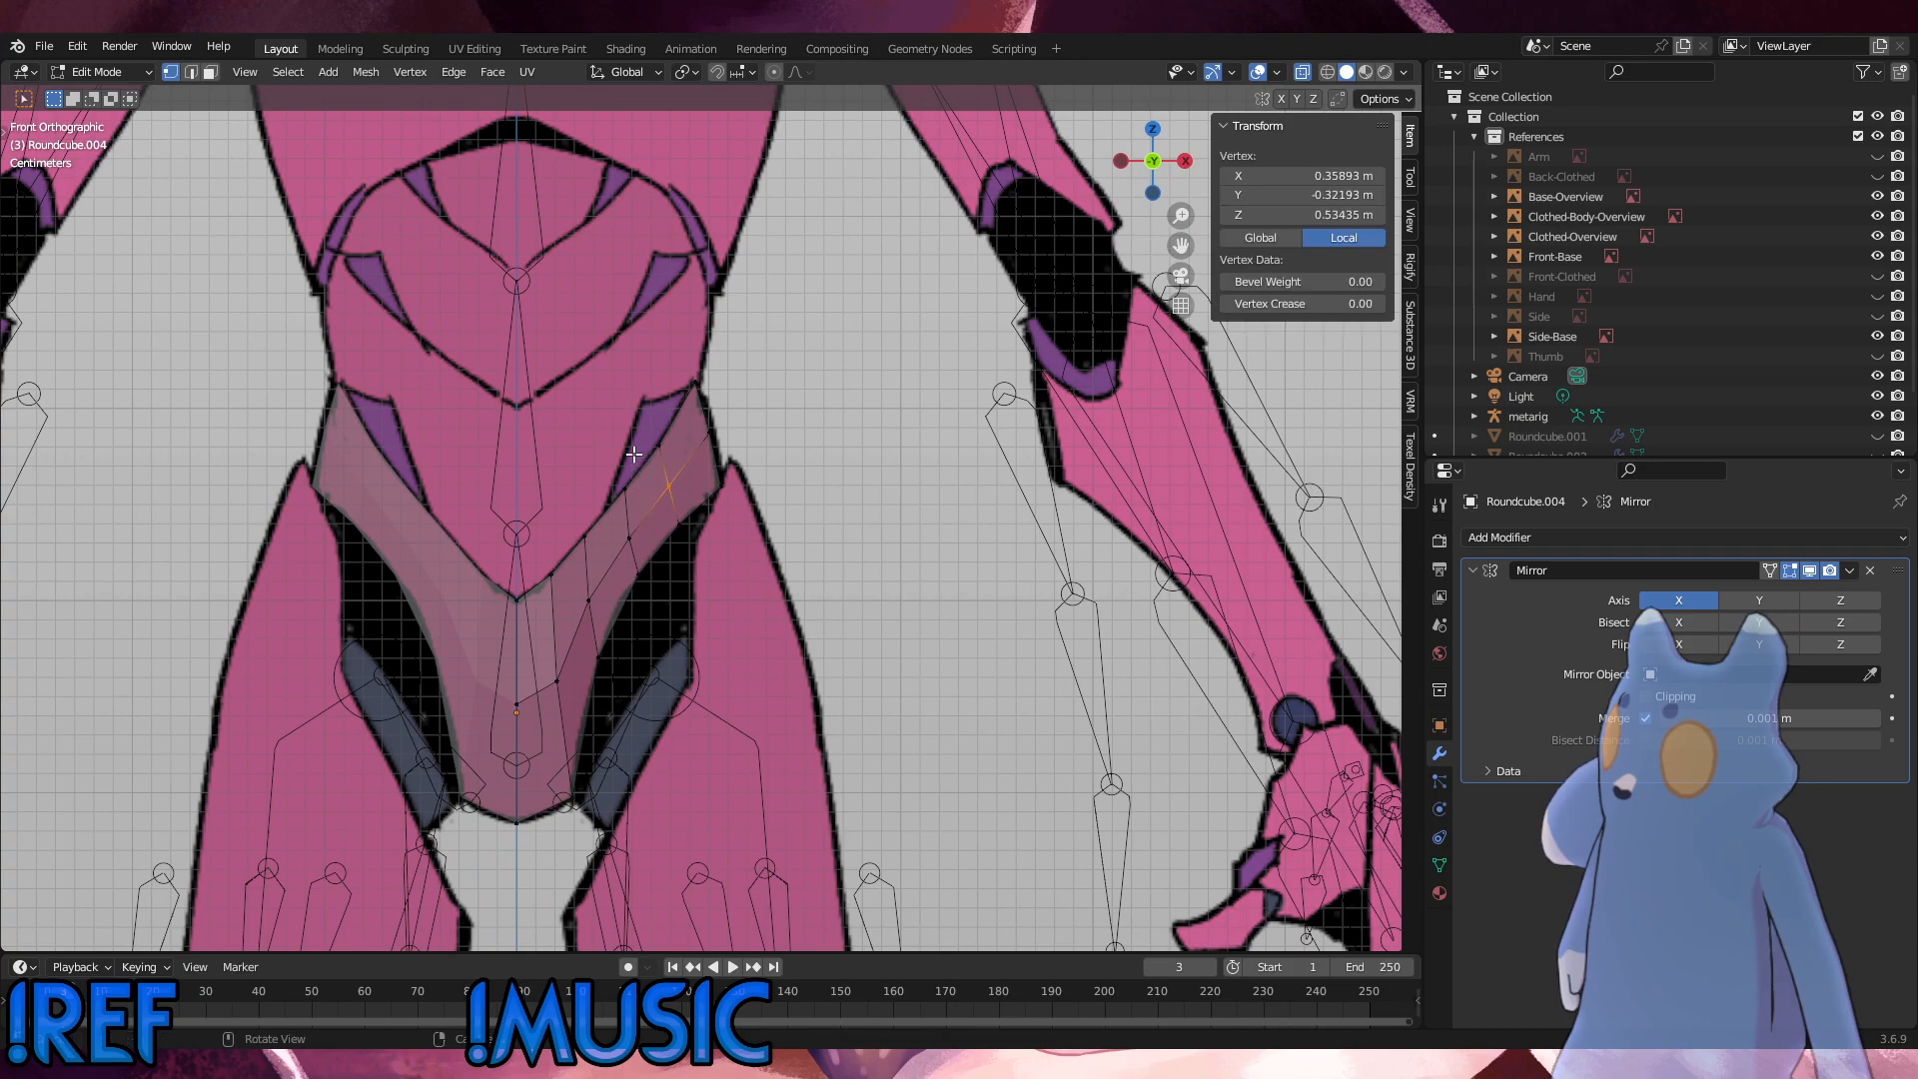
pyautogui.press('g')
pyautogui.press('g')
pyautogui.click(638, 458)
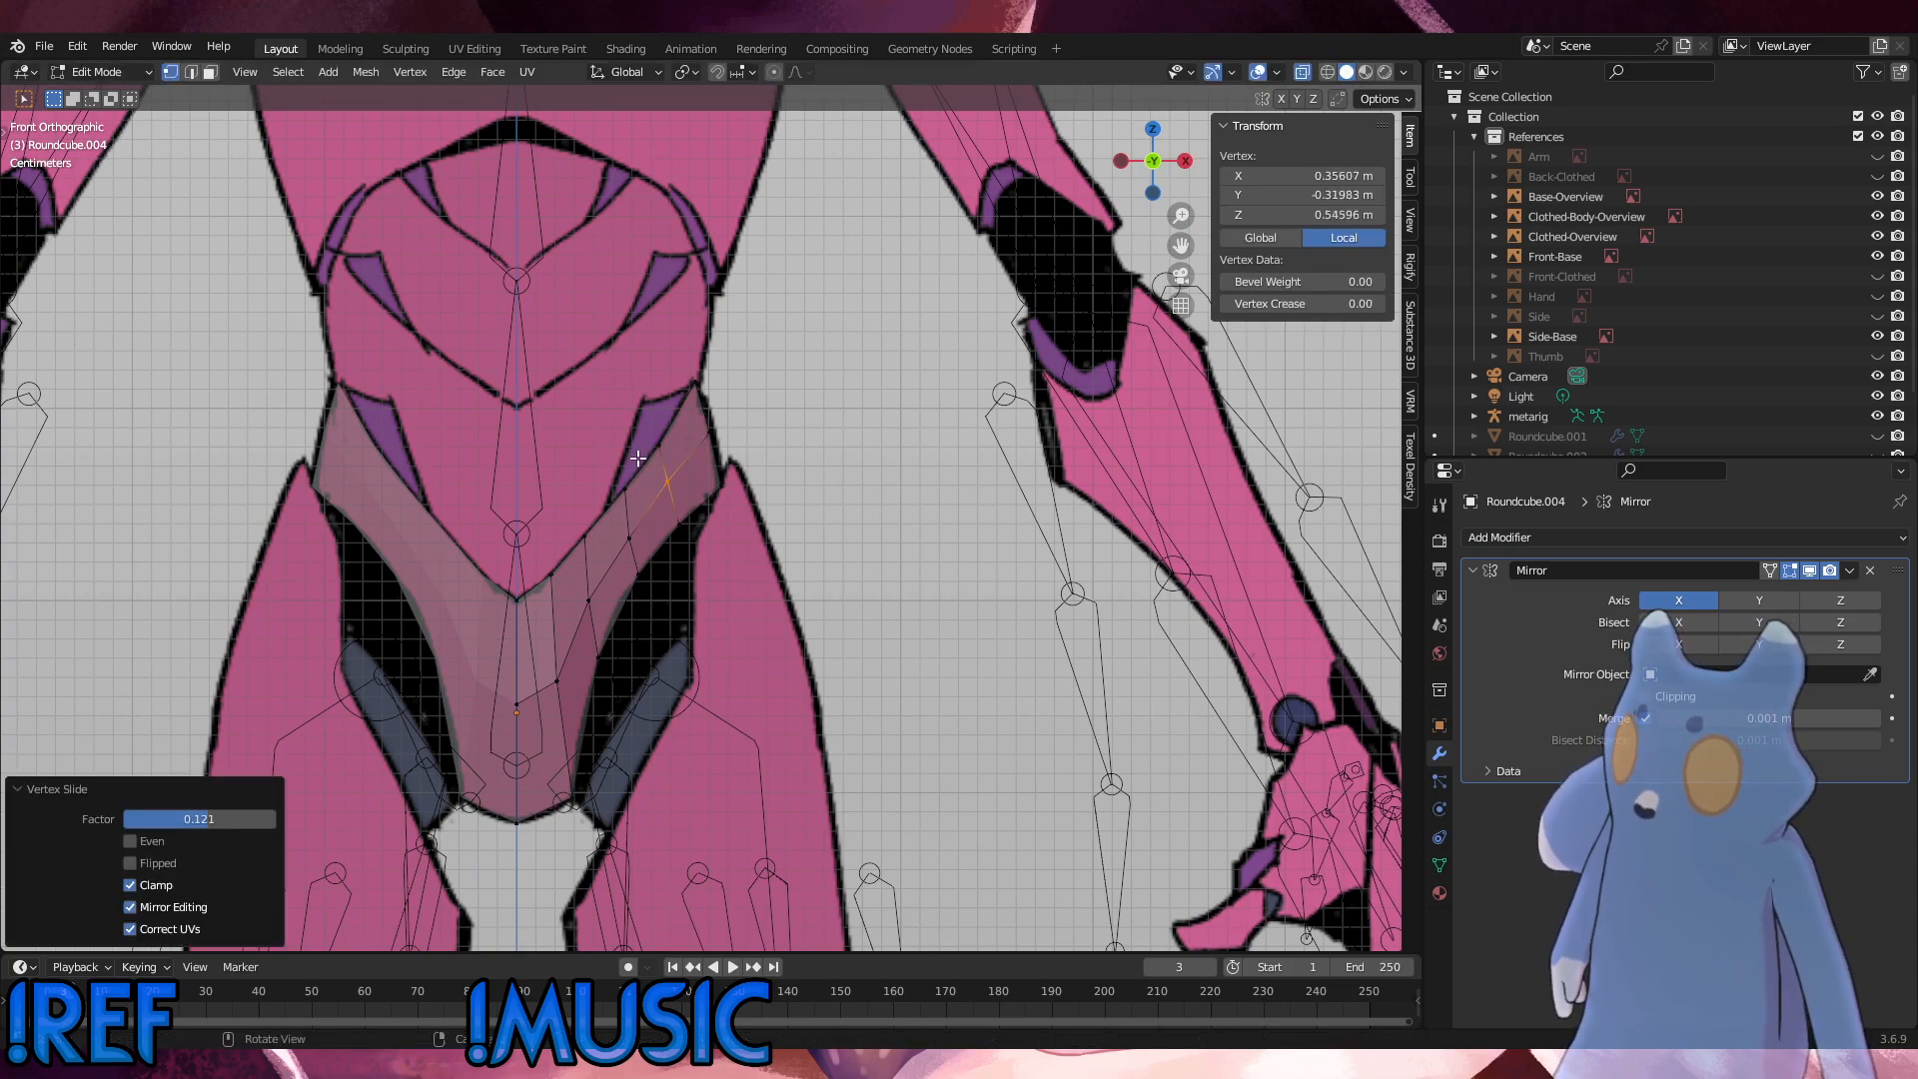
# Step: Slide the next middle-row vertex toward the centre upward in two passes, by factors of about 0.08 and 0.06, and clear the selection
pyautogui.click(633, 540)
pyautogui.press('g')
pyautogui.press('g')
pyautogui.click(620, 526)
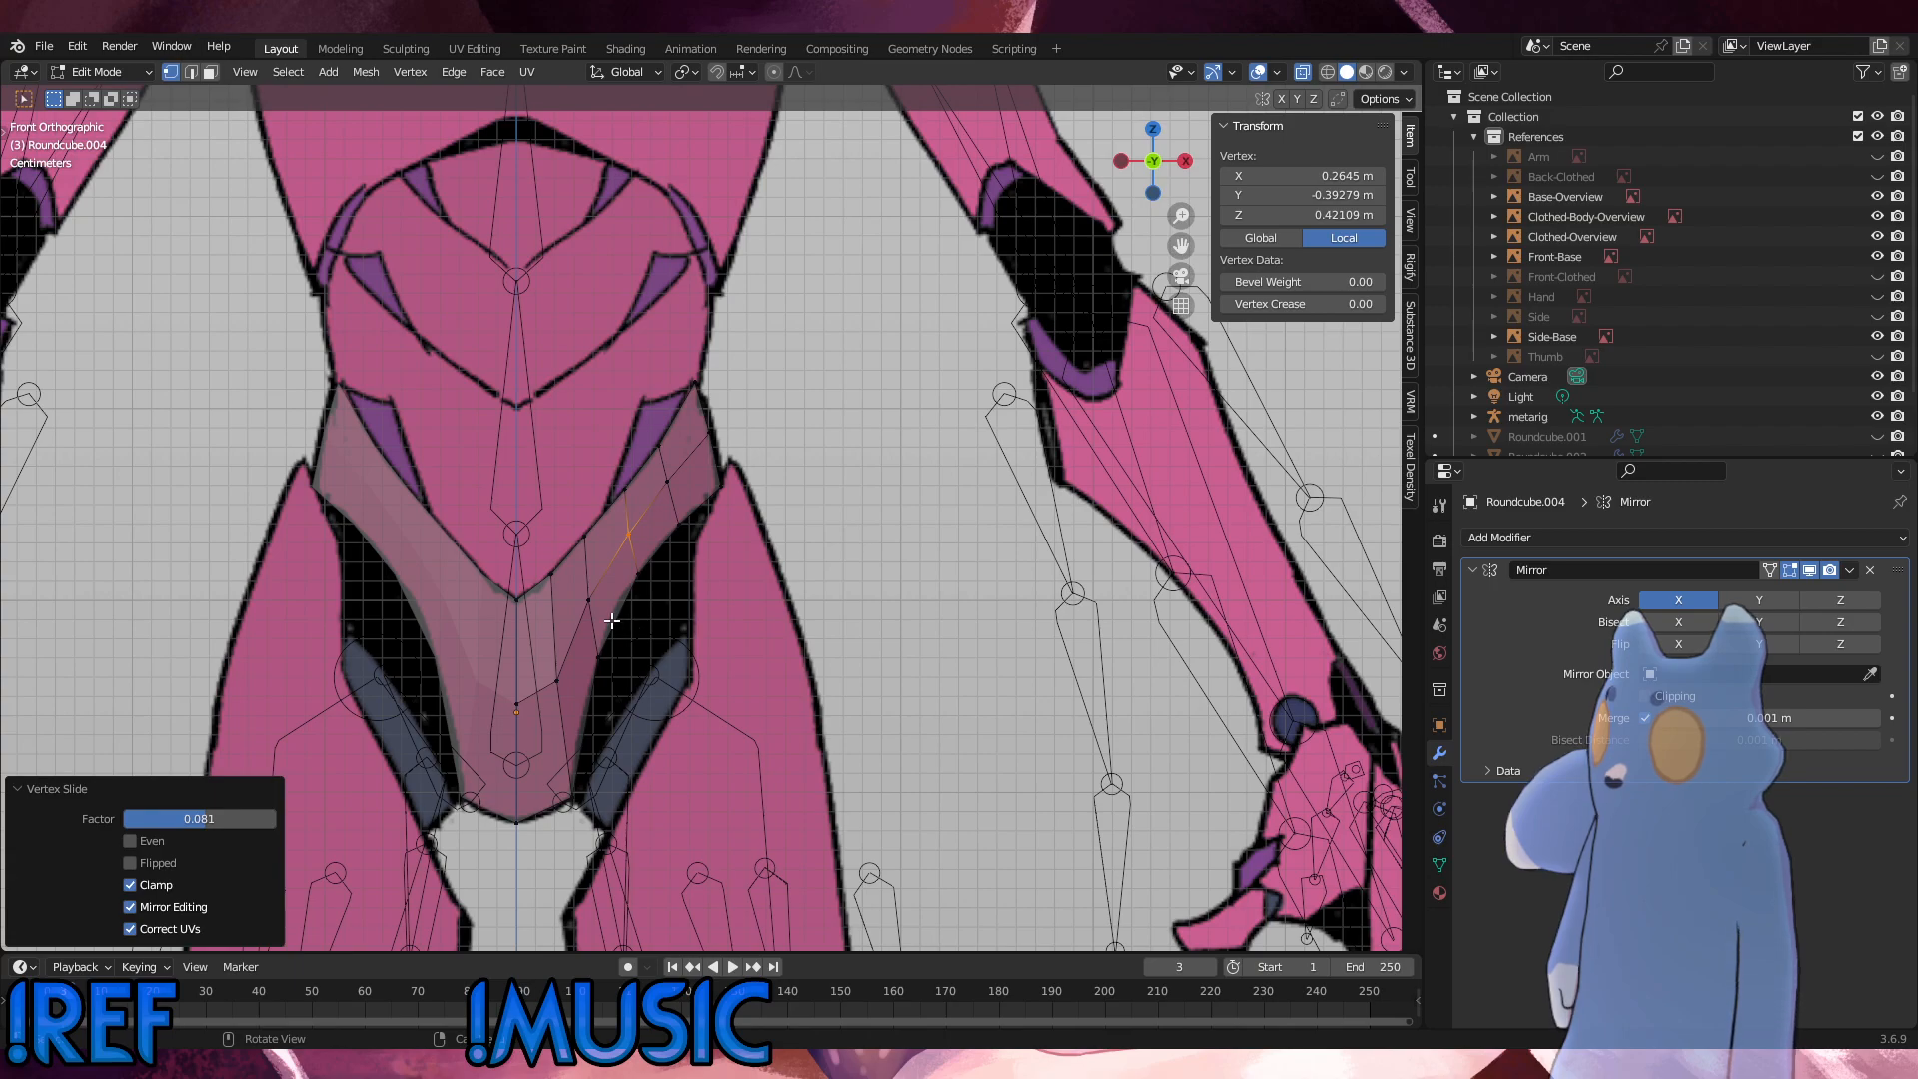
pyautogui.hotkey('shift', 'v')
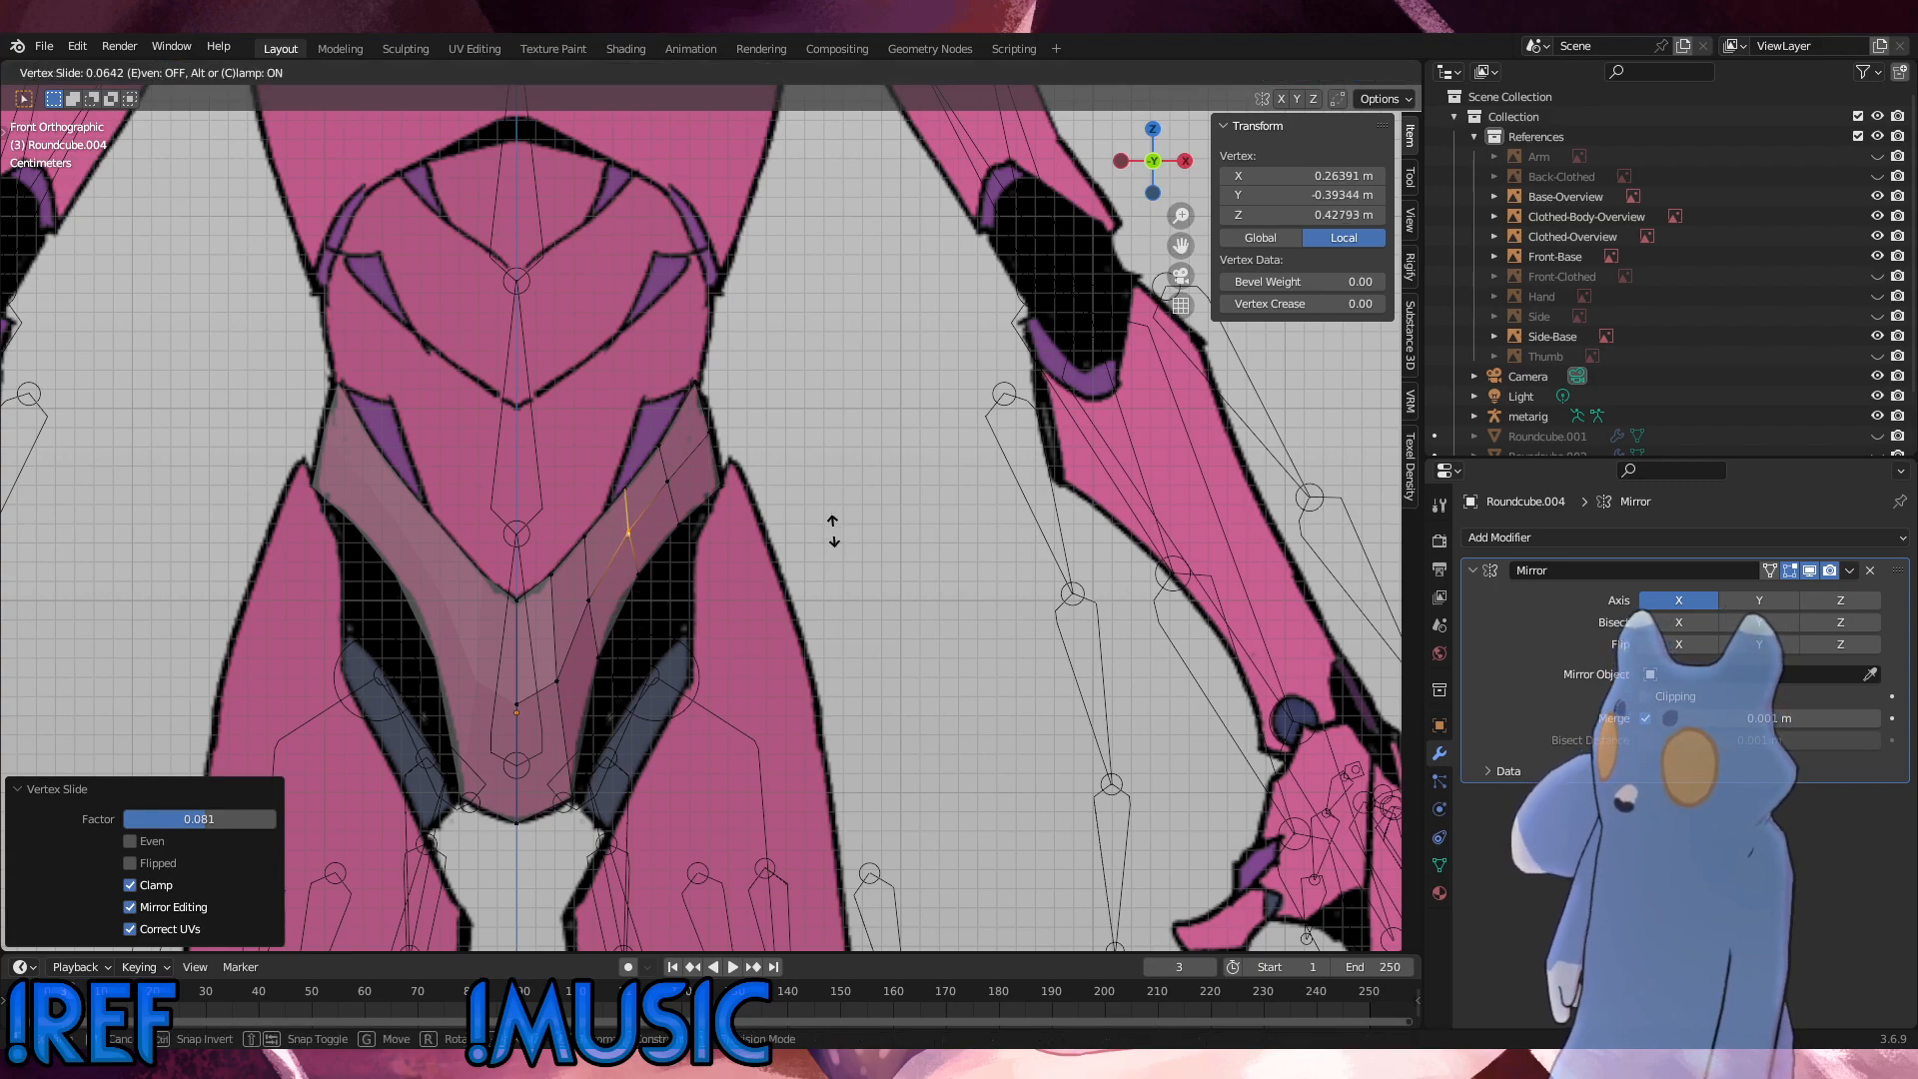
pyautogui.click(835, 530)
pyautogui.click(654, 453)
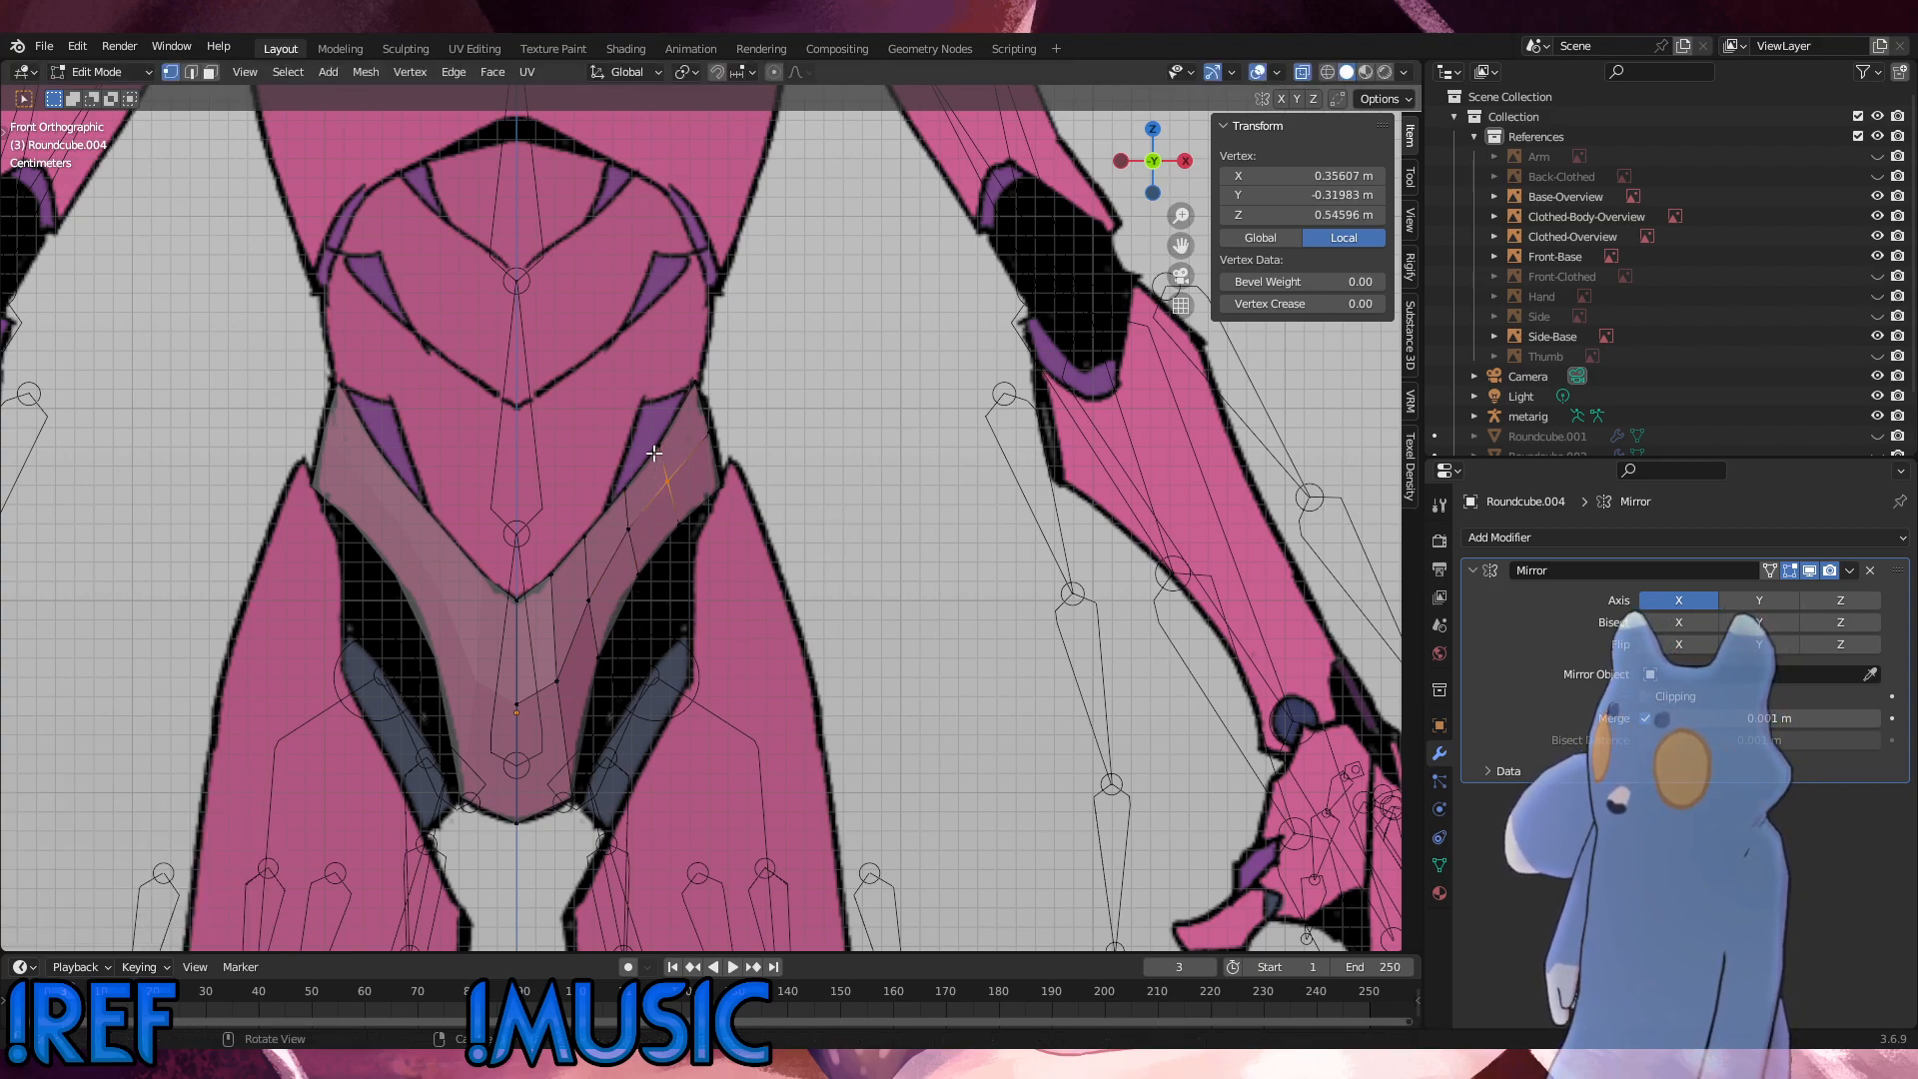
pyautogui.hotkey('alt', 'a')
# Step: Examine the adjusted pelvis shell vertices against the side and front body references
pyautogui.press('KP_3')
pyautogui.scroll(2, 939, 584)
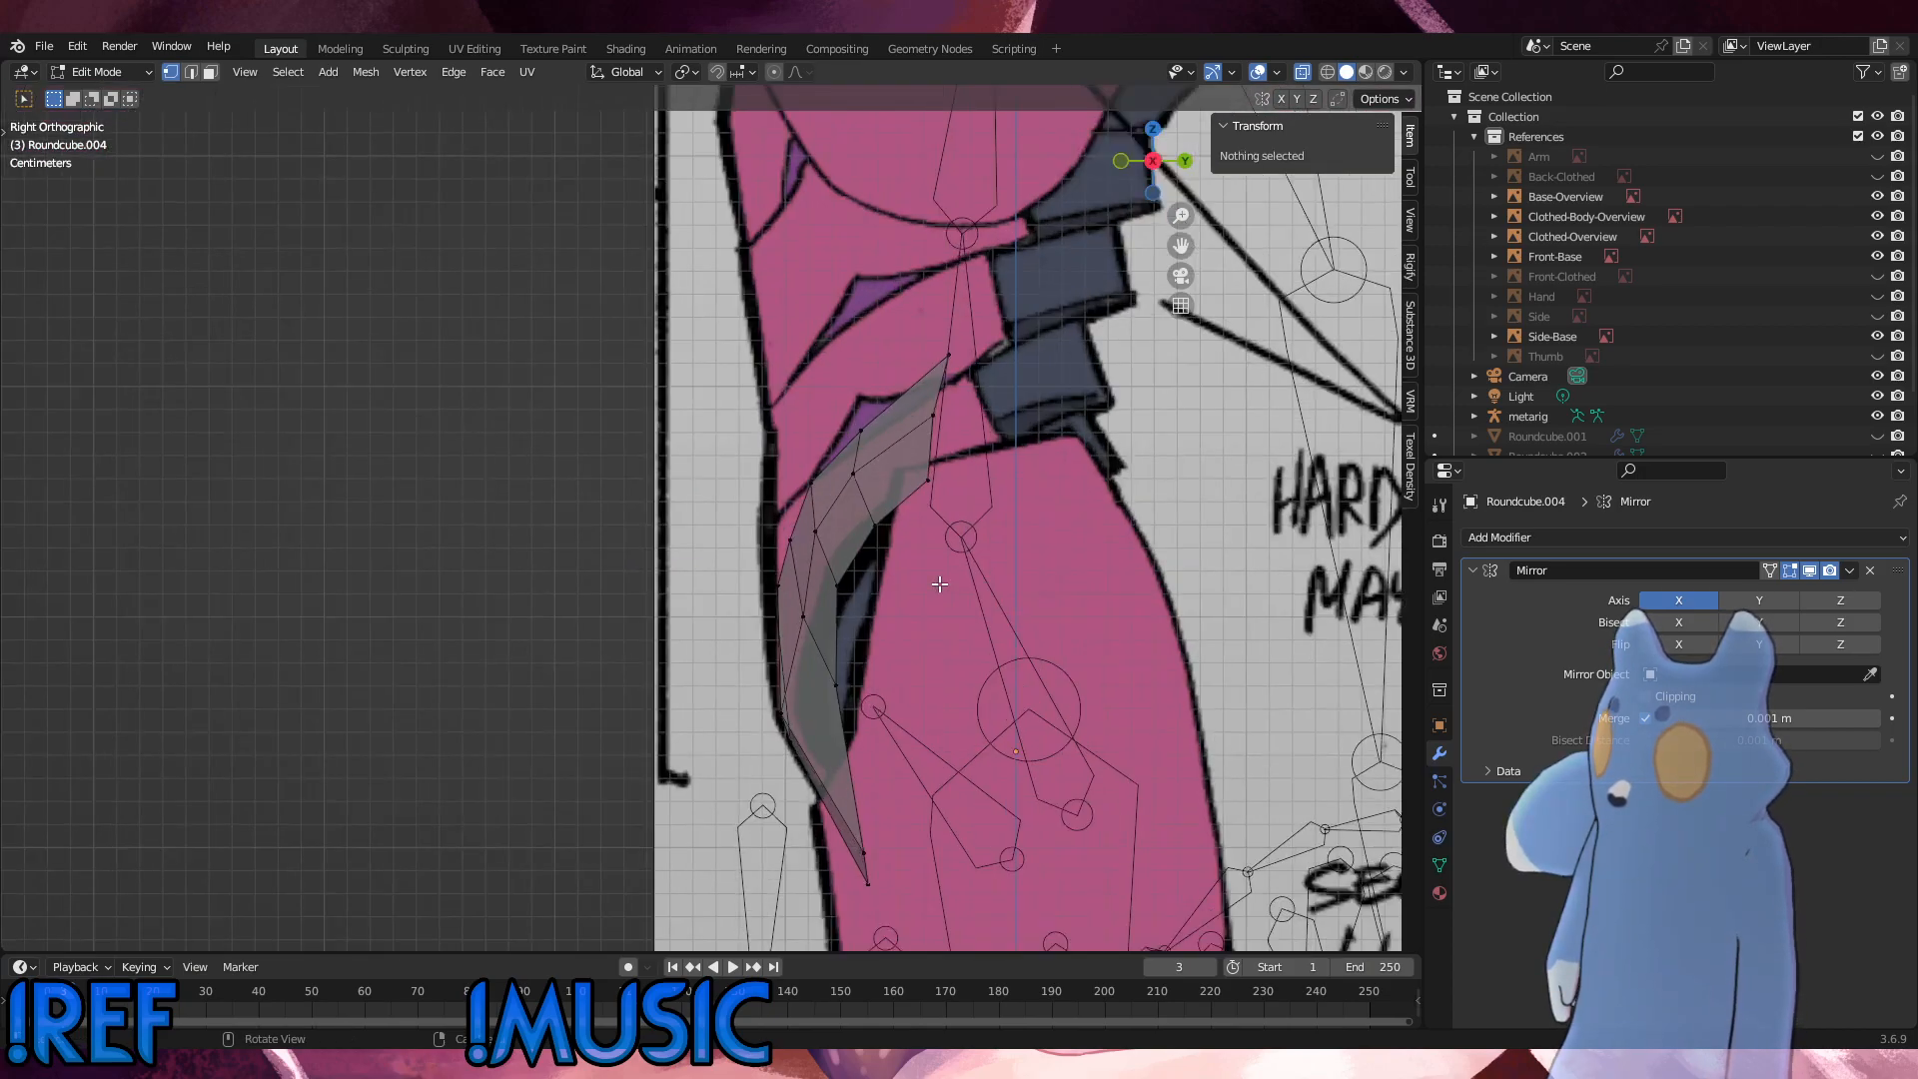
pyautogui.scroll(3, 940, 583)
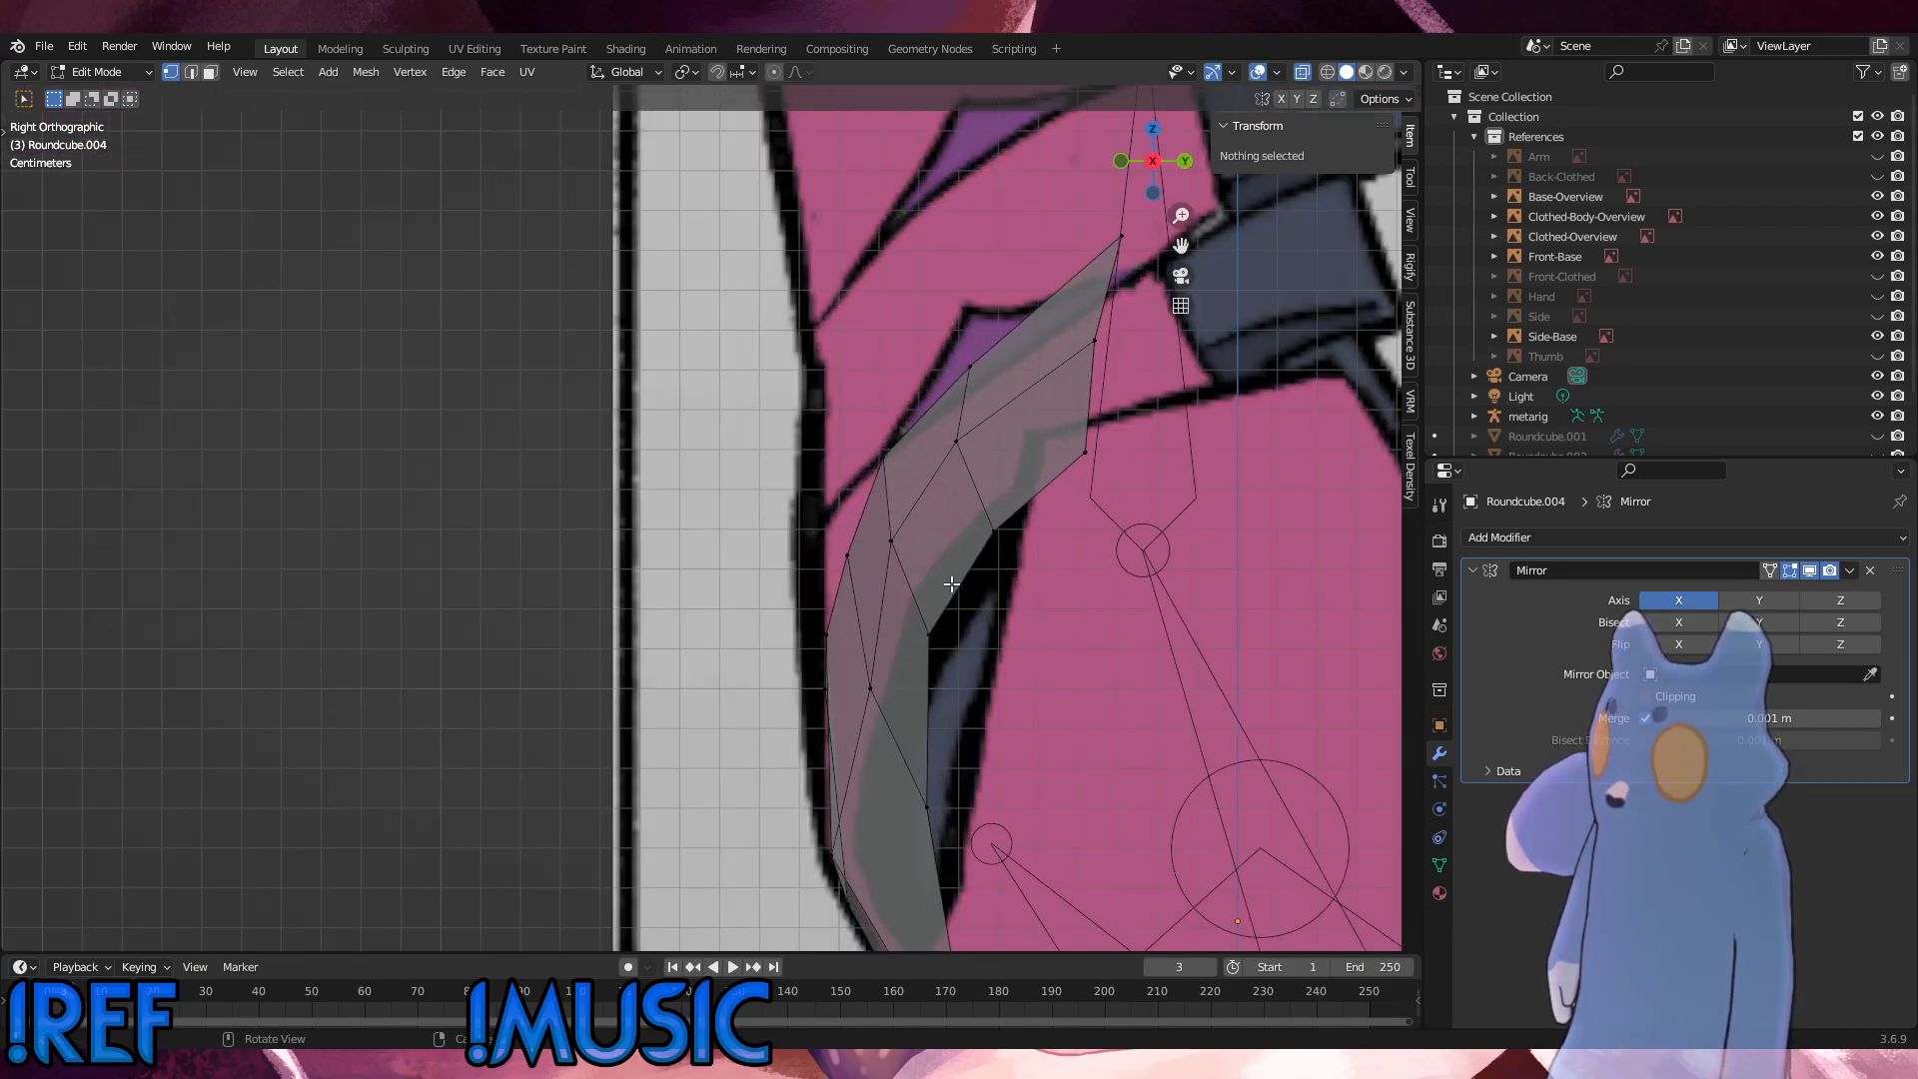
pyautogui.press('KP_1')
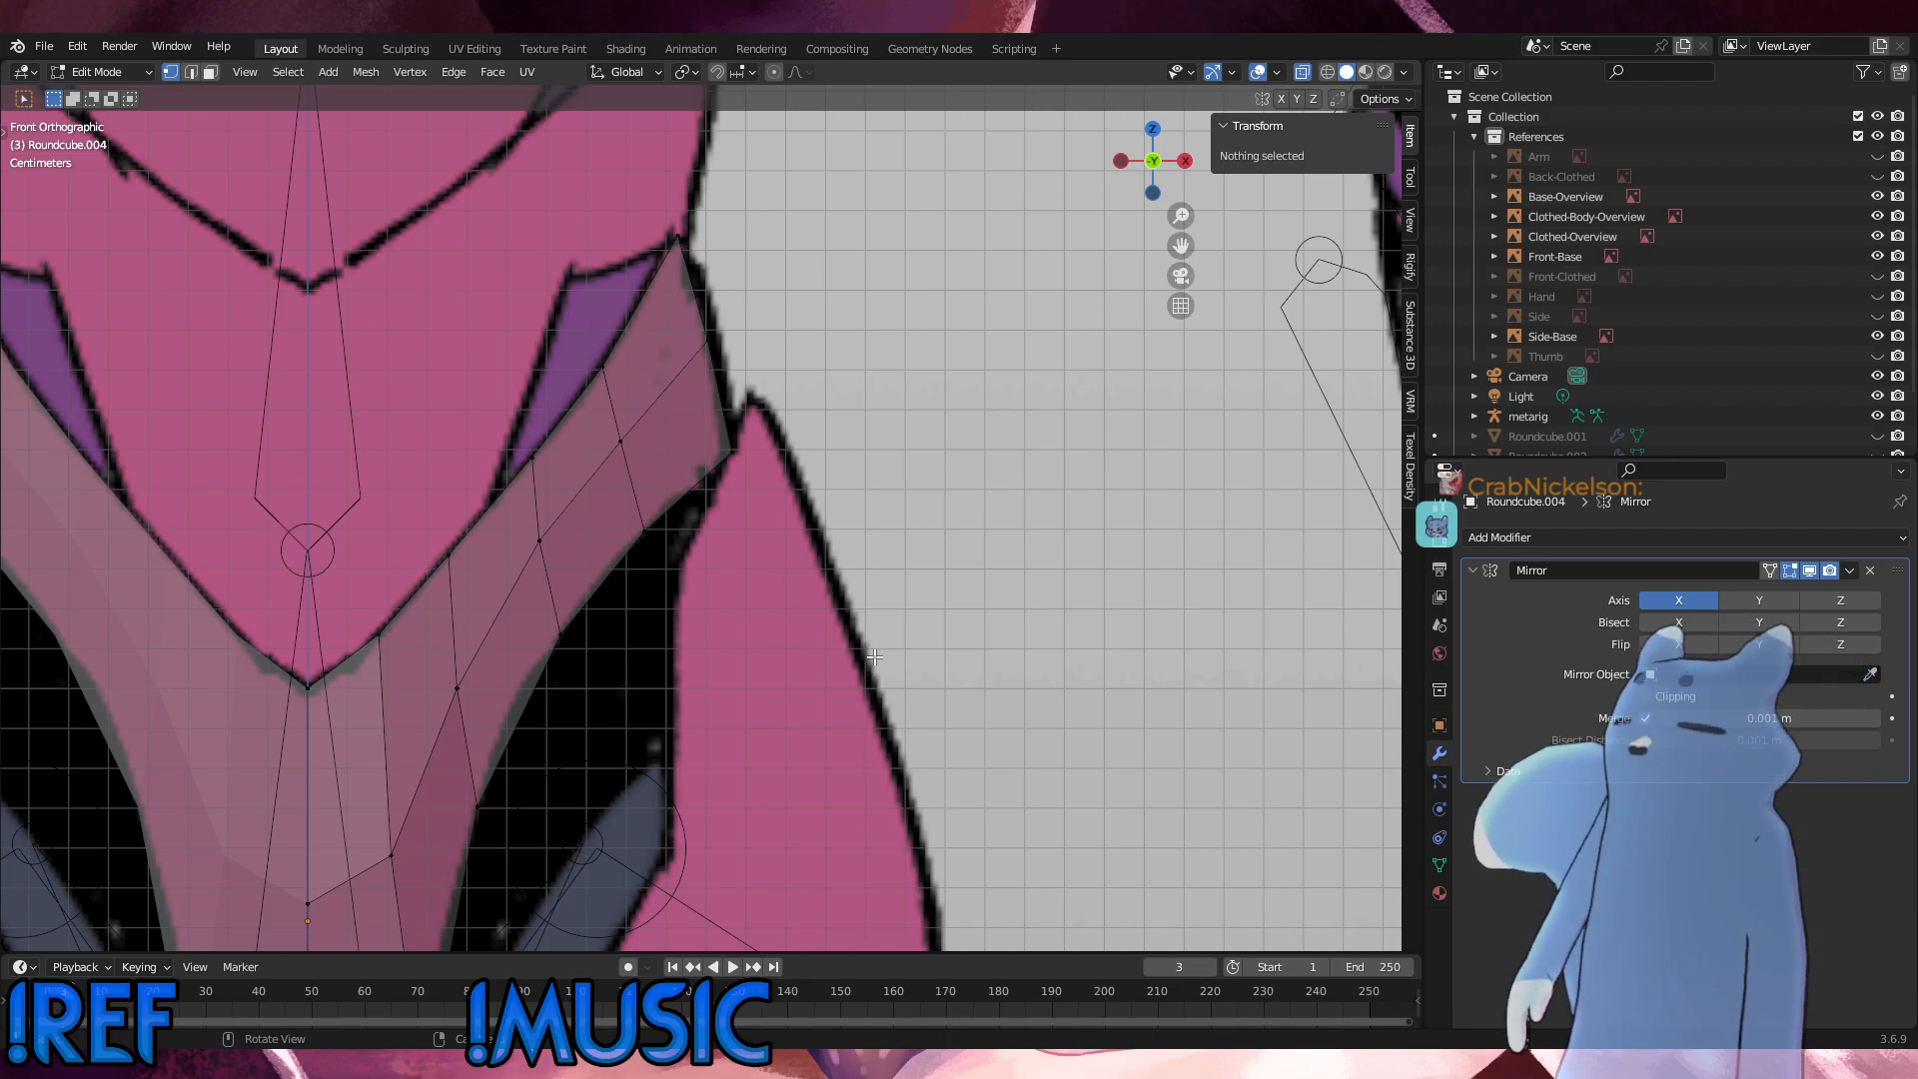
pyautogui.scroll(-8, 800, 679)
pyautogui.press('KP_3')
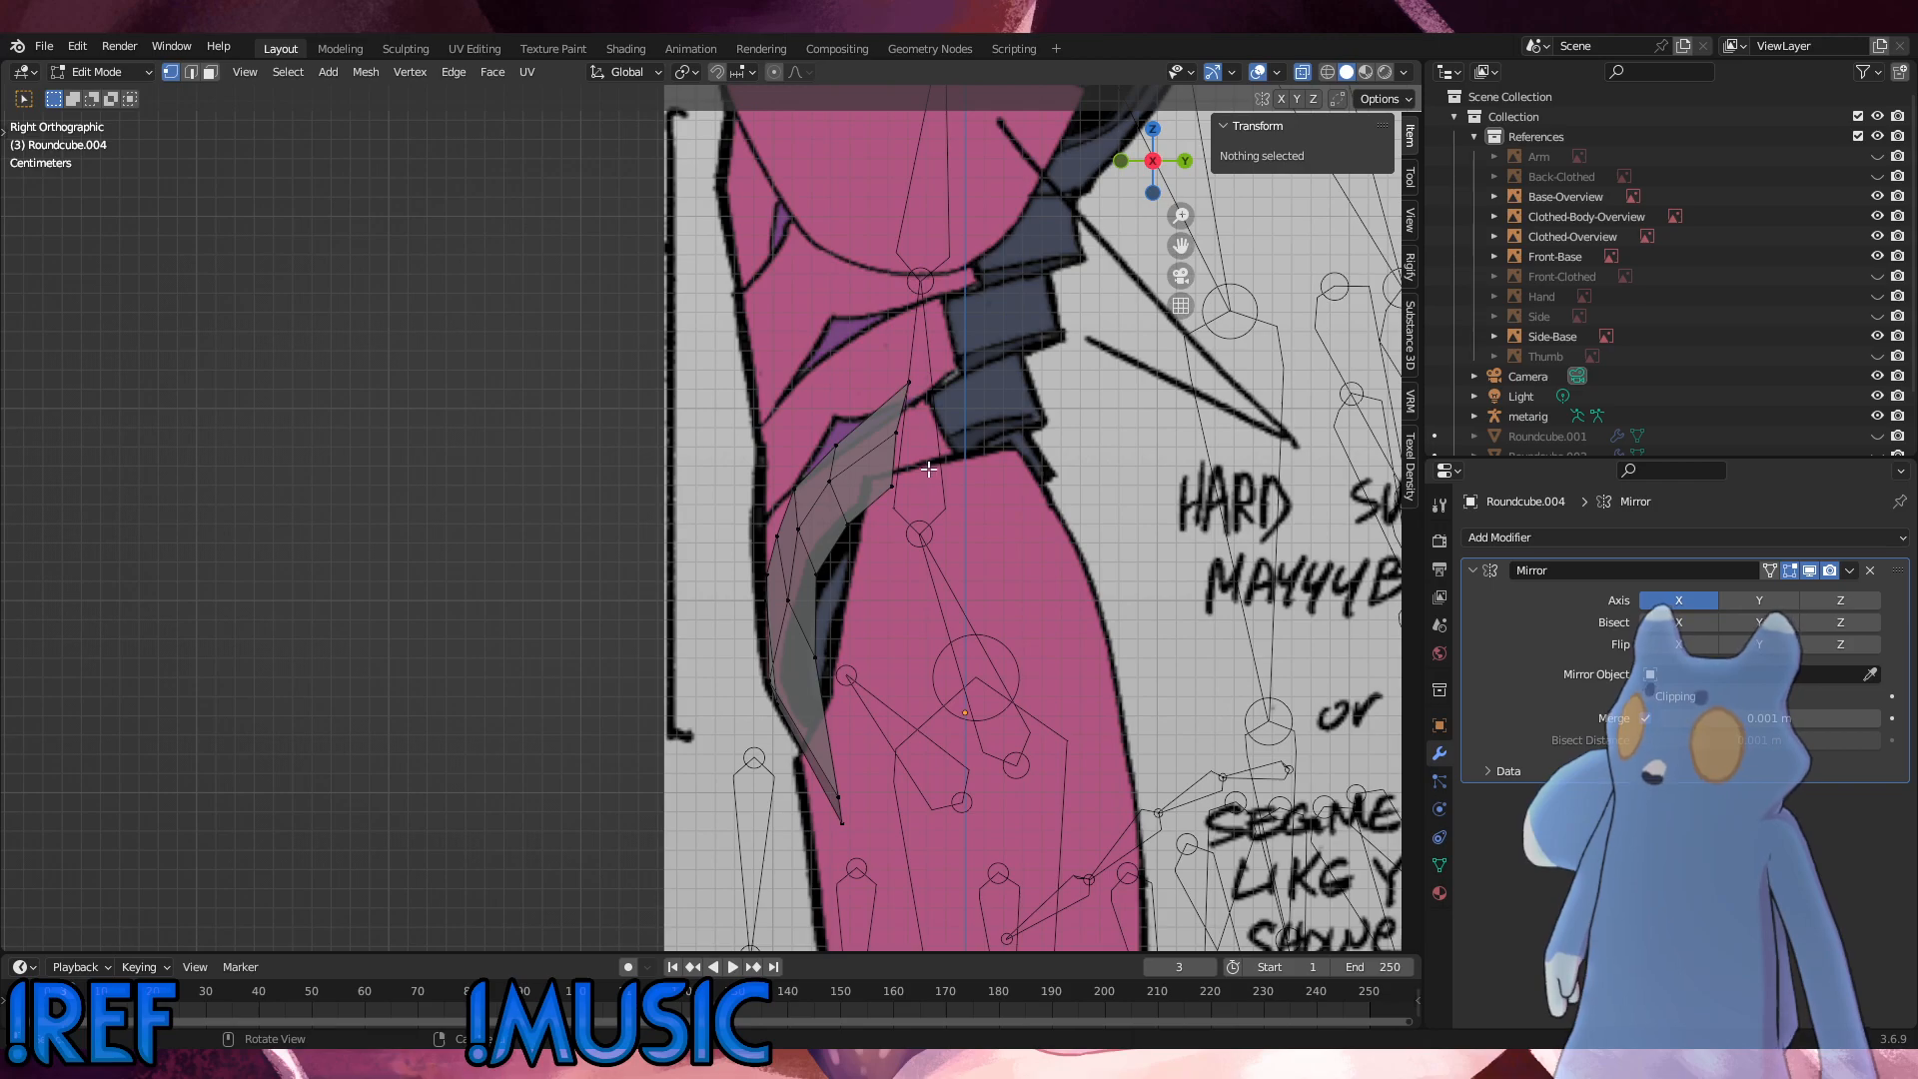
pyautogui.moveTo(930, 450); pyautogui.dragTo(1048, 423, button='middle')
pyautogui.press('KP_1')
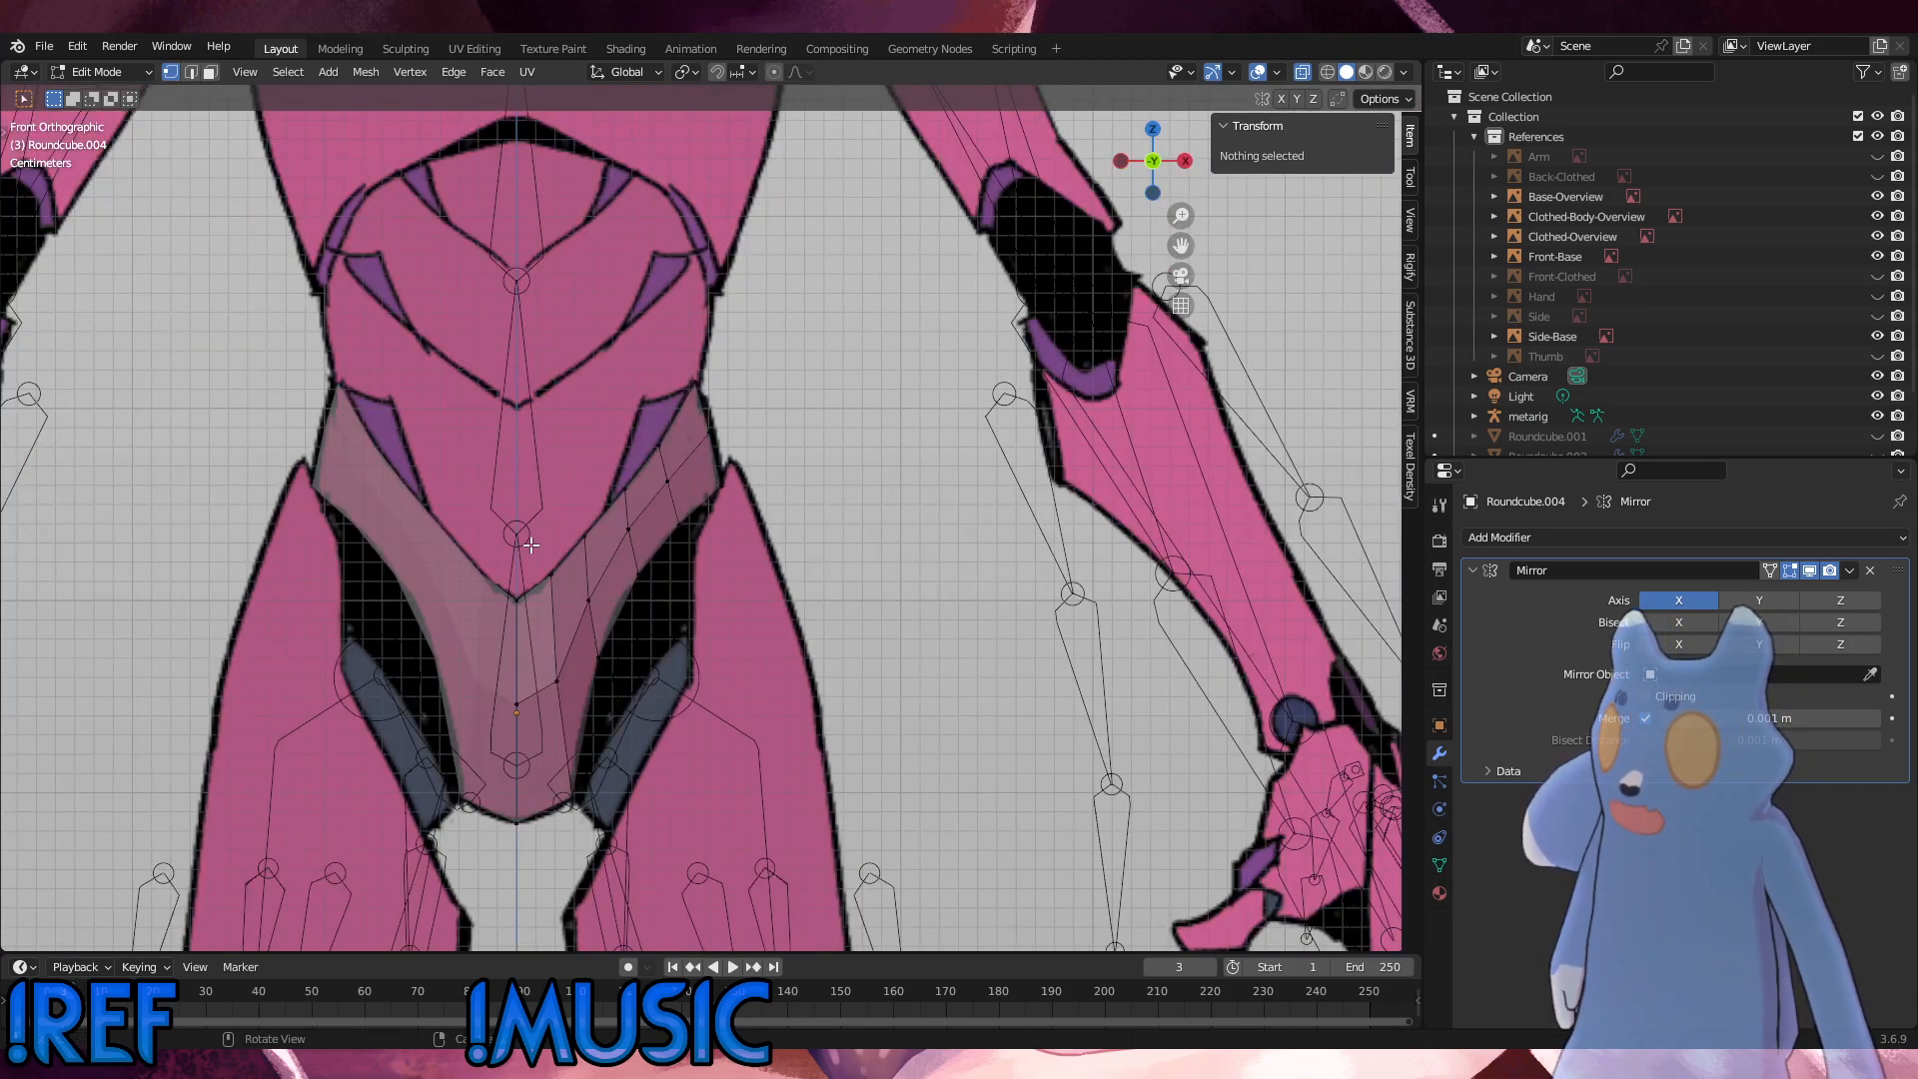
# Step: Select the pelvis shell's upper edge loop from the centre point to the hip corner
pyautogui.scroll(3, 589, 597)
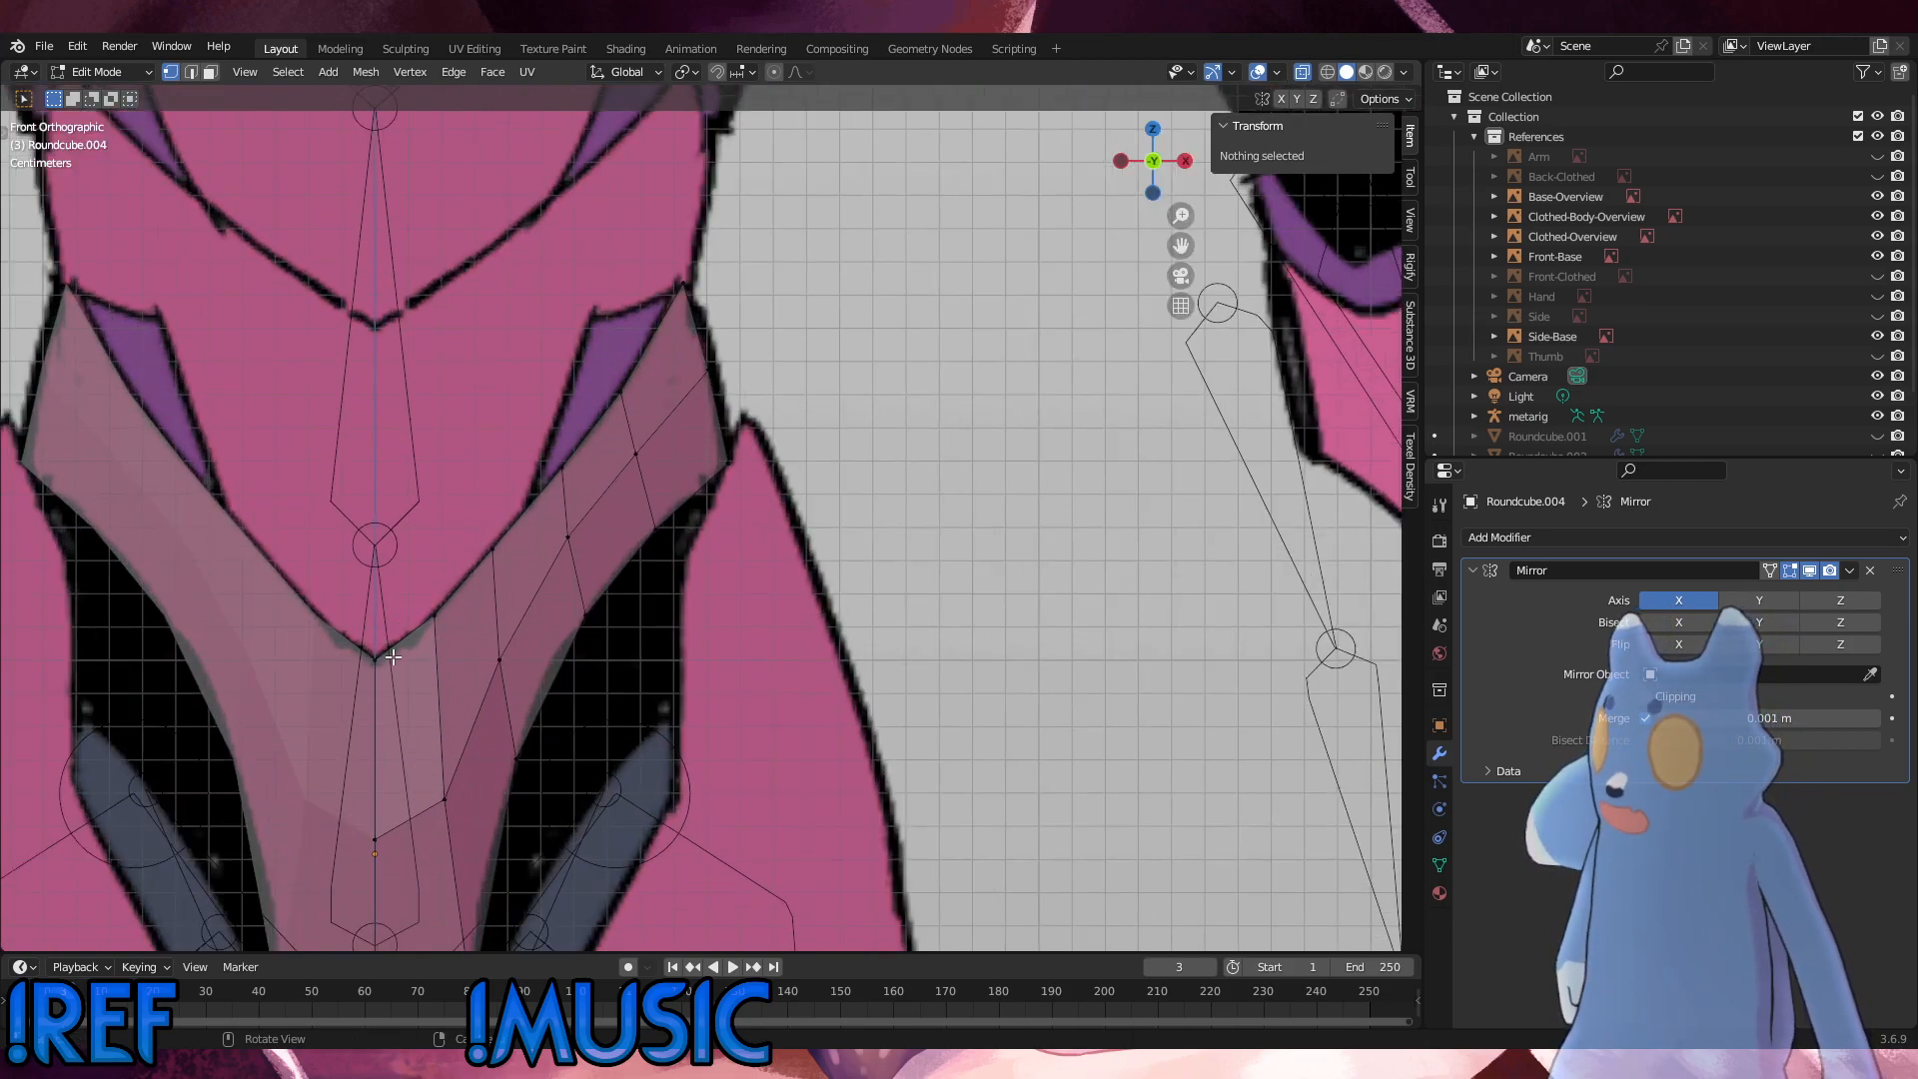
pyautogui.scroll(-3, 685, 609)
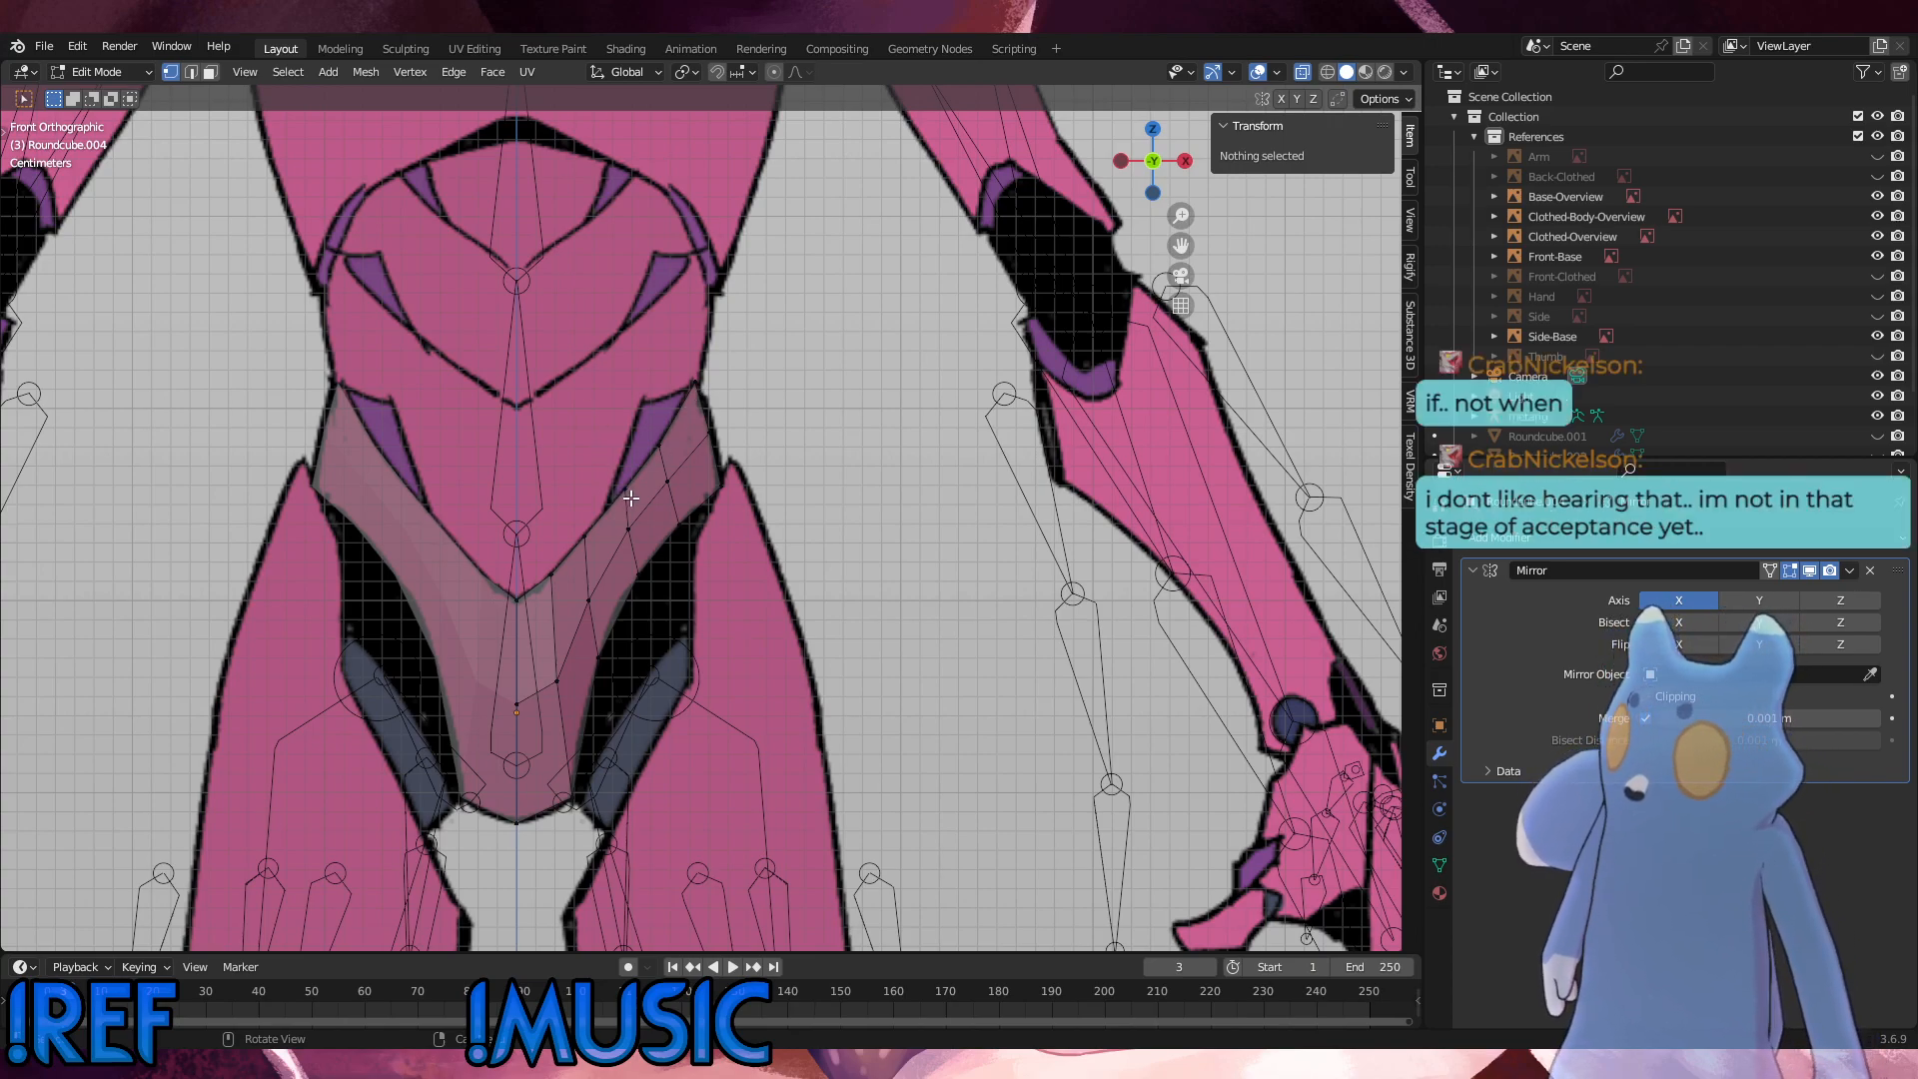
pyautogui.scroll(2, 635, 475)
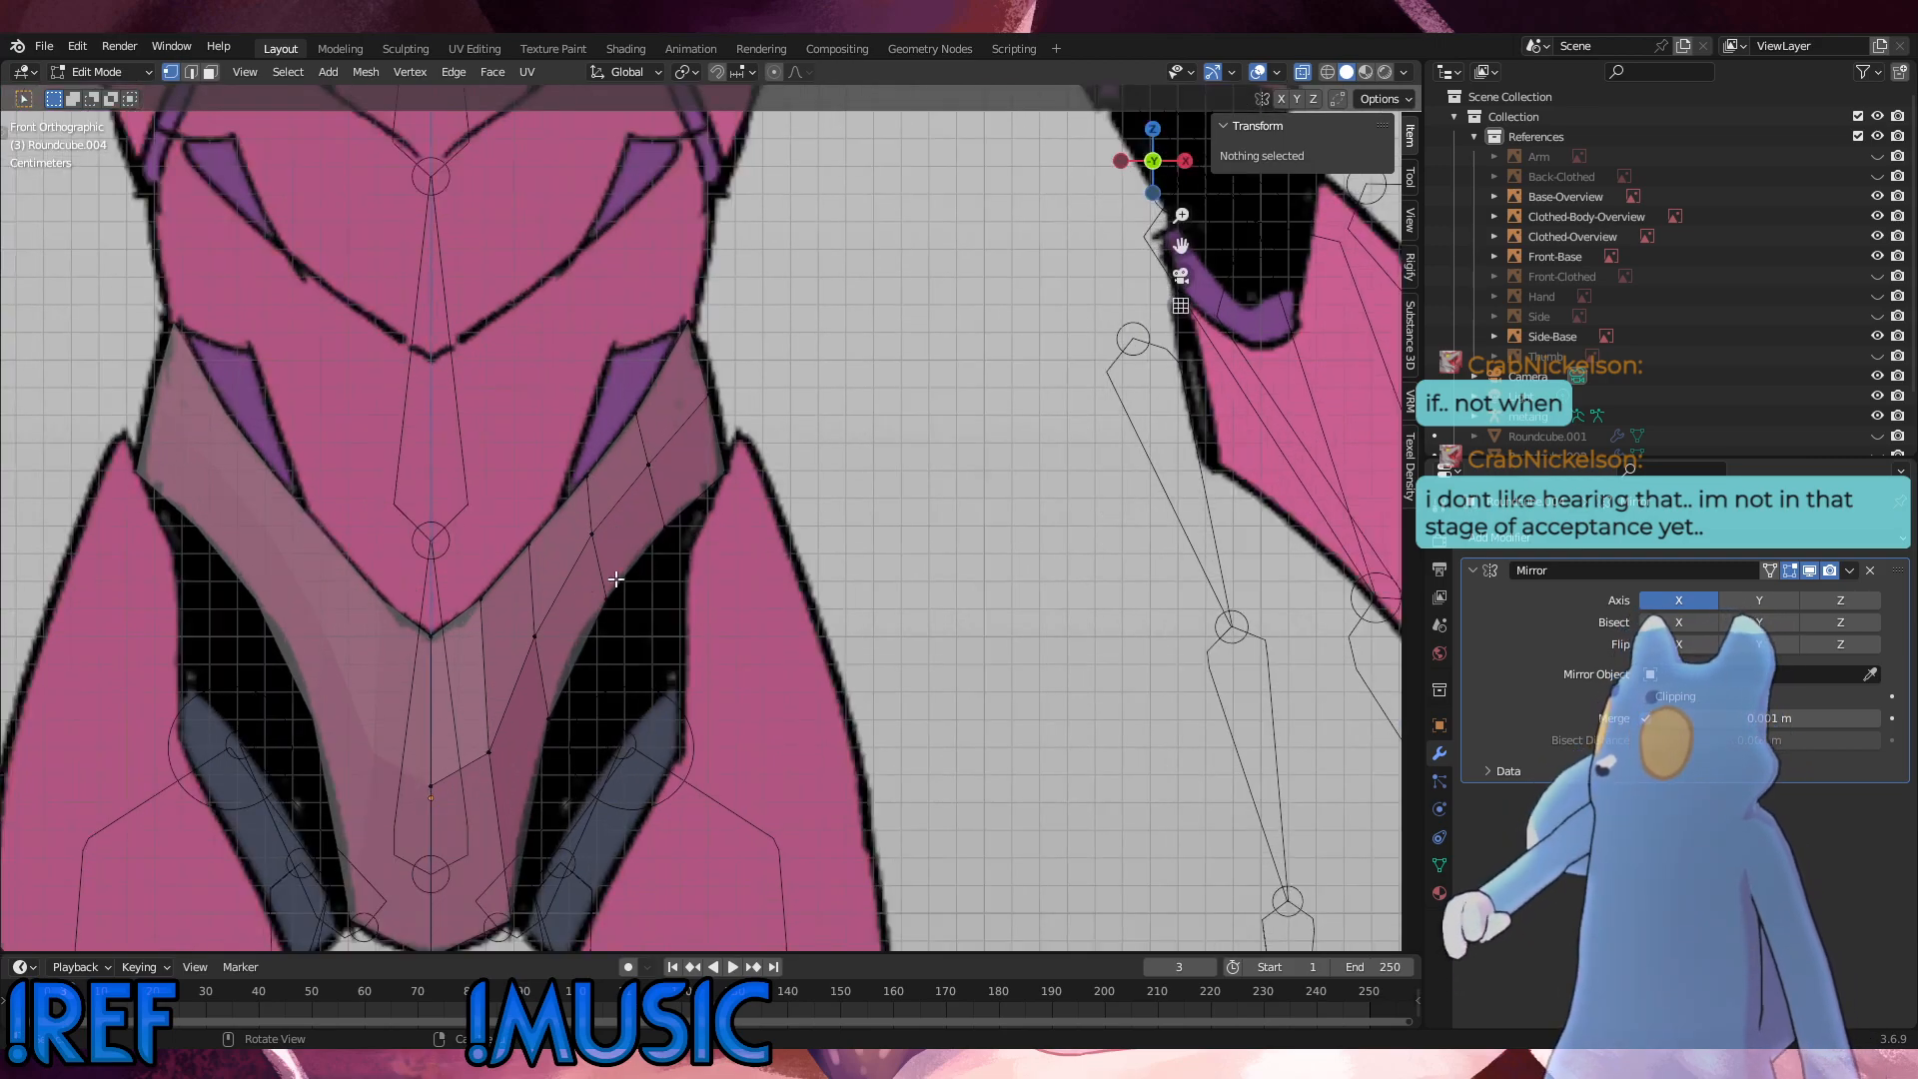
pyautogui.keyDown('alt'); pyautogui.click(457, 626); pyautogui.keyUp('alt')
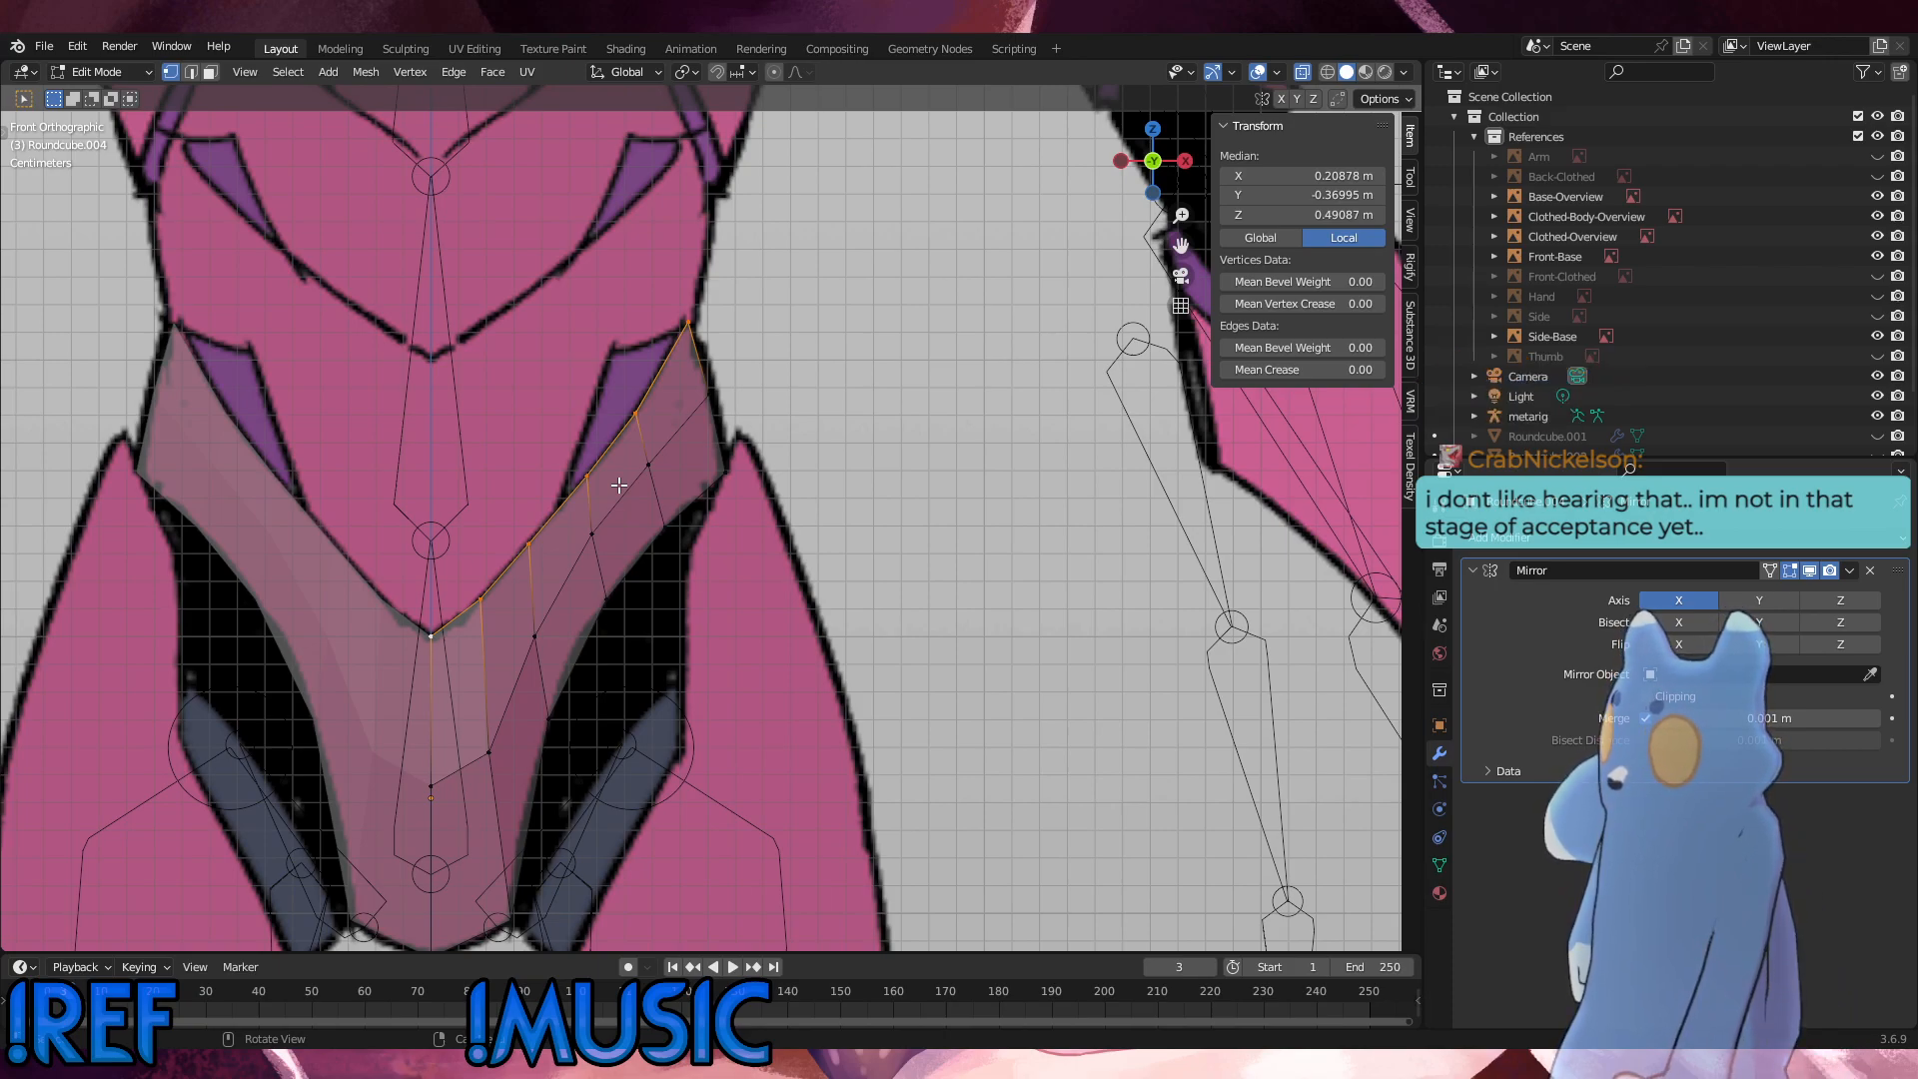
pyautogui.press('r')
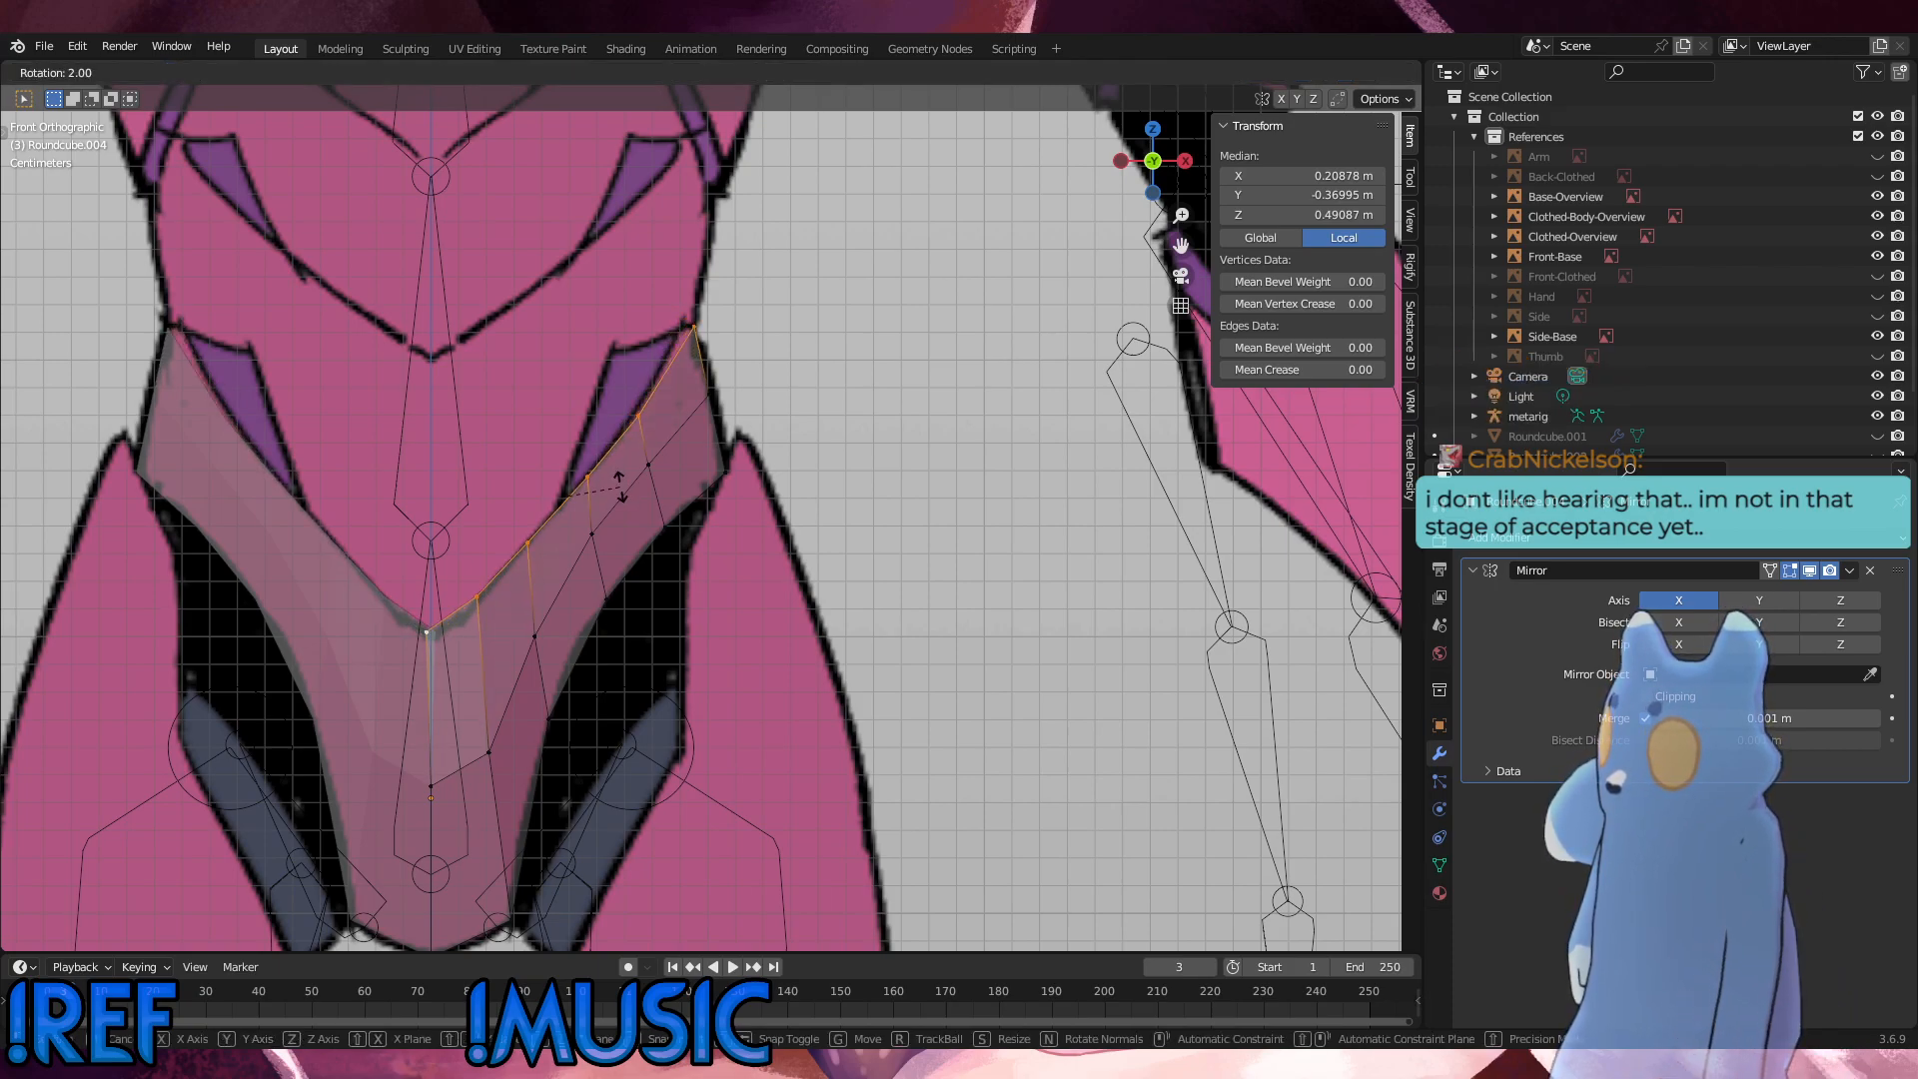
pyautogui.click(619, 486)
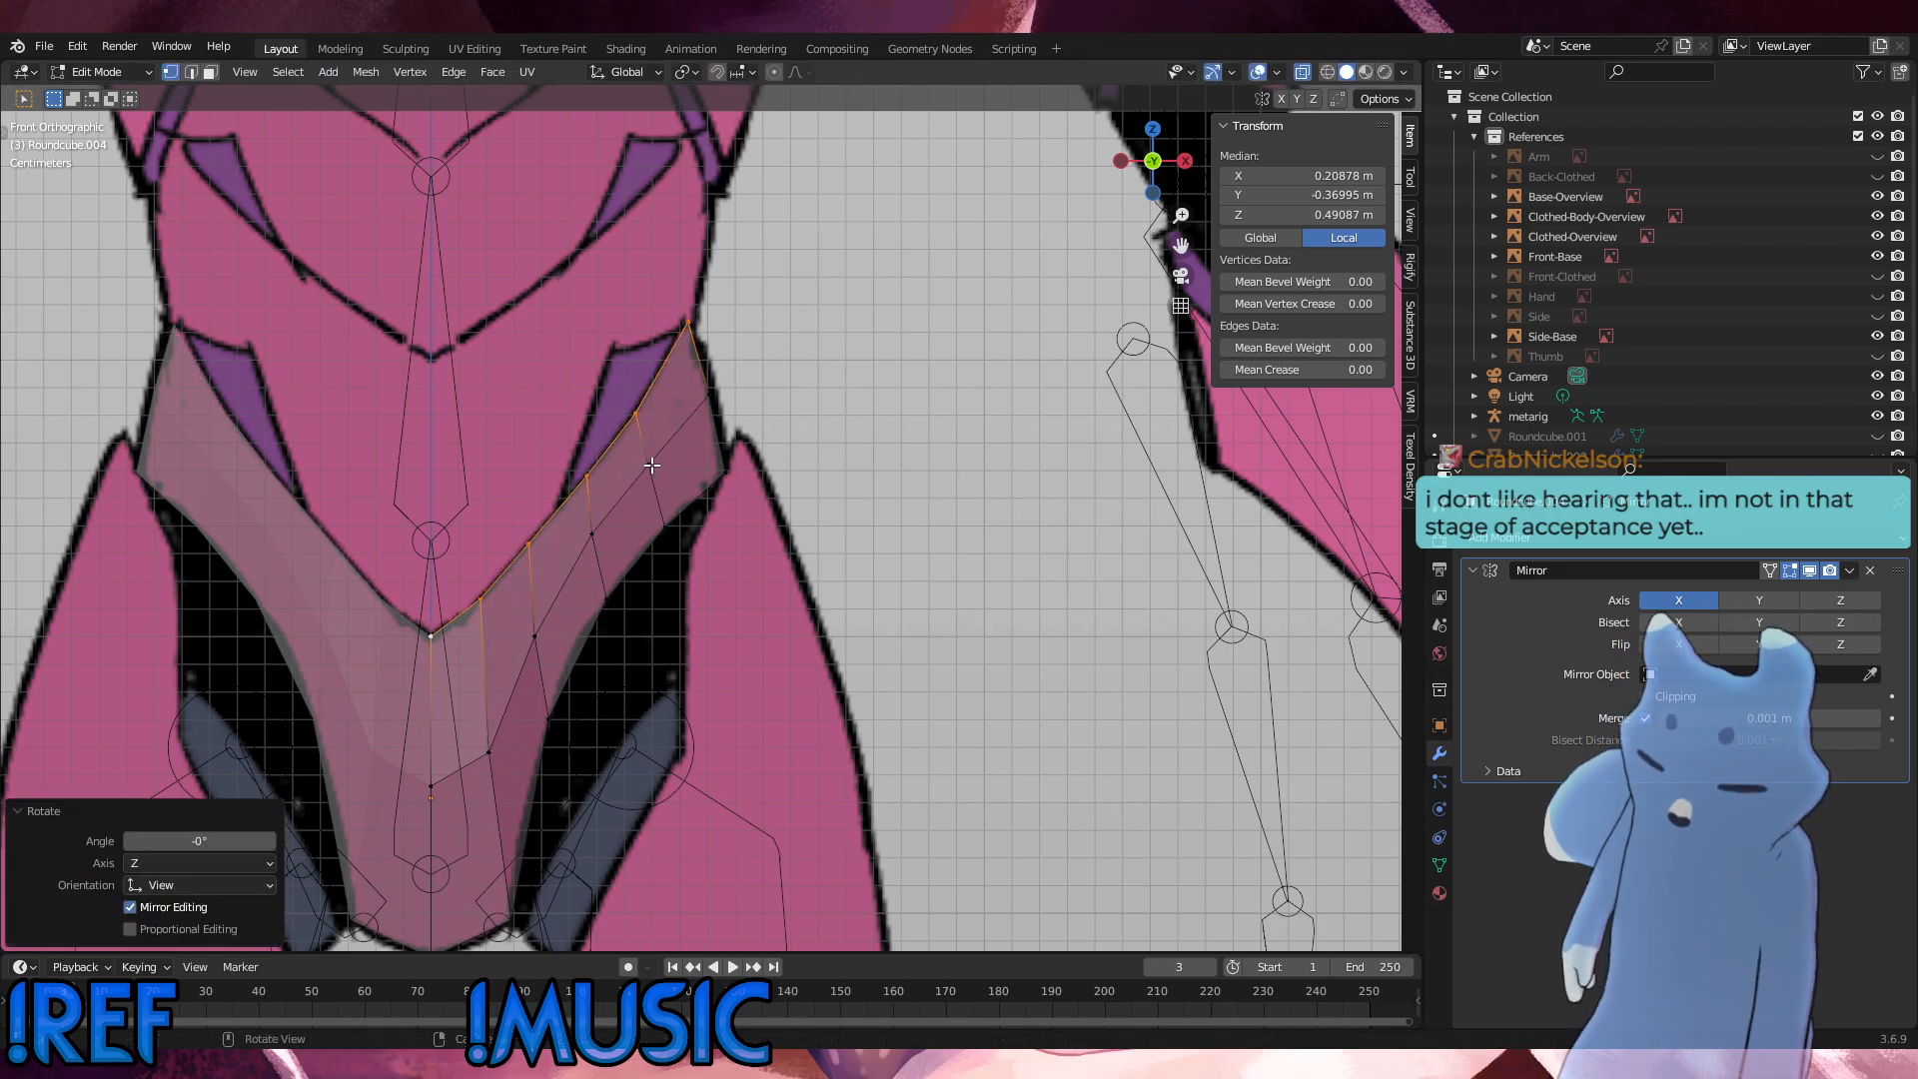
pyautogui.press('g')
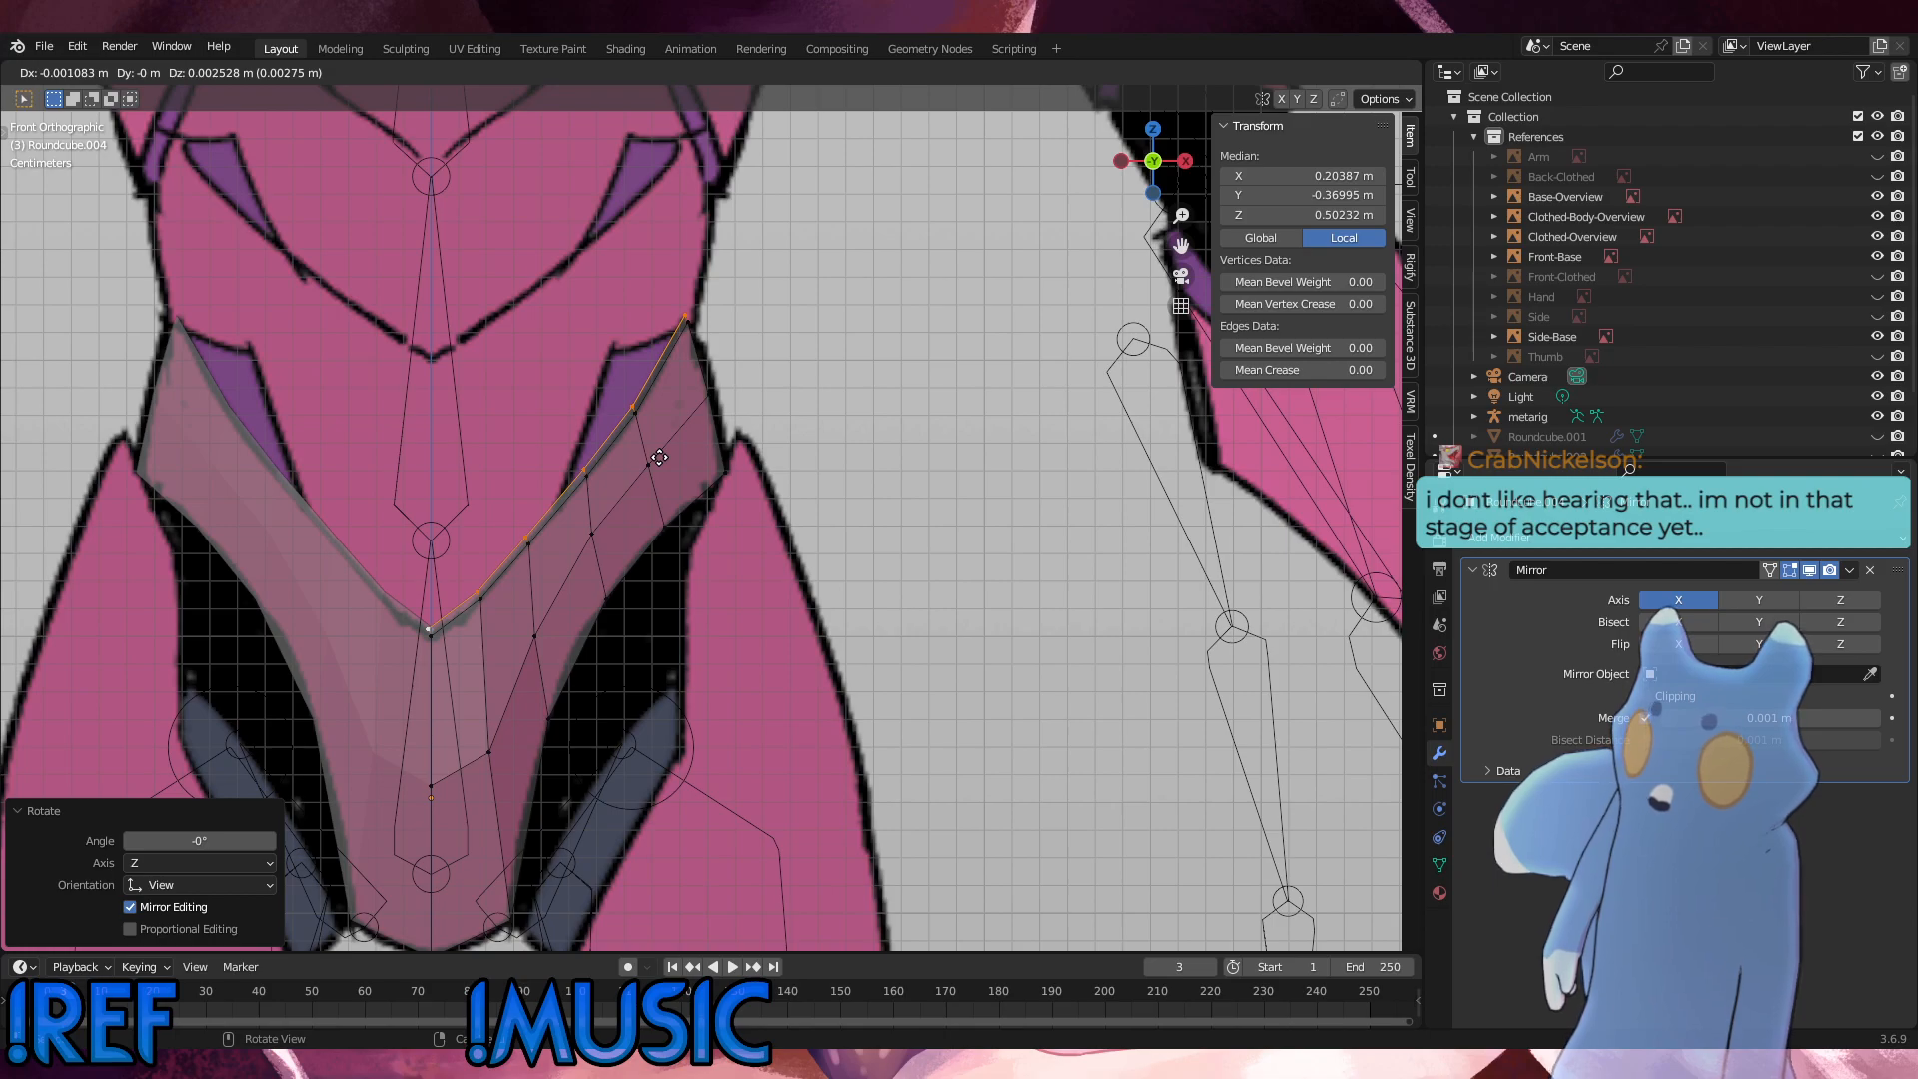
pyautogui.click(660, 456)
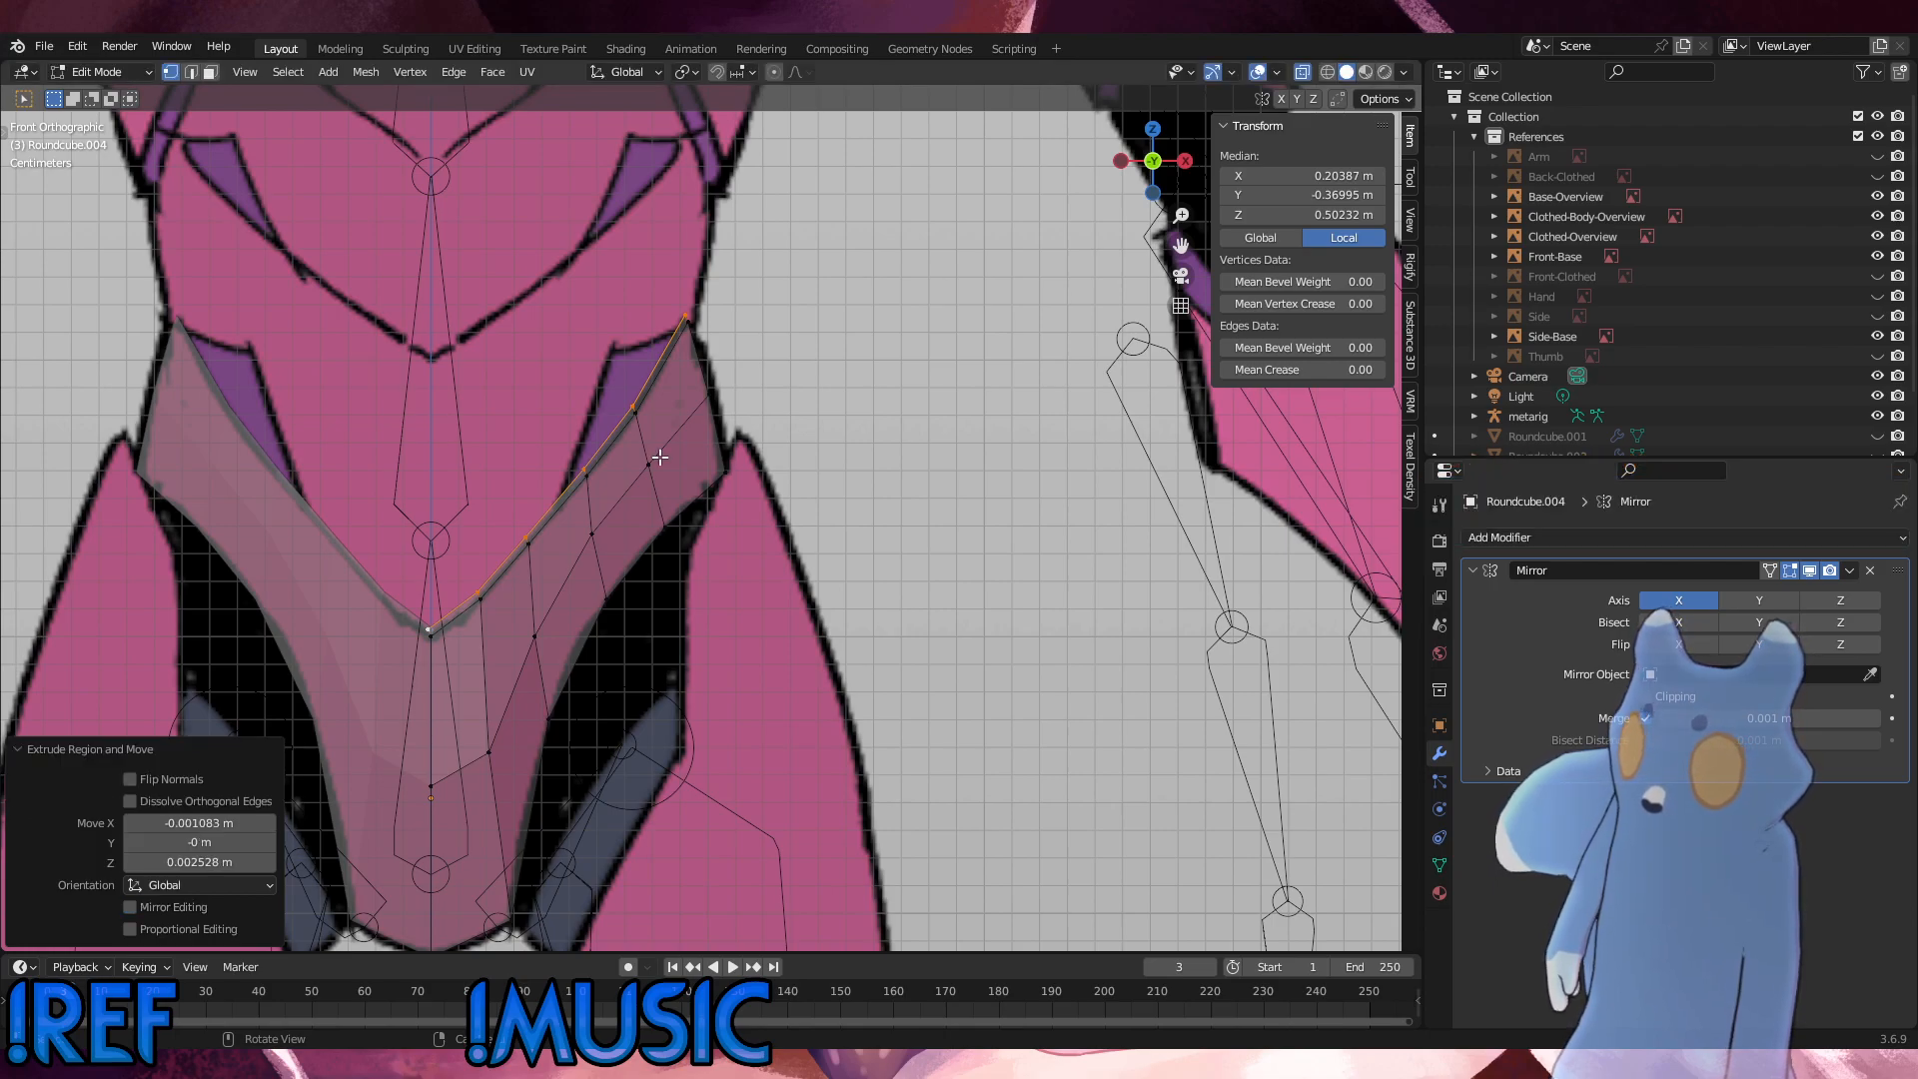
pyautogui.scroll(5, 652, 445)
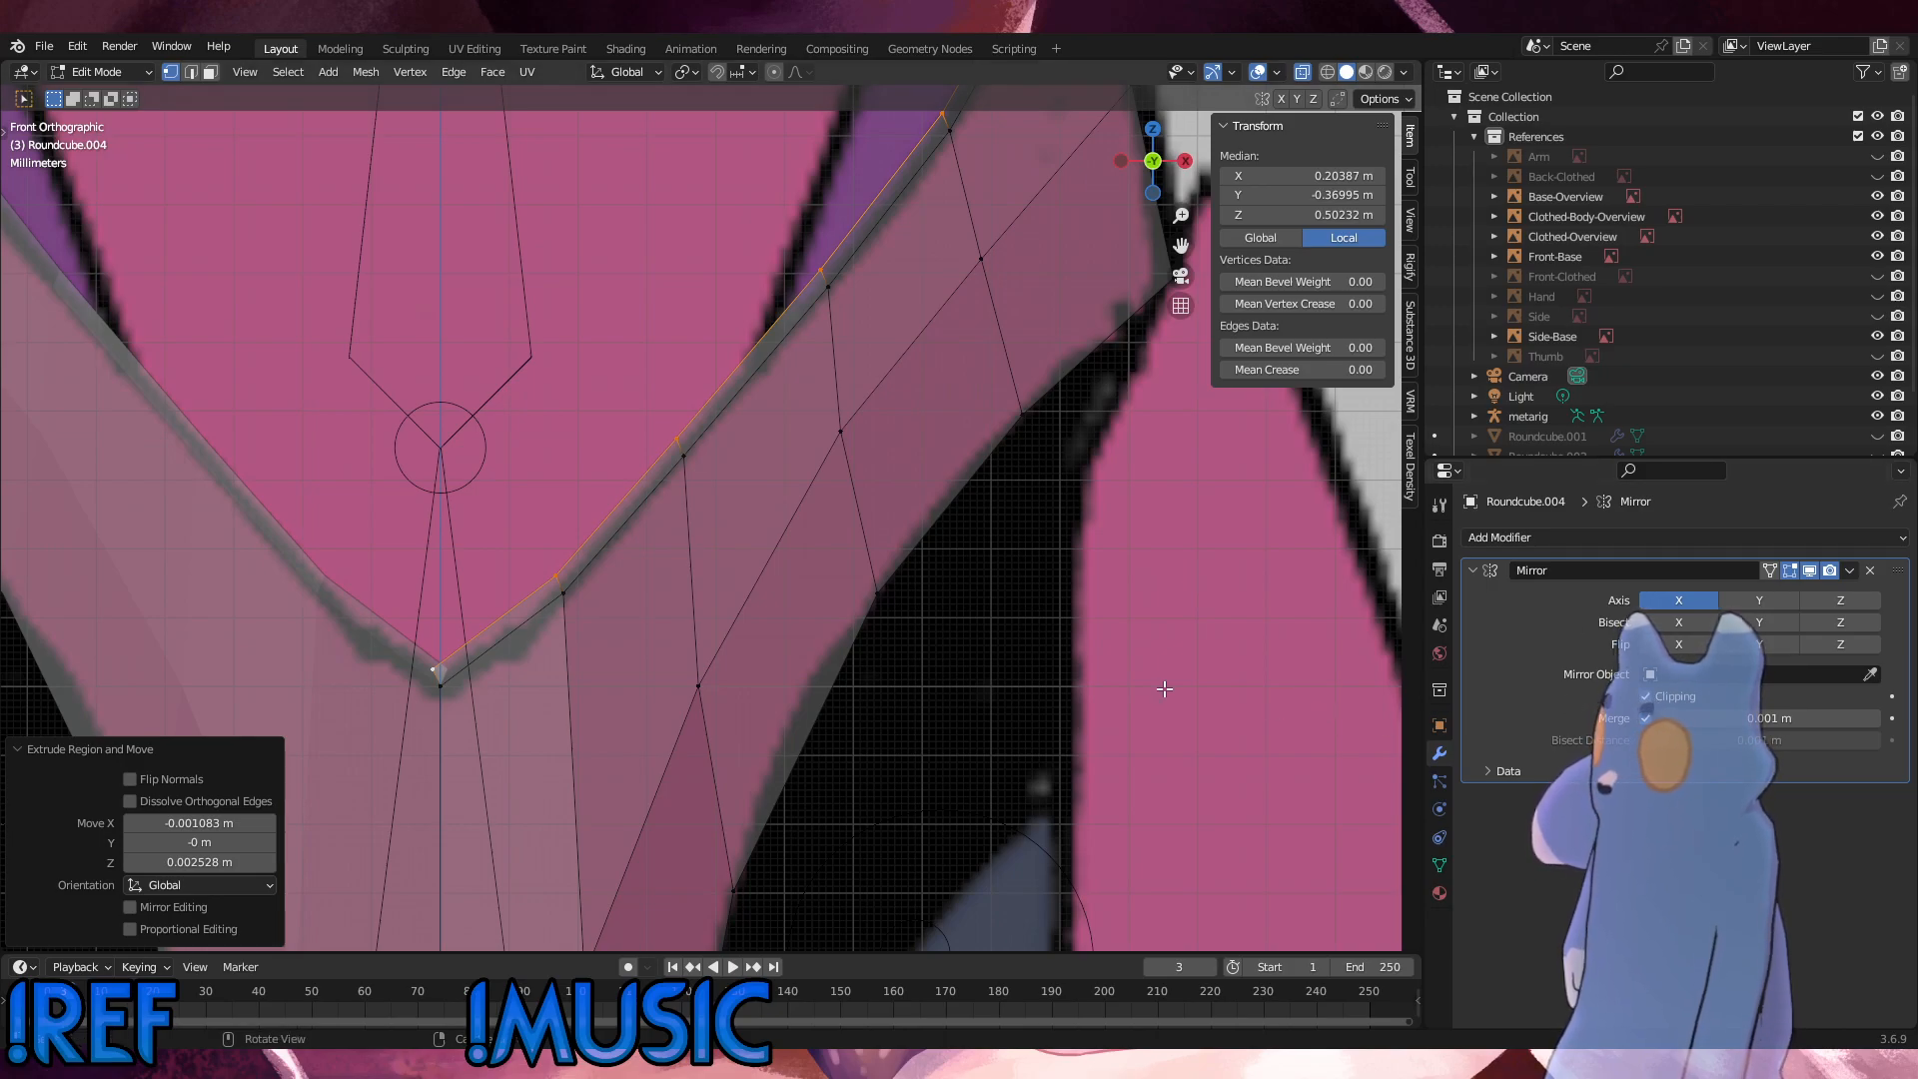
pyautogui.hotkey('ctrl', 'z')
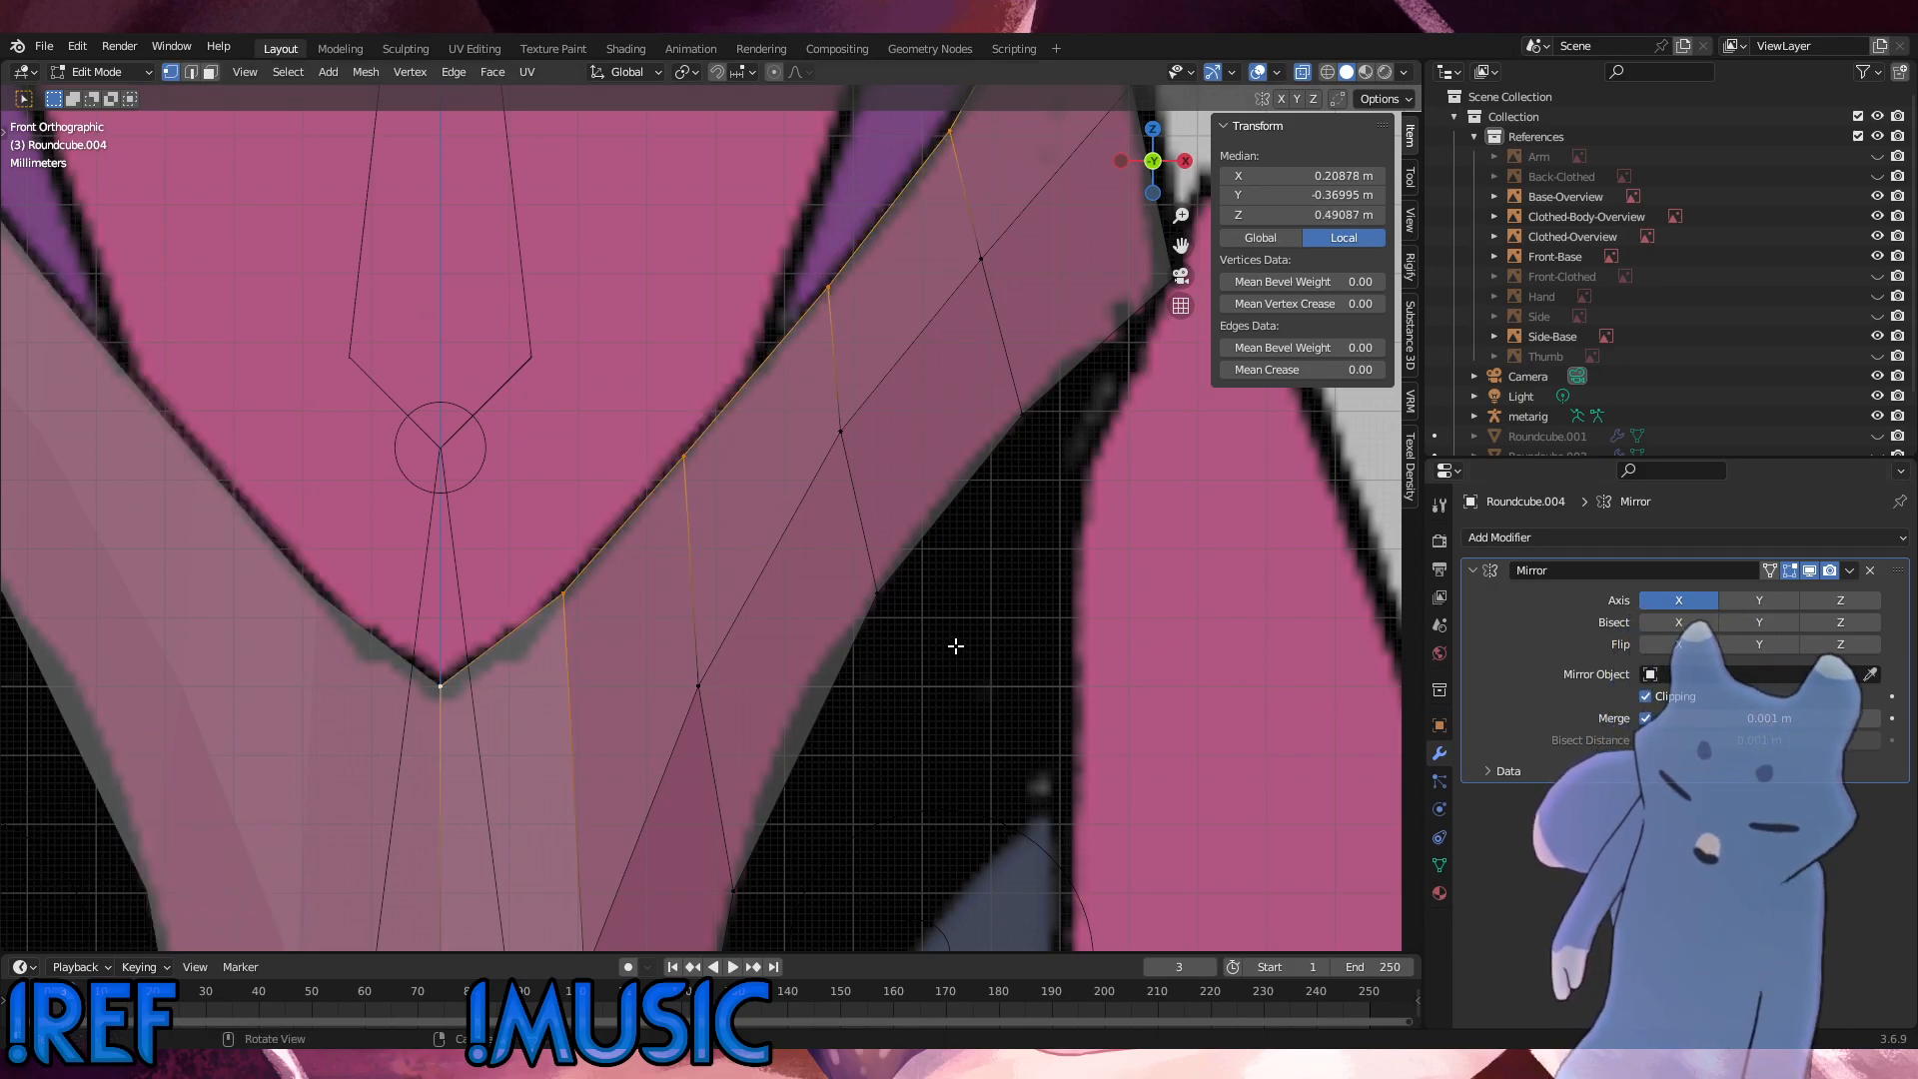
# Step: Extrude the pelvis shell's selected upper edge loop straight up along Z by about 0.0028 m
pyautogui.press('g')
pyautogui.press('z')
pyautogui.click(960, 626)
pyautogui.scroll(-3, 959, 618)
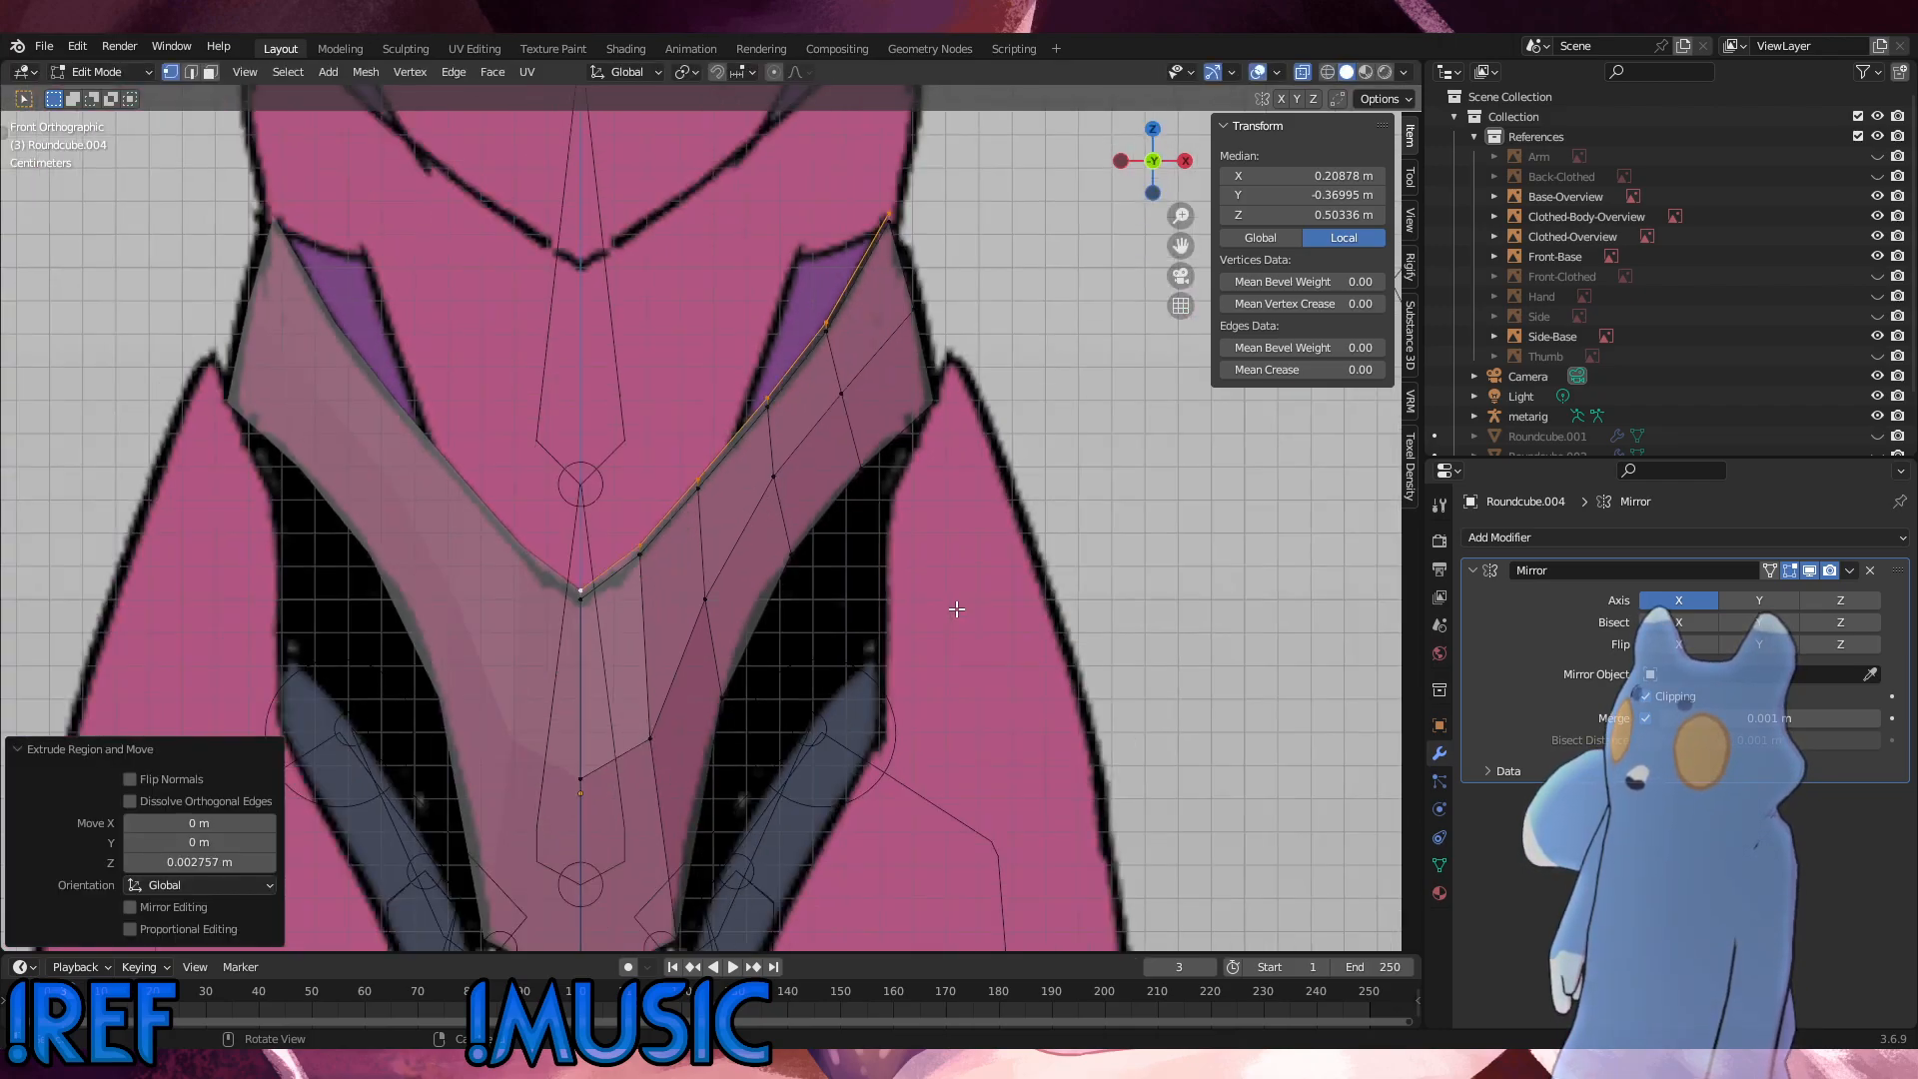
# Step: Fit the narrow extruded edge to the front reference outline with small moves of about 0.001 m and a scale of 1.023
pyautogui.press('g')
pyautogui.click(961, 604)
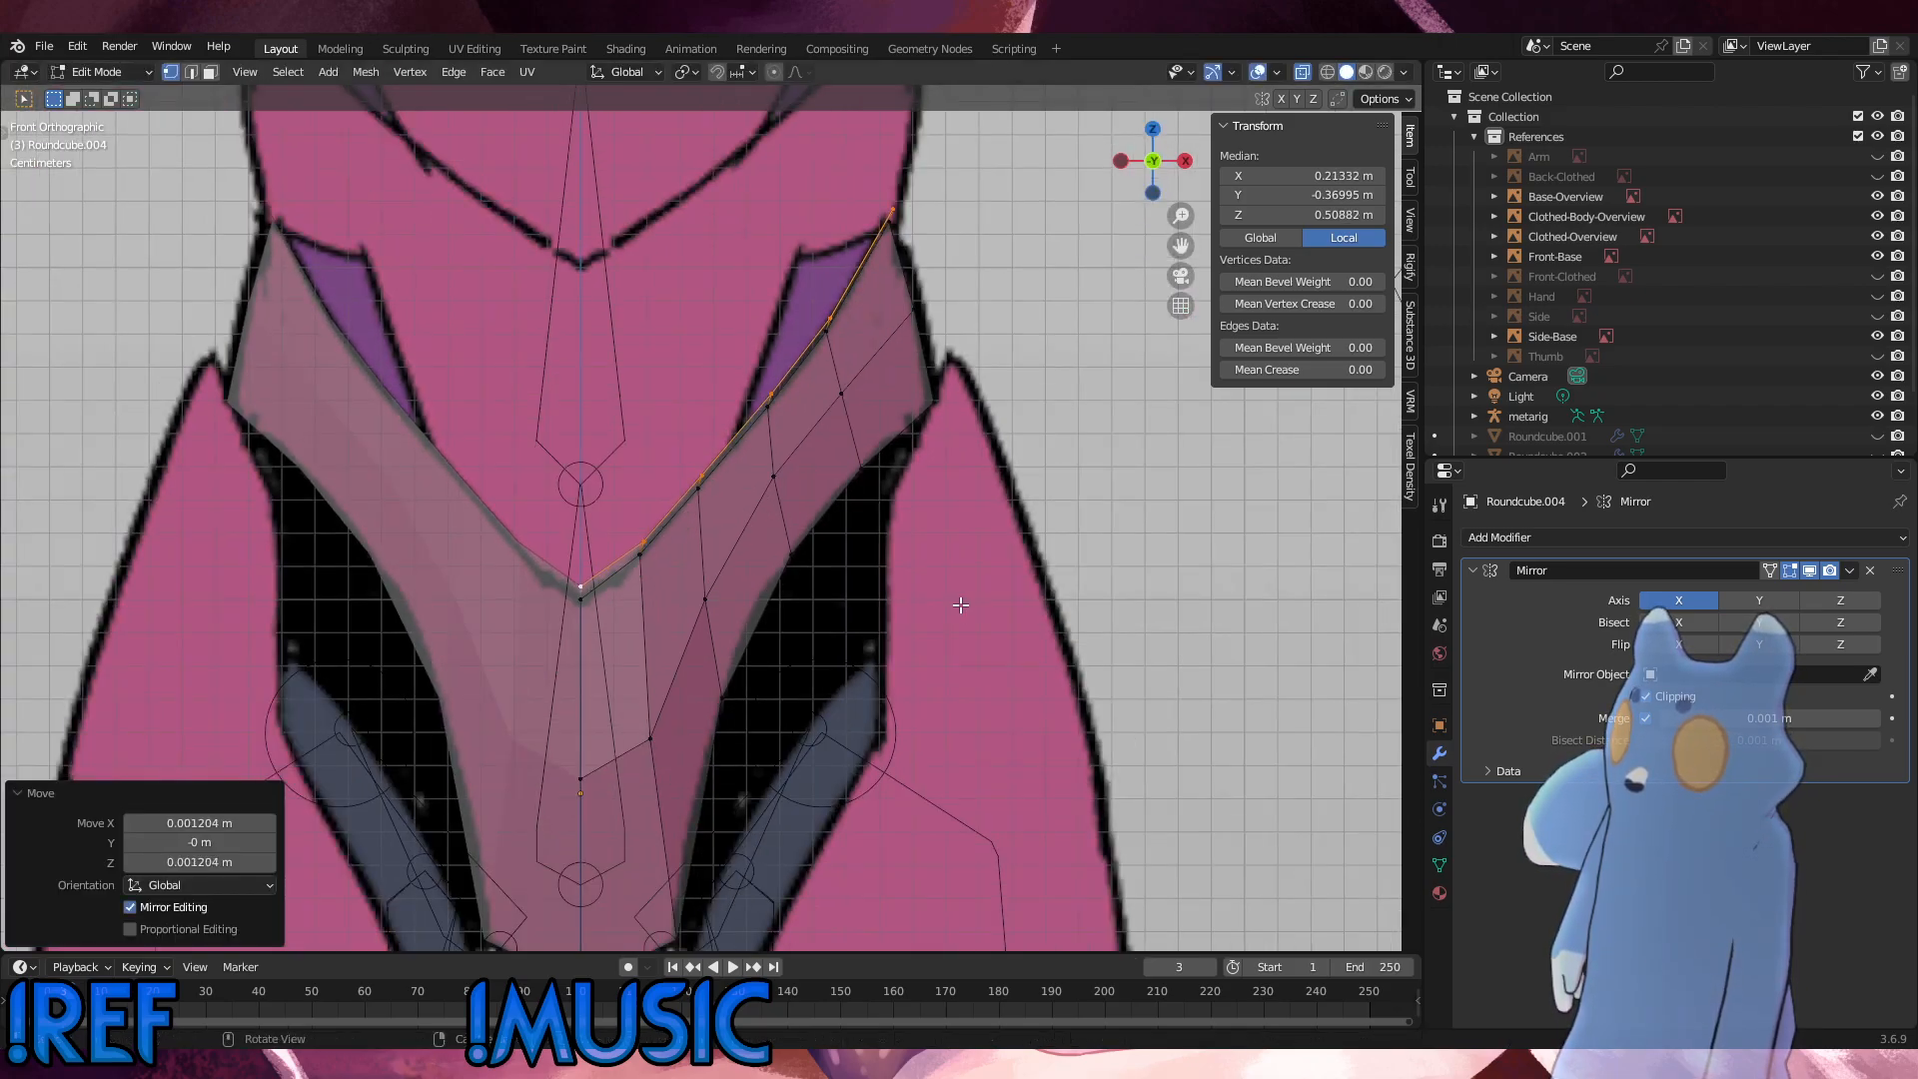
pyautogui.press('s')
pyautogui.click(967, 608)
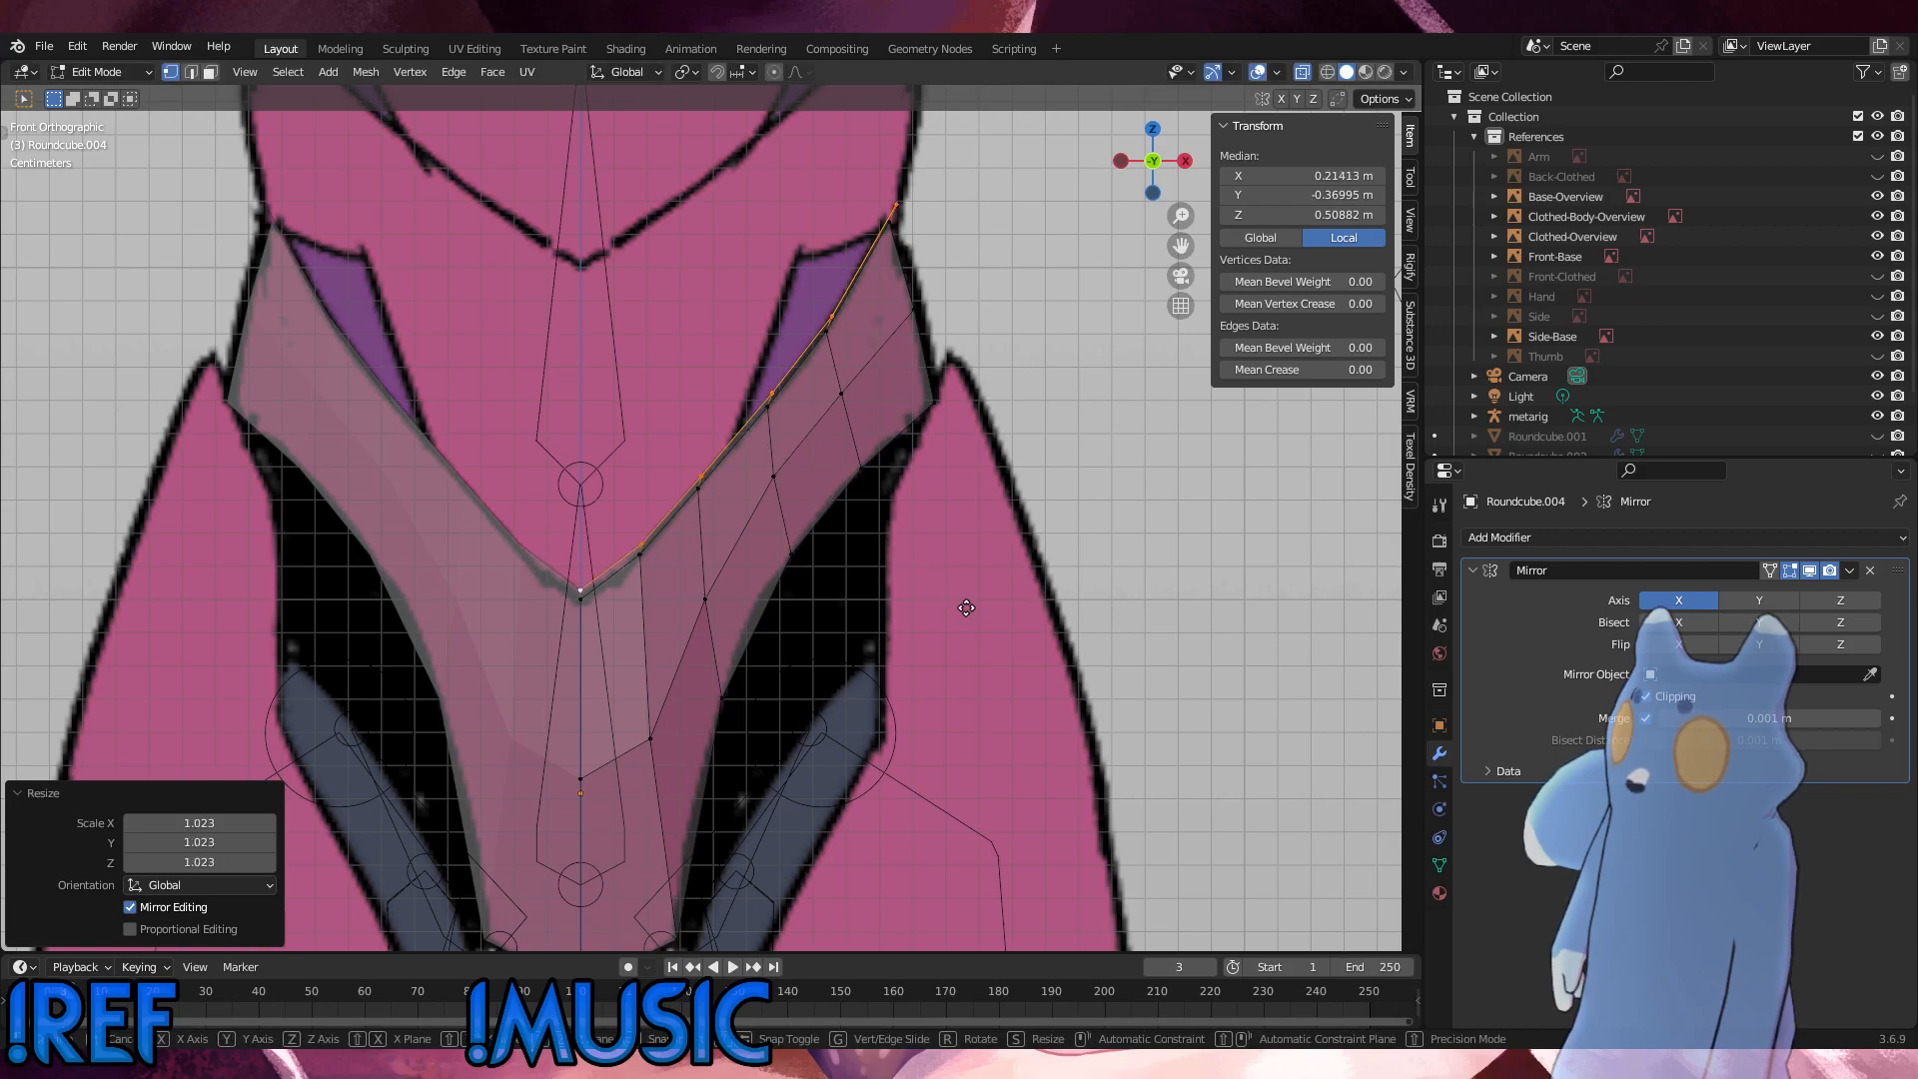
pyautogui.press('g')
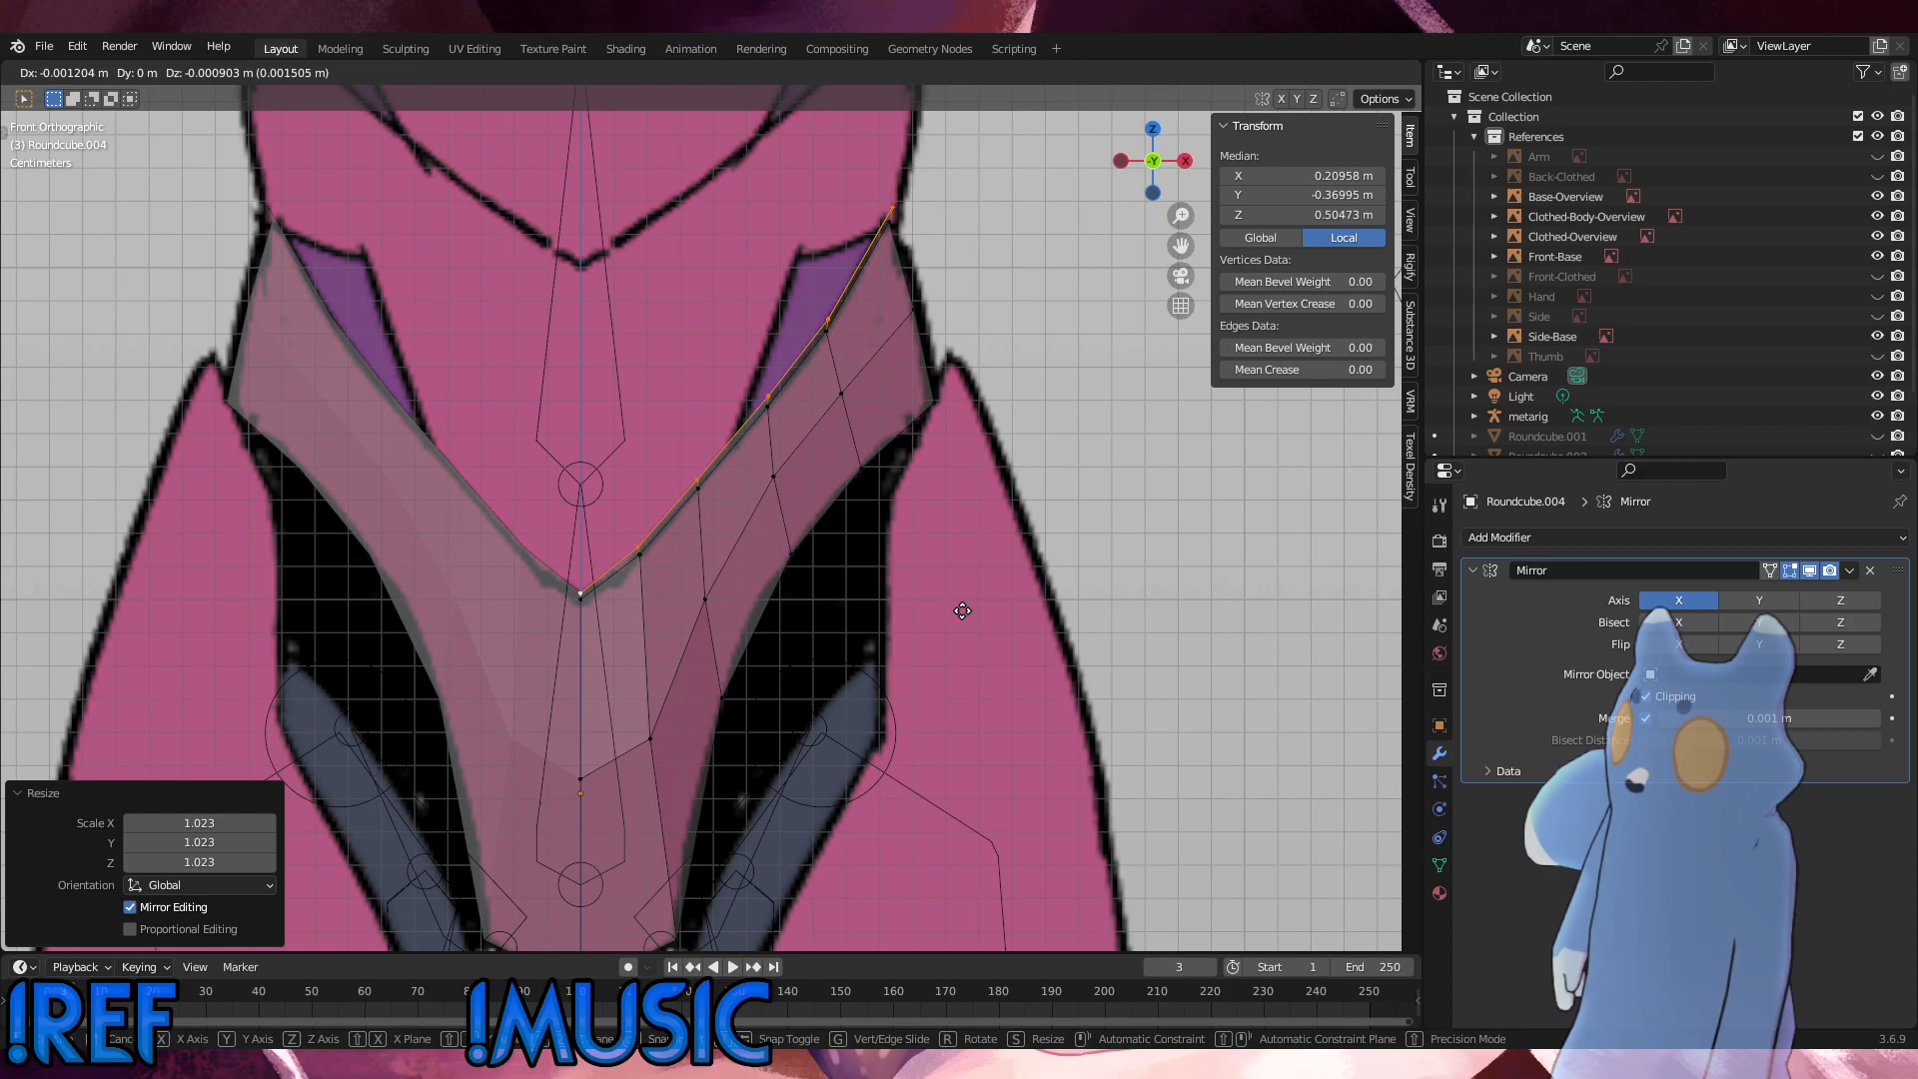
pyautogui.click(961, 612)
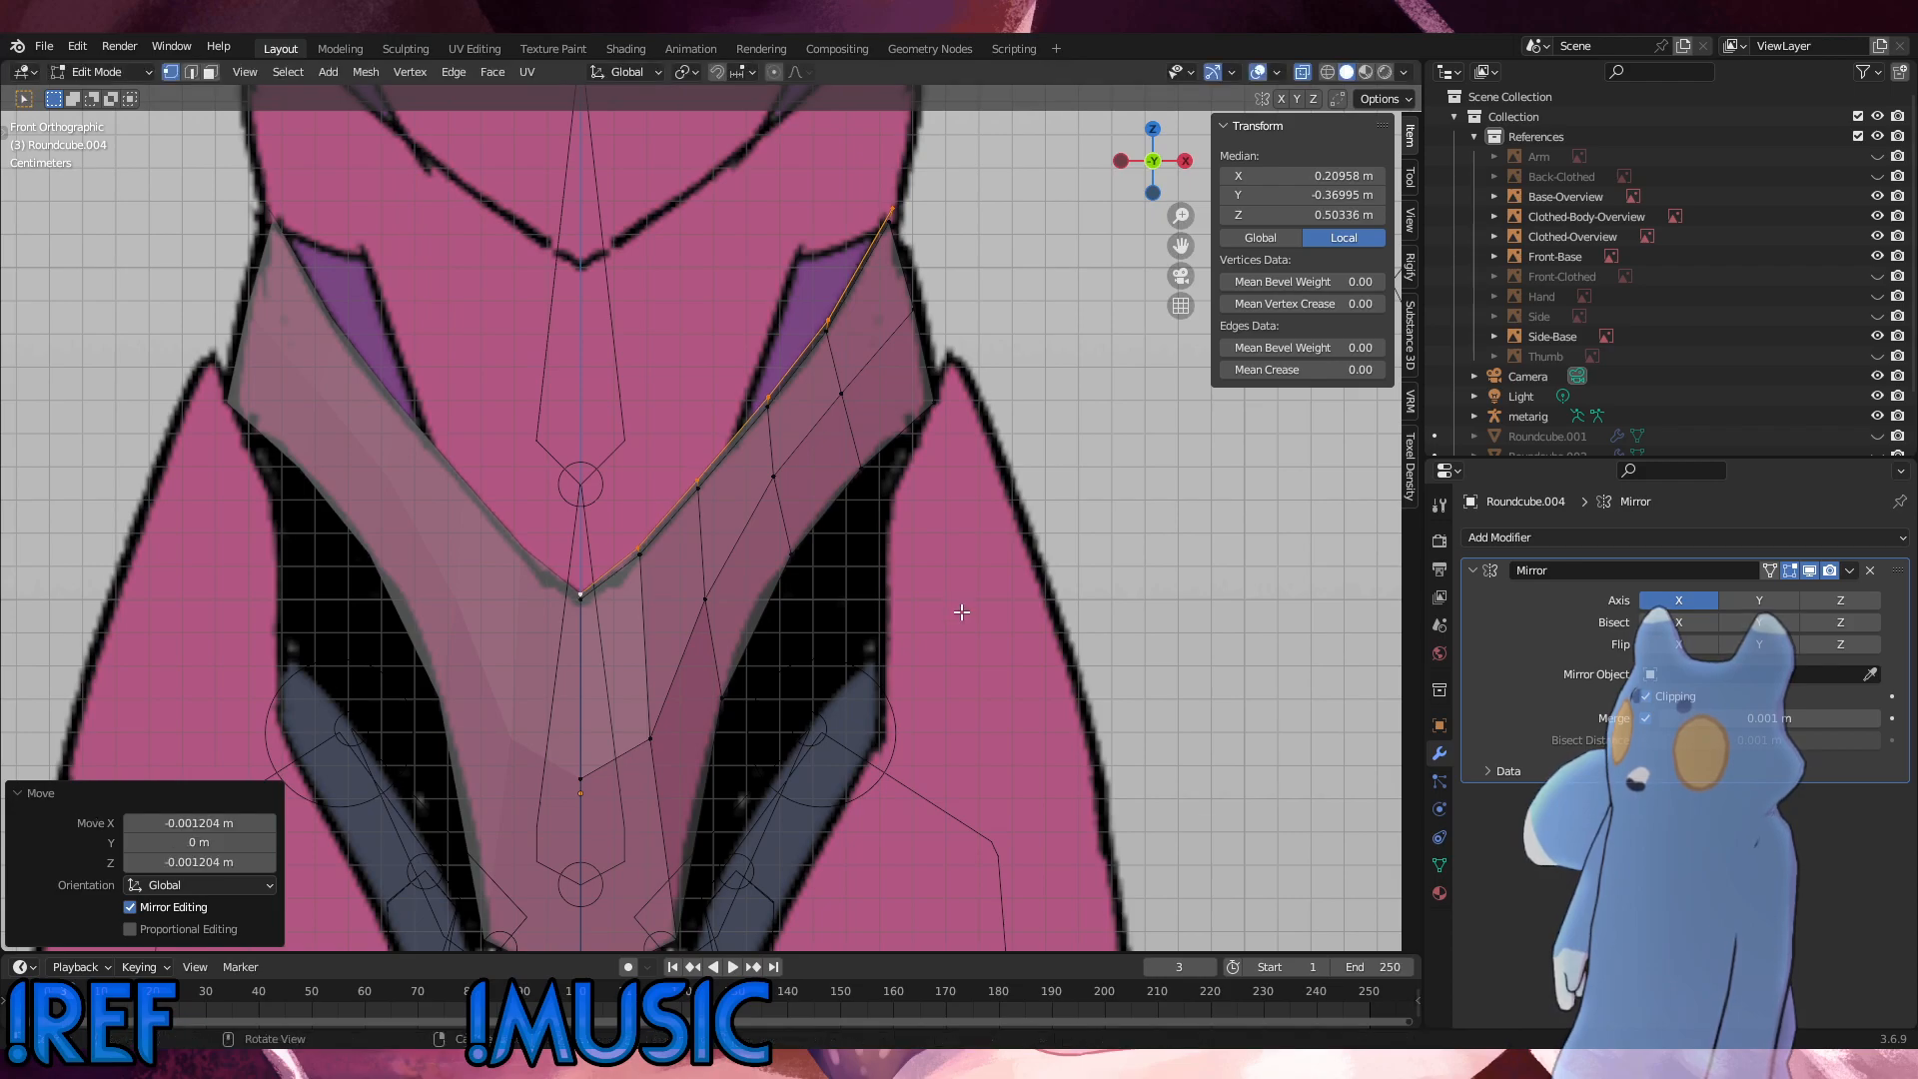
pyautogui.press('g')
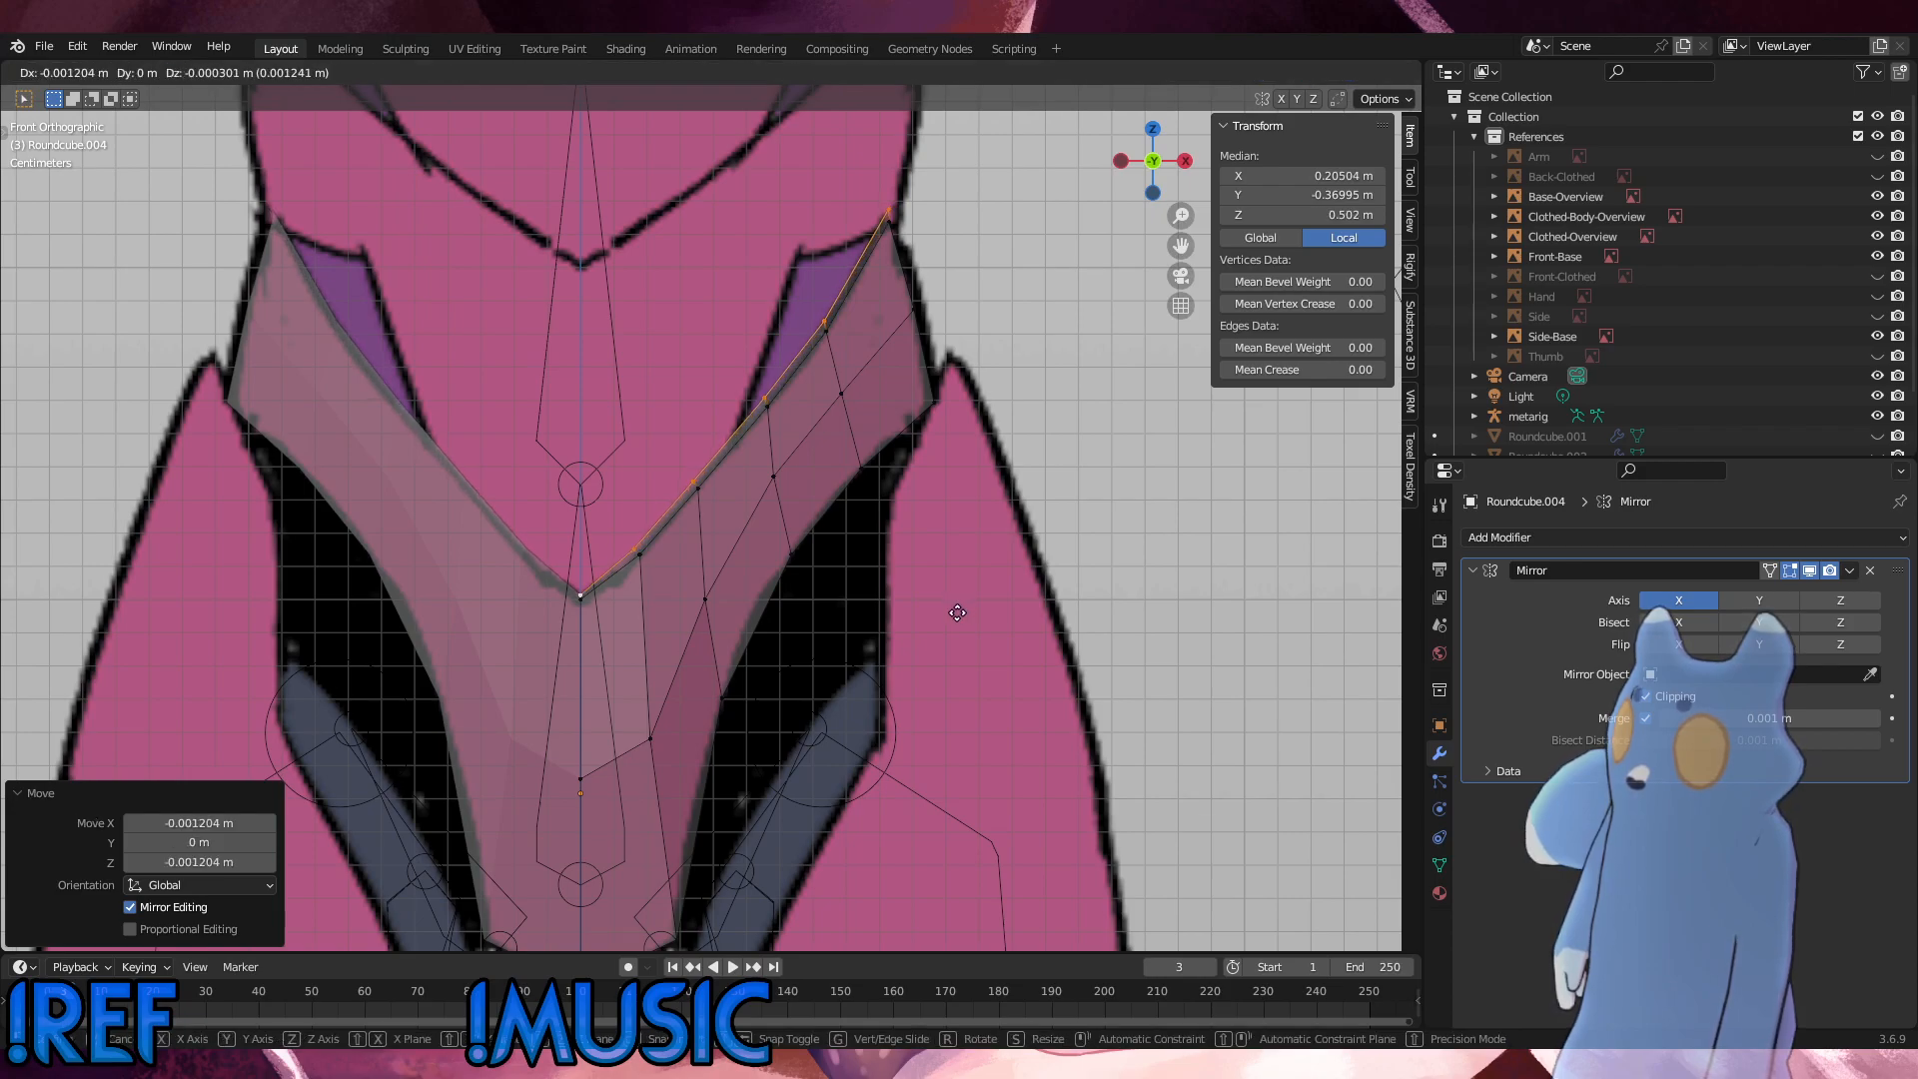
pyautogui.click(957, 613)
pyautogui.press('g')
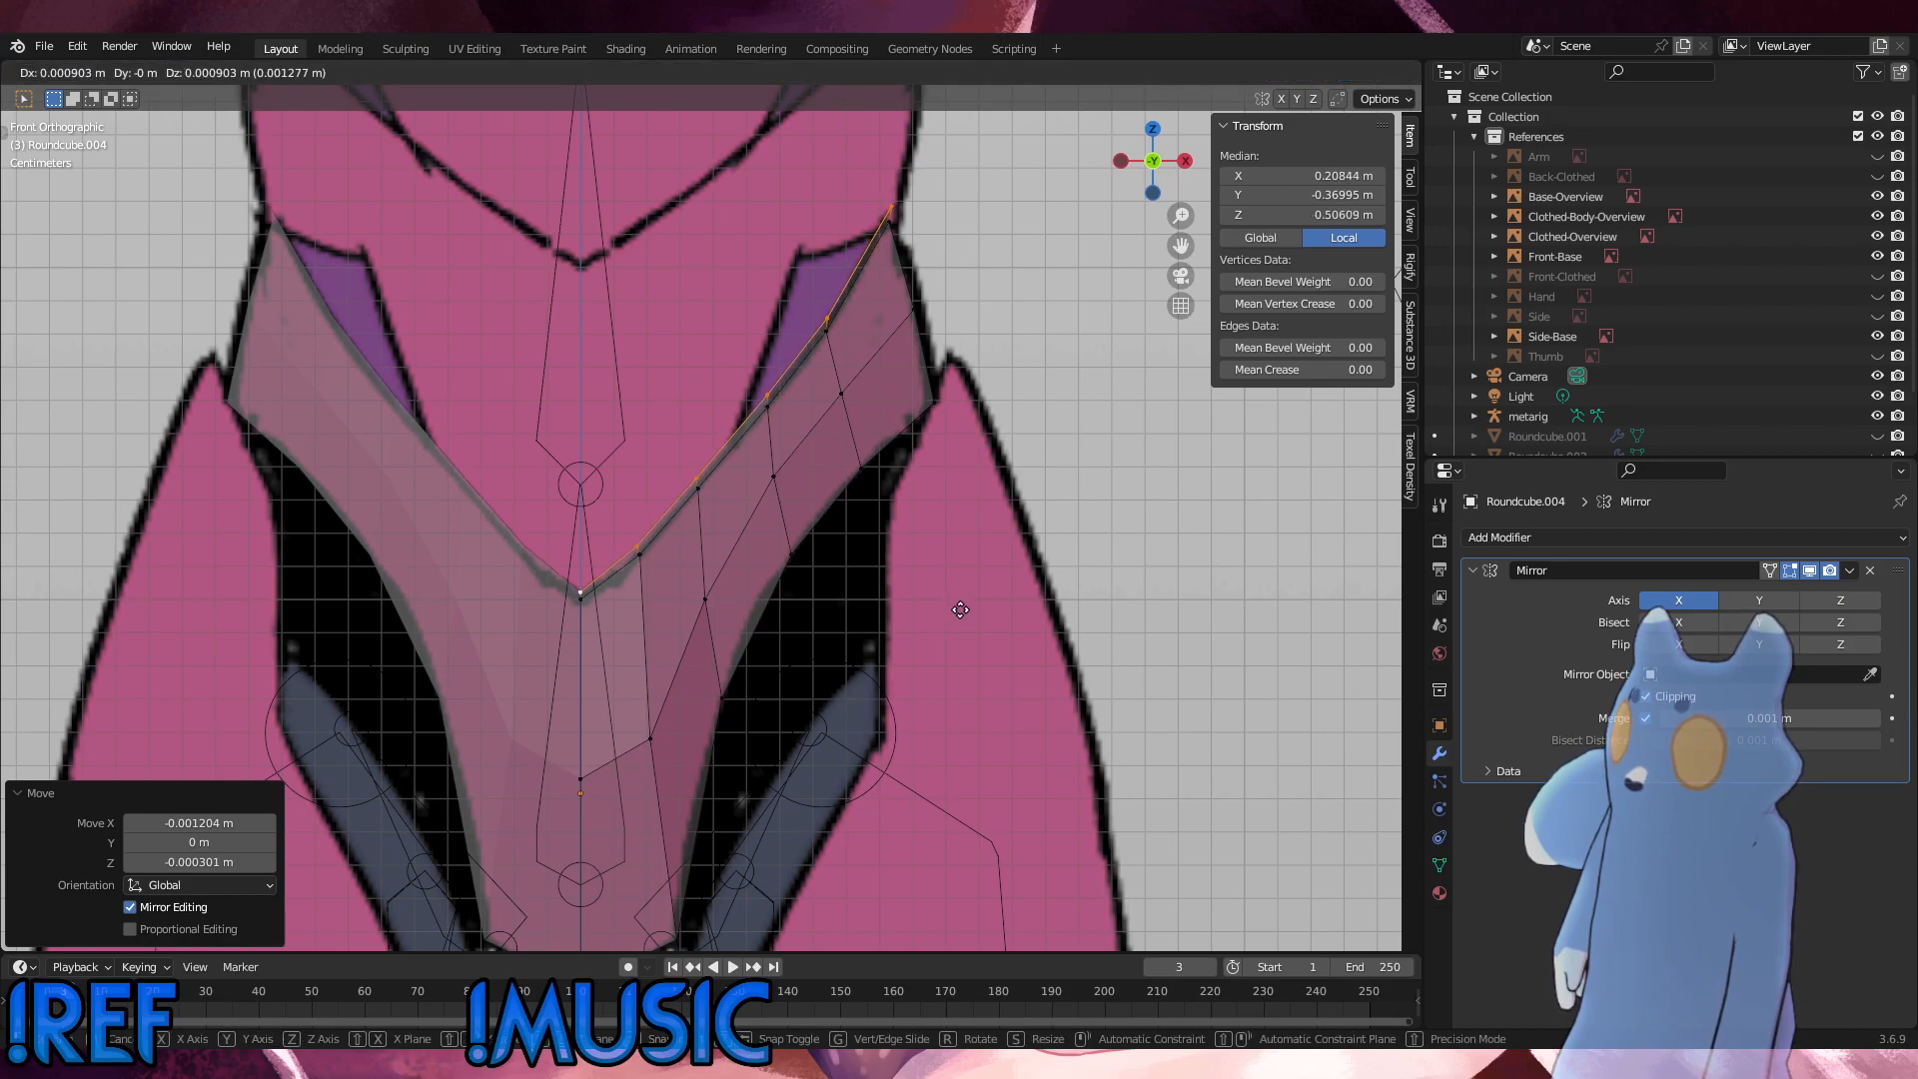
pyautogui.click(960, 609)
# Step: Extrude the upper edge about 0.1 m upward to the chest's V-shaped line on the front reference
pyautogui.scroll(6, 527, 655)
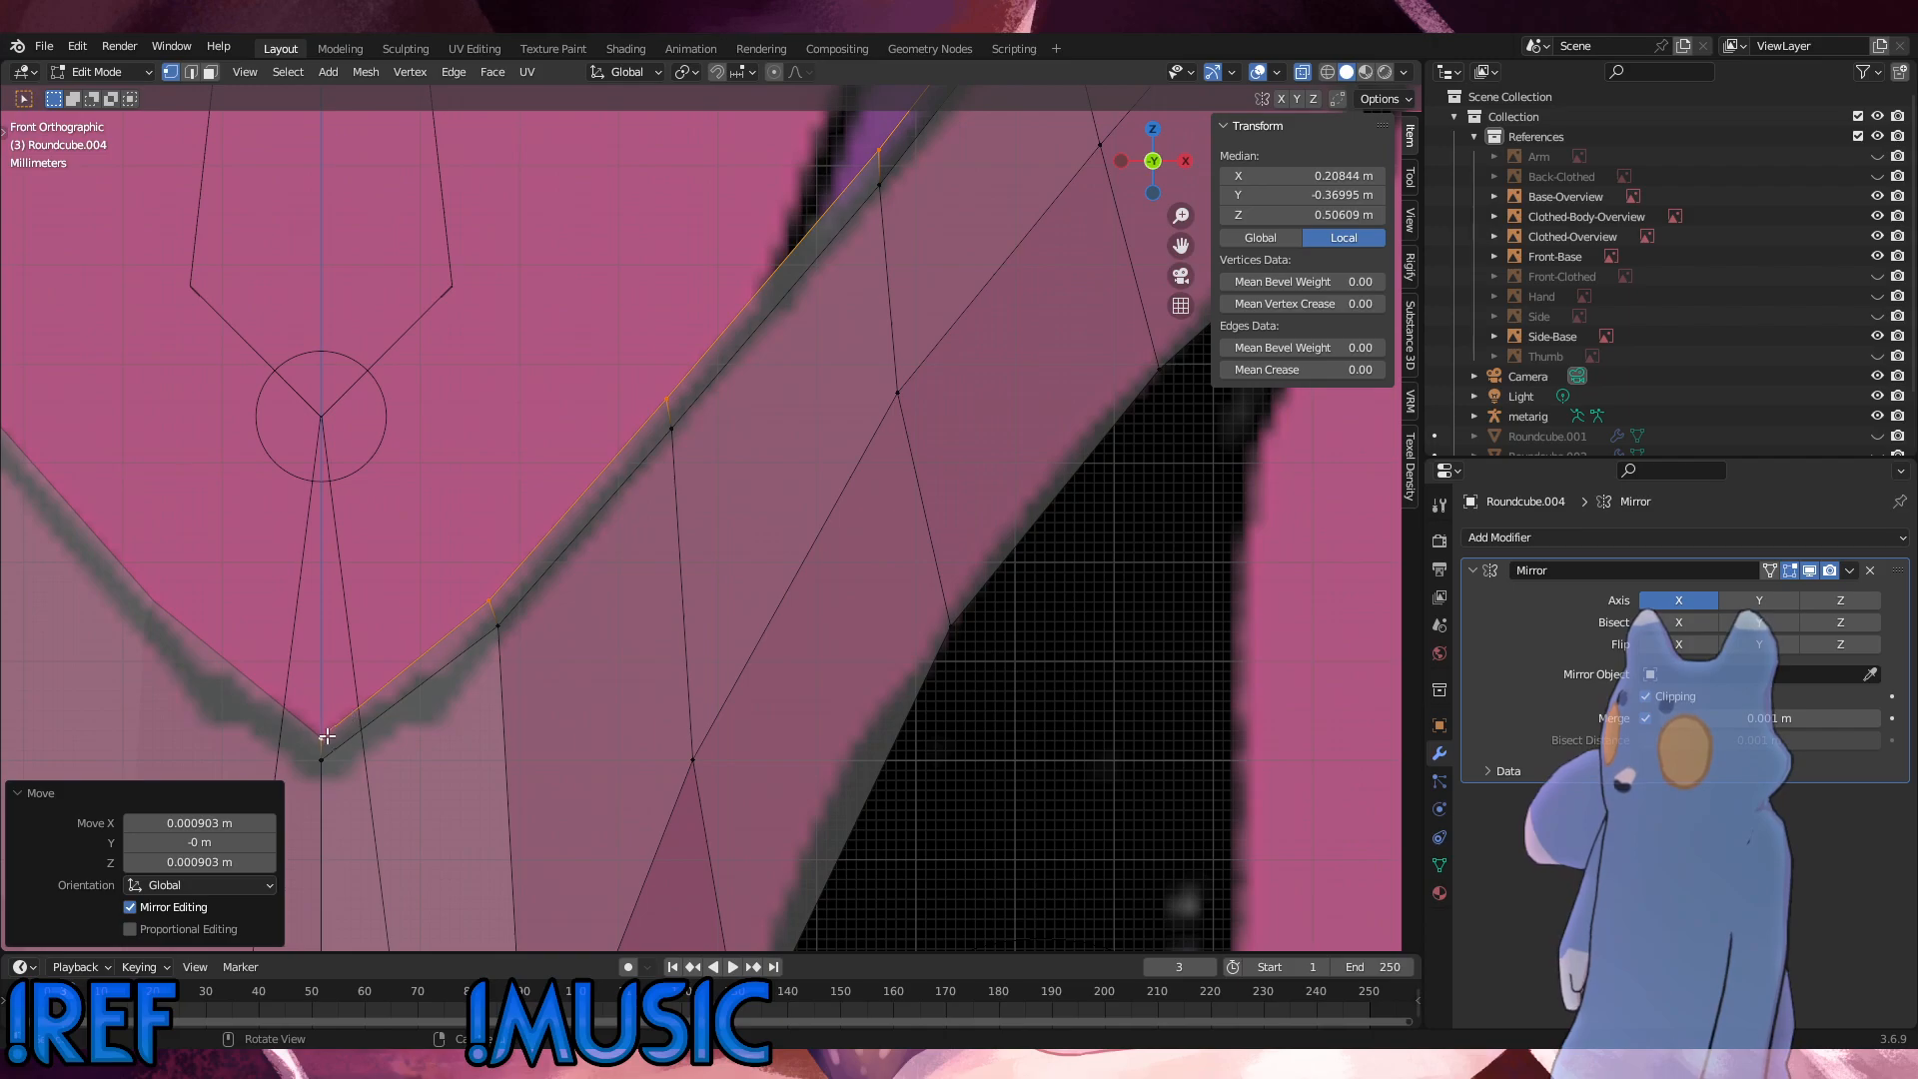
pyautogui.scroll(-5, 641, 726)
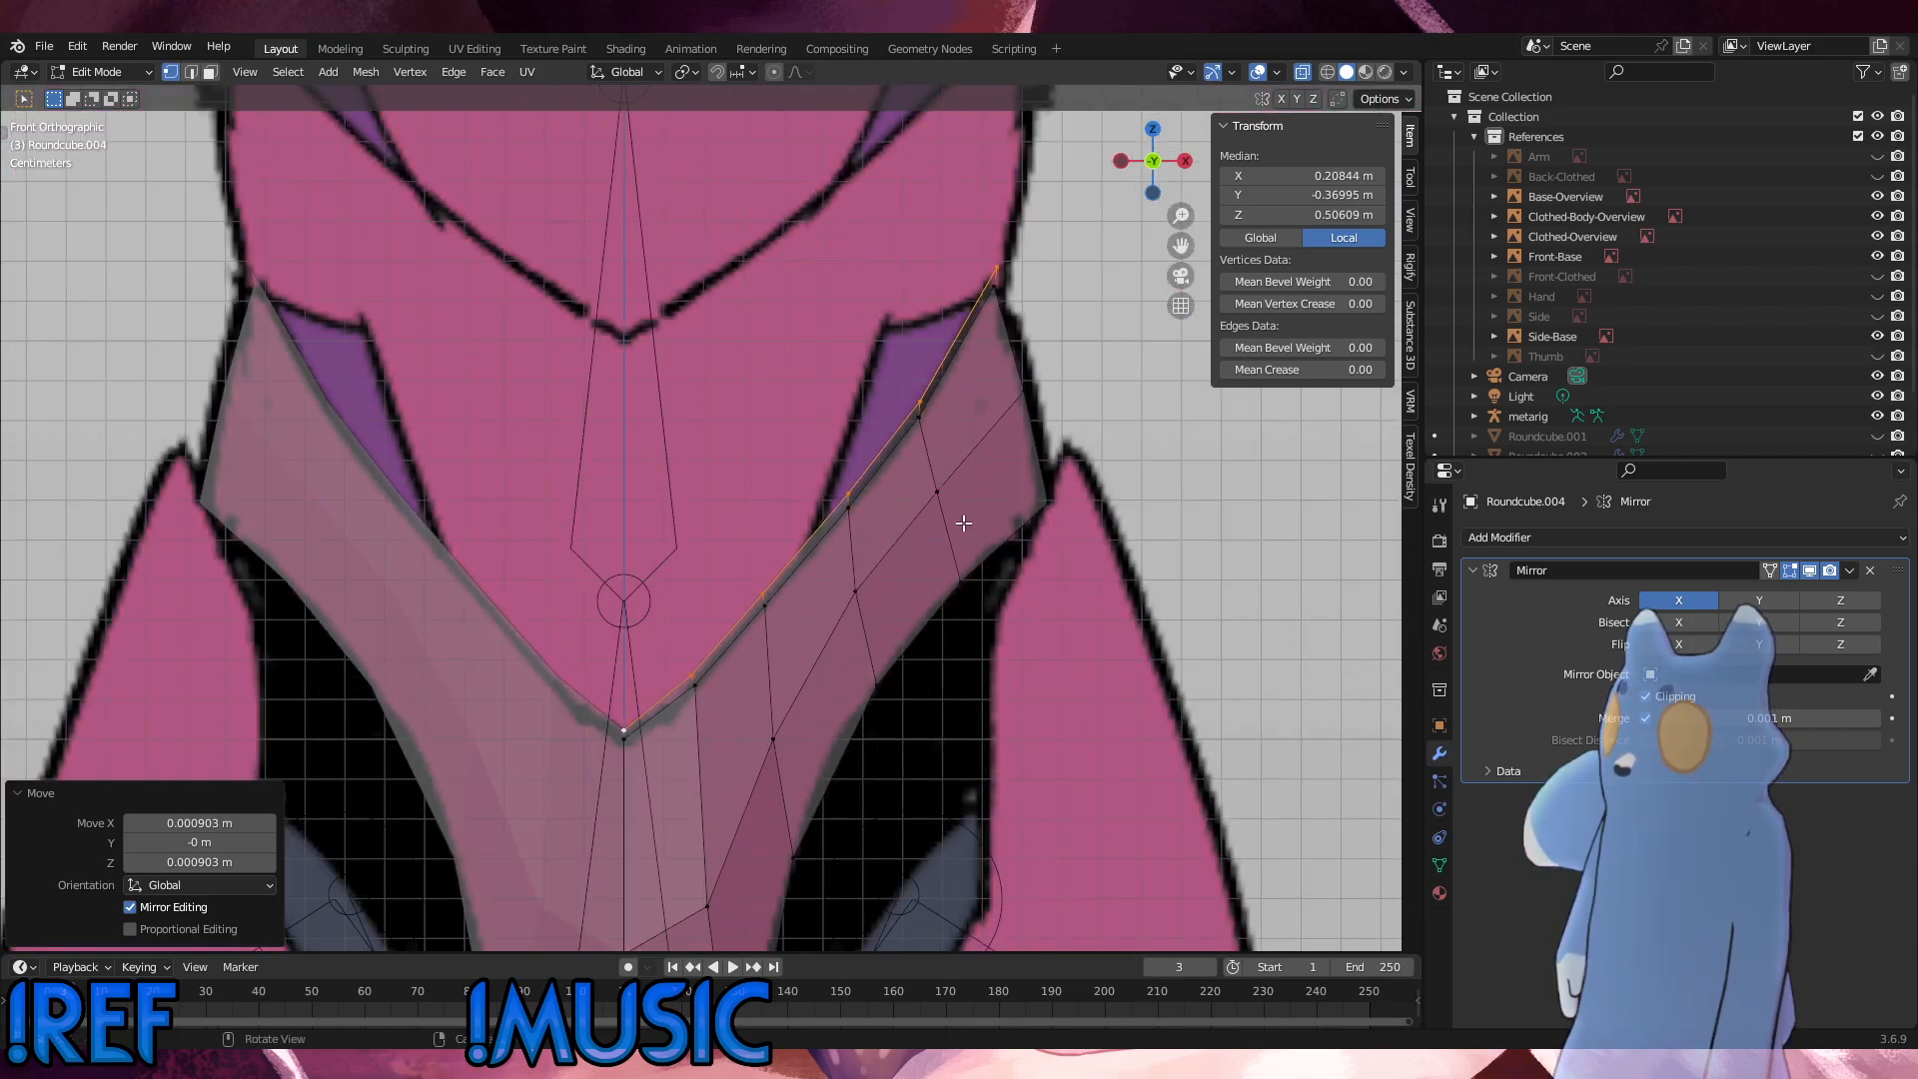
pyautogui.scroll(-3, 964, 522)
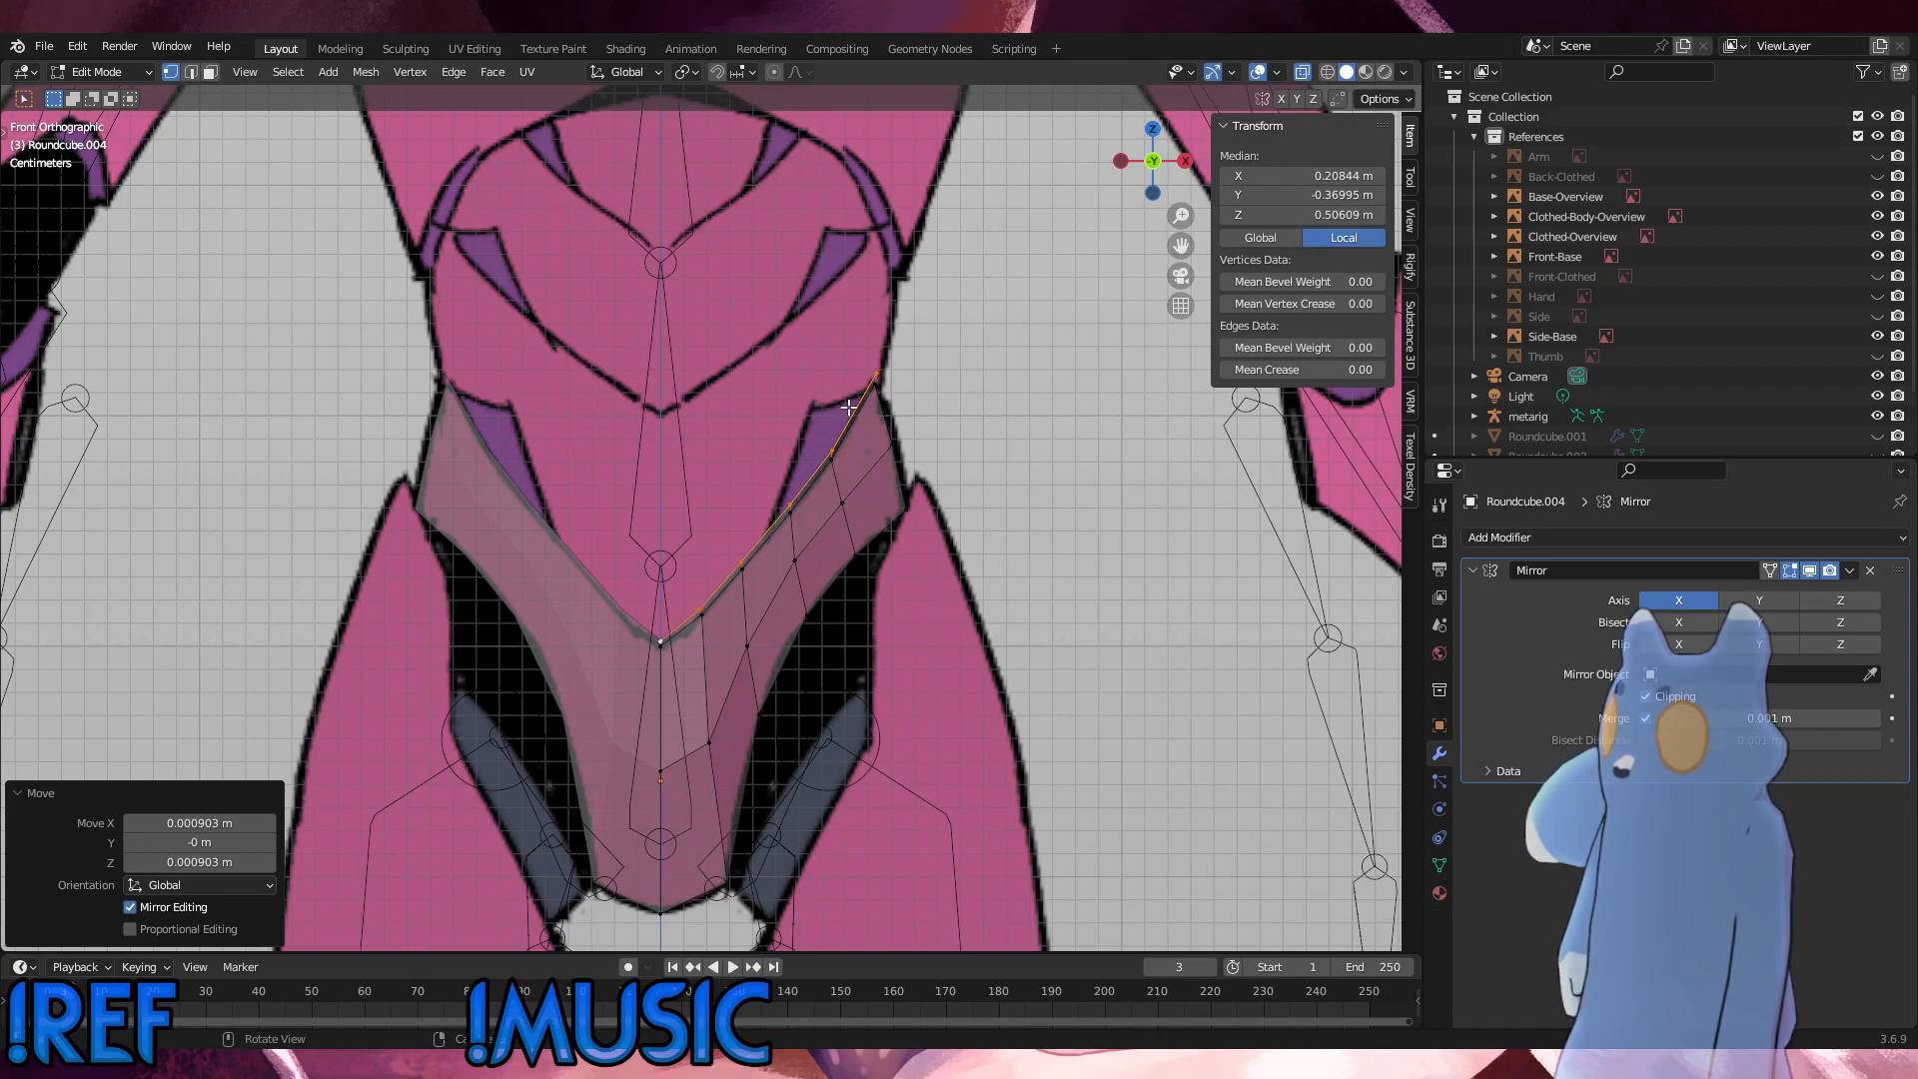
pyautogui.press('e')
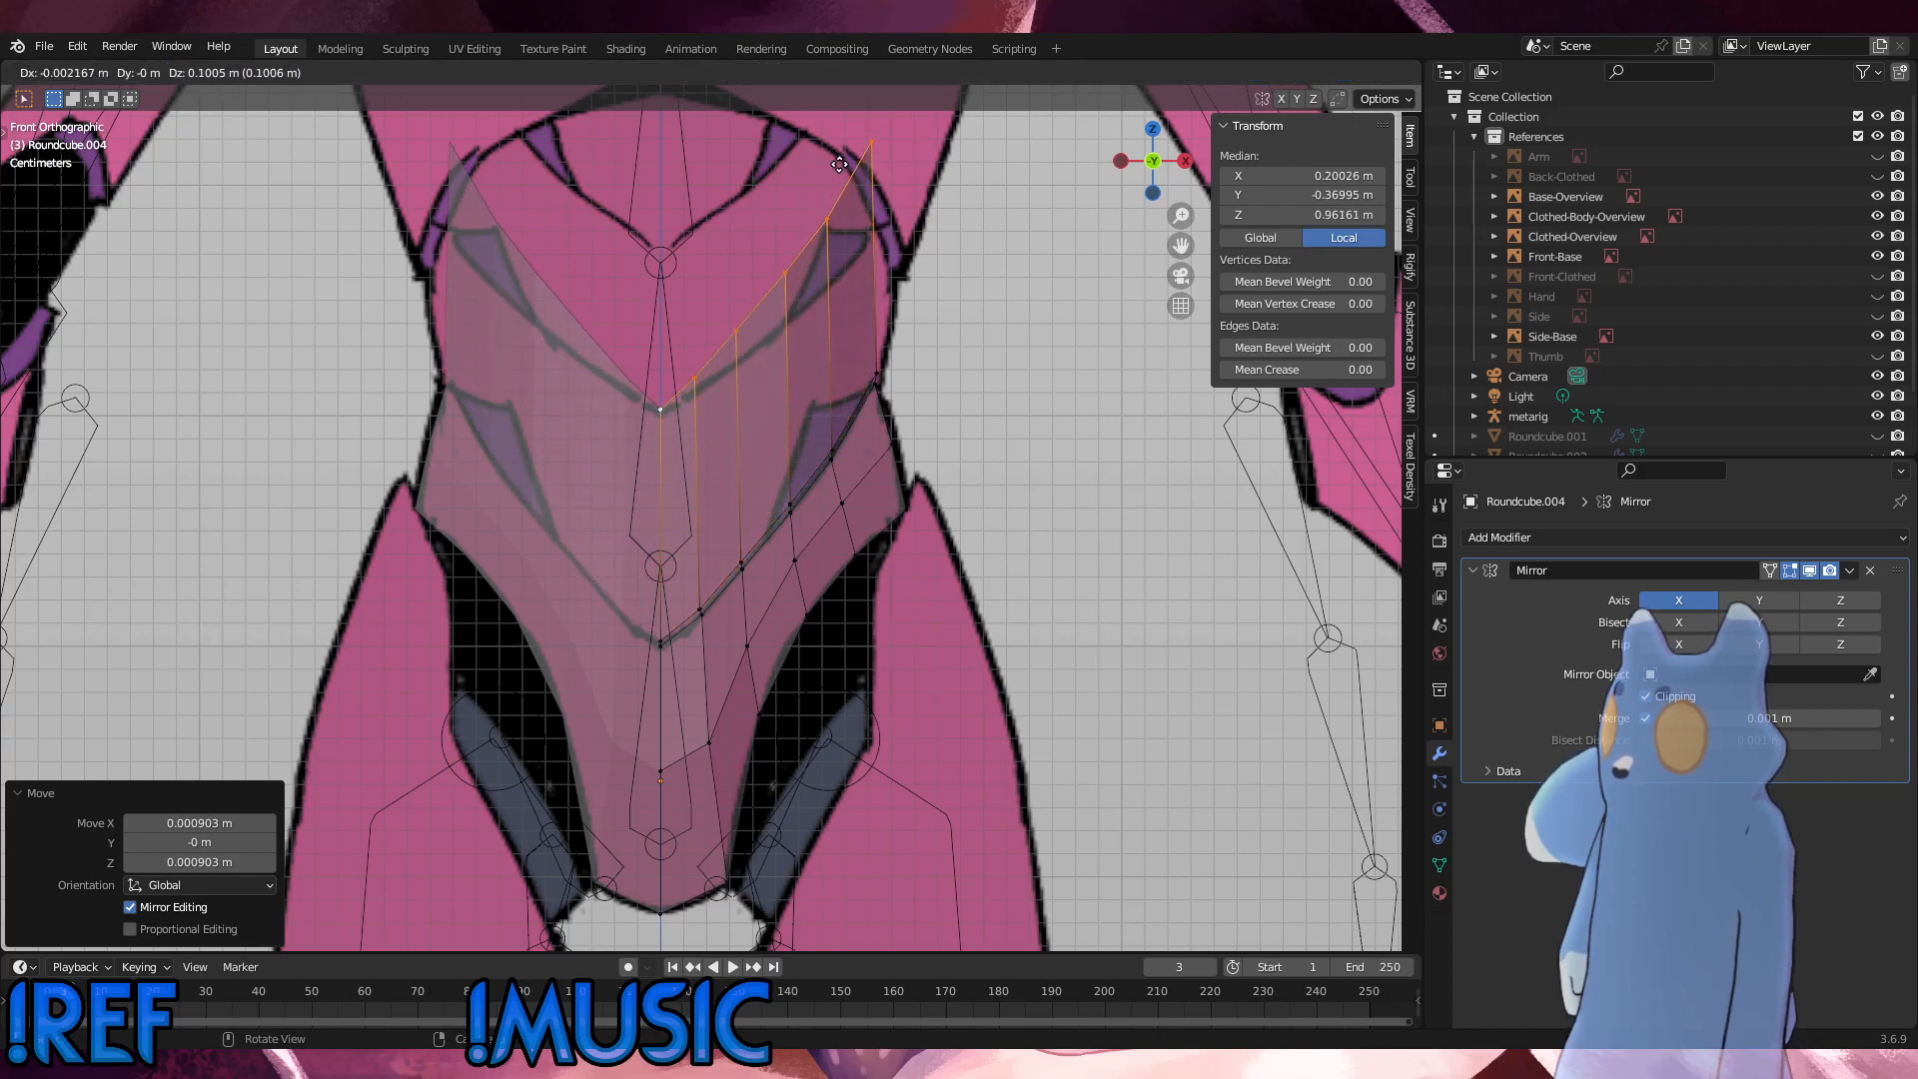
pyautogui.click(839, 164)
# Step: Lower the new top edge's vertices outside the centre along Z by about 0.003, 0.007 and 0.011 m, excluding the innermost remaining vertex each time
pyautogui.press('g')
pyautogui.press('z')
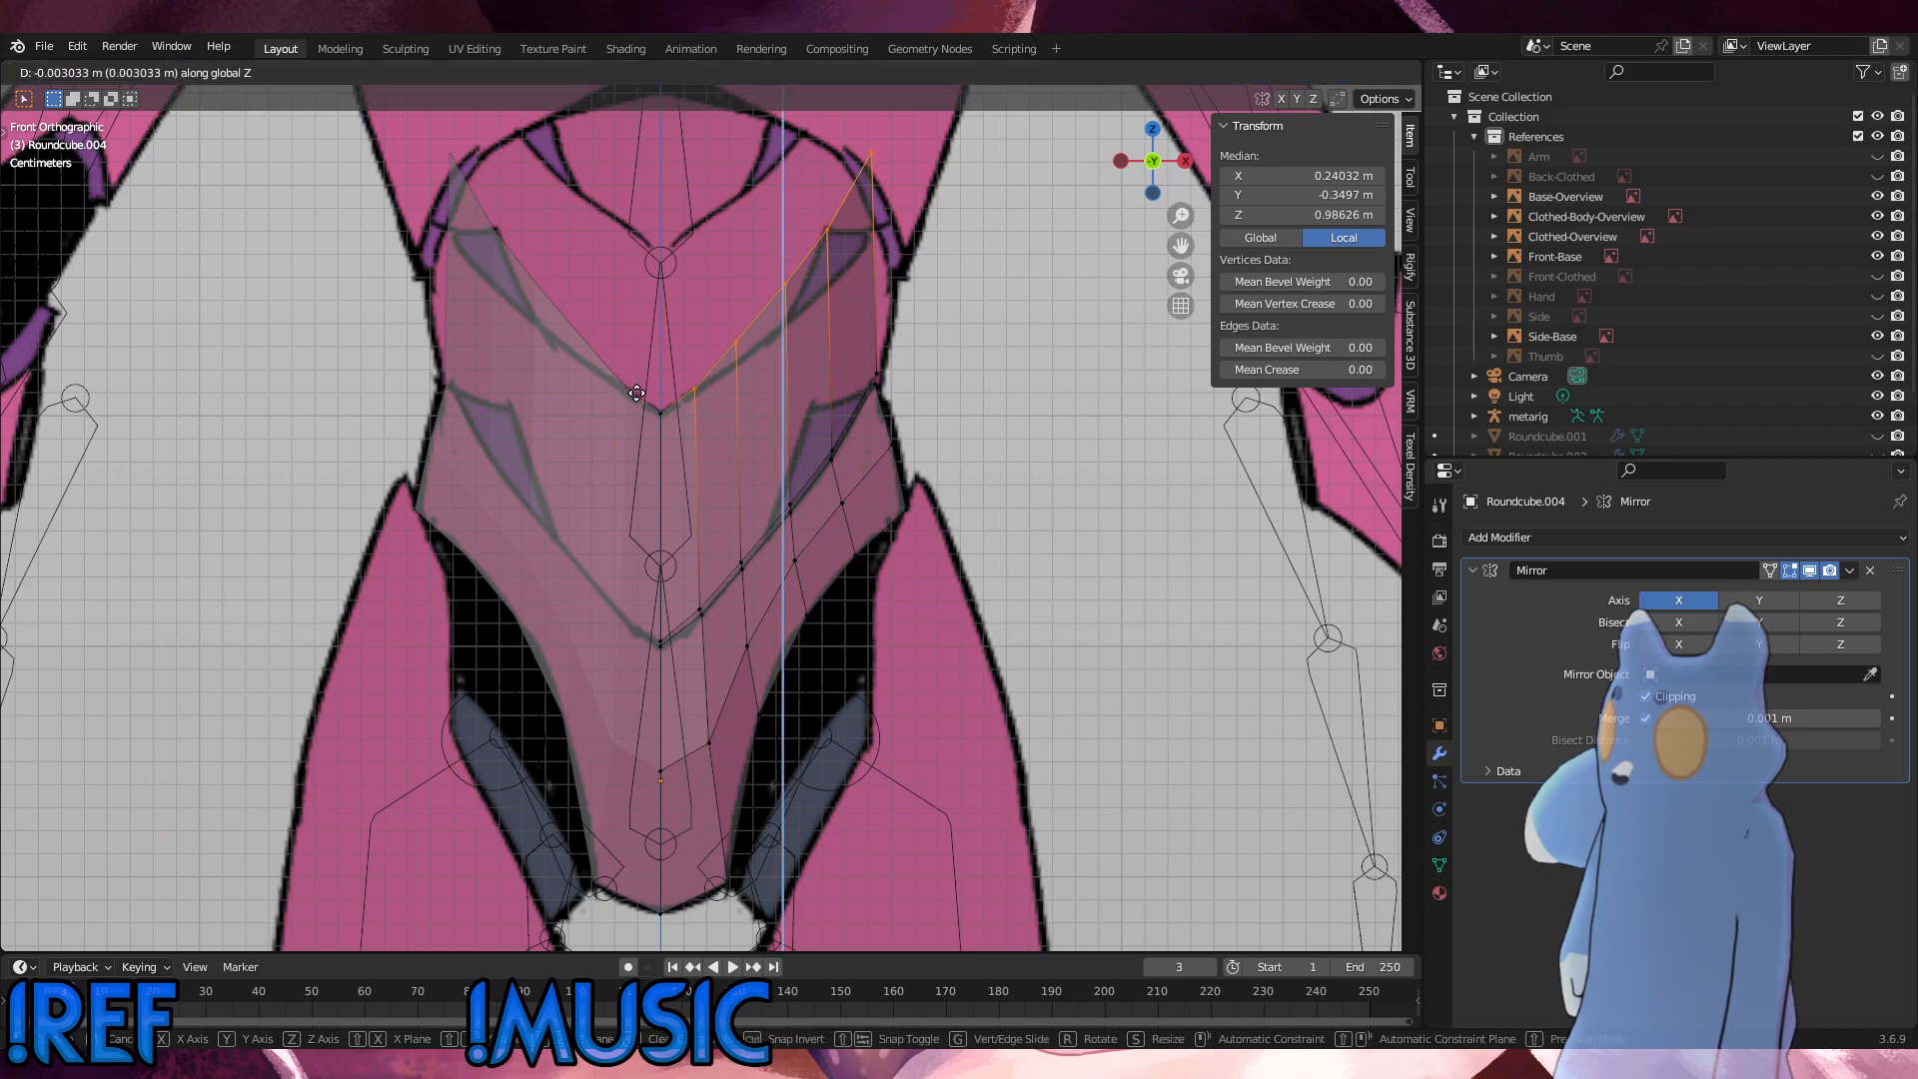
pyautogui.click(637, 397)
pyautogui.keyDown('shift'); pyautogui.click(702, 410); pyautogui.keyUp('shift')
pyautogui.press('g')
pyautogui.press('z')
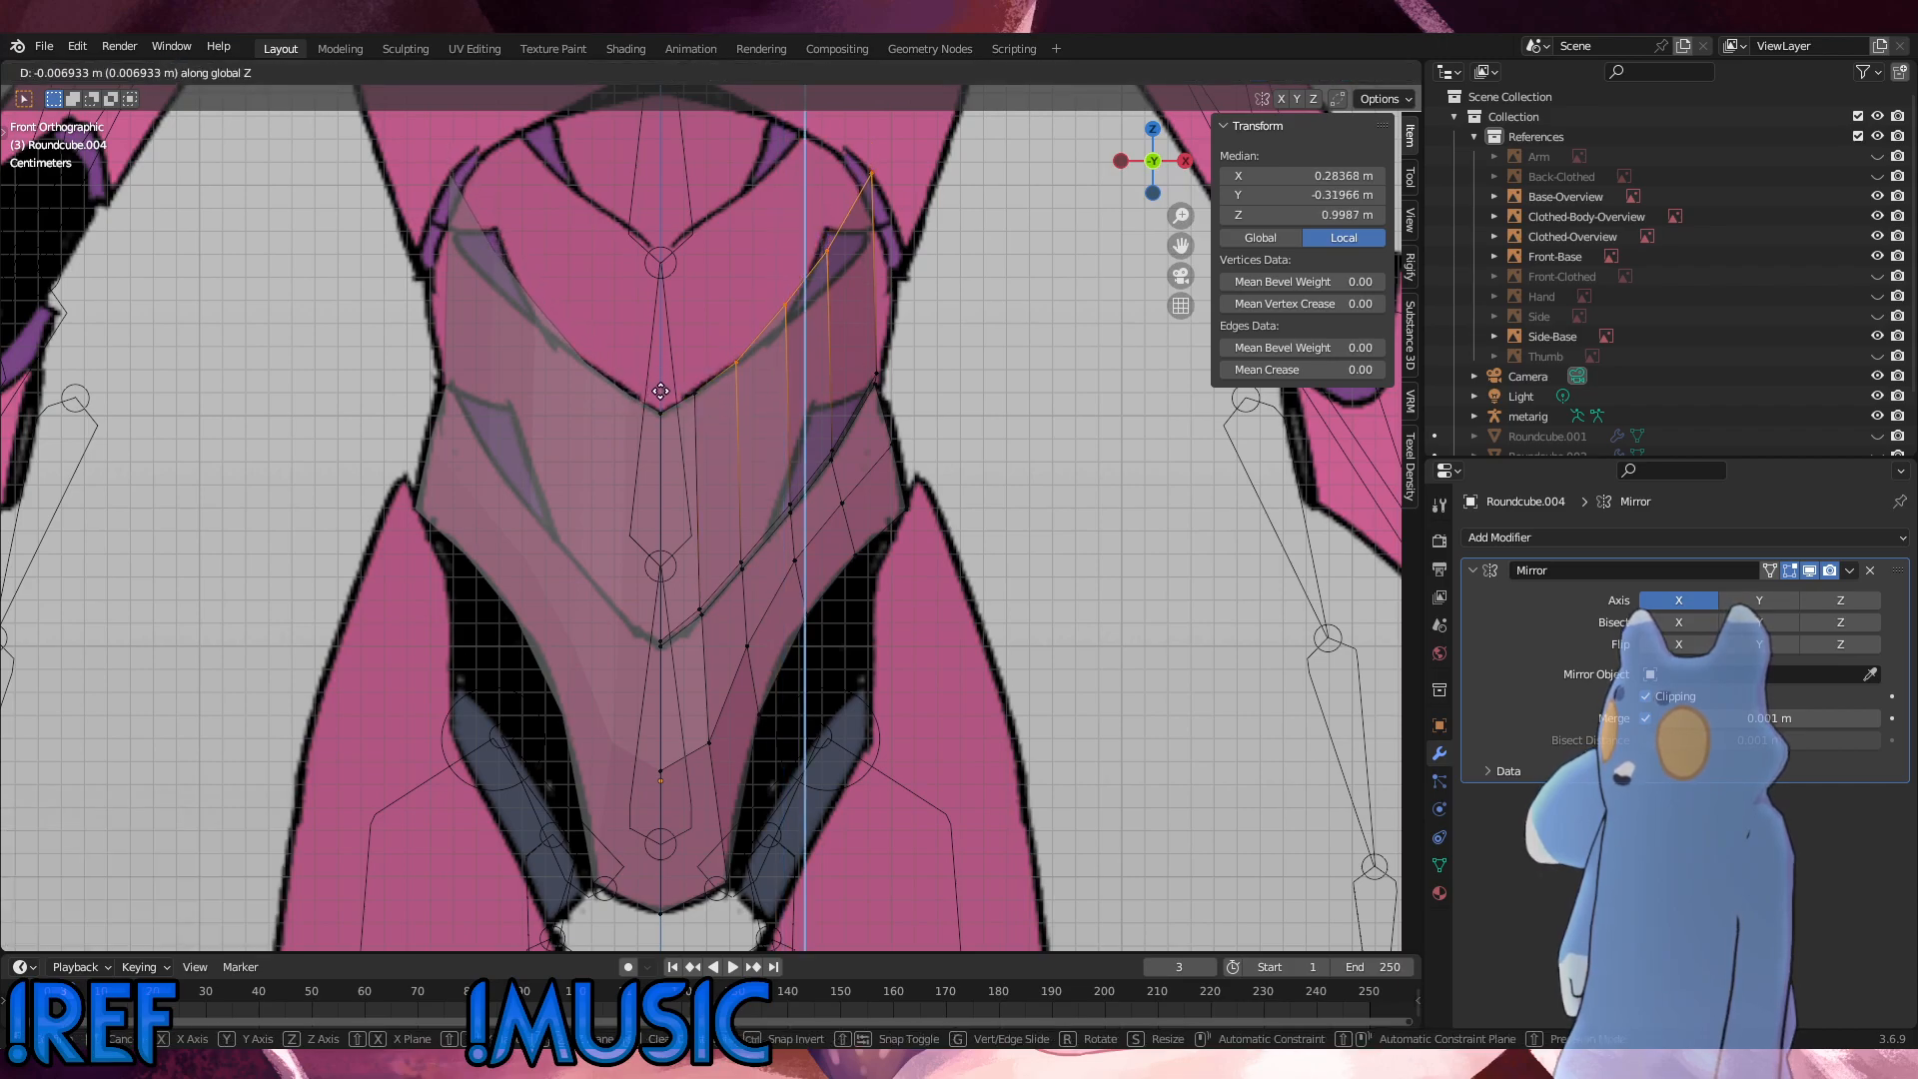
pyautogui.click(660, 390)
pyautogui.keyDown('shift'); pyautogui.click(737, 362); pyautogui.keyUp('shift')
pyautogui.press('g')
pyautogui.press('z')
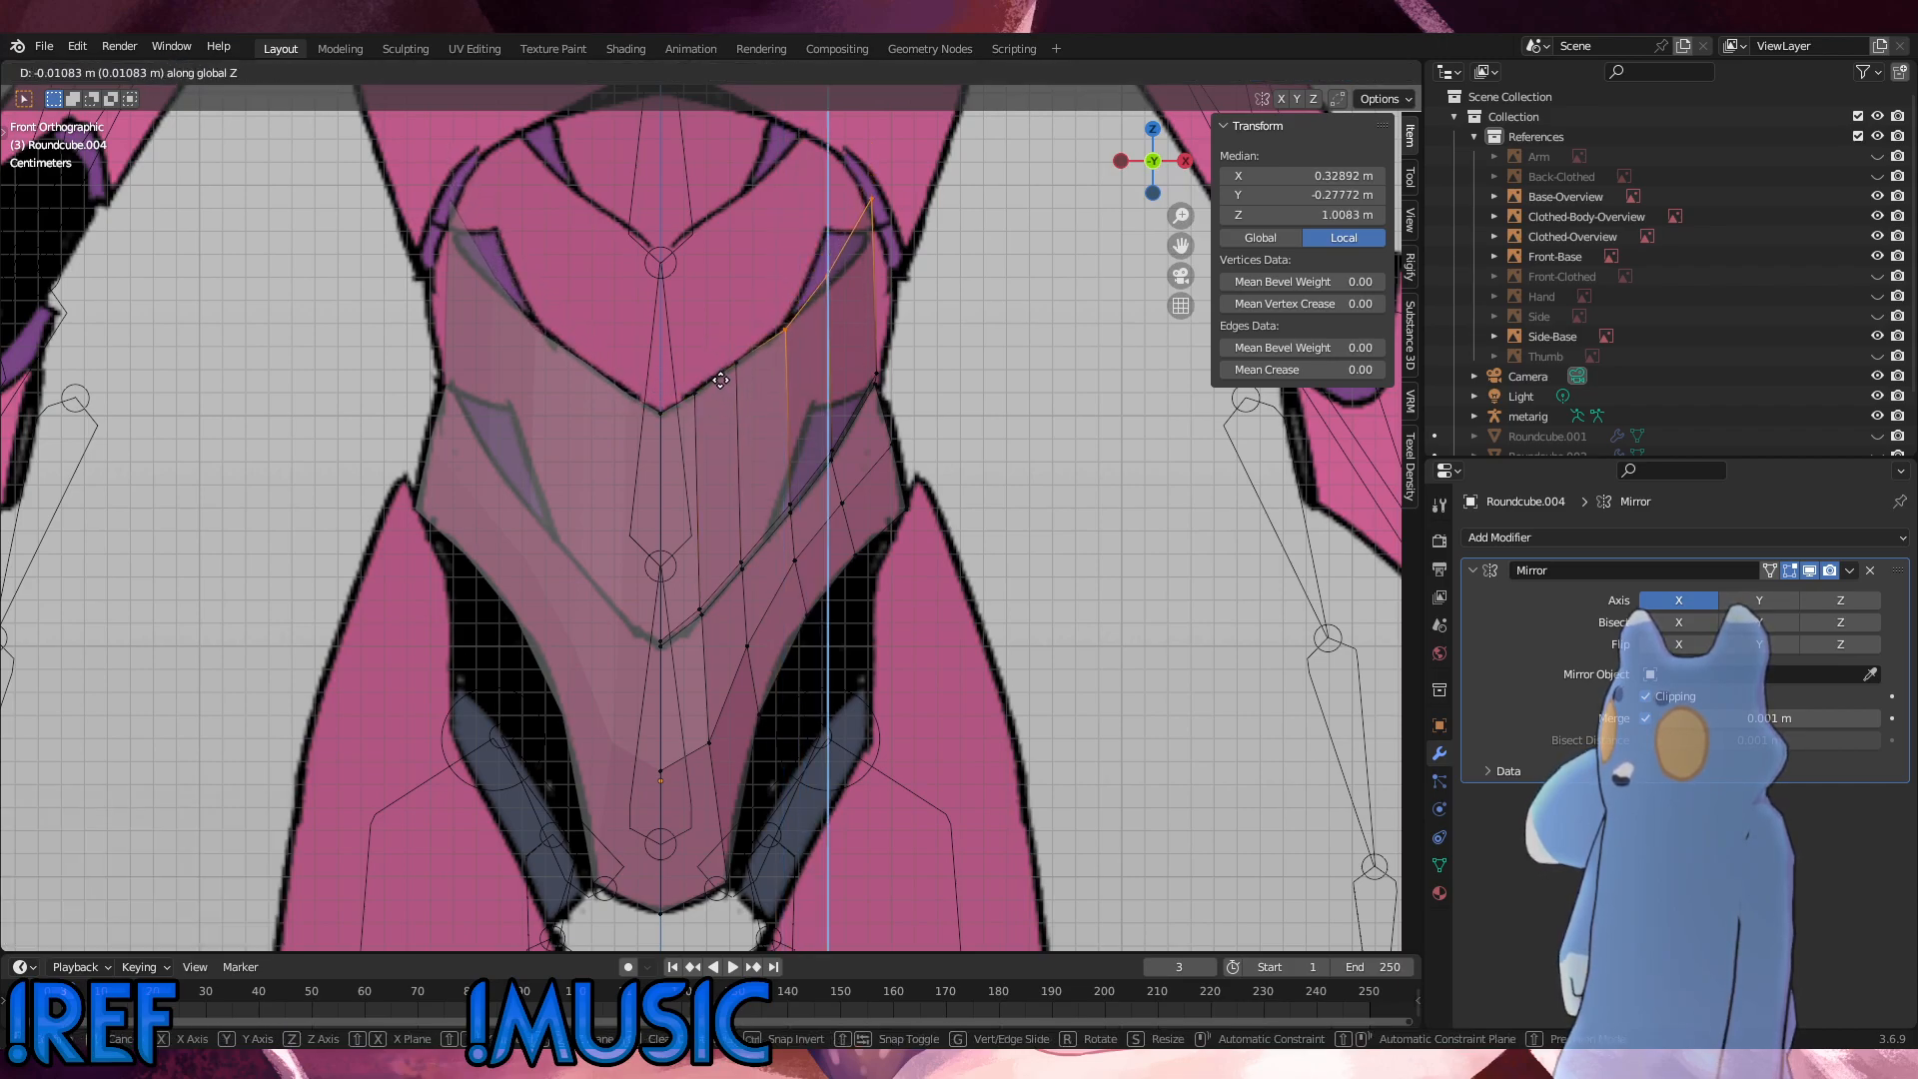
pyautogui.click(720, 379)
# Step: Lower the two outermost top-edge vertices along Z by about 0.006 m, and the corner vertex alone by about 0.012 m more
pyautogui.keyDown('ctrl'); pyautogui.moveTo(800, 351); pyautogui.dragTo(789, 263); pyautogui.keyUp('ctrl')
pyautogui.press('g')
pyautogui.press('z')
pyautogui.click(767, 328)
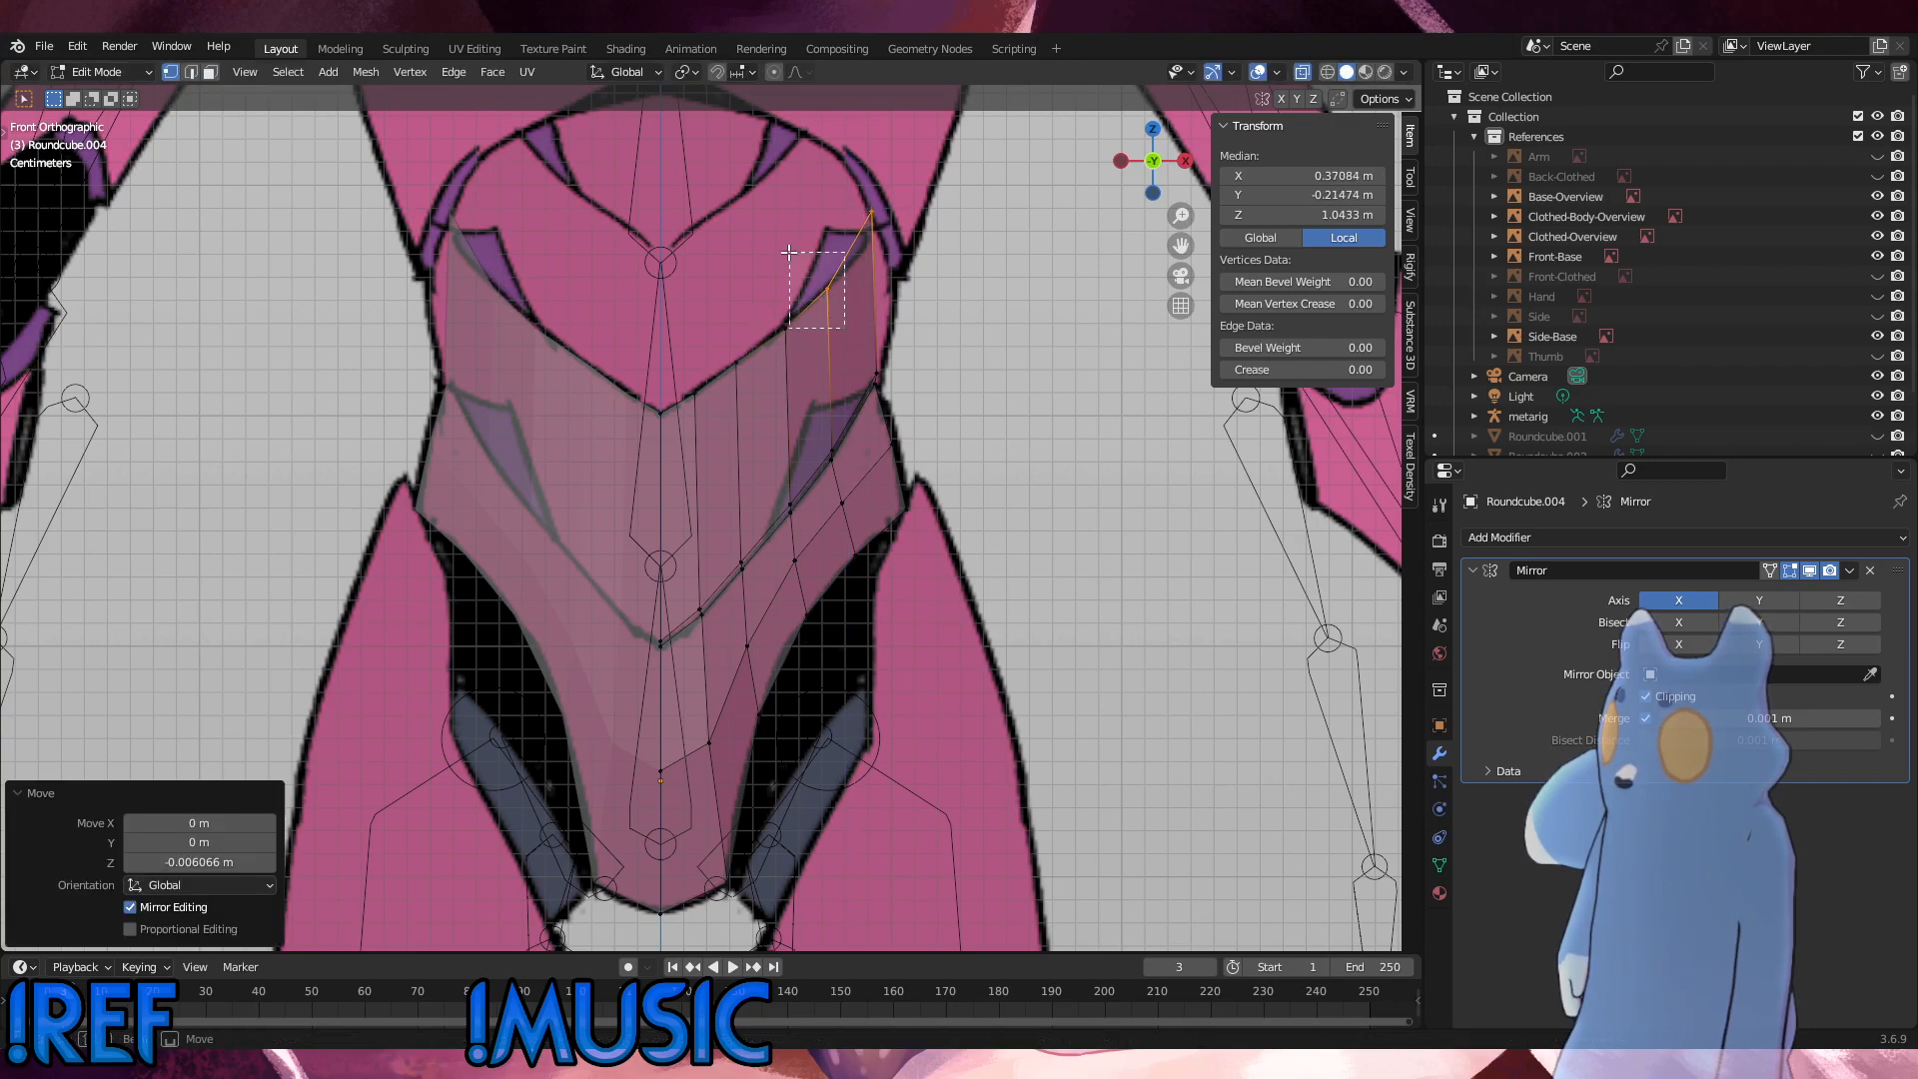
pyautogui.press('g')
pyautogui.press('z')
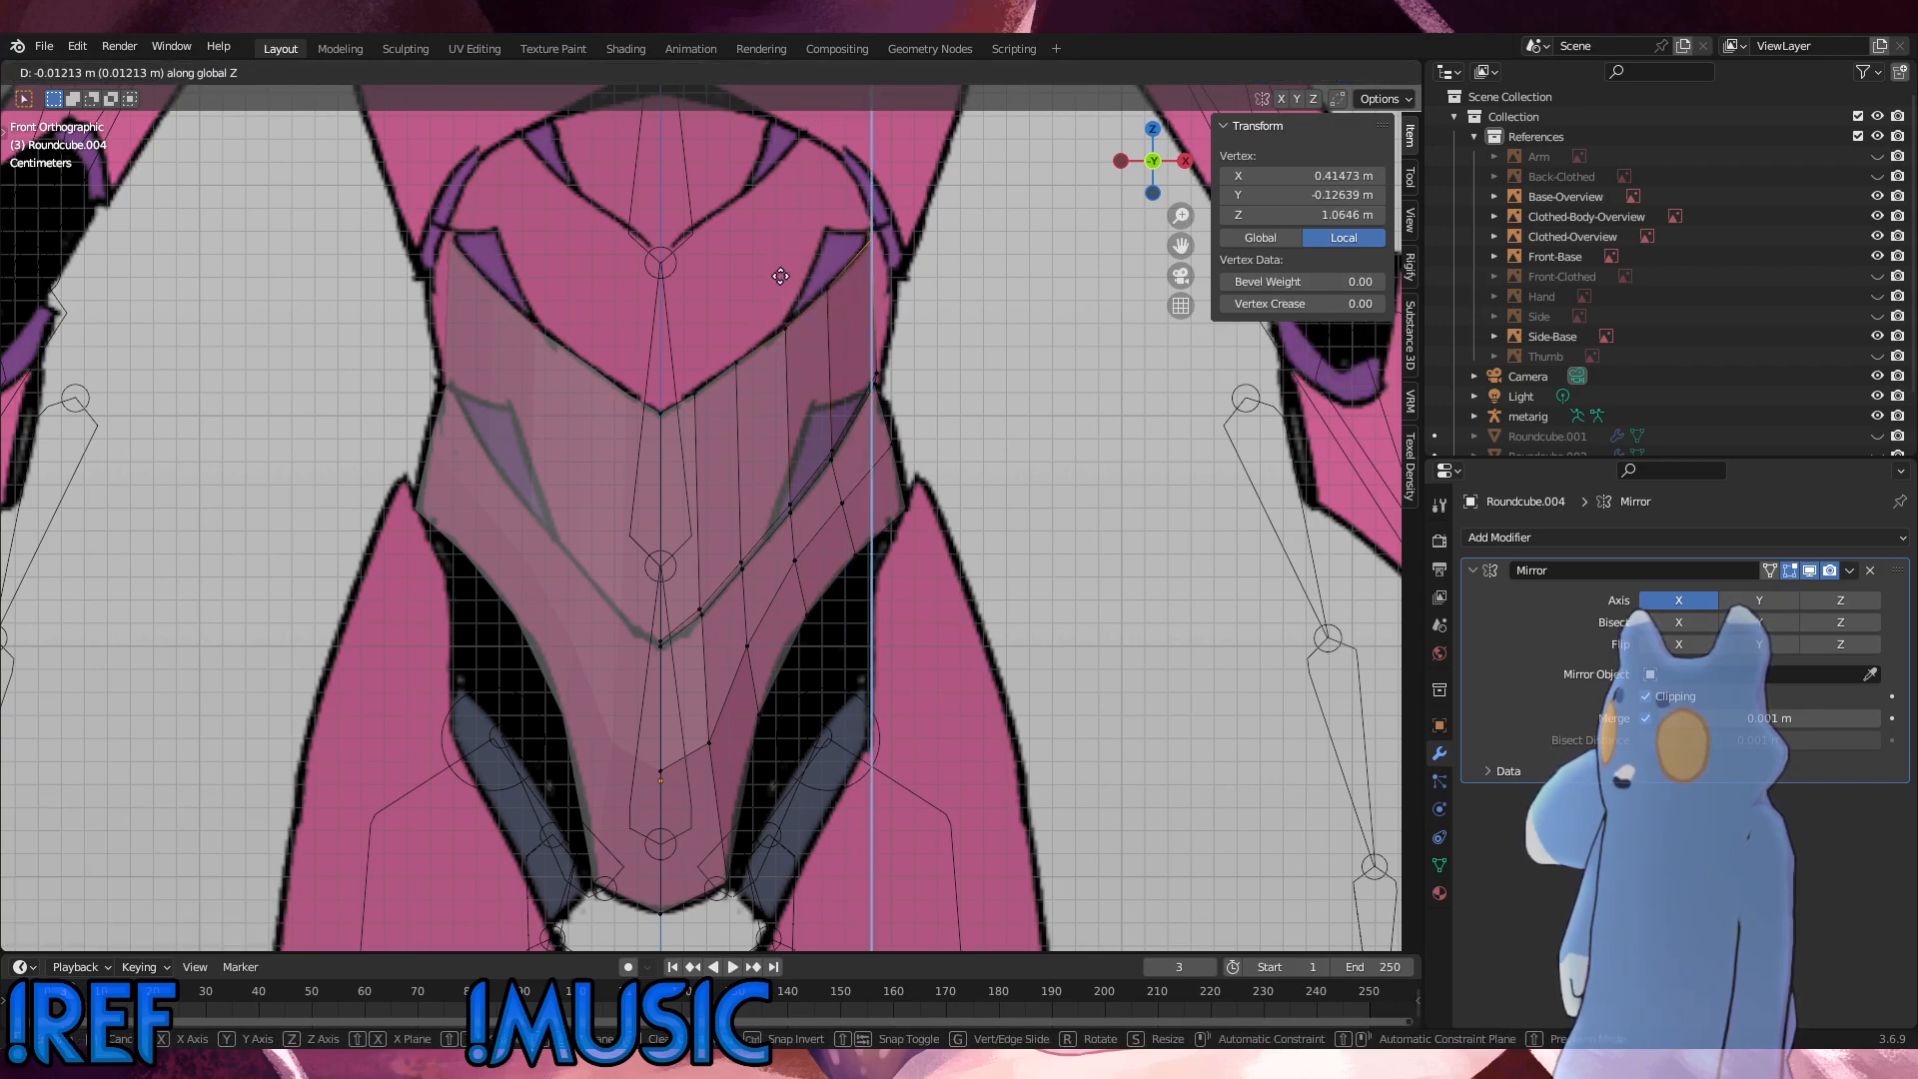
pyautogui.click(781, 278)
# Step: Examine the extruded abdomen panel's outer corner against the waist outline on the front reference
pyautogui.keyDown('shift'); pyautogui.moveTo(872, 548); pyautogui.dragTo(607, 713, button='middle'); pyautogui.keyUp('shift')
pyautogui.scroll(2, 607, 712)
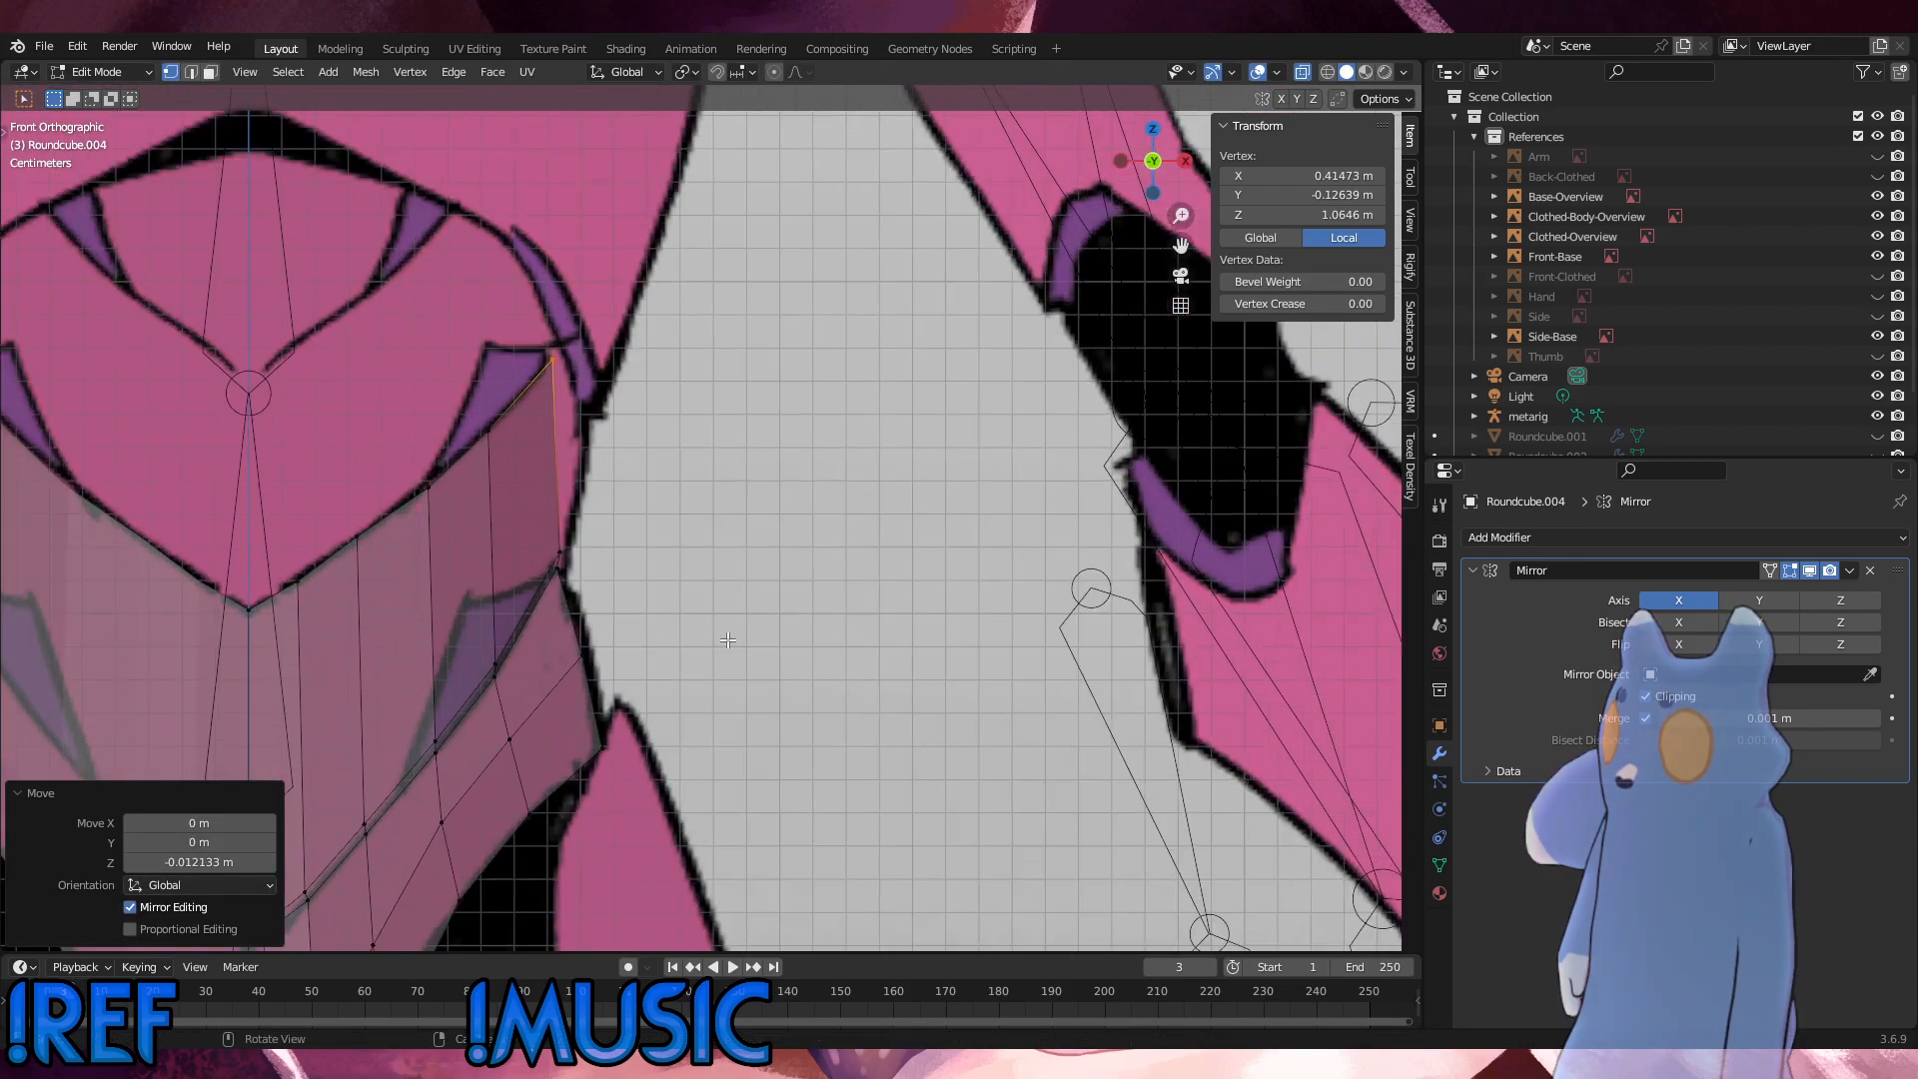
pyautogui.scroll(3, 502, 516)
pyautogui.keyDown('shift'); pyautogui.moveTo(495, 519); pyautogui.dragTo(580, 576, button='middle'); pyautogui.keyUp('shift')
pyautogui.scroll(-1, 588, 598)
pyautogui.scroll(-3, 586, 597)
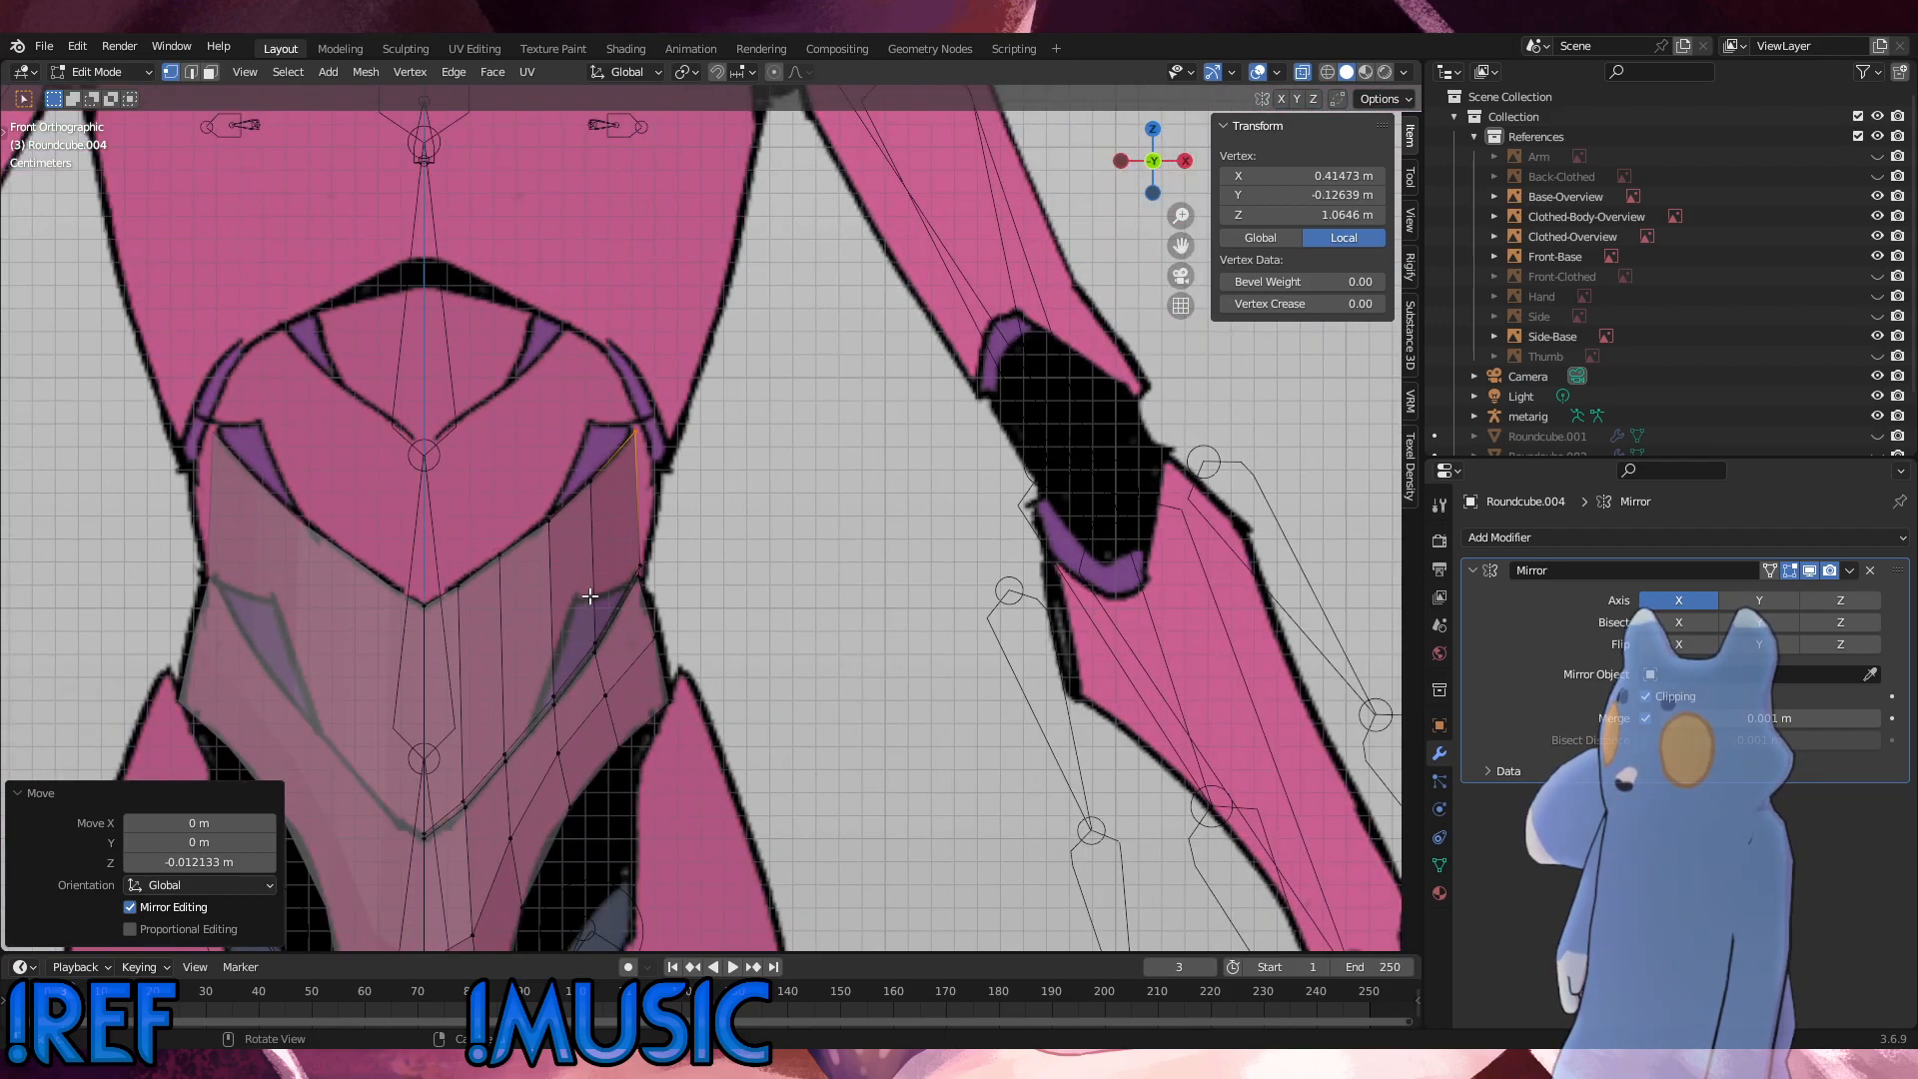
pyautogui.scroll(1, 669, 469)
pyautogui.scroll(2, 669, 469)
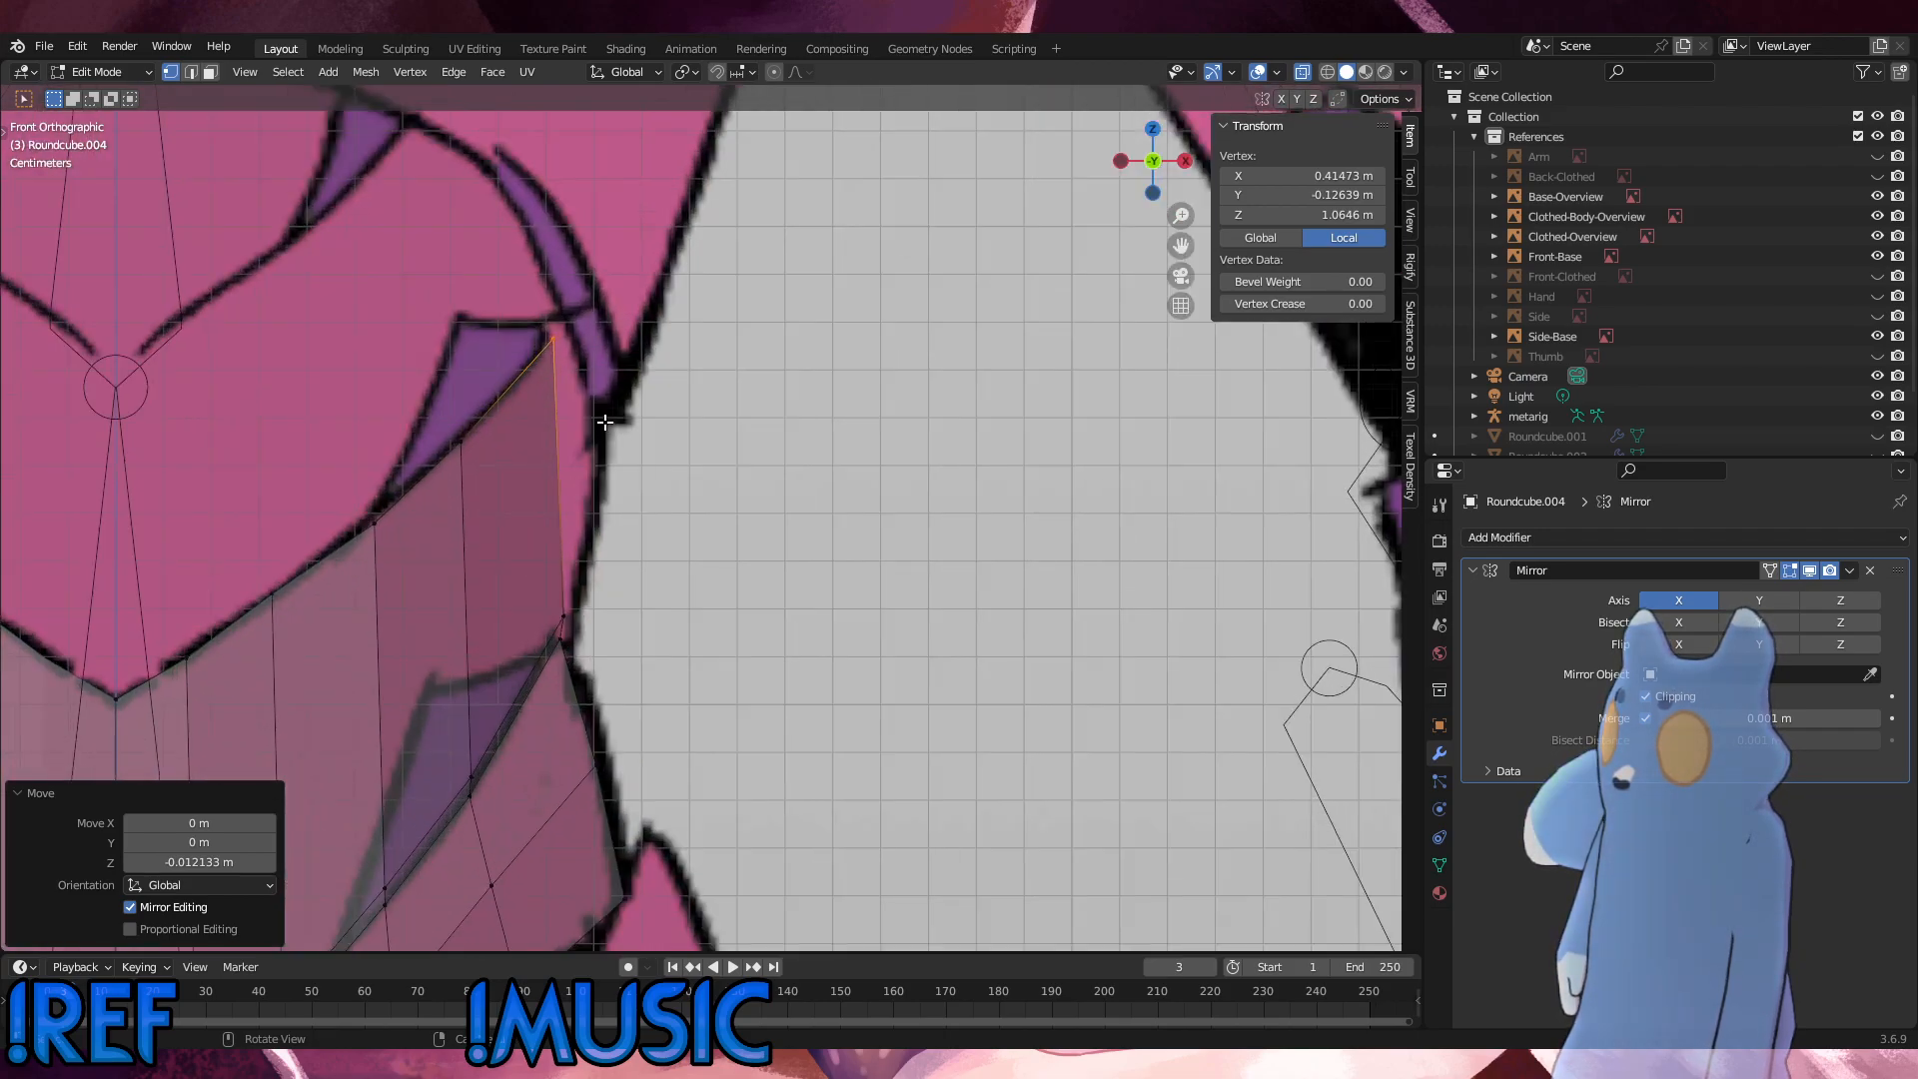
# Step: In side view, move the top outer corner vertex about 0.035 m backward along Y and 0.012 m down
pyautogui.moveTo(605, 421); pyautogui.dragTo(502, 293)
pyautogui.keyDown('alt'); pyautogui.moveTo(507, 409); pyautogui.dragTo(467, 416, button='middle'); pyautogui.keyUp('alt')
pyautogui.scroll(-1, 804, 506)
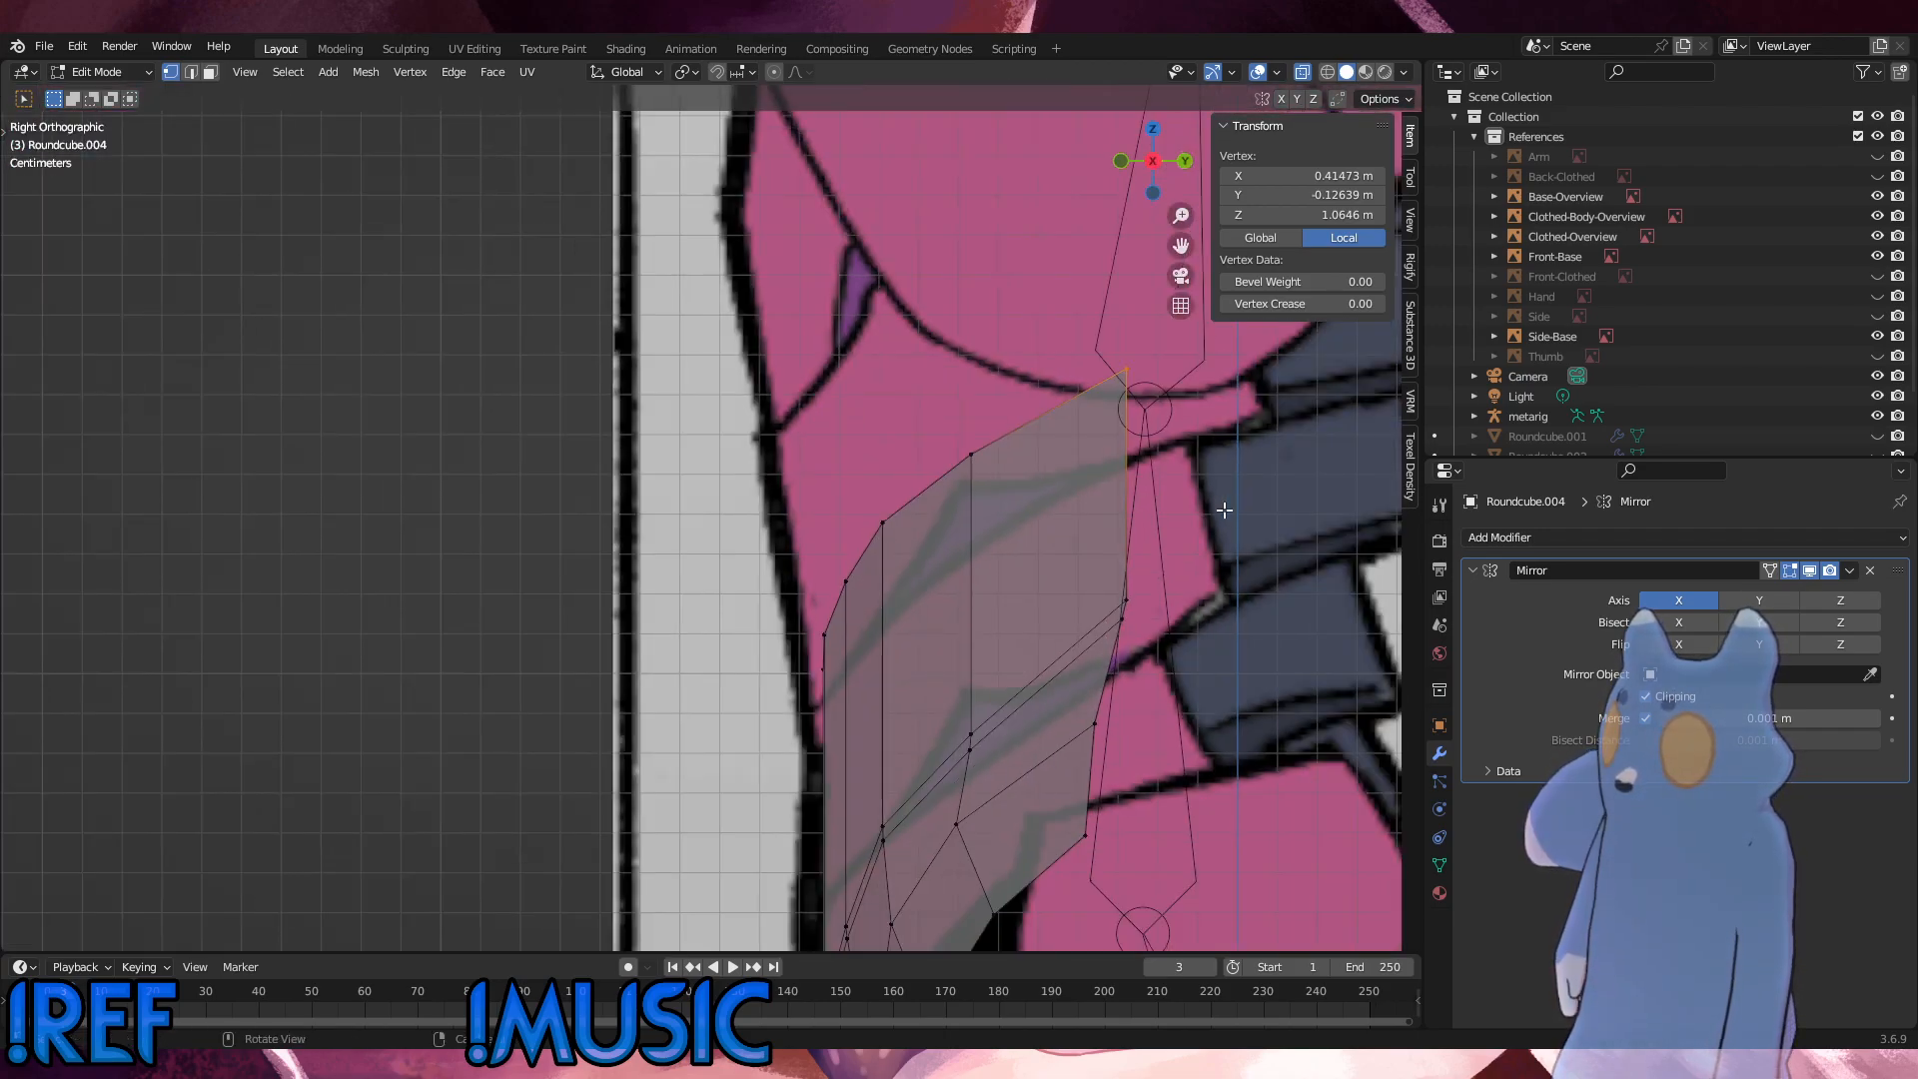
pyautogui.keyDown('alt'); pyautogui.moveTo(1046, 564); pyautogui.dragTo(1084, 585, button='middle'); pyautogui.keyUp('alt')
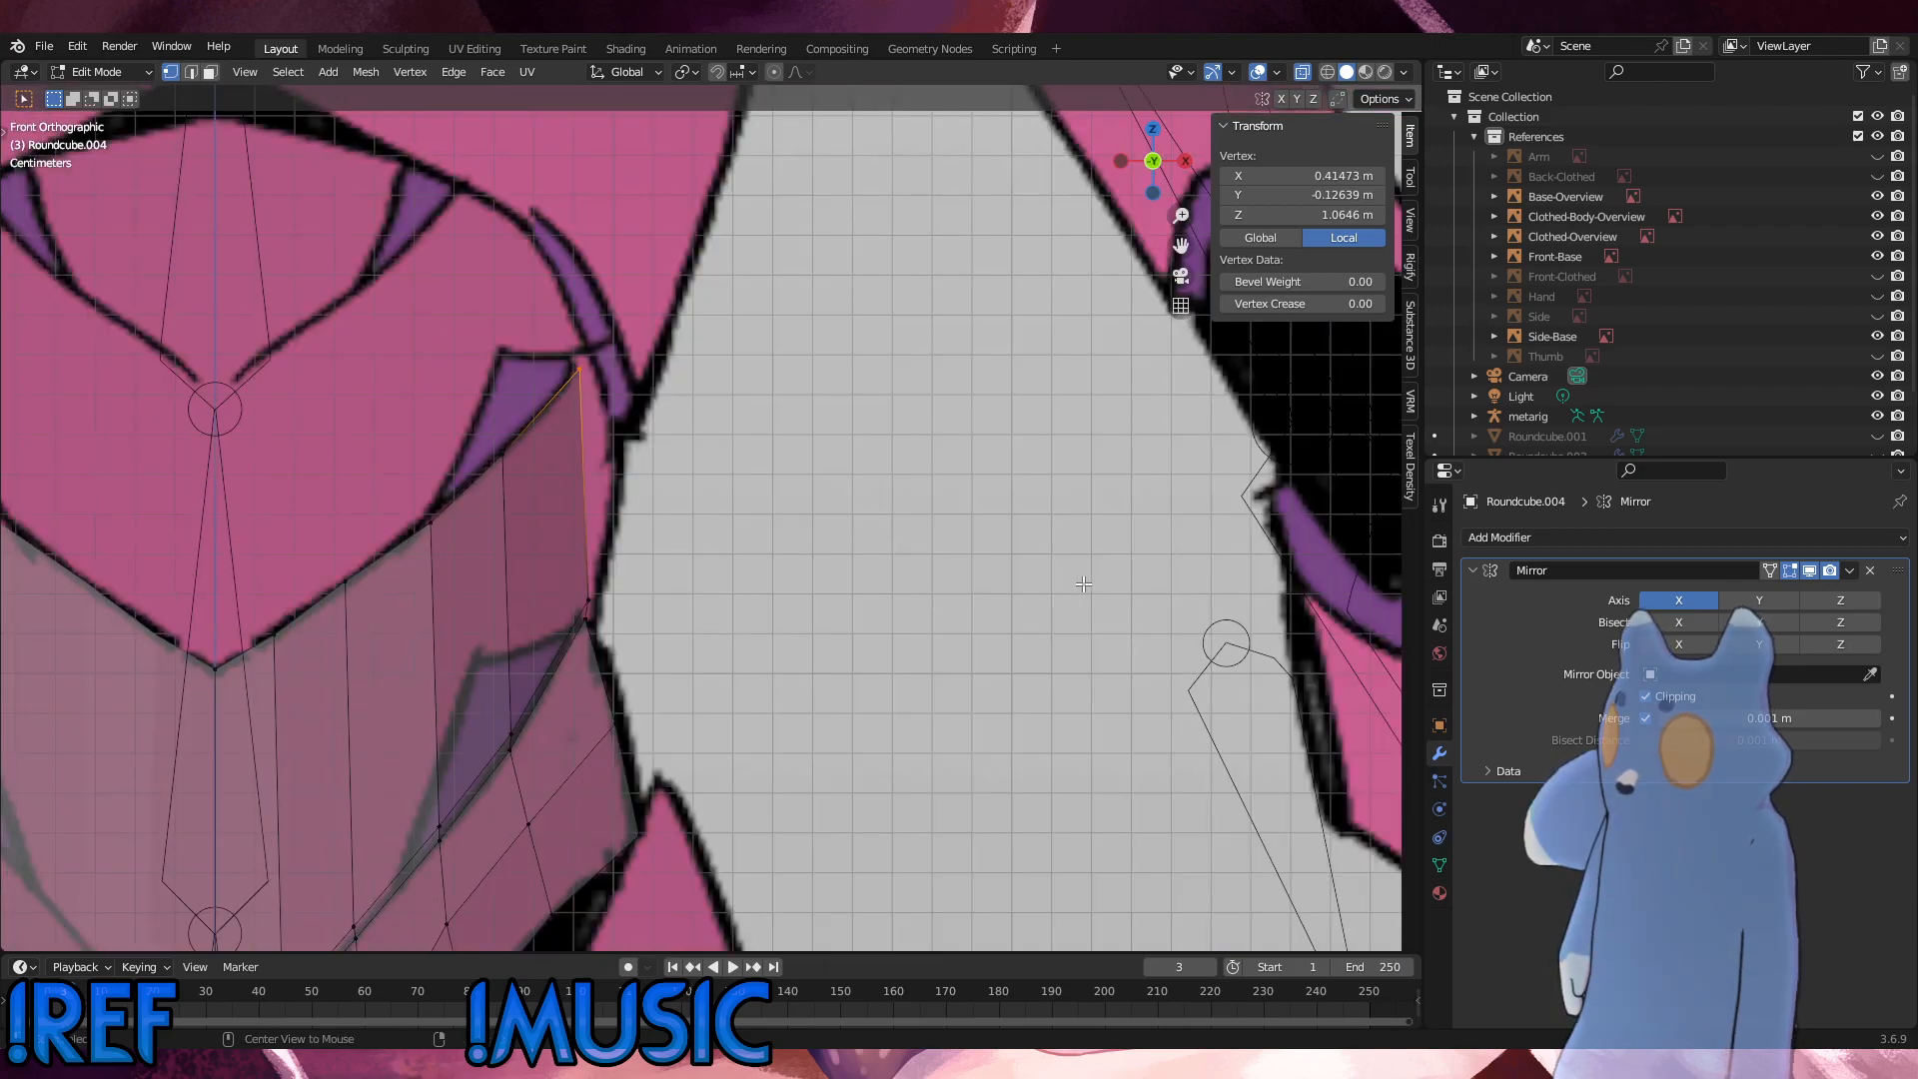
pyautogui.keyDown('alt'); pyautogui.moveTo(732, 569); pyautogui.dragTo(656, 567, button='middle'); pyautogui.keyUp('alt')
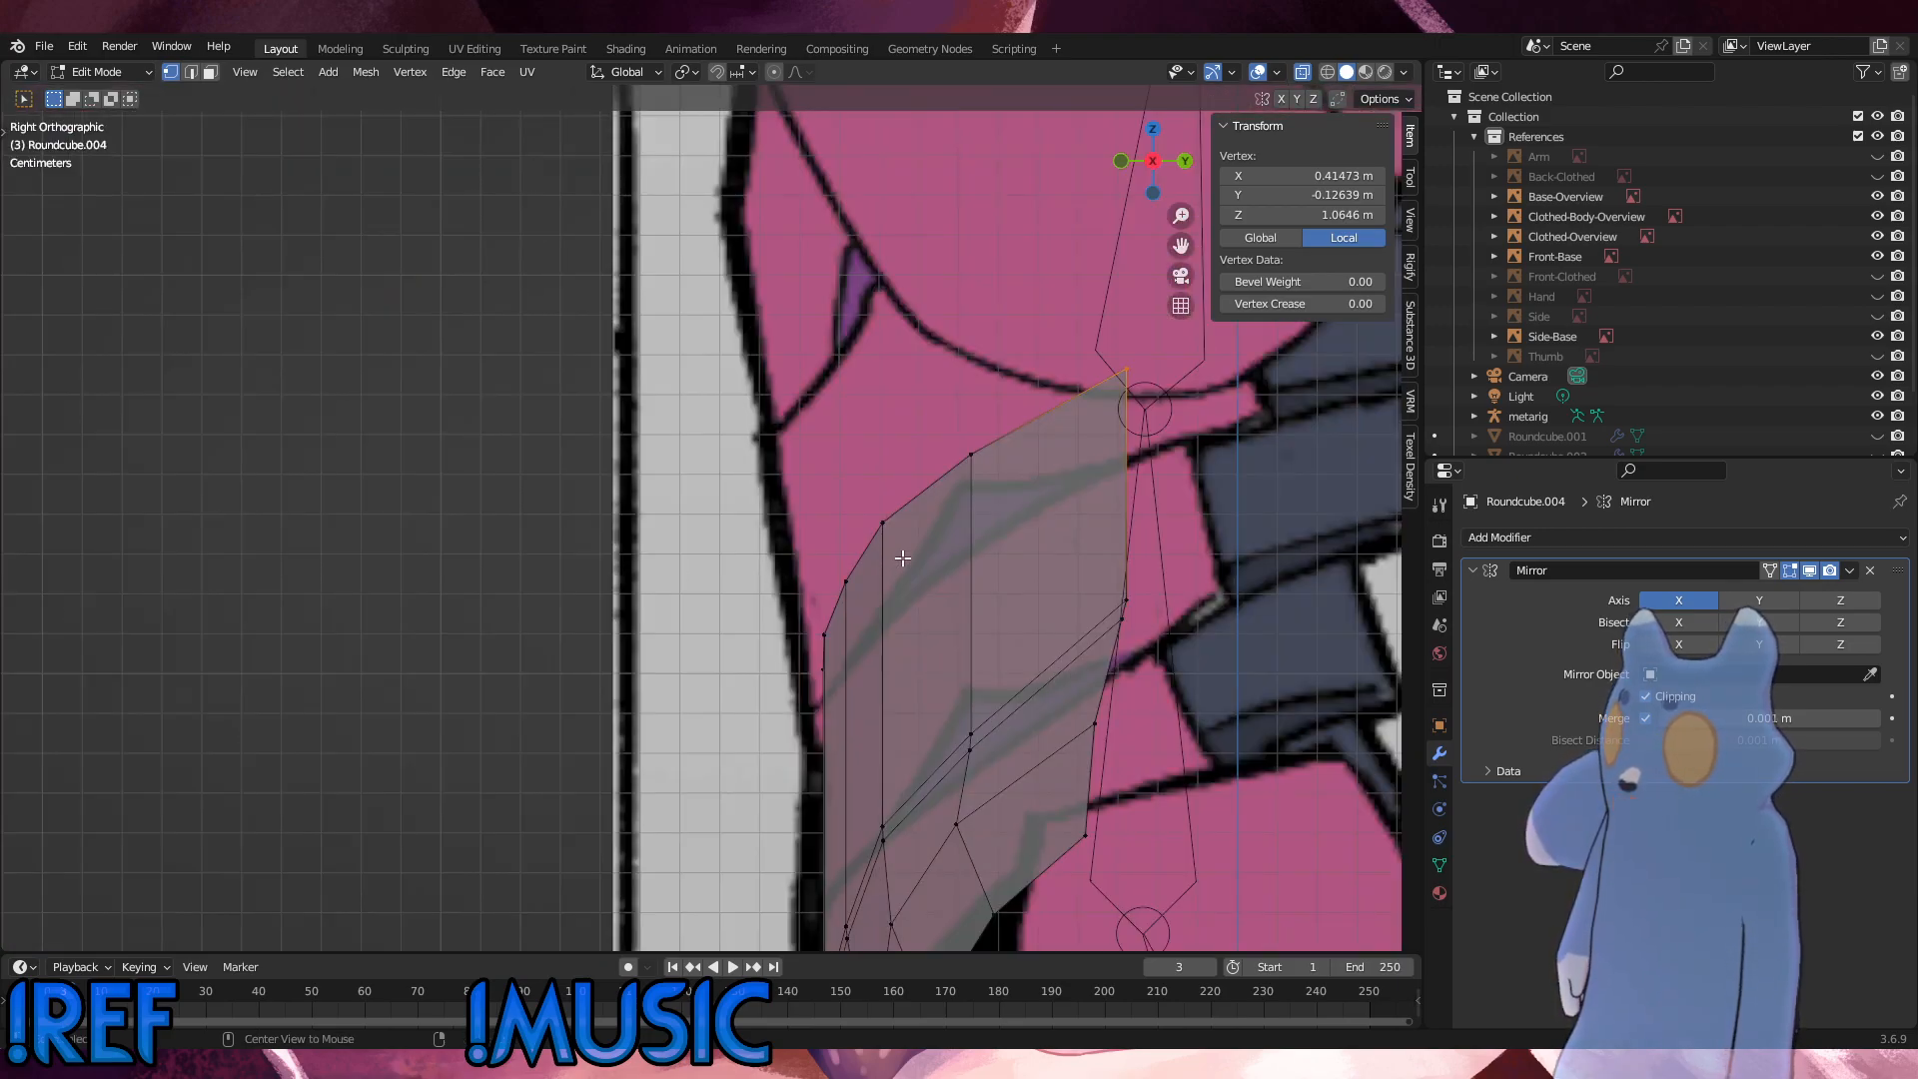
pyautogui.press('g')
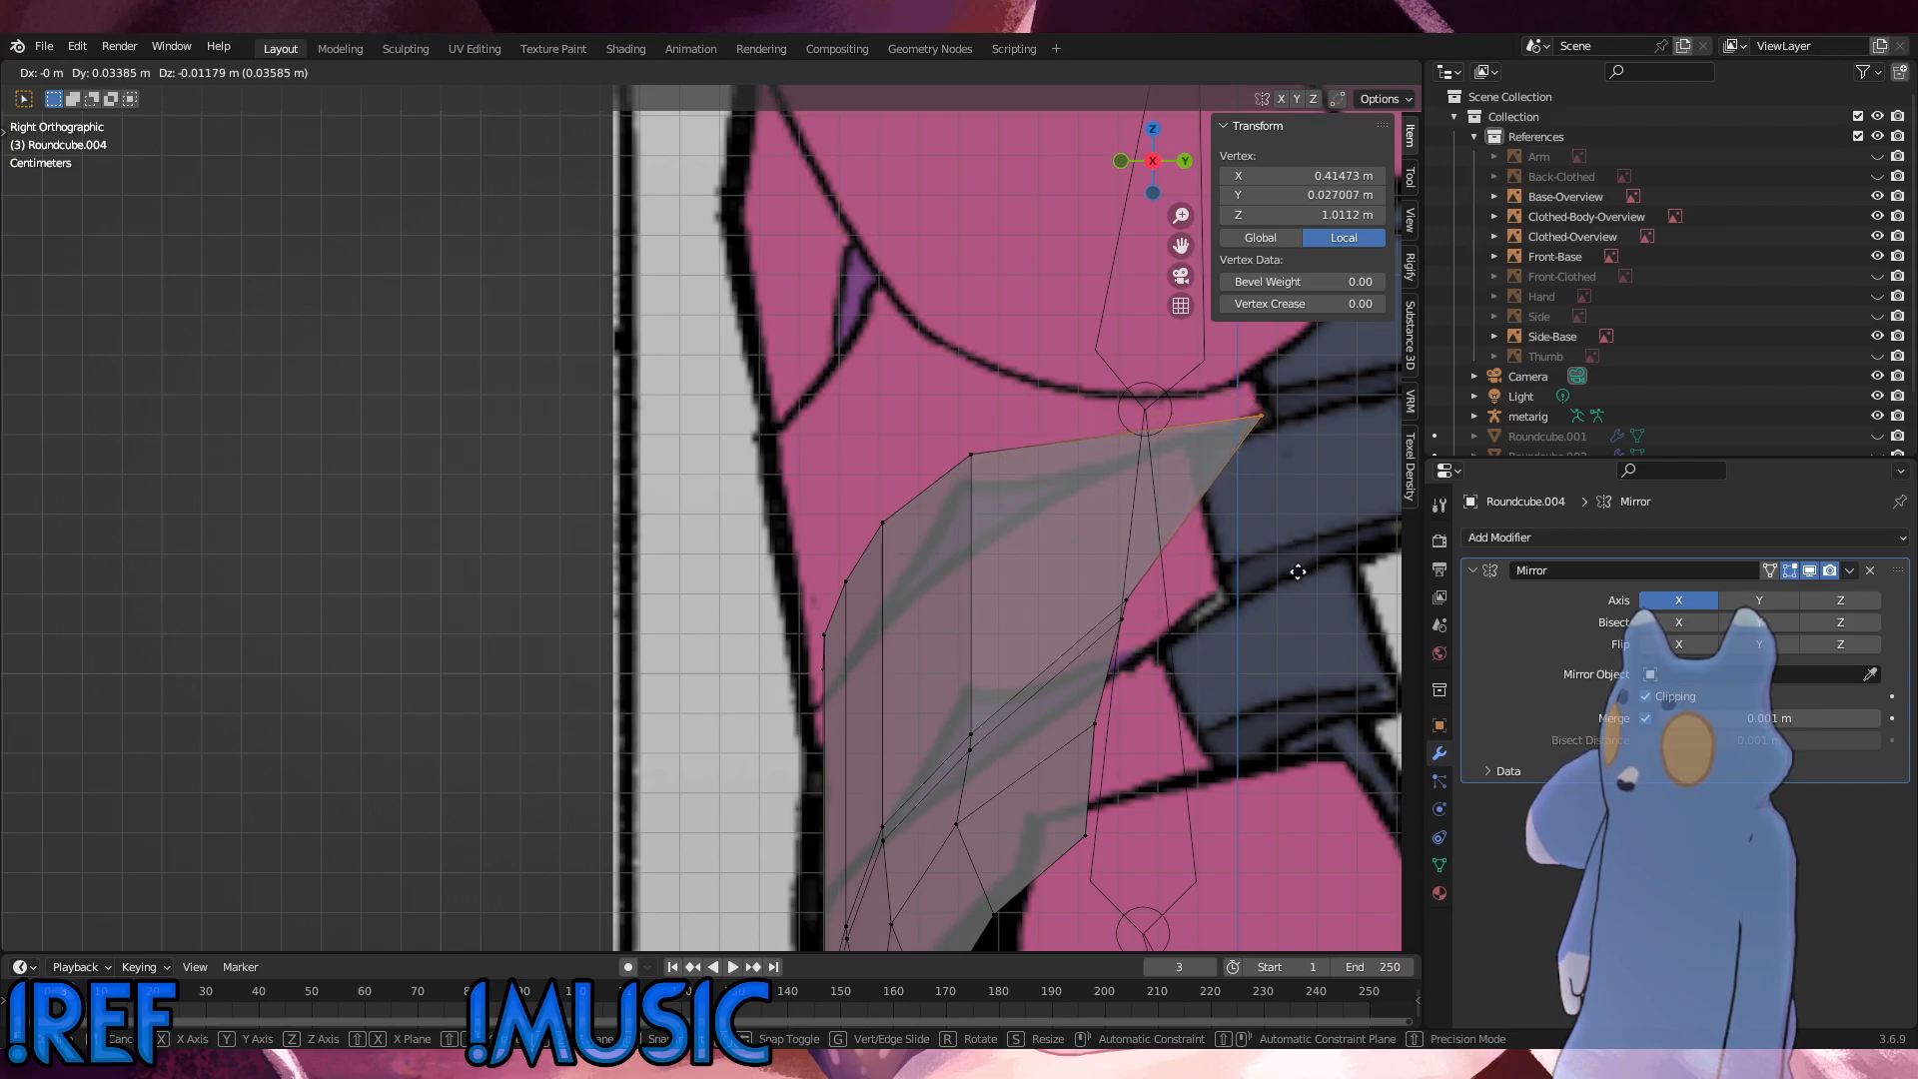
pyautogui.click(1299, 572)
# Step: In front view, move the corner vertex about 0.005 m outward and 0.014 m up, and select the neighbouring top-edge vertex
pyautogui.keyDown('alt'); pyautogui.moveTo(1289, 575); pyautogui.dragTo(1086, 593, button='middle'); pyautogui.keyUp('alt')
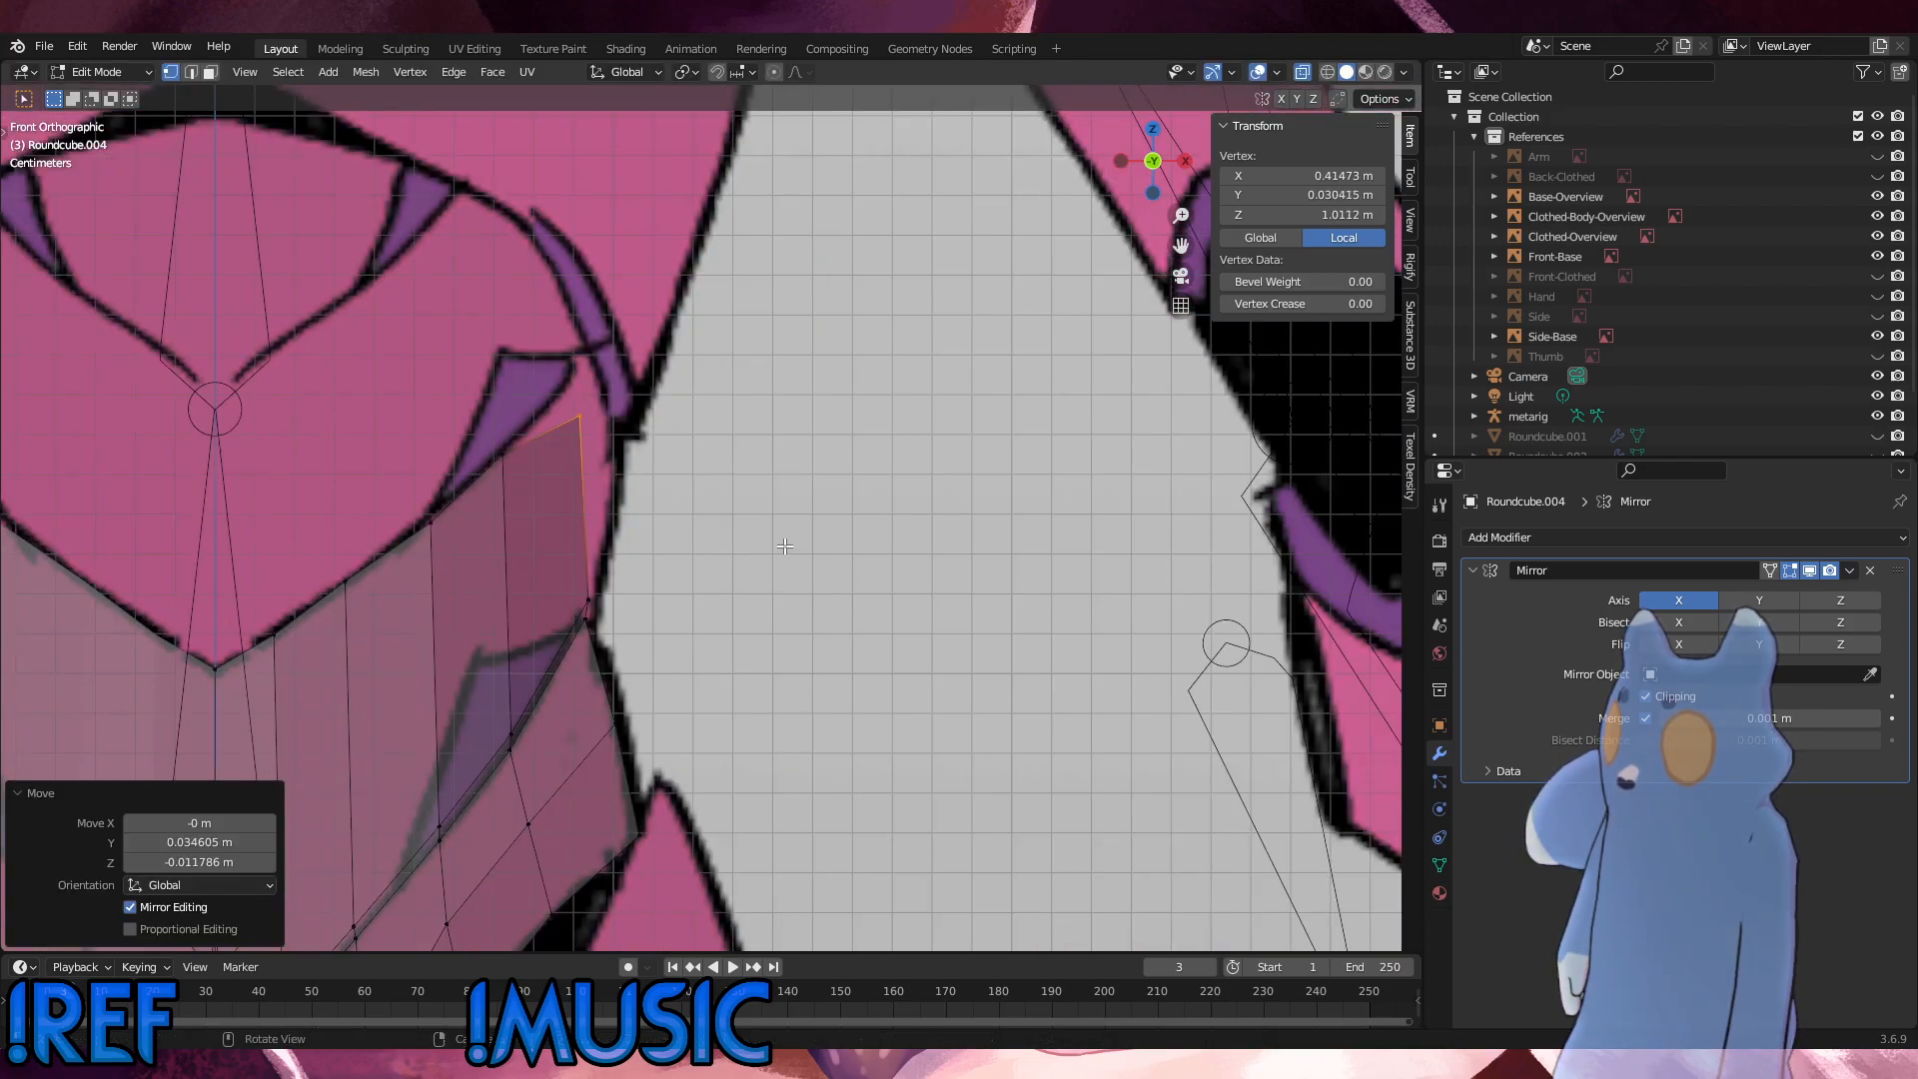
pyautogui.press('g')
pyautogui.click(800, 480)
pyautogui.keyDown('alt'); pyautogui.moveTo(800, 479); pyautogui.dragTo(697, 502, button='middle'); pyautogui.keyUp('alt')
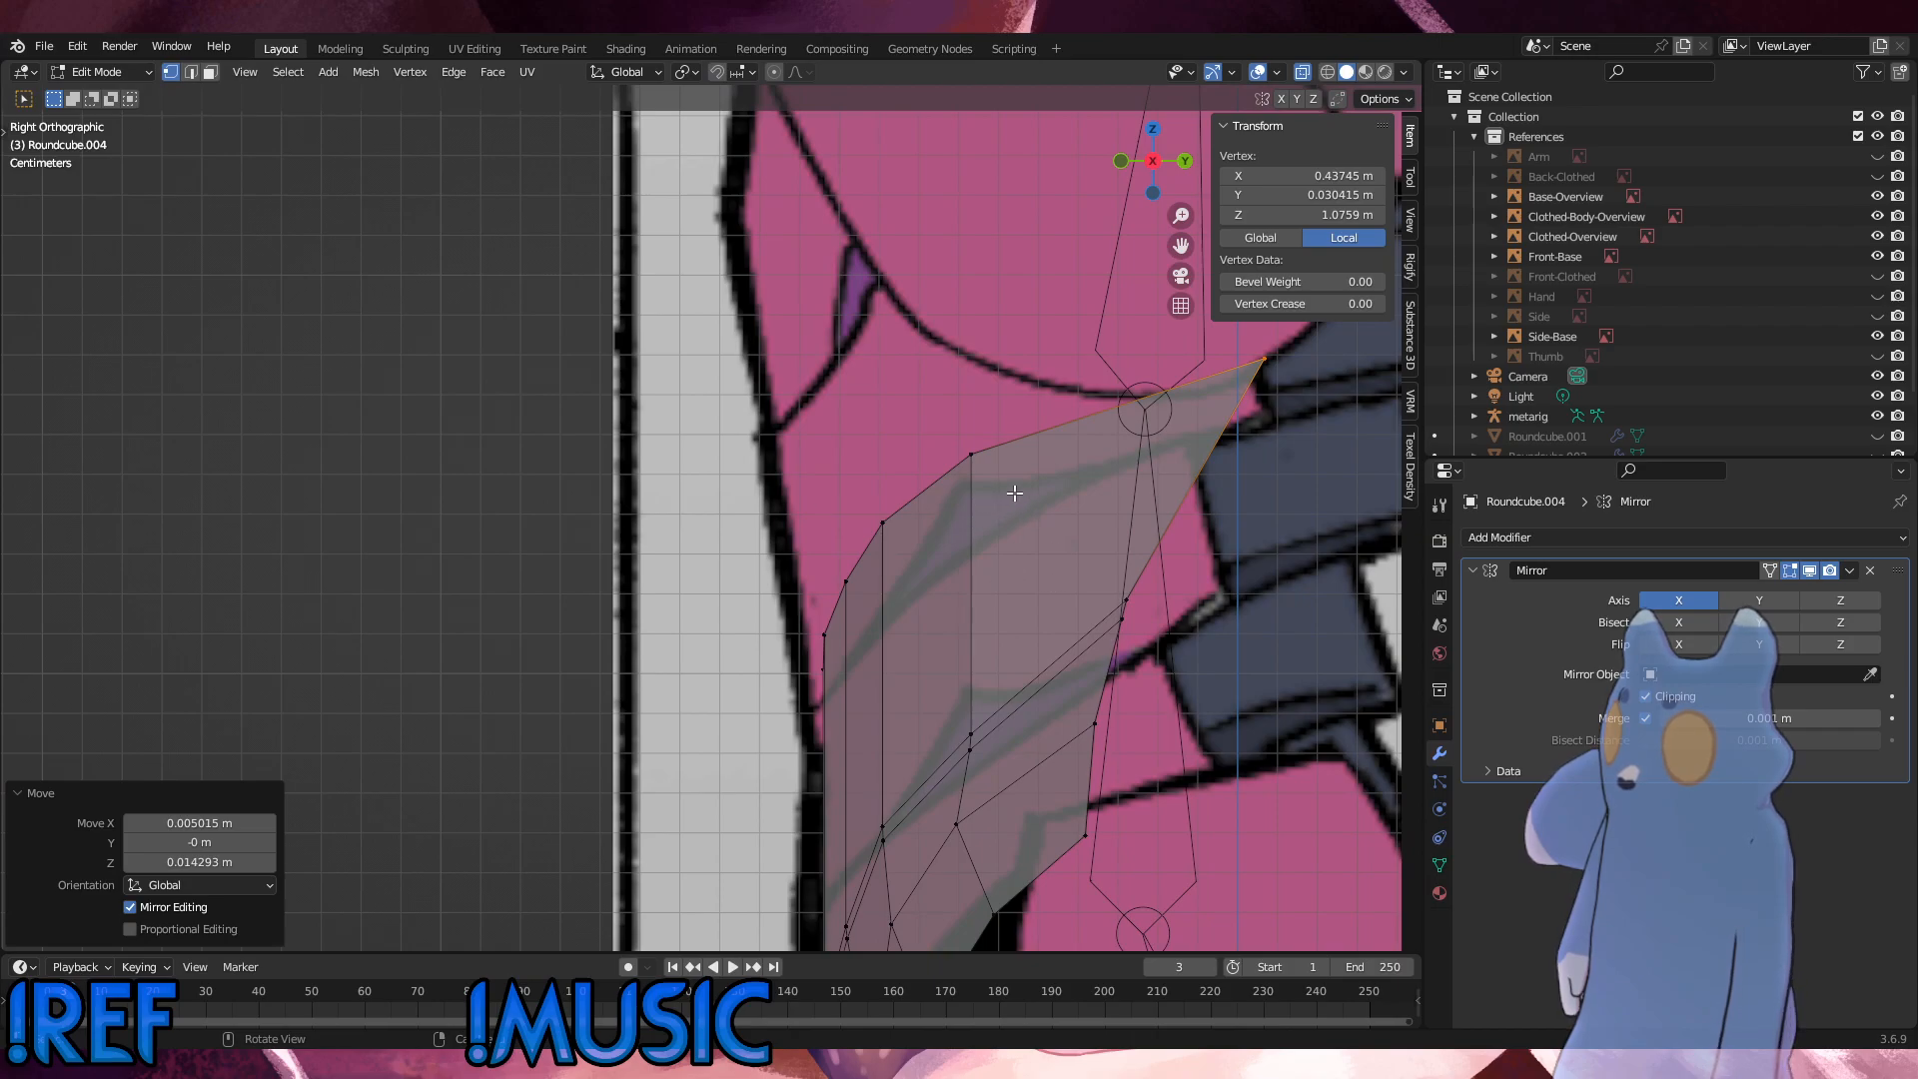
pyautogui.click(969, 458)
pyautogui.keyDown('alt'); pyautogui.moveTo(974, 490); pyautogui.dragTo(1094, 494, button='middle'); pyautogui.keyUp('alt')
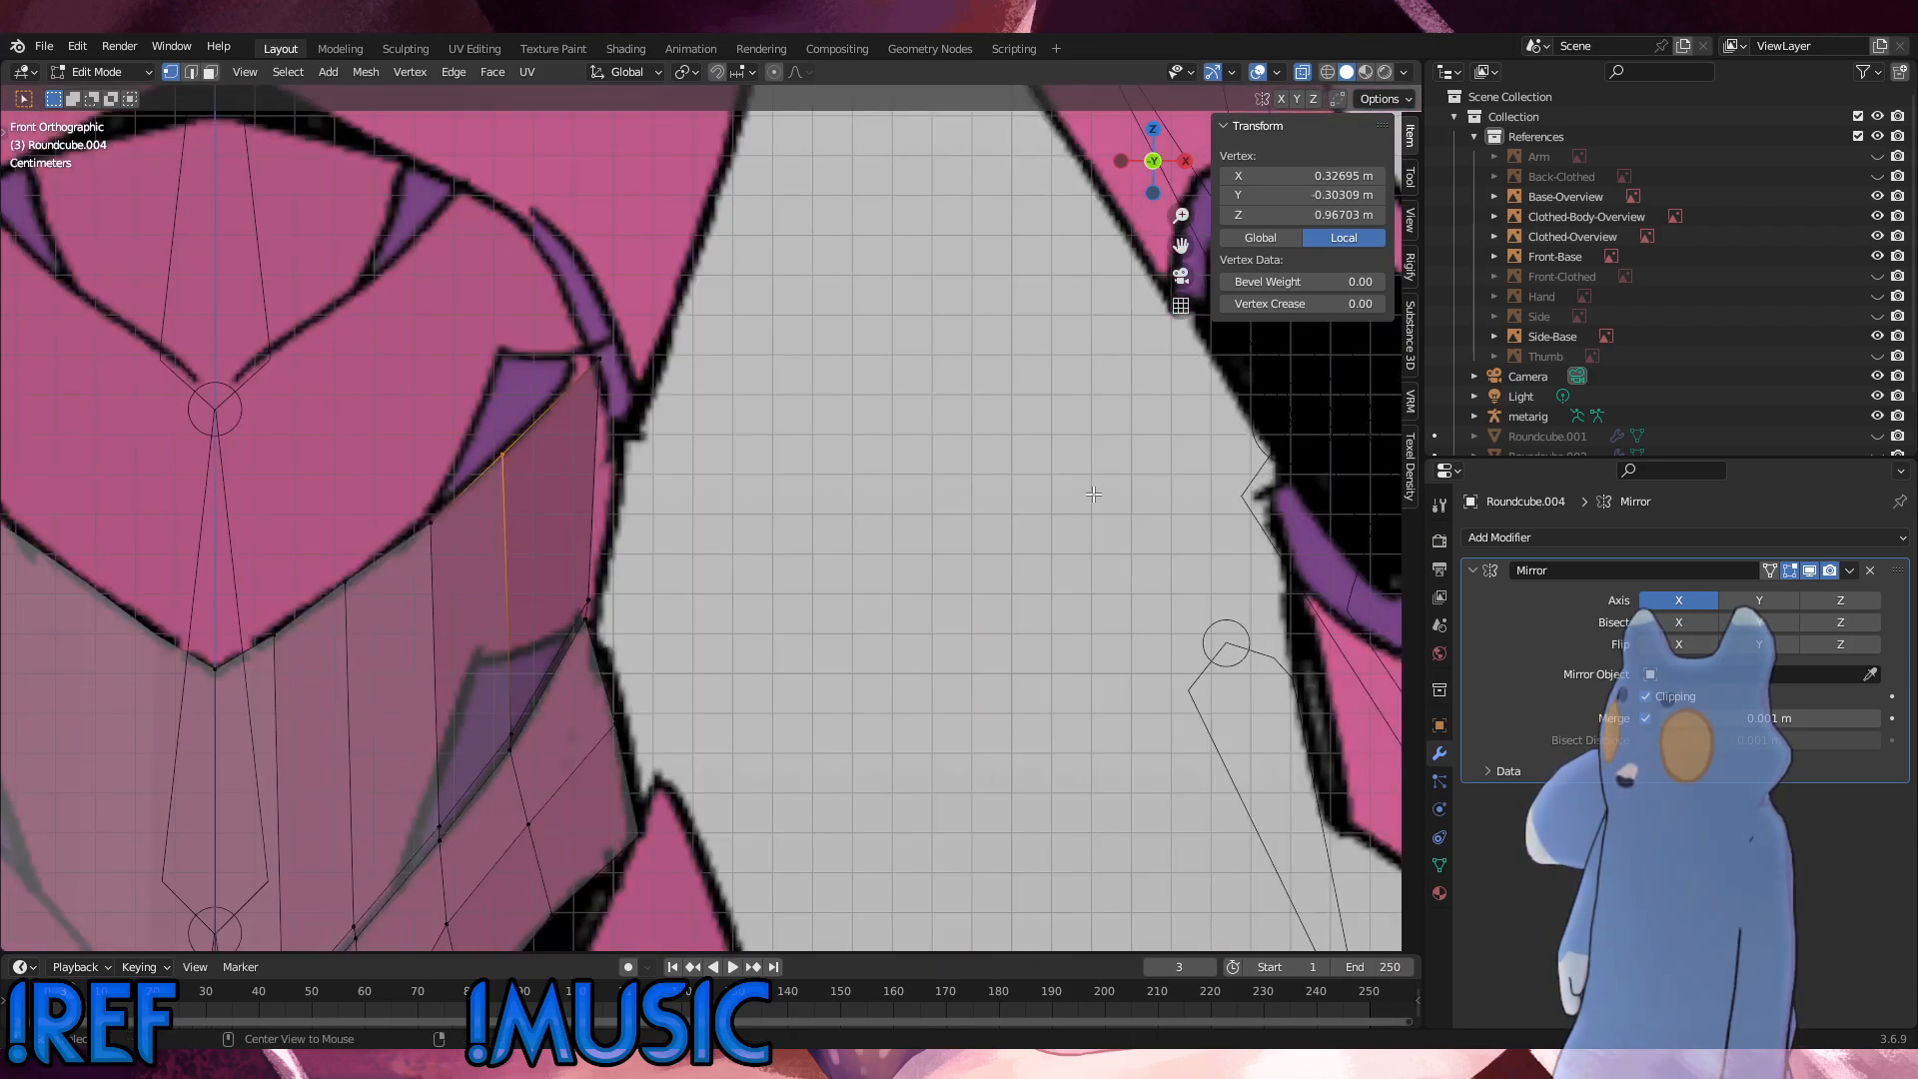
pyautogui.scroll(-6, 685, 450)
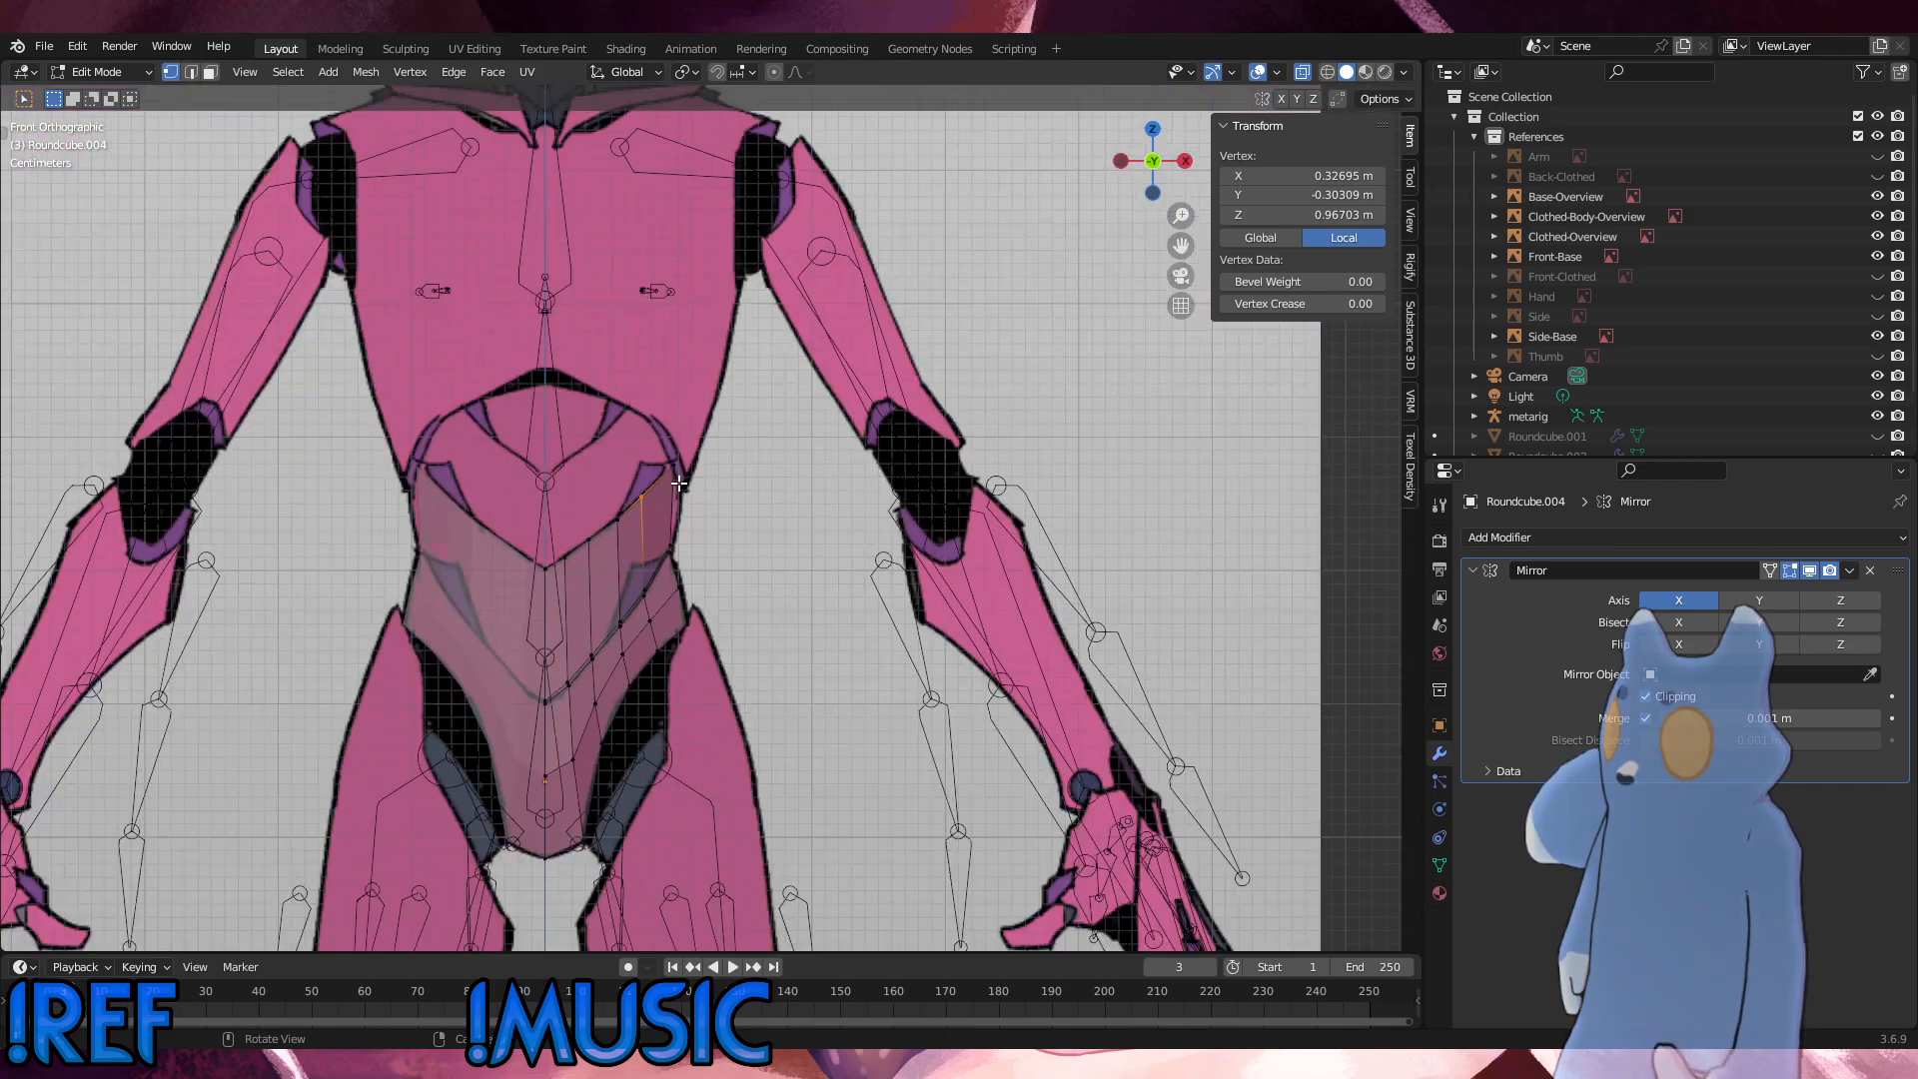
# Step: Switch to Object Mode and select the pelvis and abdomen shell over the front reference
pyautogui.click(102, 73)
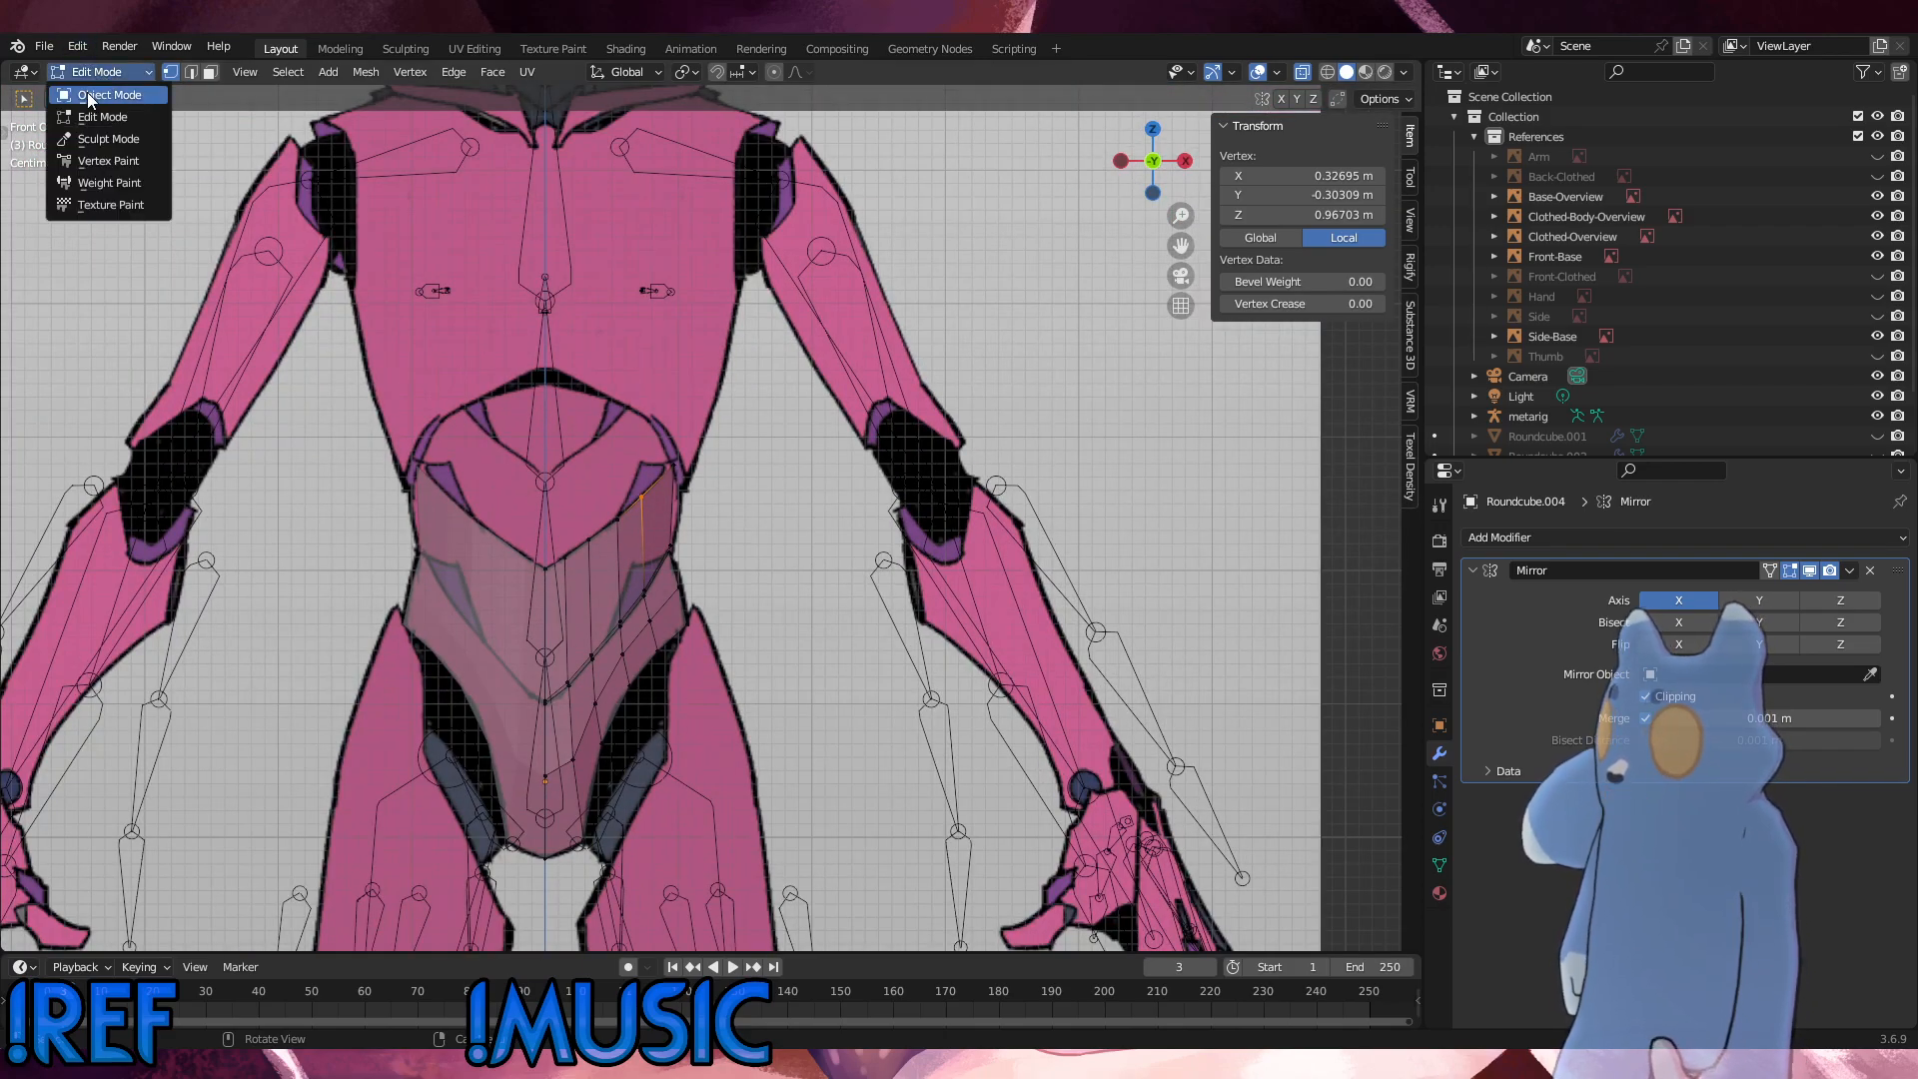
pyautogui.click(87, 93)
pyautogui.click(841, 396)
pyautogui.scroll(-3, 633, 531)
pyautogui.moveTo(561, 542)
pyautogui.keyDown('alt'); pyautogui.mouseDown(button='middle')
pyautogui.moveTo(487, 530)
pyautogui.moveTo(596, 543)
pyautogui.mouseUp(button='middle'); pyautogui.keyUp('alt')
pyautogui.click(449, 417)
pyautogui.click(530, 488)
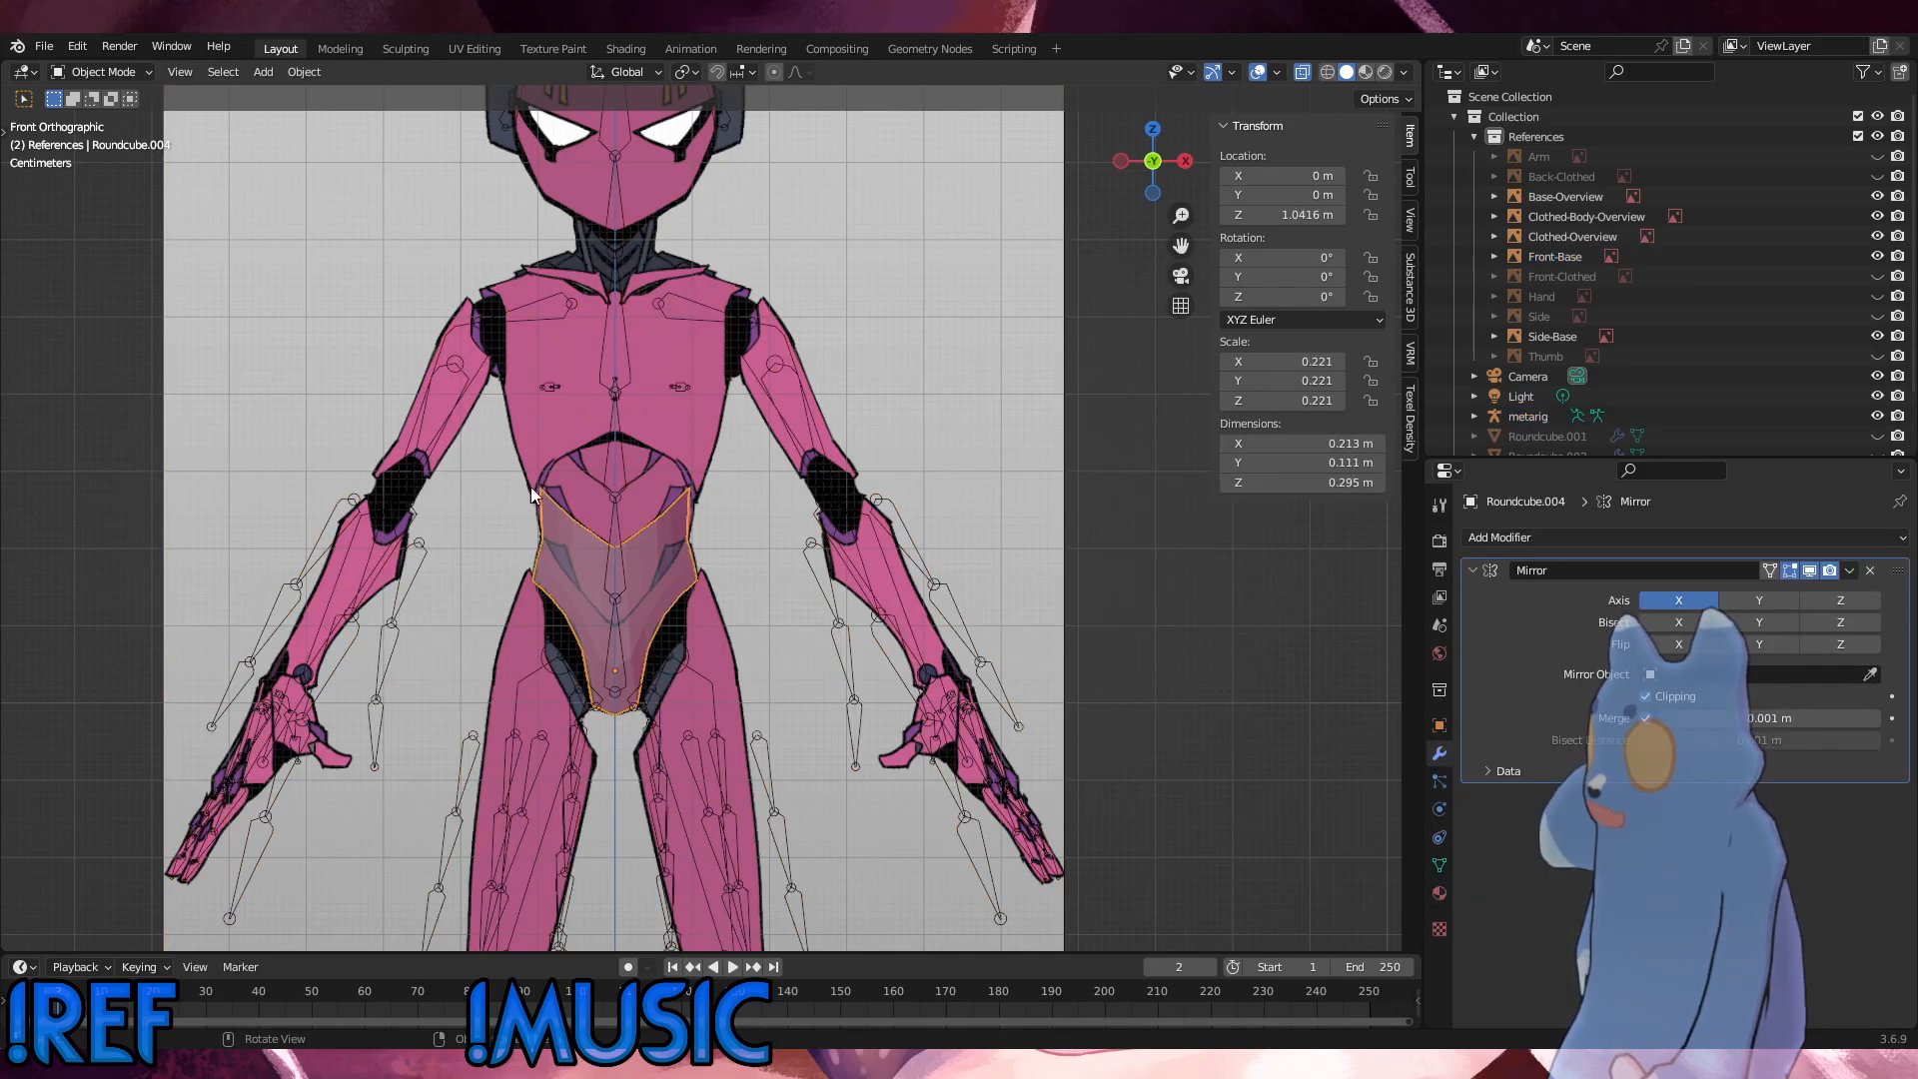
# Step: Return the shell to Edit Mode and move the abdomen panel's top outer corner vertex about 0.0007 m inward and 0.0007 m down
pyautogui.click(101, 73)
pyautogui.click(90, 120)
pyautogui.scroll(3, 722, 547)
pyautogui.scroll(4, 720, 546)
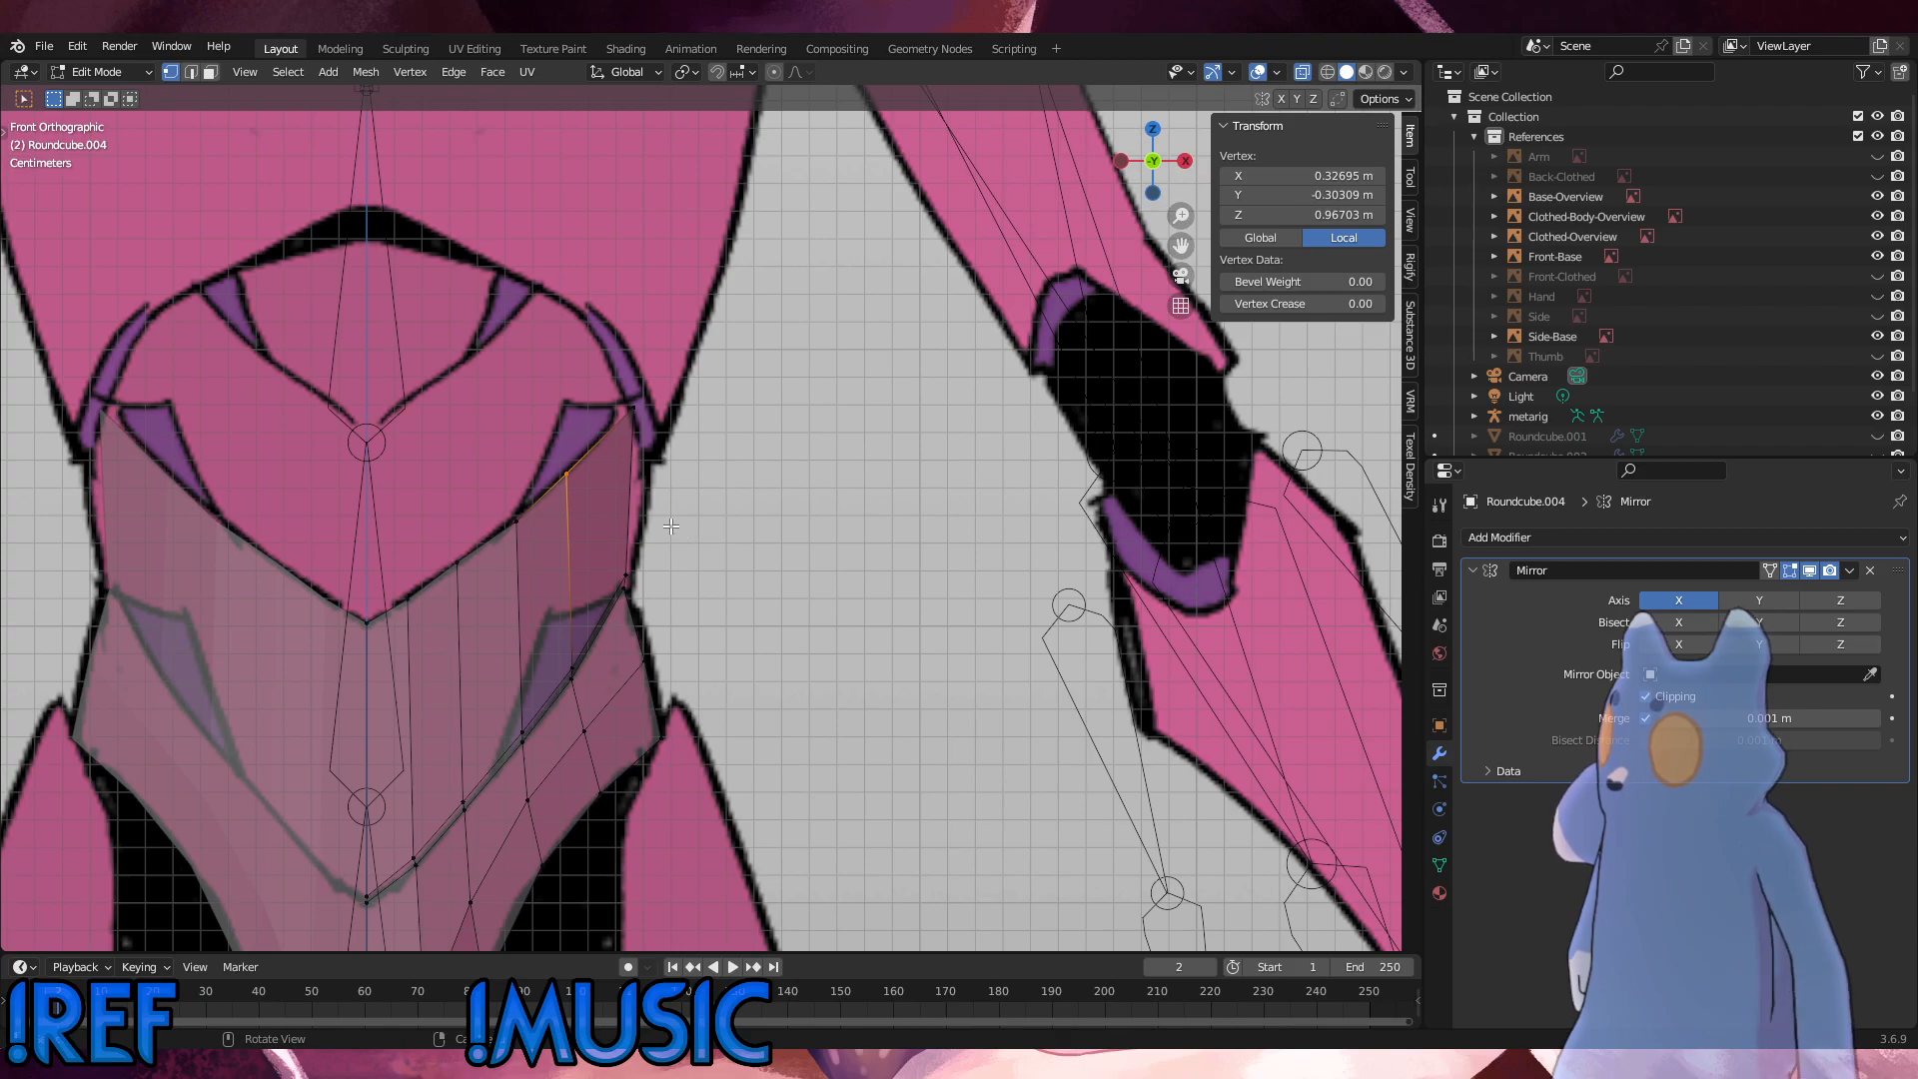
pyautogui.press('g')
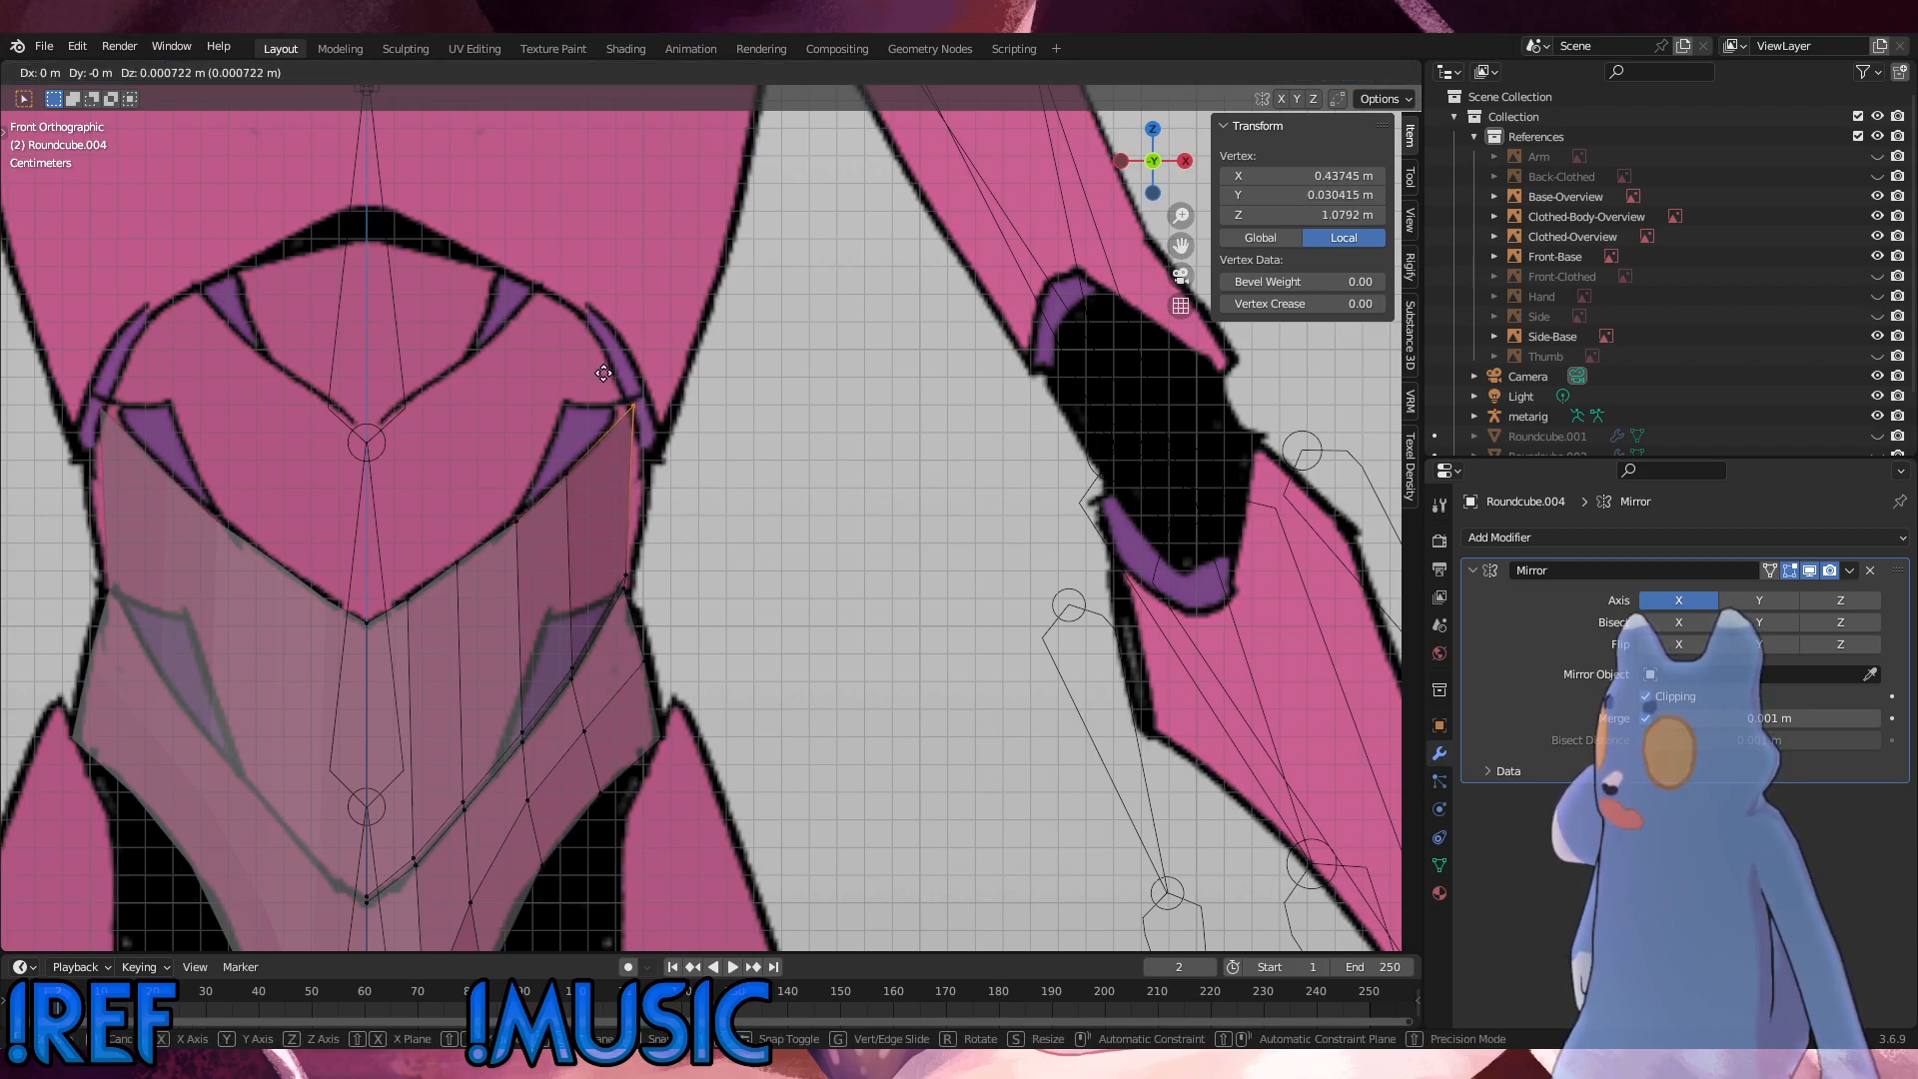
pyautogui.click(634, 370)
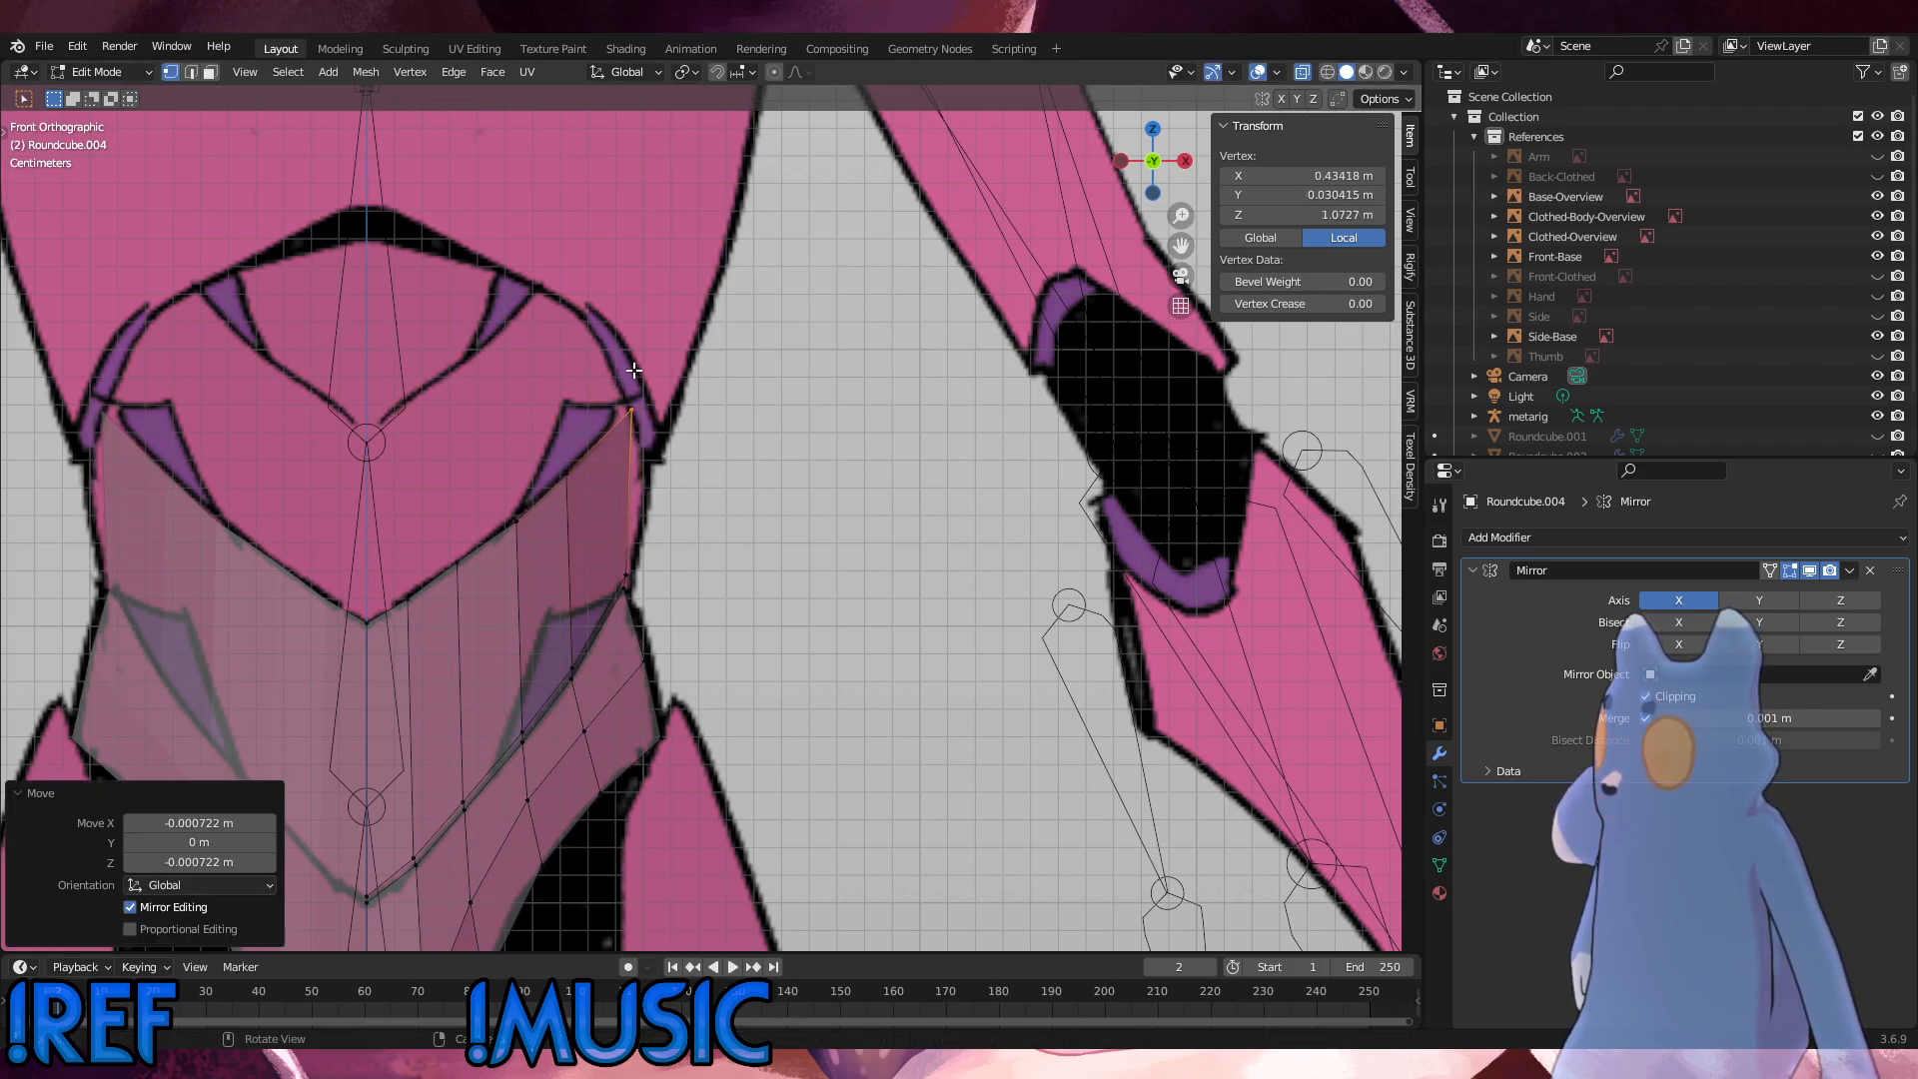
# Step: Check the corner vertex from the side, and in front view move it about 0.007 m outward and 0.004 m down
pyautogui.keyDown('alt'); pyautogui.moveTo(660, 531); pyautogui.dragTo(536, 527, button='middle'); pyautogui.keyUp('alt')
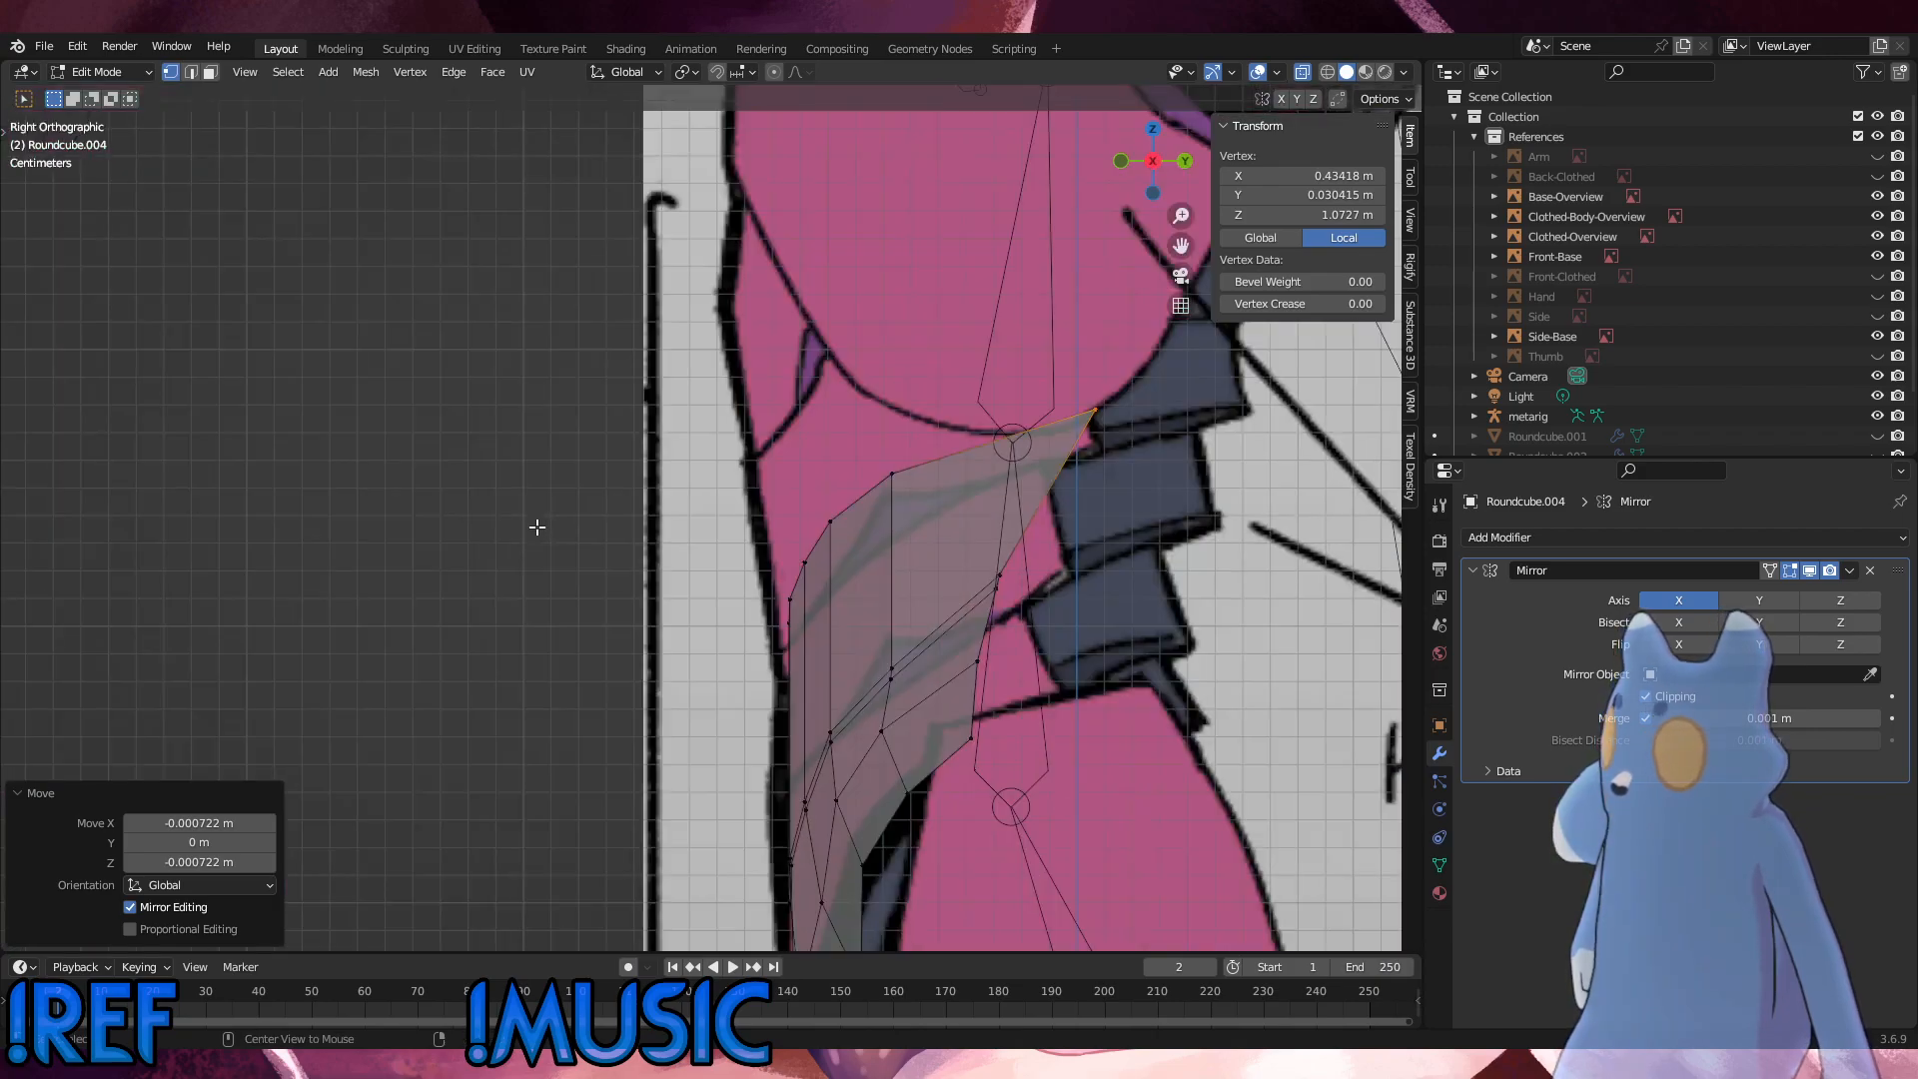
pyautogui.keyDown('alt'); pyautogui.moveTo(693, 527); pyautogui.dragTo(796, 542, button='middle'); pyautogui.keyUp('alt')
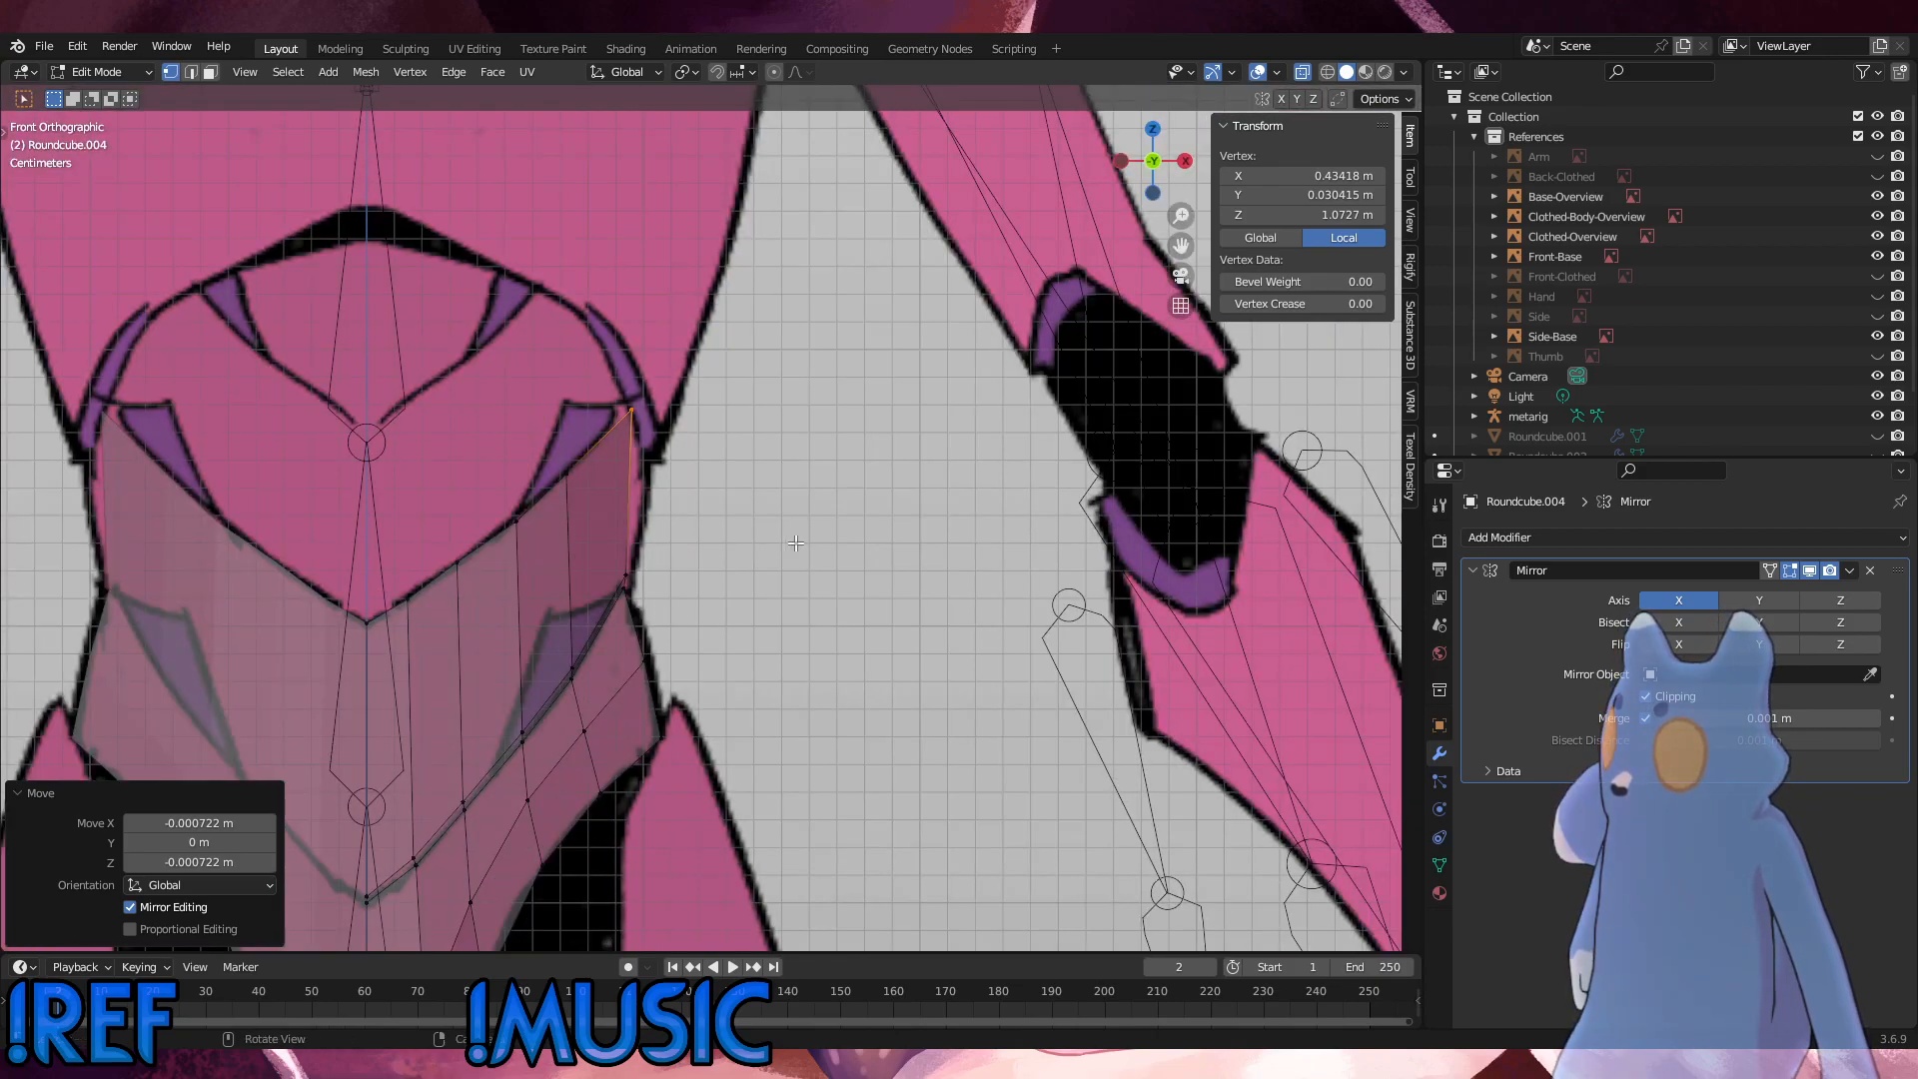
pyautogui.press('g')
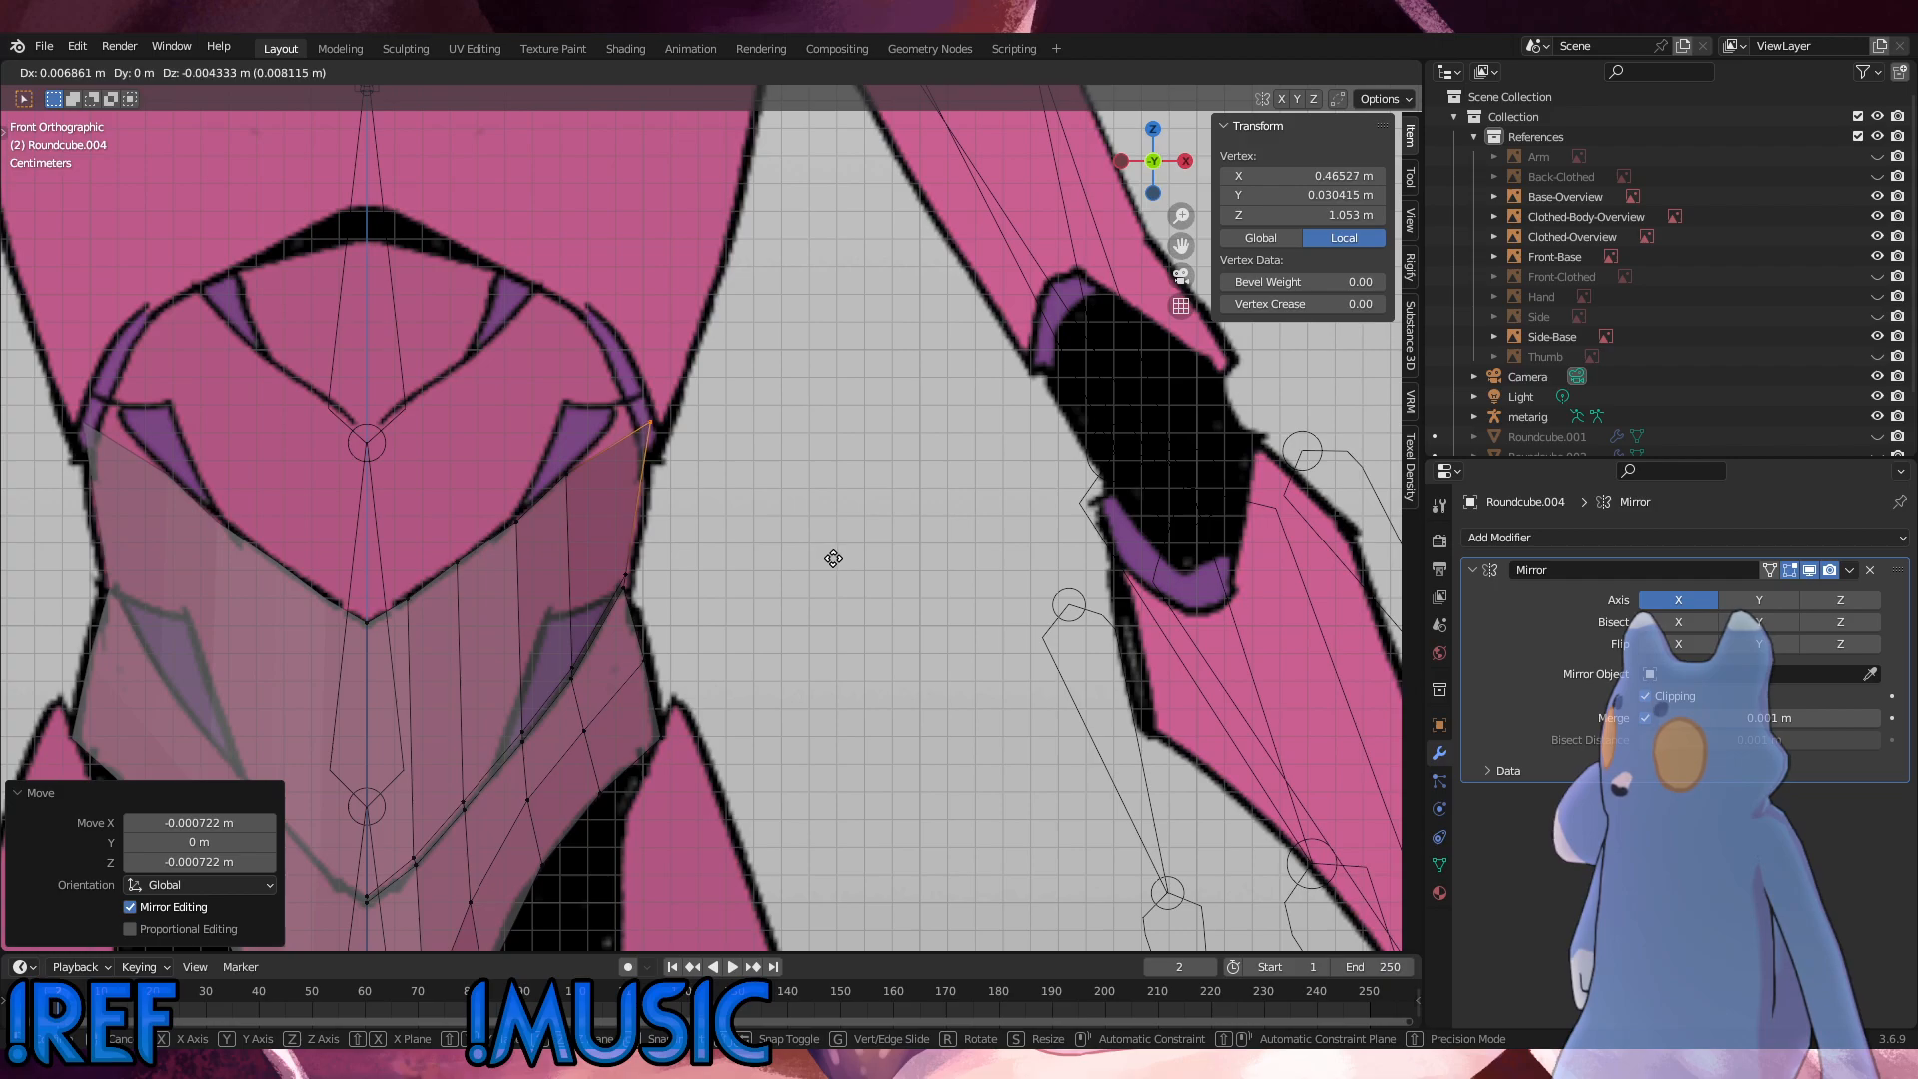
pyautogui.click(835, 562)
pyautogui.click(836, 562)
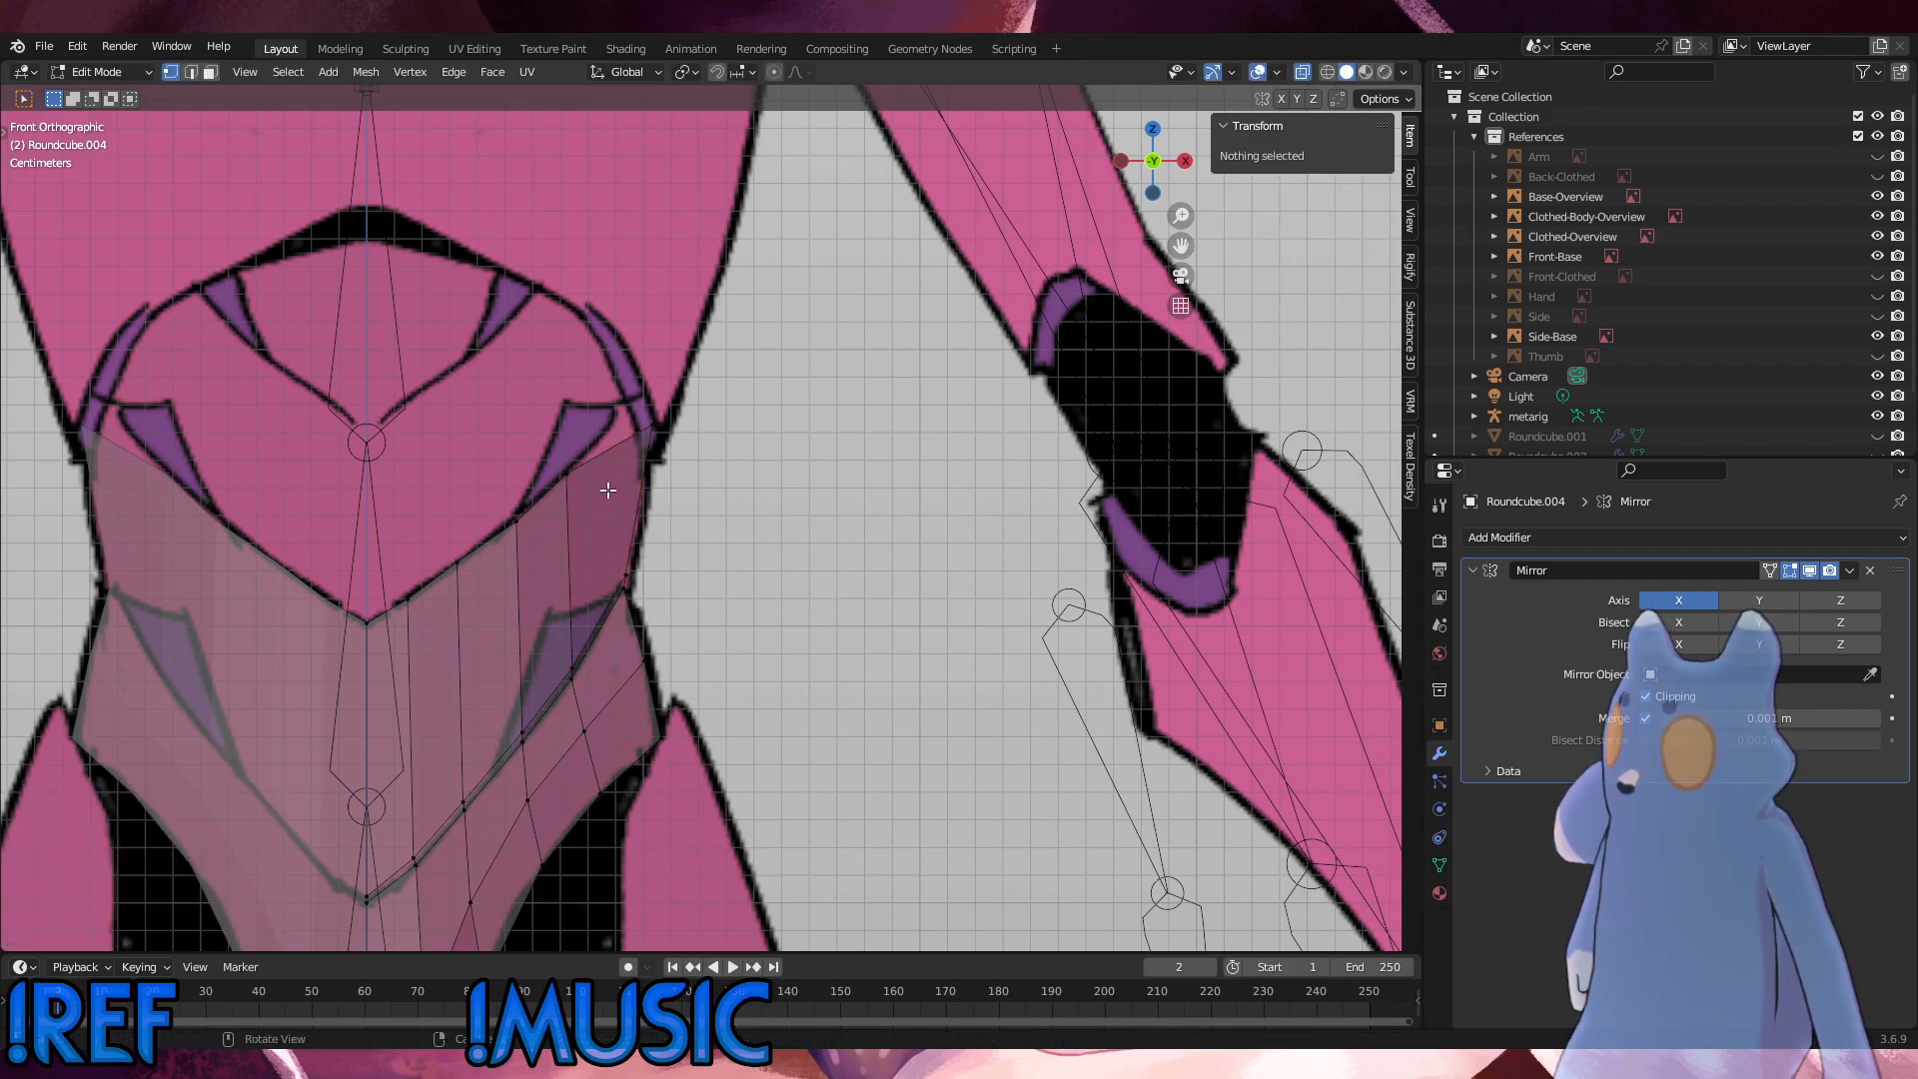
# Step: Select the top-edge vertex next to the outer corner and raise it about 0.0004 m along Z
pyautogui.moveTo(609, 490); pyautogui.dragTo(536, 452)
pyautogui.press('g')
pyautogui.press('z')
pyautogui.click(543, 452)
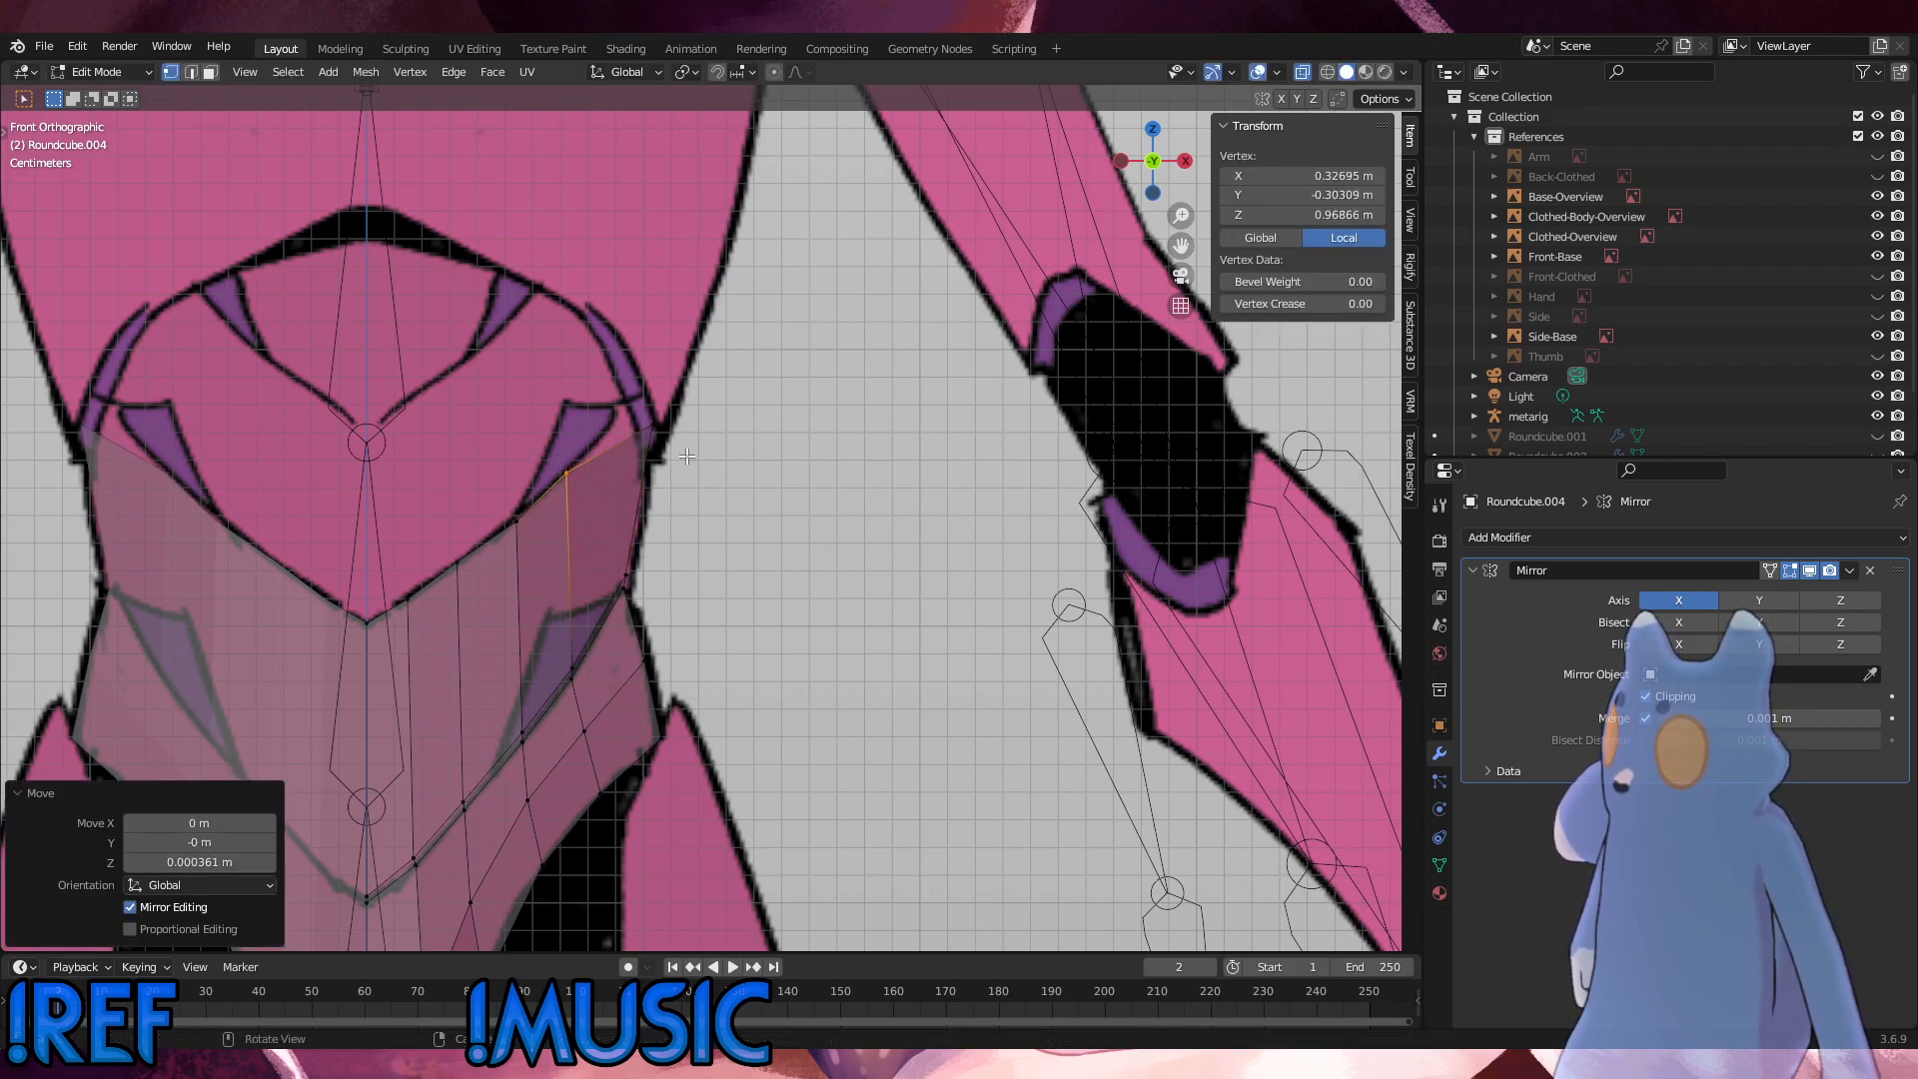
# Step: Move the outer corner vertex about 0.0007 m inward and 0.005 m up, and readjust the neighbouring top-edge vertex to the reference line
pyautogui.click(650, 411)
pyautogui.press('g')
pyautogui.click(647, 418)
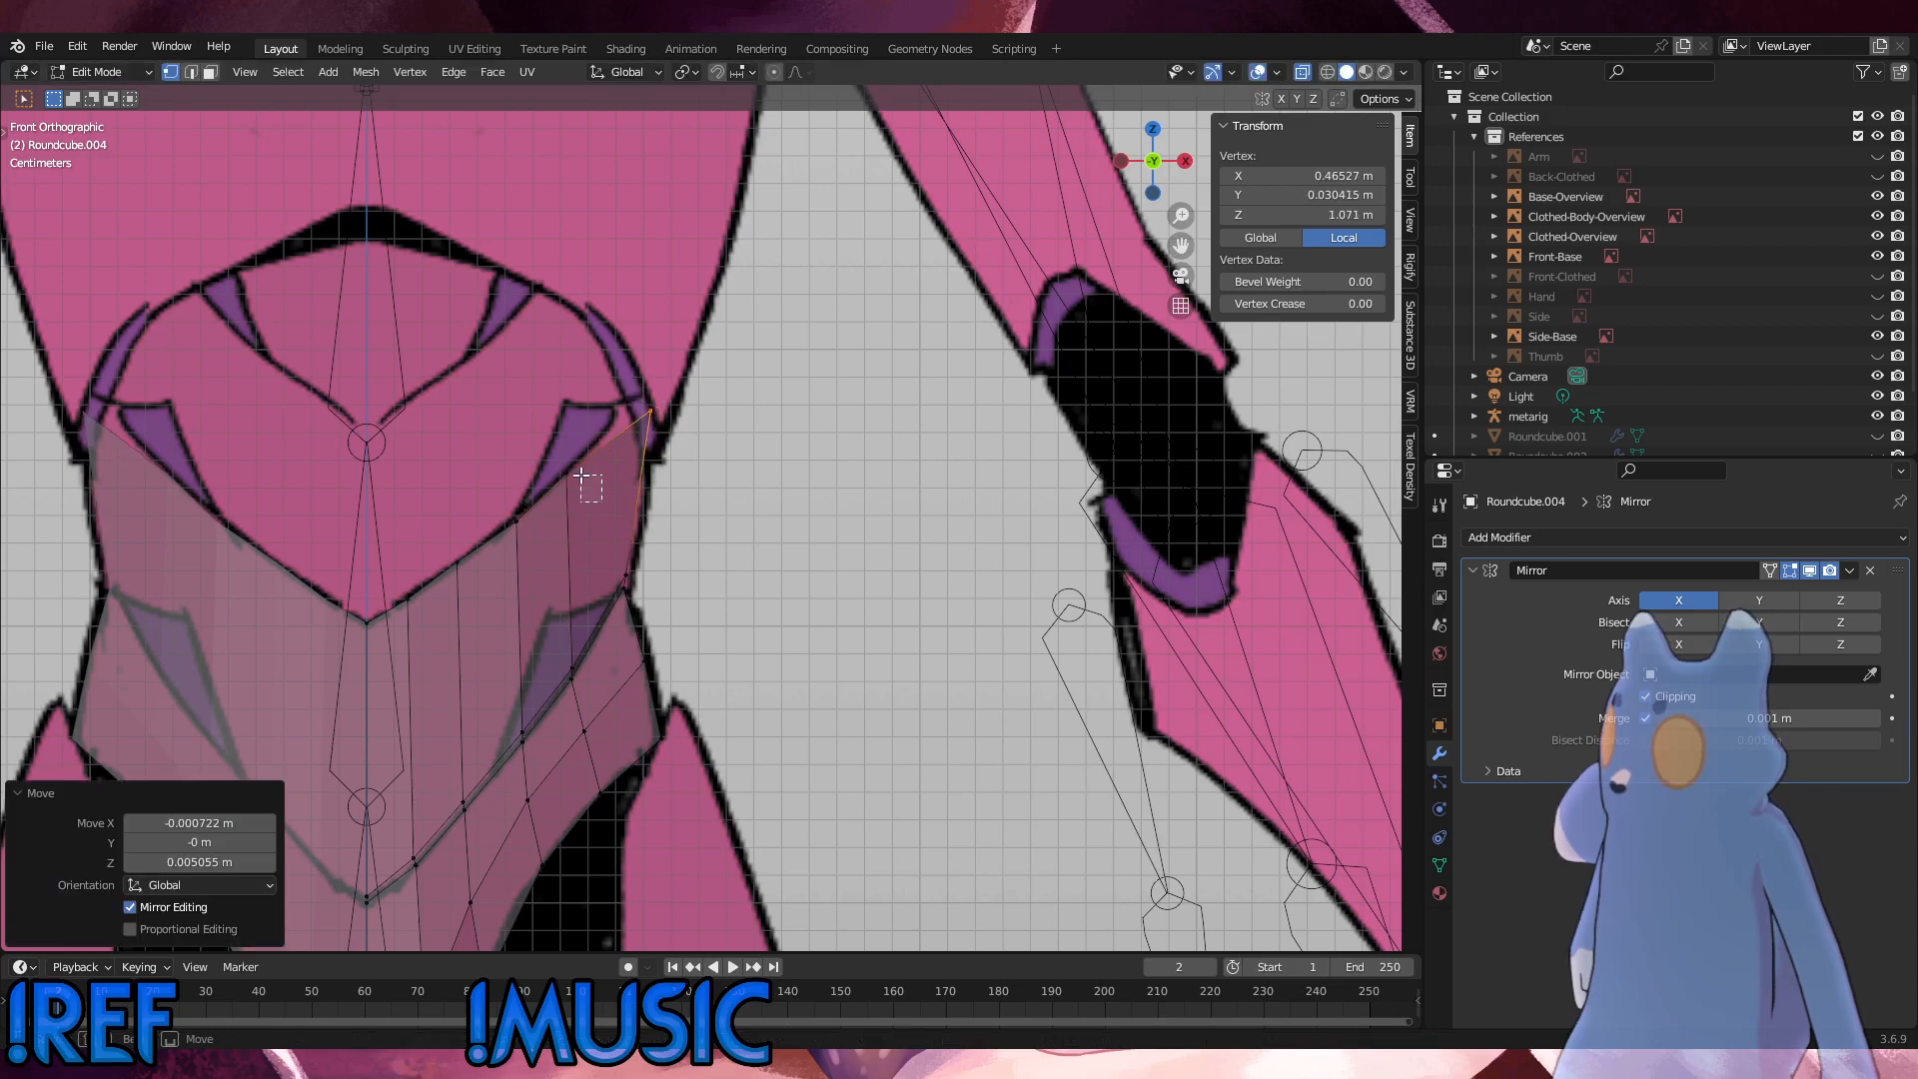
pyautogui.click(580, 480)
pyautogui.press('g')
pyautogui.click(539, 444)
pyautogui.hotkey('alt', 'a')
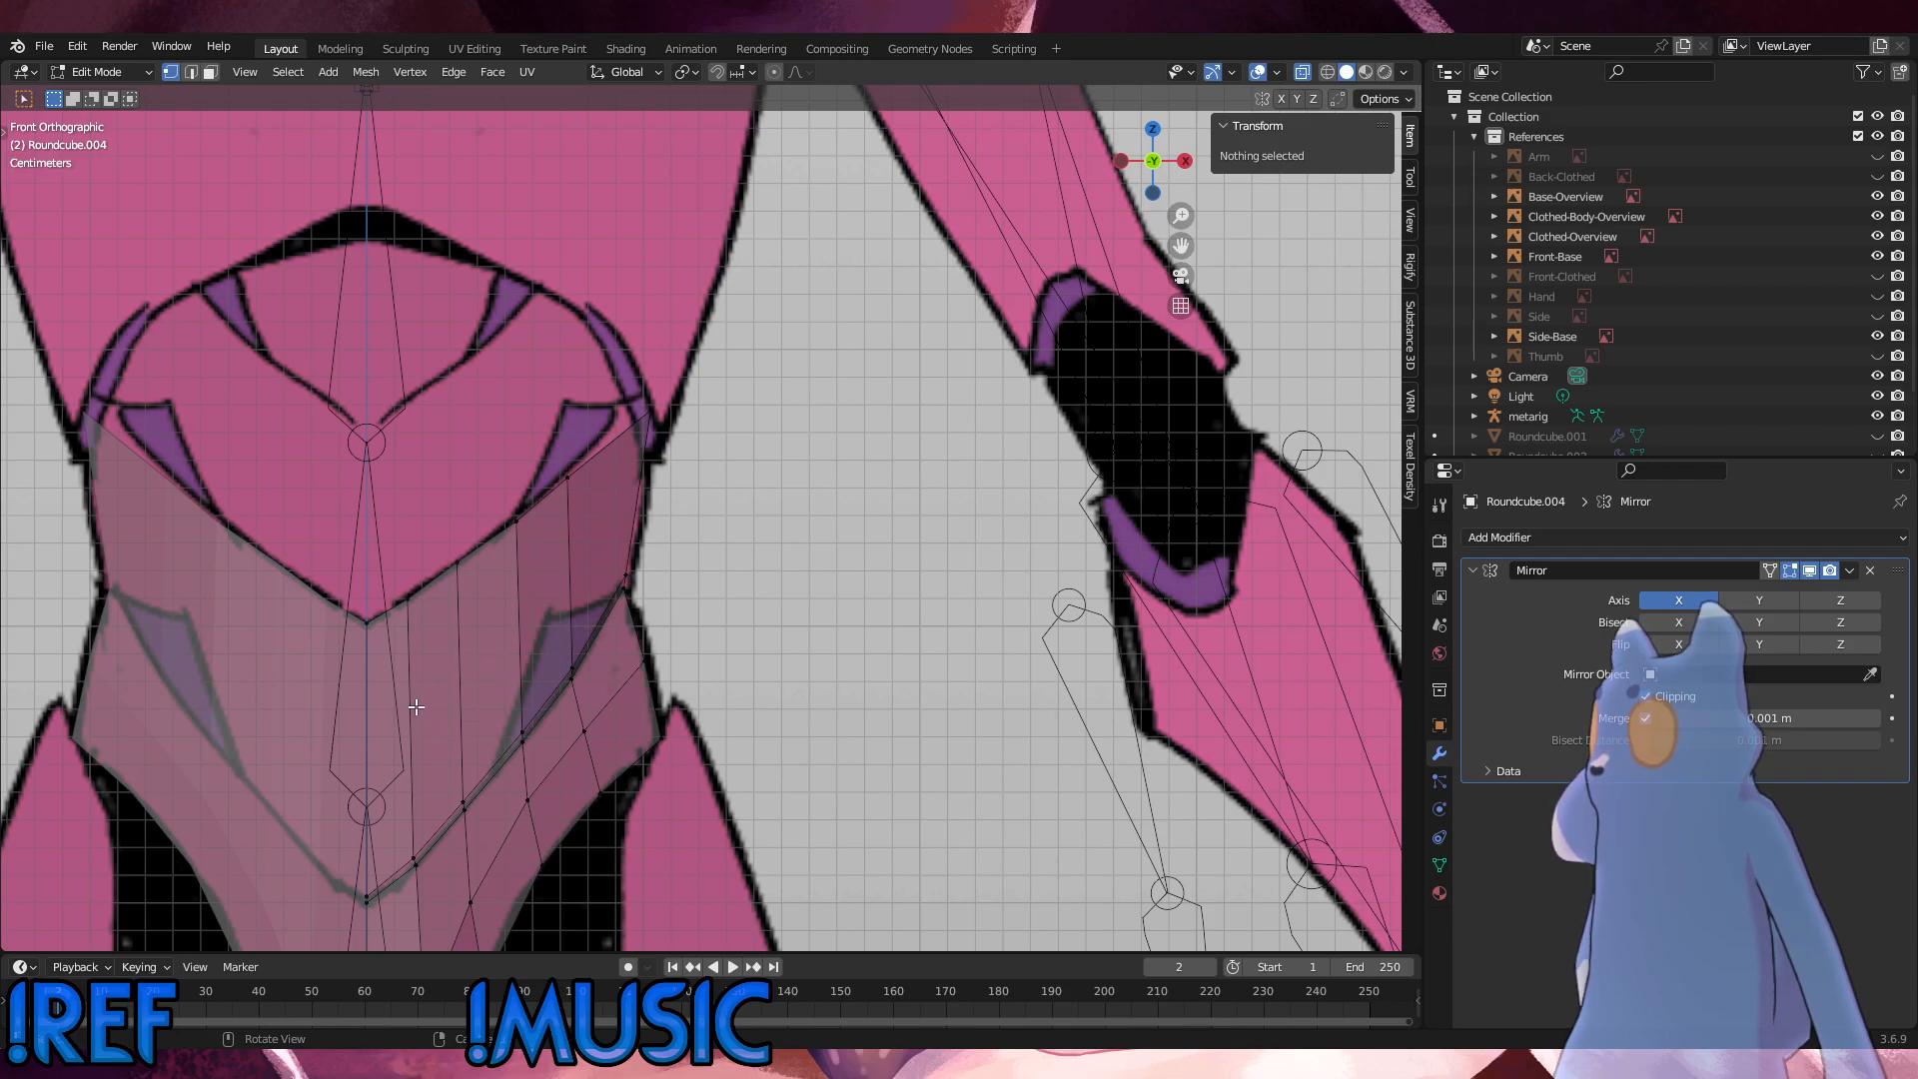
# Step: Slide the abdomen panel's vertical edge nearest the centreline outward, and fine-tune its upper vertex along the top edge
pyautogui.click(414, 857)
pyautogui.press('g')
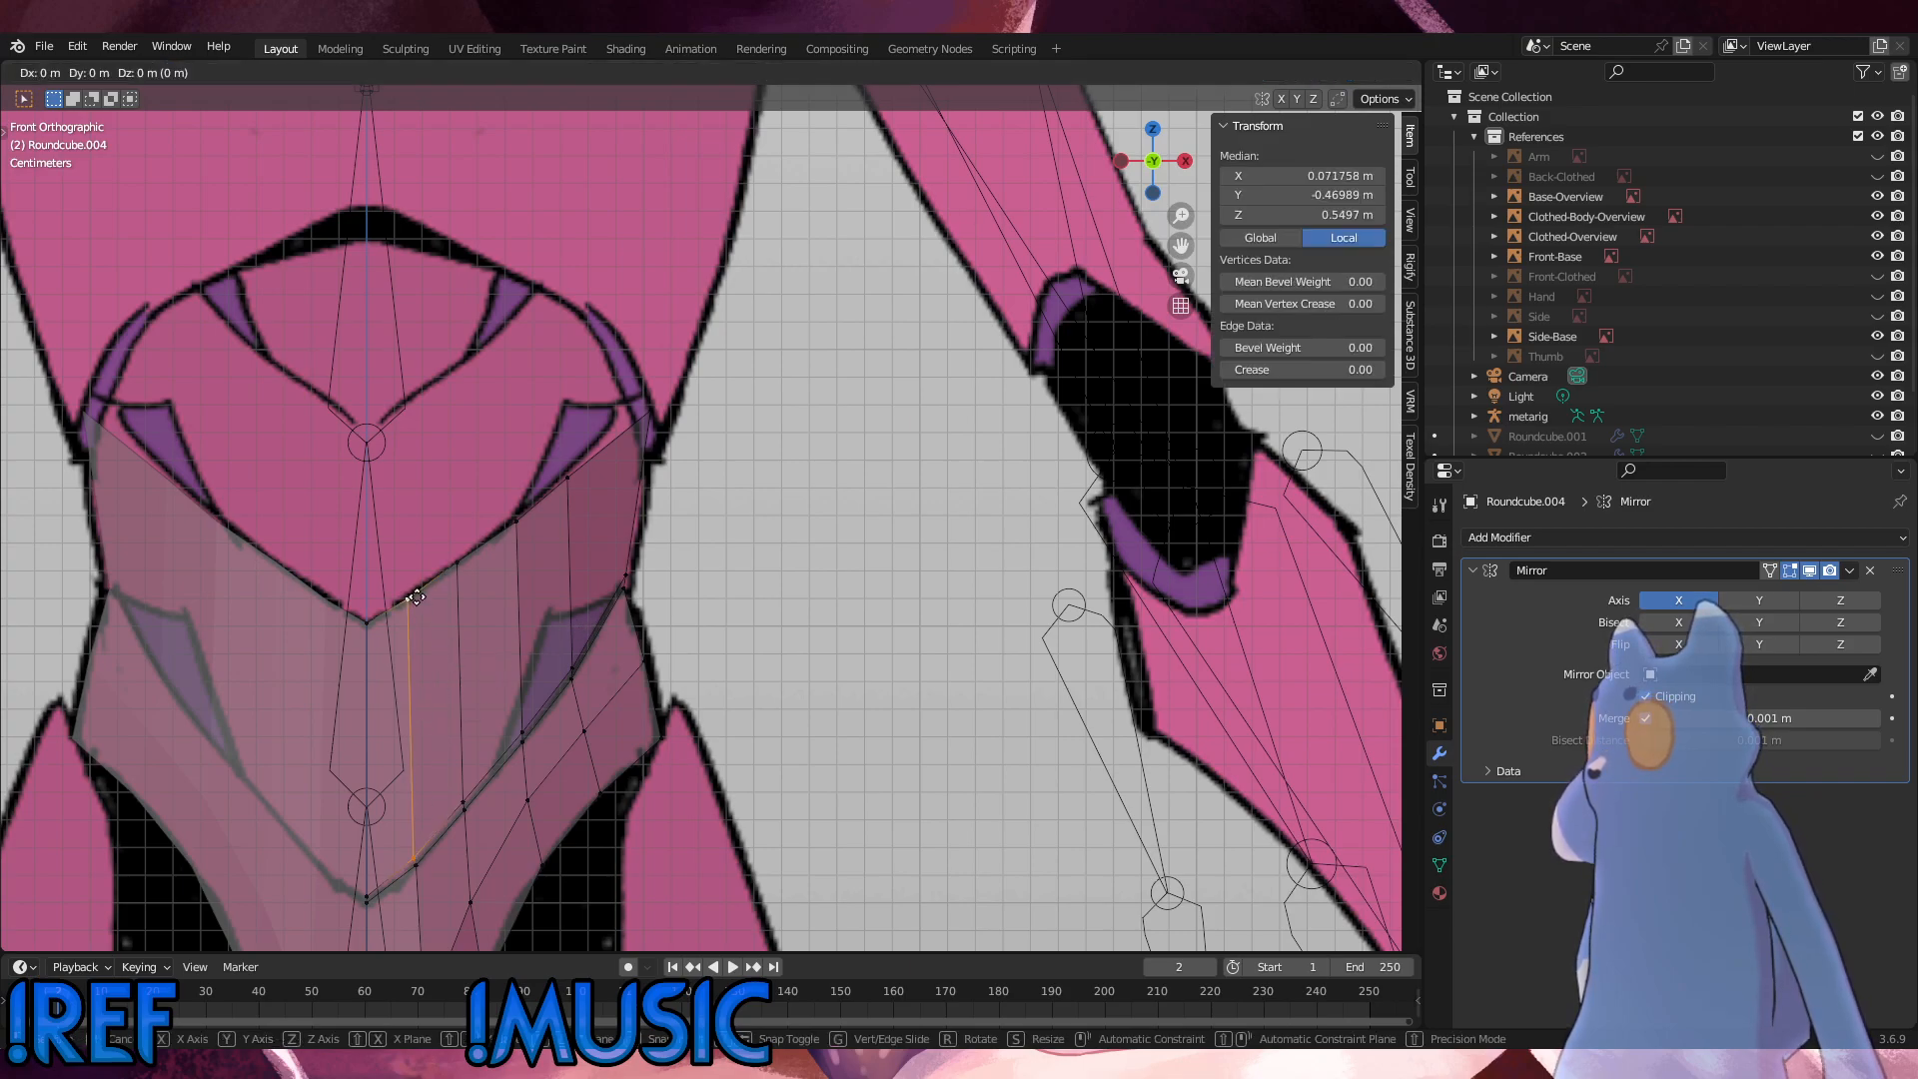
pyautogui.press('g')
pyautogui.click(429, 595)
pyautogui.click(425, 590)
pyautogui.press('g')
pyautogui.press('g')
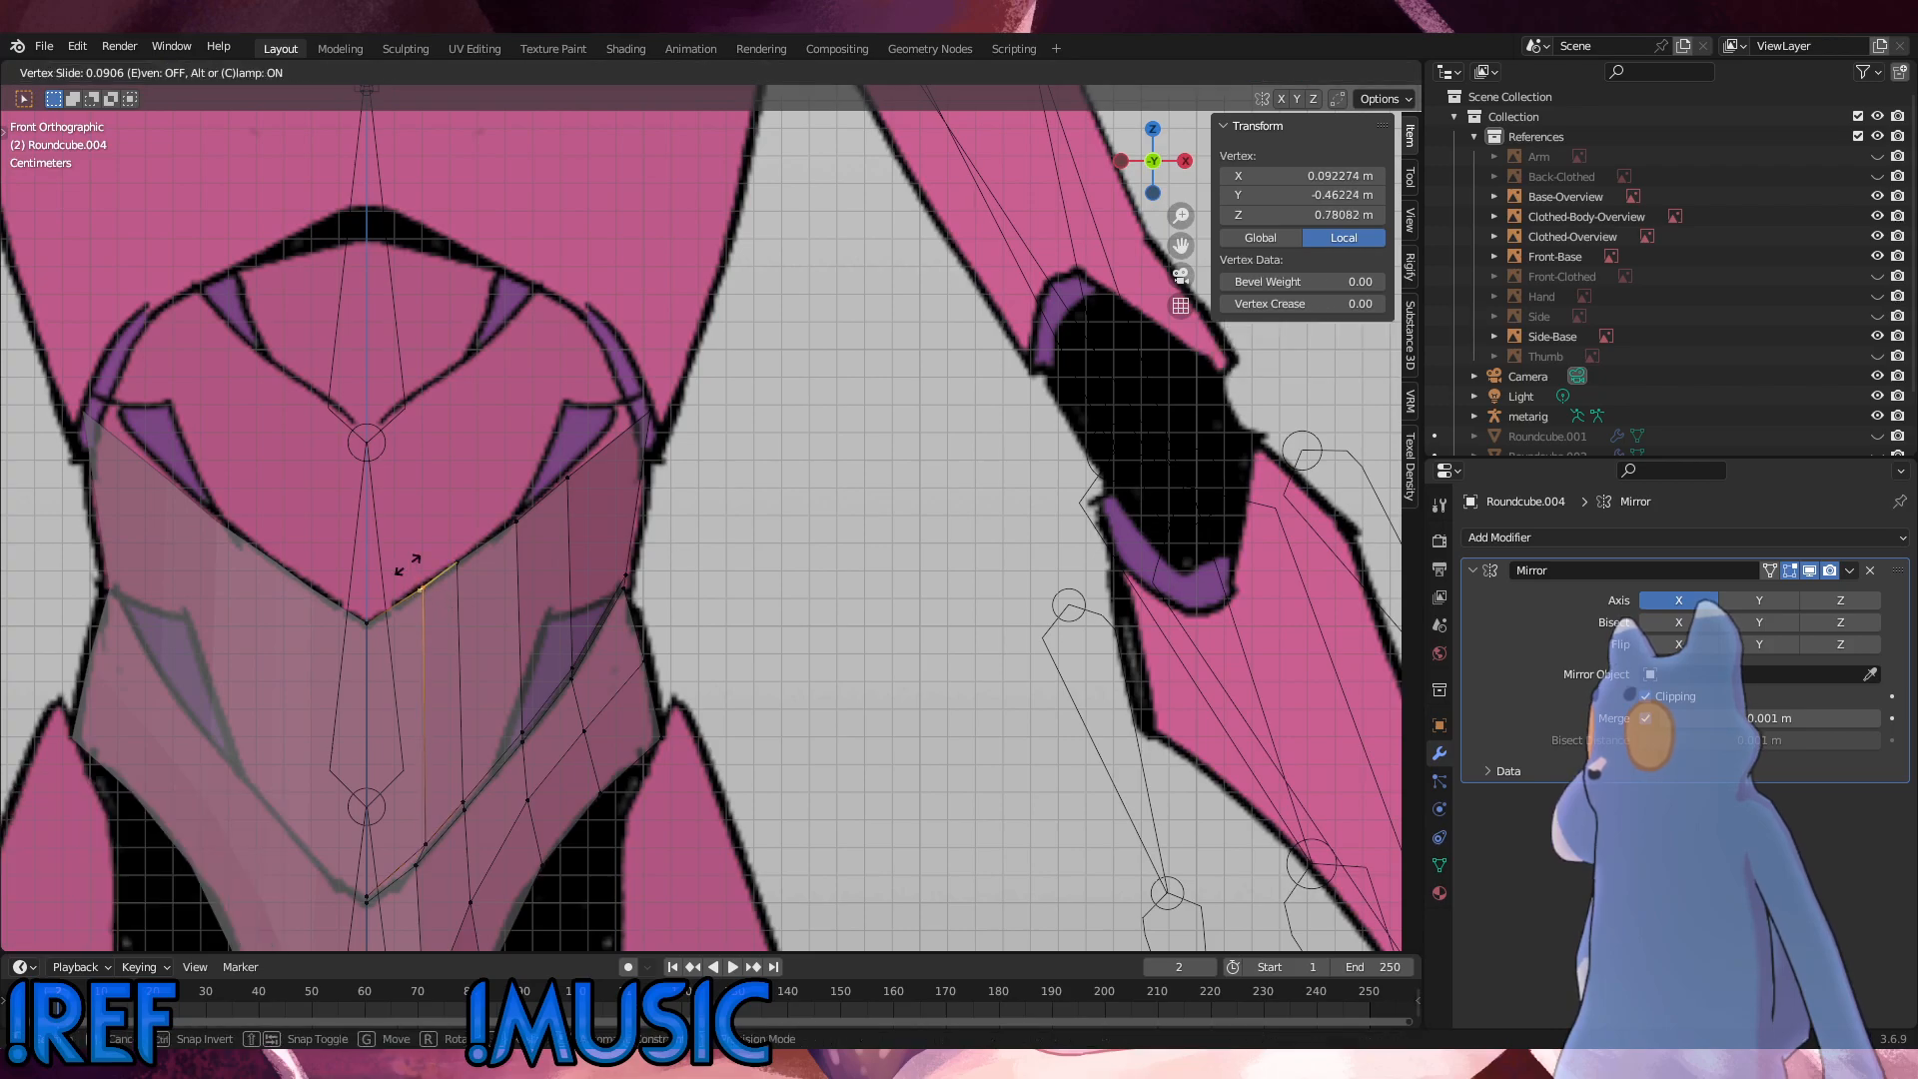
pyautogui.click(408, 565)
# Step: Slide the second column's top vertex outward by a factor of 0.267 and its lower seam vertex by 0.039
pyautogui.press('g')
pyautogui.press('g')
pyautogui.click(462, 540)
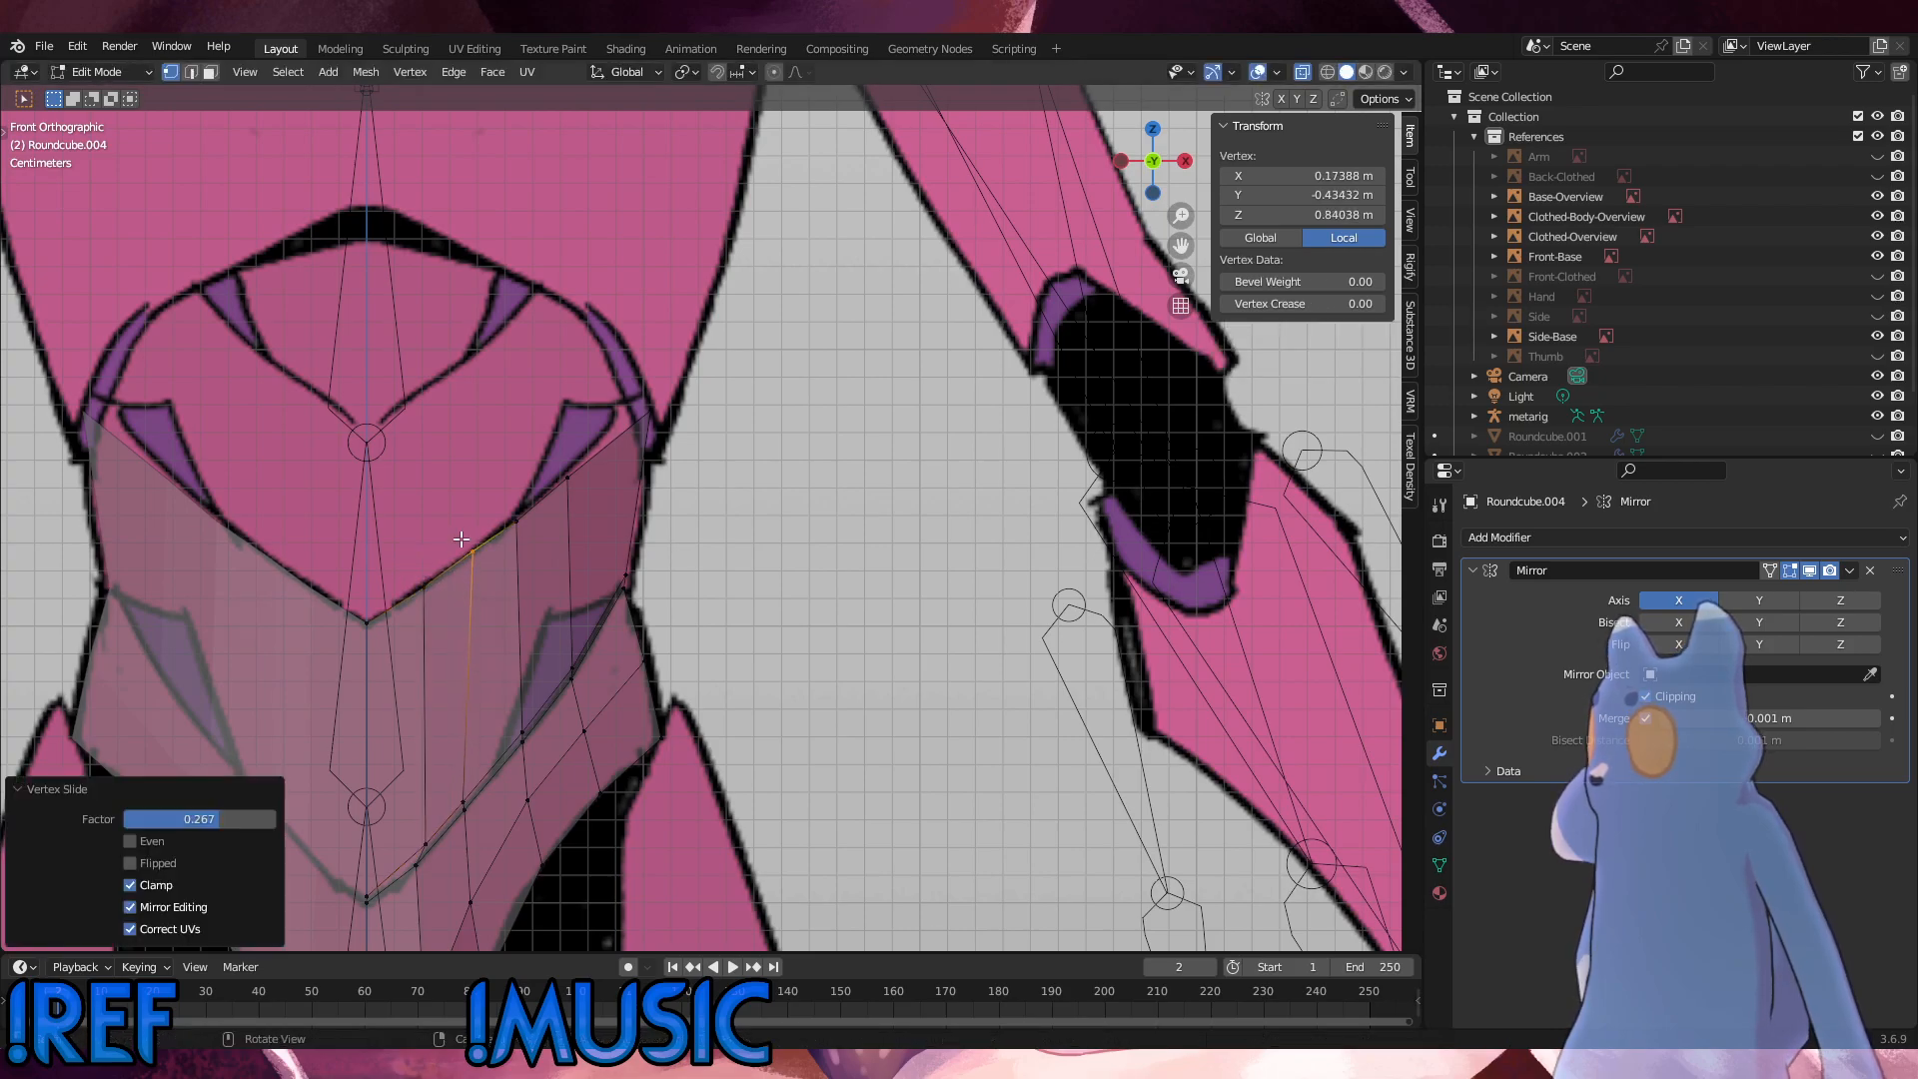
pyautogui.click(471, 798)
pyautogui.press('g')
pyautogui.press('g')
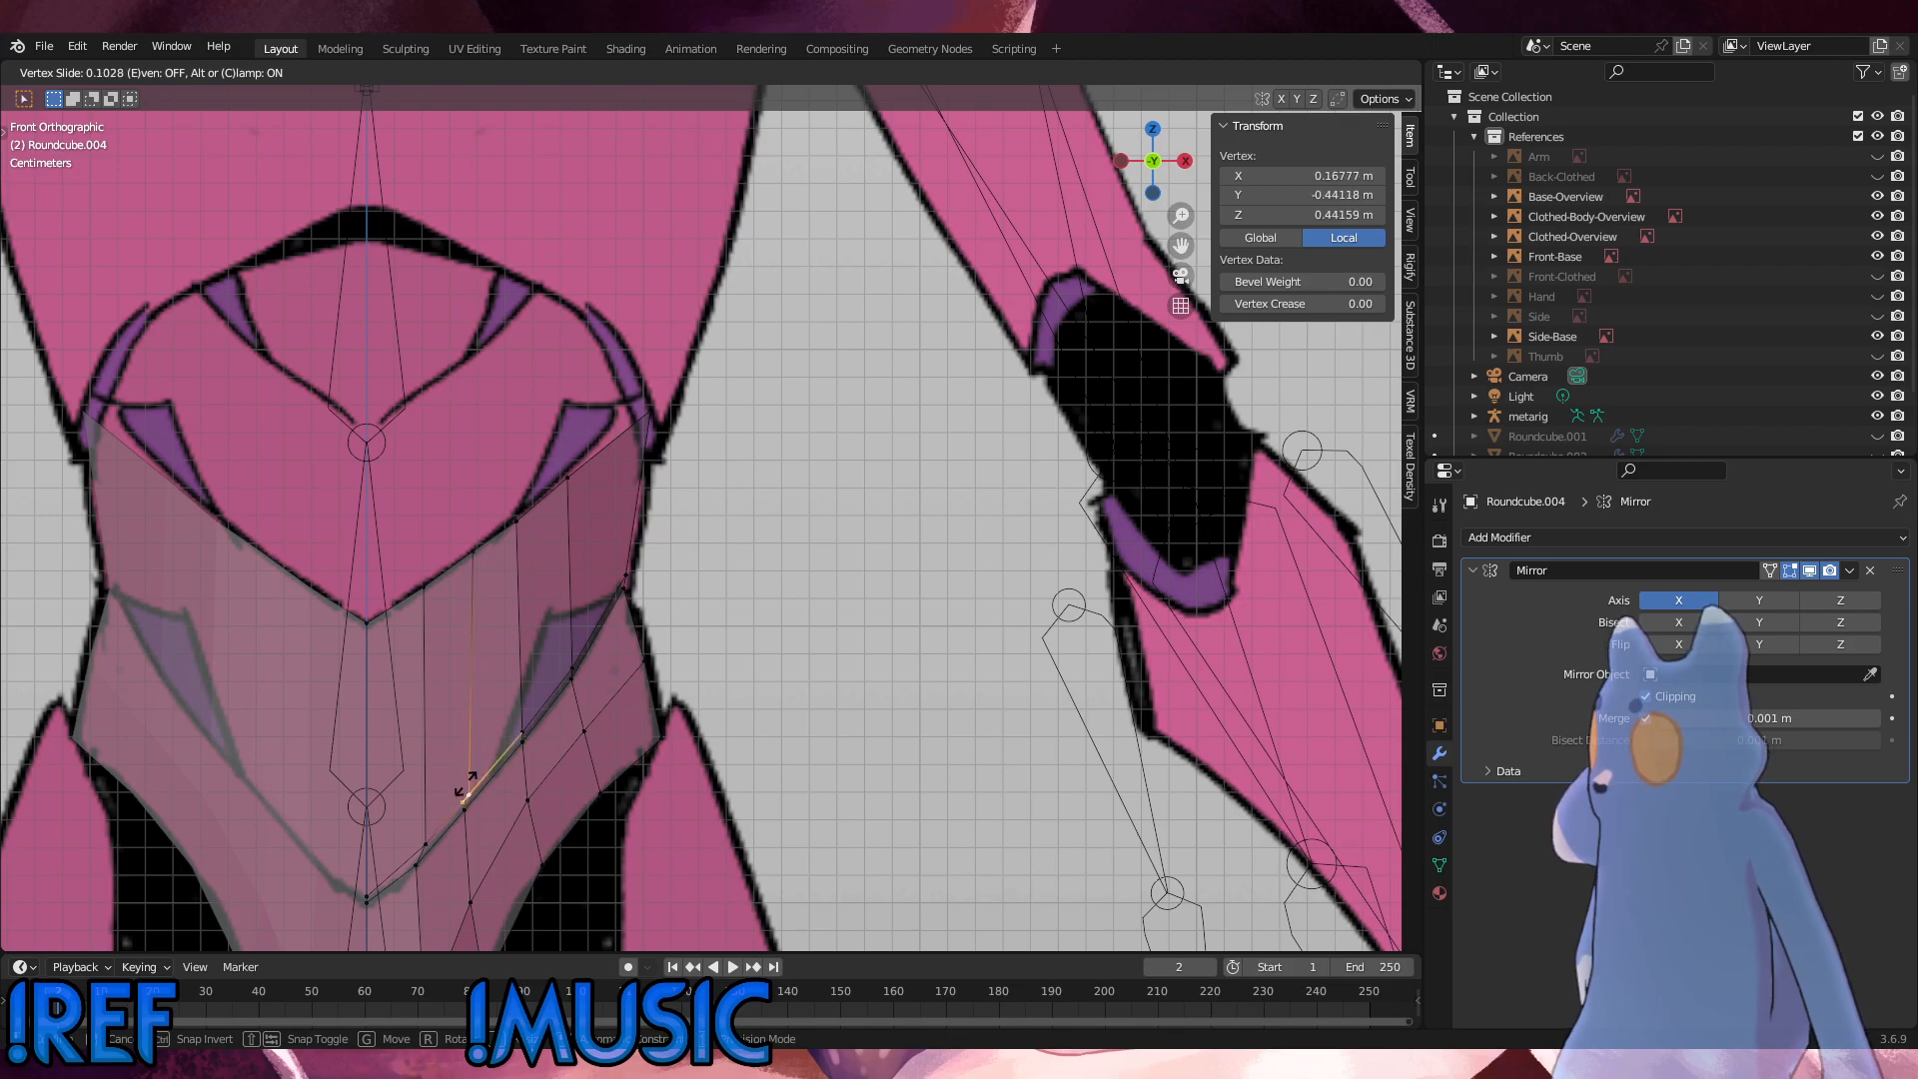
pyautogui.click(466, 785)
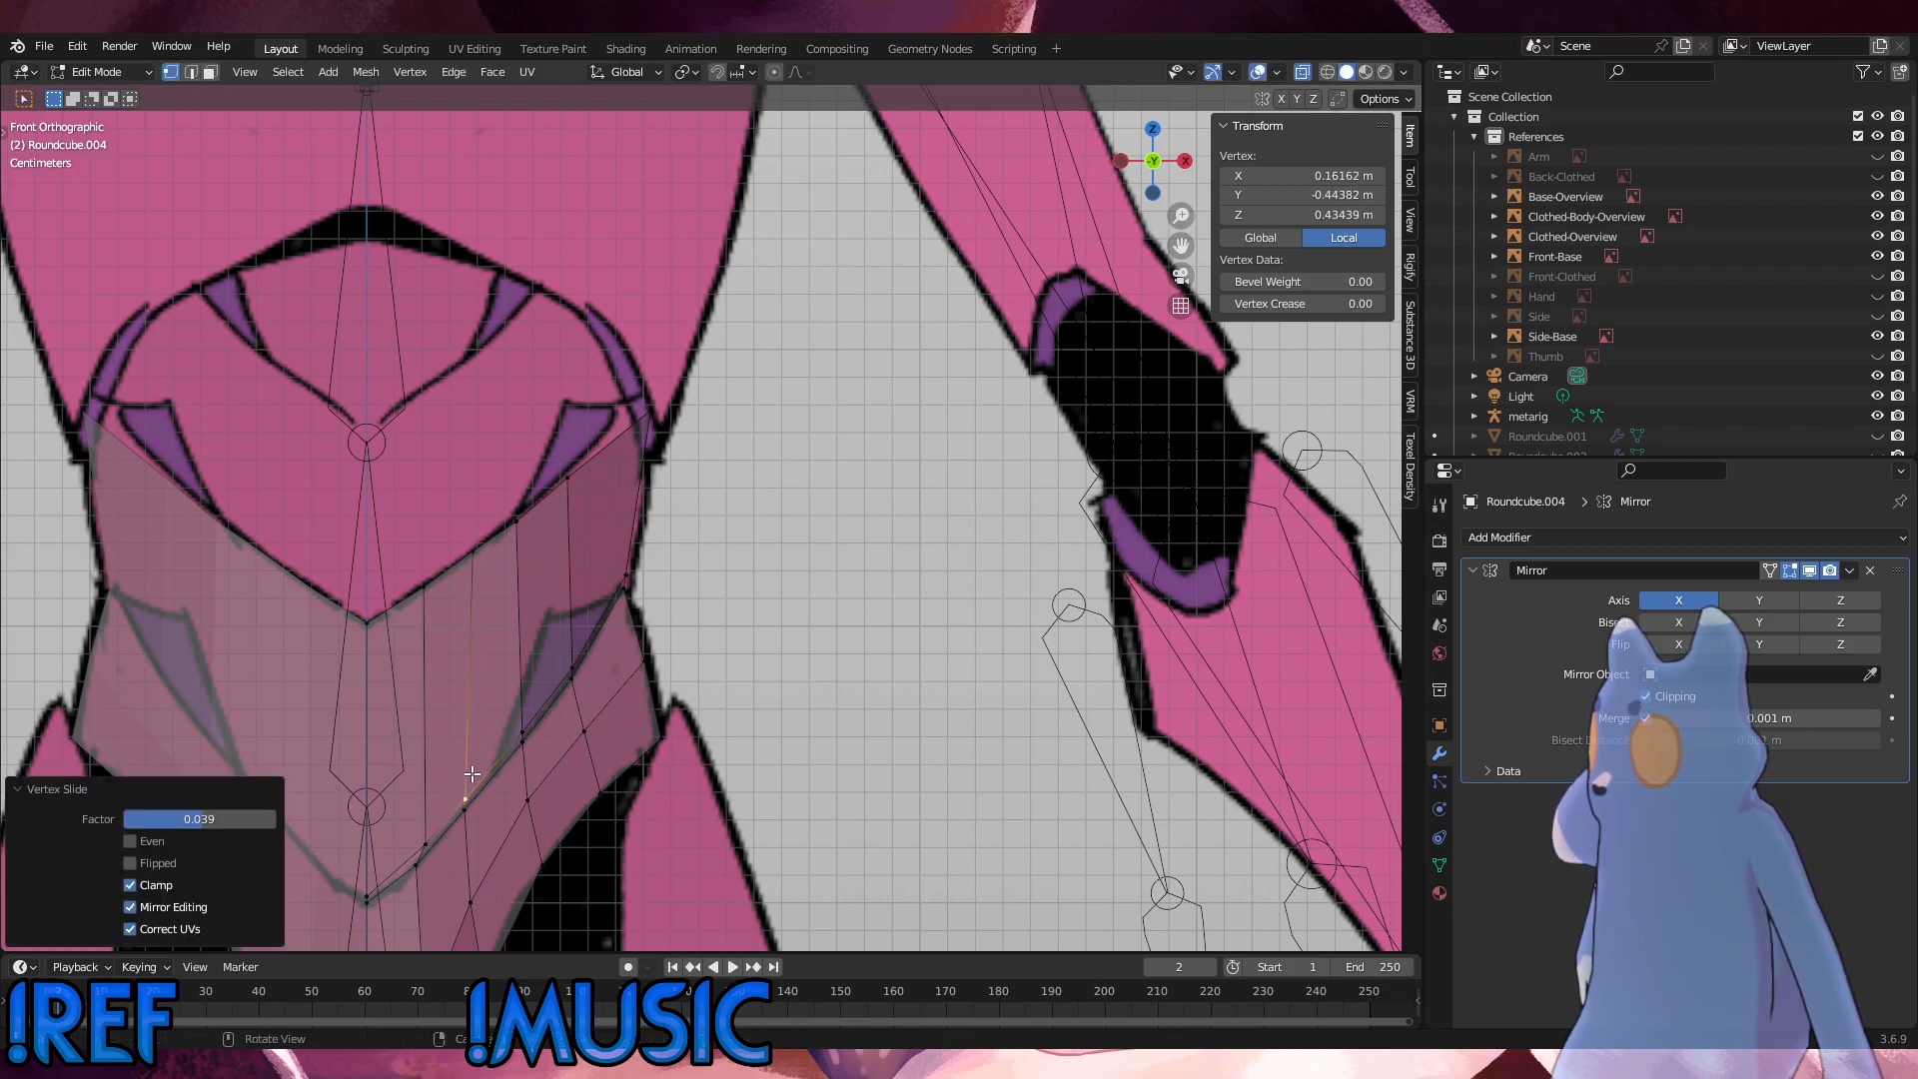
# Step: Select the short edge where the third column meets the waist seam and slide it outward along the seam by about 0.26
pyautogui.click(514, 528)
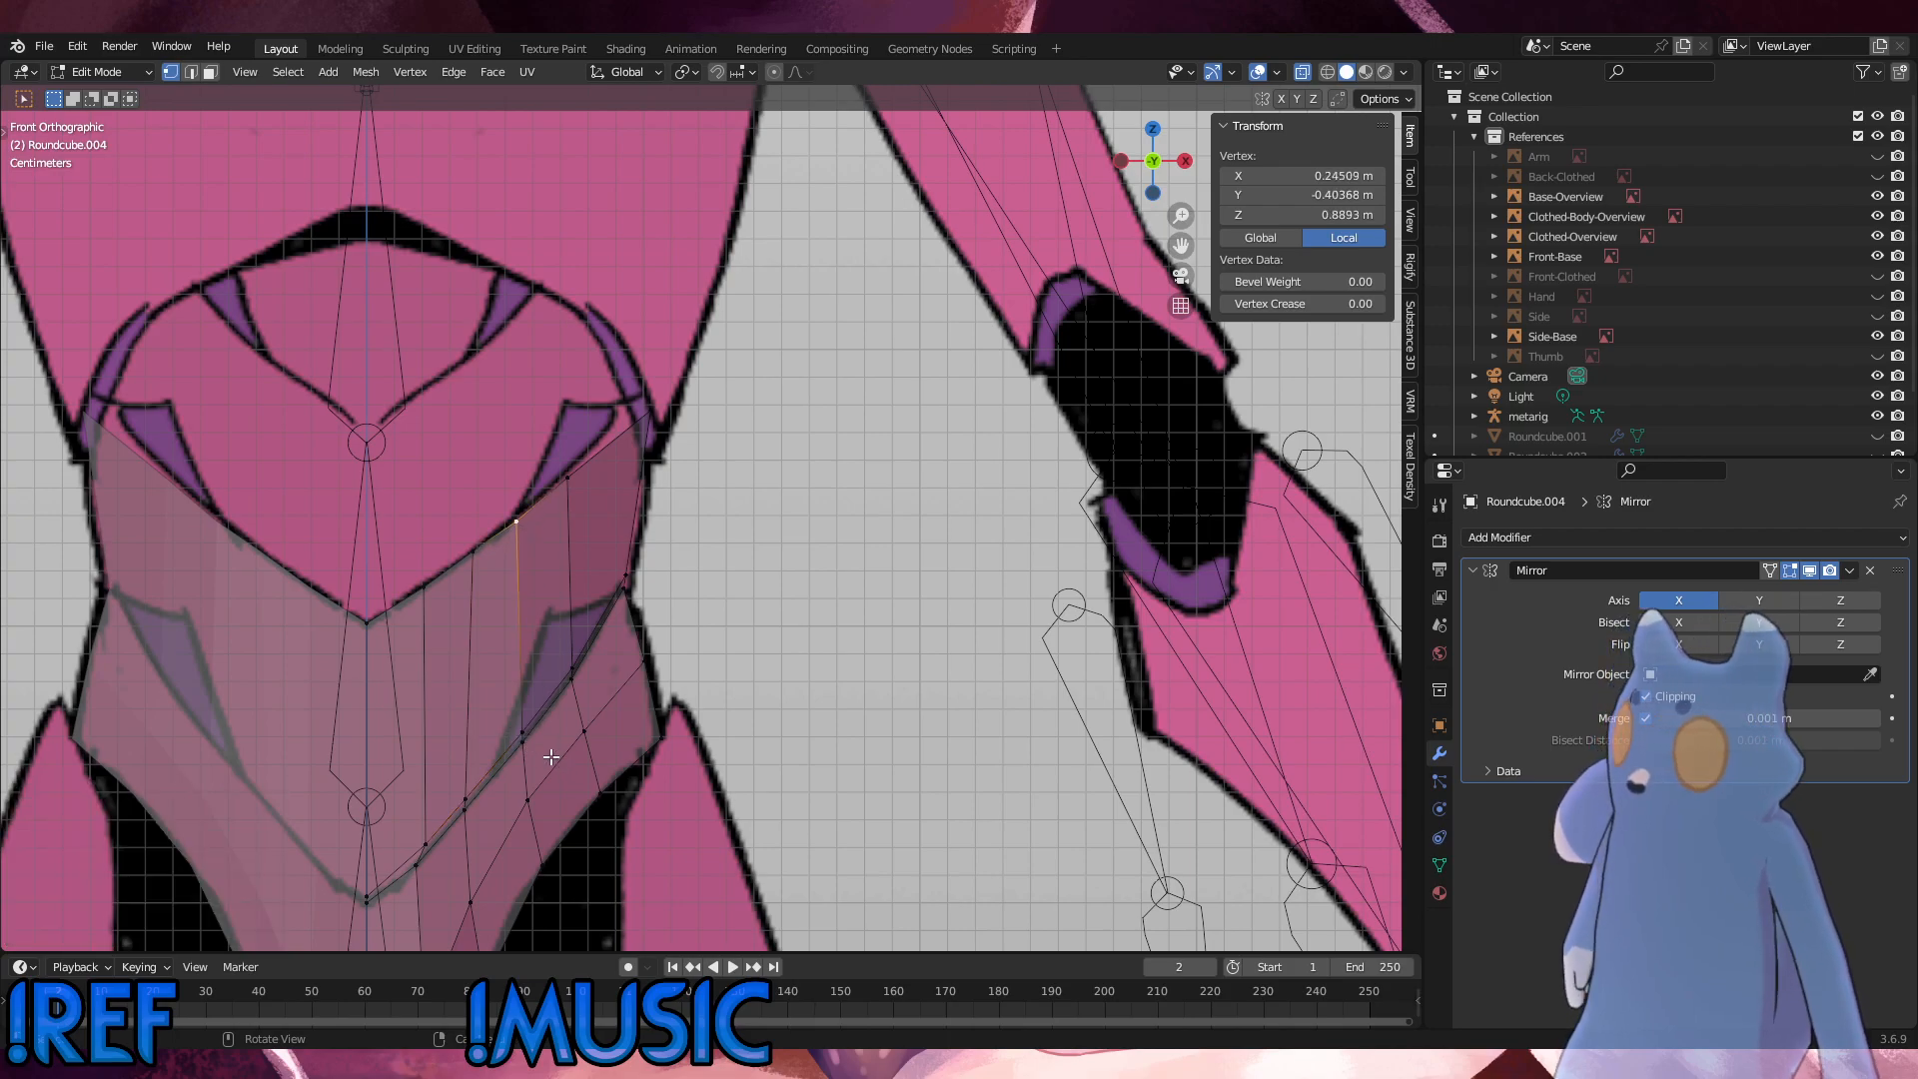
pyautogui.moveTo(542, 757); pyautogui.dragTo(503, 708)
pyautogui.press('g')
pyautogui.press('g')
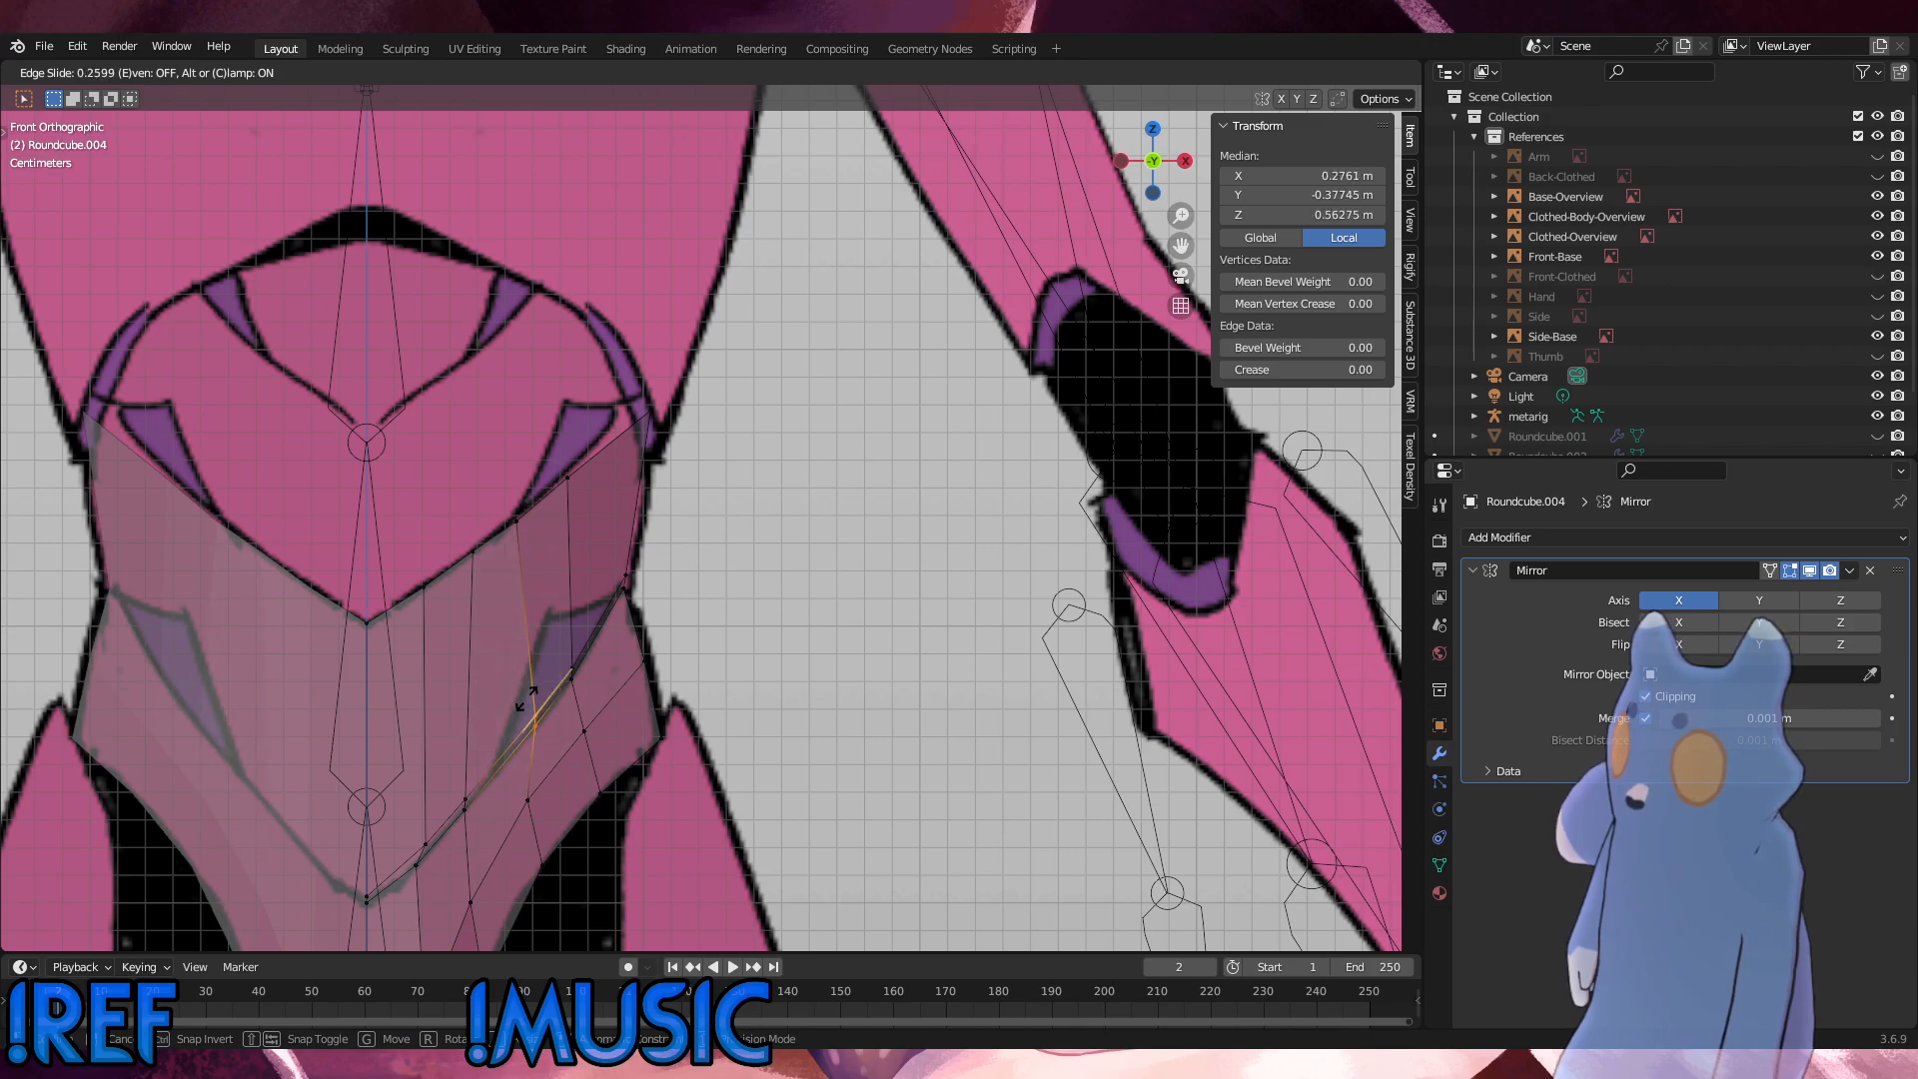
pyautogui.click(530, 691)
# Step: Slide the leg-opening vertex below the third column up along the opening, and move it about 0.001 m outward and 0.0025 m up
pyautogui.click(546, 858)
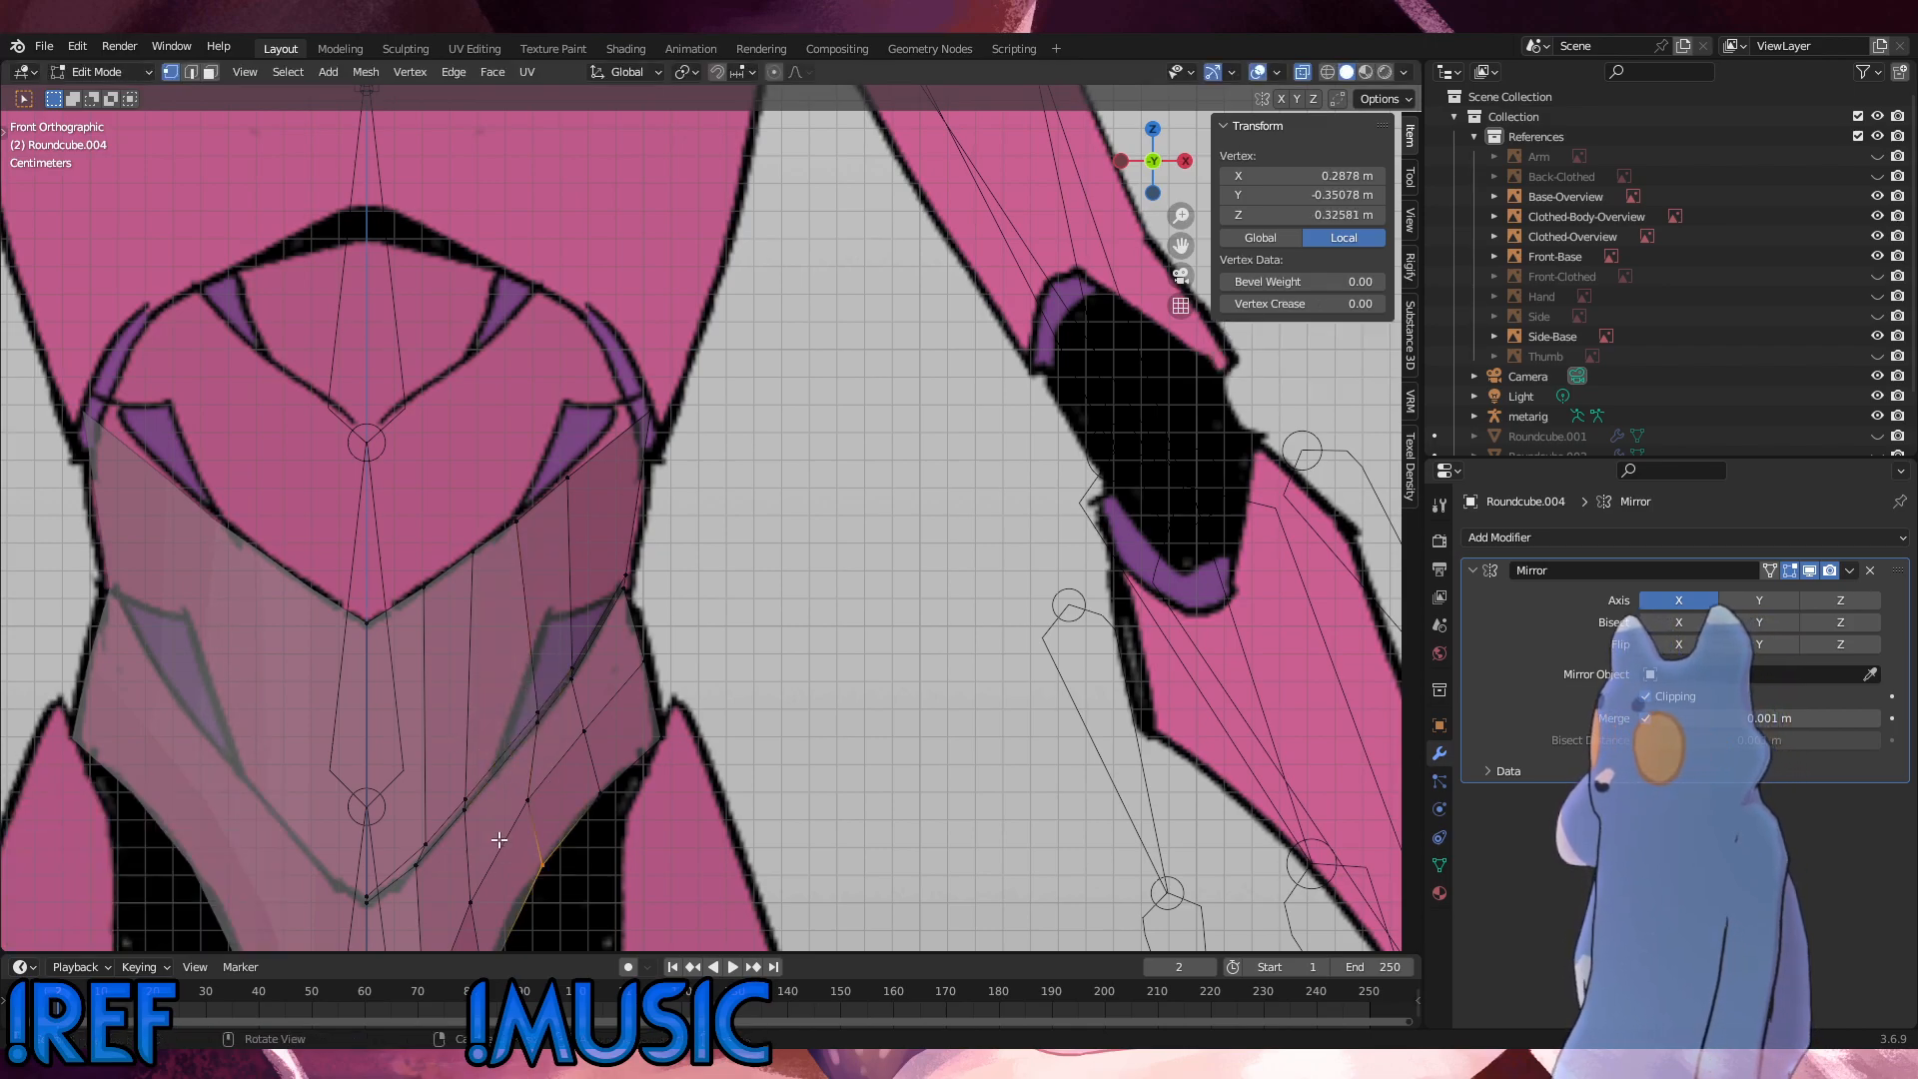
pyautogui.press('g')
pyautogui.press('g')
pyautogui.click(510, 816)
pyautogui.press('g')
pyautogui.click(512, 810)
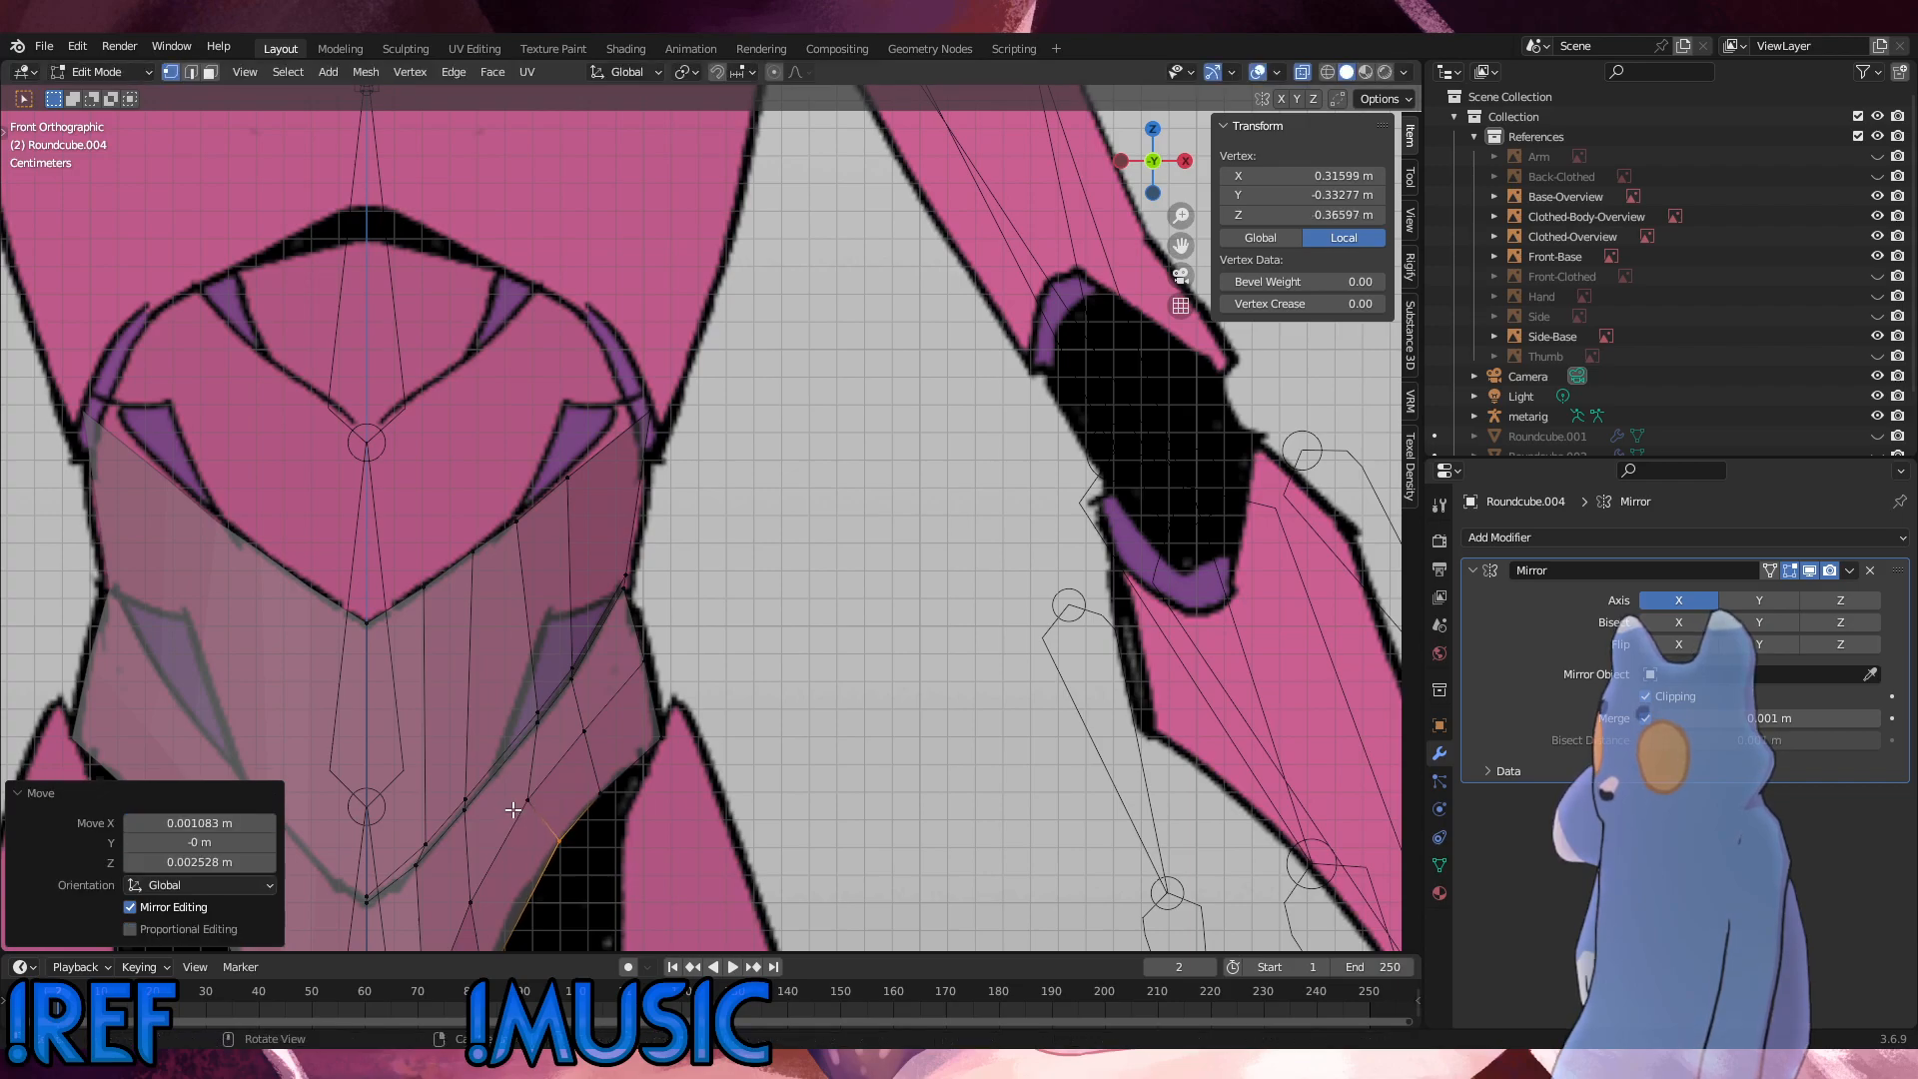
# Step: Slide the interior pelvis vertex between the leg opening and the waist seam outward by a factor of 0.347
pyautogui.click(529, 799)
pyautogui.press('g')
pyautogui.press('g')
pyautogui.click(528, 757)
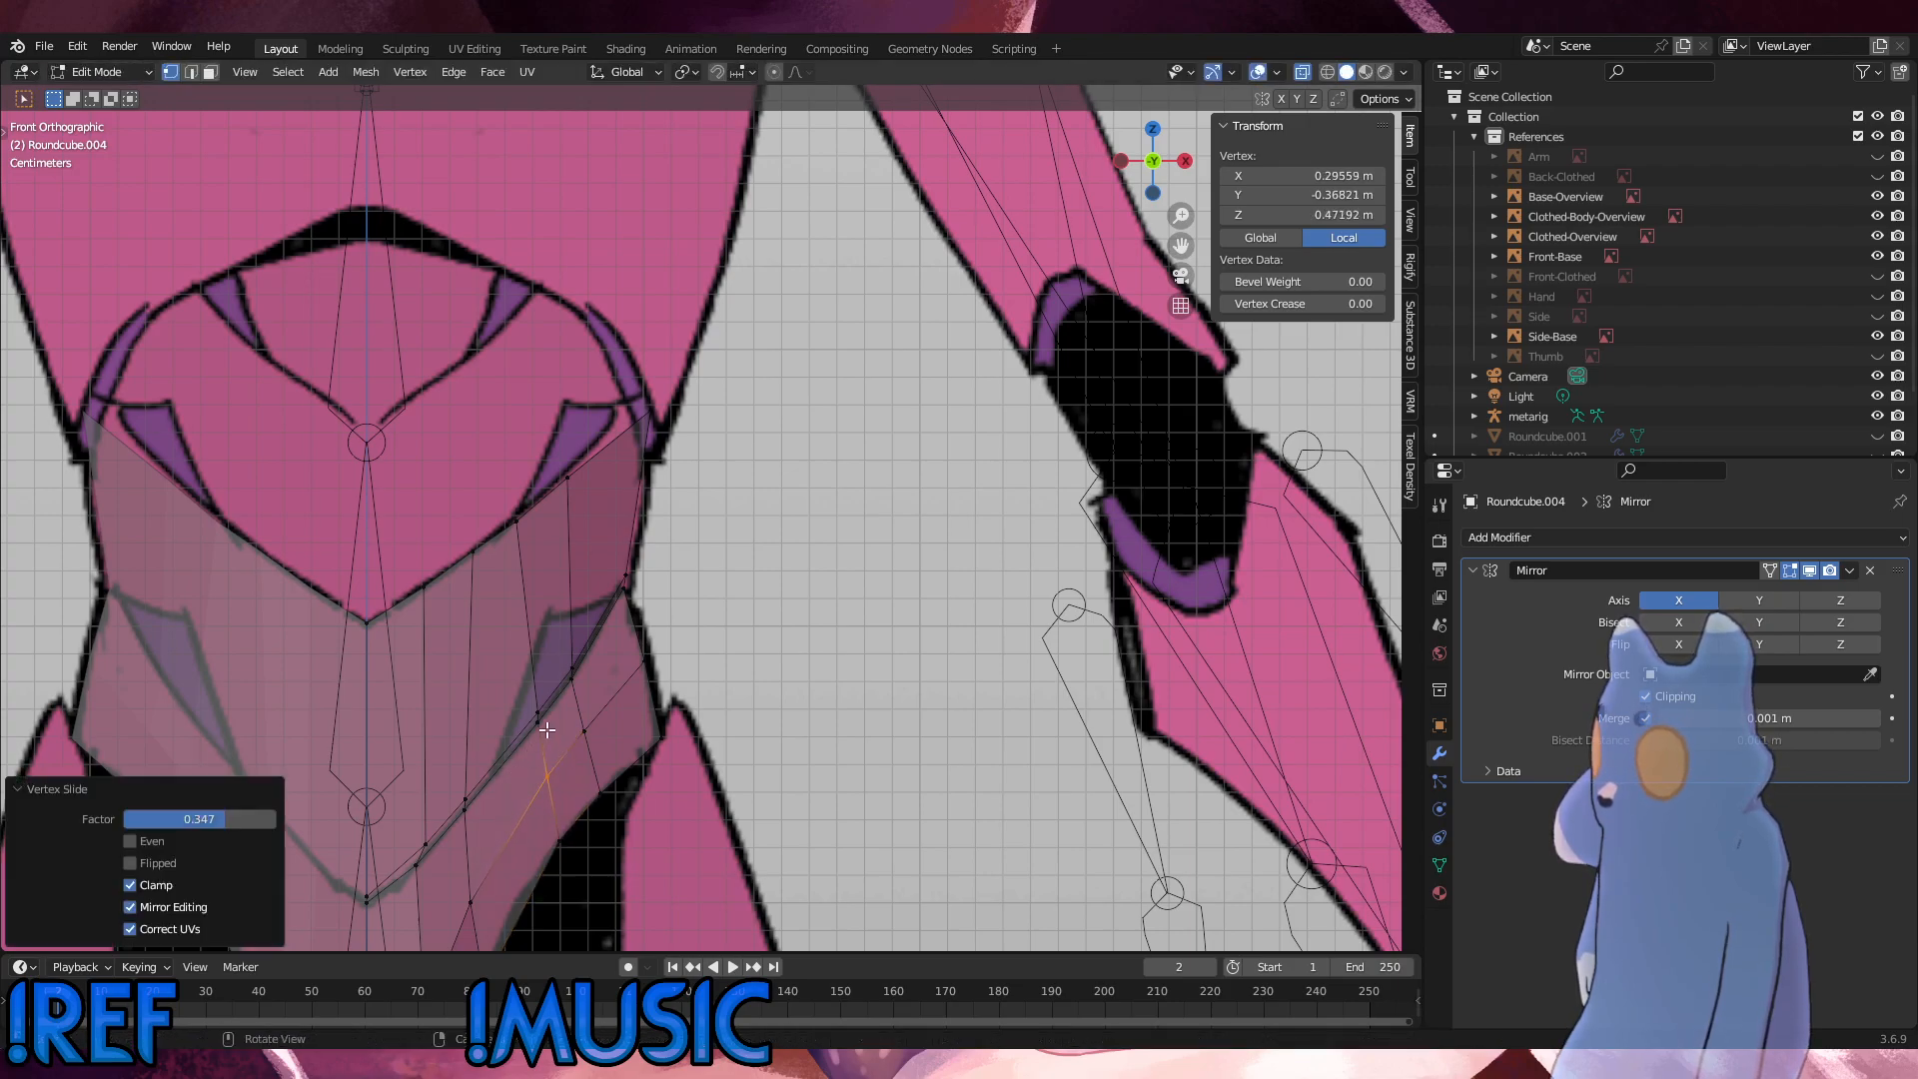
# Step: Fine-tune the third column's waist-seam vertices, and slide the next column's short seam edge outward by a factor of -0.212
pyautogui.click(532, 679)
pyautogui.press('g')
pyautogui.press('g')
pyautogui.click(531, 678)
pyautogui.click(575, 664)
pyautogui.press('g')
pyautogui.press('g')
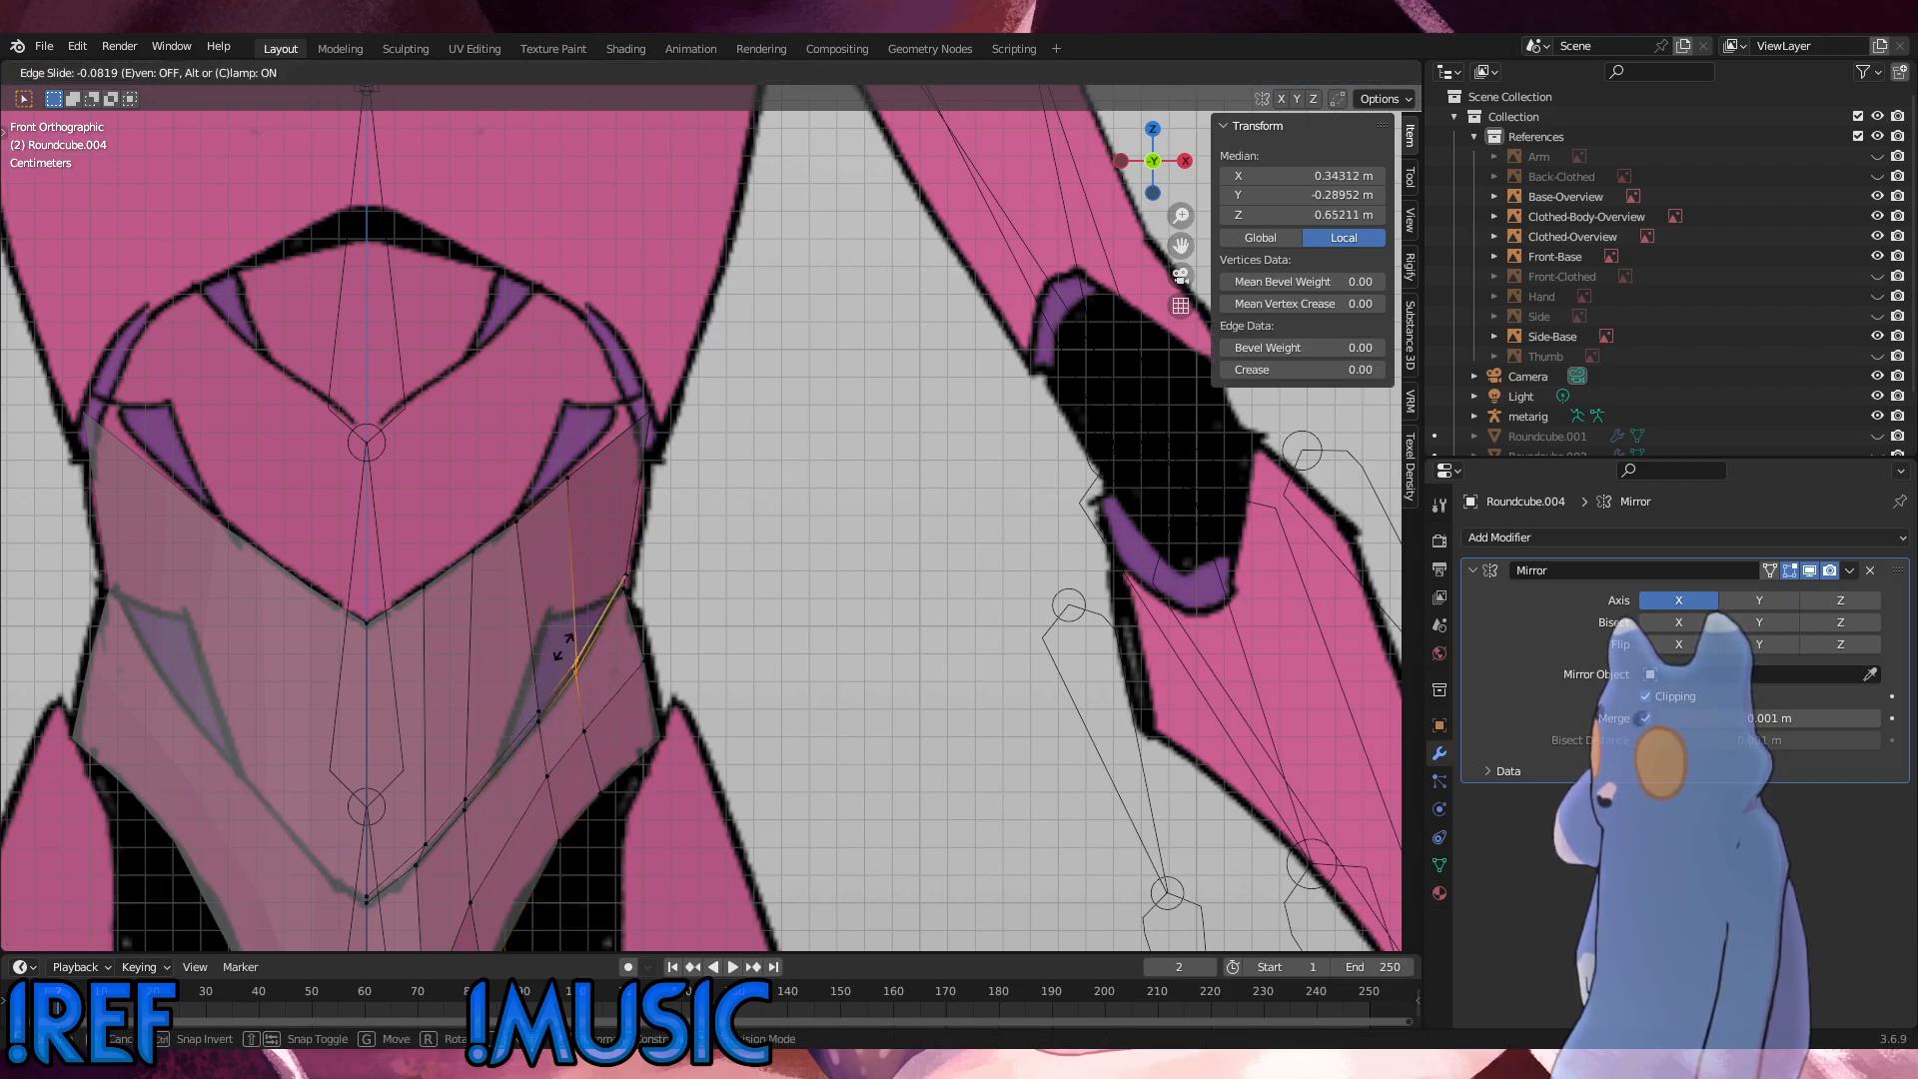
pyautogui.click(574, 642)
# Step: Slide the fourth column's leg-opening vertex, and slide the interior pelvis vertex above it outward by about 0.22
pyautogui.click(603, 792)
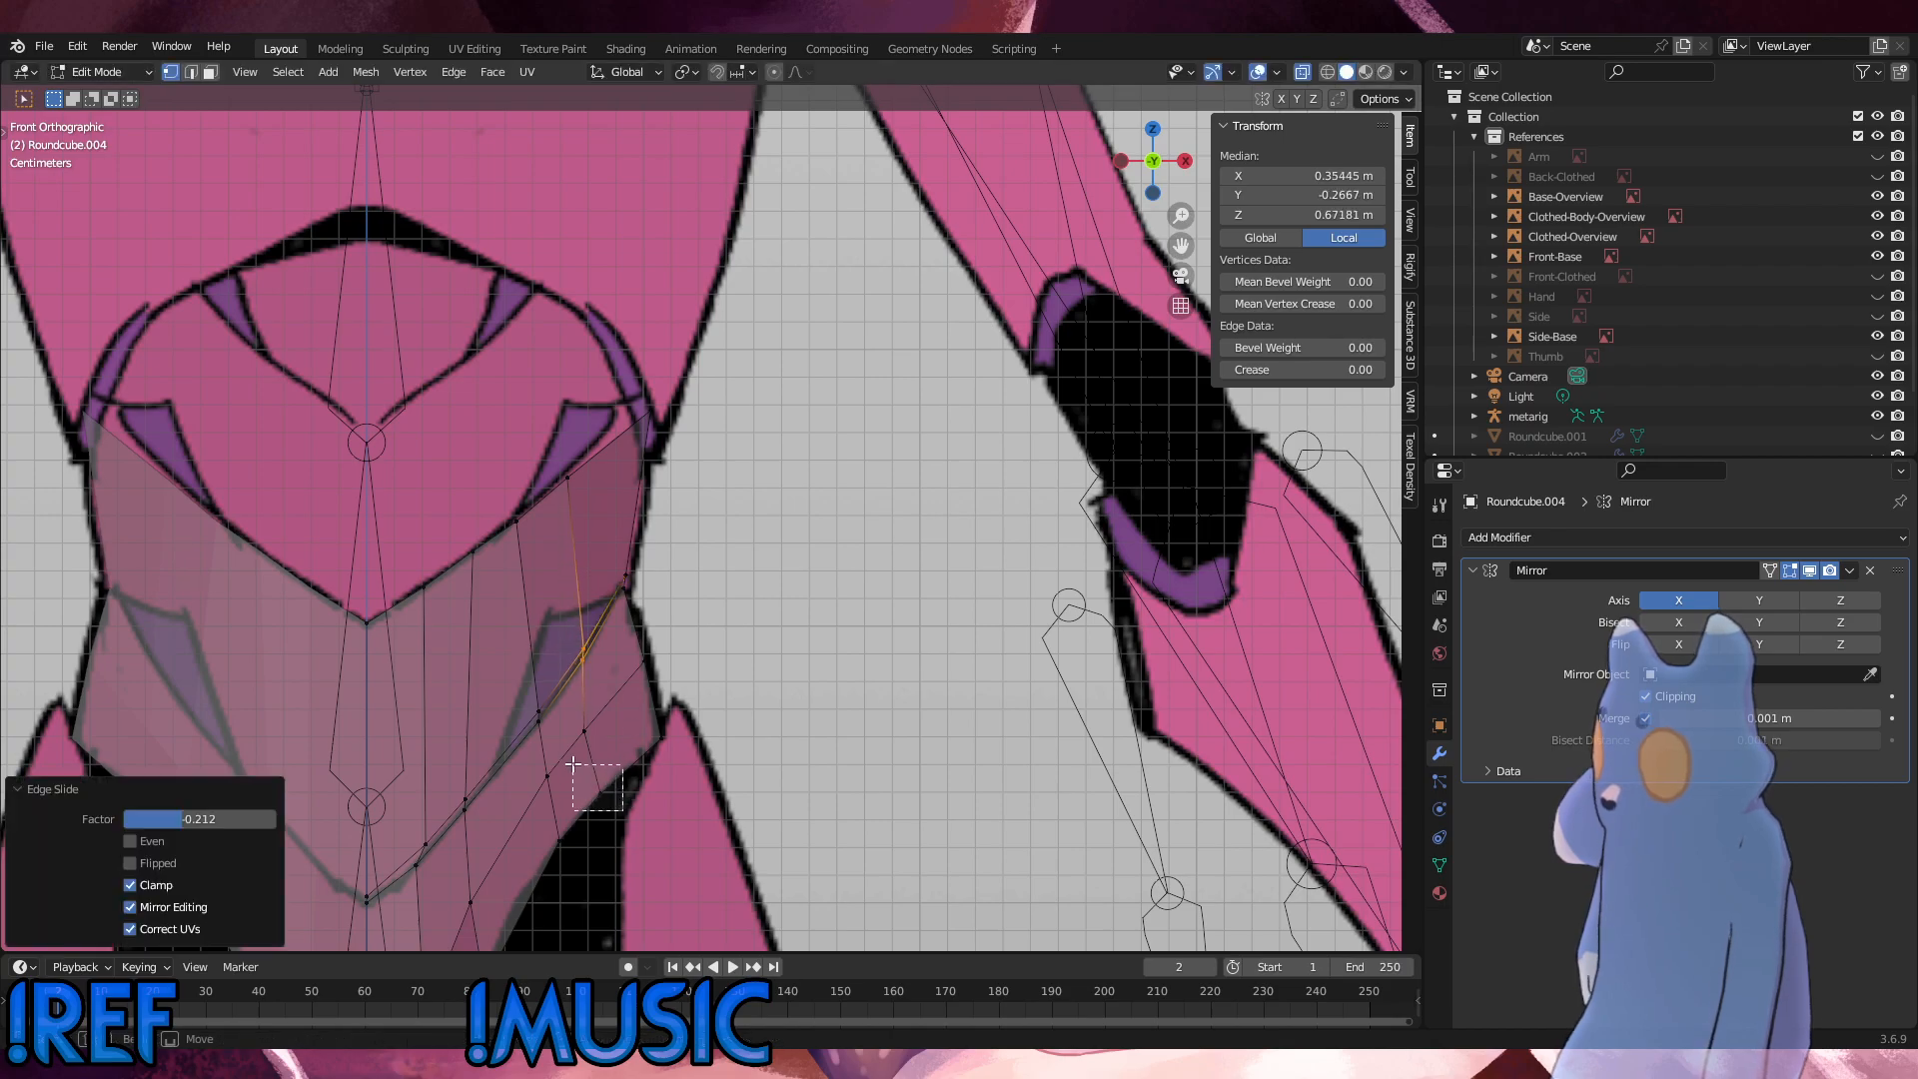
pyautogui.press('g')
pyautogui.press('g')
pyautogui.click(612, 745)
pyautogui.press('g')
pyautogui.press('g')
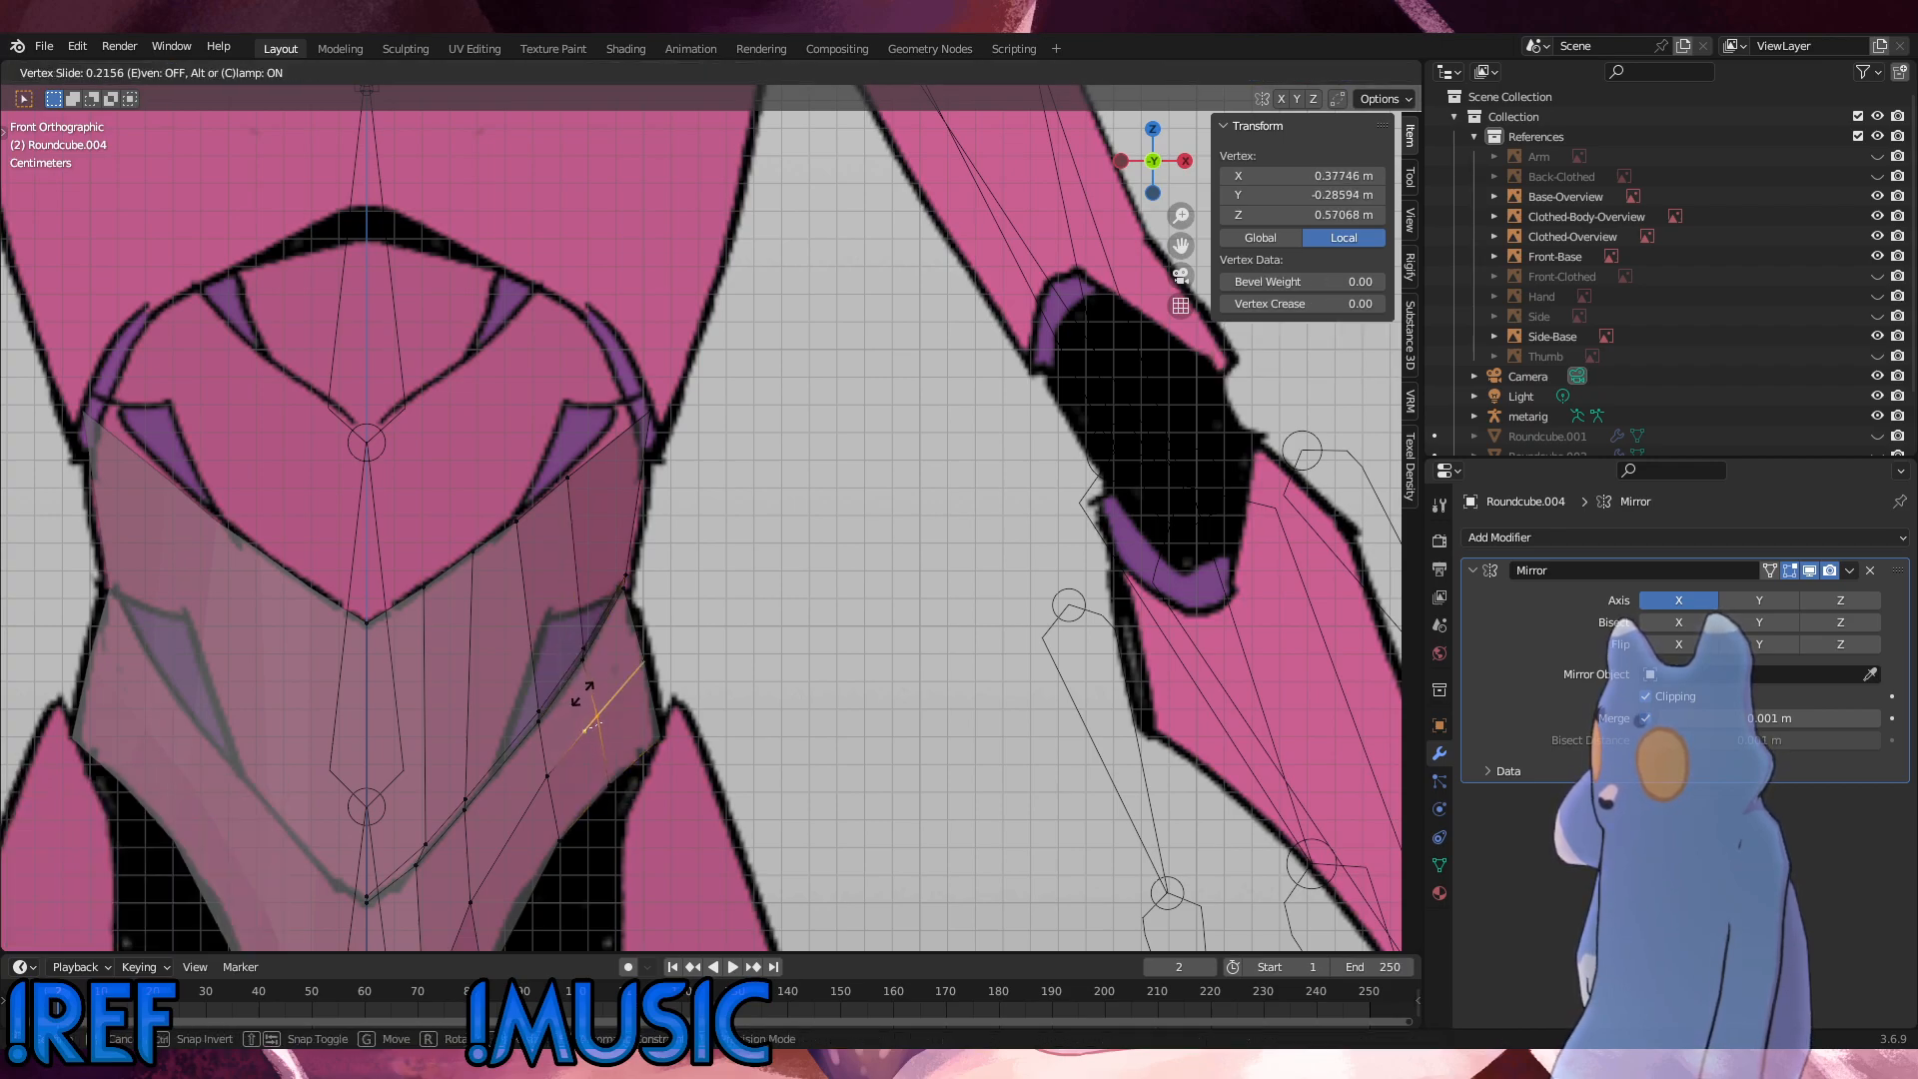
pyautogui.click(584, 696)
pyautogui.click(821, 701)
# Step: Slide the top-edge vertex beside the outer corner outward by a factor of 0.340, and move it 0.0004 m inward and 0.003 m up
pyautogui.click(571, 478)
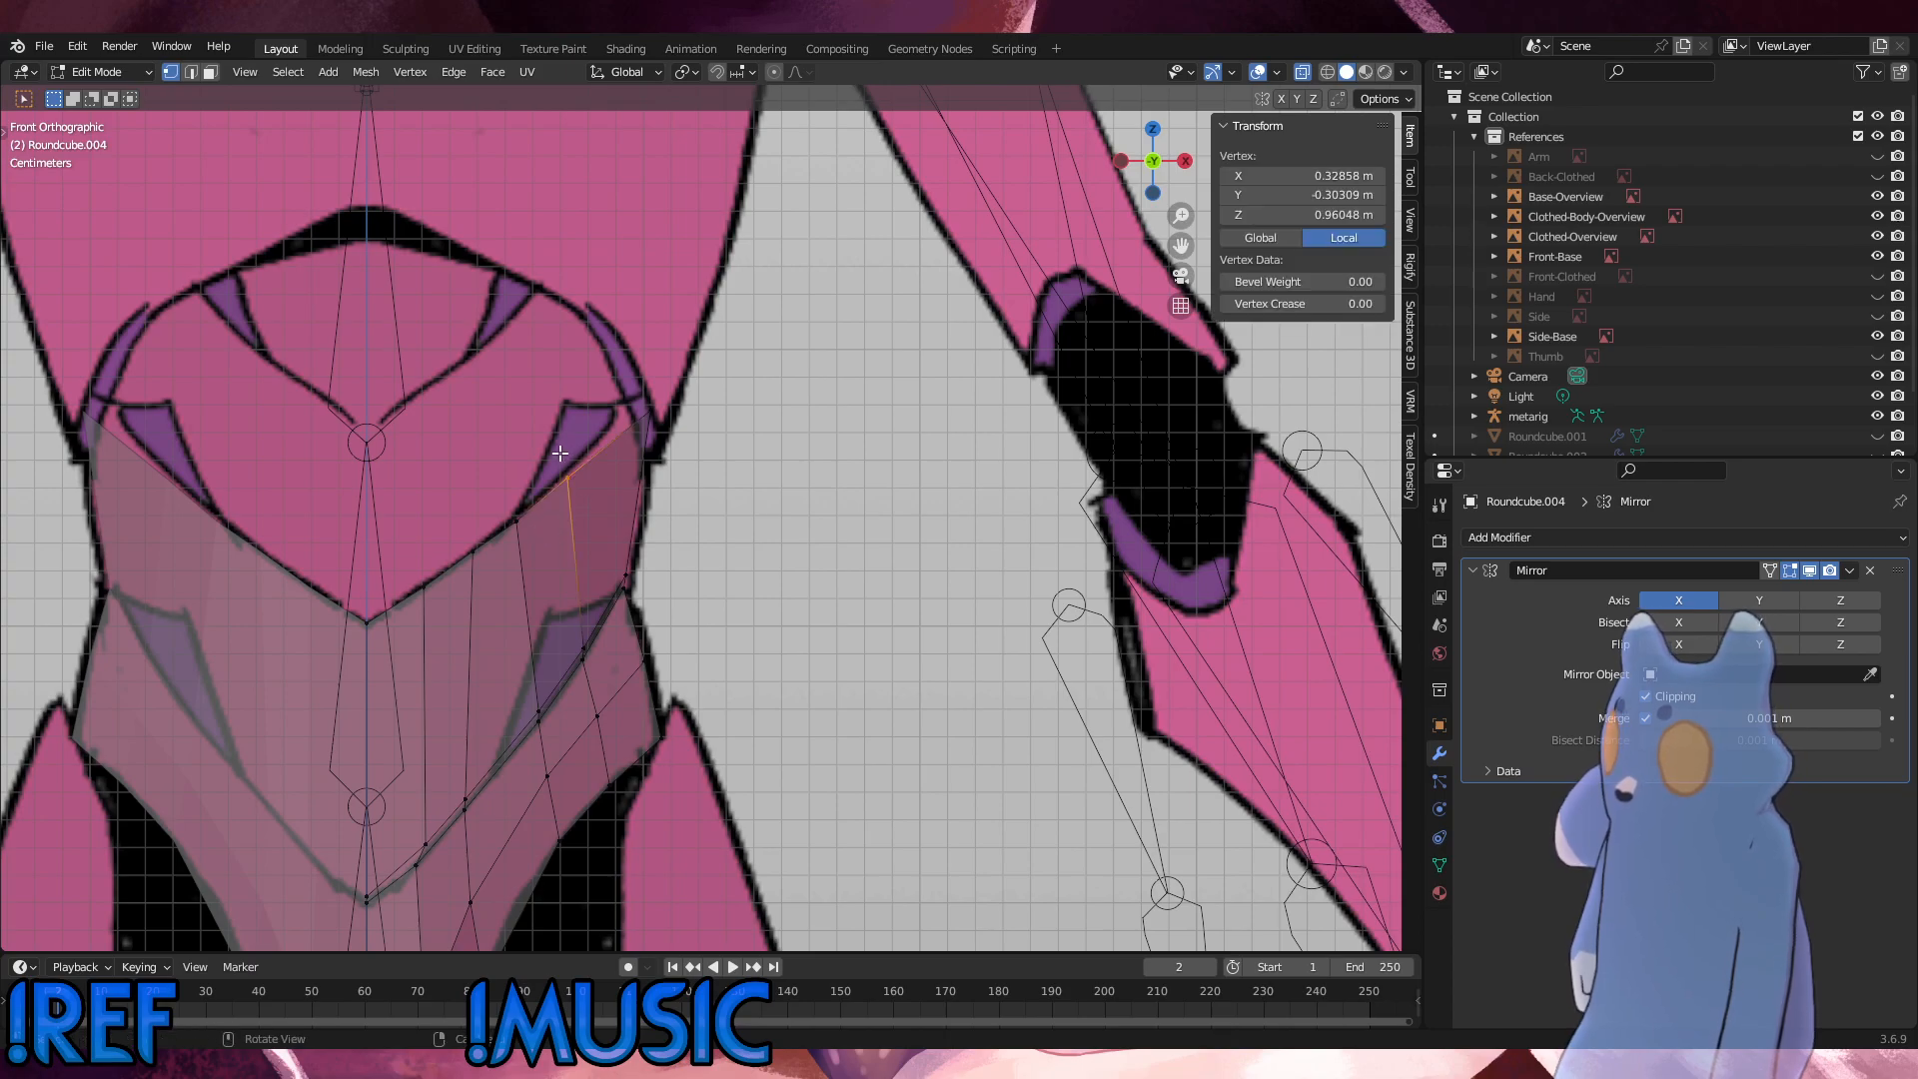
pyautogui.press('g')
pyautogui.press('g')
pyautogui.click(585, 425)
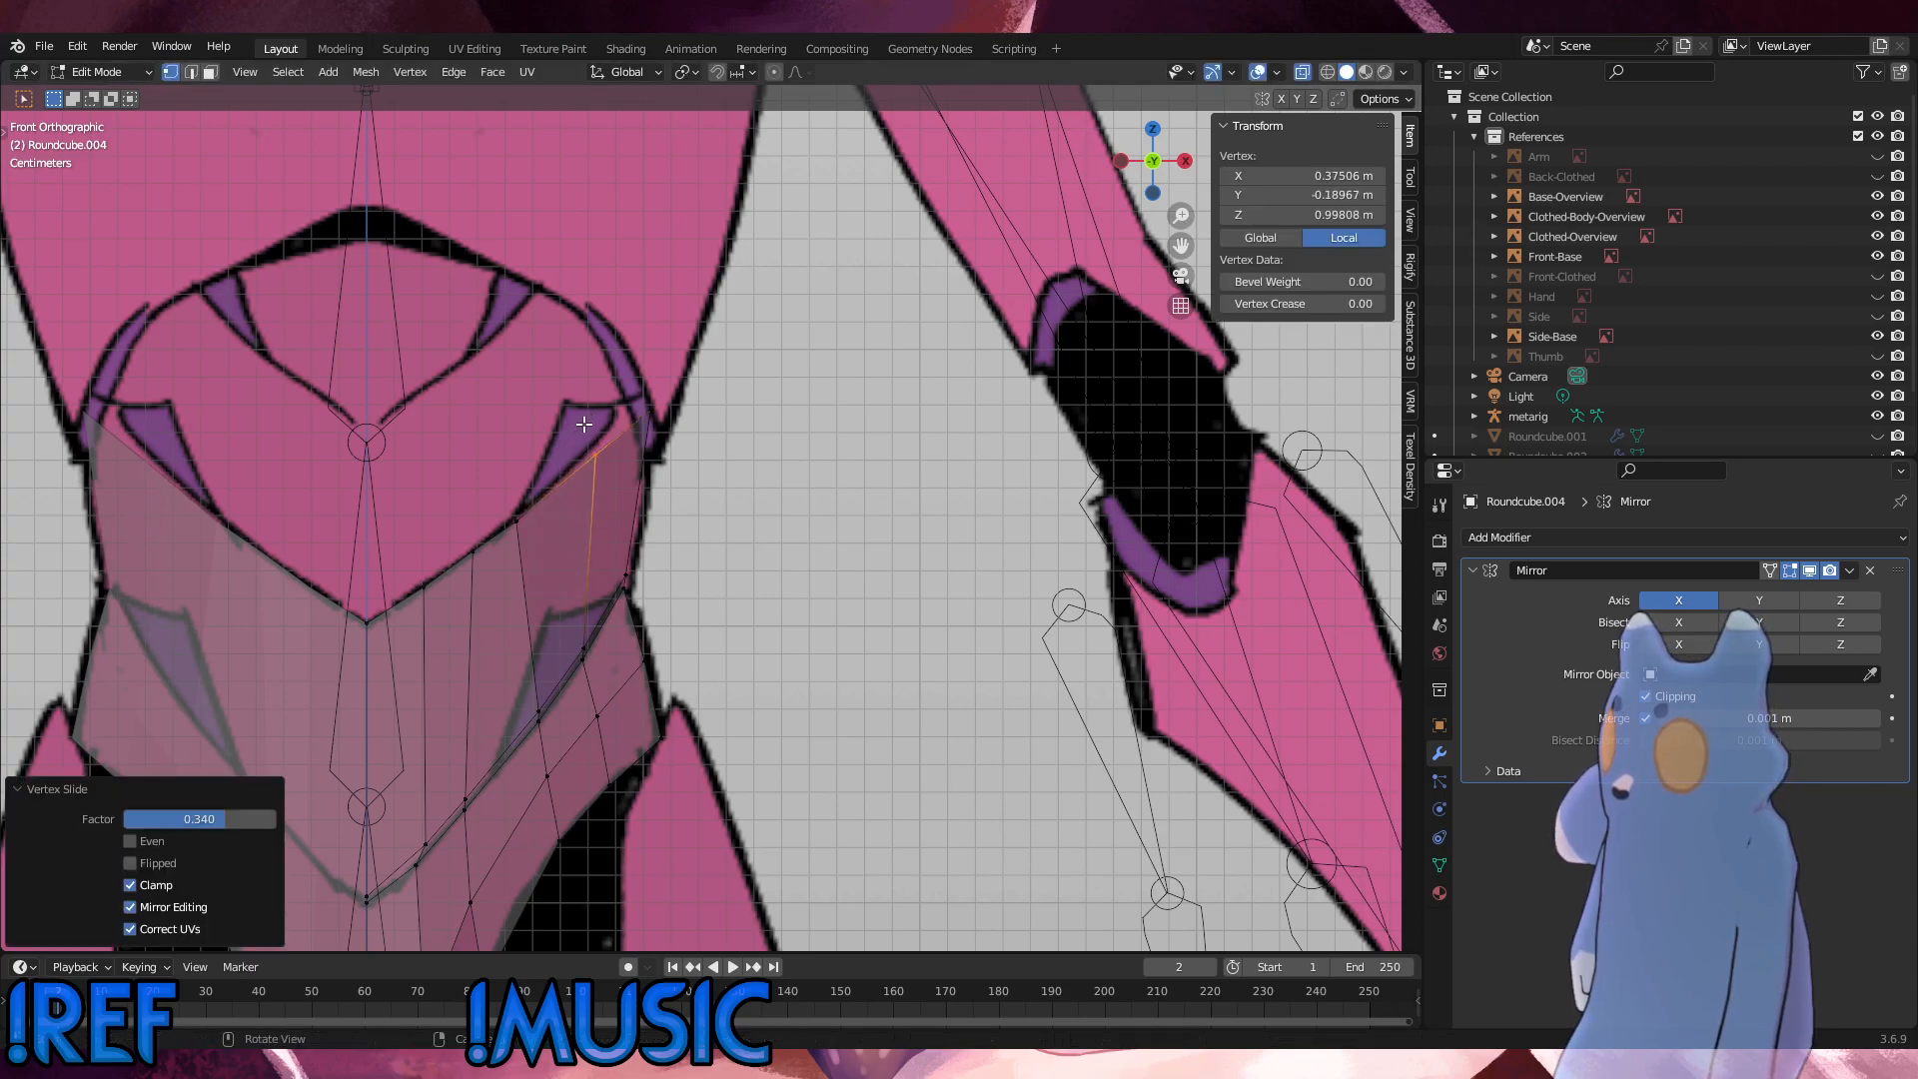
pyautogui.press('g')
pyautogui.click(652, 424)
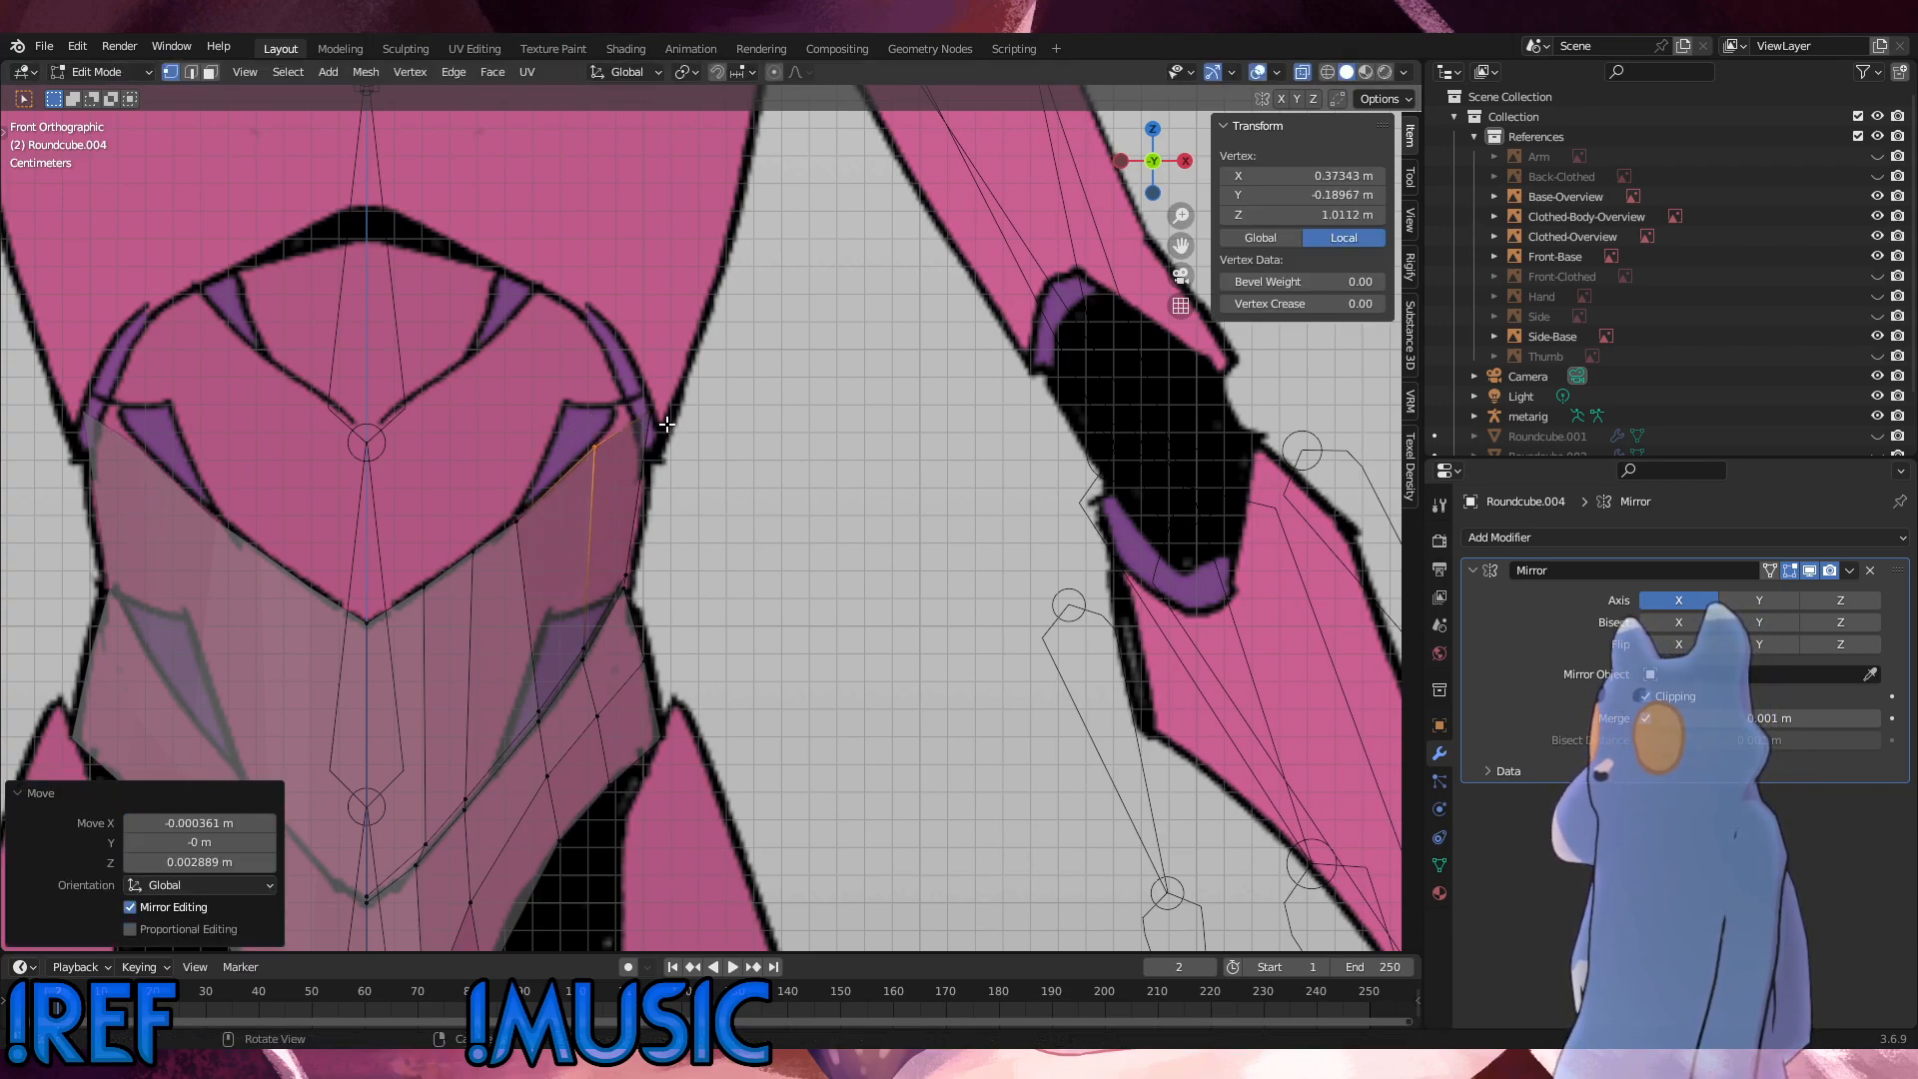
# Step: Move the top outer corner vertex about 0.0018 m inward and 0.0014 m up, and the outer waist-seam vertices below it about 0.002 m outward
pyautogui.press('g')
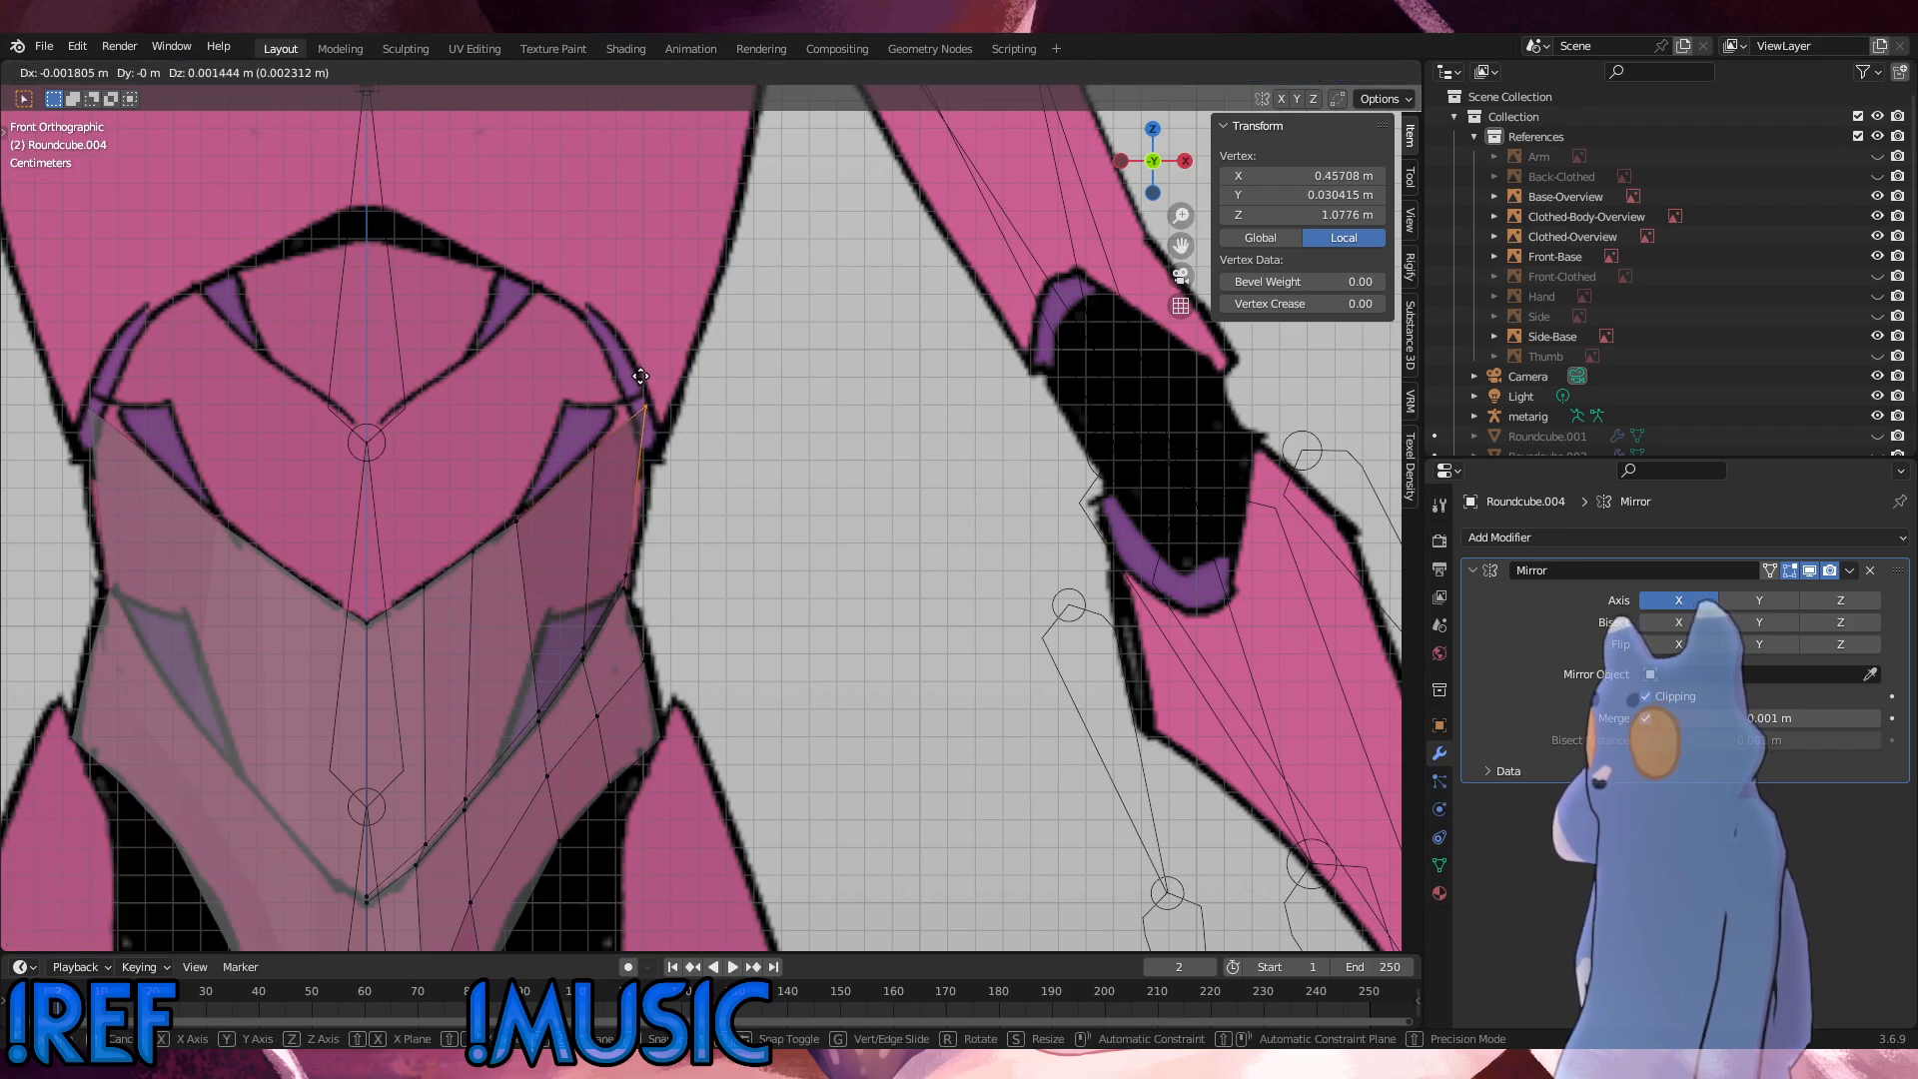
pyautogui.click(641, 375)
pyautogui.moveTo(650, 606); pyautogui.dragTo(610, 542)
pyautogui.press('g')
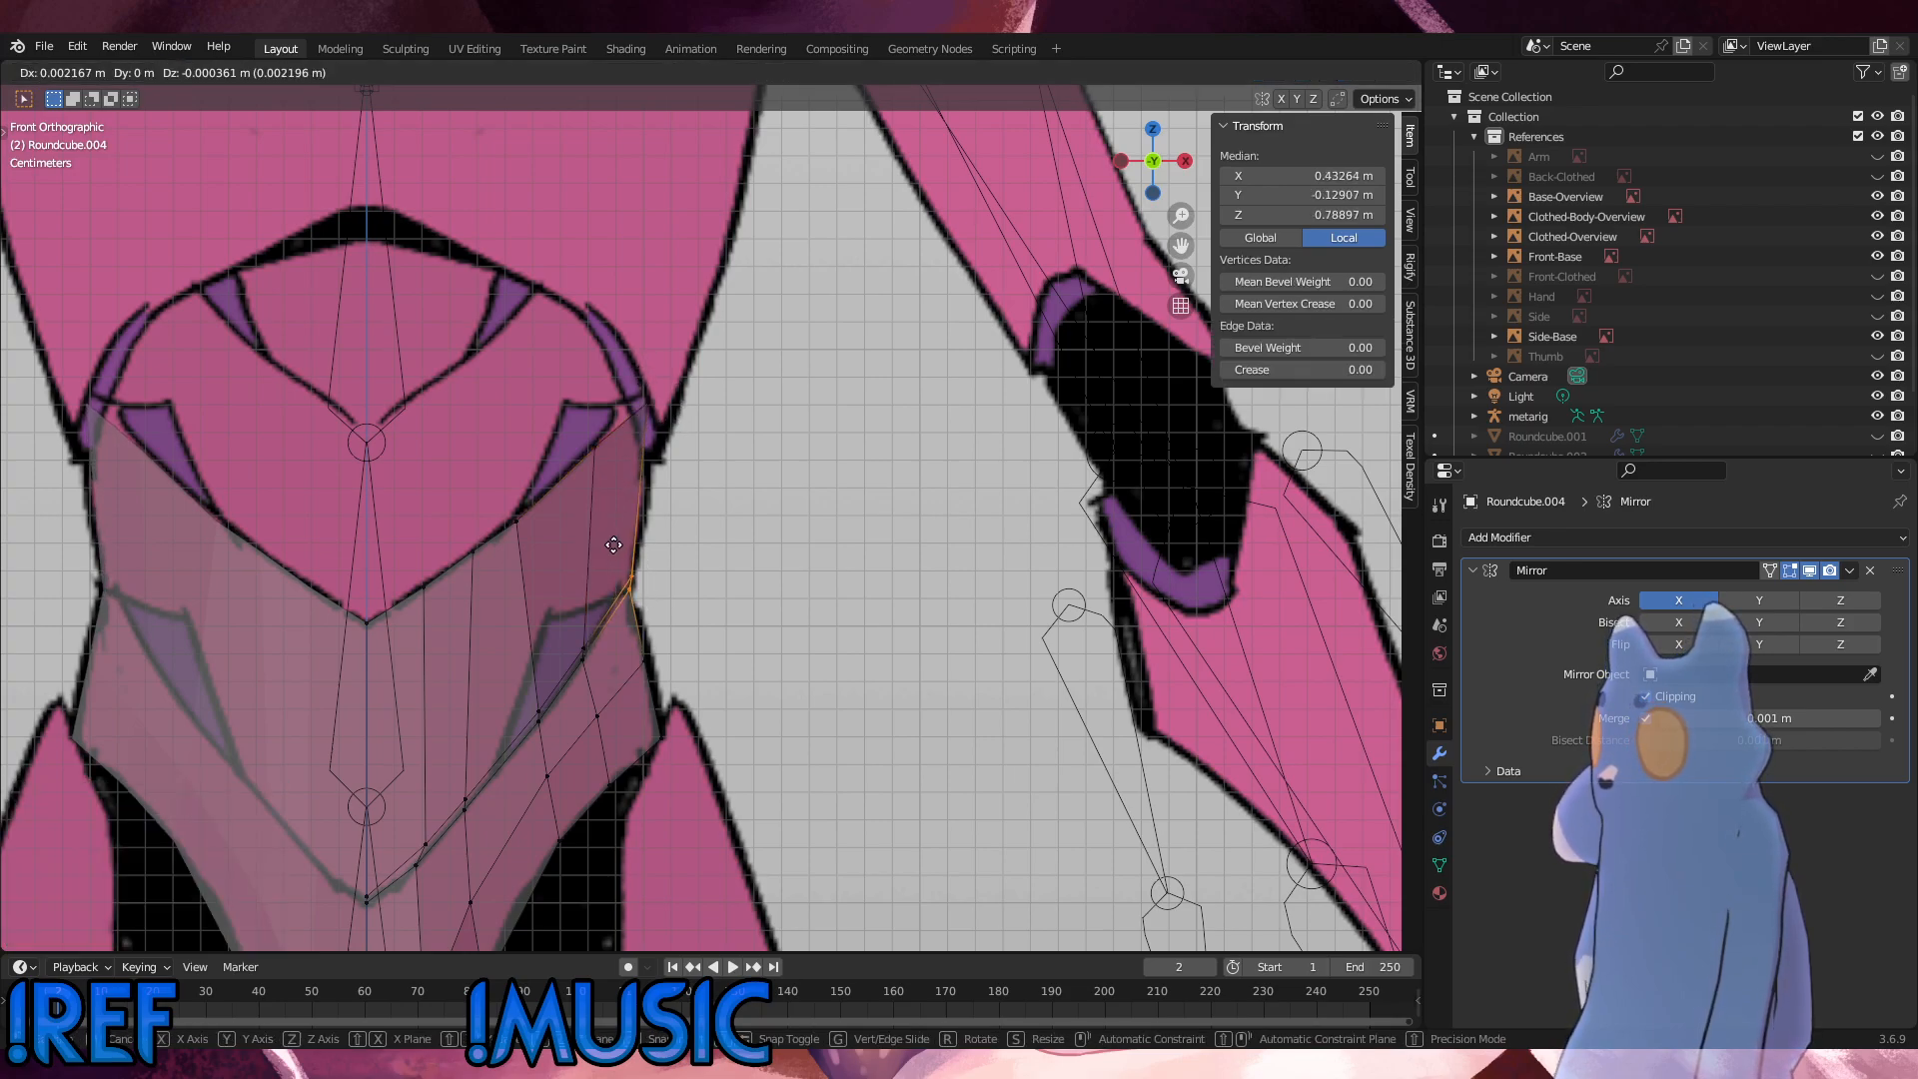
pyautogui.click(613, 544)
pyautogui.click(716, 582)
# Step: Slide the third column's top-edge vertex outward by a factor of 0.495, and shift the next top-edge vertex 0.0004 m inward along X
pyautogui.keyDown('shift'); pyautogui.moveTo(628, 776); pyautogui.dragTo(658, 626, button='middle'); pyautogui.keyUp('shift')
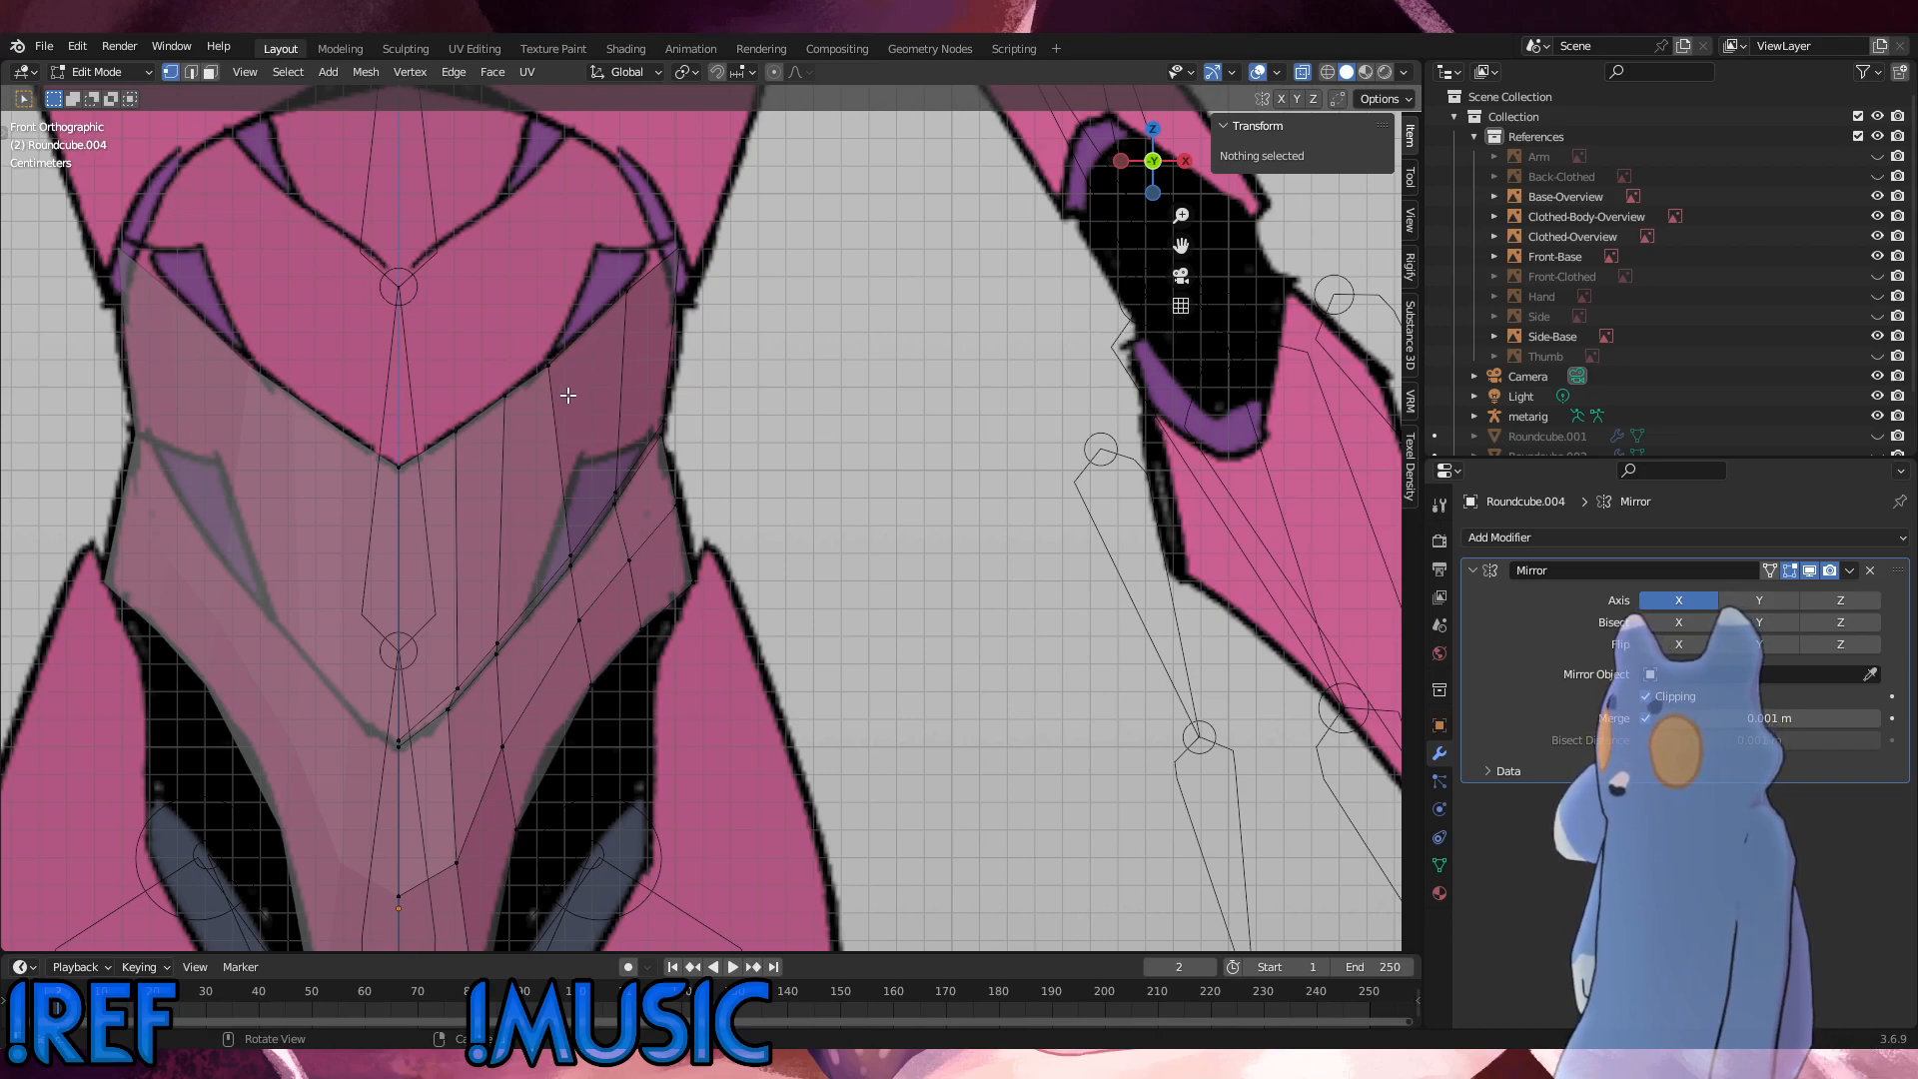
pyautogui.click(551, 367)
pyautogui.hotkey('shift', 'v')
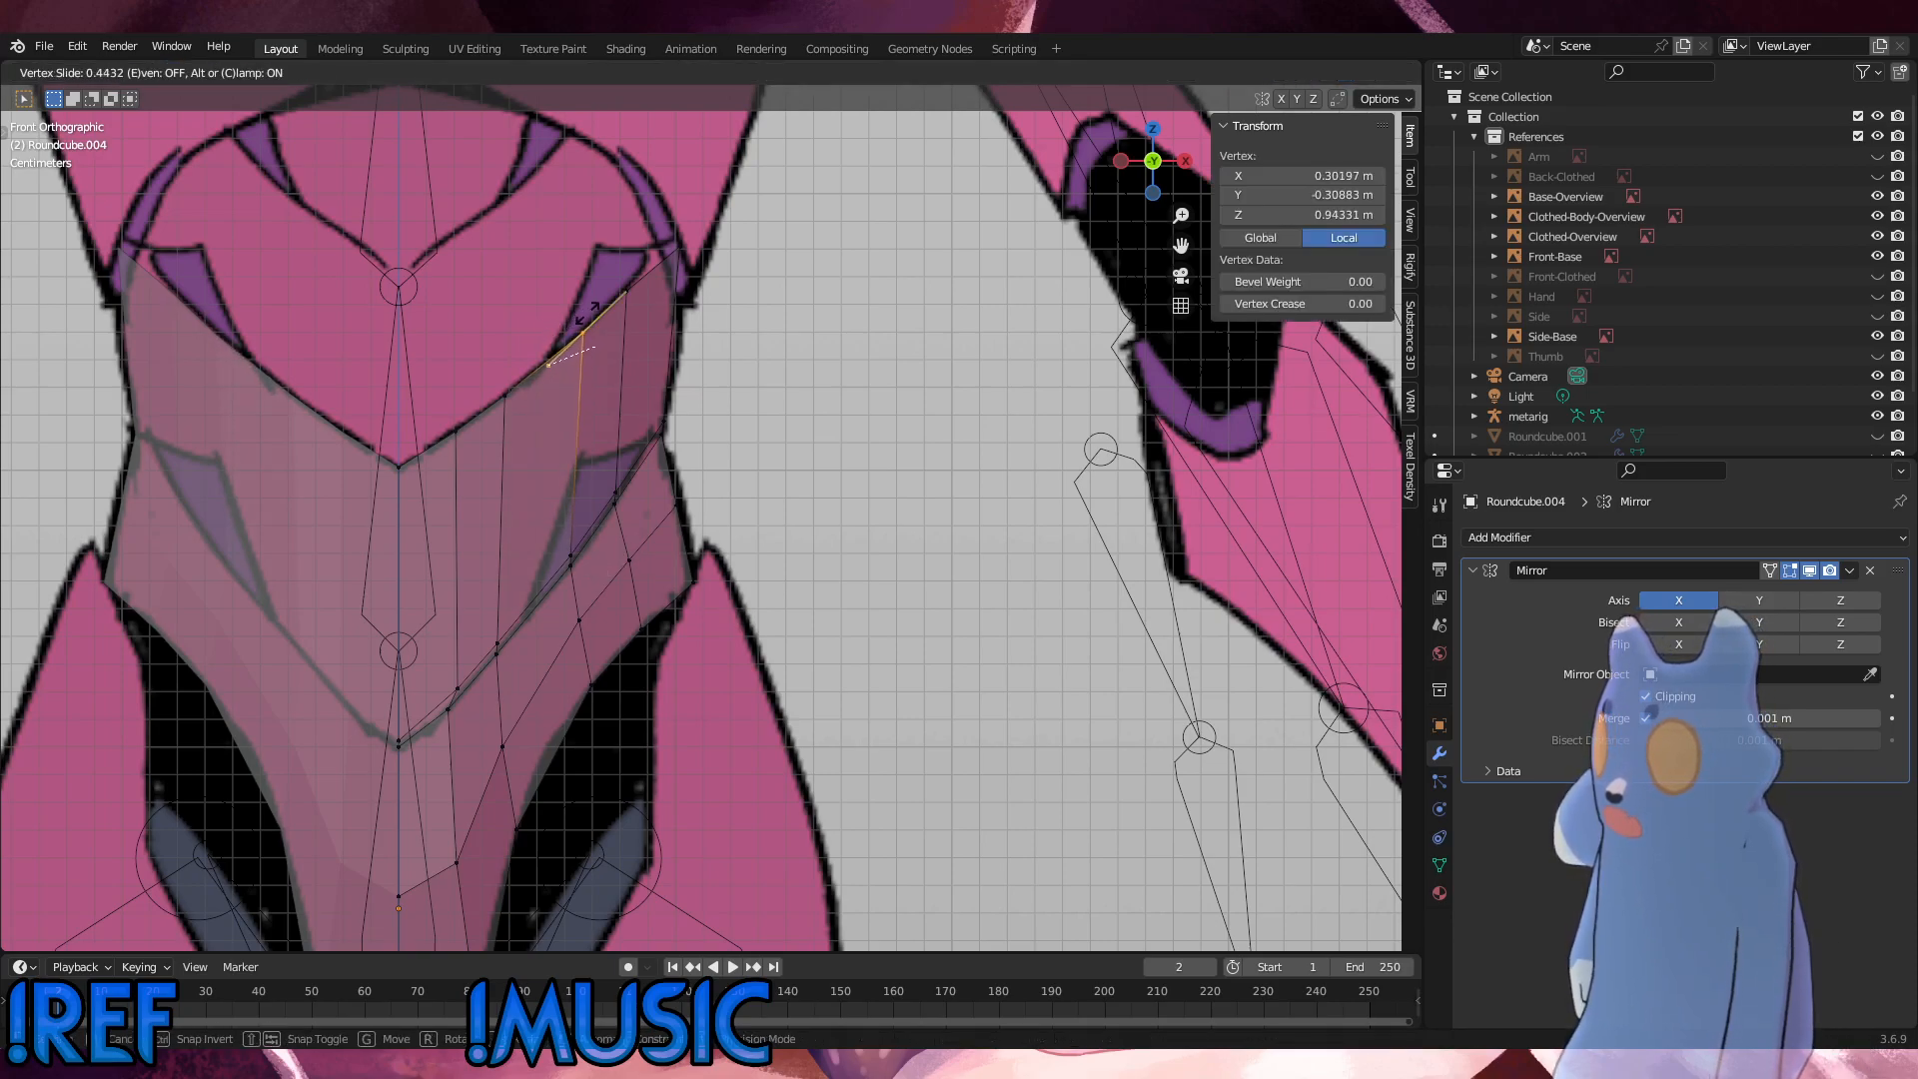
pyautogui.click(591, 309)
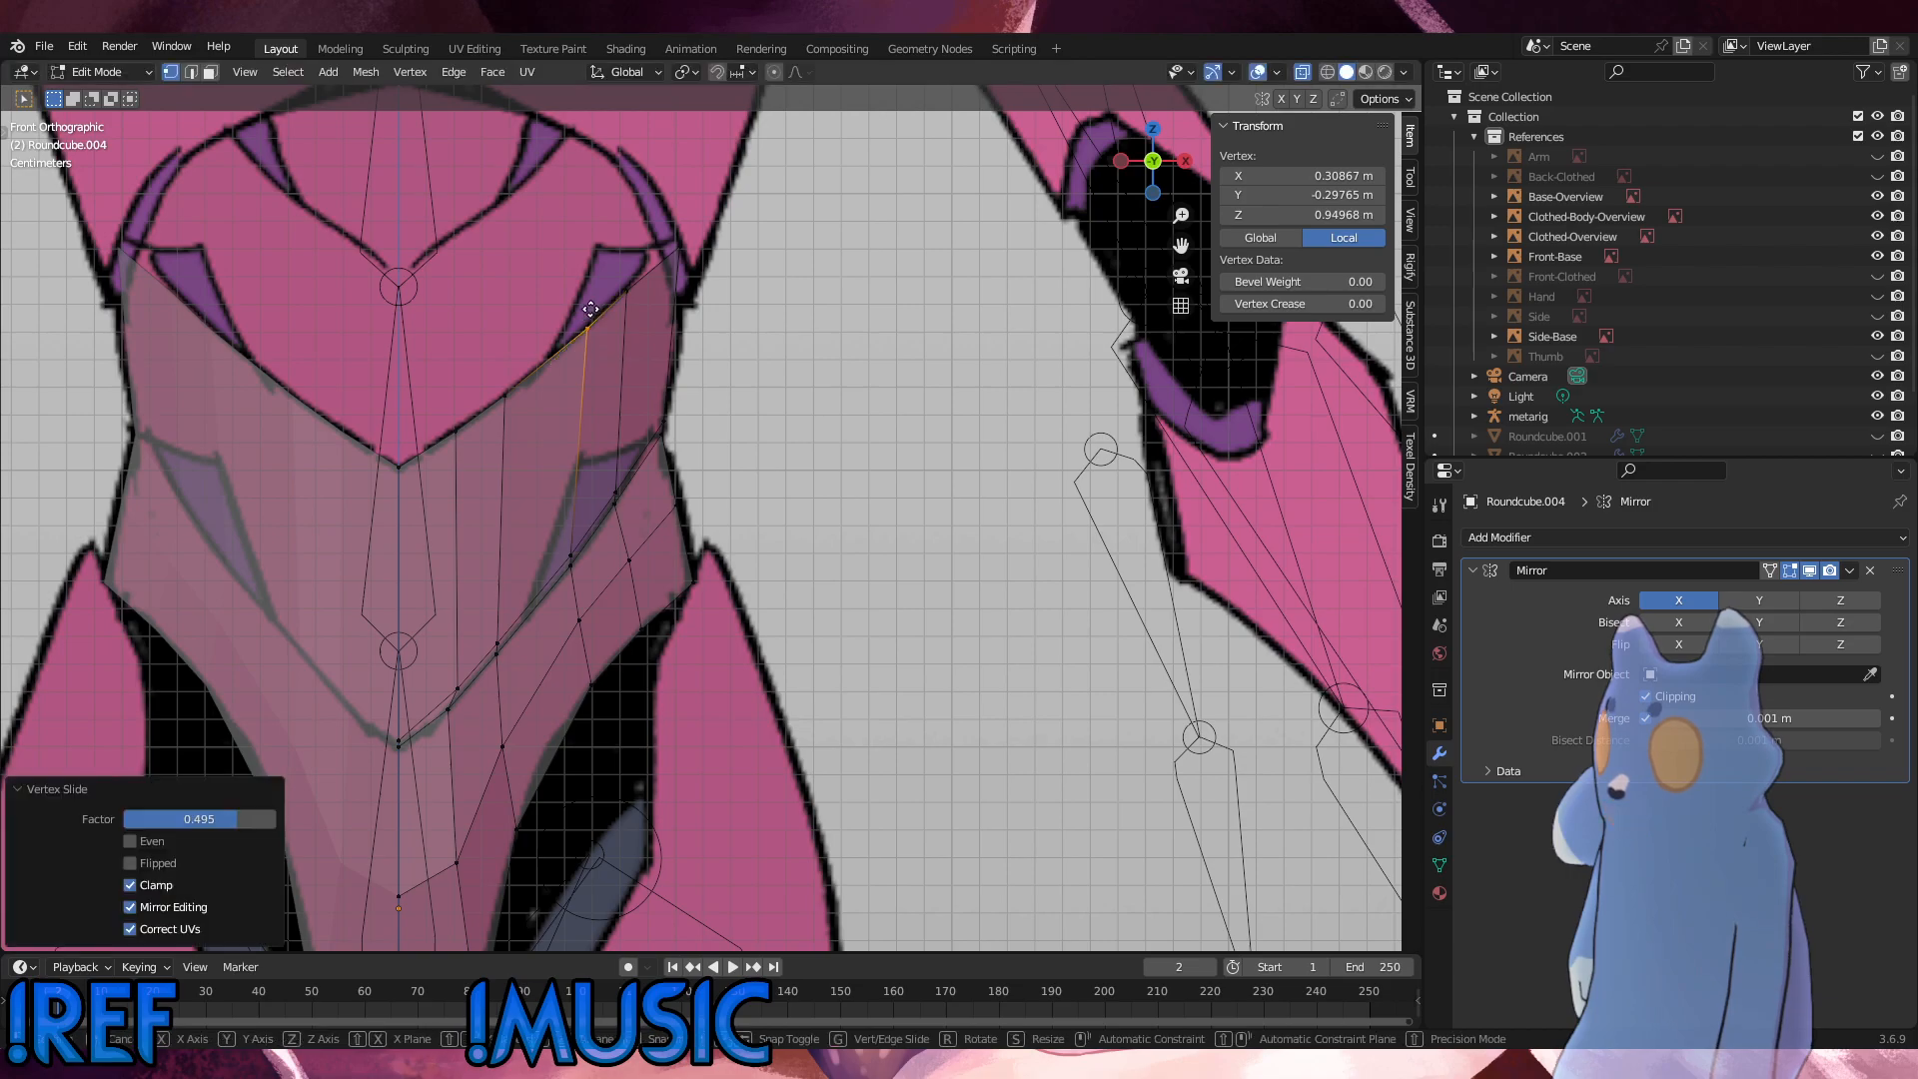
pyautogui.press('g')
pyautogui.click(590, 312)
pyautogui.click(621, 281)
pyautogui.press('g')
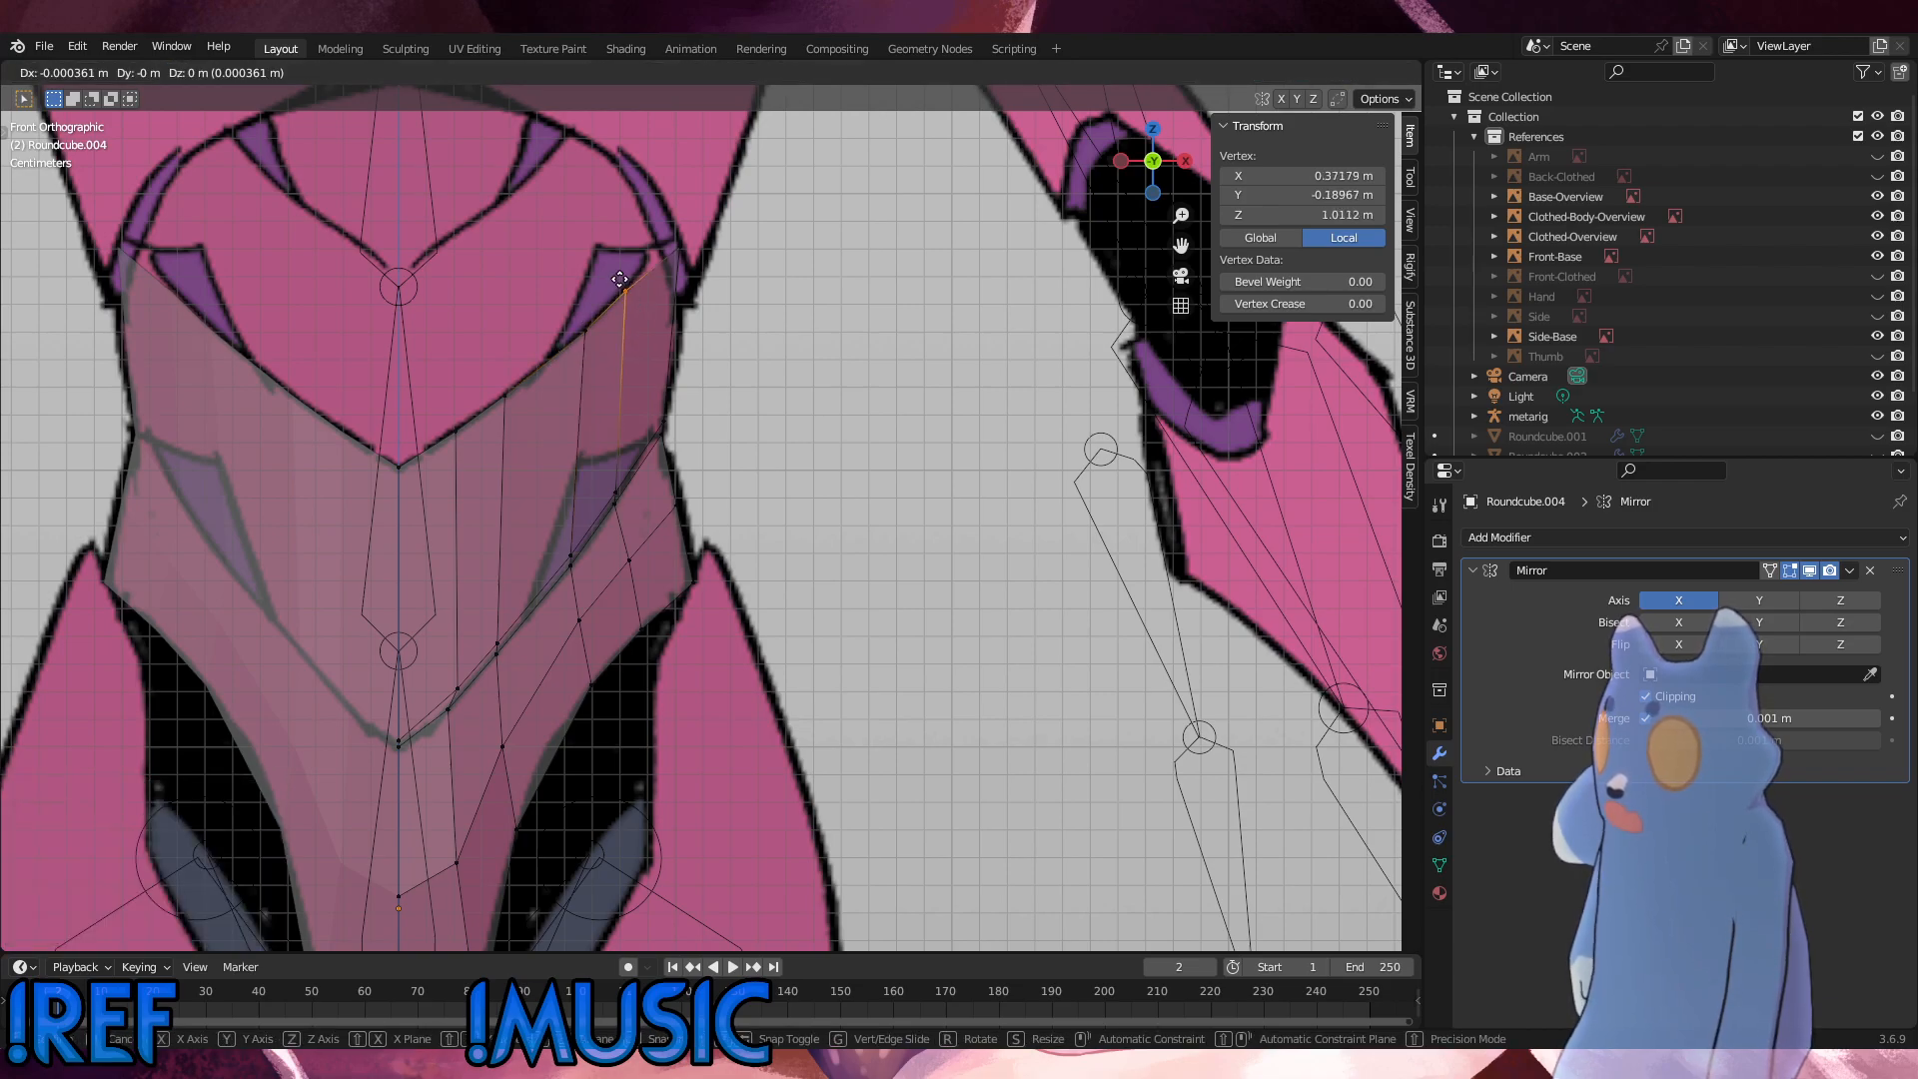
pyautogui.click(620, 282)
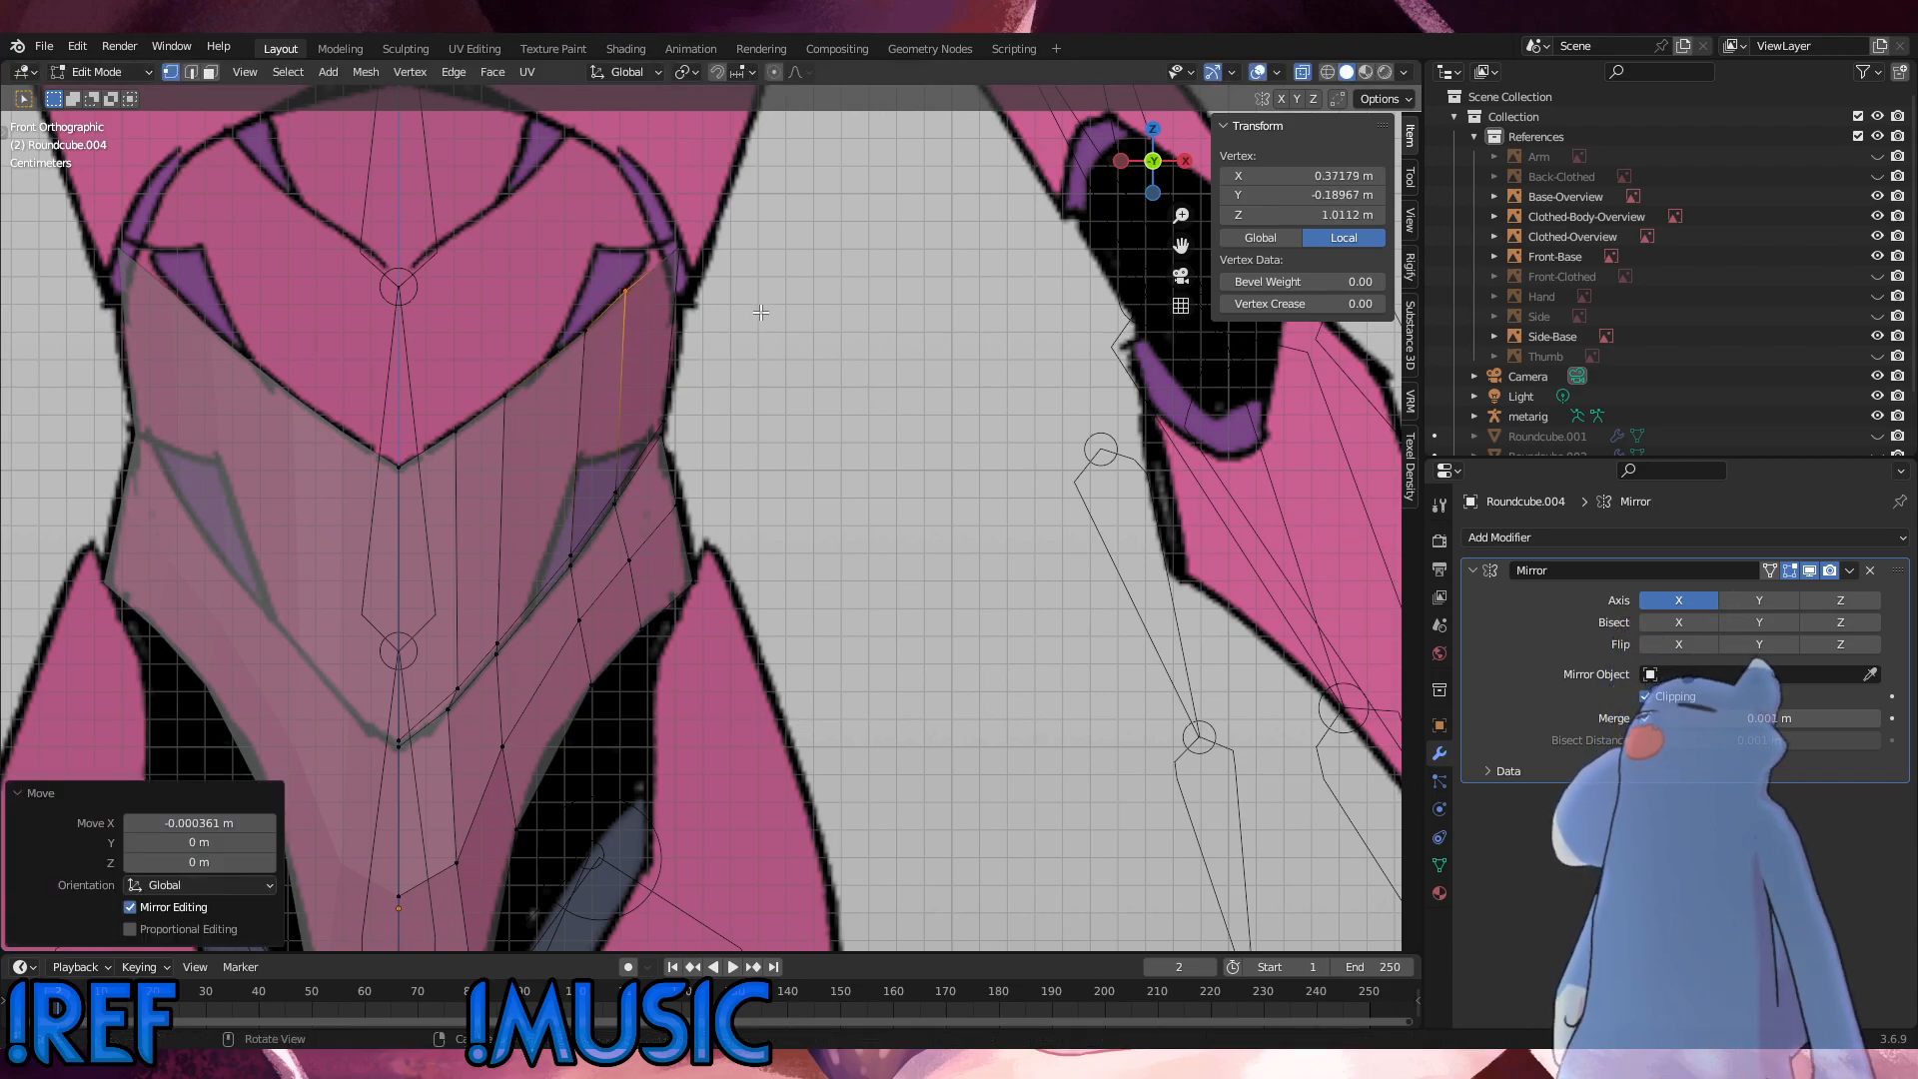
# Step: Edge-slide the third column's seam vertices outward by about 0.109, and shift the pelvis vertex below them 0.0004 m outward along X
pyautogui.moveTo(594, 591); pyautogui.dragTo(555, 532)
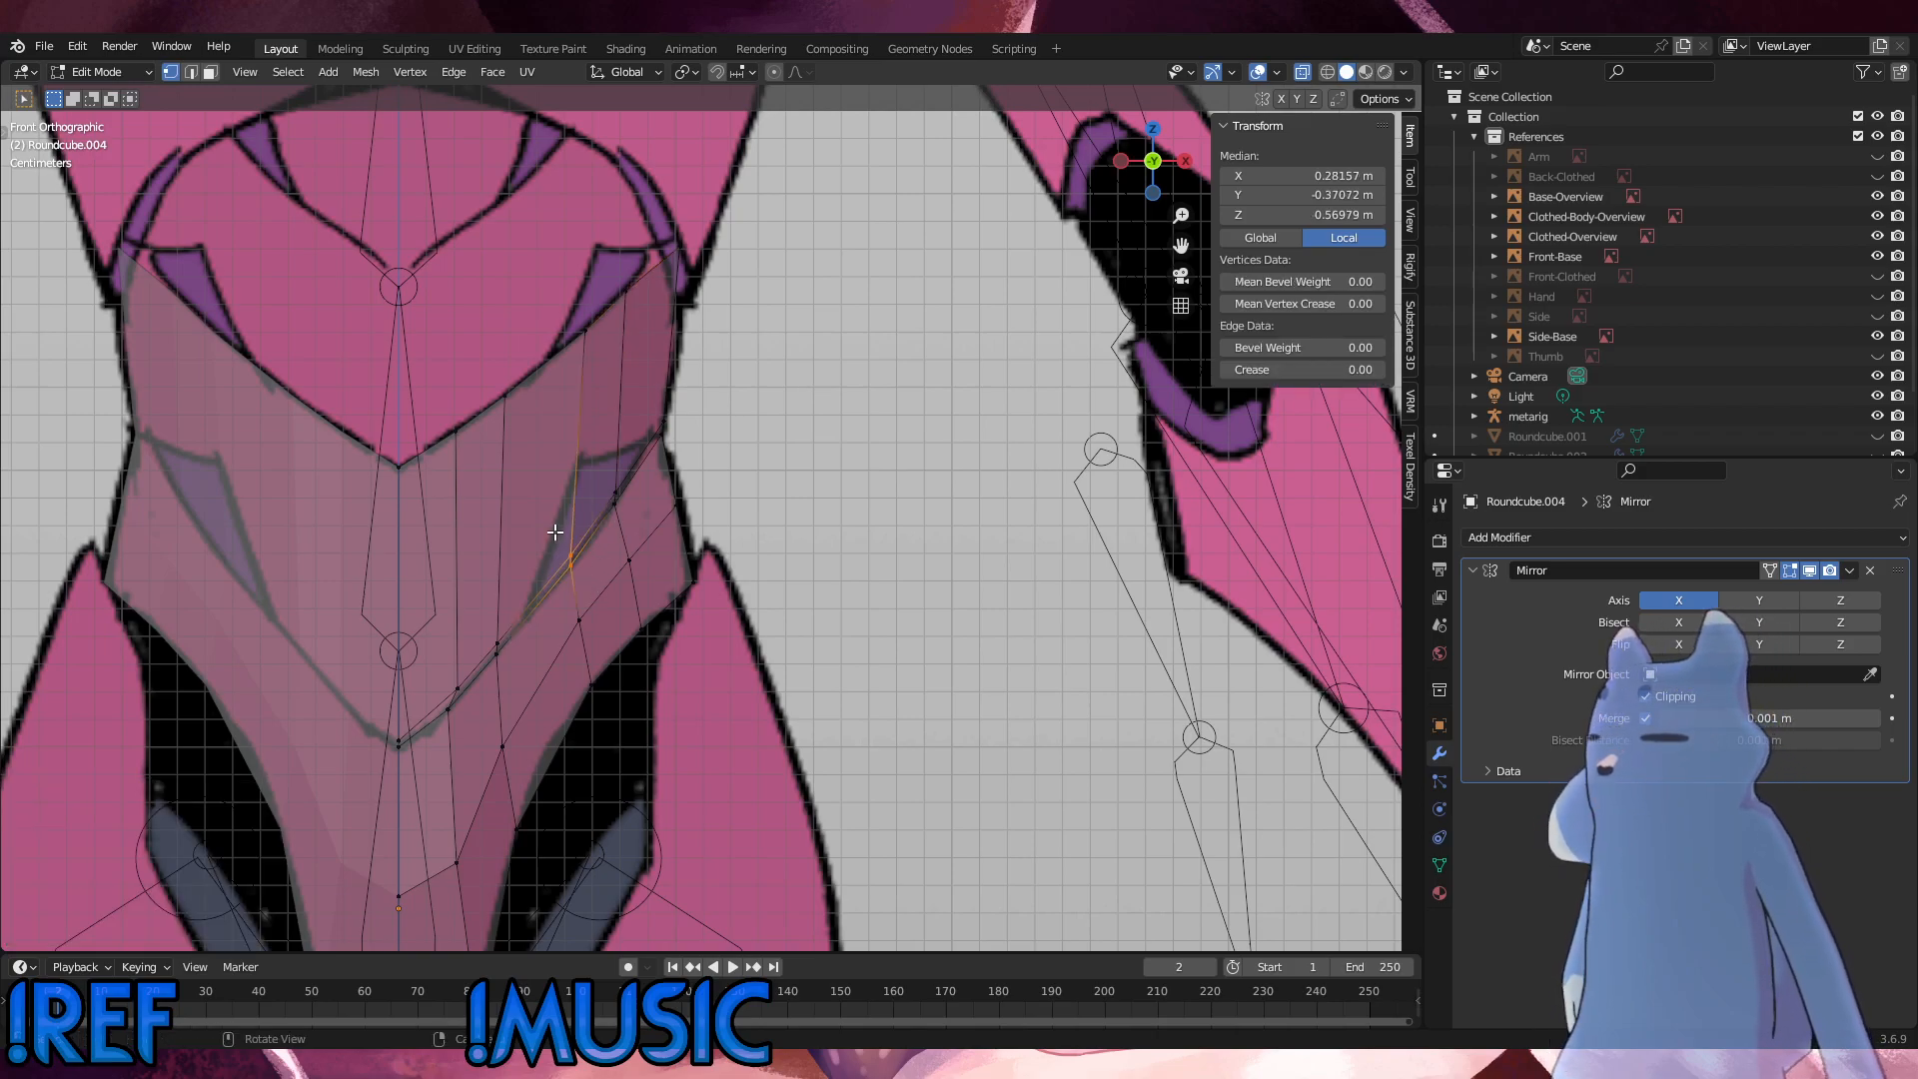
pyautogui.press('g')
pyautogui.press('g')
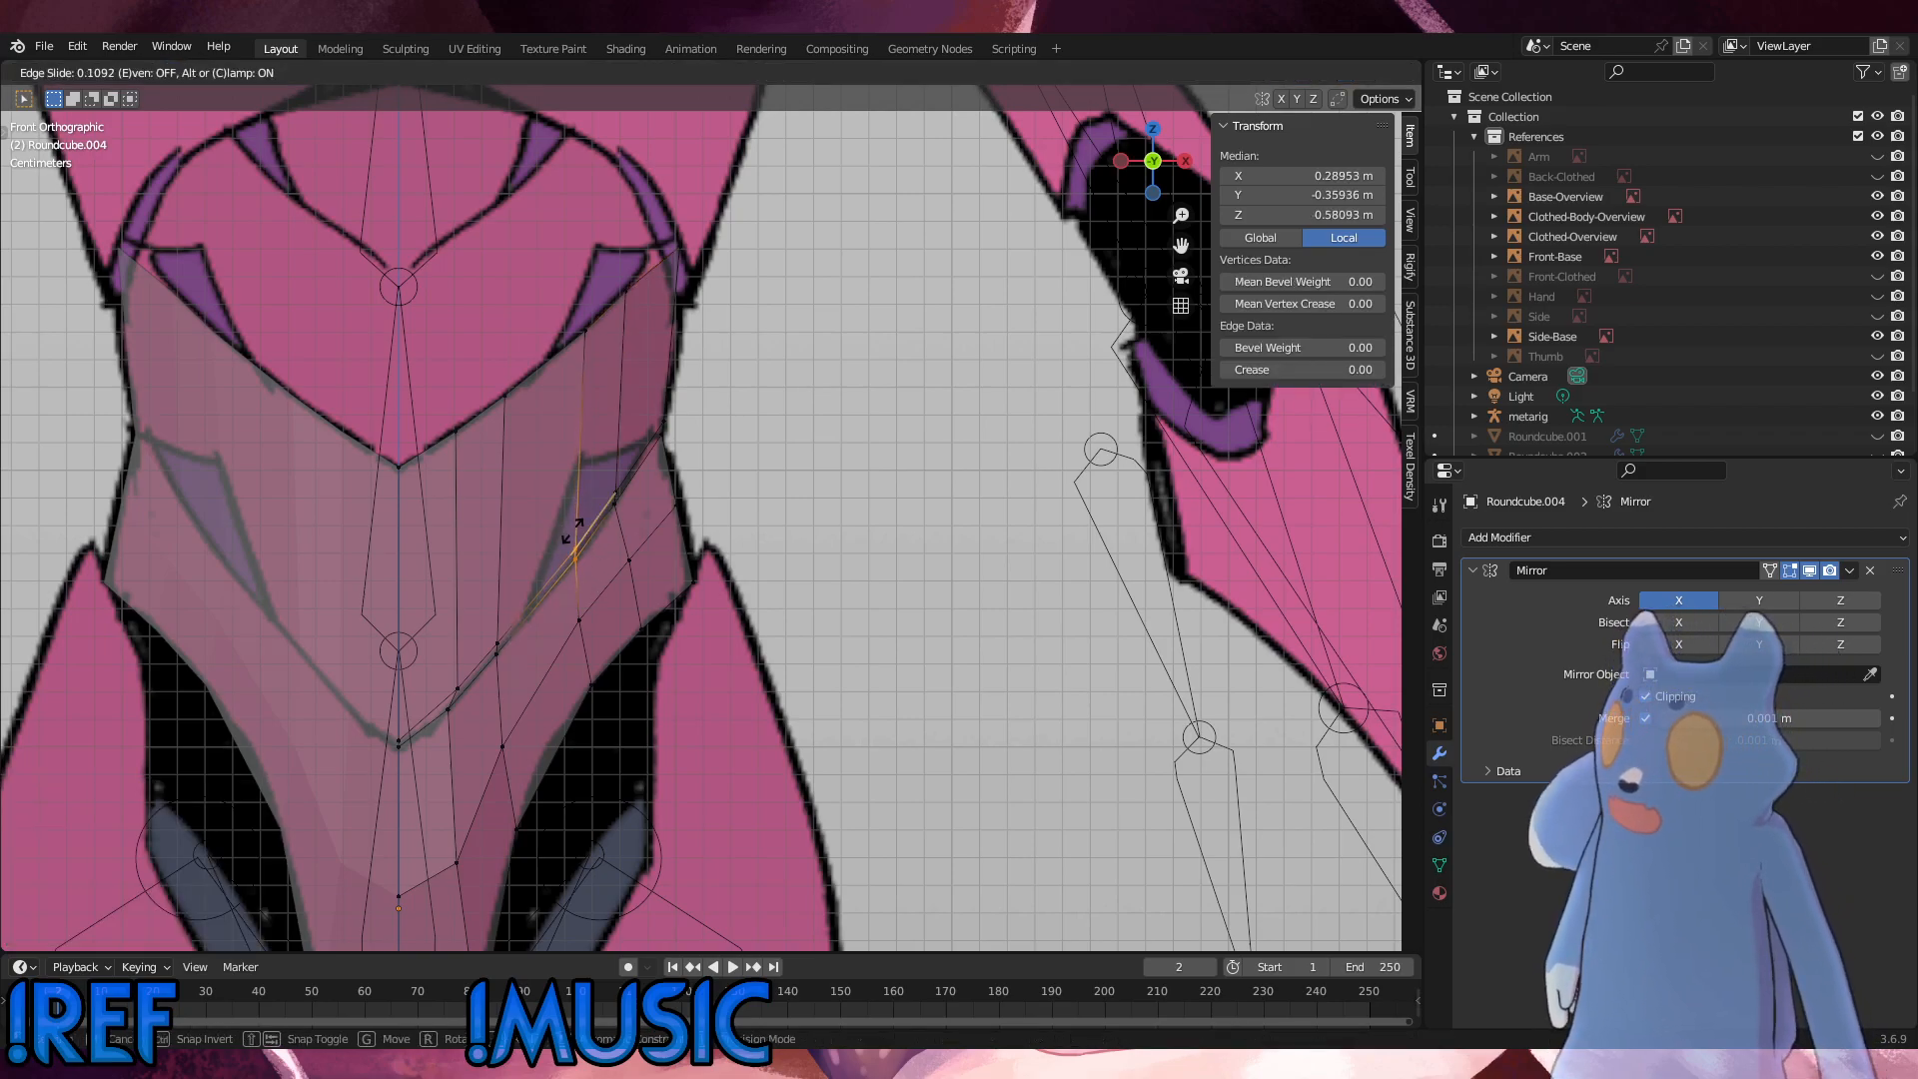
pyautogui.click(571, 535)
pyautogui.click(579, 620)
pyautogui.press('g')
pyautogui.click(564, 590)
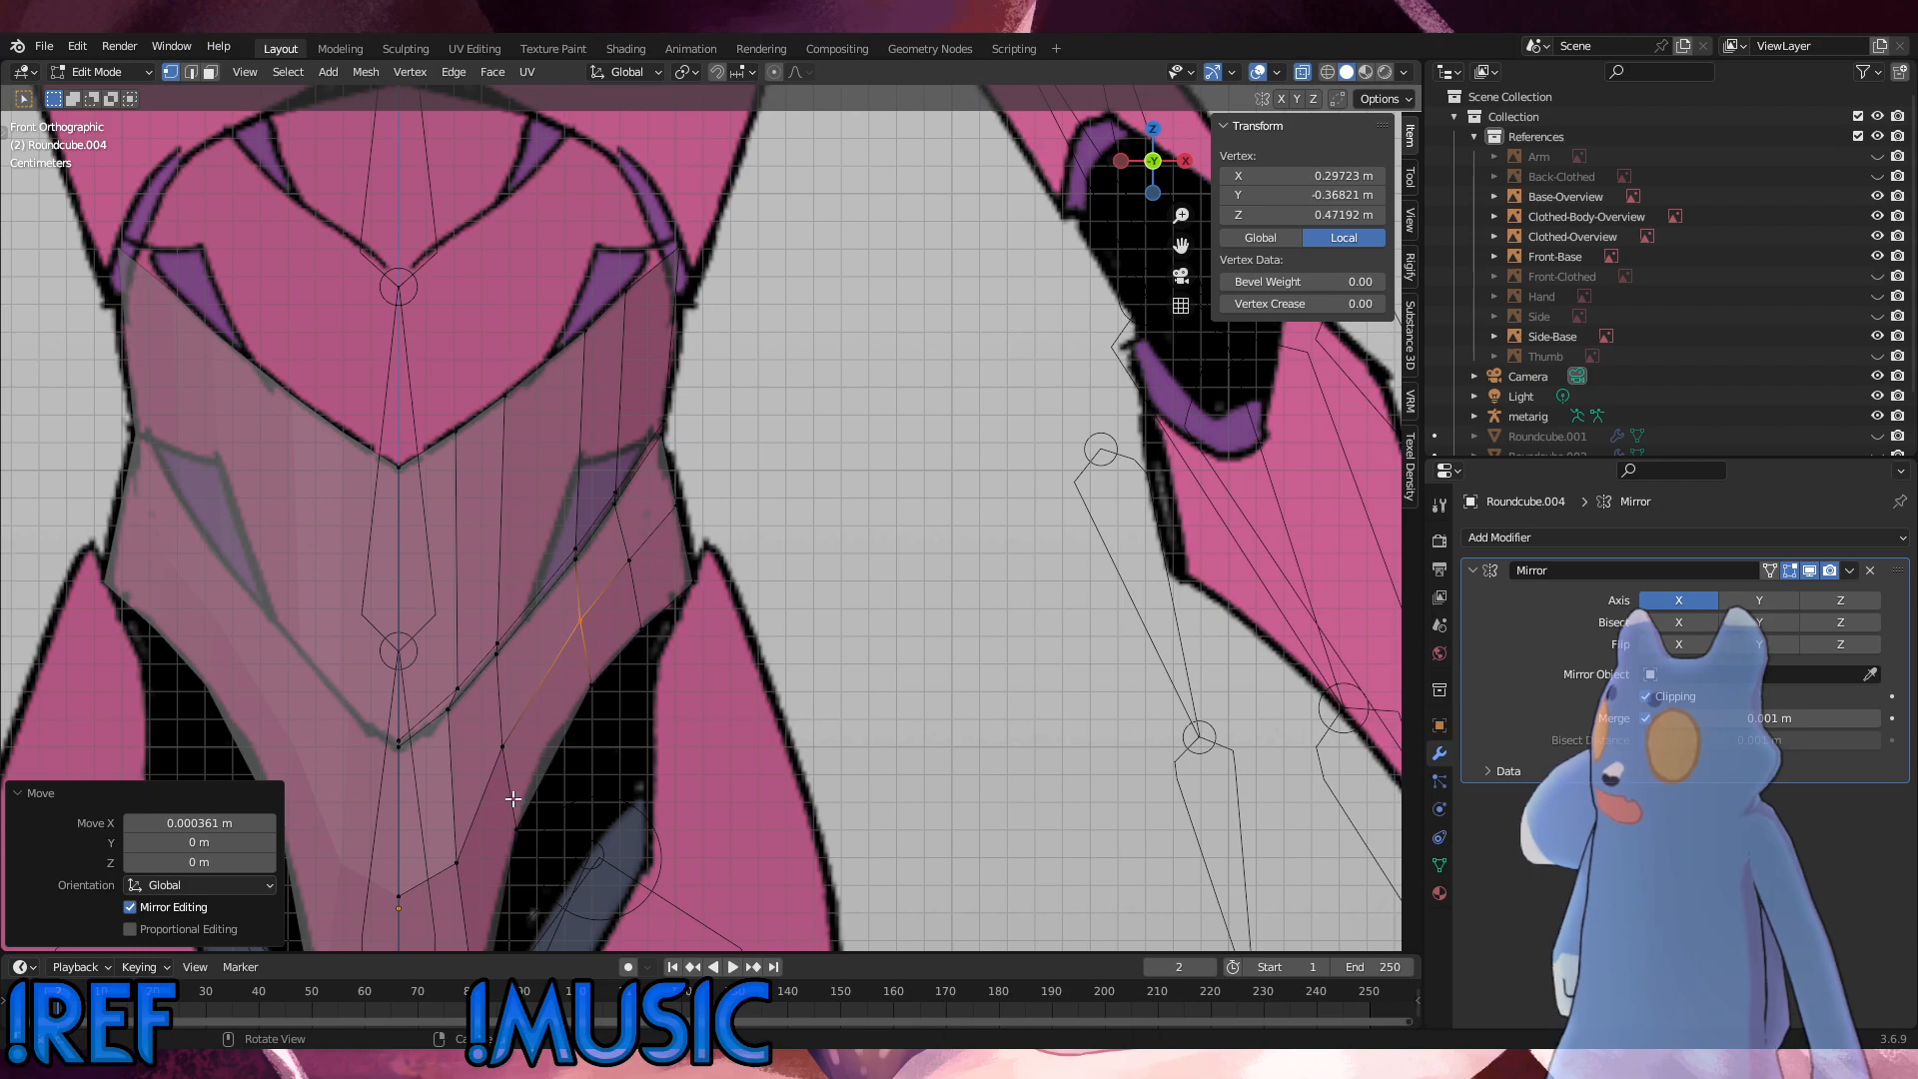
pyautogui.click(622, 812)
# Step: Add one centred vertical loop cut between the second and third columns, and move its leg-opening vertex 0.0014 m inward and 0.0047 m up
pyautogui.hotkey('ctrl', 'r')
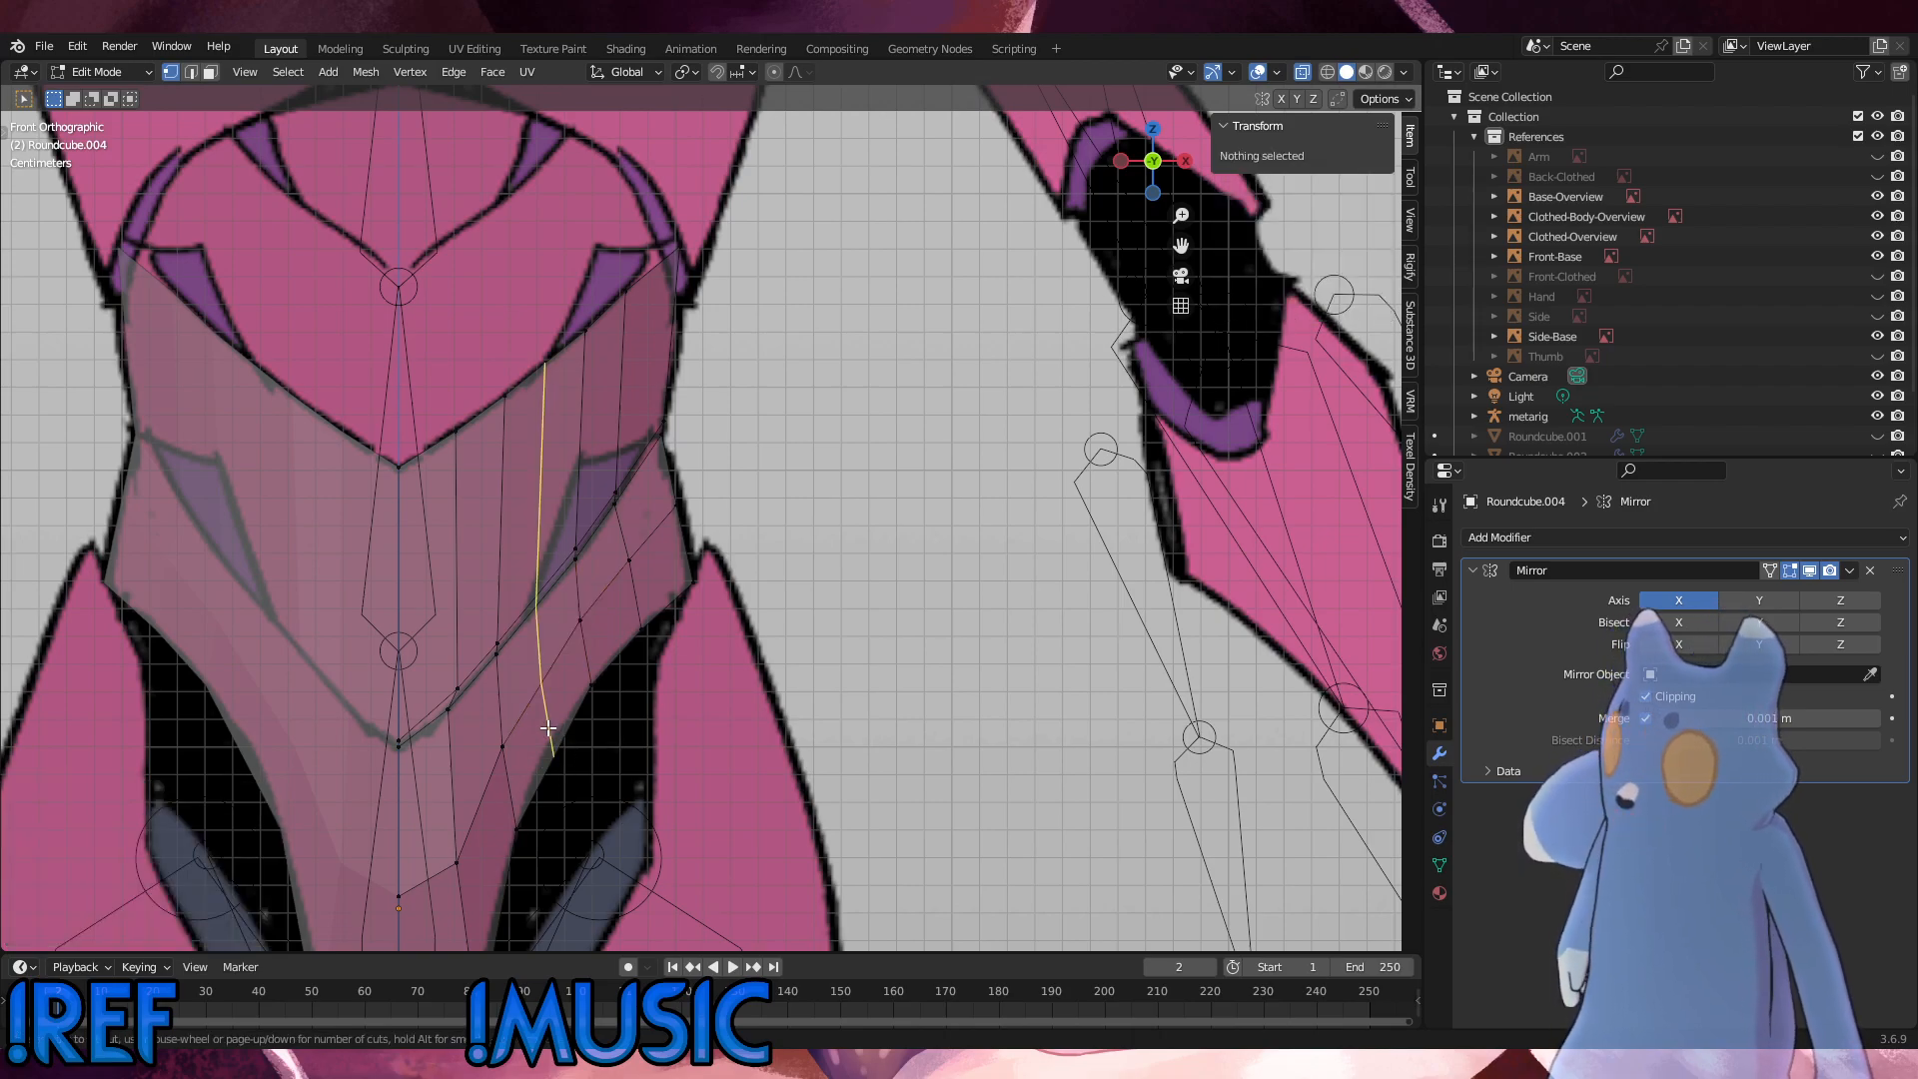
pyautogui.click(548, 728)
pyautogui.click(548, 729)
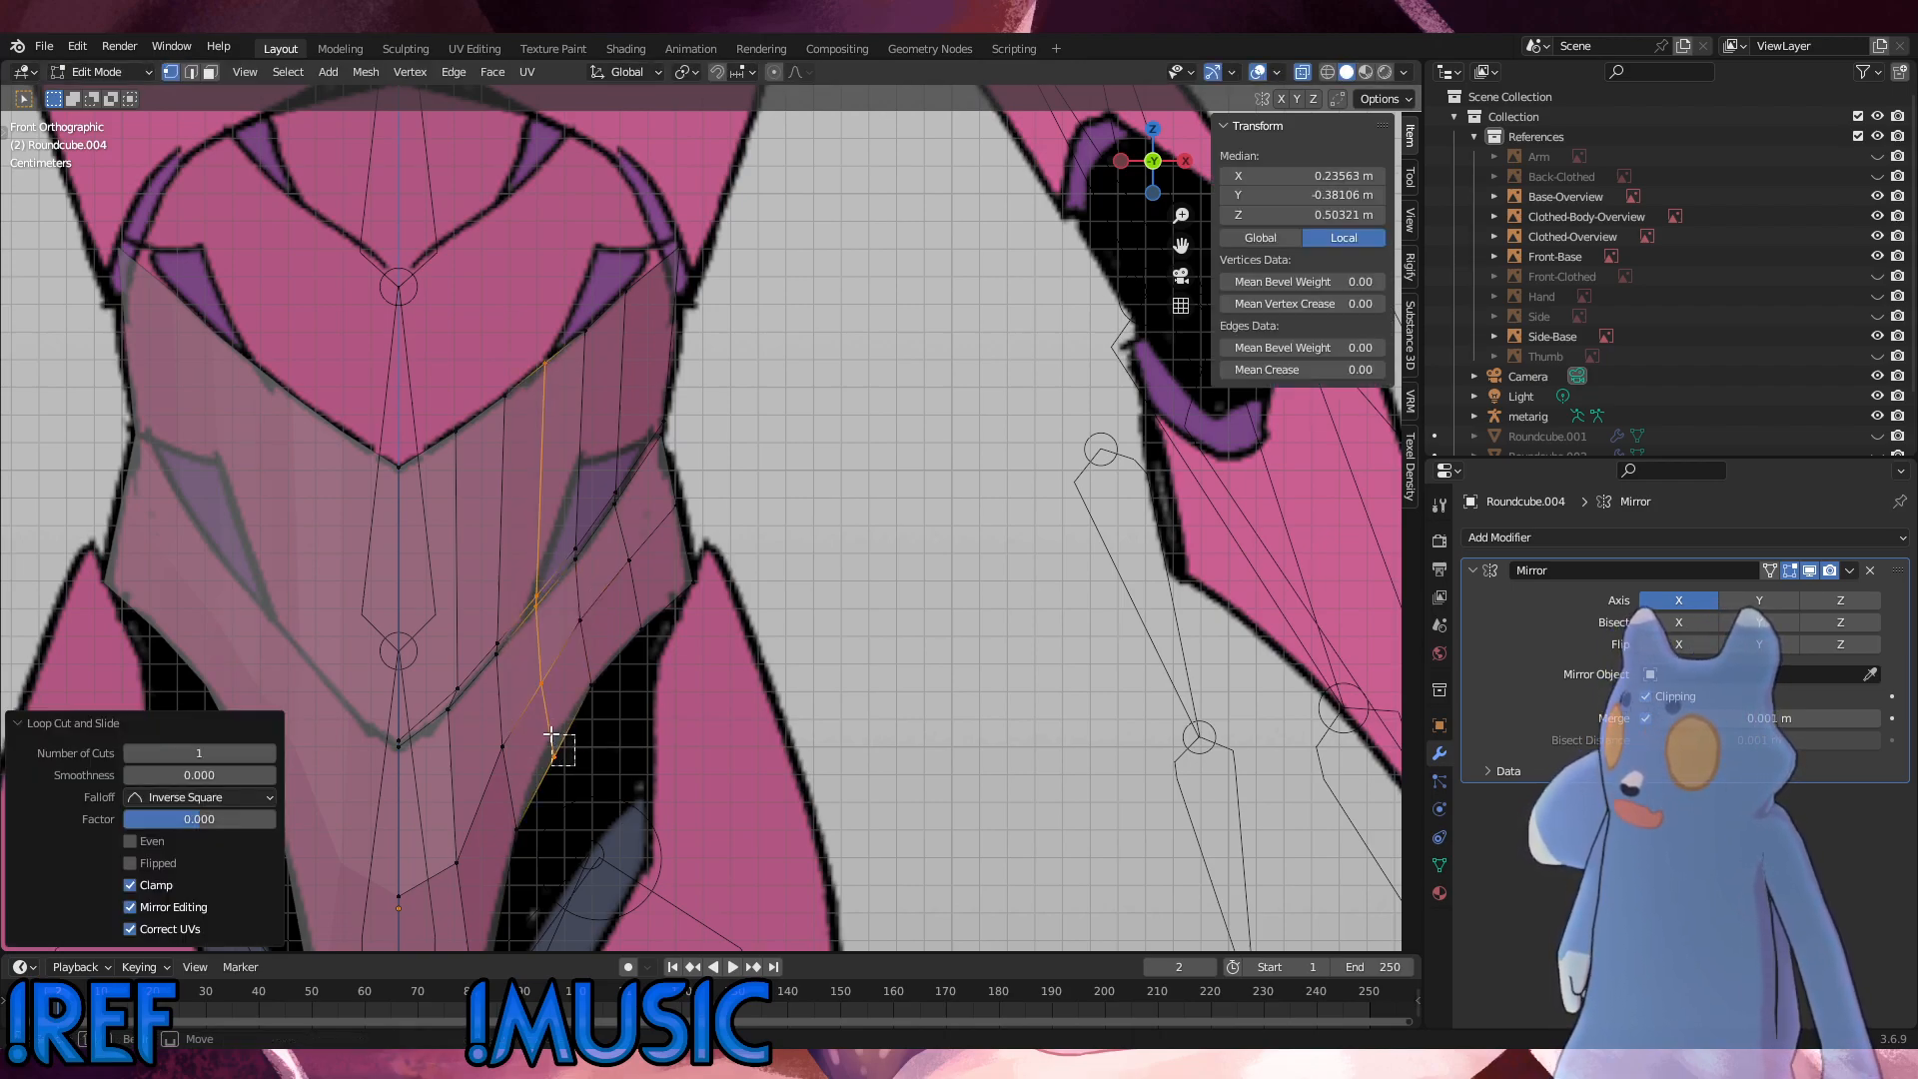
pyautogui.click(552, 739)
pyautogui.press('g')
pyautogui.click(535, 672)
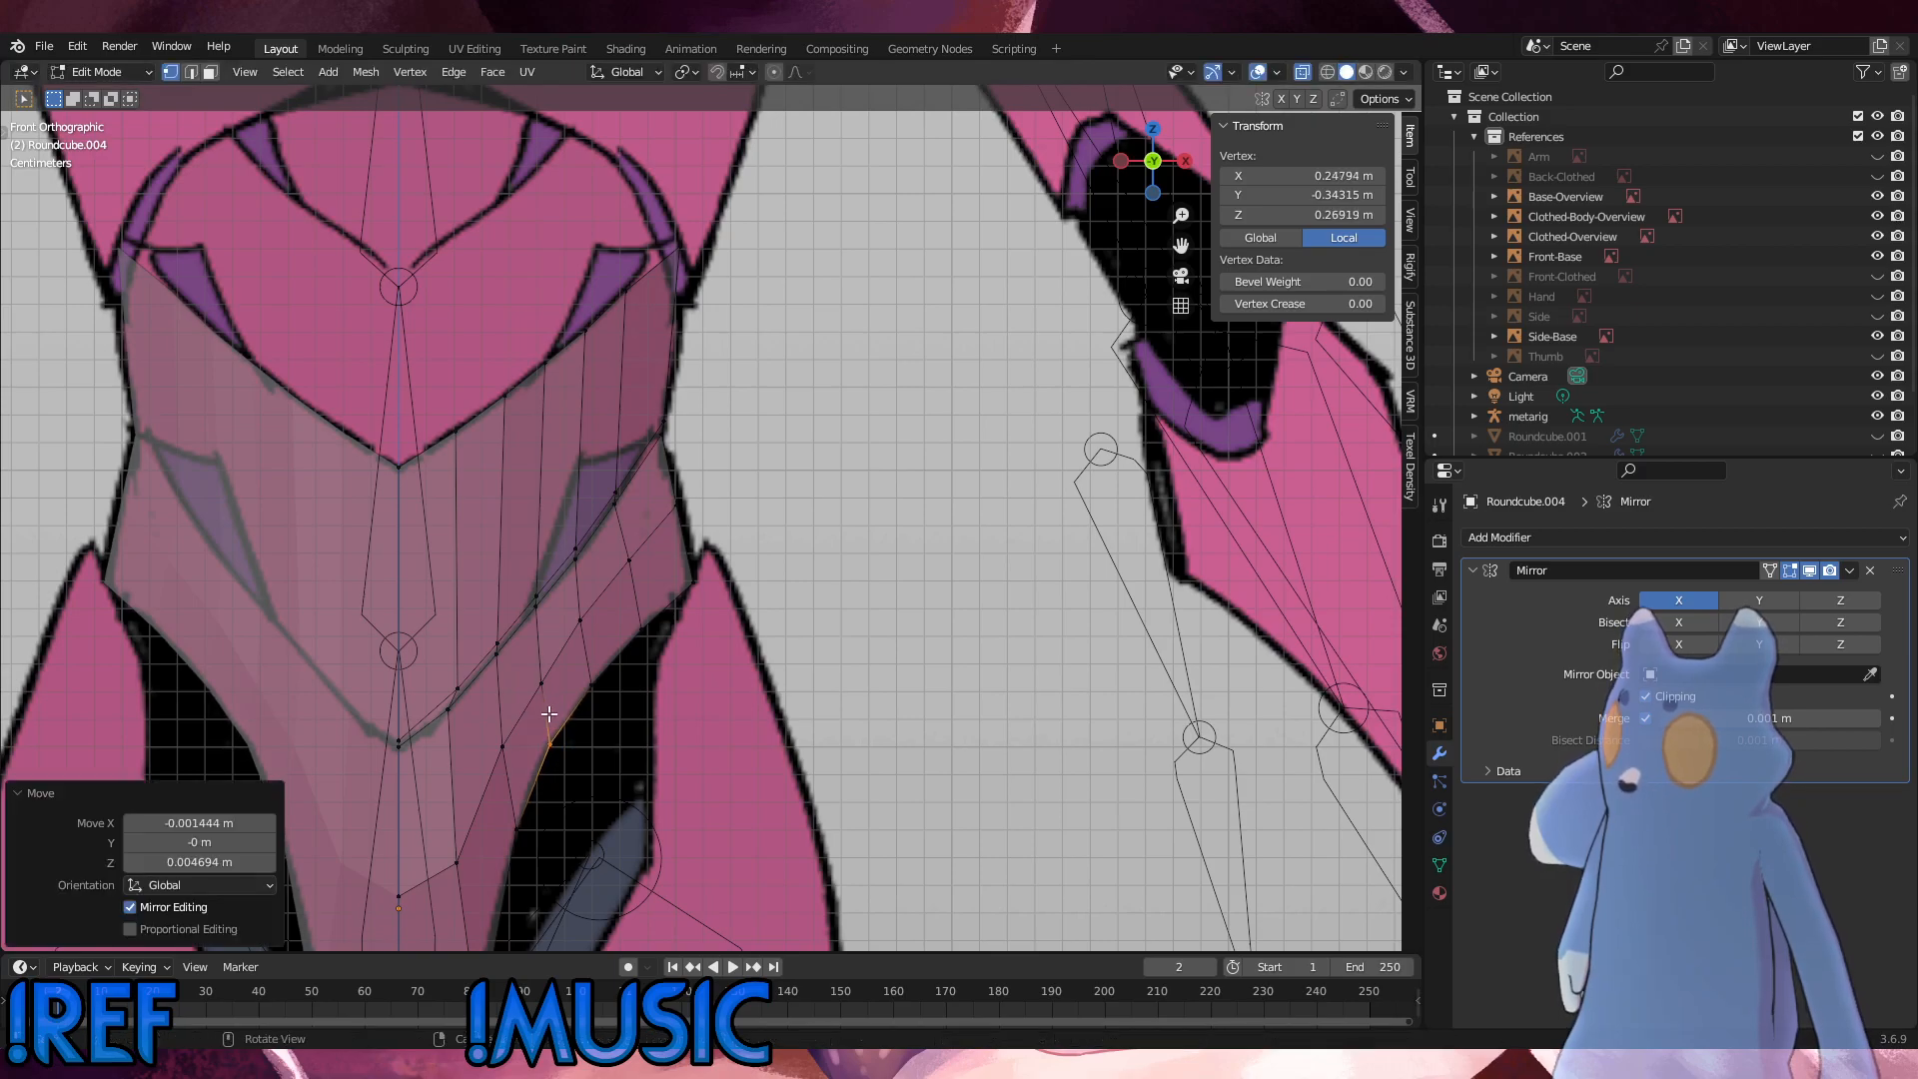
# Step: Slide the new column's interior pelvis vertex by a factor of 0.055, and adjust the height of the seam vertices above it along Z
pyautogui.press('g')
pyautogui.press('g')
pyautogui.click(526, 653)
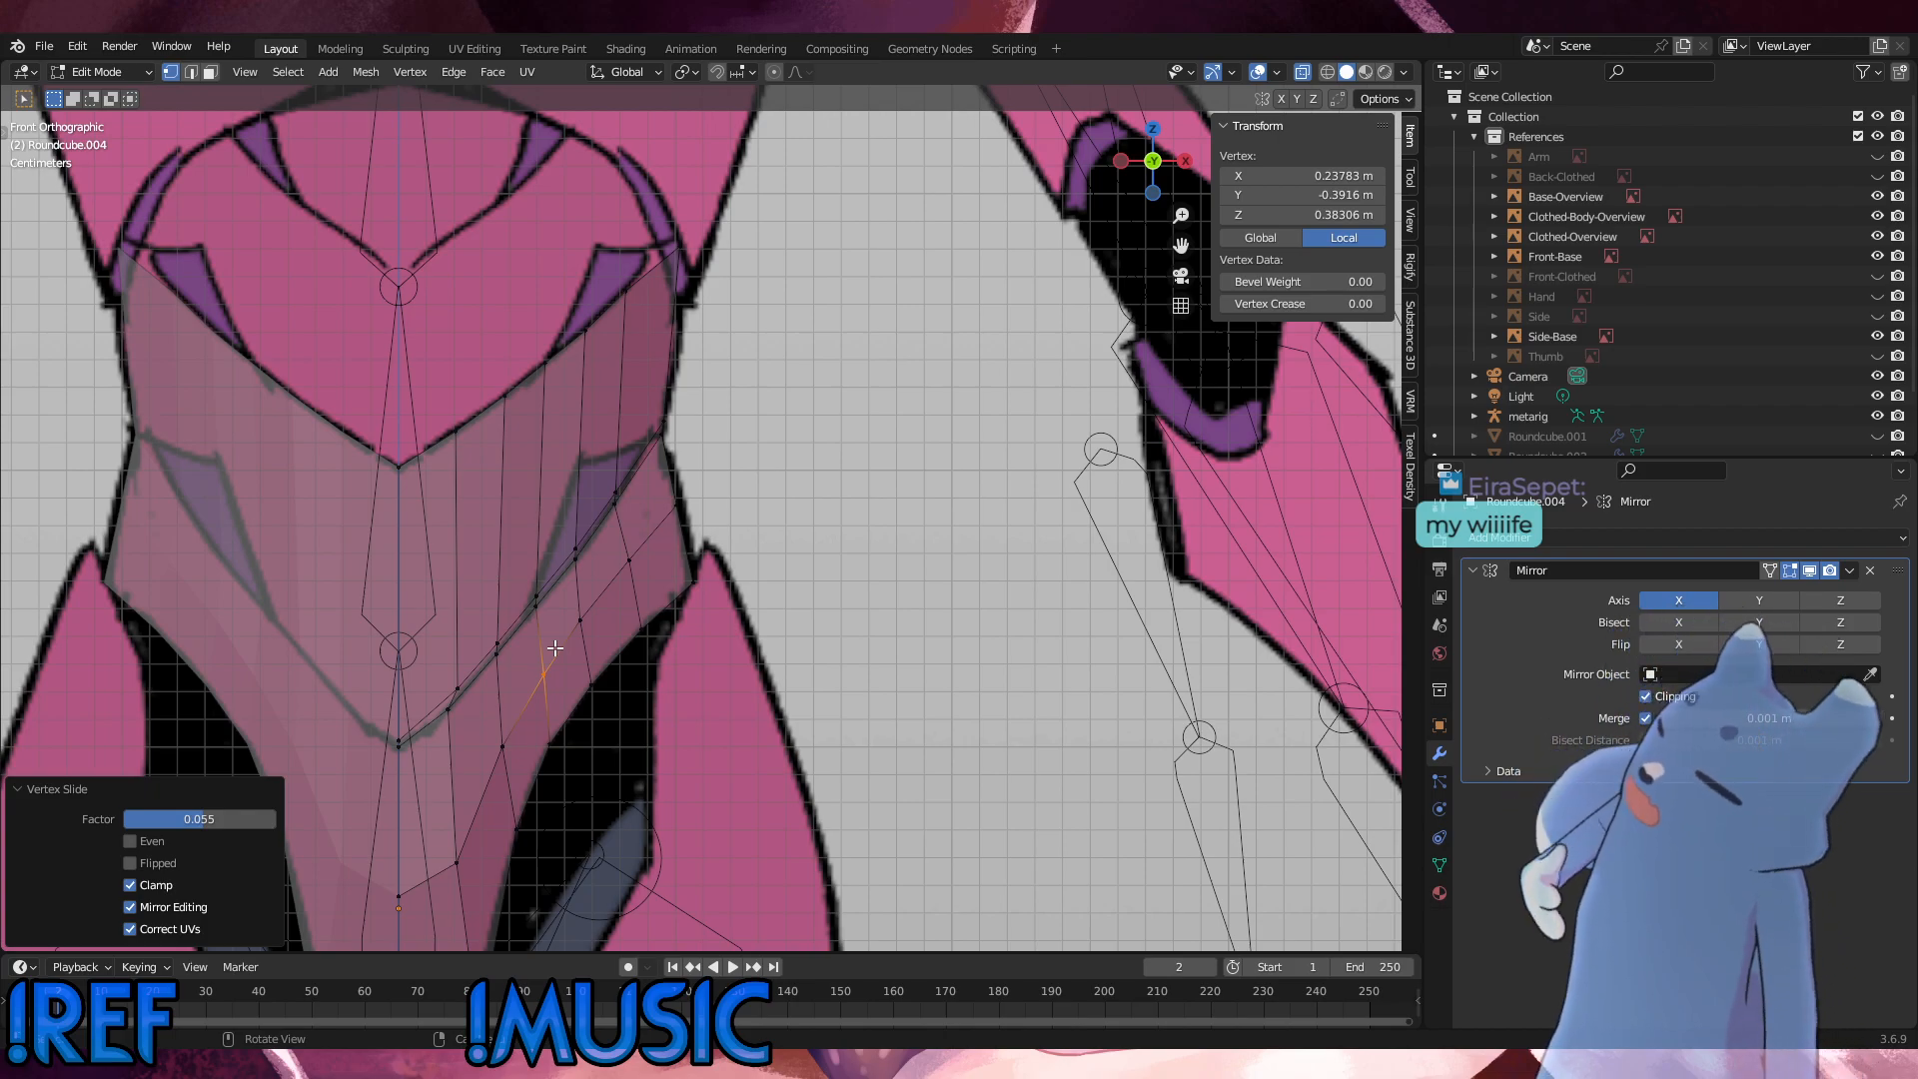
pyautogui.moveTo(549, 620); pyautogui.dragTo(531, 583)
pyautogui.press('g')
pyautogui.press('z')
pyautogui.click(537, 585)
pyautogui.click(865, 520)
pyautogui.scroll(-8, 865, 520)
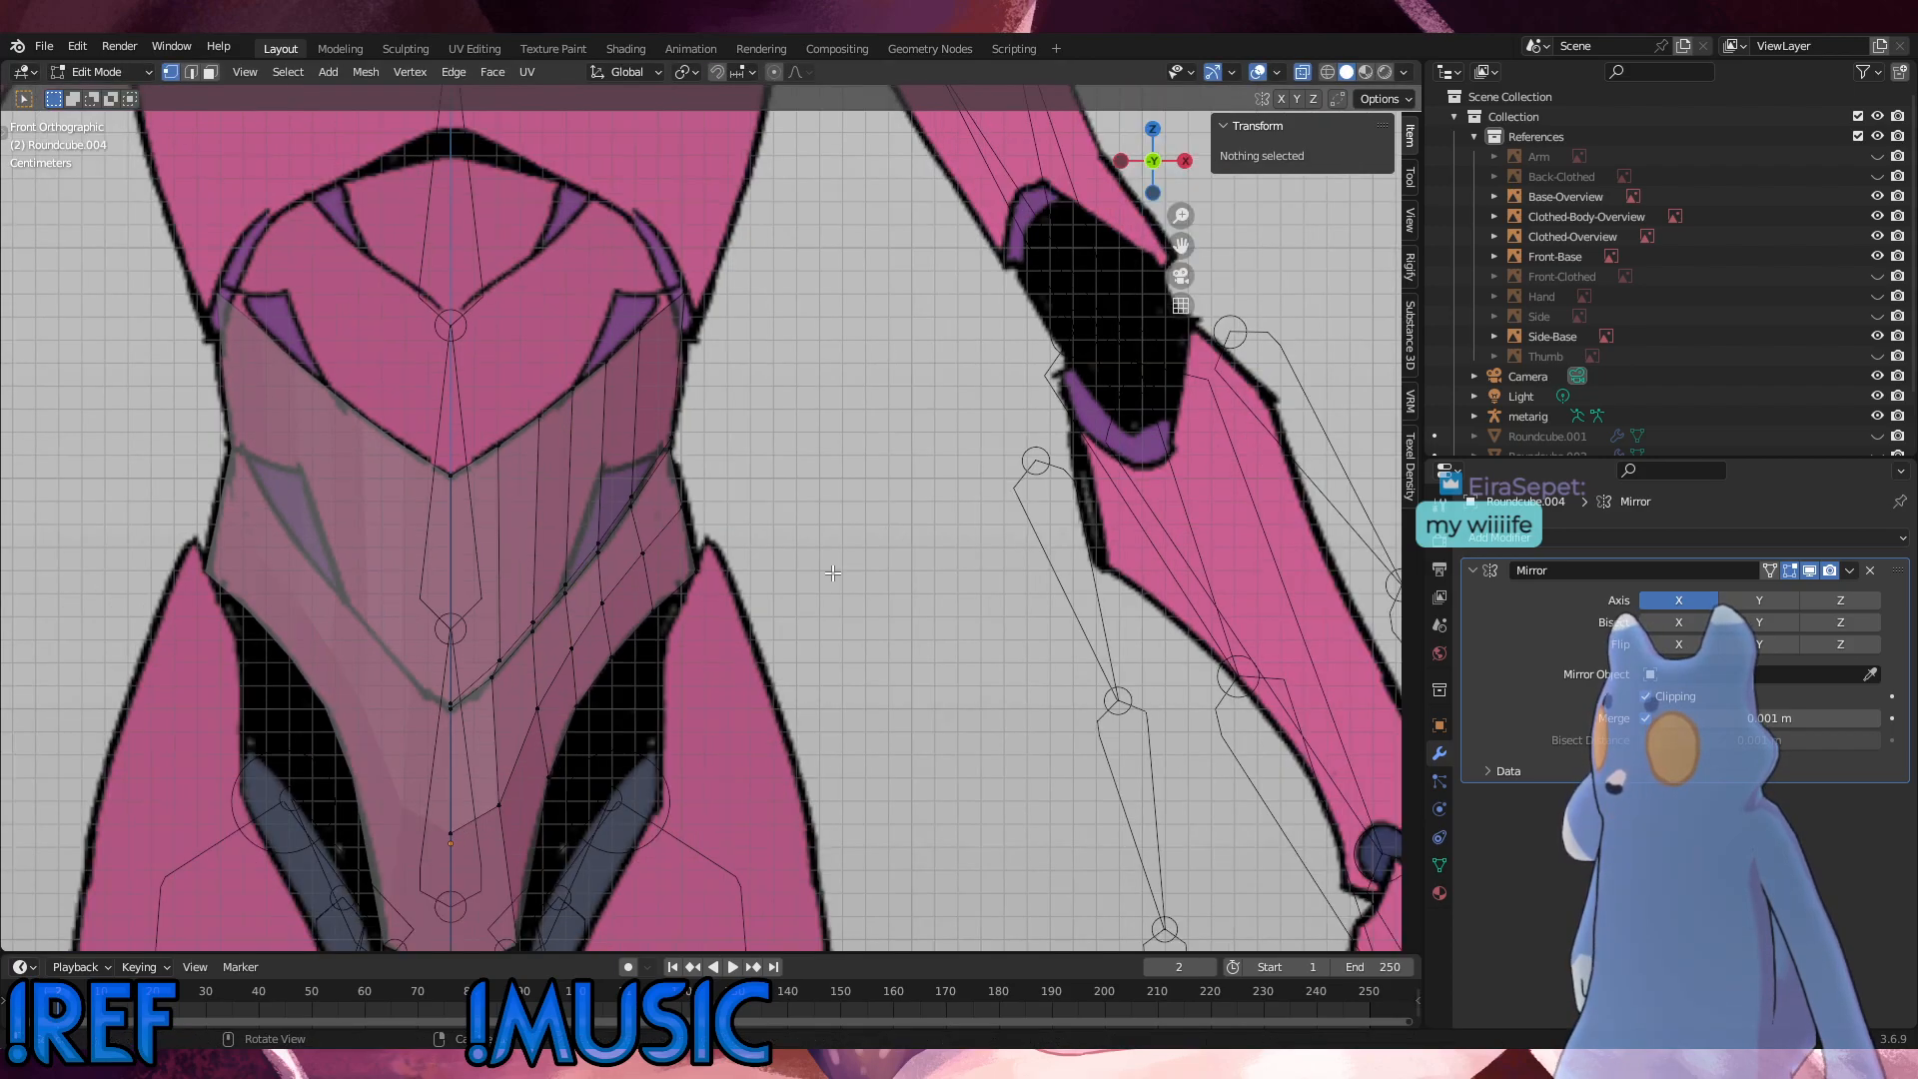
# Step: Lower the new third column's seam vertices by about 0.0028 m and the second column's seam vertices by about 0.0033 m along Z
pyautogui.scroll(5, 830, 572)
pyautogui.scroll(6, 830, 573)
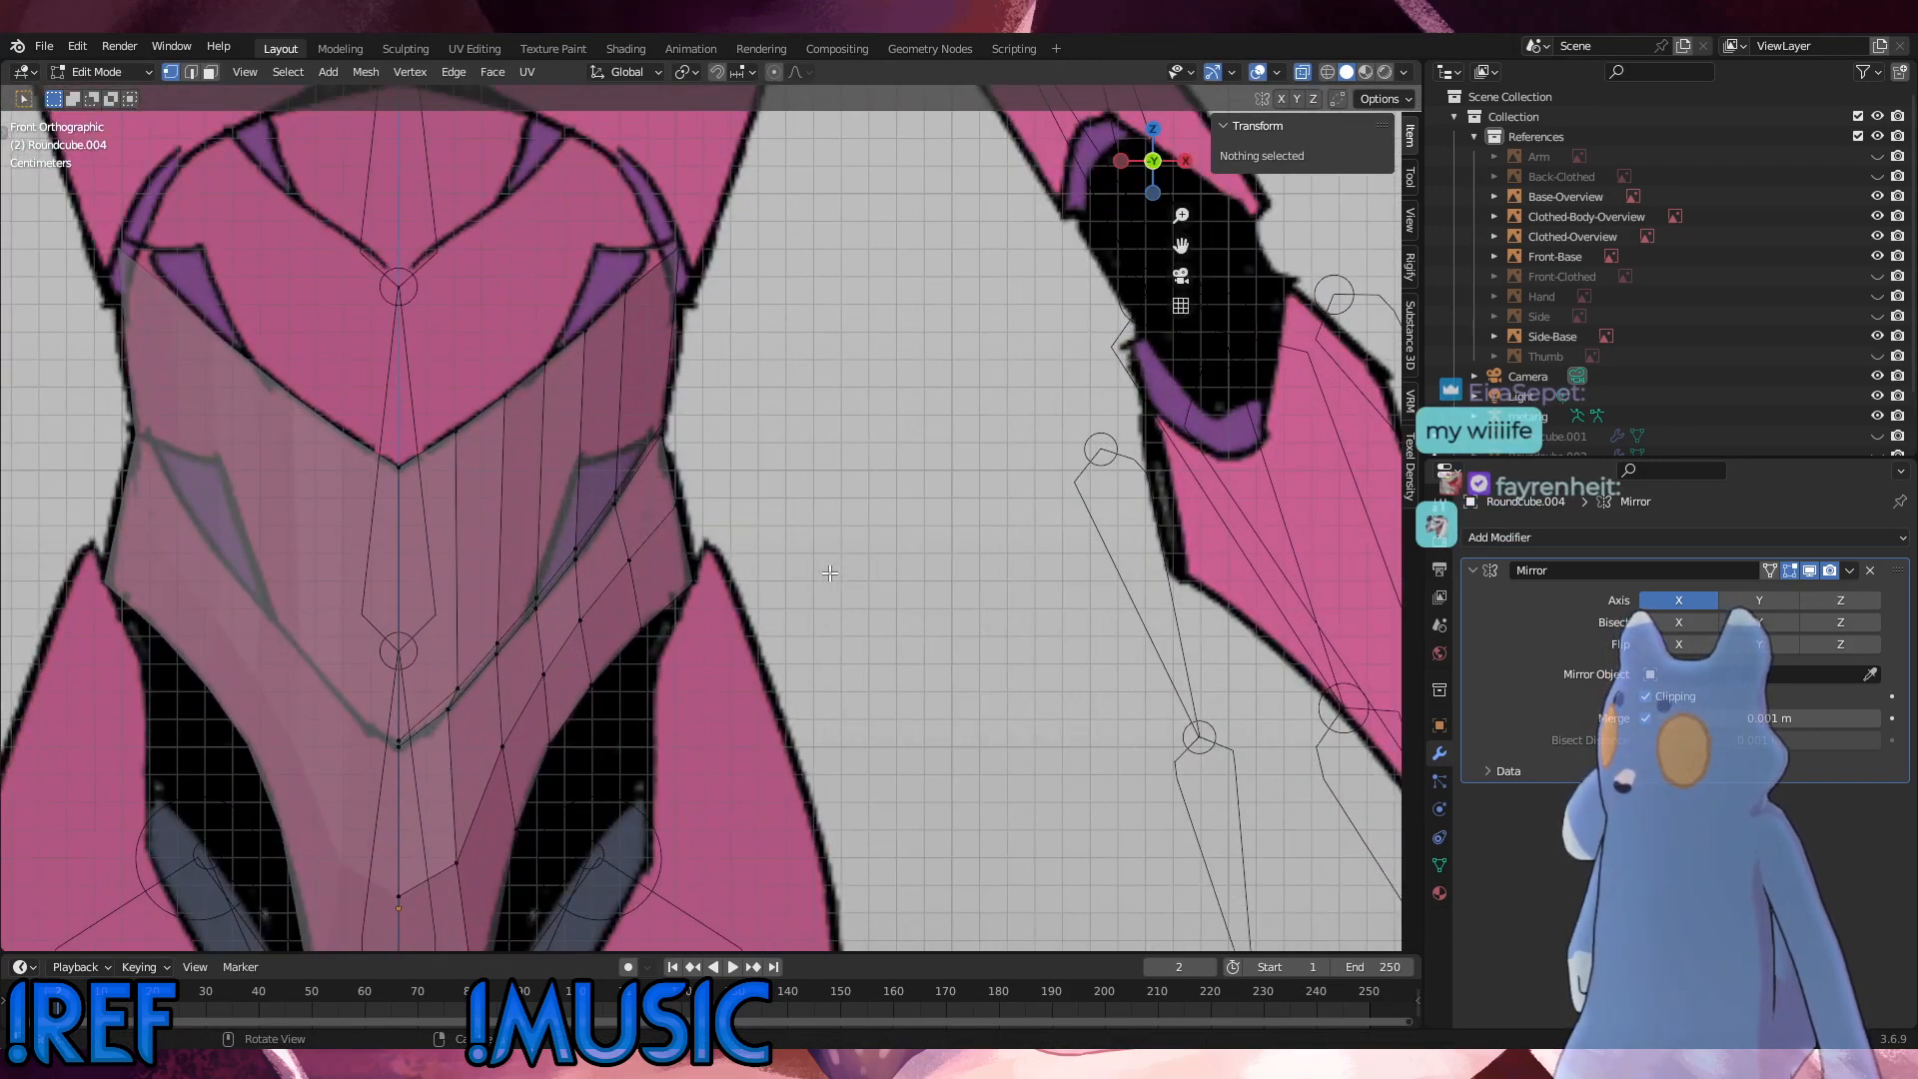
pyautogui.keyDown('shift'); pyautogui.moveTo(627, 488); pyautogui.dragTo(635, 508, button='middle'); pyautogui.keyUp('shift')
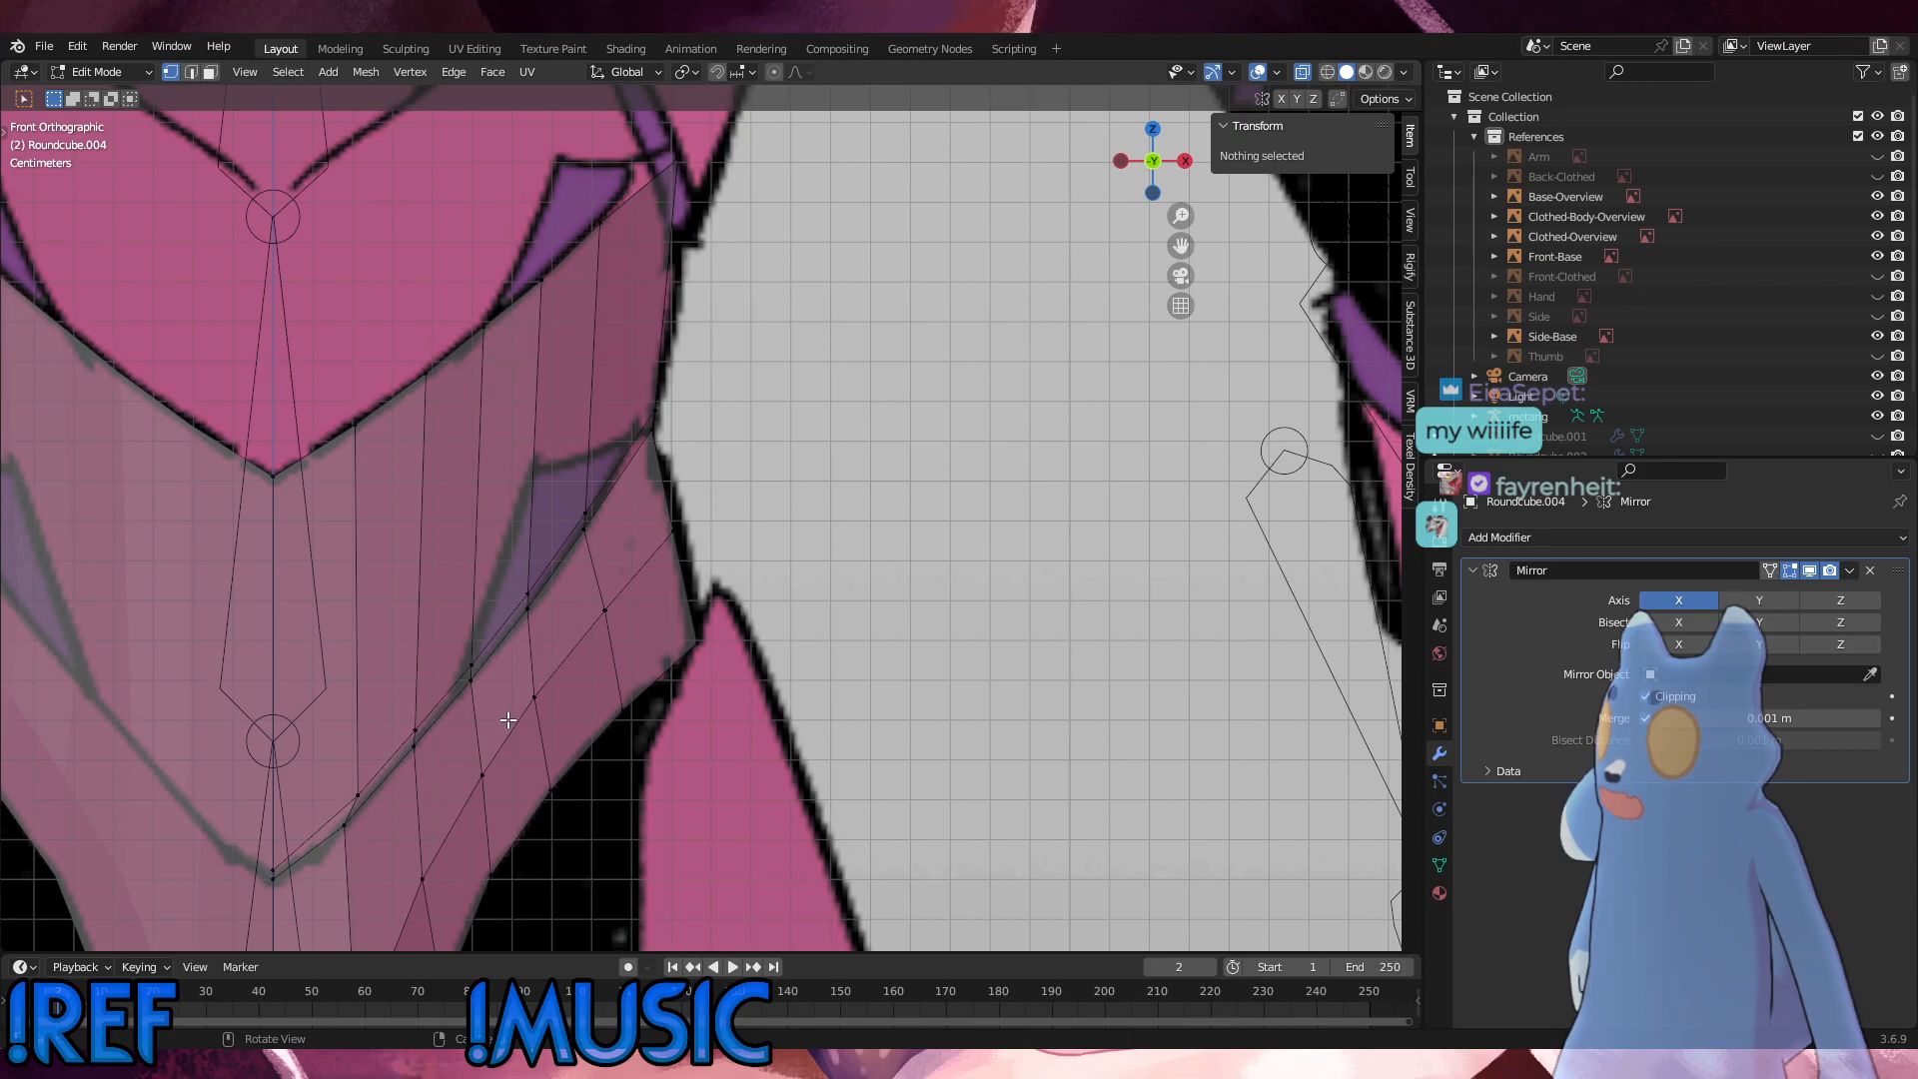
pyautogui.moveTo(503, 716); pyautogui.dragTo(437, 638)
pyautogui.press('g')
pyautogui.press('z')
pyautogui.click(436, 647)
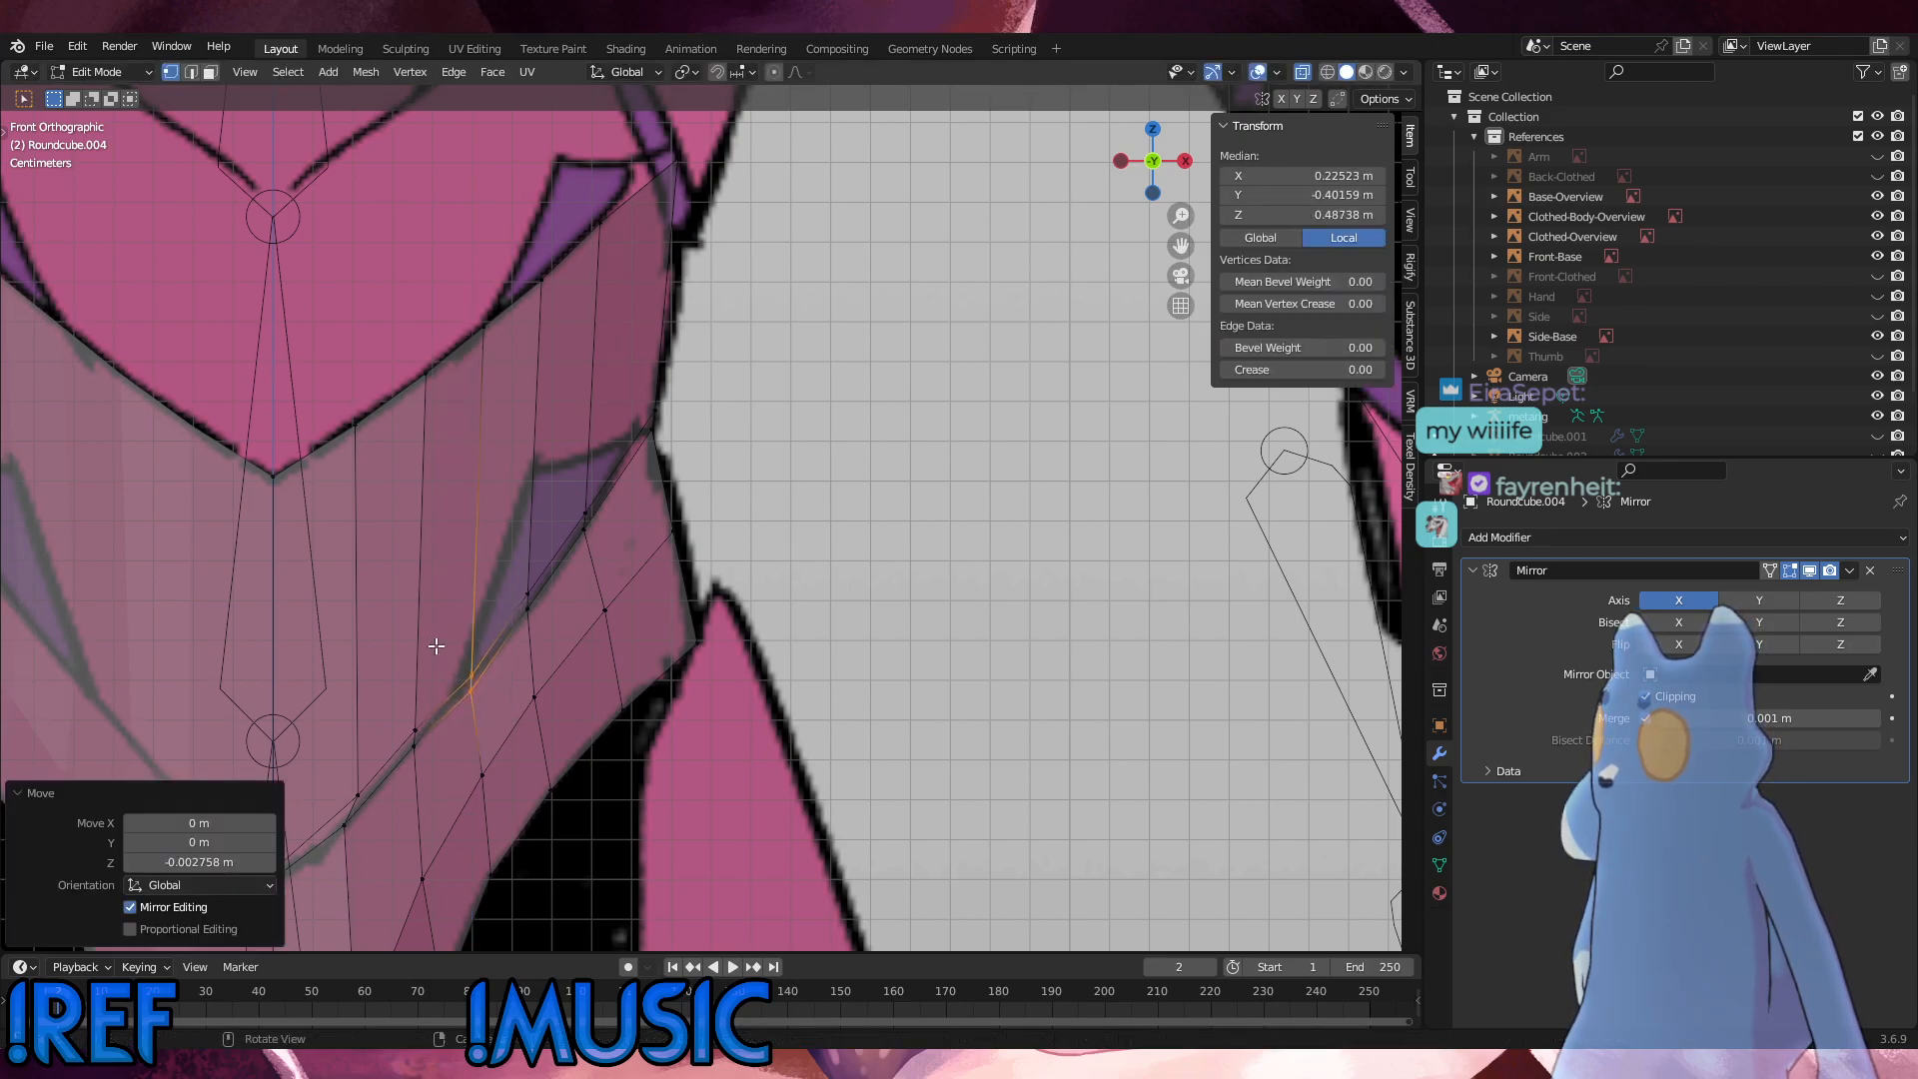
pyautogui.moveTo(429, 765); pyautogui.dragTo(373, 698)
pyautogui.press('g')
pyautogui.press('z')
pyautogui.click(374, 709)
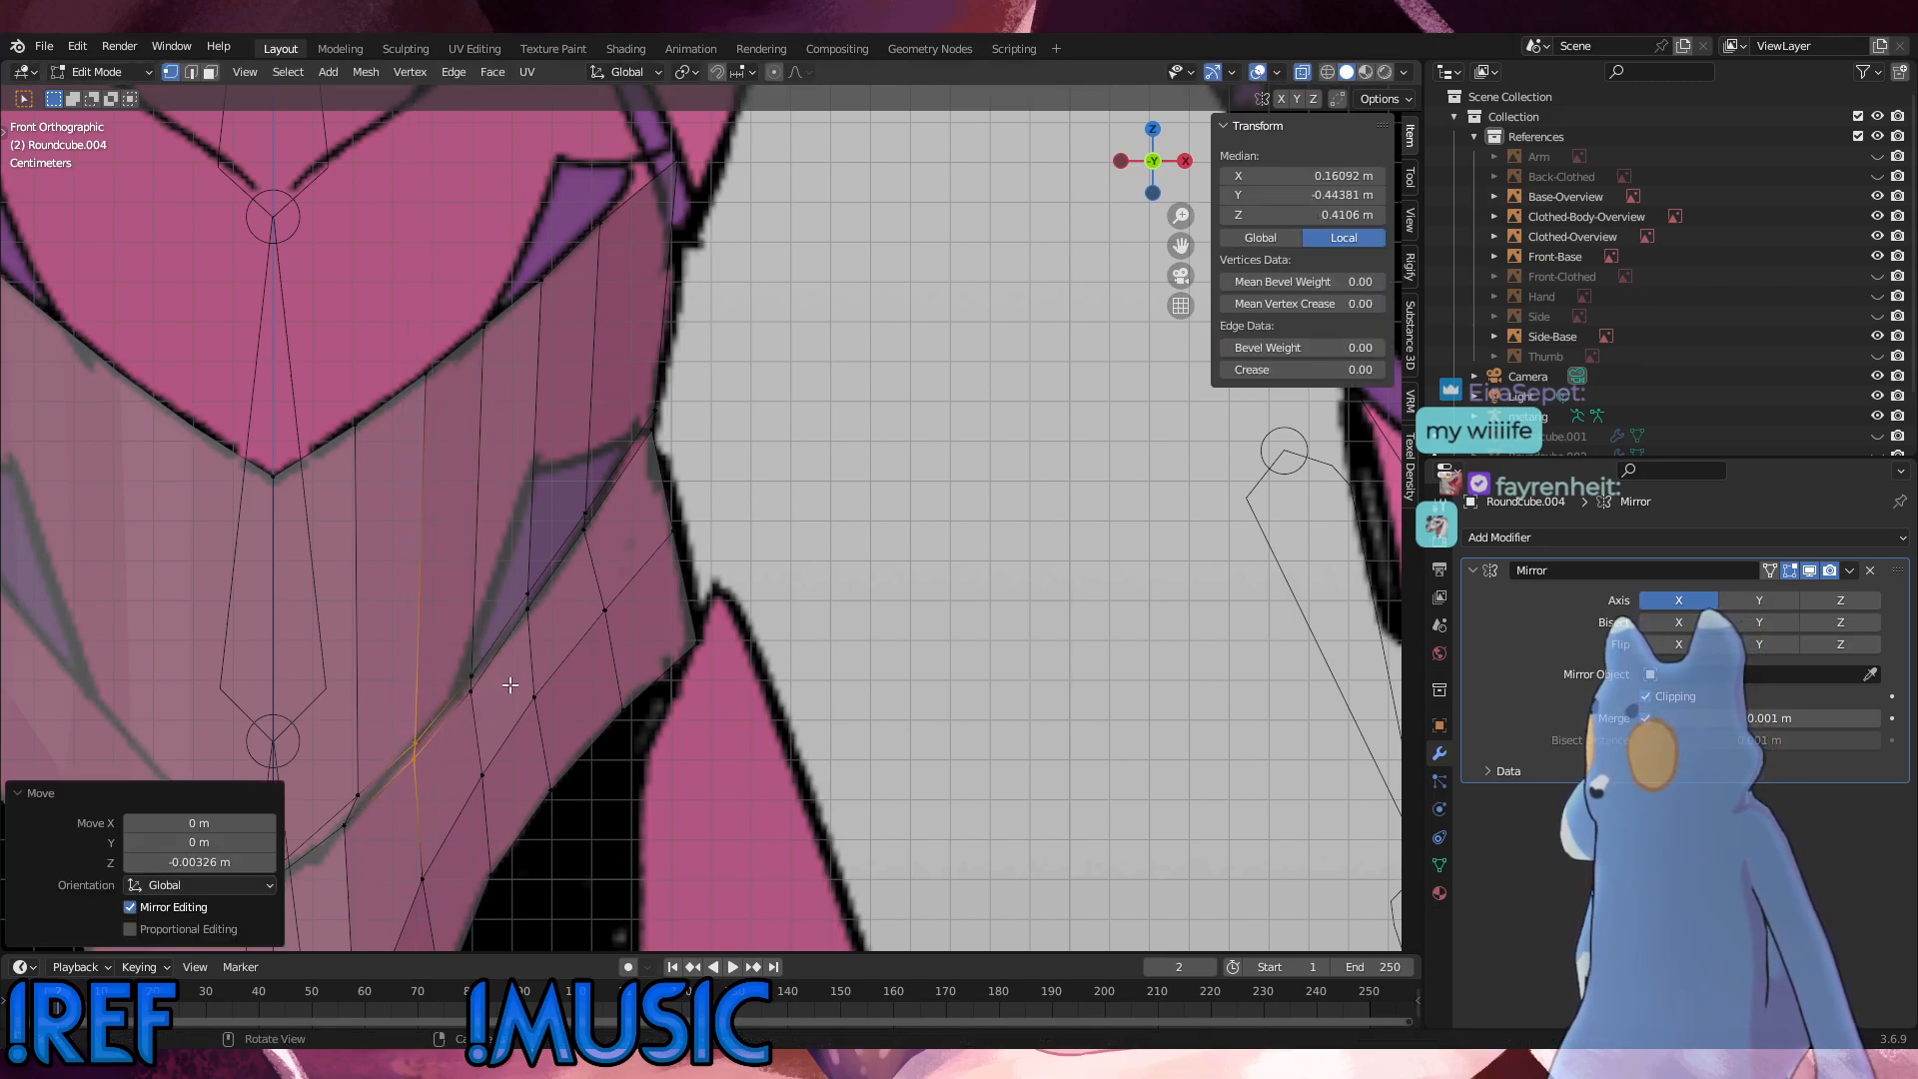
# Step: Try rotating the second column's seam vertices by -10.9°, and undo the rotation
pyautogui.press('r')
pyautogui.click(478, 734)
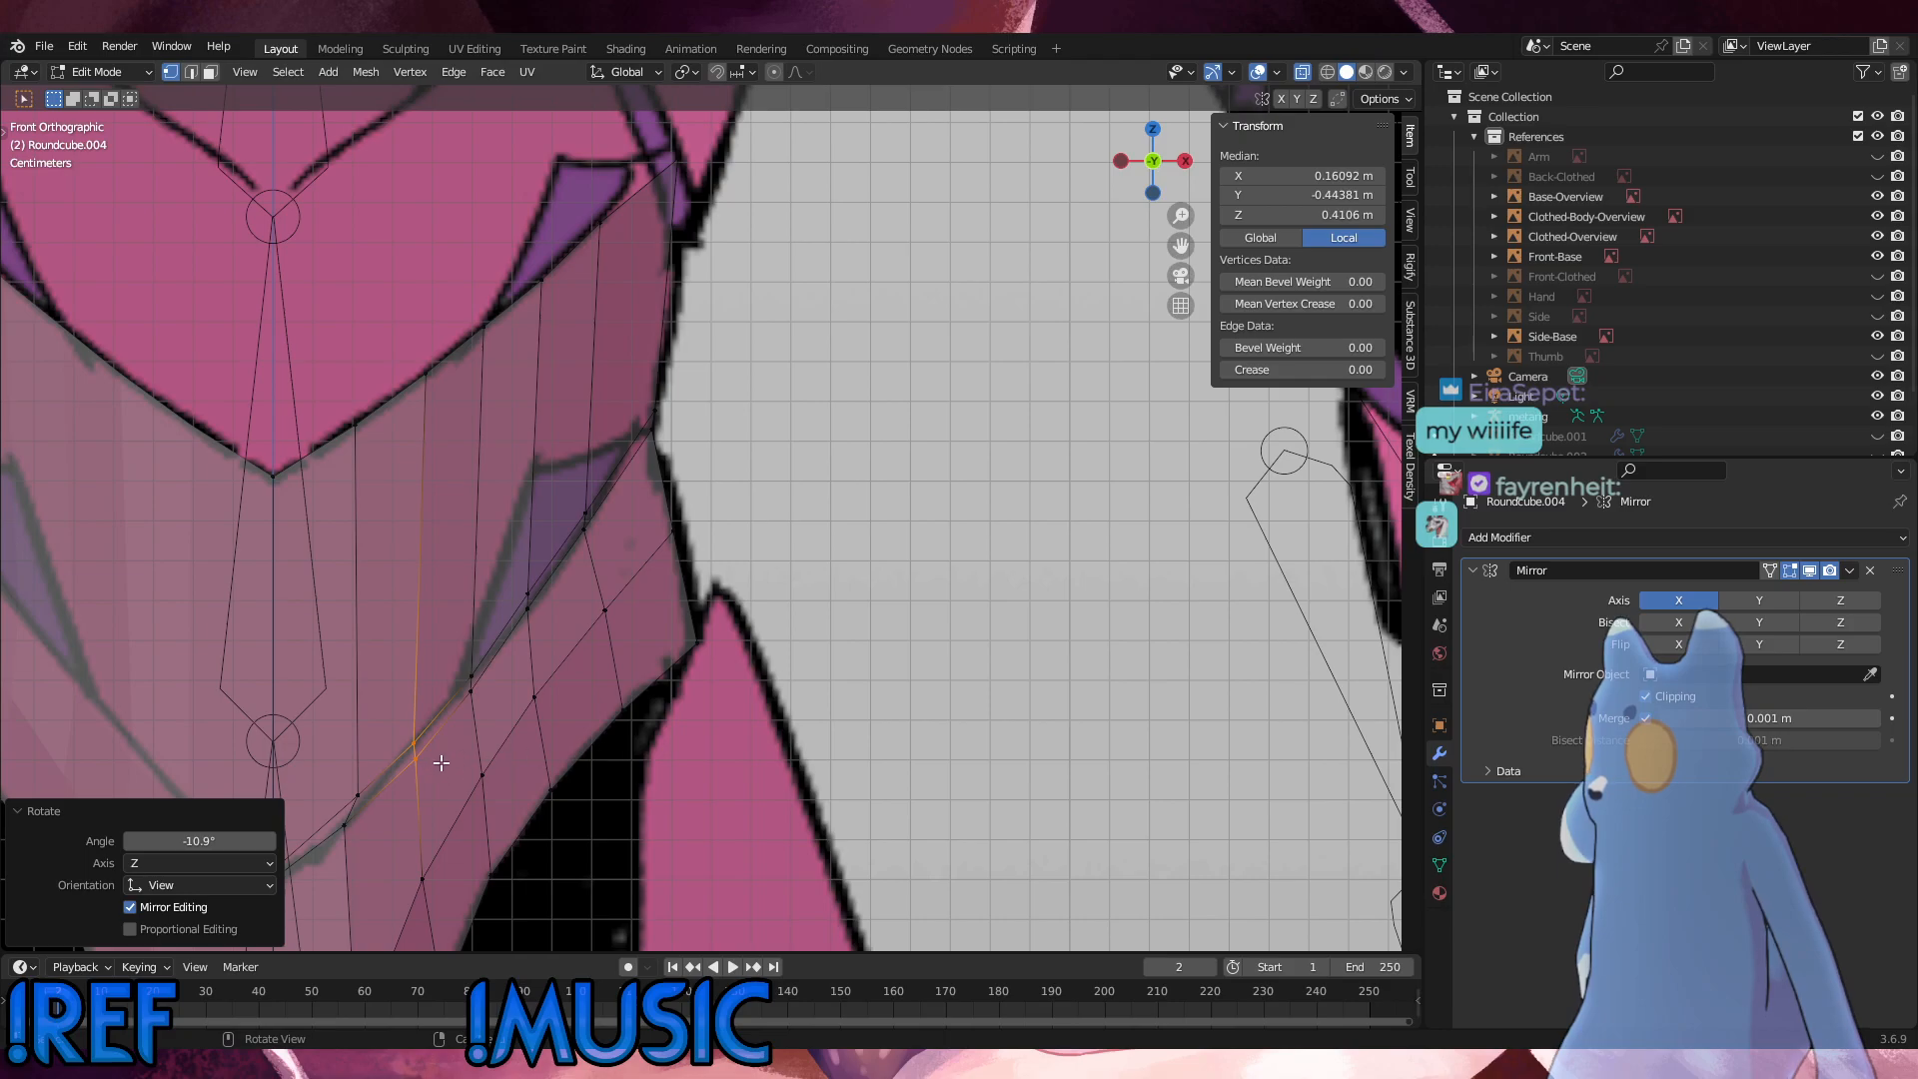
pyautogui.hotkey('ctrl', 'z')
# Step: Scale the second column's seam vertices closer together, and move them about 0.0003 m inward and 0.0008 m up
pyautogui.press('s')
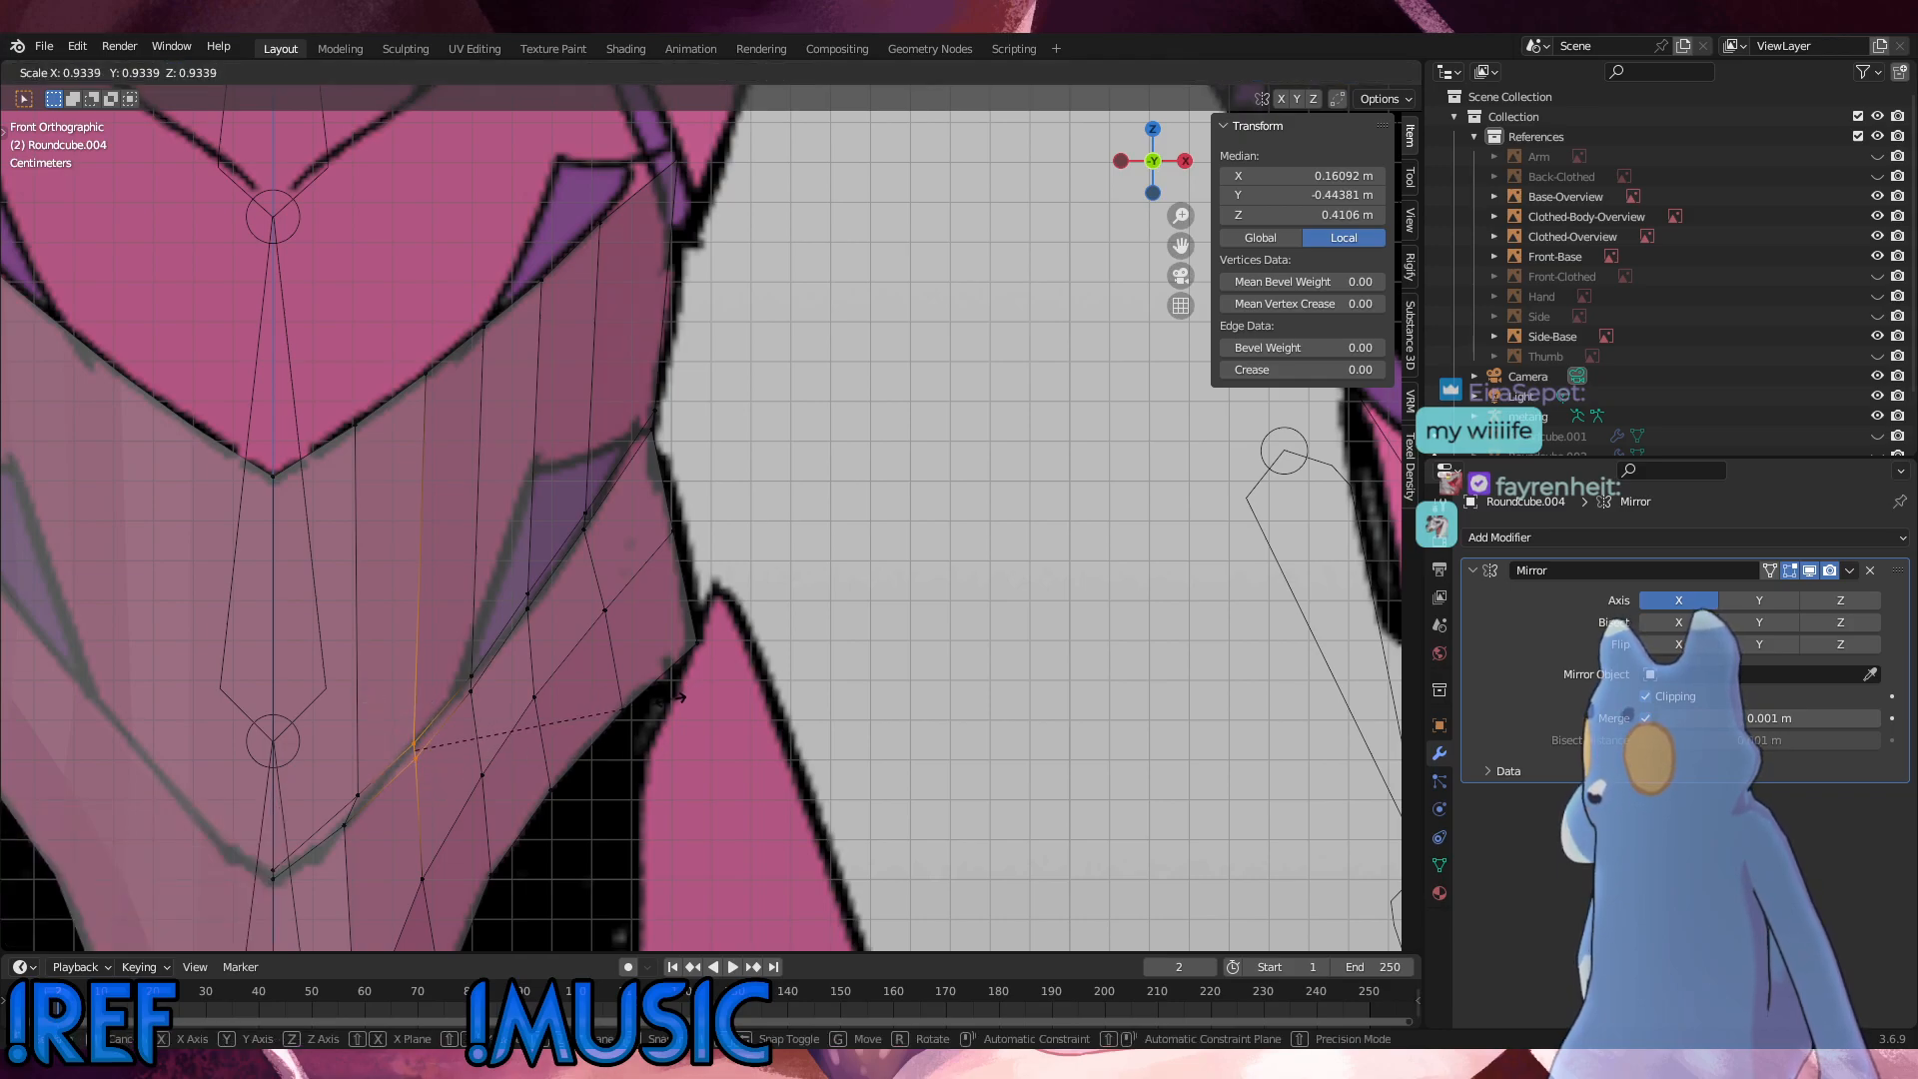
pyautogui.click(650, 710)
pyautogui.press('g')
pyautogui.click(649, 705)
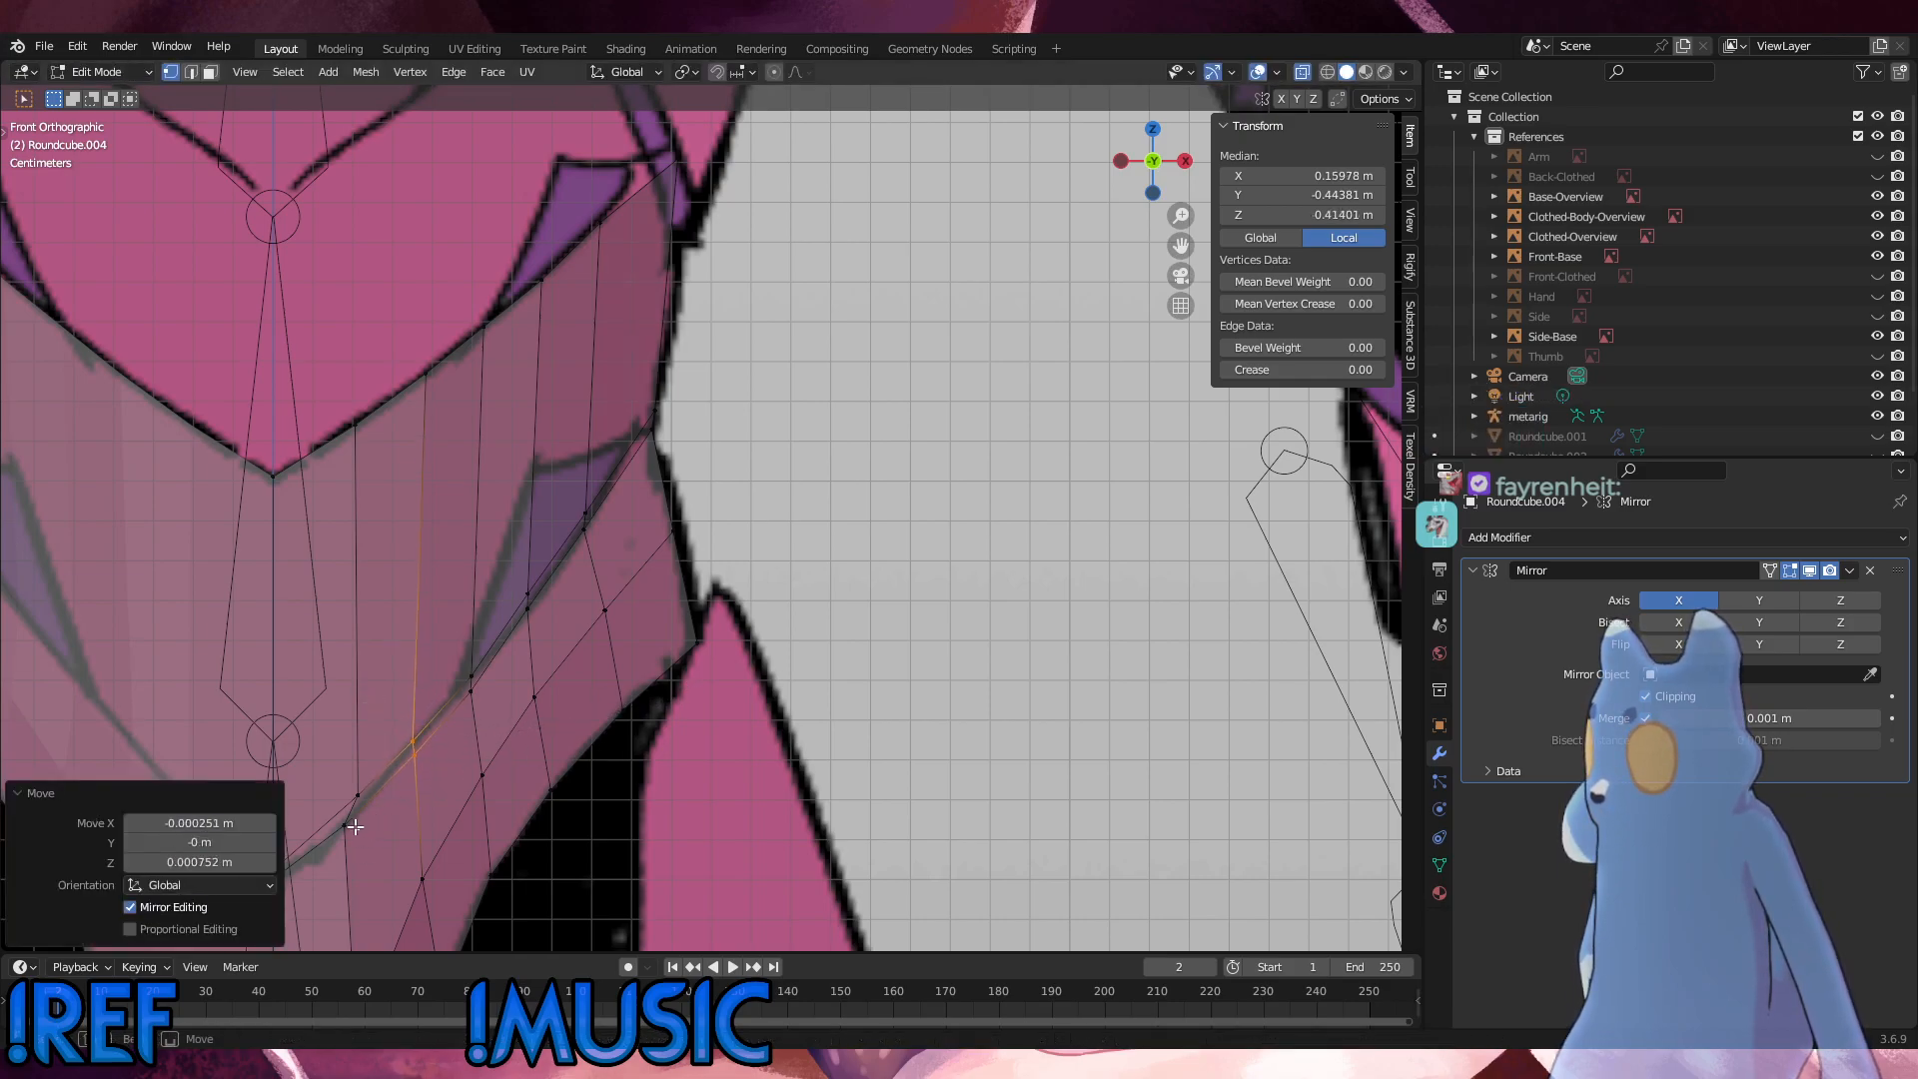
# Step: Move the first column's lower seam vertex about 0.002 m outward and 0.001 m up, and the upper one 0.0008 m inward and 0.0035 m down
pyautogui.click(352, 827)
pyautogui.click(347, 822)
pyautogui.press('g')
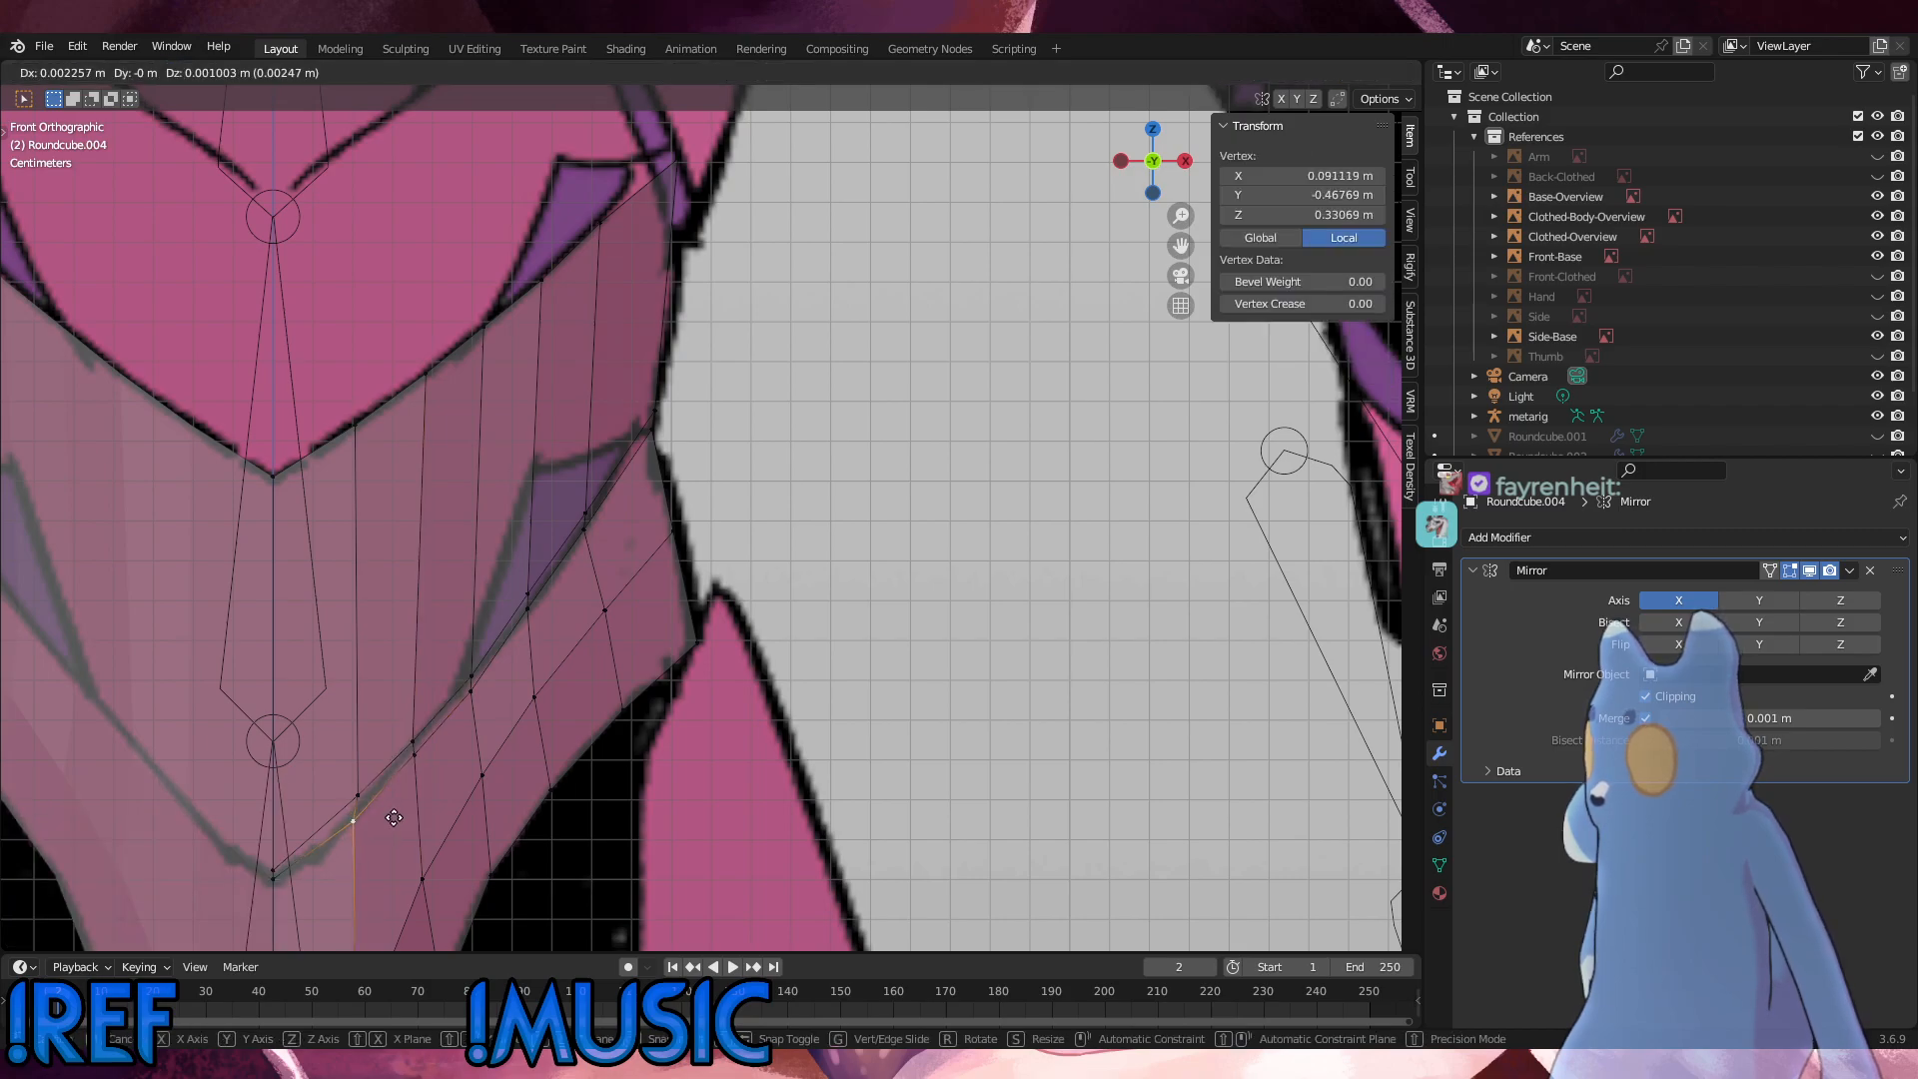
pyautogui.click(389, 817)
pyautogui.press('g')
pyautogui.click(353, 815)
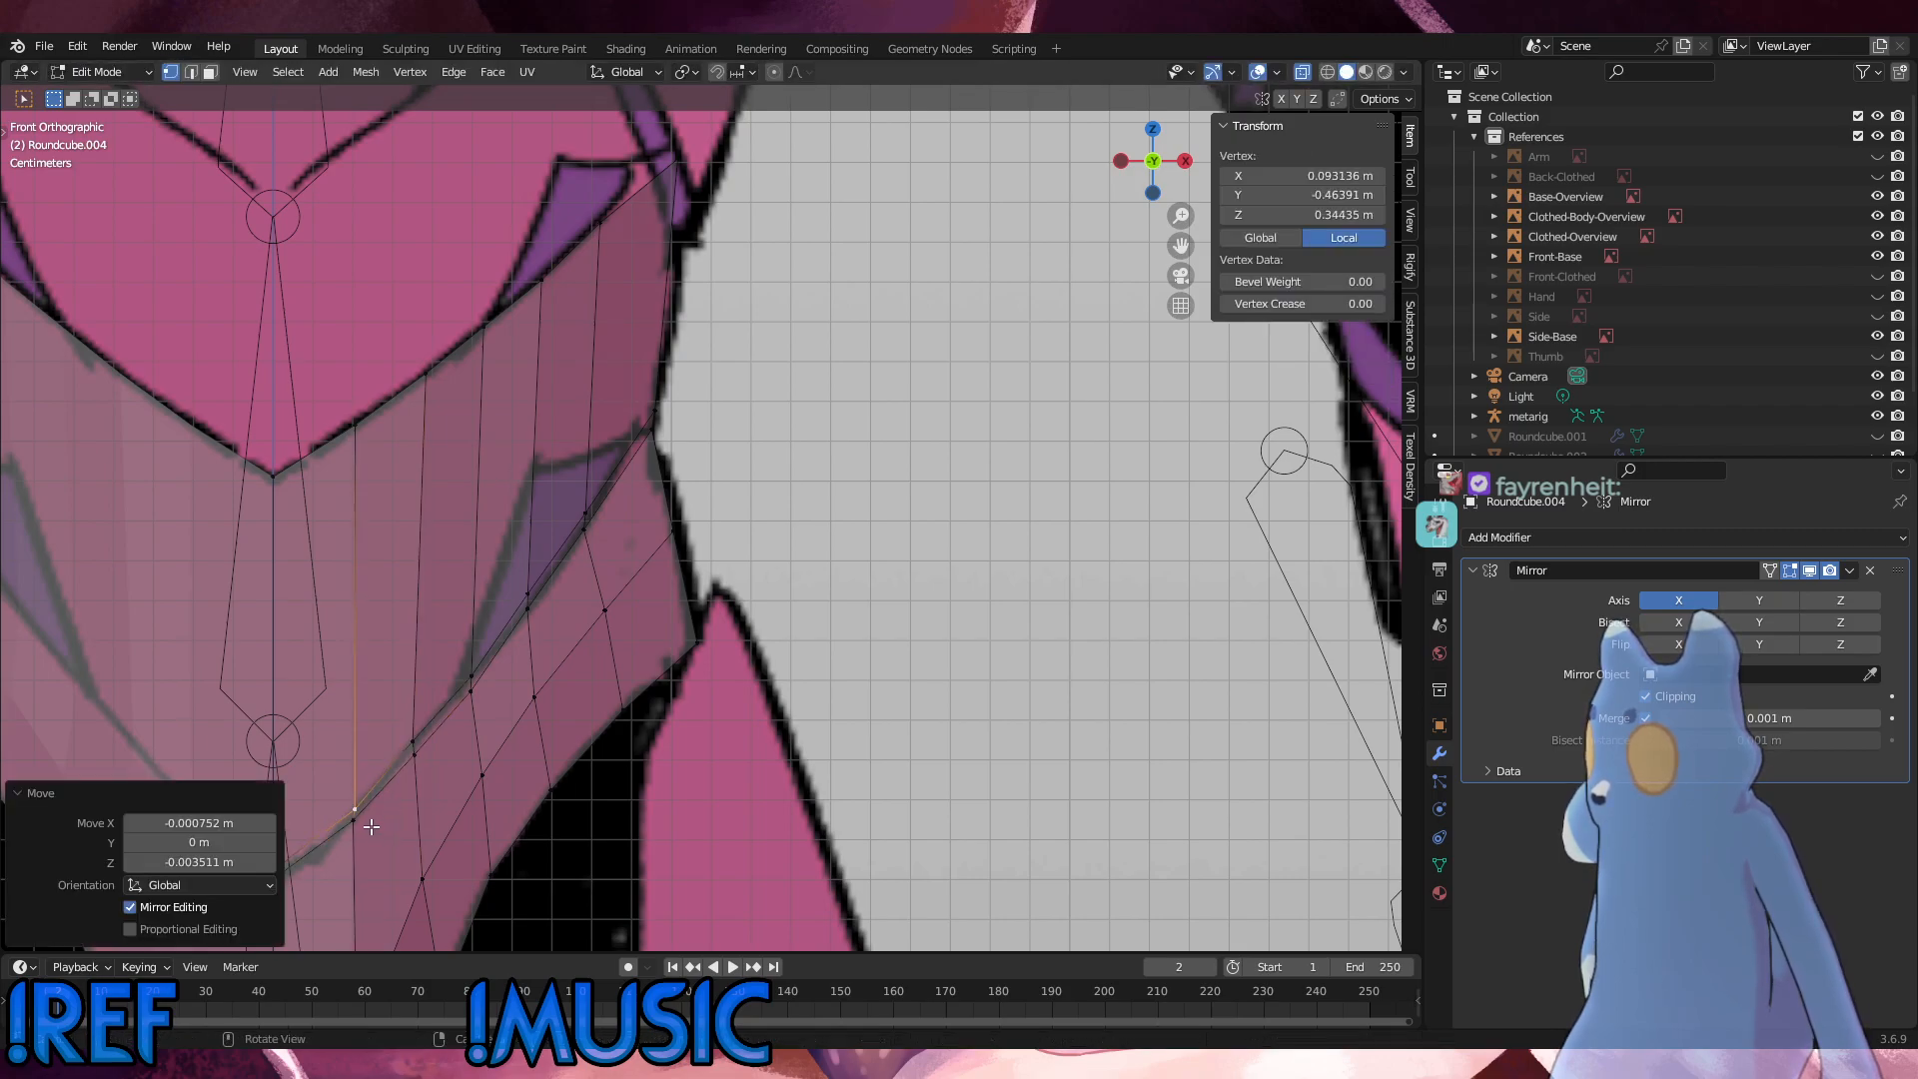
# Step: Shift the fourth column's seam vertices 0.001 m outward along X
pyautogui.click(705, 642)
pyautogui.keyDown('alt'); pyautogui.click(529, 599); pyautogui.keyUp('alt')
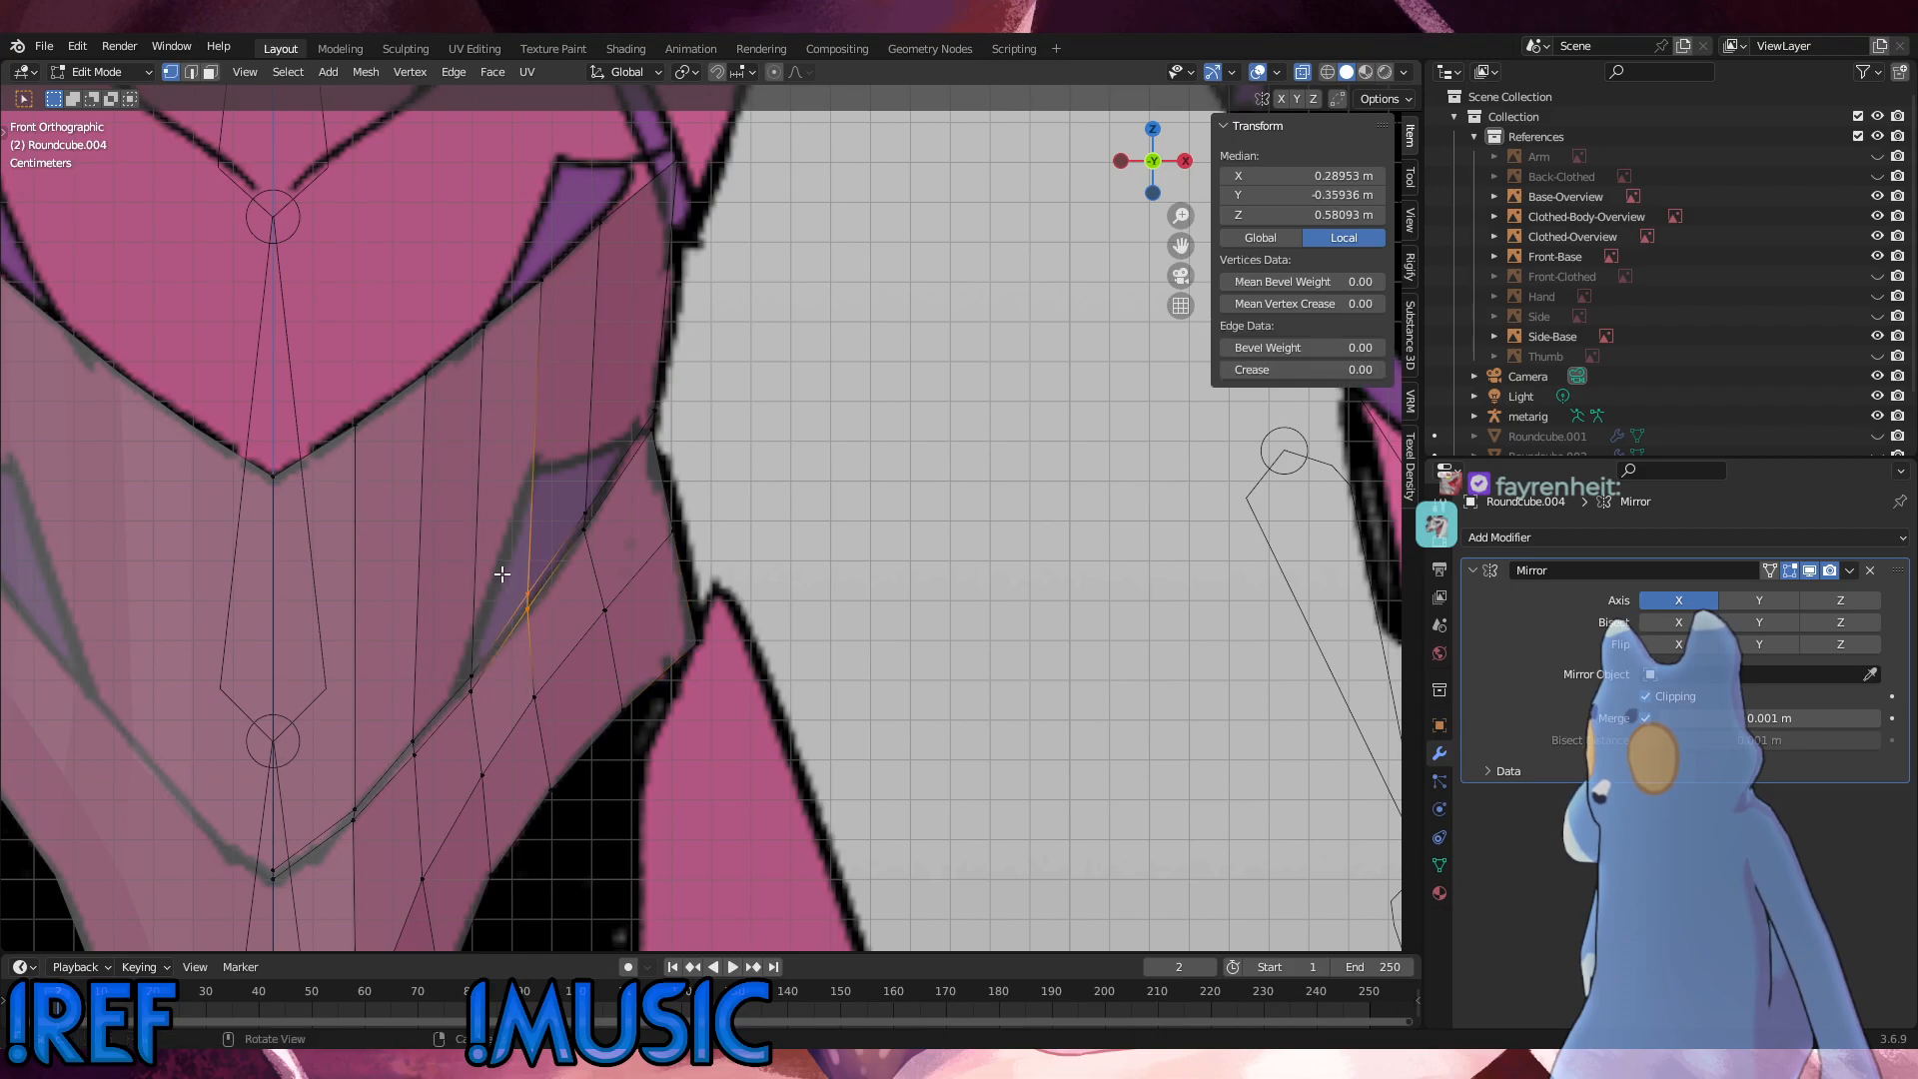
pyautogui.press('g')
pyautogui.click(505, 574)
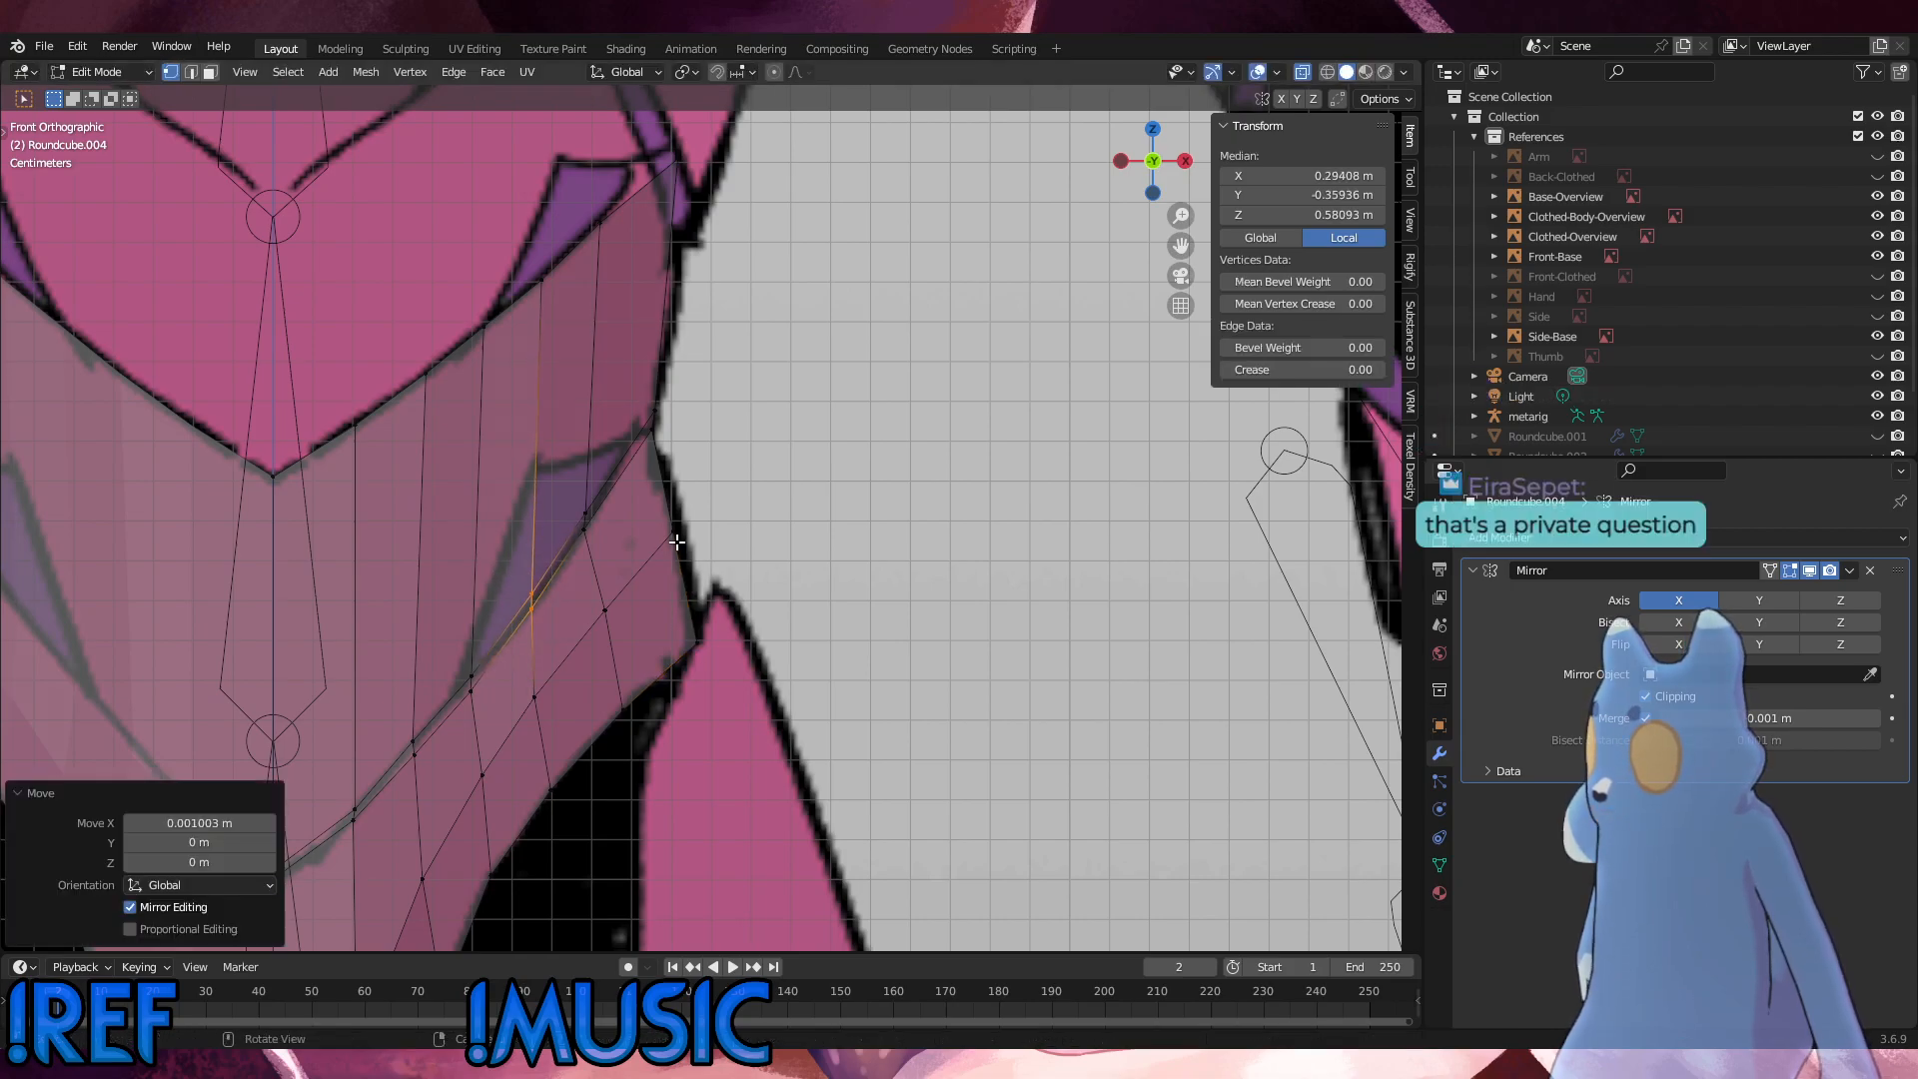
# Step: Slide the fifth column's lower seam vertex by about 0.05, and shift that column's seam vertices about 0.0013 m outward along X
pyautogui.click(585, 521)
pyautogui.hotkey('shift', 'v')
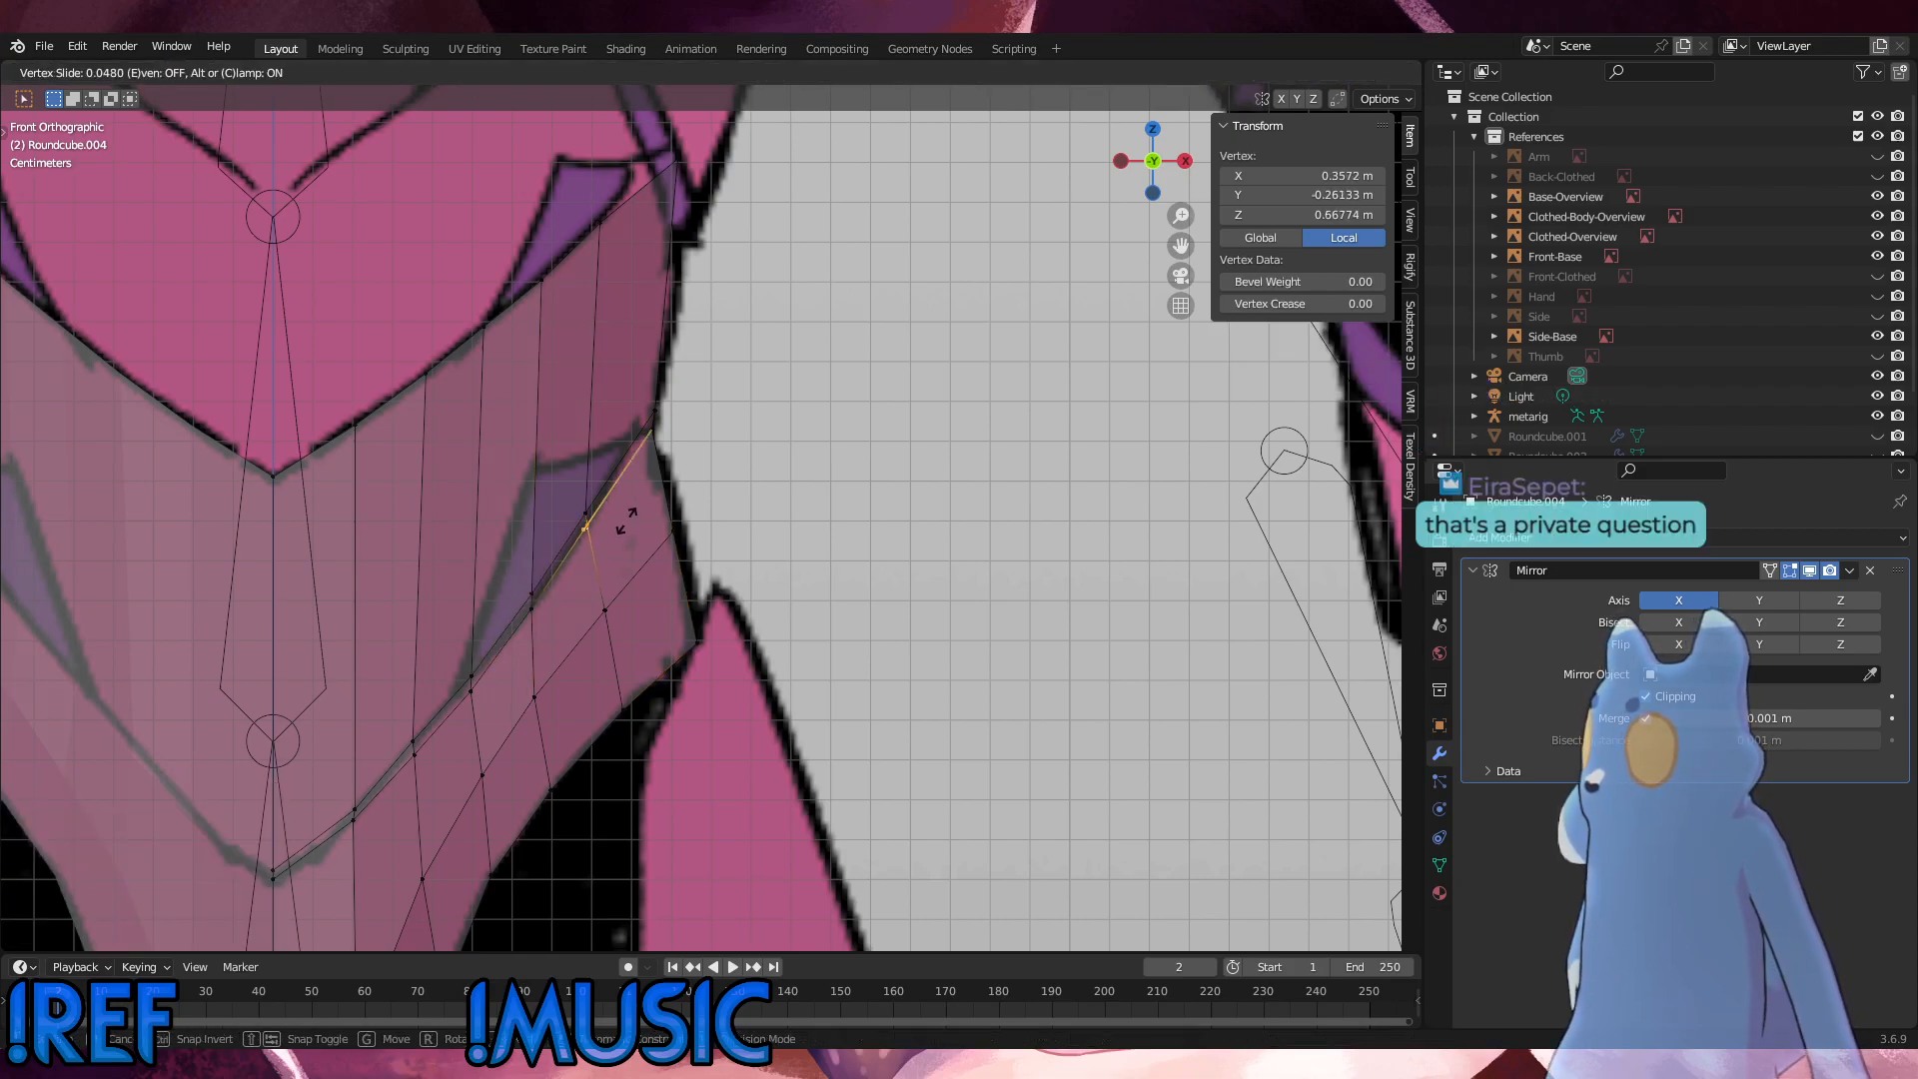
pyautogui.click(628, 528)
pyautogui.keyDown('alt'); pyautogui.click(595, 505); pyautogui.keyUp('alt')
pyautogui.press('g')
pyautogui.click(721, 440)
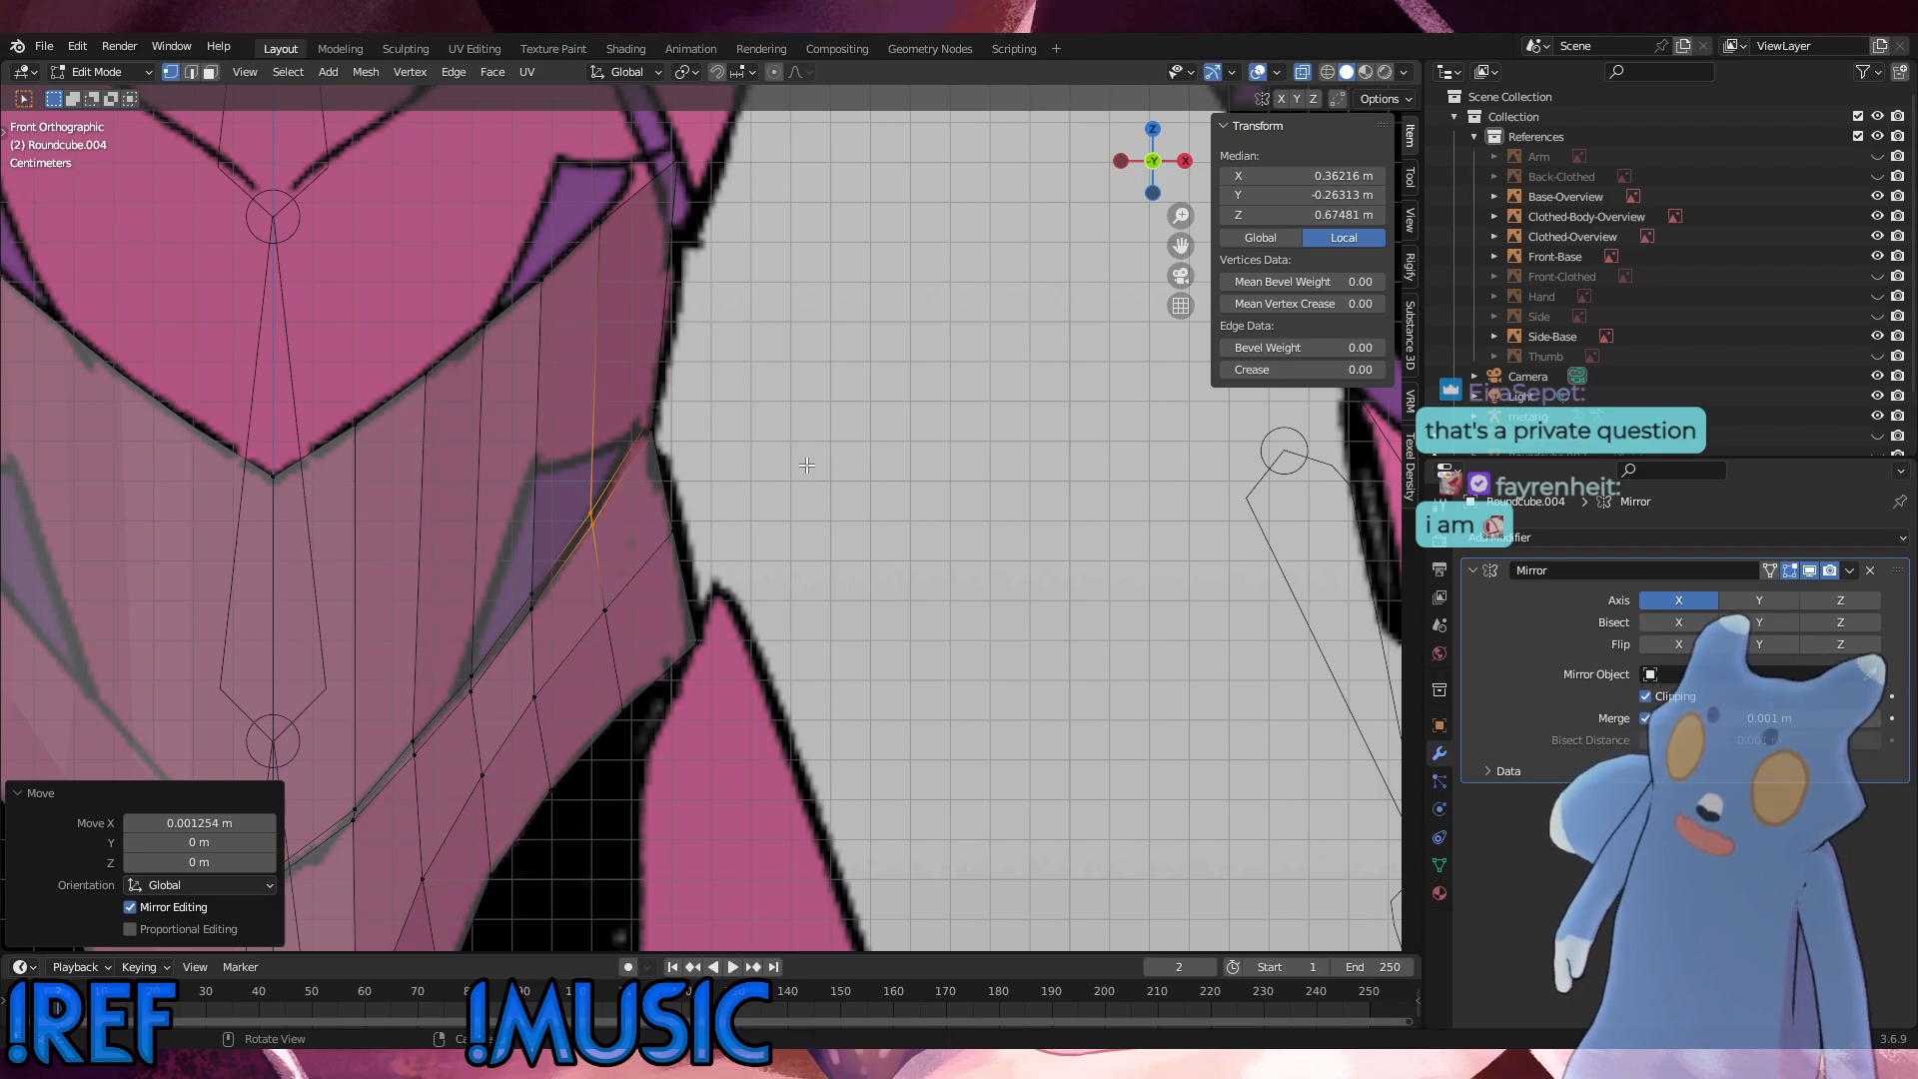
# Step: Rotate the fifth column's seam vertices by 6.3° in the front view
pyautogui.press('r')
pyautogui.click(781, 494)
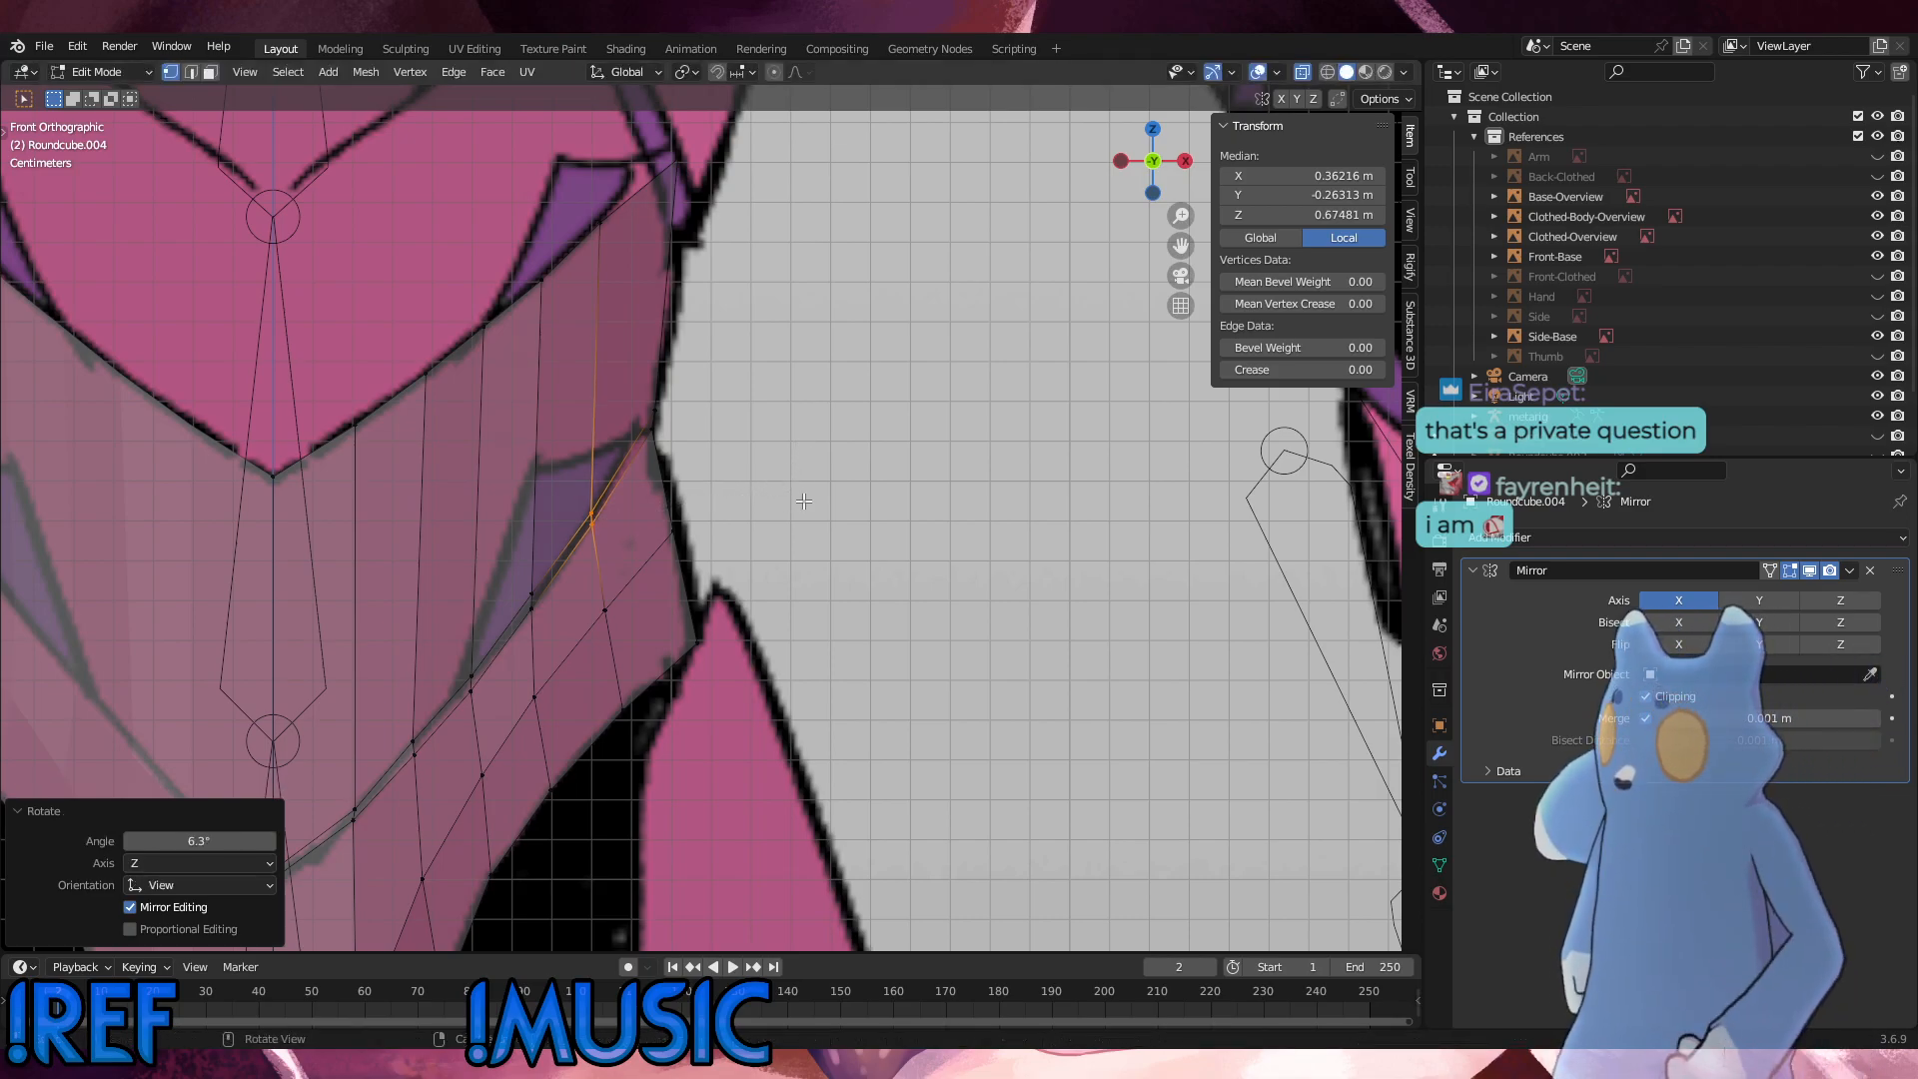
pyautogui.click(844, 451)
# Step: Move the outer waist-seam corner vertex about 0.0002 m outward and 0.0004 m down, and readjust the corner to the reference outline
pyautogui.scroll(3, 638, 336)
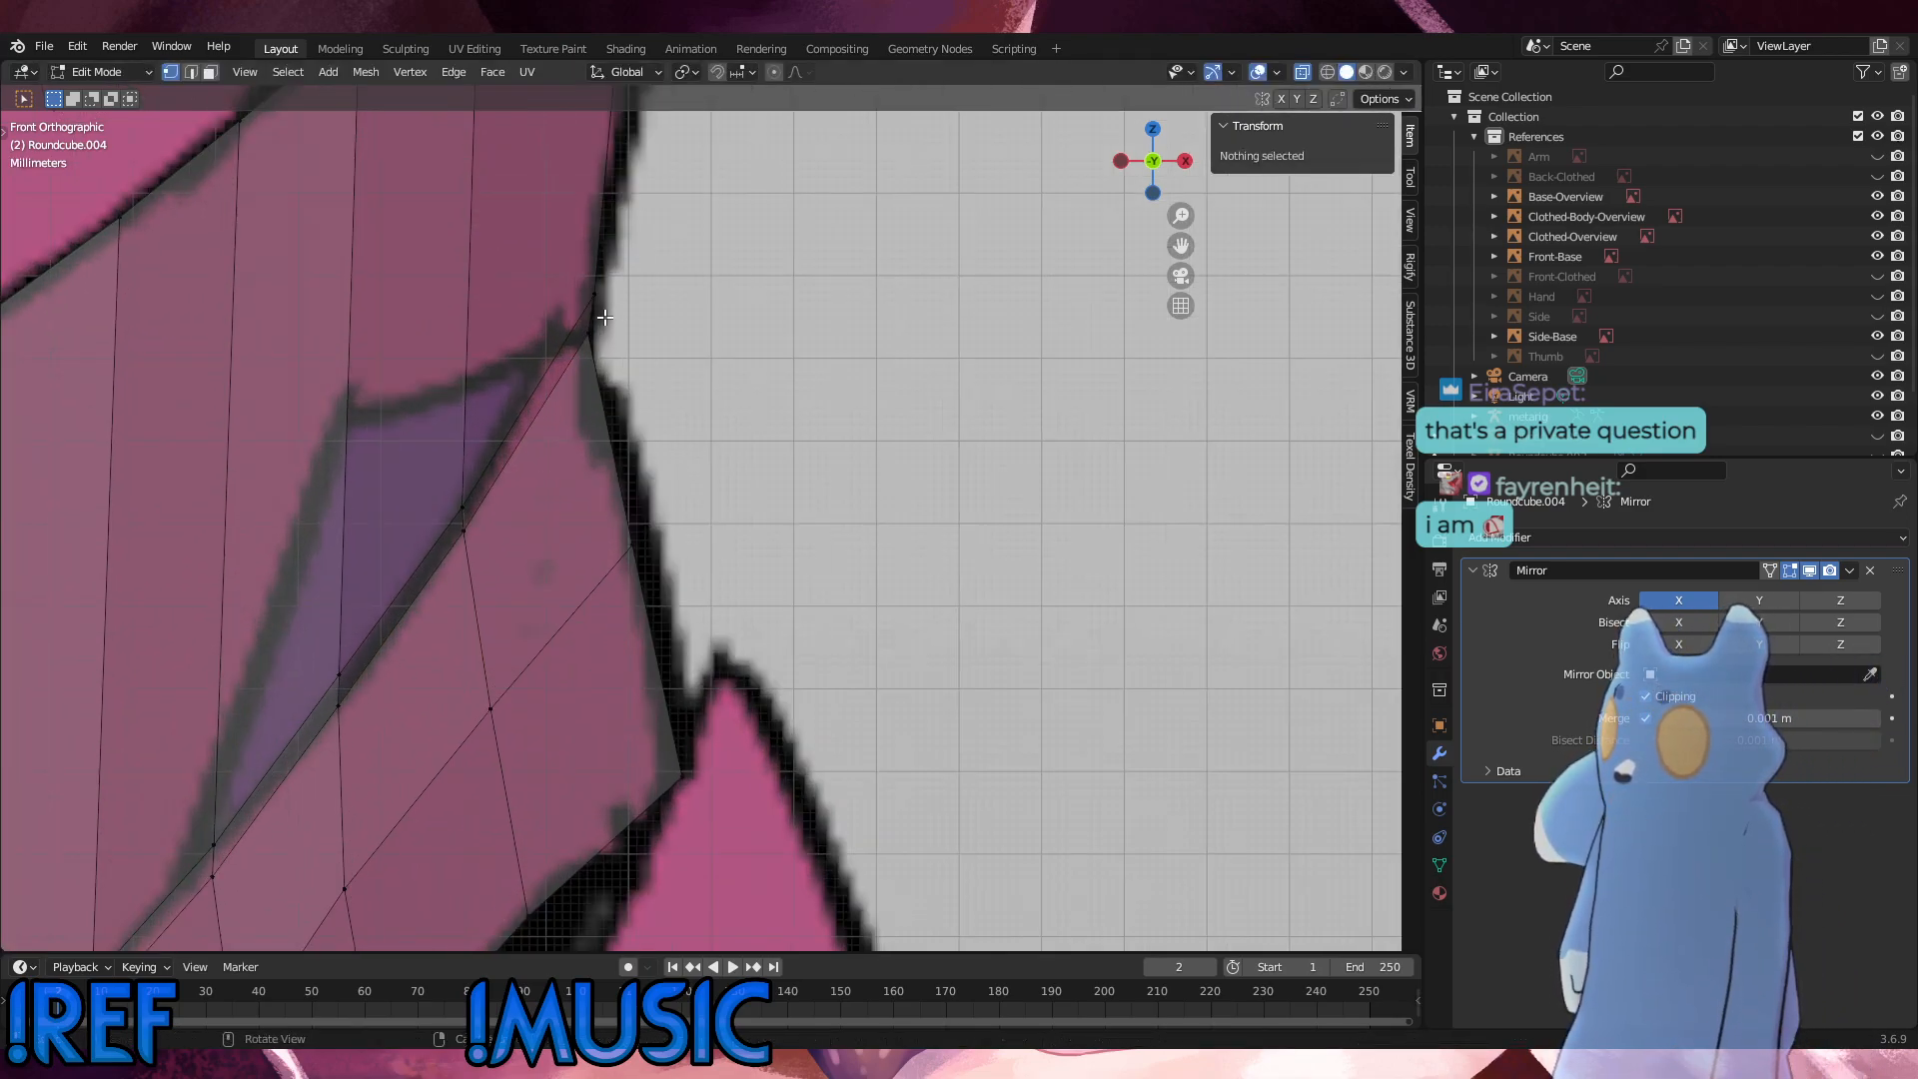
pyautogui.click(591, 330)
pyautogui.press('g')
pyautogui.click(590, 333)
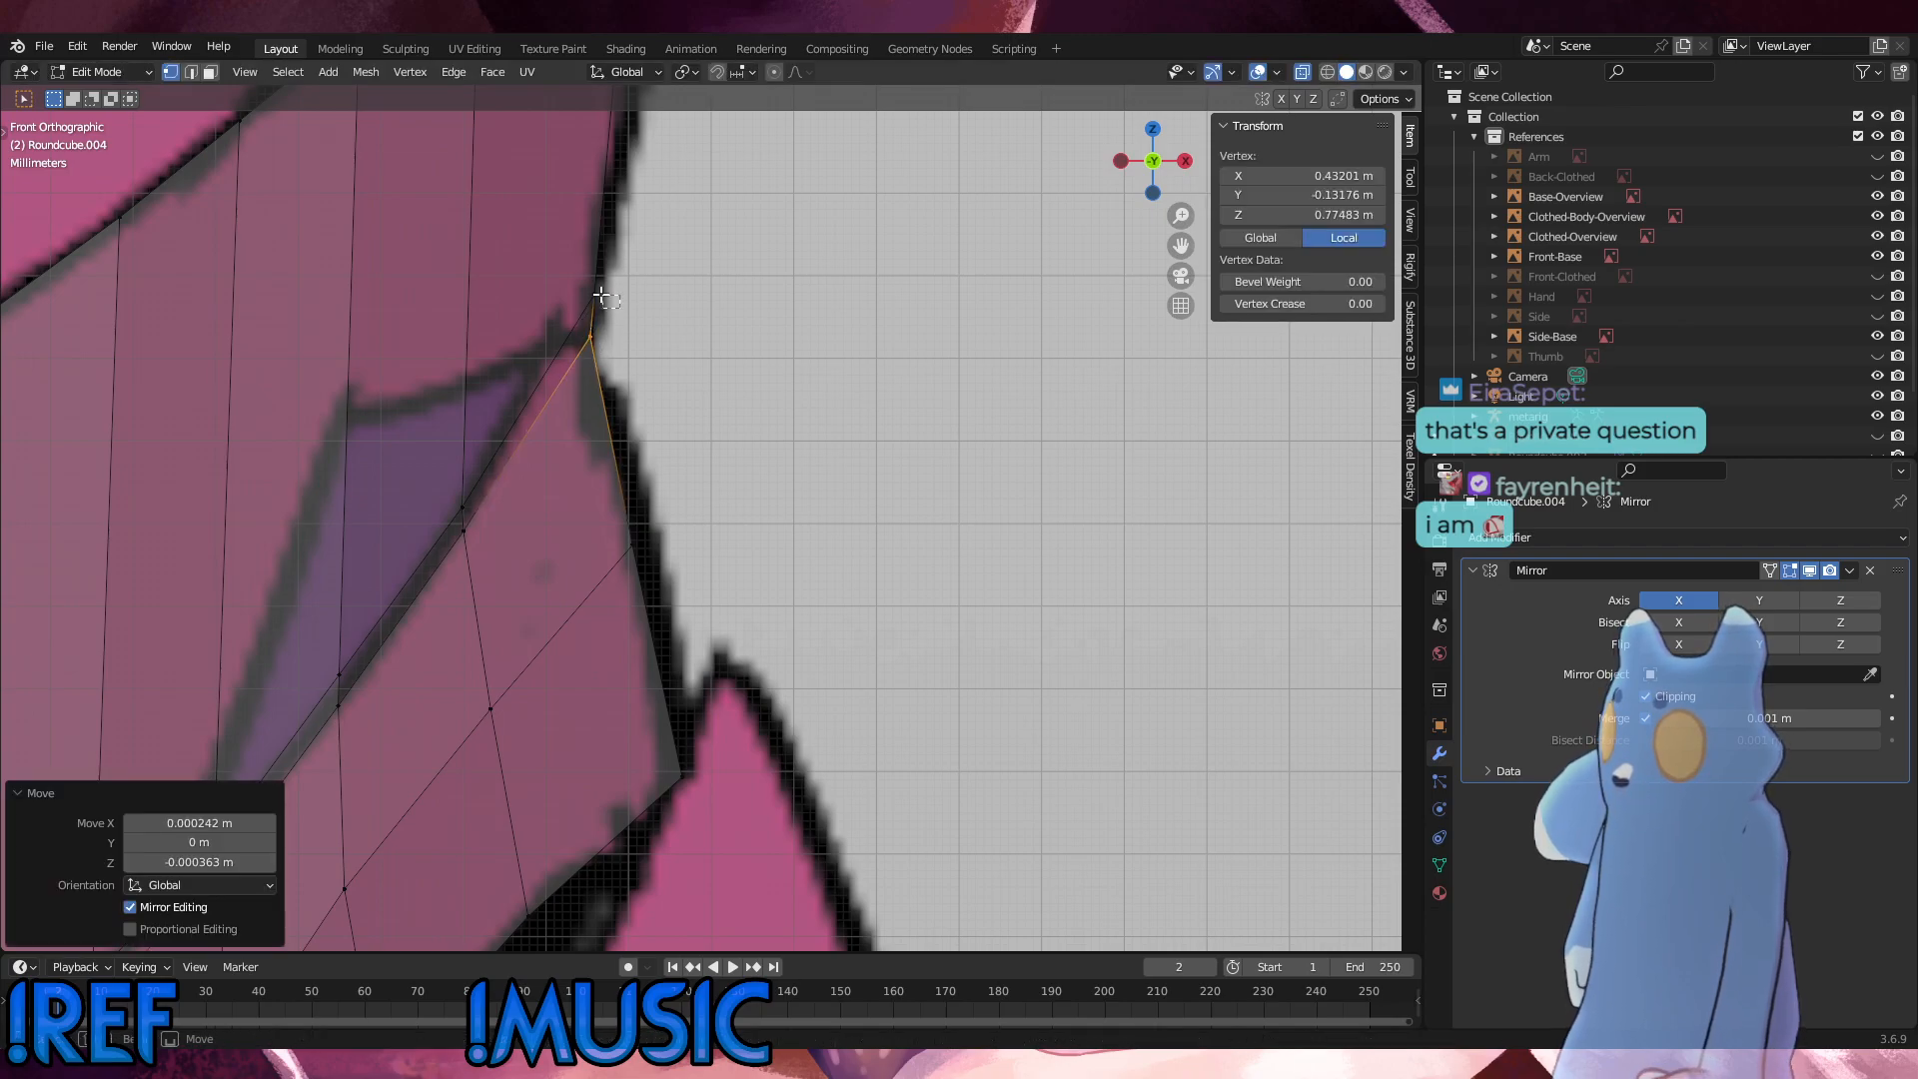
pyautogui.press('g')
pyautogui.click(561, 287)
pyautogui.click(804, 474)
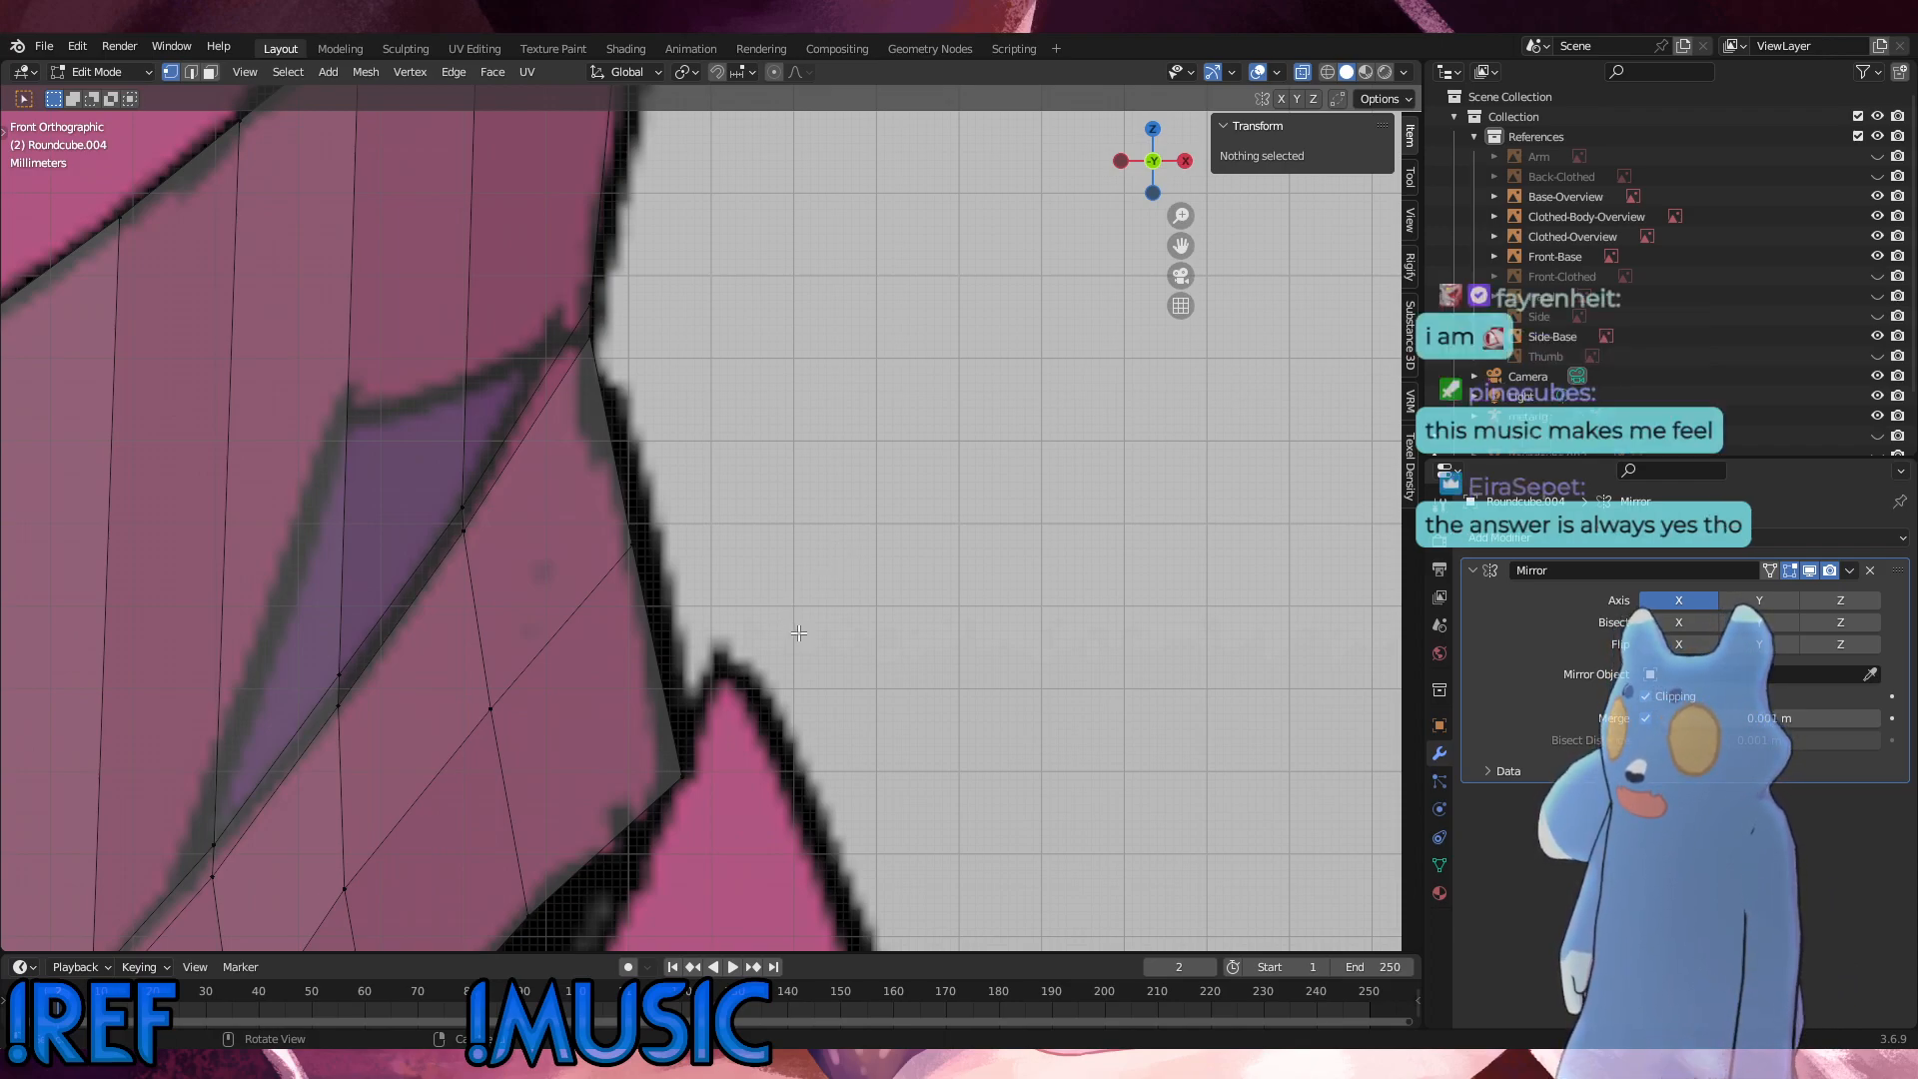
# Step: Rotate the fifth column's seam vertices by 4.99°, and readjust their angle and position along the seam line
pyautogui.click(431, 483)
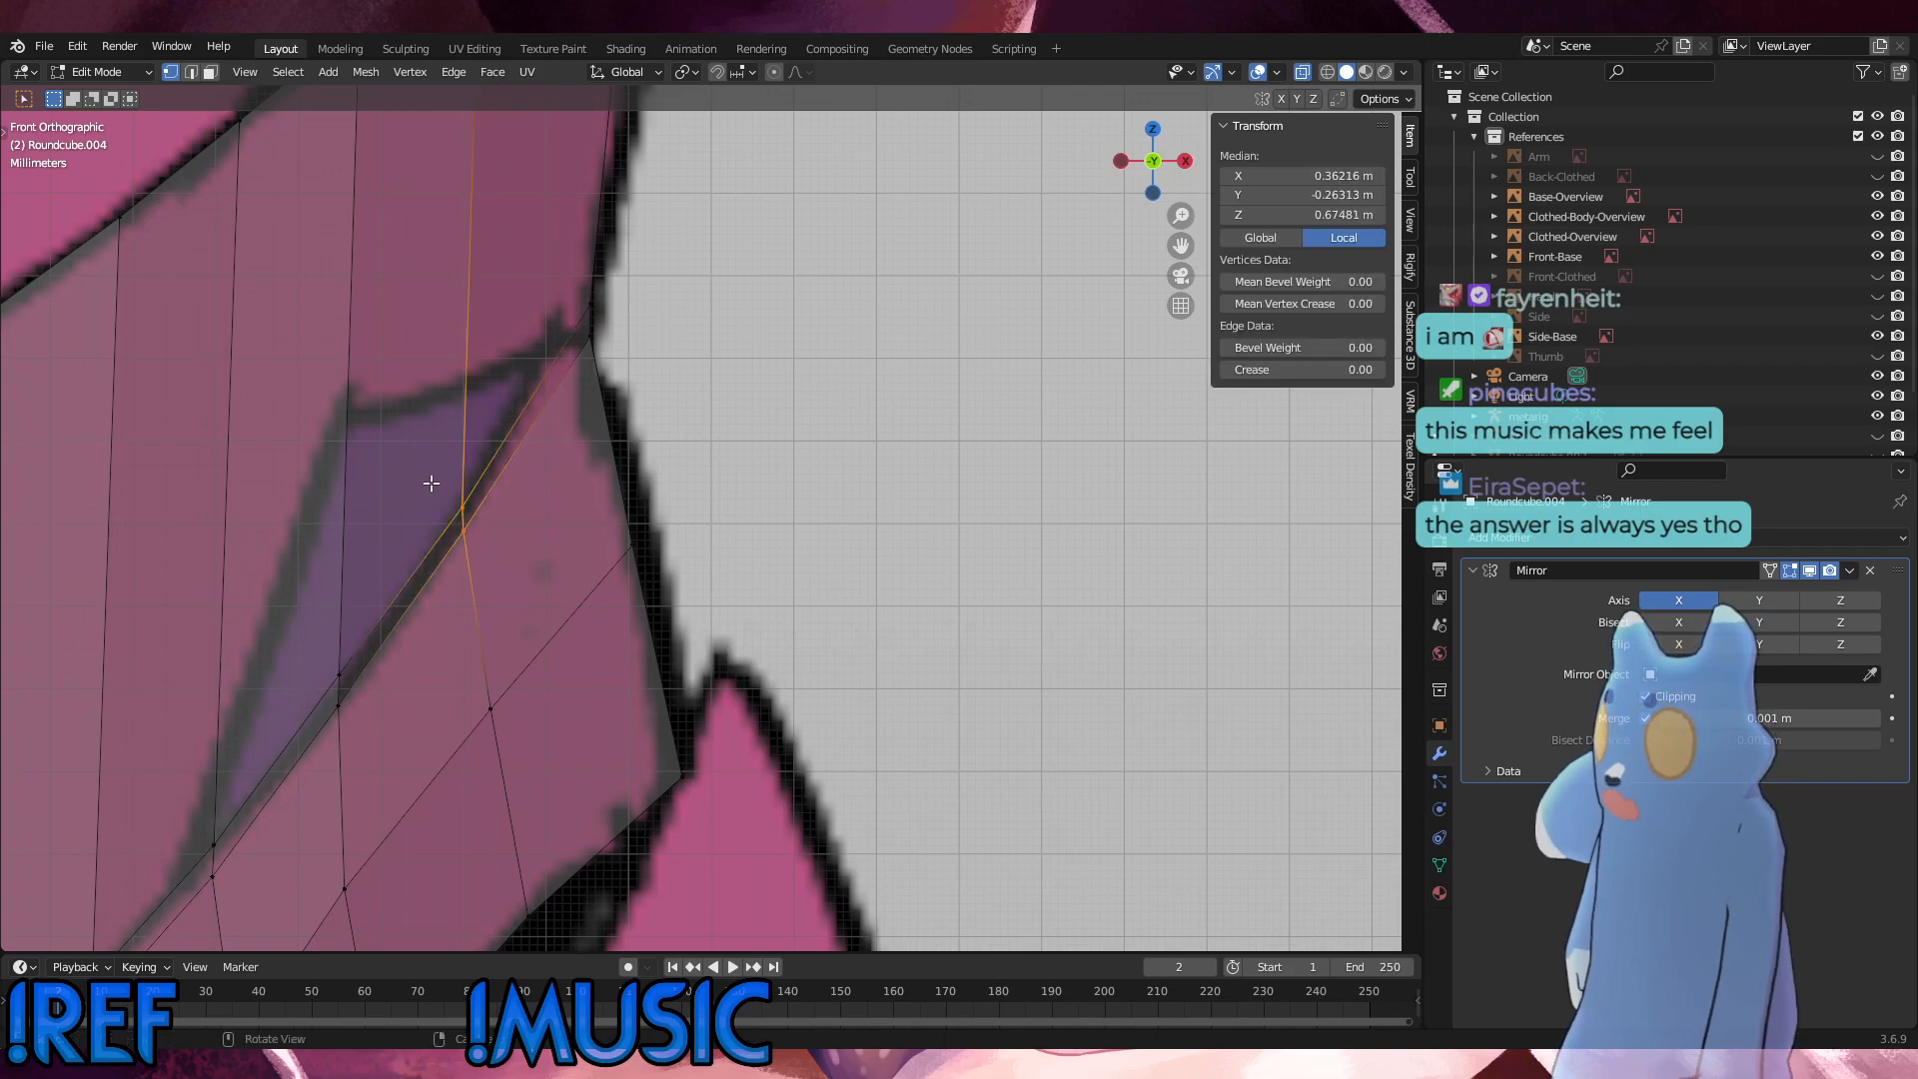
pyautogui.press('r')
pyautogui.click(697, 524)
pyautogui.press('s')
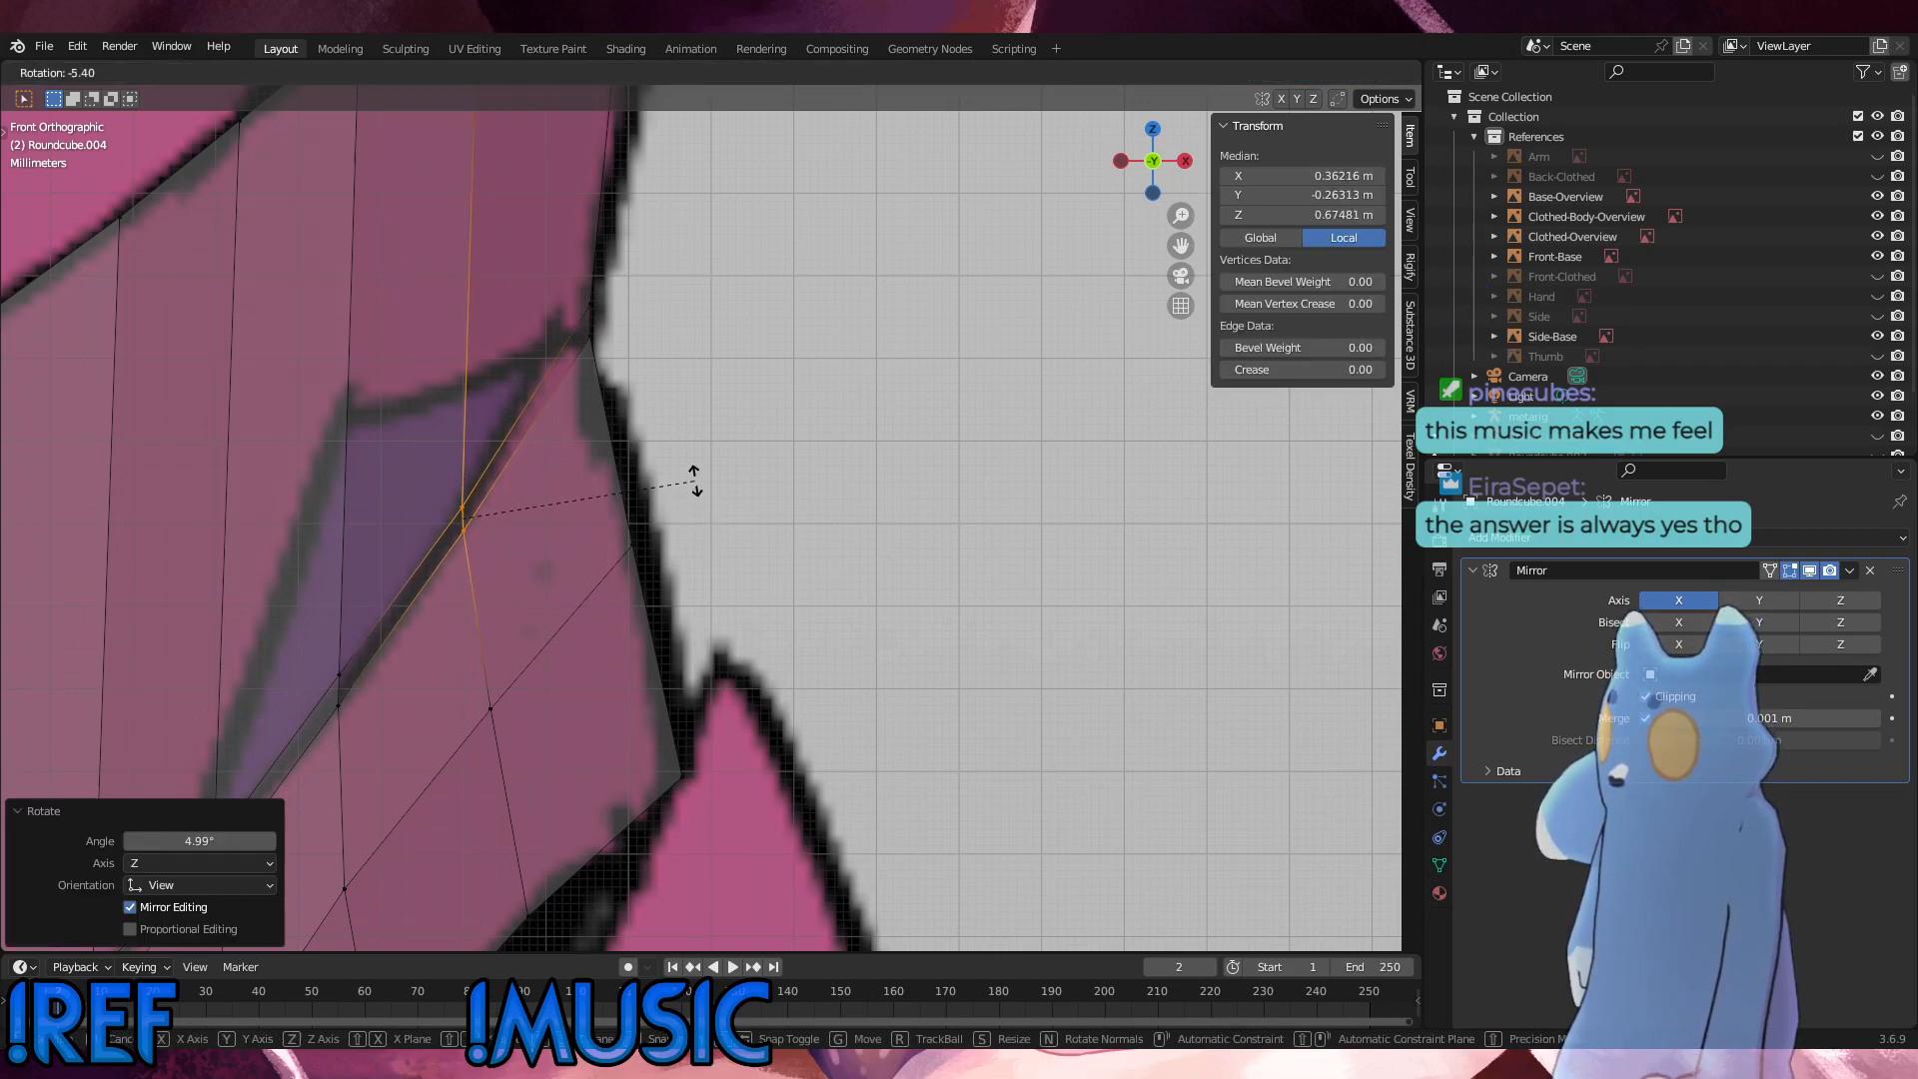
pyautogui.click(663, 480)
pyautogui.press('g')
pyautogui.click(675, 484)
pyautogui.click(676, 484)
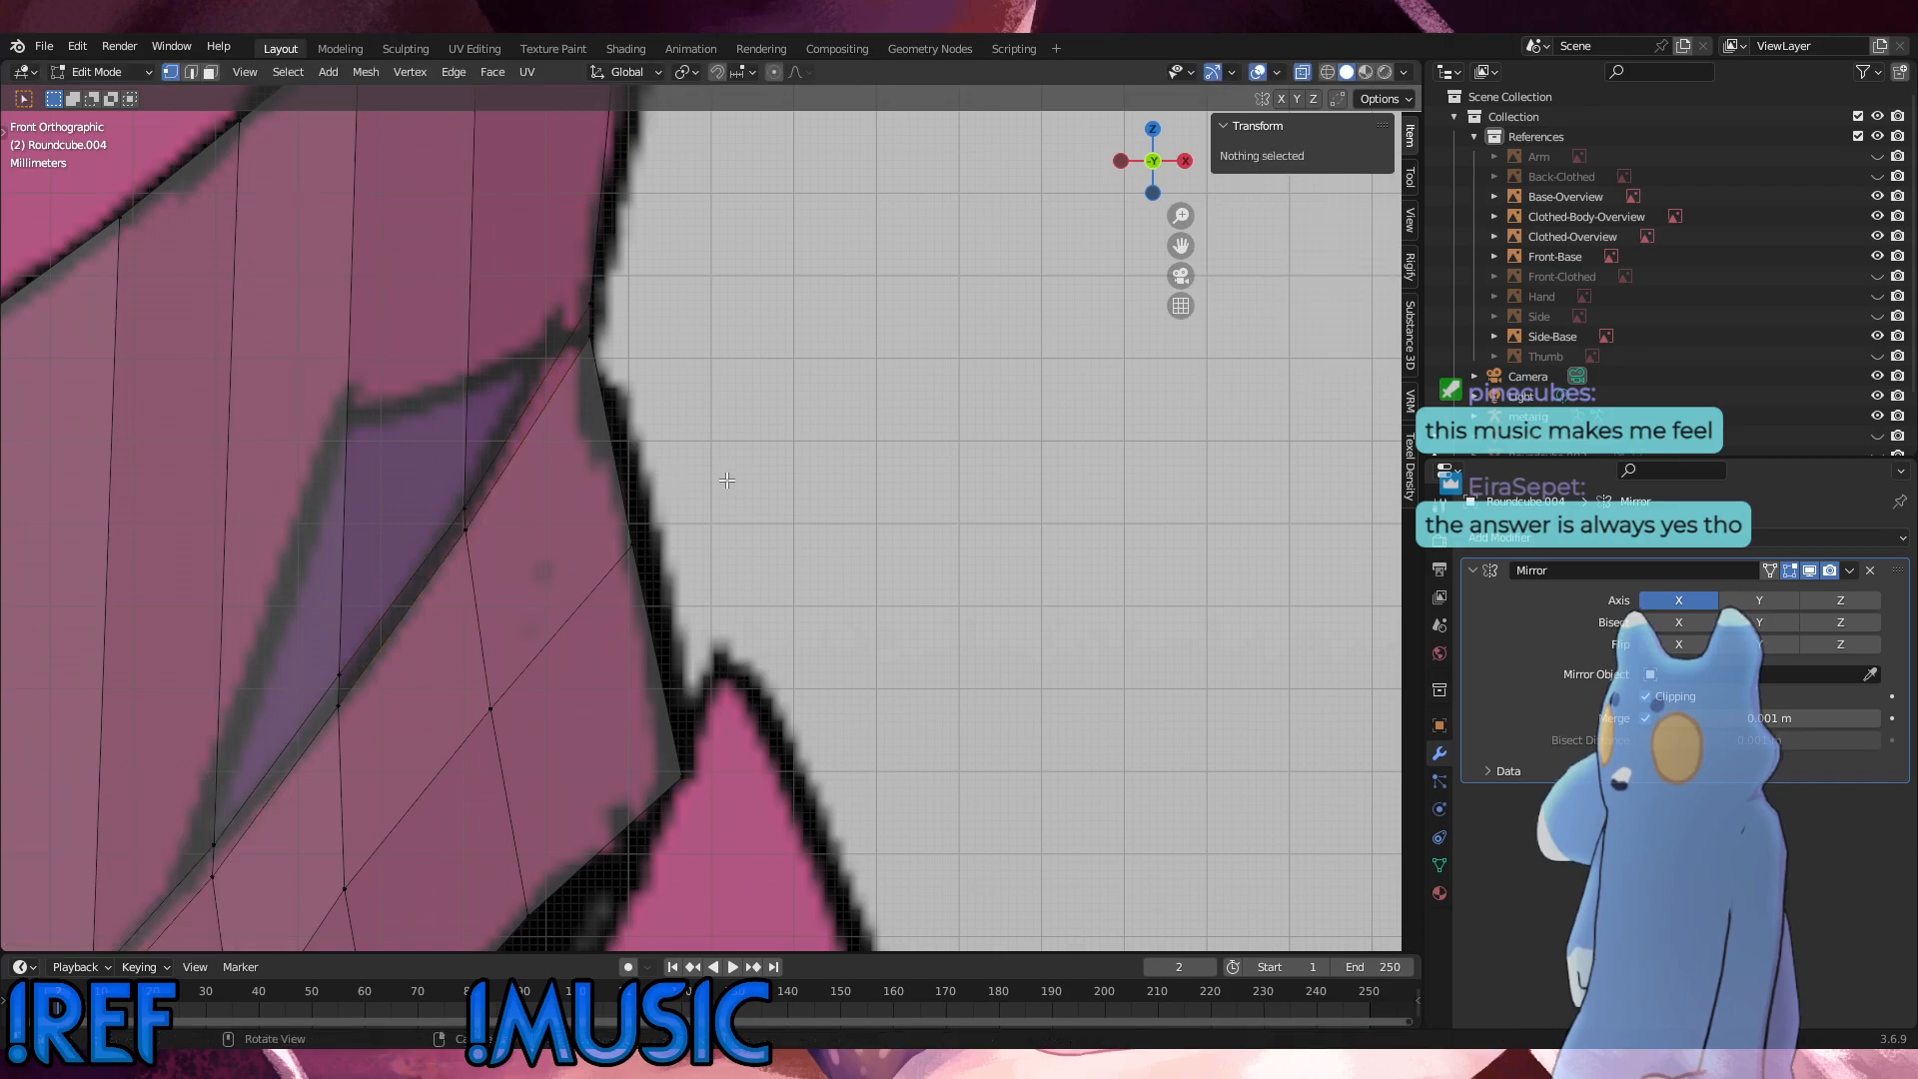
# Step: Move the fourth column's seam vertices about 0.0005 m outward and 0.0009 m down, and lower the third column's seam vertices slightly
pyautogui.scroll(-2, 519, 610)
pyautogui.moveTo(476, 673); pyautogui.dragTo(430, 613)
pyautogui.press('g')
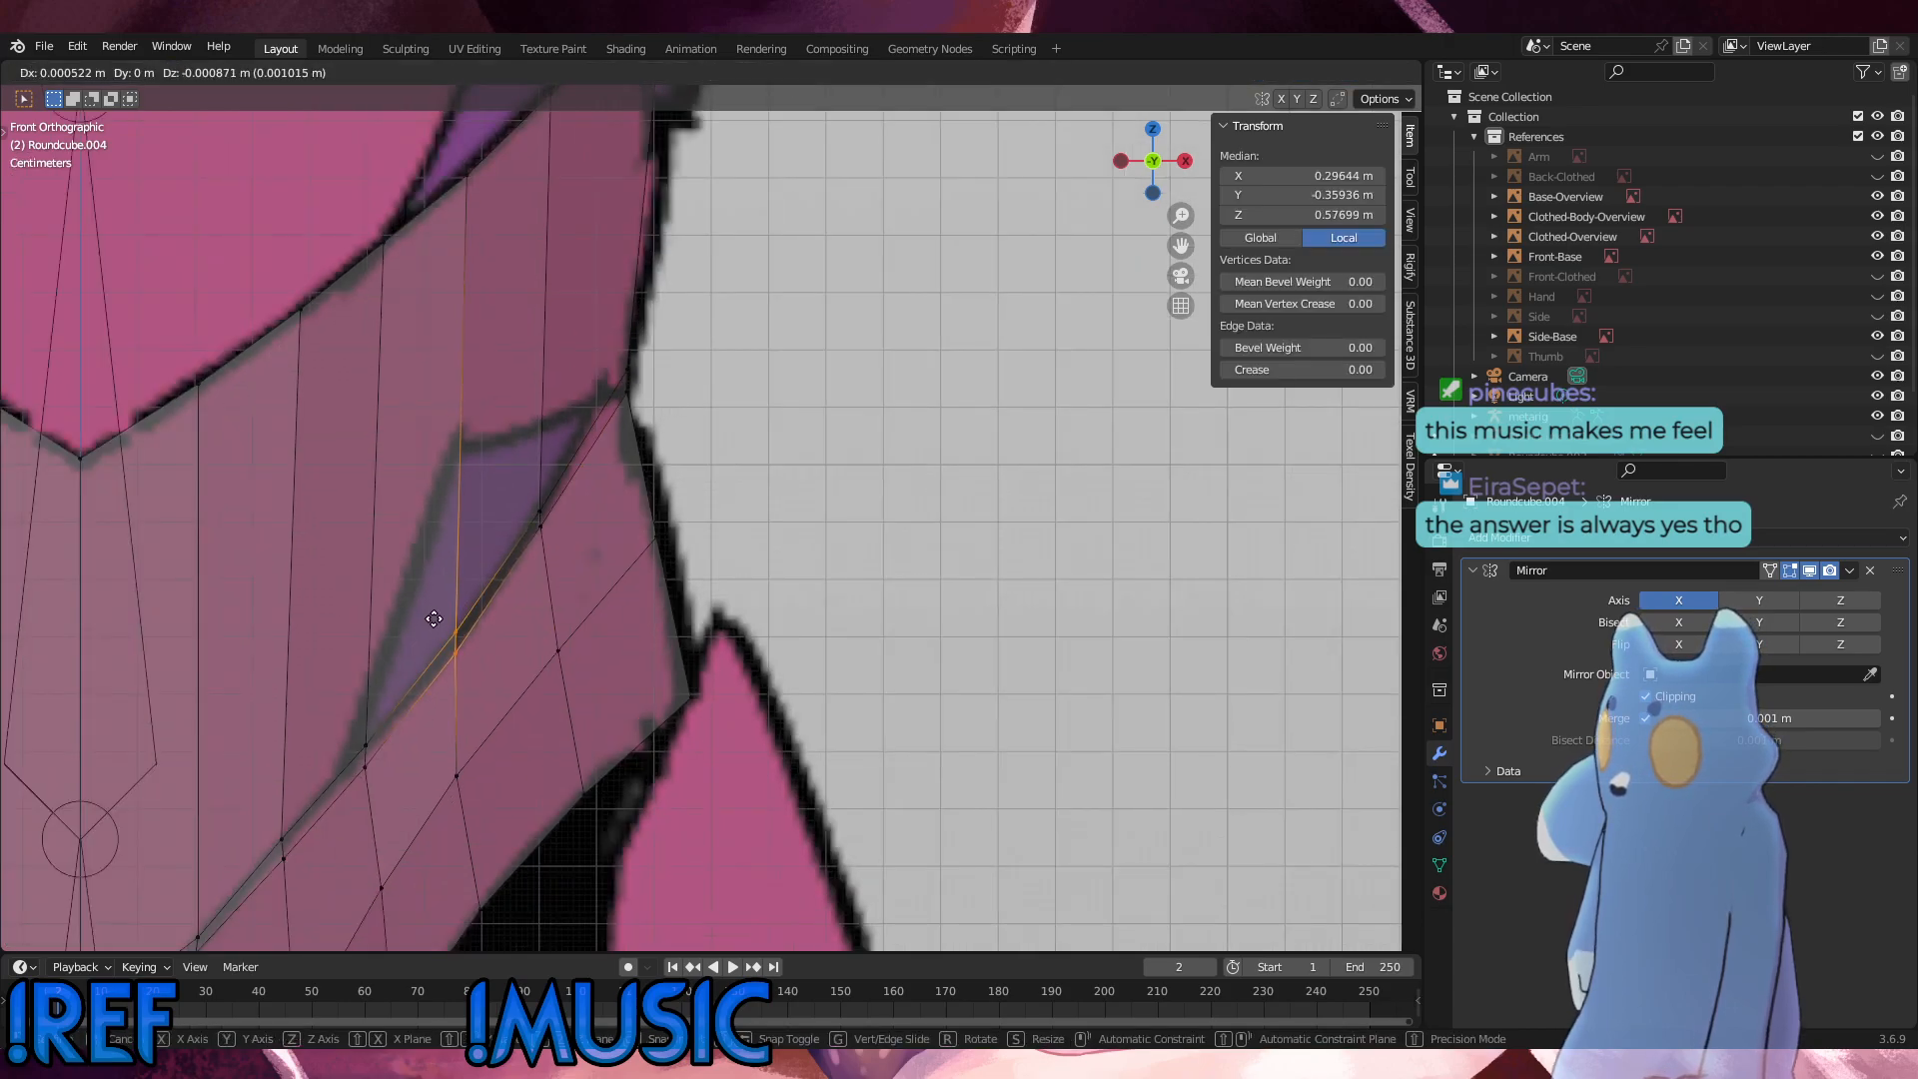
pyautogui.click(344, 710)
pyautogui.press('g')
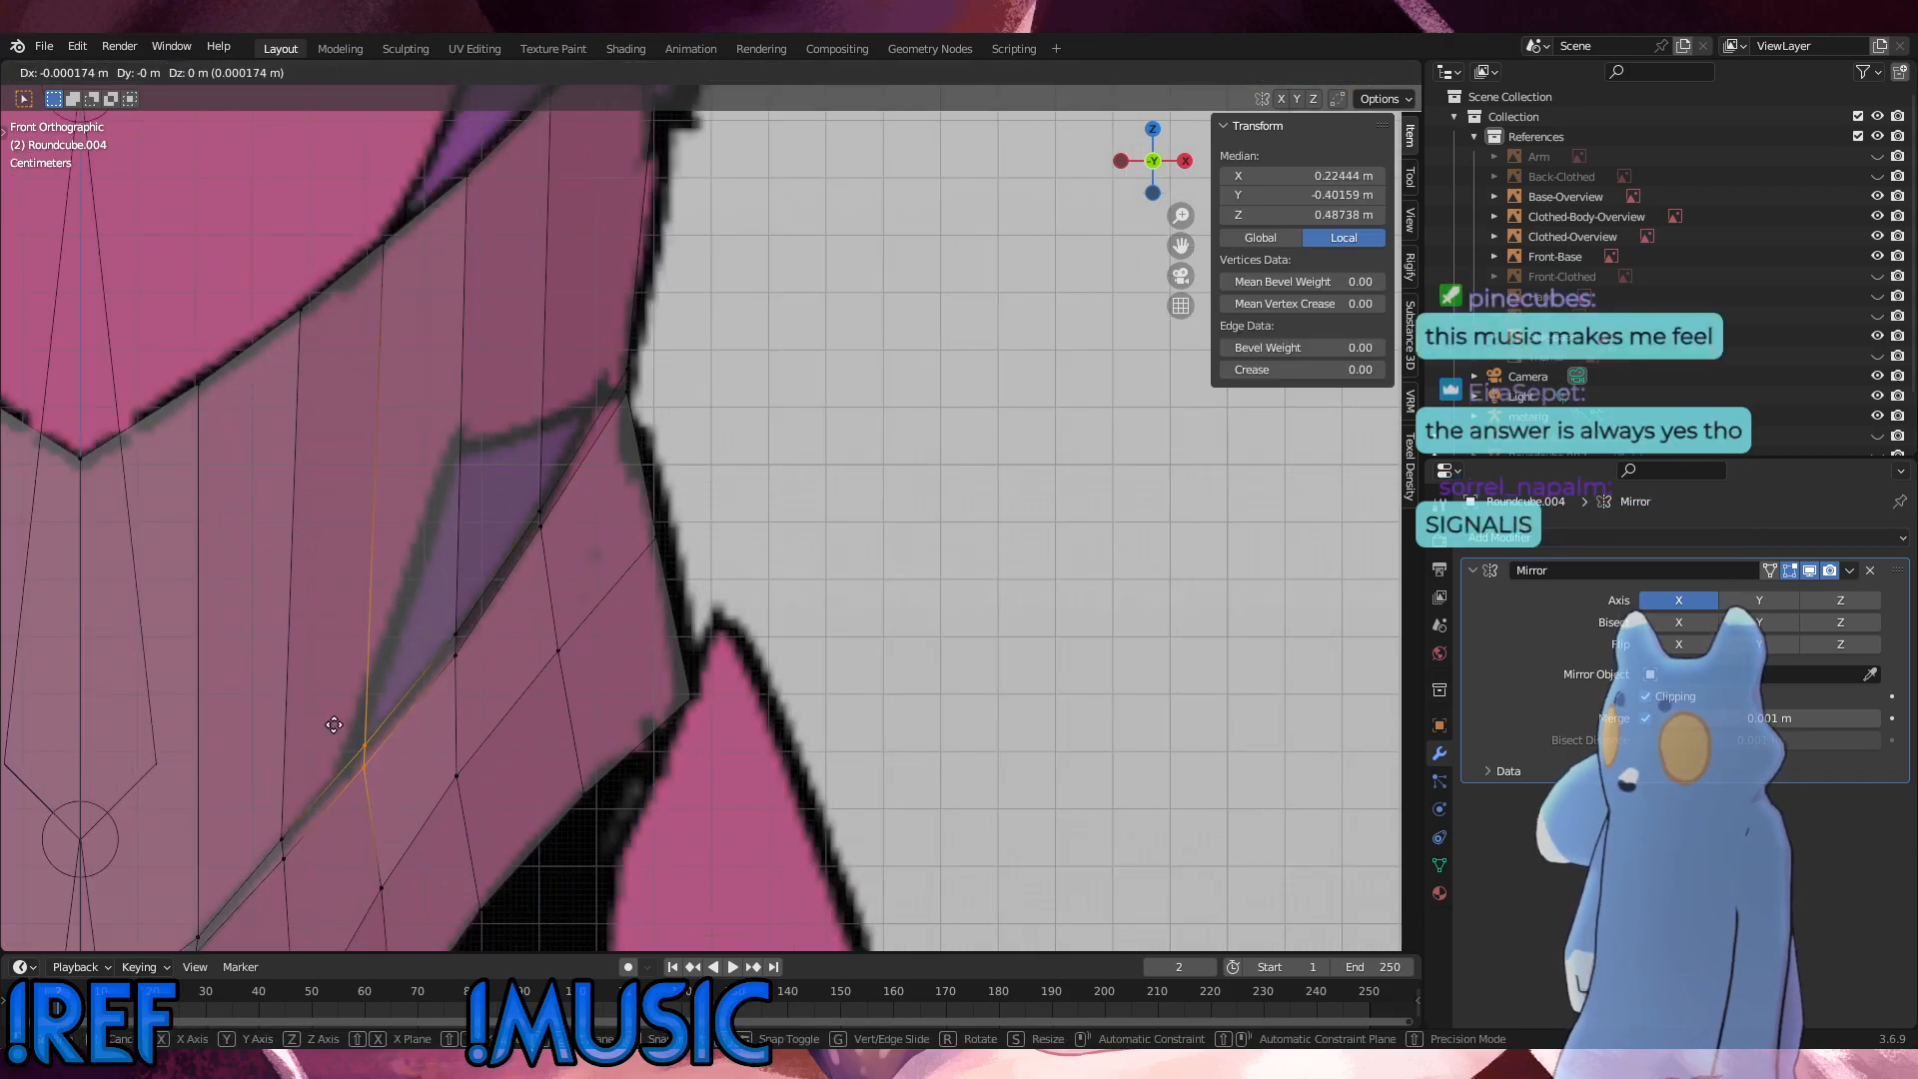
pyautogui.click(335, 737)
# Step: Slide the third column's interior pelvis vertex along its edge, and edge-slide the fourth column's seam vertices slightly inward
pyautogui.scroll(-2, 489, 814)
pyautogui.click(484, 775)
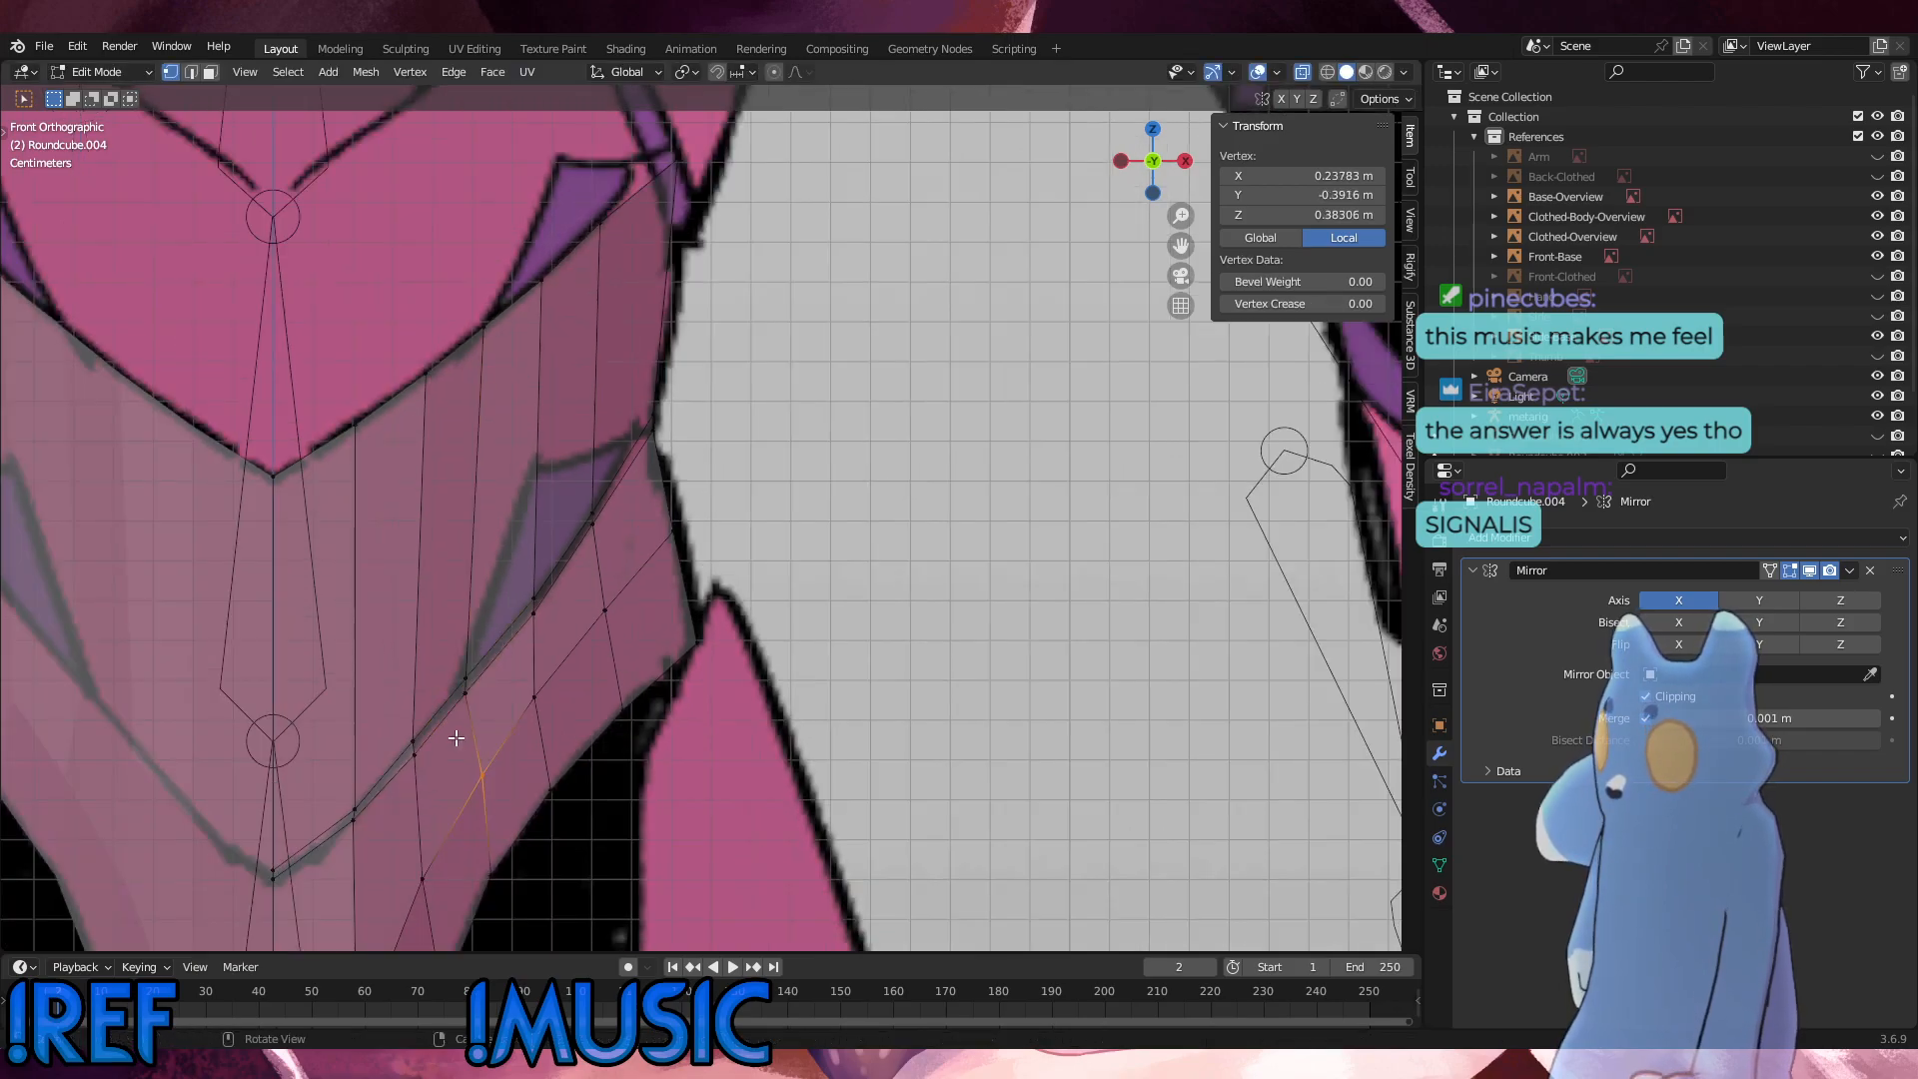
pyautogui.hotkey('shift', 'v')
pyautogui.click(473, 737)
pyautogui.moveTo(557, 630); pyautogui.dragTo(513, 584)
pyautogui.press('g')
pyautogui.press('g')
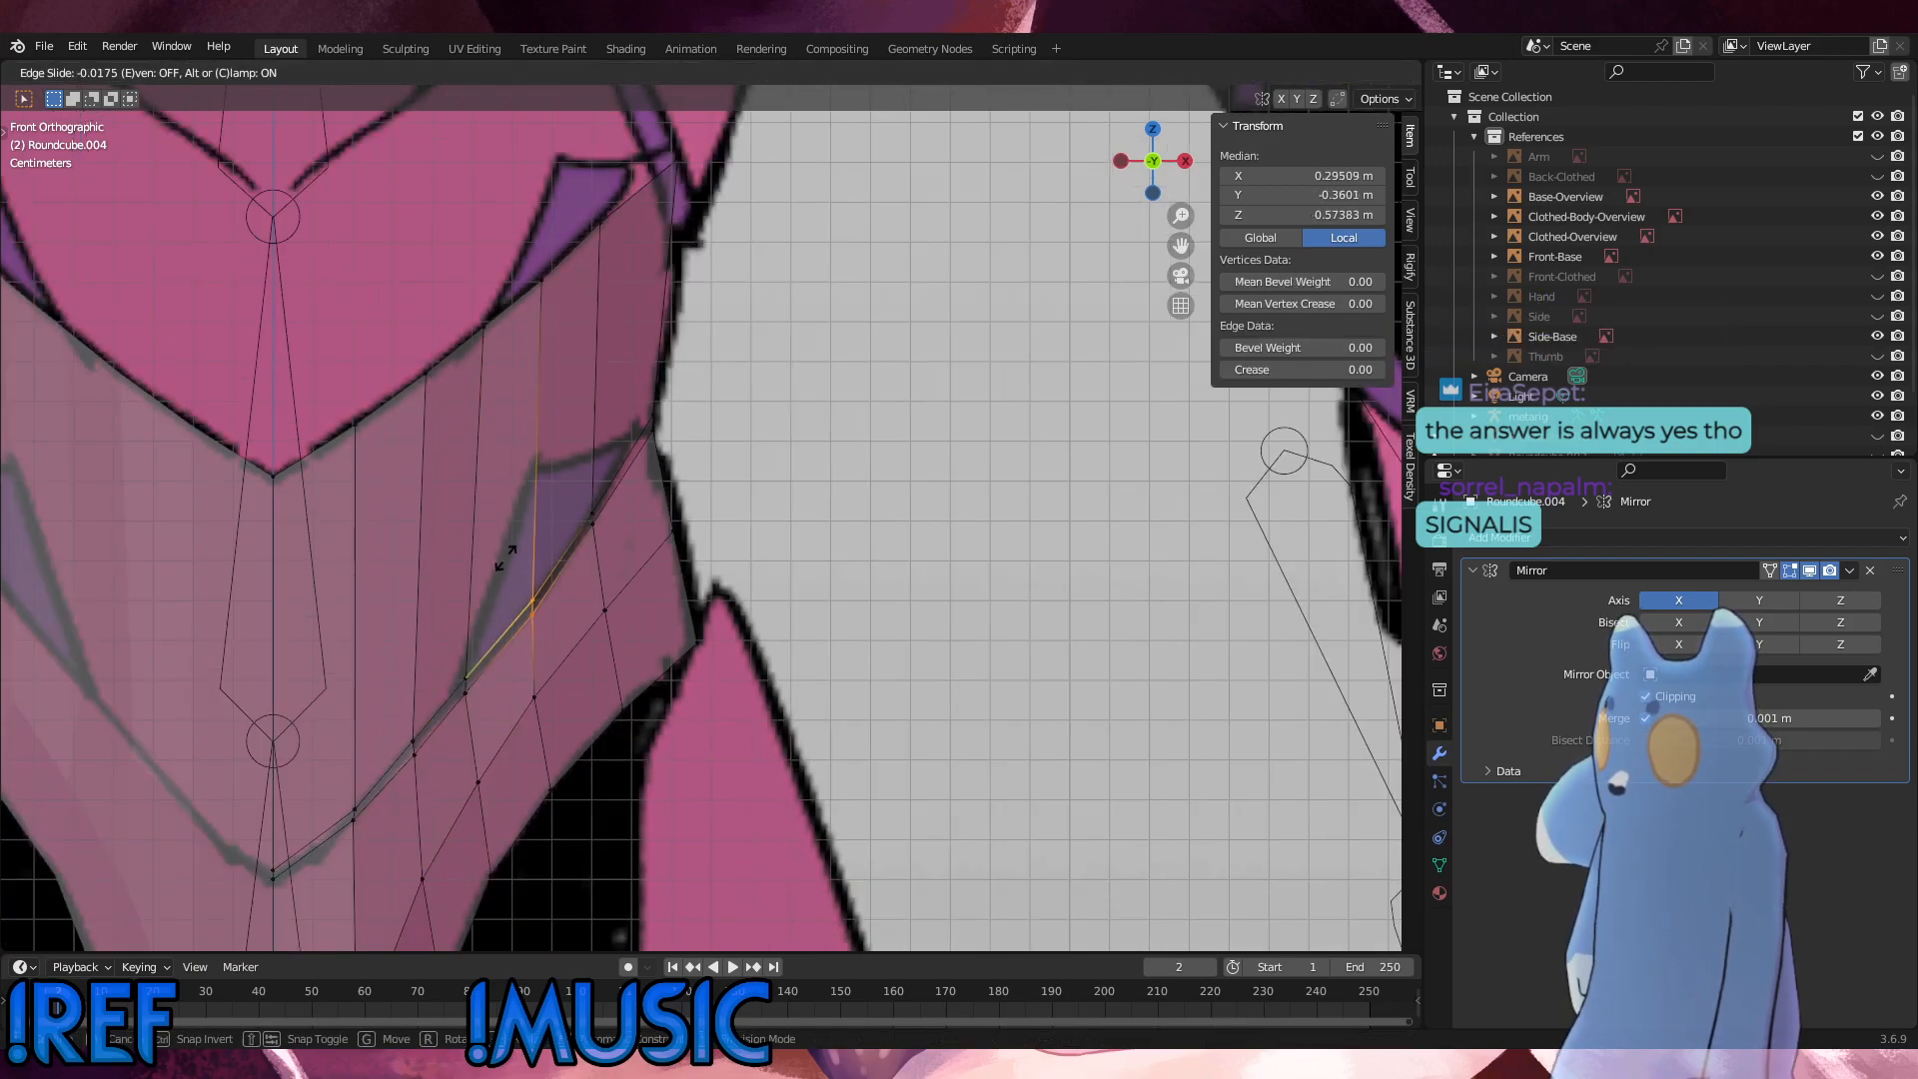
pyautogui.click(519, 560)
# Step: Edge-slide the fifth column's seam vertices inward along the seam by about 0.06
pyautogui.moveTo(626, 532); pyautogui.dragTo(582, 493)
pyautogui.press('g')
# Step: Slide the fifth column's top-edge vertex inward by a factor of 0.087, and nudge it onto the reference outline
pyautogui.press('g')
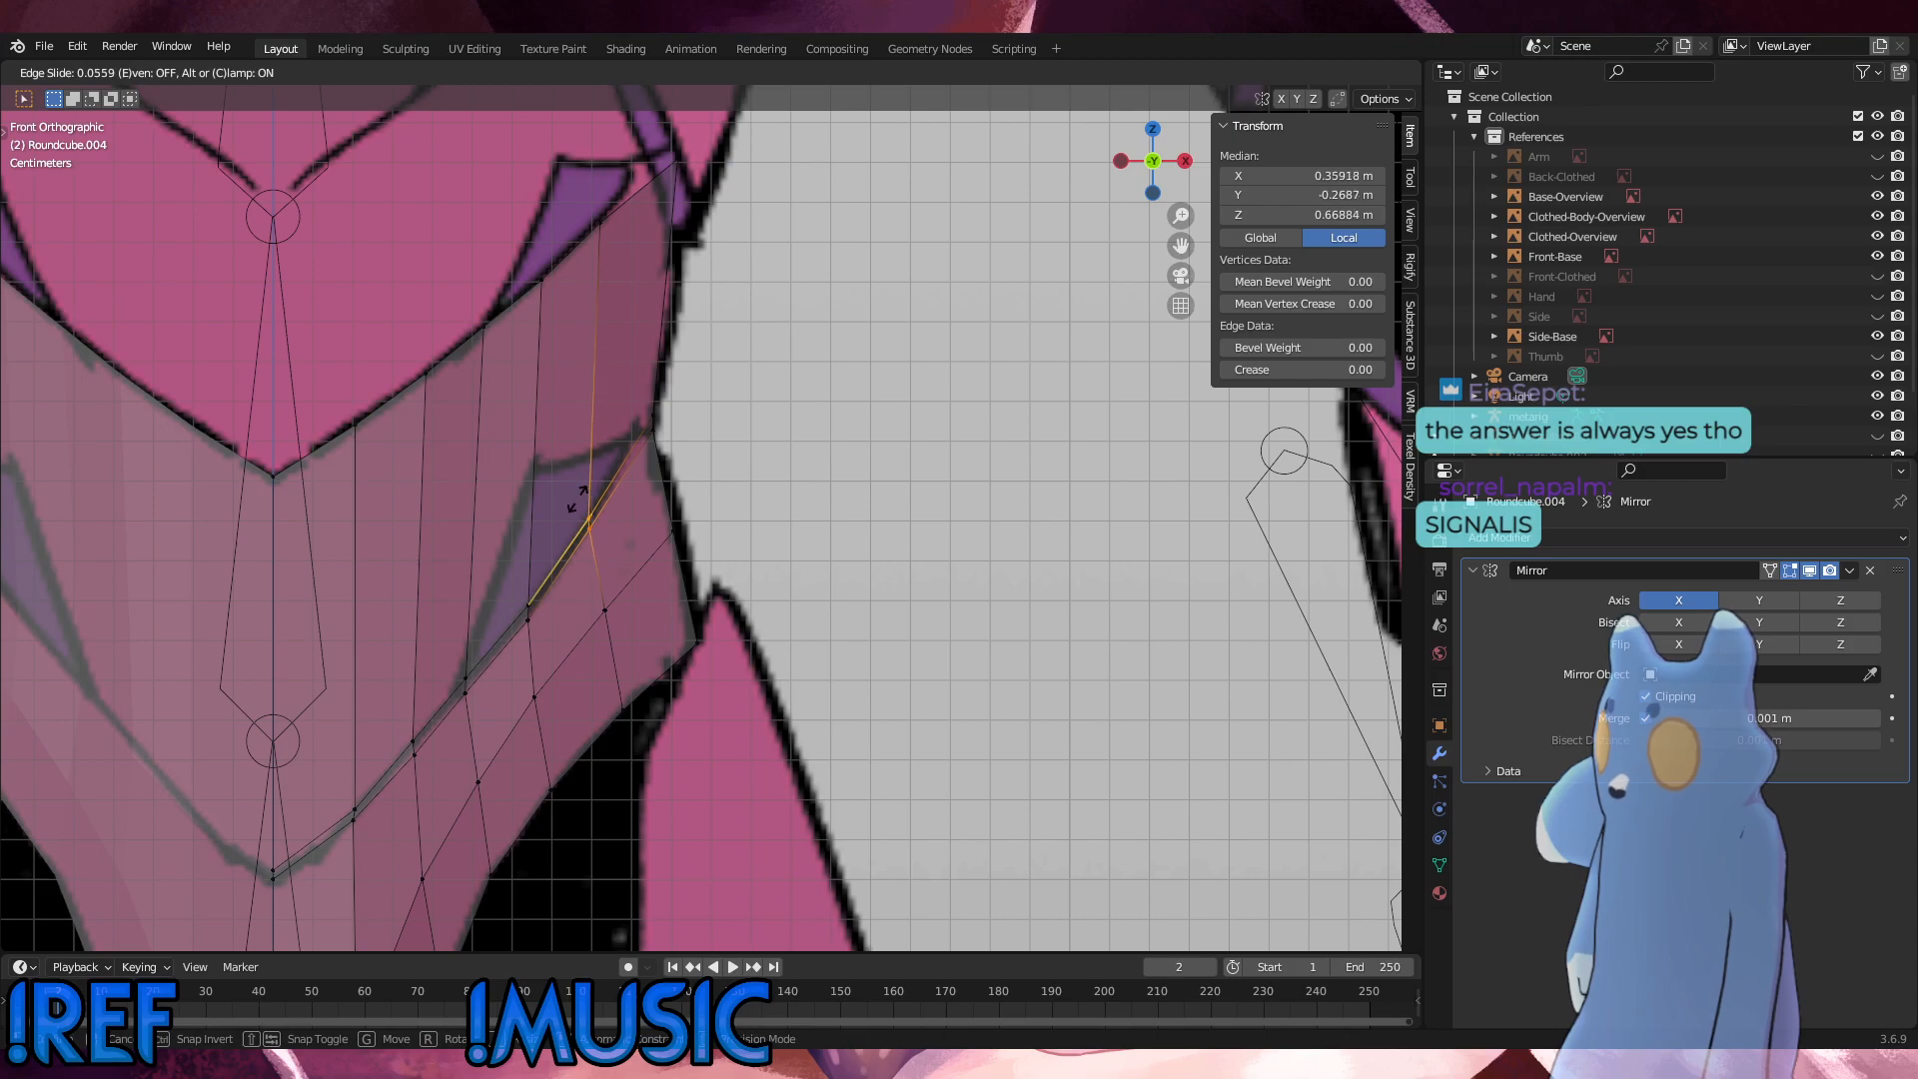
pyautogui.click(581, 491)
pyautogui.moveTo(636, 268); pyautogui.dragTo(578, 197)
pyautogui.press('g')
pyautogui.press('g')
pyautogui.click(579, 195)
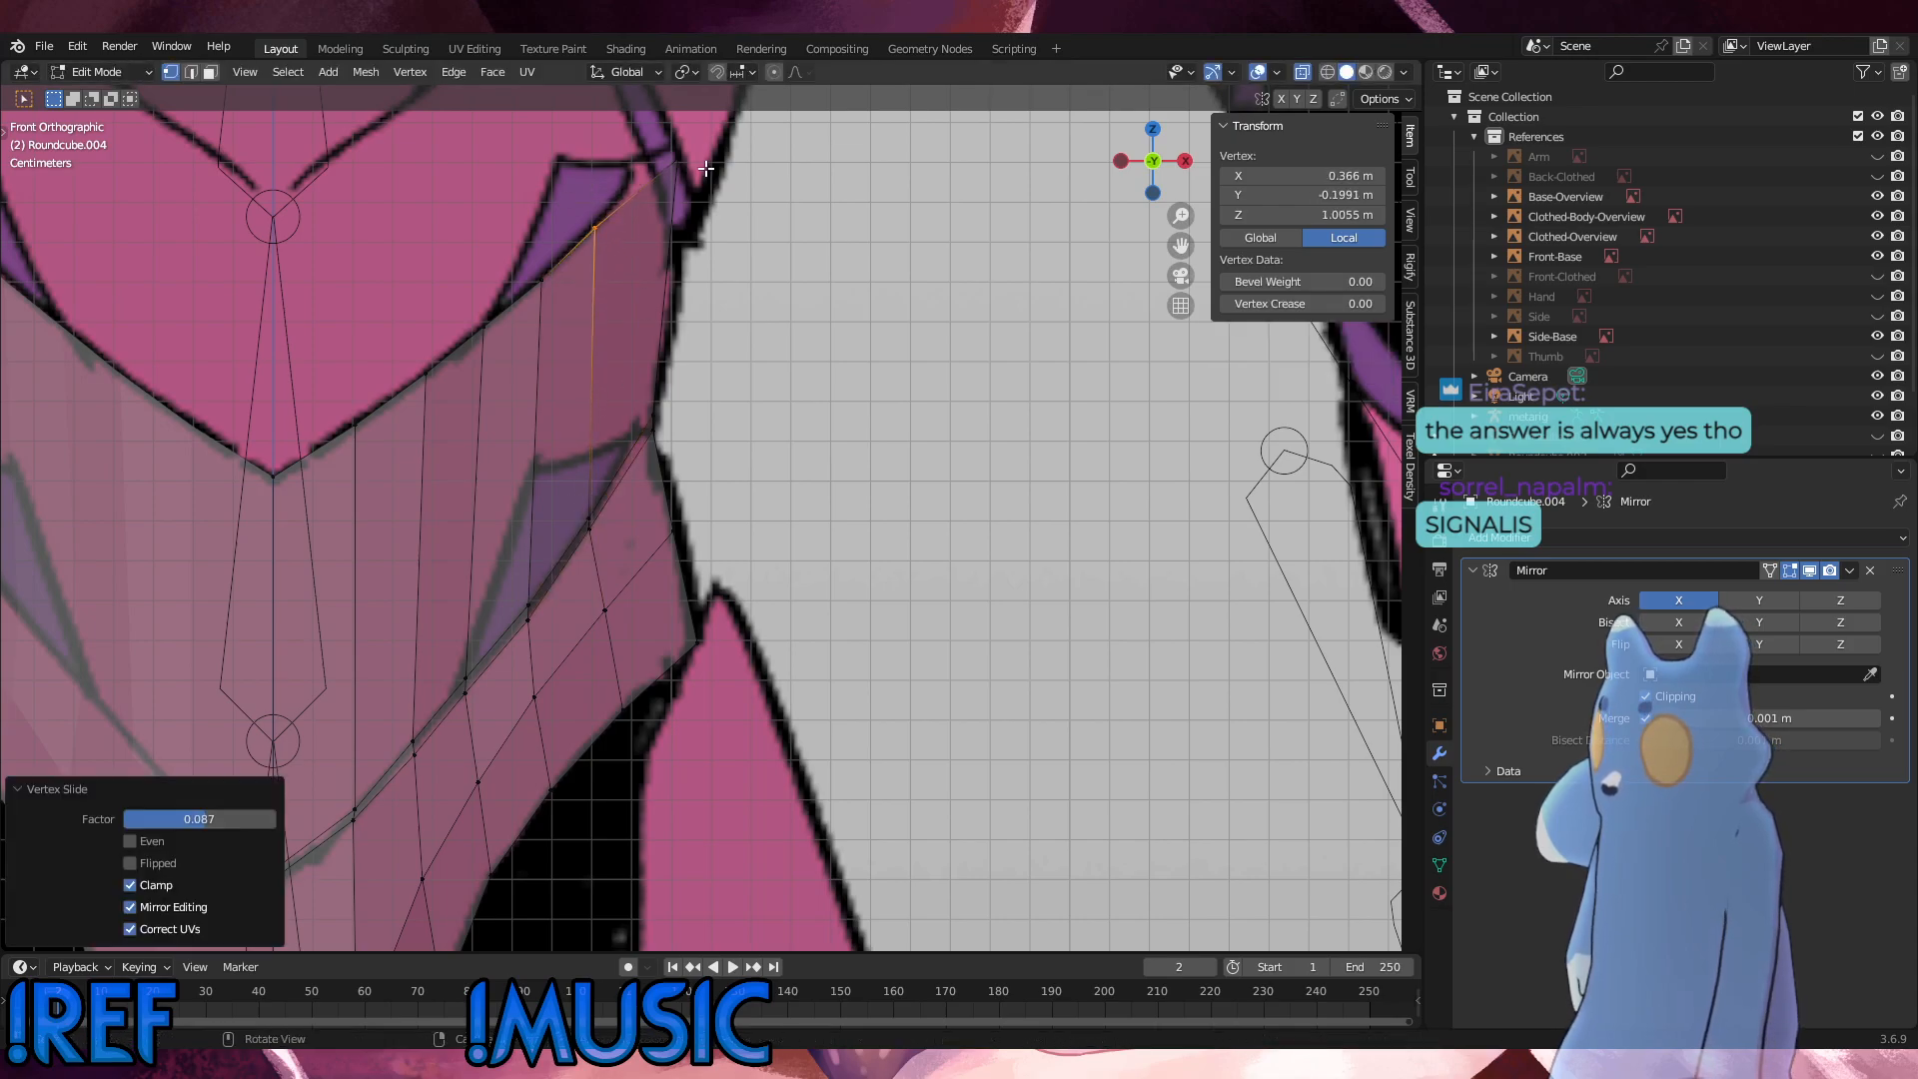
pyautogui.press('g')
pyautogui.click(656, 167)
pyautogui.click(697, 551)
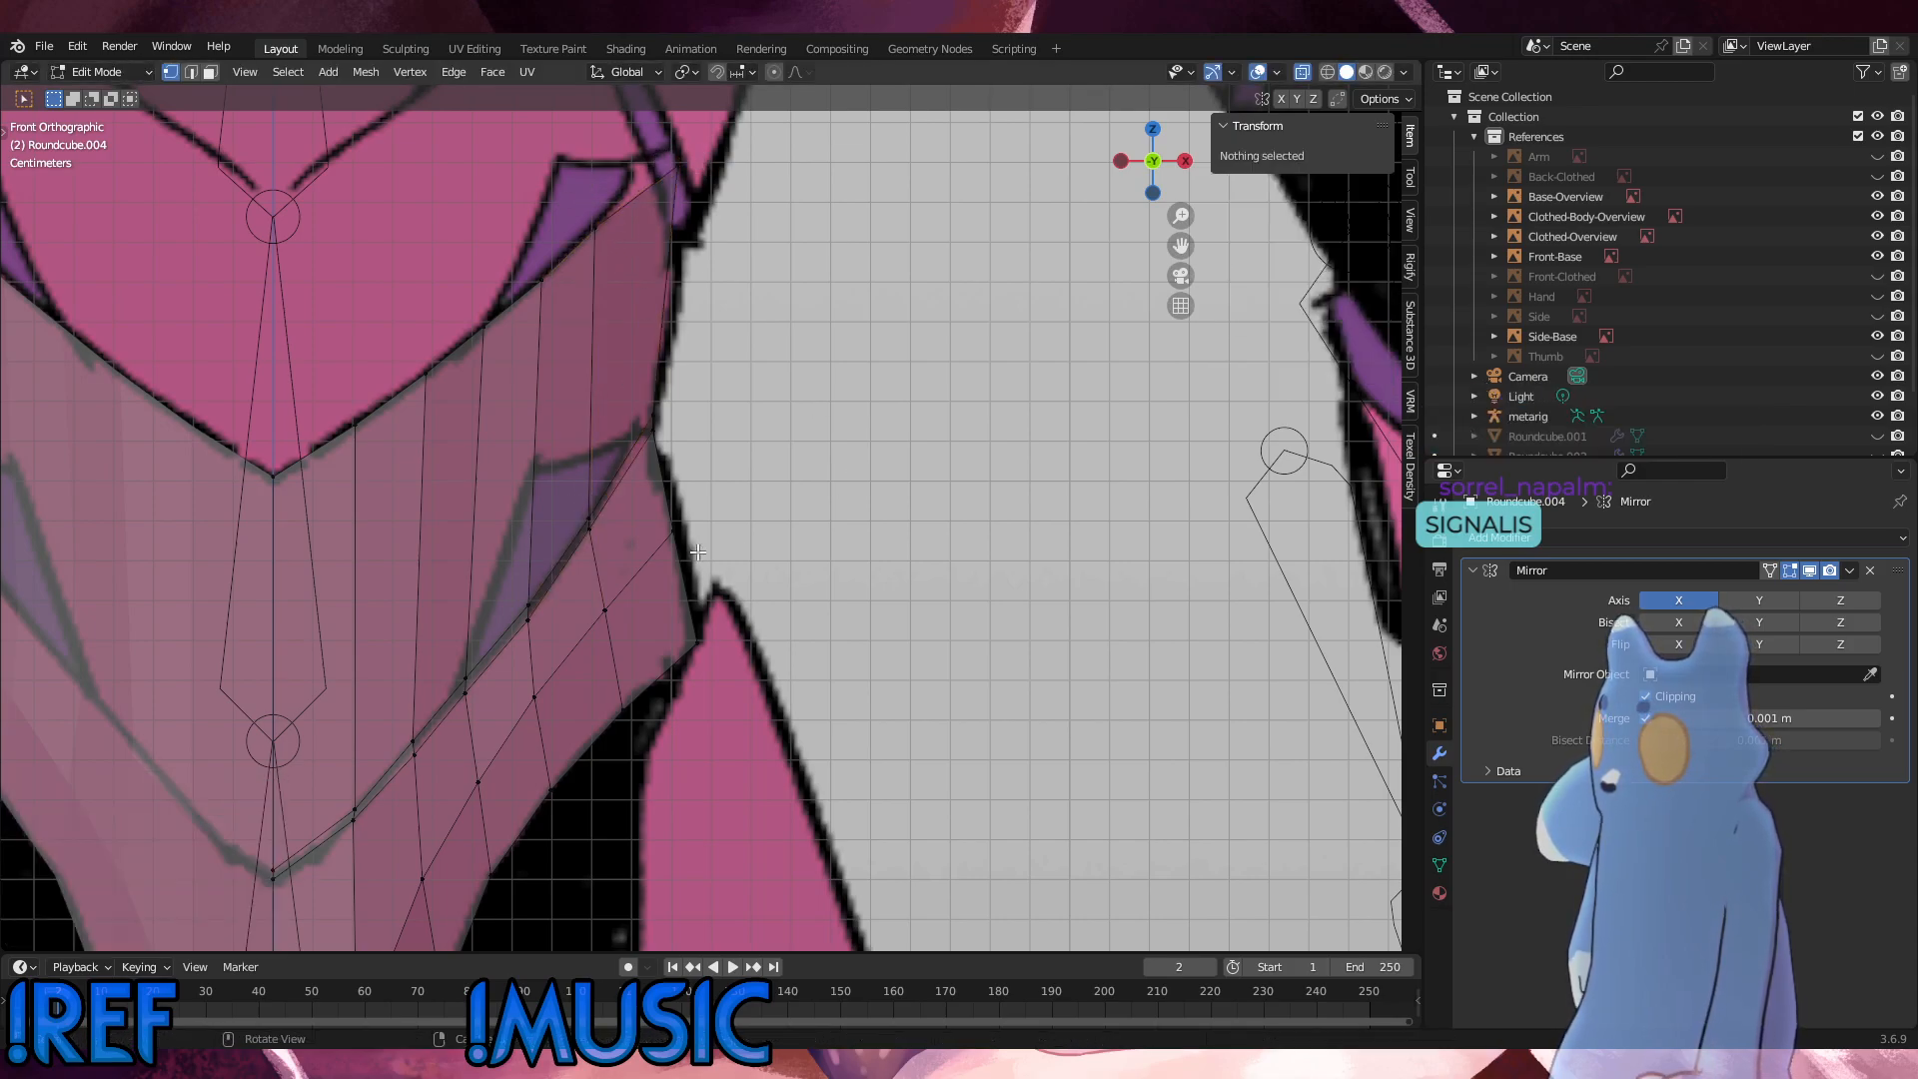
# Step: Slide the fifth column's interior pelvis vertex along its edge, and nudge that column's bottom-edge vertex onto the reference outline
pyautogui.moveTo(621, 635); pyautogui.dragTo(577, 576)
pyautogui.press('g')
pyautogui.press('g')
pyautogui.click(578, 582)
pyautogui.moveTo(650, 726); pyautogui.dragTo(598, 671)
pyautogui.press('g')
pyautogui.click(596, 671)
pyautogui.click(780, 595)
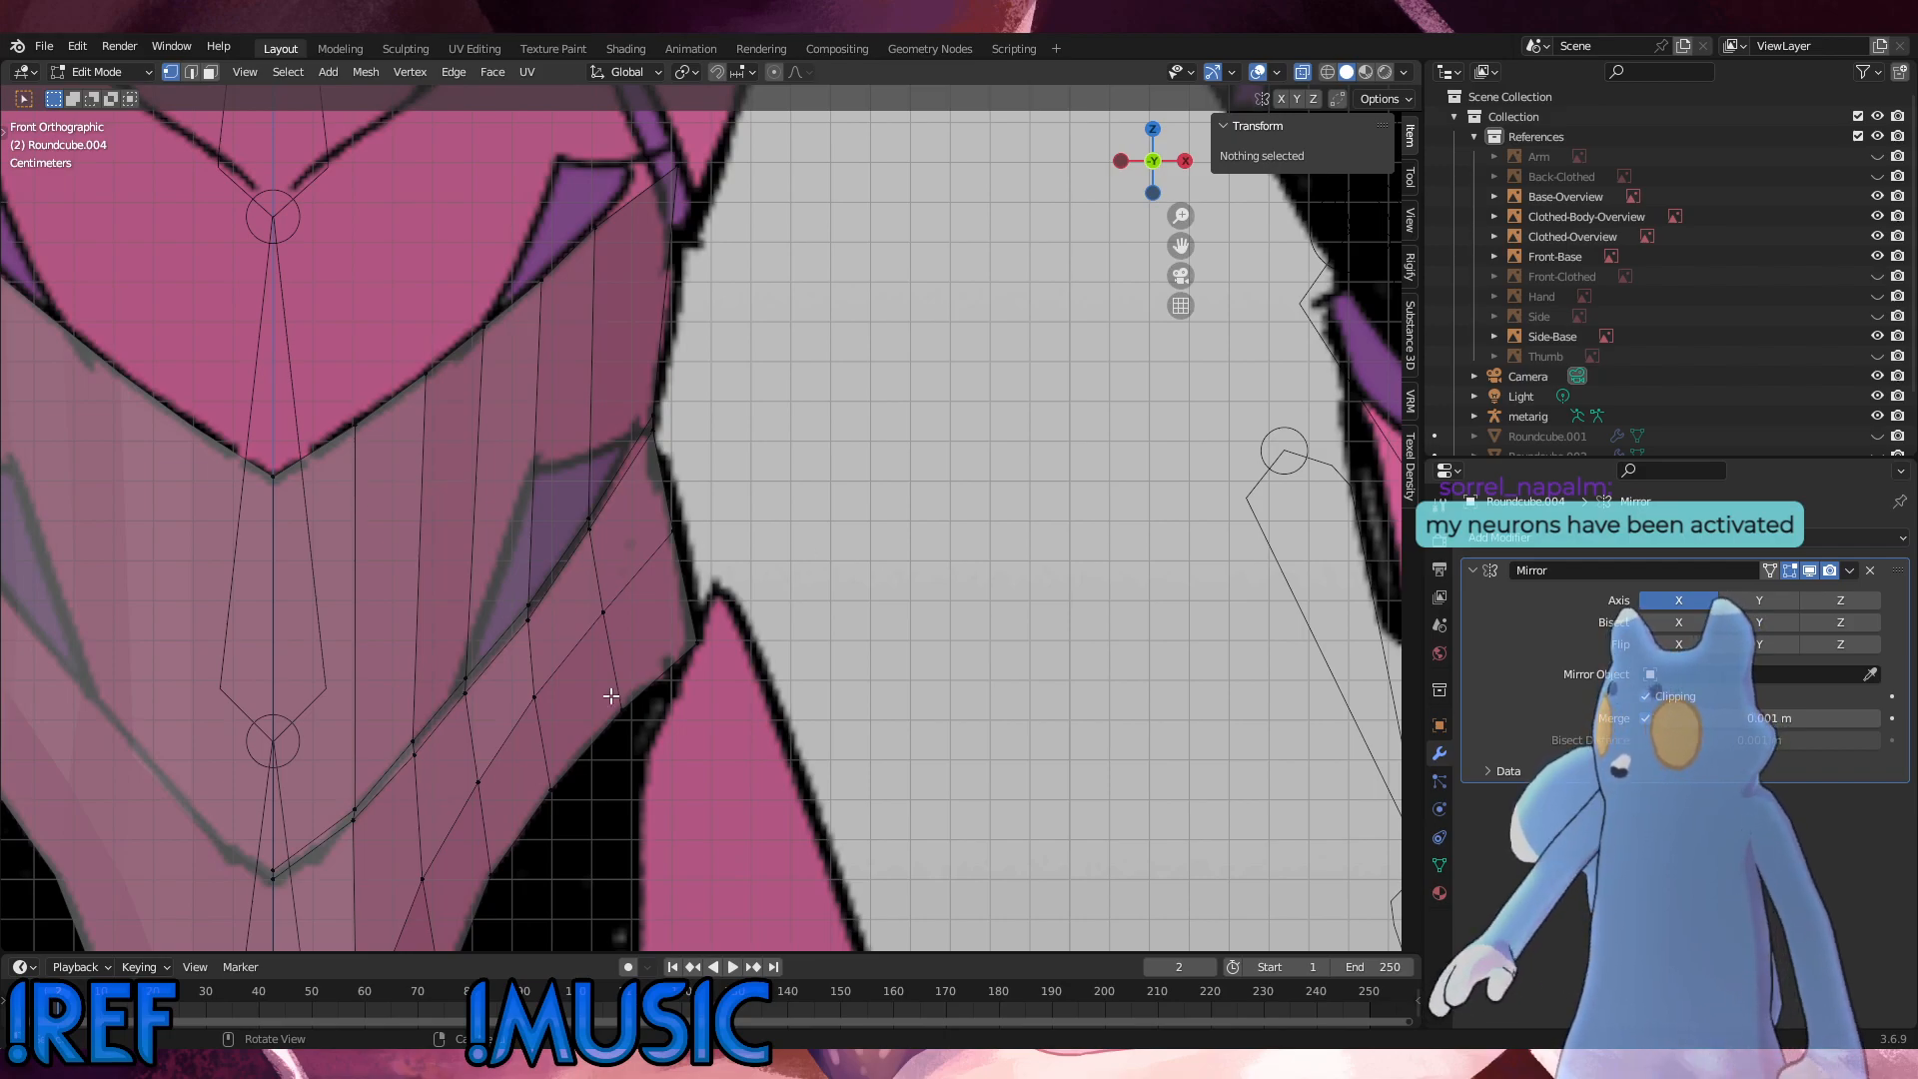
# Step: Align the first column's seam vertices with the reference line by rotating them -17.1°, shifting them slightly inward and down, scaling by 0.964, and rotating 9.11°
pyautogui.scroll(1, 612, 697)
pyautogui.keyDown('shift'); pyautogui.moveTo(659, 701); pyautogui.dragTo(885, 508, button='middle'); pyautogui.keyUp('shift')
pyautogui.scroll(-2, 805, 613)
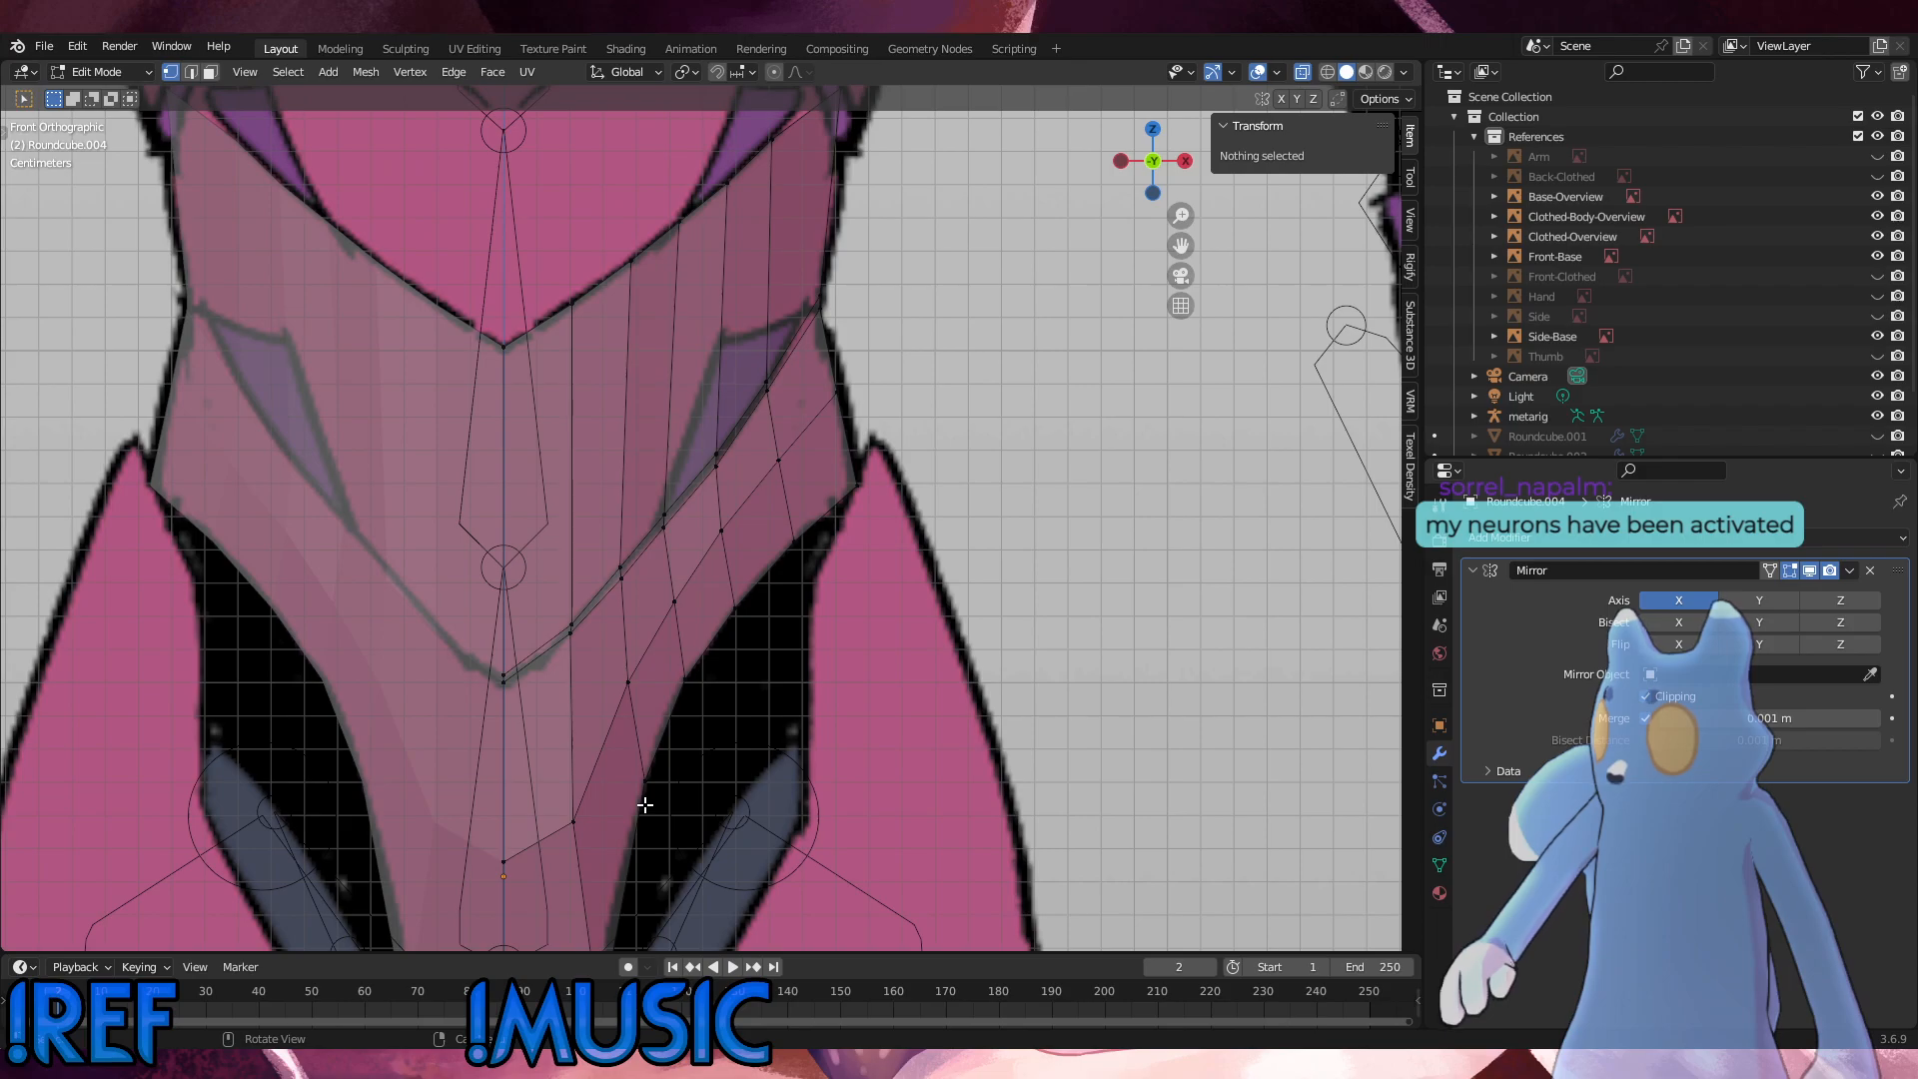
pyautogui.keyDown('alt'); pyautogui.click(571, 665); pyautogui.keyUp('alt')
pyautogui.press('r')
pyautogui.click(727, 551)
pyautogui.press('g')
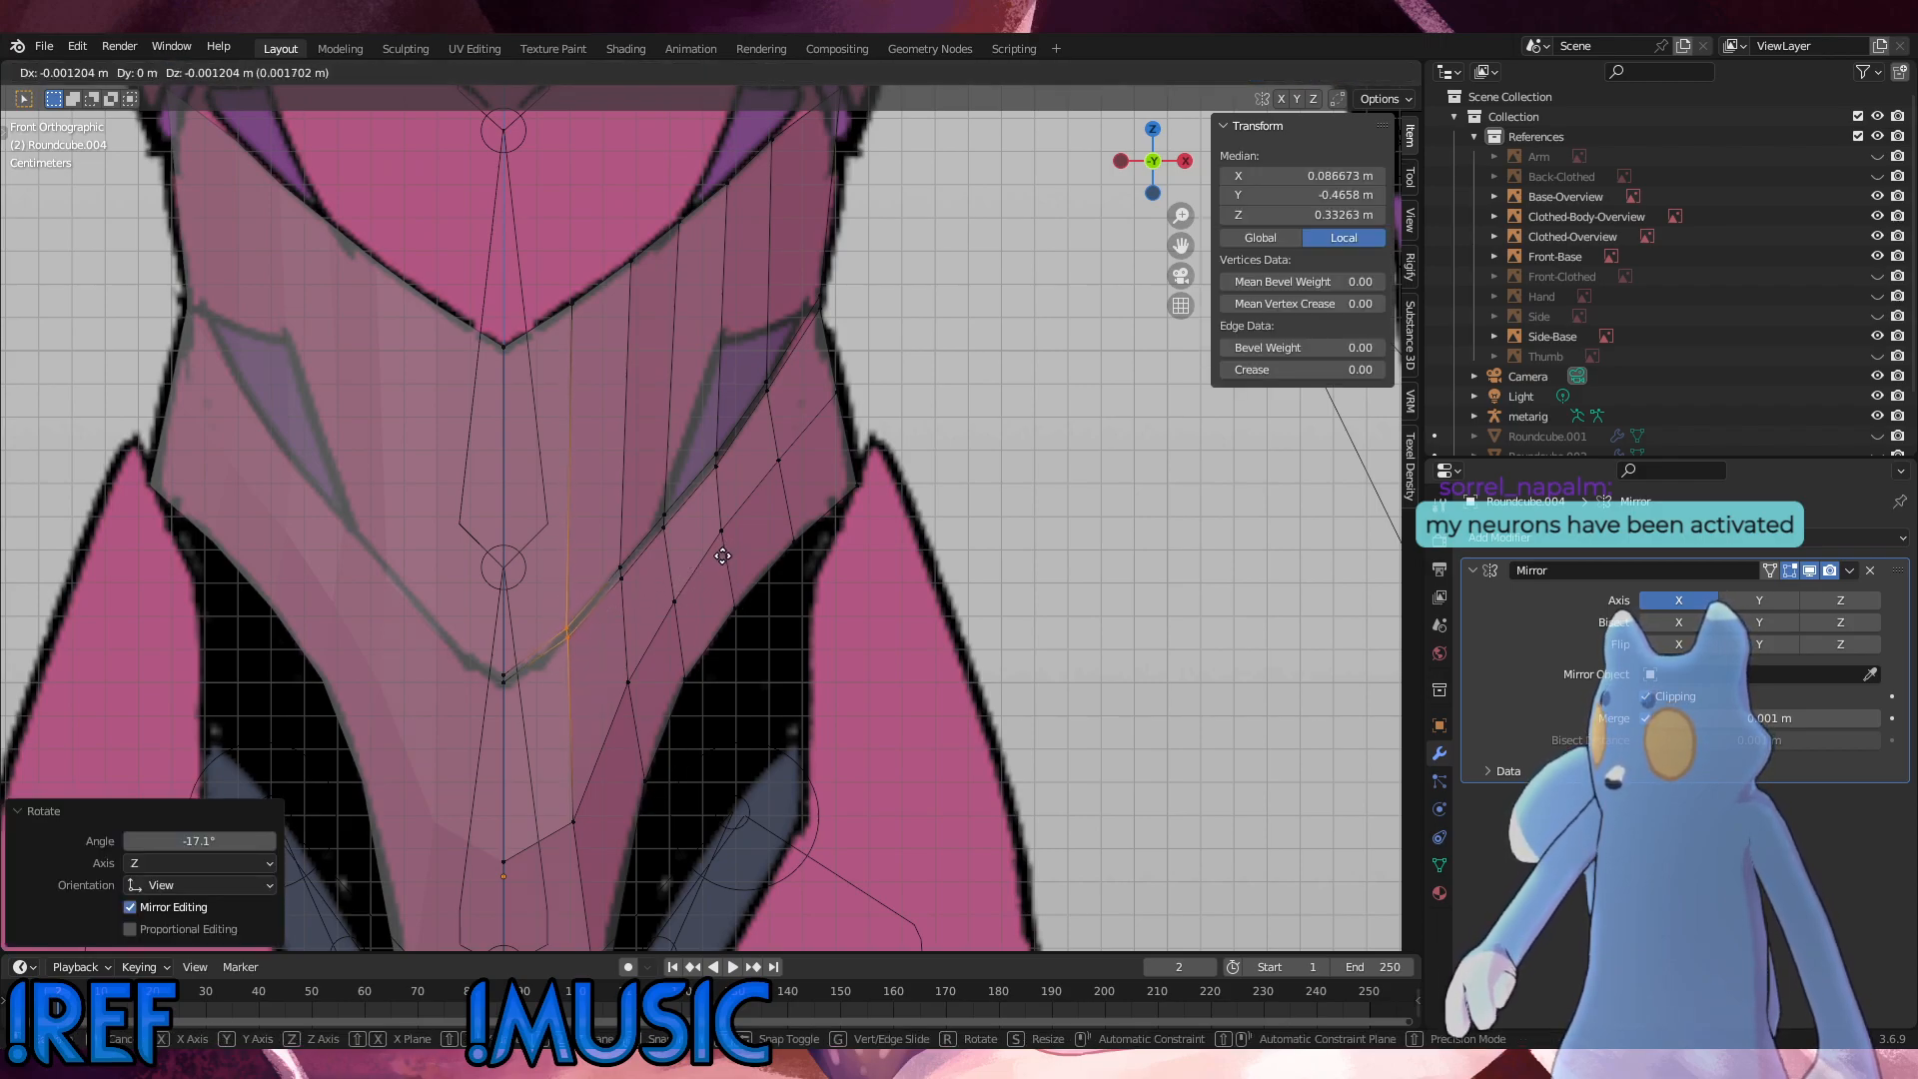
pyautogui.click(722, 556)
pyautogui.press('s')
pyautogui.click(716, 556)
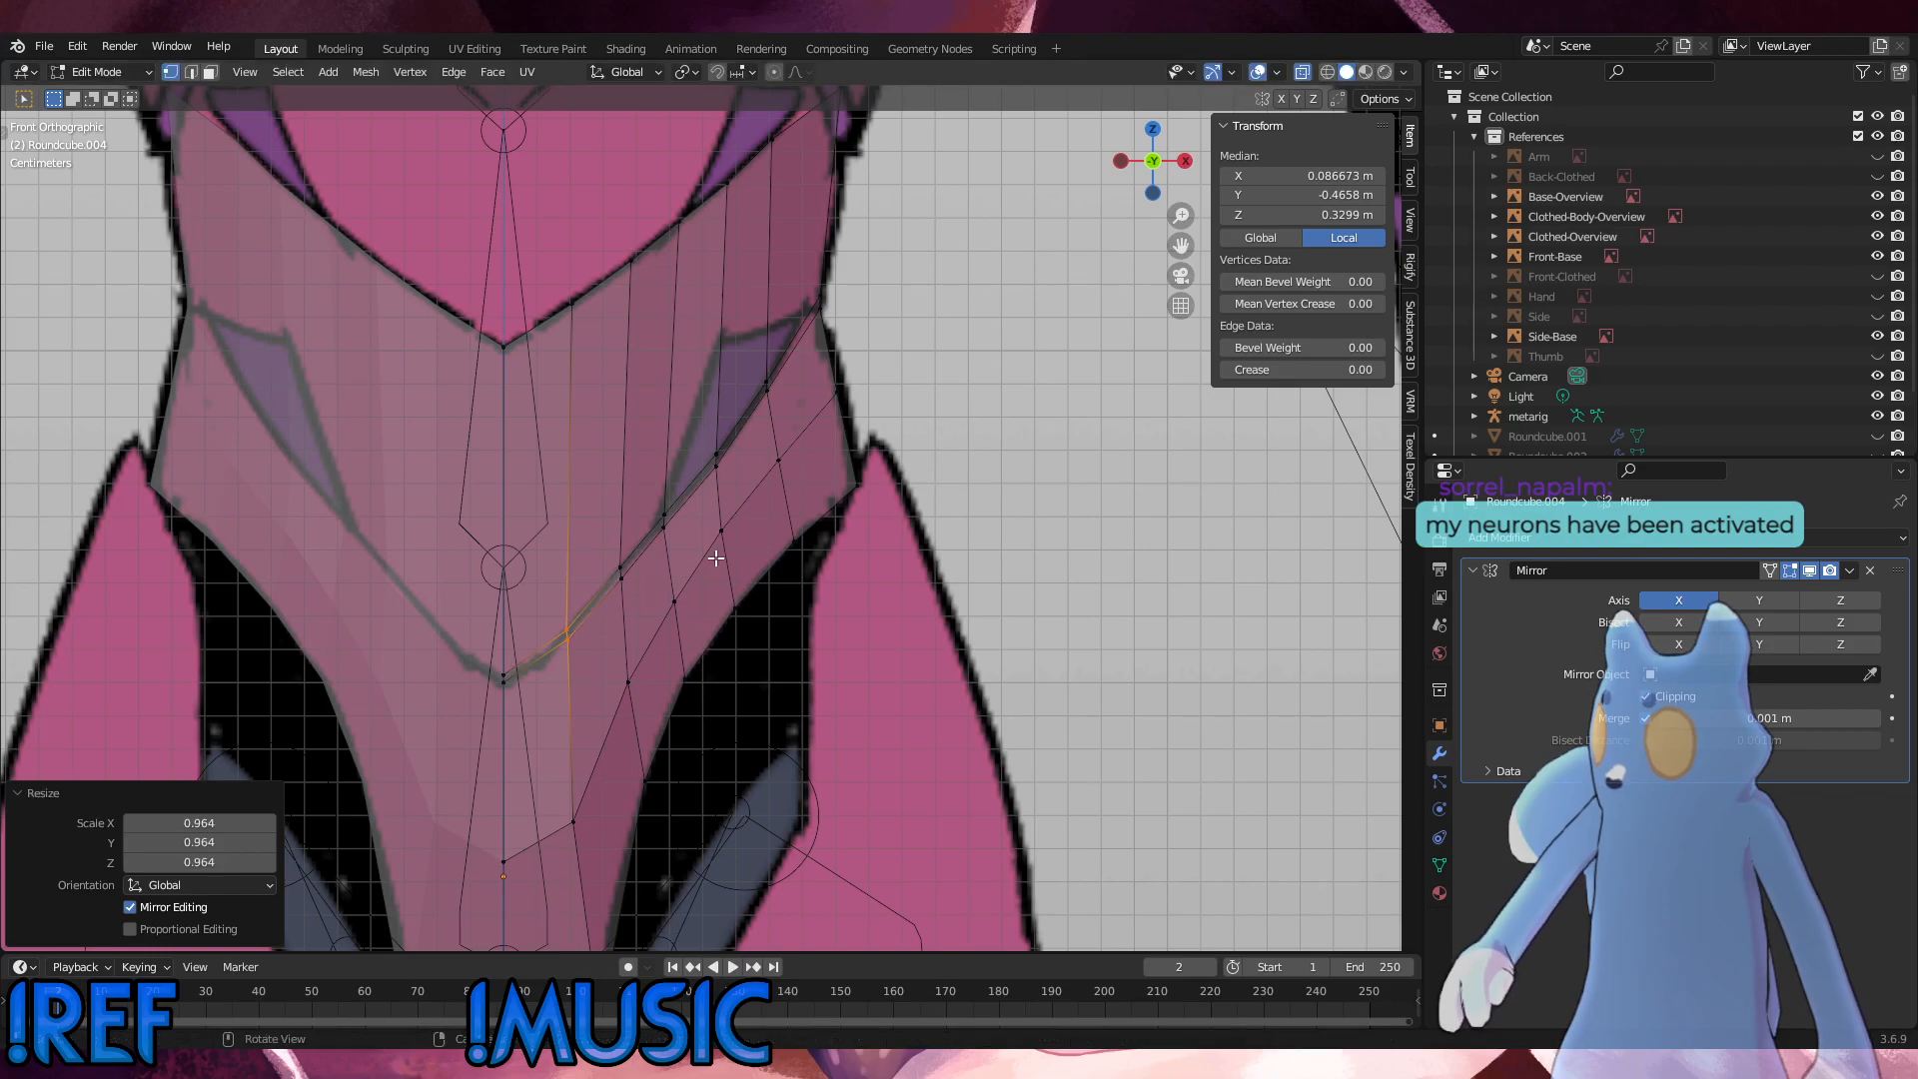
pyautogui.press('r')
pyautogui.click(715, 587)
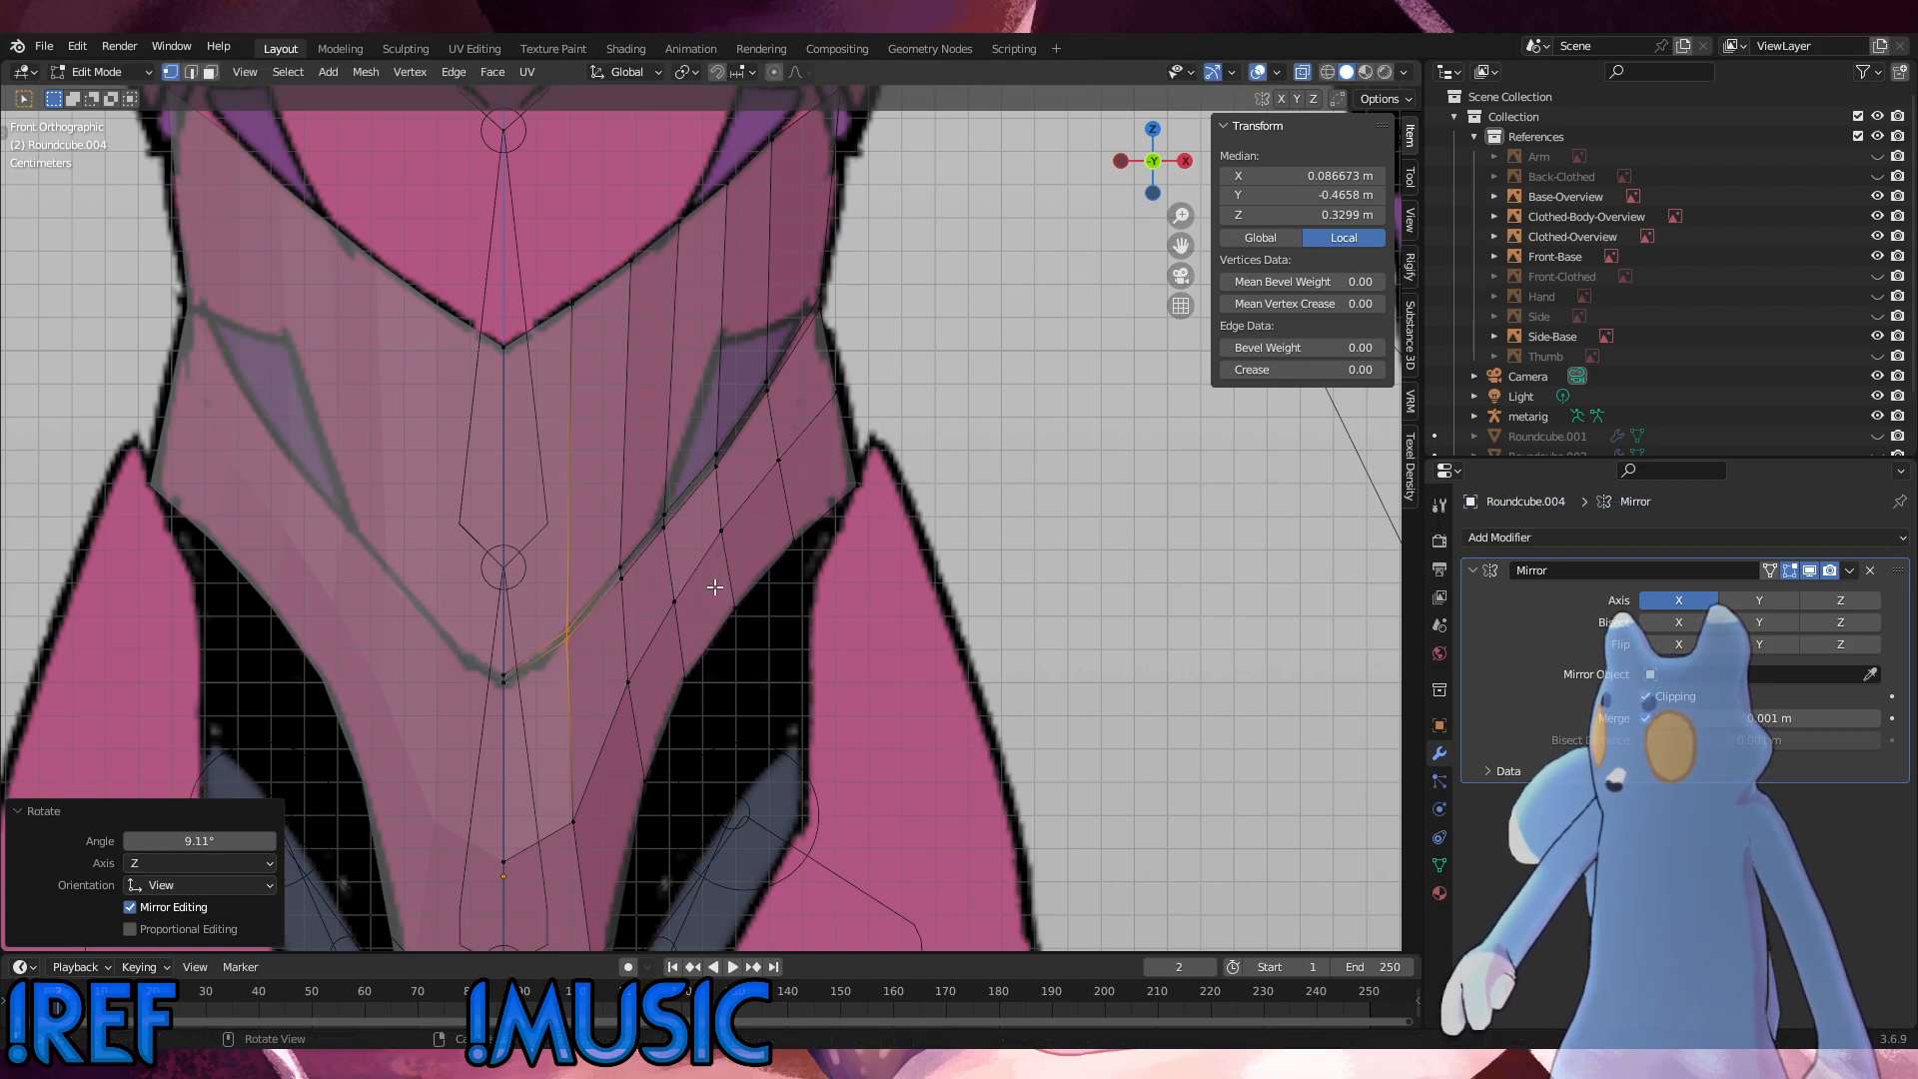
pyautogui.click(913, 473)
# Step: Add a centred vertical loop cut between the fifth column and the shell's outer side edge
pyautogui.keyDown('shift'); pyautogui.moveTo(933, 420); pyautogui.dragTo(878, 663, button='middle'); pyautogui.keyUp('shift')
pyautogui.click(878, 662)
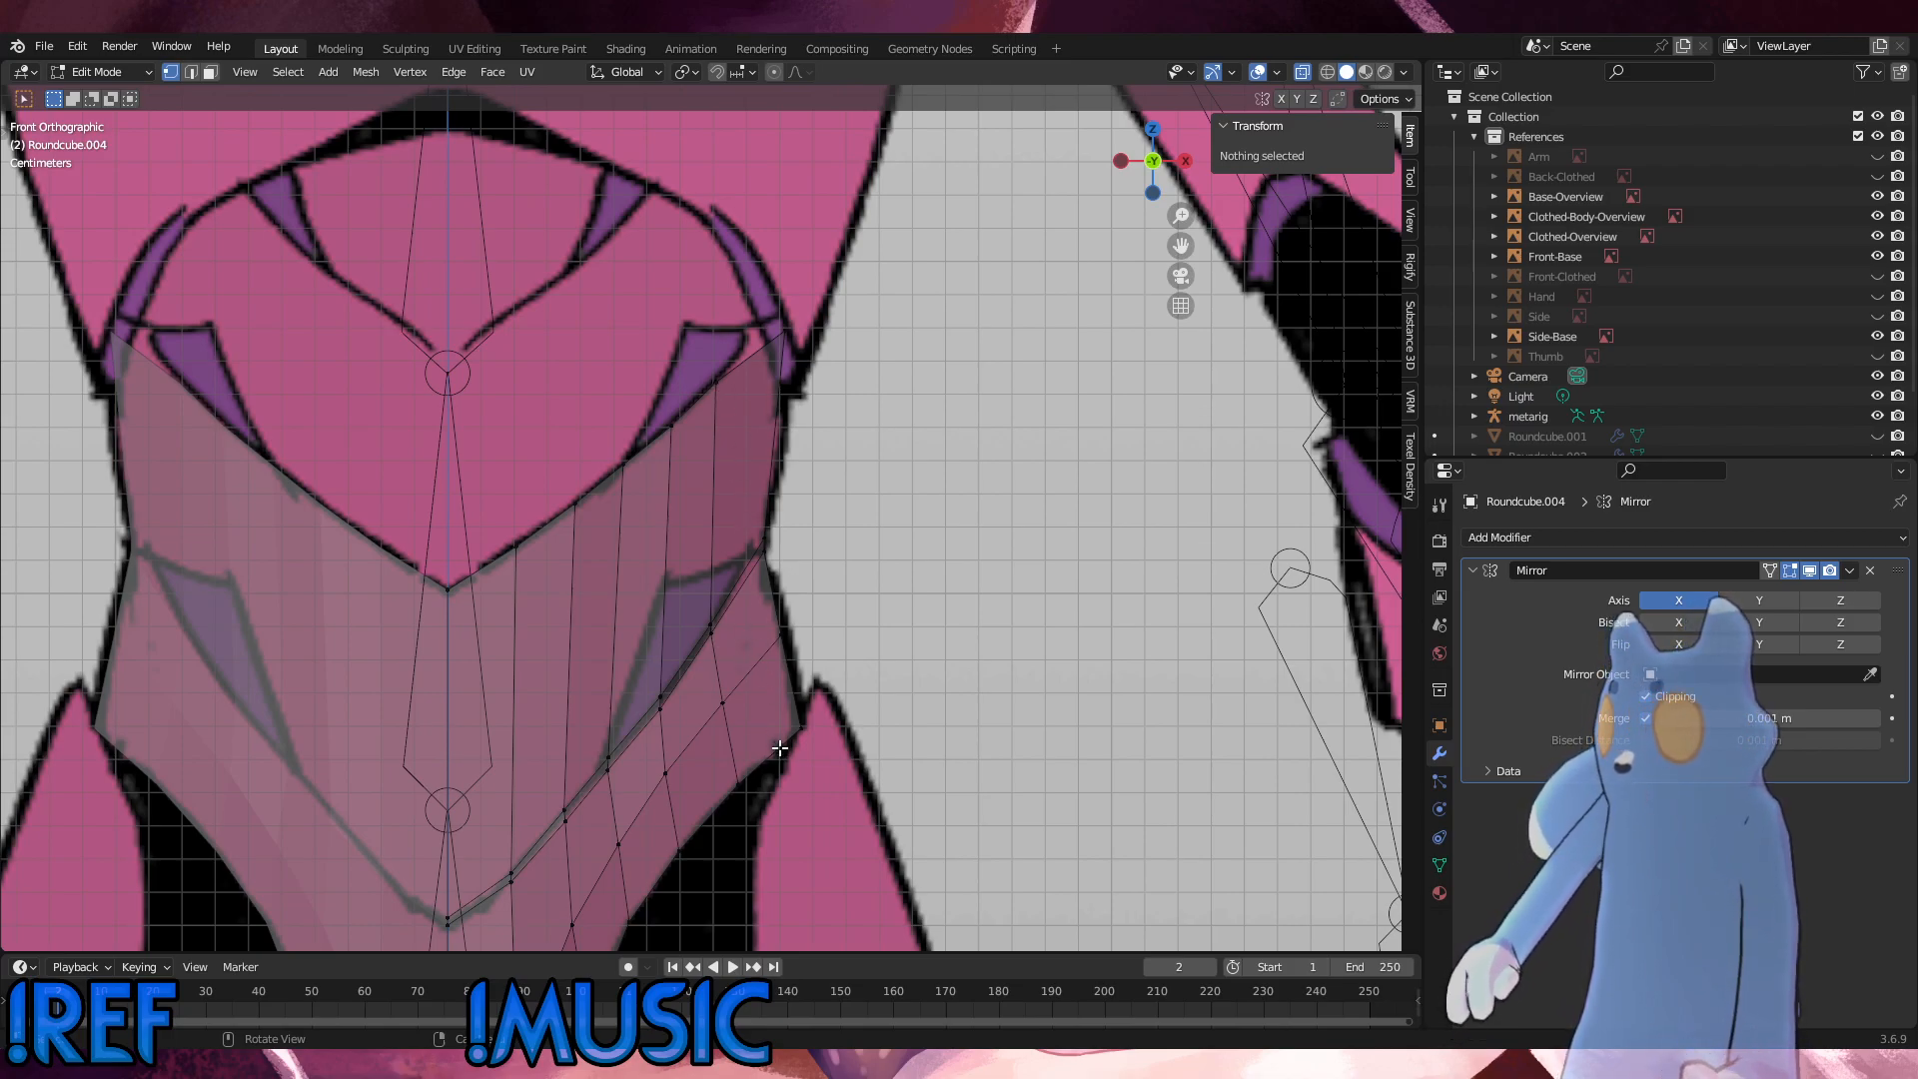
pyautogui.scroll(-8, 781, 747)
pyautogui.scroll(8, 787, 719)
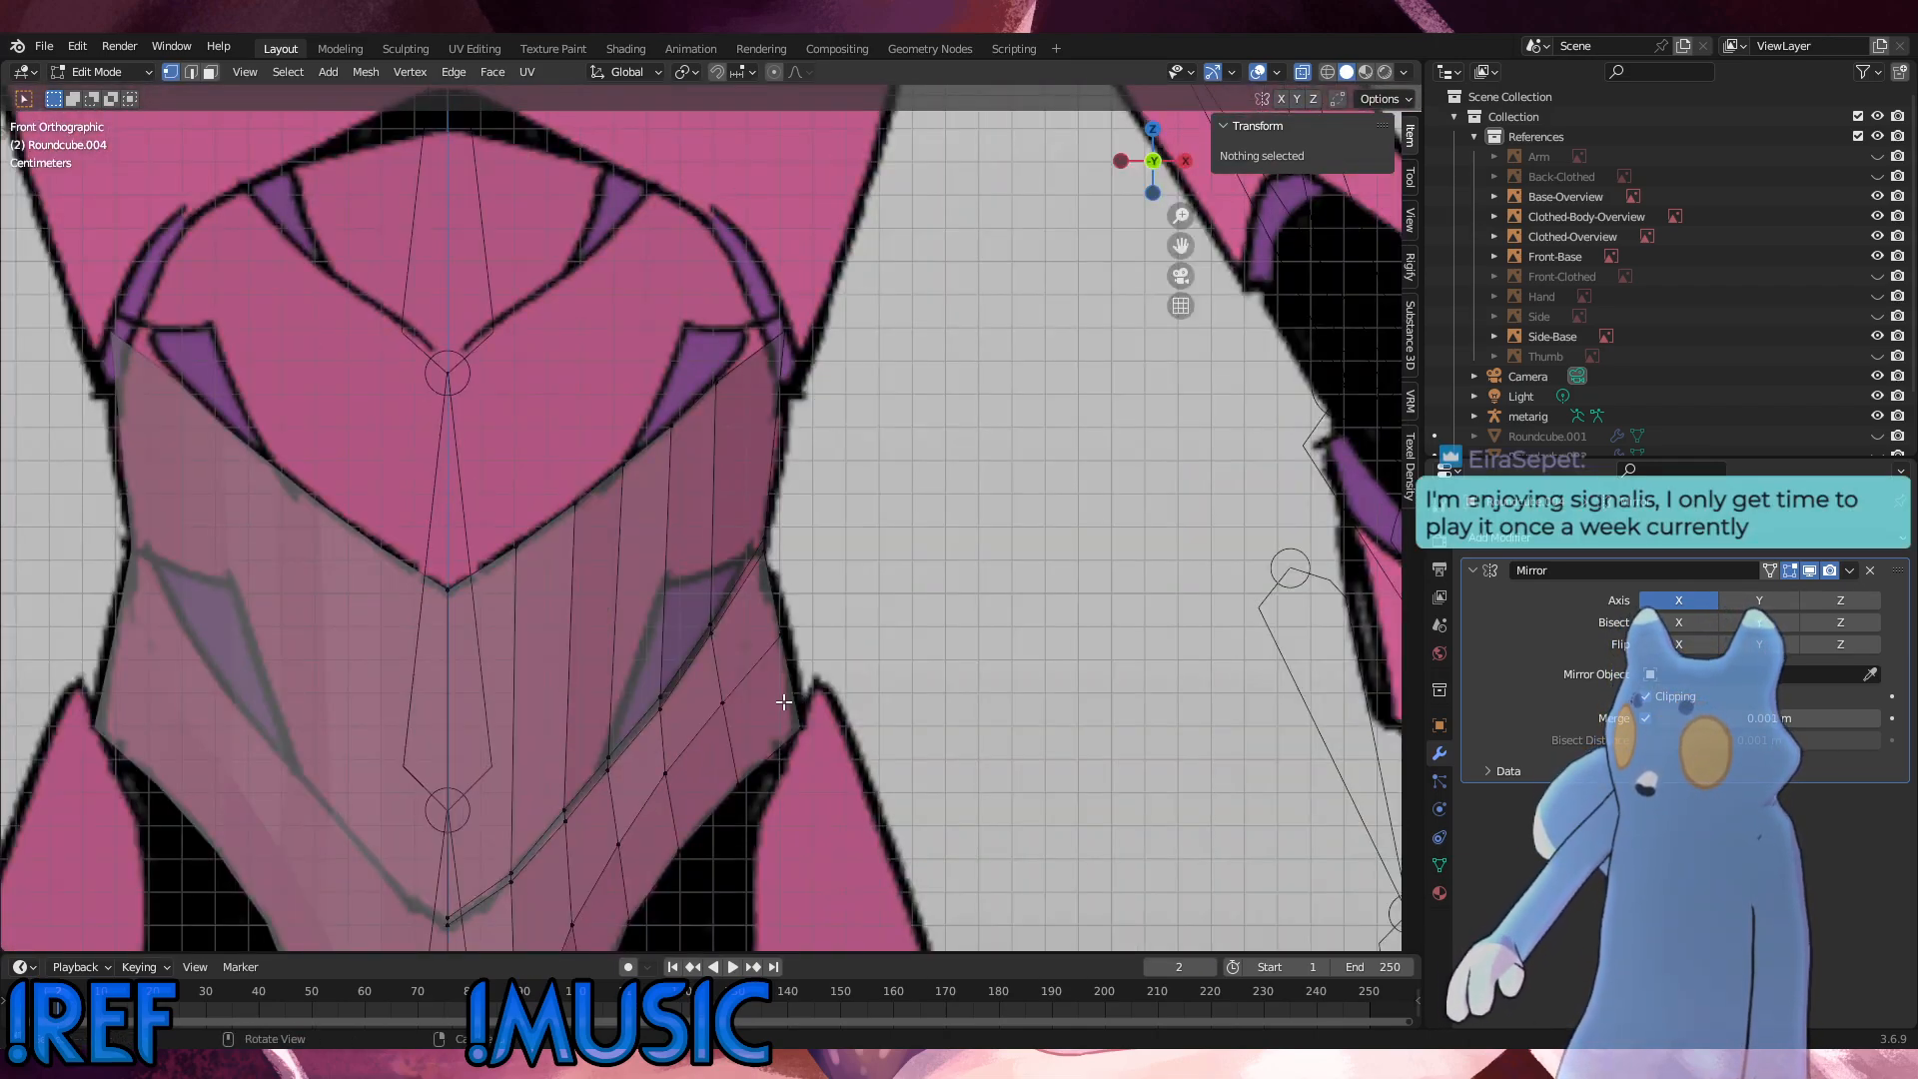
pyautogui.hotkey('ctrl', 'r')
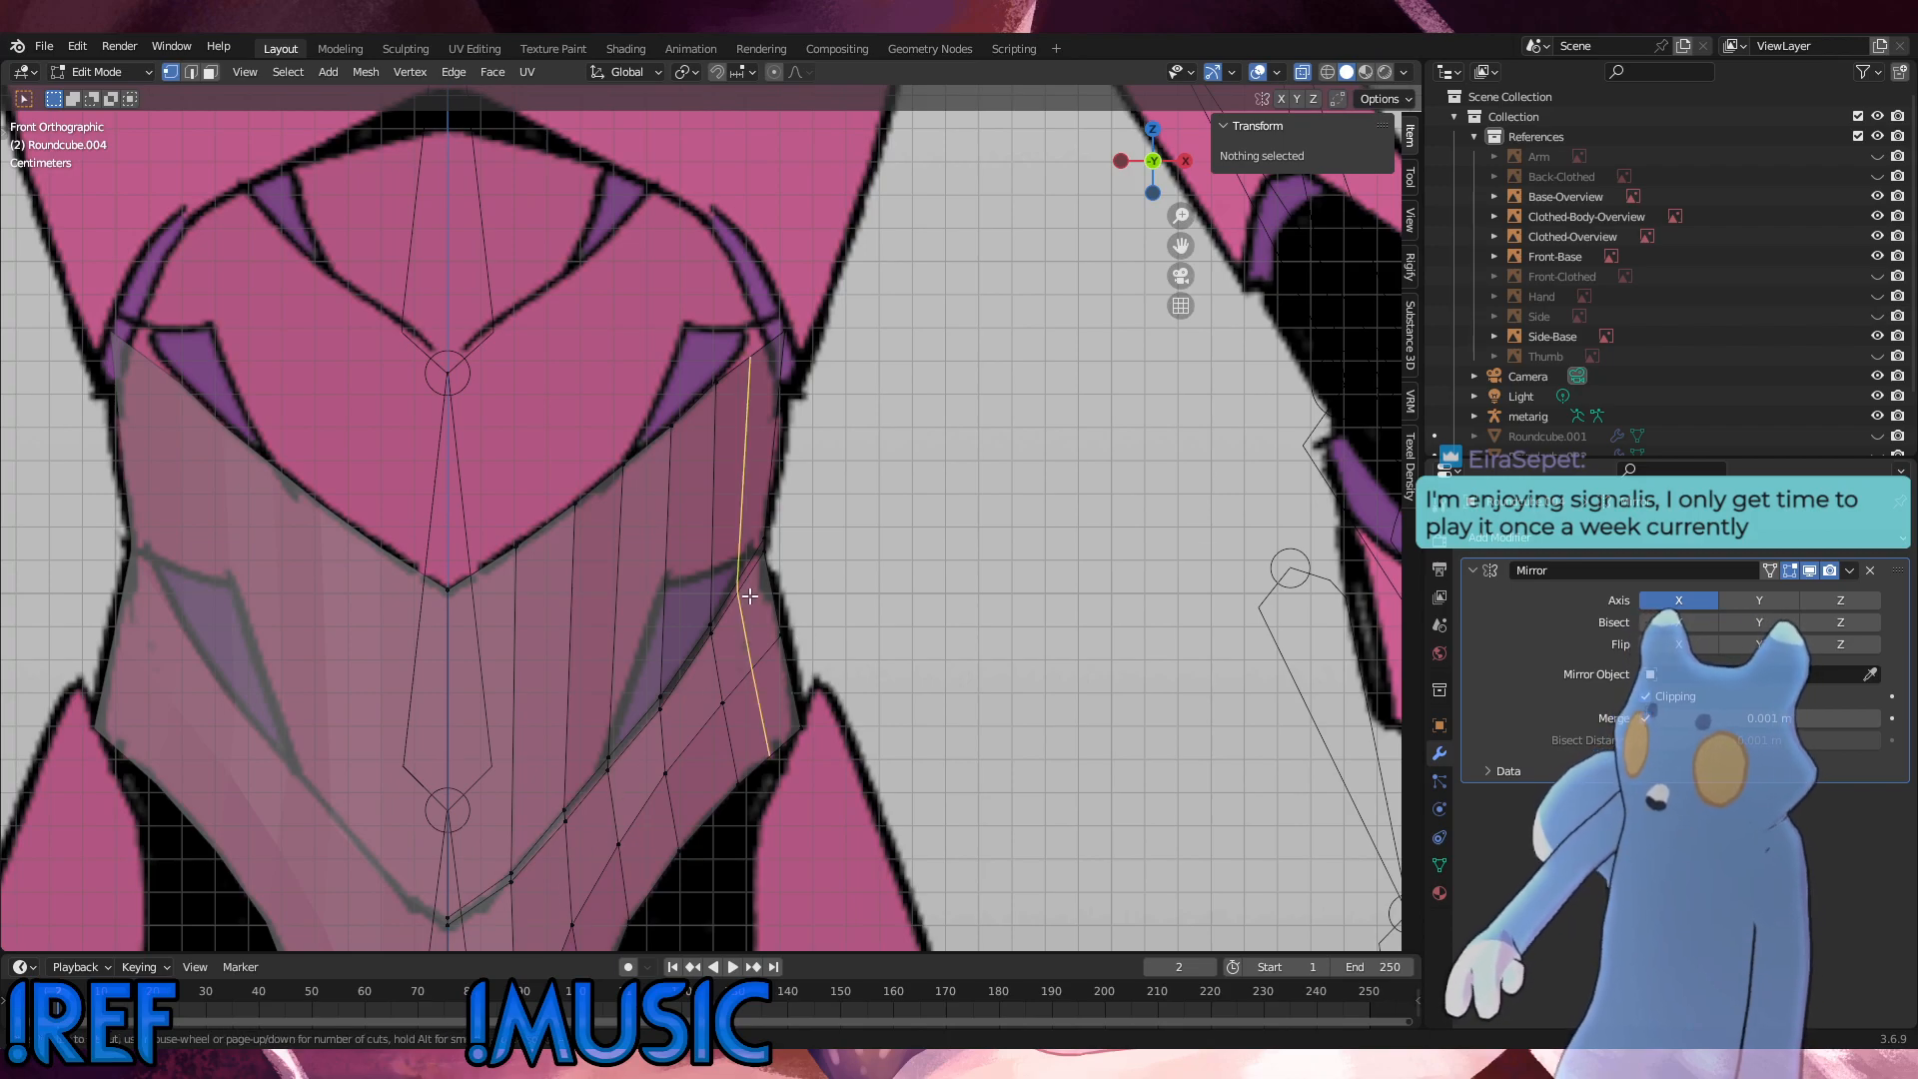
pyautogui.click(749, 596)
pyautogui.rightClick(749, 597)
pyautogui.click(836, 592)
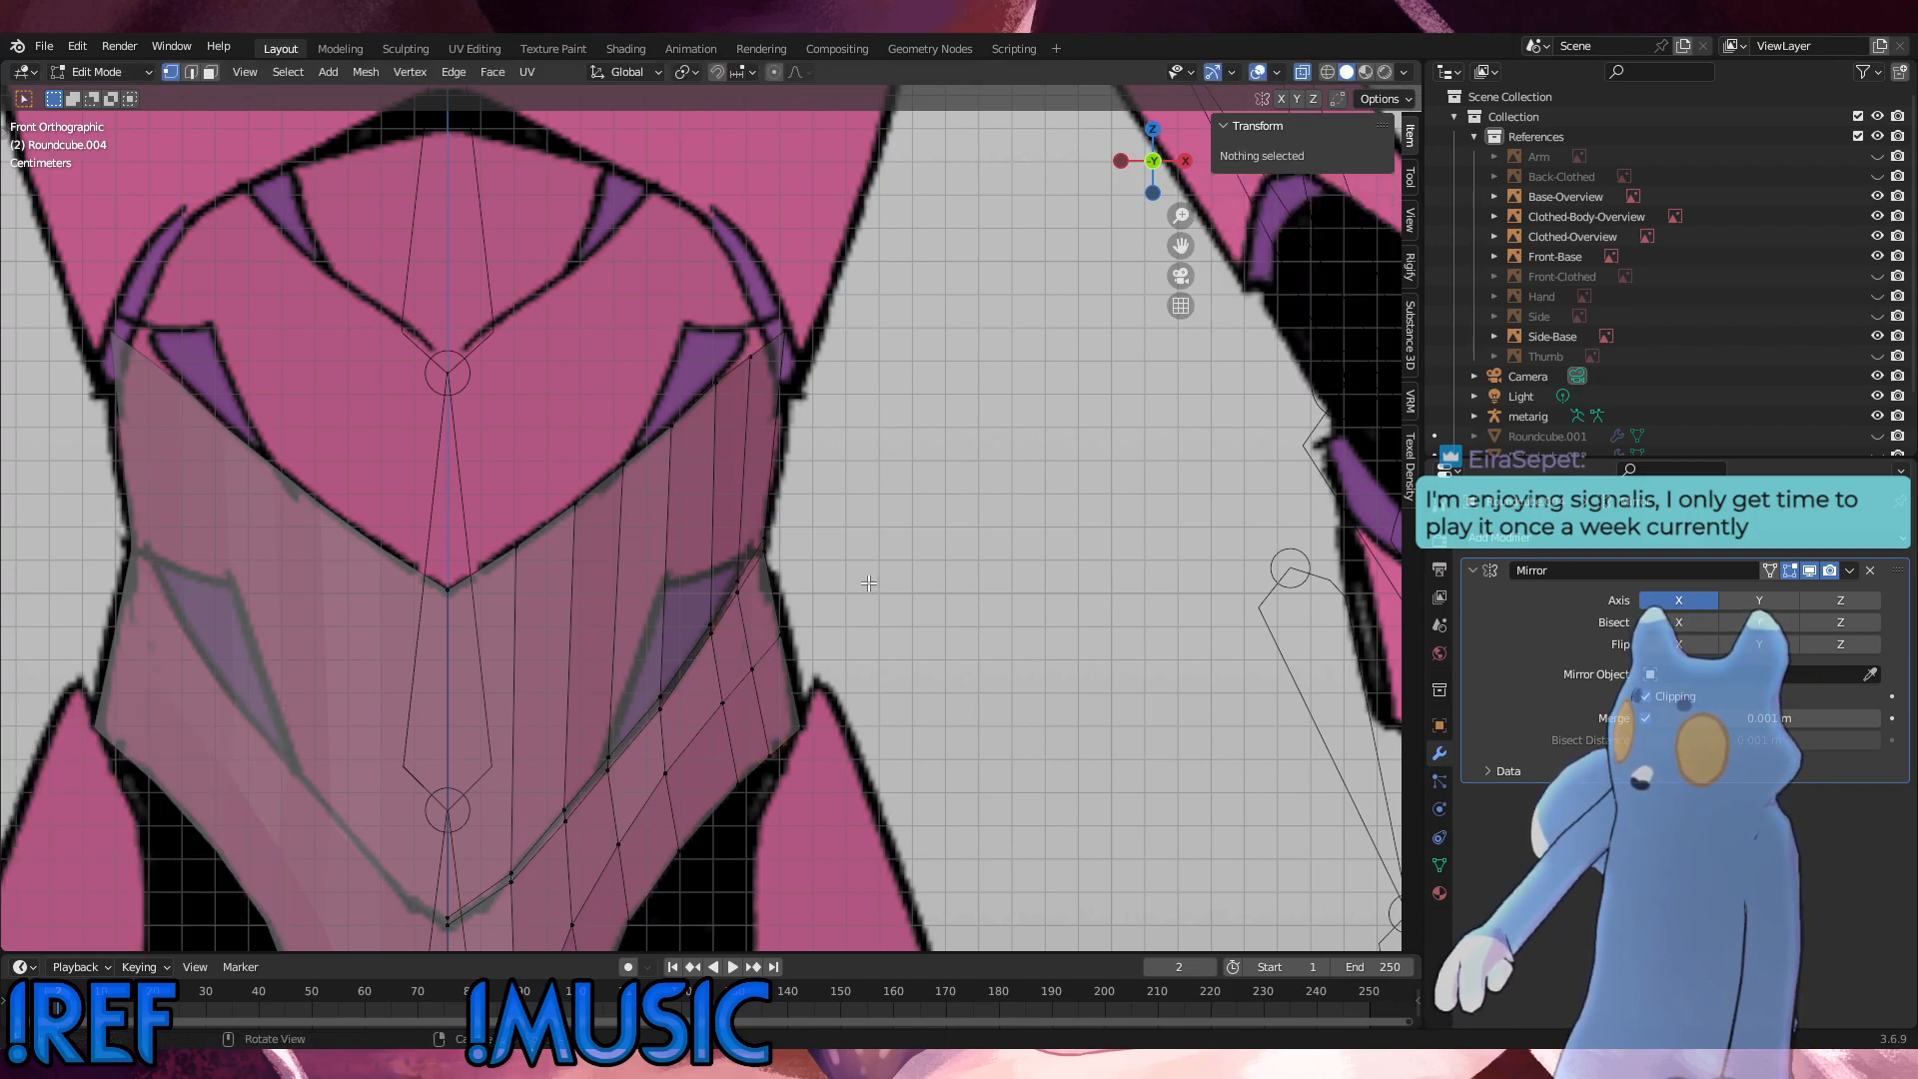
# Step: Edge-slide the new vertical loop toward the shell's outer side by a factor of 0.208
pyautogui.keyDown('alt'); pyautogui.click(777, 618); pyautogui.keyUp('alt')
pyautogui.press('g')
pyautogui.press('g')
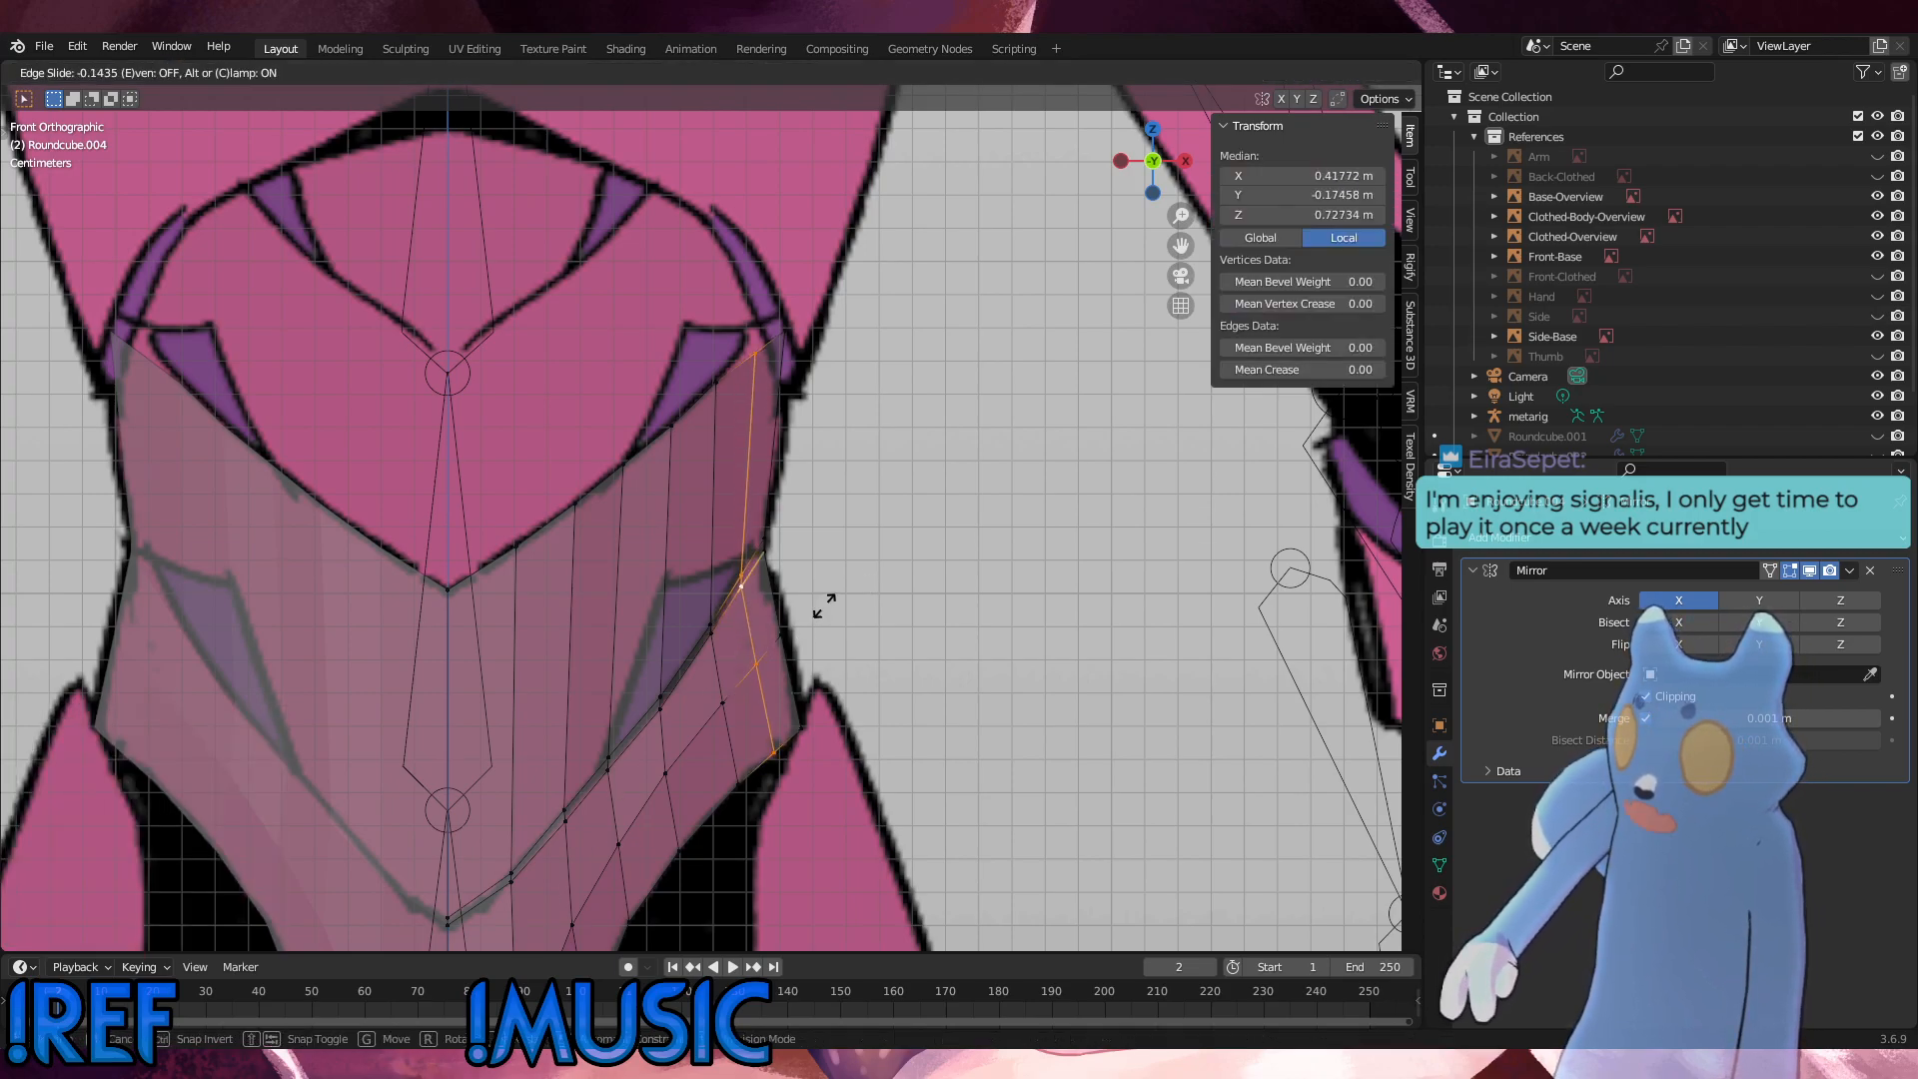
pyautogui.click(825, 604)
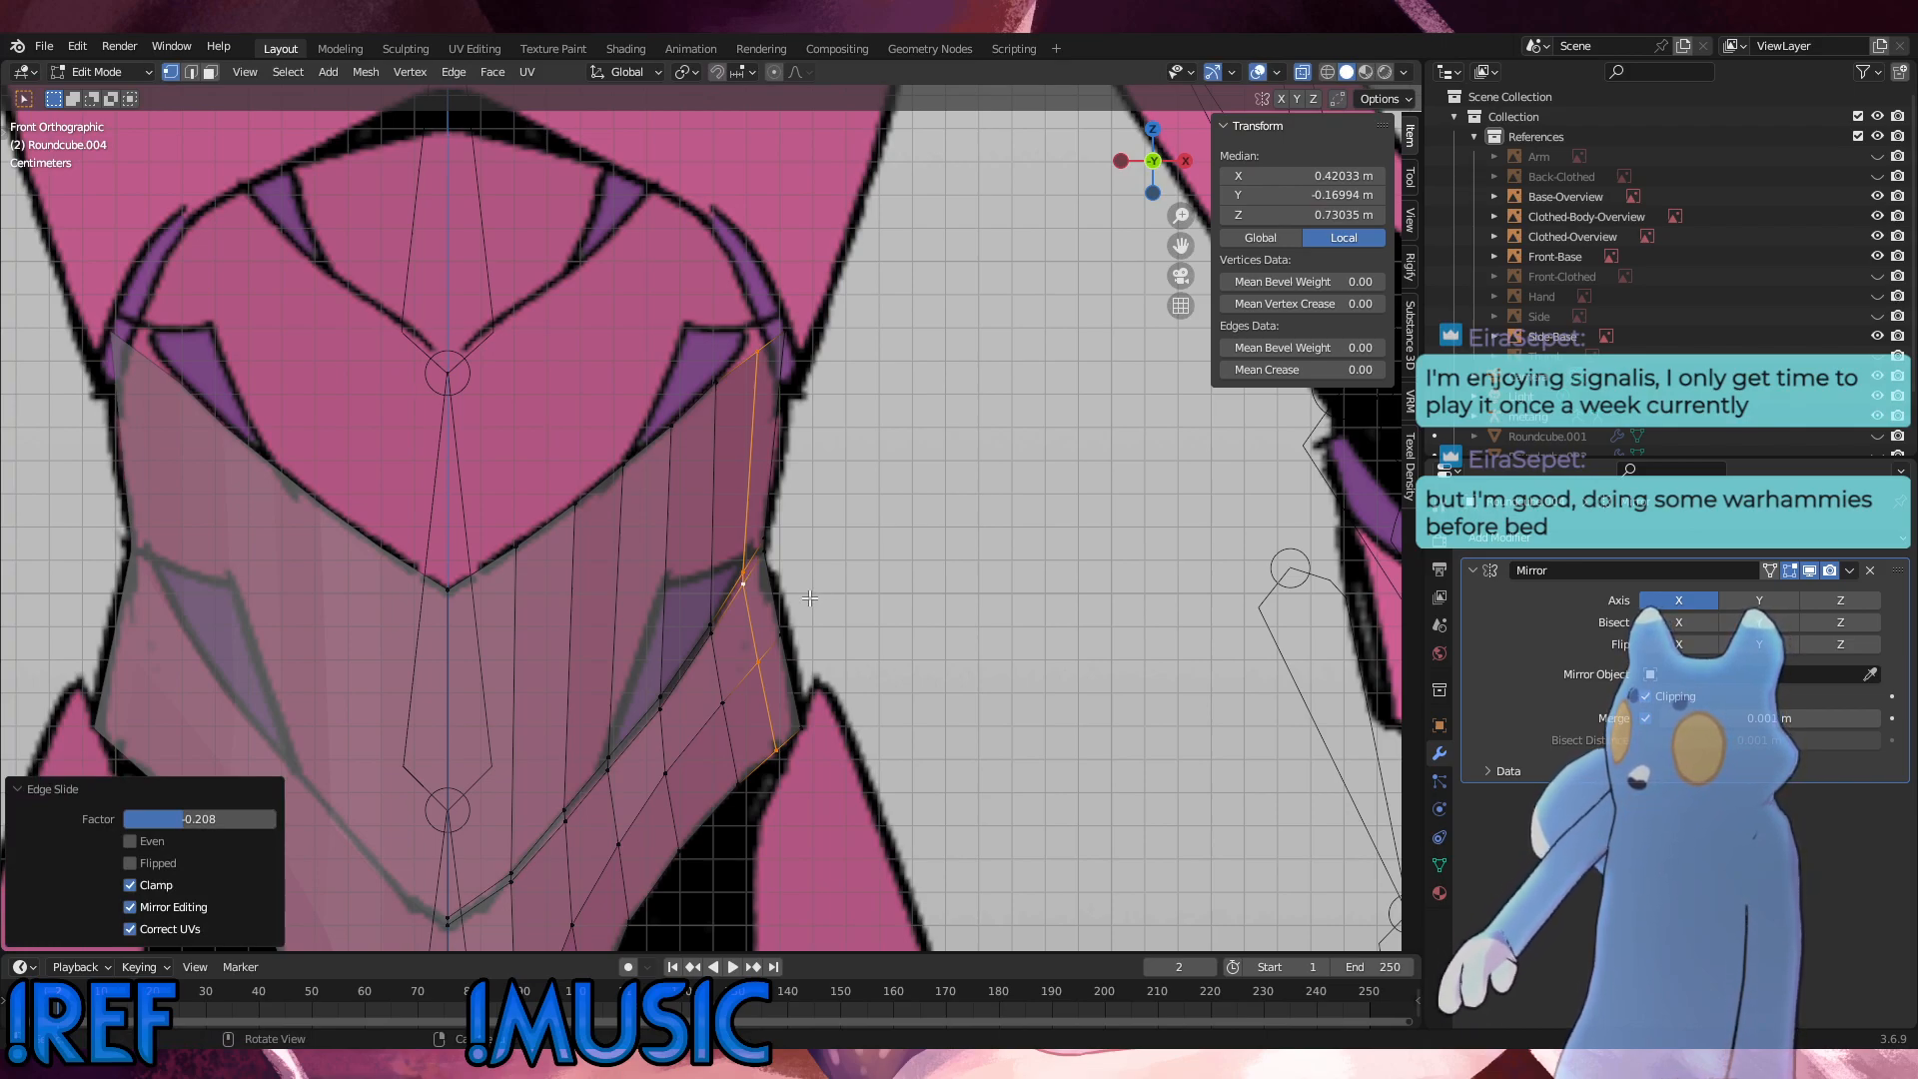
# Step: Move the new loop's seam vertices about 0.0012 m outward and 0.0024 m up
pyautogui.click(747, 564)
pyautogui.press('g')
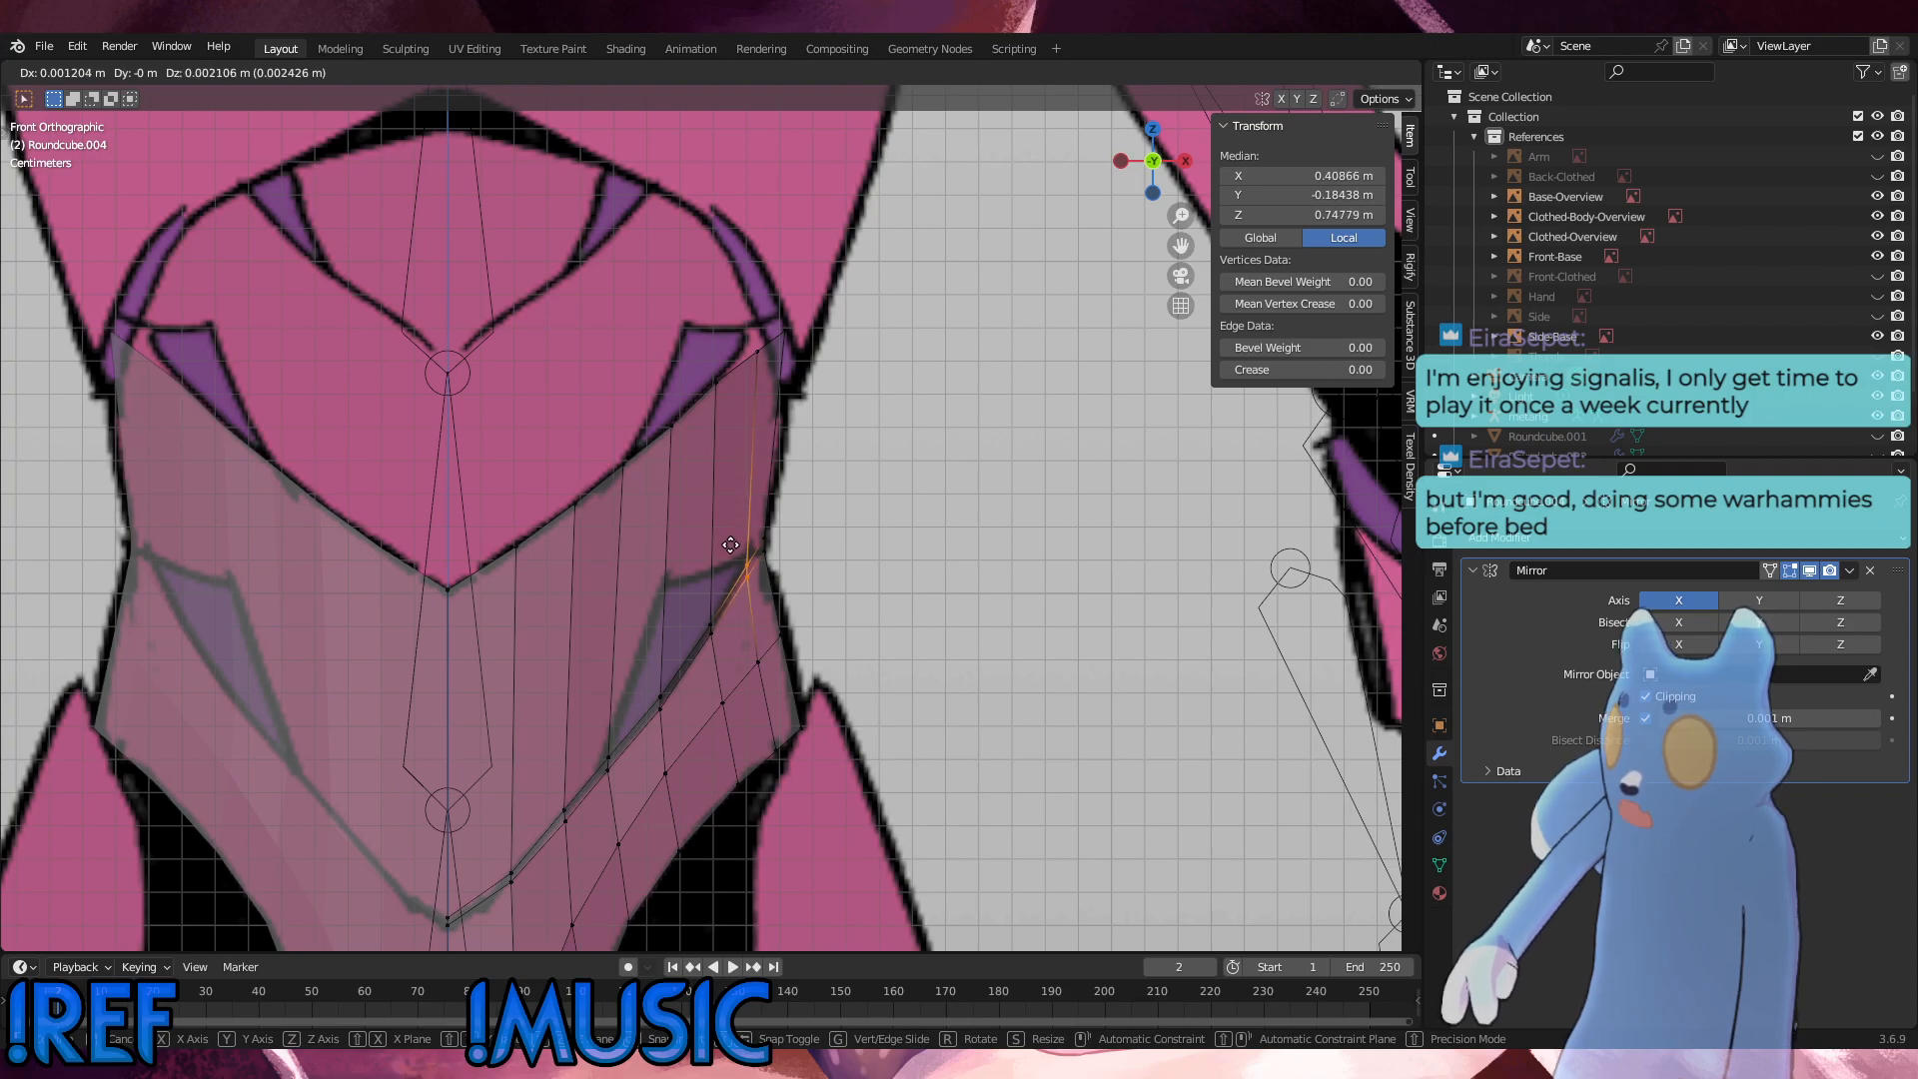
pyautogui.click(731, 544)
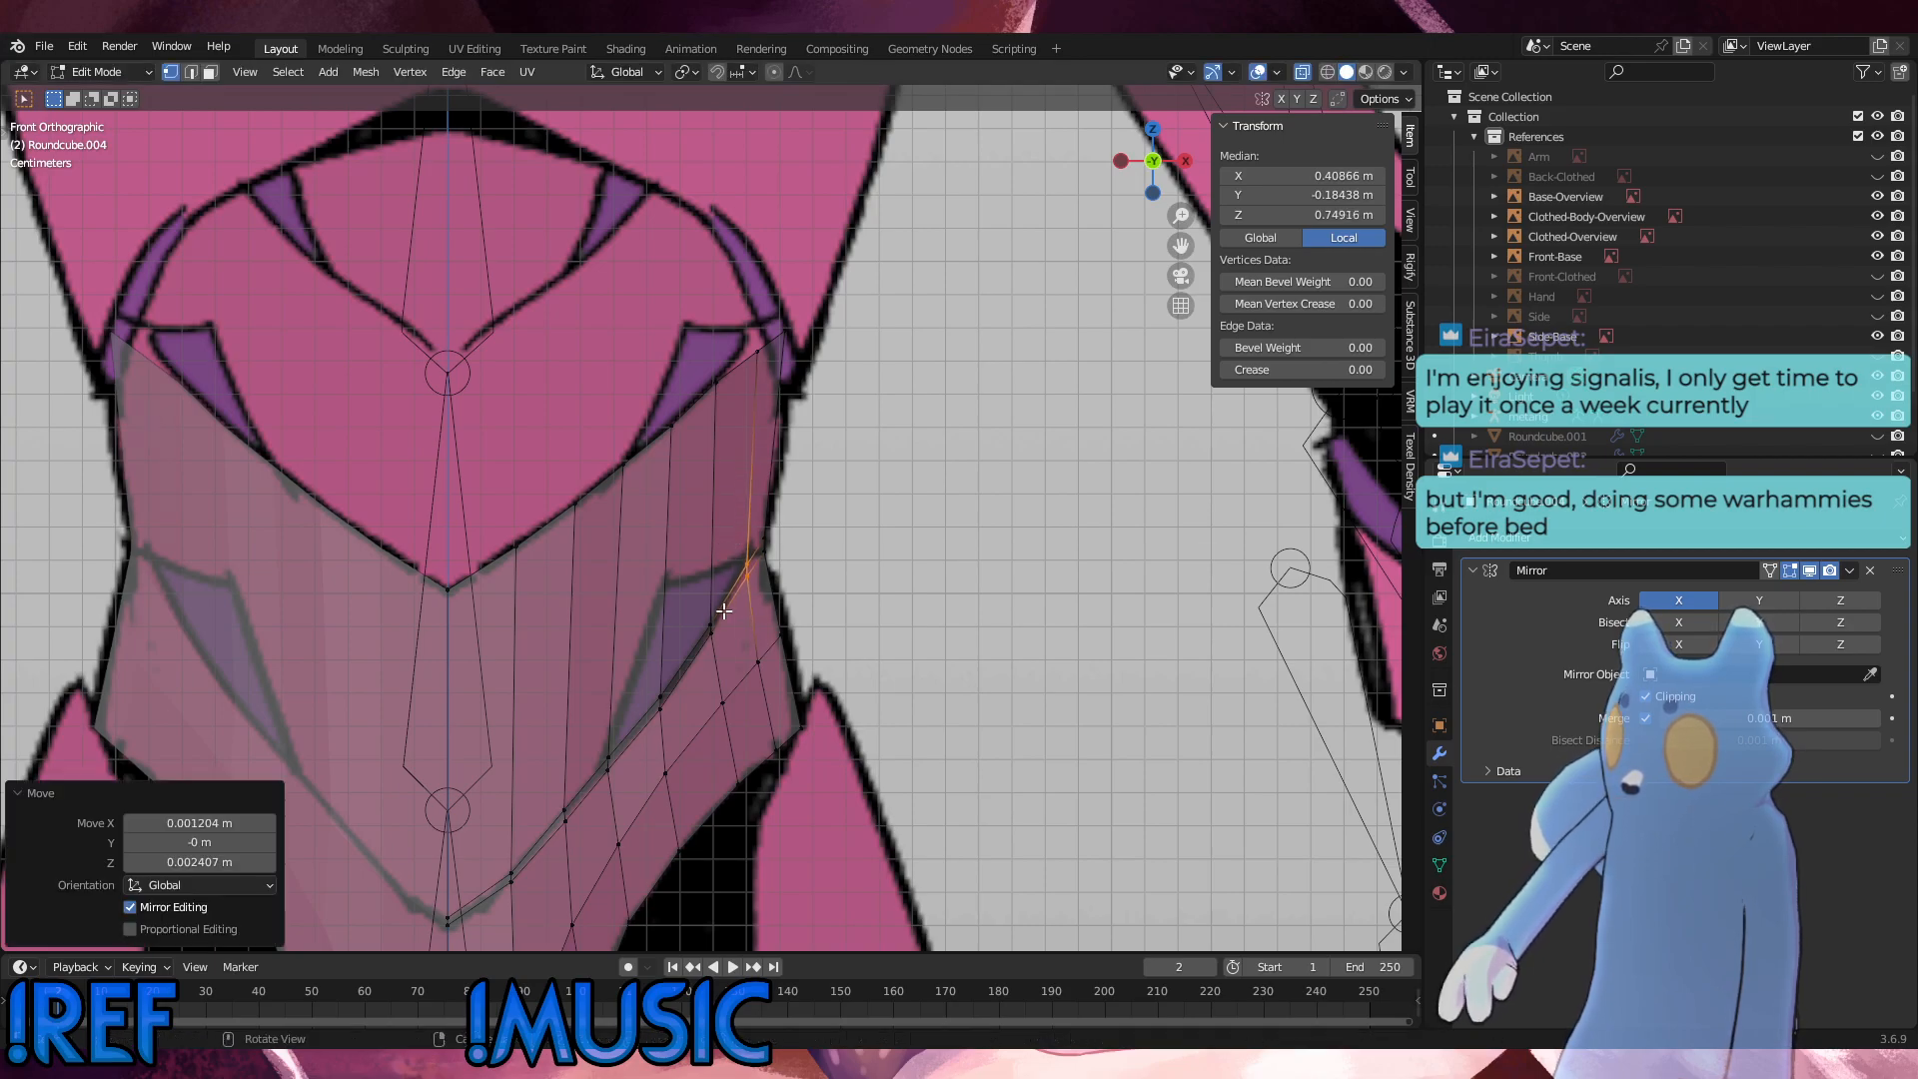
pyautogui.press('g')
pyautogui.moveTo(743, 796); pyautogui.dragTo(740, 552)
pyautogui.press('g')
# Step: Slide the fifth column's interior pelvis vertex down along its edge, and nudge the new loop's seam vertices about 0.0003 m outward and up
pyautogui.click(715, 738)
pyautogui.press('g')
pyautogui.press('g')
pyautogui.click(695, 683)
pyautogui.press('g')
pyautogui.press('g')
pyautogui.click(693, 612)
pyautogui.click(871, 621)
pyautogui.press('g')
pyautogui.click(741, 553)
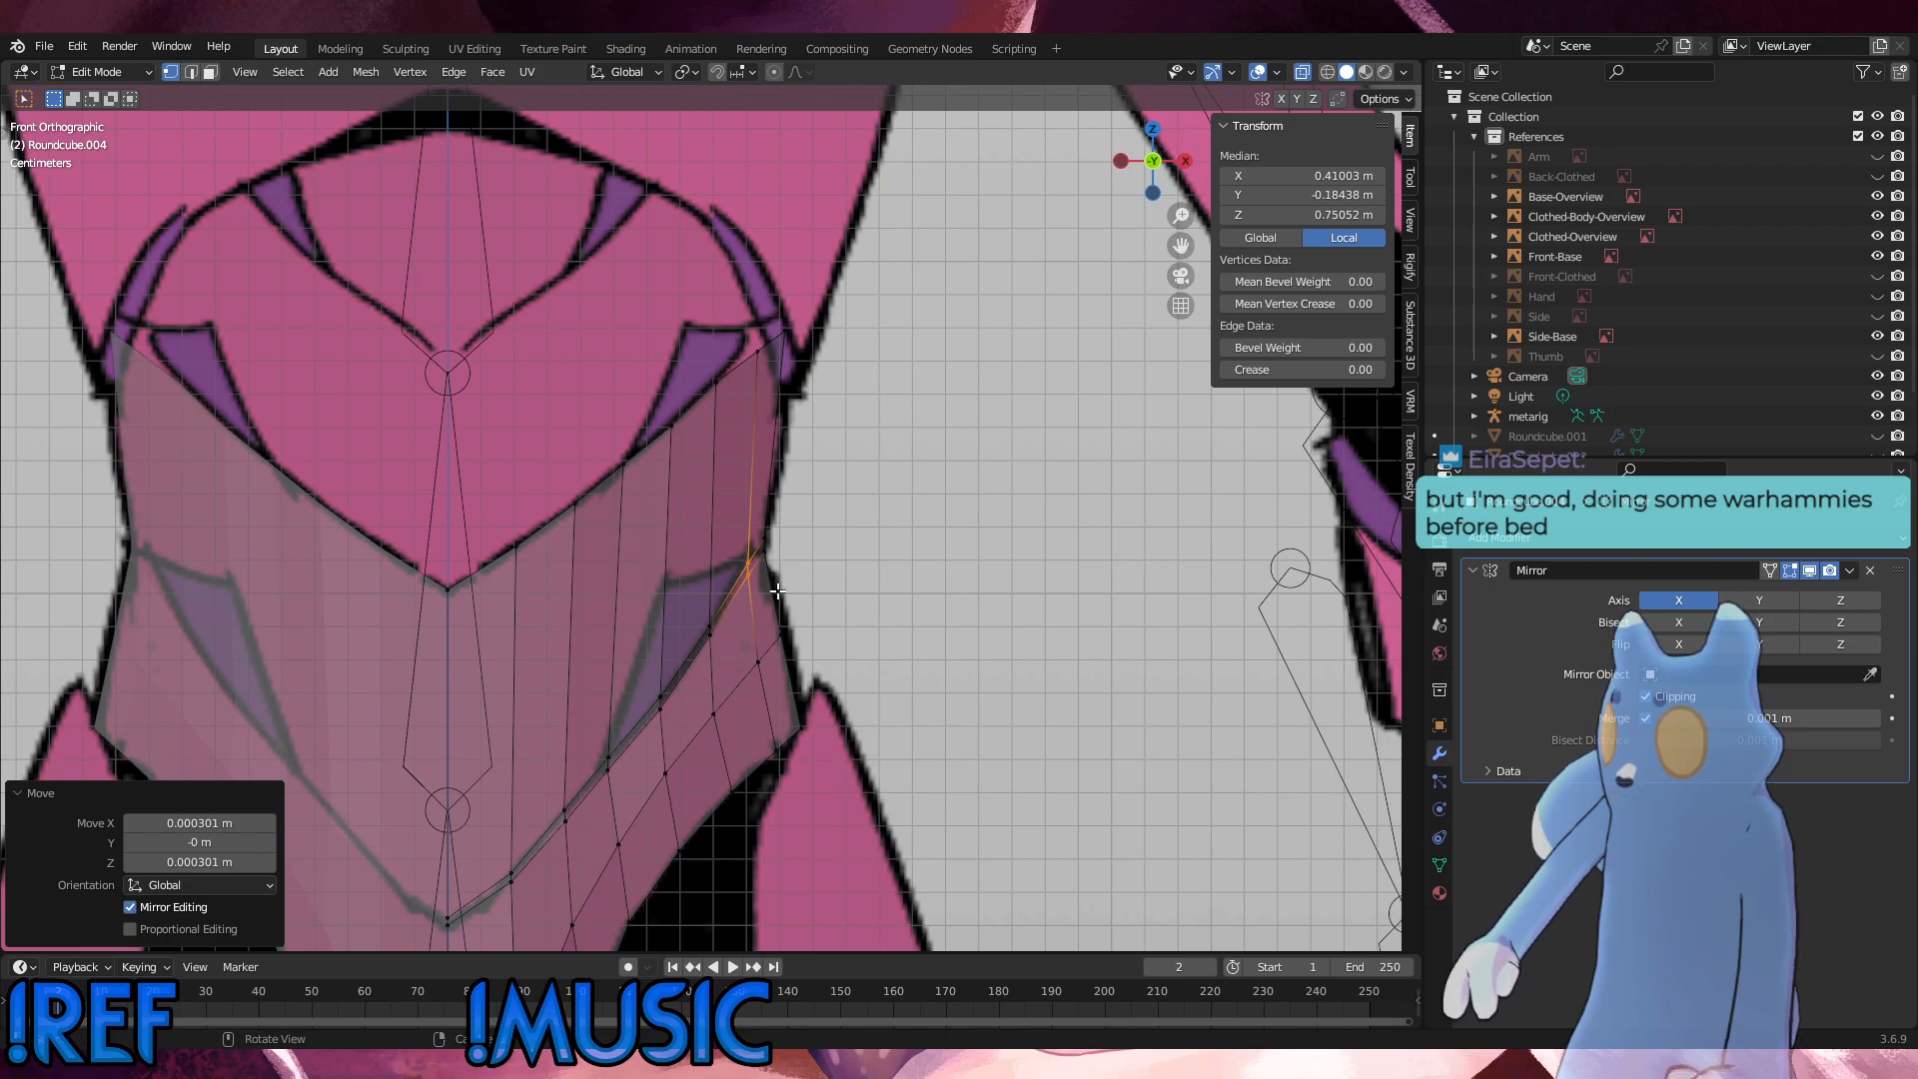
# Step: In the right side view, move the shell's rearmost edge column about 0.018 m backward and 0.0096 m up
pyautogui.keyDown('alt'); pyautogui.moveTo(808, 636); pyautogui.dragTo(762, 638, button='middle'); pyautogui.keyUp('alt')
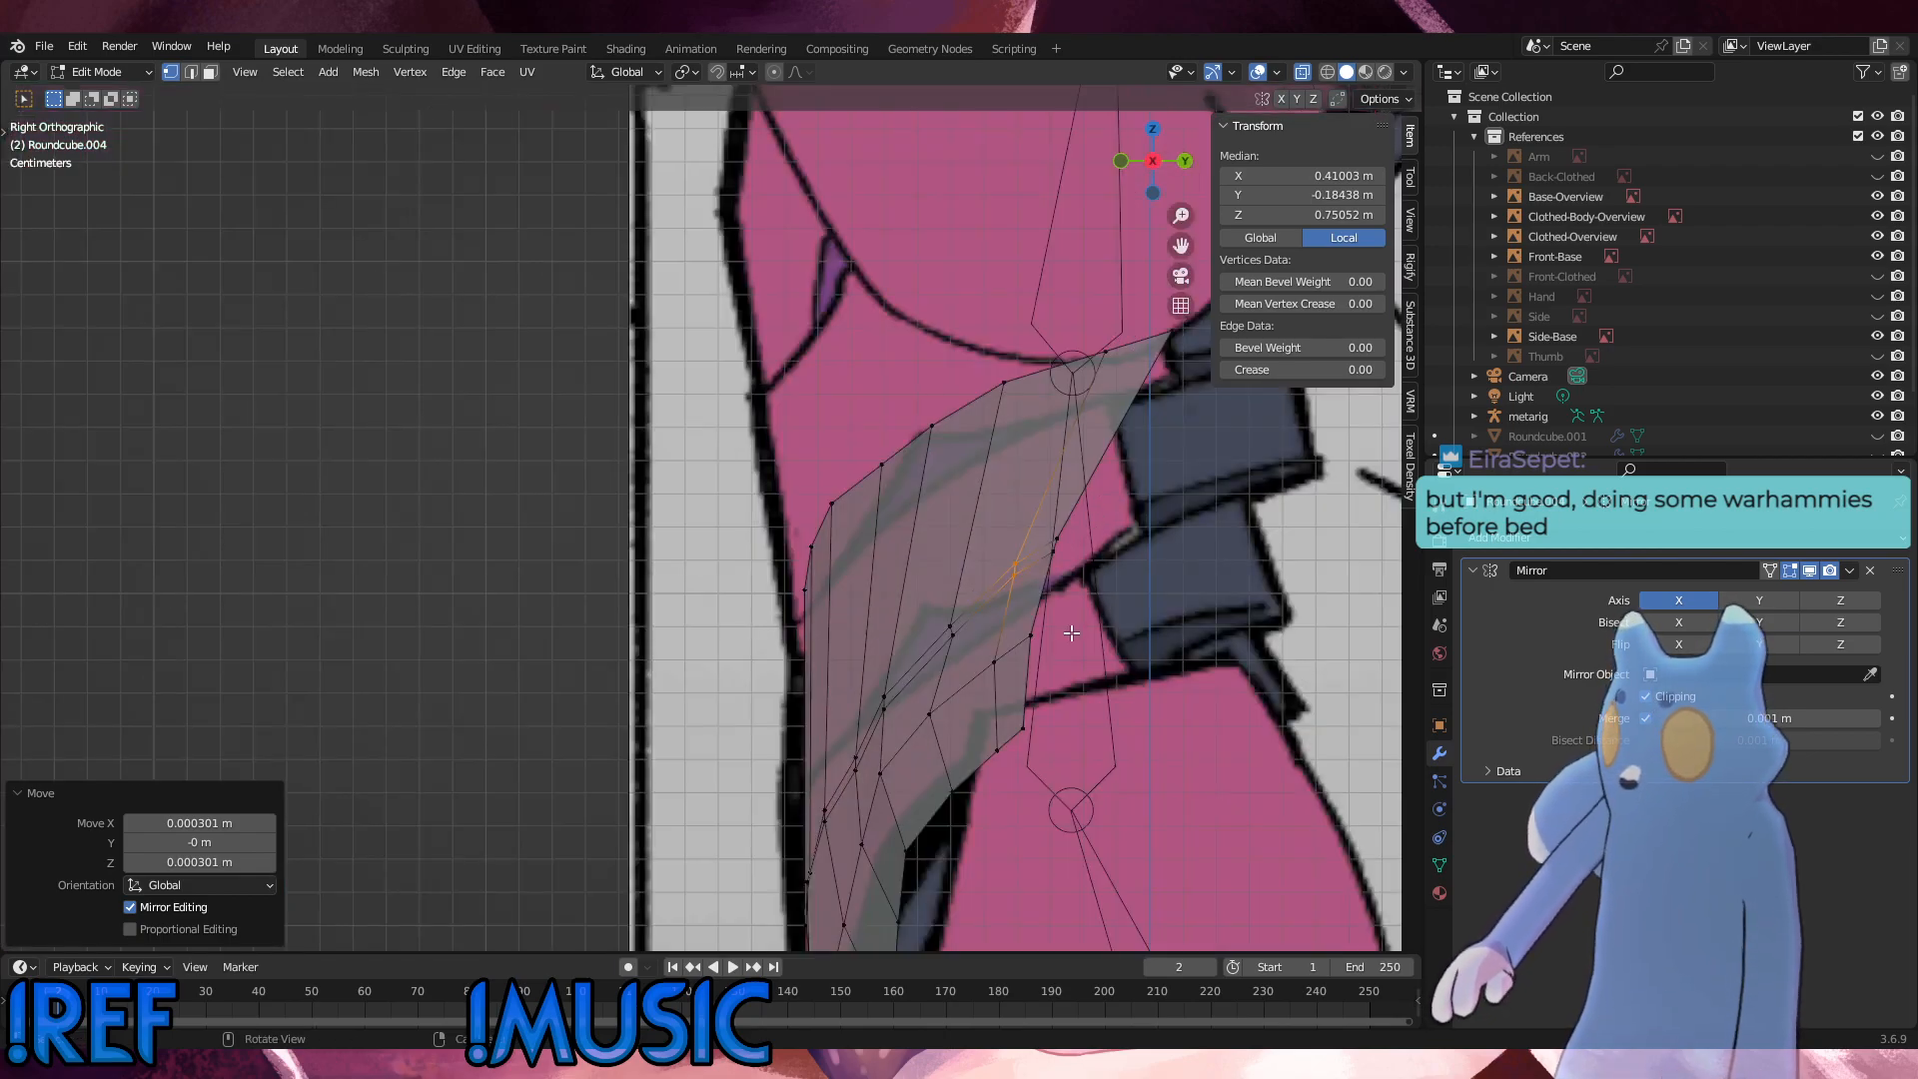
pyautogui.keyDown('alt'); pyautogui.click(1049, 608); pyautogui.keyUp('alt')
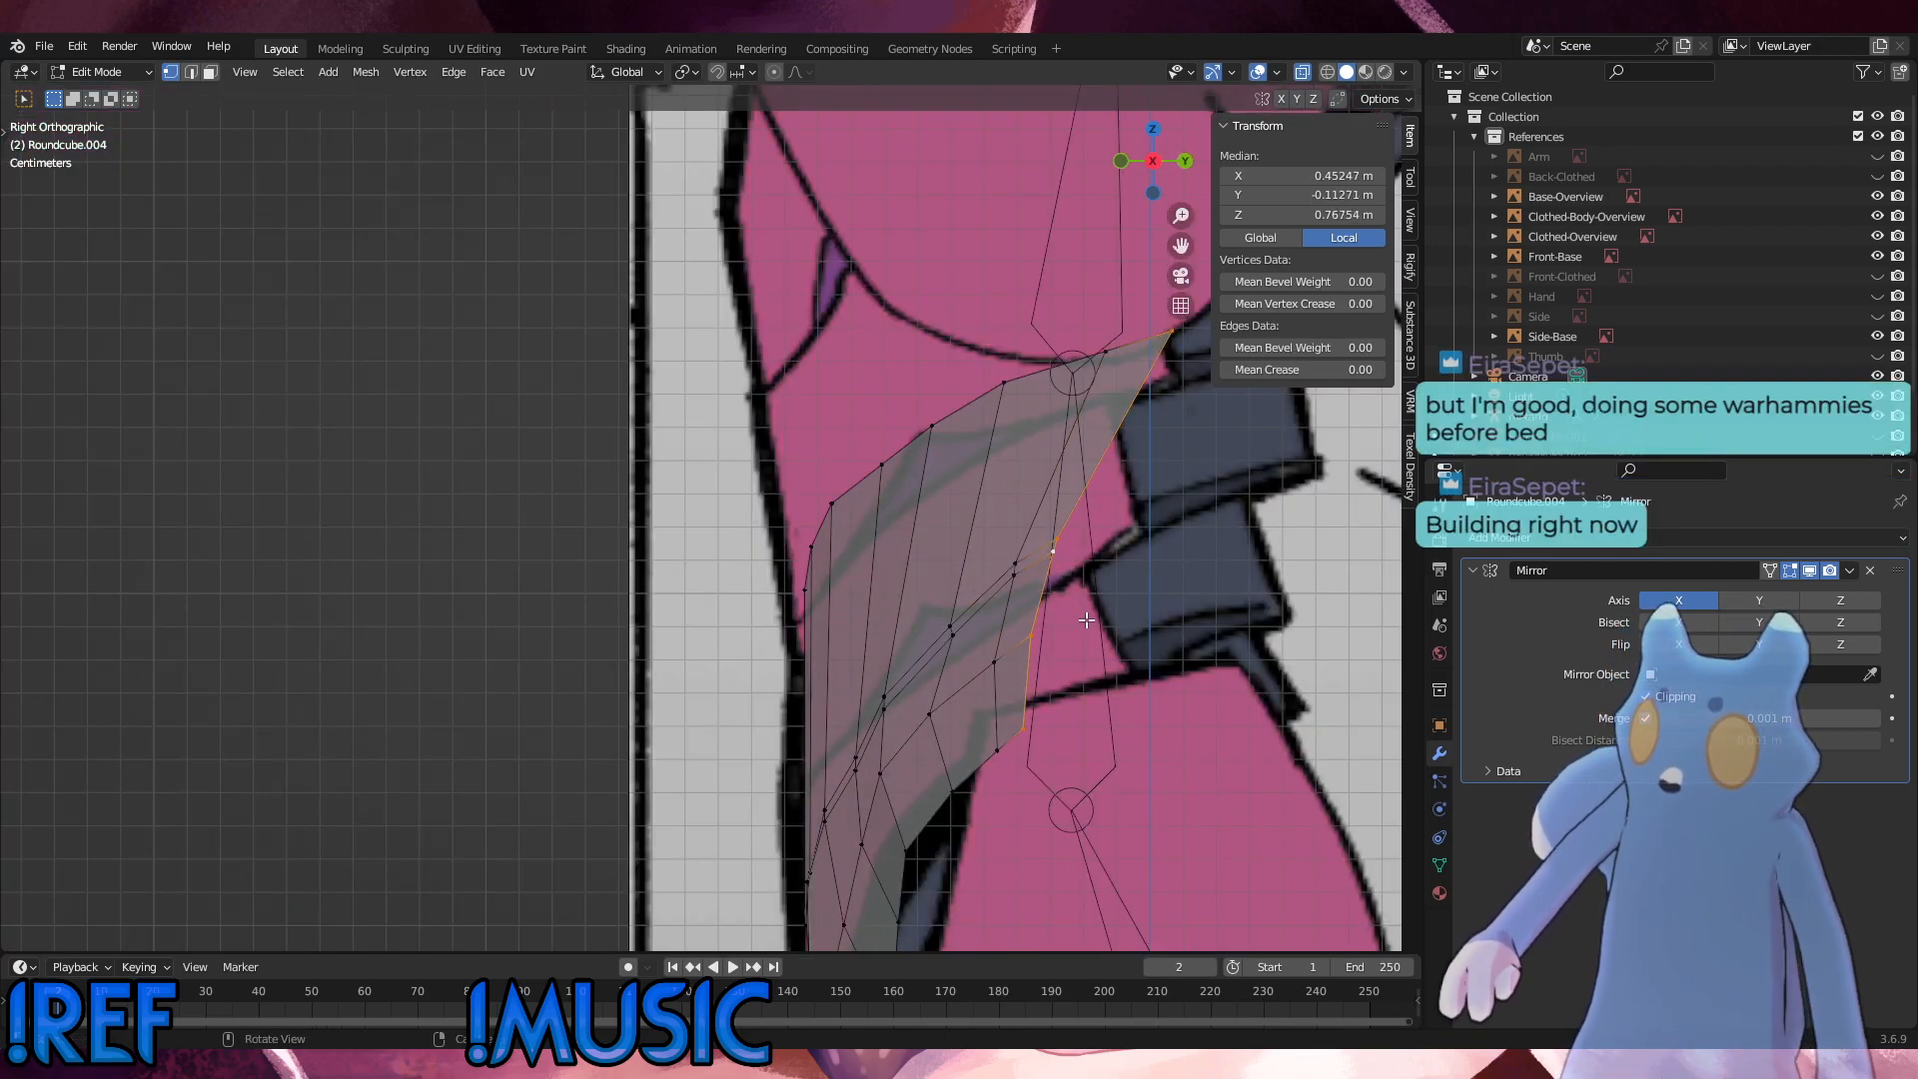
pyautogui.press('g')
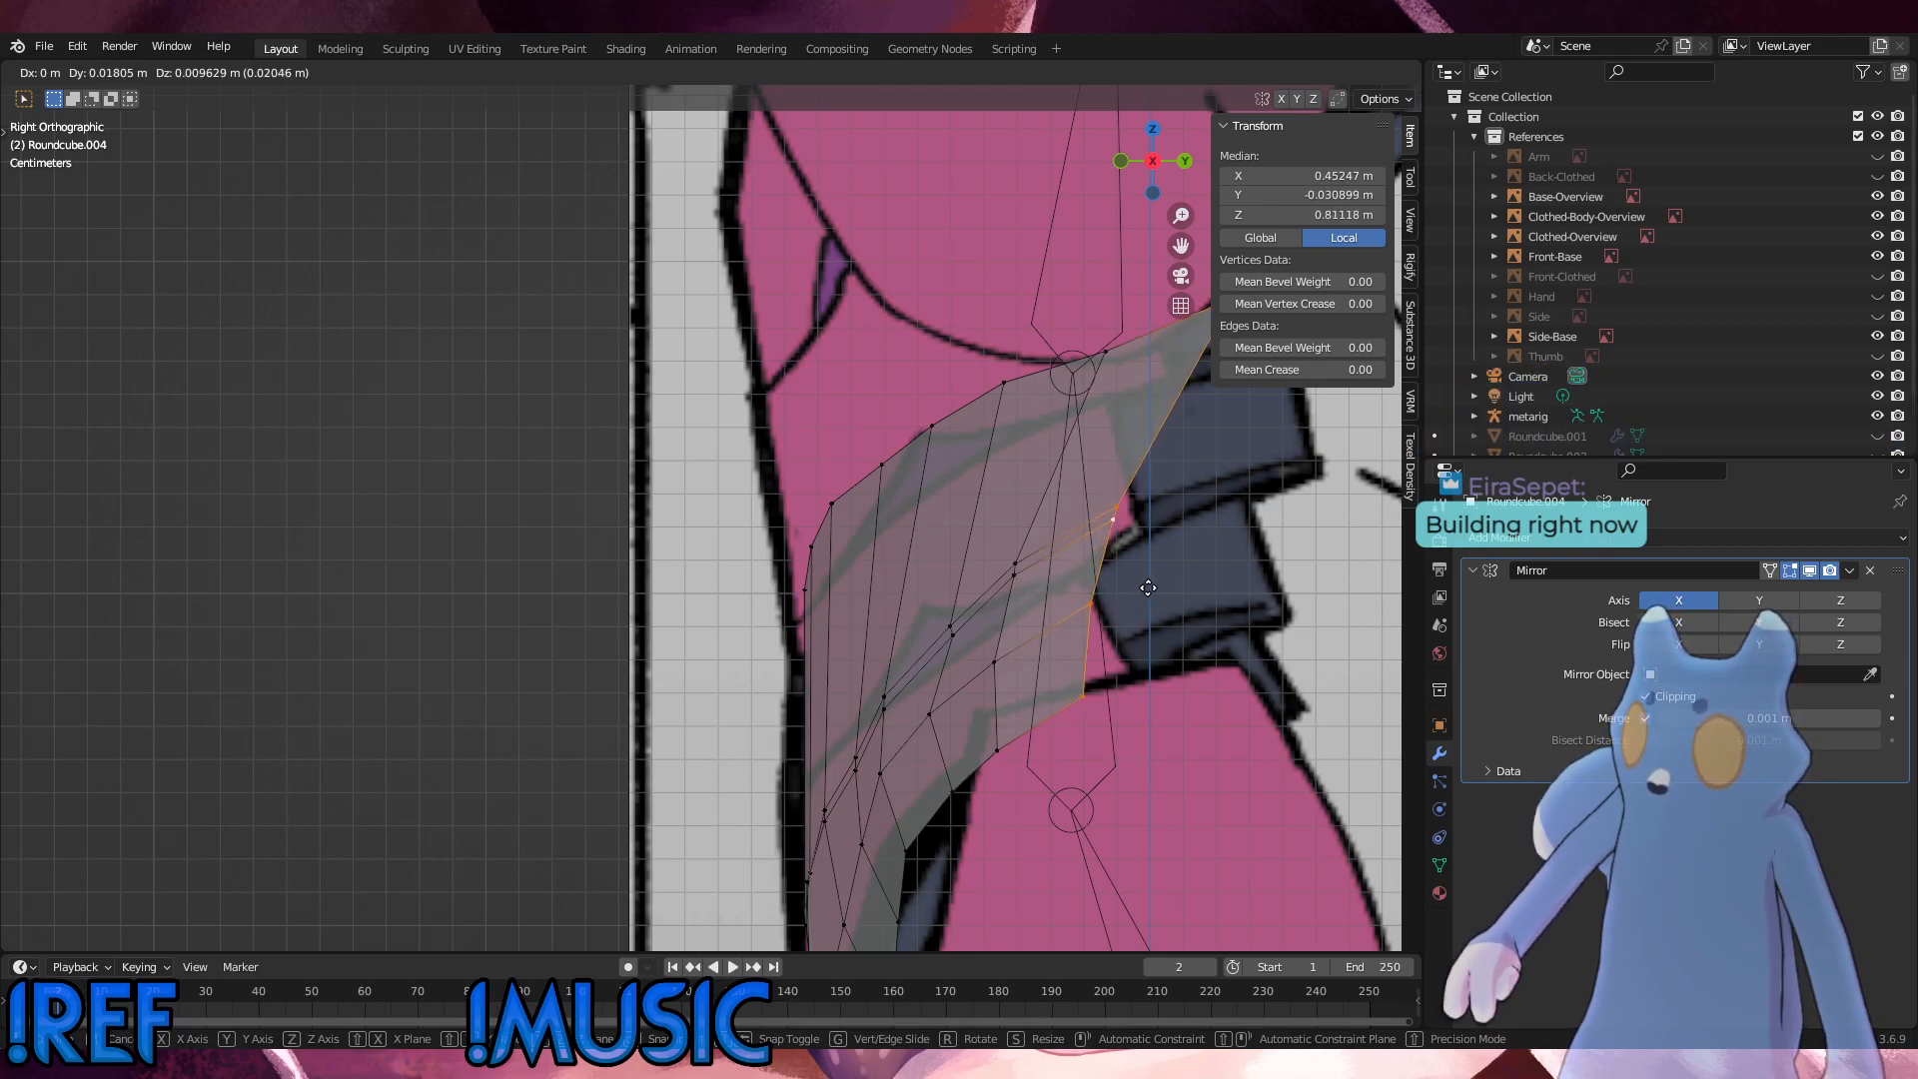
pyautogui.click(1147, 590)
# Step: Raise the rear edge's interior pelvis vertex about 0.0036 m, and nudge the rear bottom corner vertex slightly backward onto the reference
pyautogui.click(1098, 595)
pyautogui.press('g')
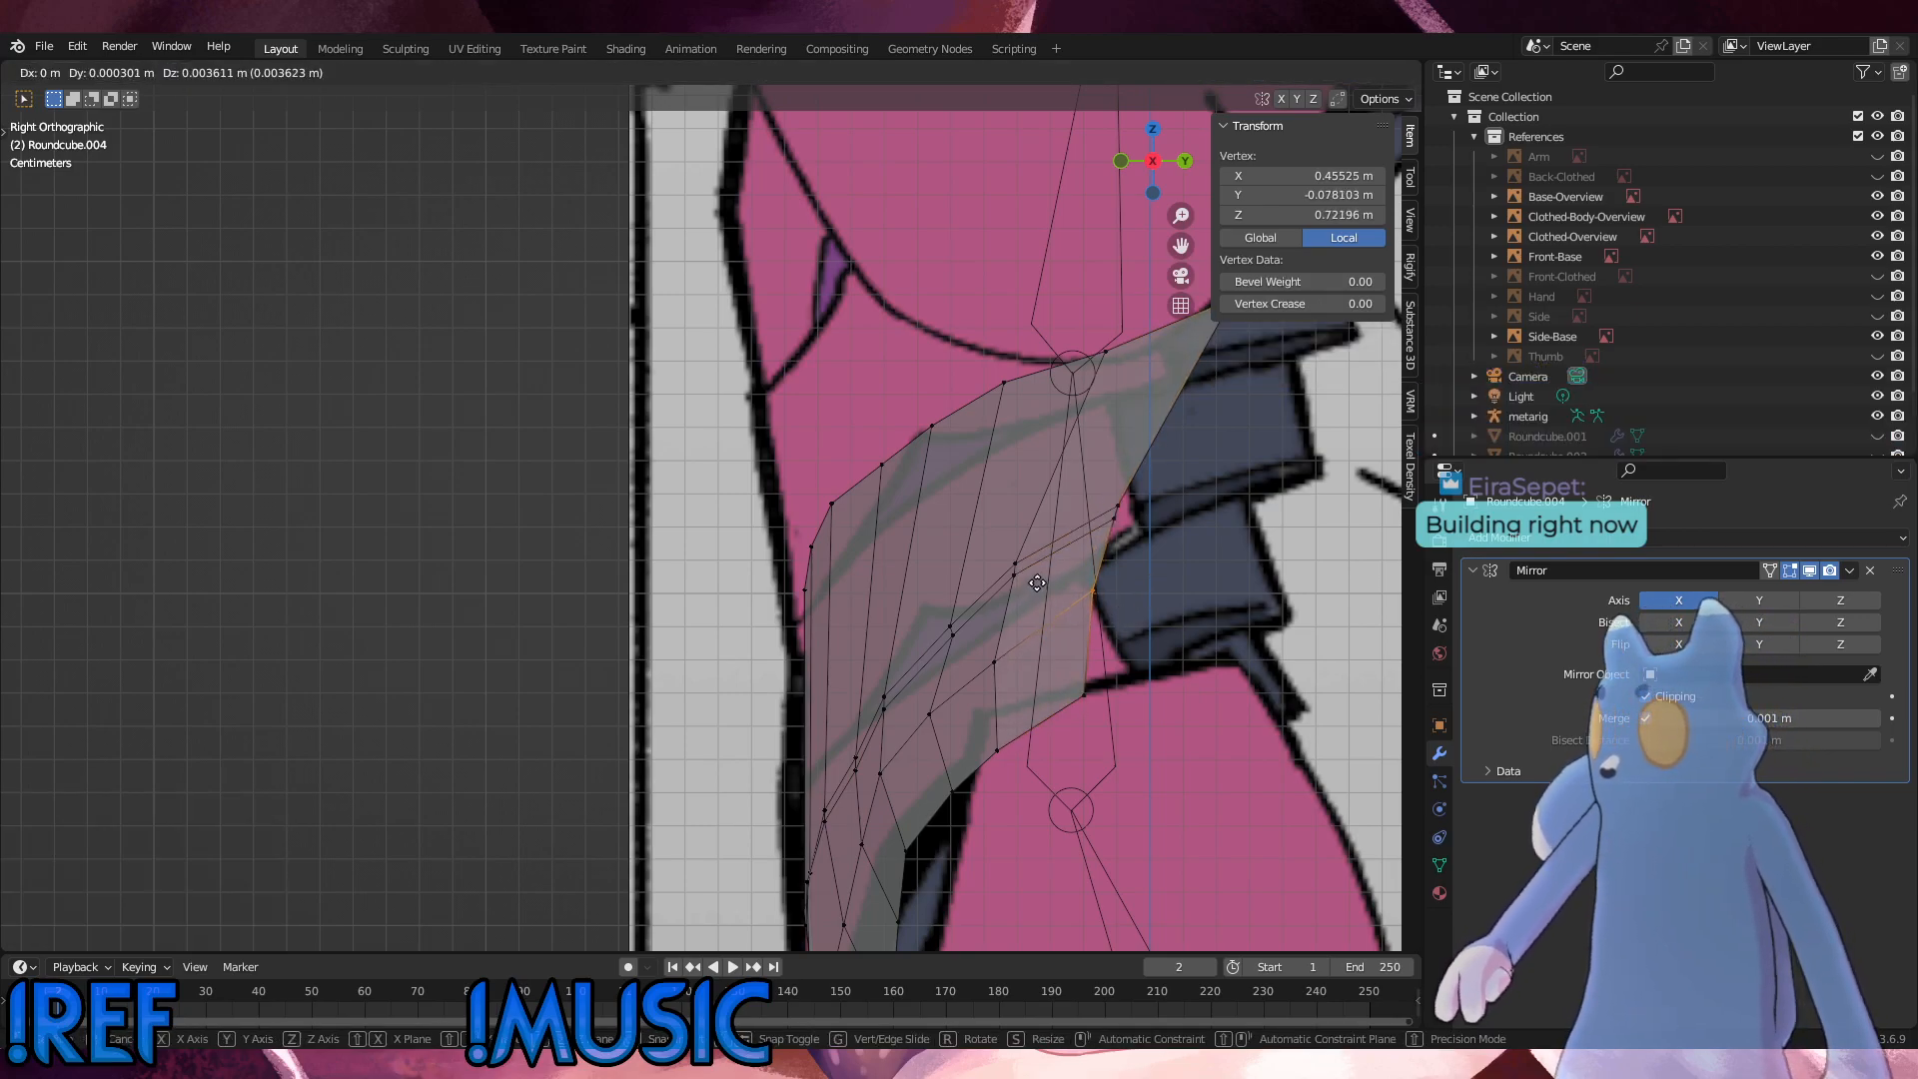
pyautogui.click(1037, 584)
pyautogui.moveTo(1081, 690); pyautogui.dragTo(1064, 669)
pyautogui.press('g')
pyautogui.click(1071, 669)
# Step: Move the rear edge's seam vertices 0.0024 m forward and 0.0072 m down, and rotate them by -9.05°
pyautogui.moveTo(1147, 541); pyautogui.dragTo(1078, 475)
pyautogui.press('g')
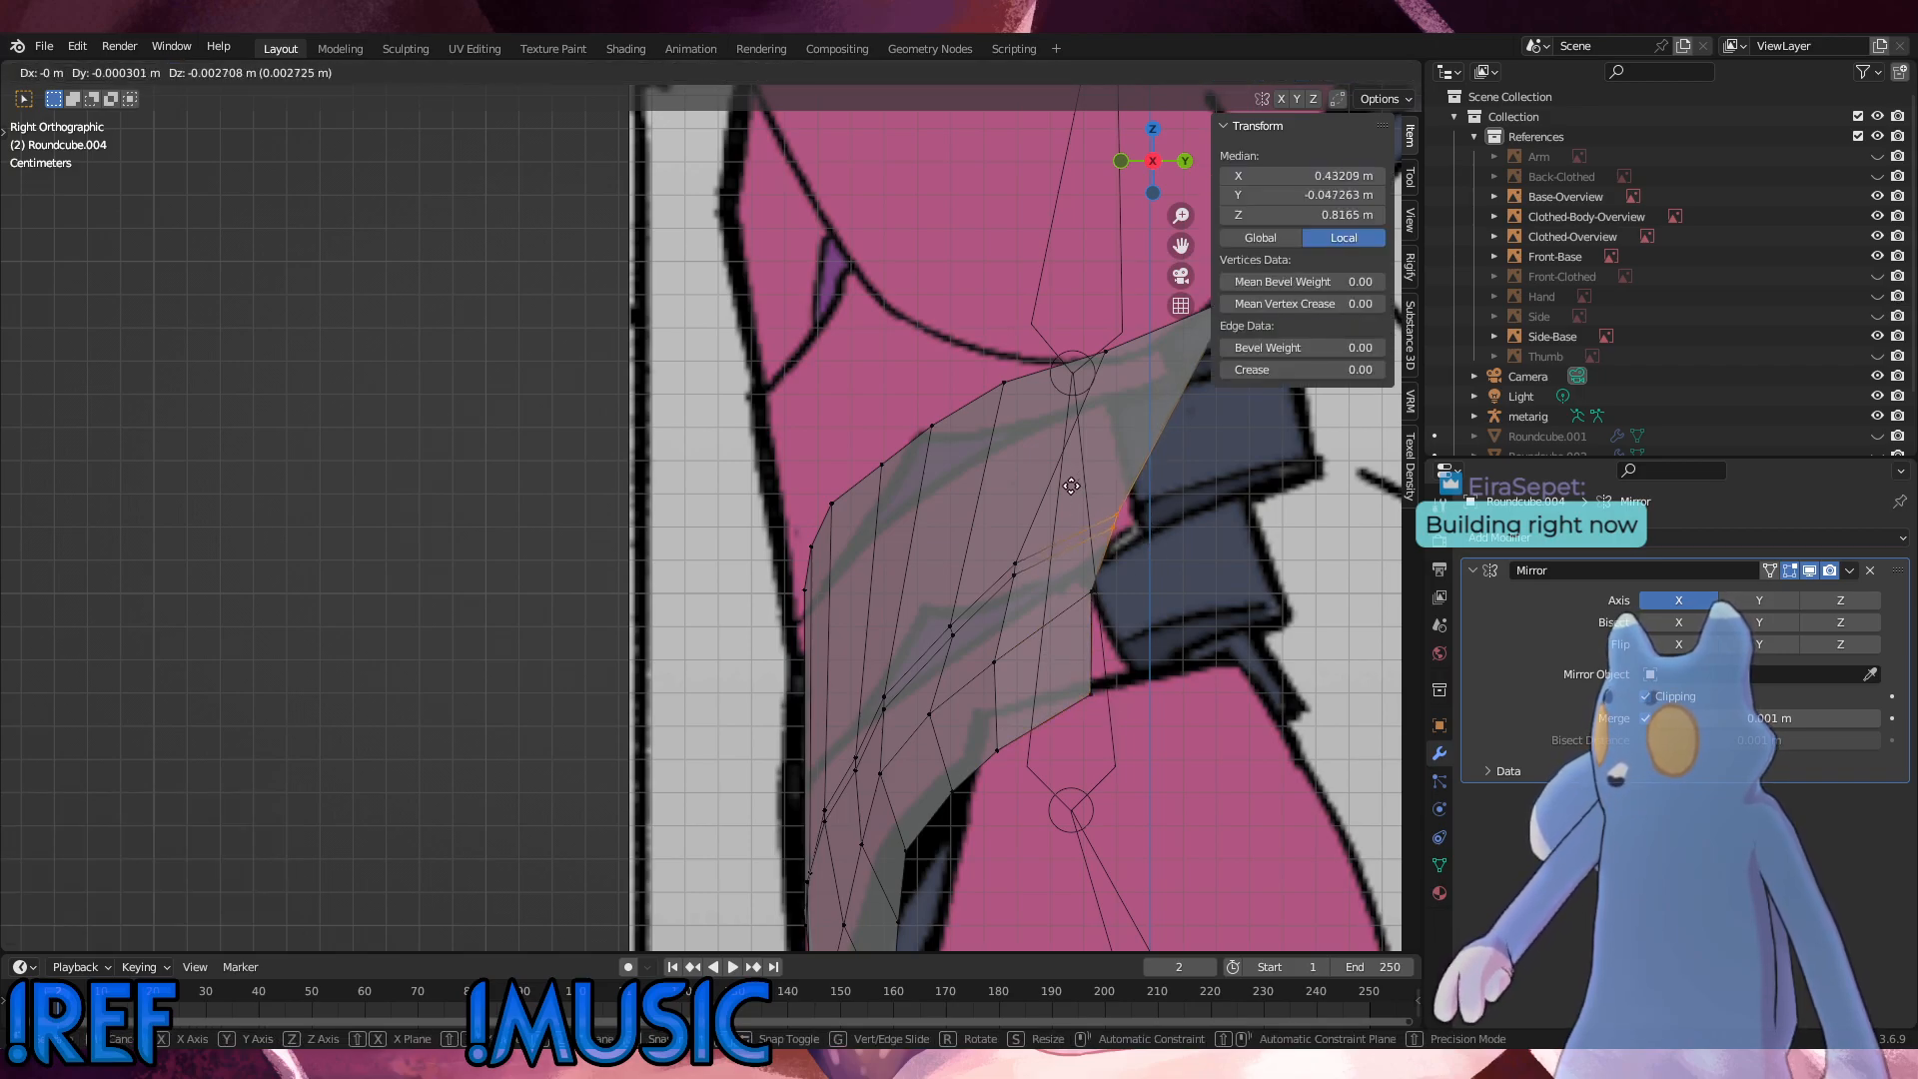
pyautogui.click(1068, 497)
pyautogui.press('r')
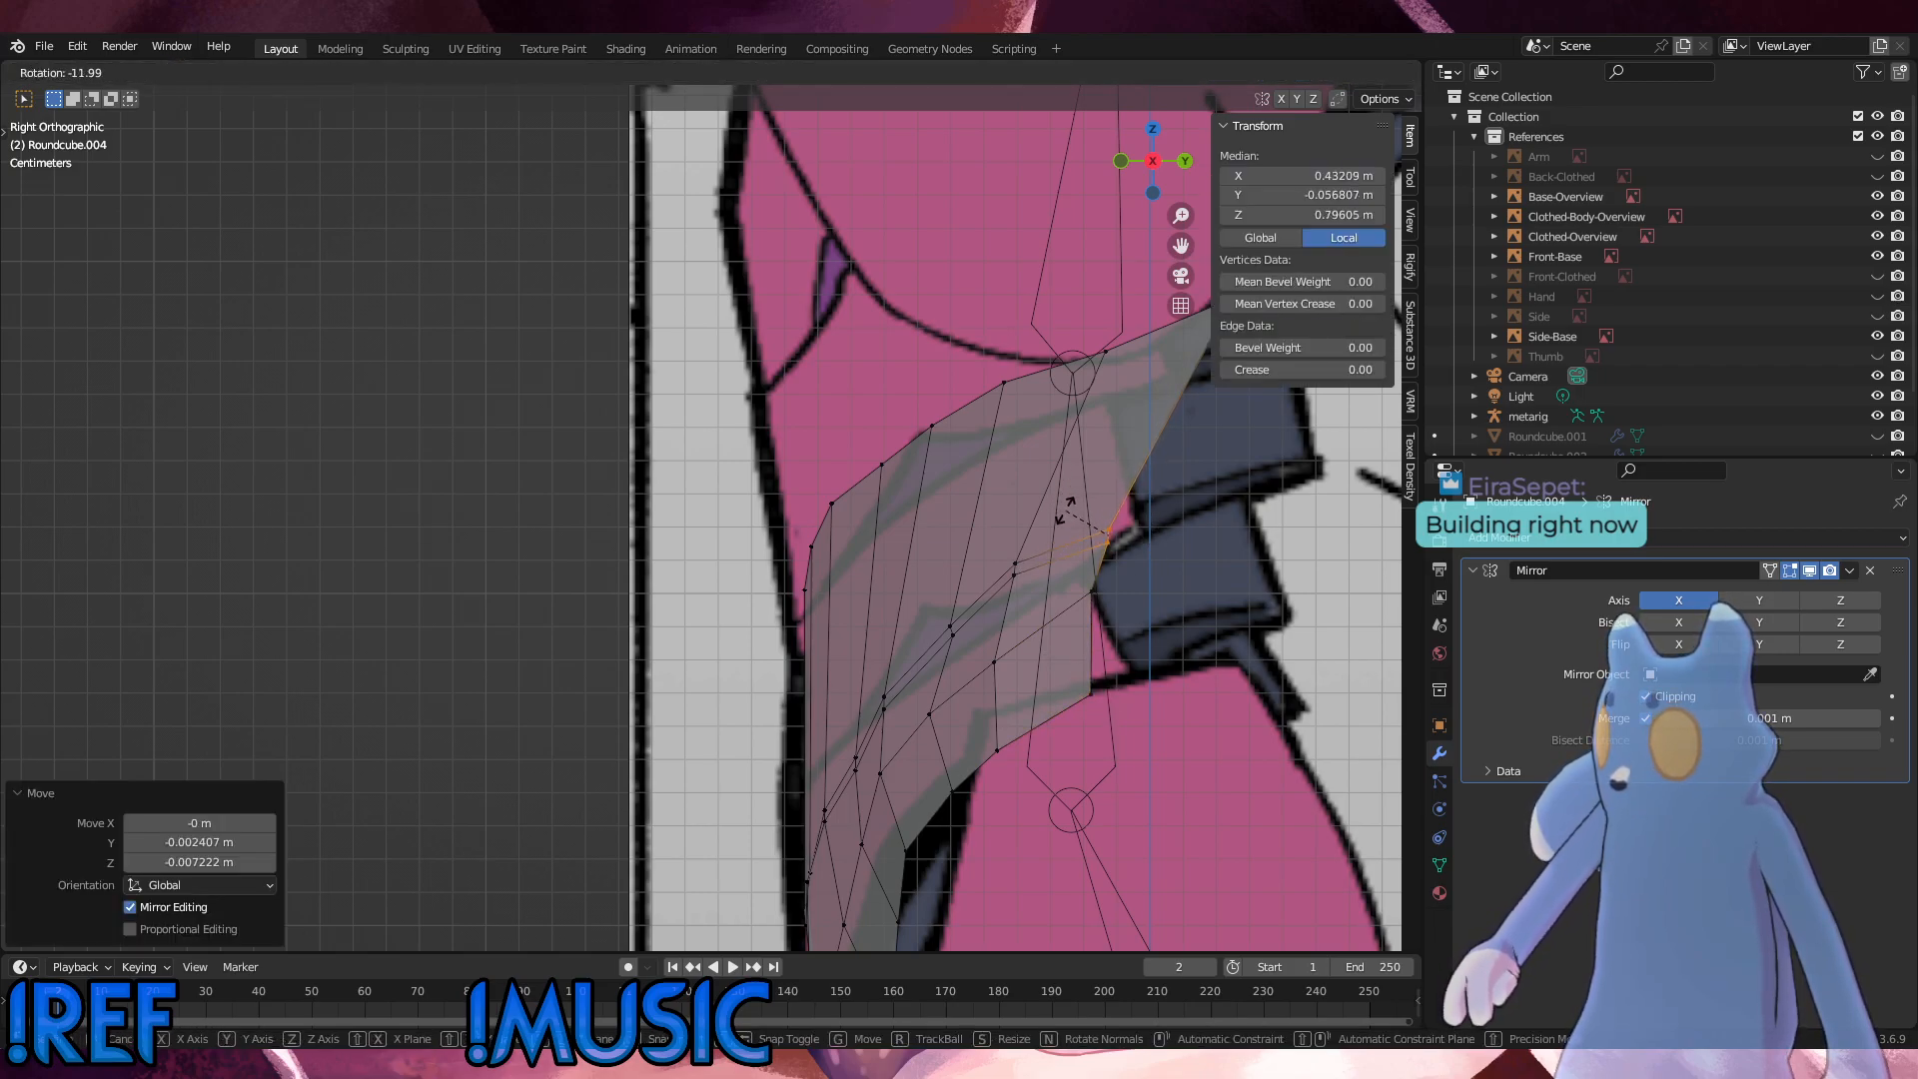
pyautogui.click(1067, 510)
# Step: Move the top-edge vertex beside the rear corner about 0.004 m forward, and the rear top corner vertex about 0.02 m forward and 0.0155 m down
pyautogui.keyDown('shift'); pyautogui.moveTo(1067, 510); pyautogui.dragTo(962, 574, button='middle'); pyautogui.keyUp('shift')
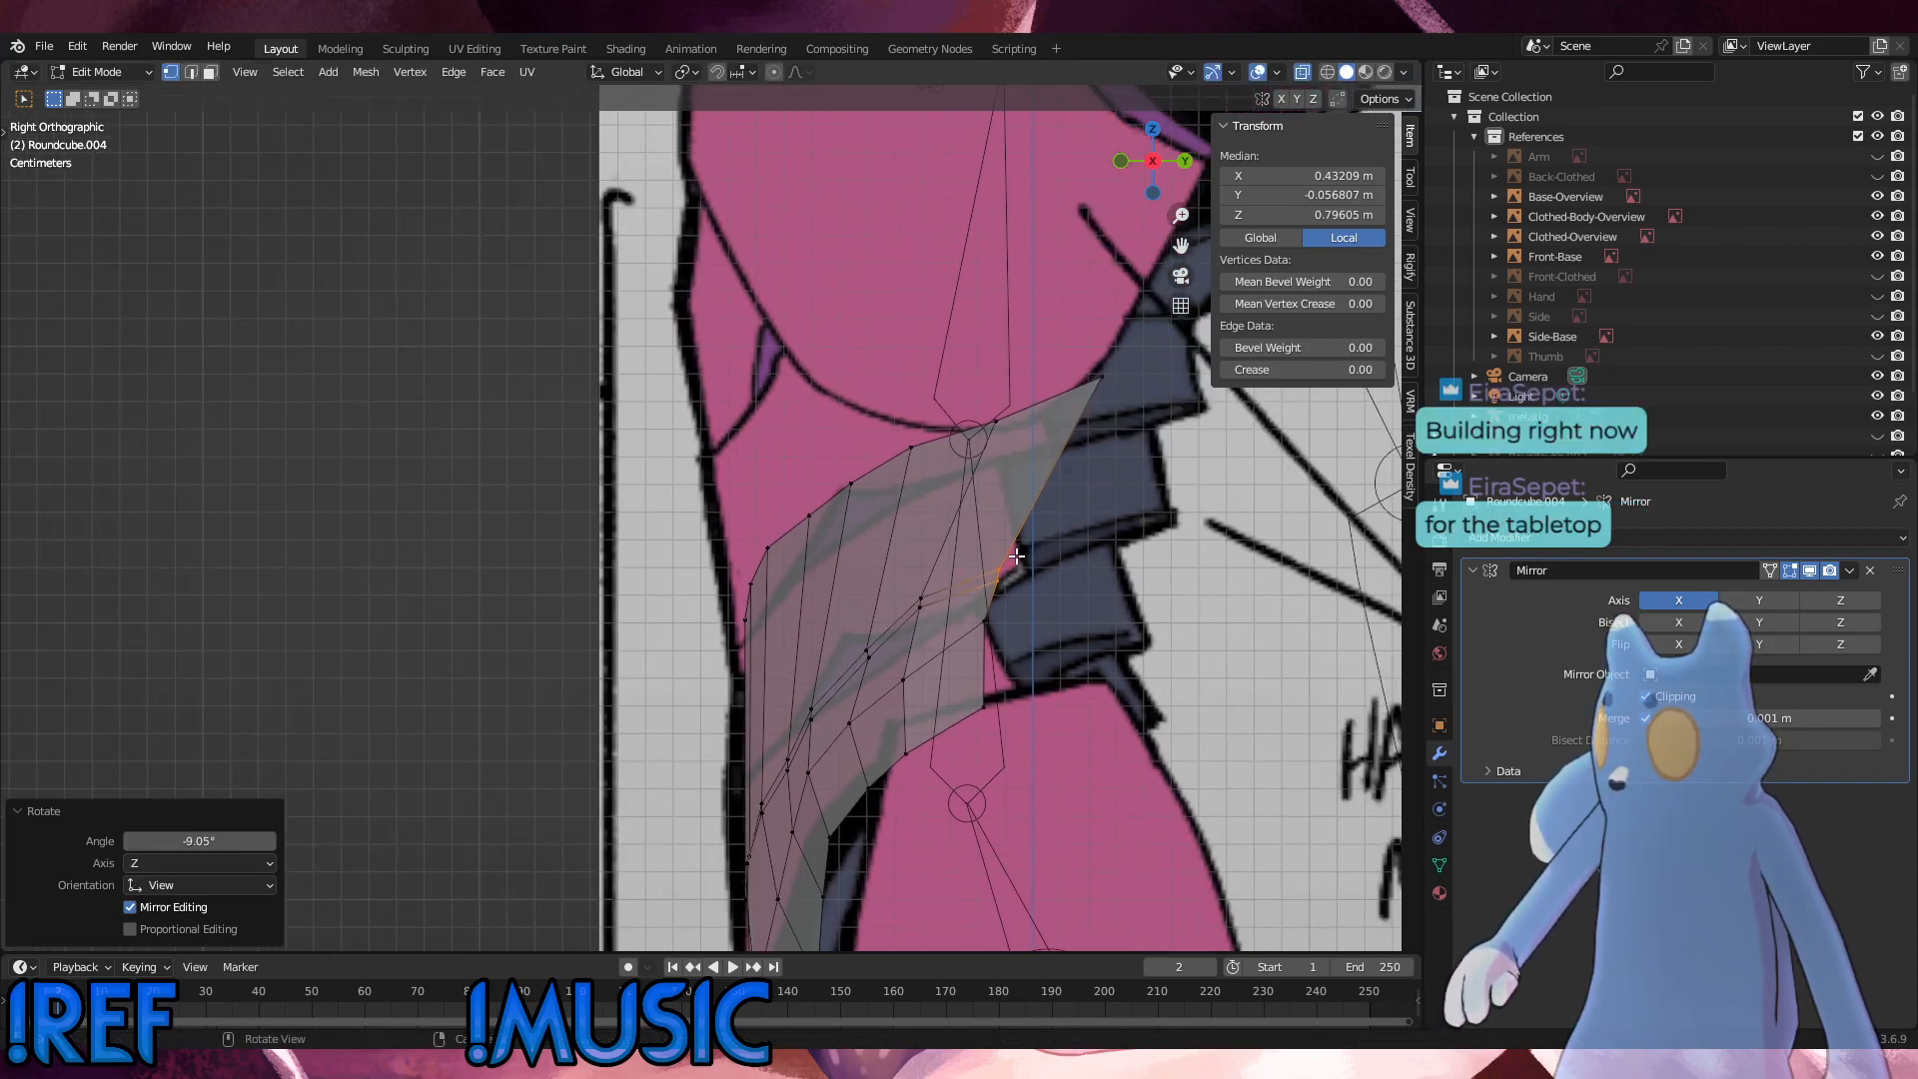
pyautogui.click(972, 410)
pyautogui.press('g')
pyautogui.click(960, 414)
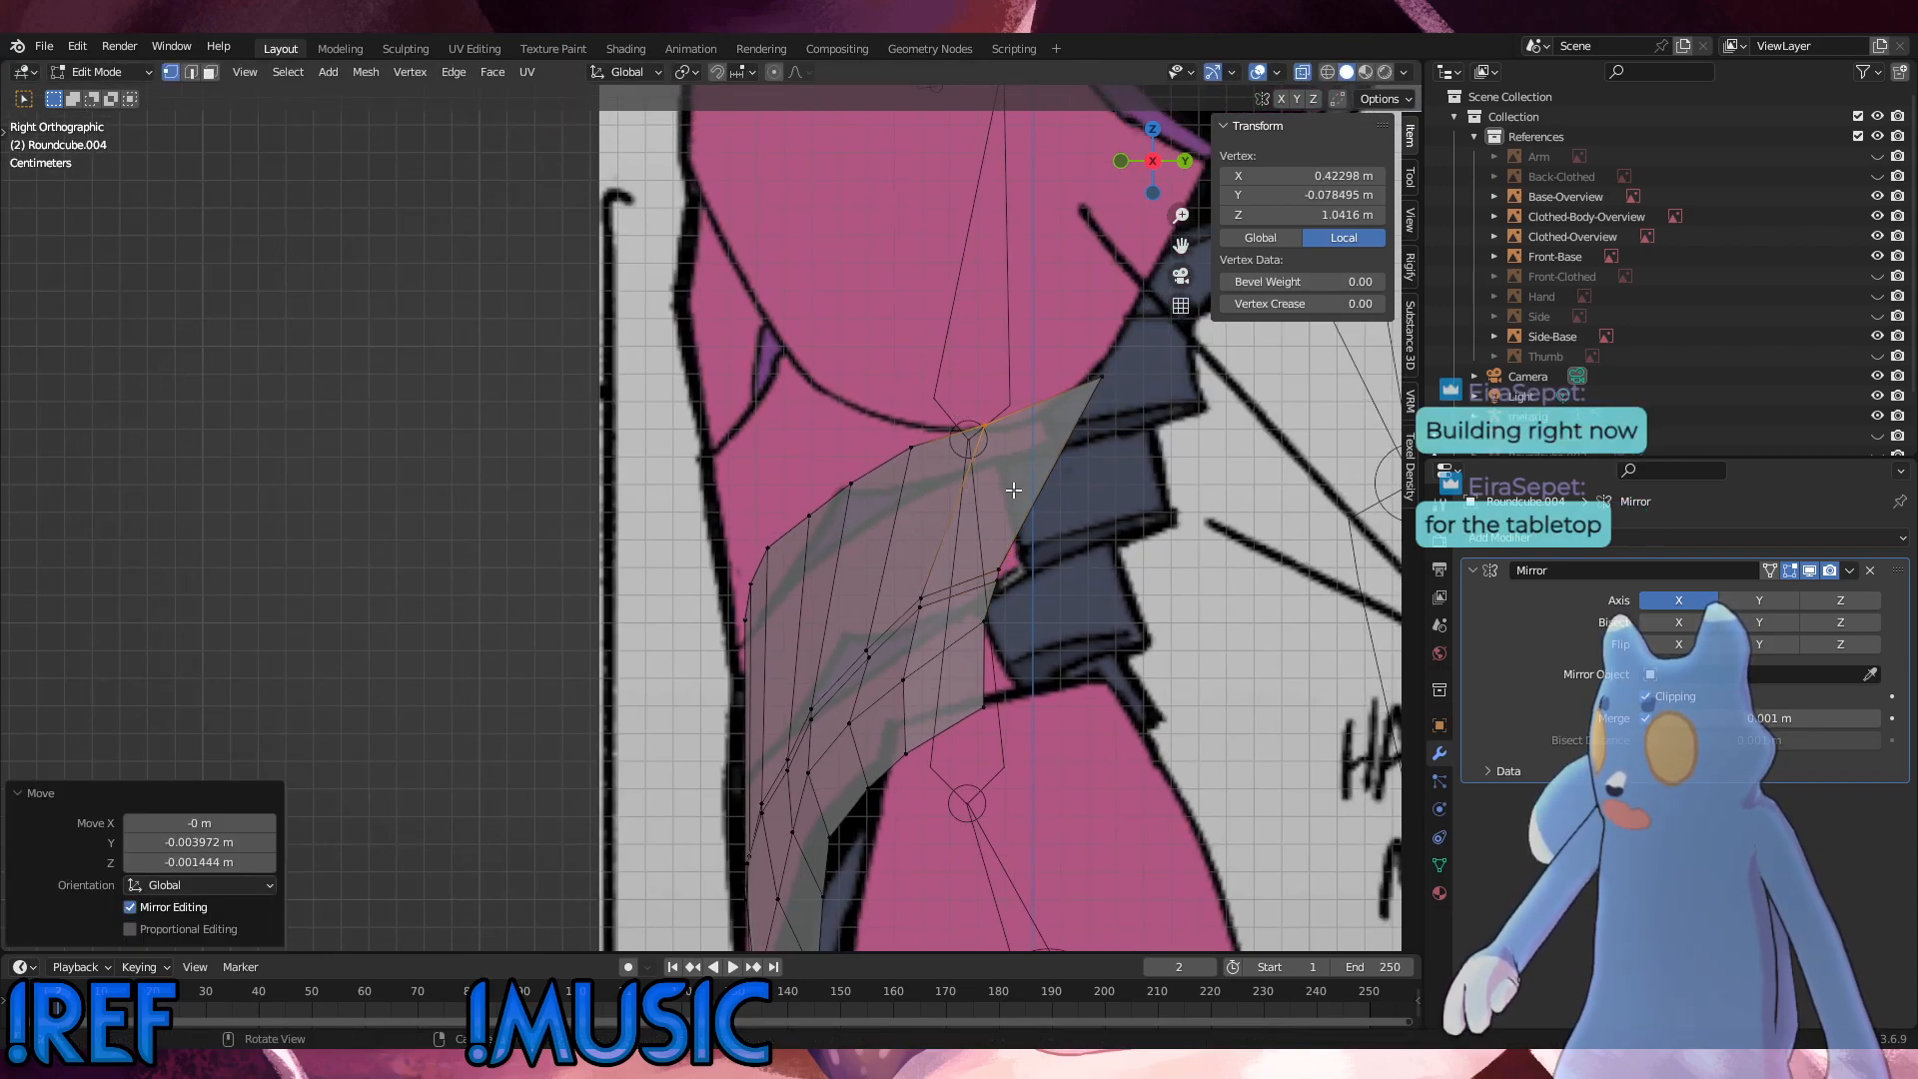
pyautogui.press('g')
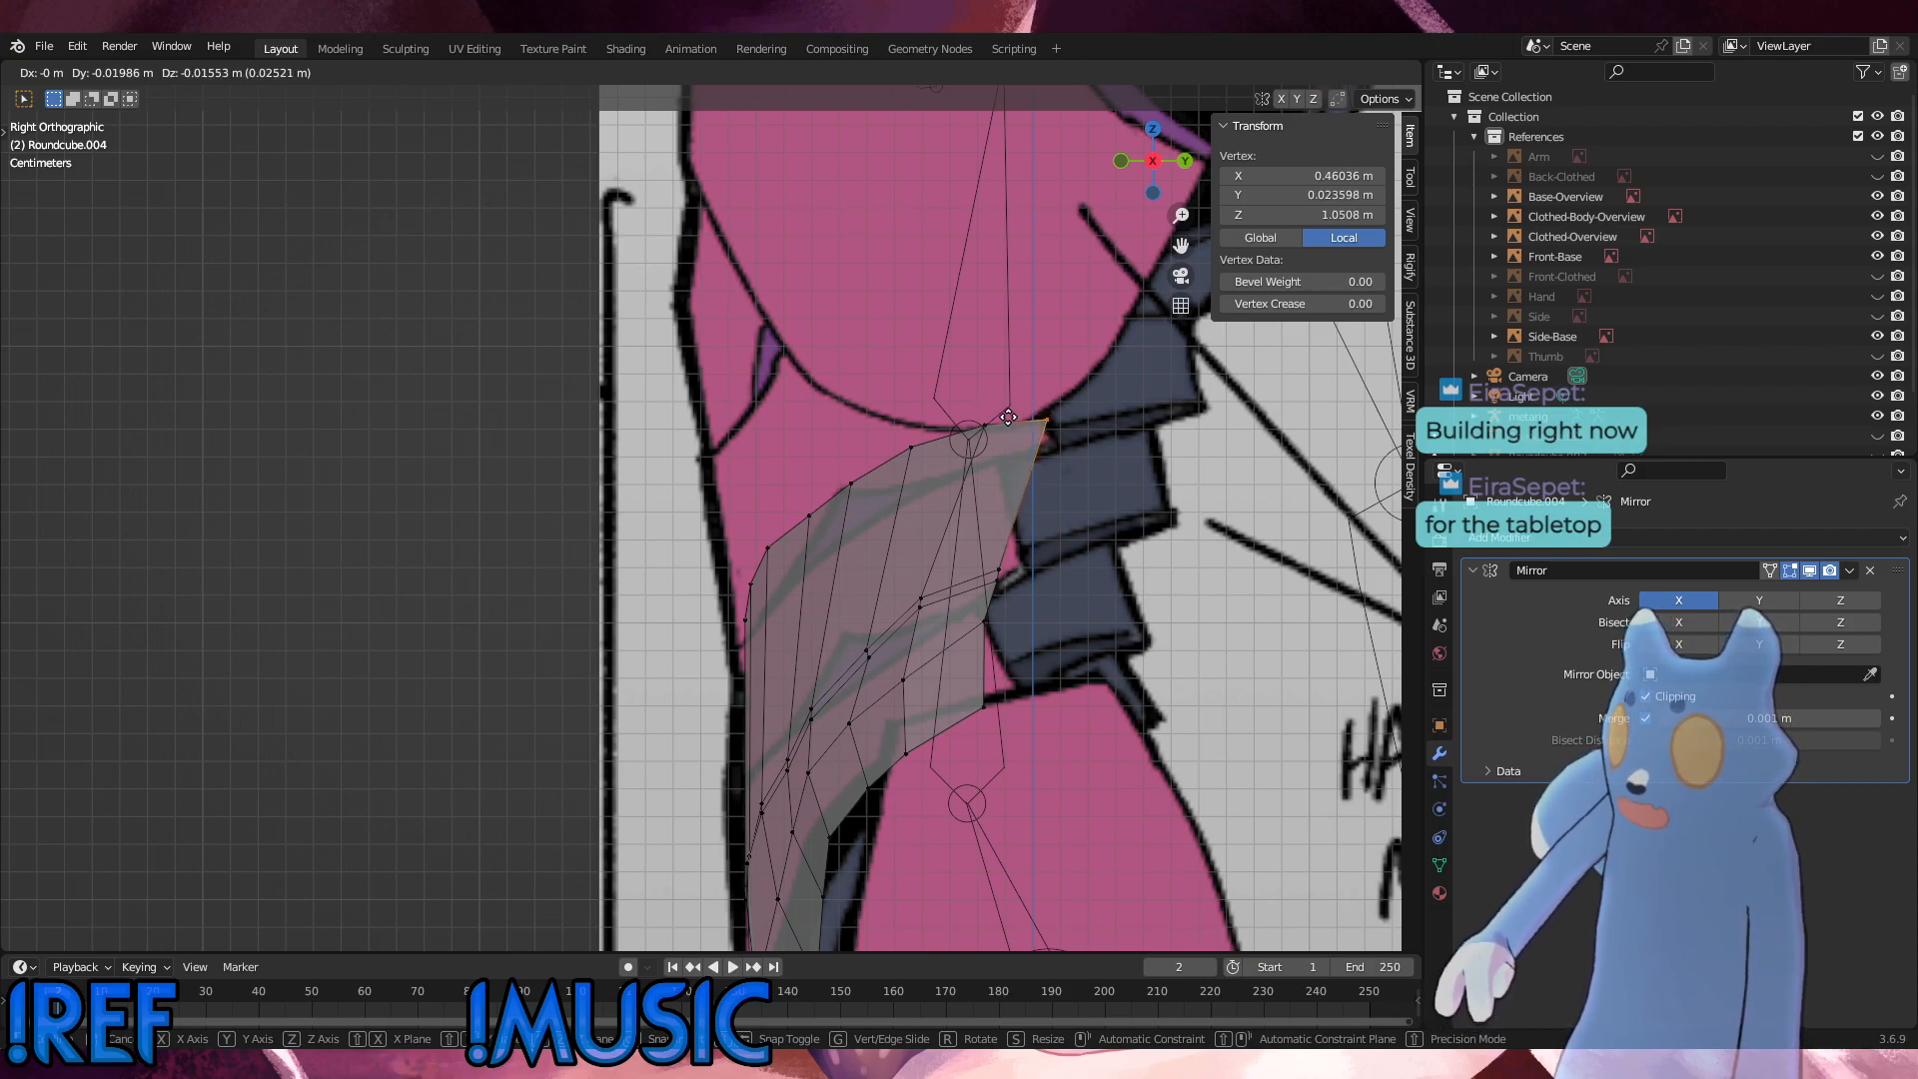
pyautogui.click(1009, 418)
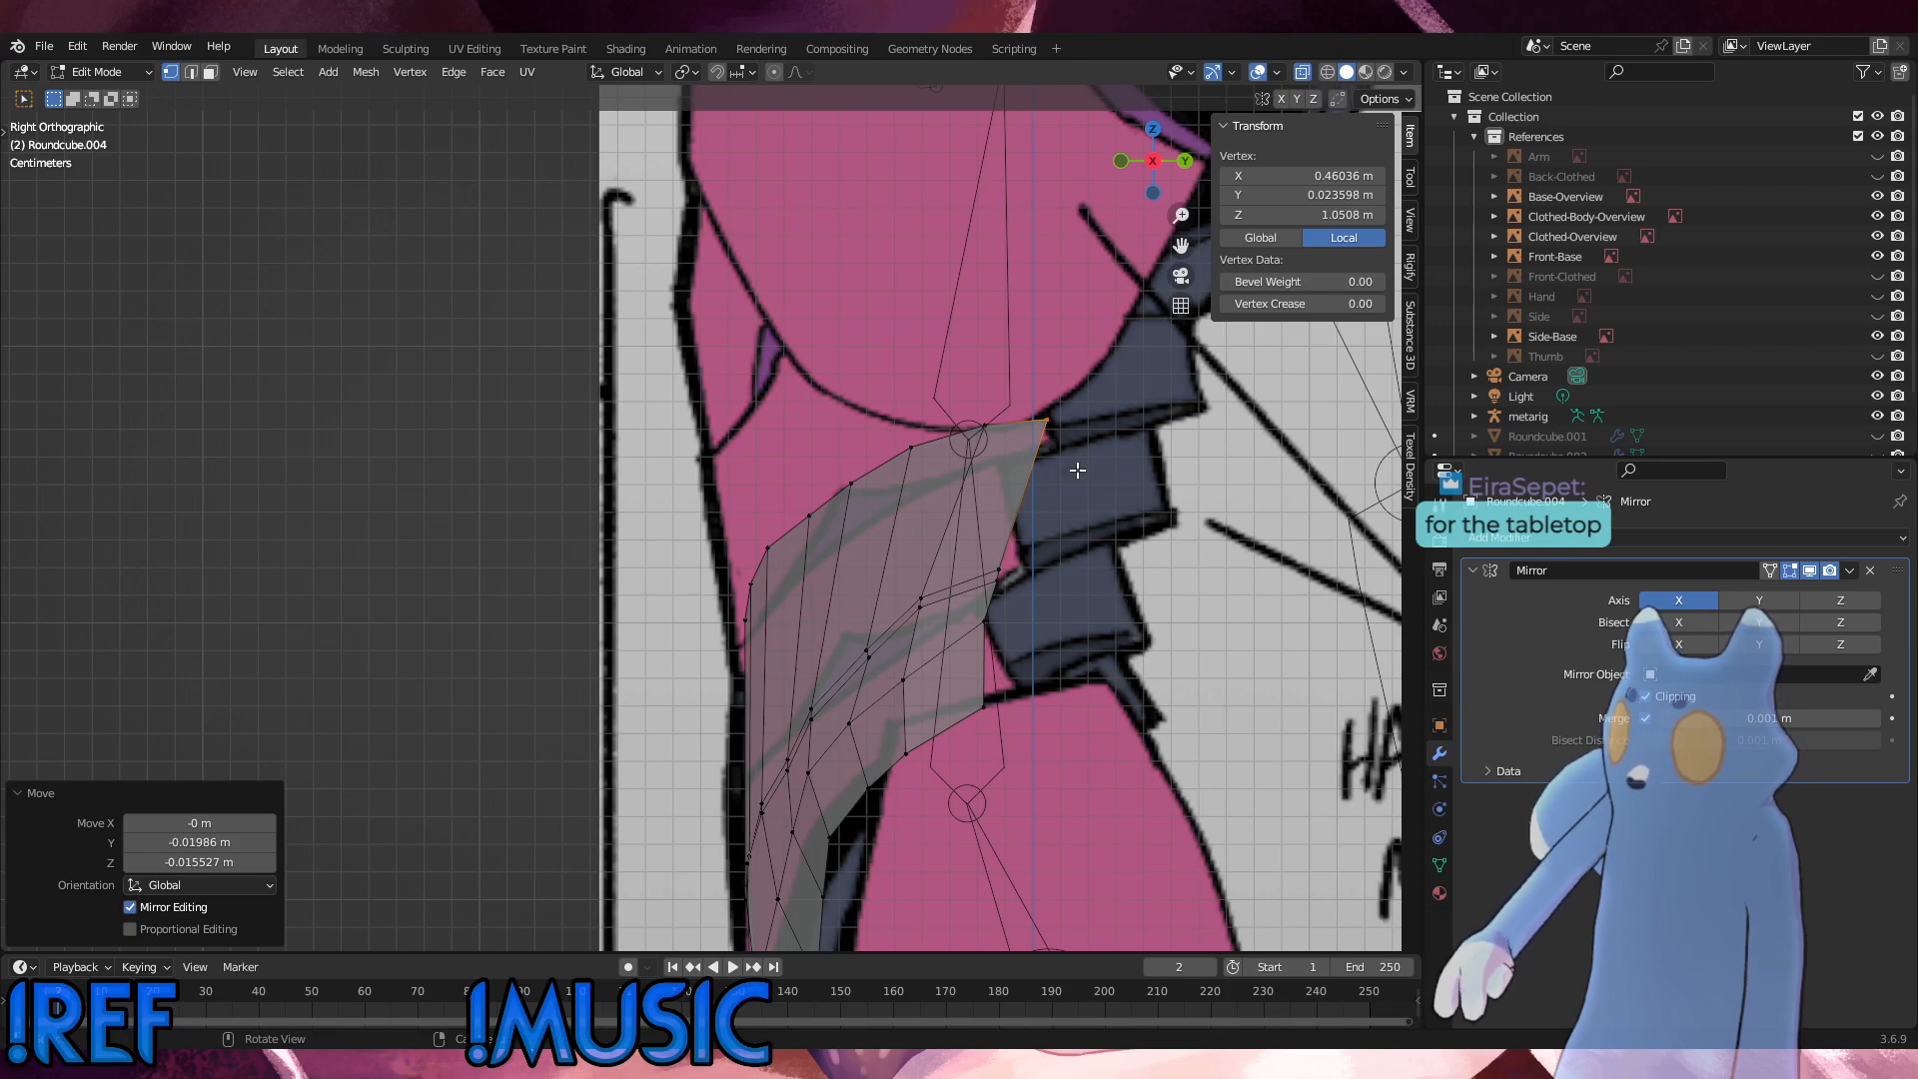
# Step: Lower the two rear top-edge vertices along Z, and the middle three top-edge vertices by about 0.004 m
pyautogui.moveTo(1089, 477); pyautogui.dragTo(960, 394)
pyautogui.press('g')
pyautogui.press('z')
pyautogui.click(959, 405)
pyautogui.moveTo(938, 519); pyautogui.dragTo(800, 432)
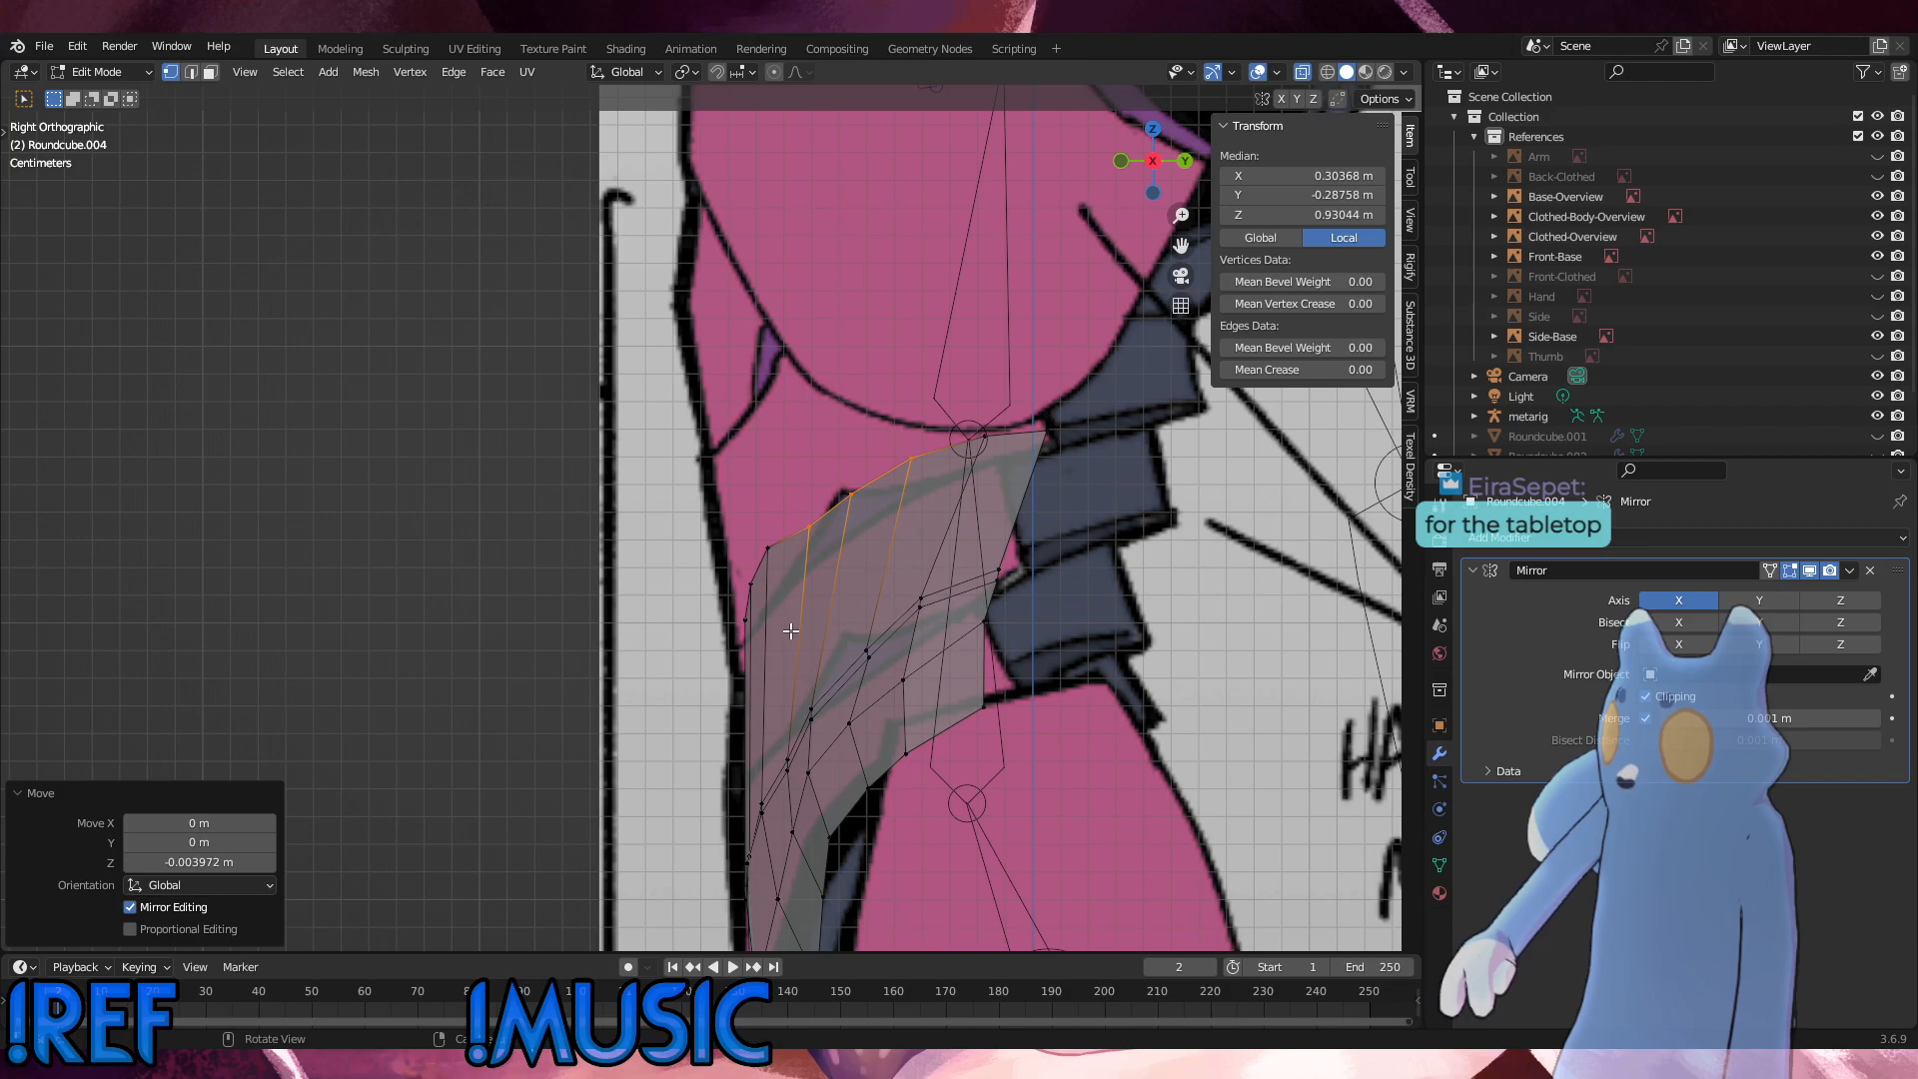
# Step: Lower the frontmost top-edge vertices 0.0065 m along Z and move them 0.00325 m forward along Y
pyautogui.moveTo(784, 634); pyautogui.dragTo(698, 492)
pyautogui.press('g')
pyautogui.press('z')
pyautogui.click(698, 509)
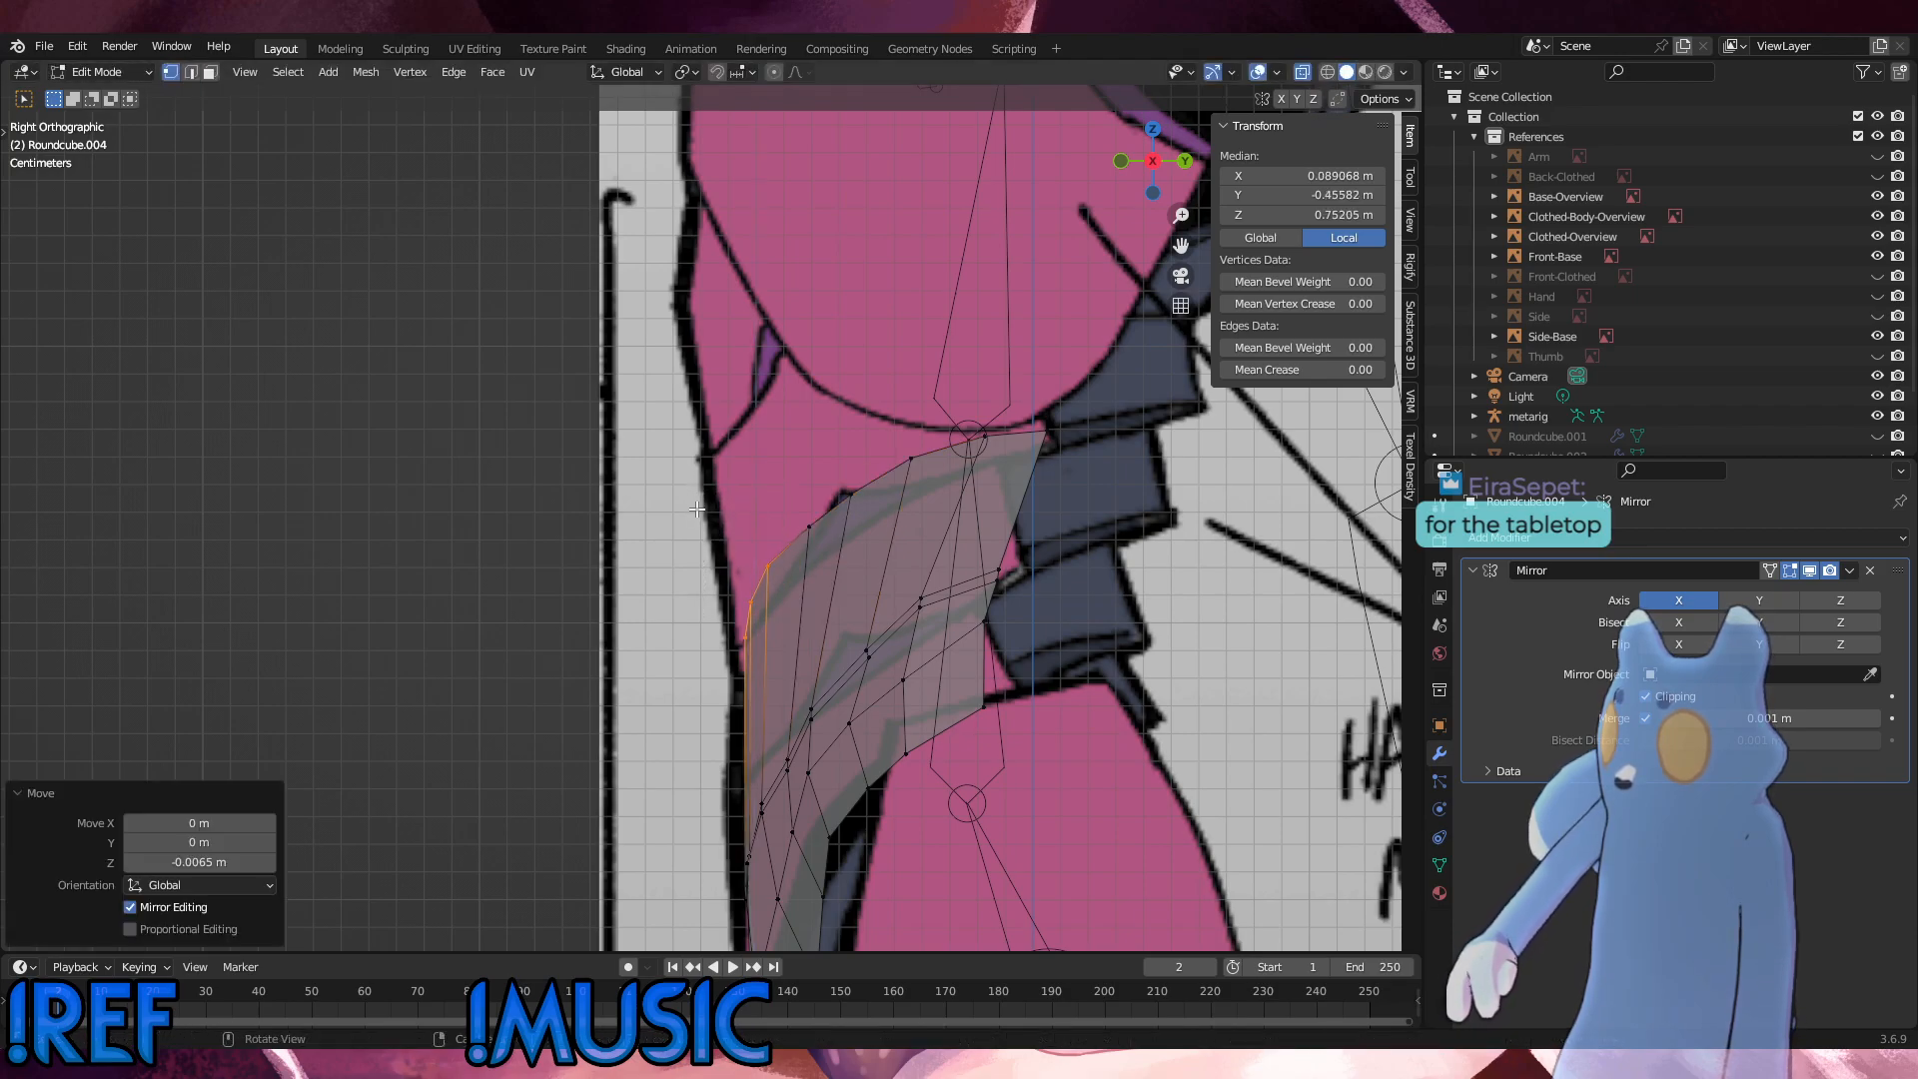
pyautogui.press('g')
pyautogui.press('x')
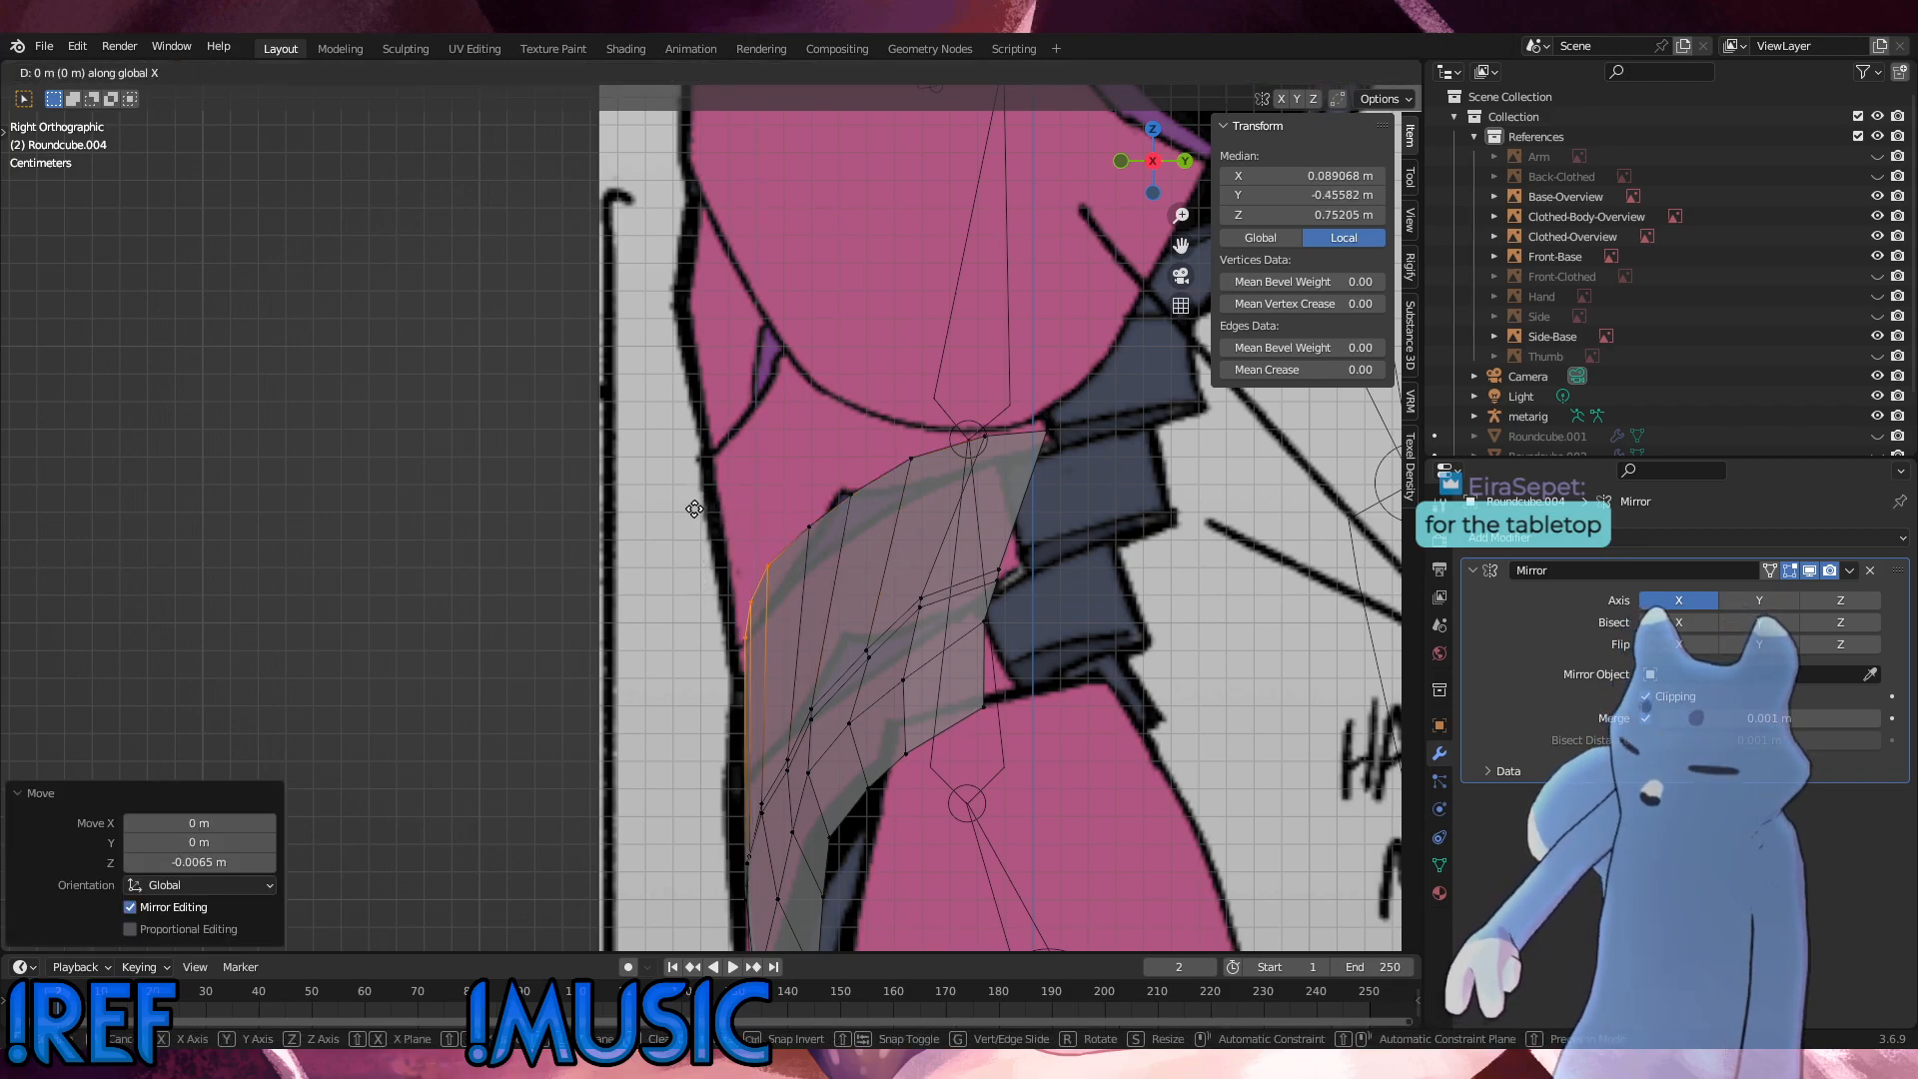
pyautogui.press('y')
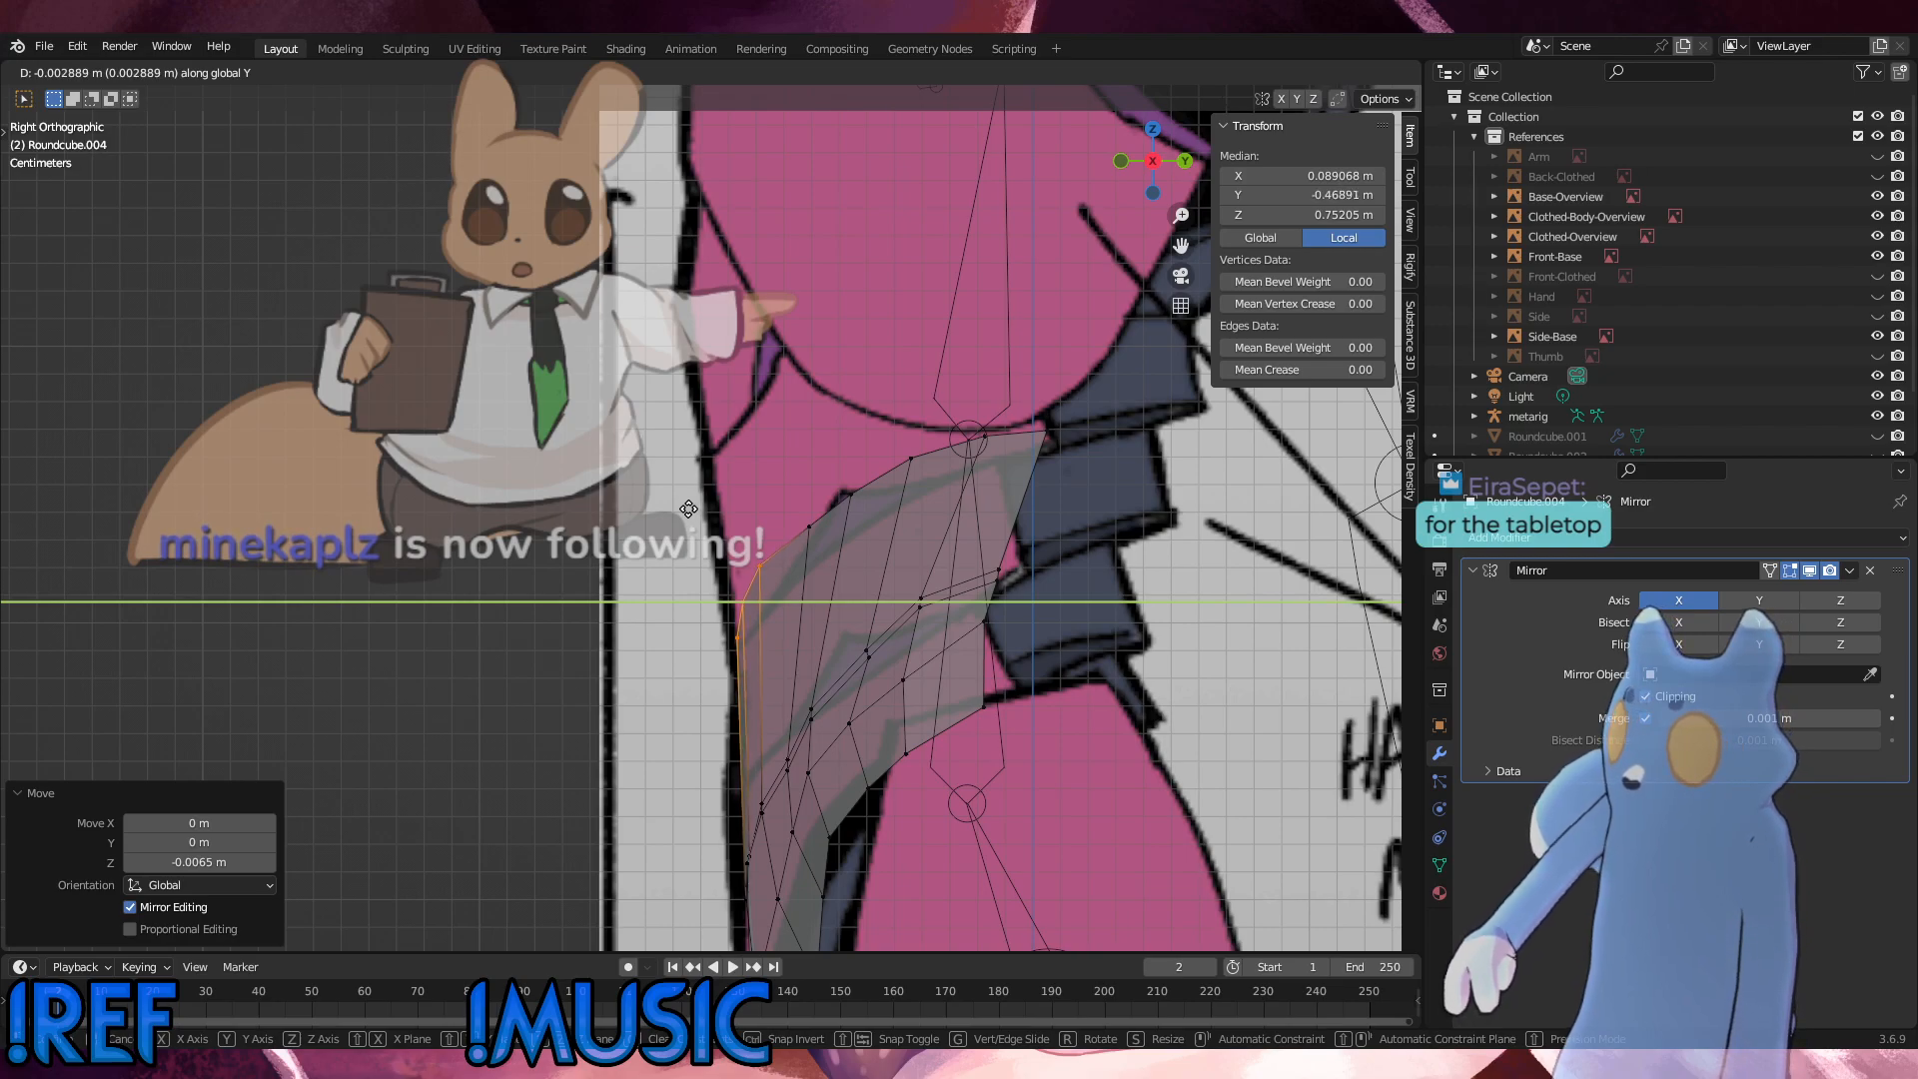
pyautogui.click(688, 510)
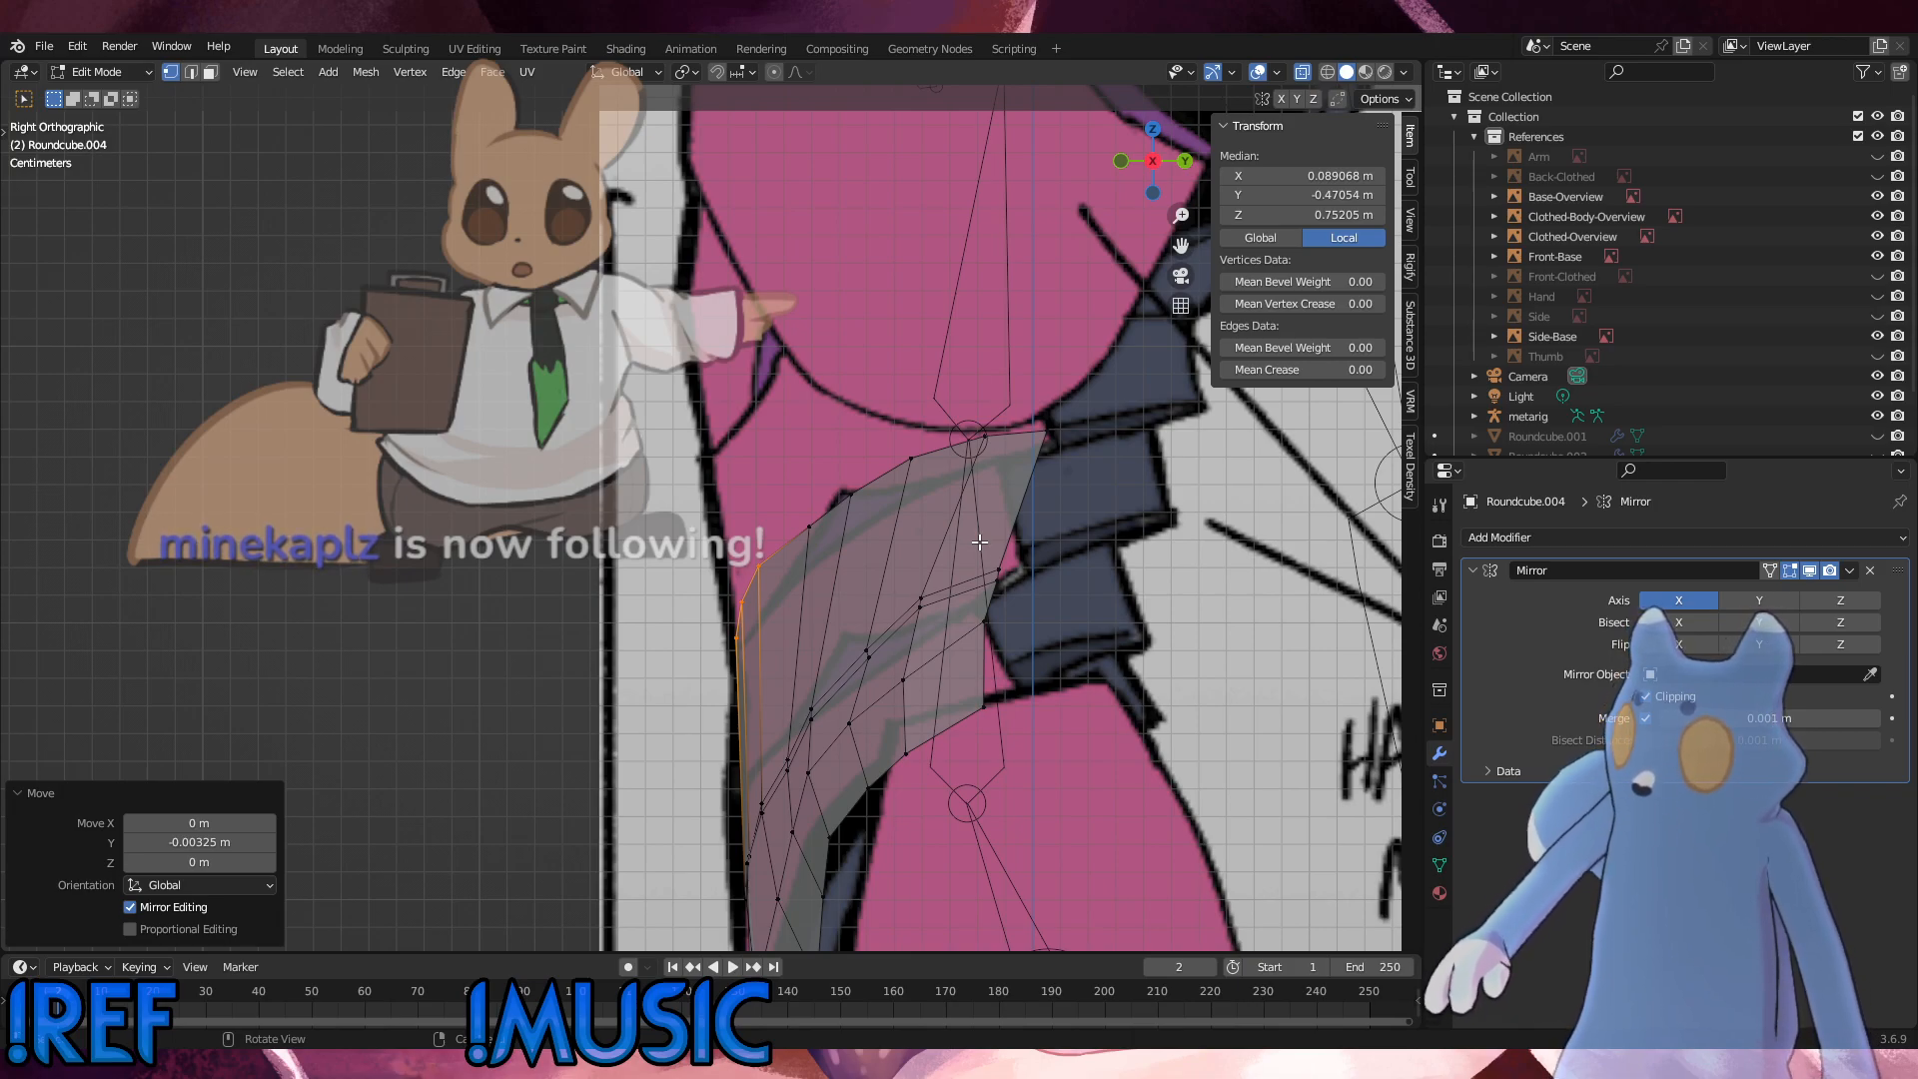
# Step: In the front view, raise the three top-edge vertices nearest the centre about 0.0054 m along Z onto the reference outline
pyautogui.scroll(-6, 980, 543)
pyautogui.moveTo(897, 622); pyautogui.dragTo(1179, 633, button='middle')
pyautogui.scroll(-6, 956, 651)
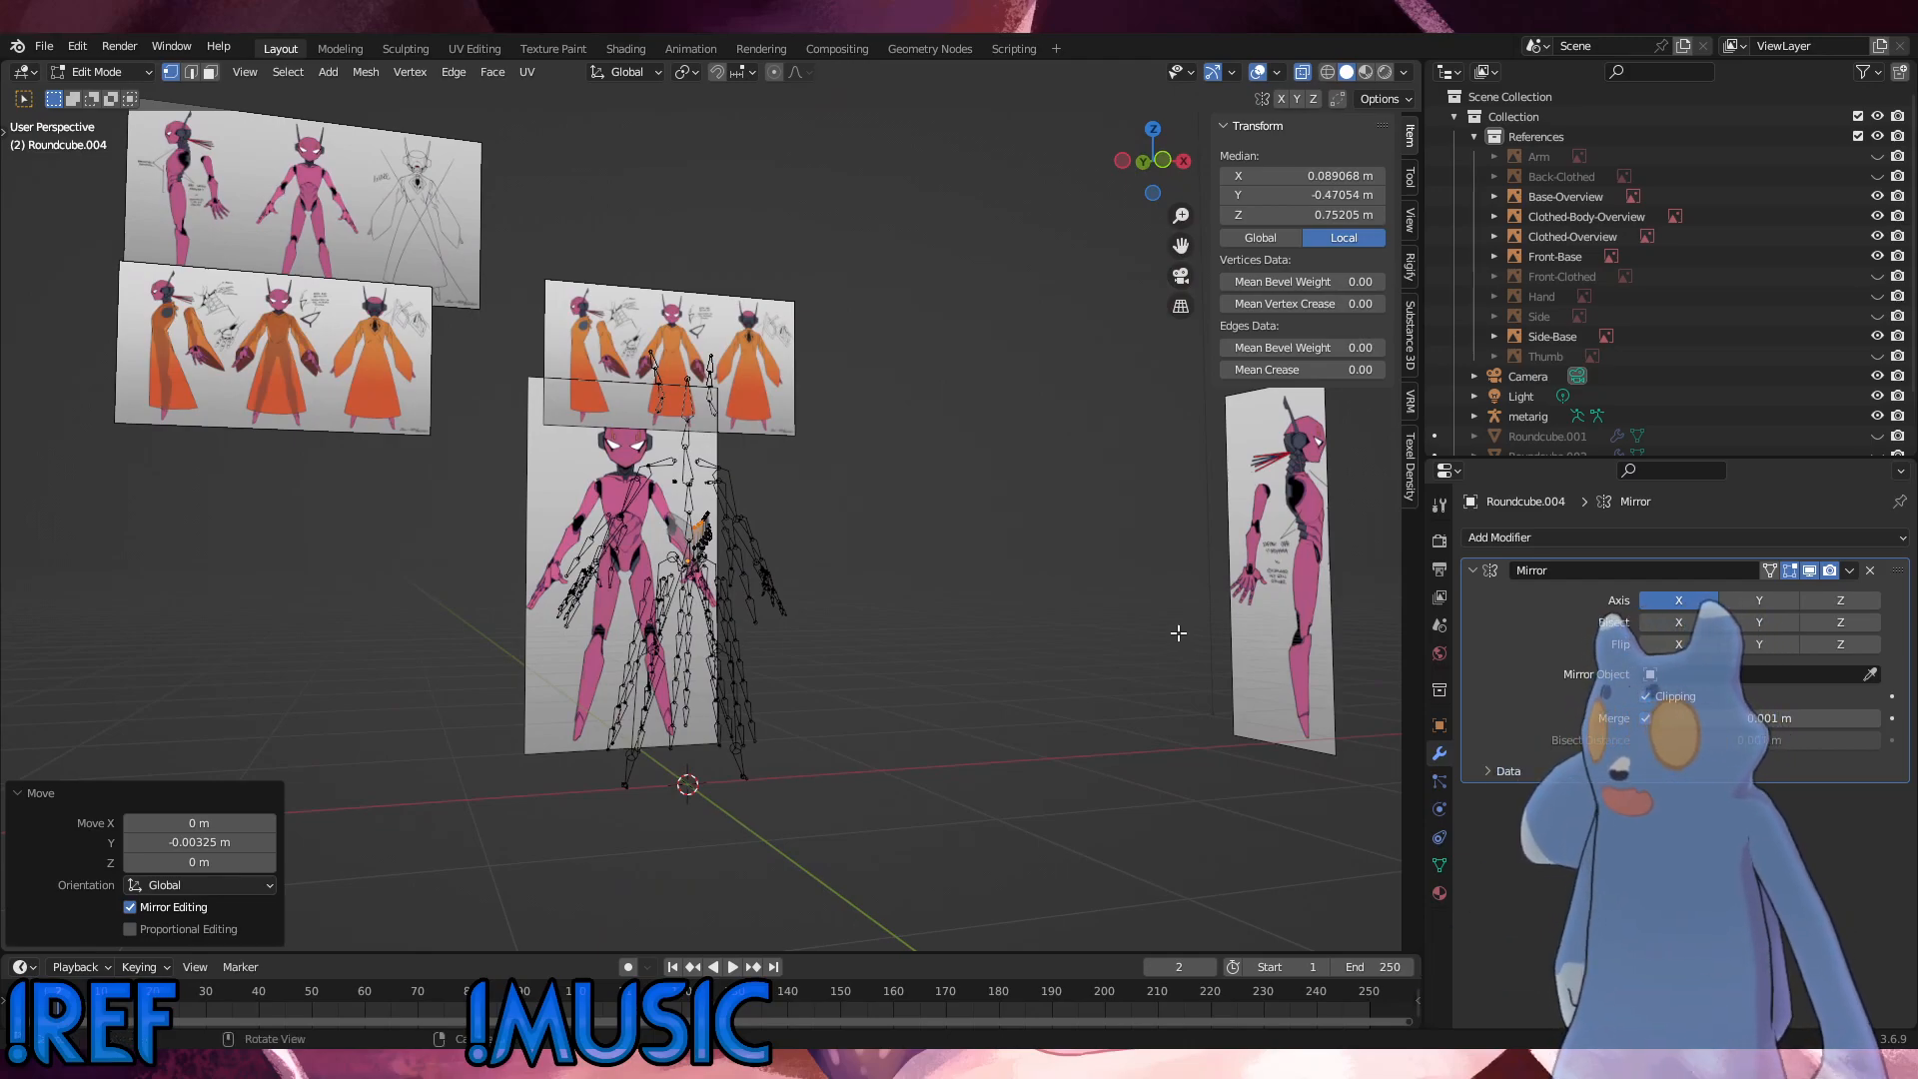
pyautogui.moveTo(997, 713); pyautogui.dragTo(870, 696, button='middle')
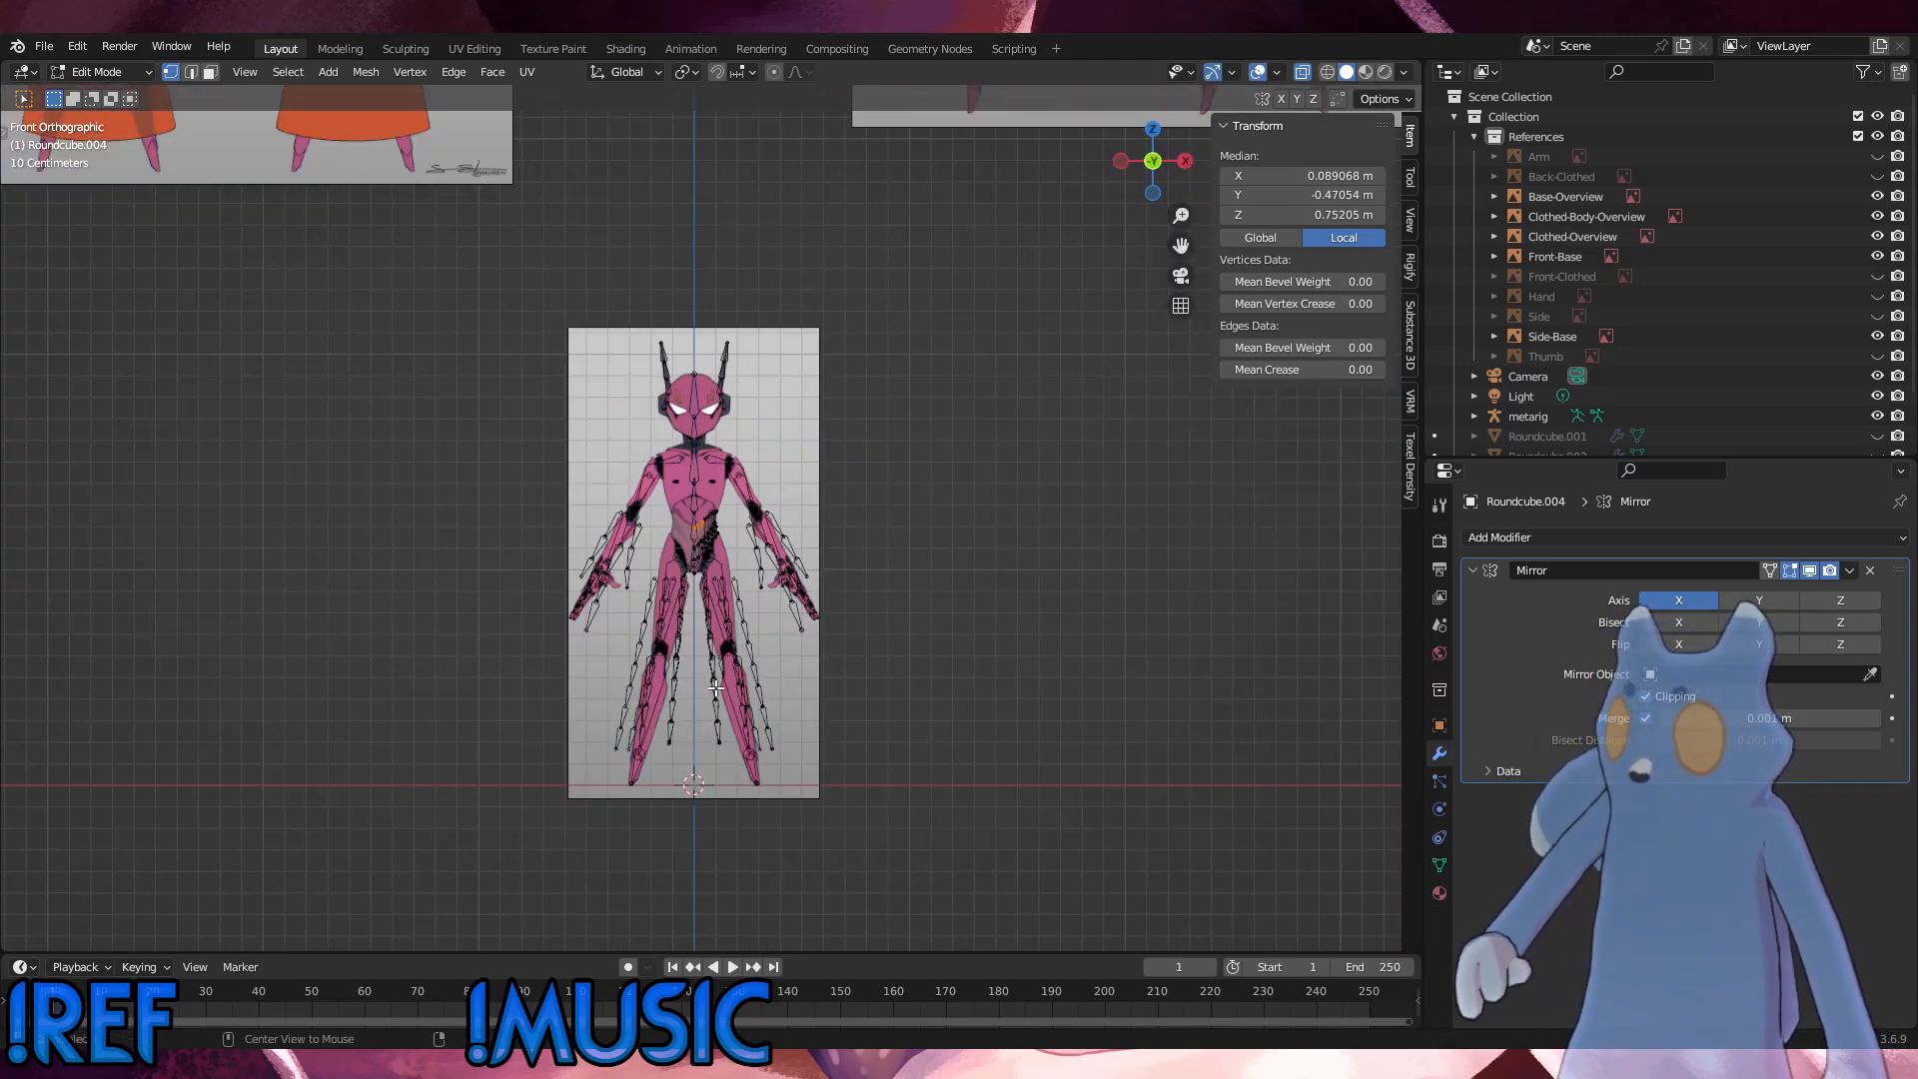
pyautogui.keyDown('alt'); pyautogui.moveTo(747, 674); pyautogui.dragTo(837, 640, button='middle'); pyautogui.keyUp('alt')
pyautogui.keyDown('alt'); pyautogui.scroll(1, 837, 604); pyautogui.keyUp('alt')
pyautogui.scroll(3, 837, 603)
pyautogui.scroll(9, 837, 604)
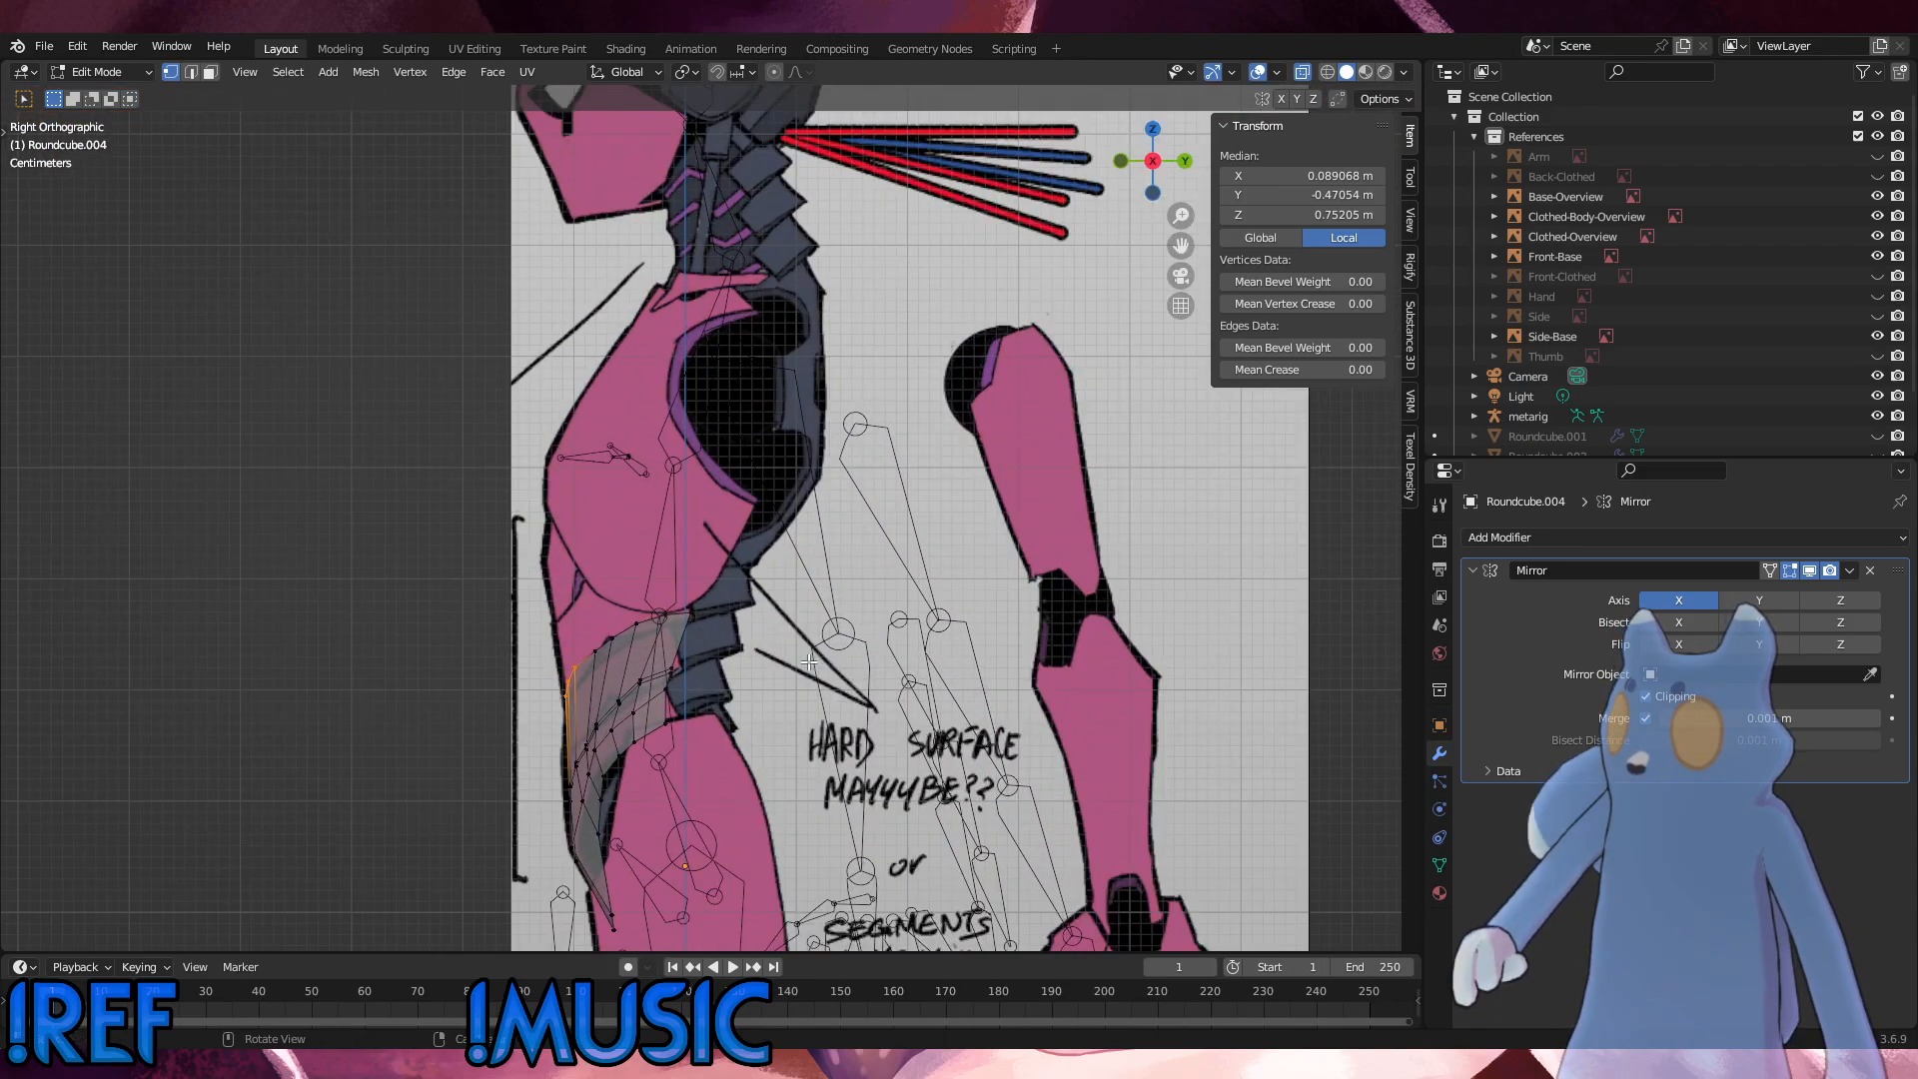
pyautogui.keyDown('alt'); pyautogui.moveTo(772, 559); pyautogui.dragTo(750, 499, button='middle'); pyautogui.keyUp('alt')
pyautogui.scroll(4, 740, 466)
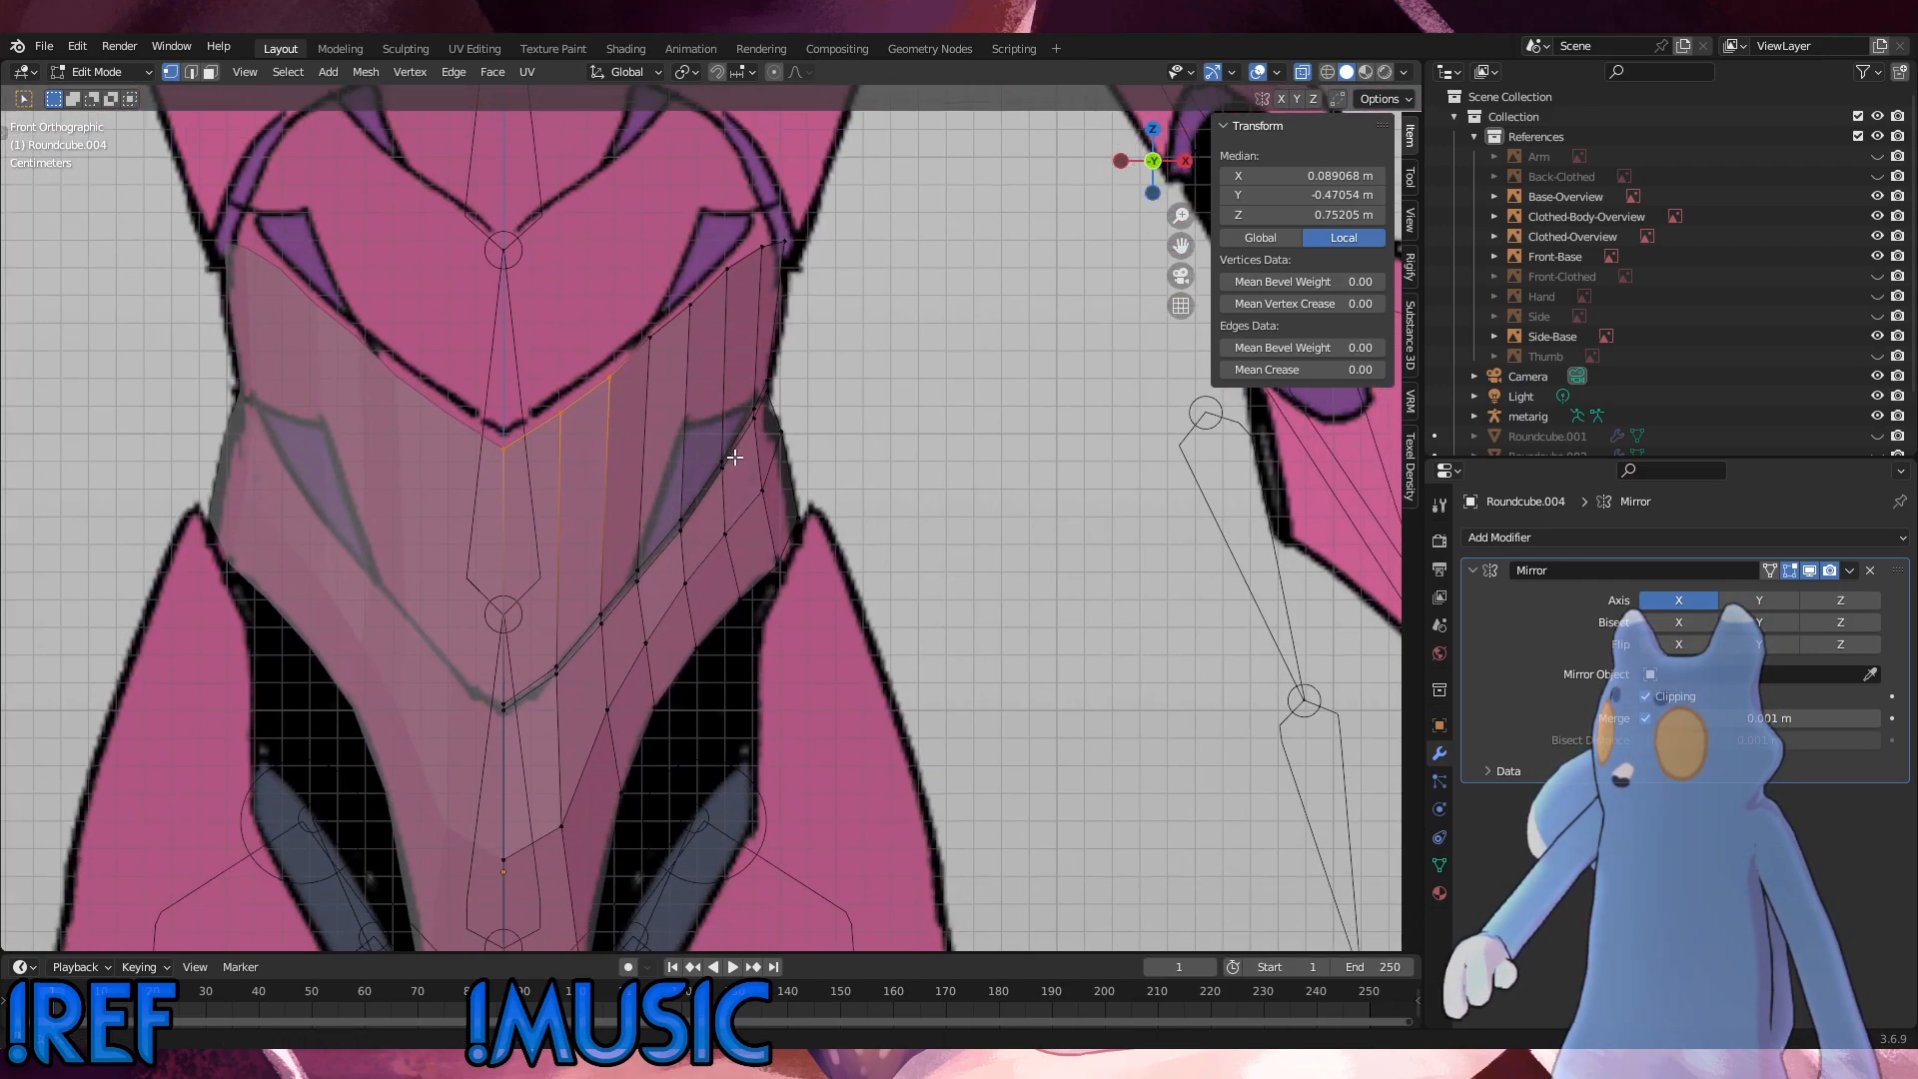
pyautogui.press('g')
pyautogui.press('z')
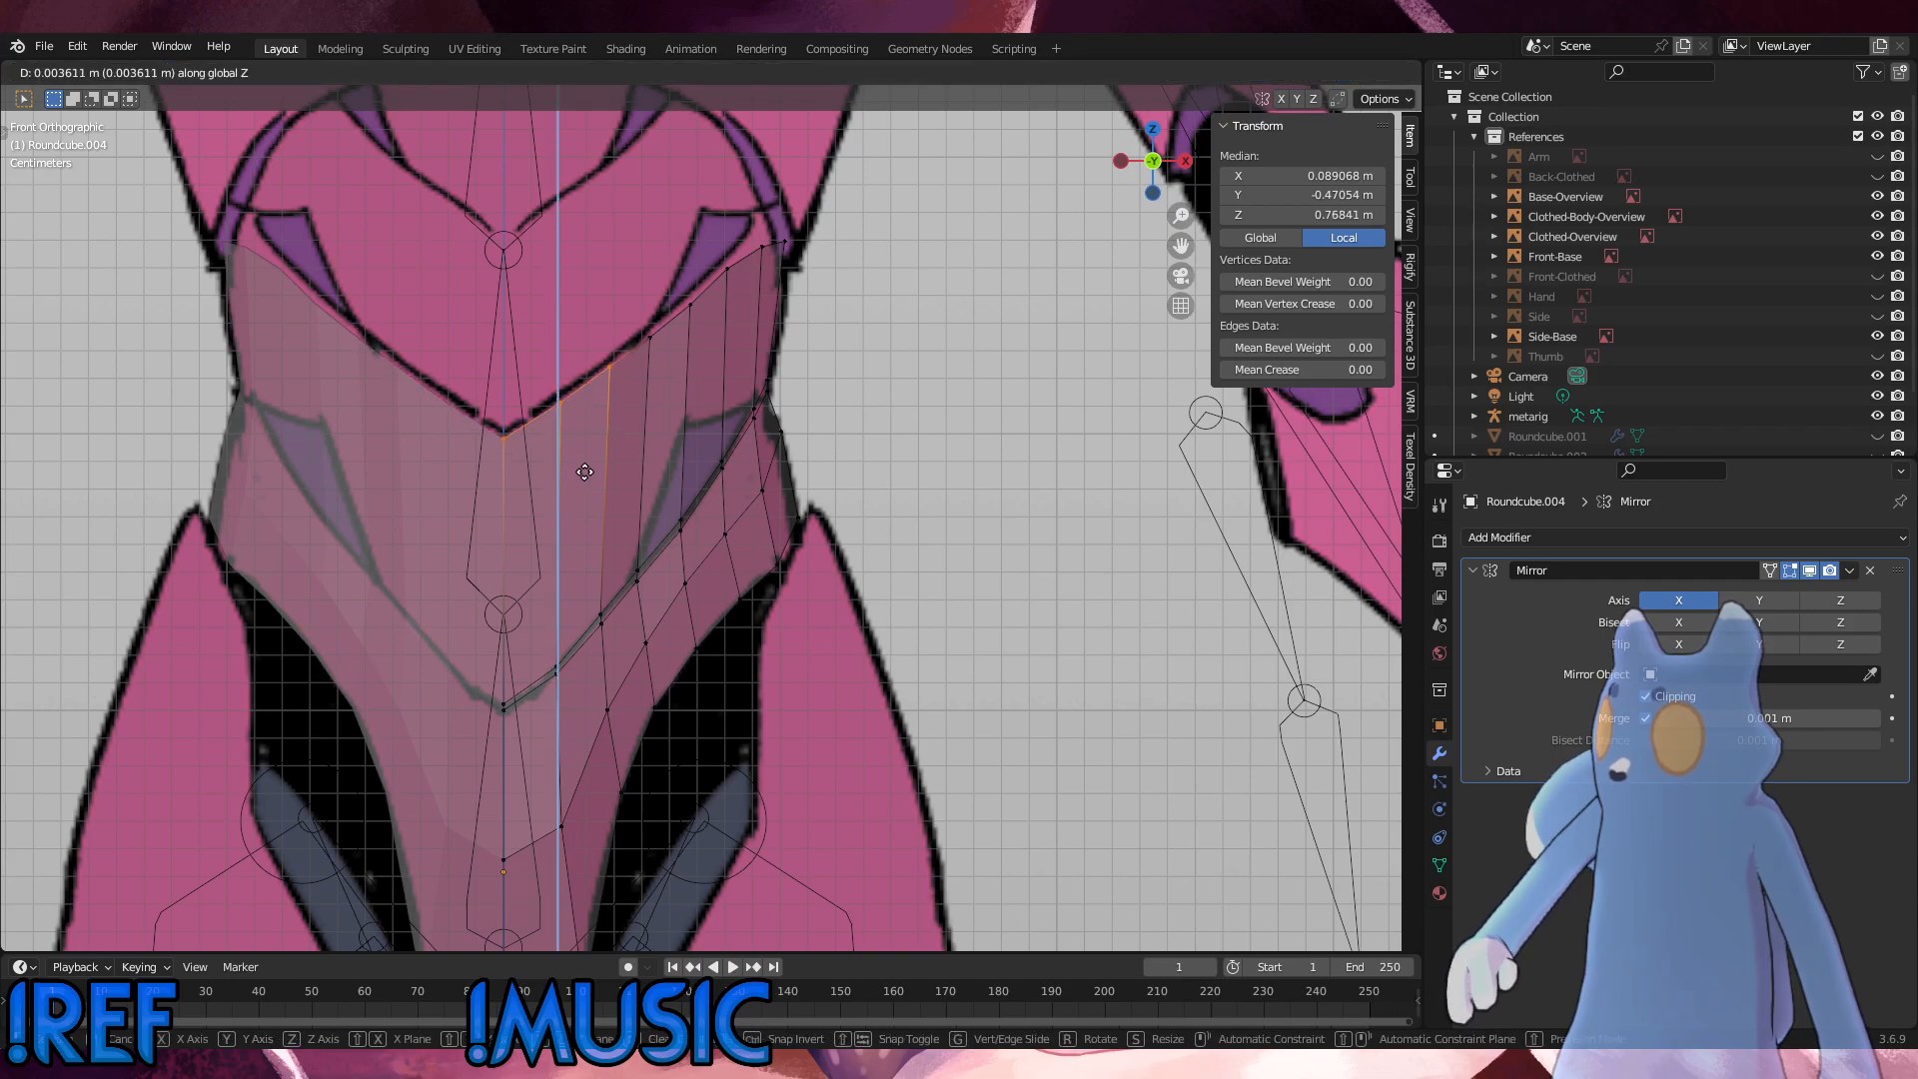
pyautogui.click(681, 373)
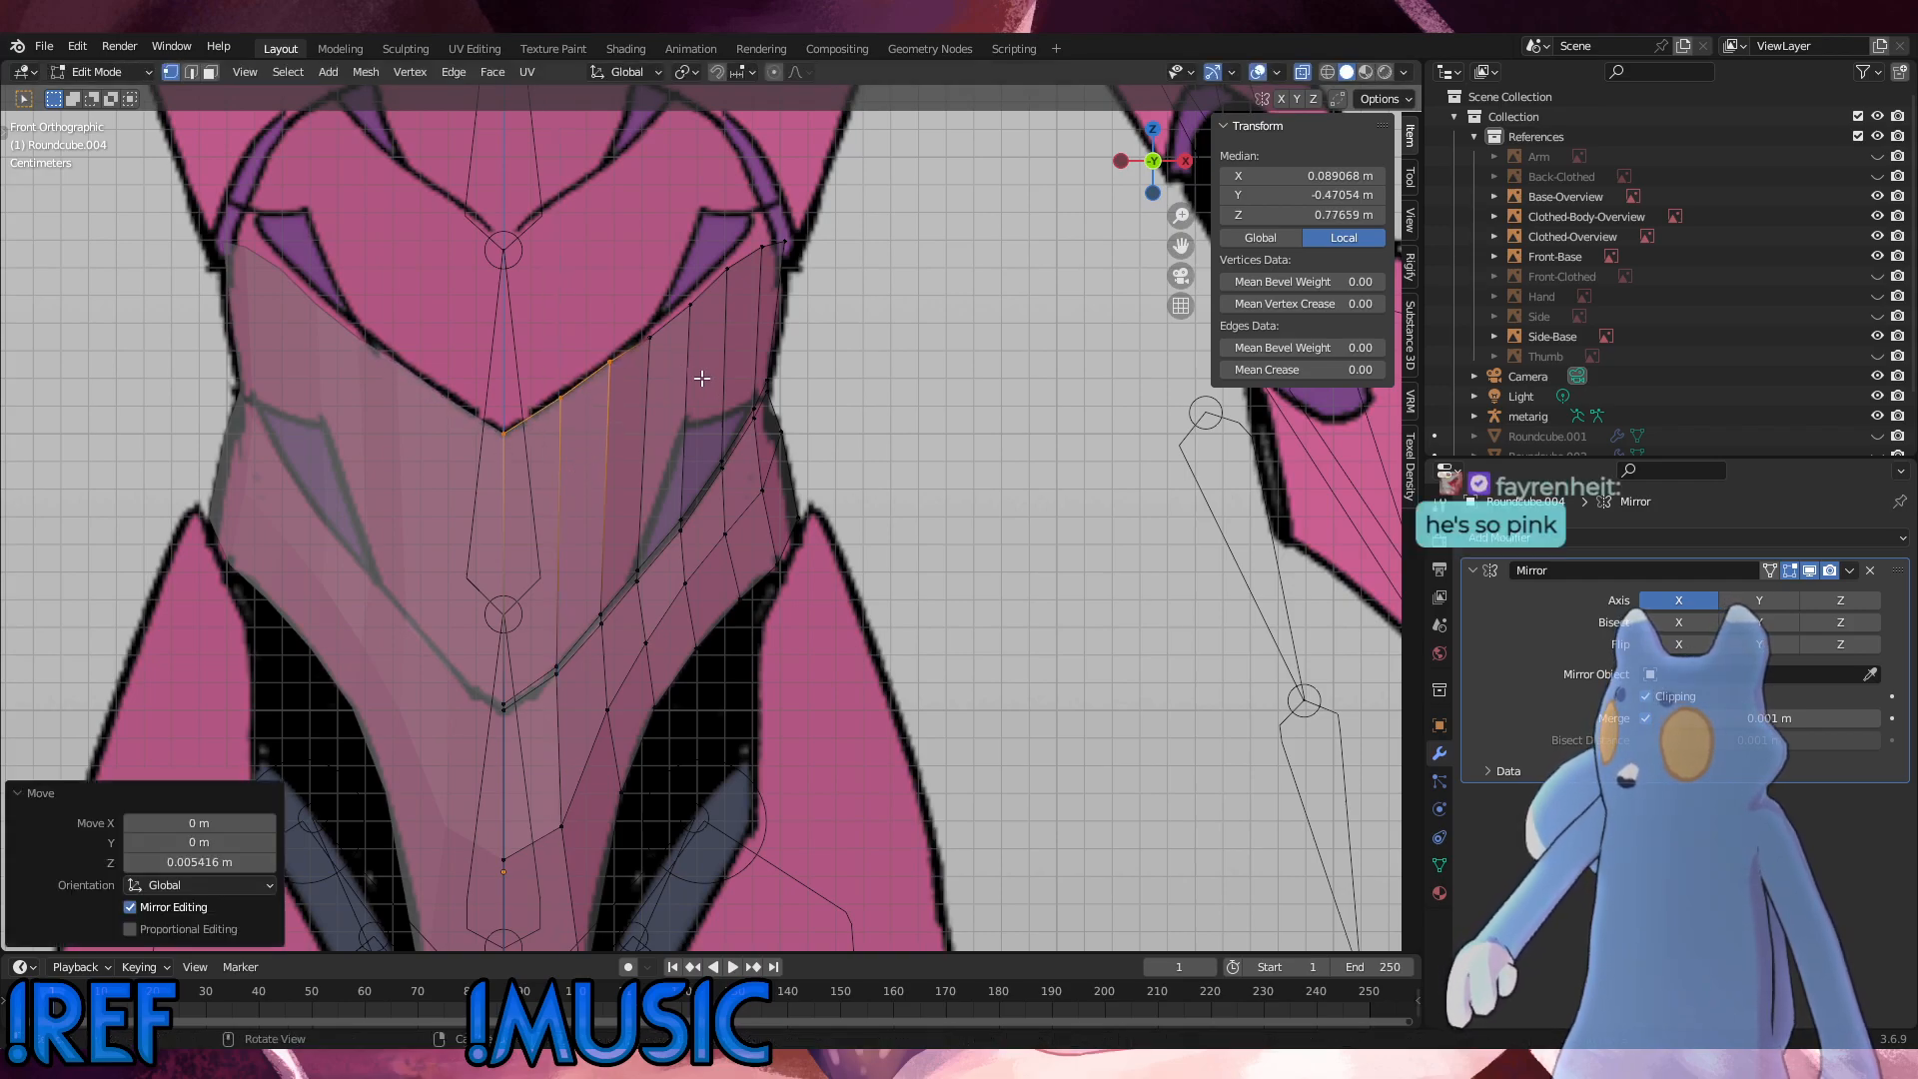
# Step: Raise the remaining outer top-edge vertices of the shell about 0.0029 m along Z onto the reference outline
pyautogui.moveTo(857, 351); pyautogui.dragTo(642, 211)
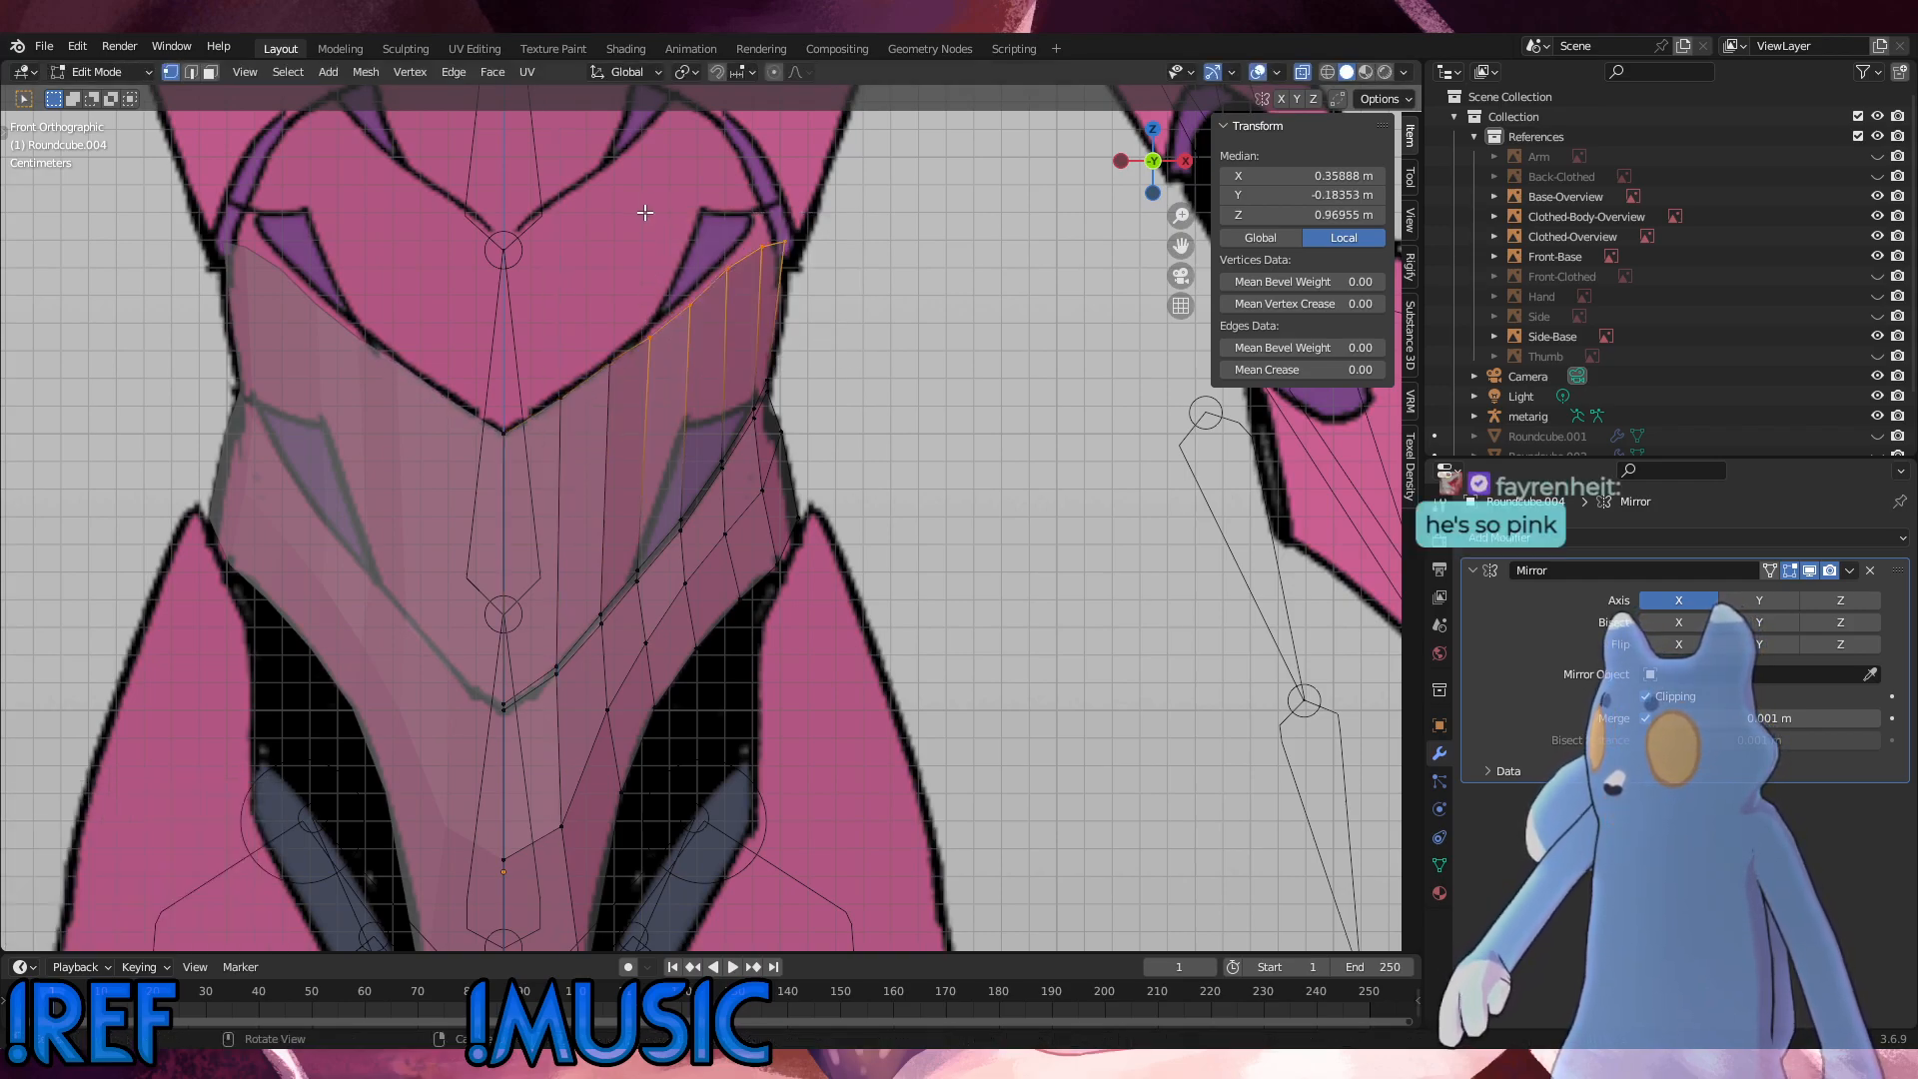
pyautogui.press('g')
pyautogui.press('z')
pyautogui.click(648, 205)
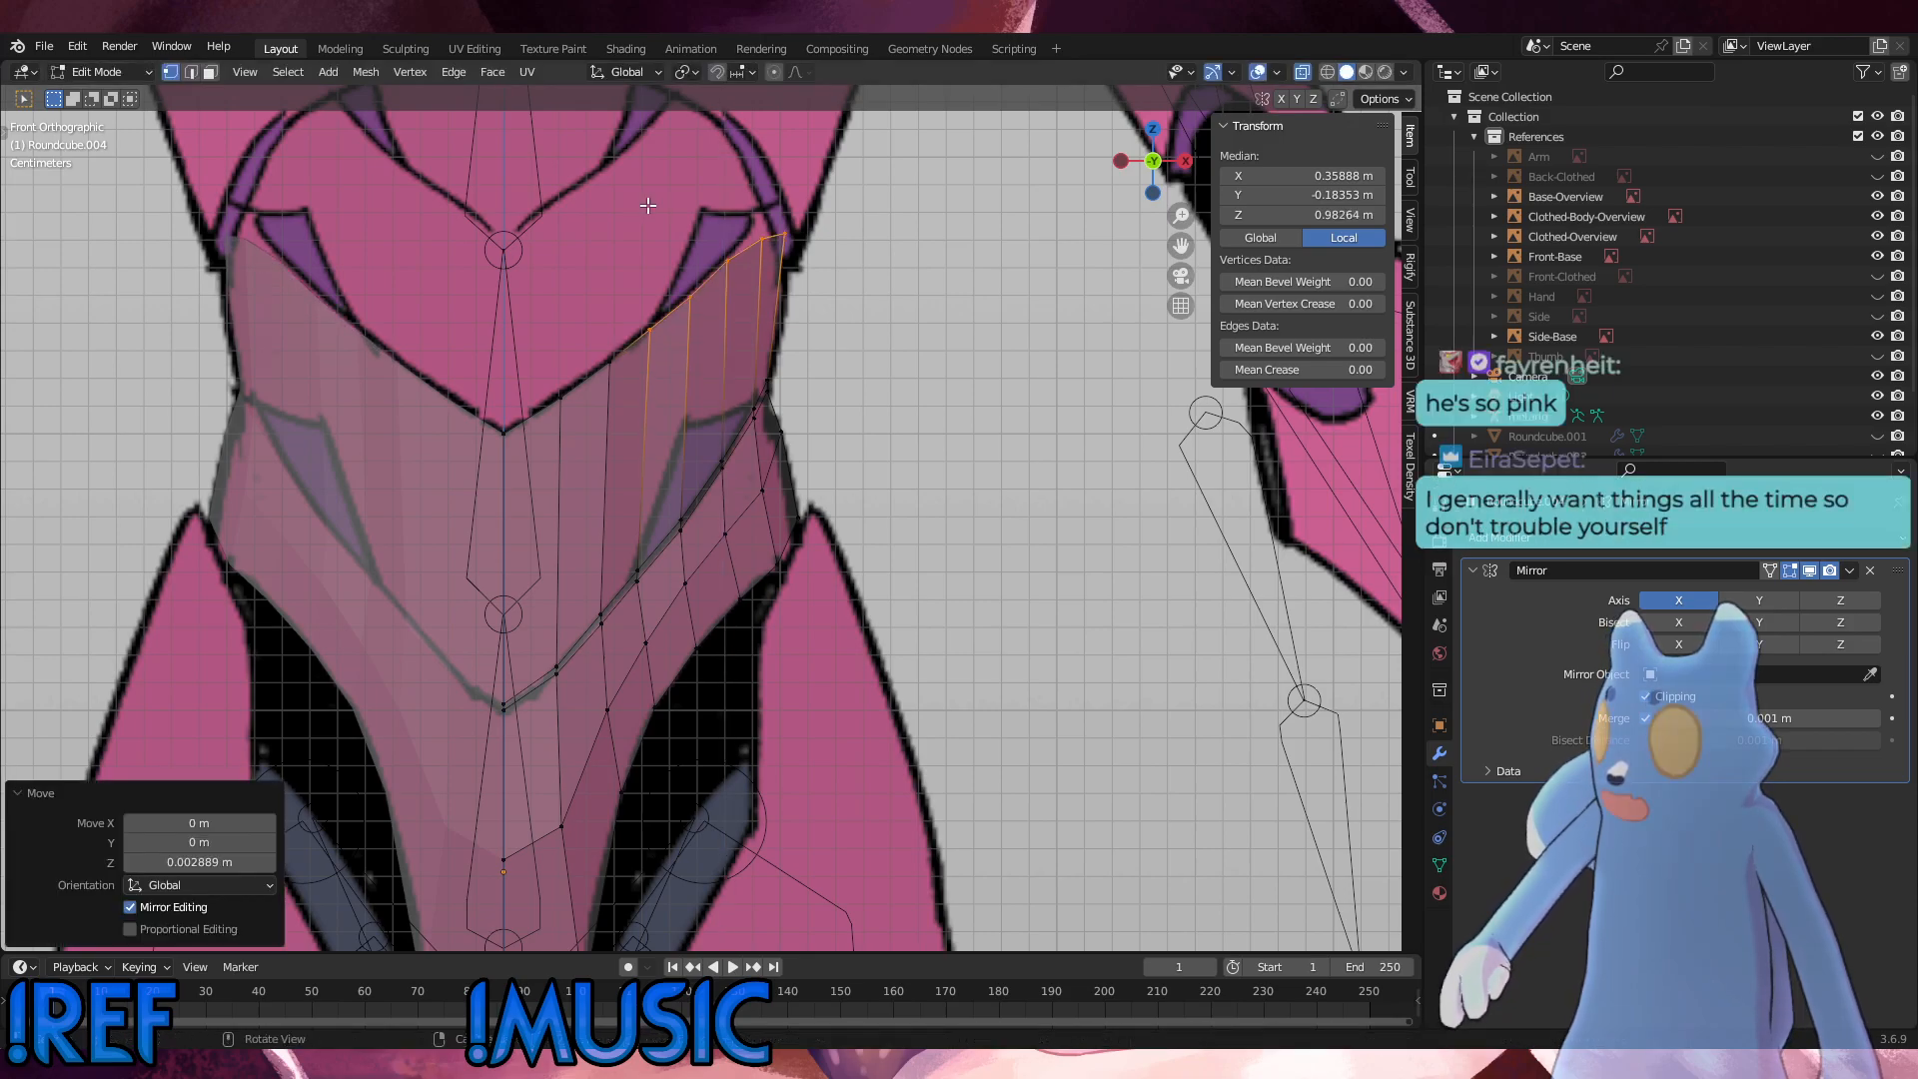
pyautogui.hotkey('alt', 'a')
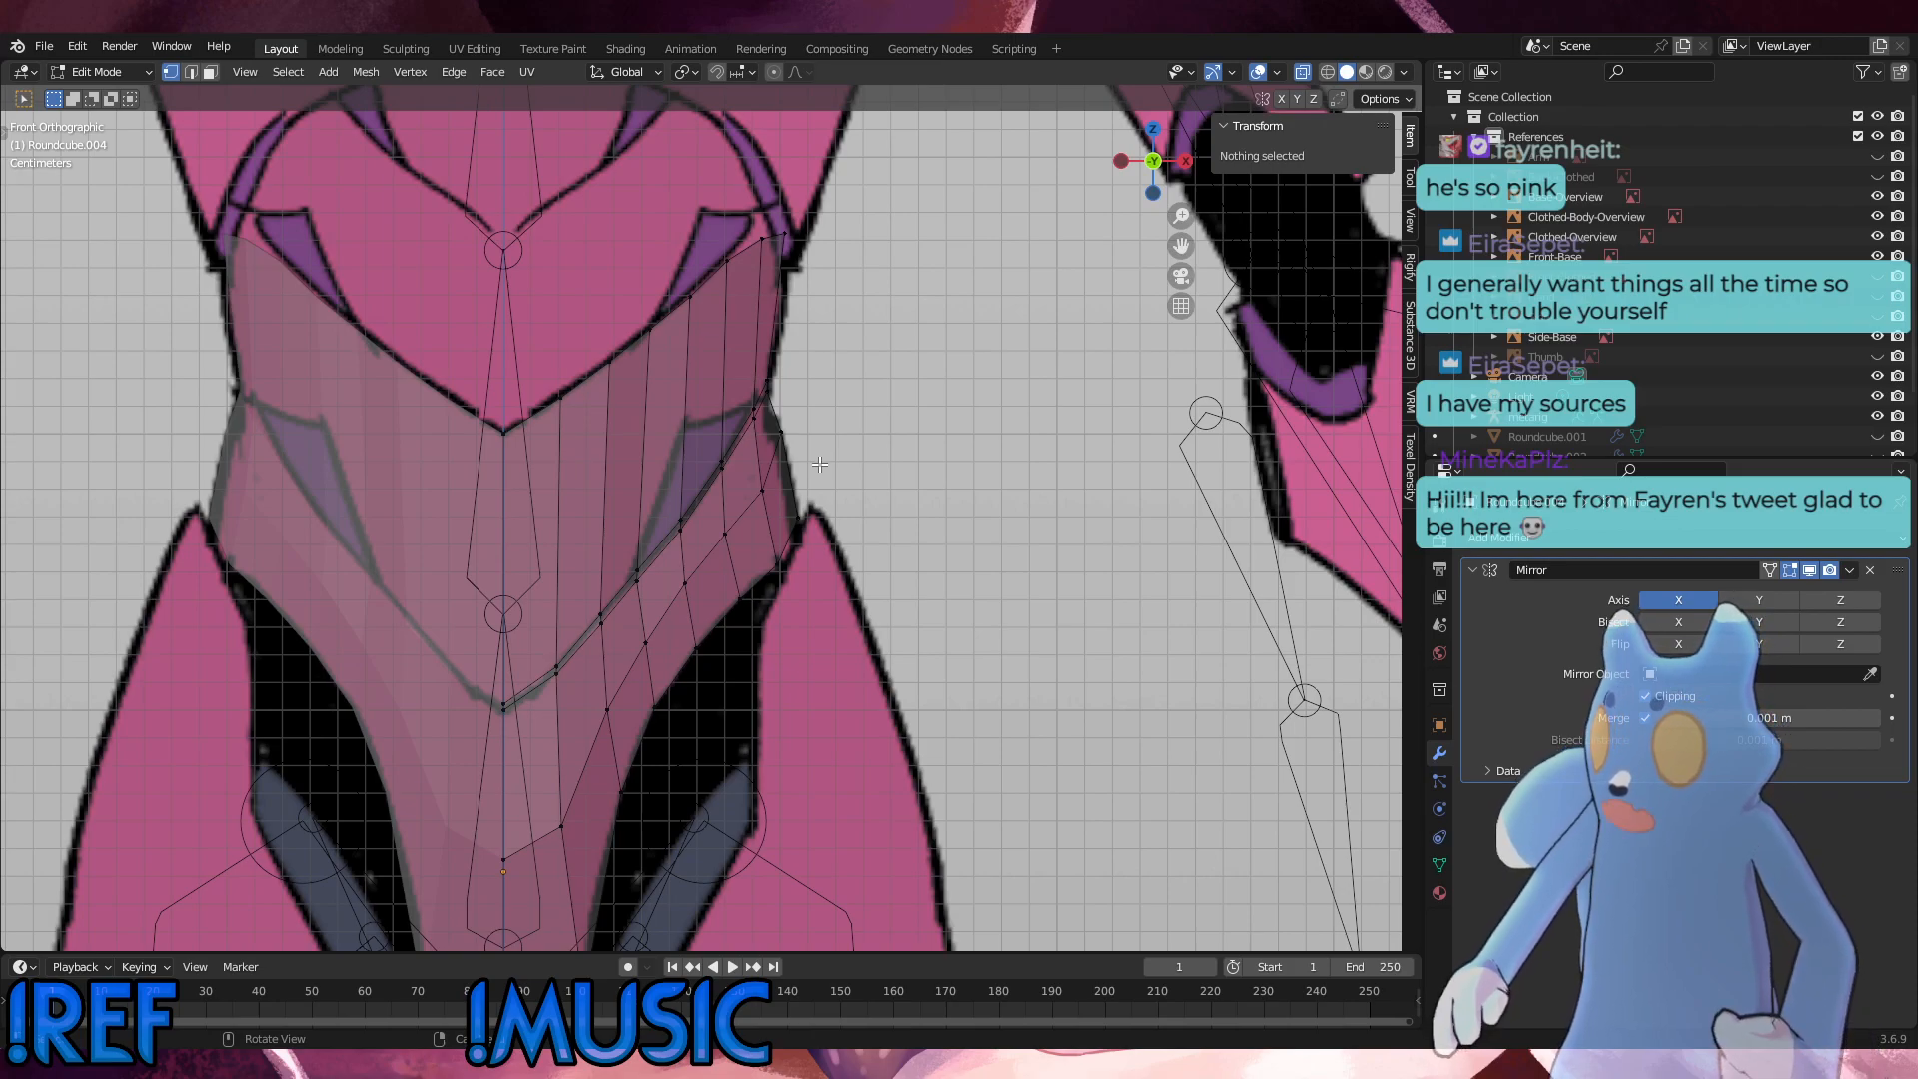
# Step: In the side view, nudge the top-edge vertex just behind the front corner slightly back and down to smooth the edge
pyautogui.press('KP_3')
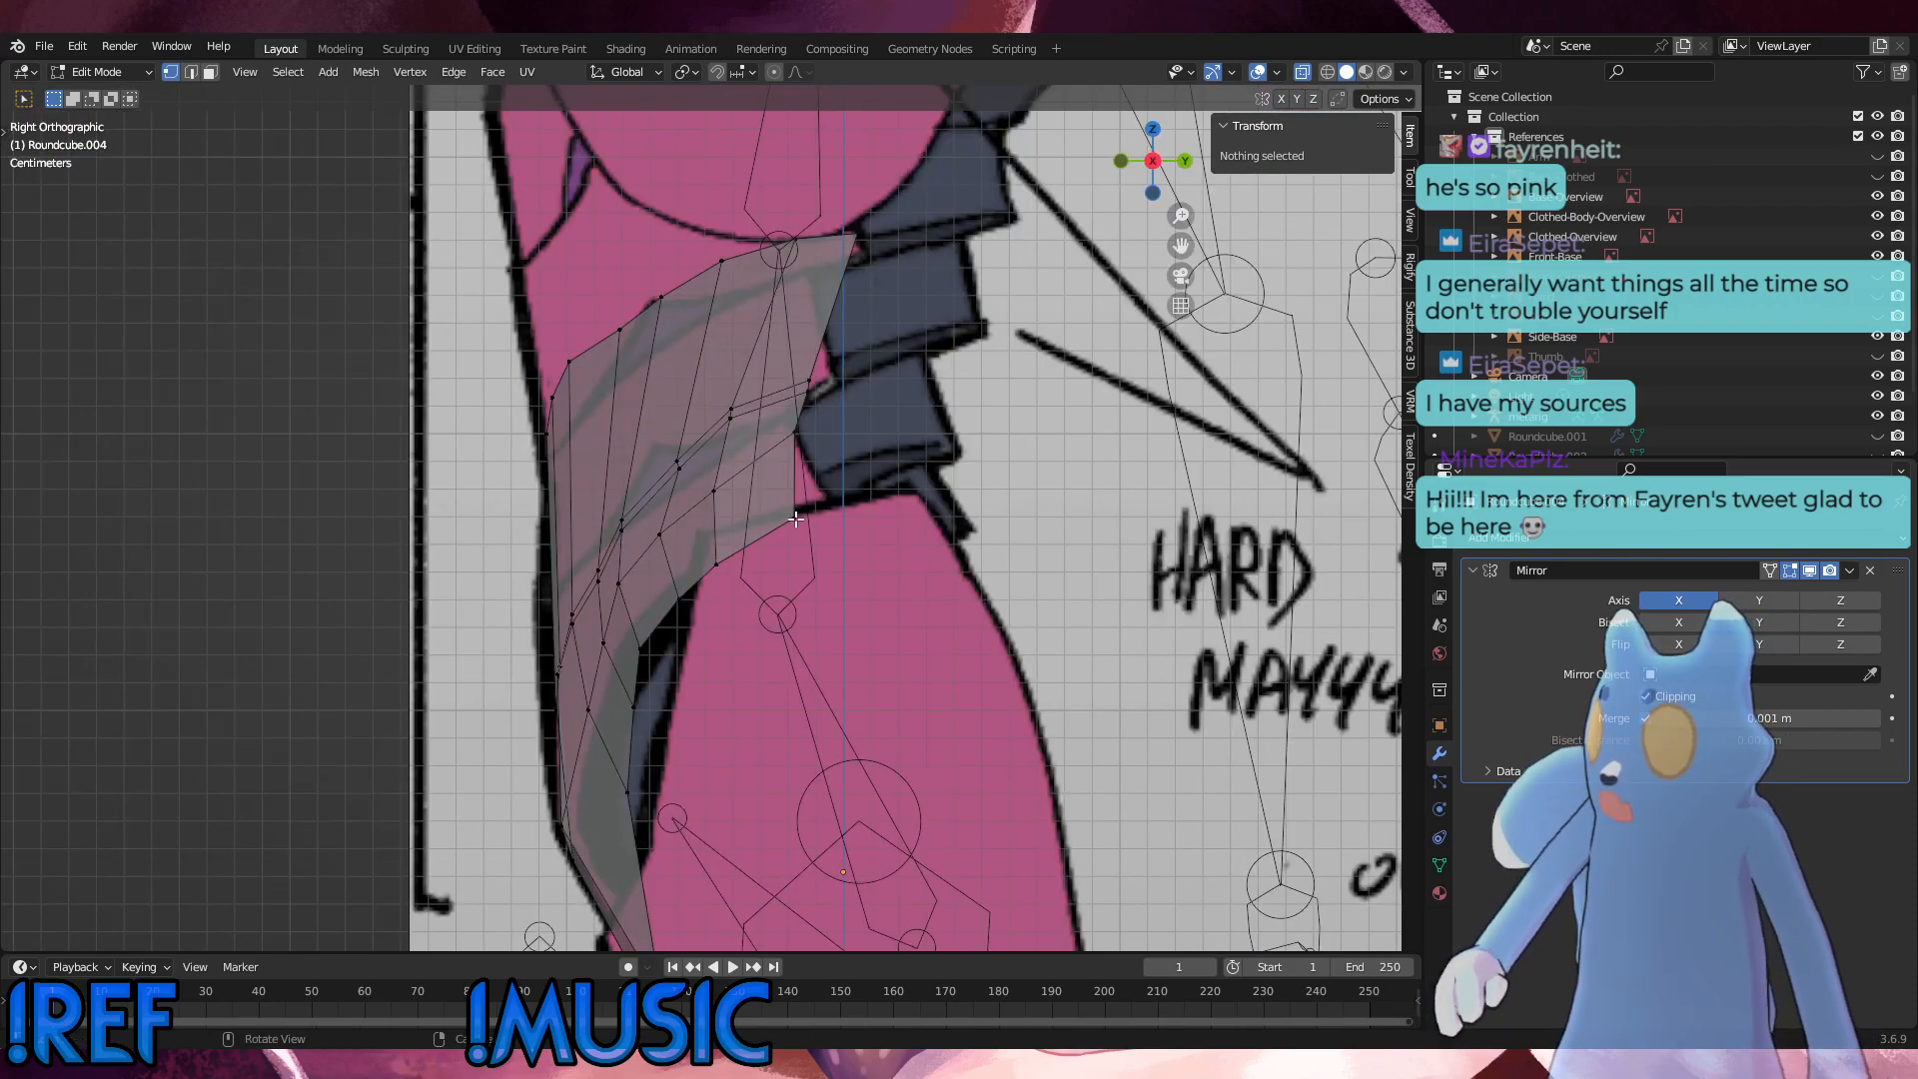
pyautogui.click(586, 367)
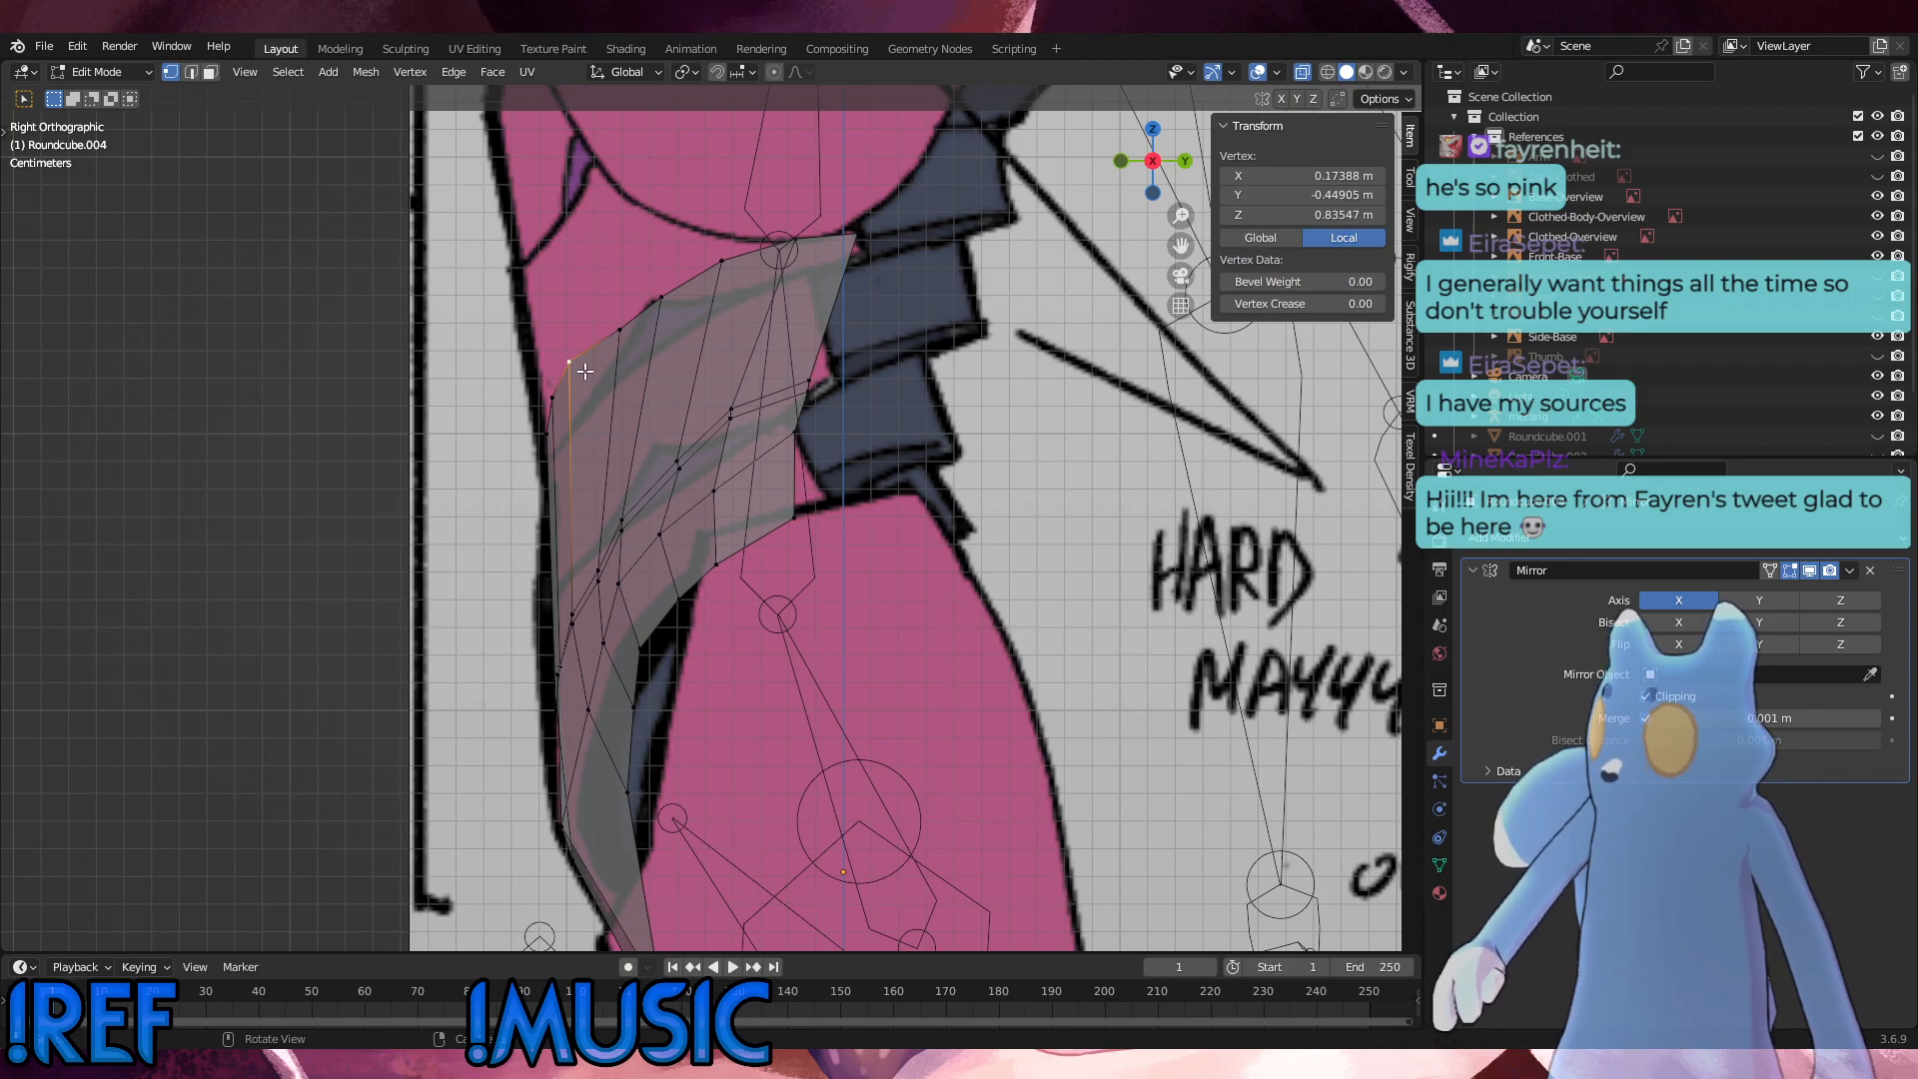
pyautogui.press('g')
pyautogui.click(588, 373)
pyautogui.click(784, 348)
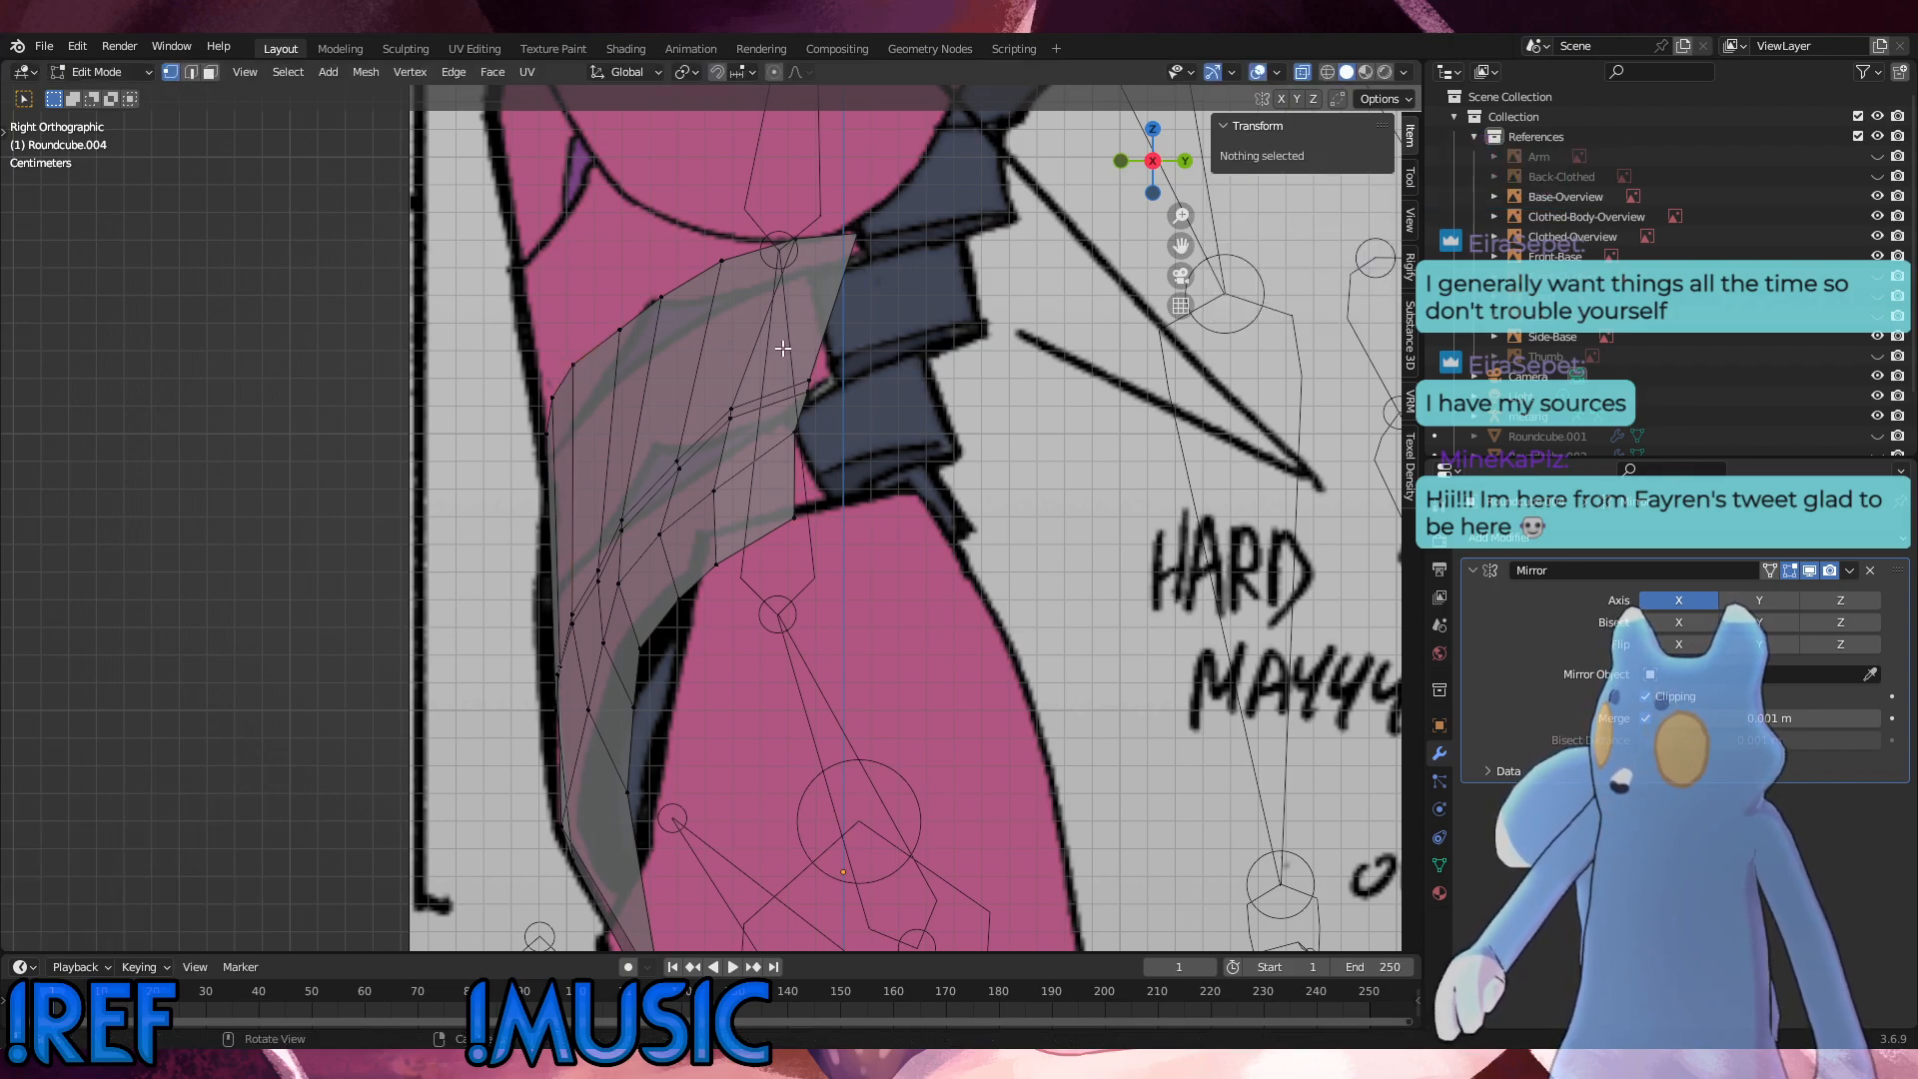
# Step: In the front view, subdivide the column edge crossing the purple hip marking once and move the new vertex along Z to the marking's inner upper corner
pyautogui.press('KP_1')
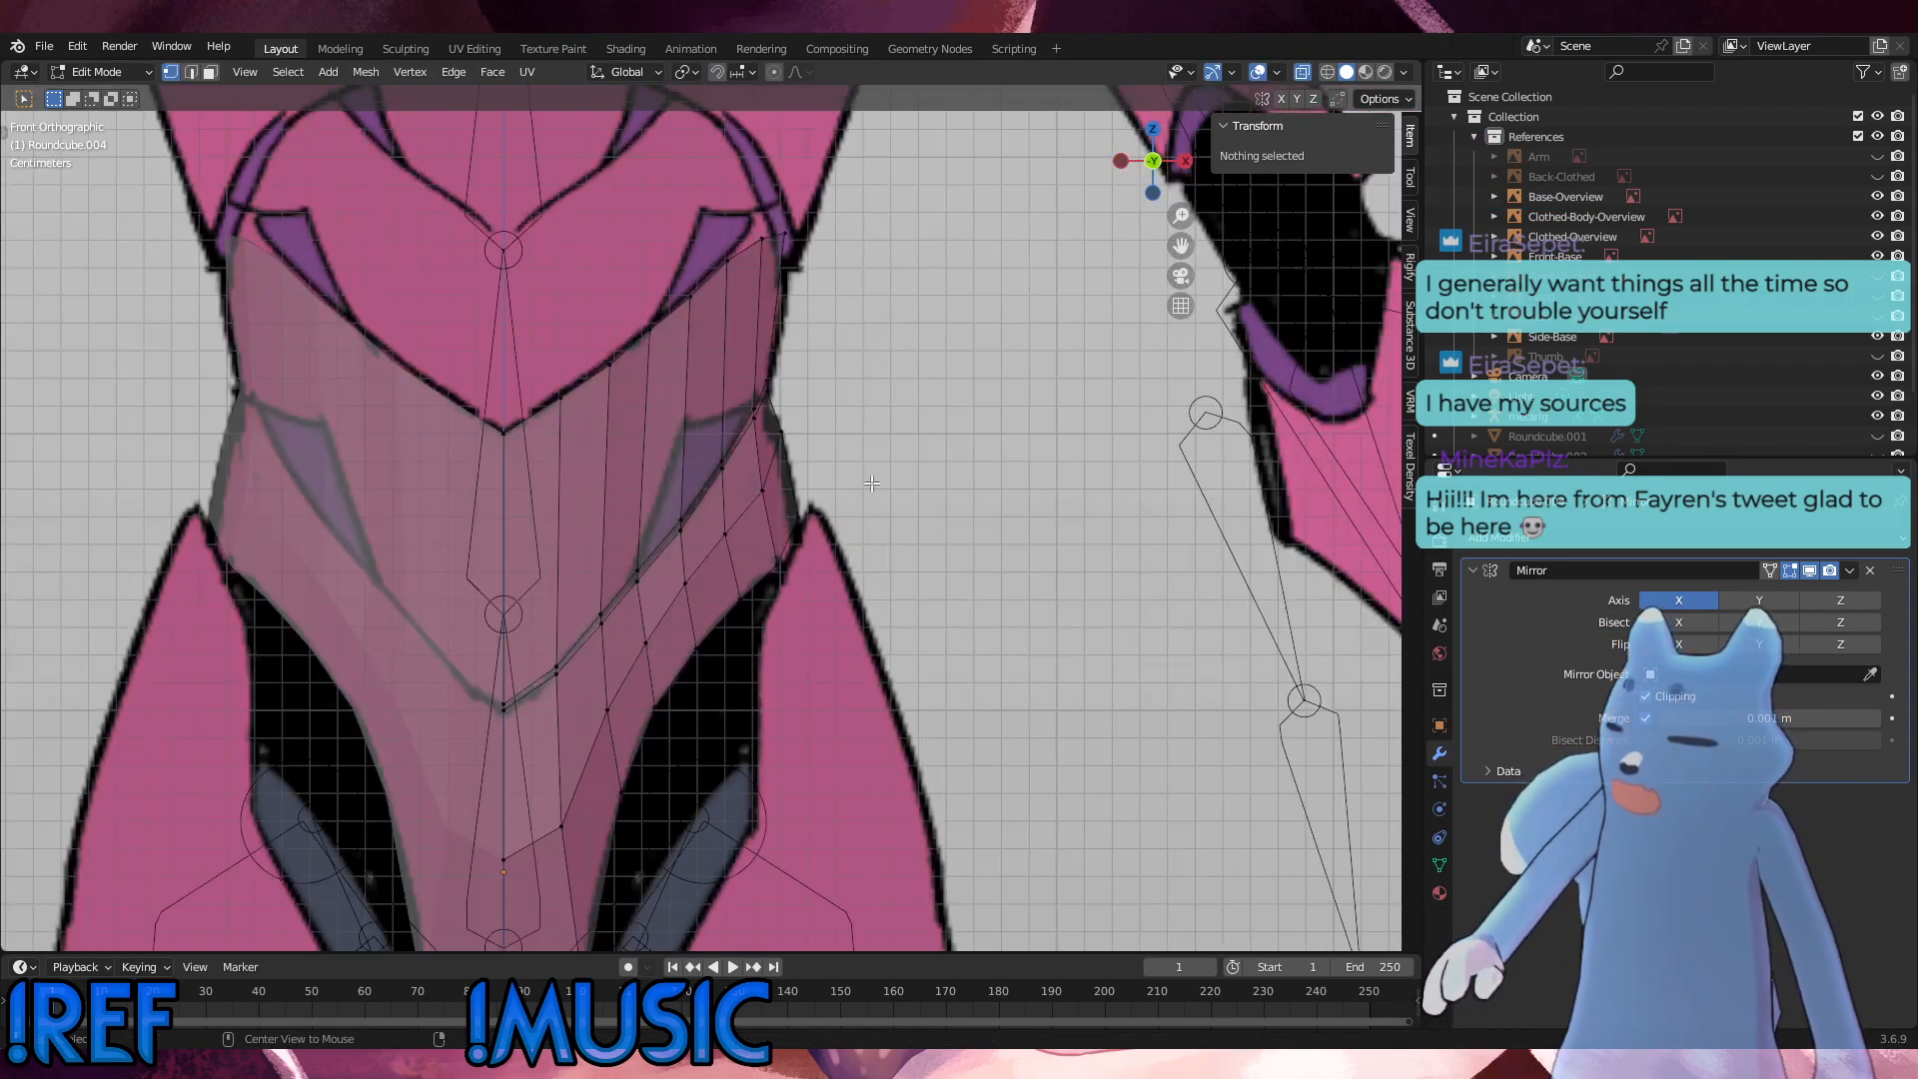
pyautogui.scroll(2, 621, 598)
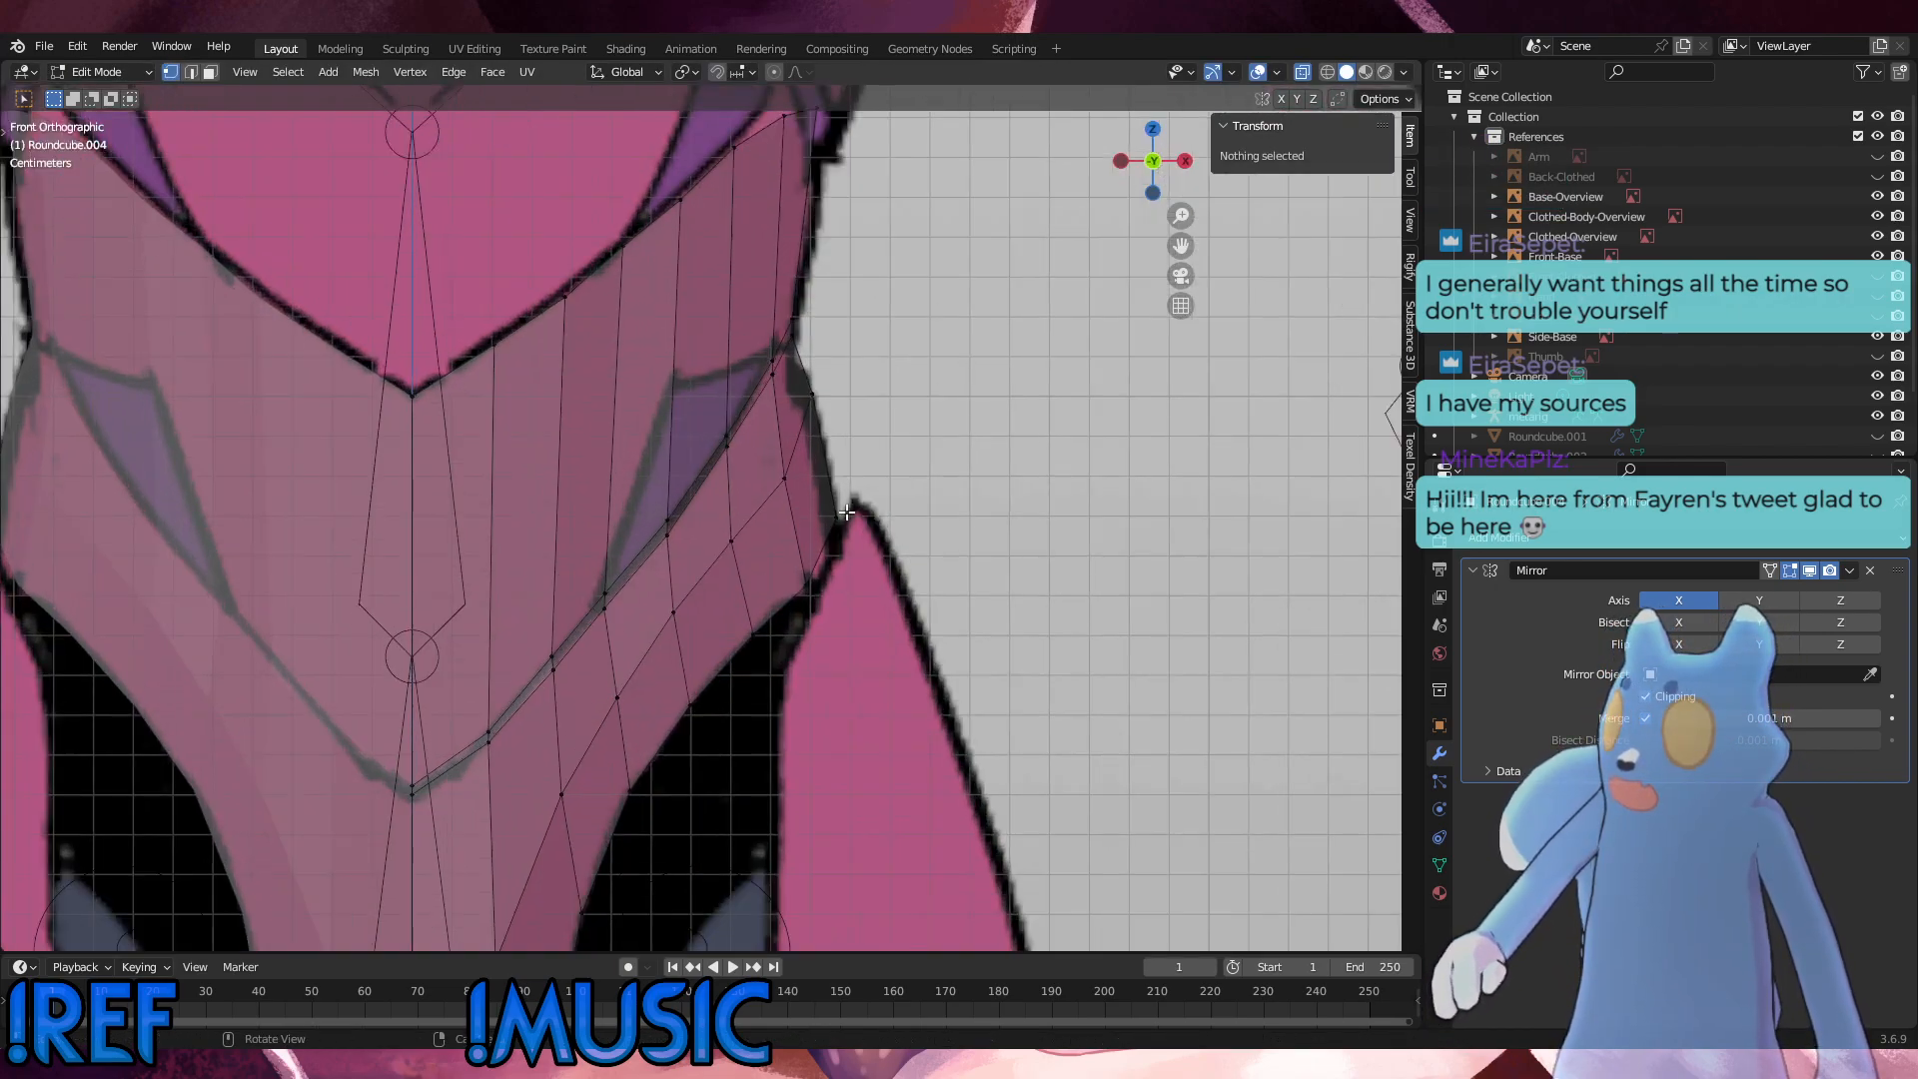
pyautogui.click(609, 595)
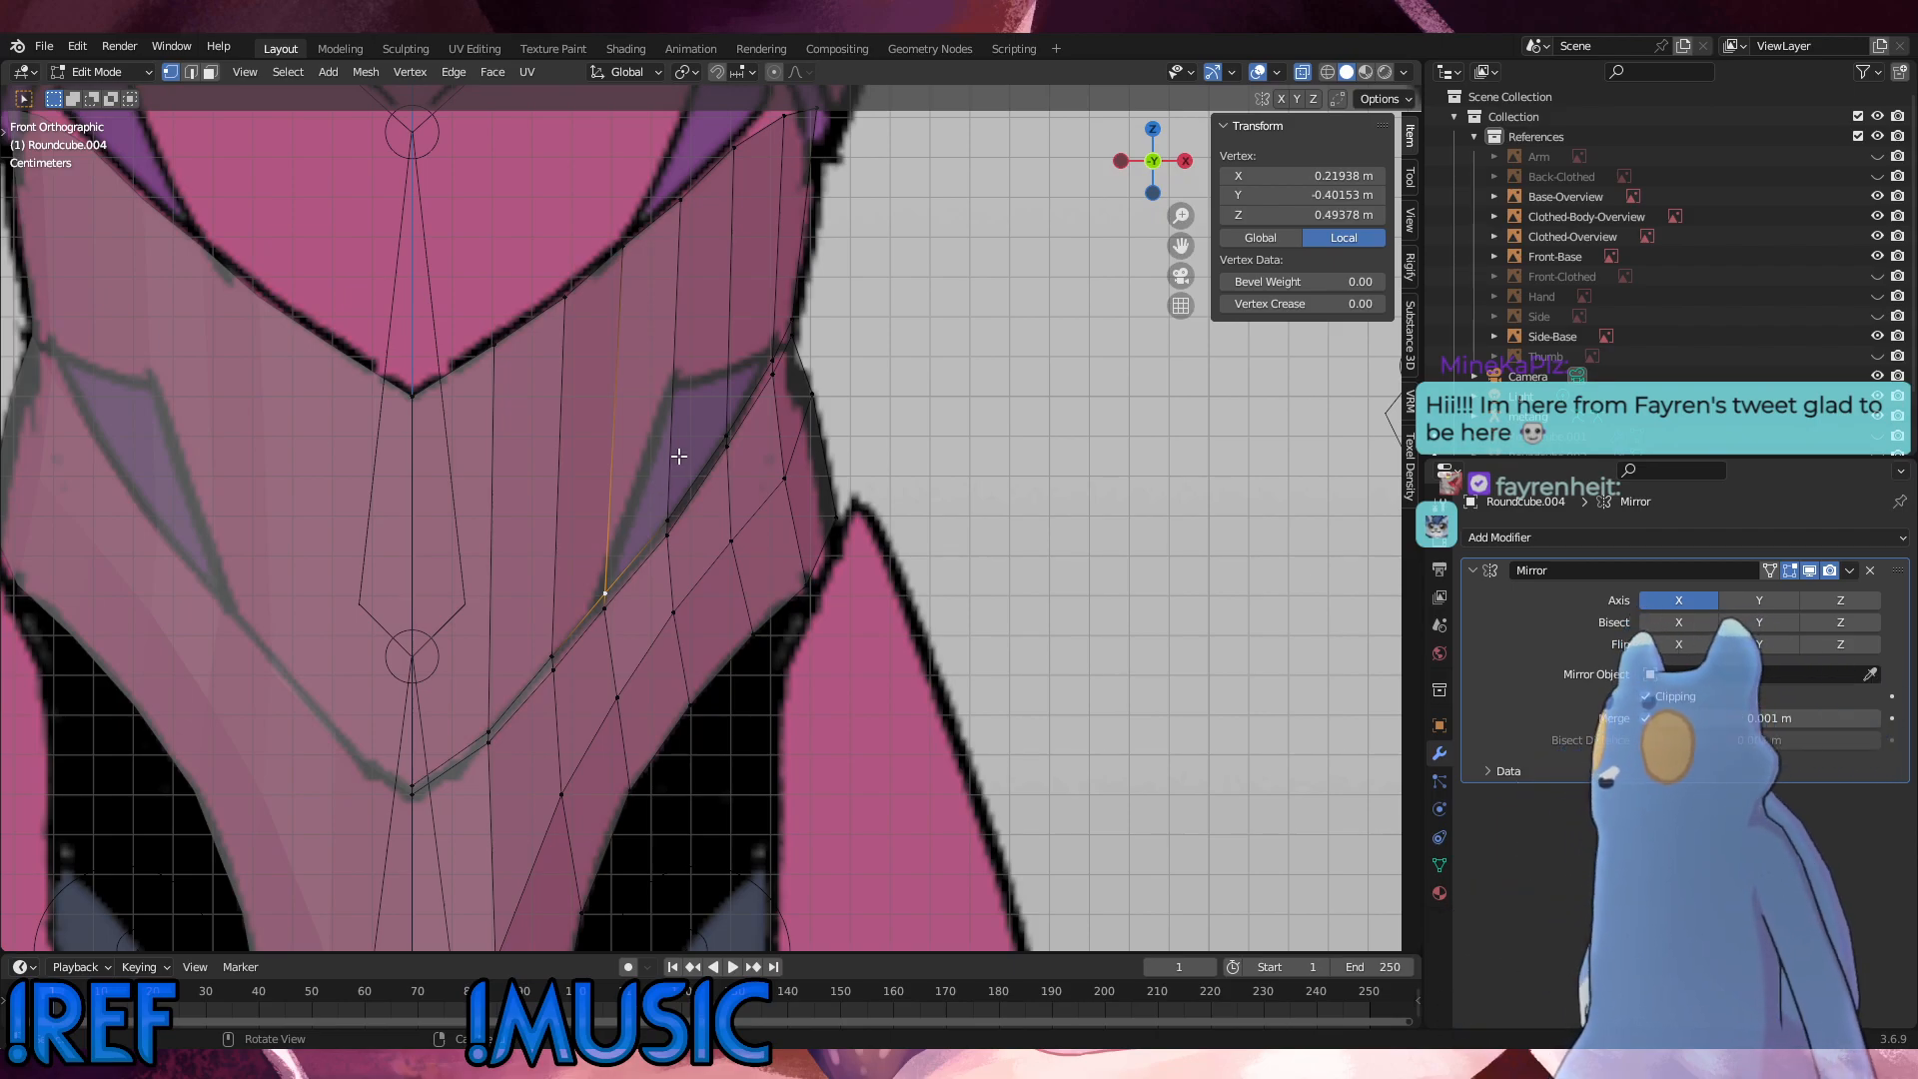
pyautogui.click(670, 508)
pyautogui.keyDown('shift'); pyautogui.click(680, 201); pyautogui.keyUp('shift')
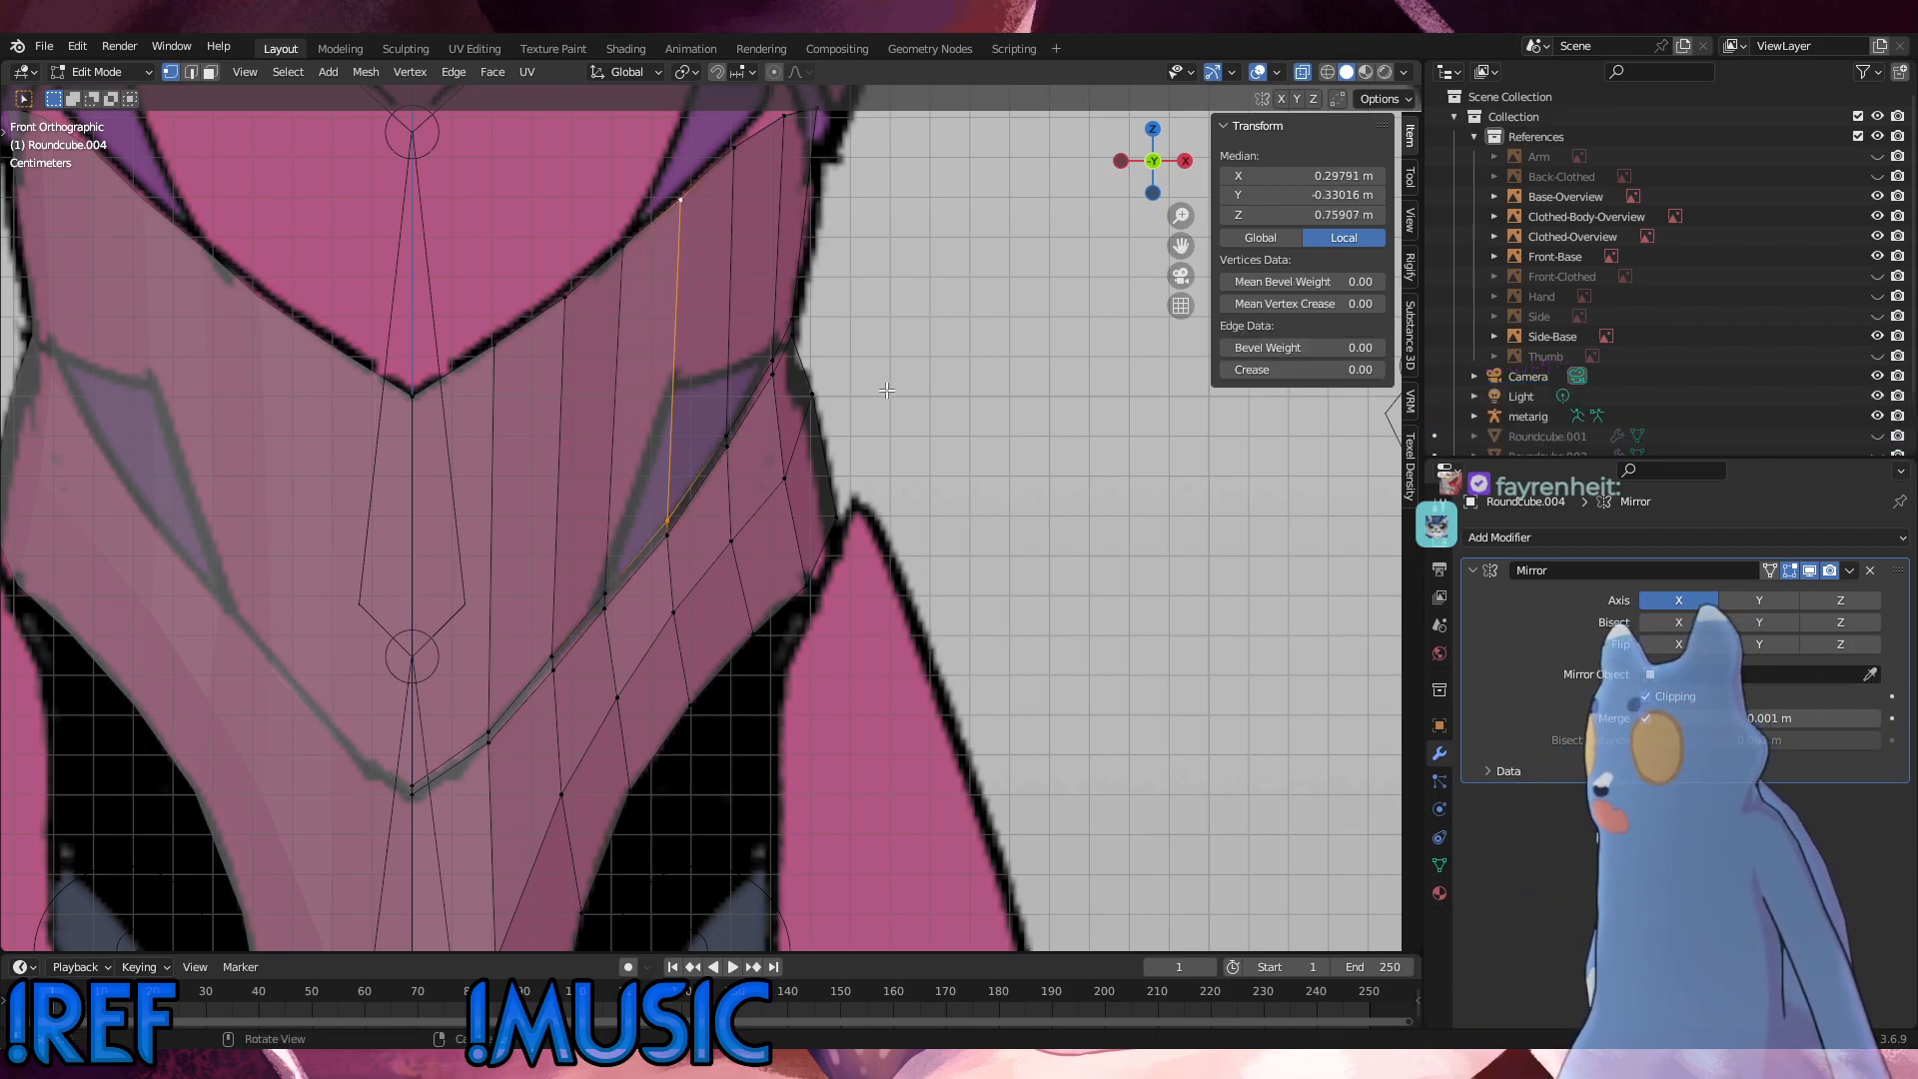
pyautogui.rightClick(975, 392)
pyautogui.click(975, 393)
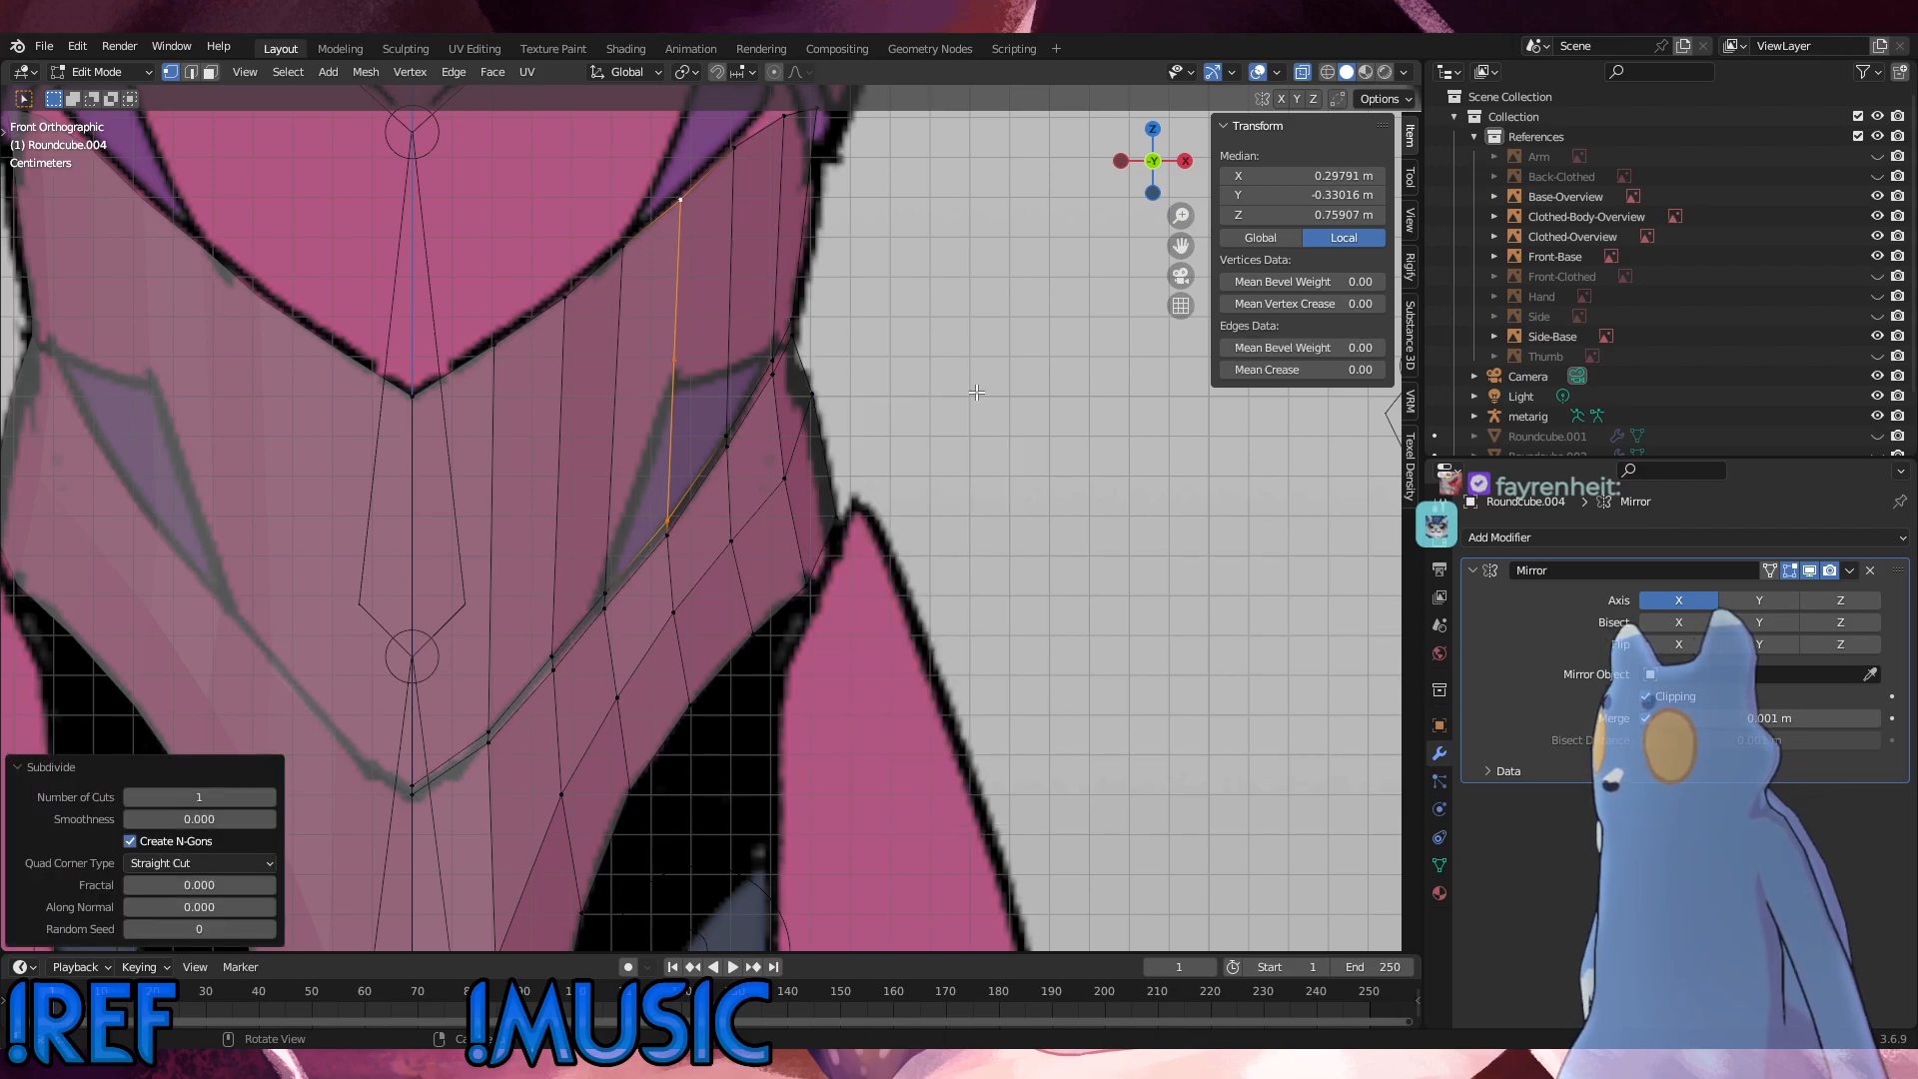
pyautogui.click(1028, 375)
pyautogui.click(675, 380)
pyautogui.press('g')
pyautogui.press('z')
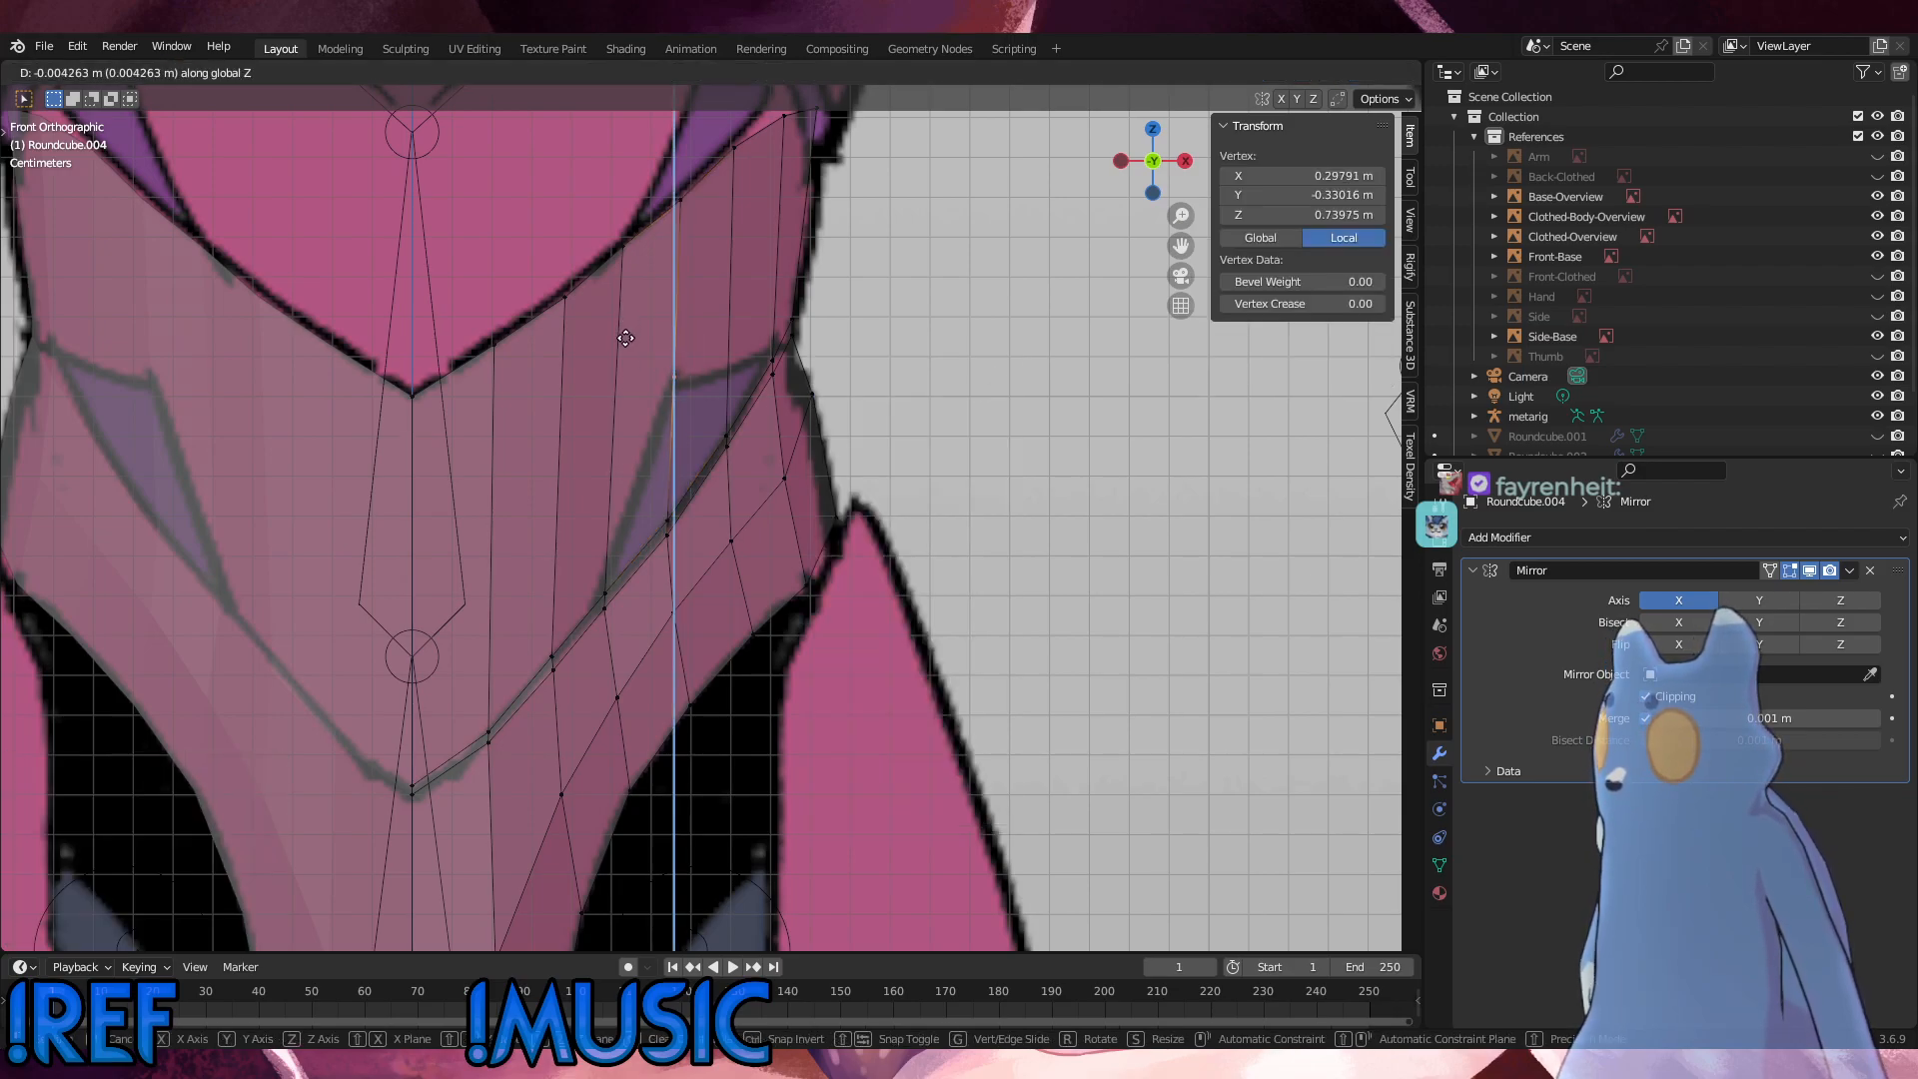
pyautogui.click(633, 346)
# Step: Move the two seam vertices at the purple marking's lower tip slightly inward along X
pyautogui.click(667, 557)
pyautogui.moveTo(625, 625); pyautogui.dragTo(587, 587)
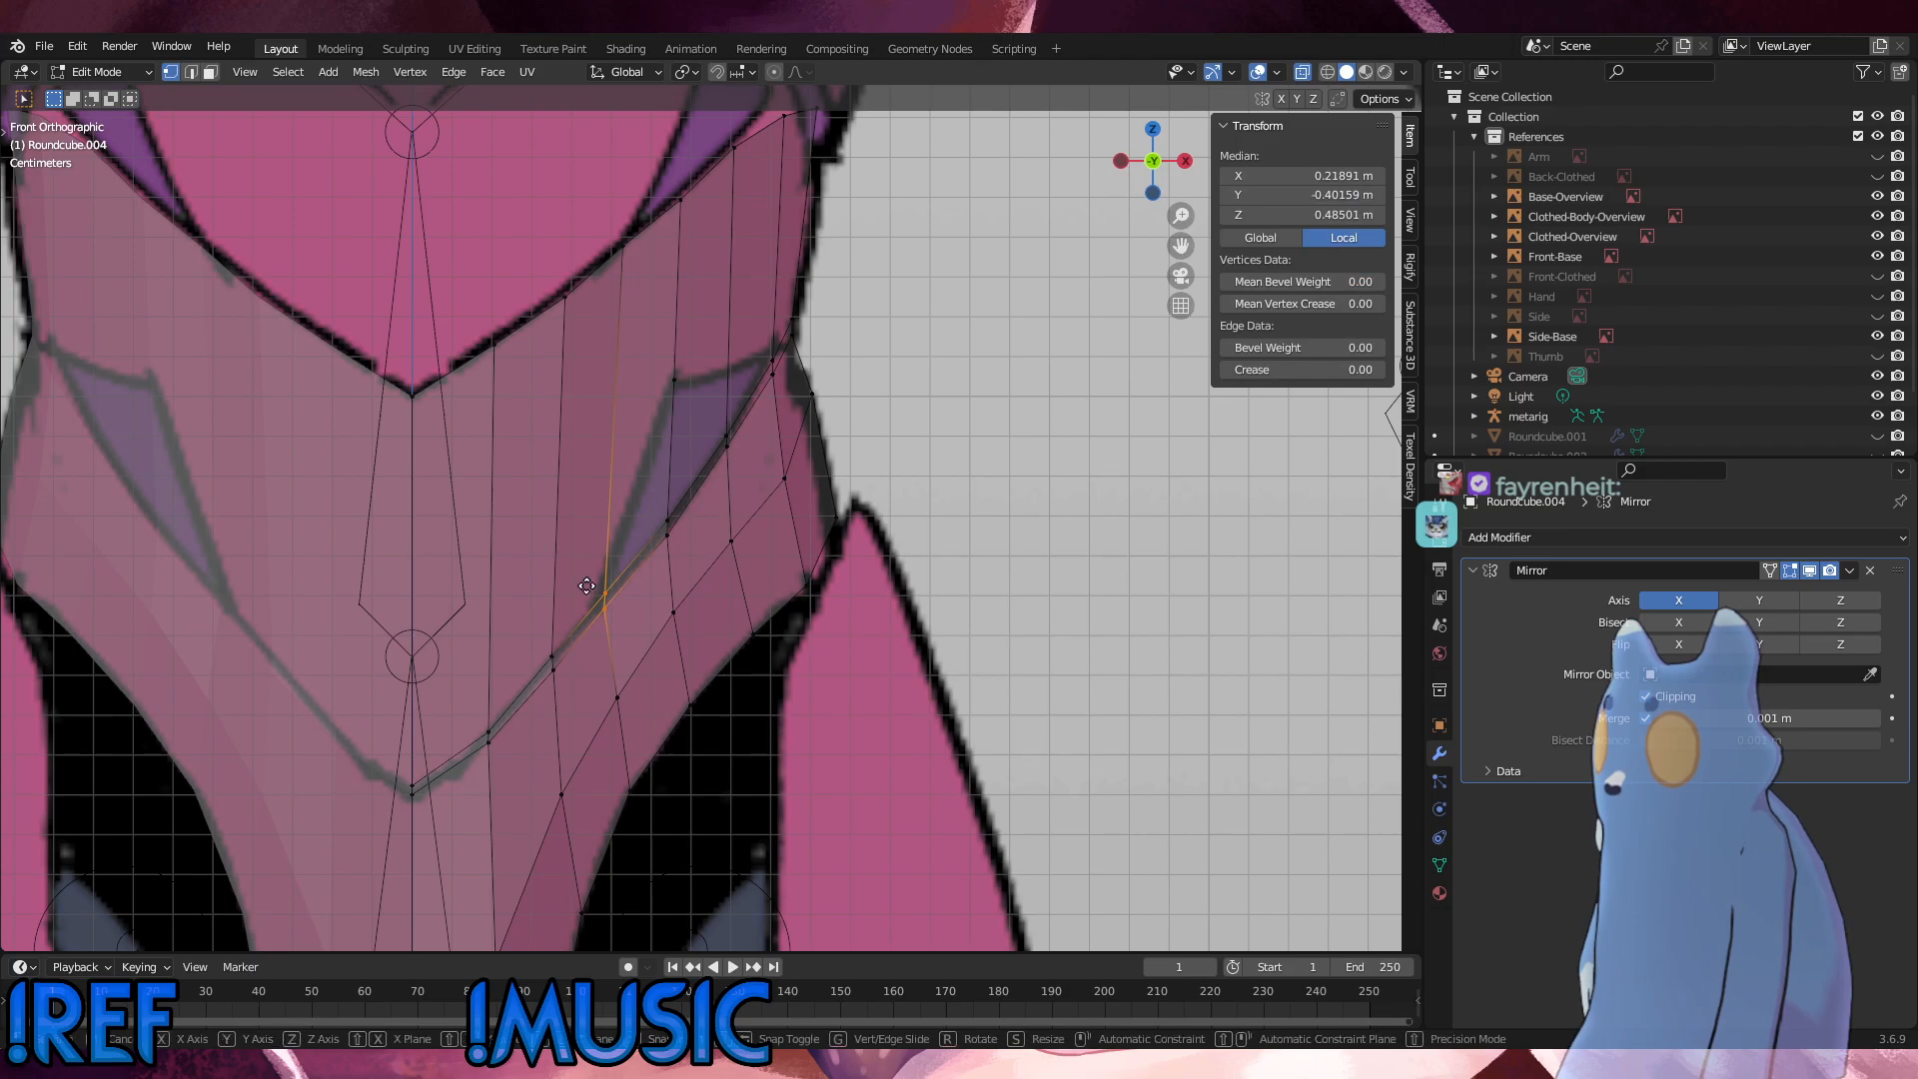
pyautogui.press('g')
pyautogui.press('x')
pyautogui.click(585, 587)
pyautogui.click(955, 438)
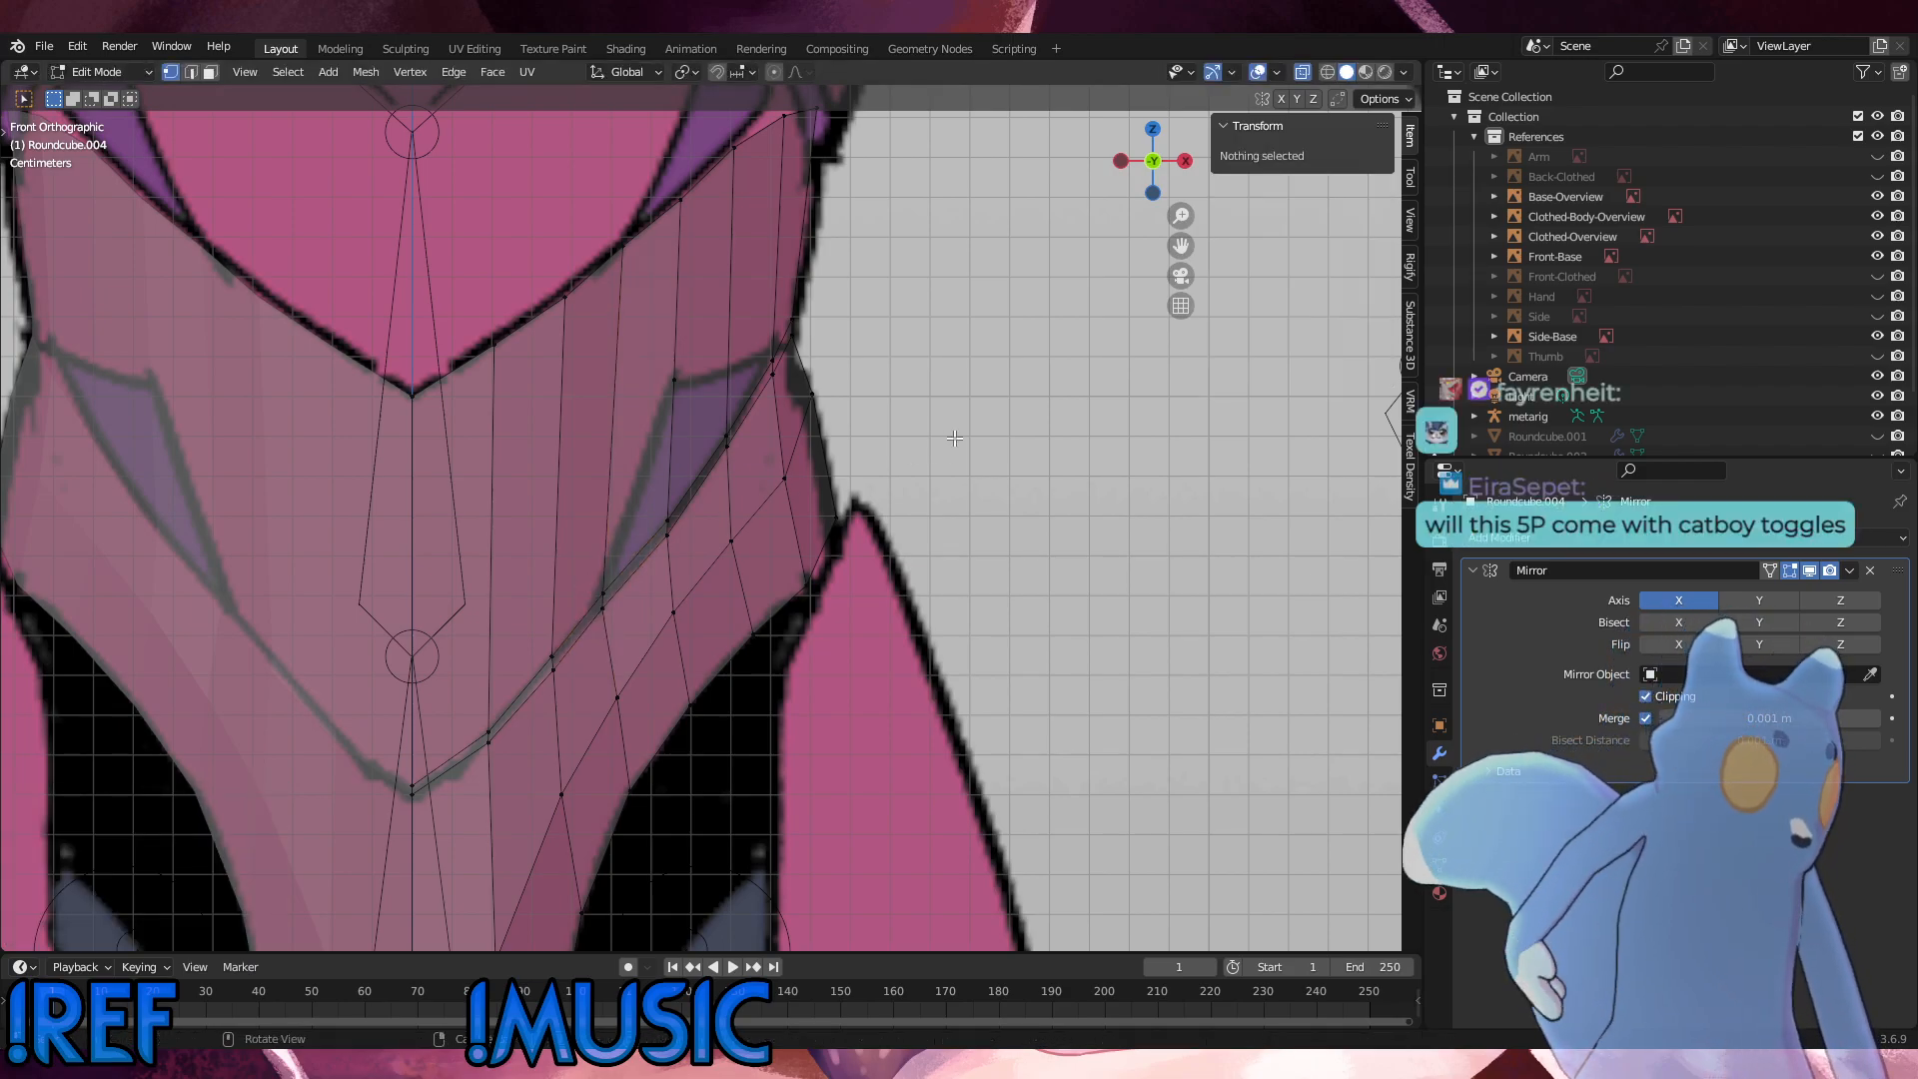
# Step: Subdivide the next outward column edge once and slide its new vertex by a factor of 0.540 down onto the marking's upper edge
pyautogui.click(726, 437)
pyautogui.keyDown('shift'); pyautogui.click(735, 158); pyautogui.keyUp('shift')
pyautogui.rightClick(1001, 325)
pyautogui.click(1002, 325)
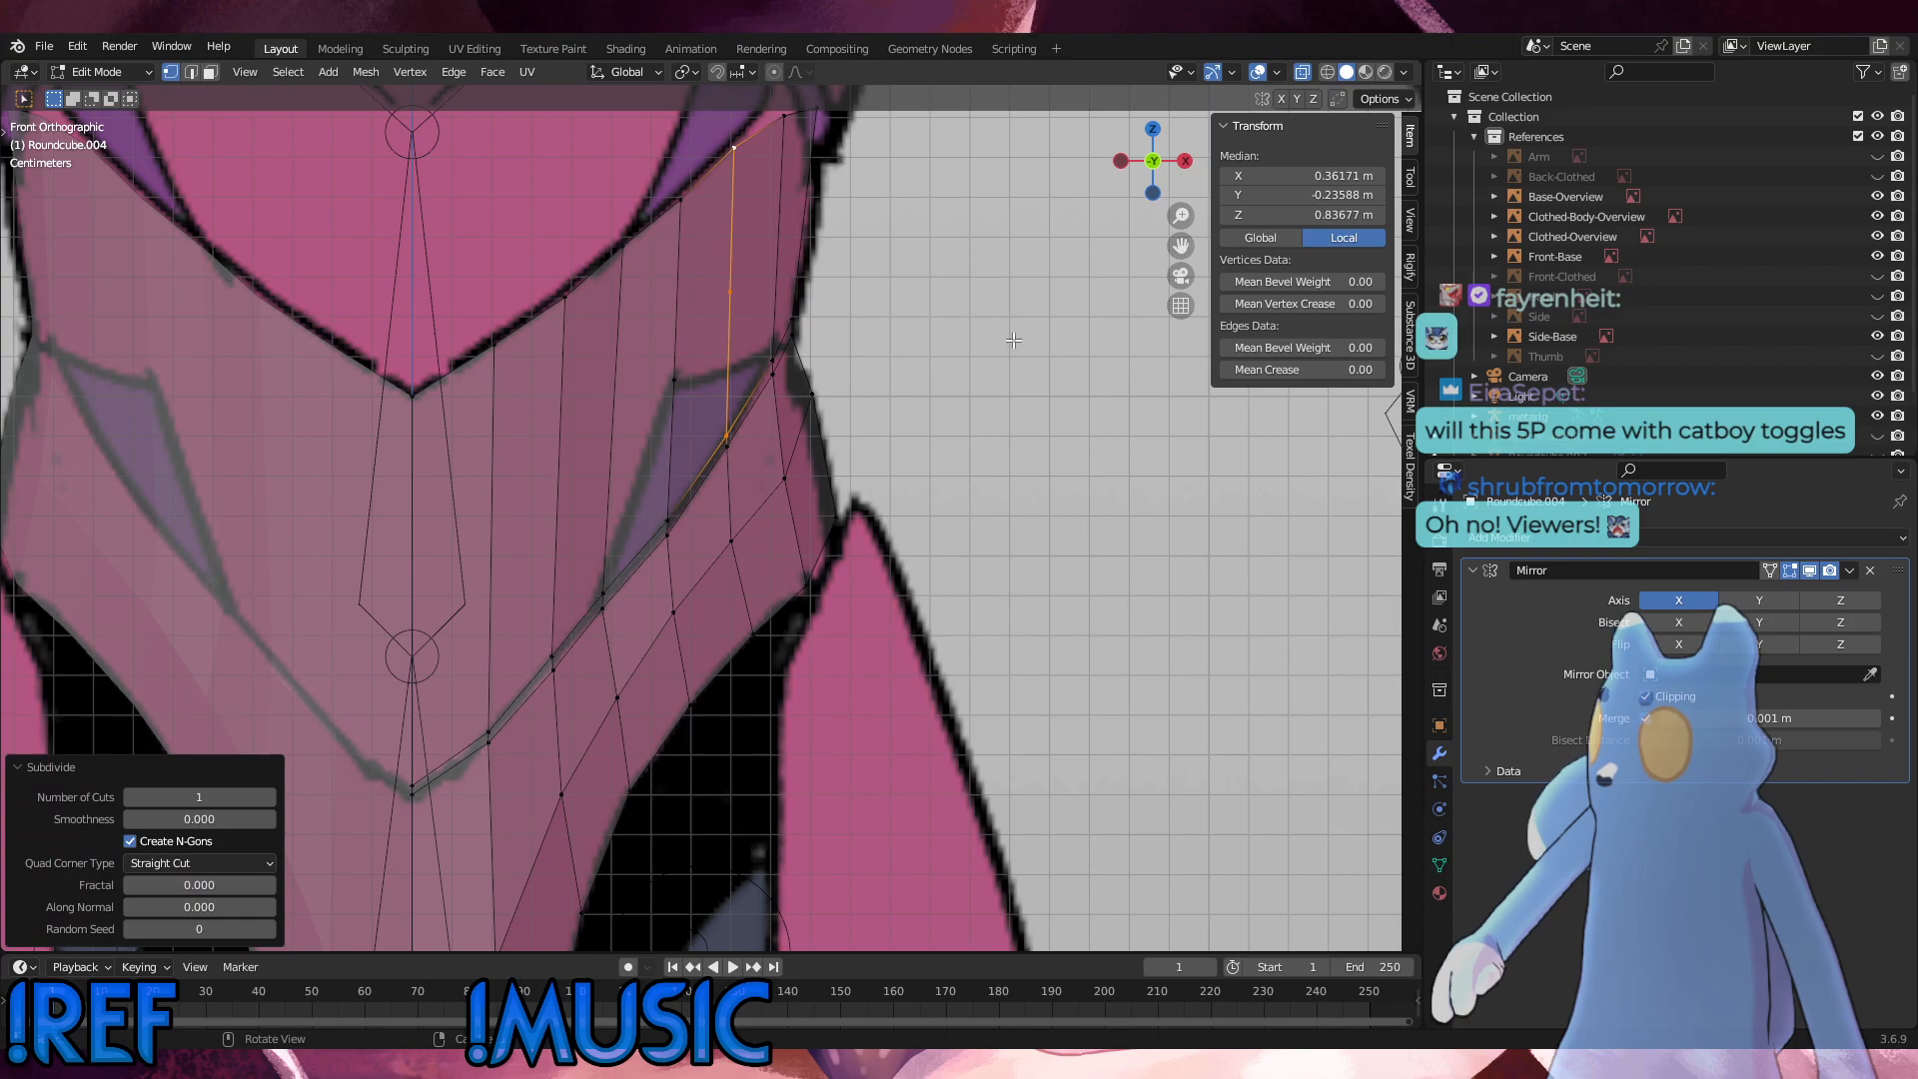
pyautogui.click(950, 387)
pyautogui.click(731, 305)
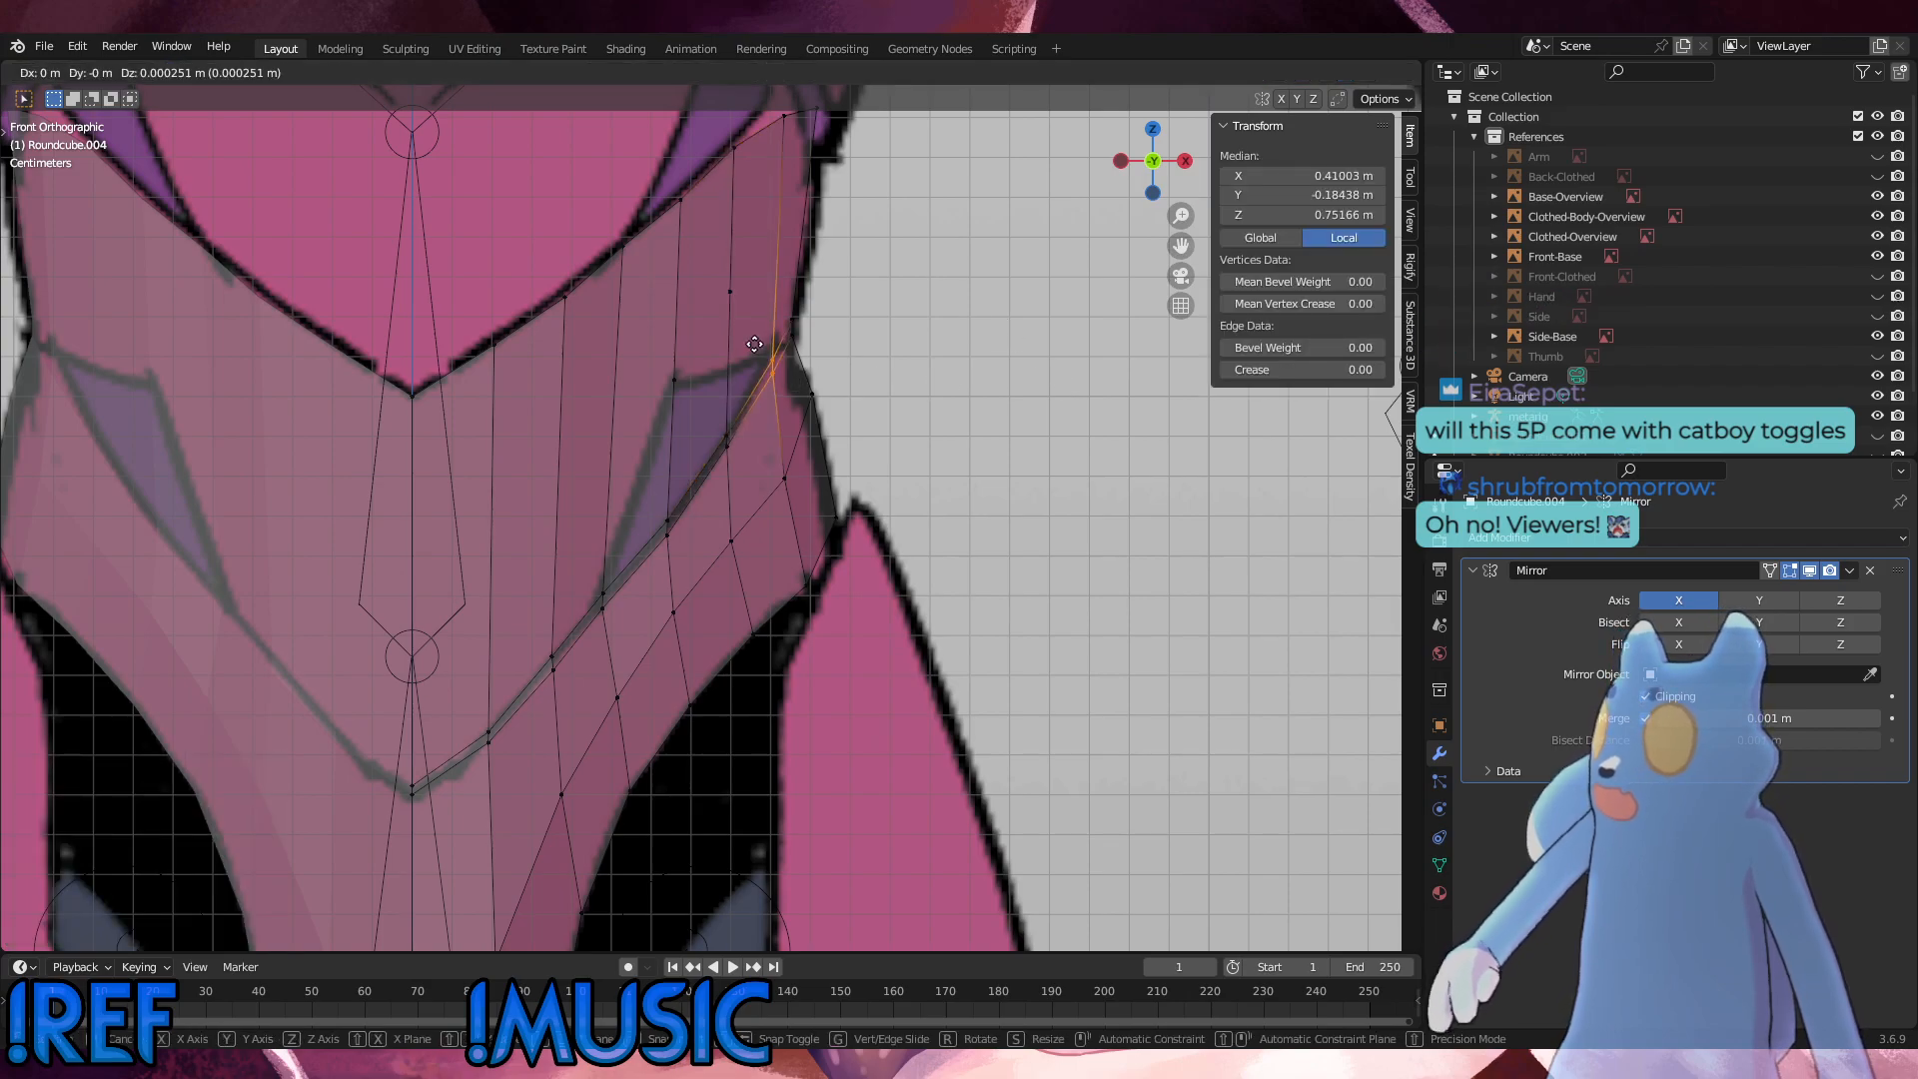
pyautogui.press('g')
pyautogui.press('g')
pyautogui.click(742, 384)
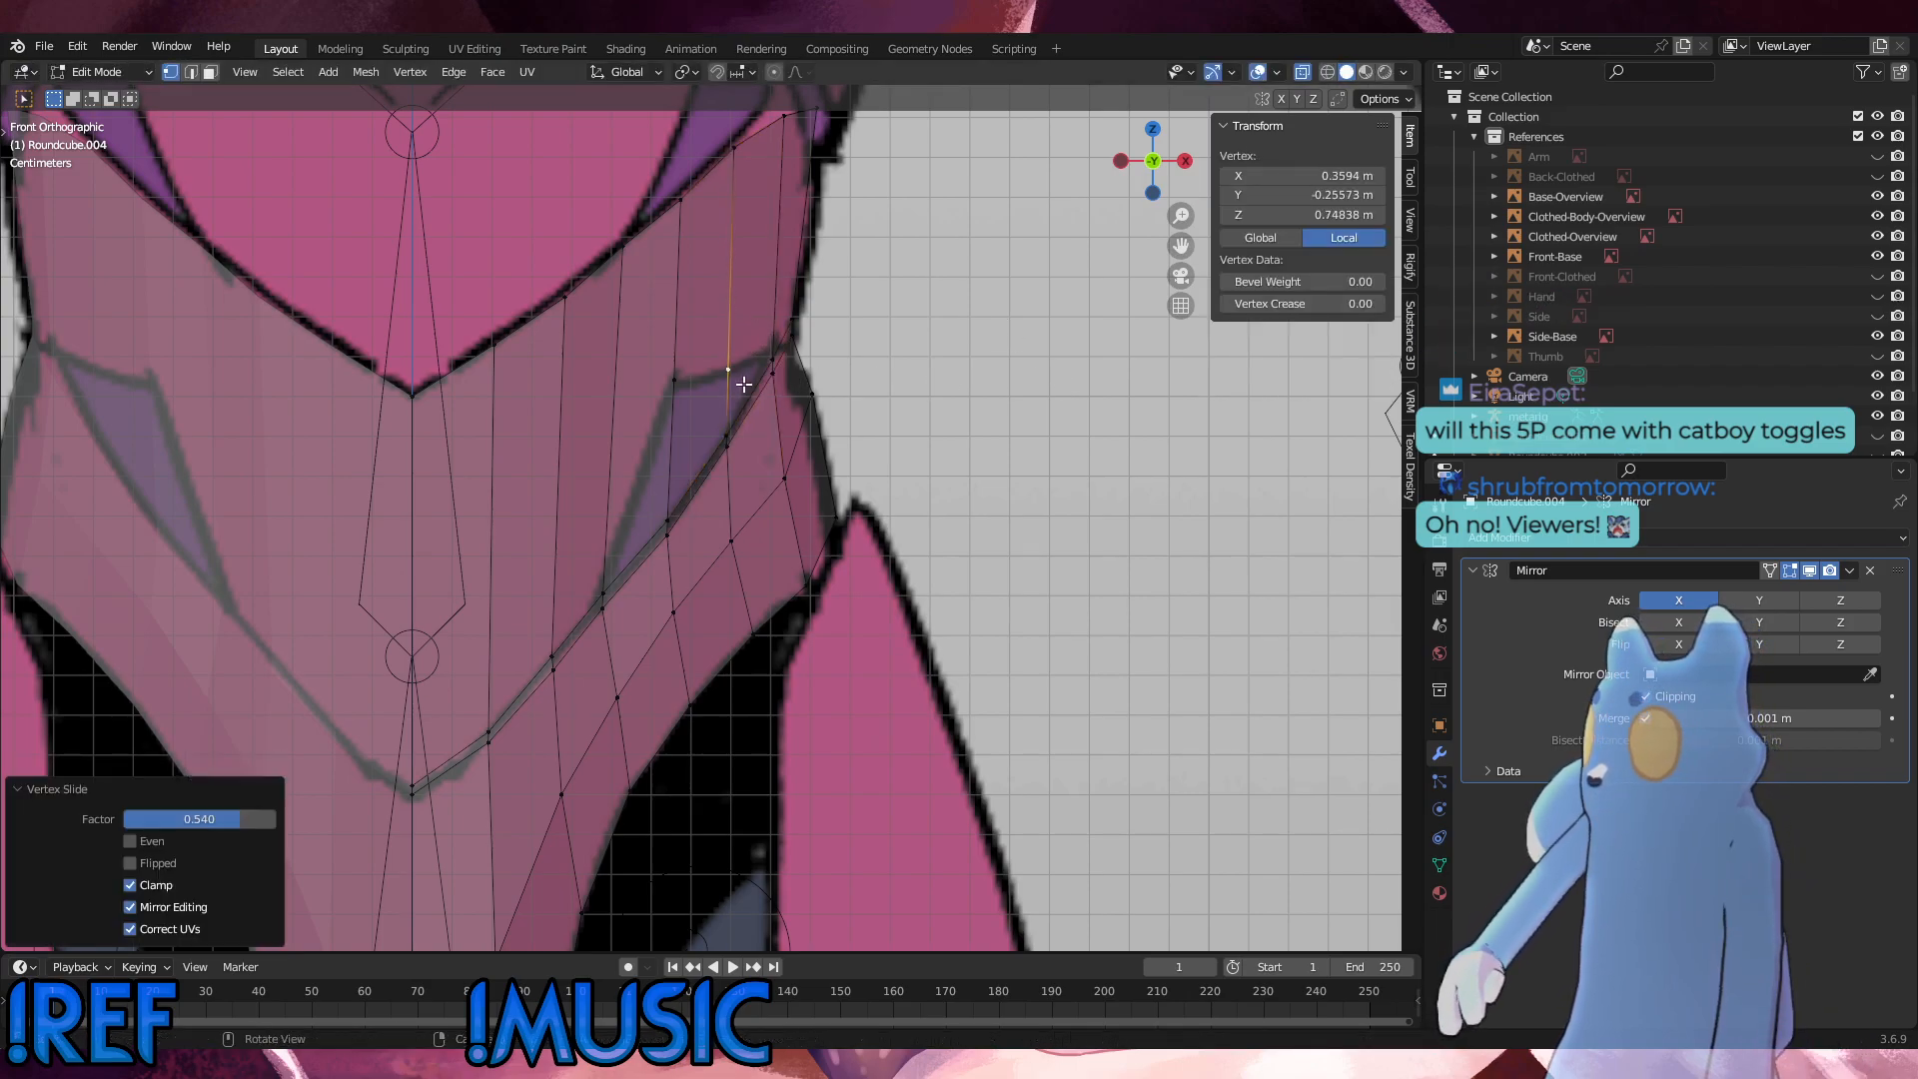
pyautogui.click(1025, 445)
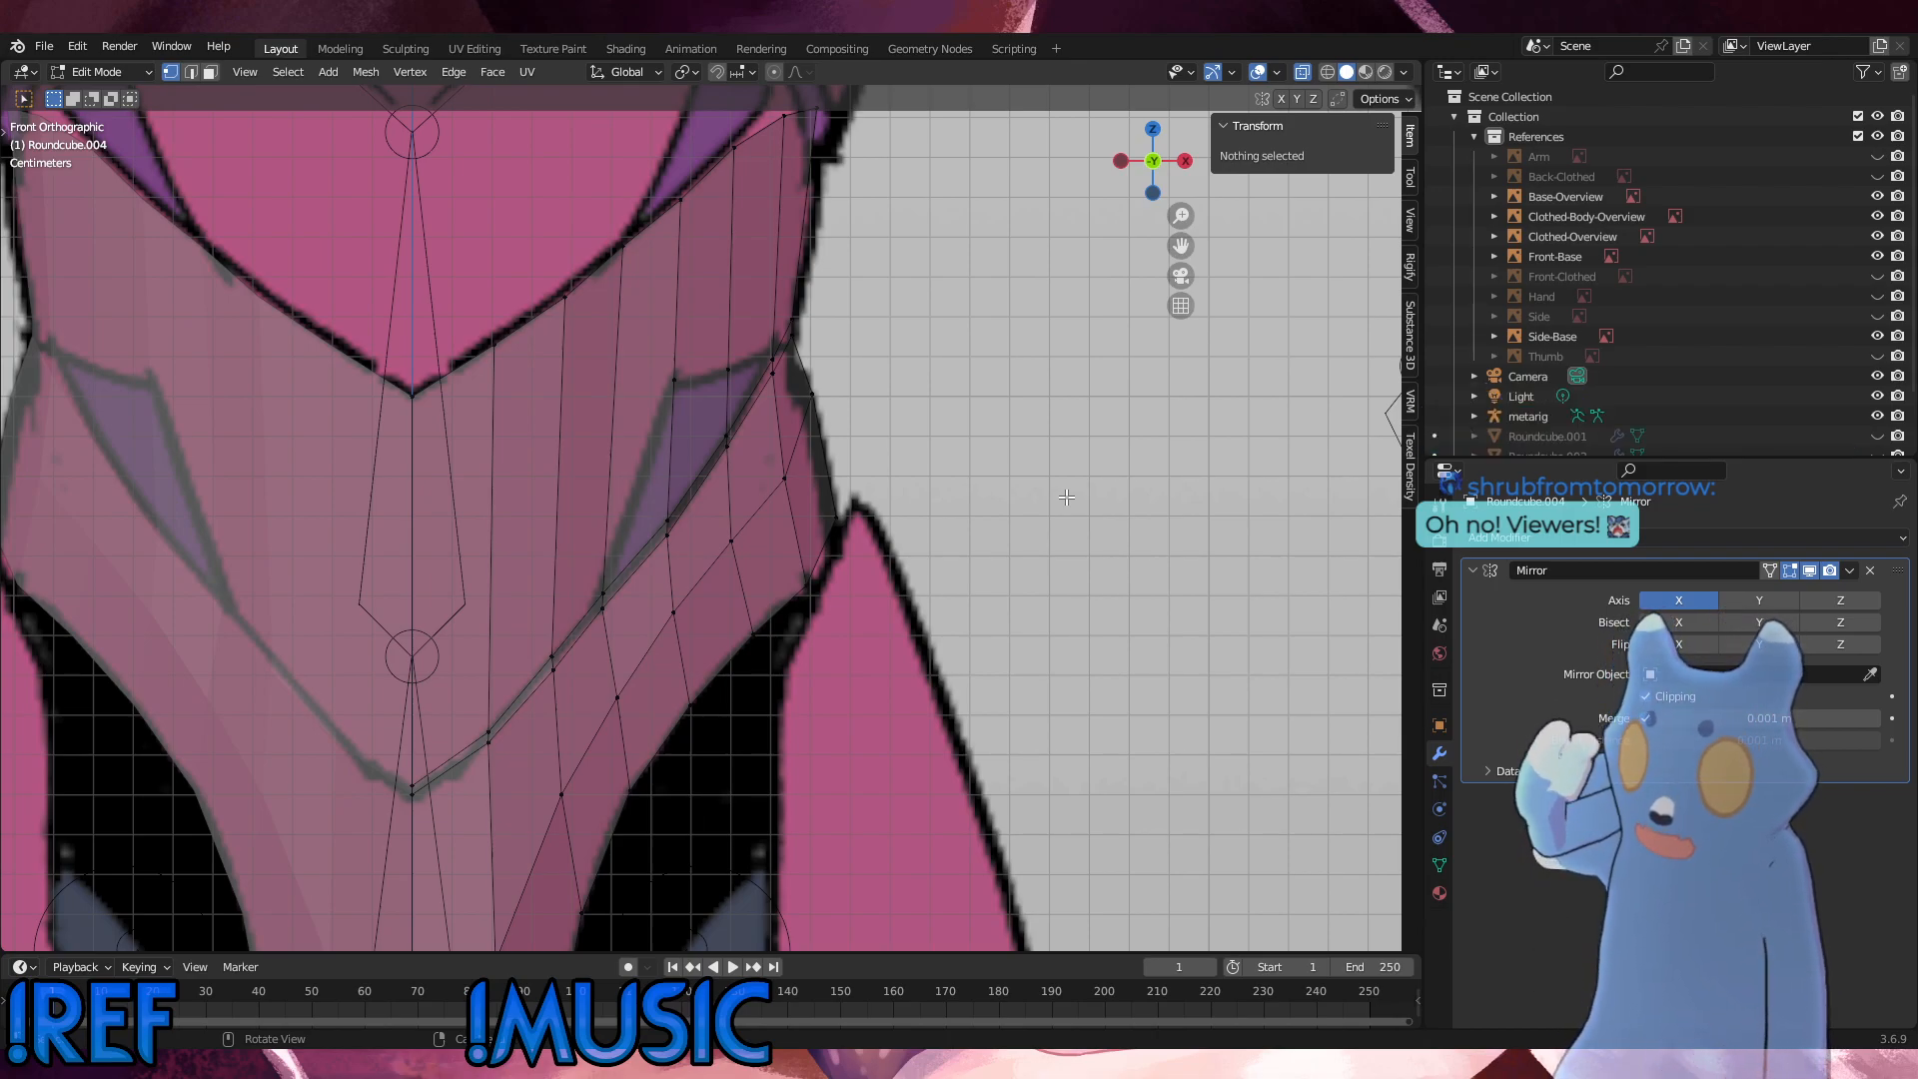
# Step: Try deleting the edges of the three faces around the purple hip marking, and undo the deletion
pyautogui.click(604, 590)
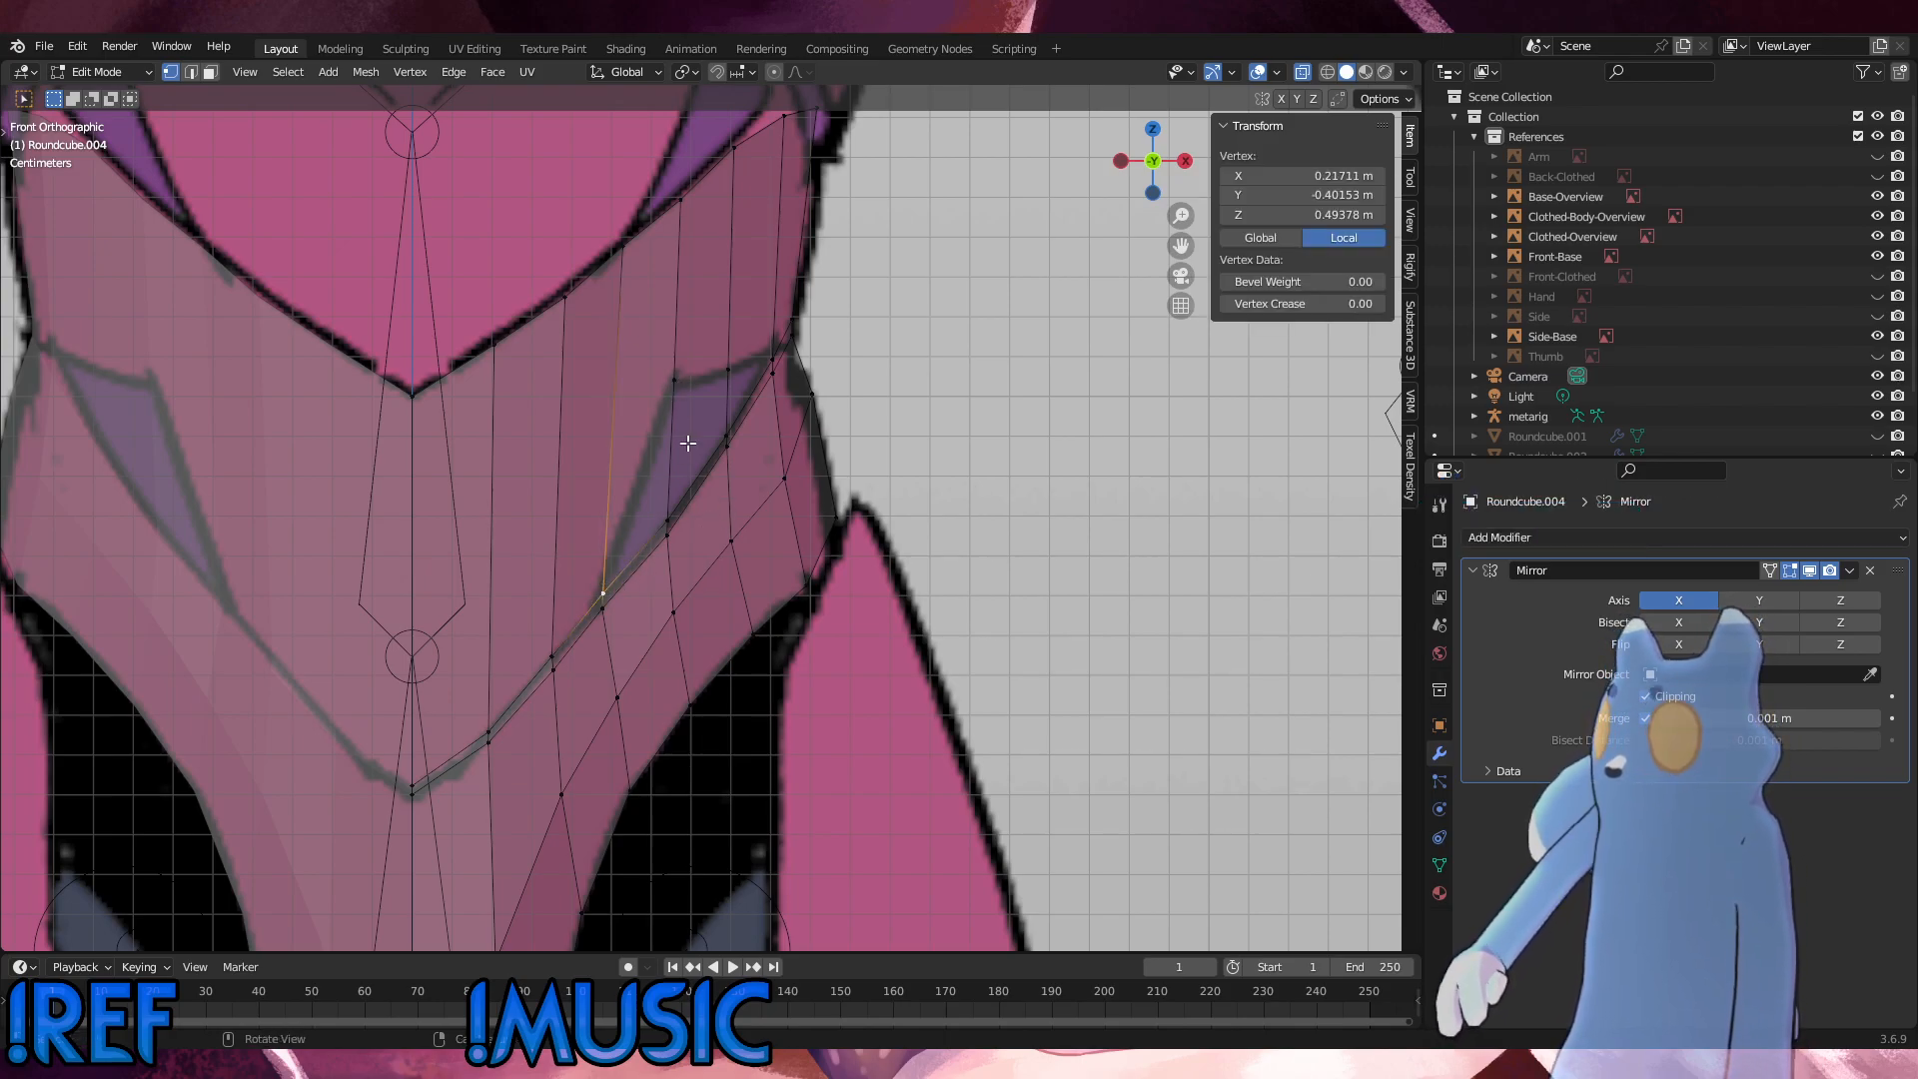
pyautogui.press('3')
pyautogui.click(659, 409)
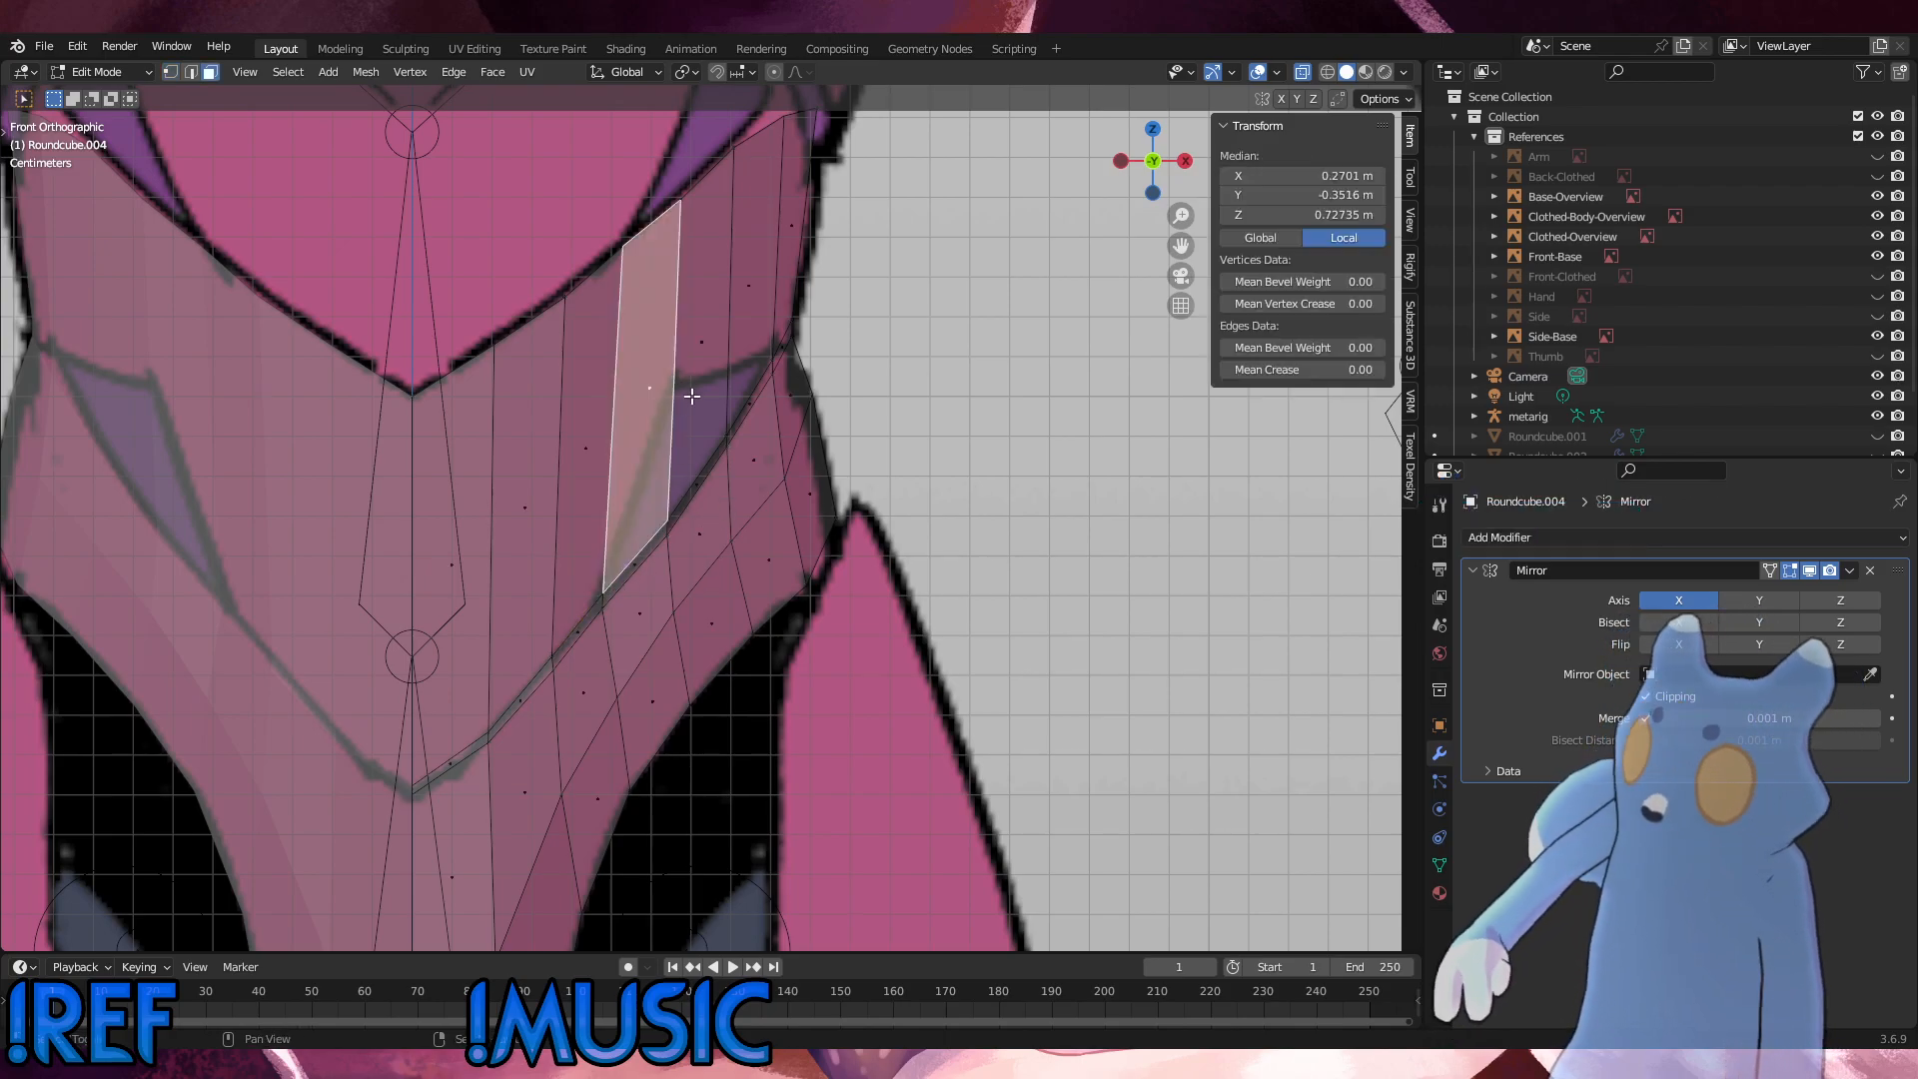
pyautogui.keyDown('shift'); pyautogui.click(737, 349); pyautogui.keyUp('shift')
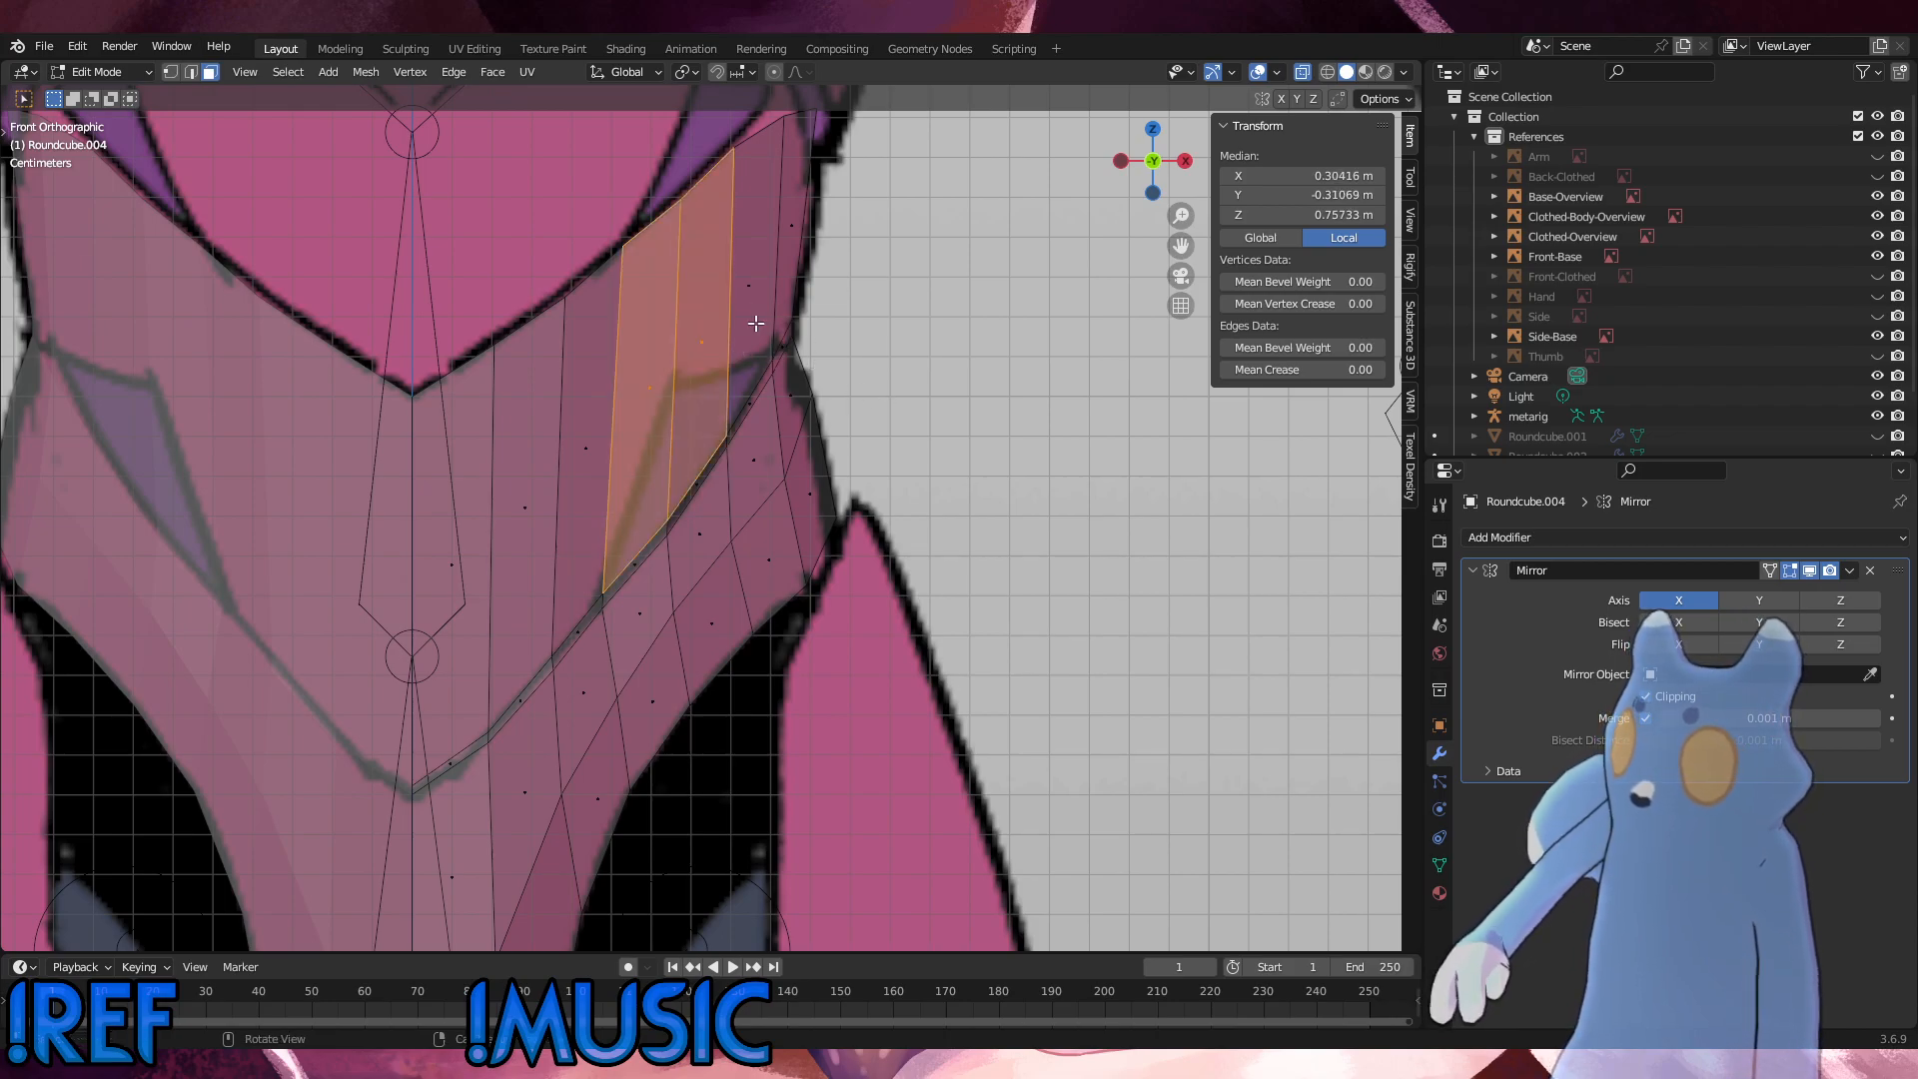
pyautogui.keyDown('shift'); pyautogui.click(755, 321); pyautogui.keyUp('shift')
pyautogui.press('x')
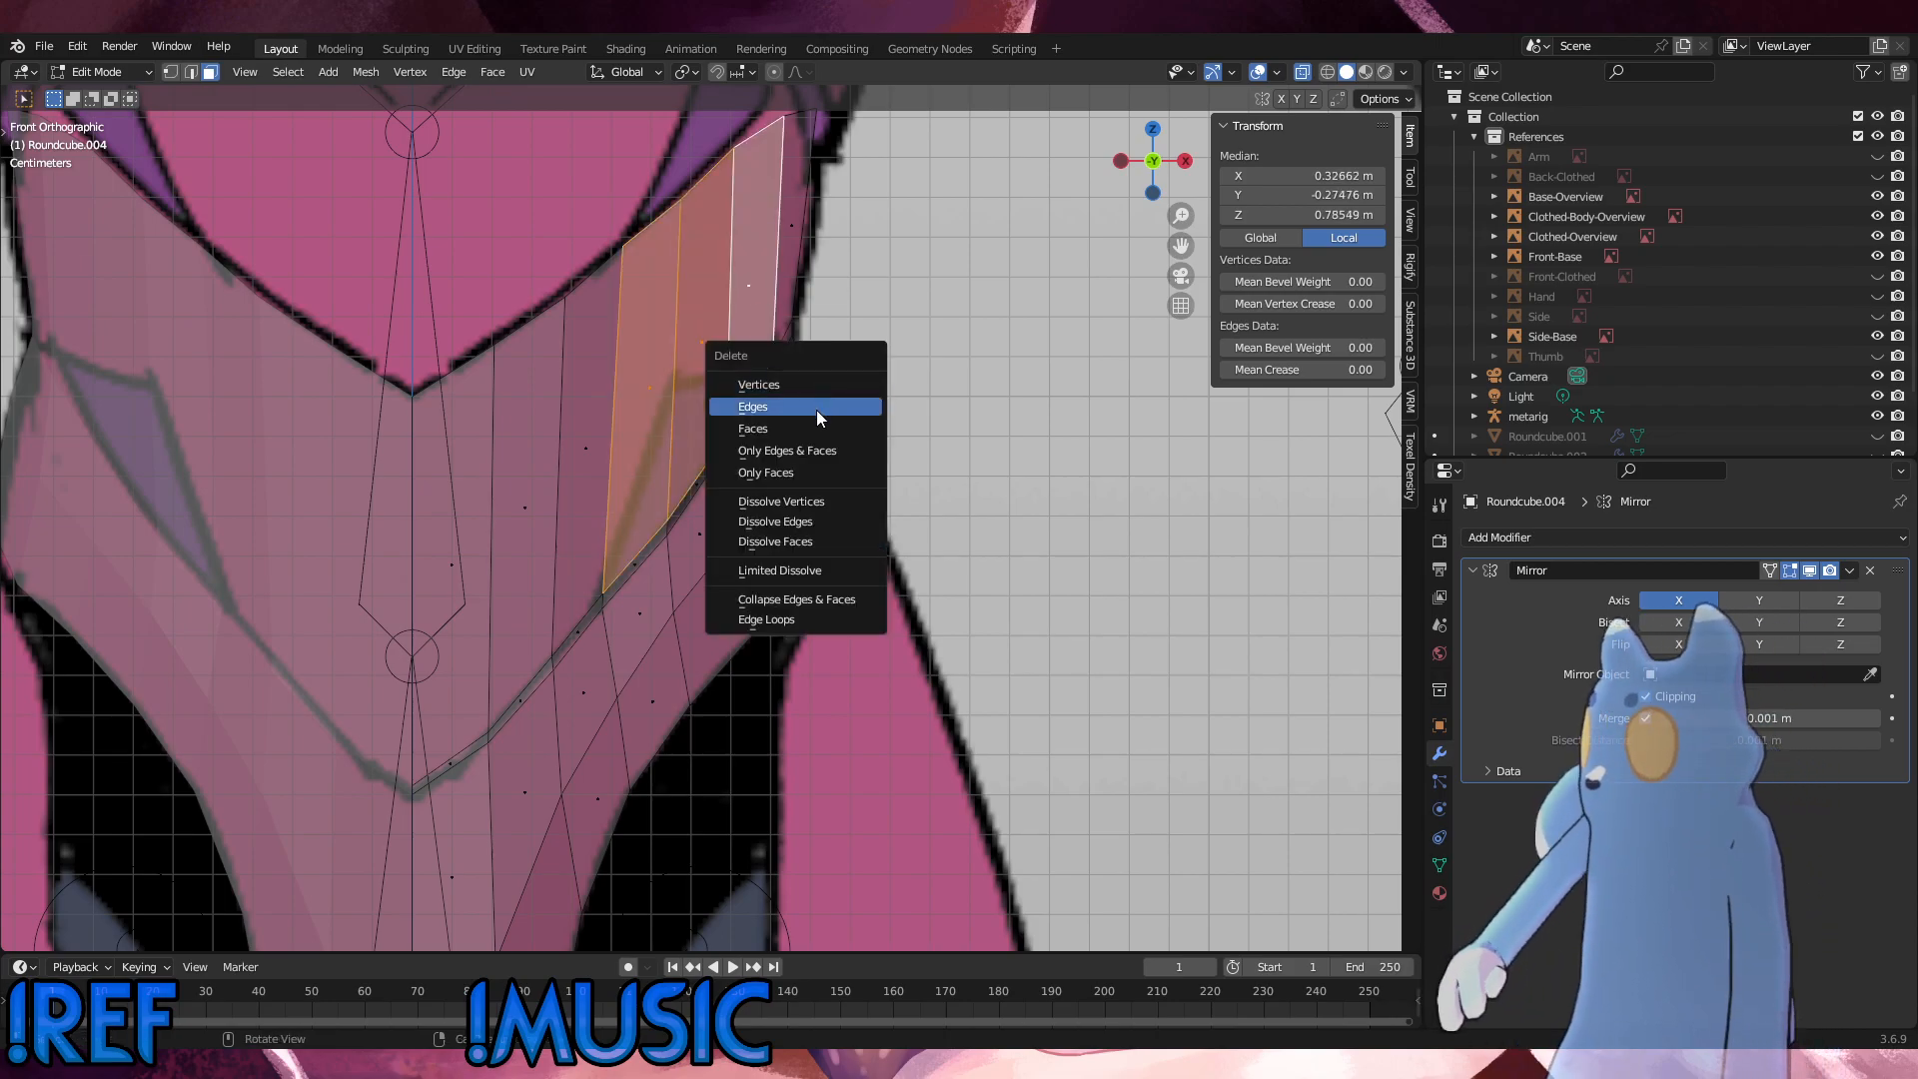
pyautogui.click(812, 406)
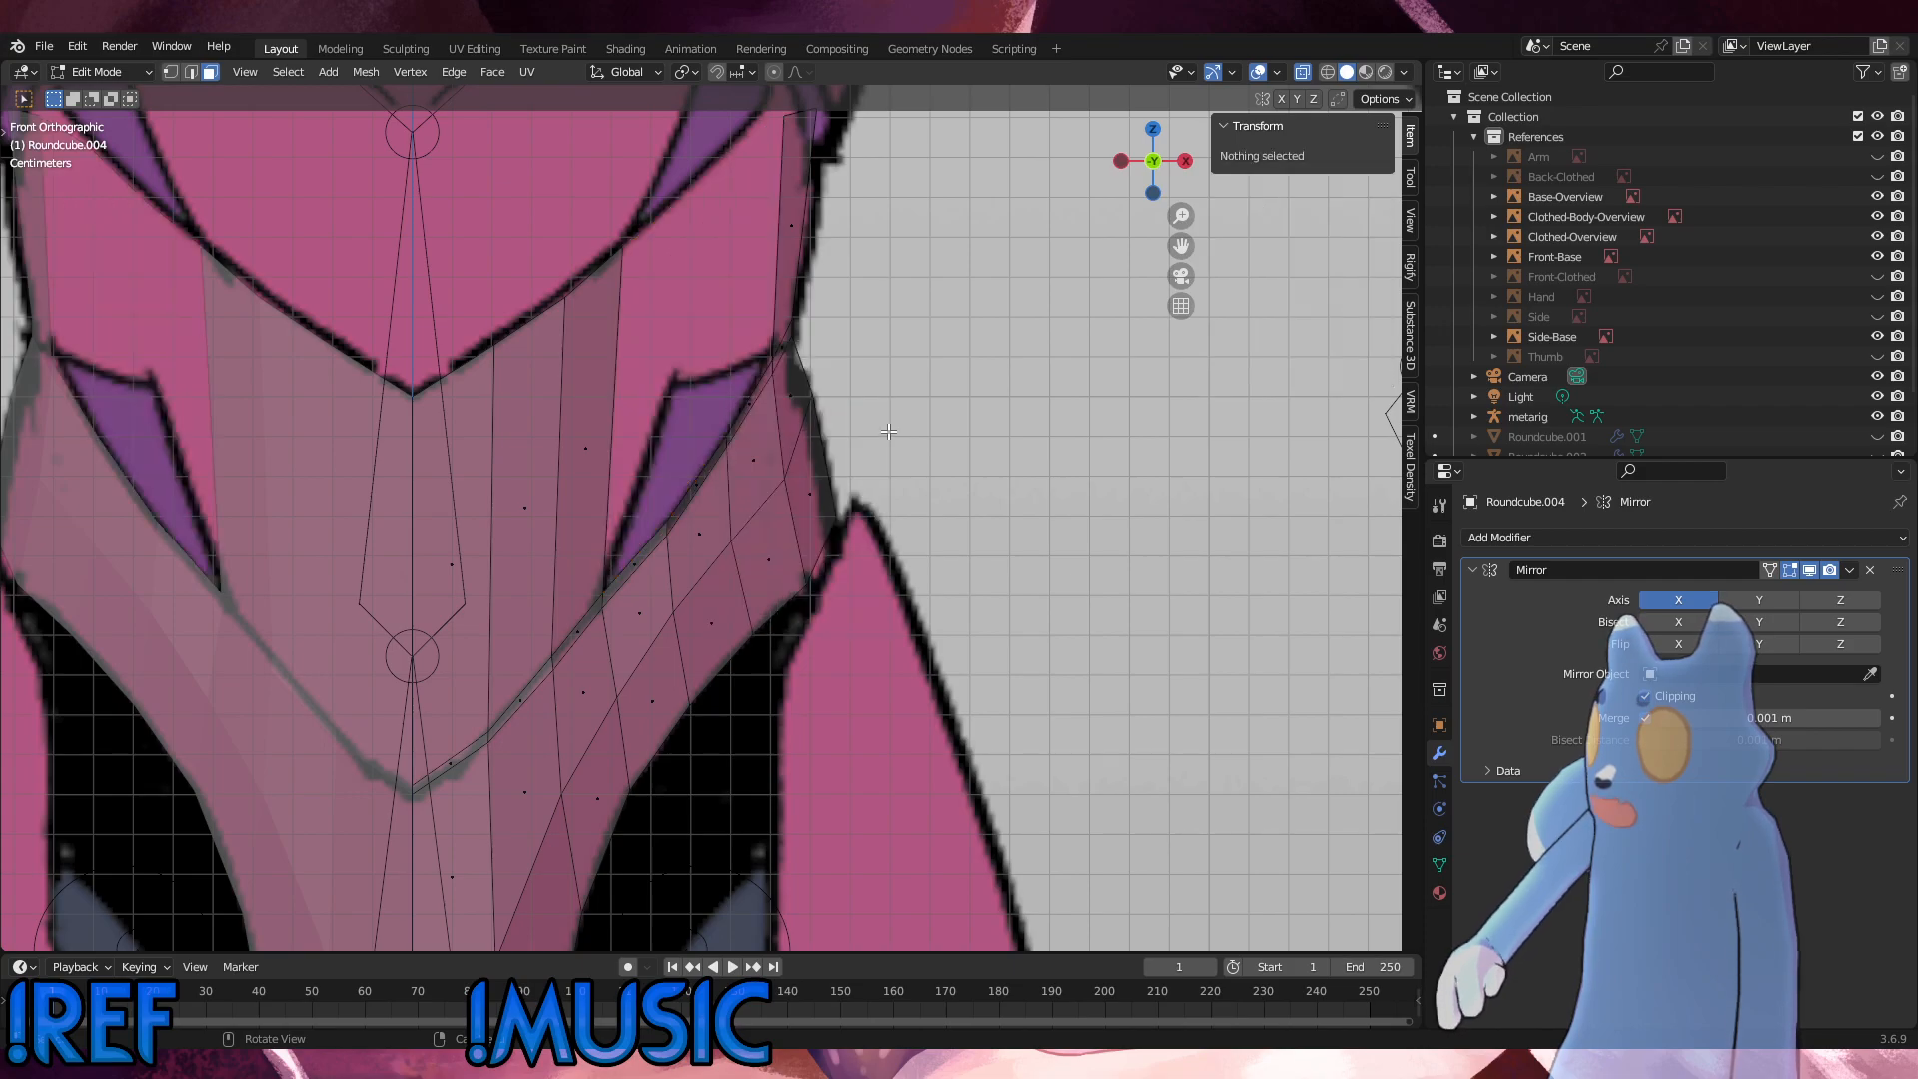
pyautogui.hotkey('ctrl', 'z')
pyautogui.click(1044, 351)
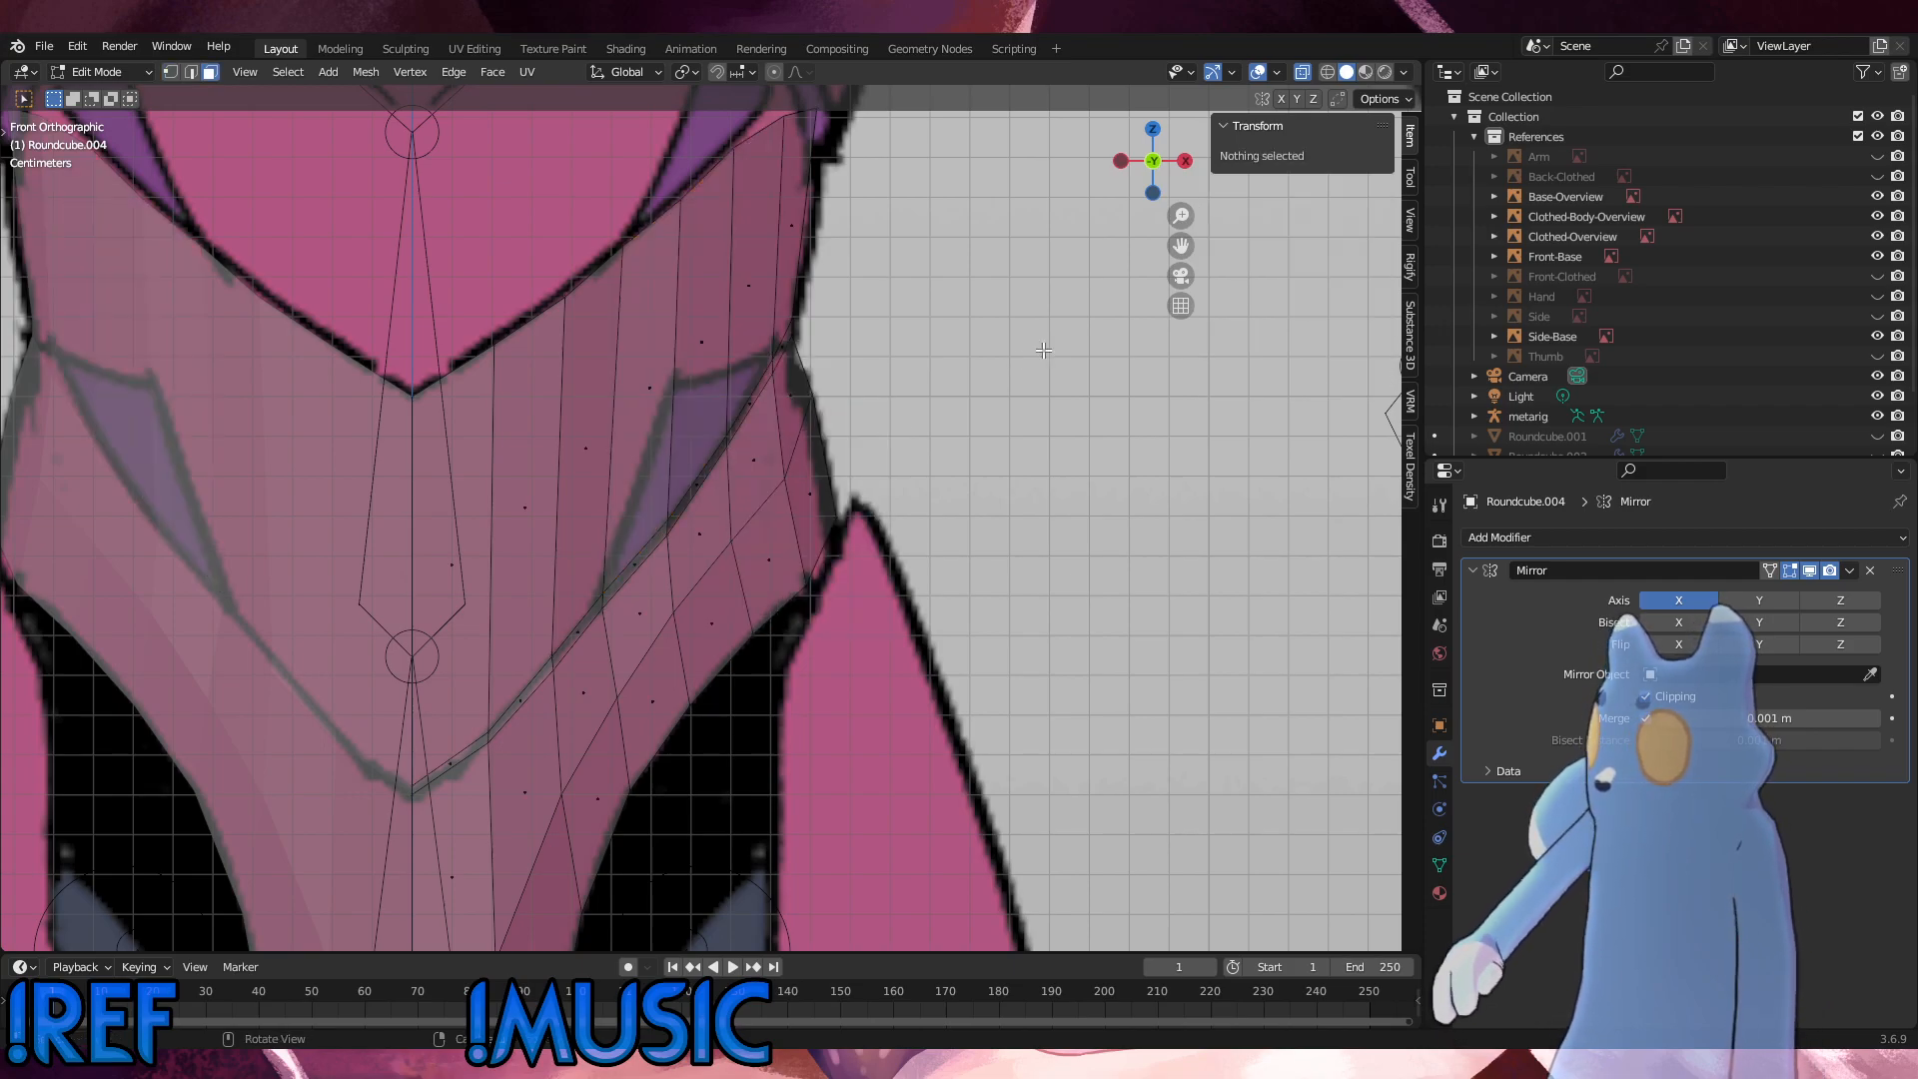
# Step: Return to vertex selection and raise the shell's outermost top-edge vertex about 0.0027 m and its inner neighbour about 0.0015 m along Z
pyautogui.scroll(-1, 876, 398)
pyautogui.keyDown('shift'); pyautogui.moveTo(868, 412); pyautogui.dragTo(850, 543, button='middle'); pyautogui.keyUp('shift')
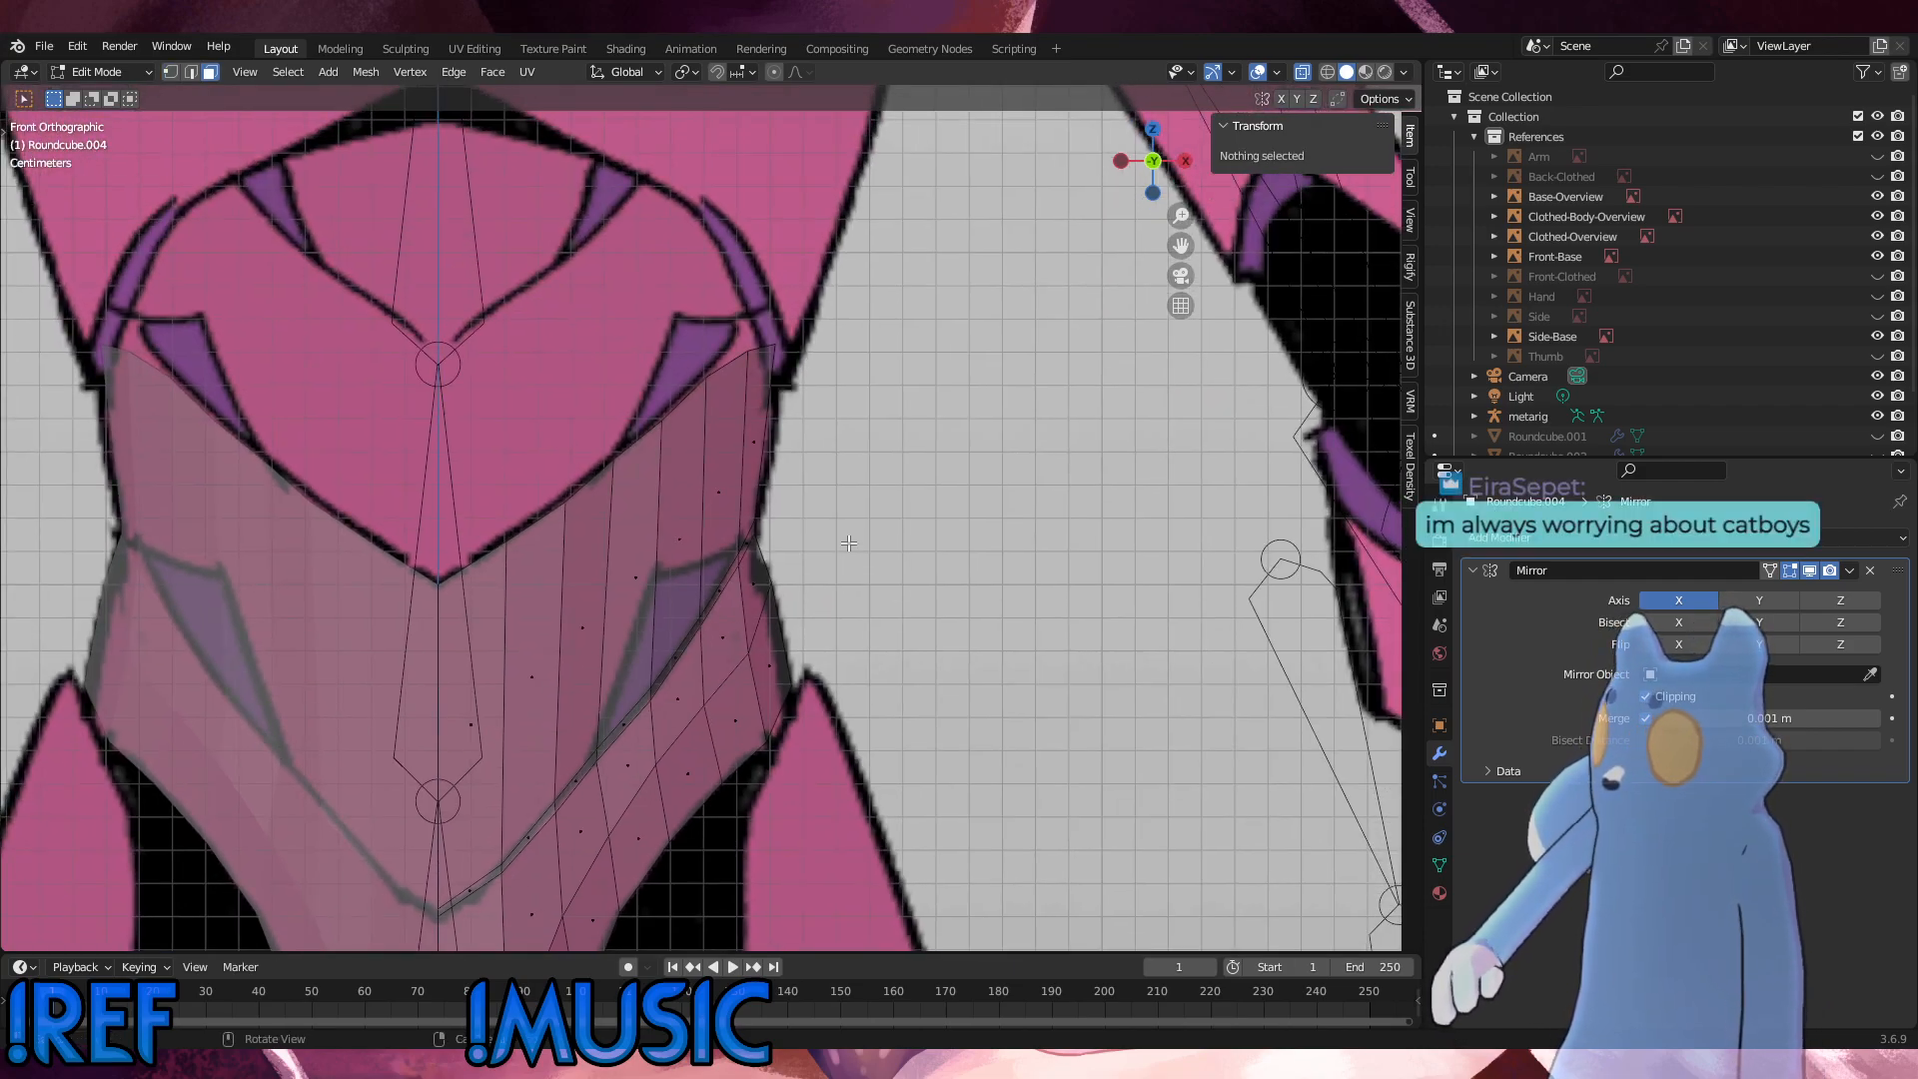
pyautogui.press('1')
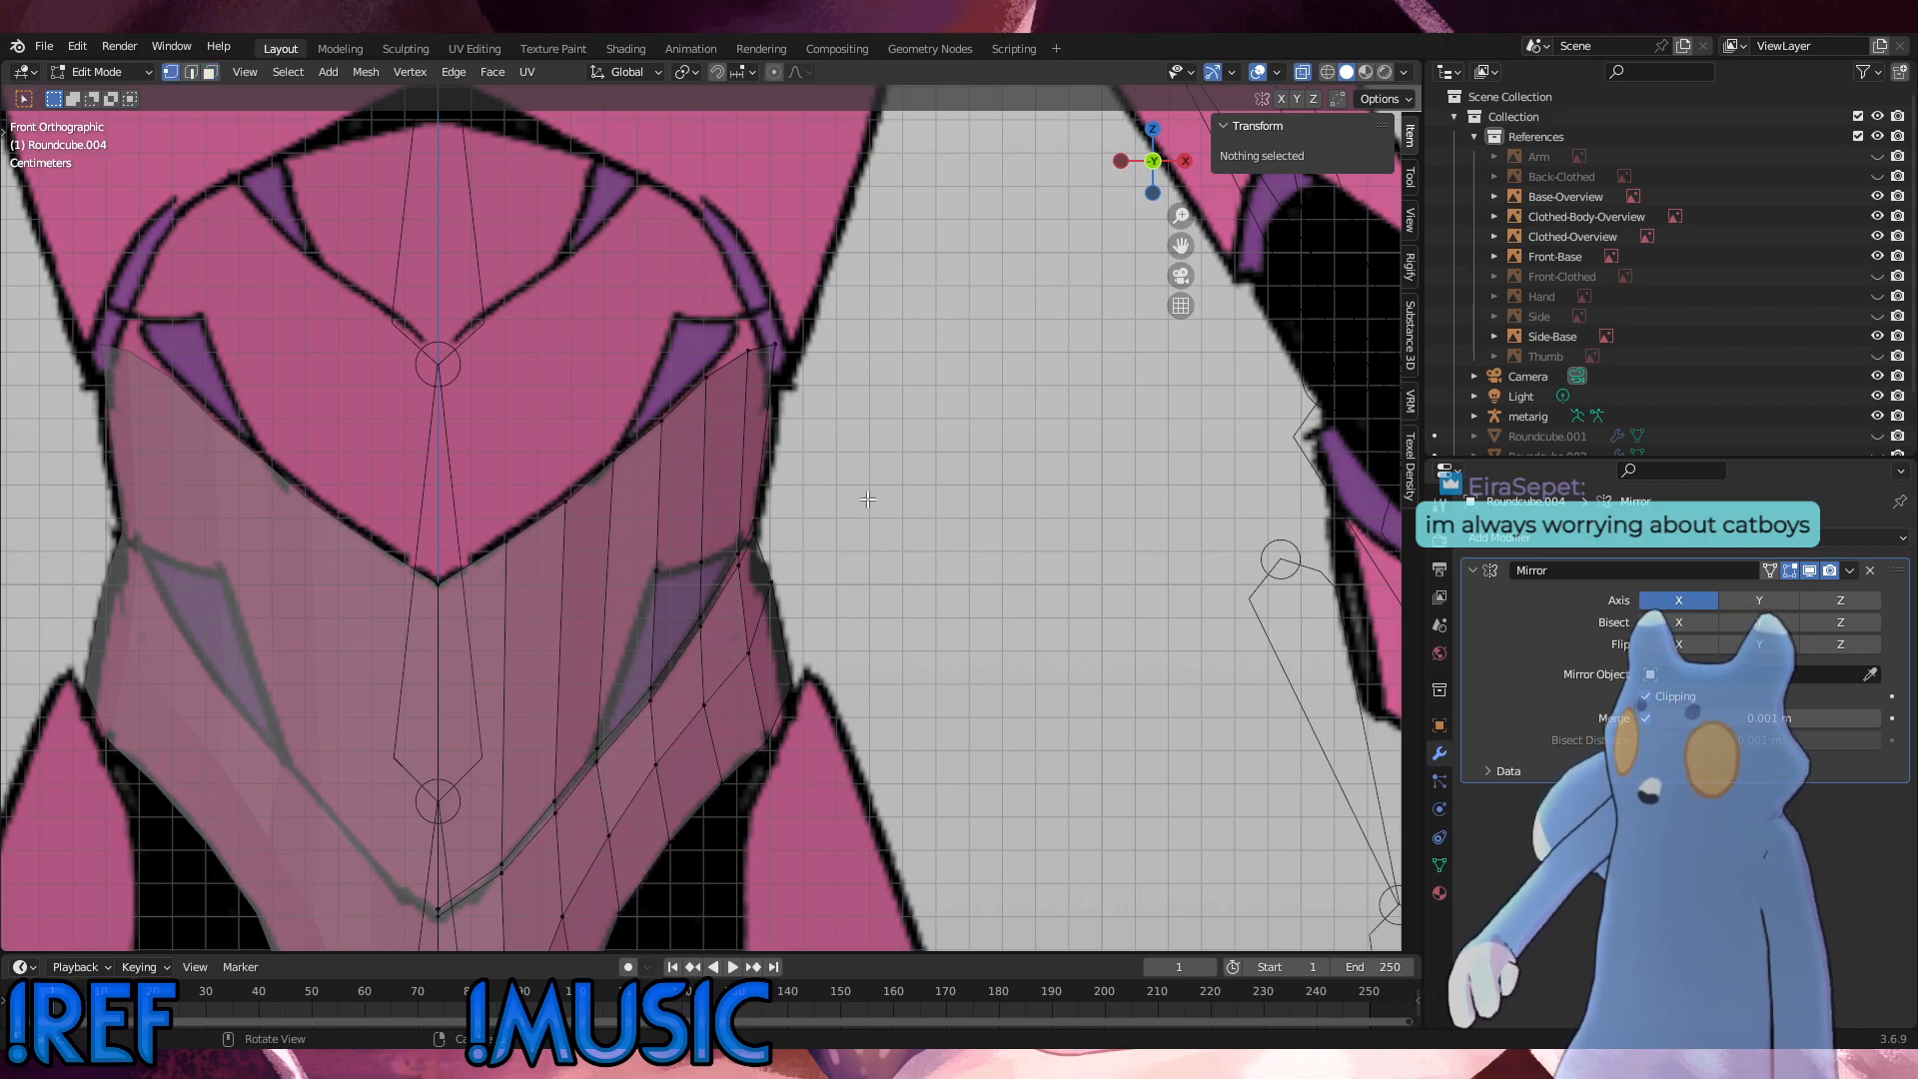
pyautogui.scroll(3, 840, 449)
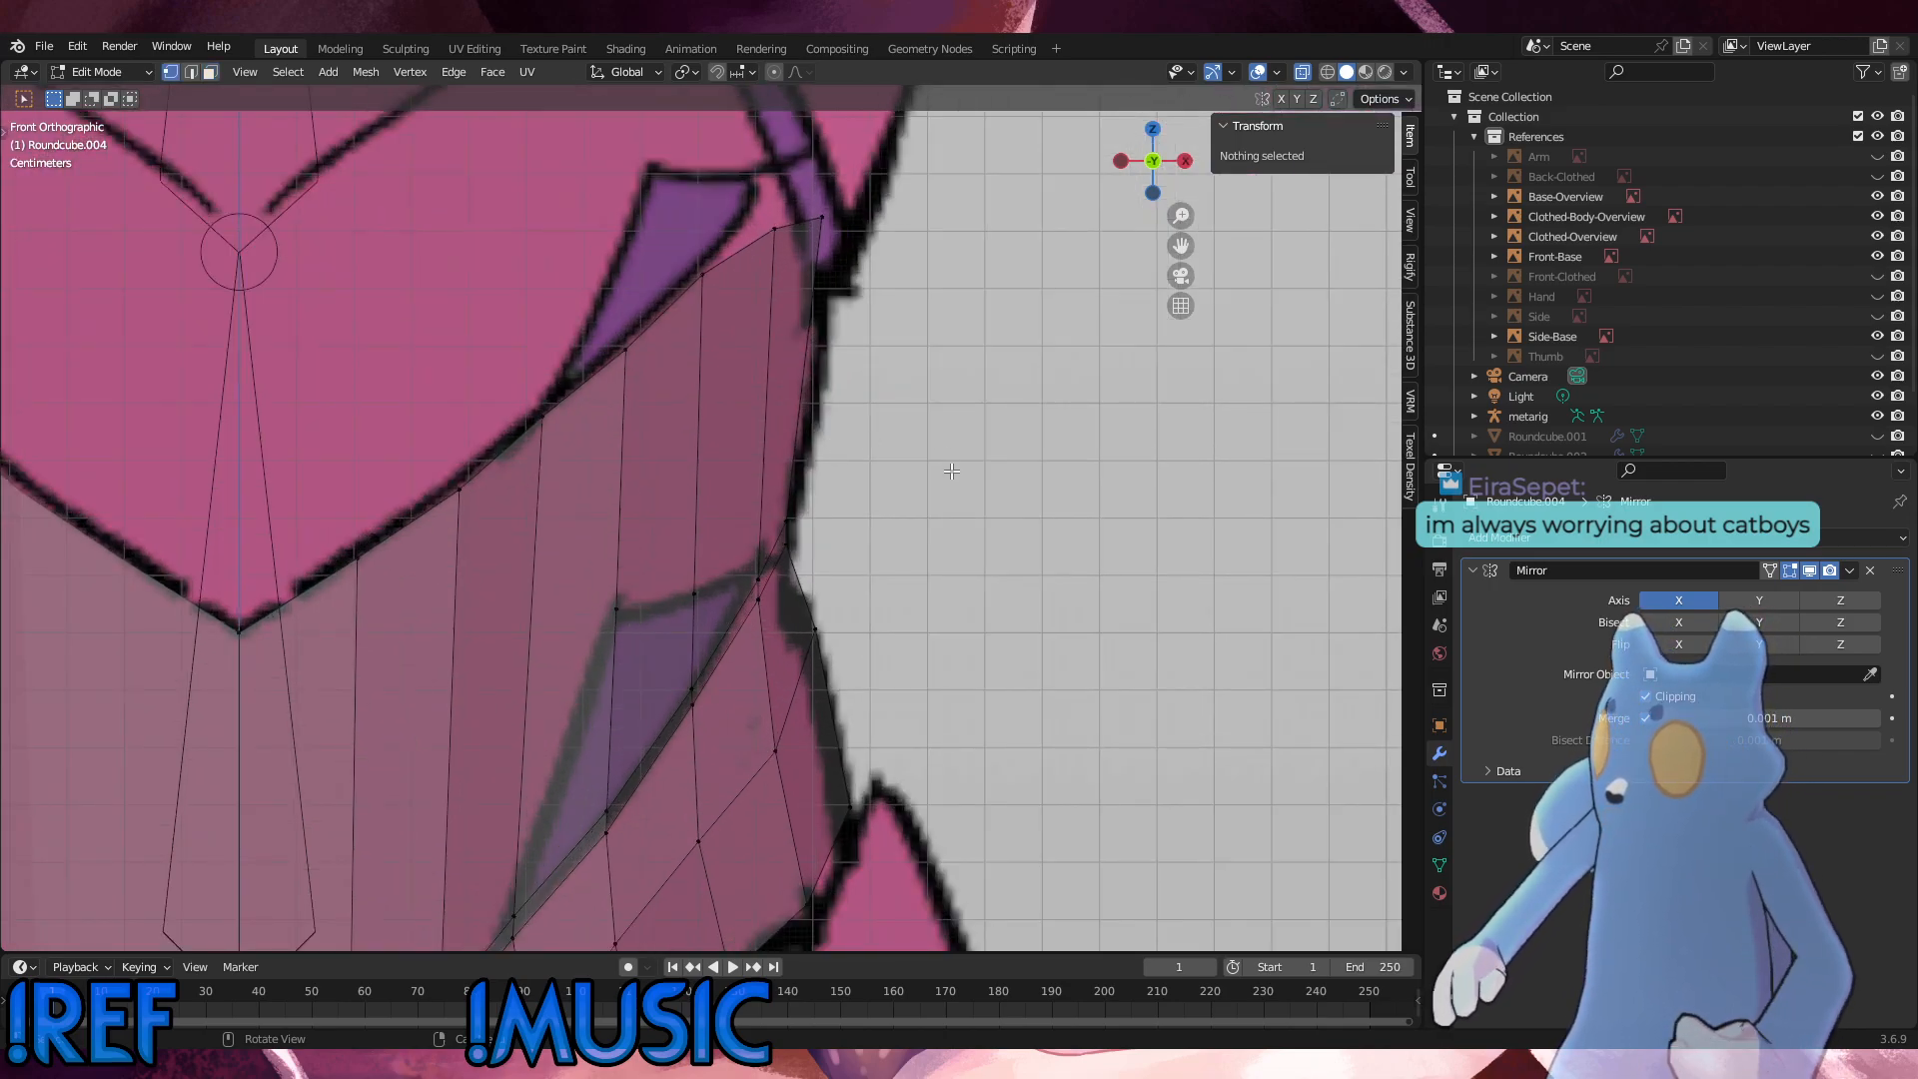
pyautogui.scroll(2, 899, 439)
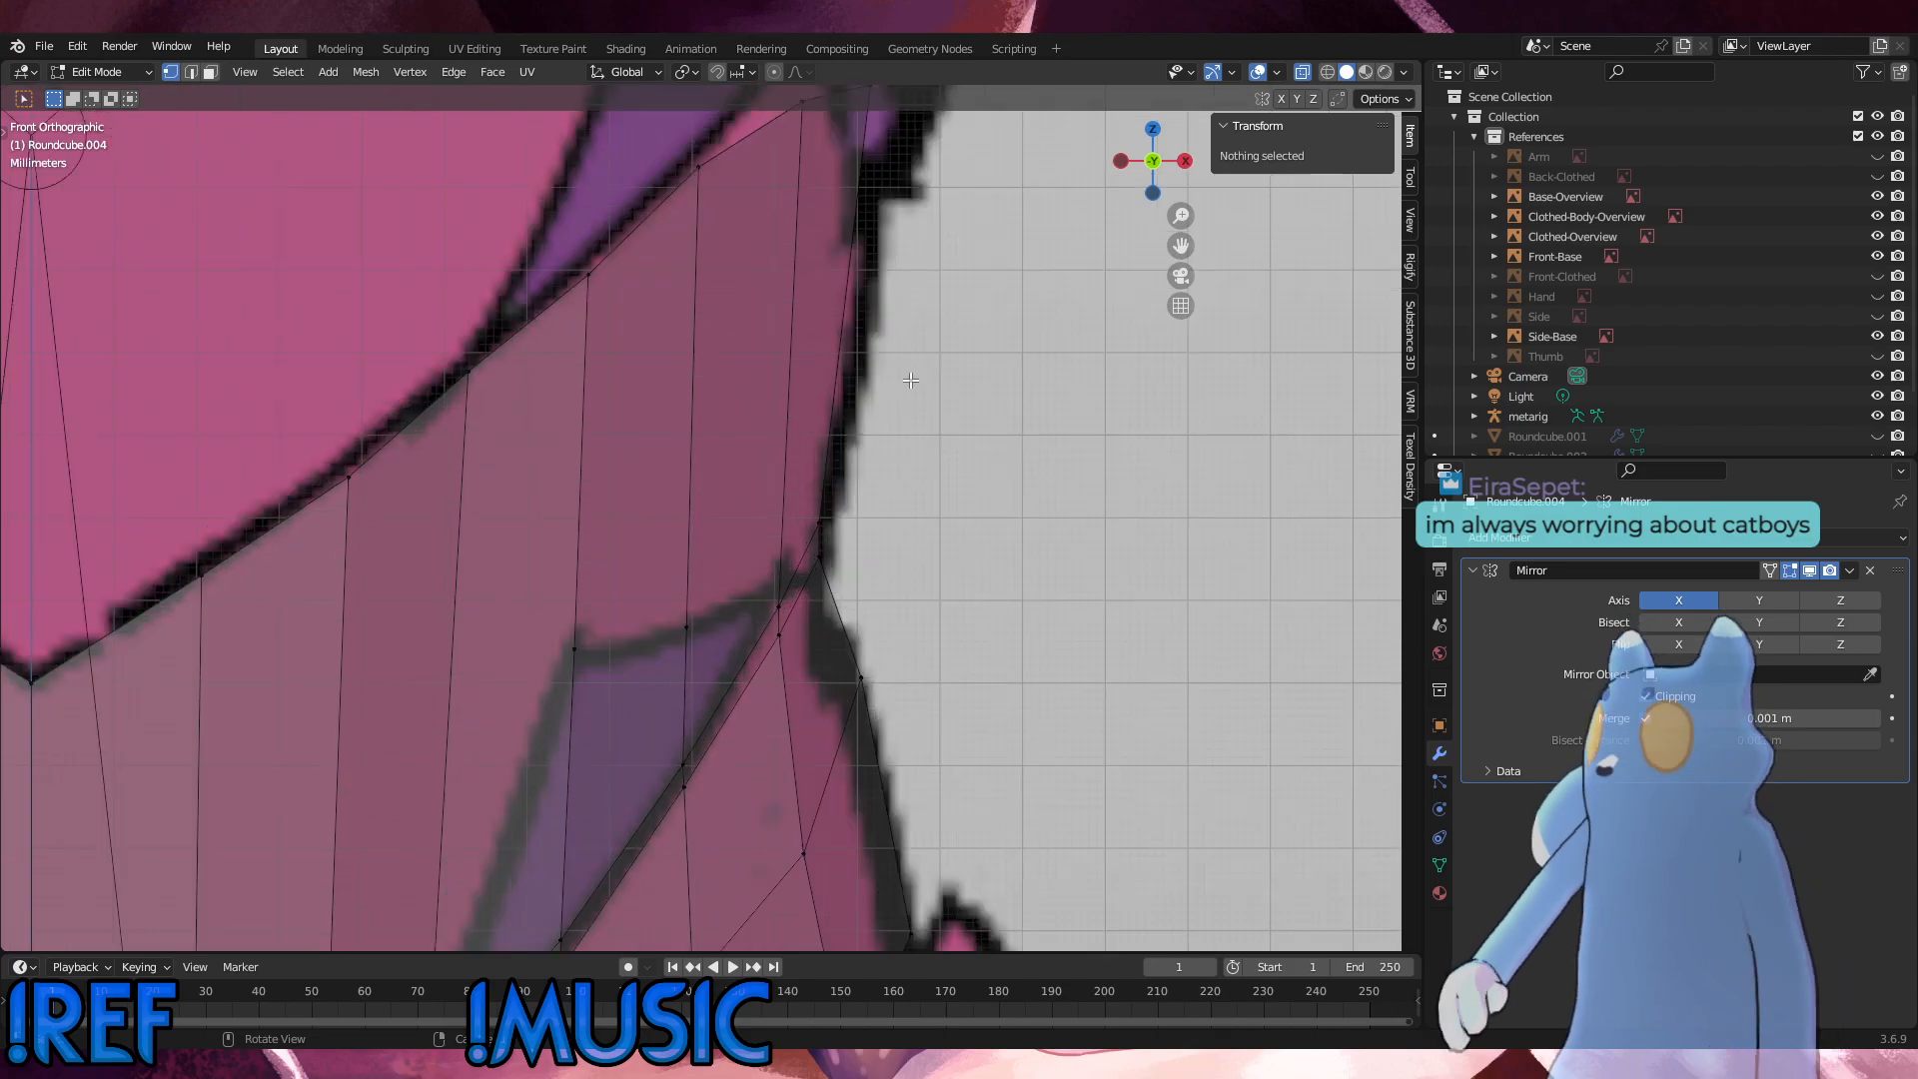
pyautogui.scroll(-5, 878, 429)
pyautogui.keyDown('shift'); pyautogui.moveTo(878, 429); pyautogui.dragTo(828, 467, button='middle'); pyautogui.keyUp('shift')
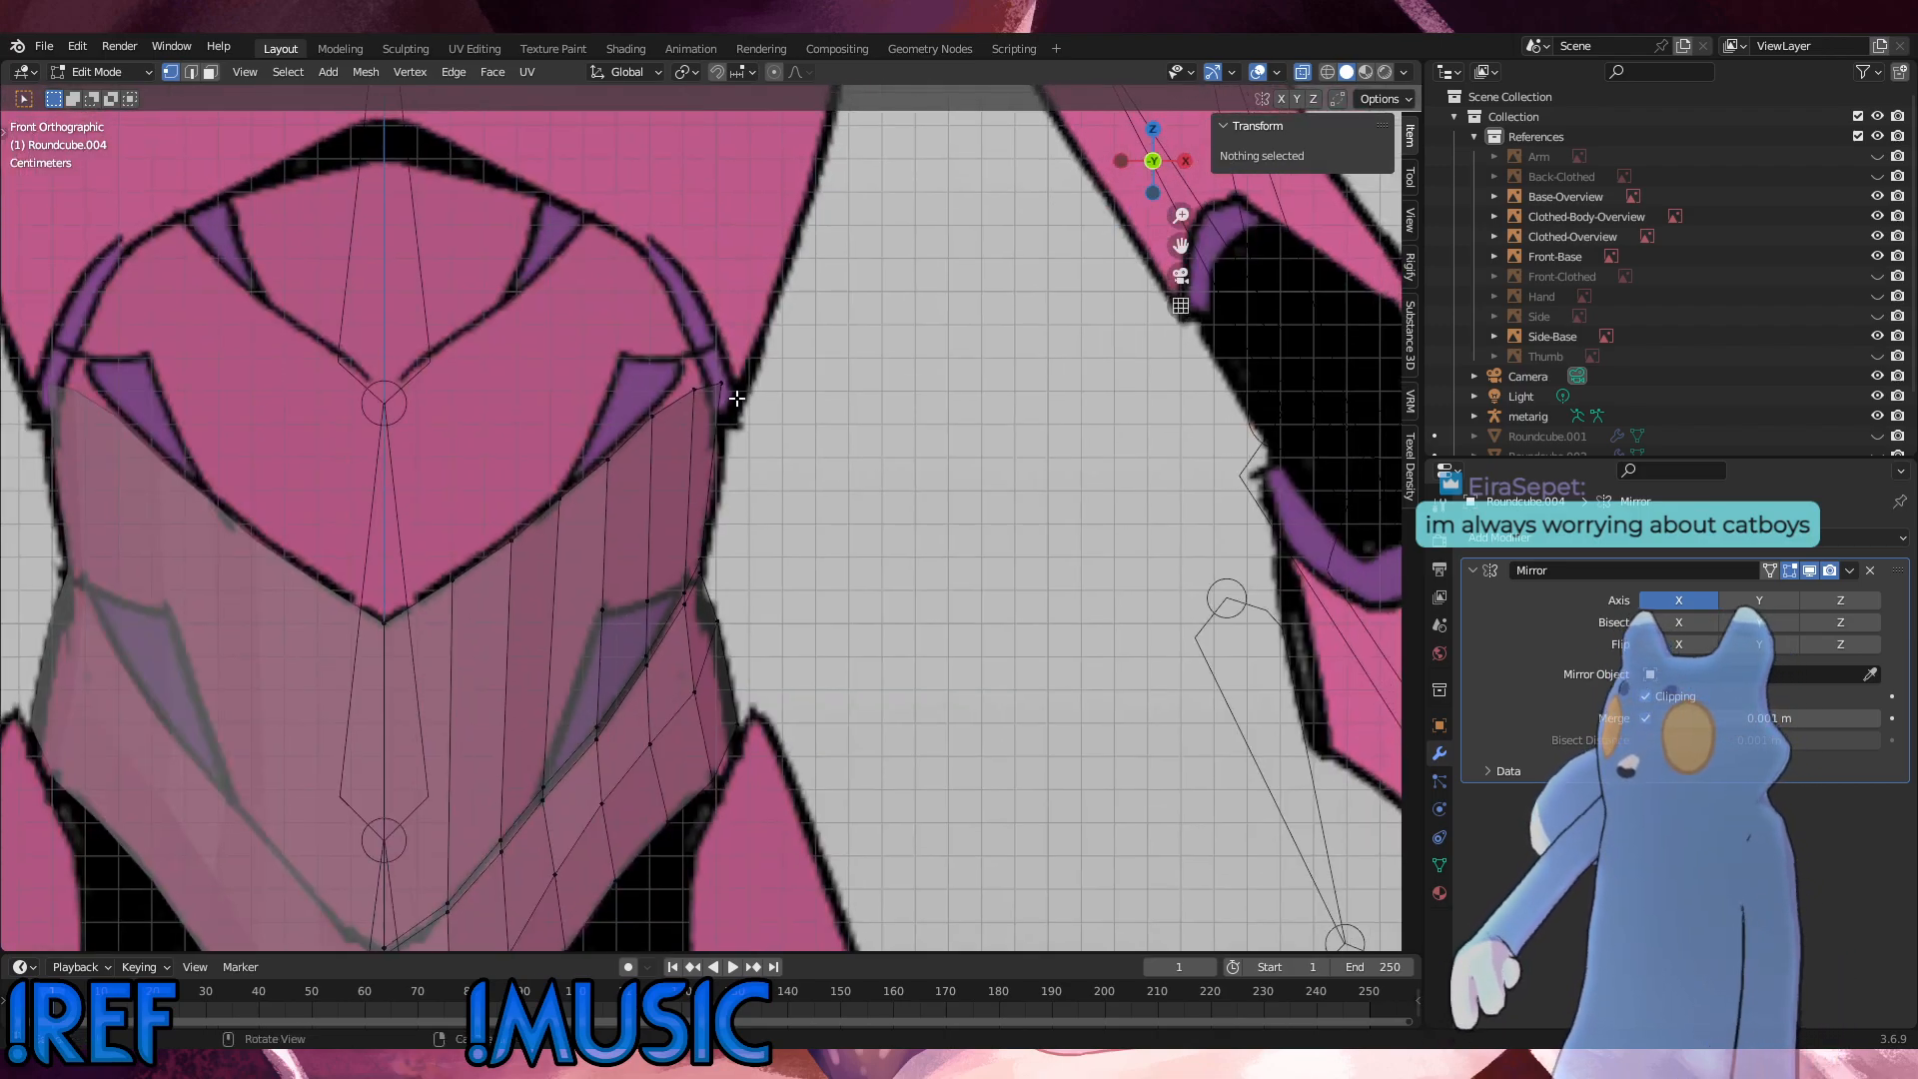
pyautogui.keyDown('alt'); pyautogui.moveTo(764, 408); pyautogui.dragTo(921, 431, button='middle'); pyautogui.keyUp('alt')
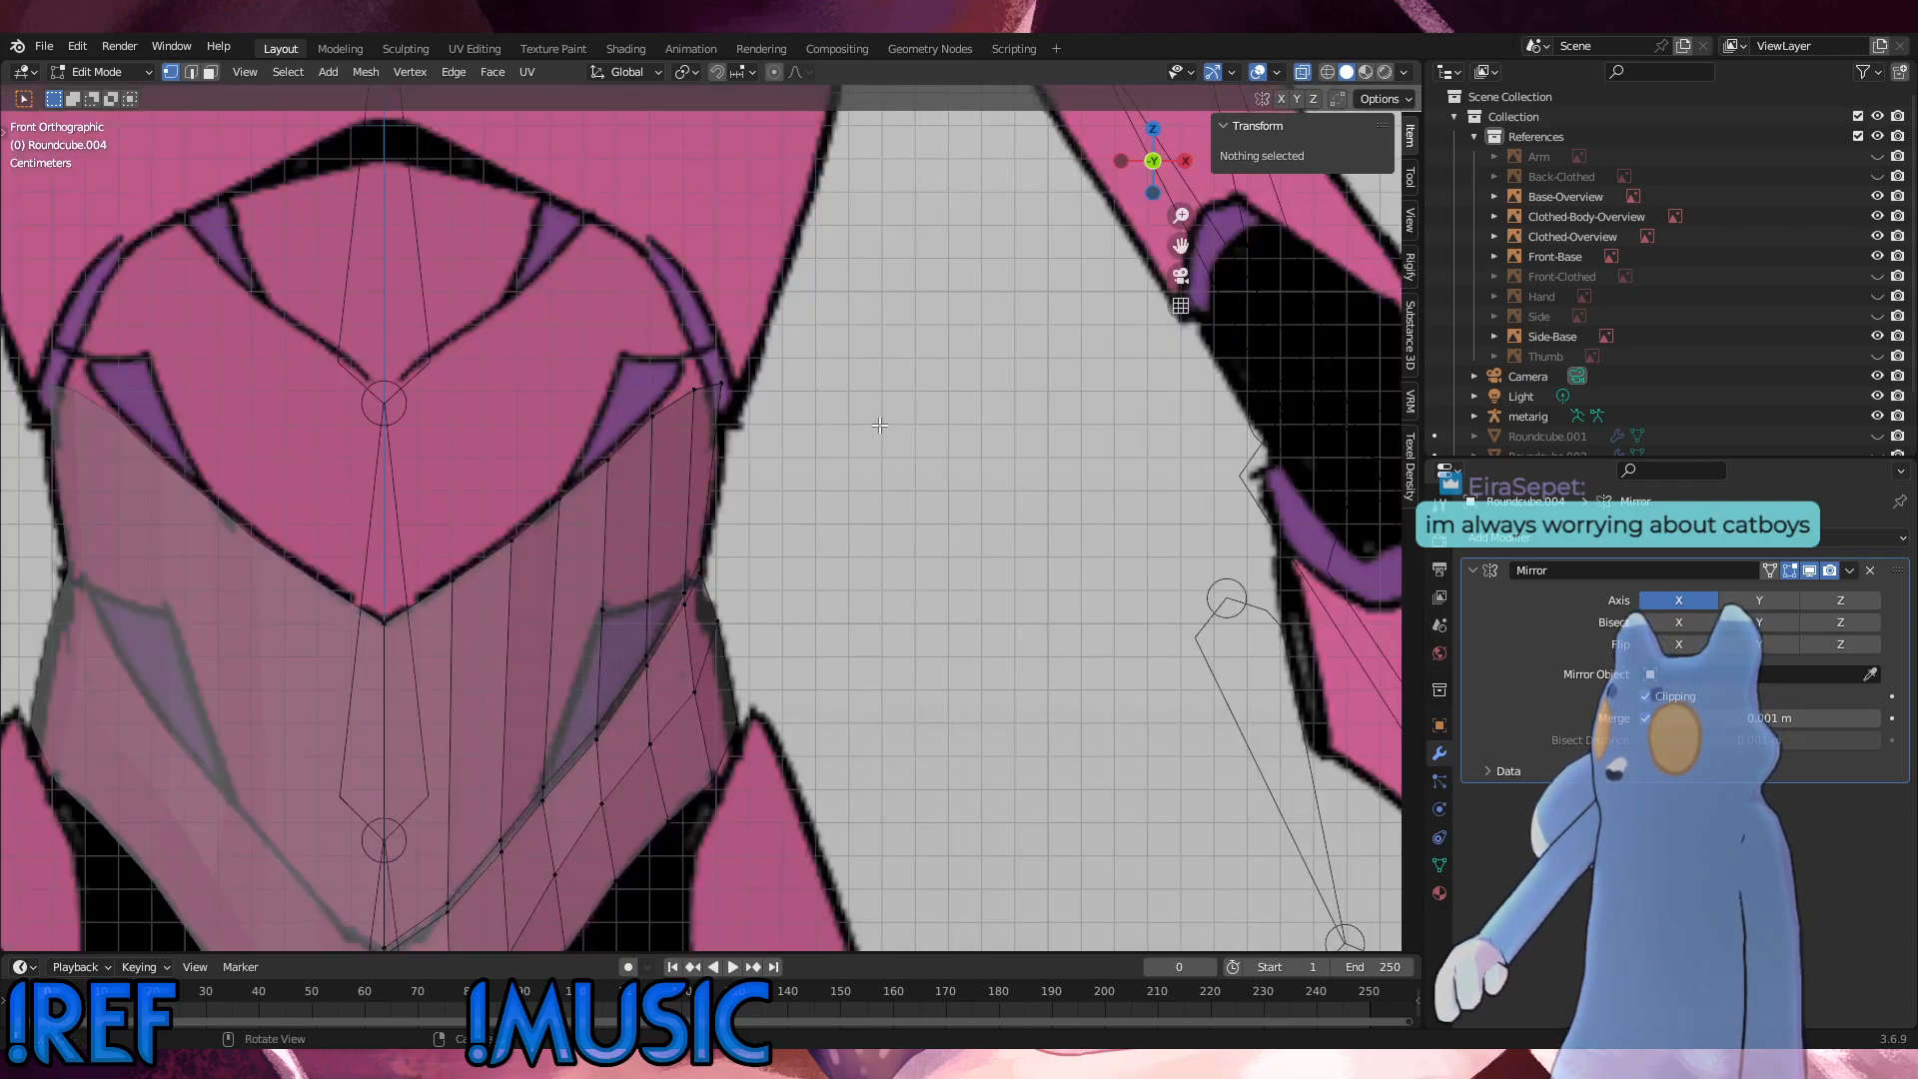
pyautogui.click(721, 382)
pyautogui.press('g')
pyautogui.click(711, 365)
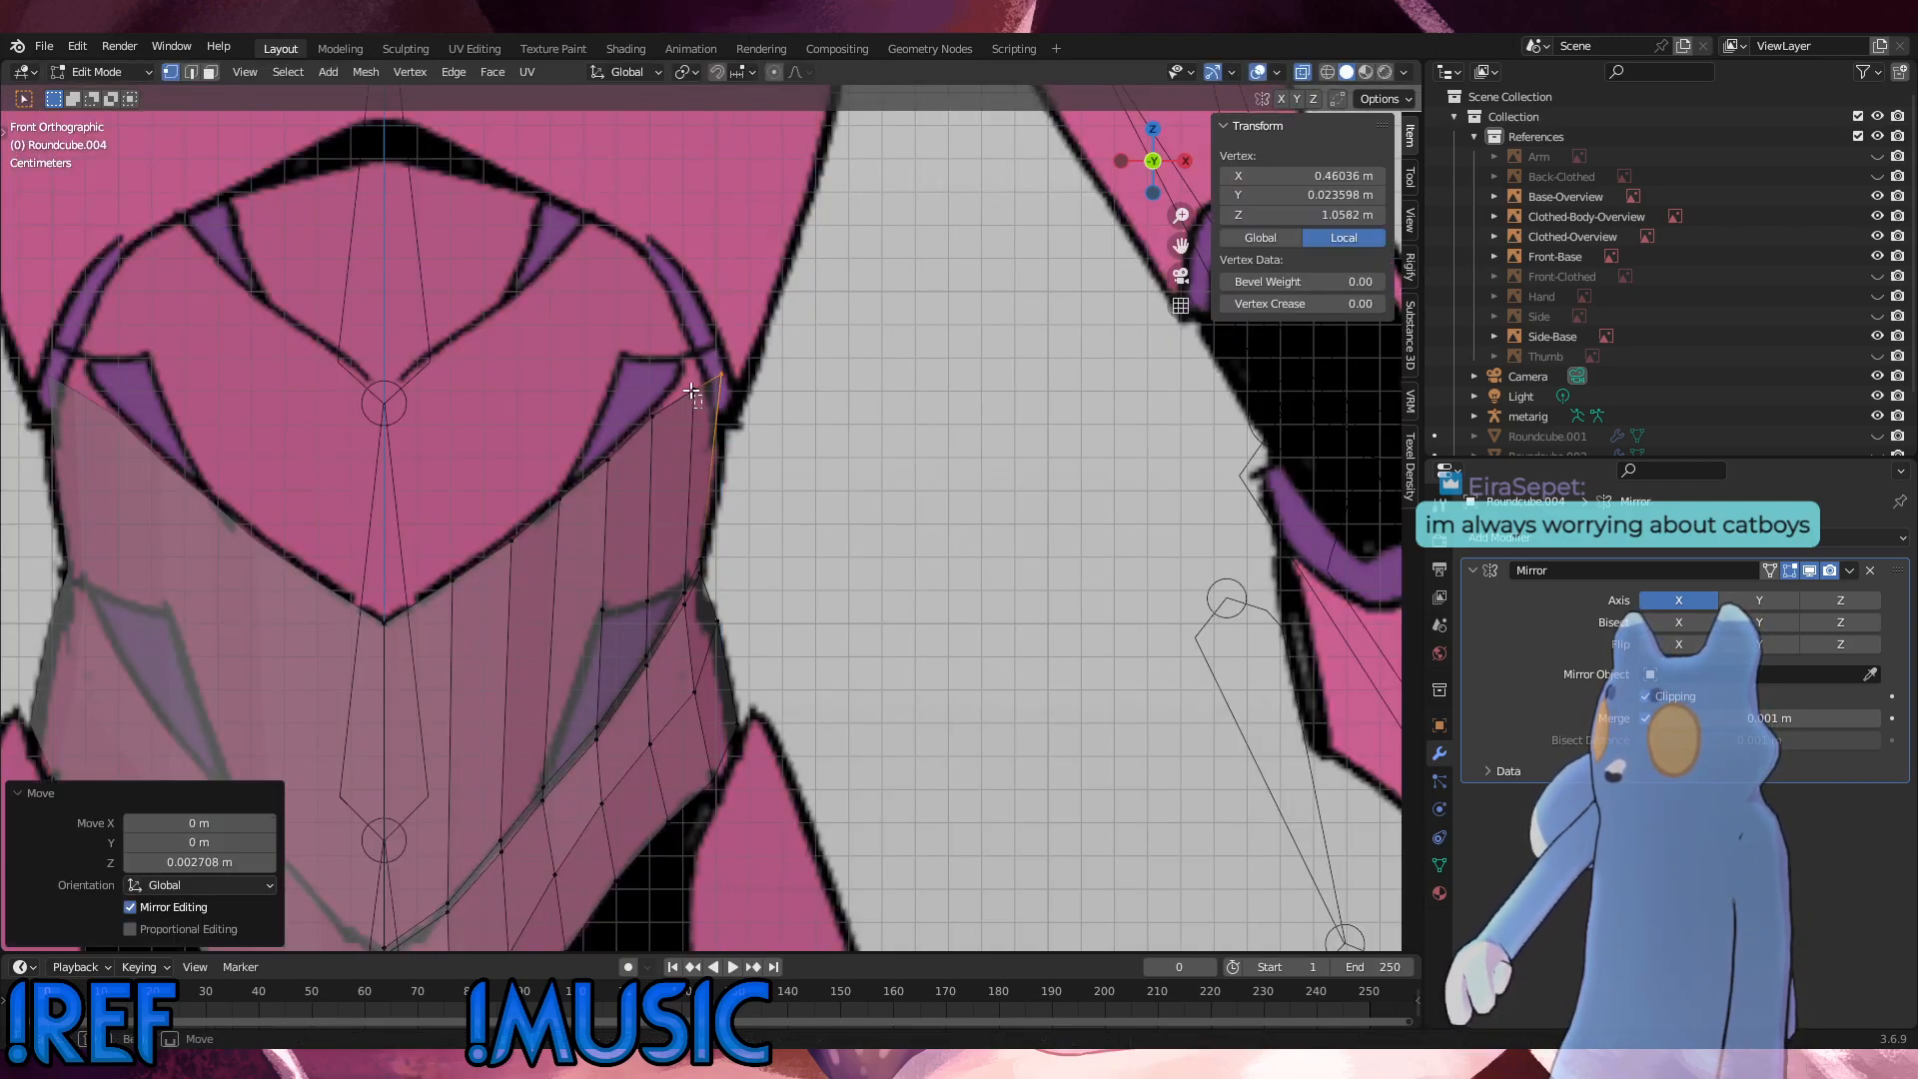
pyautogui.press('g')
pyautogui.click(693, 372)
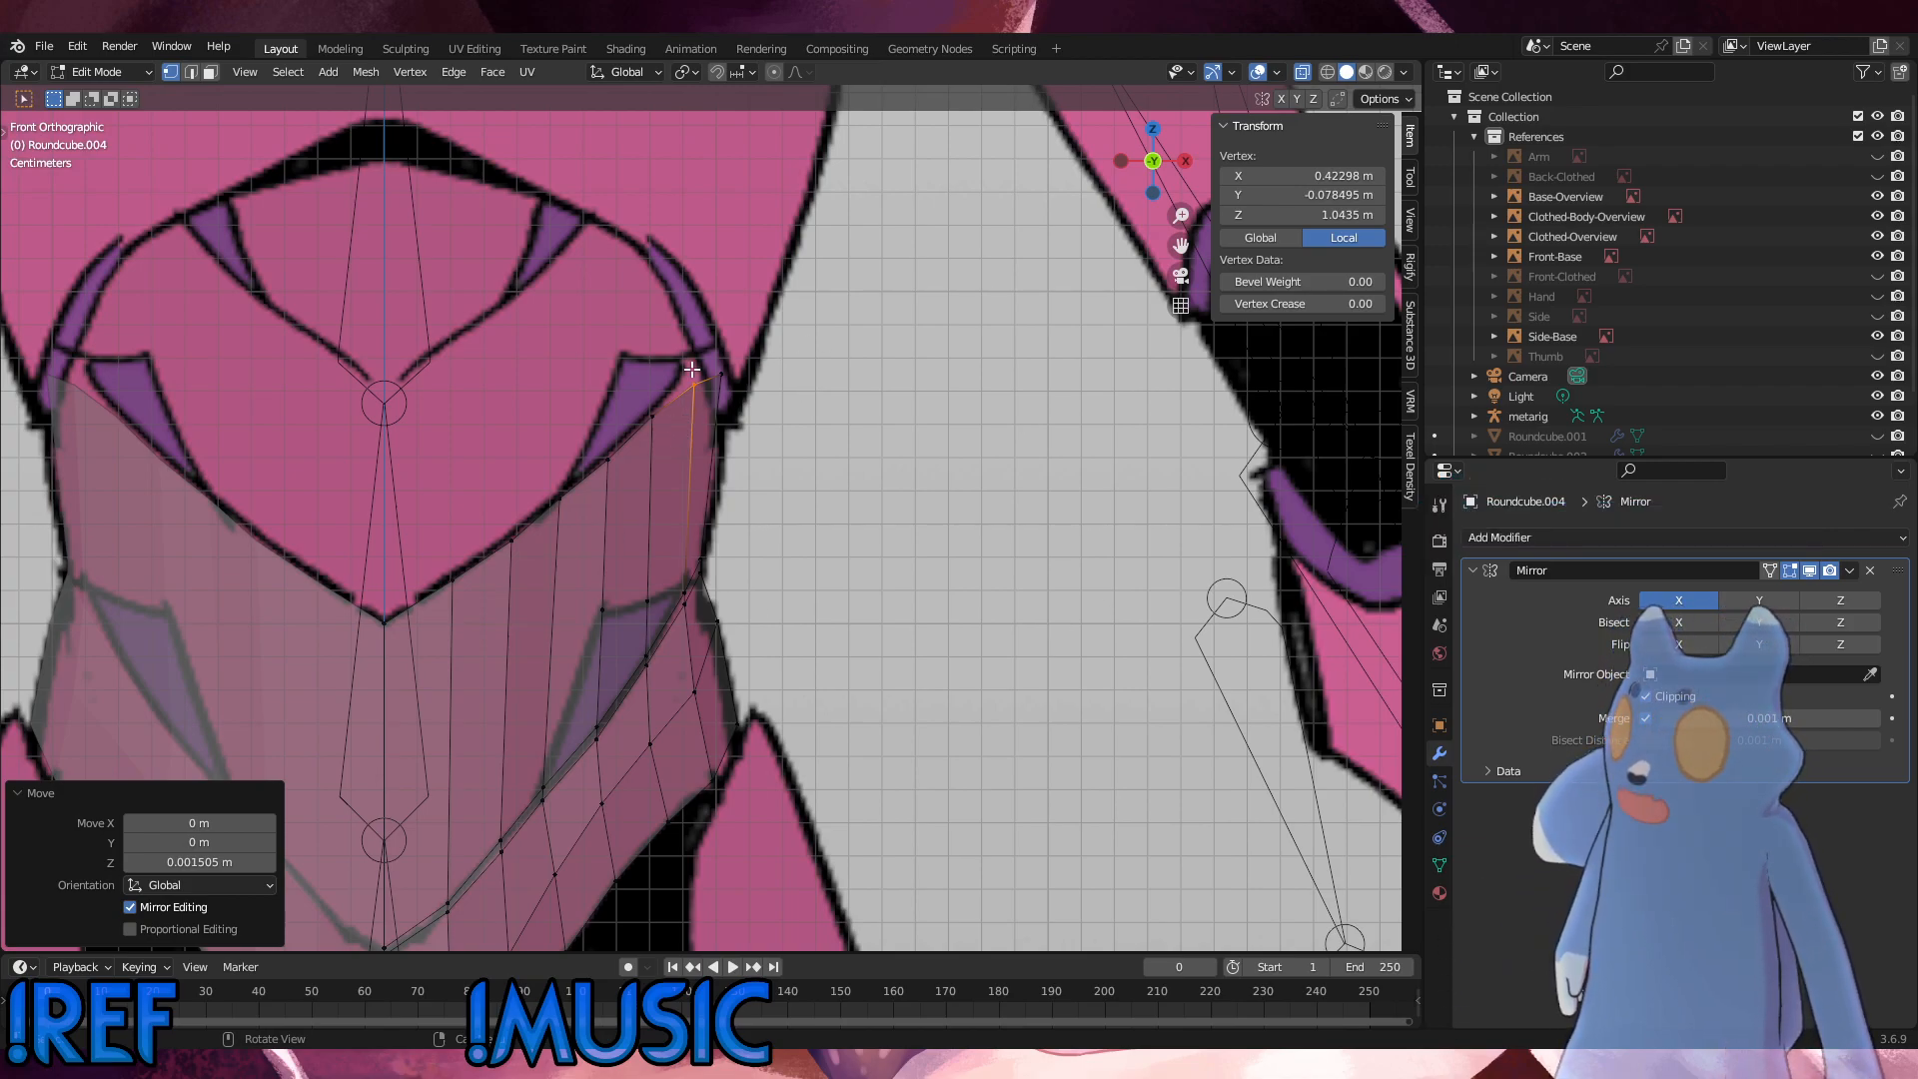
pyautogui.click(969, 487)
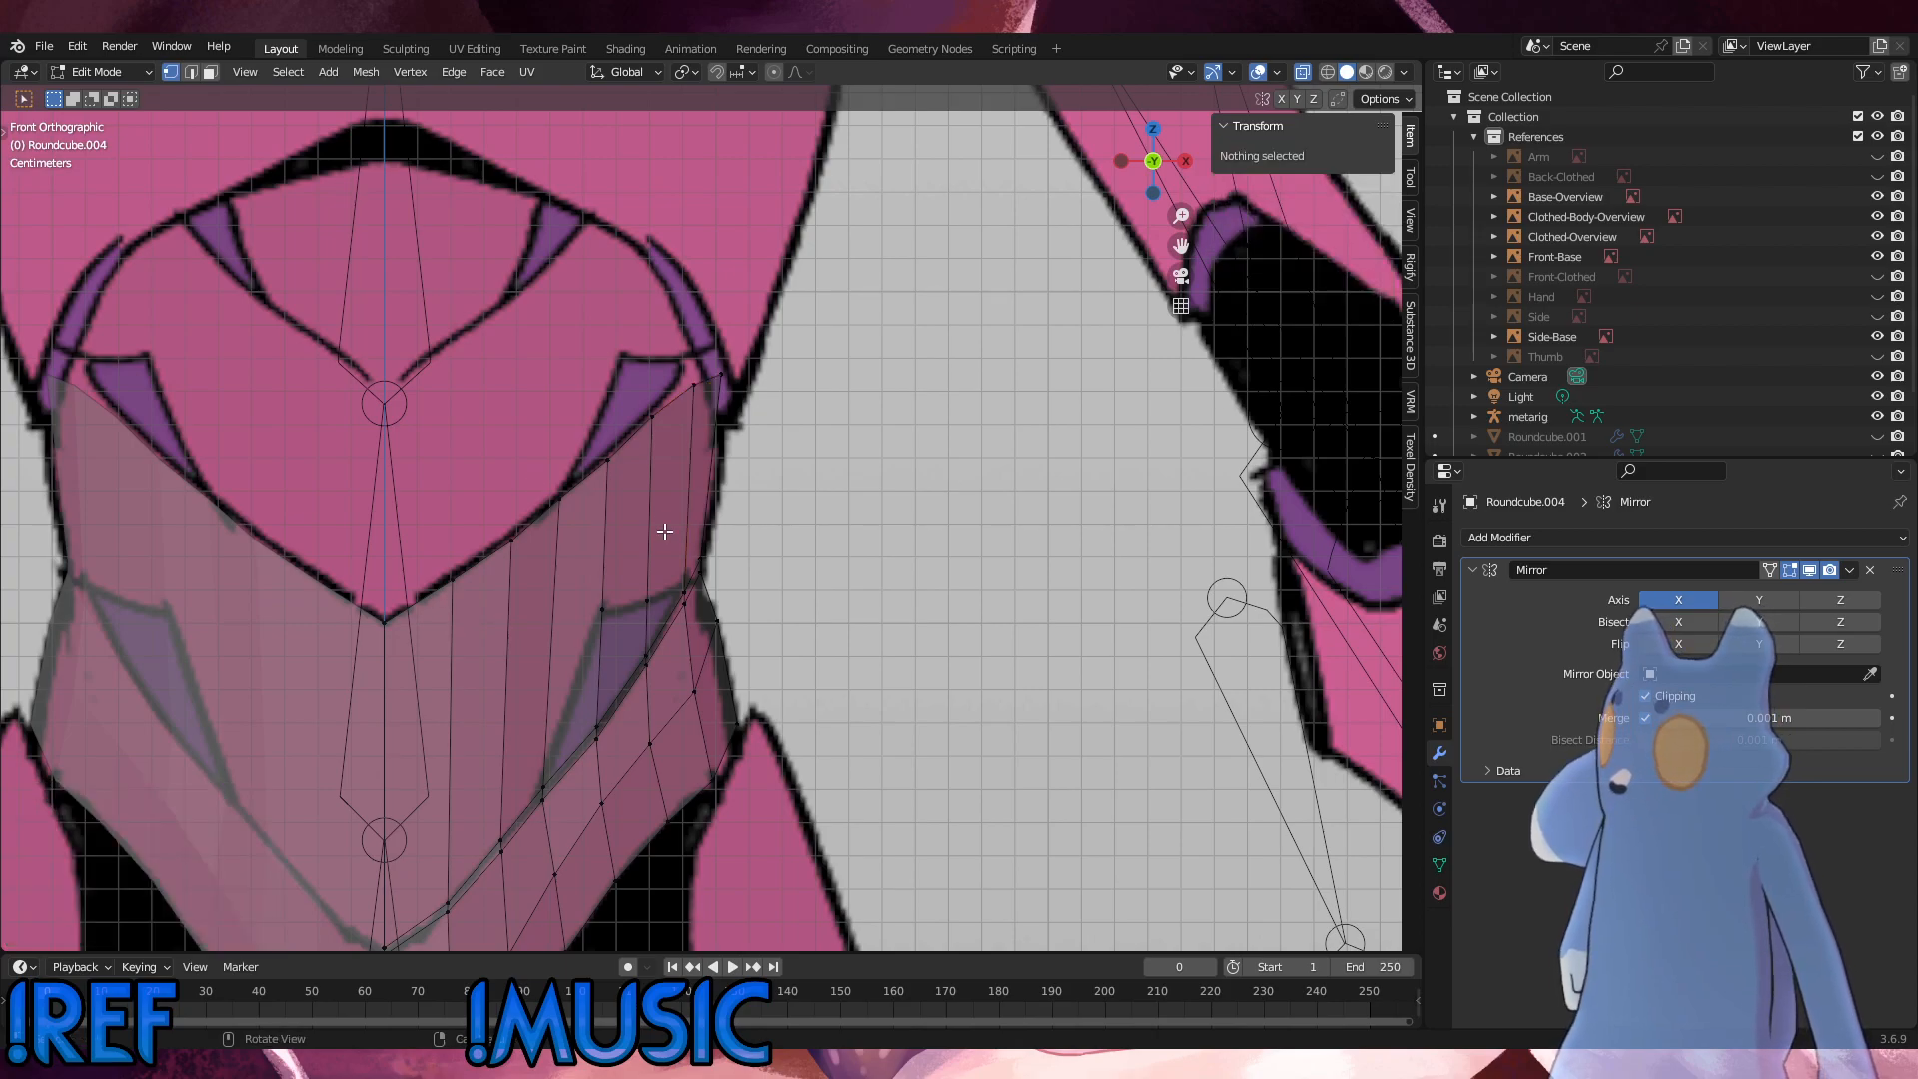
# Step: Select the shell's whole top edge and extrude it up about 0.0021 m along Z as a narrow border strip
pyautogui.keyDown('alt'); pyautogui.moveTo(664, 532); pyautogui.dragTo(541, 507); pyautogui.keyUp('alt')
pyautogui.keyDown('alt'); pyautogui.moveTo(545, 507); pyautogui.dragTo(734, 501, button='middle'); pyautogui.keyUp('alt')
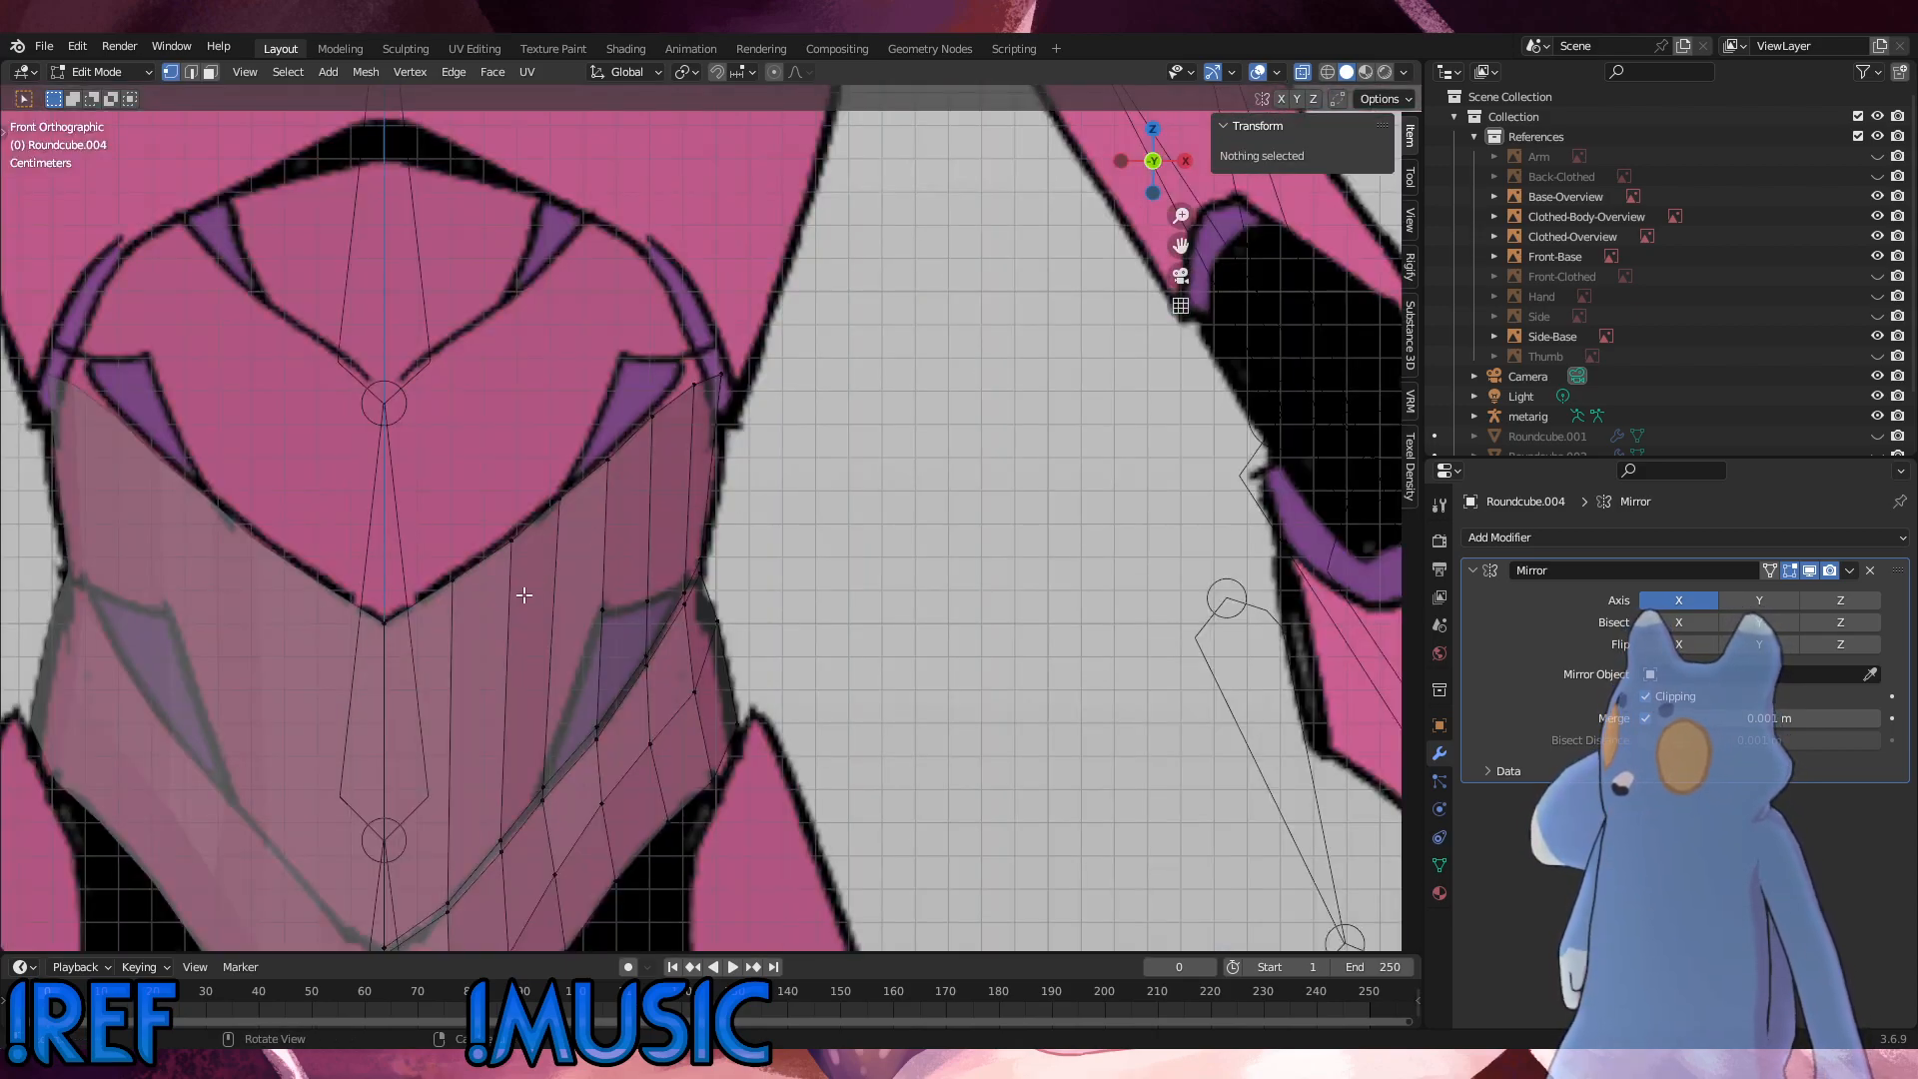
pyautogui.moveTo(566, 639); pyautogui.dragTo(335, 468)
pyautogui.keyDown('shift'); pyautogui.moveTo(763, 525); pyautogui.dragTo(540, 240); pyautogui.keyUp('shift')
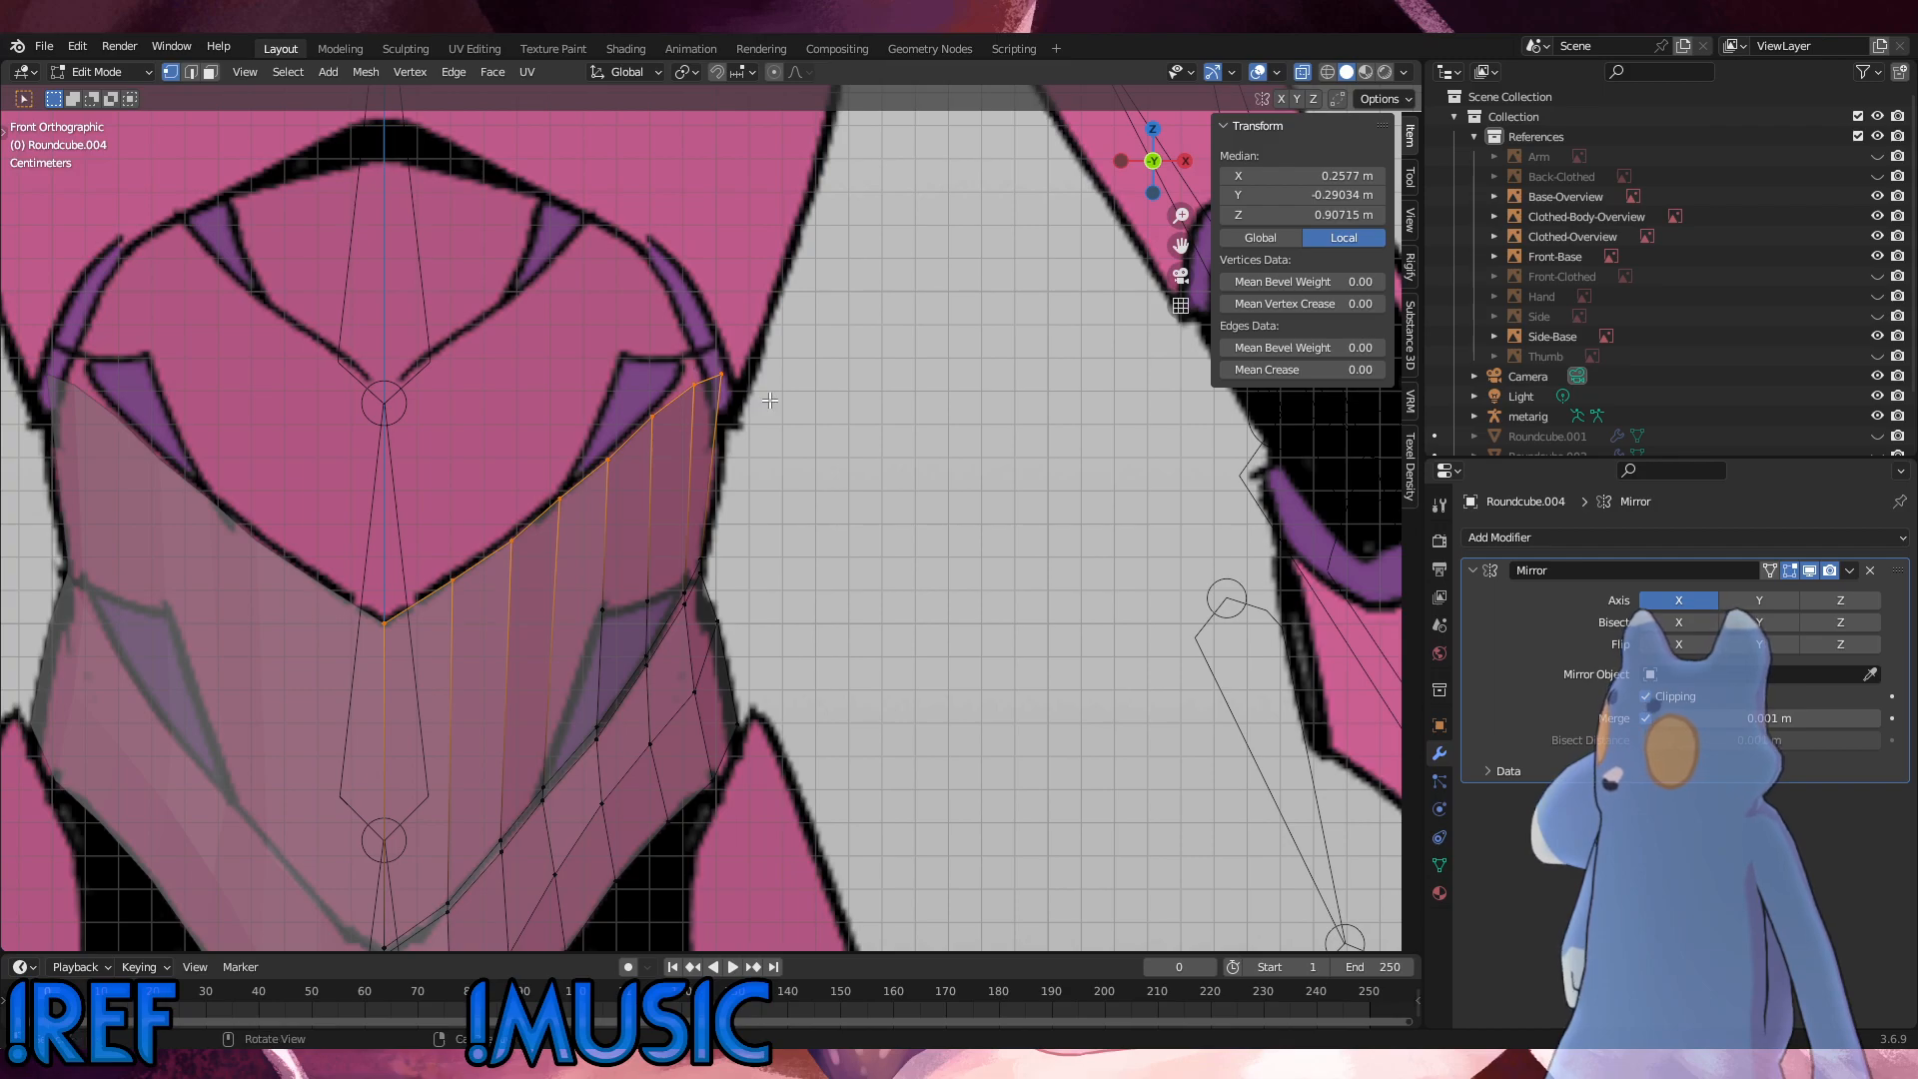
pyautogui.press('g')
pyautogui.press('z')
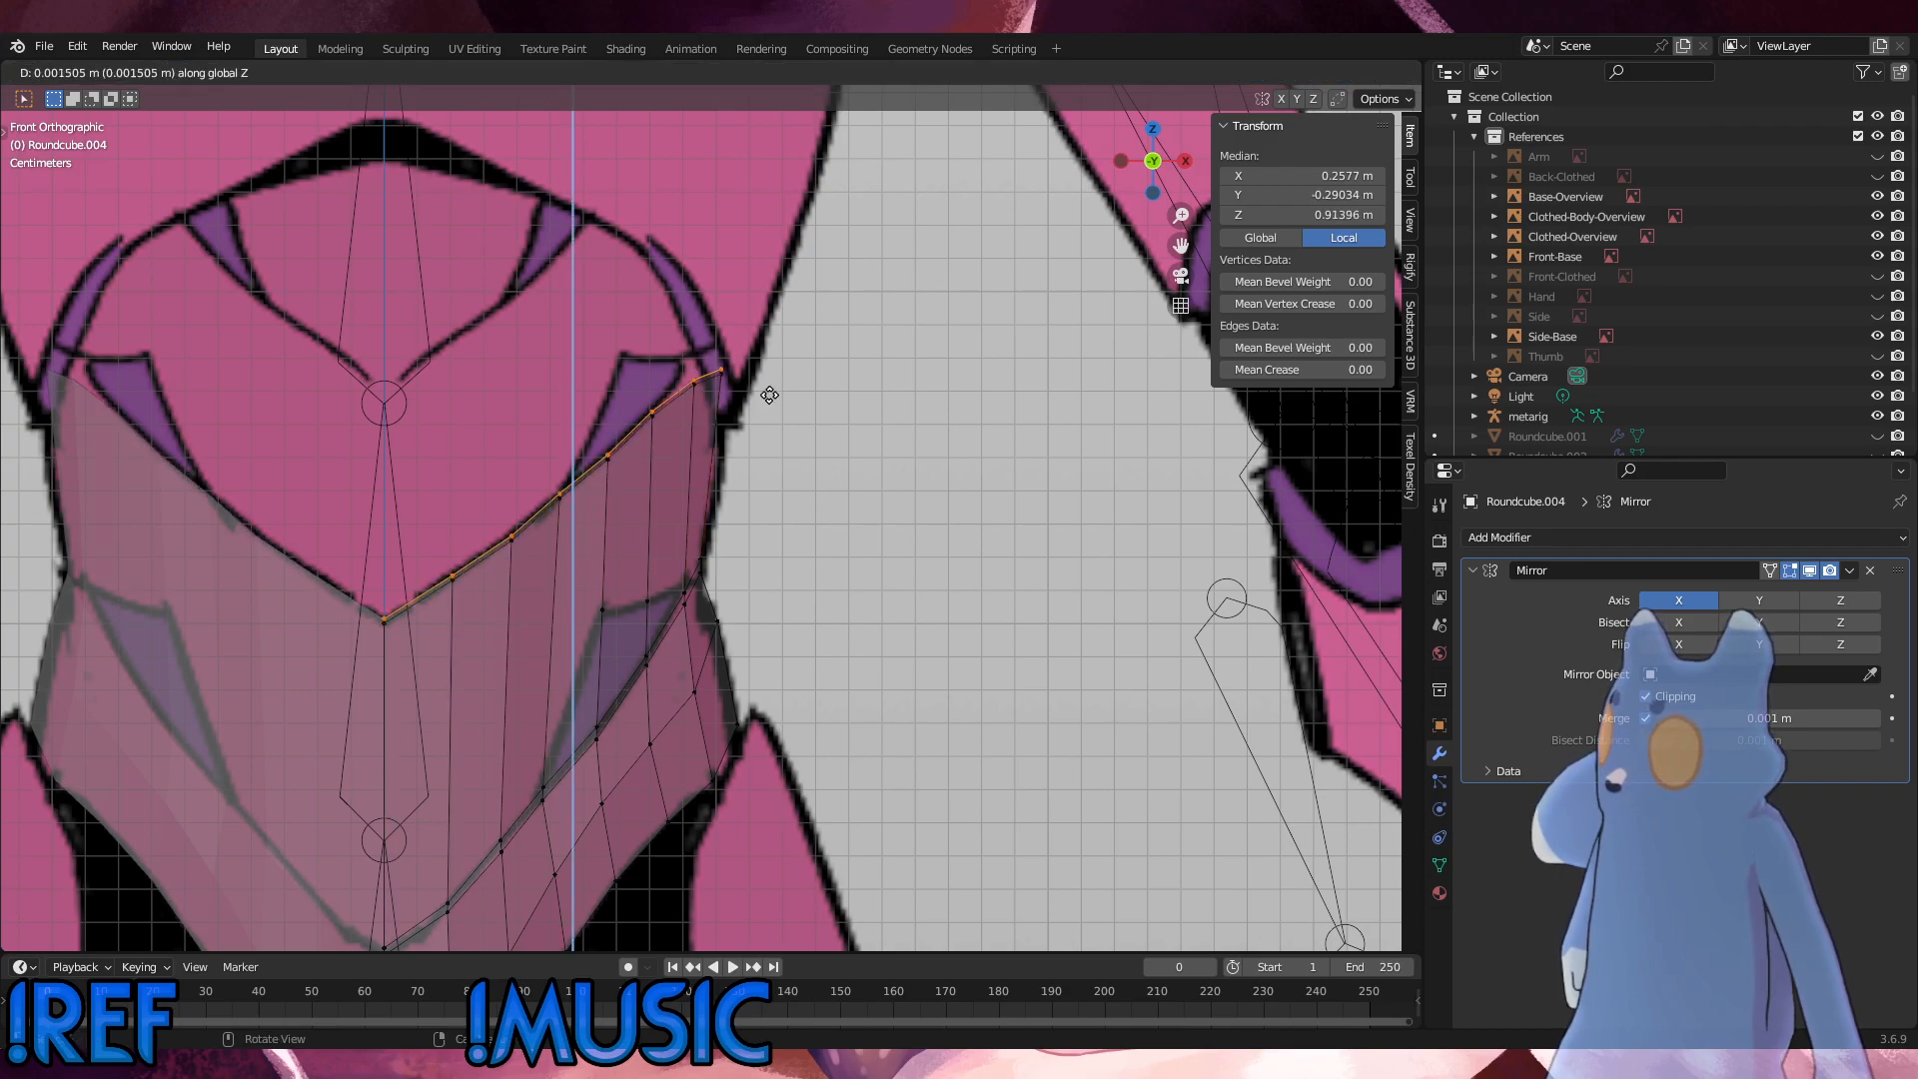
pyautogui.click(616, 444)
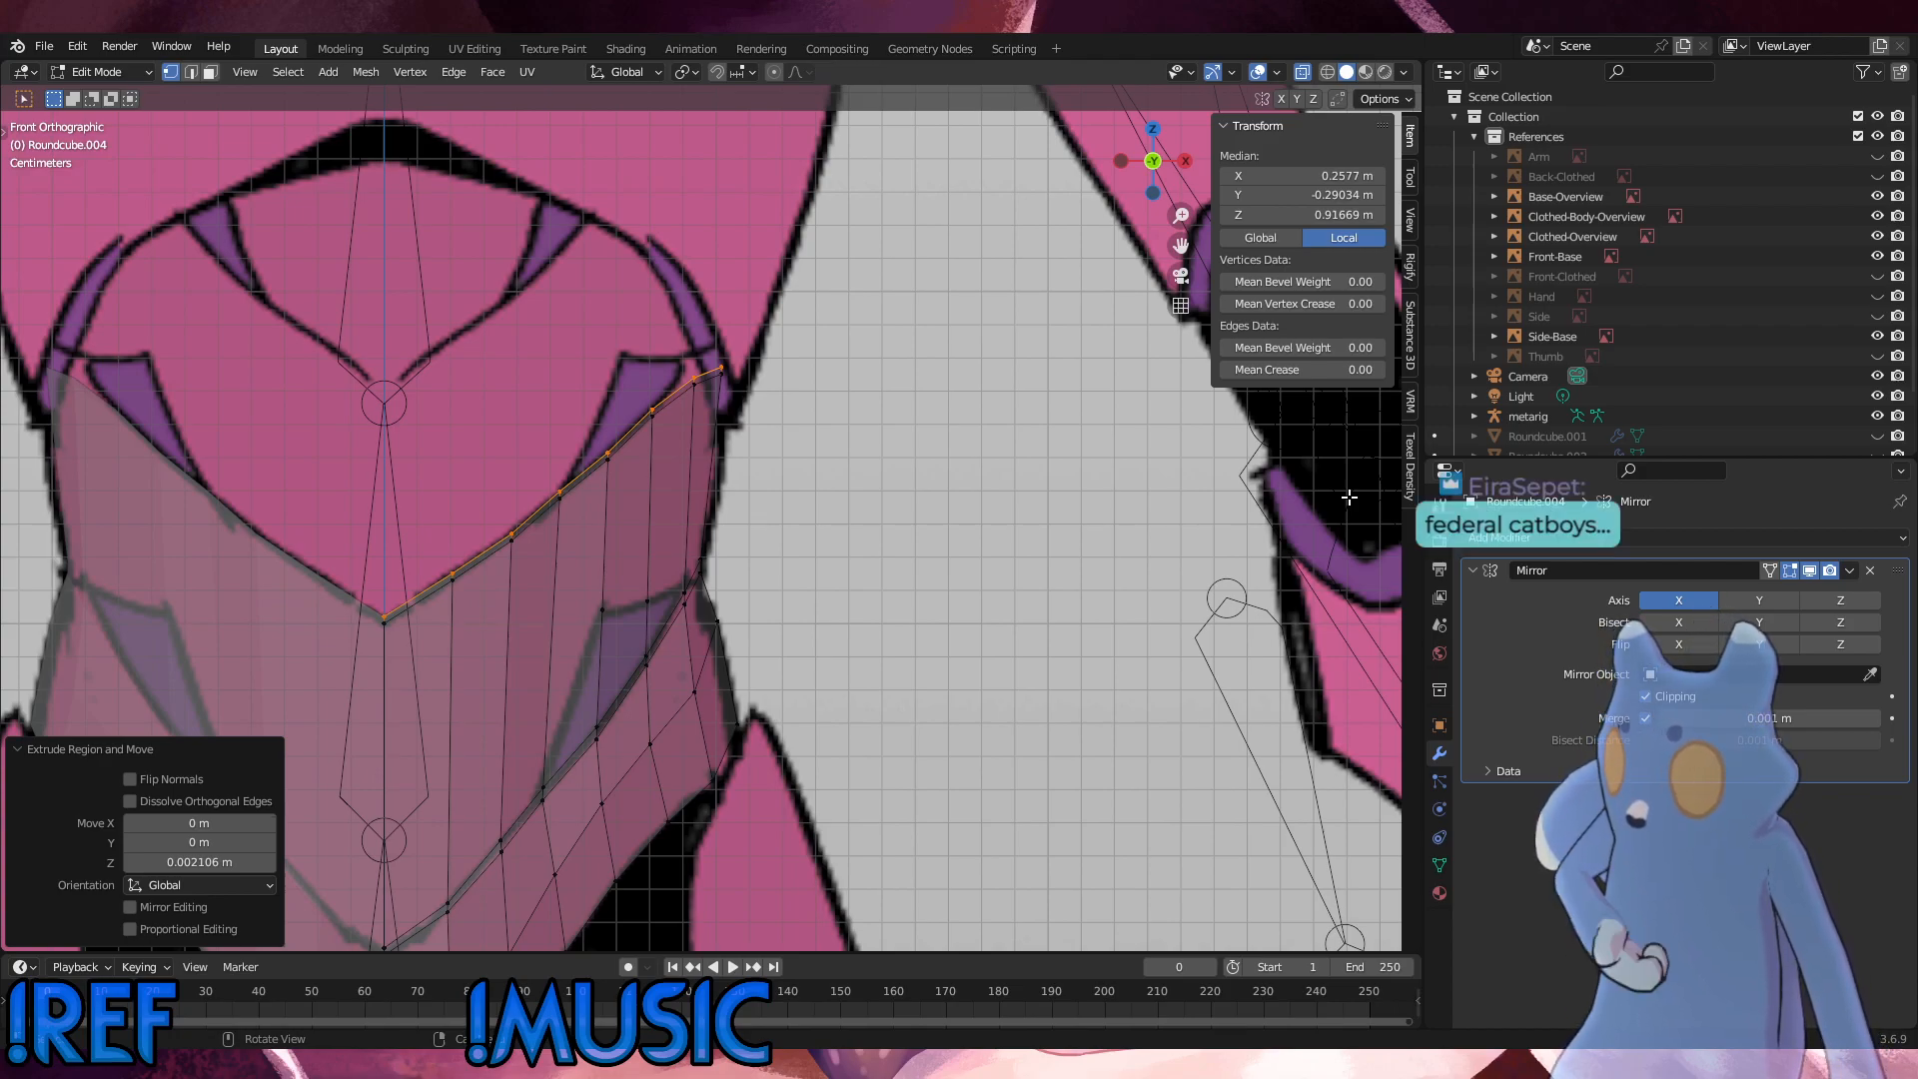
# Step: Extrude the entire top edge again about 0.07 m along Z, up to the V-shaped line below the chest
pyautogui.scroll(4, 969, 433)
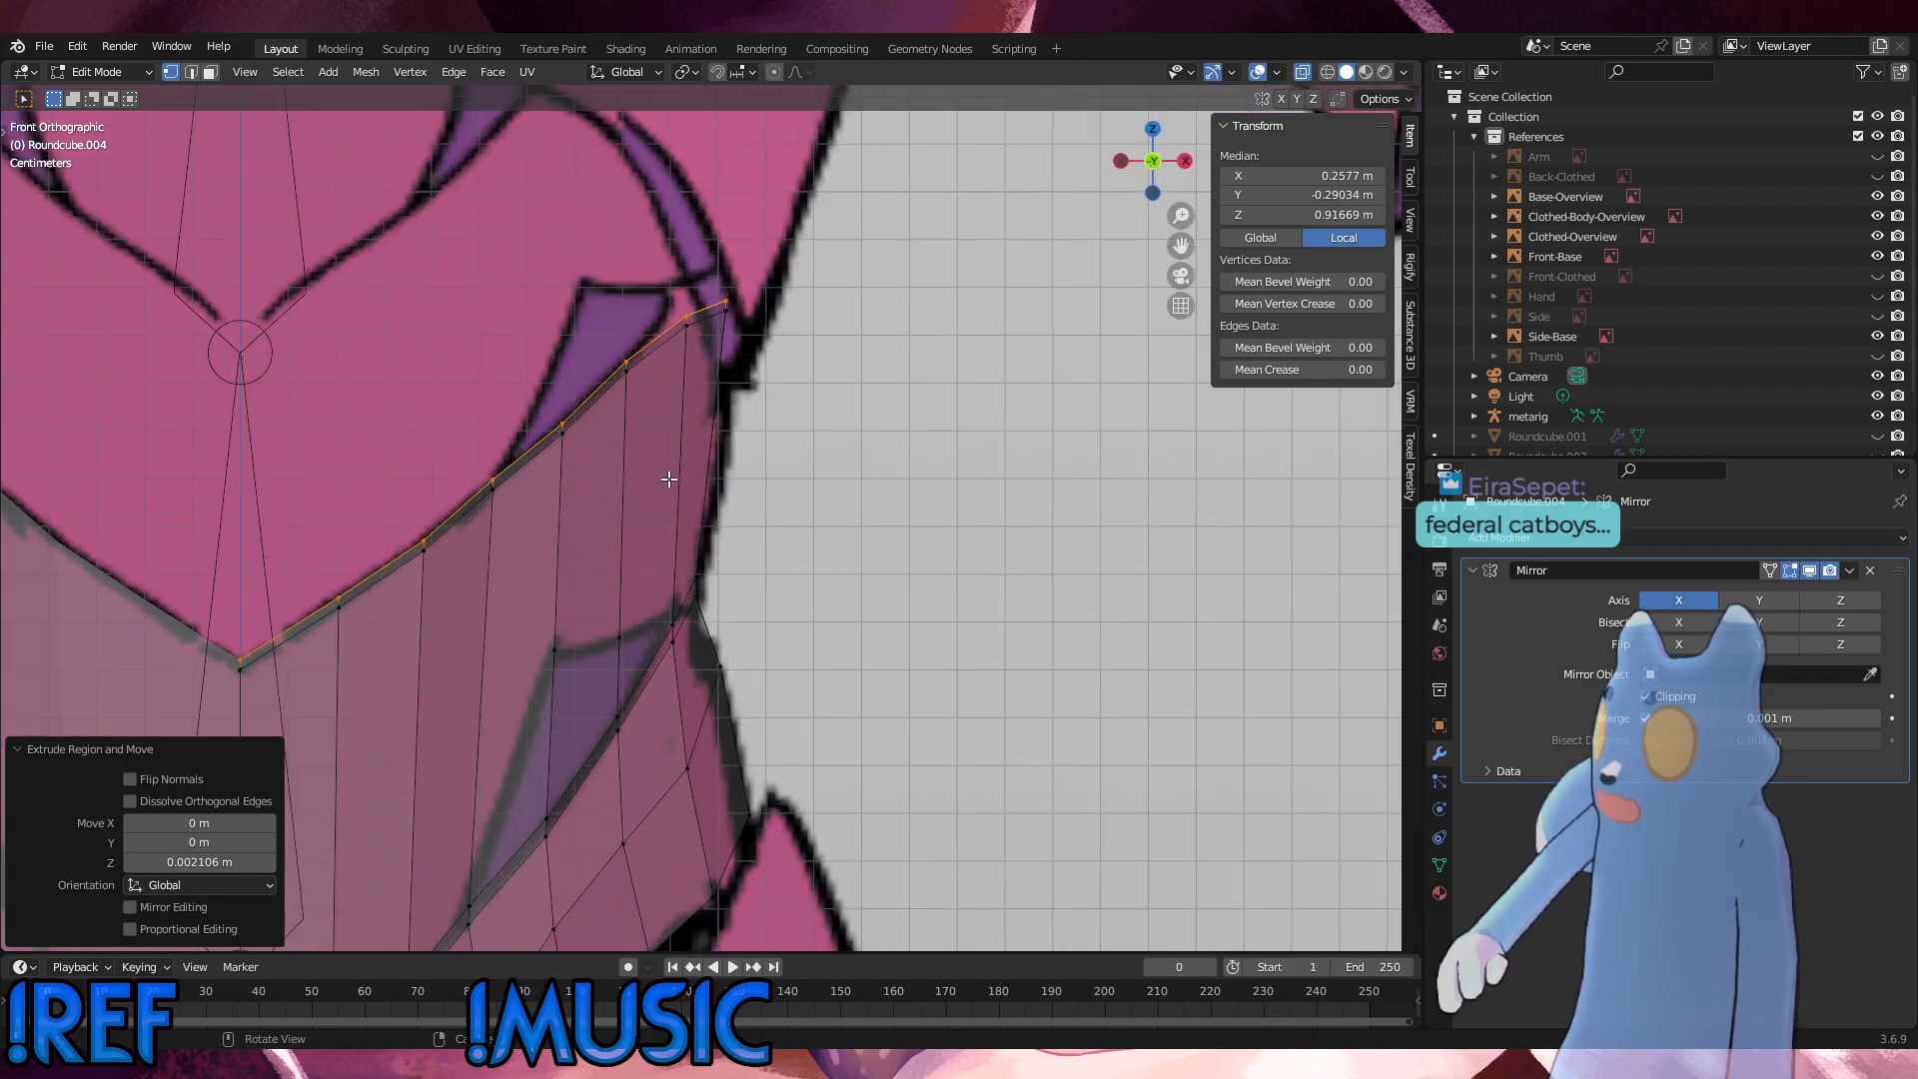
pyautogui.scroll(-3, 945, 414)
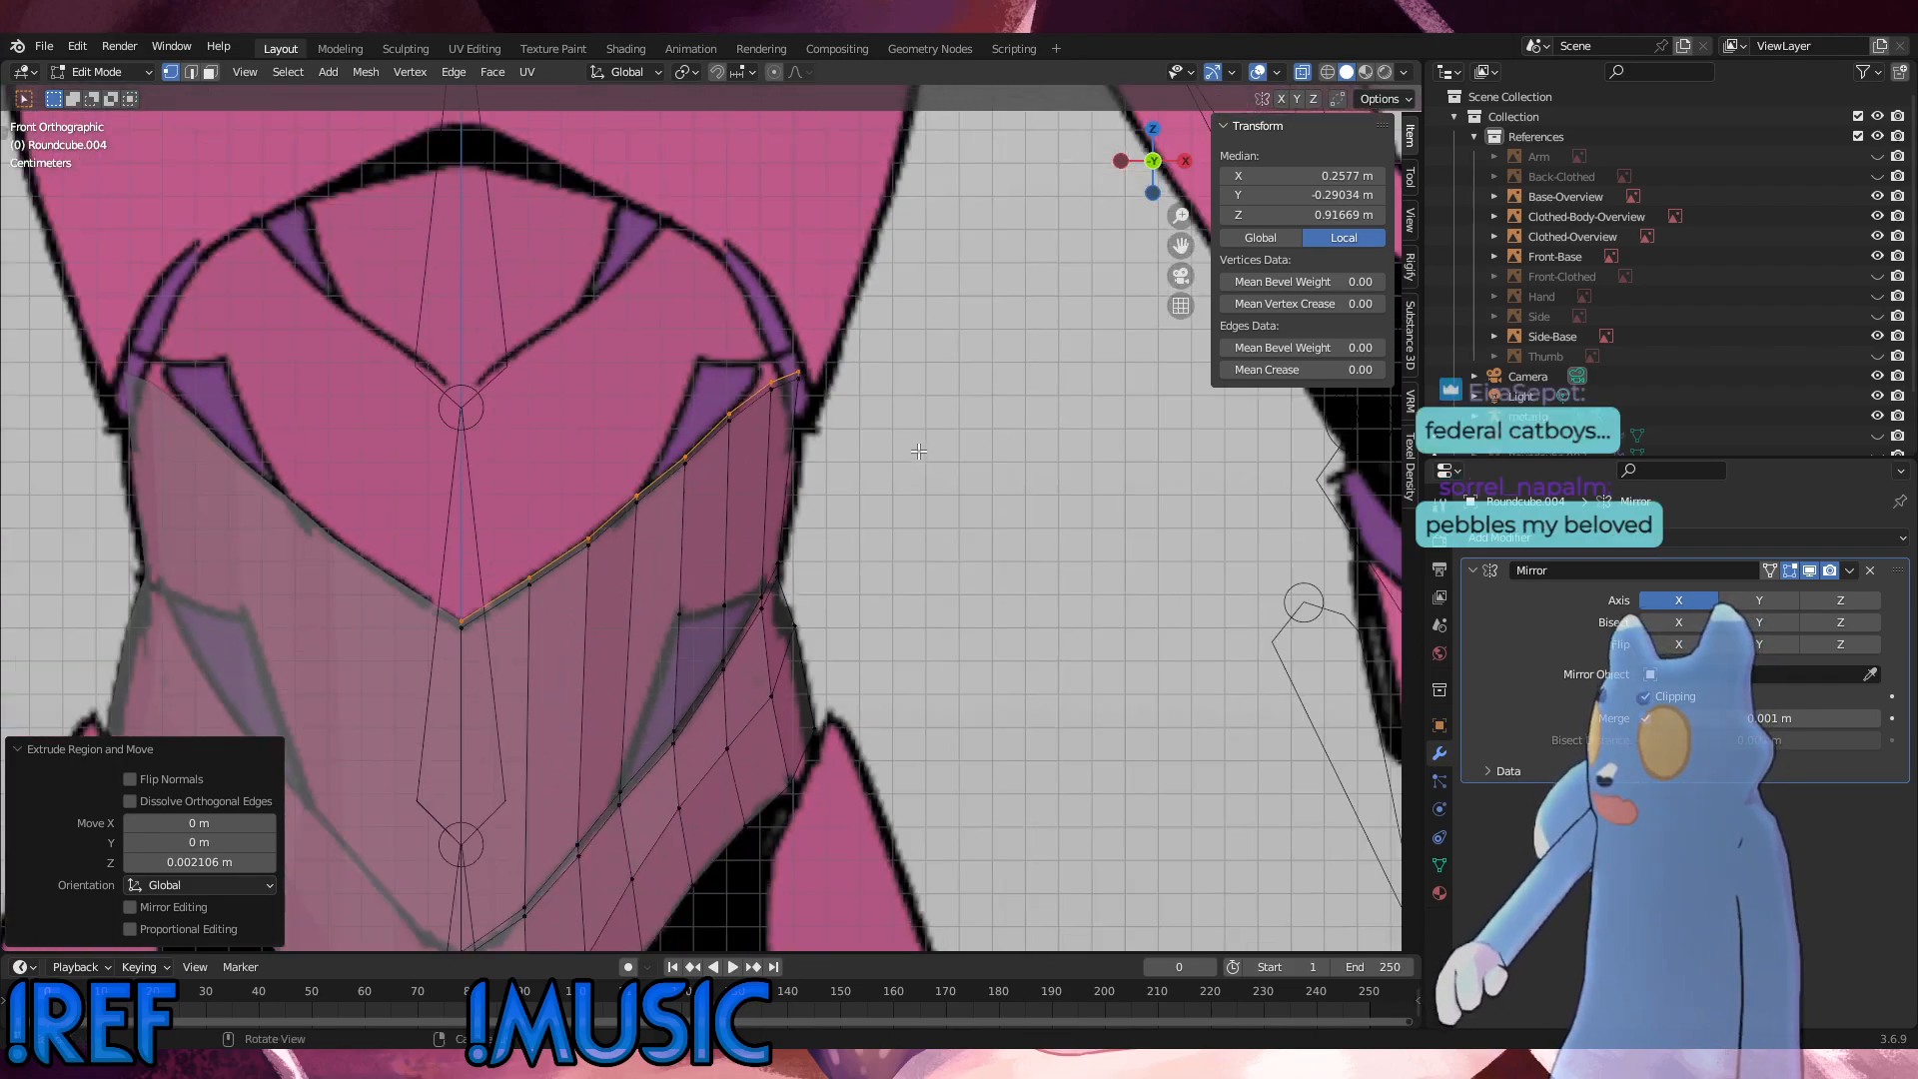
pyautogui.hotkey('alt', 'a')
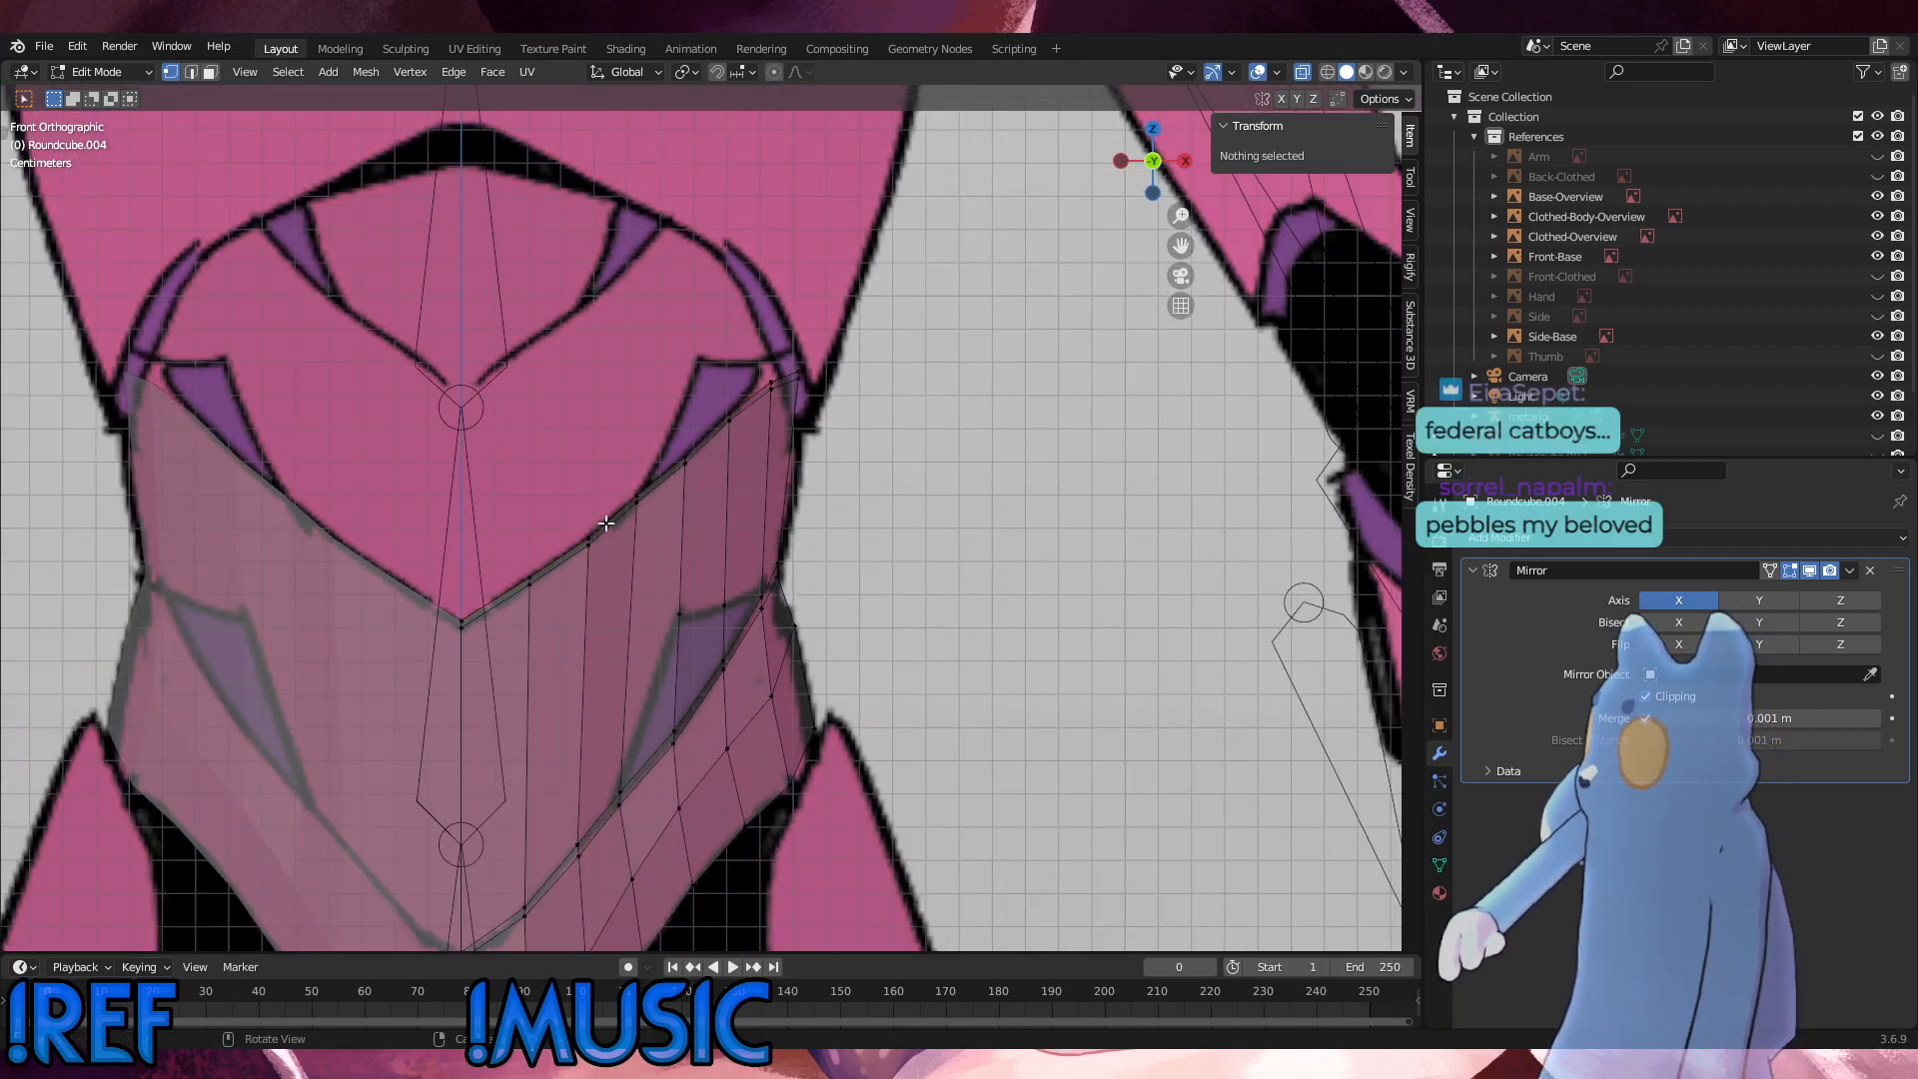
pyautogui.keyDown('alt'); pyautogui.click(552, 572); pyautogui.keyUp('alt')
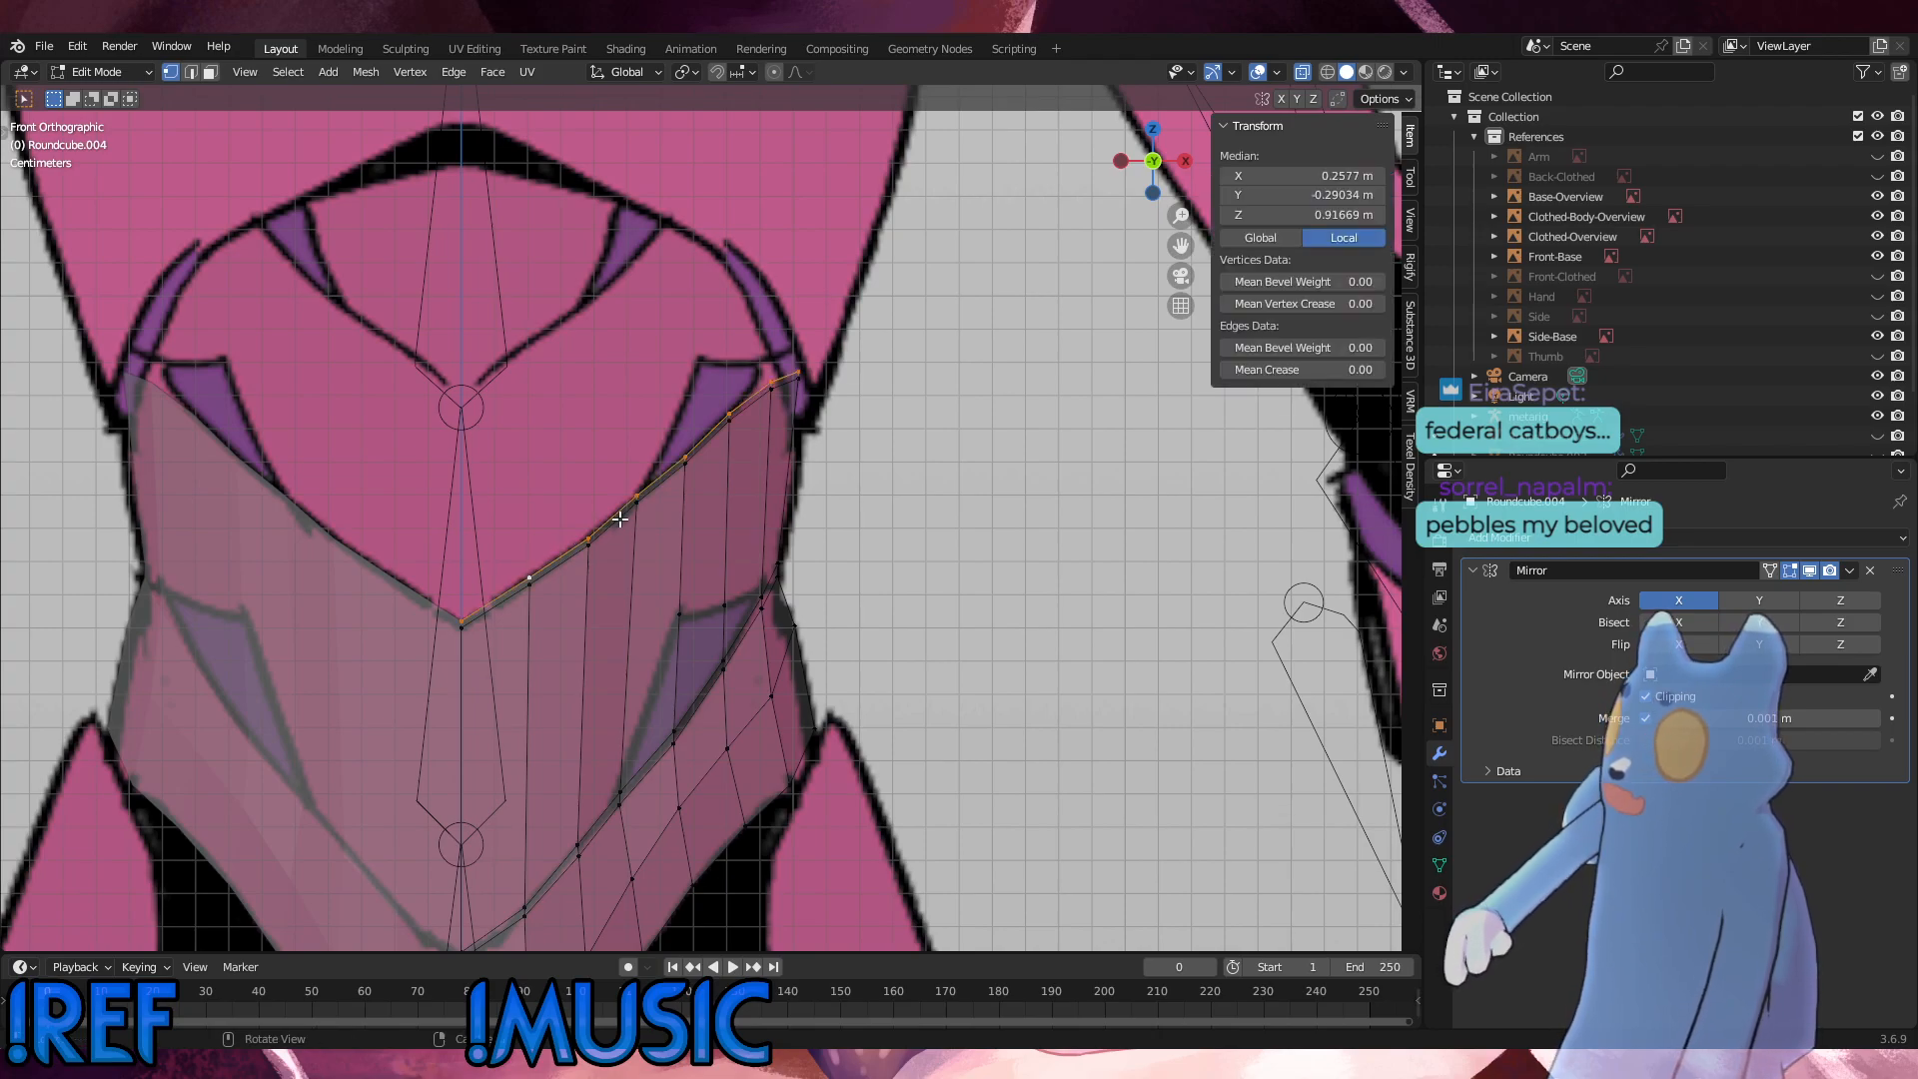
pyautogui.press('e')
pyautogui.press('z')
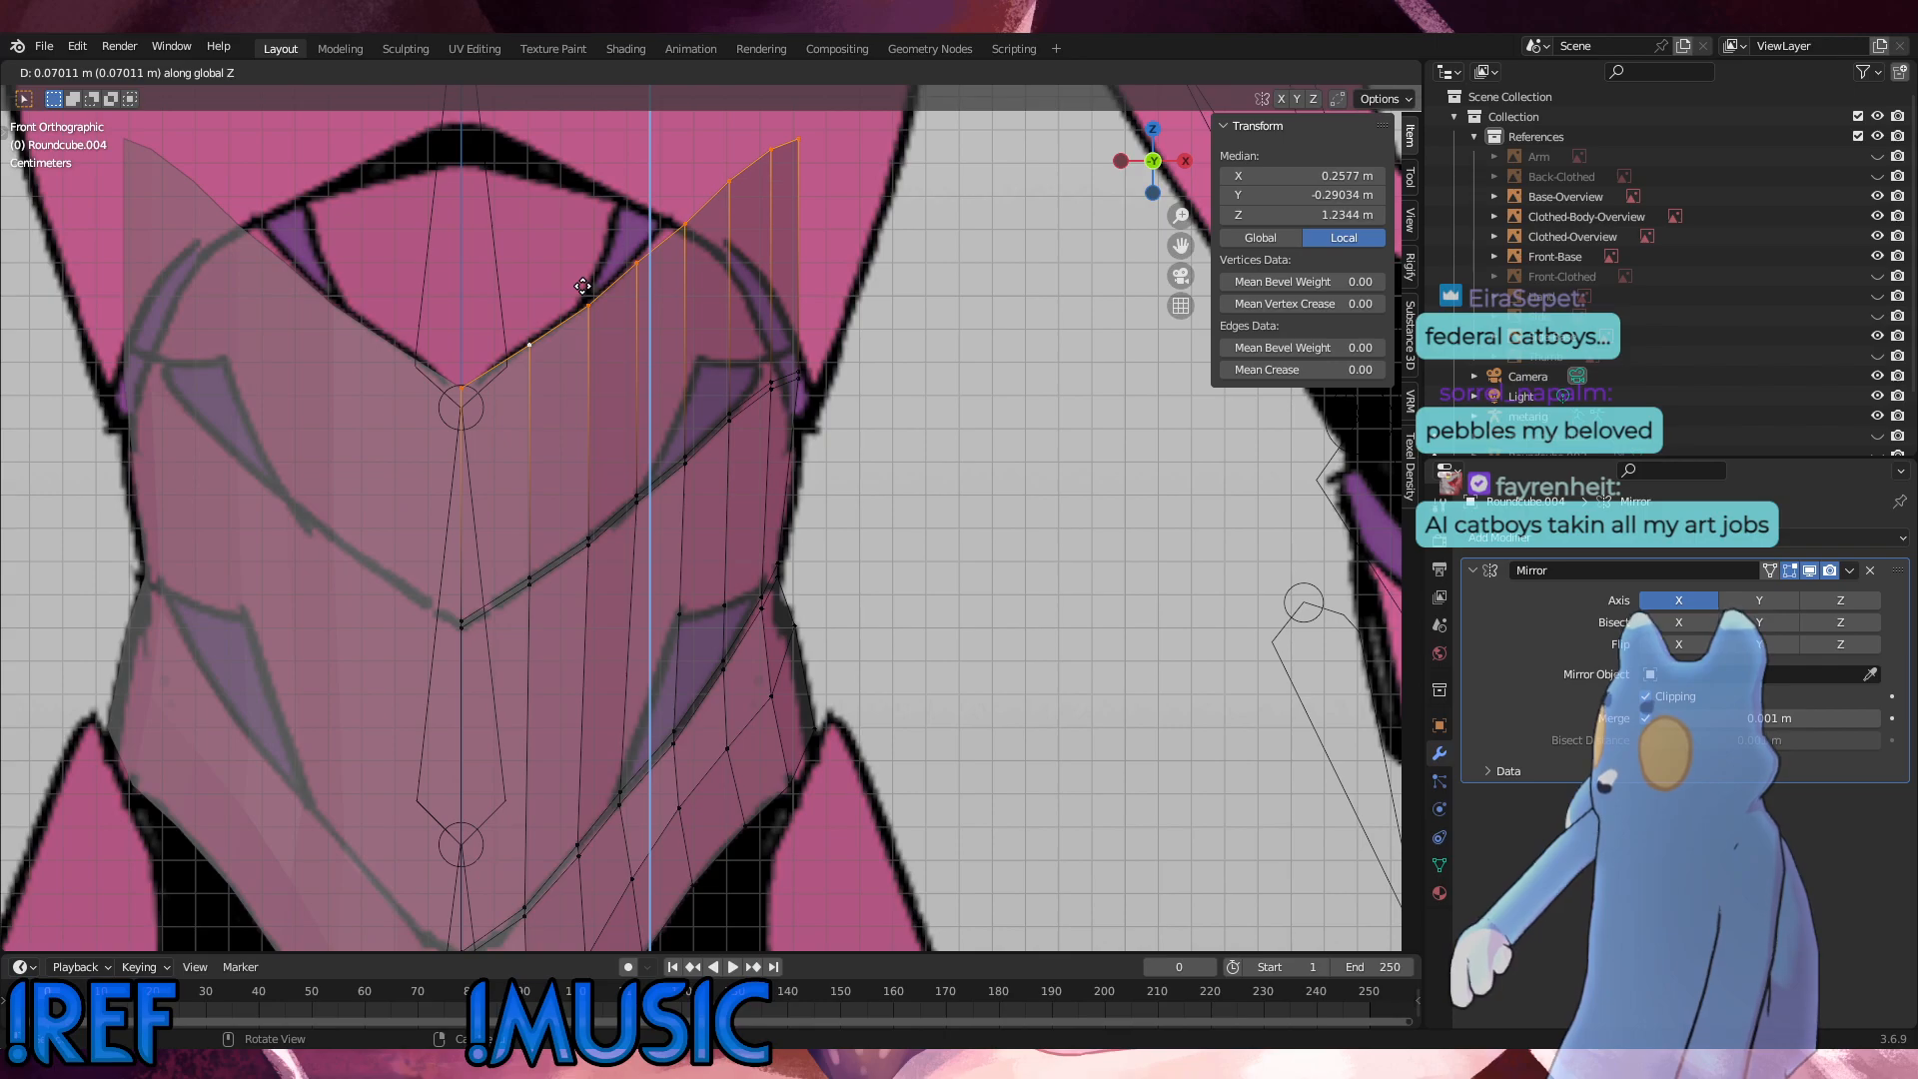
pyautogui.click(582, 288)
# Step: Fit the new edge to the chest line along Z, first moving everything outside the centre vertex, then everything outside its neighbour
pyautogui.keyDown('shift'); pyautogui.click(480, 369); pyautogui.keyUp('shift')
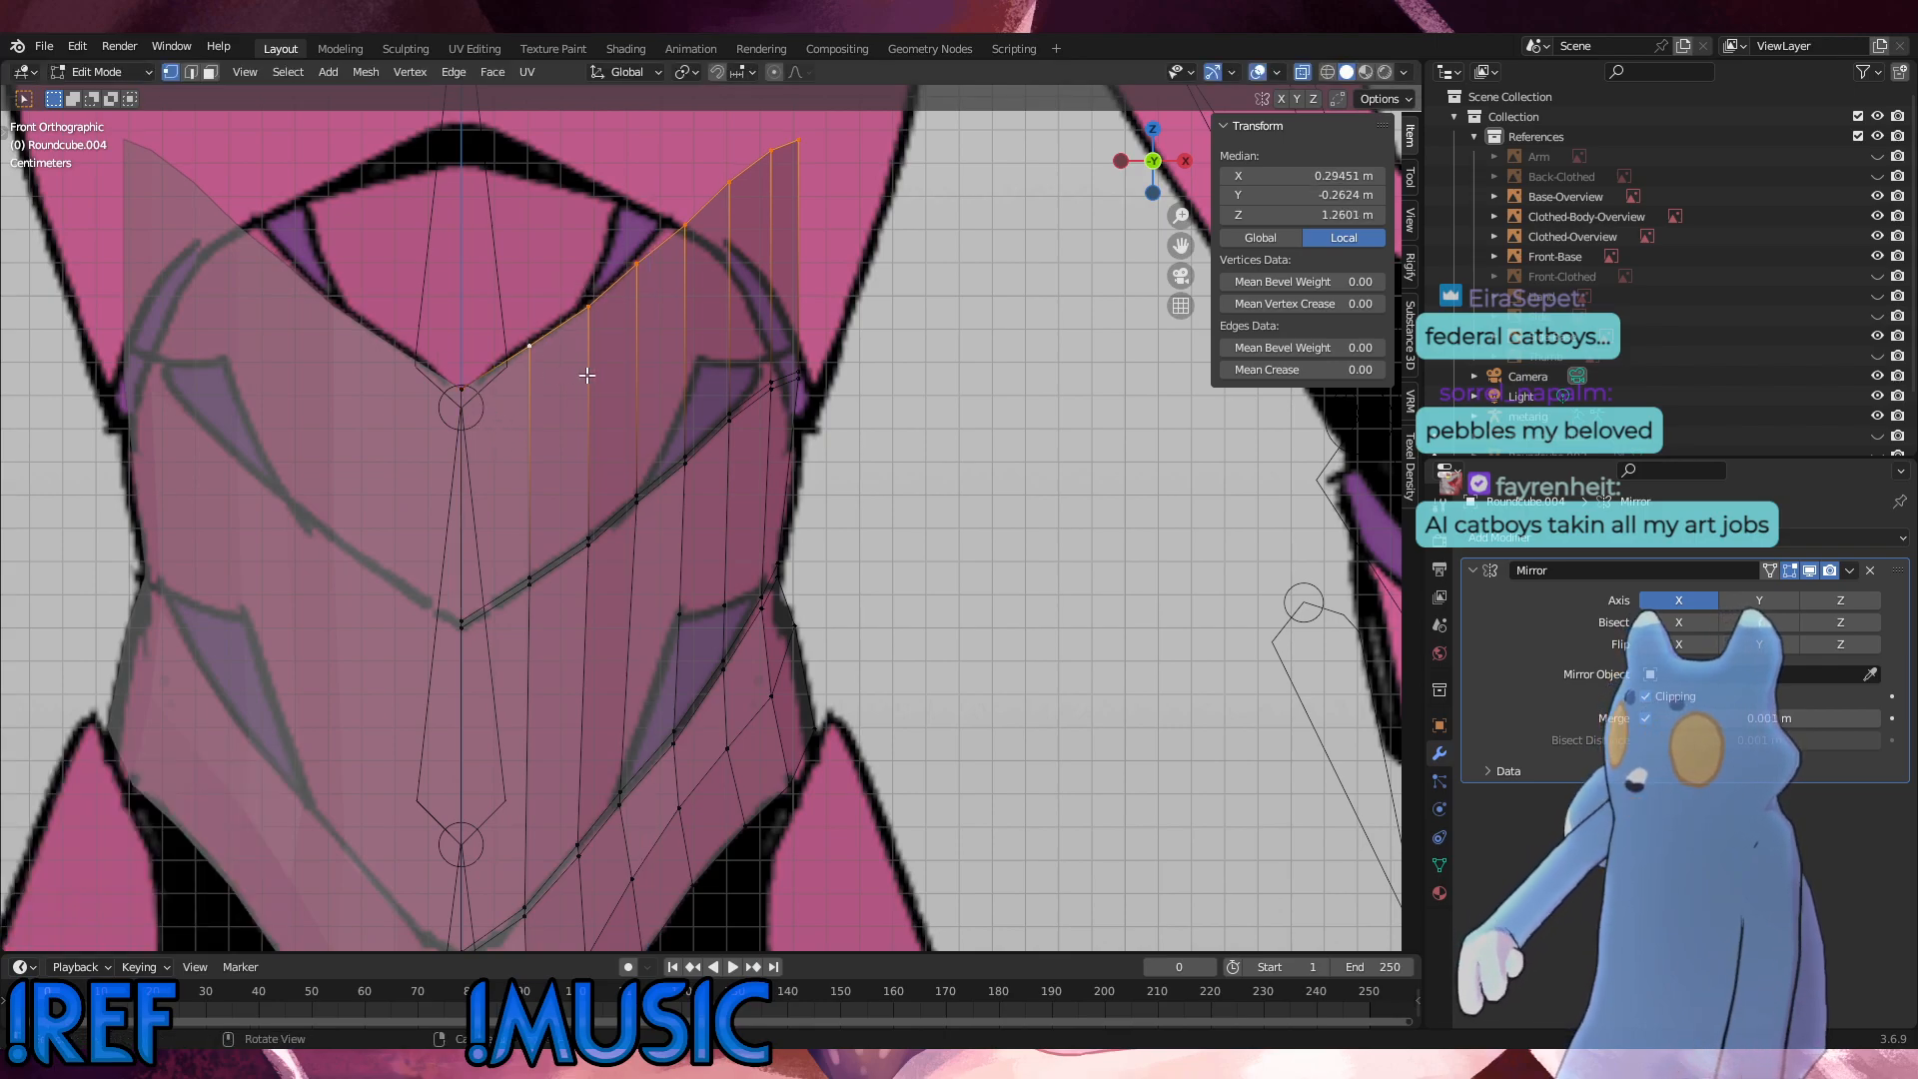
pyautogui.scroll(2, 617, 379)
pyautogui.press('g')
pyautogui.press('z')
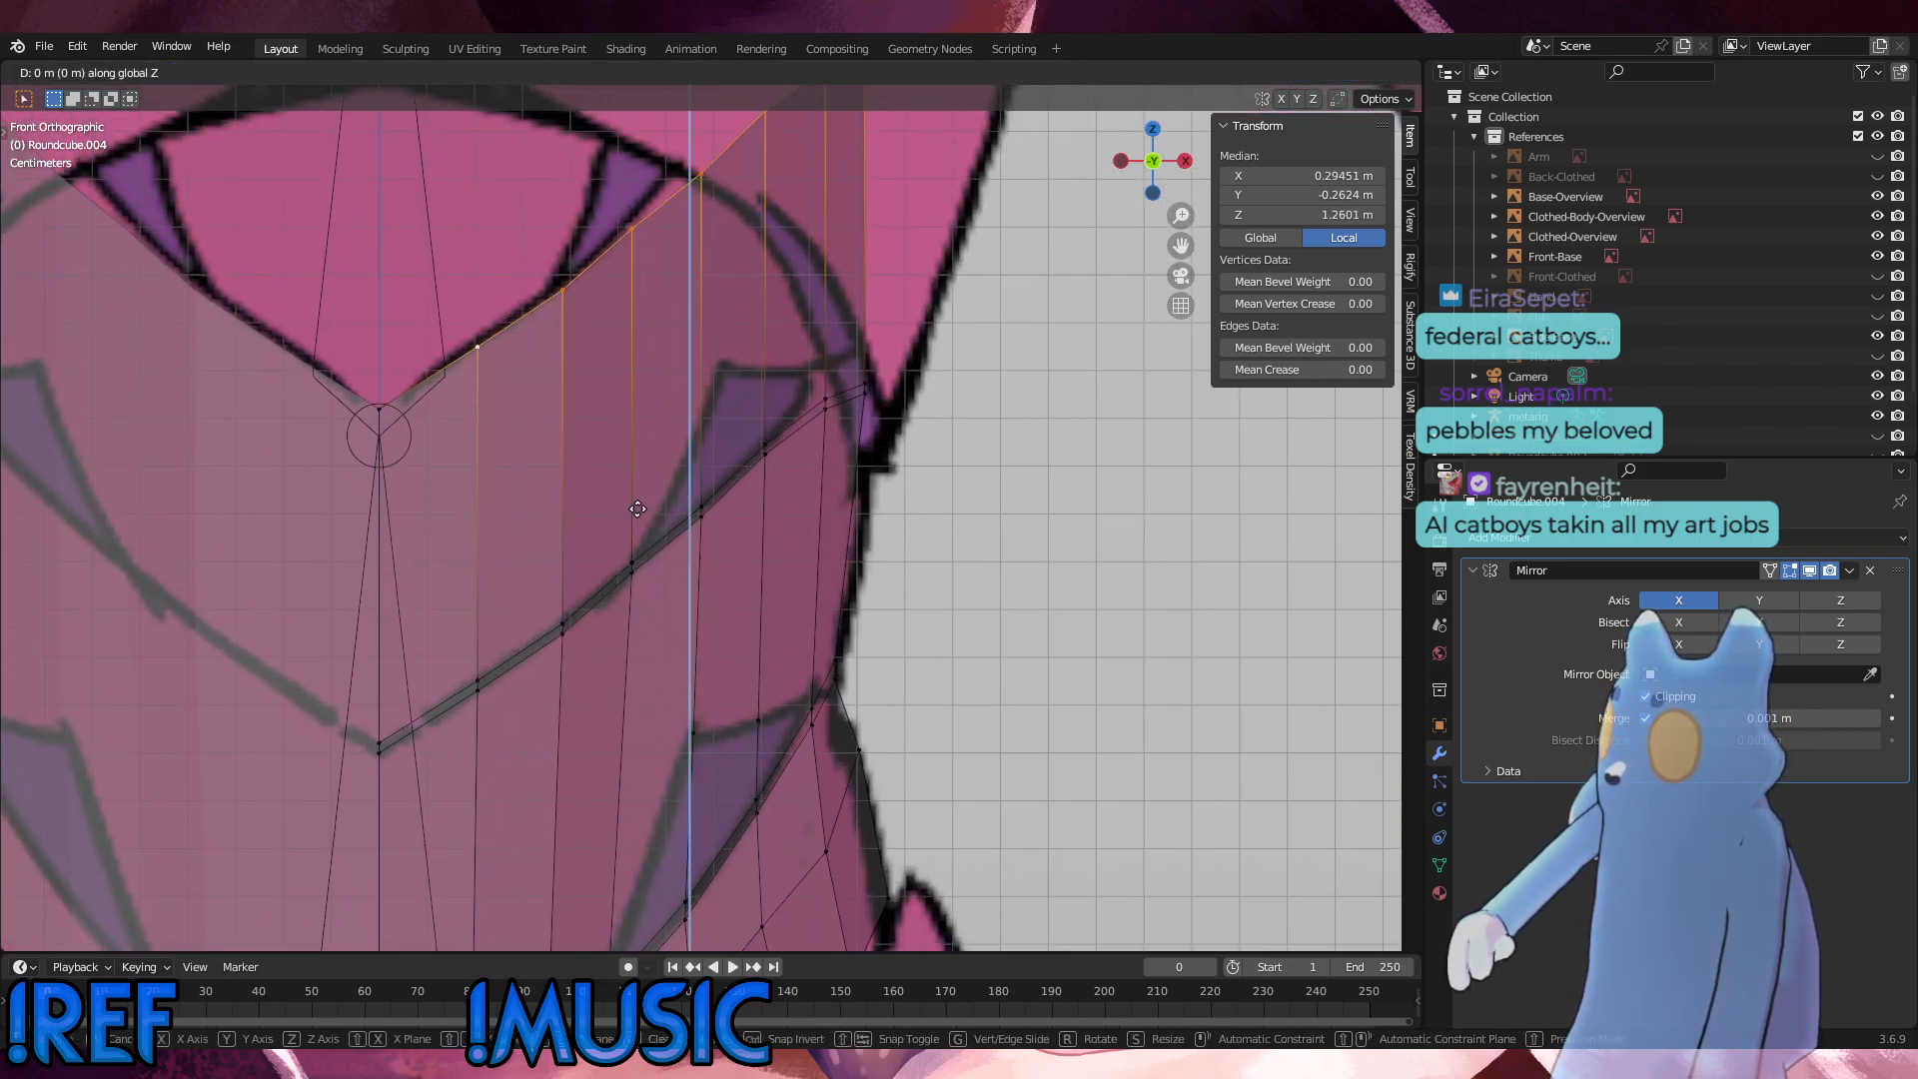
pyautogui.click(635, 506)
pyautogui.keyDown('shift'); pyautogui.click(513, 337); pyautogui.keyUp('shift')
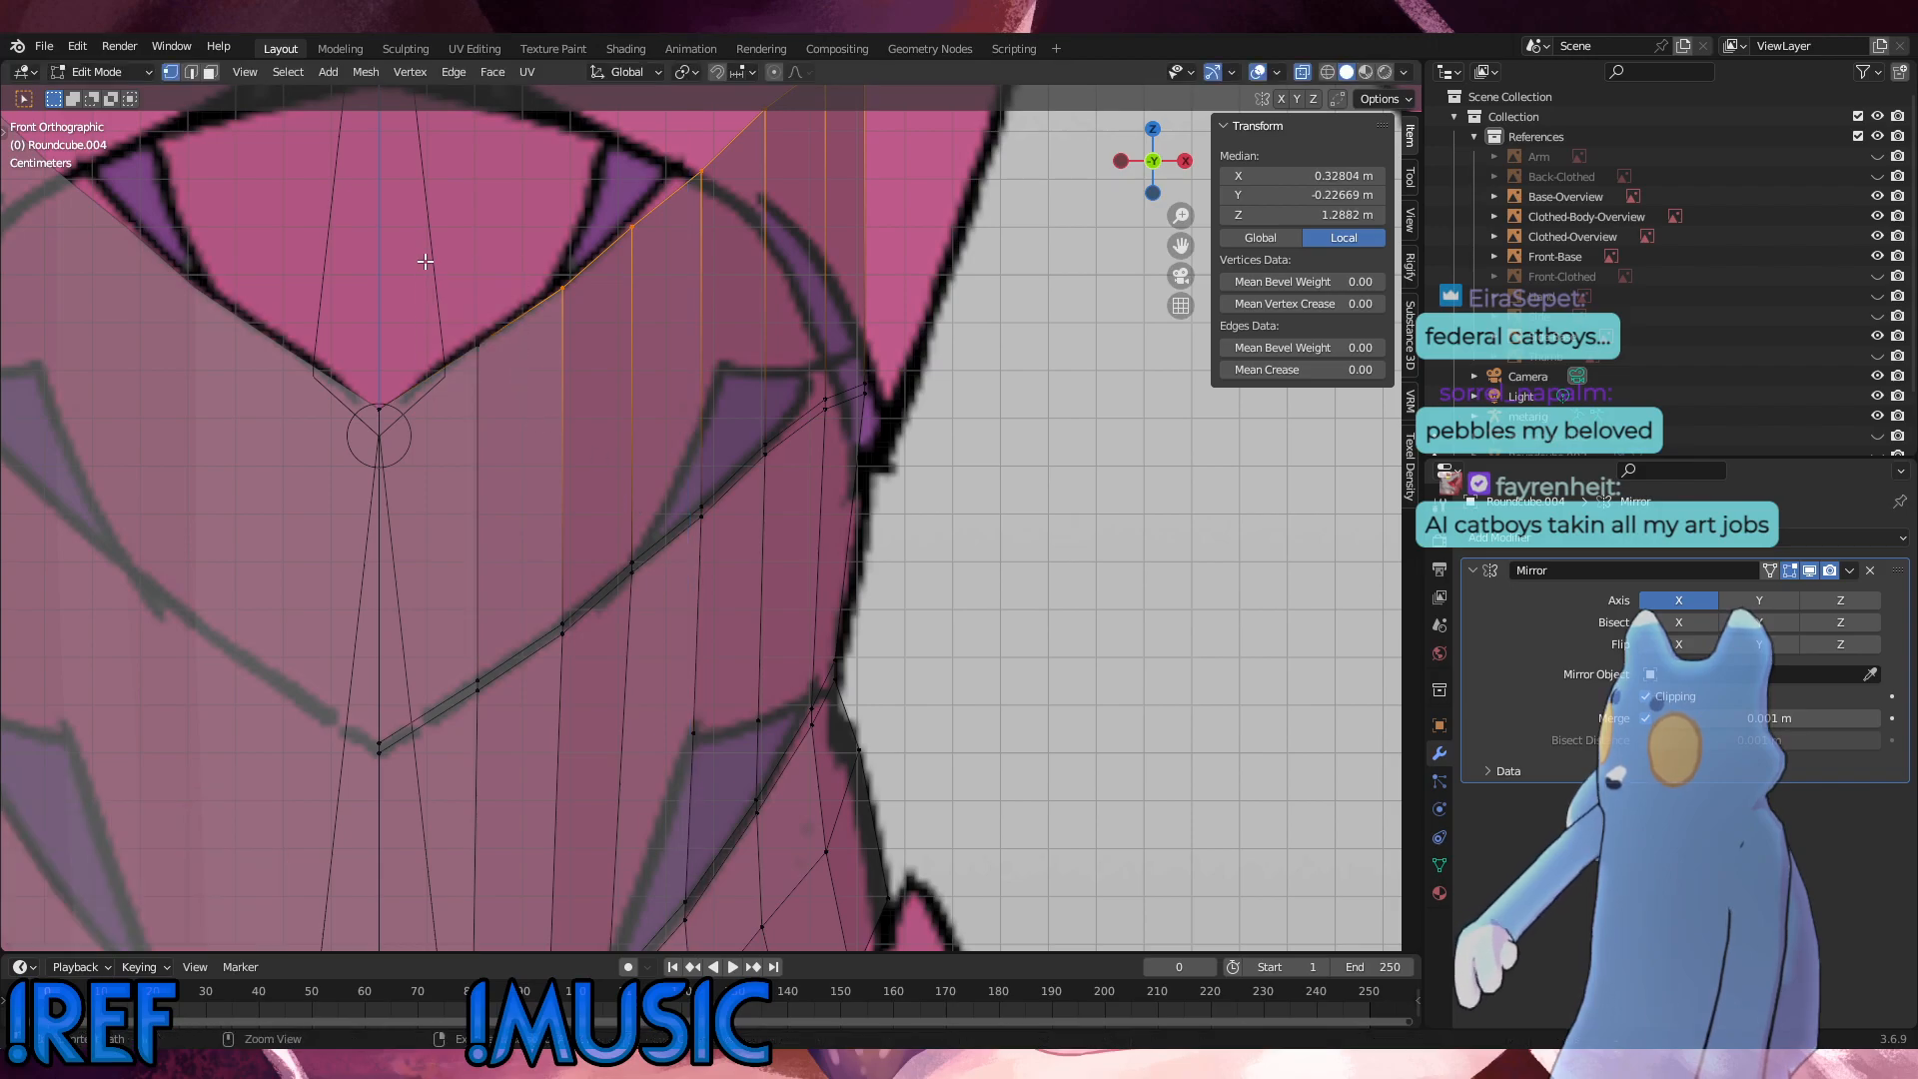
pyautogui.press('g')
pyautogui.press('z')
pyautogui.click(512, 320)
# Step: Raise the outer part of the new edge slightly along Z in two passes, leaving out one more inner vertex each time
pyautogui.keyDown('ctrl'); pyautogui.moveTo(597, 312); pyautogui.dragTo(523, 221); pyautogui.keyUp('ctrl')
pyautogui.press('g')
pyautogui.press('z')
pyautogui.click(523, 216)
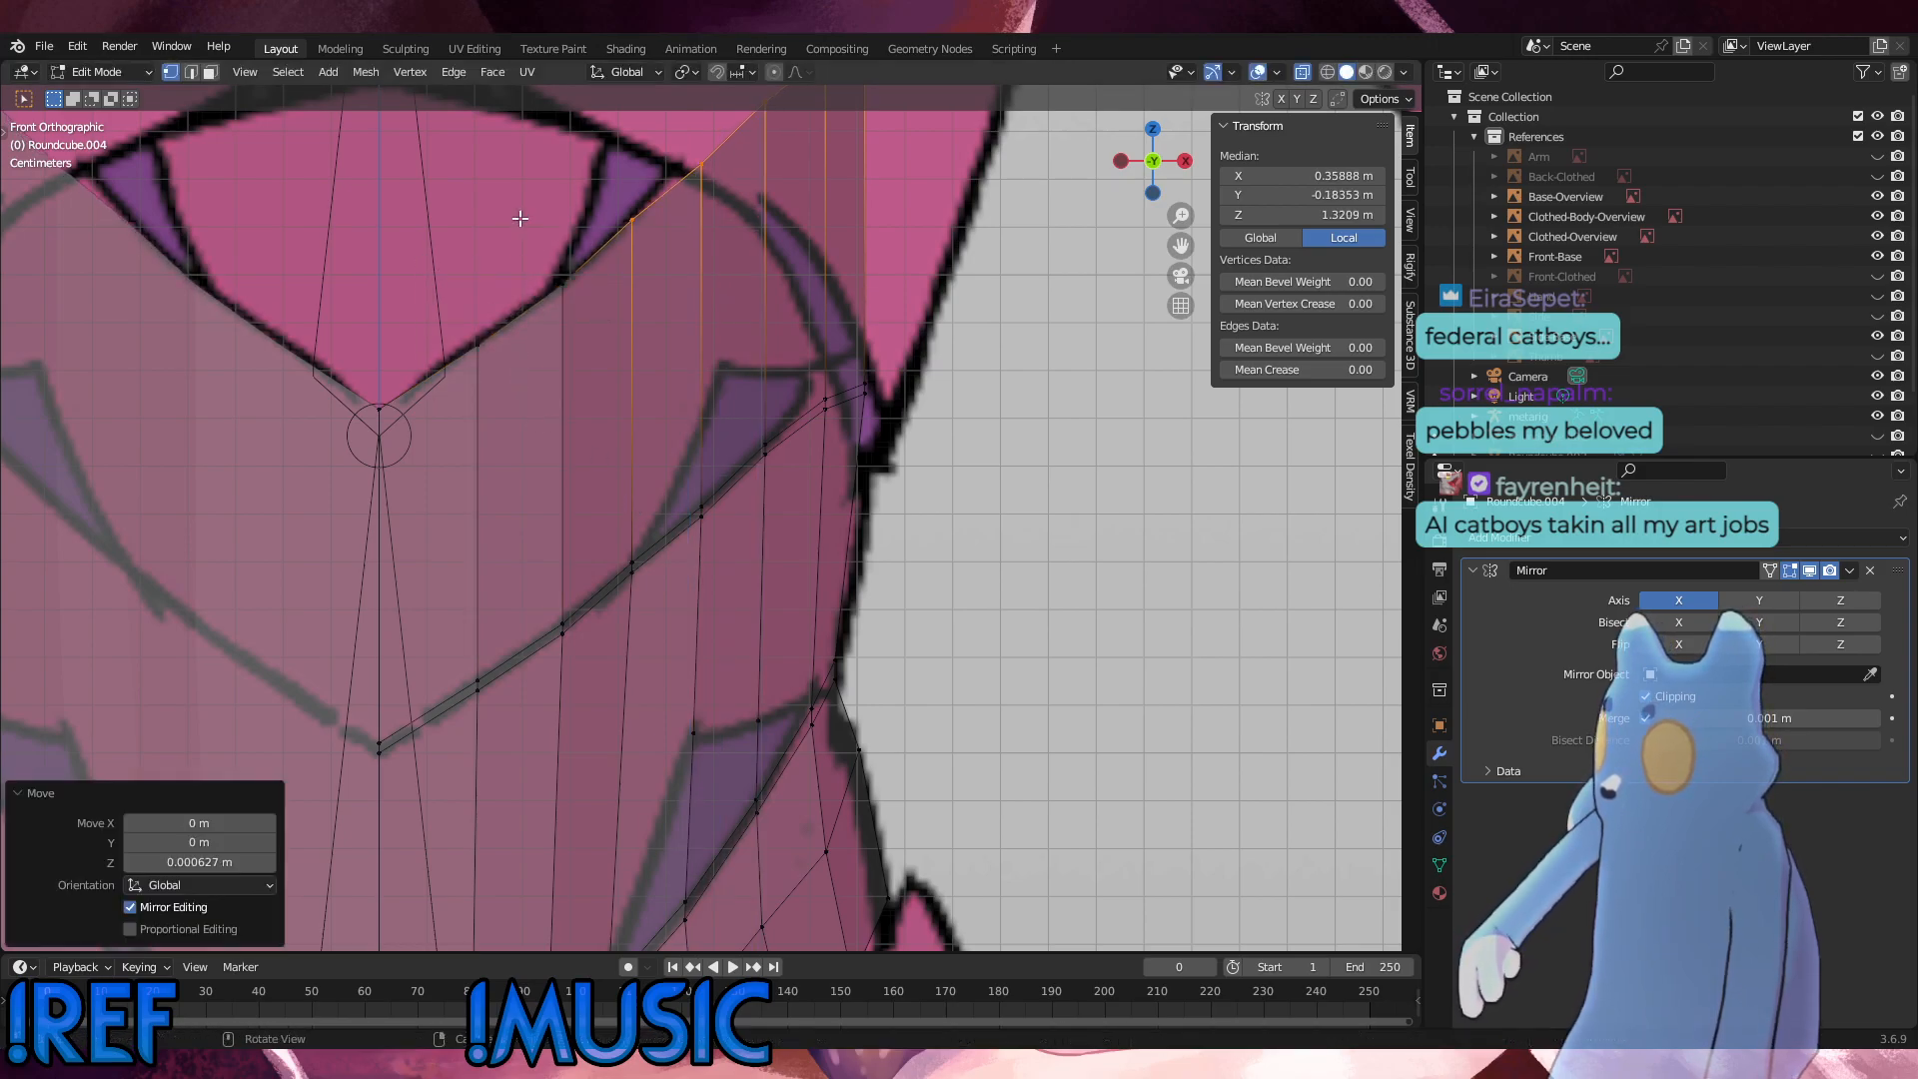
pyautogui.keyDown('ctrl'); pyautogui.moveTo(643, 252); pyautogui.dragTo(615, 213); pyautogui.keyUp('ctrl')
pyautogui.press('g')
pyautogui.press('z')
pyautogui.click(580, 178)
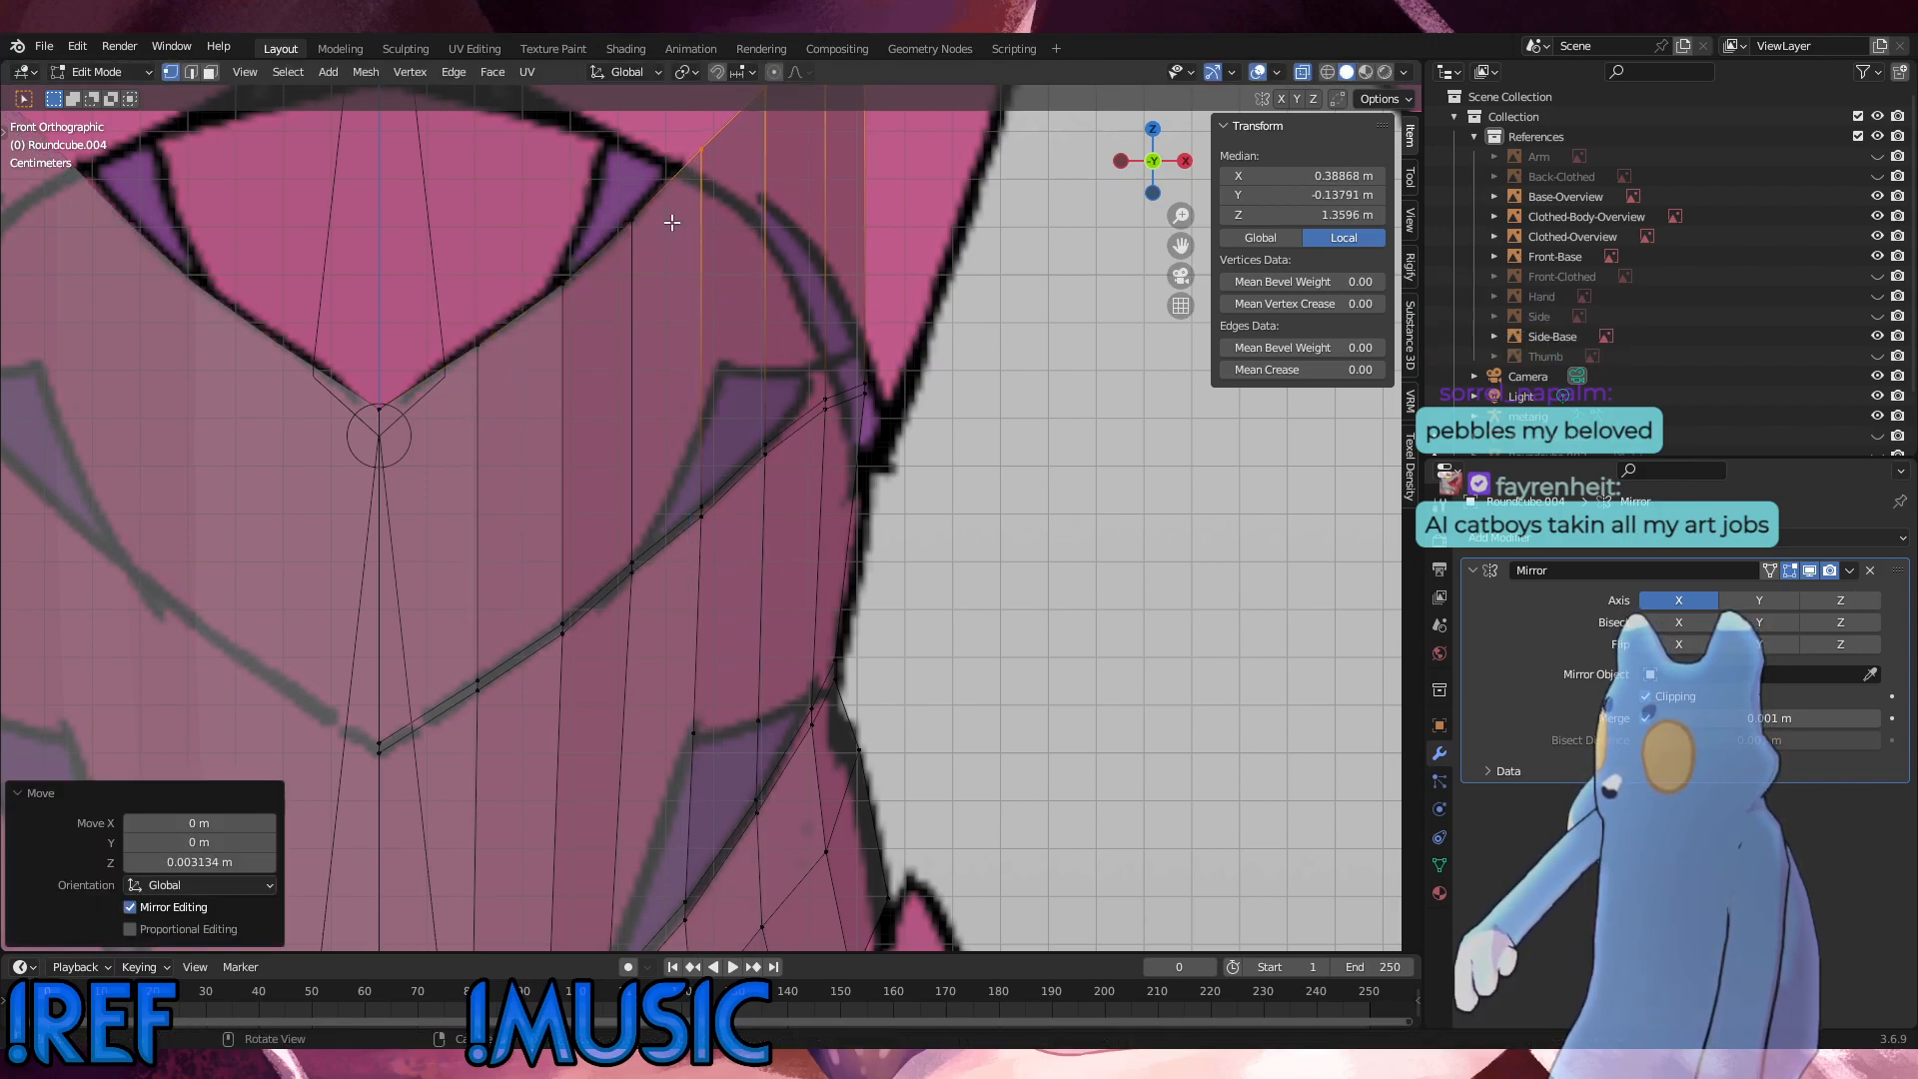
# Step: In the side view, raise the three outermost top-edge vertices about 0.0026 m along Z
pyautogui.scroll(-2, 767, 325)
pyautogui.keyDown('ctrl'); pyautogui.moveTo(732, 318); pyautogui.dragTo(662, 240); pyautogui.keyUp('ctrl')
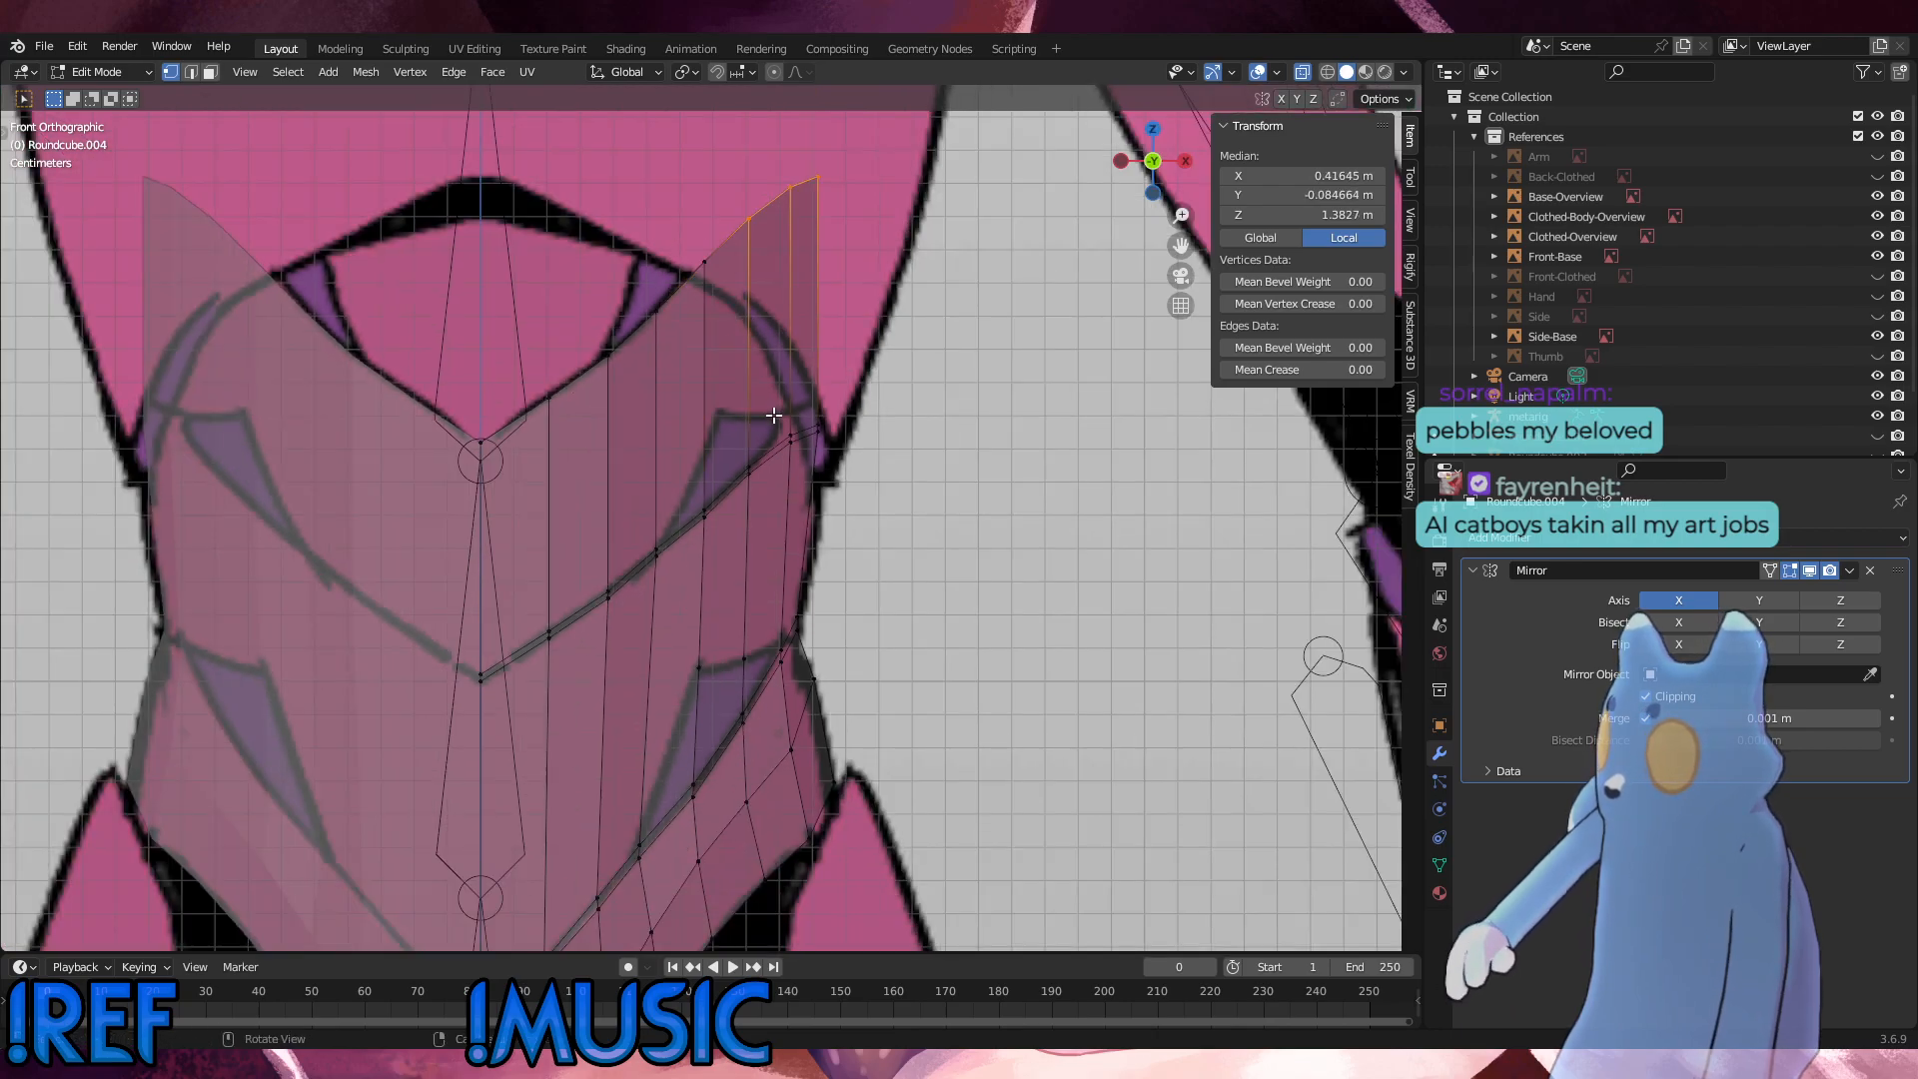
pyautogui.keyDown('alt'); pyautogui.moveTo(680, 400); pyautogui.dragTo(620, 414, button='middle'); pyautogui.keyUp('alt')
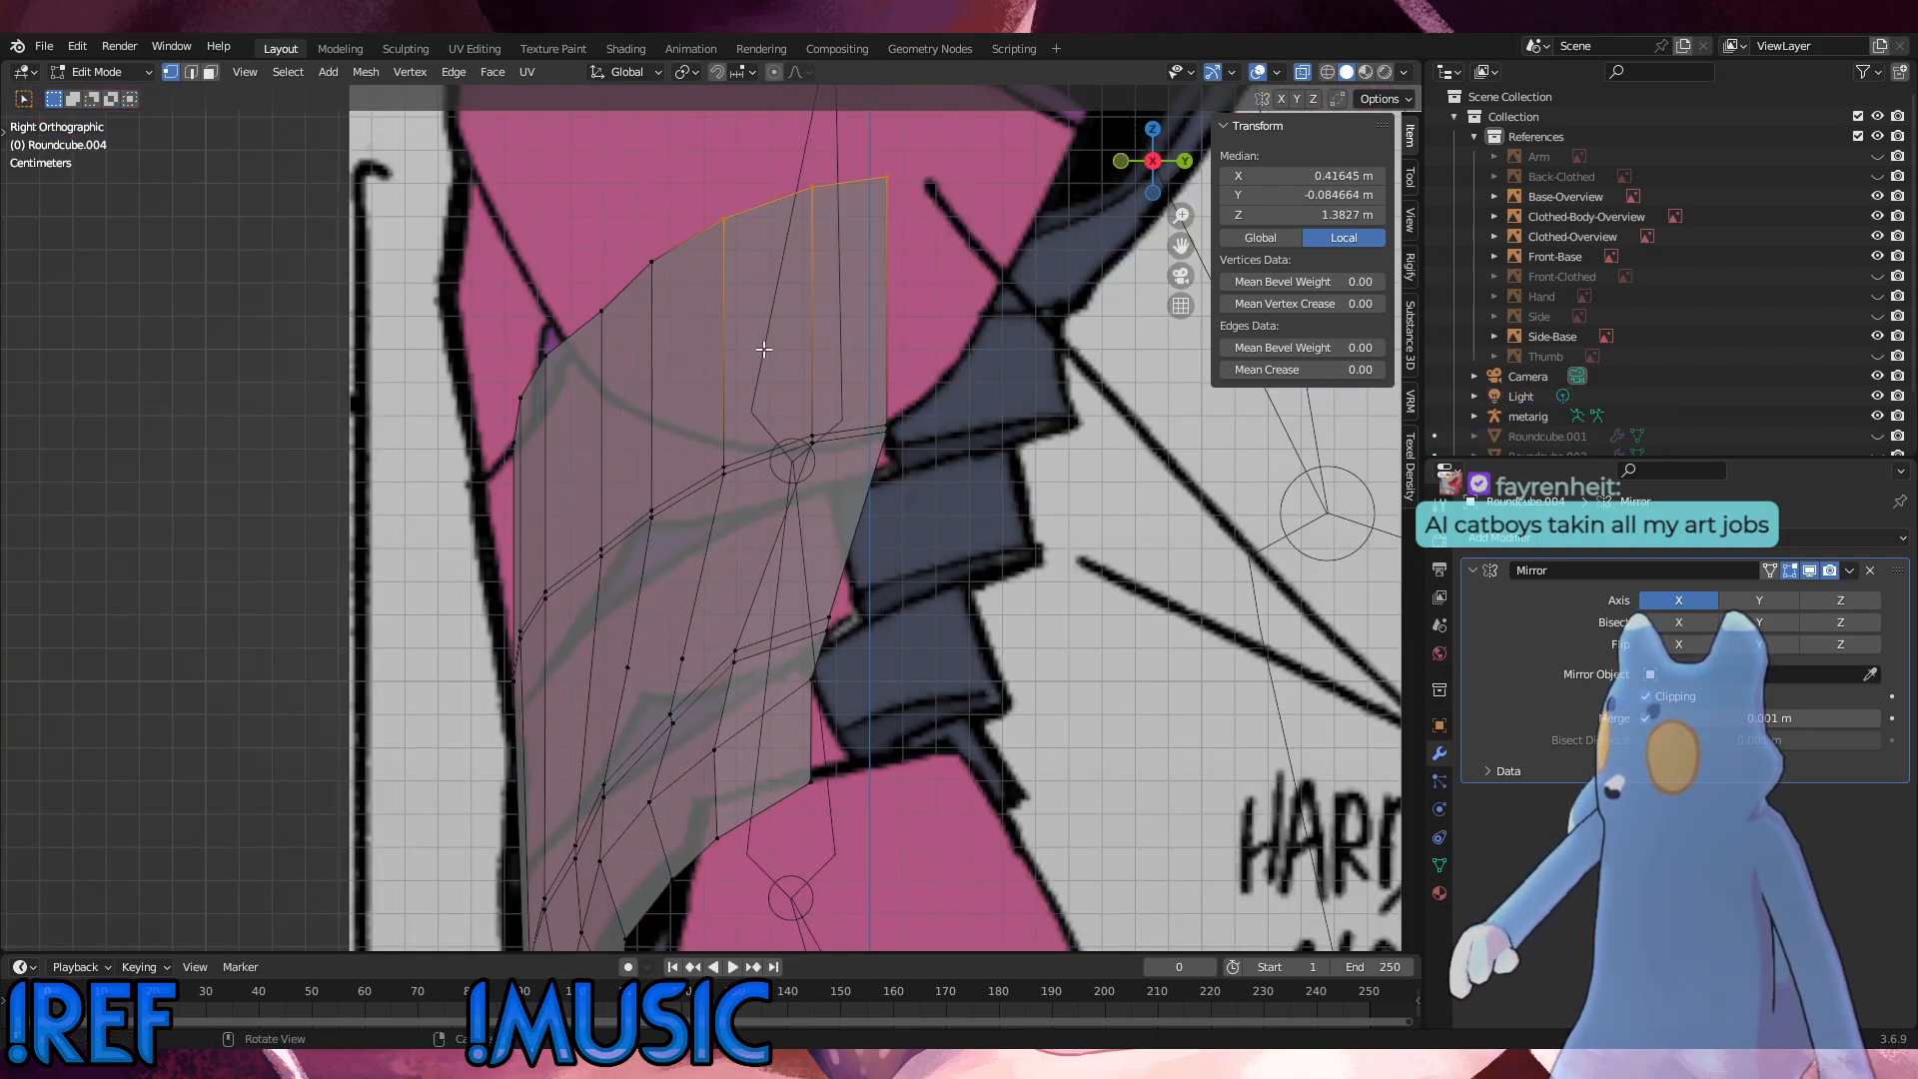
pyautogui.scroll(-2, 764, 348)
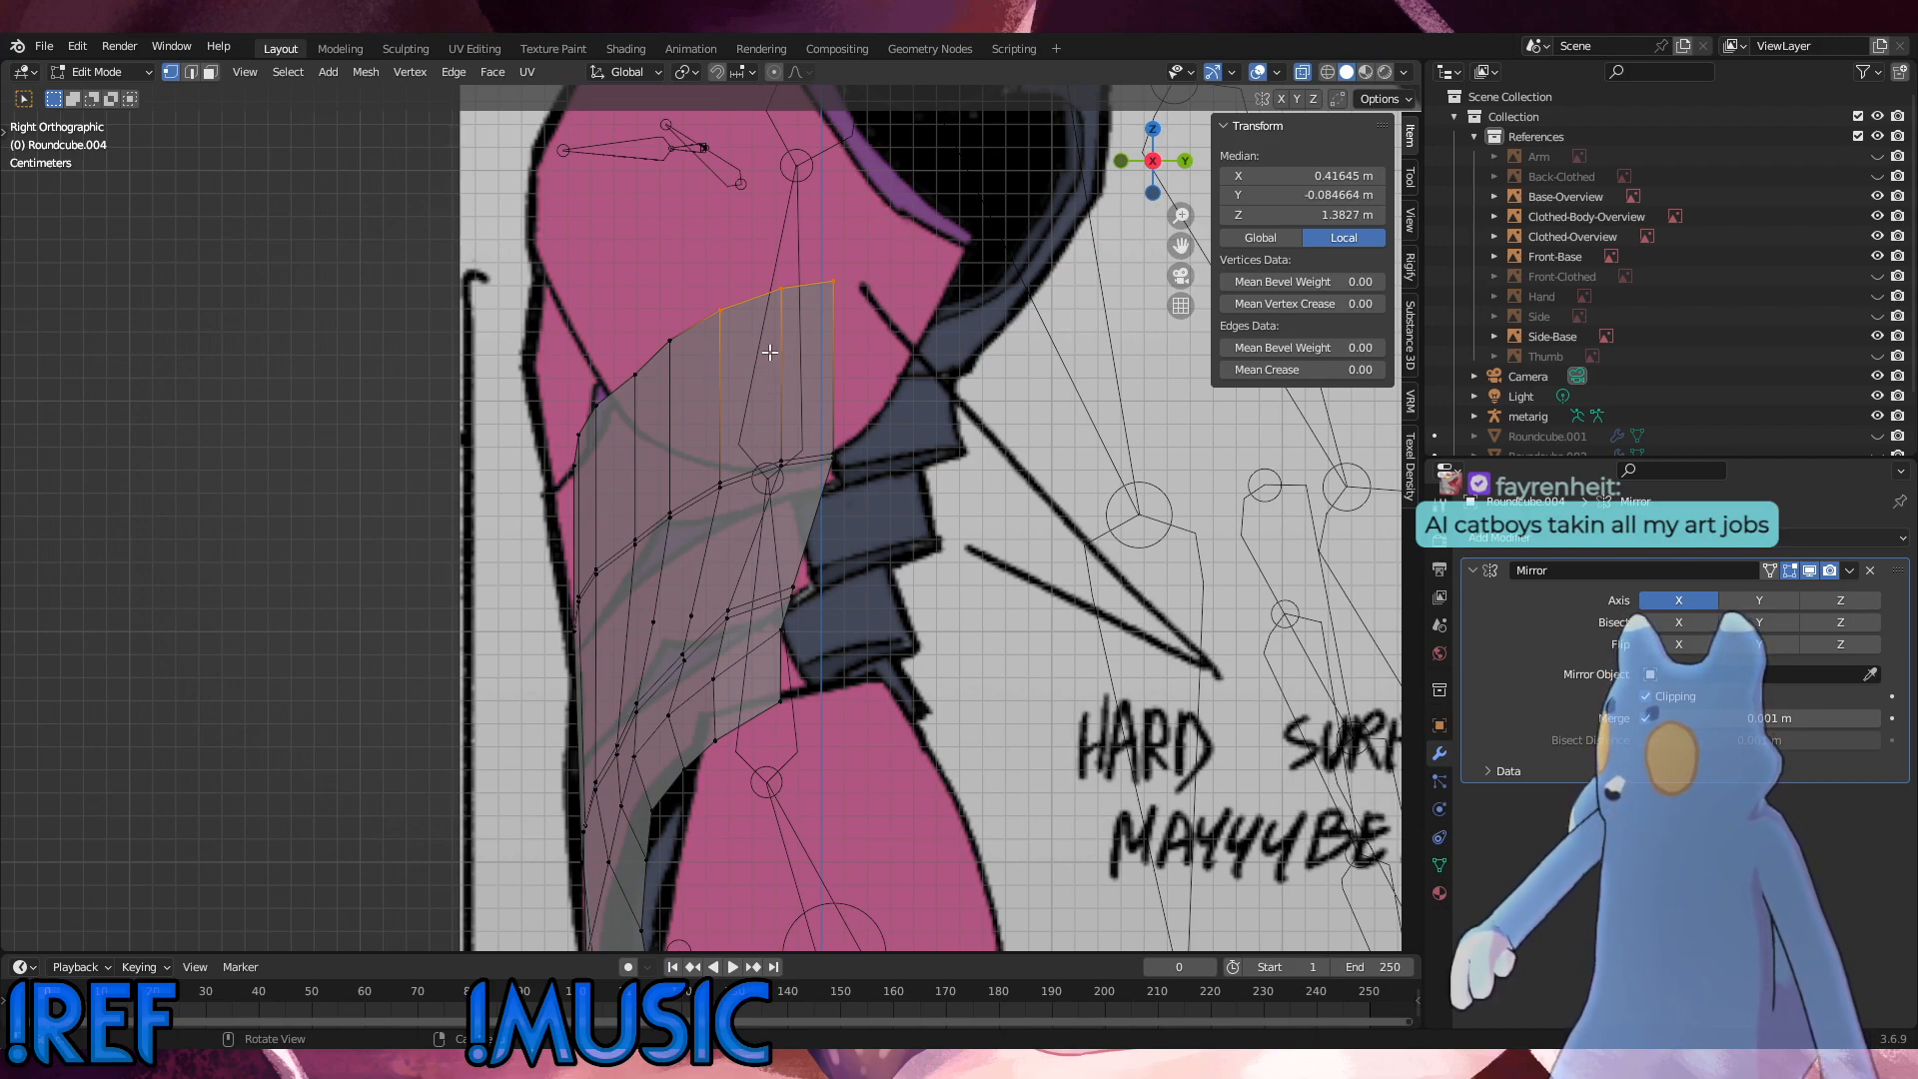
pyautogui.press('g')
pyautogui.press('z')
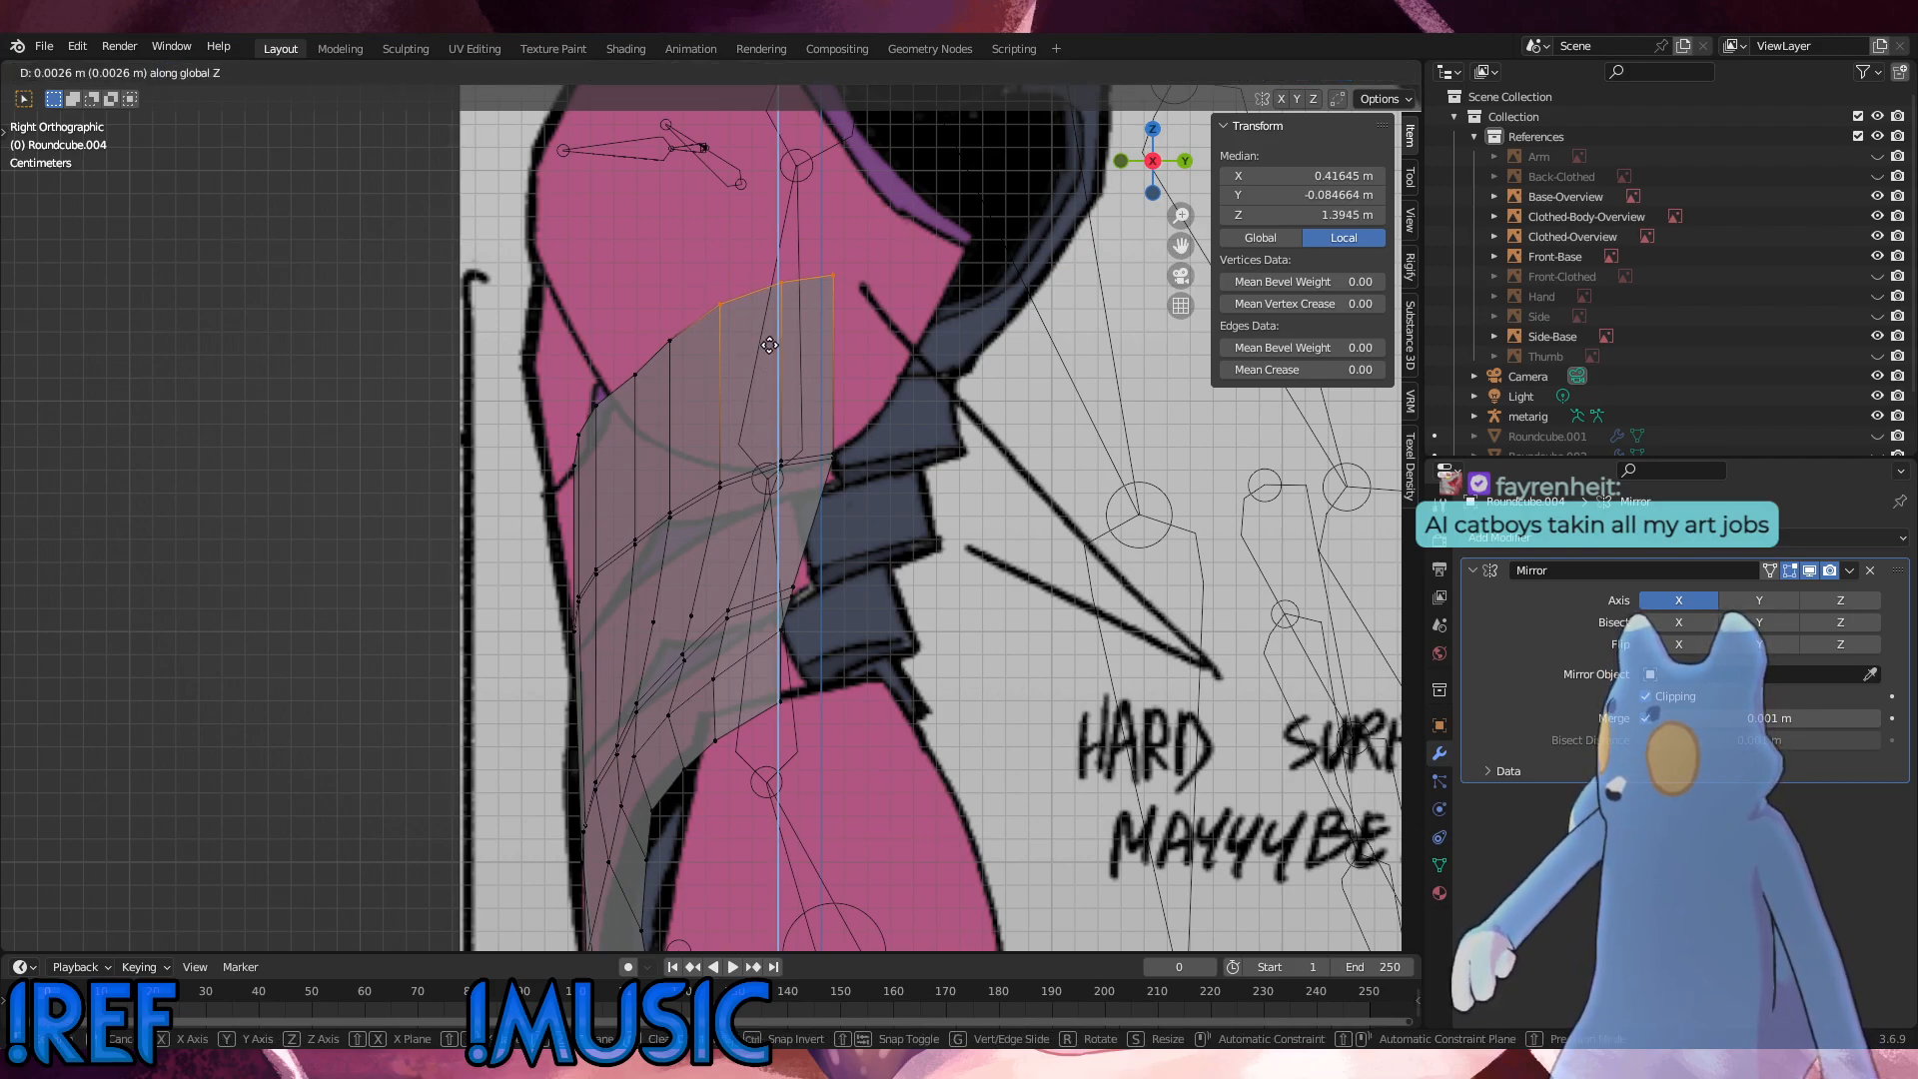
pyautogui.click(769, 345)
# Step: Raise the two outermost top-edge vertices about 0.003 m along Z, and the very last one slightly more
pyautogui.keyDown('ctrl'); pyautogui.moveTo(749, 334); pyautogui.dragTo(699, 265); pyautogui.keyUp('ctrl')
pyautogui.press('g')
pyautogui.press('z')
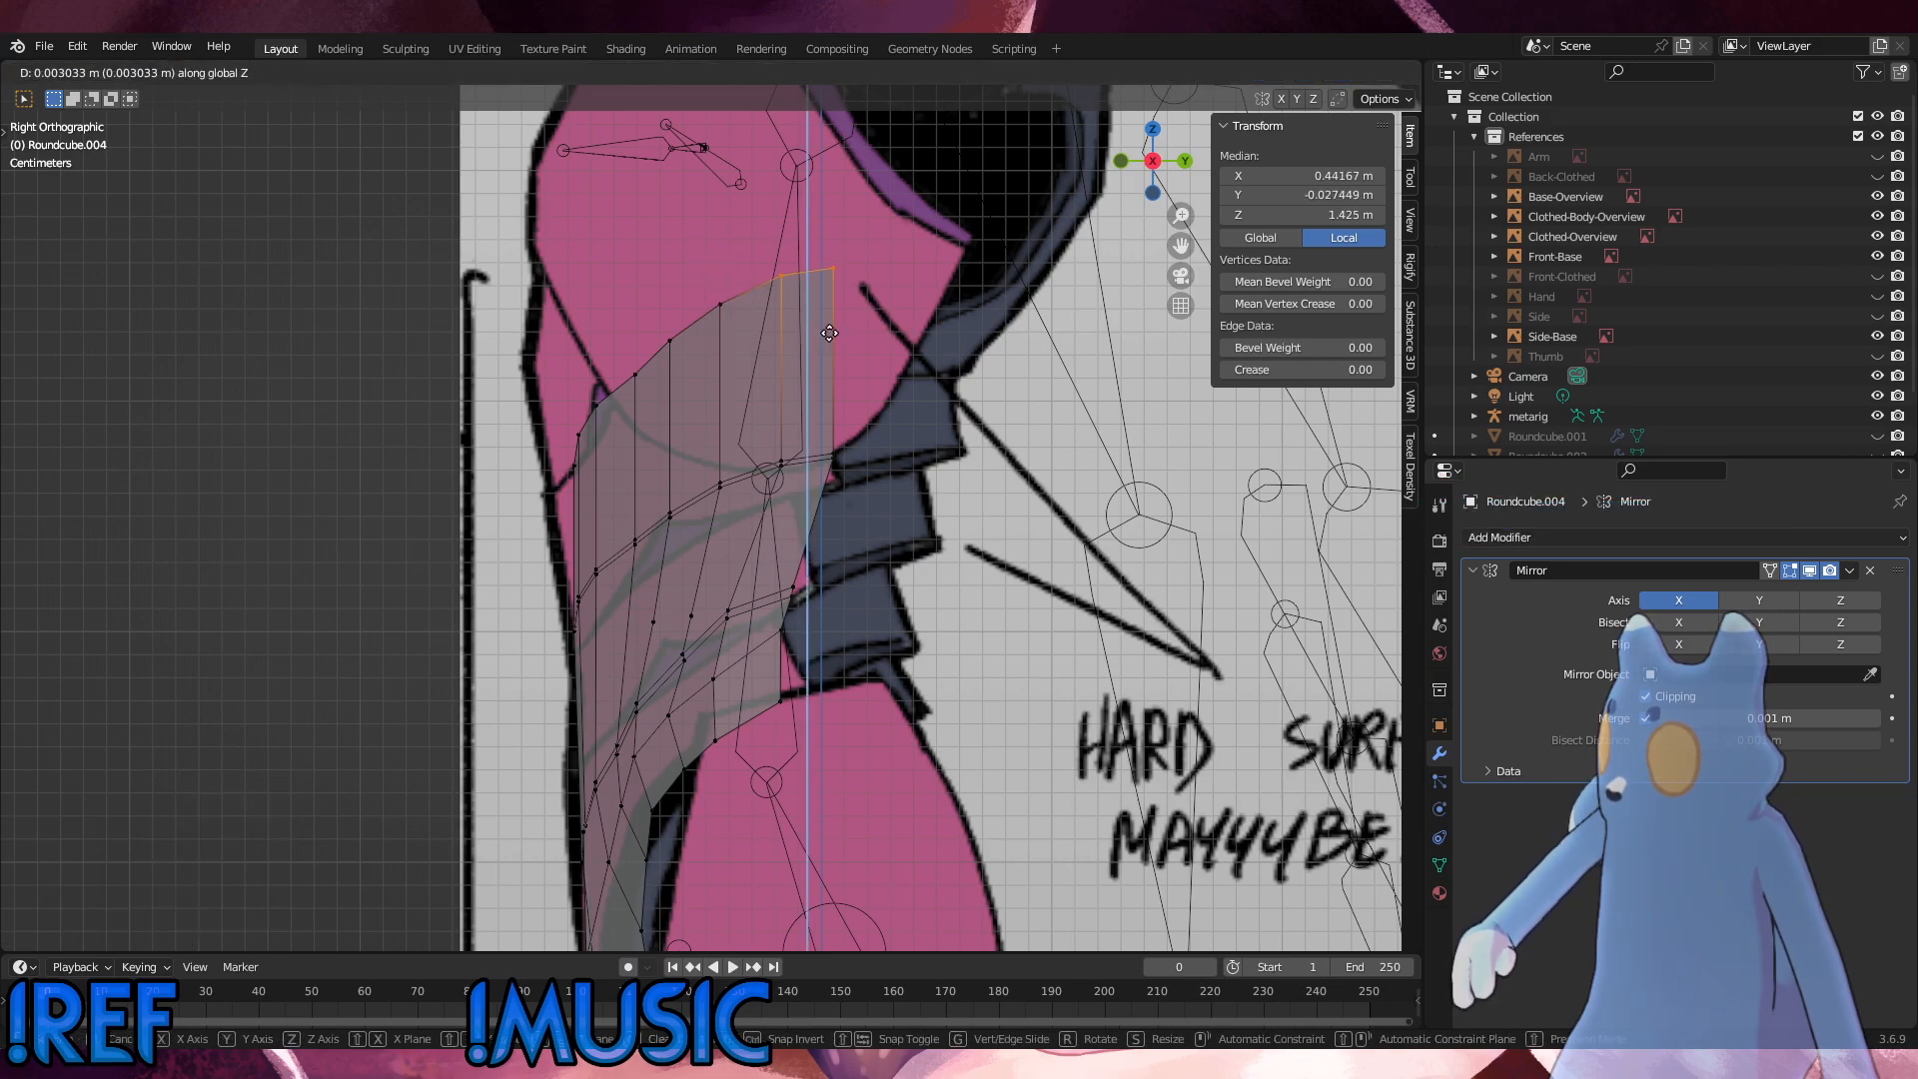
pyautogui.click(832, 328)
pyautogui.click(833, 269)
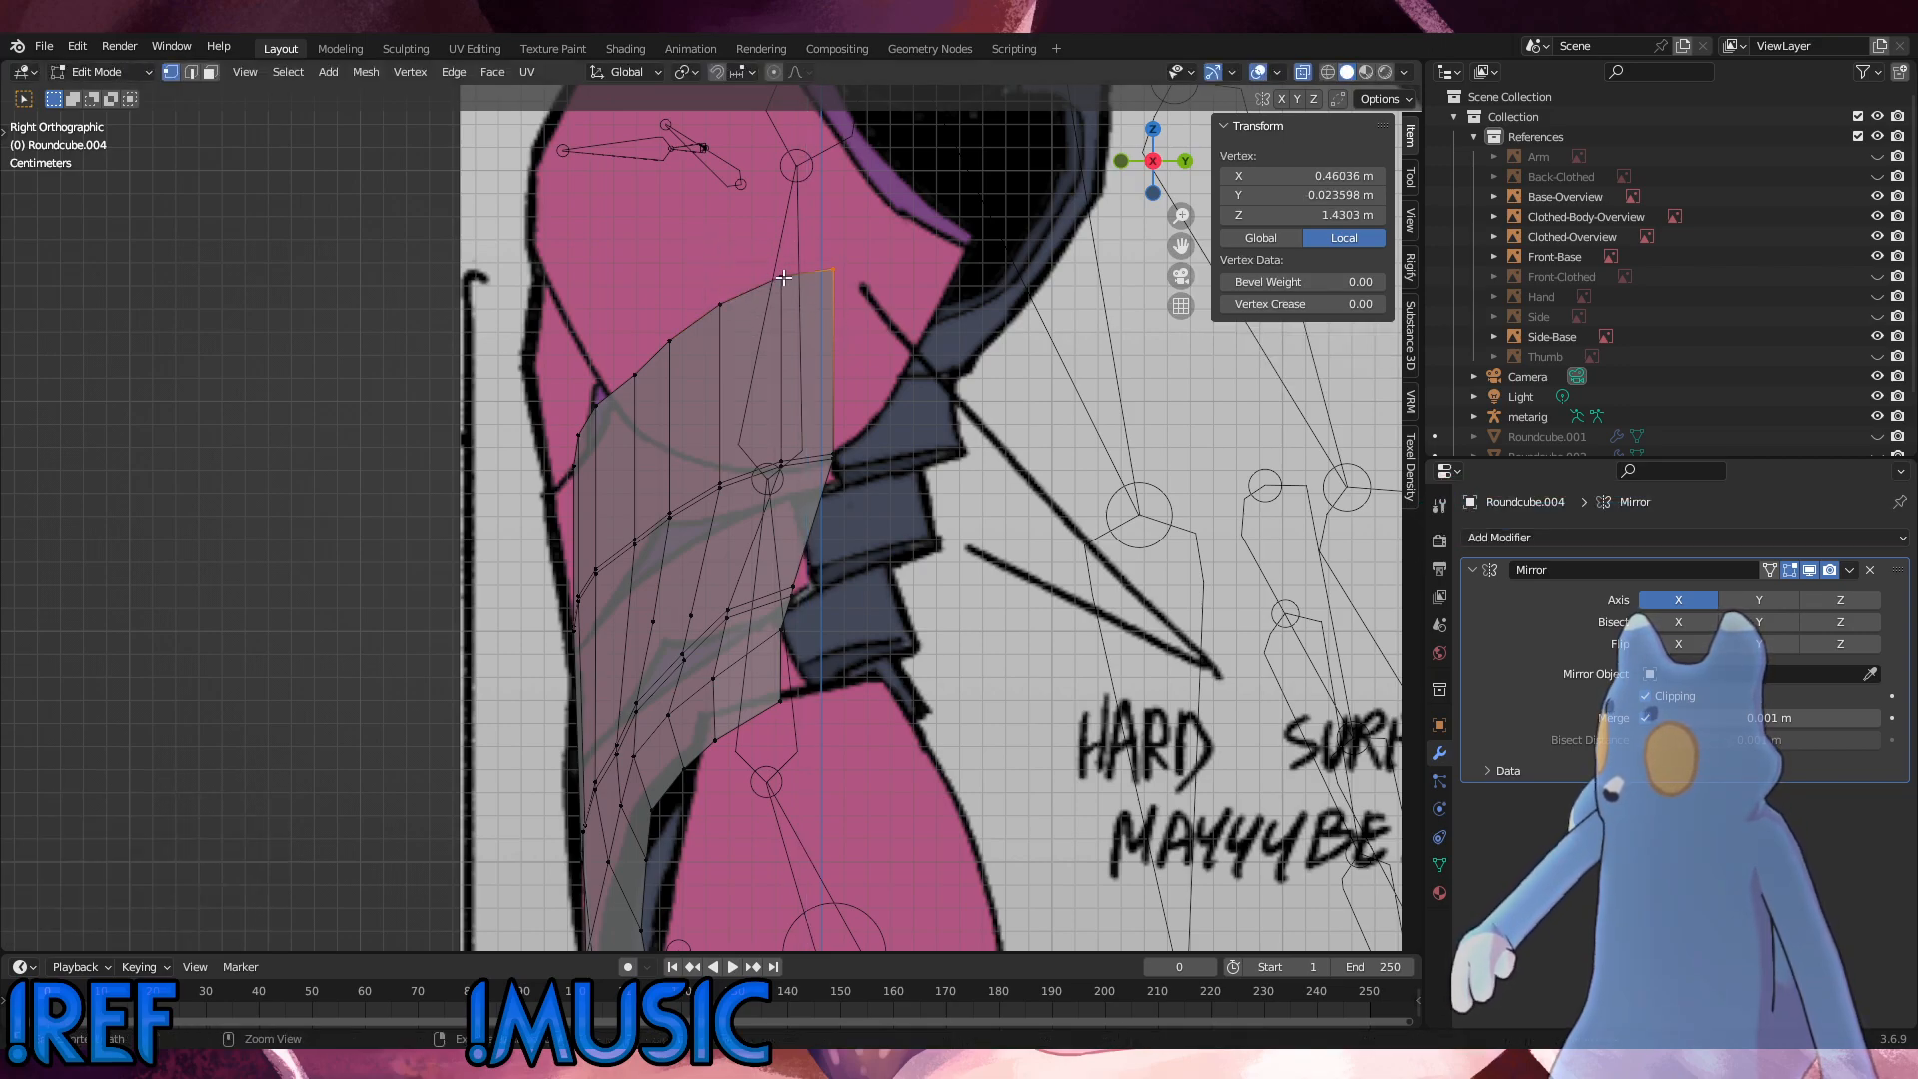
pyautogui.press('g')
pyautogui.press('z')
pyautogui.click(875, 327)
pyautogui.hotkey('alt', 'a')
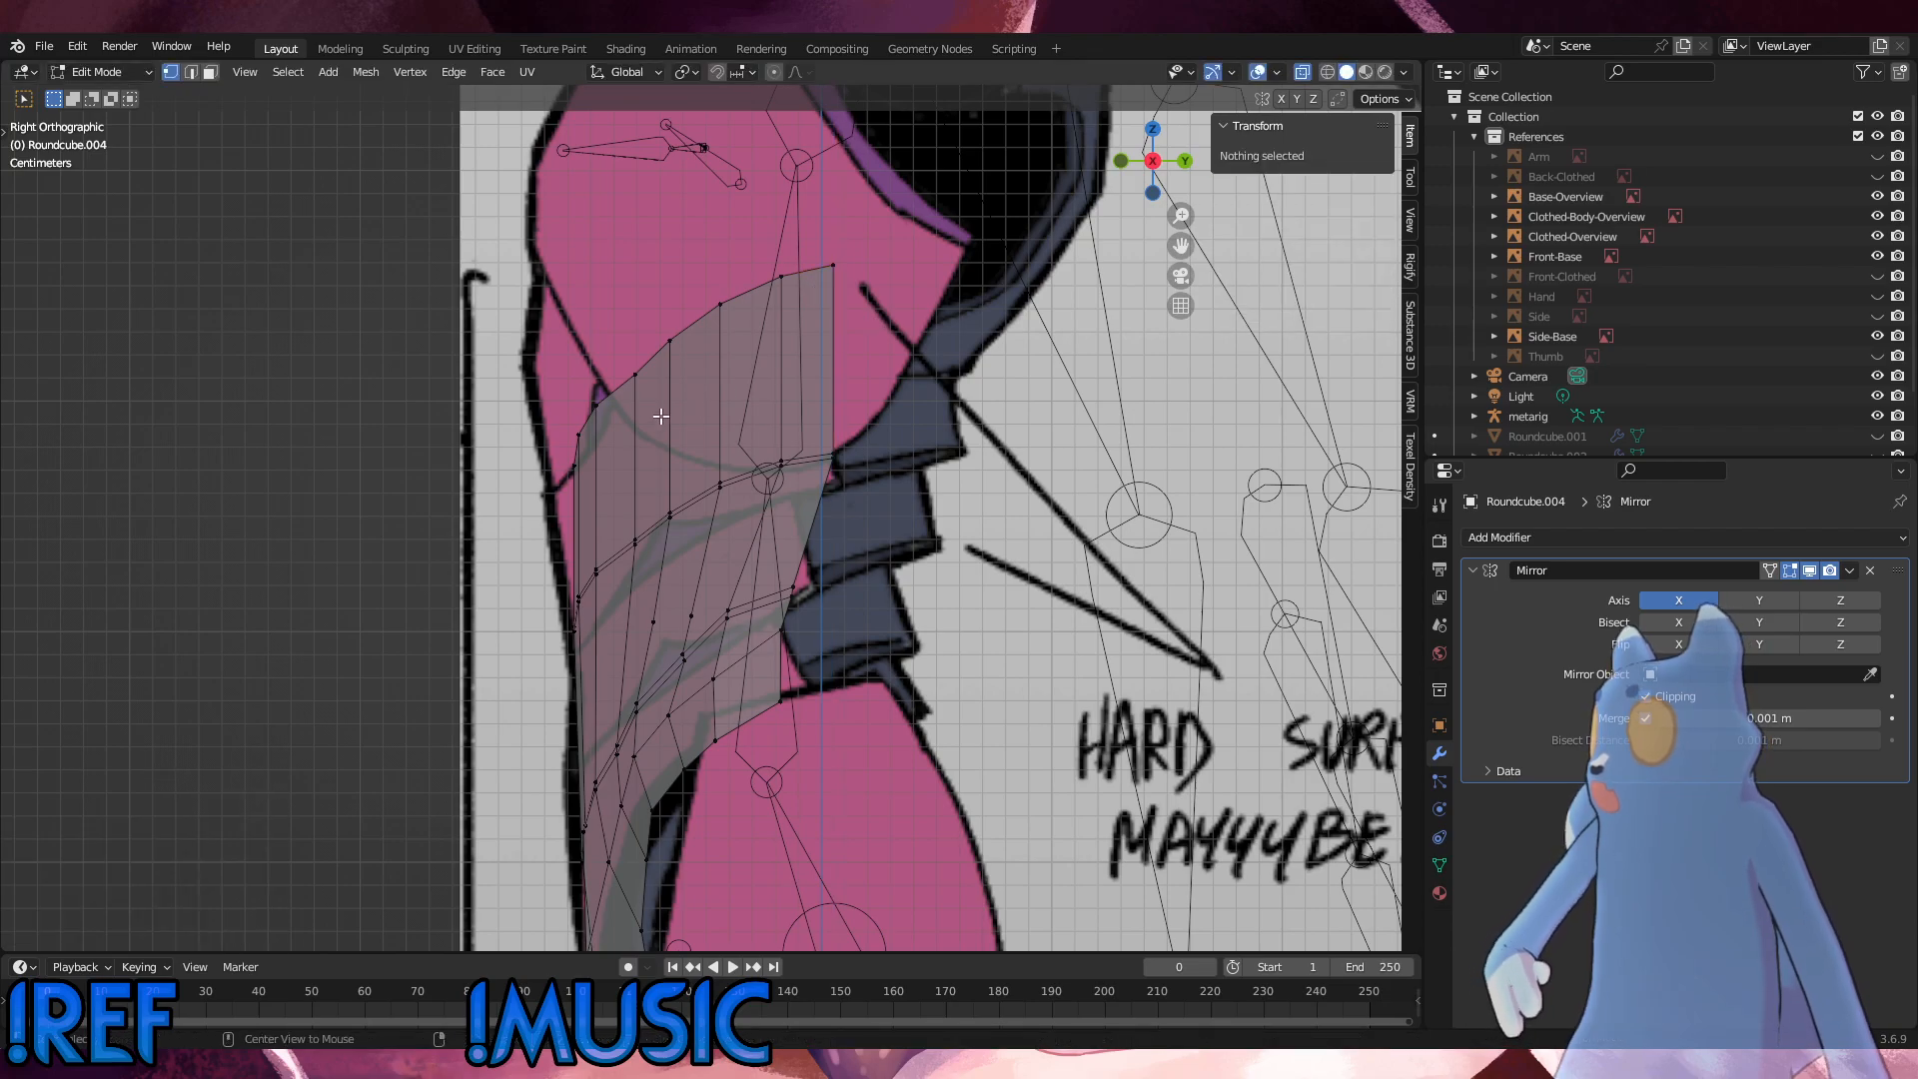
# Step: Move the whole top edge forward about 0.0108 m along Y and down about 0.0069 m along Z to the side outline
pyautogui.keyDown('alt'); pyautogui.click(628, 394); pyautogui.keyUp('alt')
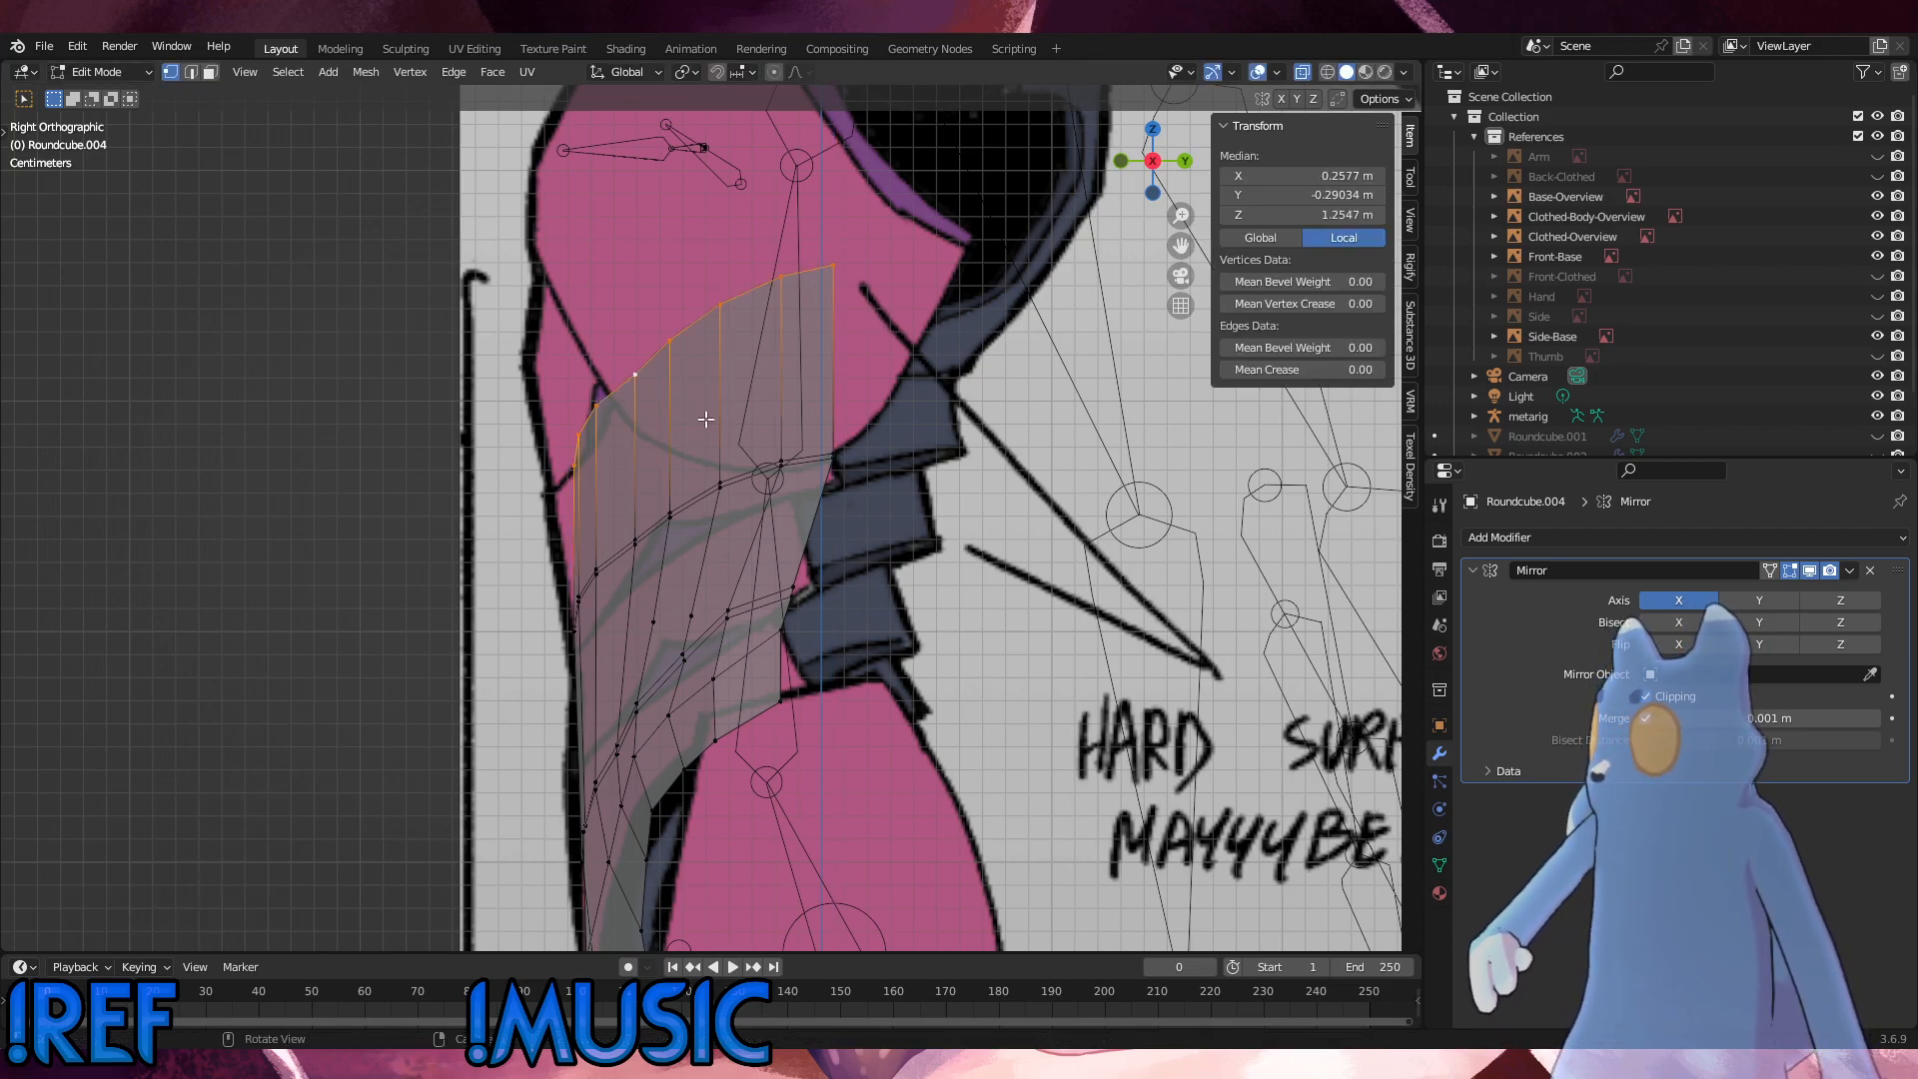
pyautogui.press('g')
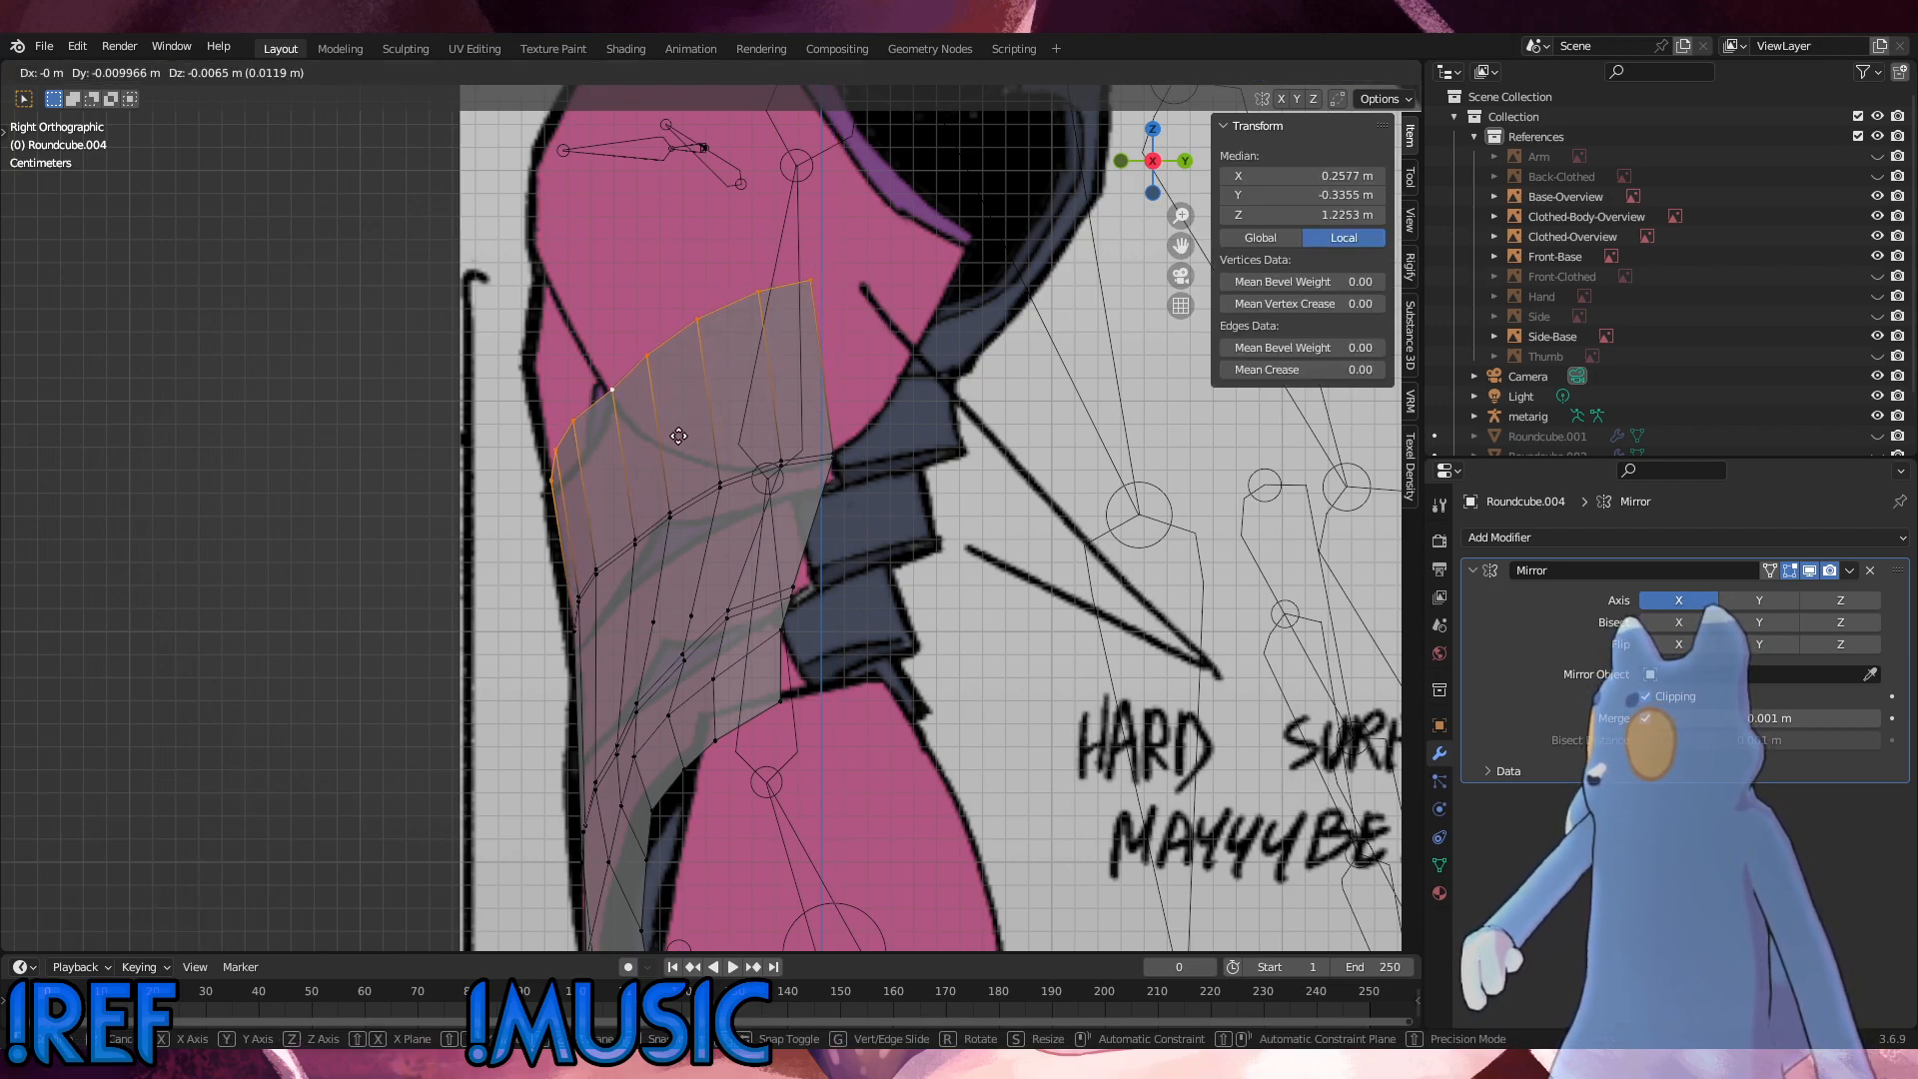
pyautogui.click(677, 437)
# Step: Raise the whole top edge about 0.0056 m along Z to match the front reference, comparing front and side views
pyautogui.press('KP_1')
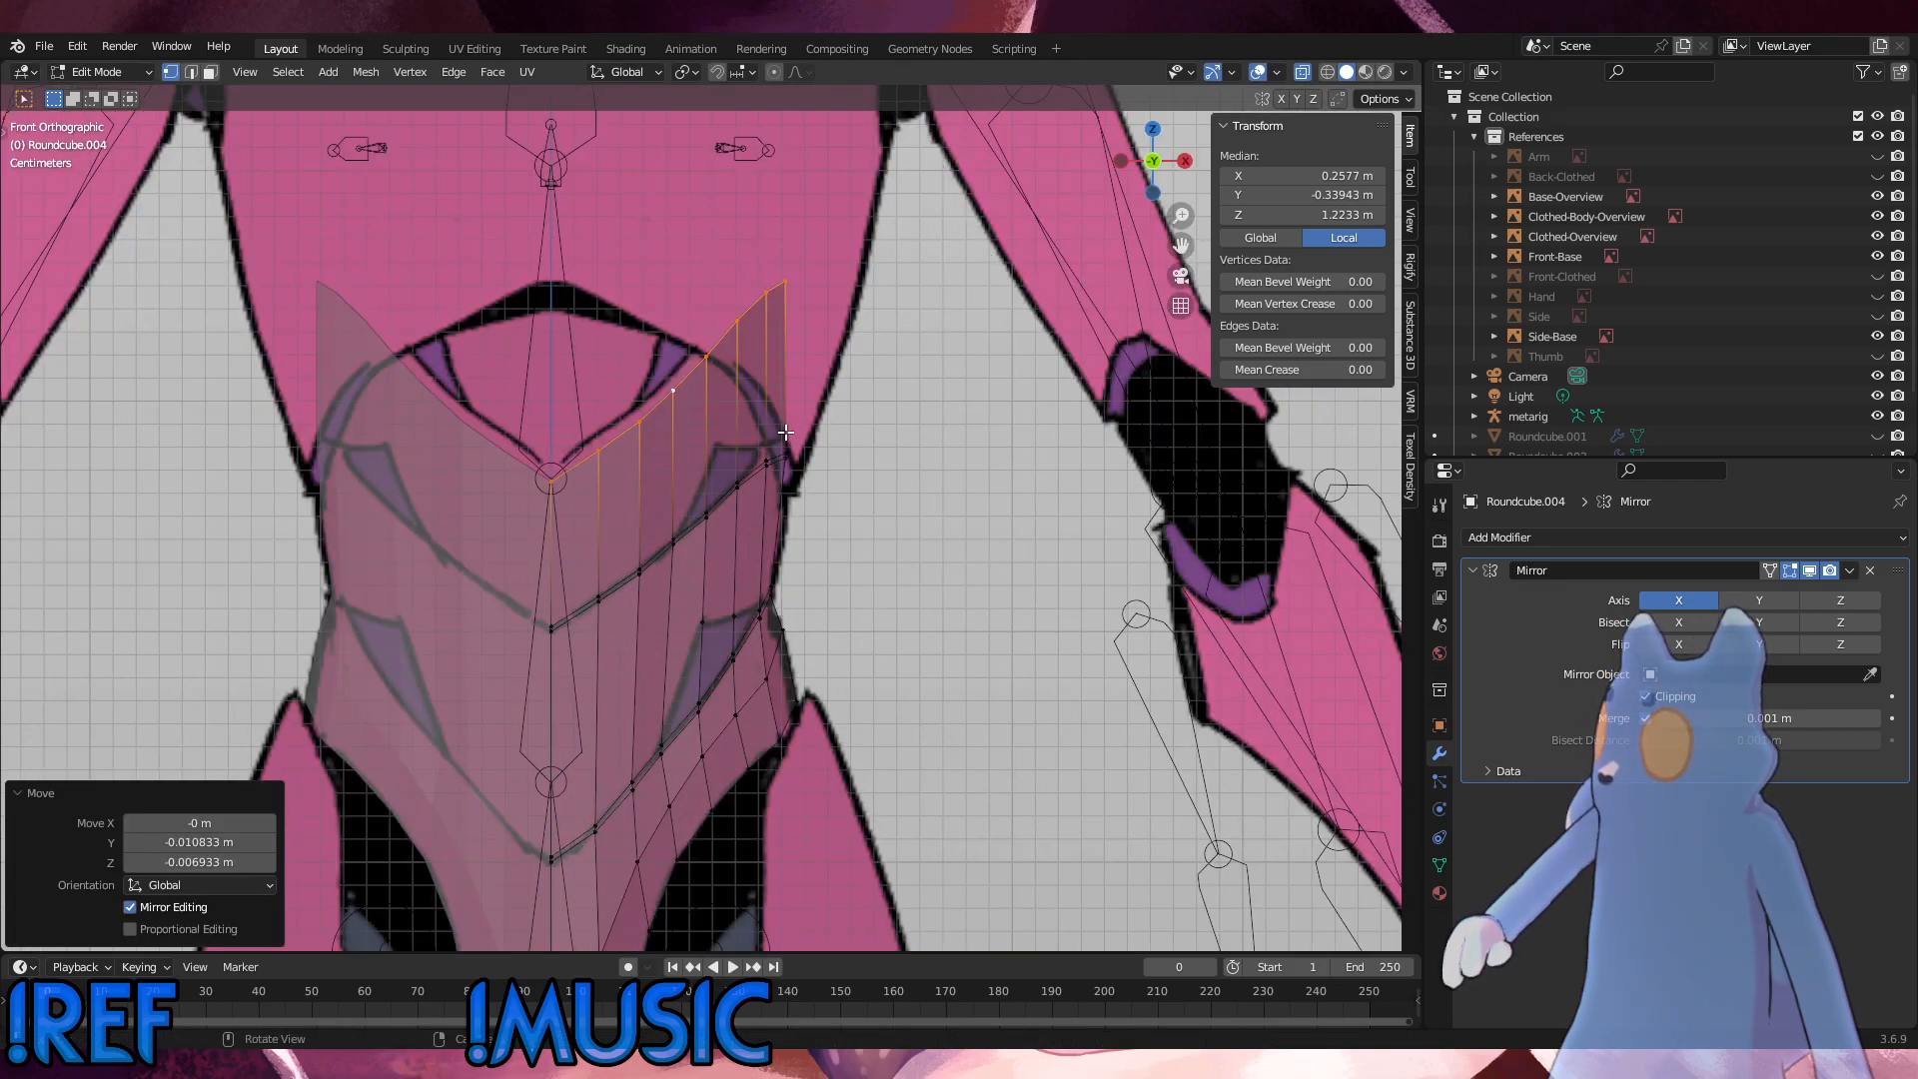
pyautogui.press('g')
pyautogui.press('z')
pyautogui.click(662, 446)
pyautogui.press('KP_3')
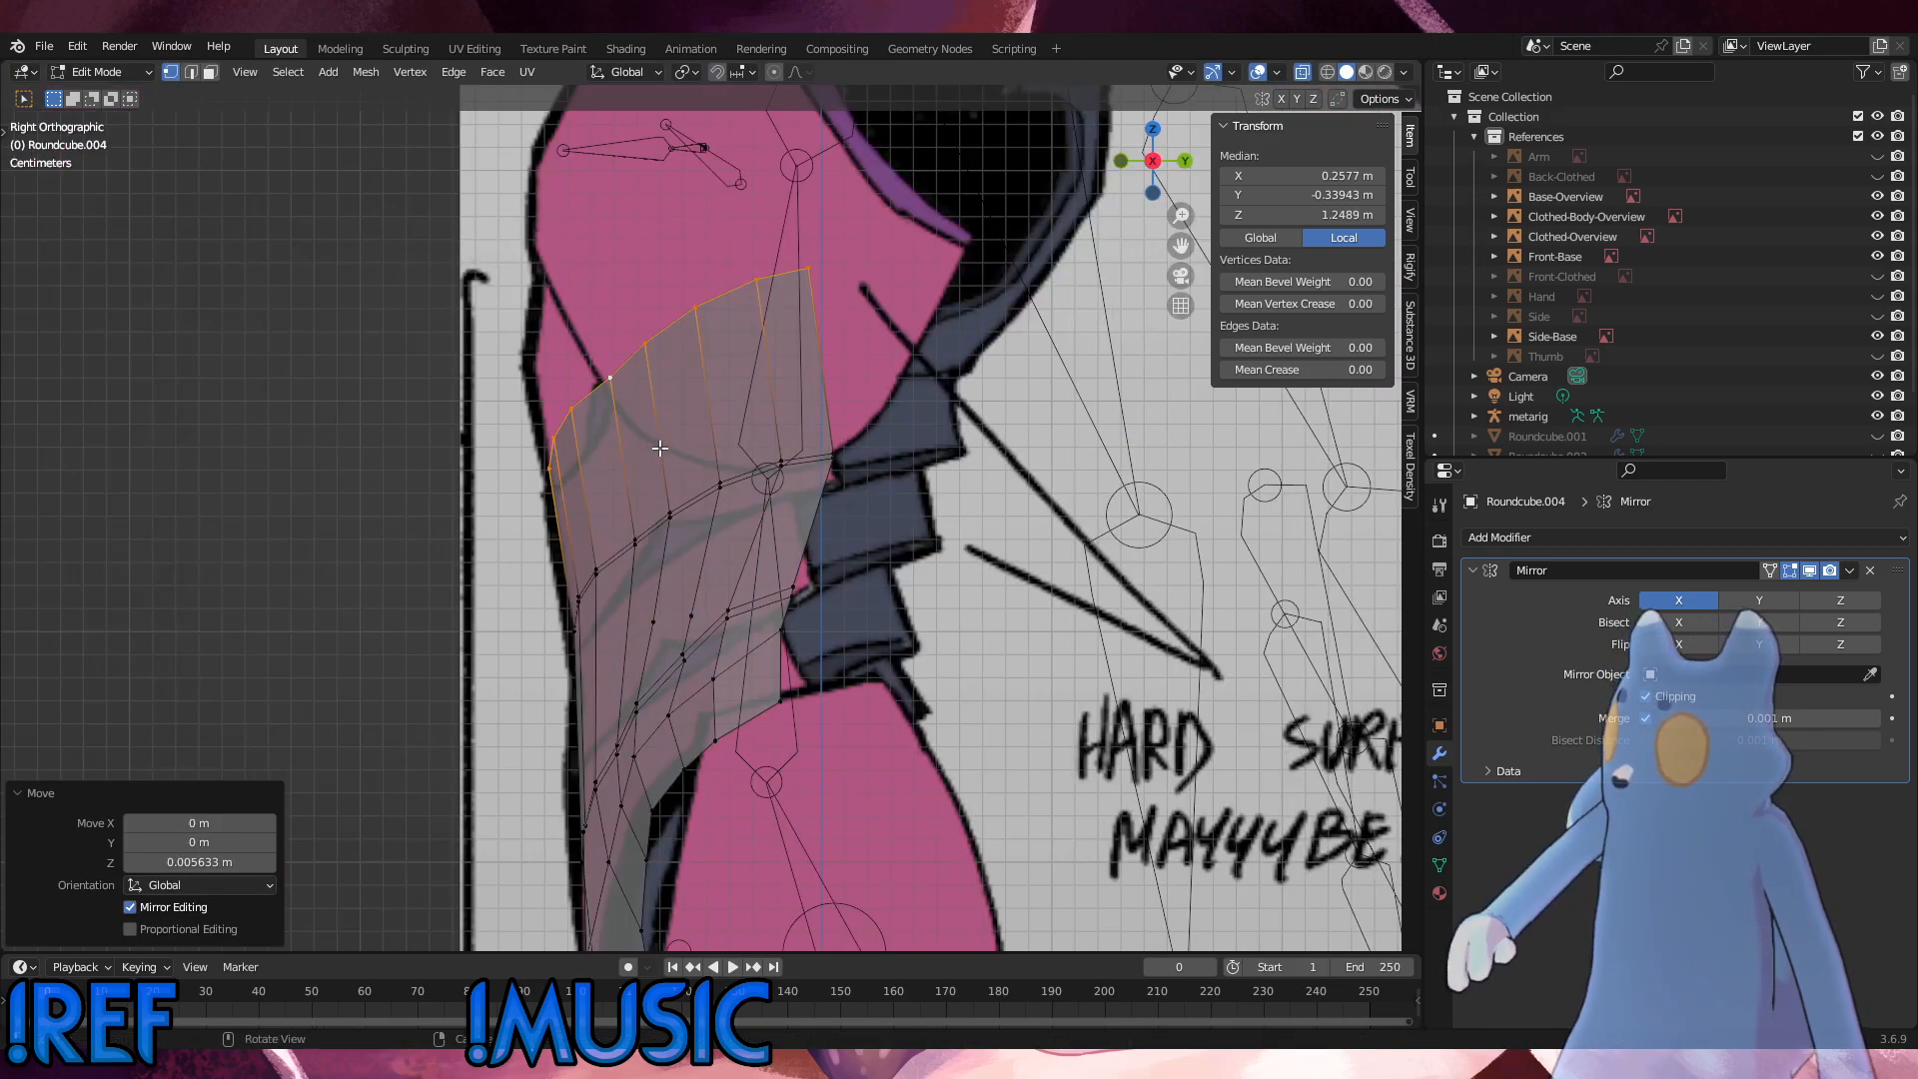
pyautogui.press('KP_1')
pyautogui.press('KP_3')
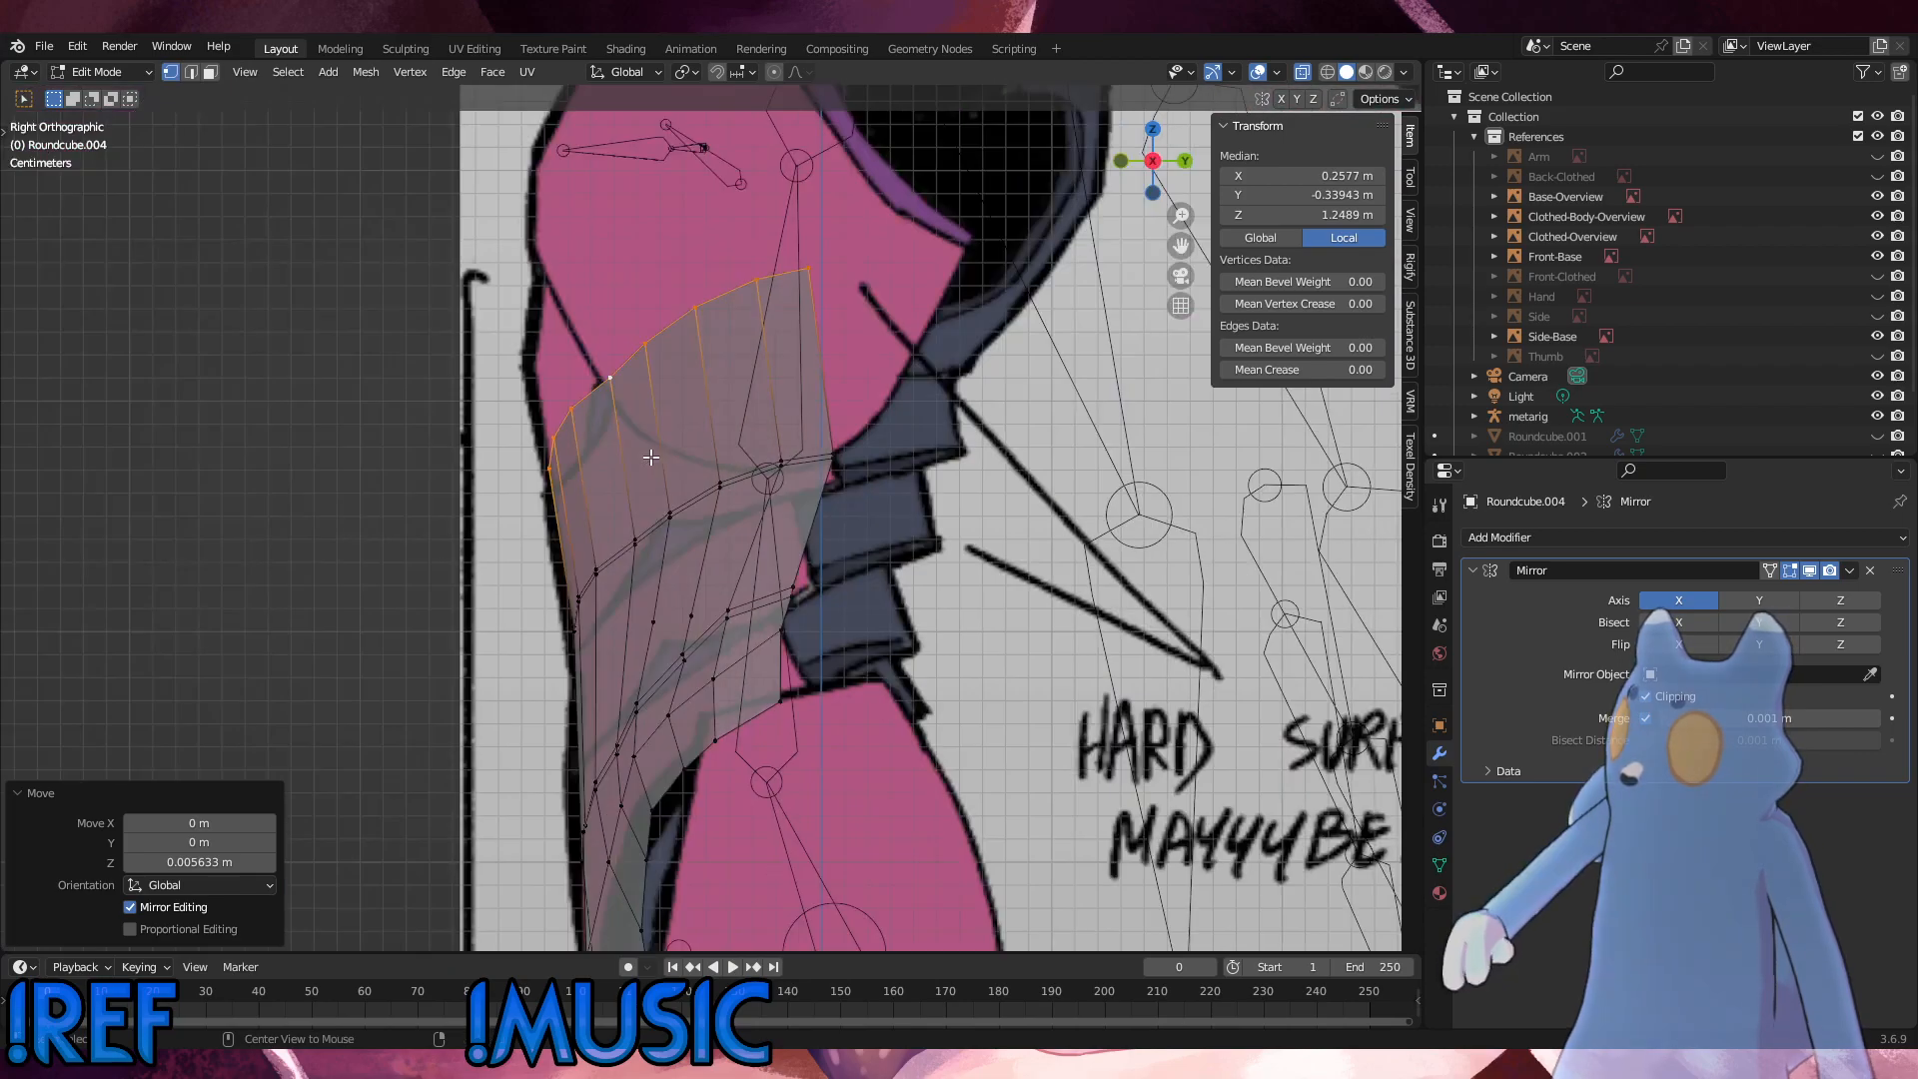
pyautogui.press('KP_1')
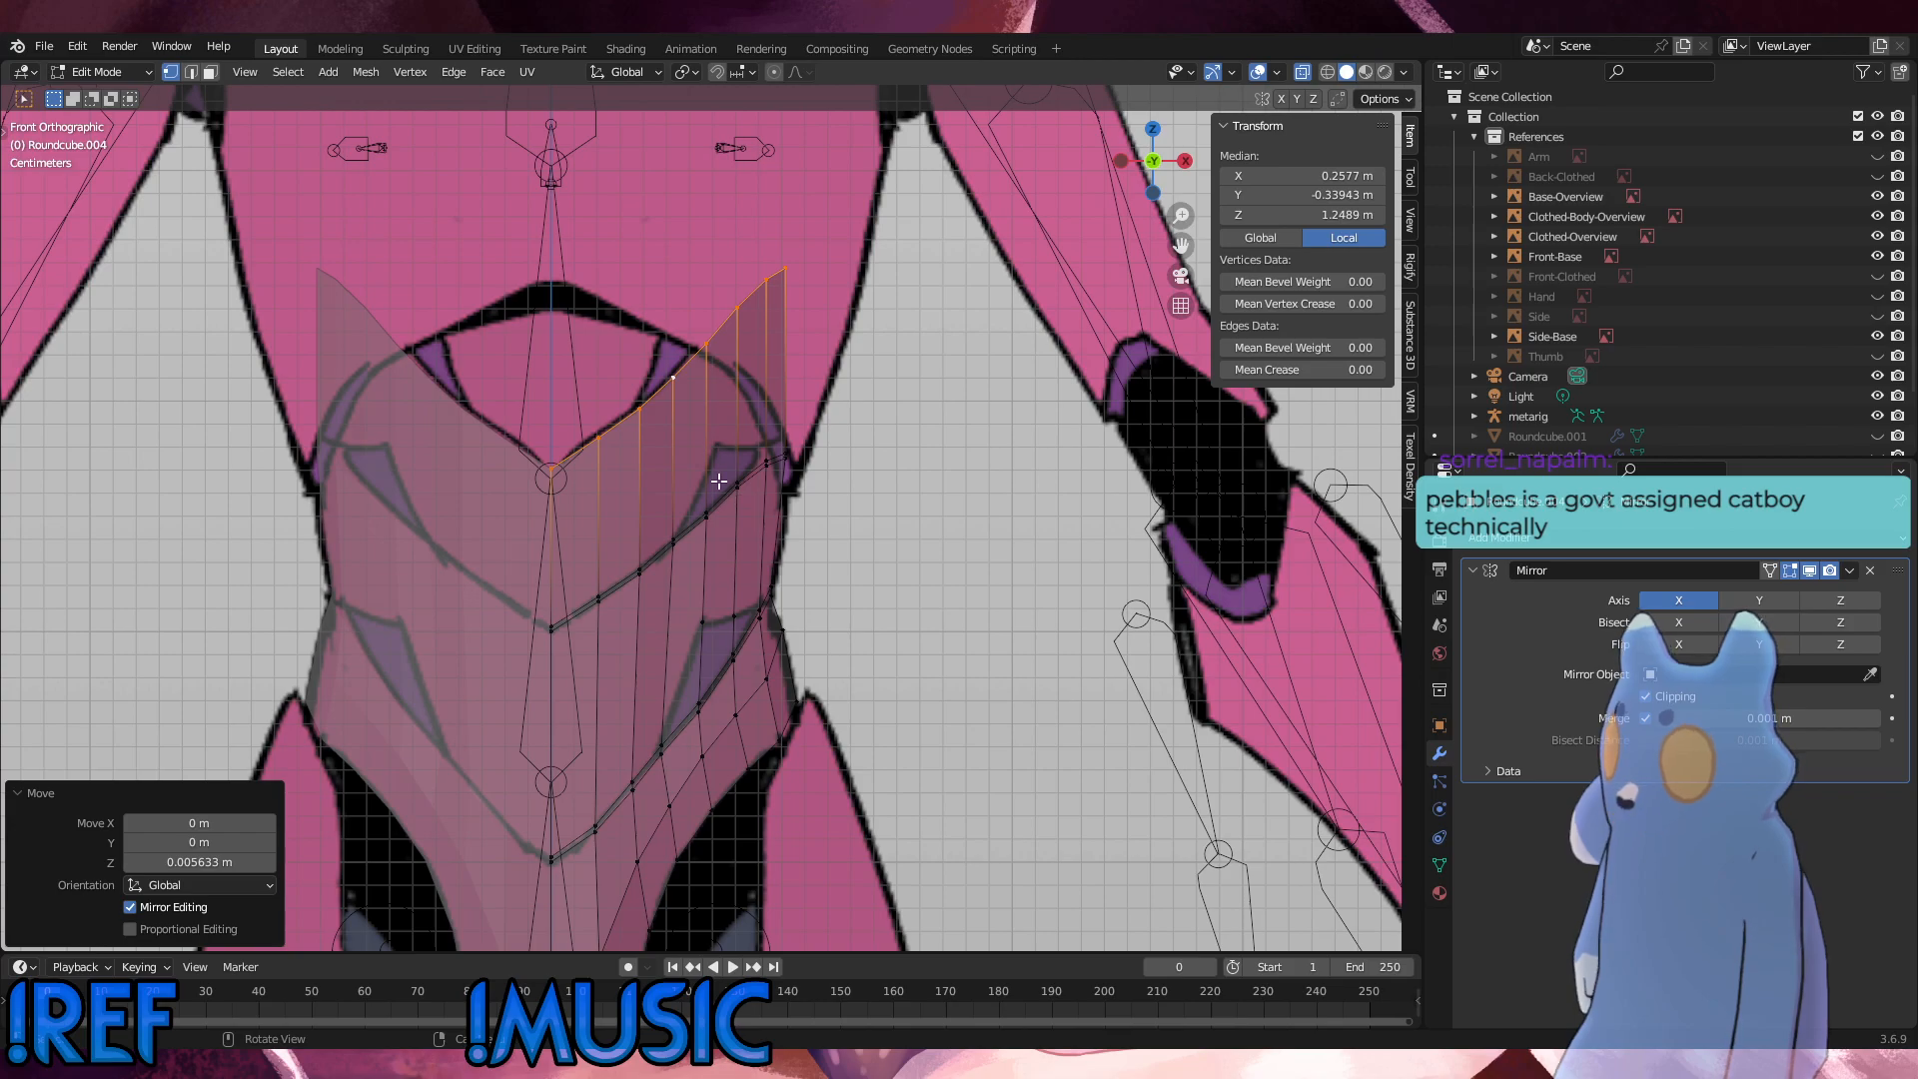
# Step: Extrude the top edge without its two outermost vertices about 0.105 m up and 0.0052 m forward over the chest
pyautogui.moveTo(720, 482); pyautogui.dragTo(500, 330)
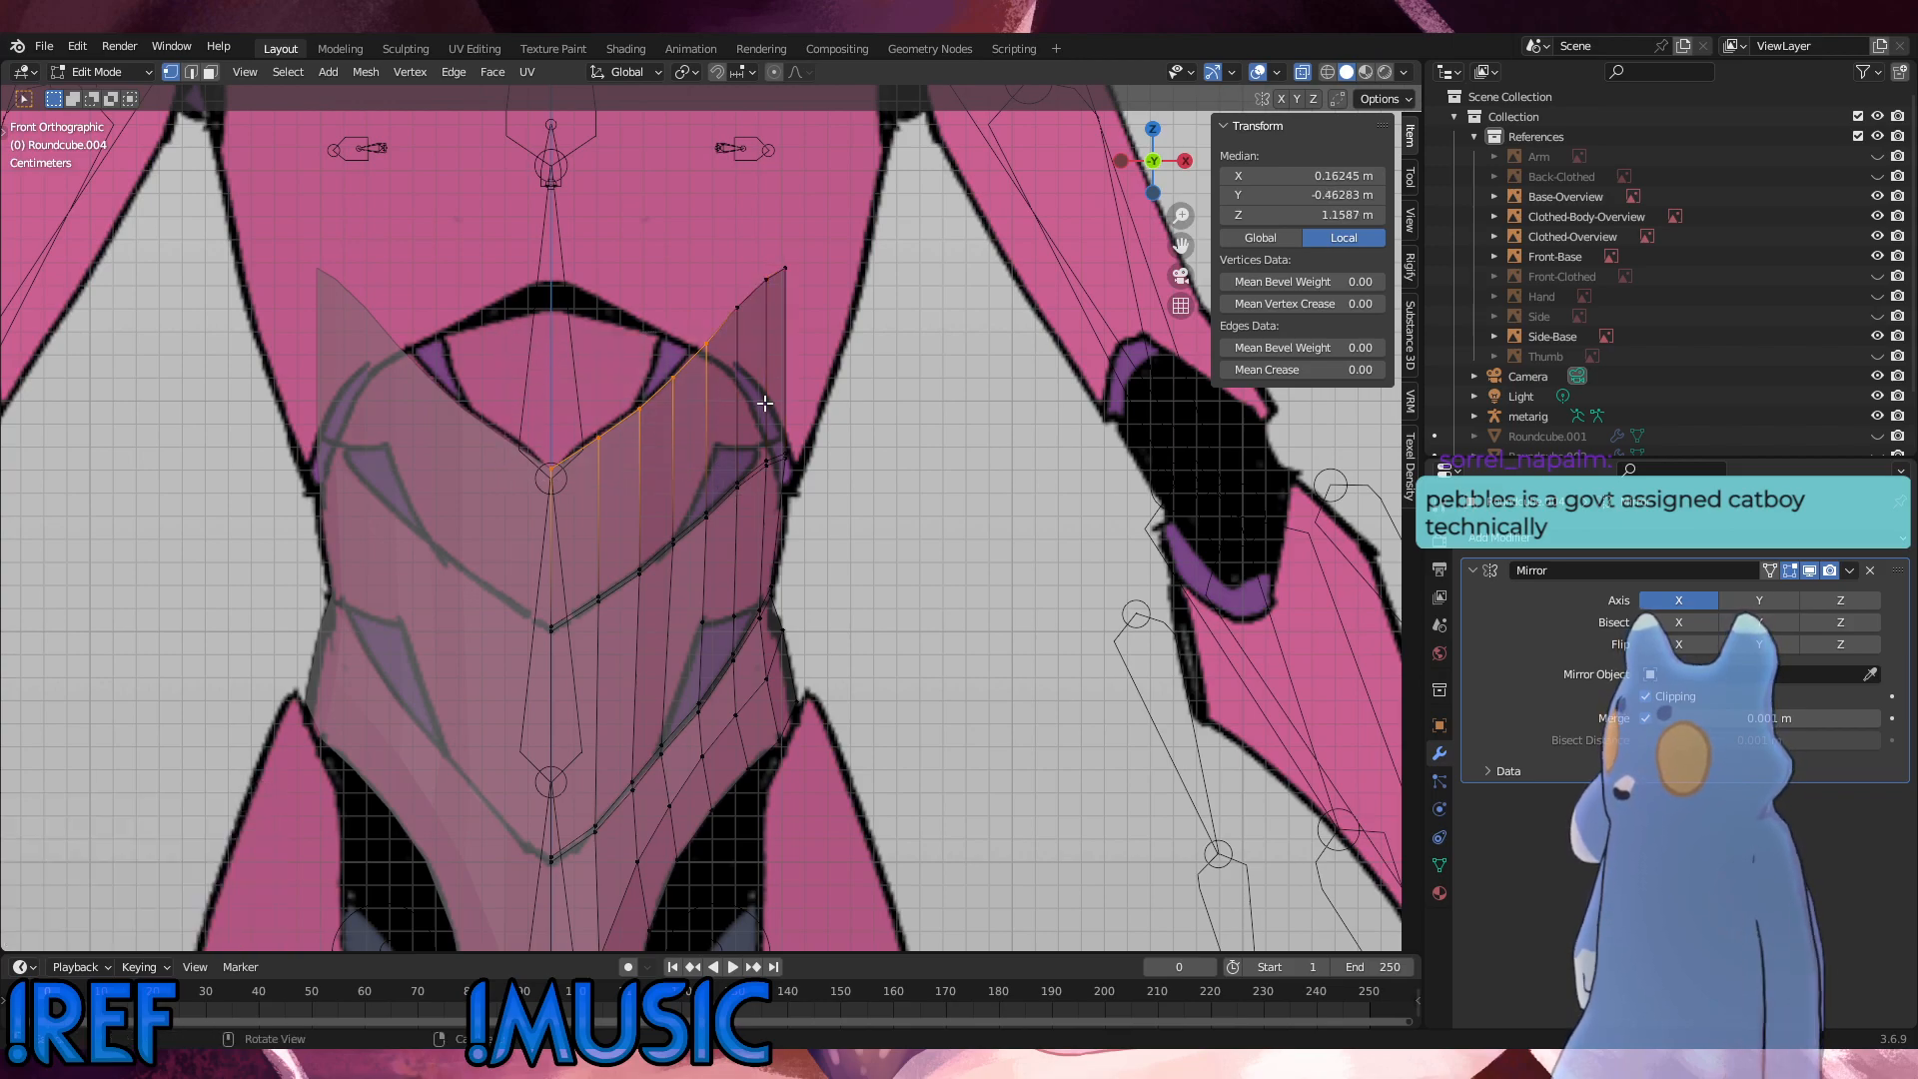
pyautogui.keyDown('shift'); pyautogui.moveTo(742, 453); pyautogui.dragTo(484, 290); pyautogui.keyUp('shift')
pyautogui.keyDown('alt'); pyautogui.moveTo(529, 424); pyautogui.dragTo(575, 435, button='middle'); pyautogui.keyUp('alt')
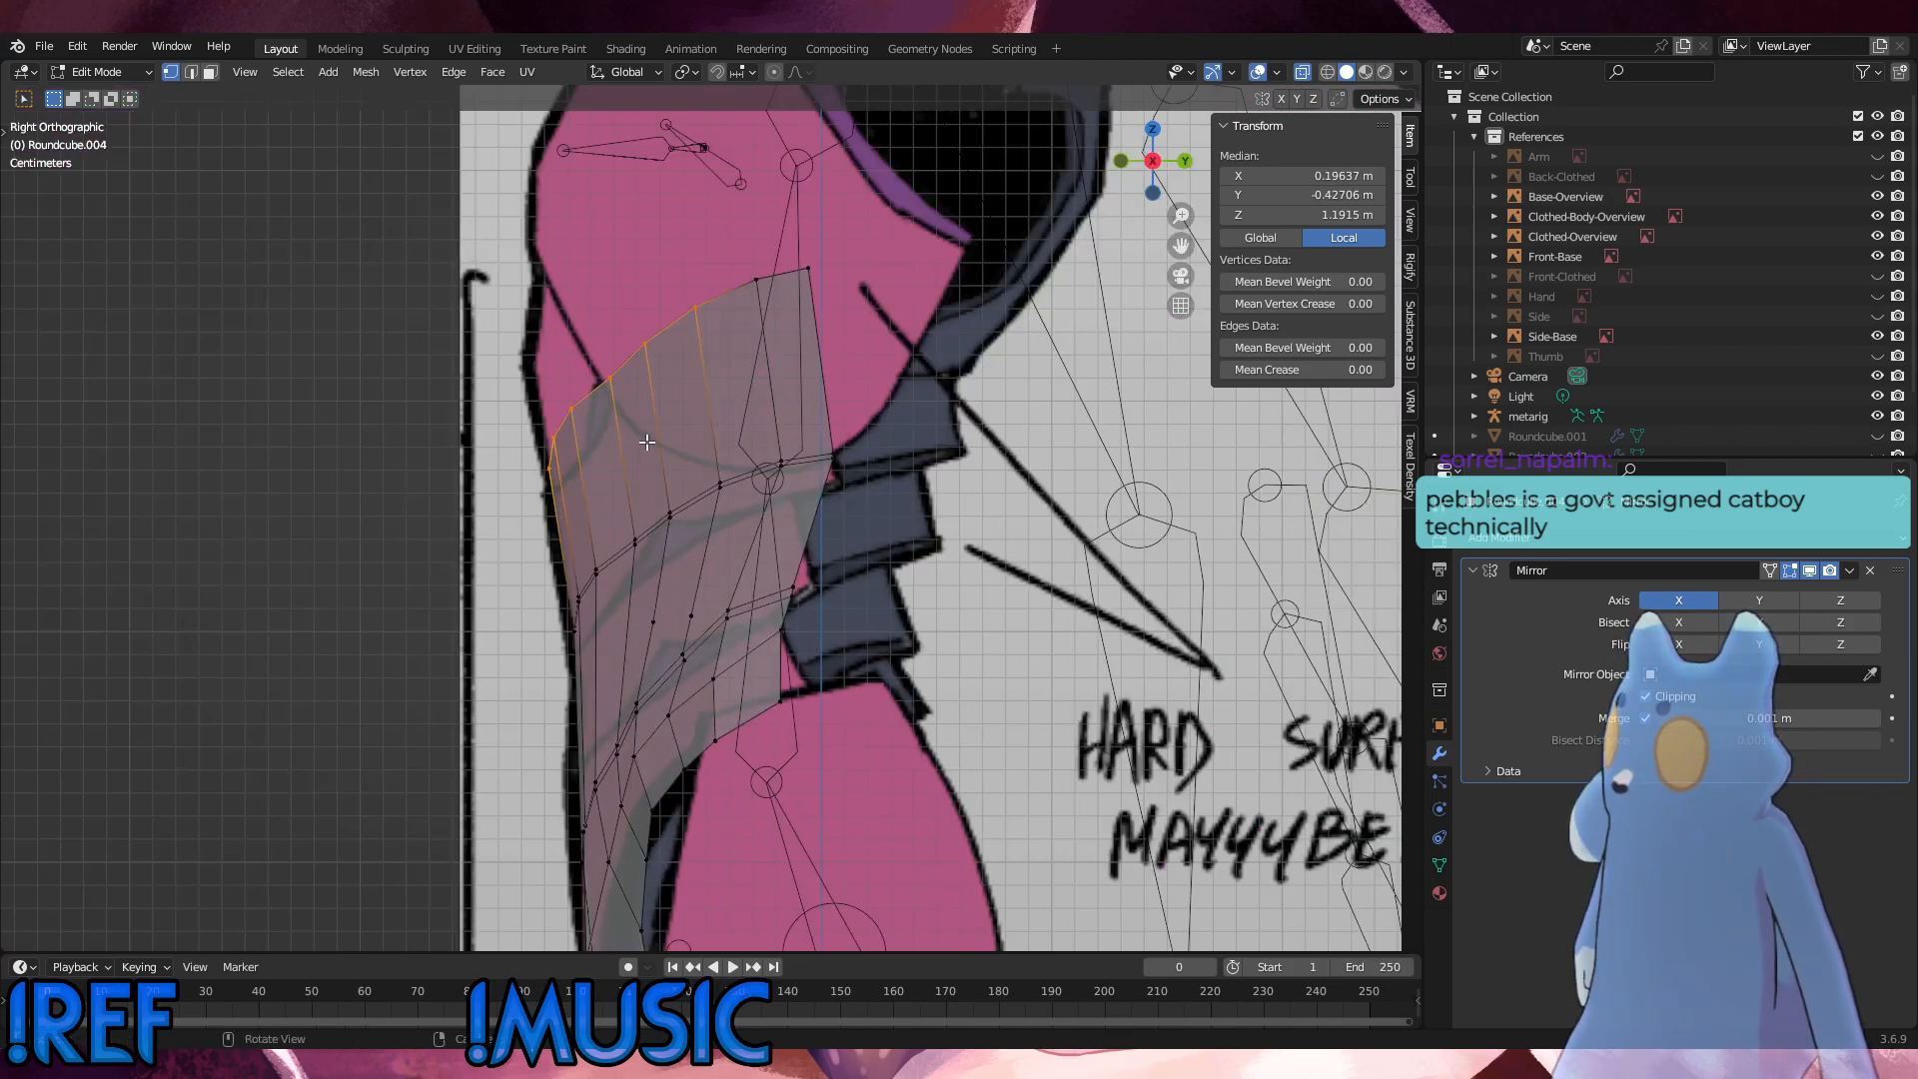
pyautogui.press('g')
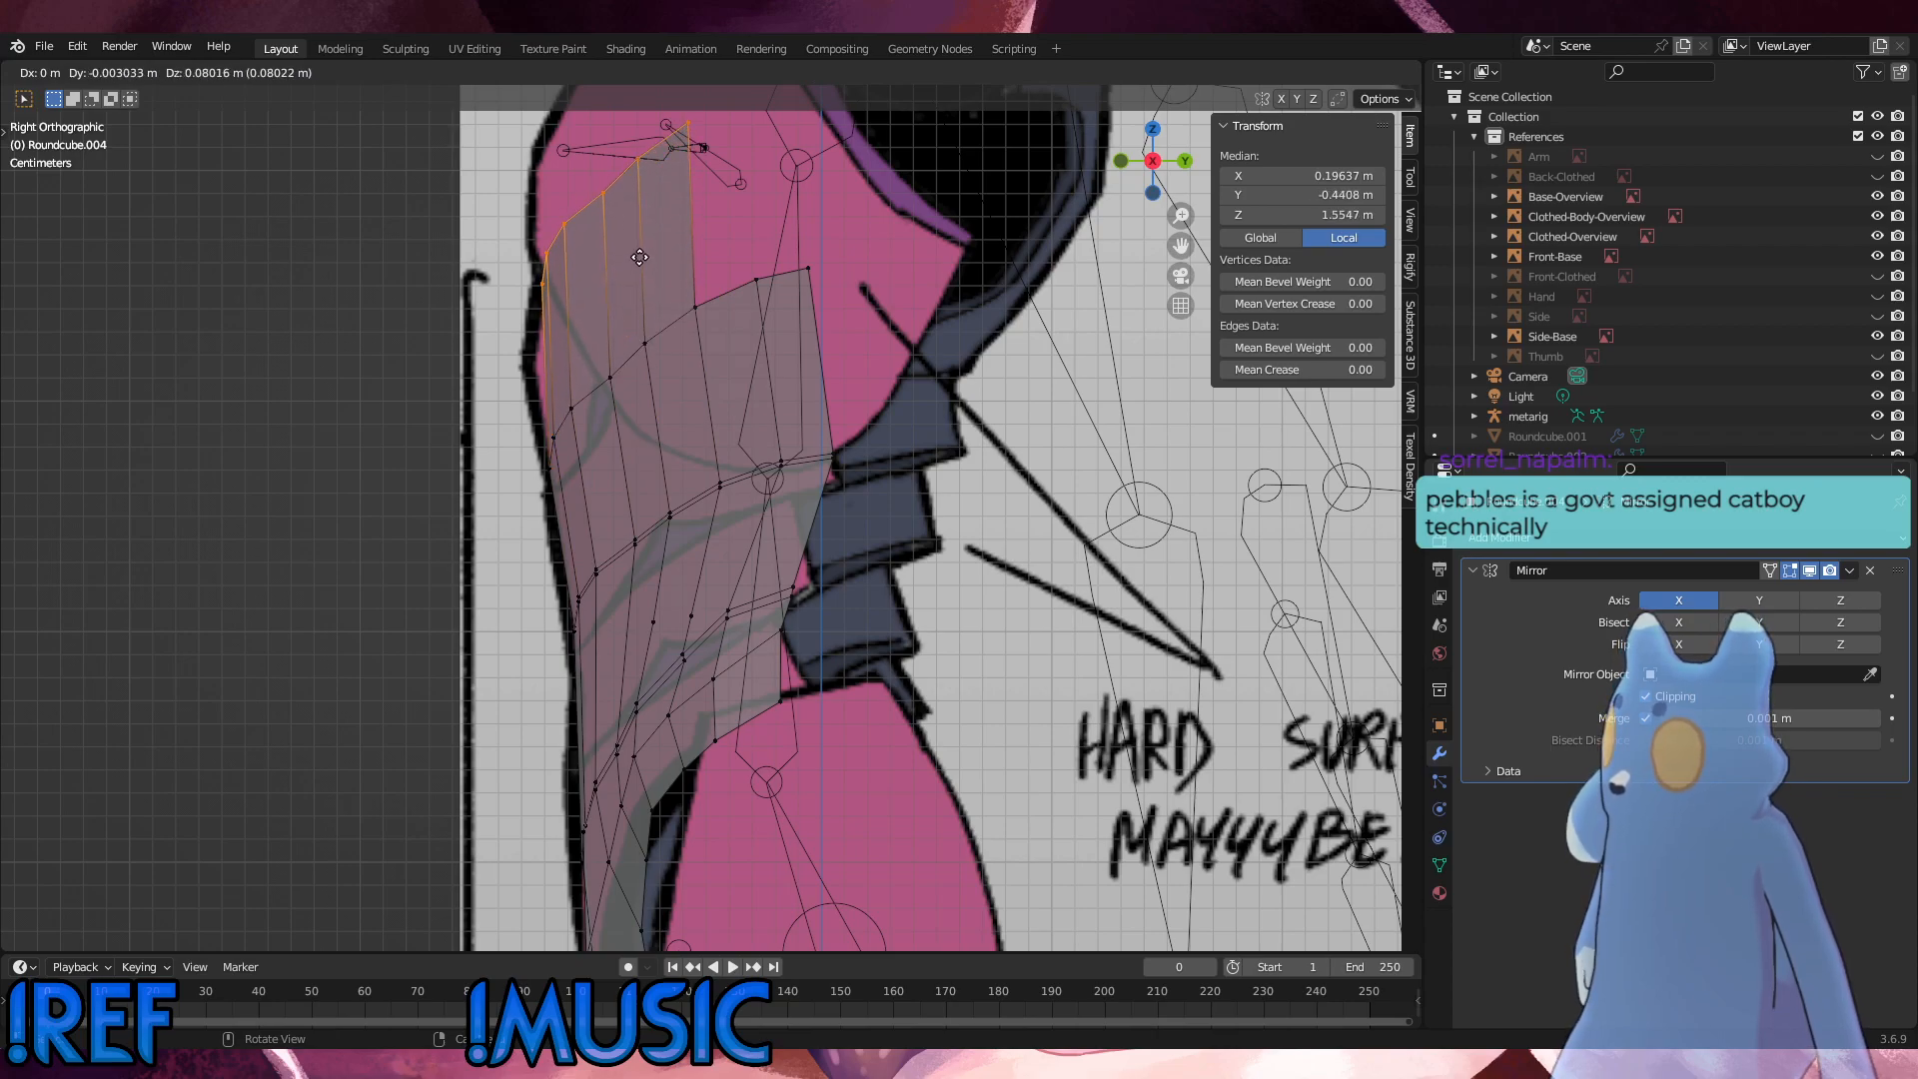
pyautogui.click(638, 204)
# Step: Adjust the extruded chest edge's height along Z, raising it about 0.0074 m and then lowering it about 0.0147 m
pyautogui.press('KP_1')
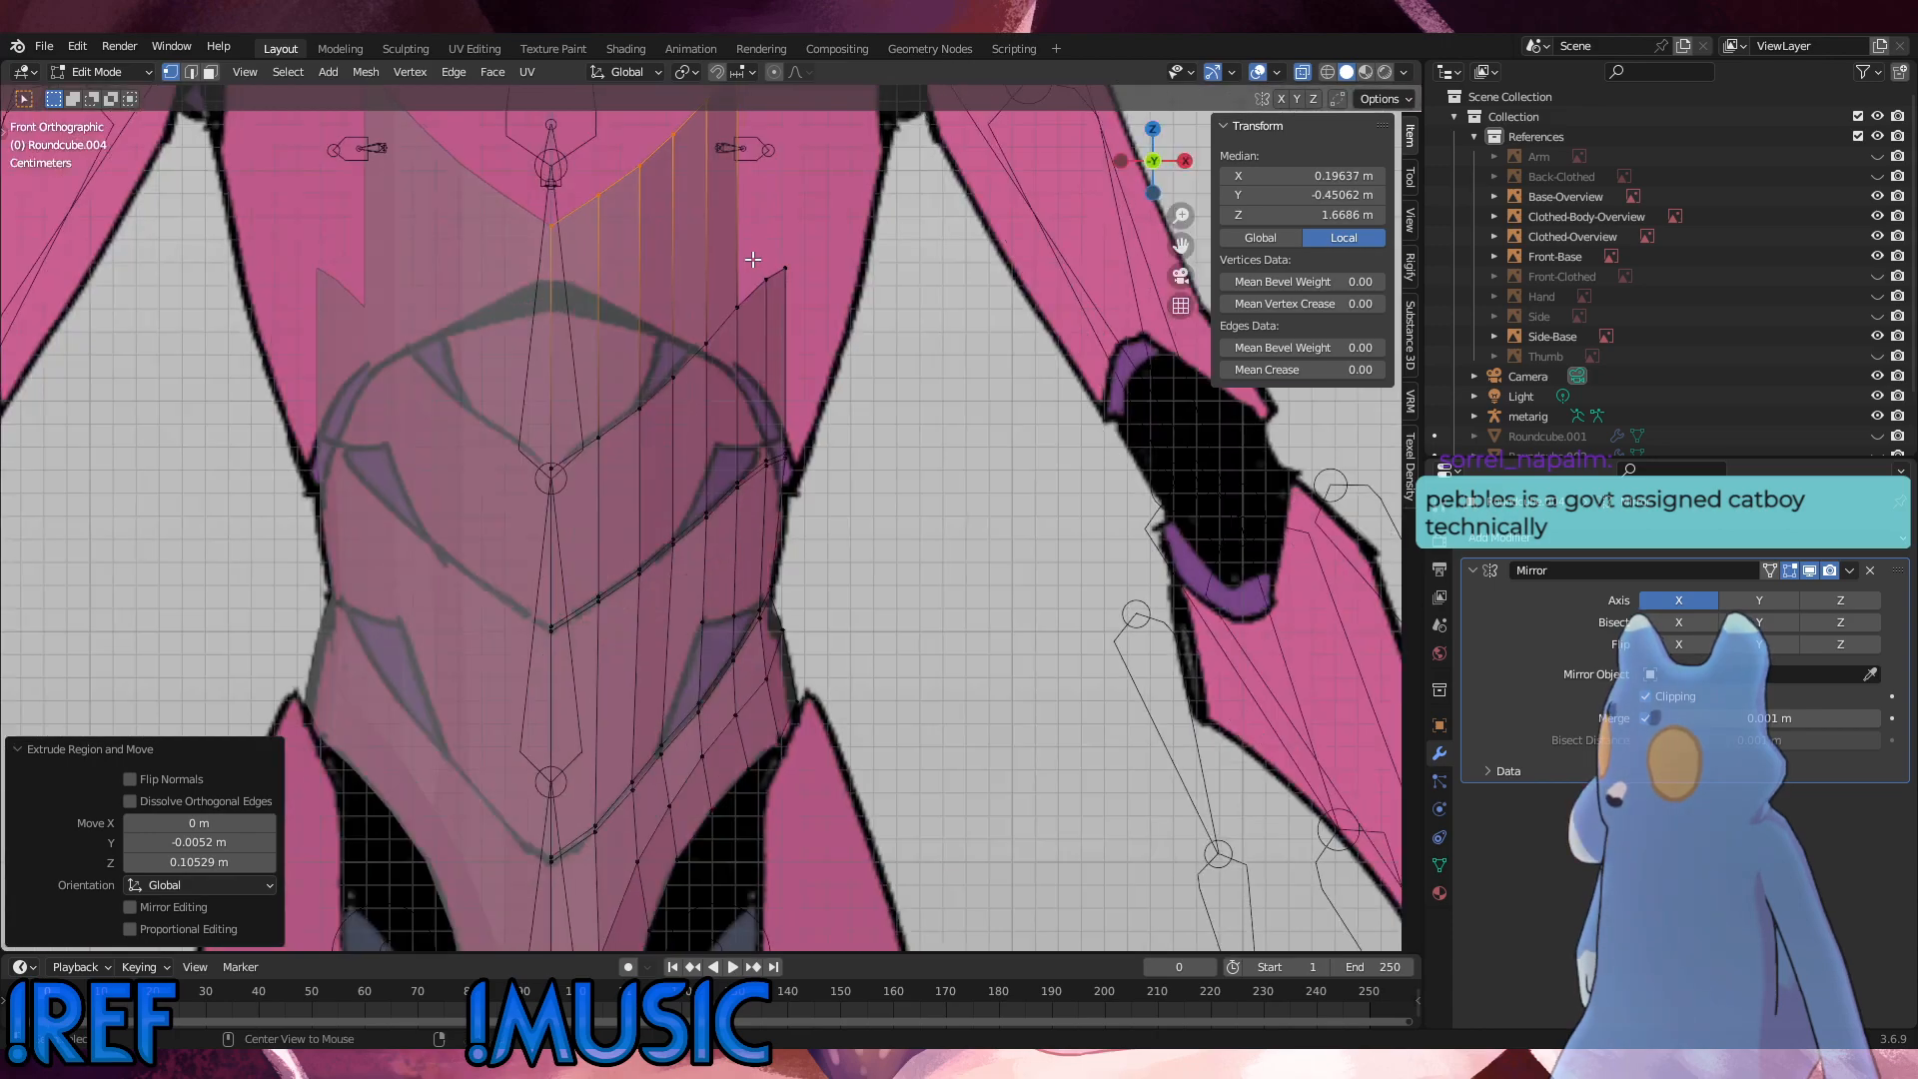
pyautogui.press('KP_3')
pyautogui.press('g')
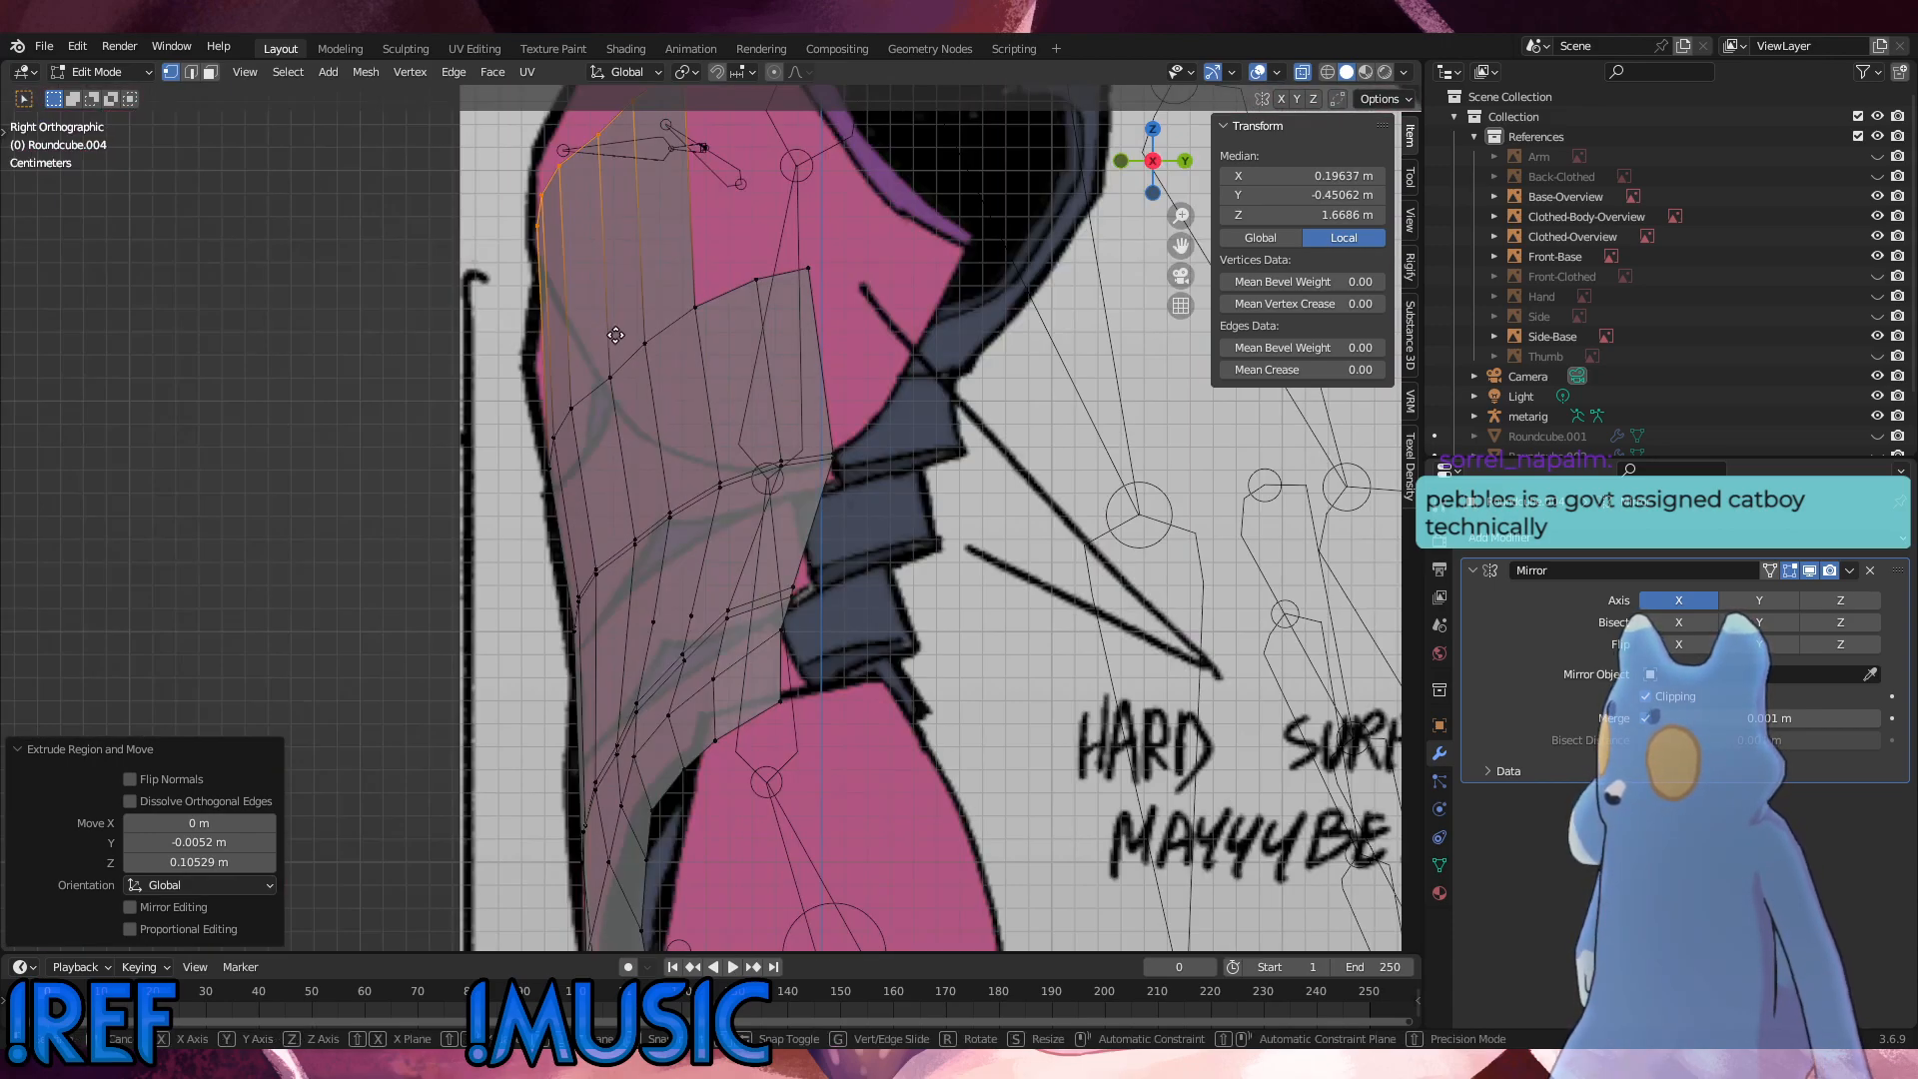
pyautogui.press('z')
pyautogui.click(617, 318)
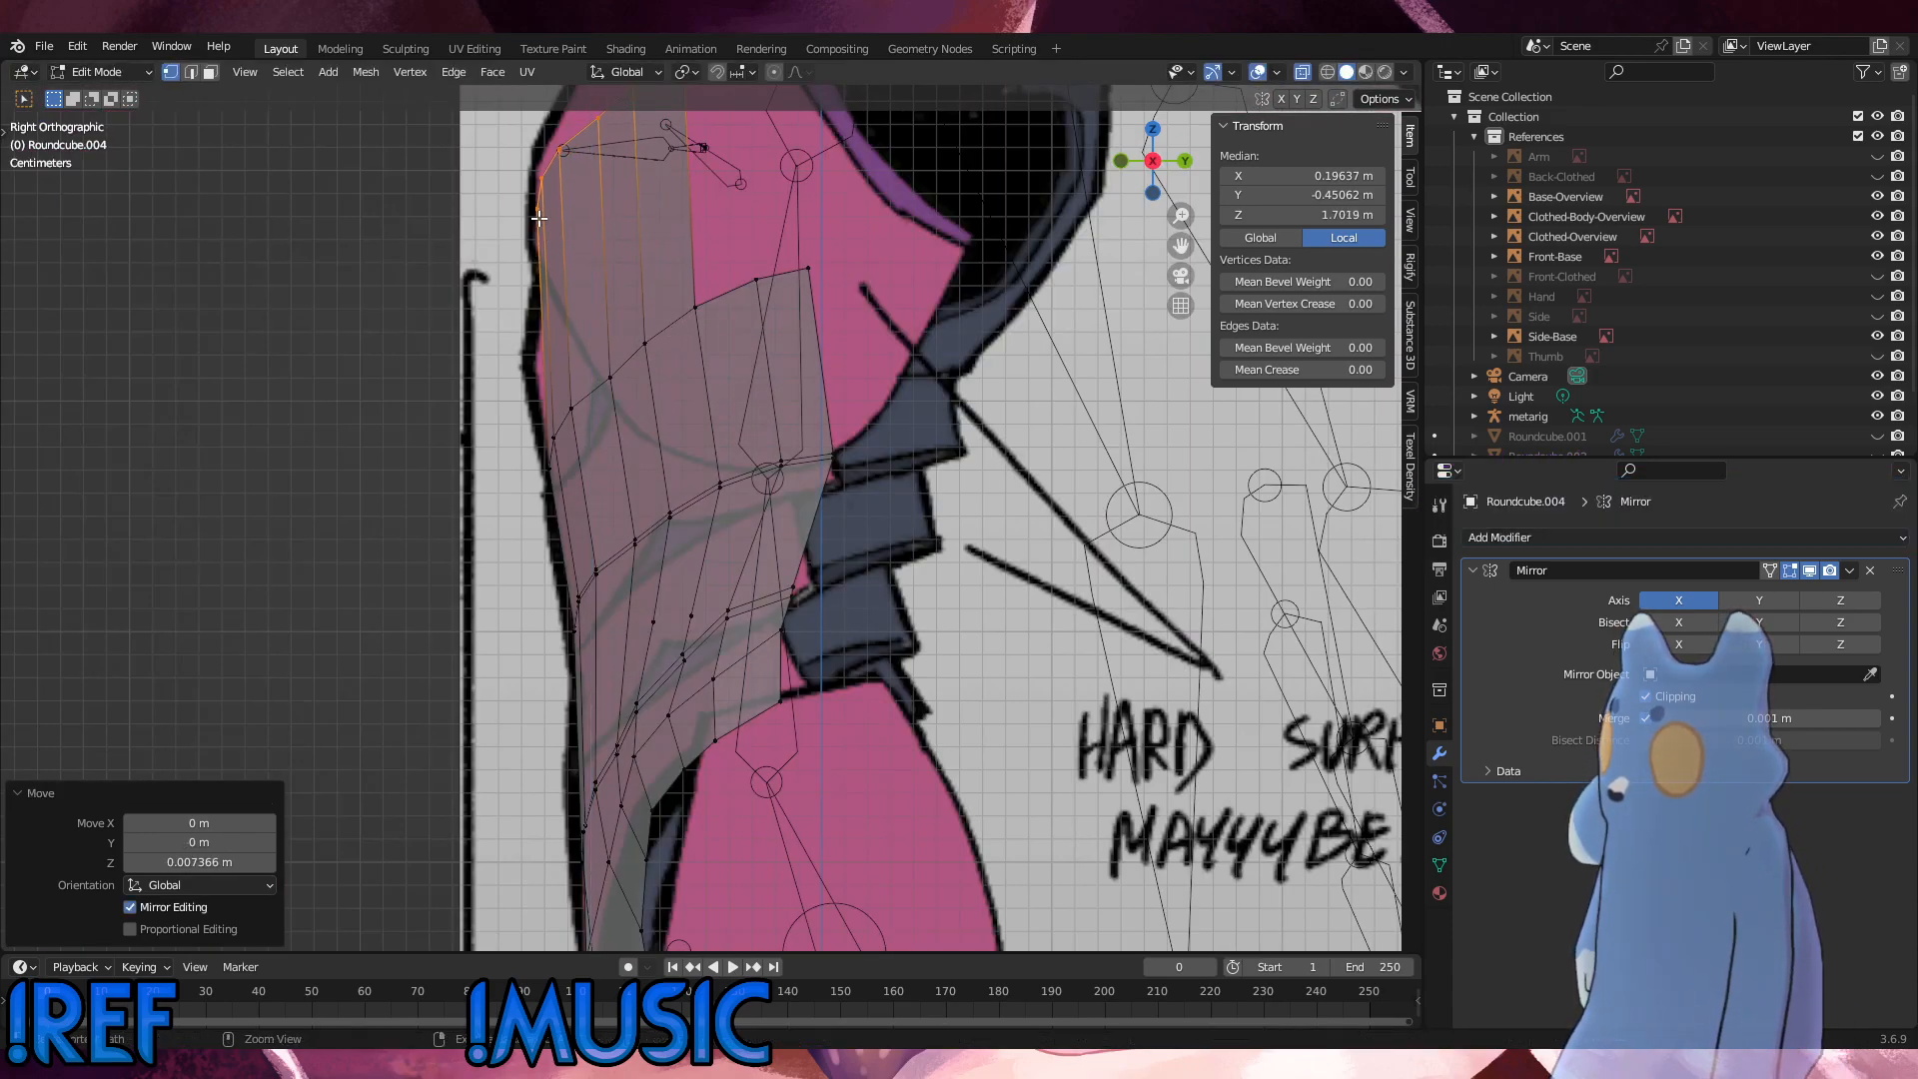
pyautogui.hotkey('ctrl', 'z')
pyautogui.press('g')
pyautogui.press('z')
pyautogui.click(579, 284)
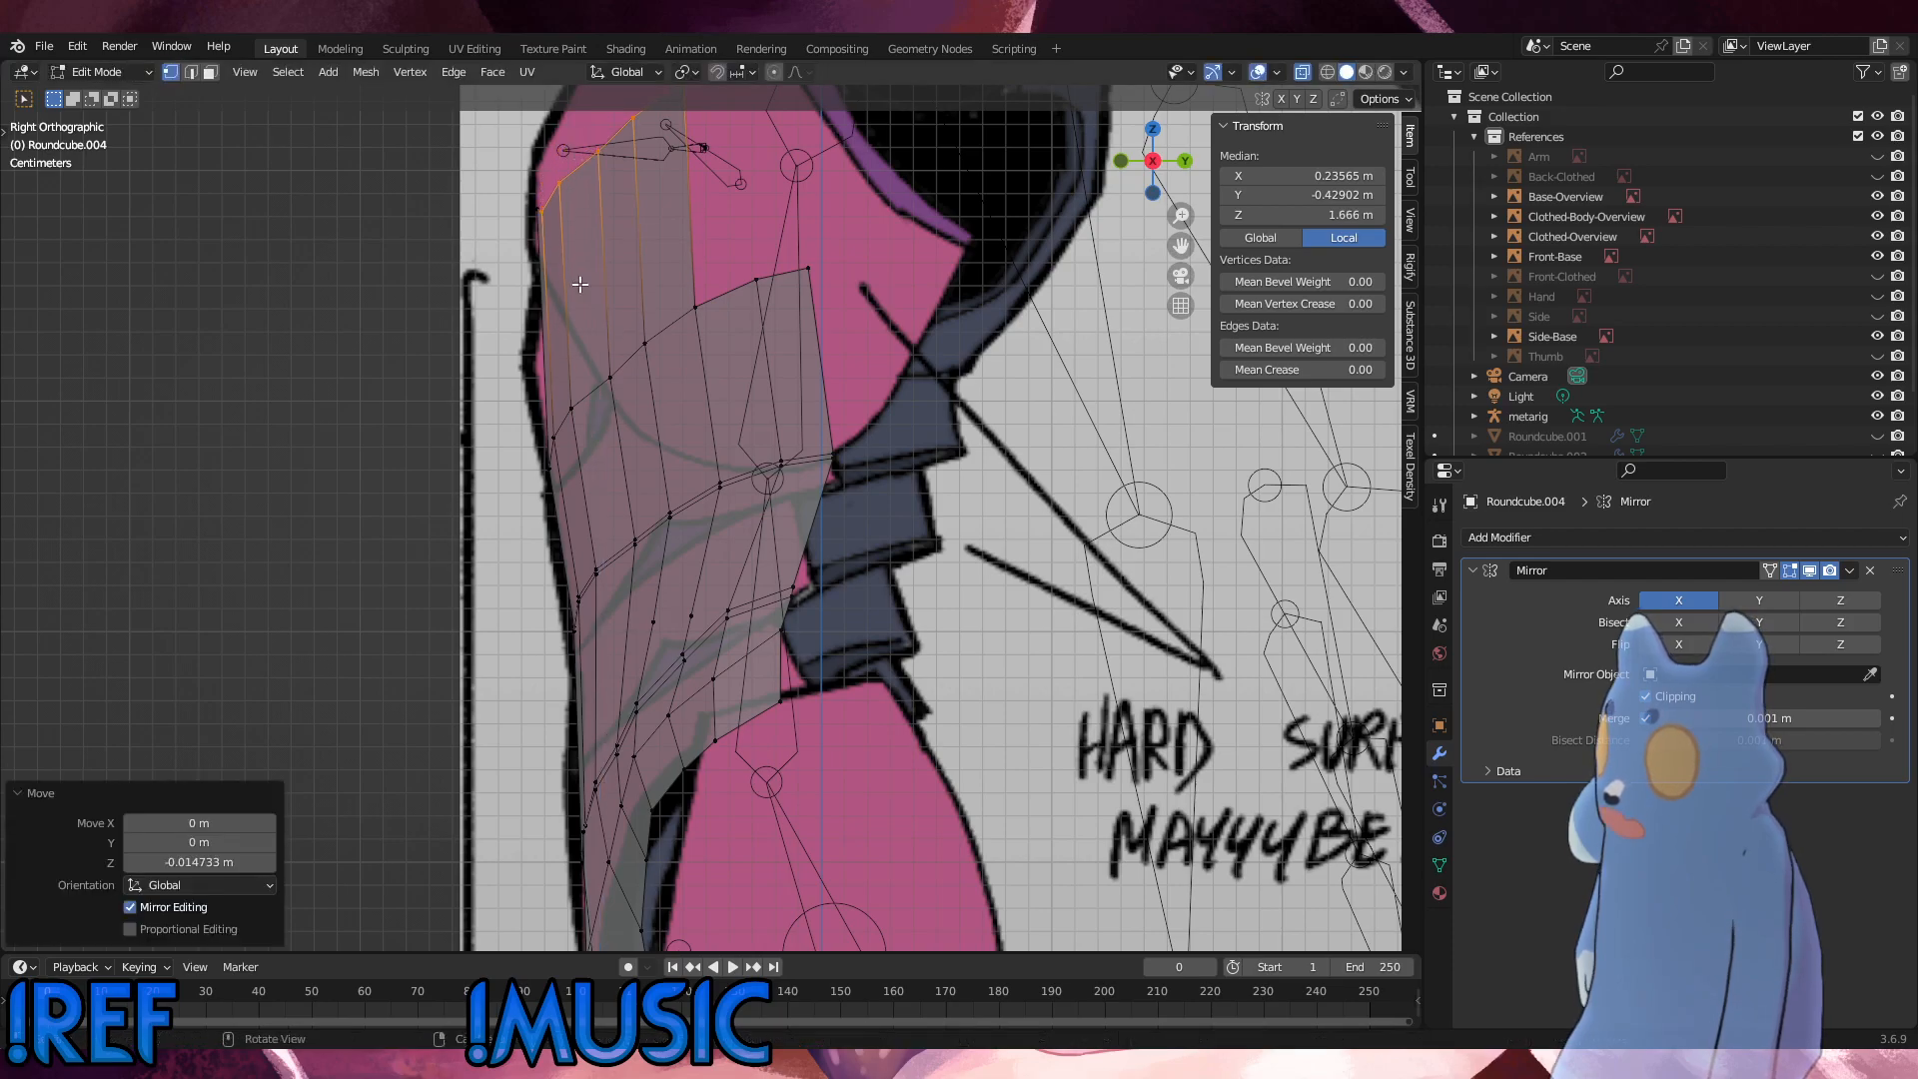
# Step: Lower all vertices of the chest edge except the front centre one by about 0.0173 m along Z
pyautogui.hotkey('ctrl', 'z')
pyautogui.press('g')
pyautogui.press('z')
pyautogui.click(570, 281)
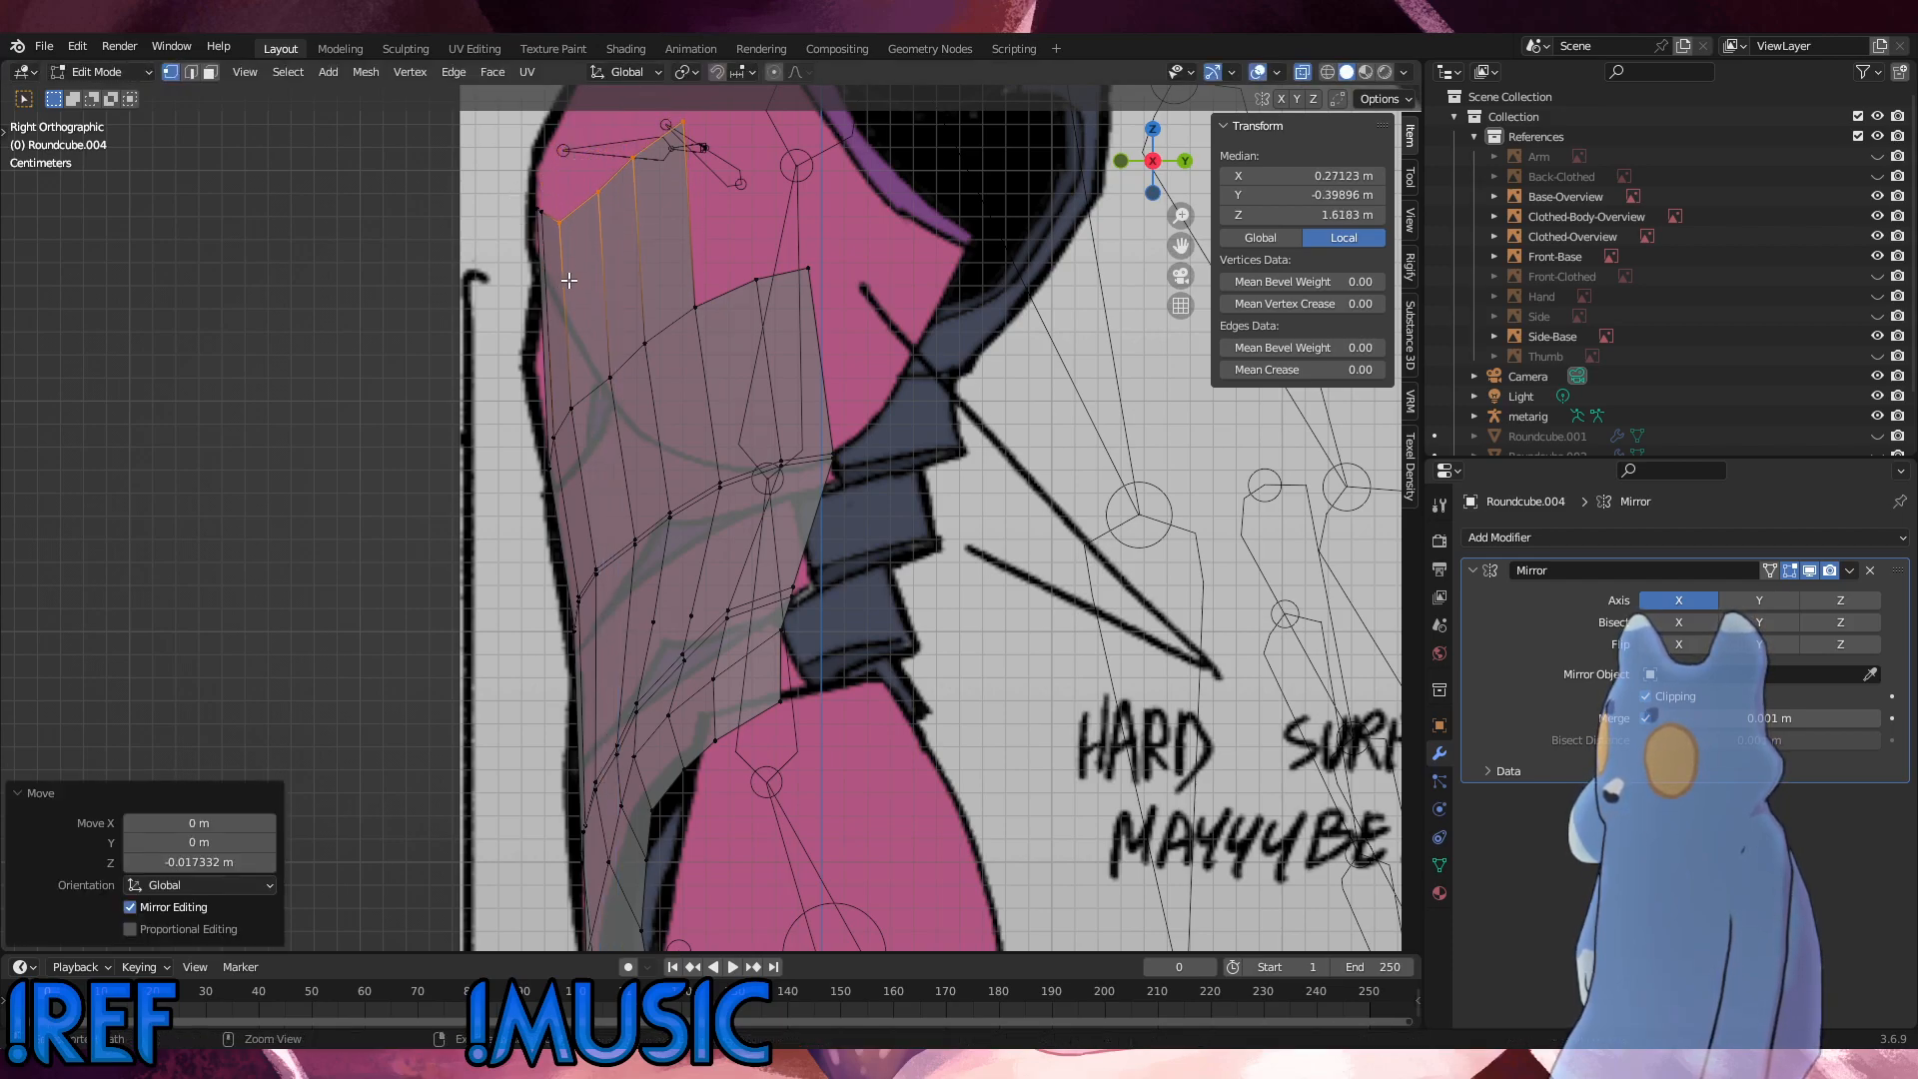
# Step: Lower the three outermost vertices of the extruded chest edge about 0.018 m along Z, then only the outer two about 0.0225 m
pyautogui.keyDown('ctrl'); pyautogui.moveTo(565, 259); pyautogui.dragTo(528, 208); pyautogui.keyUp('ctrl')
pyautogui.hotkey('ctrl', 'g')
pyautogui.press('g')
pyautogui.press('z')
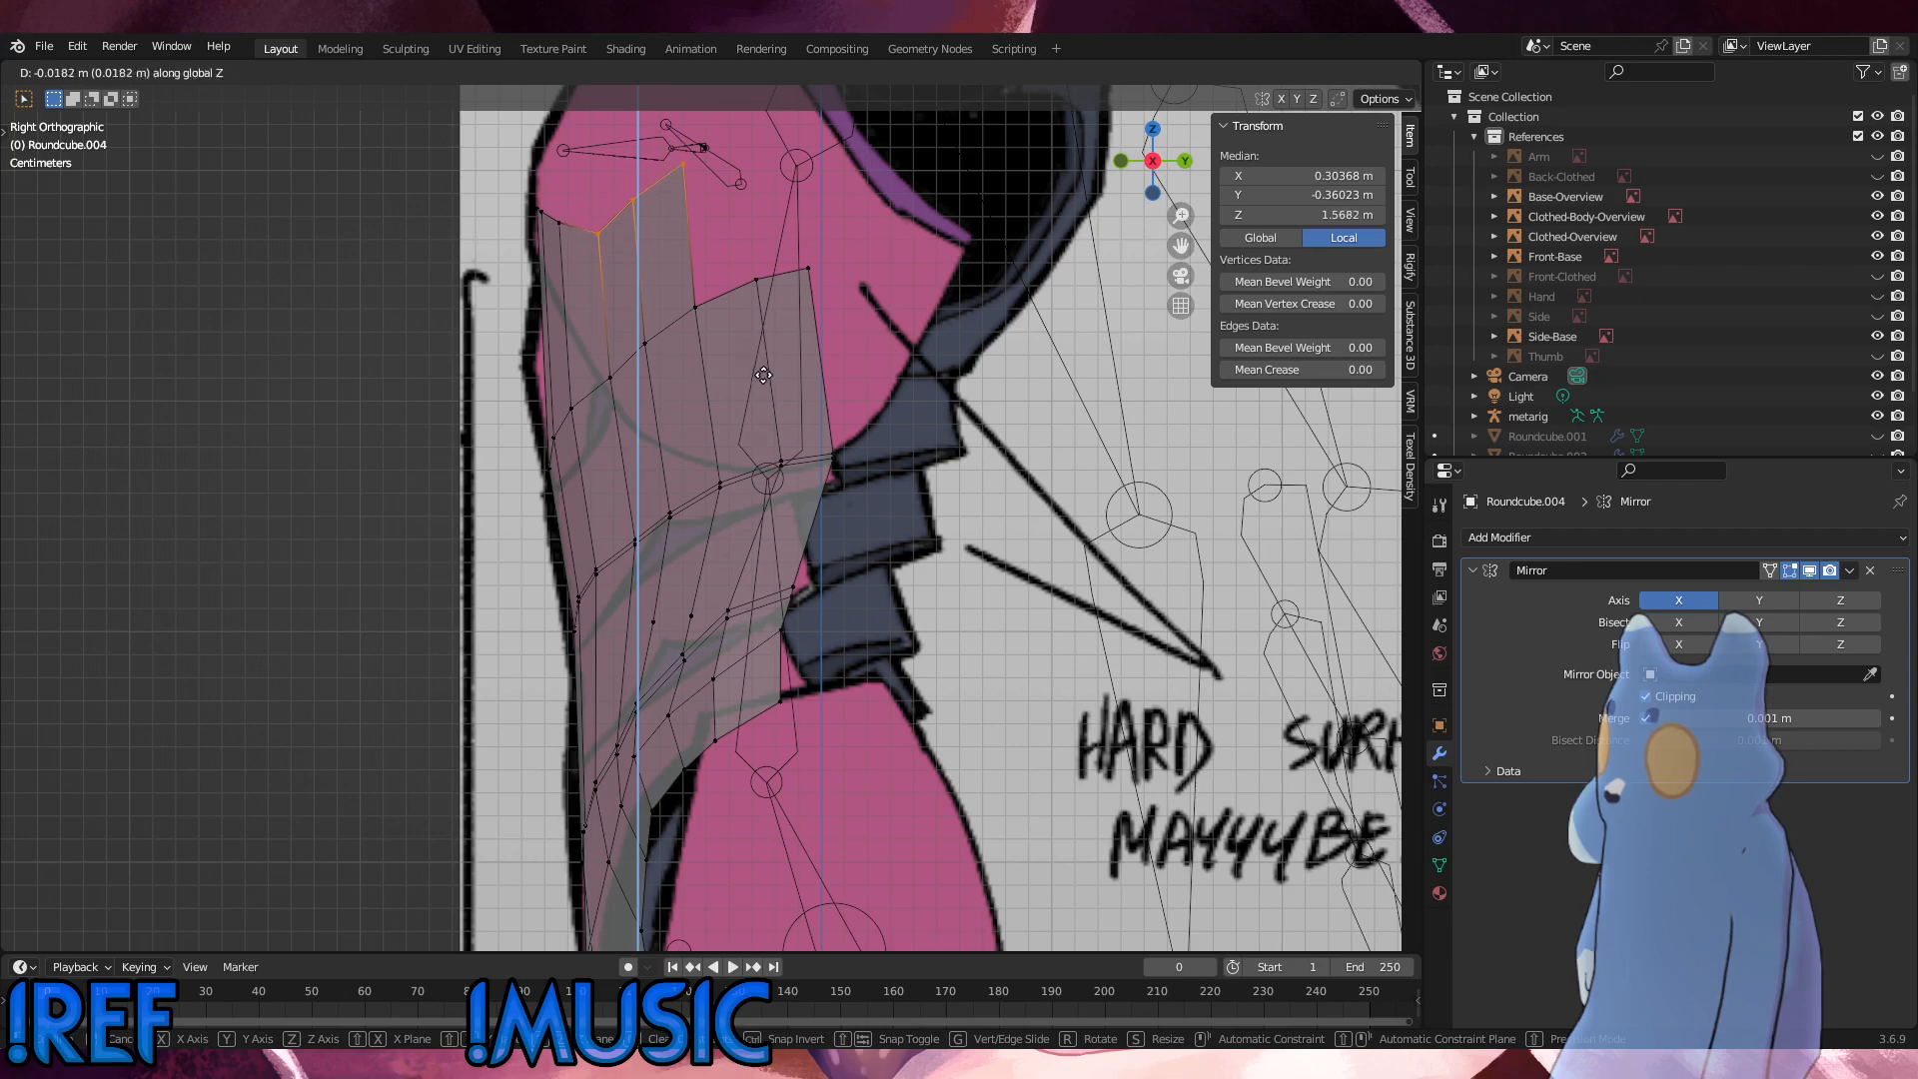
pyautogui.click(763, 376)
pyautogui.hotkey('ctrl', 'z')
pyautogui.press('g')
pyautogui.press('z')
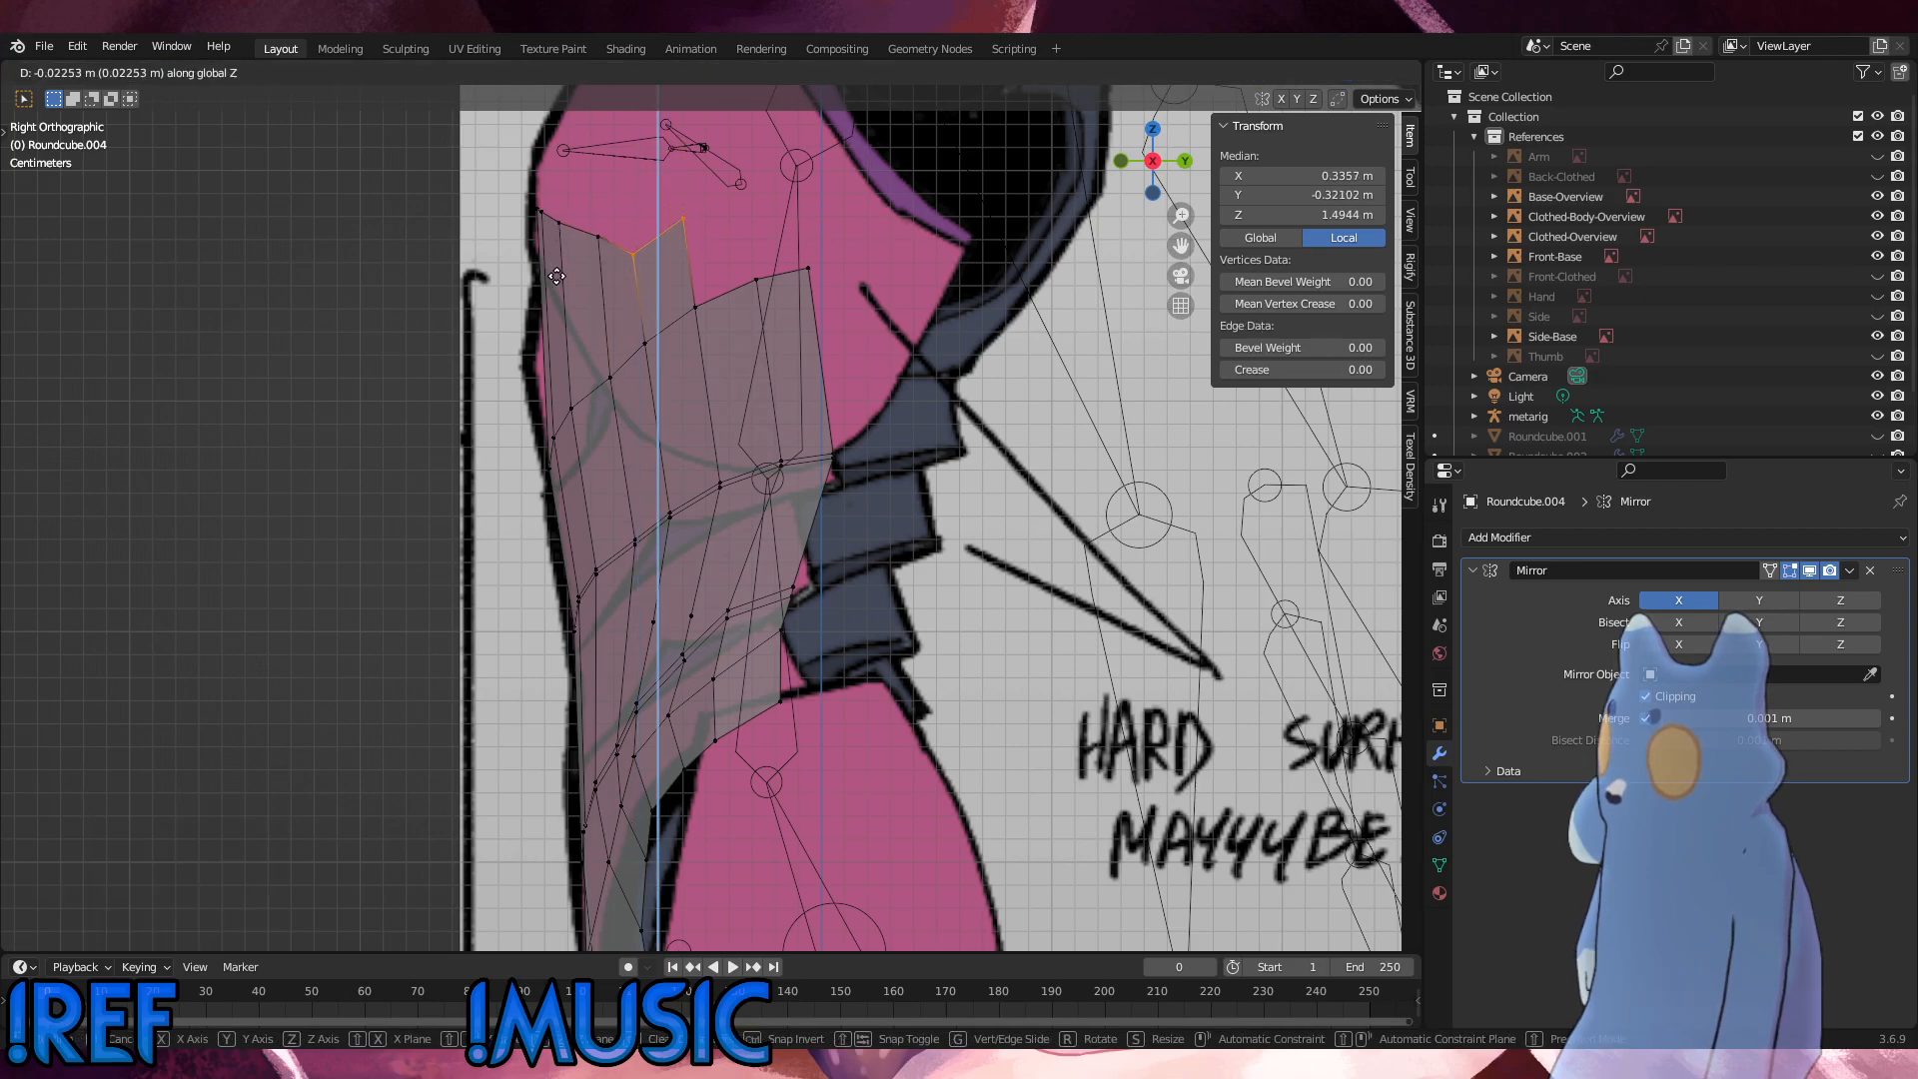
pyautogui.click(628, 277)
# Step: Lower the chest edge's second-outermost vertex about 0.0173 m along Z and raise it back about 0.0121 m
pyautogui.keyDown('ctrl'); pyautogui.moveTo(706, 256); pyautogui.dragTo(644, 206); pyautogui.keyUp('ctrl')
pyautogui.press('g')
pyautogui.press('z')
pyautogui.click(660, 258)
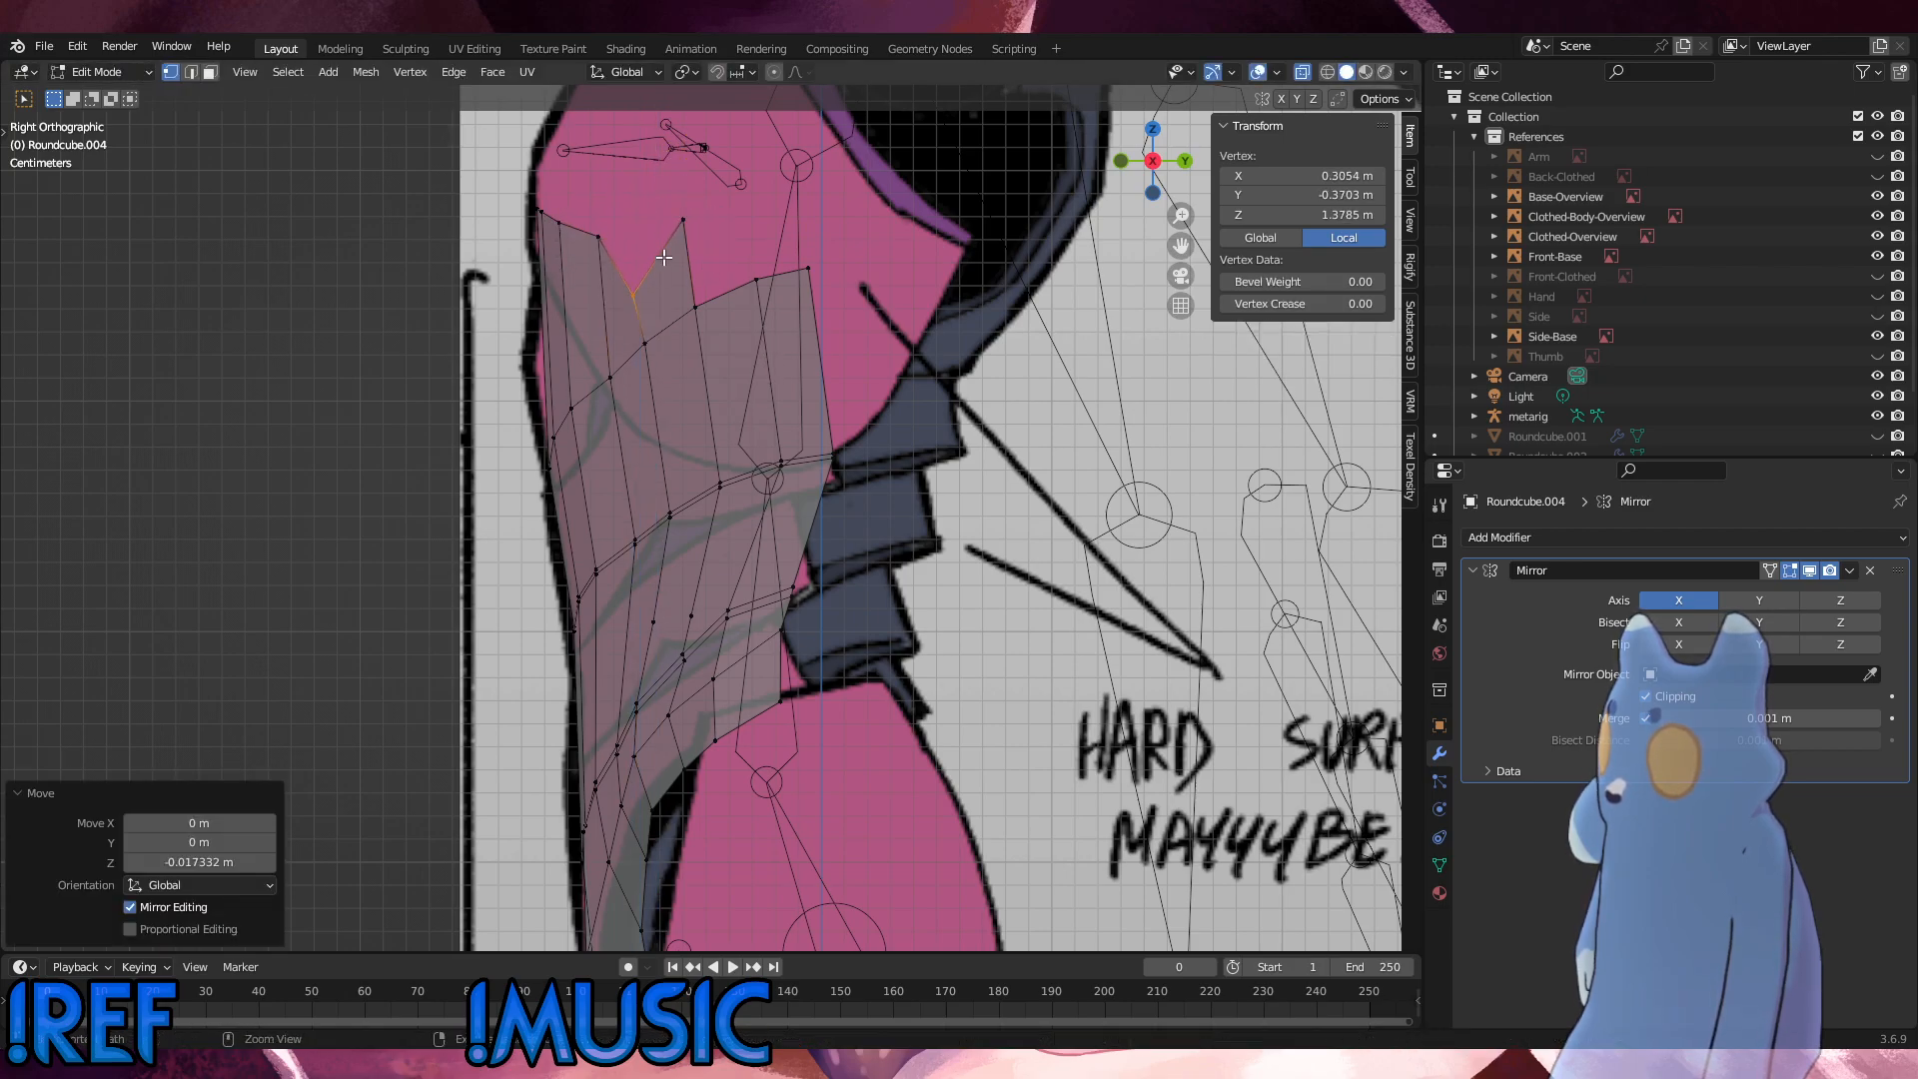
pyautogui.hotkey('ctrl', 'x')
pyautogui.click(659, 264)
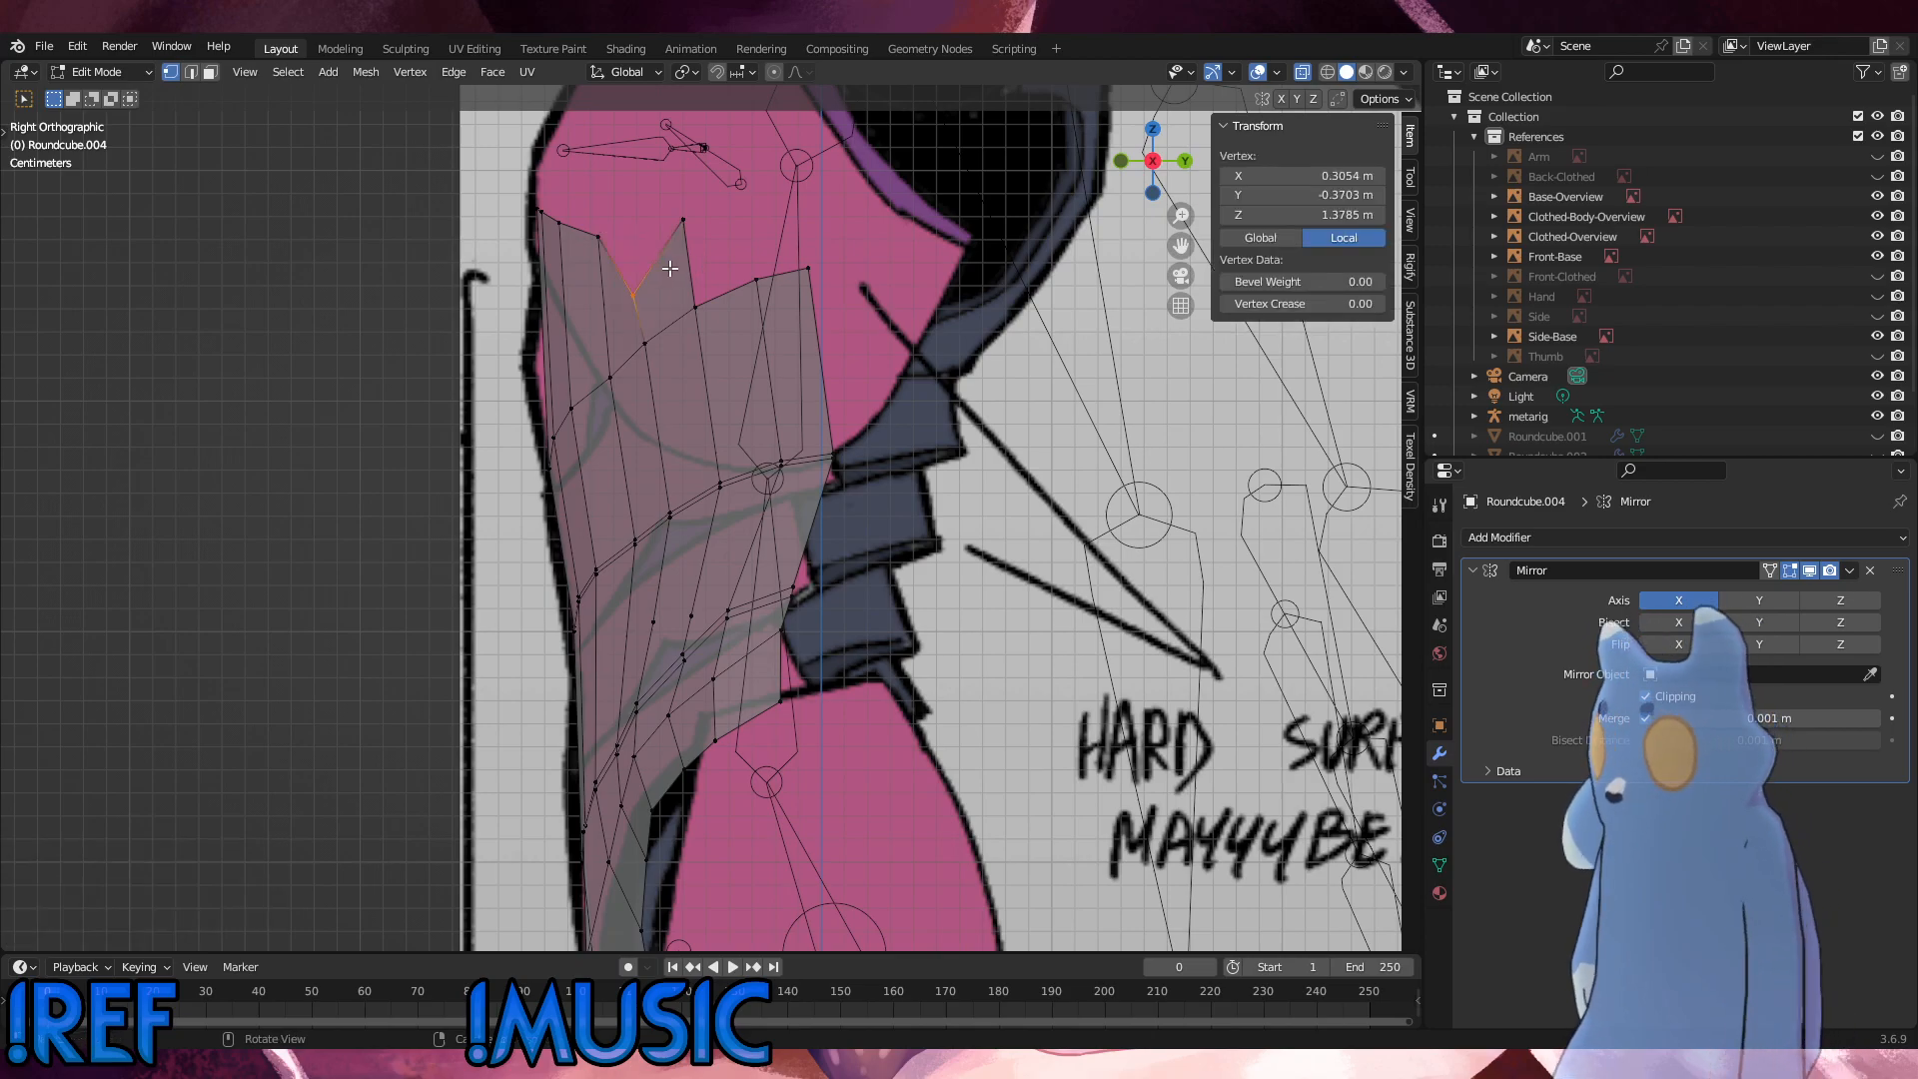
pyautogui.press('g')
pyautogui.press('z')
pyautogui.click(670, 240)
pyautogui.press('g')
pyautogui.press('z')
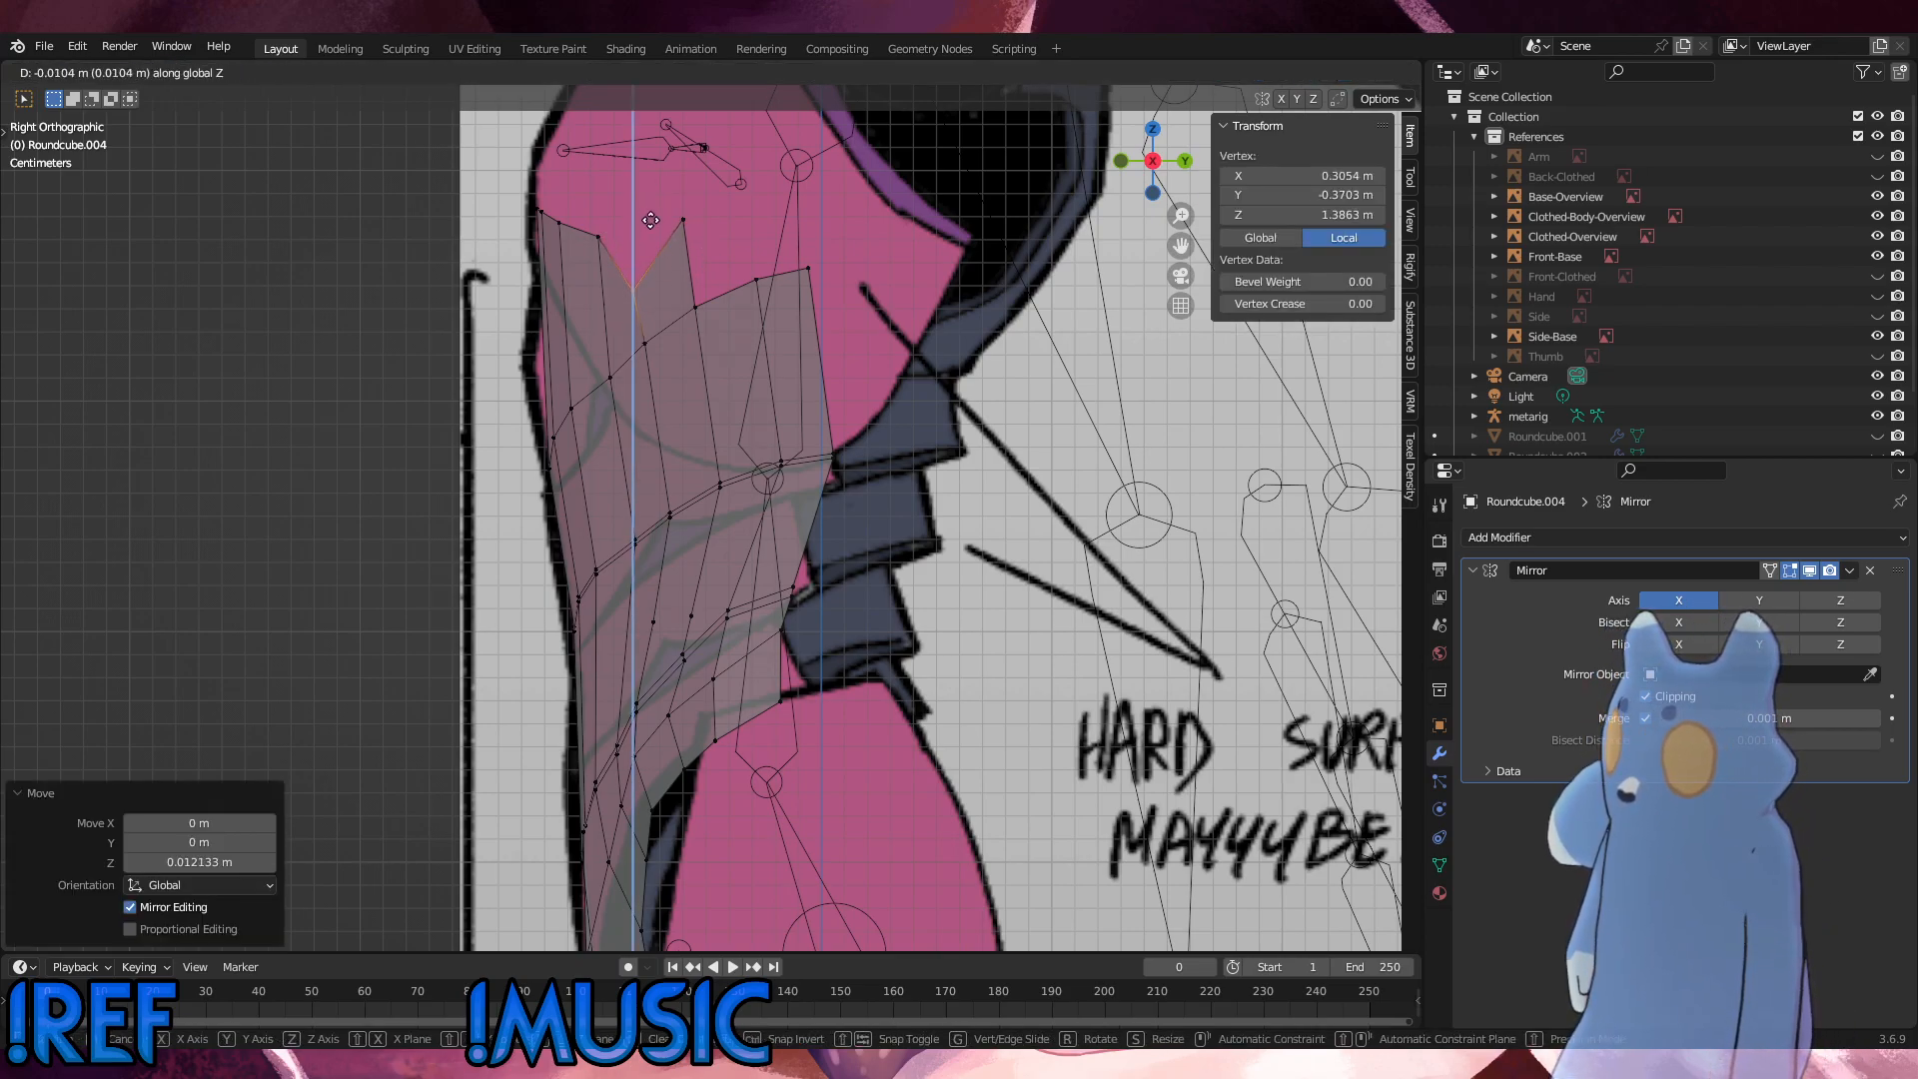
pyautogui.click(653, 220)
pyautogui.hotkey('ctrl', 'z')
# Step: Lower the chest edge's outermost vertex along Z, roughly level with the neighbouring side rim
pyautogui.click(683, 219)
pyautogui.press('g')
pyautogui.press('z')
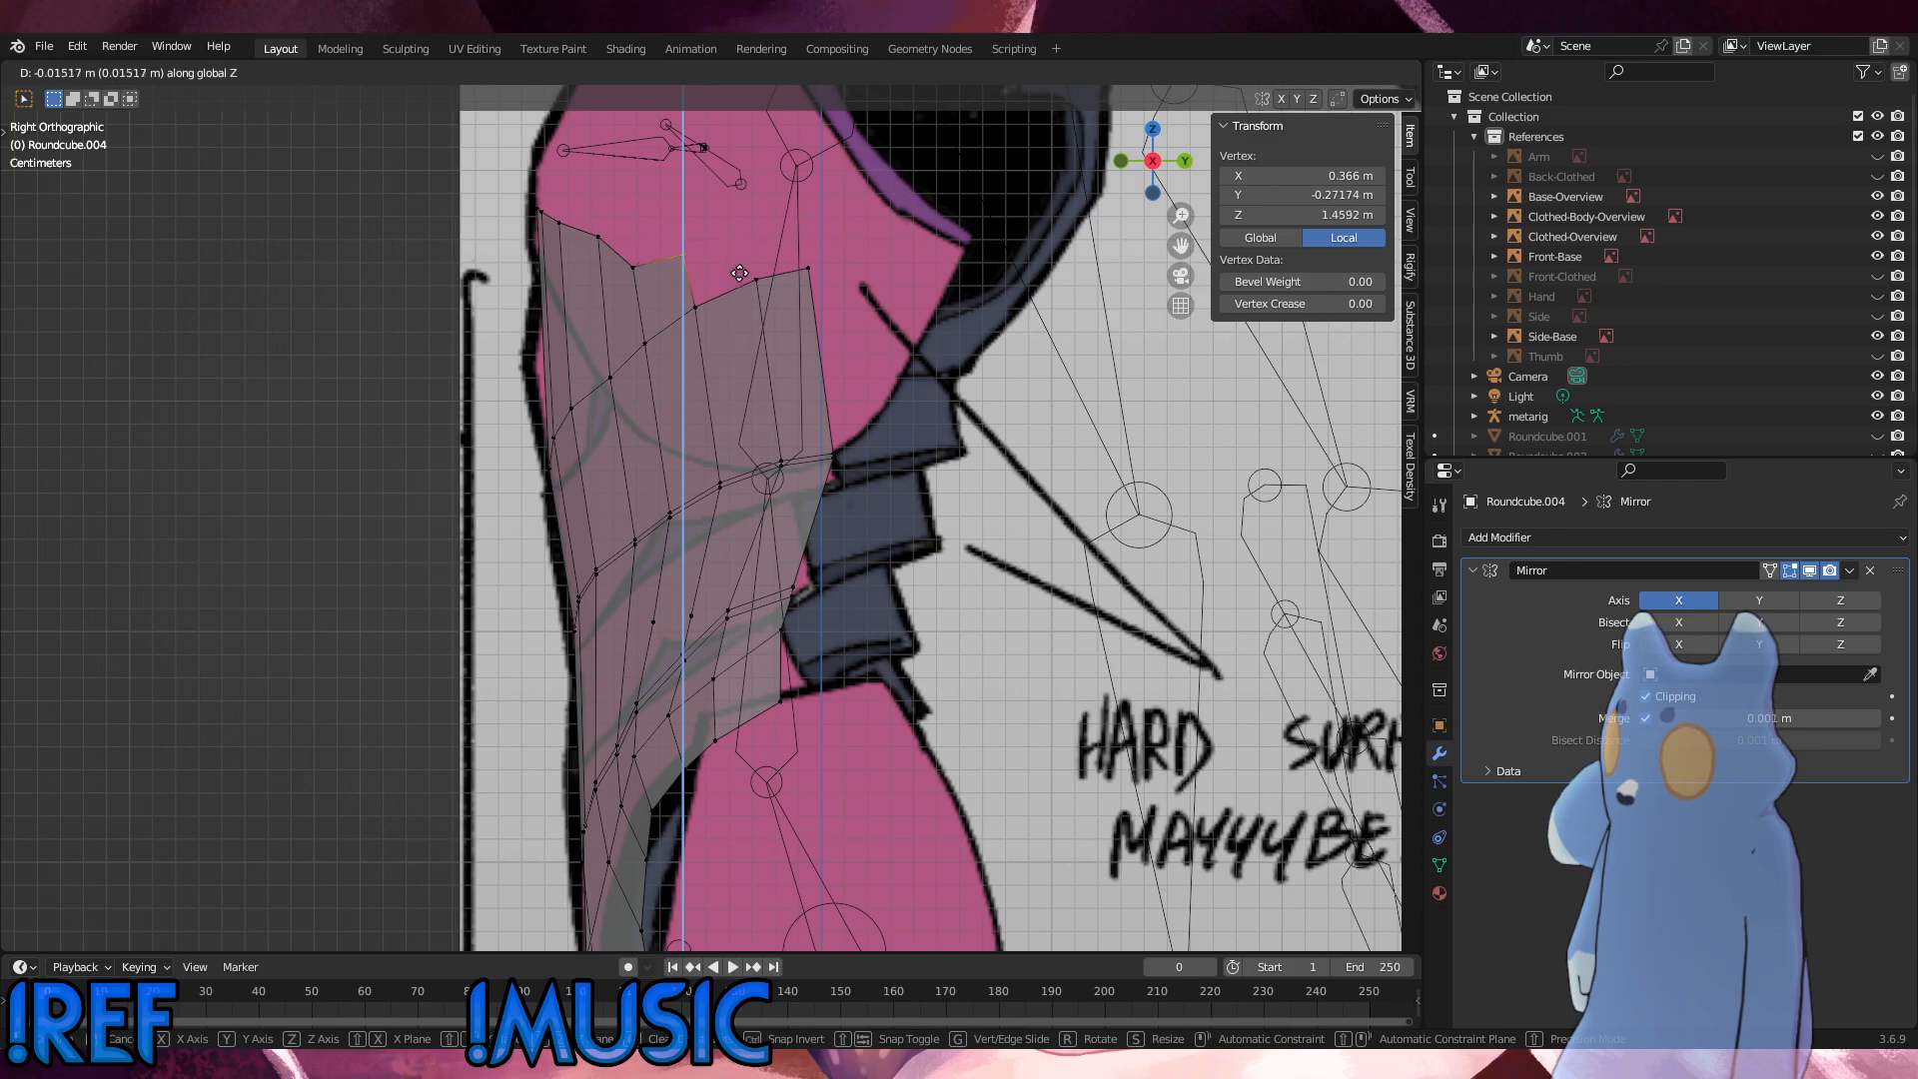
pyautogui.click(740, 290)
# Step: Fill the triangular gap between the outermost chest-edge vertex and the two adjacent rim vertices with a face
pyautogui.moveTo(769, 316); pyautogui.dragTo(677, 258)
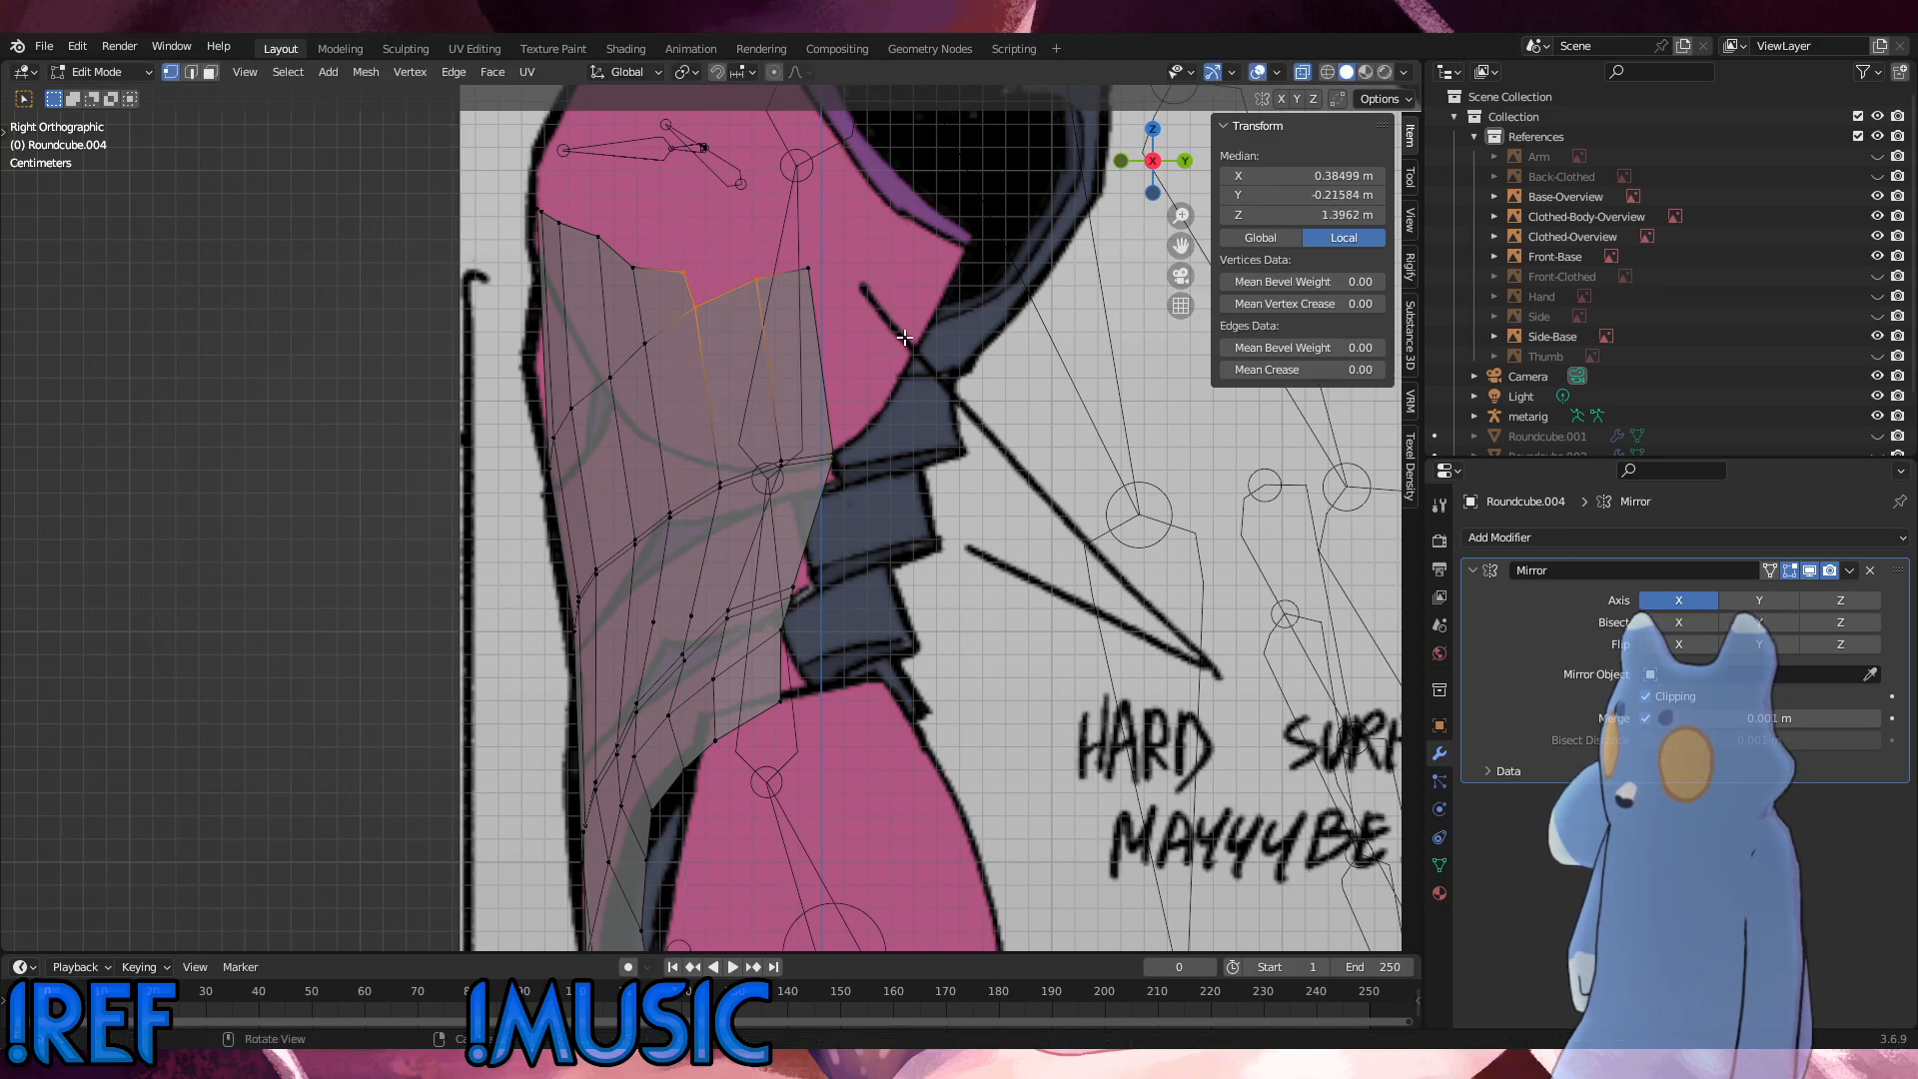
pyautogui.press('g')
pyautogui.press('z')
pyautogui.click(907, 349)
pyautogui.press('f')
pyautogui.hotkey('alt', 'a')
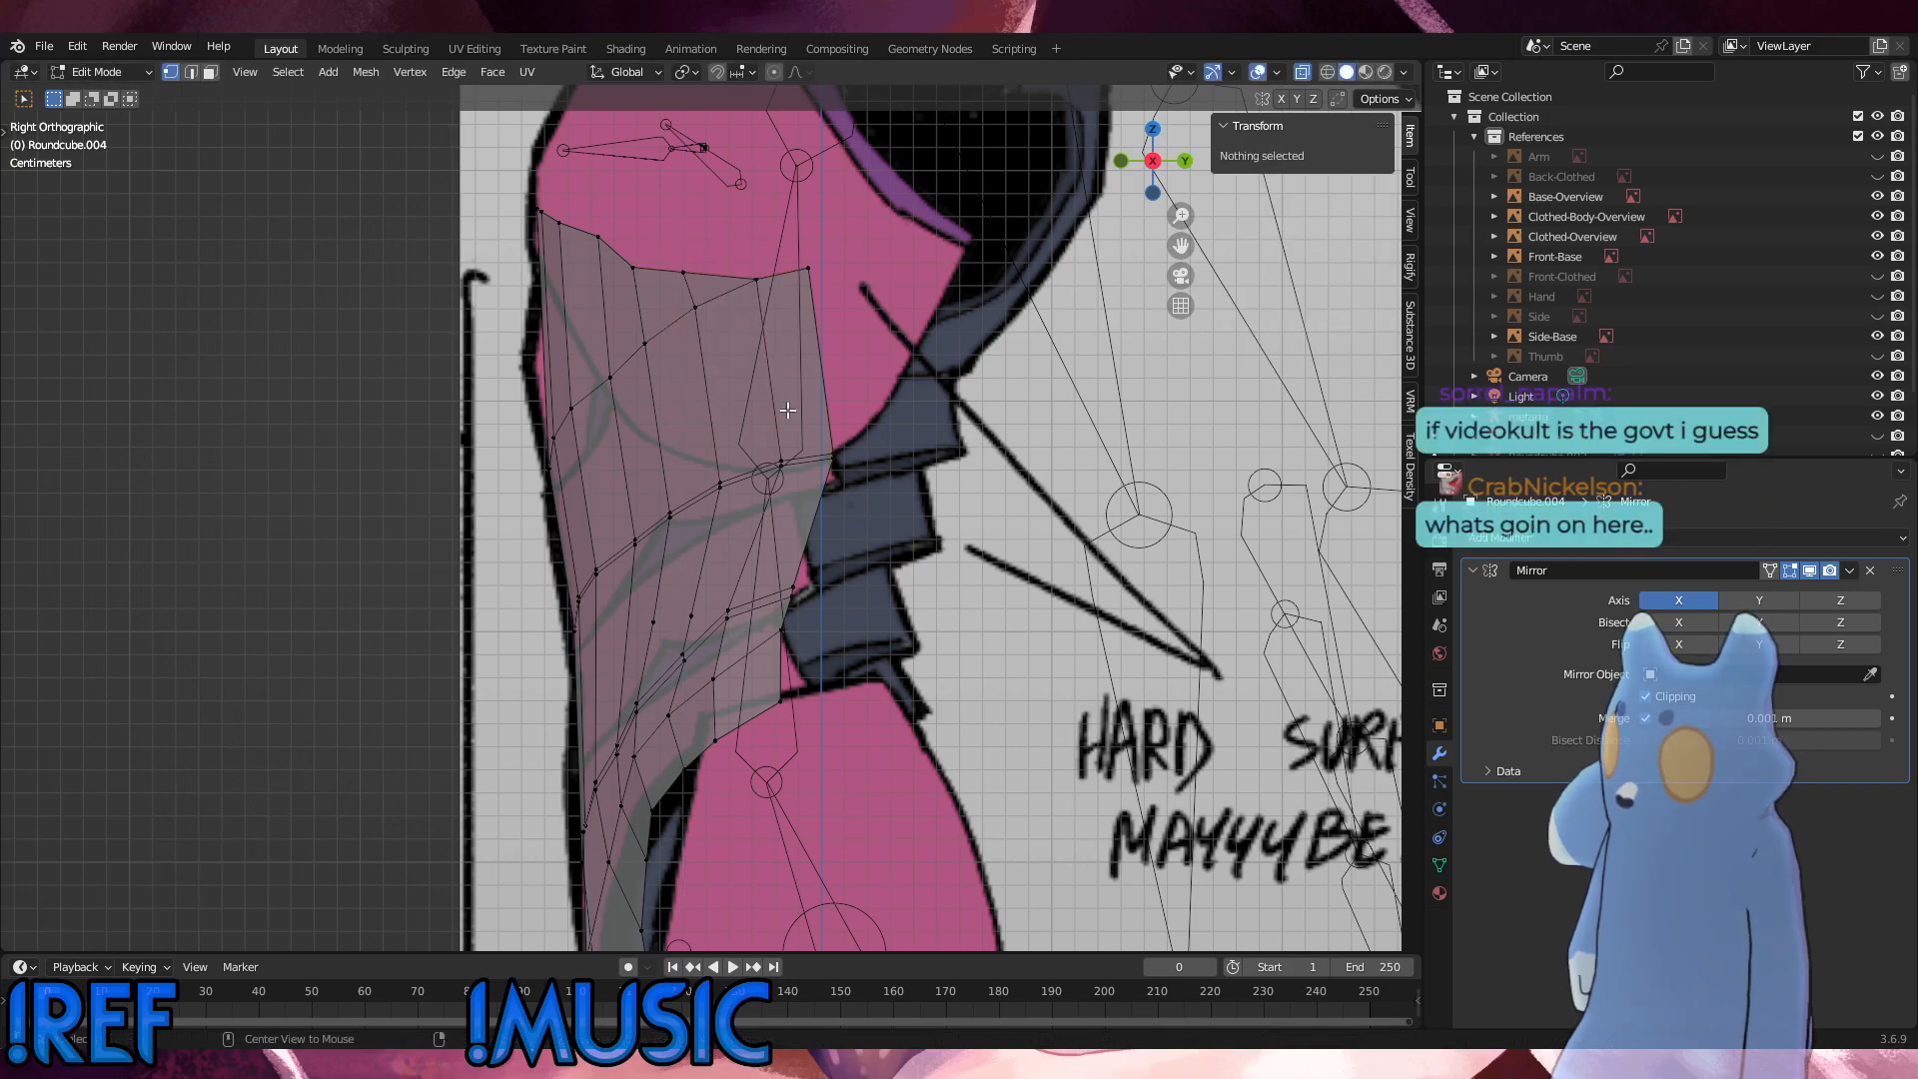
# Step: Fine-tune the height of the chest edge's second-outermost vertex along Z in the front view to smooth the top outline
pyautogui.press('KP_1')
pyautogui.click(709, 269)
pyautogui.press('g')
pyautogui.press('z')
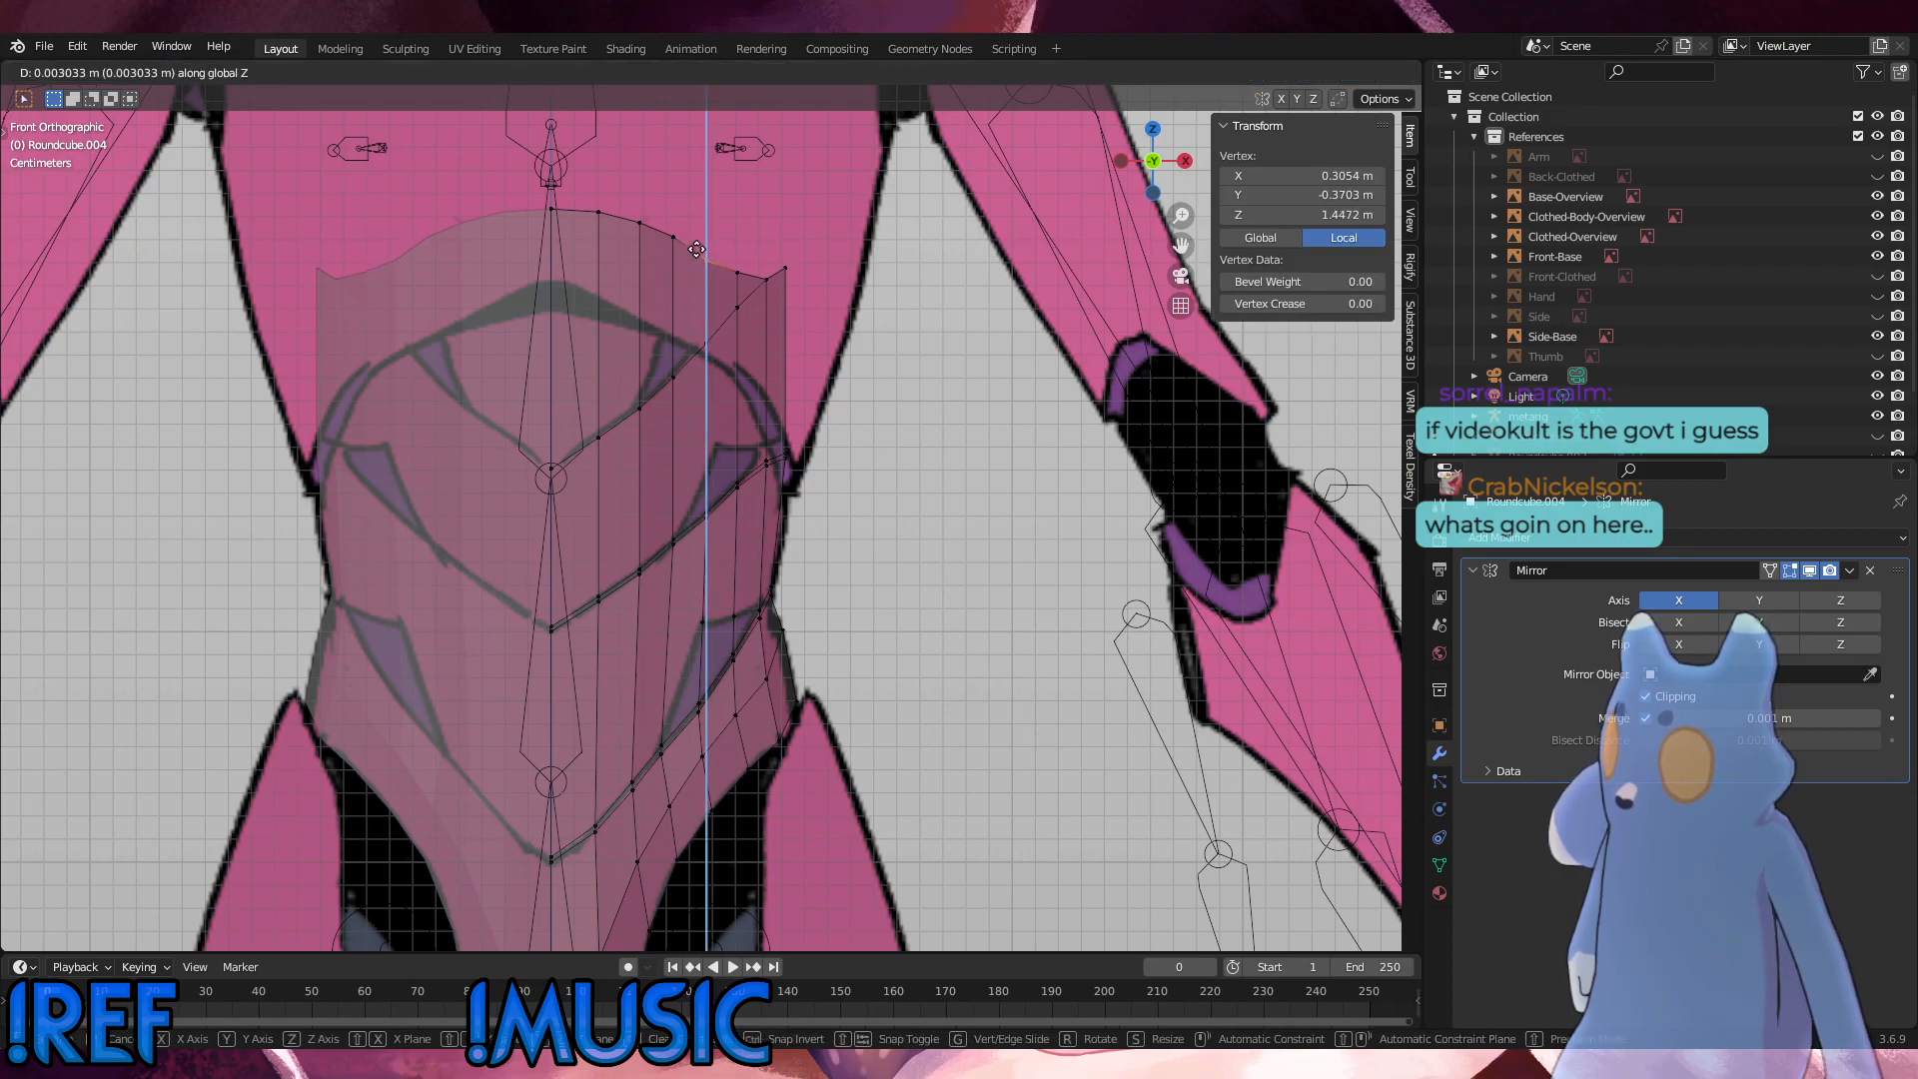
pyautogui.click(712, 264)
pyautogui.click(727, 256)
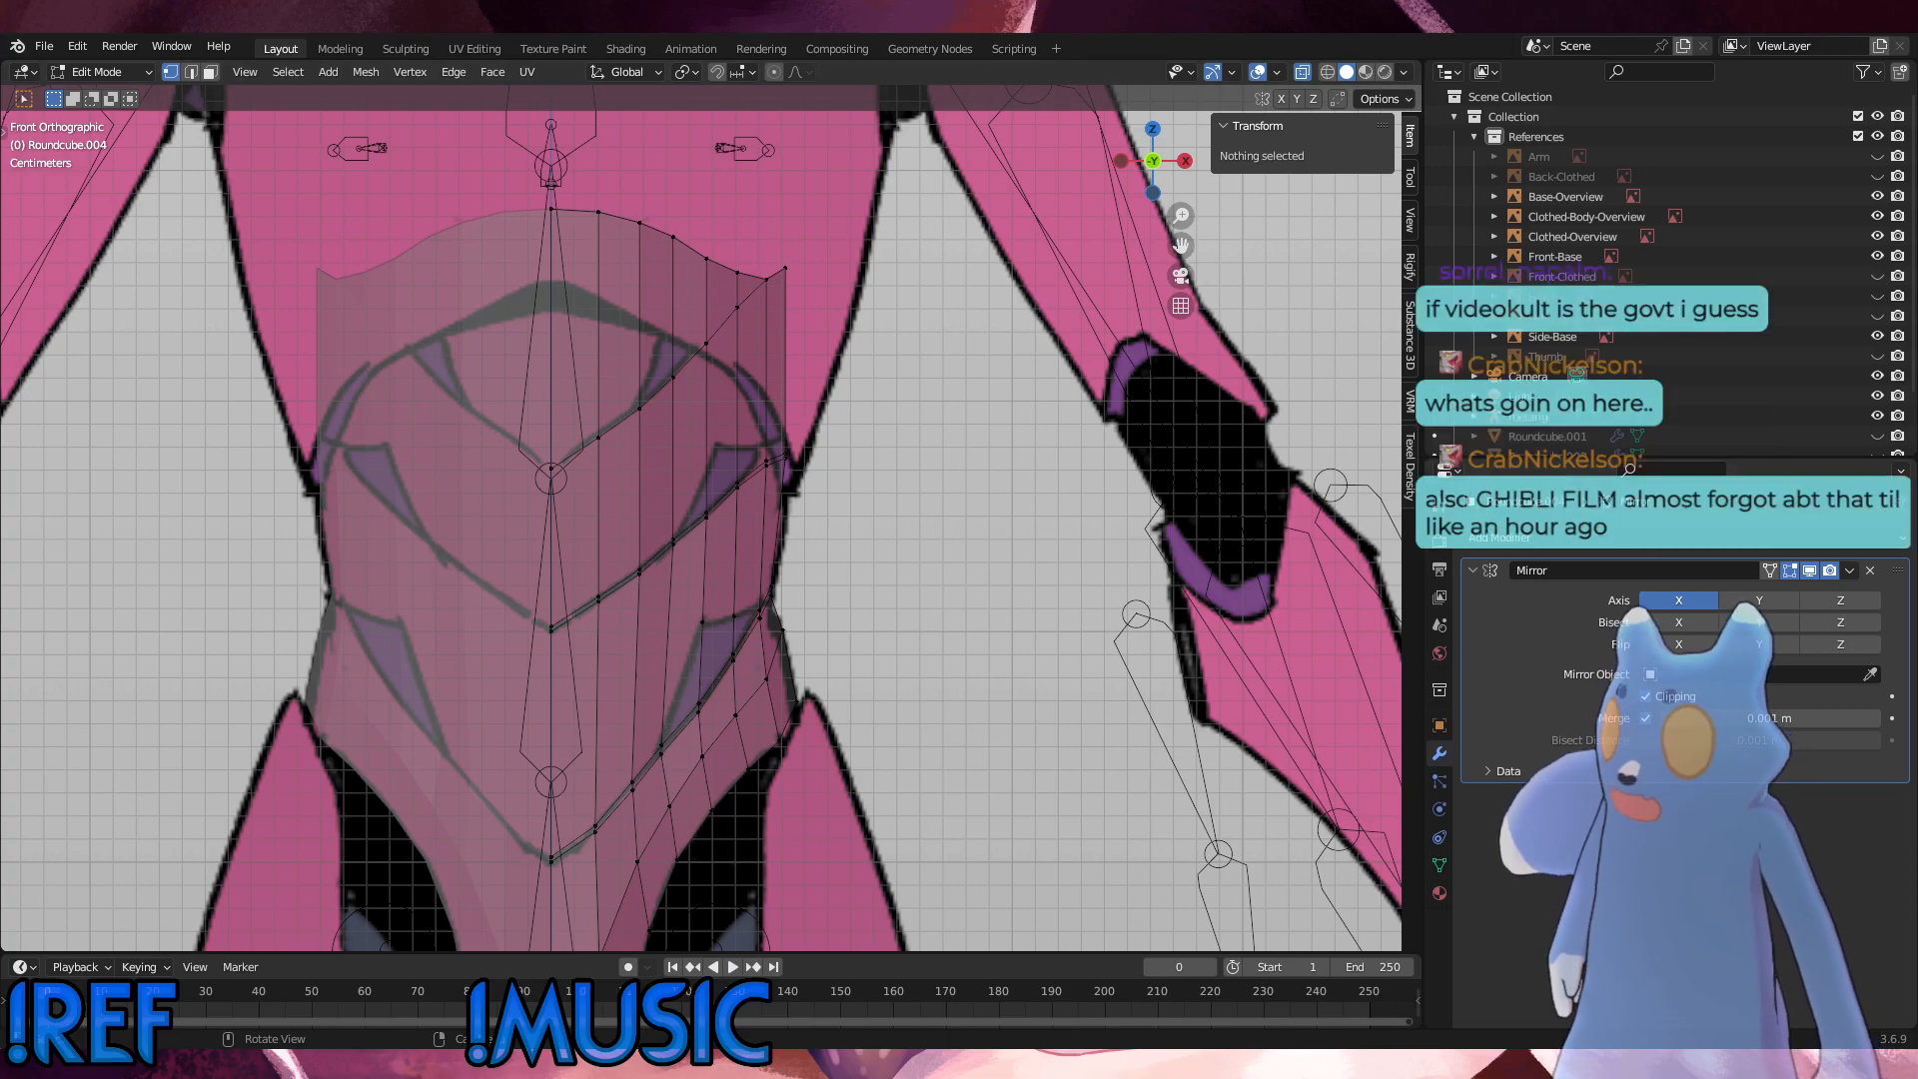
# Step: Return to Object Mode and save the project with Save As
pyautogui.click(90, 75)
pyautogui.click(94, 95)
pyautogui.click(44, 47)
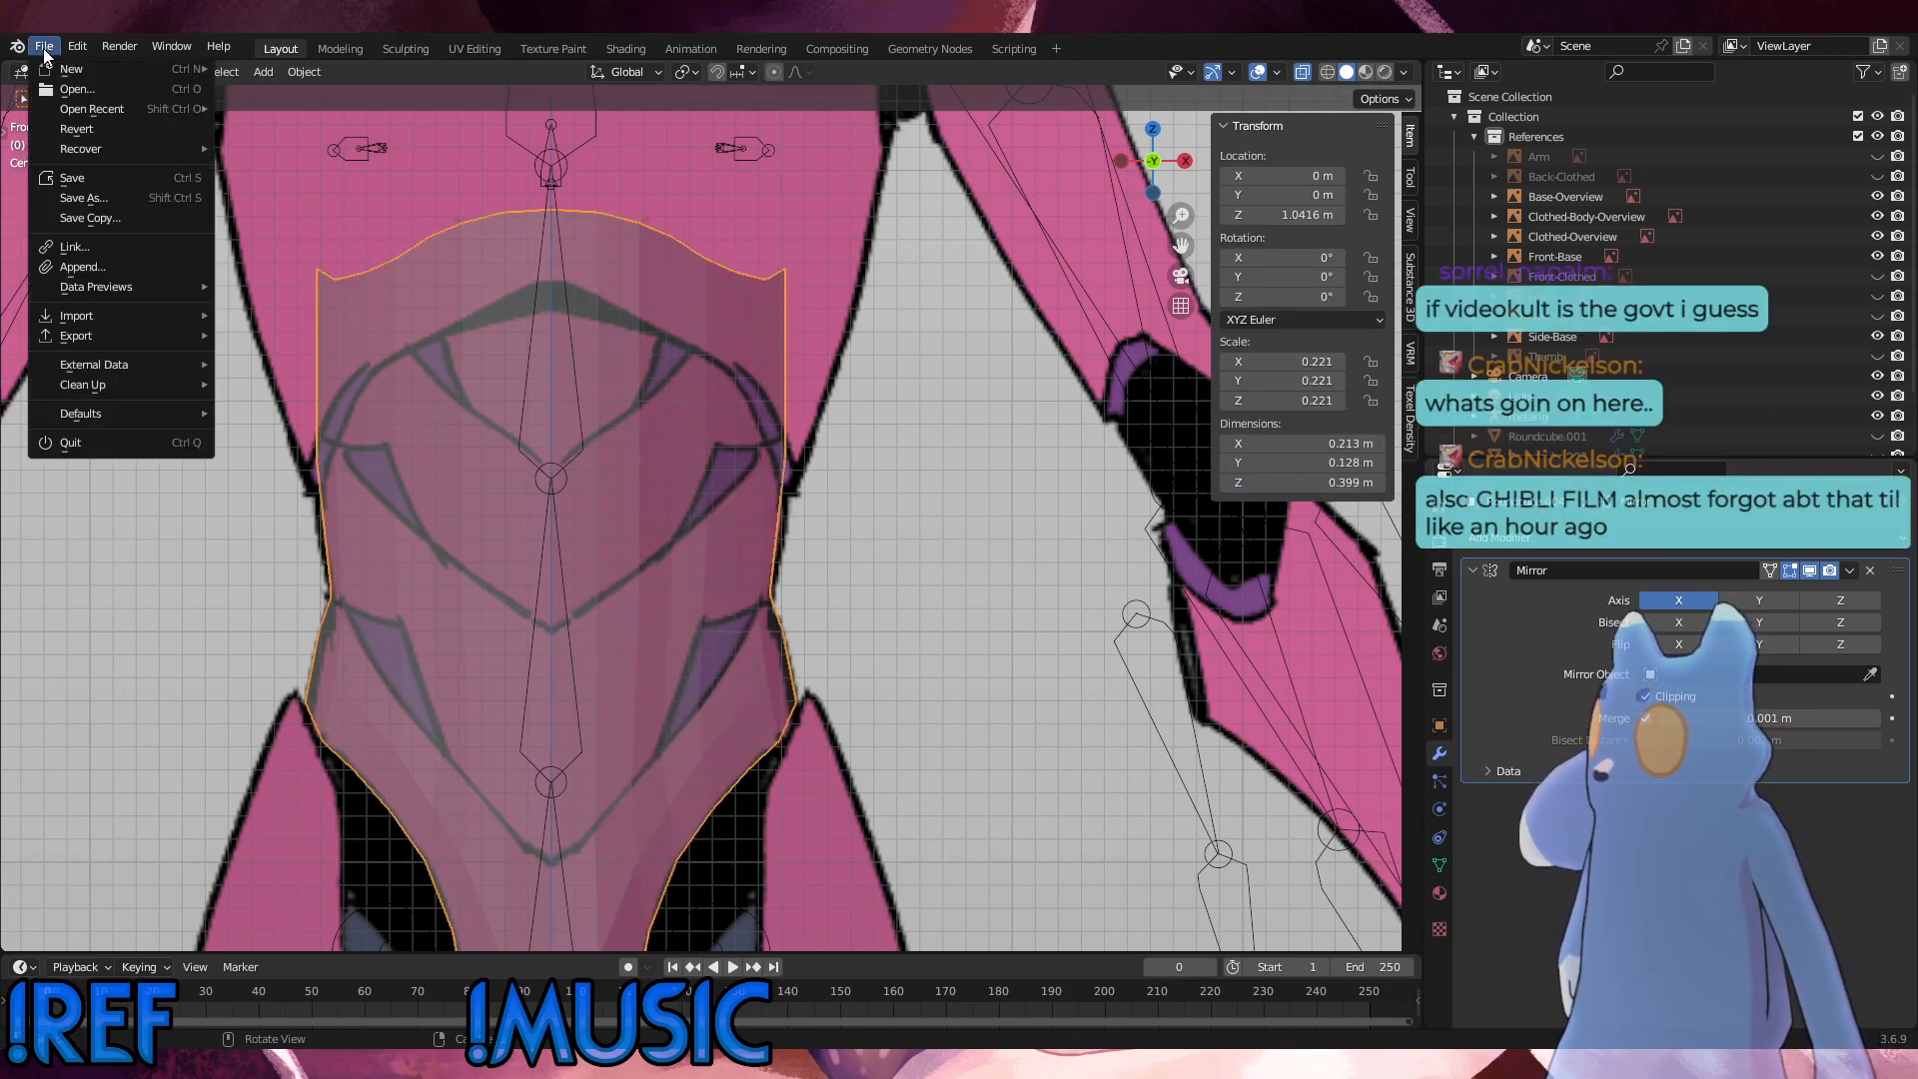
pyautogui.click(97, 199)
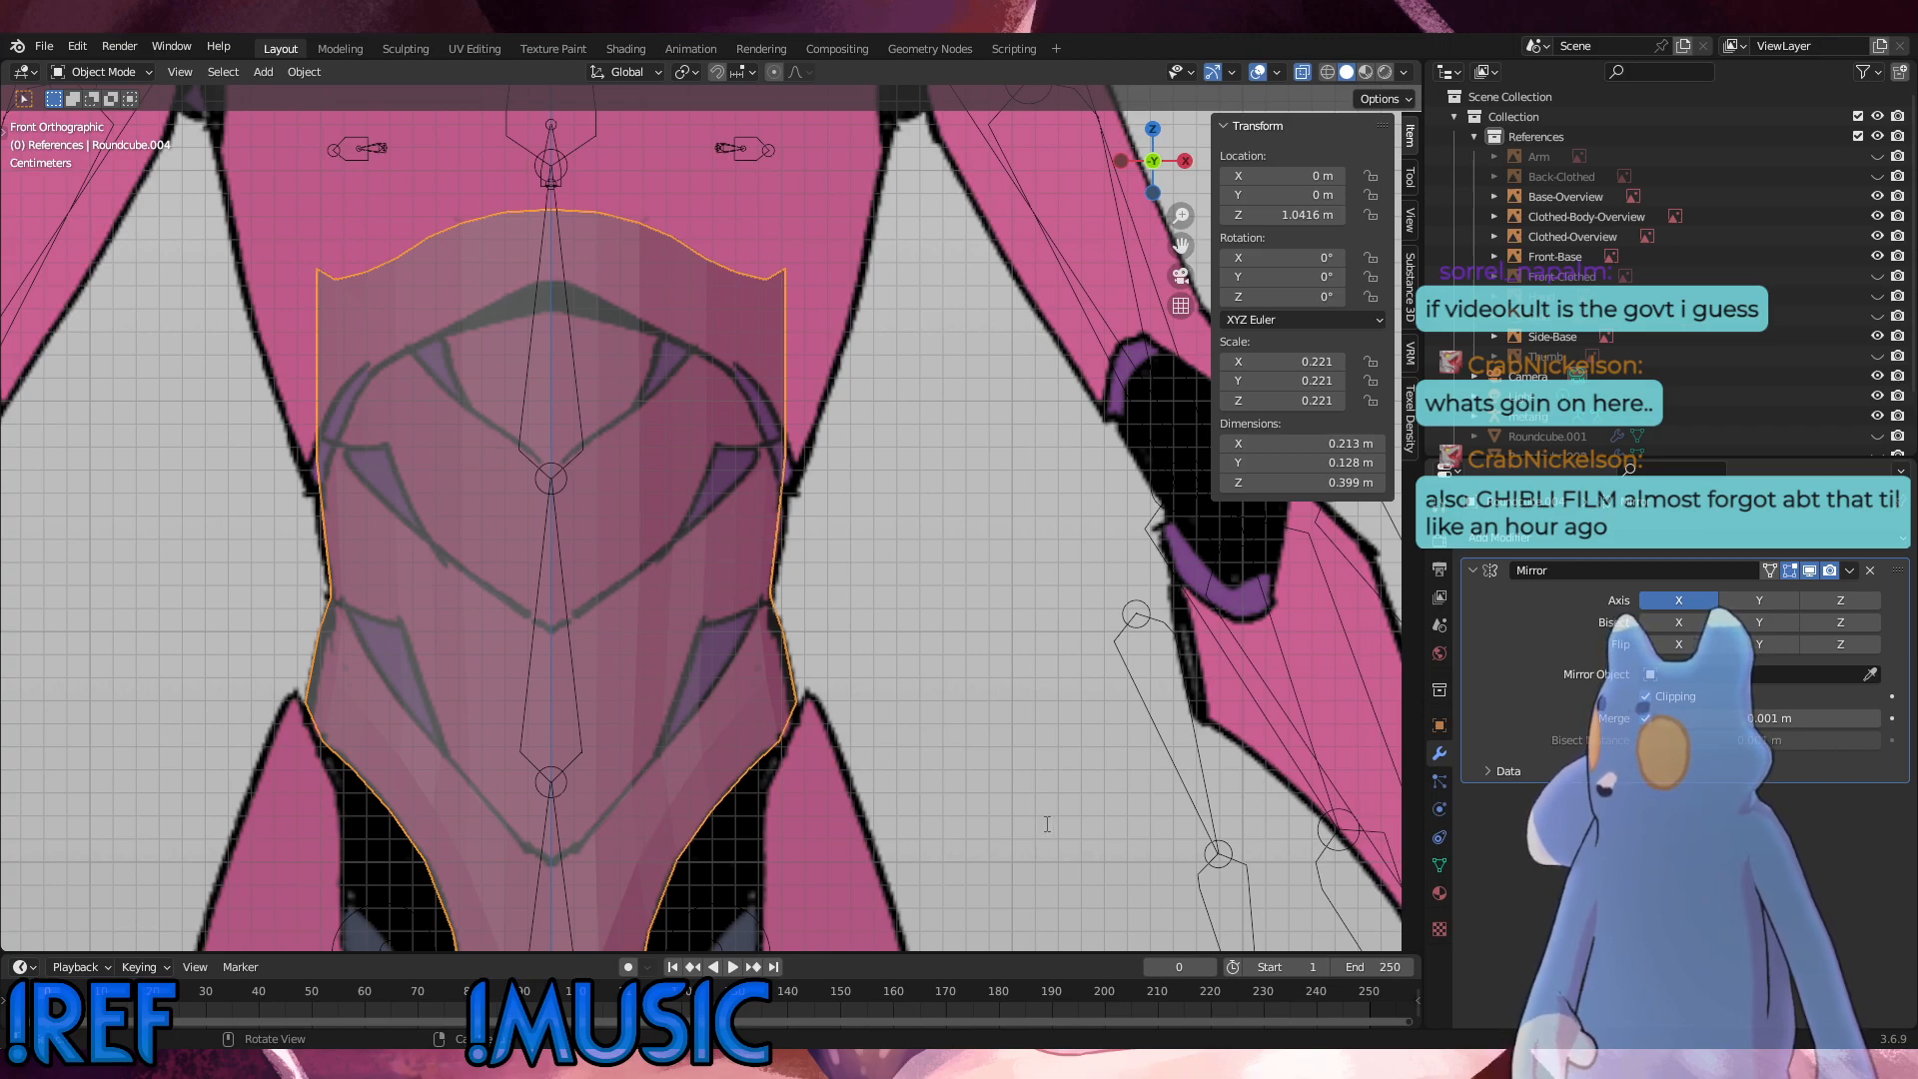
pyautogui.click(1293, 825)
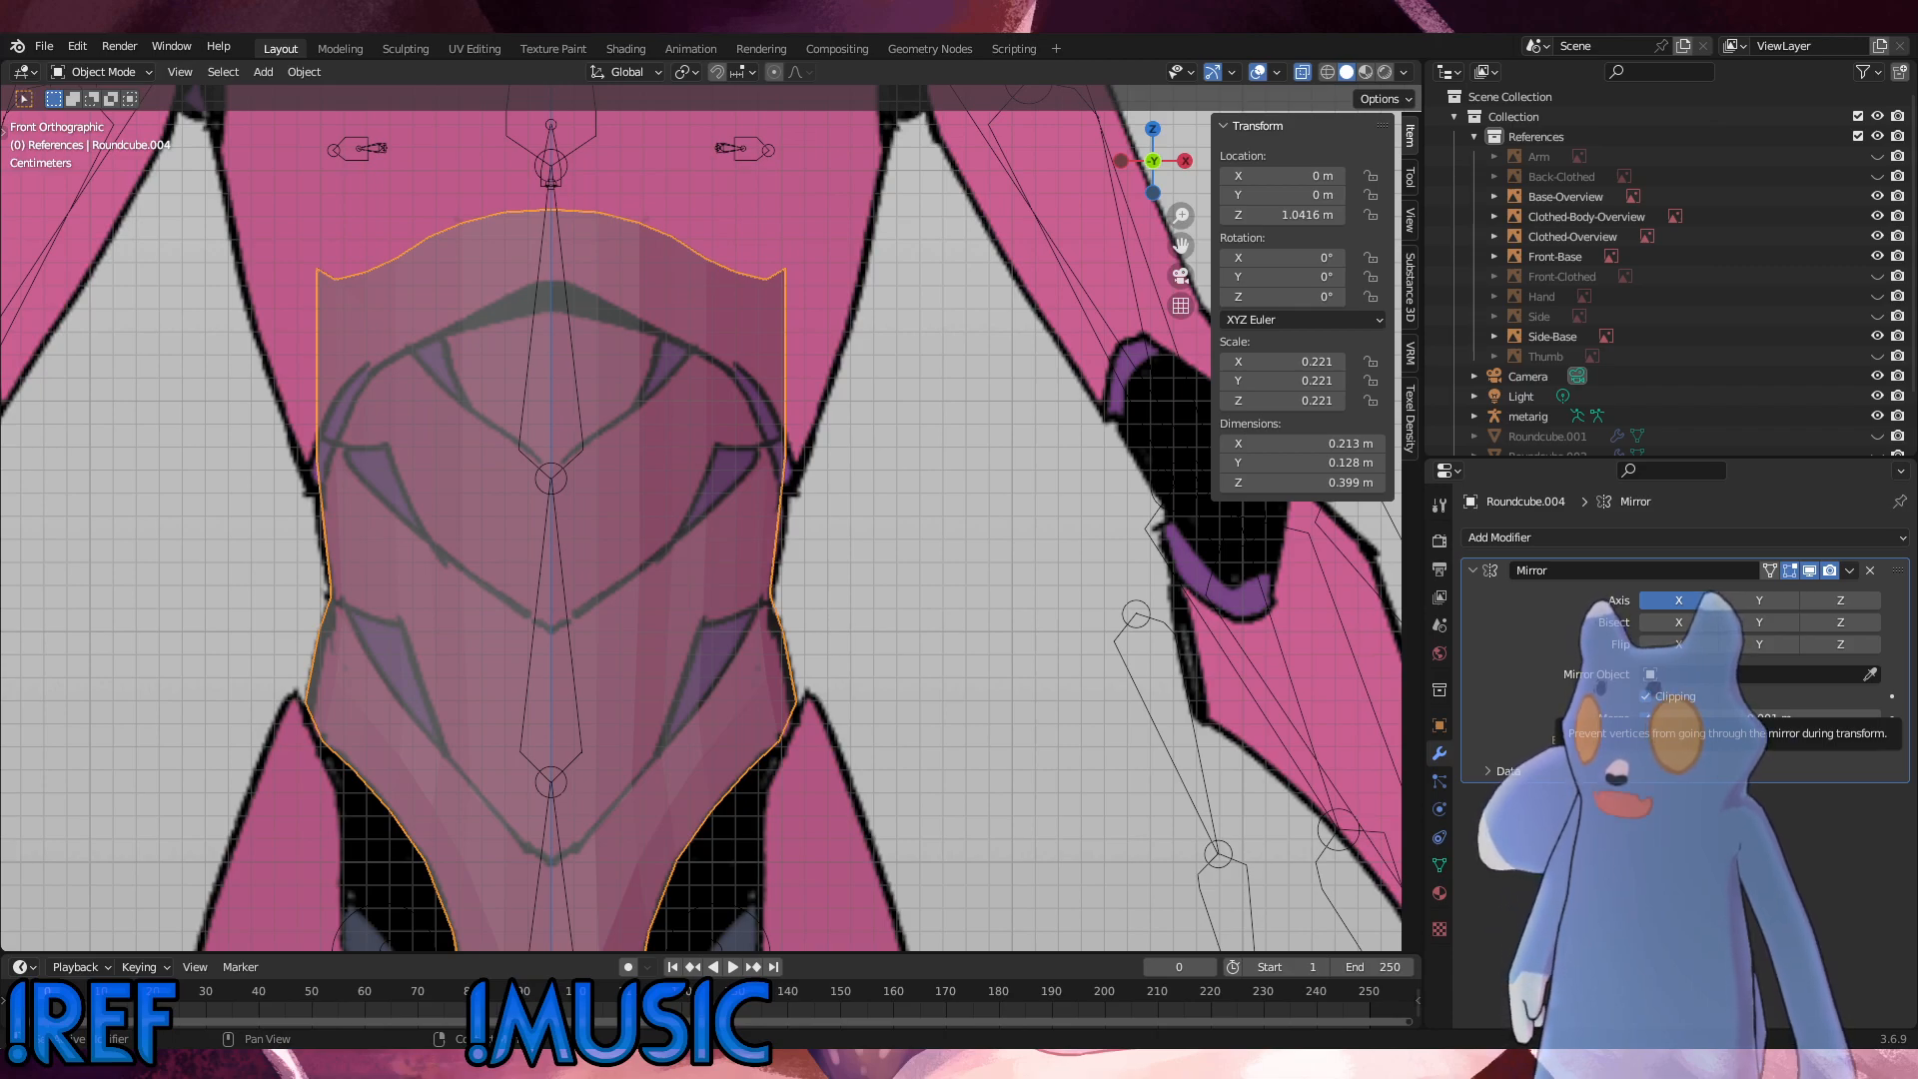
# Step: Reselect the body shell Roundcube.004 and enter Edit Mode on it
pyautogui.click(992, 705)
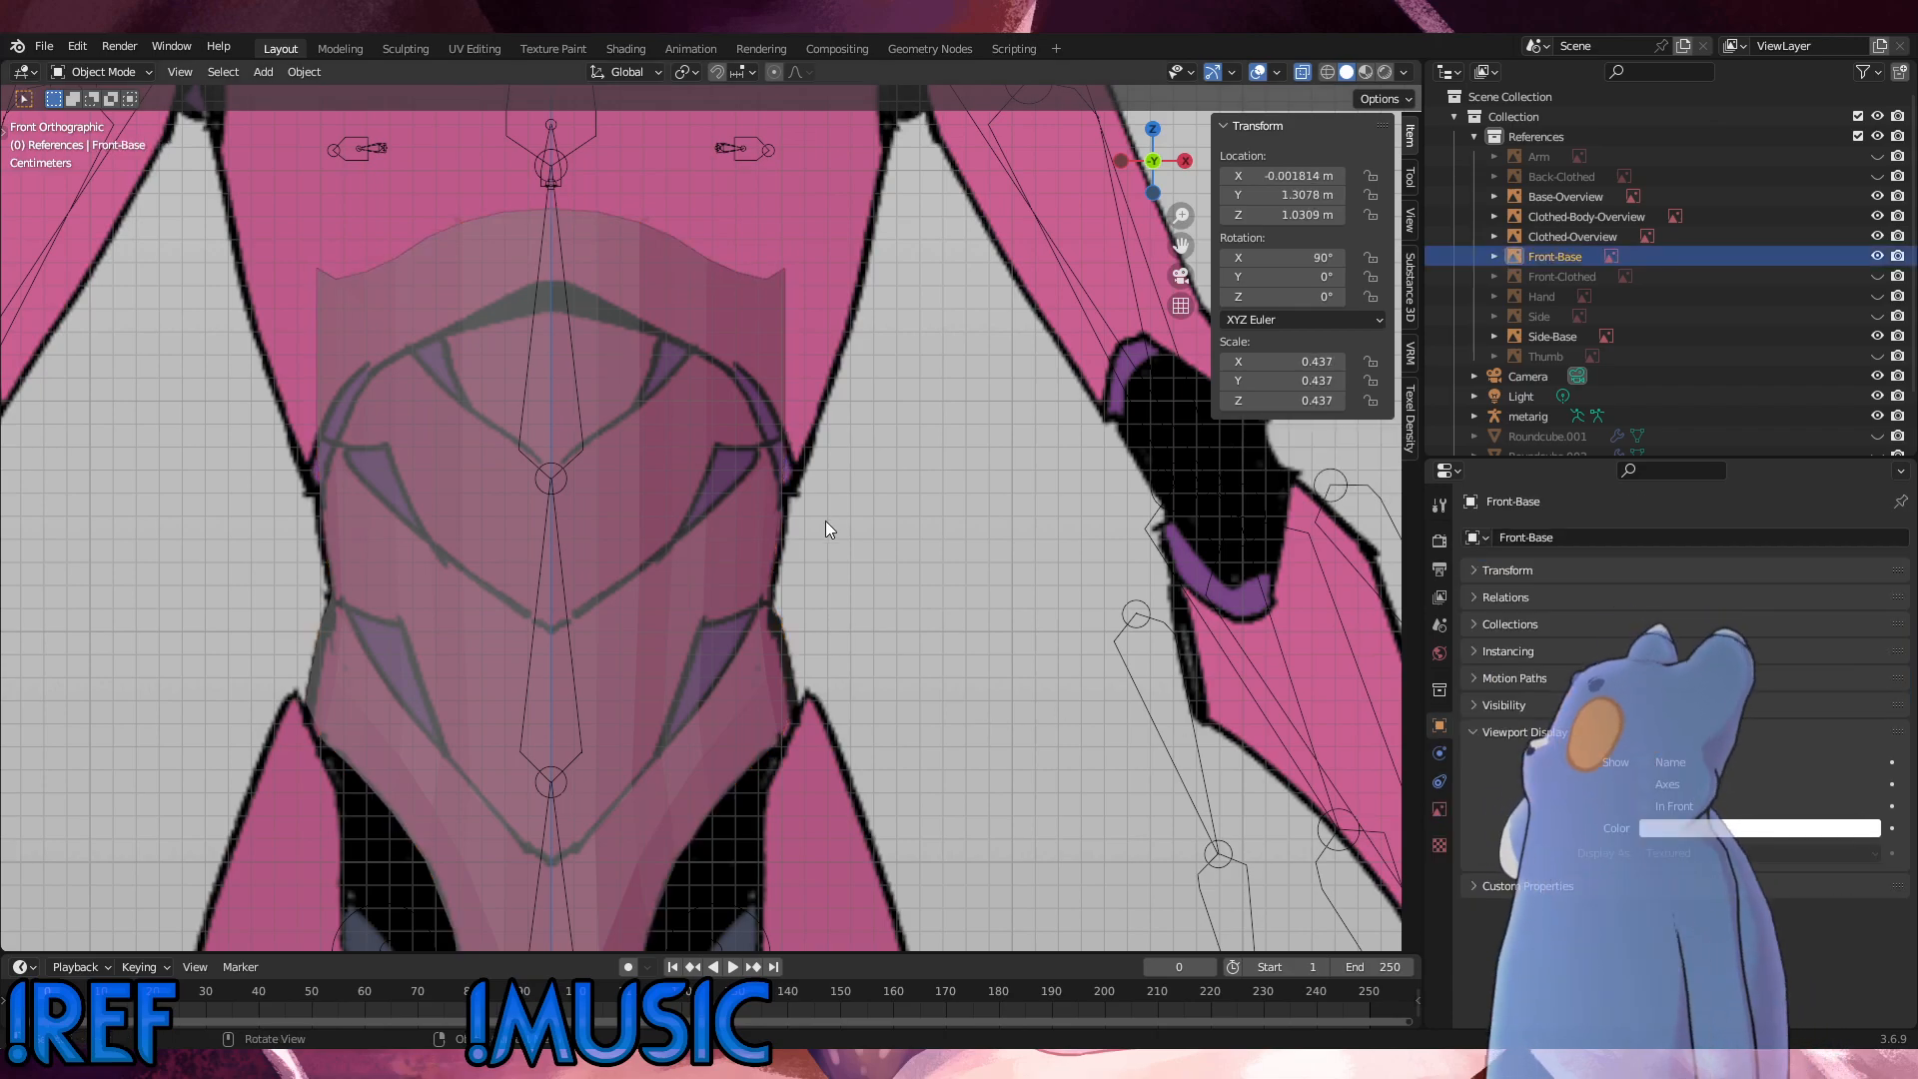
pyautogui.click(697, 372)
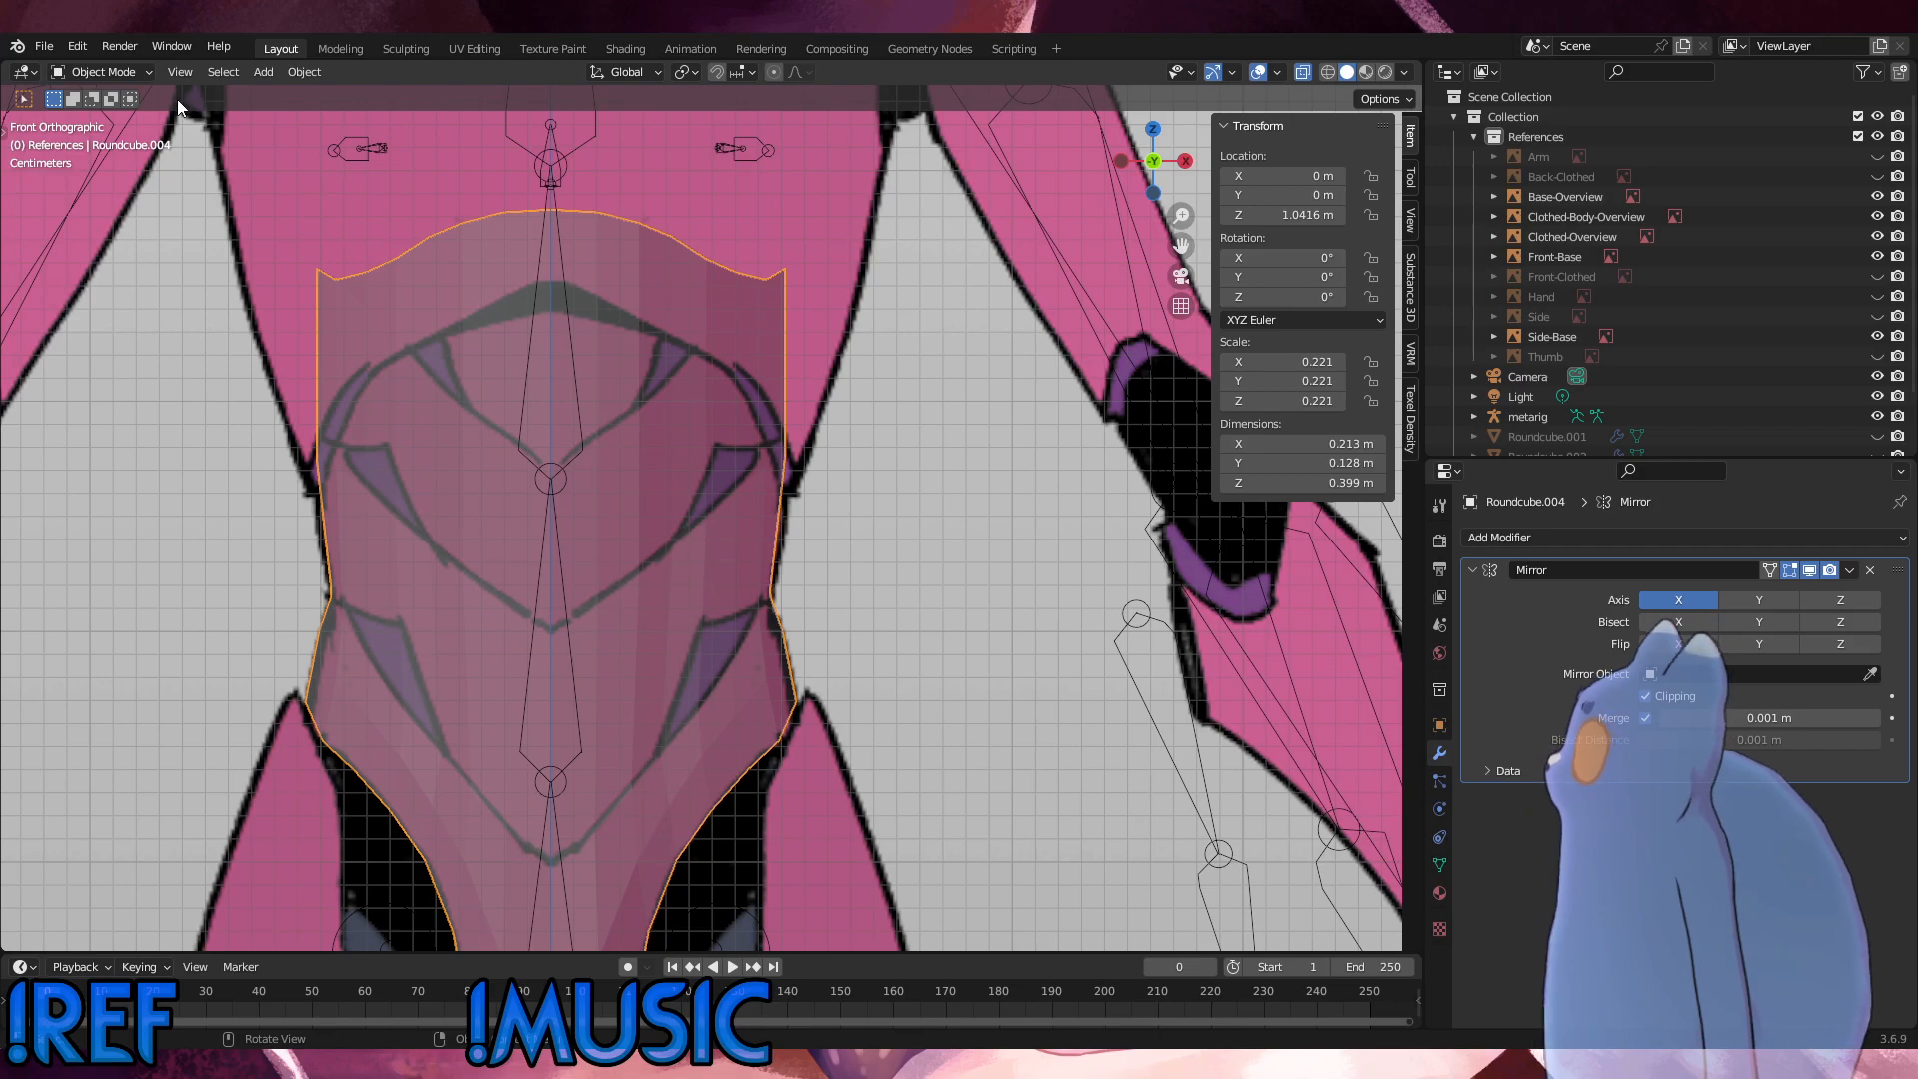
pyautogui.click(106, 76)
pyautogui.click(110, 116)
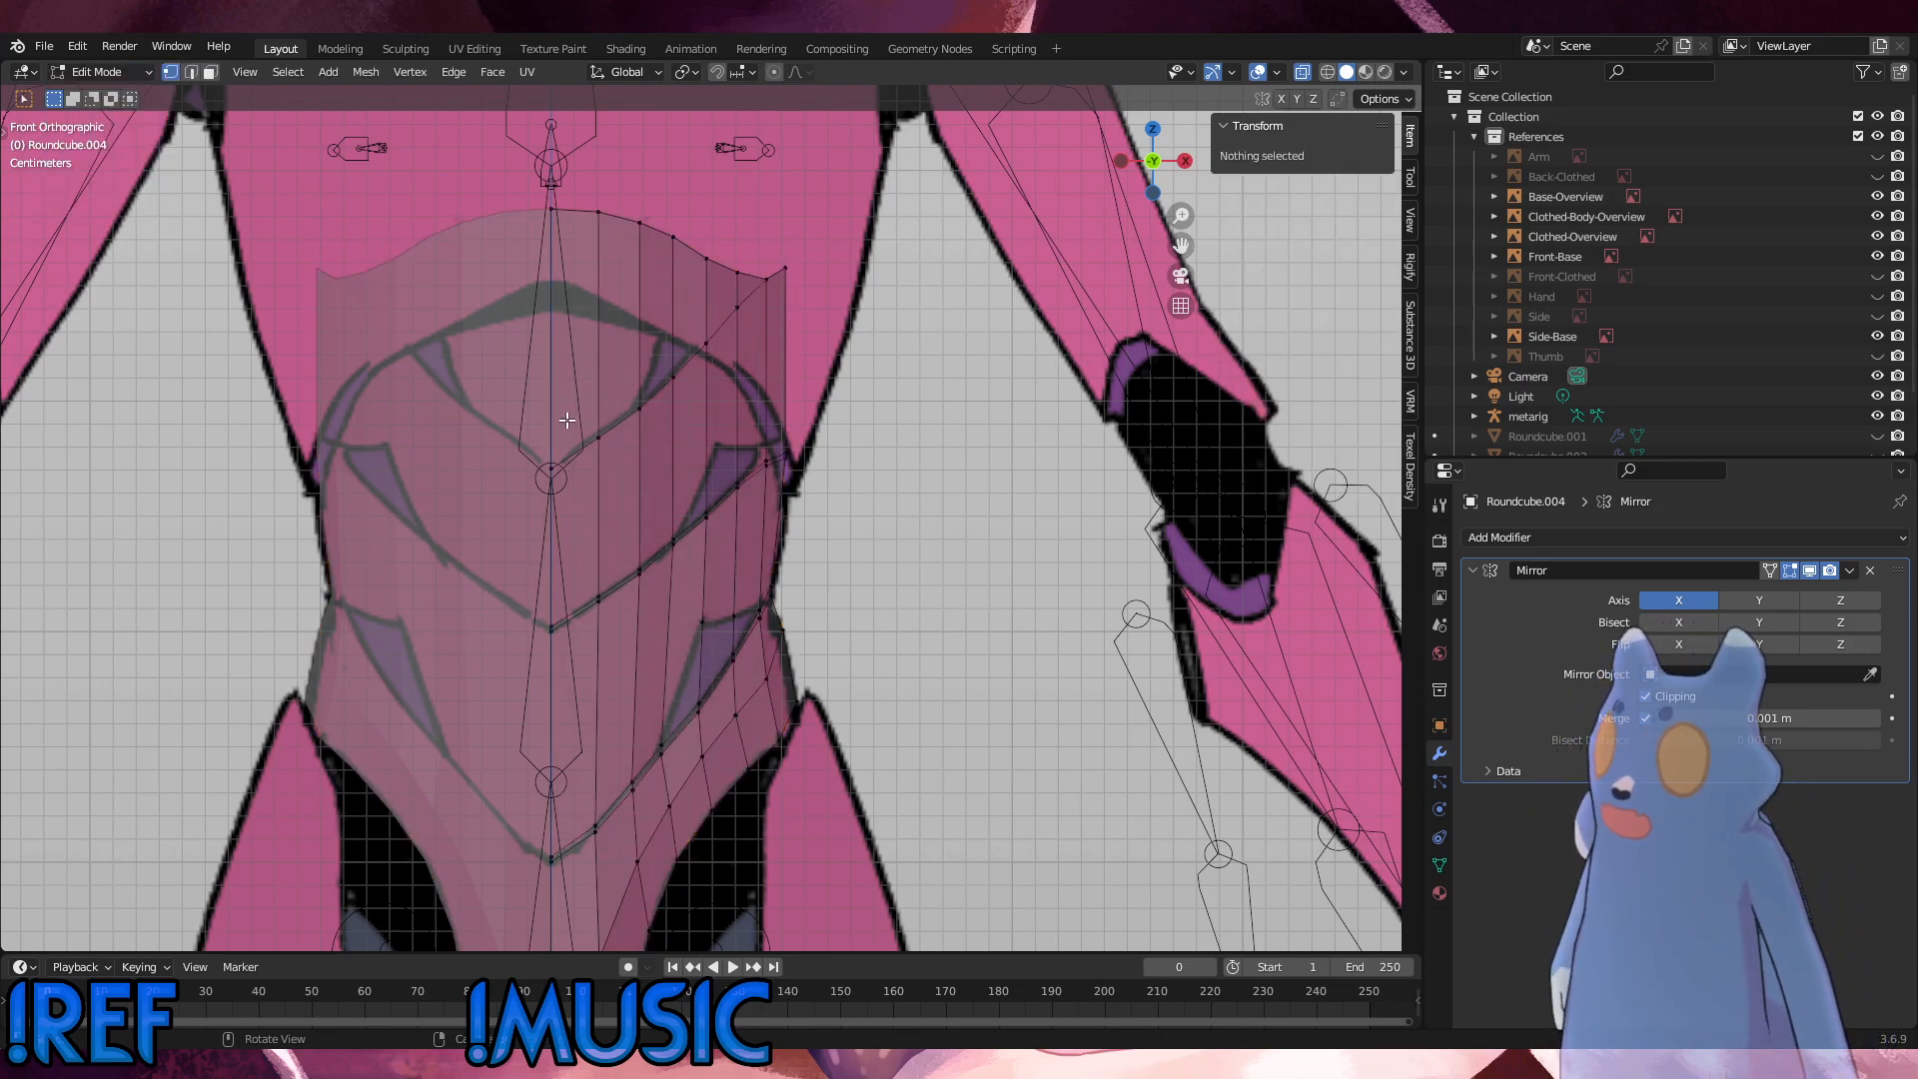
# Step: Try to nudge the edge loop along the upper V-shaped seam upward, and undo the move
pyautogui.keyDown('alt'); pyautogui.click(653, 399); pyautogui.keyUp('alt')
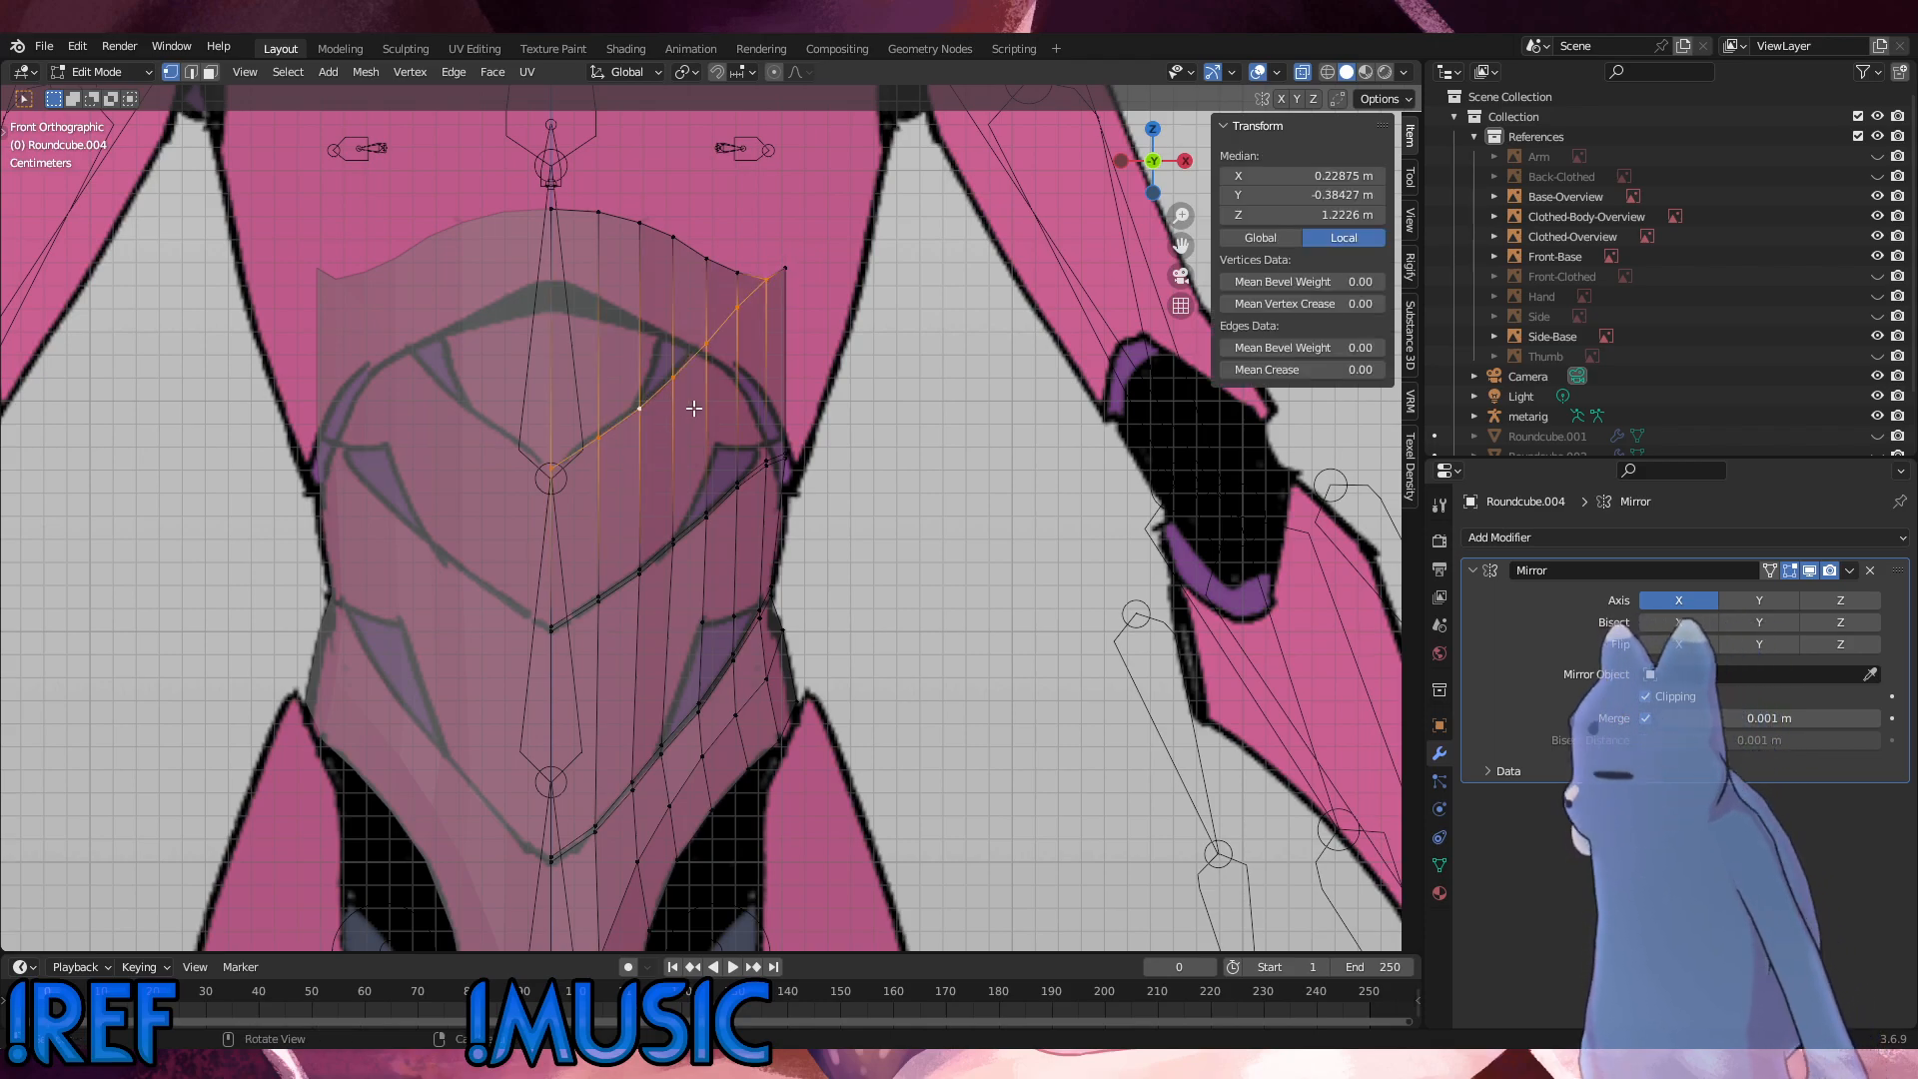
pyautogui.press('g')
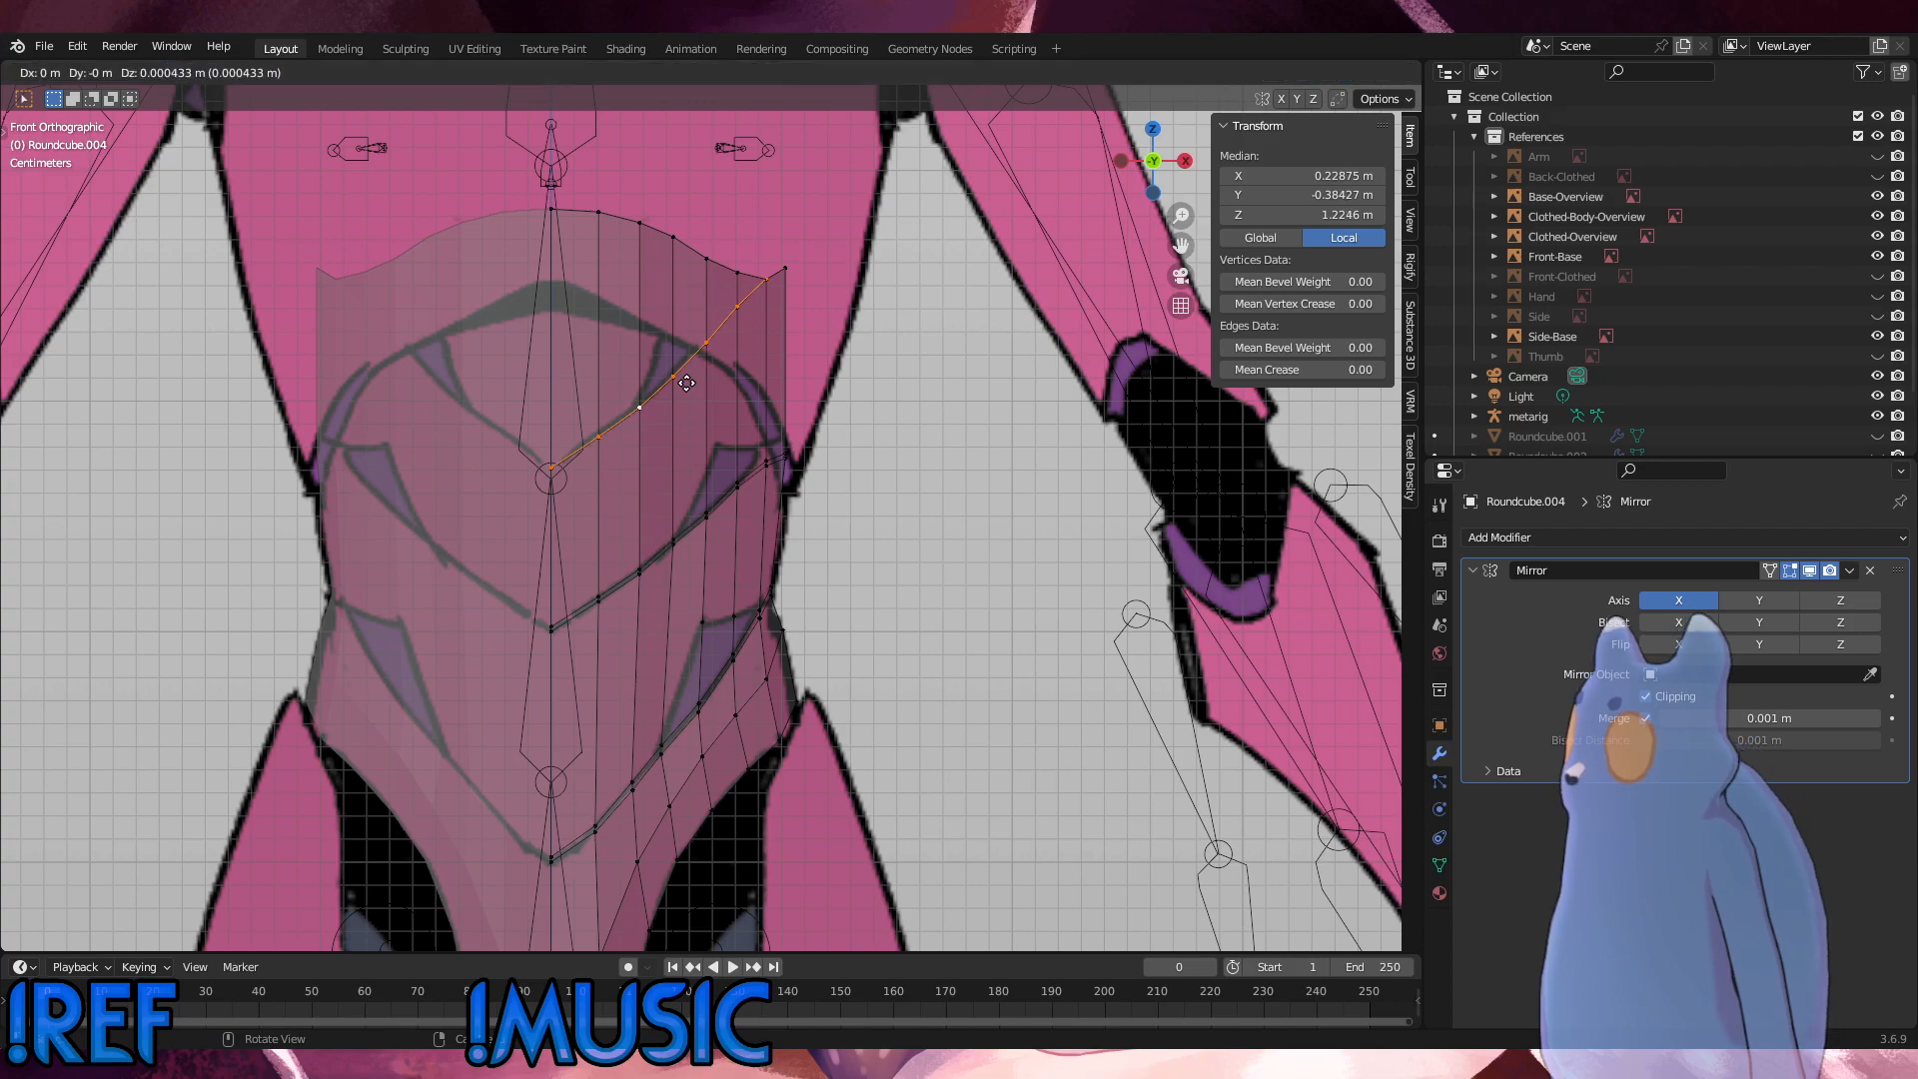
pyautogui.click(688, 383)
pyautogui.hotkey('ctrl', 'z')
pyautogui.click(805, 348)
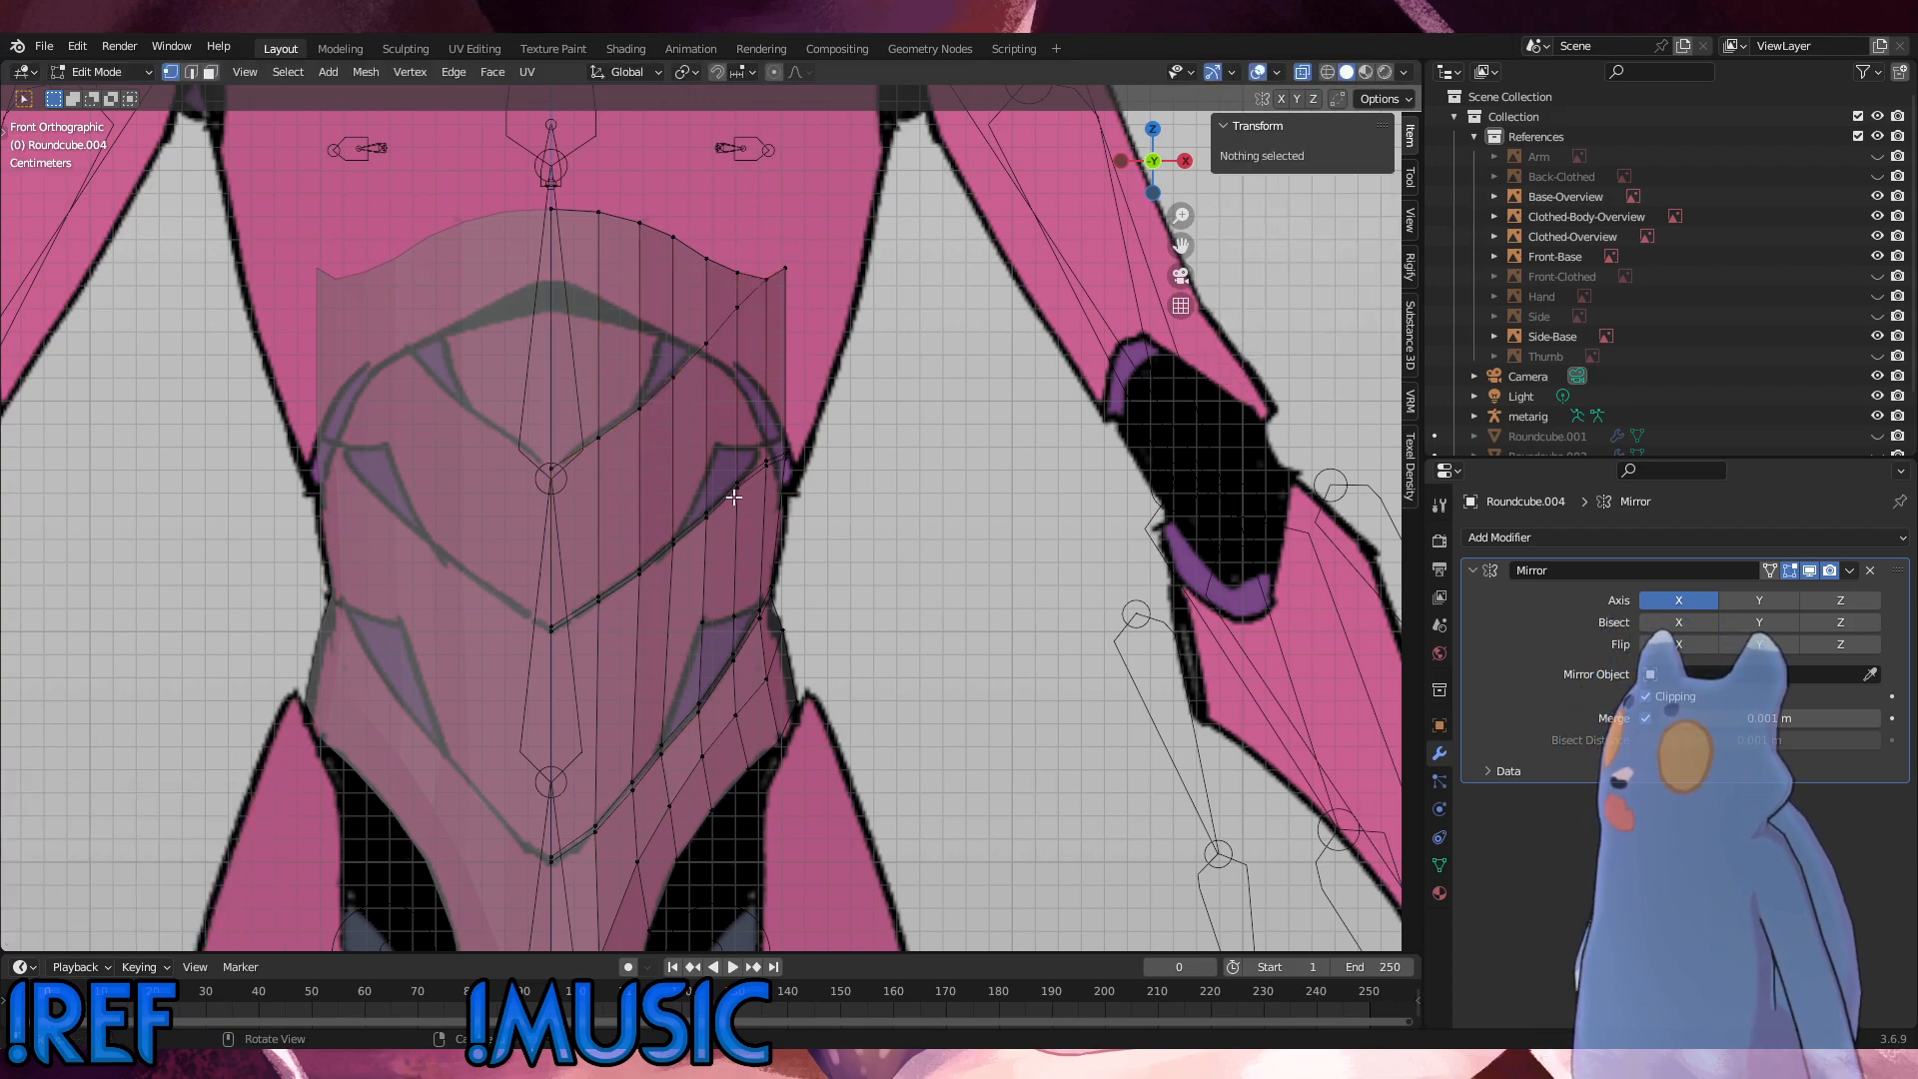
# Step: Try to subdivide the short vertical edge below the chest edge's outermost vertex, and undo the subdivision
pyautogui.scroll(3, 736, 495)
pyautogui.keyDown('shift'); pyautogui.moveTo(750, 469); pyautogui.dragTo(771, 561, button='middle'); pyautogui.keyUp('shift')
pyautogui.scroll(-1, 729, 446)
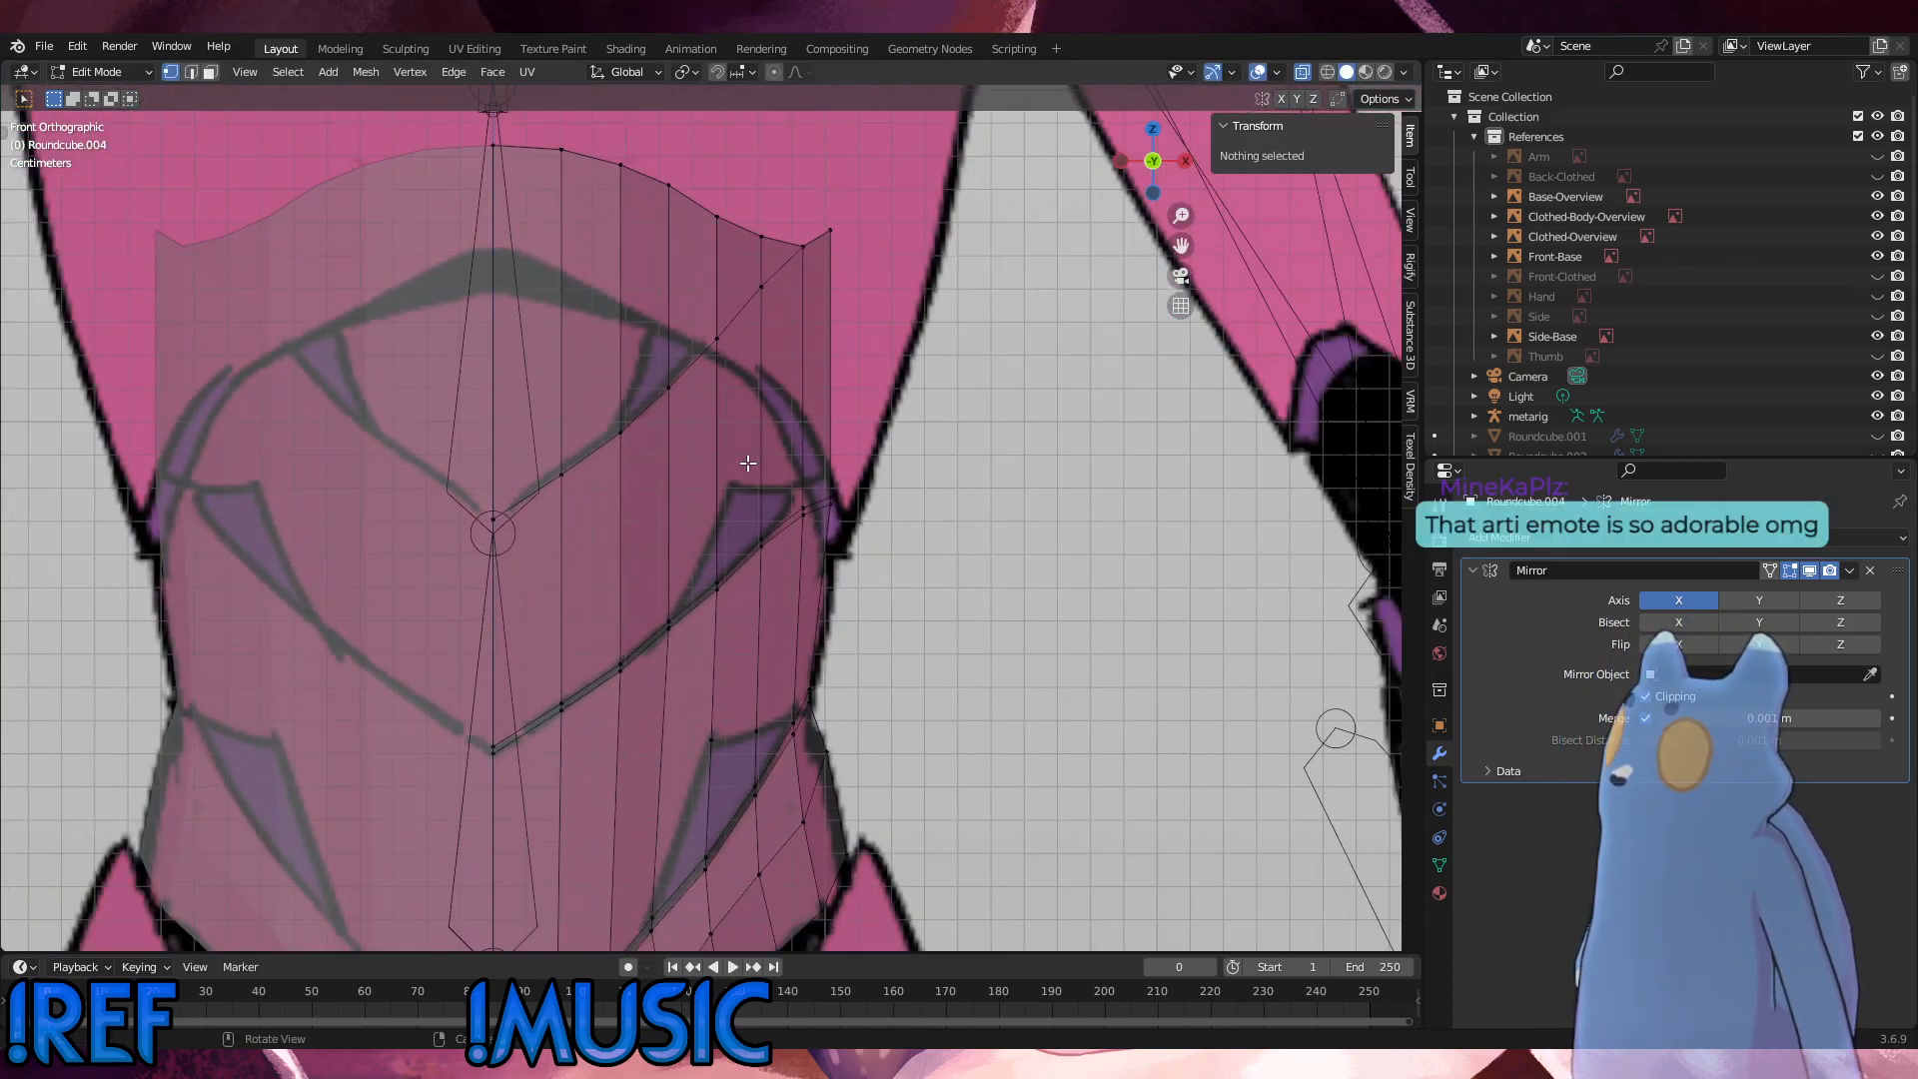
pyautogui.moveTo(755, 539); pyautogui.dragTo(423, 134)
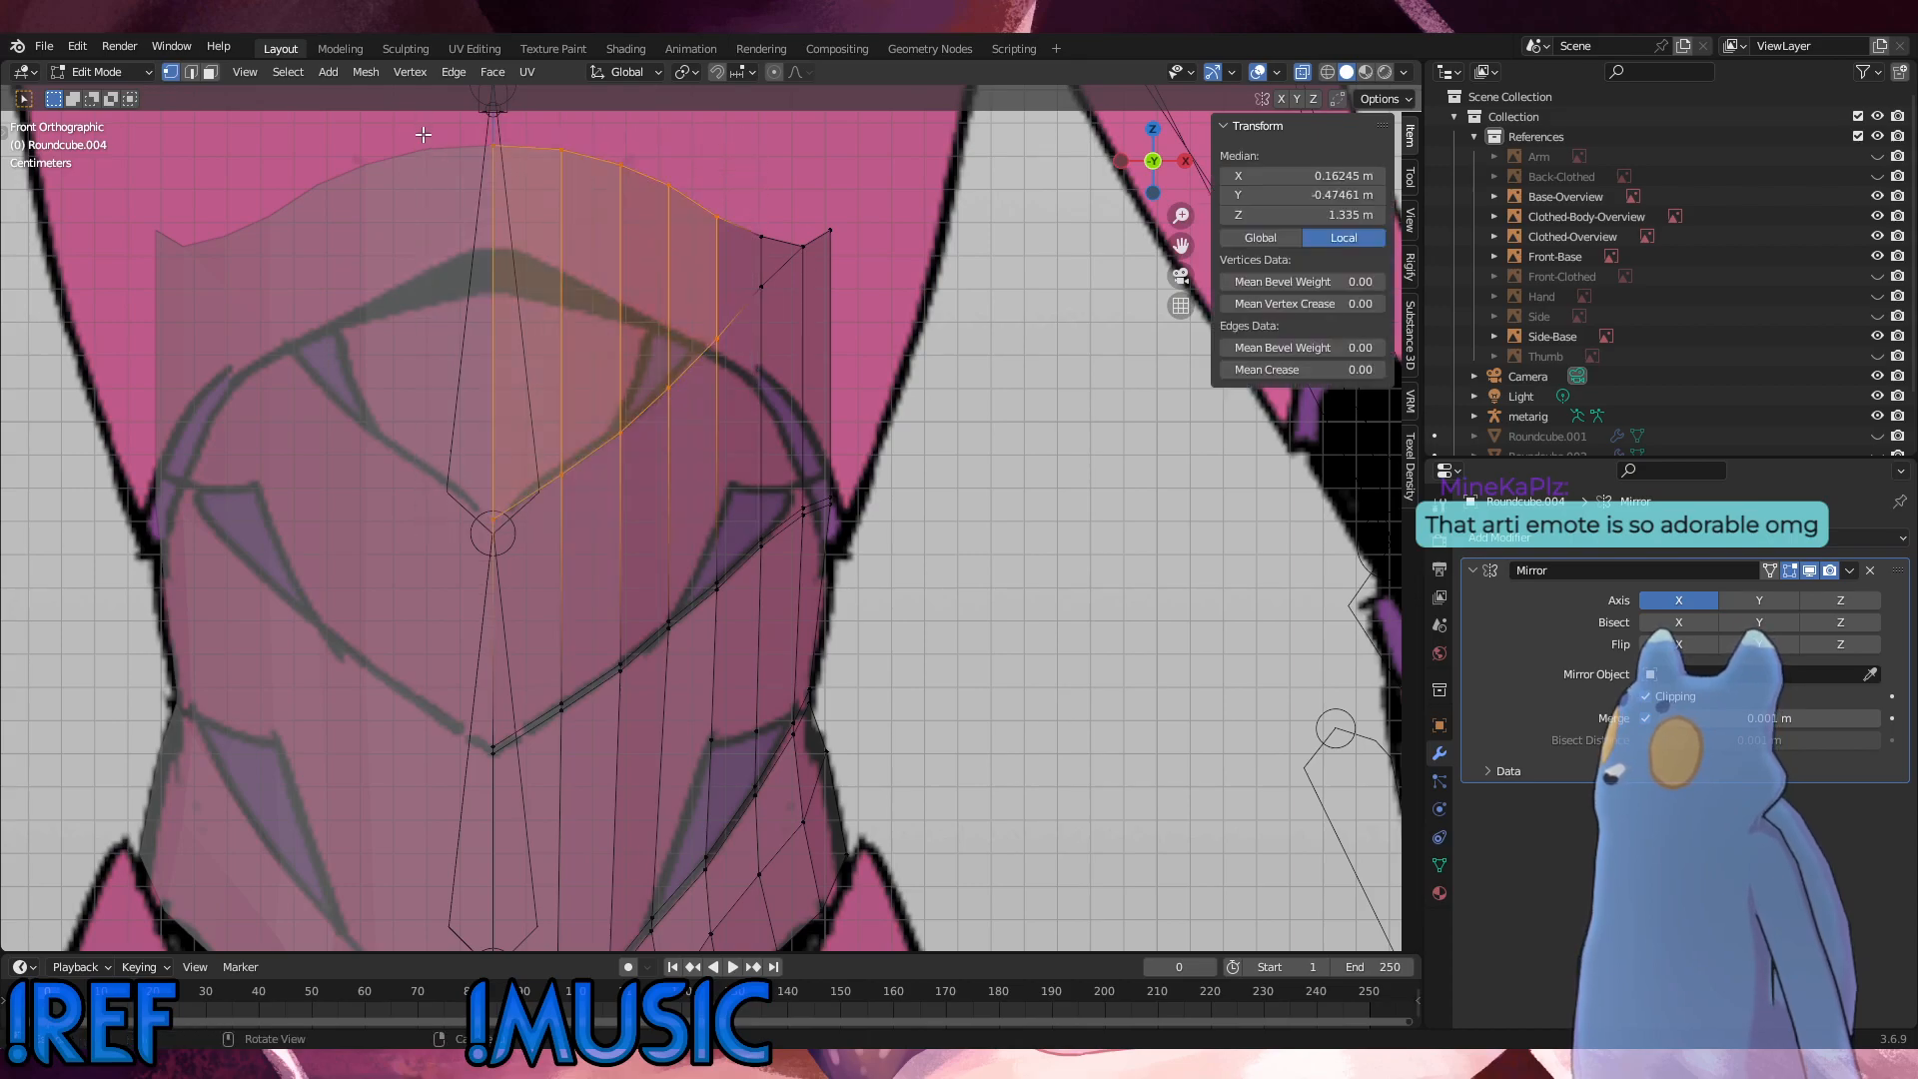
pyautogui.hotkey('alt', 'a')
pyautogui.click(759, 245)
pyautogui.keyDown('shift'); pyautogui.click(765, 278); pyautogui.keyUp('shift')
pyautogui.rightClick(943, 330)
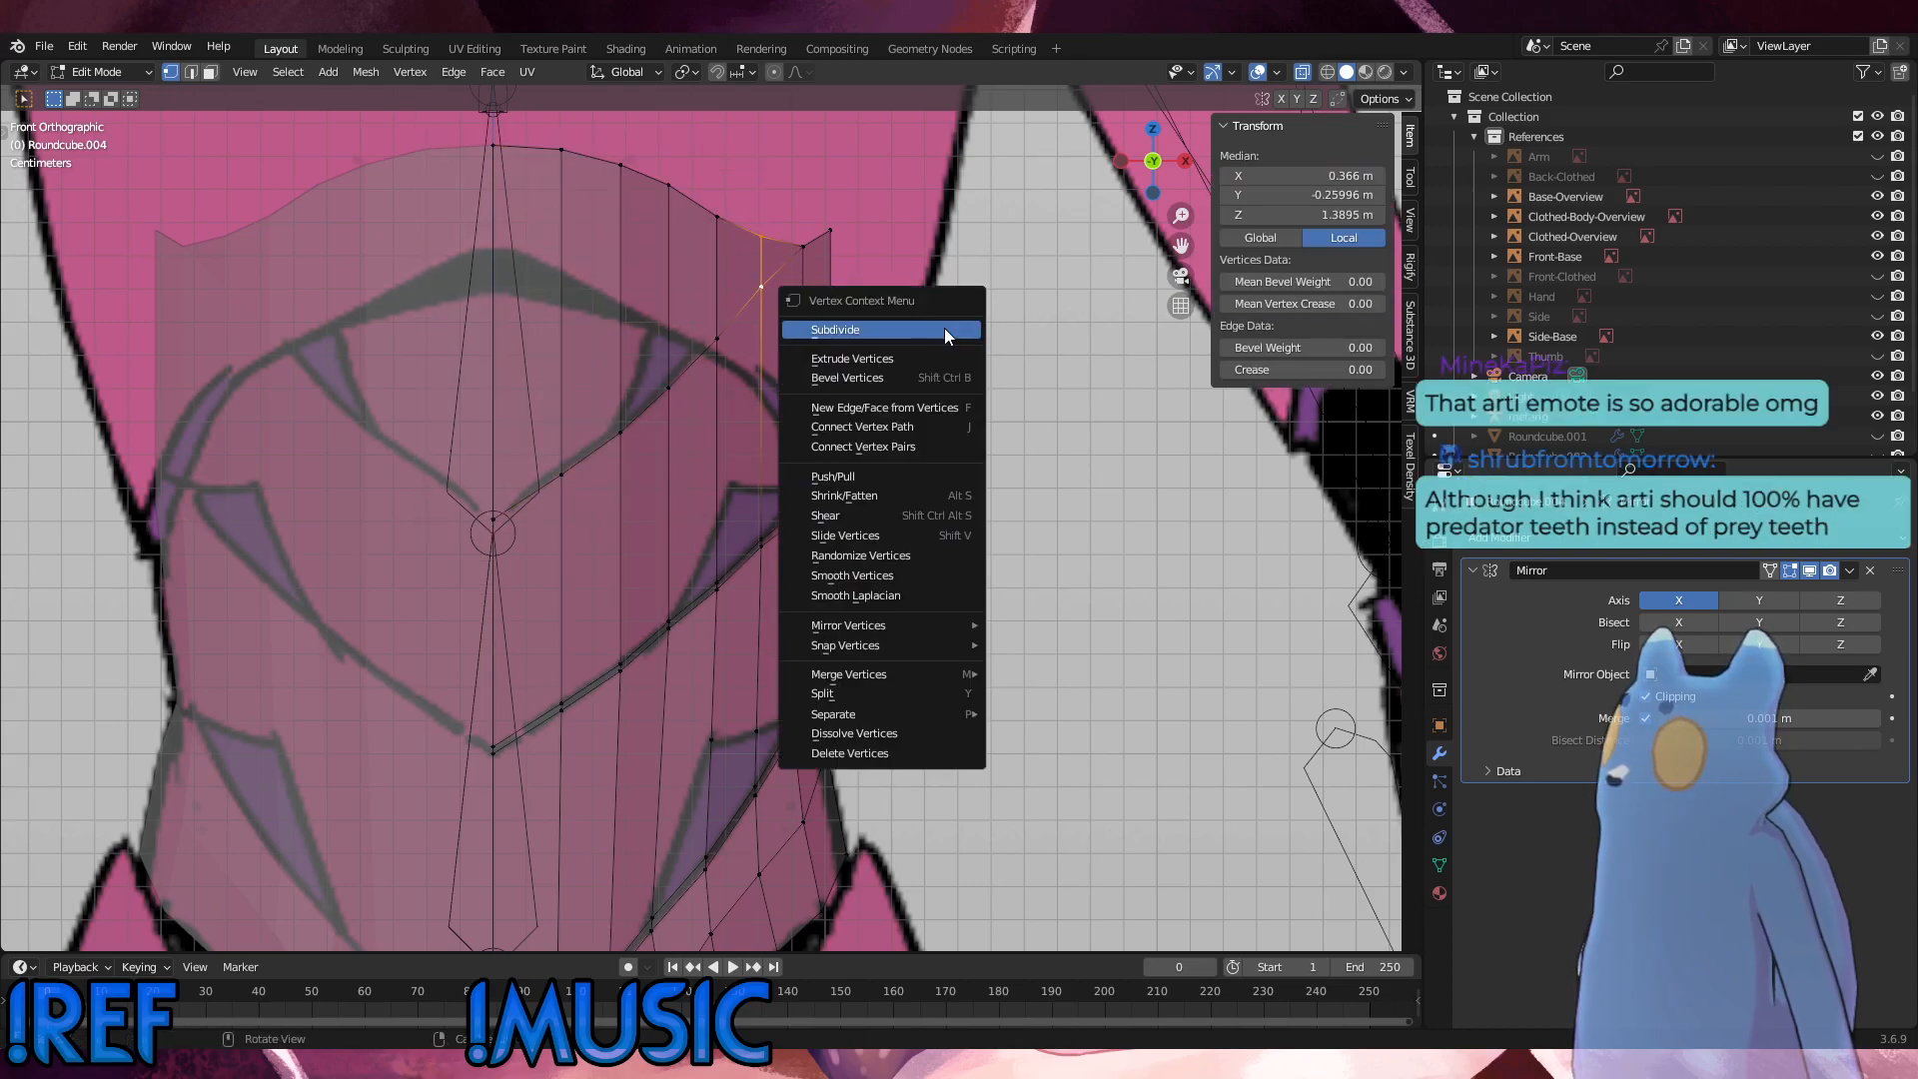
pyautogui.click(944, 330)
pyautogui.moveTo(745, 369); pyautogui.dragTo(691, 196)
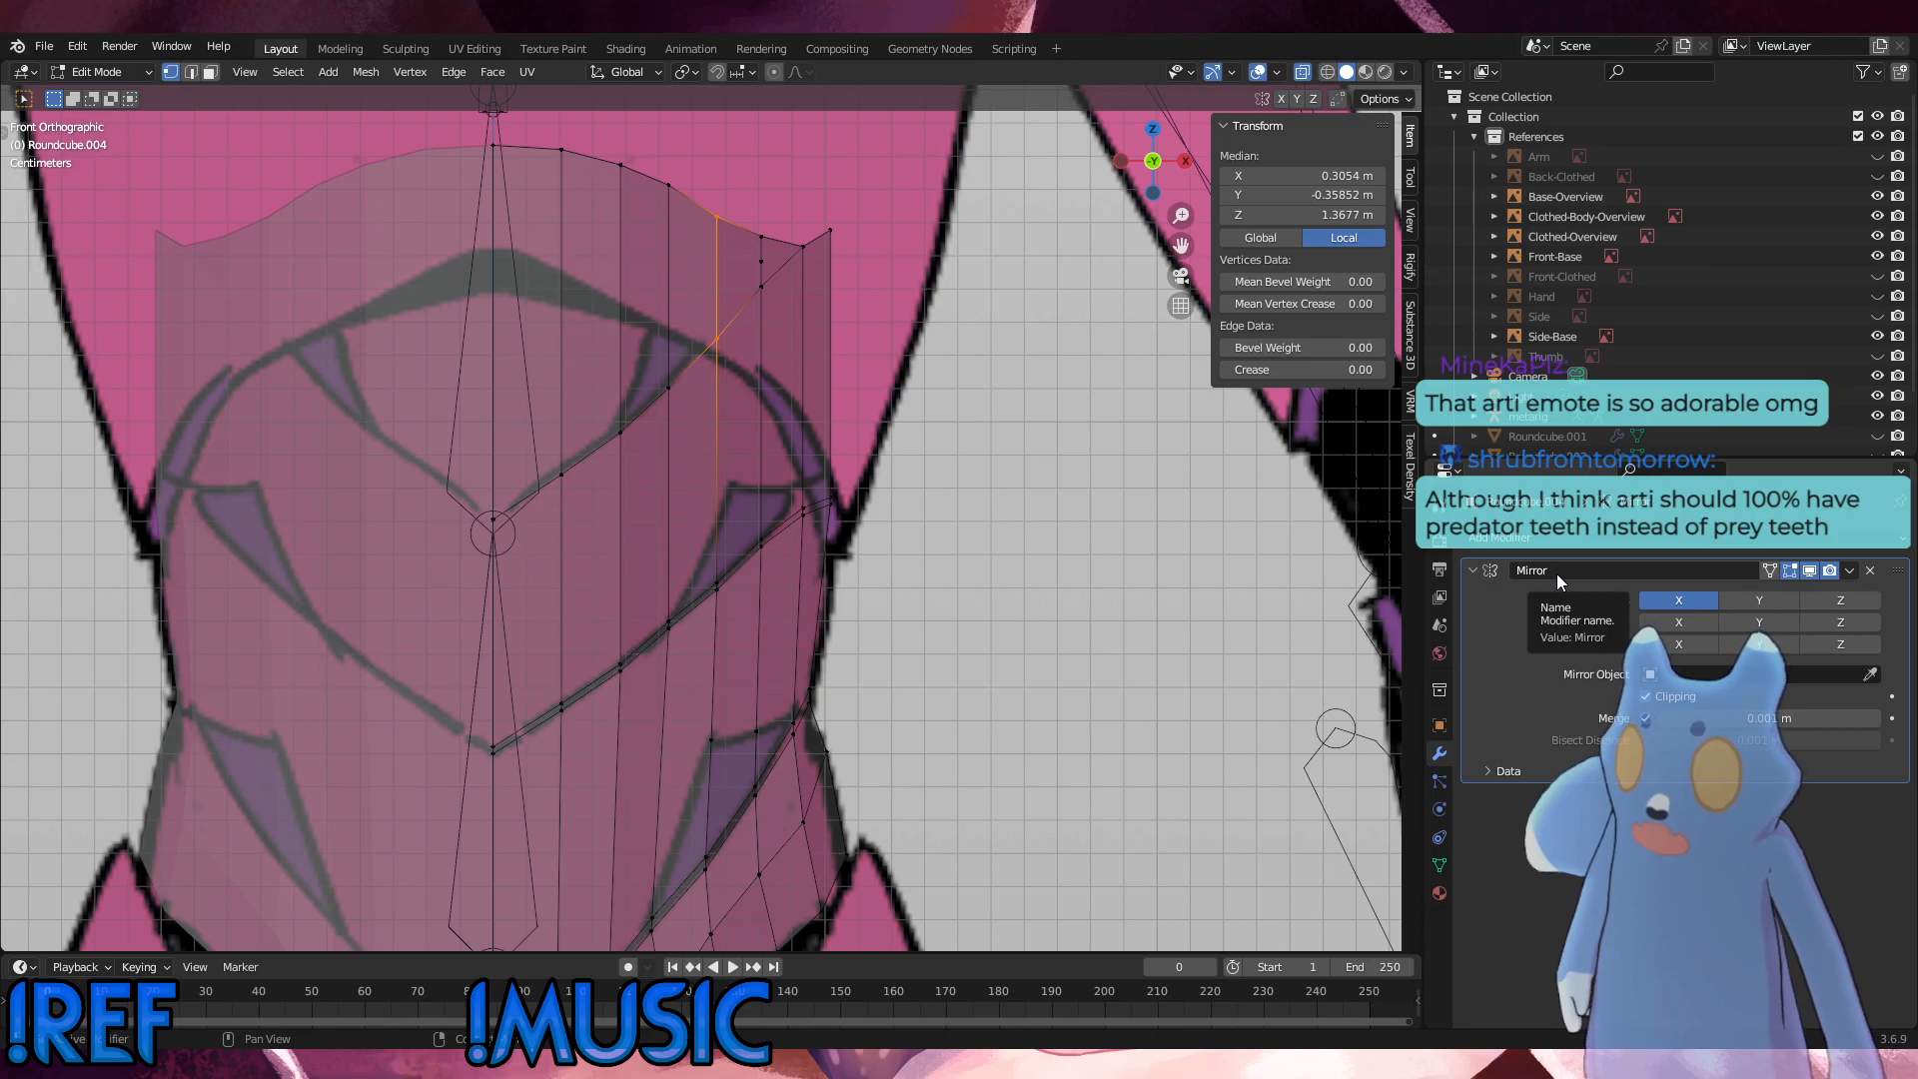
pyautogui.click(958, 474)
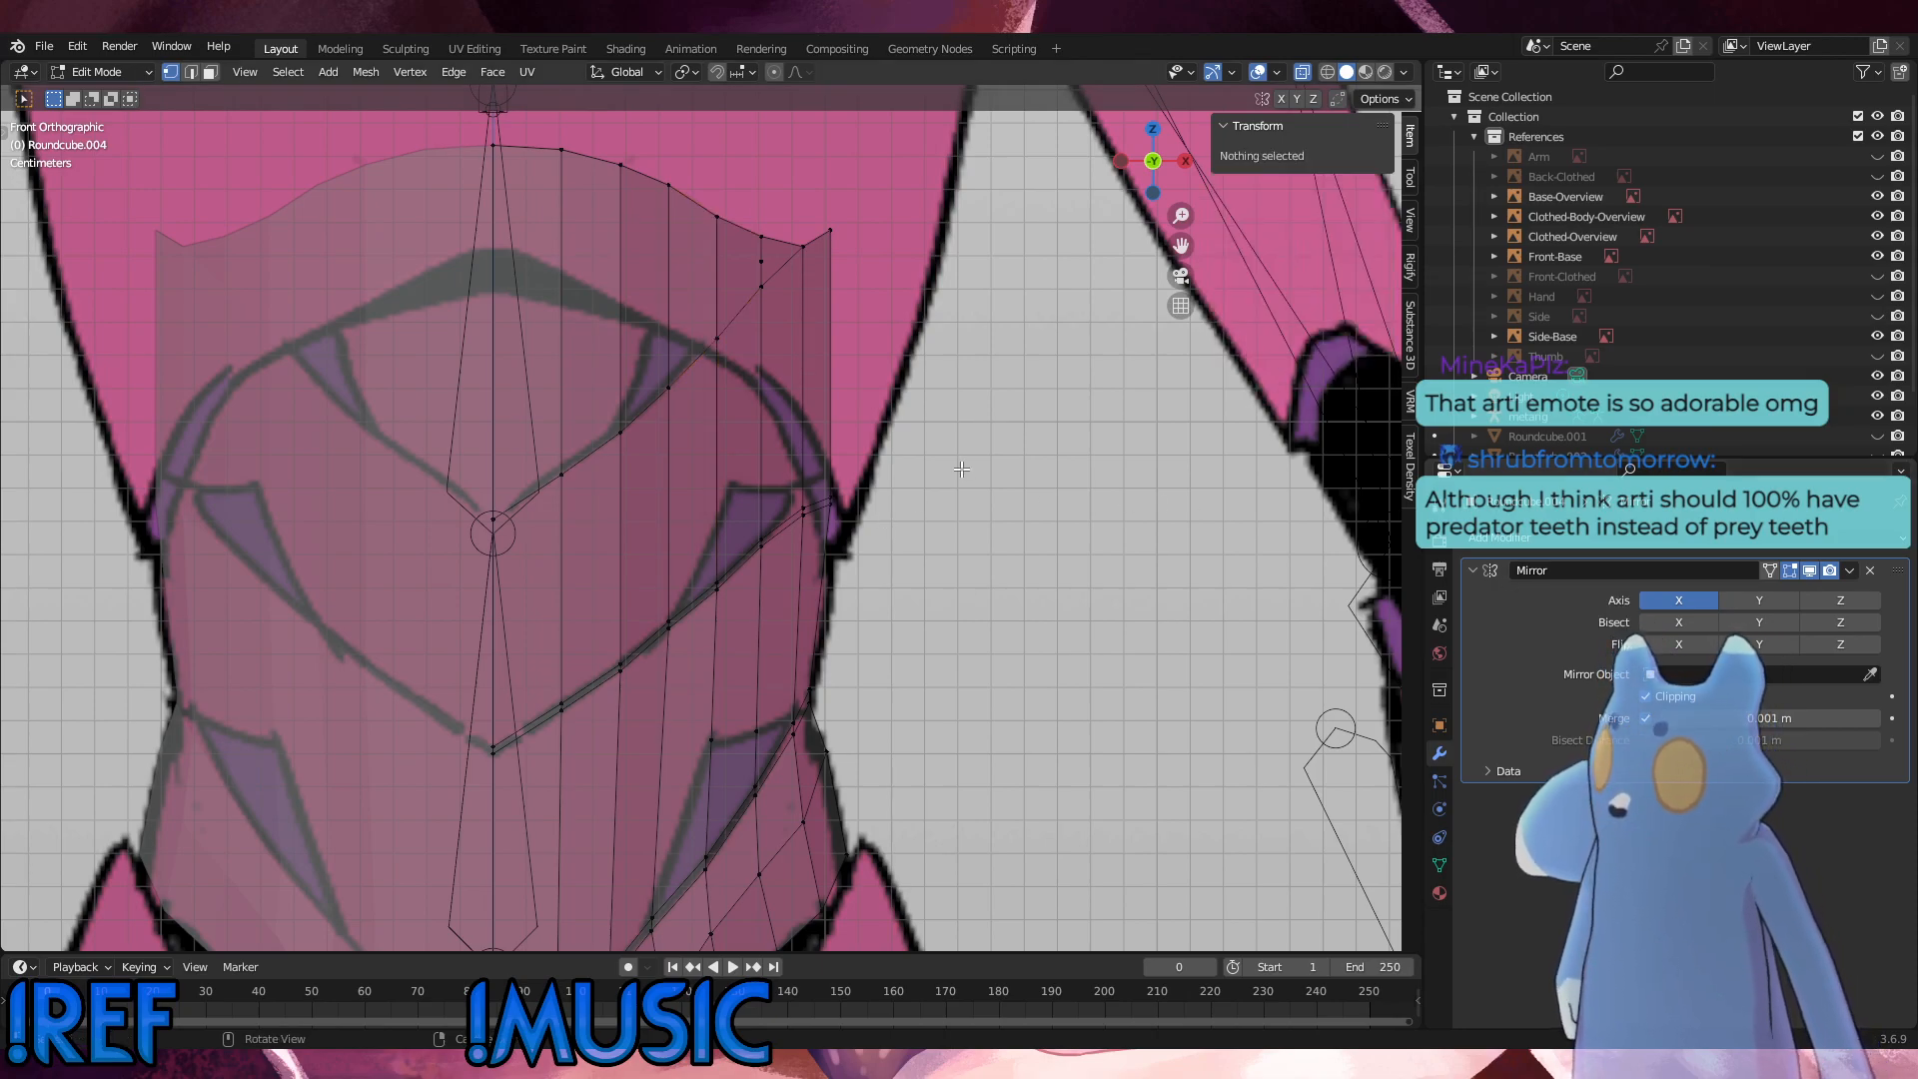
pyautogui.hotkey('ctrl', 'z')
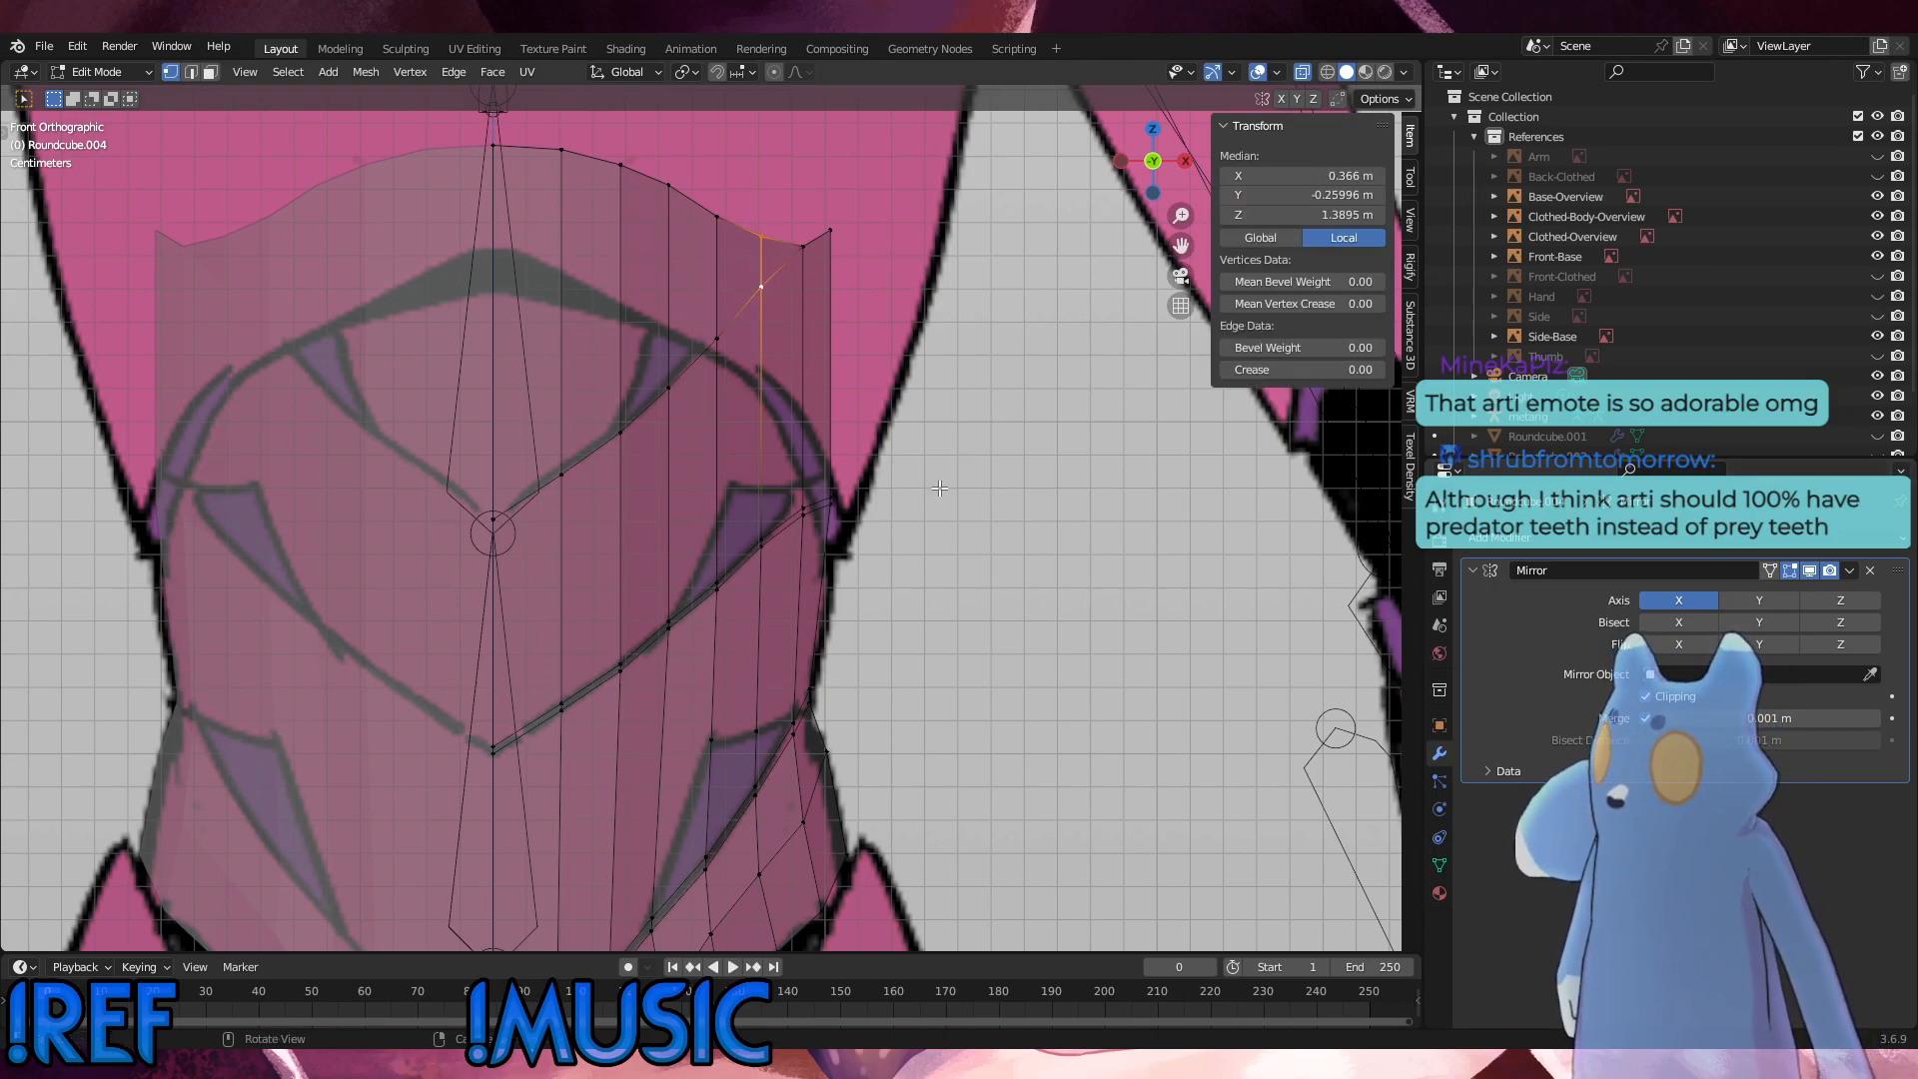
pyautogui.click(928, 493)
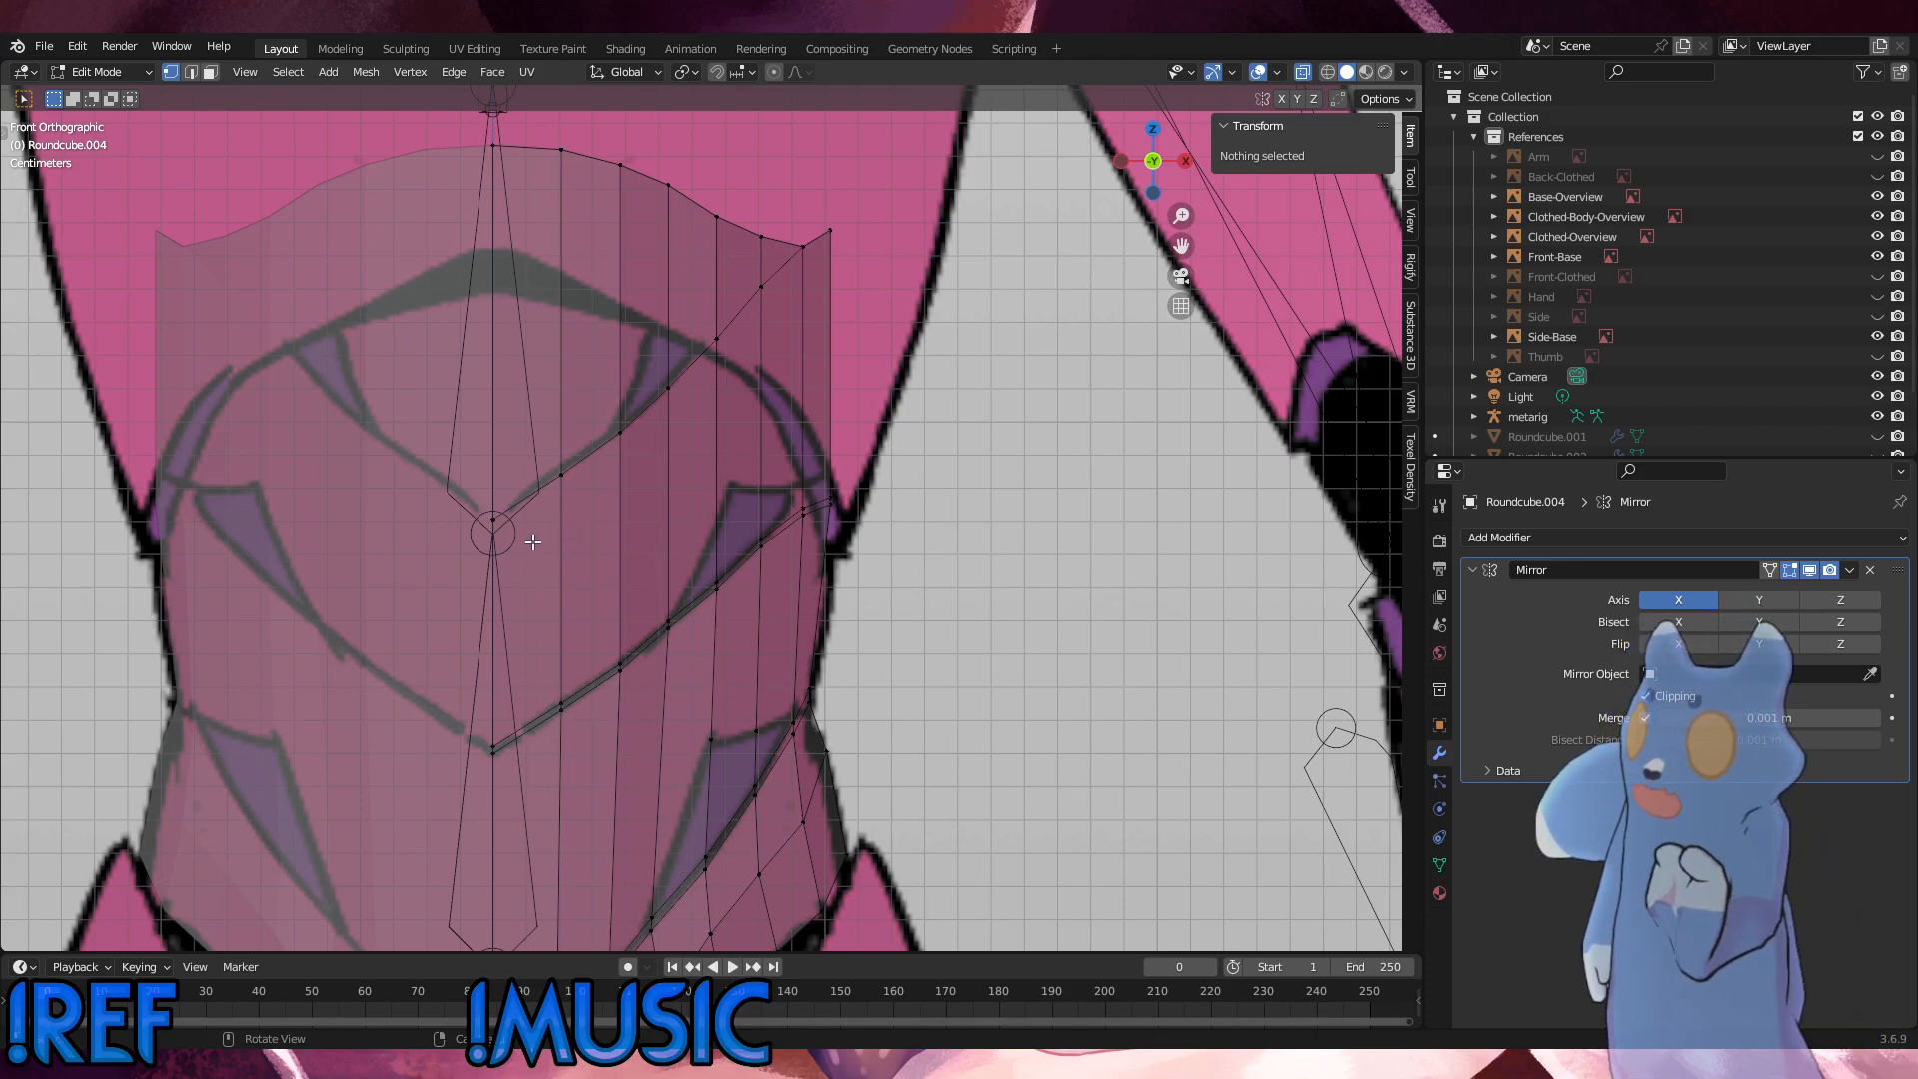
# Step: Adjust the two seam vertices next to the centre along Z so they follow the upper V-shaped line of the front reference
pyautogui.click(492, 515)
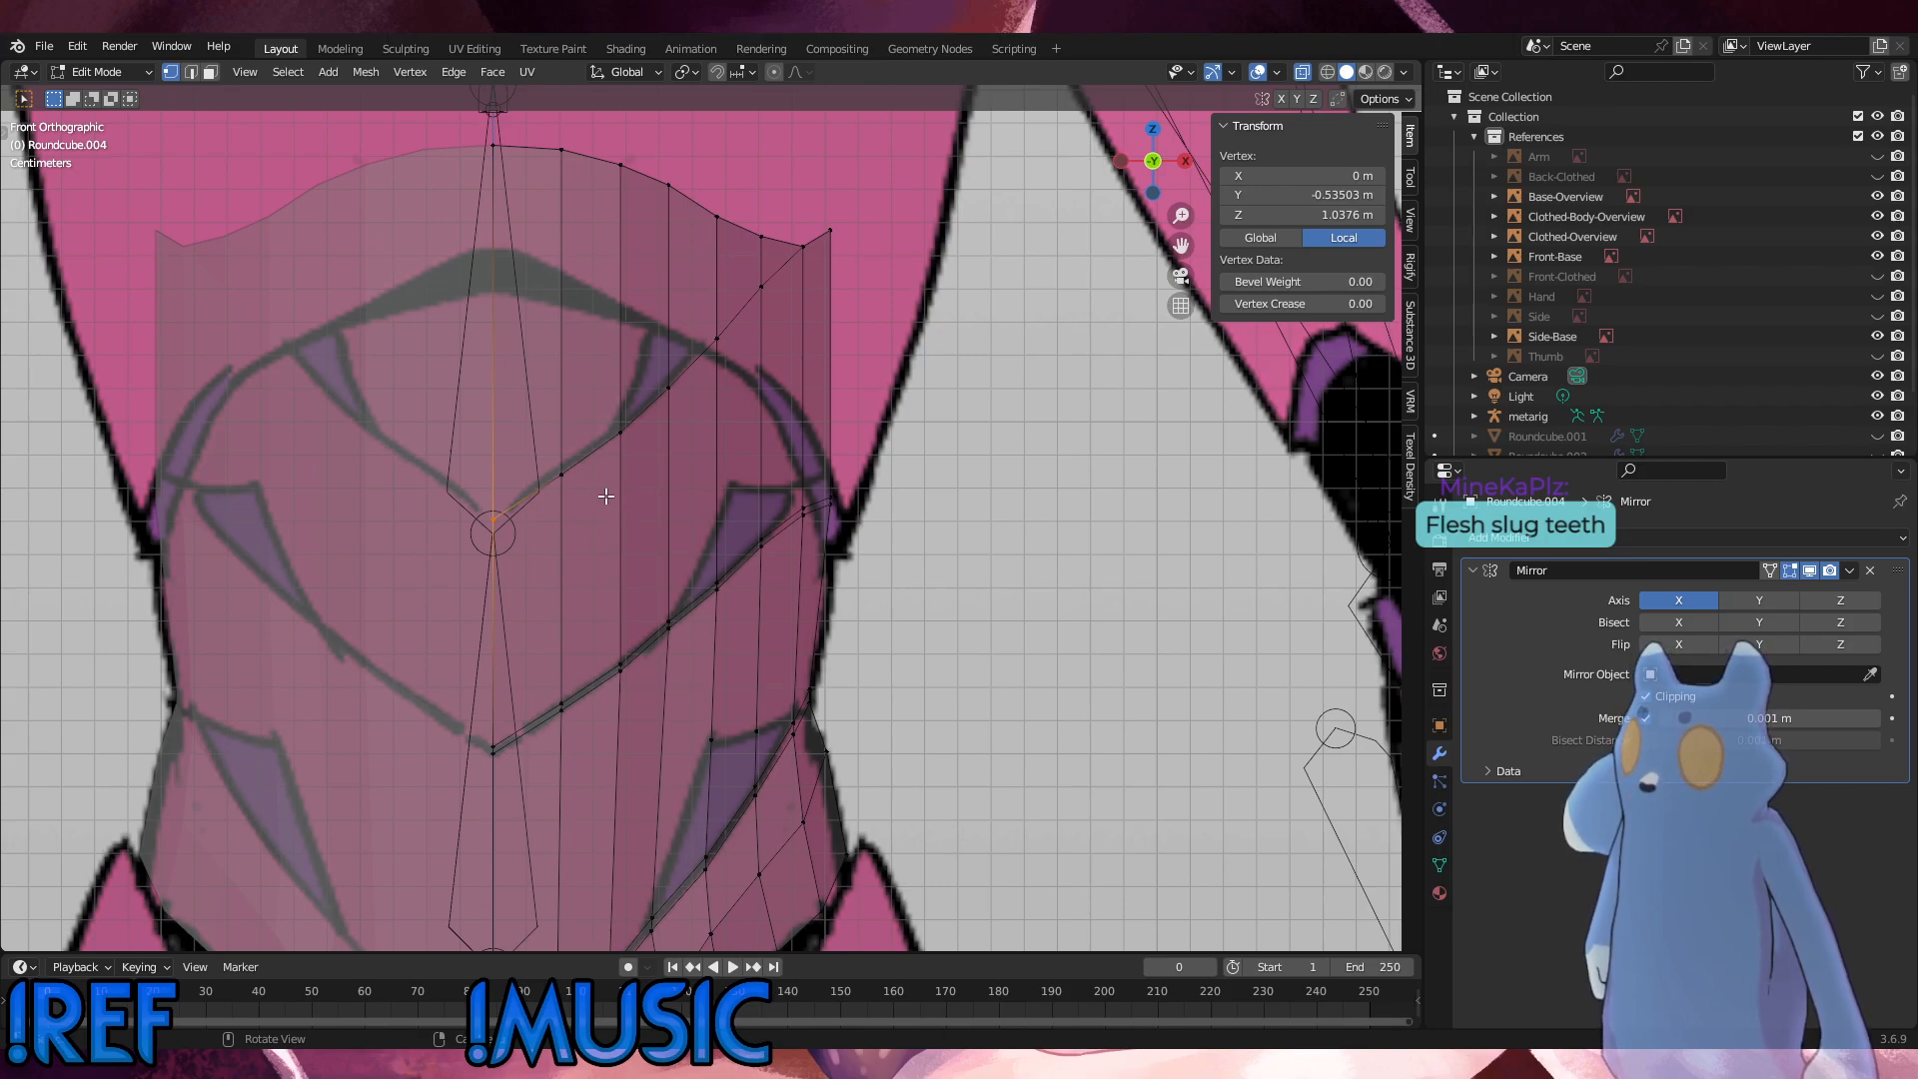
pyautogui.click(561, 473)
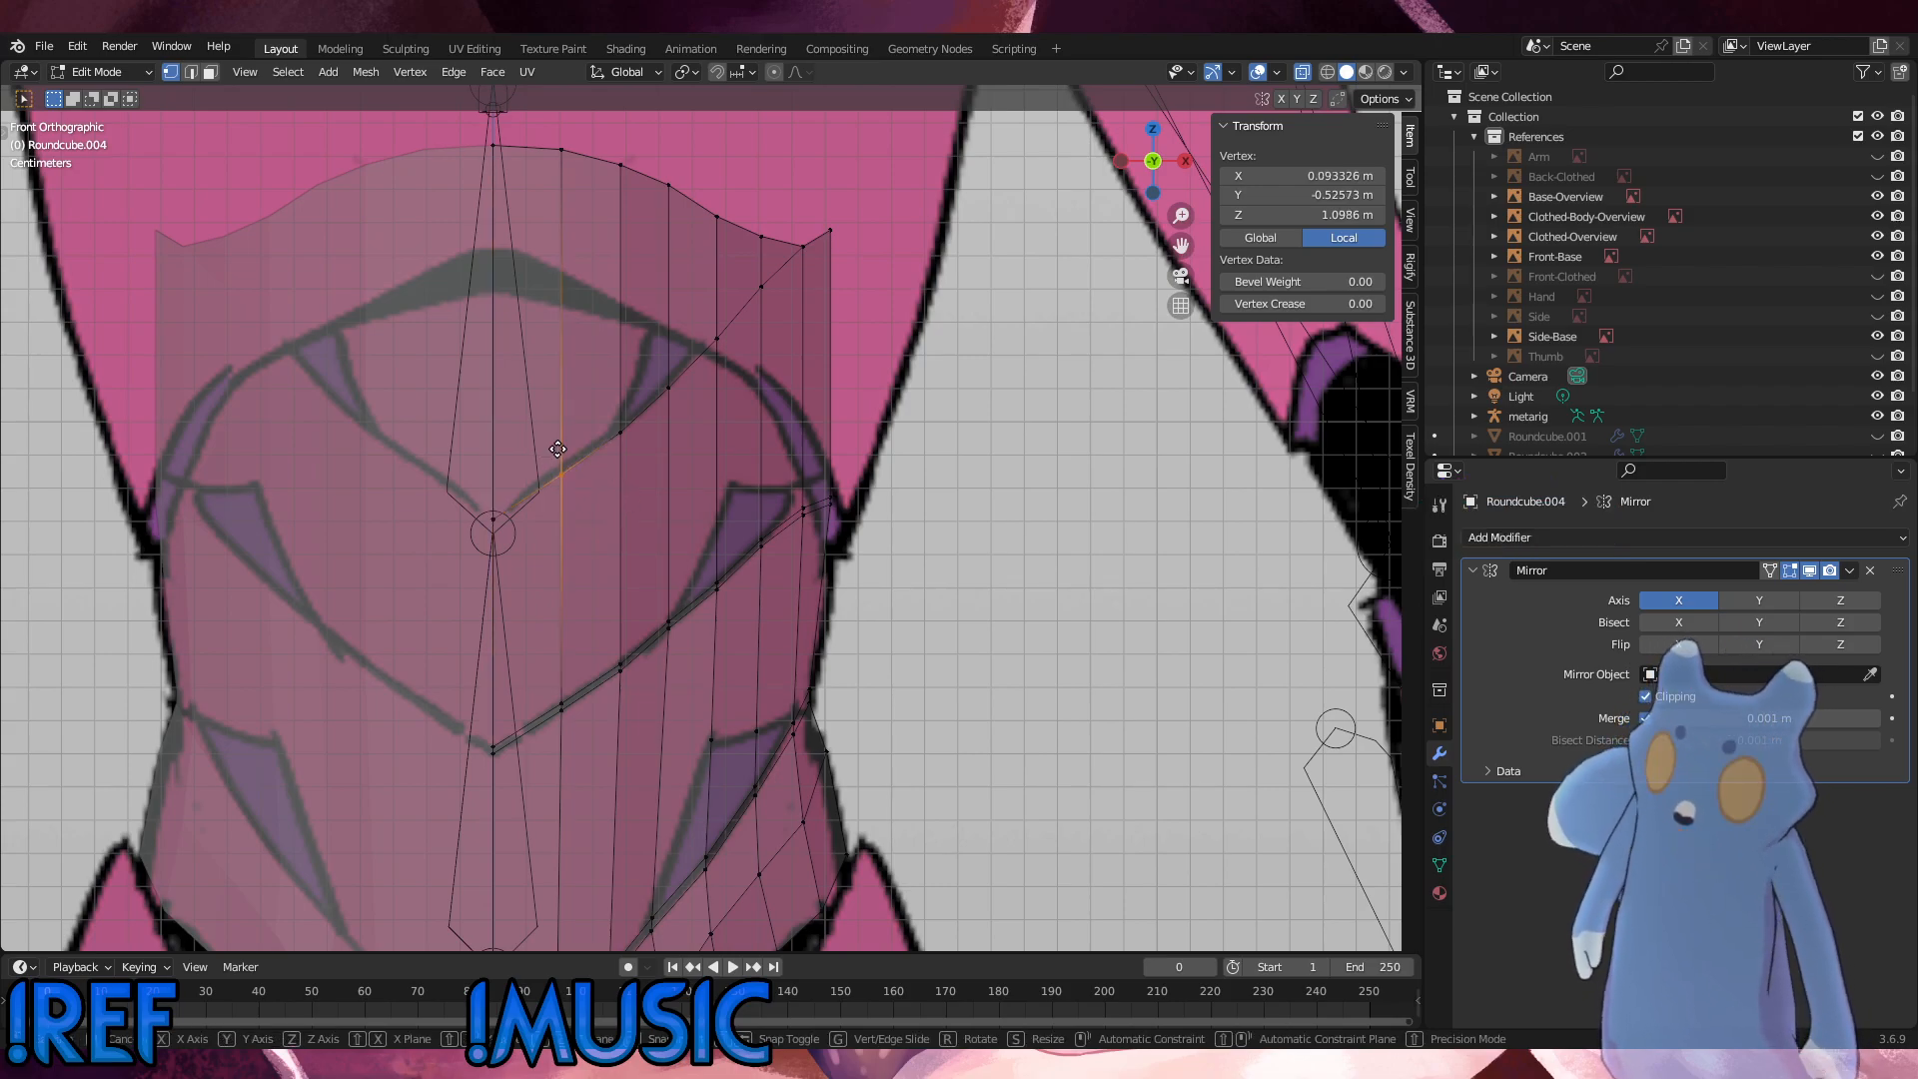
pyautogui.press('g')
pyautogui.press('z')
pyautogui.click(561, 444)
pyautogui.click(621, 432)
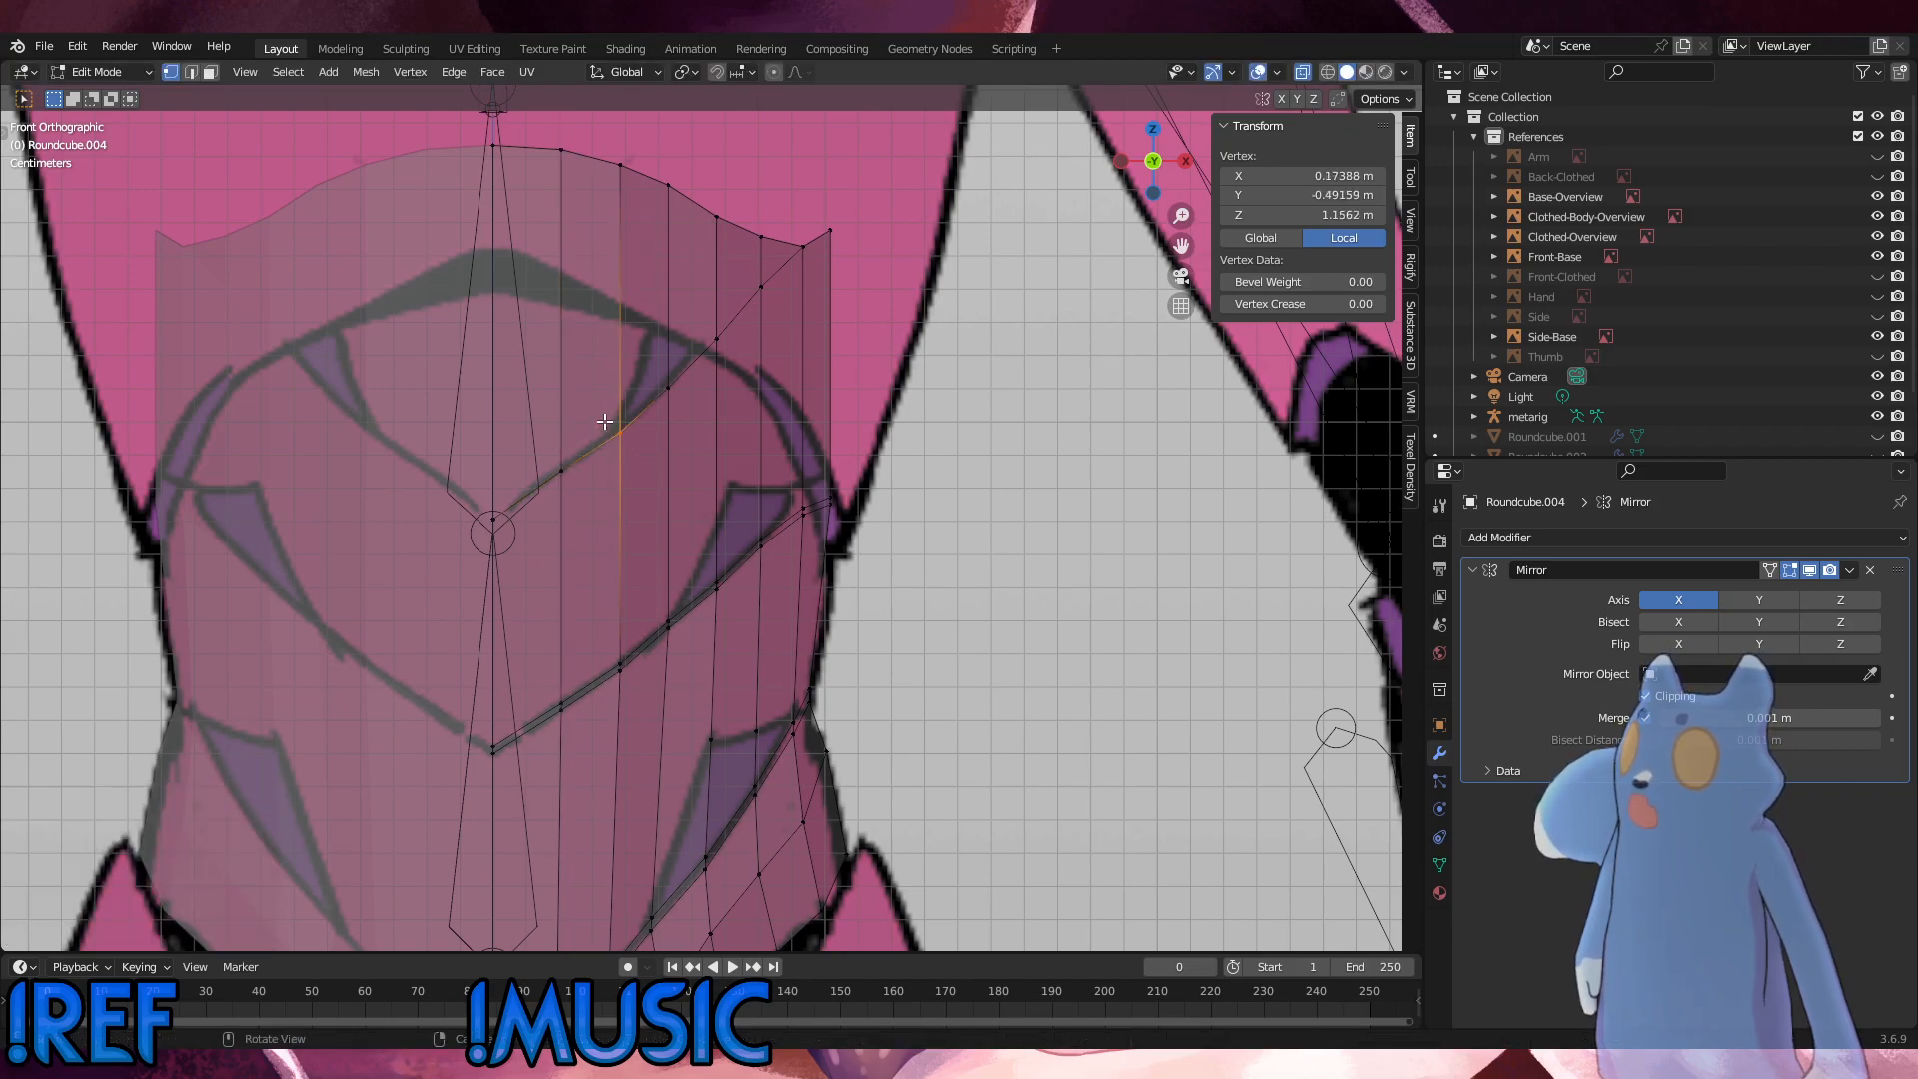
pyautogui.press('g')
pyautogui.press('z')
pyautogui.click(605, 419)
pyautogui.click(812, 447)
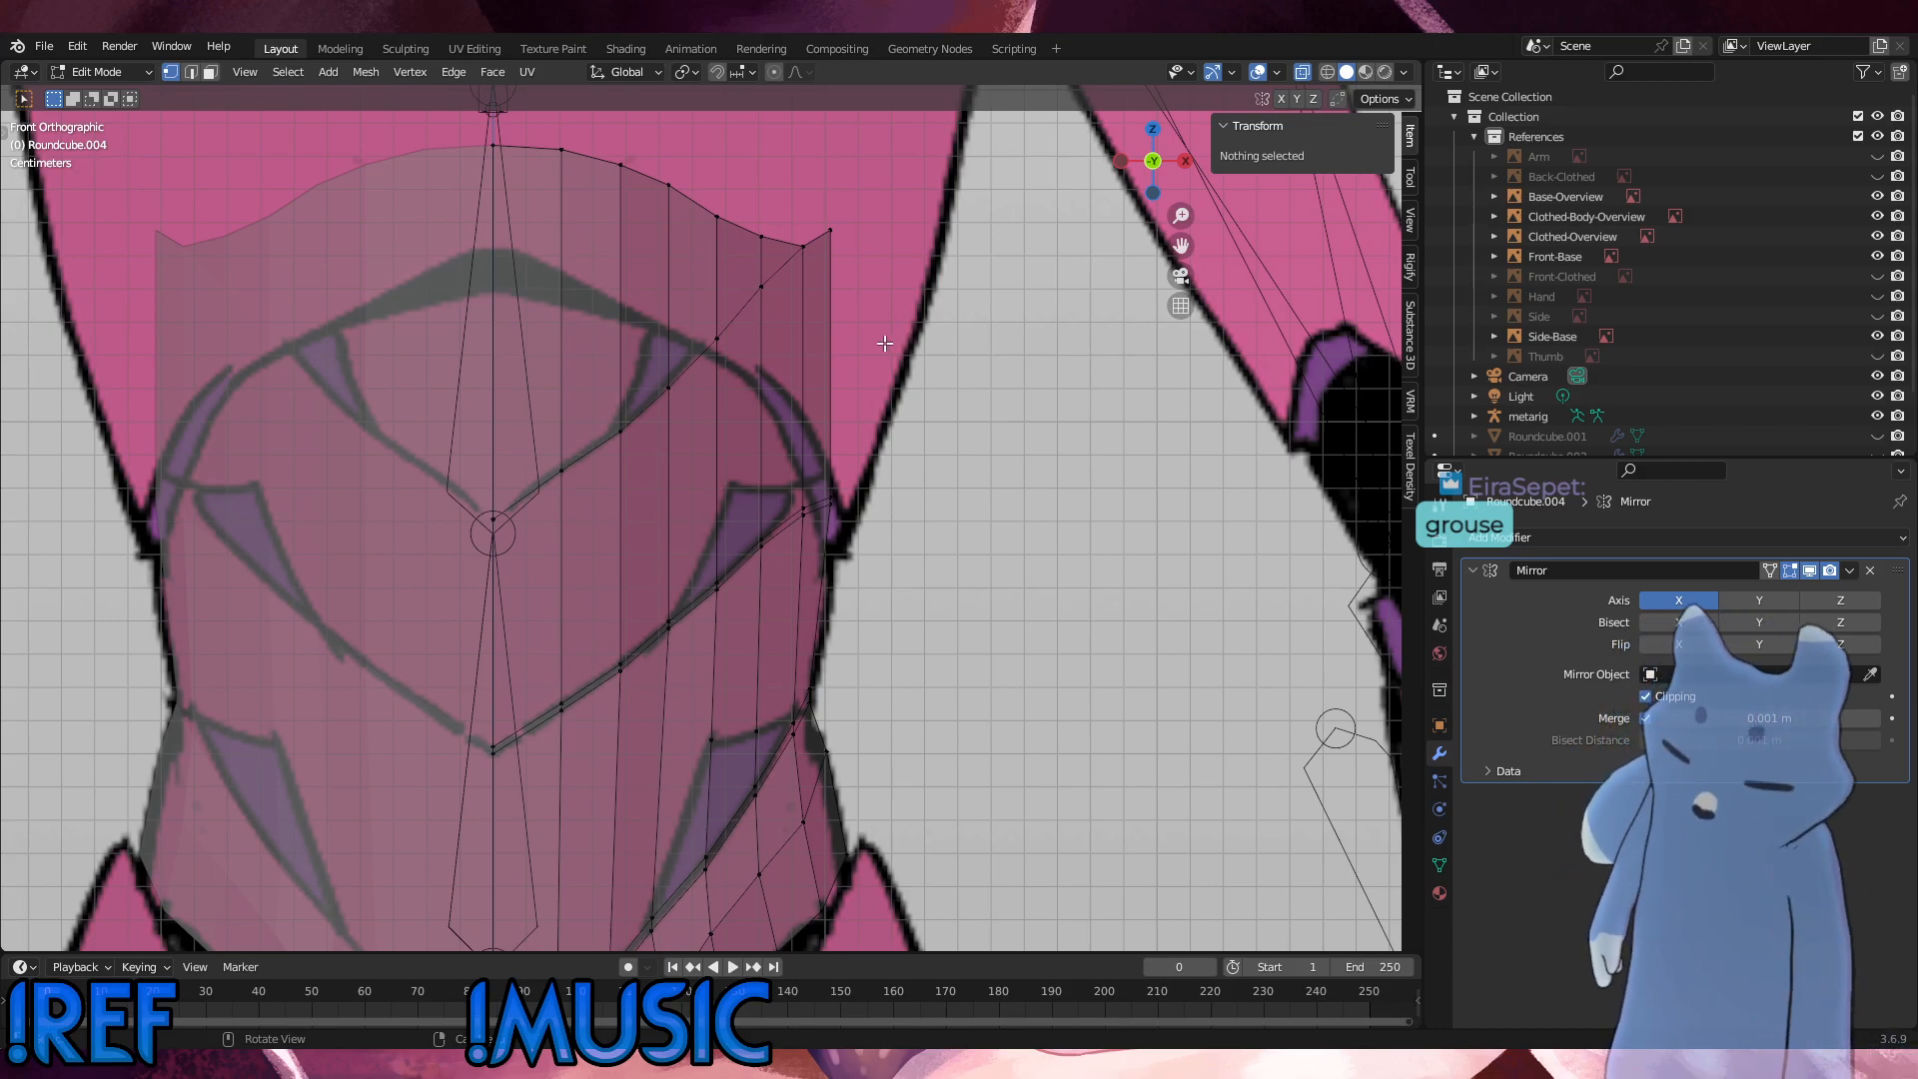
# Step: Add a loop cut across the chest panel and slide it down to just above the upper V-shaped seam
pyautogui.hotkey('ctrl', 'r')
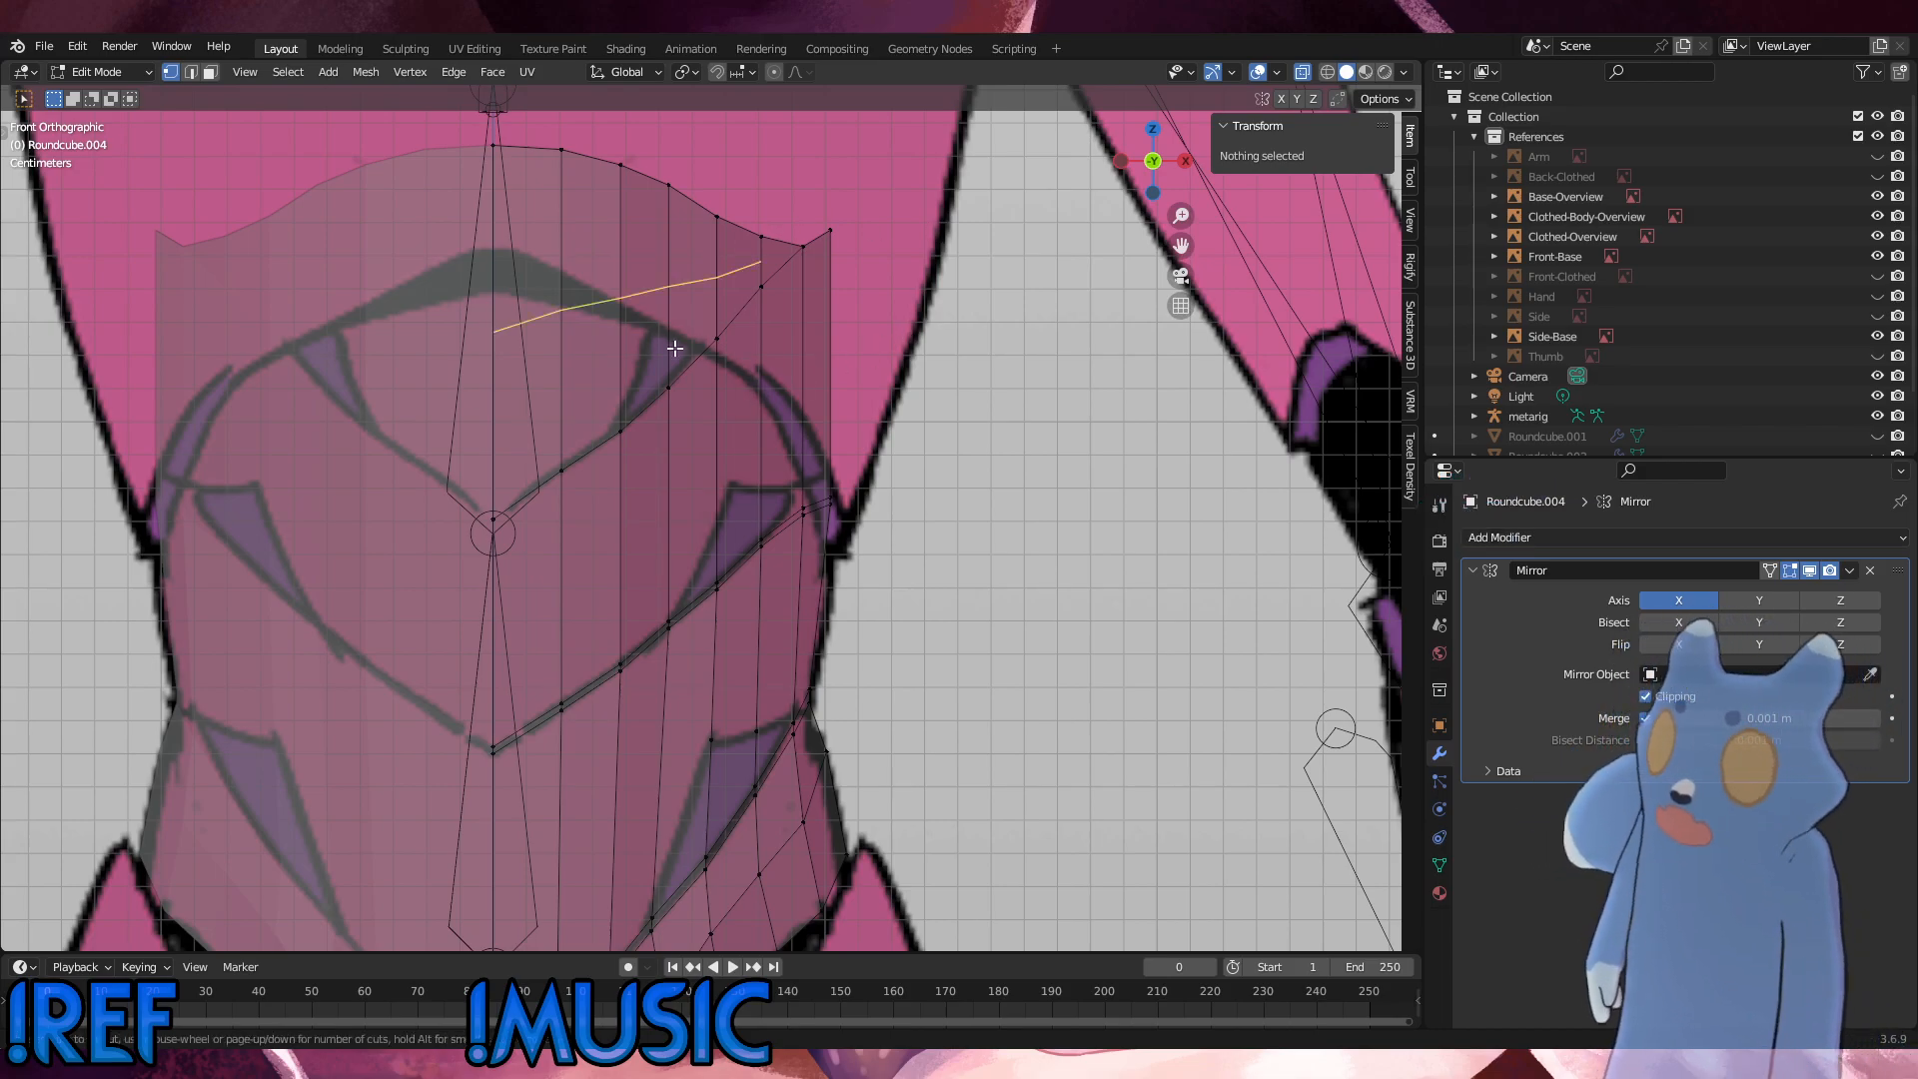
pyautogui.click(711, 311)
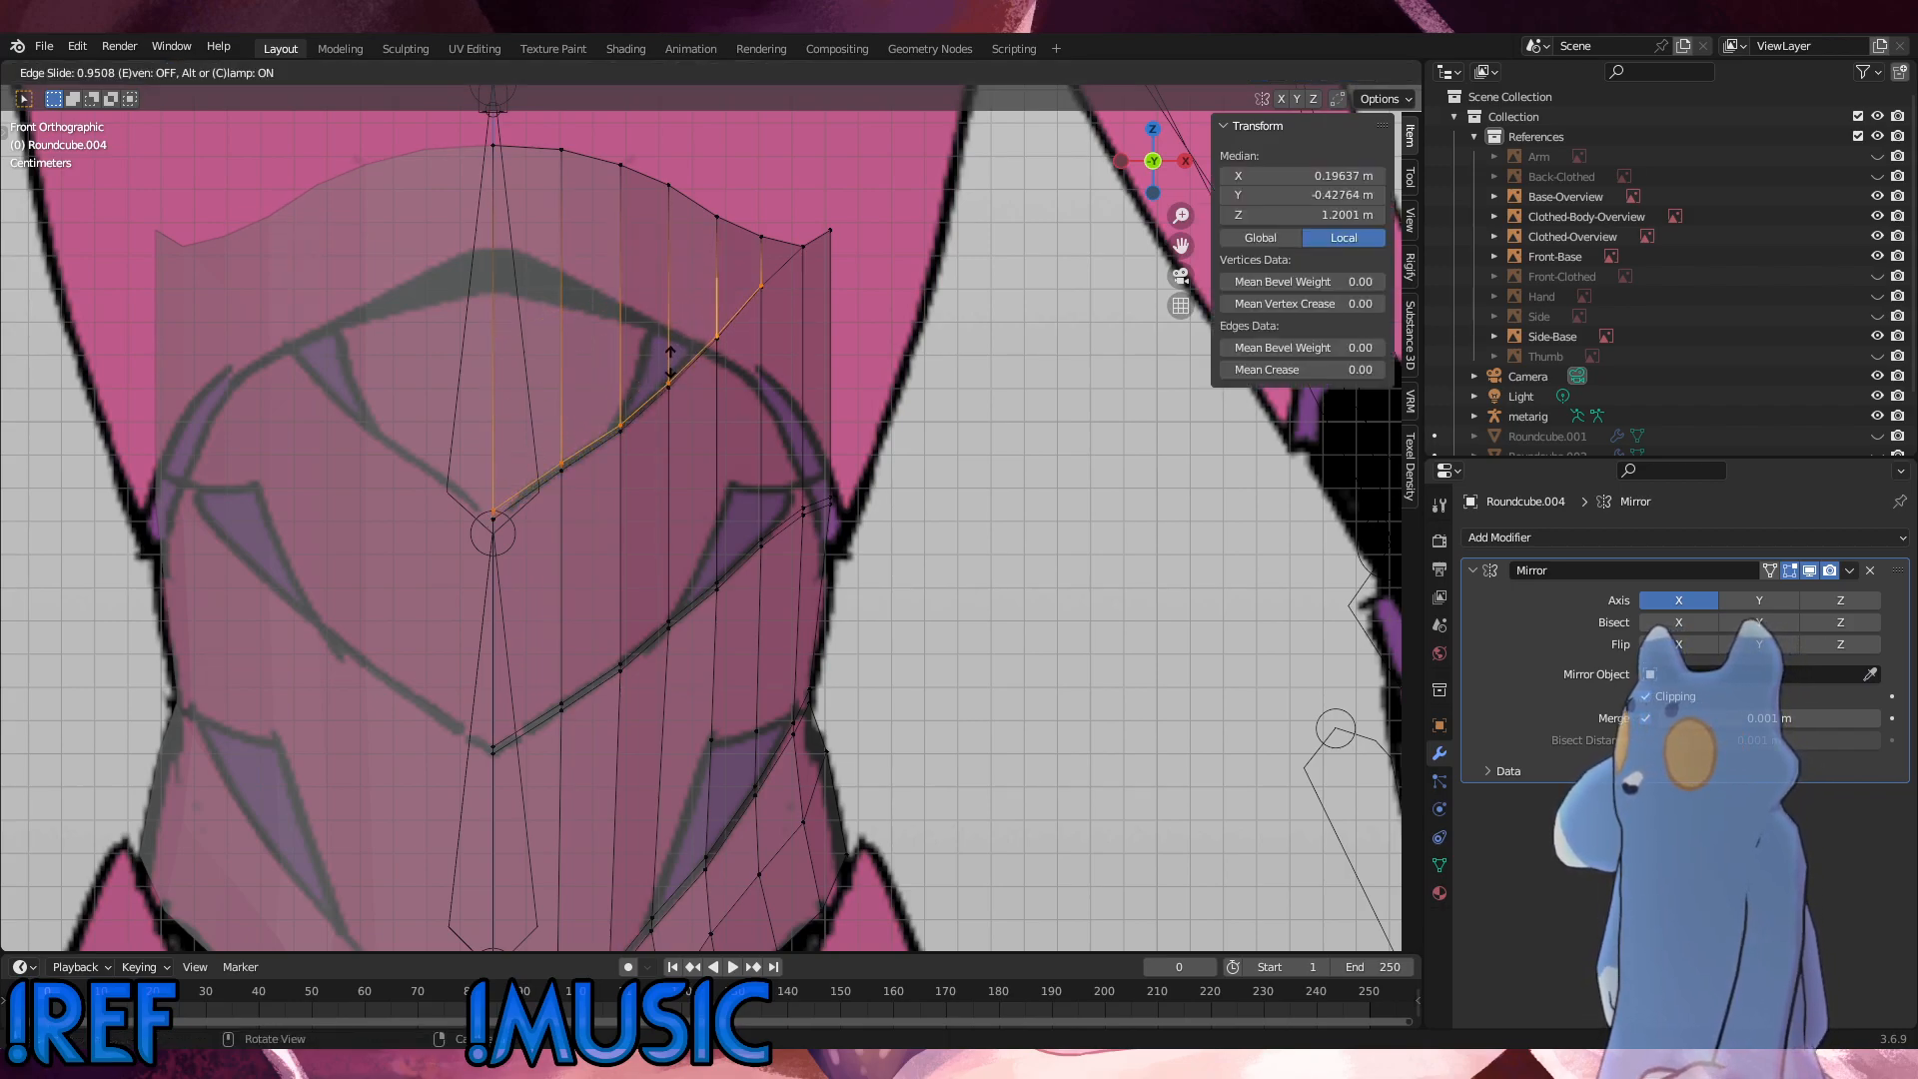
pyautogui.click(669, 354)
pyautogui.click(827, 249)
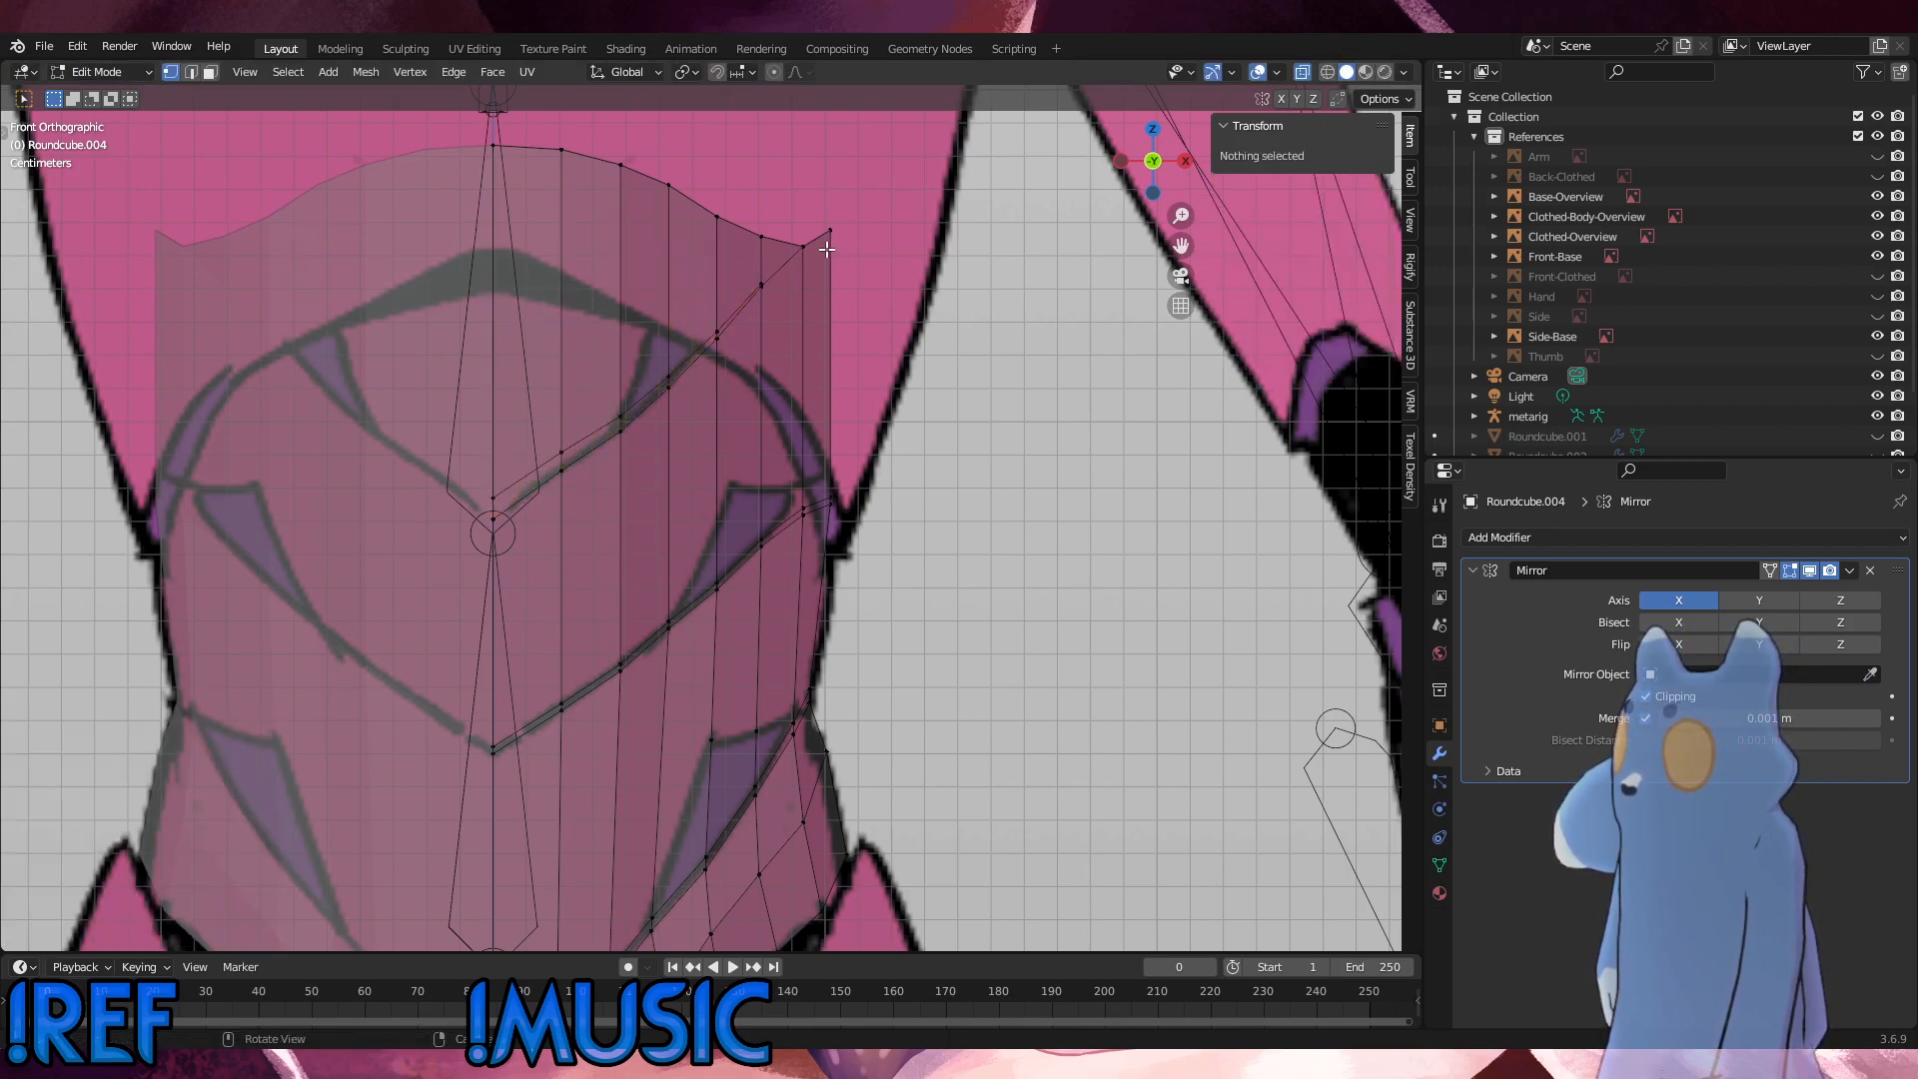
# Step: Delete the chest panel's top-edge face between the second and third vertex columns from the outer side
pyautogui.click(799, 247)
pyautogui.keyDown('shift'); pyautogui.click(772, 239); pyautogui.keyUp('shift')
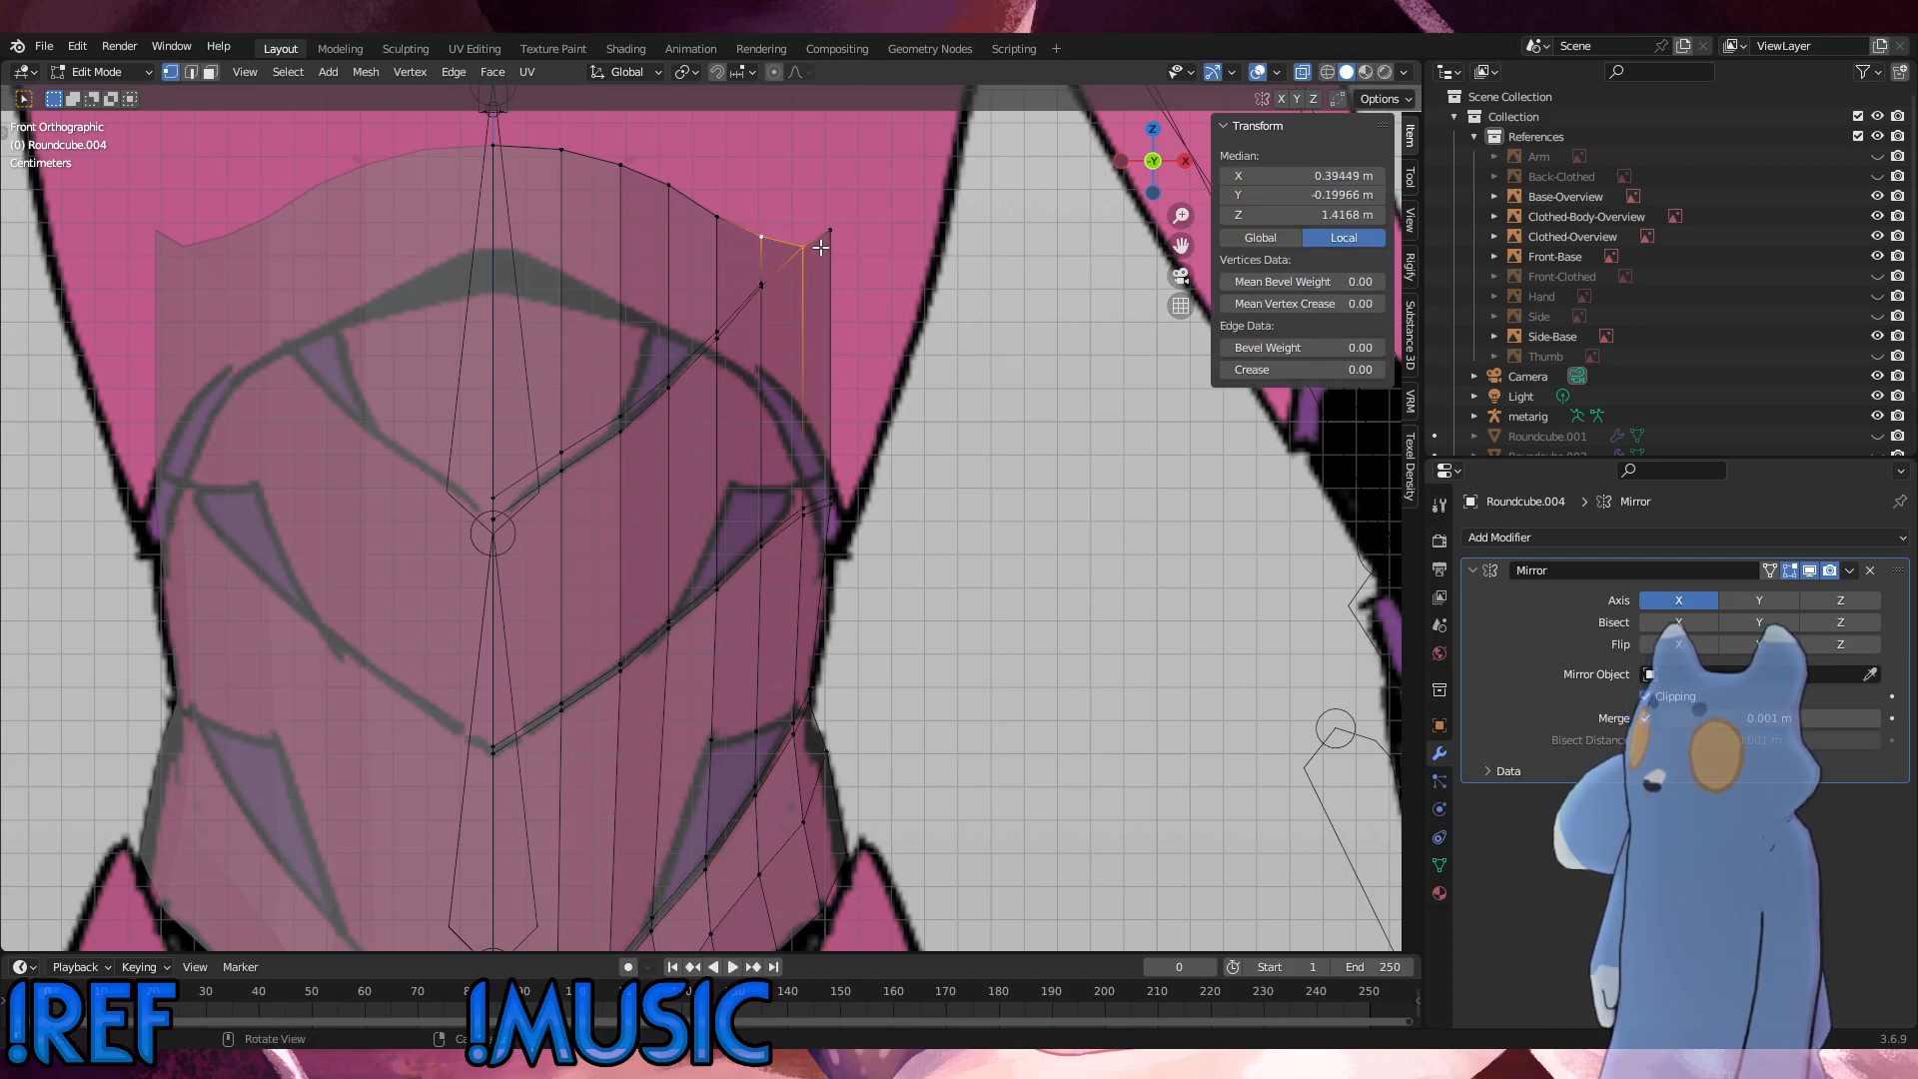
pyautogui.click(879, 266)
pyautogui.press('3')
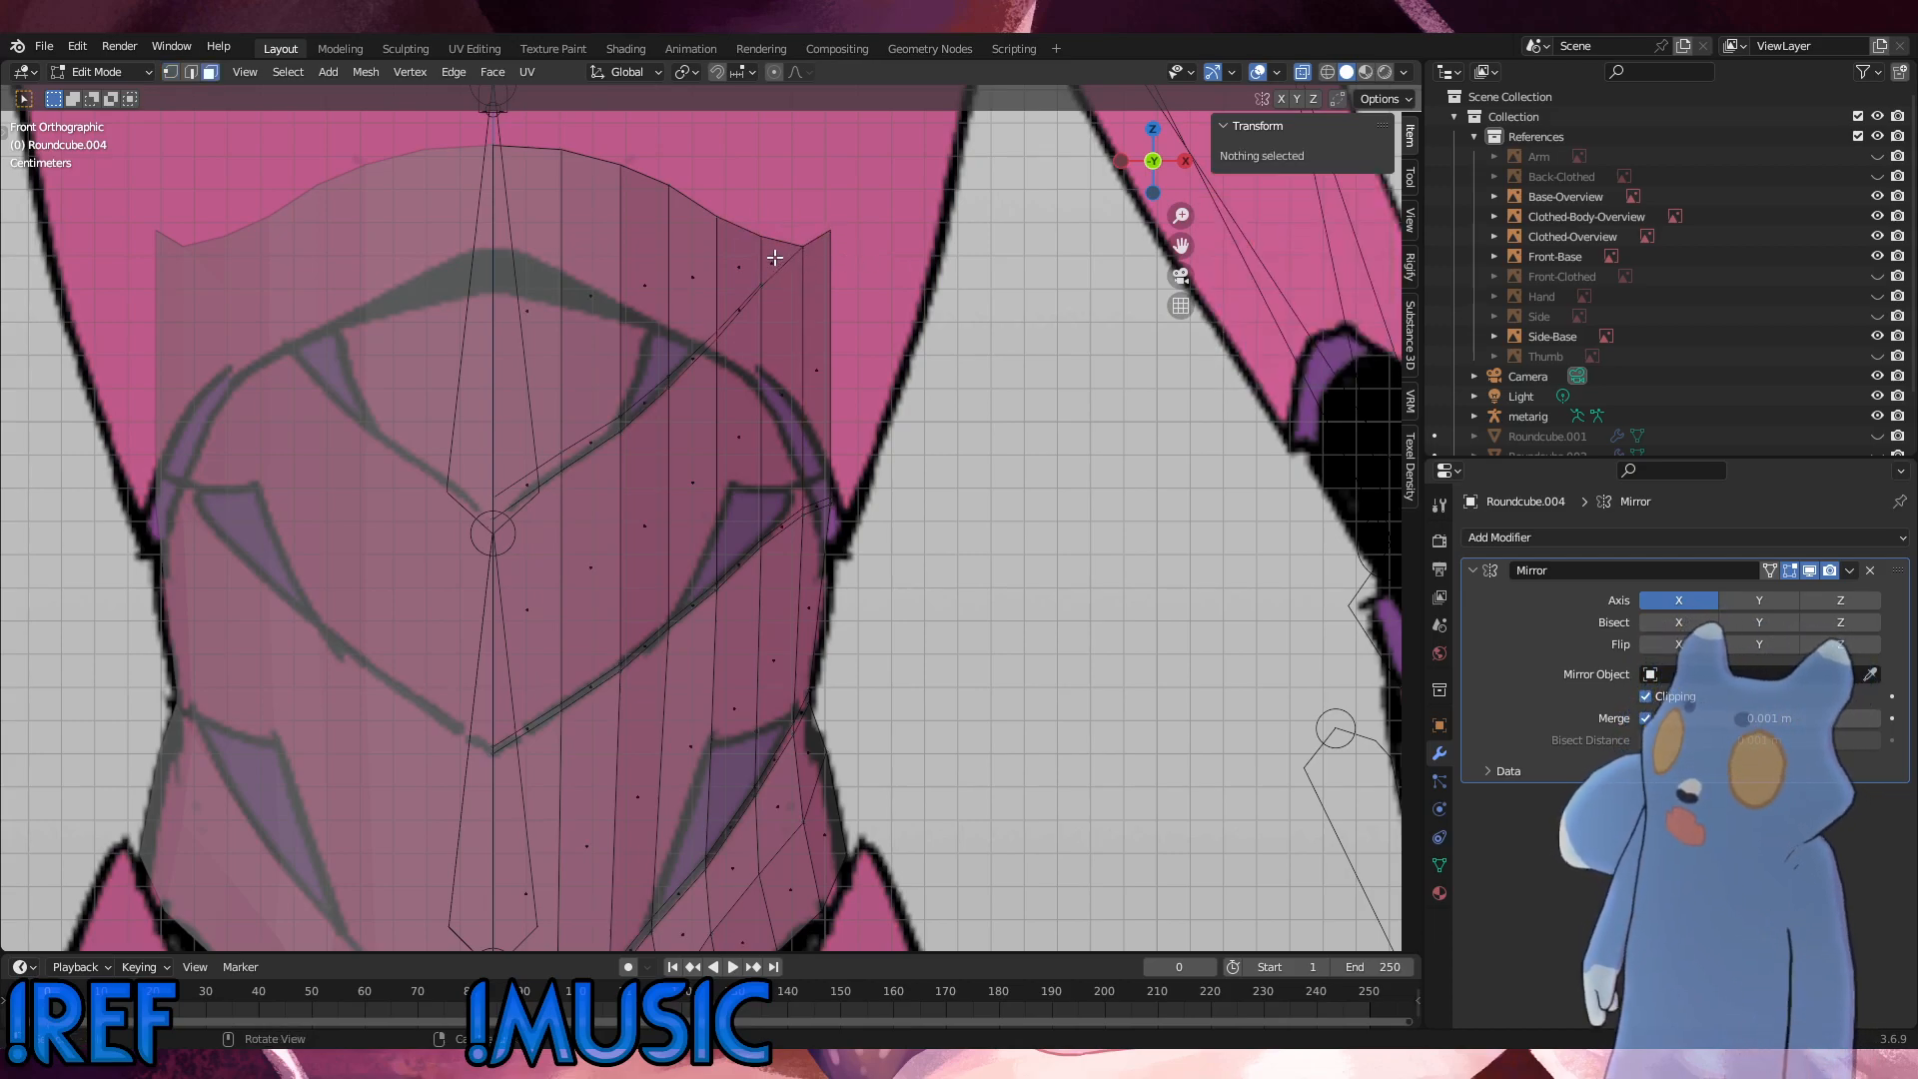
pyautogui.click(782, 260)
pyautogui.press('x')
pyautogui.click(891, 280)
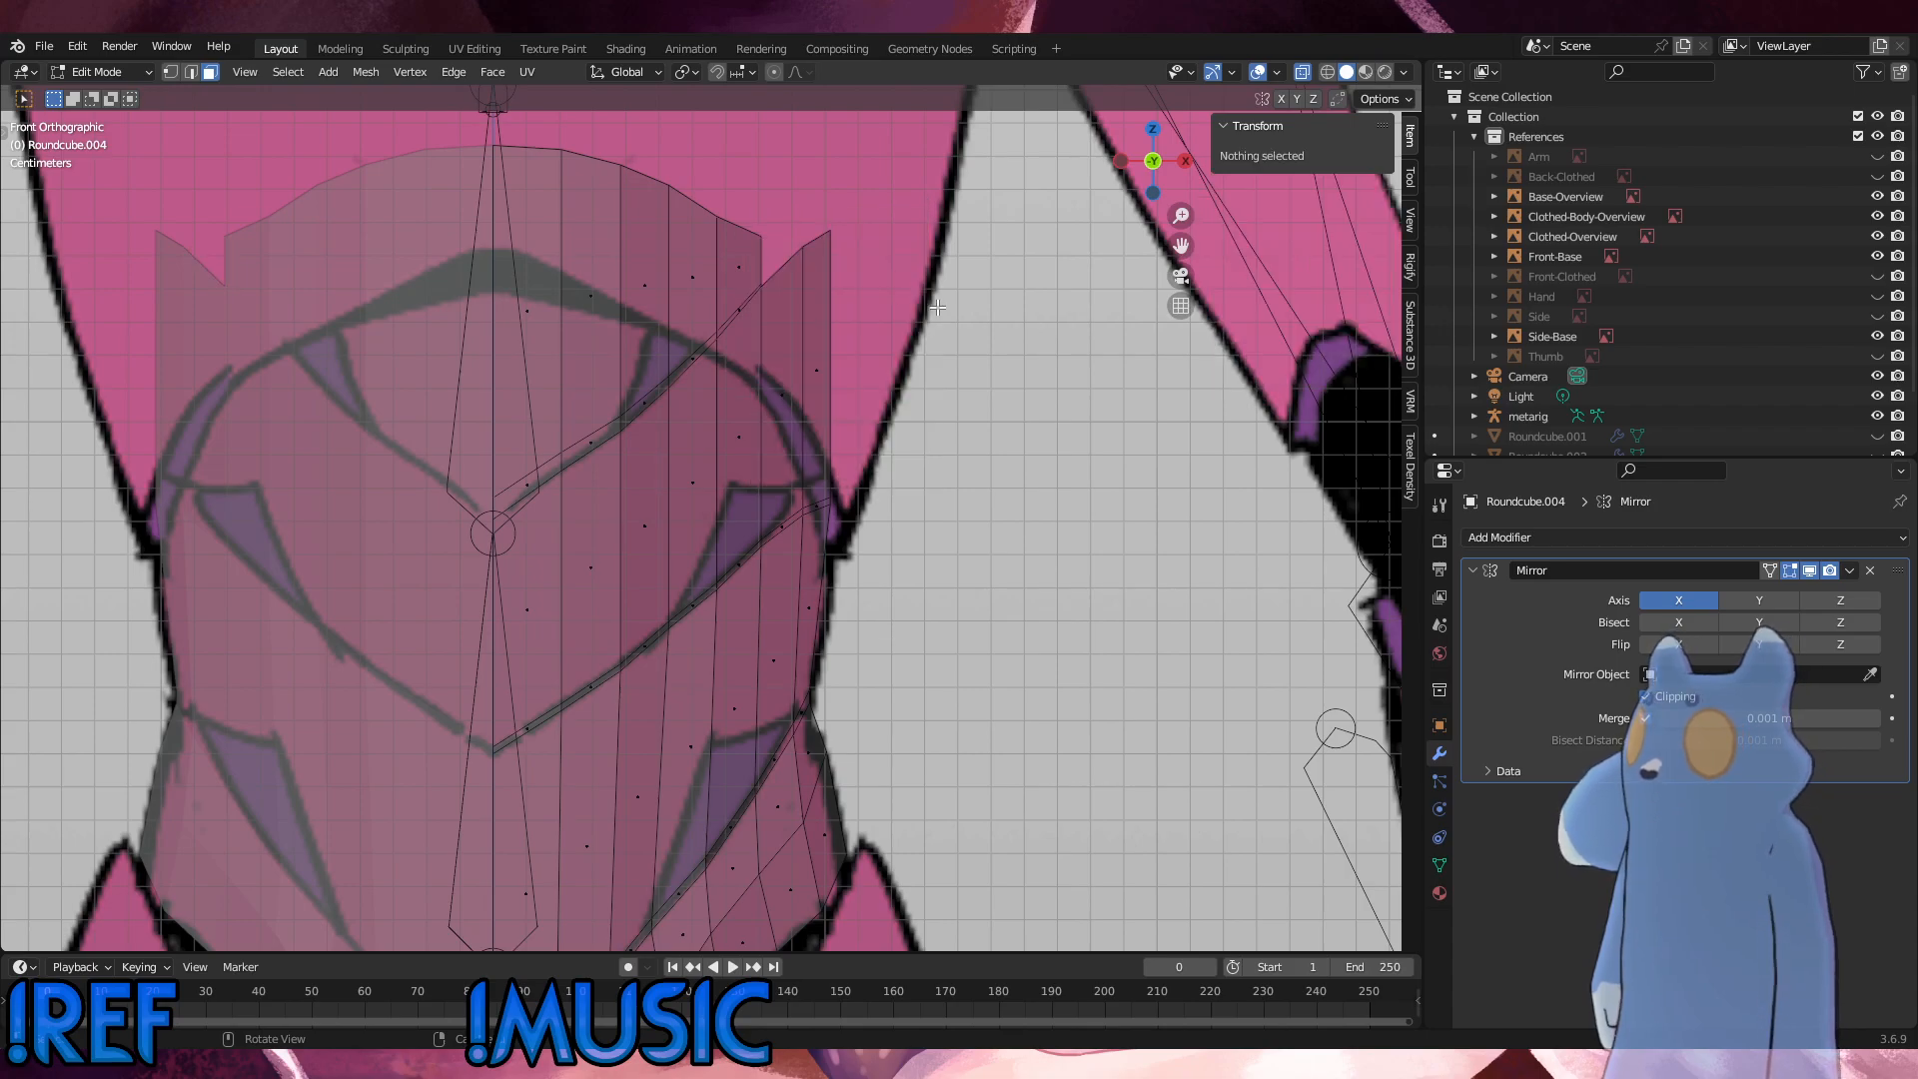
# Step: Connect the two upper corner vertices across the gap in the chest's top edge with a new edge
pyautogui.press('1')
pyautogui.click(789, 243)
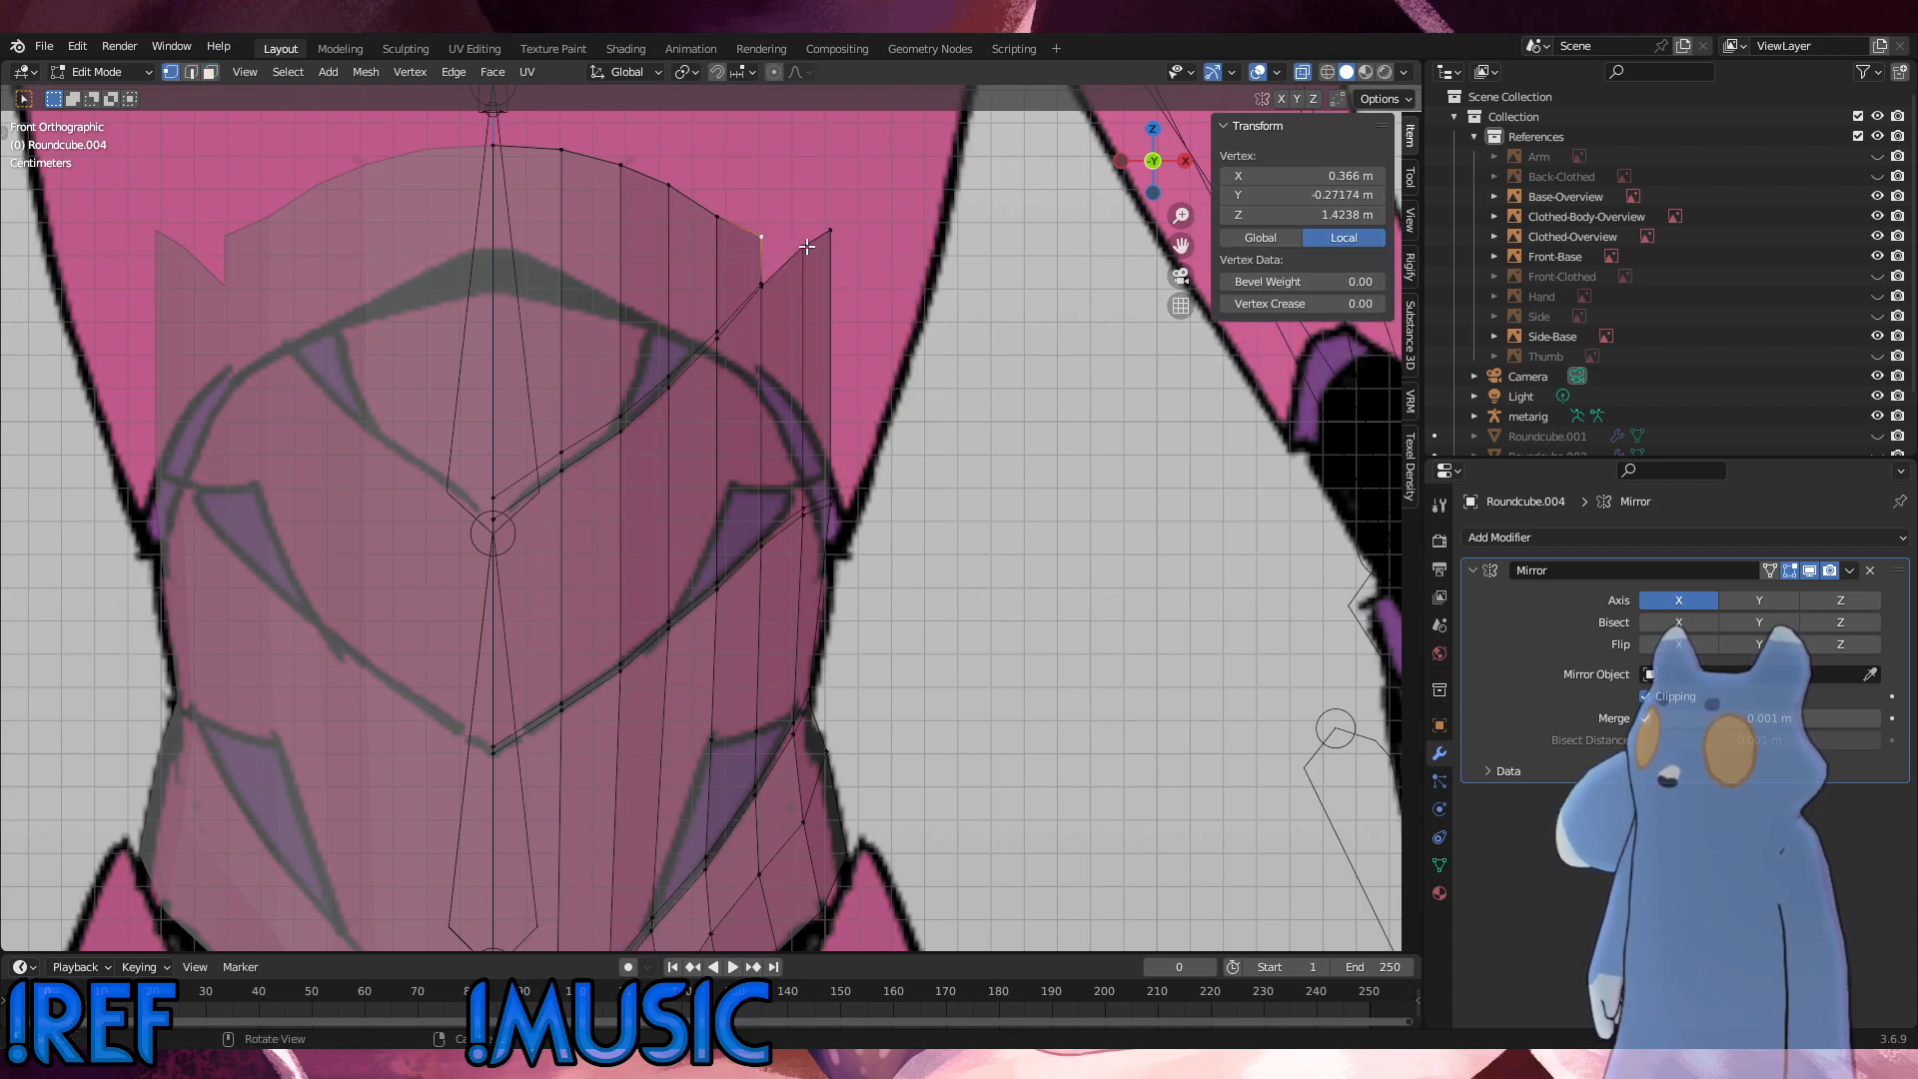
pyautogui.keyDown('shift'); pyautogui.click(802, 245); pyautogui.keyUp('shift')
pyautogui.scroll(3, 922, 283)
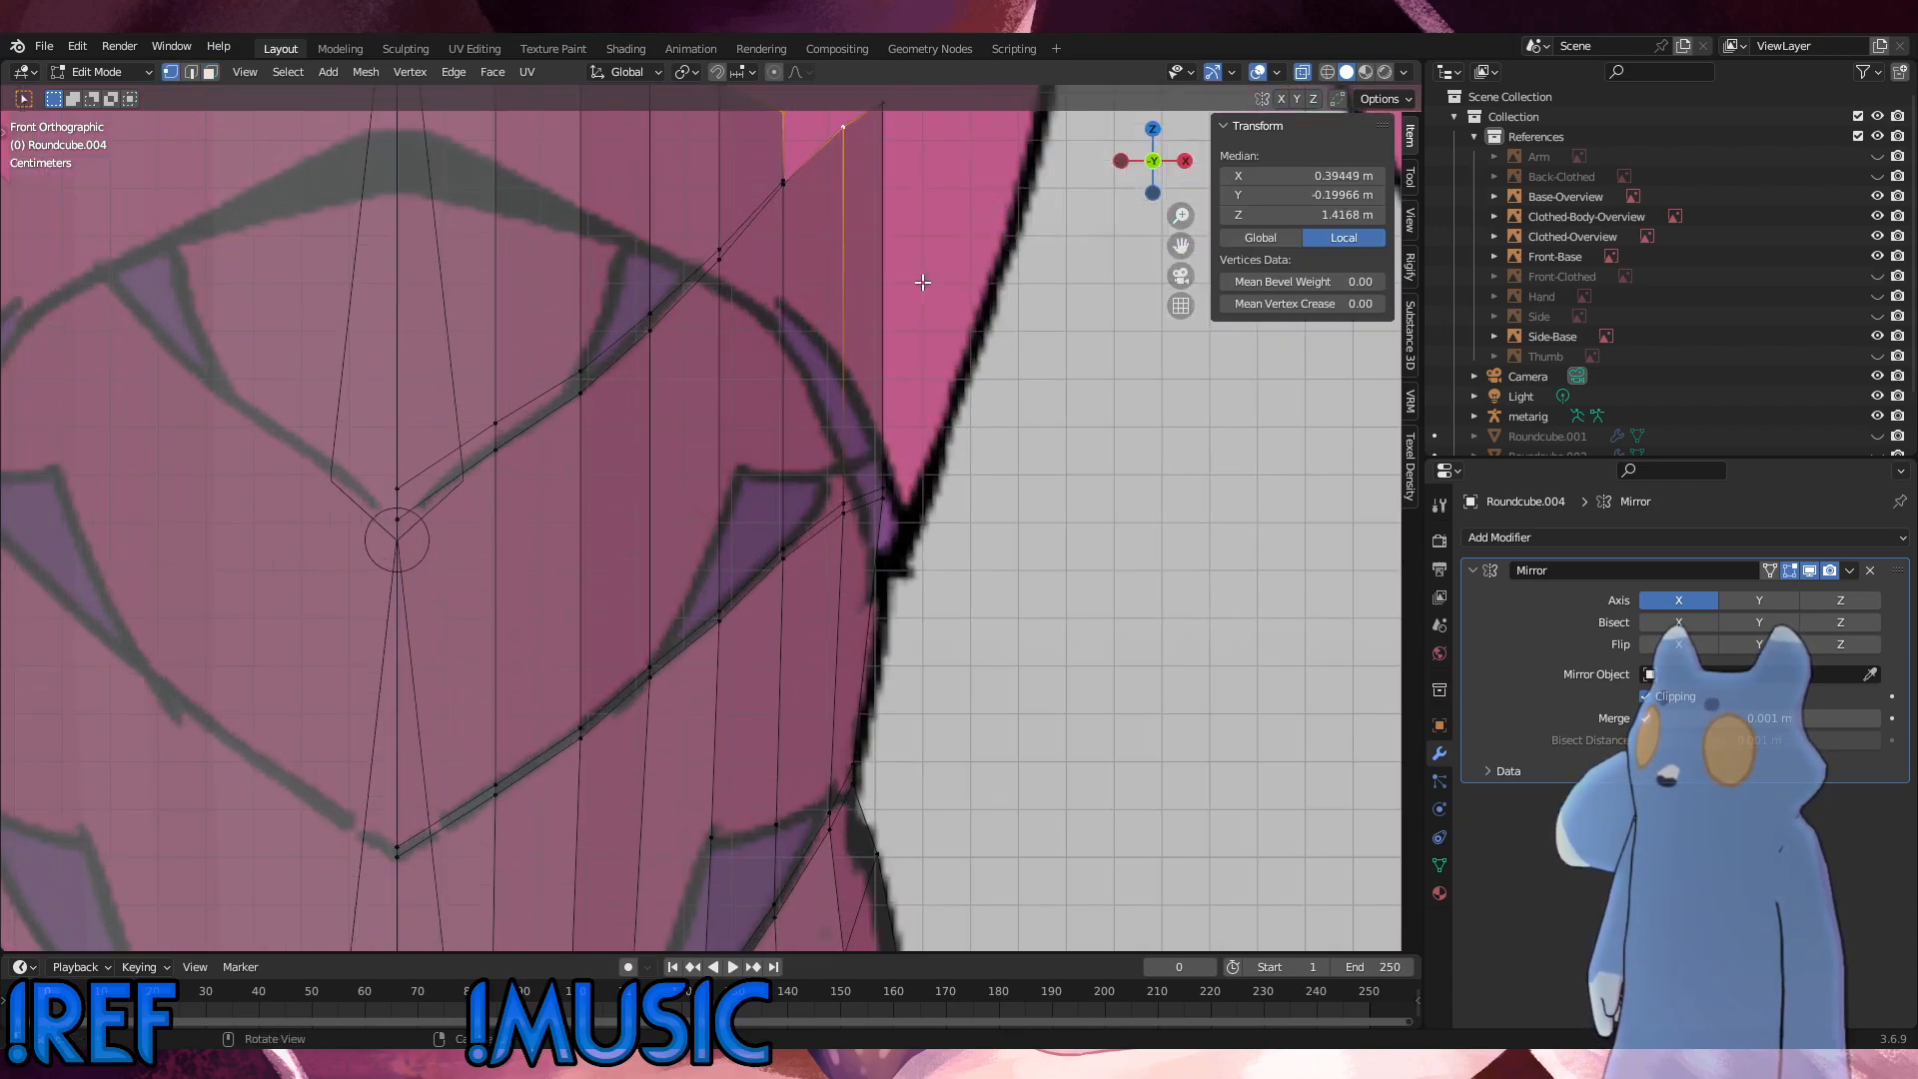
pyautogui.keyDown('shift'); pyautogui.moveTo(940, 232); pyautogui.dragTo(663, 450, button='middle'); pyautogui.keyUp('shift')
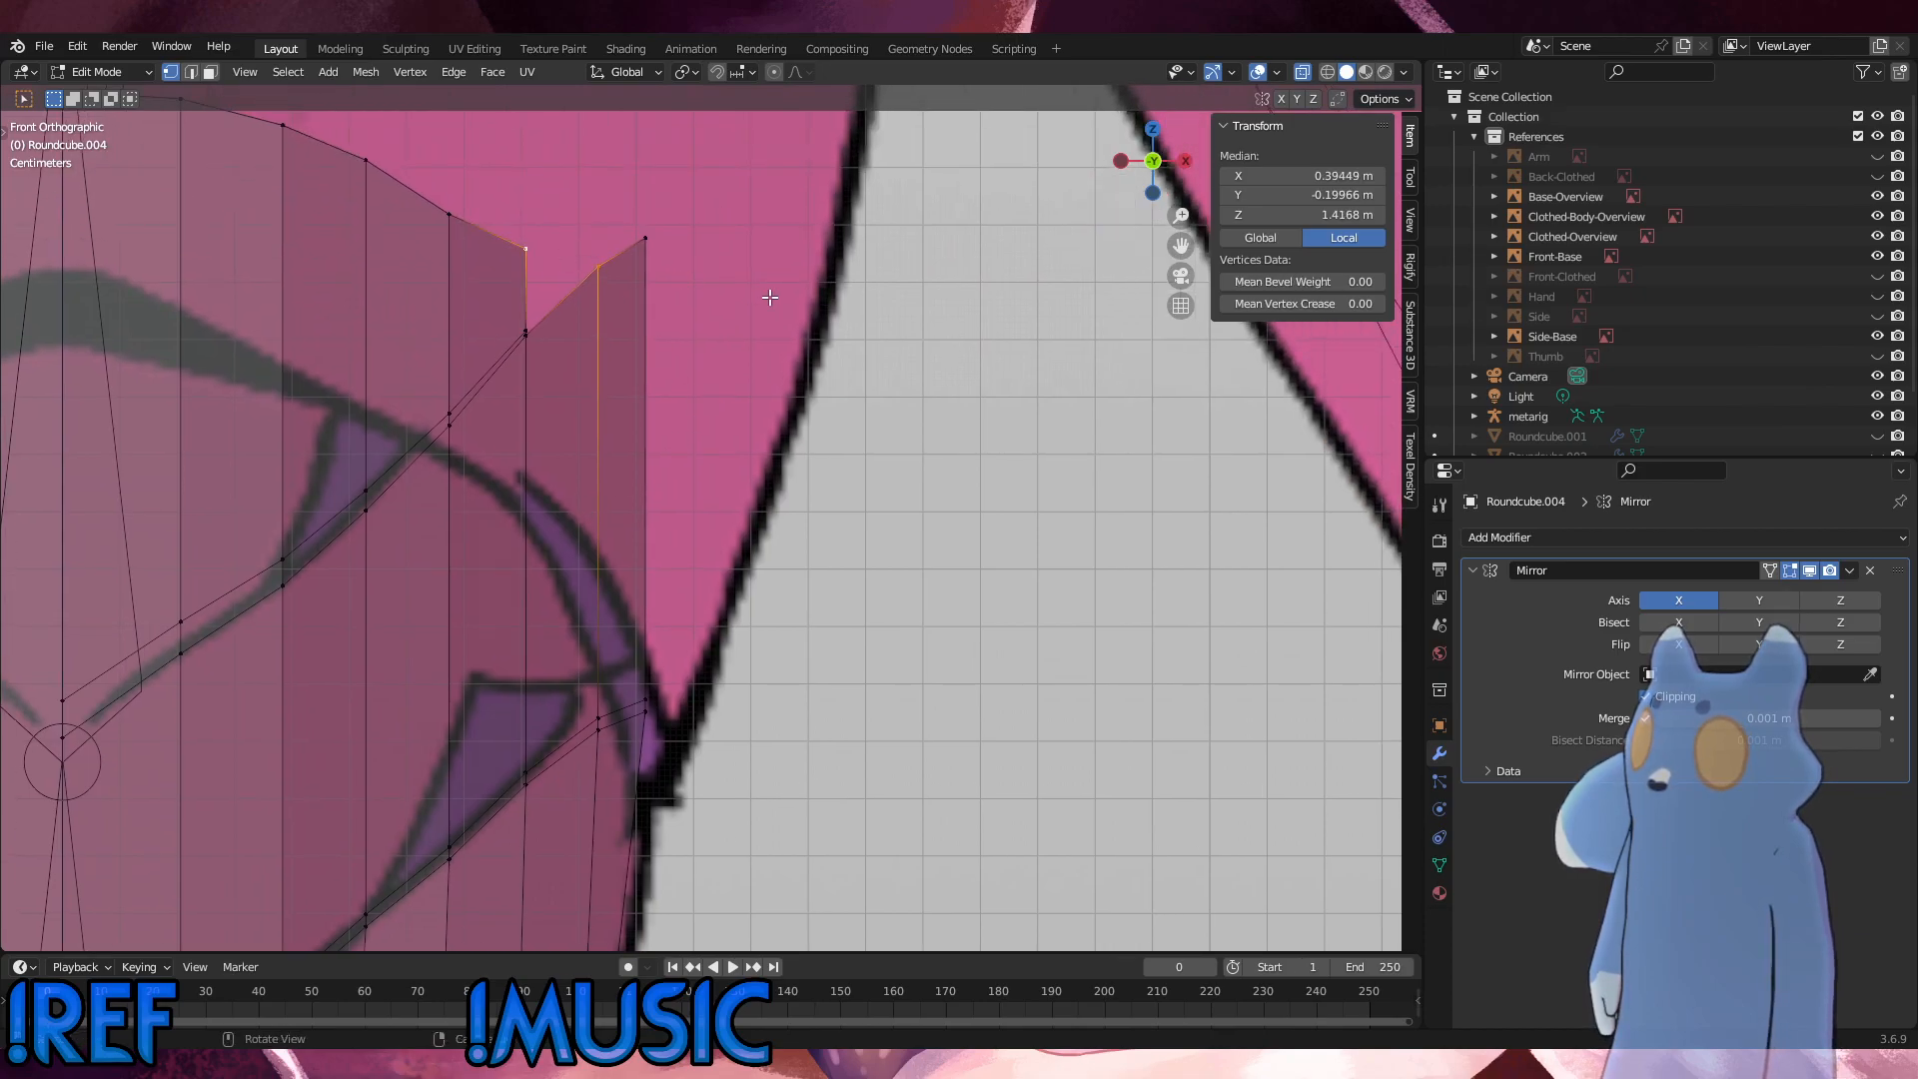
pyautogui.press('f')
pyautogui.click(734, 297)
# Step: Subdivide the new edge across the gap with one cut and slide its middle vertex outward by a factor of about 0.667
pyautogui.click(600, 270)
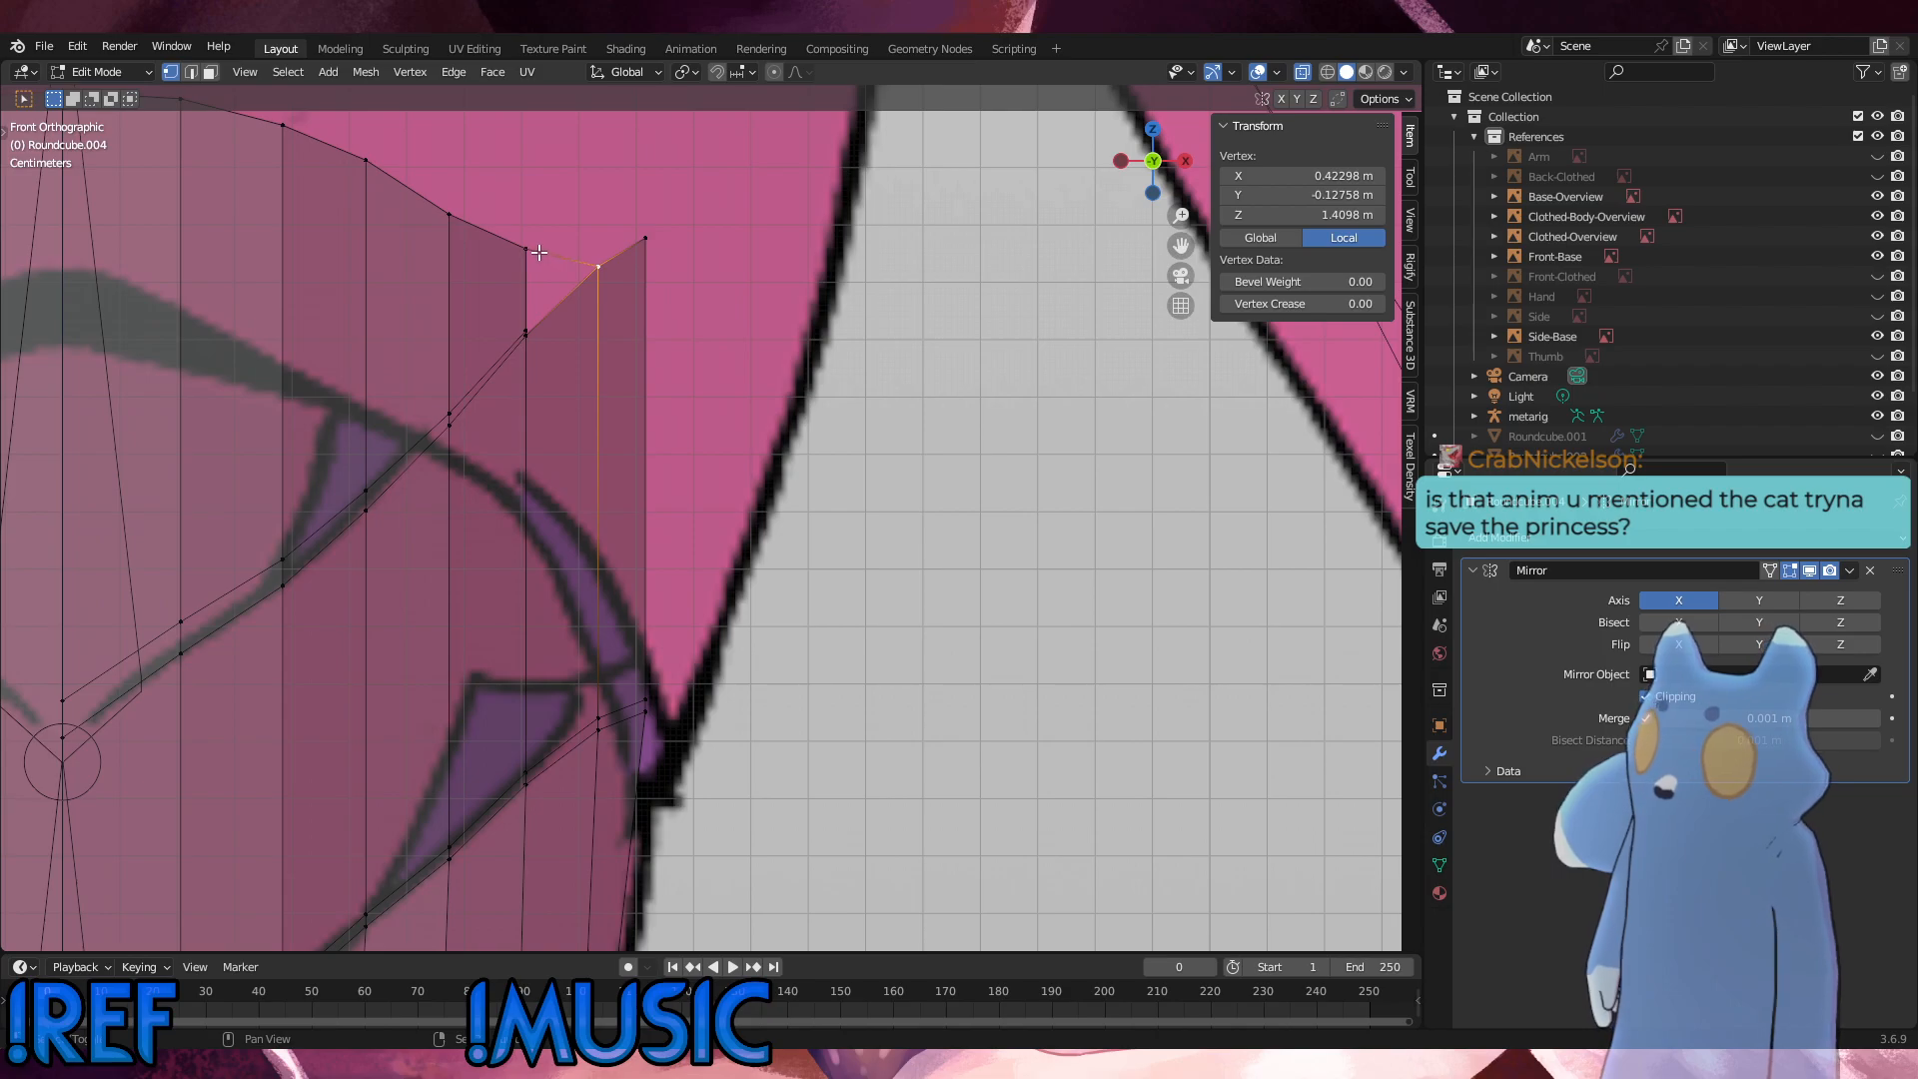
pyautogui.keyDown('shift'); pyautogui.click(541, 253); pyautogui.keyUp('shift')
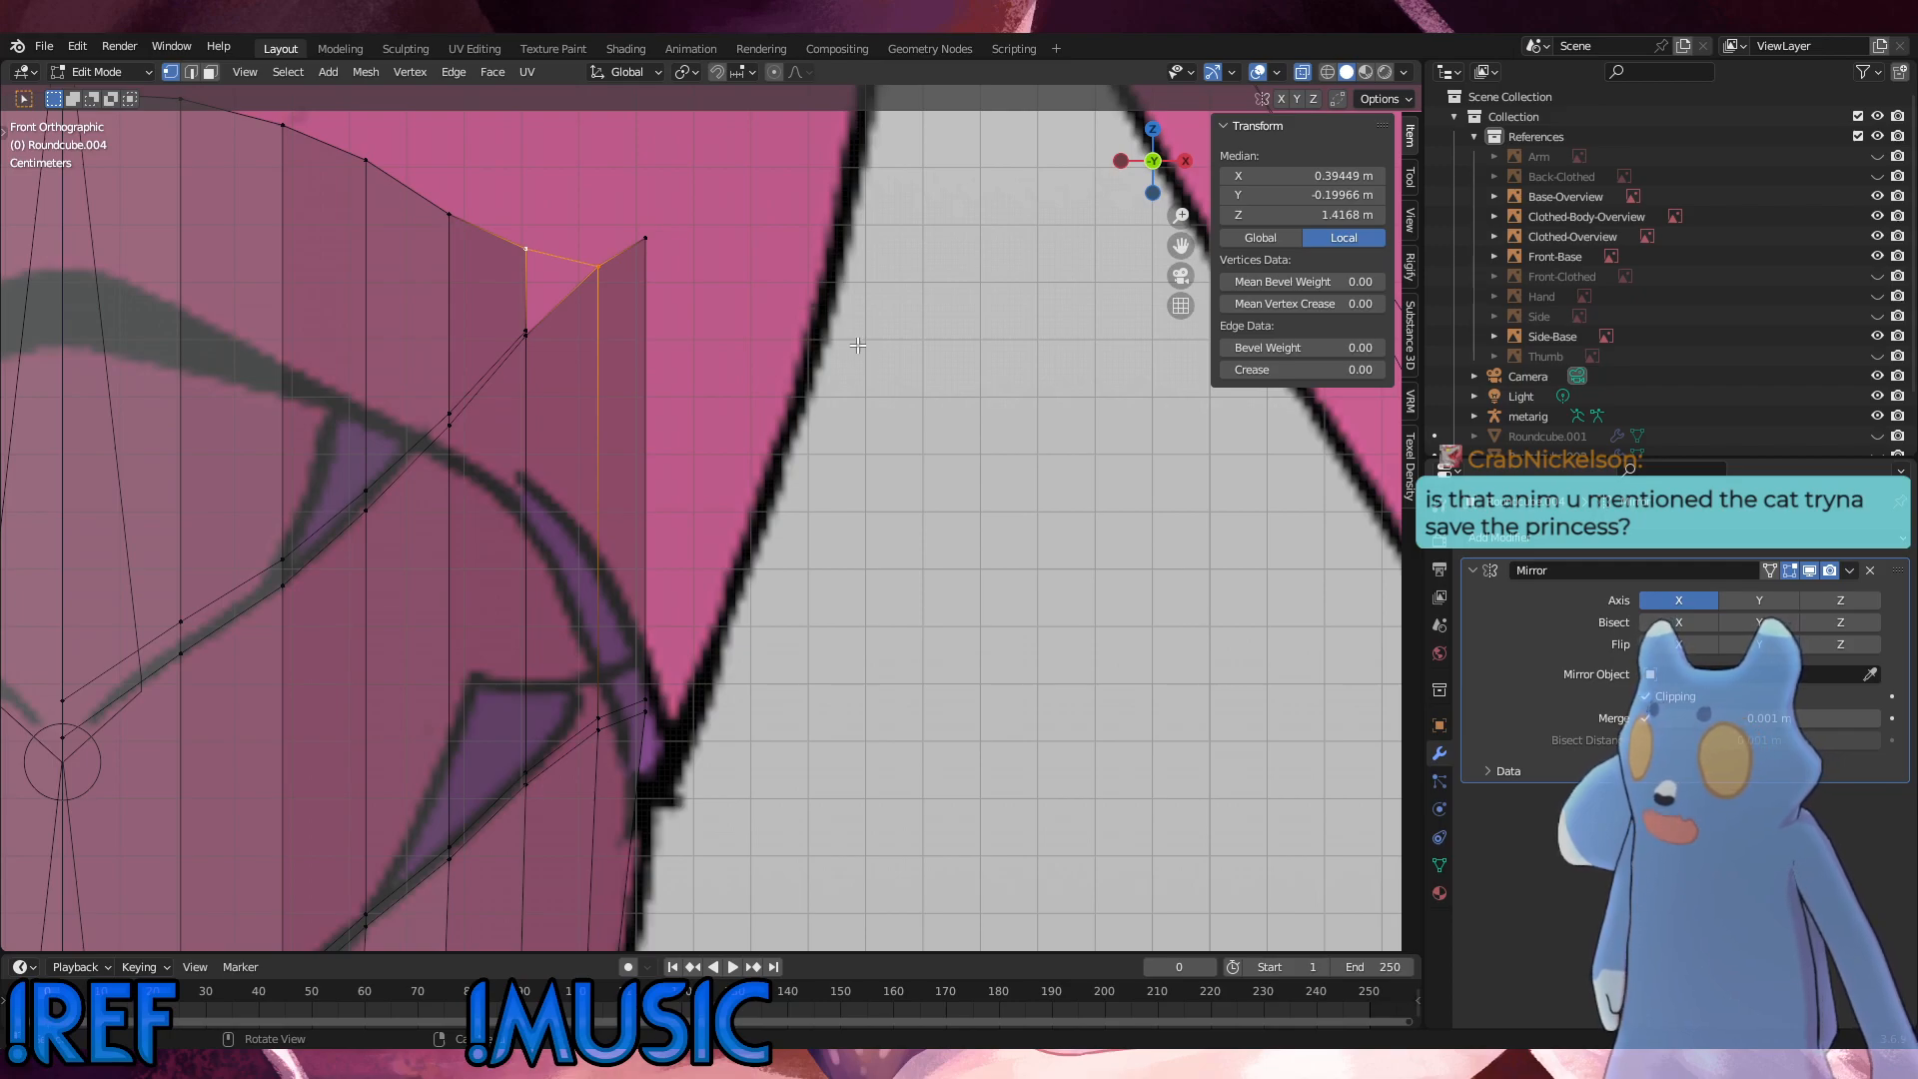
pyautogui.rightClick(921, 369)
pyautogui.click(921, 369)
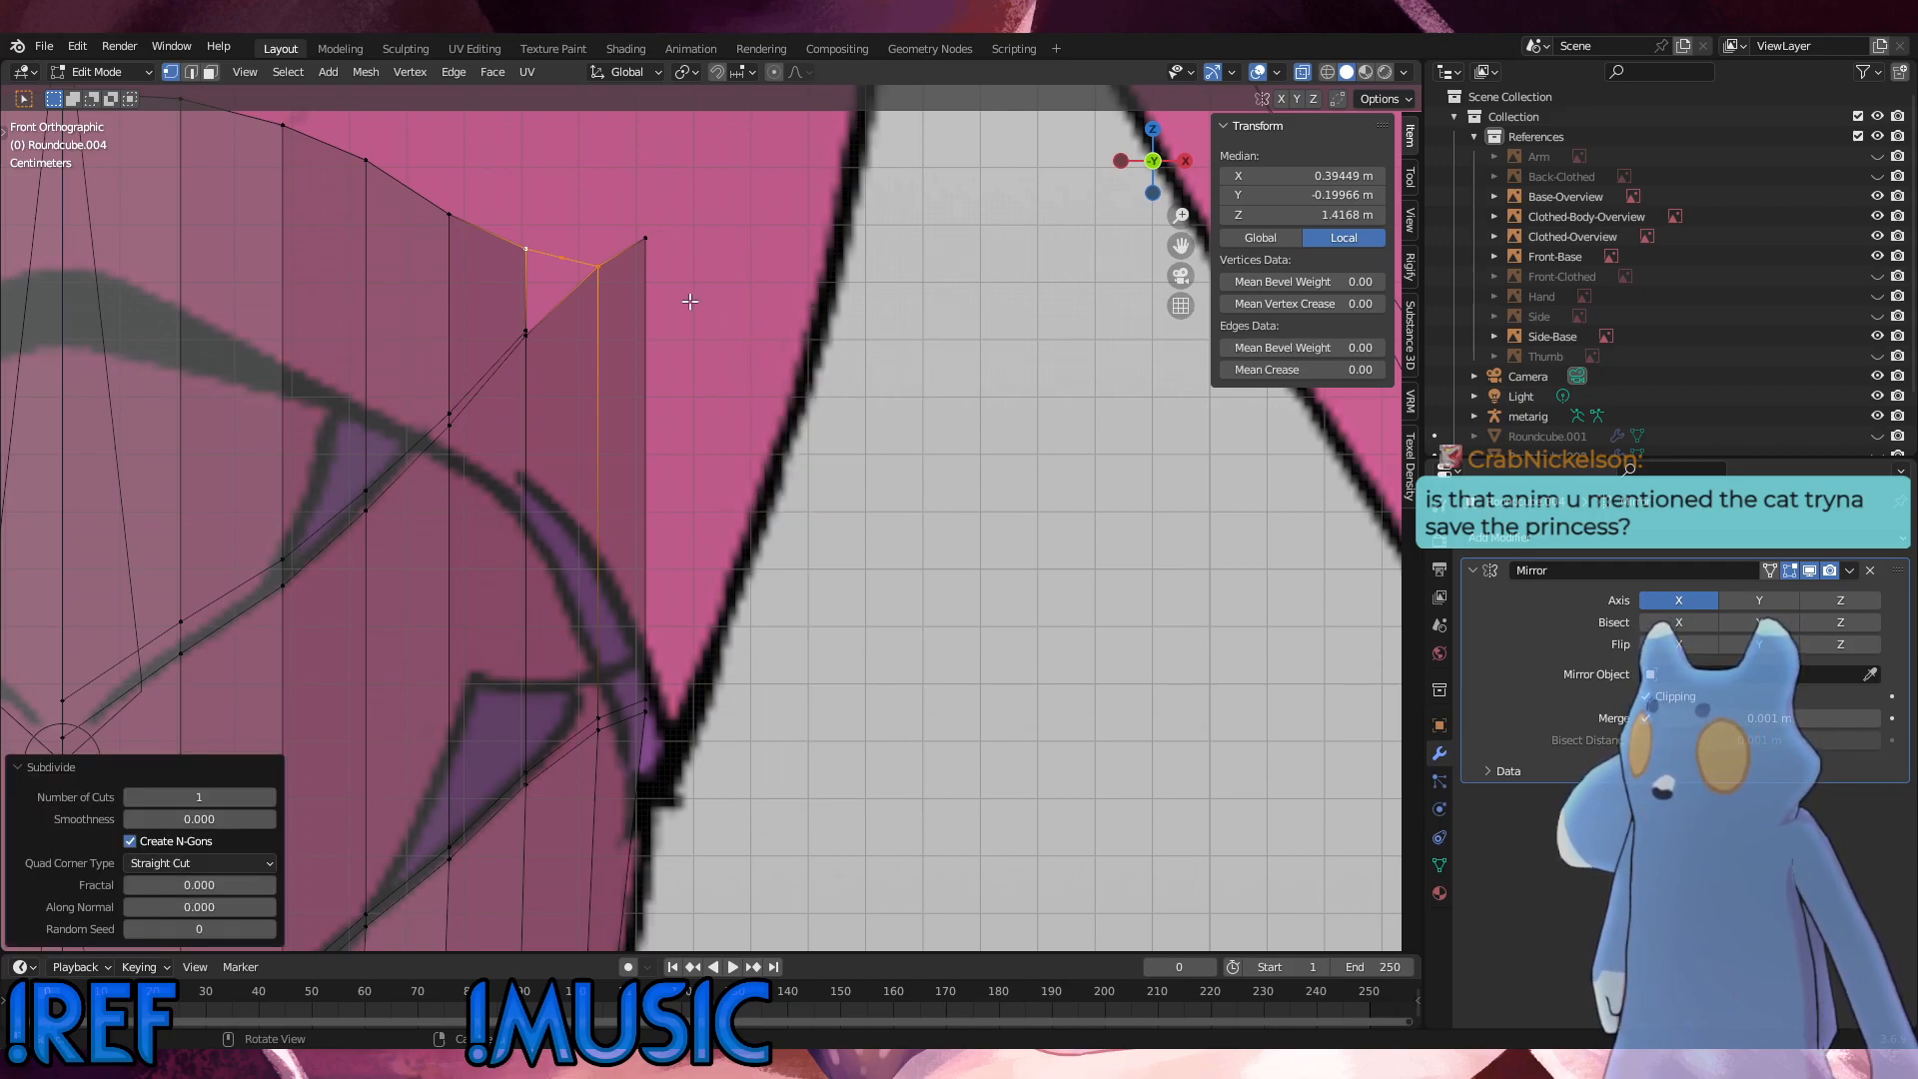
pyautogui.click(597, 267)
pyautogui.press('g')
pyautogui.click(618, 278)
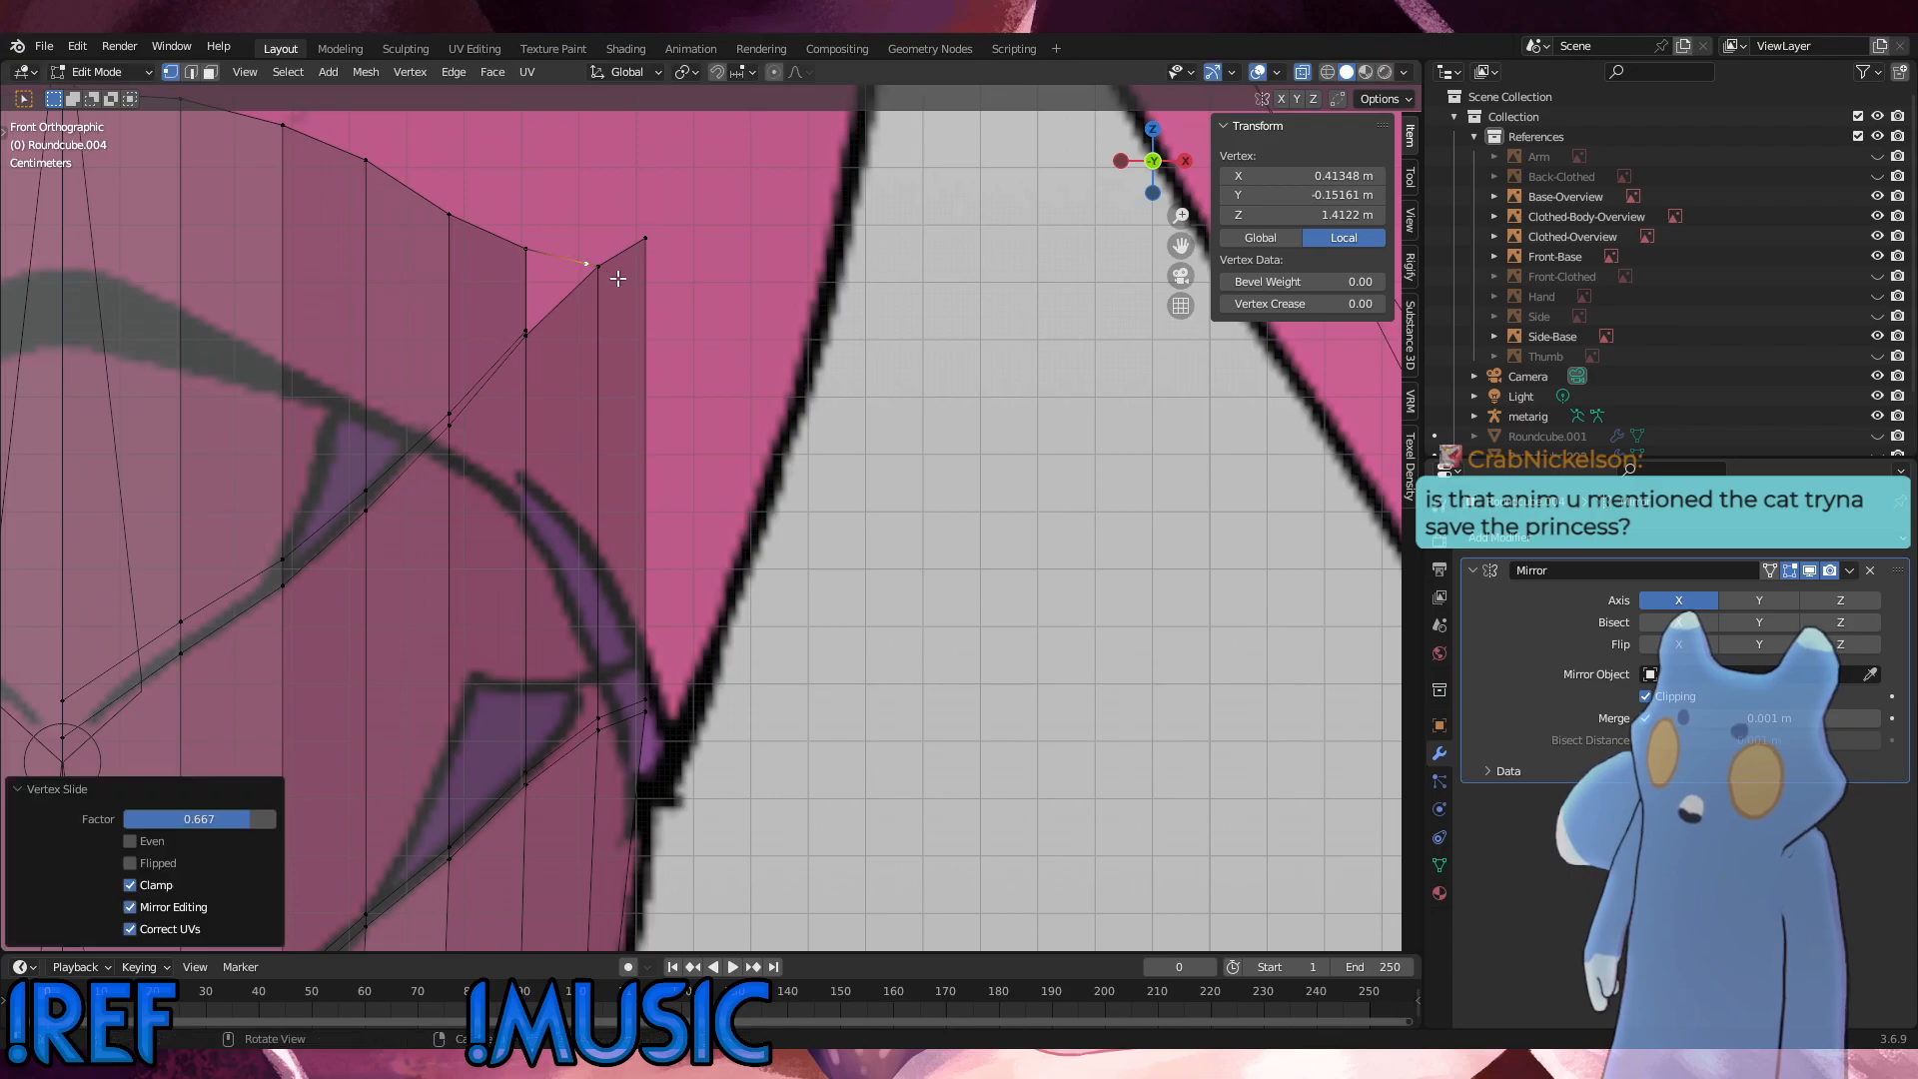
pyautogui.click(789, 395)
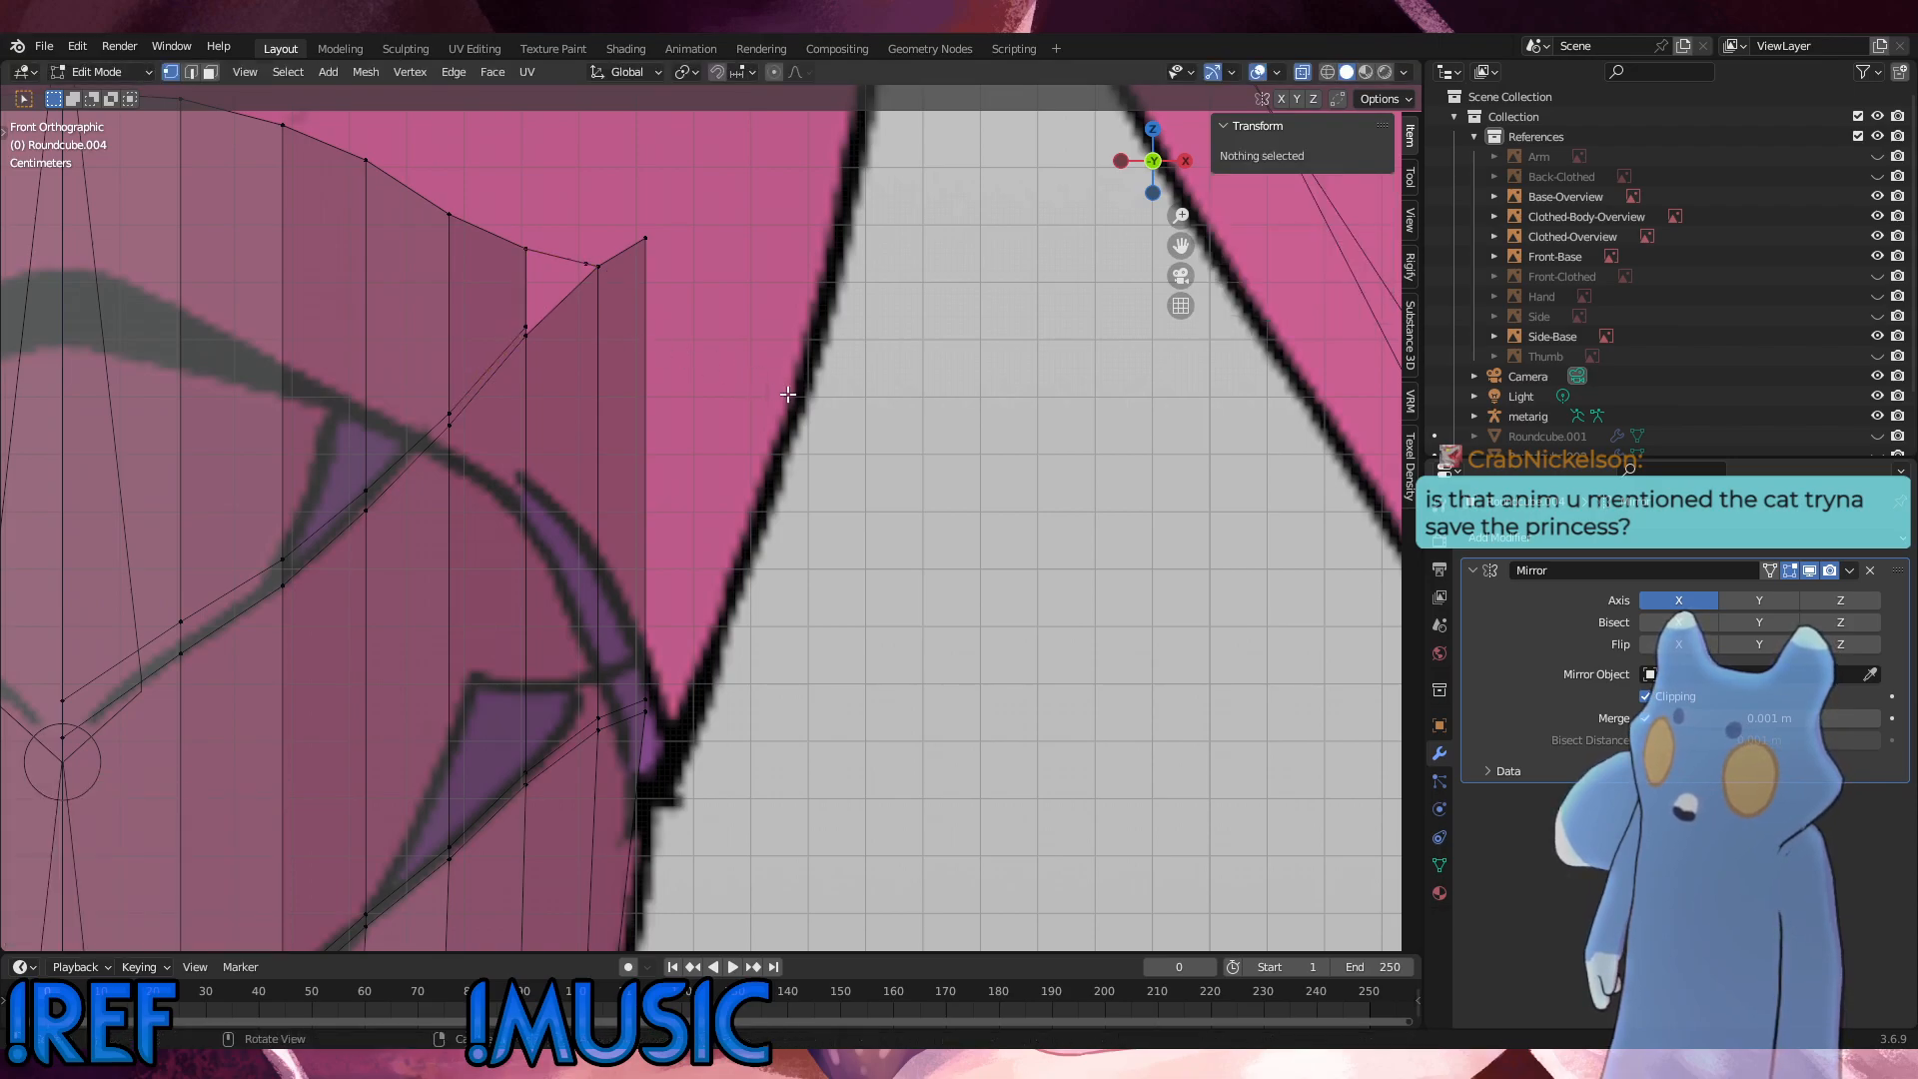
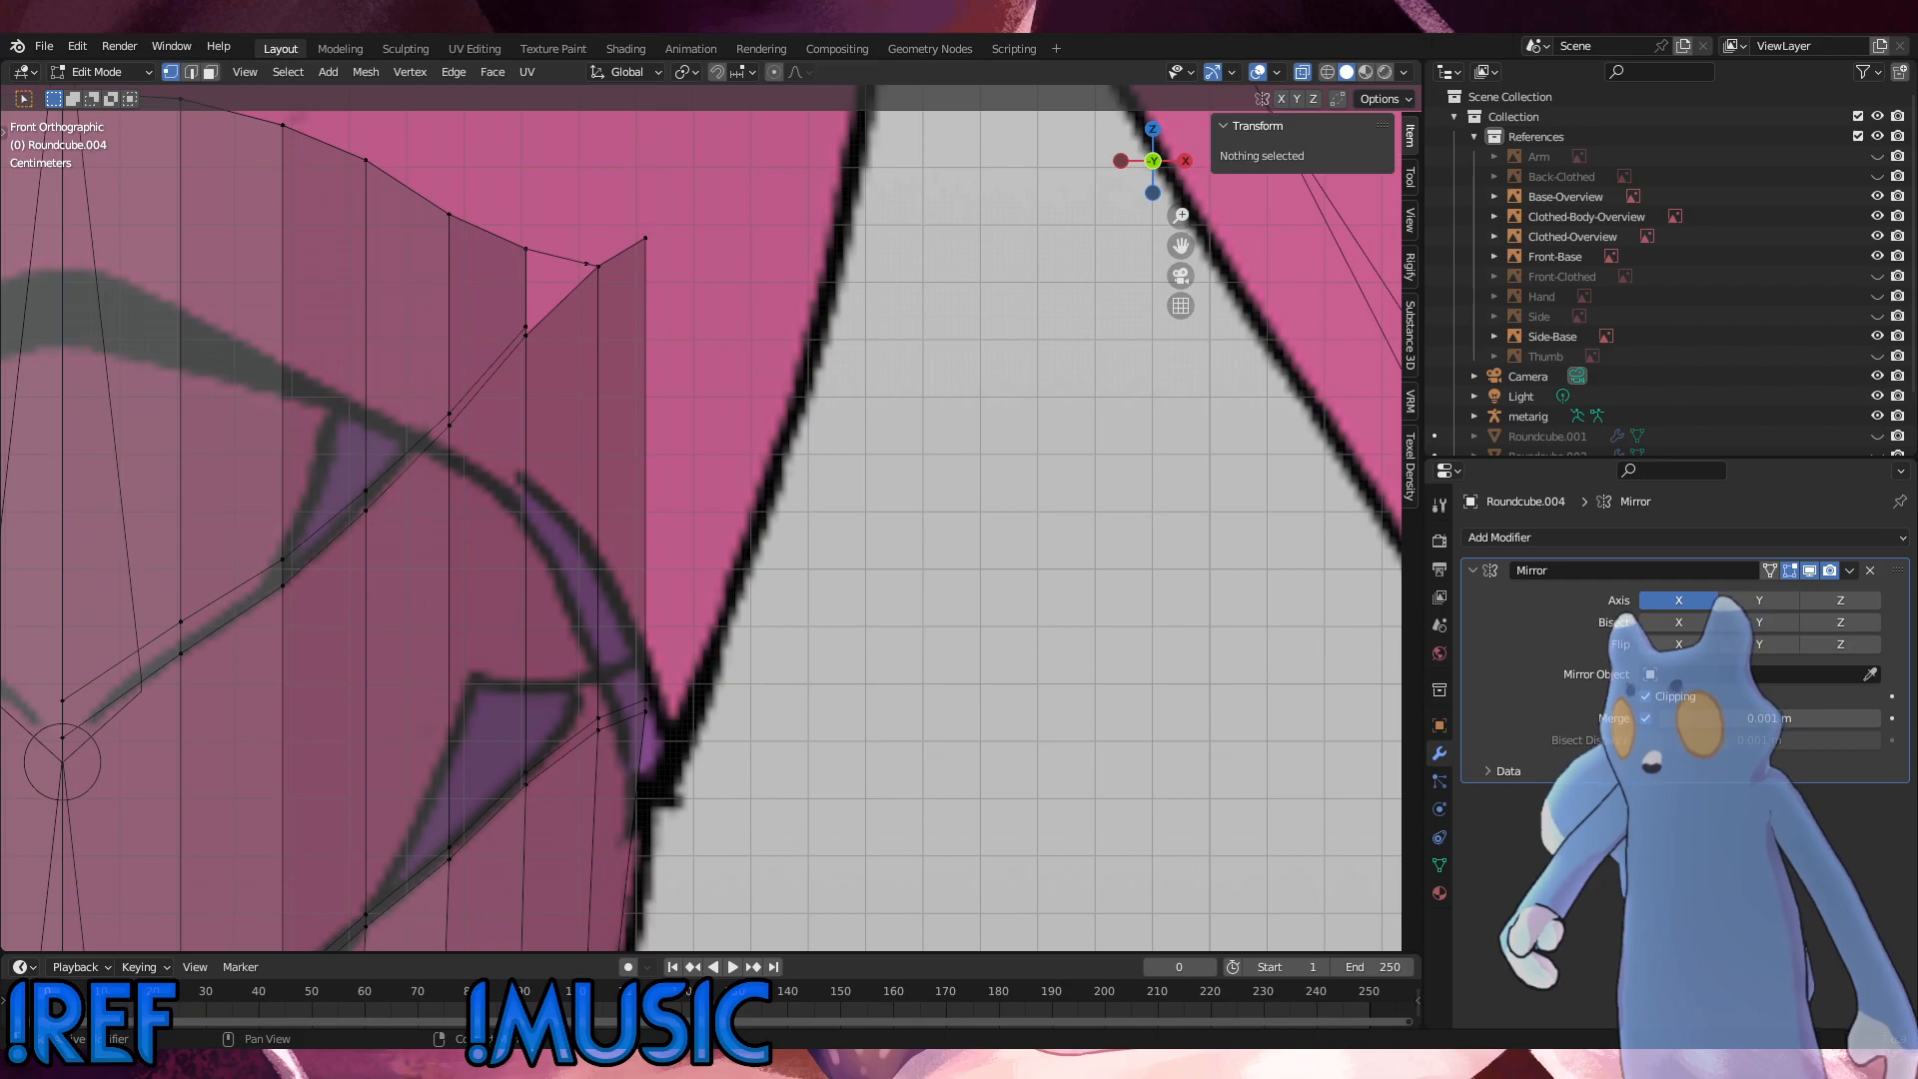
# Step: Fill the narrow opening between the paired seam lines at the torso panel's upper outer corner with a four-vertex face
pyautogui.click(44, 47)
pyautogui.scroll(-2, 494, 467)
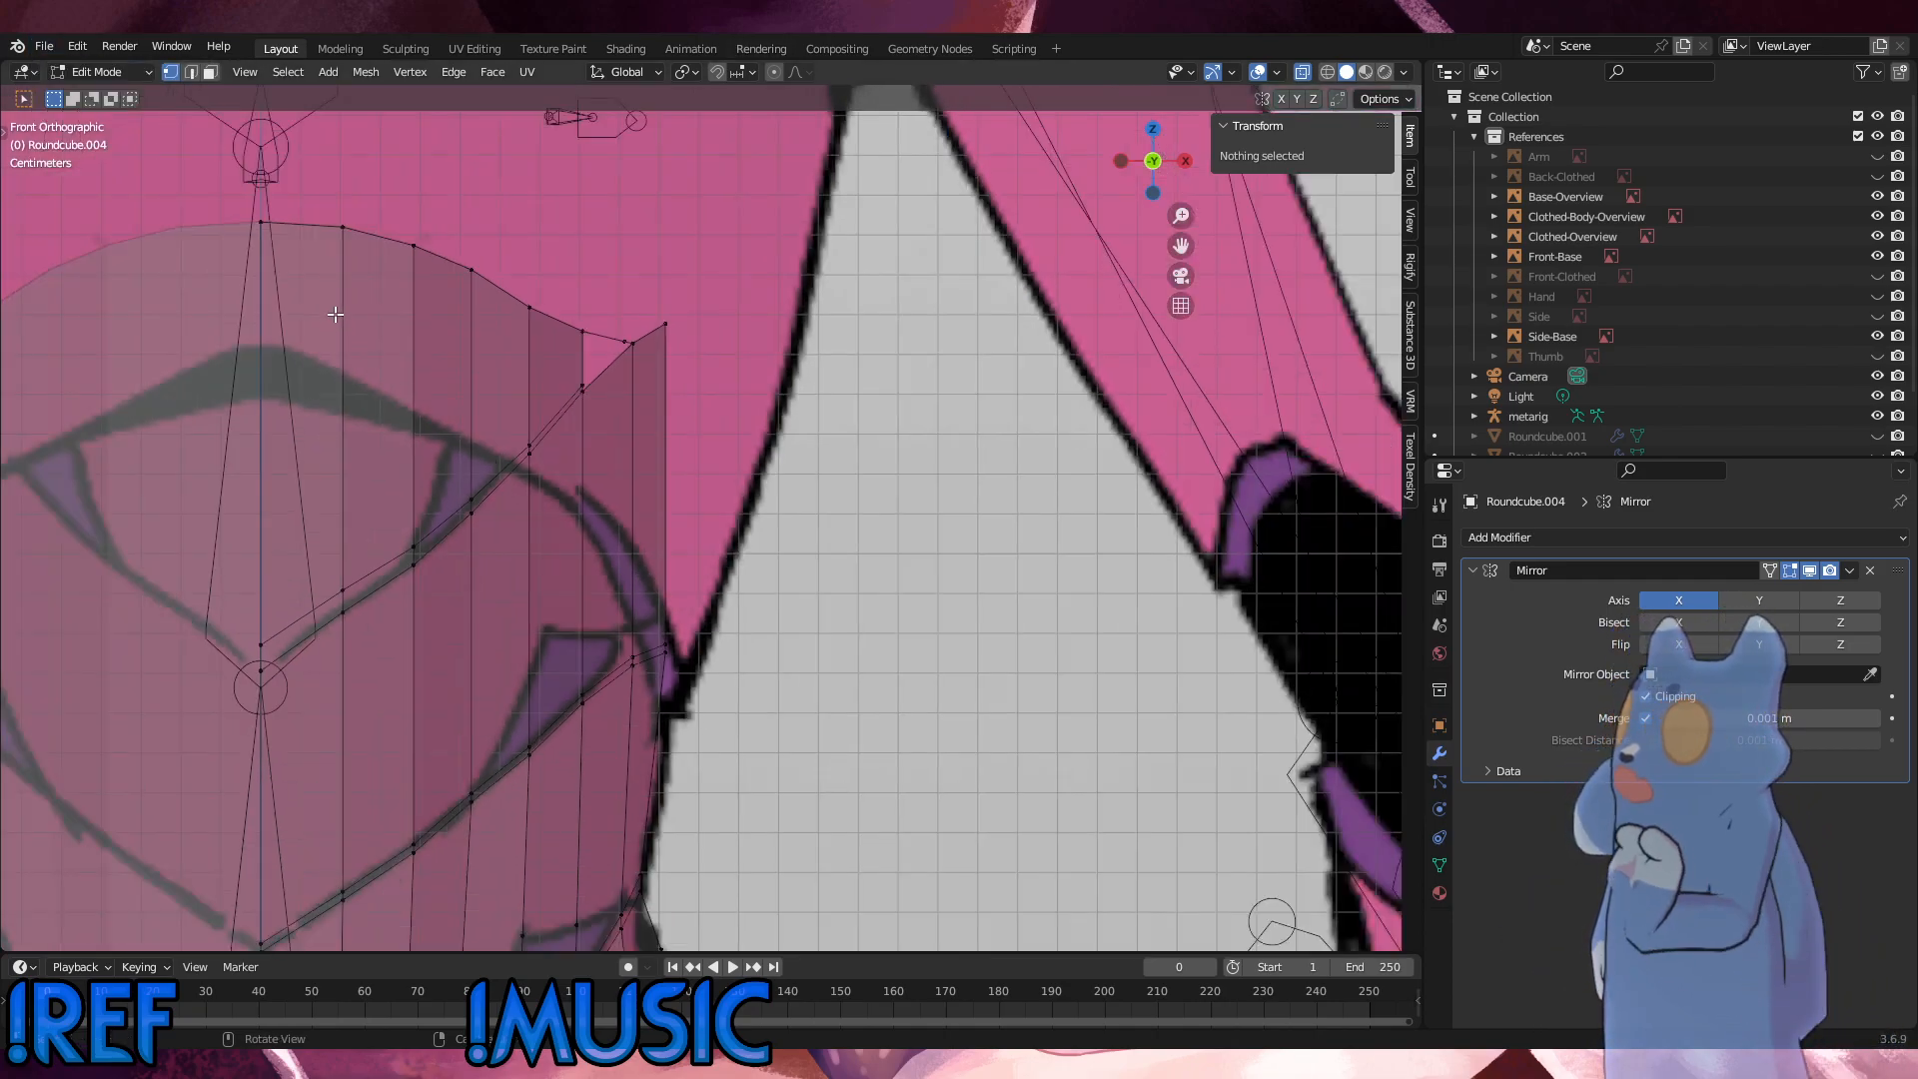
pyautogui.scroll(1, 358, 506)
pyautogui.keyDown('shift'); pyautogui.moveTo(379, 489); pyautogui.dragTo(555, 583, button='middle'); pyautogui.keyUp('shift')
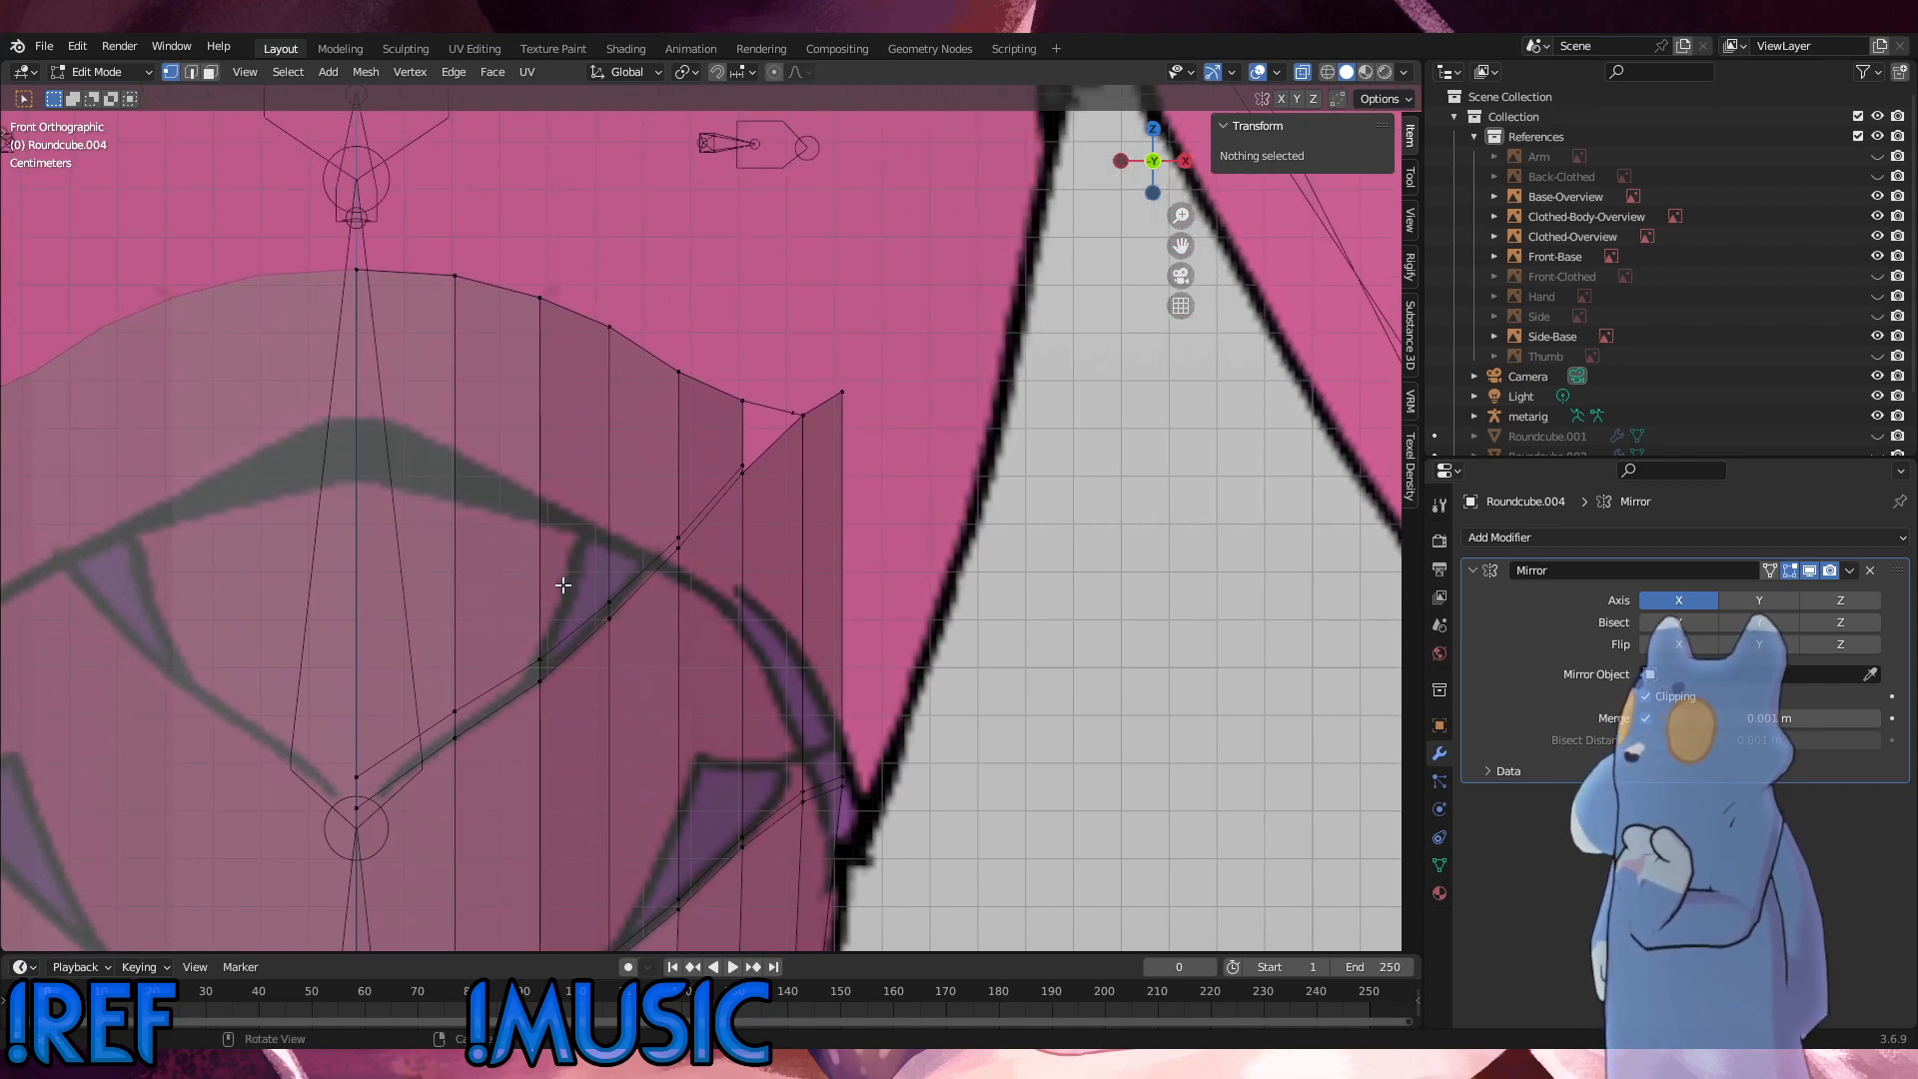
pyautogui.scroll(3, 818, 453)
pyautogui.scroll(2, 818, 454)
pyautogui.keyDown('shift'); pyautogui.click(791, 393); pyautogui.keyUp('shift')
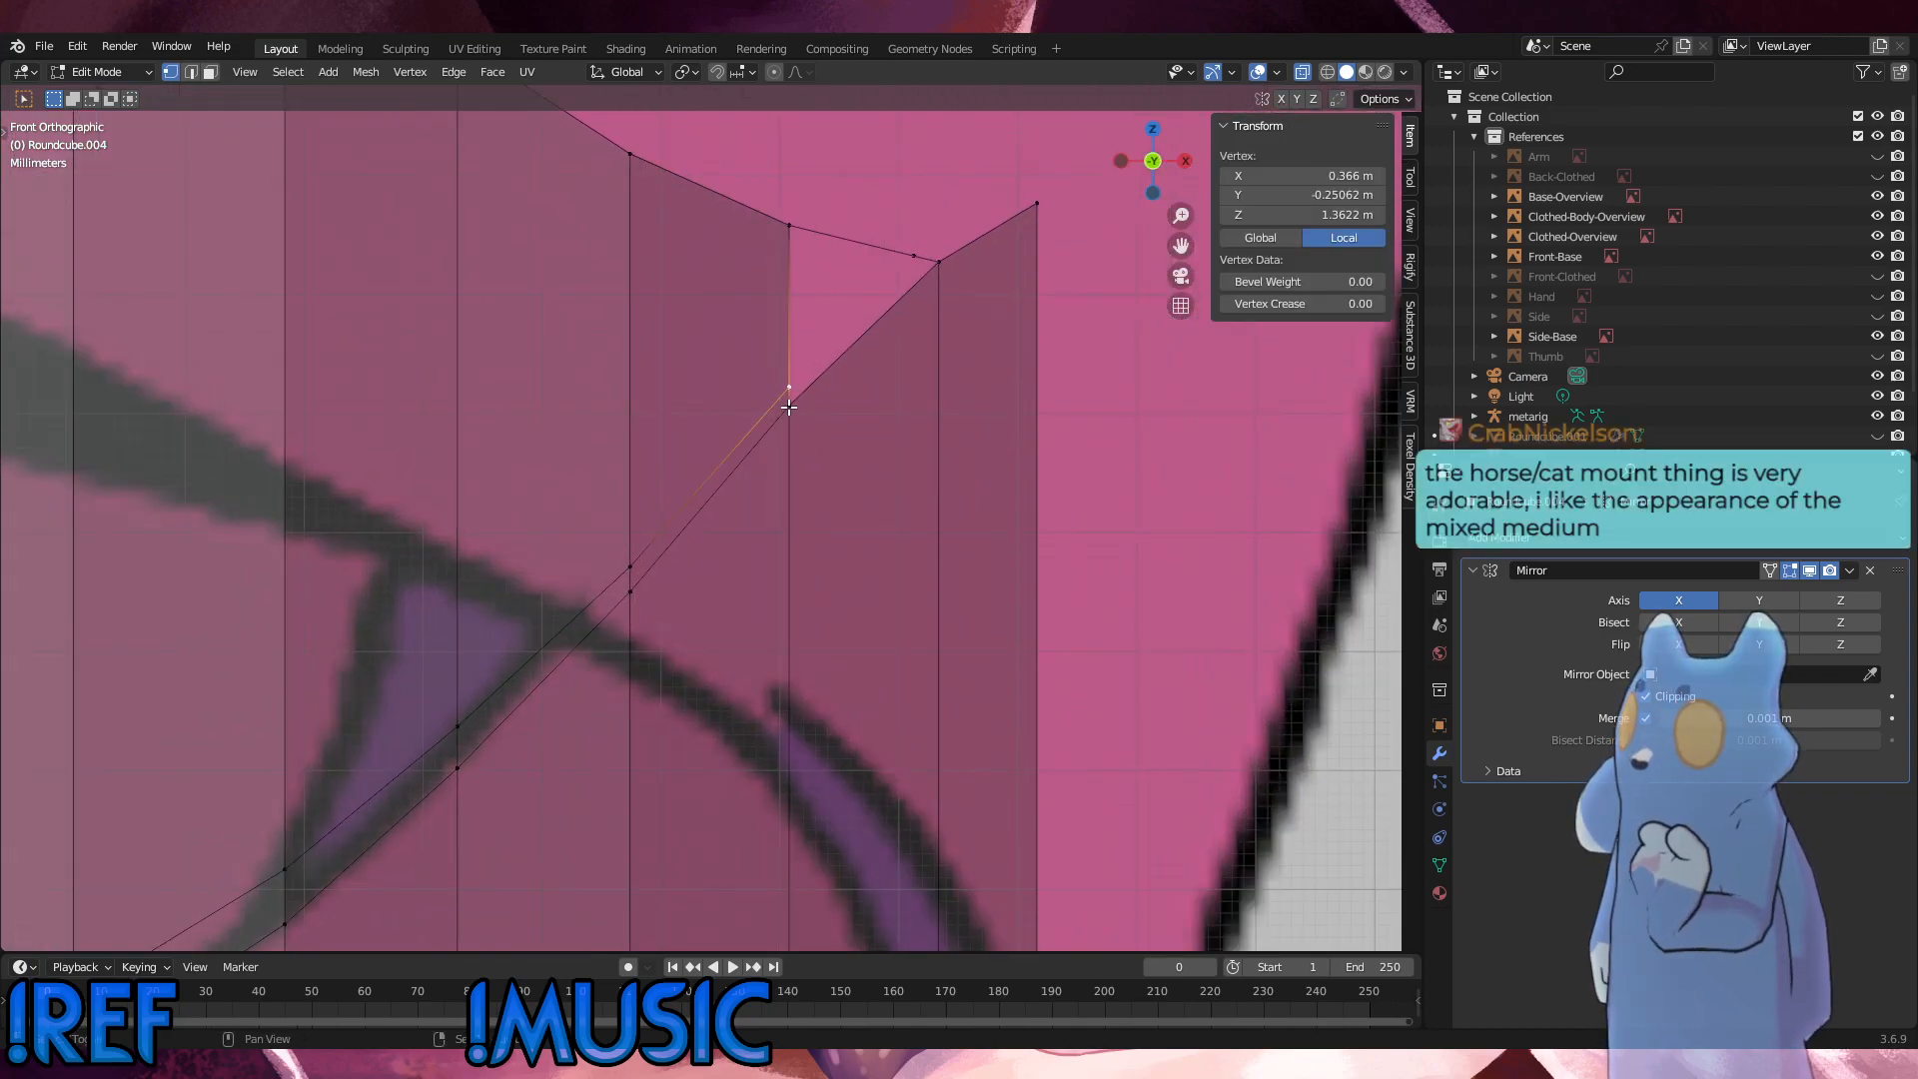
pyautogui.keyDown('shift'); pyautogui.click(789, 405); pyautogui.keyUp('shift')
pyautogui.keyDown('shift'); pyautogui.click(940, 262); pyautogui.keyUp('shift')
pyautogui.keyDown('shift'); pyautogui.click(914, 257); pyautogui.keyUp('shift')
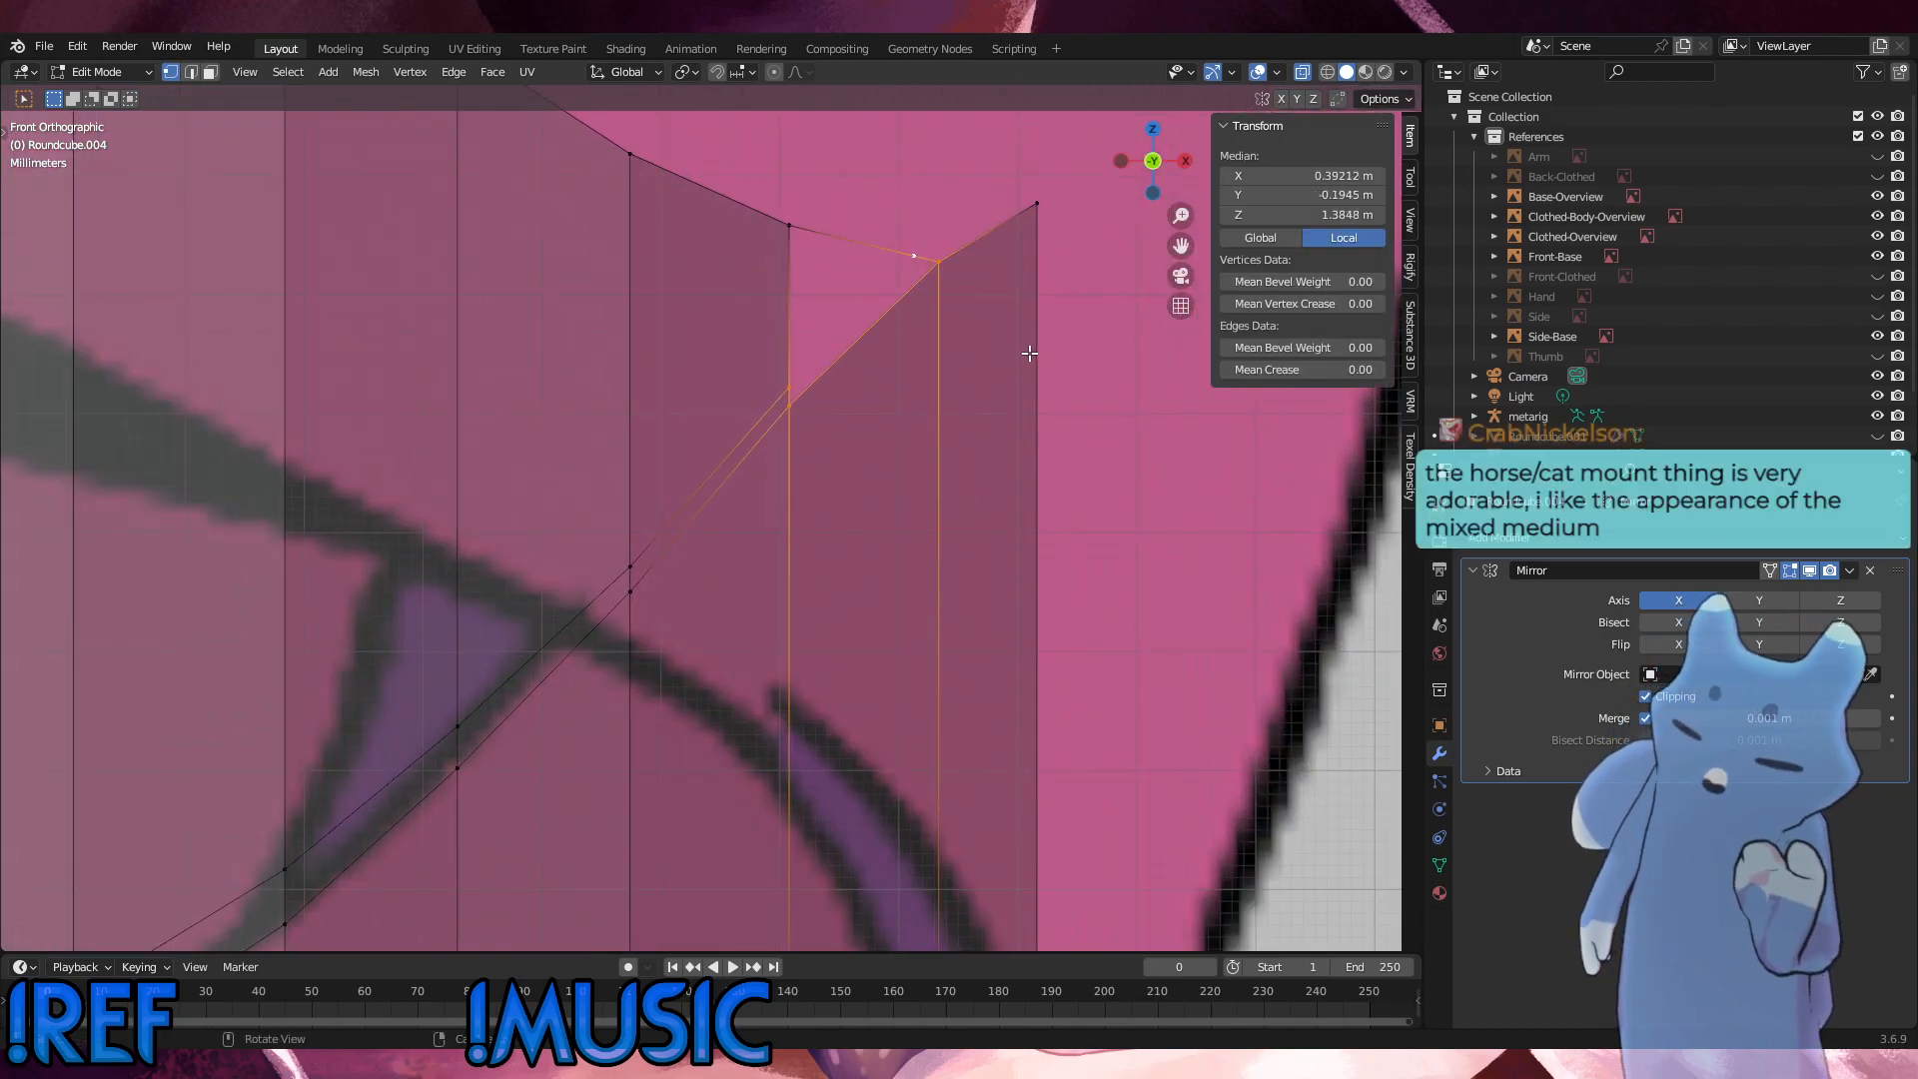
pyautogui.press('f')
pyautogui.hotkey('alt', 'a')
# Step: Fill the remaining triangular gap between the seam and the torso's top rim with a face
pyautogui.keyDown('shift'); pyautogui.click(915, 257); pyautogui.keyUp('shift')
pyautogui.keyDown('shift'); pyautogui.click(792, 227); pyautogui.keyUp('shift')
pyautogui.keyDown('shift'); pyautogui.click(792, 386); pyautogui.keyUp('shift')
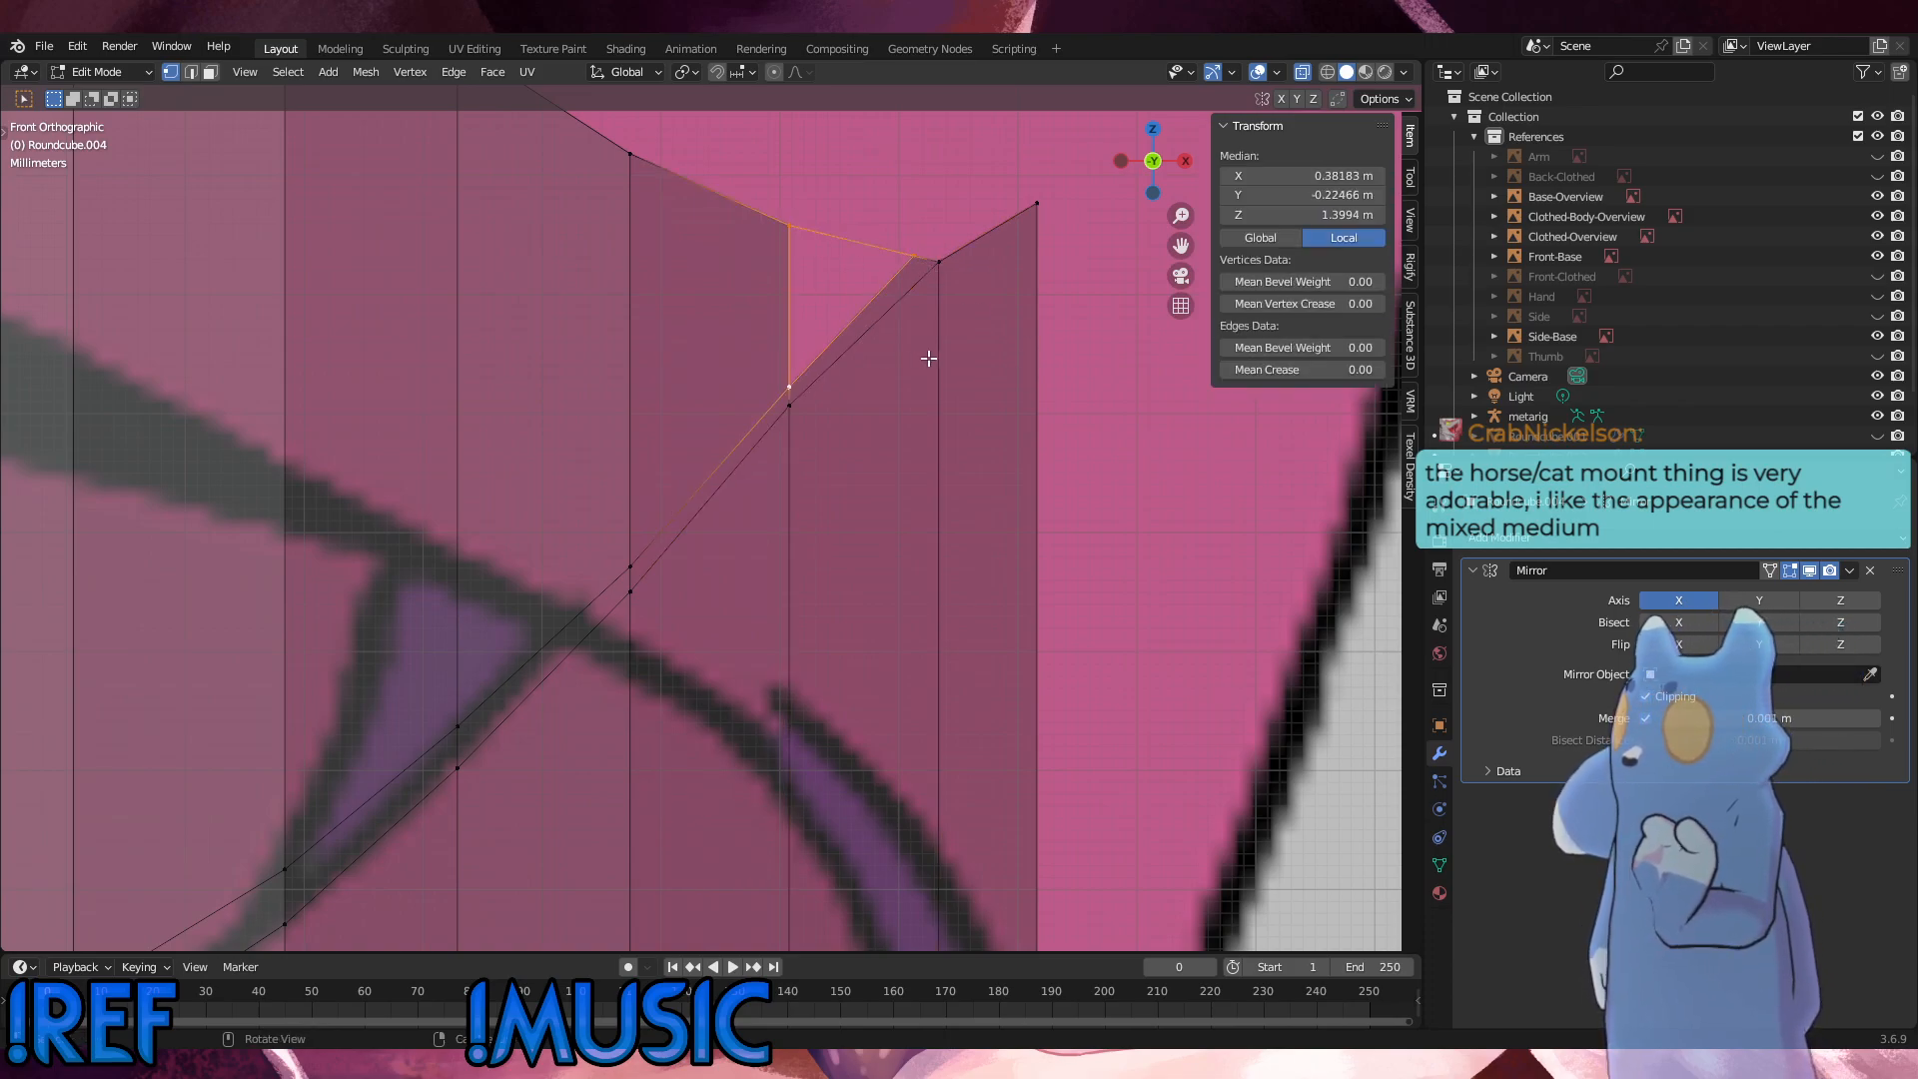
pyautogui.press('f')
pyautogui.hotkey('alt', 'a')
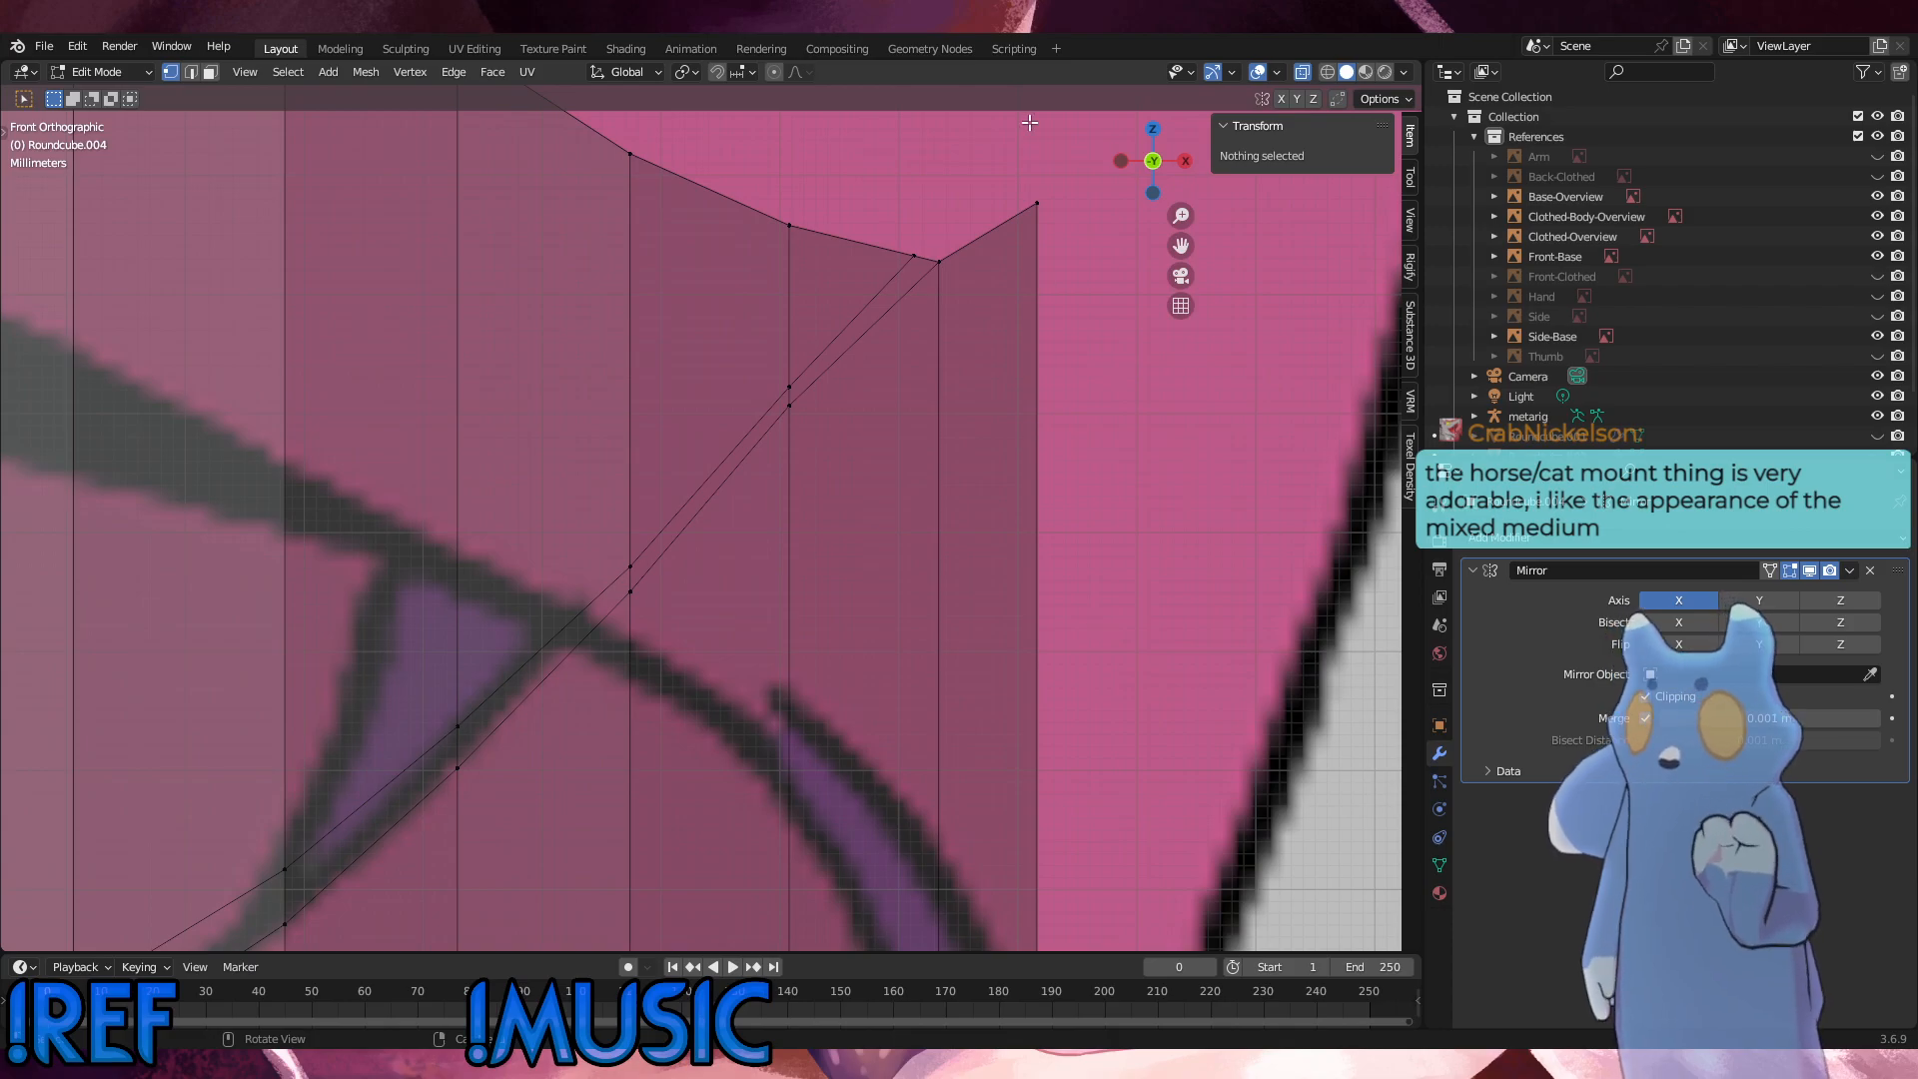
# Step: In the right side view, add a single centred loop cut across the upper front panel between the top rim and first seam
pyautogui.scroll(-5, 644, 384)
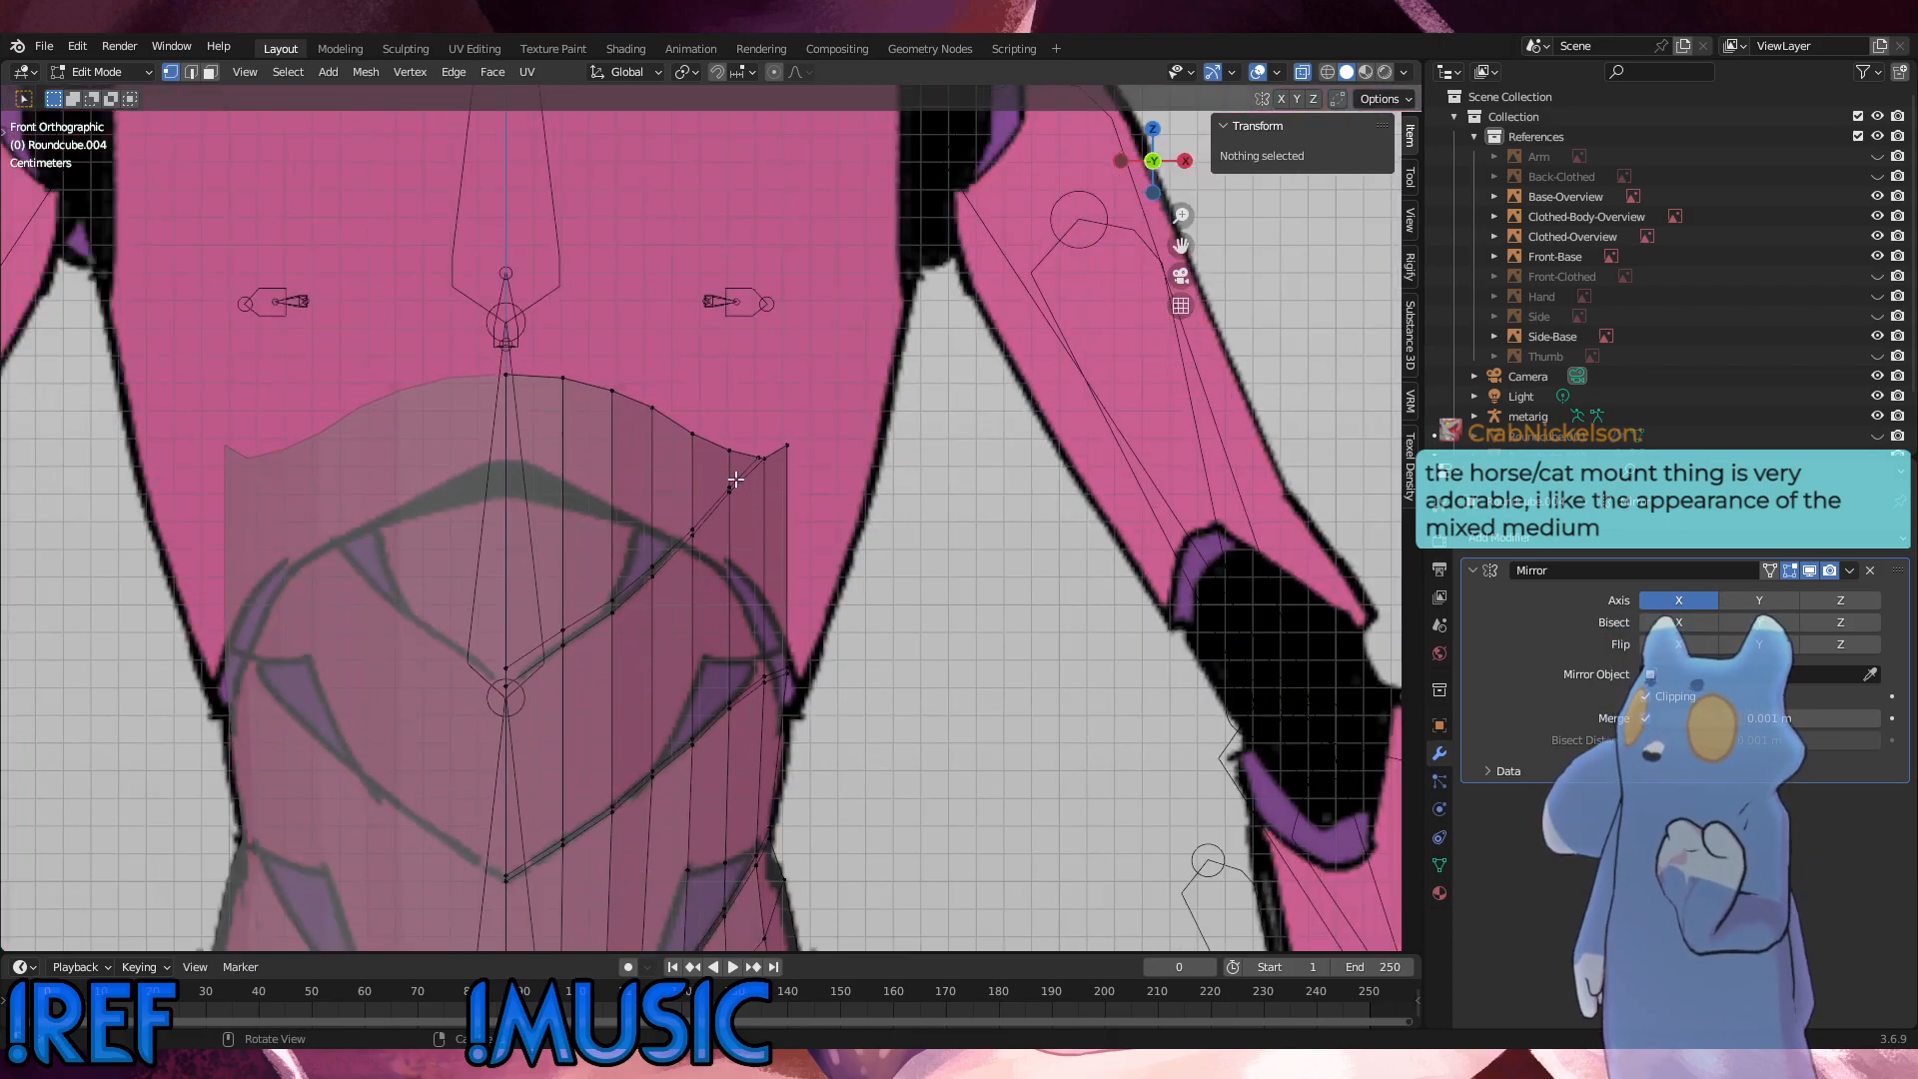
pyautogui.scroll(-2, 867, 830)
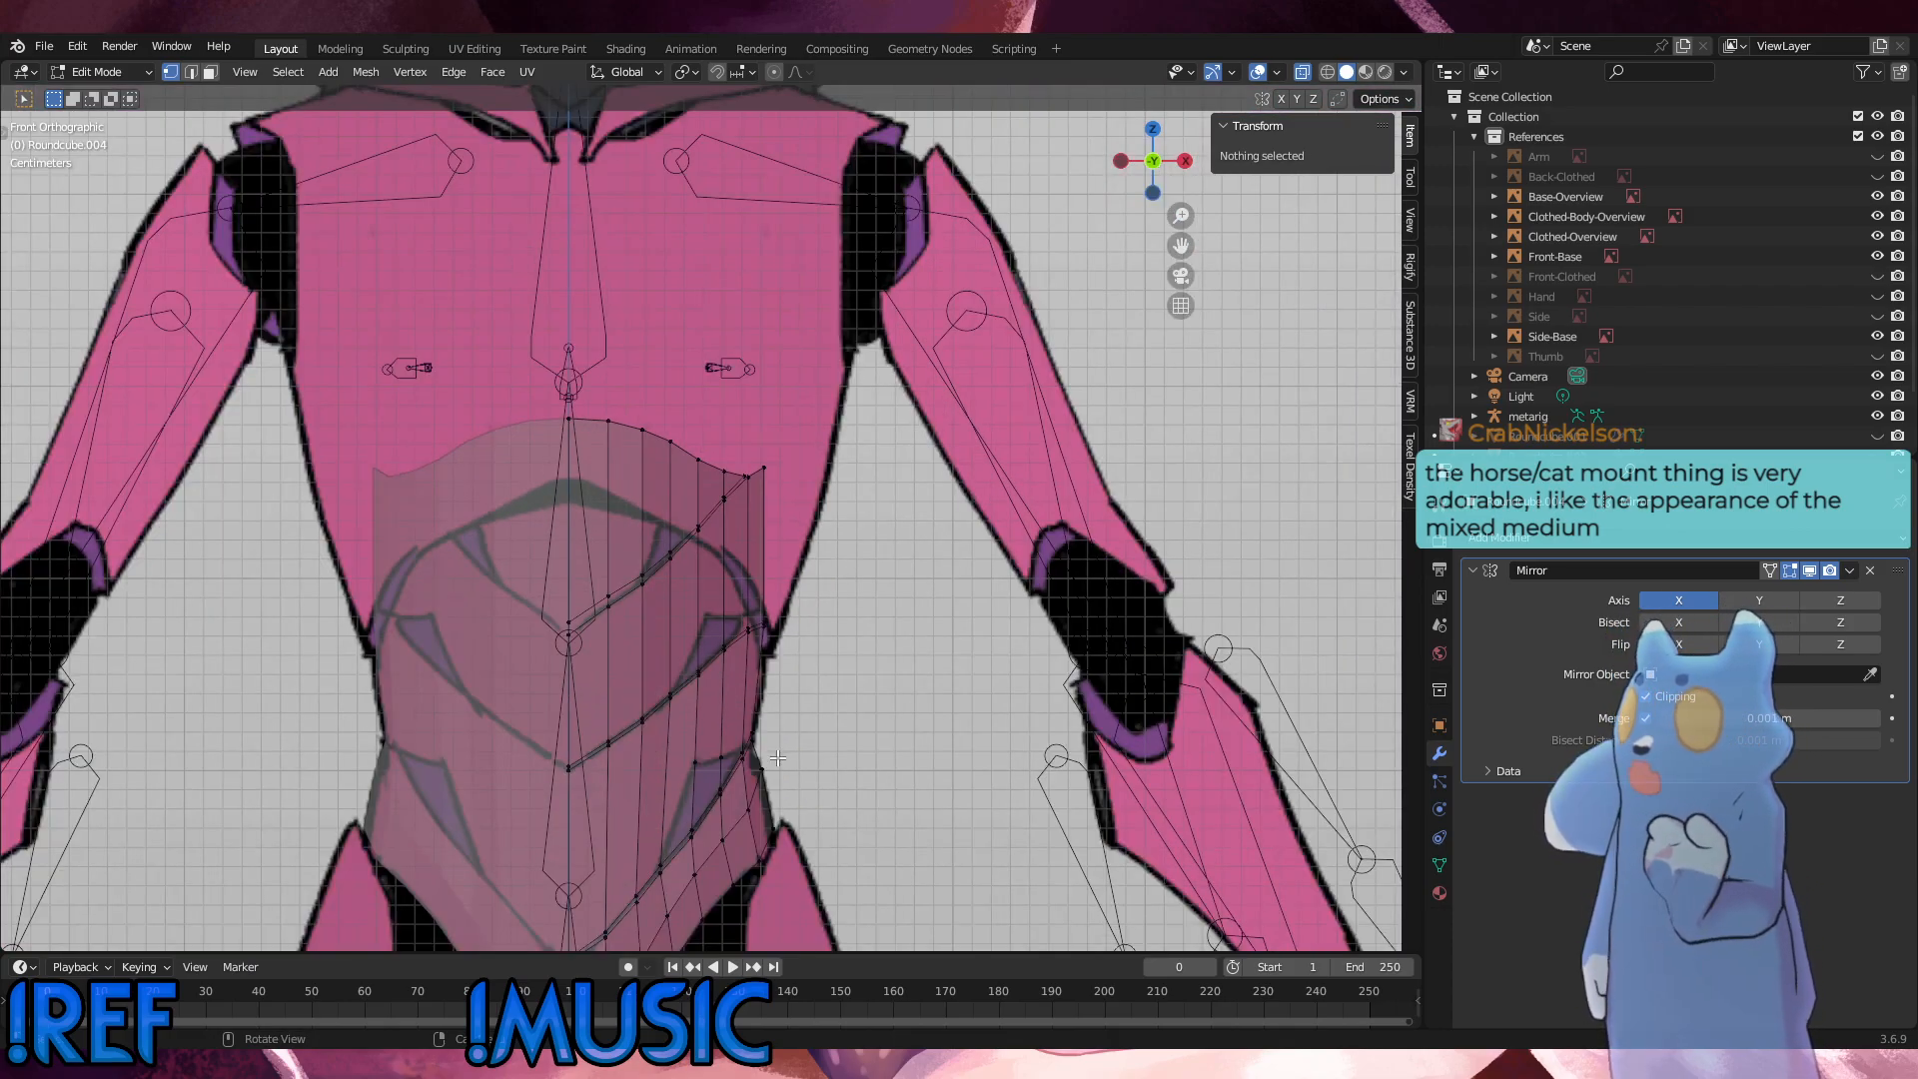
pyautogui.scroll(2, 777, 759)
pyautogui.moveTo(771, 759); pyautogui.dragTo(357, 726, button='middle')
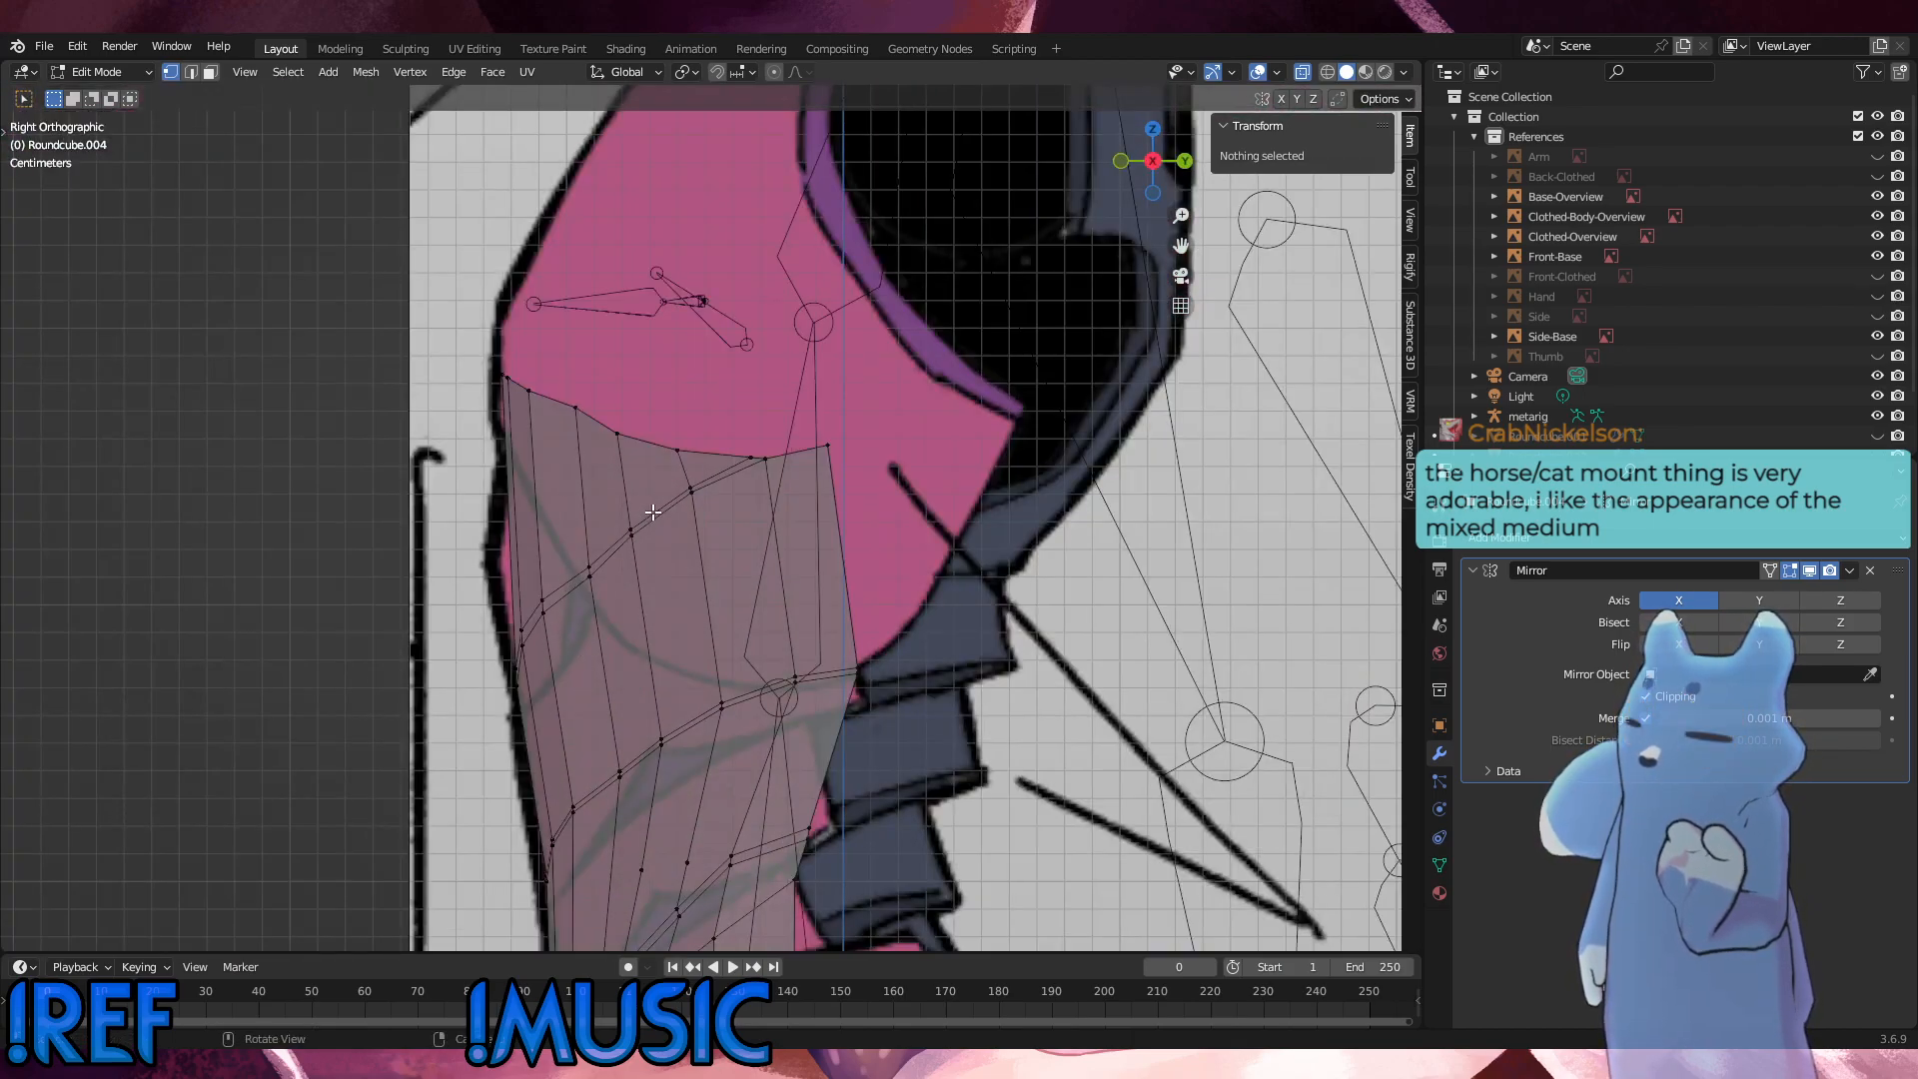
pyautogui.hotkey('ctrl', 'r')
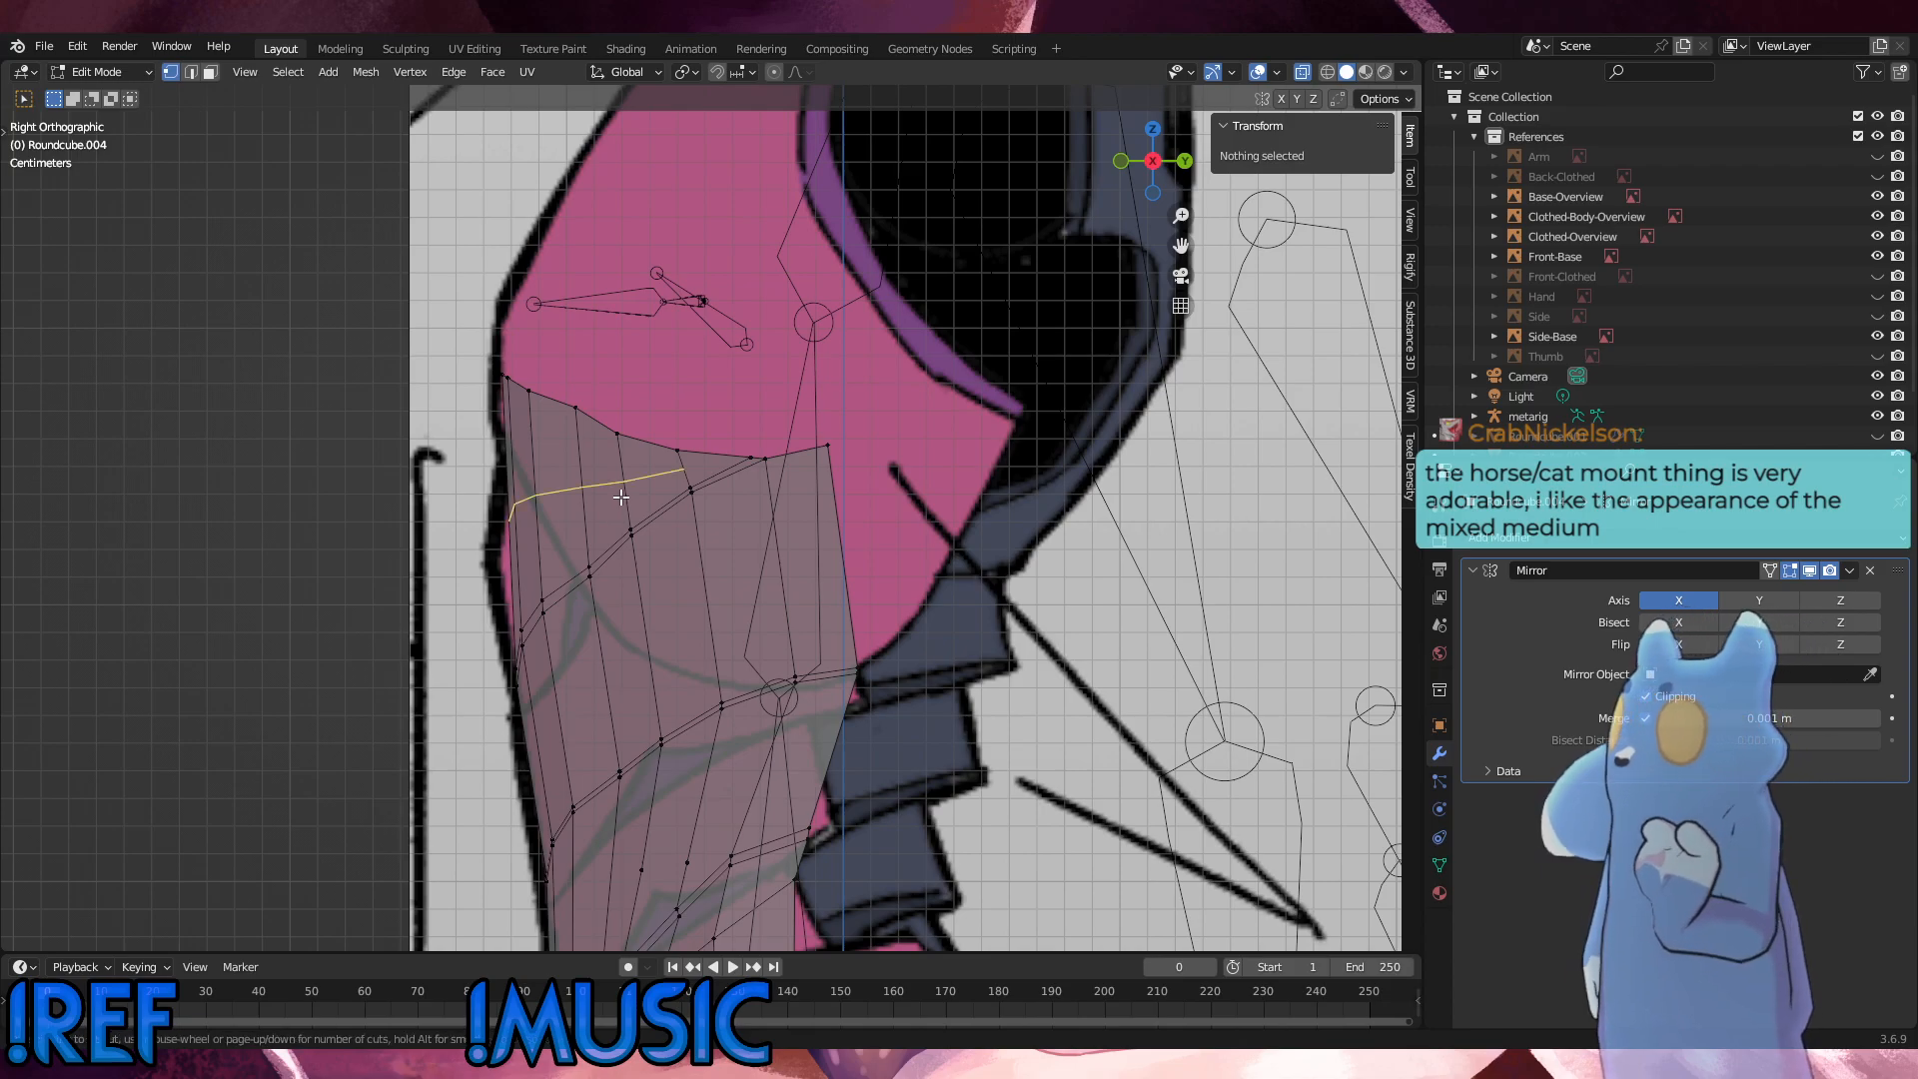
pyautogui.click(620, 496)
pyautogui.click(620, 497)
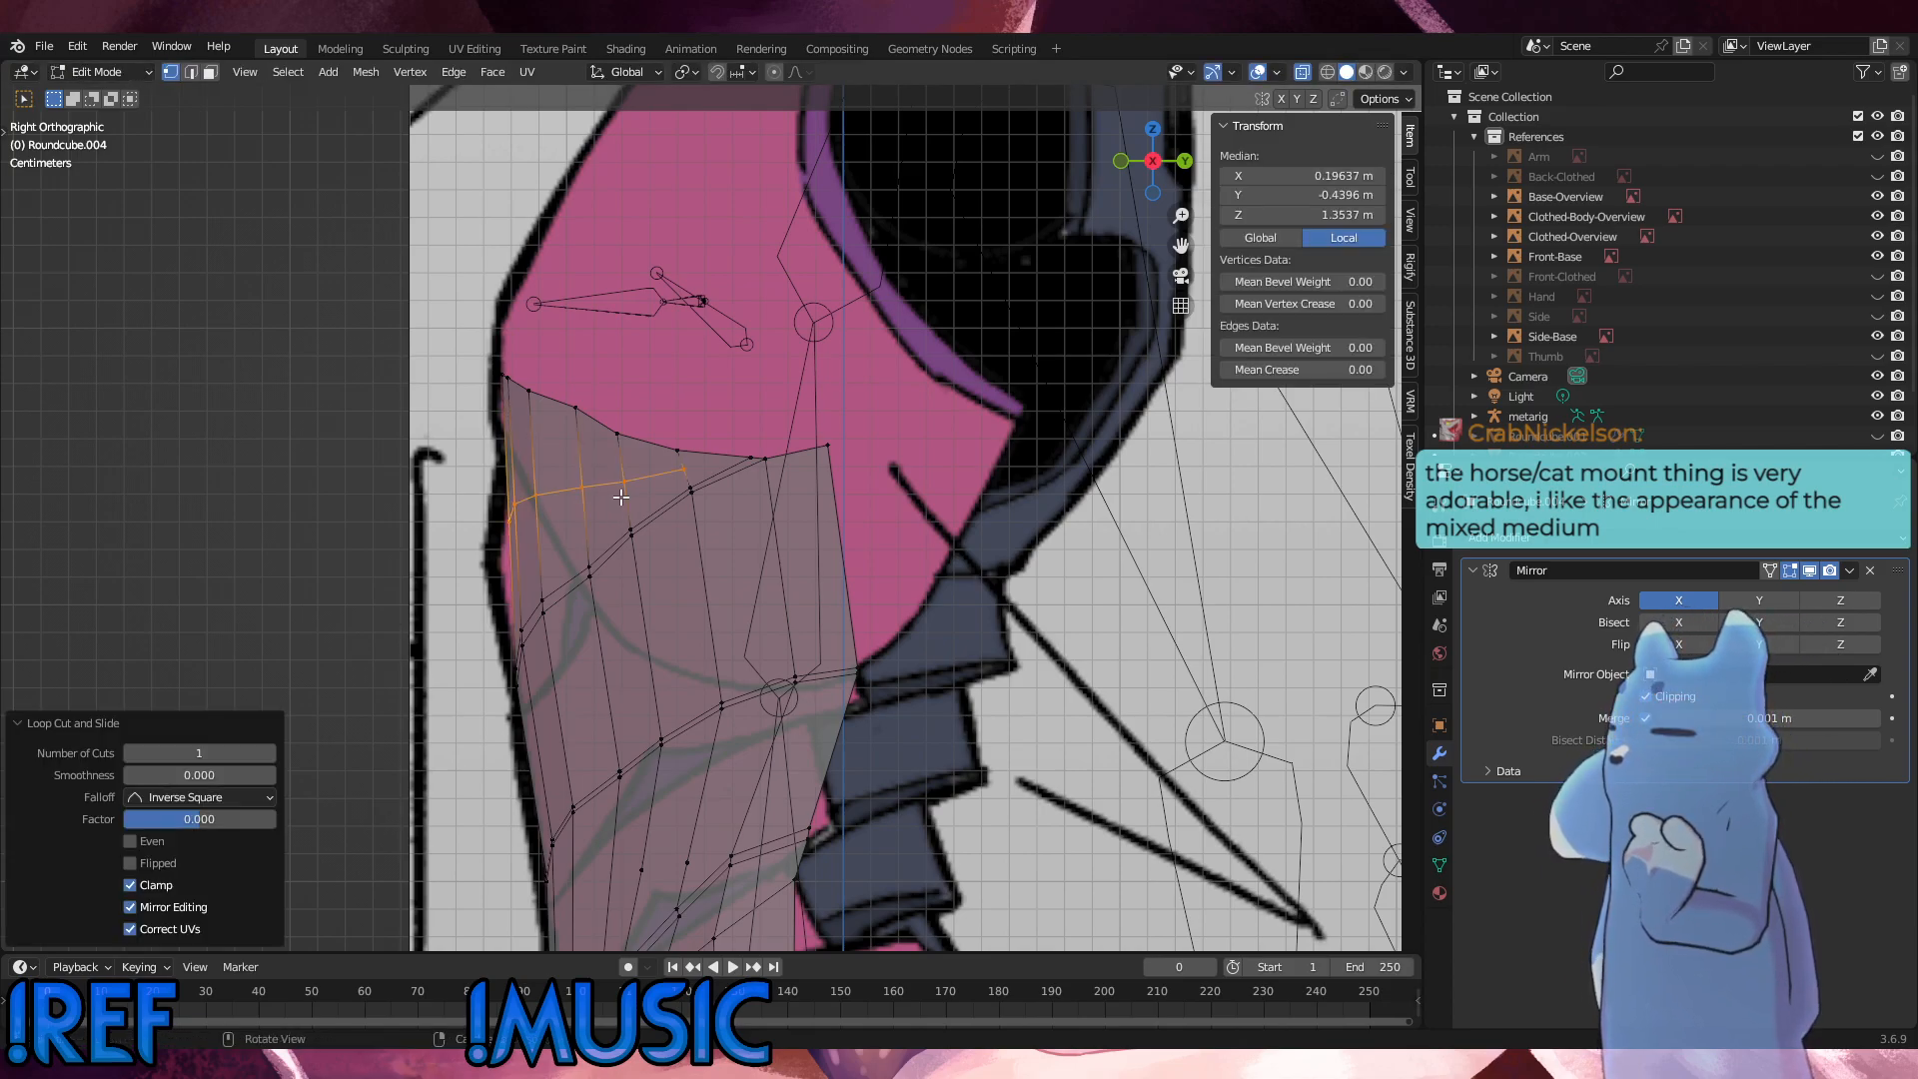
# Step: Delete the face at the outer end of the new loop cut, just below the top rim
pyautogui.click(723, 481)
pyautogui.press('3')
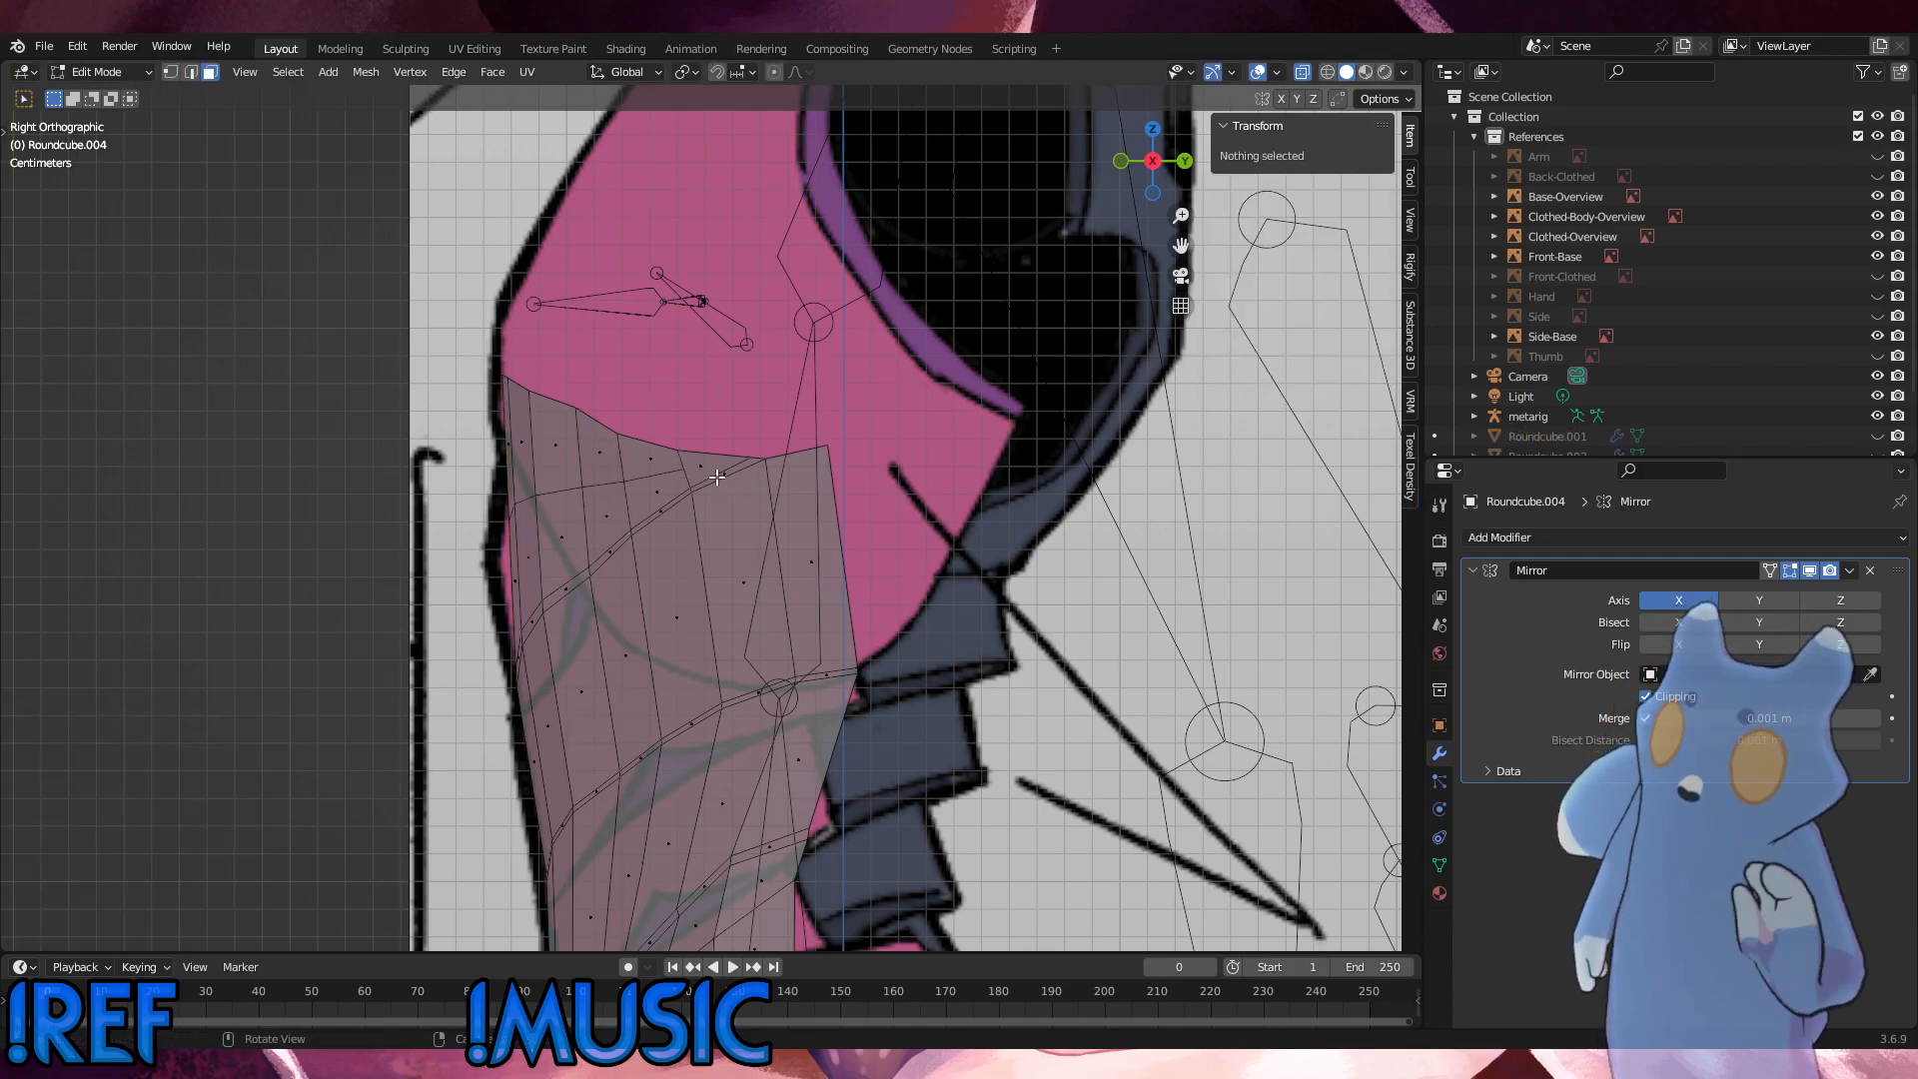
pyautogui.click(705, 470)
pyautogui.press('x')
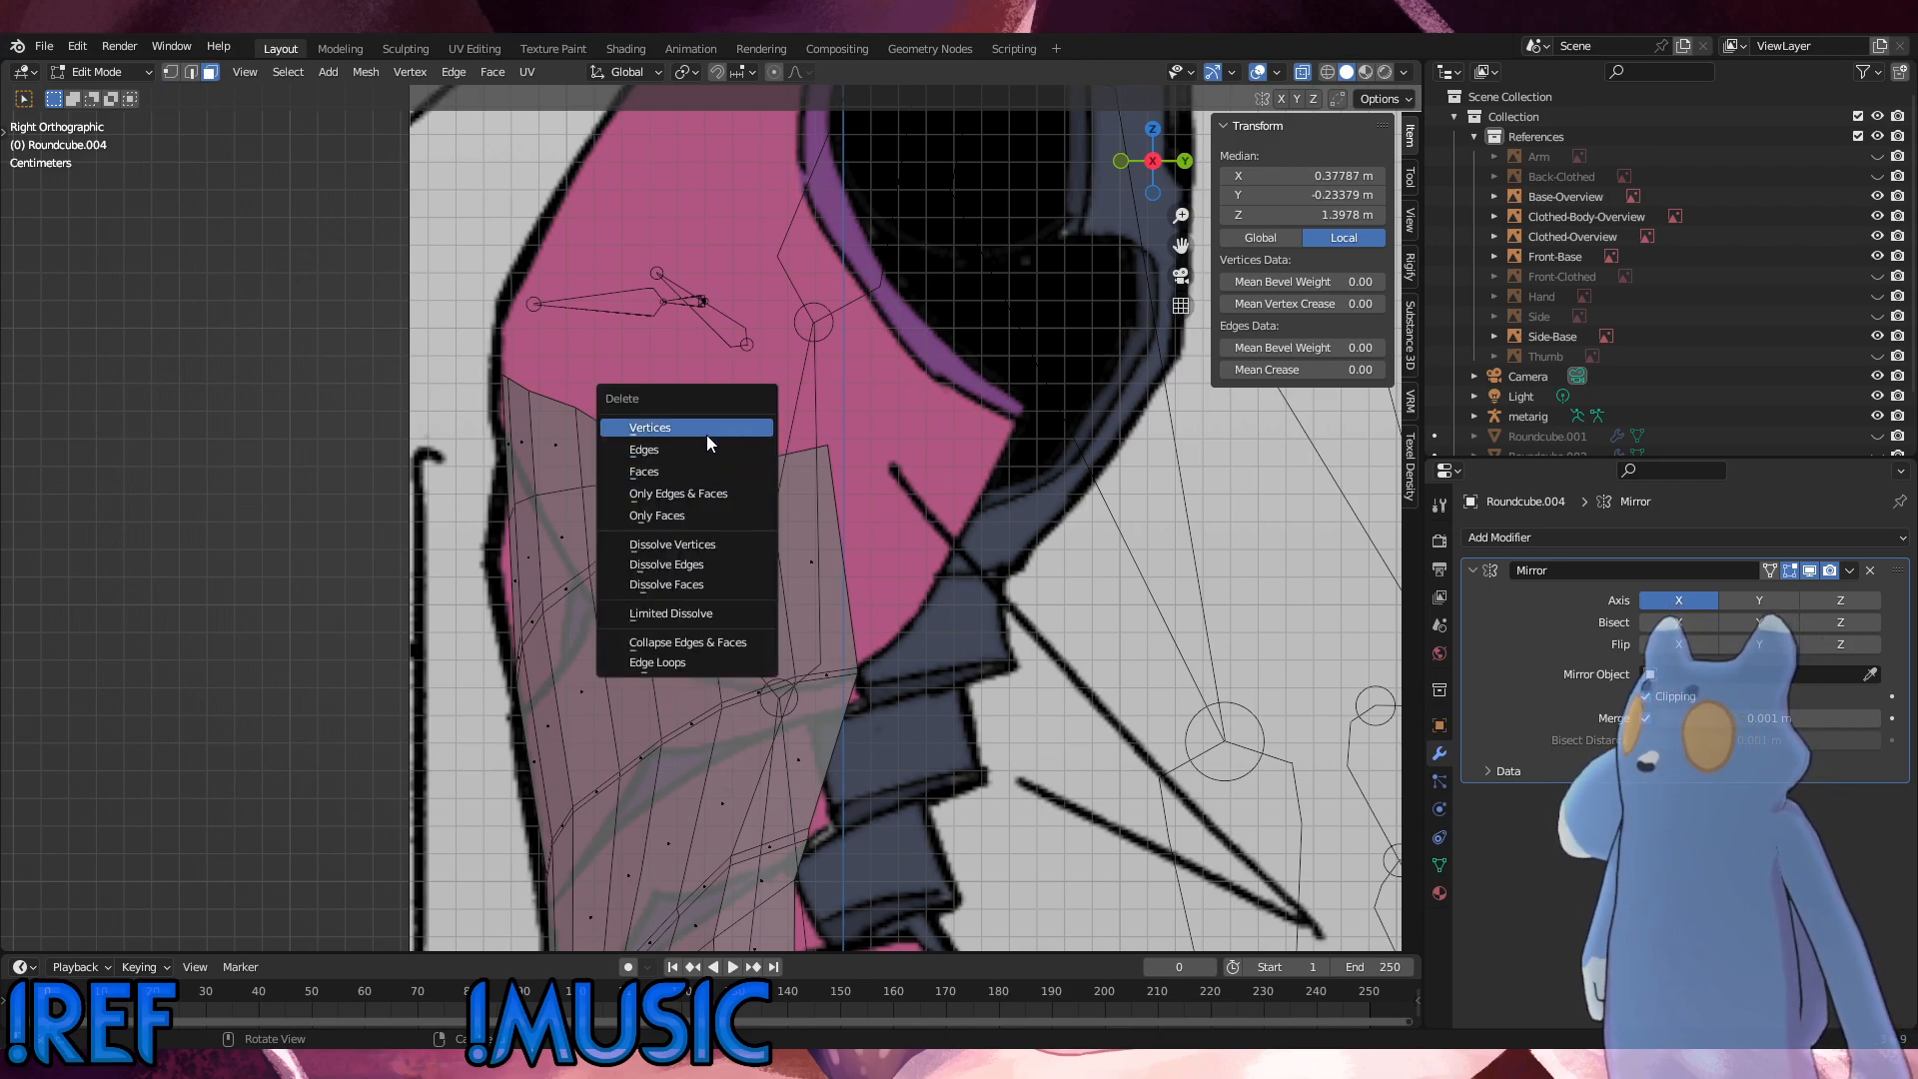
pyautogui.click(705, 470)
# Step: Refill the opening with a face that joins the new loop's end vertex to the rim and seam vertices
pyautogui.press('1')
pyautogui.click(680, 453)
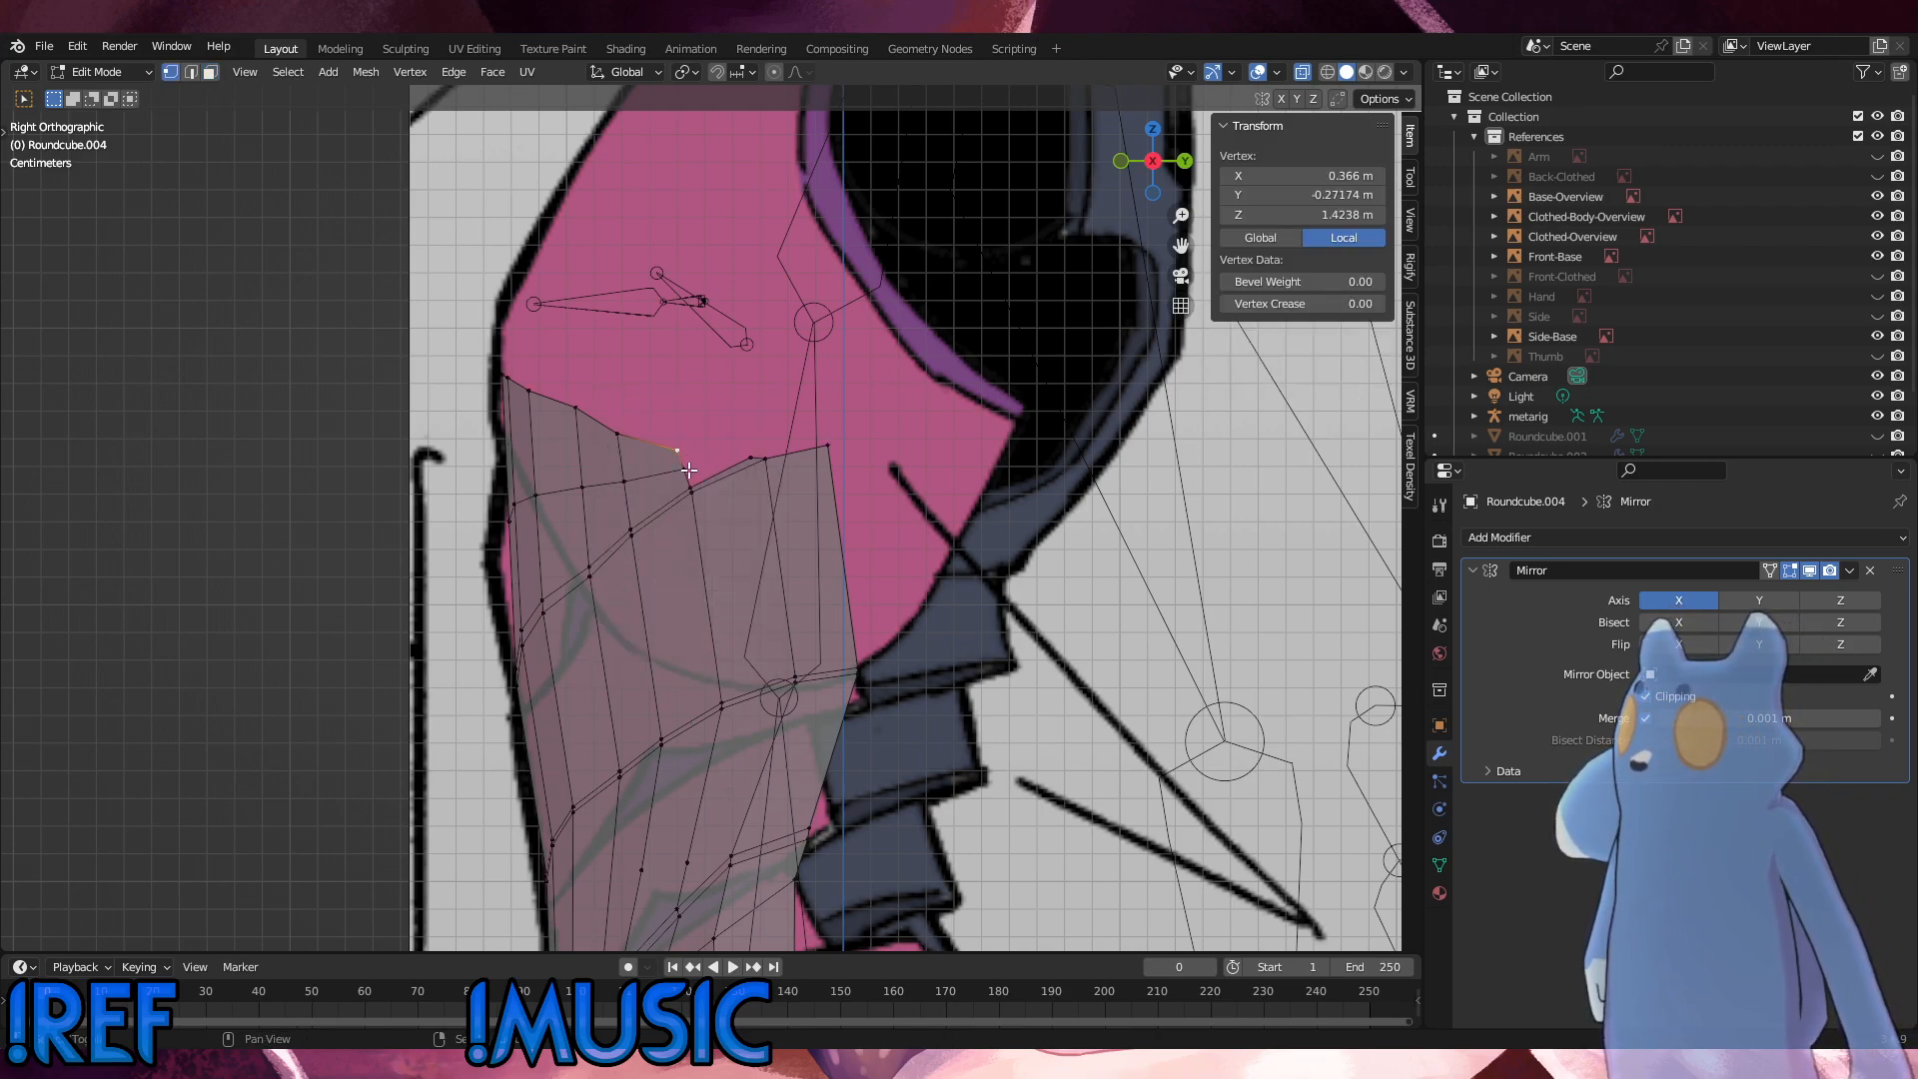
pyautogui.keyDown('shift'); pyautogui.click(691, 489); pyautogui.keyUp('shift')
pyautogui.keyDown('shift'); pyautogui.click(750, 458); pyautogui.keyUp('shift')
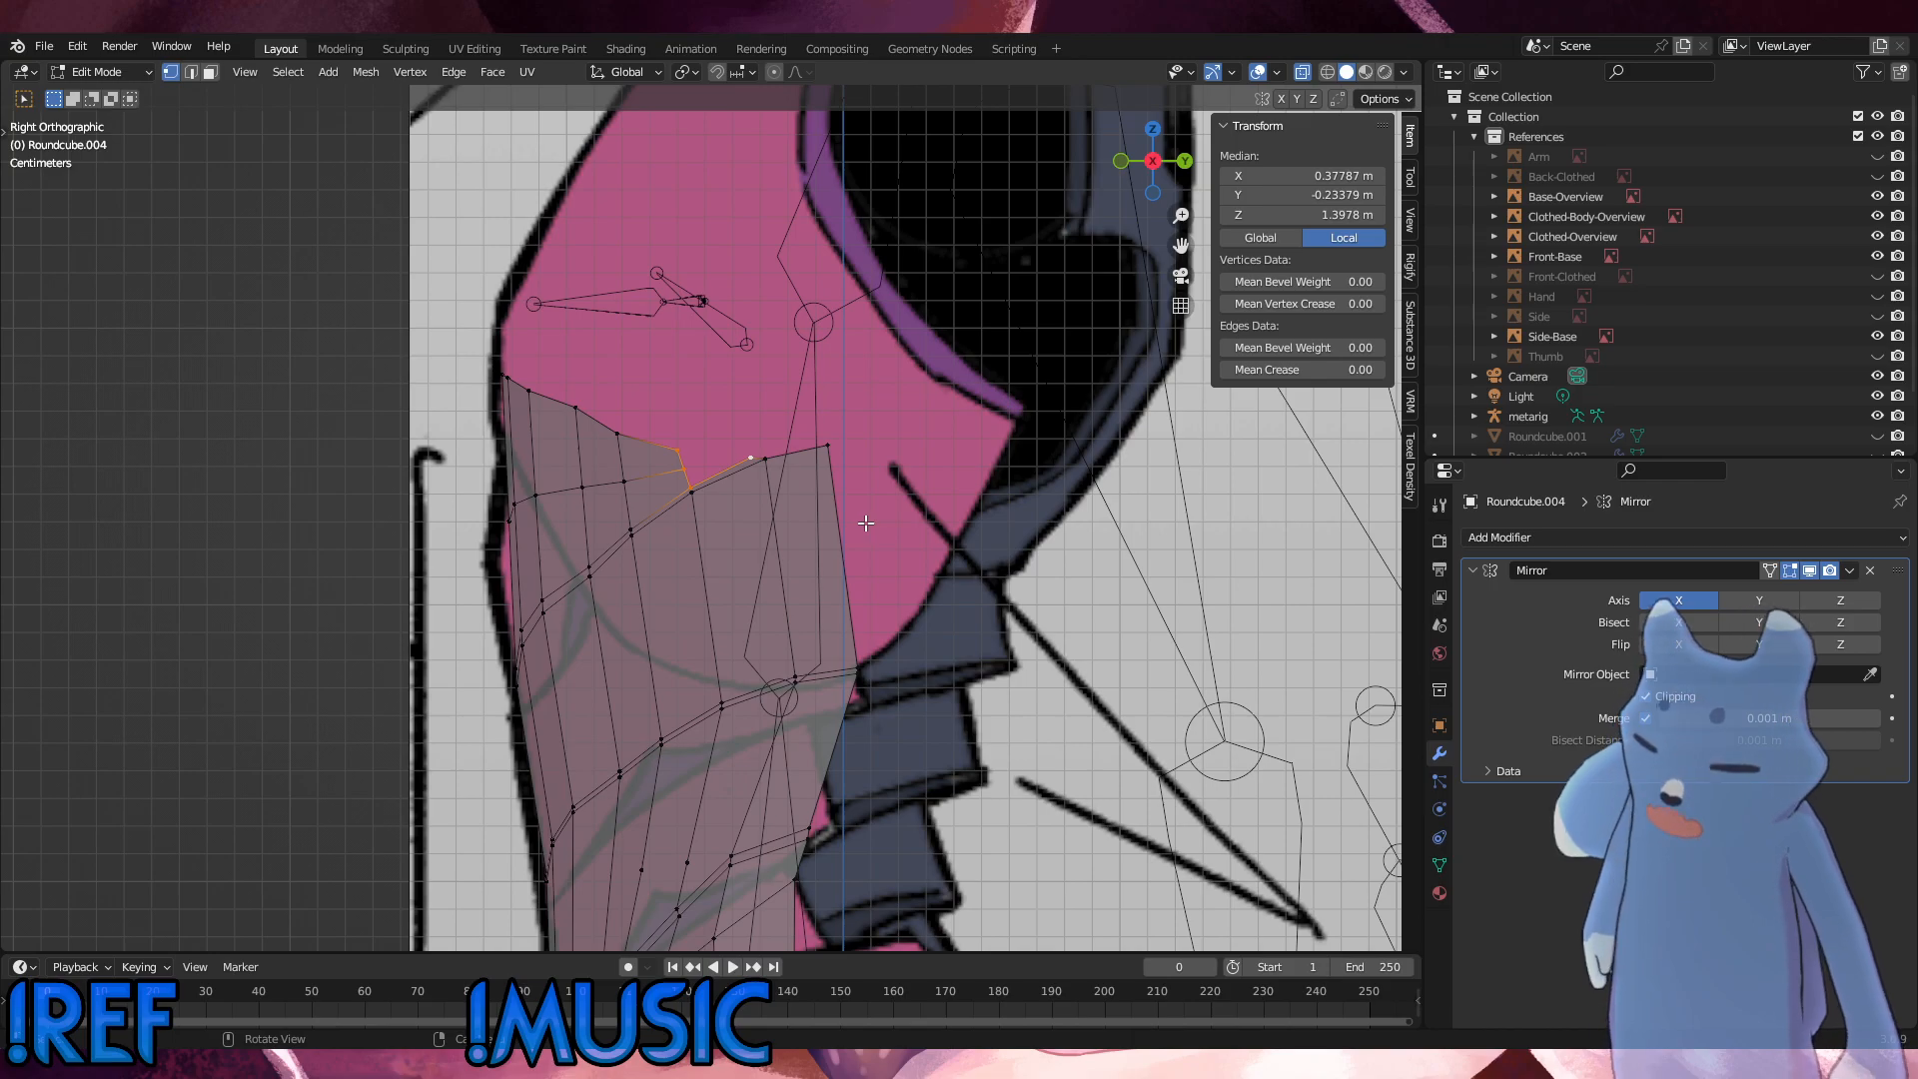
pyautogui.press('f')
pyautogui.click(843, 576)
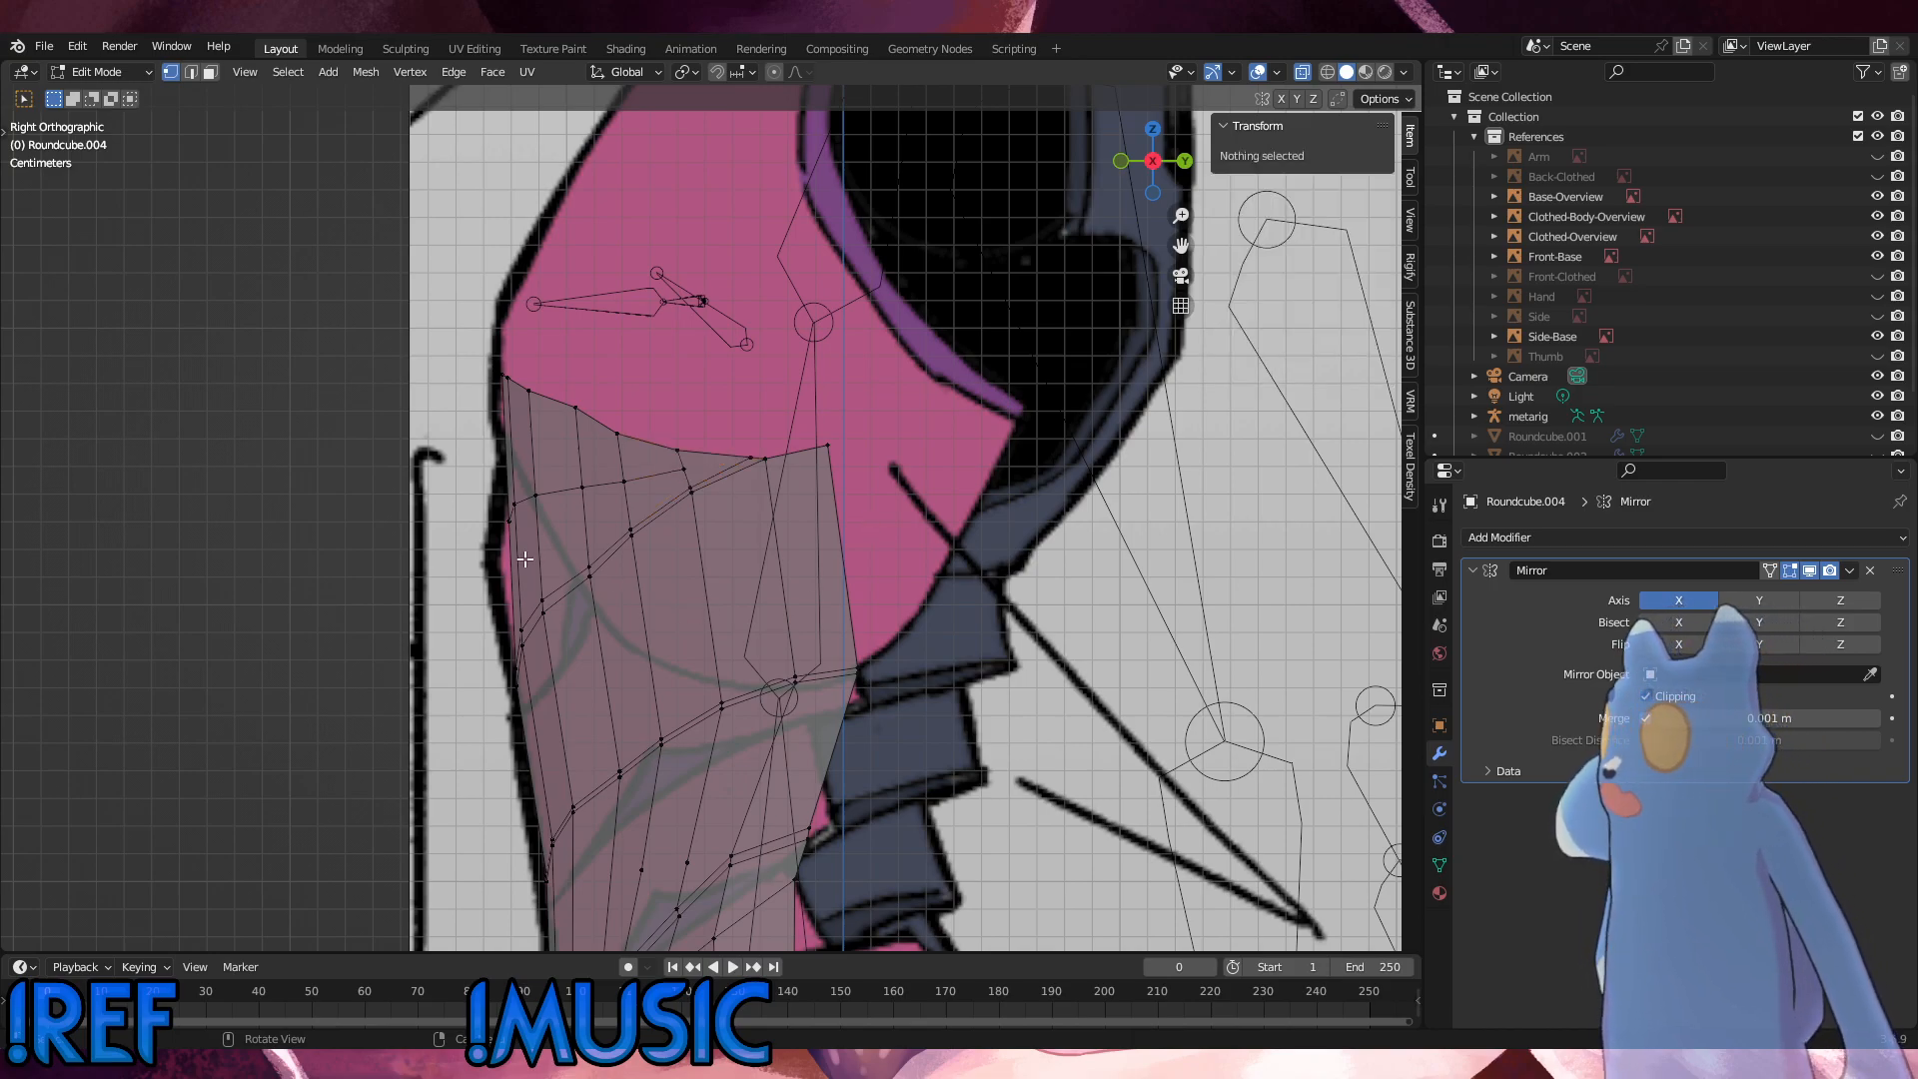
# Step: Move the new loop's front vertices forward and down to the reference's belly outline, and slide them along the mesh
pyautogui.click(466, 482)
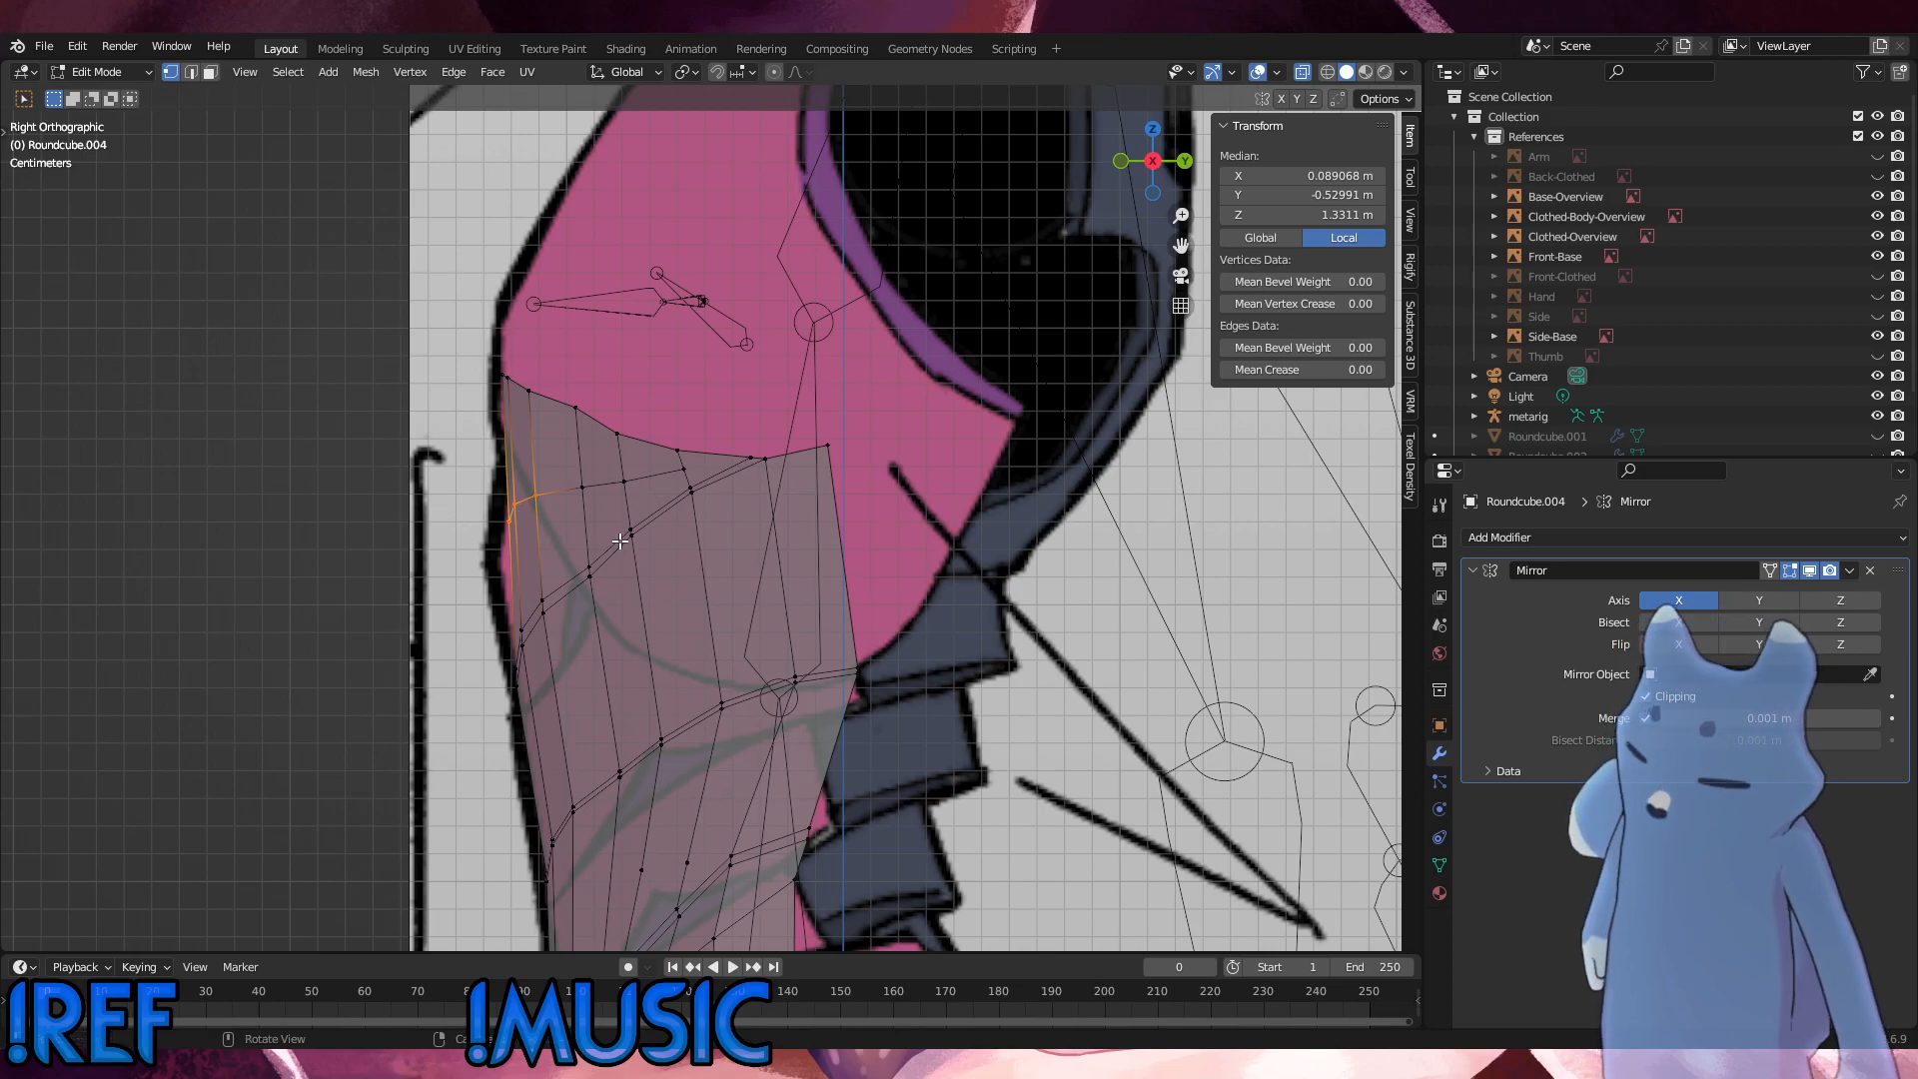
pyautogui.press('g')
pyautogui.click(540, 536)
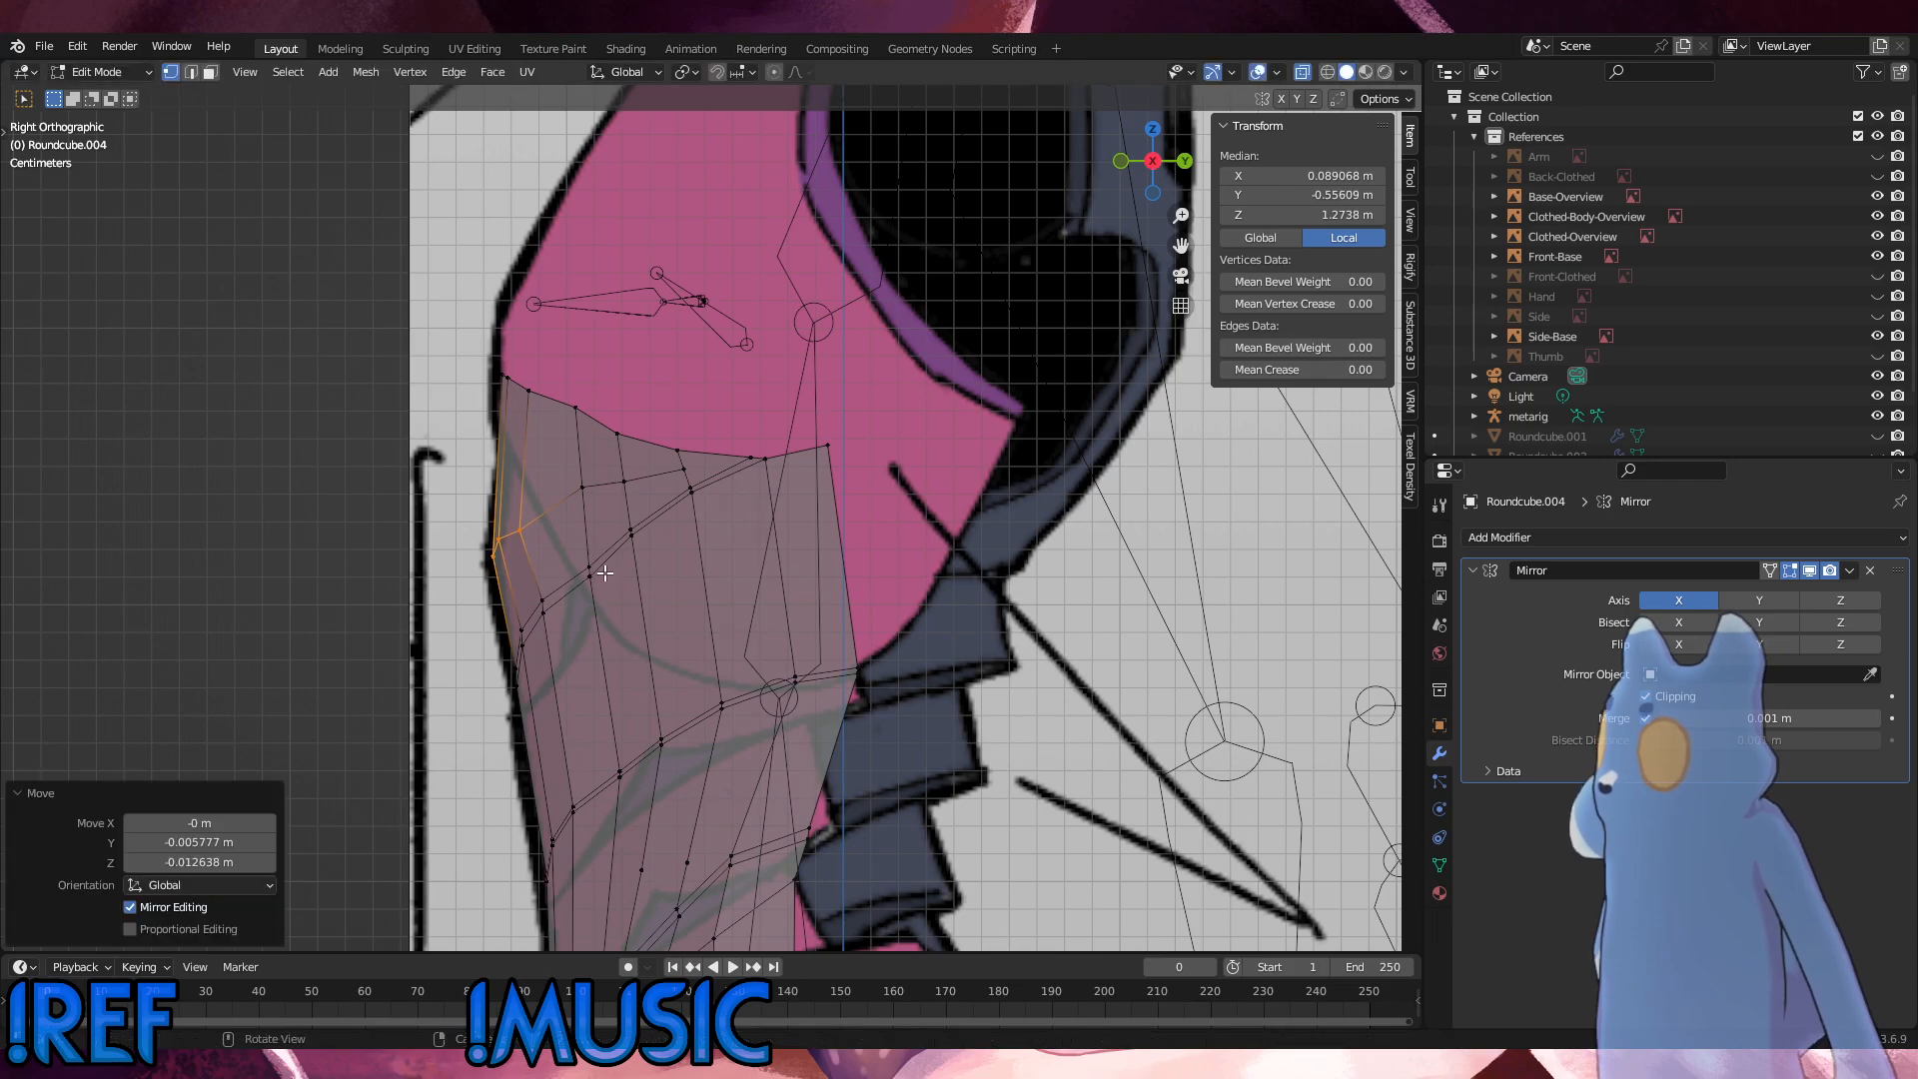
pyautogui.press('g')
pyautogui.press('g')
pyautogui.moveTo(535, 535); pyautogui.dragTo(485, 499)
pyautogui.click(520, 506)
pyautogui.press('g')
# Step: Refine the front vertices of the new loop by sliding and moving them onto the side silhouette
pyautogui.press('g')
pyautogui.click(524, 495)
pyautogui.press('g')
pyautogui.press('g')
pyautogui.click(495, 521)
pyautogui.press('g')
pyautogui.press('g')
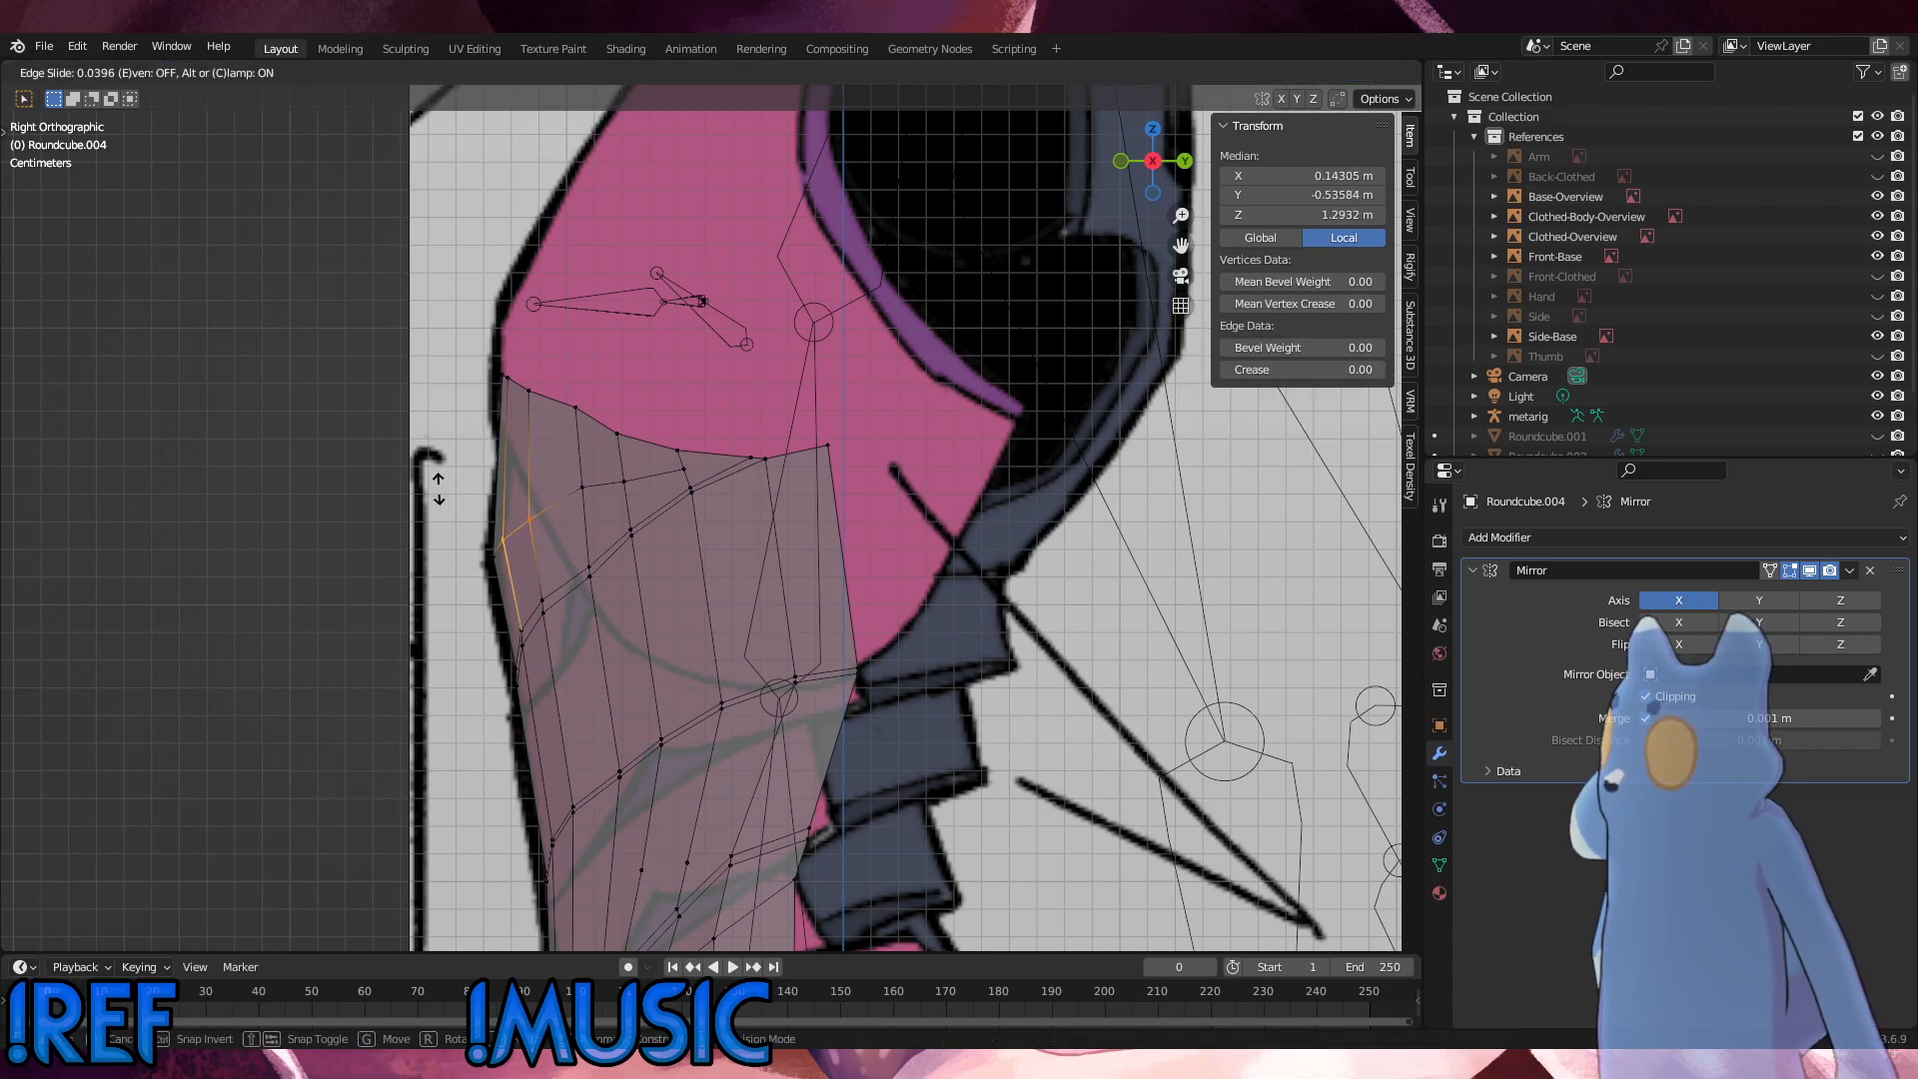
pyautogui.click(440, 496)
pyautogui.press('g')
pyautogui.click(431, 484)
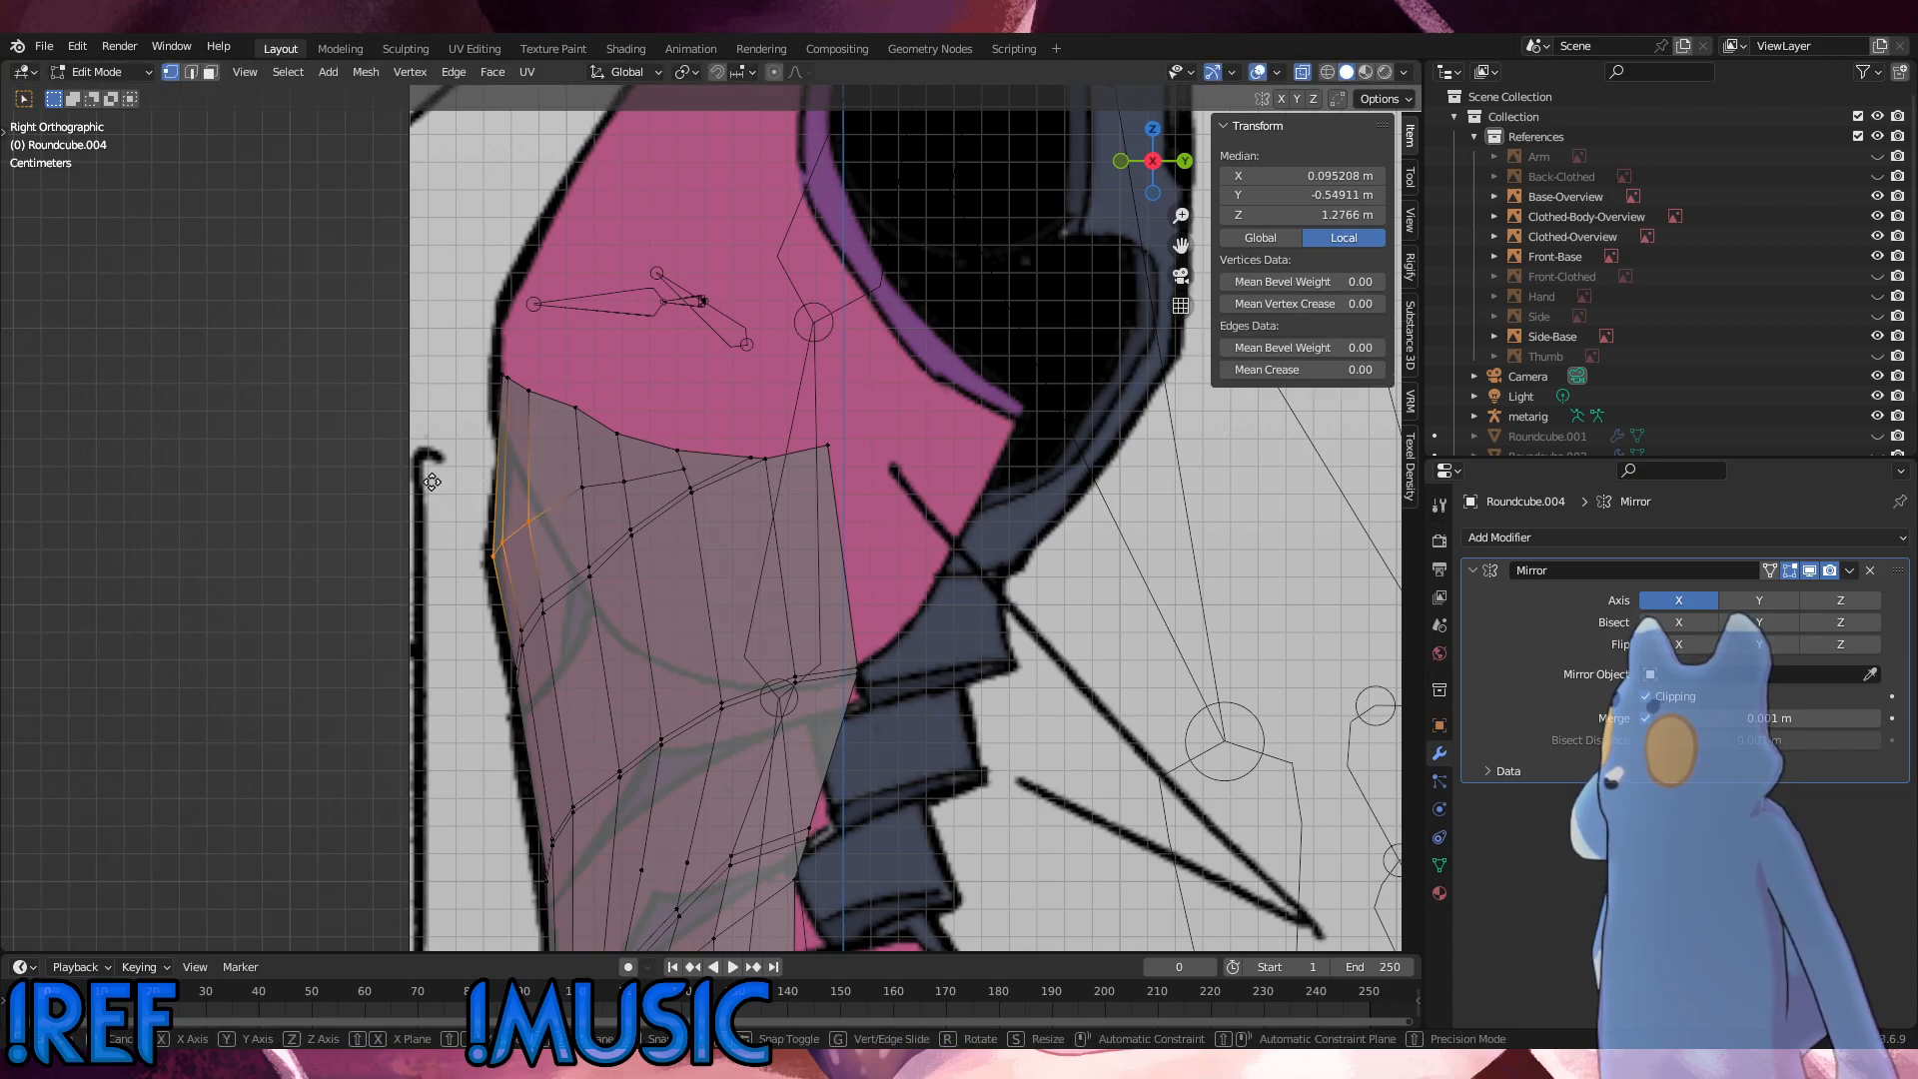
# Step: Slide the loop vertex in the next edge column, and slide the top-rim vertex above it by a factor of 0.127
pyautogui.press('g')
pyautogui.press('g')
pyautogui.moveTo(597, 507); pyautogui.dragTo(561, 392)
pyautogui.click(549, 450)
pyautogui.press('g')
pyautogui.press('g')
pyautogui.click(544, 448)
# Step: Slide the paired seam vertices below that column by 0.053 and push them outward with Shrink/Fatten by 0.00867 m
pyautogui.press('g')
pyautogui.press('g')
pyautogui.click(554, 393)
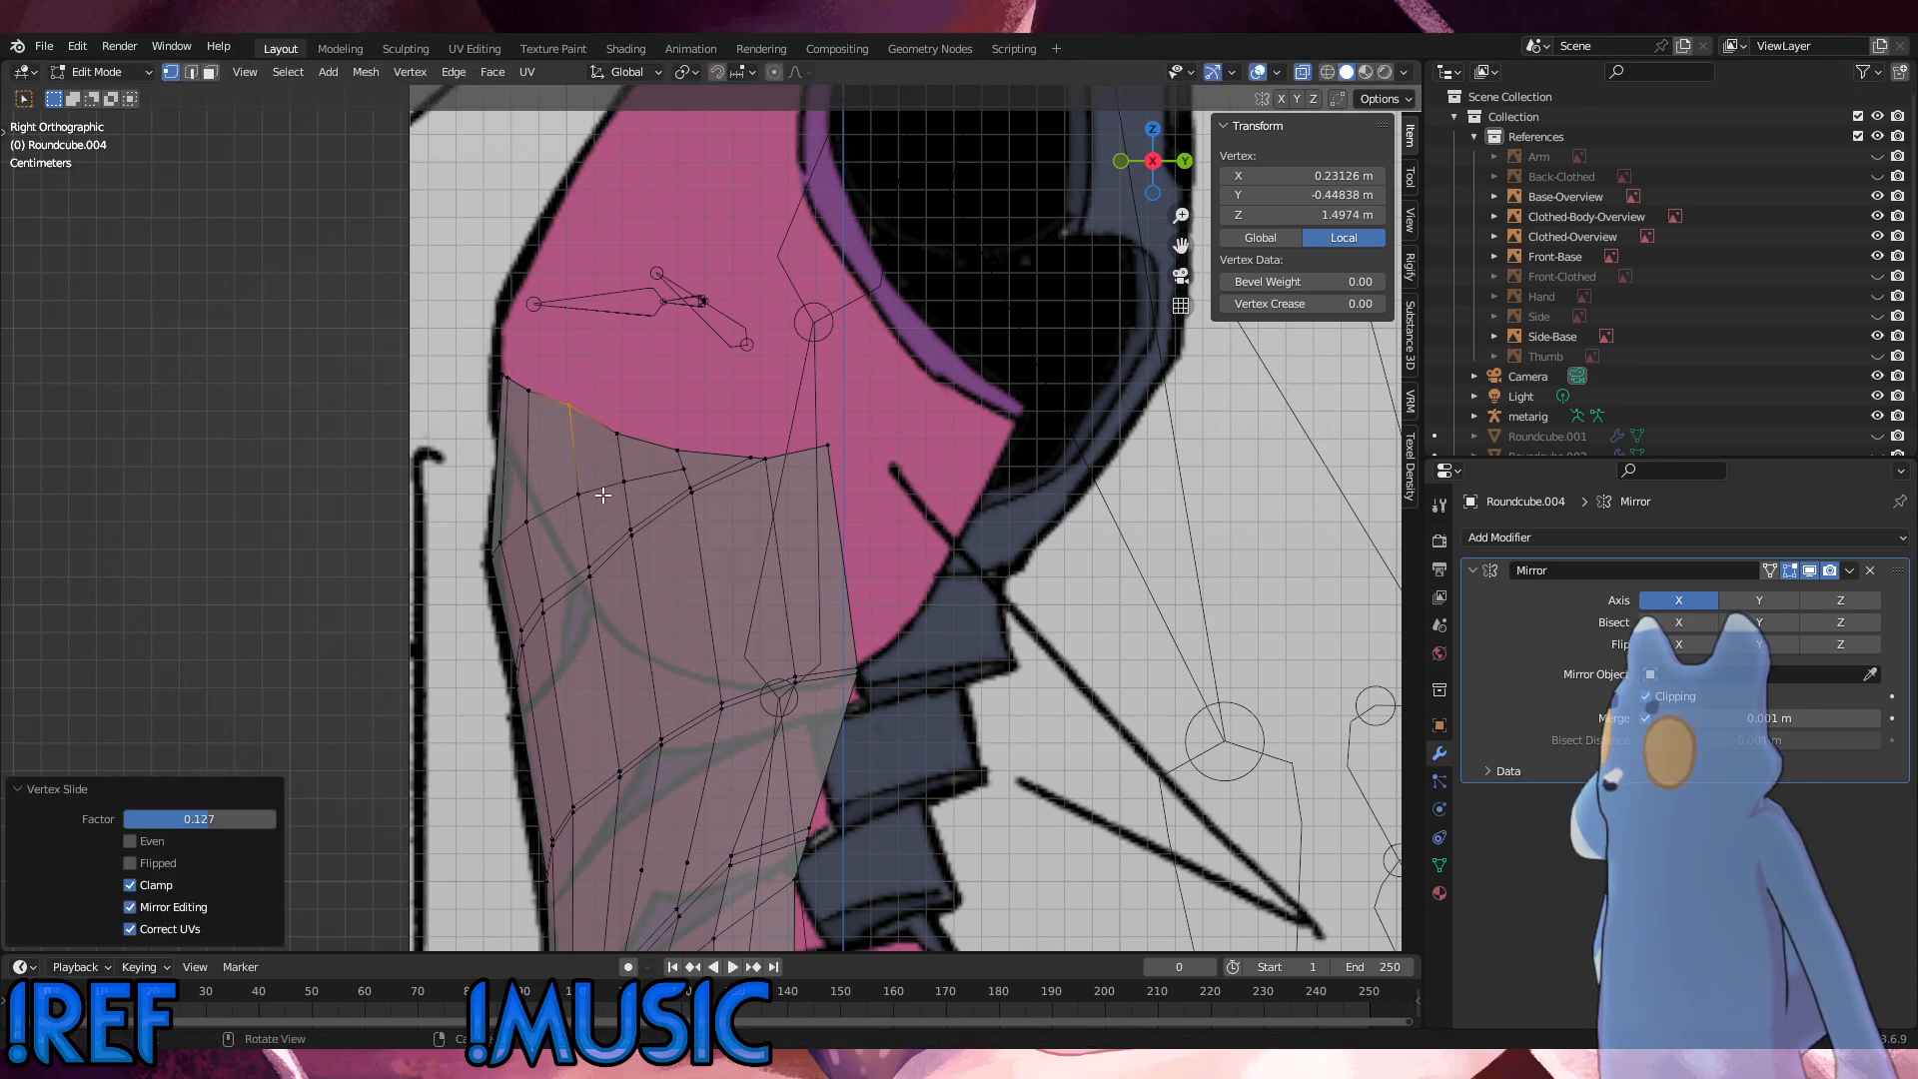
pyautogui.moveTo(607, 603); pyautogui.dragTo(585, 561)
pyautogui.press('g')
pyautogui.press('g')
pyautogui.click(717, 562)
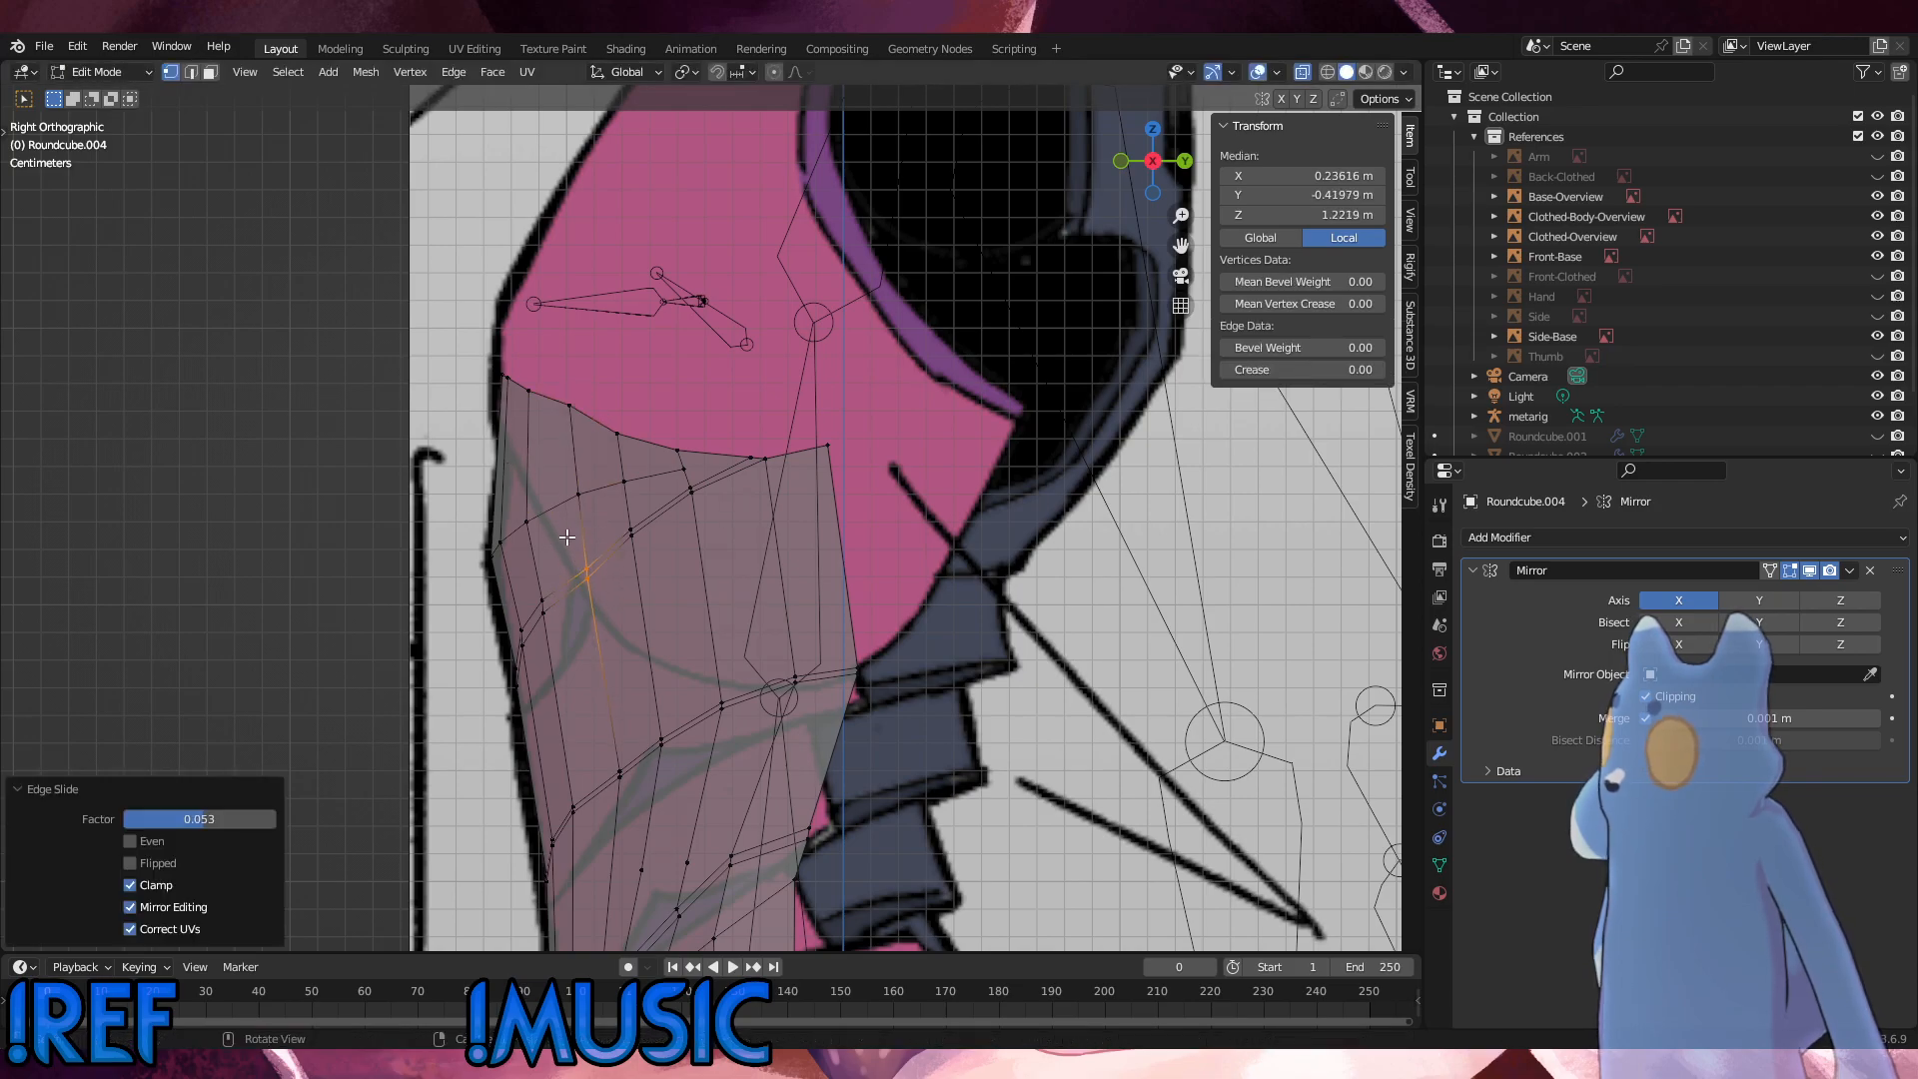
pyautogui.hotkey('alt', 's')
pyautogui.click(707, 552)
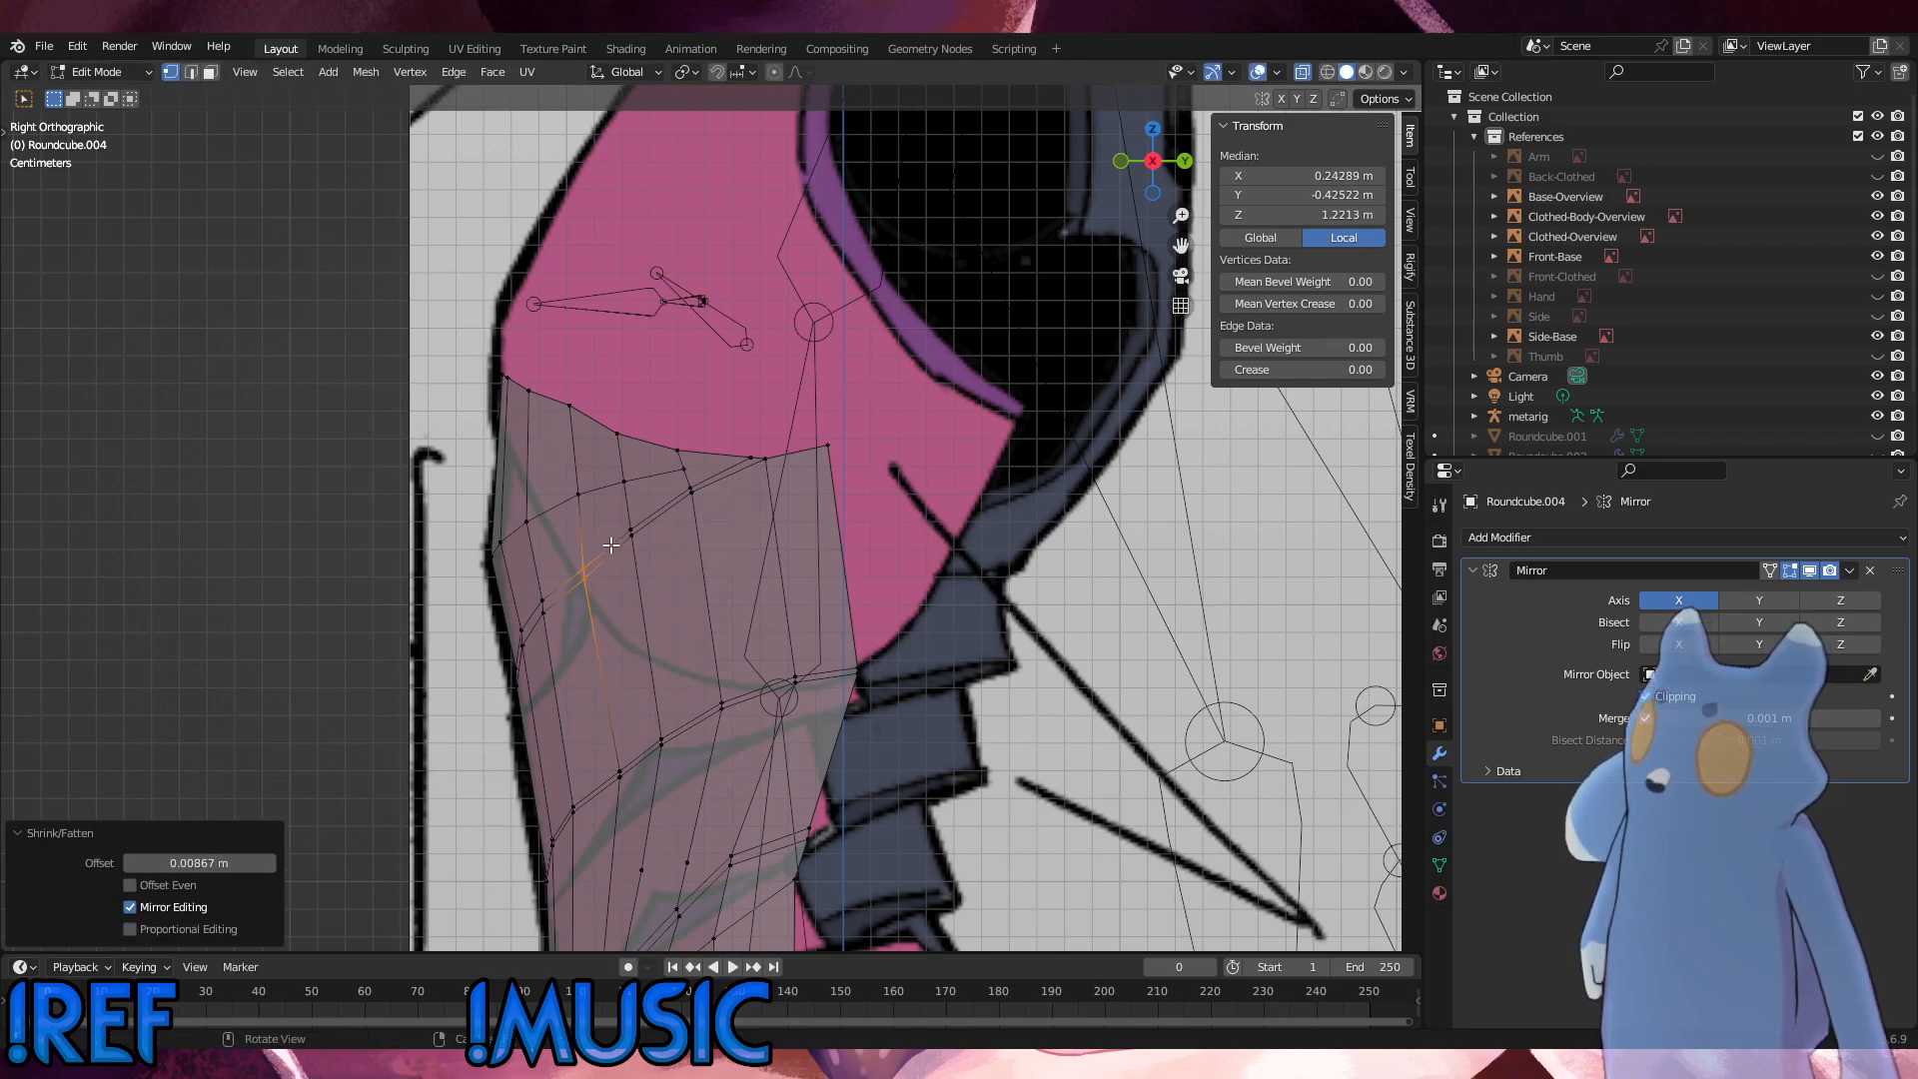
# Step: Adjust the seam vertex in that column and slide the neighbouring loop vertices to even out the curve
pyautogui.click(592, 560)
pyautogui.press('g')
pyautogui.click(629, 474)
pyautogui.moveTo(597, 505)
pyautogui.mouseDown()
pyautogui.moveTo(535, 476)
pyautogui.moveTo(605, 470)
pyautogui.mouseUp()
pyautogui.press('g')
pyautogui.press('g')
pyautogui.click(531, 480)
pyautogui.press('g')
pyautogui.press('g')
pyautogui.click(606, 462)
# Step: Smooth the top rim by sliding two neighbouring rim vertices, the one nearer the front by a factor of 0.032
pyautogui.press('g')
pyautogui.press('g')
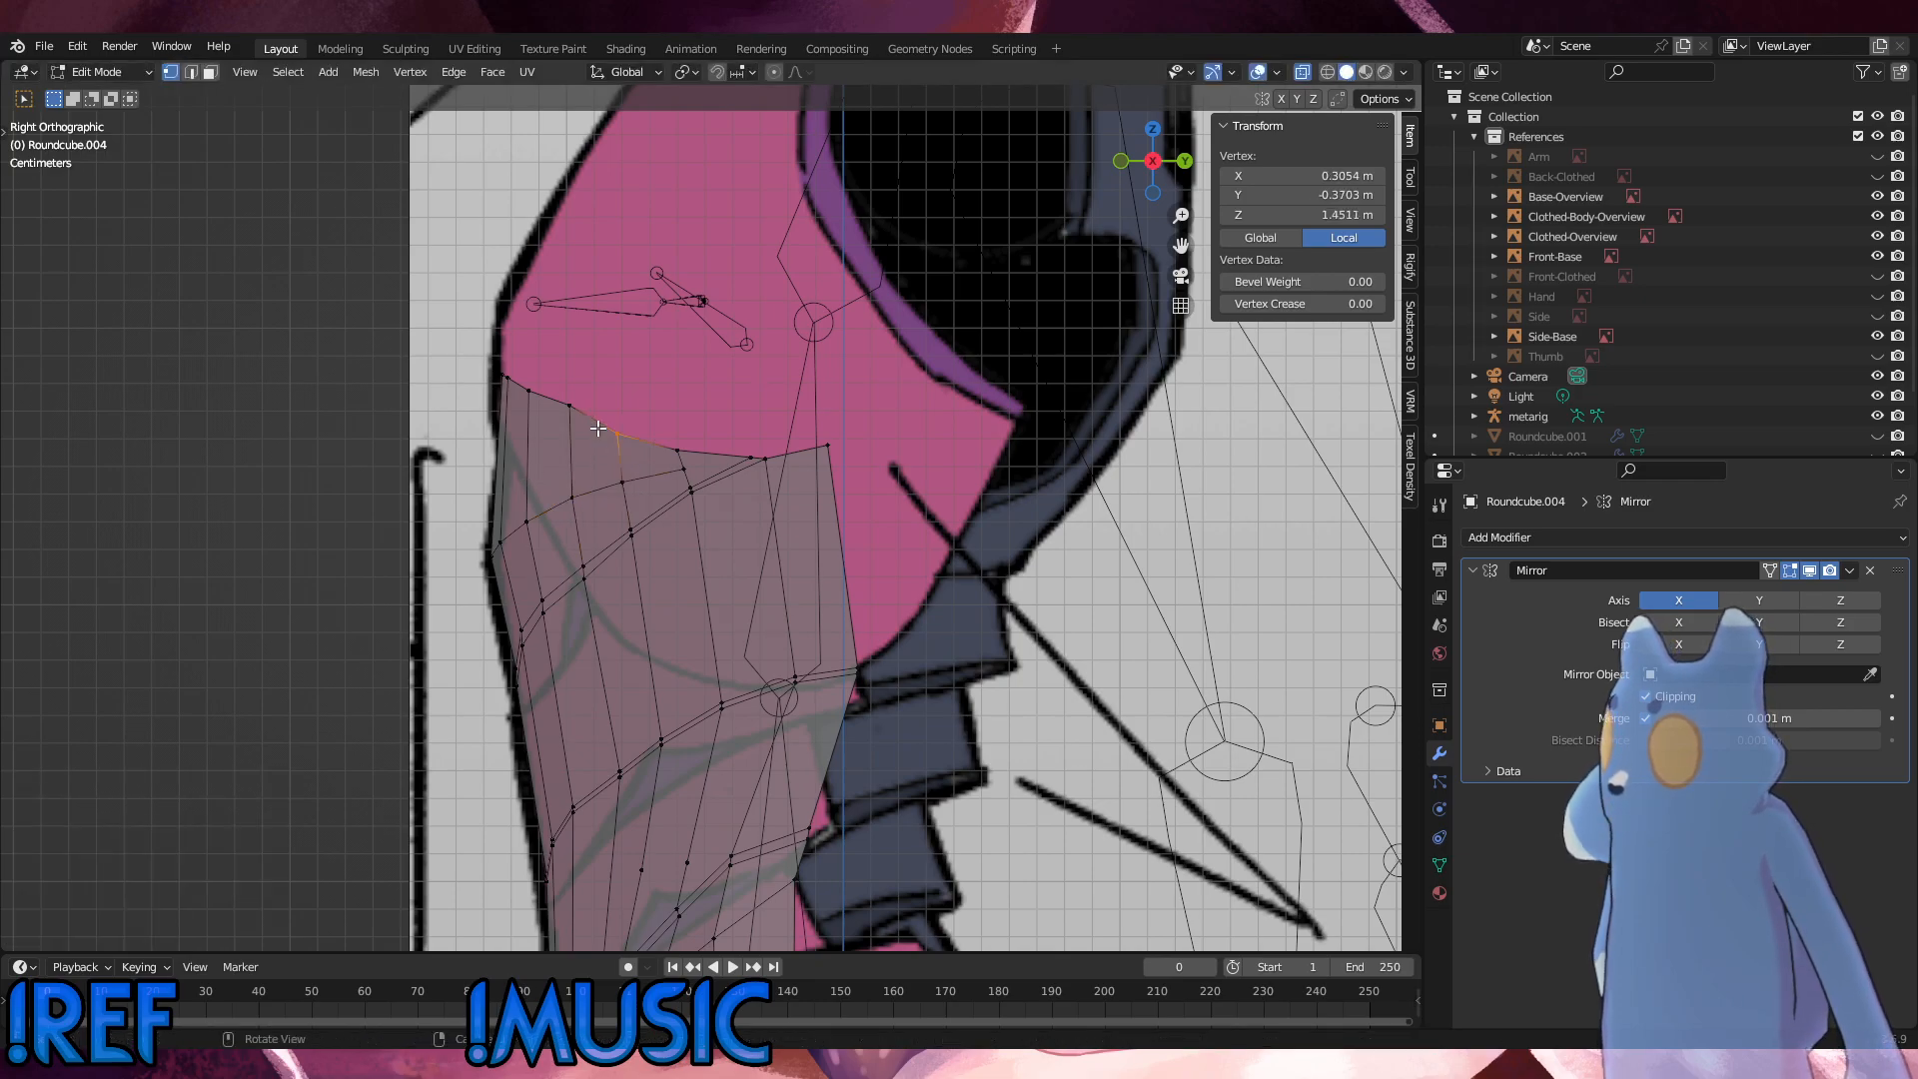
pyautogui.click(594, 428)
pyautogui.click(562, 399)
pyautogui.press('g')
pyautogui.press('g')
pyautogui.click(574, 407)
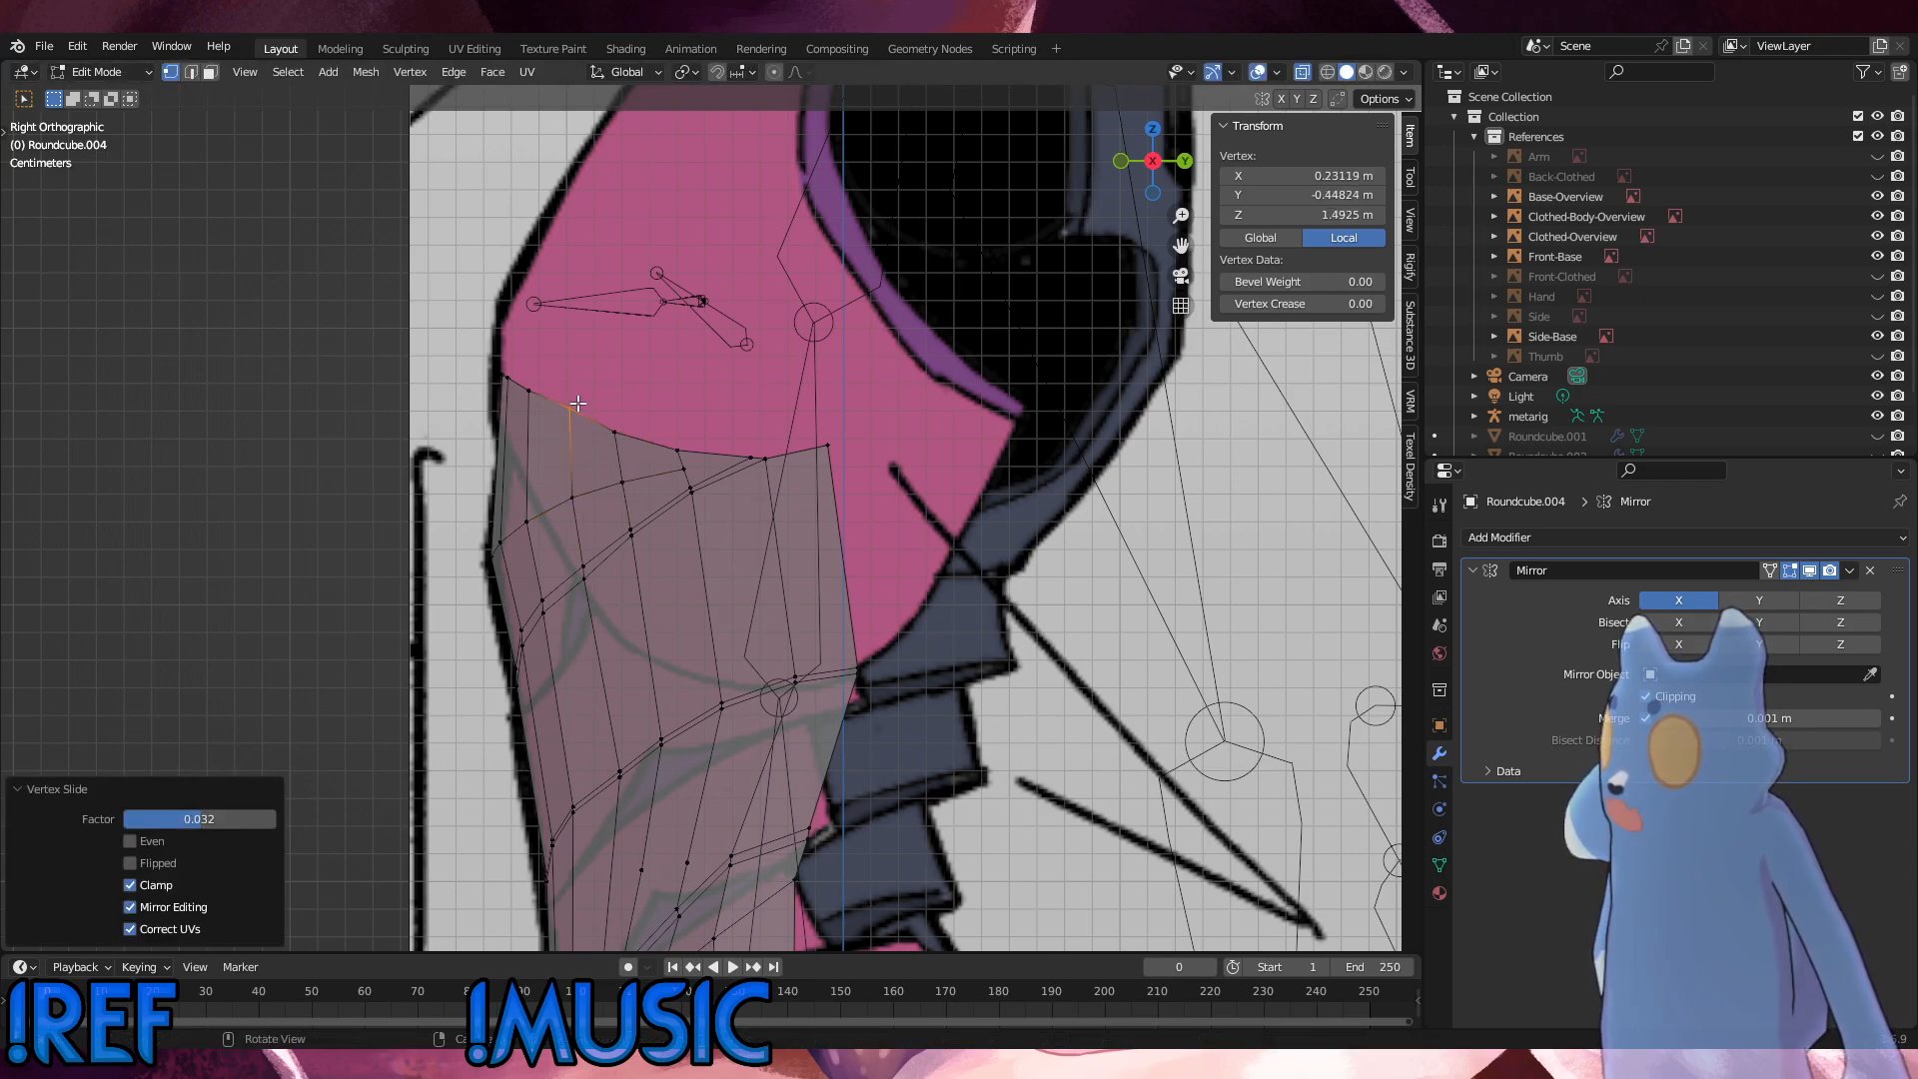
pyautogui.click(619, 412)
# Step: Slide the seam vertices in the next two edge columns toward the back down along their vertical edges
pyautogui.click(633, 527)
pyautogui.press('g')
pyautogui.press('g')
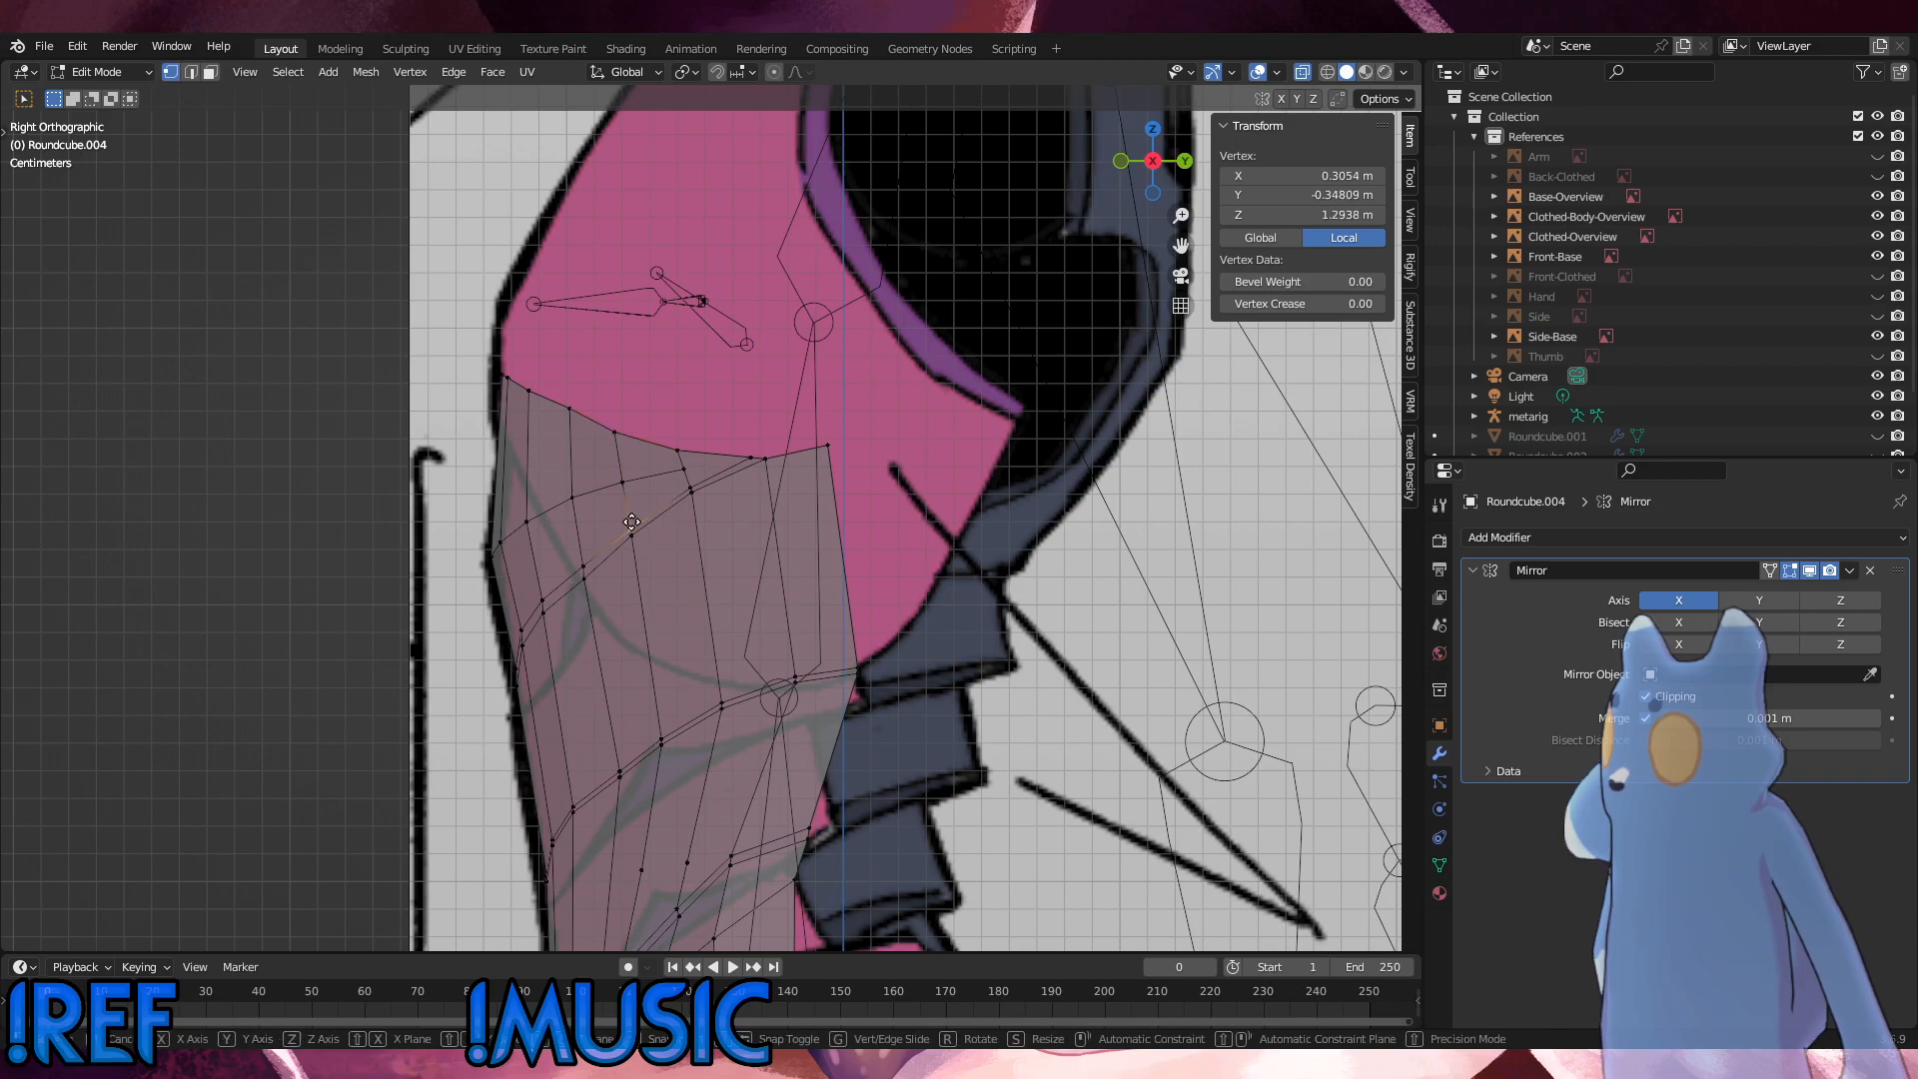
pyautogui.click(634, 527)
pyautogui.press('g')
pyautogui.press('g')
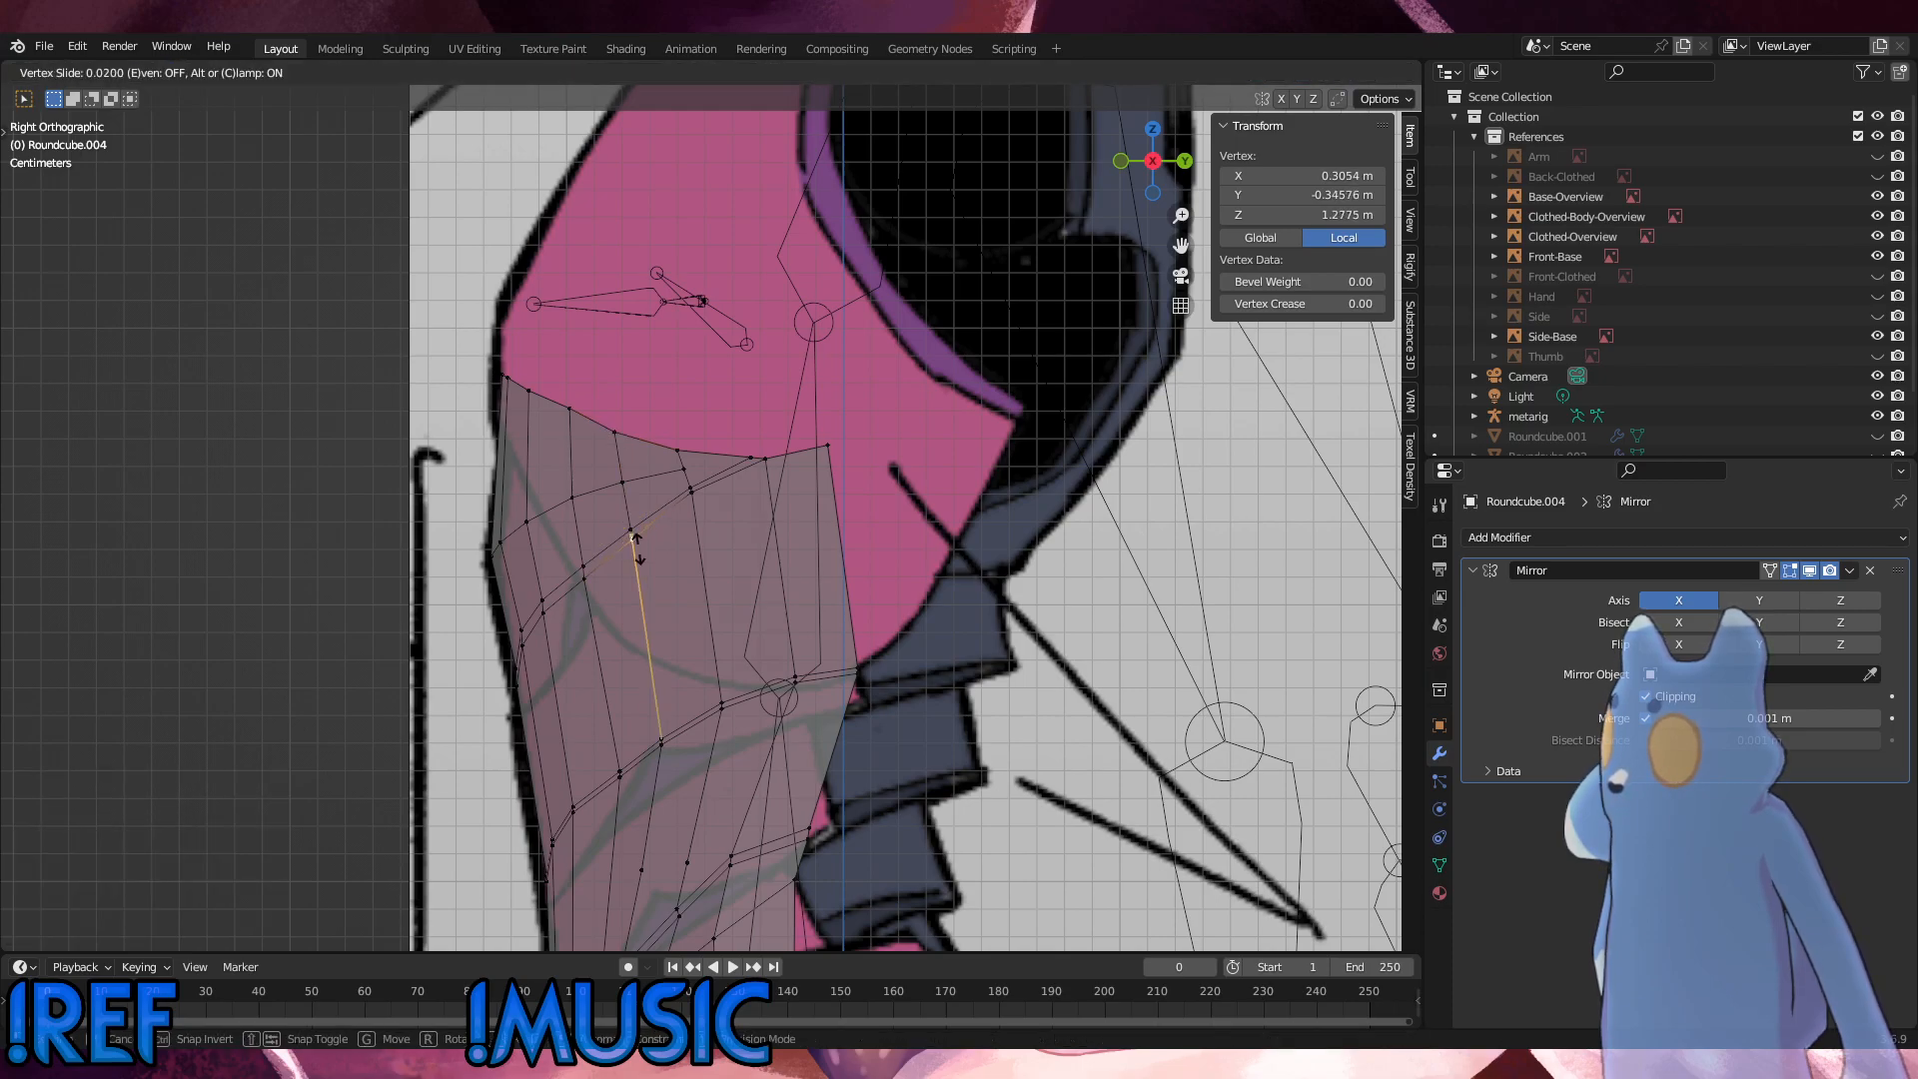
pyautogui.click(637, 549)
pyautogui.click(697, 500)
pyautogui.press('g')
pyautogui.press('g')
pyautogui.click(699, 508)
pyautogui.click(732, 535)
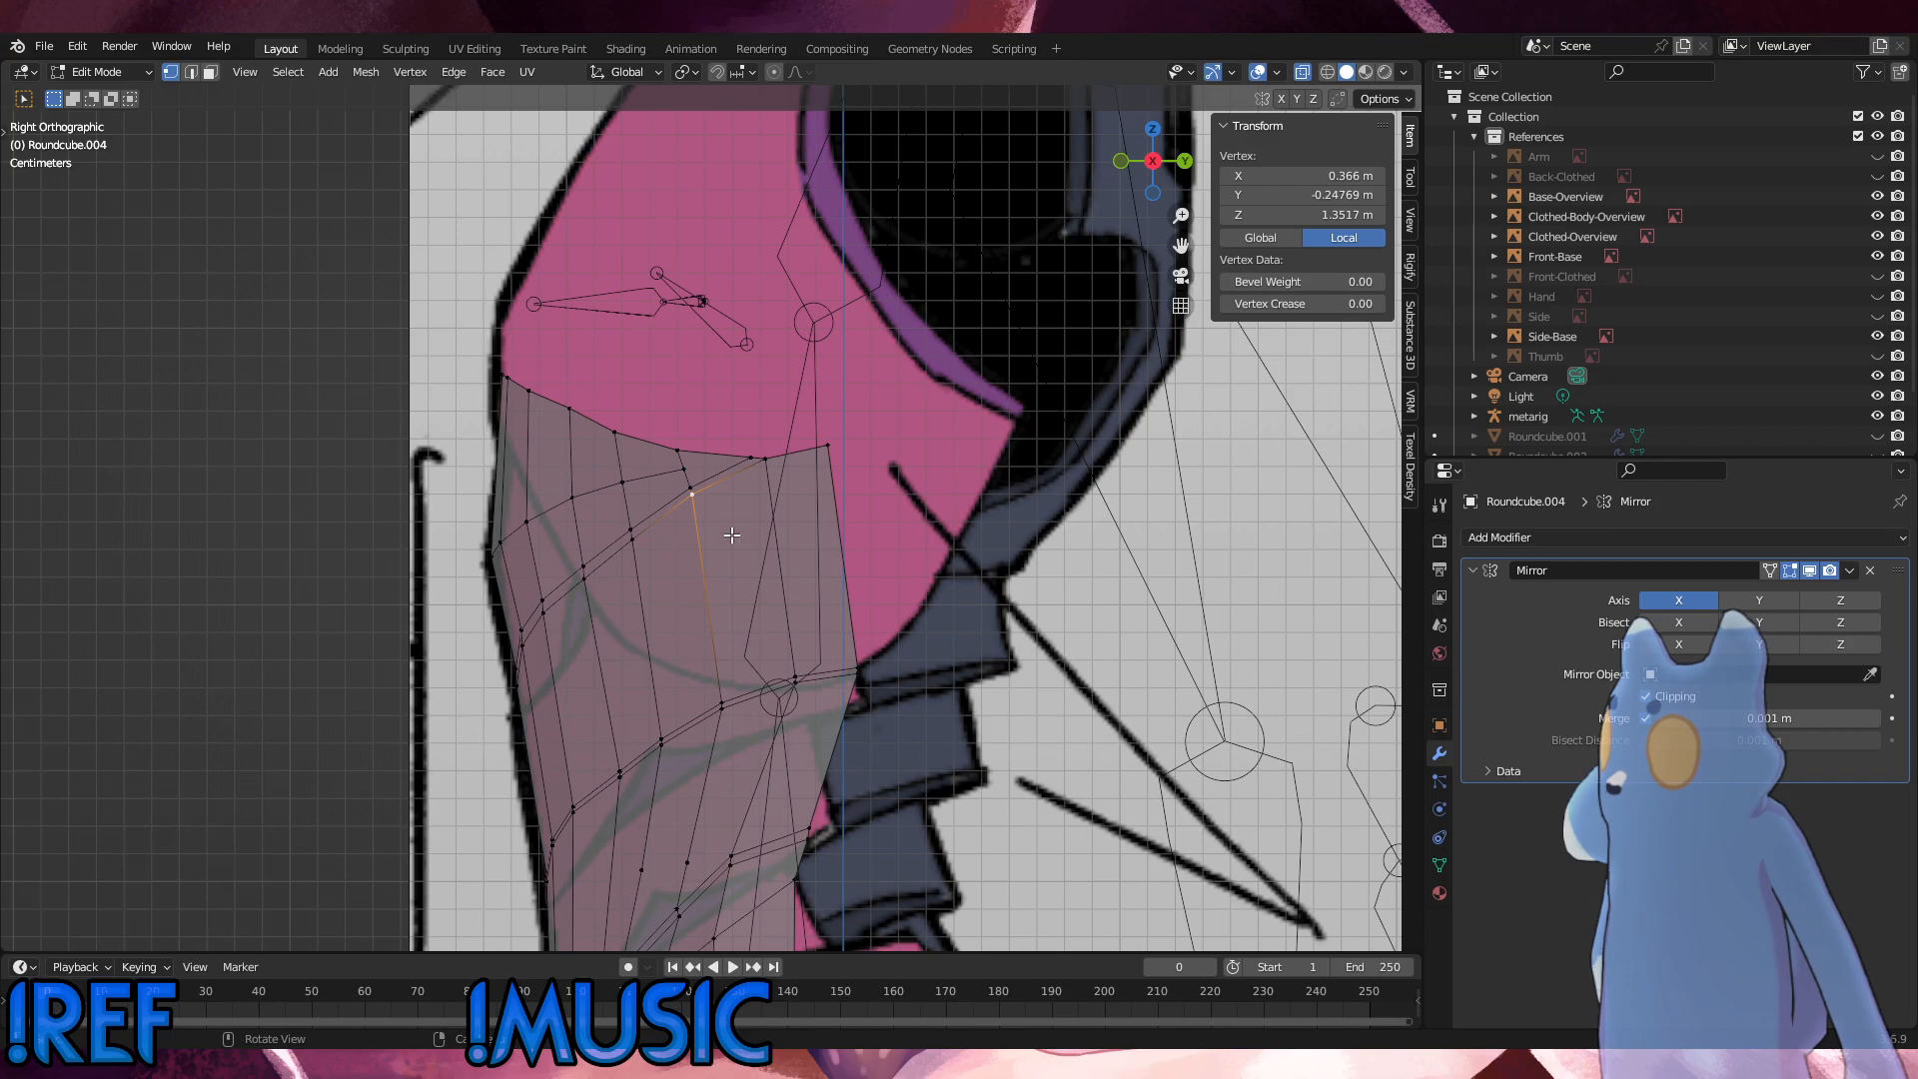
# Step: In the front view, select the first seam's upper-line vertices from the centreline outward and slide them by a factor of 0.214
pyautogui.click(699, 653)
pyautogui.keyDown('alt'); pyautogui.moveTo(627, 665); pyautogui.dragTo(727, 641, button='middle'); pyautogui.keyUp('alt')
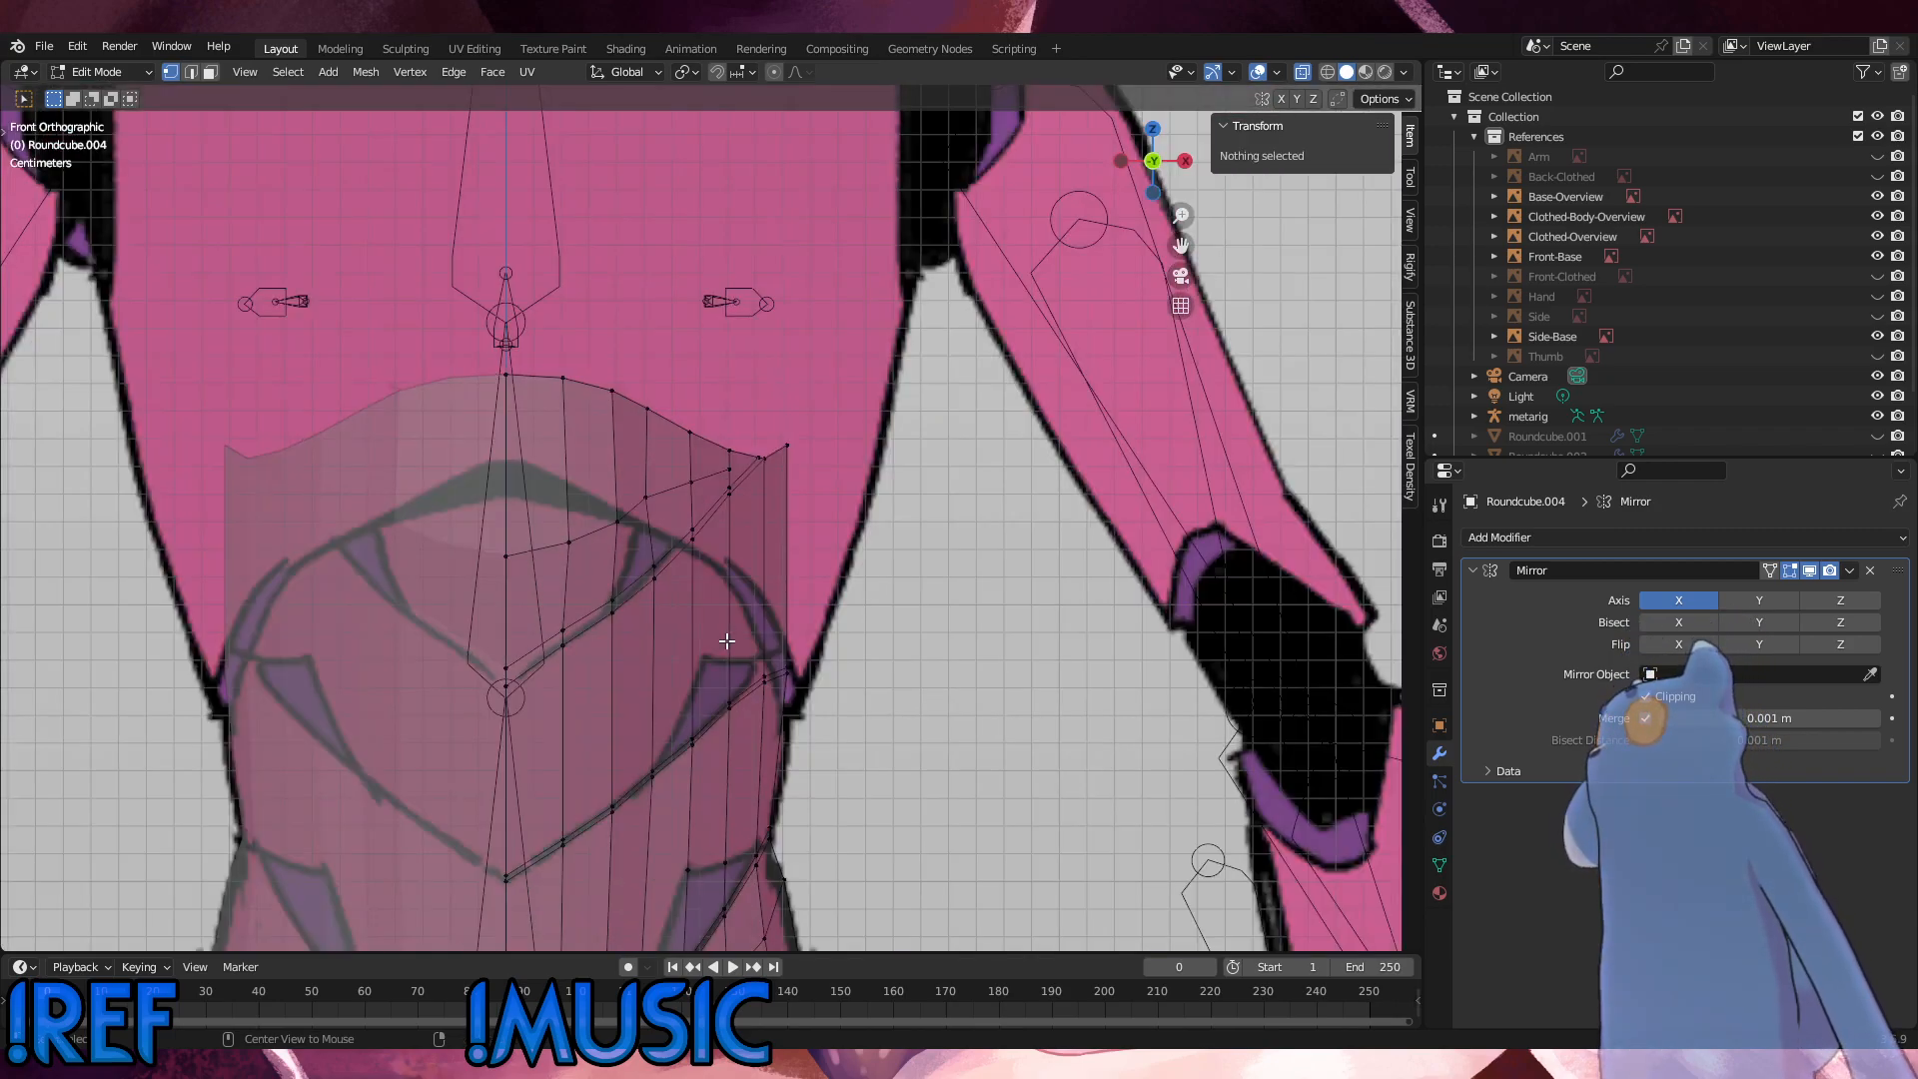
pyautogui.scroll(2, 715, 520)
pyautogui.click(498, 680)
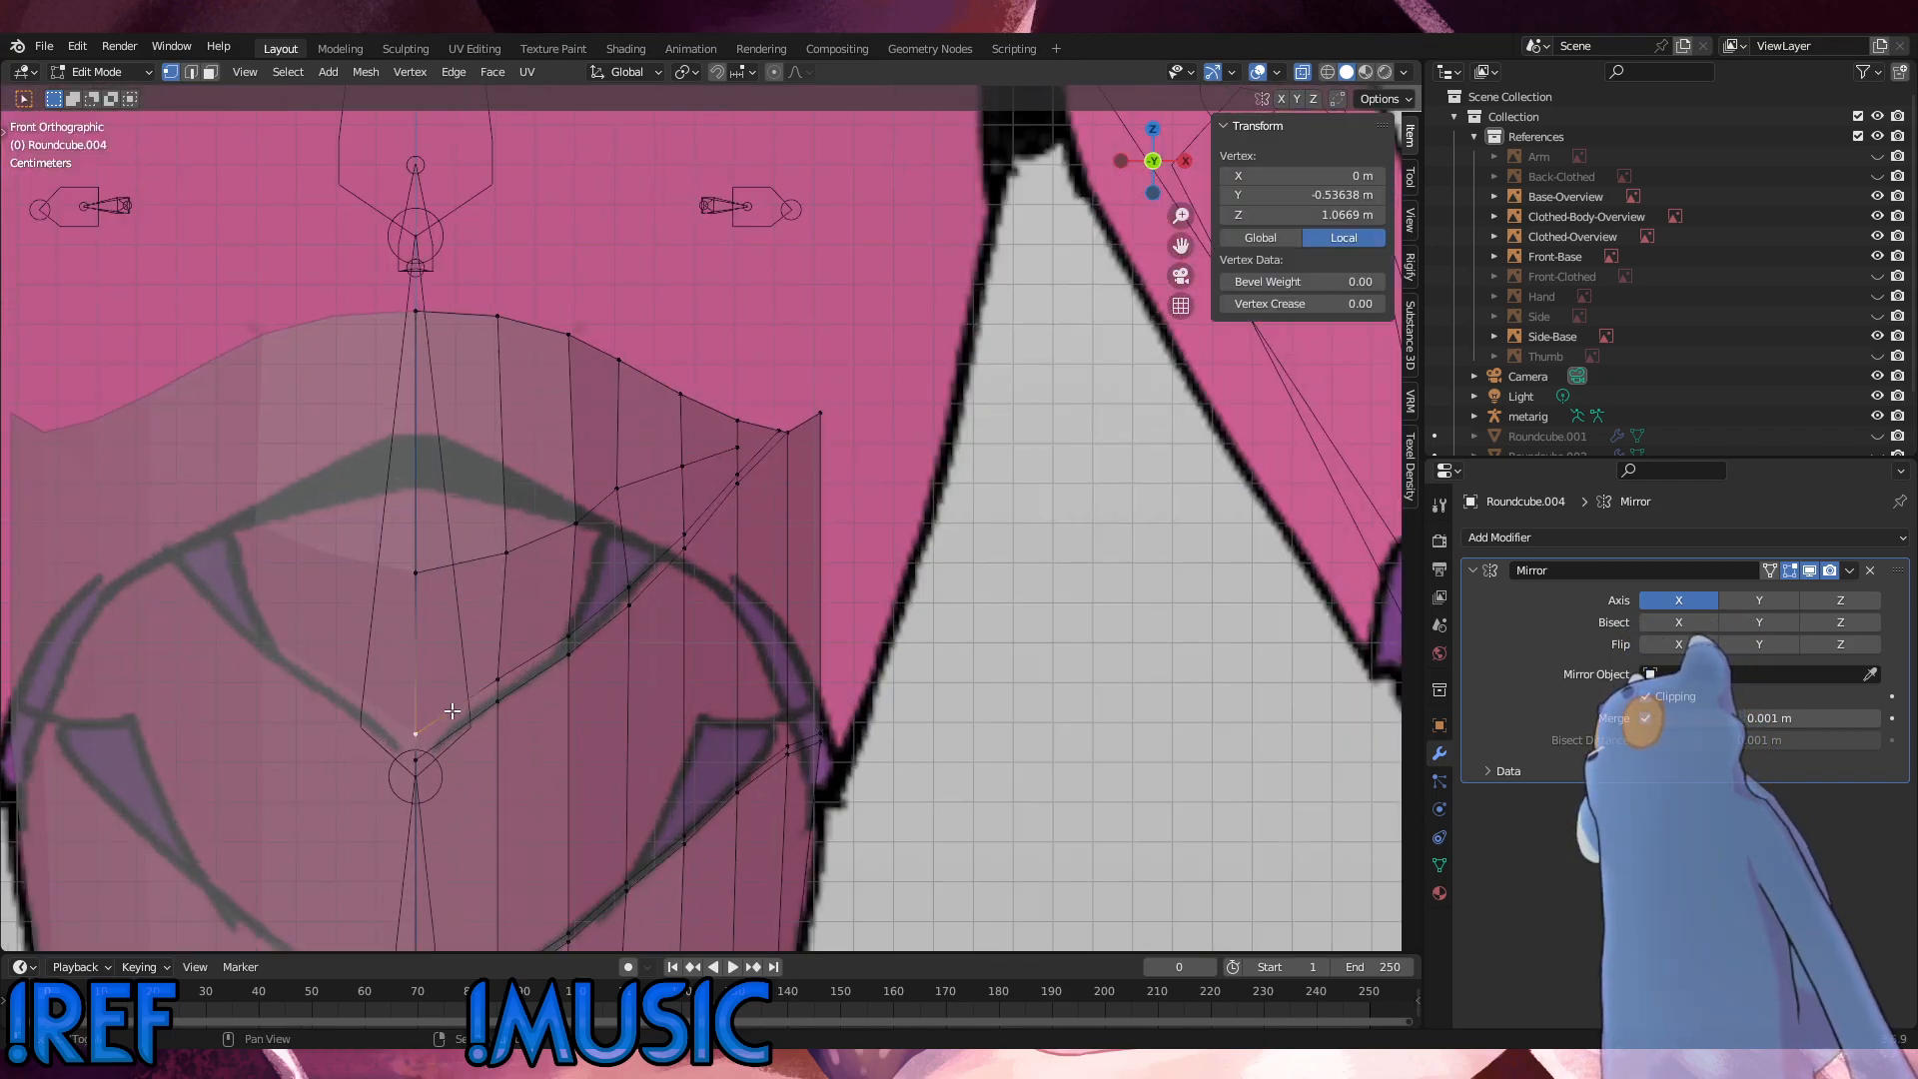
pyautogui.keyDown('shift'); pyautogui.click(568, 637); pyautogui.keyUp('shift')
pyautogui.keyDown('shift'); pyautogui.click(628, 605); pyautogui.keyUp('shift')
pyautogui.keyDown('shift'); pyautogui.click(684, 548); pyautogui.keyUp('shift')
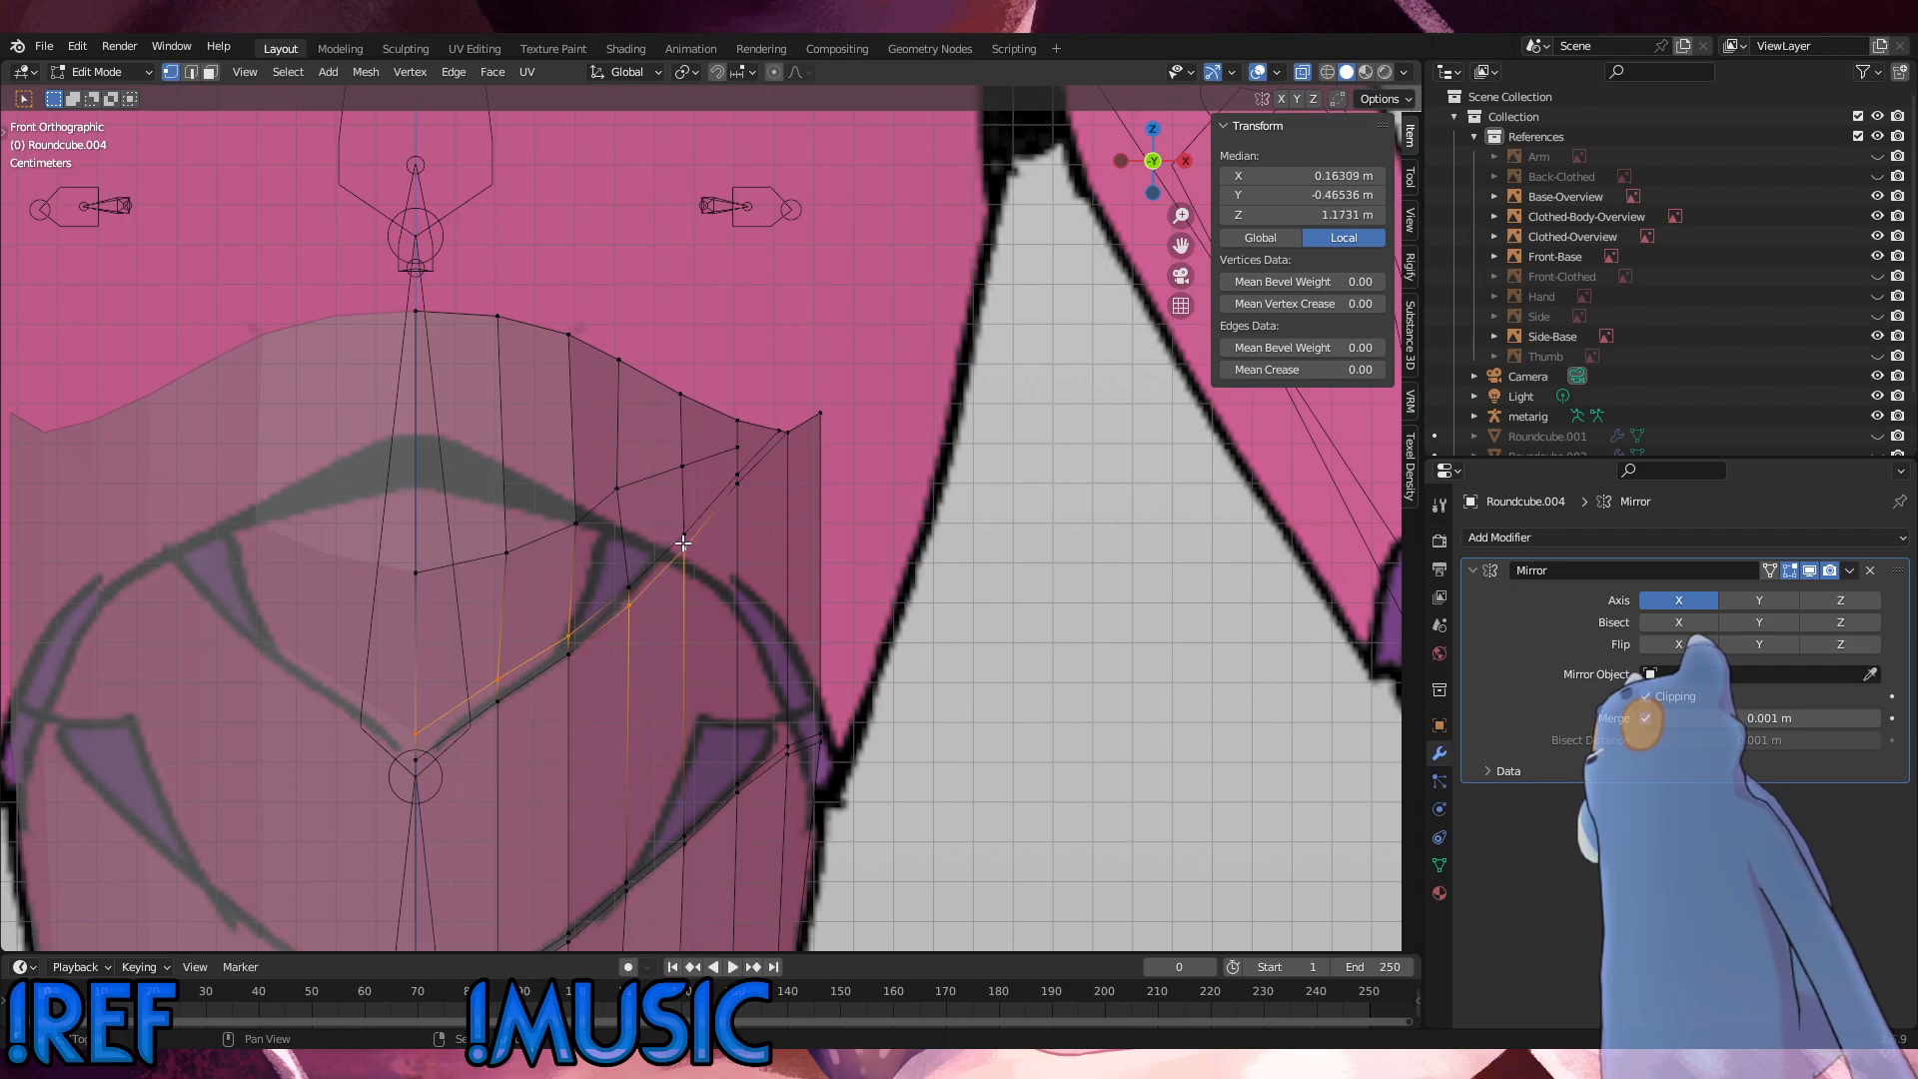
pyautogui.keyDown('shift'); pyautogui.click(684, 548); pyautogui.keyUp('shift')
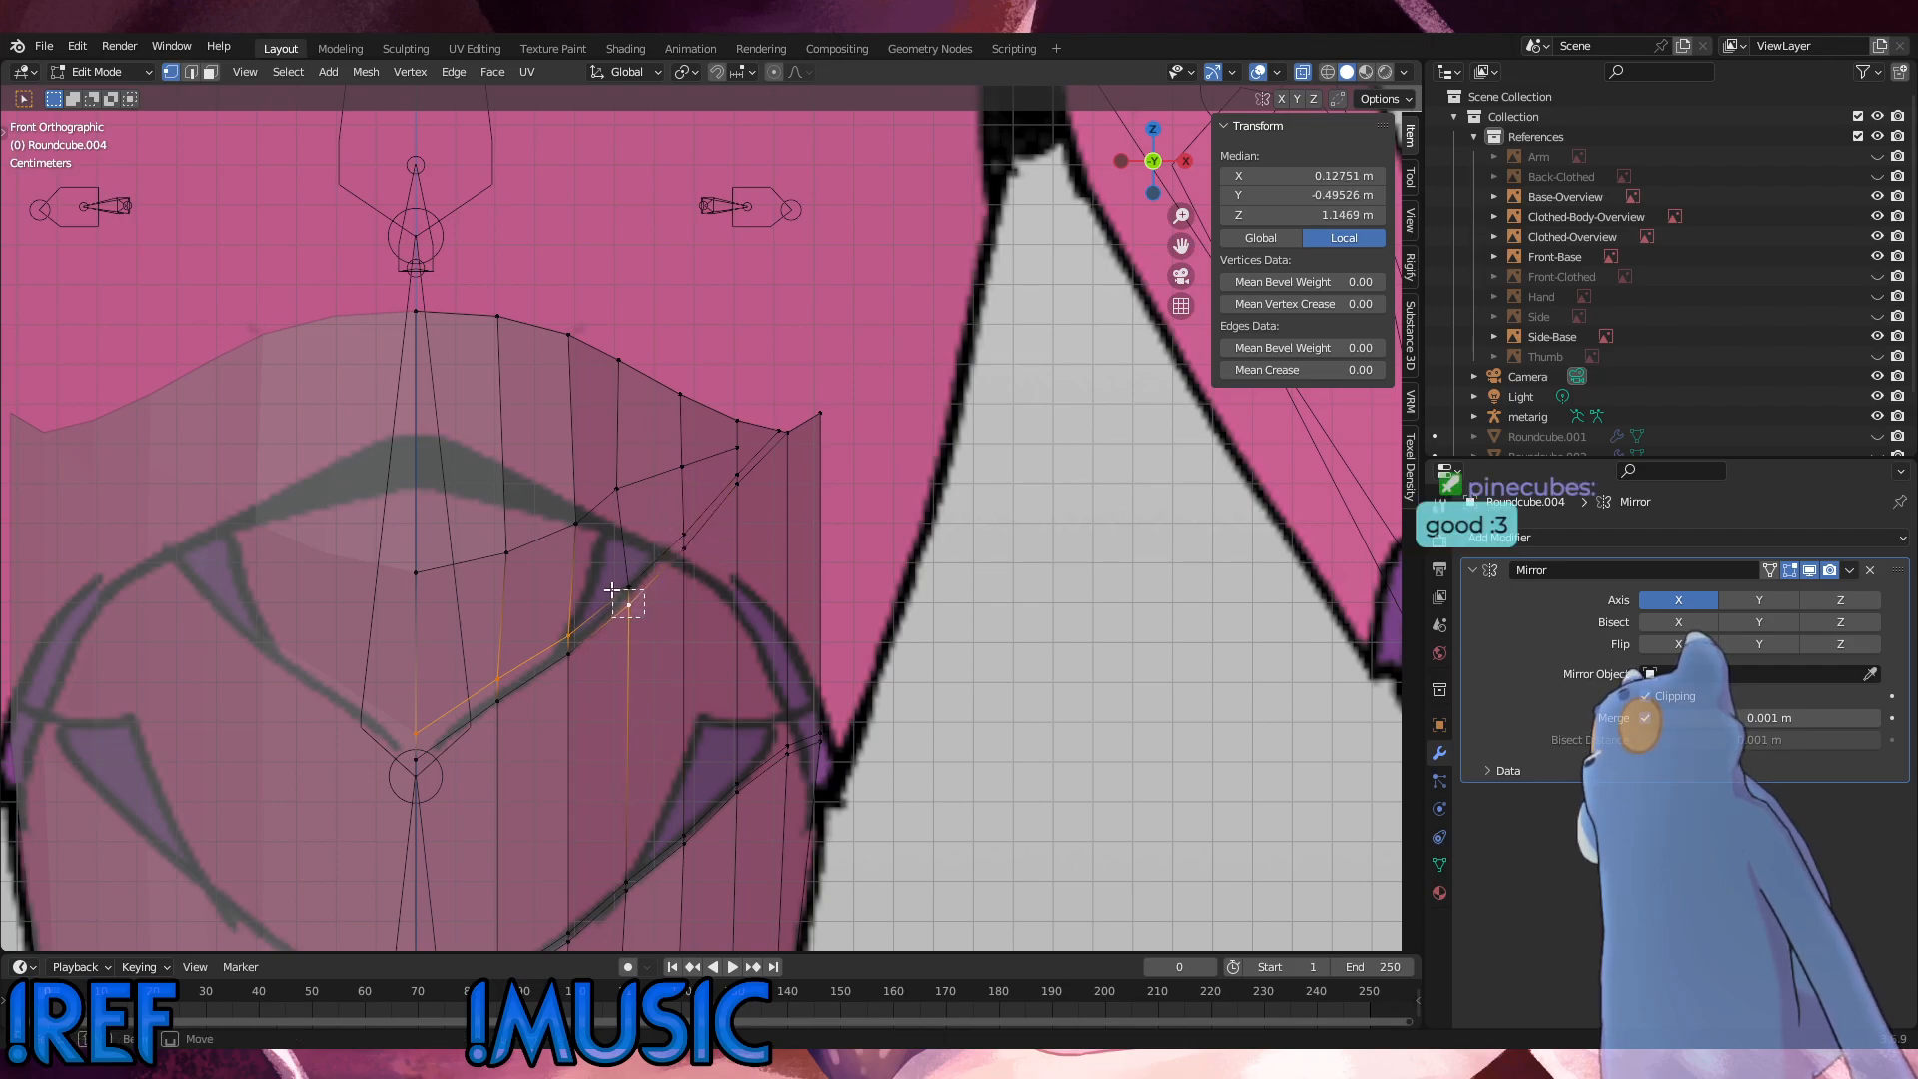
pyautogui.keyDown('shift'); pyautogui.click(629, 605); pyautogui.keyUp('shift')
pyautogui.keyDown('shift'); pyautogui.click(684, 539); pyautogui.keyUp('shift')
pyautogui.press('g')
pyautogui.press('g')
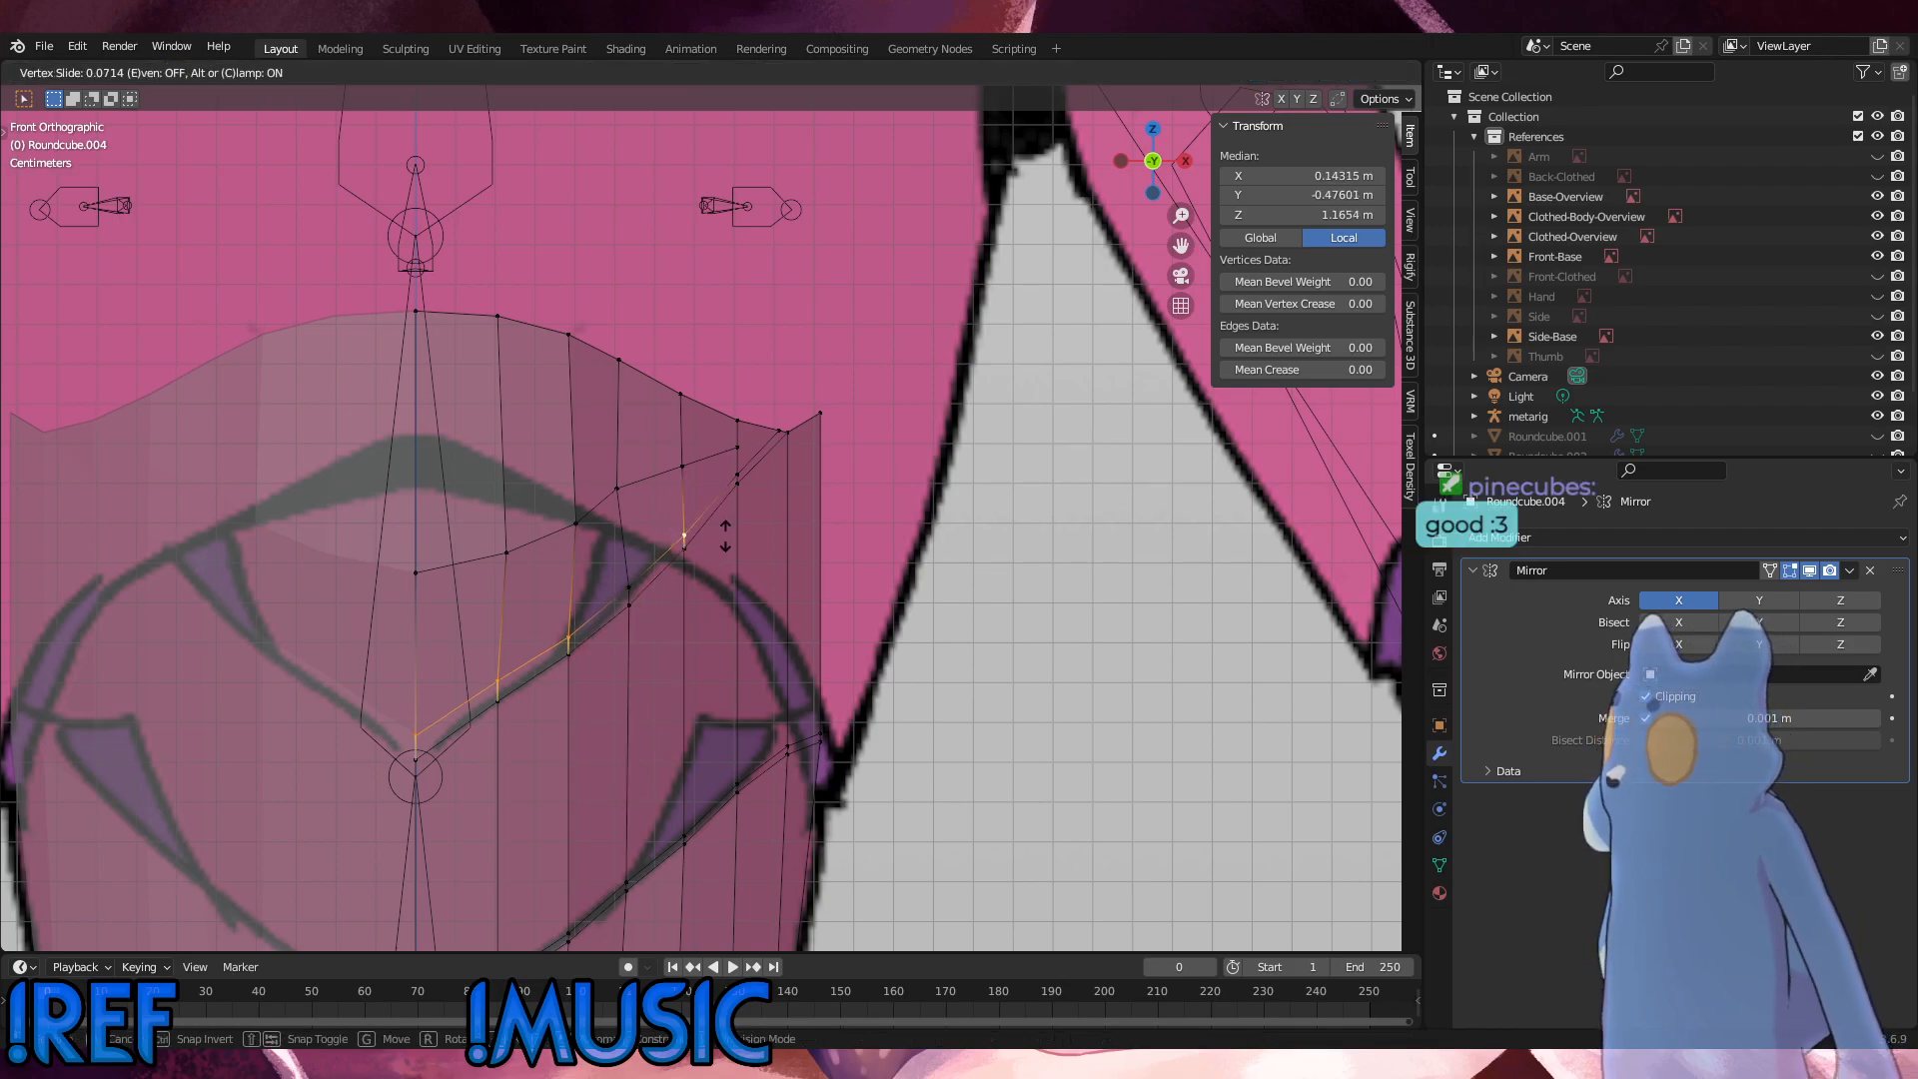
pyautogui.click(725, 537)
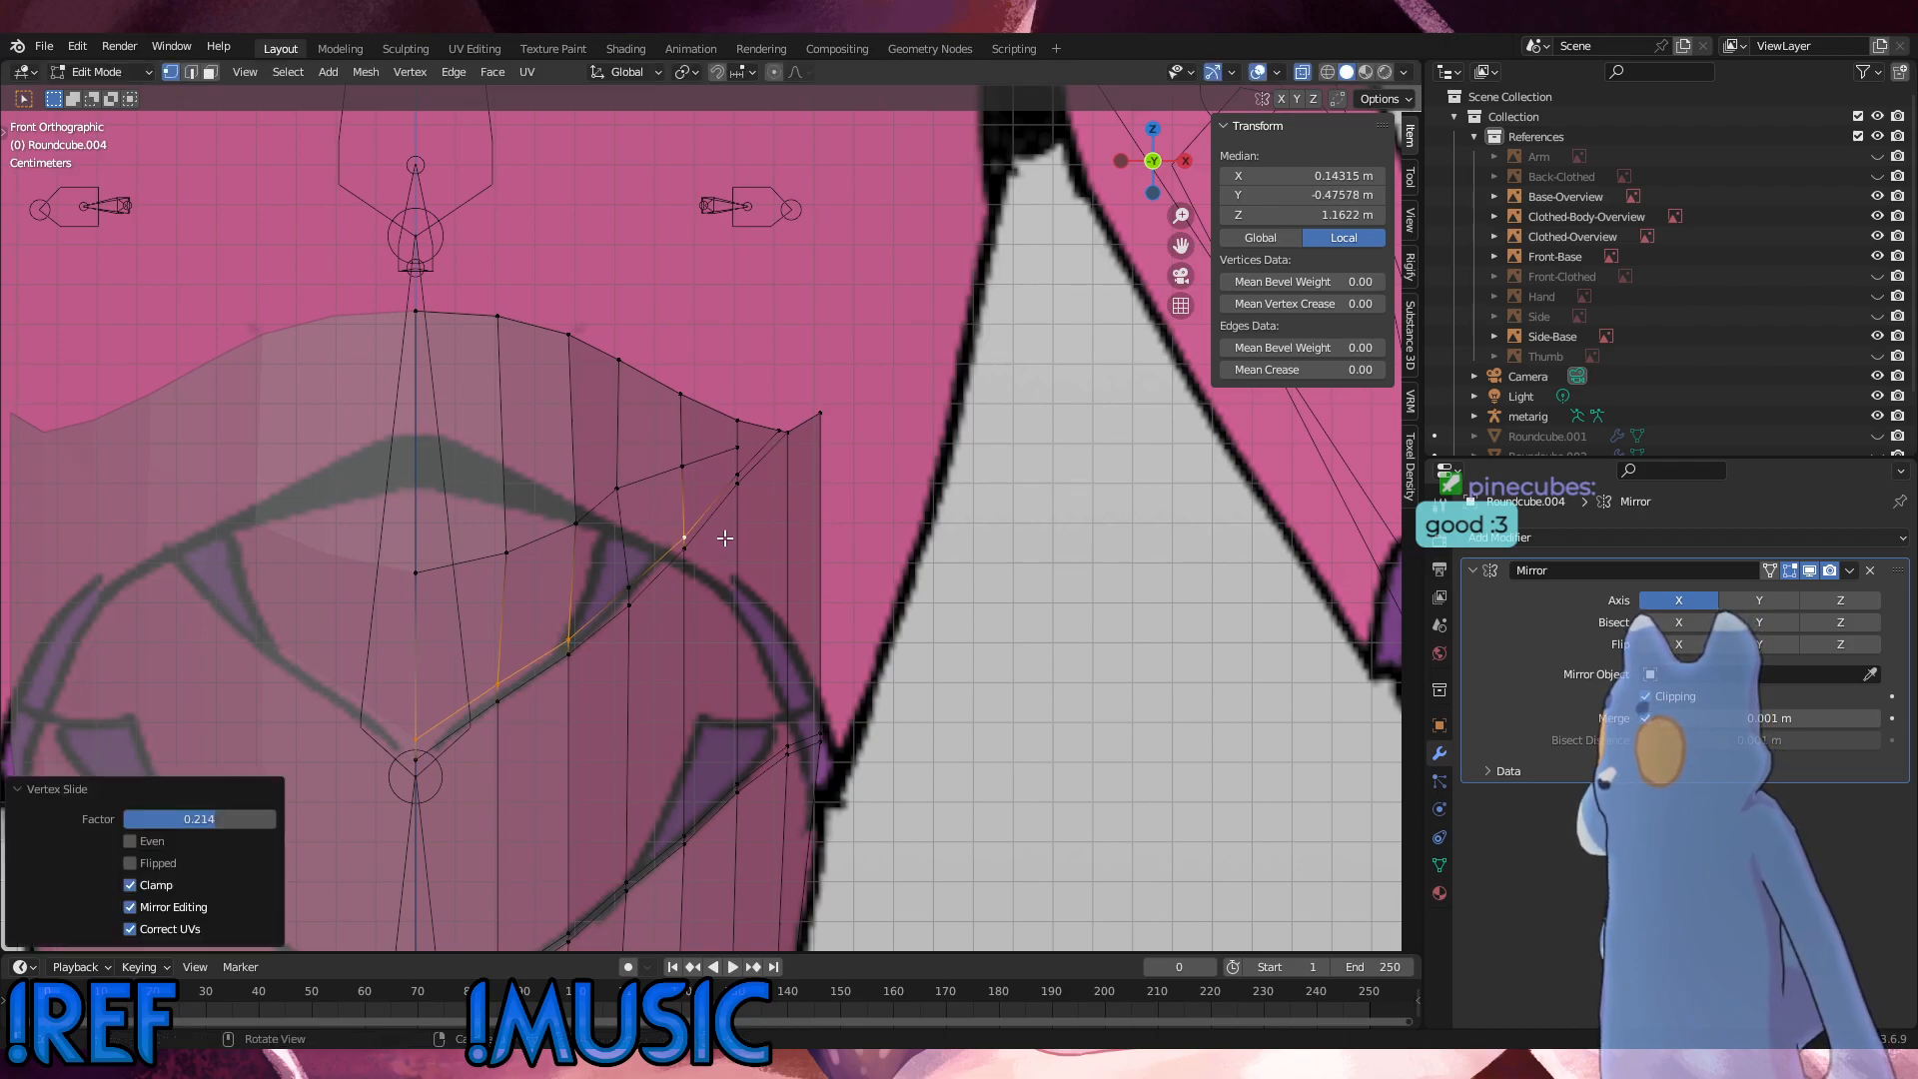
# Step: Slide the first seam's upper-line vertices in two neighbouring outer columns along their edges to even out the seam curve
pyautogui.keyDown('shift'); pyautogui.click(688, 536); pyautogui.keyUp('shift')
pyautogui.press('g')
pyautogui.press('g')
pyautogui.click(659, 527)
pyautogui.click(638, 580)
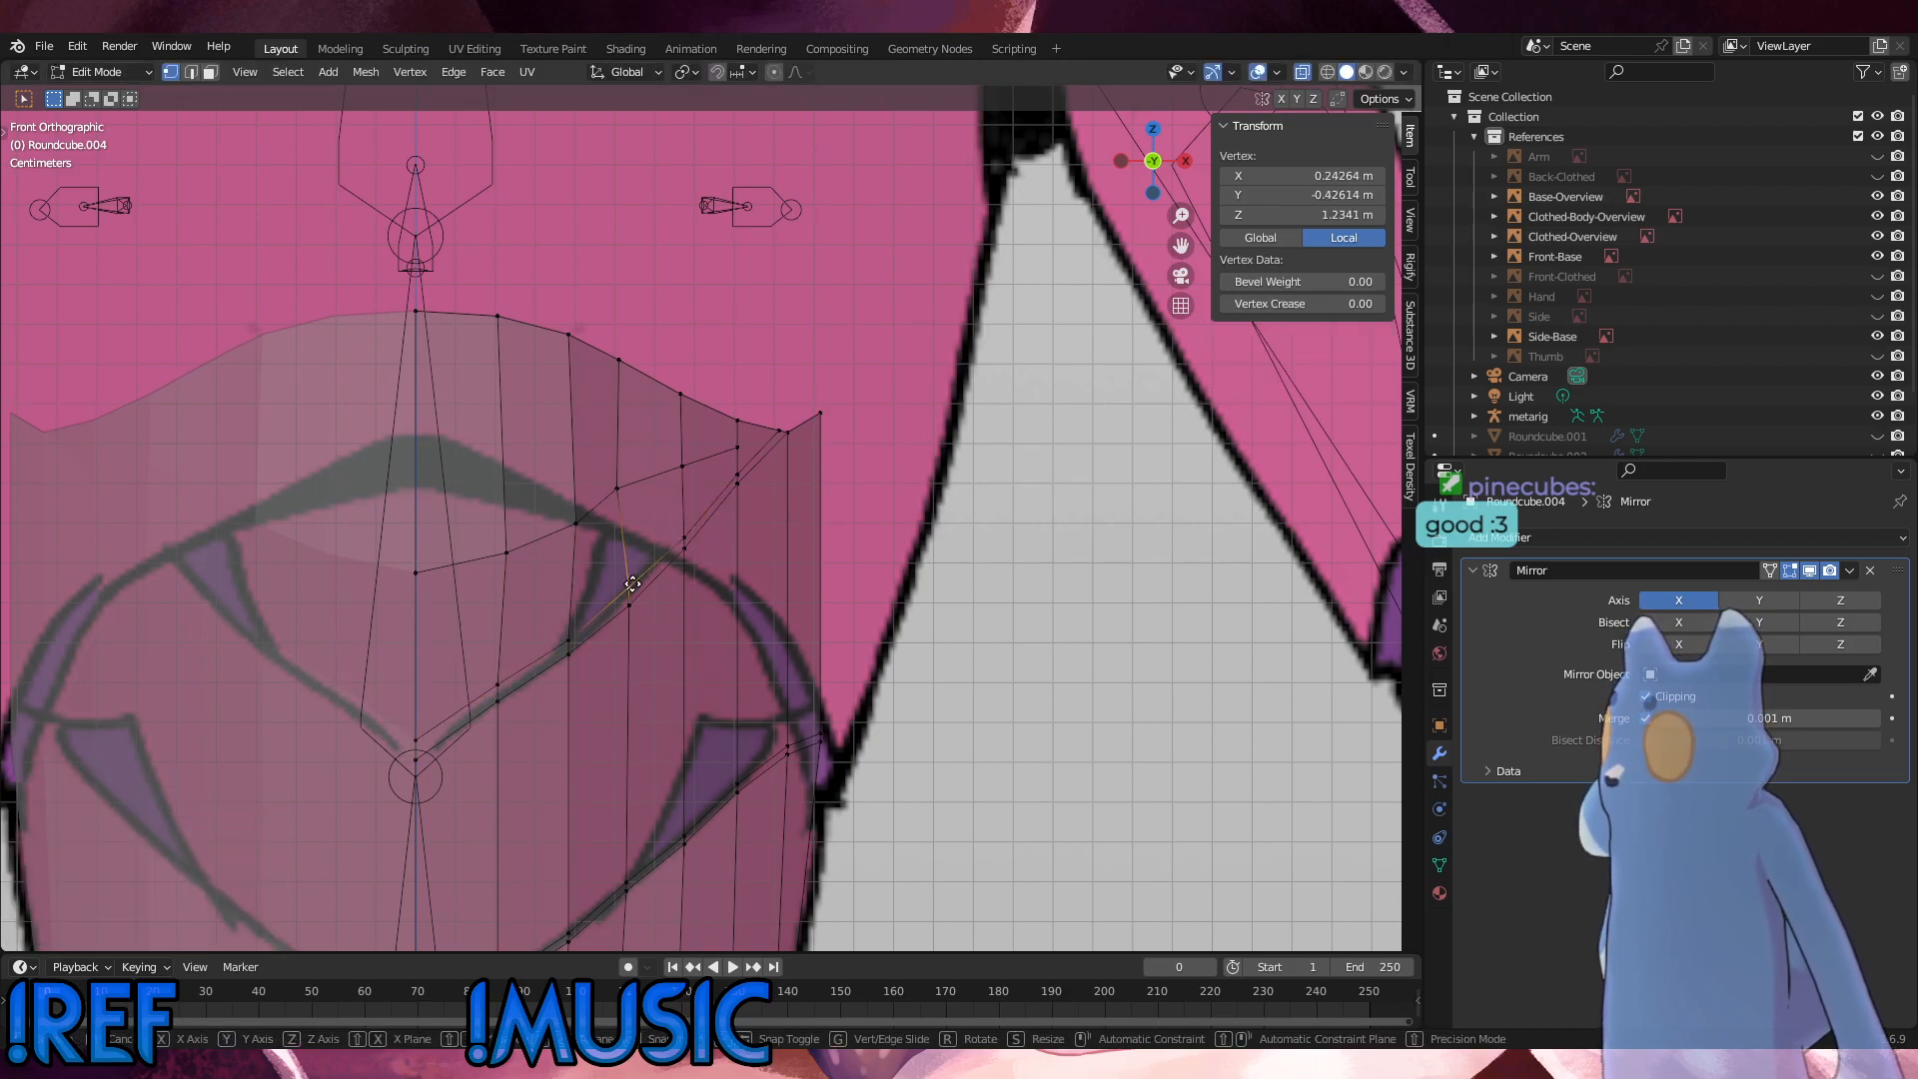
pyautogui.press('g')
pyautogui.press('g')
pyautogui.click(633, 579)
# Step: Slide the loop vertex above the seam in that column, then push it outward 0.00962 m with Shrink/Fatten
pyautogui.click(625, 494)
pyautogui.press('g')
pyautogui.press('g')
pyautogui.click(637, 497)
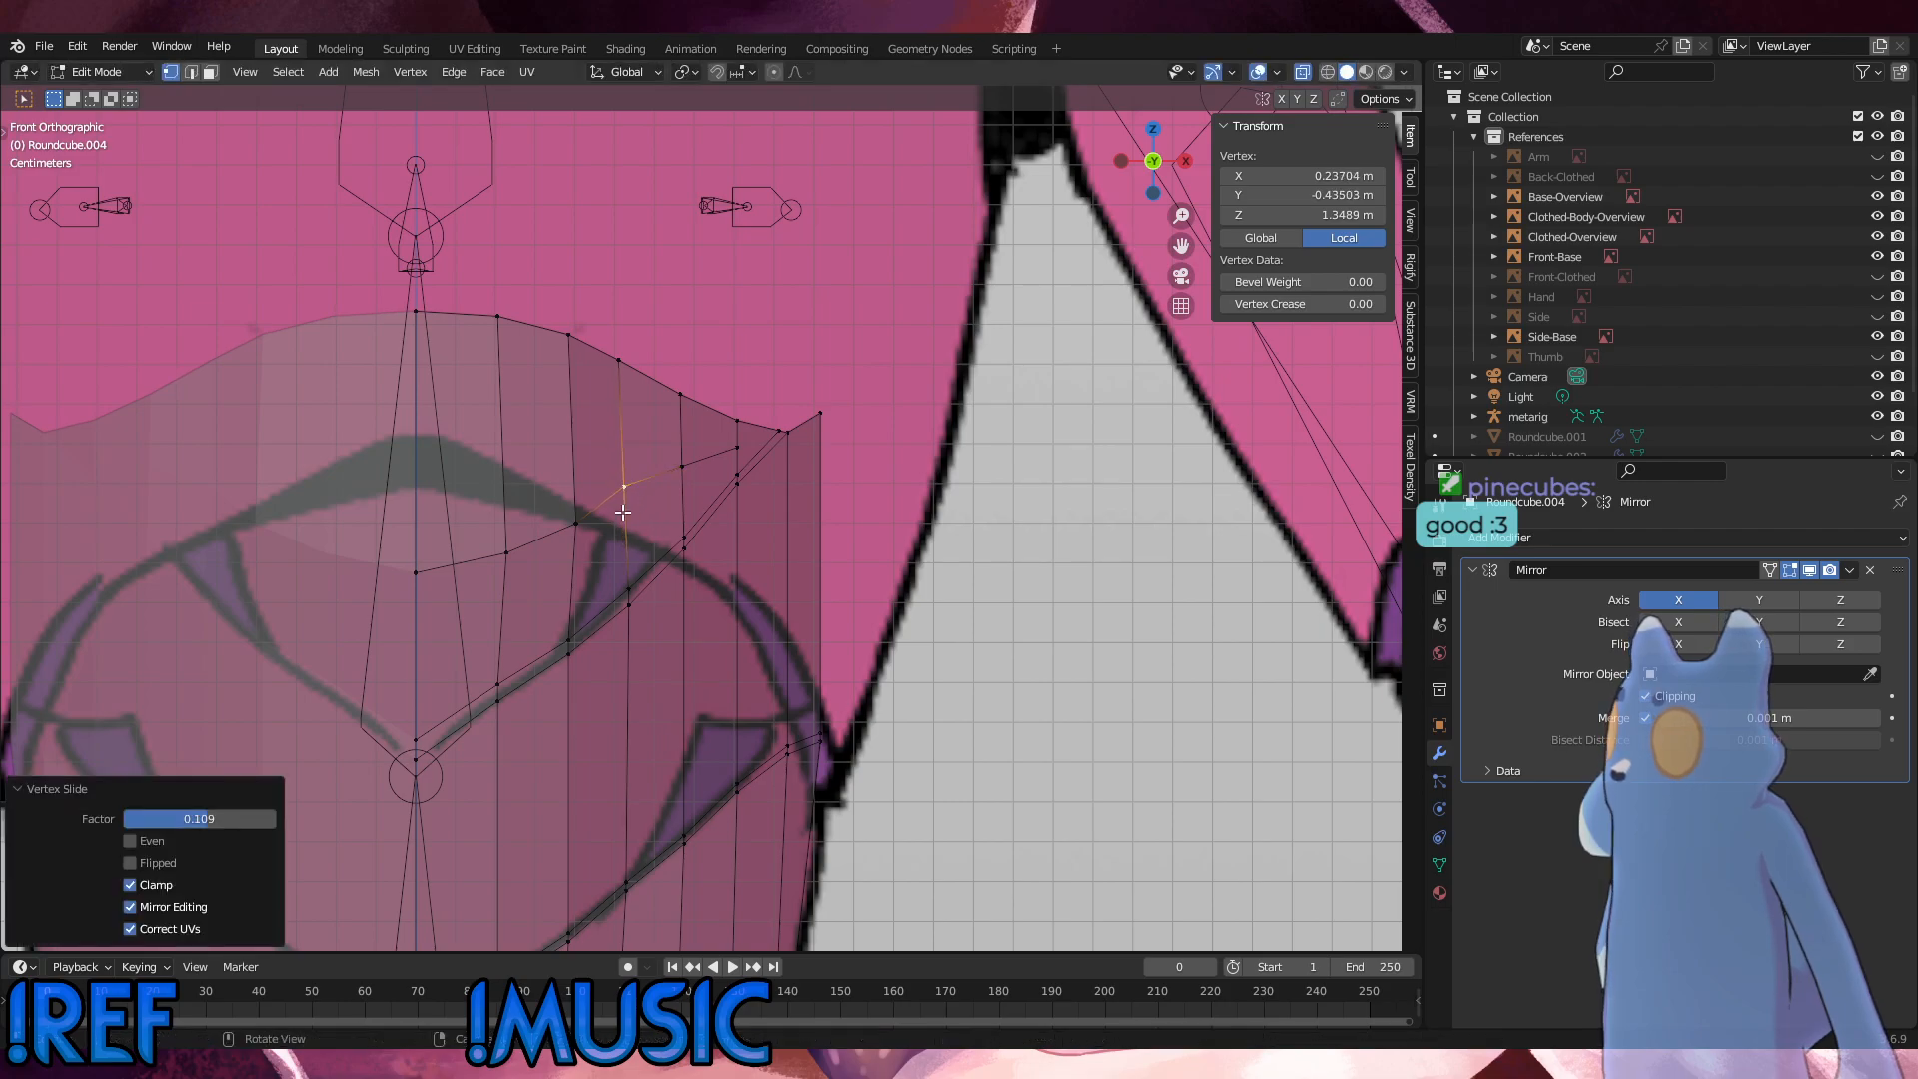
pyautogui.moveTo(638, 498); pyautogui.dragTo(609, 571, button='middle')
pyautogui.hotkey('alt', 's')
pyautogui.click(610, 570)
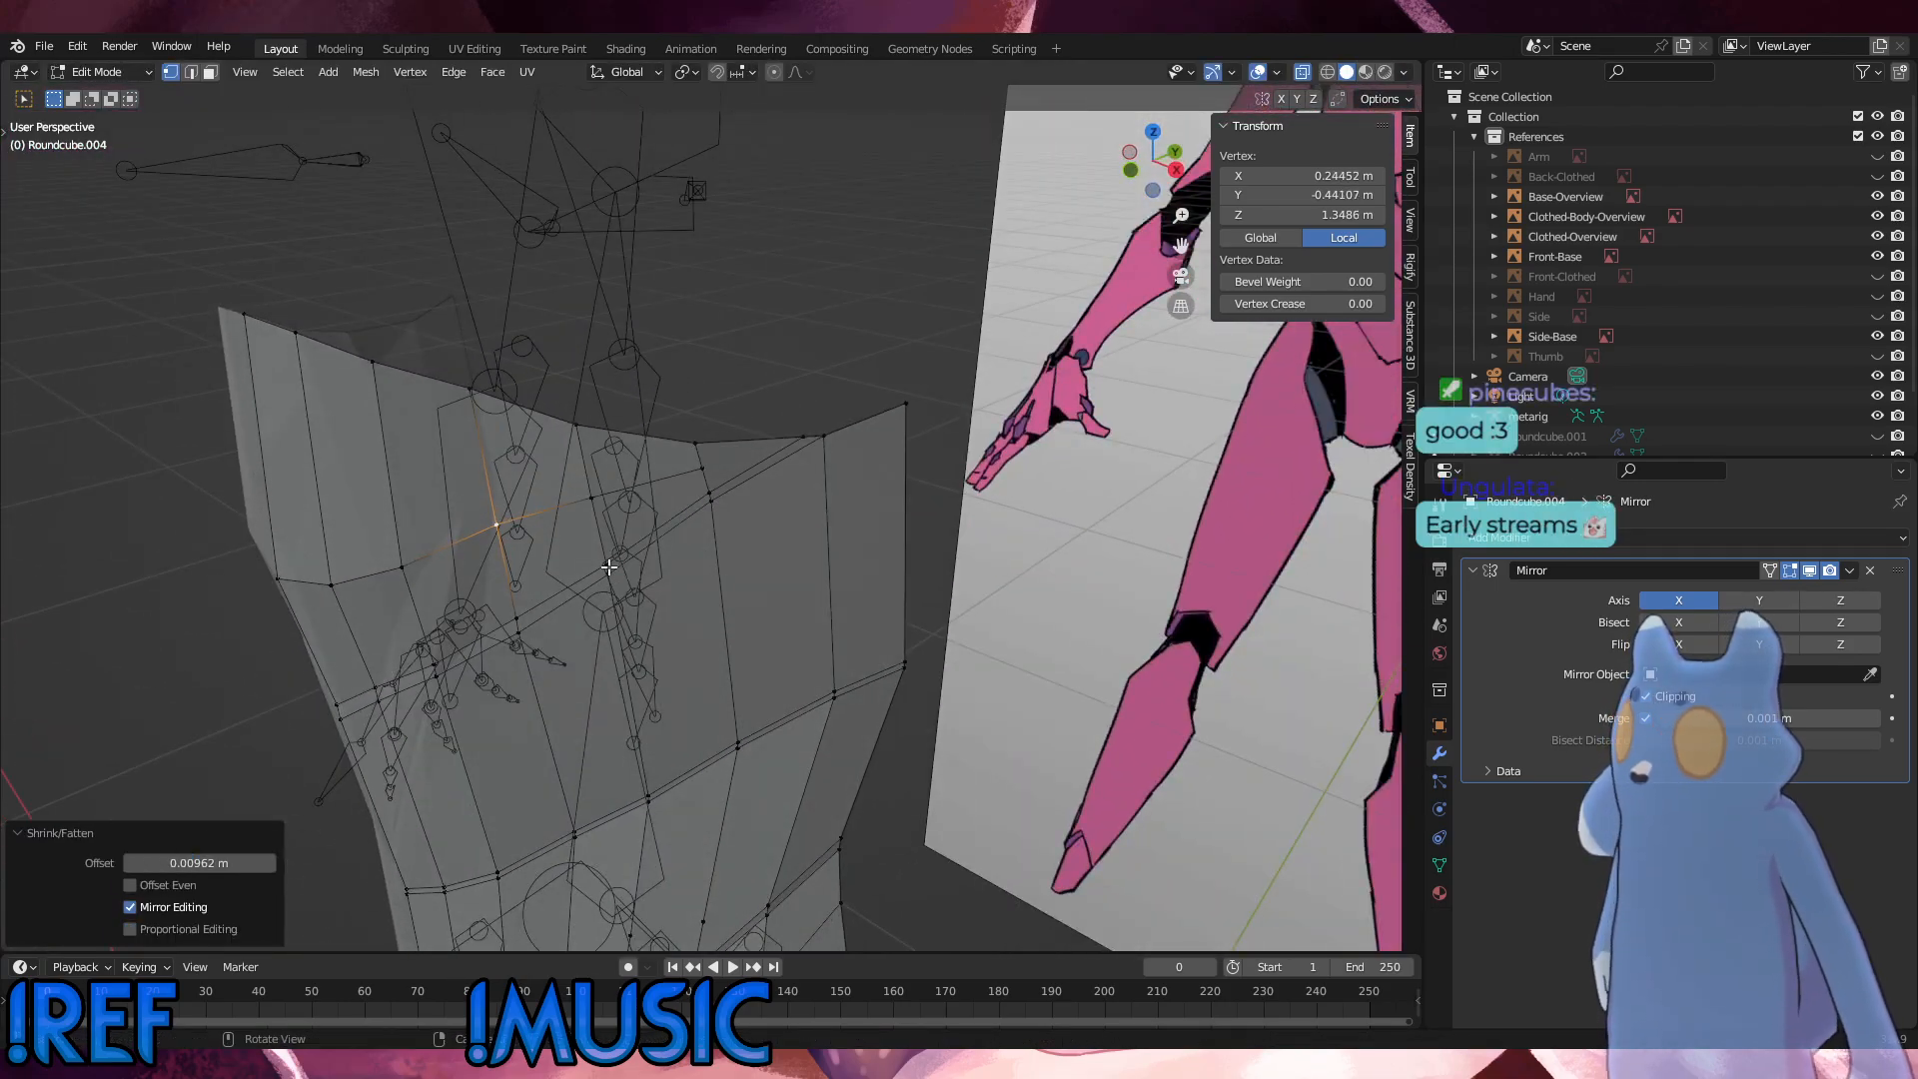
# Step: Check that loop vertex from the front and from above, and push it slightly further outward with Shrink/Fatten
pyautogui.press('KP_1')
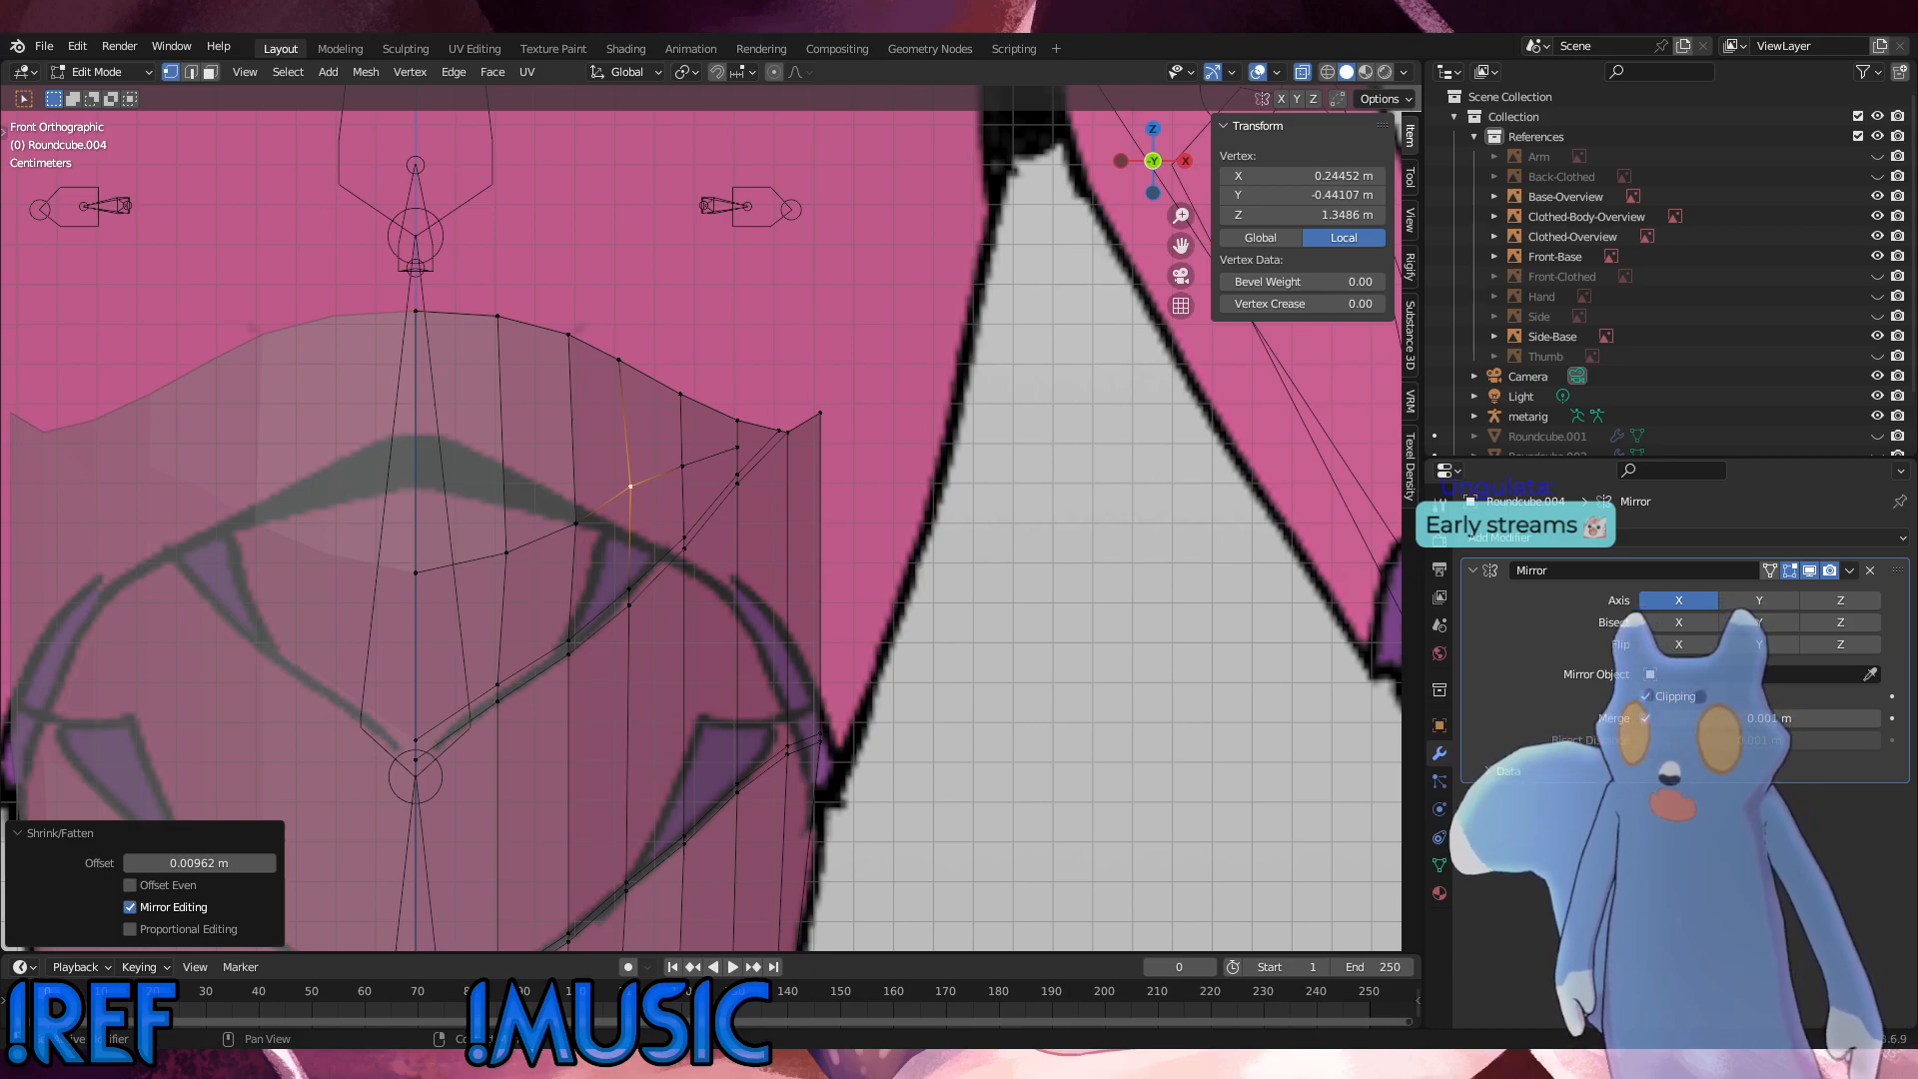
pyautogui.moveTo(700, 518); pyautogui.dragTo(619, 646, button='middle')
pyautogui.hotkey('alt', 's')
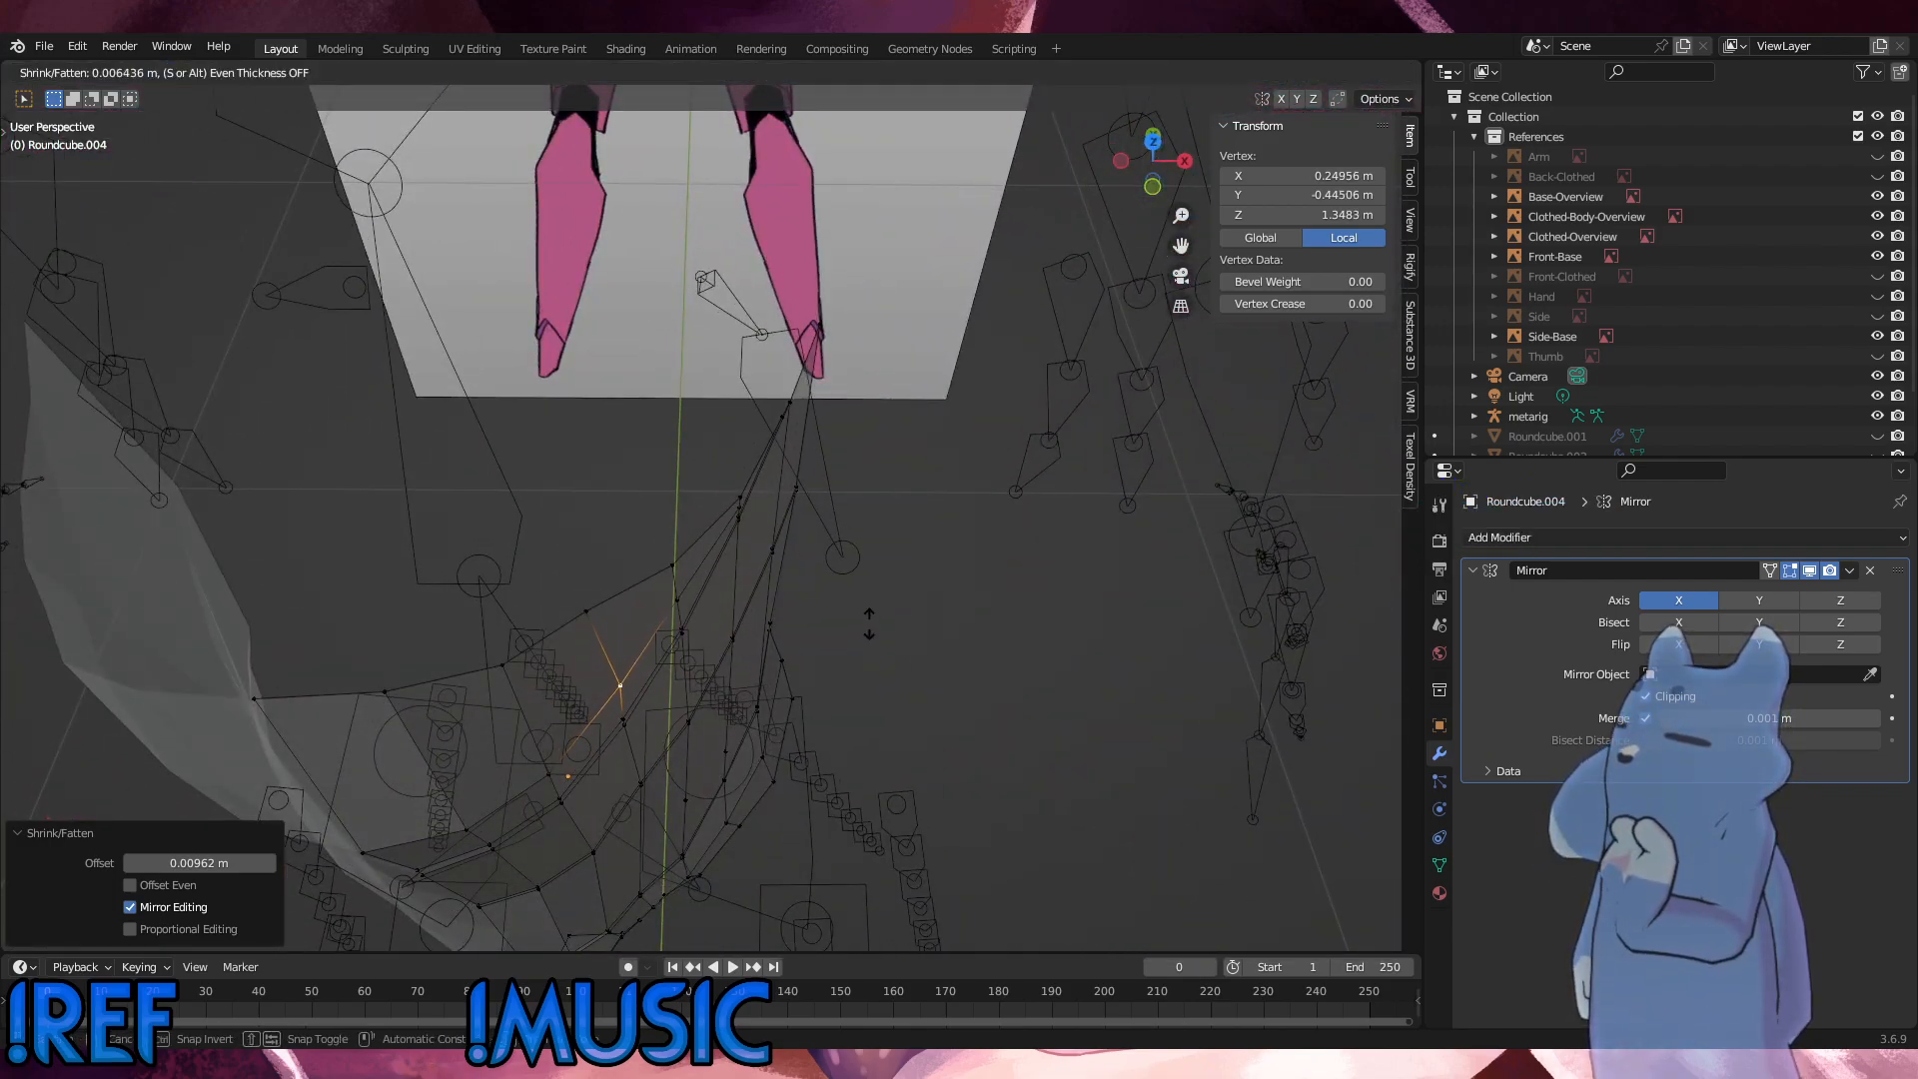
pyautogui.click(869, 627)
# Step: Slide the next loop vertex toward the back and the fattened vertex beside it to even out the loop, then clear the selection
pyautogui.moveTo(869, 626); pyautogui.dragTo(610, 426, button='middle')
pyautogui.click(583, 474)
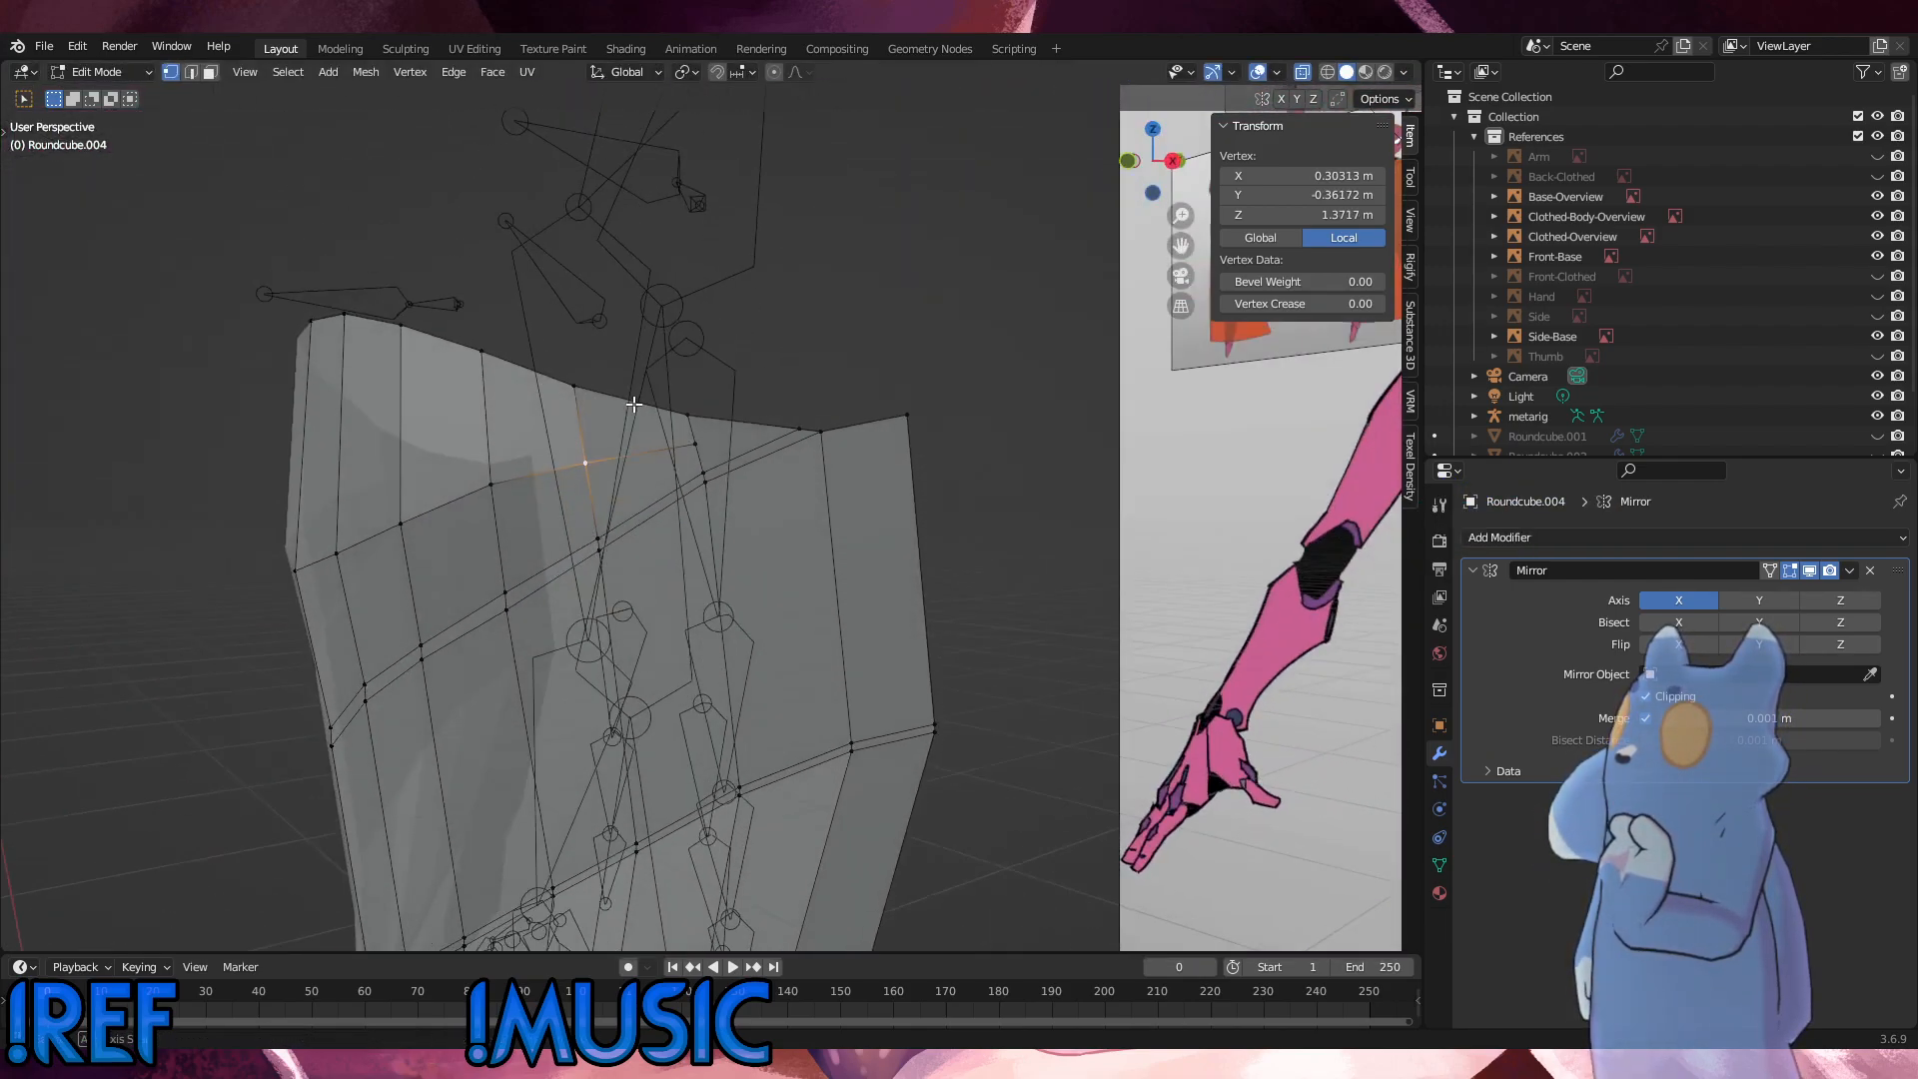
pyautogui.press('g')
pyautogui.press('g')
pyautogui.click(577, 471)
pyautogui.click(505, 496)
pyautogui.press('g')
pyautogui.press('g')
pyautogui.click(506, 503)
pyautogui.click(891, 543)
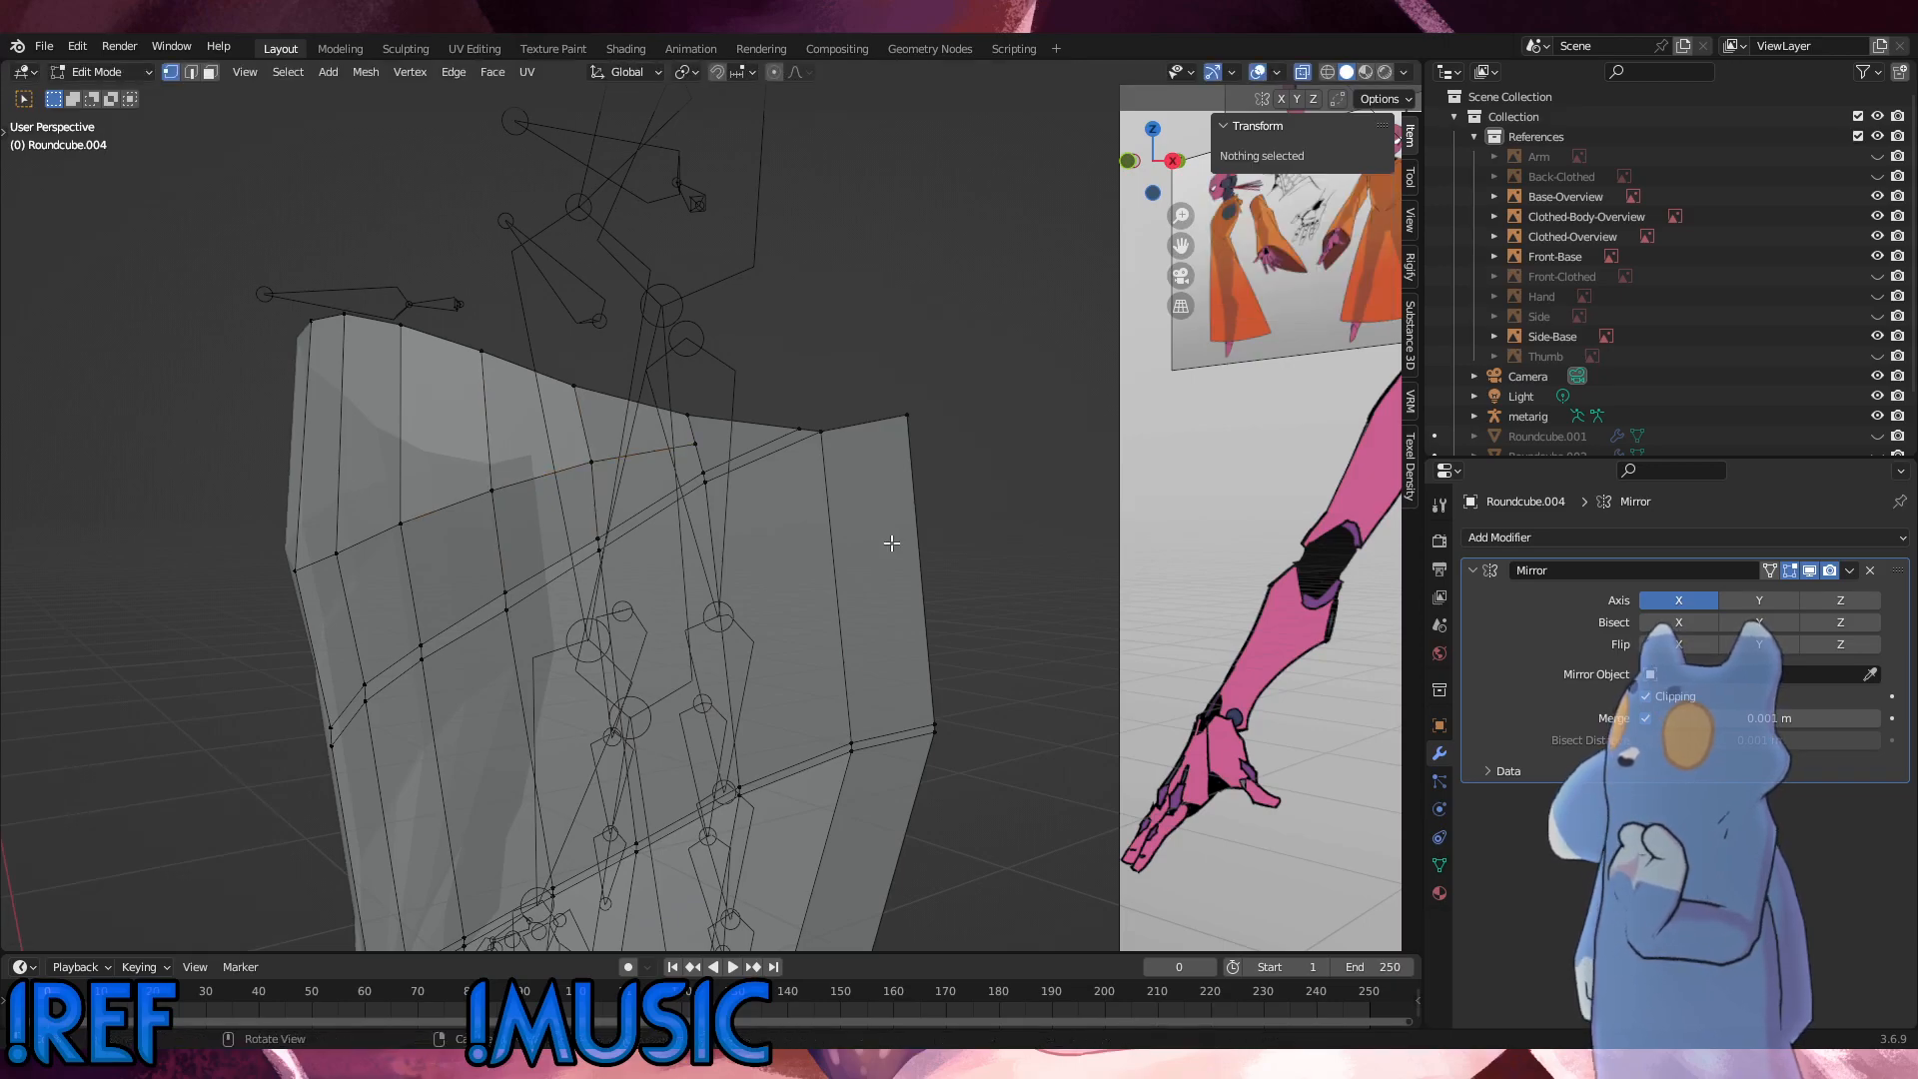
# Step: In the front view, adjust the heights of two outer top-rim vertices along Z to smooth the rim
pyautogui.keyDown('alt'); pyautogui.moveTo(890, 543); pyautogui.dragTo(713, 539, button='middle'); pyautogui.keyUp('alt')
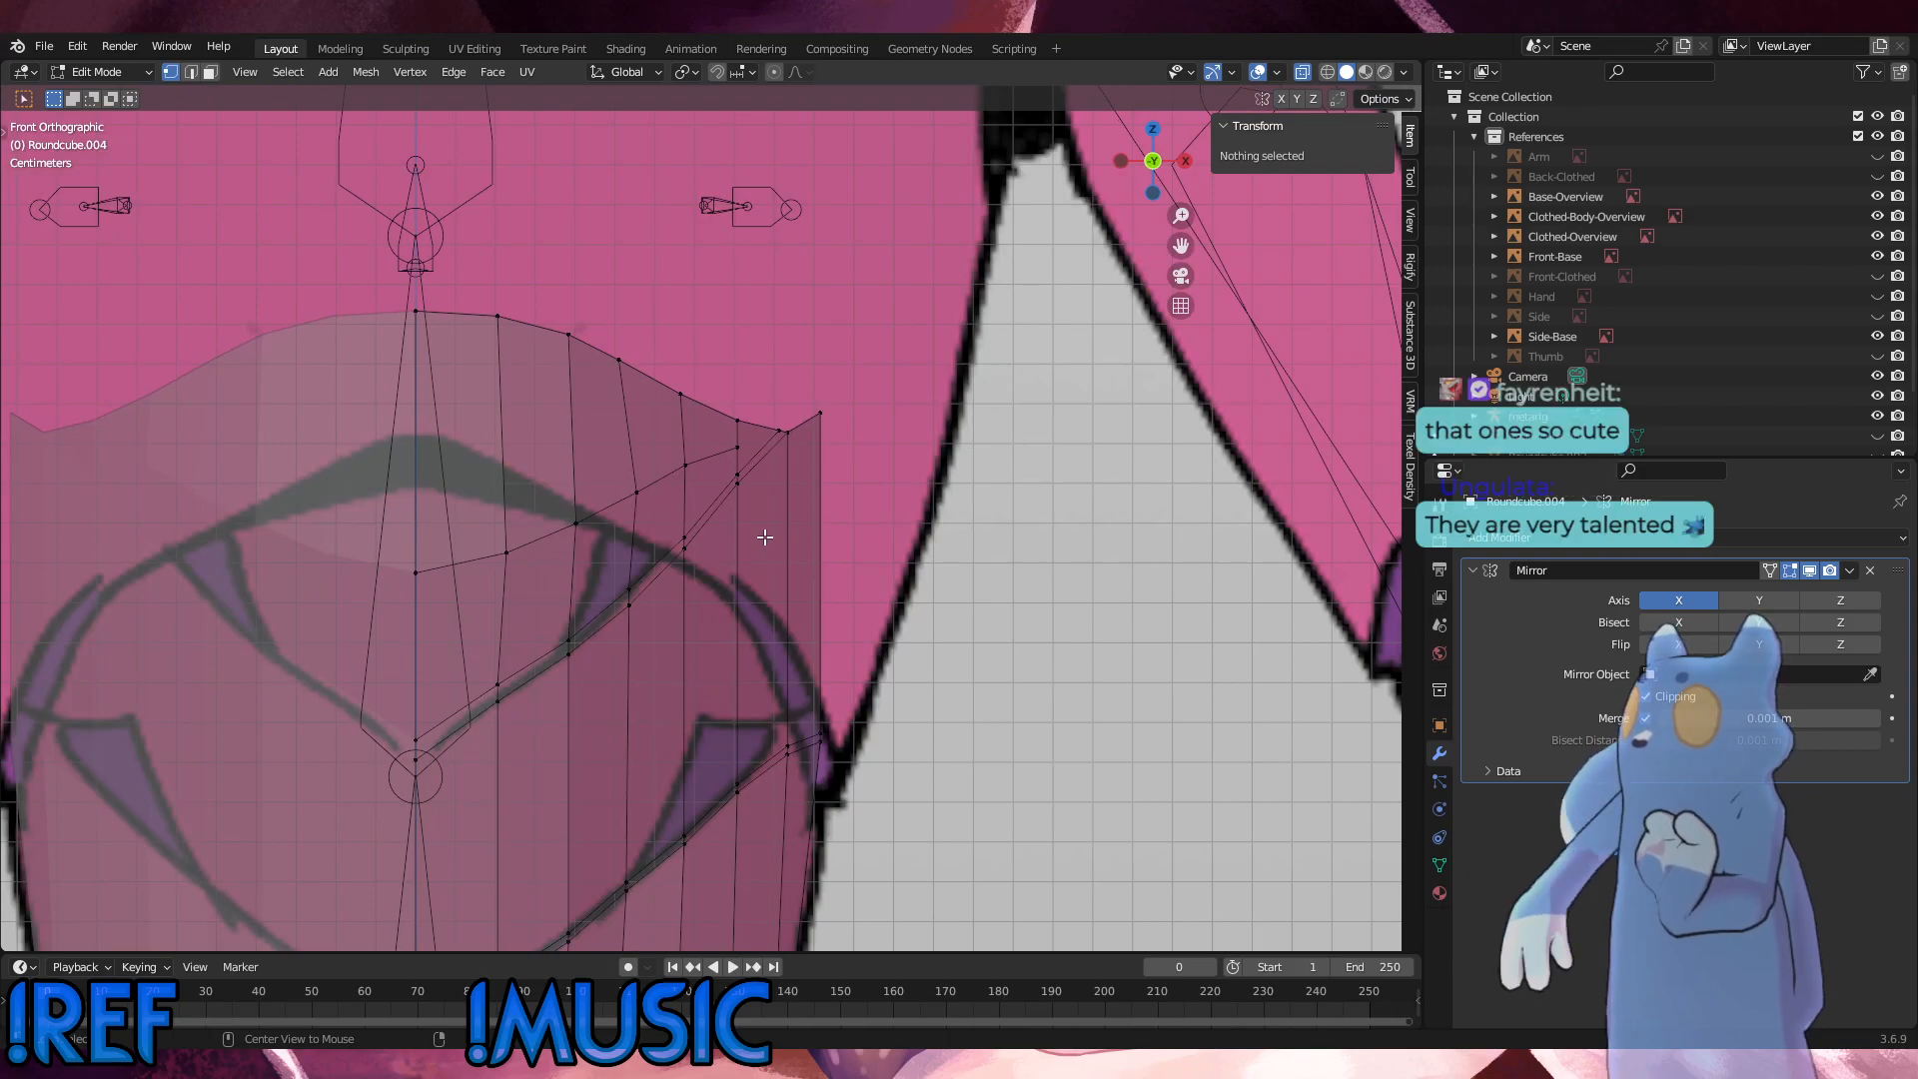
pyautogui.click(694, 408)
pyautogui.press('g')
pyautogui.press('z')
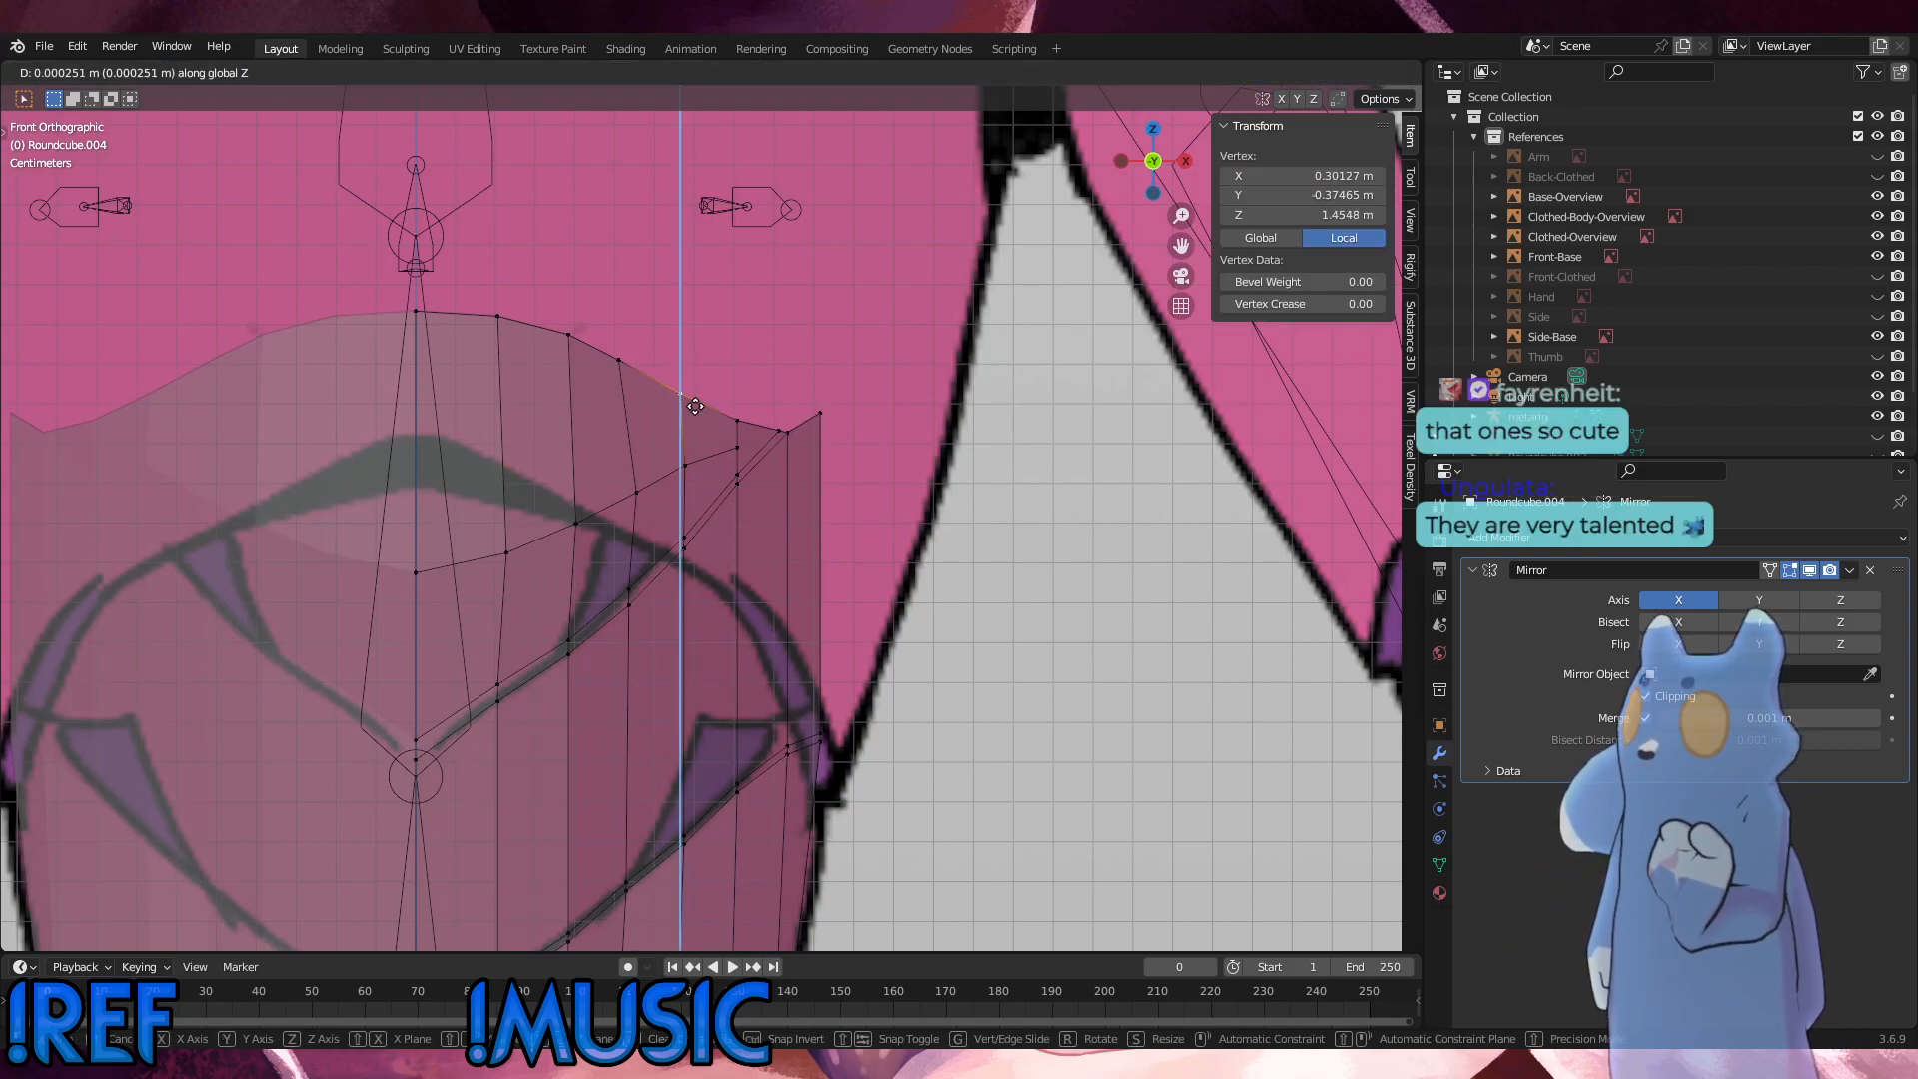
pyautogui.click(694, 406)
pyautogui.click(740, 417)
pyautogui.press('g')
pyautogui.press('z')
pyautogui.click(740, 414)
# Step: Examine the rim, loop and seam curvature against the references from the side, above and the front
pyautogui.keyDown('alt'); pyautogui.moveTo(787, 461); pyautogui.dragTo(494, 556, button='middle'); pyautogui.keyUp('alt')
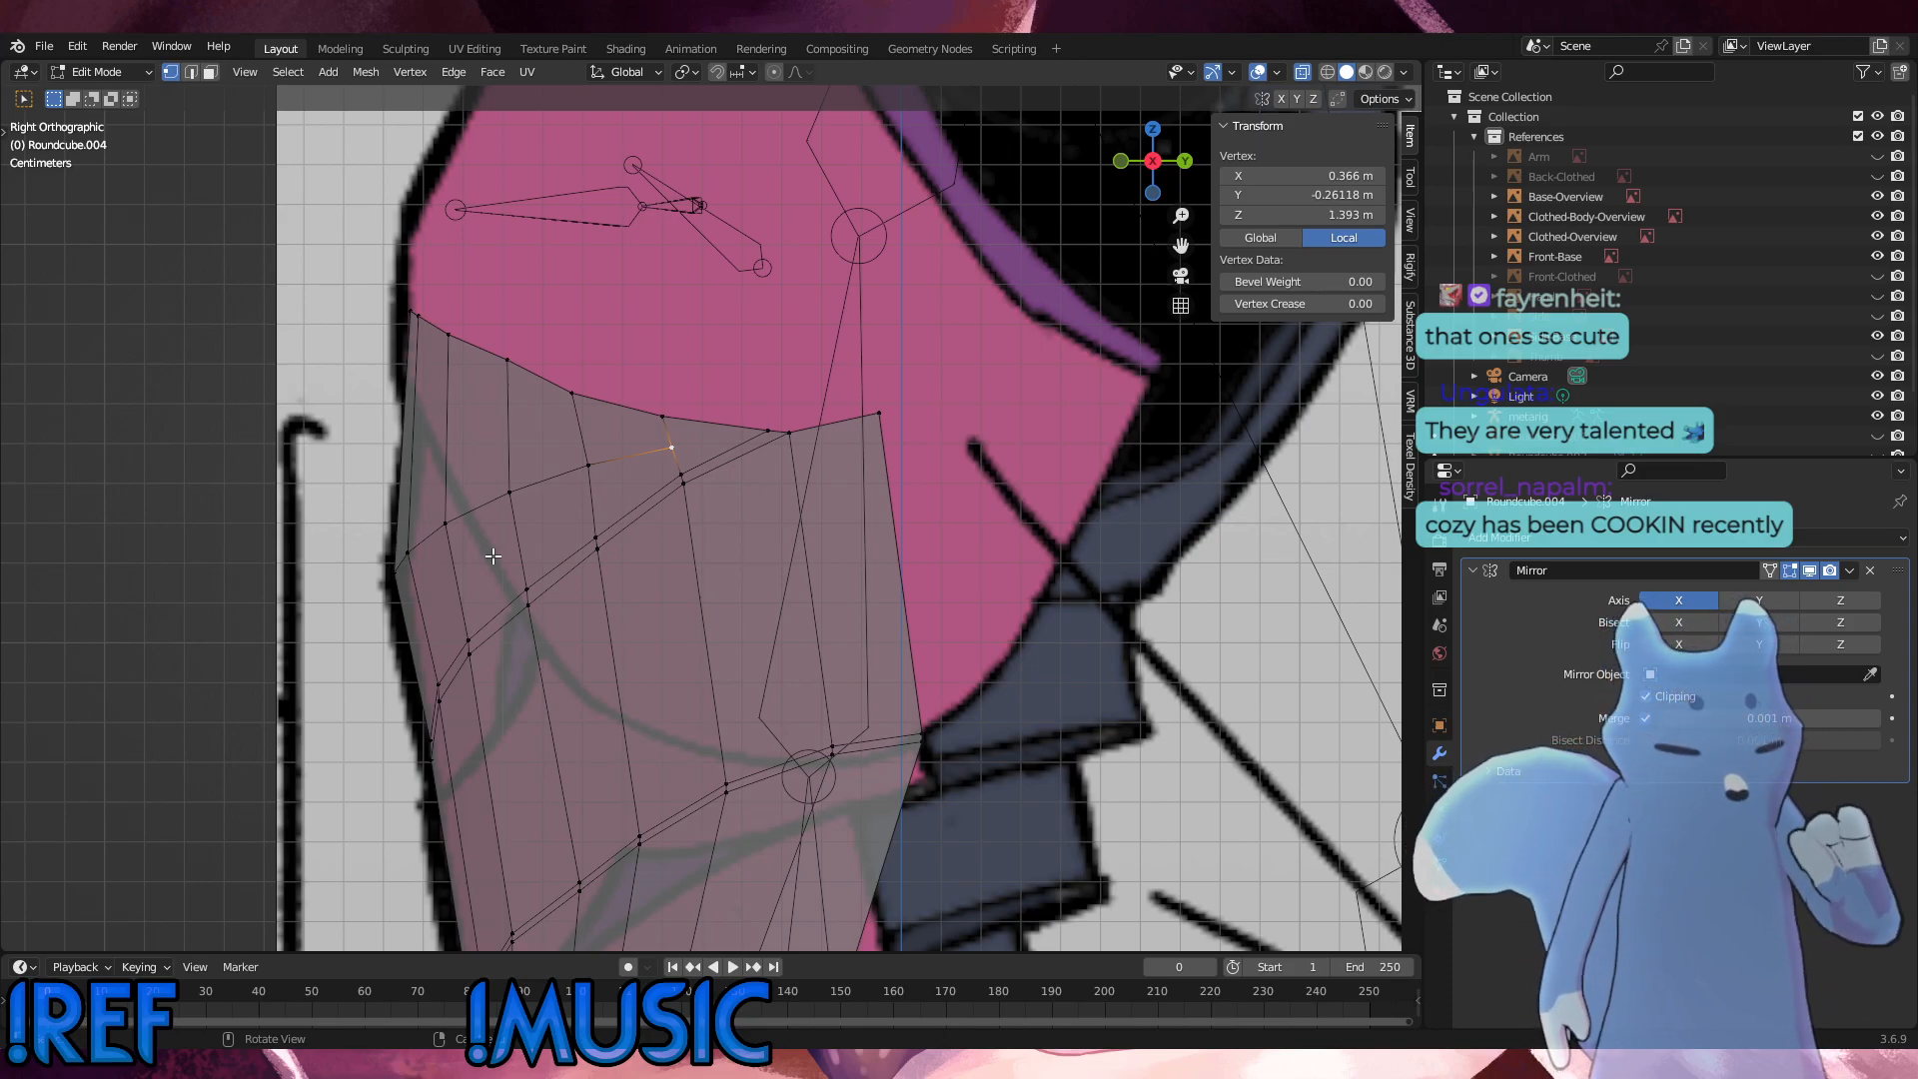
pyautogui.press('ctrl+KP_1')
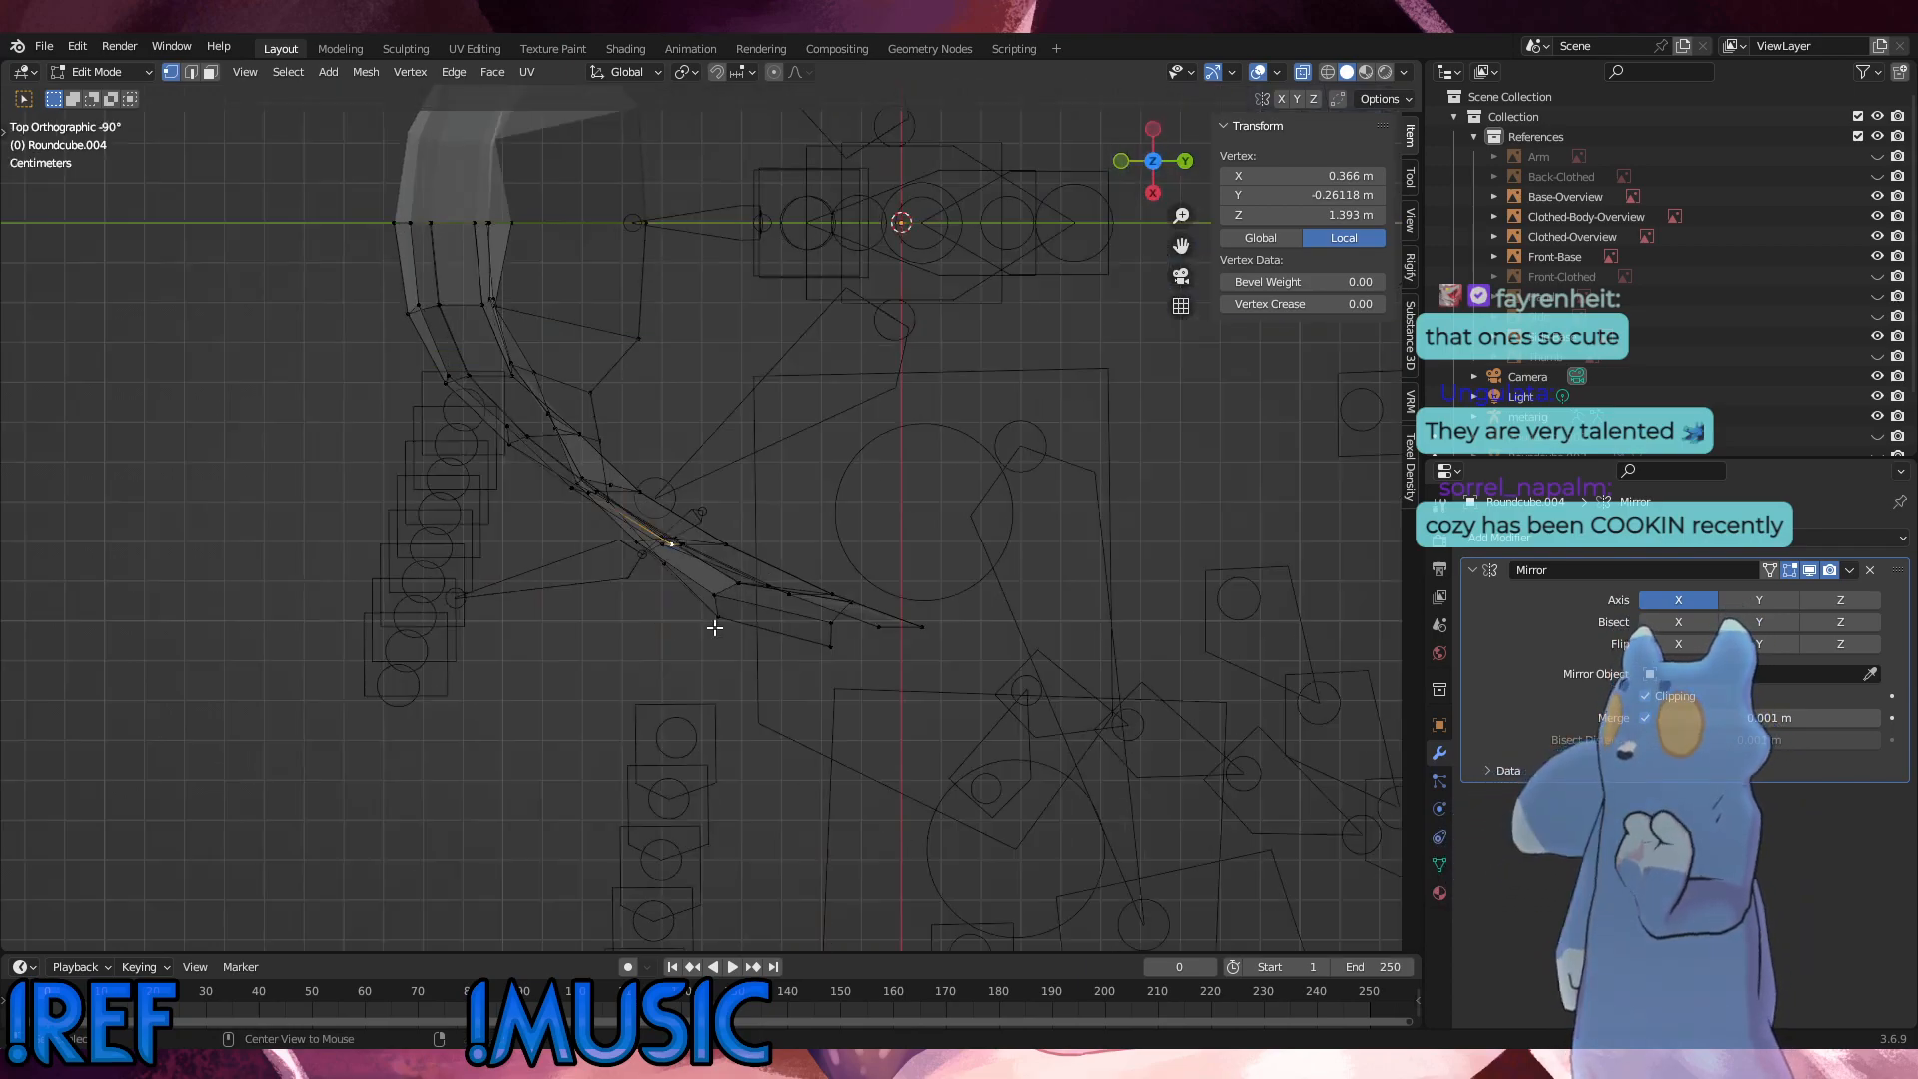
pyautogui.press('KP_1')
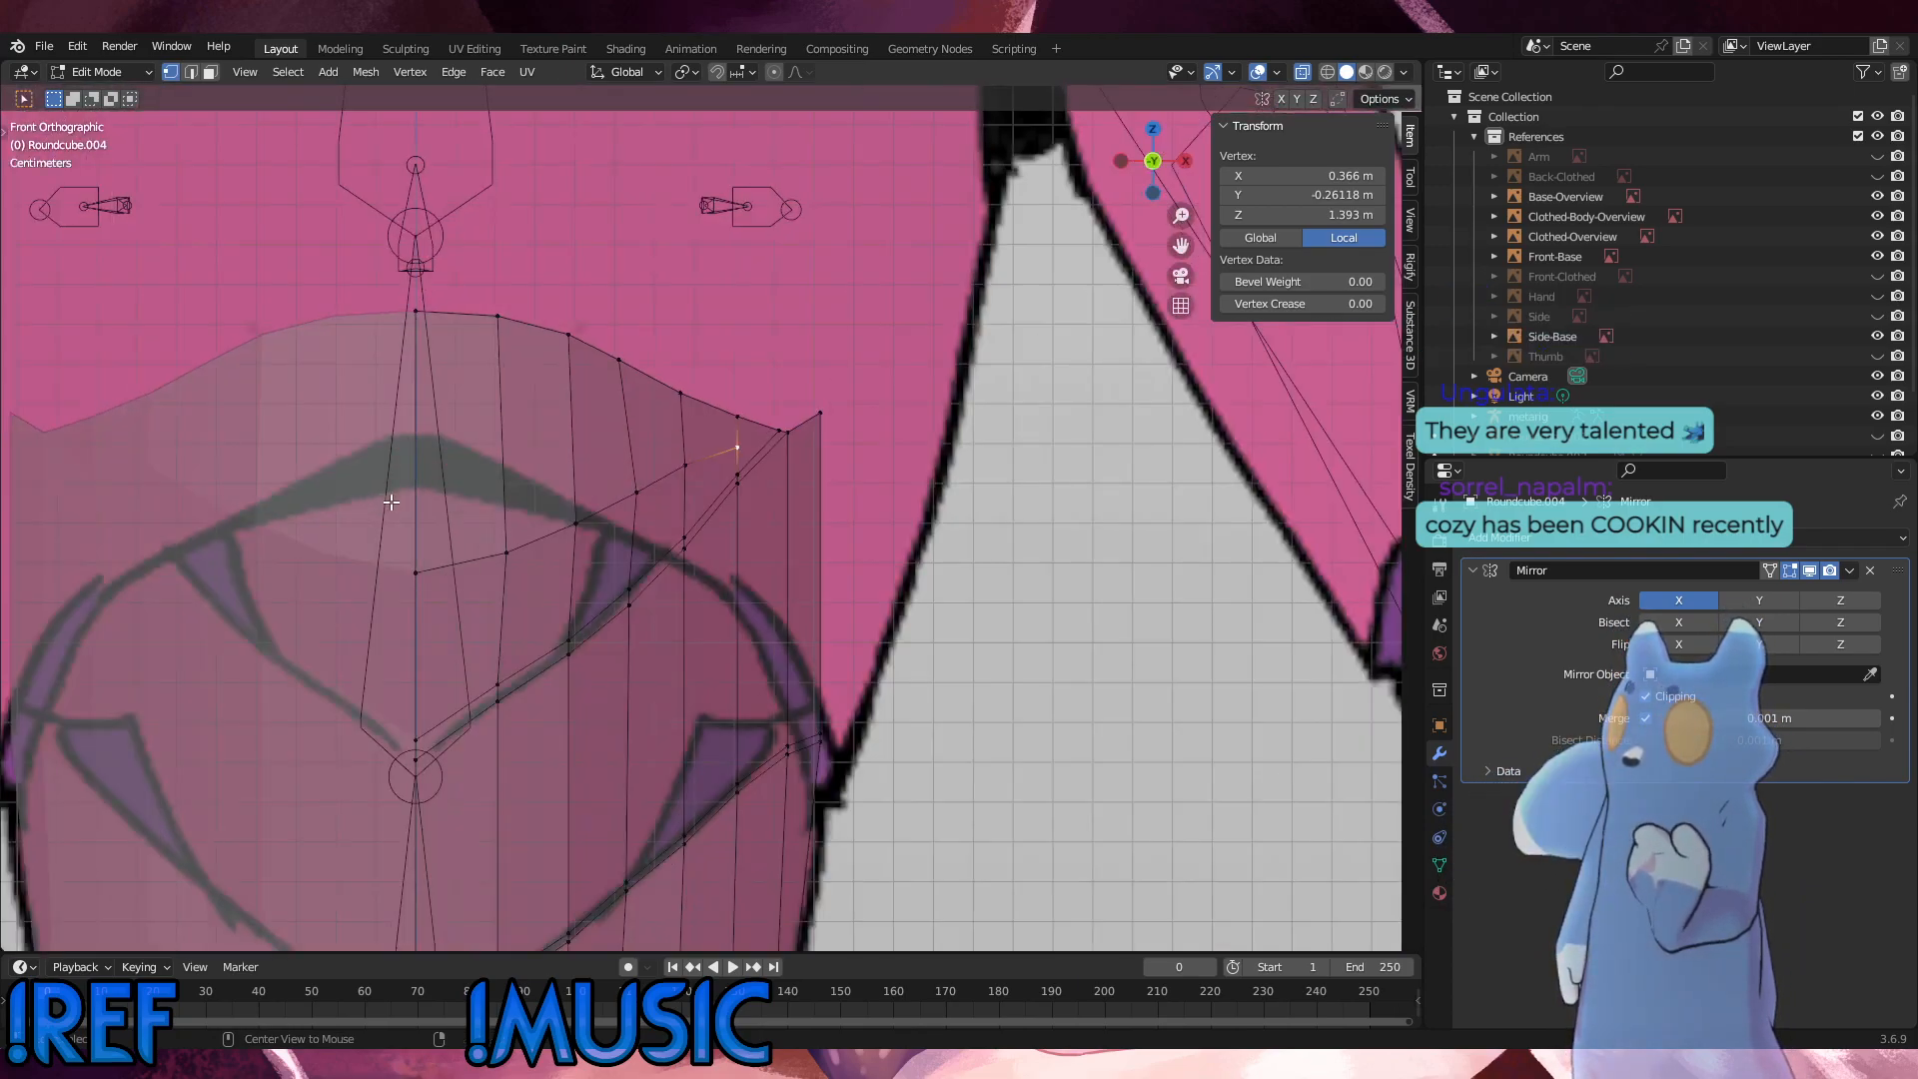
pyautogui.keyDown('shift'); pyautogui.moveTo(707, 770); pyautogui.dragTo(626, 513, button='middle'); pyautogui.keyUp('shift')
pyautogui.click(890, 584)
pyautogui.scroll(1, 669, 486)
pyautogui.moveTo(580, 499)
pyautogui.mouseDown(button='middle')
pyautogui.moveTo(450, 493)
pyautogui.moveTo(549, 460)
pyautogui.moveTo(417, 503)
pyautogui.moveTo(607, 484)
pyautogui.mouseUp(button='middle')
pyautogui.press('KP_3')
pyautogui.press('KP_1')
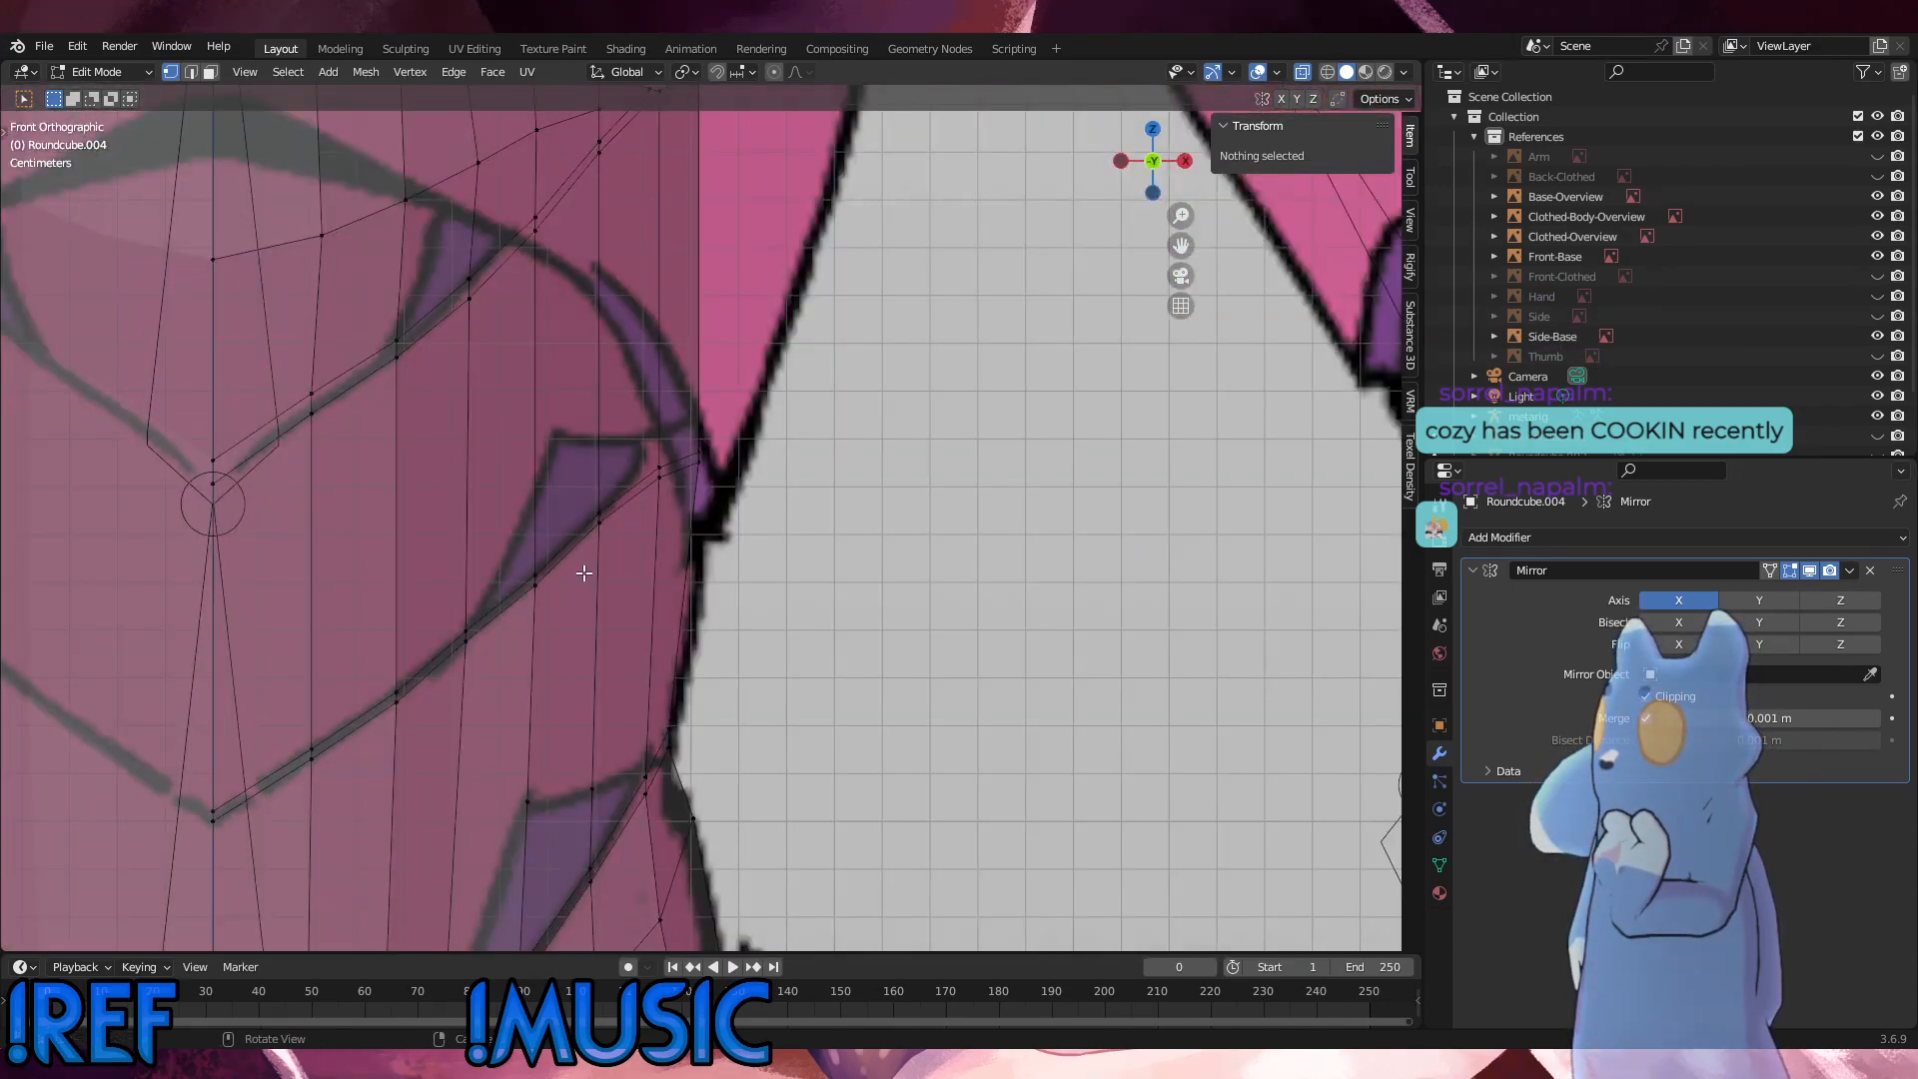
# Step: Subdivide the vertical edges between the first and second seams in two outer columns with one cut each
pyautogui.click(544, 579)
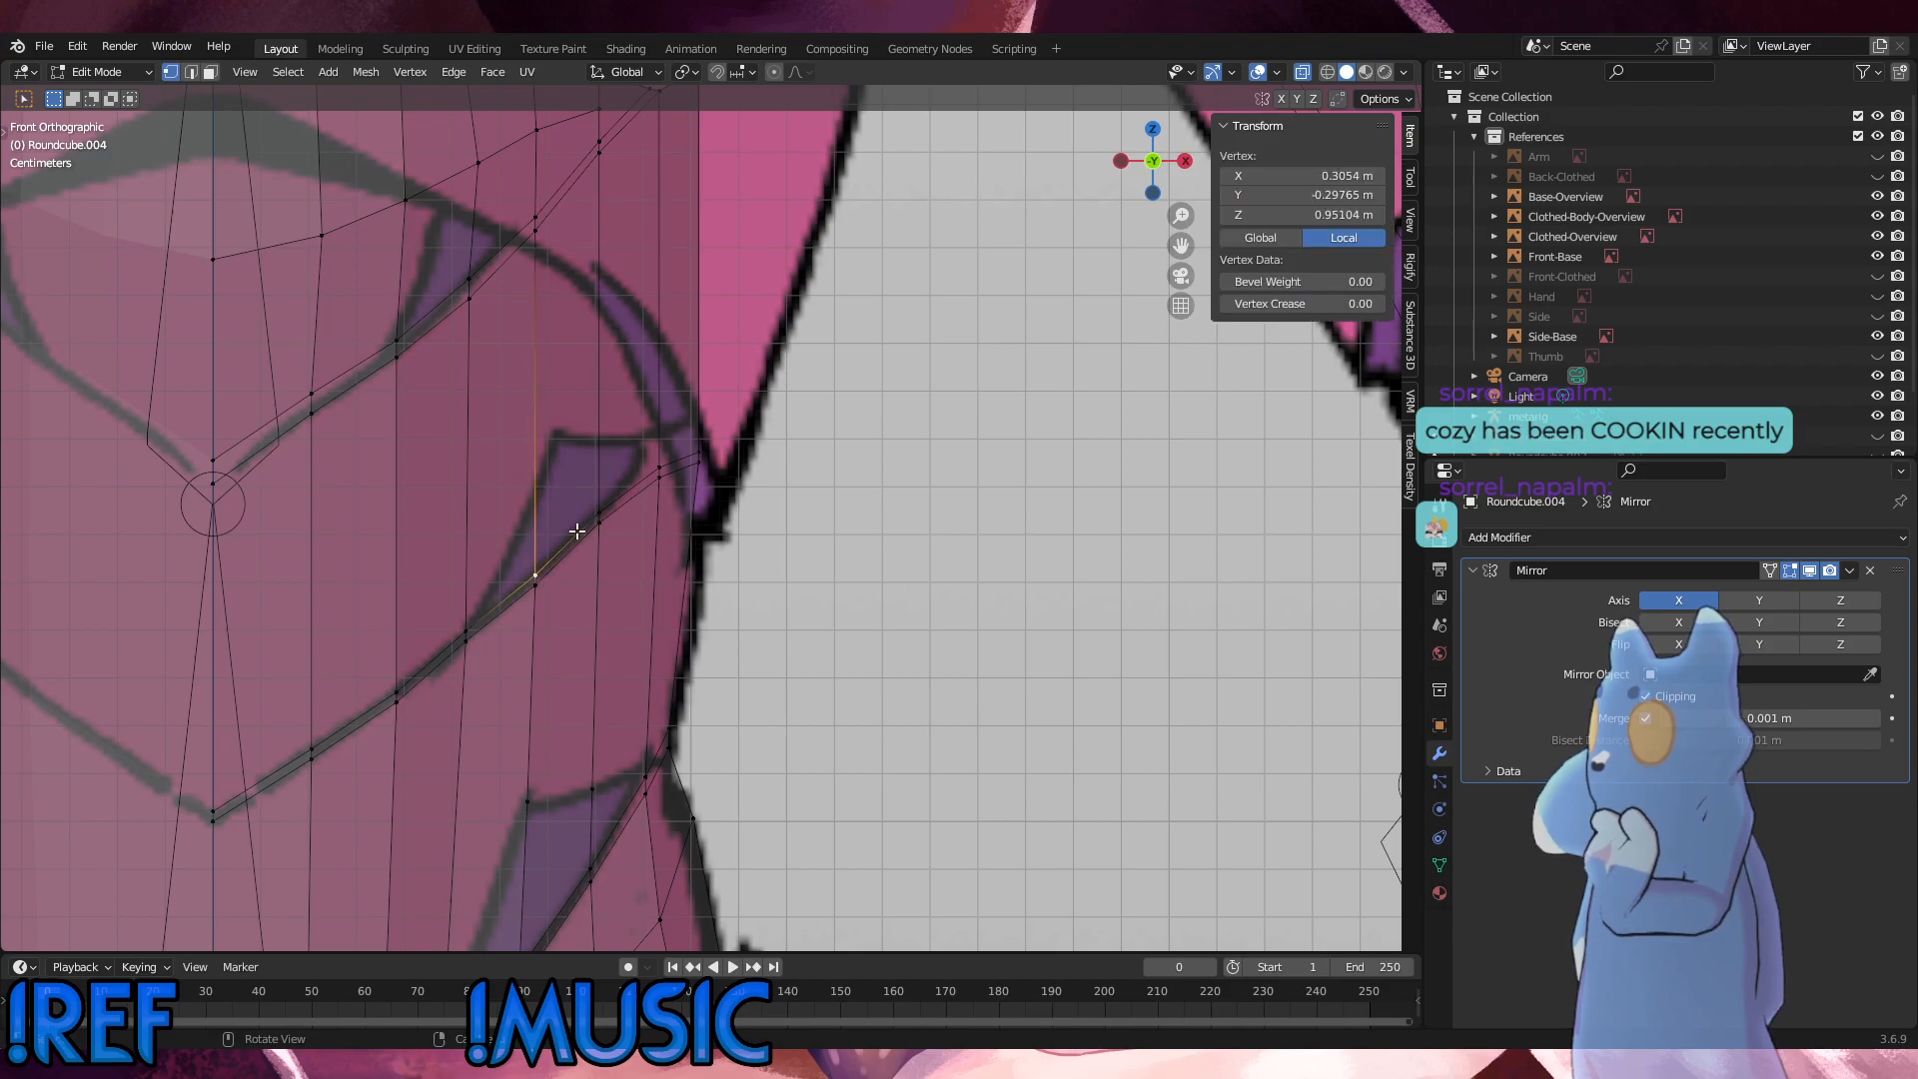
pyautogui.keyDown('shift'); pyautogui.click(547, 252); pyautogui.keyUp('shift')
pyautogui.rightClick(811, 400)
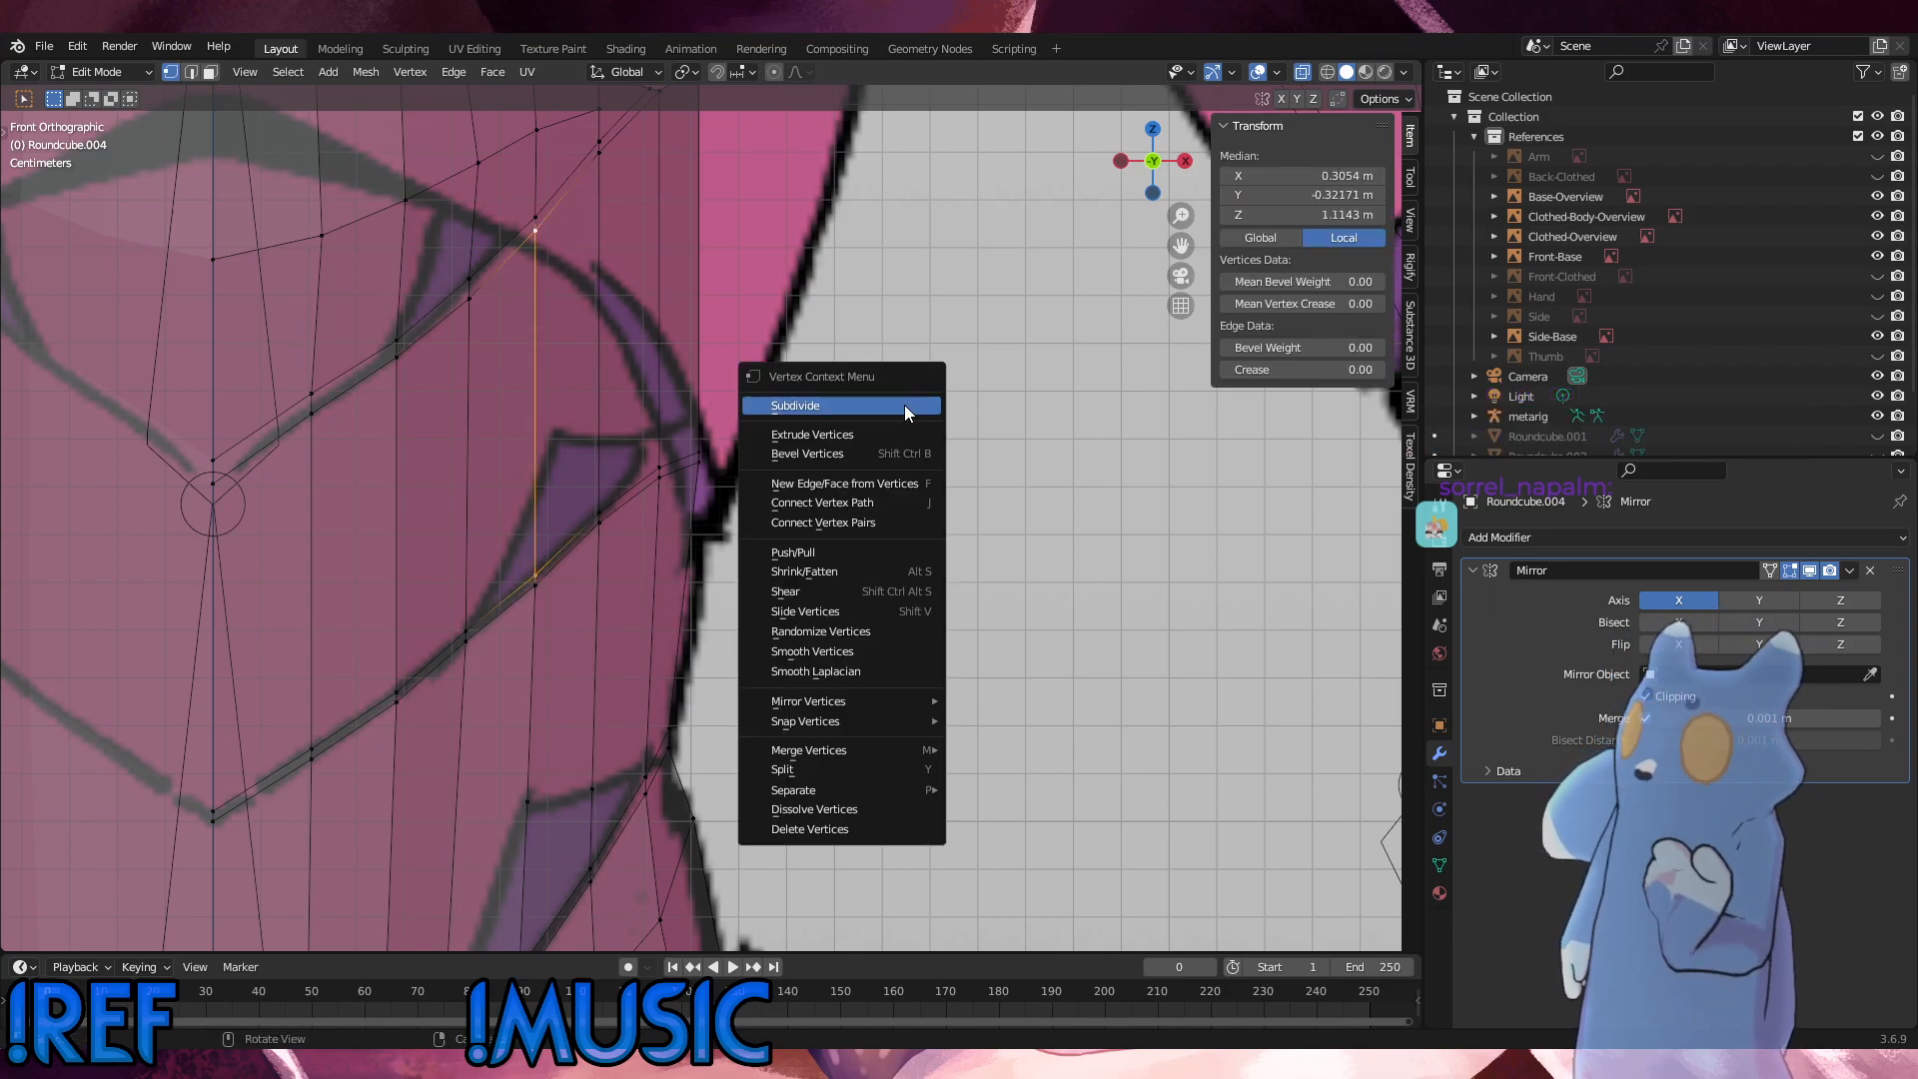
pyautogui.click(813, 400)
pyautogui.click(600, 513)
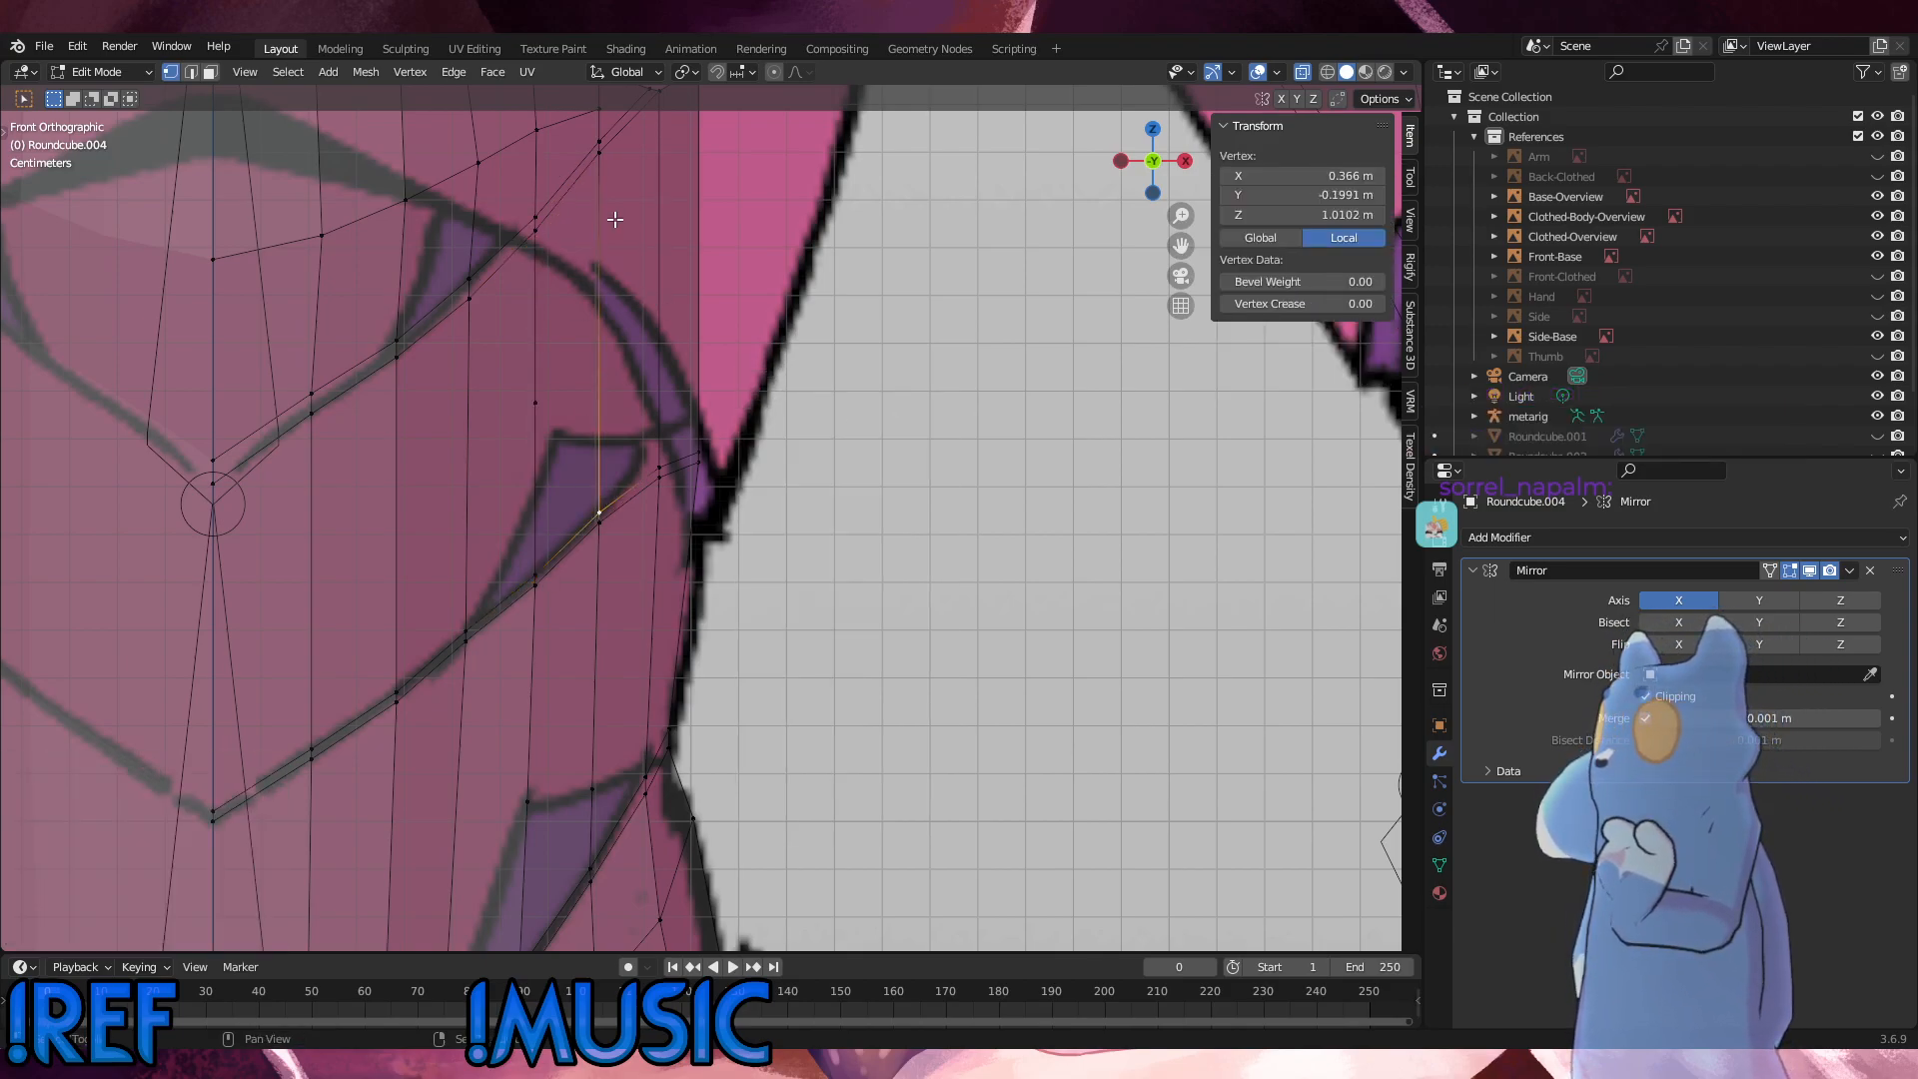
pyautogui.keyDown('shift'); pyautogui.click(600, 152); pyautogui.keyUp('shift')
pyautogui.rightClick(899, 310)
pyautogui.click(902, 311)
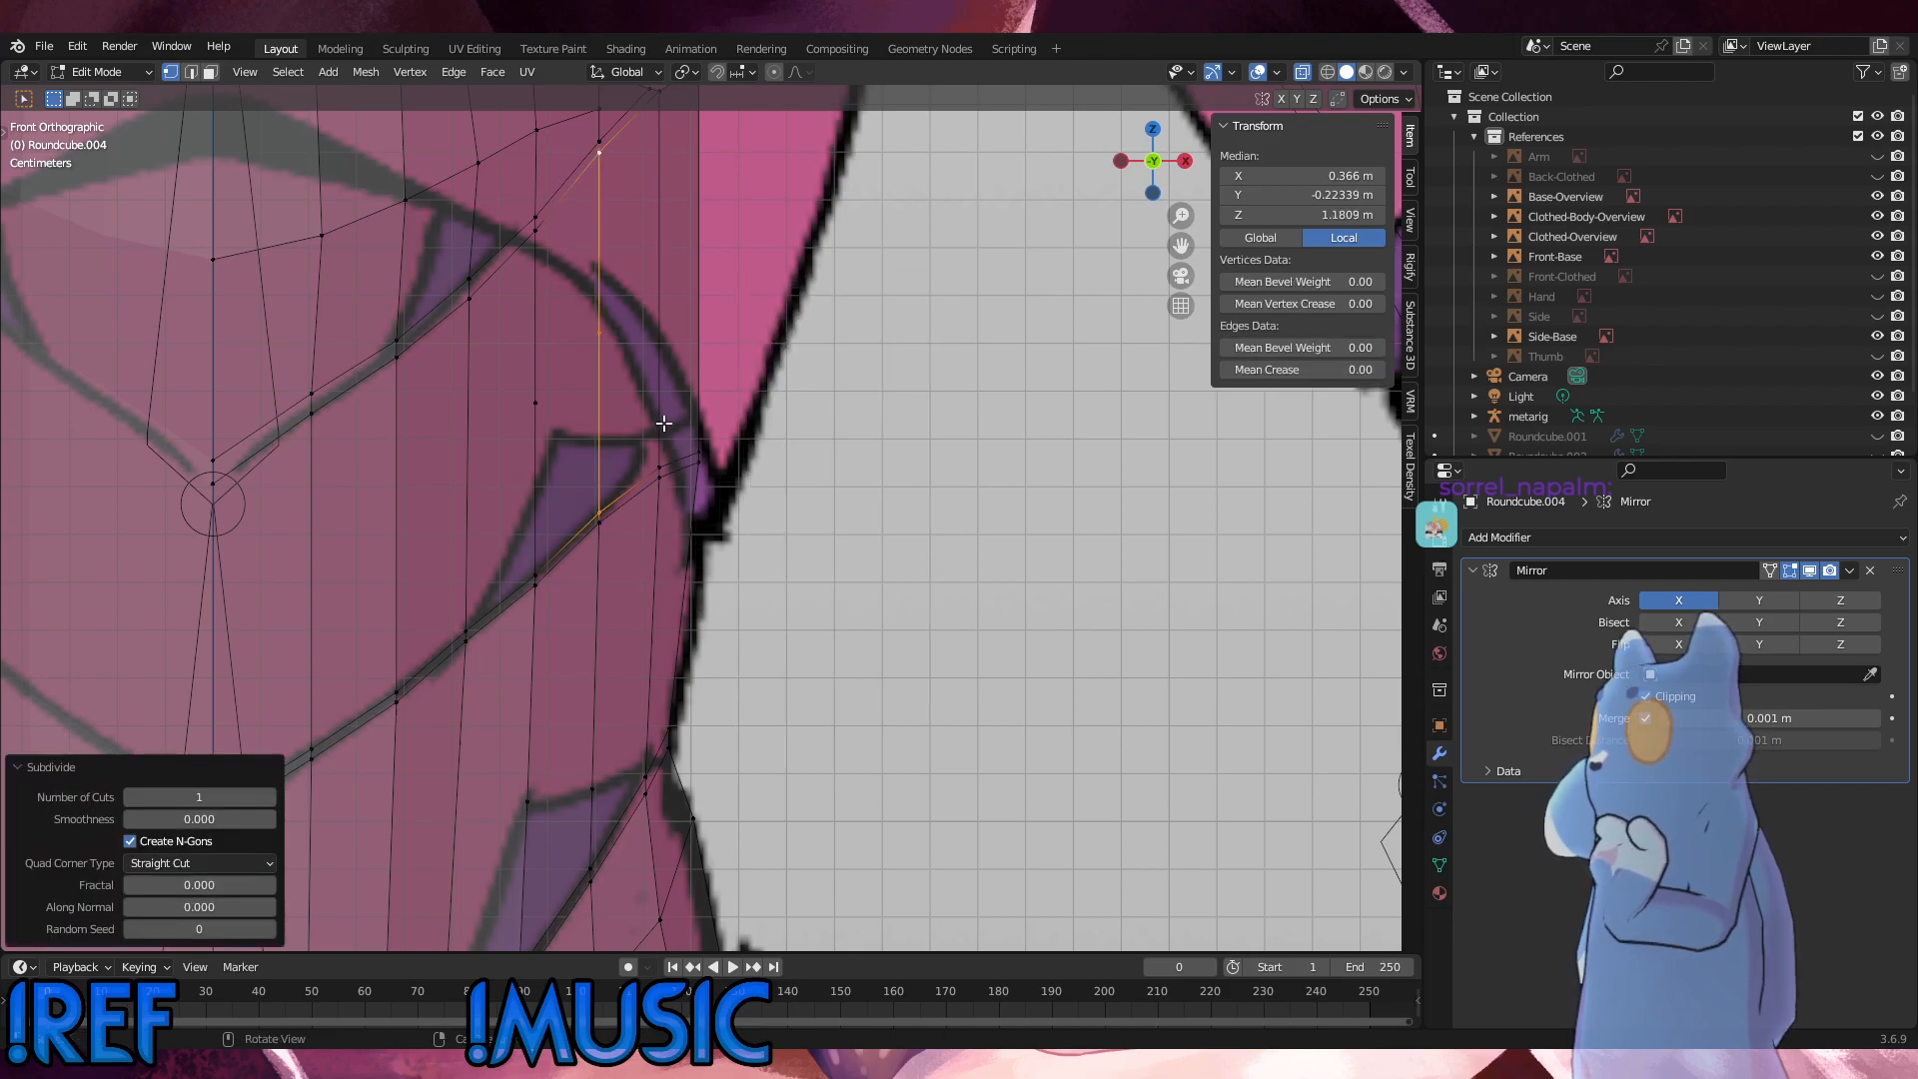
pyautogui.press('g')
pyautogui.press('z')
pyautogui.click(661, 474)
pyautogui.hotkey('ctrl', 'z')
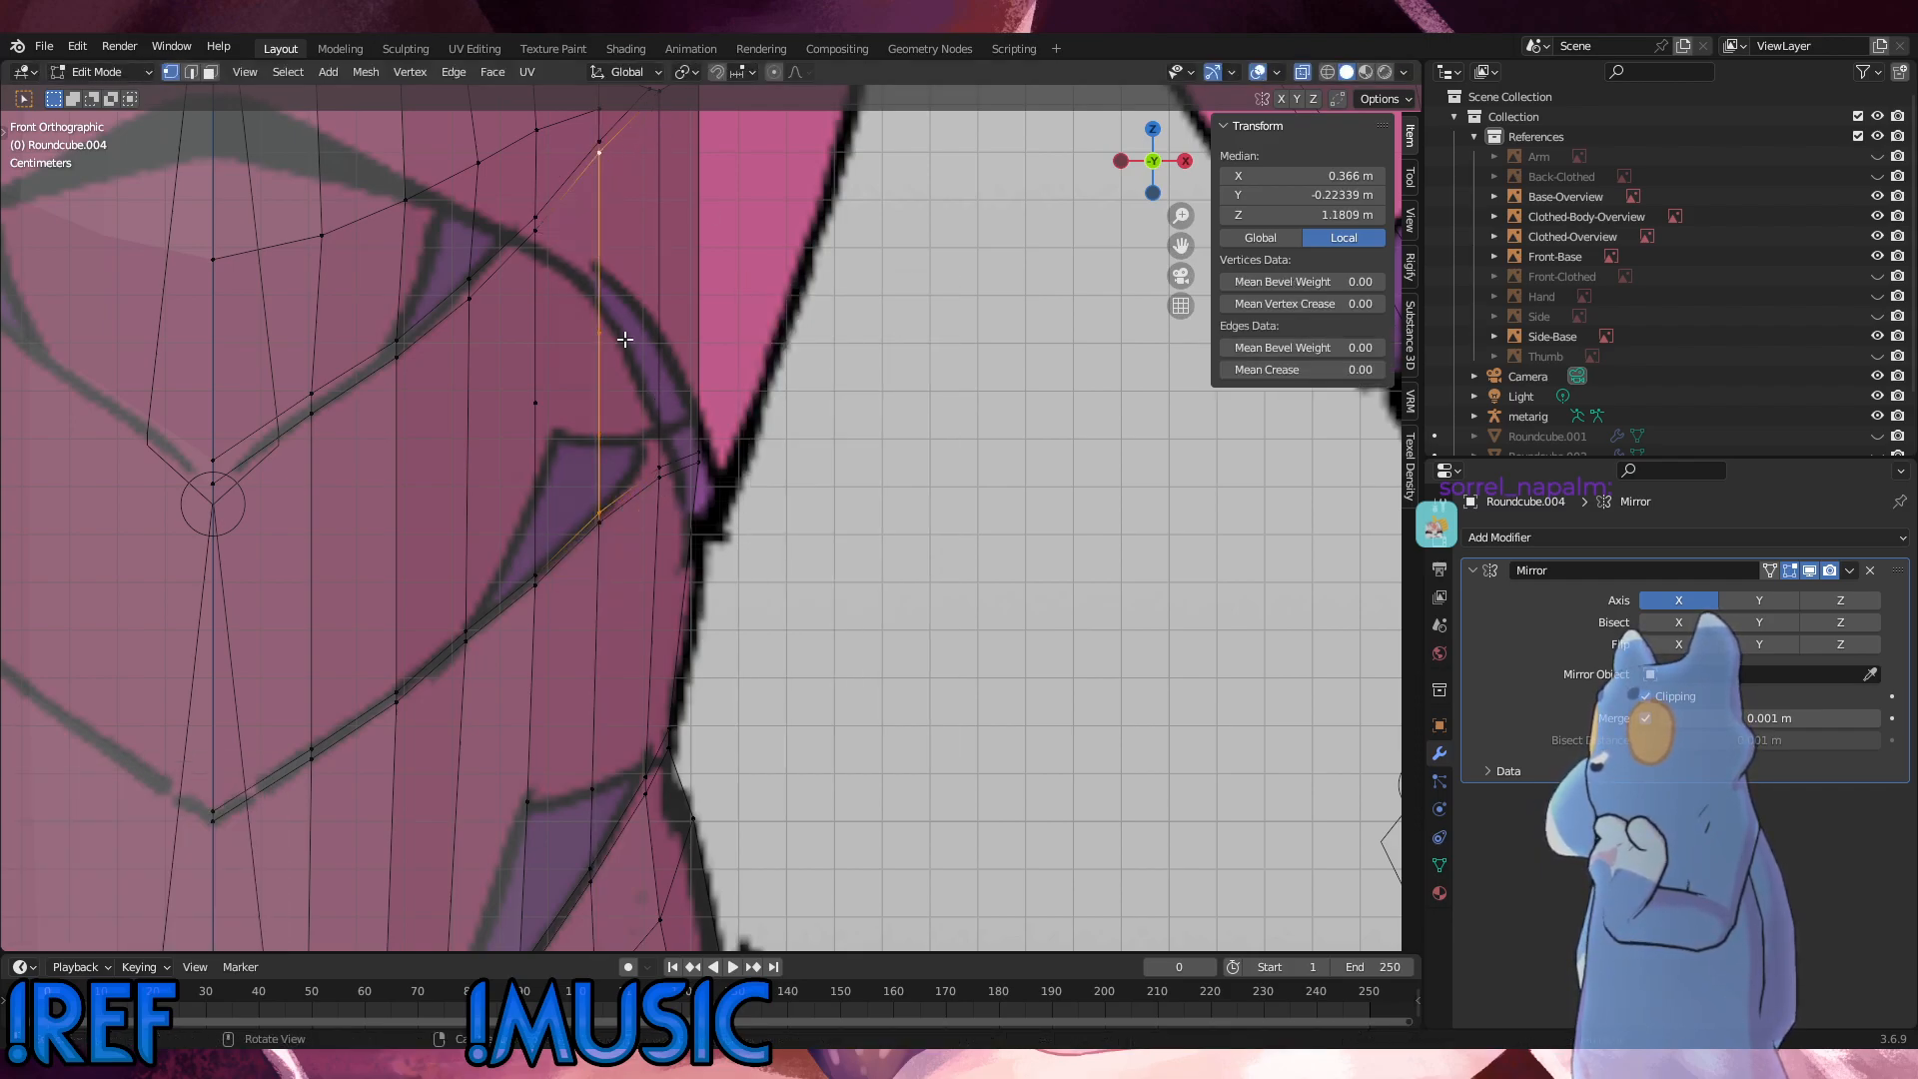
# Step: Move the new midpoint vertices of both subdivided columns down along Z to the lower purple panel's upper edge
pyautogui.hotkey('alt', 'a')
pyautogui.moveTo(632, 365); pyautogui.dragTo(583, 314)
pyautogui.press('g')
pyautogui.press('z')
pyautogui.click(565, 419)
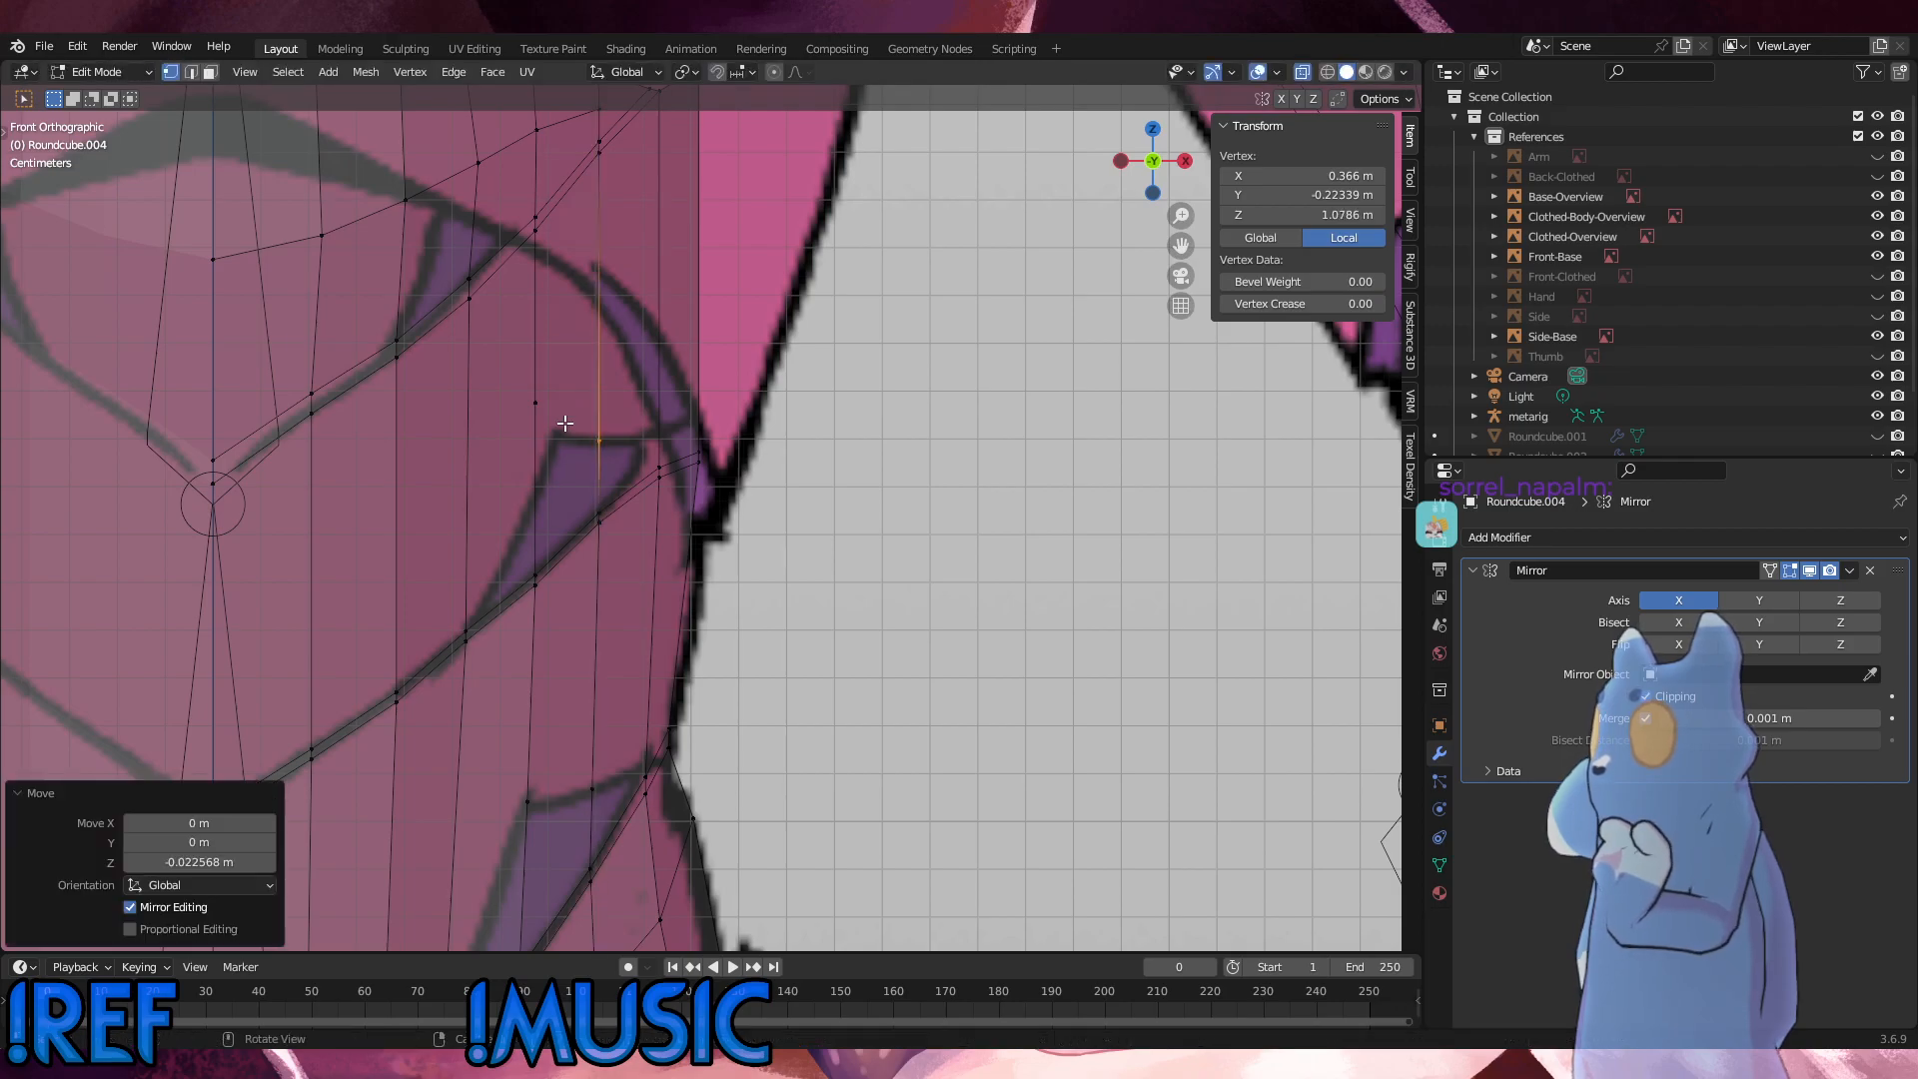
pyautogui.moveTo(571, 435); pyautogui.dragTo(514, 370)
pyautogui.press('g')
pyautogui.press('z')
pyautogui.click(518, 438)
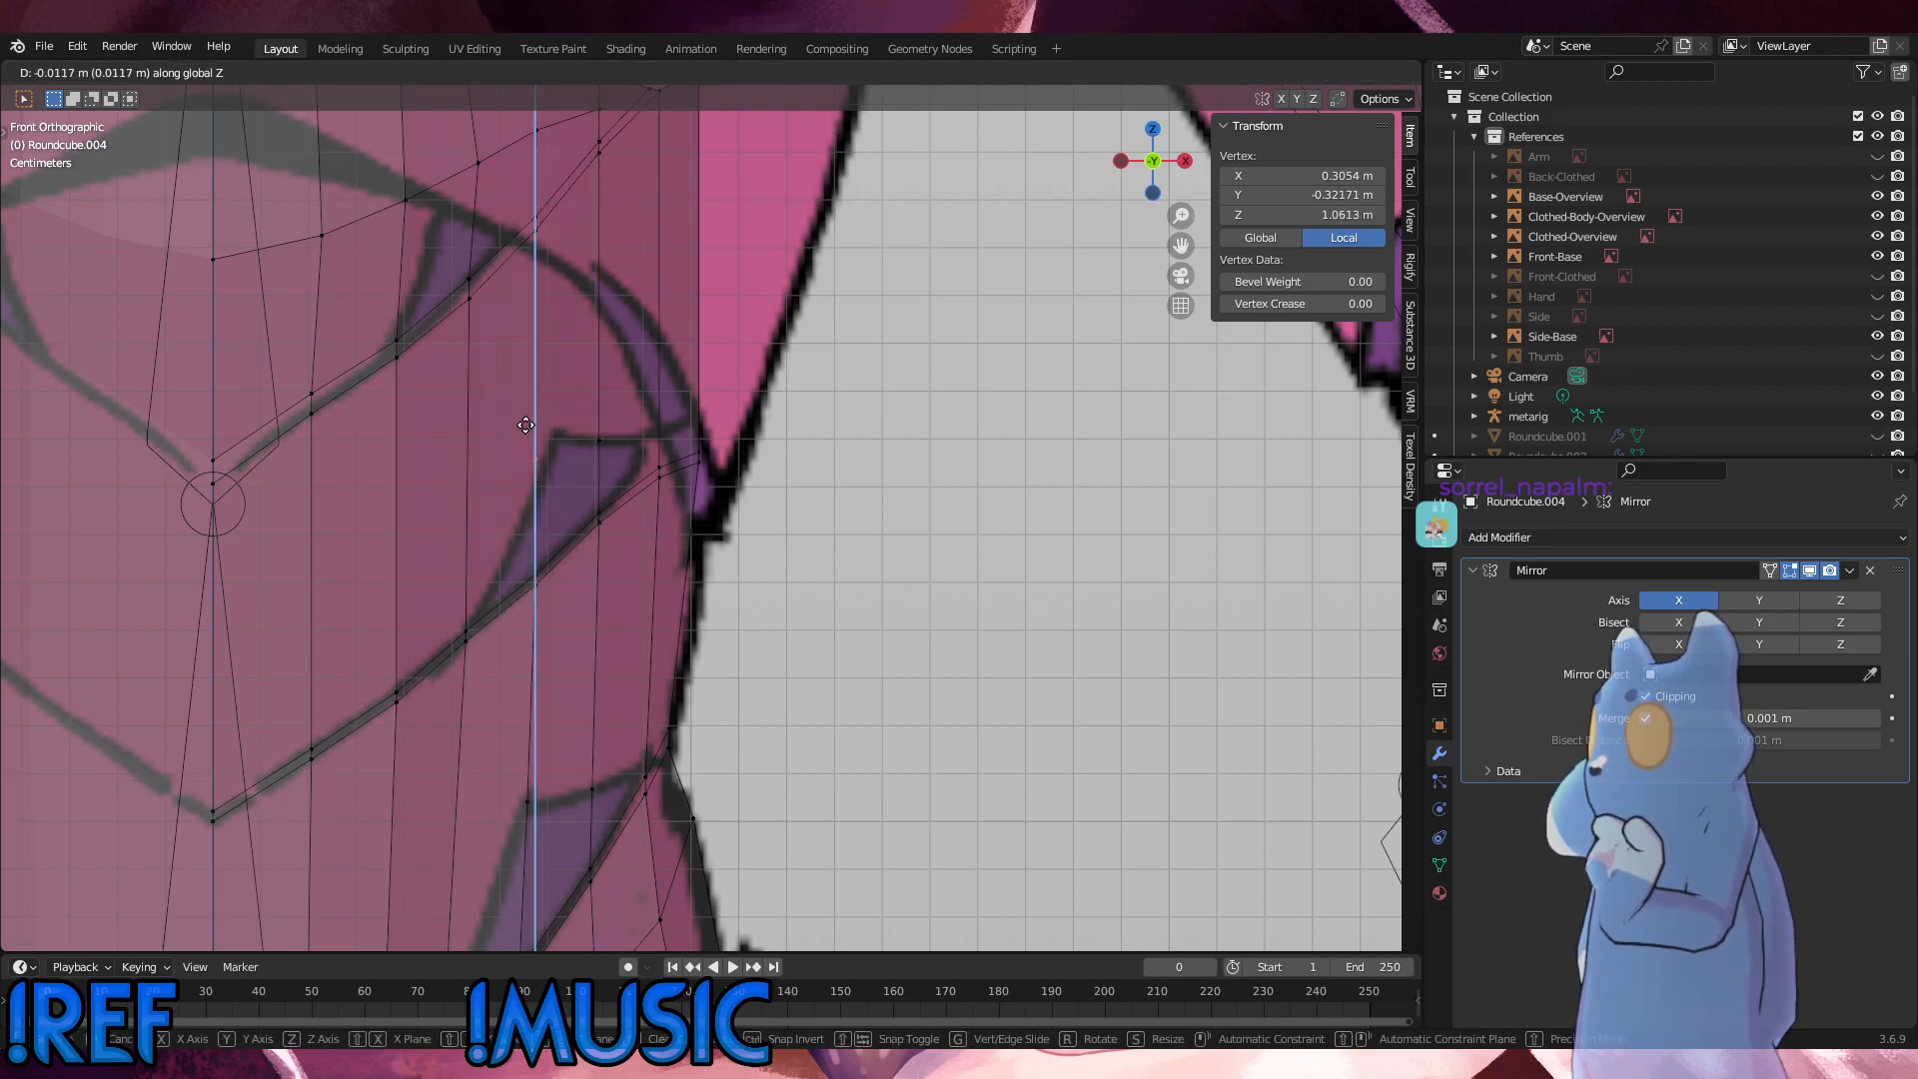
# Step: In the inner subdivided column, slide the second seam's vertex pair outward and move the midpoint vertex to the purple panel's corner
pyautogui.moveTo(570, 593); pyautogui.dragTo(500, 540)
pyautogui.press('g')
pyautogui.press('g')
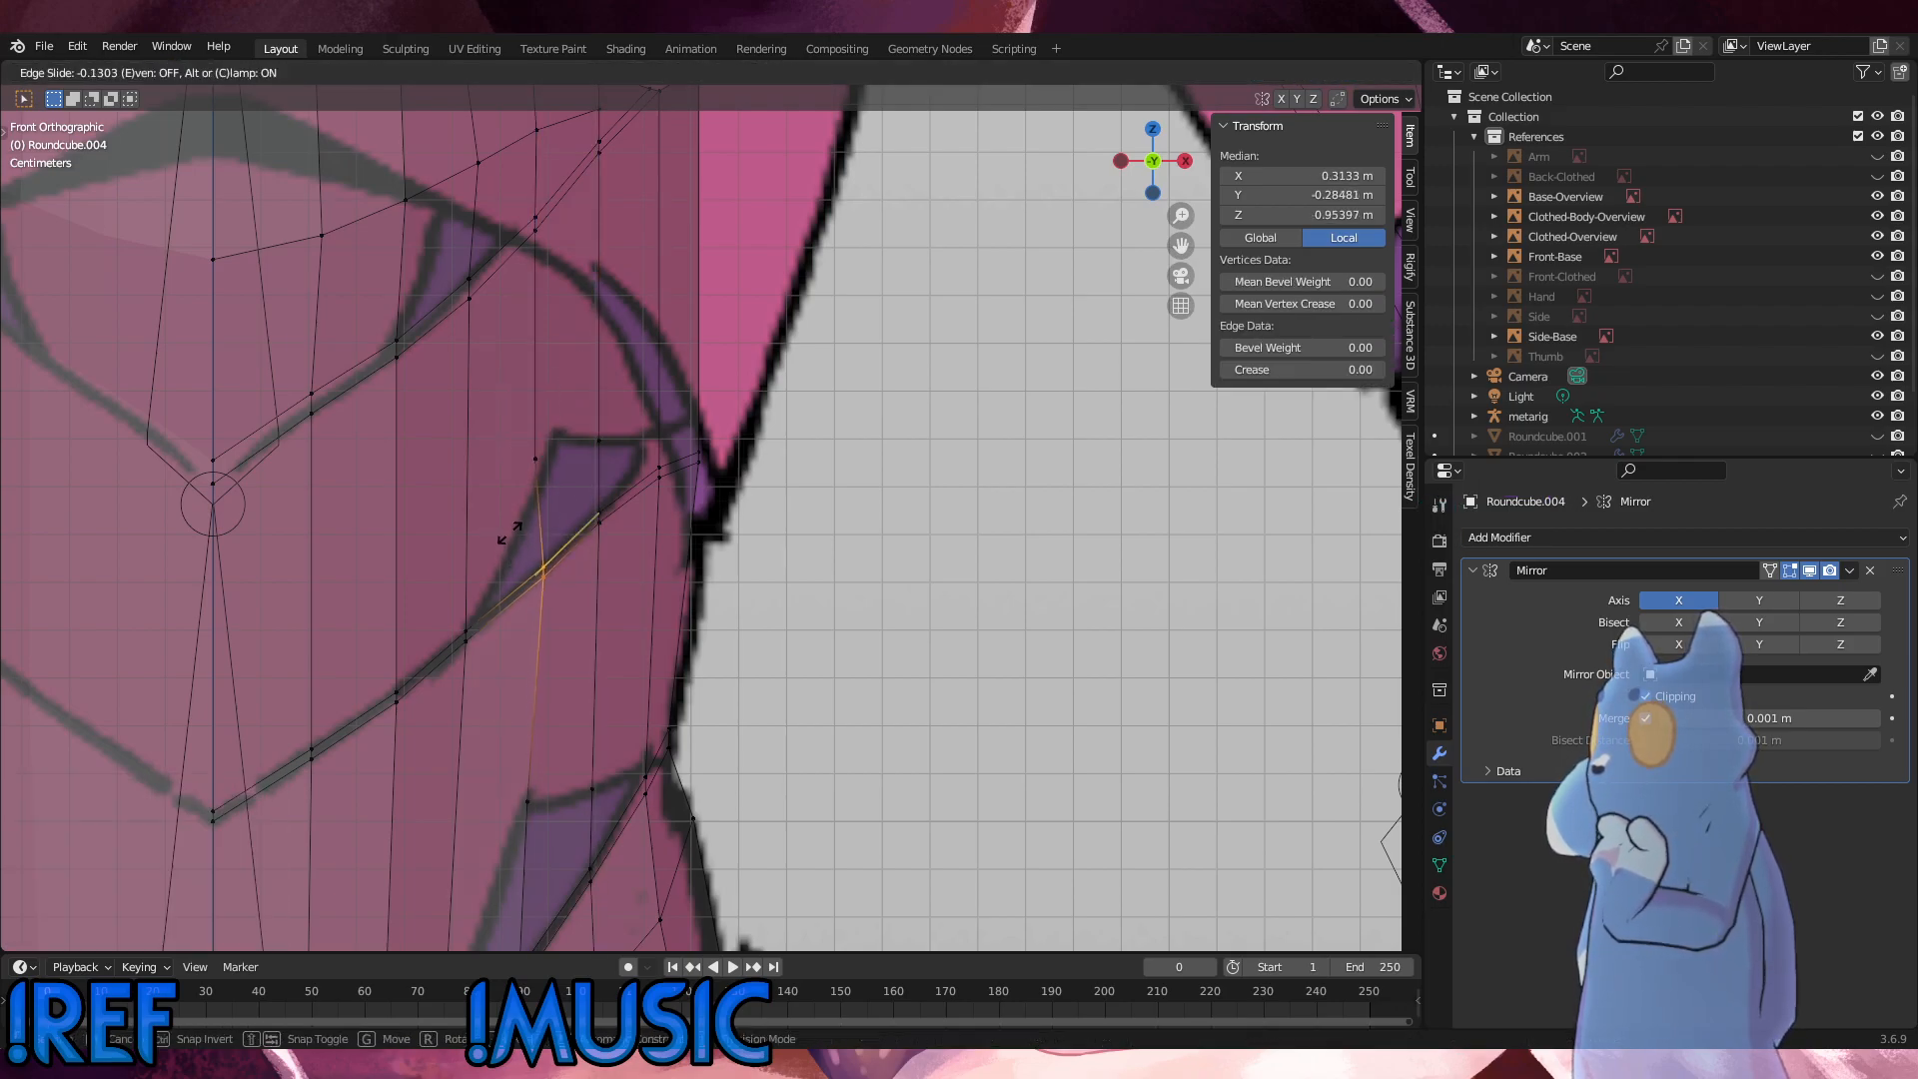
pyautogui.click(516, 530)
pyautogui.moveTo(566, 486); pyautogui.dragTo(517, 437)
pyautogui.press('g')
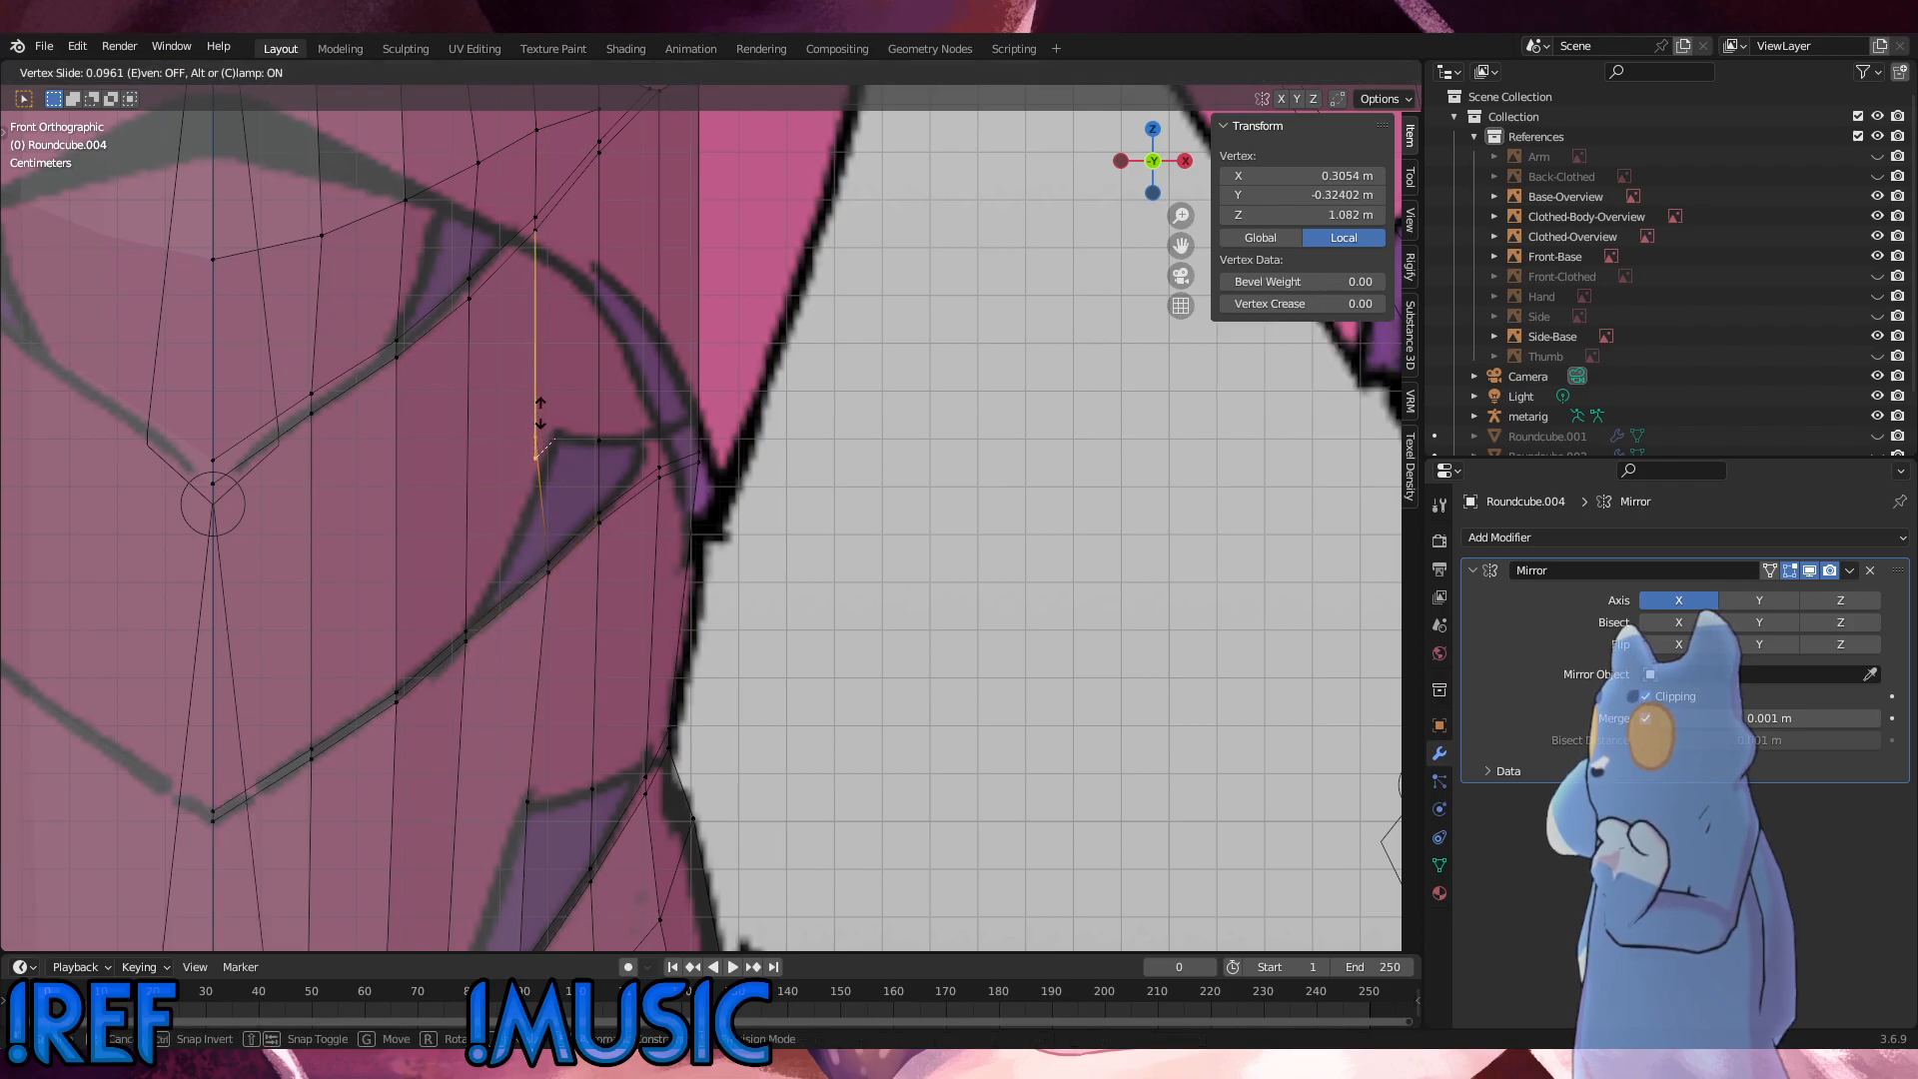
pyautogui.click(541, 411)
# Step: Edge-slide the first seam's vertex pair in that column outward by 0.162 and the next column's pair toward the centreline
pyautogui.moveTo(570, 241); pyautogui.dragTo(515, 197)
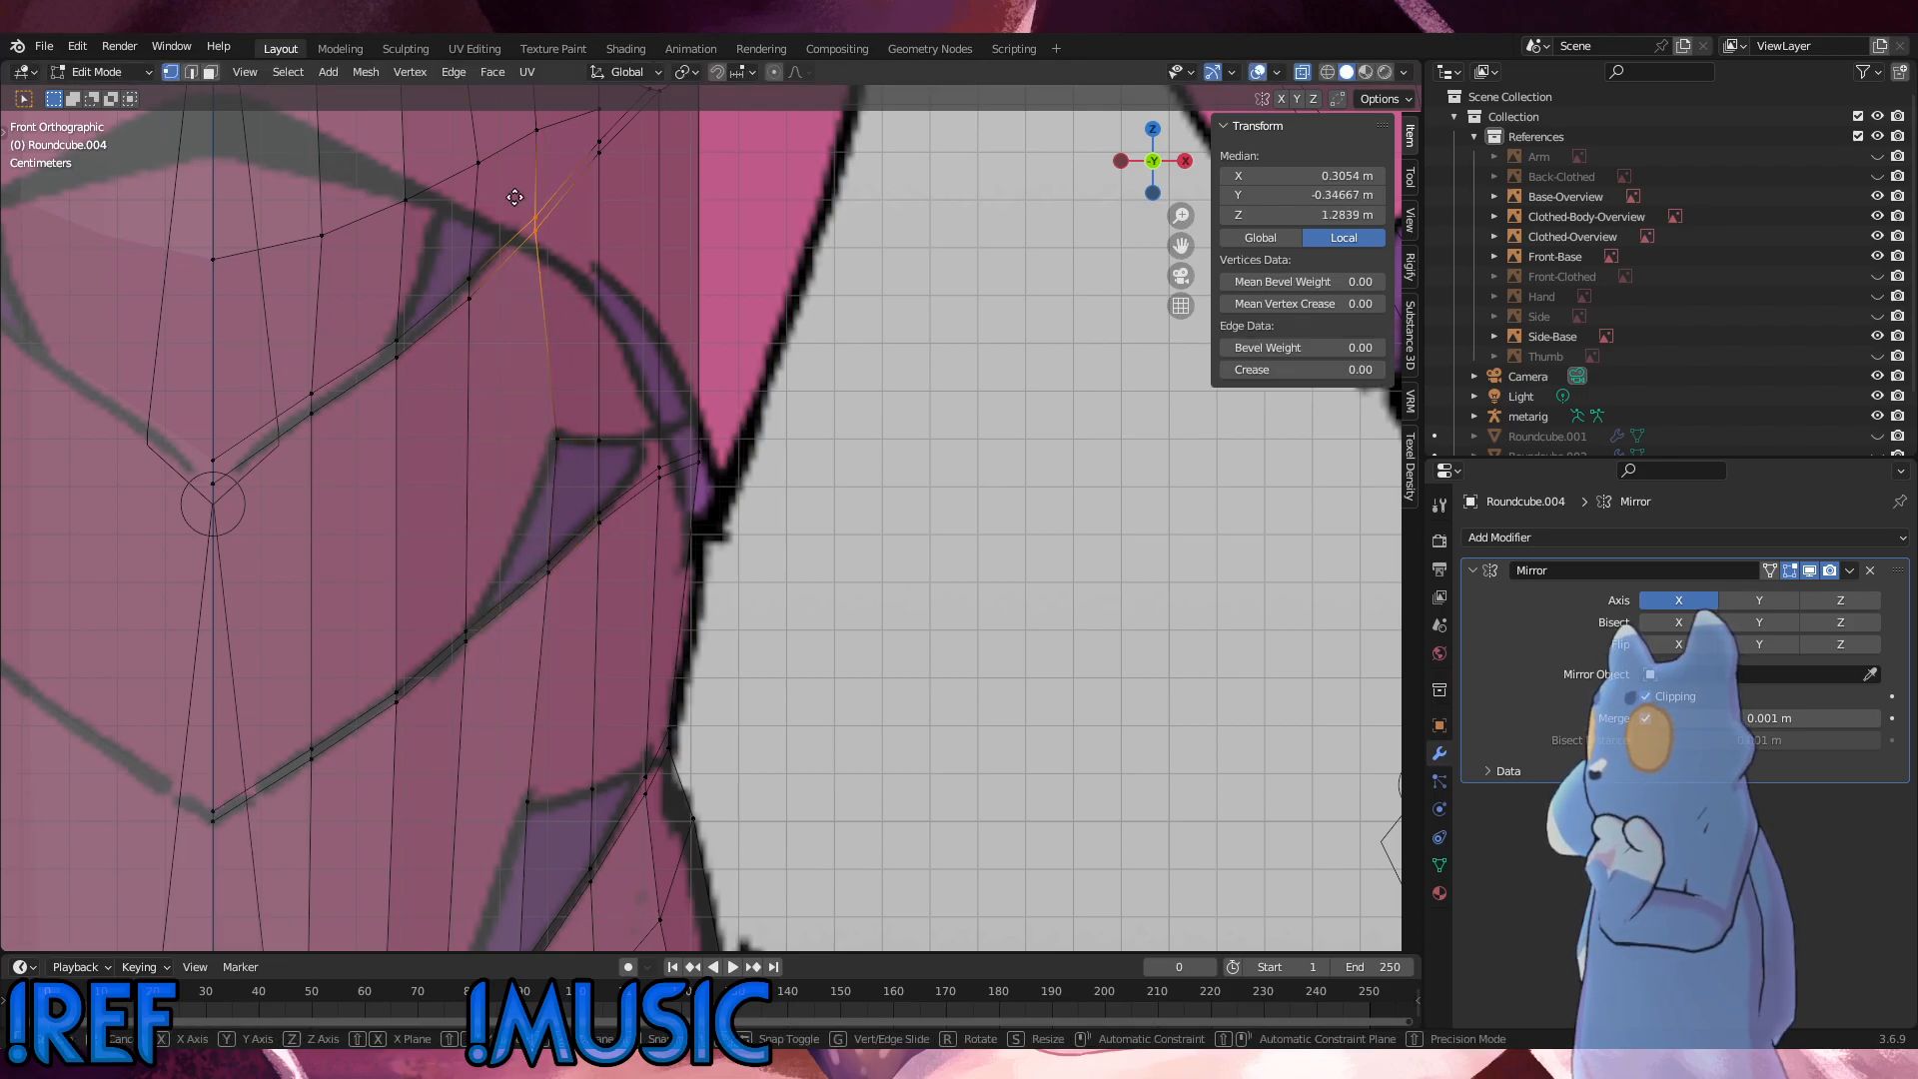
pyautogui.press('g')
pyautogui.press('g')
pyautogui.click(530, 189)
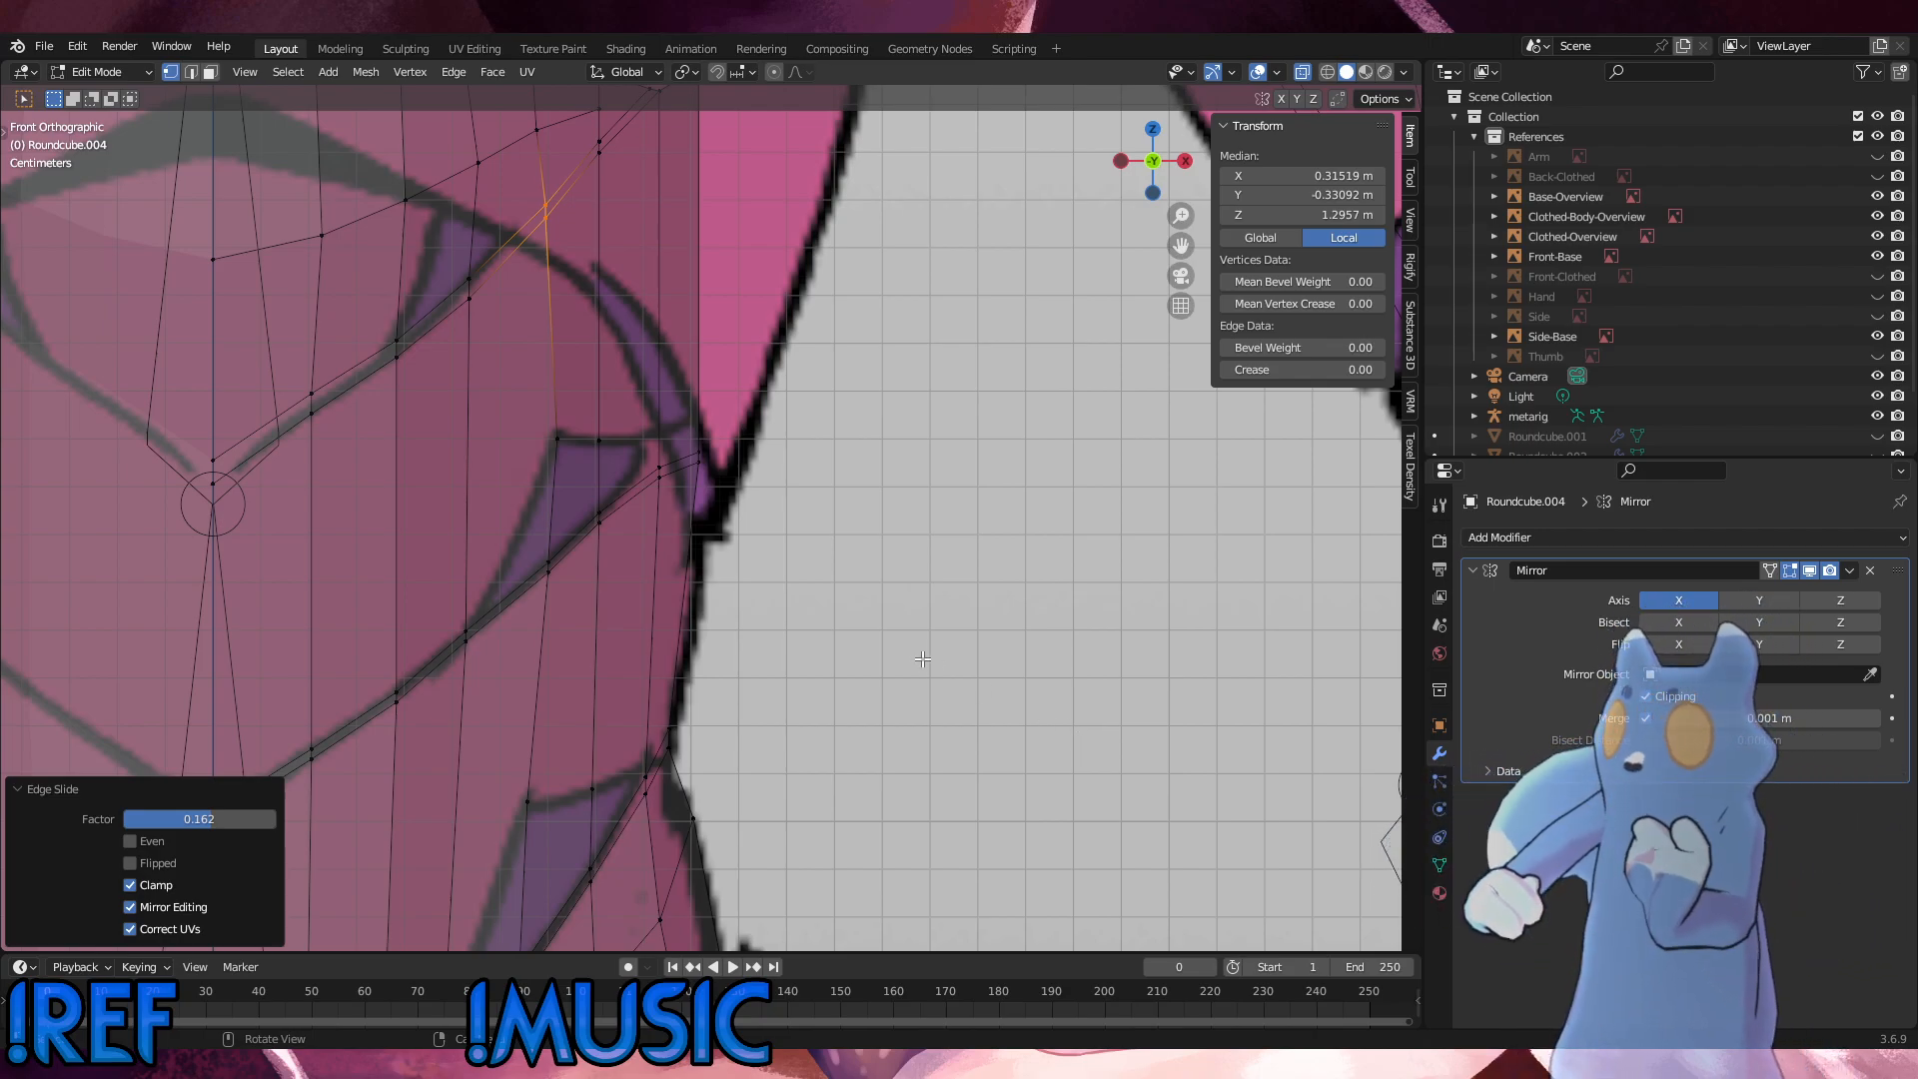
pyautogui.moveTo(476, 330); pyautogui.dragTo(436, 253)
pyautogui.press('g')
pyautogui.press('g')
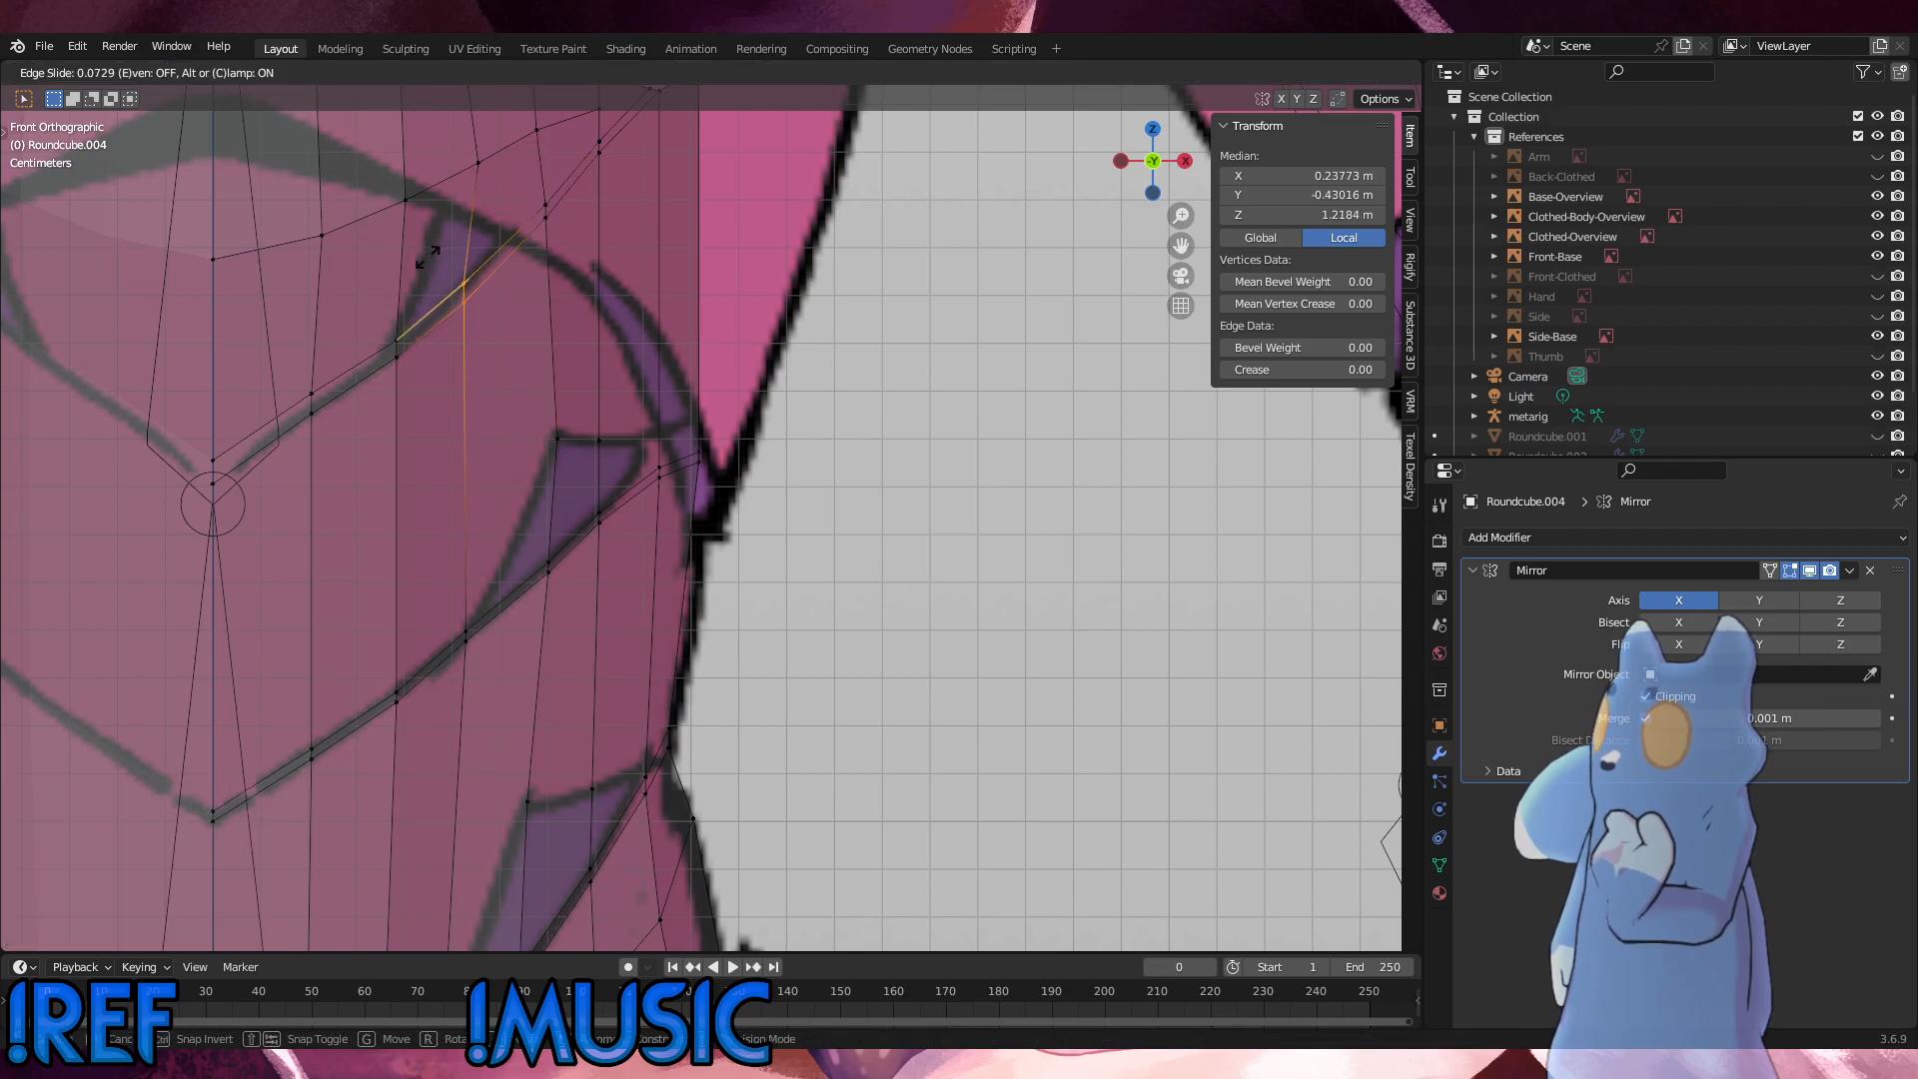
pyautogui.click(431, 260)
# Step: Slide the loop vertex above the adjusted inner seam pair along the loop toward the centreline
pyautogui.moveTo(494, 183); pyautogui.dragTo(425, 126)
pyautogui.press('g')
pyautogui.press('g')
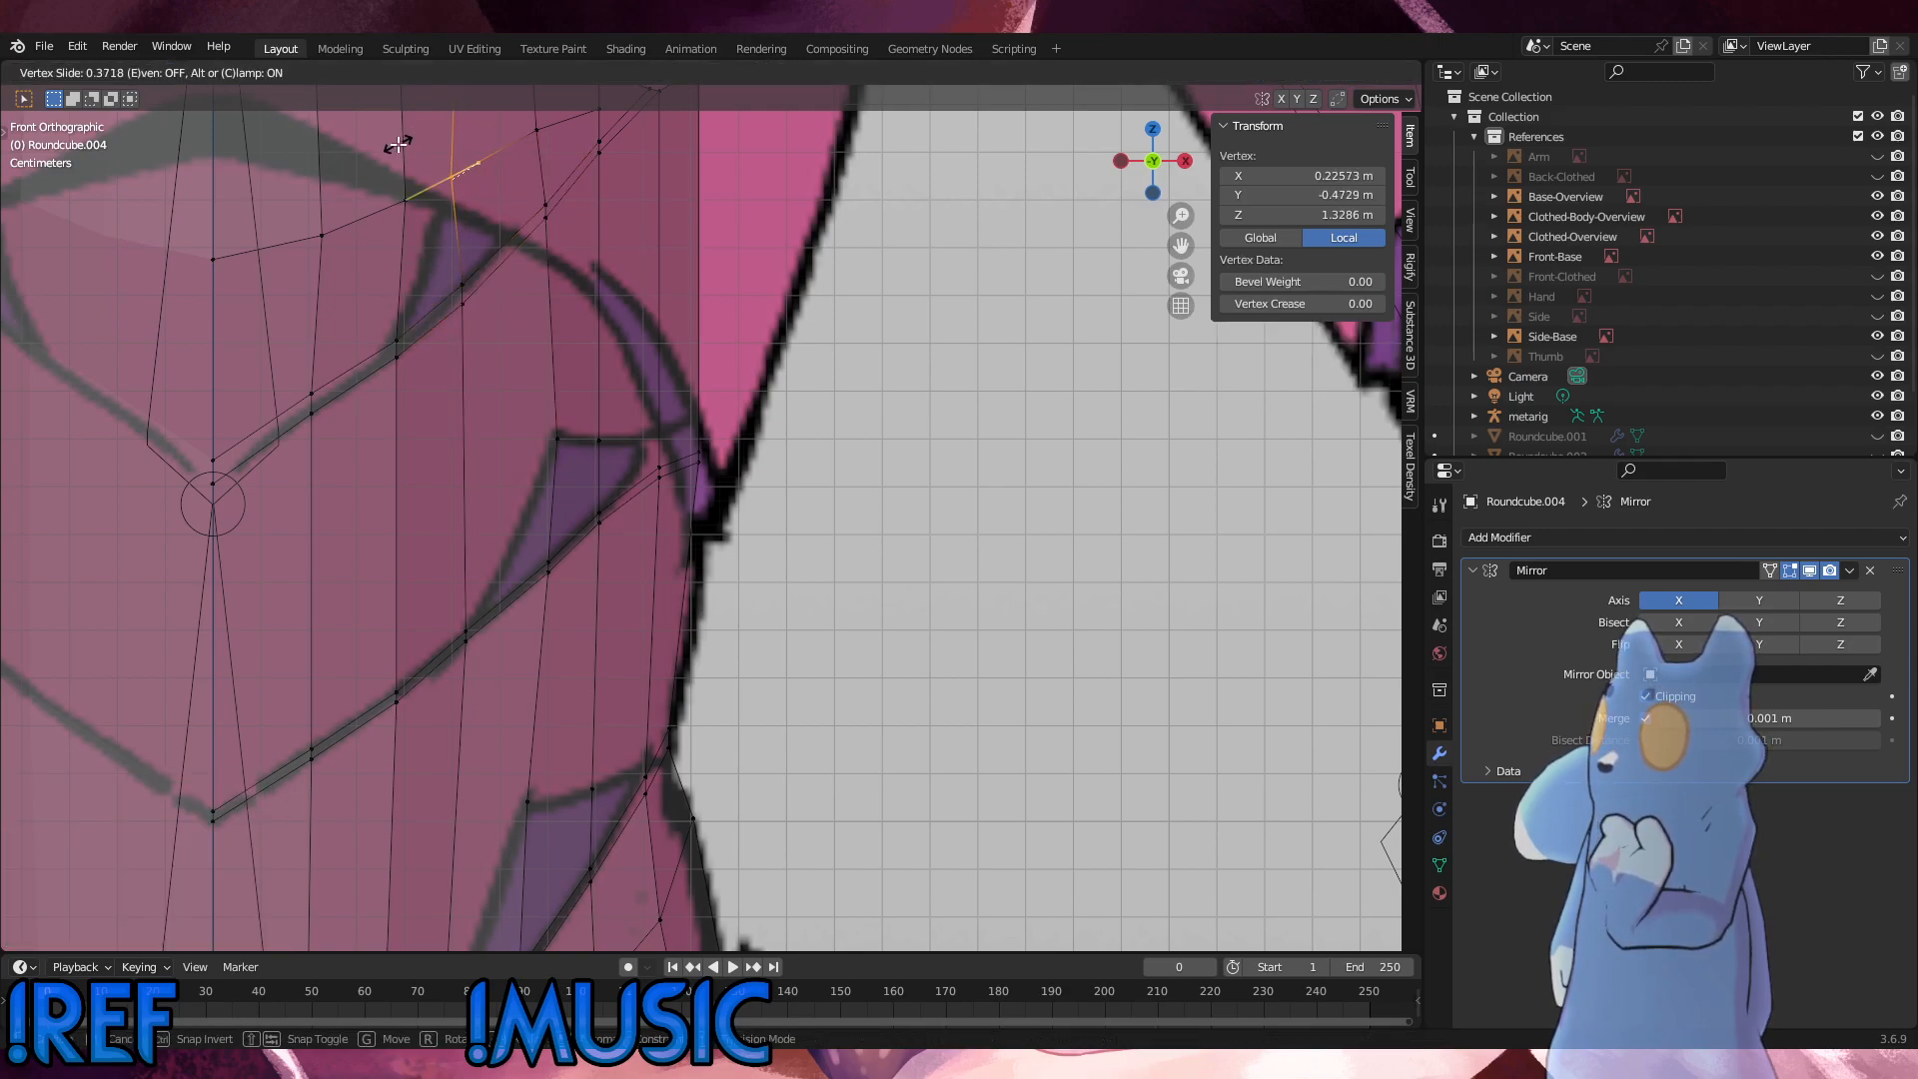
pyautogui.click(397, 146)
pyautogui.press('g')
pyautogui.click(401, 156)
pyautogui.scroll(-6, 627, 430)
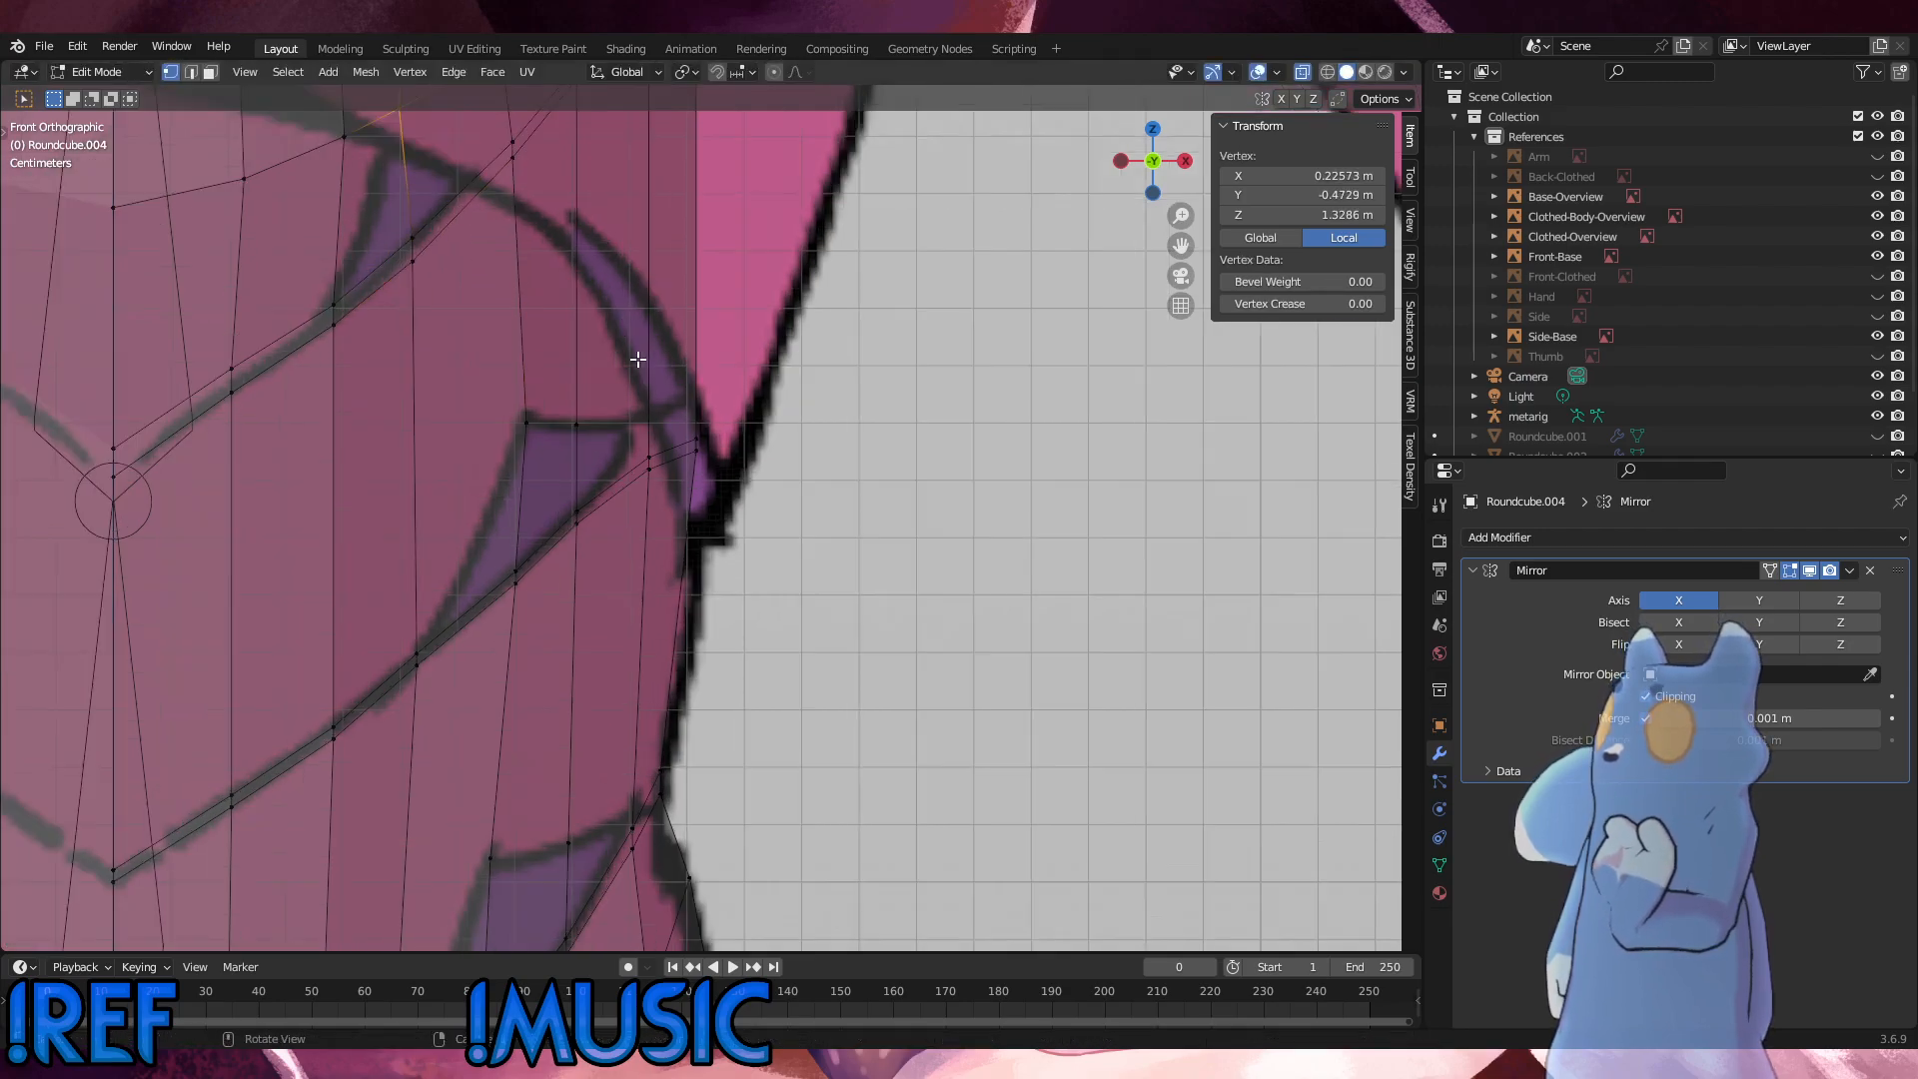
pyautogui.scroll(2, 627, 430)
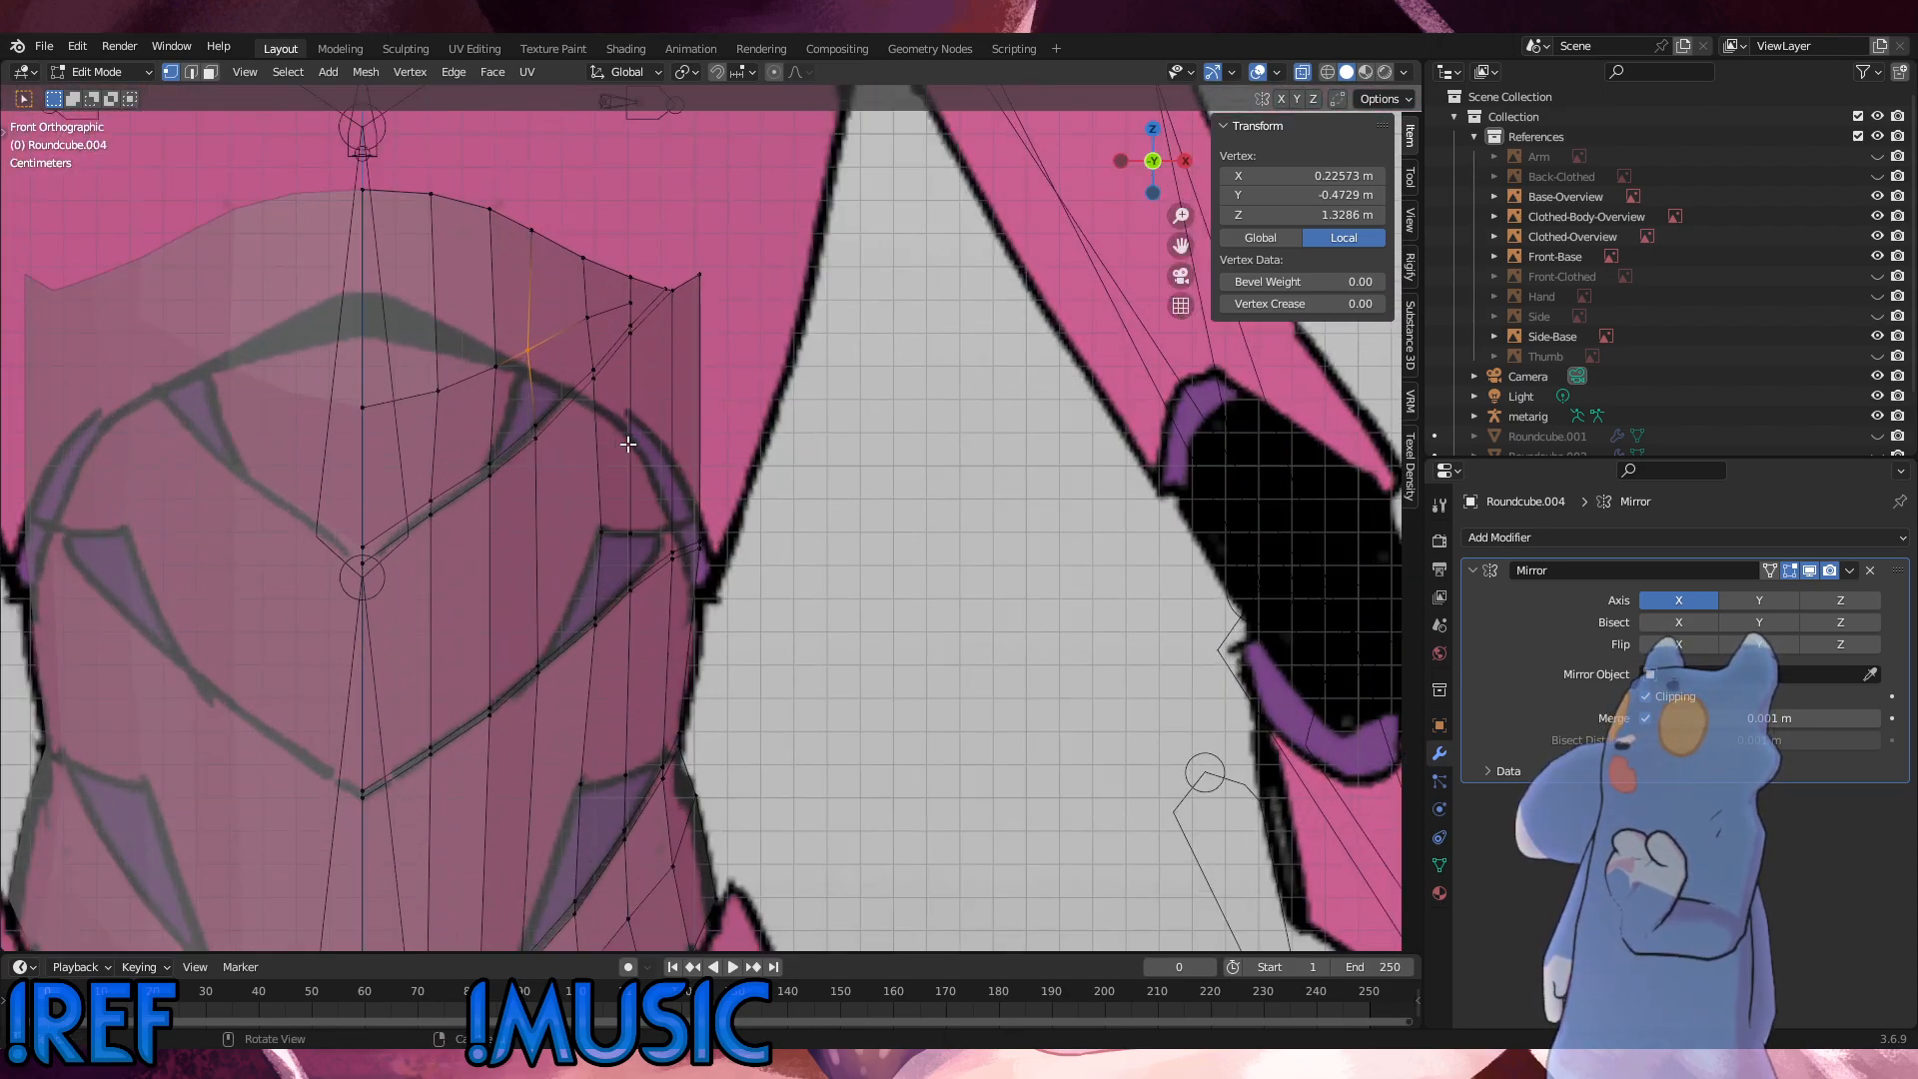
# Step: Fine-tune the same loop vertex with repeated short slides along its edges, the last by a factor of 0.062
pyautogui.press('g')
pyautogui.press('g')
pyautogui.click(619, 424)
pyautogui.press('g')
pyautogui.press('g')
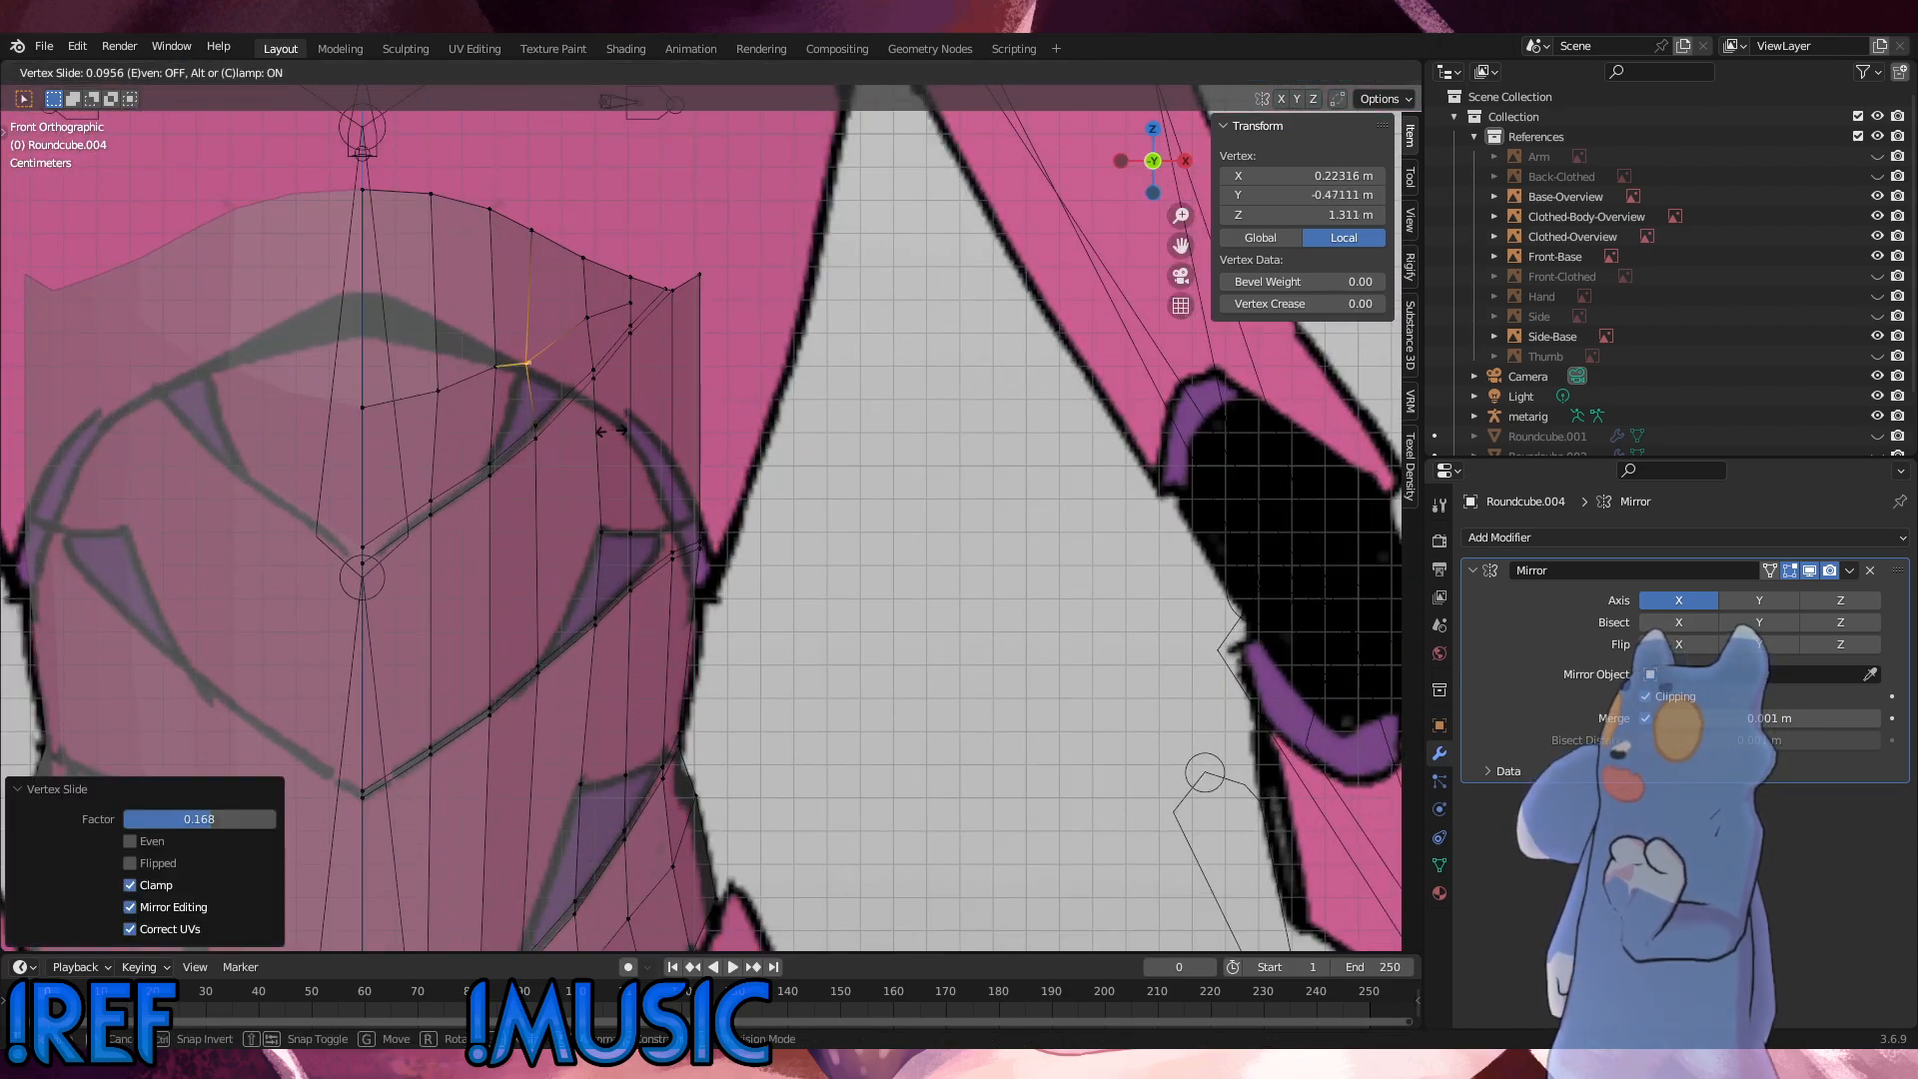
pyautogui.click(620, 429)
pyautogui.press('g')
pyautogui.press('g')
pyautogui.click(621, 427)
pyautogui.press('g')
pyautogui.press('g')
pyautogui.click(617, 424)
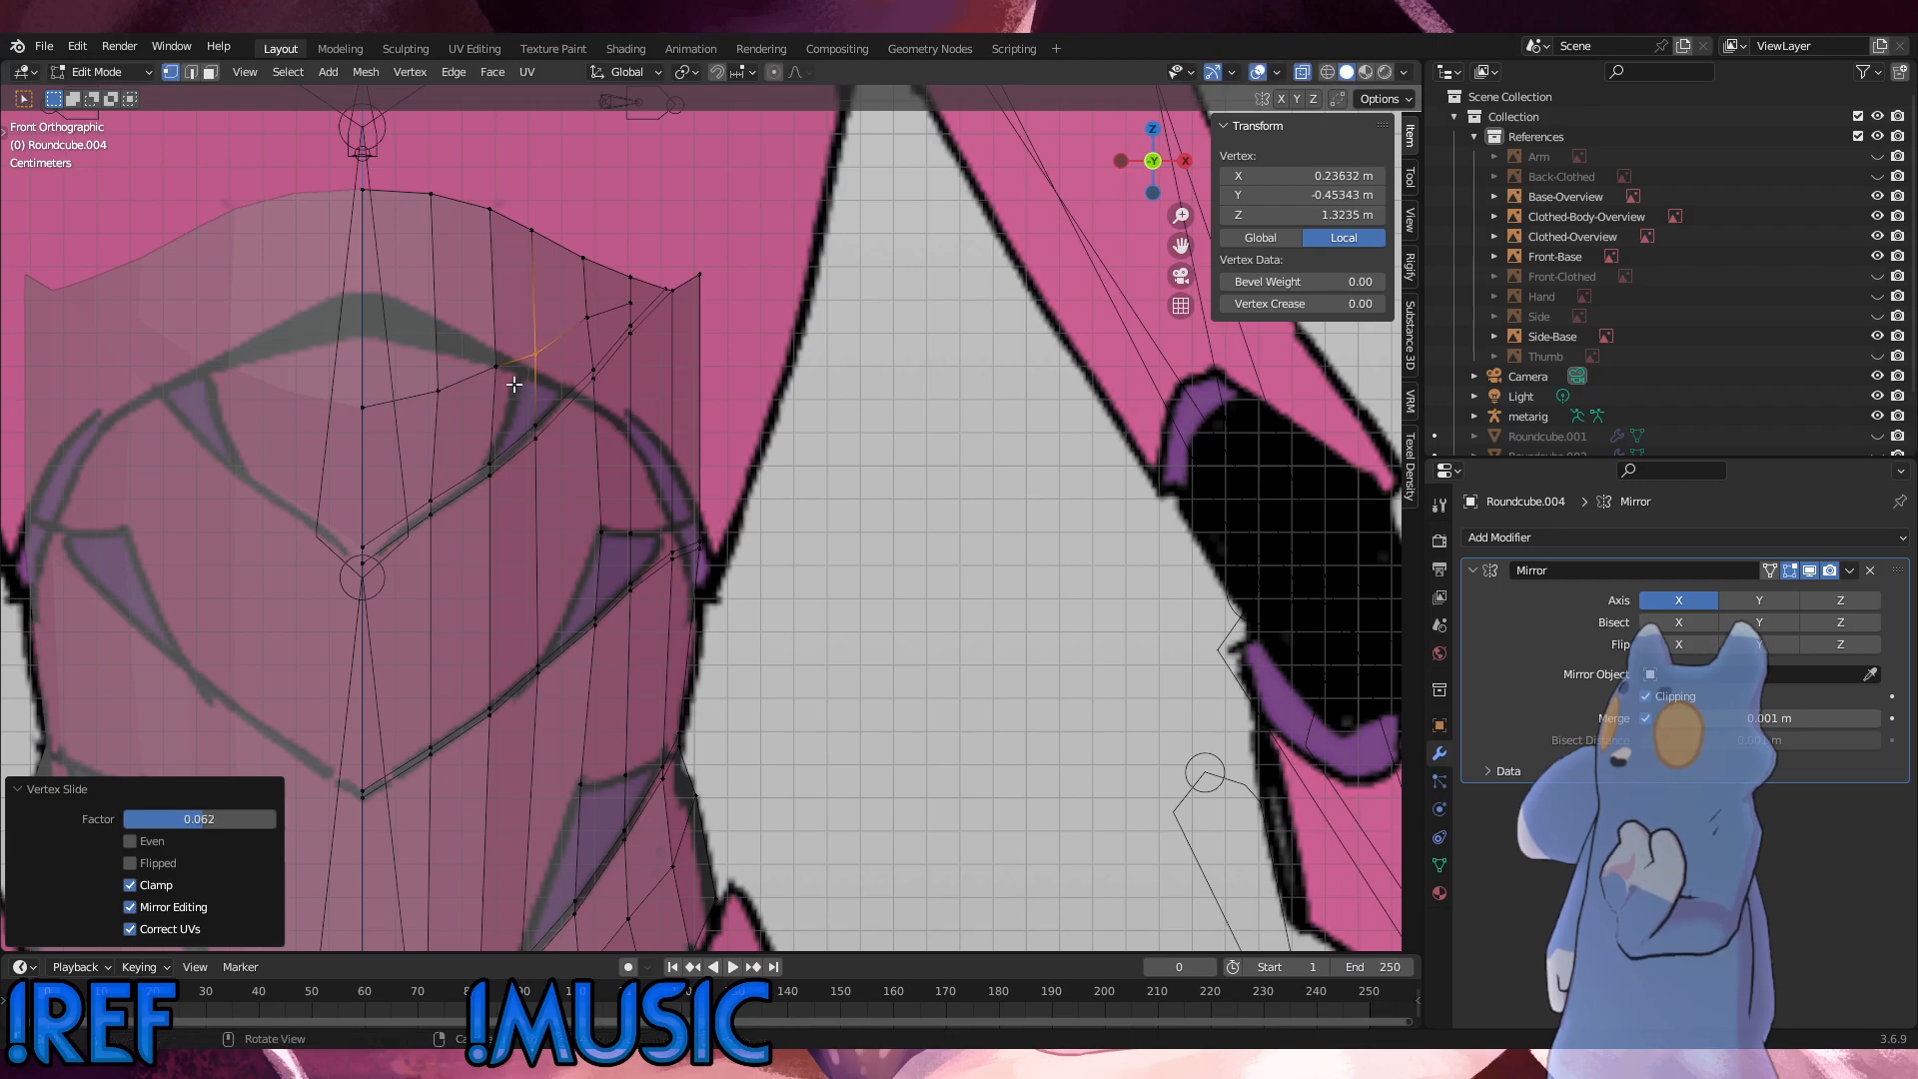
# Step: Slide the neighbouring loop vertex nearer the centreline along the loop by a factor of 0.087
pyautogui.click(497, 368)
pyautogui.press('g')
pyautogui.press('g')
pyautogui.click(473, 353)
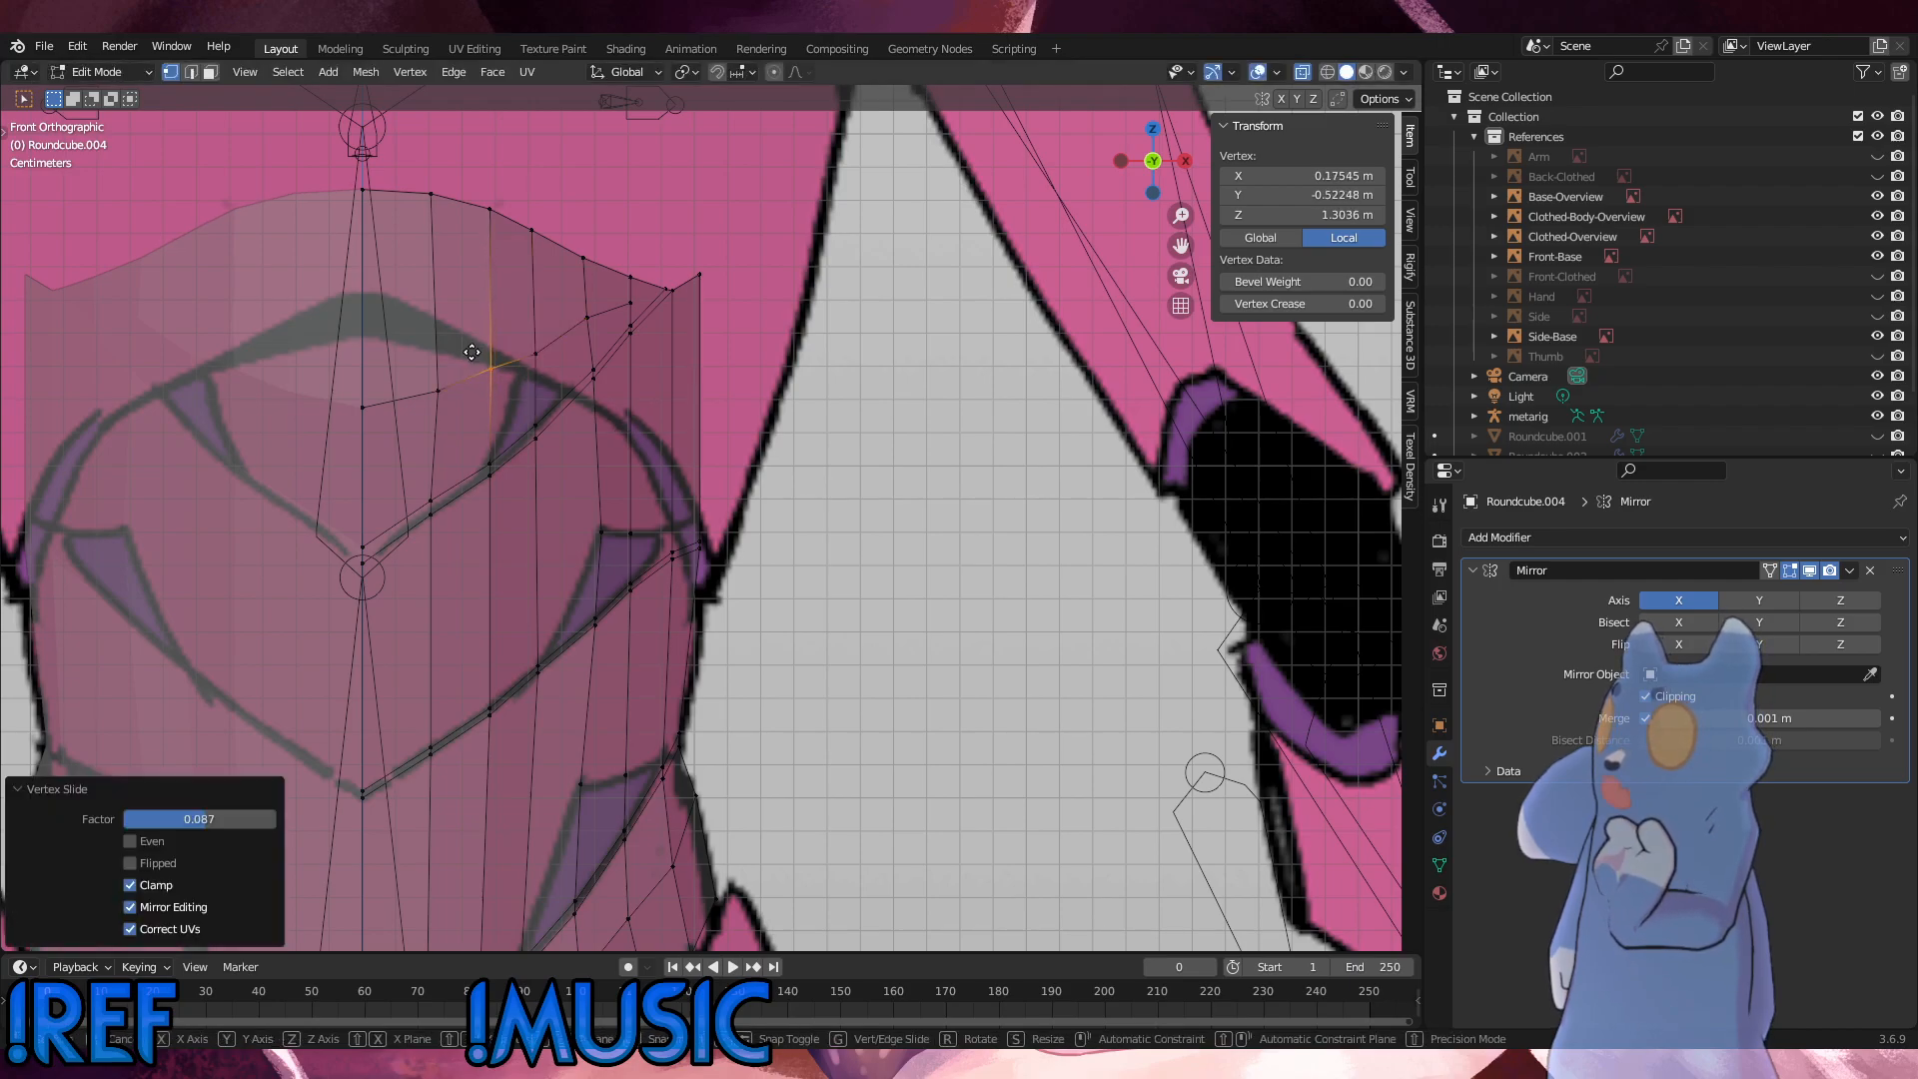
pyautogui.click(543, 362)
pyautogui.press('g')
pyautogui.press('z')
pyautogui.click(522, 338)
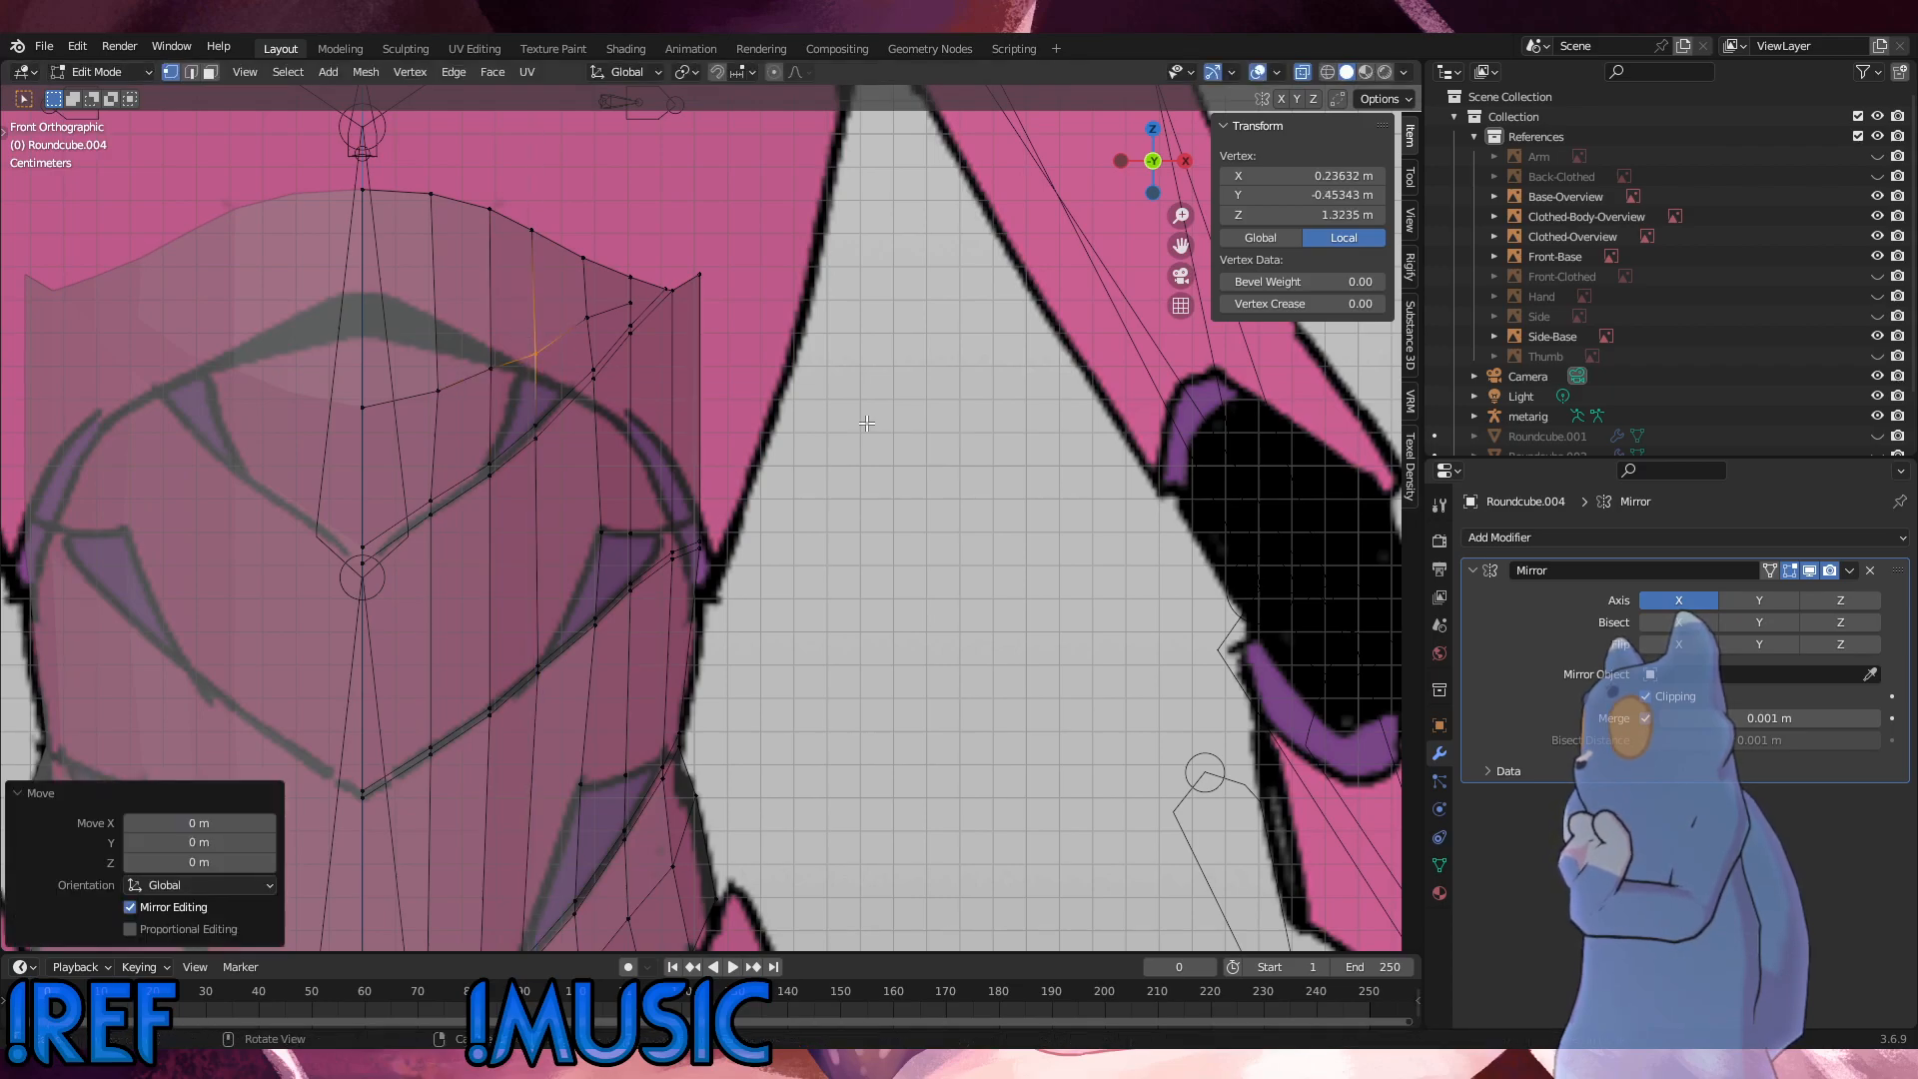
pyautogui.click(867, 423)
# Step: Subdivide the vertical edge between the upper loop and the first seam beside the upper purple panel with one cut
pyautogui.scroll(2, 572, 433)
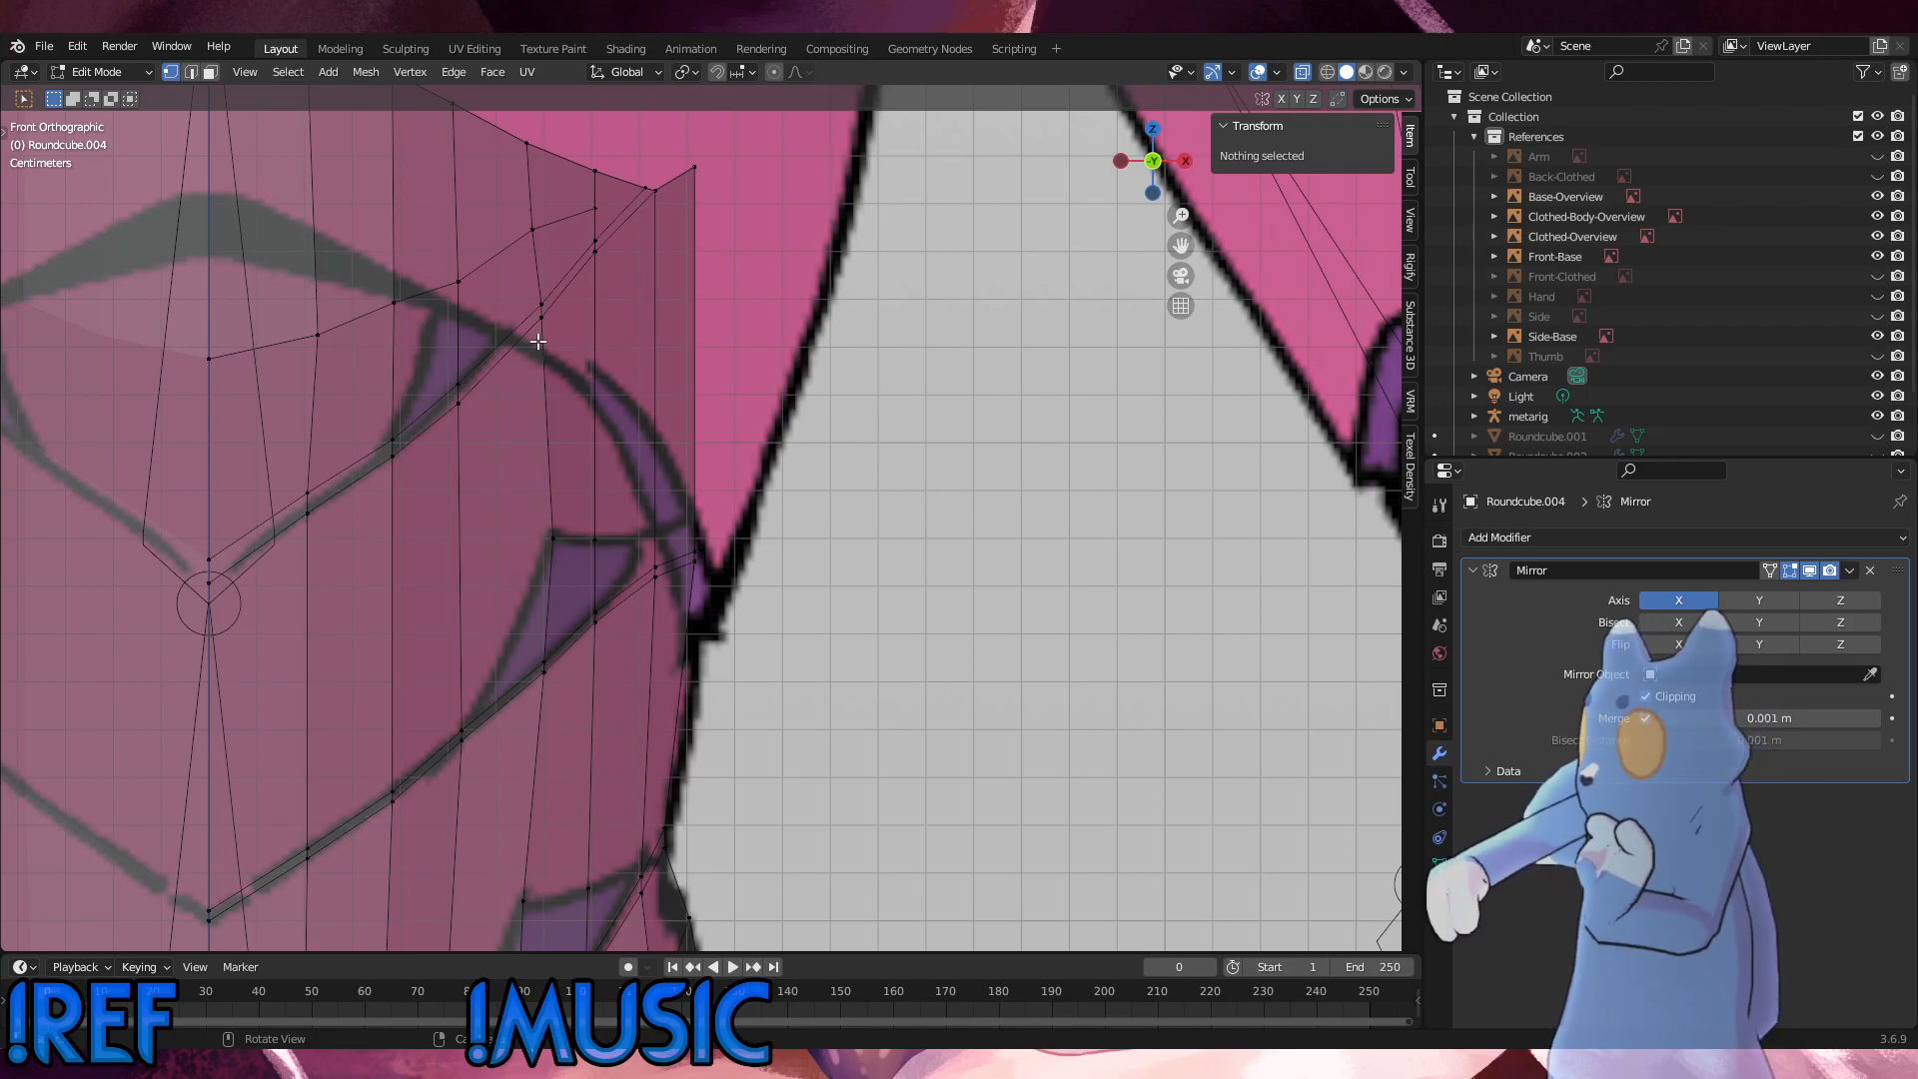
pyautogui.click(460, 399)
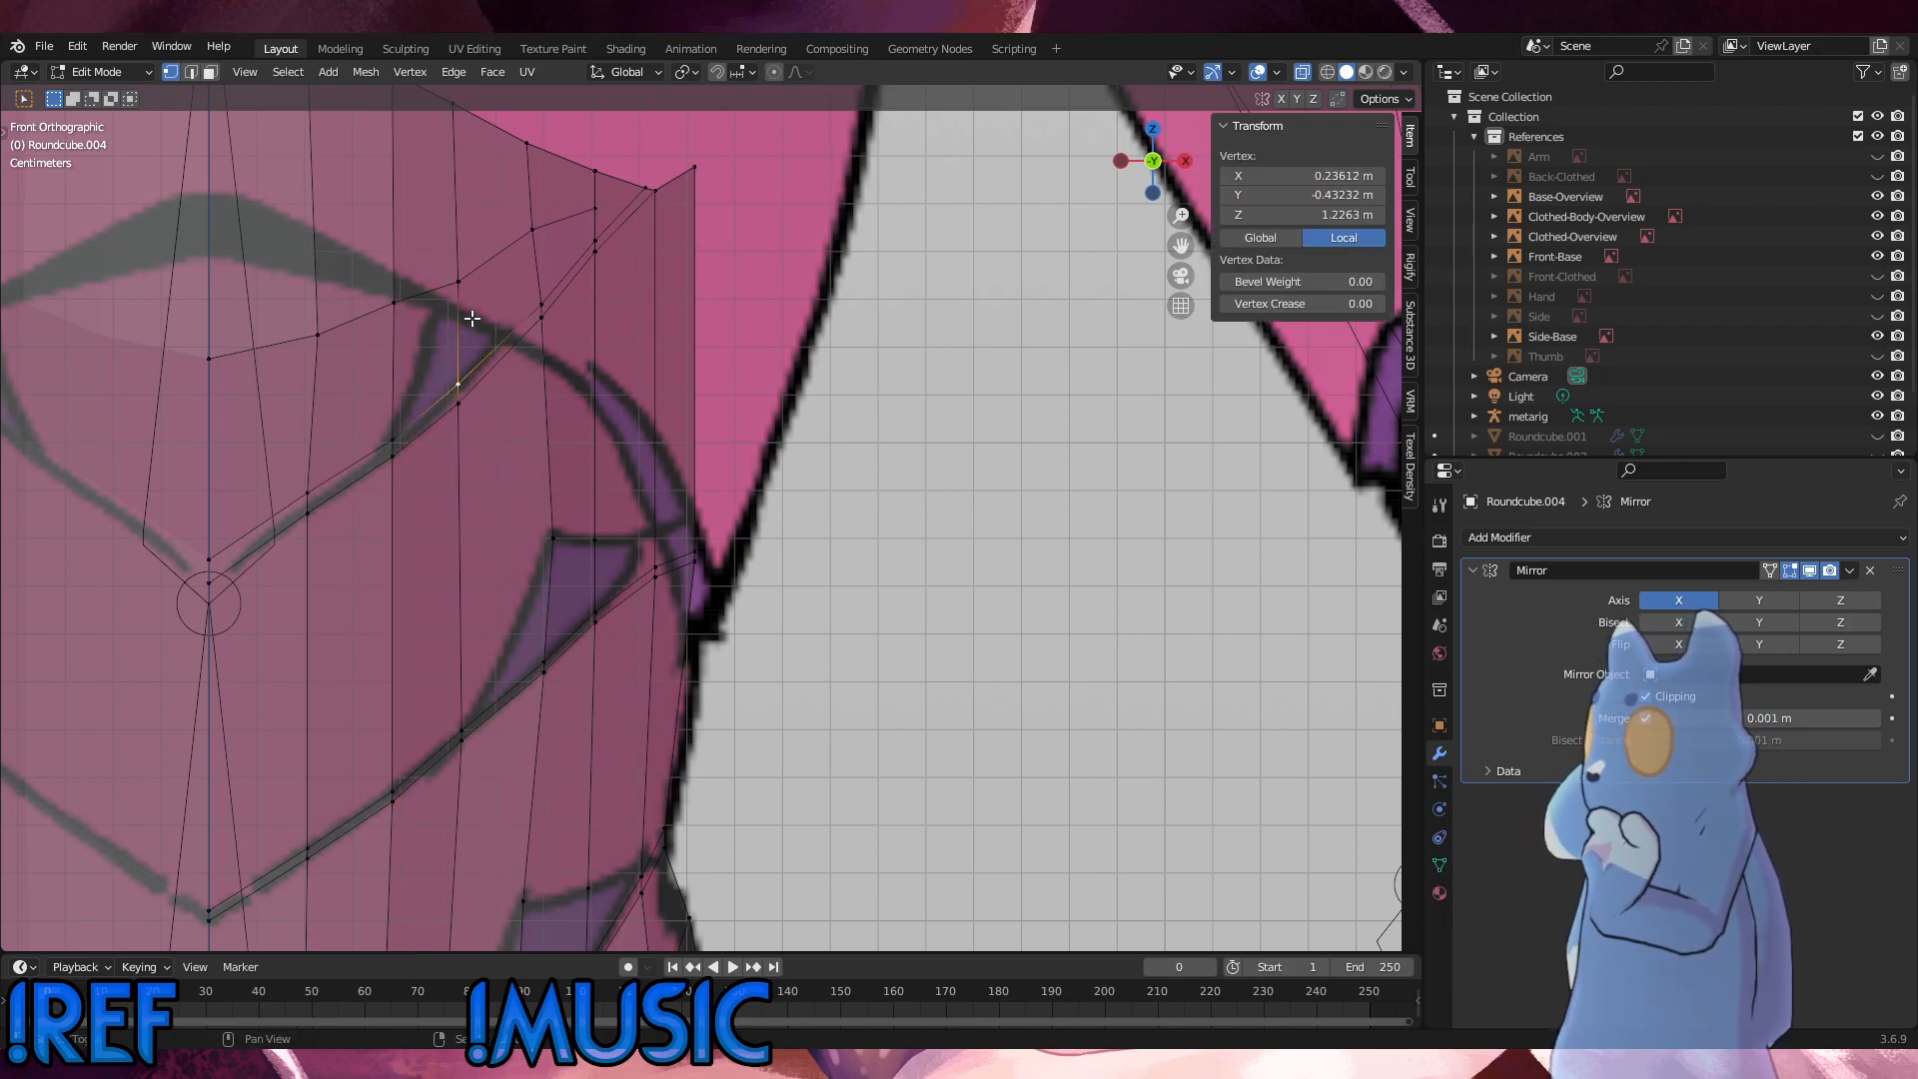
pyautogui.keyDown('shift'); pyautogui.click(459, 282); pyautogui.keyUp('shift')
pyautogui.rightClick(826, 394)
pyautogui.click(825, 393)
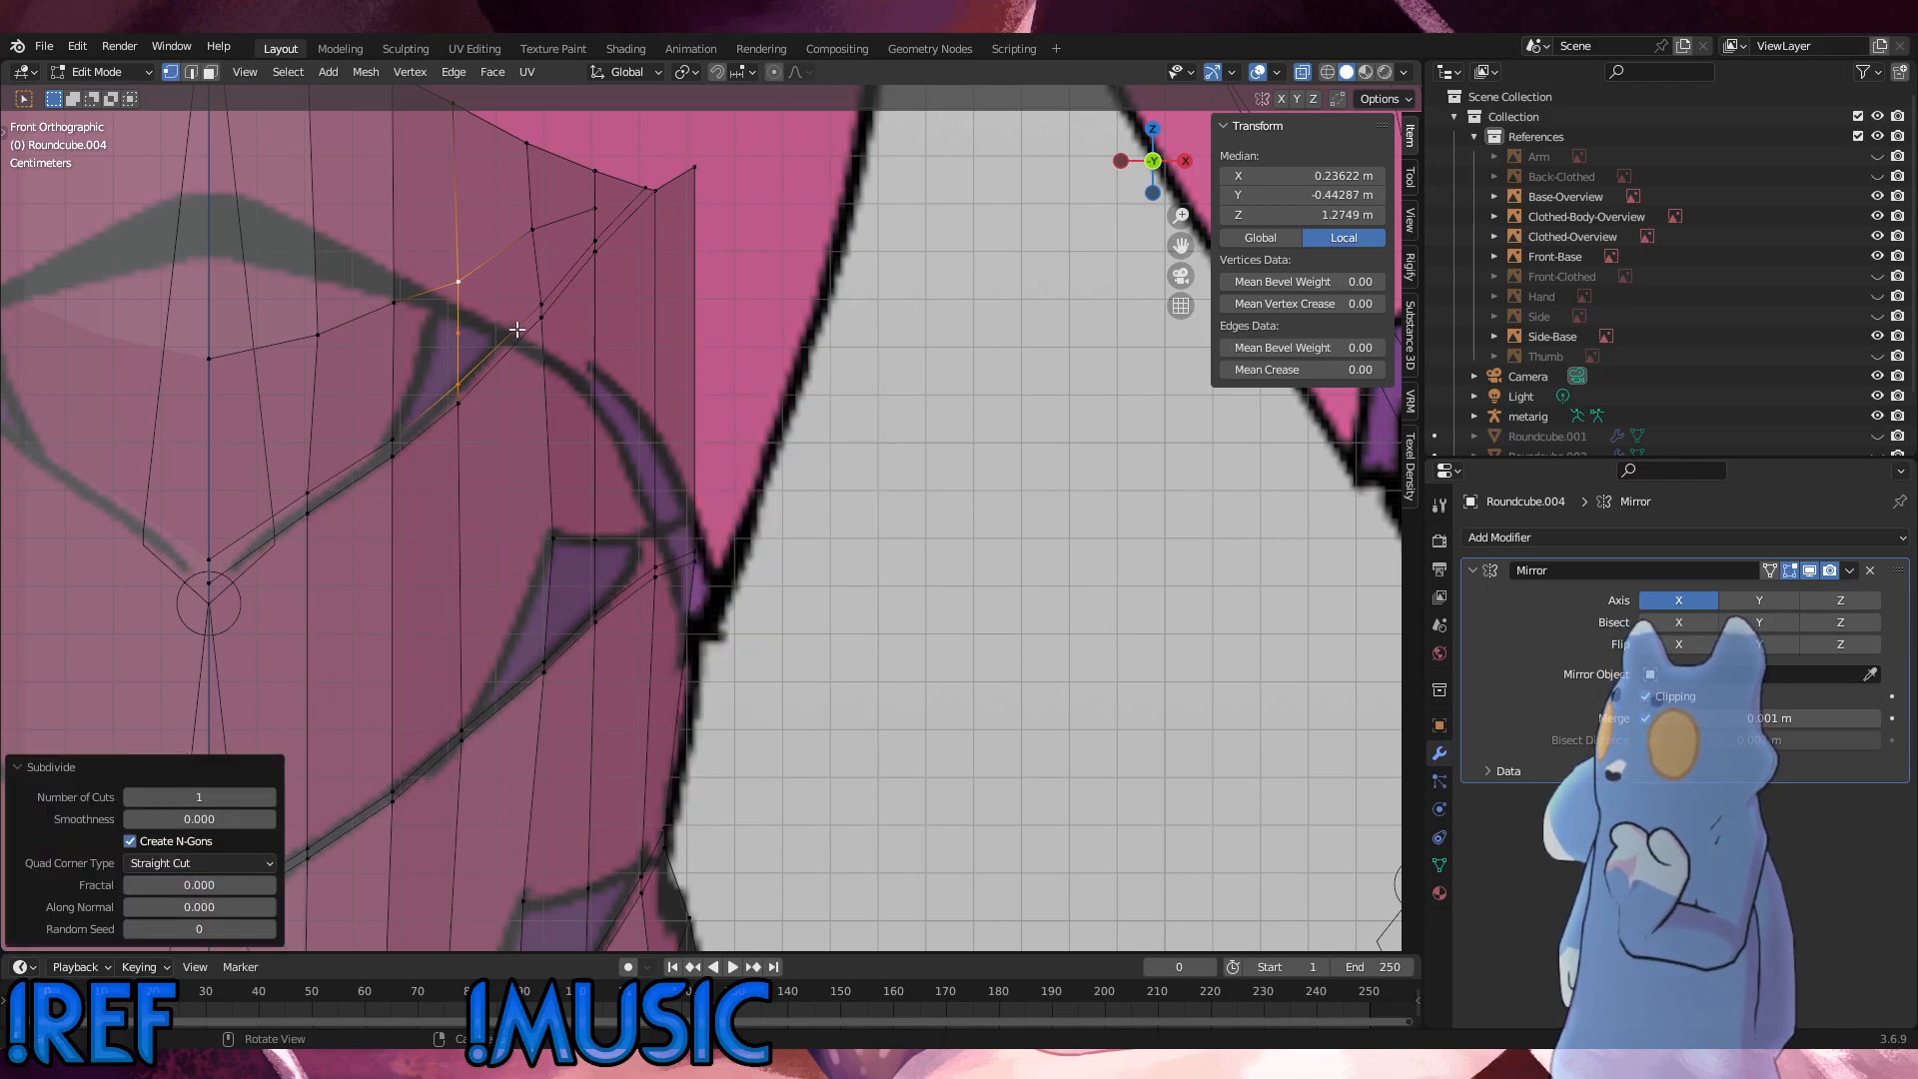
# Step: Delete the two faces between the upper loop and the first seam over the upper purple panel
pyautogui.press('2')
pyautogui.press('3')
pyautogui.click(499, 312)
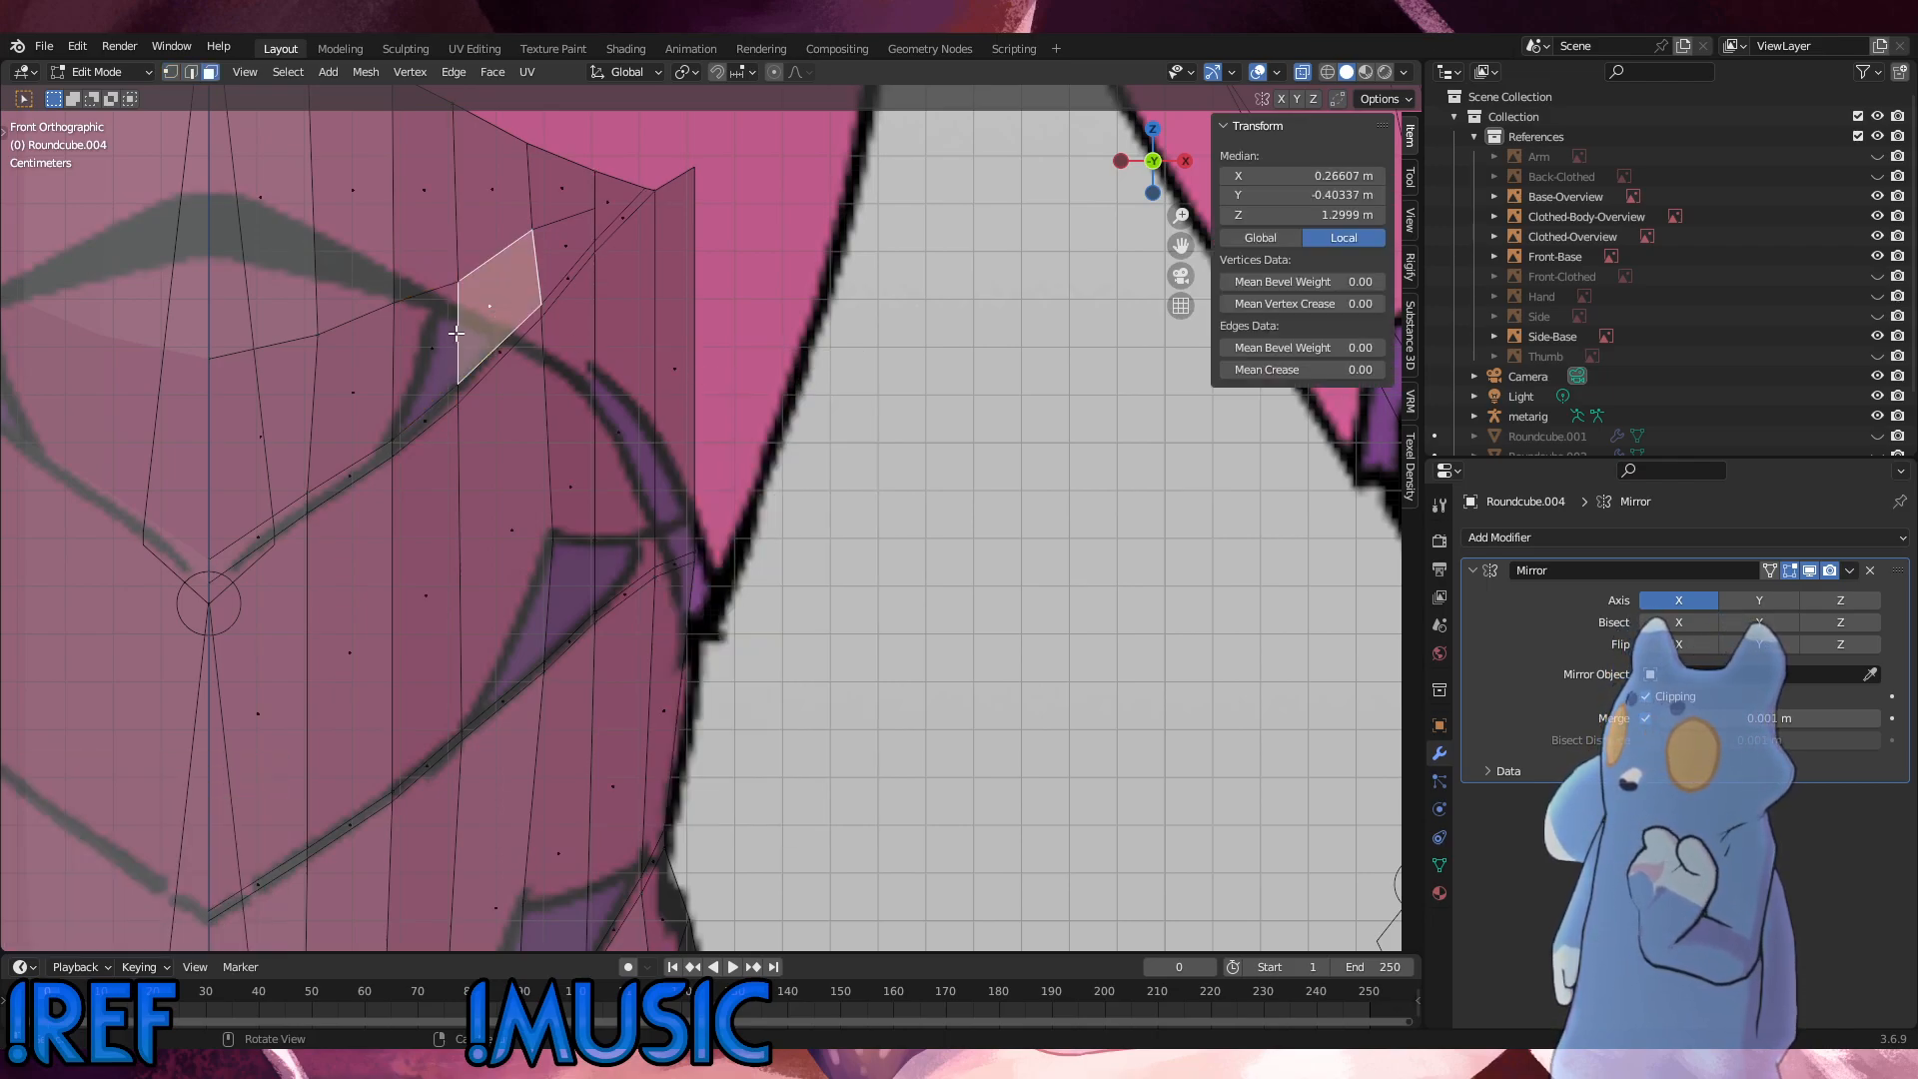
pyautogui.keyDown('shift'); pyautogui.click(431, 340); pyautogui.keyUp('shift')
pyautogui.press('x')
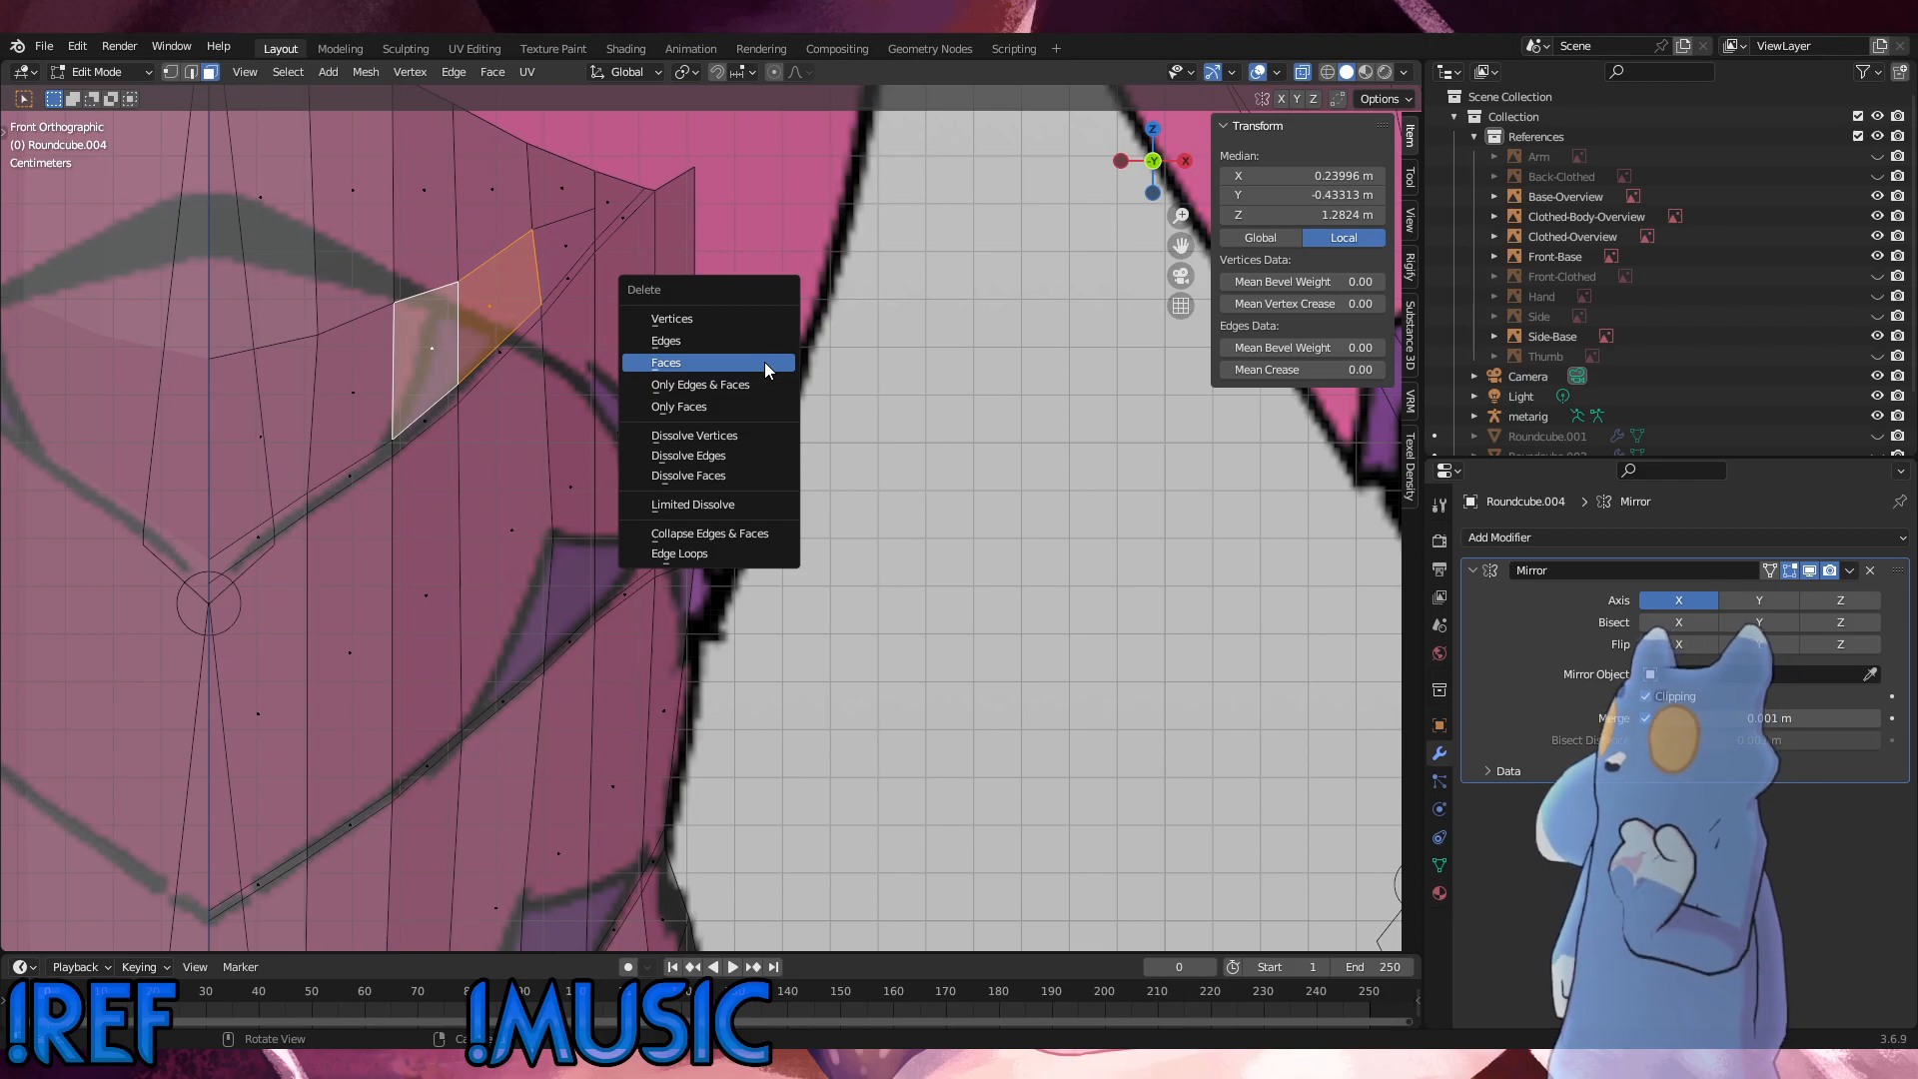
pyautogui.click(764, 362)
# Step: Bridge the opening with a vertical edge from the upper loop vertex to the seam vertex below, and subdivide it with one cut
pyautogui.press('1')
pyautogui.click(458, 367)
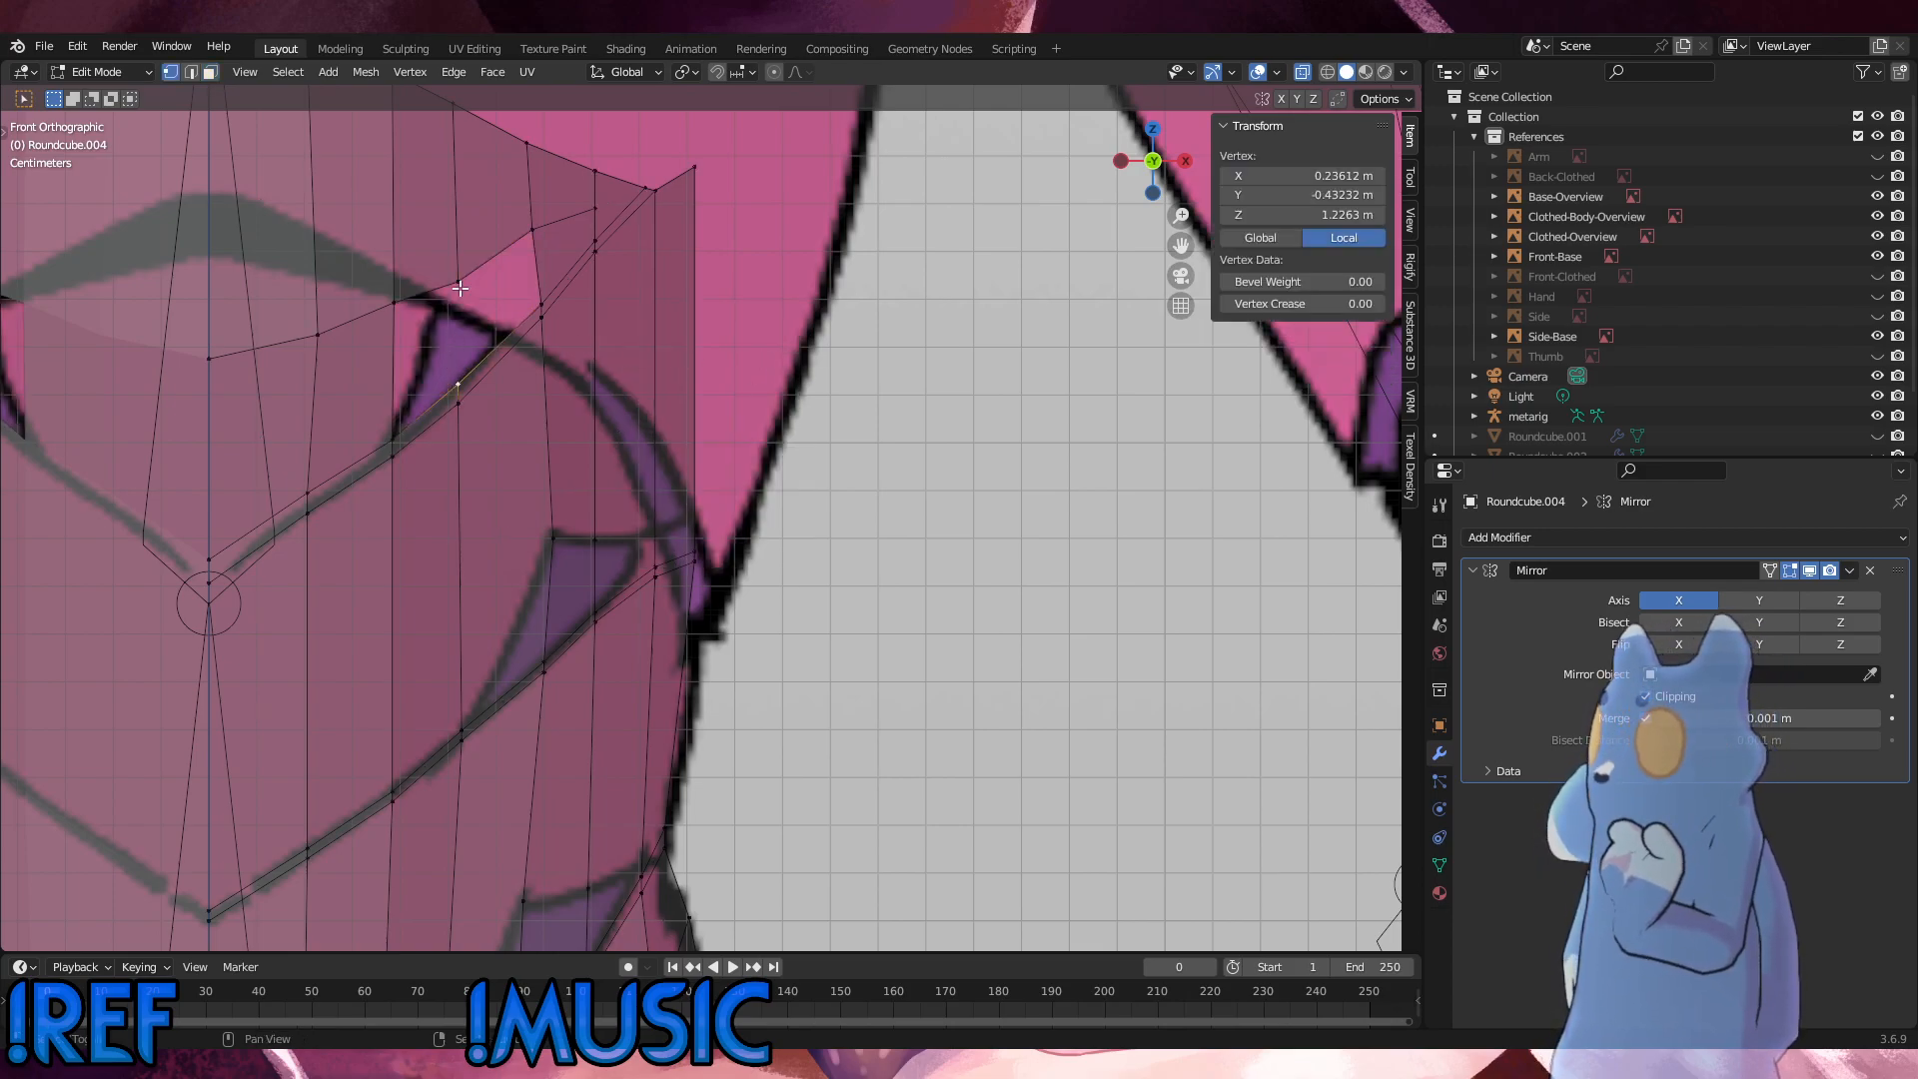
pyautogui.keyDown('shift'); pyautogui.click(459, 288); pyautogui.keyUp('shift')
pyautogui.press('f')
pyautogui.click(721, 376)
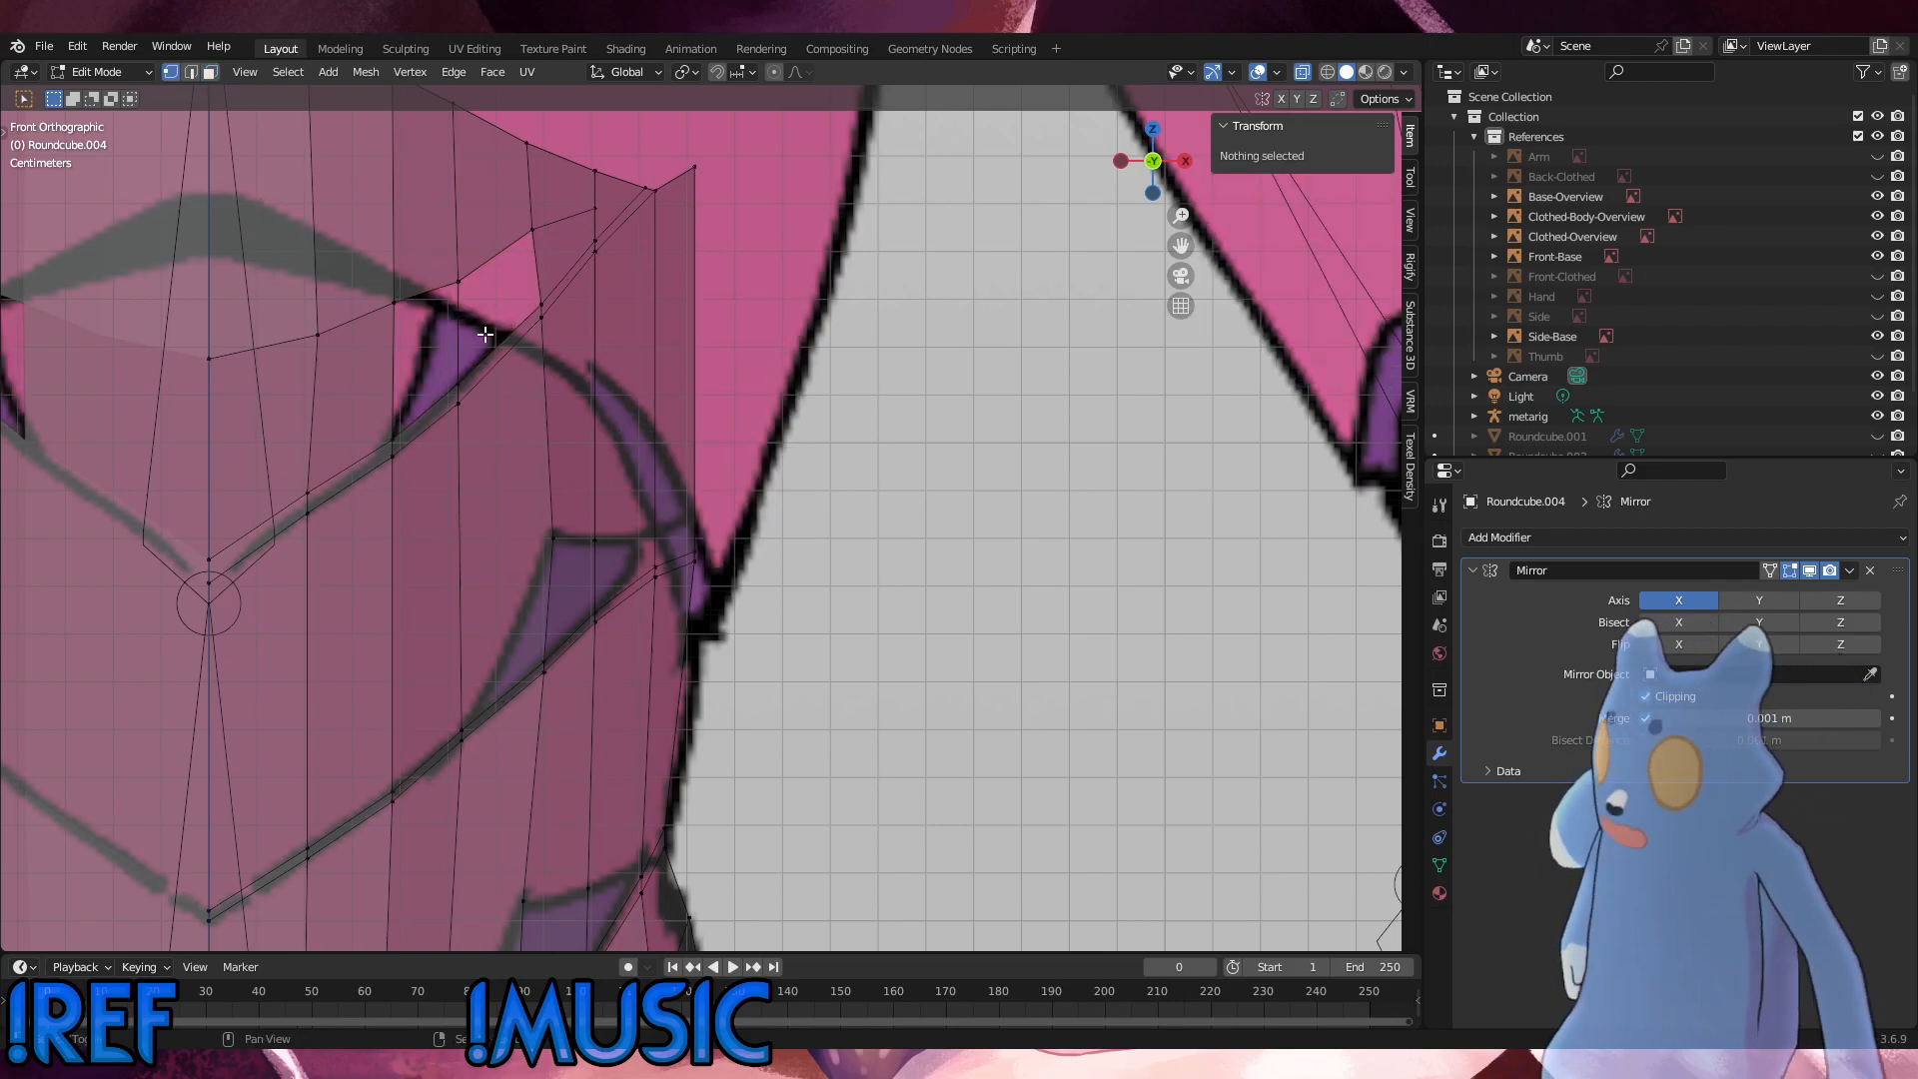
pyautogui.click(458, 288)
pyautogui.keyDown('shift'); pyautogui.click(458, 384); pyautogui.keyUp('shift')
pyautogui.rightClick(921, 406)
pyautogui.click(922, 406)
pyautogui.click(512, 397)
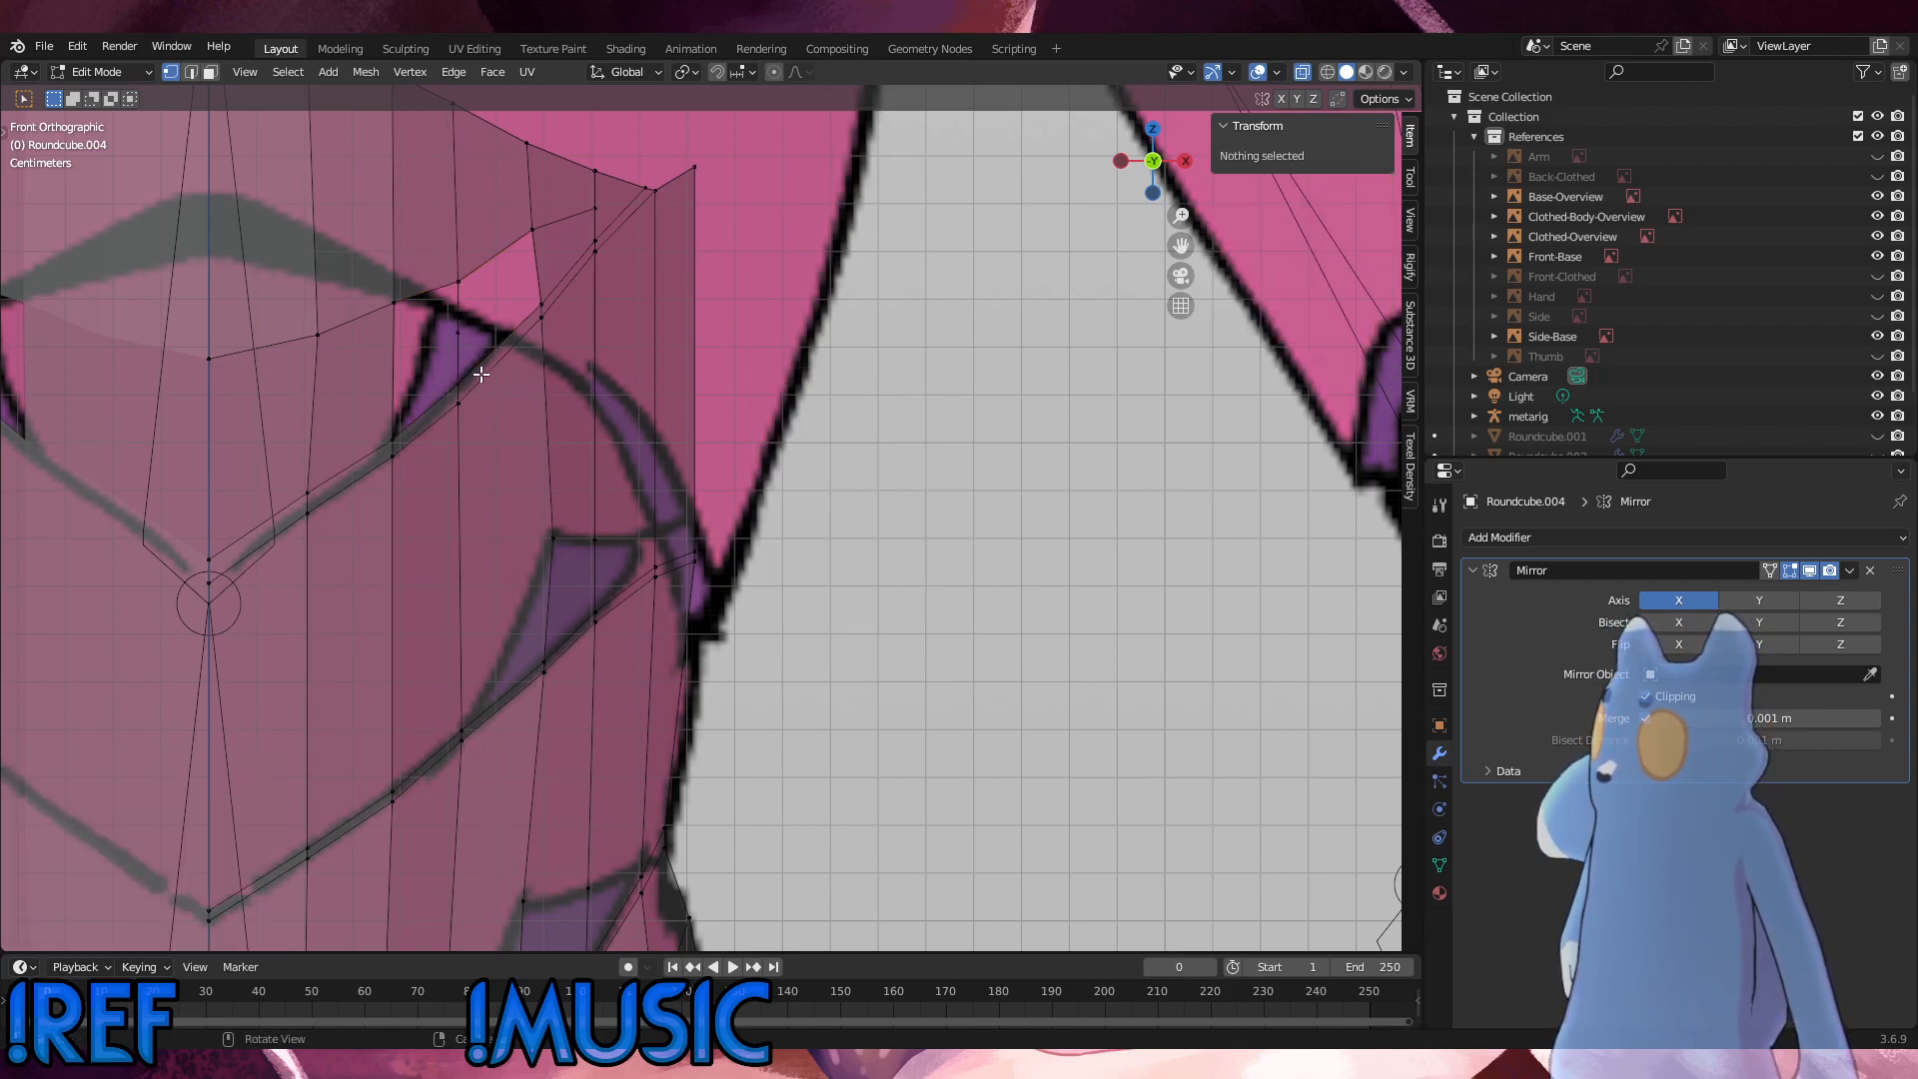
pyautogui.click(397, 437)
pyautogui.keyDown('shift'); pyautogui.click(457, 385); pyautogui.keyUp('shift')
pyautogui.keyDown('shift'); pyautogui.click(461, 335); pyautogui.keyUp('shift')
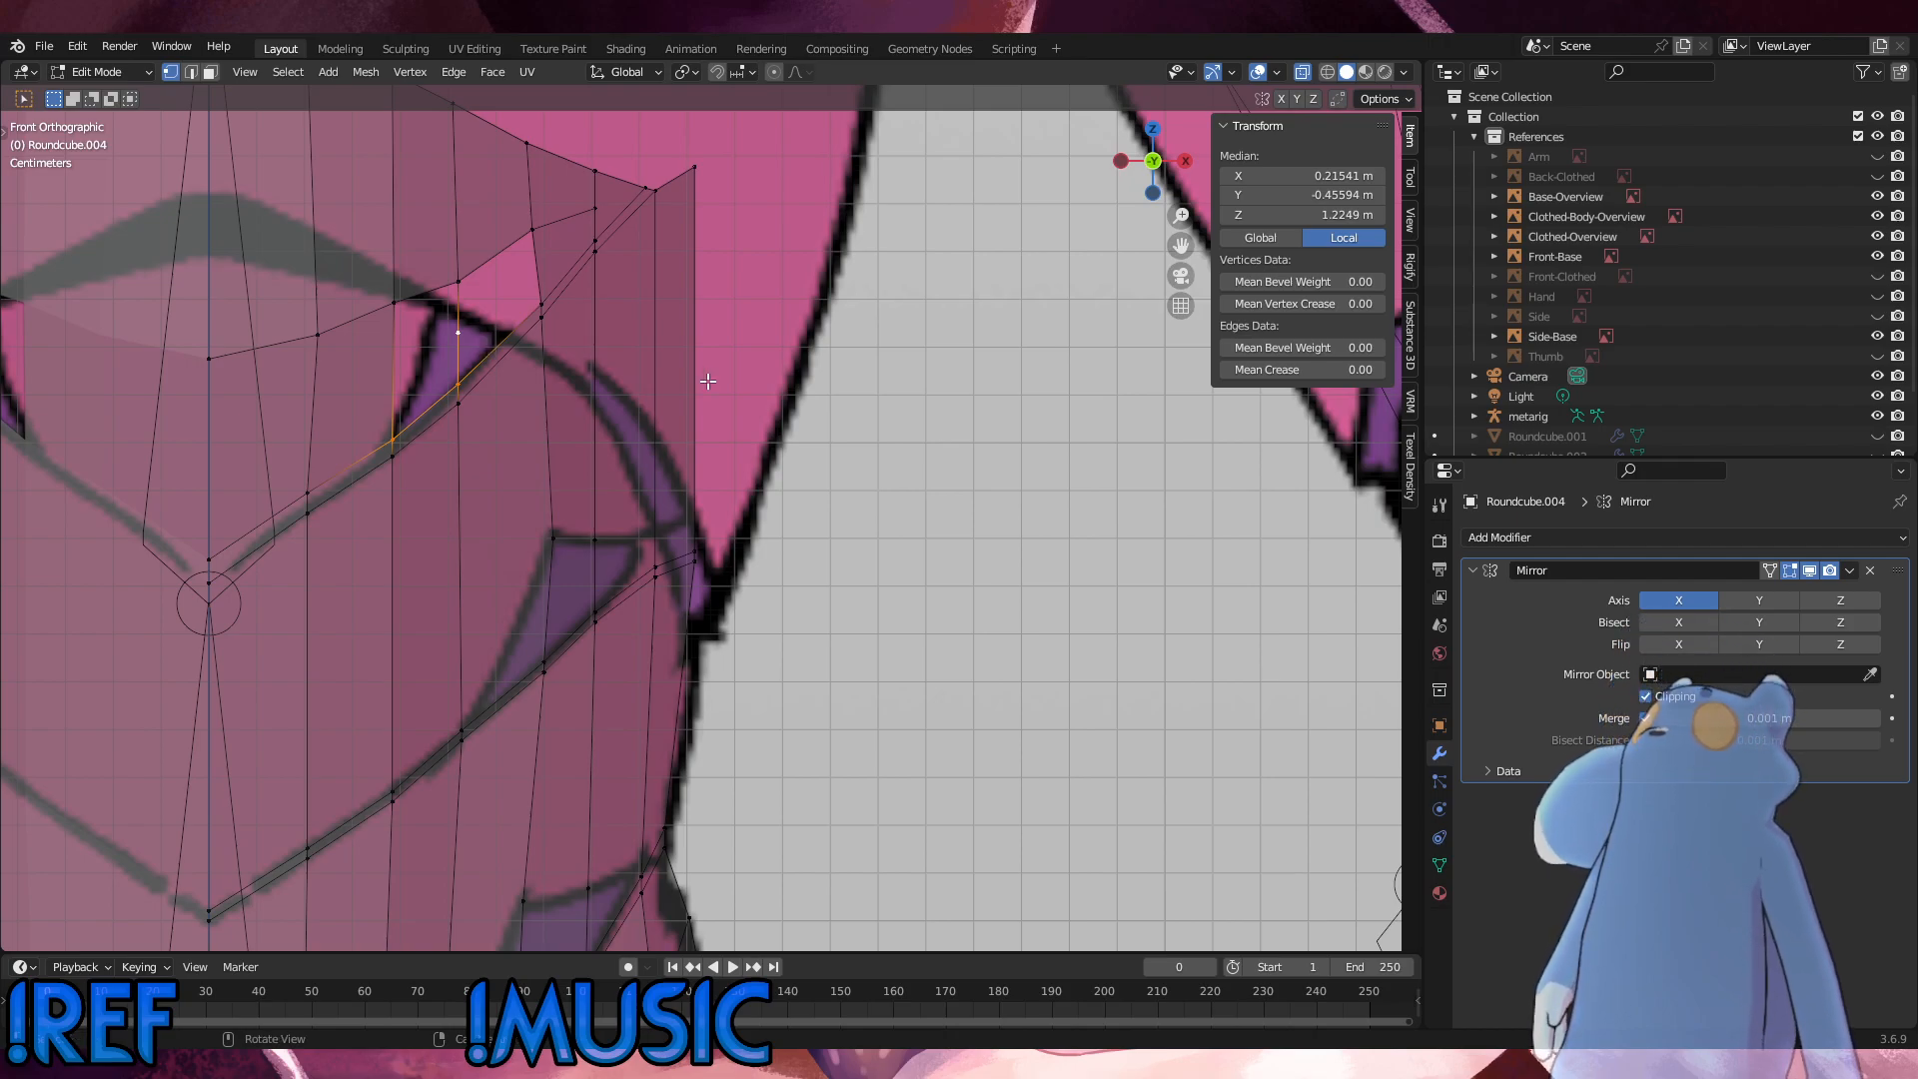
pyautogui.click(708, 382)
pyautogui.press('3')
pyautogui.click(465, 358)
pyautogui.press('2')
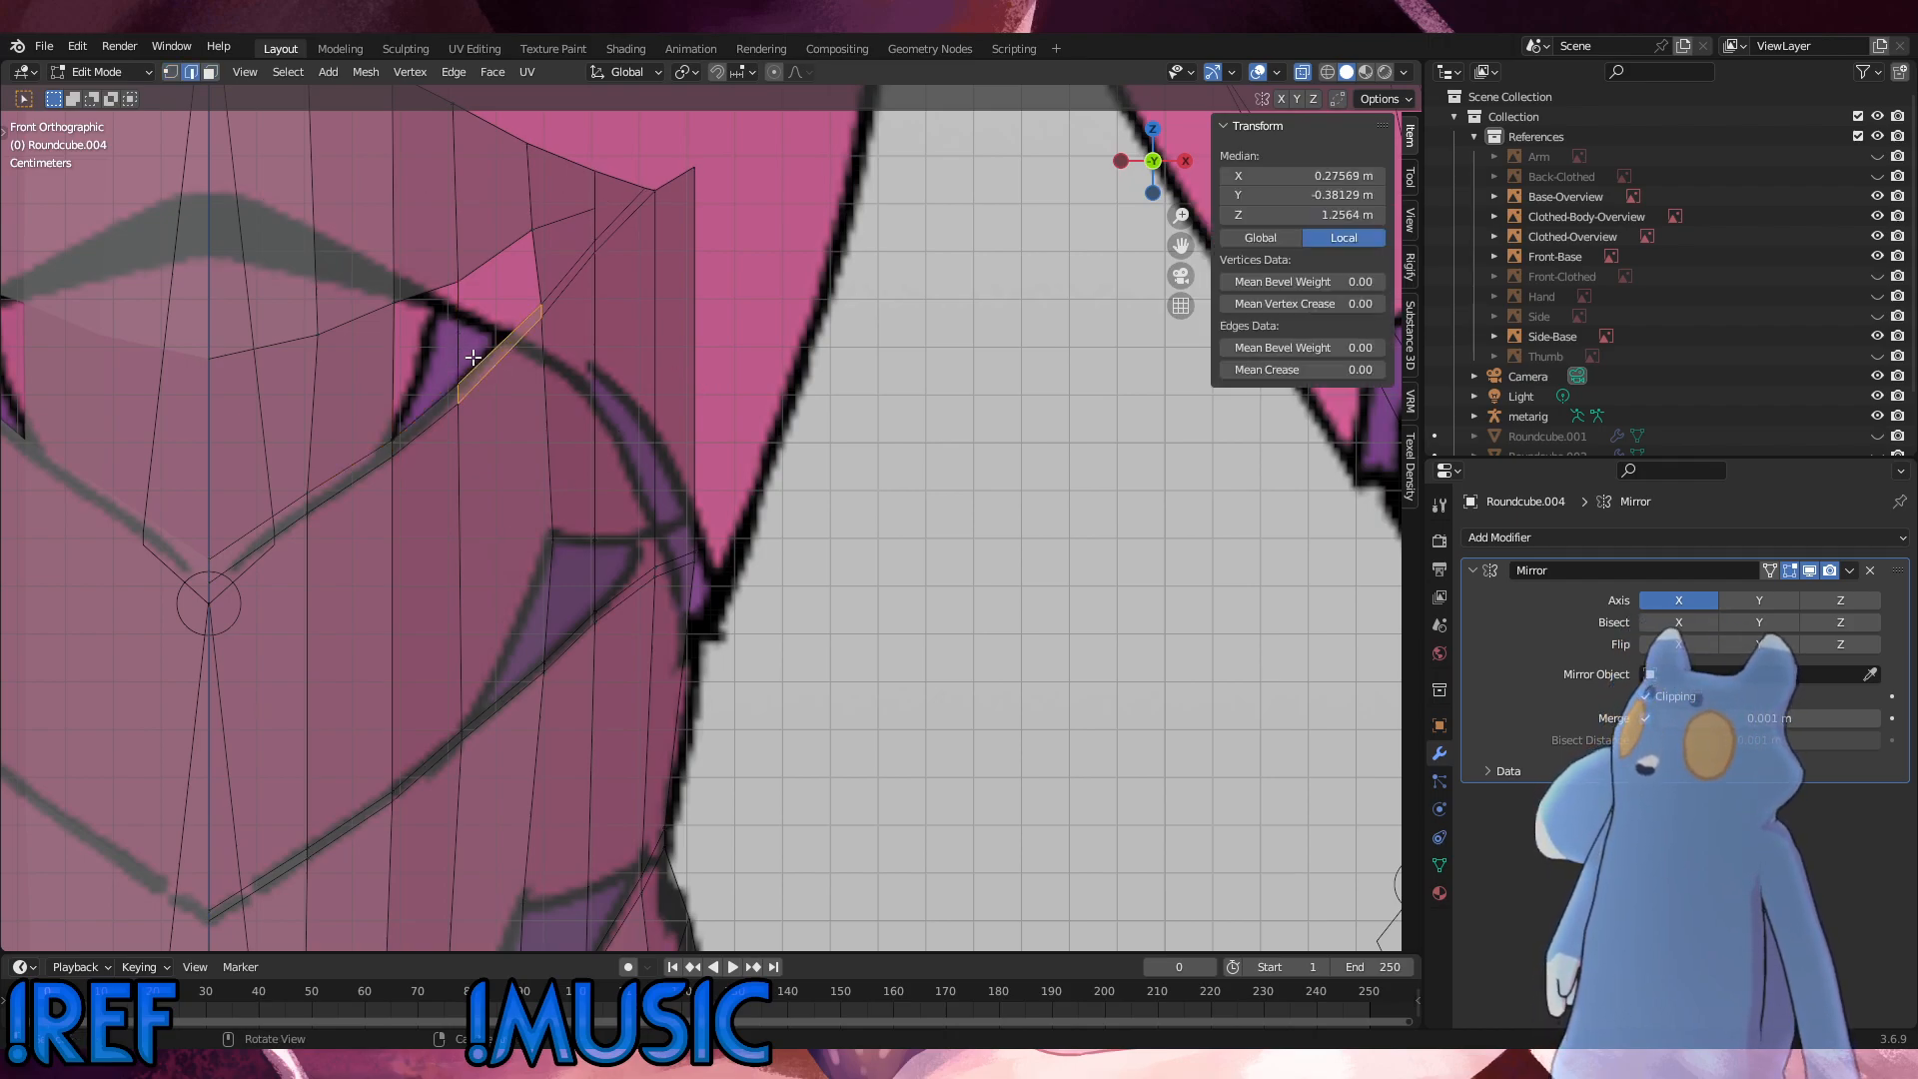
pyautogui.press('1')
pyautogui.click(466, 361)
# Step: Delete the lower segment of the subdivided vertical edge, between its midpoint and the first seam
pyautogui.press('2')
pyautogui.click(461, 357)
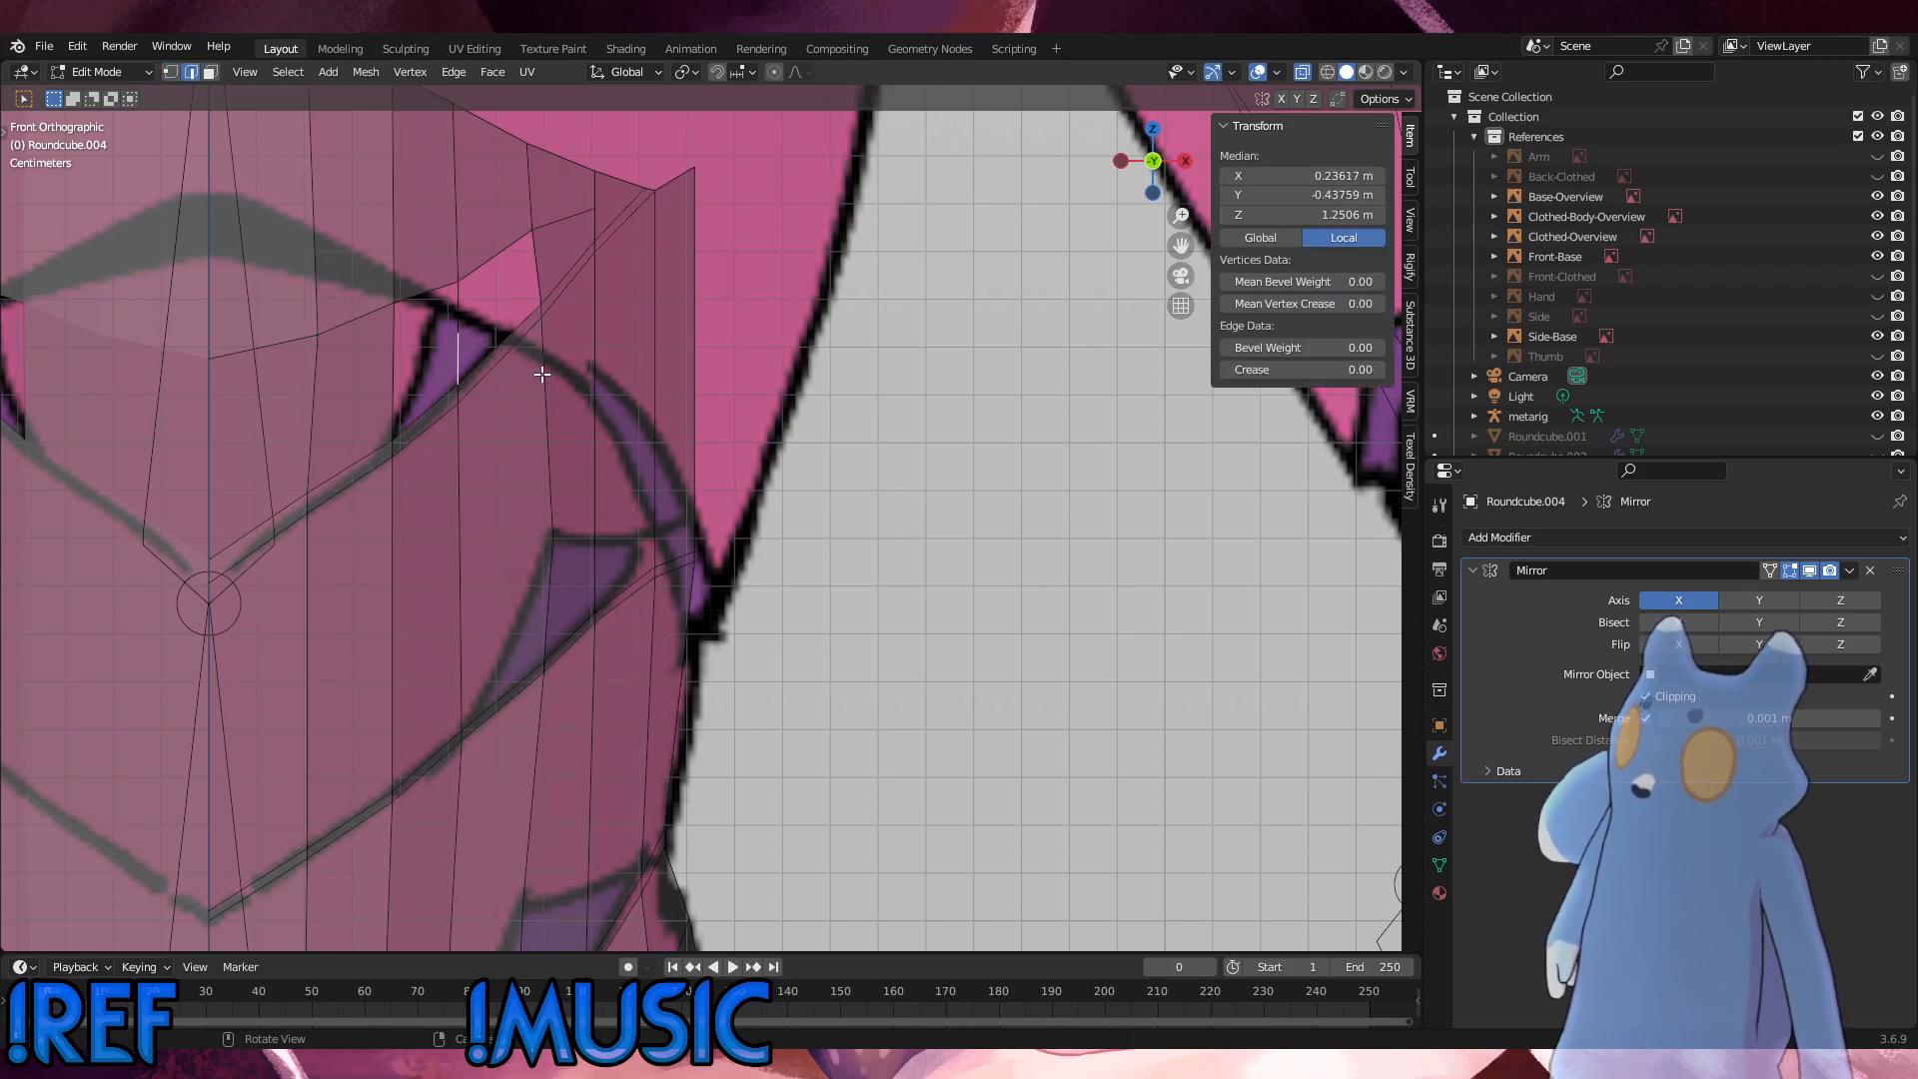
pyautogui.rightClick(853, 435)
pyautogui.press('Escape')
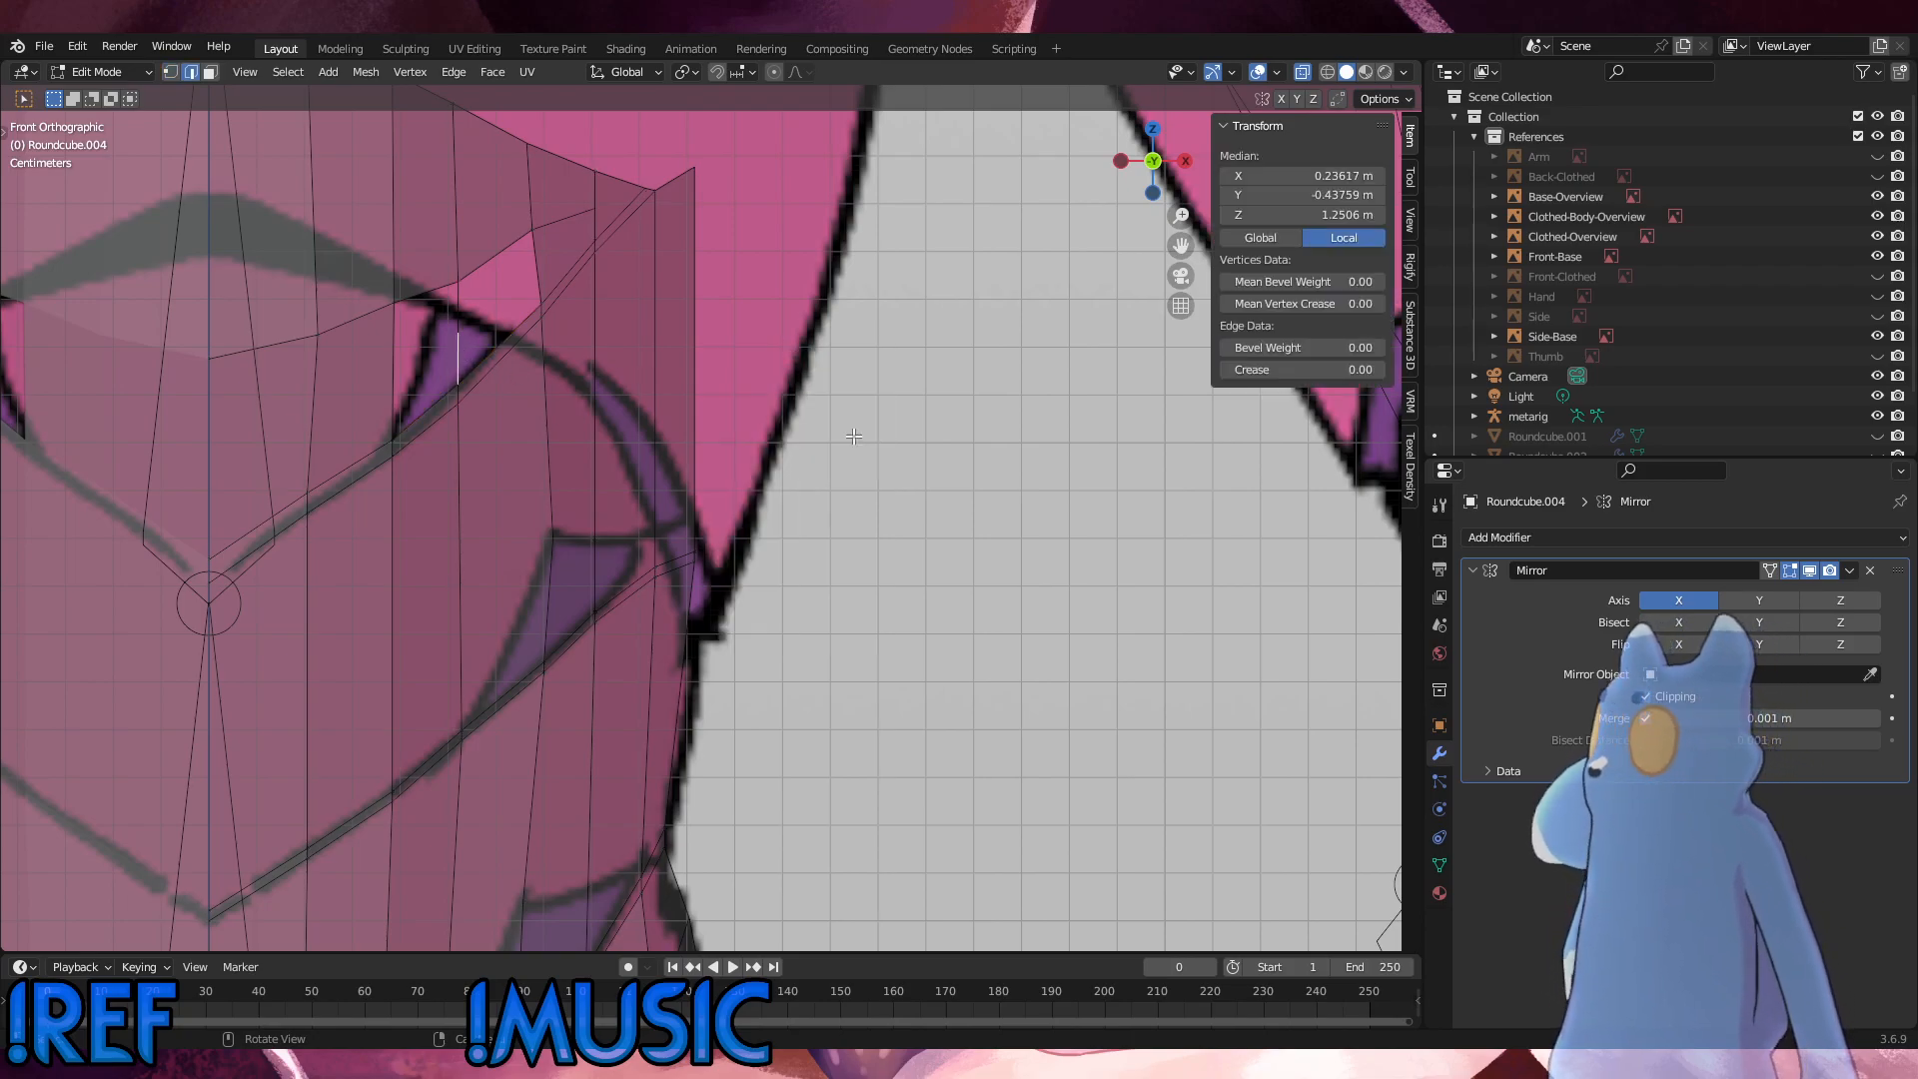
pyautogui.press('x')
pyautogui.click(822, 416)
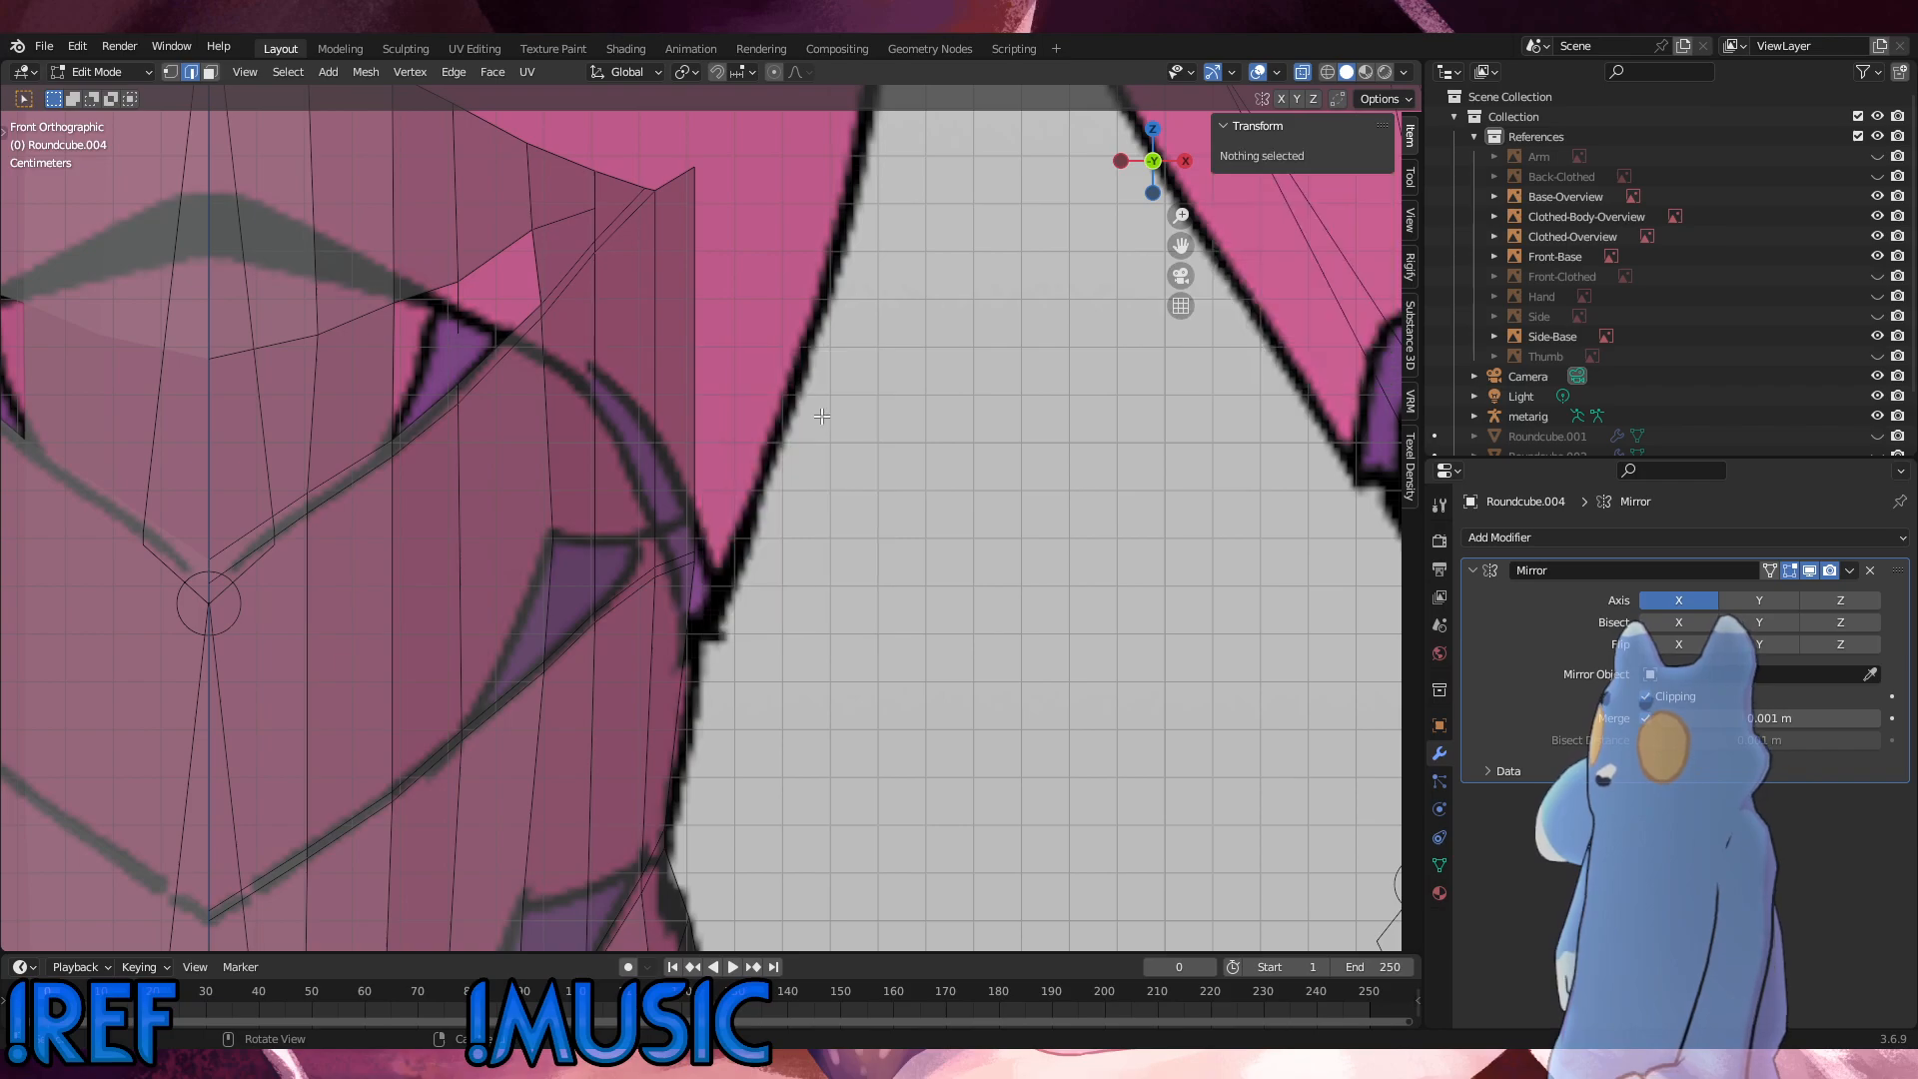
# Step: Fill a face between the panel's lower corner, the free midpoint vertex, the seam vertex and the outer seam vertex
pyautogui.press('1')
pyautogui.keyDown('shift'); pyautogui.click(399, 426); pyautogui.keyUp('shift')
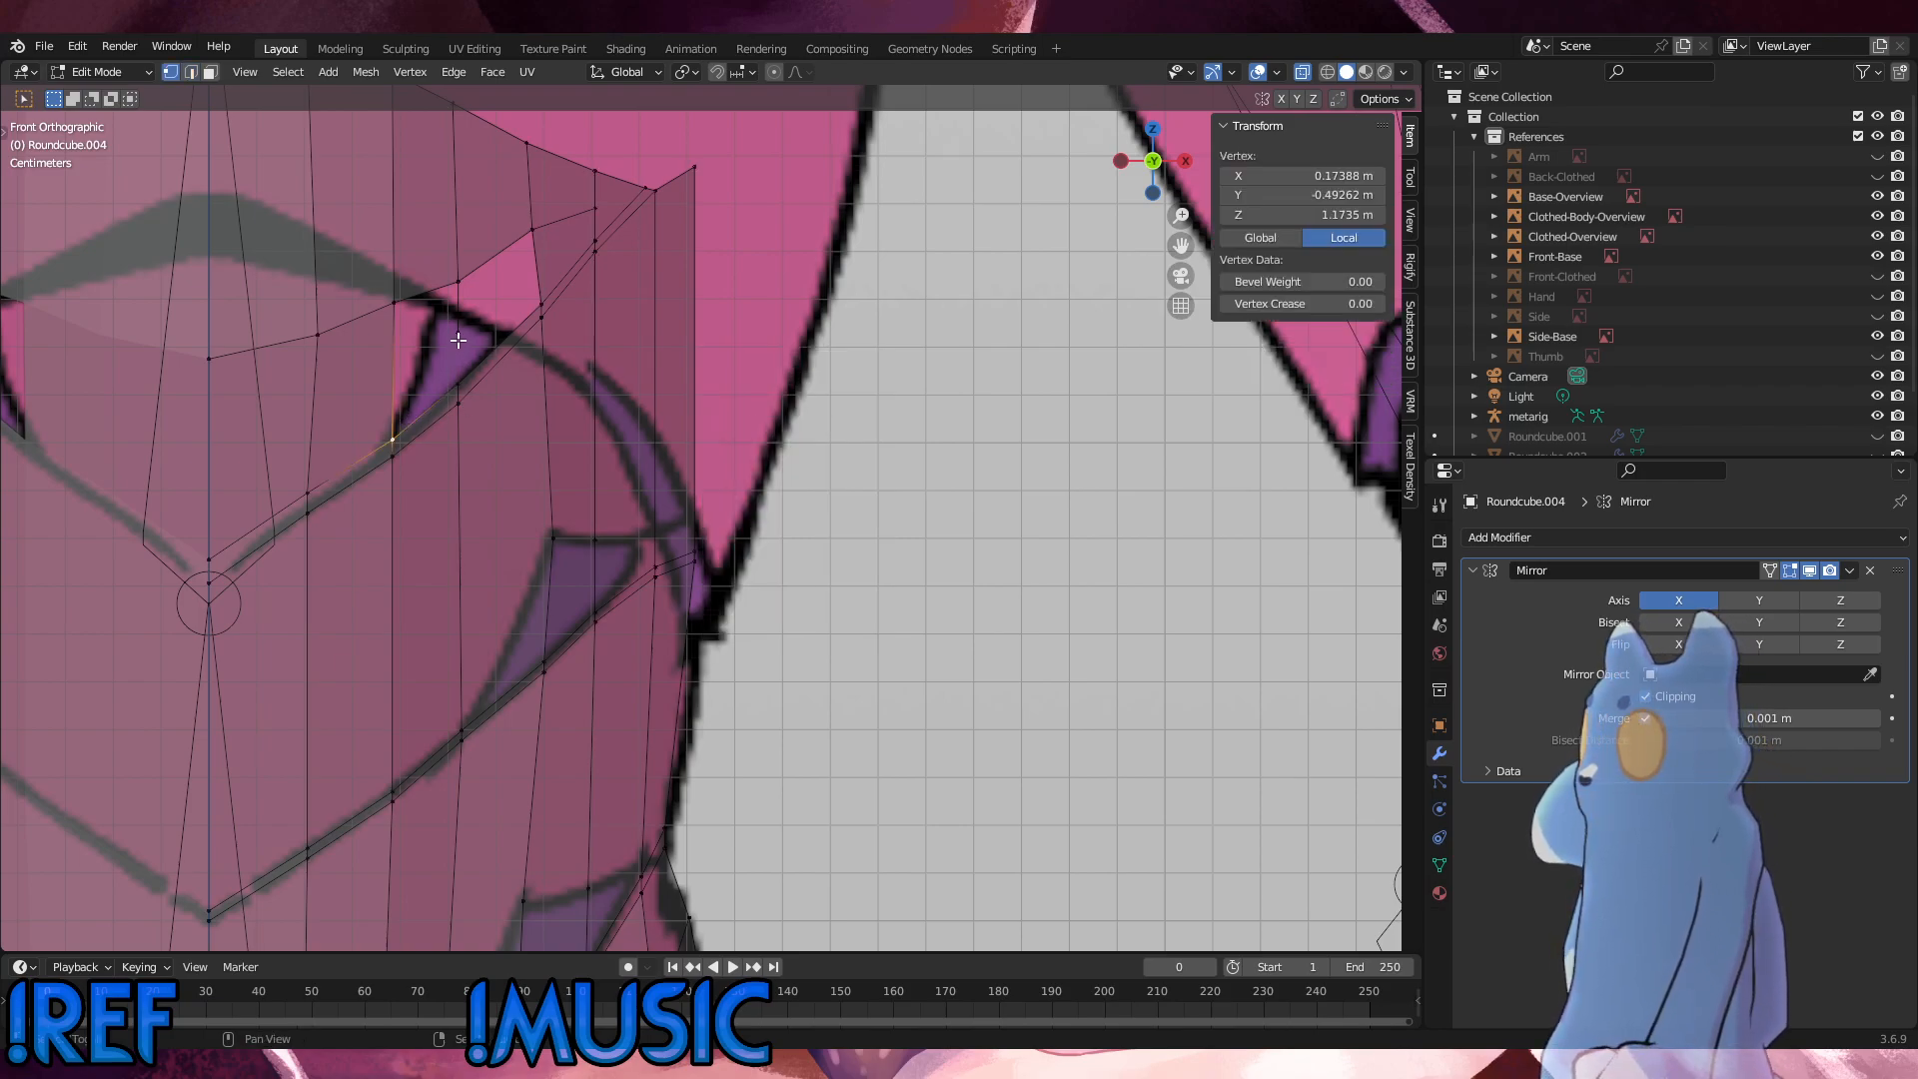
pyautogui.keyDown('shift'); pyautogui.click(459, 341); pyautogui.keyUp('shift')
pyautogui.keyDown('shift'); pyautogui.click(457, 376); pyautogui.keyUp('shift')
pyautogui.keyDown('shift'); pyautogui.click(538, 304); pyautogui.keyUp('shift')
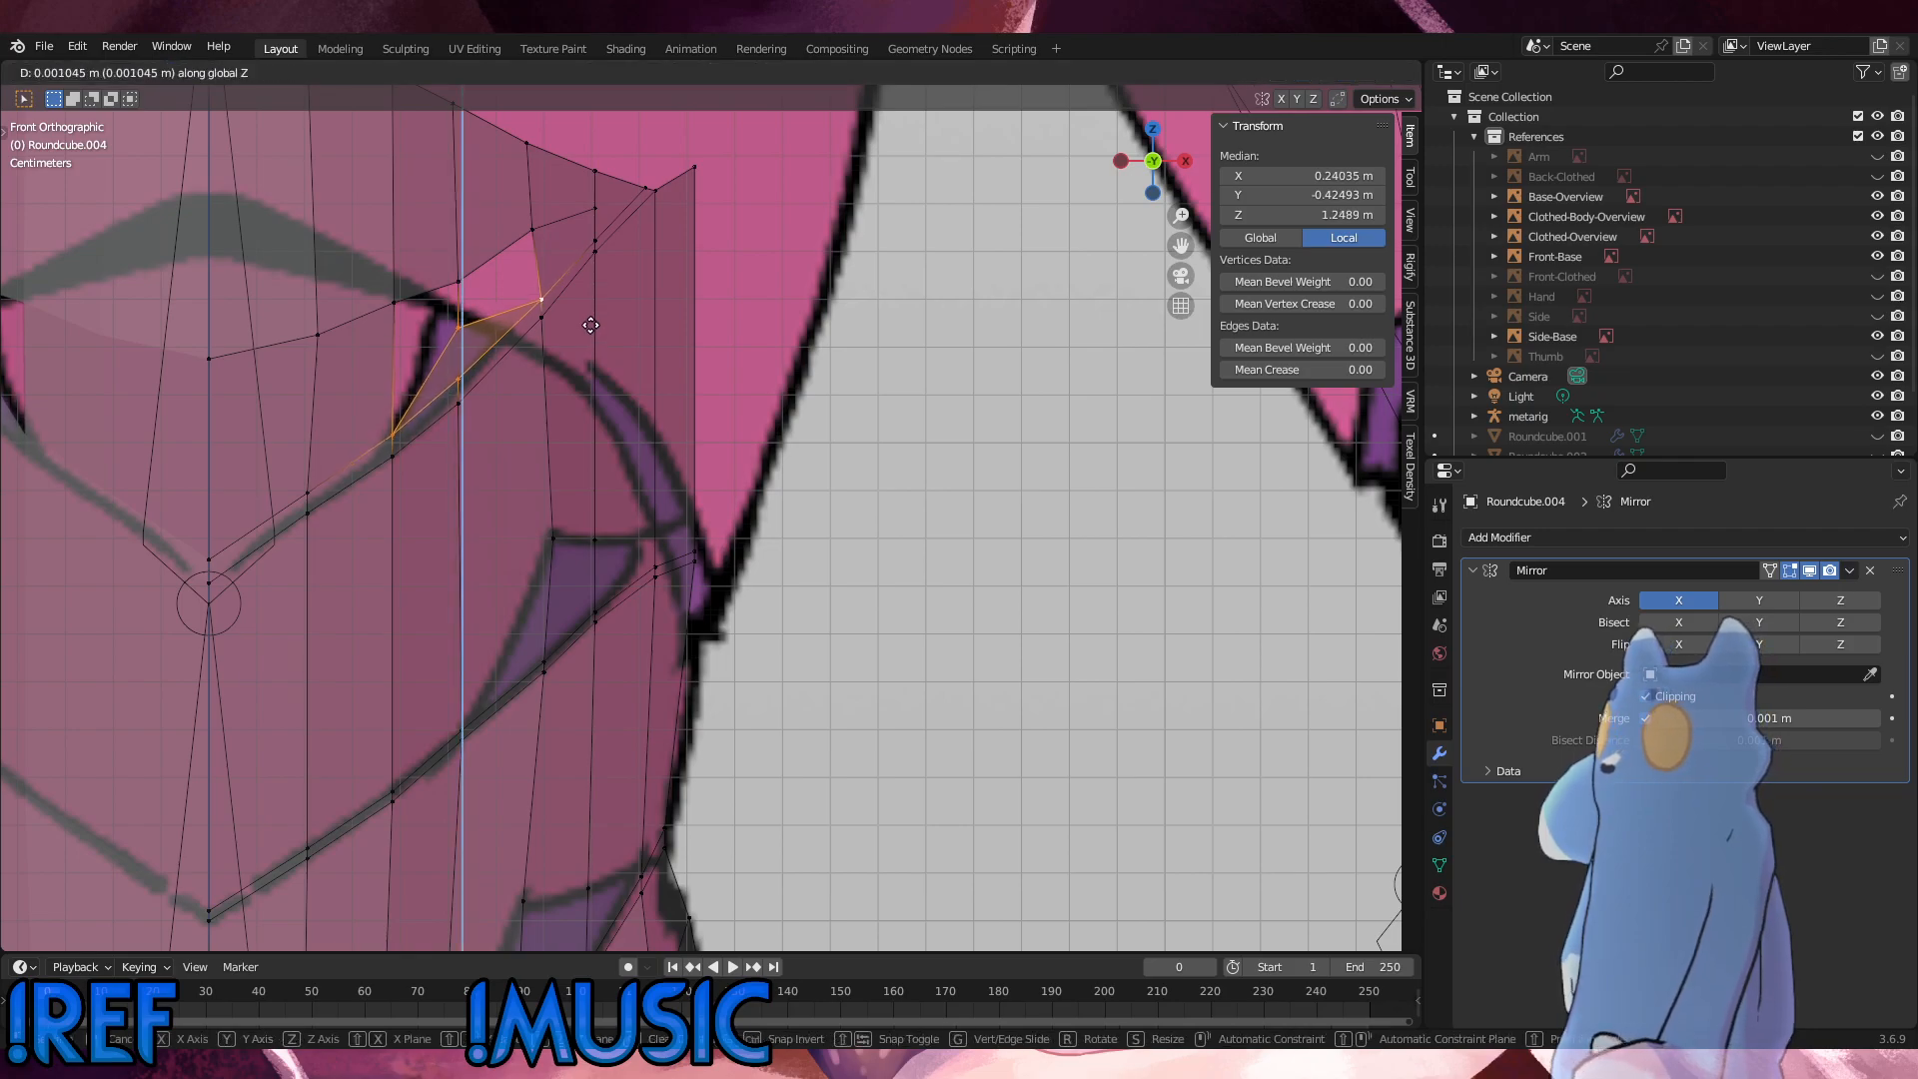
# Step: Try raising the new face's upper inner vertex by 0.004597 m along Z, and undo that move
pyautogui.click(459, 332)
pyautogui.press('g')
pyautogui.press('z')
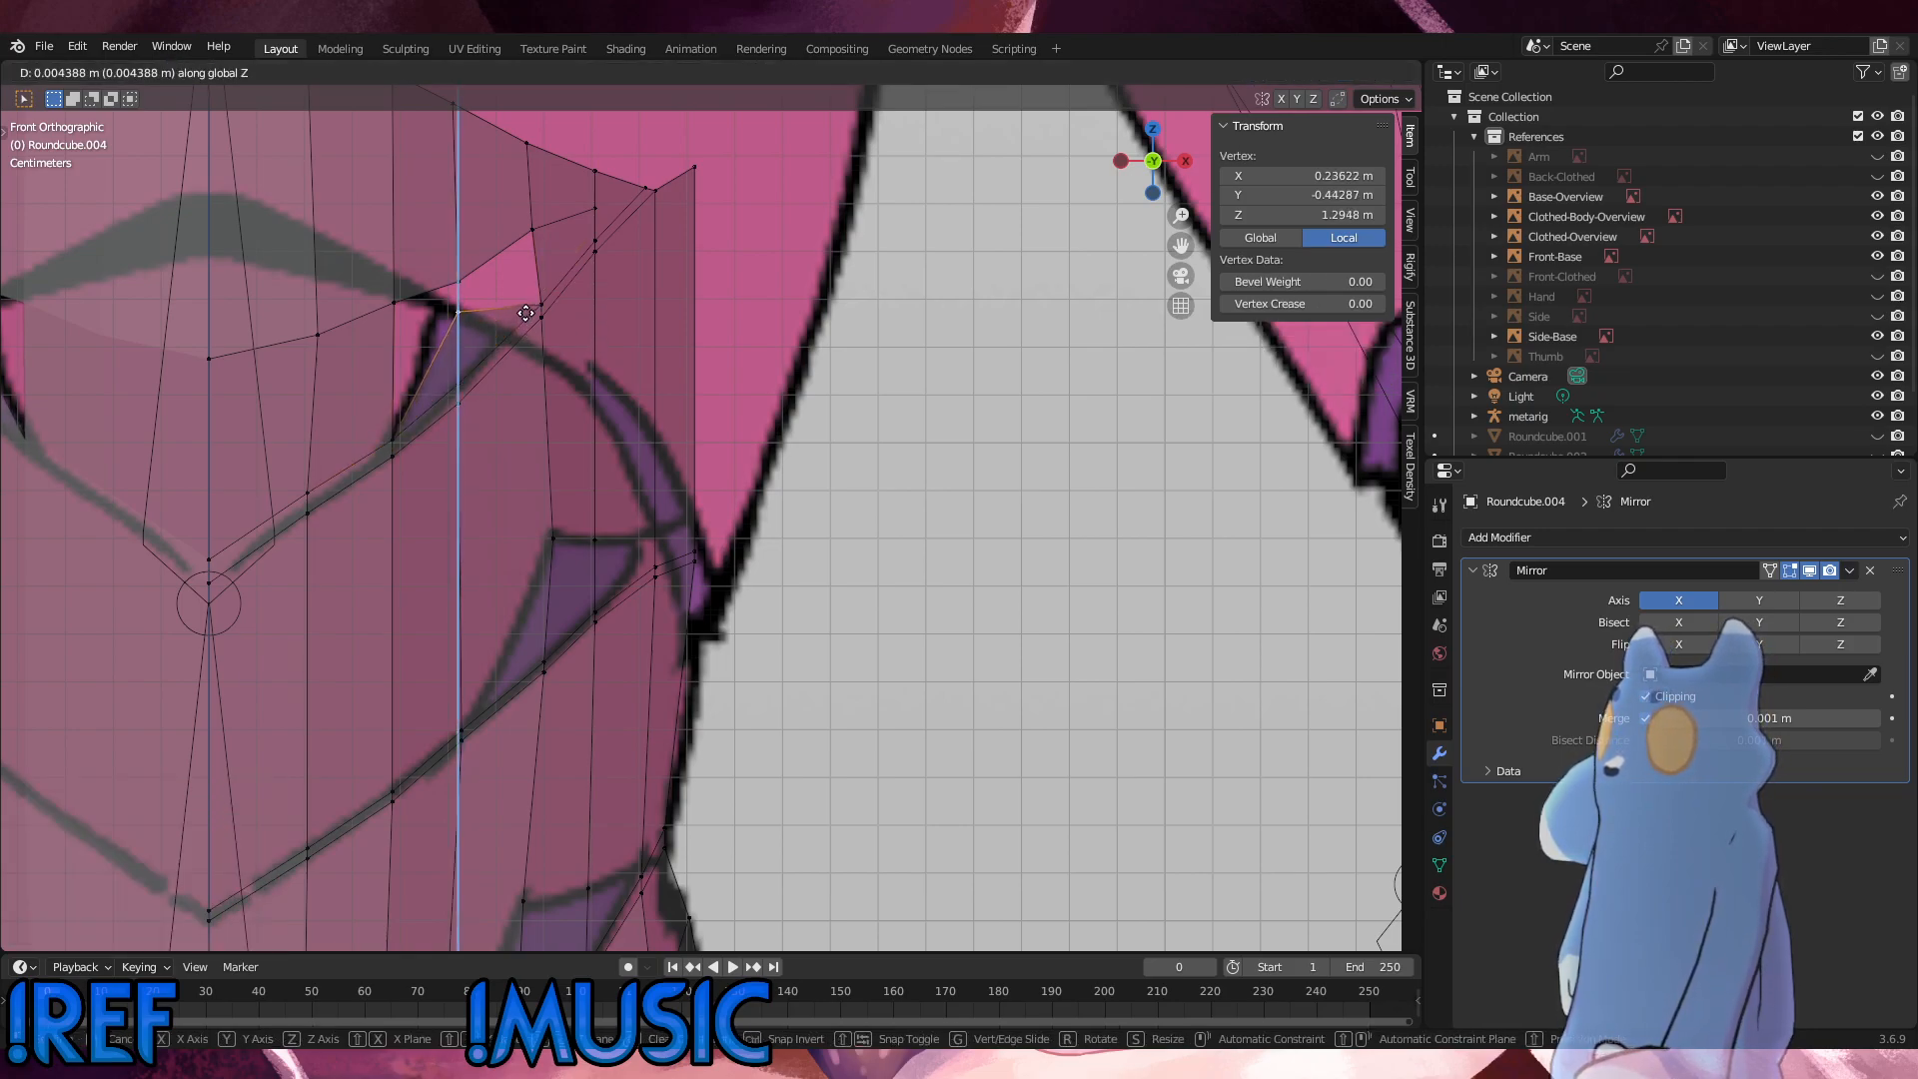
pyautogui.click(694, 357)
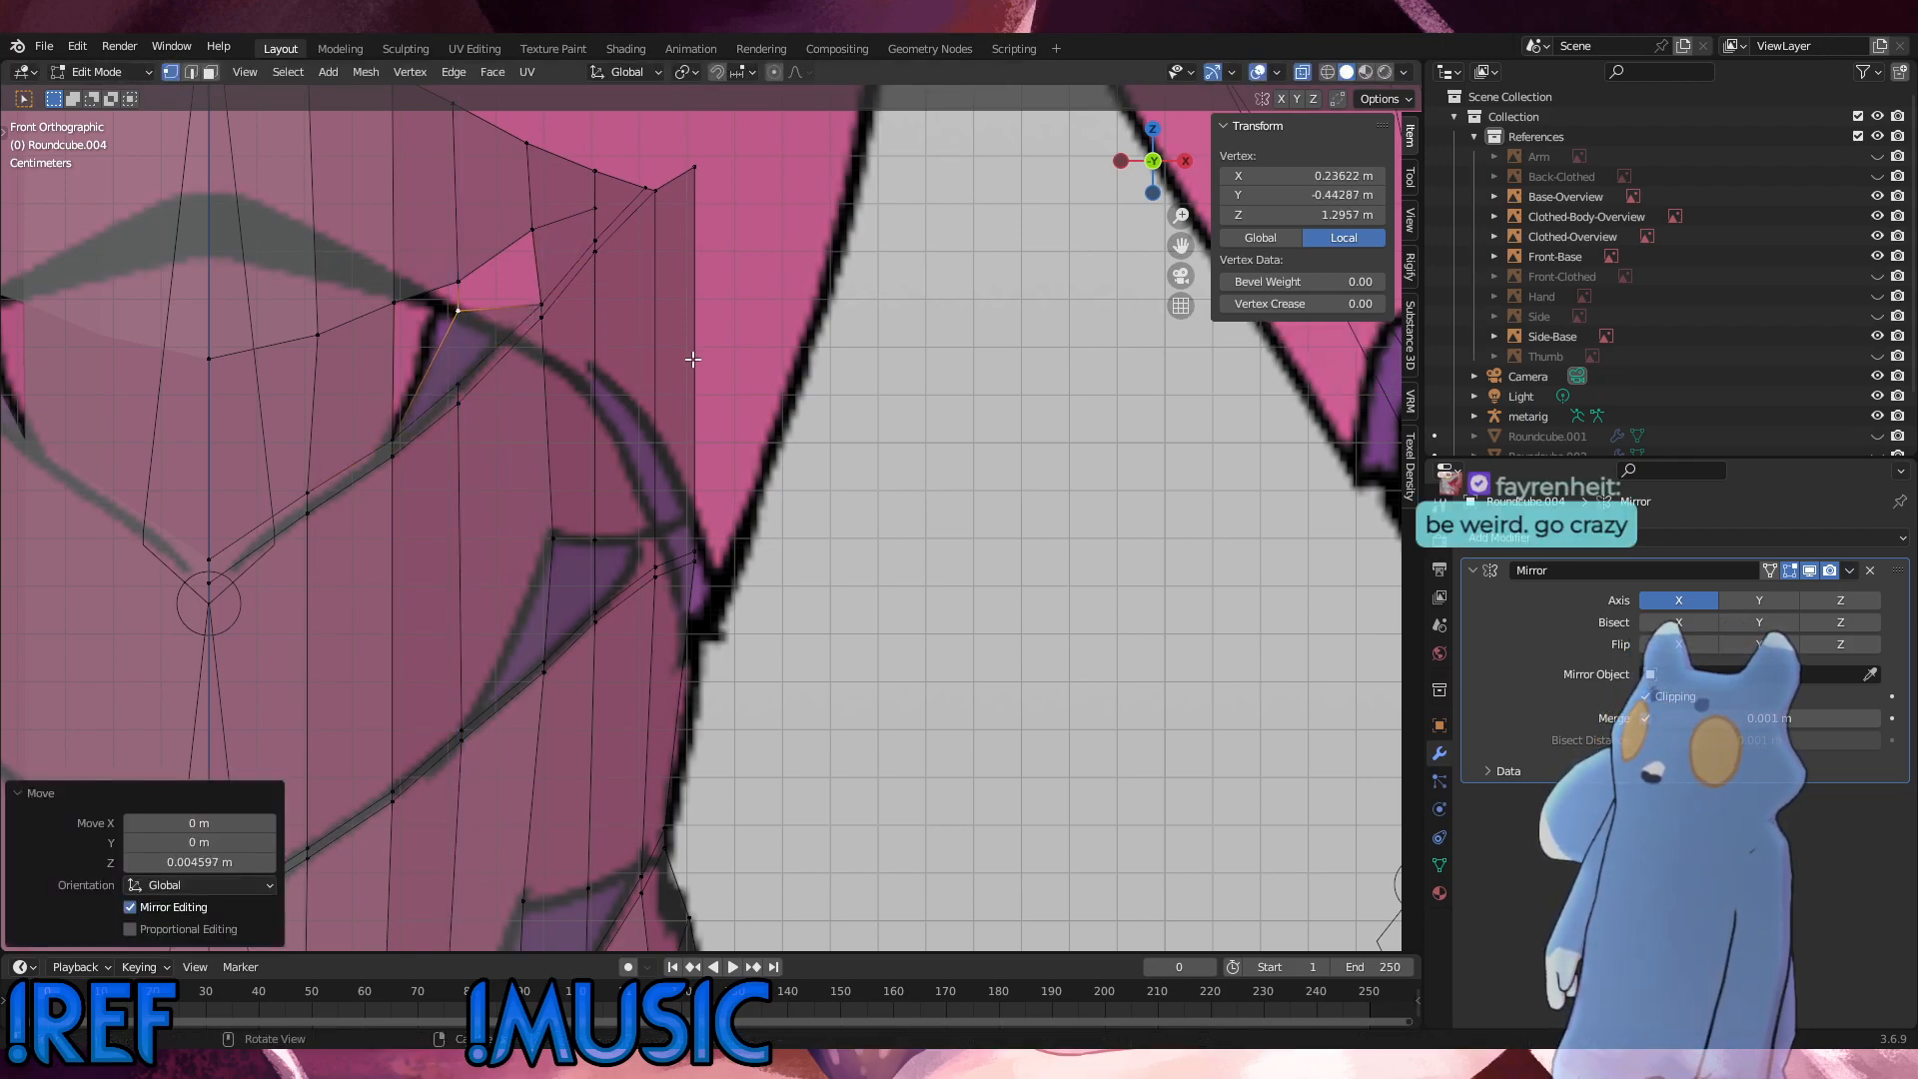
pyautogui.hotkey('ctrl', 'z')
# Step: Delete the short vertical edge between the upper loop vertex and the new face's upper inner vertex
pyautogui.press('2')
pyautogui.click(468, 312)
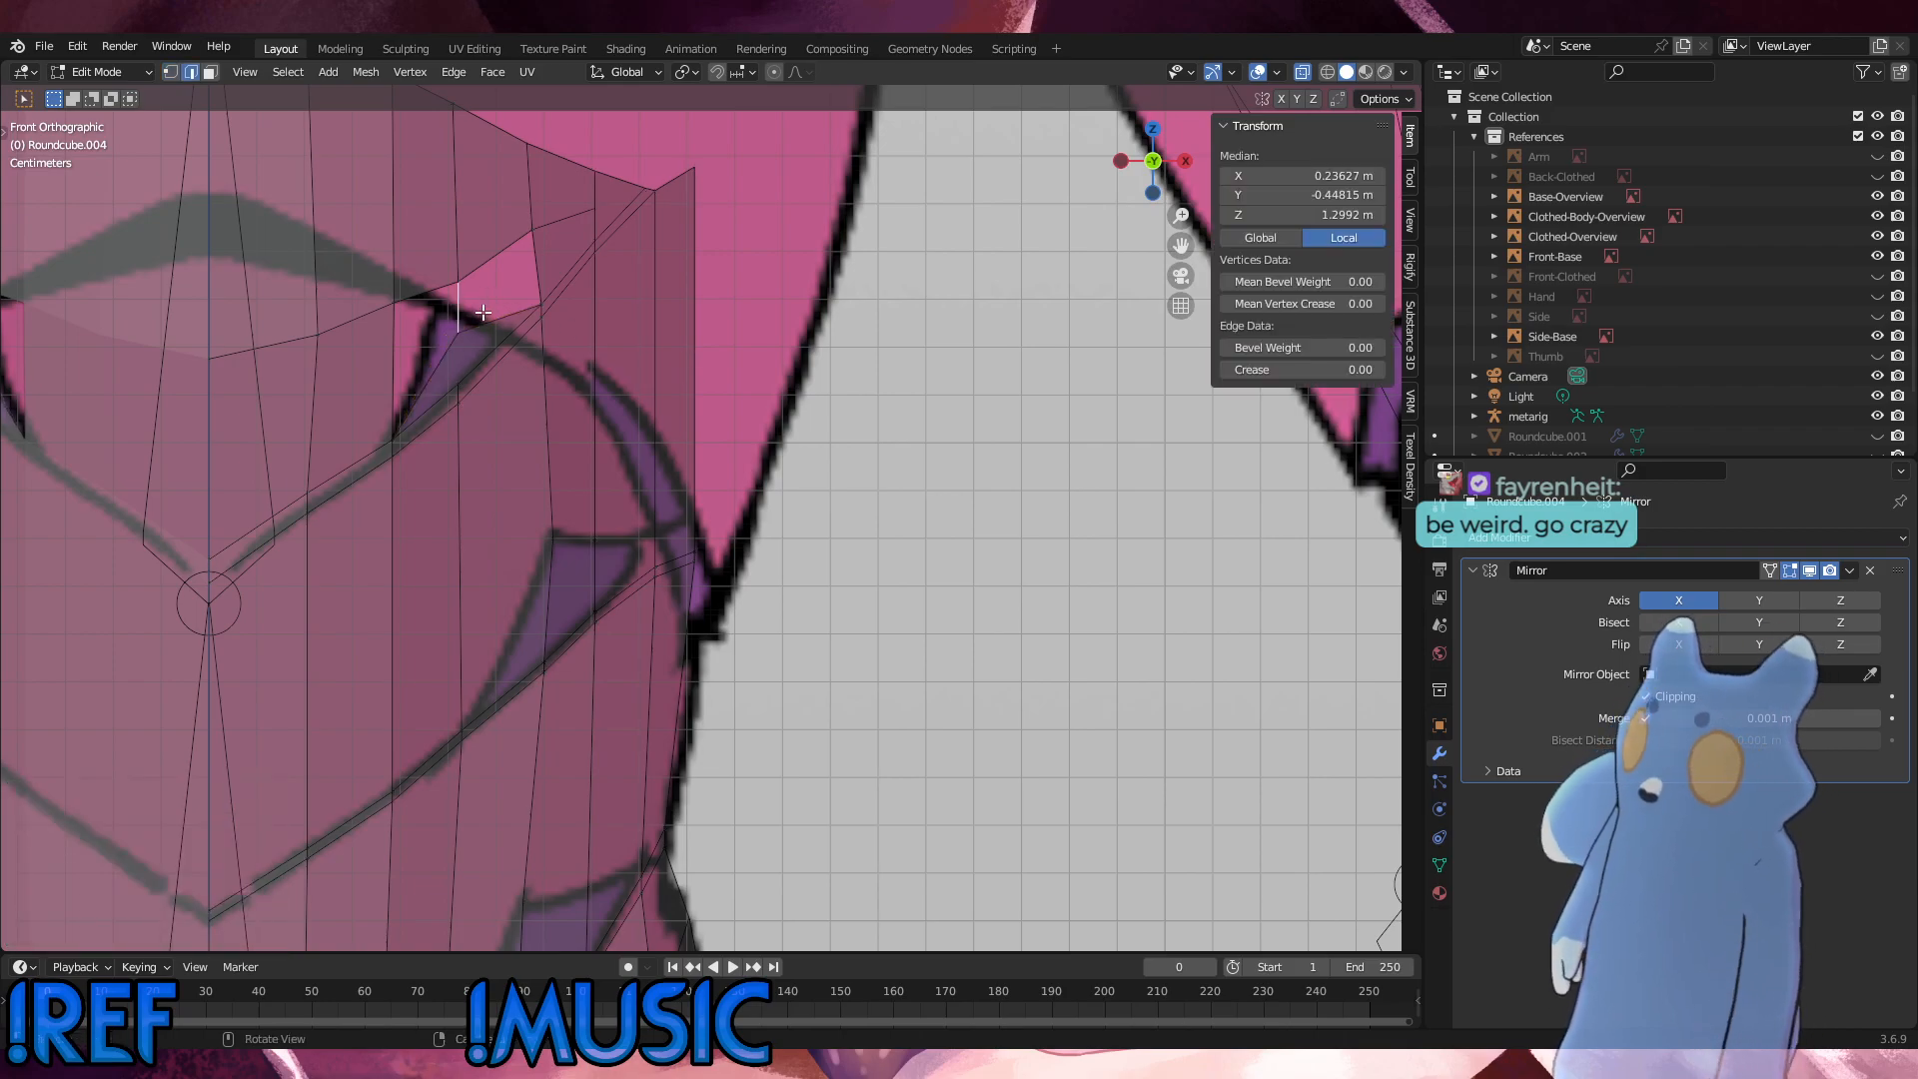
pyautogui.press('x')
pyautogui.click(598, 340)
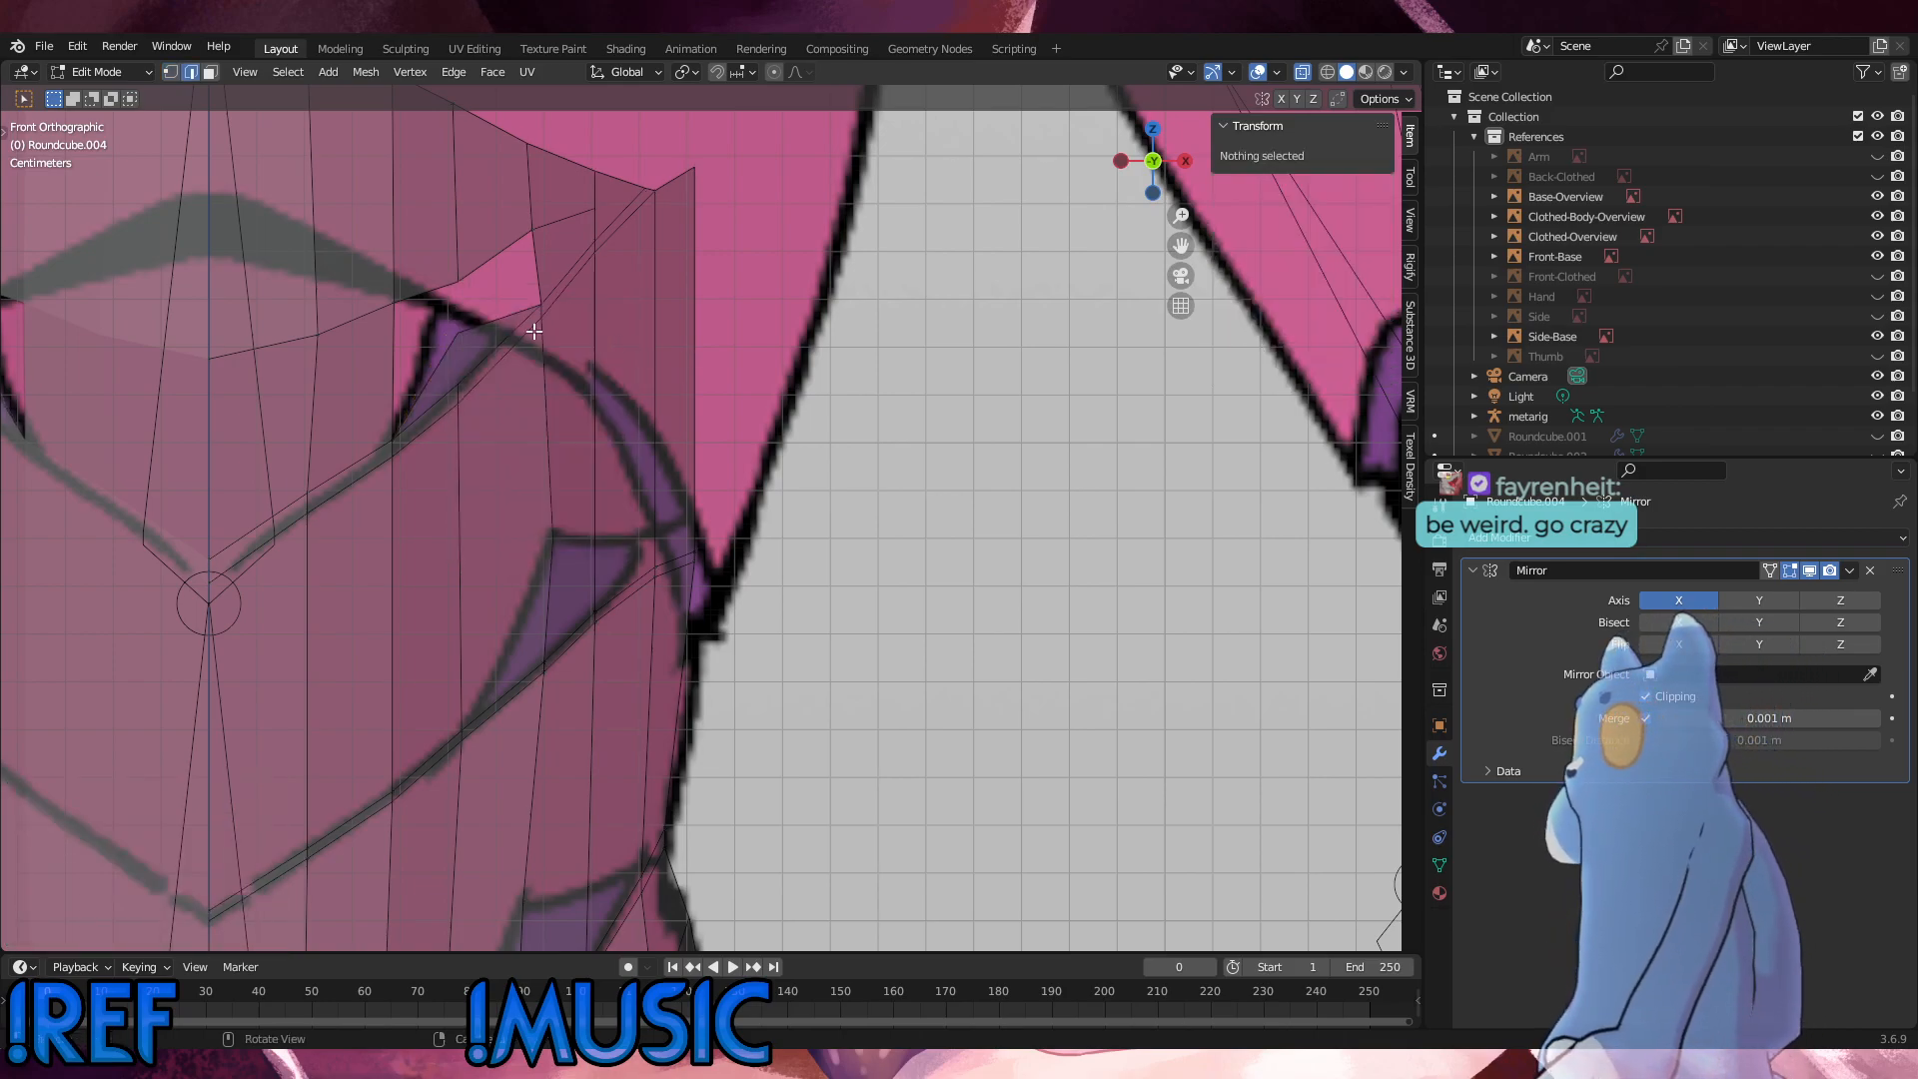
# Step: Merge the new face's upper inner vertex into the upper loop vertex using At Last
pyautogui.press('1')
pyautogui.click(464, 289)
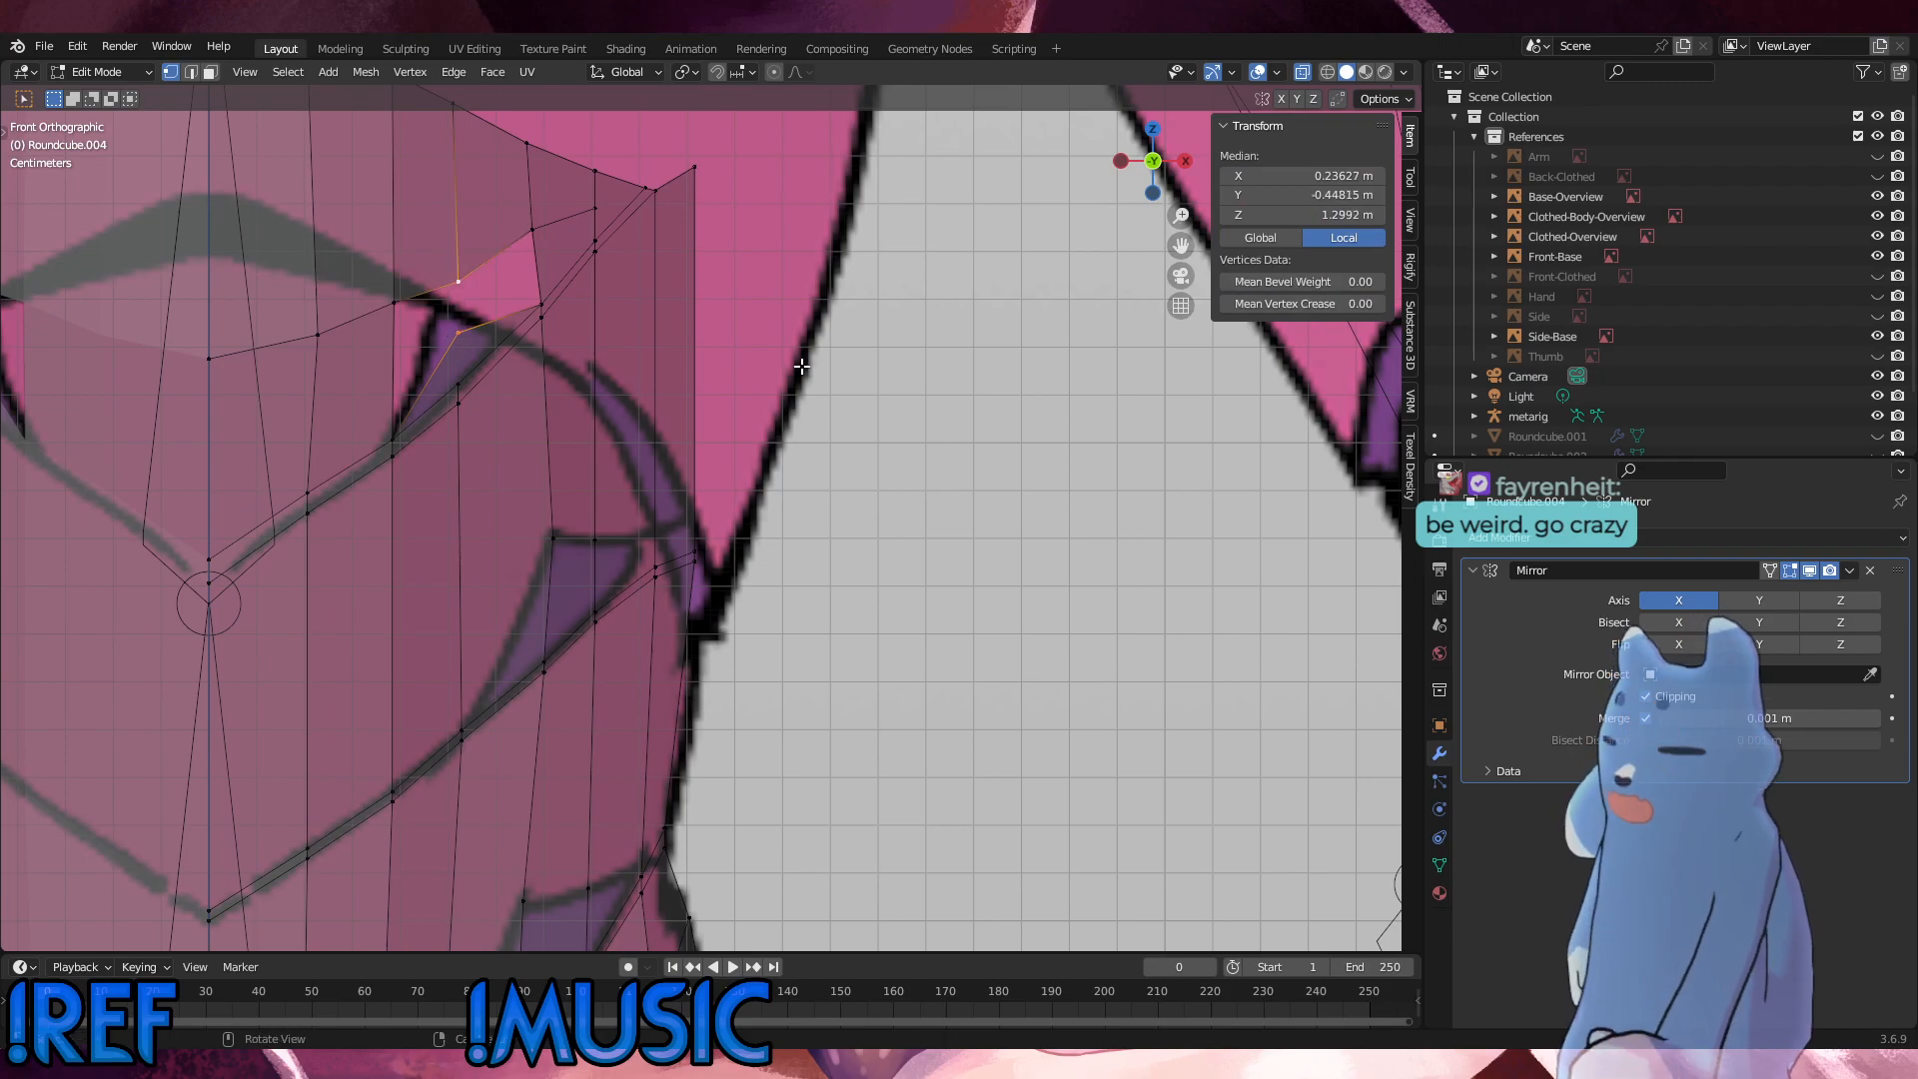
pyautogui.press(',')
pyautogui.press('Escape')
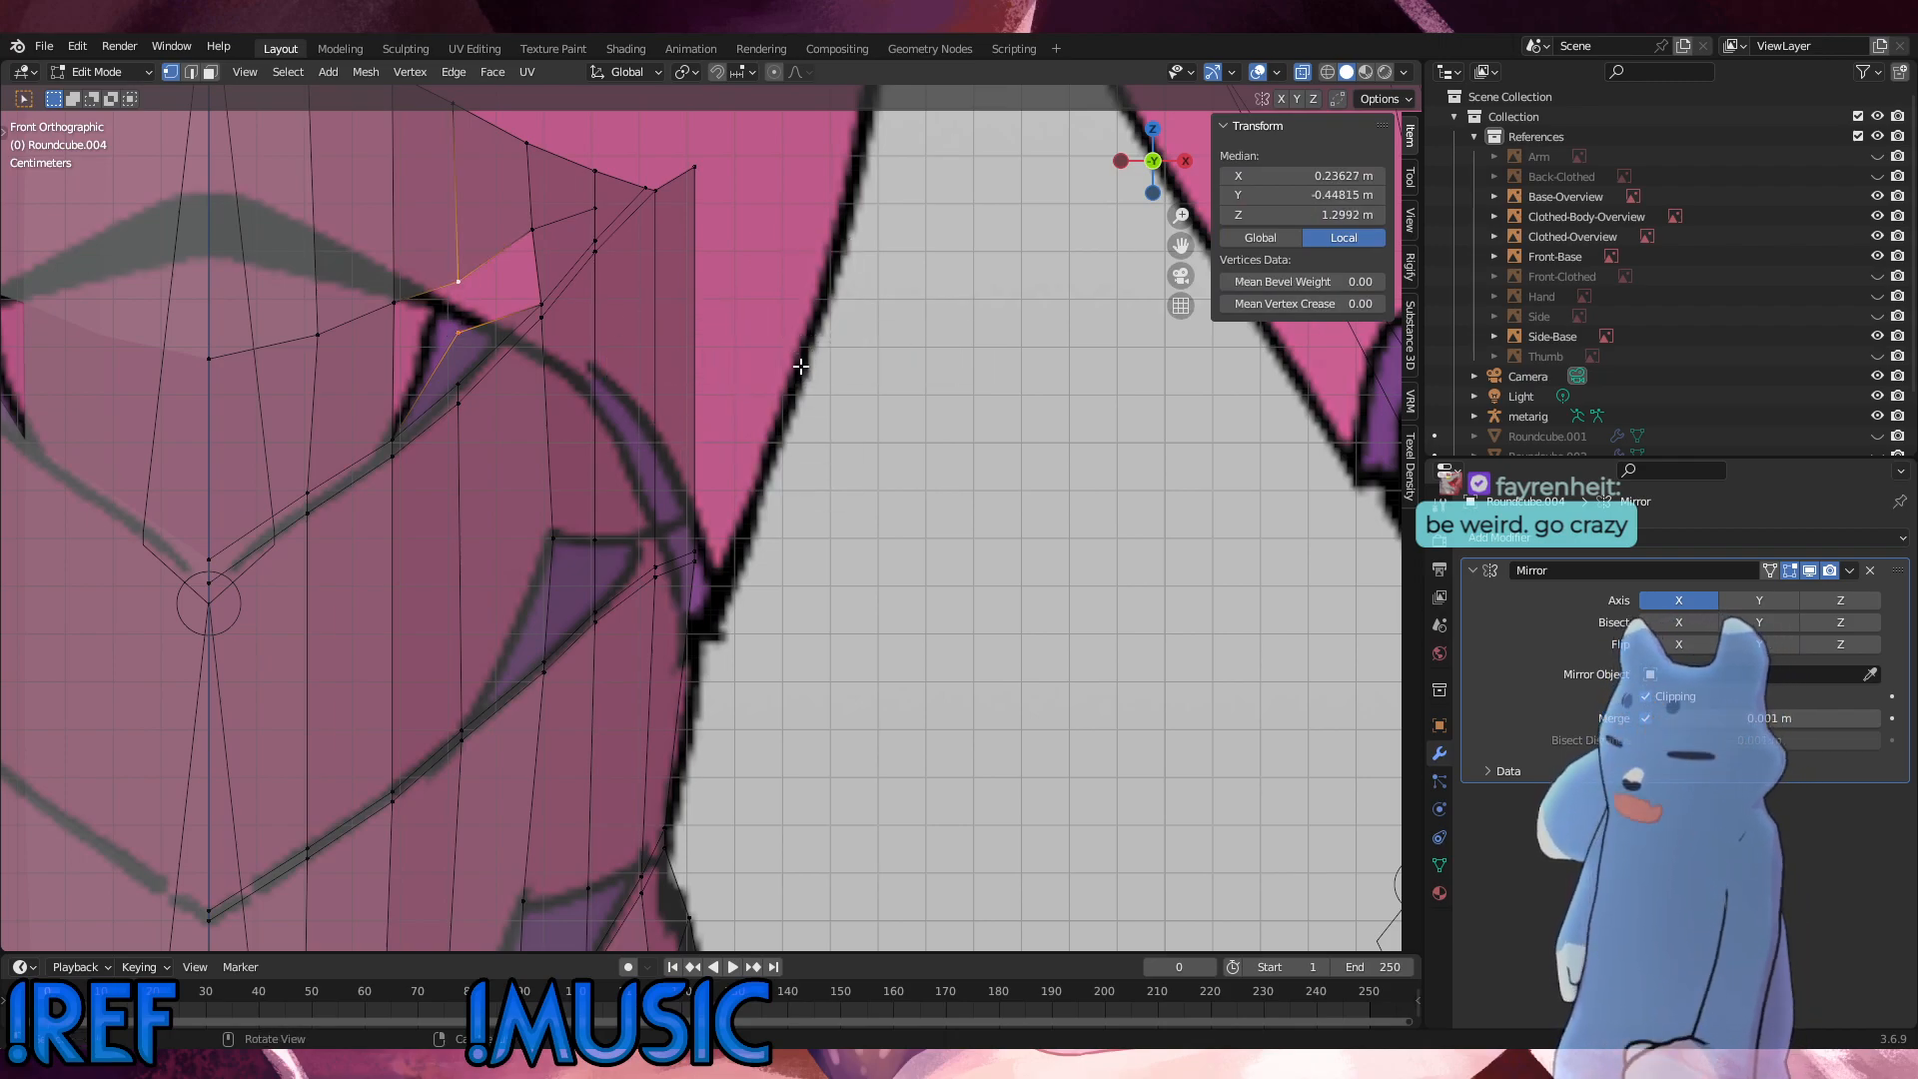
pyautogui.press('m')
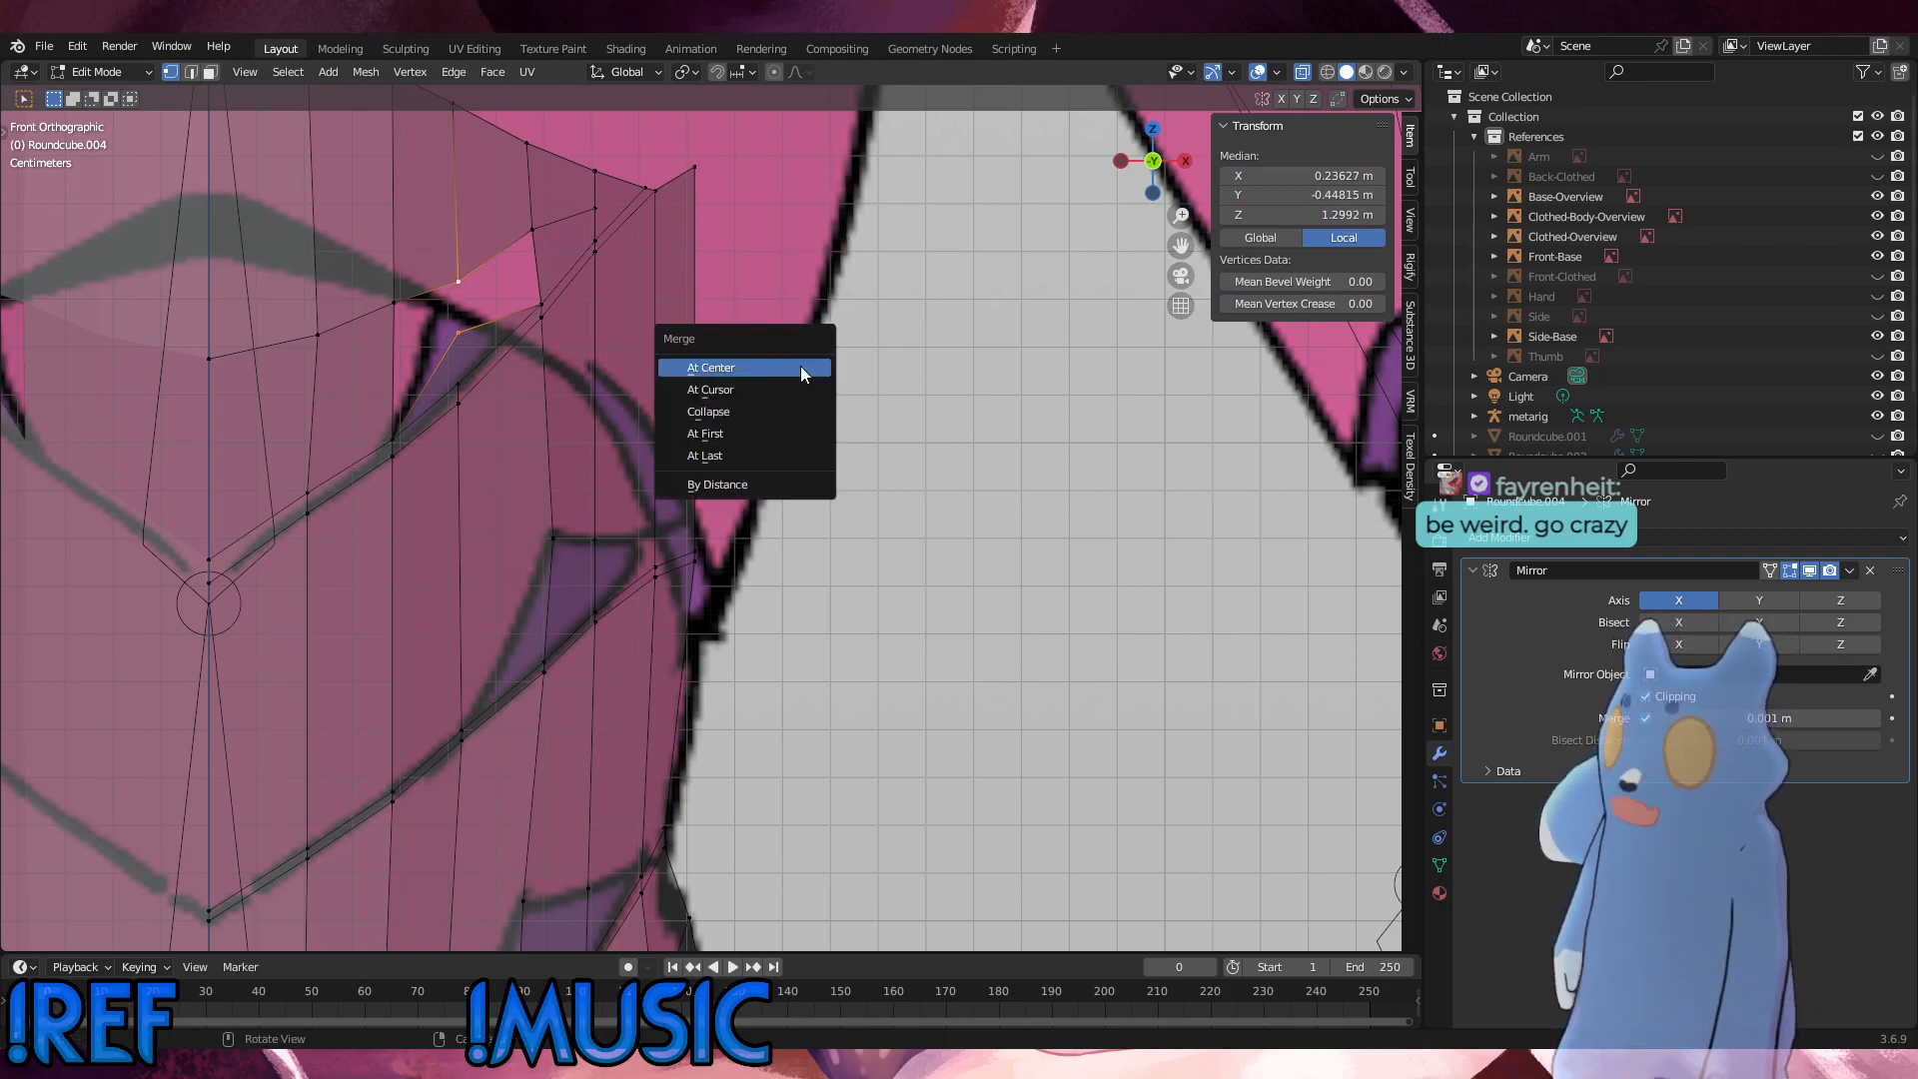
pyautogui.click(744, 456)
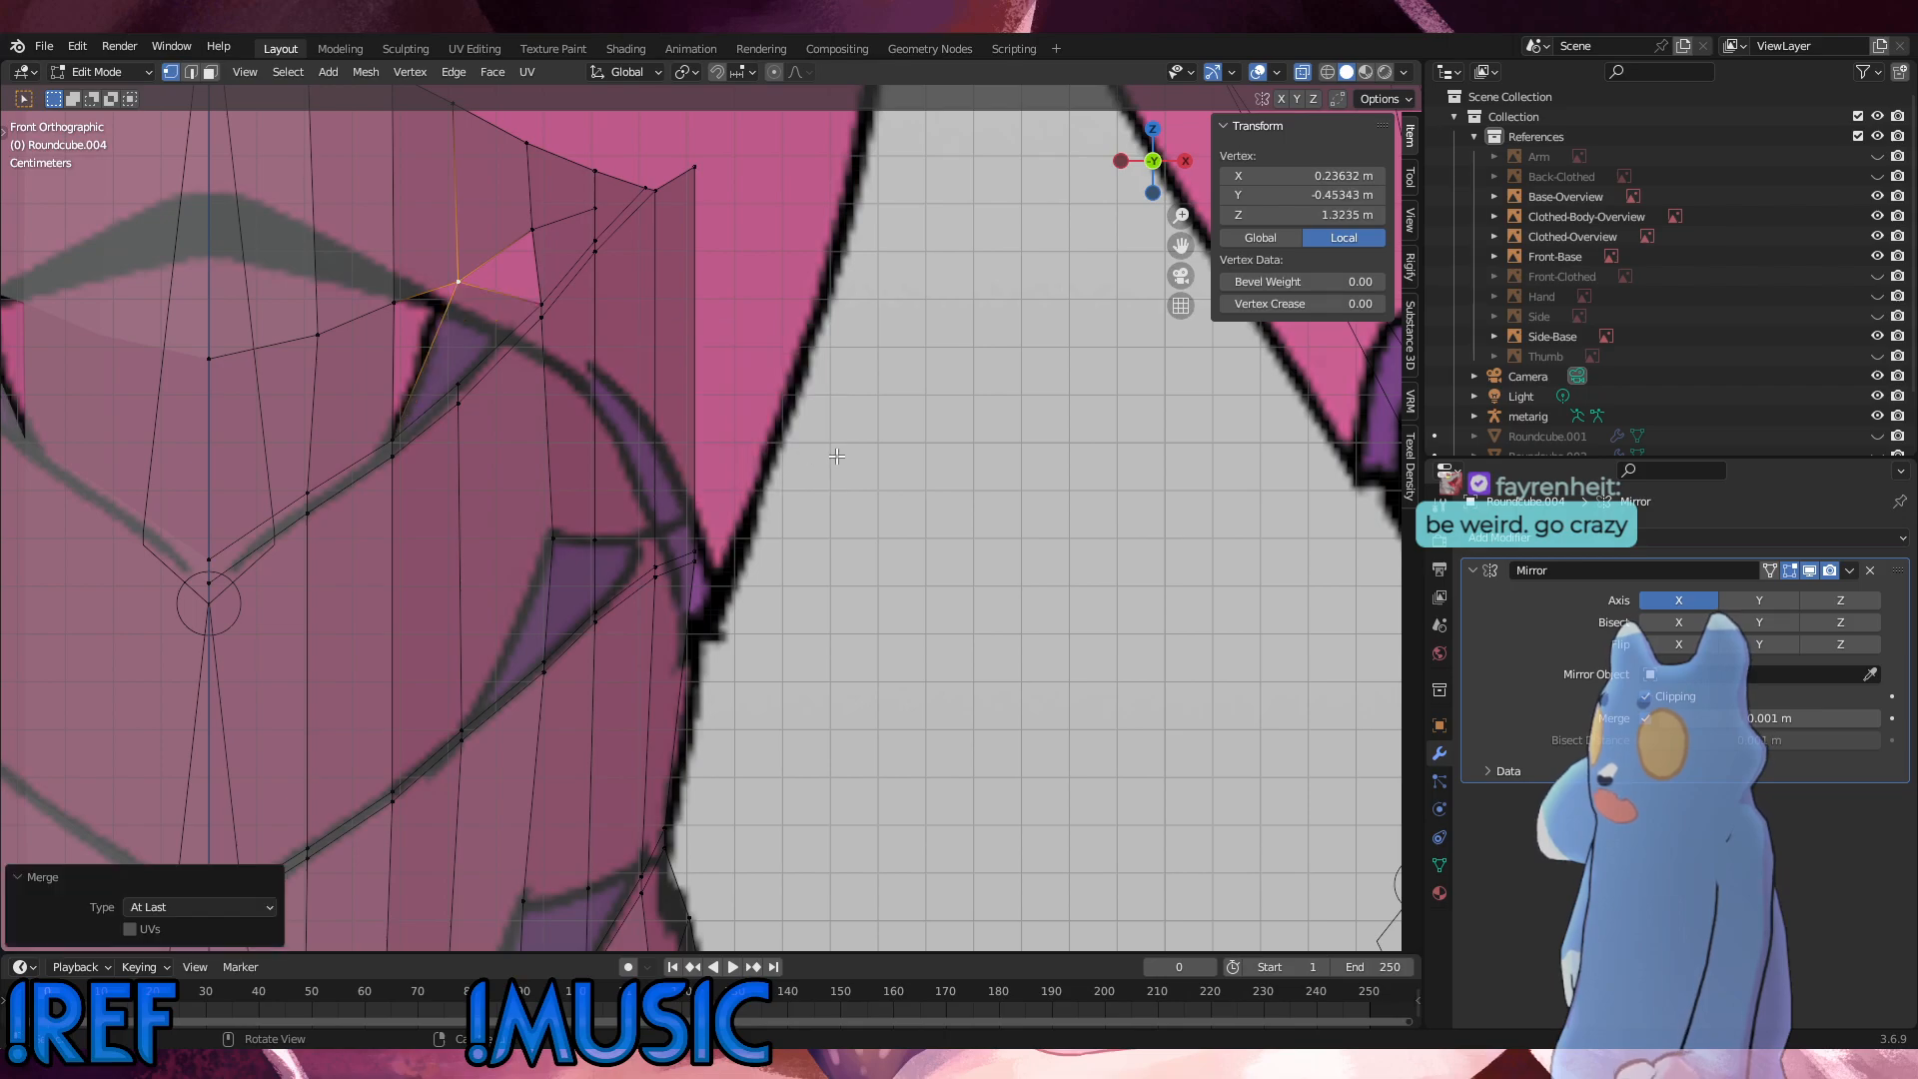
# Step: Subdivide the slanted edge from the merged loop vertex to the panel's lower seam corner with one cut
pyautogui.click(738, 404)
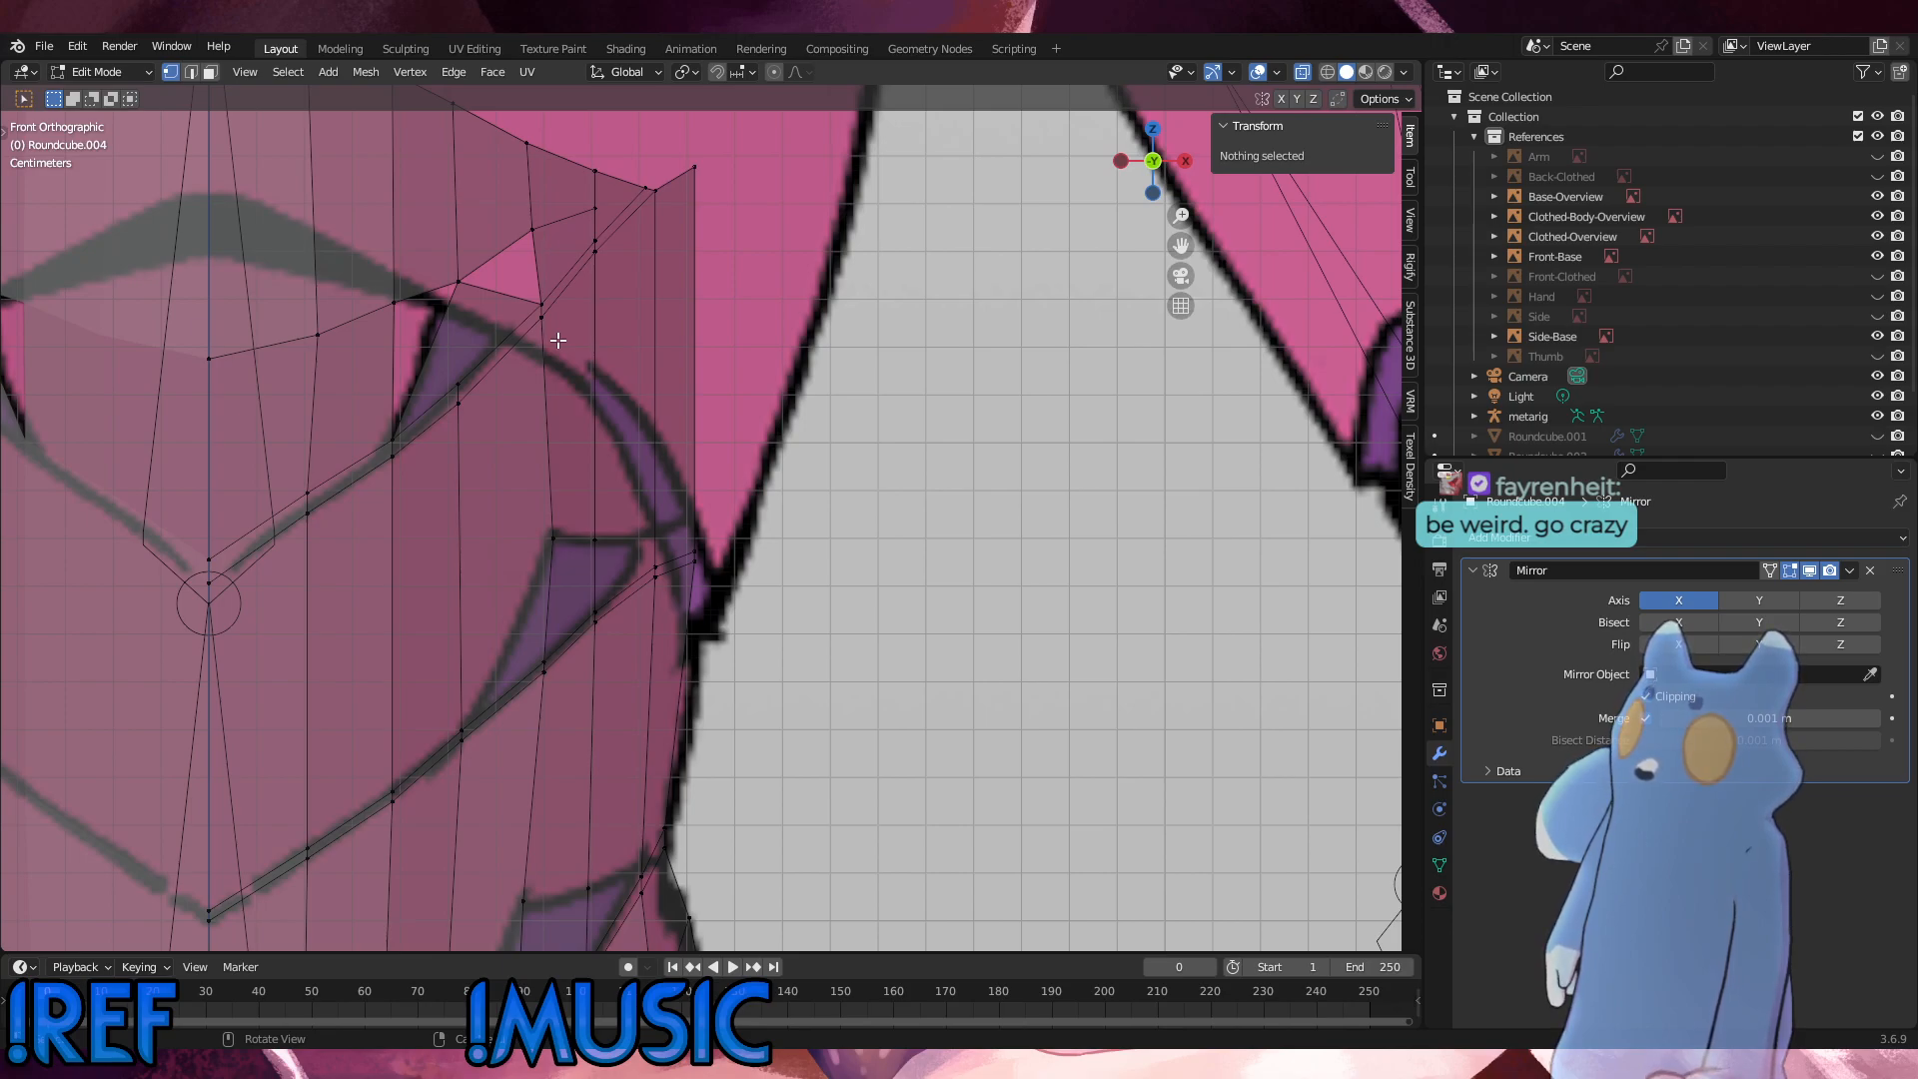
pyautogui.click(455, 318)
pyautogui.keyDown('shift'); pyautogui.click(404, 433); pyautogui.keyUp('shift')
pyautogui.rightClick(759, 382)
pyautogui.click(760, 381)
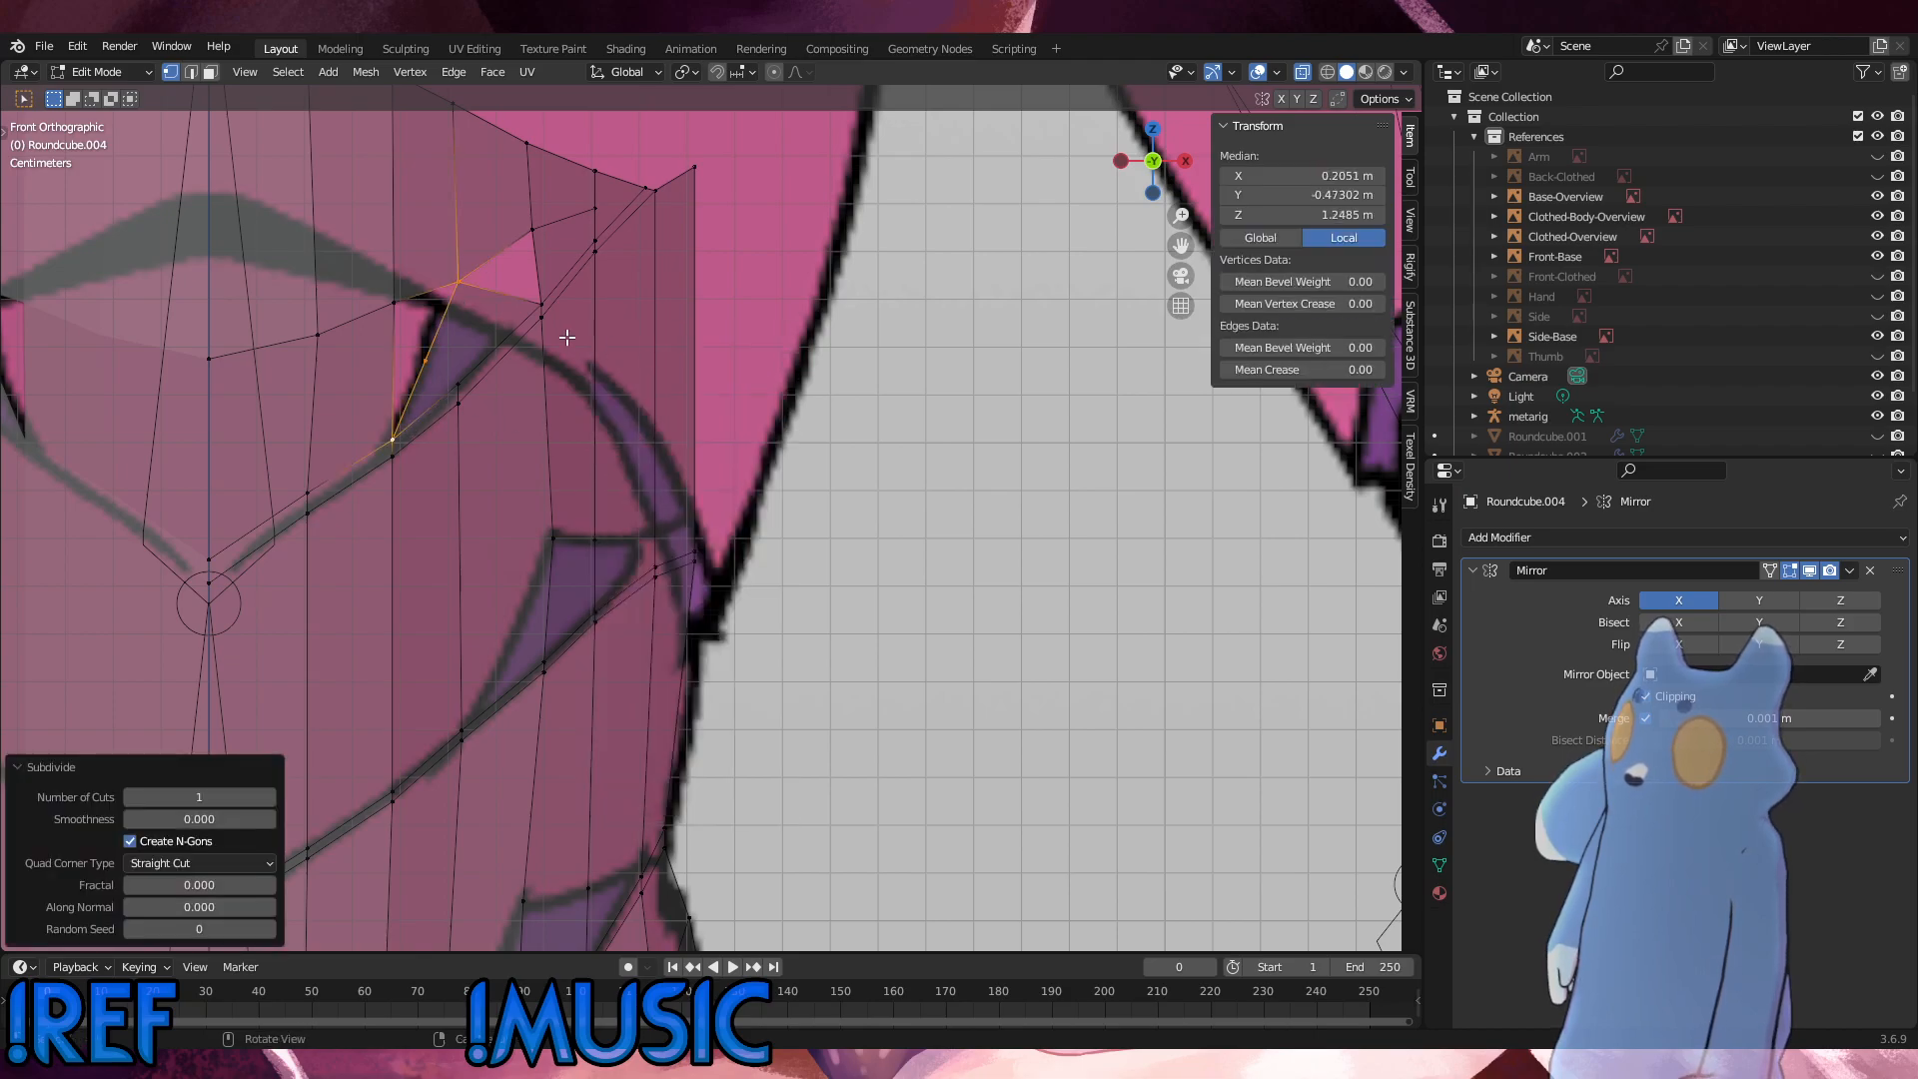
# Step: Subdivide the edge from the merged loop vertex to the outer seam vertex with one cut, and select its midpoint with the lower seam vertex
pyautogui.click(528, 303)
pyautogui.keyDown('shift'); pyautogui.click(459, 286); pyautogui.keyUp('shift')
pyautogui.rightClick(770, 372)
pyautogui.click(770, 373)
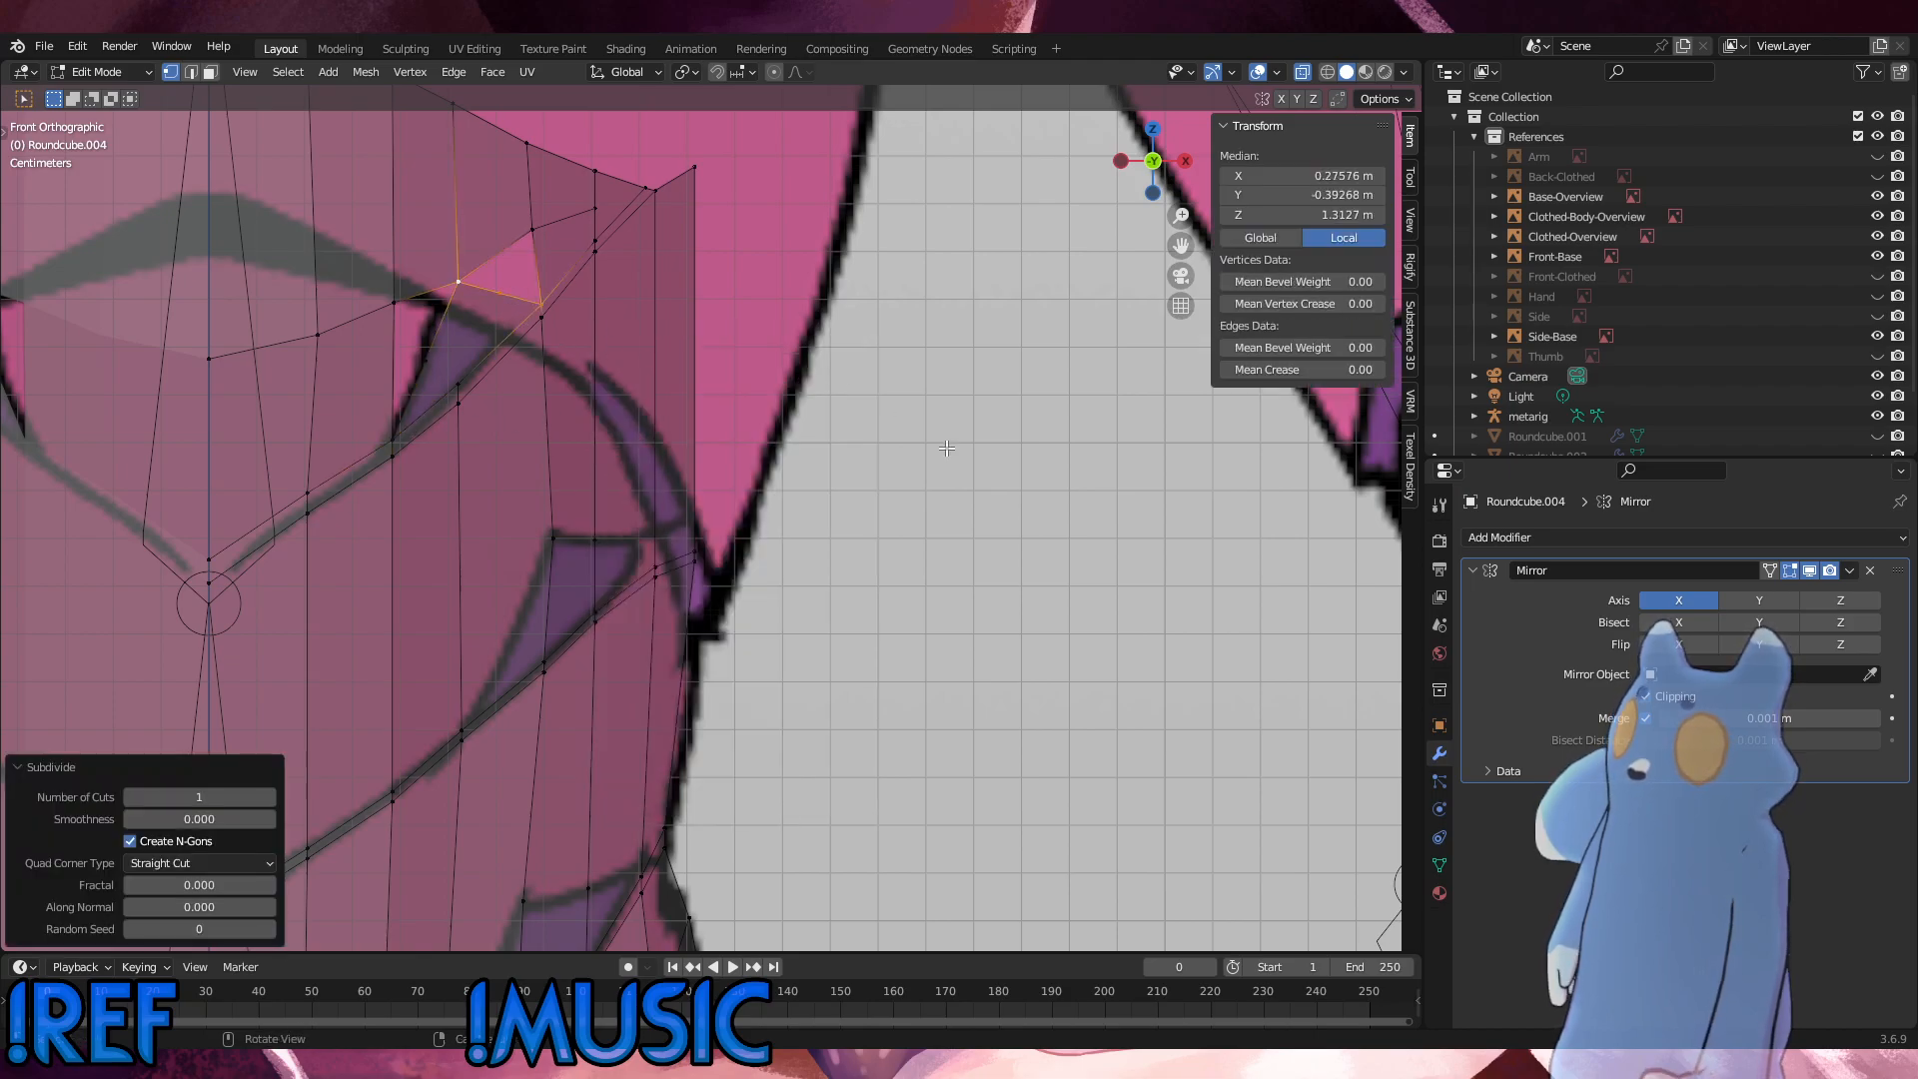
pyautogui.click(947, 450)
pyautogui.click(462, 386)
pyautogui.keyDown('shift'); pyautogui.click(502, 295); pyautogui.keyUp('shift')
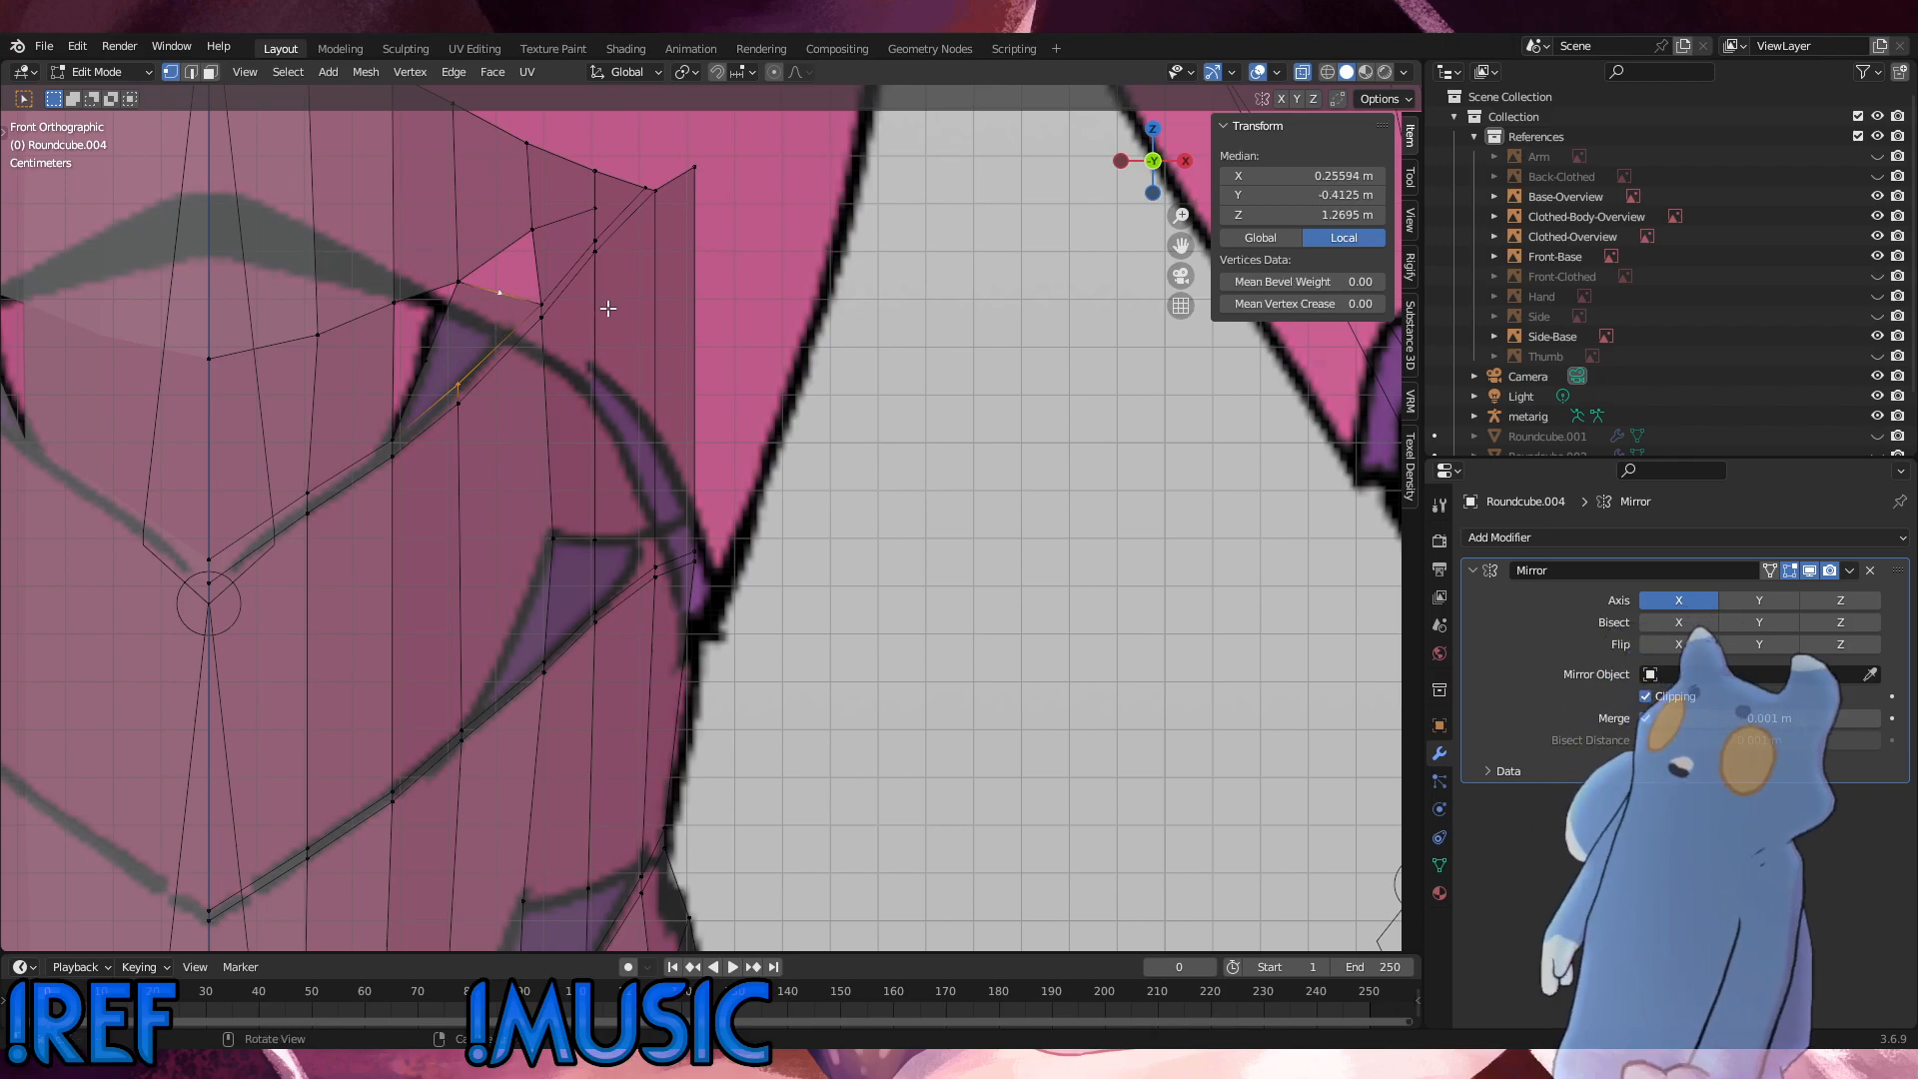
# Step: Undo the subdivisions, merge, face fill and edge deletions, going back to the subdivided vertical edge across the opening
pyautogui.hotkey('ctrl', 'z')
pyautogui.hotkey('ctrl', 'z')
pyautogui.hotkey('ctrl', 'z')
pyautogui.hotkey('ctrl', 'z')
pyautogui.hotkey('ctrl', 'z')
pyautogui.hotkey('ctrl', 'z')
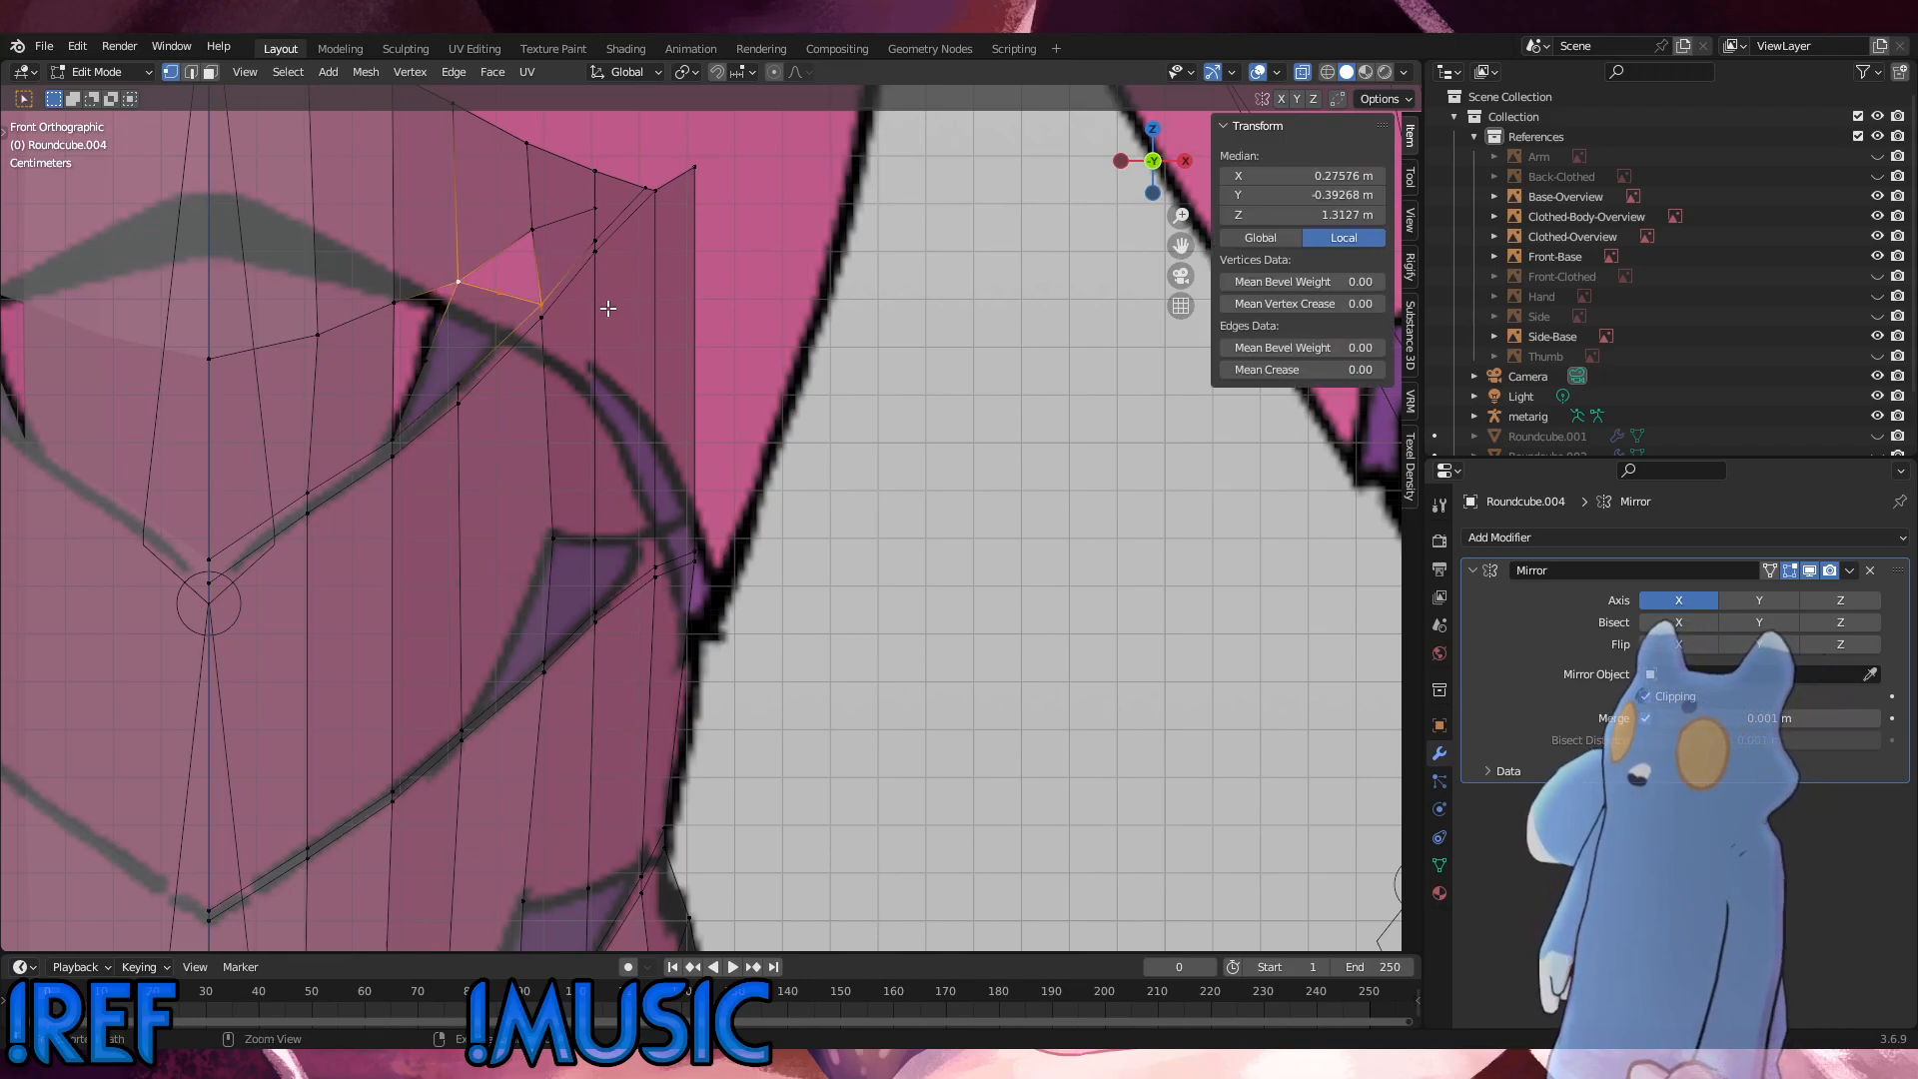
pyautogui.hotkey('ctrl', 'z')
pyautogui.hotkey('ctrl', 'z')
pyautogui.hotkey('ctrl', 'z')
pyautogui.hotkey('ctrl', 'z')
pyautogui.hotkey('ctrl', 'z')
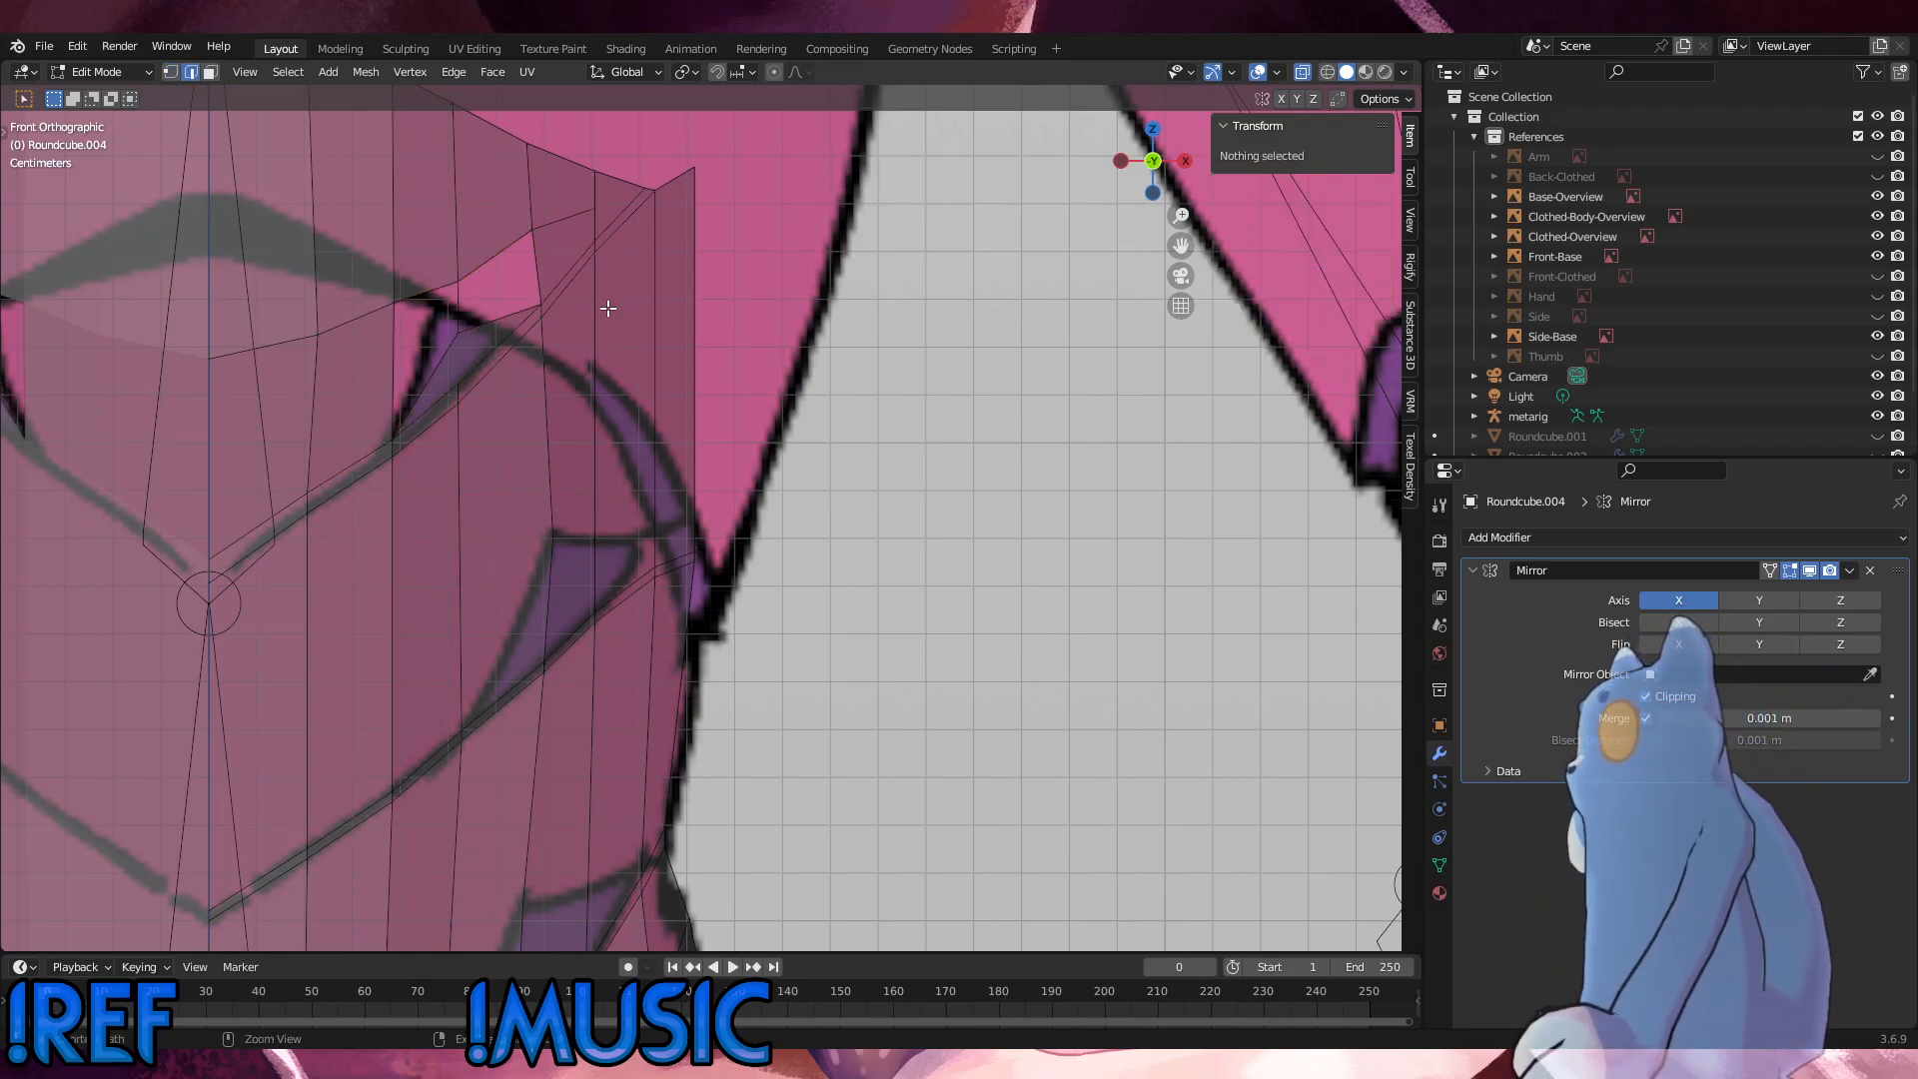
pyautogui.hotkey('ctrl', 'z')
pyautogui.hotkey('ctrl', 'z')
pyautogui.hotkey('ctrl', 'z')
pyautogui.hotkey('ctrl', 'z')
pyautogui.hotkey('ctrl', 'z')
pyautogui.hotkey('ctrl', 'z')
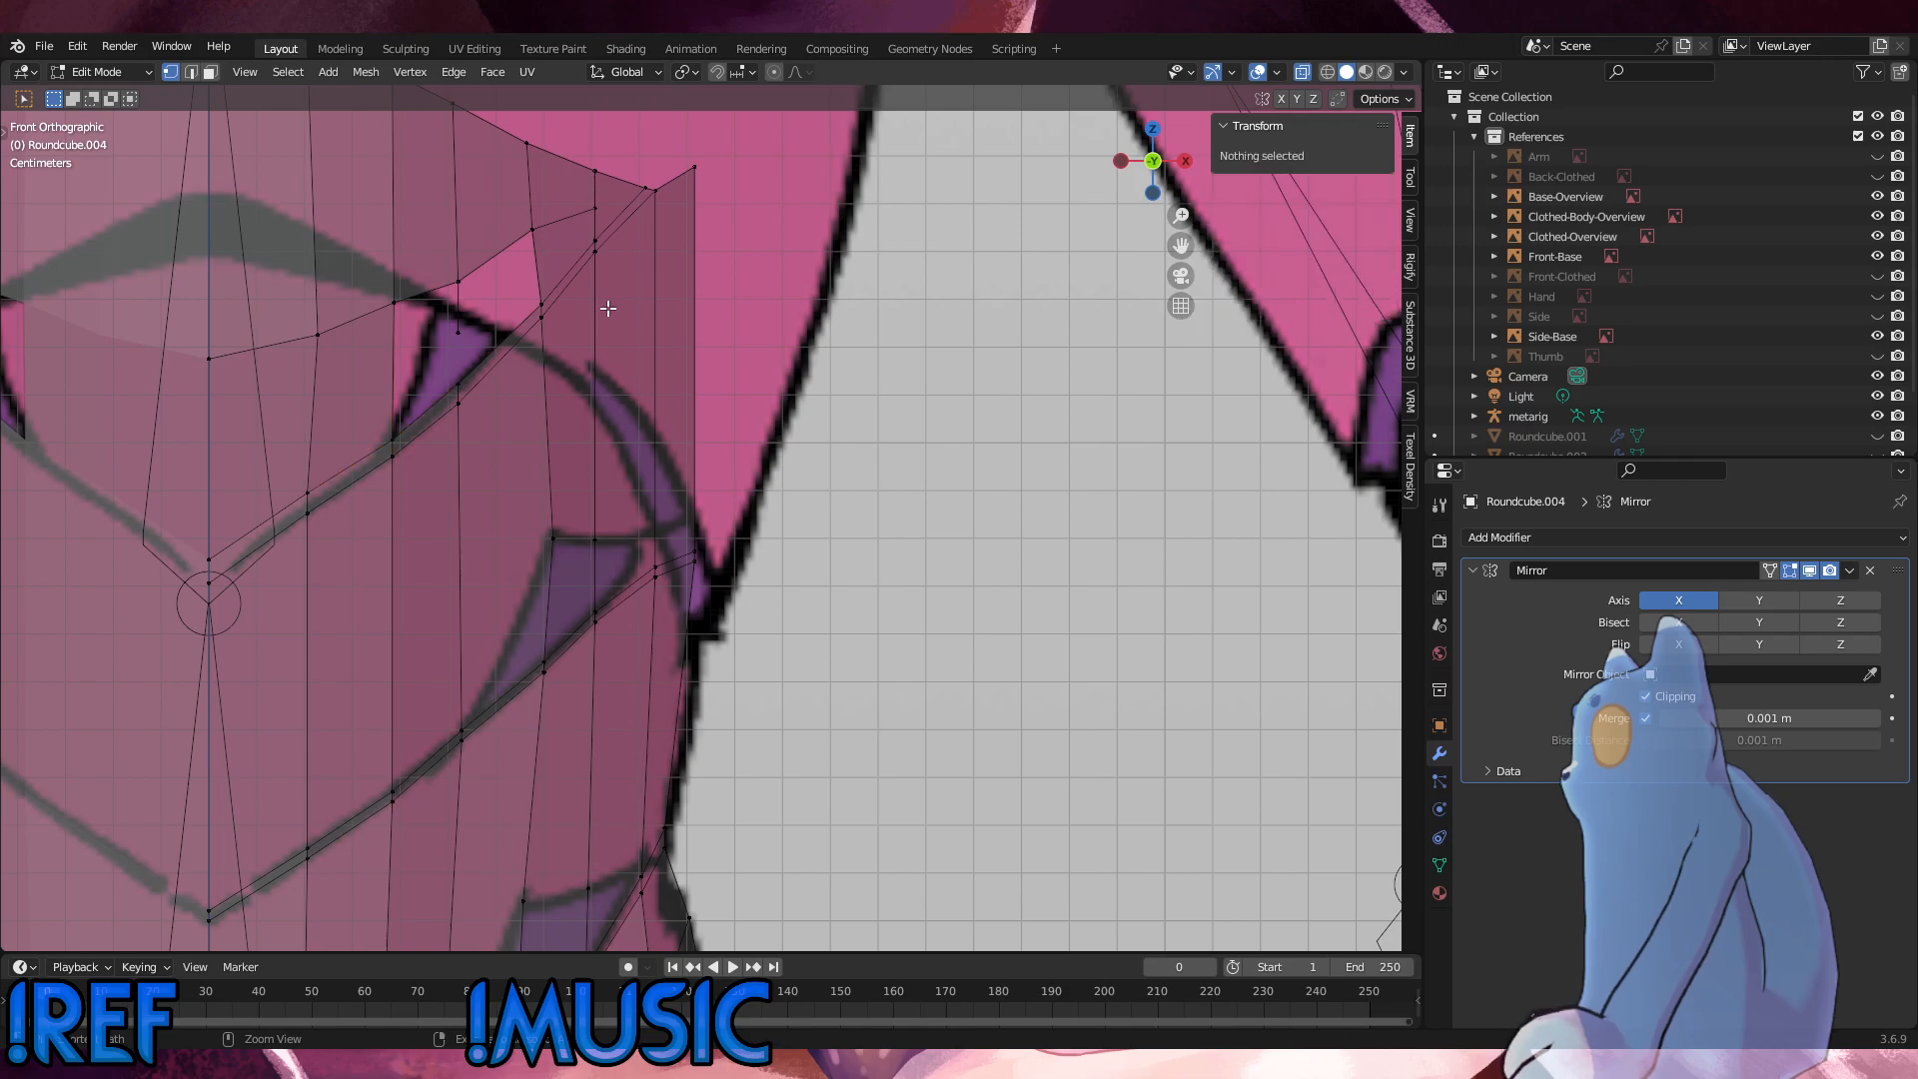
pyautogui.hotkey('ctrl', 'z')
pyautogui.hotkey('ctrl', 'z')
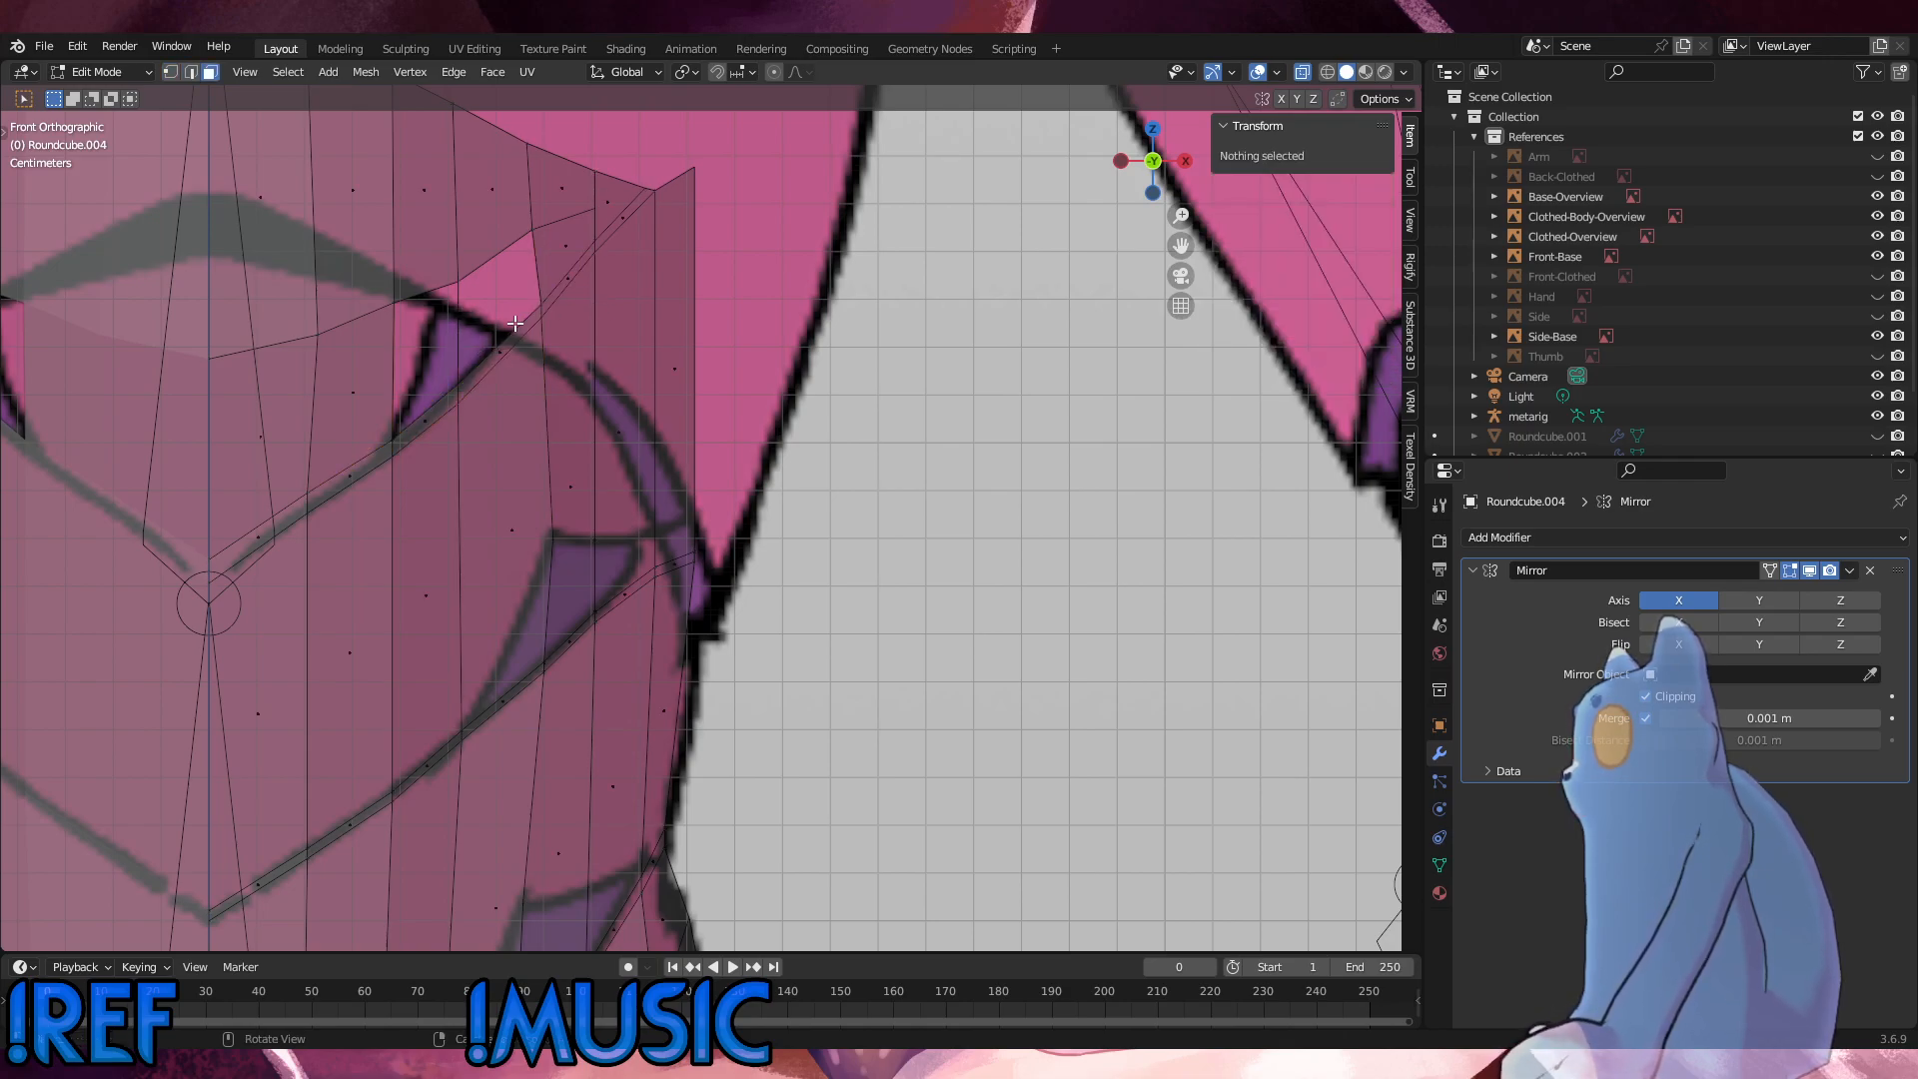
pyautogui.hotkey('ctrl', 'z')
pyautogui.hotkey('ctrl', 'z')
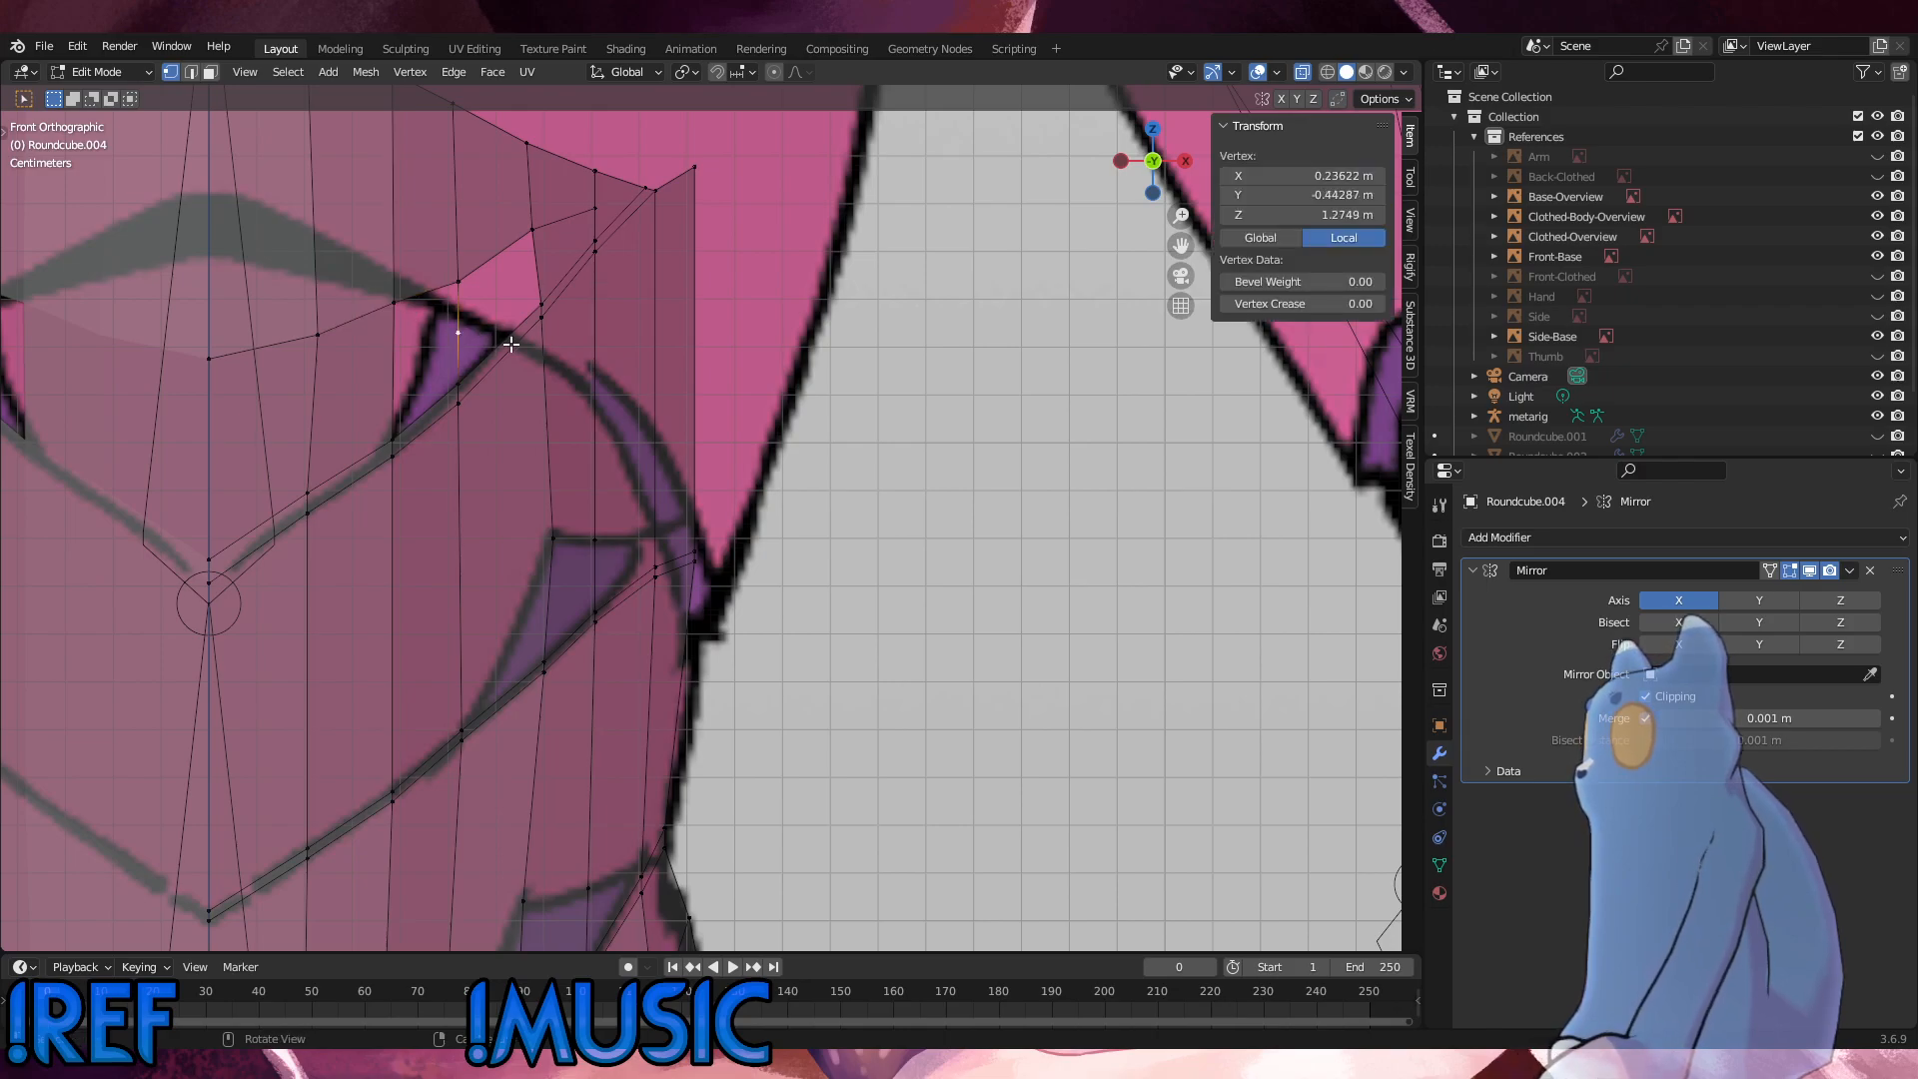
# Step: Delete the vertical edge's midpoint vertex and refill the opening beside the upper purple panel with two faces
pyautogui.press('x')
pyautogui.click(494, 326)
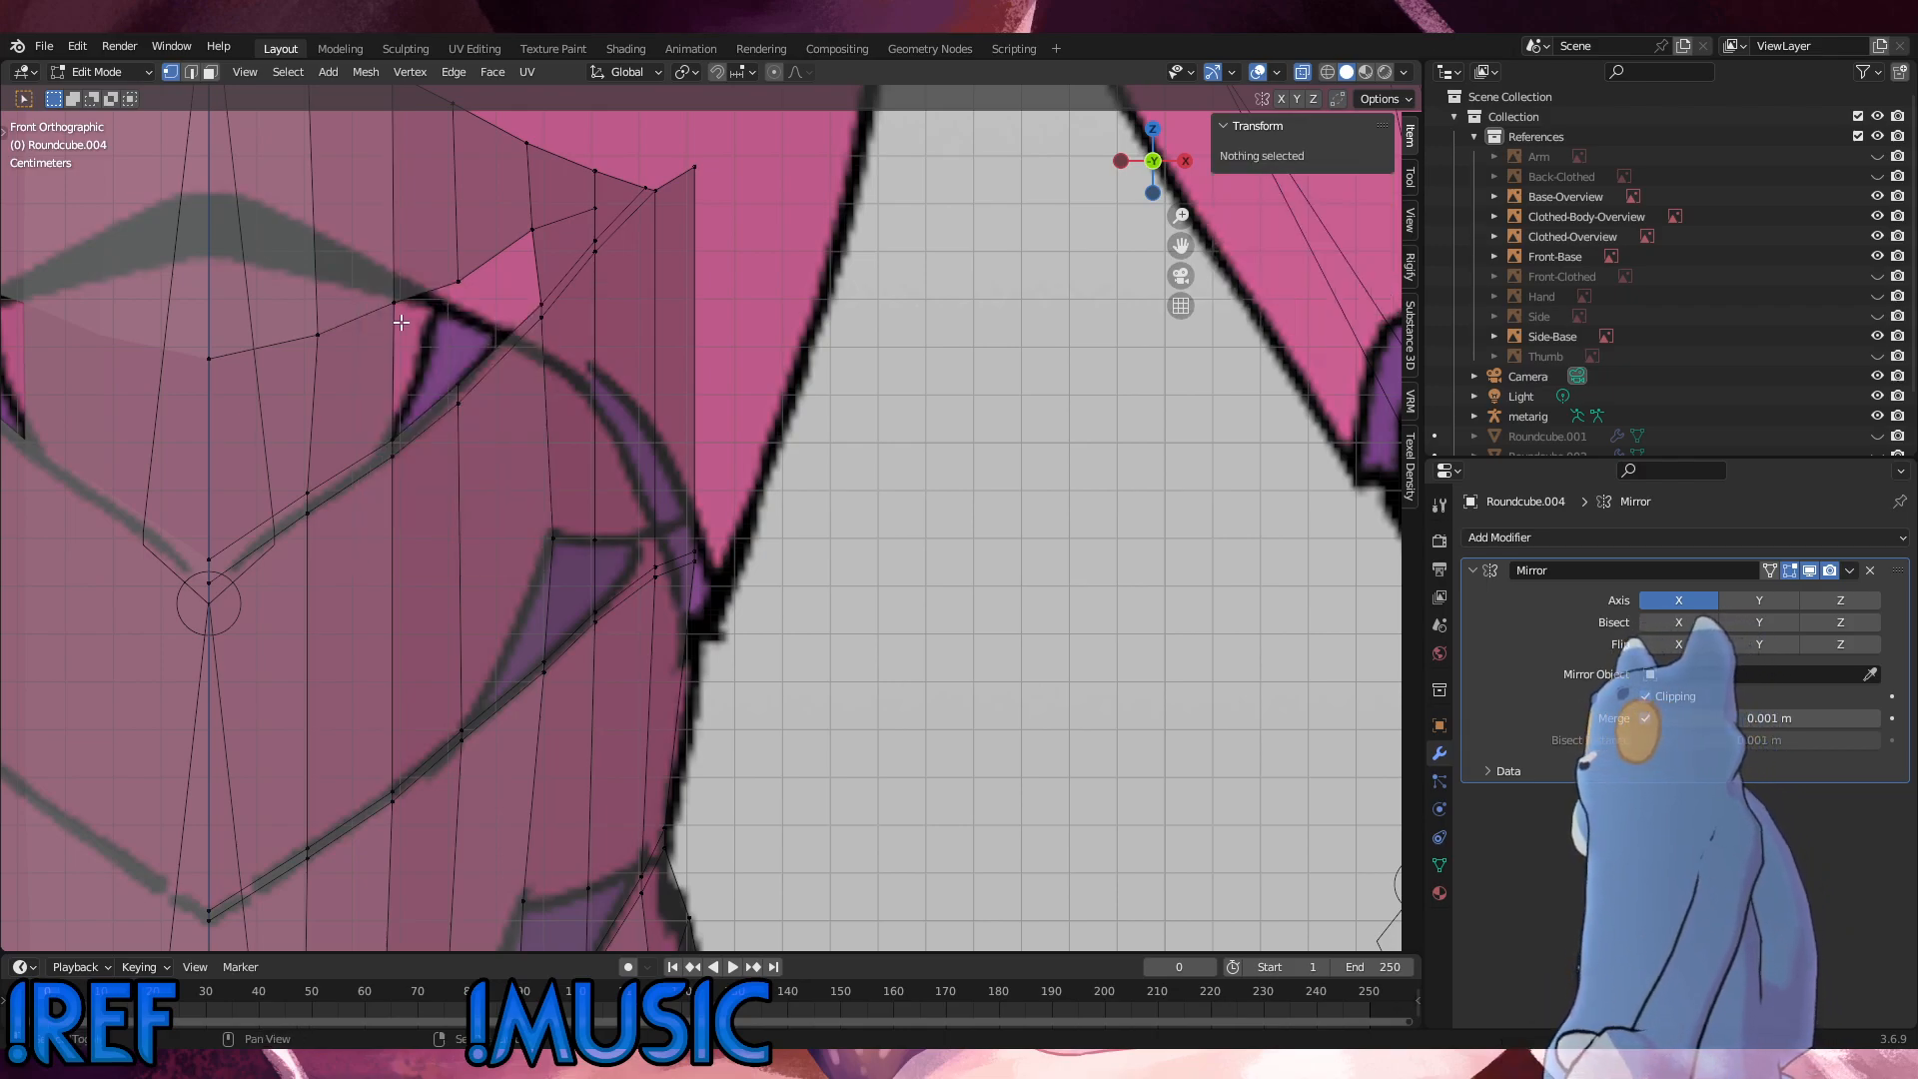
pyautogui.keyDown('shift'); pyautogui.click(394, 314); pyautogui.keyUp('shift')
pyautogui.keyDown('shift'); pyautogui.click(404, 426); pyautogui.keyUp('shift')
pyautogui.press('f')
pyautogui.press('f')
pyautogui.click(721, 454)
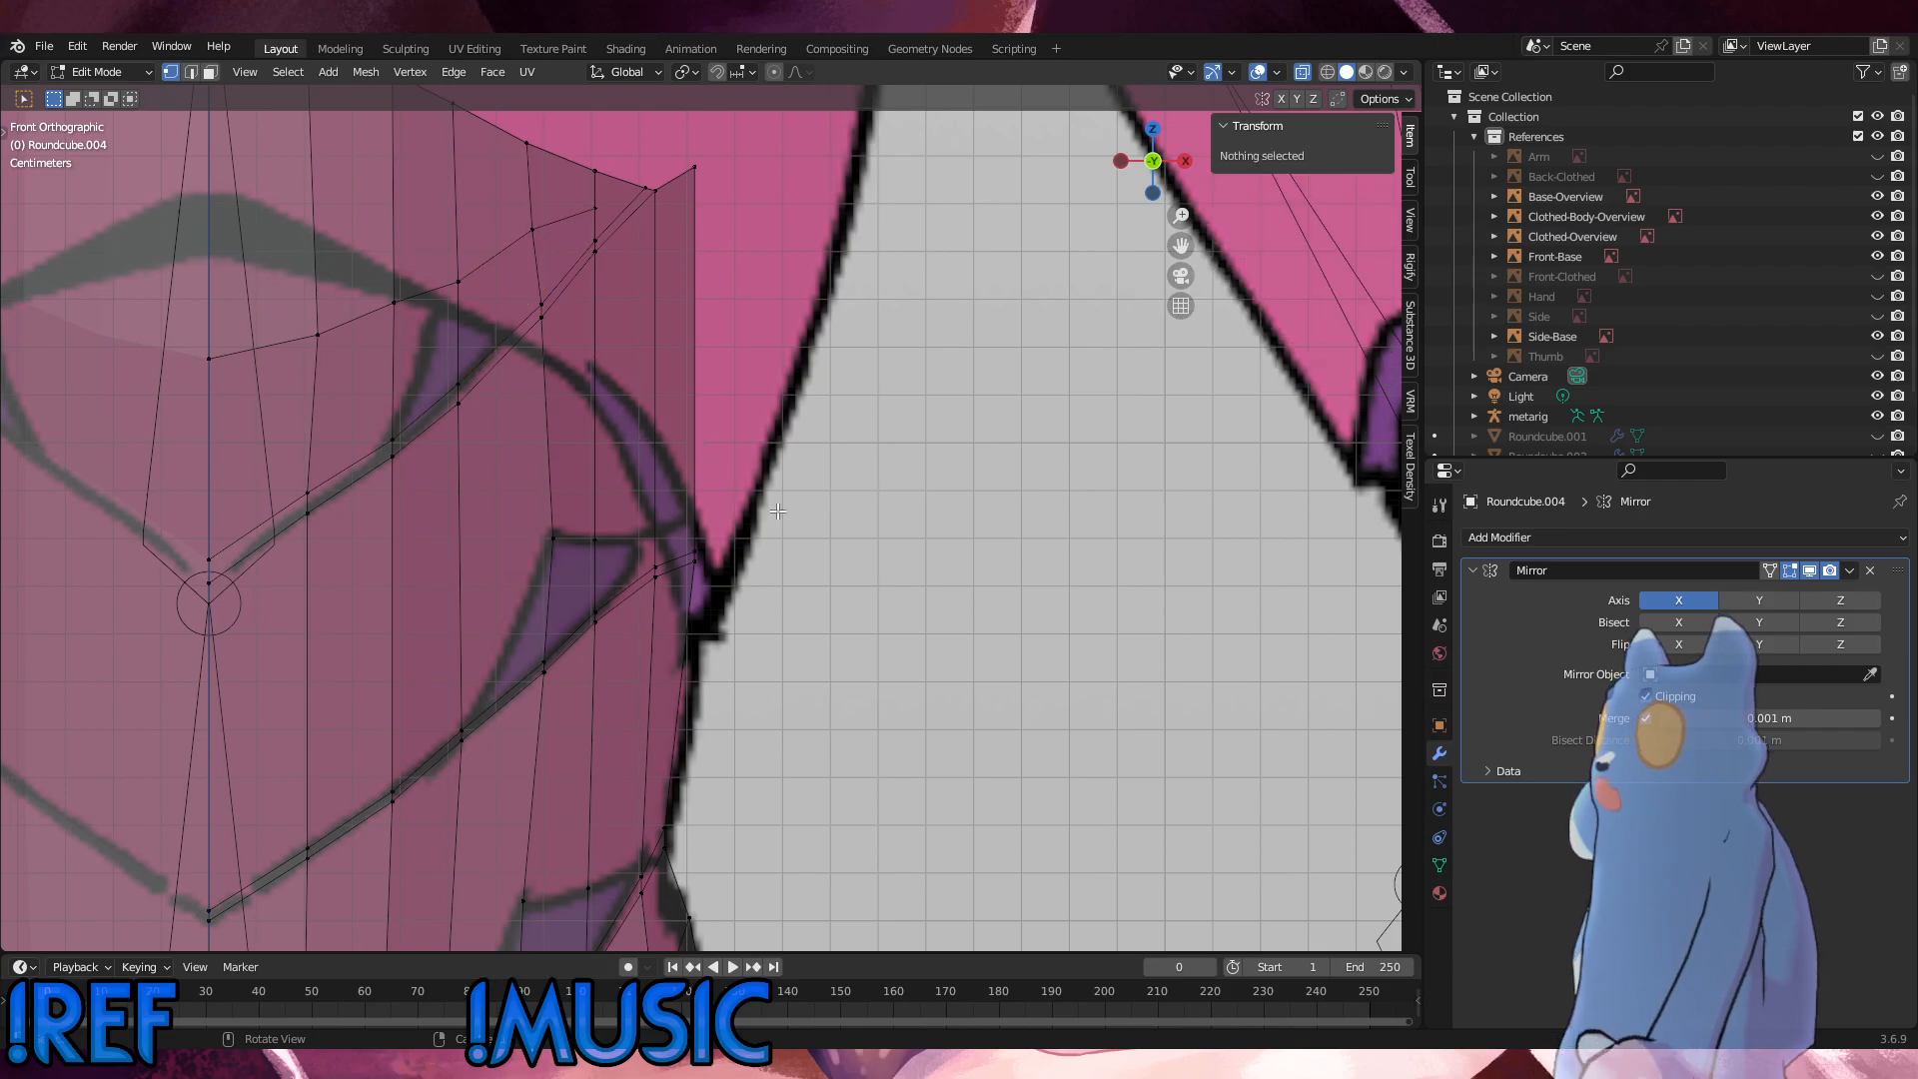
# Step: In the right side view, slide the top border vertex above the upper loop along the border toward the back
pyautogui.scroll(-2, 761, 561)
pyautogui.keyDown('shift'); pyautogui.moveTo(762, 560); pyautogui.dragTo(501, 472, button='middle'); pyautogui.keyUp('shift')
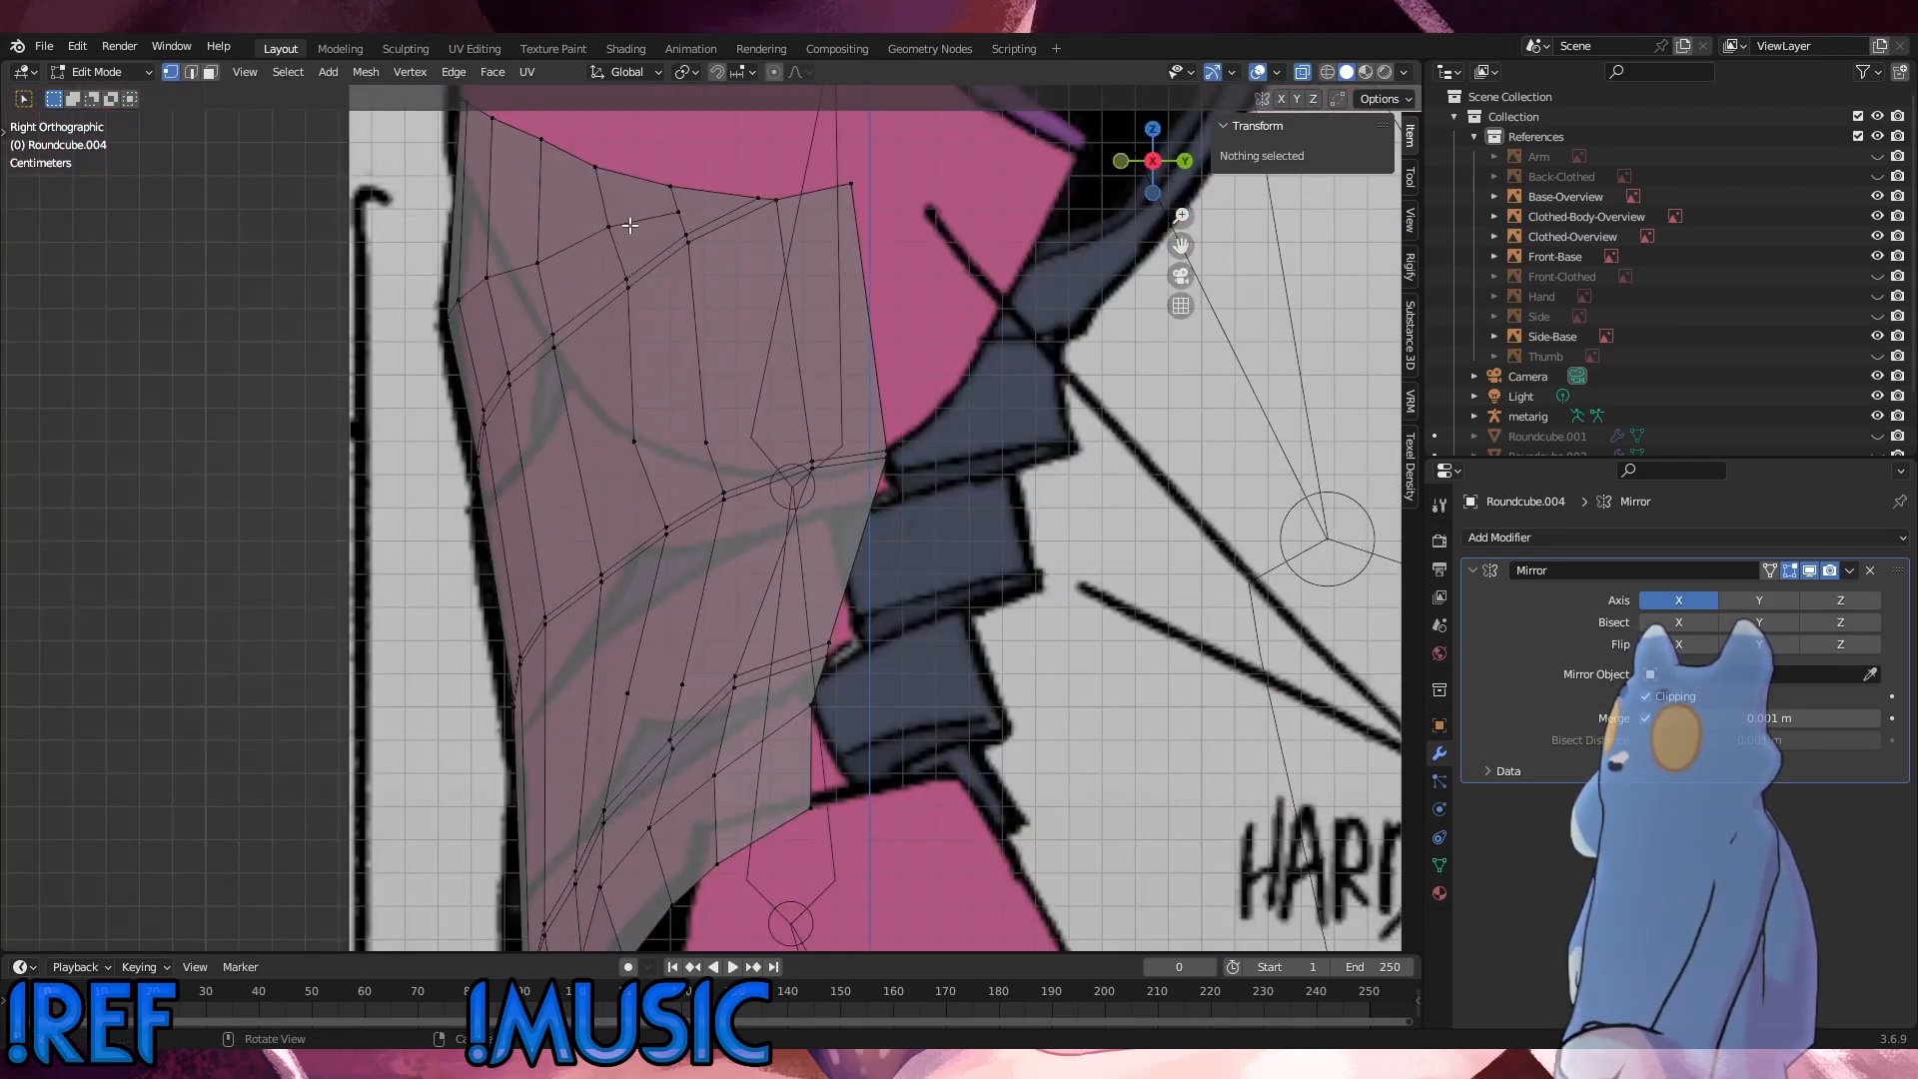
pyautogui.click(595, 167)
pyautogui.hotkey('shift', 'v')
pyautogui.click(636, 195)
pyautogui.click(563, 215)
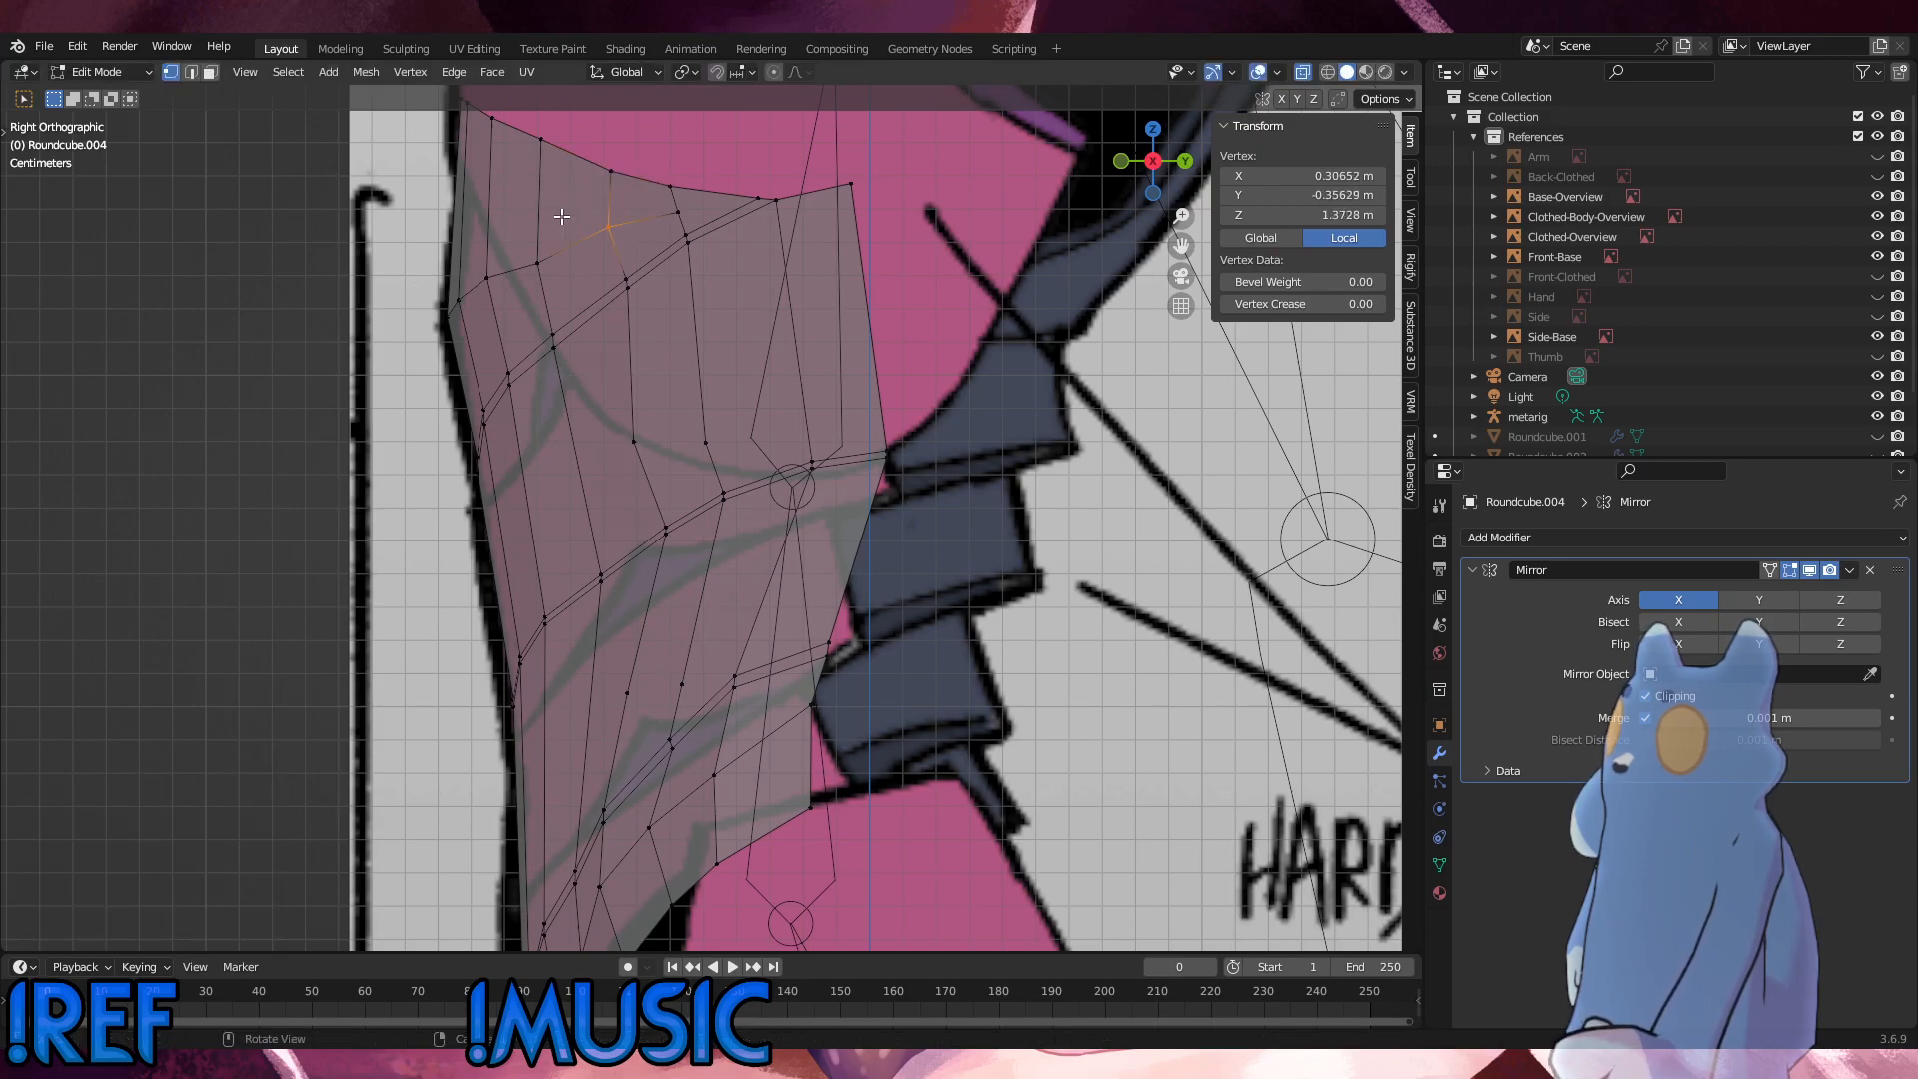
# Step: Edge-slide the short edge joining the upper loop vertex below that border vertex to the first seam
pyautogui.keyDown('alt'); pyautogui.click(644, 303); pyautogui.keyUp('alt')
pyautogui.press('g')
pyautogui.press('g')
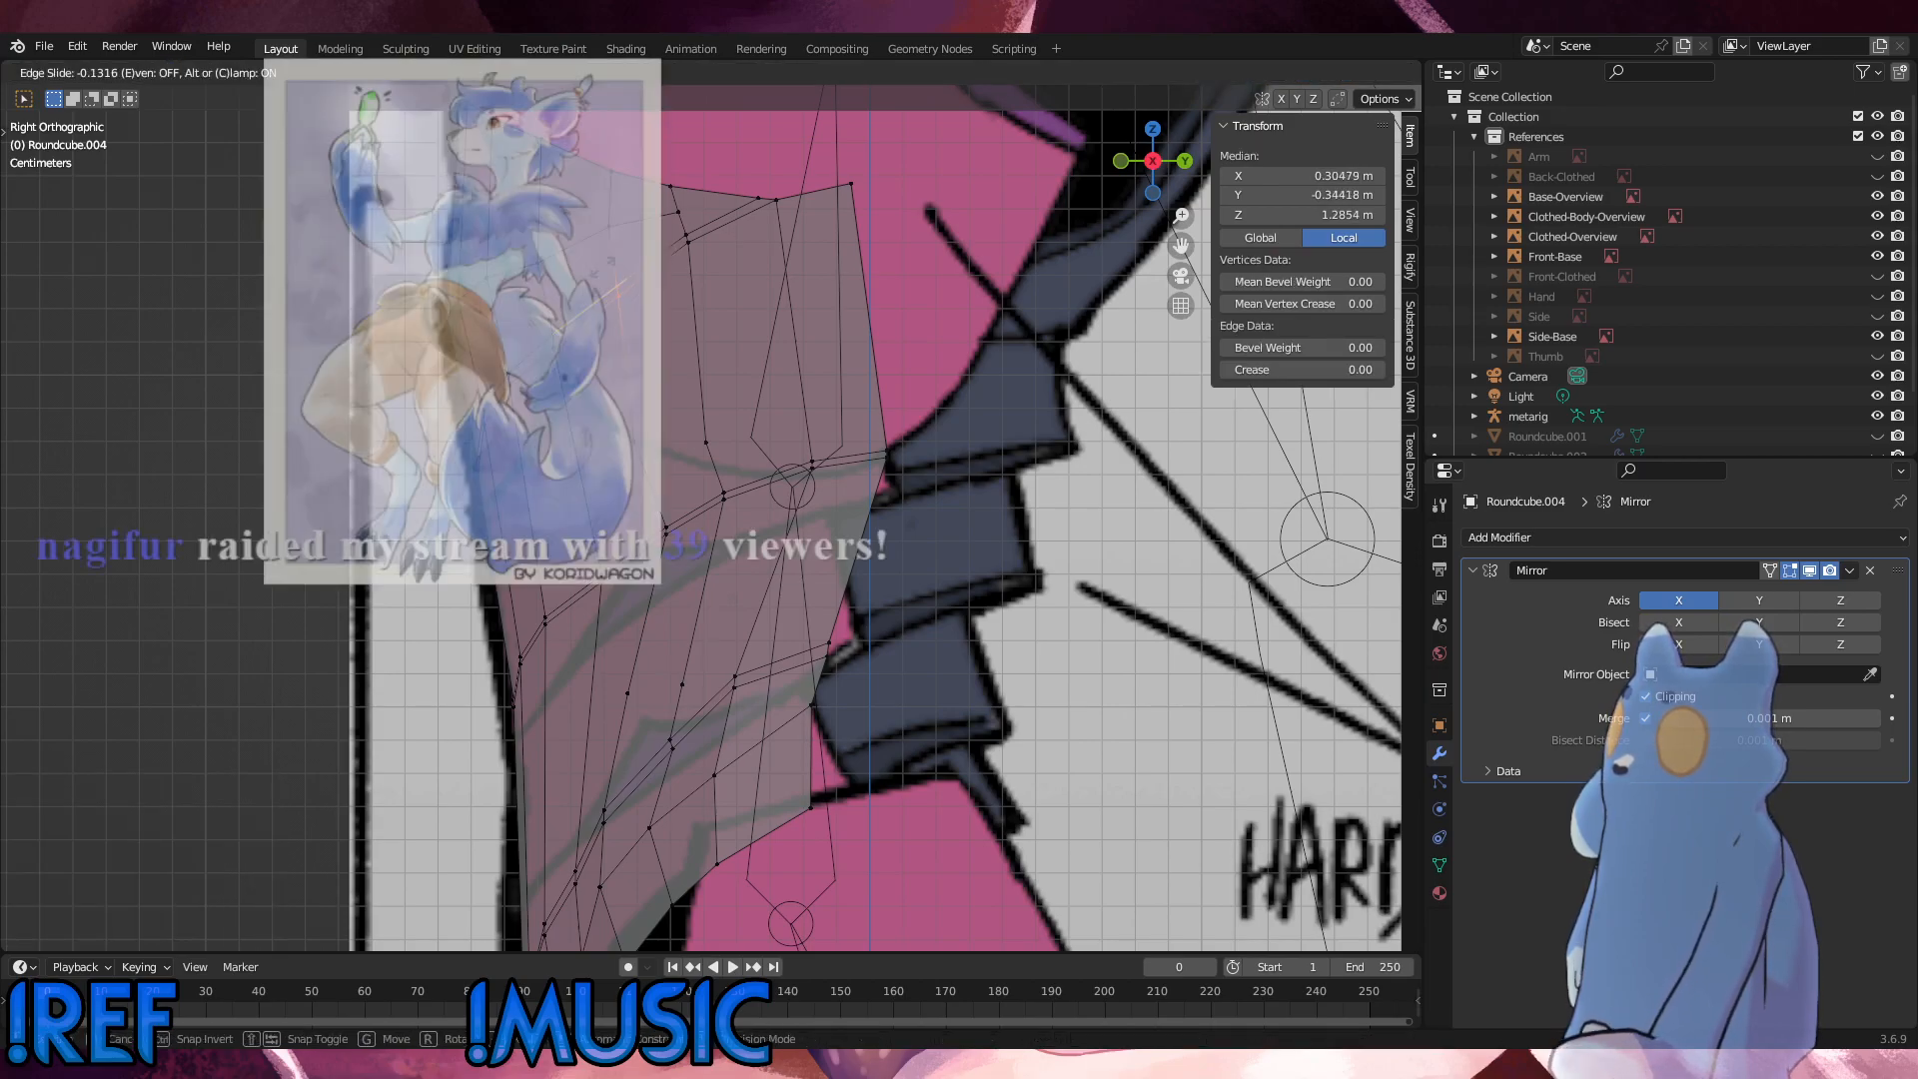
pyautogui.click(614, 237)
# Step: Slide the upper loop vertex at the top of that short edge along its edges by a factor of 0.062
pyautogui.click(611, 230)
pyautogui.press('g')
pyautogui.press('g')
pyautogui.click(610, 221)
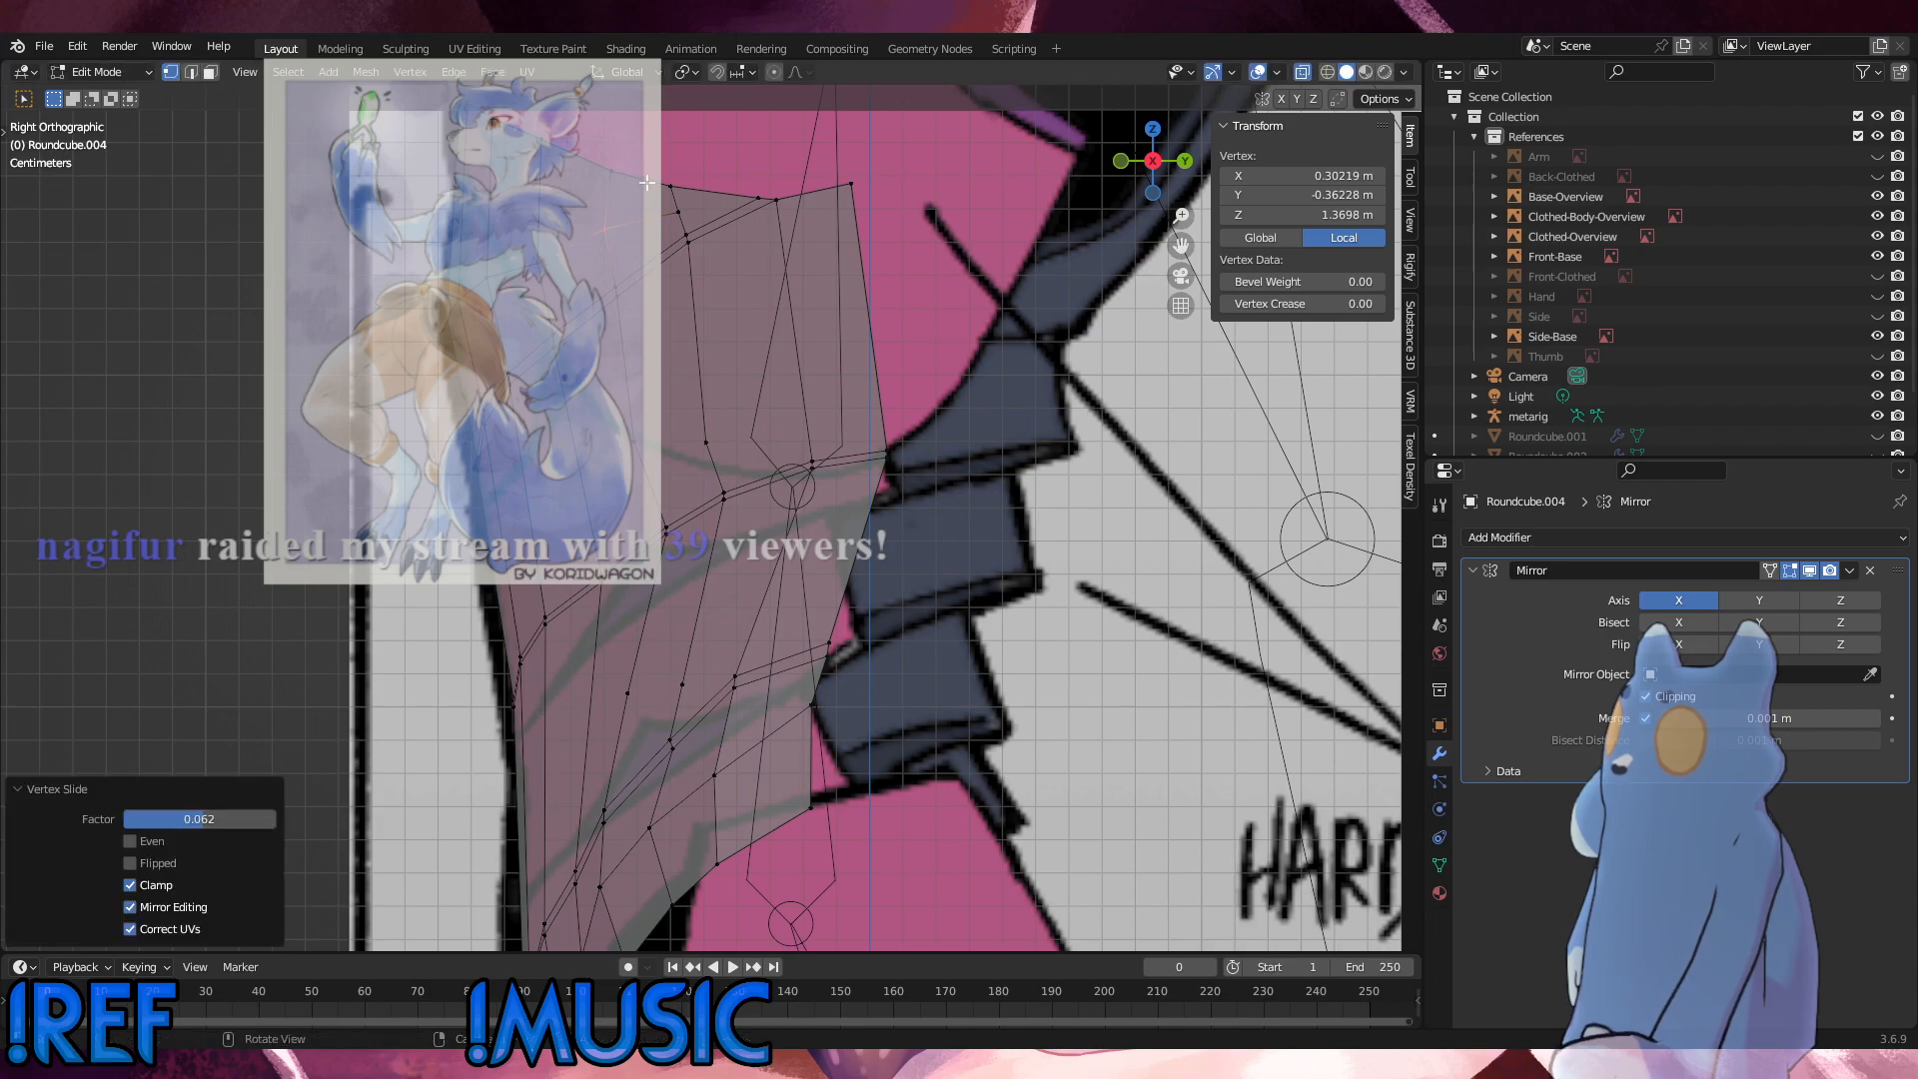
# Step: Slide the vertex at the front of the torso's top border along its edge toward the front silhouette, and deselect everything
pyautogui.click(610, 173)
pyautogui.press('g')
pyautogui.press('g')
pyautogui.click(567, 157)
pyautogui.click(829, 340)
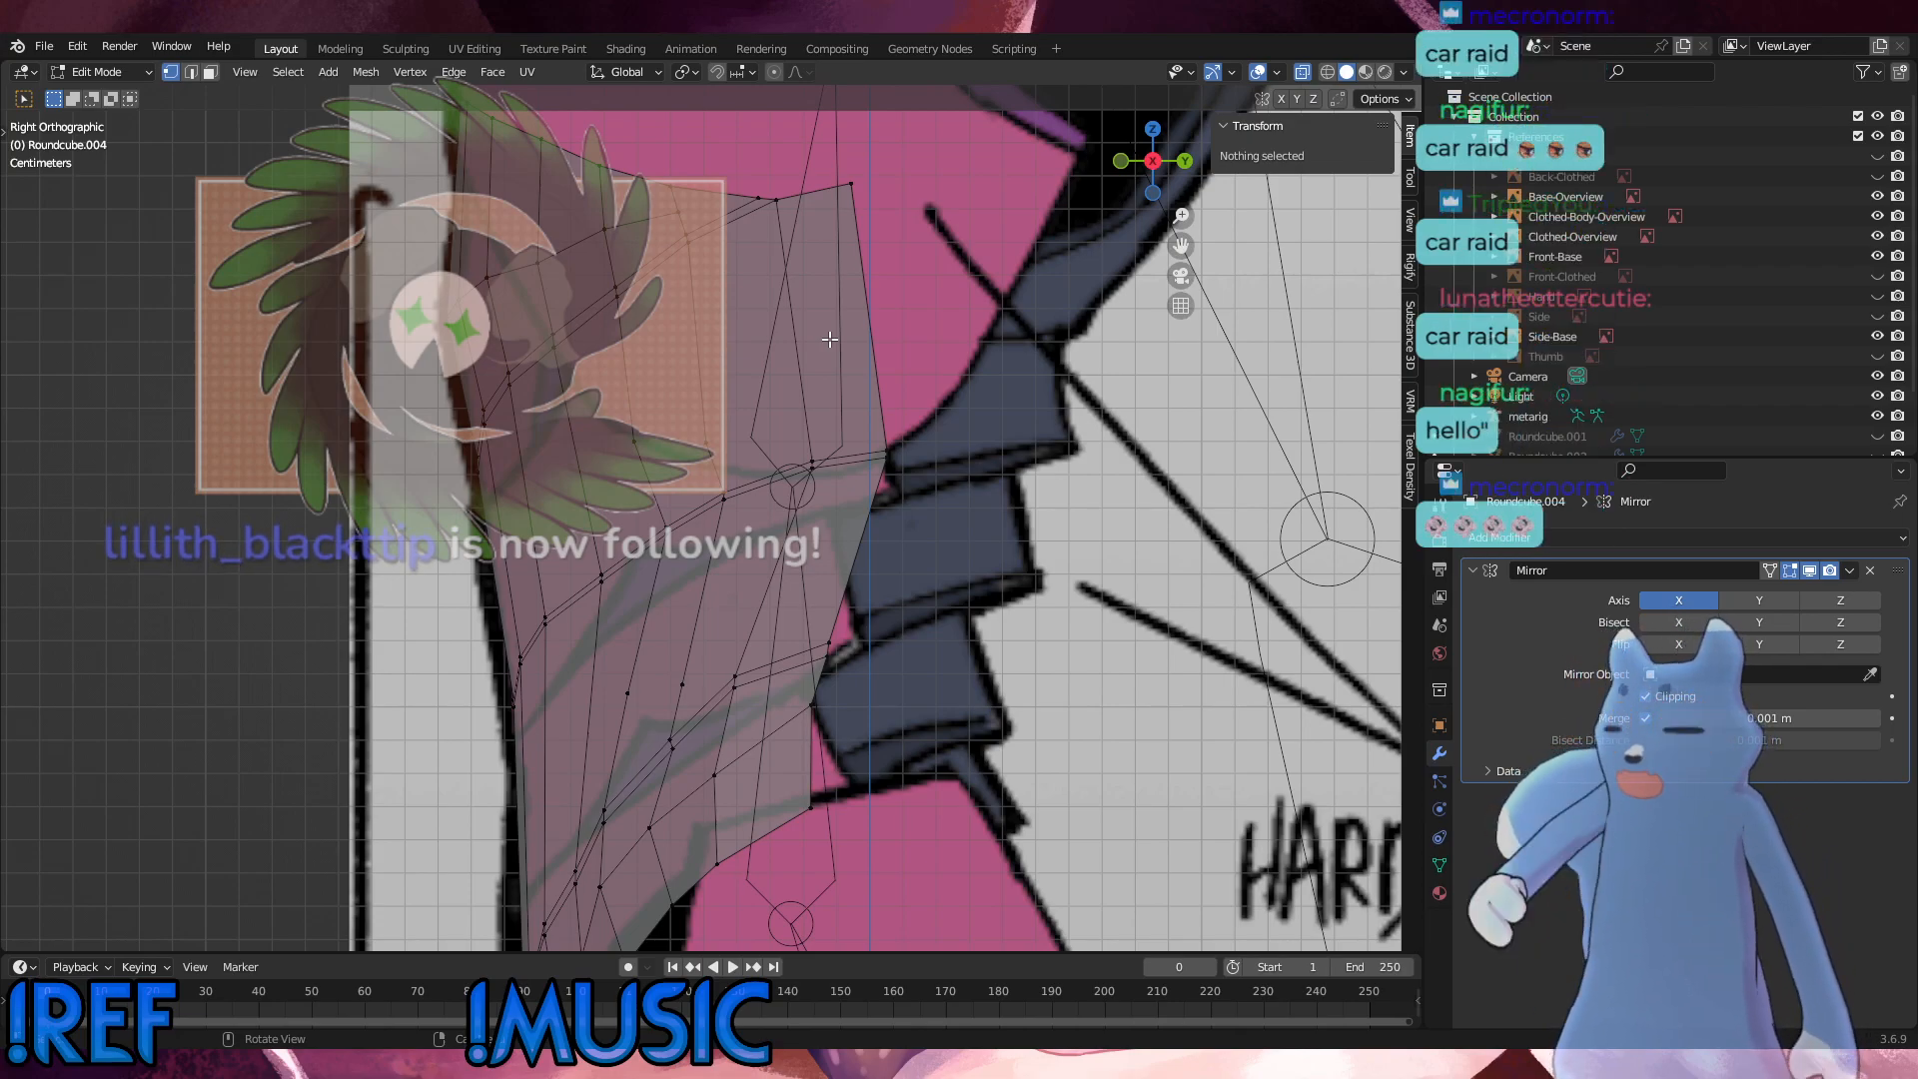
# Step: Examine the torso mesh against the full-body references in the right, front and angled views
pyautogui.scroll(-6, 829, 340)
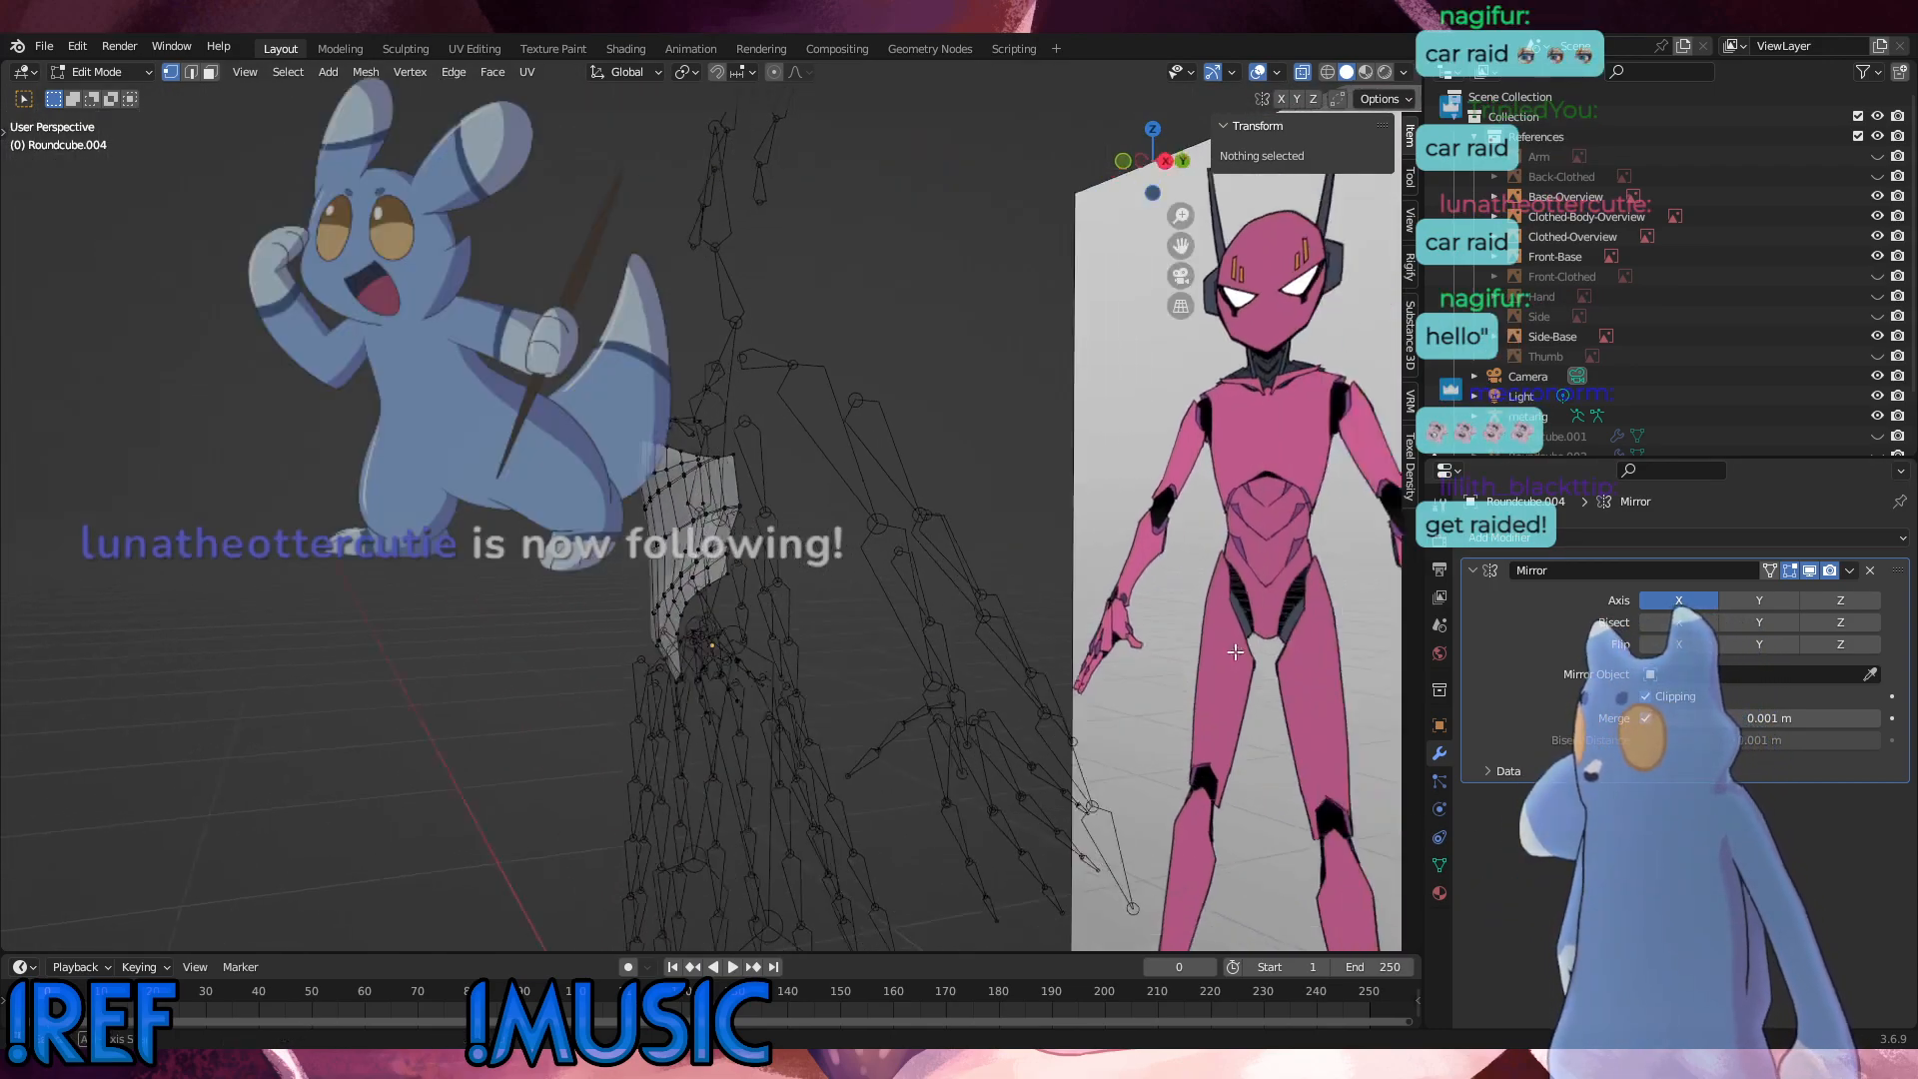
pyautogui.moveTo(1072, 726); pyautogui.dragTo(229, 689, button='middle')
pyautogui.scroll(-2, 559, 685)
pyautogui.moveTo(580, 684); pyautogui.dragTo(712, 685, button='middle')
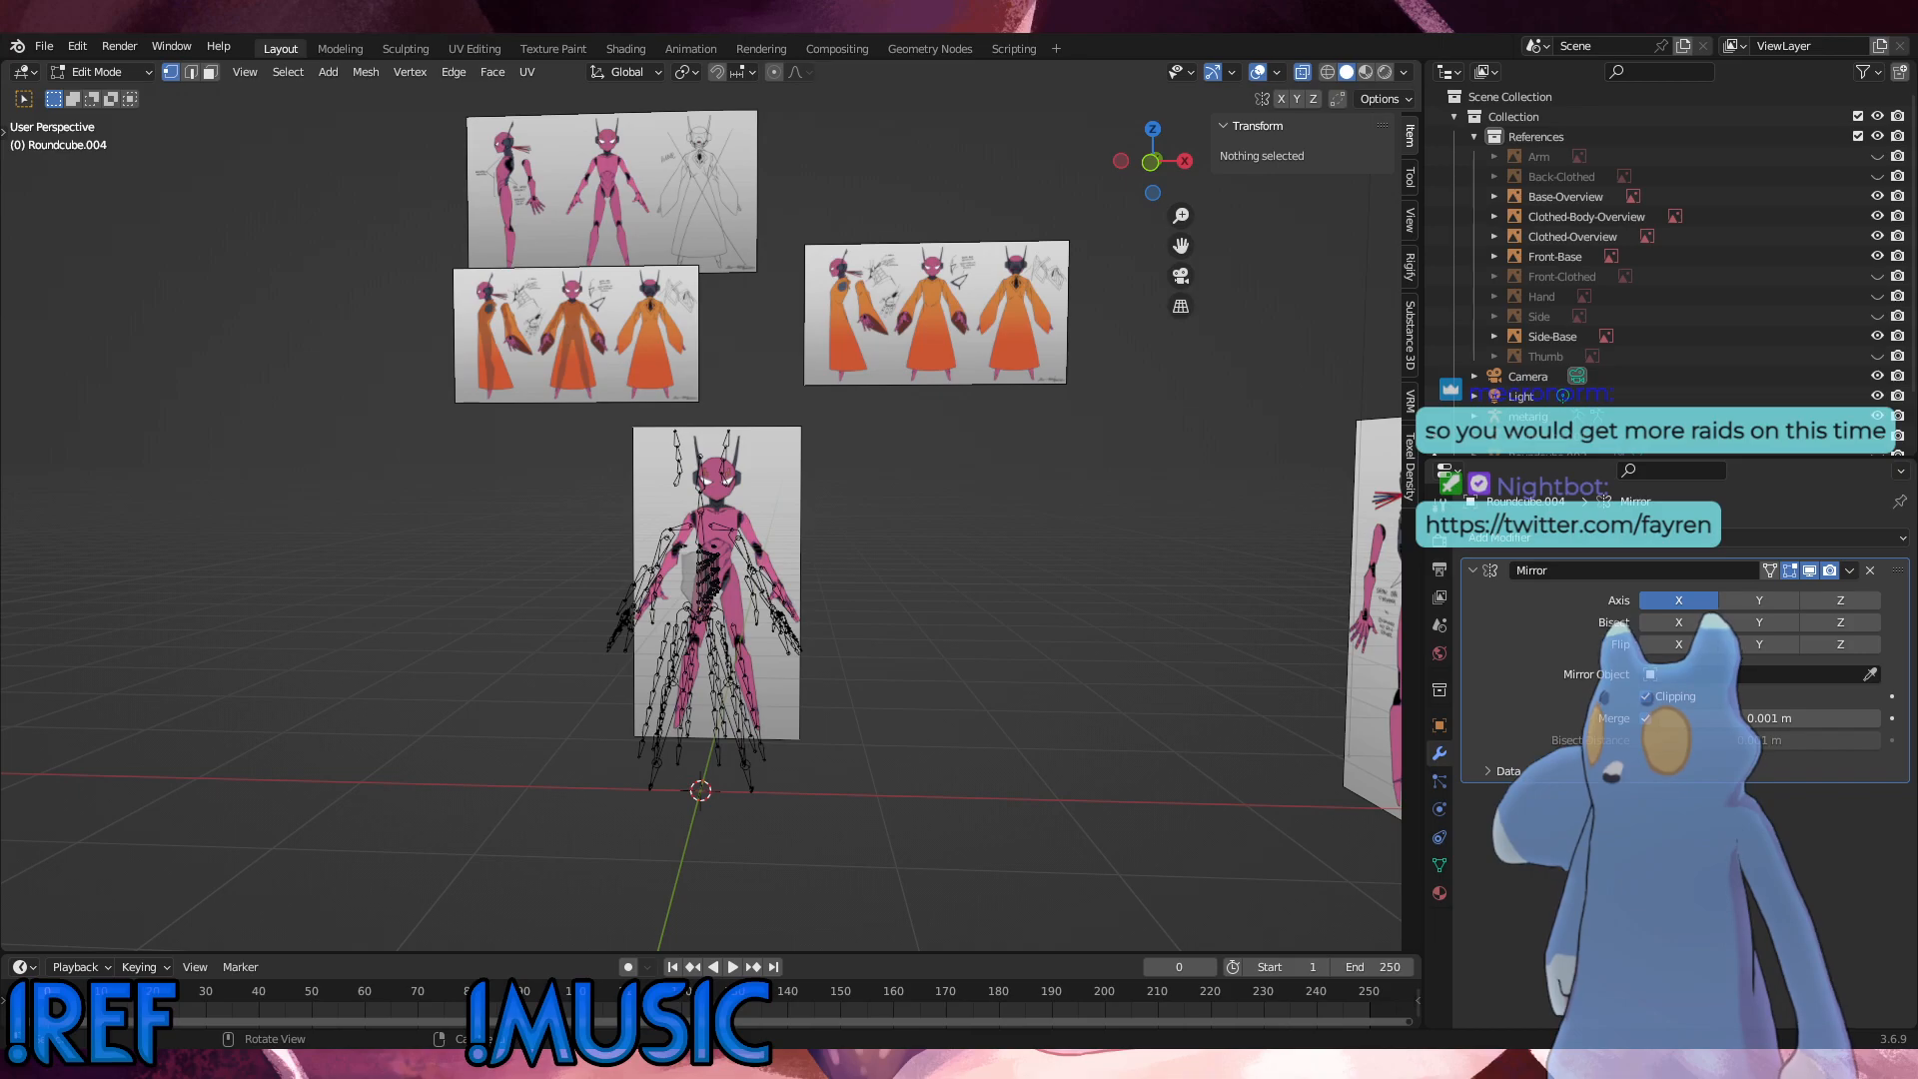
pyautogui.moveTo(989, 634); pyautogui.dragTo(1087, 633, button='middle')
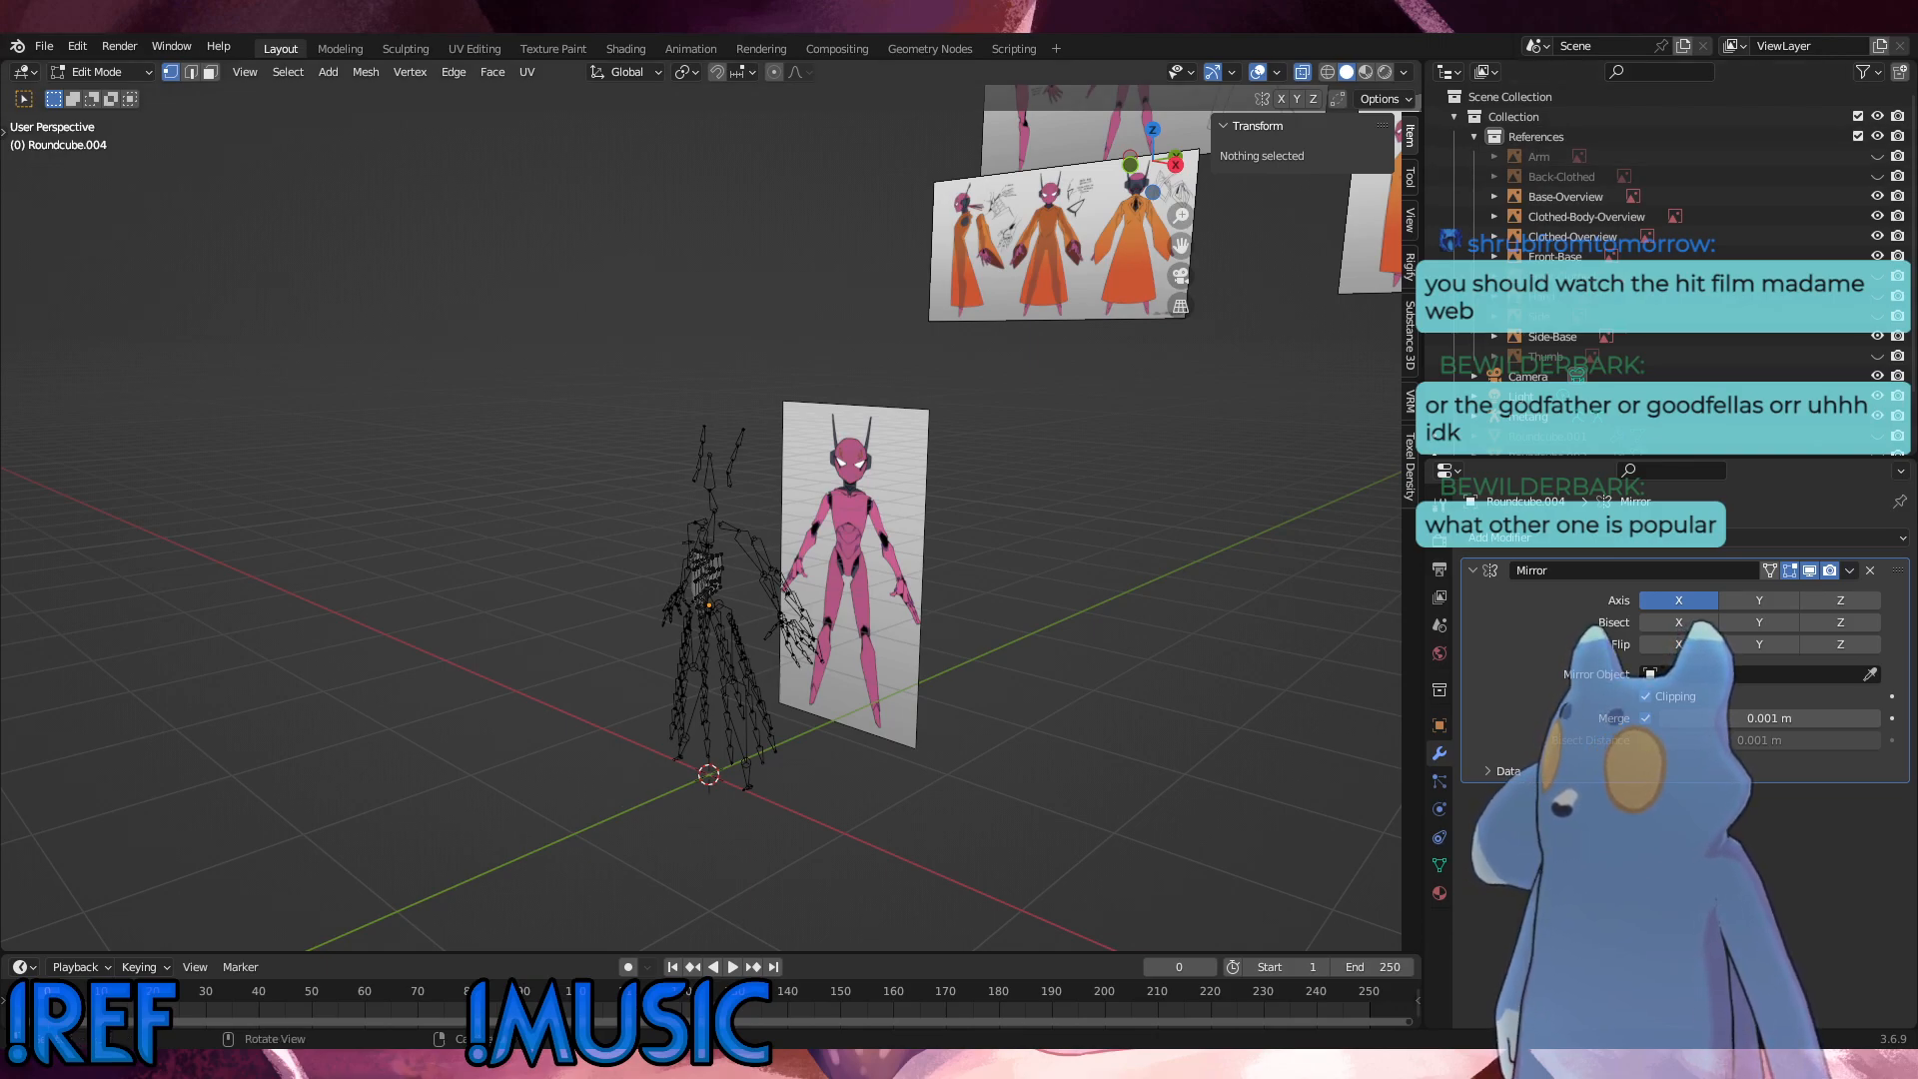
pyautogui.moveTo(759, 715); pyautogui.dragTo(805, 719, button='middle')
pyautogui.press('KP_3')
pyautogui.scroll(10, 730, 705)
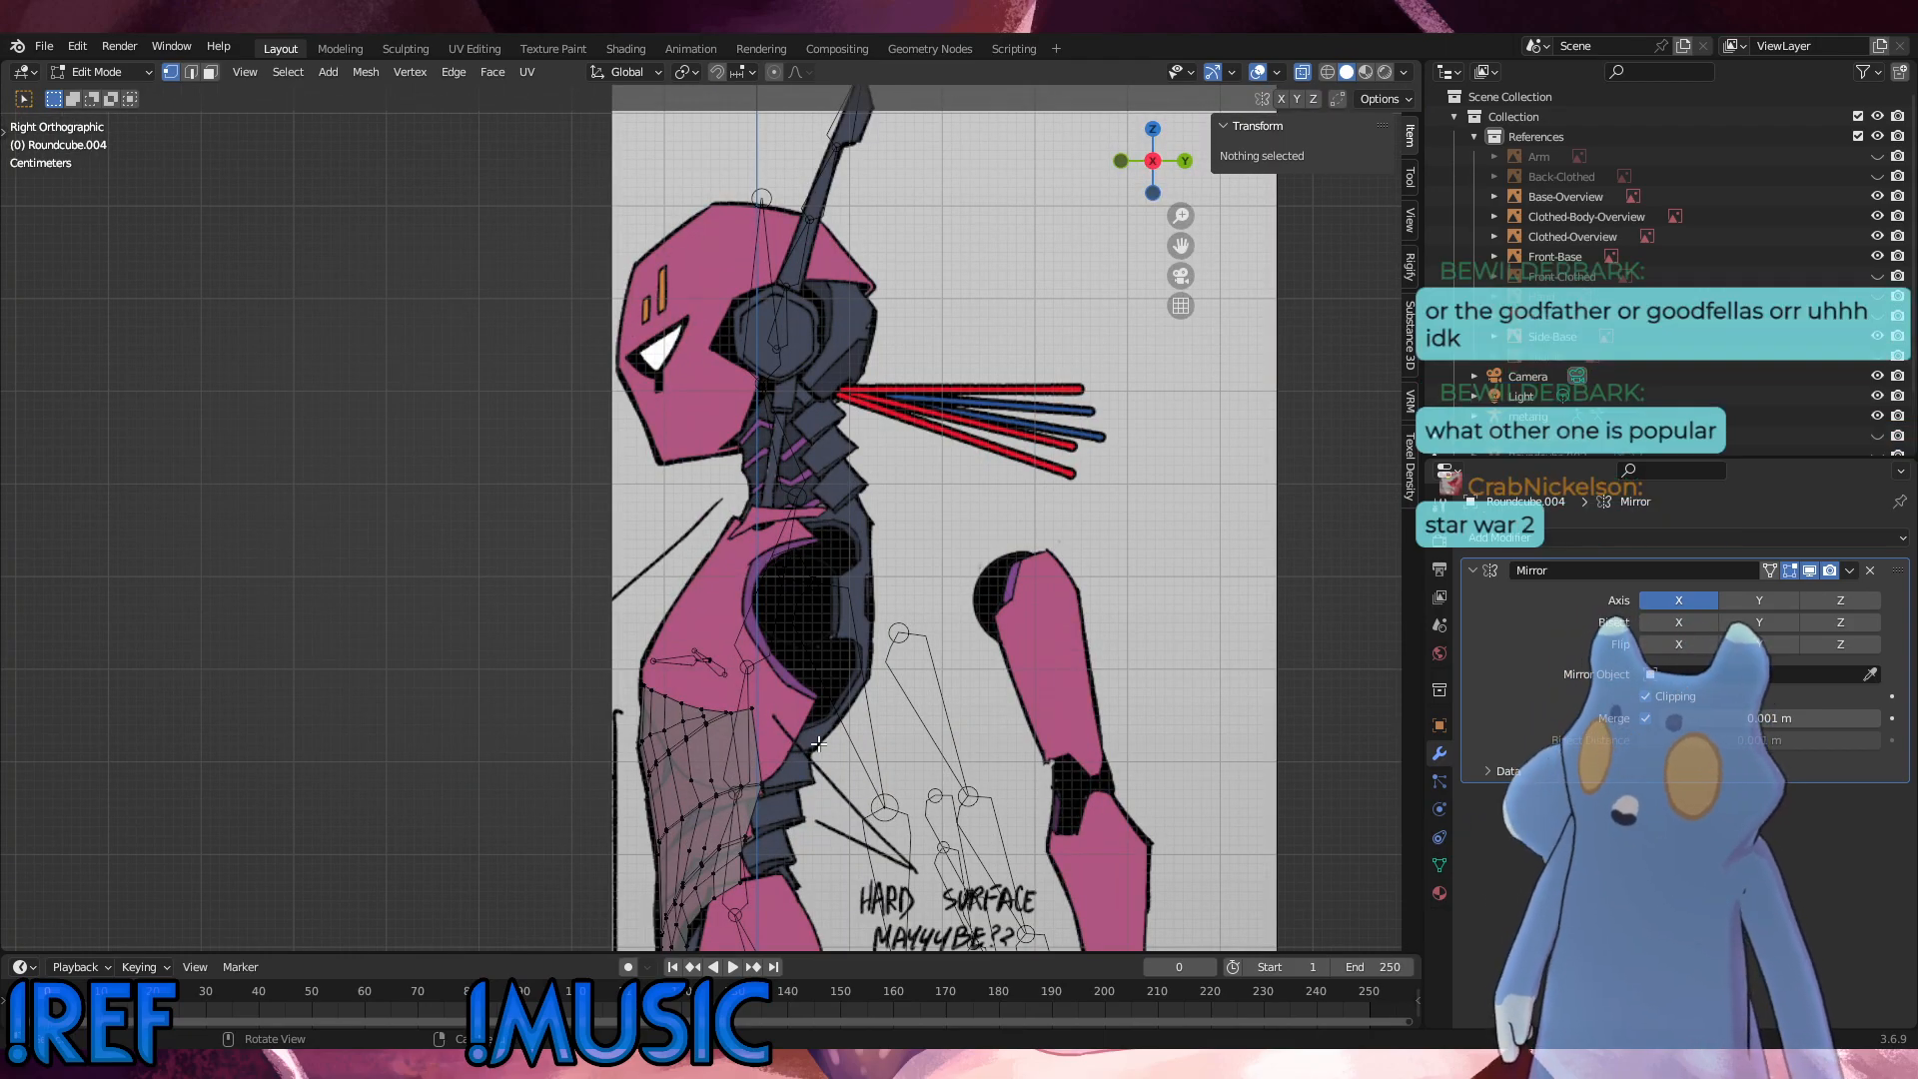
pyautogui.keyDown('shift'); pyautogui.moveTo(674, 776); pyautogui.dragTo(735, 477, button='middle'); pyautogui.keyUp('shift')
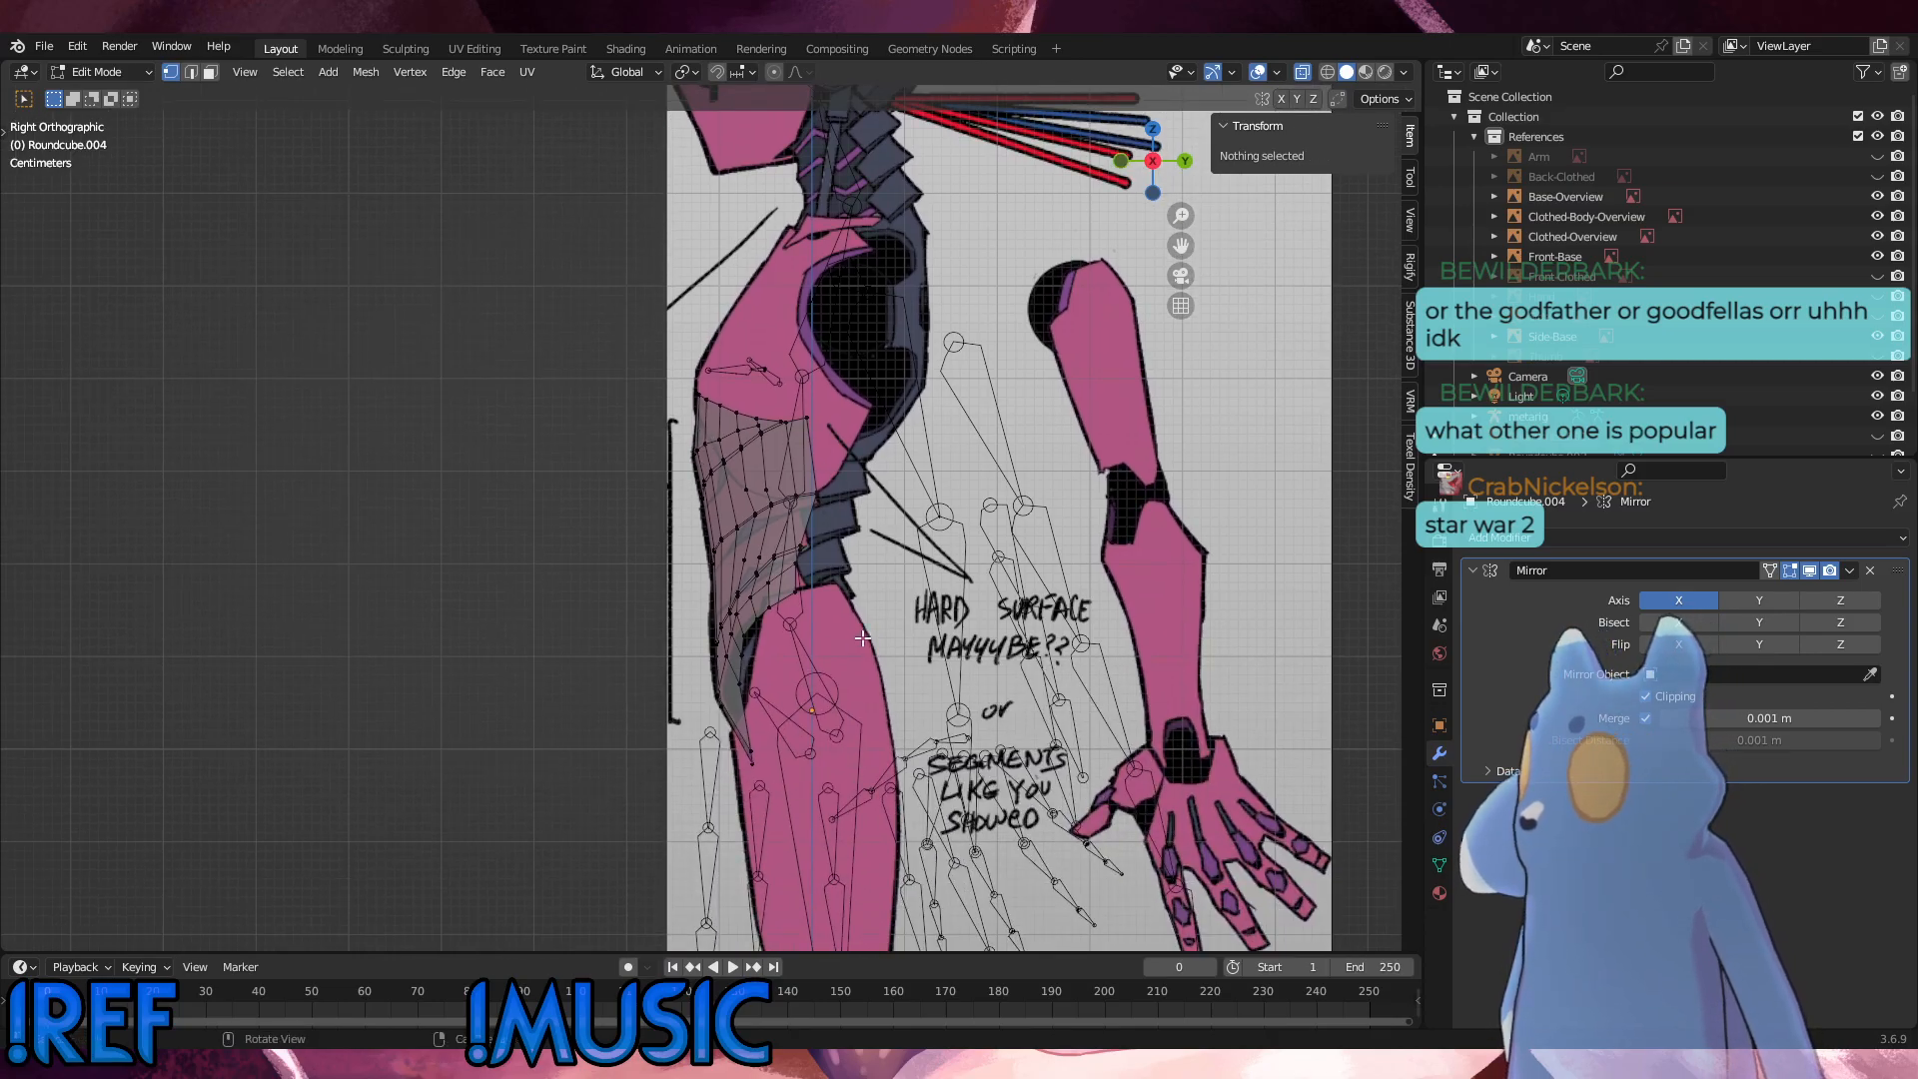
pyautogui.scroll(1, 863, 635)
pyautogui.keyDown('shift'); pyautogui.moveTo(855, 642); pyautogui.dragTo(617, 636, button='middle'); pyautogui.keyUp('shift')
pyautogui.press('KP_1')
pyautogui.press('KP_3')
pyautogui.press('KP_3')
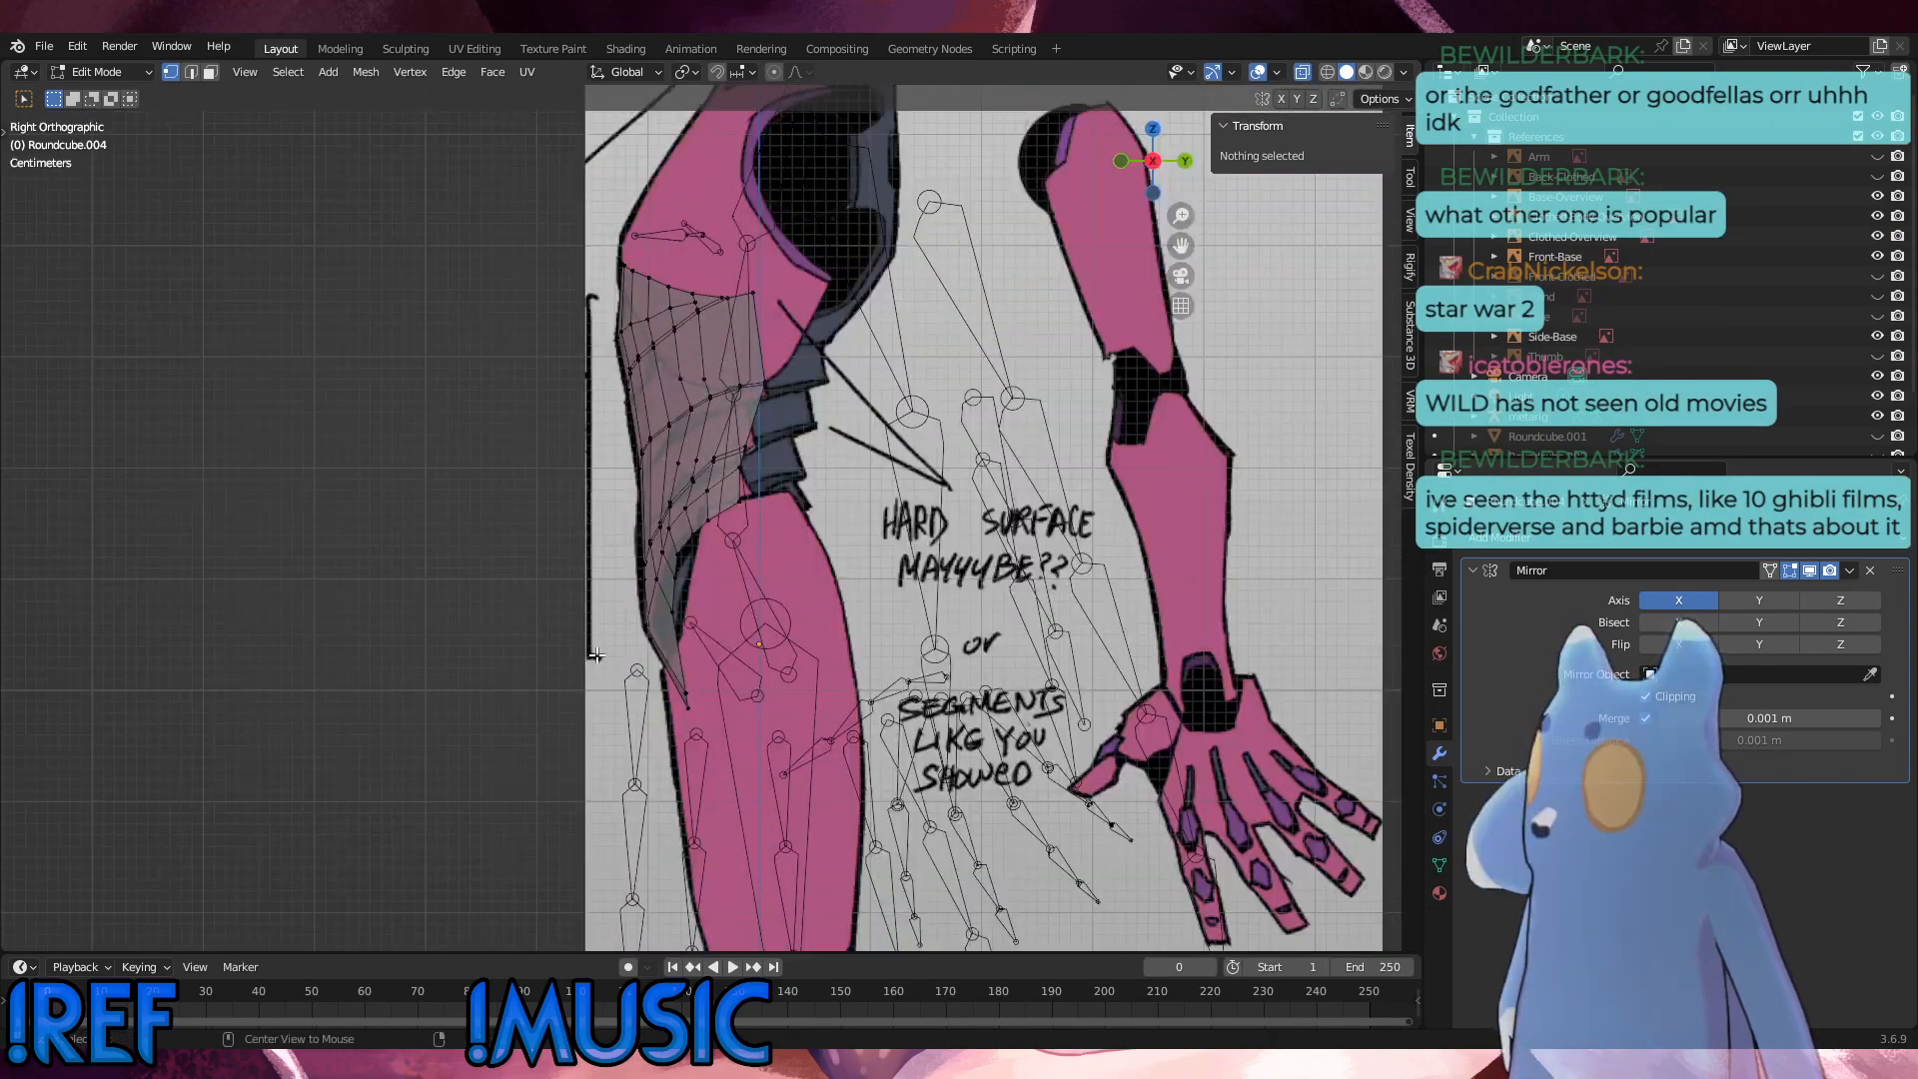
pyautogui.keyDown('alt'); pyautogui.moveTo(761, 680); pyautogui.dragTo(714, 683, button='middle'); pyautogui.keyUp('alt')
pyautogui.keyDown('alt'); pyautogui.moveTo(640, 685); pyautogui.dragTo(561, 686, button='middle'); pyautogui.keyUp('alt')
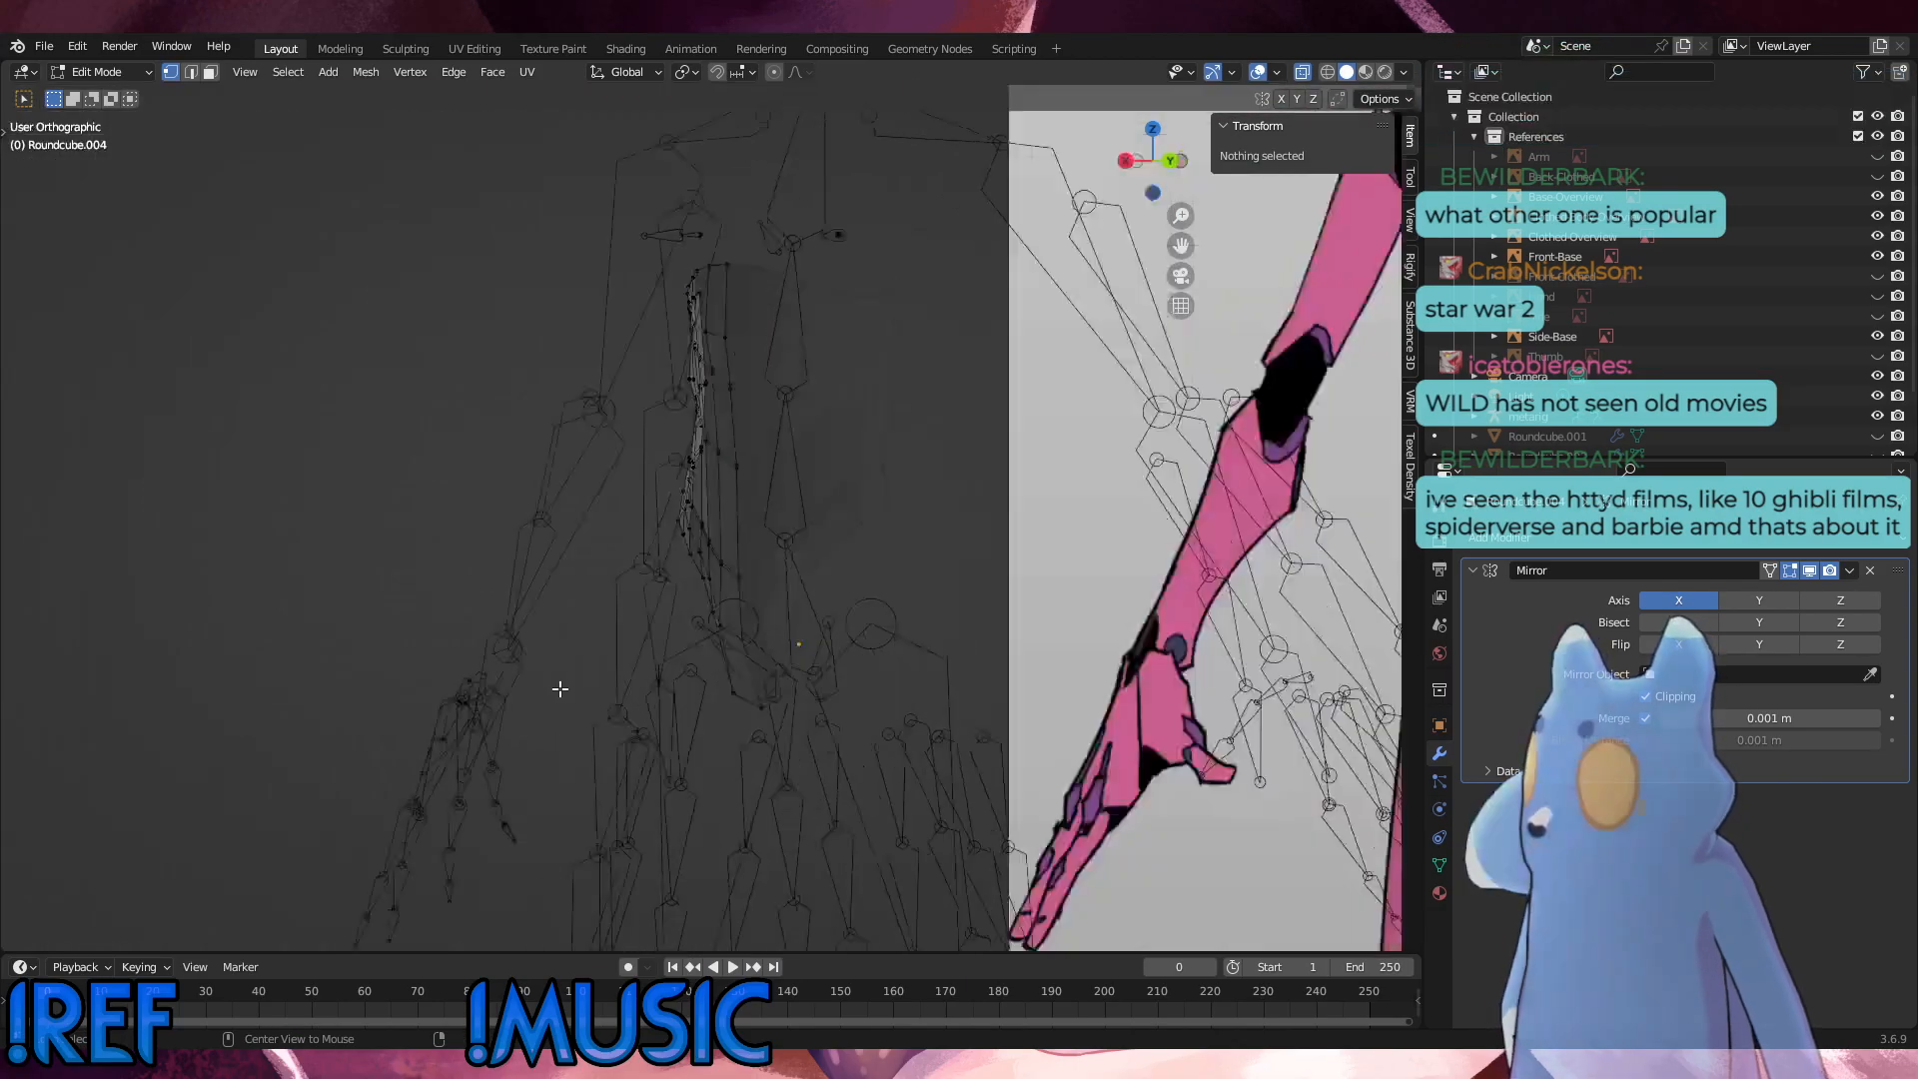
pyautogui.keyDown('alt'); pyautogui.moveTo(648, 626); pyautogui.dragTo(449, 617, button='middle'); pyautogui.keyUp('alt')
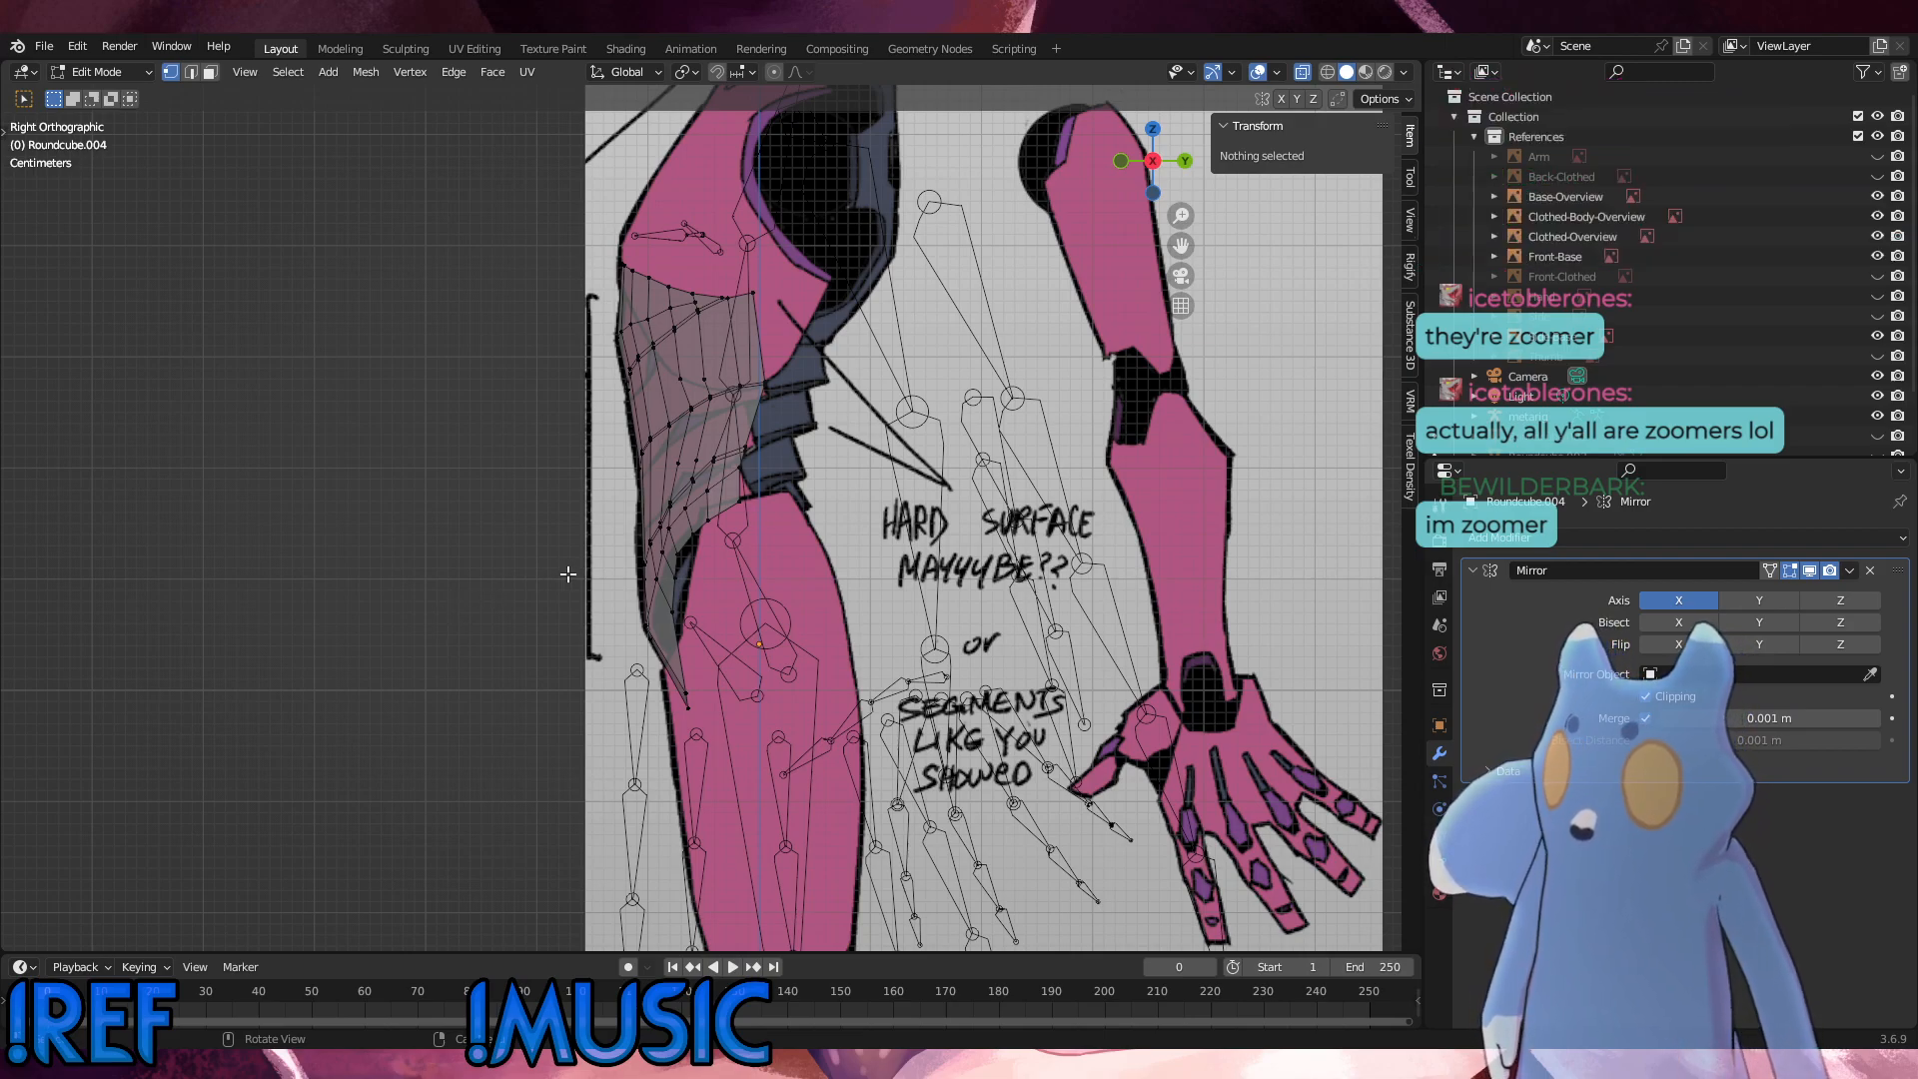
pyautogui.press('KP_1')
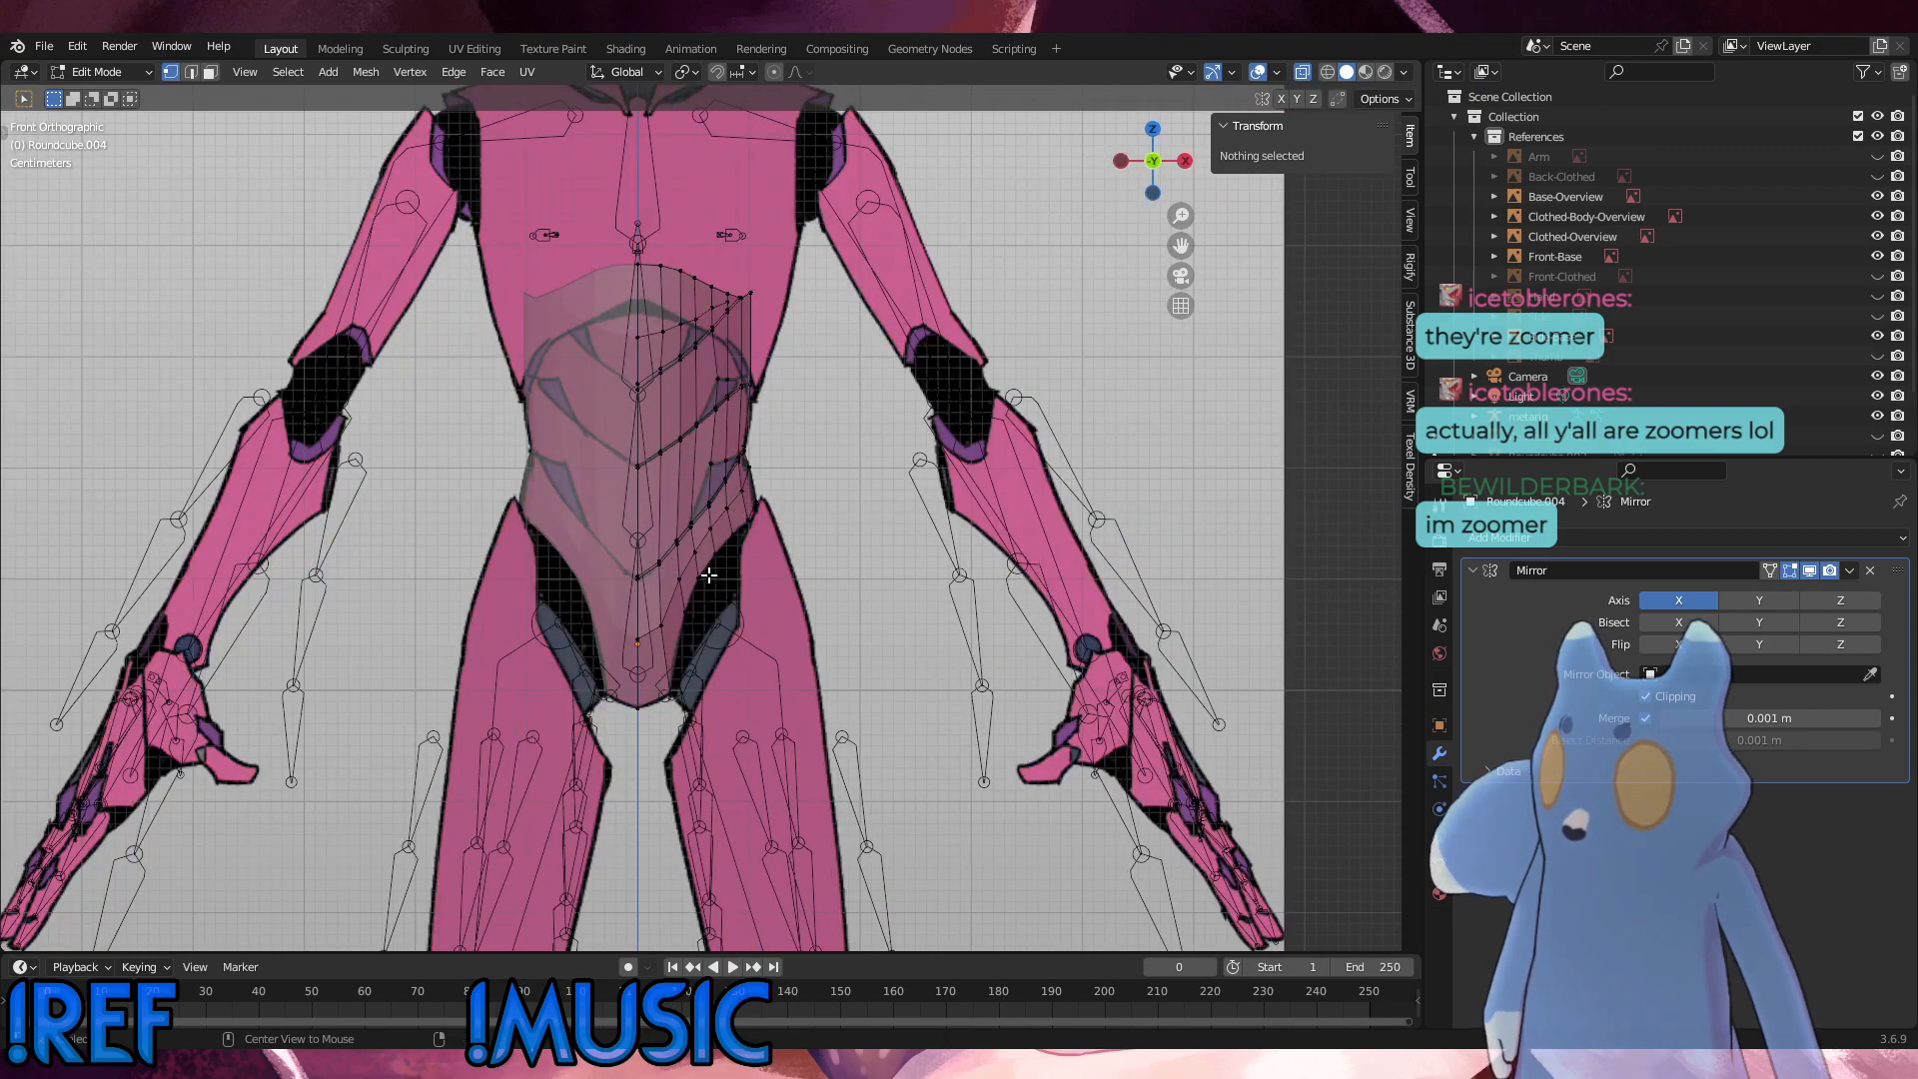
pyautogui.scroll(2, 707, 657)
pyautogui.moveTo(765, 566); pyautogui.dragTo(729, 597, button='middle')
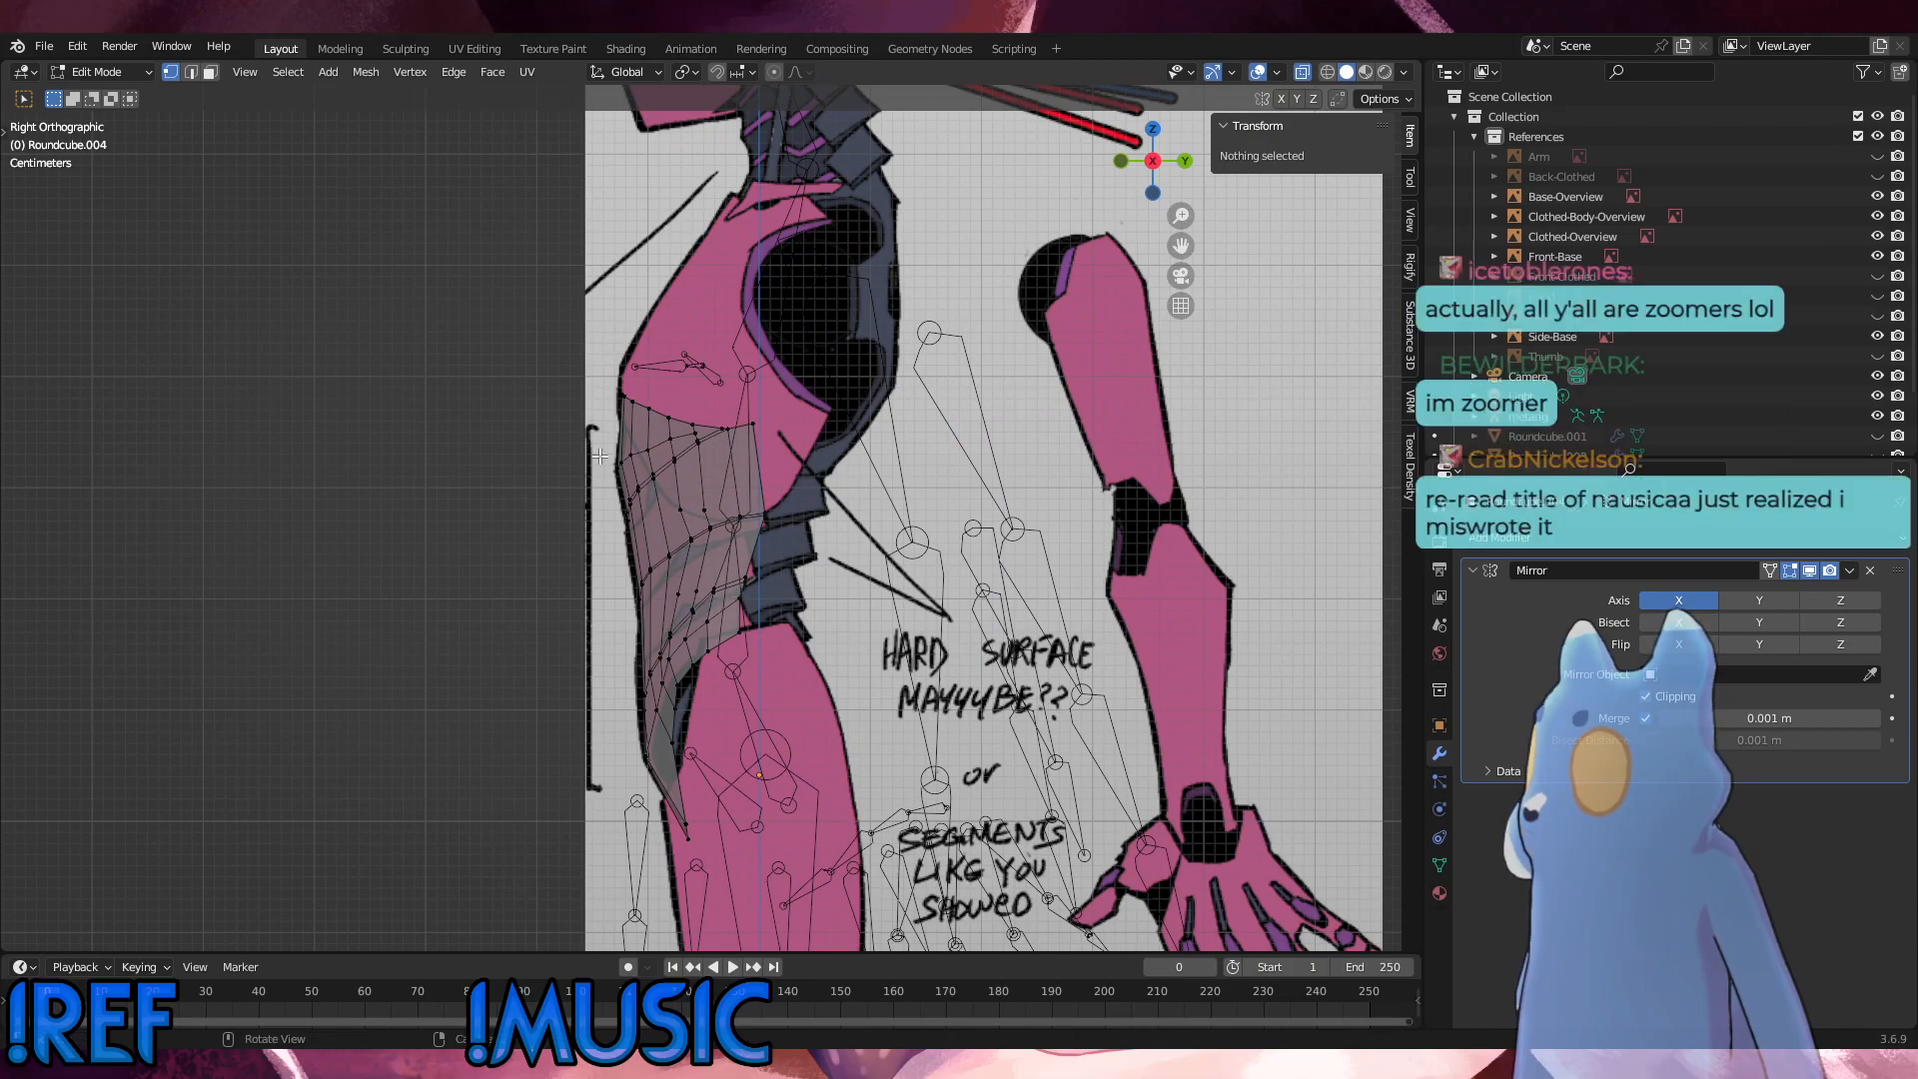
# Step: Switch the torso to Object Mode, deselect it, and select and frame the Front-Base reference image in front view
pyautogui.click(136, 73)
pyautogui.click(111, 96)
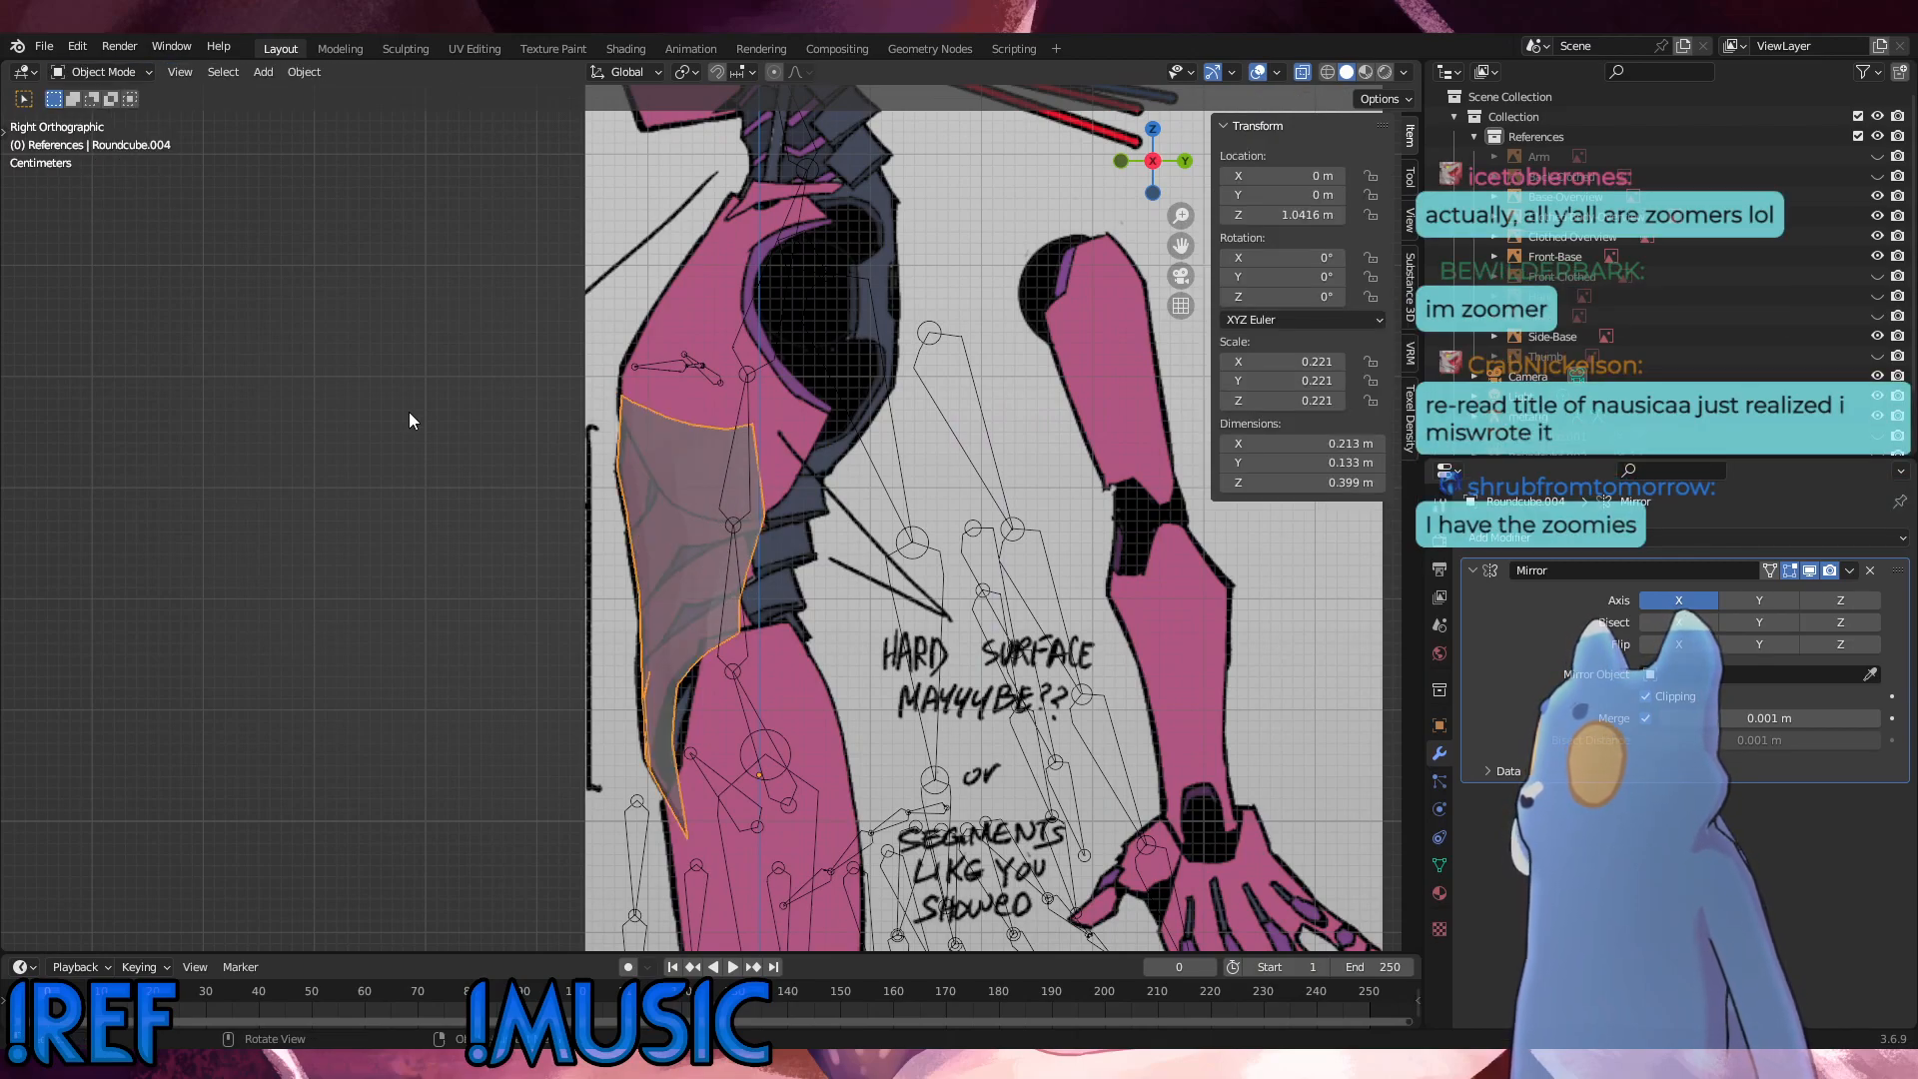
pyautogui.click(410, 420)
pyautogui.click(130, 73)
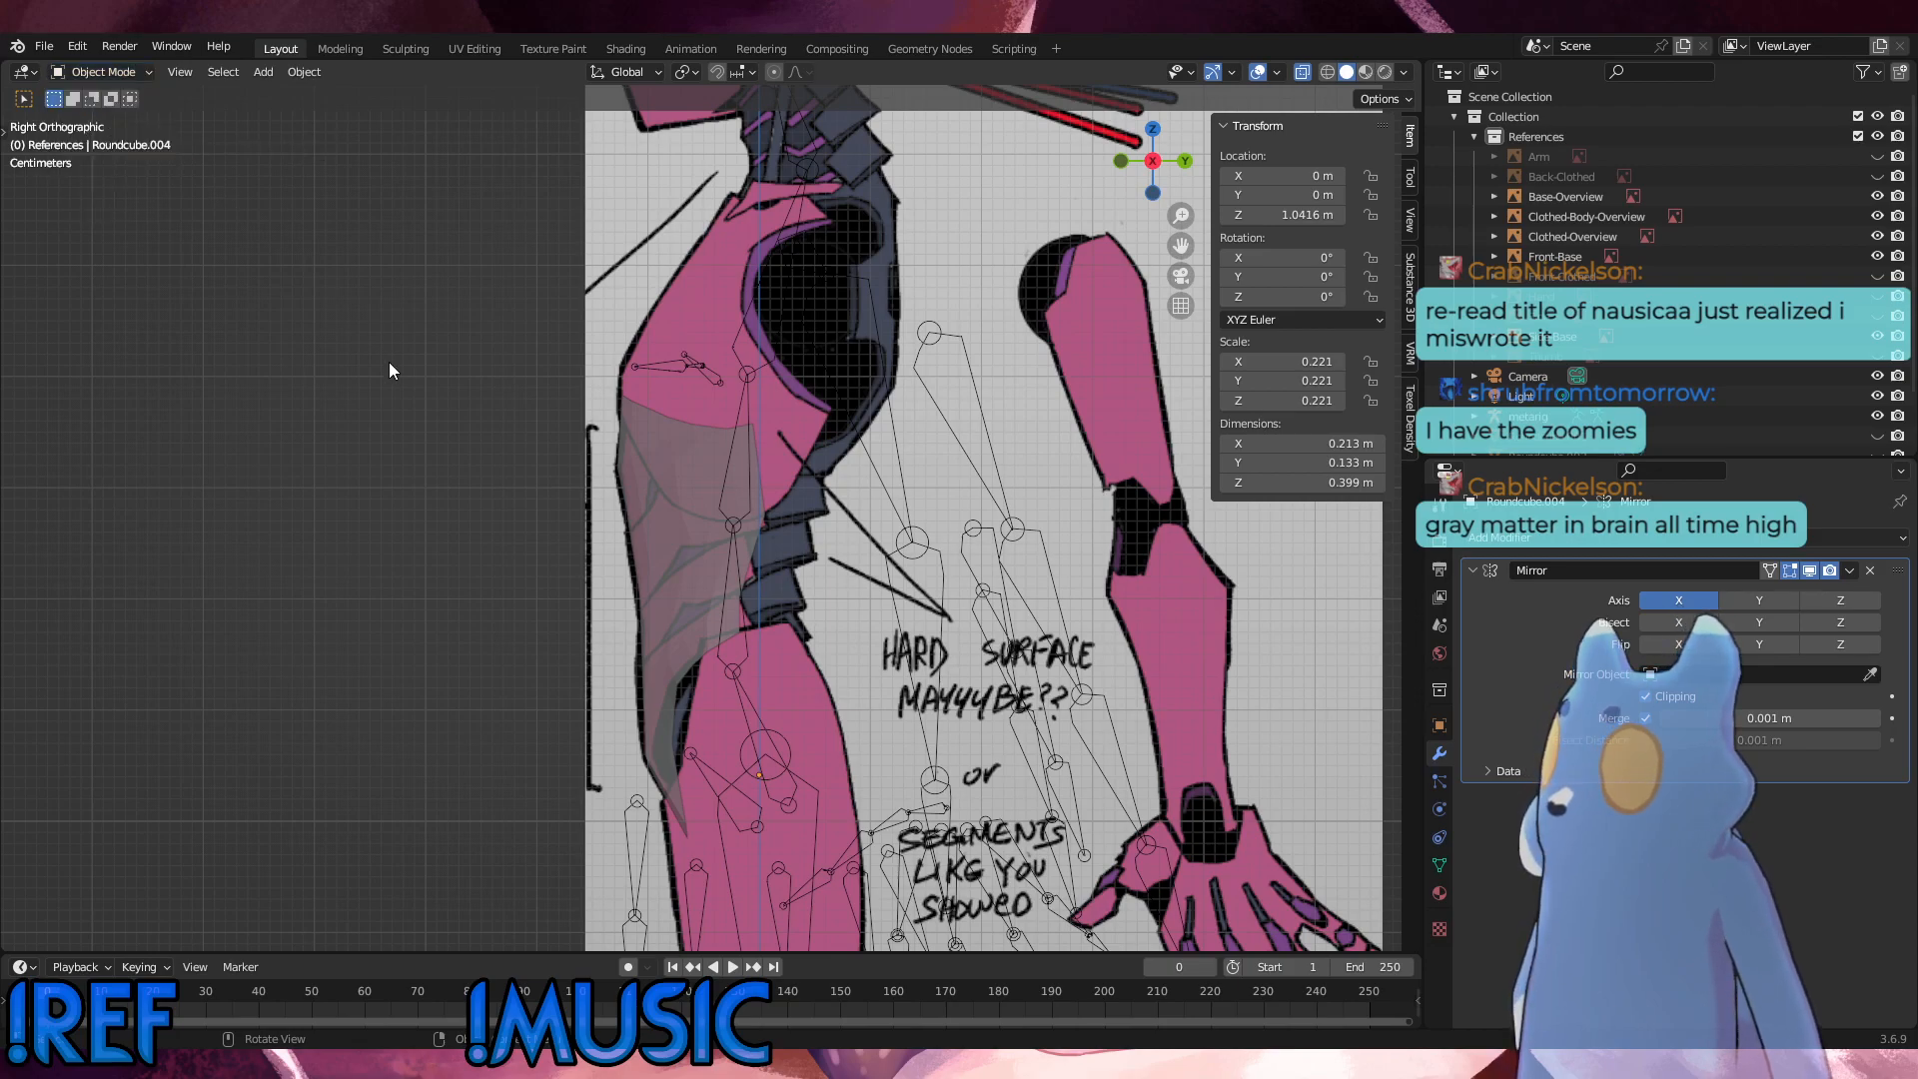
pyautogui.press('KP_1')
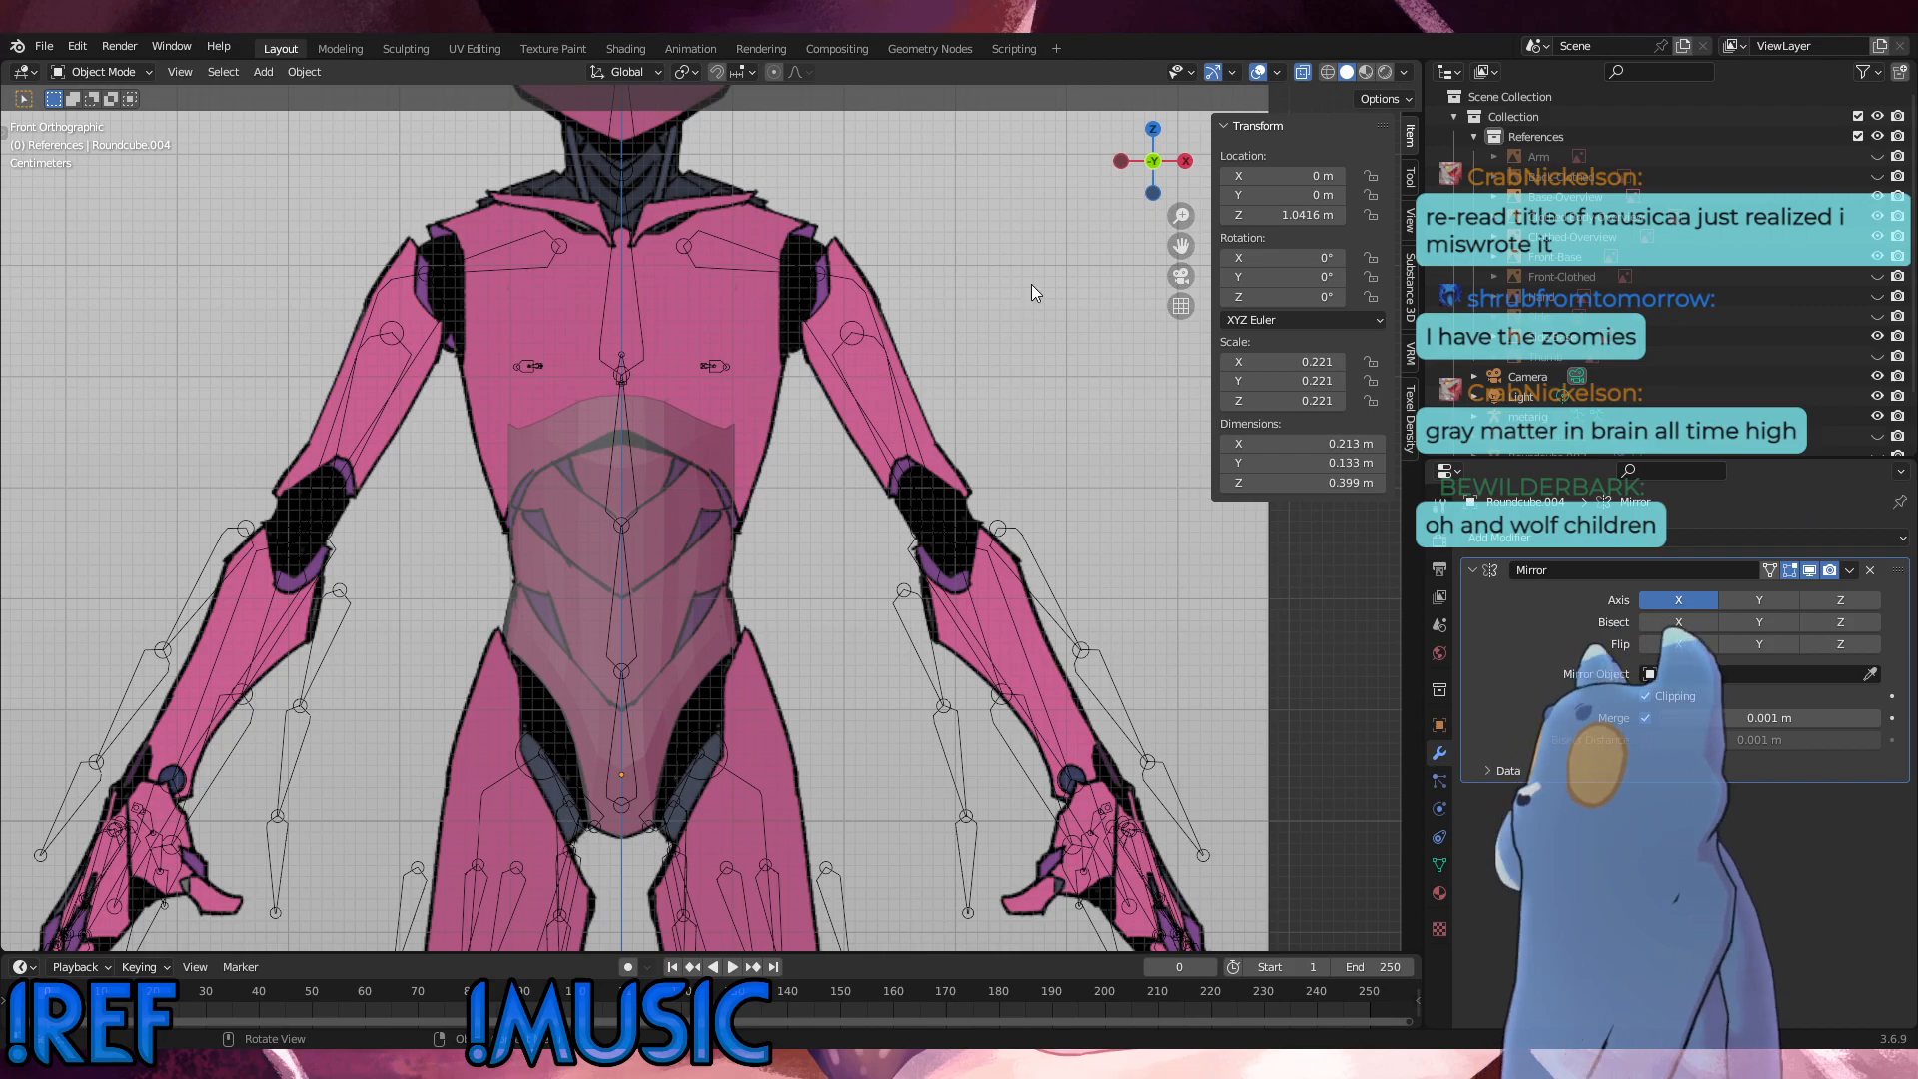
pyautogui.click(1029, 339)
pyautogui.press('KP_Decimal')
pyautogui.scroll(-2, 1106, 492)
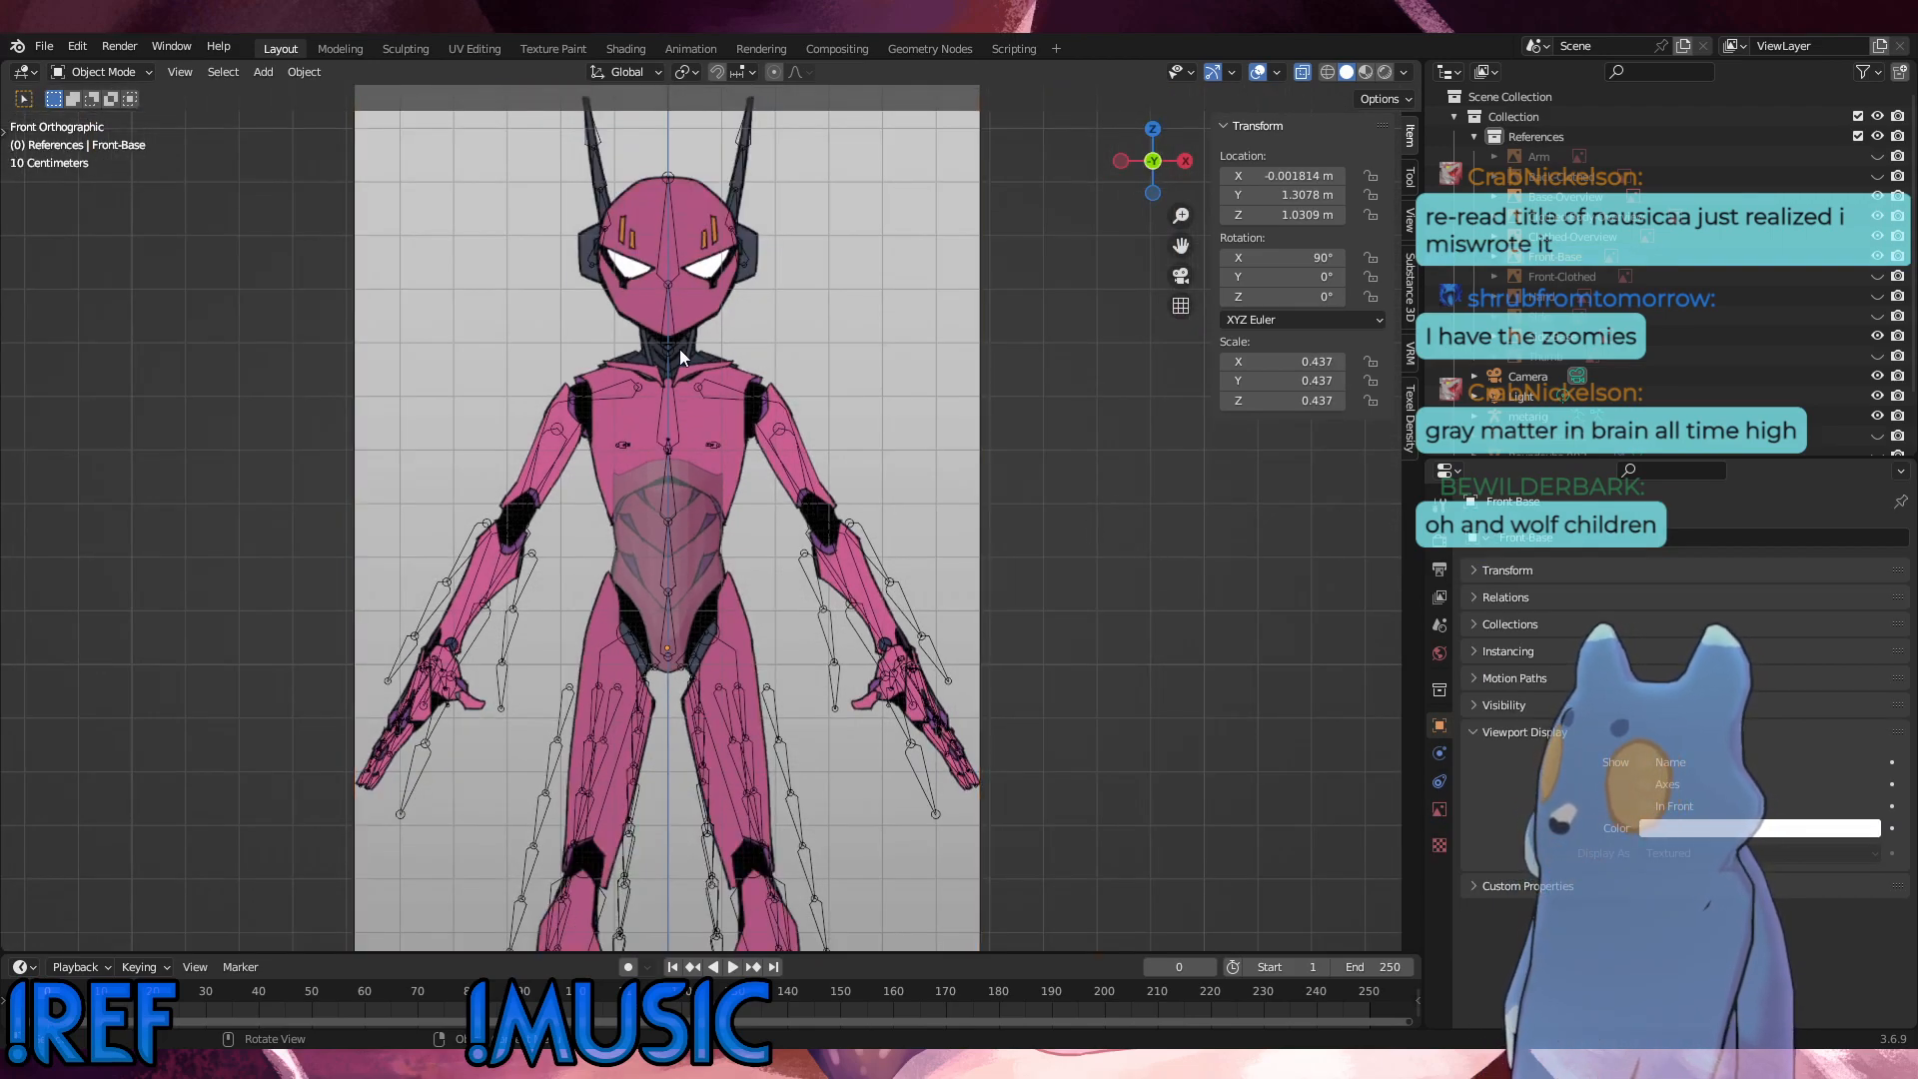
pyautogui.scroll(3, 675, 350)
# Step: Add a Round Cube mesh and raise it about 1.418 m along Z onto the character's chest
pyautogui.click(263, 71)
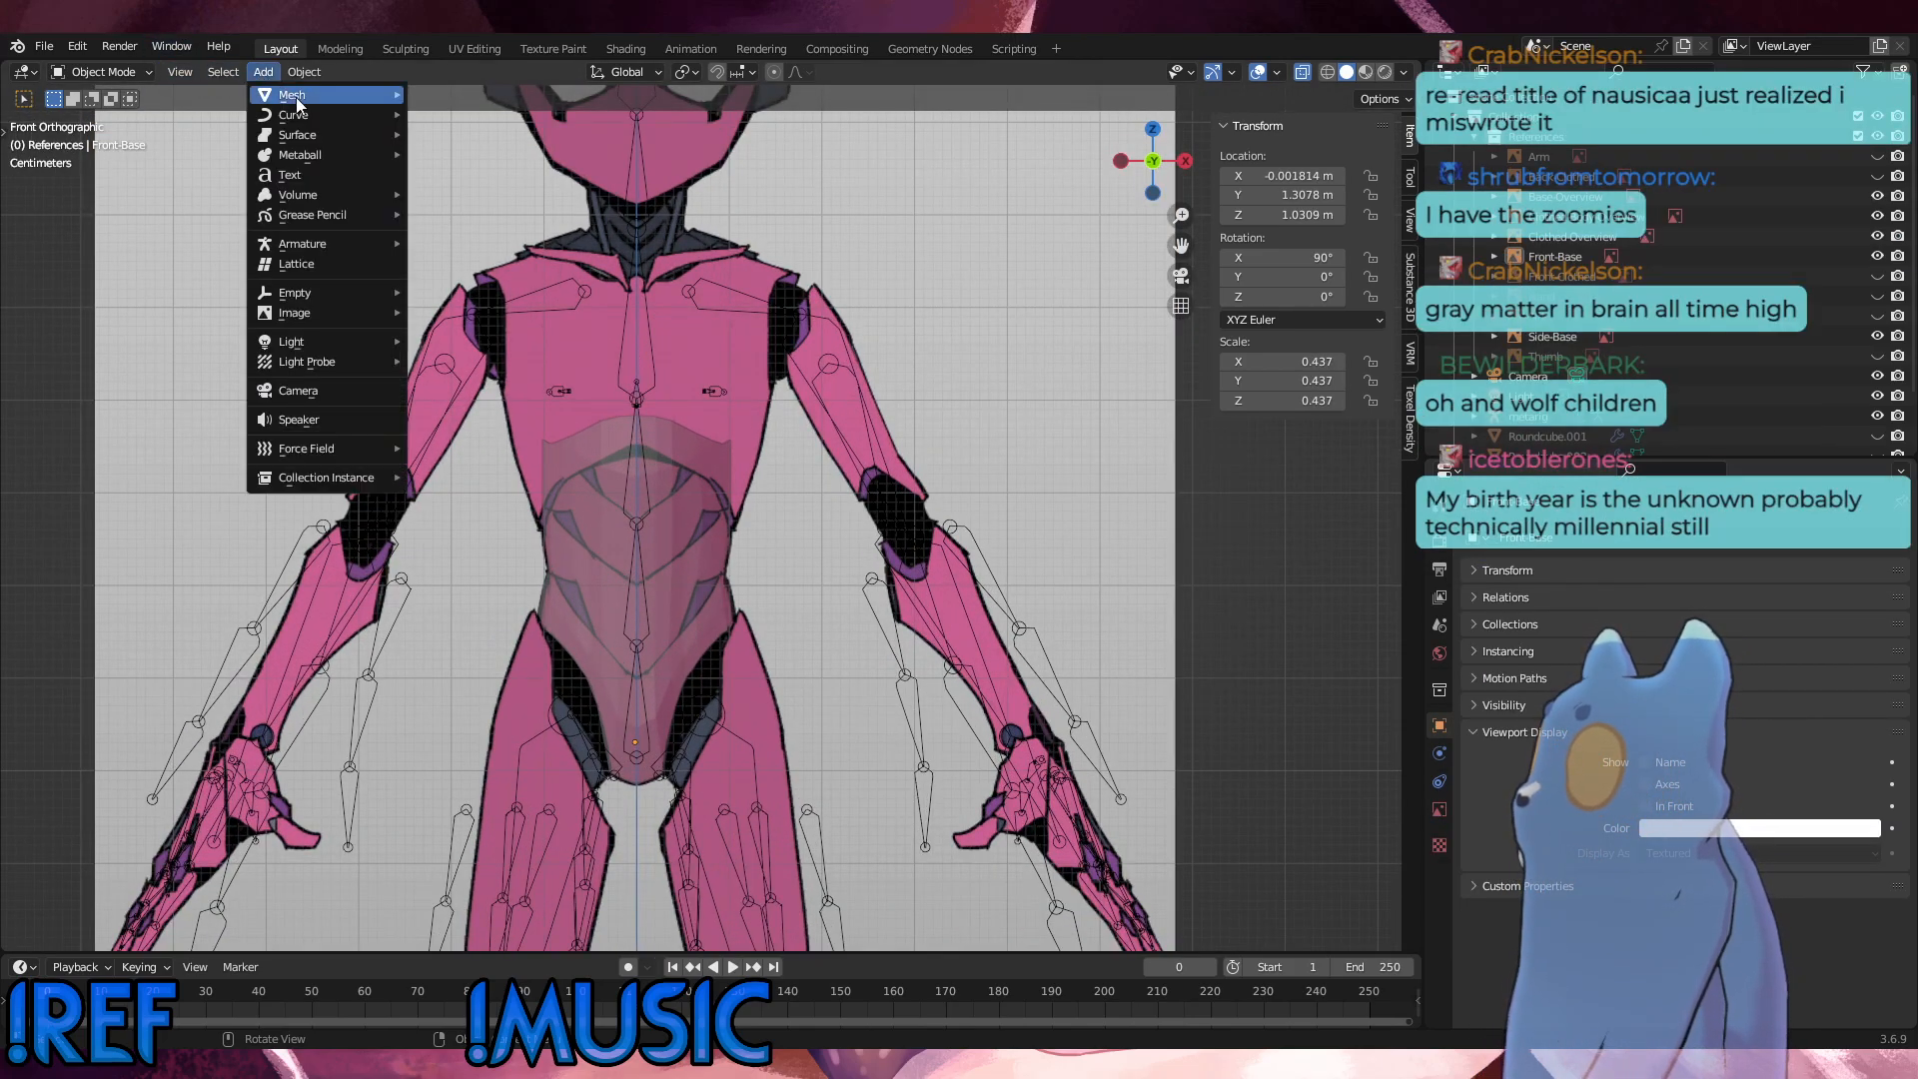
pyautogui.moveTo(340, 96)
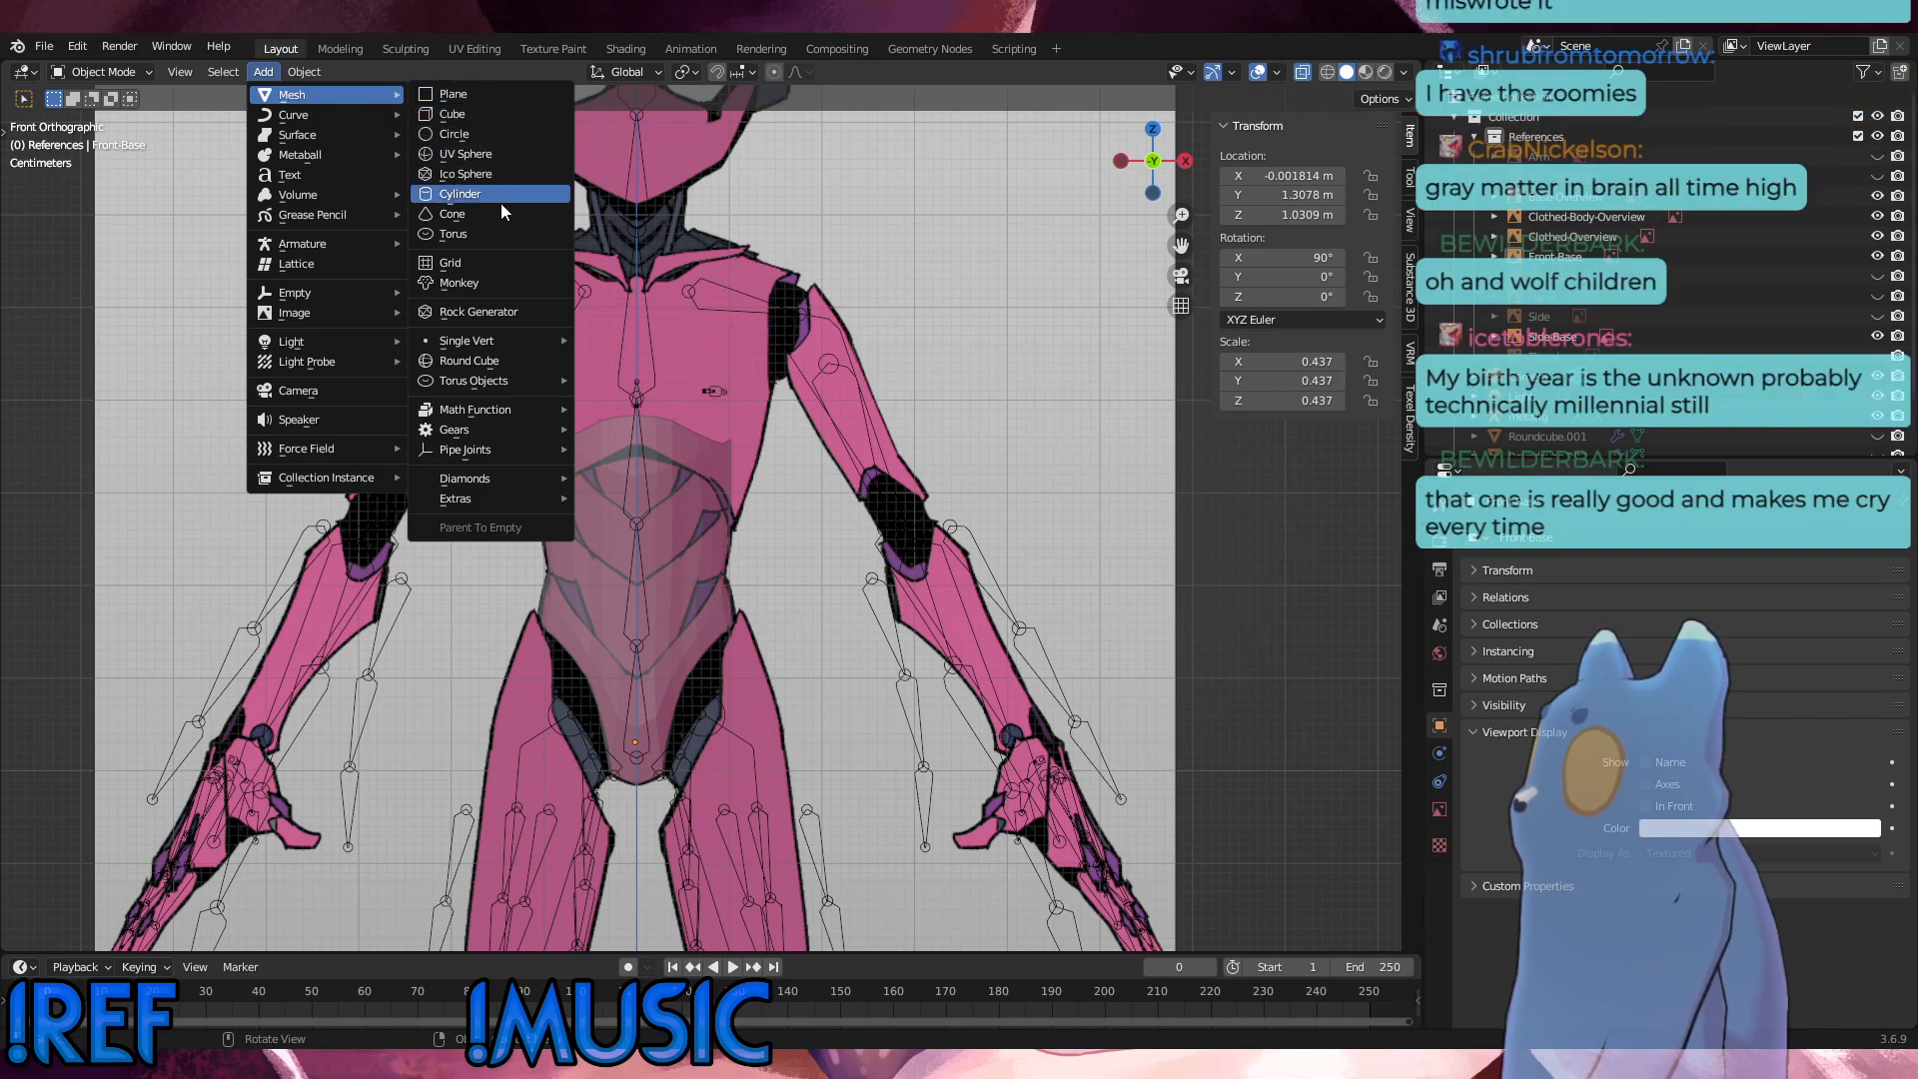
pyautogui.click(512, 360)
pyautogui.scroll(-4, 985, 447)
pyautogui.scroll(-2, 985, 448)
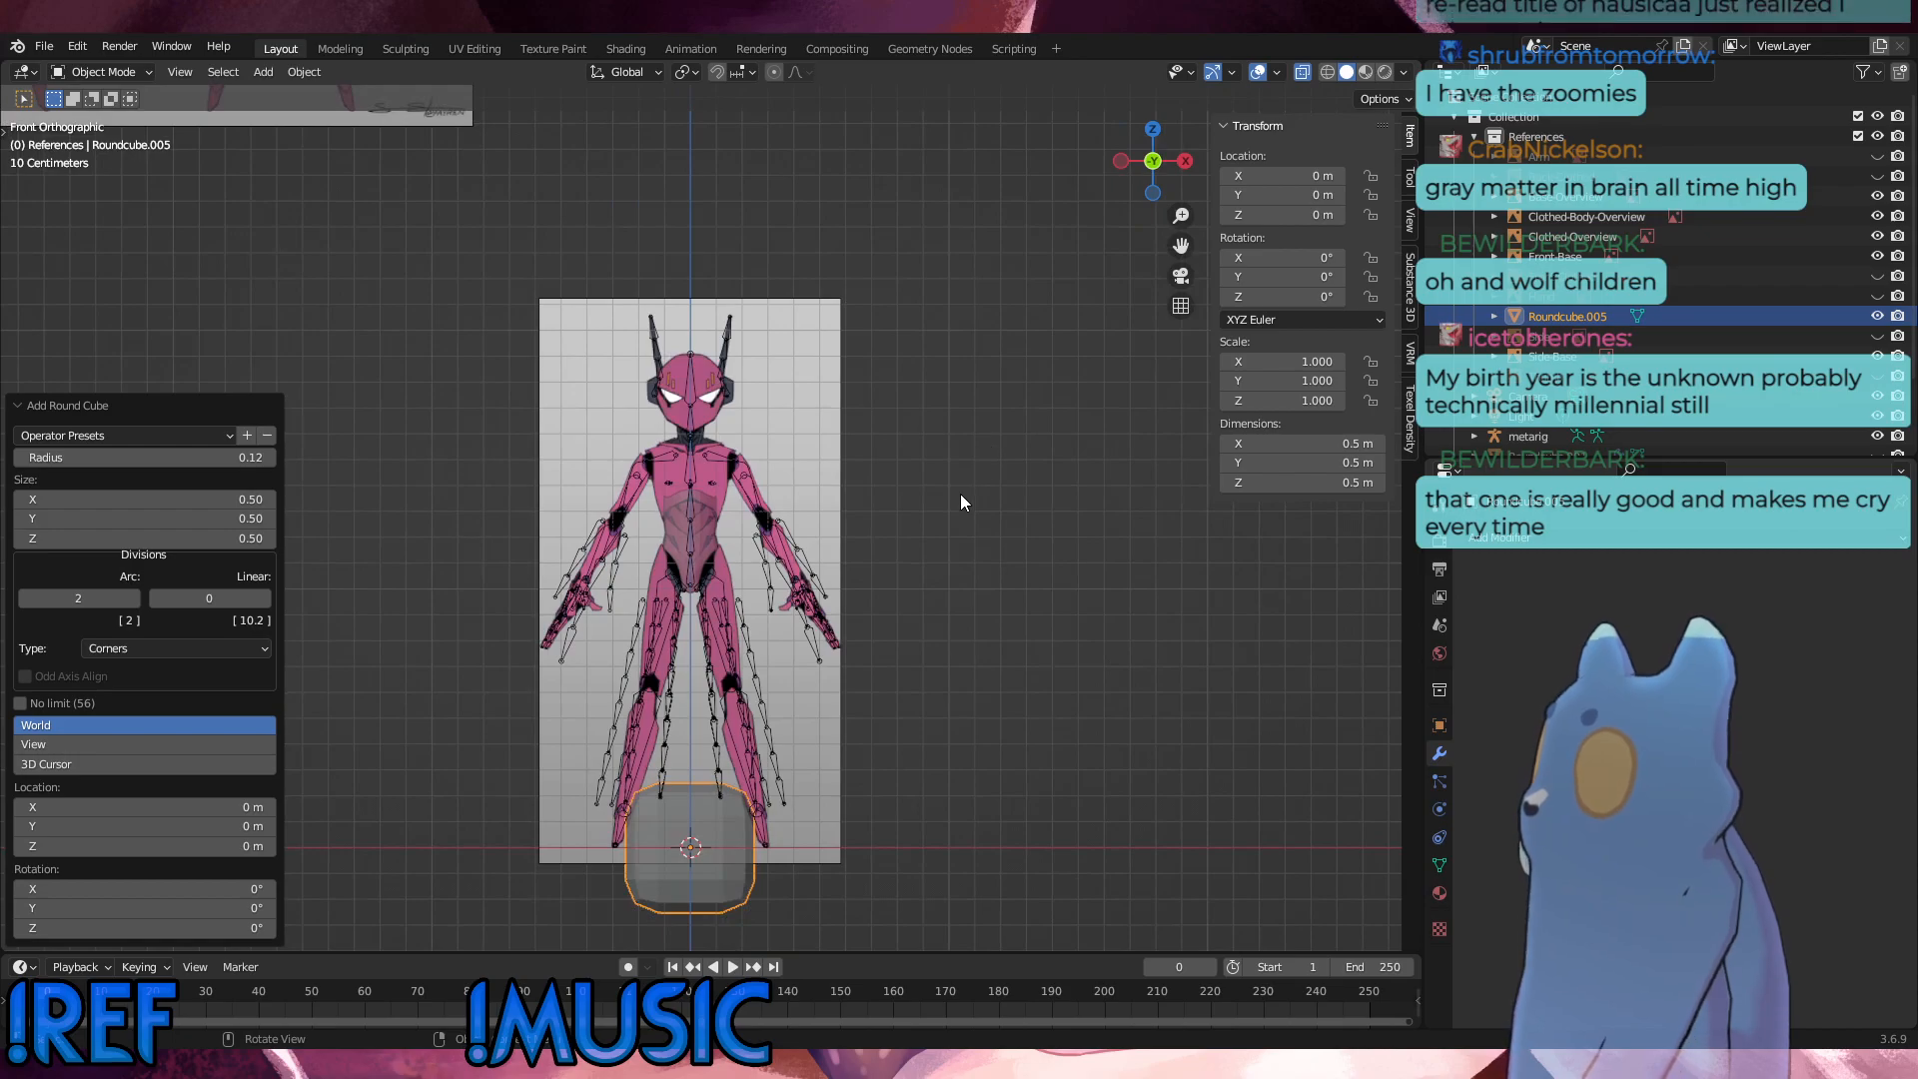
pyautogui.press('g')
pyautogui.press('z')
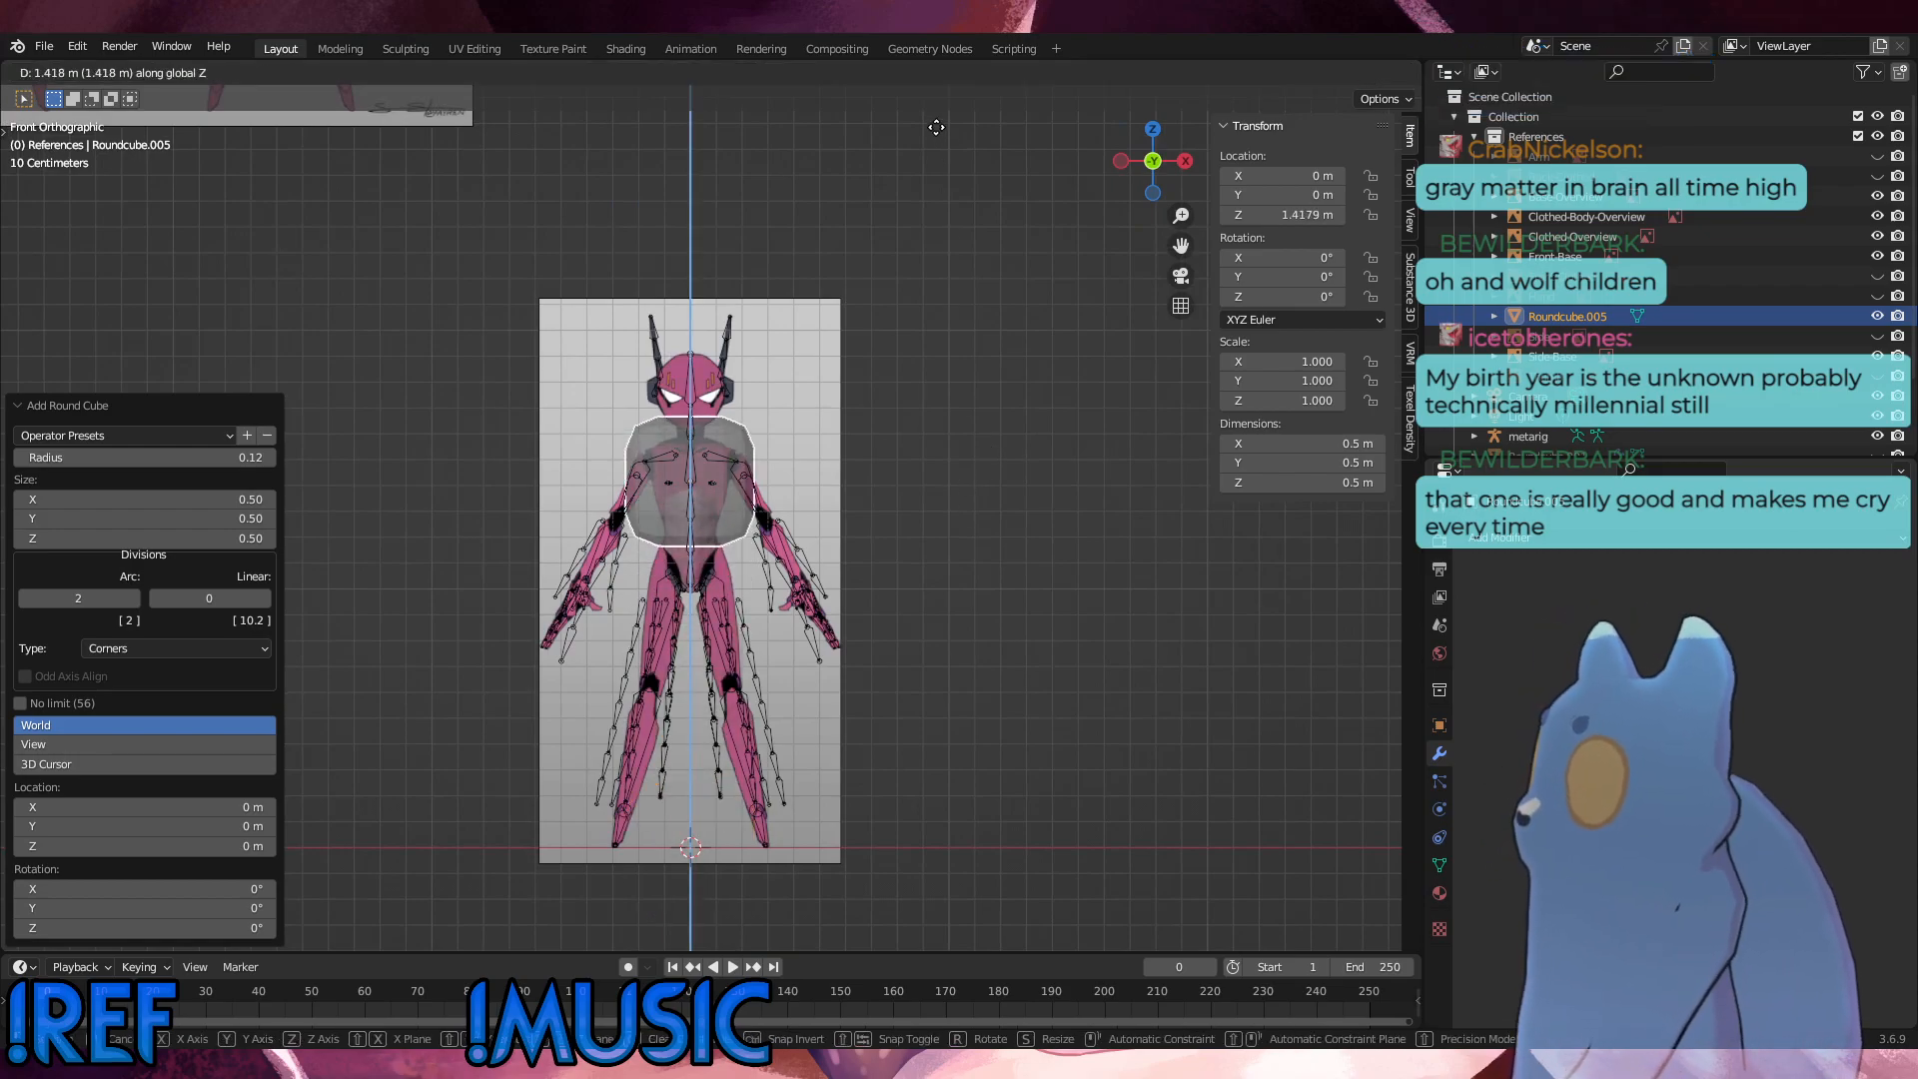
pyautogui.click(939, 124)
pyautogui.scroll(6, 832, 430)
pyautogui.keyDown('alt'); pyautogui.moveTo(832, 432); pyautogui.dragTo(797, 472, button='middle'); pyautogui.keyUp('alt')
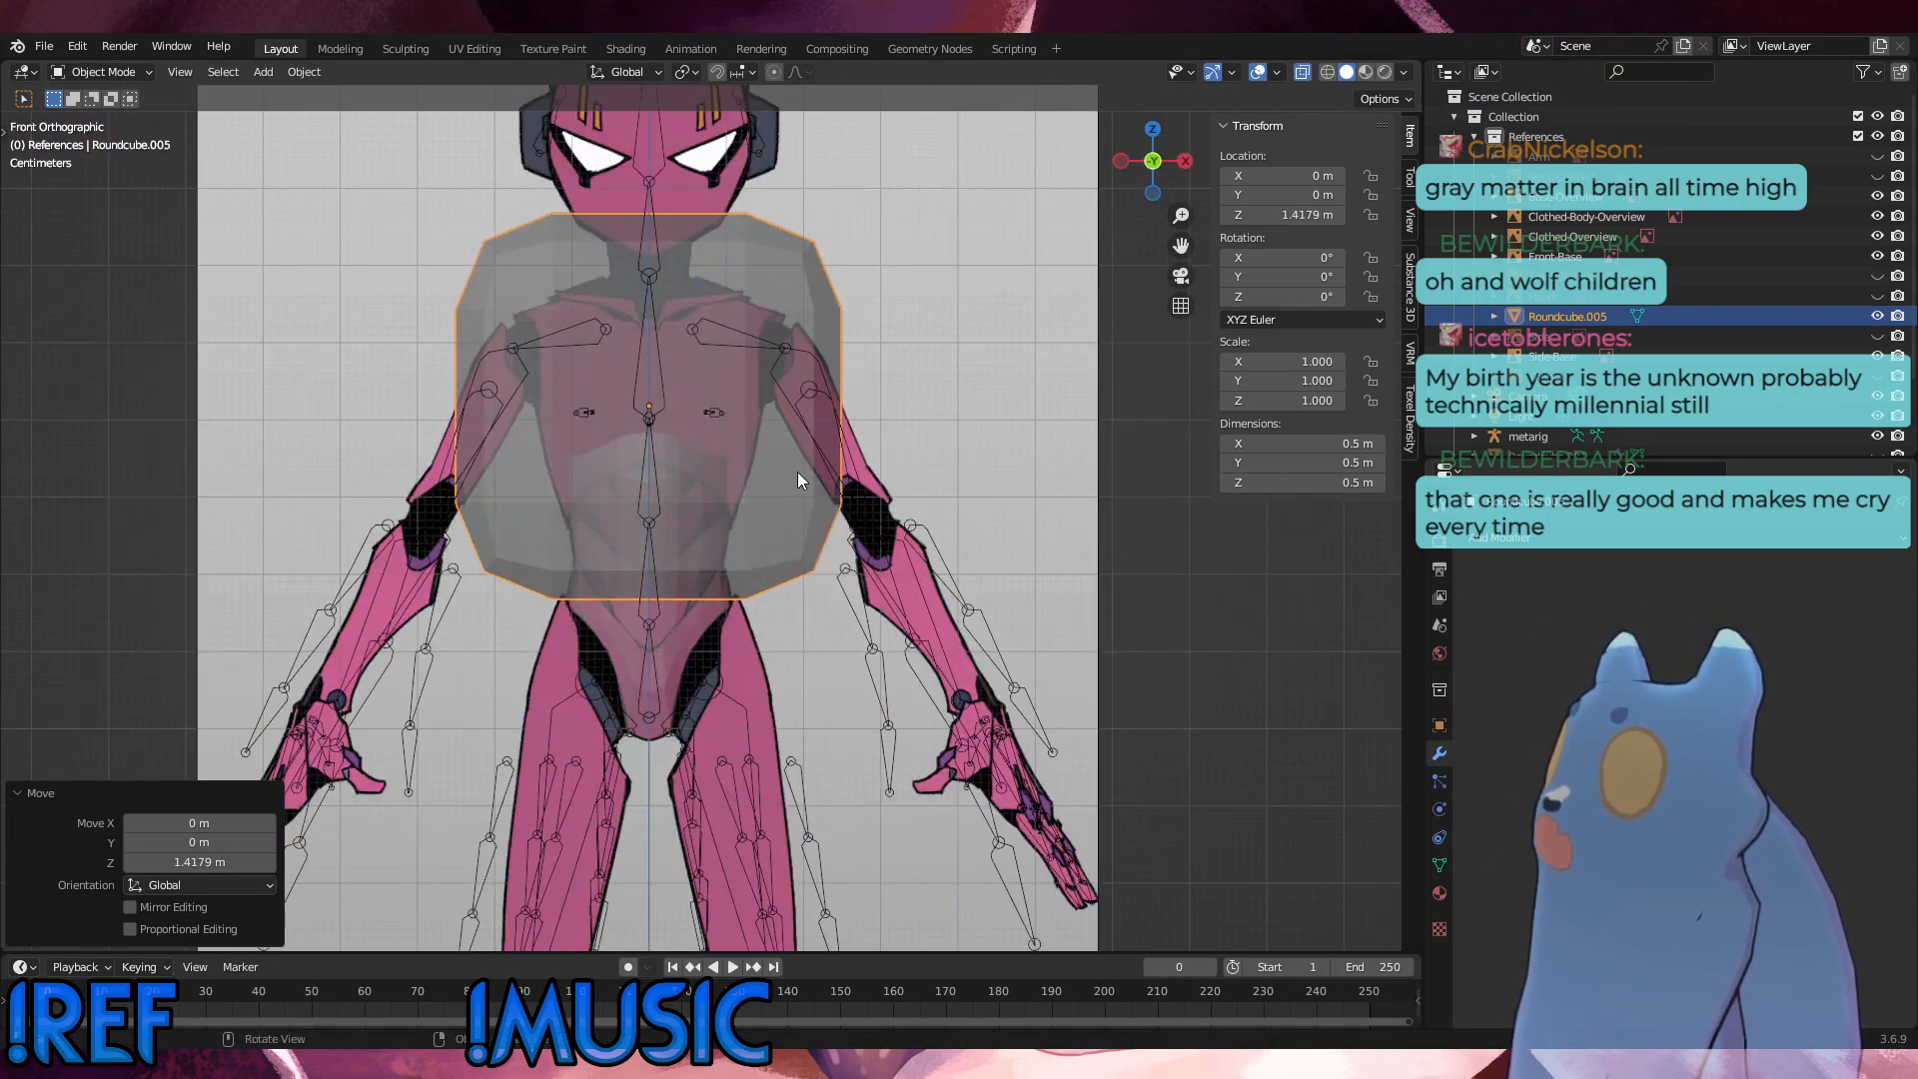
pyautogui.scroll(3, 798, 471)
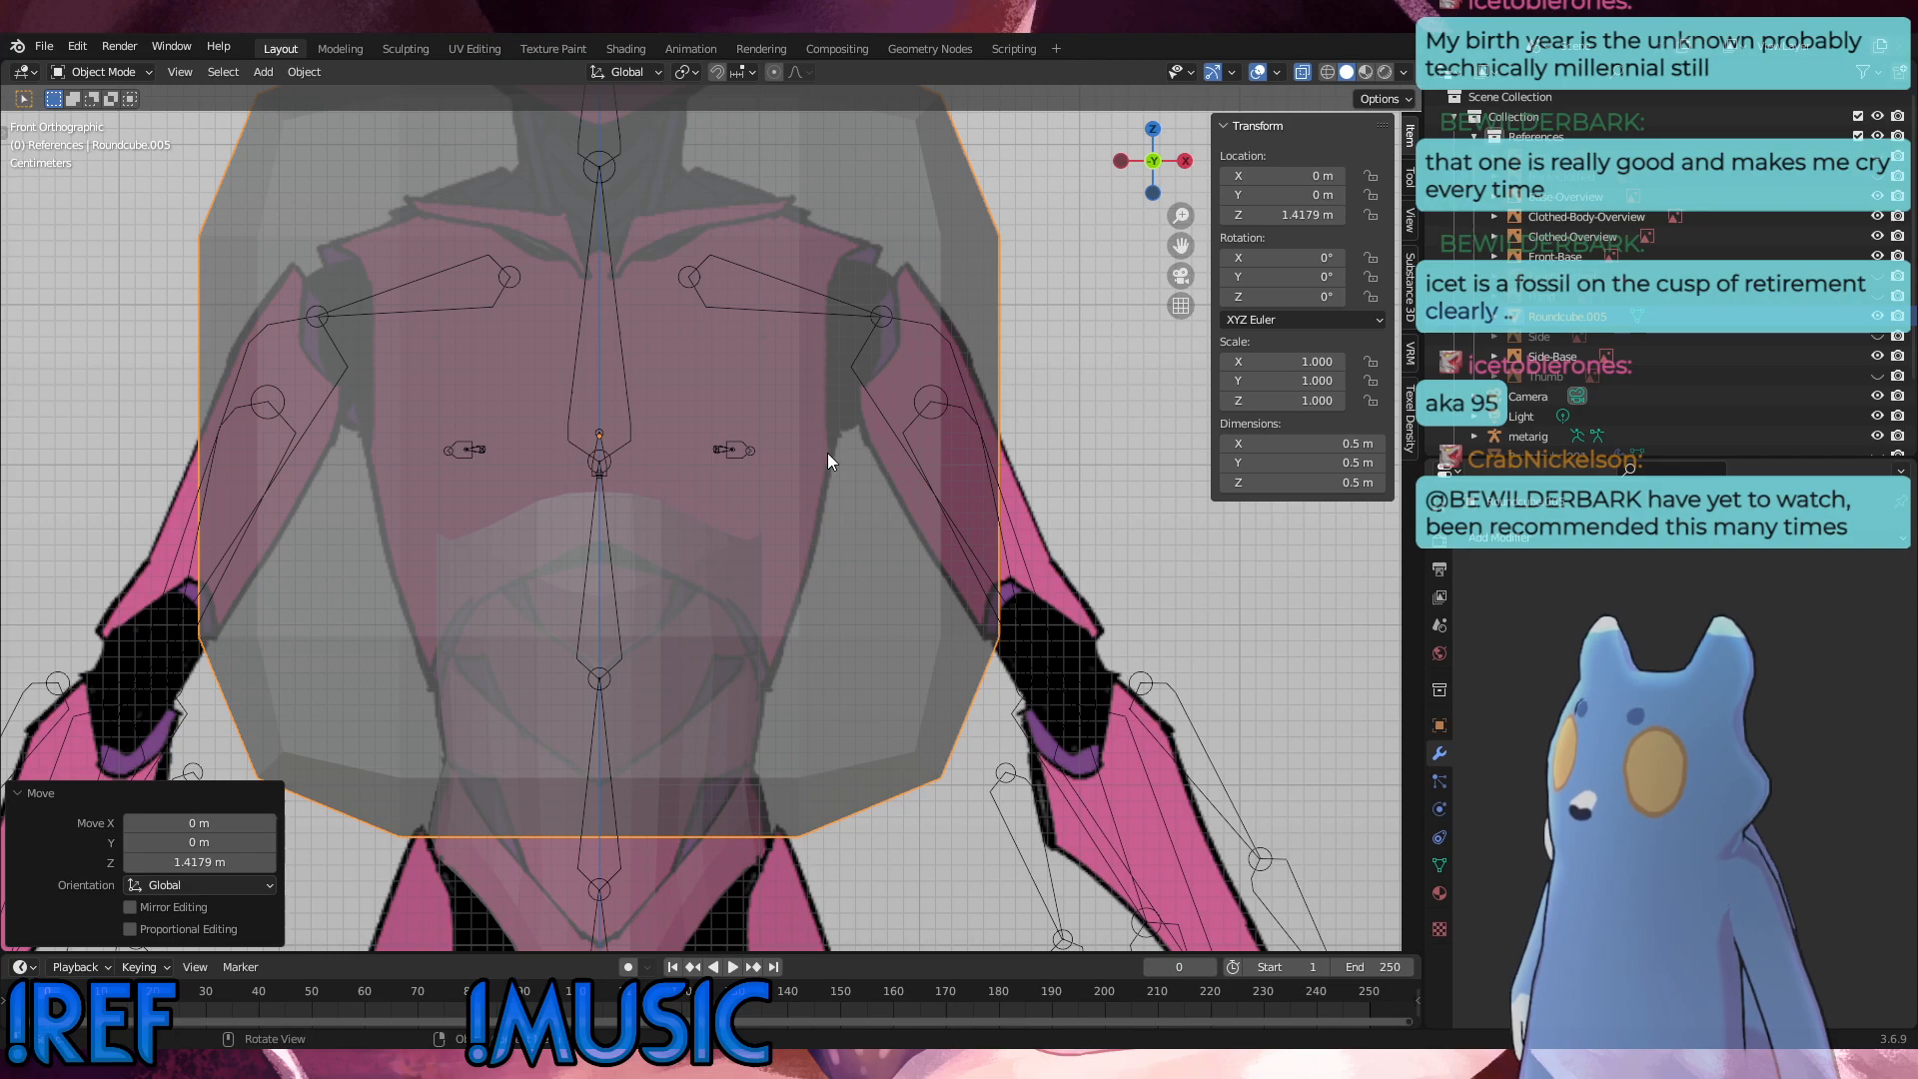
# Step: Raise the round cube a further 0.028 m along Z and scale it uniformly to about 0.363 inside the chest outline
pyautogui.press('g')
pyautogui.press('z')
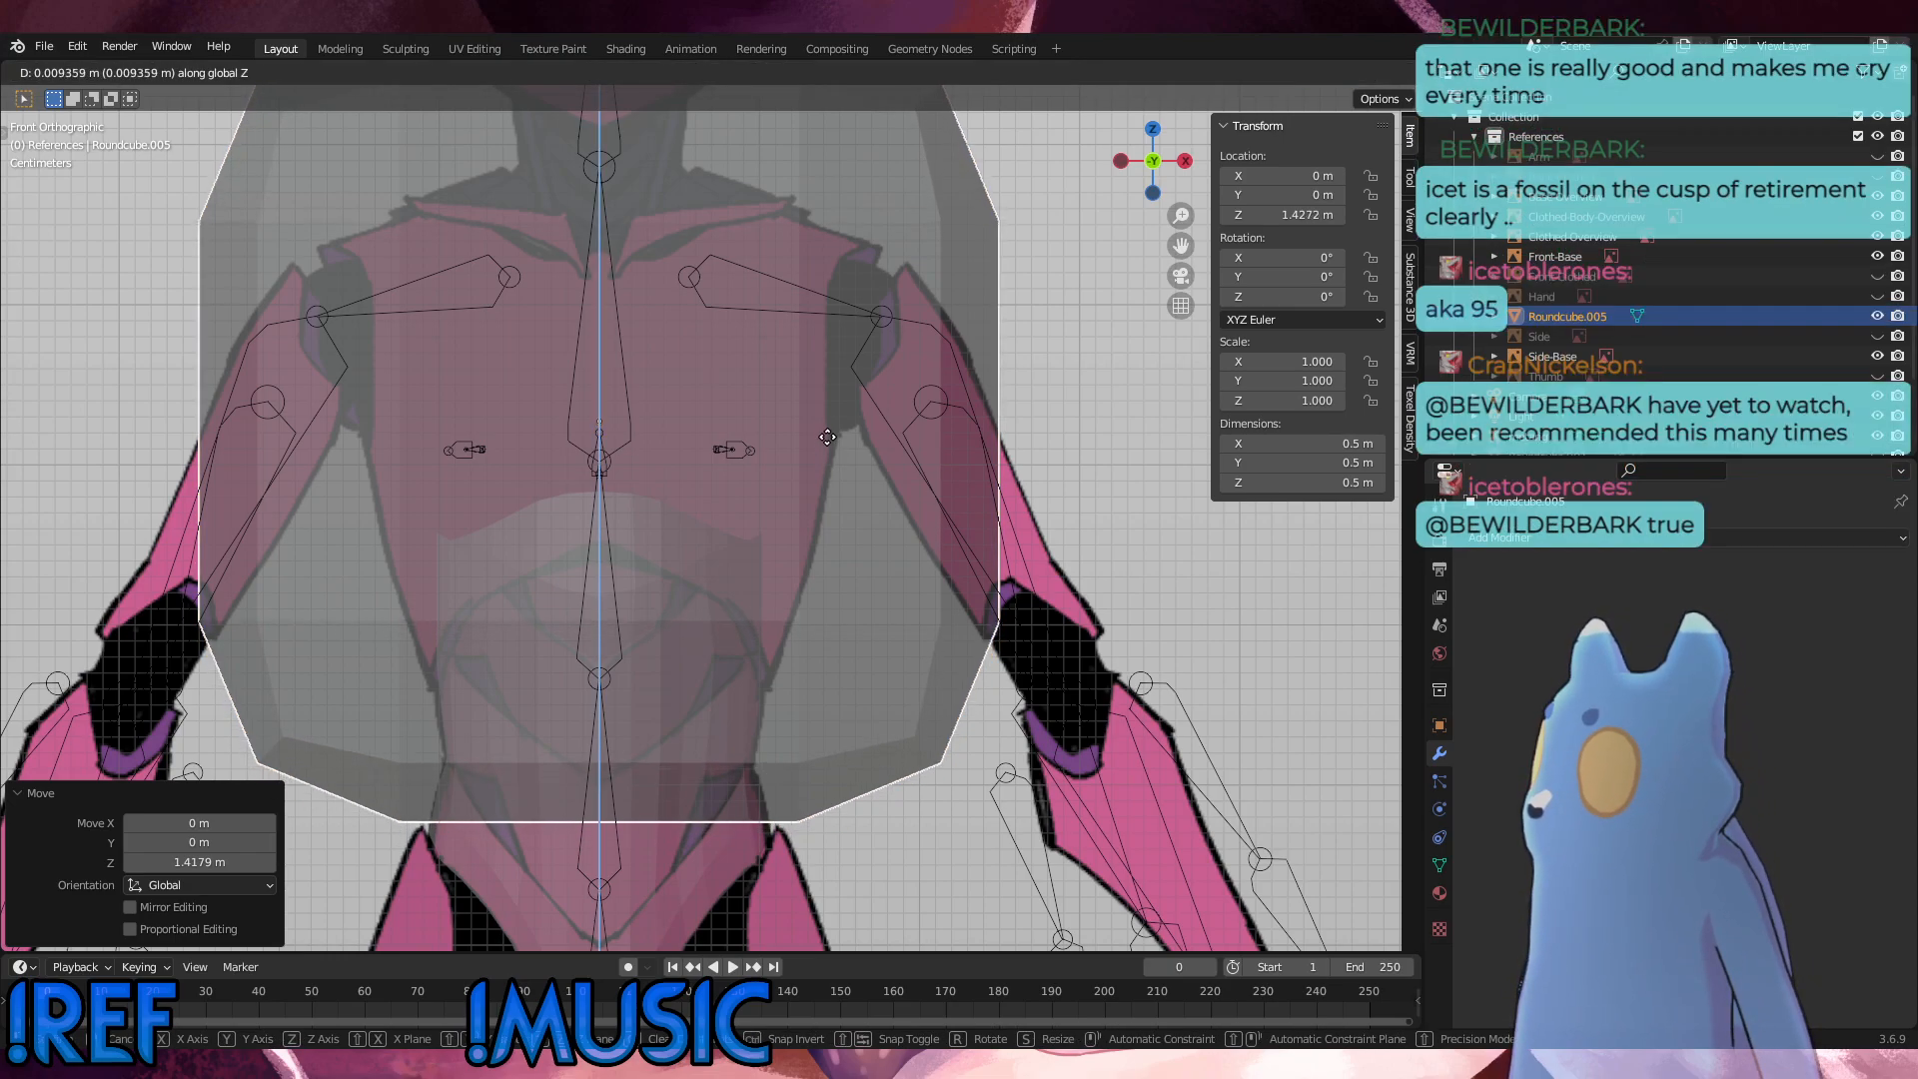
pyautogui.click(826, 410)
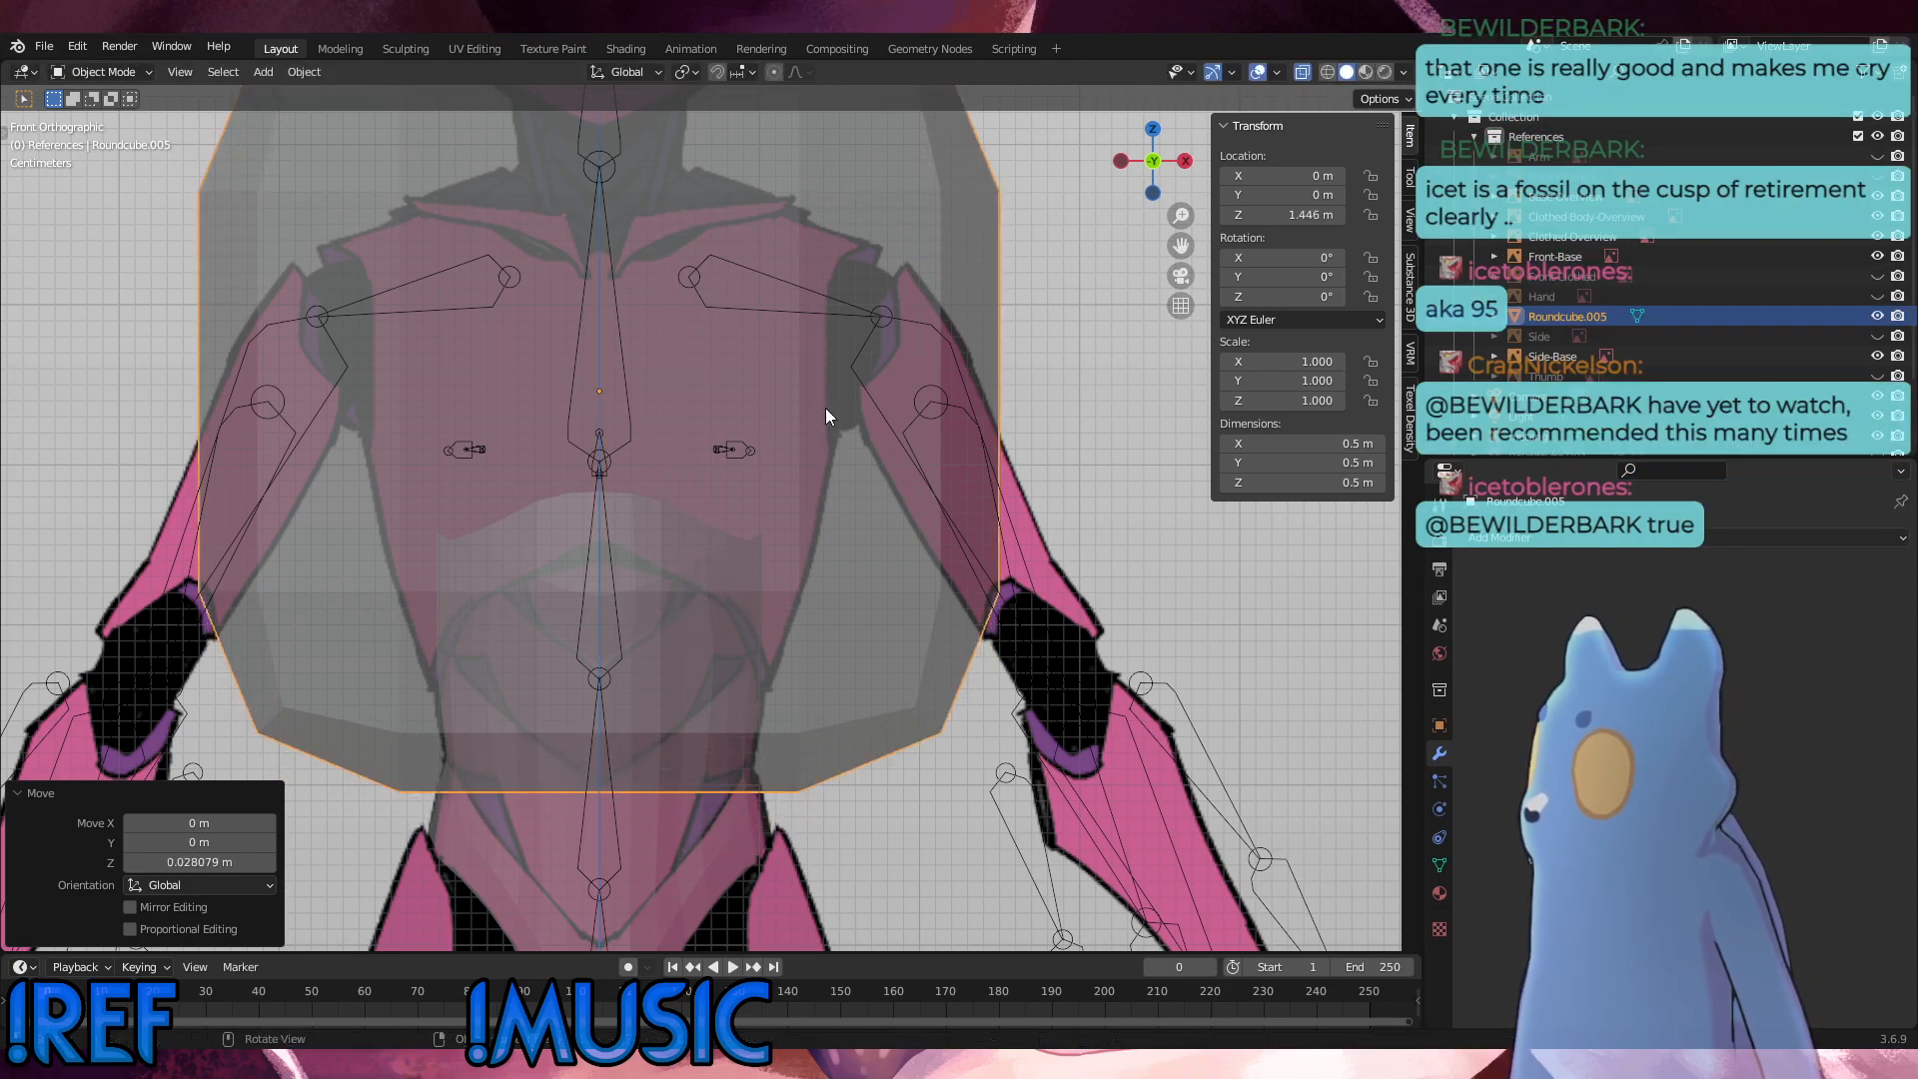
pyautogui.press('s')
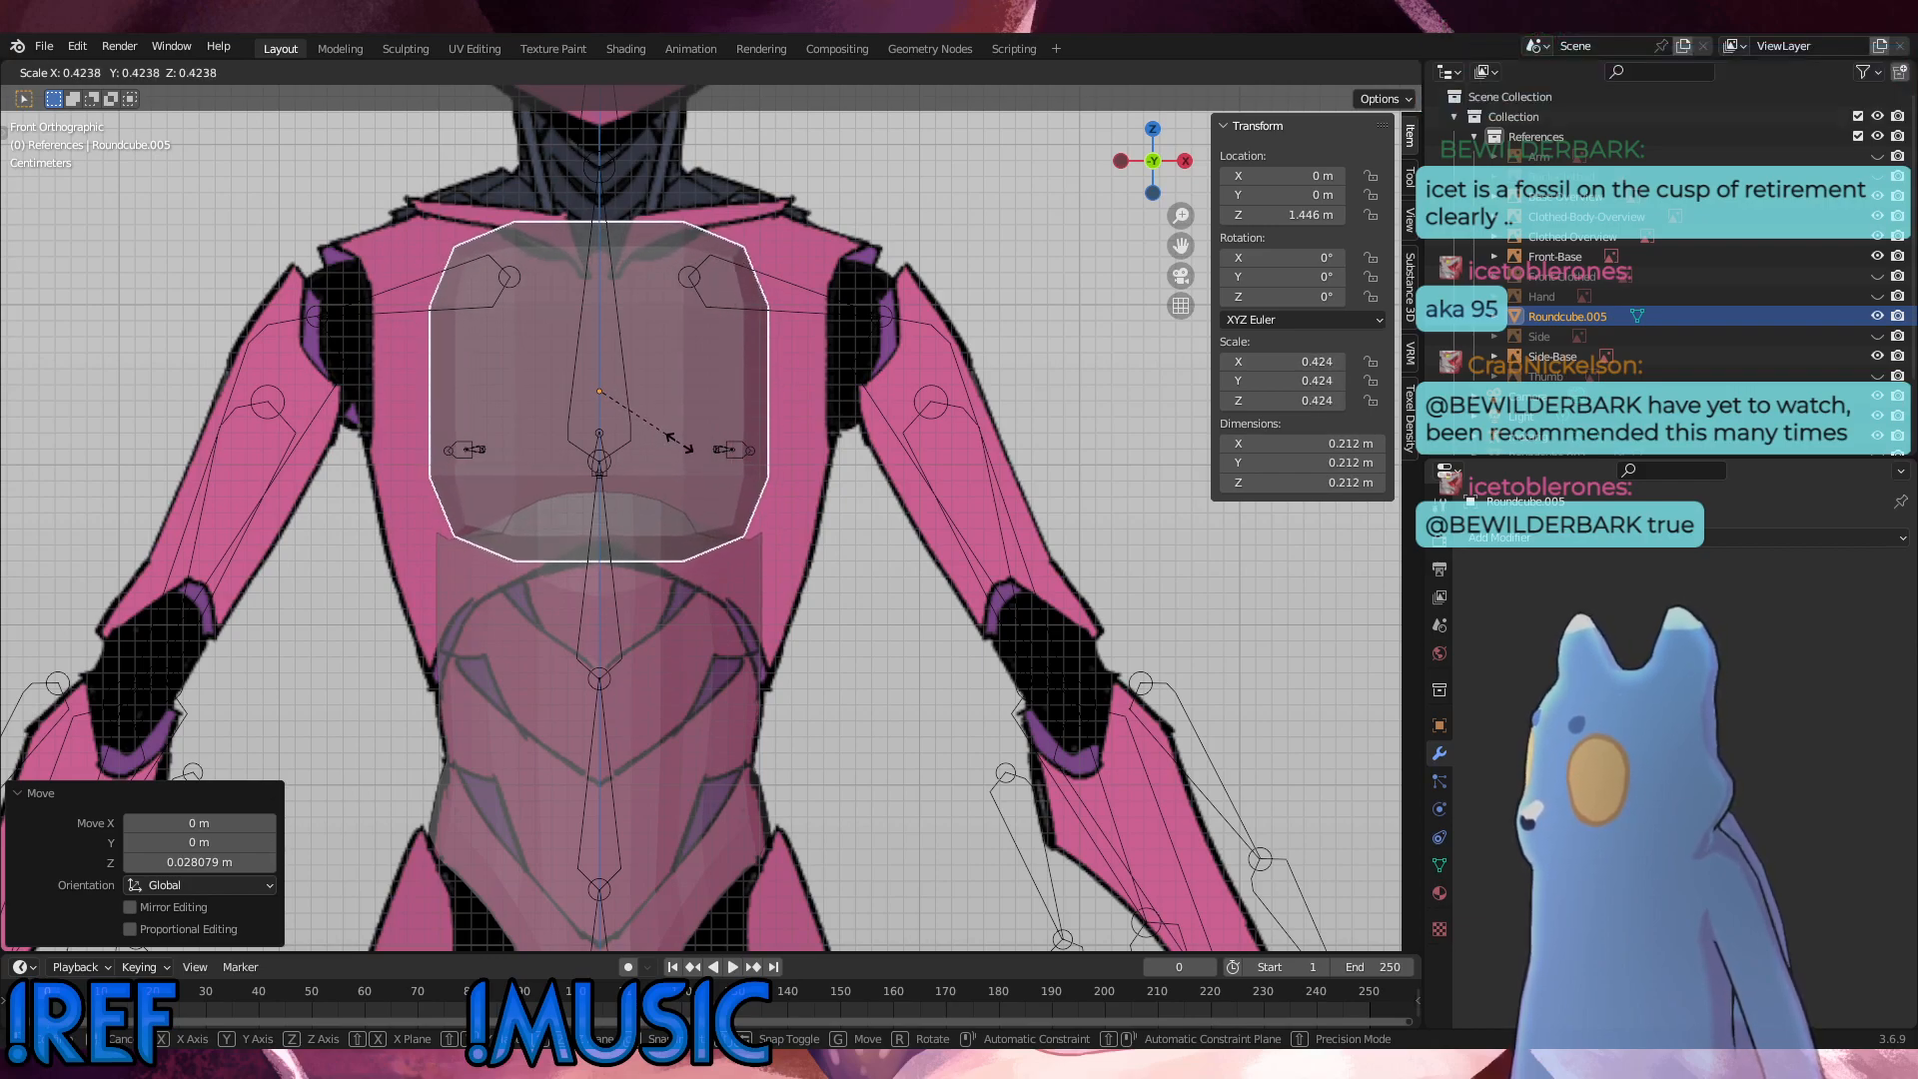
pyautogui.click(681, 443)
pyautogui.press('s')
pyautogui.click(740, 432)
# Step: Lower the round cube to a Z location of about 1.438 m and enlarge it to a uniform scale of 0.394
pyautogui.press('g')
pyautogui.press('z')
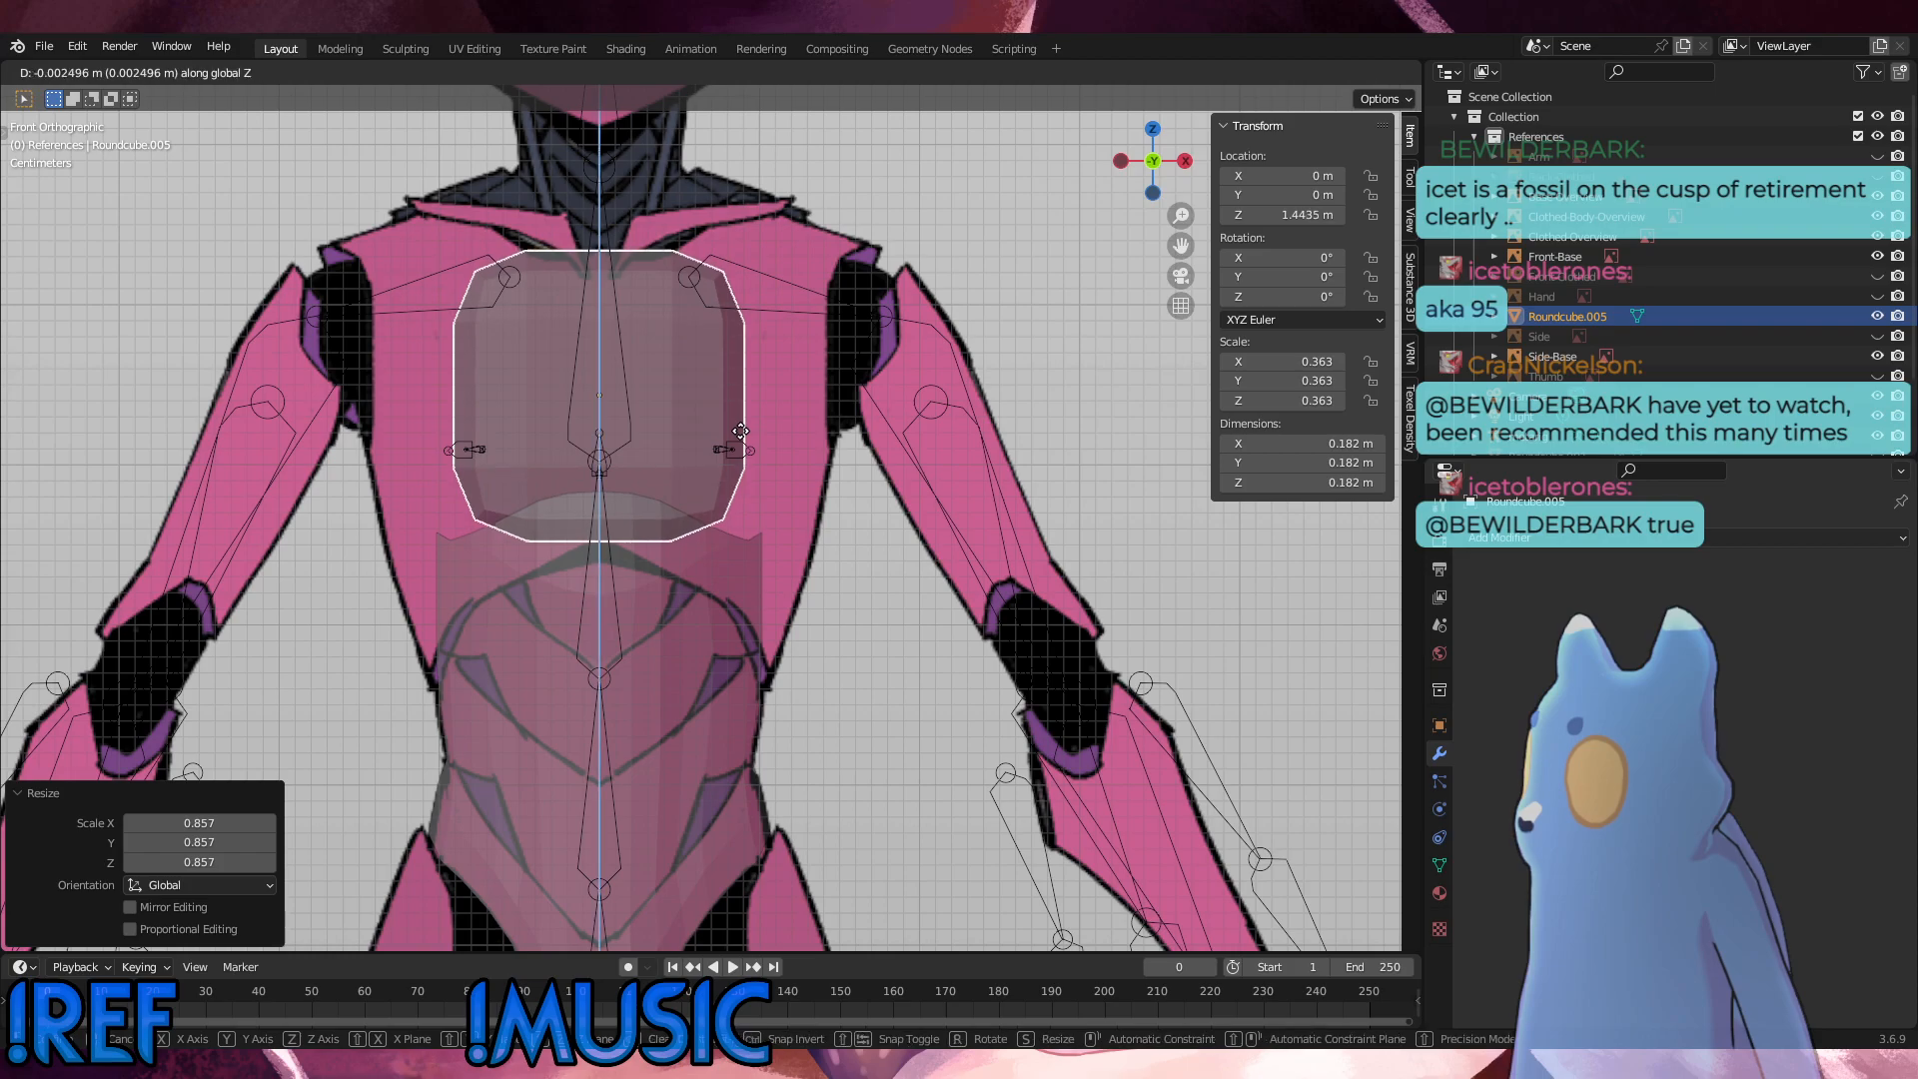
pyautogui.click(741, 436)
pyautogui.press('s')
pyautogui.click(751, 437)
pyautogui.press('g')
pyautogui.press('z')
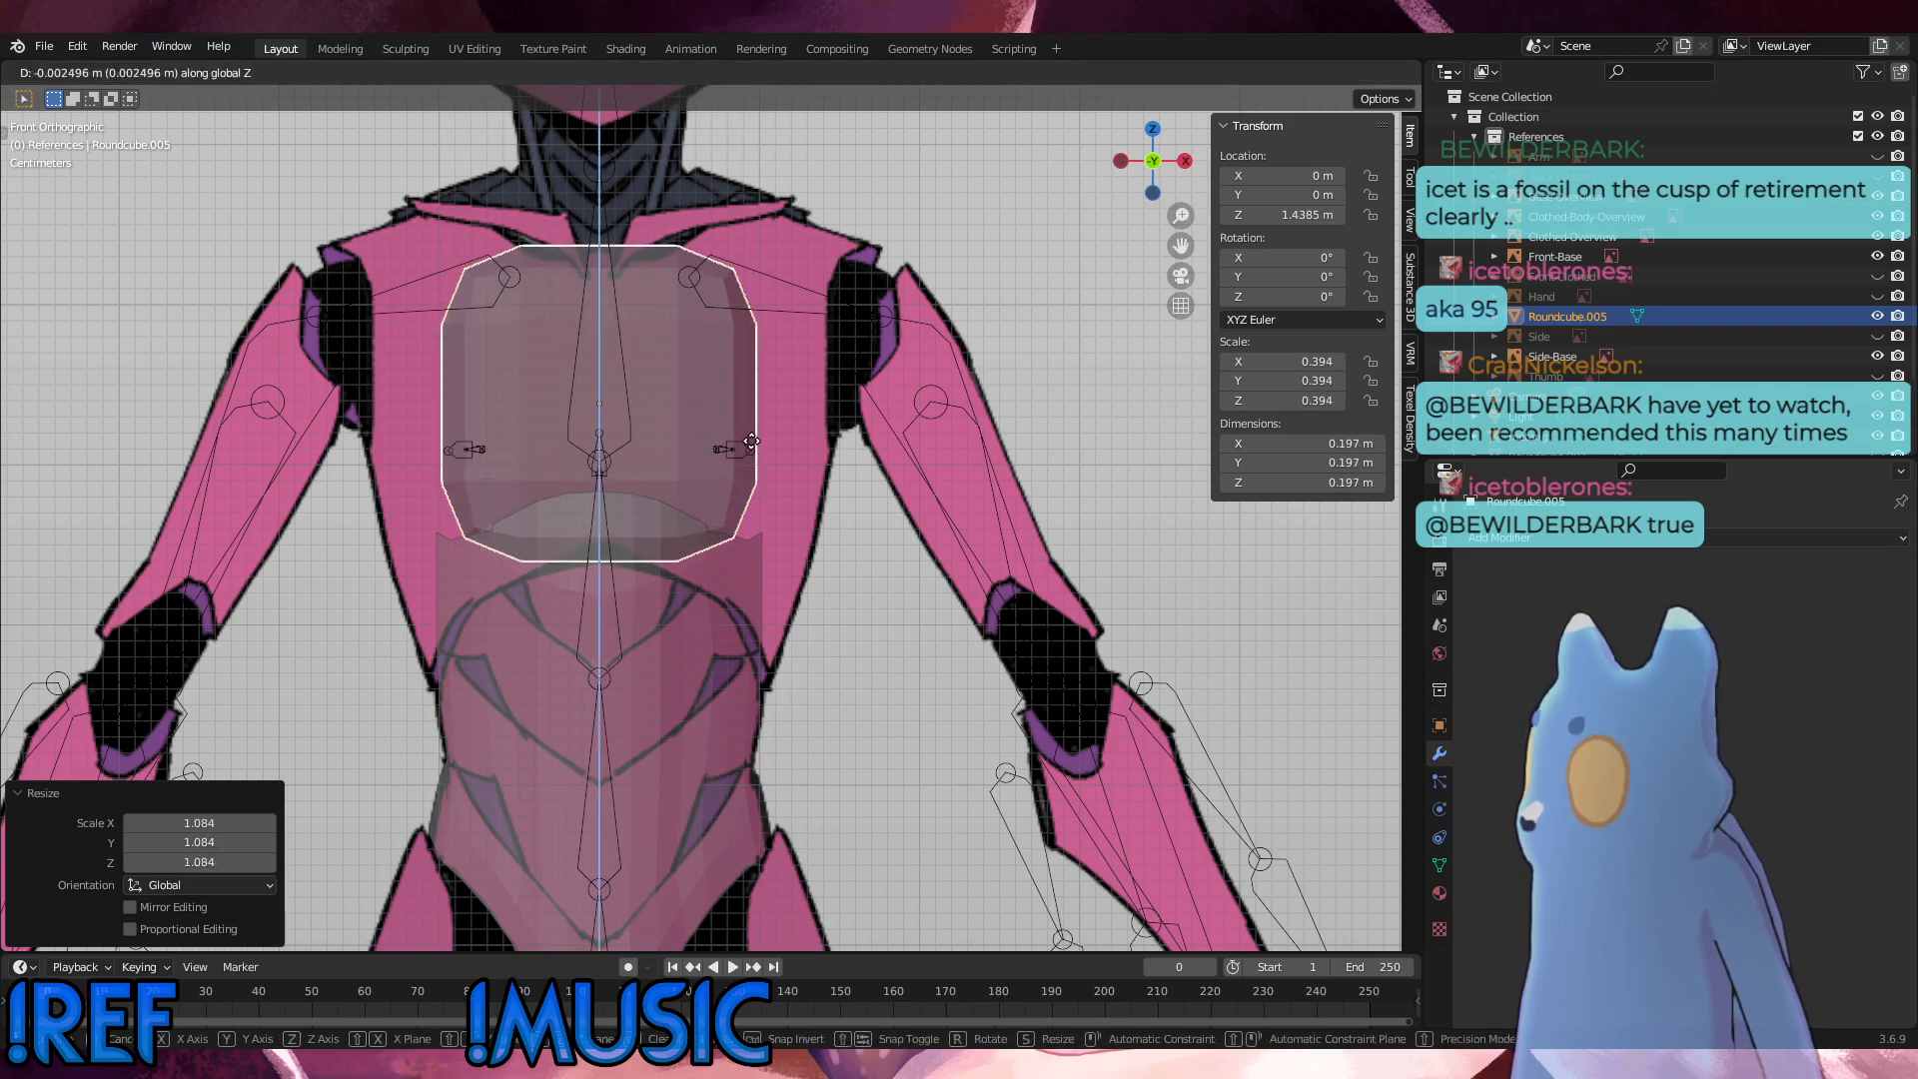
pyautogui.click(751, 441)
# Step: In the right side view, move the round cube about 0.025 m forward along negative Y to match the chest
pyautogui.press('KP_3')
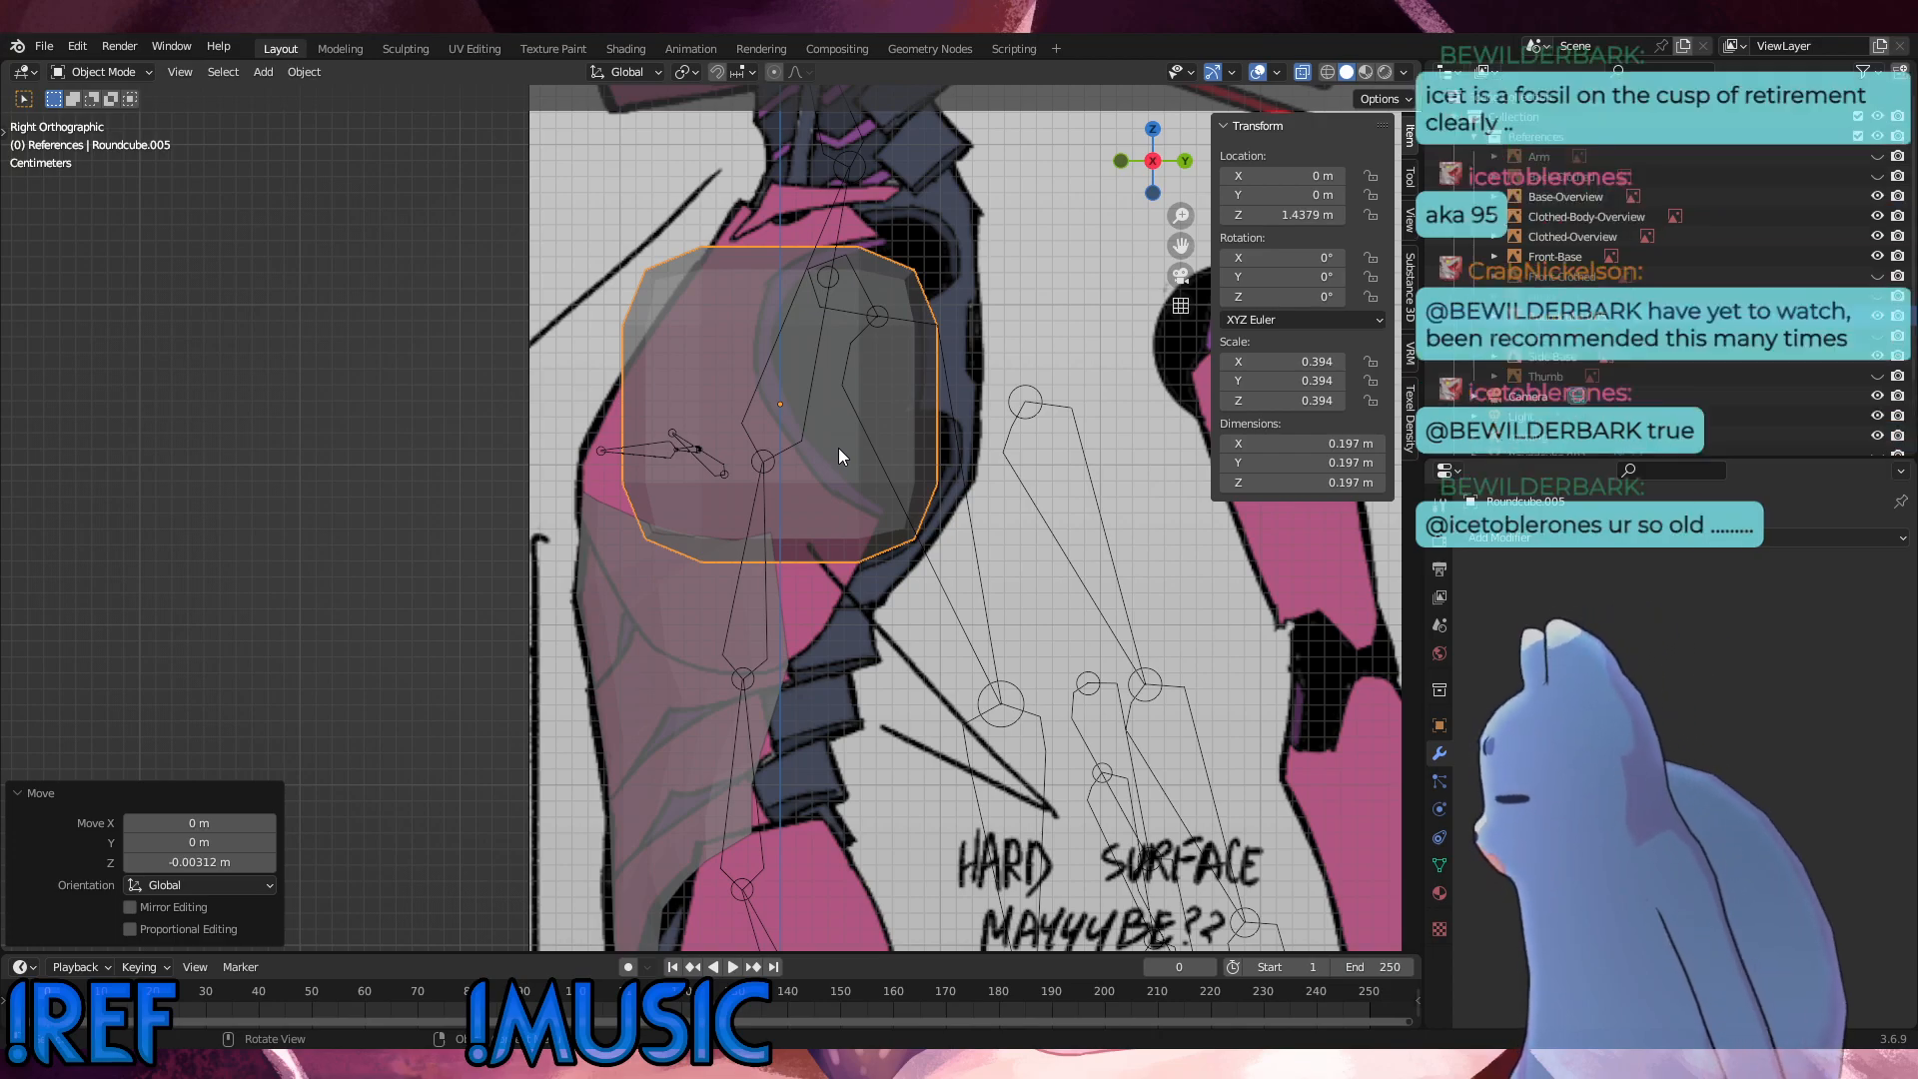
pyautogui.press('g')
pyautogui.press('x')
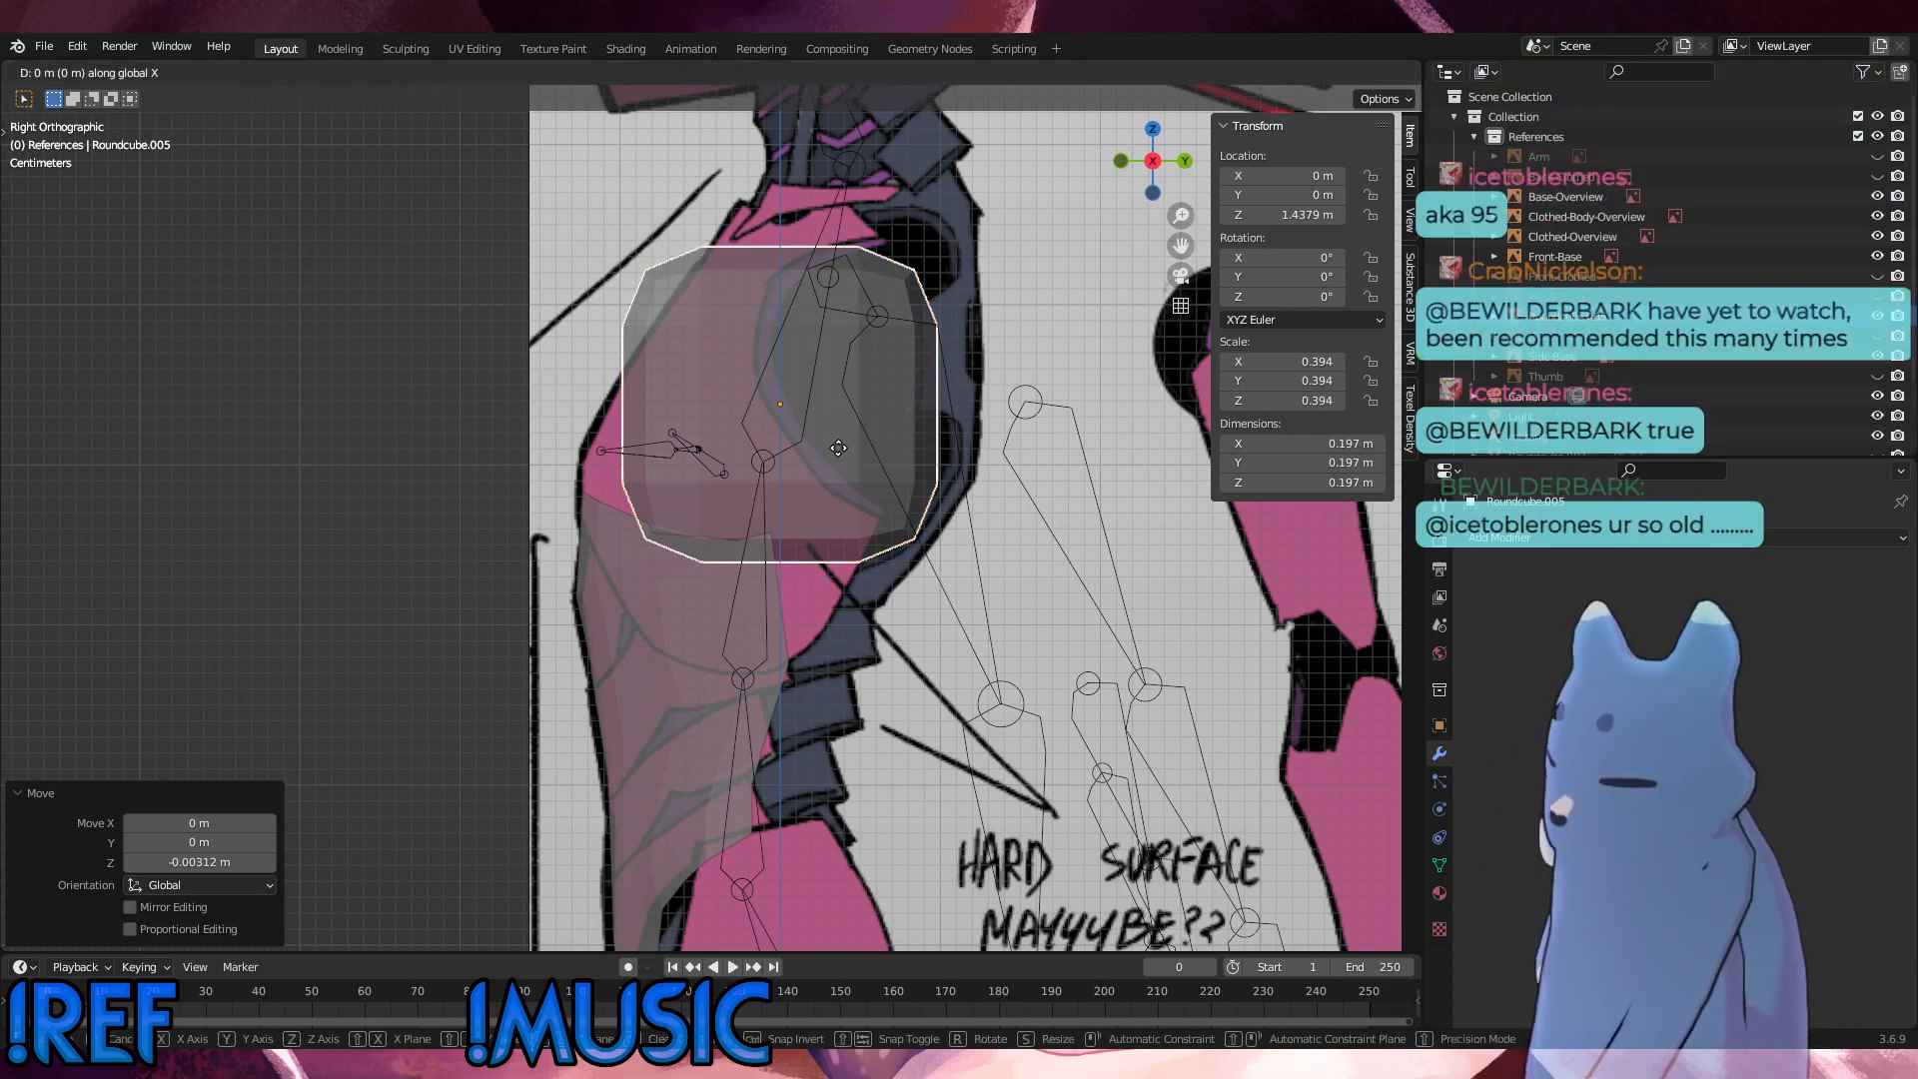
pyautogui.press('y')
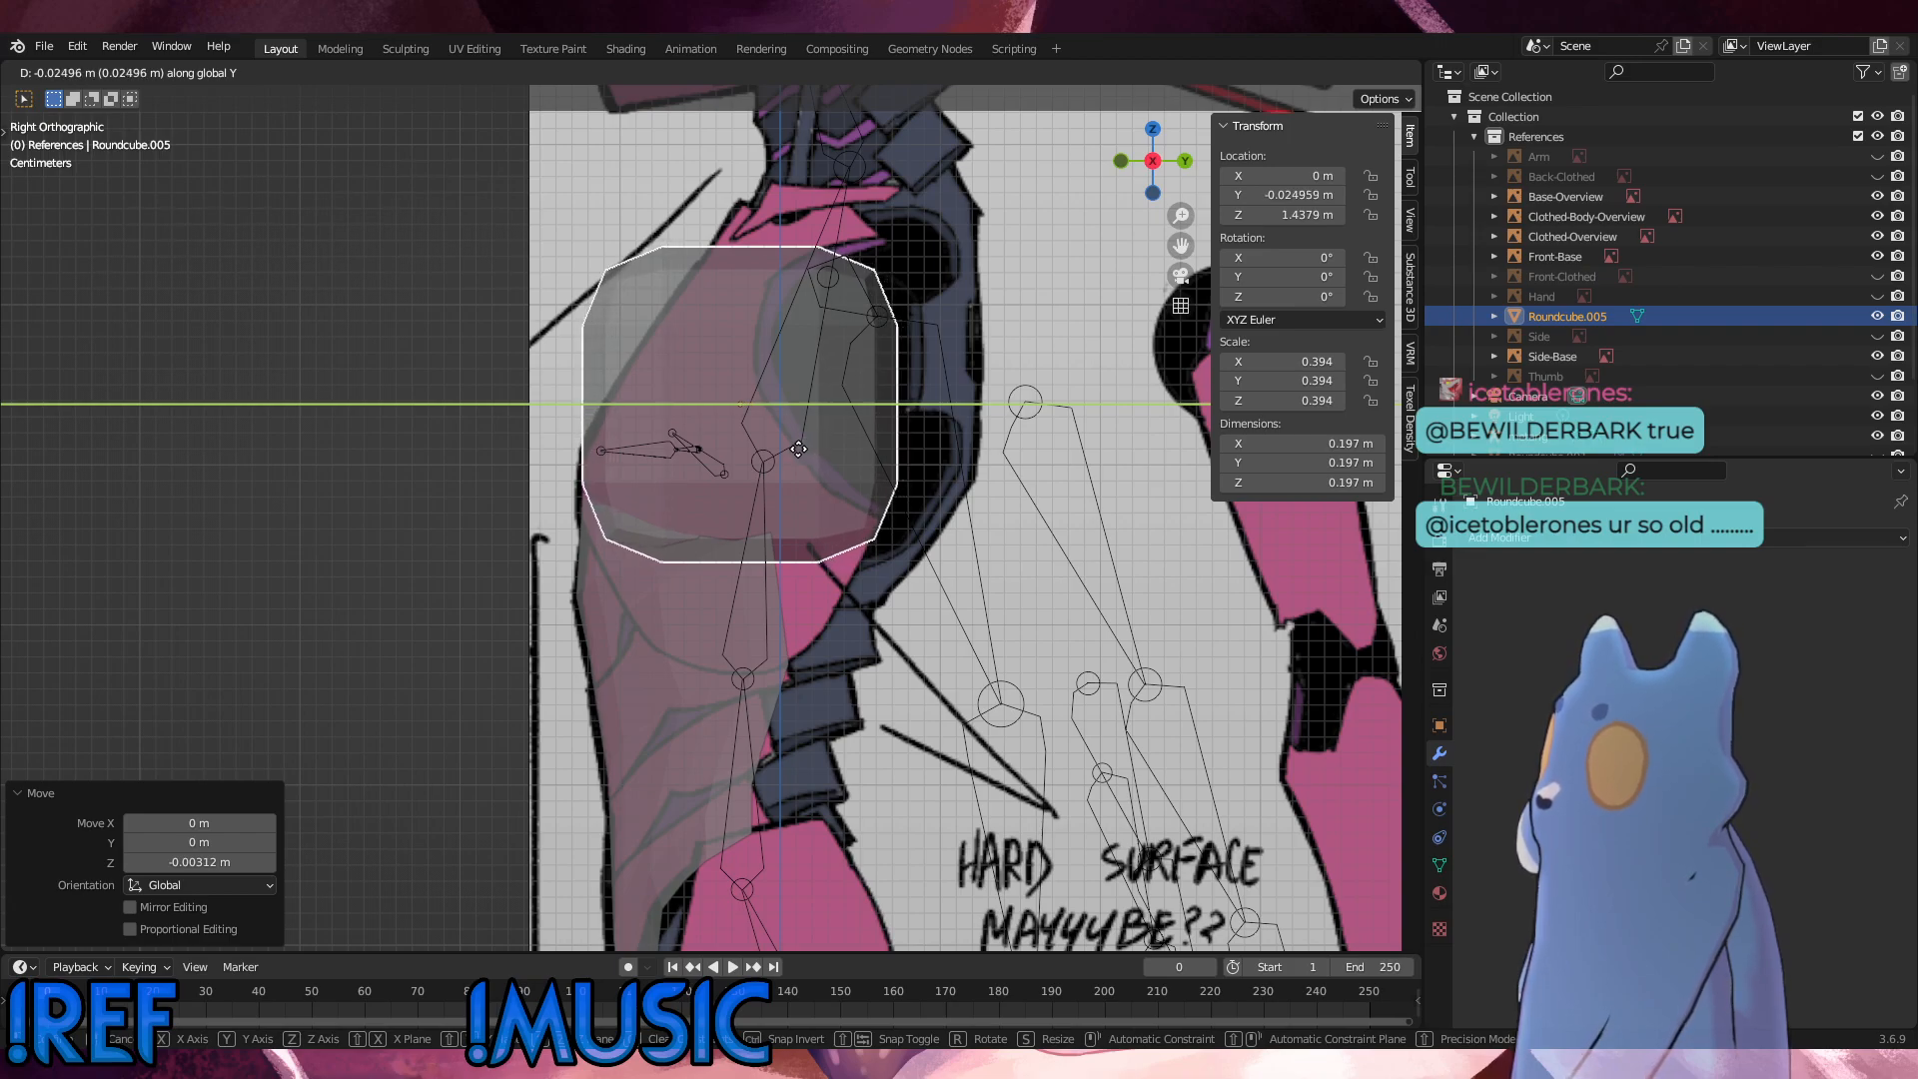
pyautogui.click(798, 449)
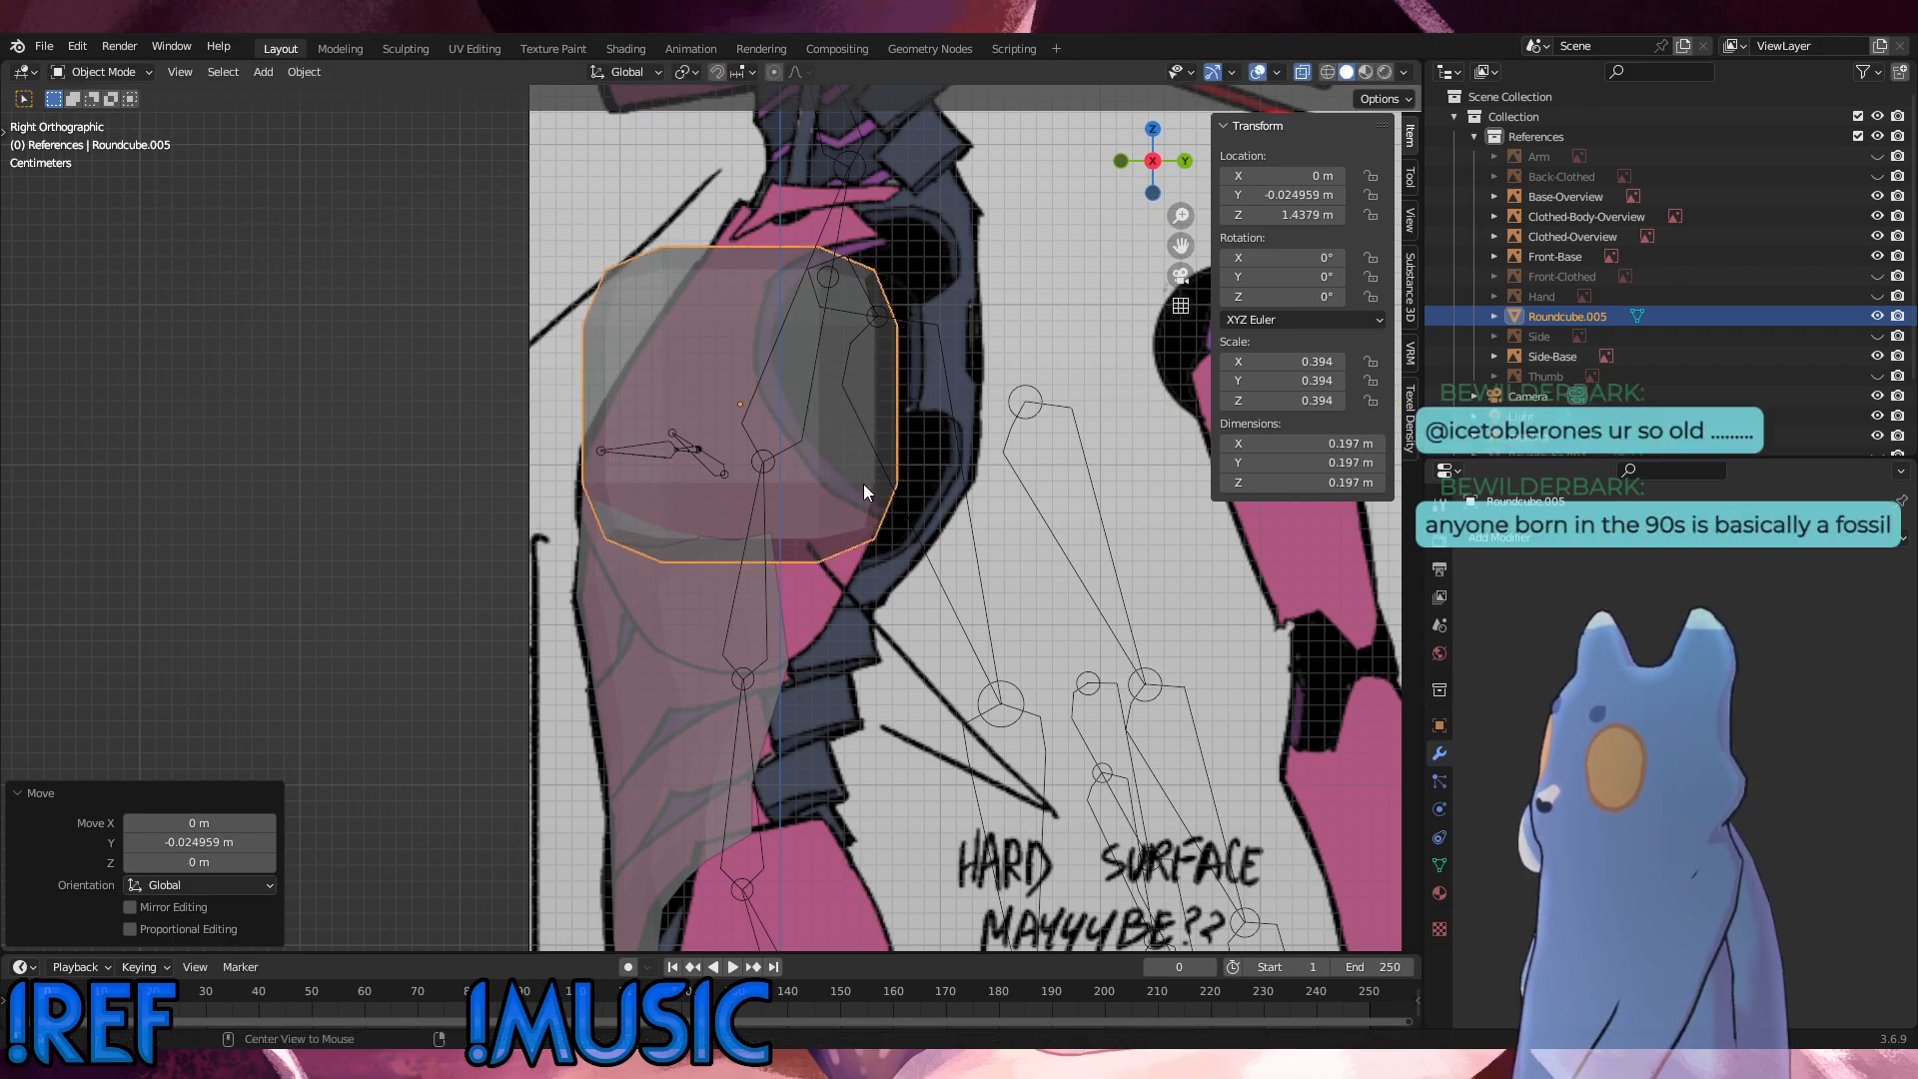
# Step: Enter Edit Mode on the chest round cube and show it in the front view
pyautogui.press('KP_1')
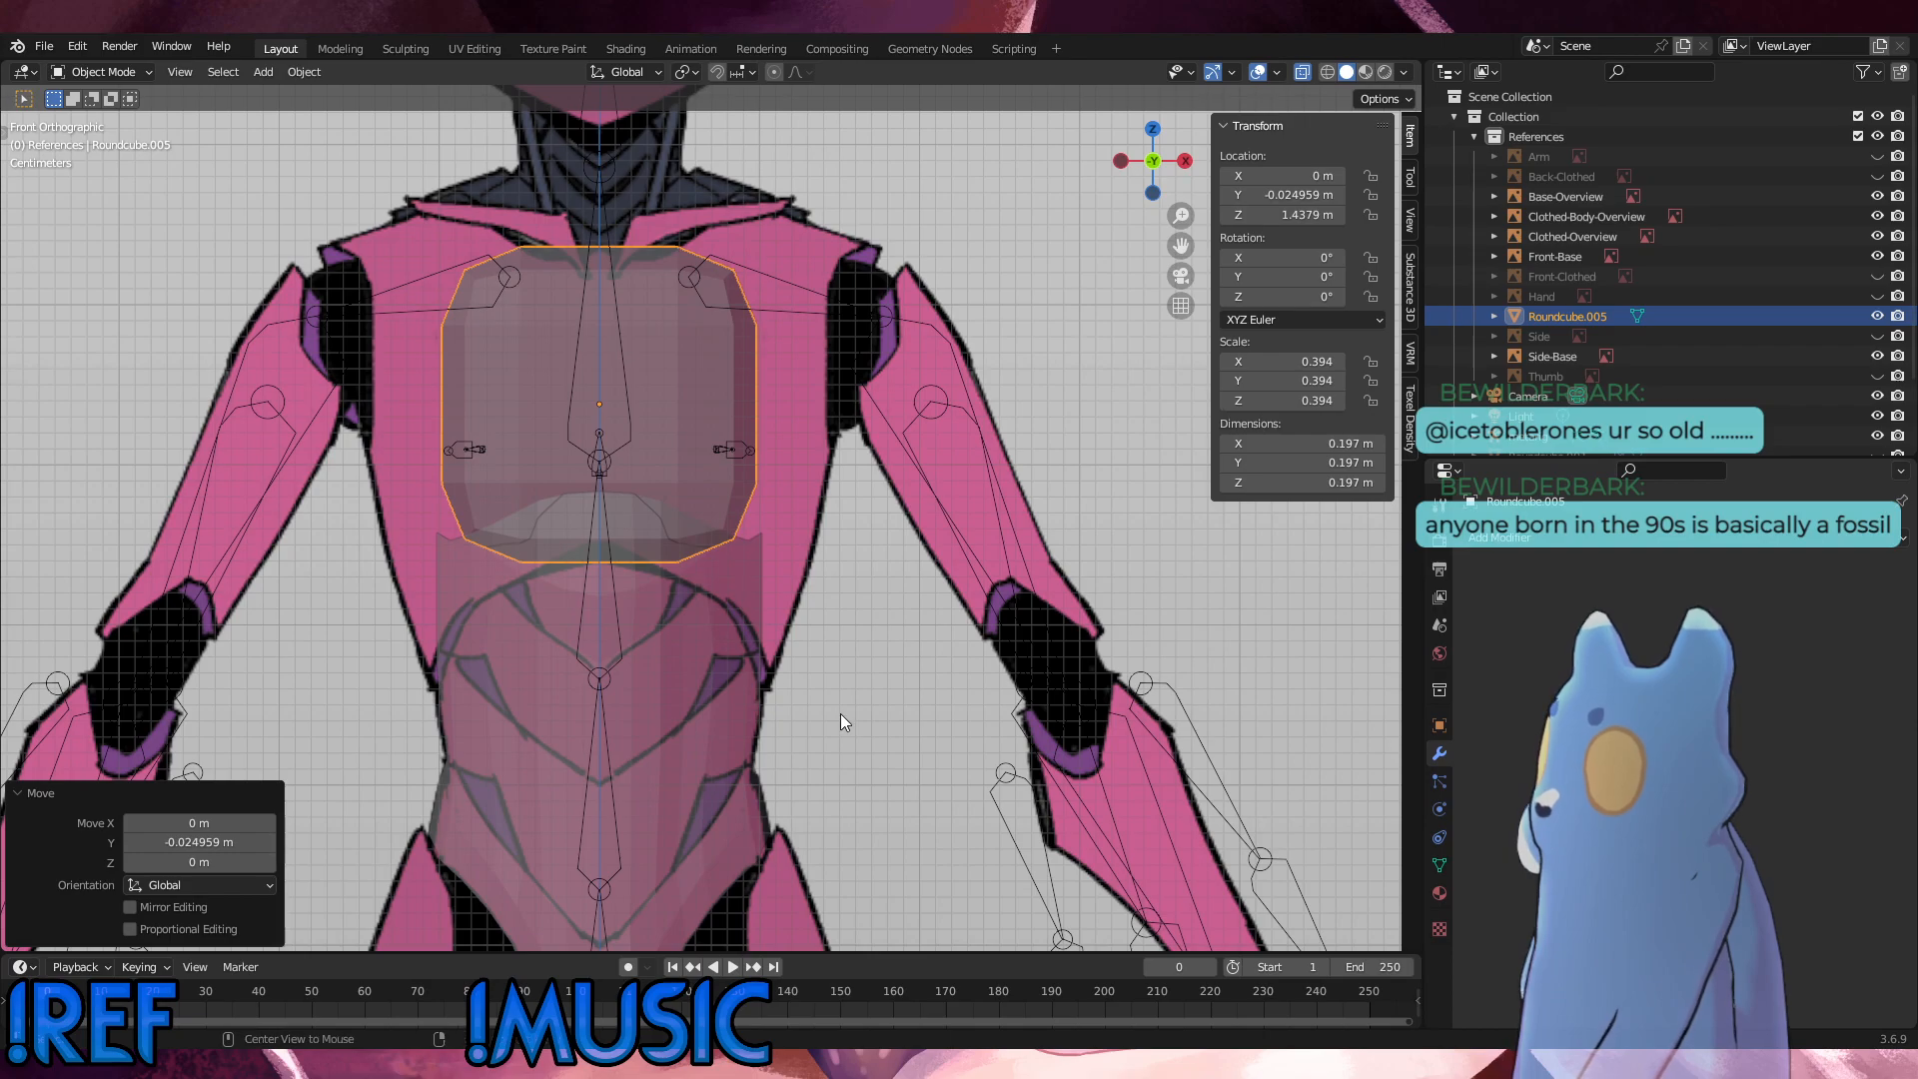
pyautogui.press('KP_3')
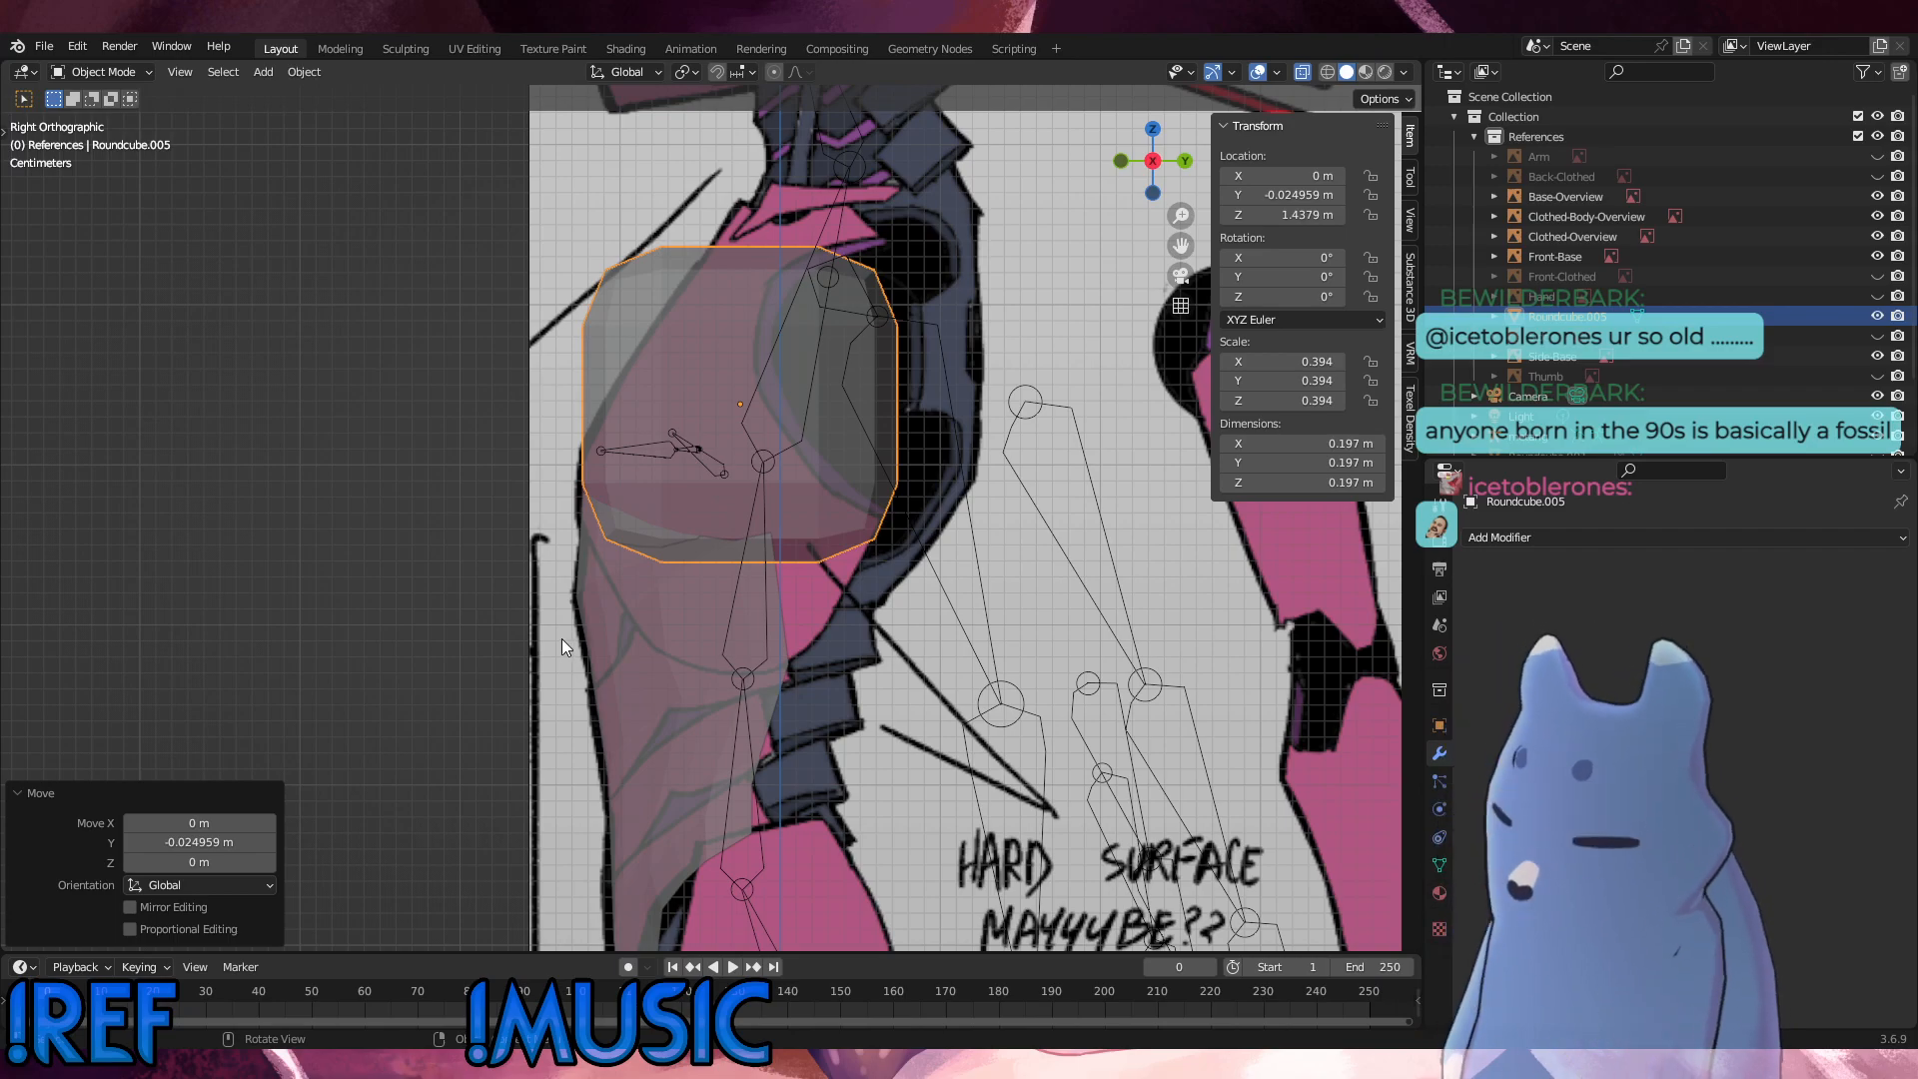
pyautogui.click(70, 78)
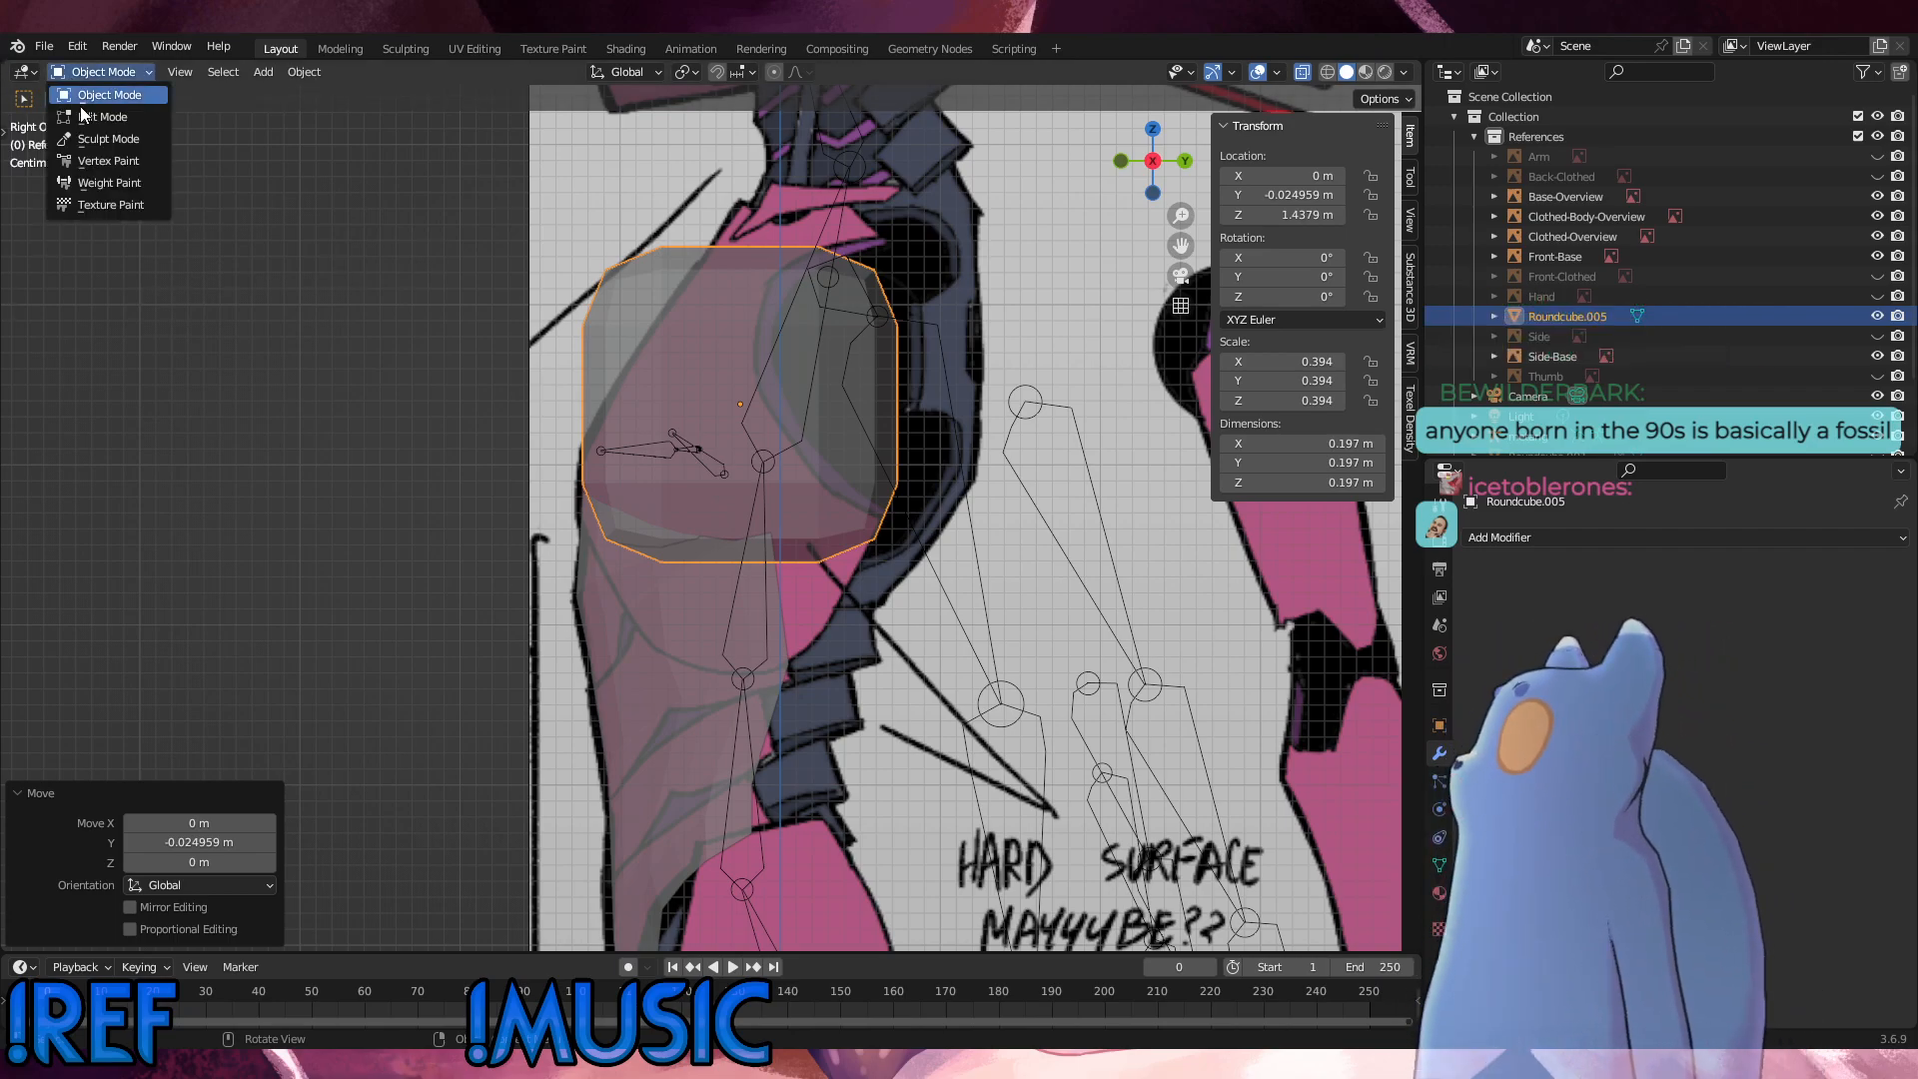
pyautogui.click(82, 116)
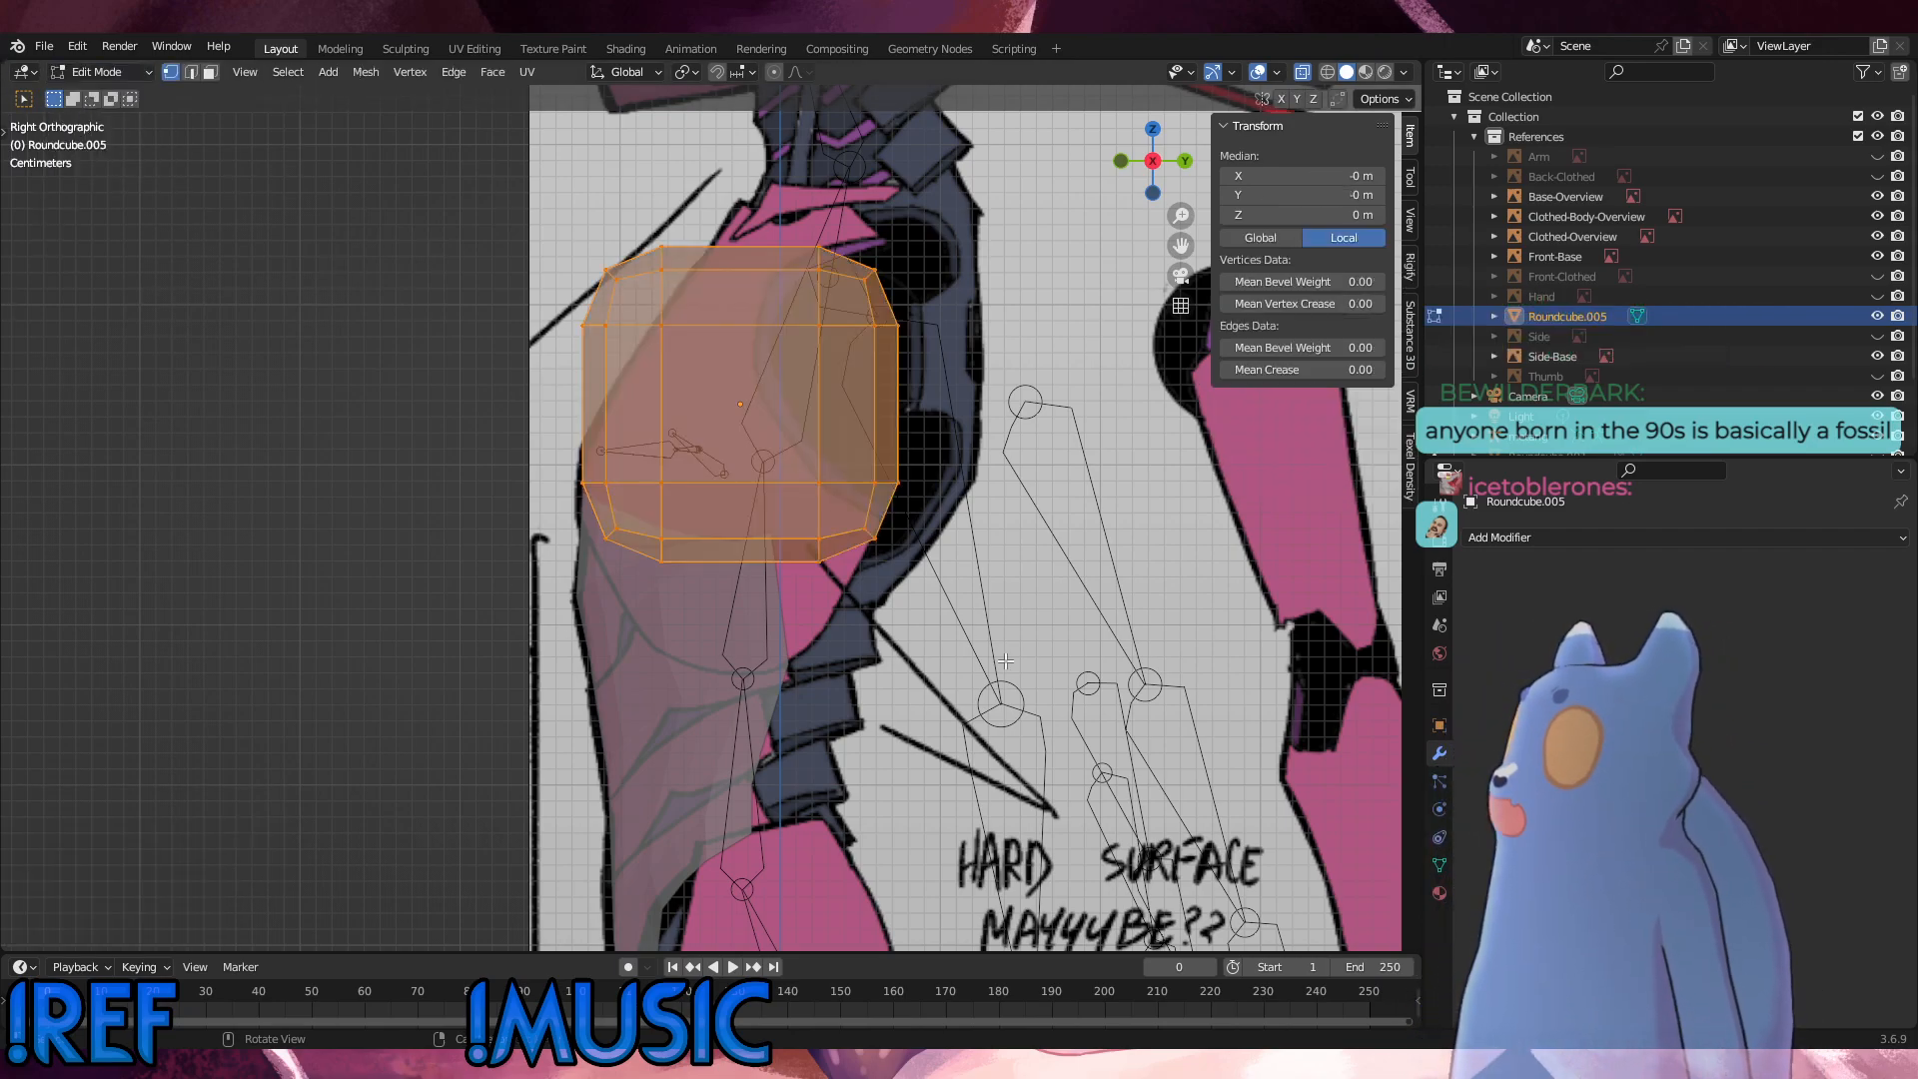
pyautogui.keyDown('alt'); pyautogui.moveTo(638, 449); pyautogui.dragTo(767, 431, button='middle'); pyautogui.keyUp('alt')
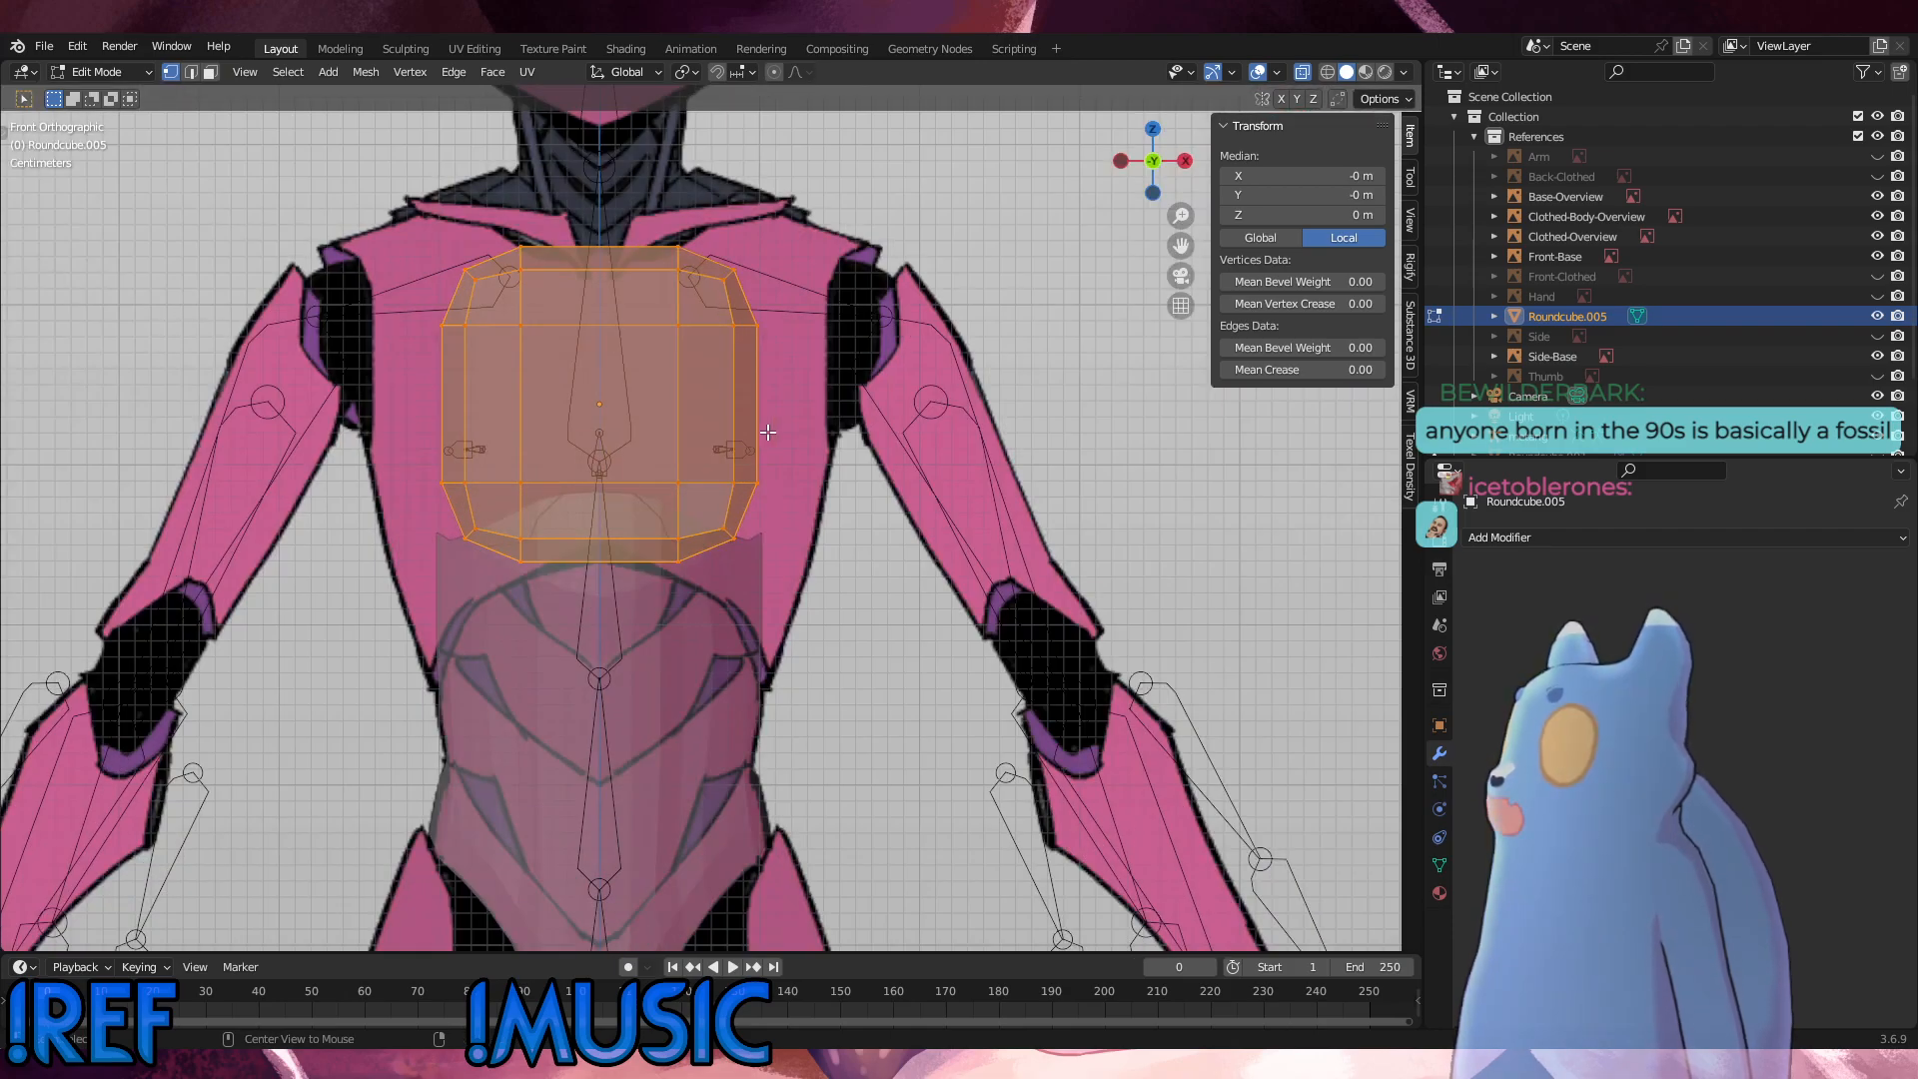
# Step: Add a centred vertical loop cut down the middle of the chest round cube in the front view
pyautogui.hotkey('ctrl', 'r')
pyautogui.click(631, 470)
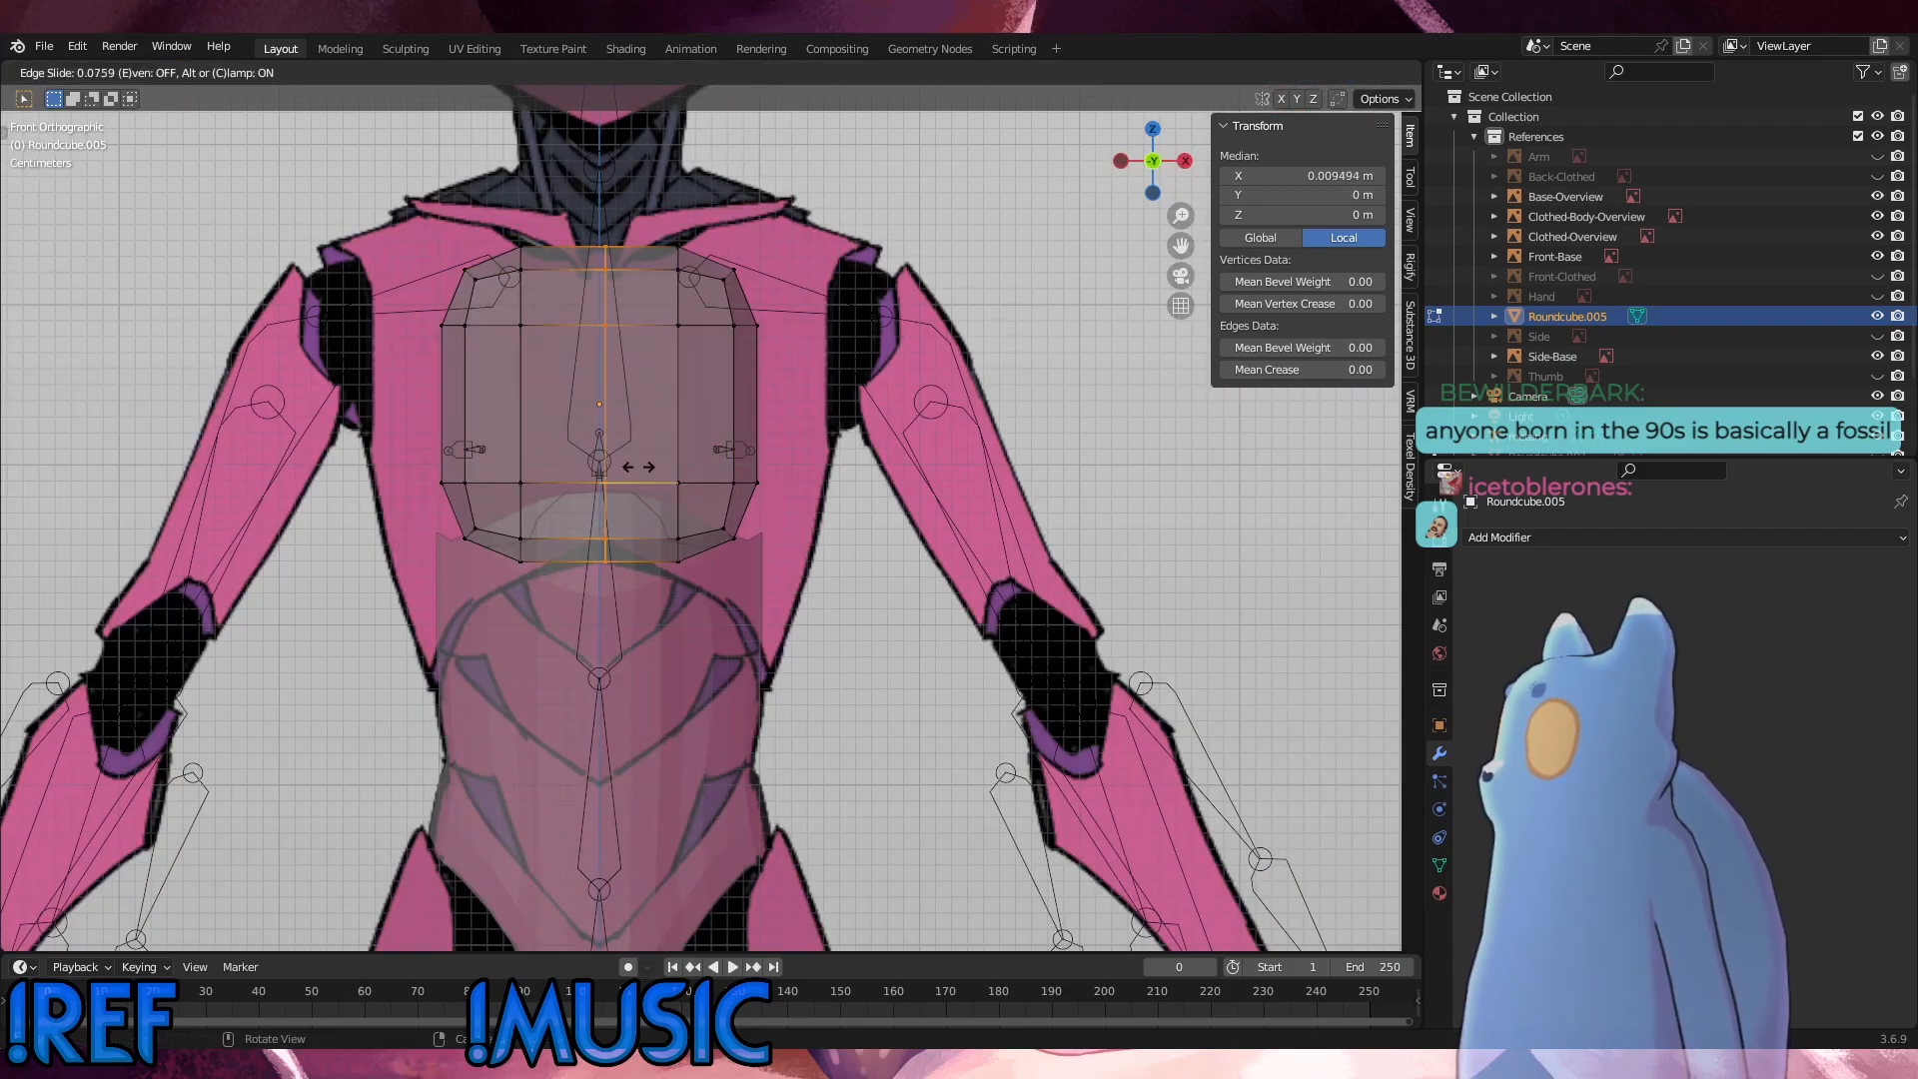
pyautogui.rightClick(816, 452)
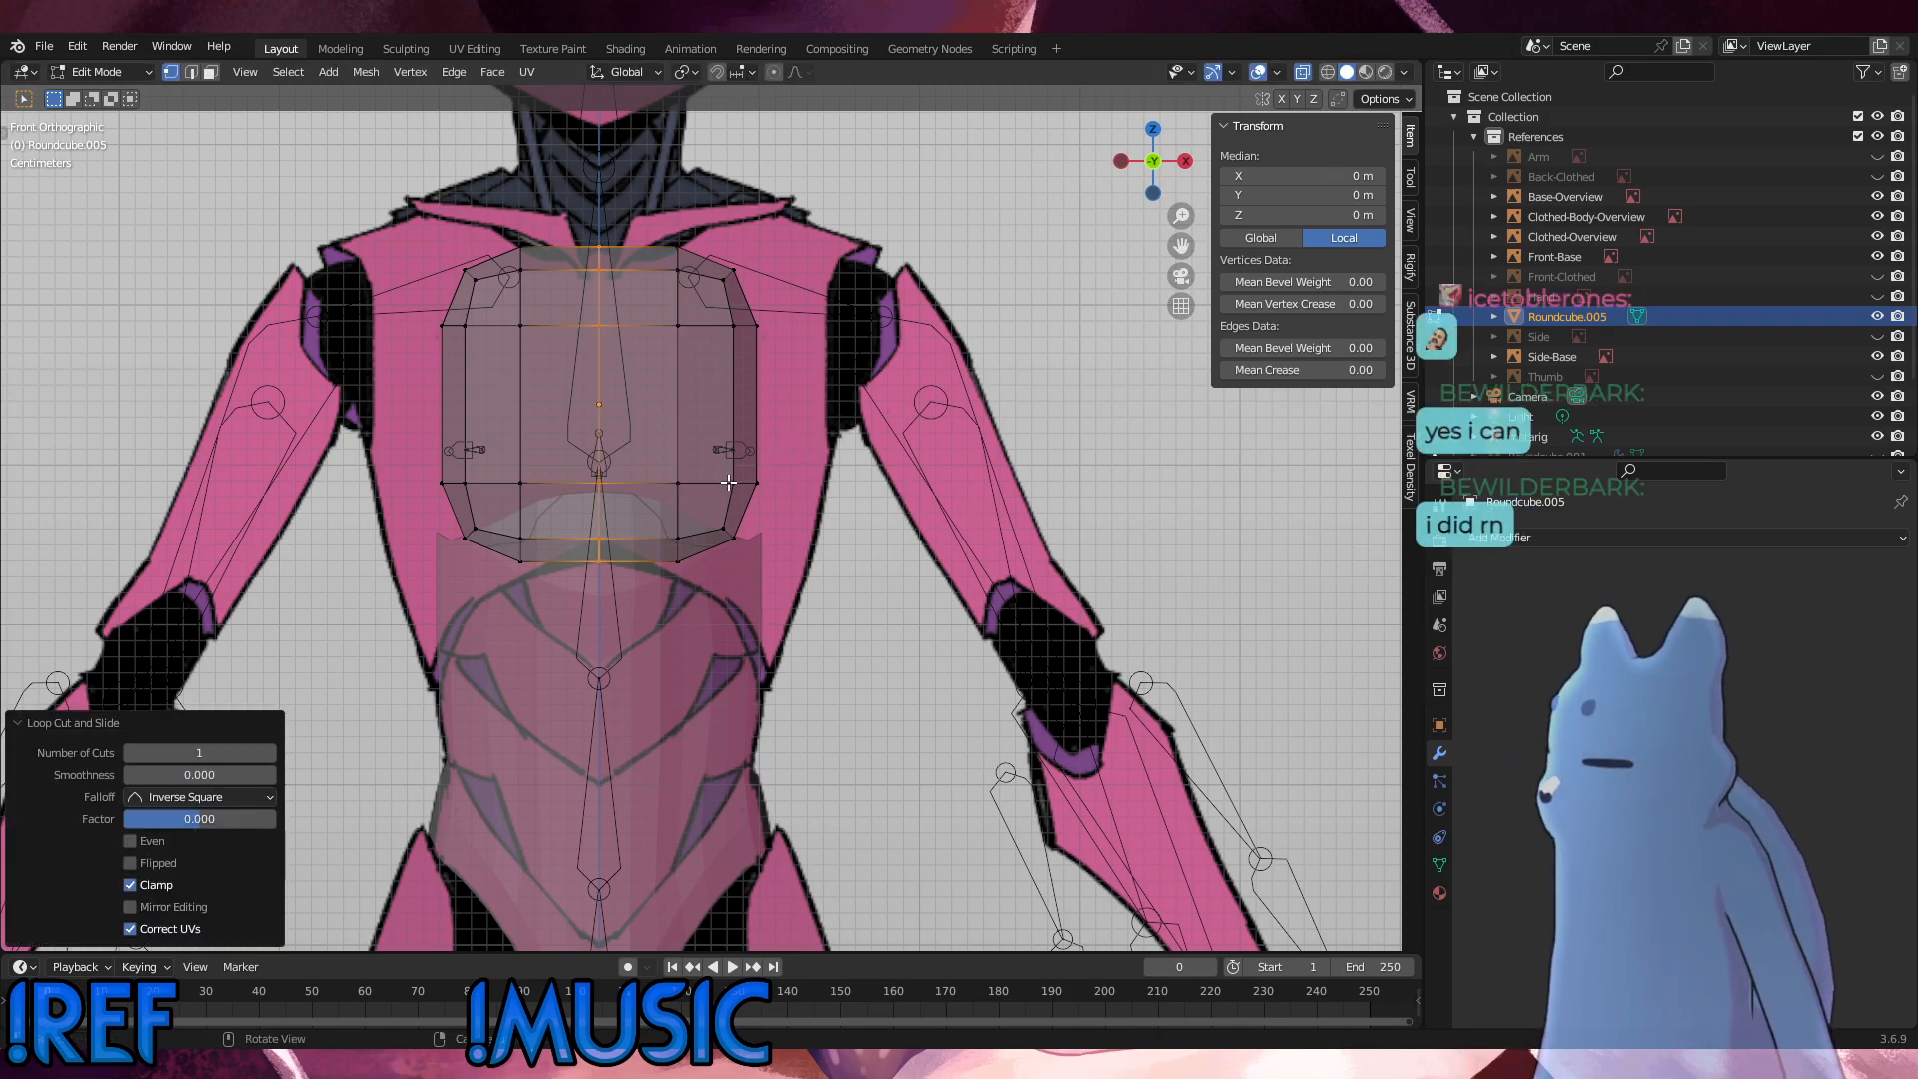
pyautogui.click(1110, 501)
# Step: In the right side view, add one centred vertical and one centred horizontal loop cut to the round cube, and return to the front view
pyautogui.press('KP_3')
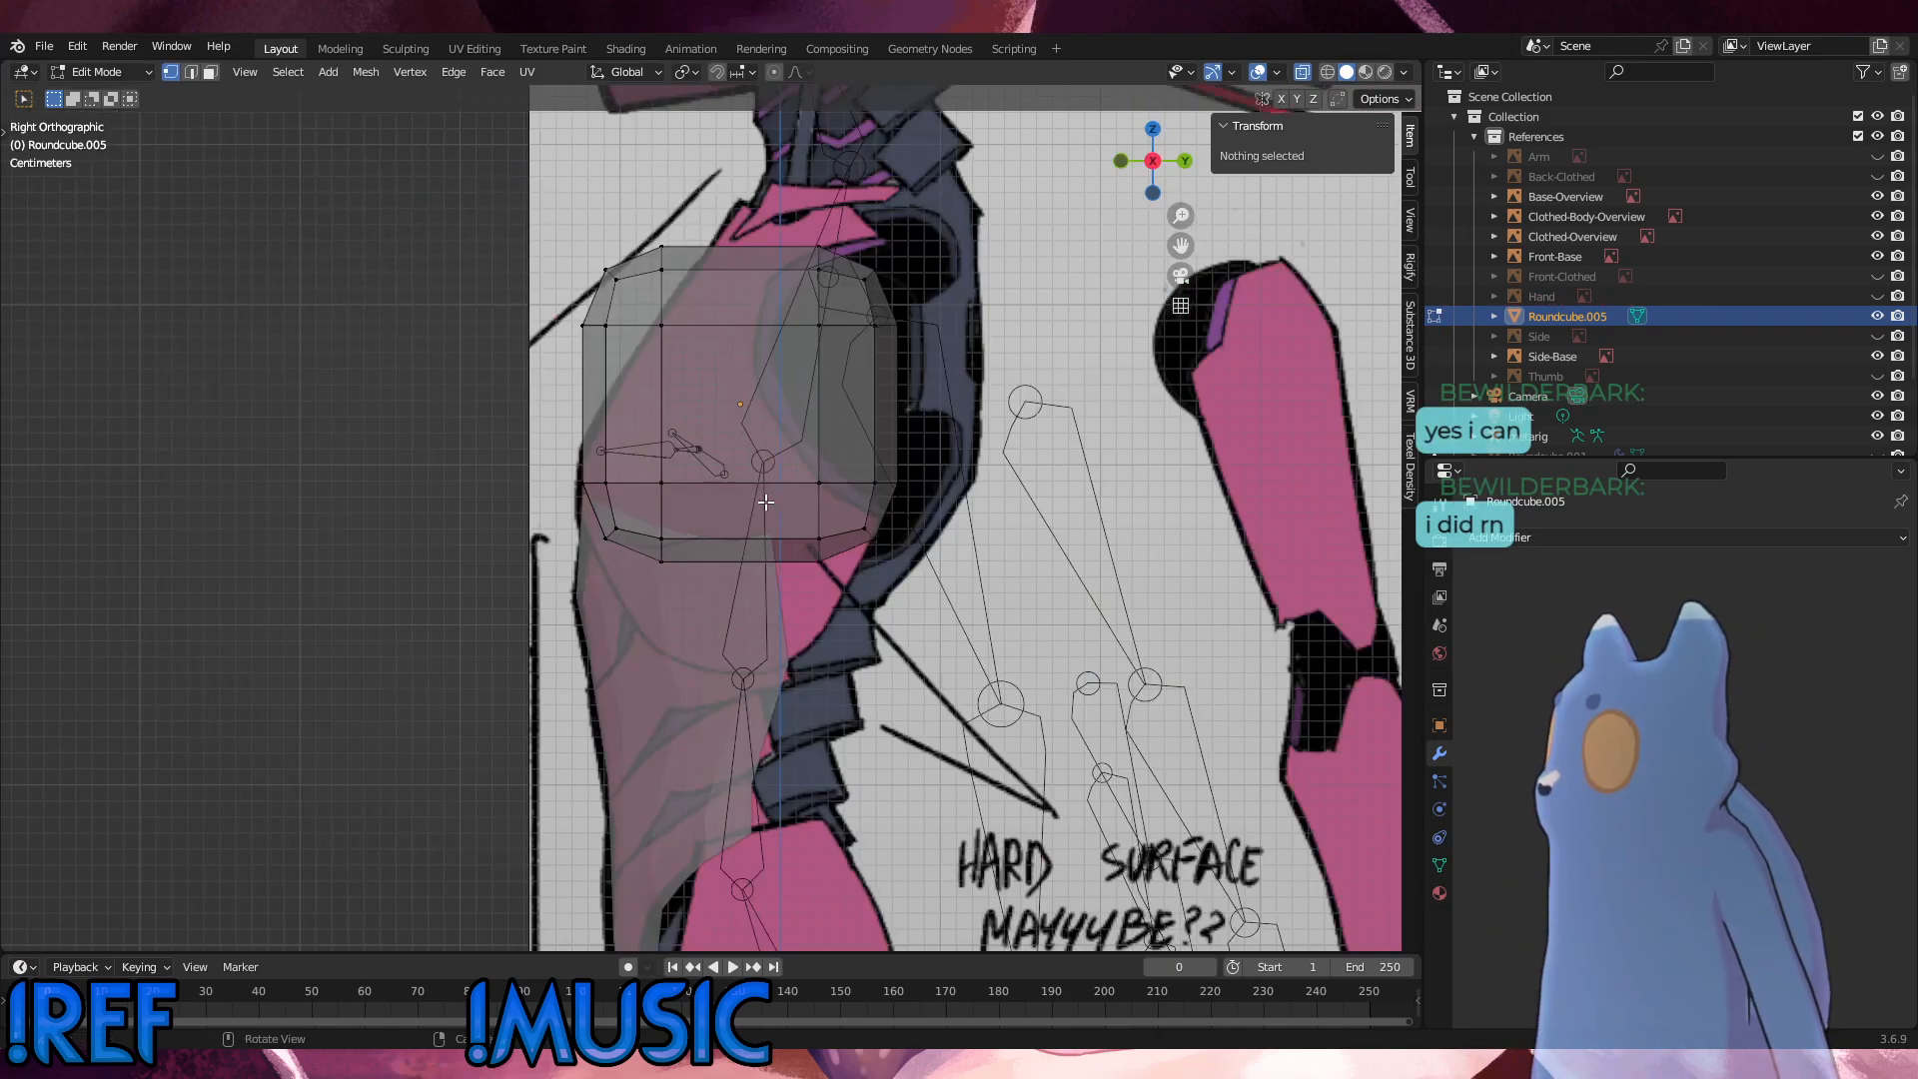
pyautogui.hotkey('ctrl', 'r')
pyautogui.click(757, 441)
pyautogui.rightClick(756, 441)
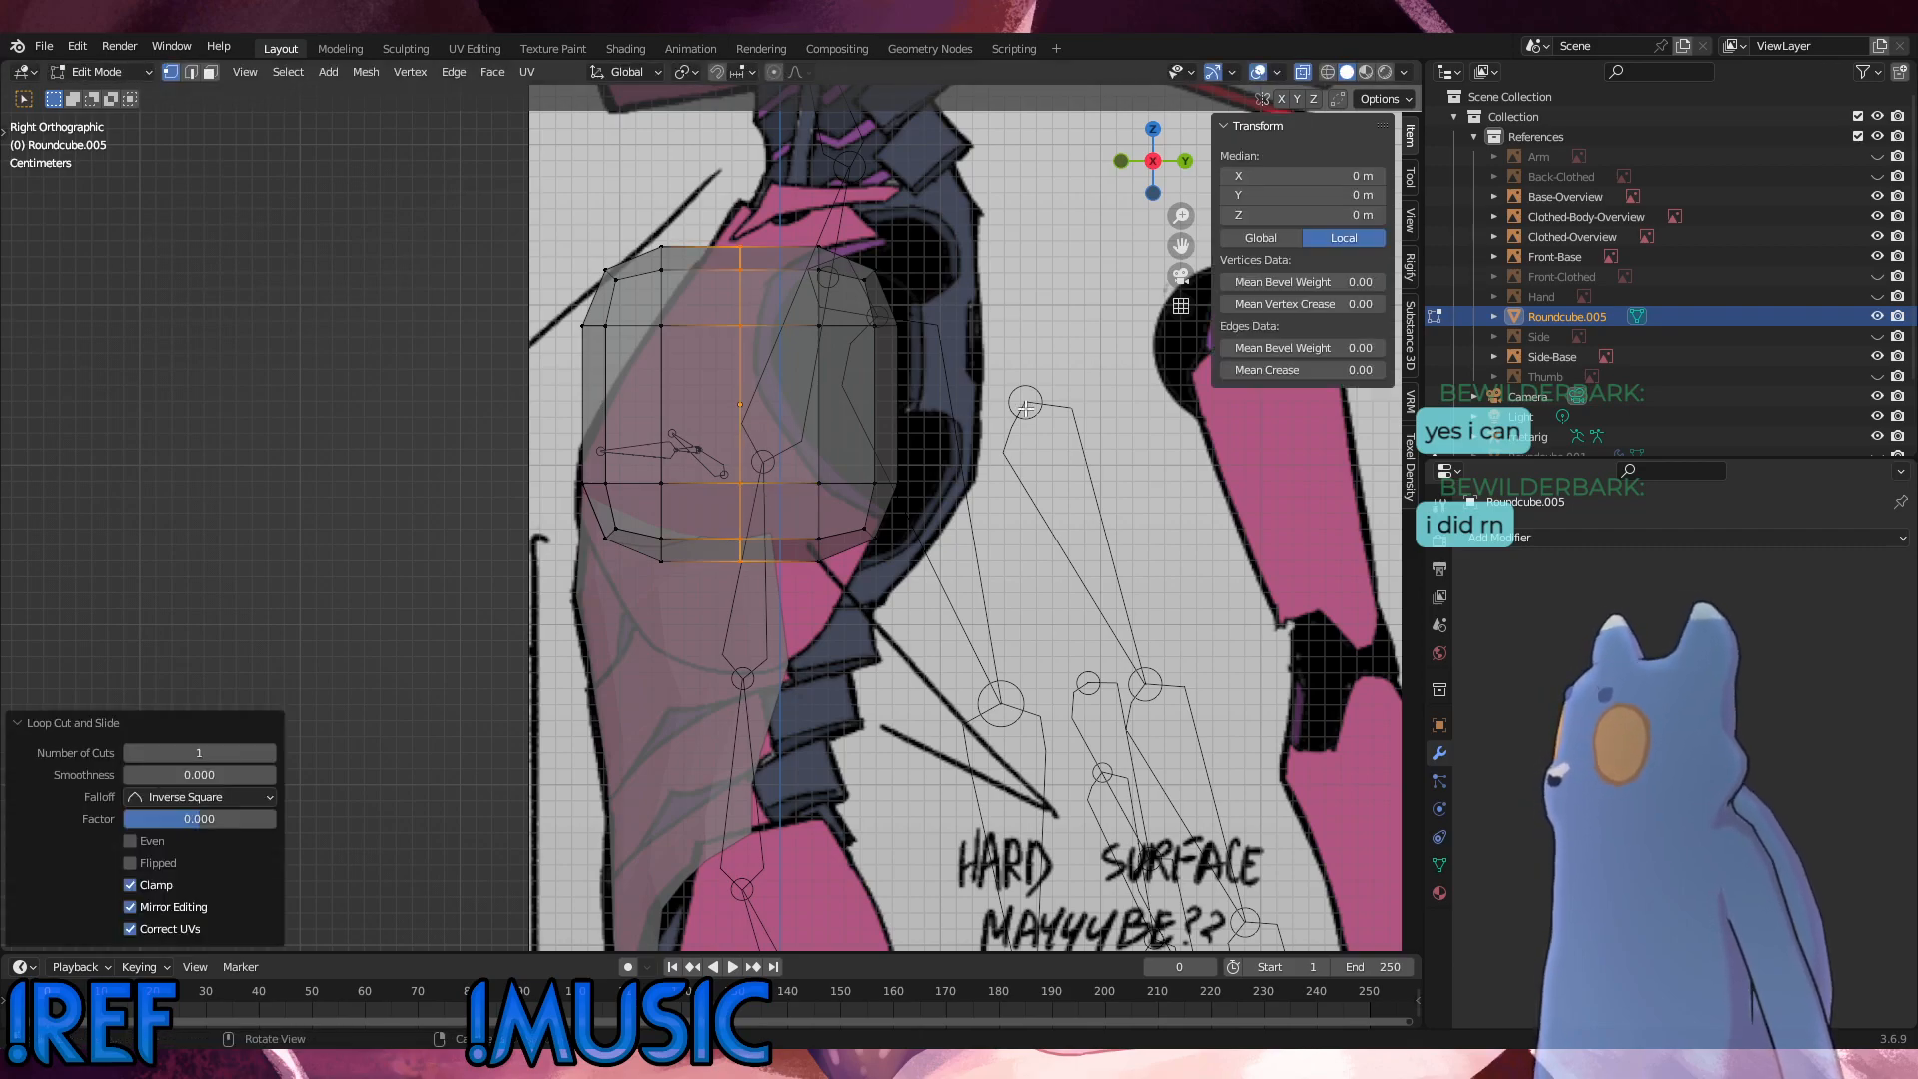
pyautogui.click(1027, 407)
pyautogui.hotkey('ctrl', 'r')
pyautogui.click(829, 419)
pyautogui.rightClick(833, 429)
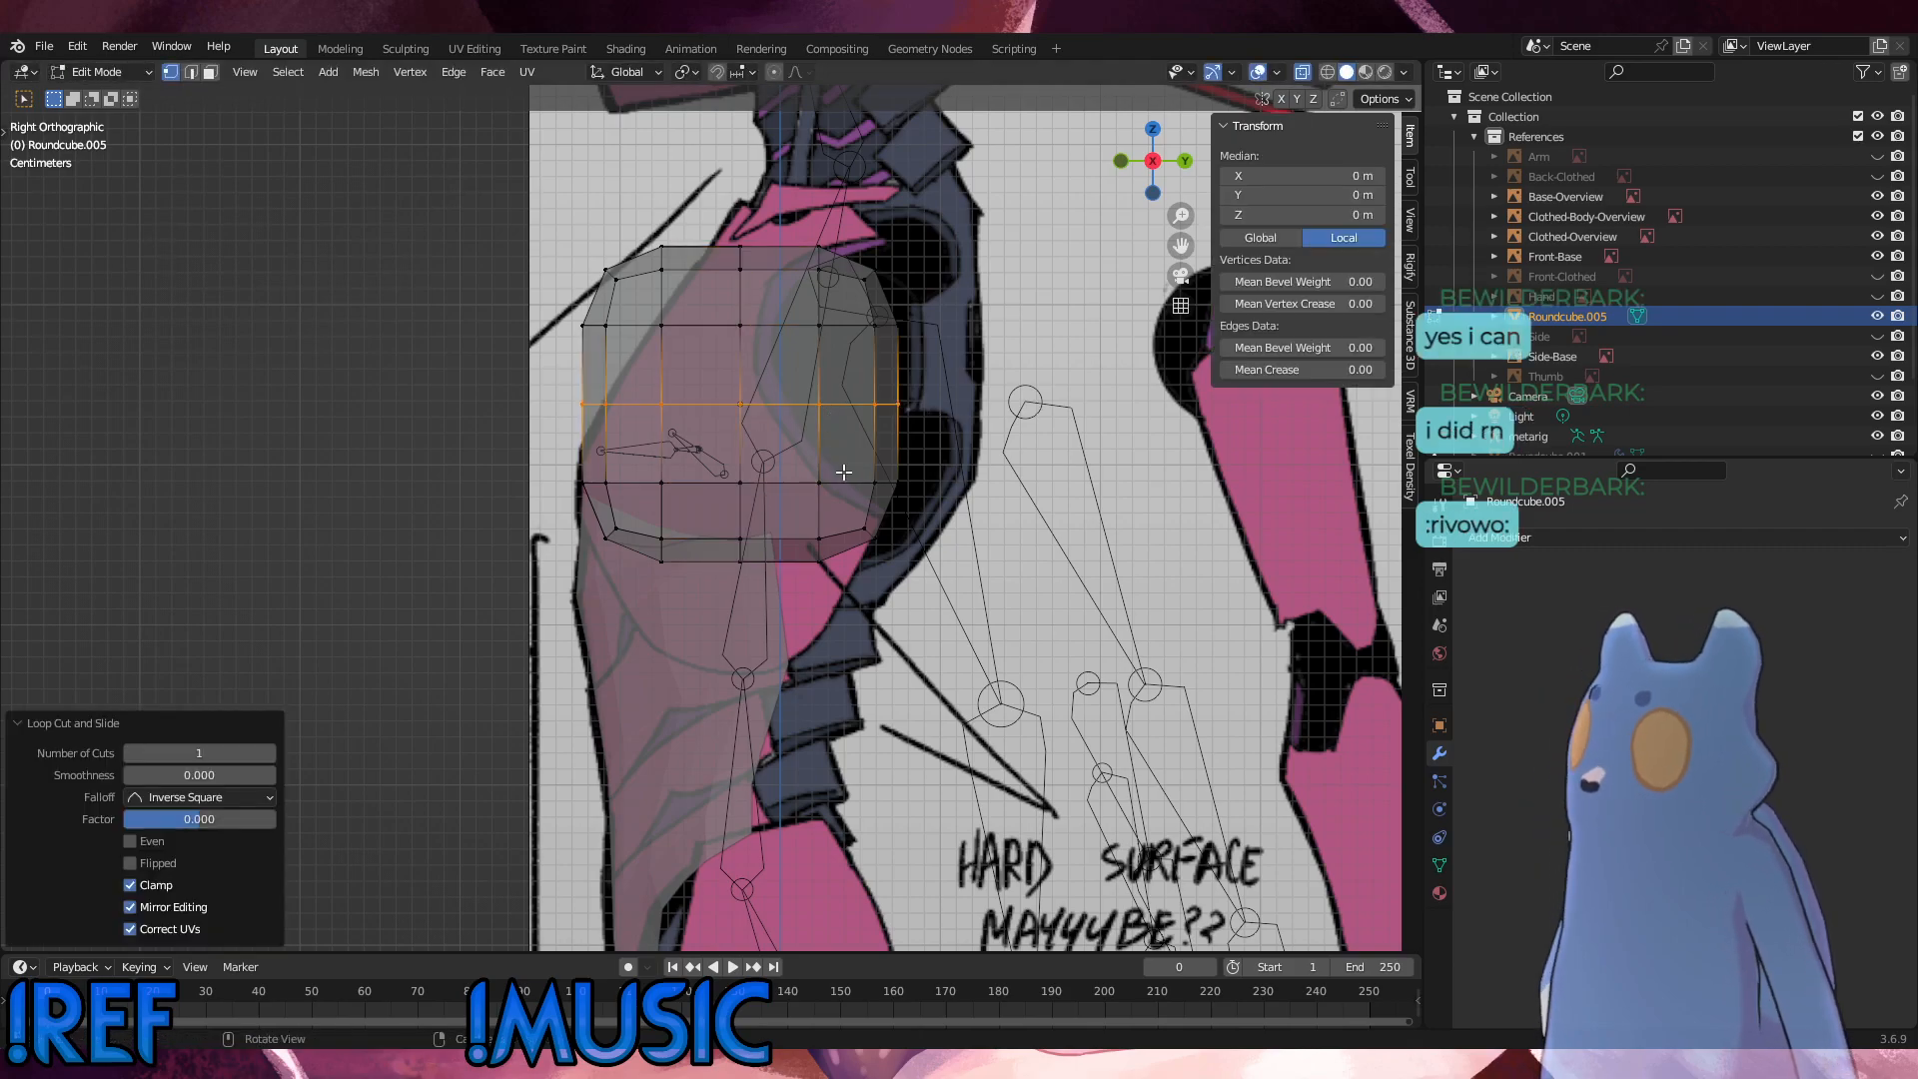
pyautogui.moveTo(836, 437); pyautogui.dragTo(920, 554, button='middle')
pyautogui.press('KP_1')
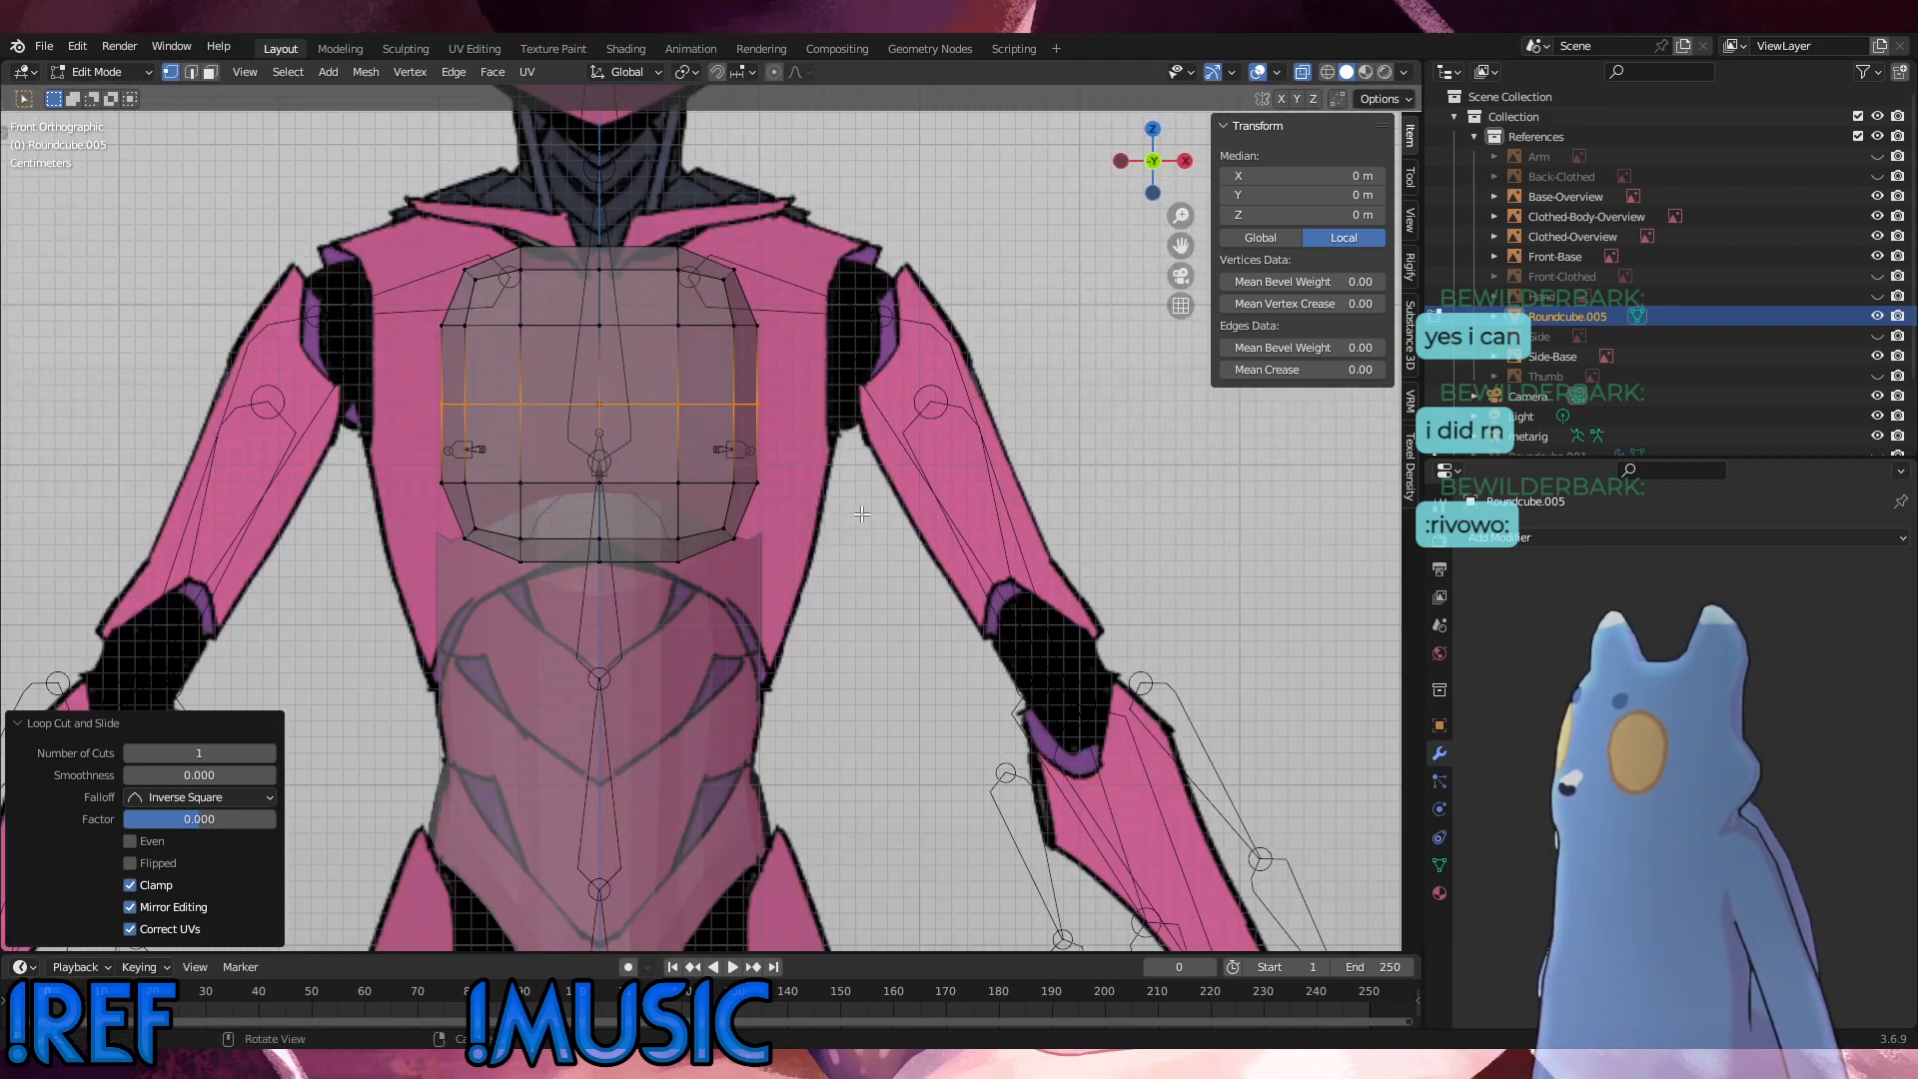
pyautogui.click(104, 74)
pyautogui.click(223, 72)
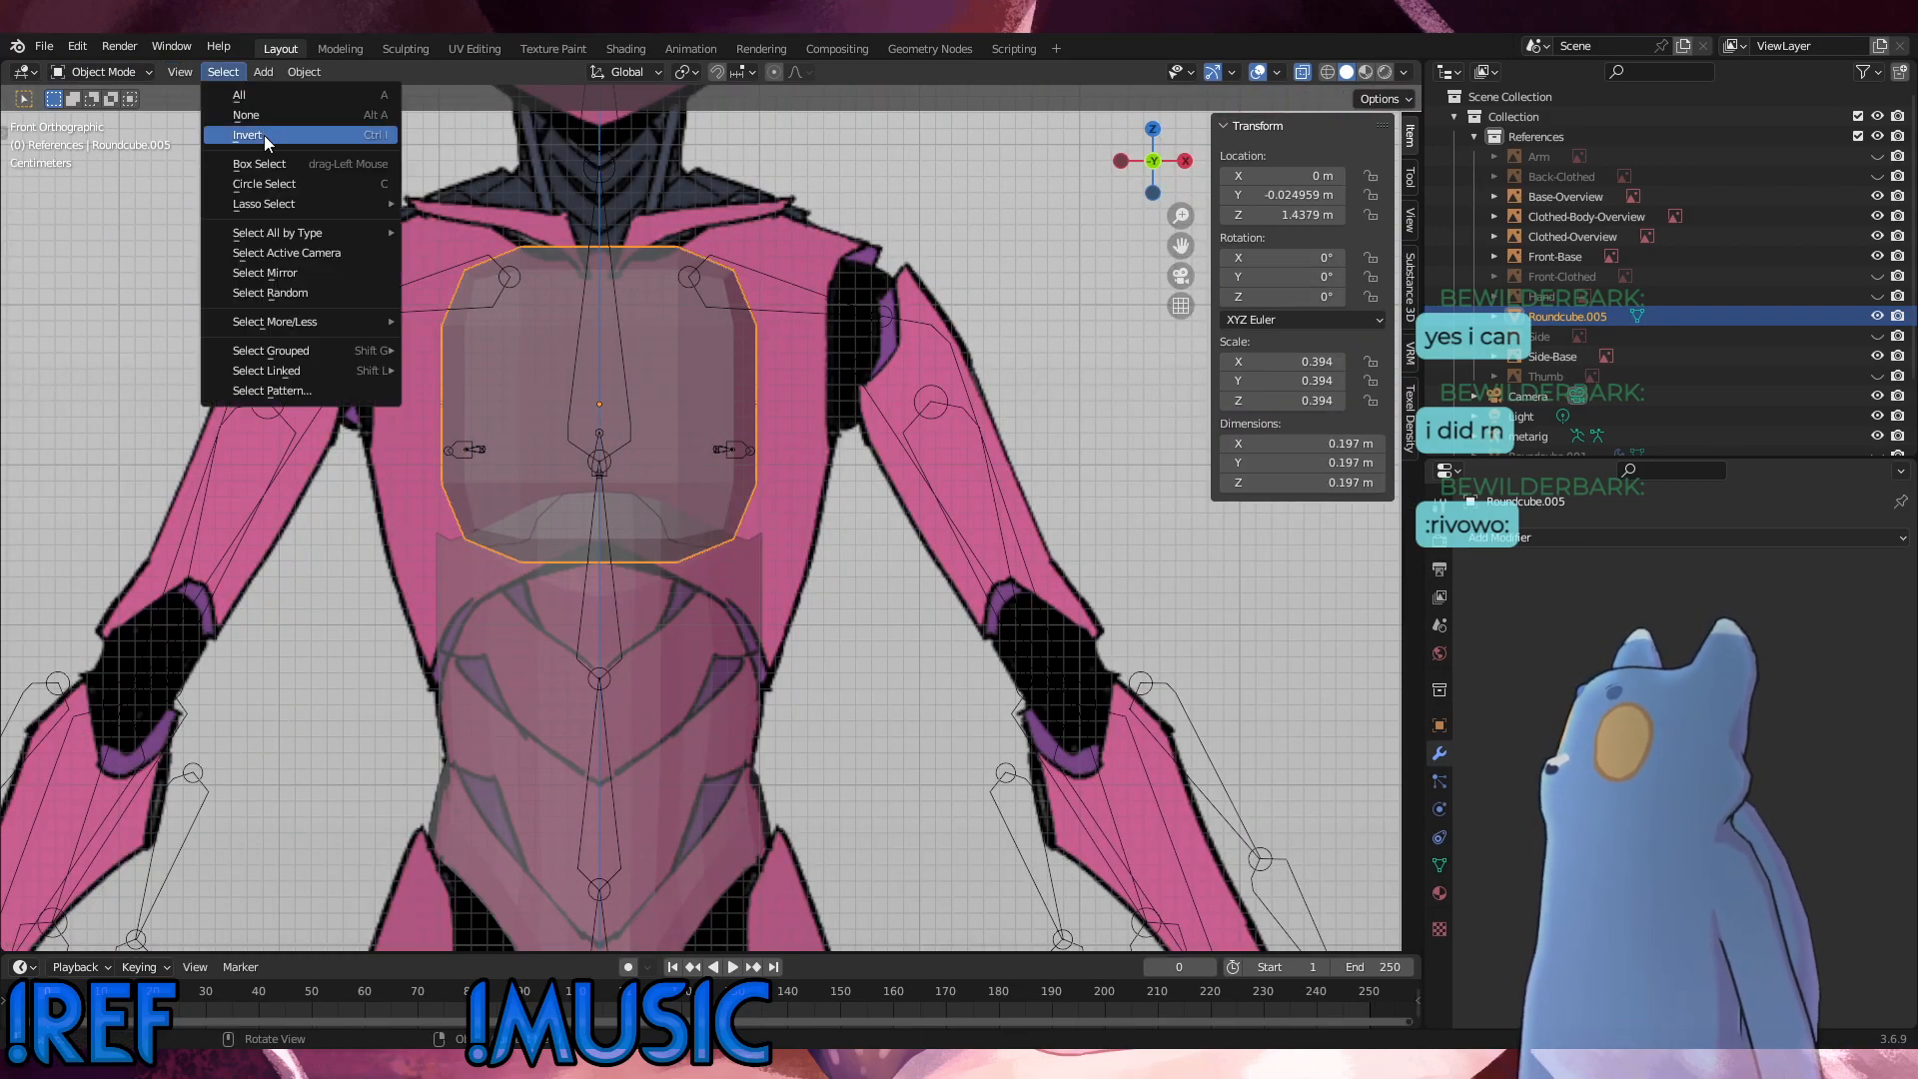
pyautogui.click(631, 388)
pyautogui.click(481, 321)
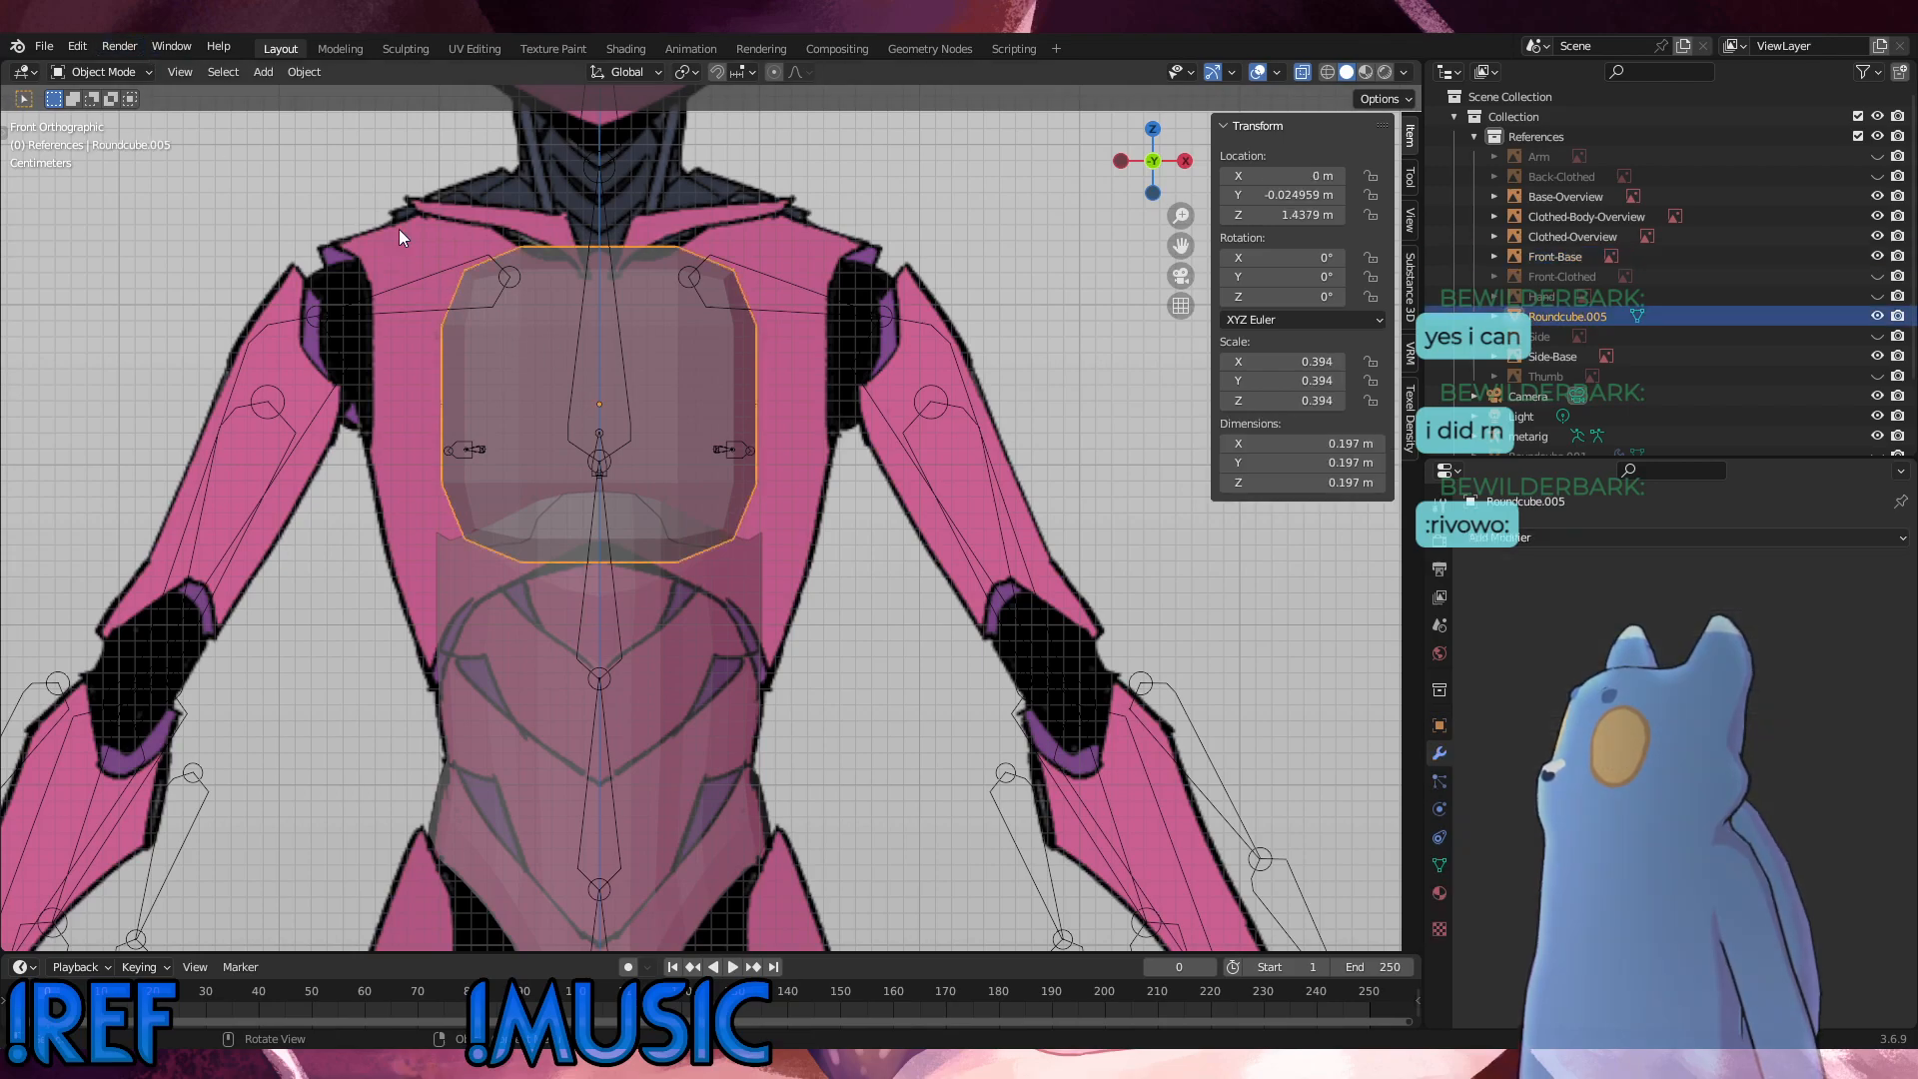
pyautogui.click(142, 72)
pyautogui.click(100, 117)
# Step: Delete the vertices on the negative X side of the round cube's centre line
pyautogui.moveTo(389, 244); pyautogui.dragTo(590, 580)
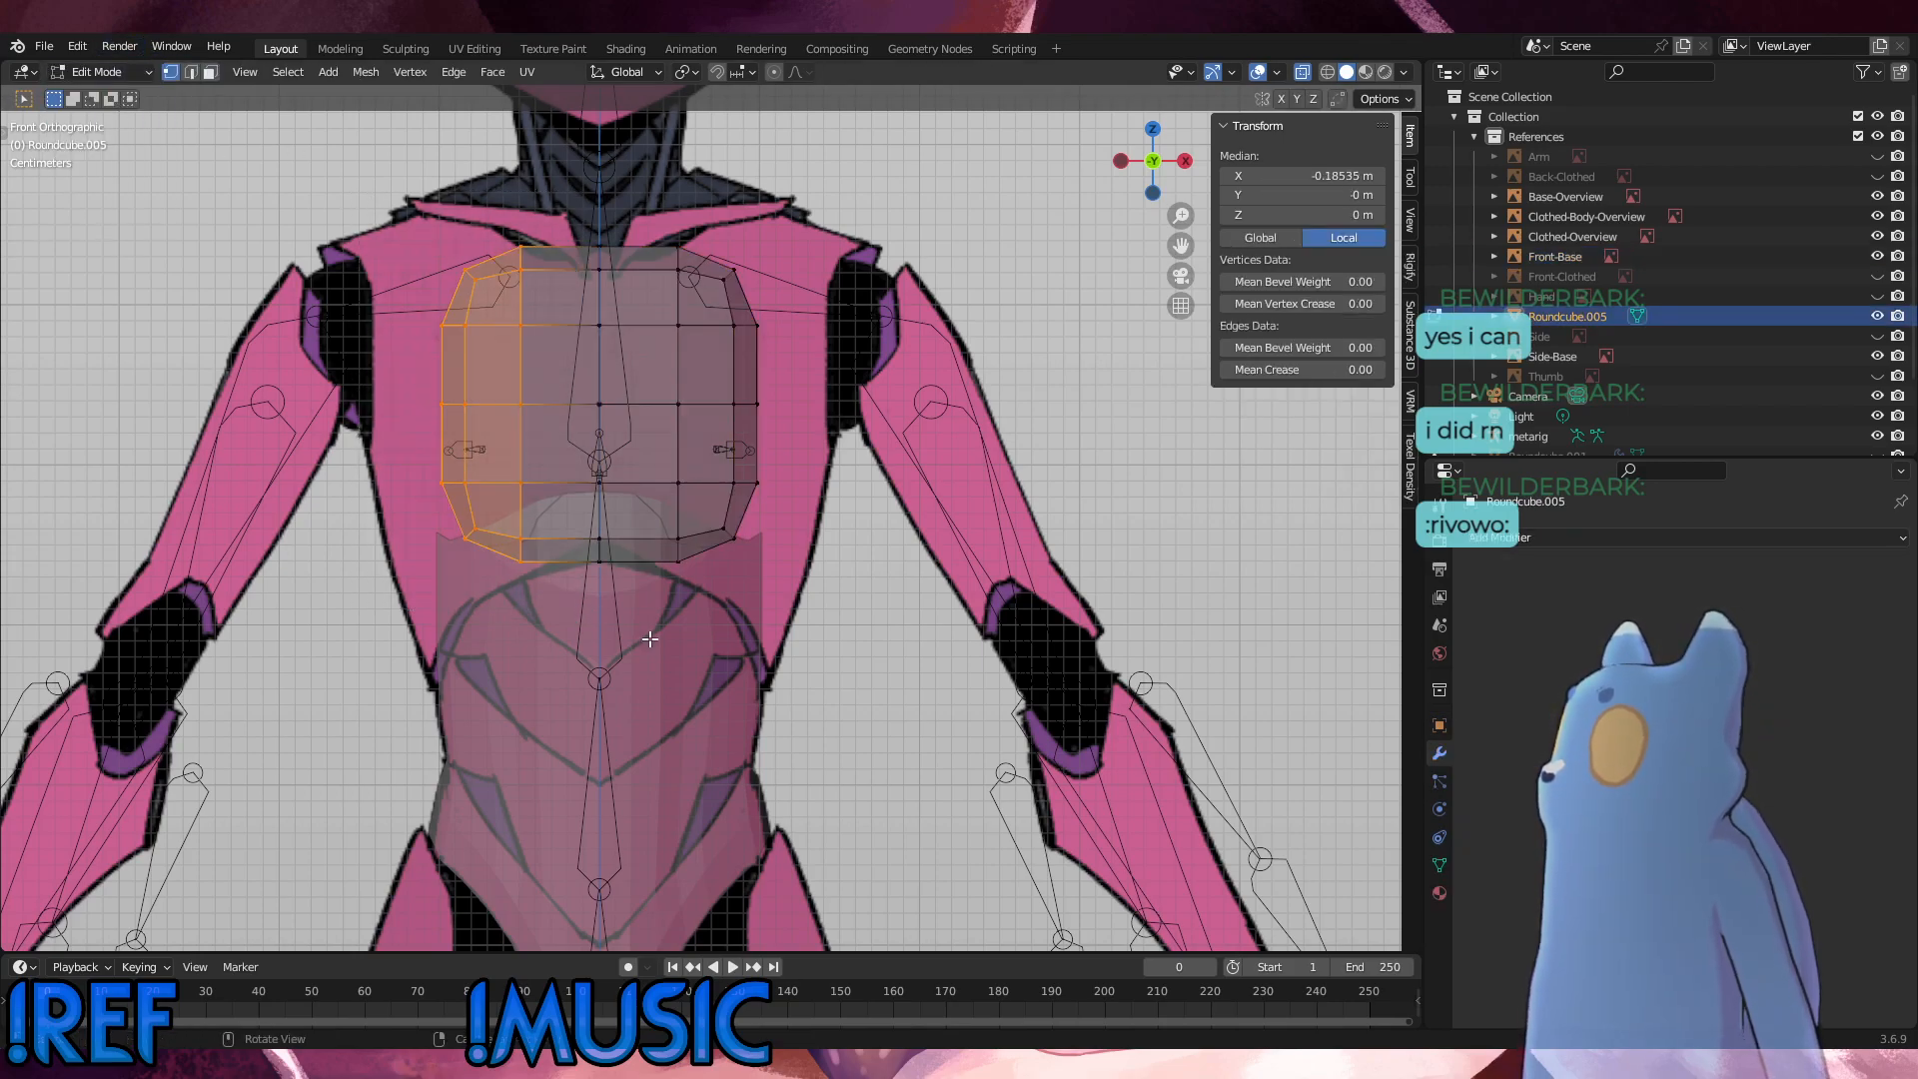
pyautogui.press('x')
pyautogui.click(672, 618)
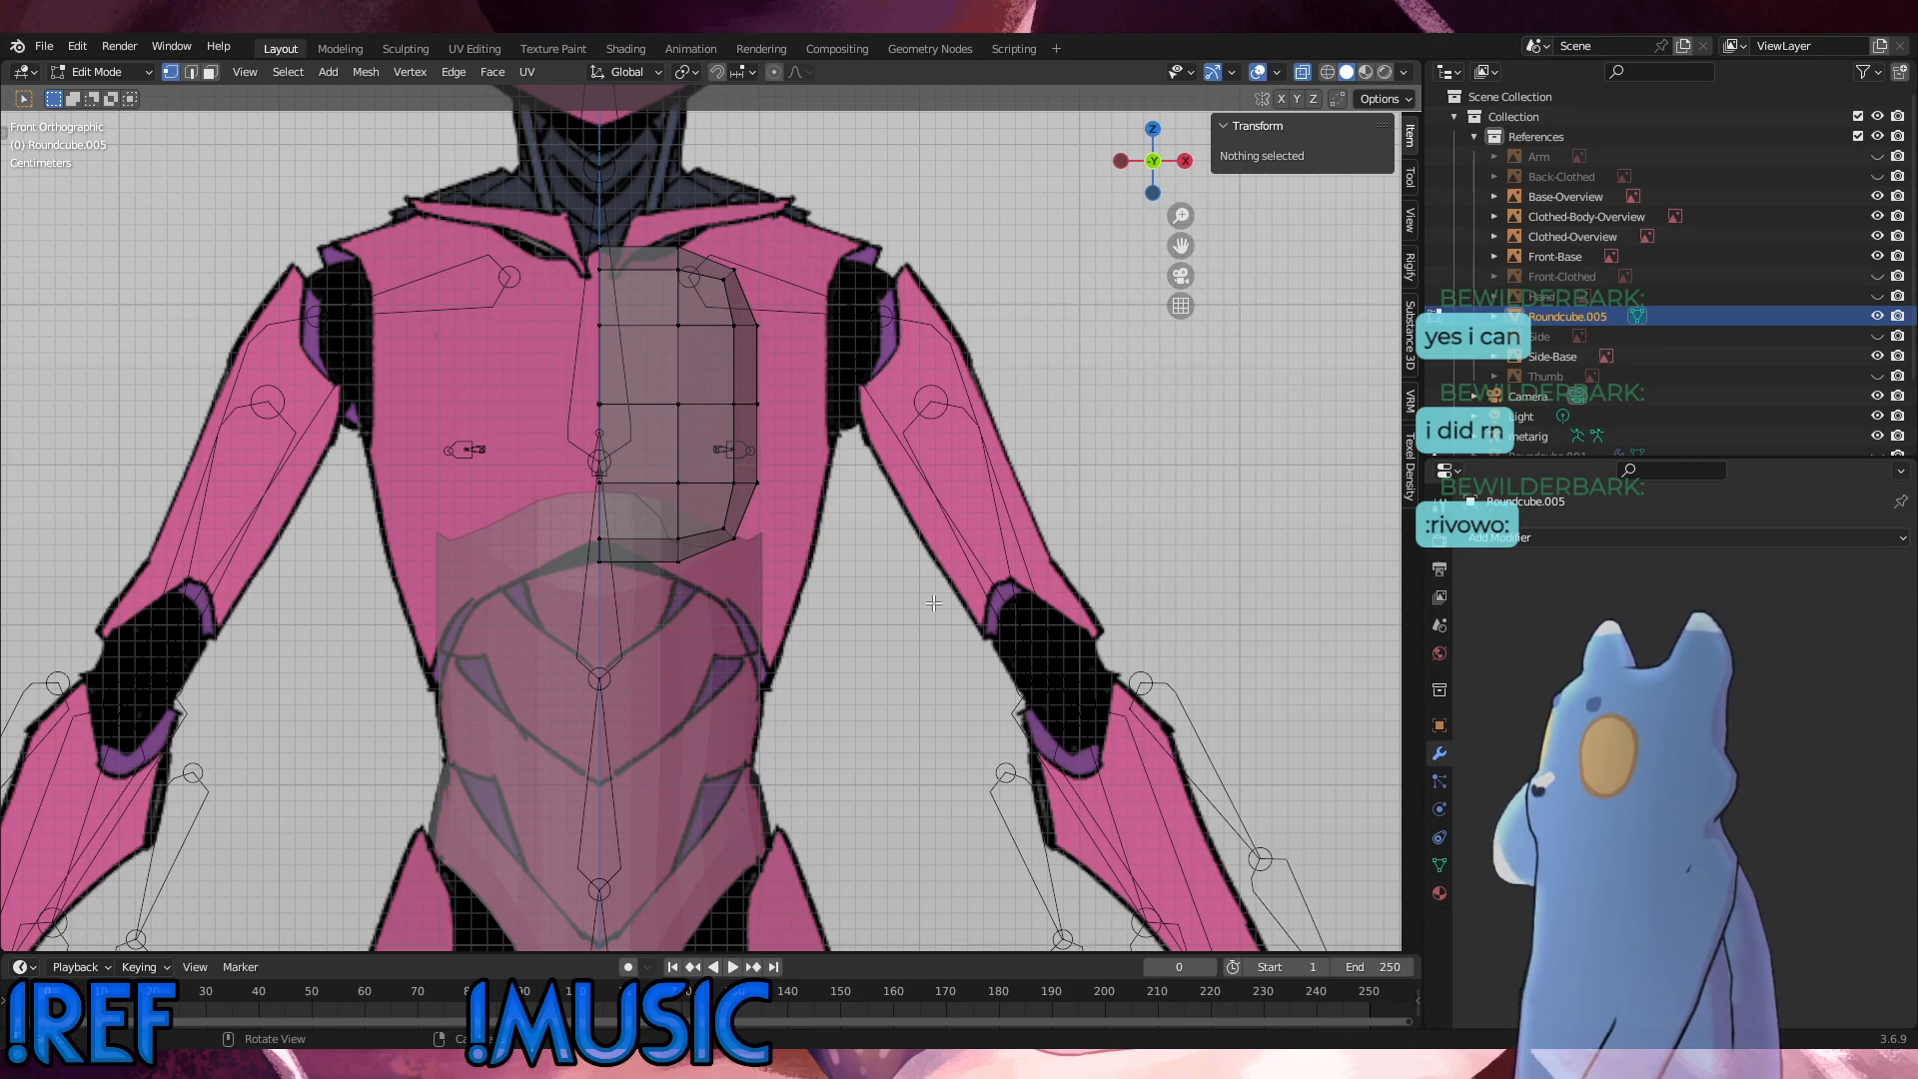
# Step: Add a Mirror modifier on the X axis with Clipping enabled to the half round cube
pyautogui.click(1581, 540)
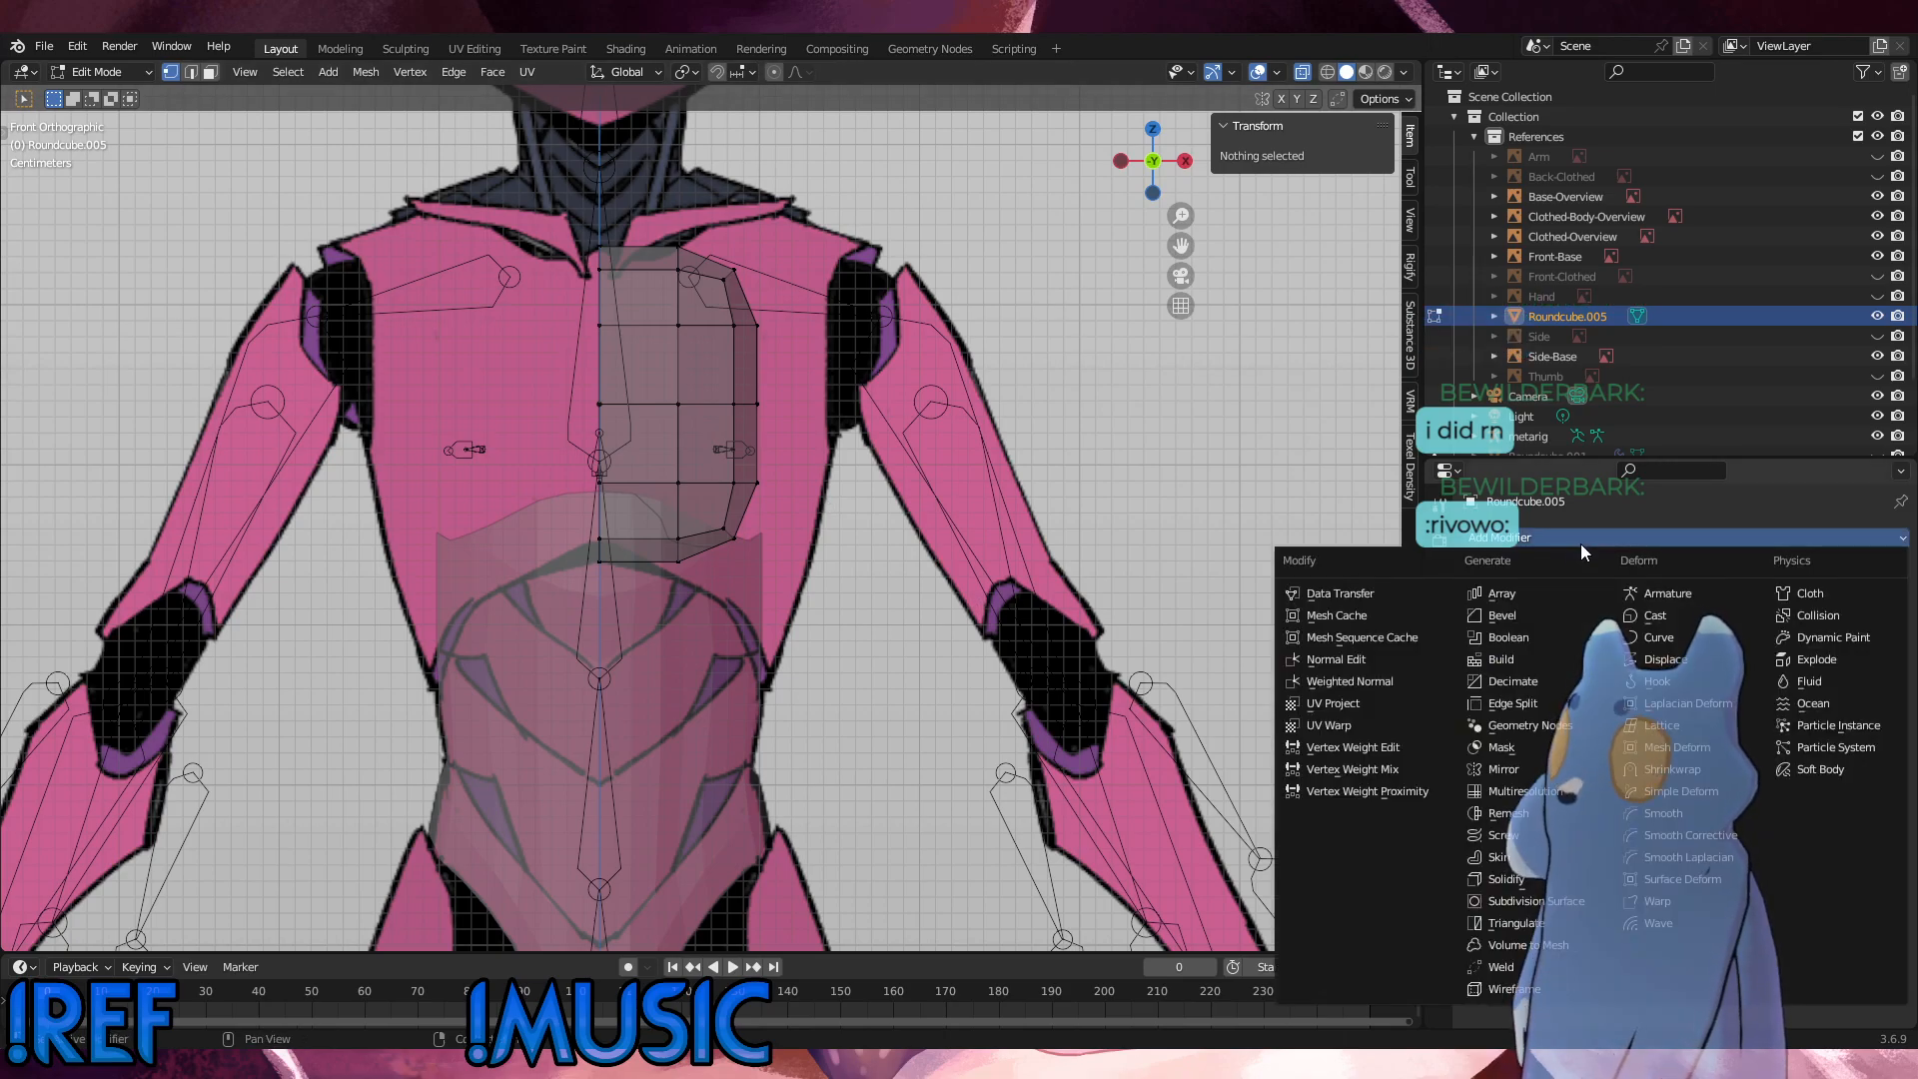
pyautogui.click(1504, 769)
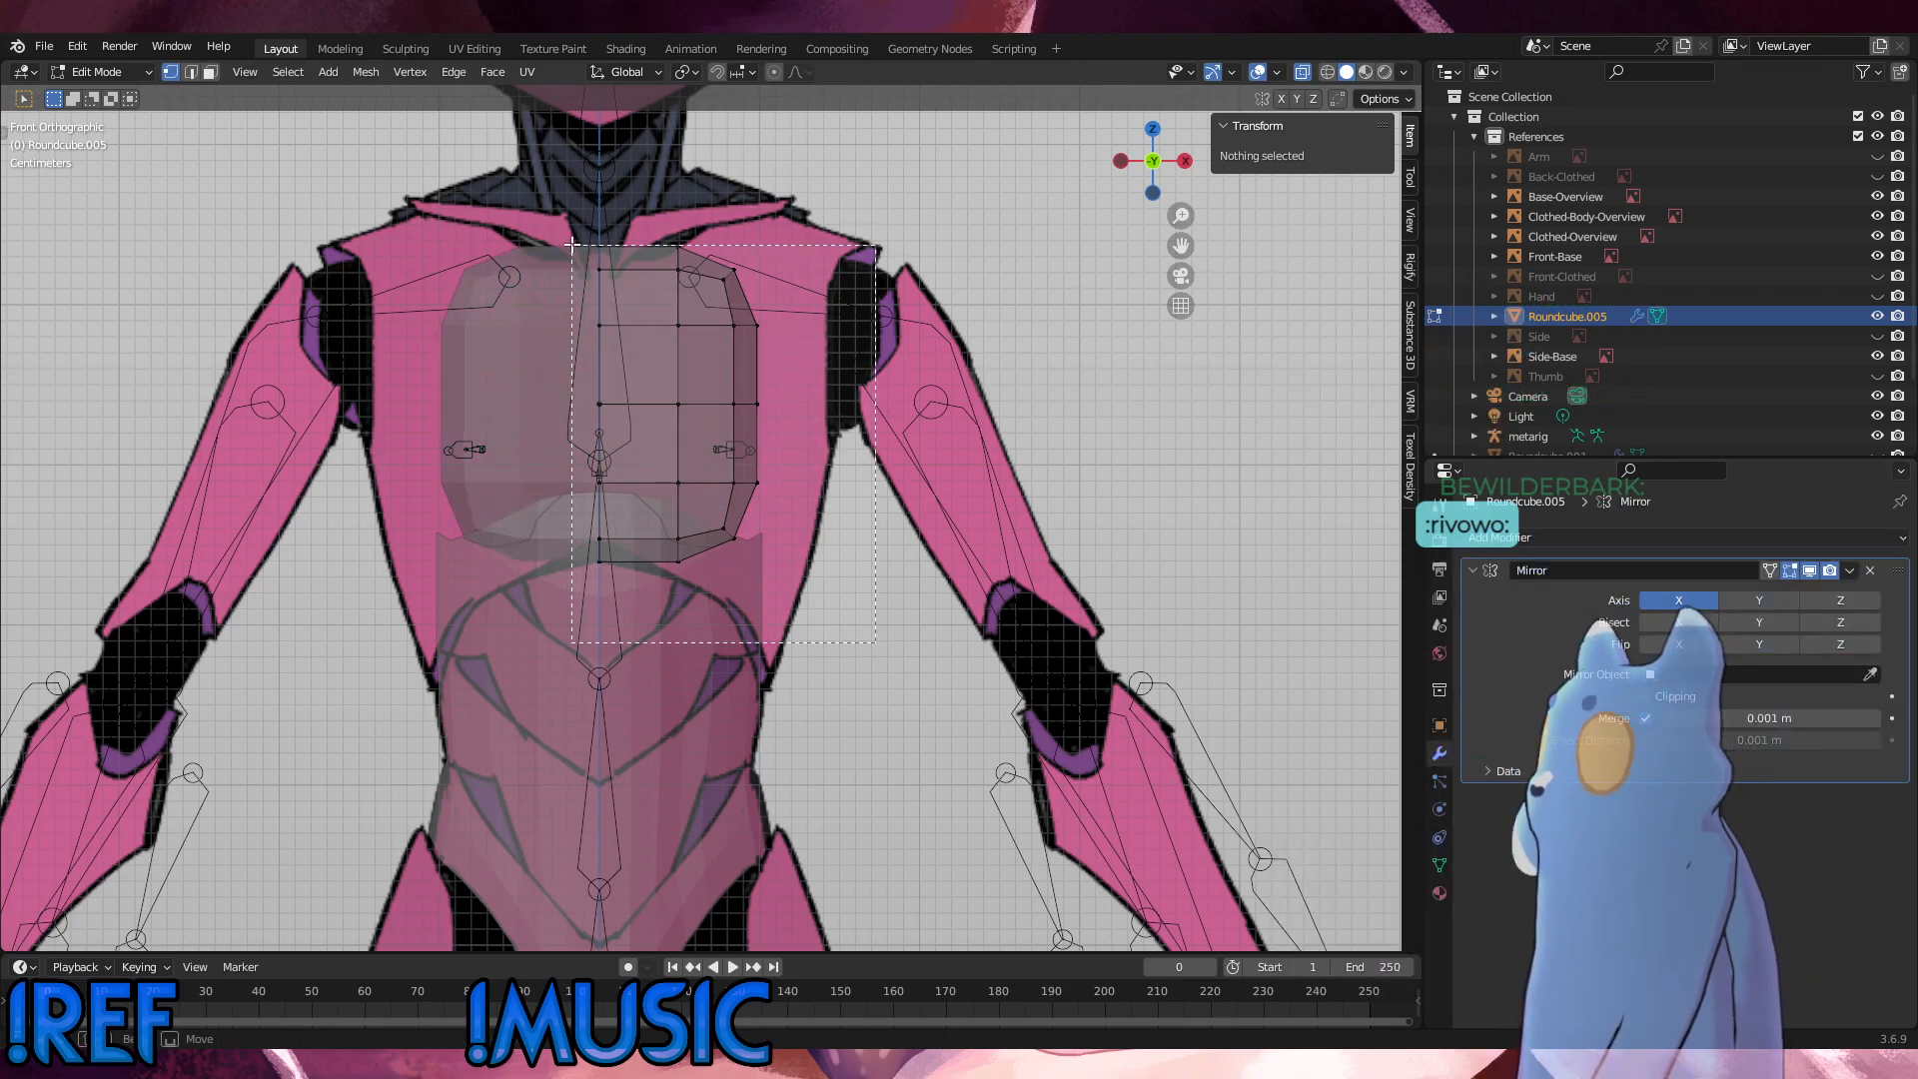
pyautogui.press('a')
pyautogui.click(1647, 697)
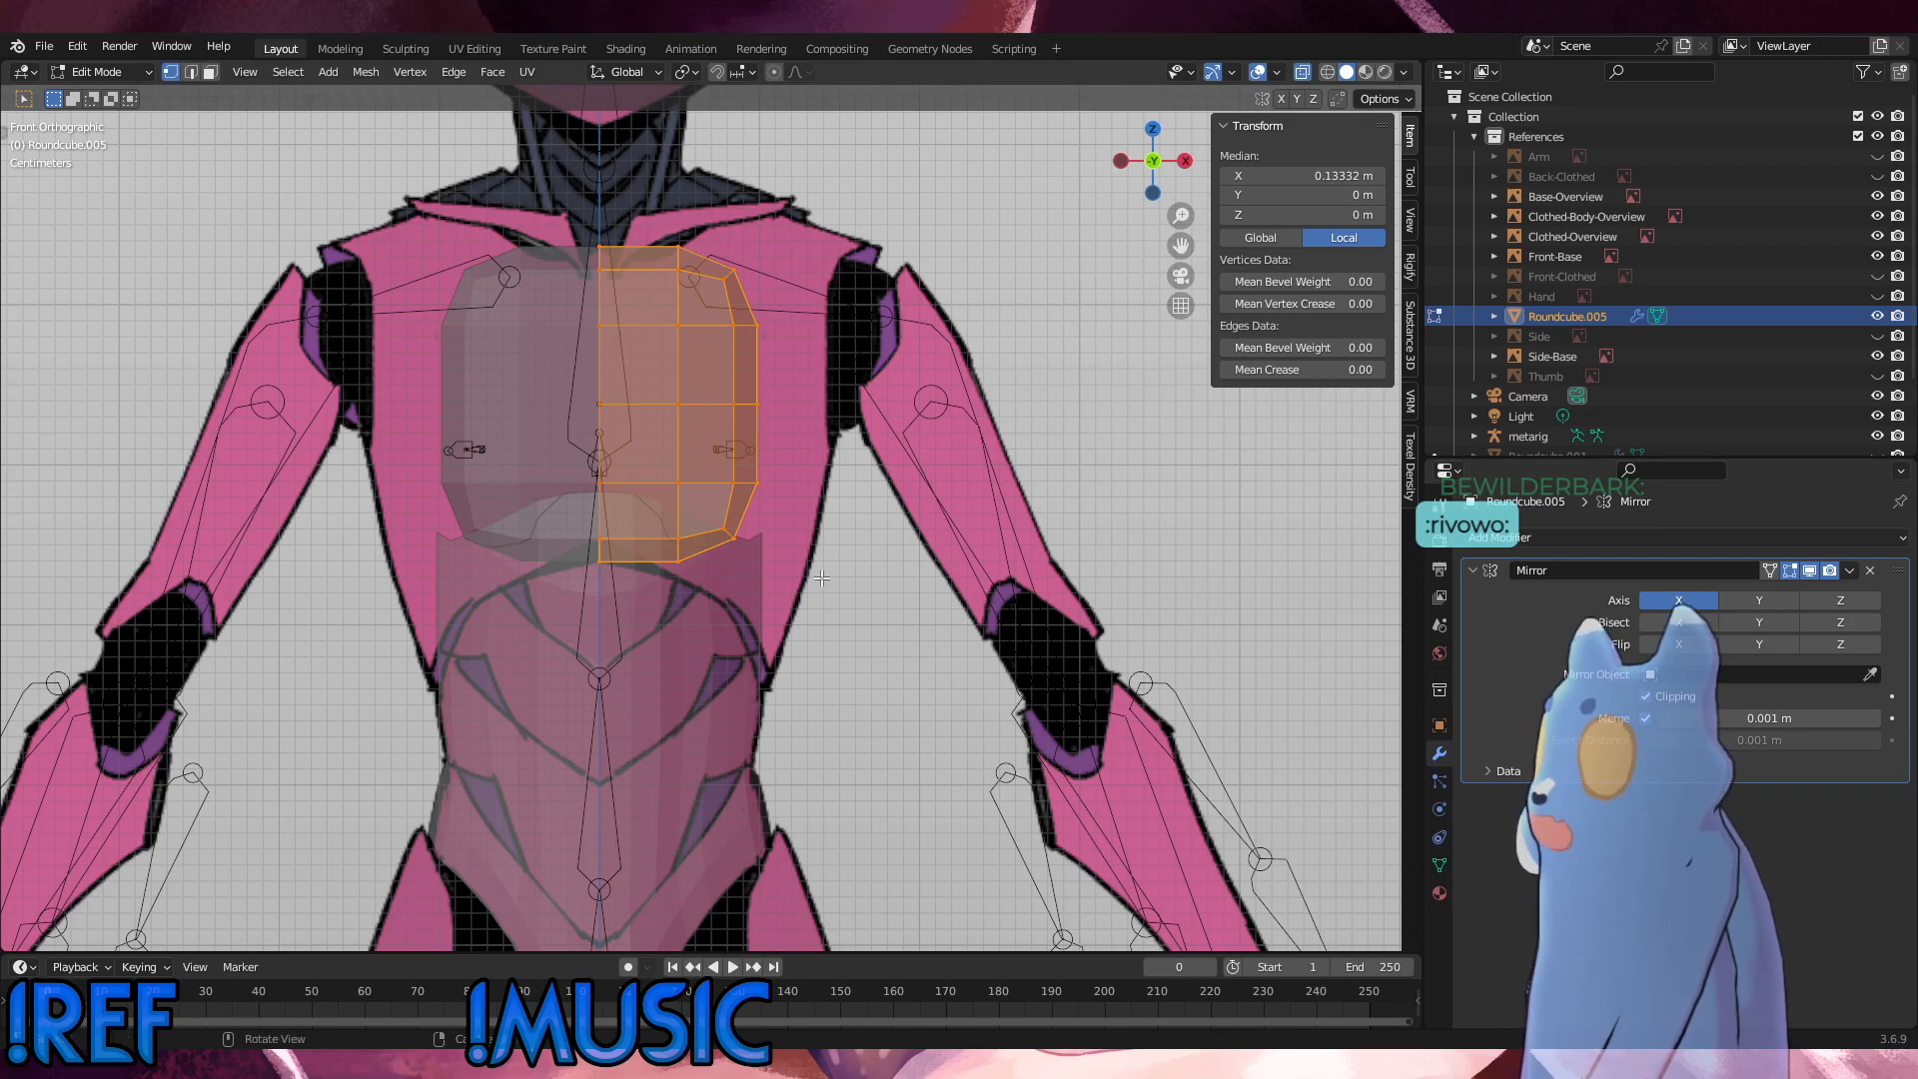
# Step: Select the whole half mesh and lower it about 0.0025 m along Z
pyautogui.hotkey('alt', 'a')
pyautogui.press('a')
pyautogui.press('g')
pyautogui.press('z')
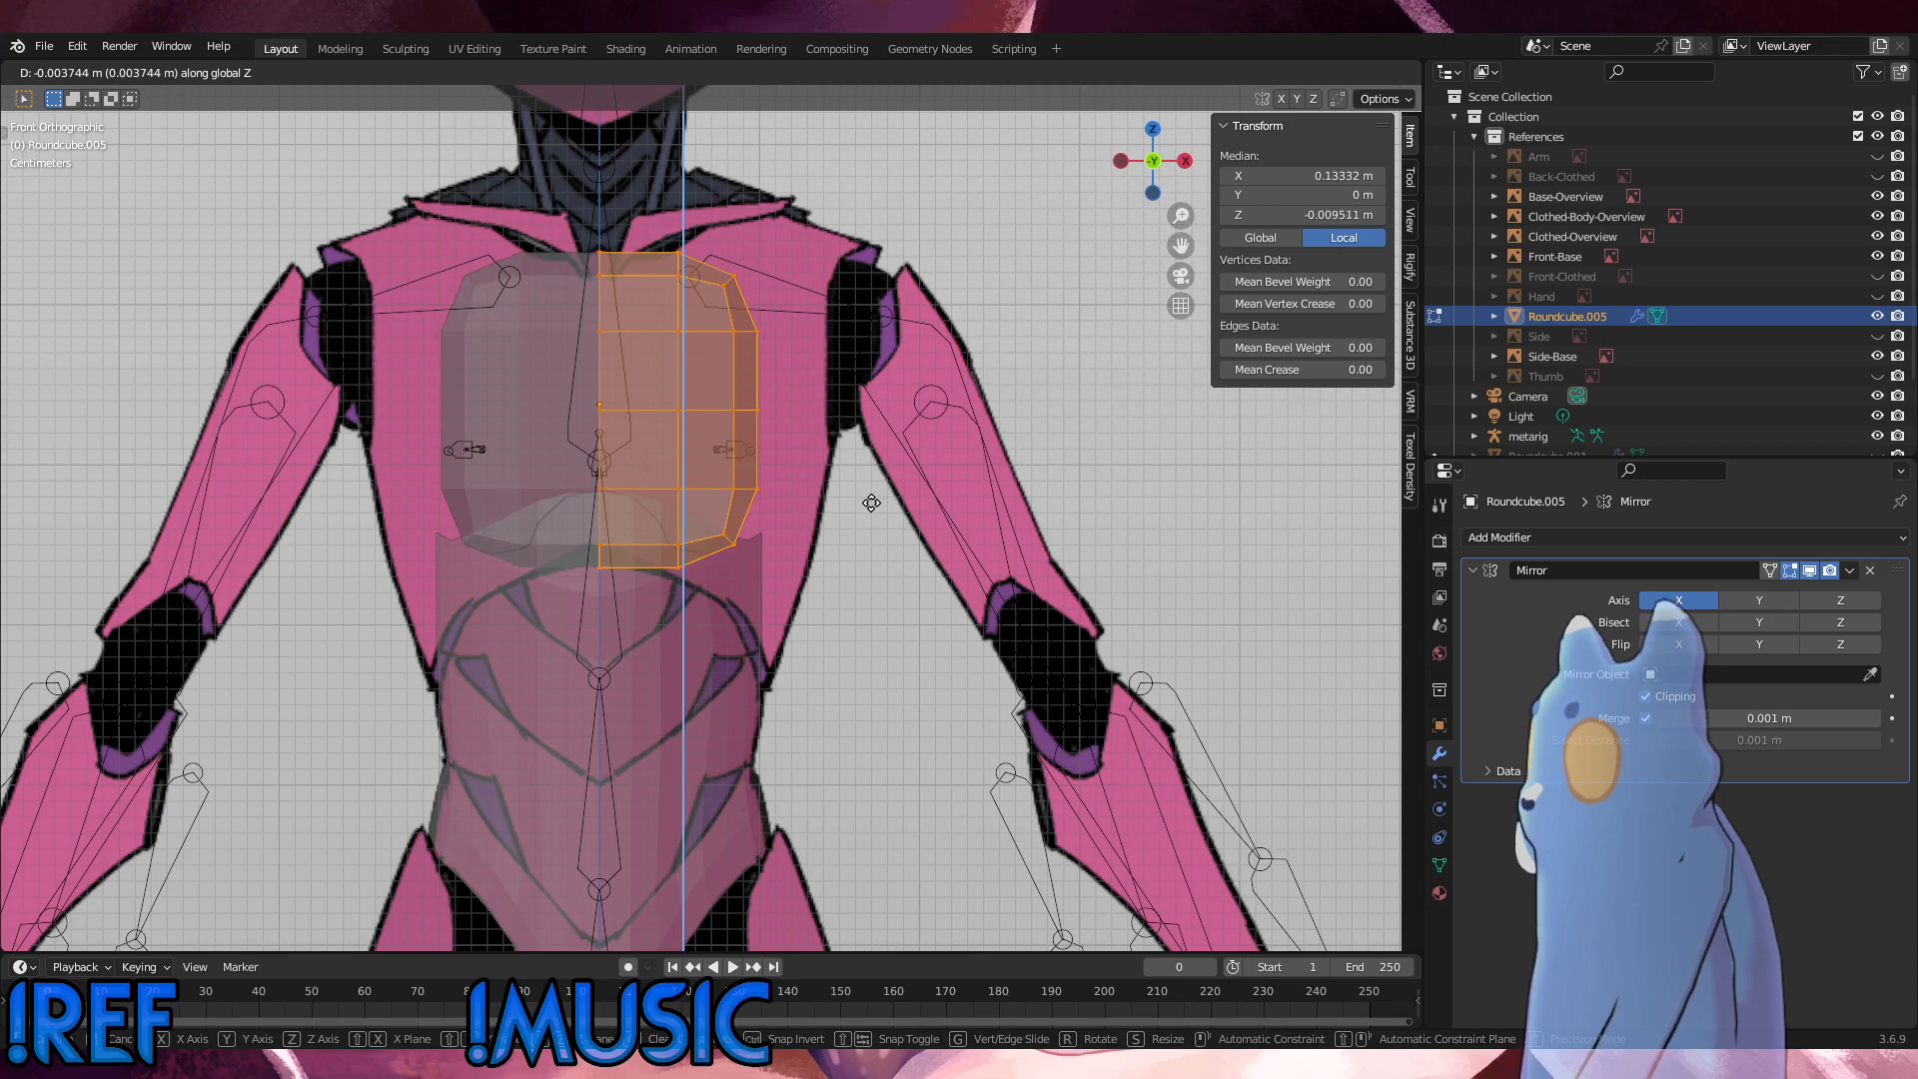
pyautogui.click(871, 500)
# Step: In the right side view, lower the whole chest mesh a further 0.019 m or so along Z
pyautogui.press('KP_3')
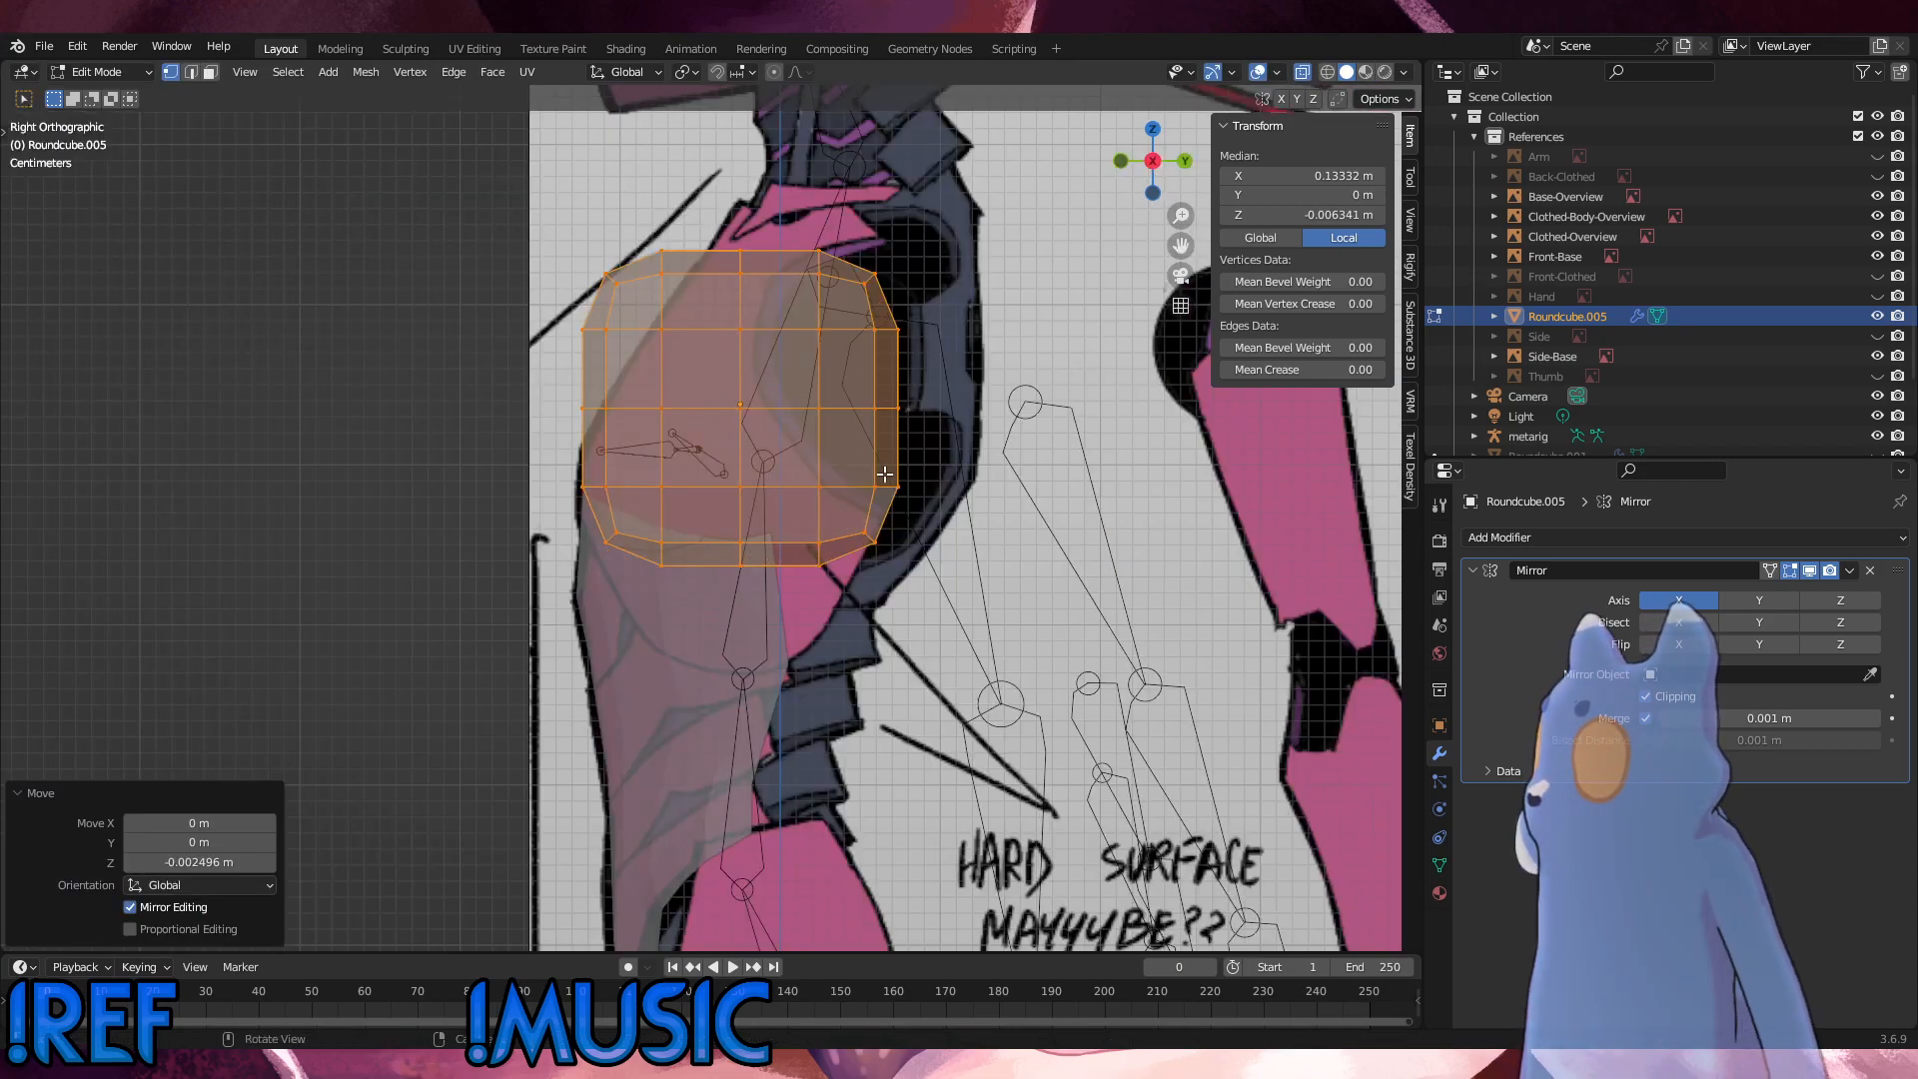
pyautogui.press('g')
pyautogui.press('z')
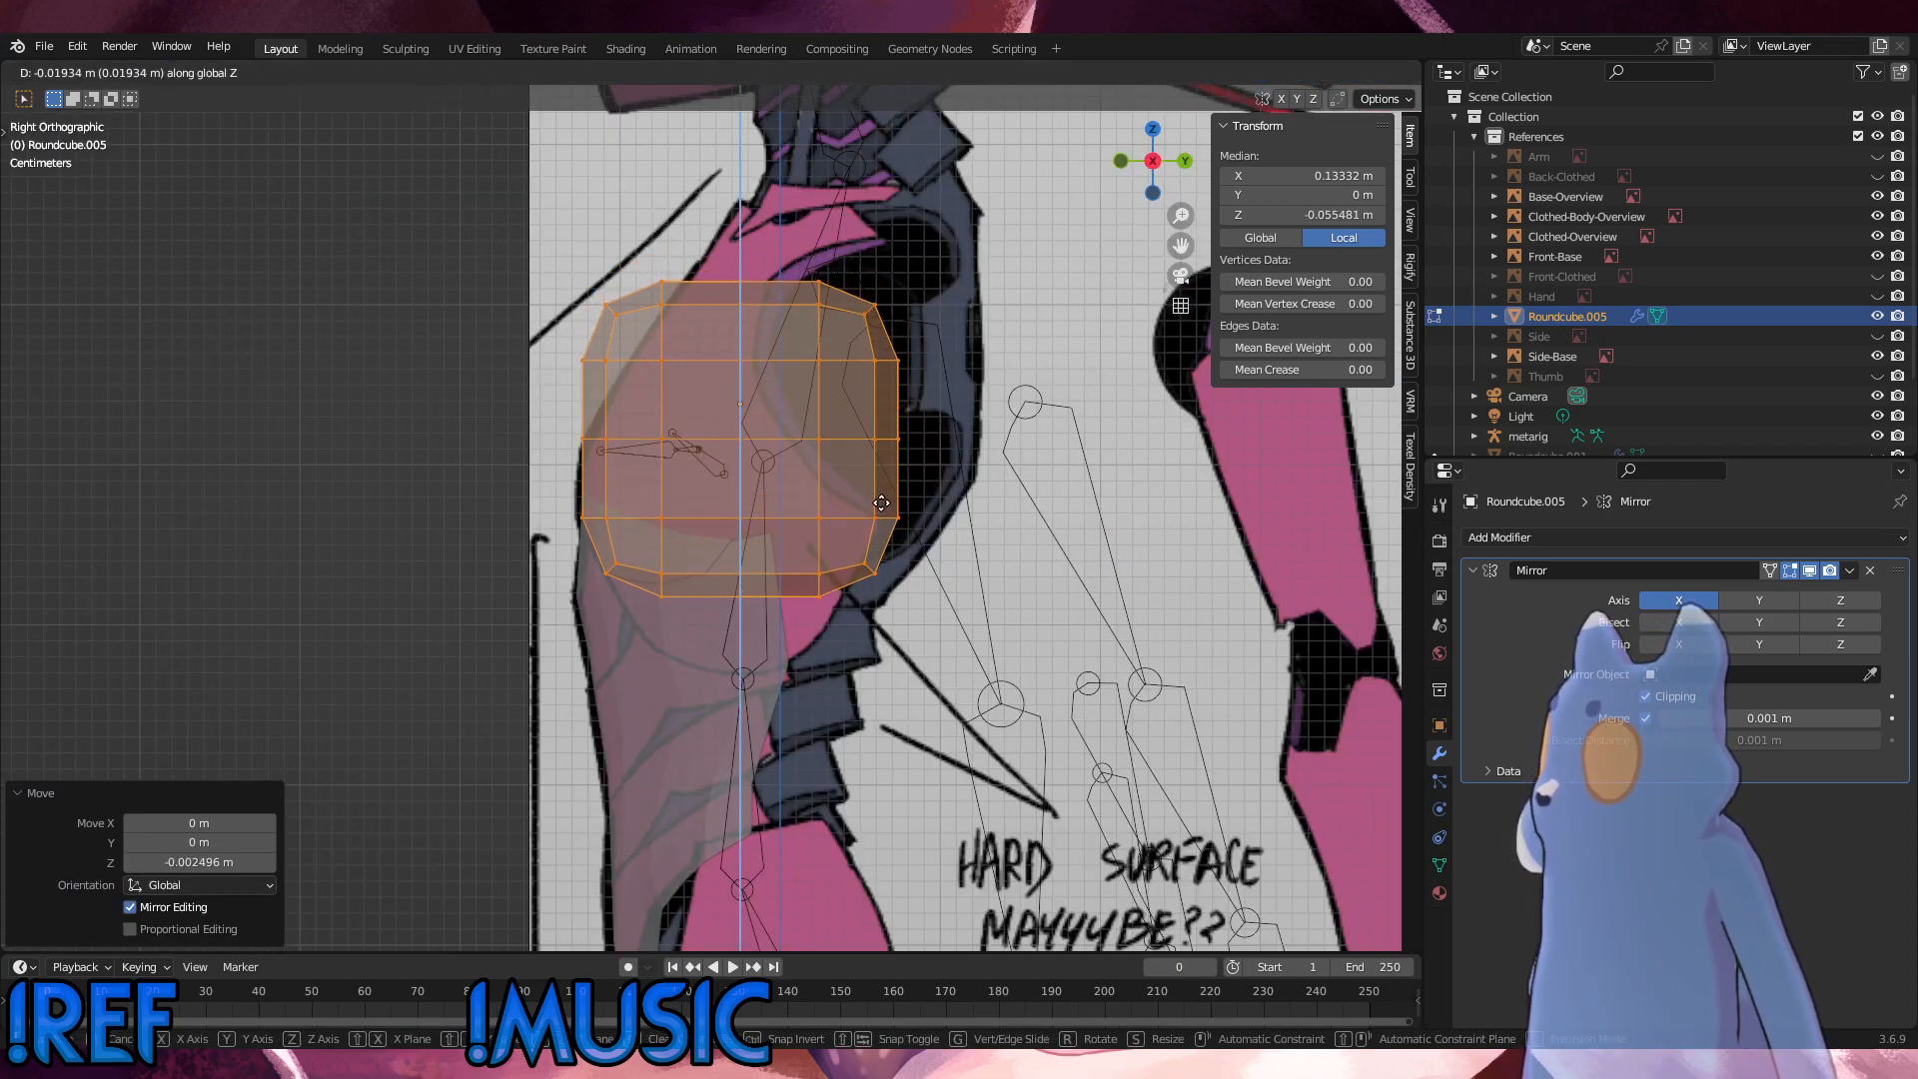
pyautogui.click(881, 503)
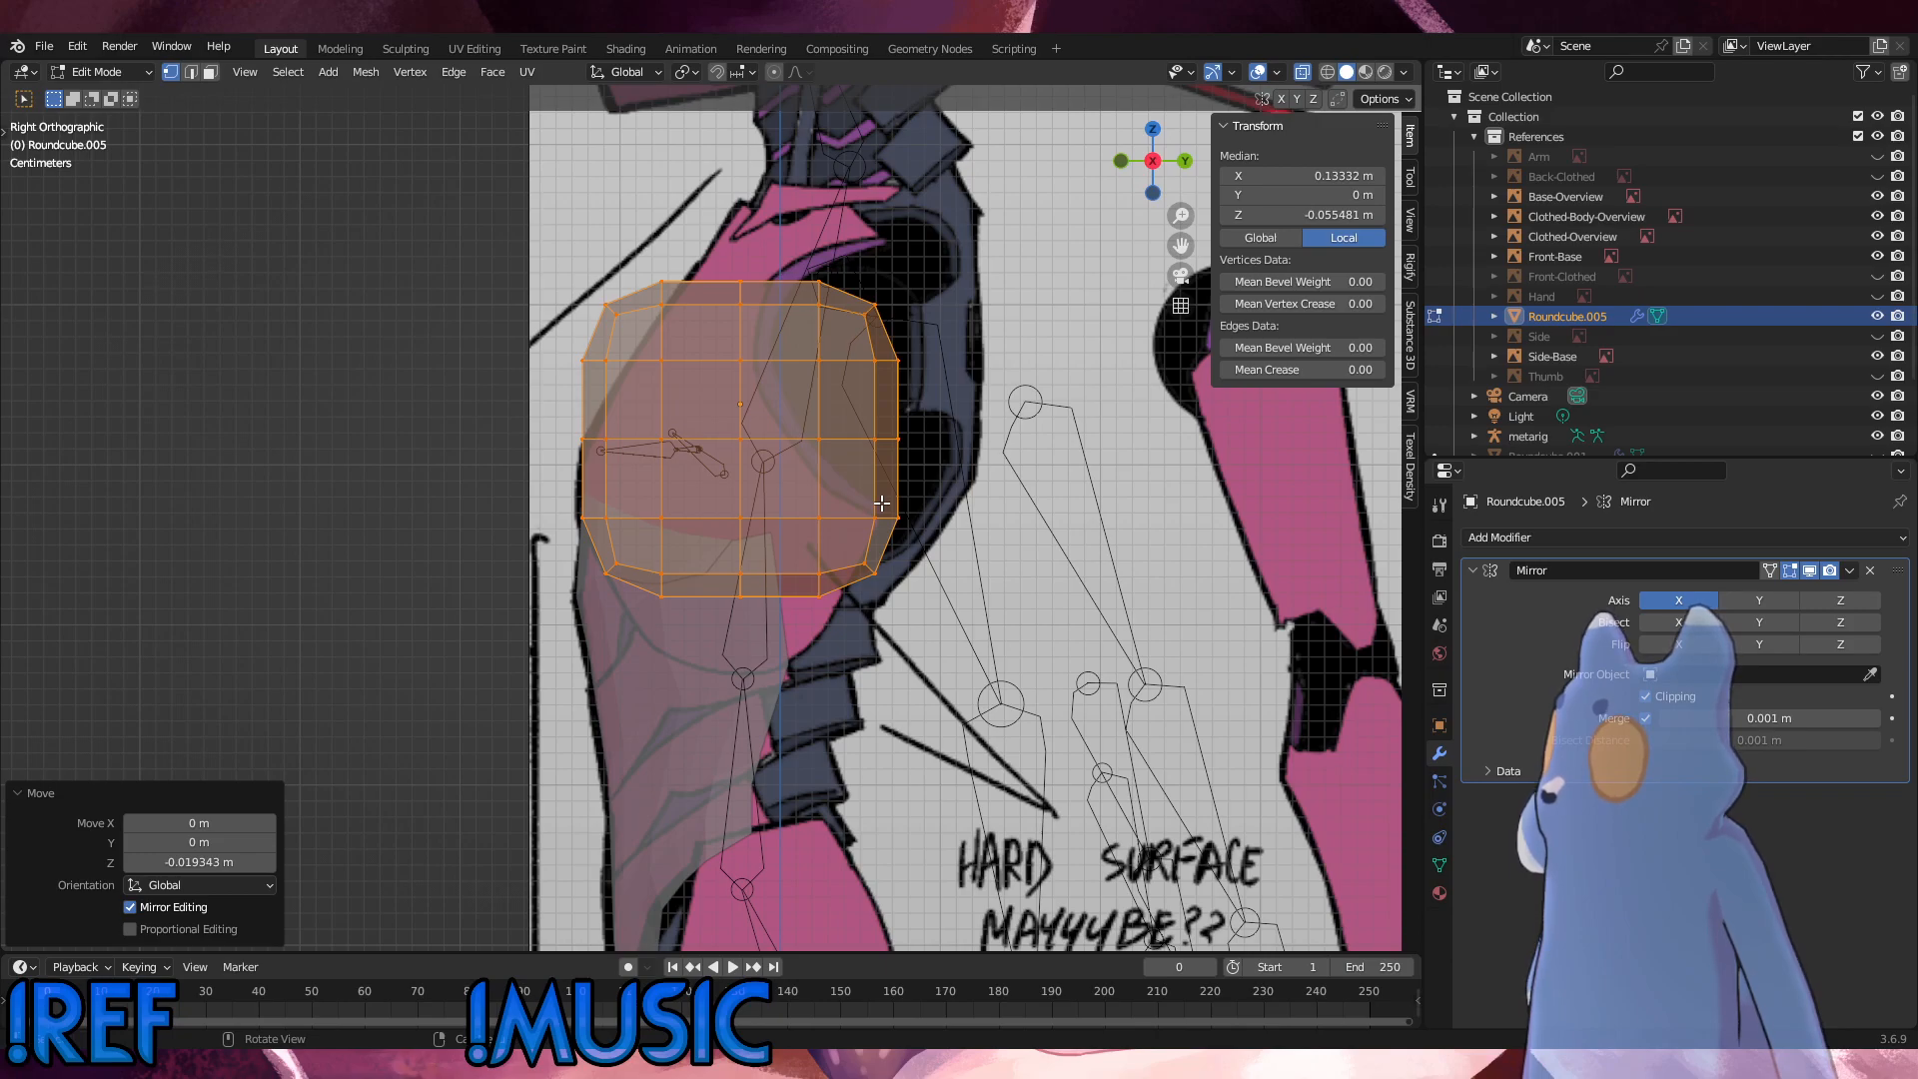
# Step: In the front view, raise the whole chest mesh about 0.006 m along Z
pyautogui.keyDown('alt'); pyautogui.moveTo(710, 554); pyautogui.dragTo(797, 545, button='middle'); pyautogui.keyUp('alt')
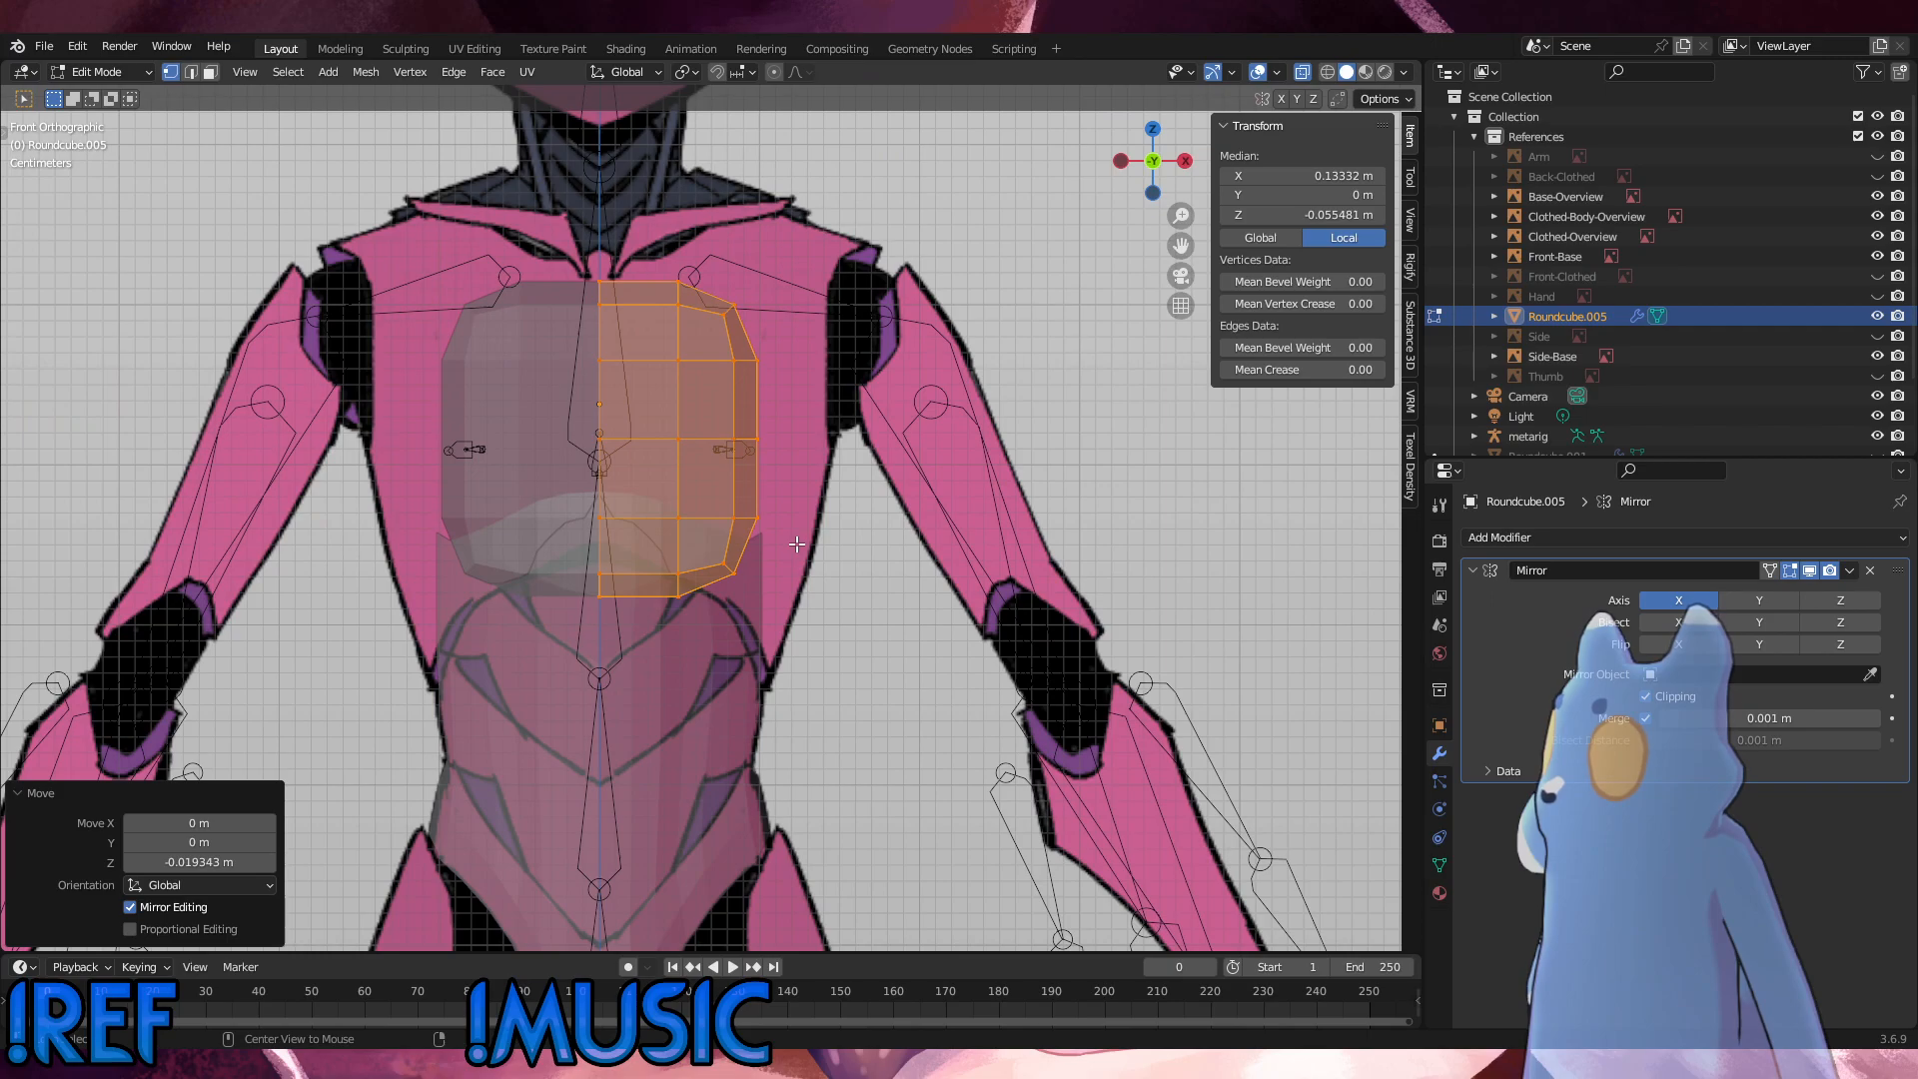
pyautogui.press('g')
pyautogui.press('z')
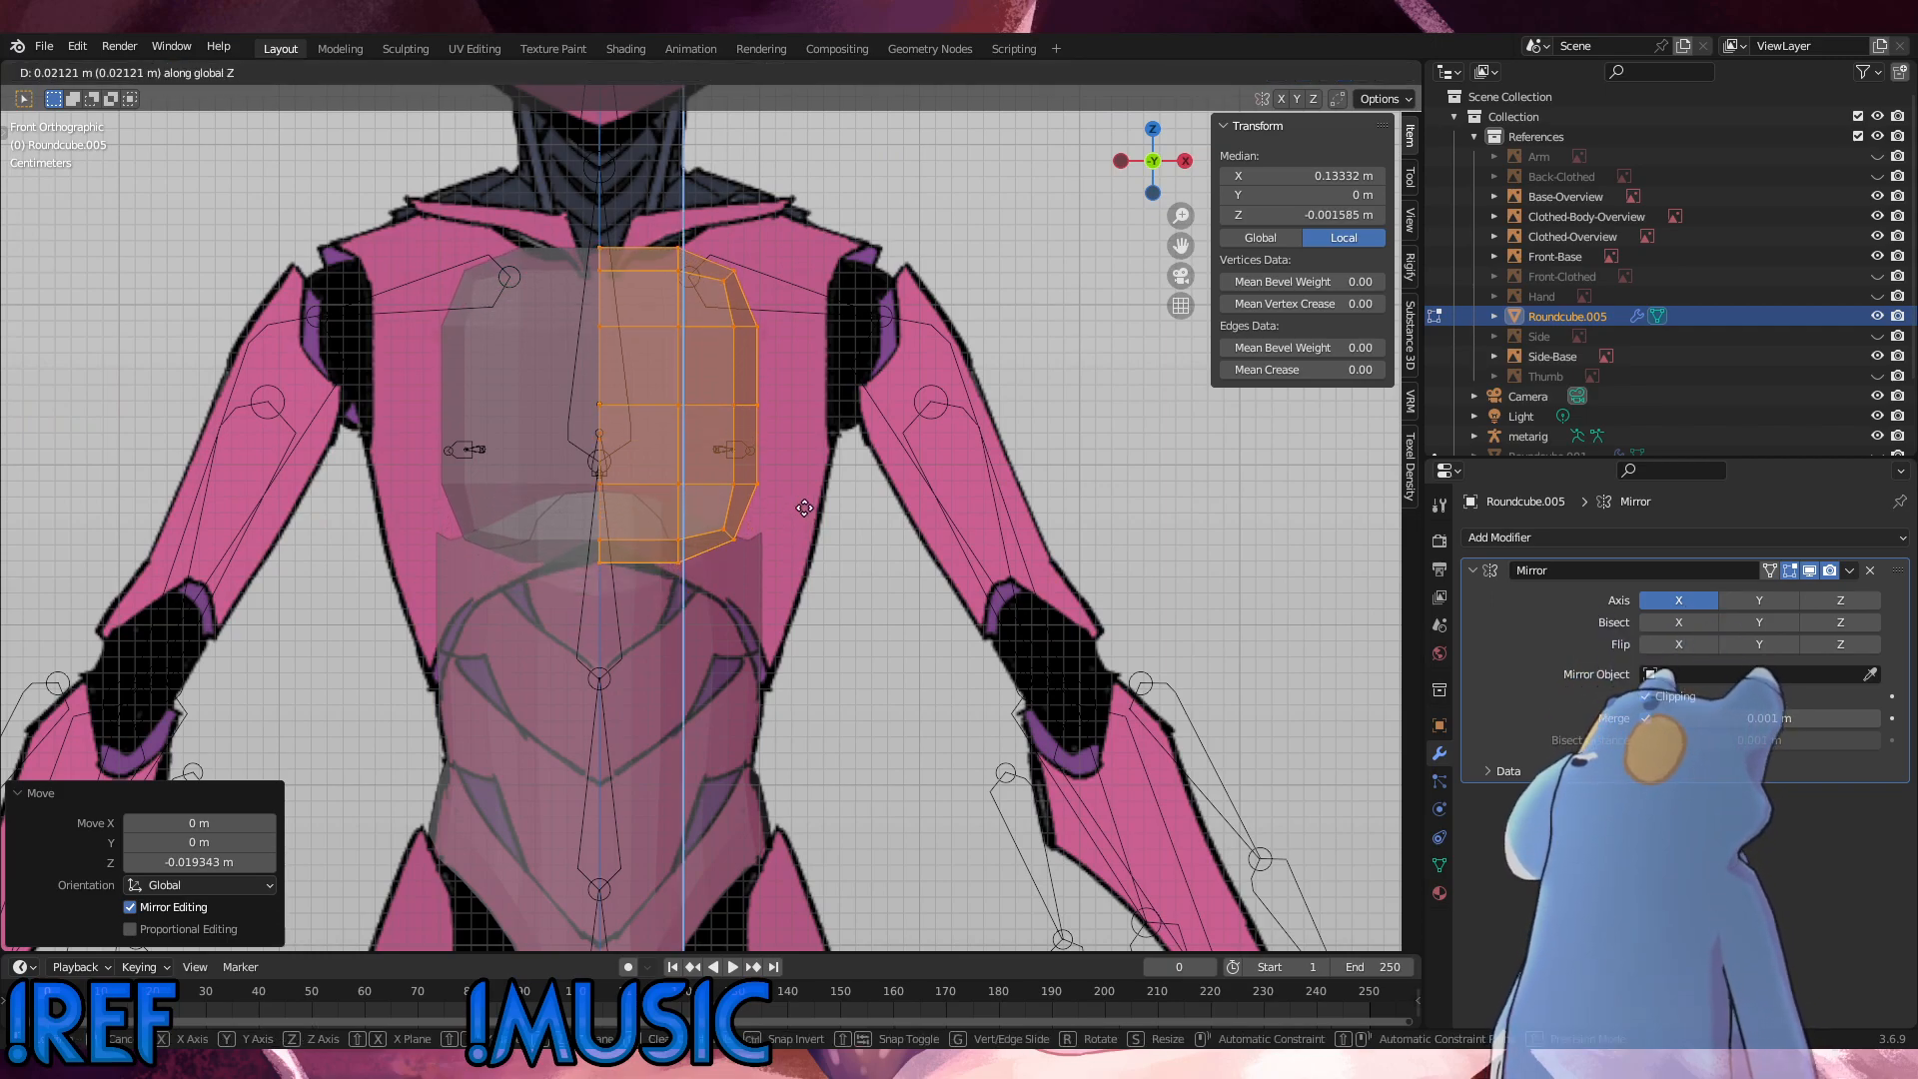
pyautogui.click(796, 530)
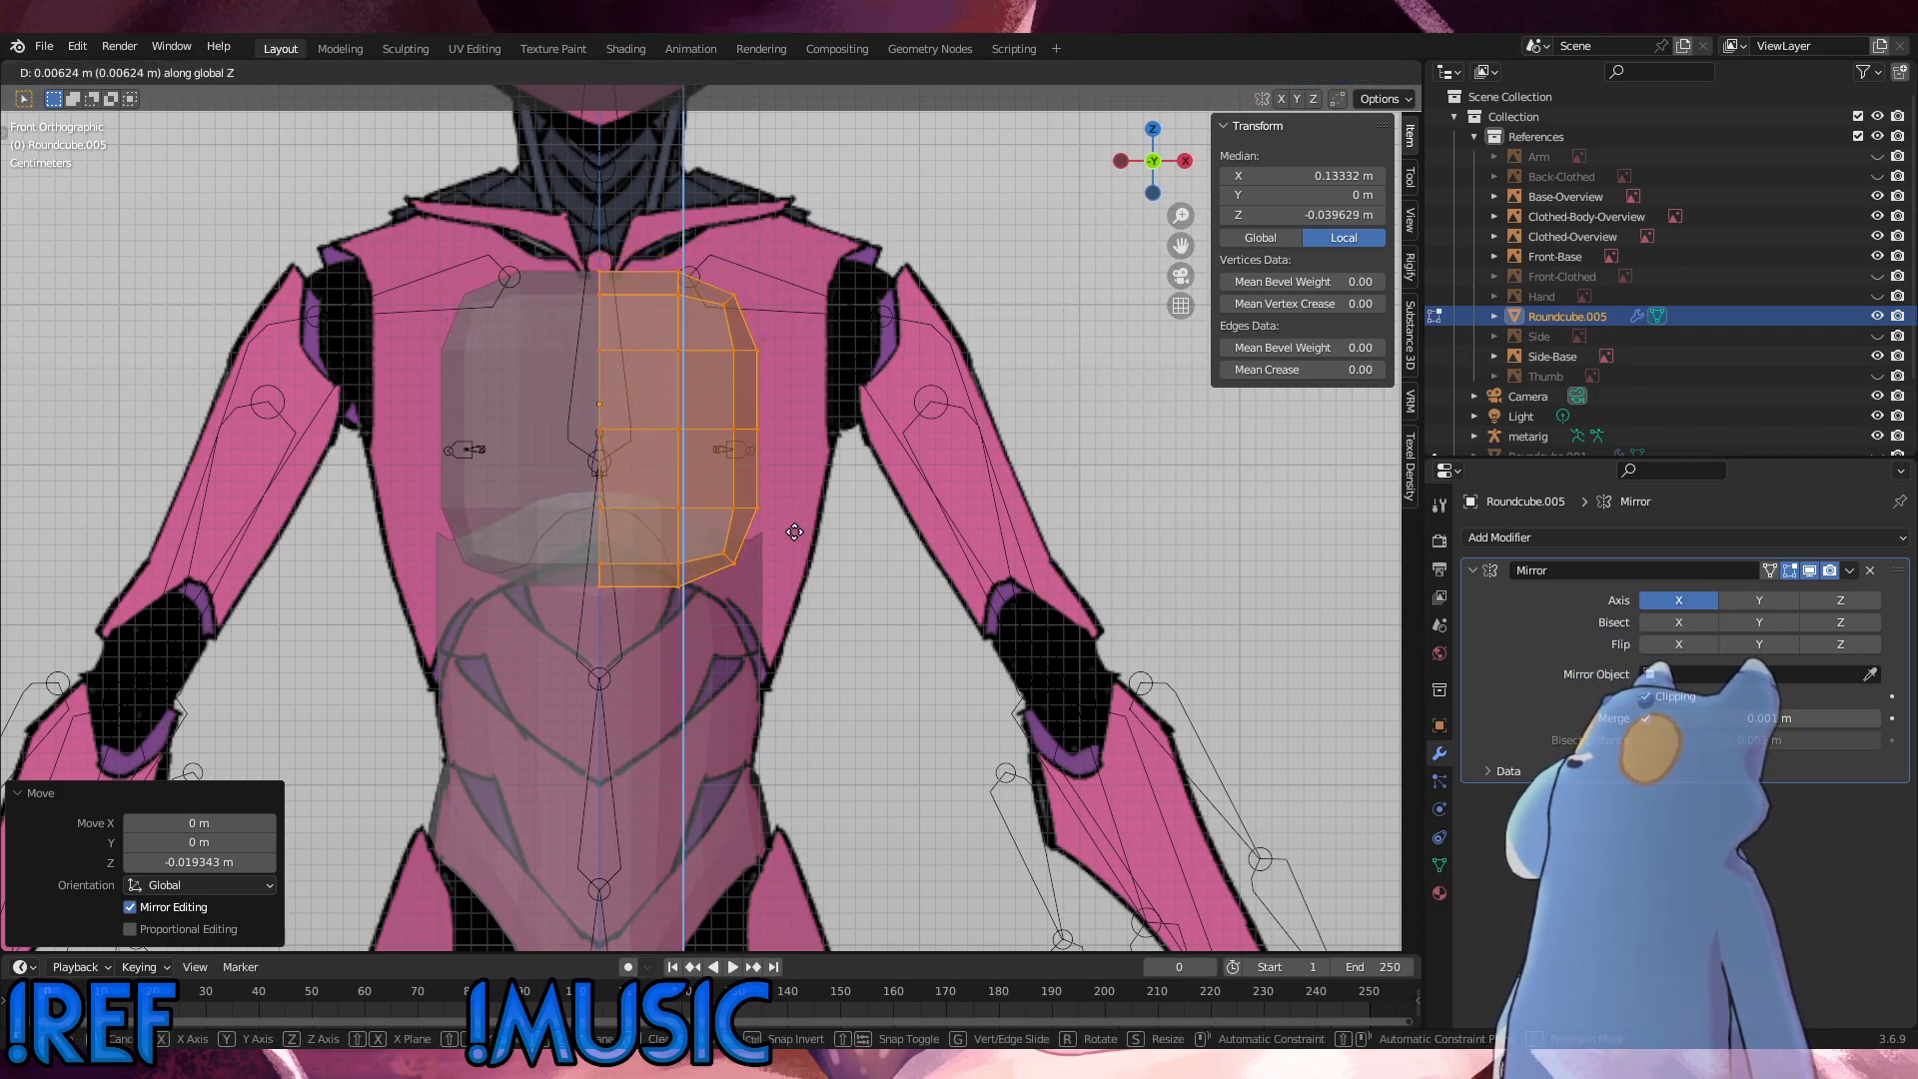
# Step: In the right side view, move the lower front corner vertices about 0.018 m forward along negative Y to meet the torso outline
pyautogui.keyDown('alt'); pyautogui.moveTo(765, 549); pyautogui.dragTo(700, 557, button='middle'); pyautogui.keyUp('alt')
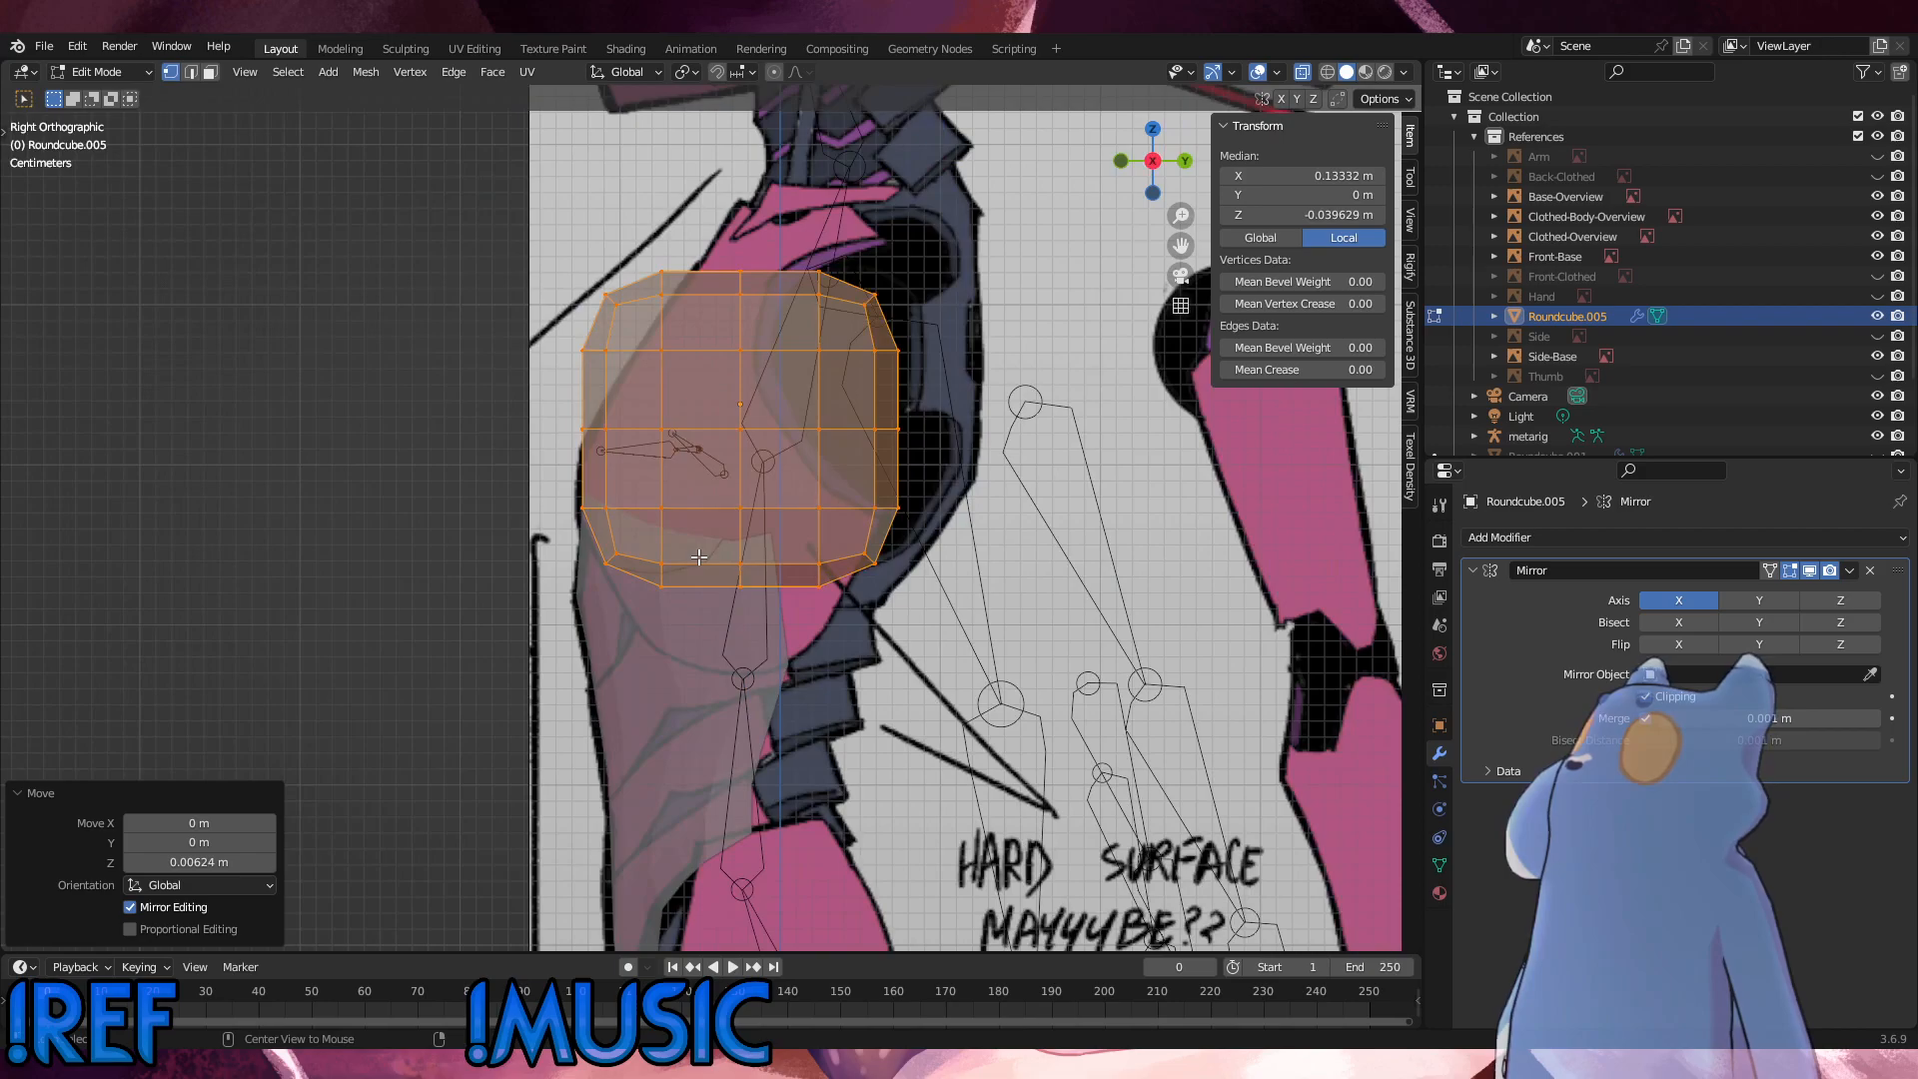
pyautogui.click(602, 559)
pyautogui.press('g')
pyautogui.press('z')
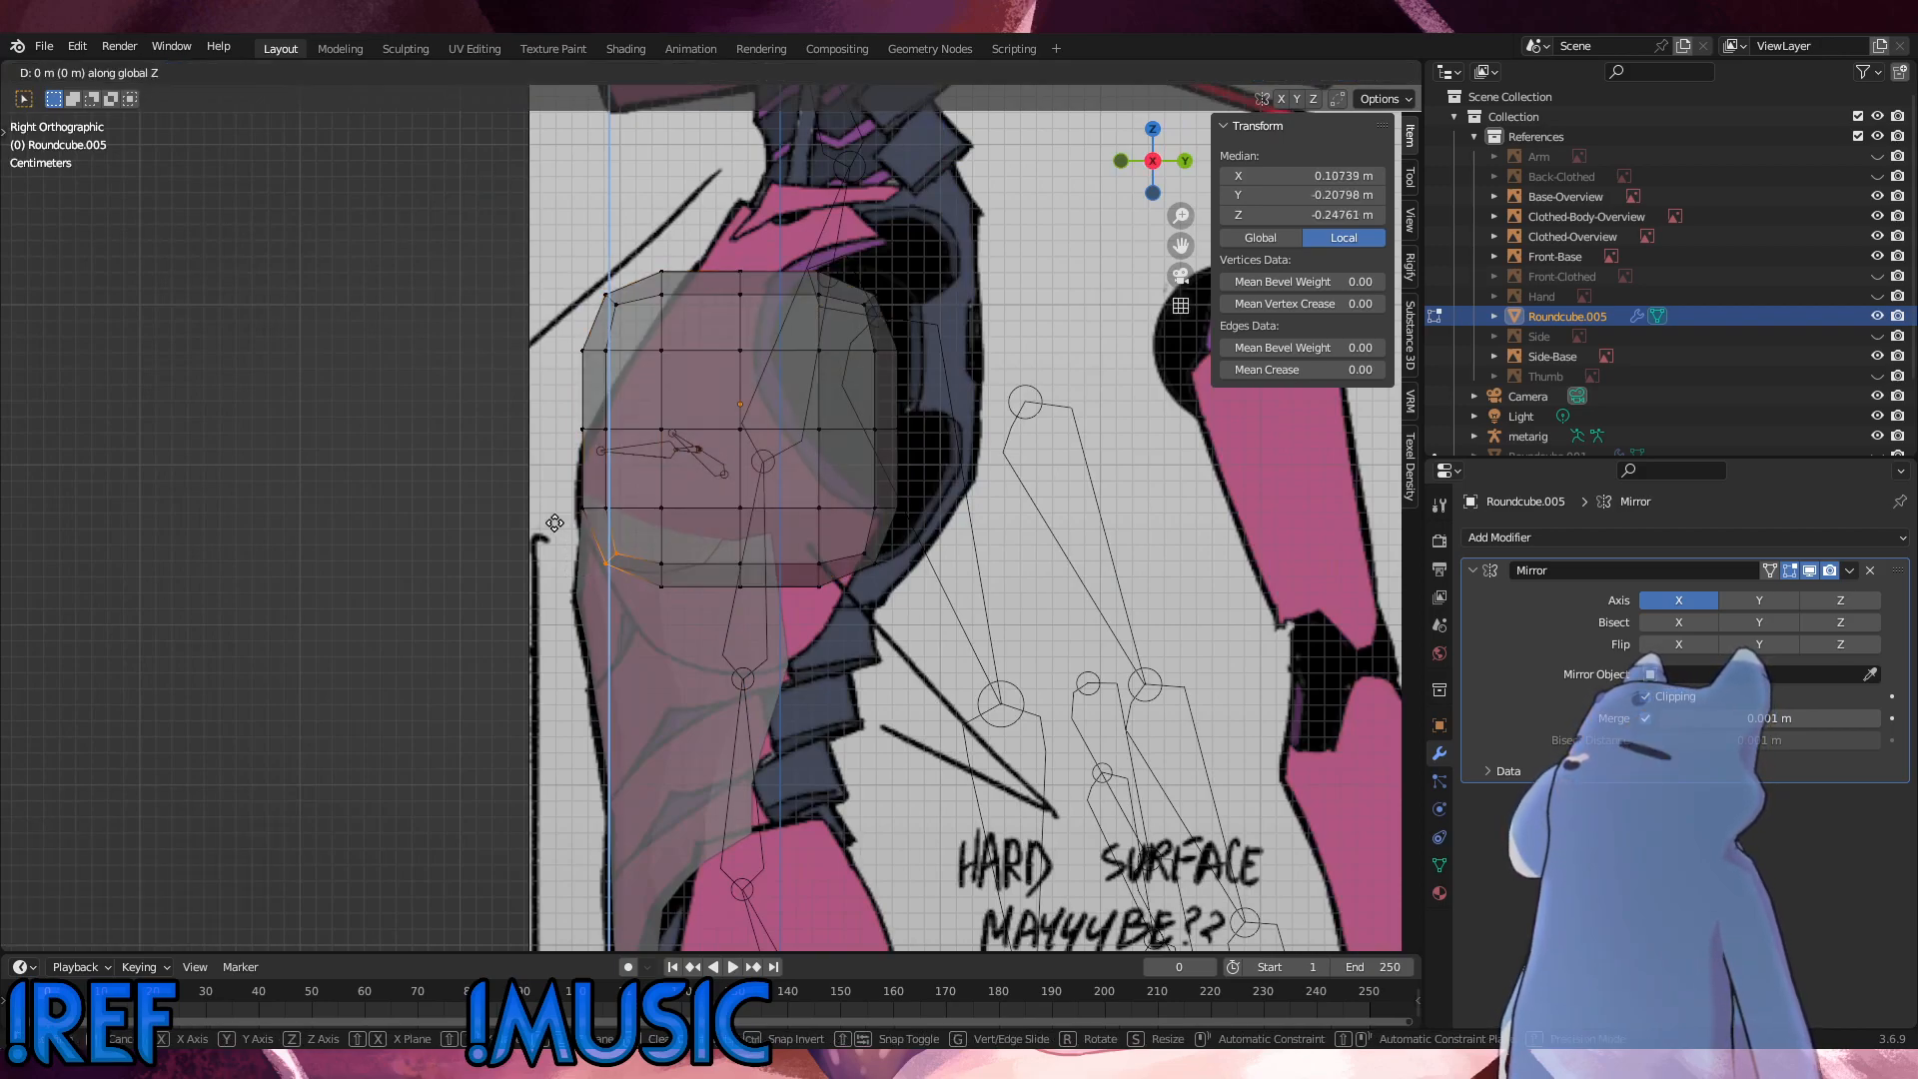
pyautogui.press('y')
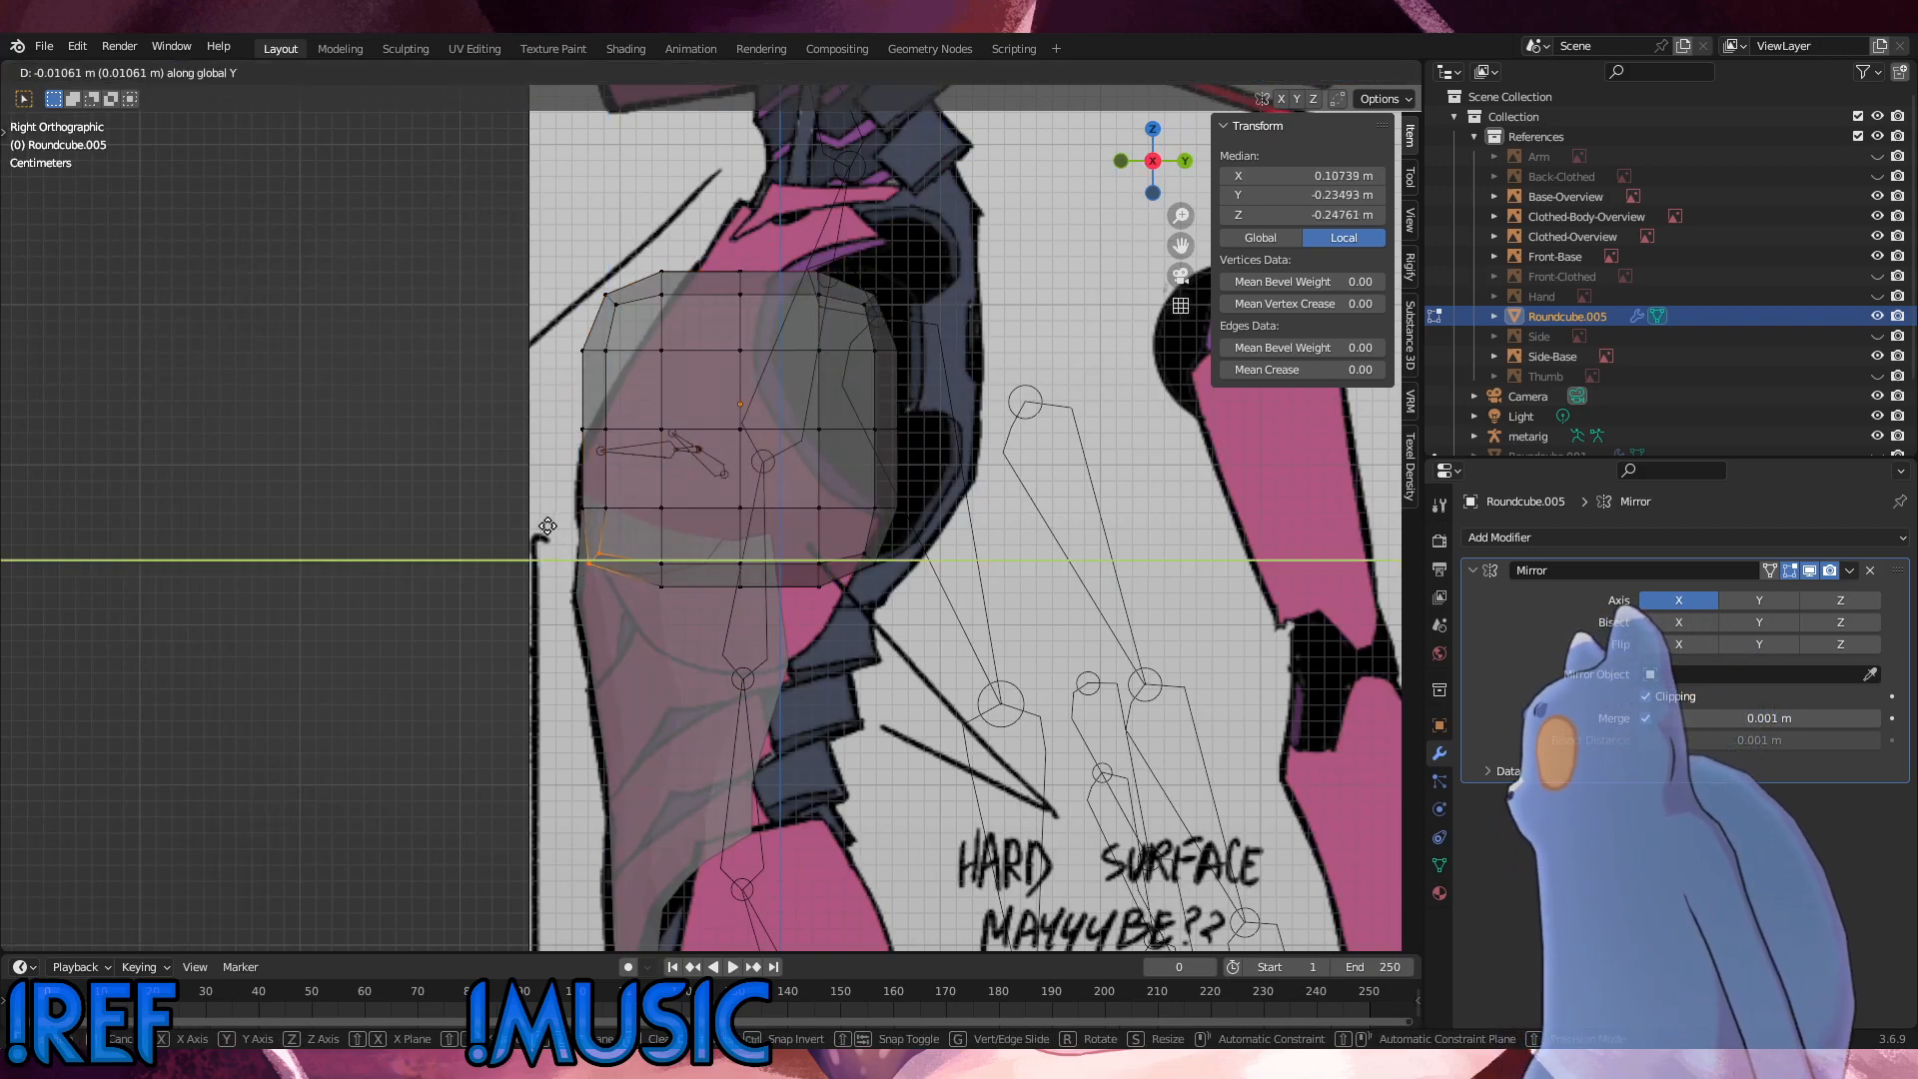
pyautogui.click(540, 530)
pyautogui.keyDown('alt'); pyautogui.moveTo(540, 529); pyautogui.dragTo(768, 573, button='middle'); pyautogui.keyUp('alt')
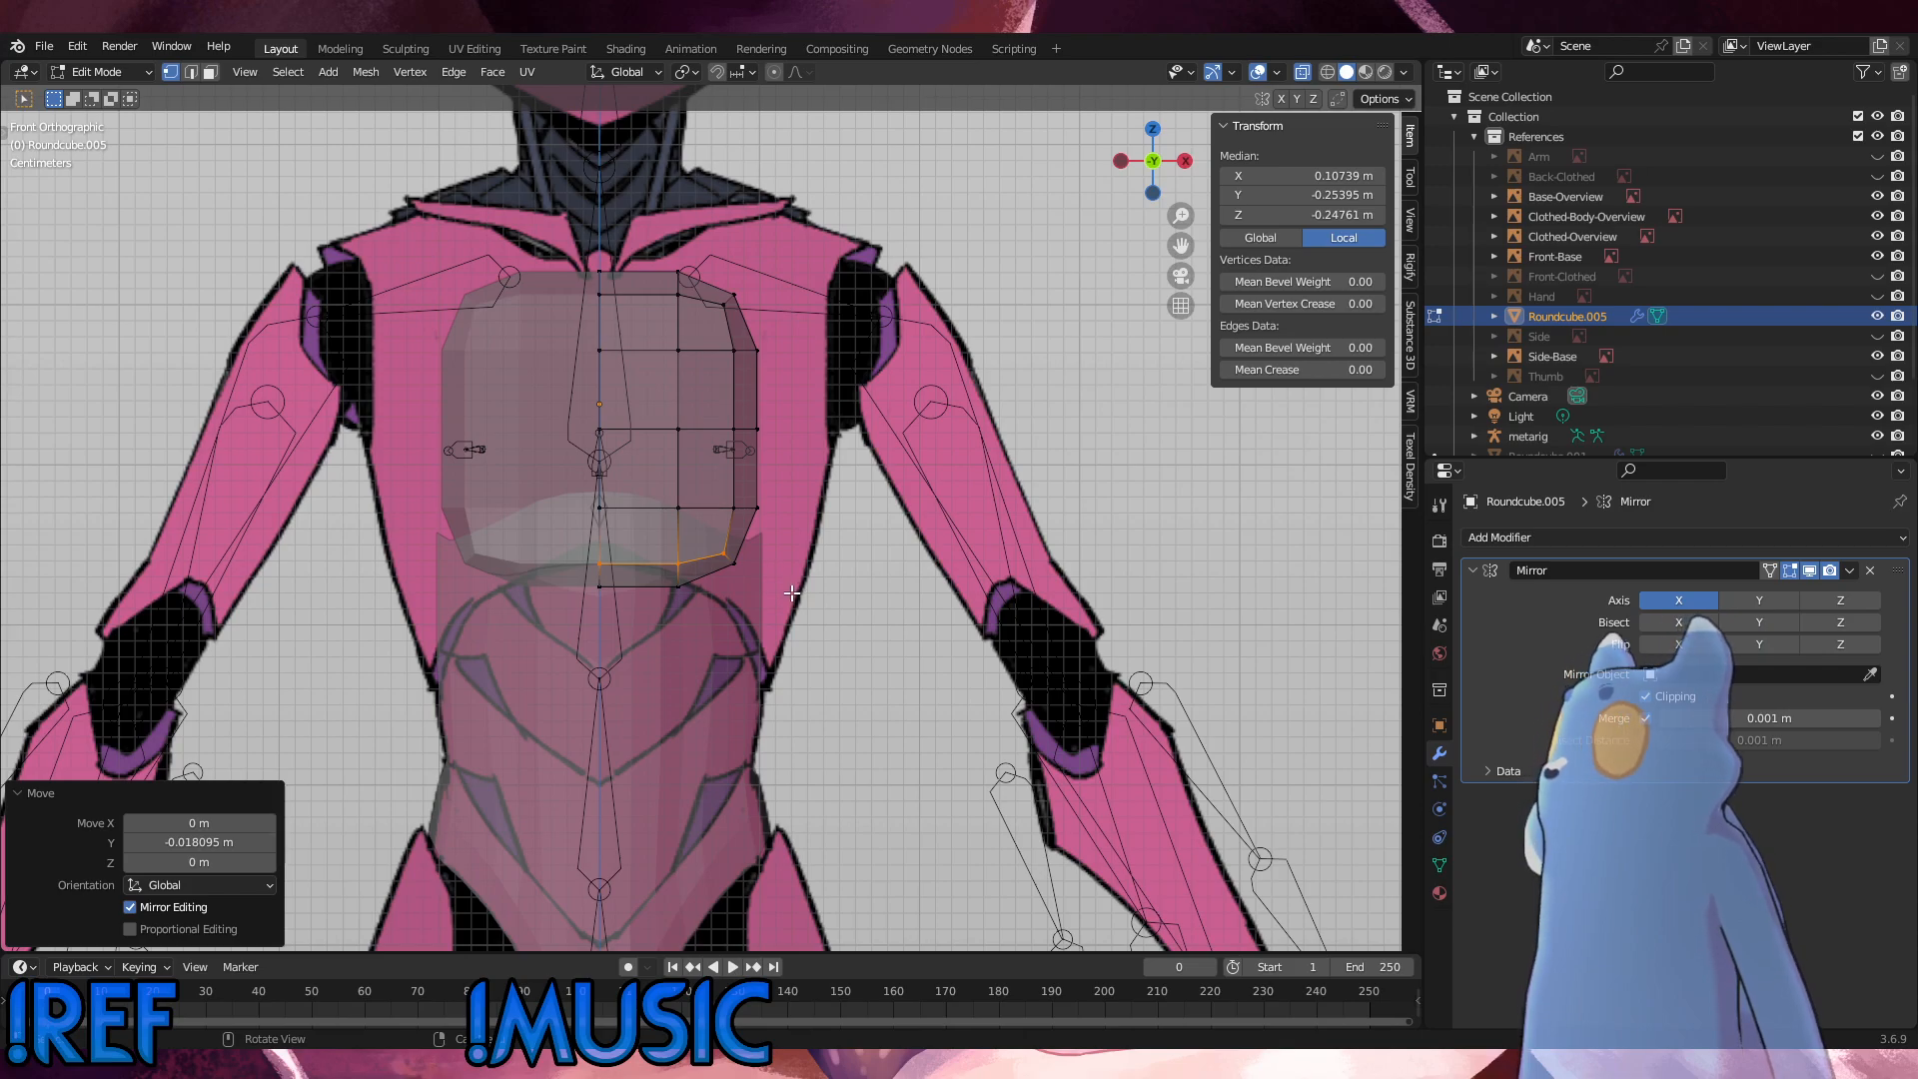
pyautogui.keyDown('alt'); pyautogui.moveTo(780, 595); pyautogui.dragTo(698, 604, button='middle'); pyautogui.keyUp('alt')
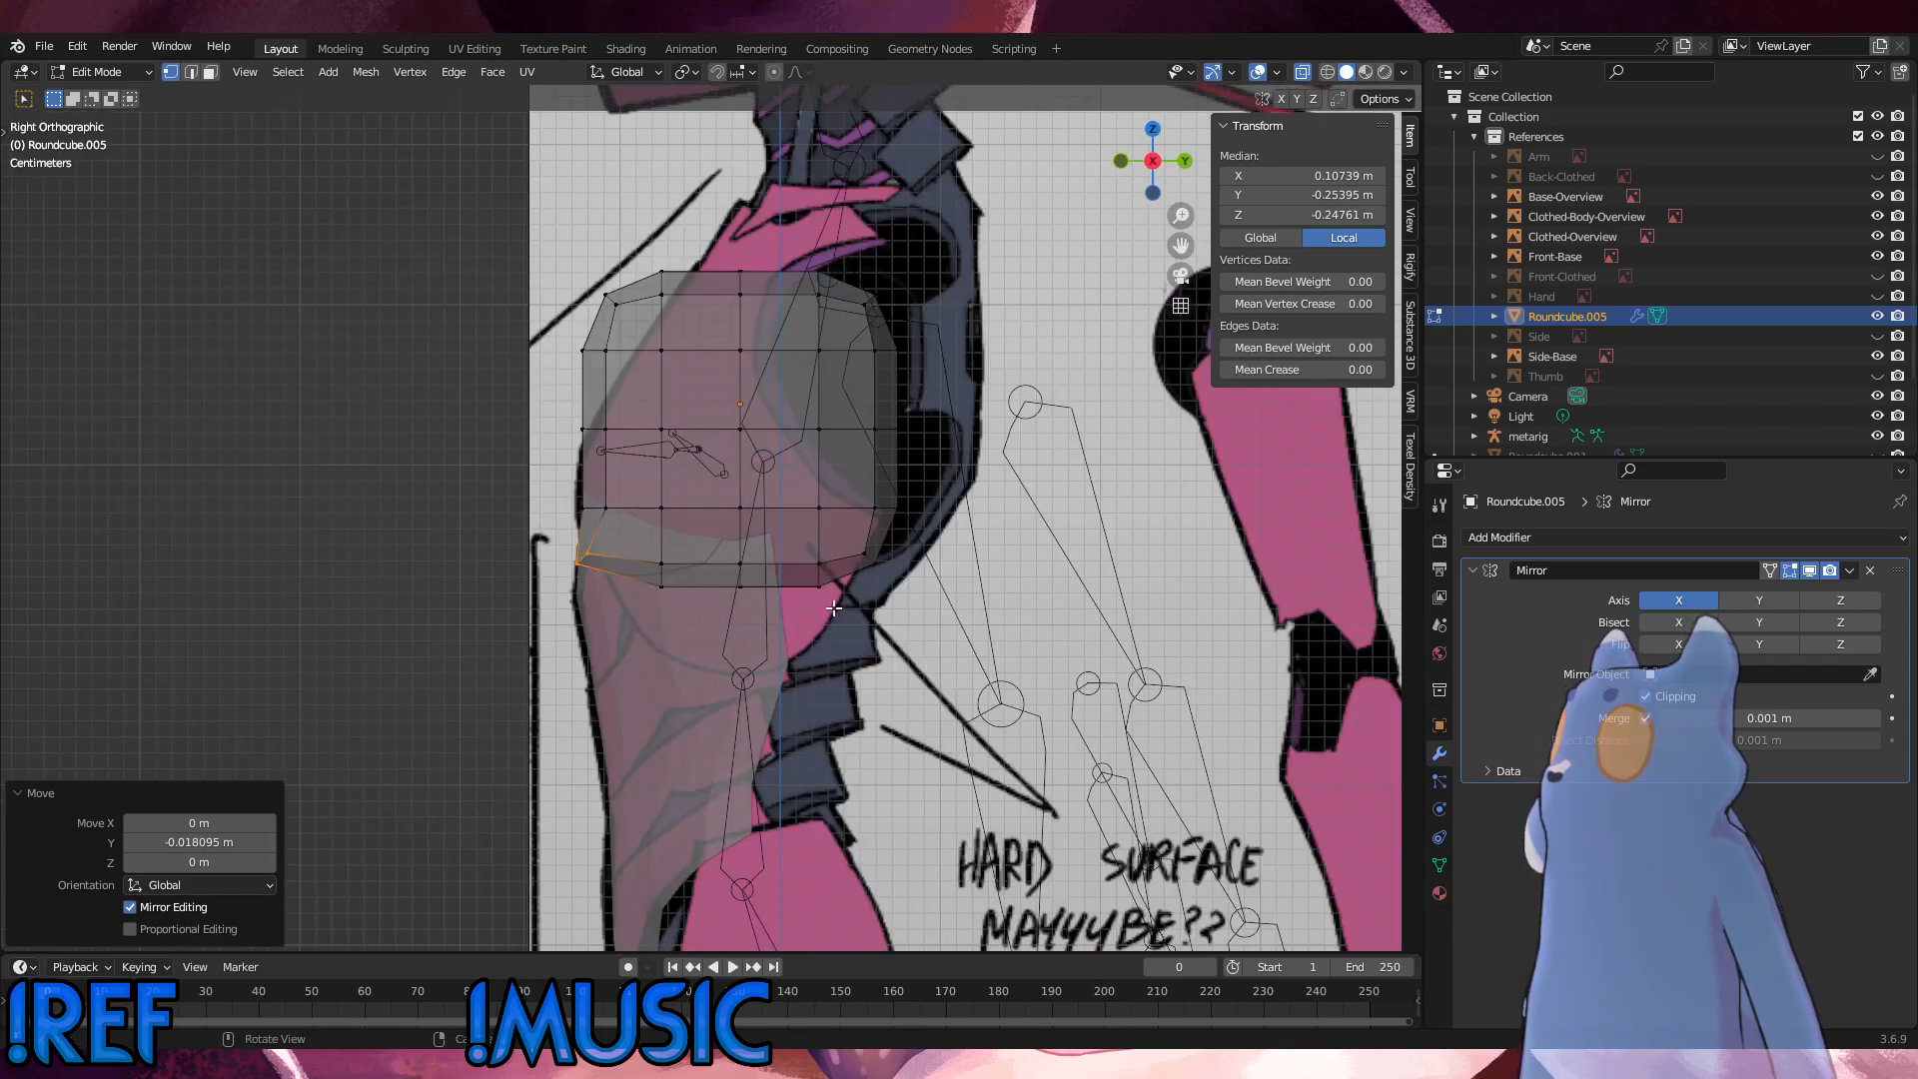
# Step: Delete the chest mesh's rear half and the adjacent vertex column in the side view, keeping only the front panel
pyautogui.moveTo(984, 670); pyautogui.dragTo(730, 211)
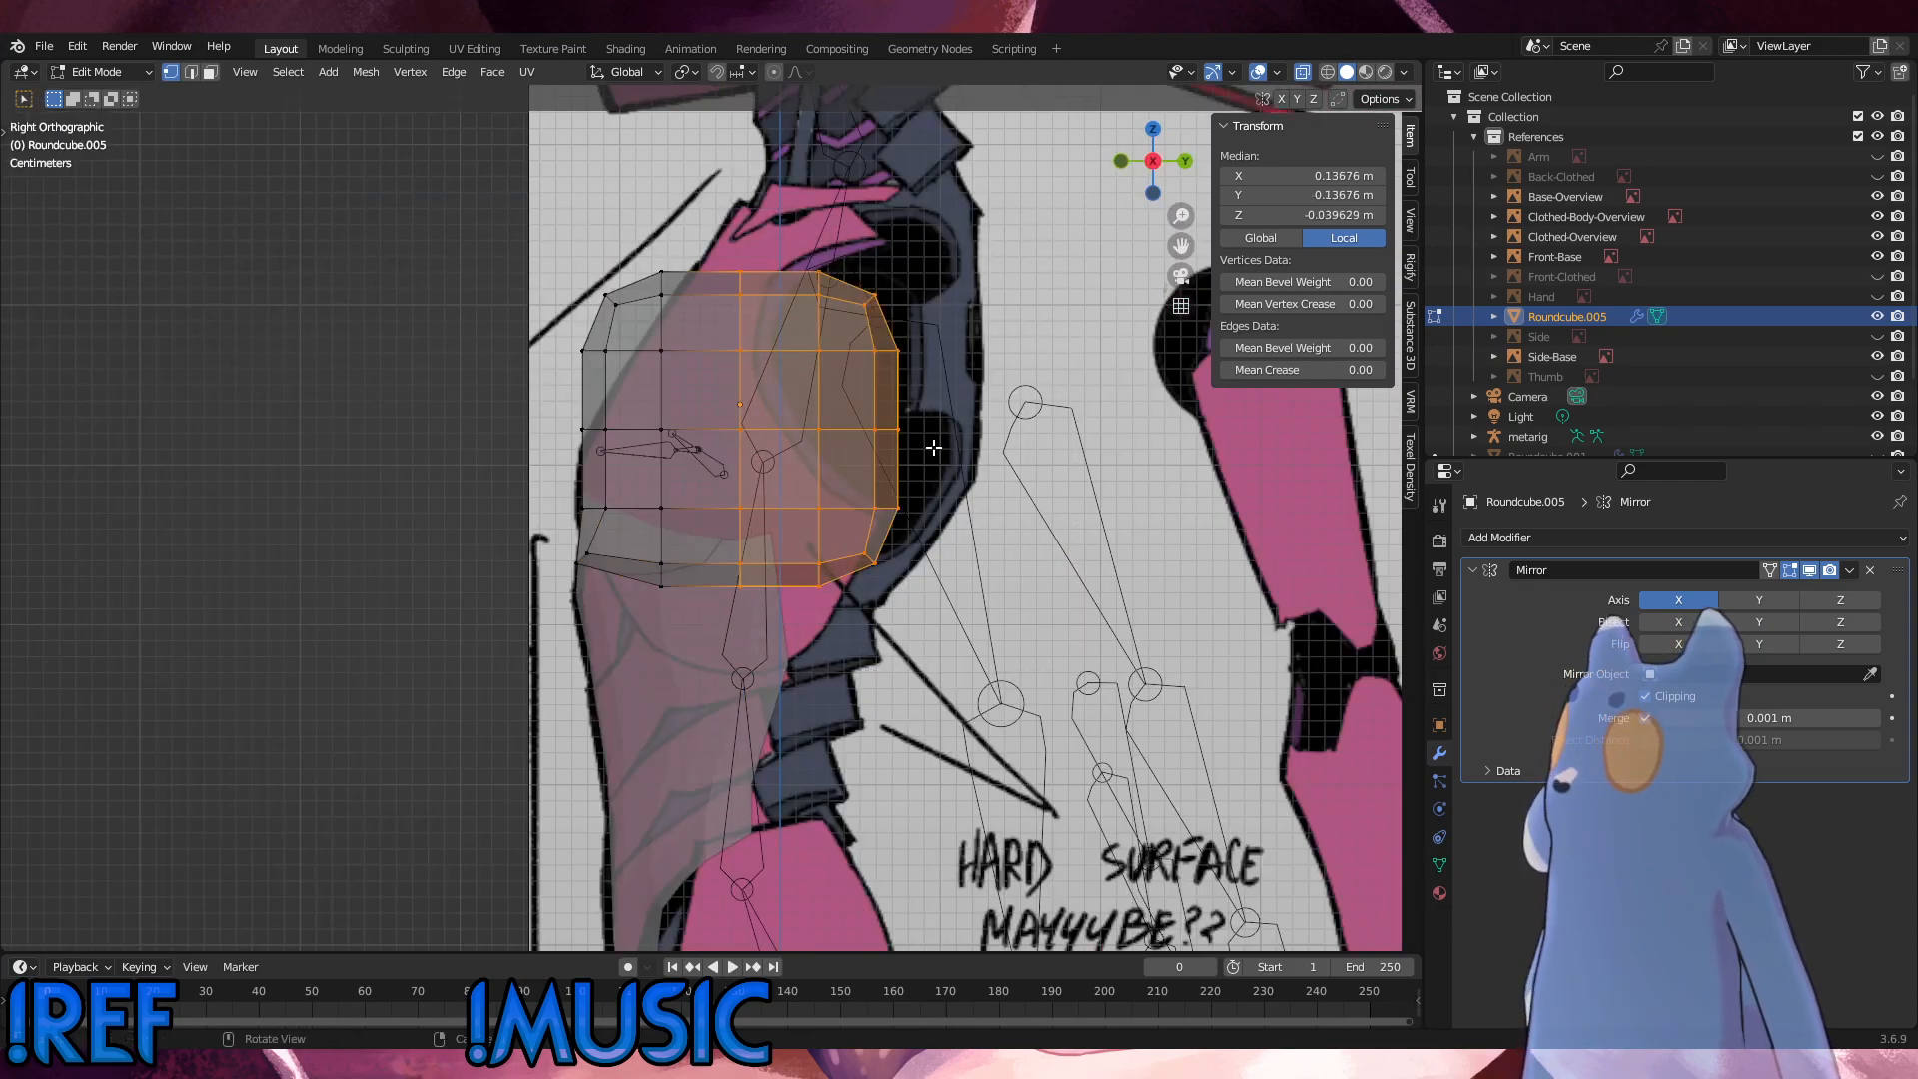
pyautogui.press('x')
pyautogui.click(934, 446)
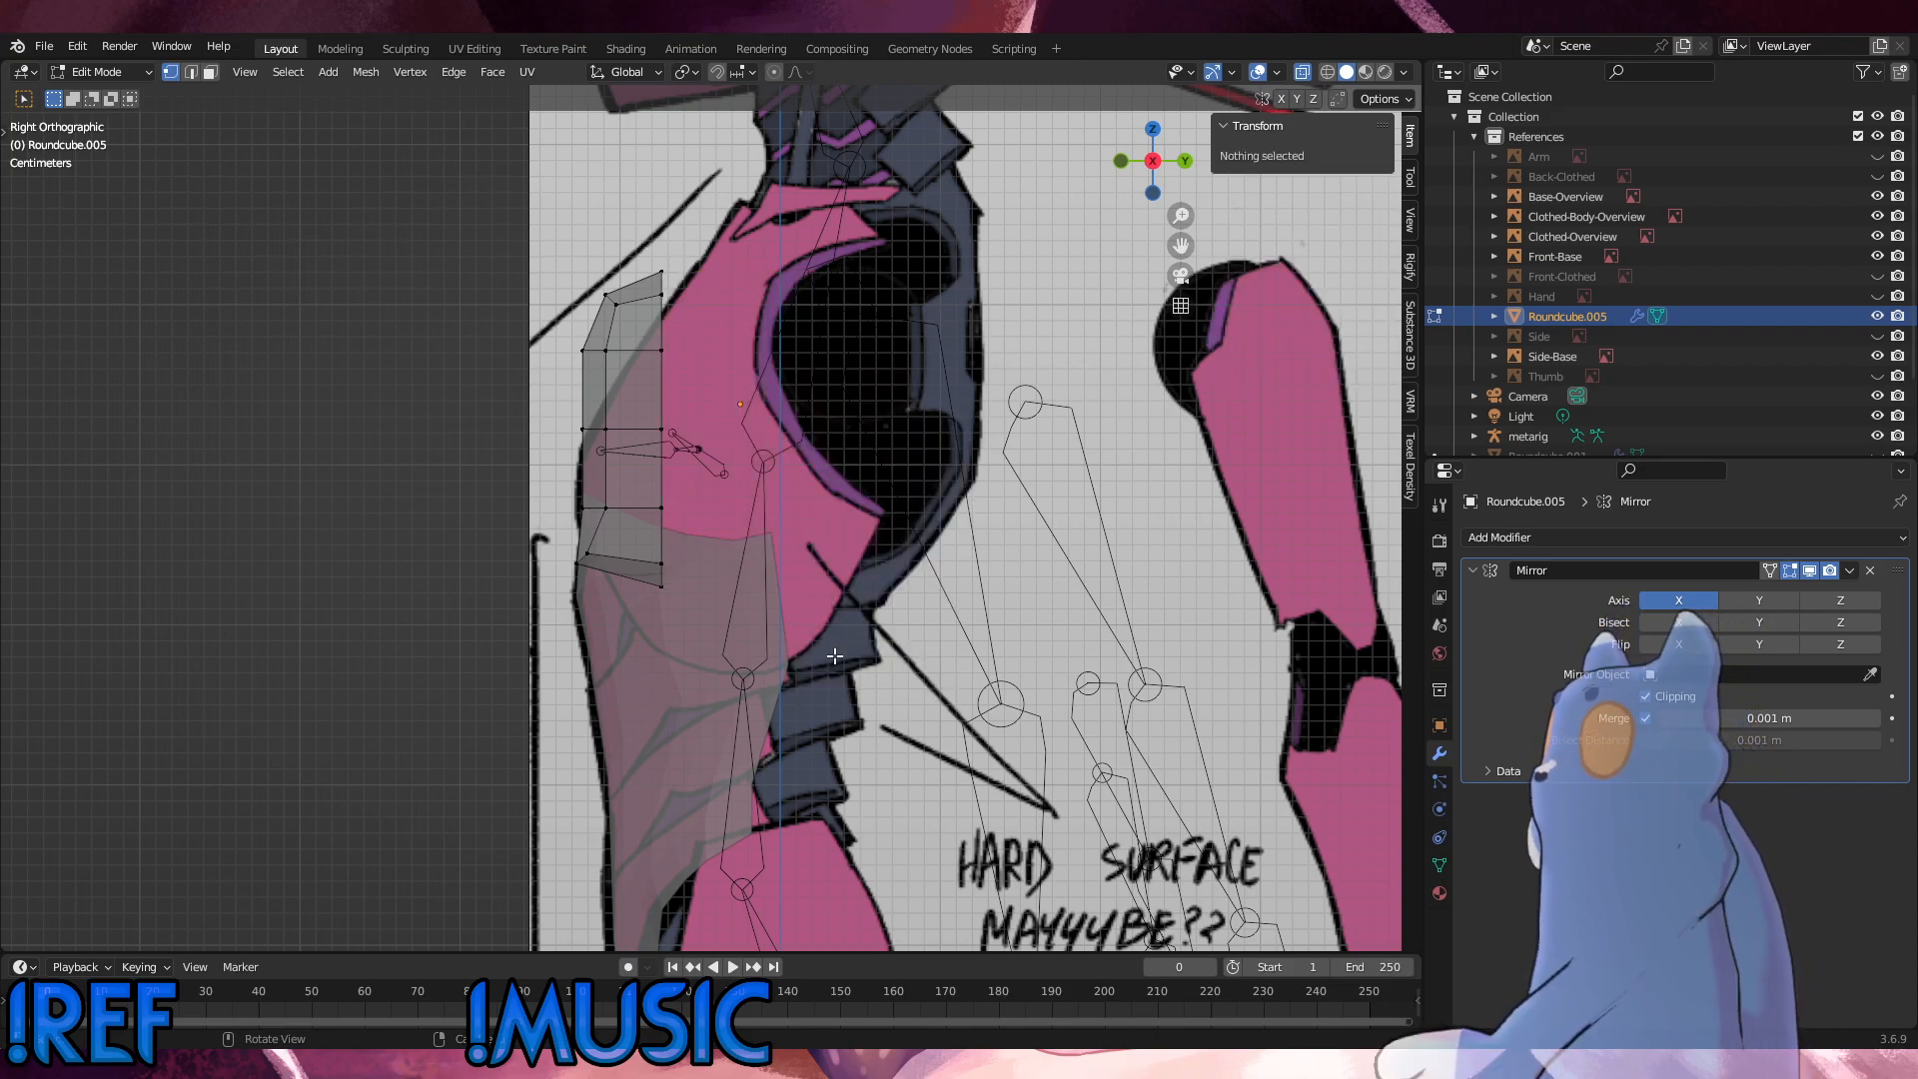
pyautogui.press('x')
pyautogui.click(817, 423)
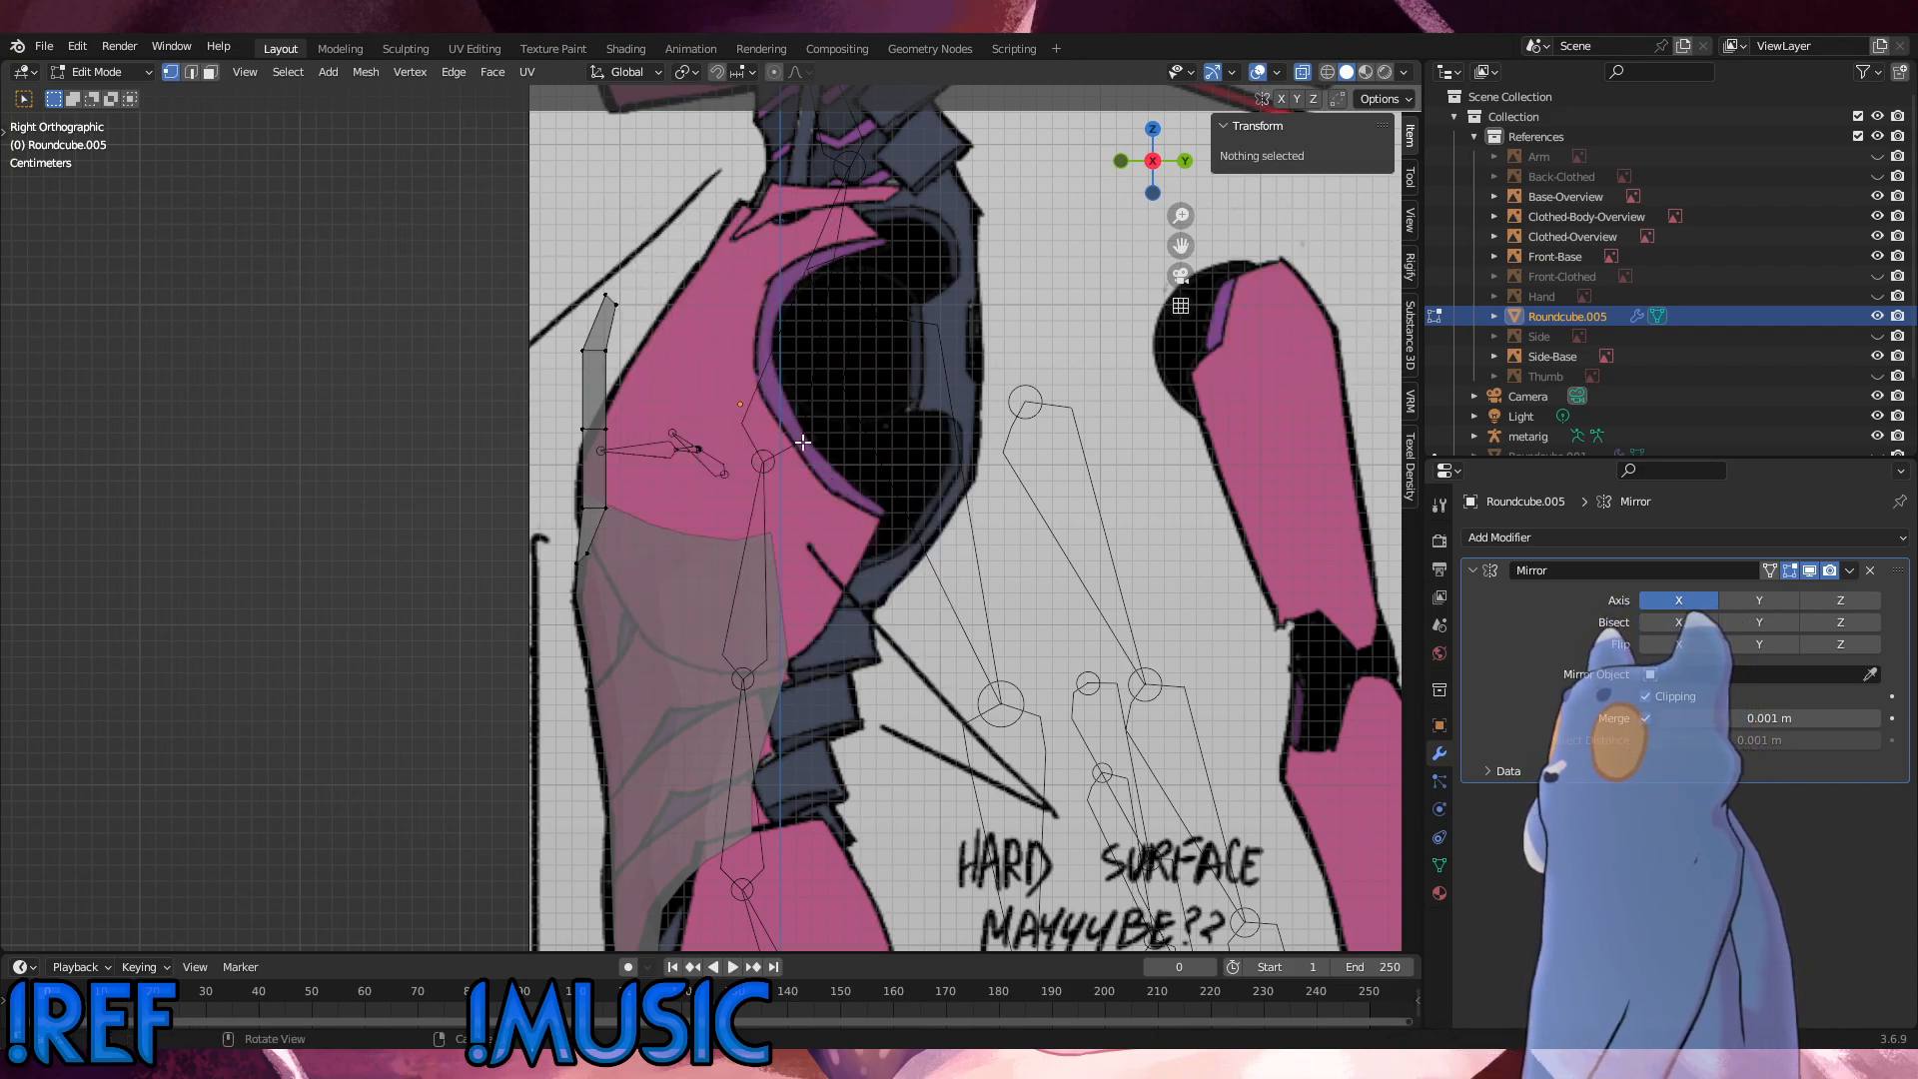
# Step: In the front view, raise the top two vertex rows of the chest panel about 0.026 m along Z
pyautogui.keyDown('alt'); pyautogui.moveTo(817, 422); pyautogui.dragTo(897, 455, button='middle'); pyautogui.keyUp('alt')
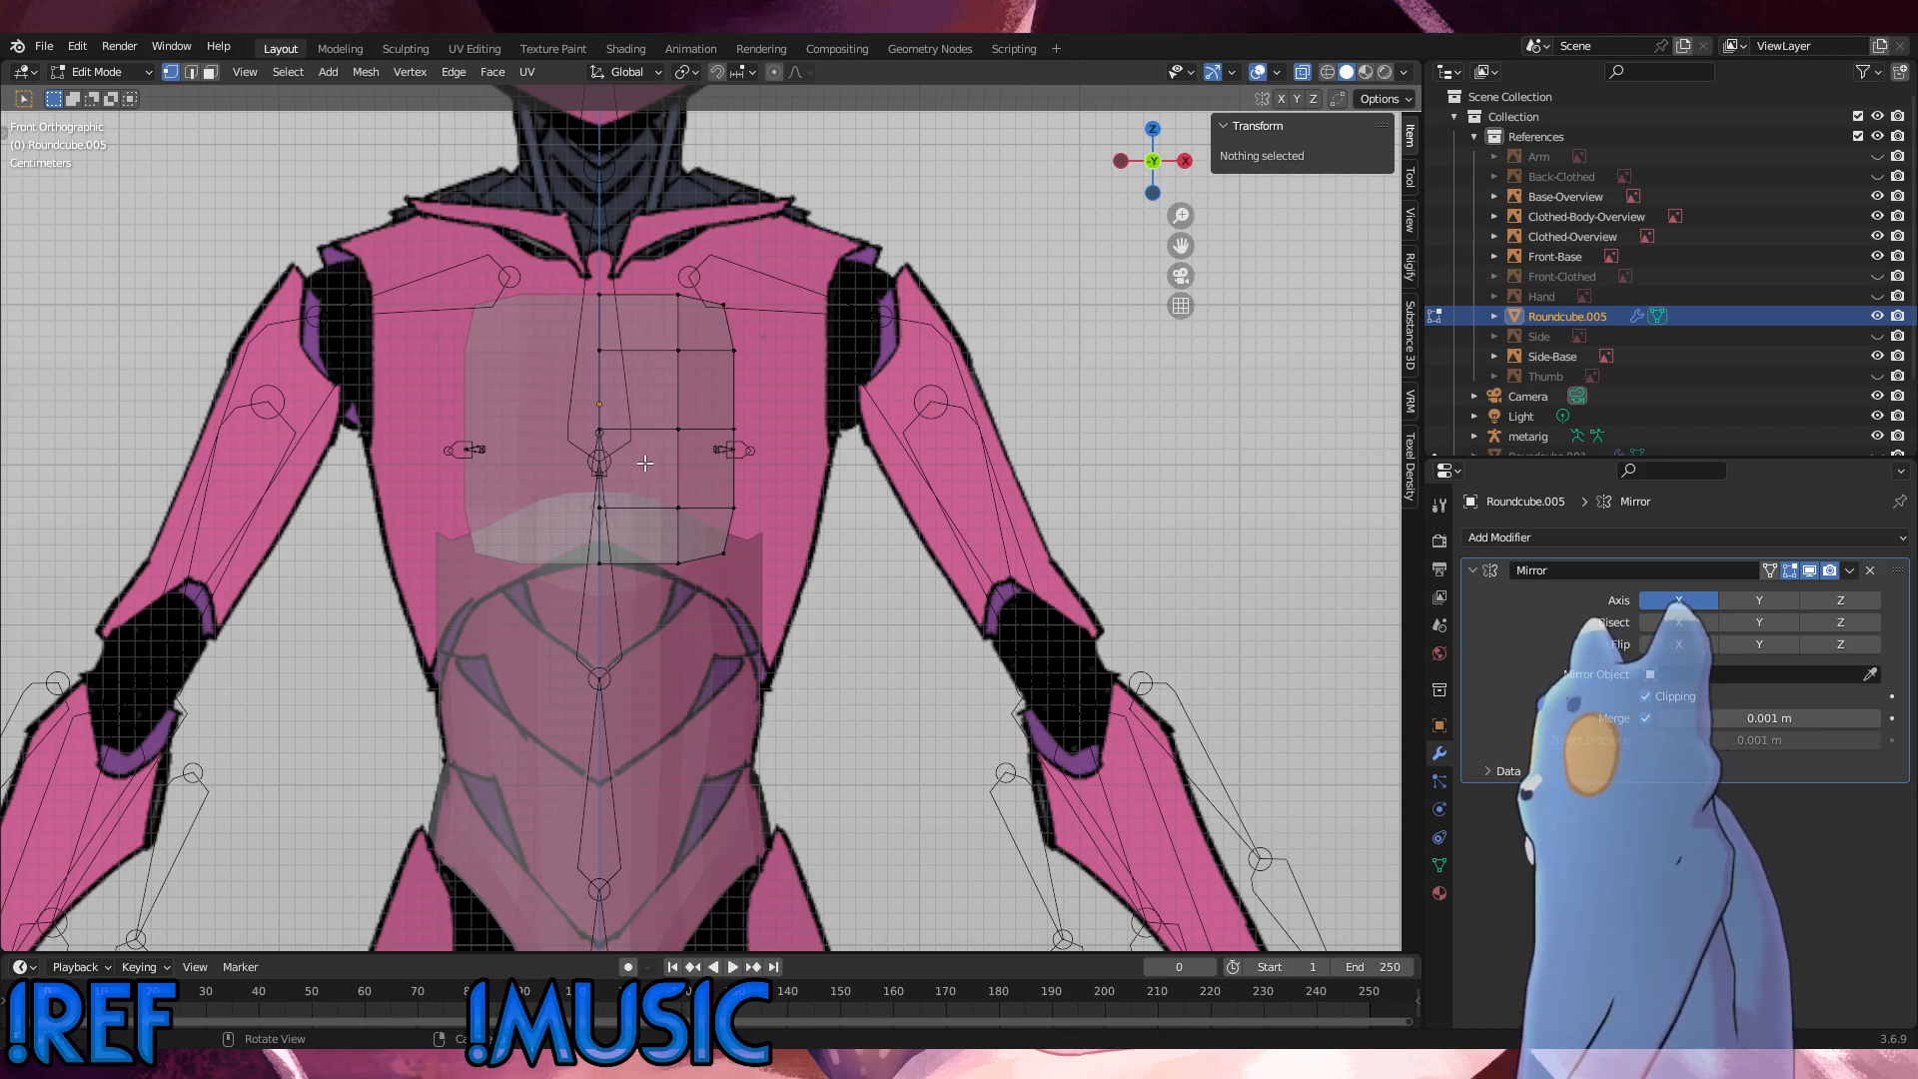
pyautogui.moveTo(785, 392); pyautogui.dragTo(545, 253)
pyautogui.press('g')
pyautogui.press('z')
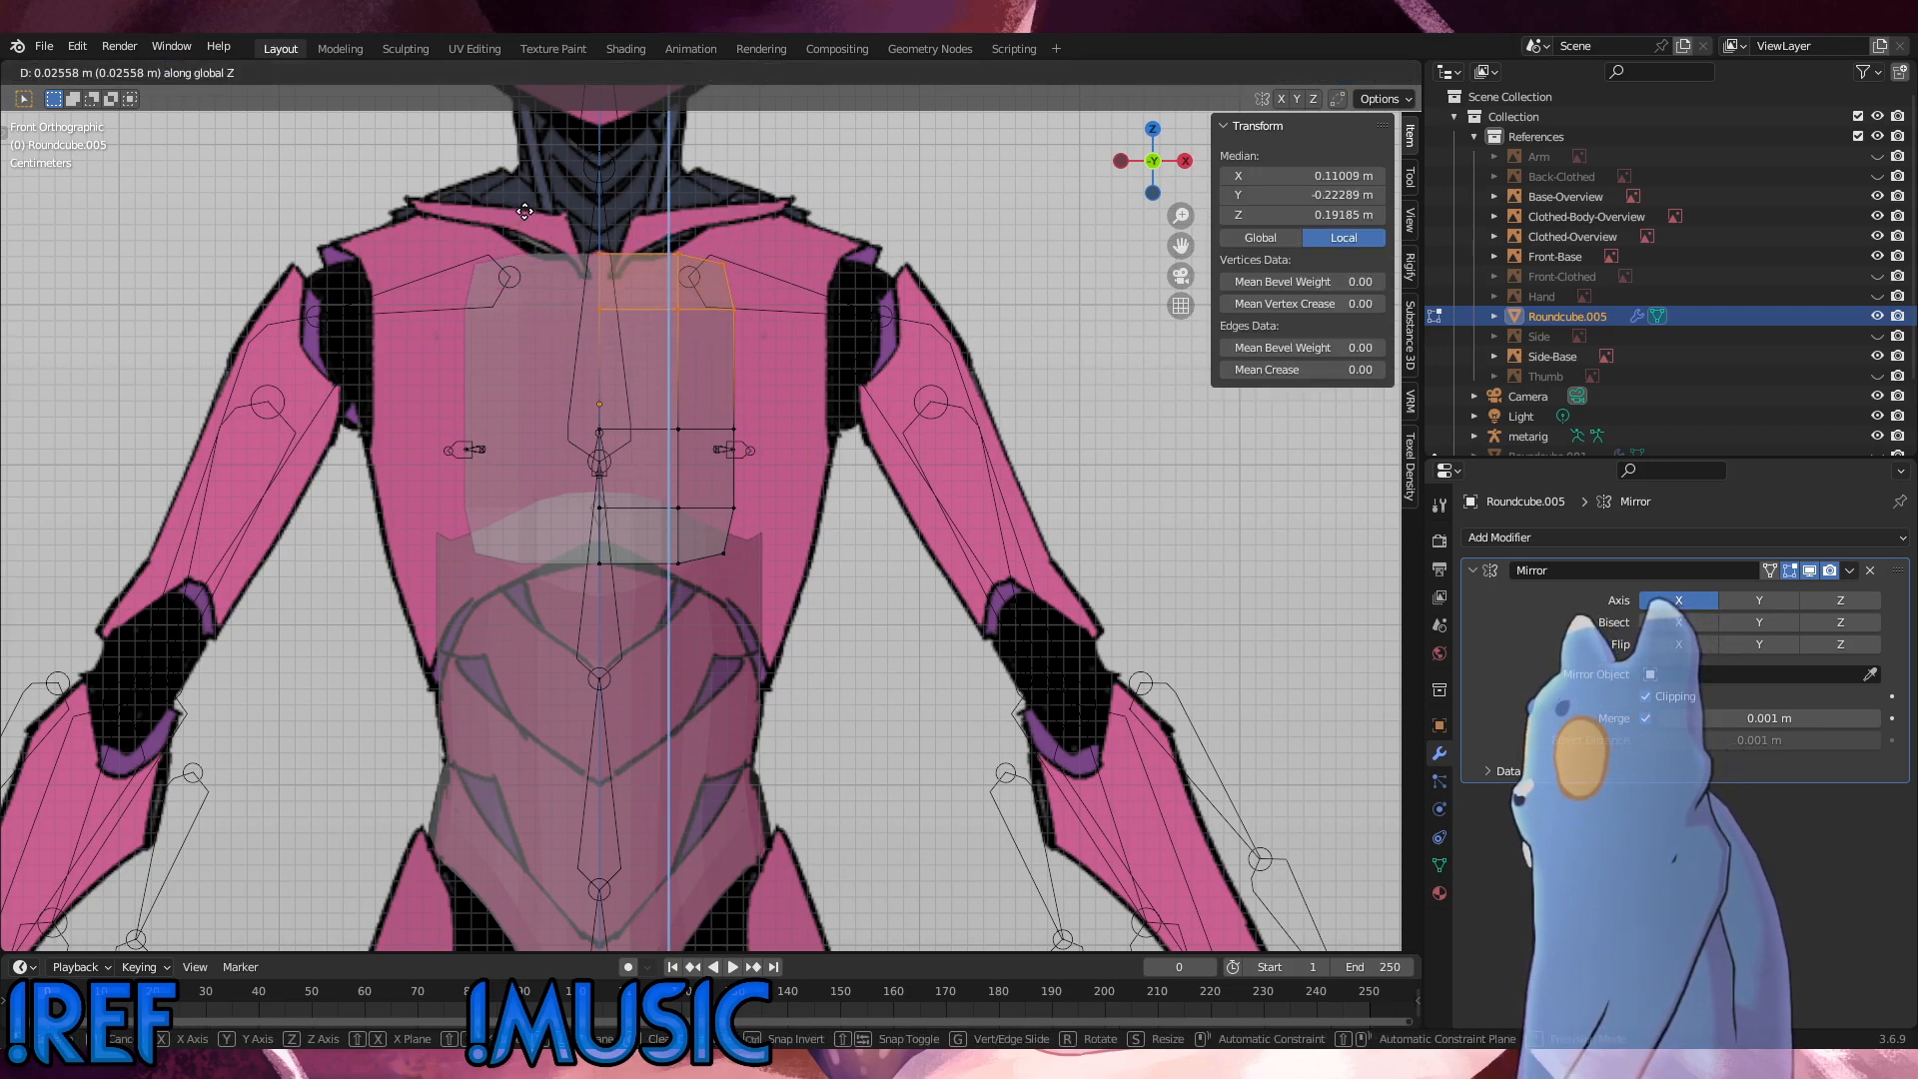
pyautogui.click(525, 211)
# Step: Raise the outer two columns of vertices in the panel's top two rows about 0.0016 m along Z
pyautogui.scroll(1, 749, 340)
pyautogui.keyDown('shift'); pyautogui.moveTo(744, 340); pyautogui.dragTo(773, 575, button='middle'); pyautogui.keyUp('shift')
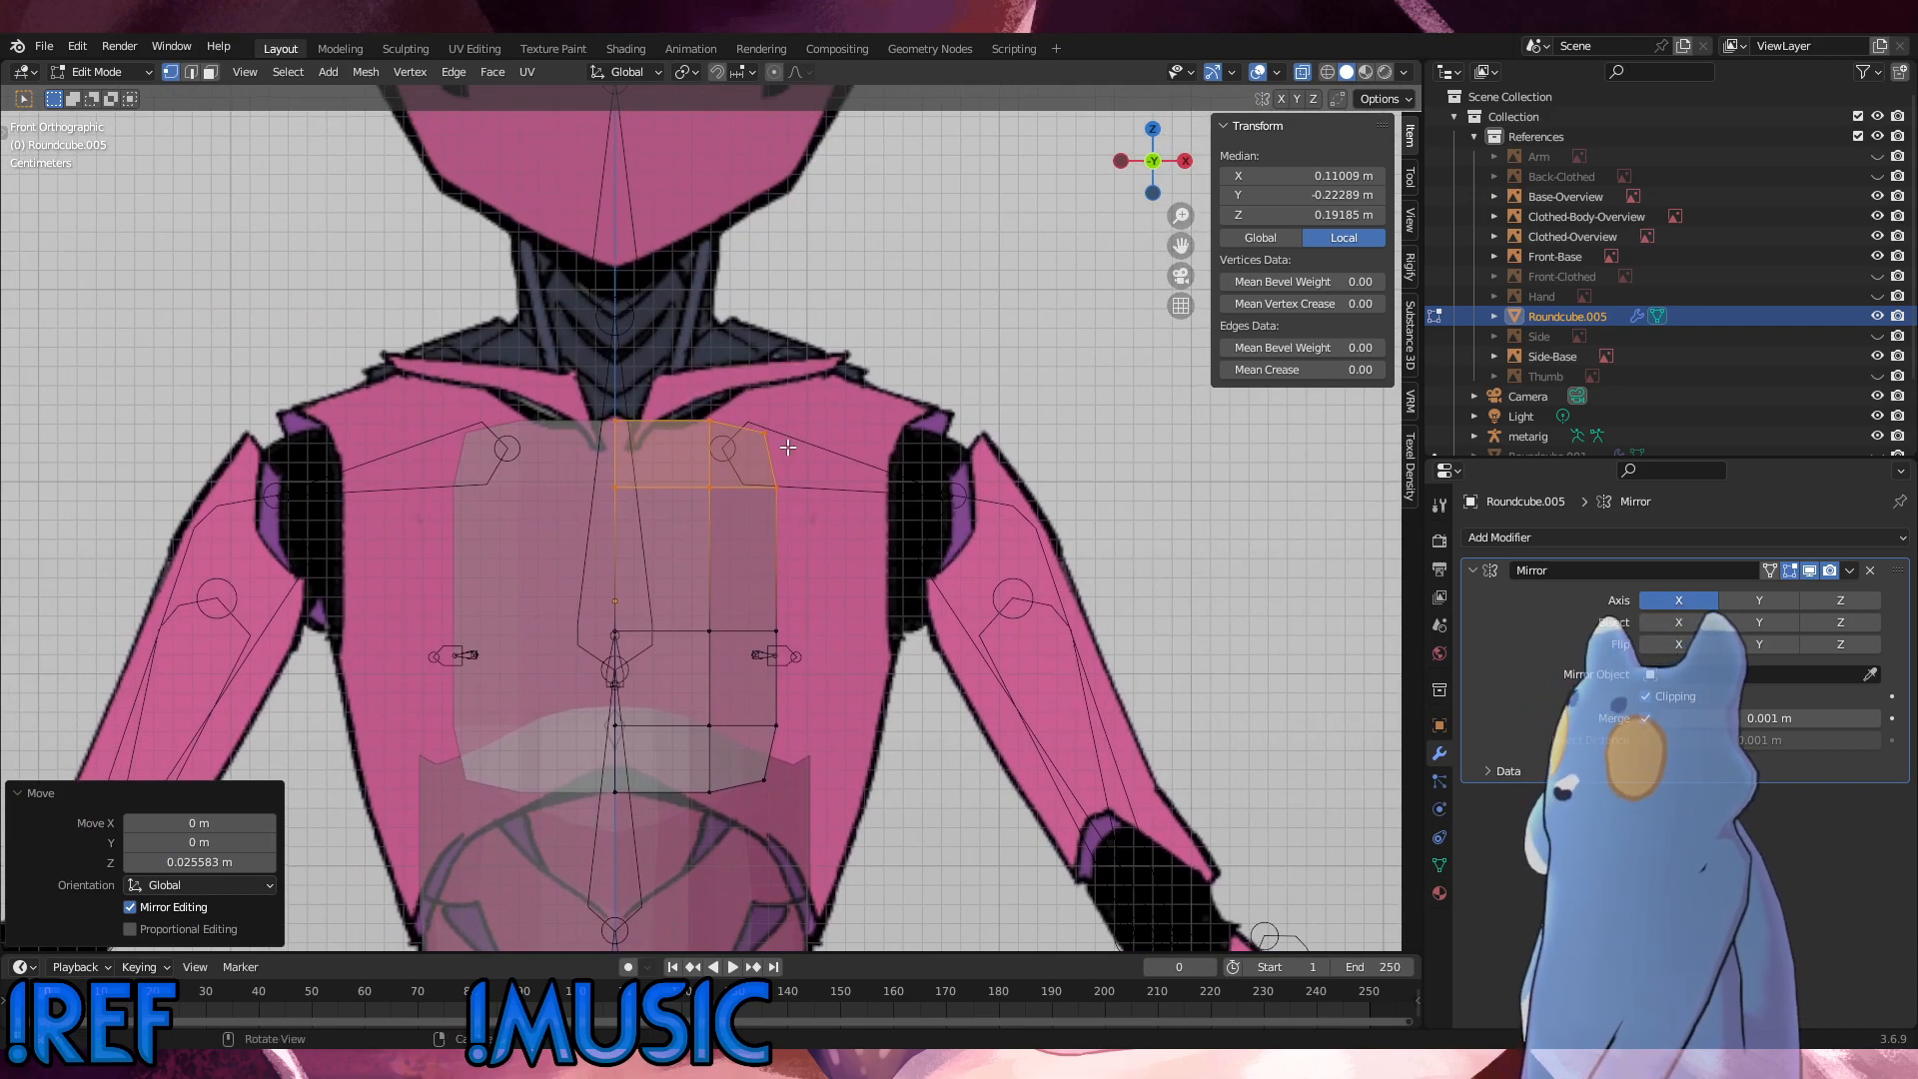
pyautogui.moveTo(821, 526); pyautogui.dragTo(671, 366)
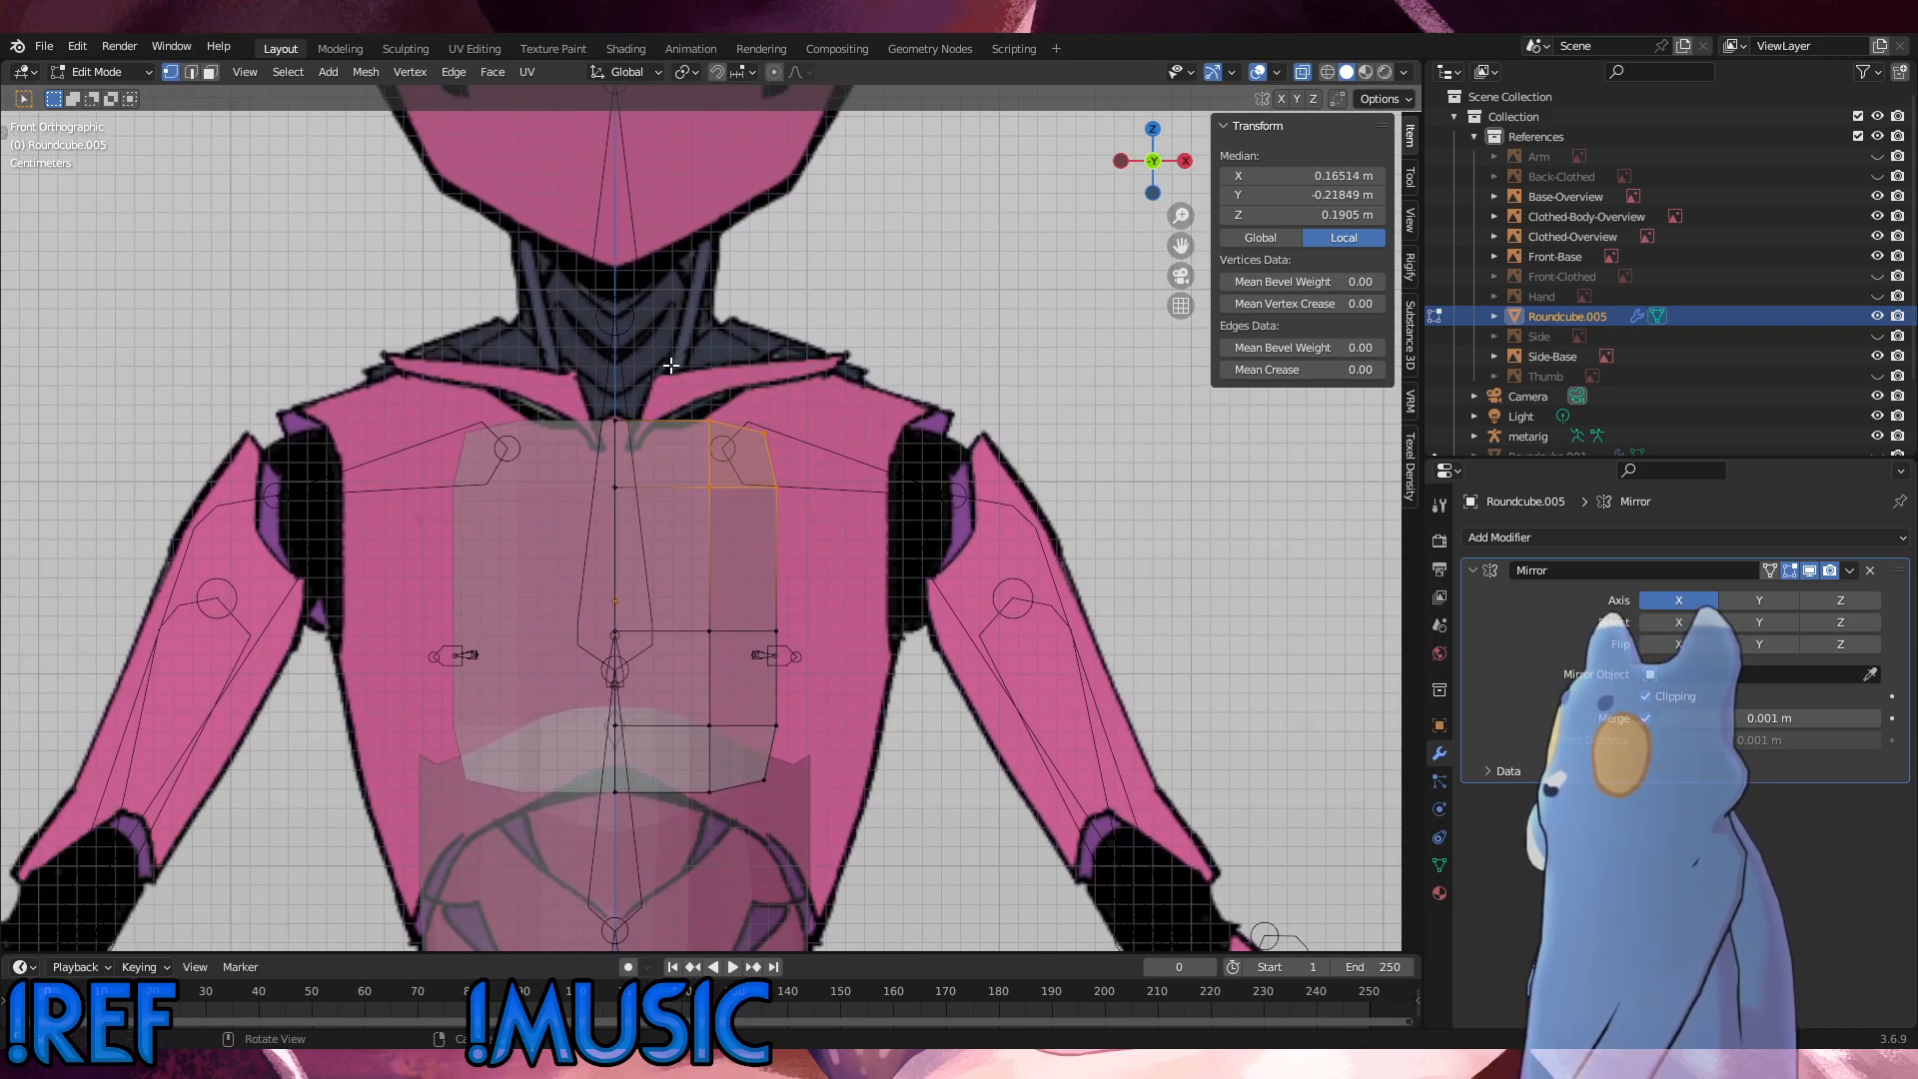
pyautogui.press('g')
pyautogui.press('z')
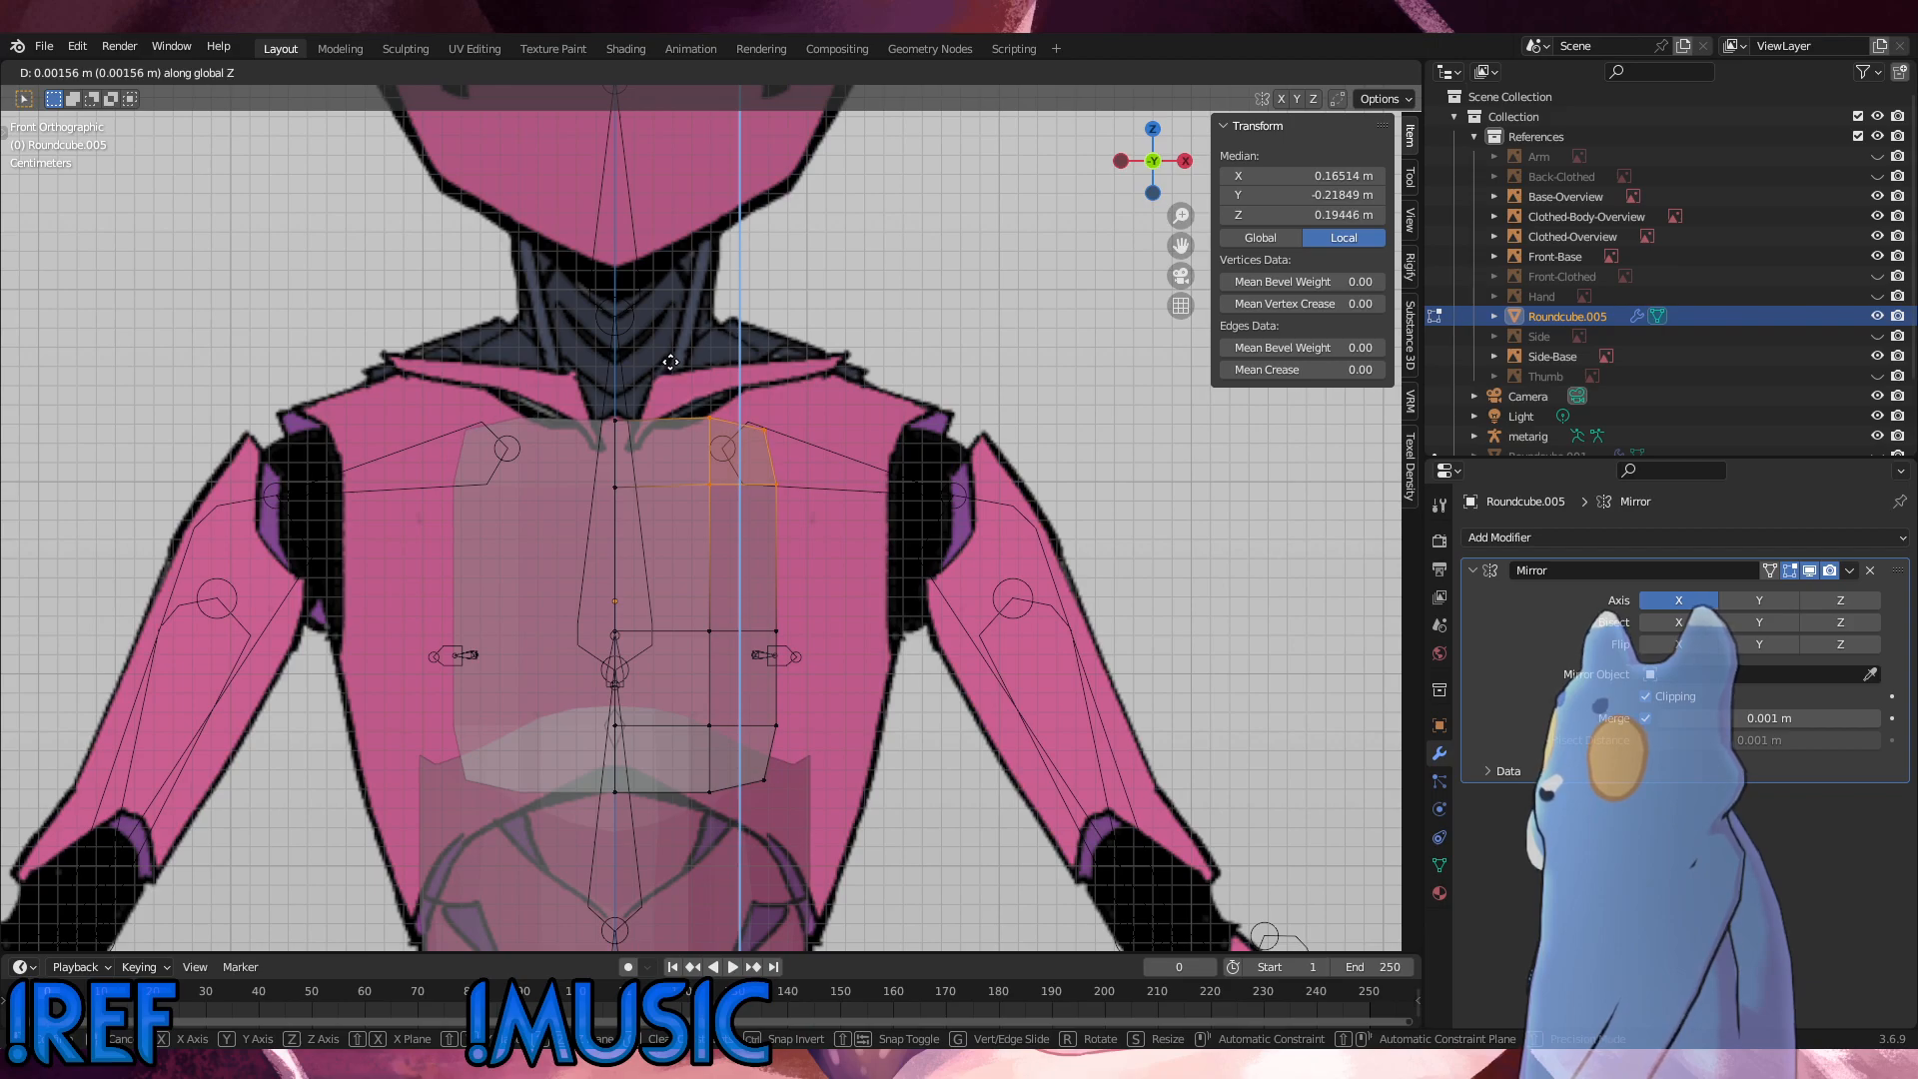
pyautogui.click(670, 363)
# Step: In the front view, move the chest panel's outer vertex column about 0.058 m outward along X to reach the torso's side
pyautogui.moveTo(839, 799); pyautogui.dragTo(739, 390)
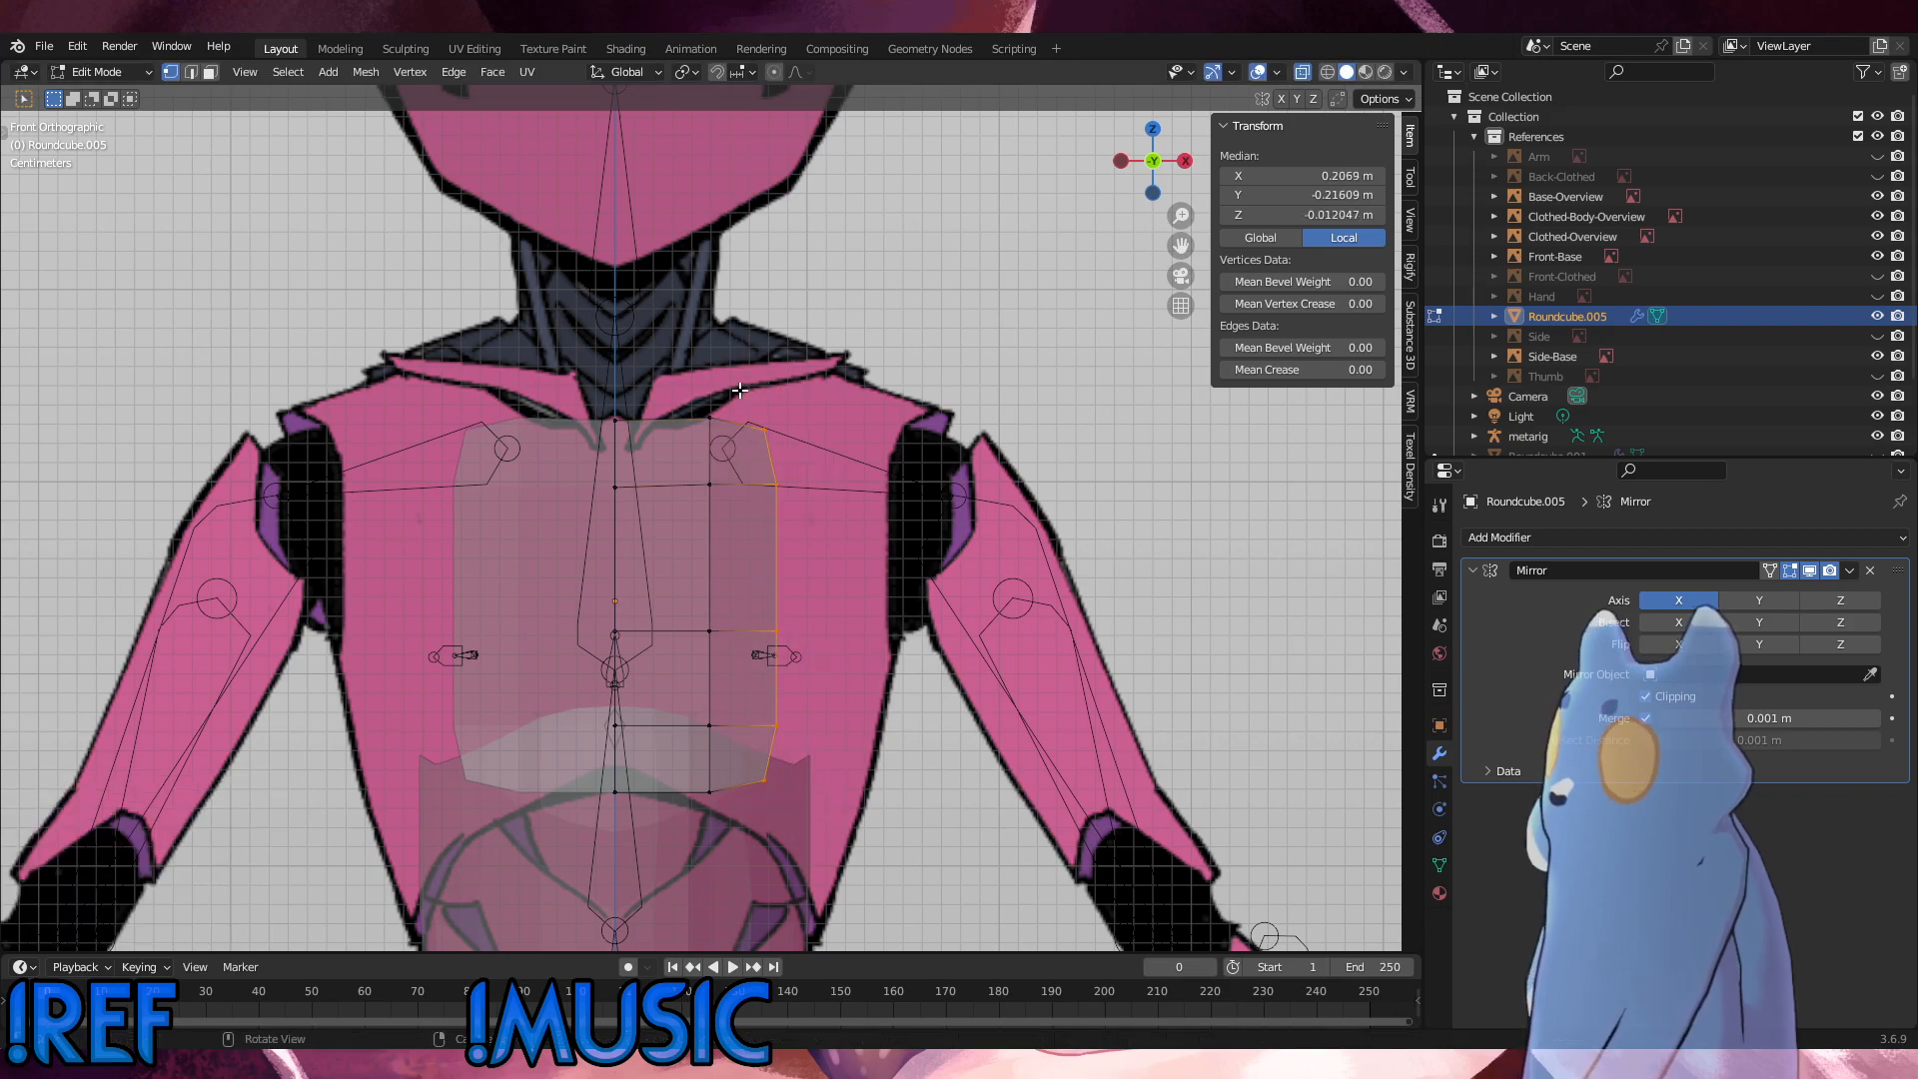
pyautogui.press('g')
pyautogui.press('x')
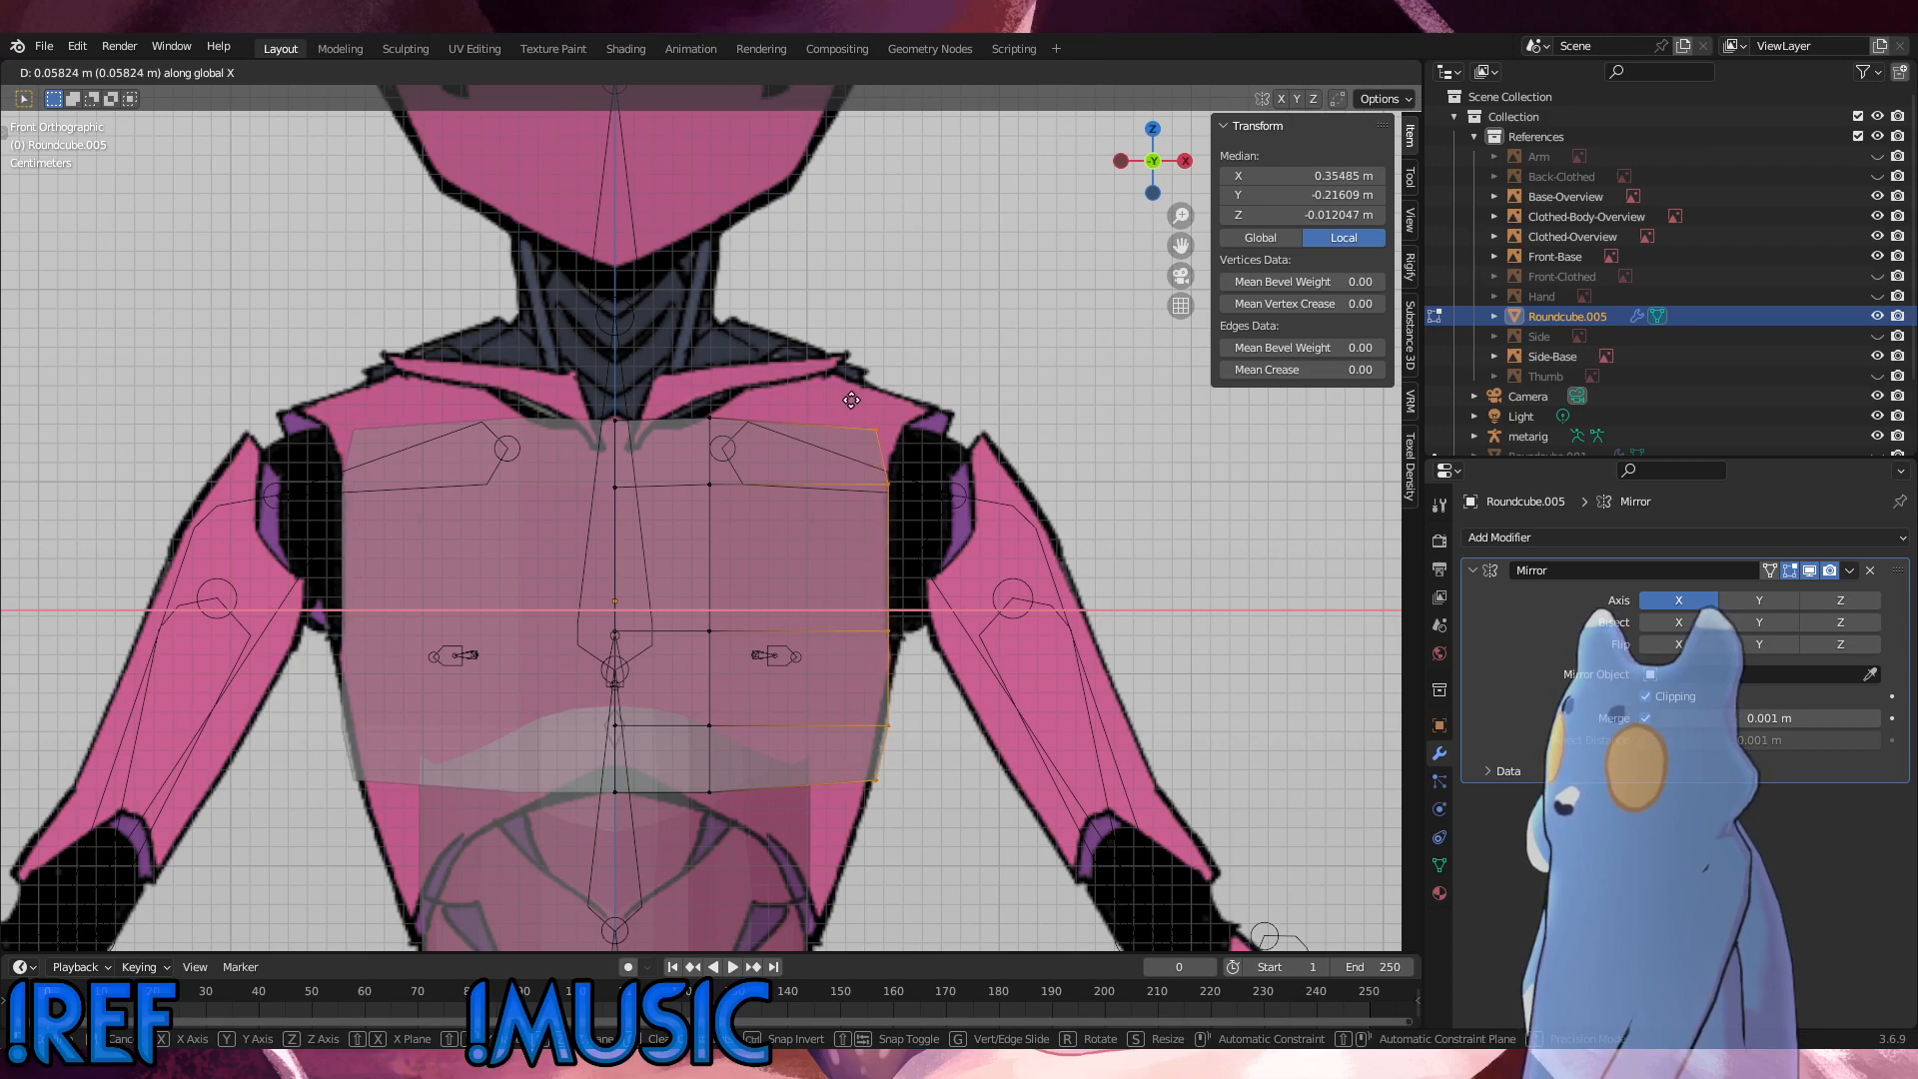
pyautogui.click(852, 399)
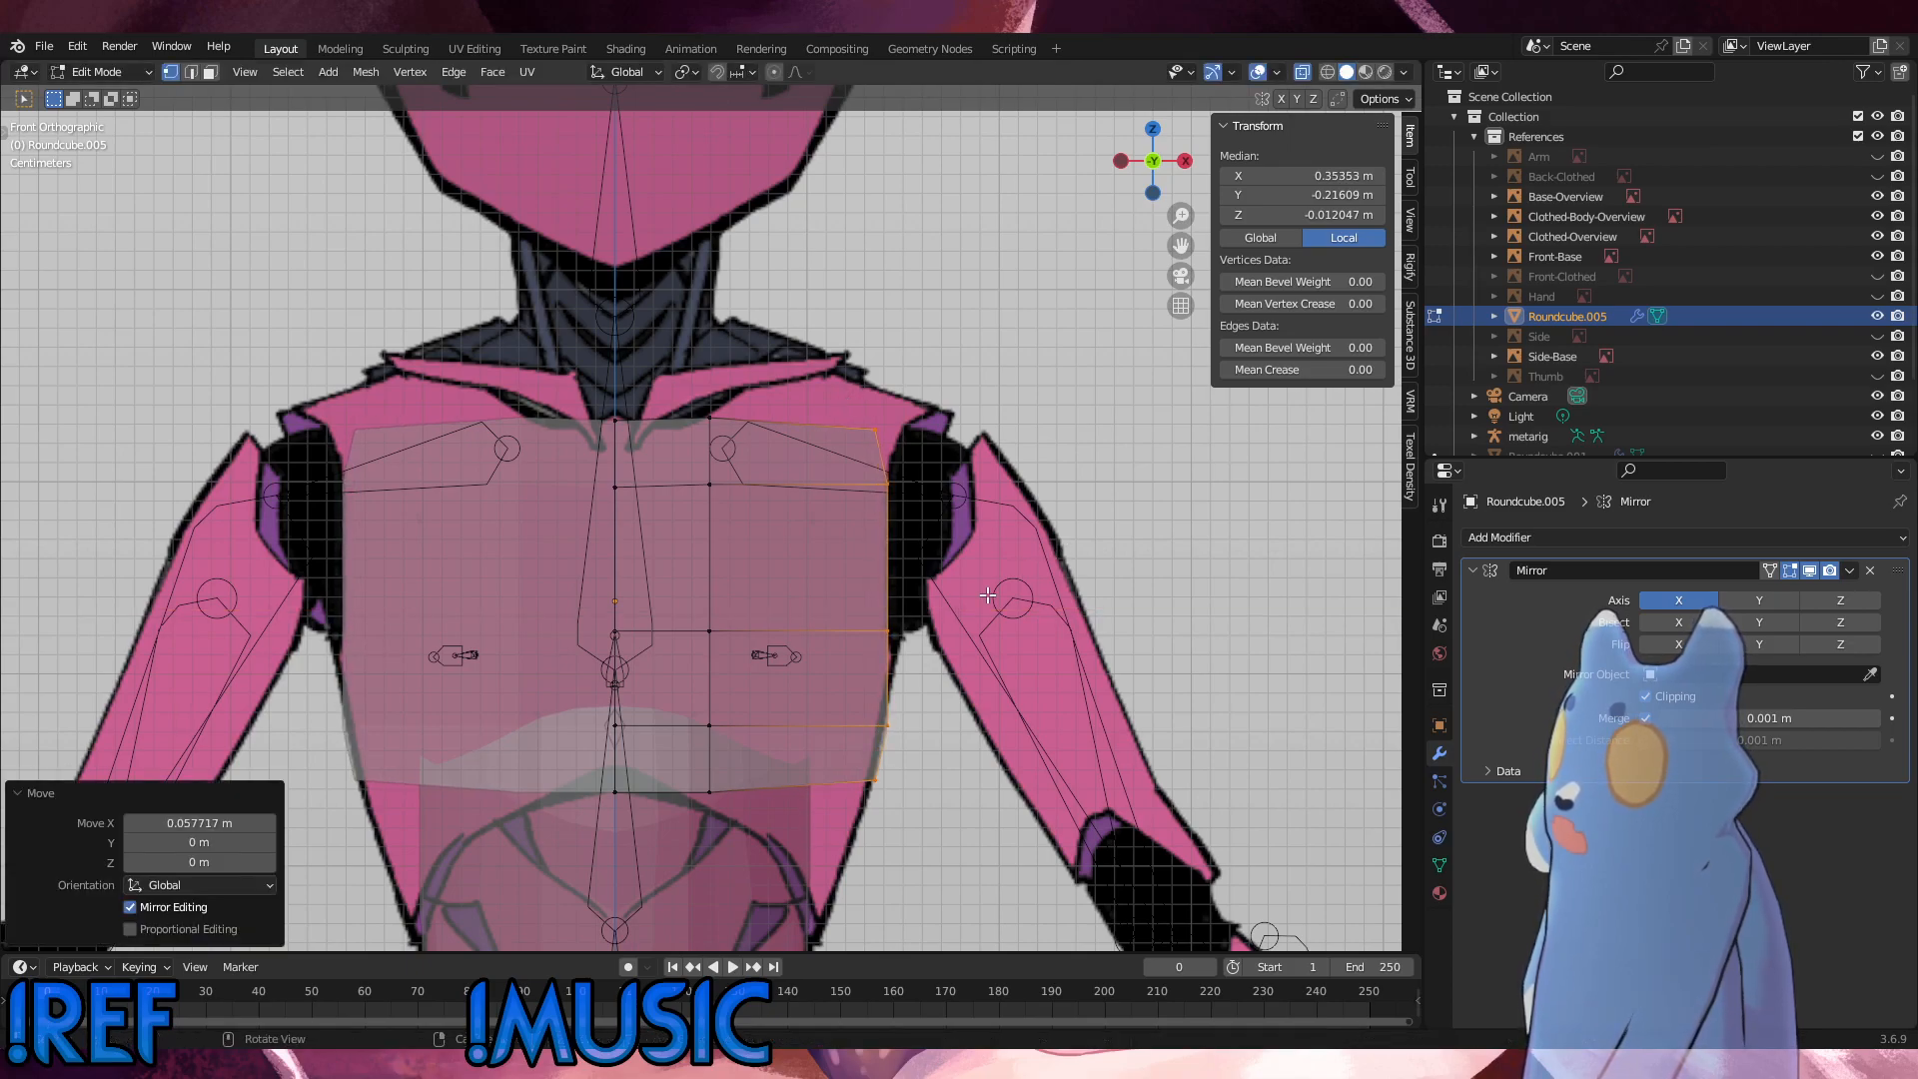
# Step: Move the panel's top outer corner vertex about 0.012 m outward and its two lowest outer vertices about 0.0016 m inward along X
pyautogui.click(882, 430)
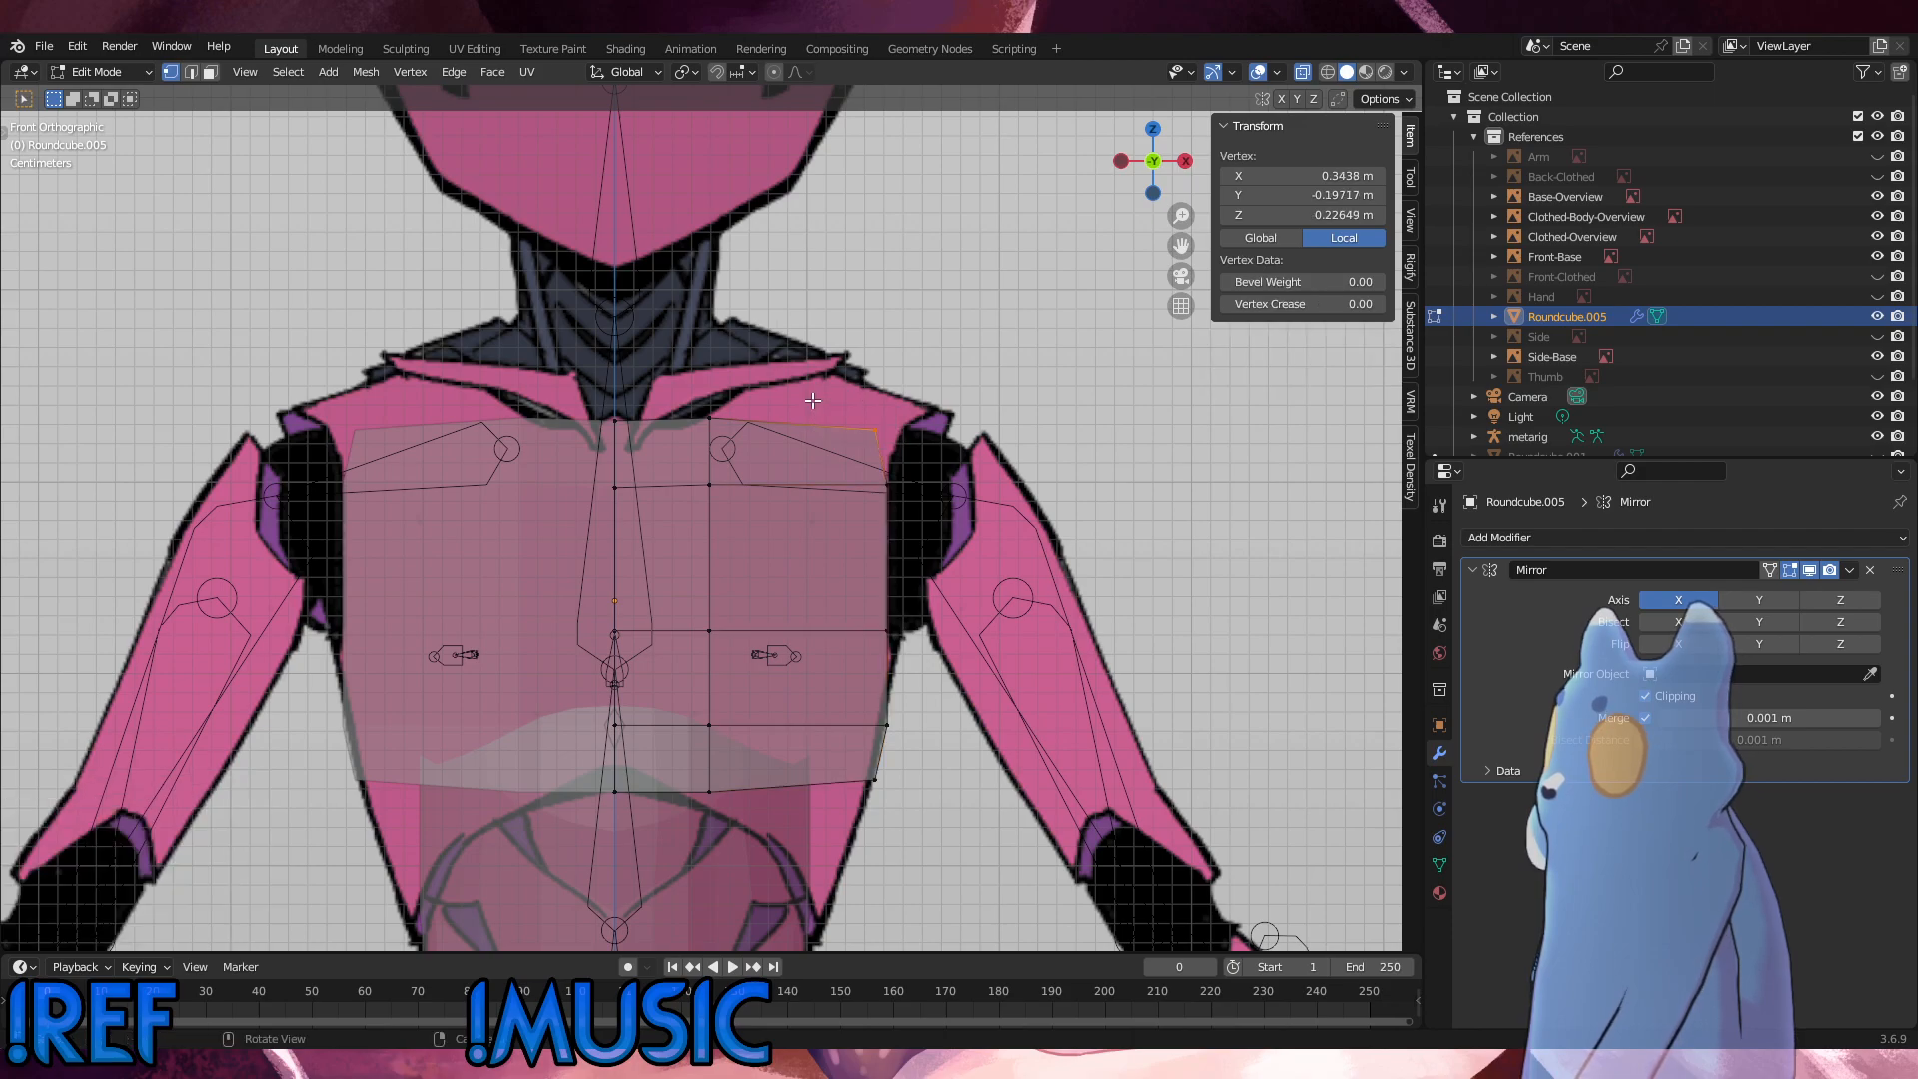
pyautogui.press('g')
pyautogui.press('x')
pyautogui.click(836, 402)
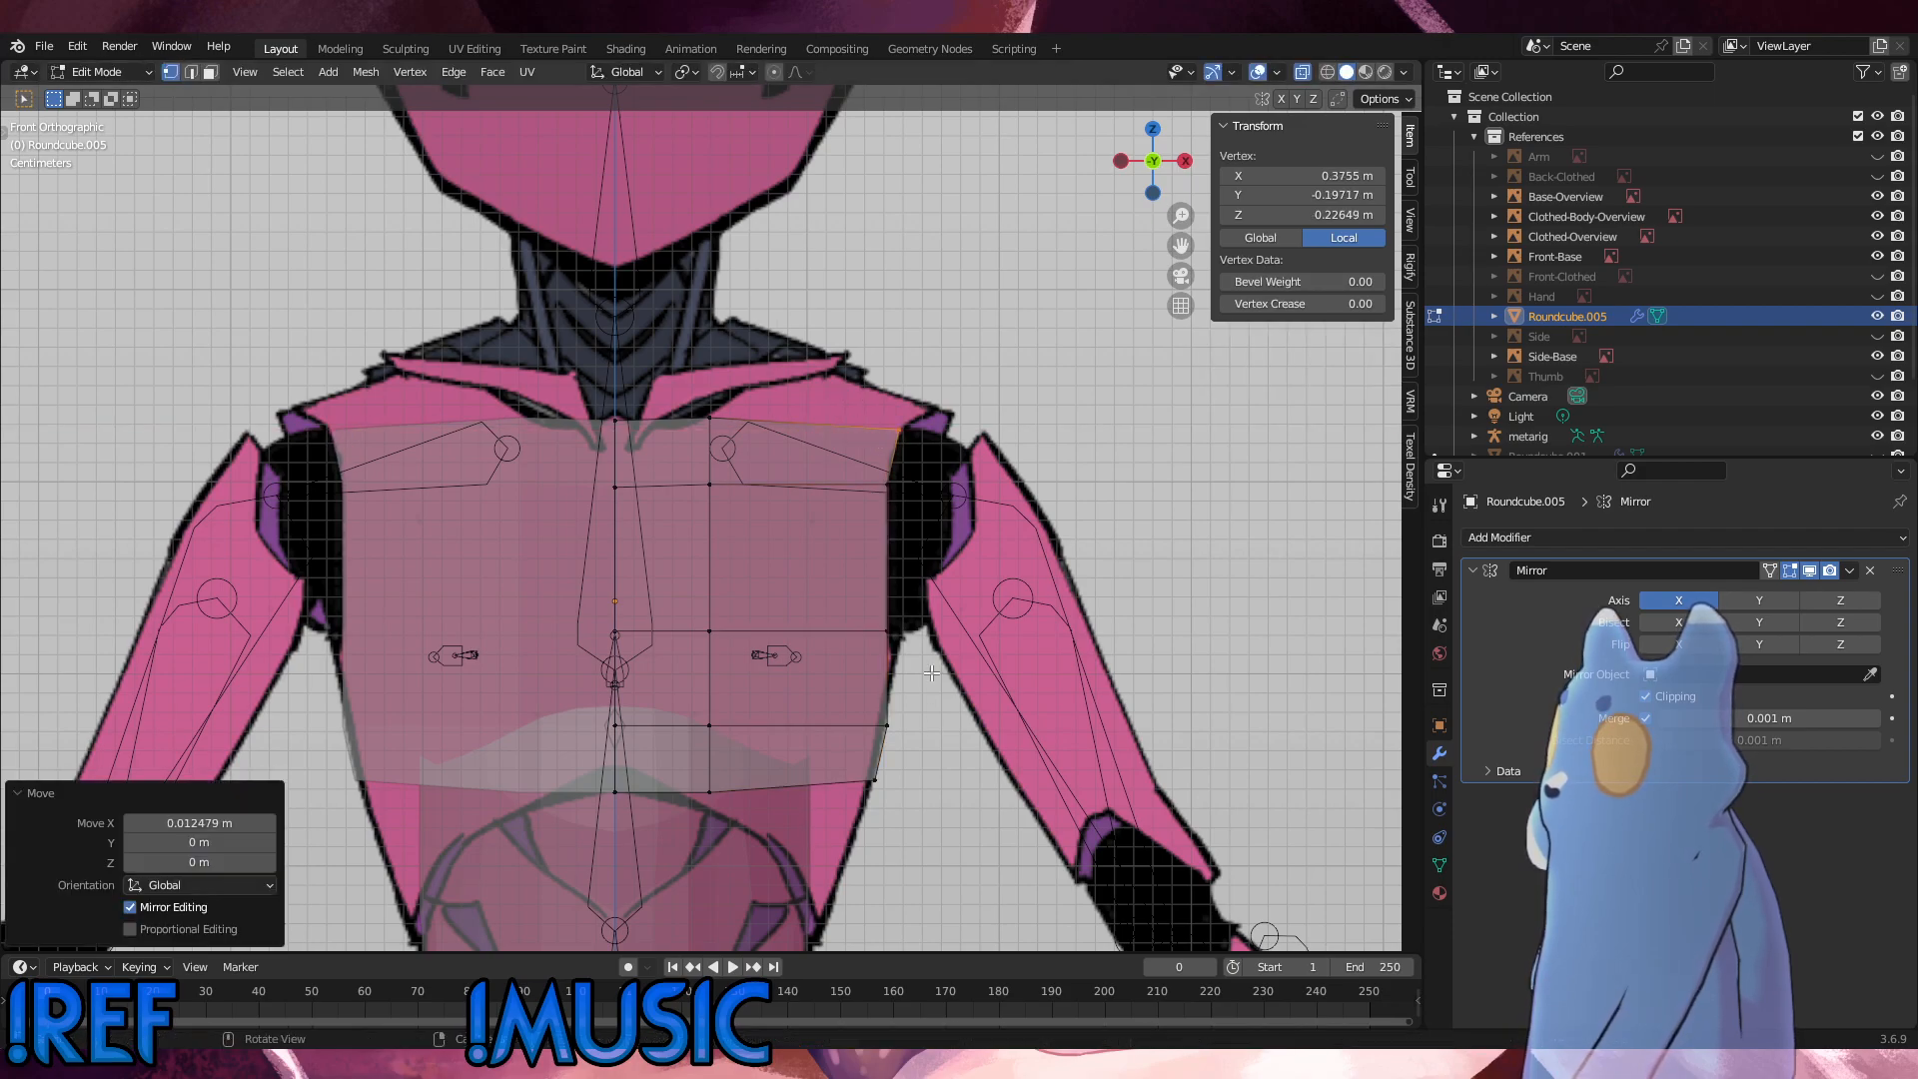
pyautogui.moveTo(910, 808); pyautogui.dragTo(841, 687)
pyautogui.press('g')
pyautogui.press('x')
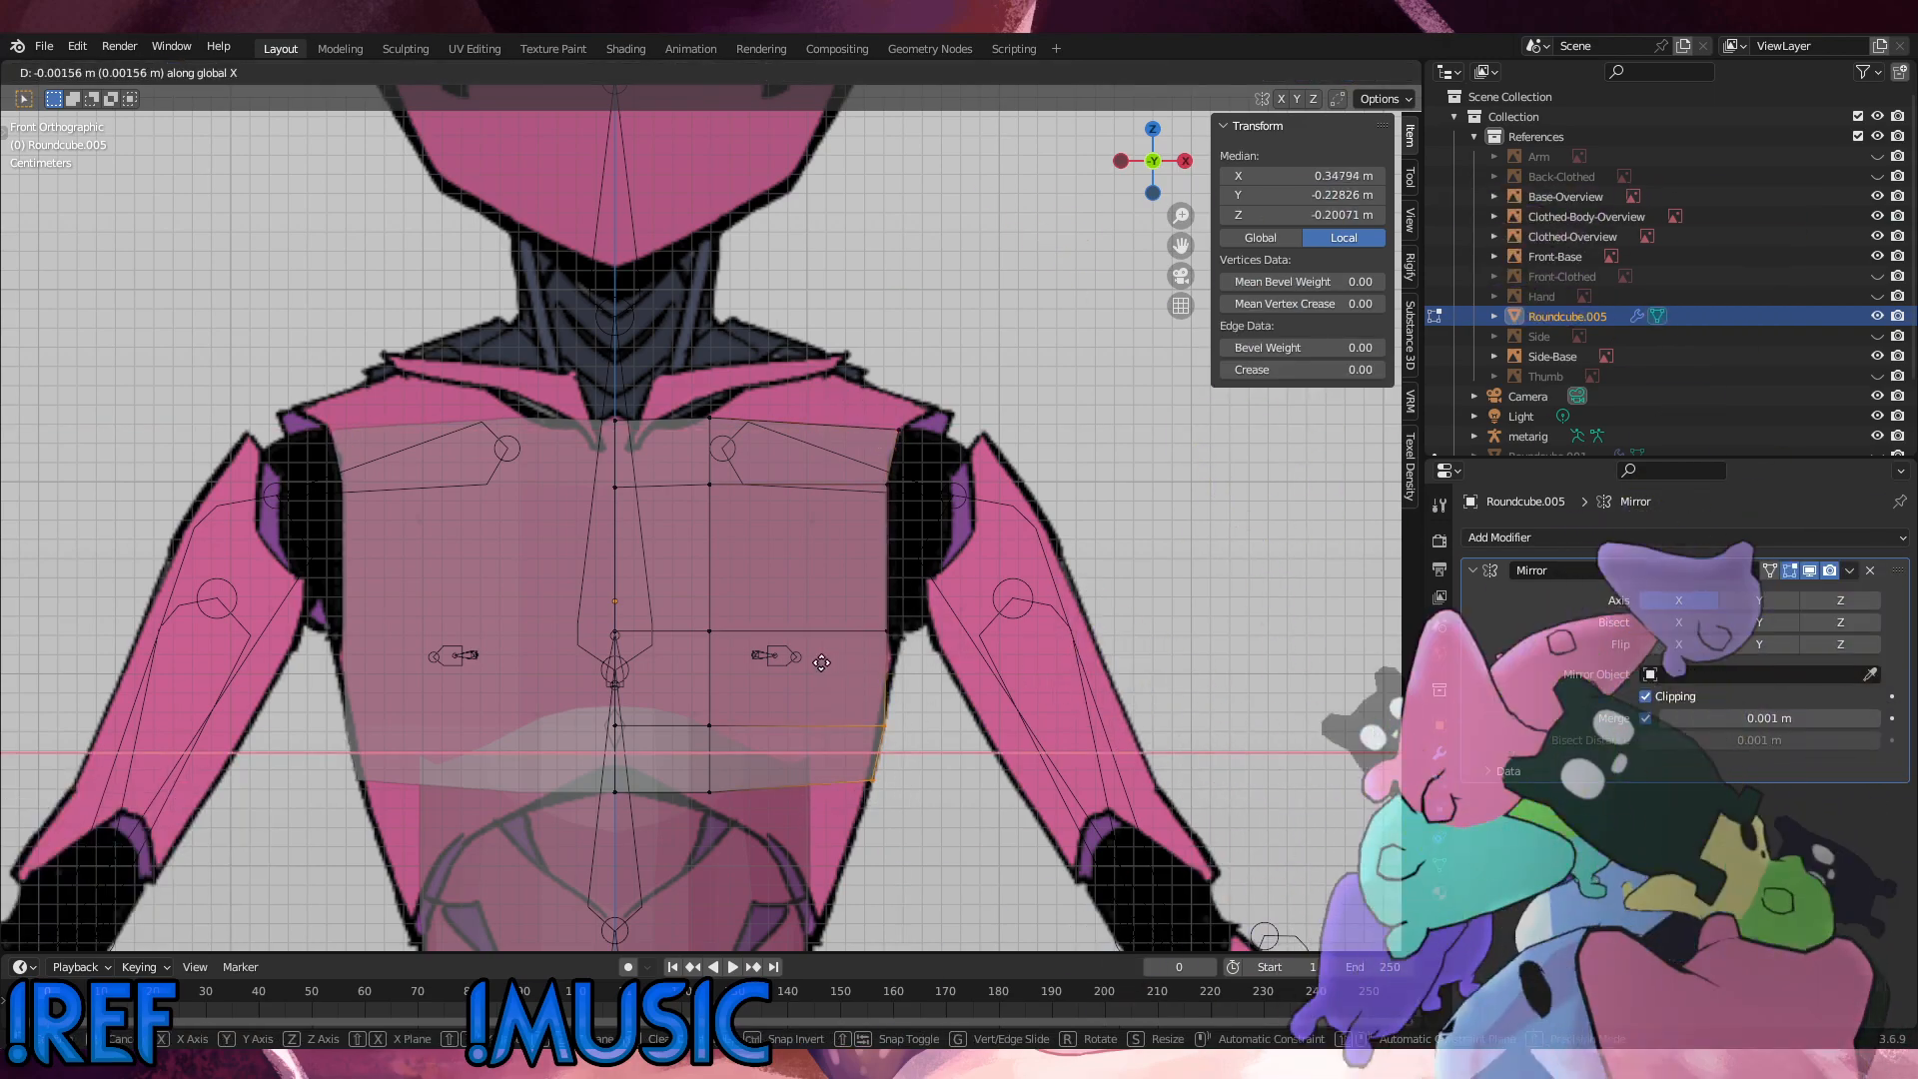
pyautogui.click(838, 685)
# Step: In the right side view, move the panel's outer vertex column about 0.104 m backward along Y
pyautogui.press('KP_3')
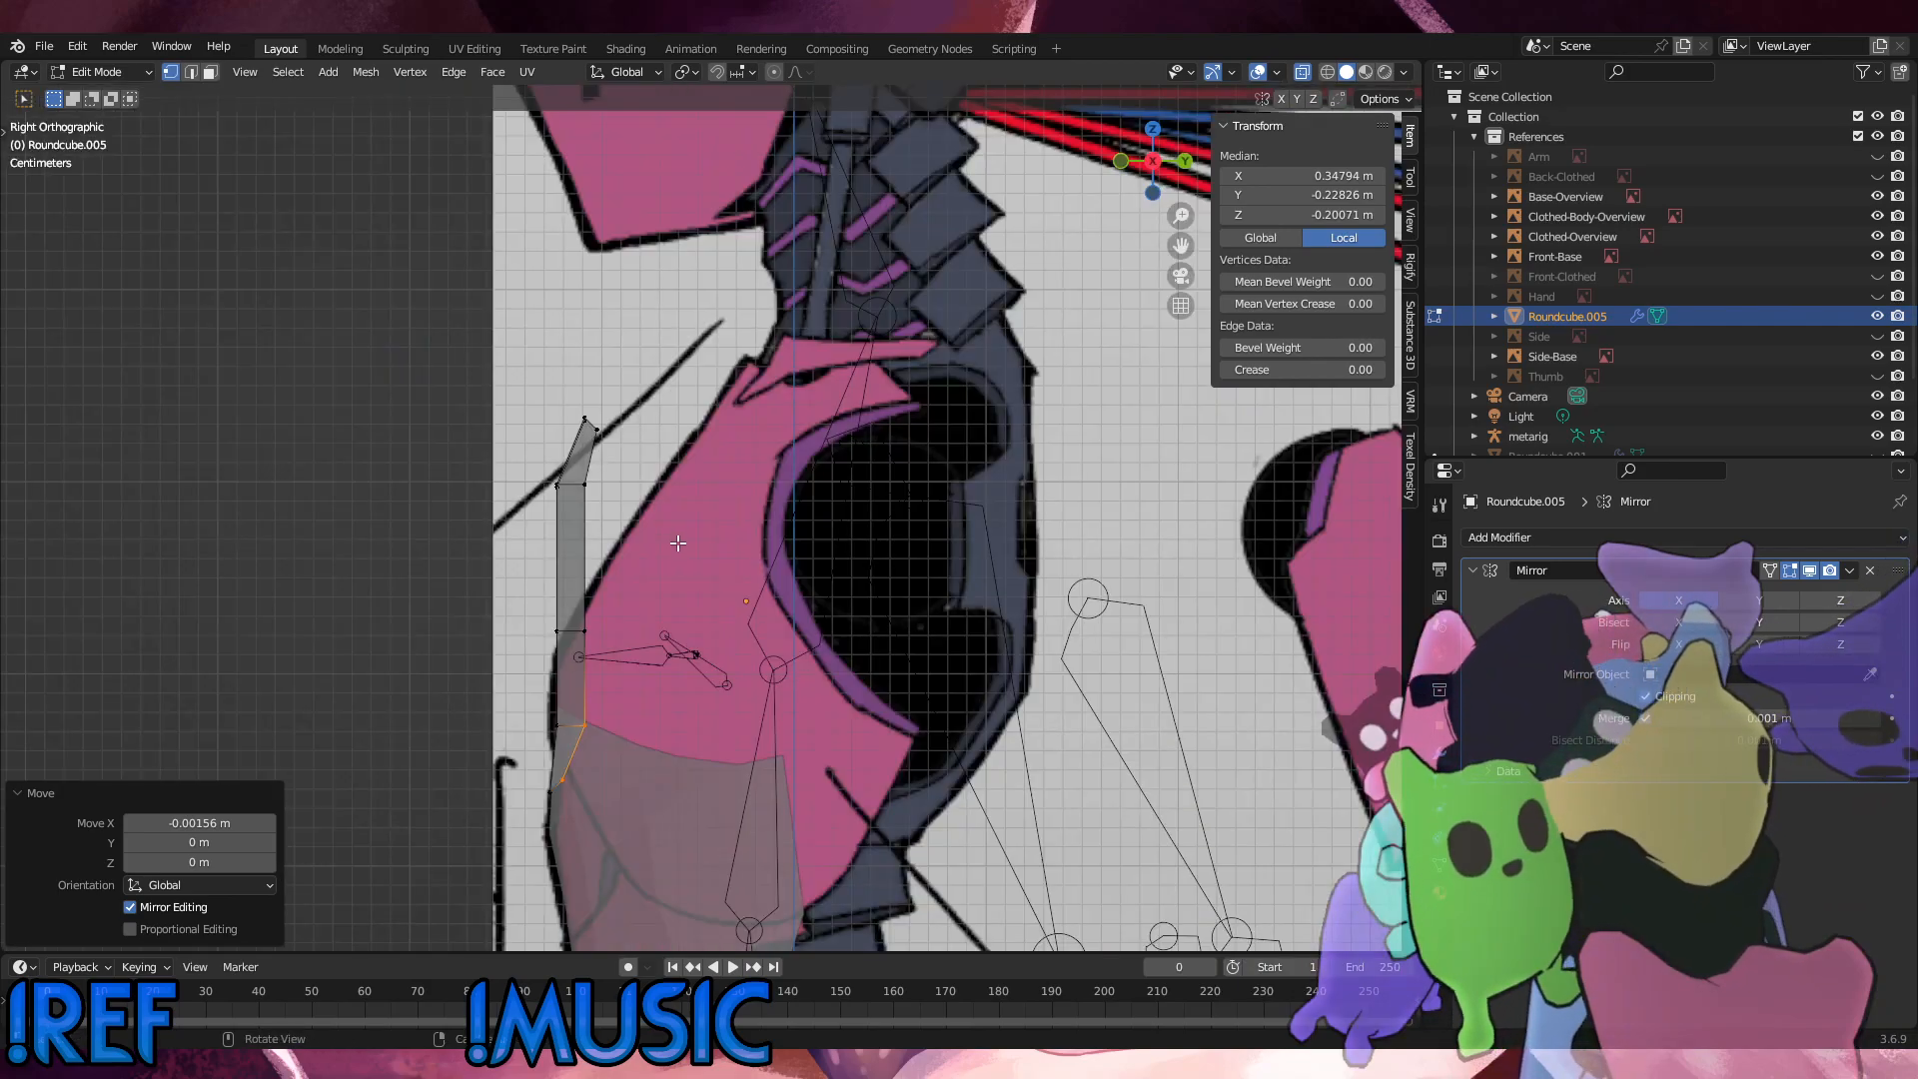
pyautogui.moveTo(679, 543); pyautogui.dragTo(683, 414, button='middle')
pyautogui.keyDown('alt'); pyautogui.click(842, 520); pyautogui.keyUp('alt')
pyautogui.press('g')
pyautogui.press('y')
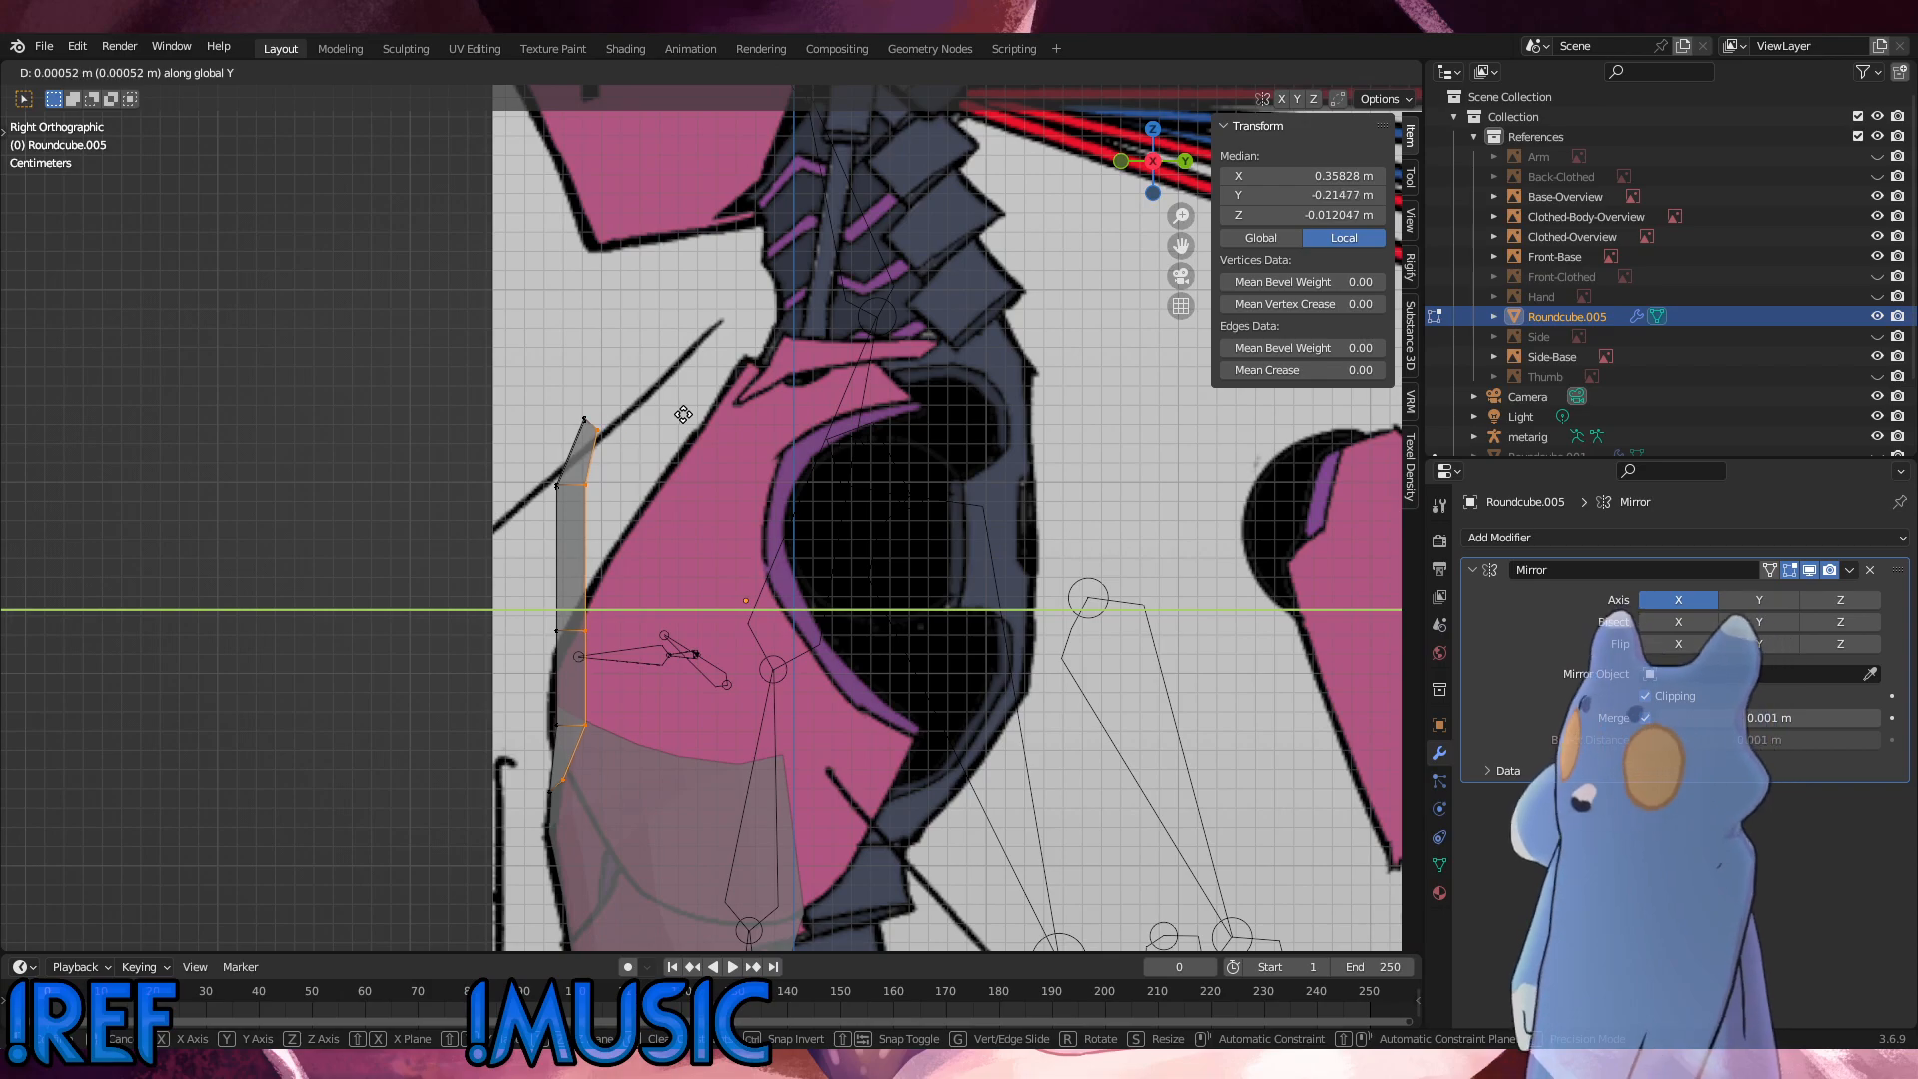
pyautogui.click(883, 437)
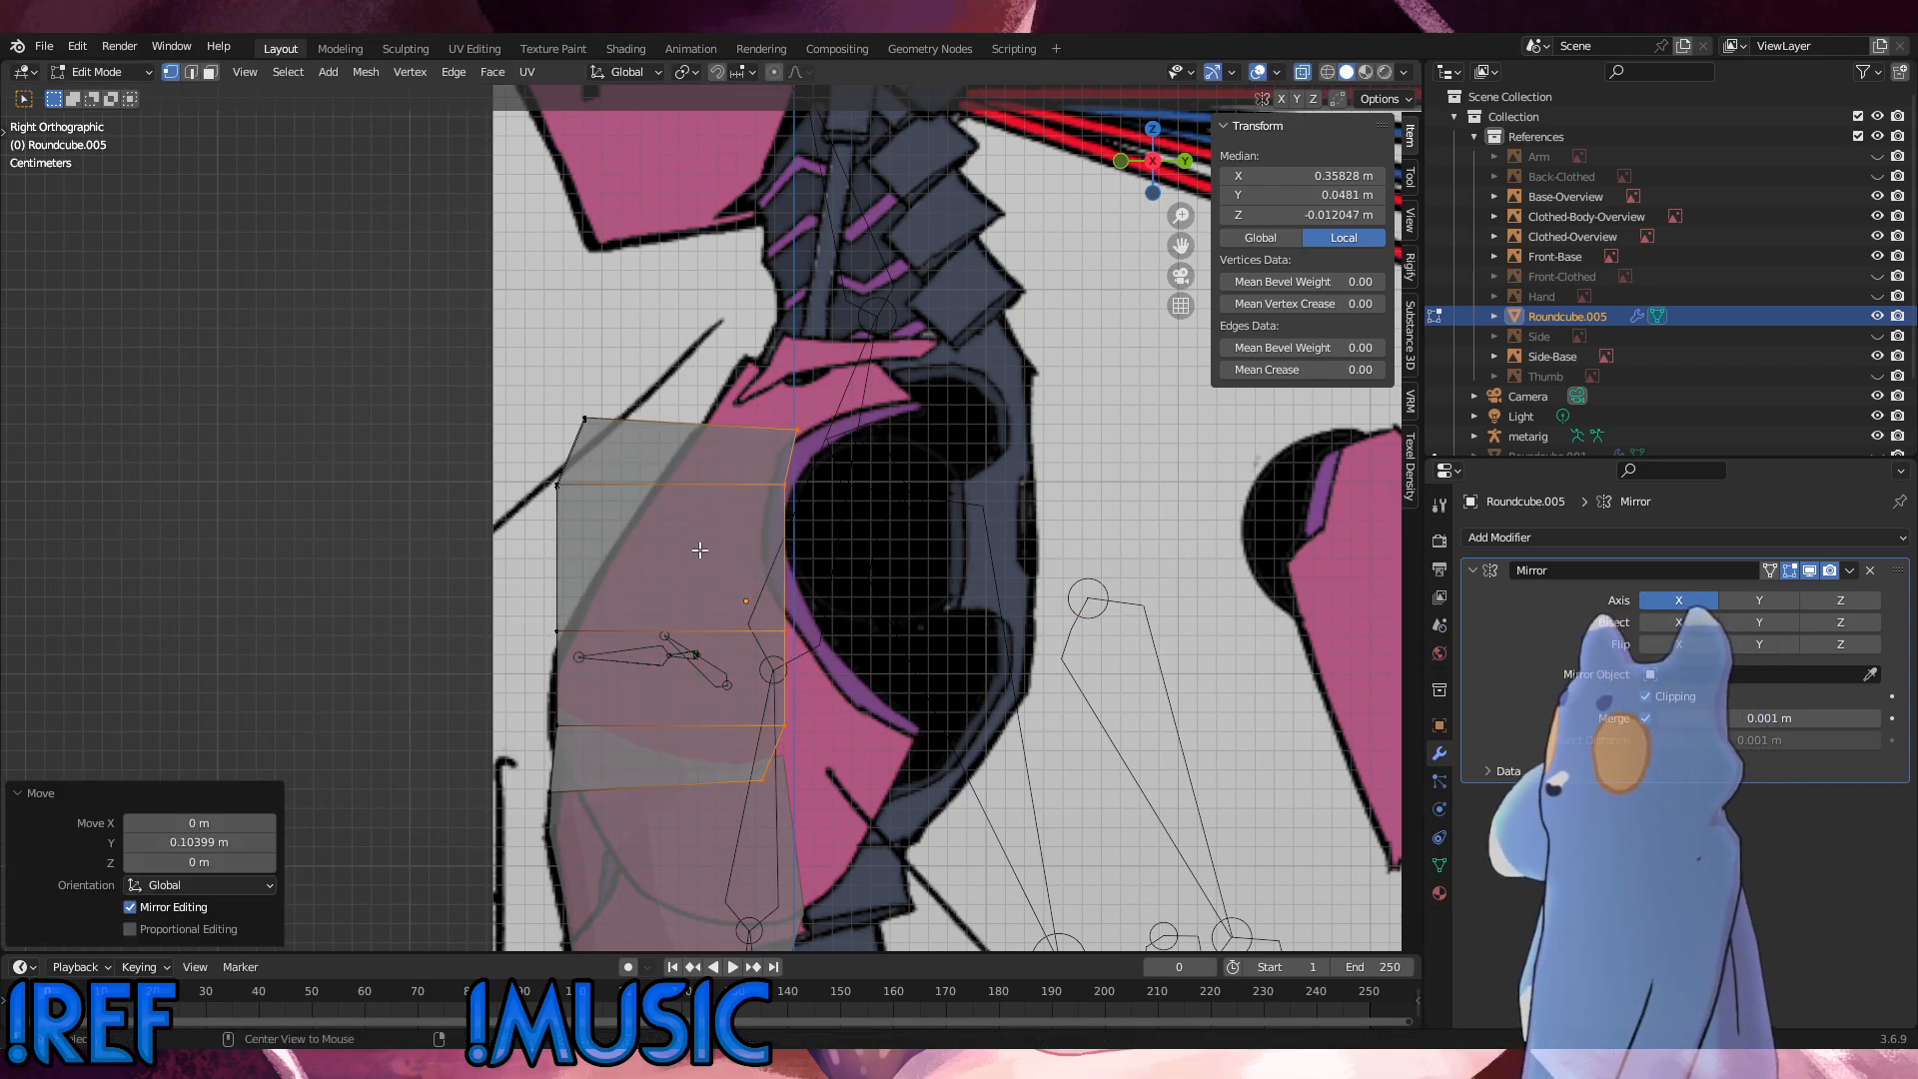
# Step: Select the panel's middle vertex column and move it about 0.050 m backward along Y in the side view
pyautogui.moveTo(700, 550); pyautogui.dragTo(855, 592, button='middle')
pyautogui.keyDown('alt'); pyautogui.click(691, 591); pyautogui.keyUp('alt')
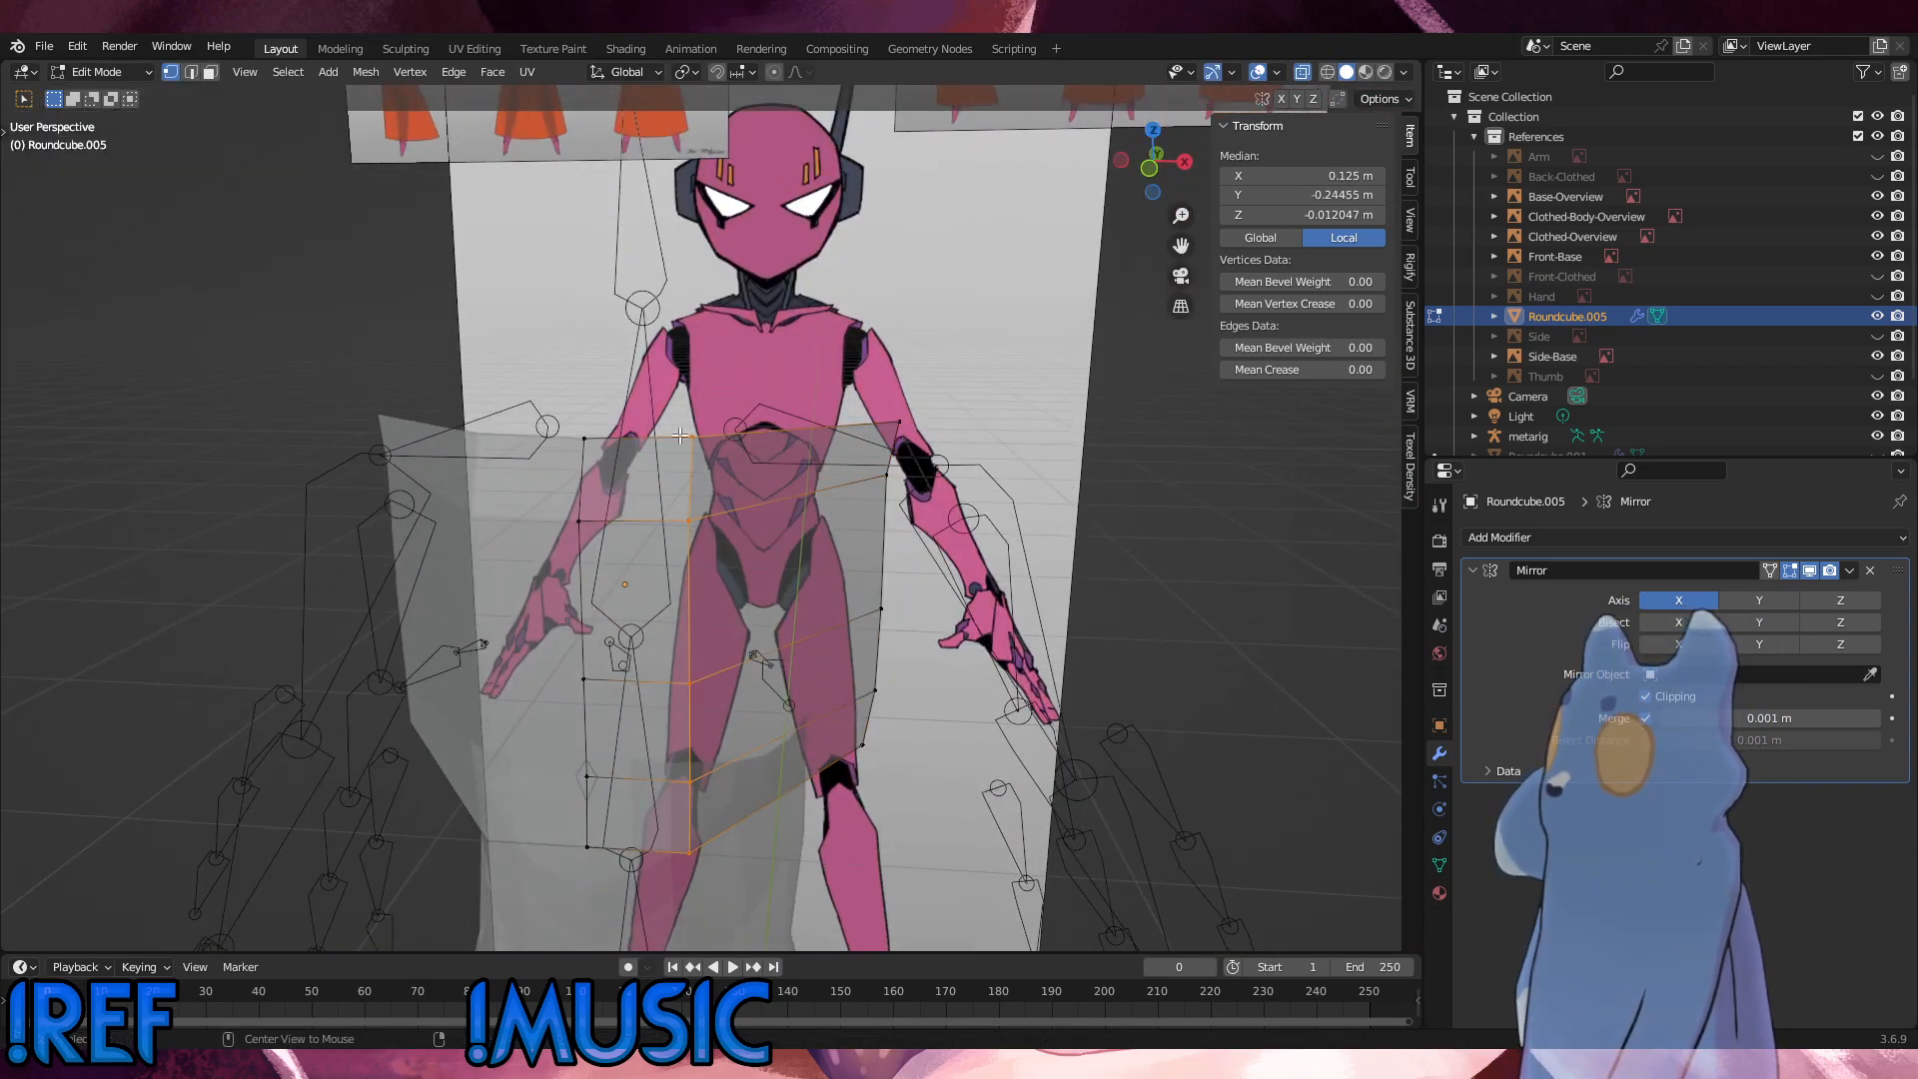
pyautogui.keyDown('alt'); pyautogui.moveTo(680, 436); pyautogui.dragTo(576, 431, button='middle'); pyautogui.keyUp('alt')
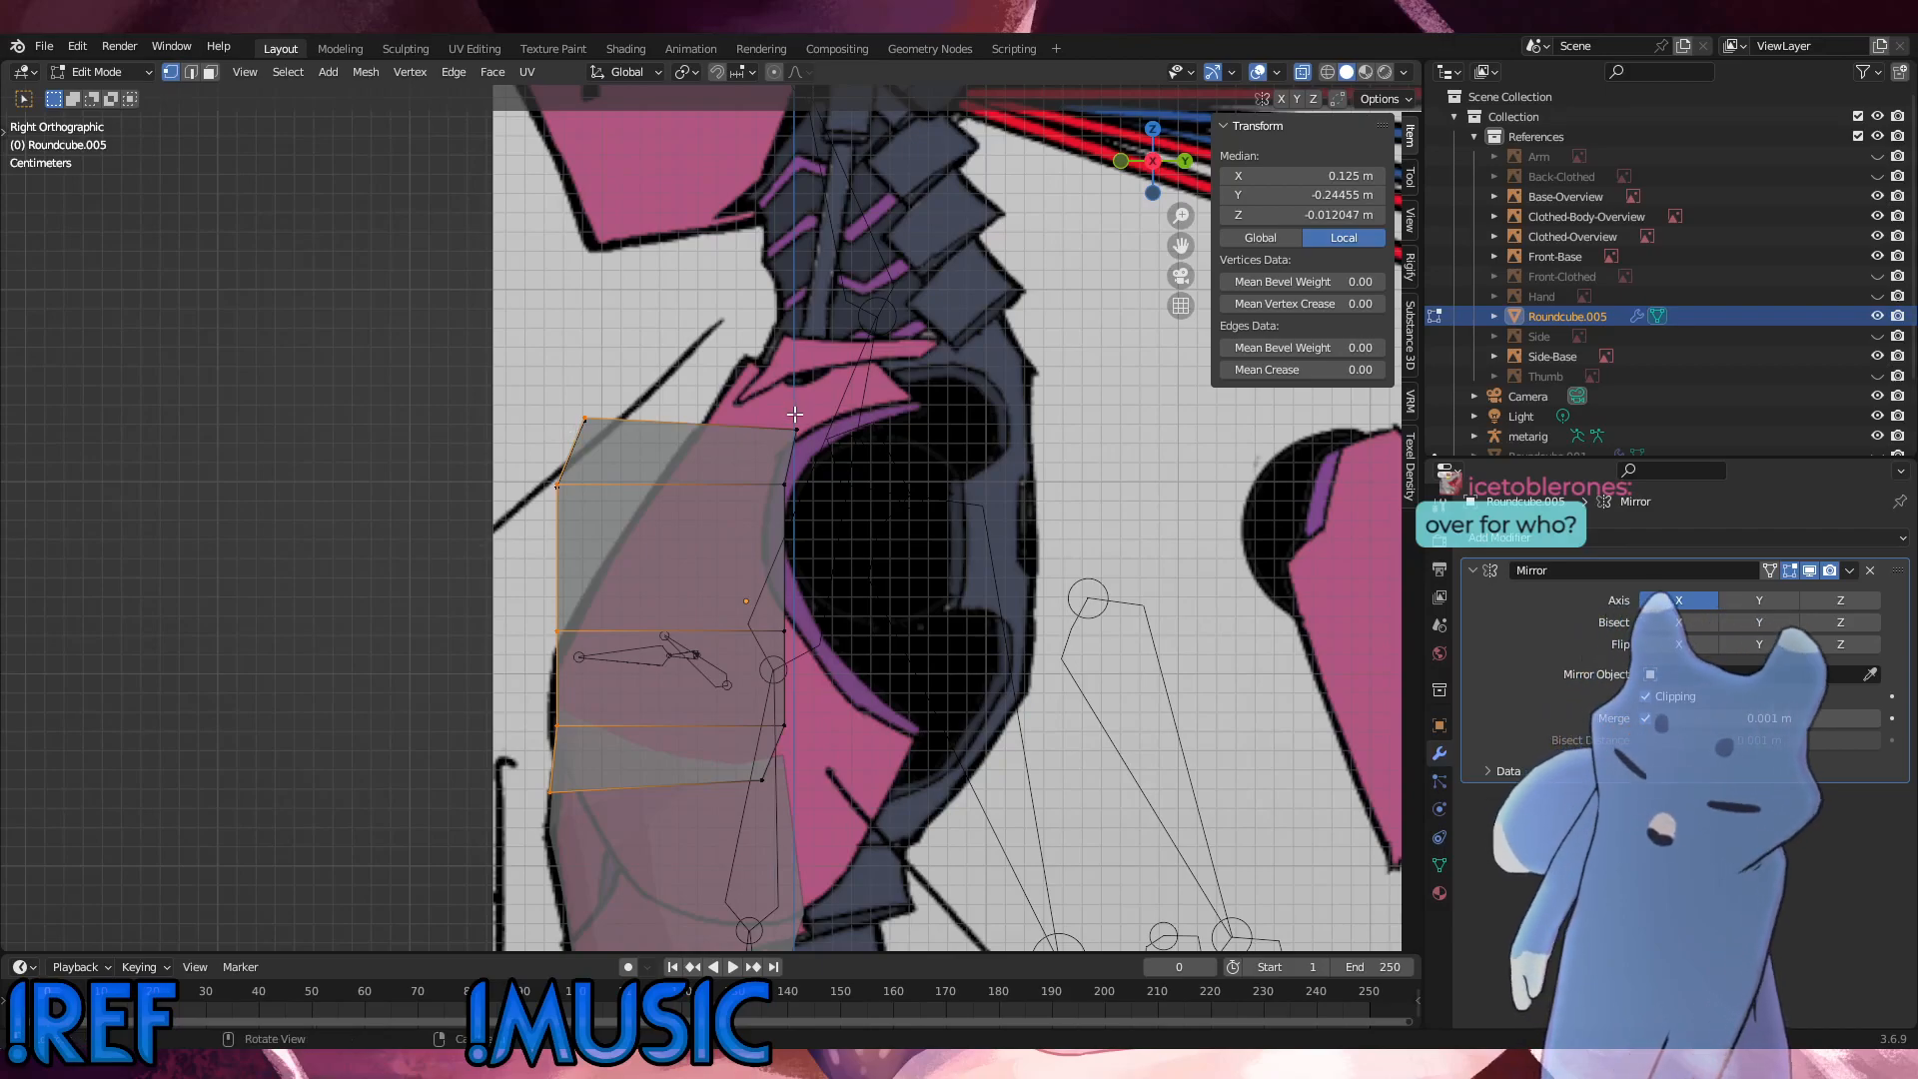
pyautogui.press('g')
pyautogui.press('y')
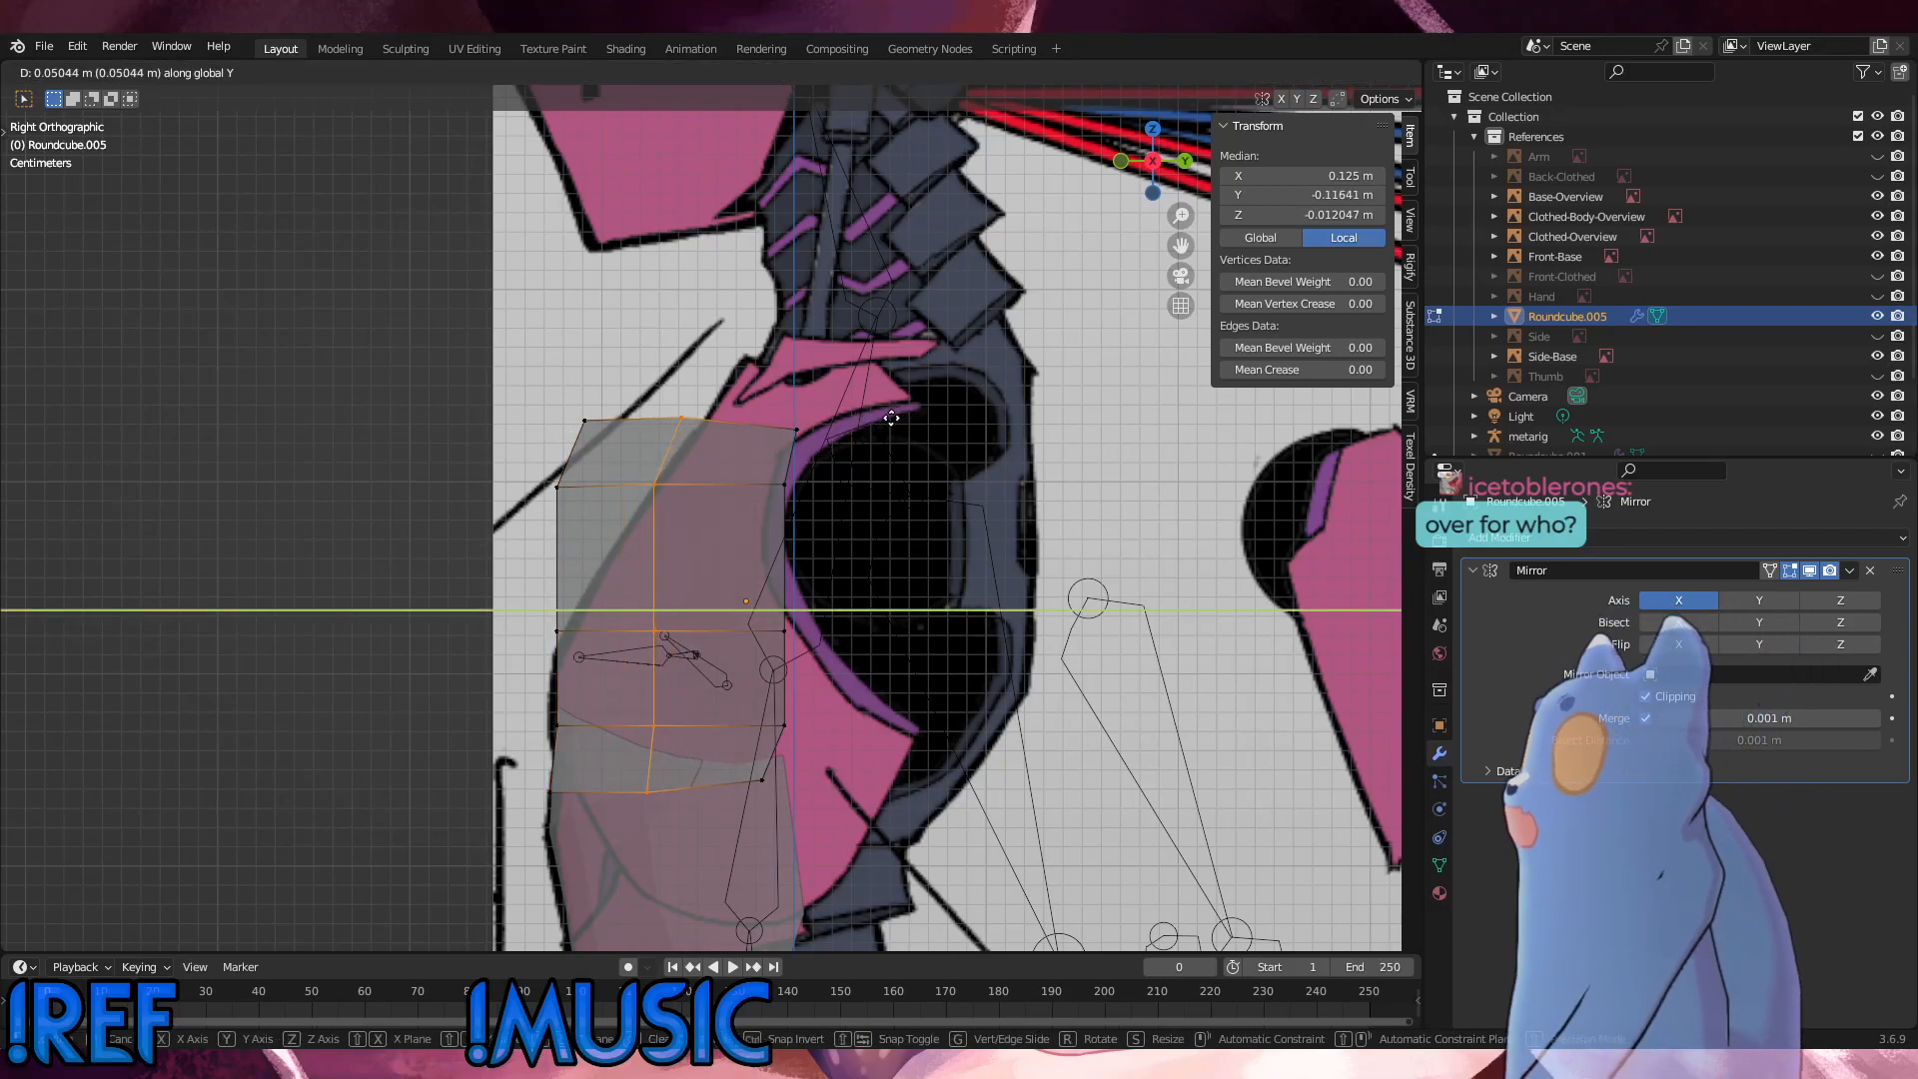
pyautogui.click(892, 418)
# Step: Select the centreline vertex column in the front view and move it about 0.003 m forward along negative Y in the side view
pyautogui.keyDown('alt'); pyautogui.moveTo(891, 418); pyautogui.dragTo(946, 556, button='middle'); pyautogui.keyUp('alt')
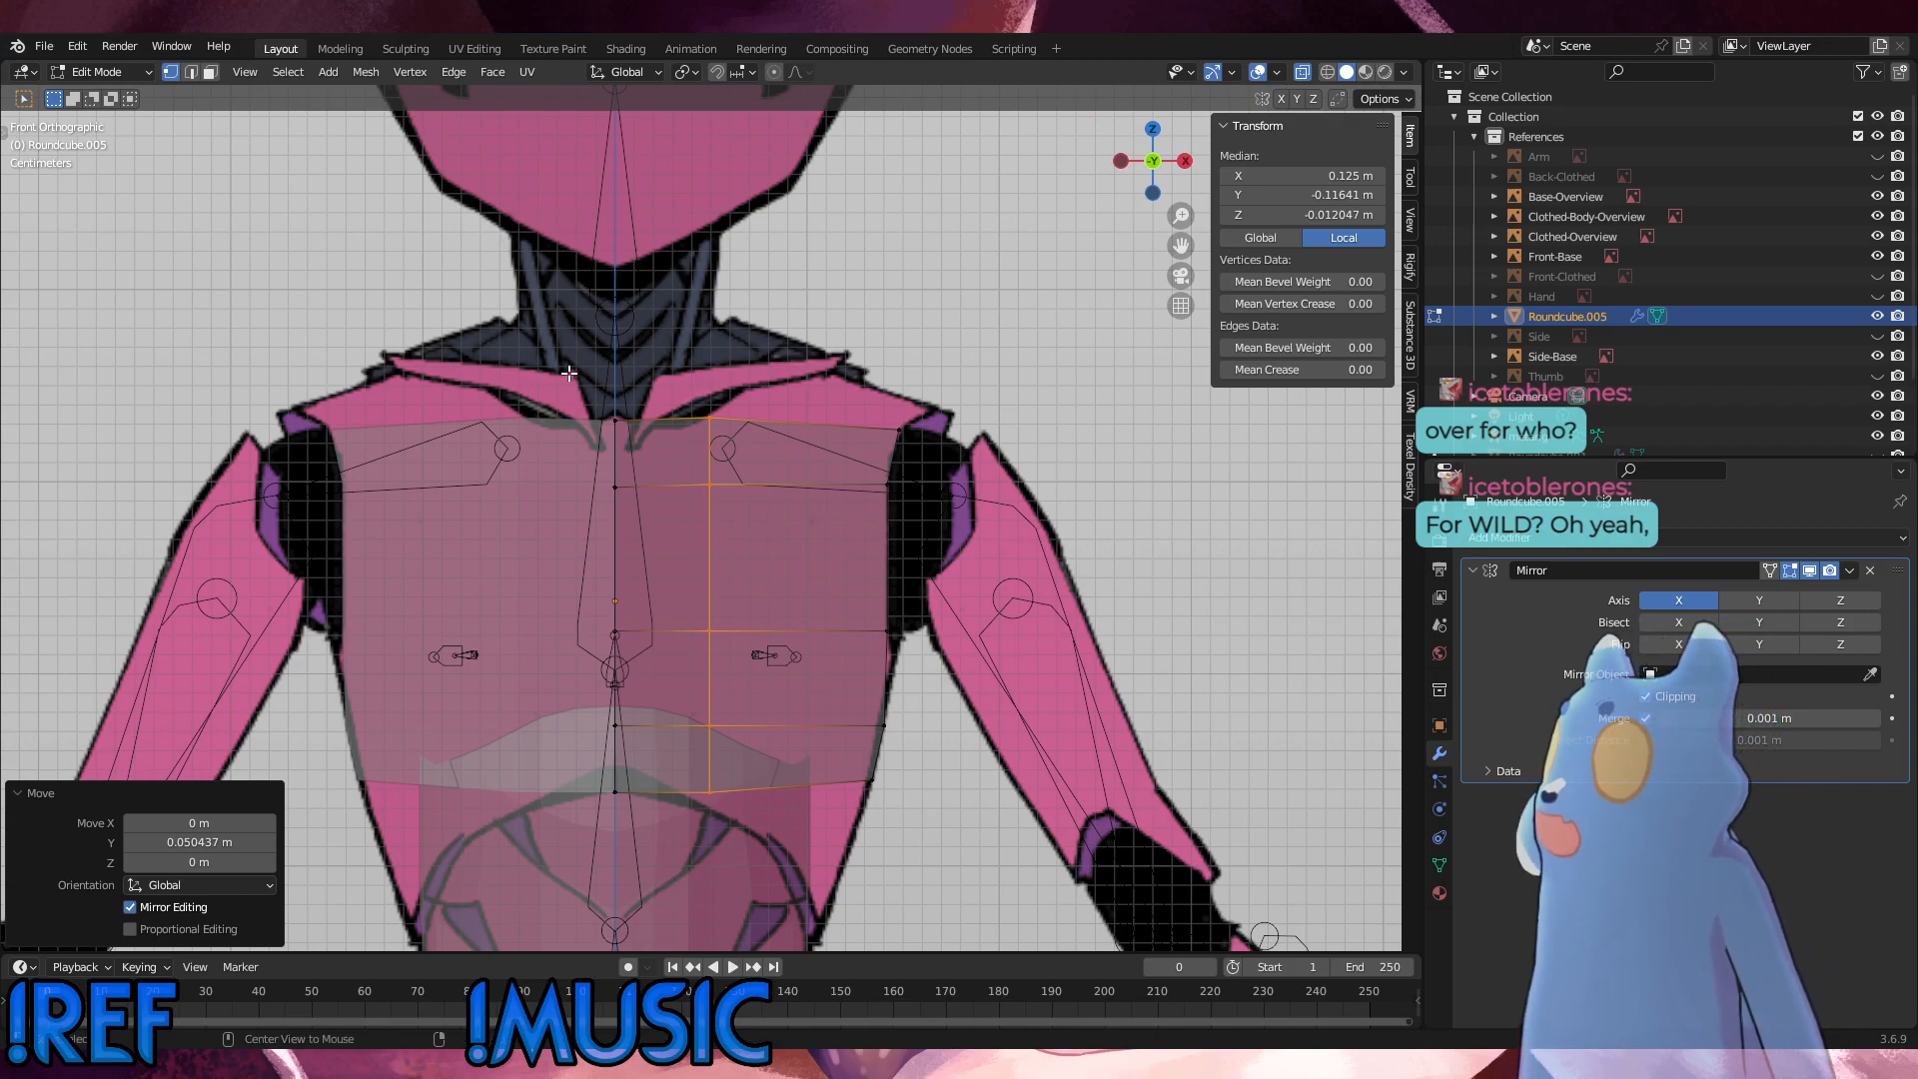
pyautogui.moveTo(562, 377); pyautogui.dragTo(682, 835)
pyautogui.keyDown('alt'); pyautogui.moveTo(681, 834); pyautogui.dragTo(613, 765, button='middle'); pyautogui.keyUp('alt')
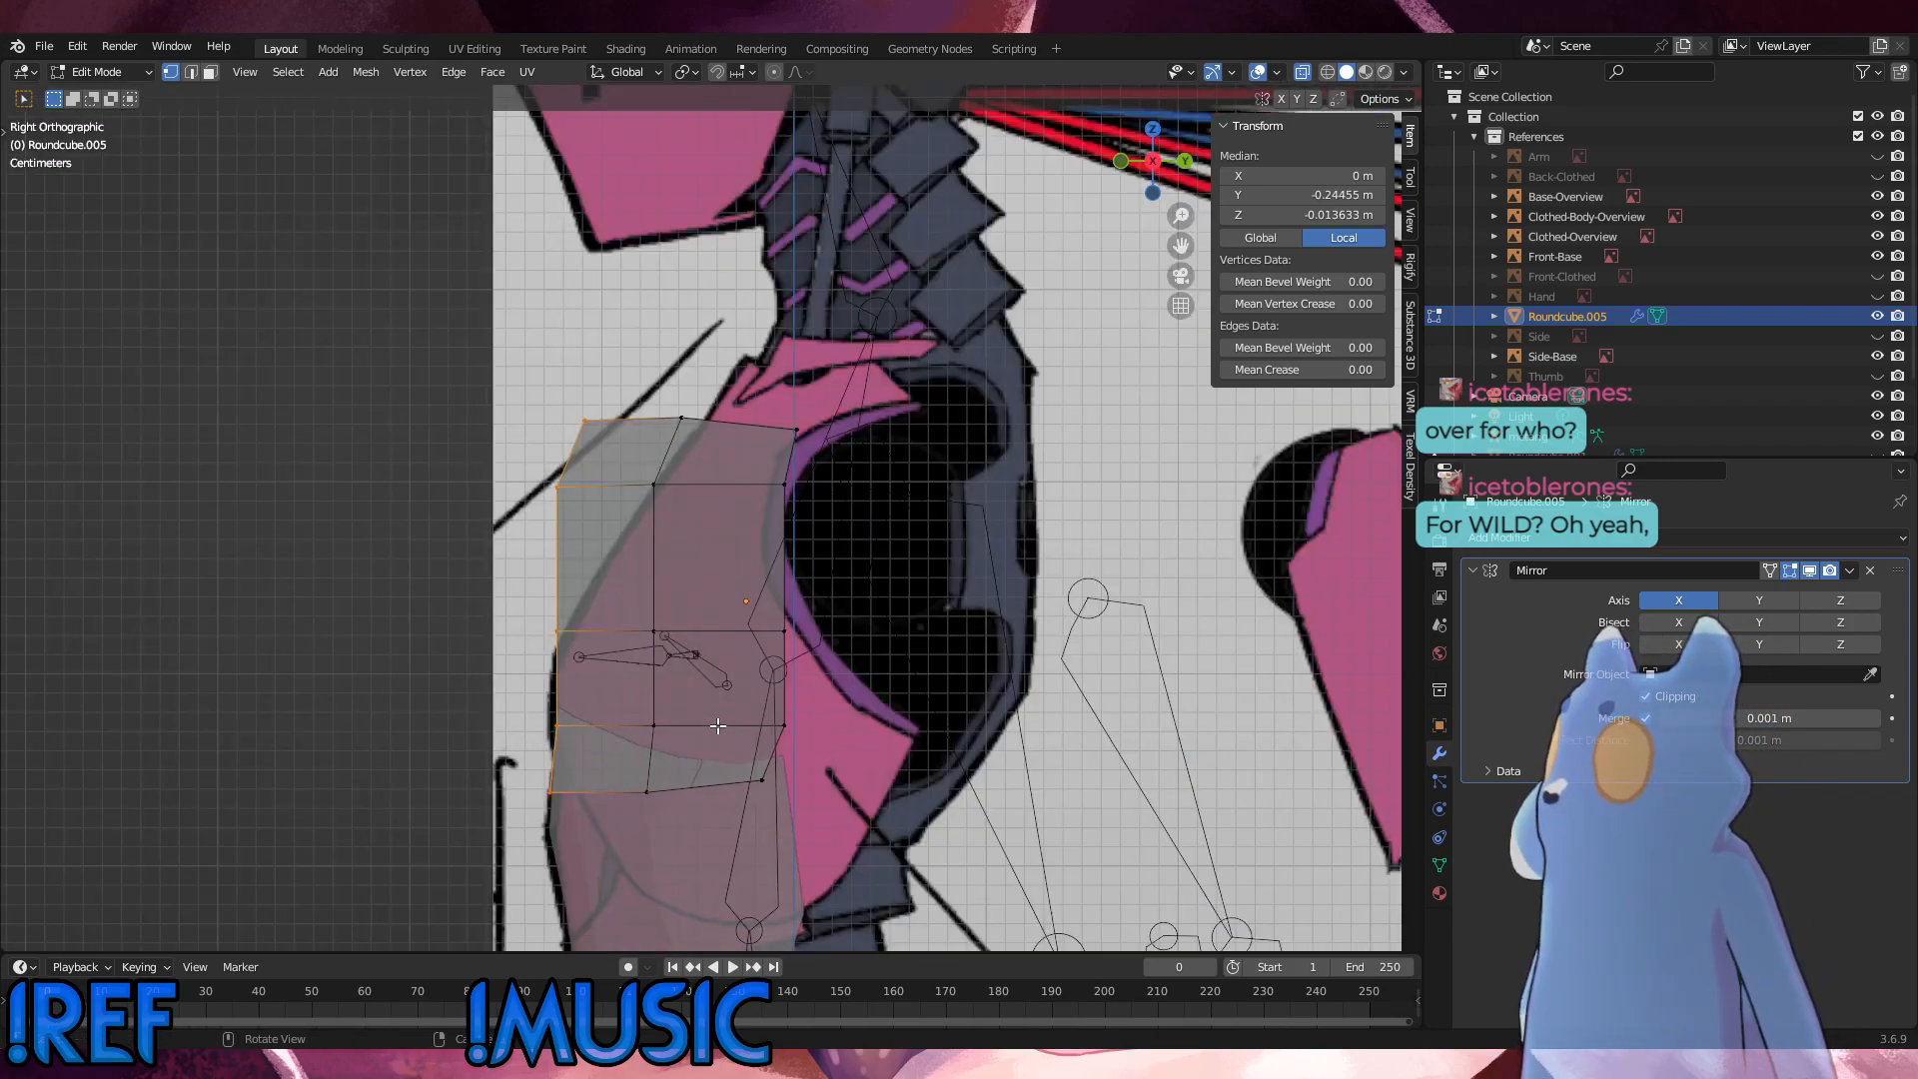
pyautogui.press('g')
pyautogui.press('x')
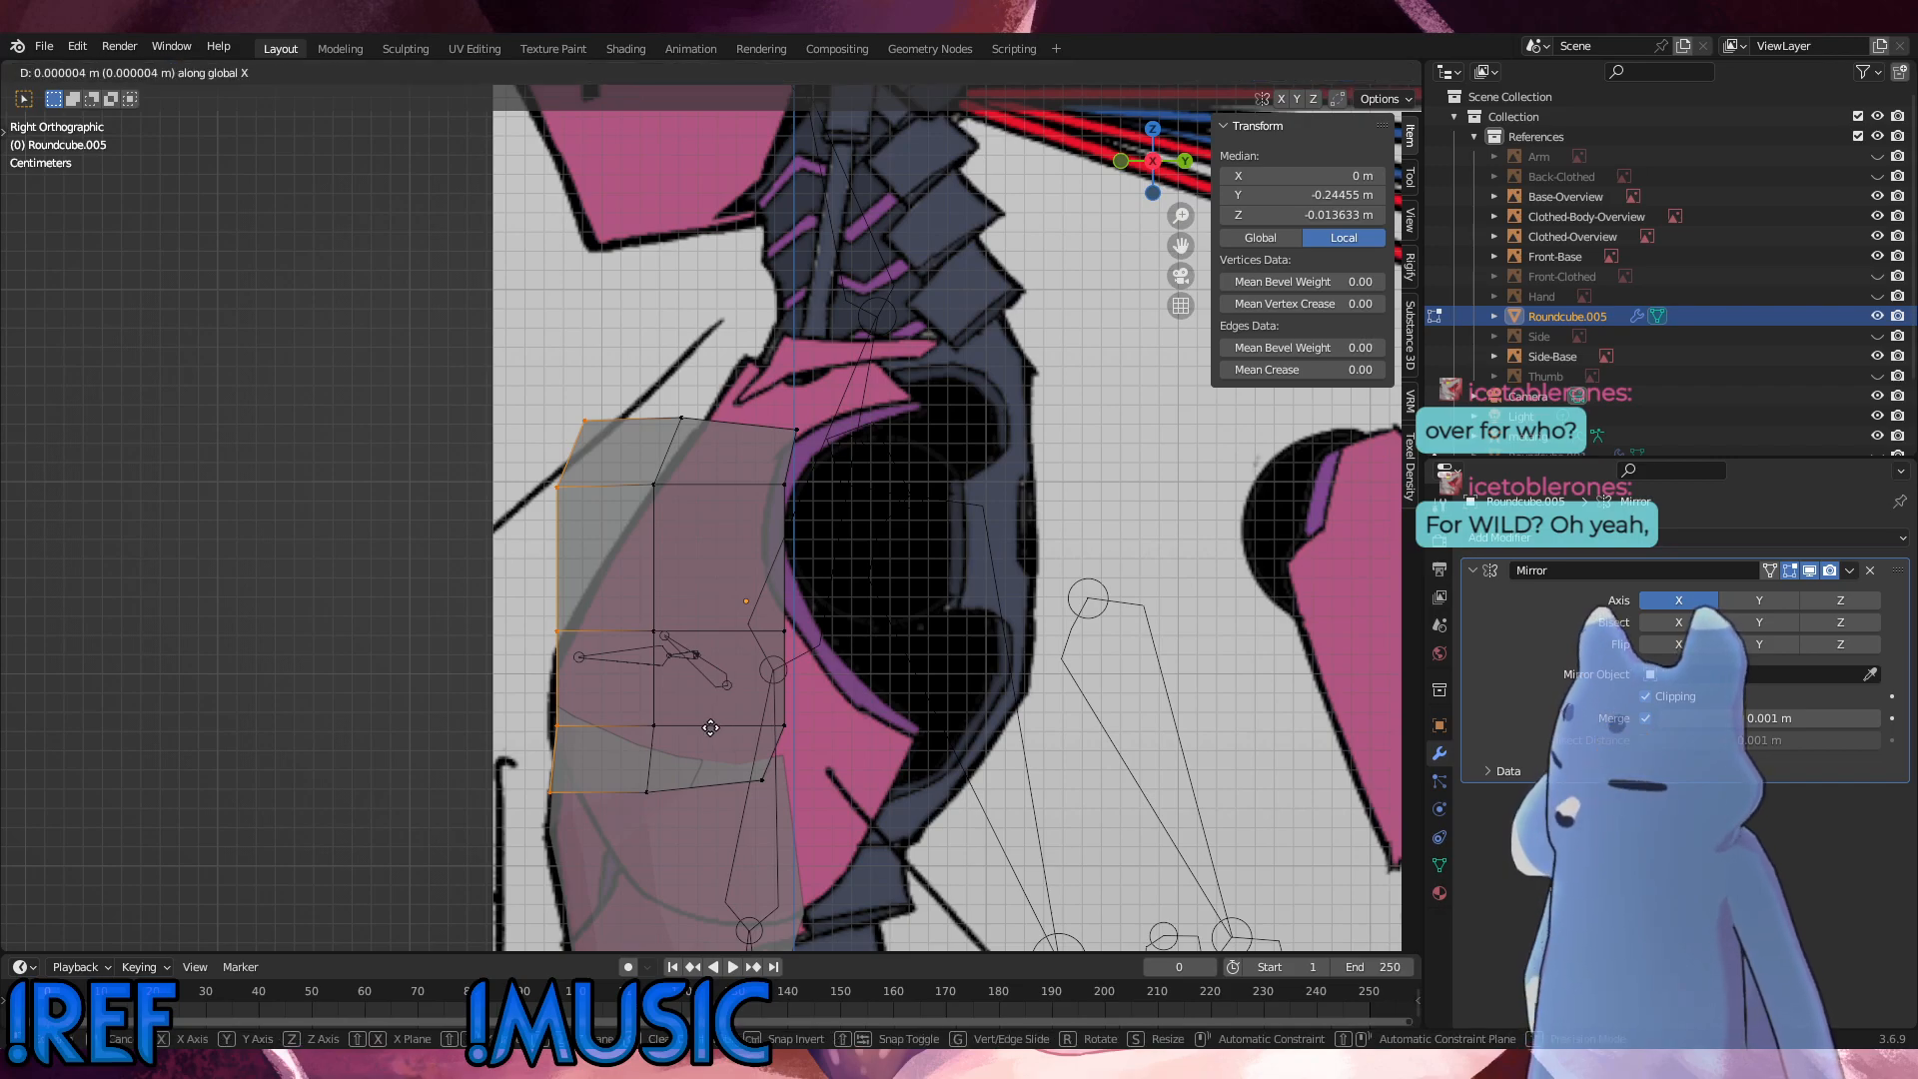
pyautogui.press('y')
pyautogui.click(542, 847)
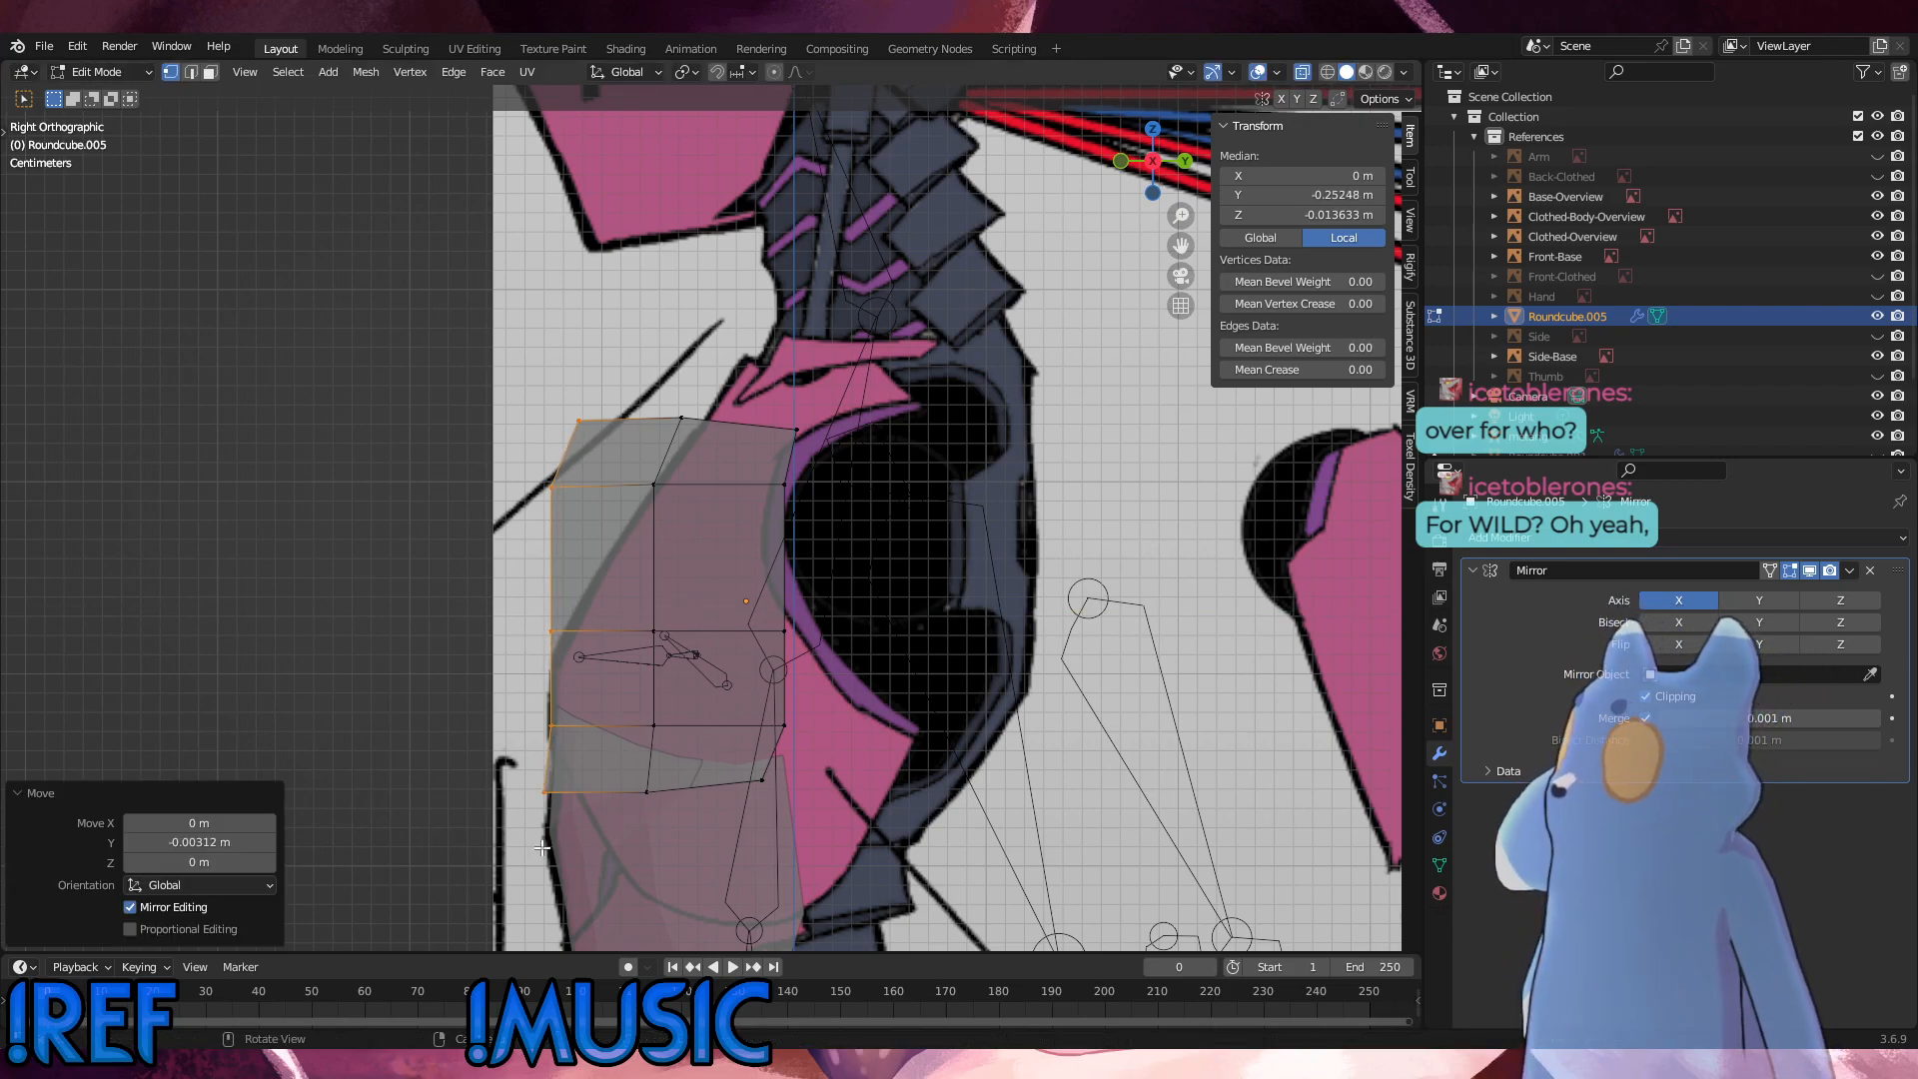
# Step: Align the bottom centreline vertex with the torso outline along Y, and move the vertex above it about 0.0016 m forward
pyautogui.click(546, 792)
pyautogui.press('g')
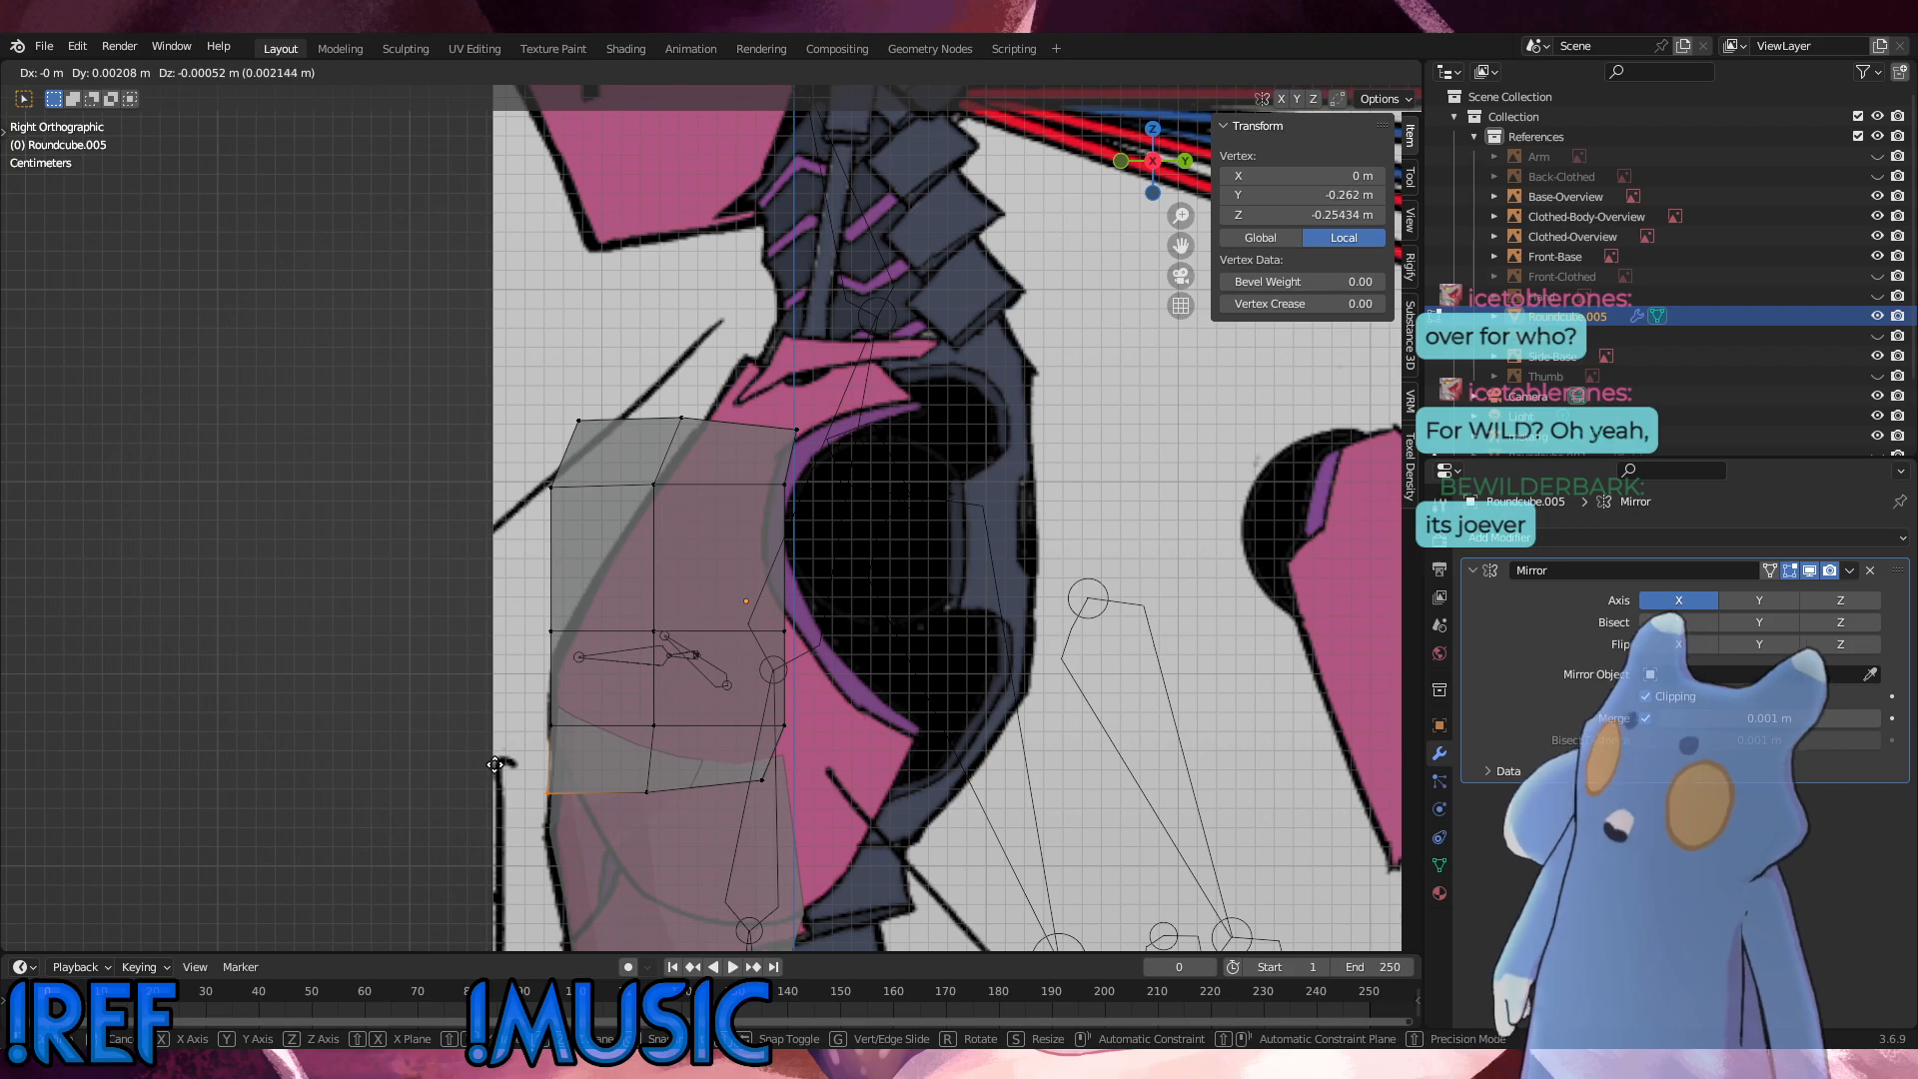
pyautogui.press('y')
pyautogui.click(497, 764)
pyautogui.click(542, 713)
pyautogui.press('g')
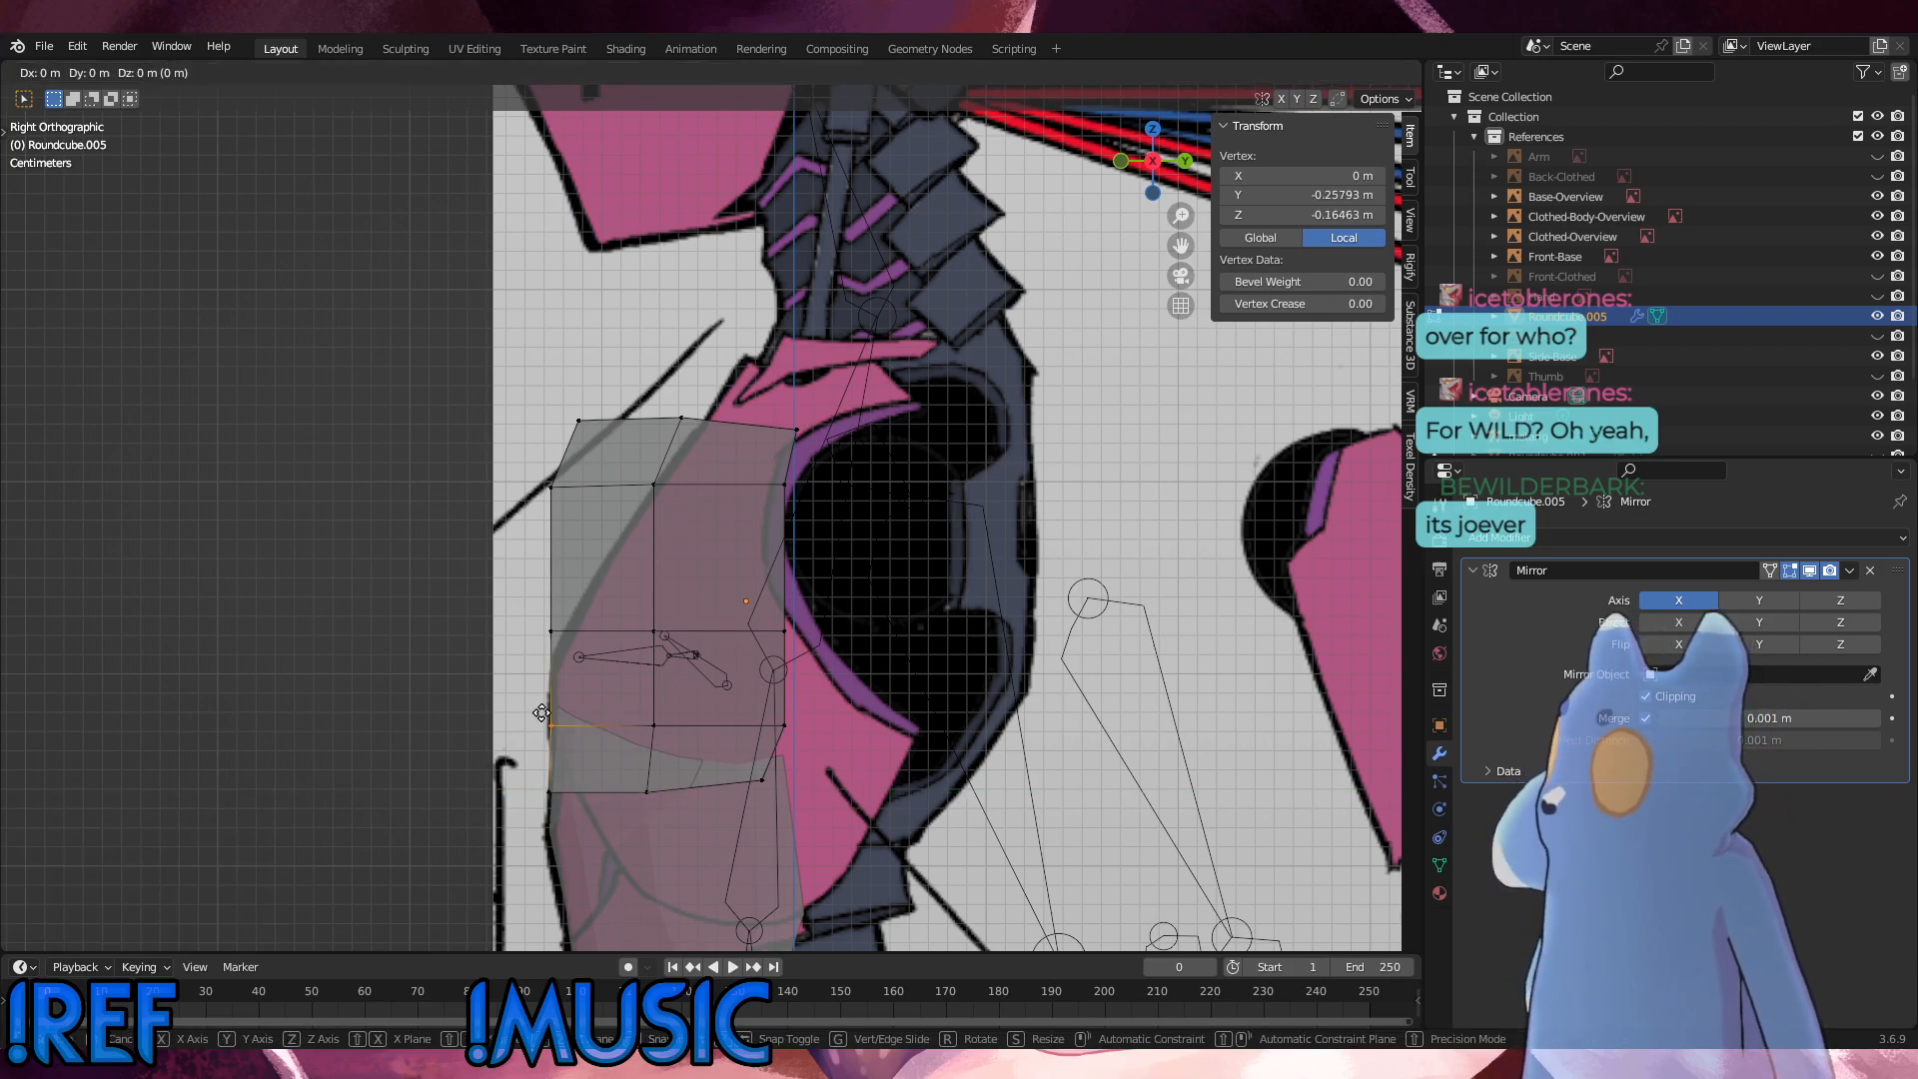
pyautogui.press('y')
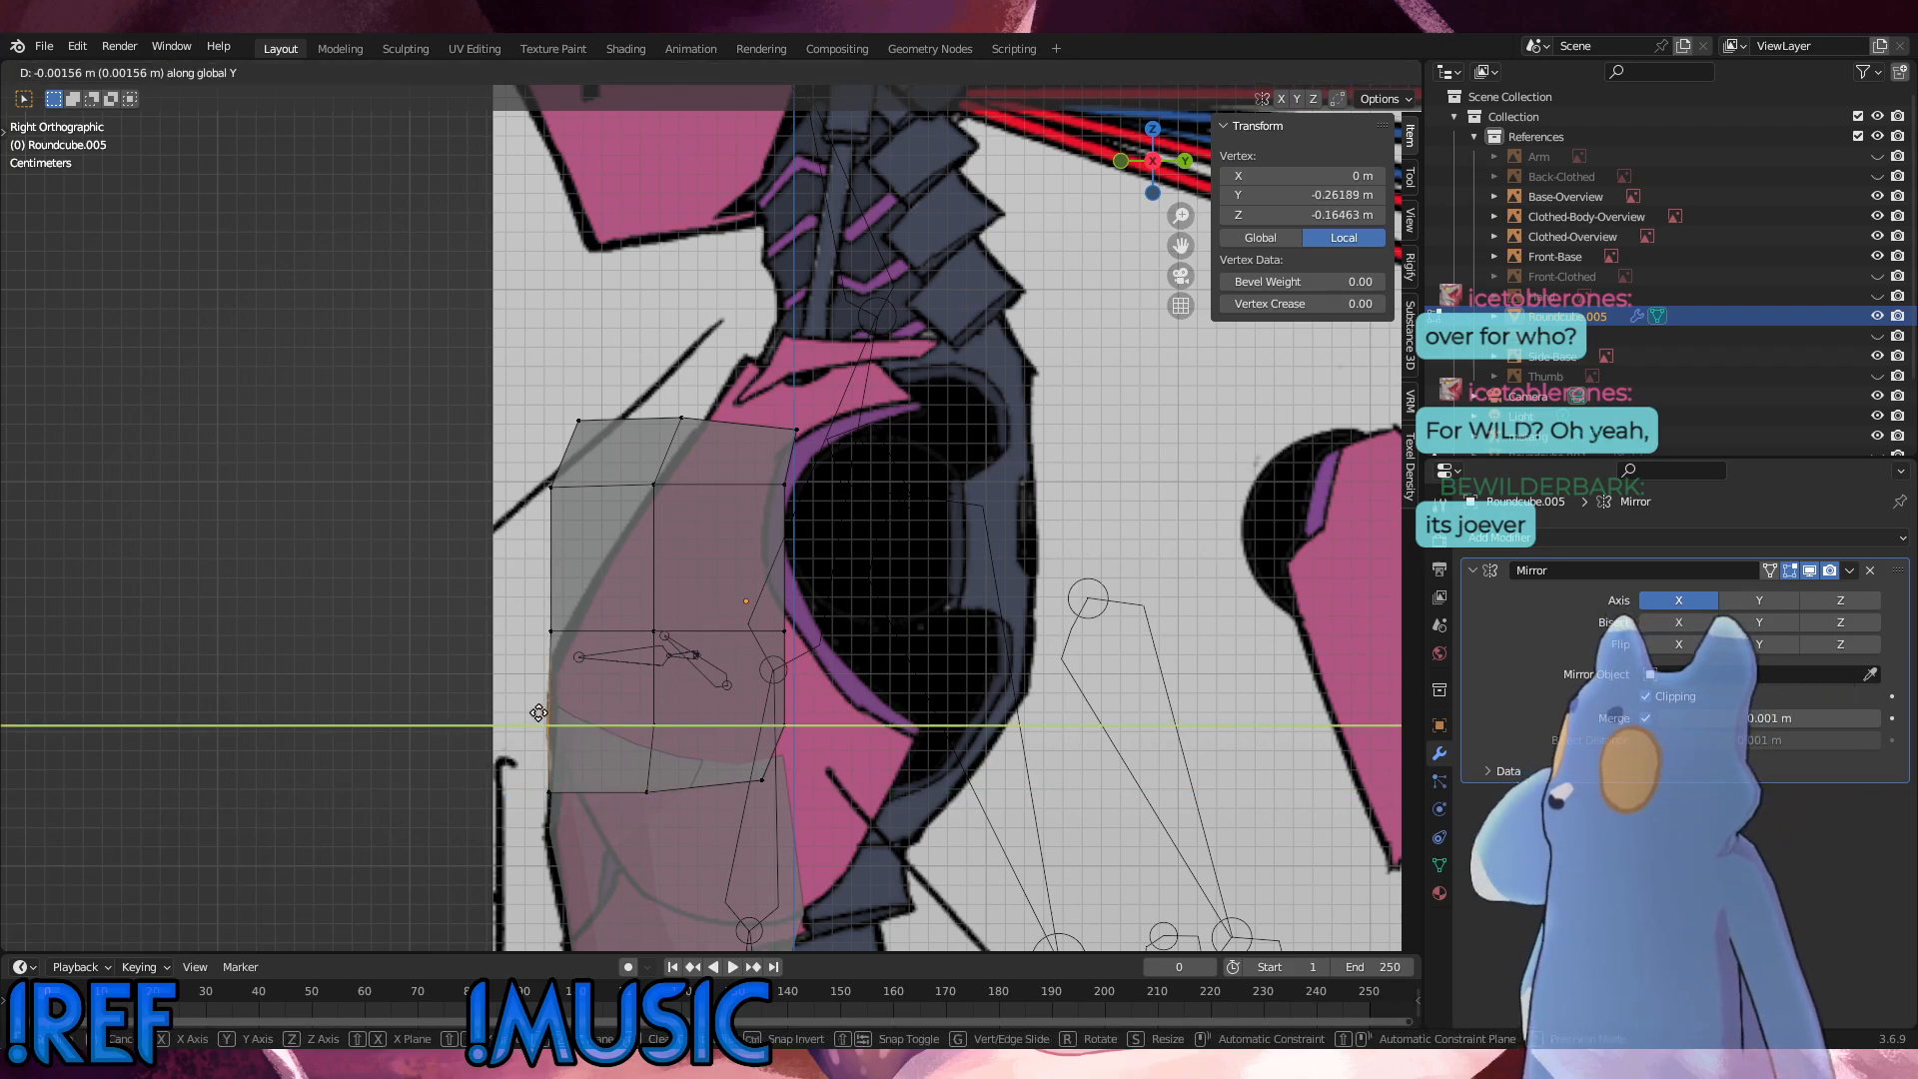
pyautogui.click(538, 712)
# Step: Edge-slide the panel's middle horizontal vertex row downward by a factor of about 0.44
pyautogui.click(550, 630)
pyautogui.moveTo(830, 662); pyautogui.dragTo(436, 578)
pyautogui.press('g')
pyautogui.press('g')
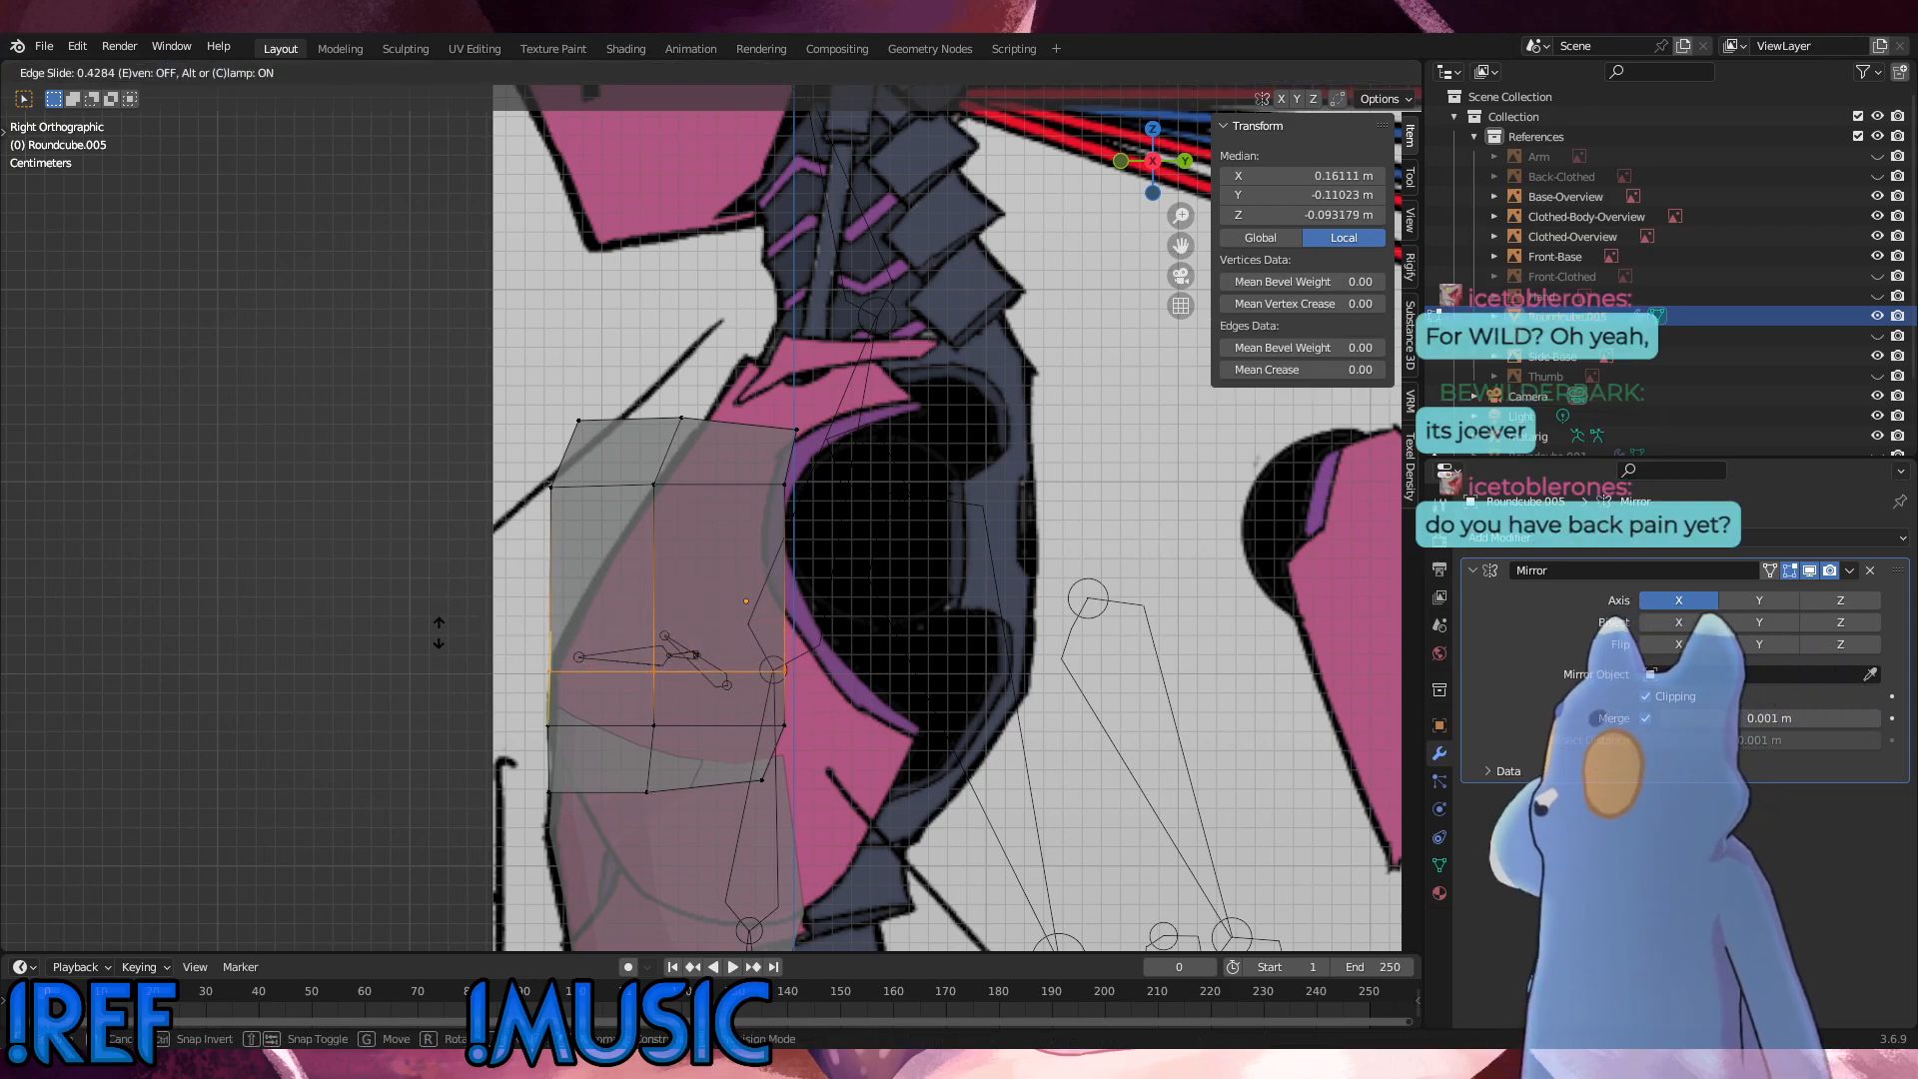
pyautogui.click(439, 634)
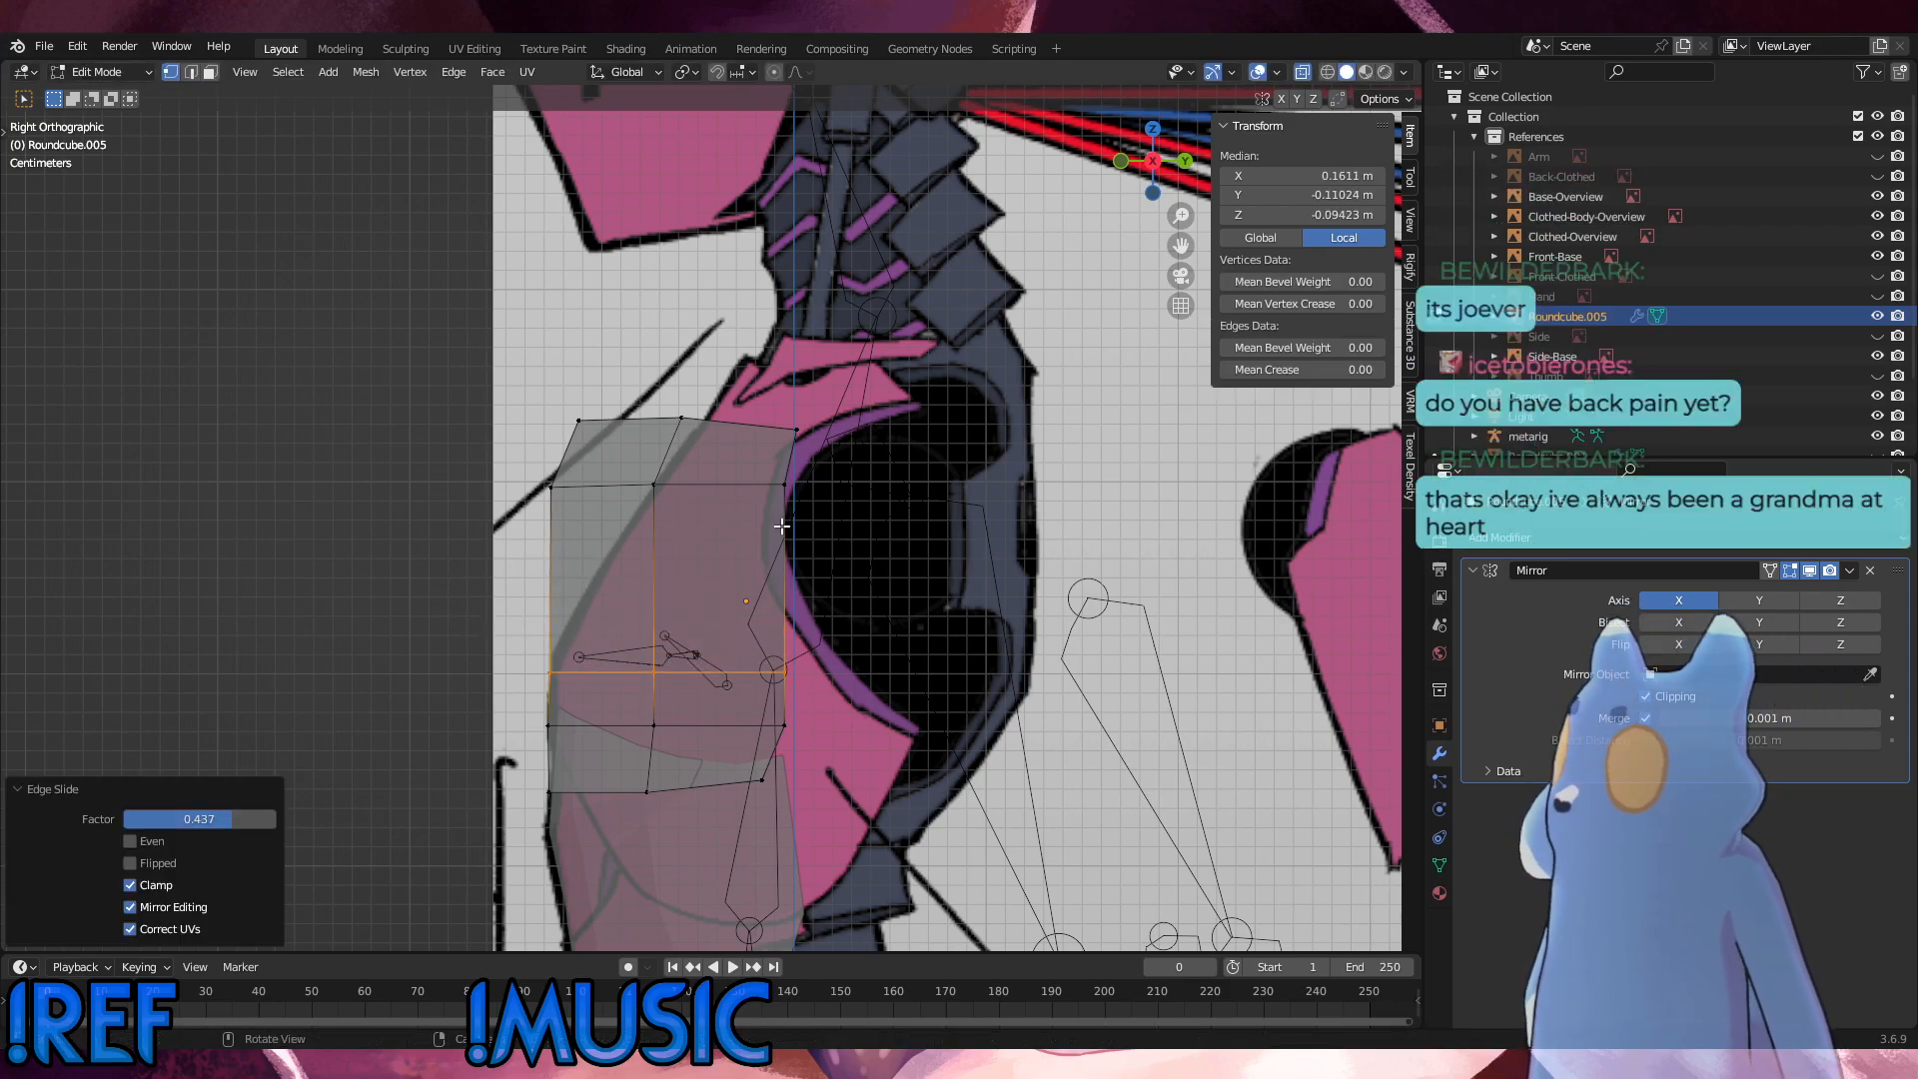
# Step: Edge-slide the horizontal row below the panel's top edge downward, about halfway toward the next row
pyautogui.moveTo(861, 534); pyautogui.dragTo(459, 455)
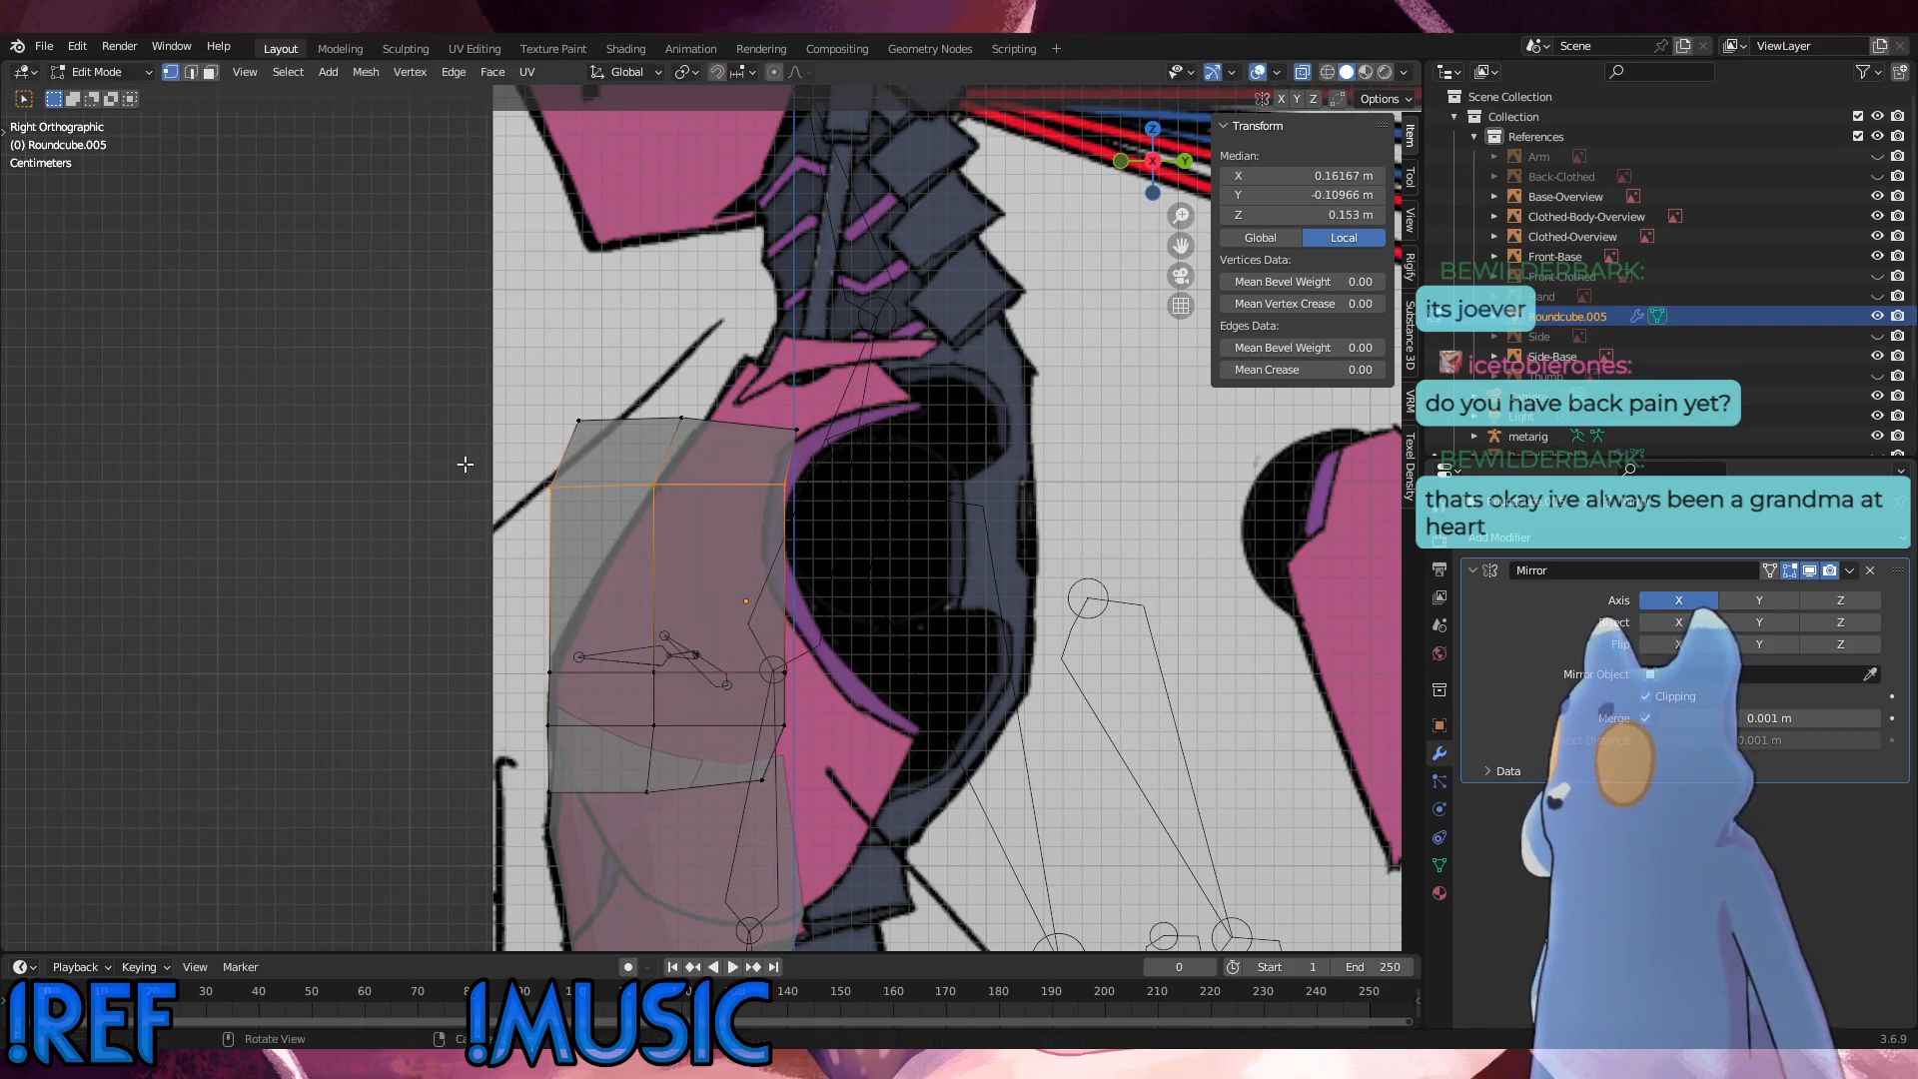
pyautogui.press('g')
pyautogui.press('g')
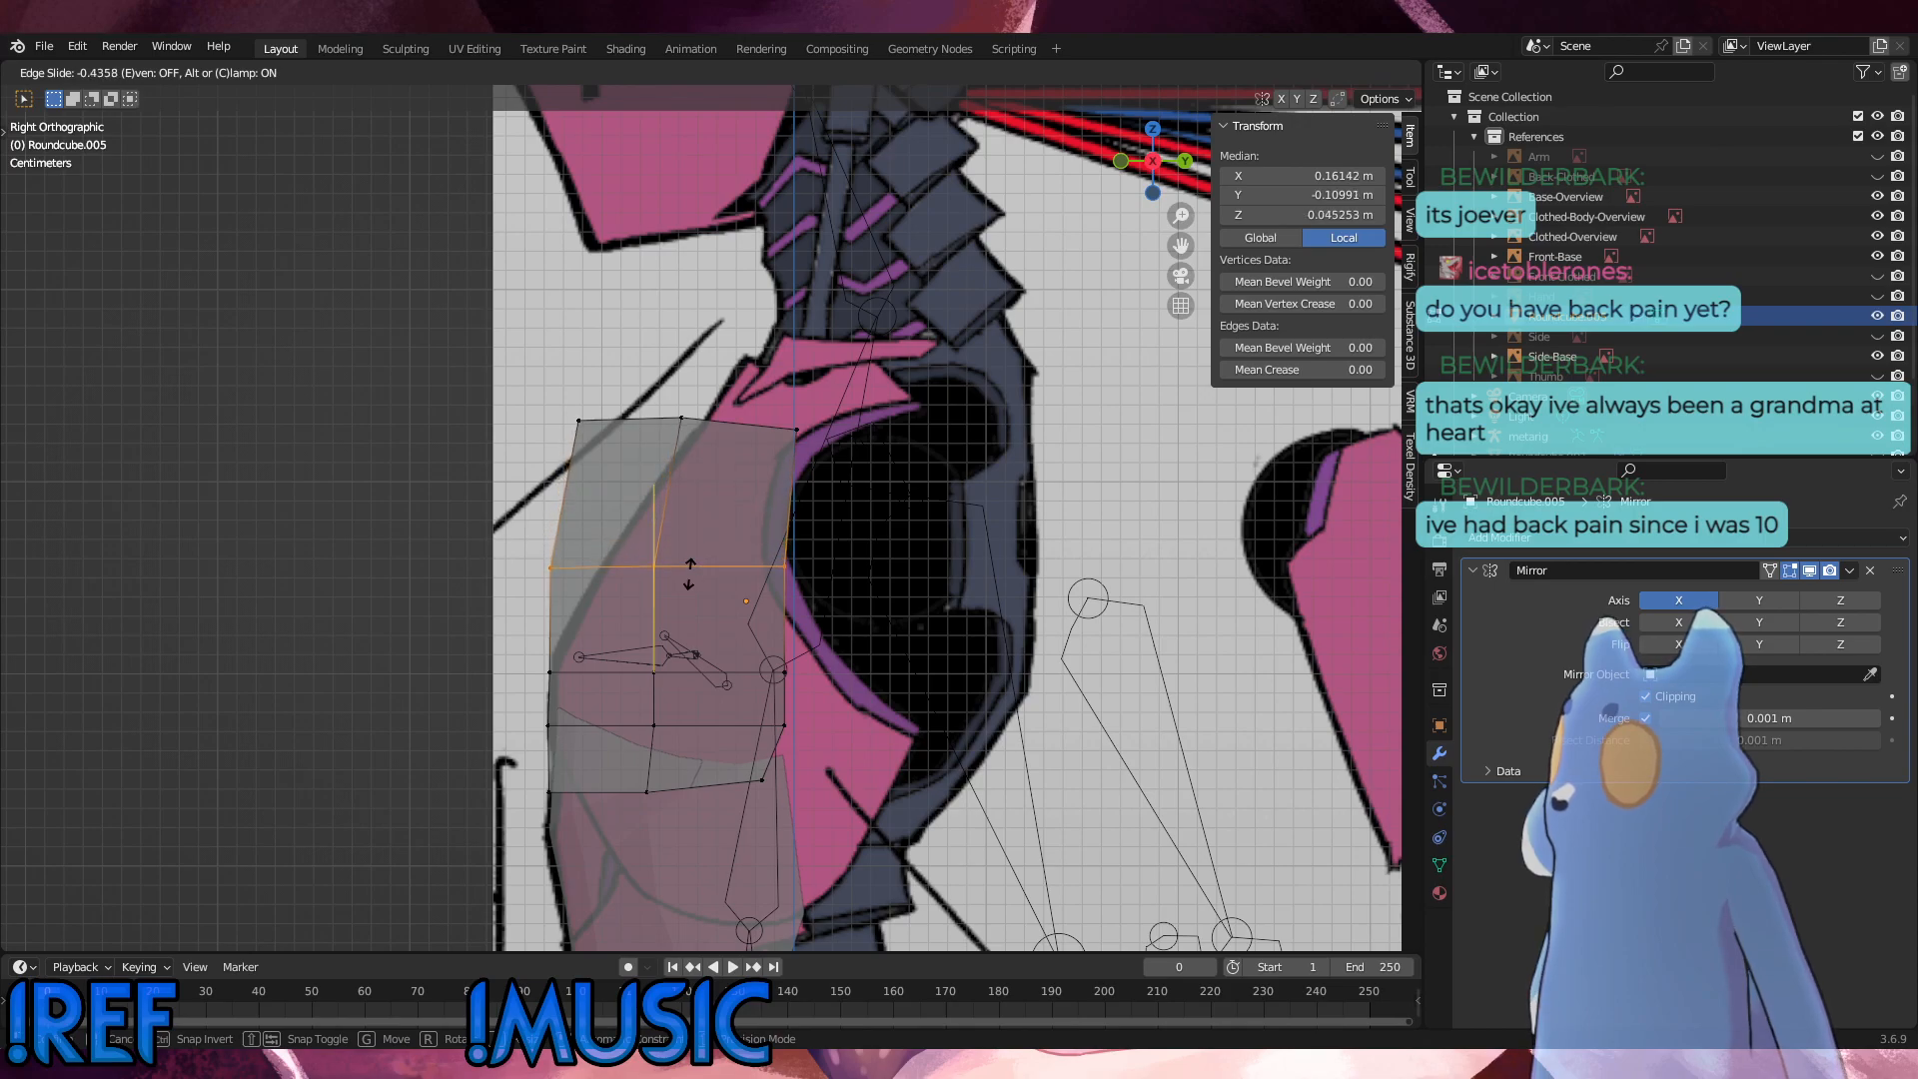
pyautogui.click(689, 574)
# Step: Vertex-slide that row's middle vertex about 0.37 and its centreline vertex about 0.33 along the row to follow the slanted chest outline
pyautogui.click(655, 573)
pyautogui.press('g')
pyautogui.press('g')
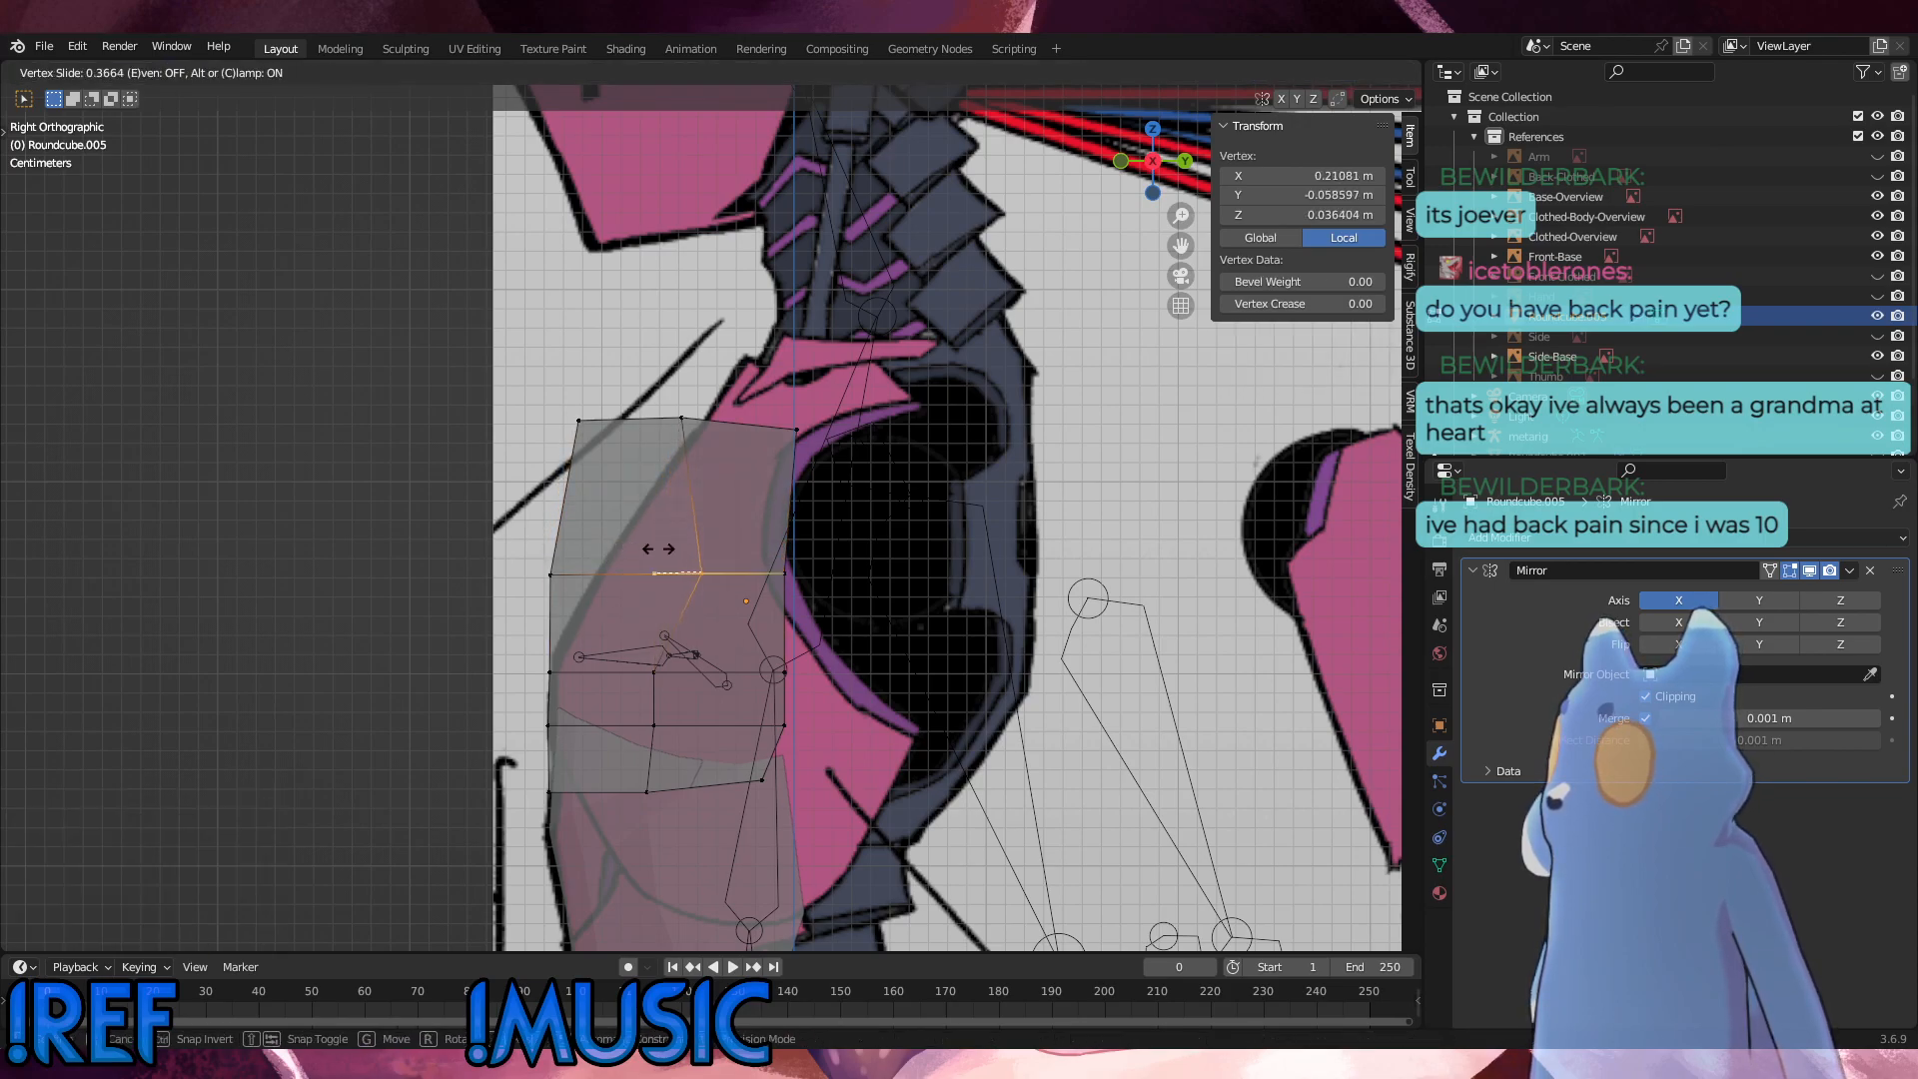
pyautogui.click(658, 549)
pyautogui.click(522, 561)
pyautogui.press('g')
pyautogui.press('g')
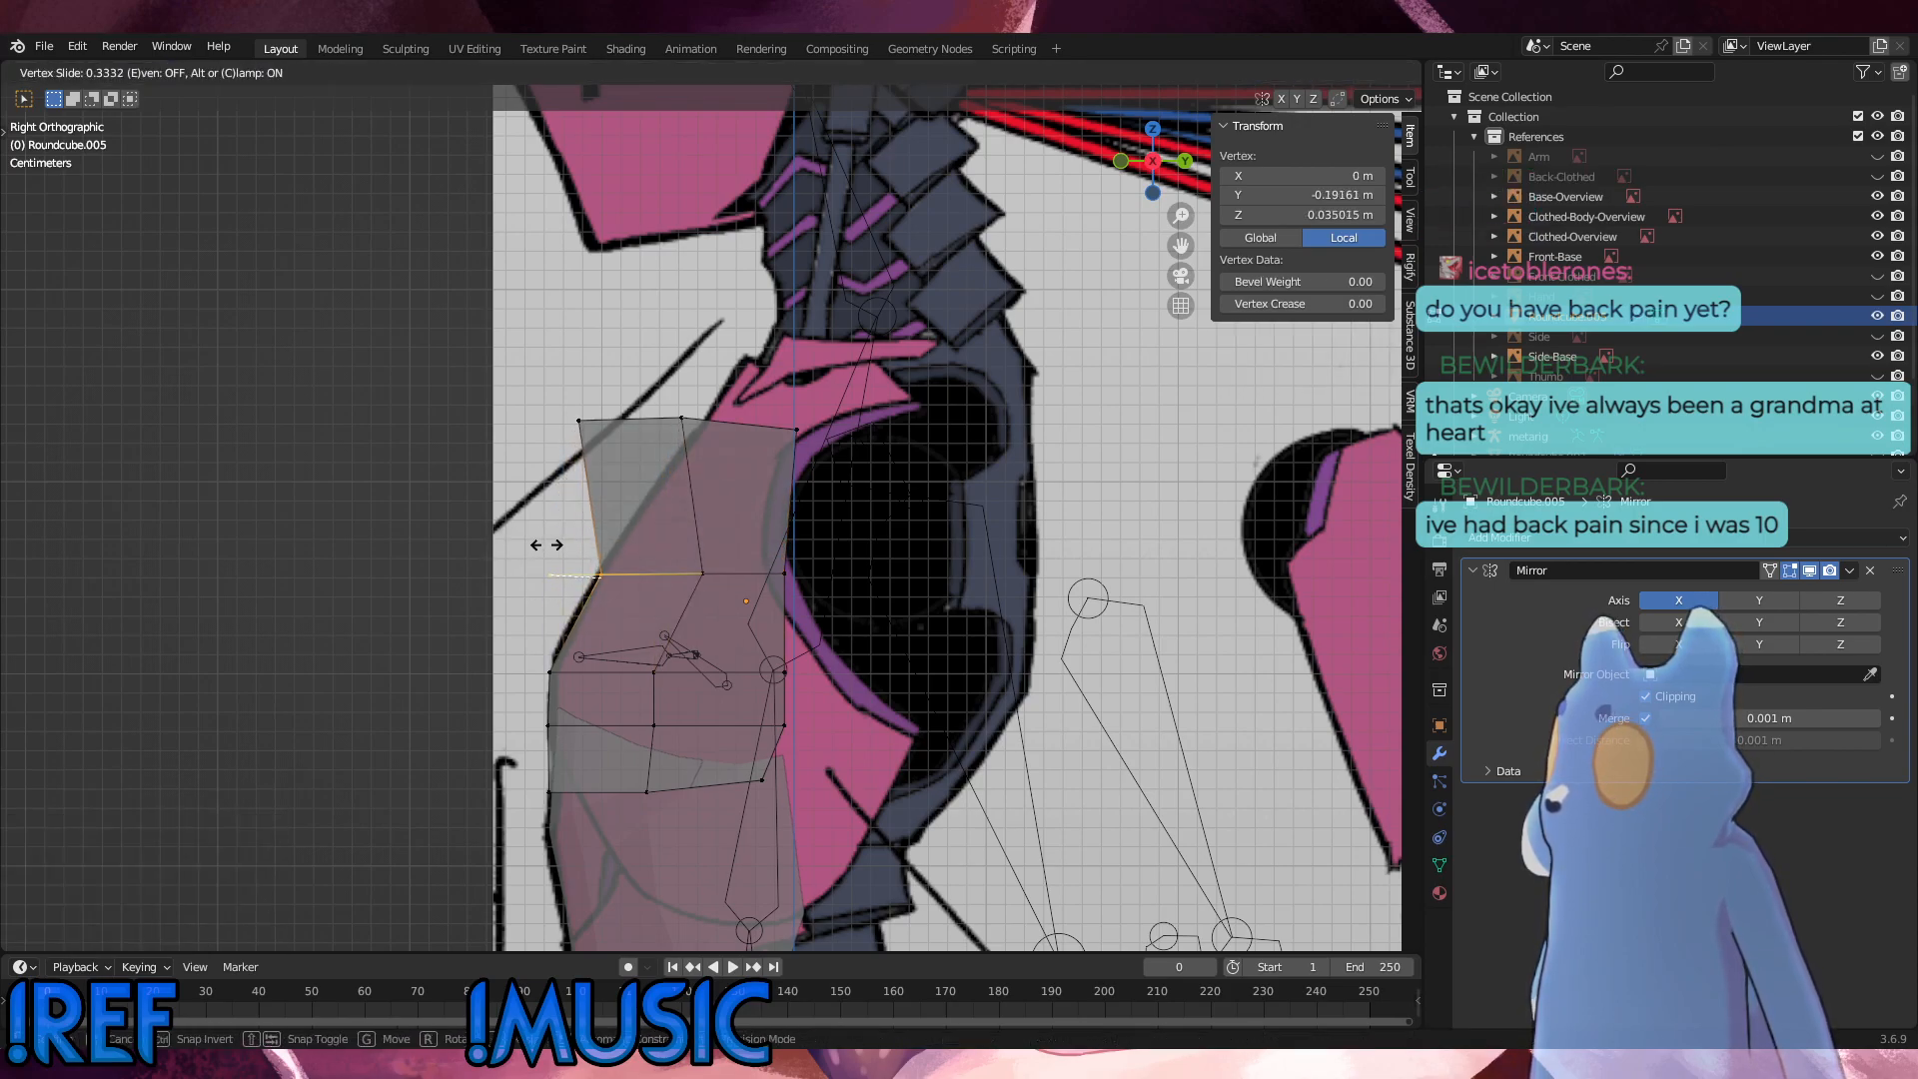
pyautogui.click(545, 545)
# Step: Try to move the panel's top vertex row about 0.025 m backward and 0.005 m down in the side view
pyautogui.keyDown('alt'); pyautogui.click(760, 424); pyautogui.keyUp('alt')
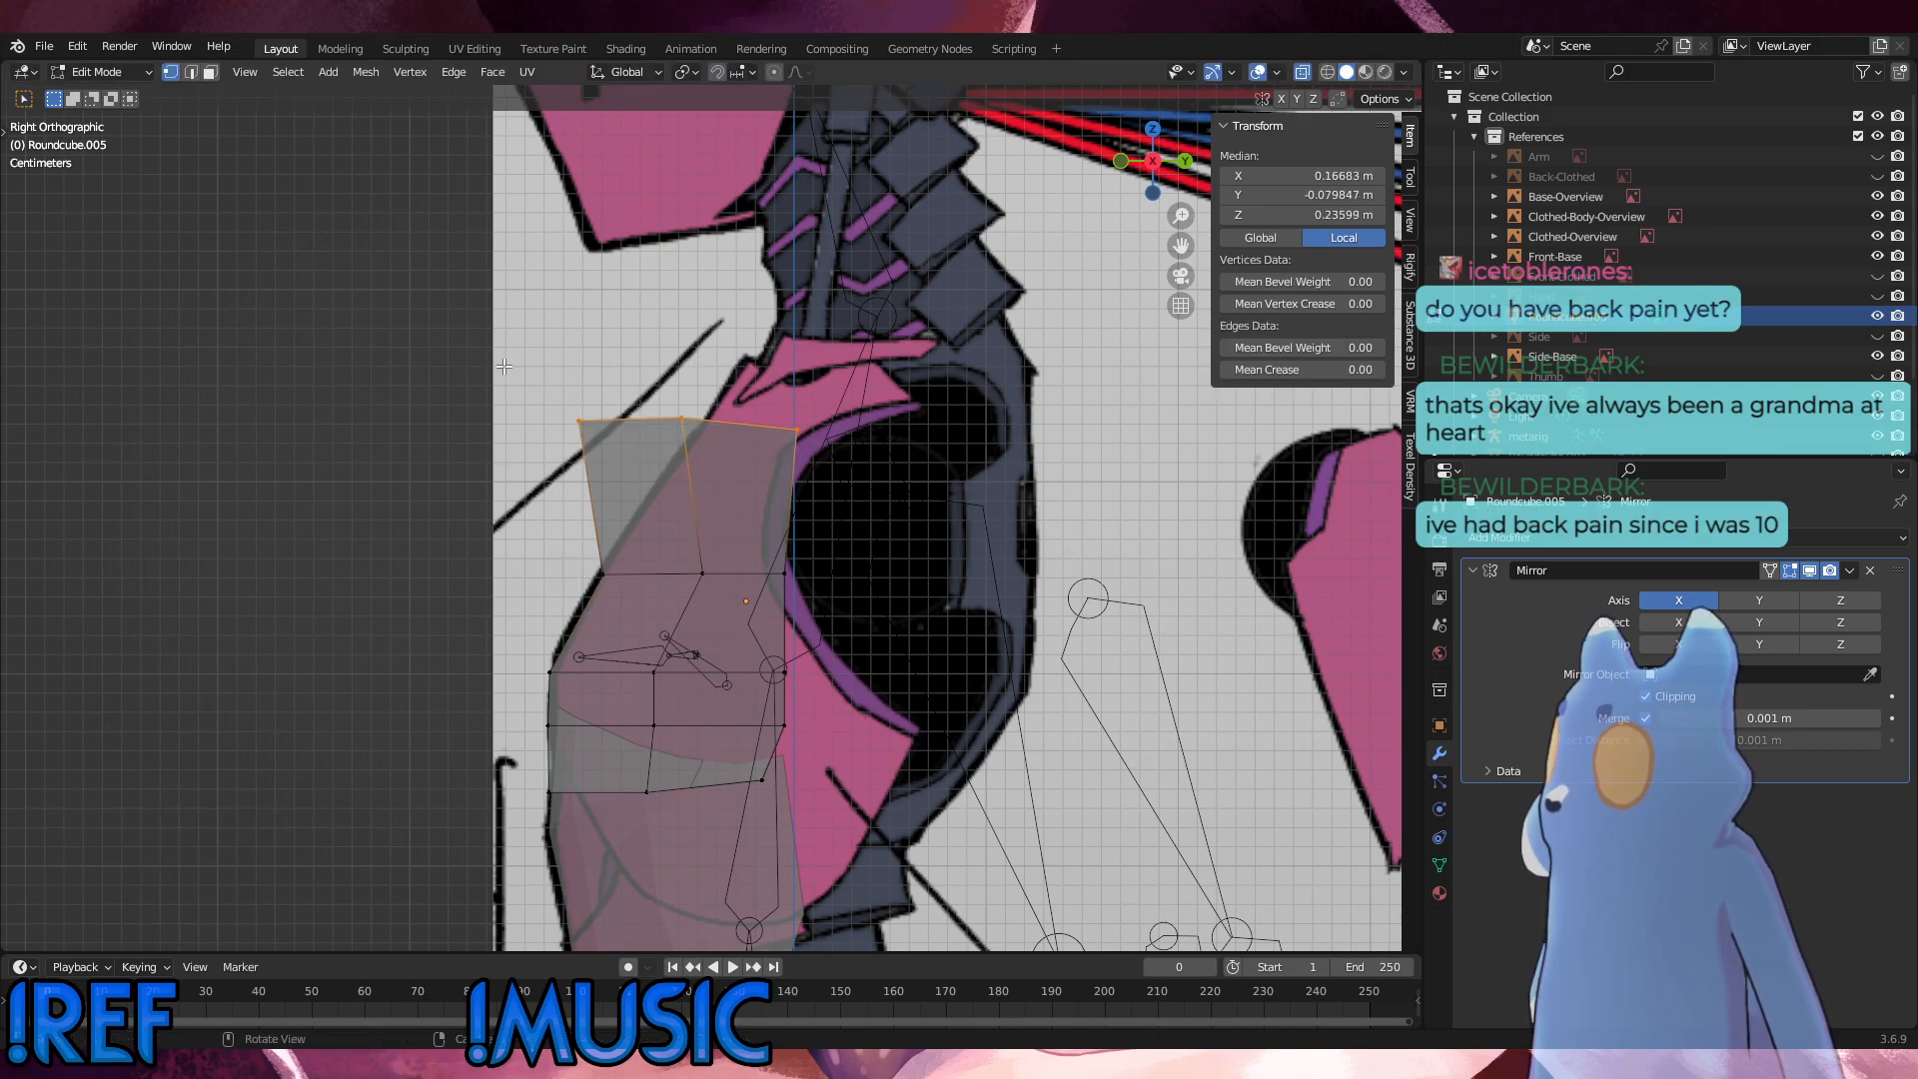
pyautogui.press('g')
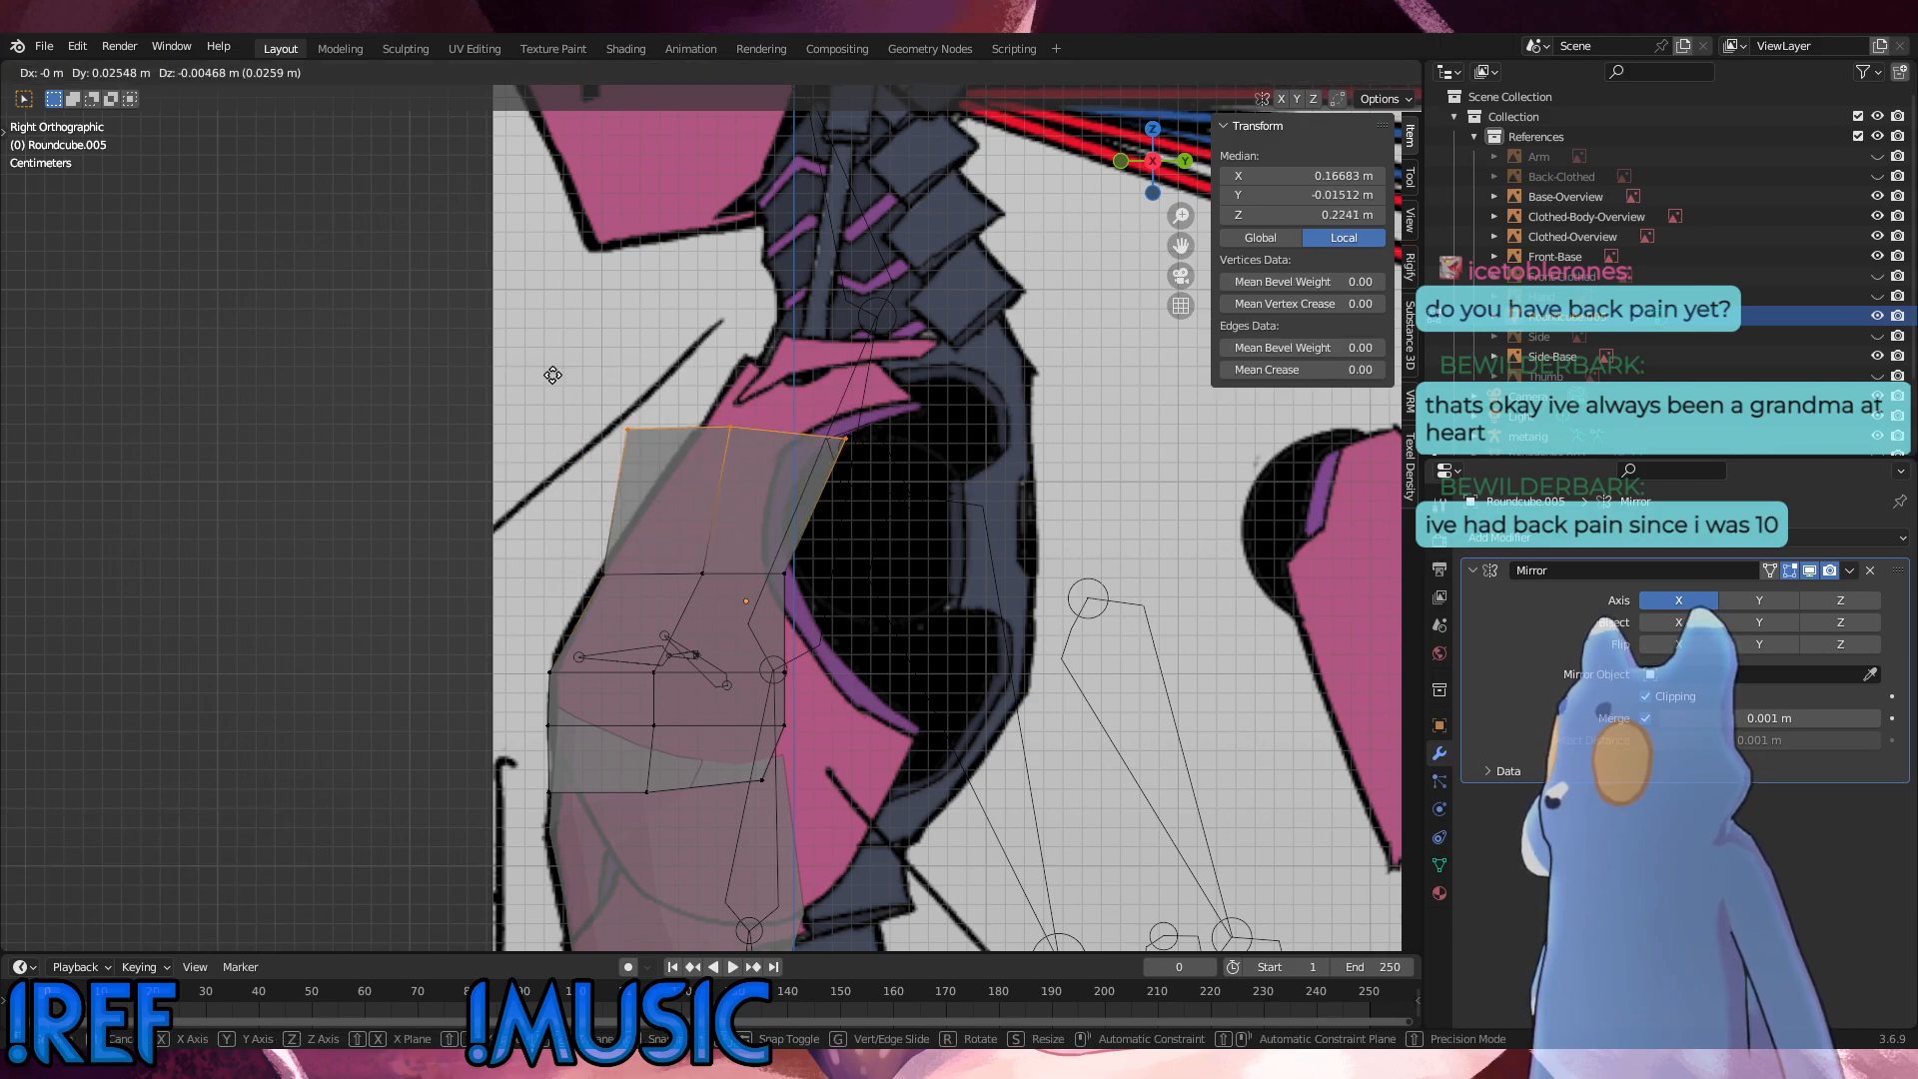
pyautogui.click(552, 373)
pyautogui.hotkey('ctrl', 'z')
# Step: Compare the front and side views, and move the panel's top vertex row about 0.065 m backward along Y to the chest outline
pyautogui.keyDown('alt'); pyautogui.moveTo(663, 403); pyautogui.dragTo(752, 412, button='middle'); pyautogui.keyUp('alt')
pyautogui.press('KP_1')
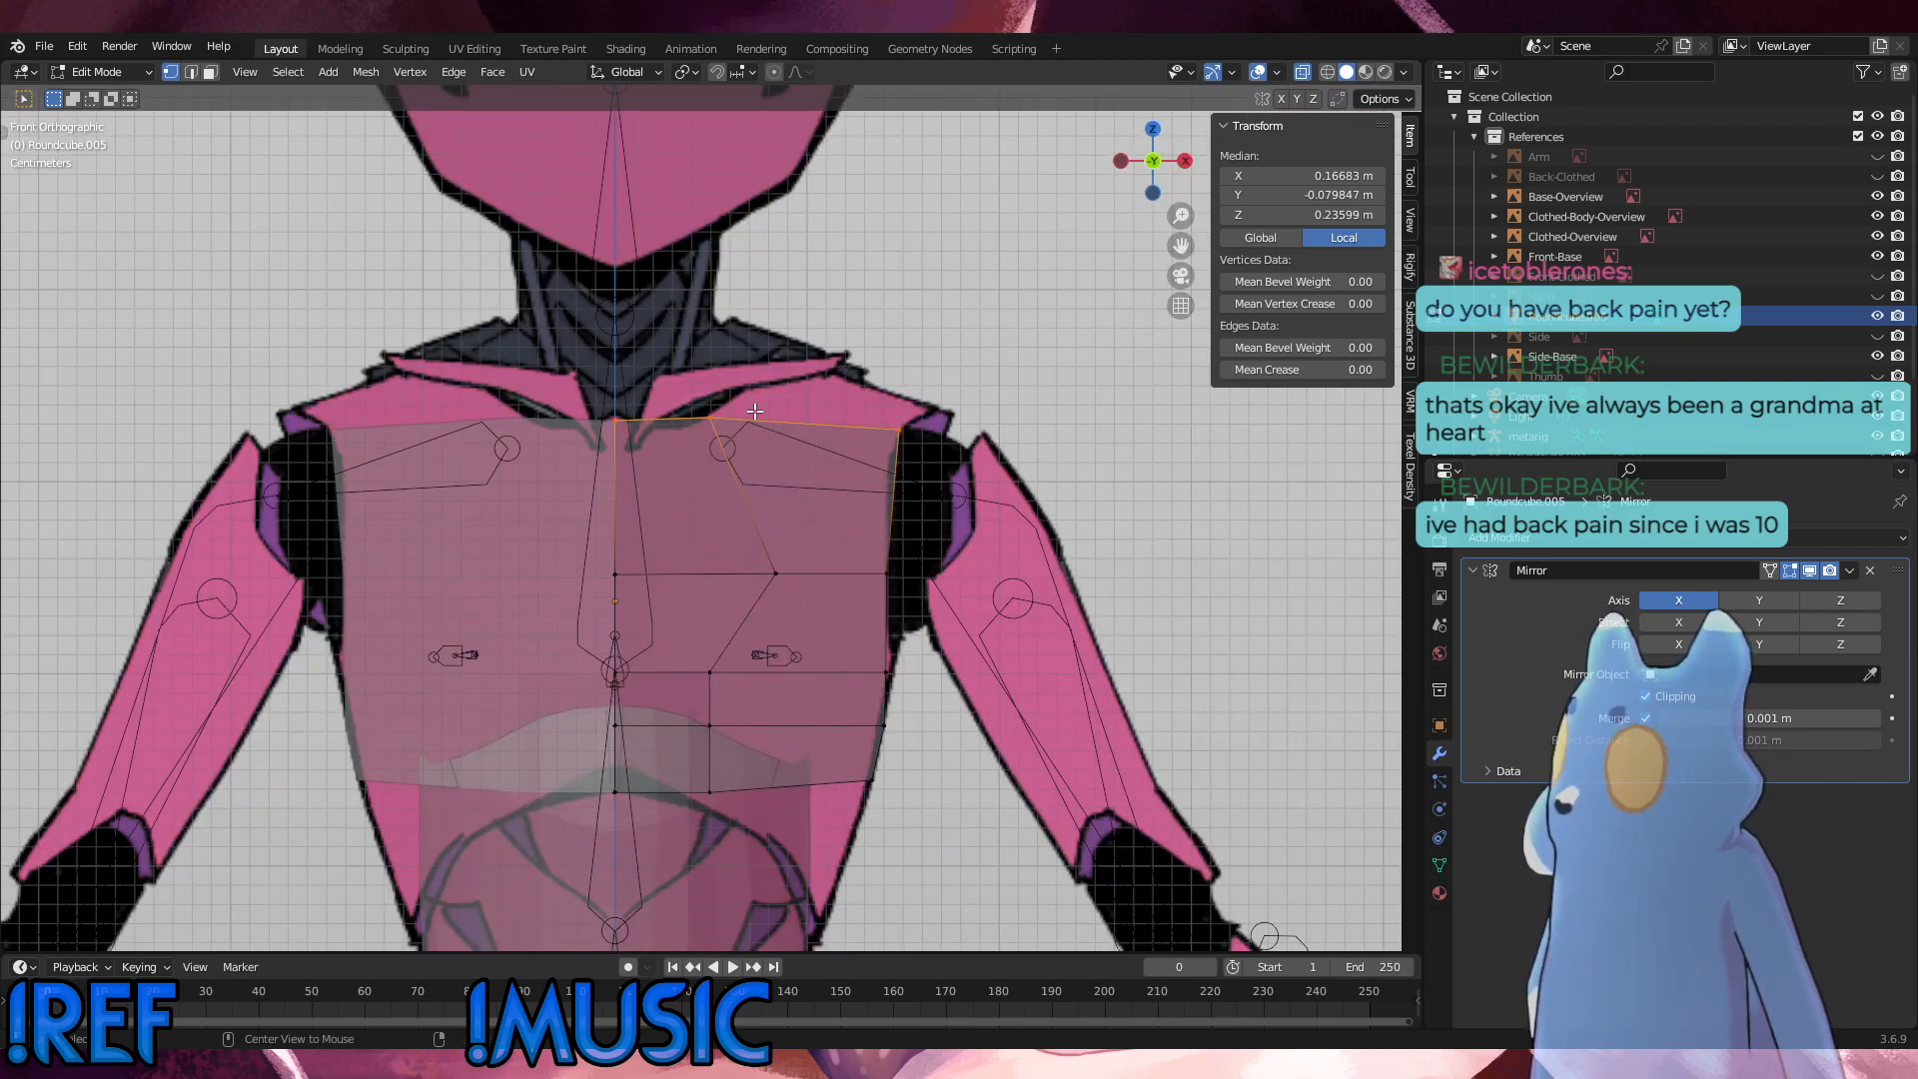
pyautogui.press('KP_3')
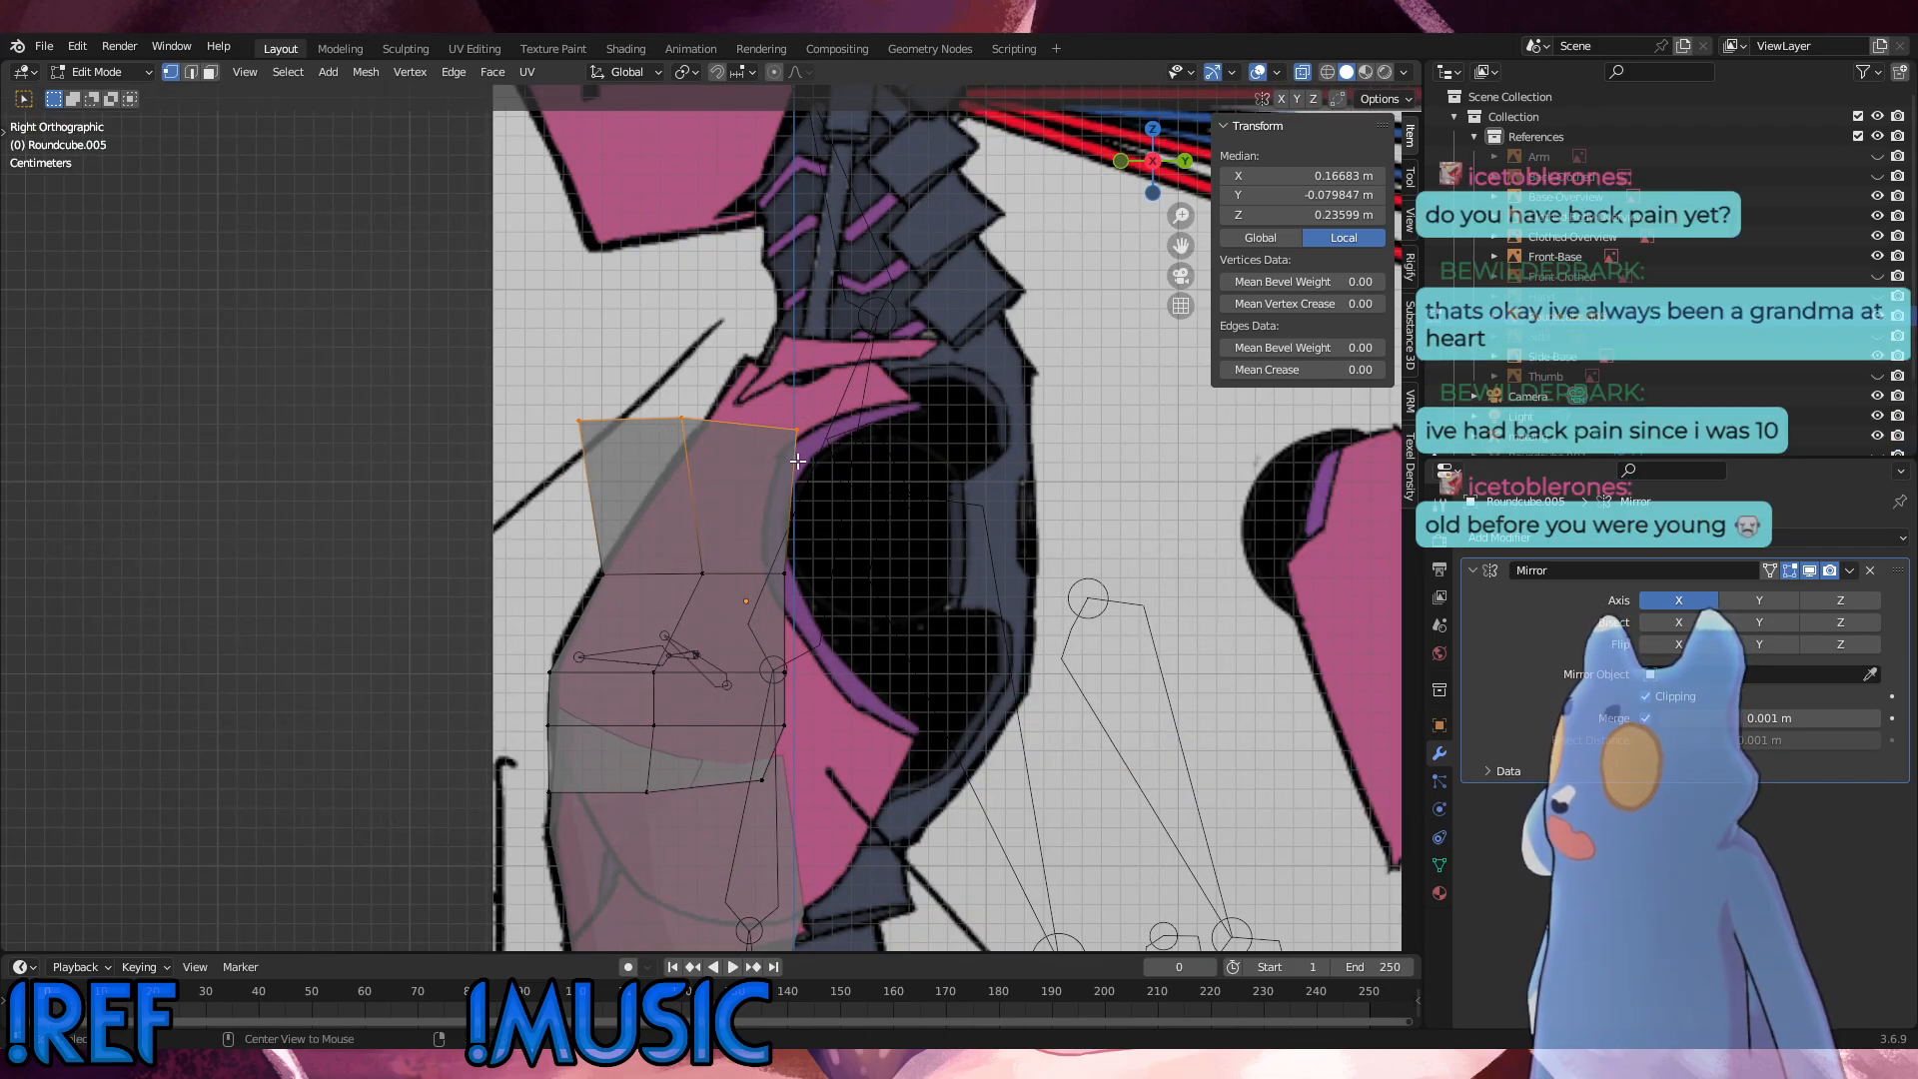
pyautogui.press('KP_1')
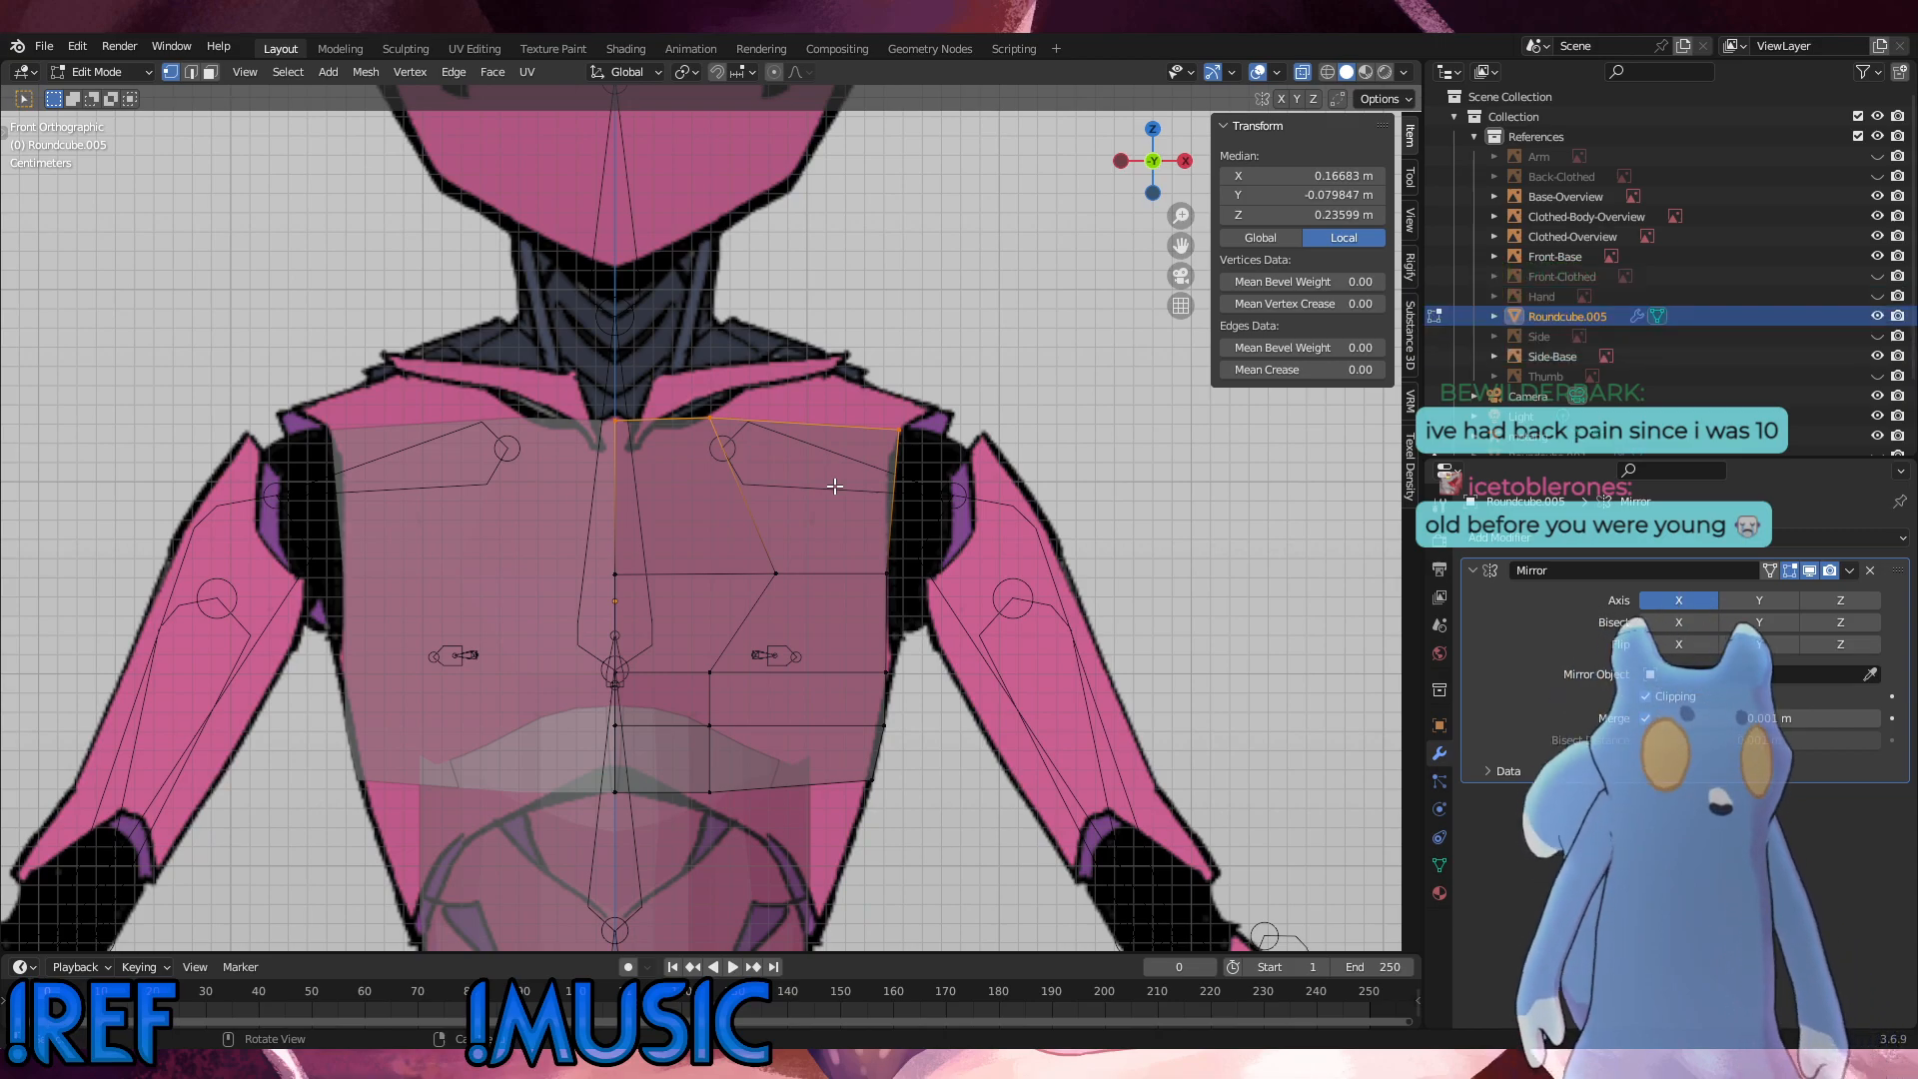
pyautogui.press('KP_3')
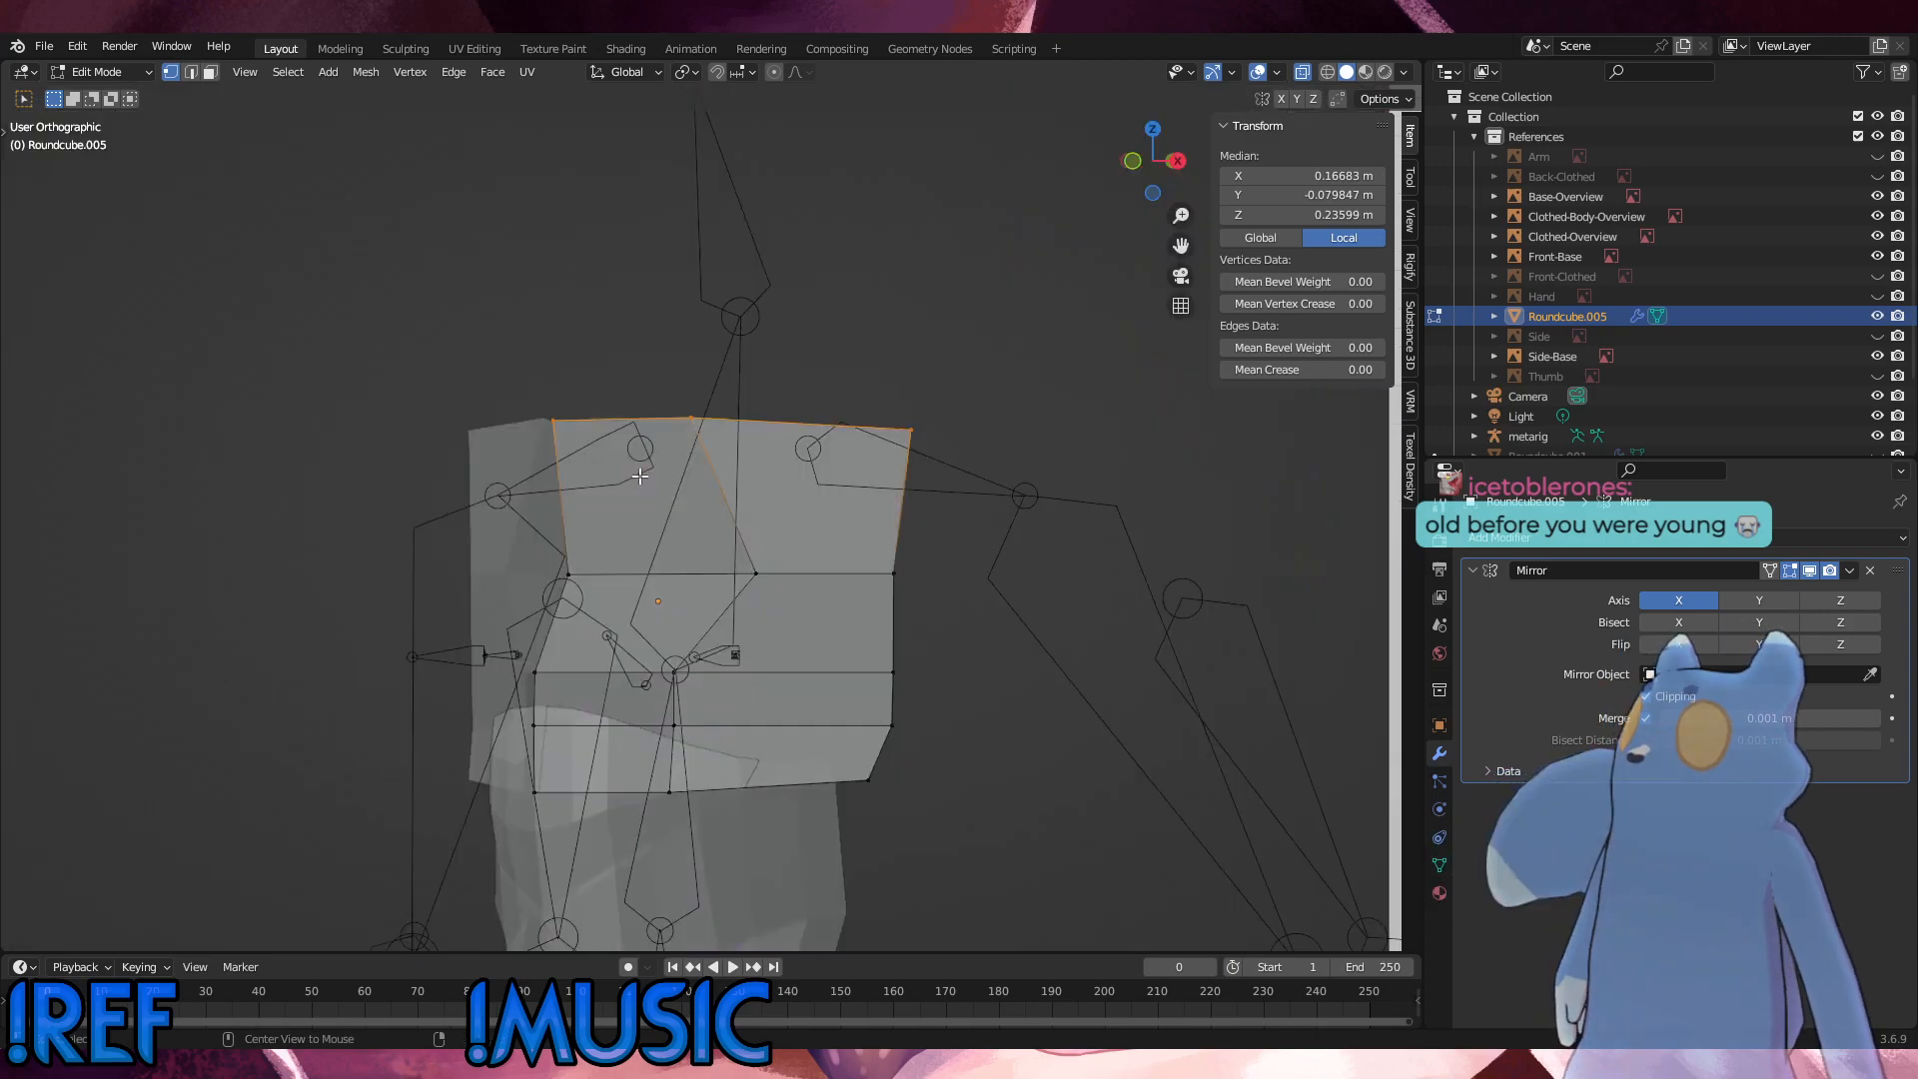
pyautogui.press('g')
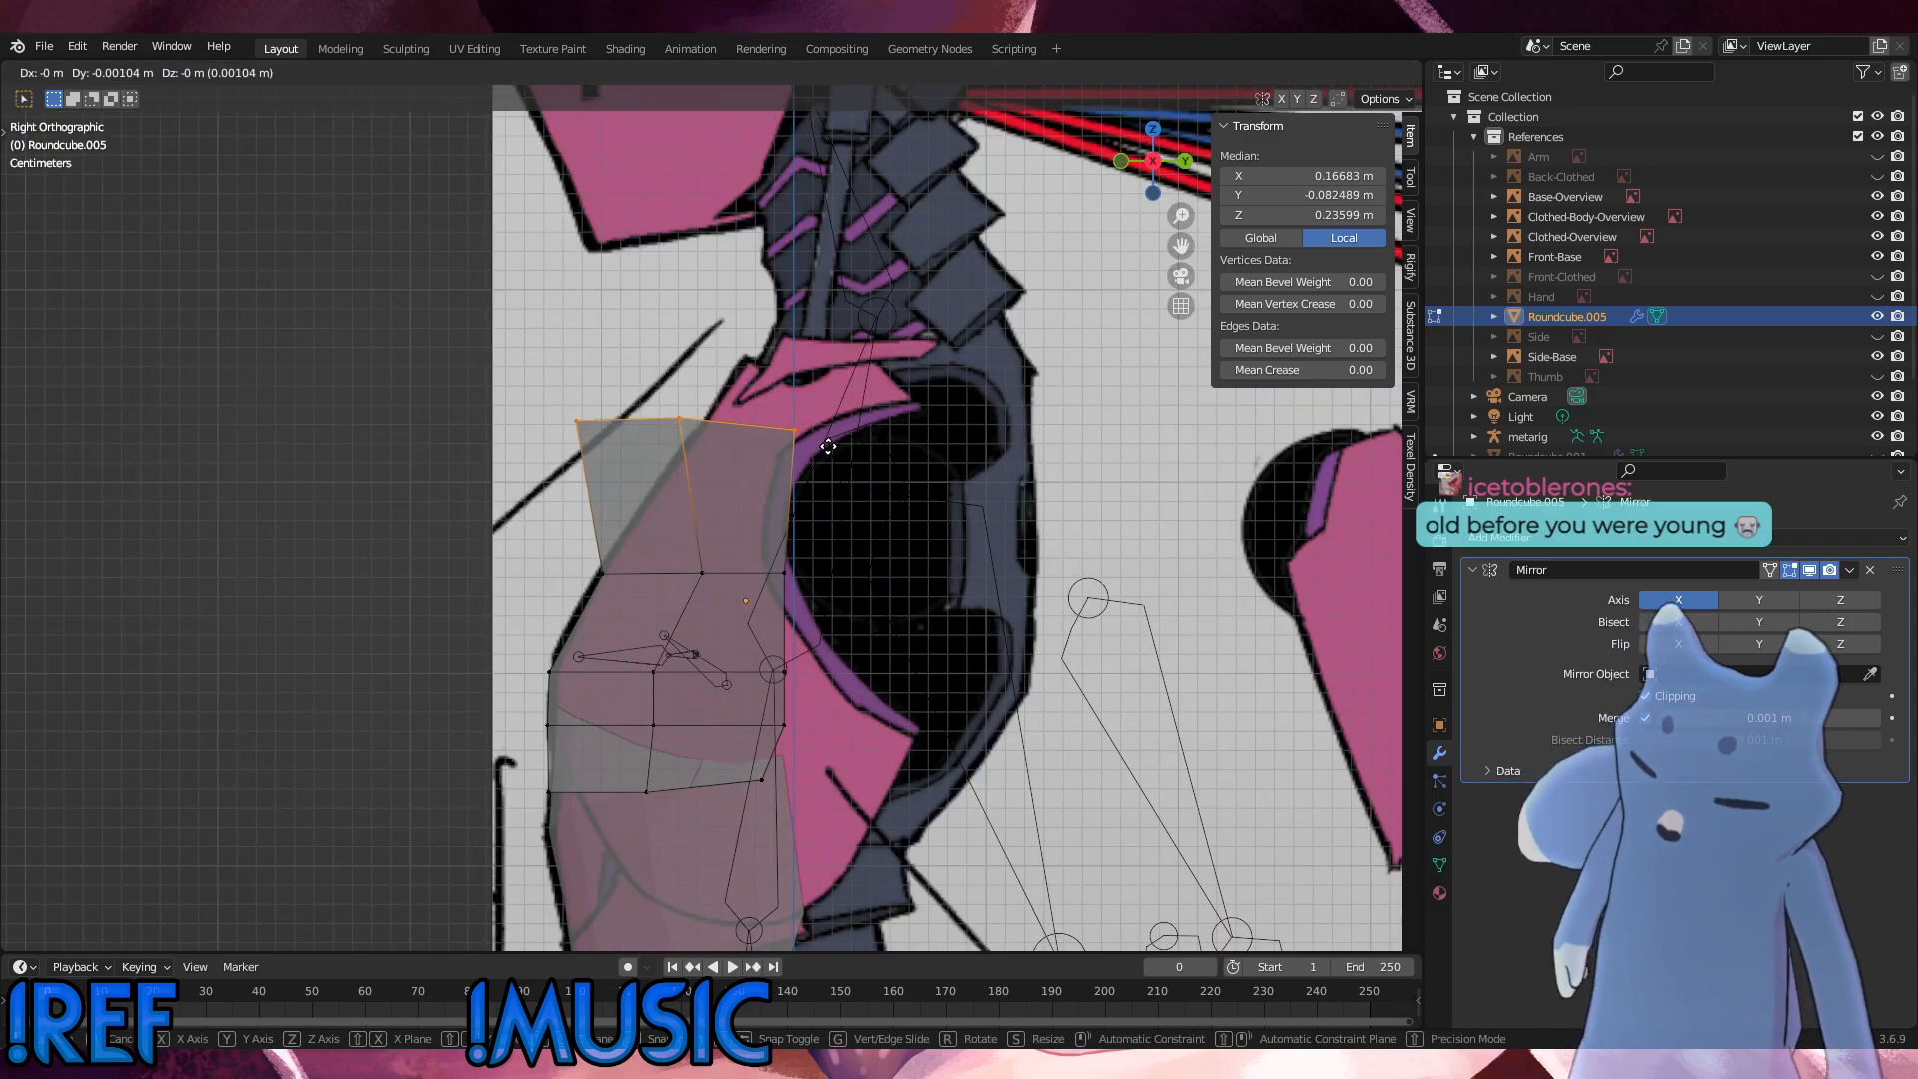
pyautogui.press('y')
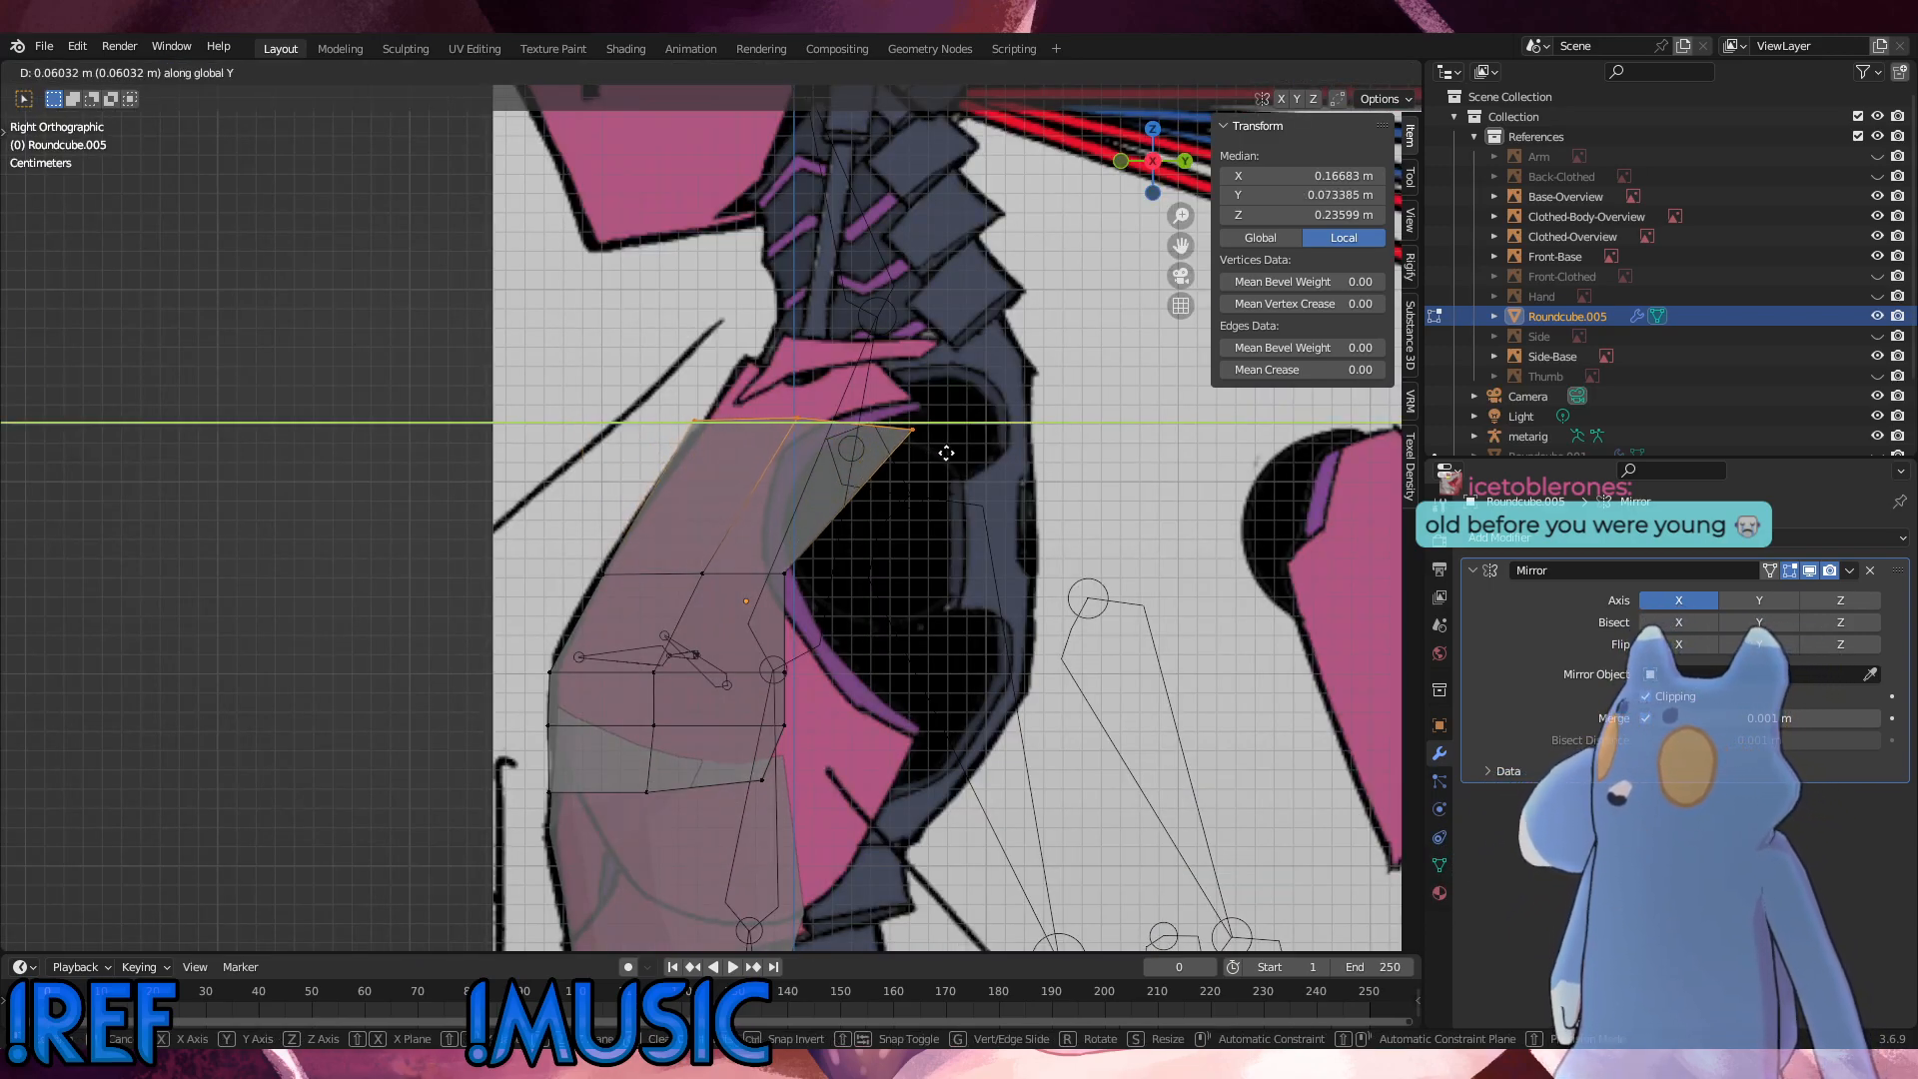
pyautogui.click(950, 454)
# Step: Vertex-slide the second row's middle vertex about 0.416 toward the centreline, in line with the column below it
pyautogui.moveTo(950, 455); pyautogui.dragTo(889, 469, button='middle')
pyautogui.press('KP_1')
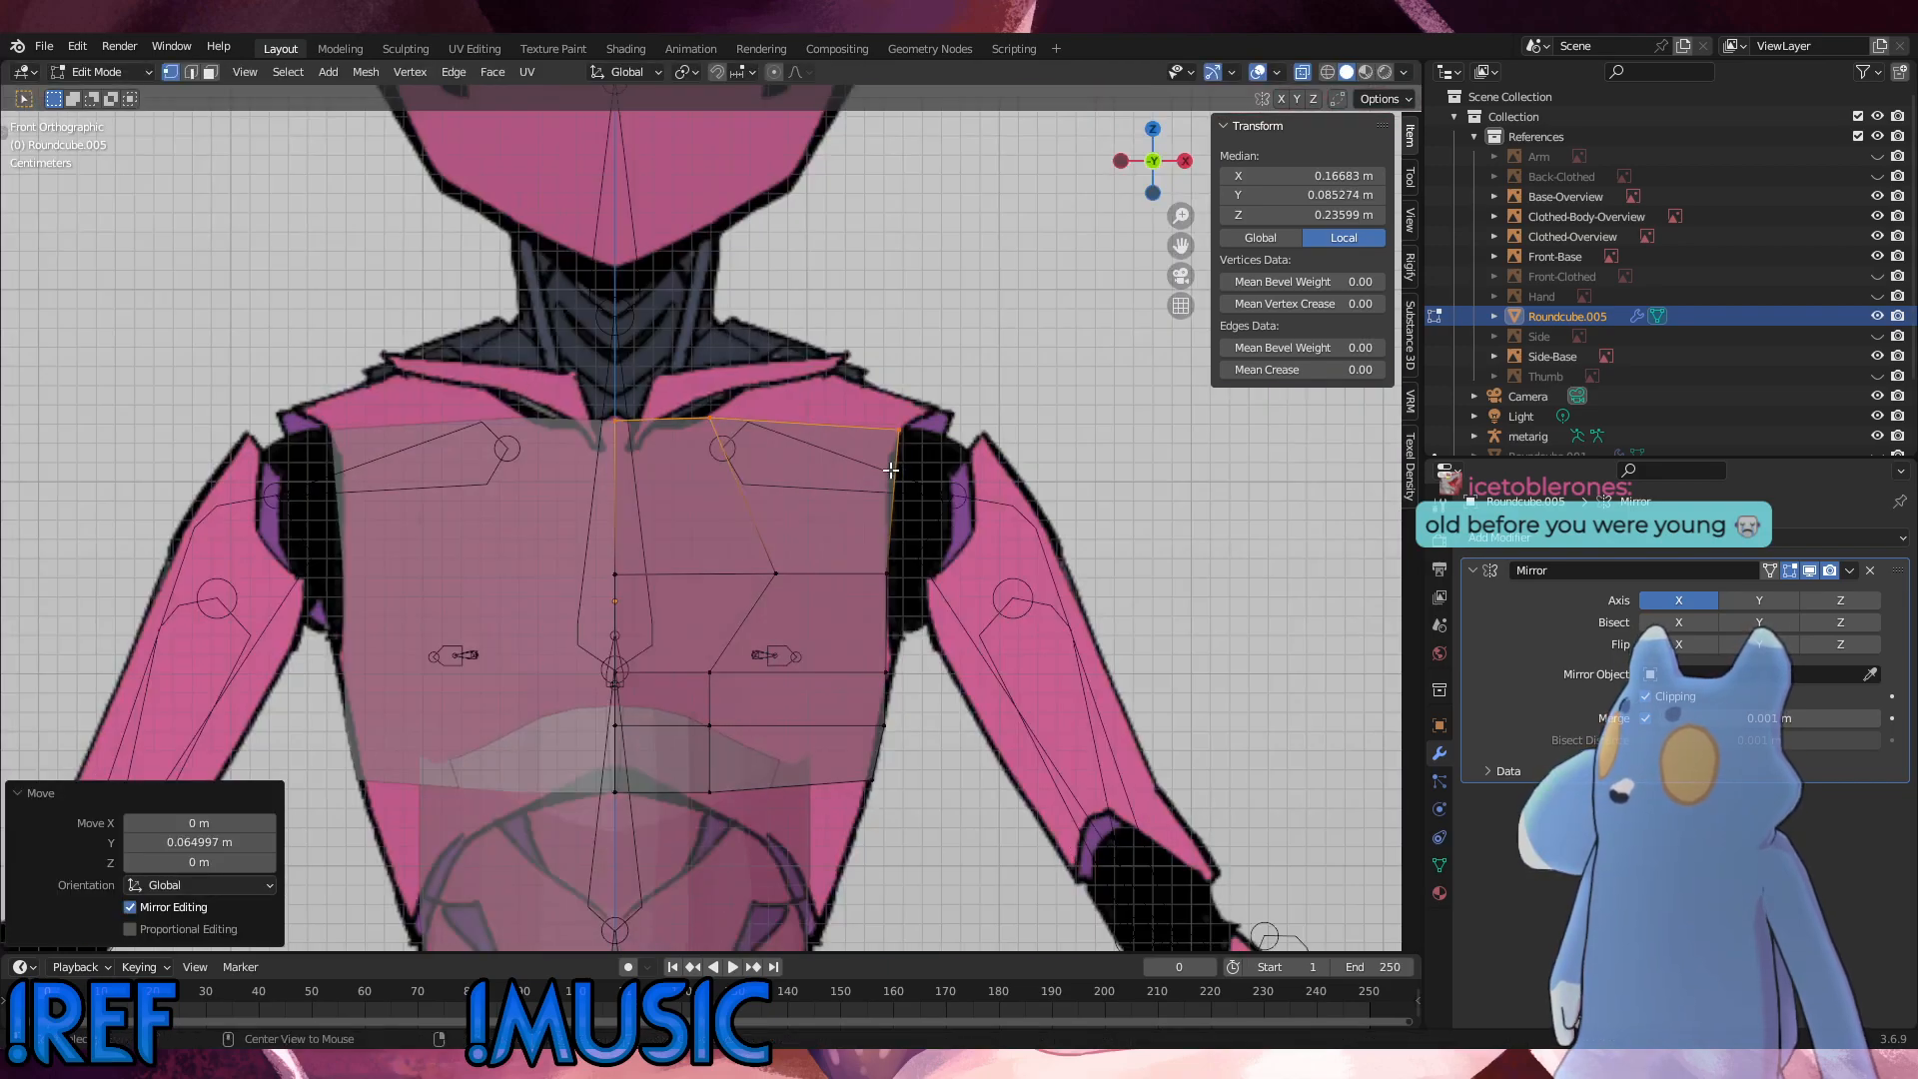
pyautogui.click(656, 403)
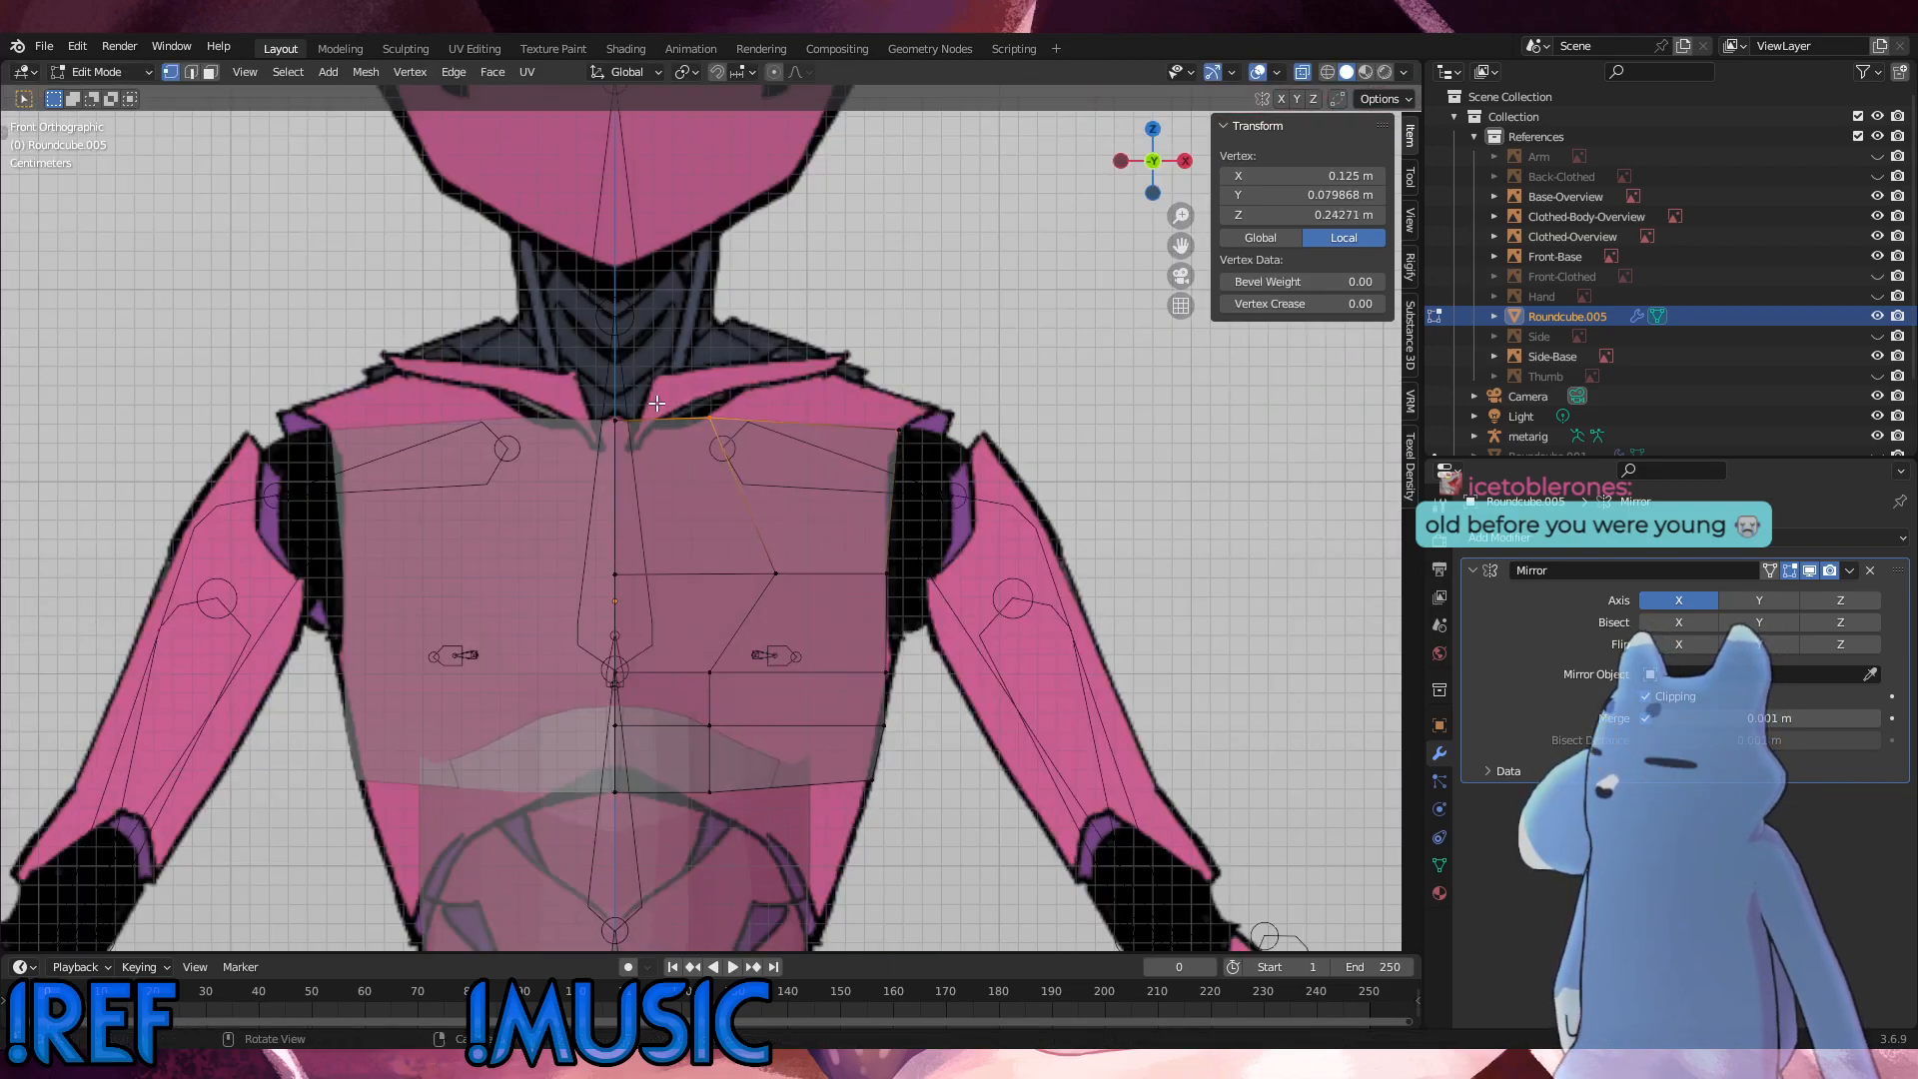
pyautogui.press('g')
pyautogui.press('g')
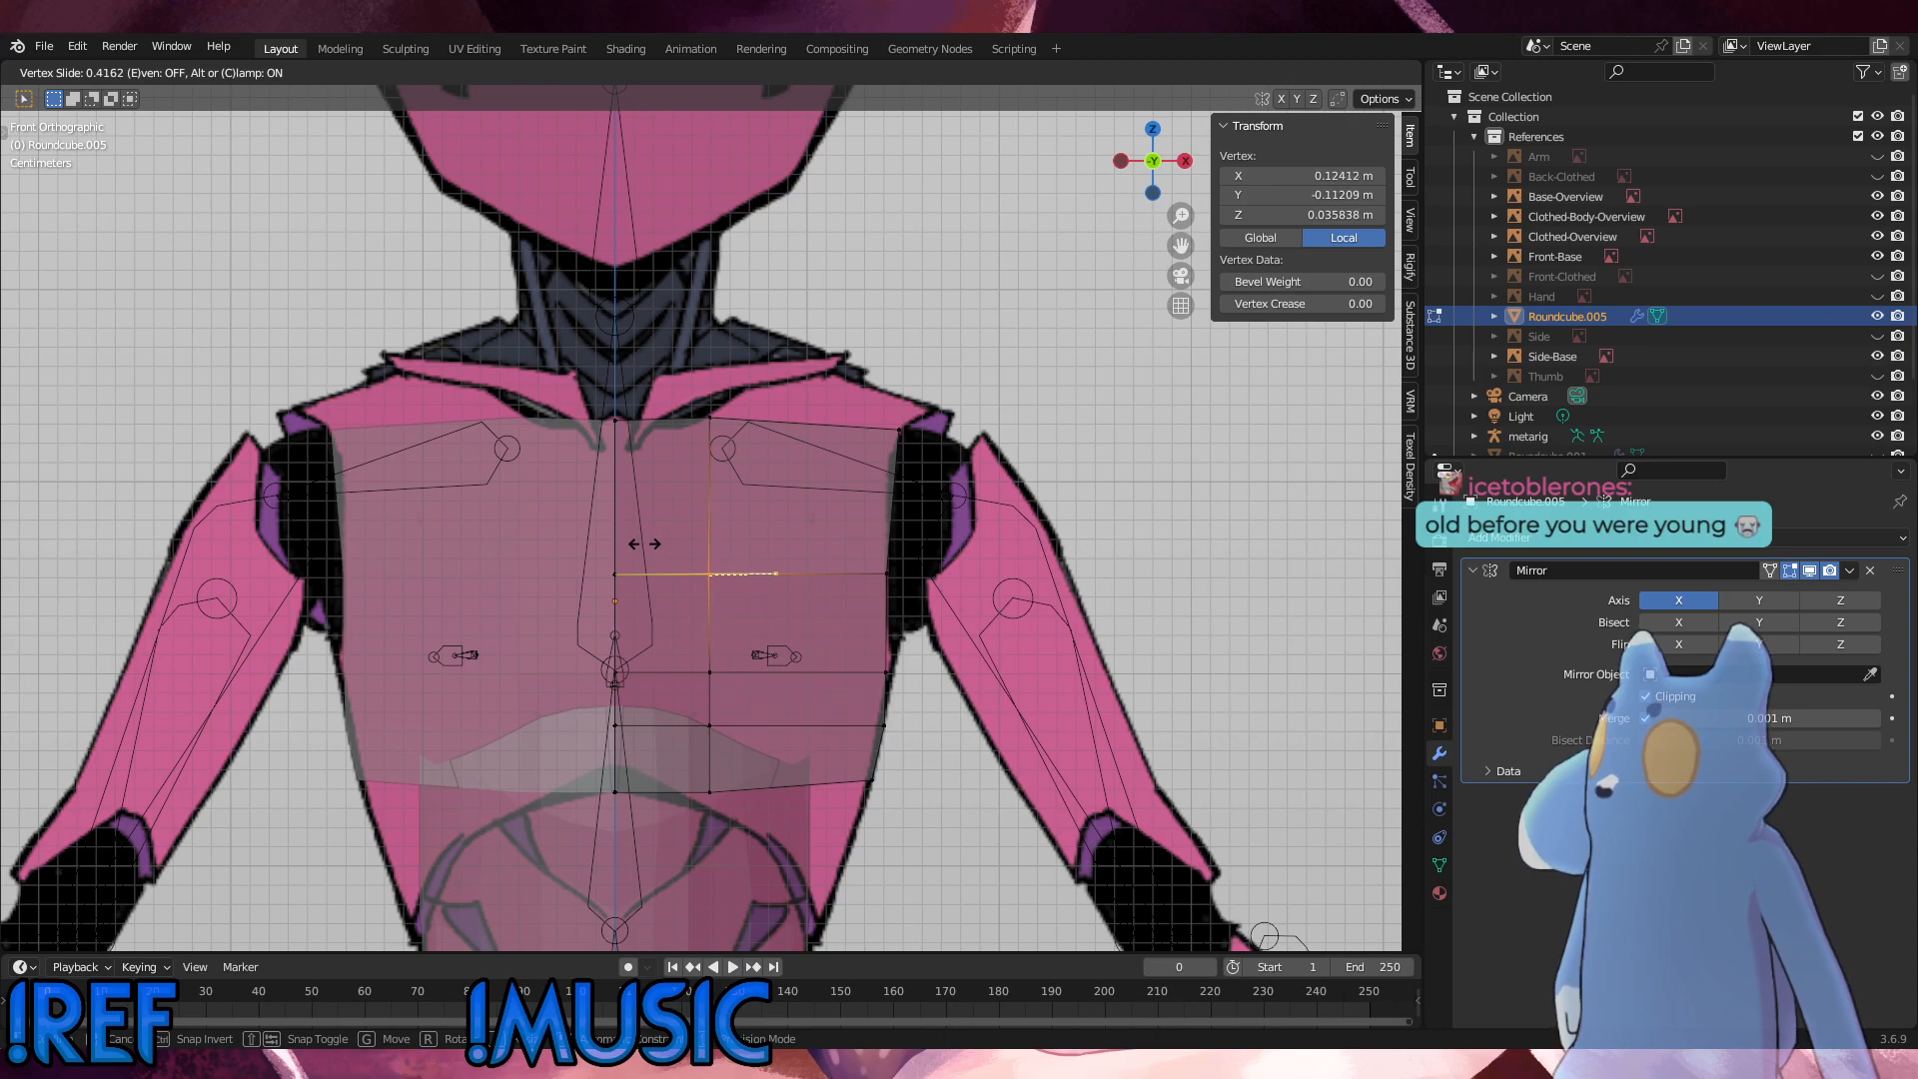
pyautogui.click(790, 602)
# Step: Add one vertical loop cut between the chest panel's middle column and outer edge, with a slide factor of about -0.068
pyautogui.hotkey('ctrl', 'r')
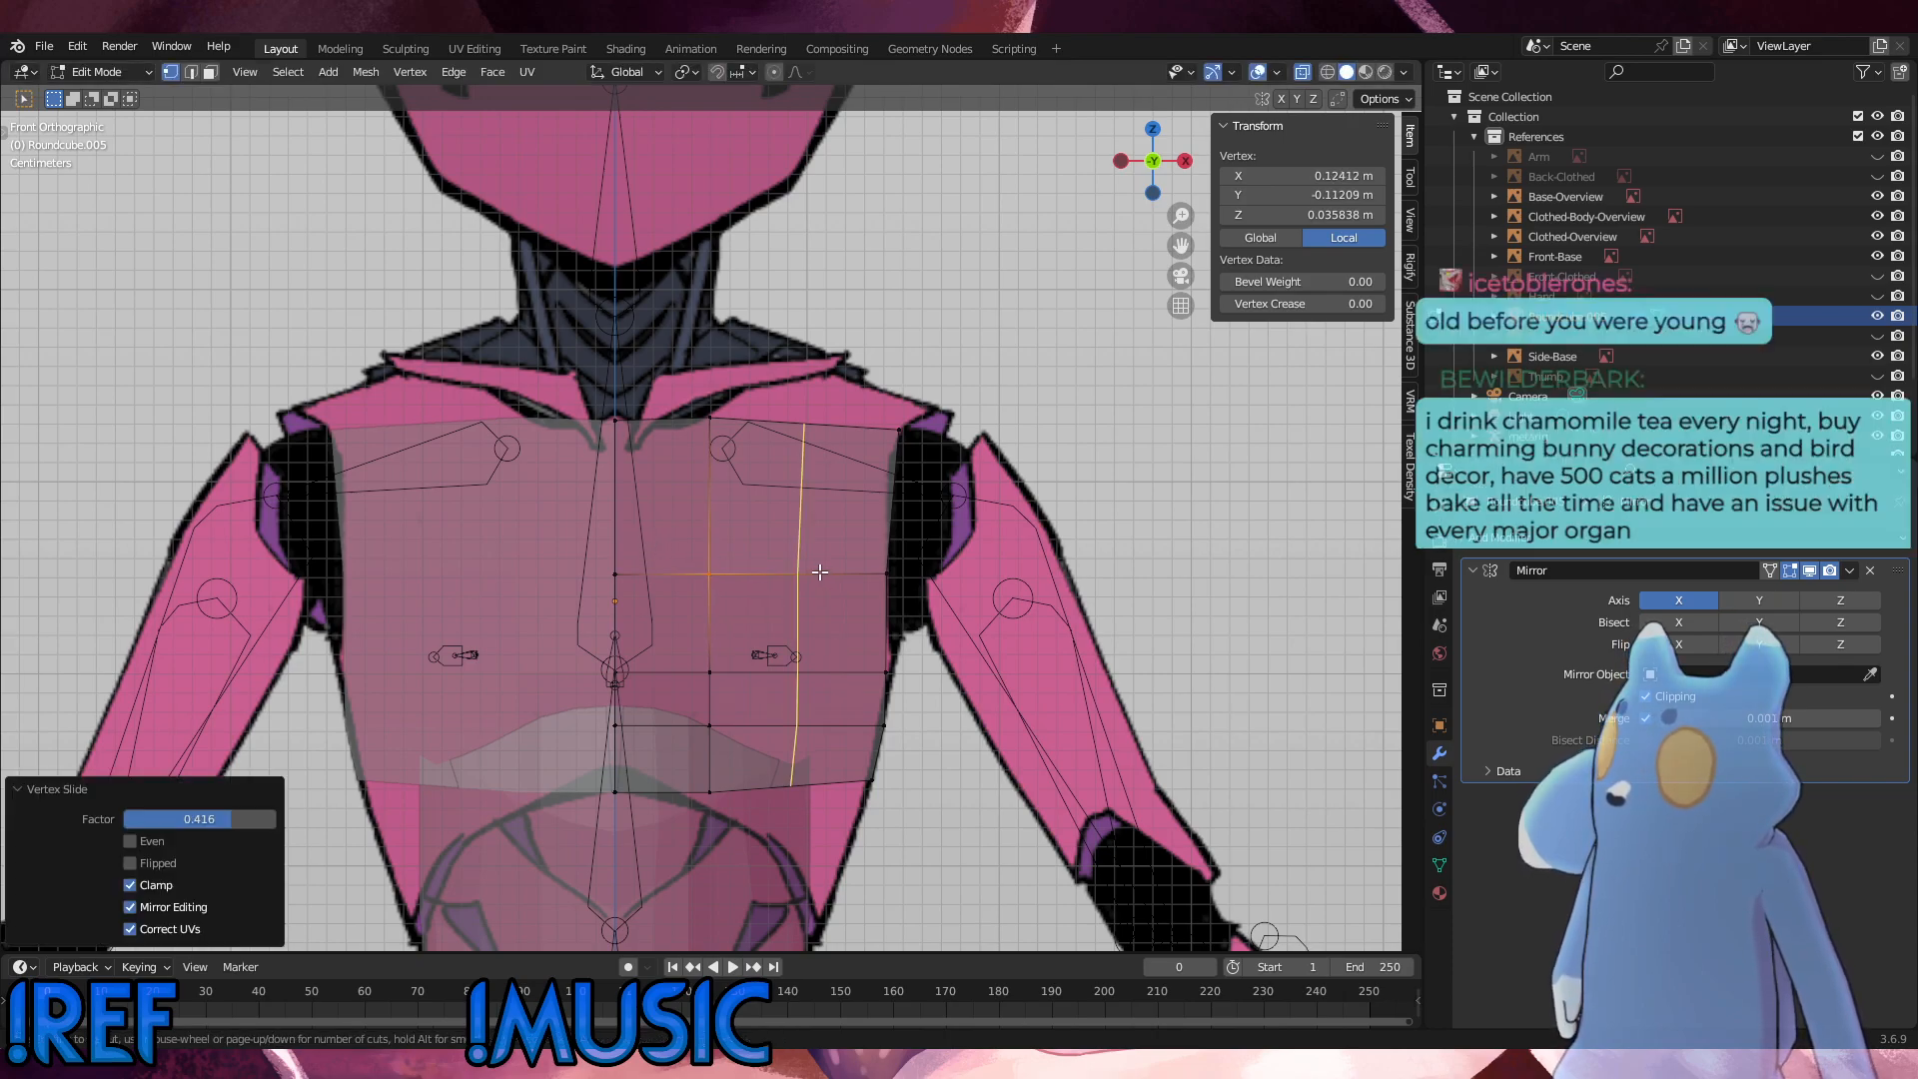
pyautogui.click(821, 577)
pyautogui.click(826, 568)
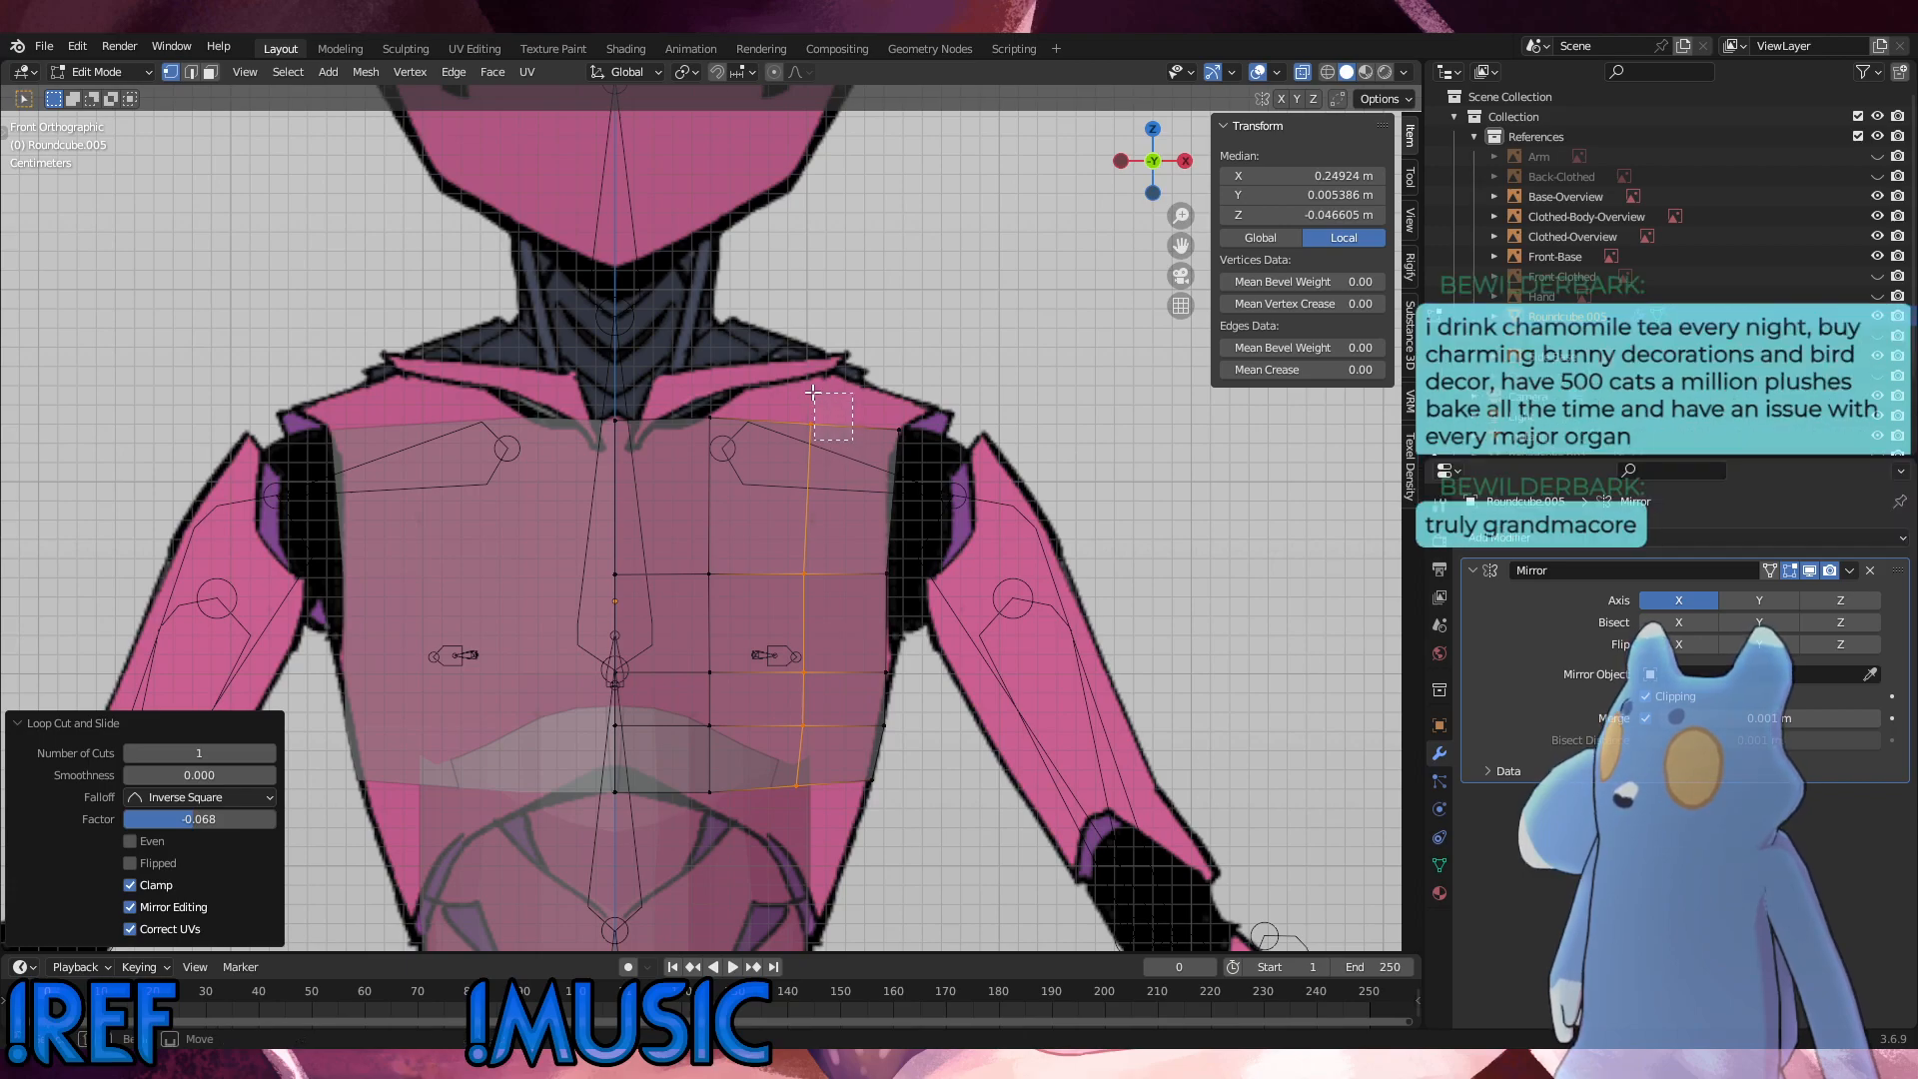
# Step: Try raising the new column's top vertex about 0.032 m along Z to the shoulder outline, and lower it back to the top edge
pyautogui.click(809, 424)
pyautogui.press('g')
pyautogui.press('z')
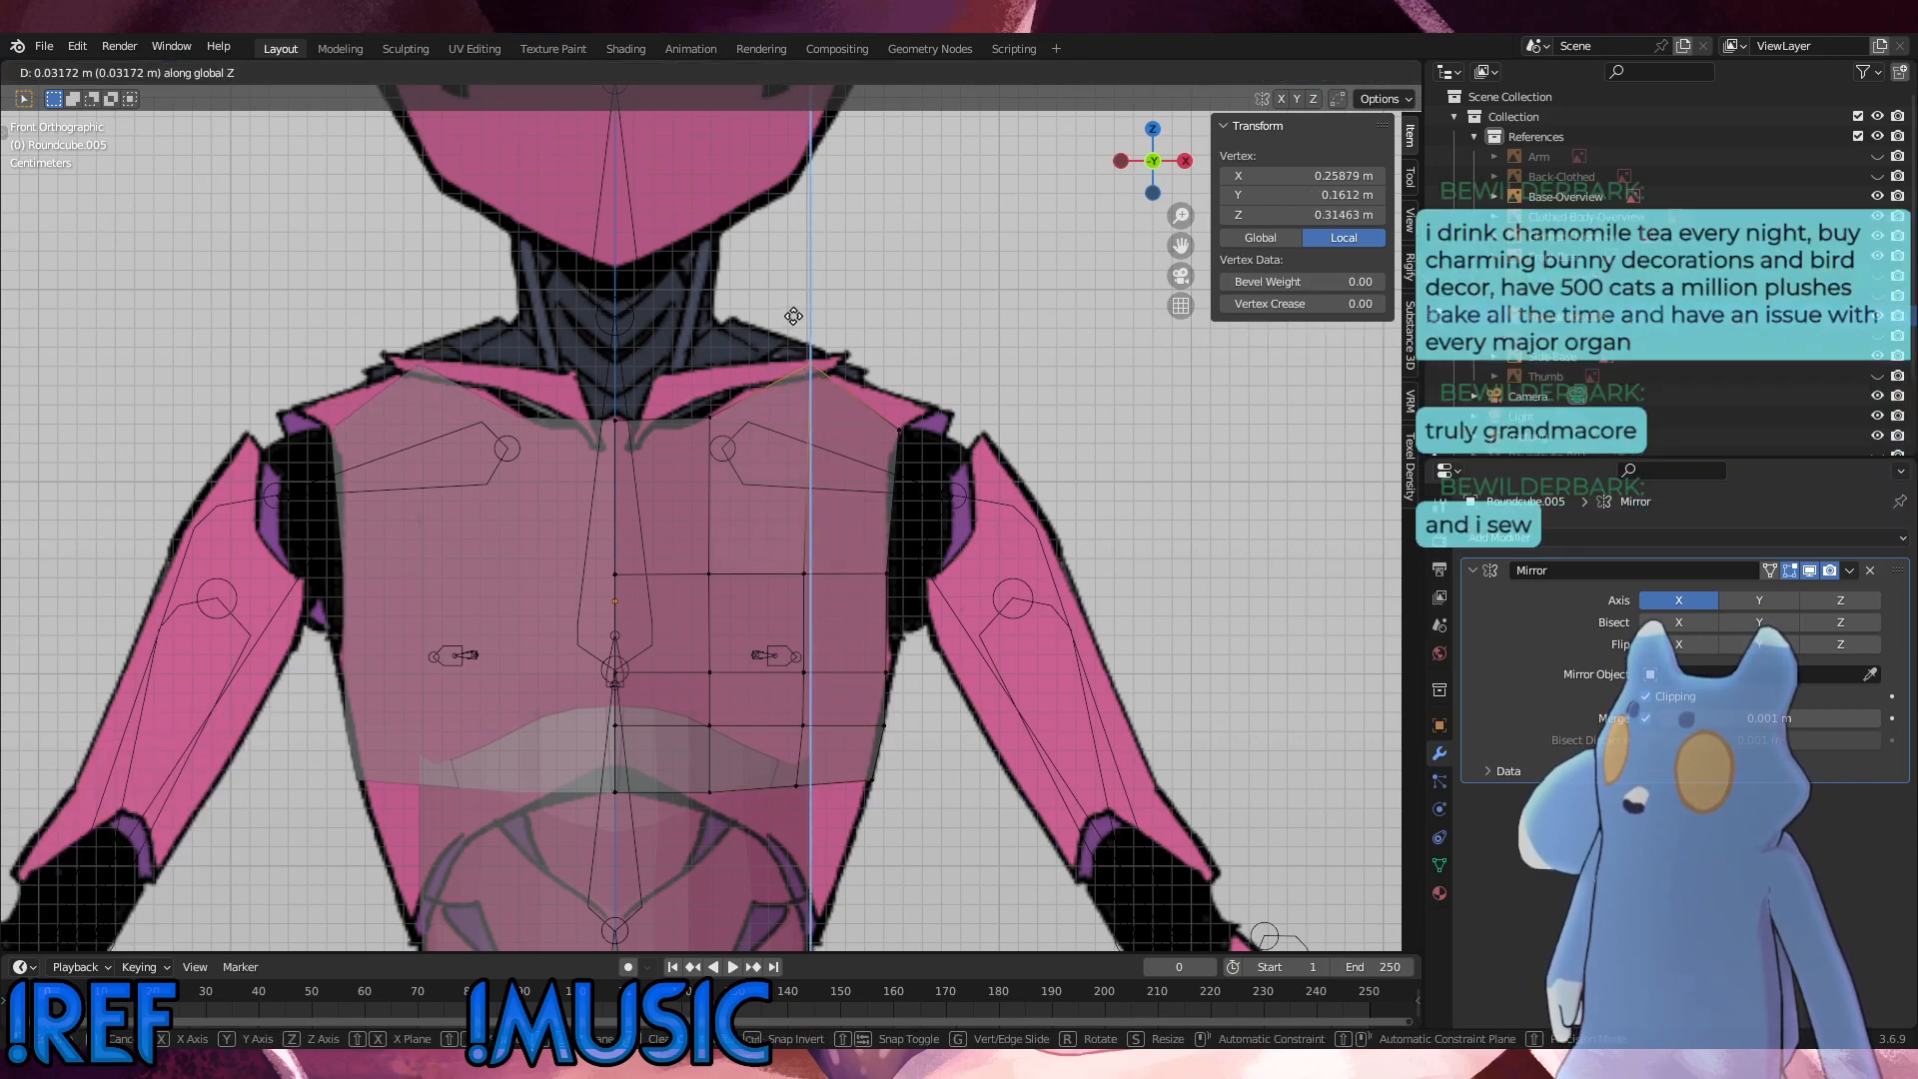
pyautogui.click(793, 315)
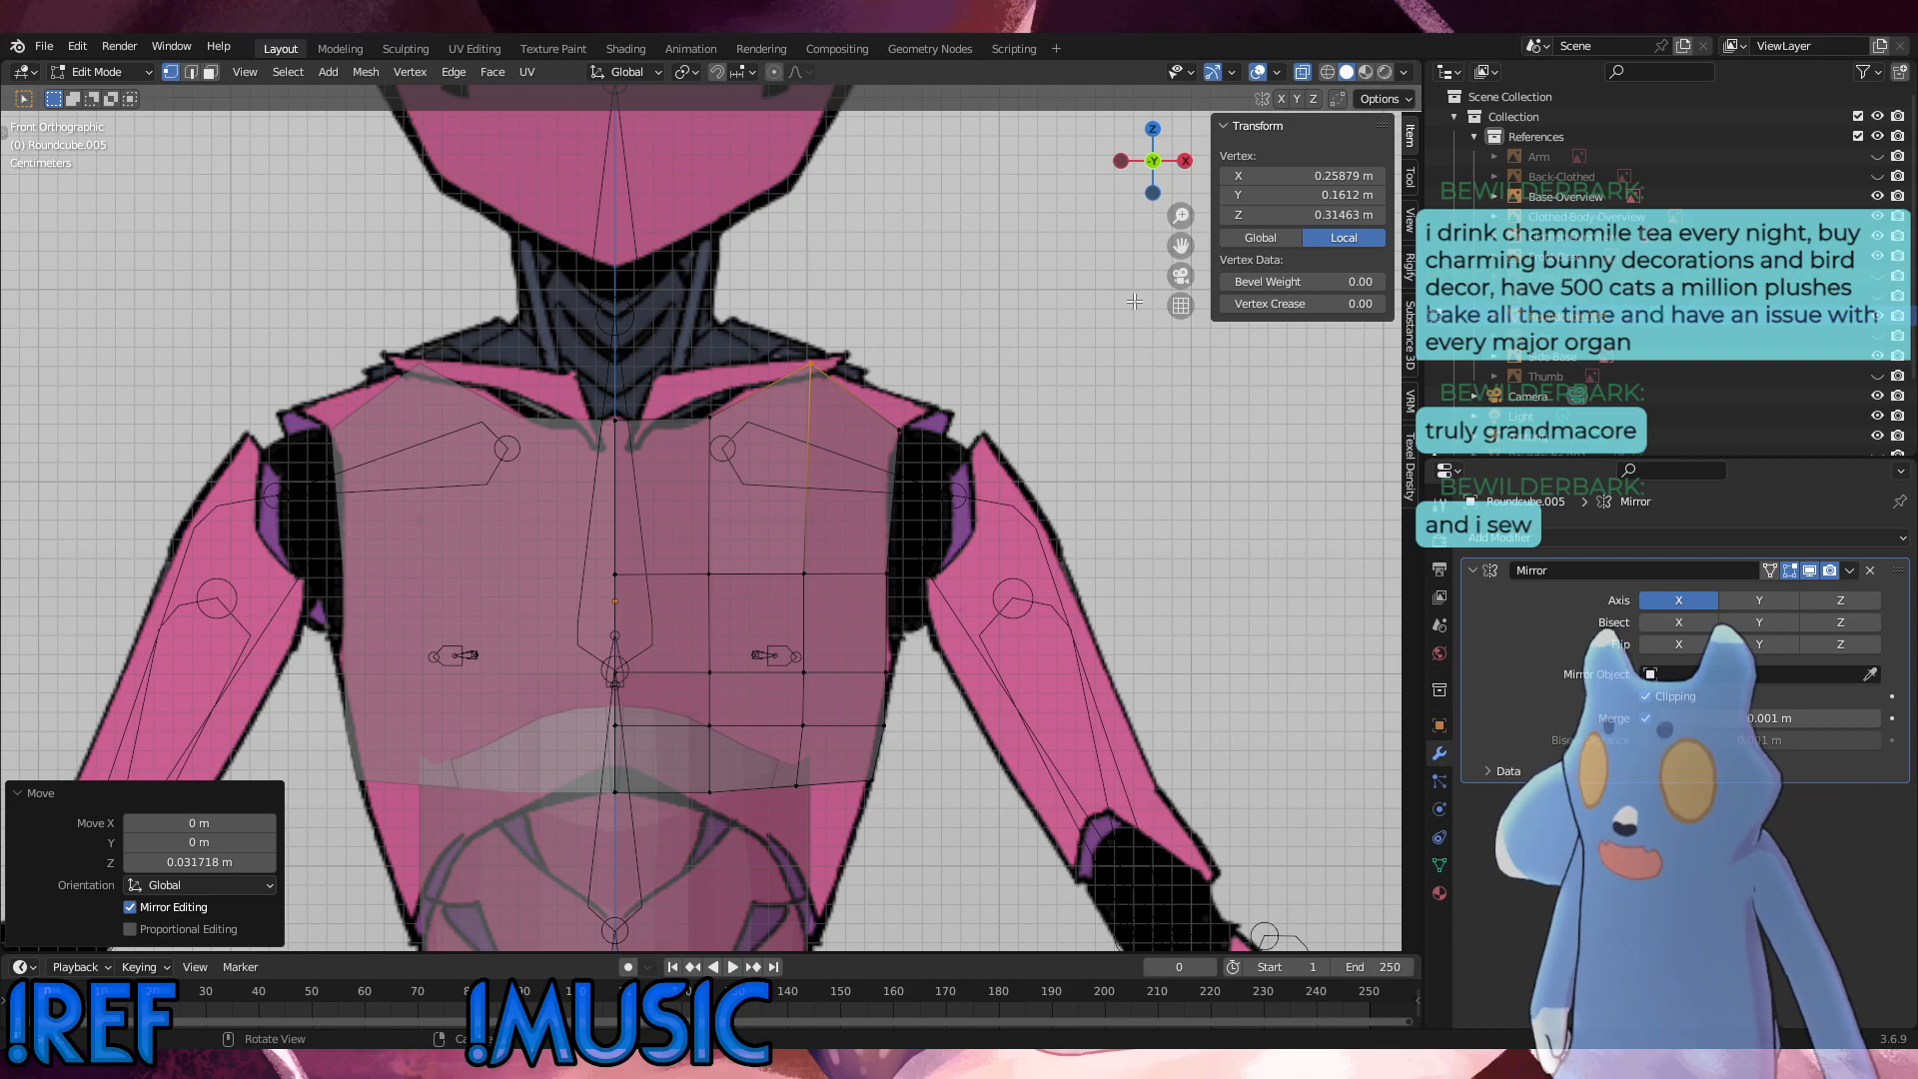
pyautogui.click(882, 397)
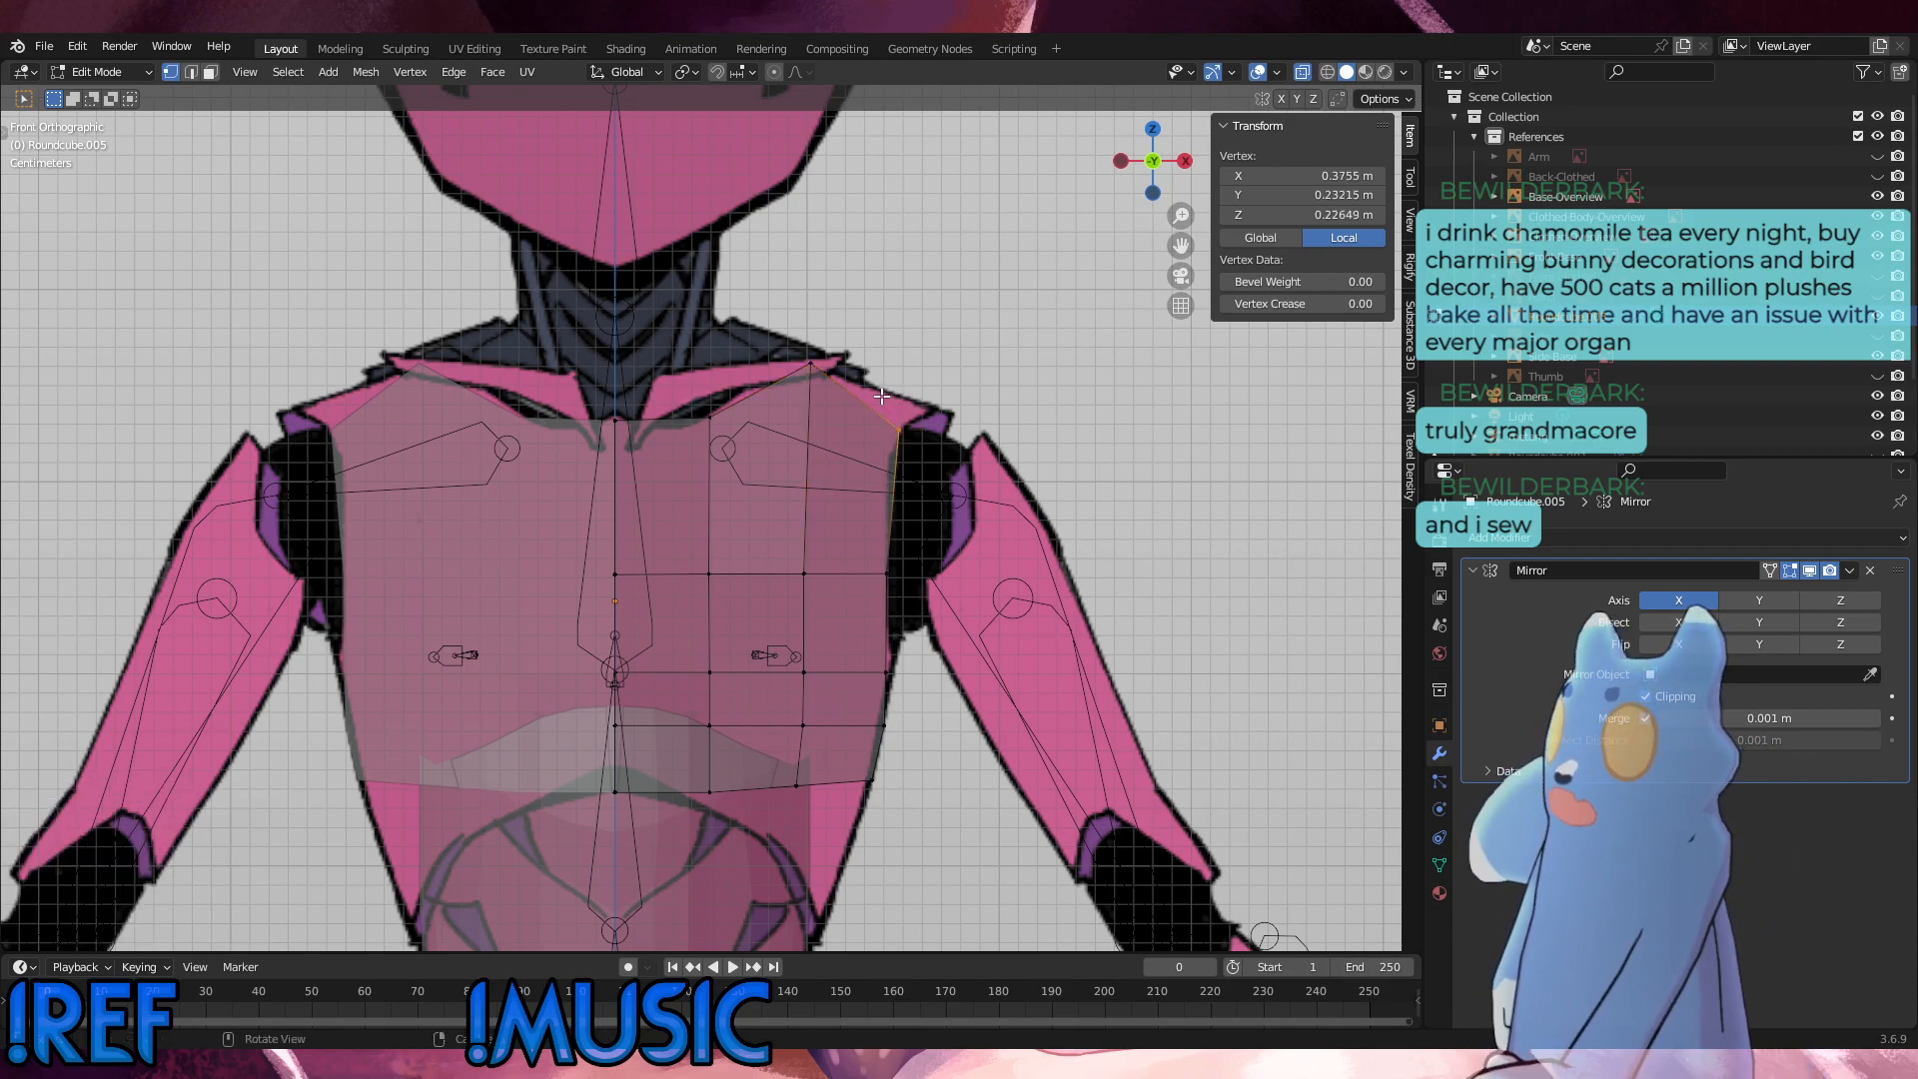
pyautogui.click(1030, 418)
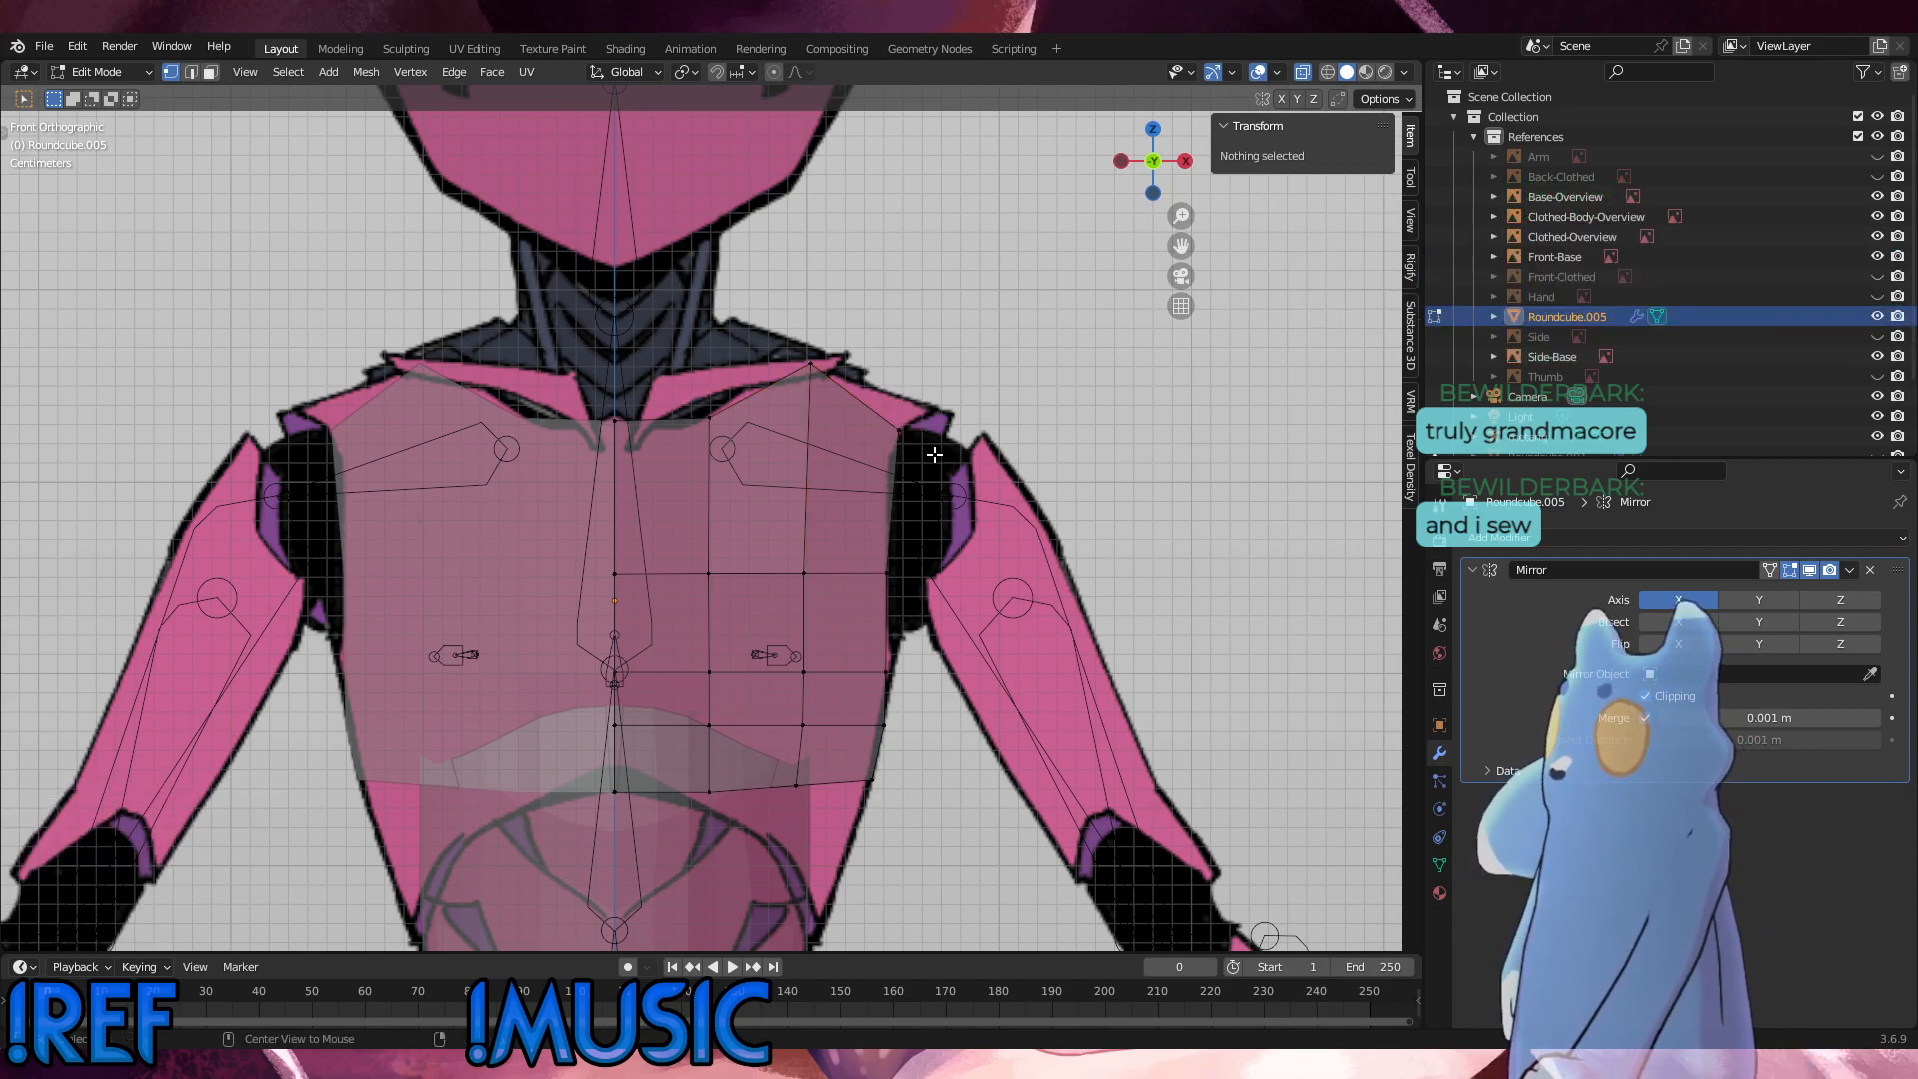
pyautogui.press('KP_3')
pyautogui.press('KP_1')
pyautogui.moveTo(866, 392); pyautogui.dragTo(755, 310)
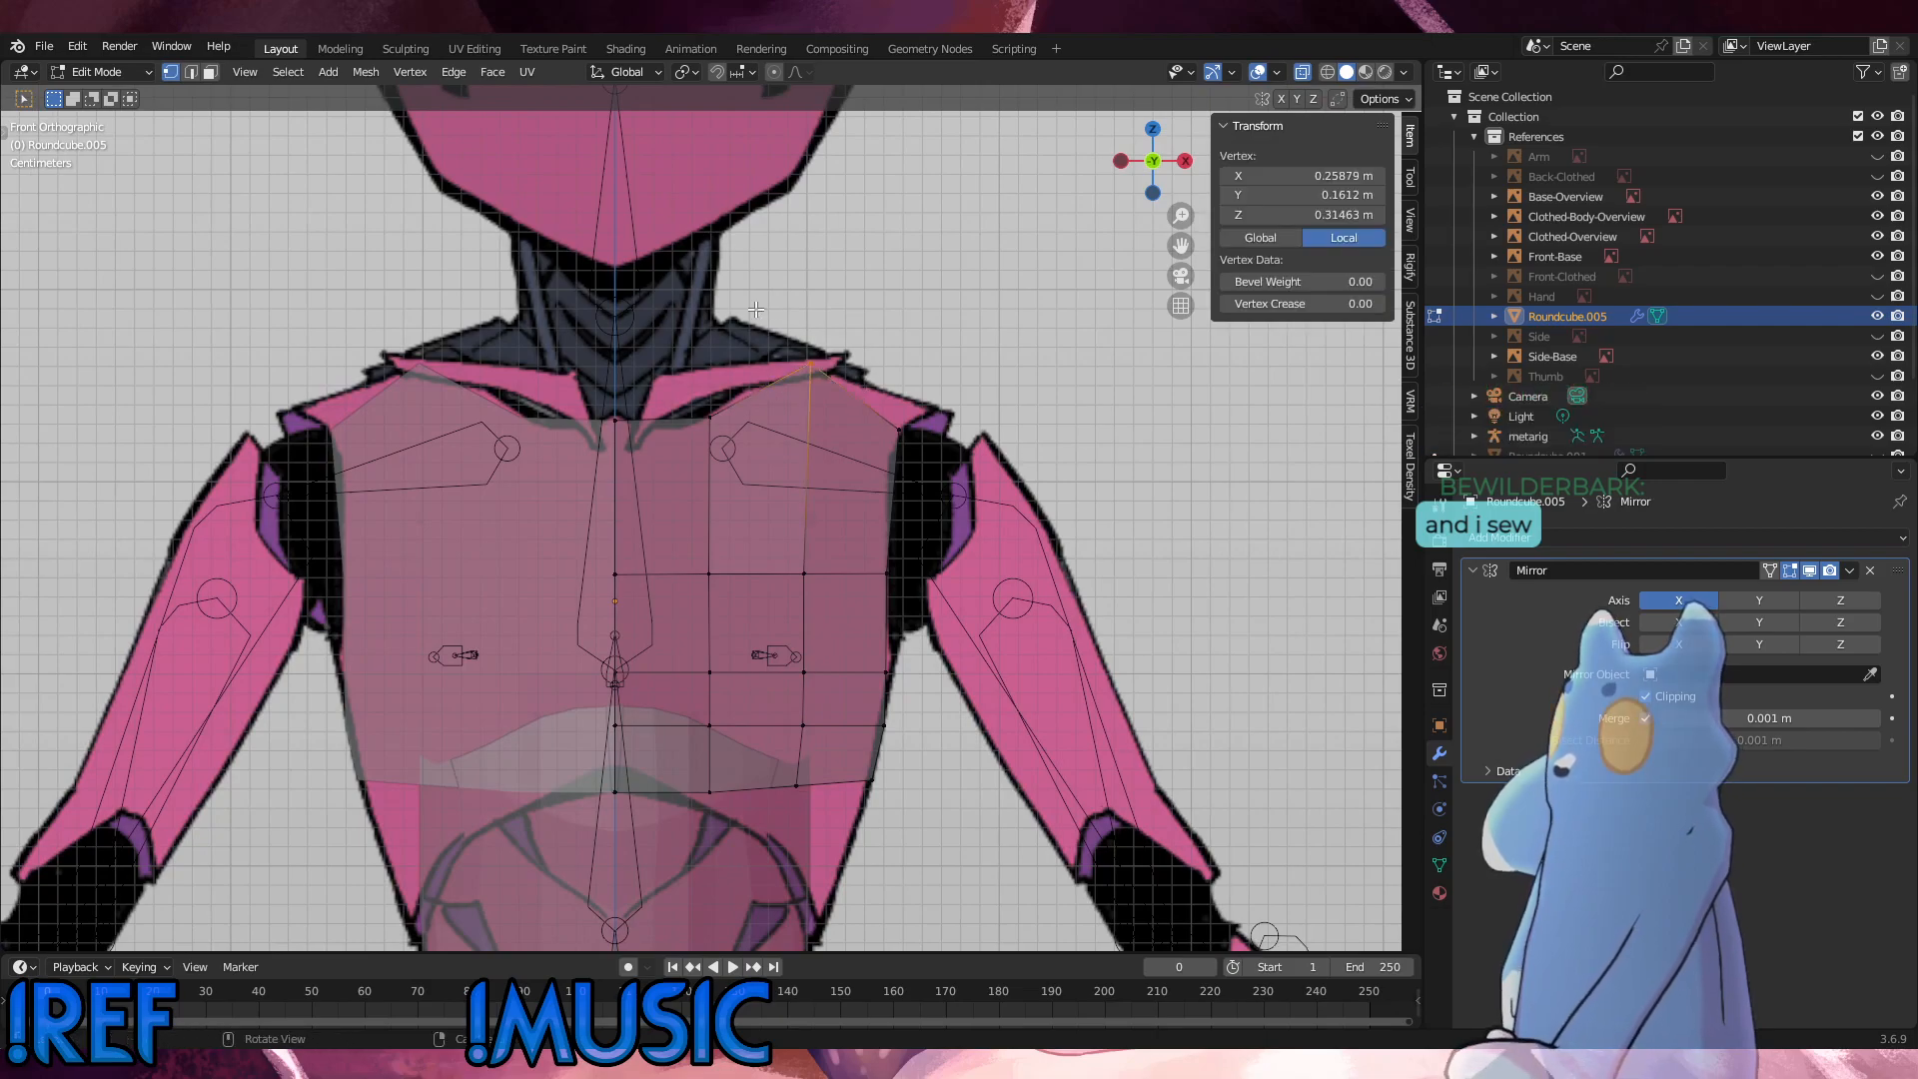
pyautogui.press('g')
pyautogui.press('z')
pyautogui.click(742, 366)
# Step: Extrude the three outer vertices of the panel's top edge about 0.021 m outward and 0.015 m up toward the shoulder
pyautogui.moveTo(951, 469); pyautogui.dragTo(695, 385)
pyautogui.press('e')
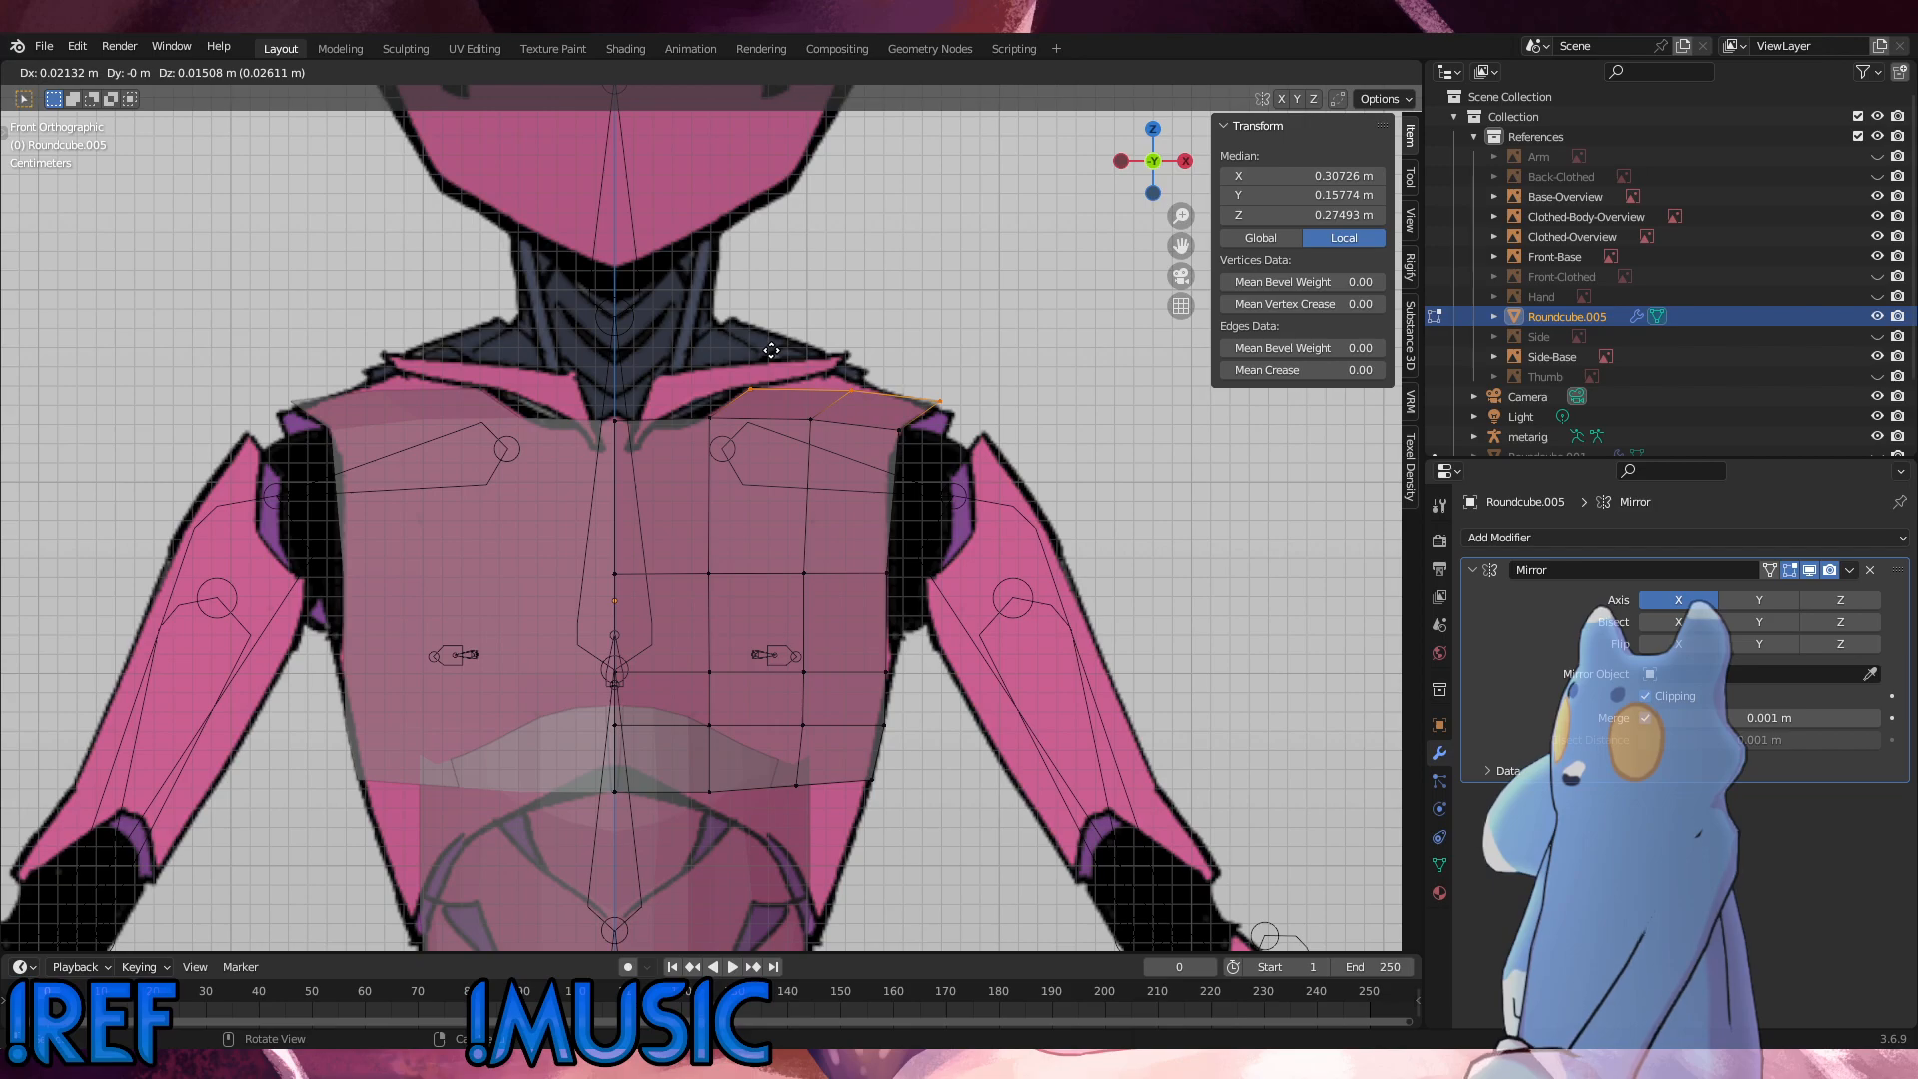
pyautogui.click(774, 354)
# Step: Move the extrusion's middle vertex about 0.012 m inward and 0.008 m up, and lower its outer vertex about 0.003 m
pyautogui.moveTo(865, 407); pyautogui.dragTo(821, 358)
pyautogui.press('g')
pyautogui.click(800, 345)
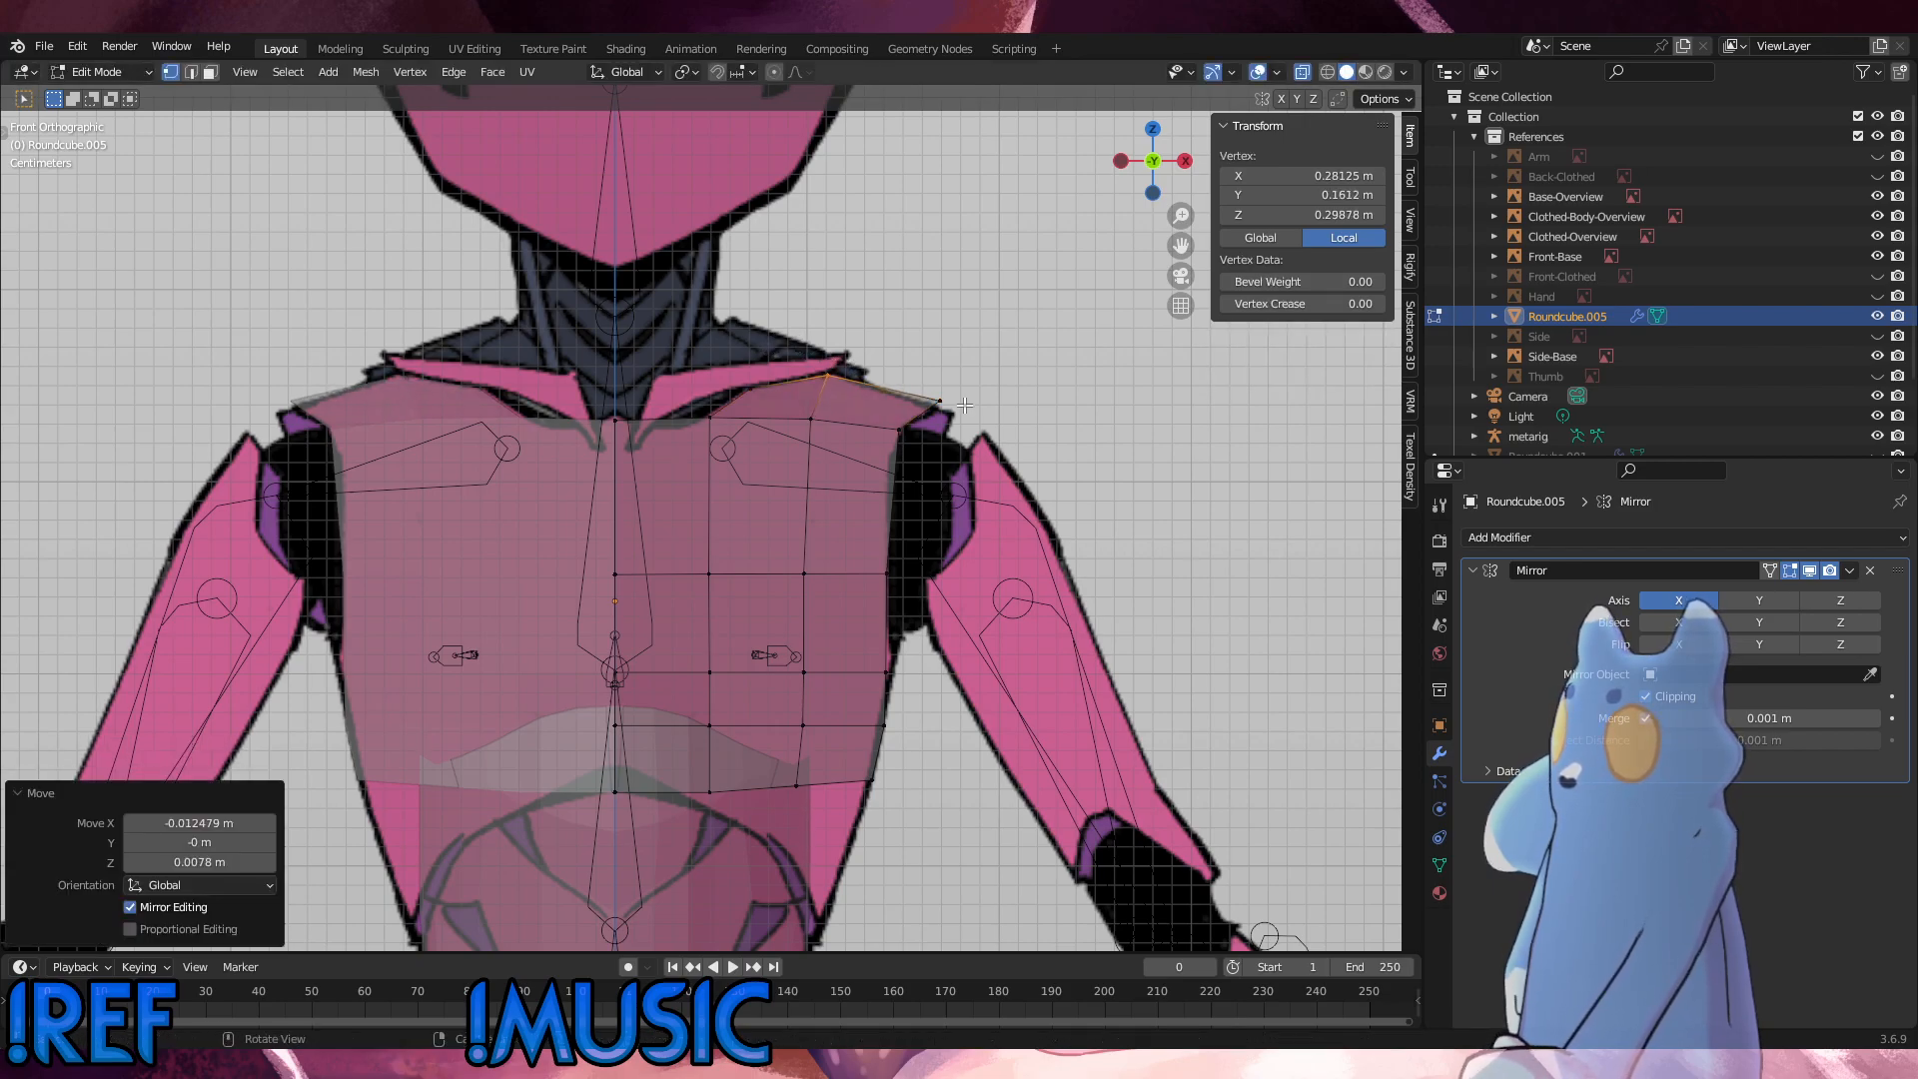
pyautogui.moveTo(966, 413); pyautogui.dragTo(906, 374)
pyautogui.press('g')
pyautogui.press('z')
pyautogui.click(906, 379)
# Step: In the side view, move the vertex at the extrusion's inner base about 0.021 m forward along Y
pyautogui.keyDown('alt'); pyautogui.moveTo(906, 378); pyautogui.dragTo(864, 412, button='middle'); pyautogui.keyUp('alt')
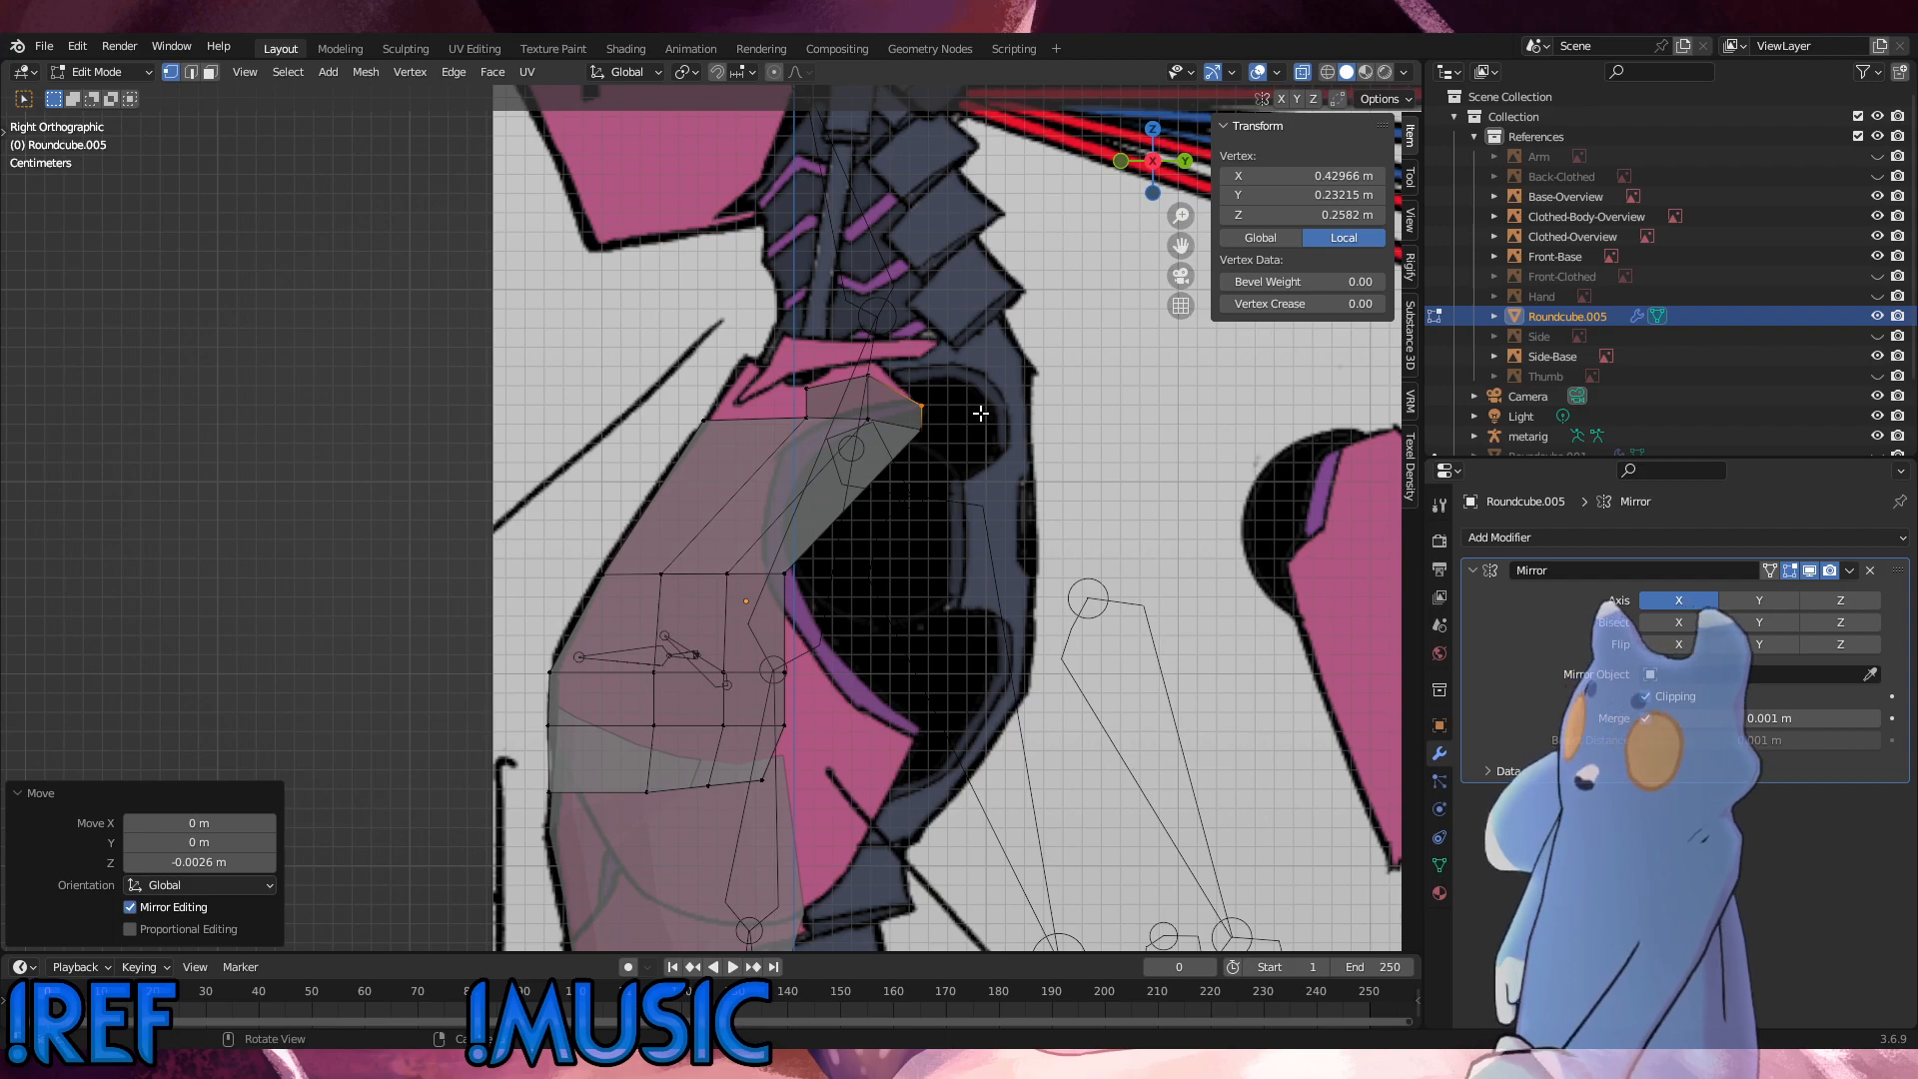
pyautogui.click(806, 418)
pyautogui.press('g')
pyautogui.press('x')
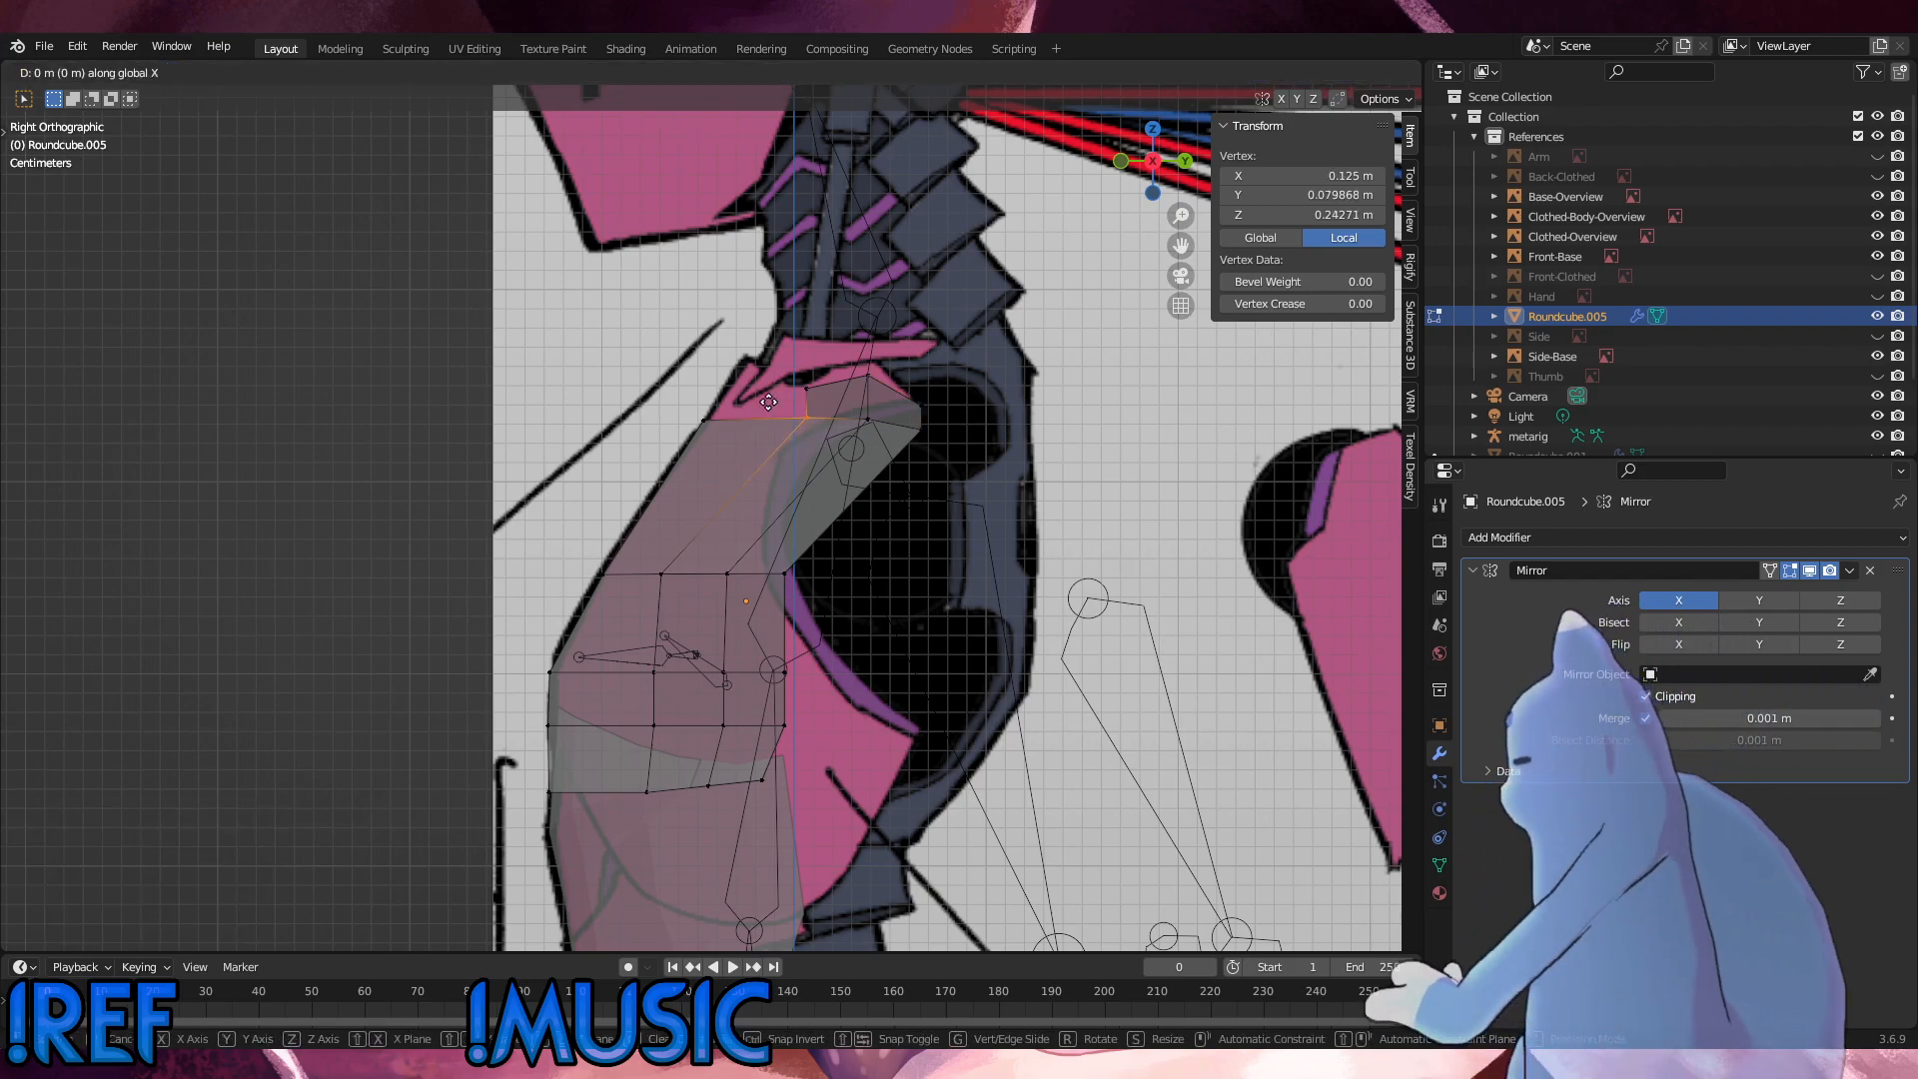
pyautogui.press('y')
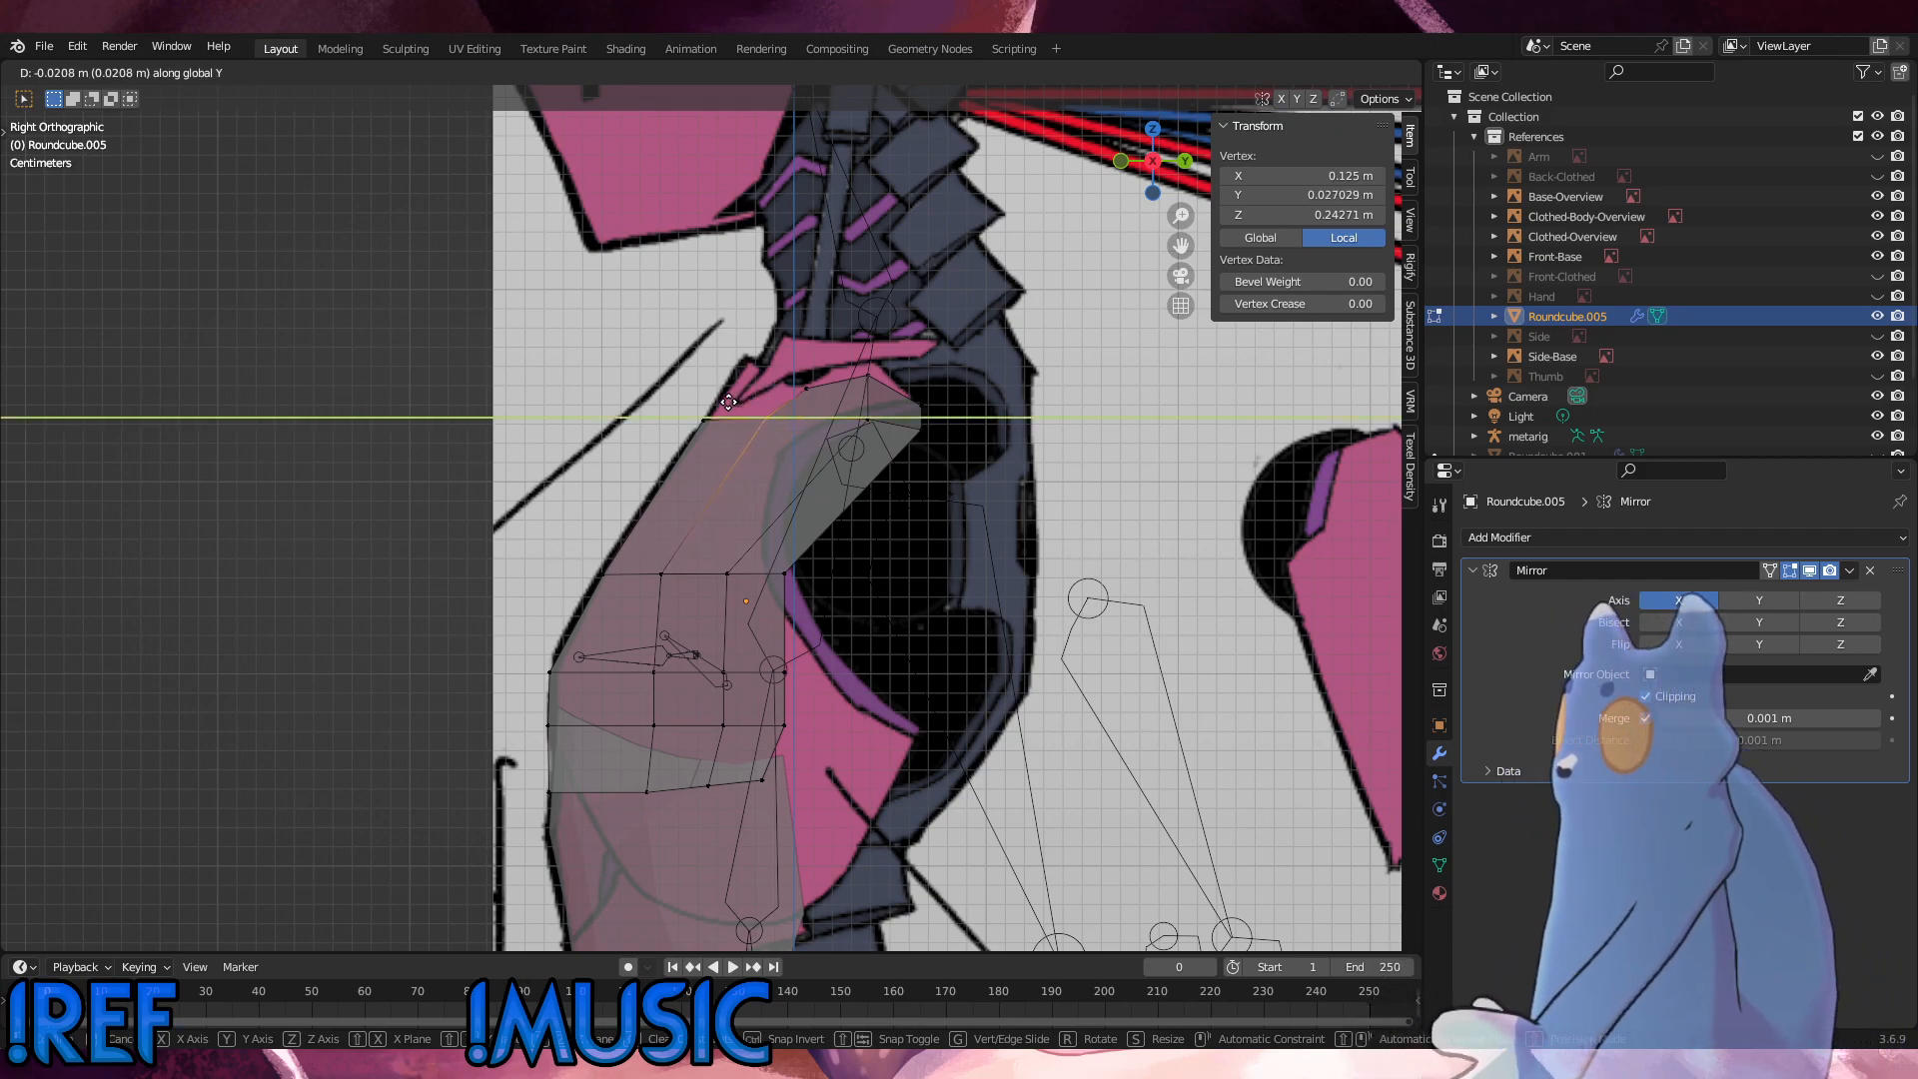
pyautogui.click(791, 405)
# Step: Compare the chest panel's top edge with the reference outlines in the front and side views
pyautogui.press('KP_1')
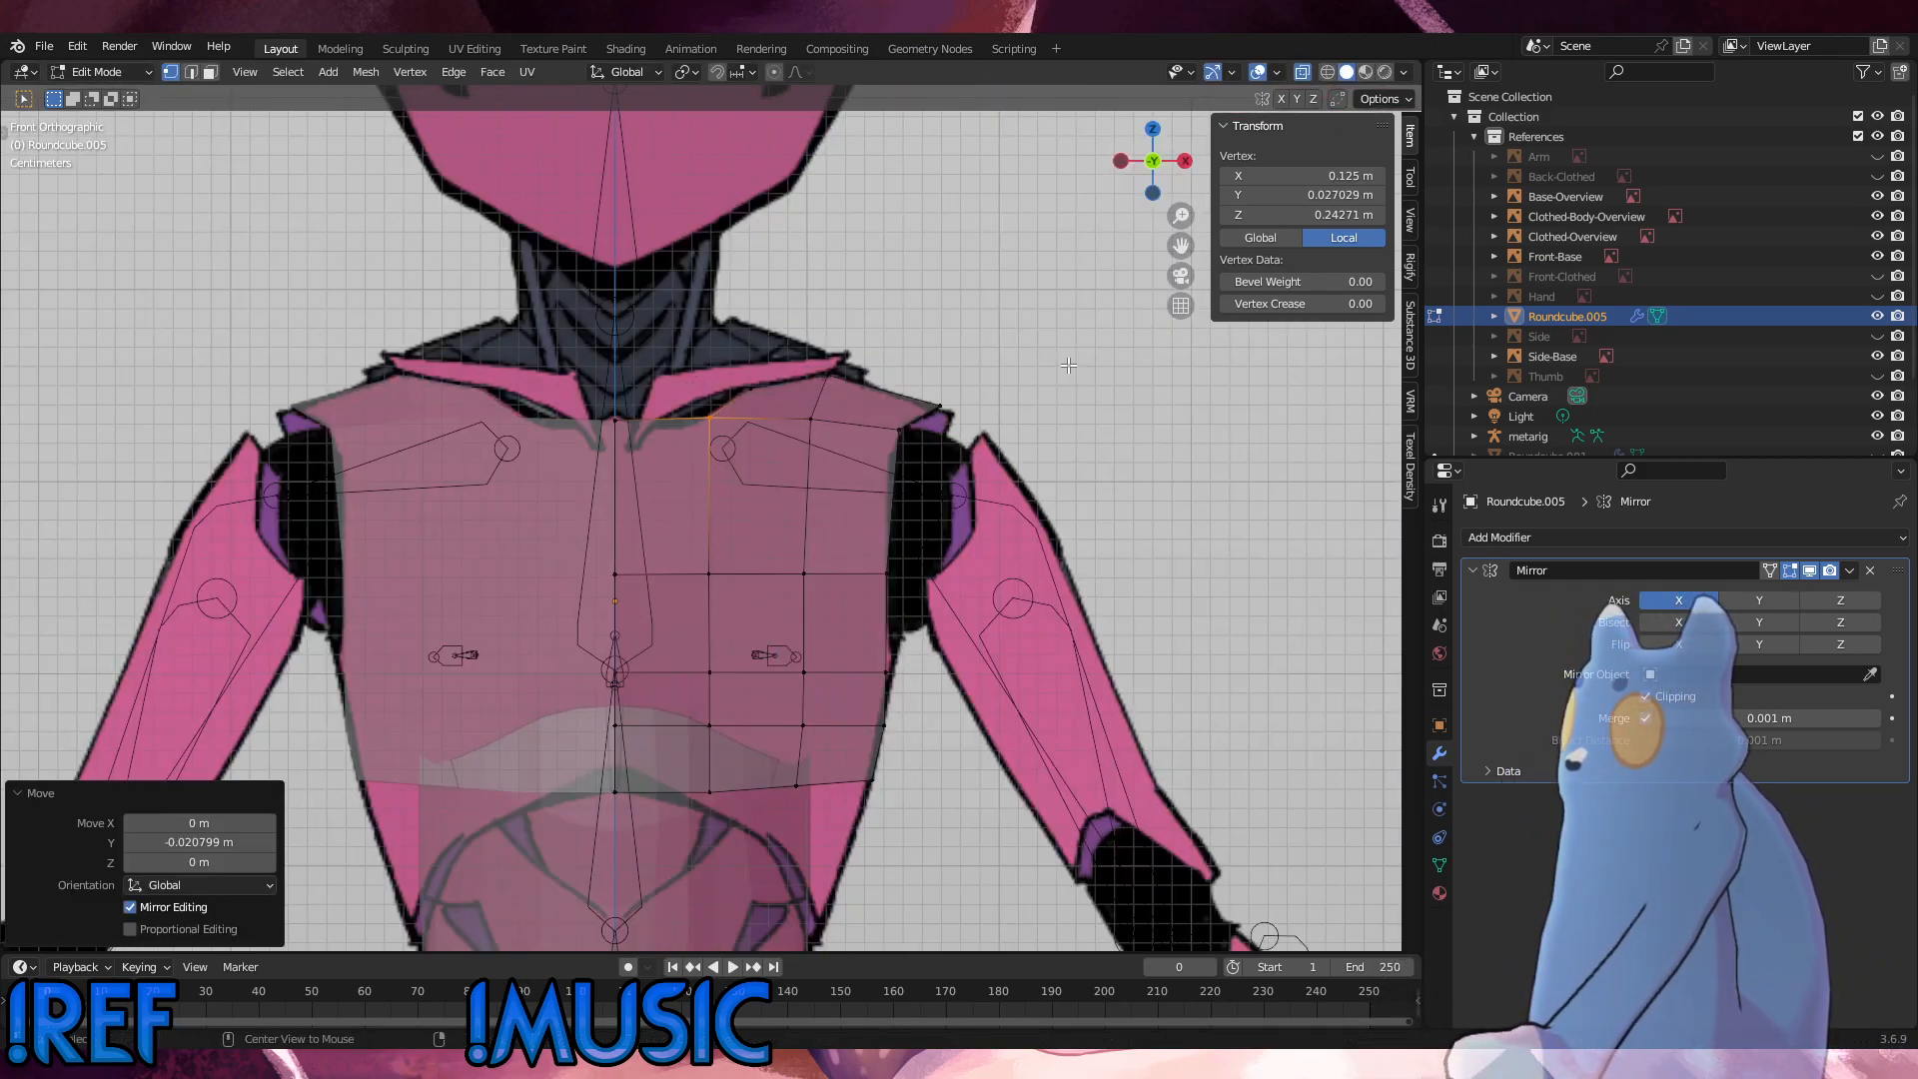
pyautogui.press('KP_3')
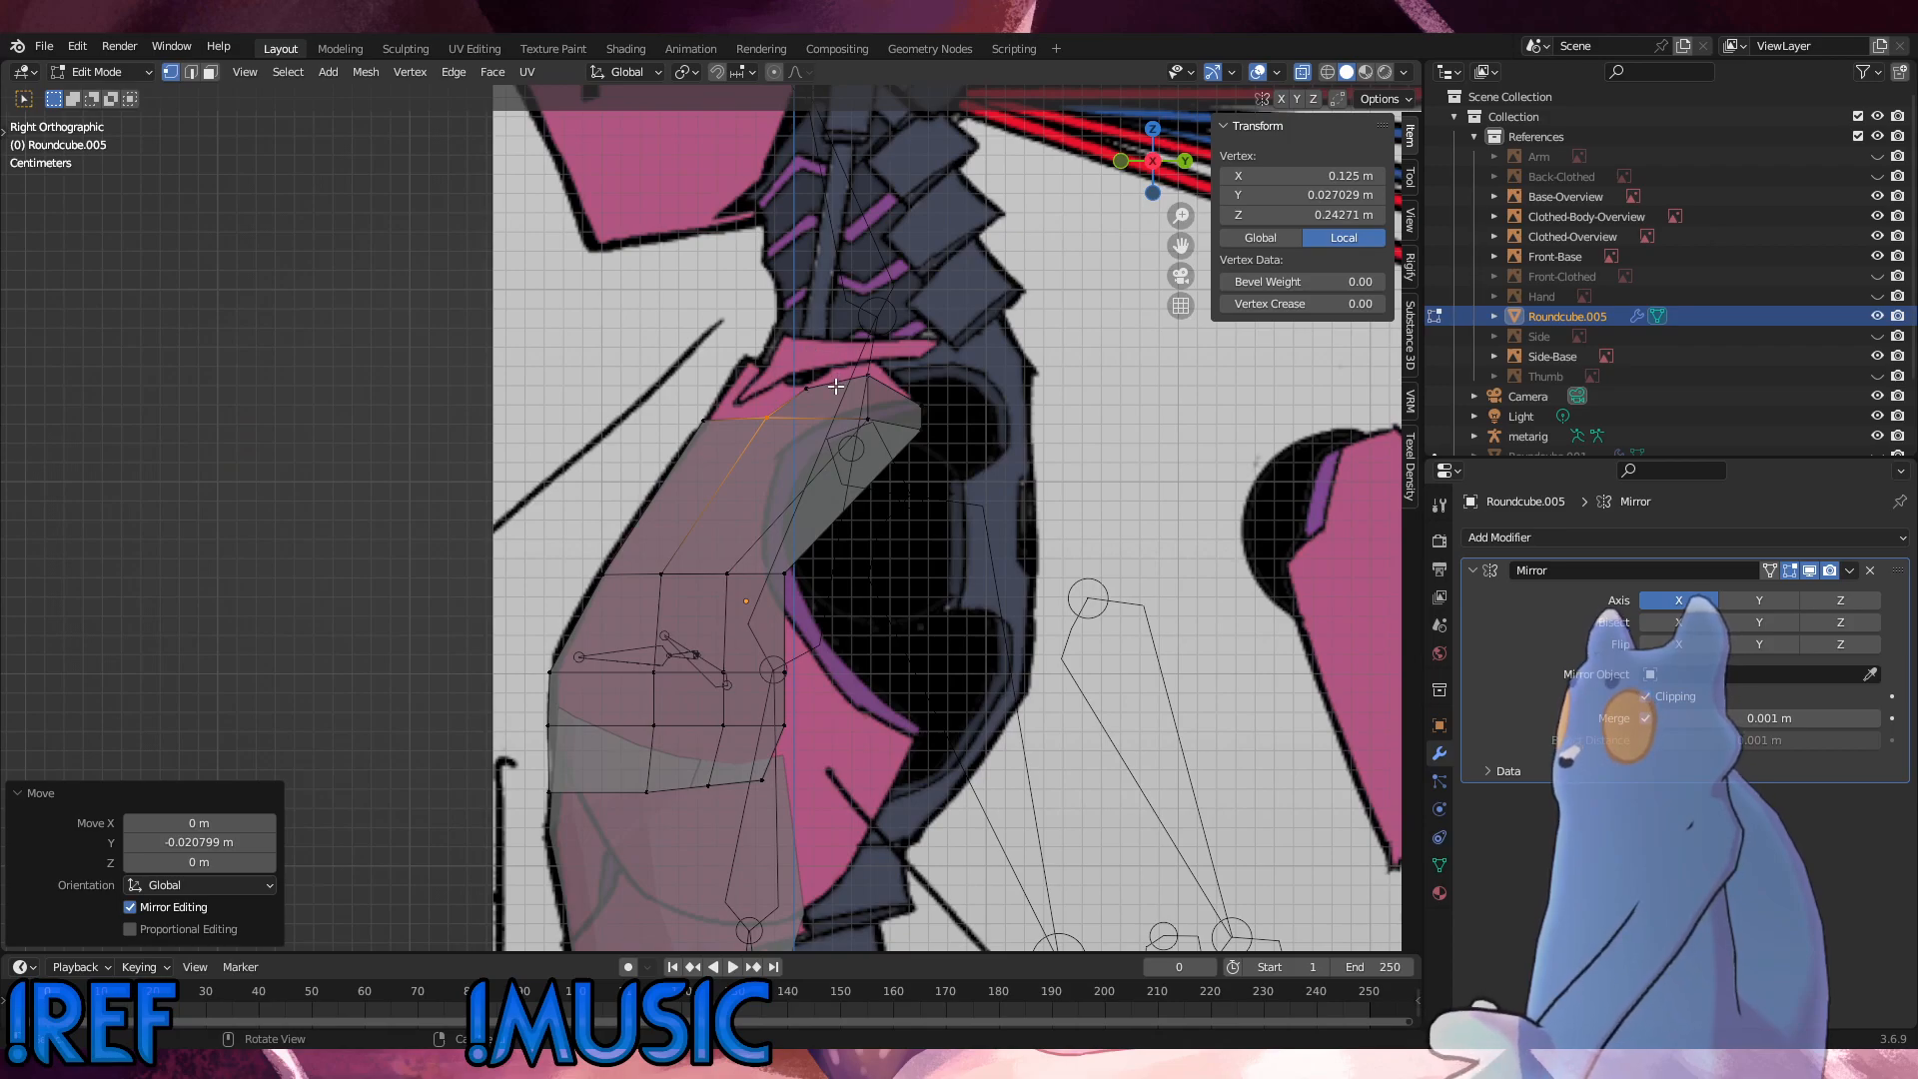
pyautogui.press('KP_1')
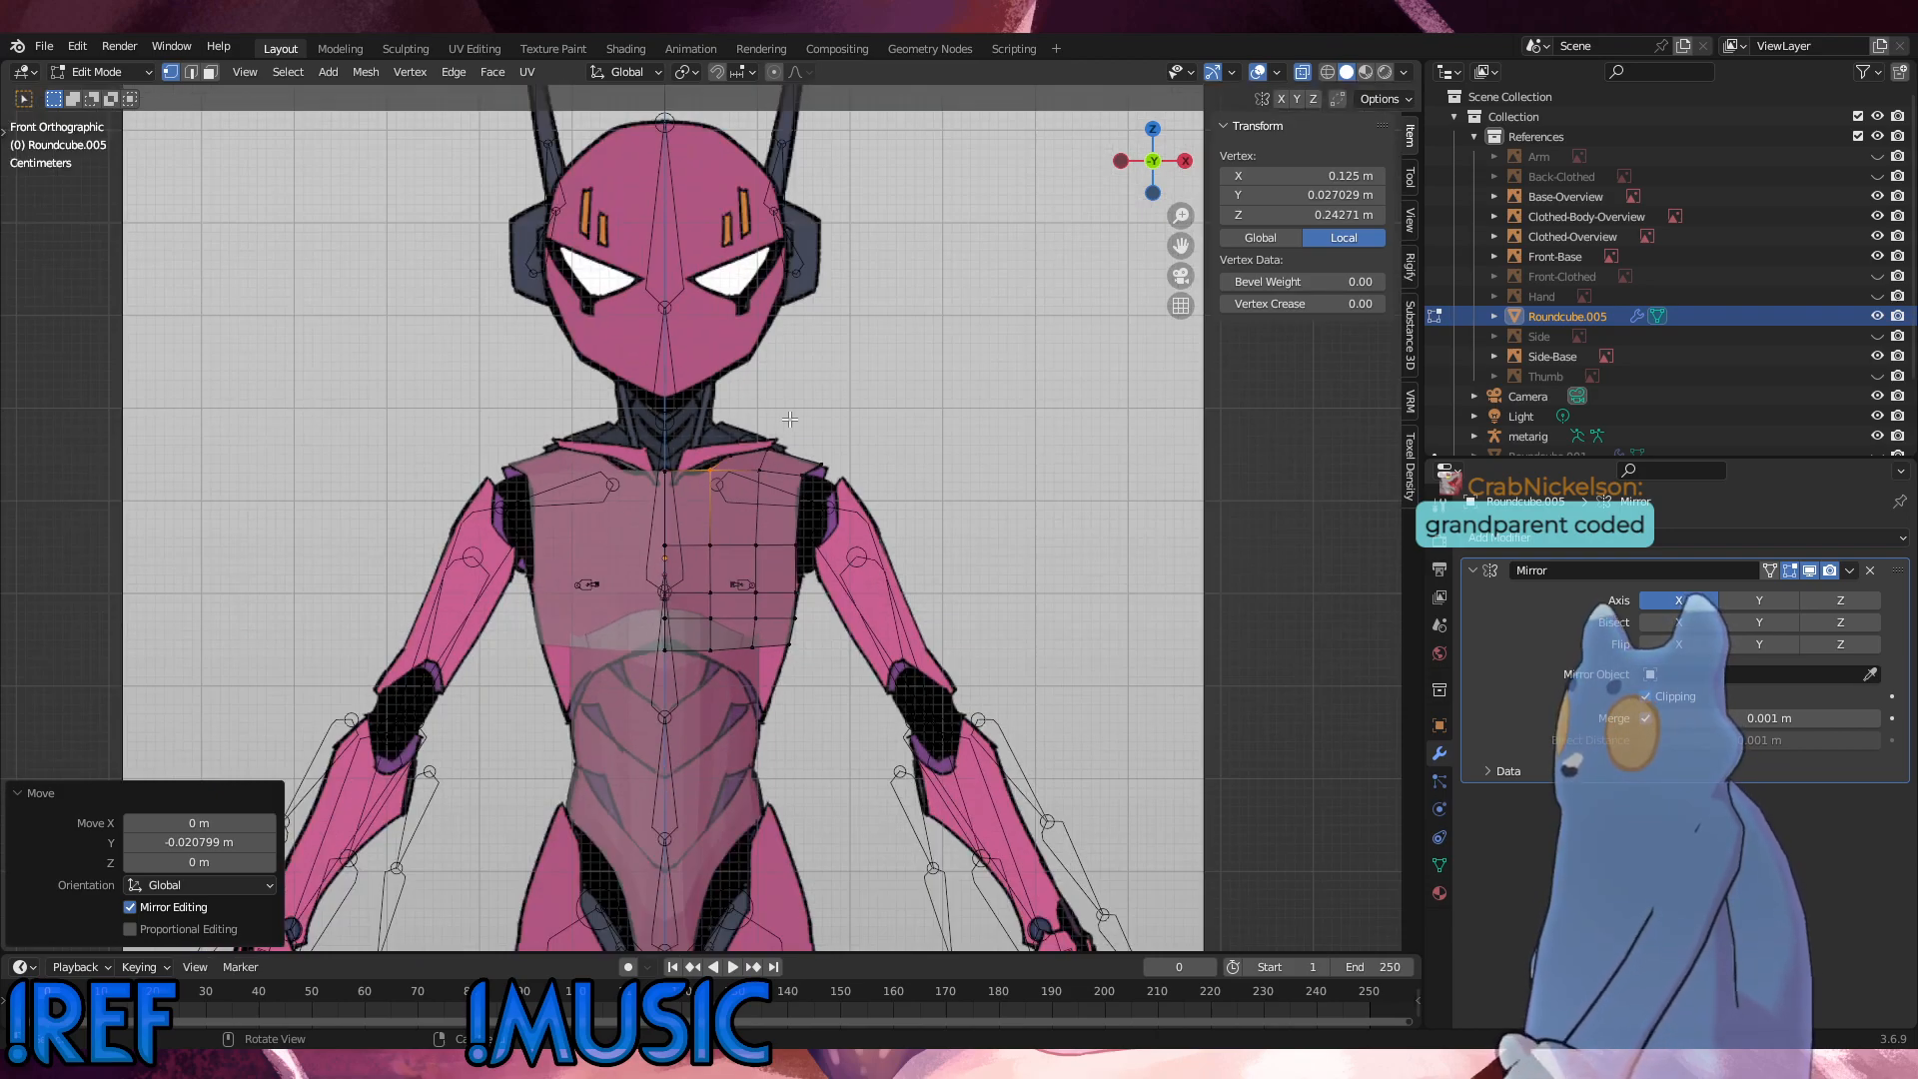
pyautogui.keyDown('alt'); pyautogui.moveTo(742, 441); pyautogui.dragTo(837, 431, button='middle'); pyautogui.keyUp('alt')
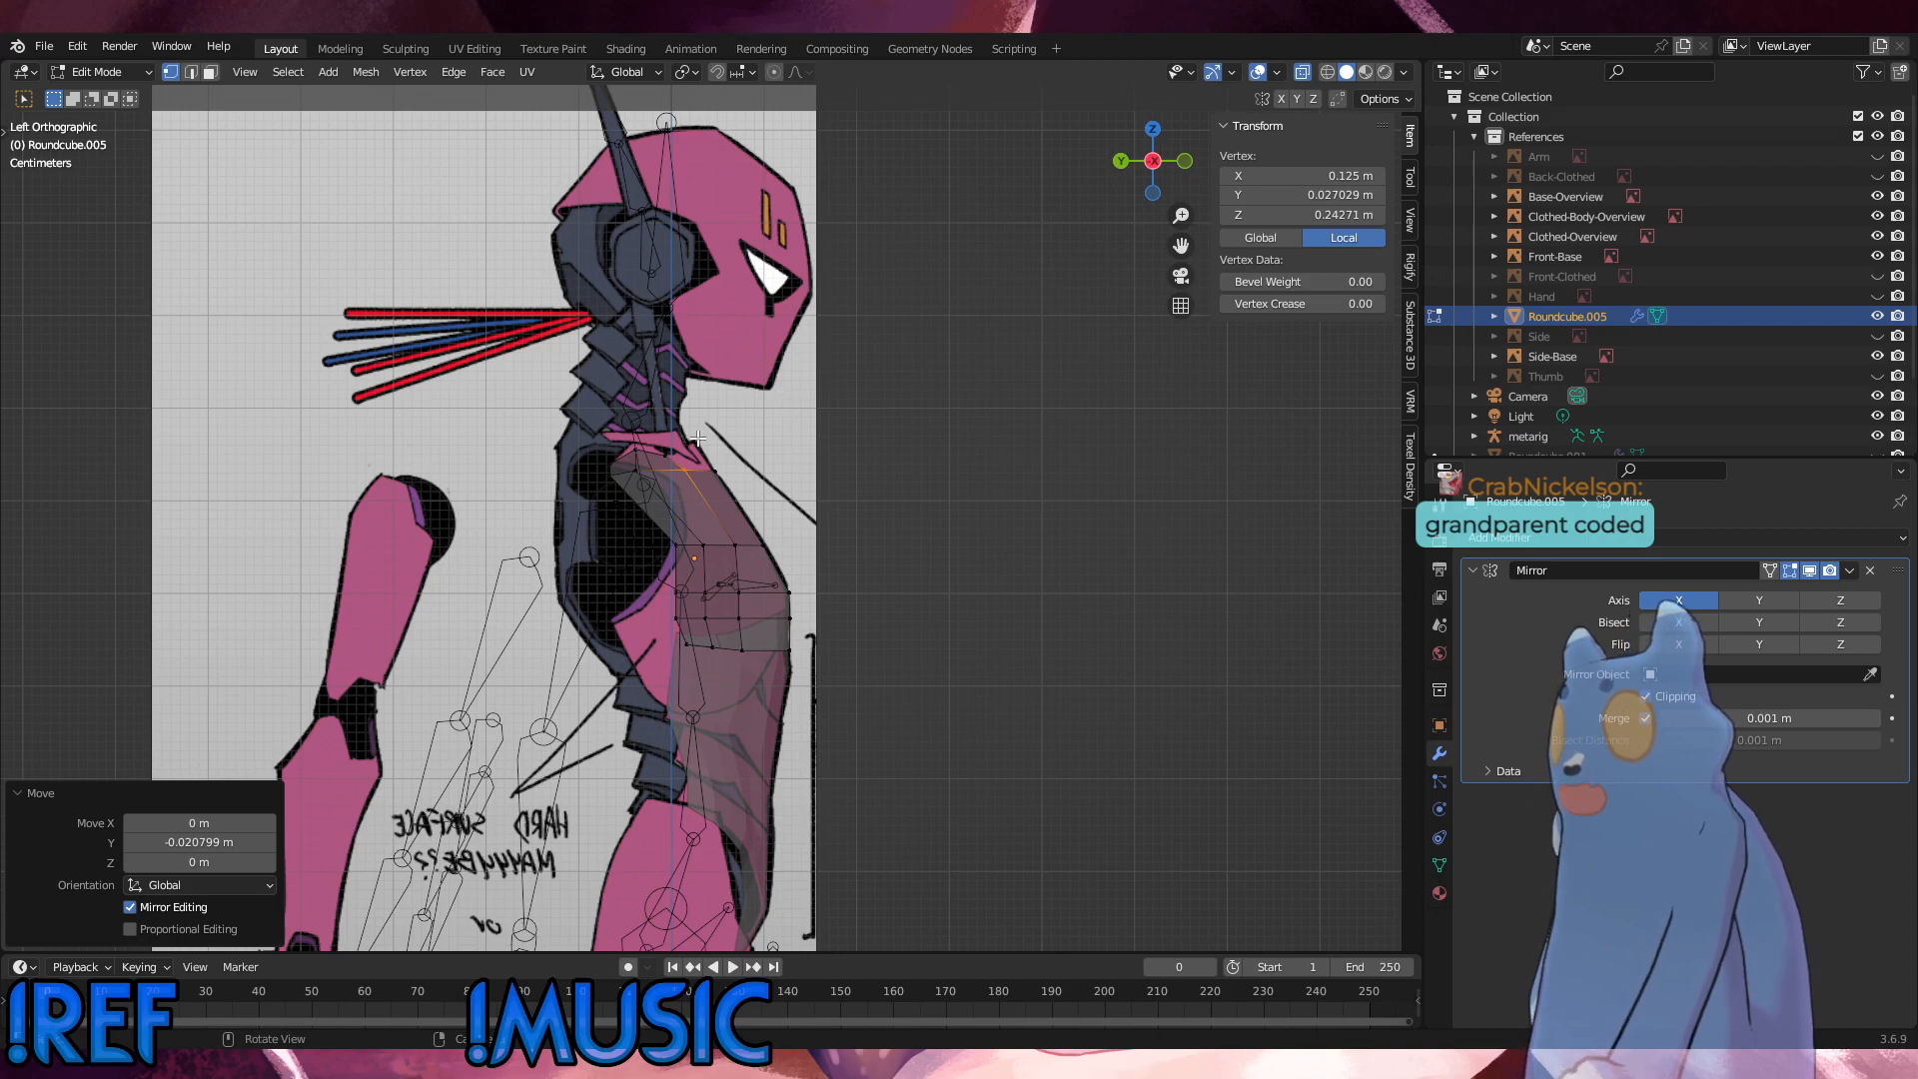
pyautogui.click(767, 385)
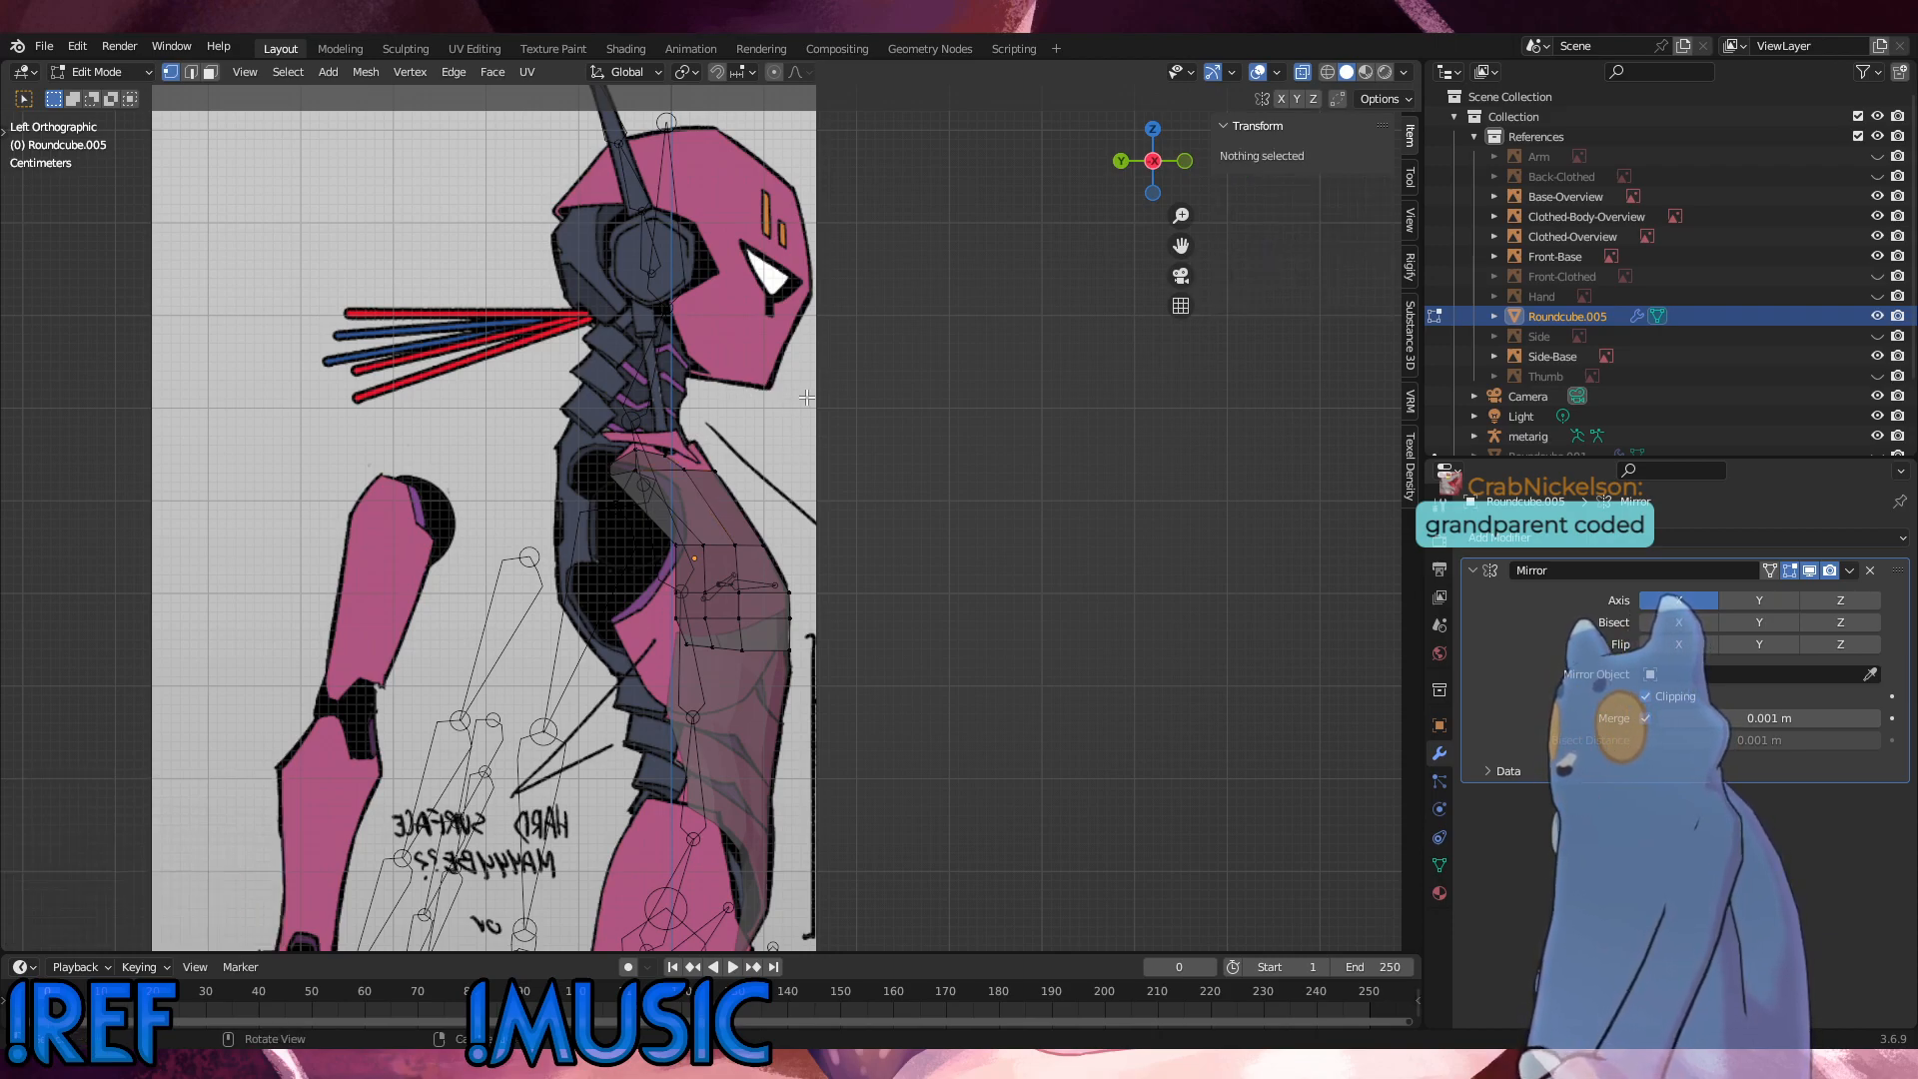
pyautogui.click(684, 438)
pyautogui.press('KP_1')
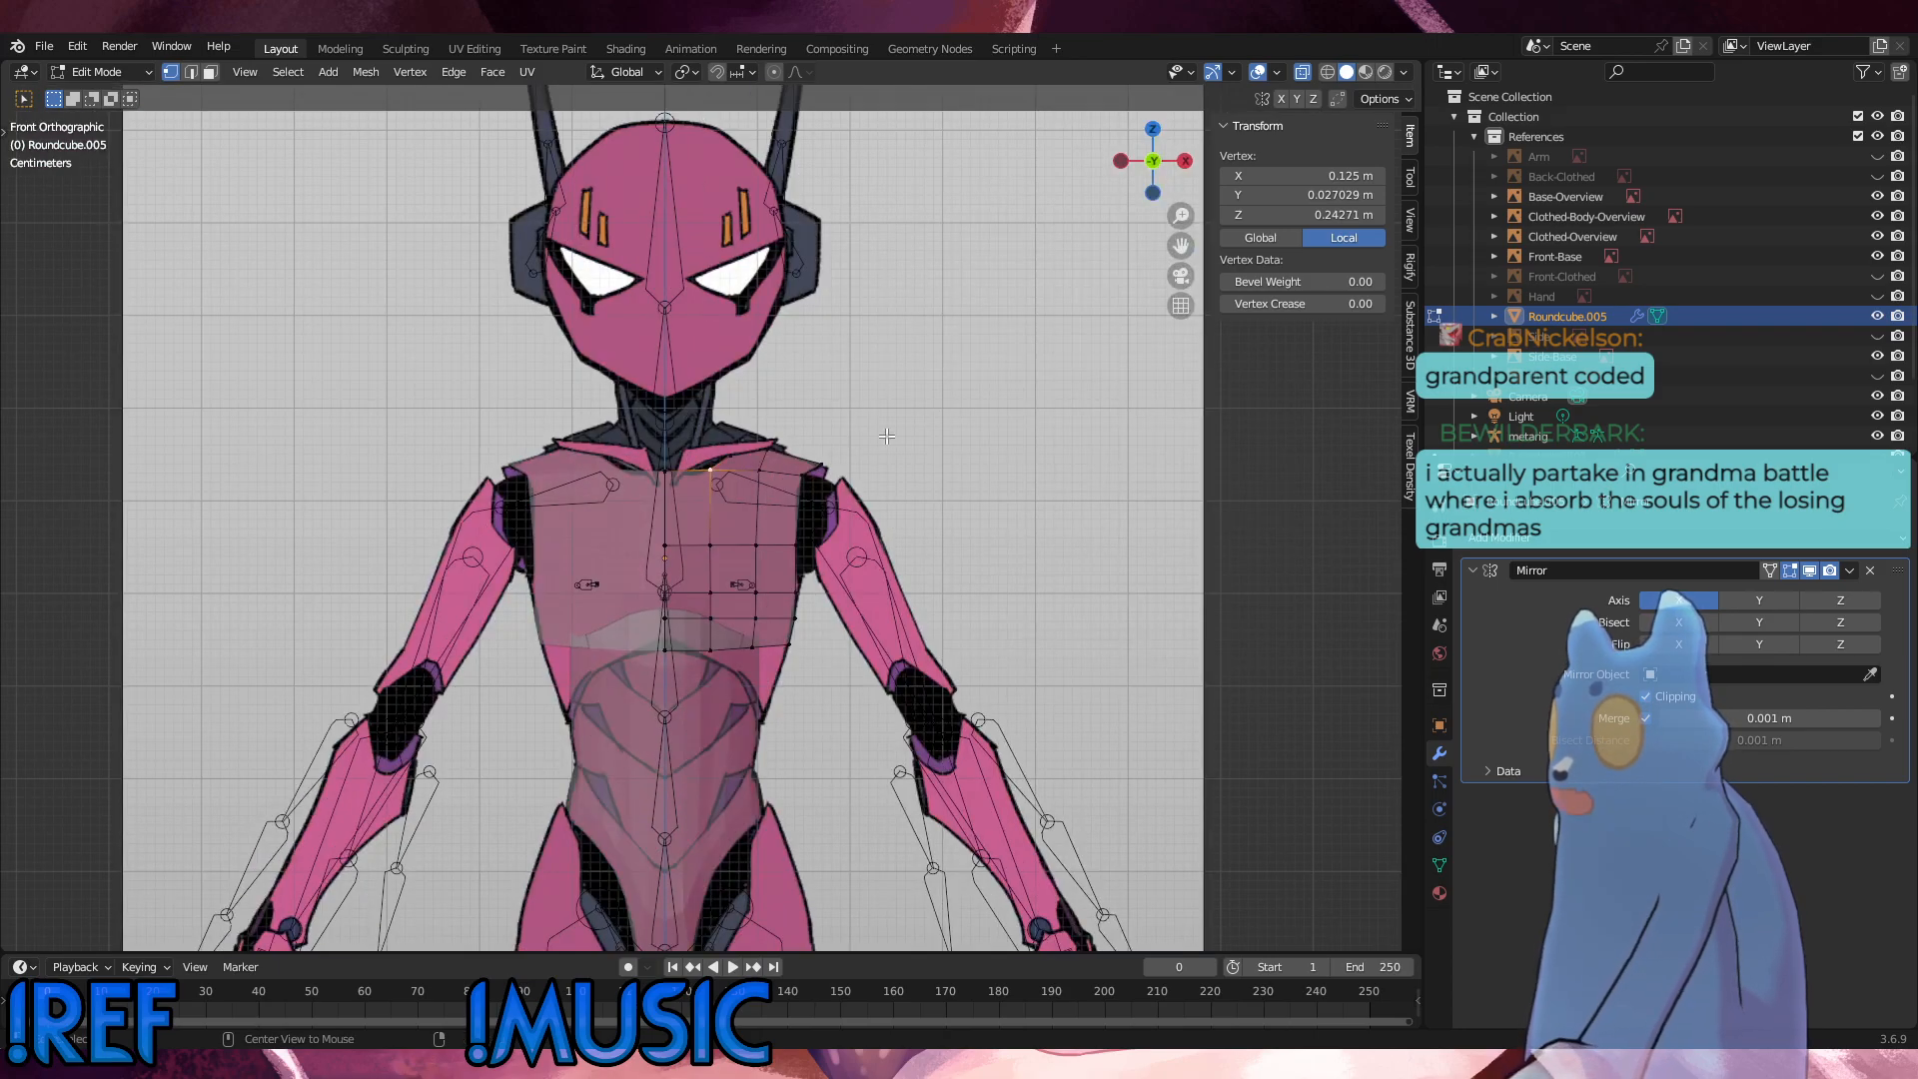
pyautogui.keyDown('alt'); pyautogui.moveTo(765, 474); pyautogui.dragTo(710, 479, button='middle'); pyautogui.keyUp('alt')
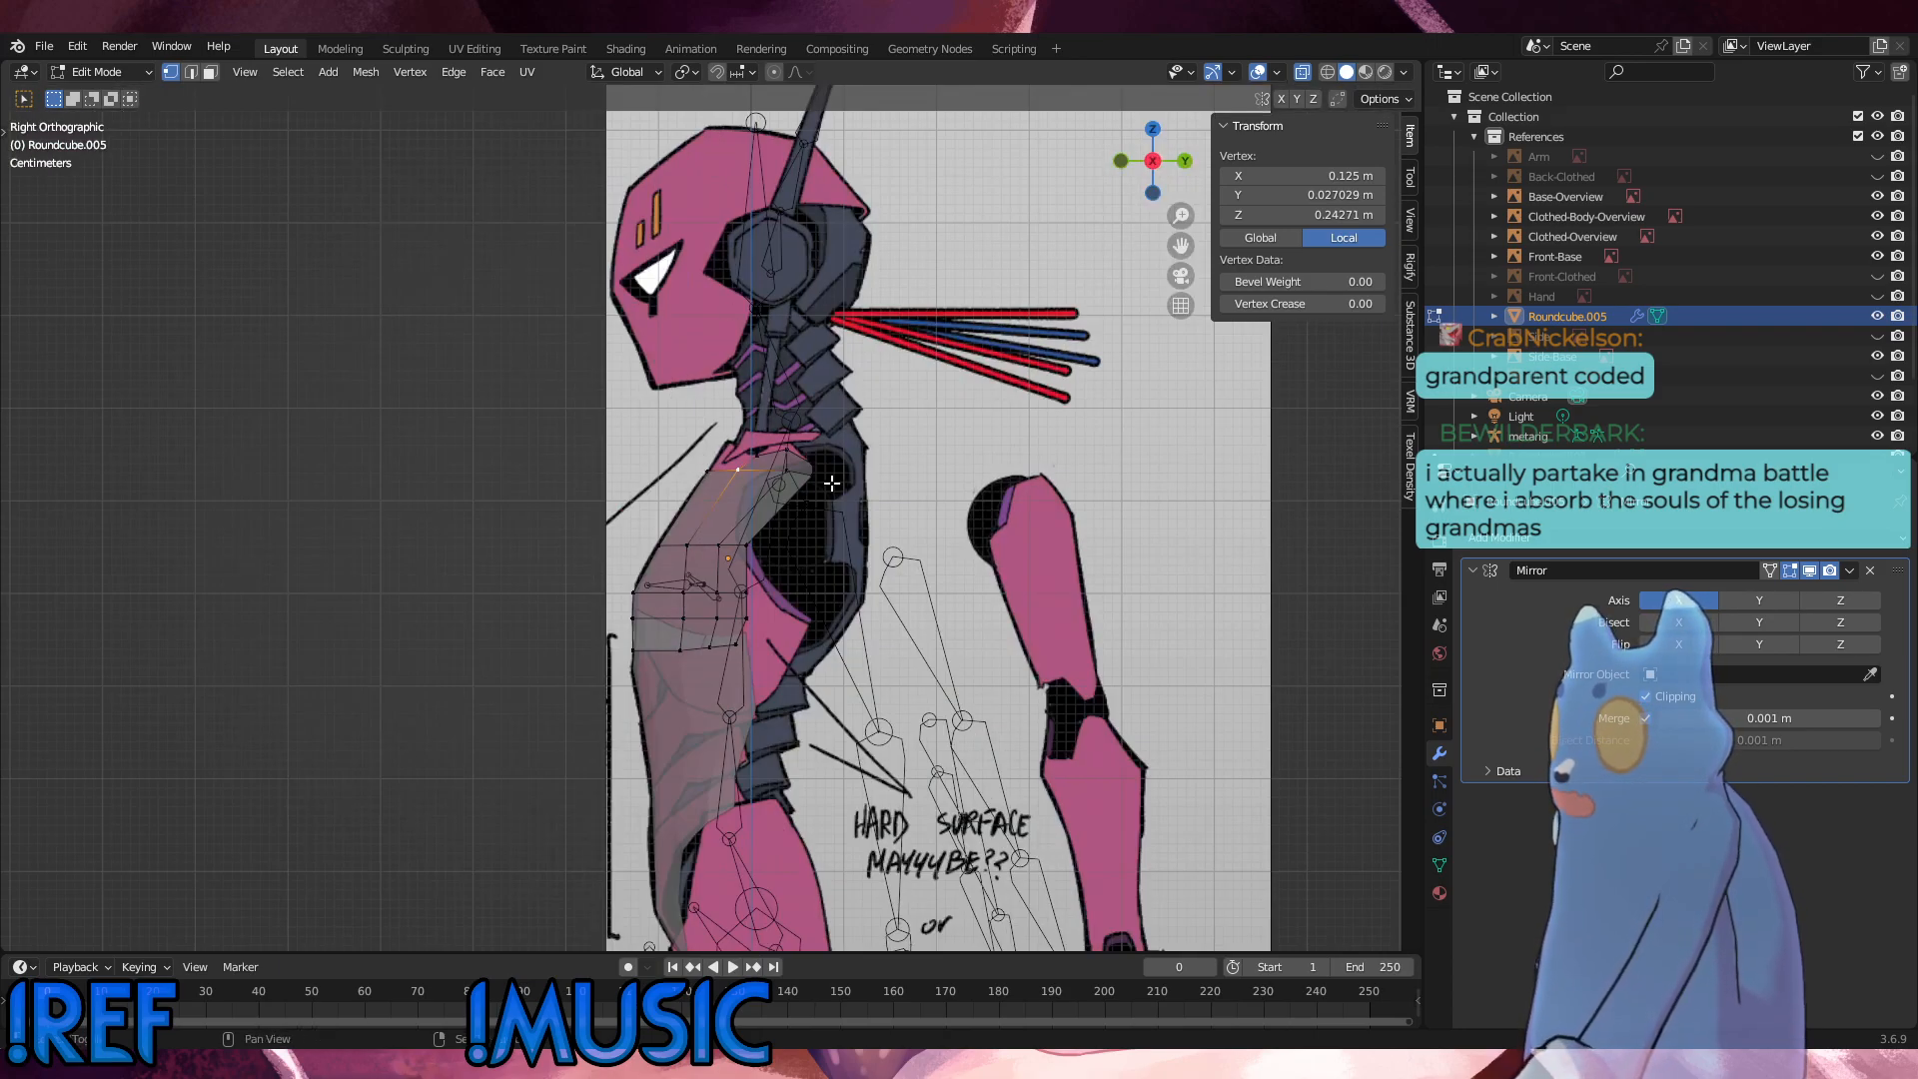
pyautogui.scroll(5, 831, 484)
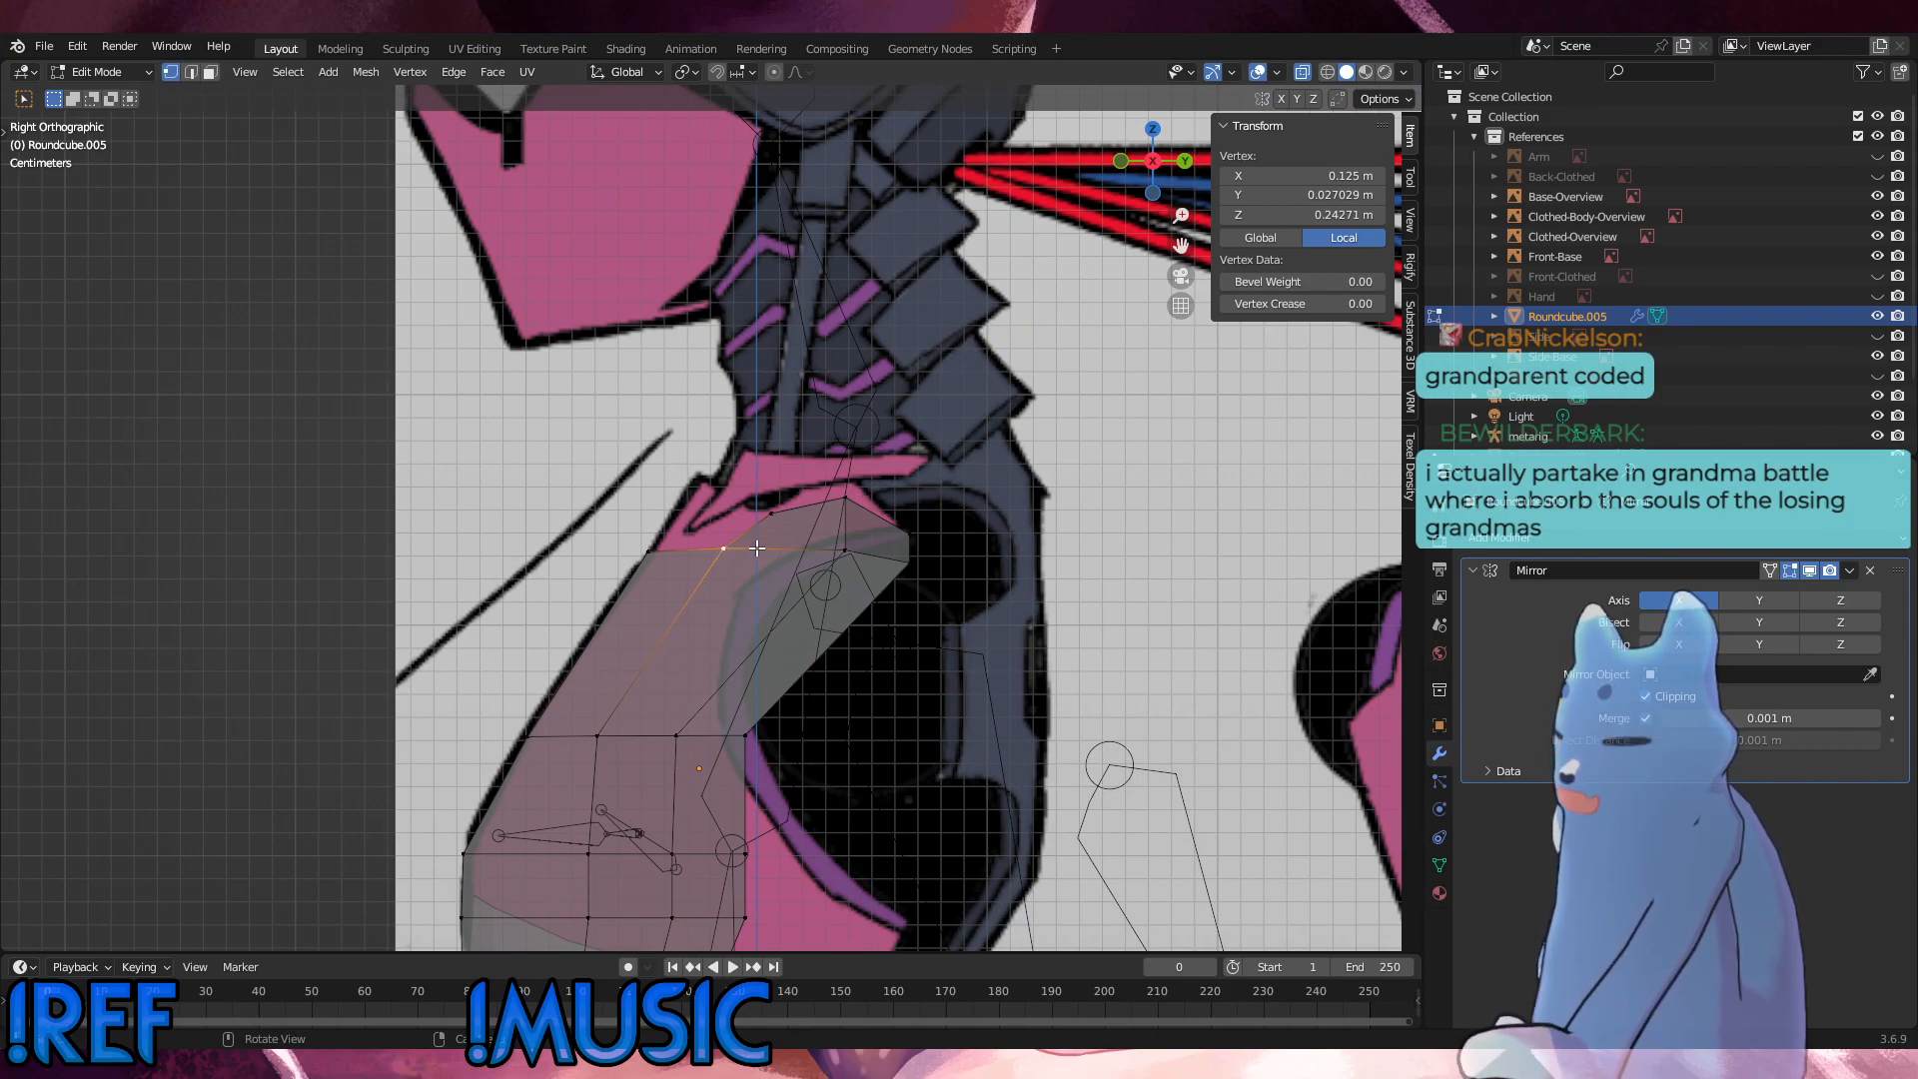
pyautogui.moveTo(757, 547)
pyautogui.keyDown('alt'); pyautogui.mouseDown(button='middle')
pyautogui.moveTo(901, 527)
pyautogui.moveTo(728, 543)
pyautogui.moveTo(744, 531)
pyautogui.mouseUp(button='middle'); pyautogui.keyUp('alt')
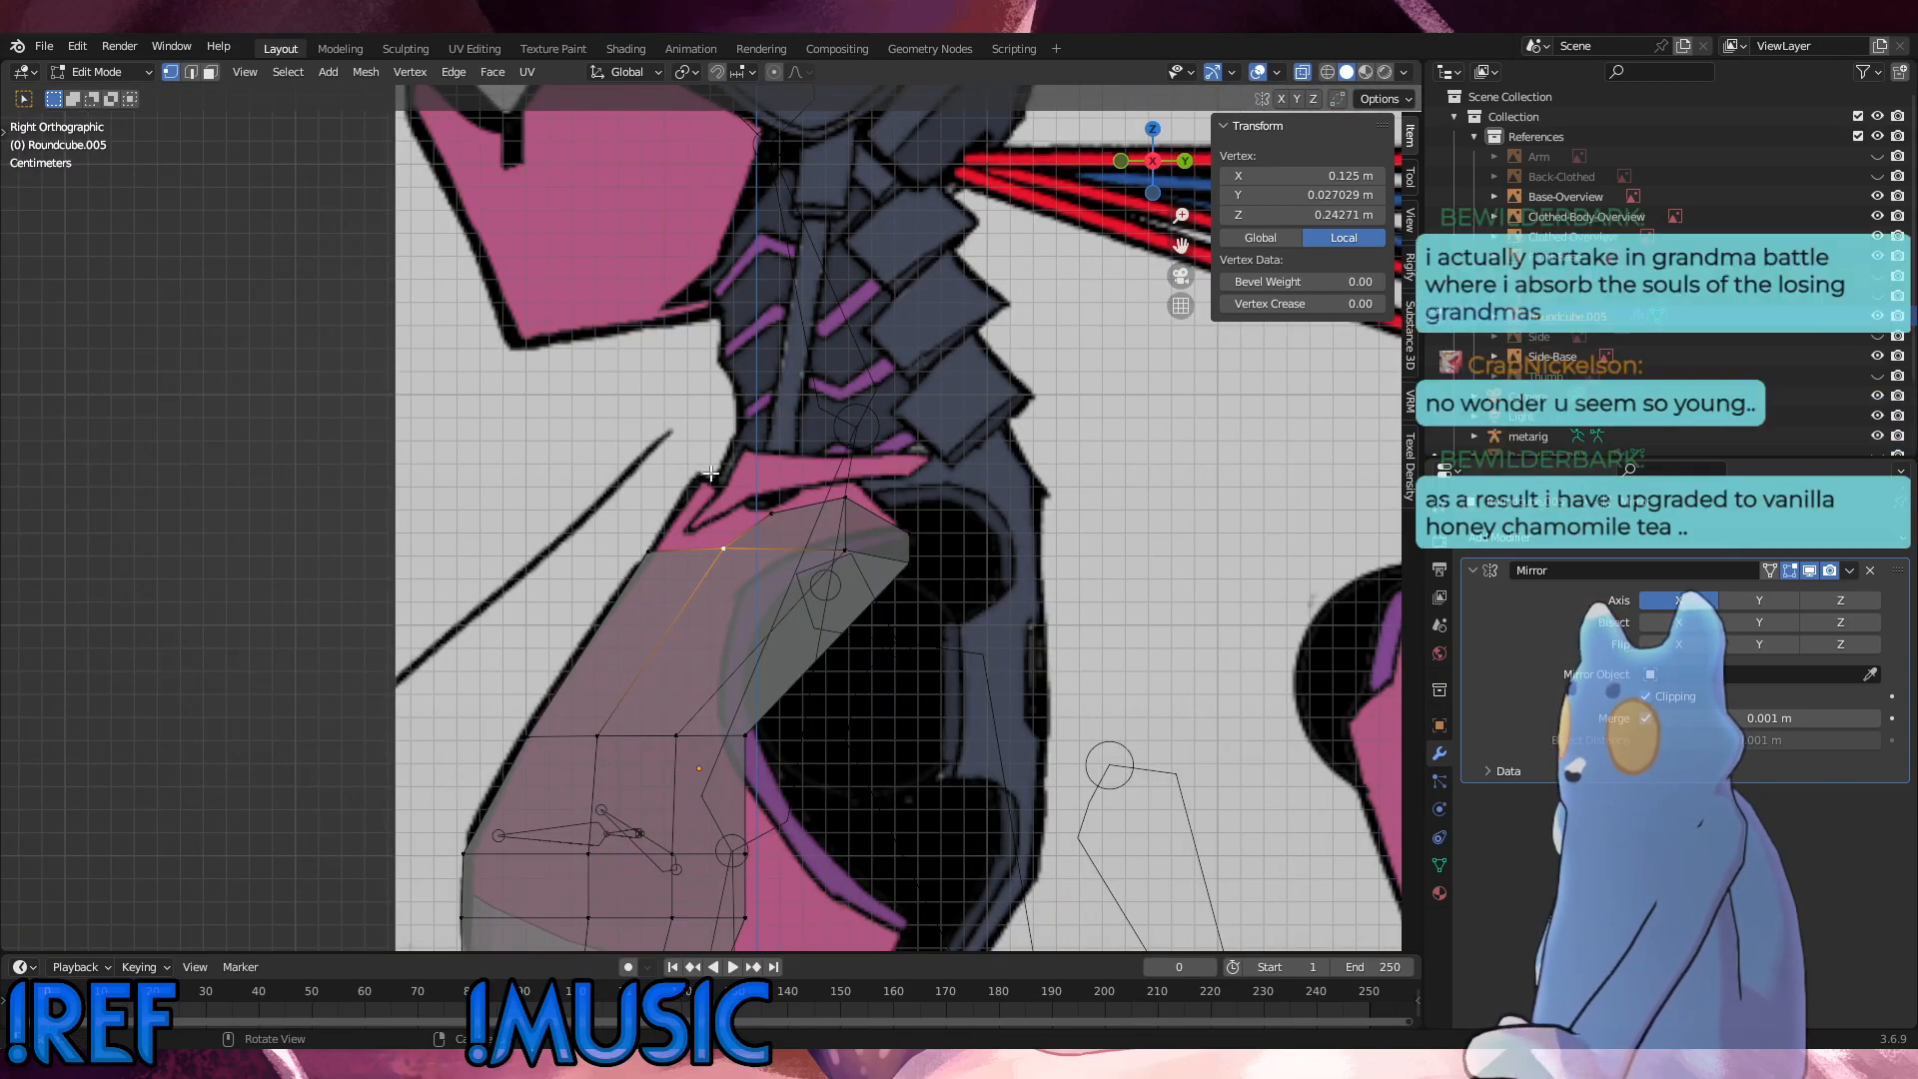
# Step: In the side view, move the centreline's top vertex and the extrusion's inner vertex up and backward toward the collar outline
pyautogui.keyDown('alt'); pyautogui.moveTo(869, 507); pyautogui.dragTo(415, 495, button='middle'); pyautogui.keyUp('alt')
pyautogui.hotkey('alt', 'a')
pyautogui.click(602, 544)
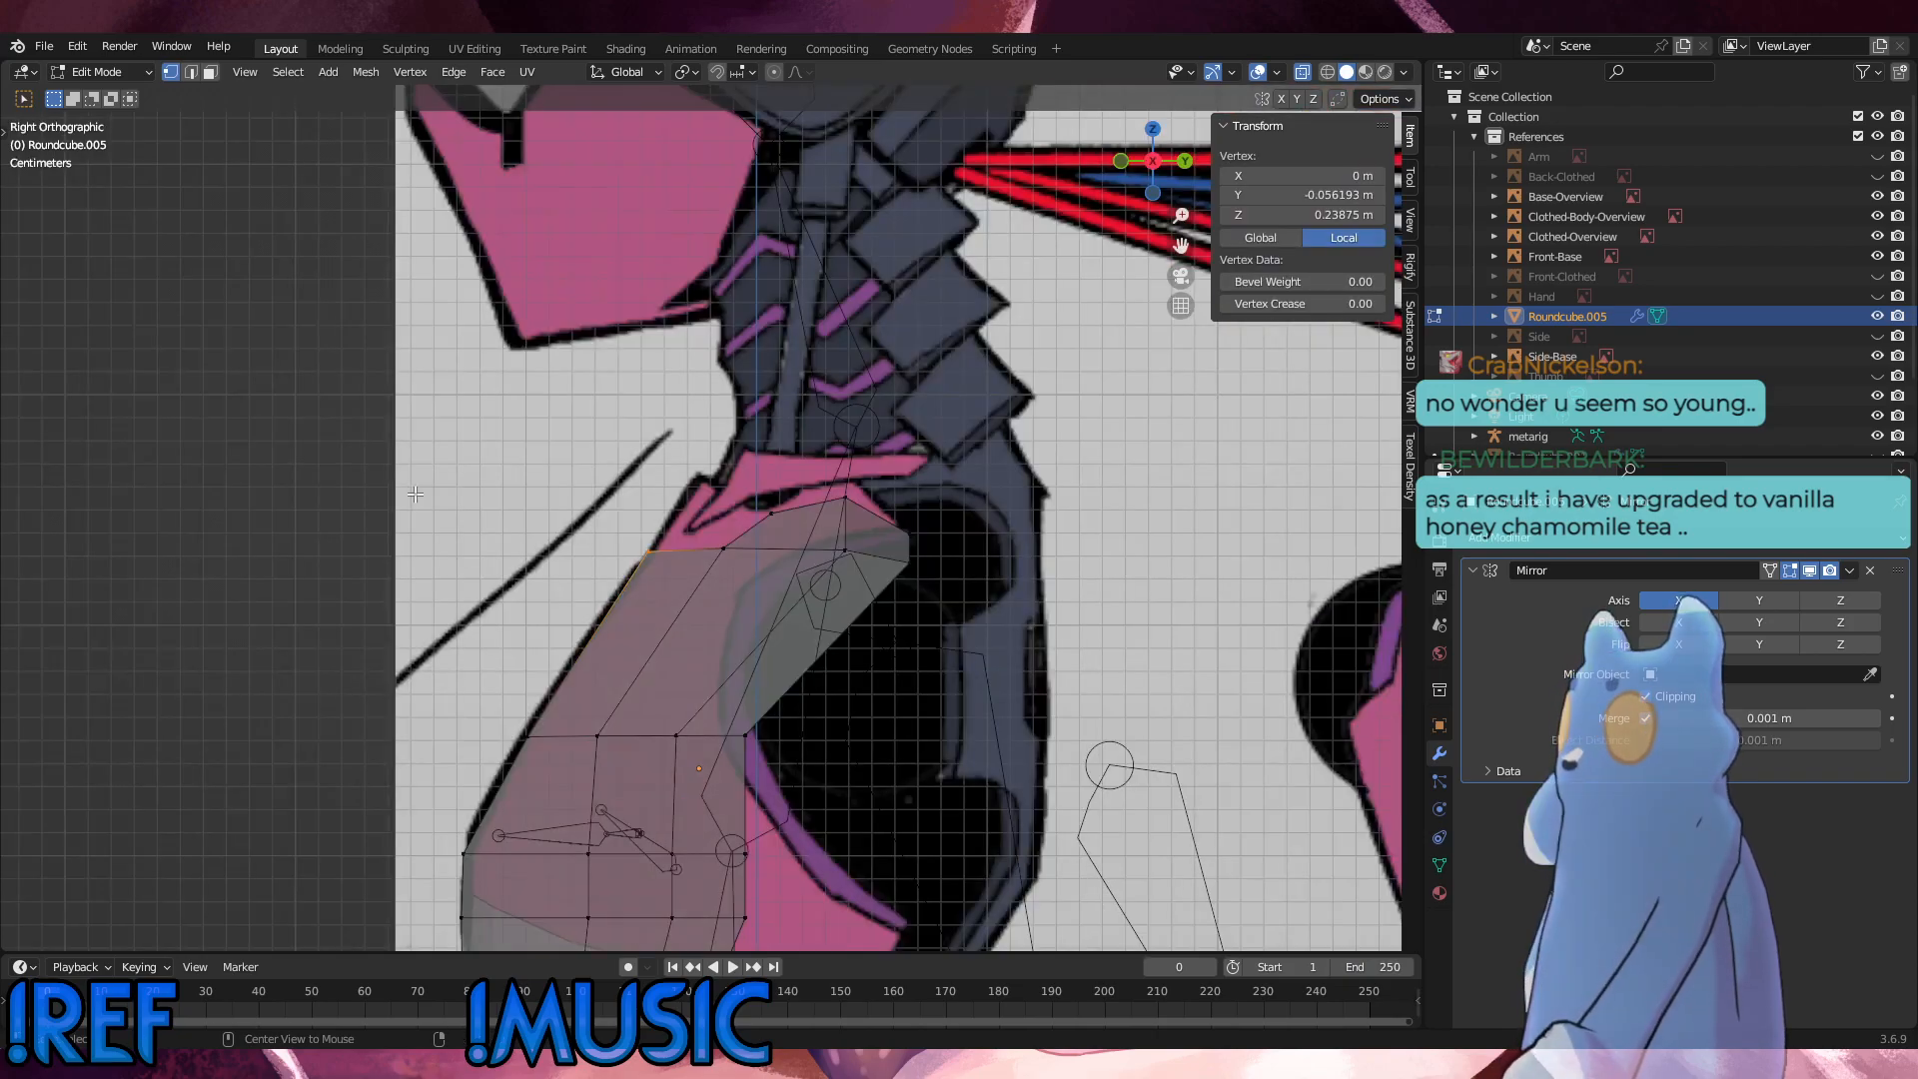
pyautogui.press('g')
pyautogui.click(801, 516)
pyautogui.click(726, 549)
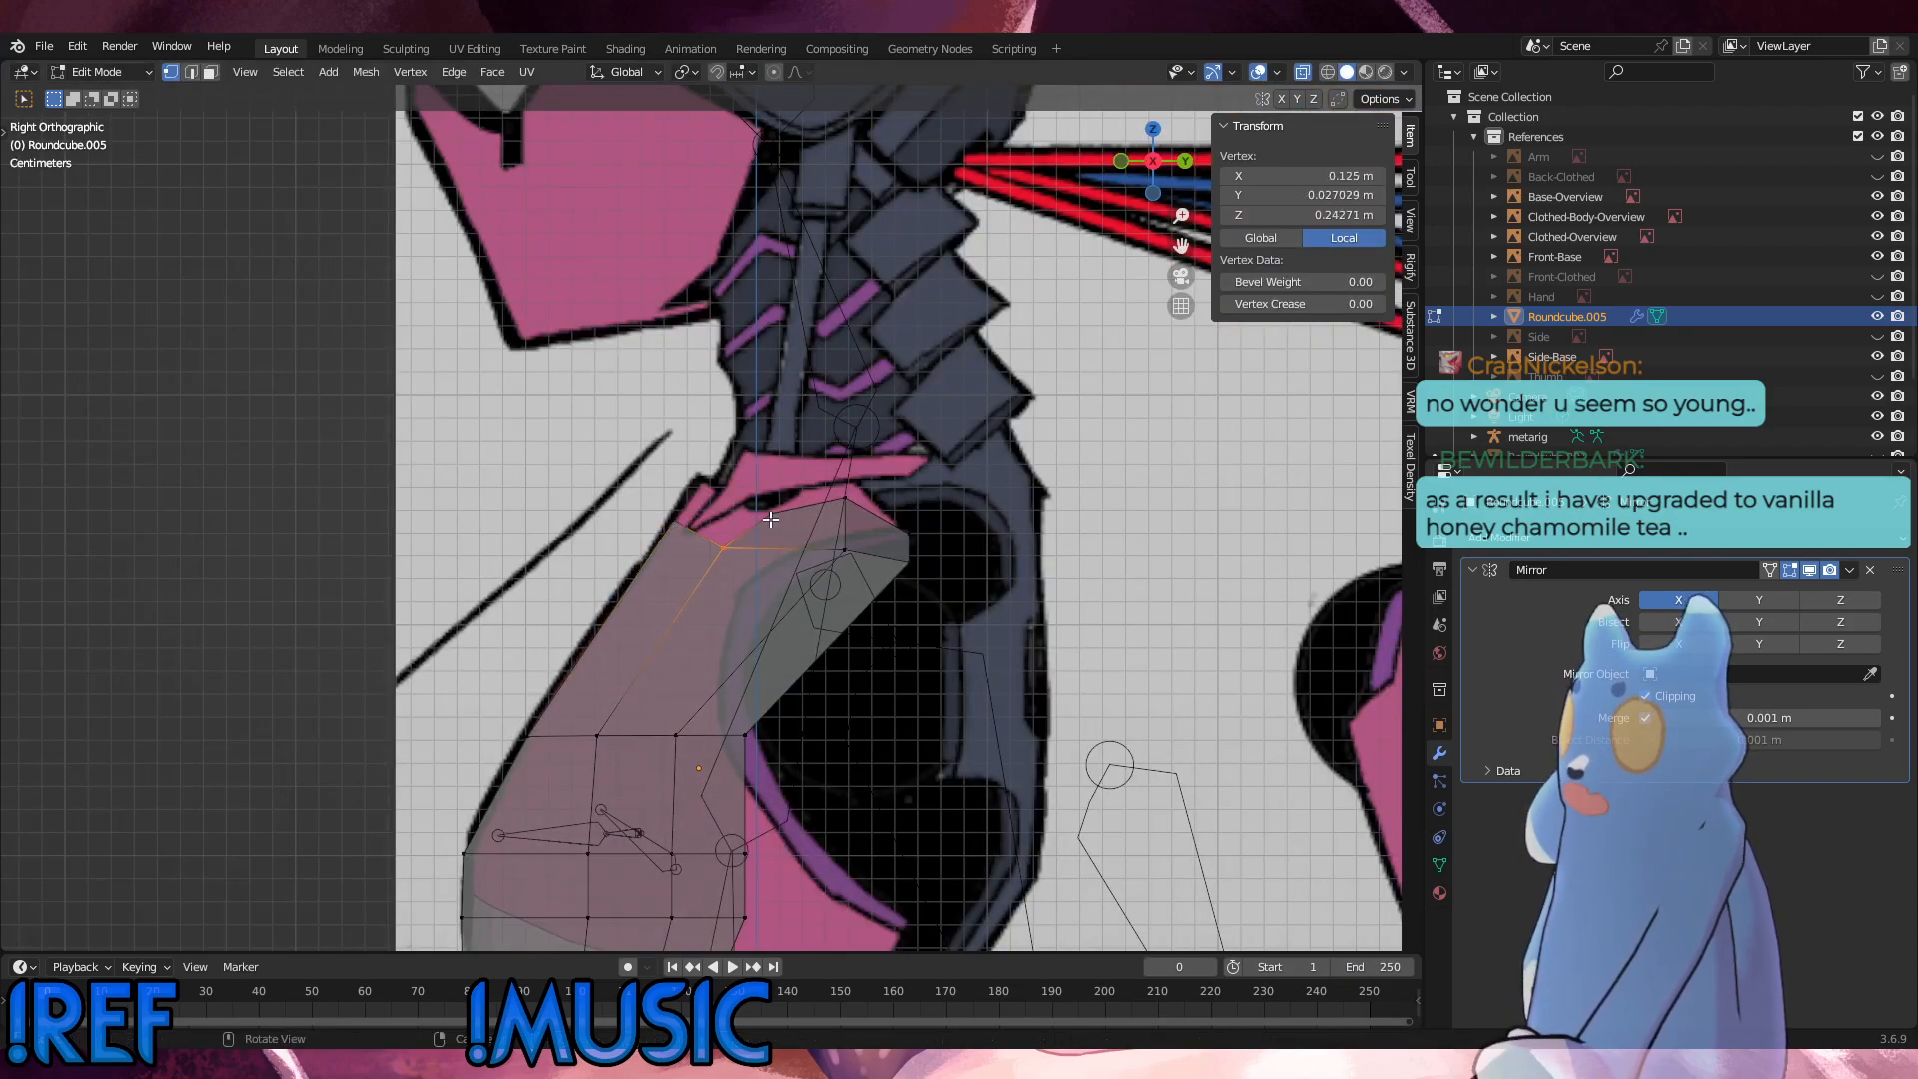
pyautogui.press('g')
pyautogui.click(800, 492)
# Step: Raise the vertex at the extrusion's inner base to the collar, and move the centreline's top vertex about 0.004 m backward and 0.008 m up
pyautogui.moveTo(754, 561); pyautogui.dragTo(670, 515)
pyautogui.press('g')
pyautogui.click(674, 512)
pyautogui.moveTo(749, 572); pyautogui.dragTo(694, 514)
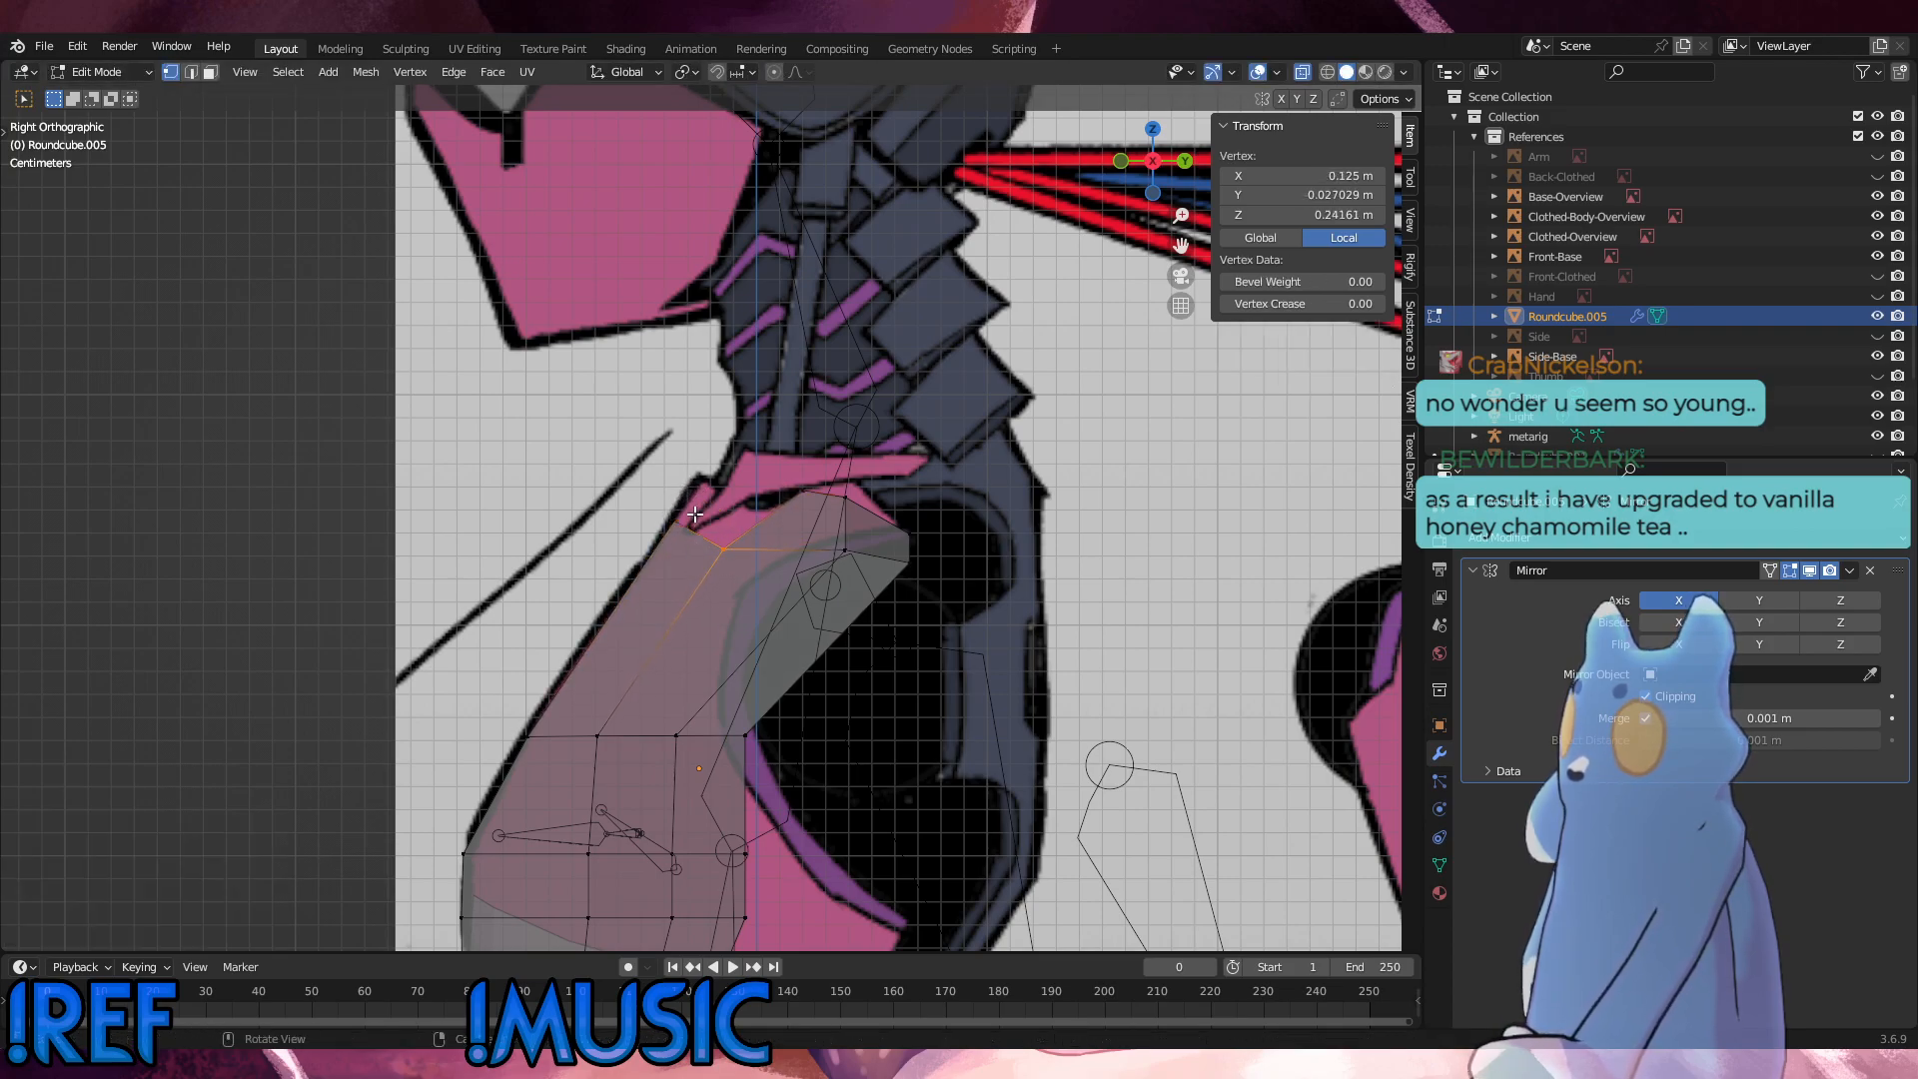
pyautogui.press('g')
pyautogui.click(679, 509)
pyautogui.press('g')
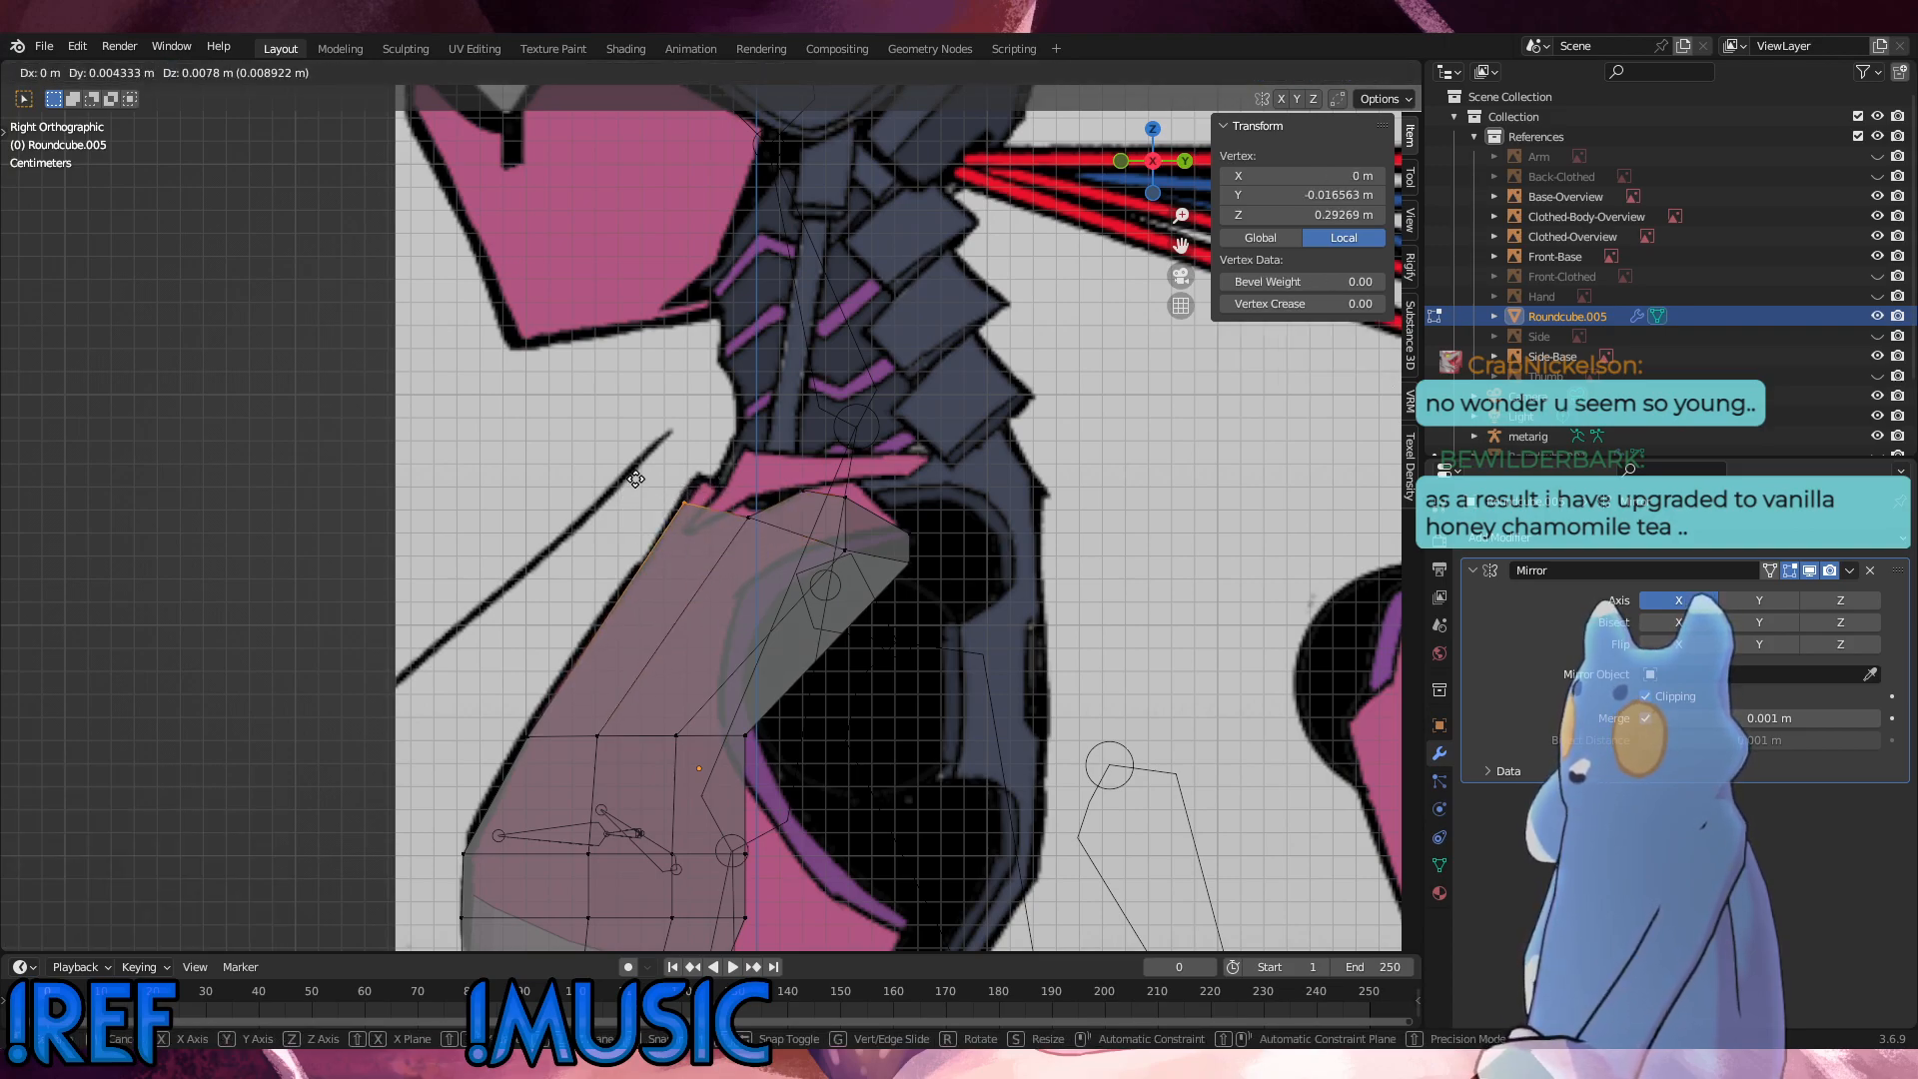
pyautogui.click(636, 477)
# Step: Fine-tune the extrusion's middle and outer vertices against the shoulder outline in the side view
pyautogui.click(809, 491)
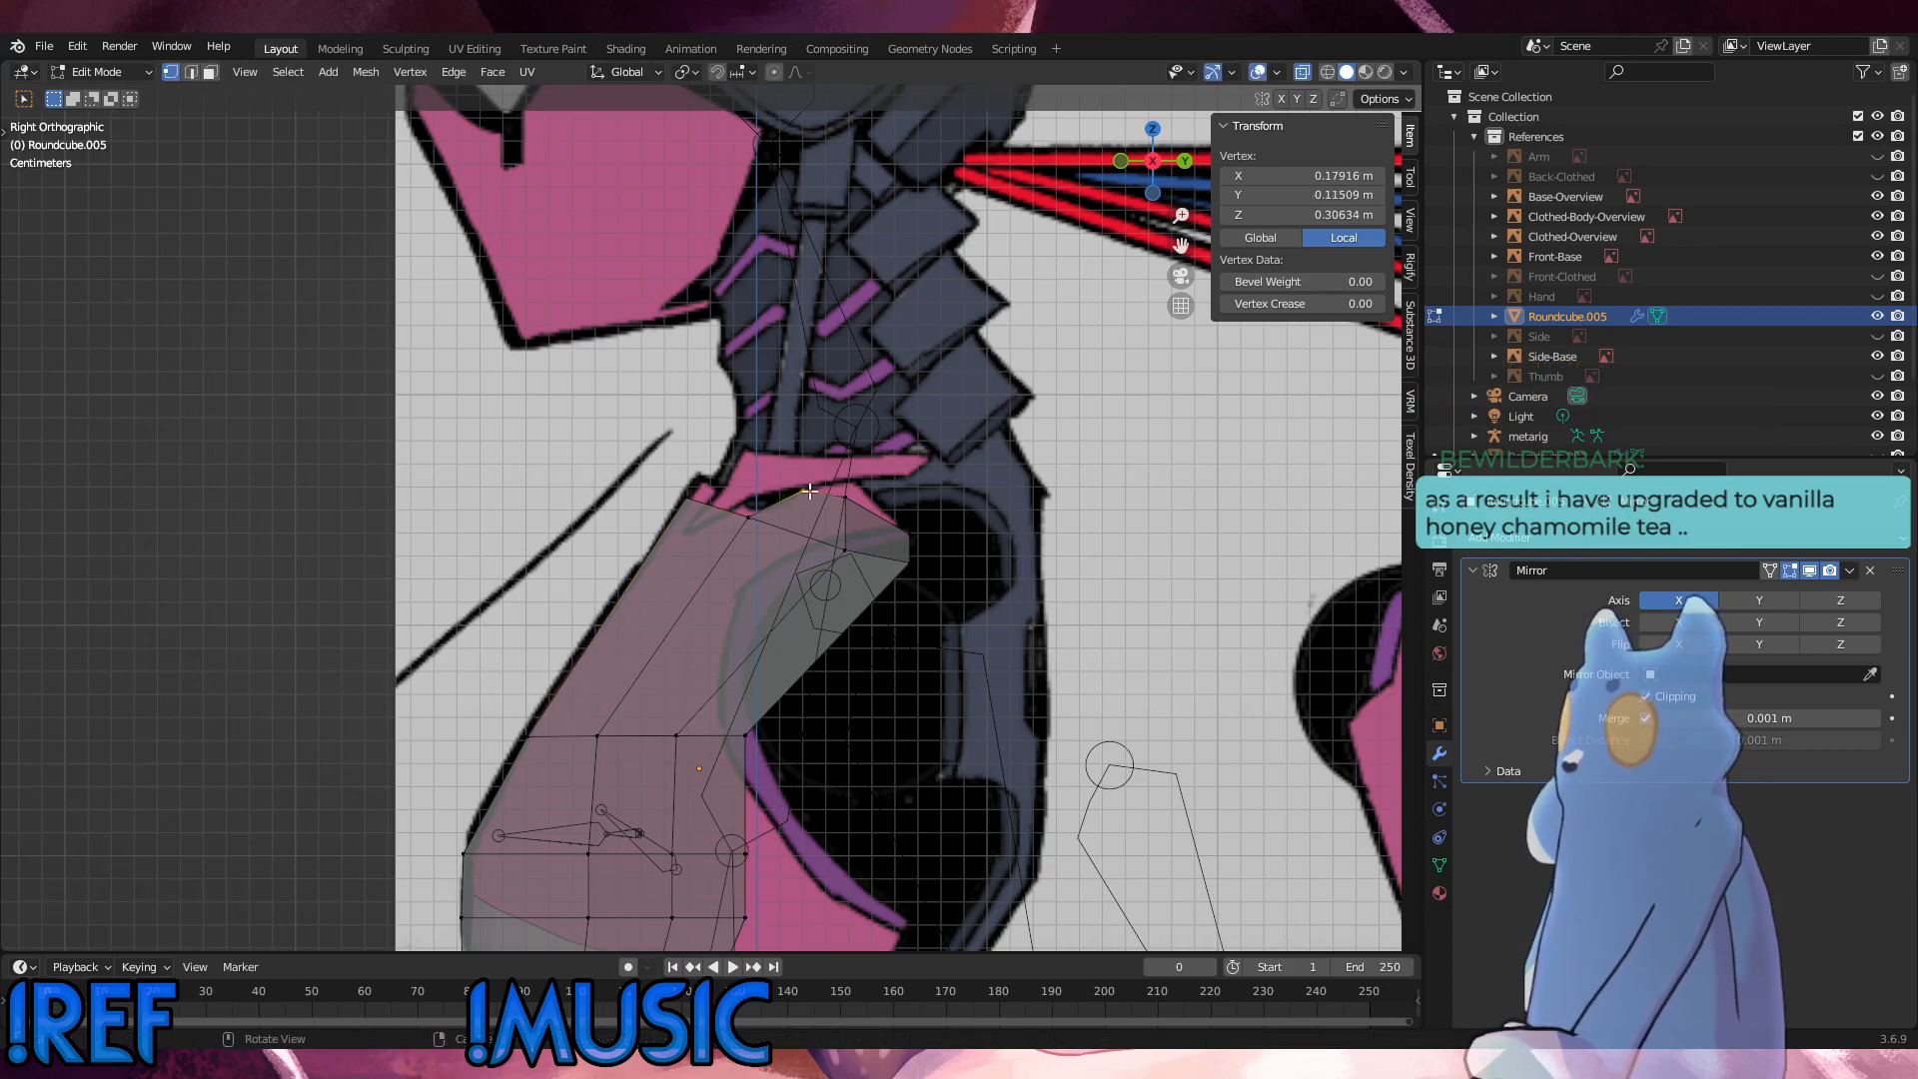
pyautogui.press('g')
pyautogui.click(855, 469)
pyautogui.press('g')
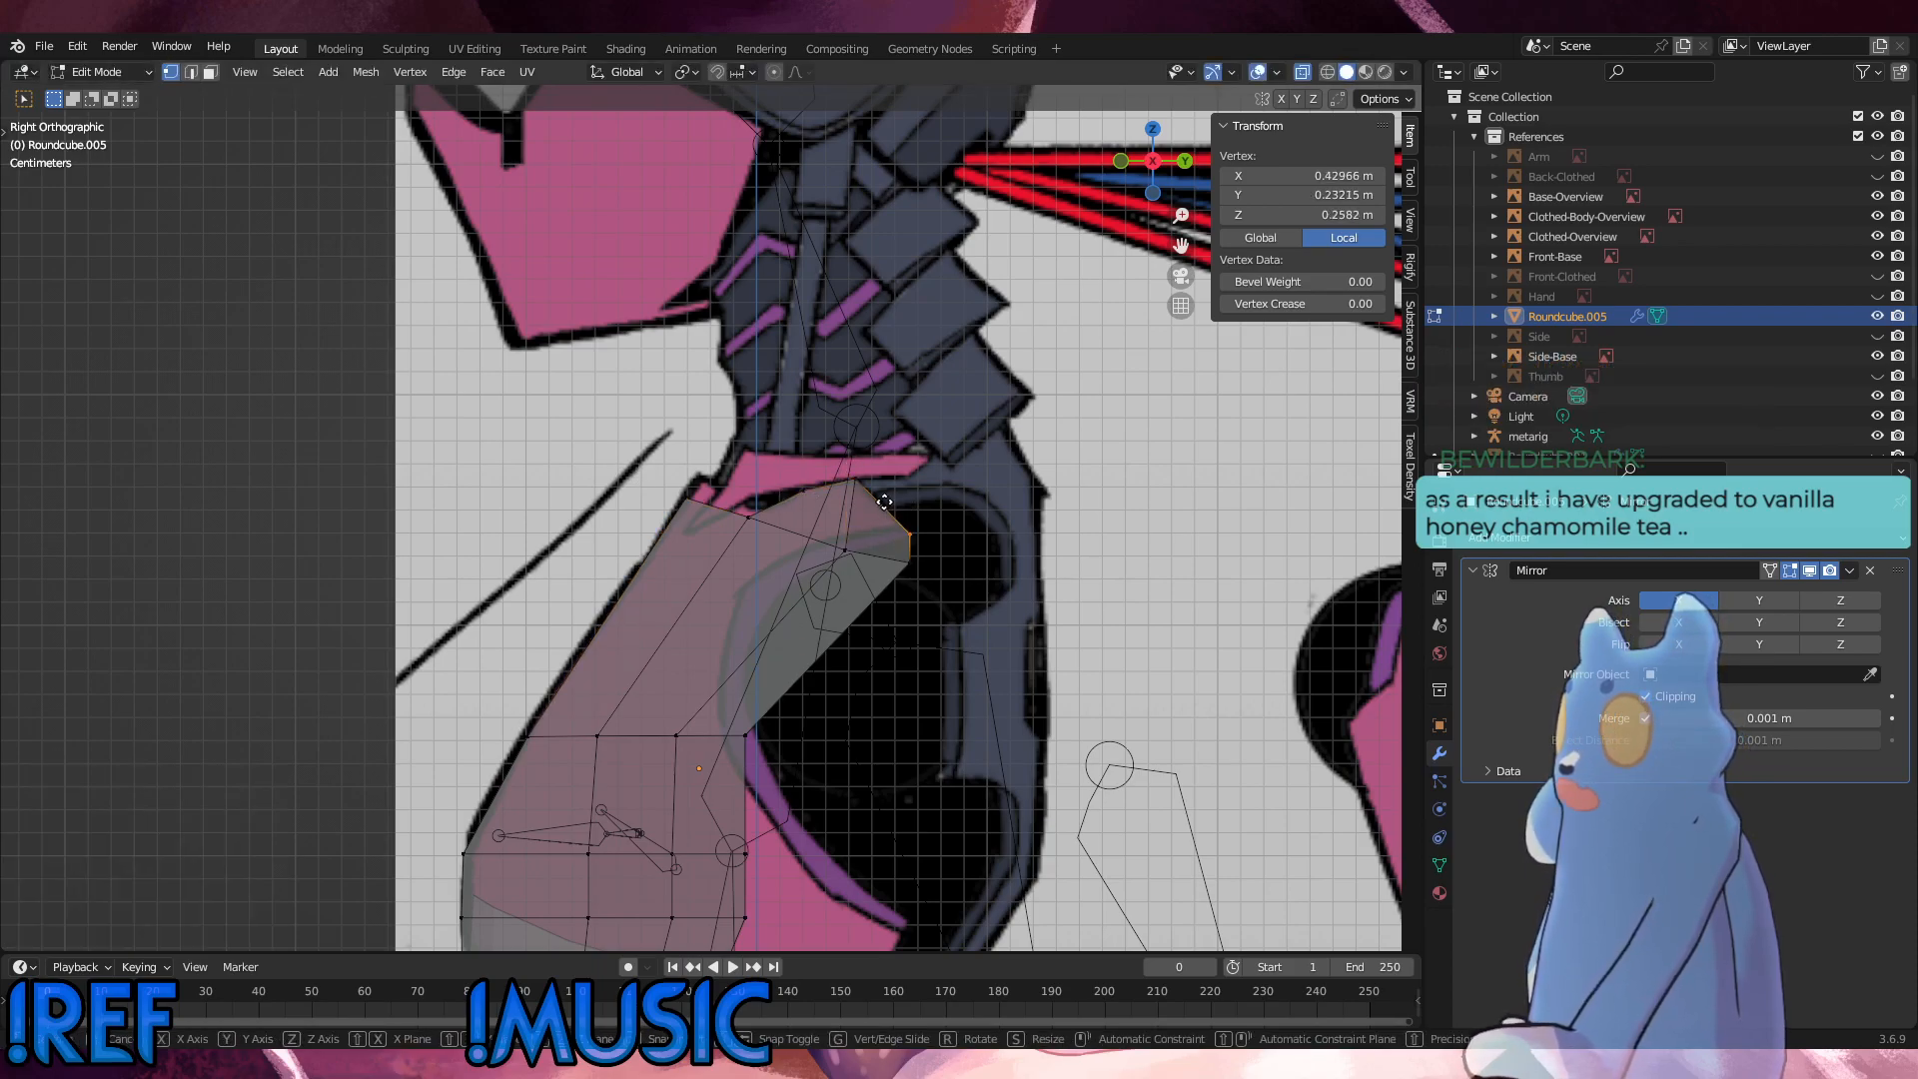
pyautogui.click(876, 483)
# Step: Adjust the vertex below the extrusion's middle by vertex-sliding it about 0.303 toward the centreline along its row
pyautogui.moveTo(915, 575); pyautogui.dragTo(815, 522)
pyautogui.press('g')
pyautogui.press('z')
pyautogui.click(889, 508)
pyautogui.press('g')
pyautogui.press('g')
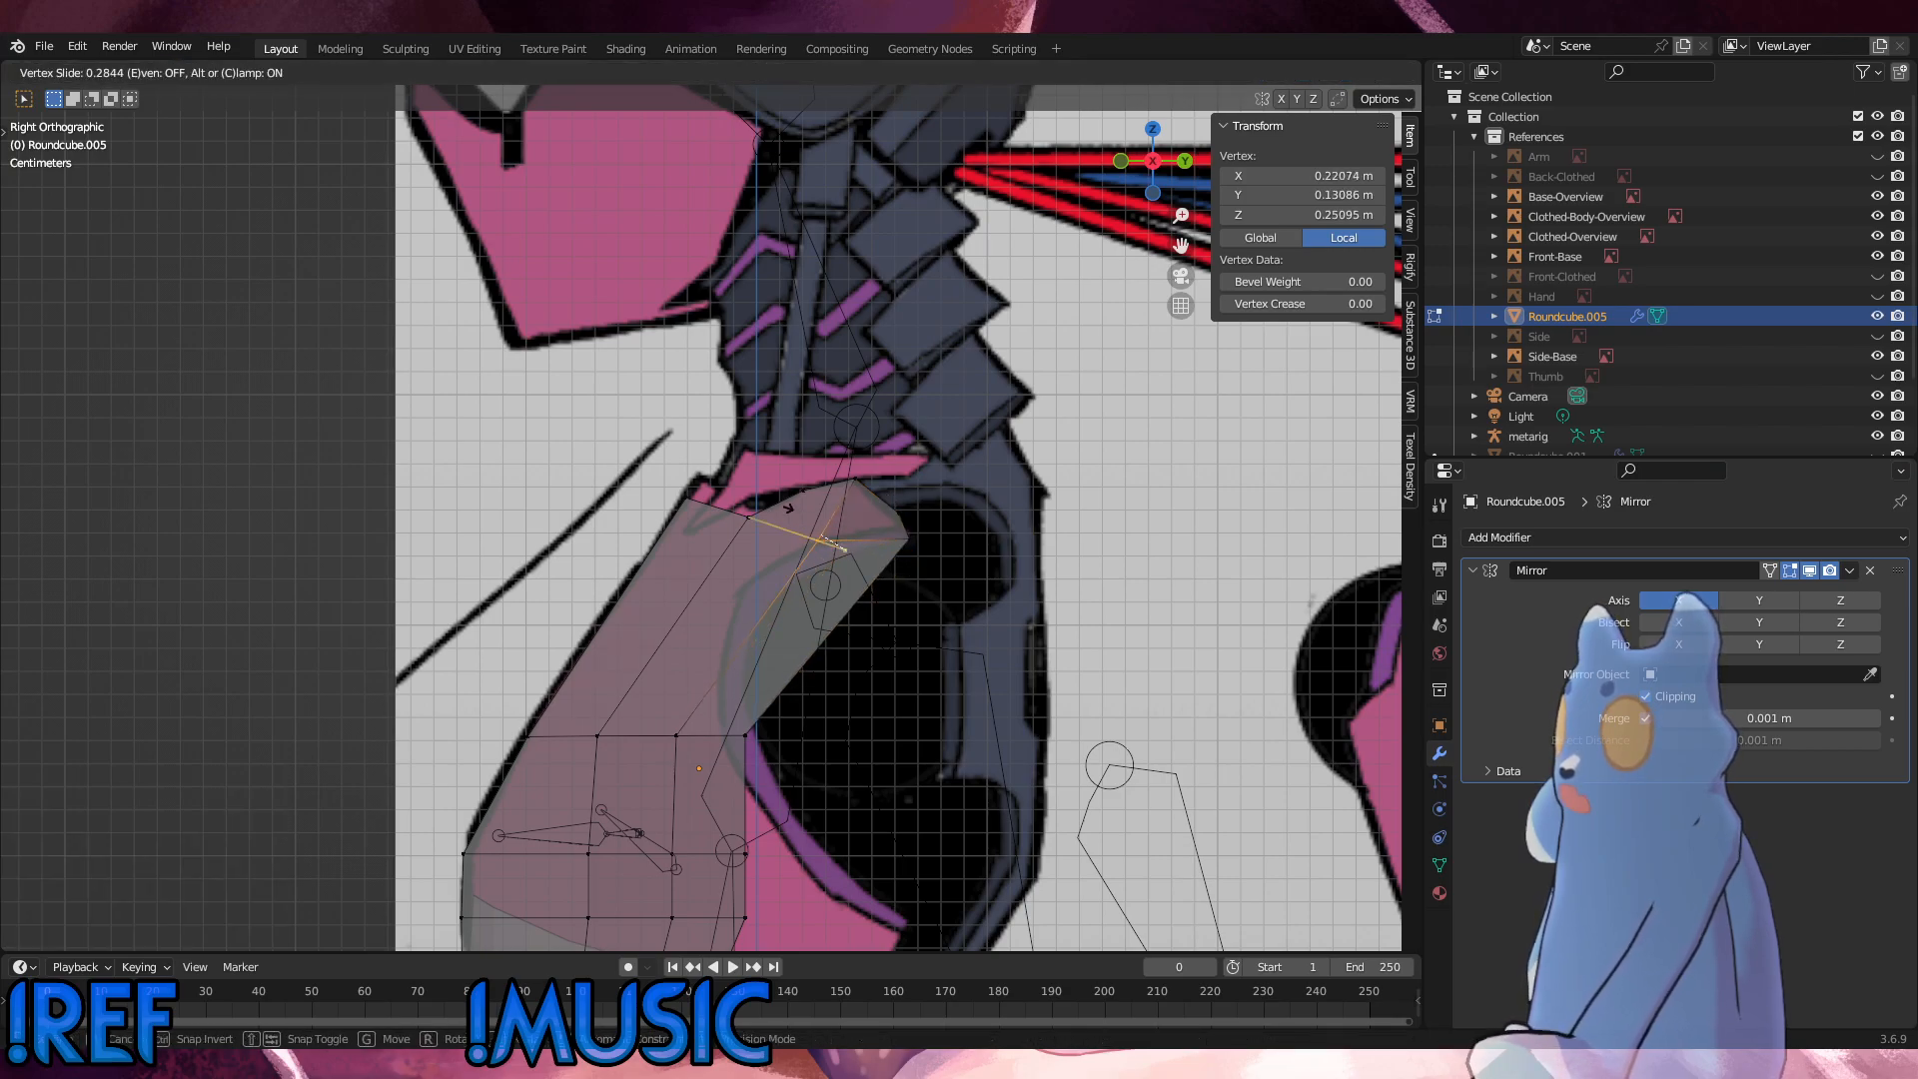
pyautogui.click(789, 508)
# Step: In the front view, vertex-slide that vertex outward along its row by about 0.224 and a further 0.108
pyautogui.press('KP_1')
pyautogui.press('g')
pyautogui.press('g')
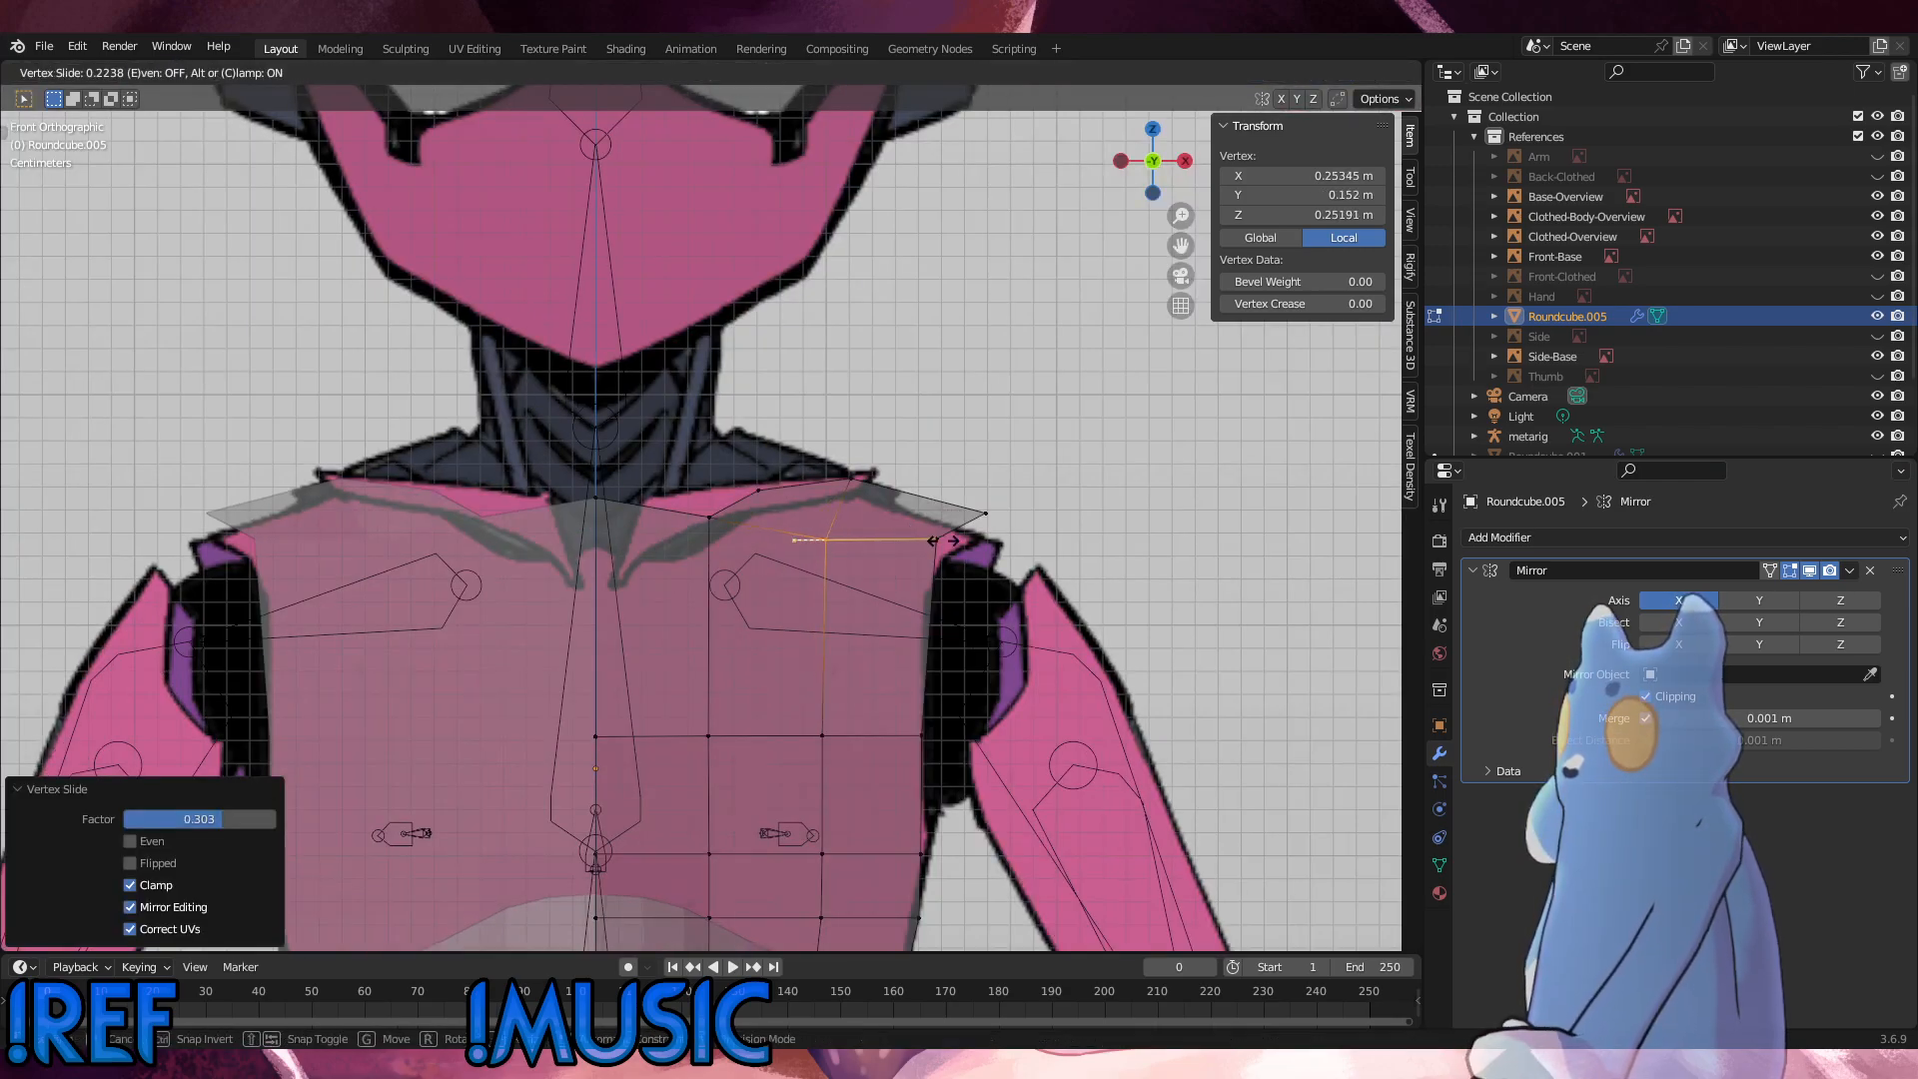
pyautogui.click(948, 542)
pyautogui.press('KP_3')
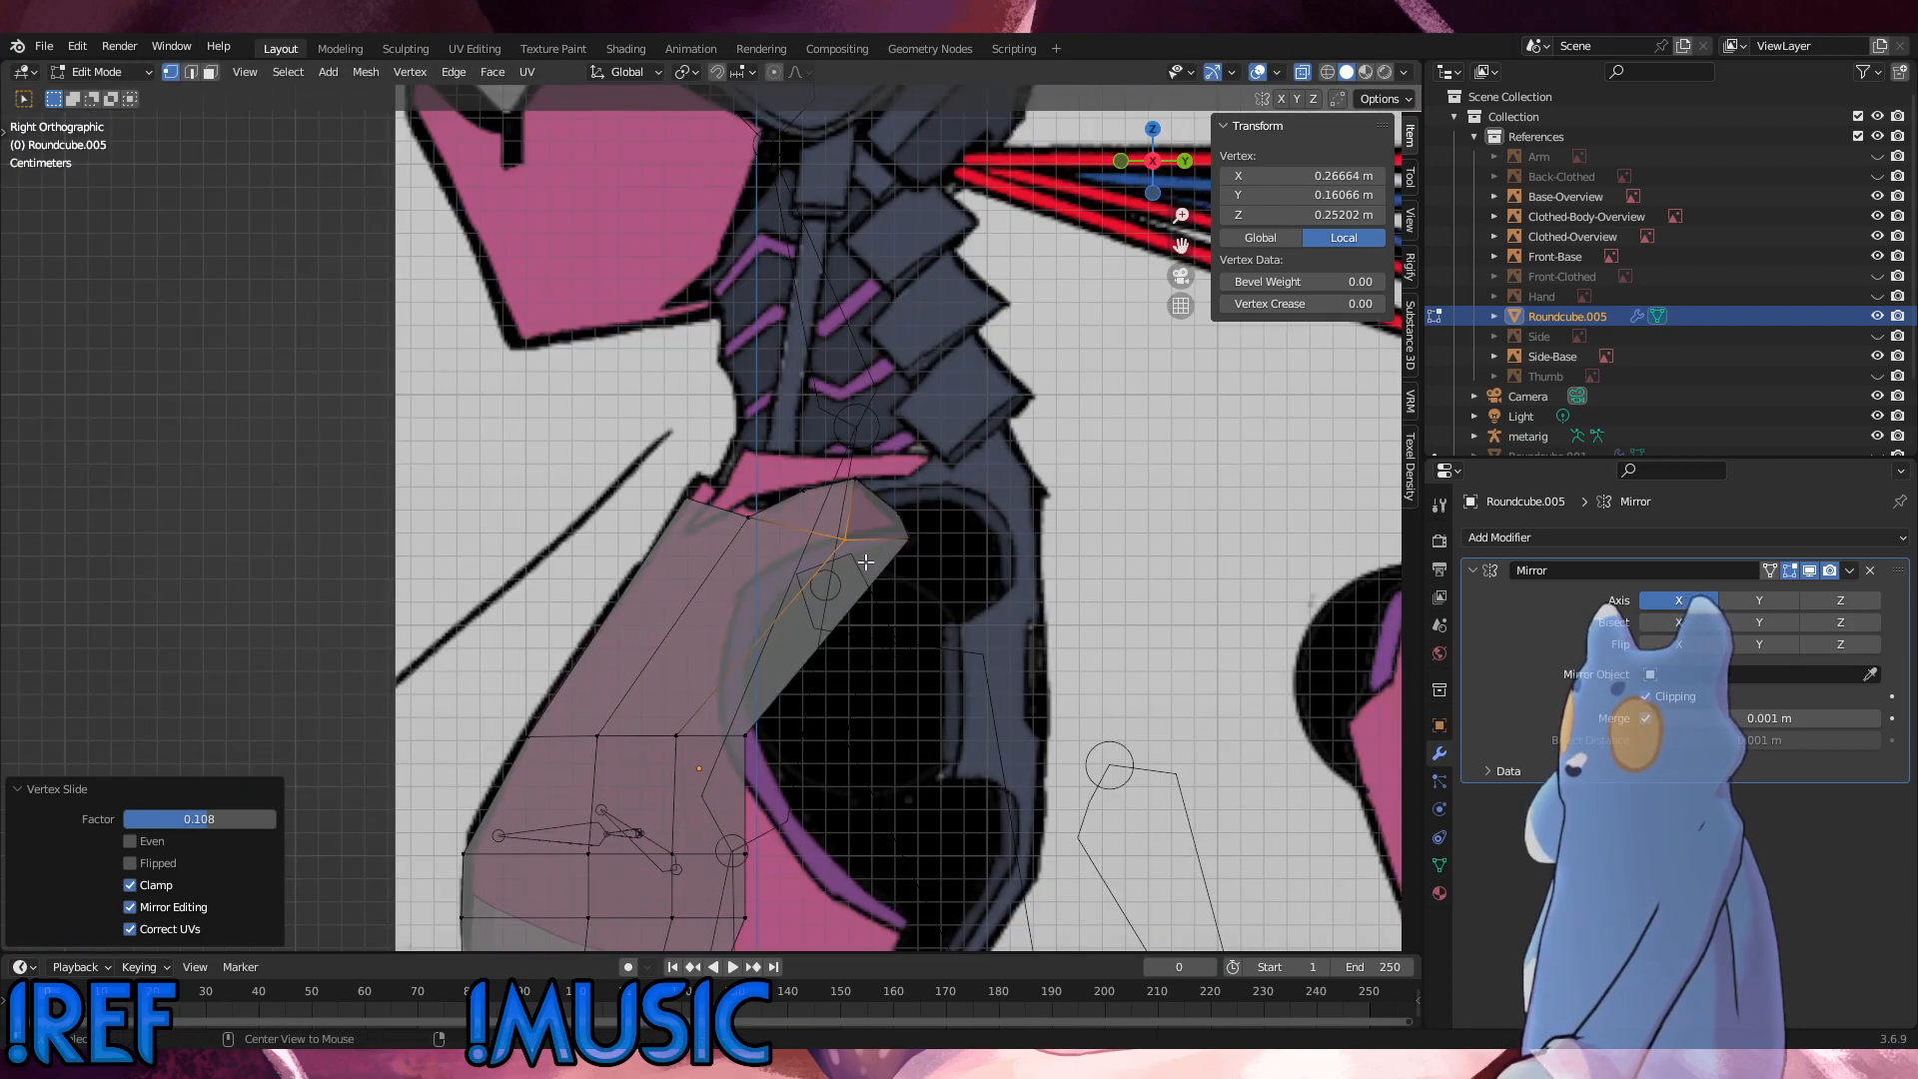
# Step: Vertex-slide the extrusion's outer vertex about 0.46 inward along its top edge, and move it about 0.067 m outward along X
pyautogui.moveTo(876, 549); pyautogui.dragTo(1080, 527, button='middle')
pyautogui.press('g')
pyautogui.press('g')
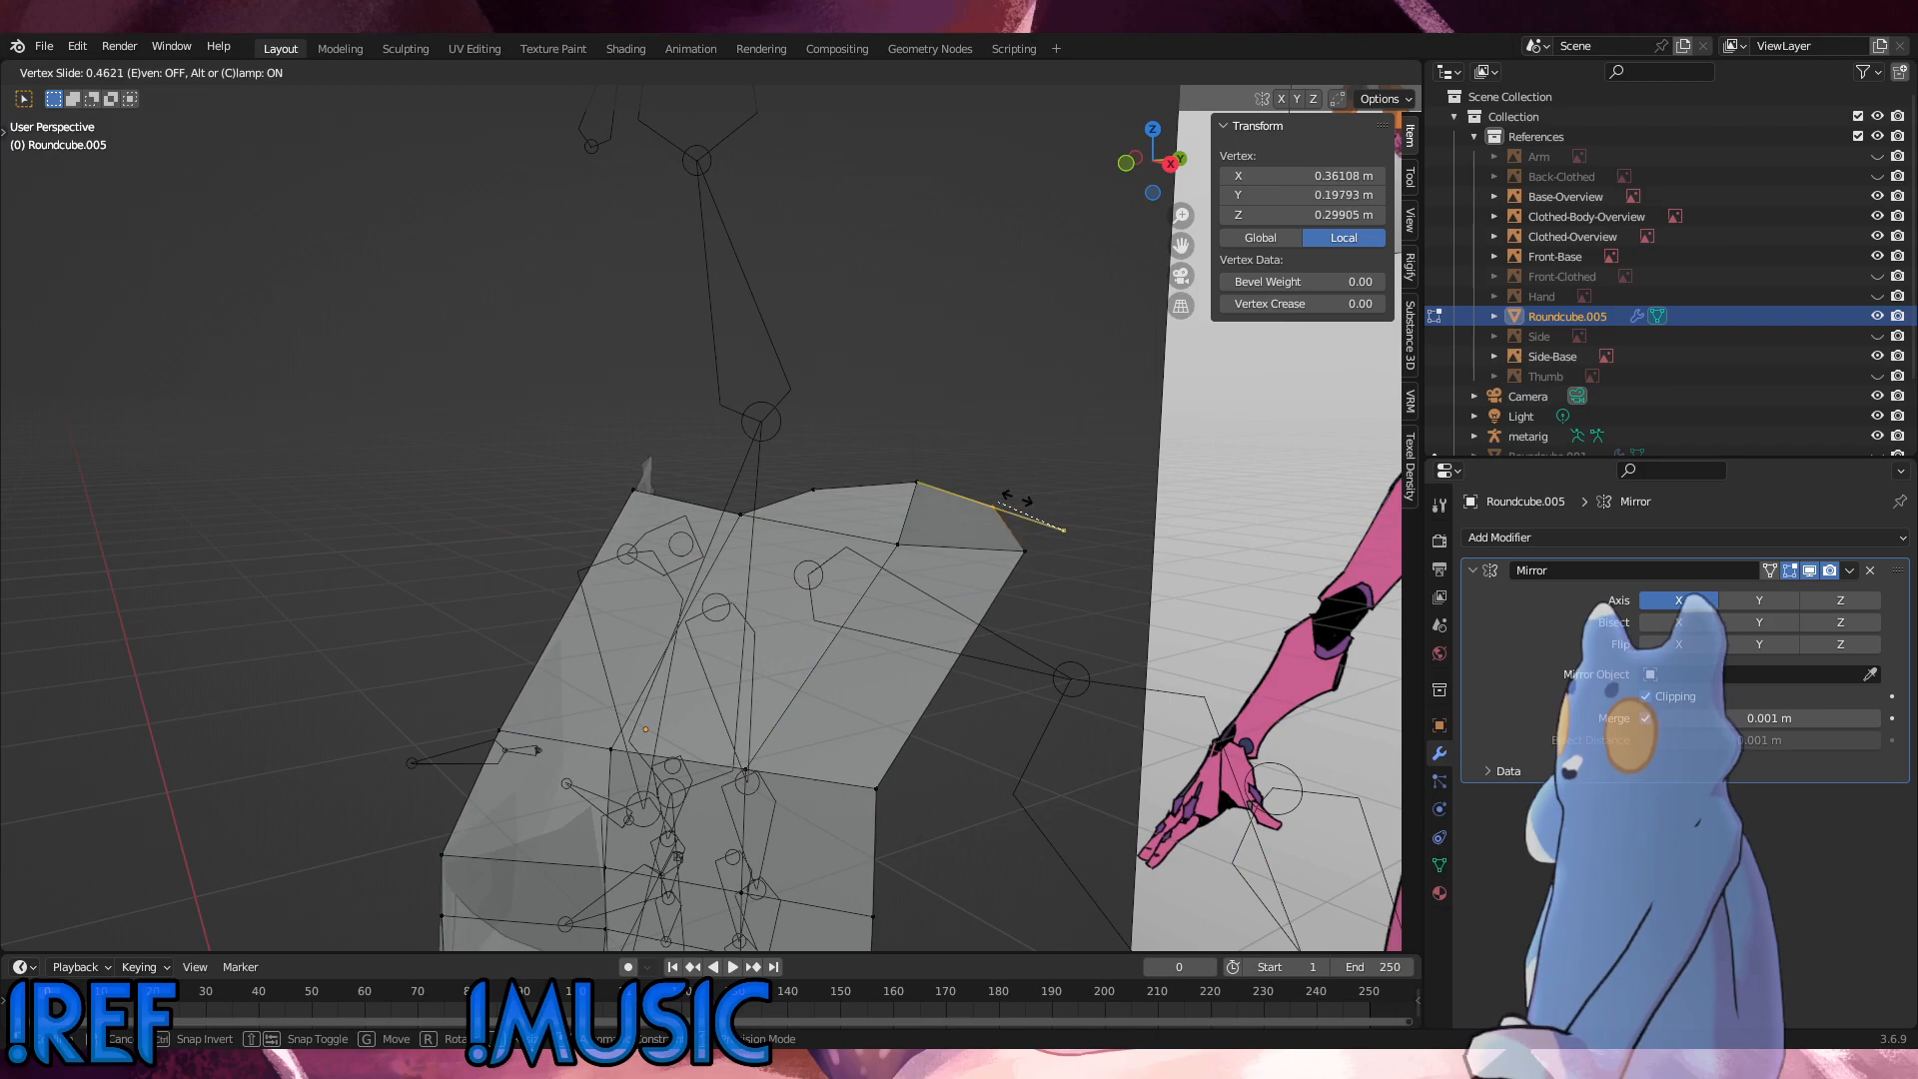
pyautogui.click(1024, 498)
pyautogui.press('g')
pyautogui.press('x')
pyautogui.click(1135, 519)
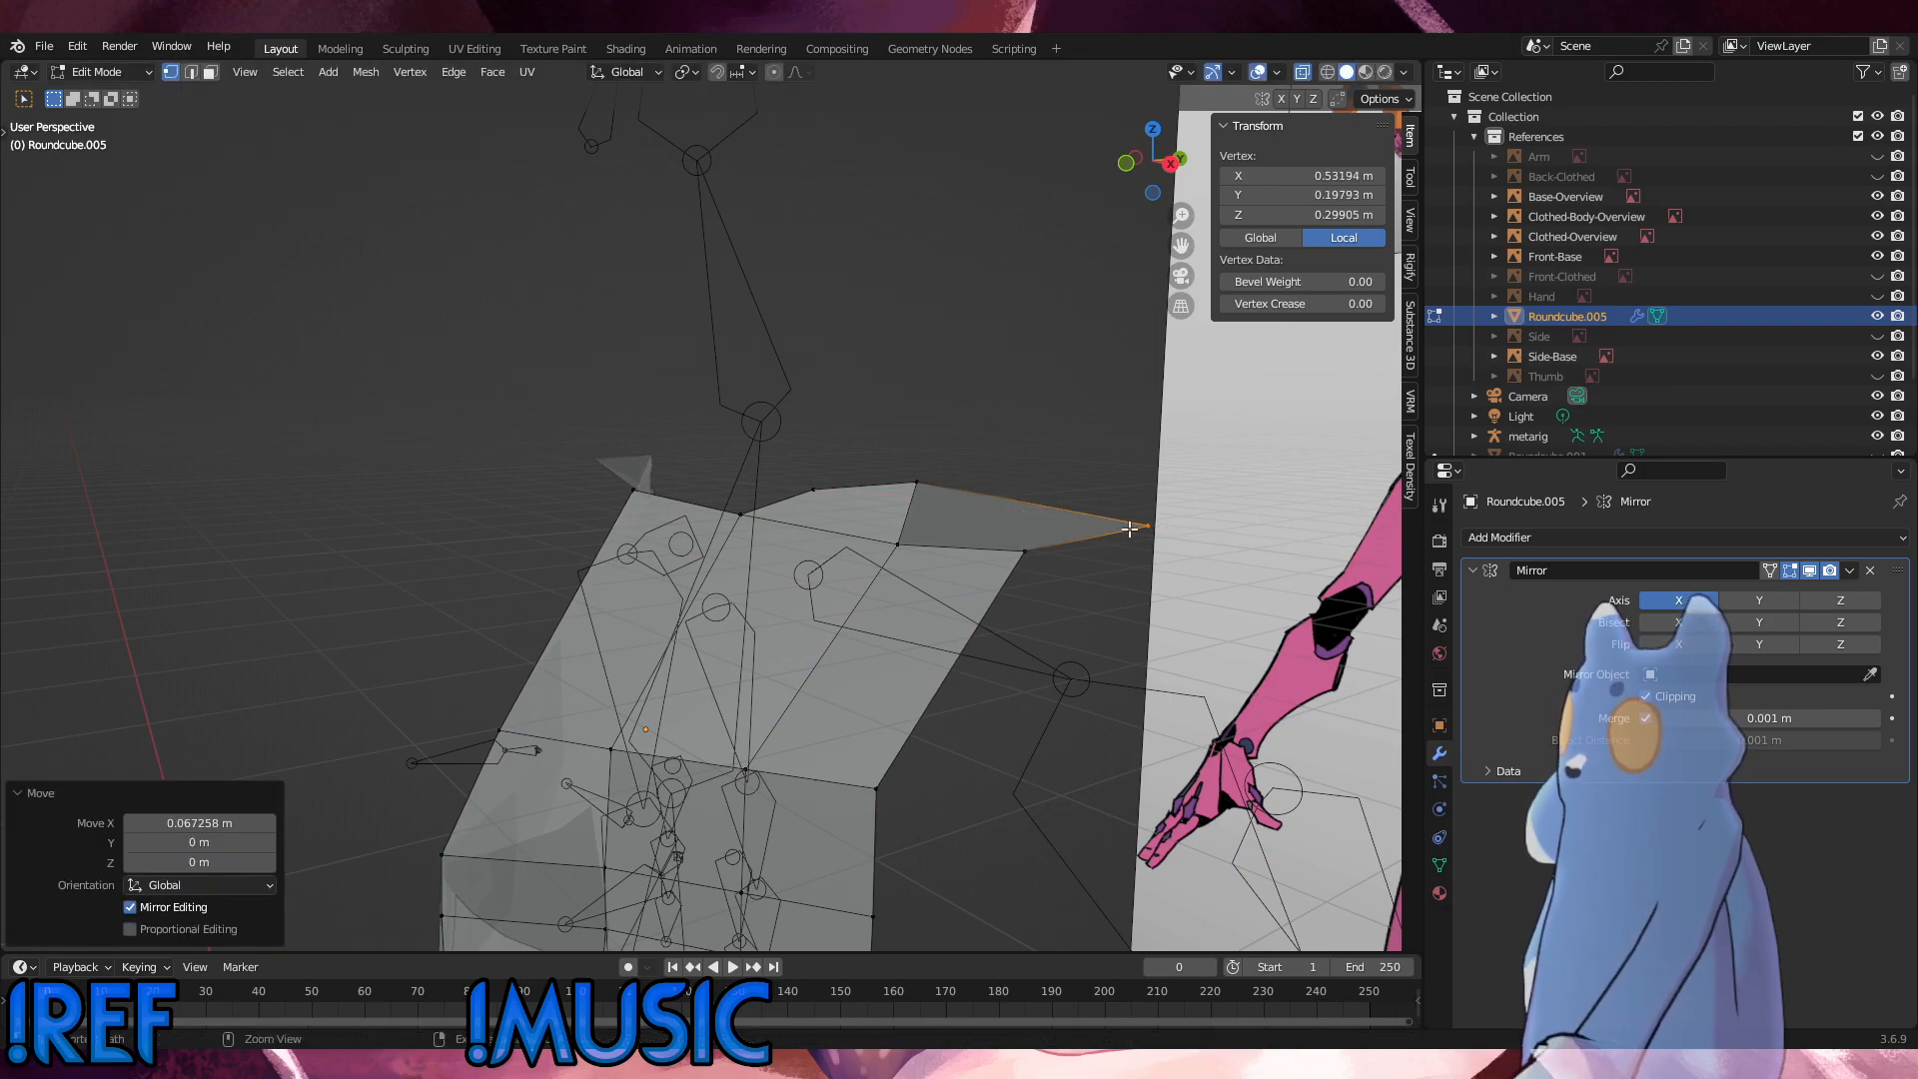
# Step: In the side view, move the extrusion's upper outer vertex backward along Y to a local Y of about 0.230 m
pyautogui.moveTo(1130, 530); pyautogui.dragTo(678, 521, button='middle')
pyautogui.press('g')
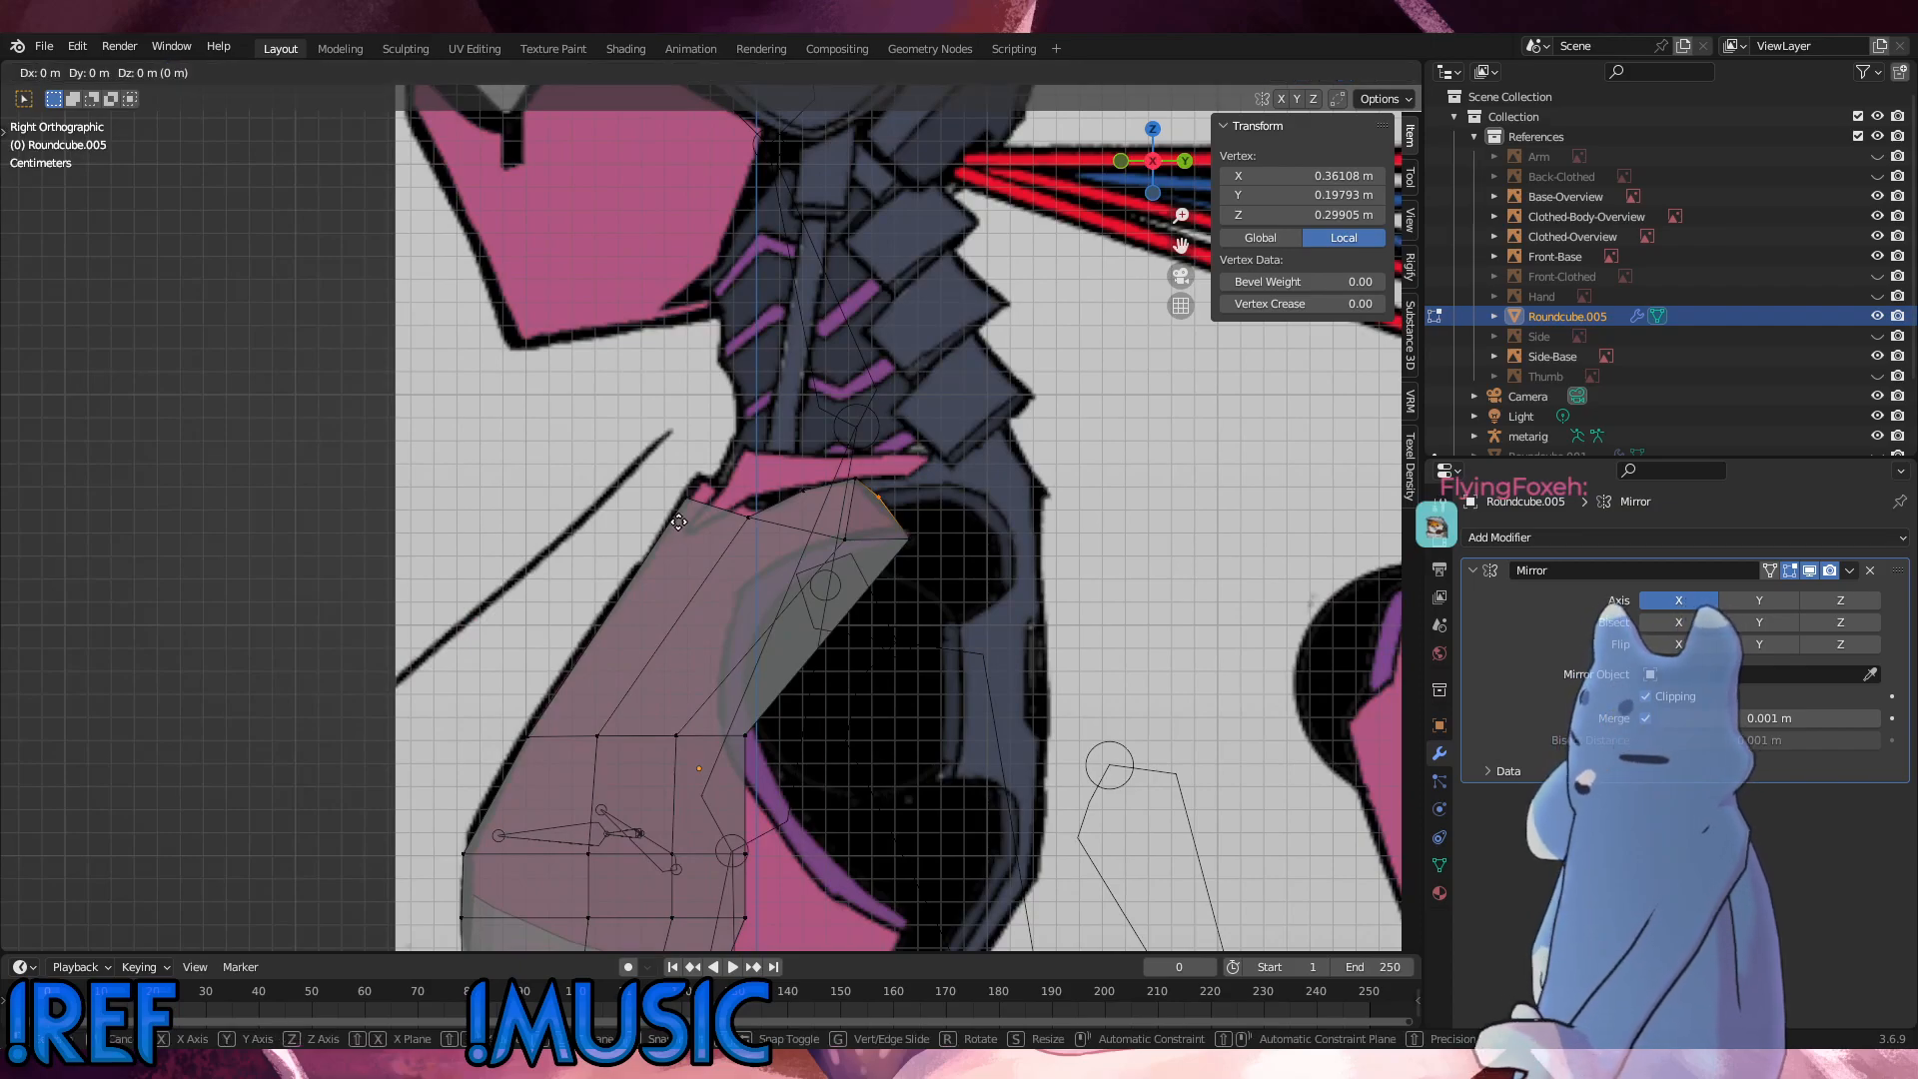
pyautogui.press('y')
pyautogui.click(696, 519)
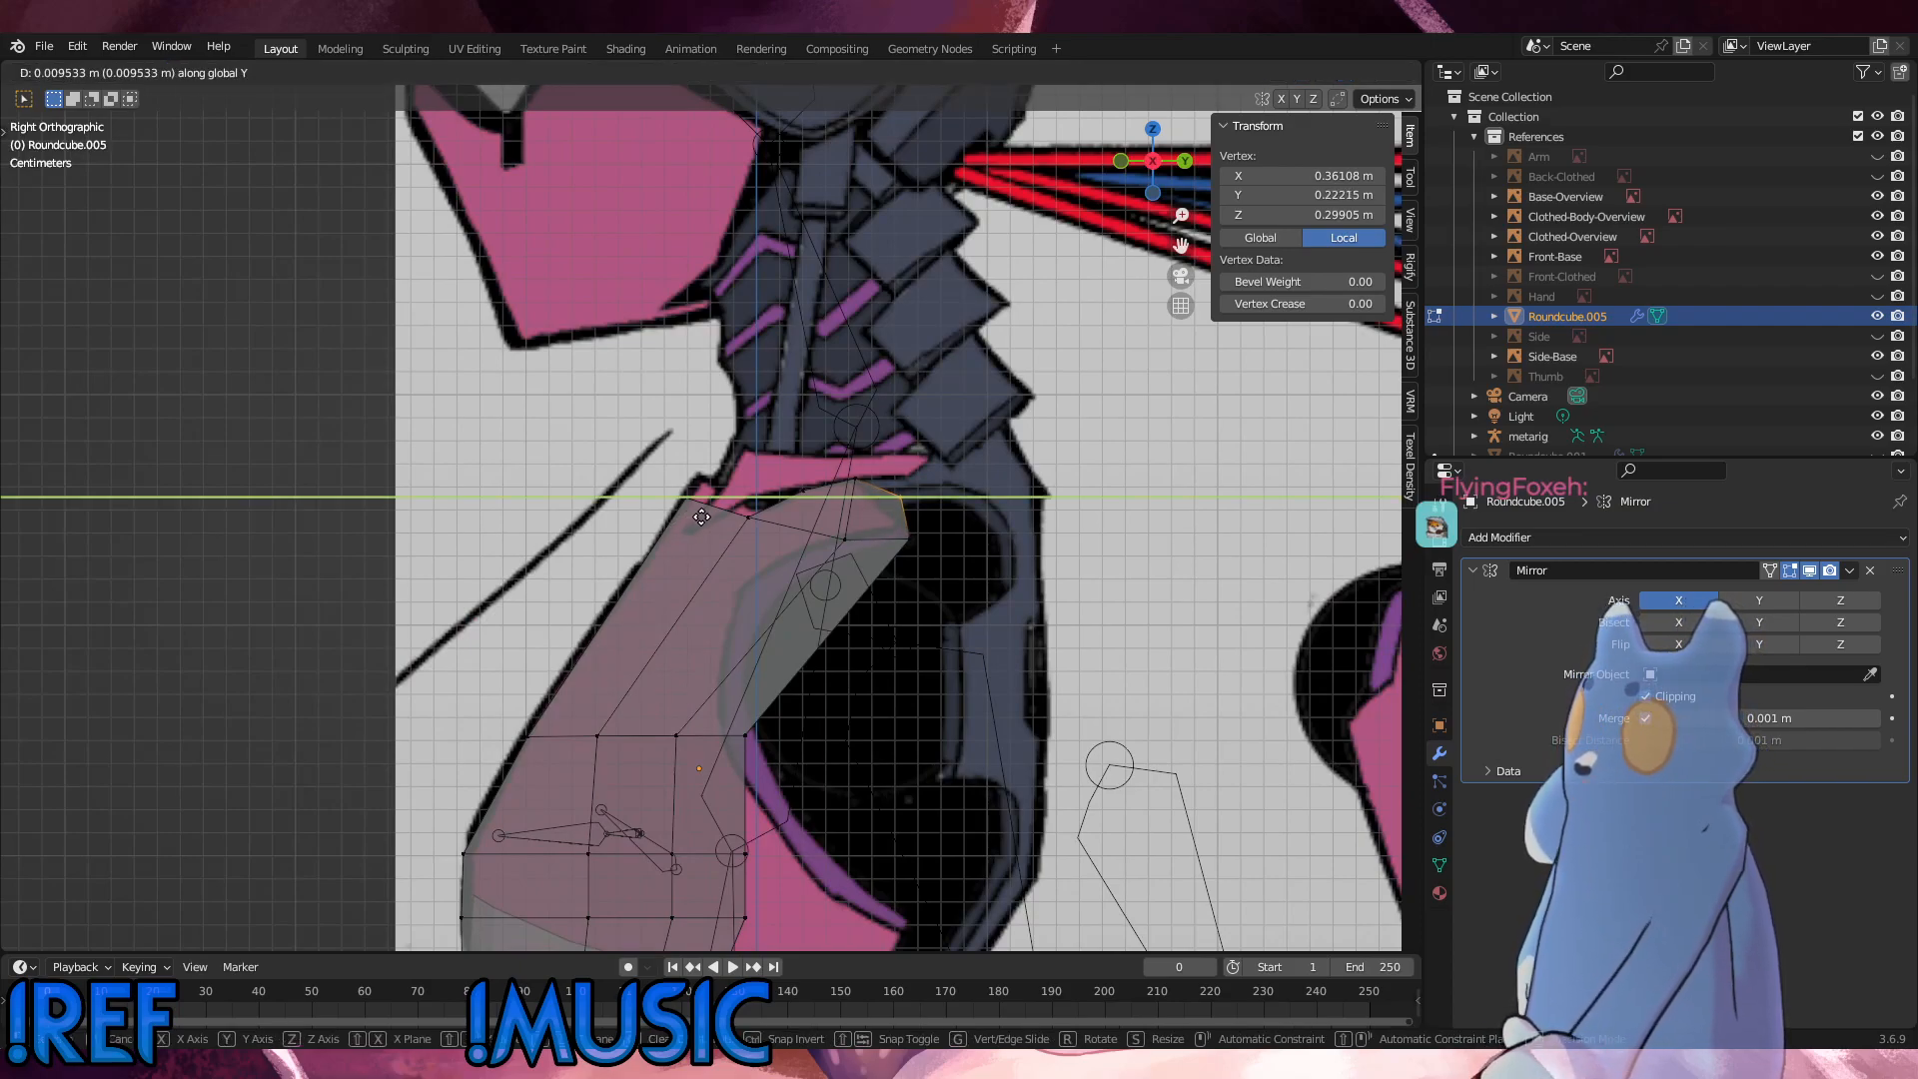
# Step: Move the vertex below the extrusion's middle forward along Y to a local Y of about 0.114 m
pyautogui.moveTo(980, 561); pyautogui.dragTo(1133, 655, button='middle')
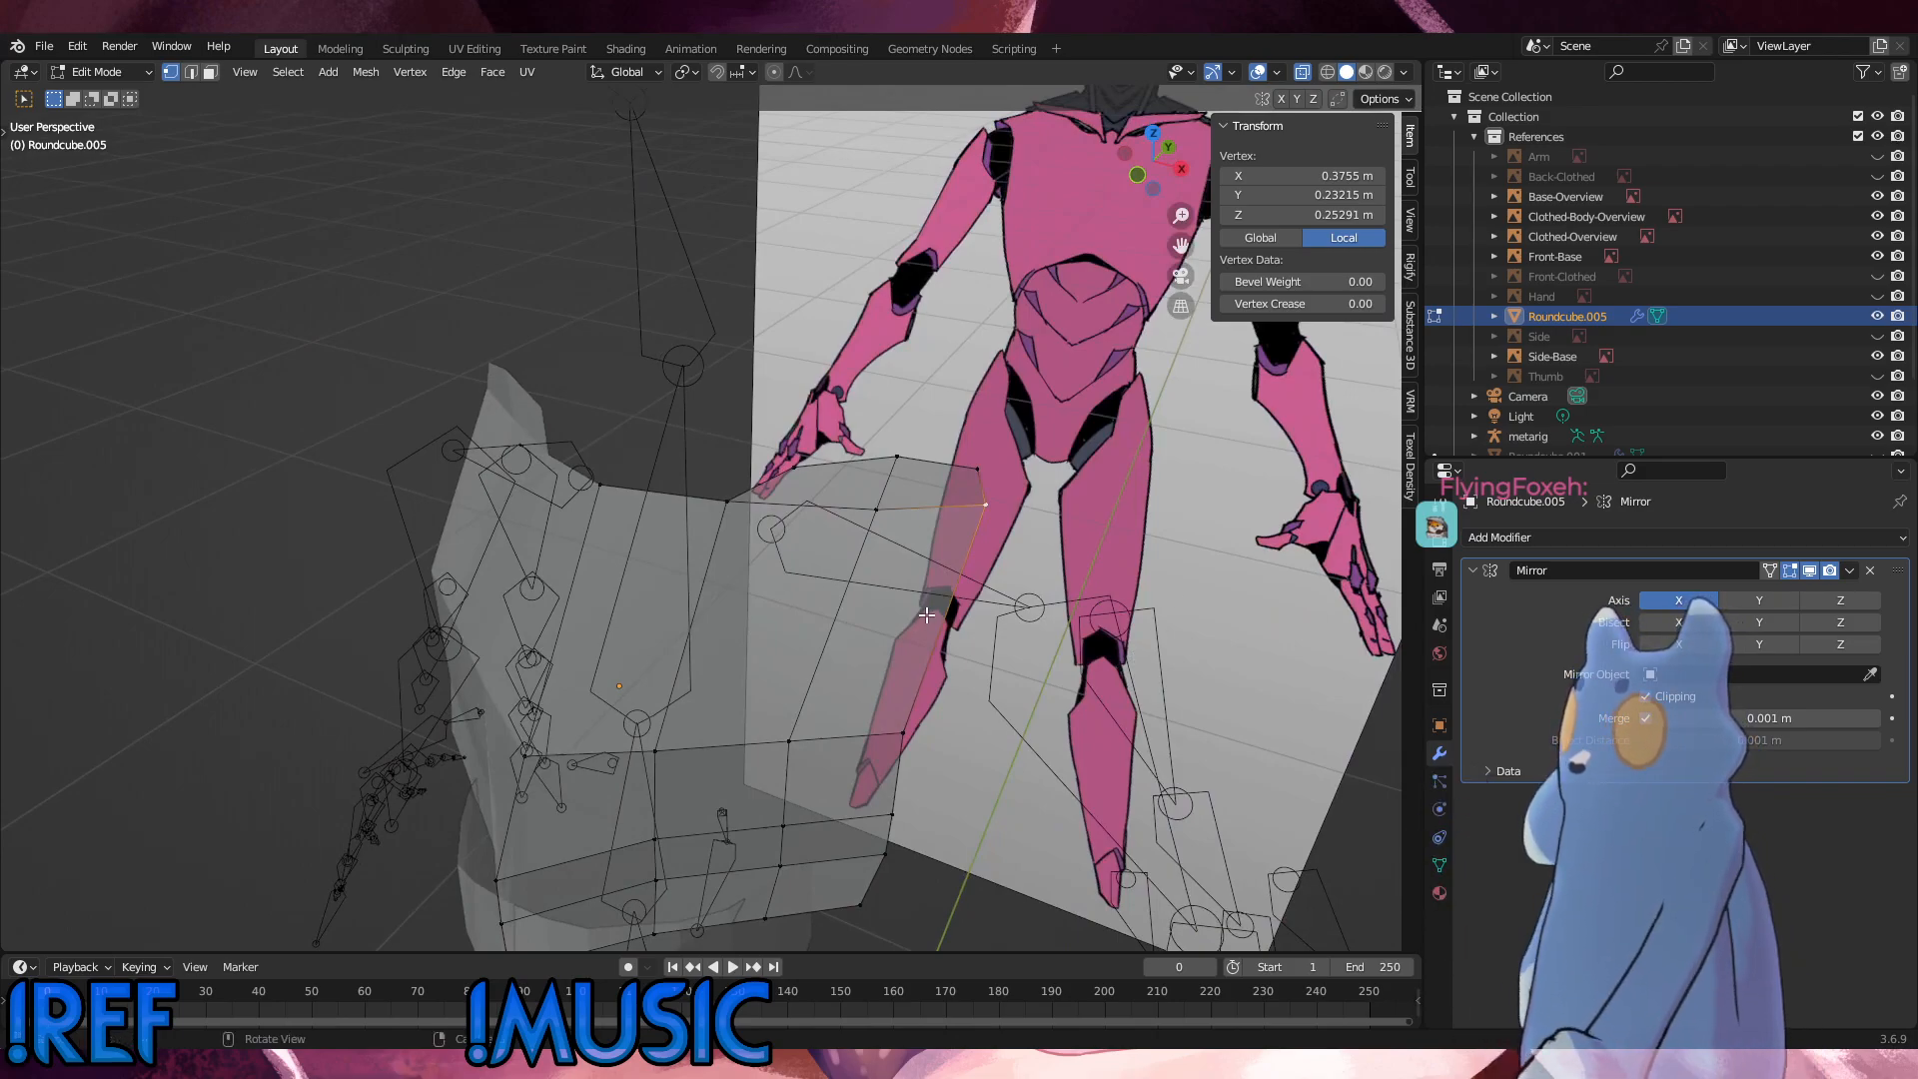
pyautogui.moveTo(927, 615); pyautogui.dragTo(815, 567, button='middle')
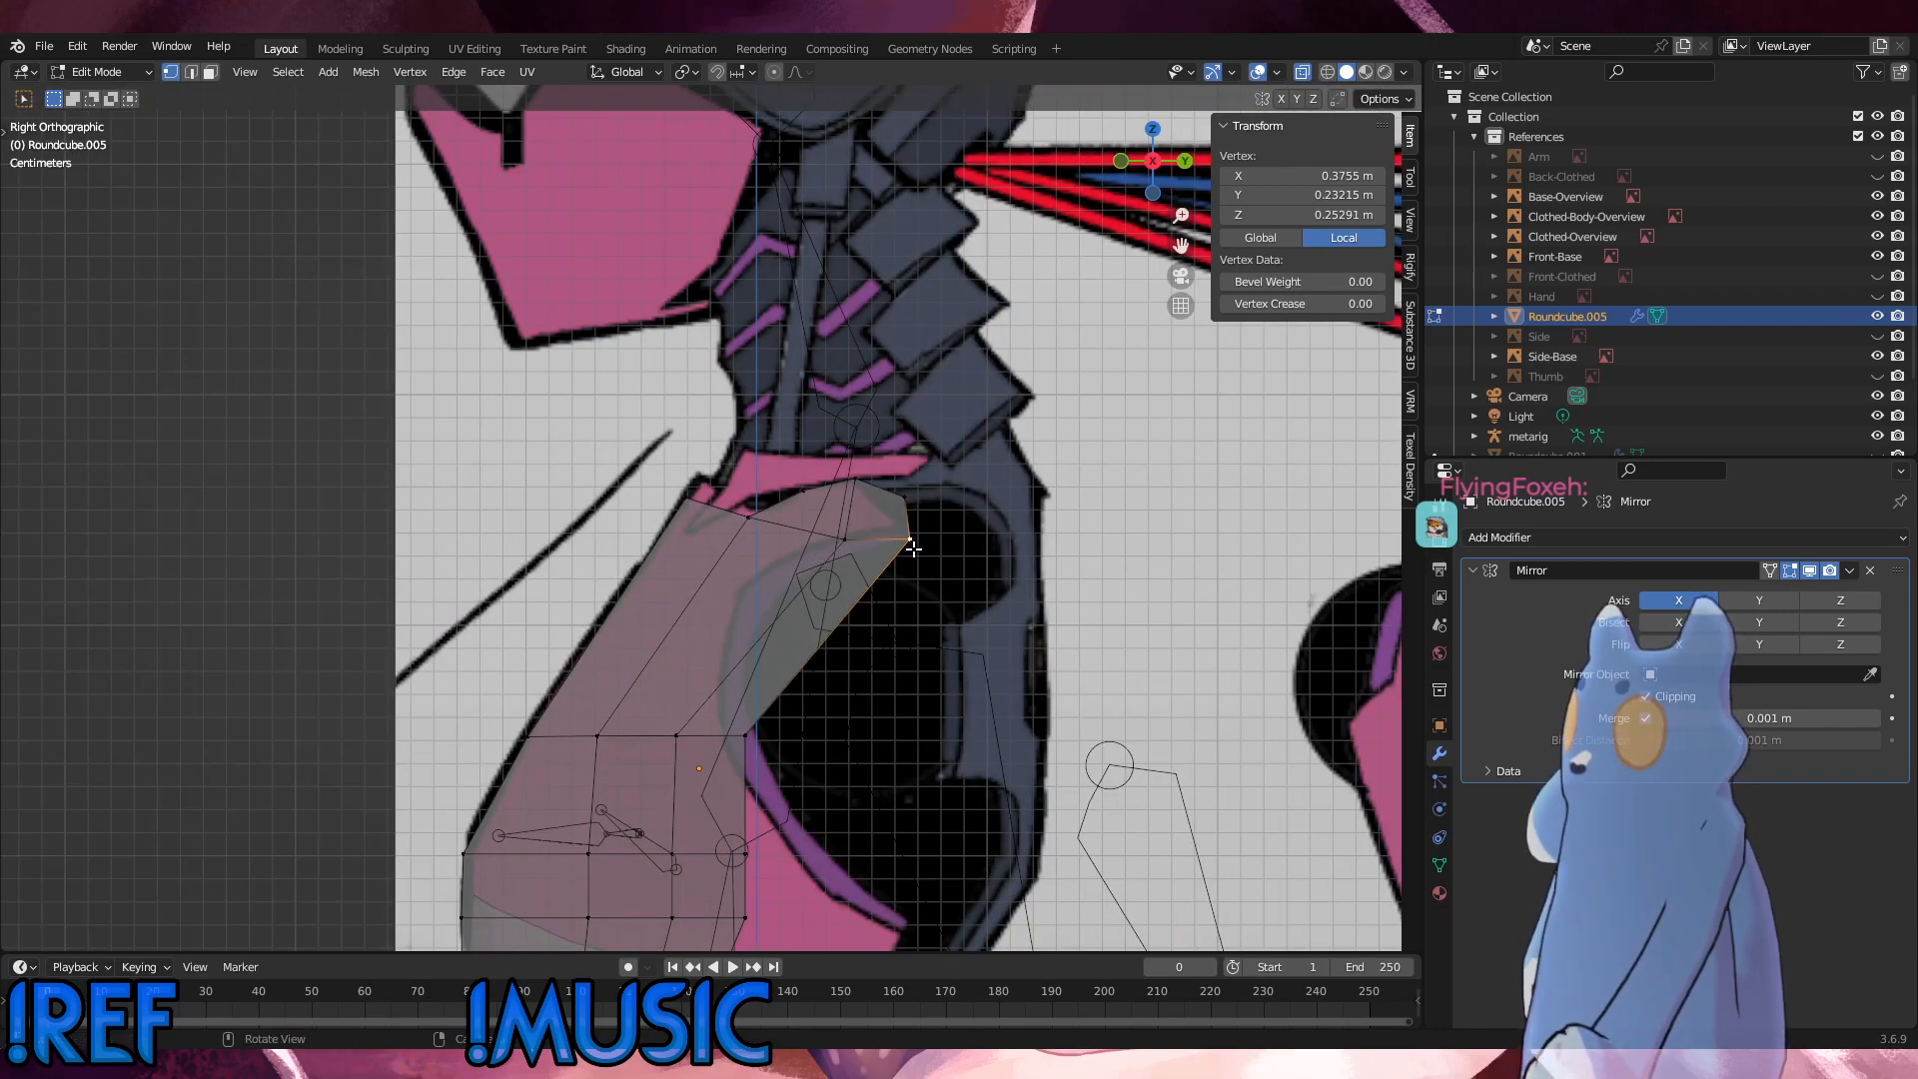
pyautogui.click(844, 540)
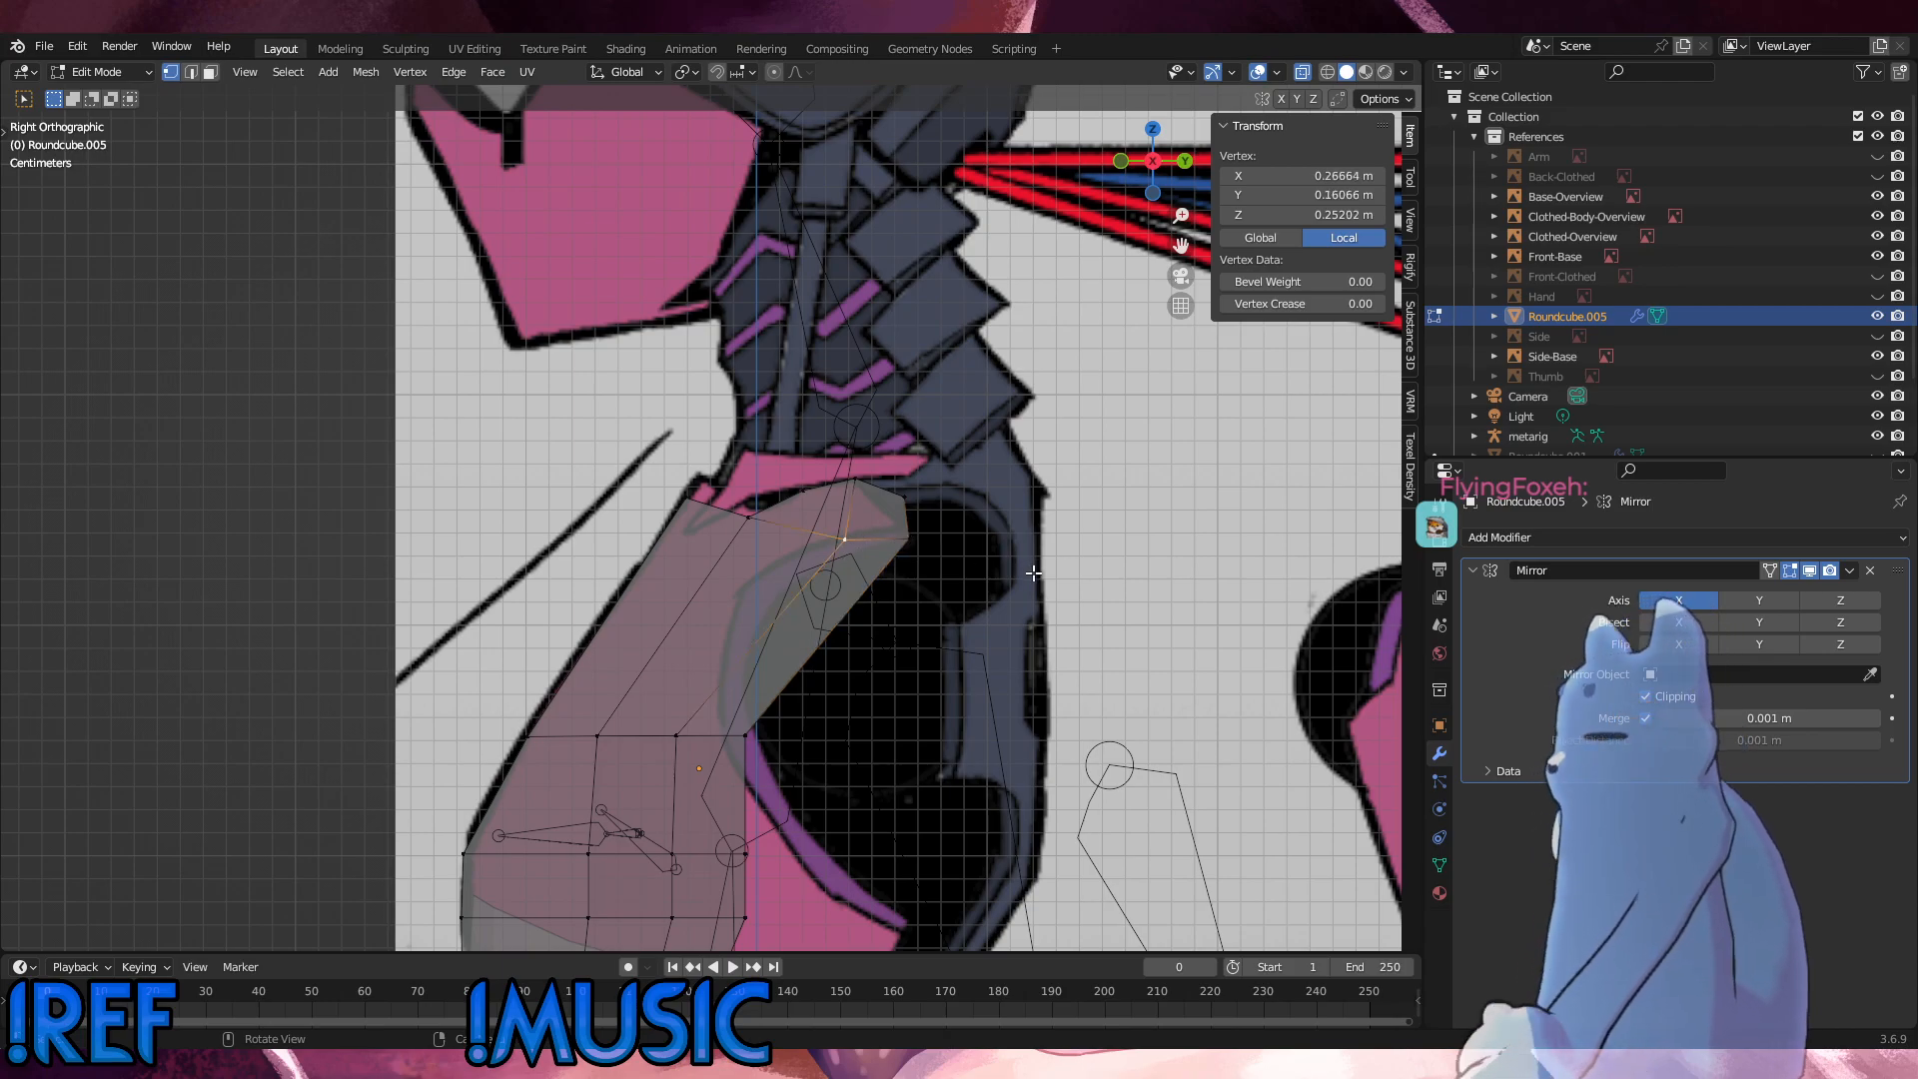
pyautogui.press('g')
pyautogui.press('x')
pyautogui.press('y')
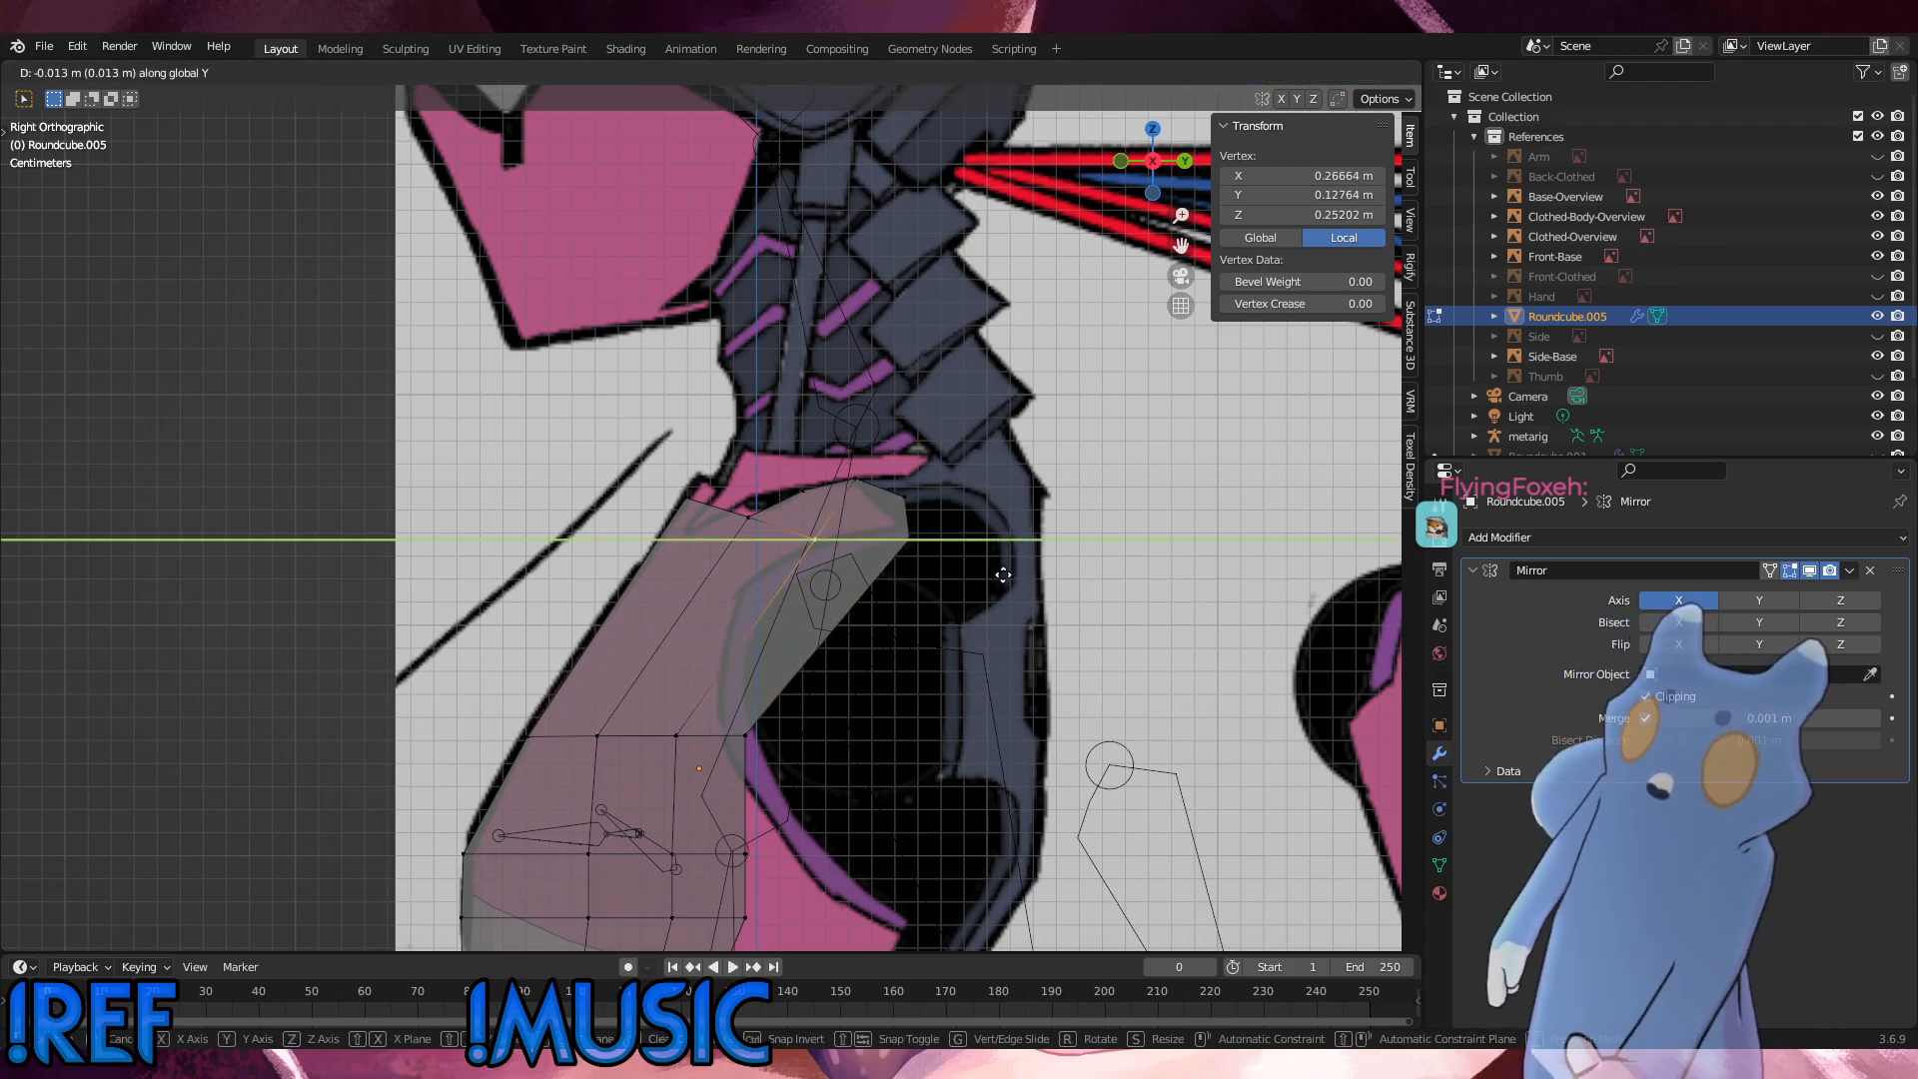
pyautogui.click(992, 575)
# Step: Move the extrusion's lower outer vertex about 0.0165 m forward along Y in the side view
pyautogui.moveTo(933, 550); pyautogui.dragTo(972, 549, button='middle')
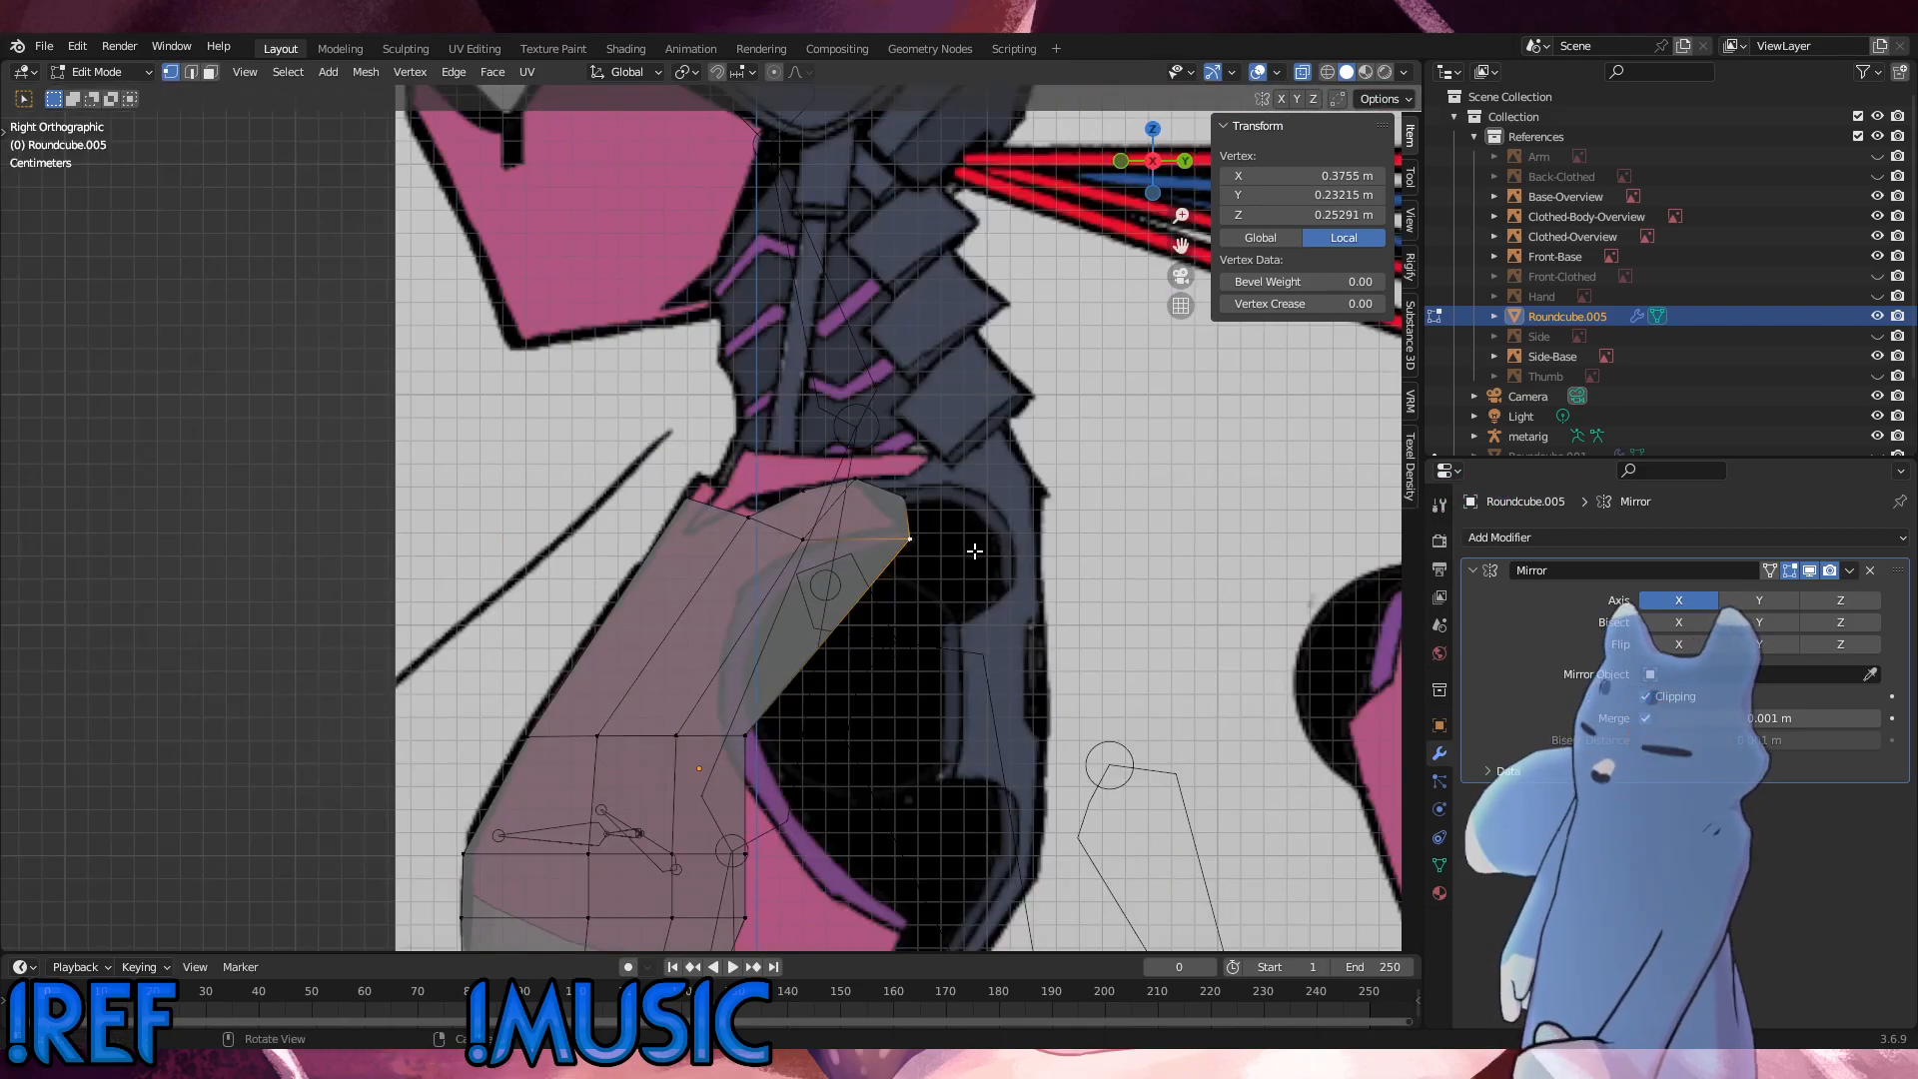
pyautogui.press('g')
pyautogui.press('y')
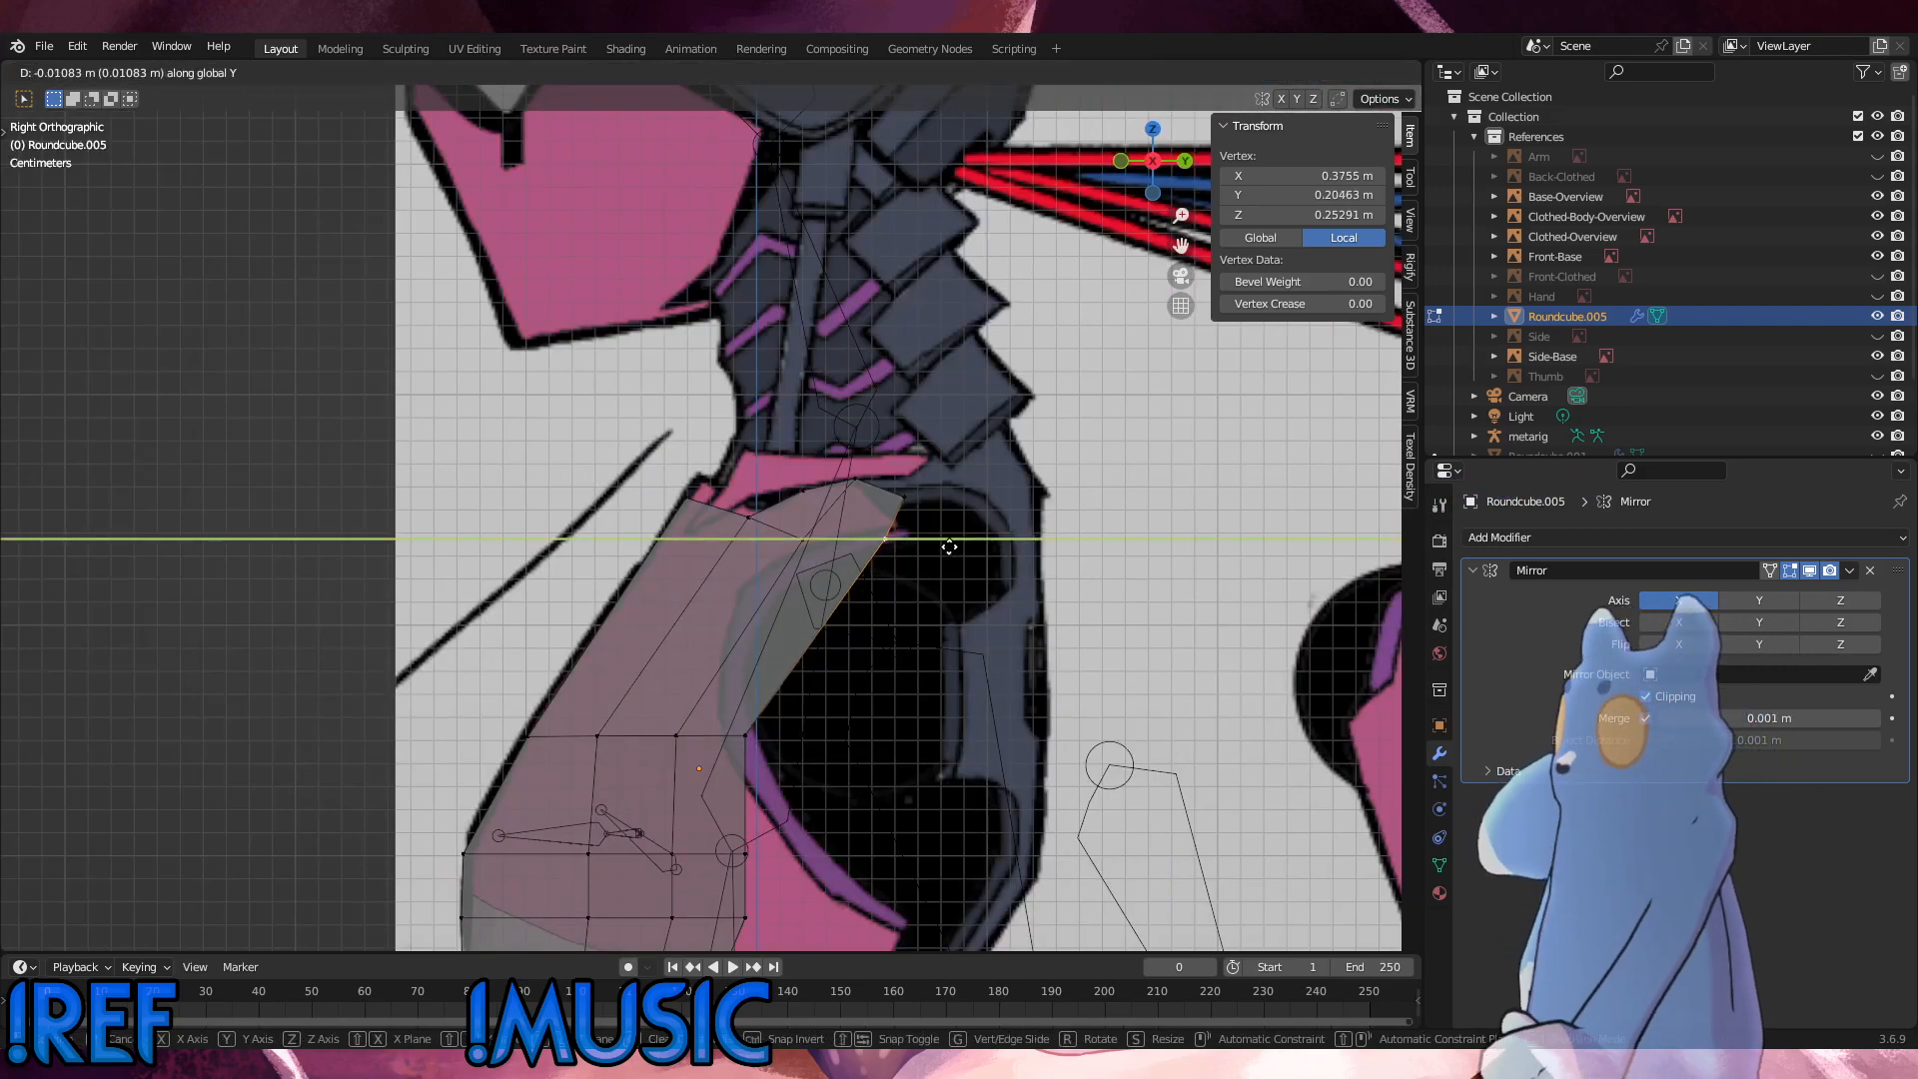
pyautogui.click(926, 529)
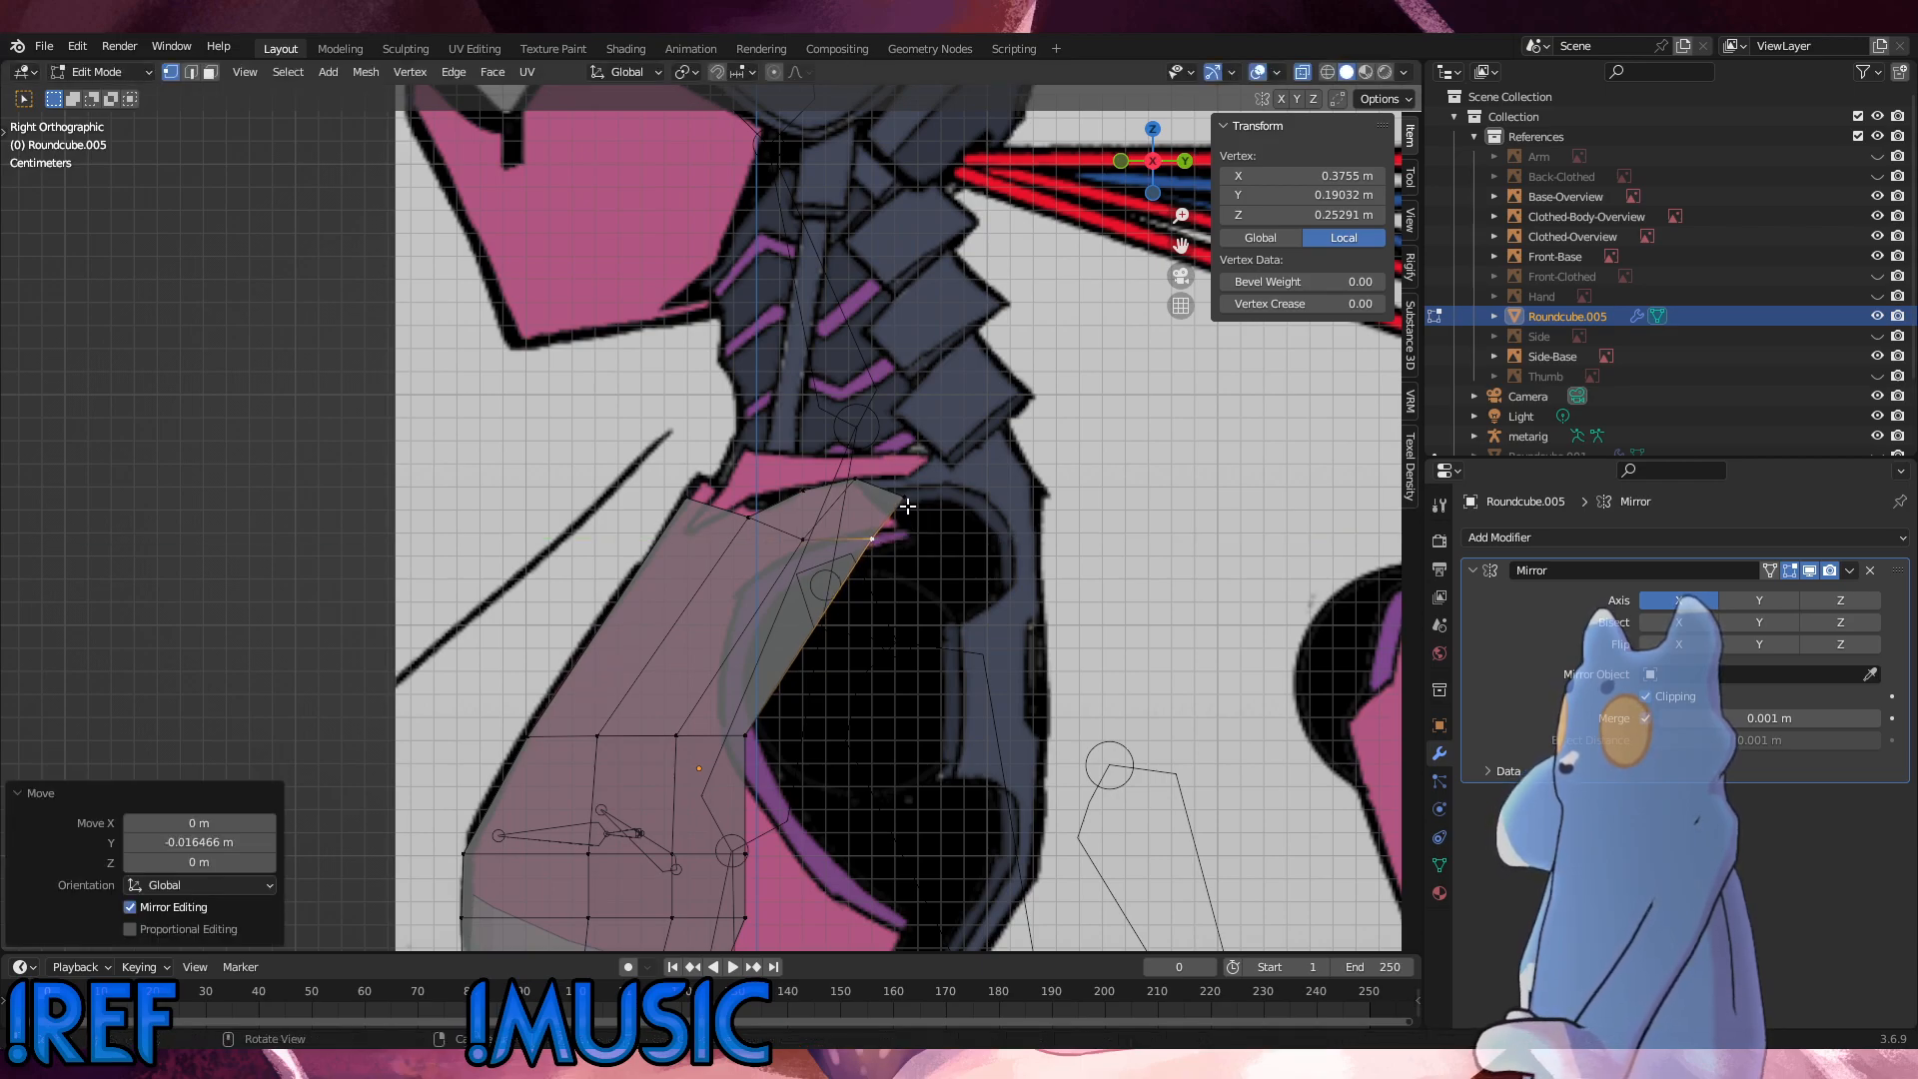
# Step: Adjust the height of the extrusion's upper outer vertex along Z against the shoulder outline
pyautogui.press('g')
pyautogui.click(916, 541)
pyautogui.click(856, 528)
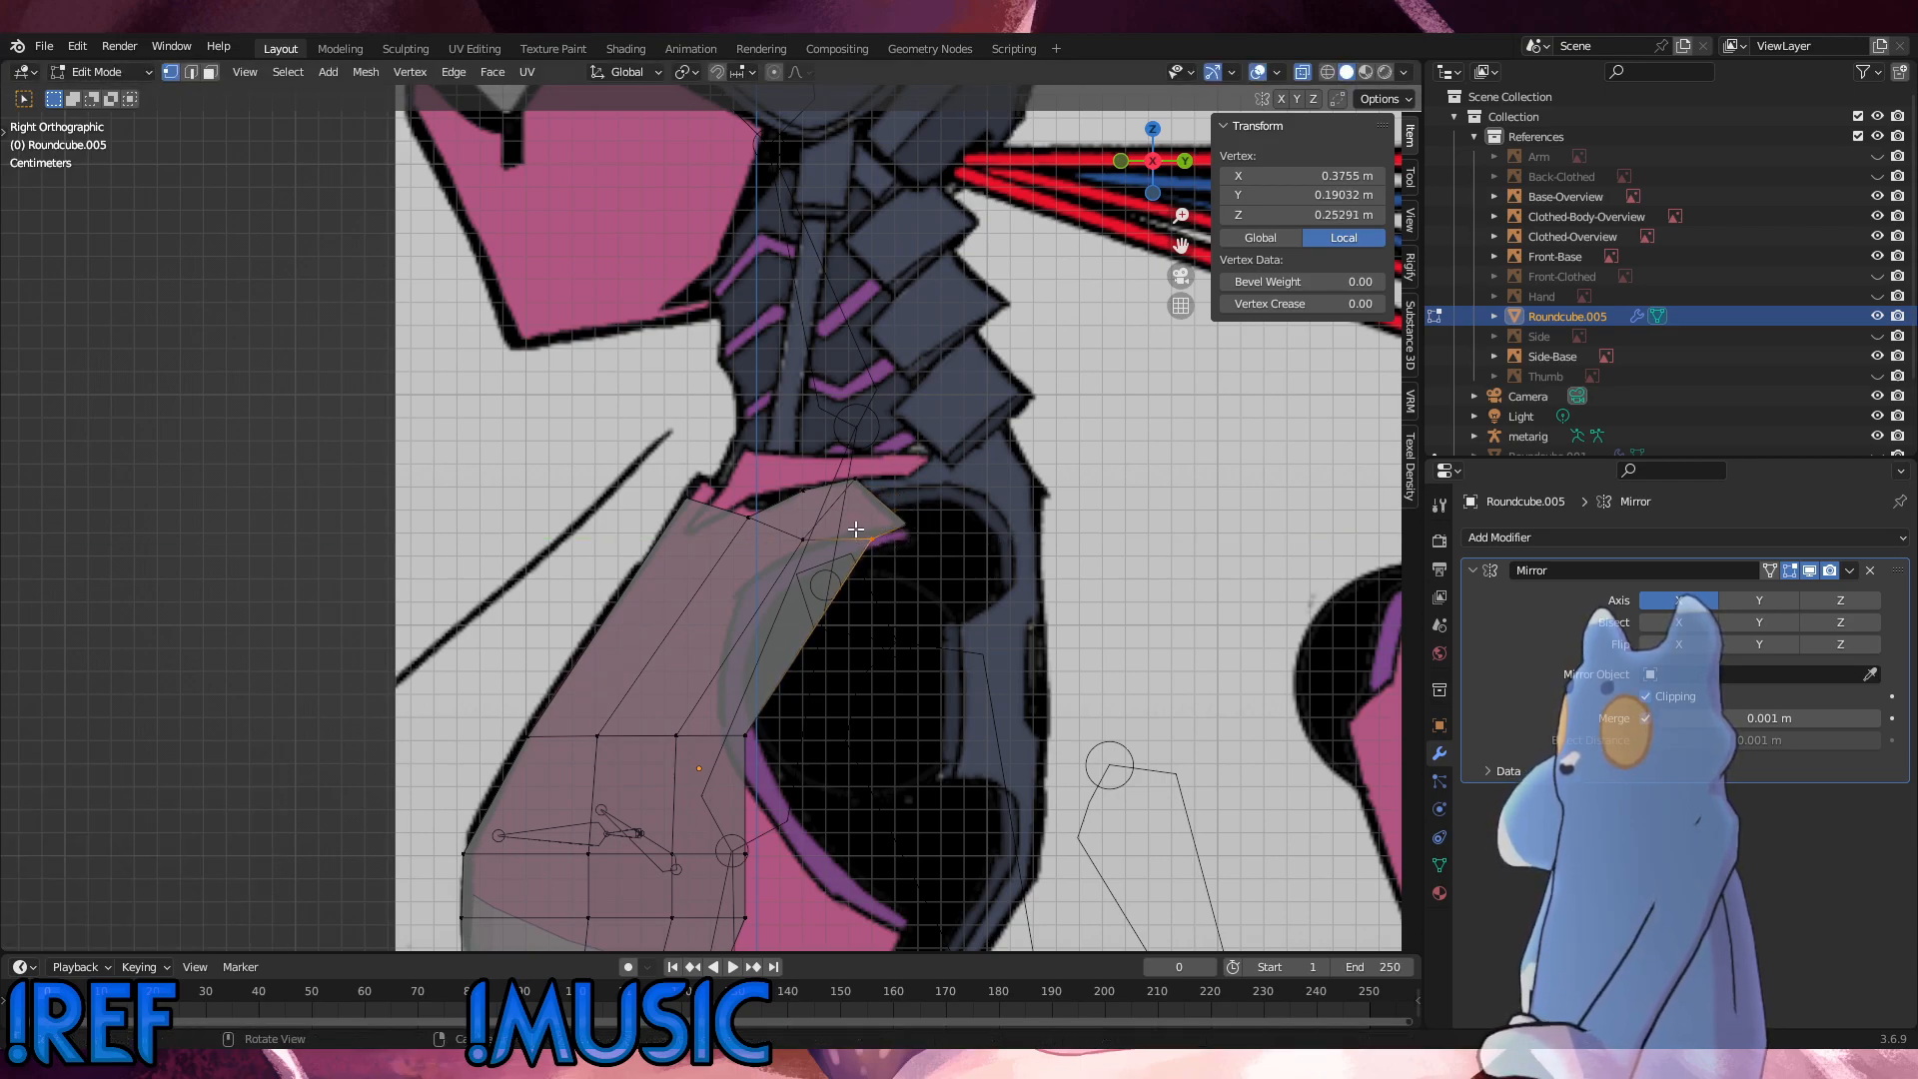
pyautogui.click(913, 519)
pyautogui.press('g')
pyautogui.press('z')
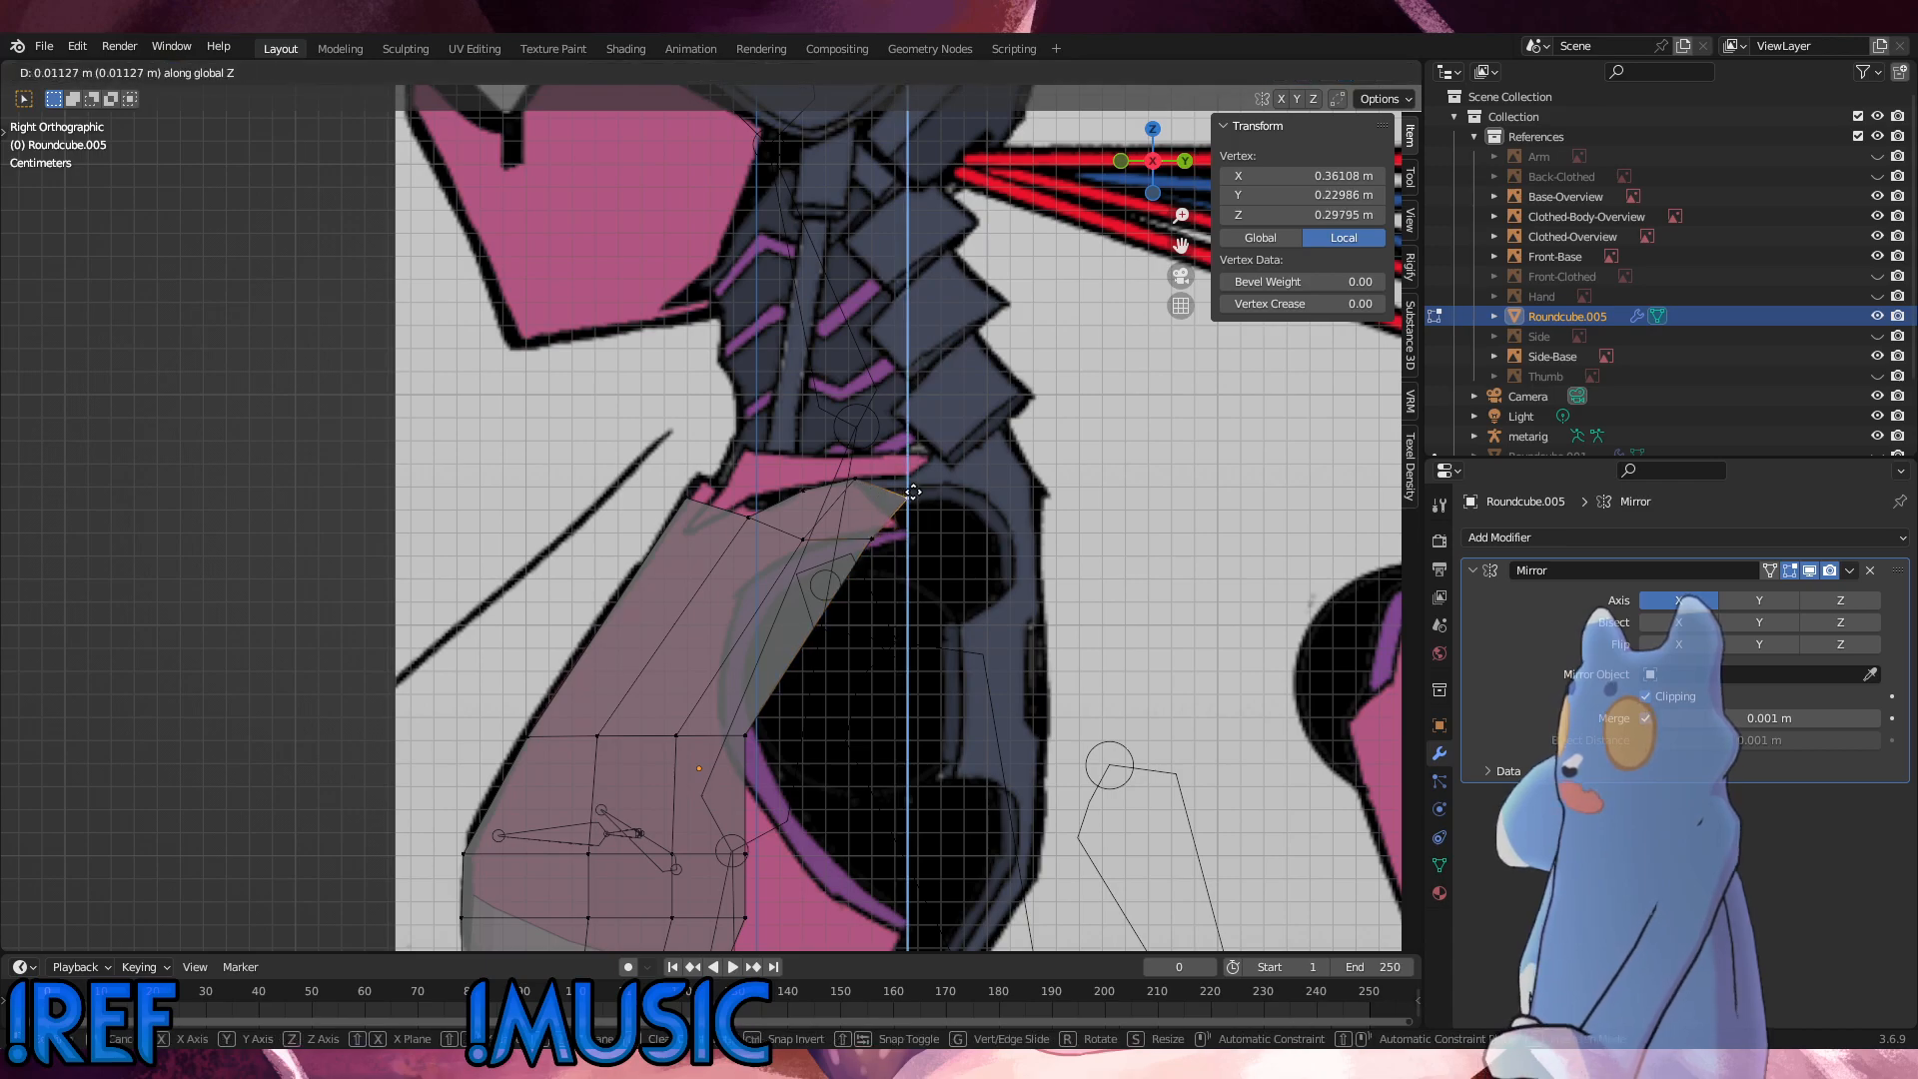
pyautogui.click(914, 489)
pyautogui.click(993, 547)
# Step: Raise the vertex below the extrusion's middle slightly along Z
pyautogui.click(805, 542)
pyautogui.press('g')
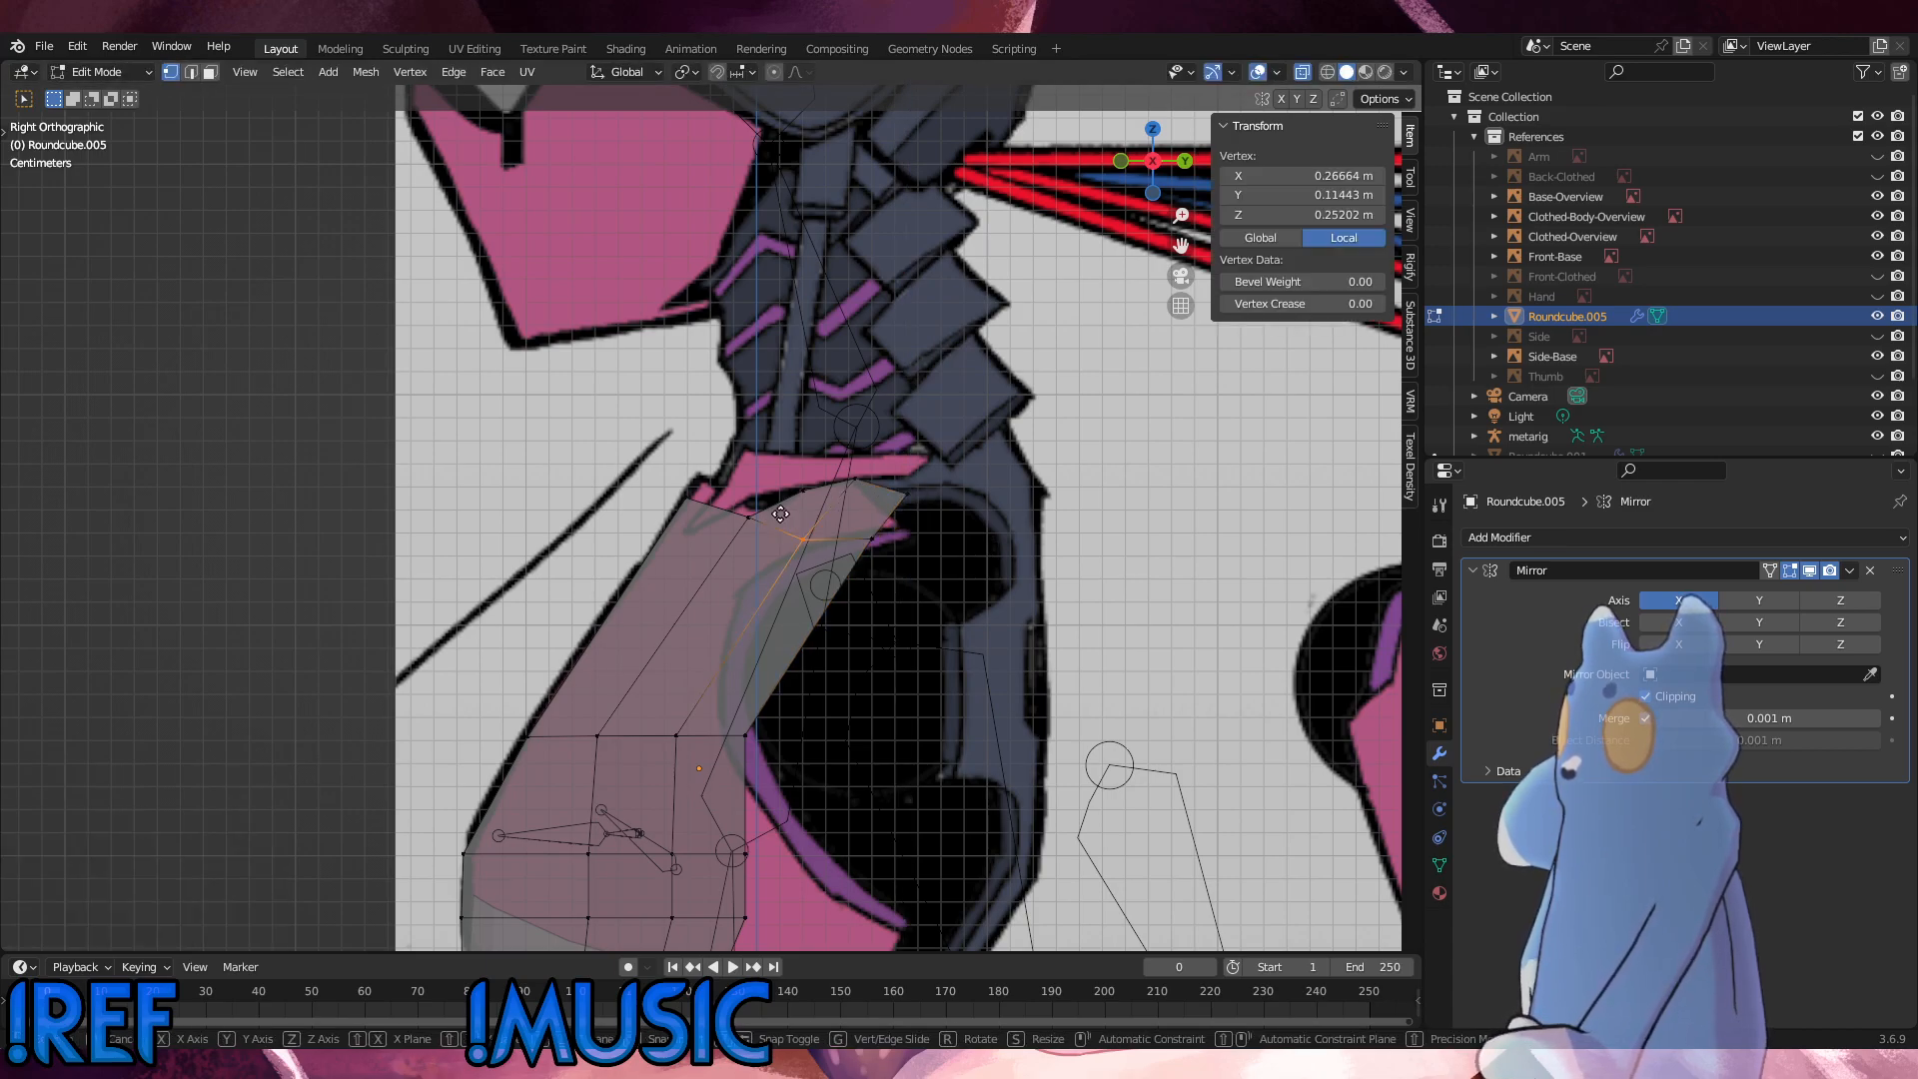
pyautogui.press('z')
pyautogui.click(805, 536)
pyautogui.click(944, 534)
pyautogui.moveTo(949, 531)
pyautogui.mouseDown(button='middle')
pyautogui.moveTo(1195, 564)
pyautogui.moveTo(939, 555)
pyautogui.mouseUp(button='middle')
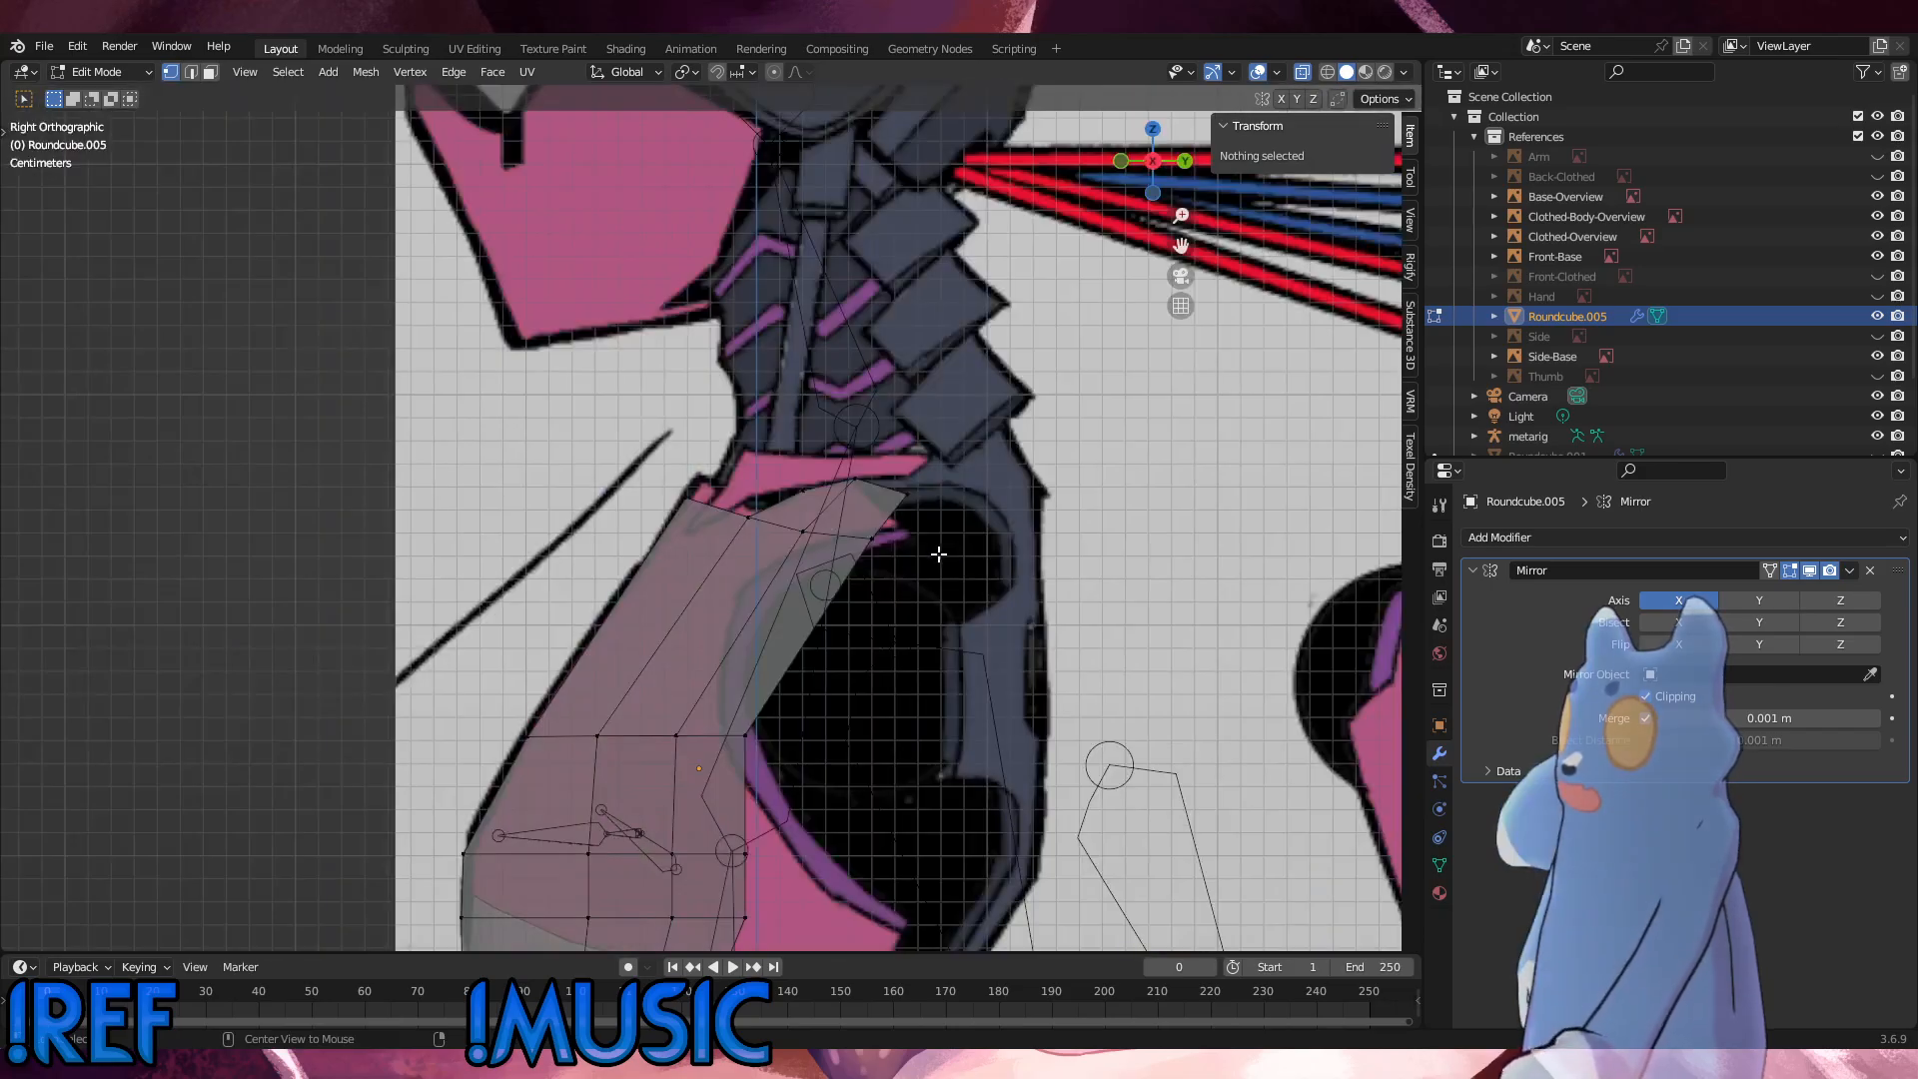
# Step: Move the extrusion's lower outer vertex further forward along Y to a local Y of about 0.161 m
pyautogui.click(874, 548)
pyautogui.press('g')
pyautogui.press('x')
pyautogui.press('y')
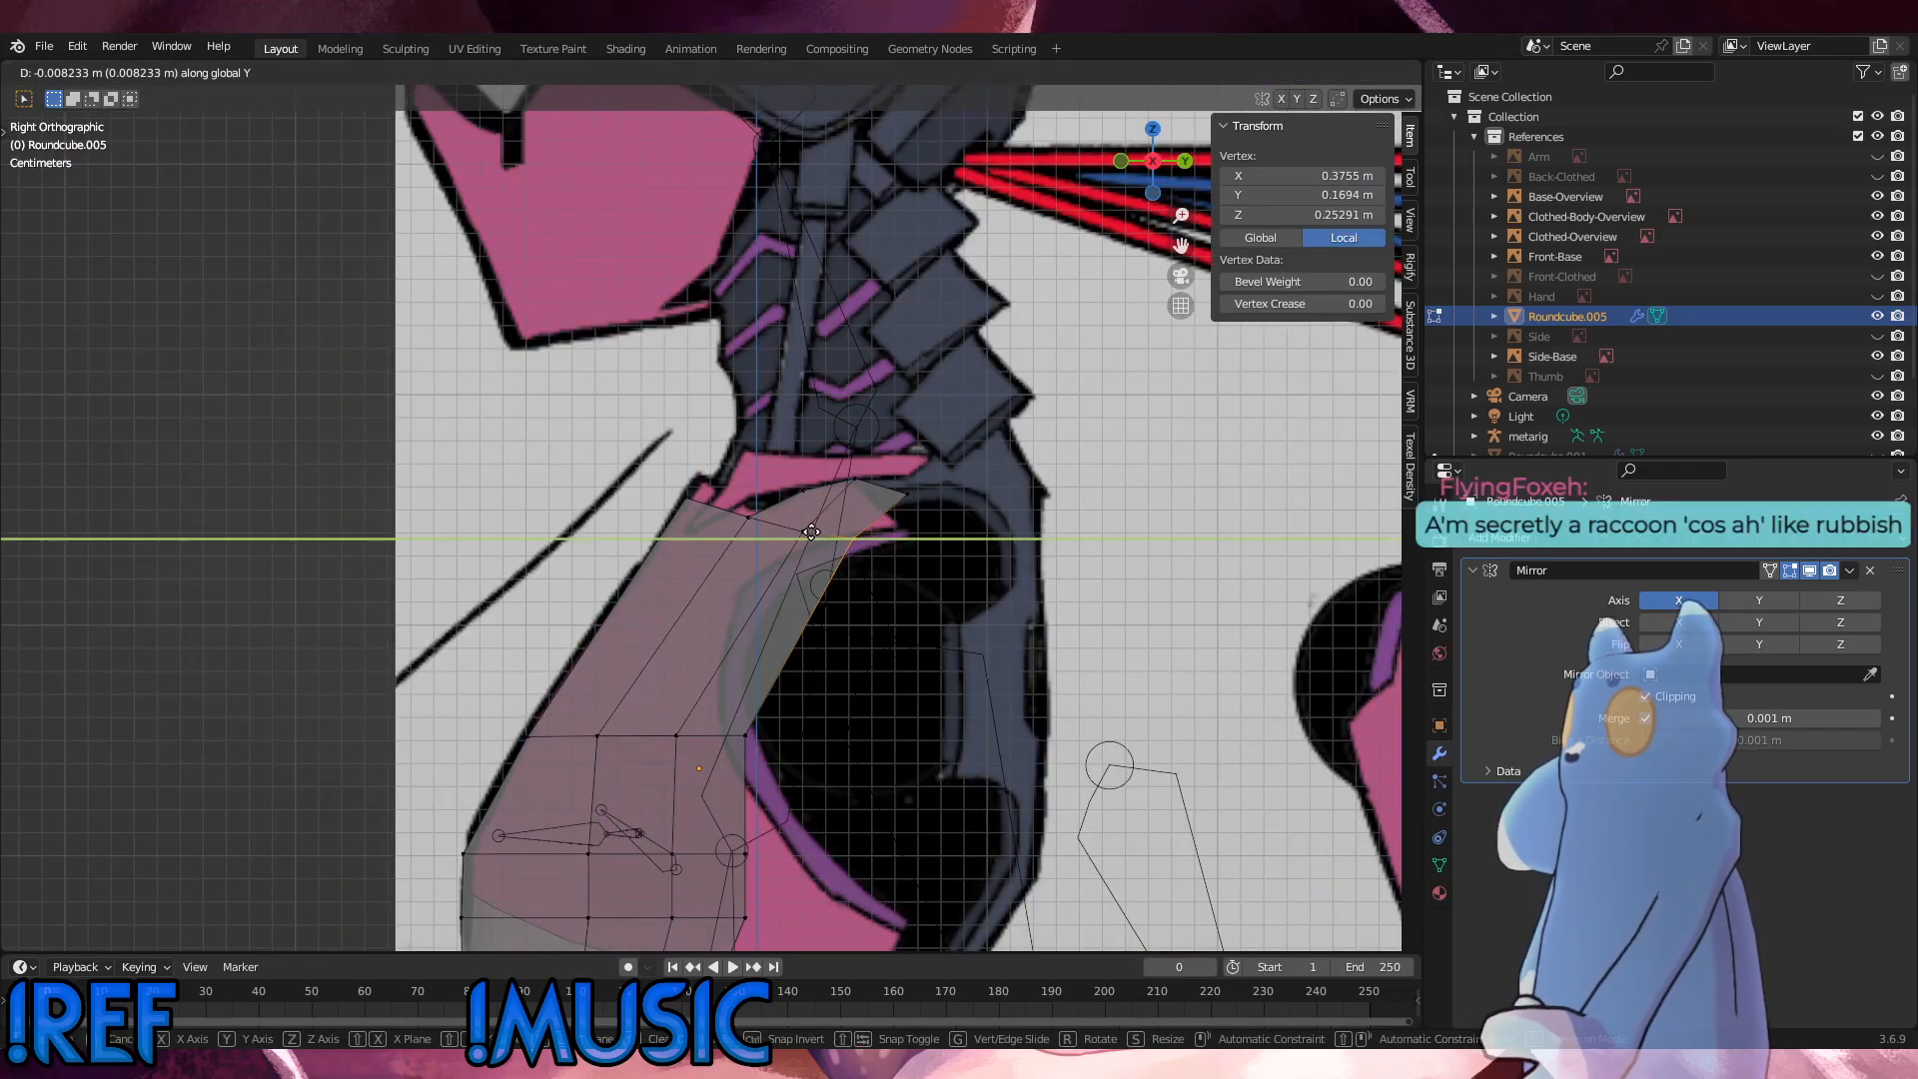
pyautogui.click(802, 529)
# Step: Lower the extrusion's upper outer vertex by about 0.0052 m along Z
pyautogui.click(912, 502)
pyautogui.press('g')
pyautogui.press('z')
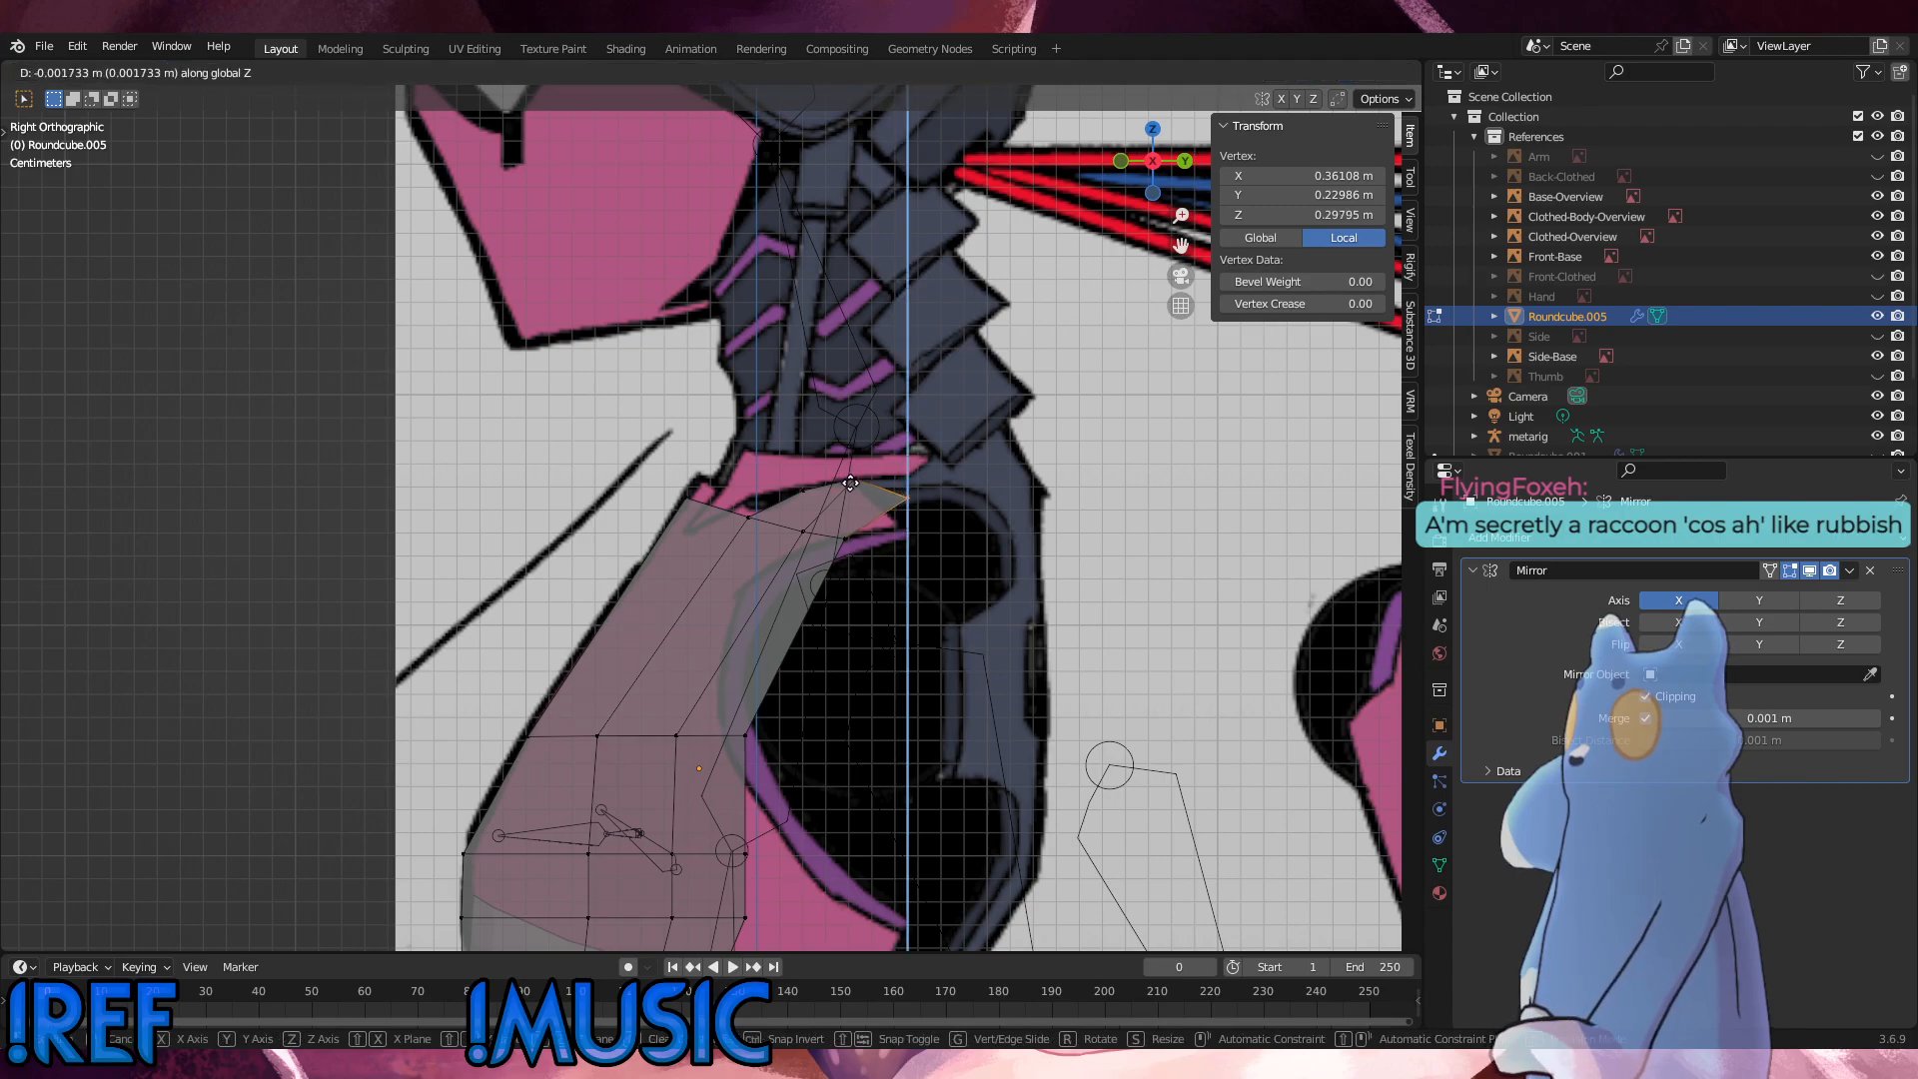
pyautogui.click(856, 493)
# Step: In the front view, move the lower outer vertex outward along X to a local X of about 0.387 m
pyautogui.press('KP_1')
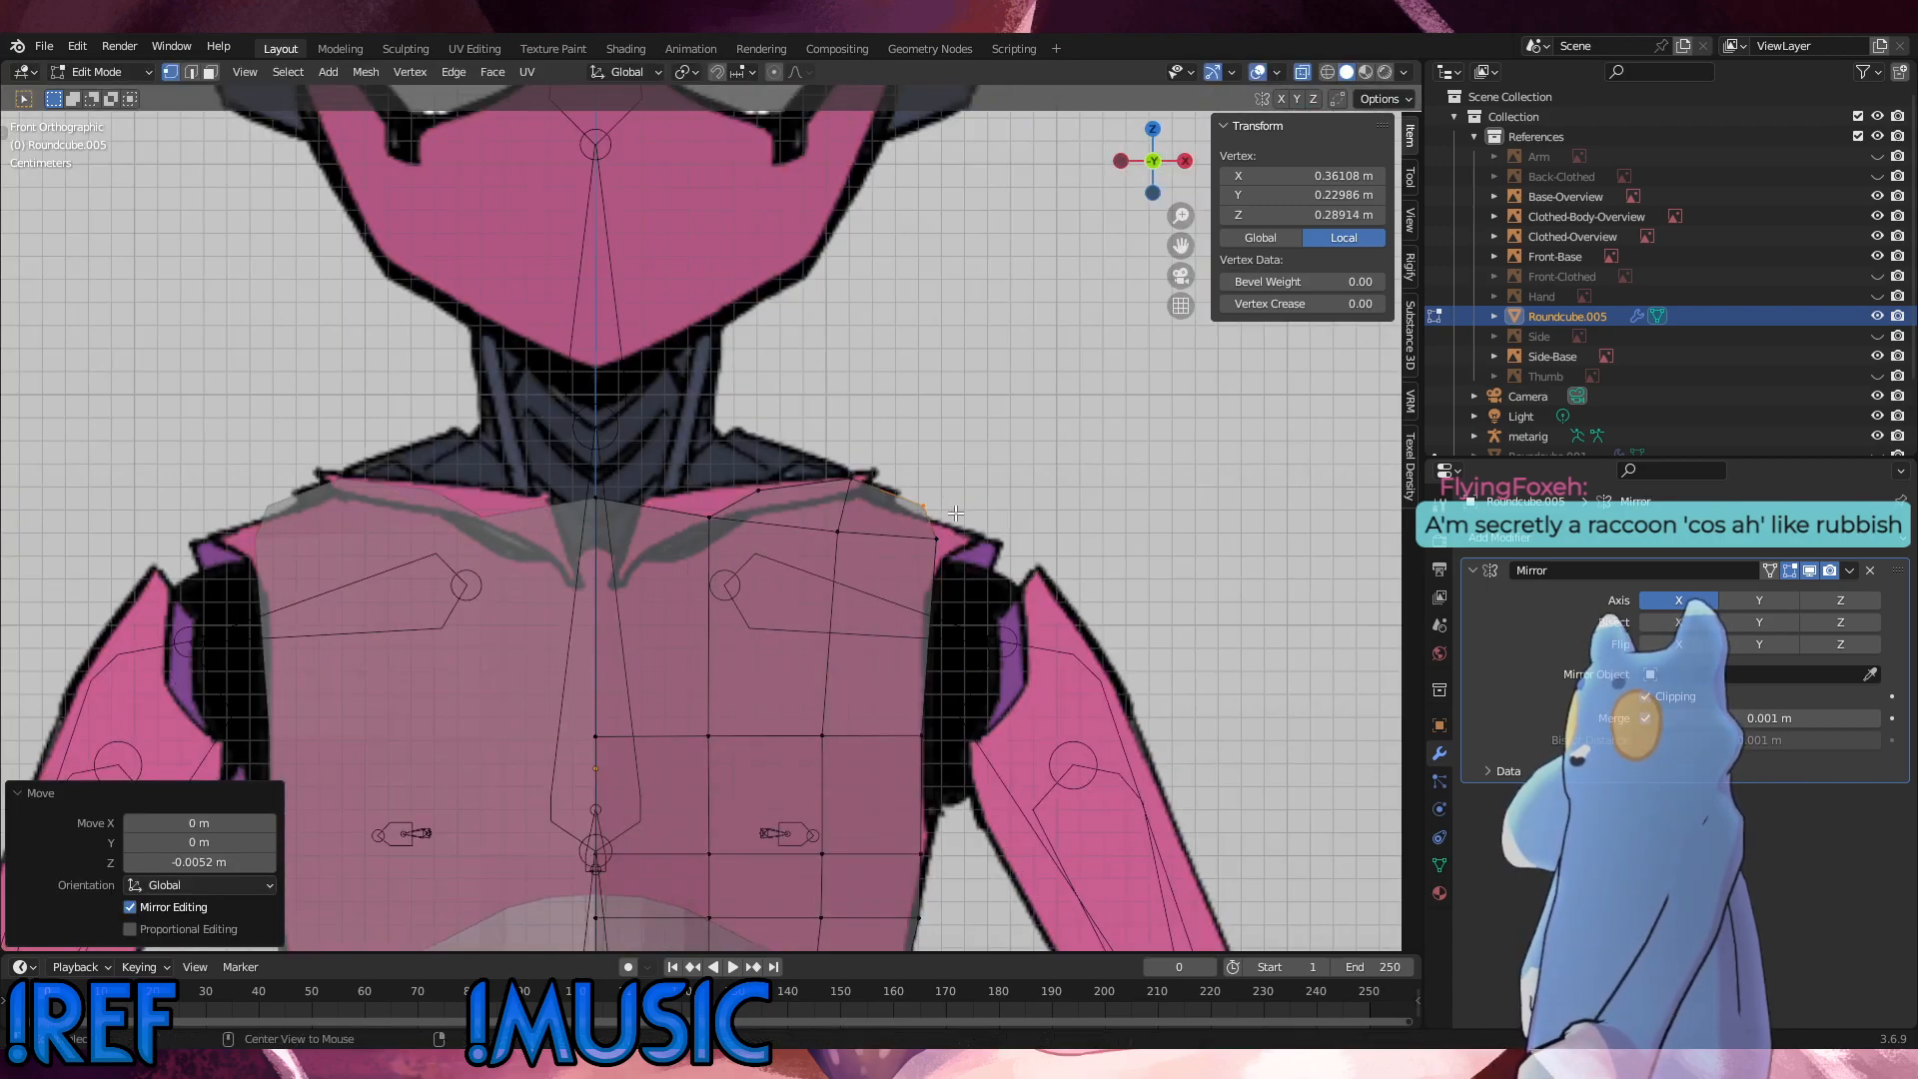
pyautogui.click(959, 551)
pyautogui.press('g')
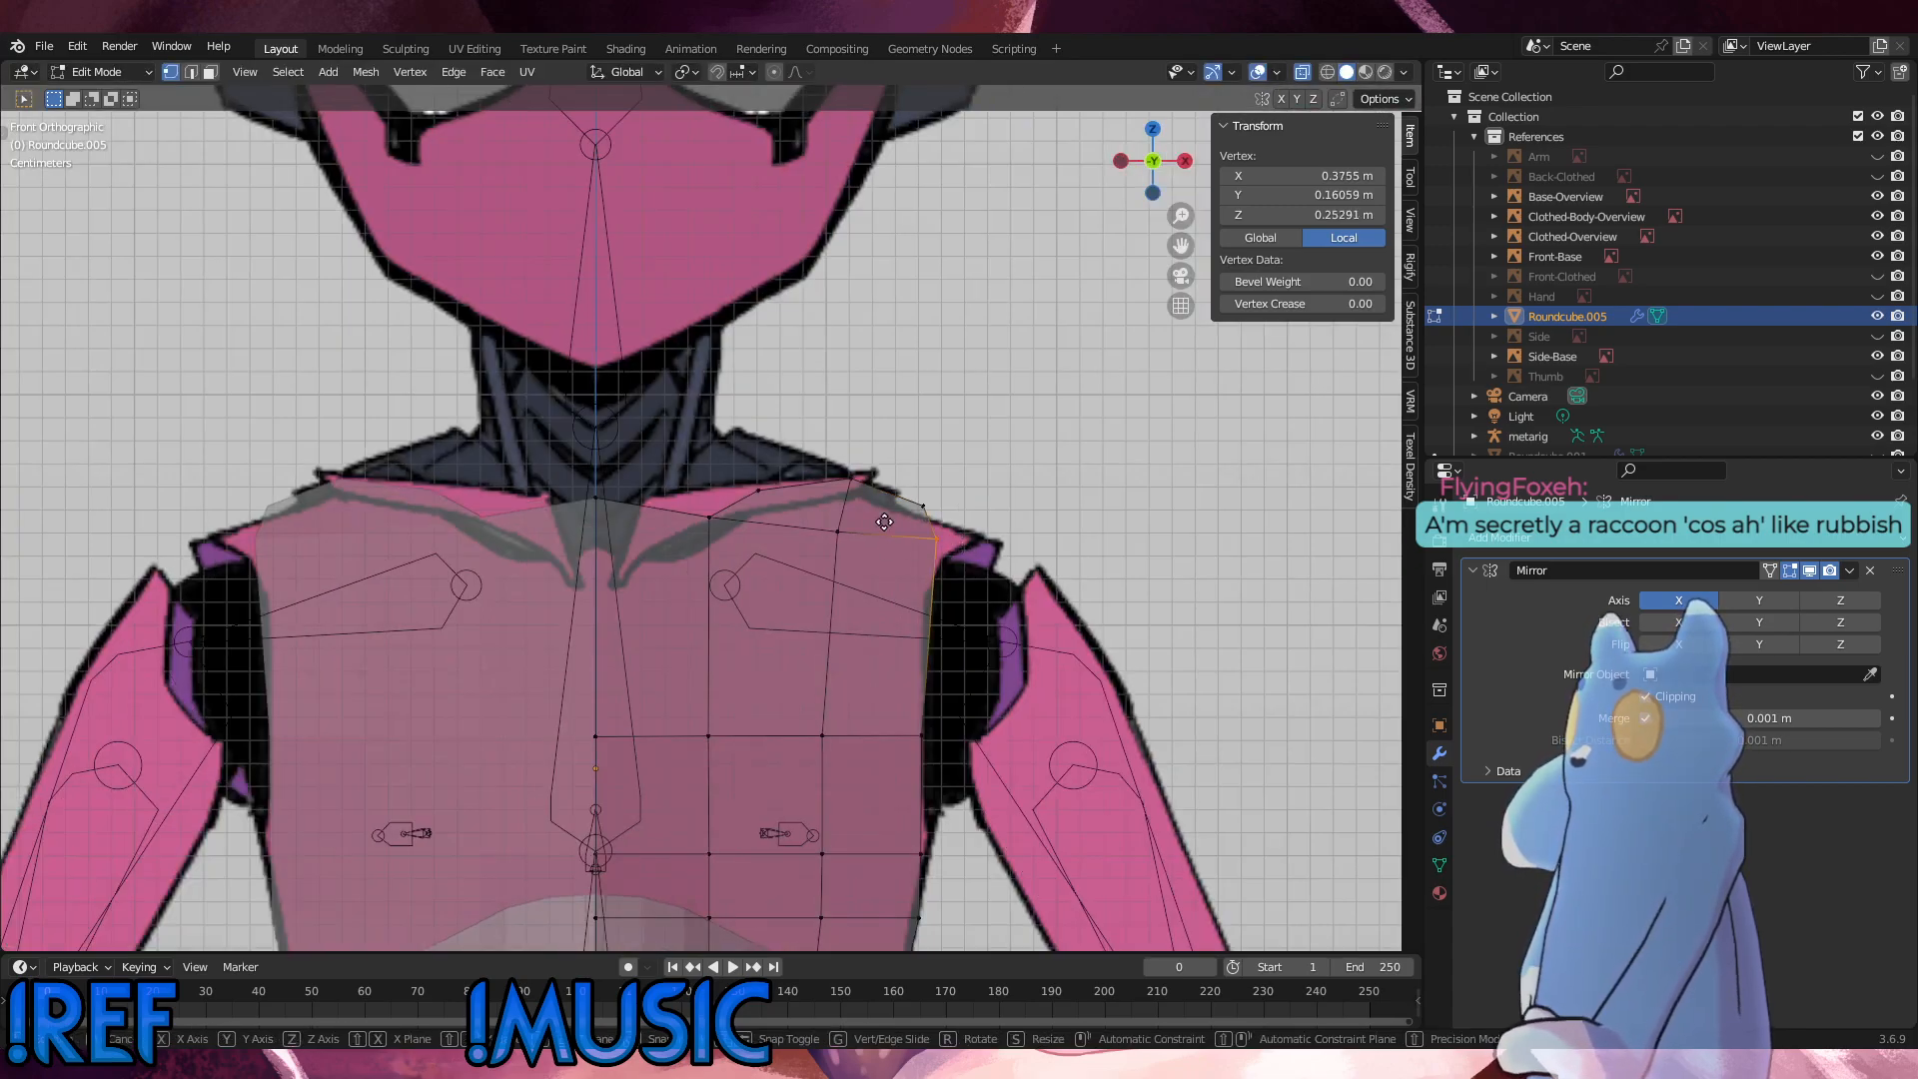
pyautogui.press('x')
pyautogui.click(961, 528)
# Step: Check the upper outer vertex in the side and front views and reselect the vertex below it
pyautogui.click(894, 507)
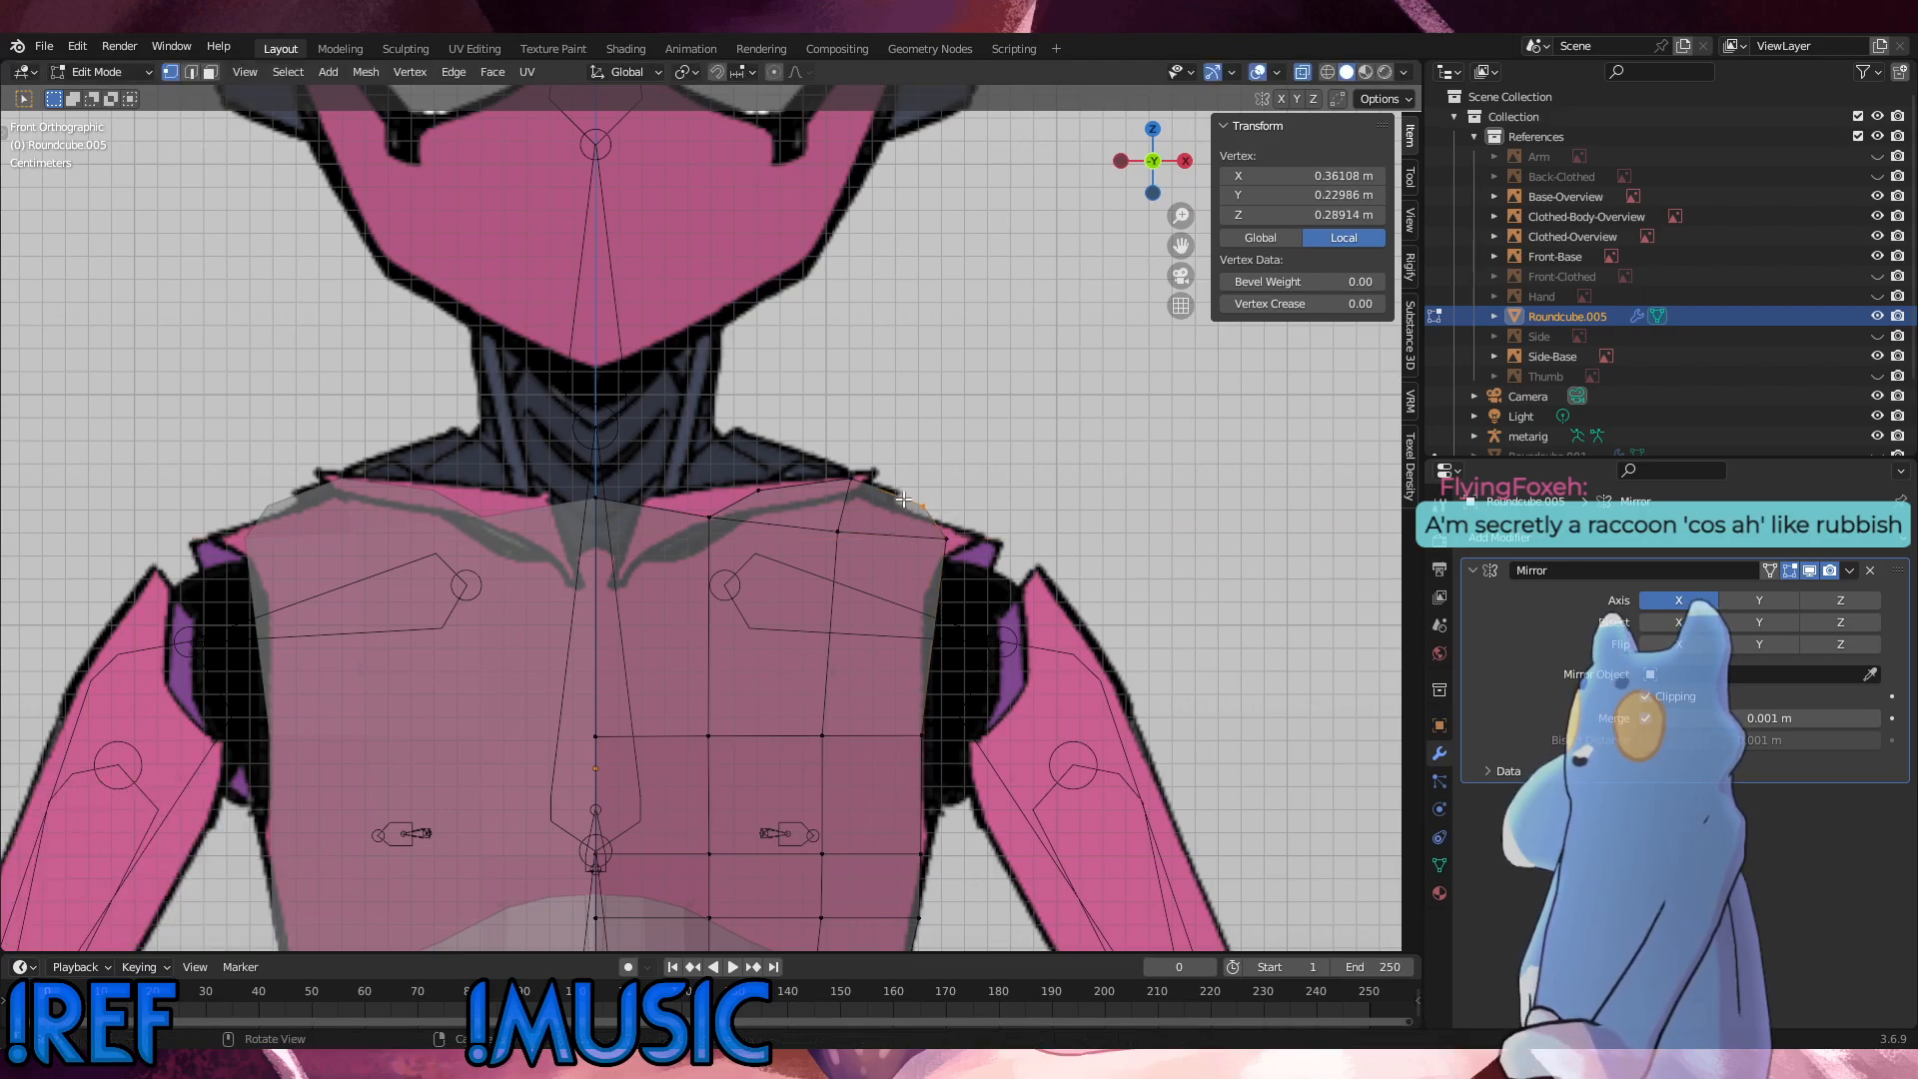
pyautogui.press('KP_3')
pyautogui.press('KP_1')
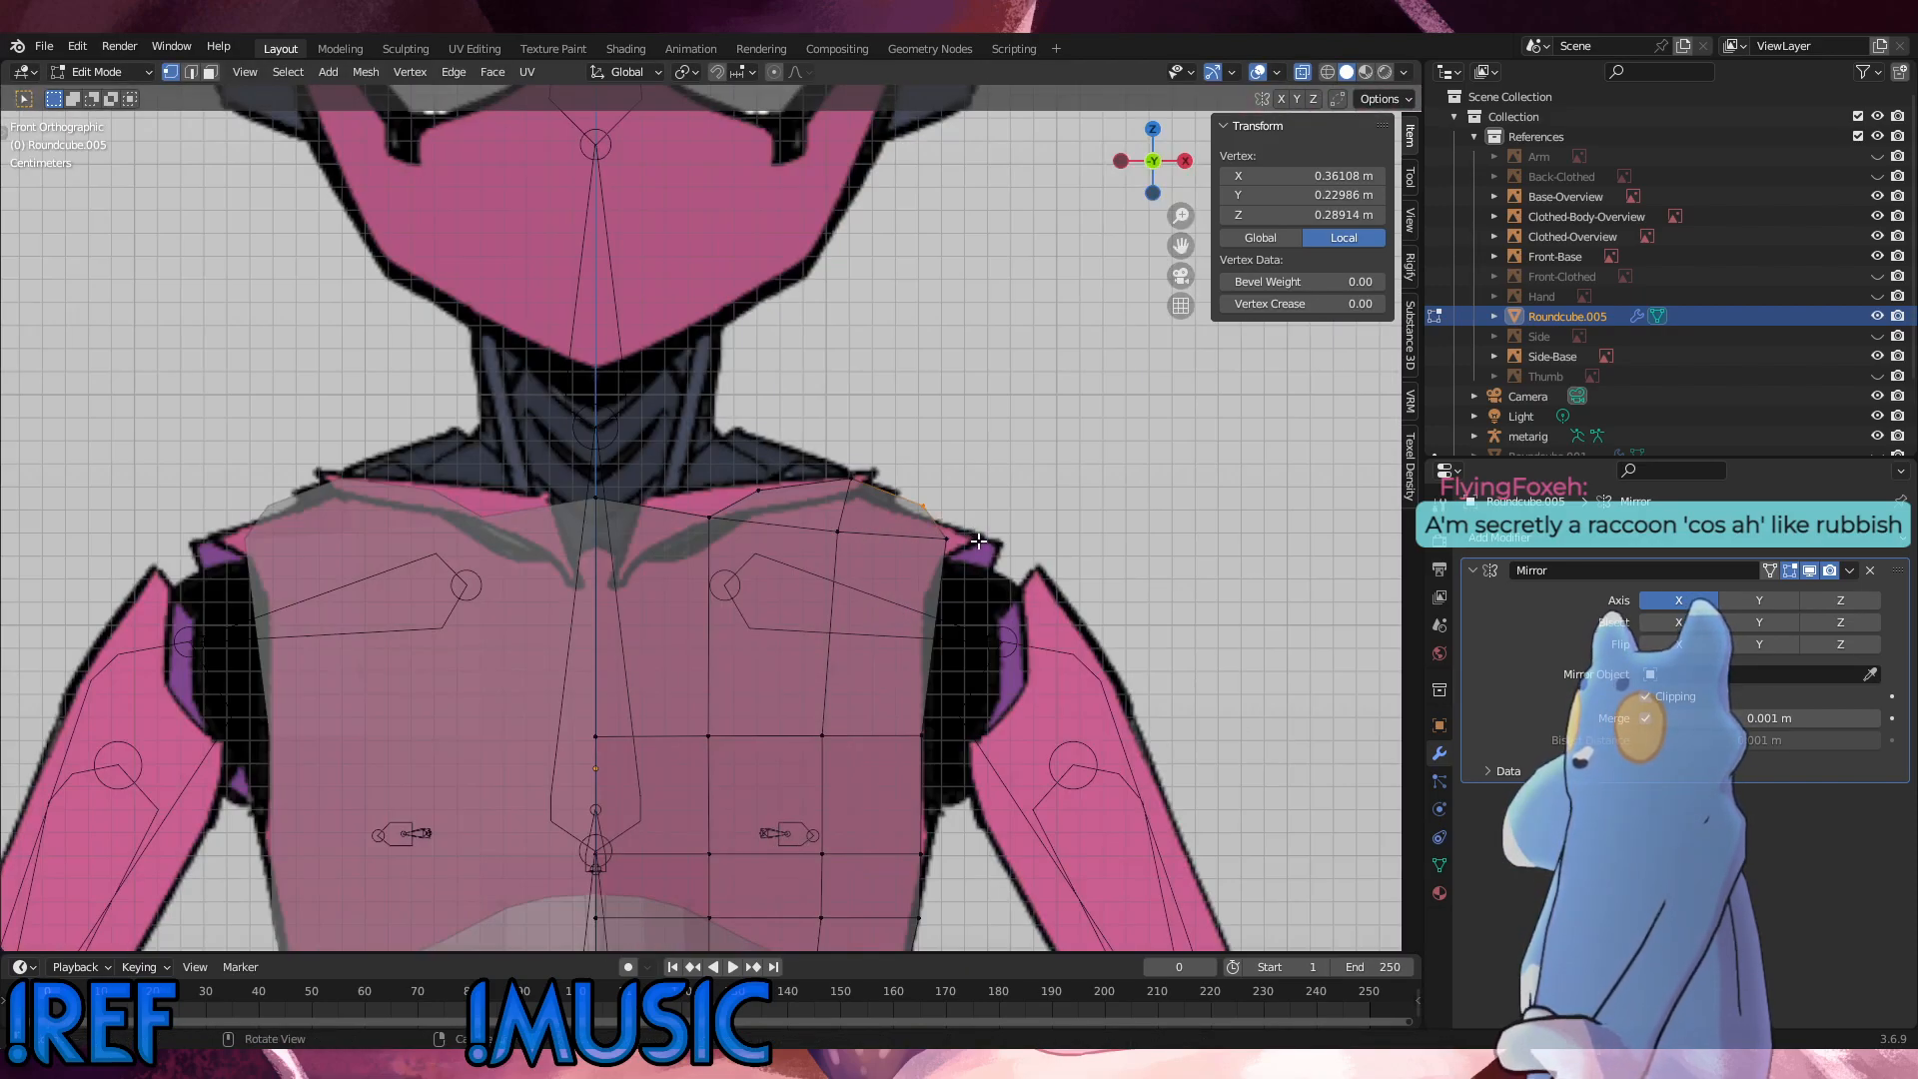
pyautogui.click(974, 541)
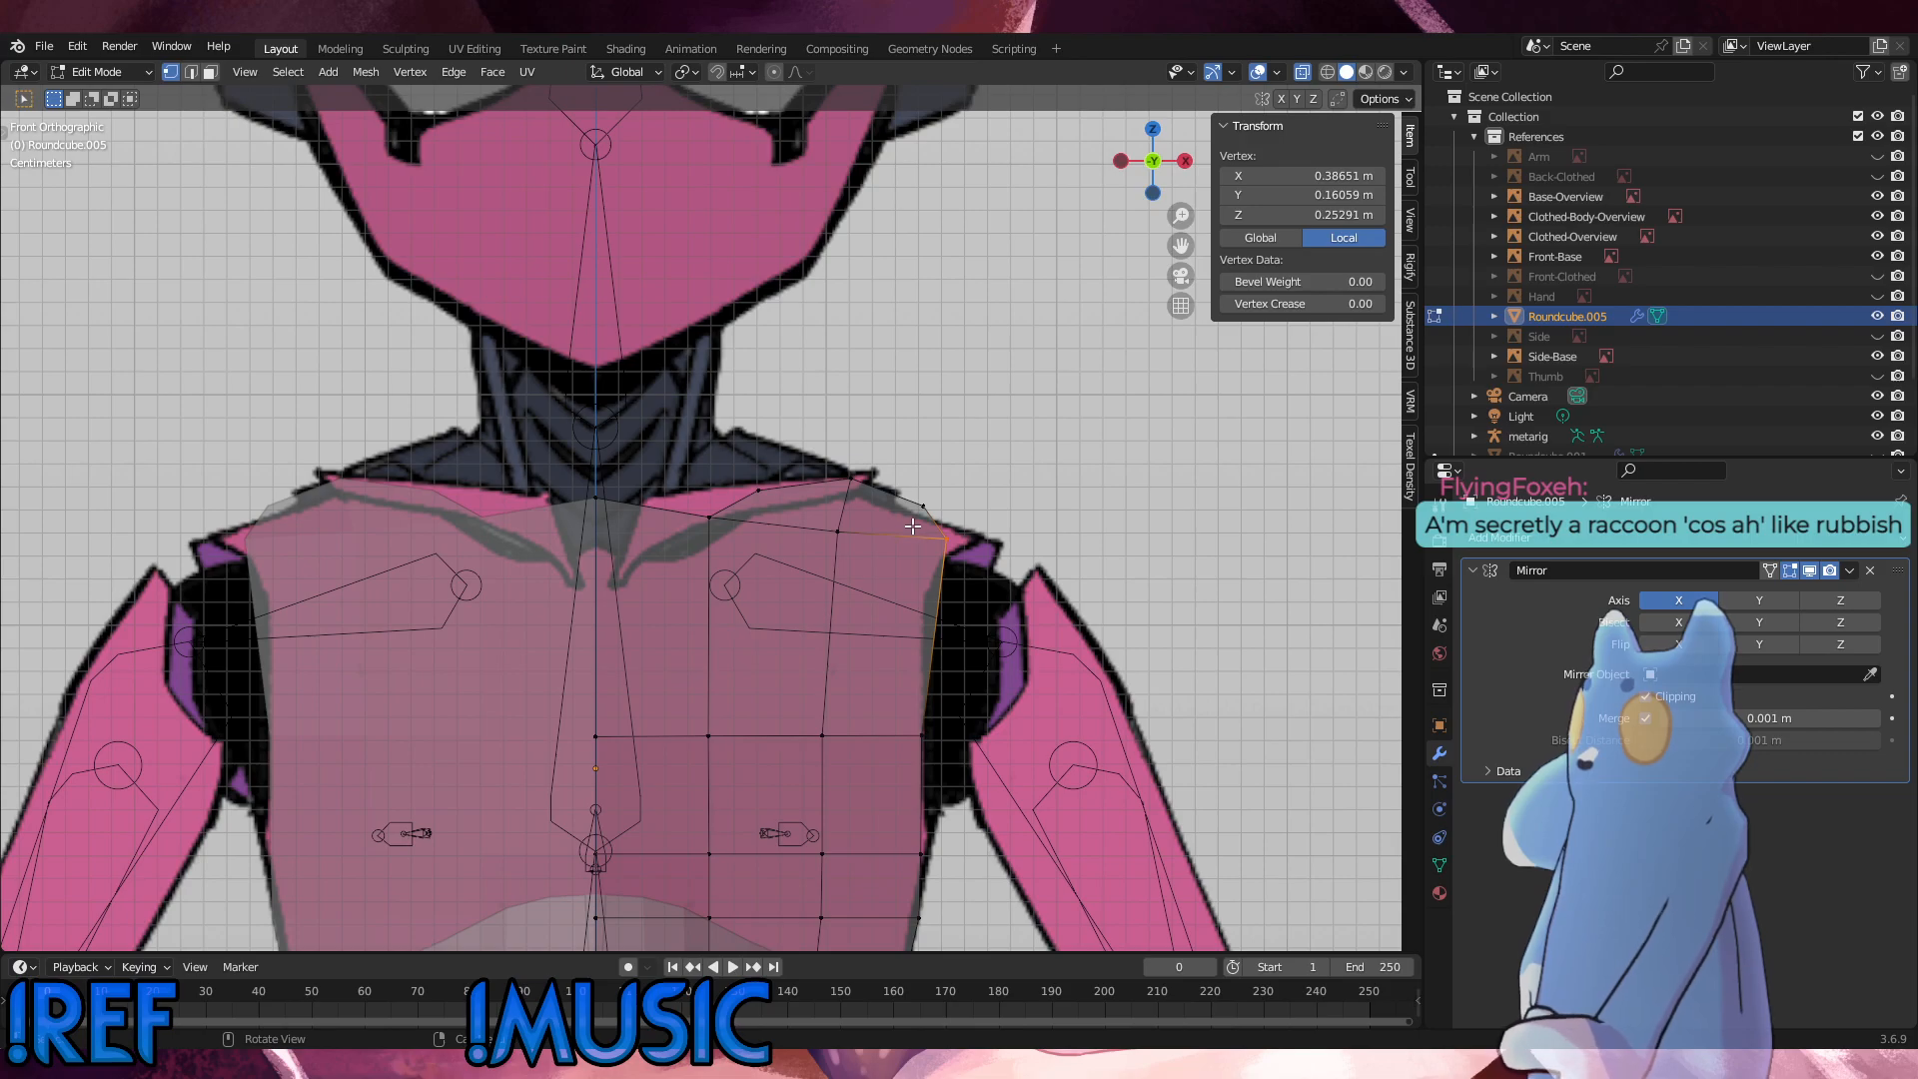
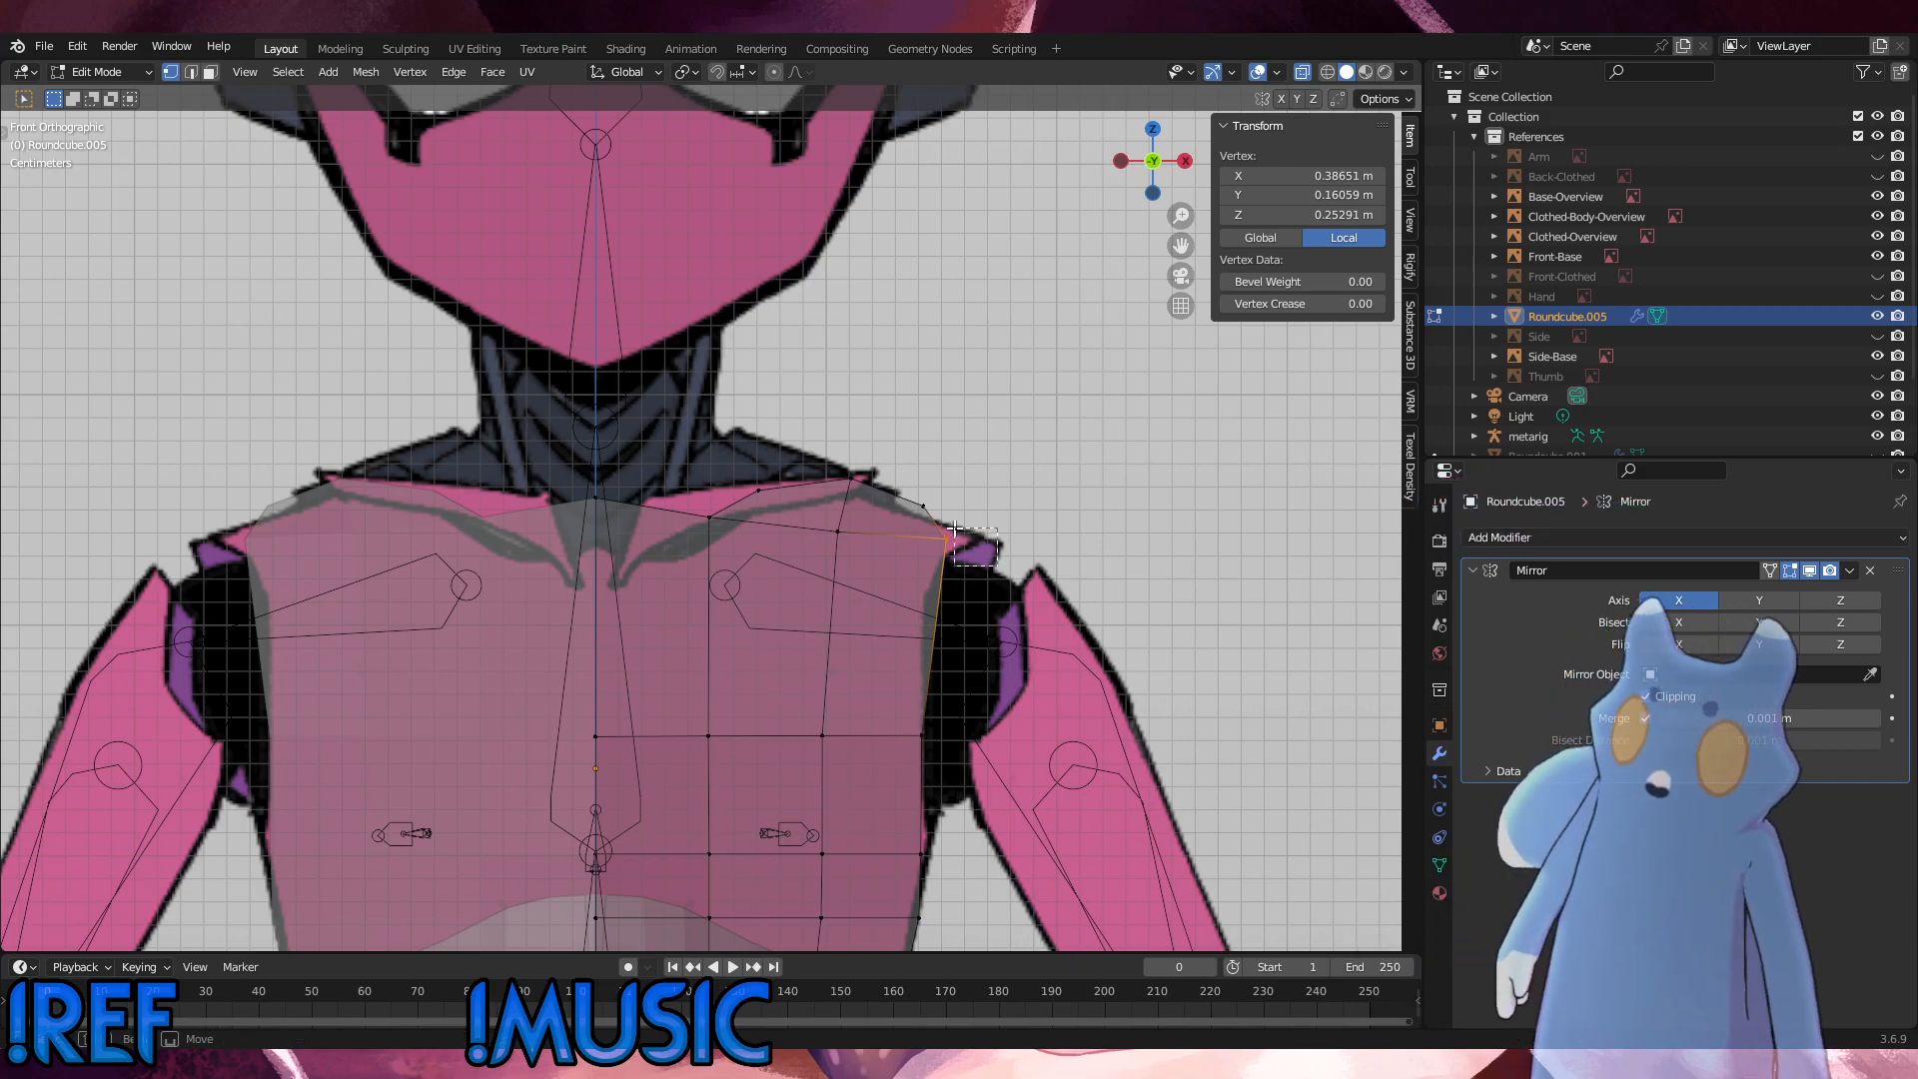
# Step: Examine the torso's shoulder and chest outline against the side reference
pyautogui.hotkey('alt', 'a')
pyautogui.keyDown('alt'); pyautogui.moveTo(993, 553); pyautogui.dragTo(938, 571, button='middle'); pyautogui.keyUp('alt')
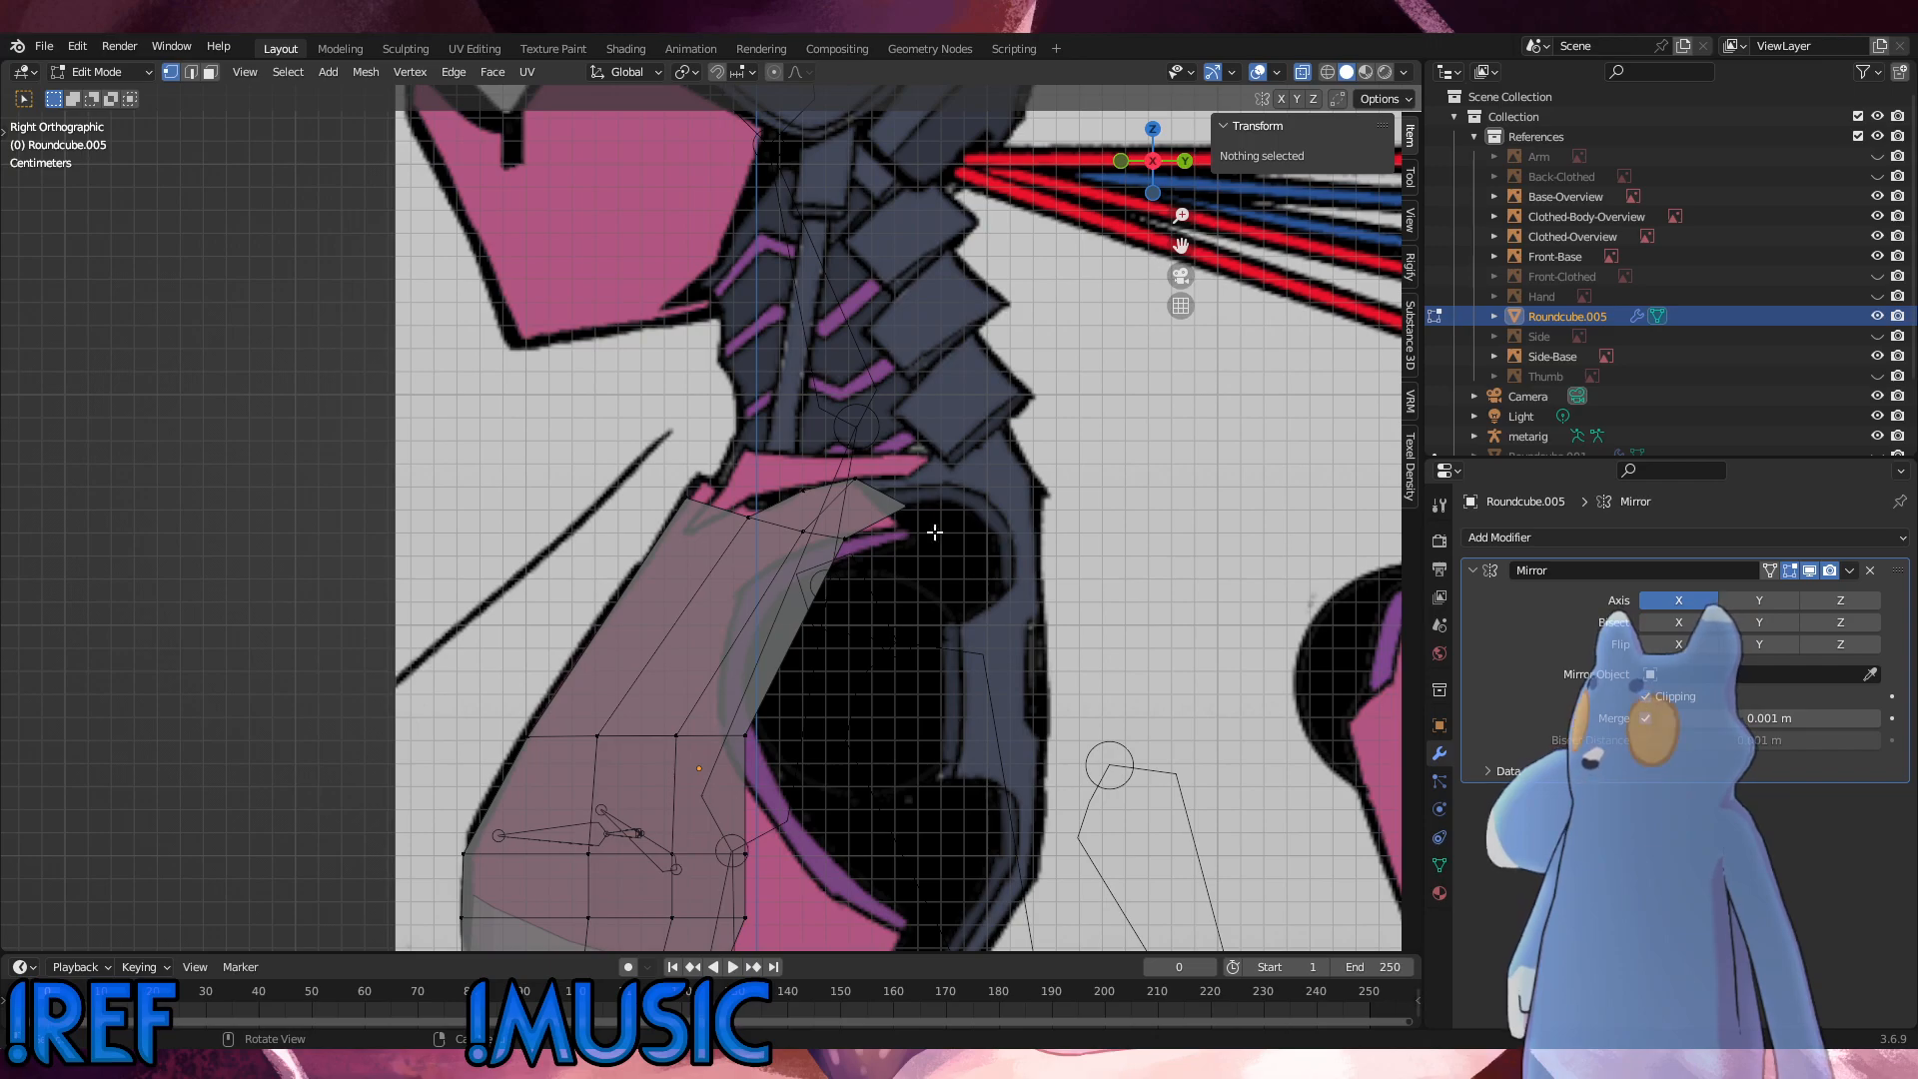
pyautogui.scroll(-6, 934, 532)
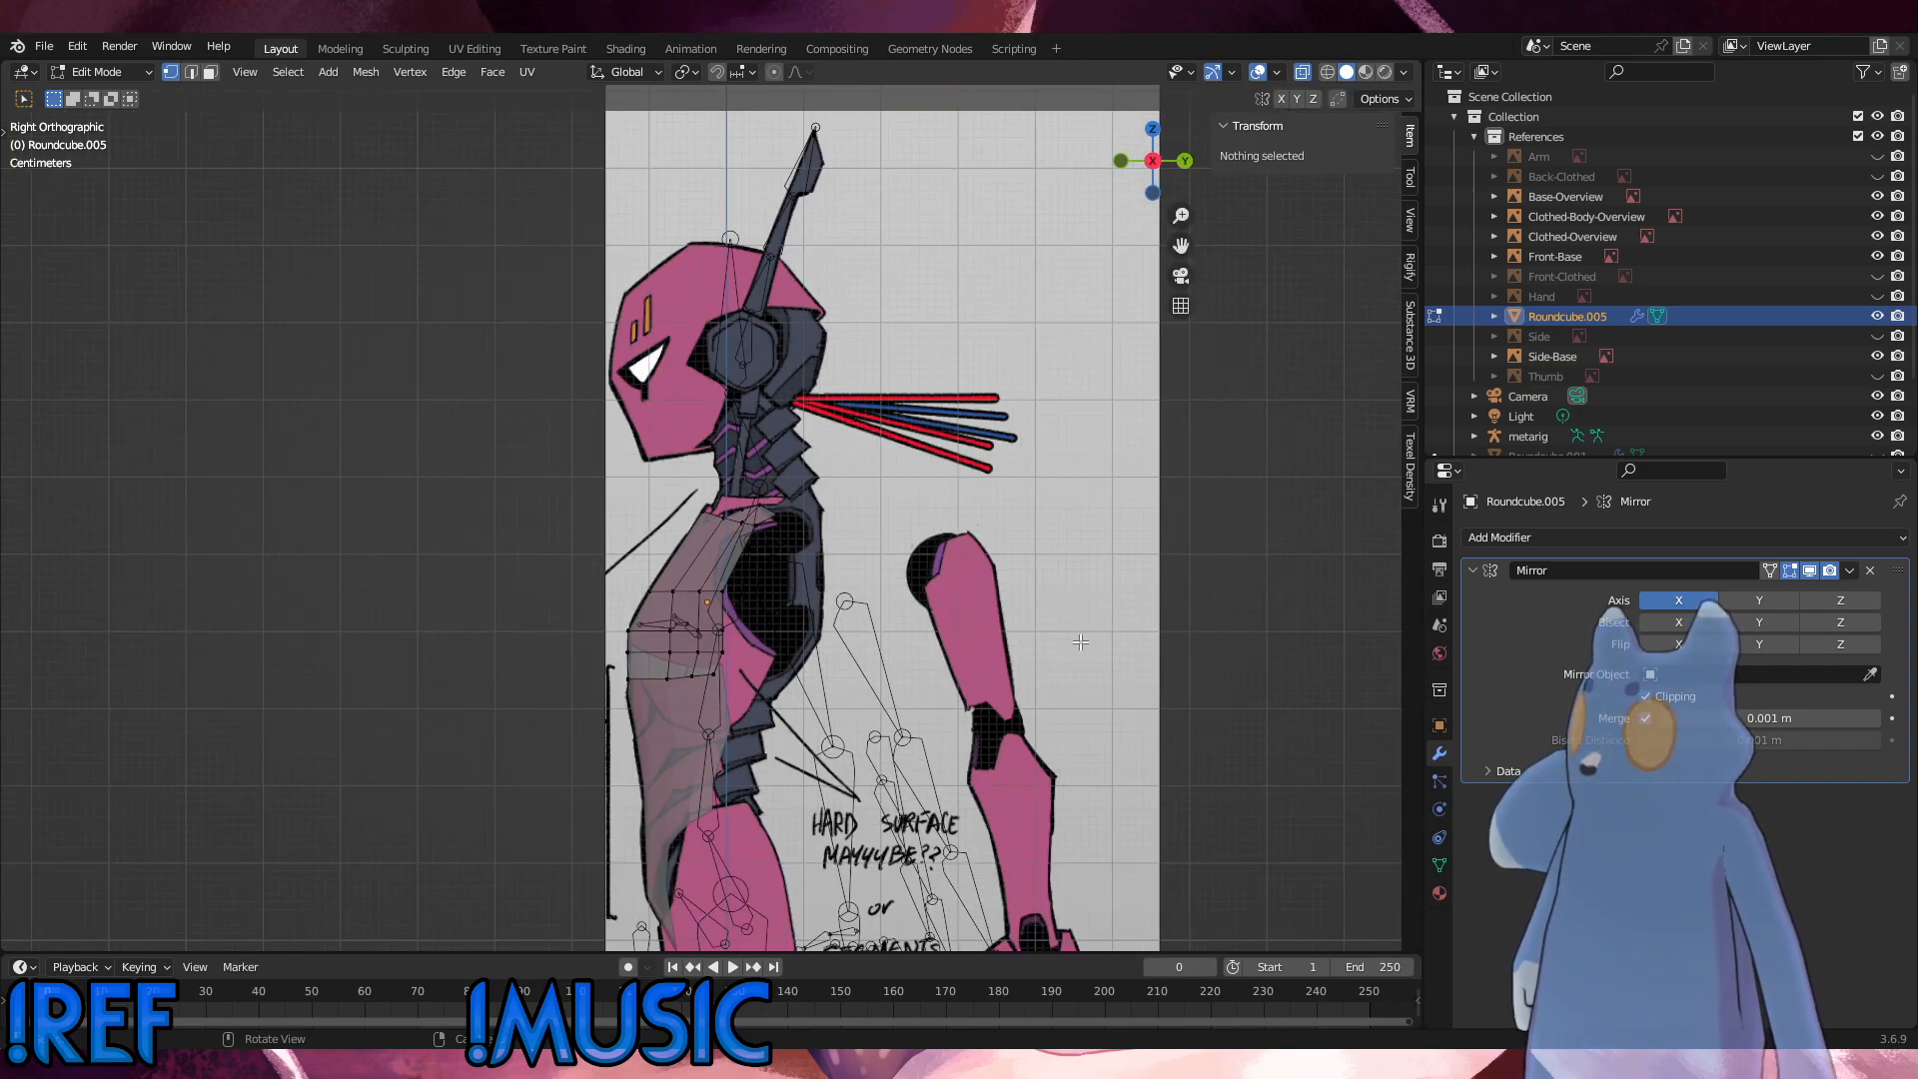
pyautogui.scroll(8, 870, 634)
pyautogui.keyDown('alt'); pyautogui.moveTo(973, 639); pyautogui.dragTo(898, 644, button='middle'); pyautogui.keyUp('alt')
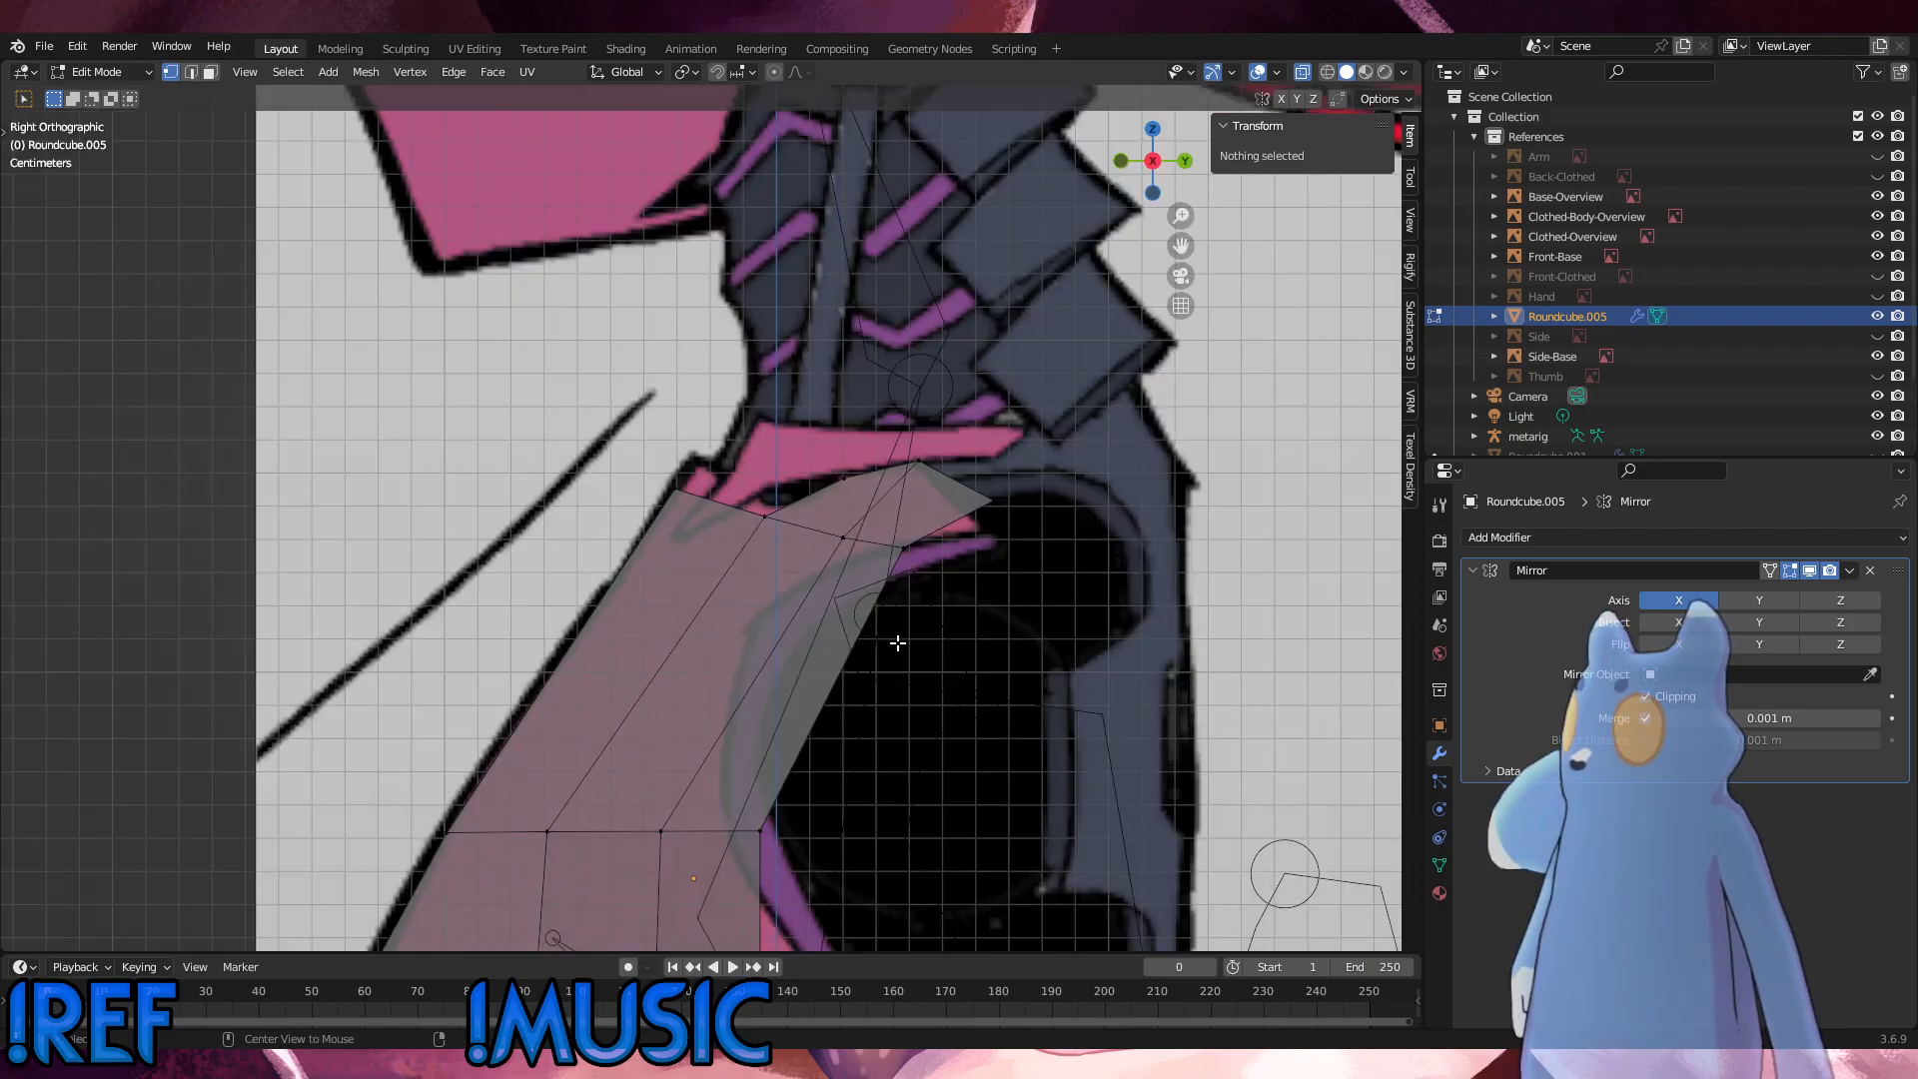
pyautogui.scroll(-4, 1016, 651)
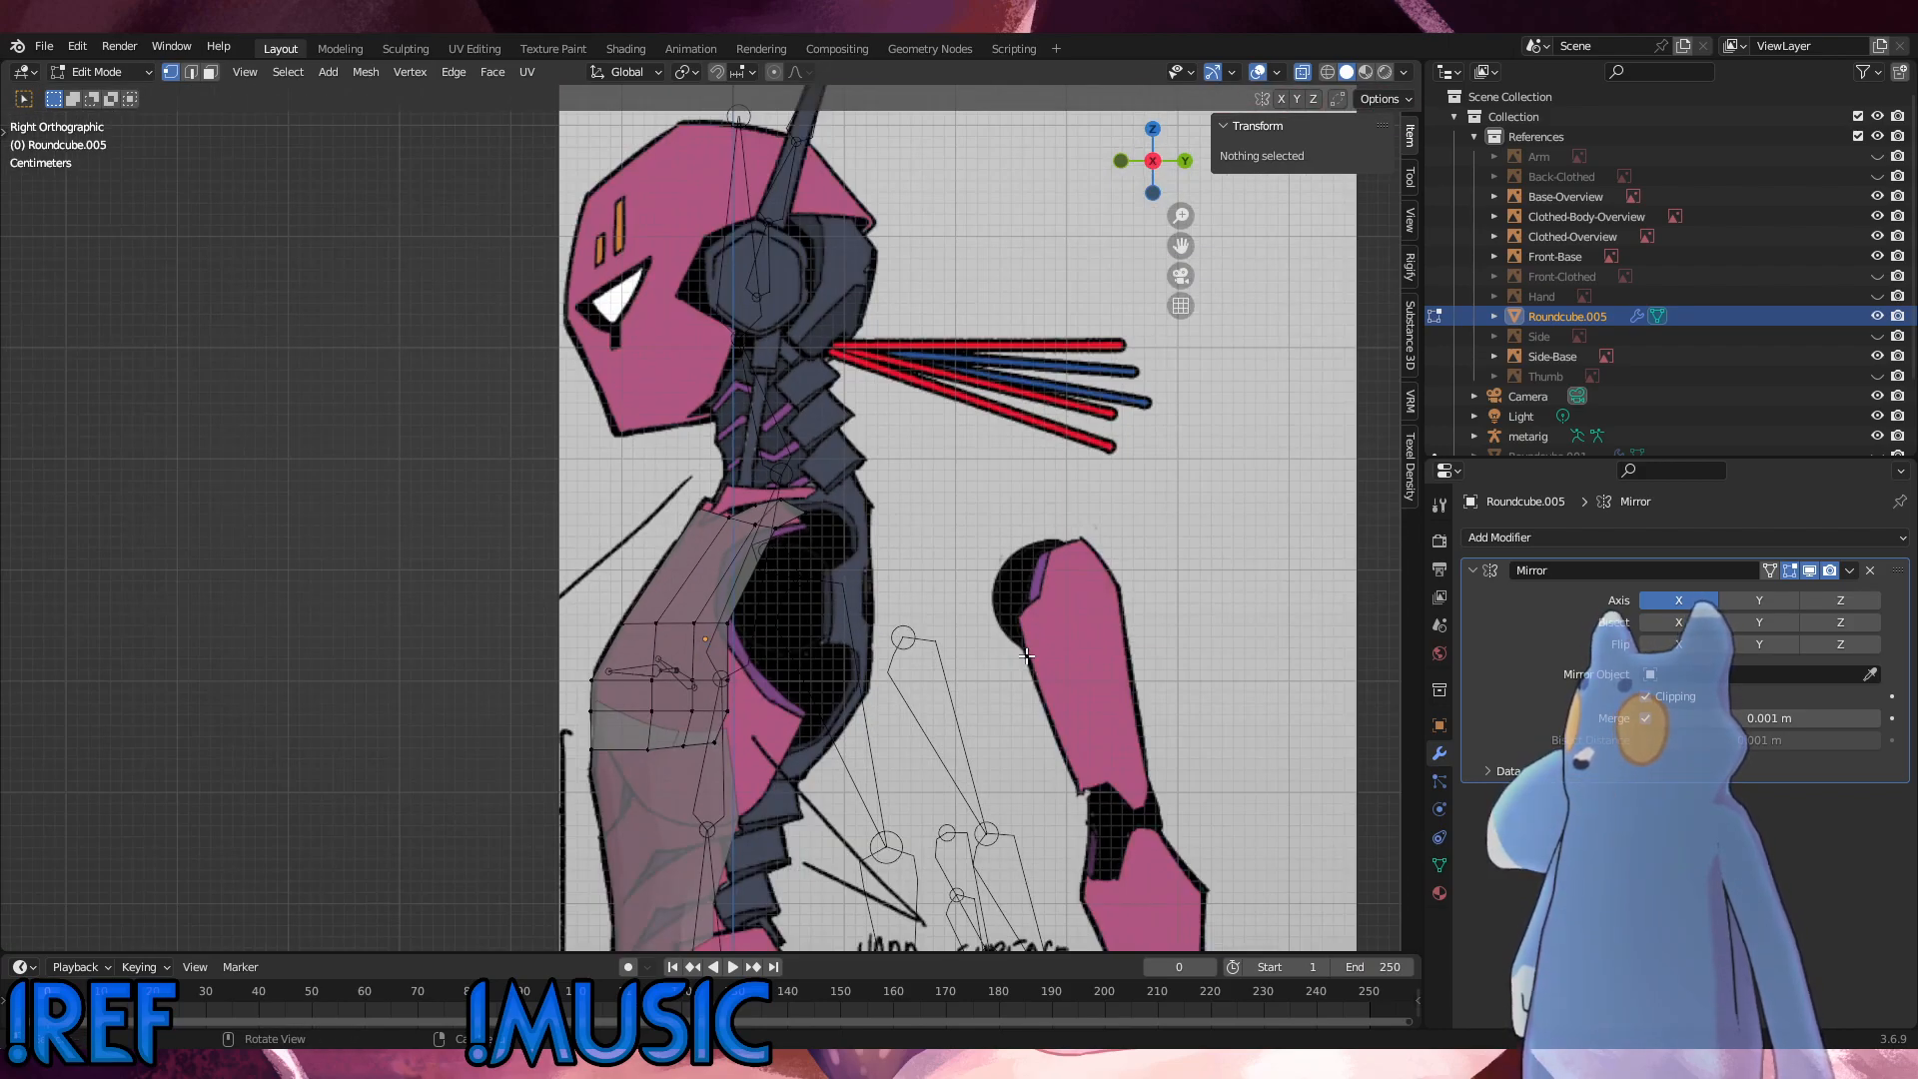
pyautogui.scroll(2, 1024, 656)
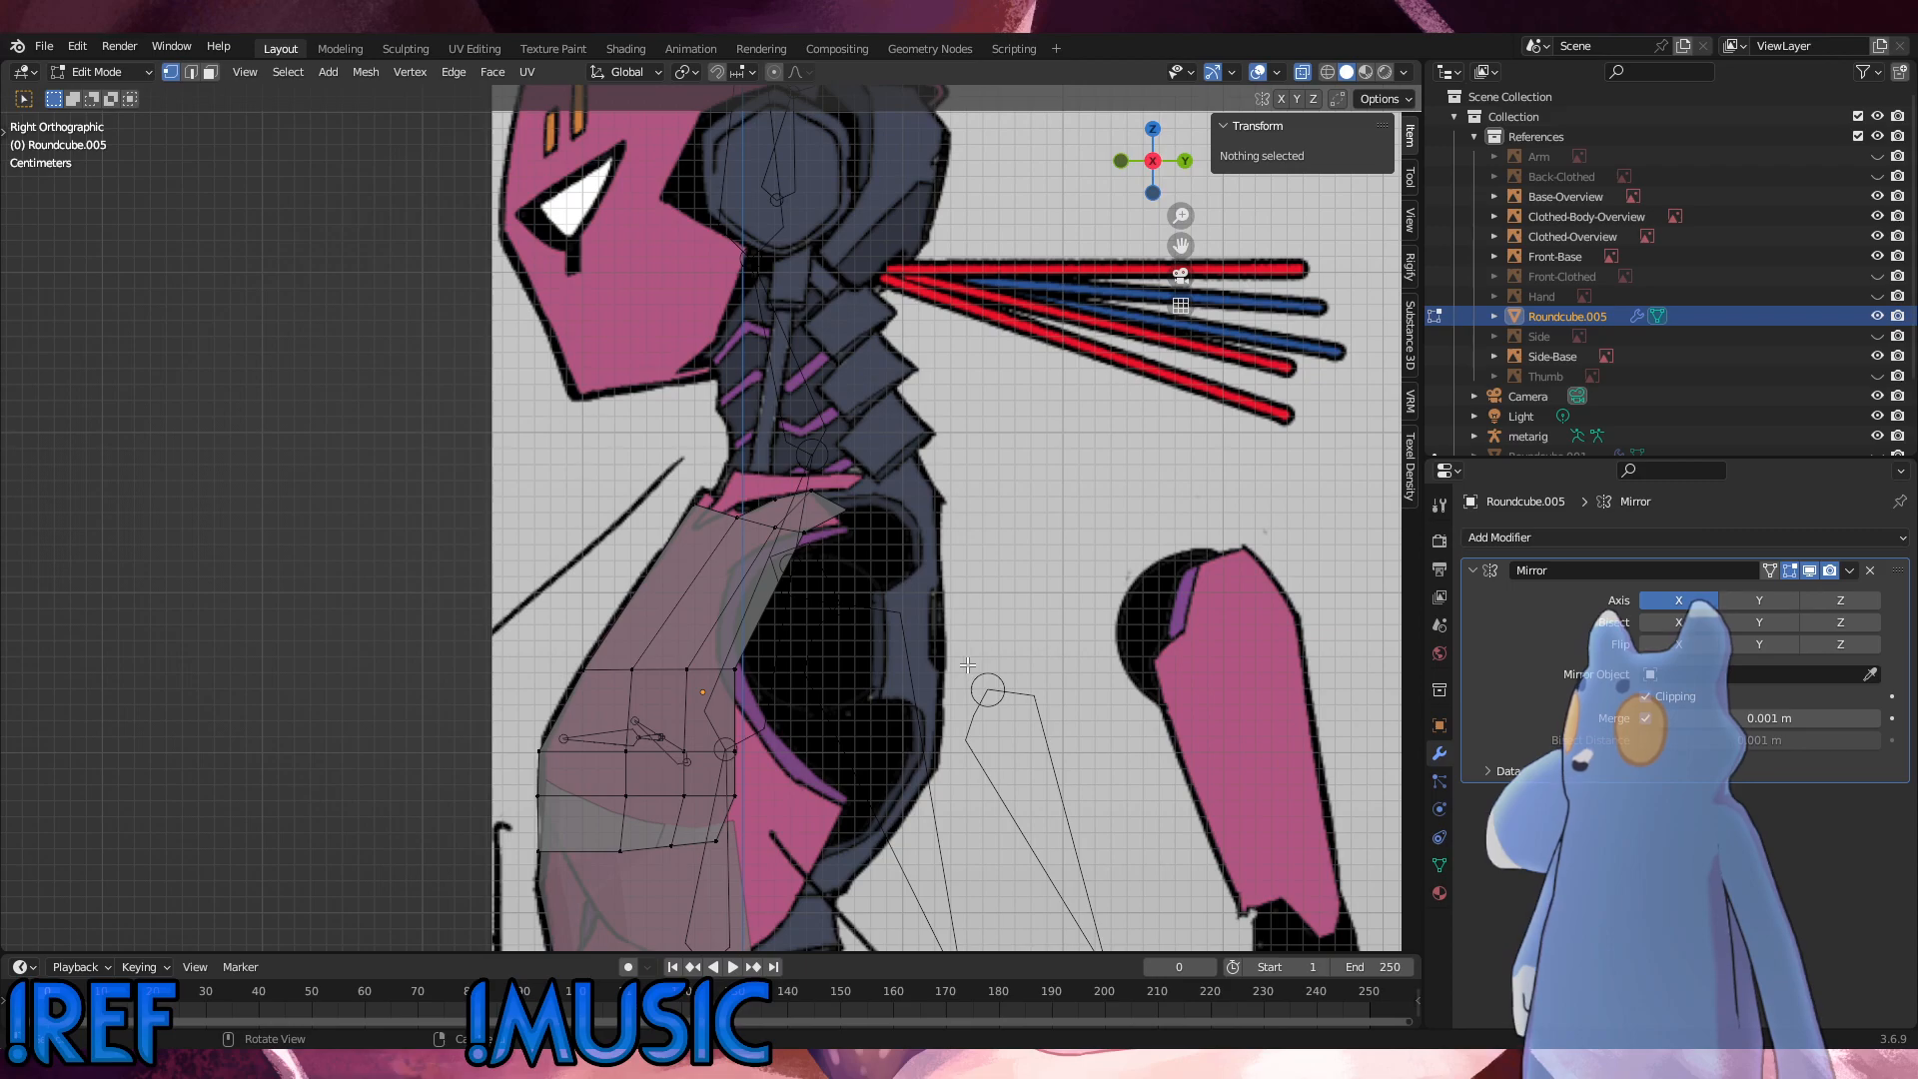
pyautogui.scroll(-1, 956, 666)
pyautogui.keyDown('alt'); pyautogui.scroll(-1, 956, 666); pyautogui.keyUp('alt')
pyautogui.keyDown('alt'); pyautogui.moveTo(956, 666); pyautogui.dragTo(894, 646, button='middle'); pyautogui.keyUp('alt')
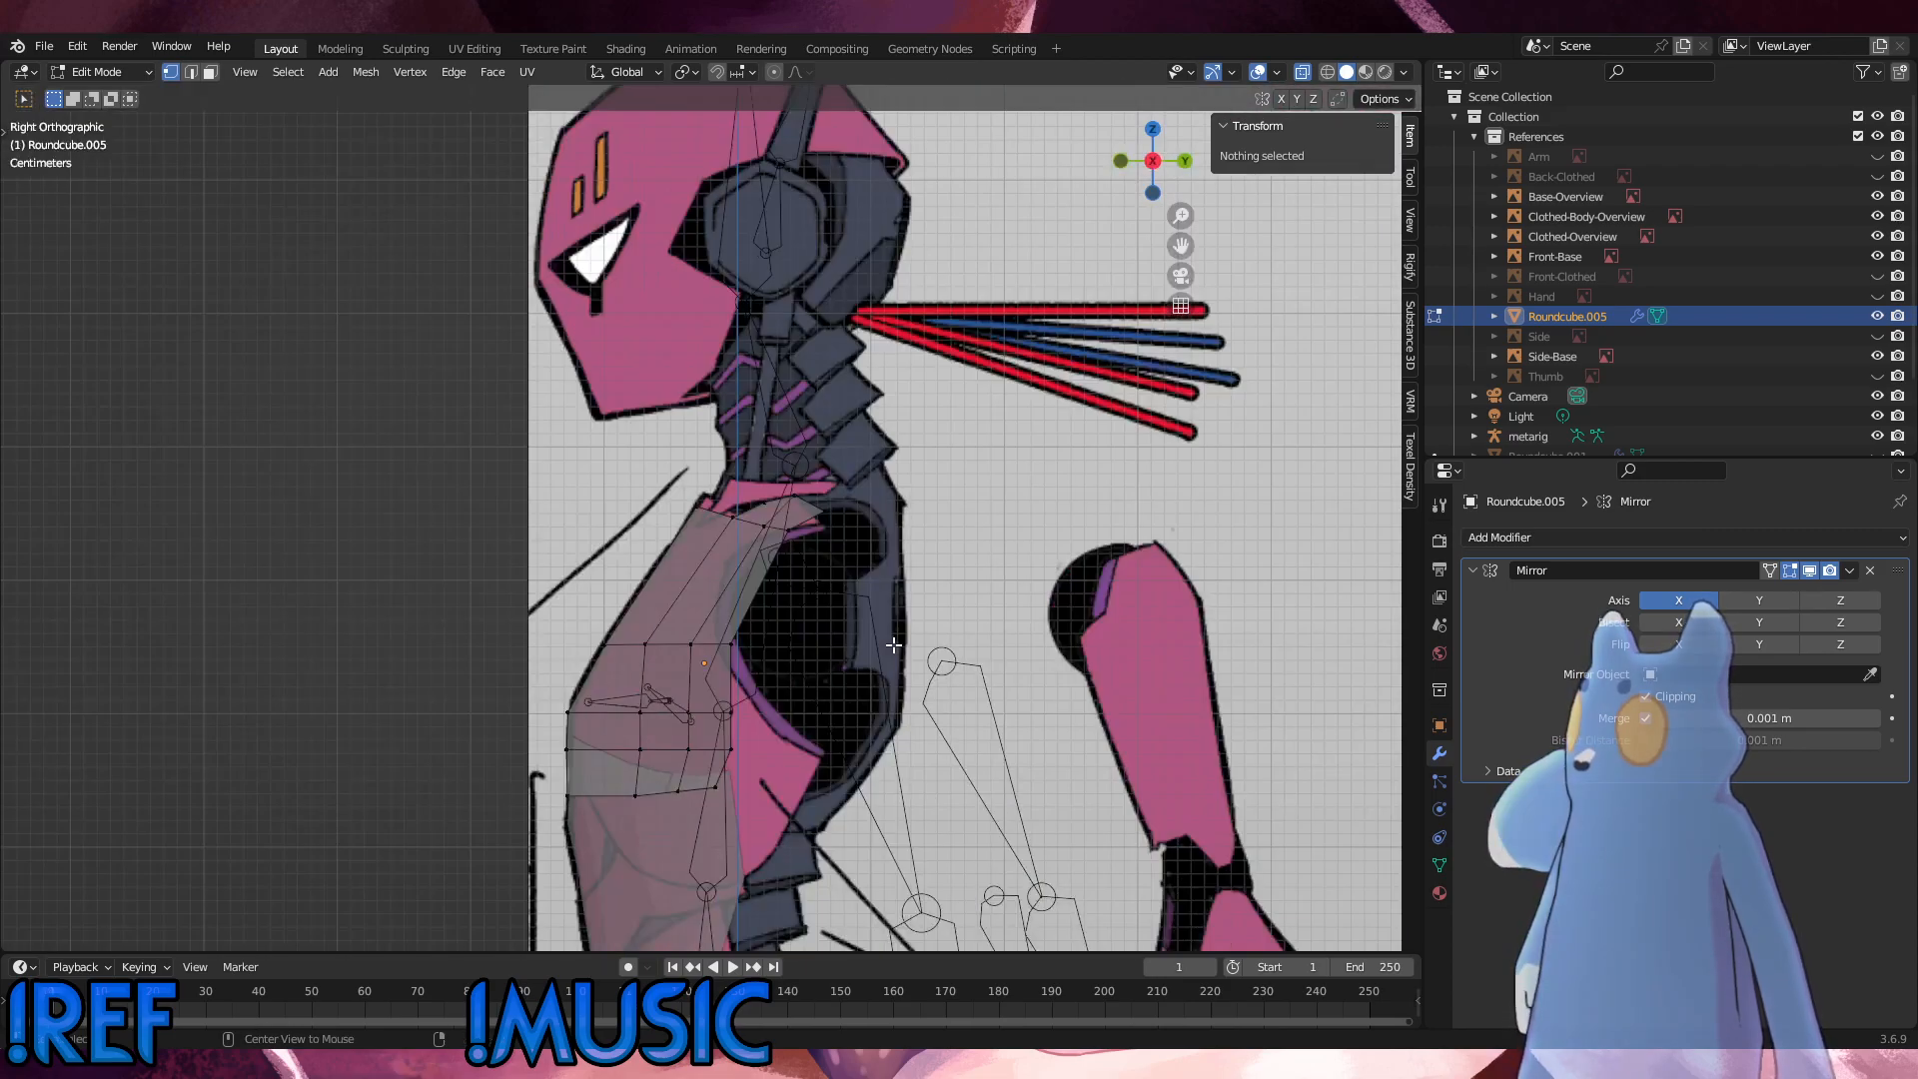
# Step: Slide the edge loop across the middle of the chest up toward the shoulder by a factor of about 0.221
pyautogui.keyDown('alt'); pyautogui.click(732, 669); pyautogui.keyUp('alt')
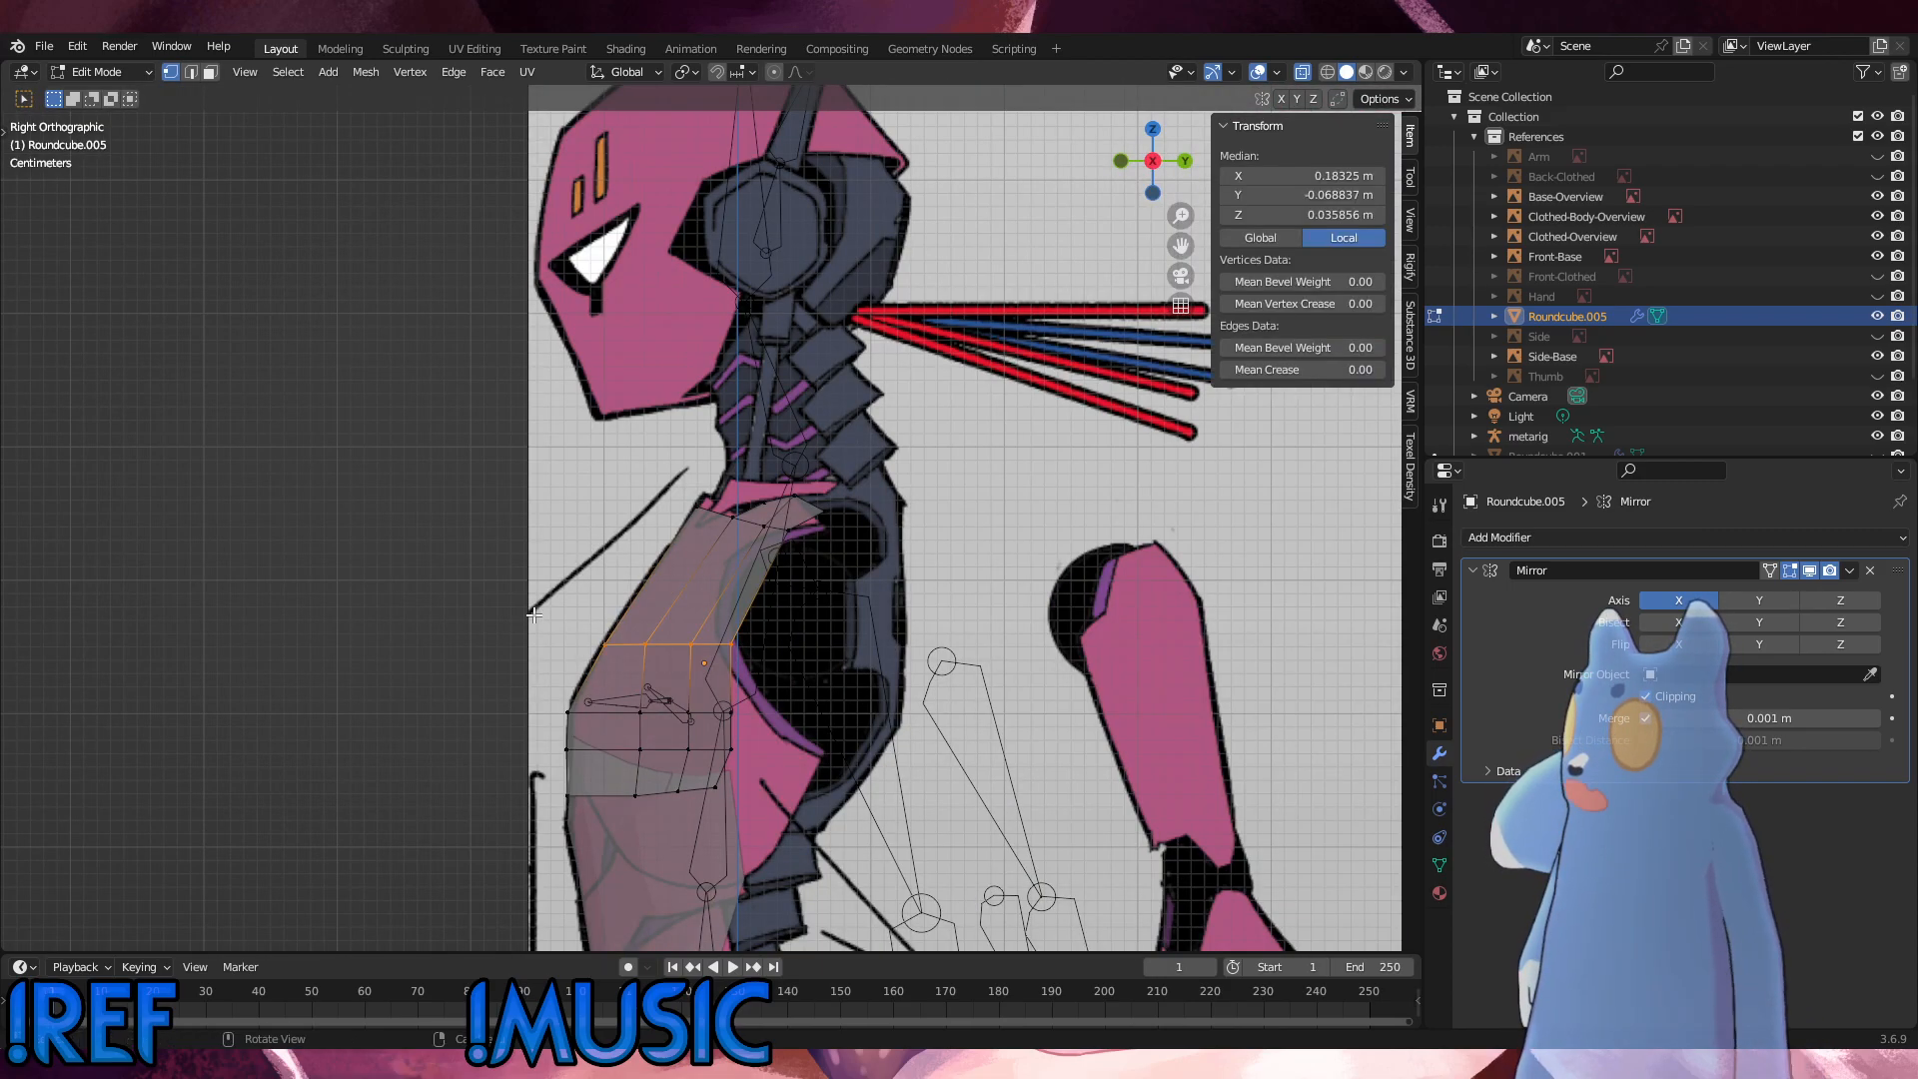
pyautogui.press('g')
pyautogui.press('g')
pyautogui.click(541, 588)
# Step: Vertex-slide the loop's second-column vertex forward by a factor of about 0.350, and slide the second-column vertex in the row below forward too
pyautogui.click(662, 617)
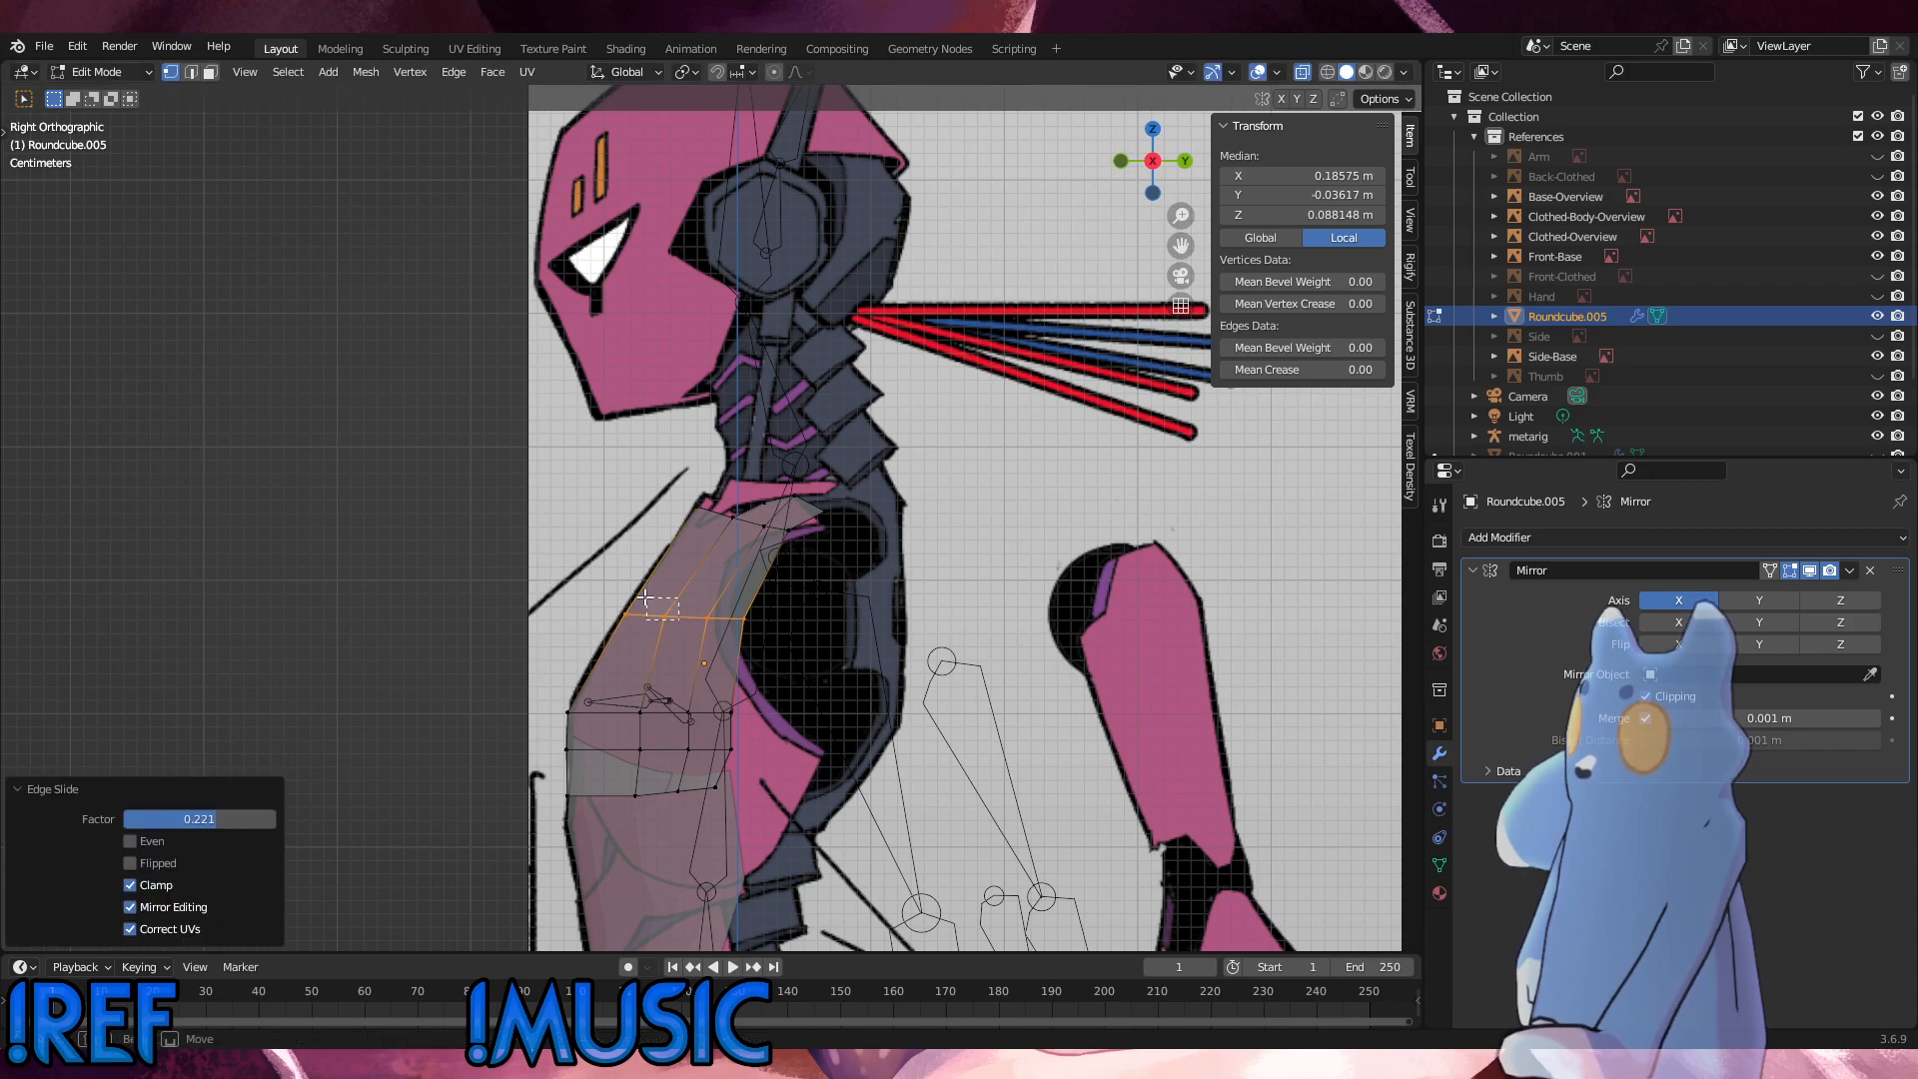
pyautogui.press('g')
pyautogui.press('g')
pyautogui.click(629, 597)
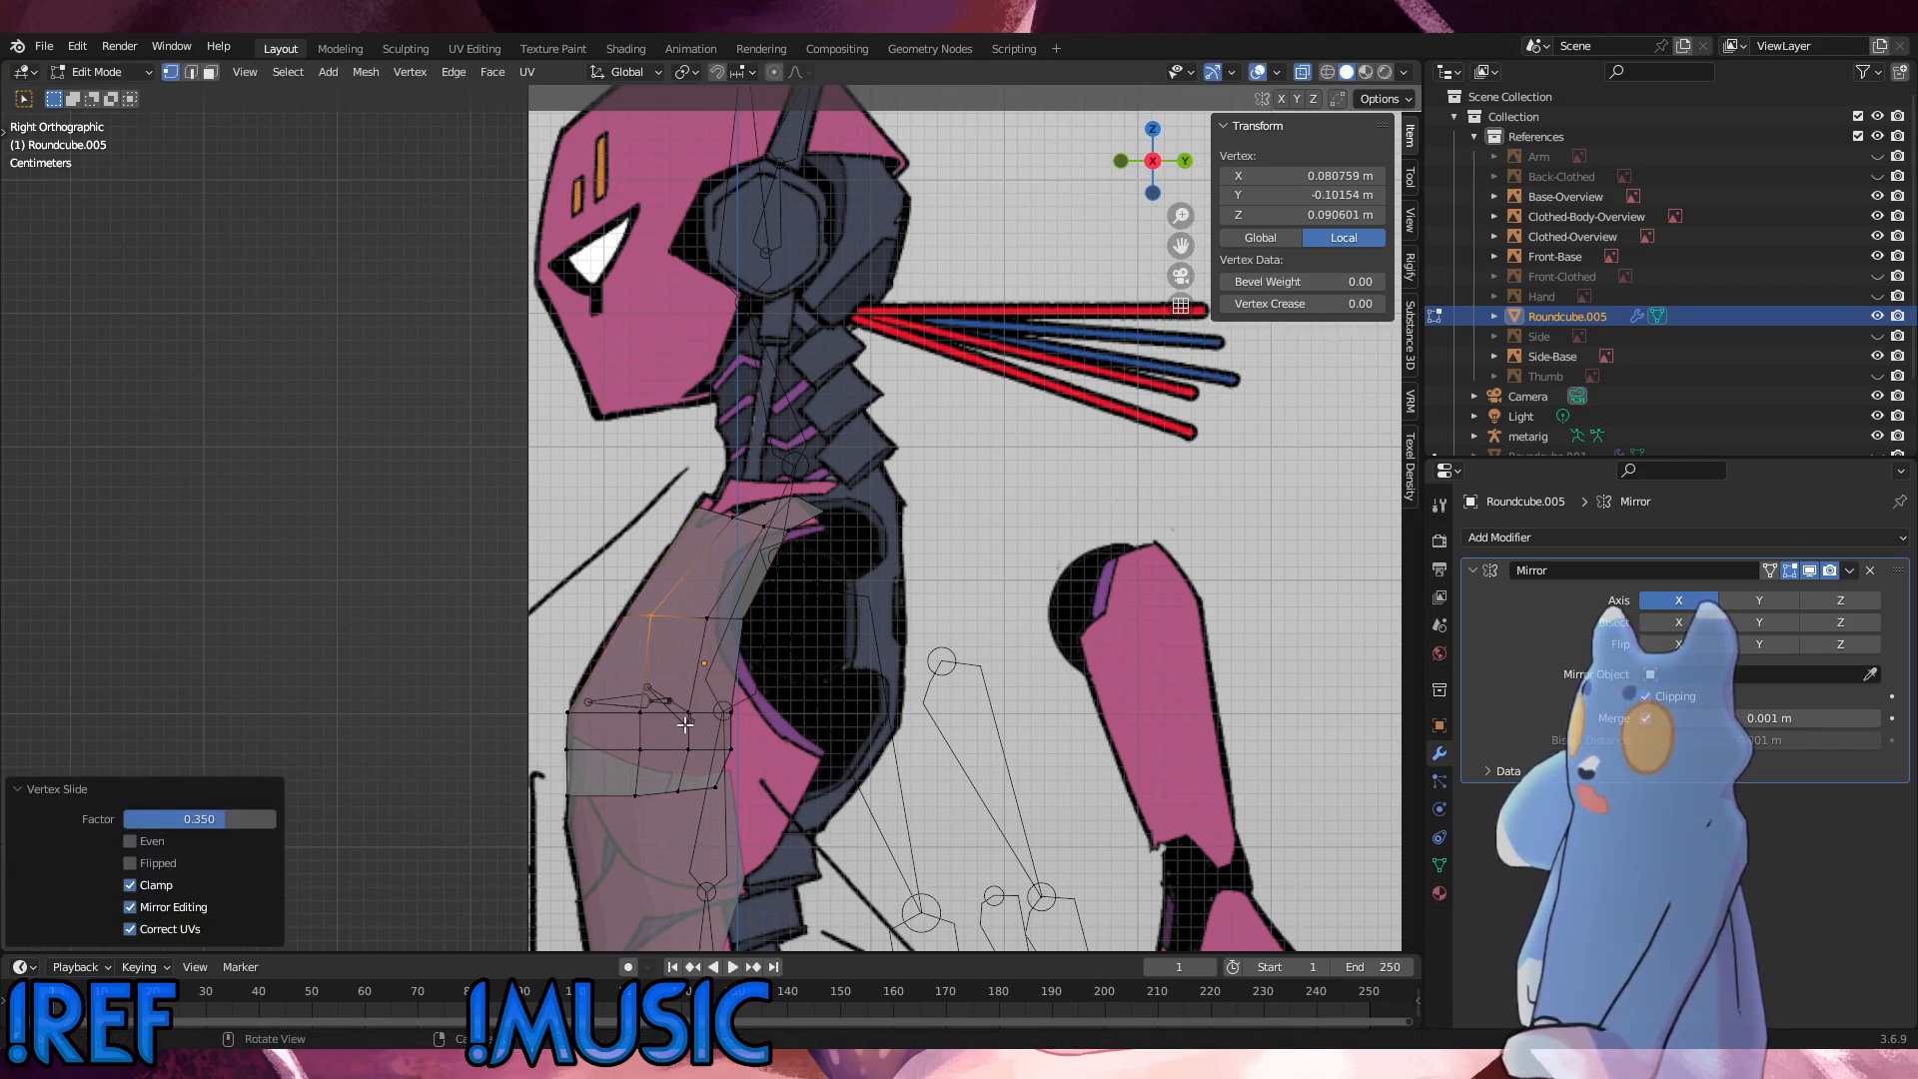
pyautogui.moveTo(651, 760); pyautogui.dragTo(594, 670)
pyautogui.press('g')
pyautogui.press('g')
pyautogui.click(580, 666)
# Step: Slide the loop's third-column vertex forward and its armhole vertex to a local X of about 0.280 m and Y of about 0.022 m
pyautogui.click(706, 618)
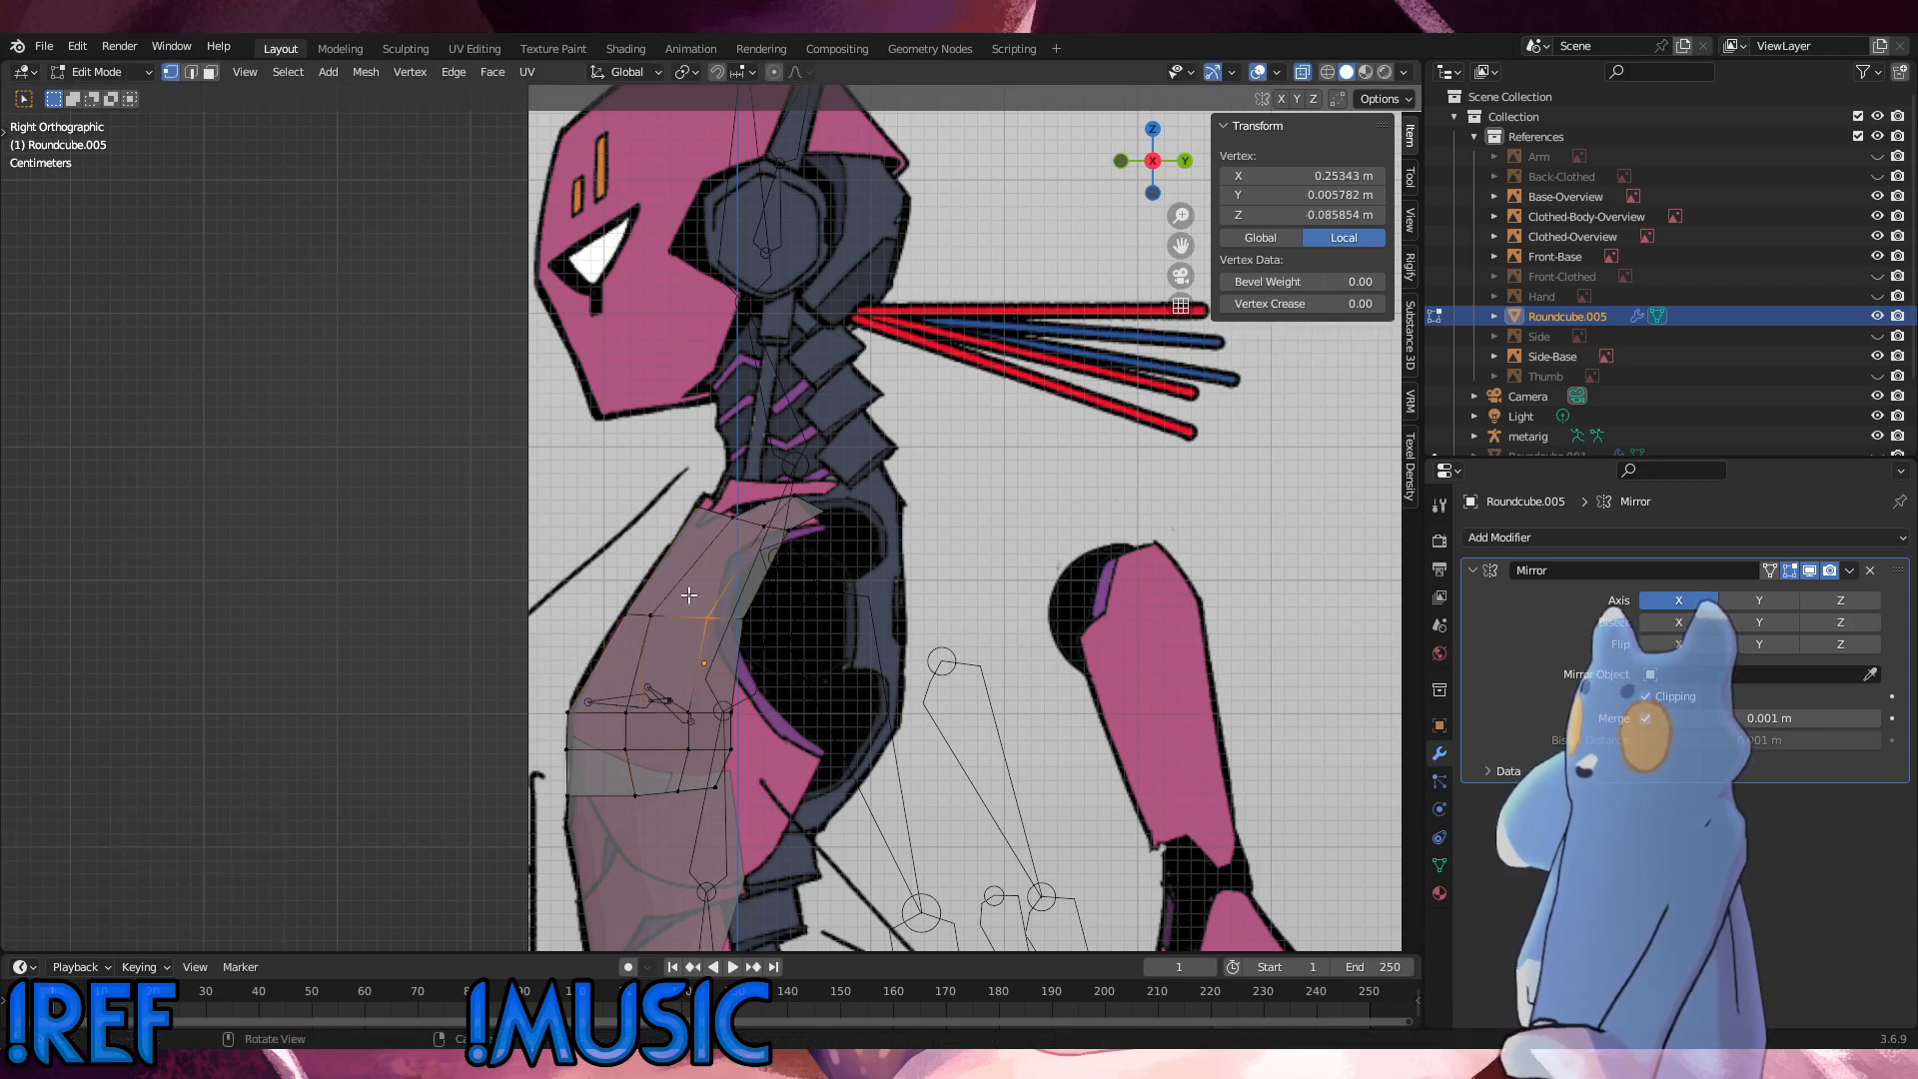
pyautogui.press('g')
pyautogui.press('g')
pyautogui.click(670, 593)
pyautogui.press('g')
pyautogui.press('g')
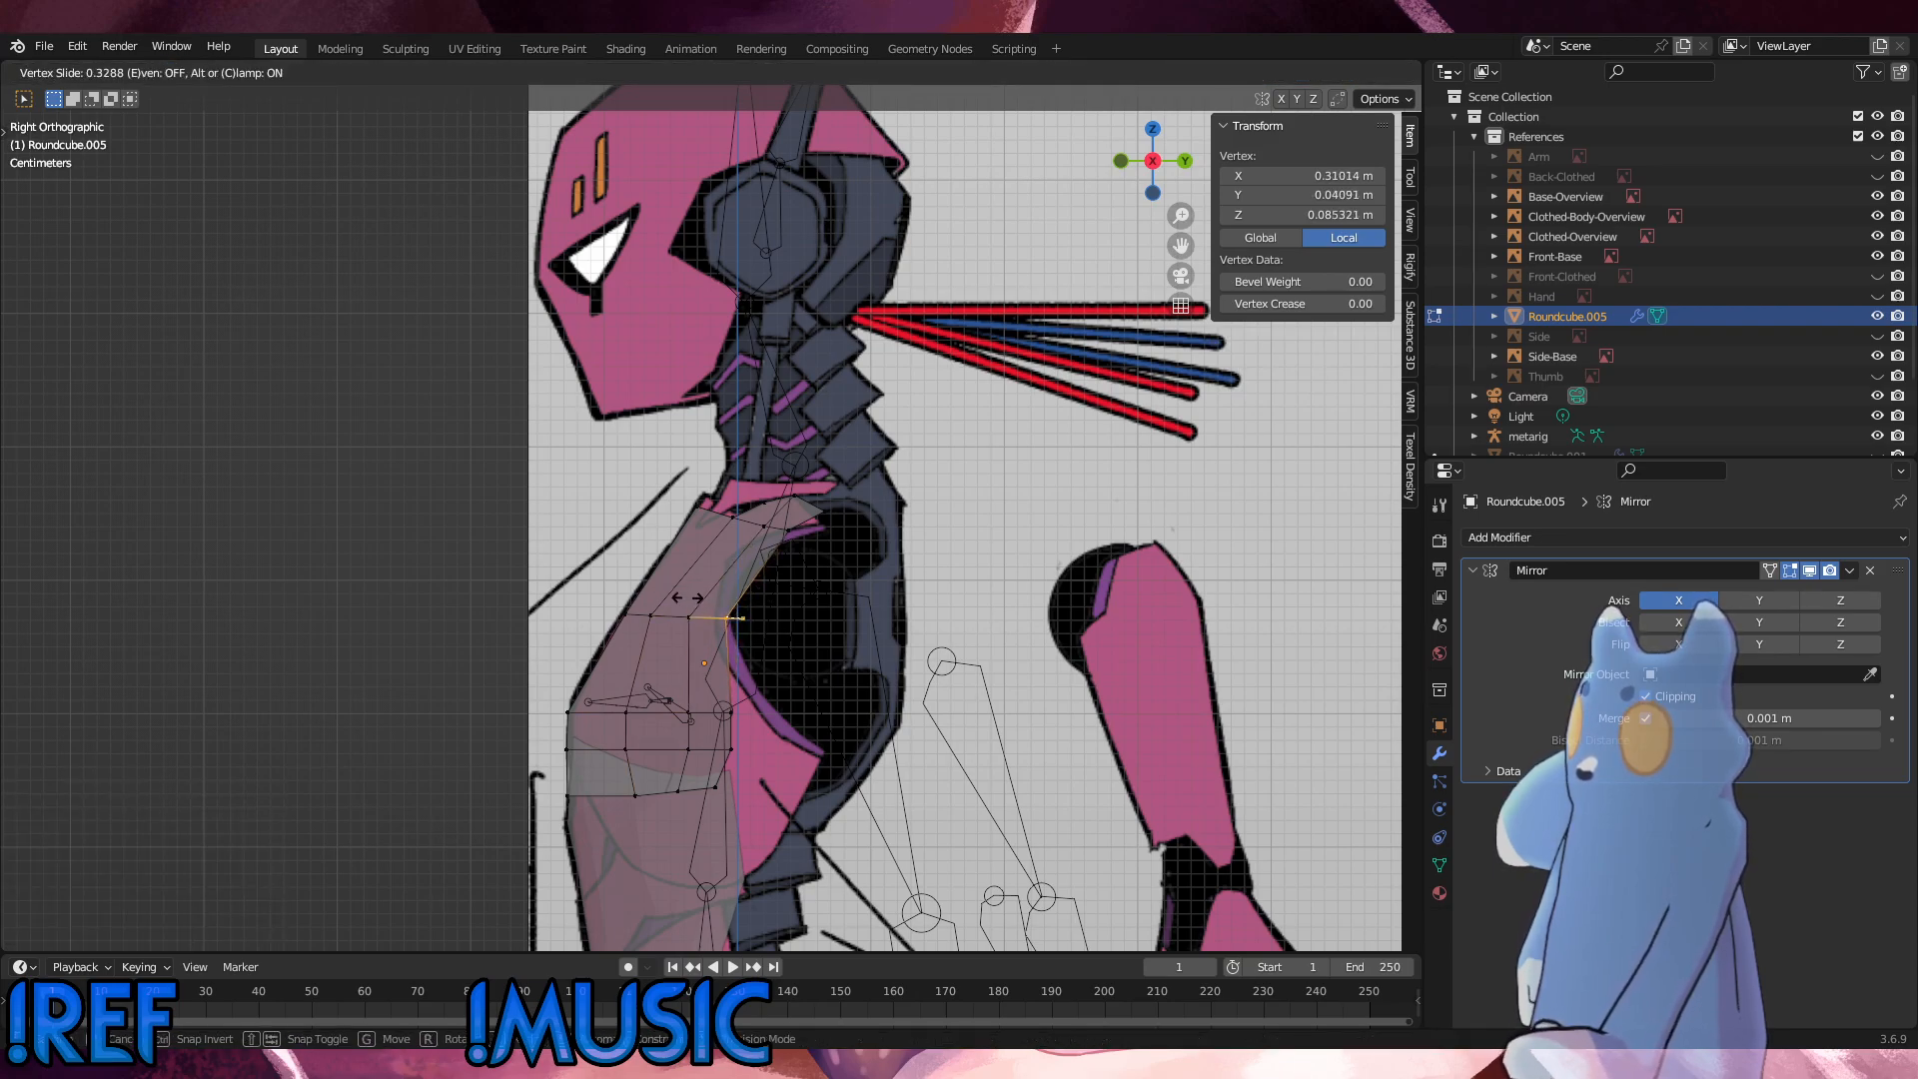
pyautogui.click(775, 572)
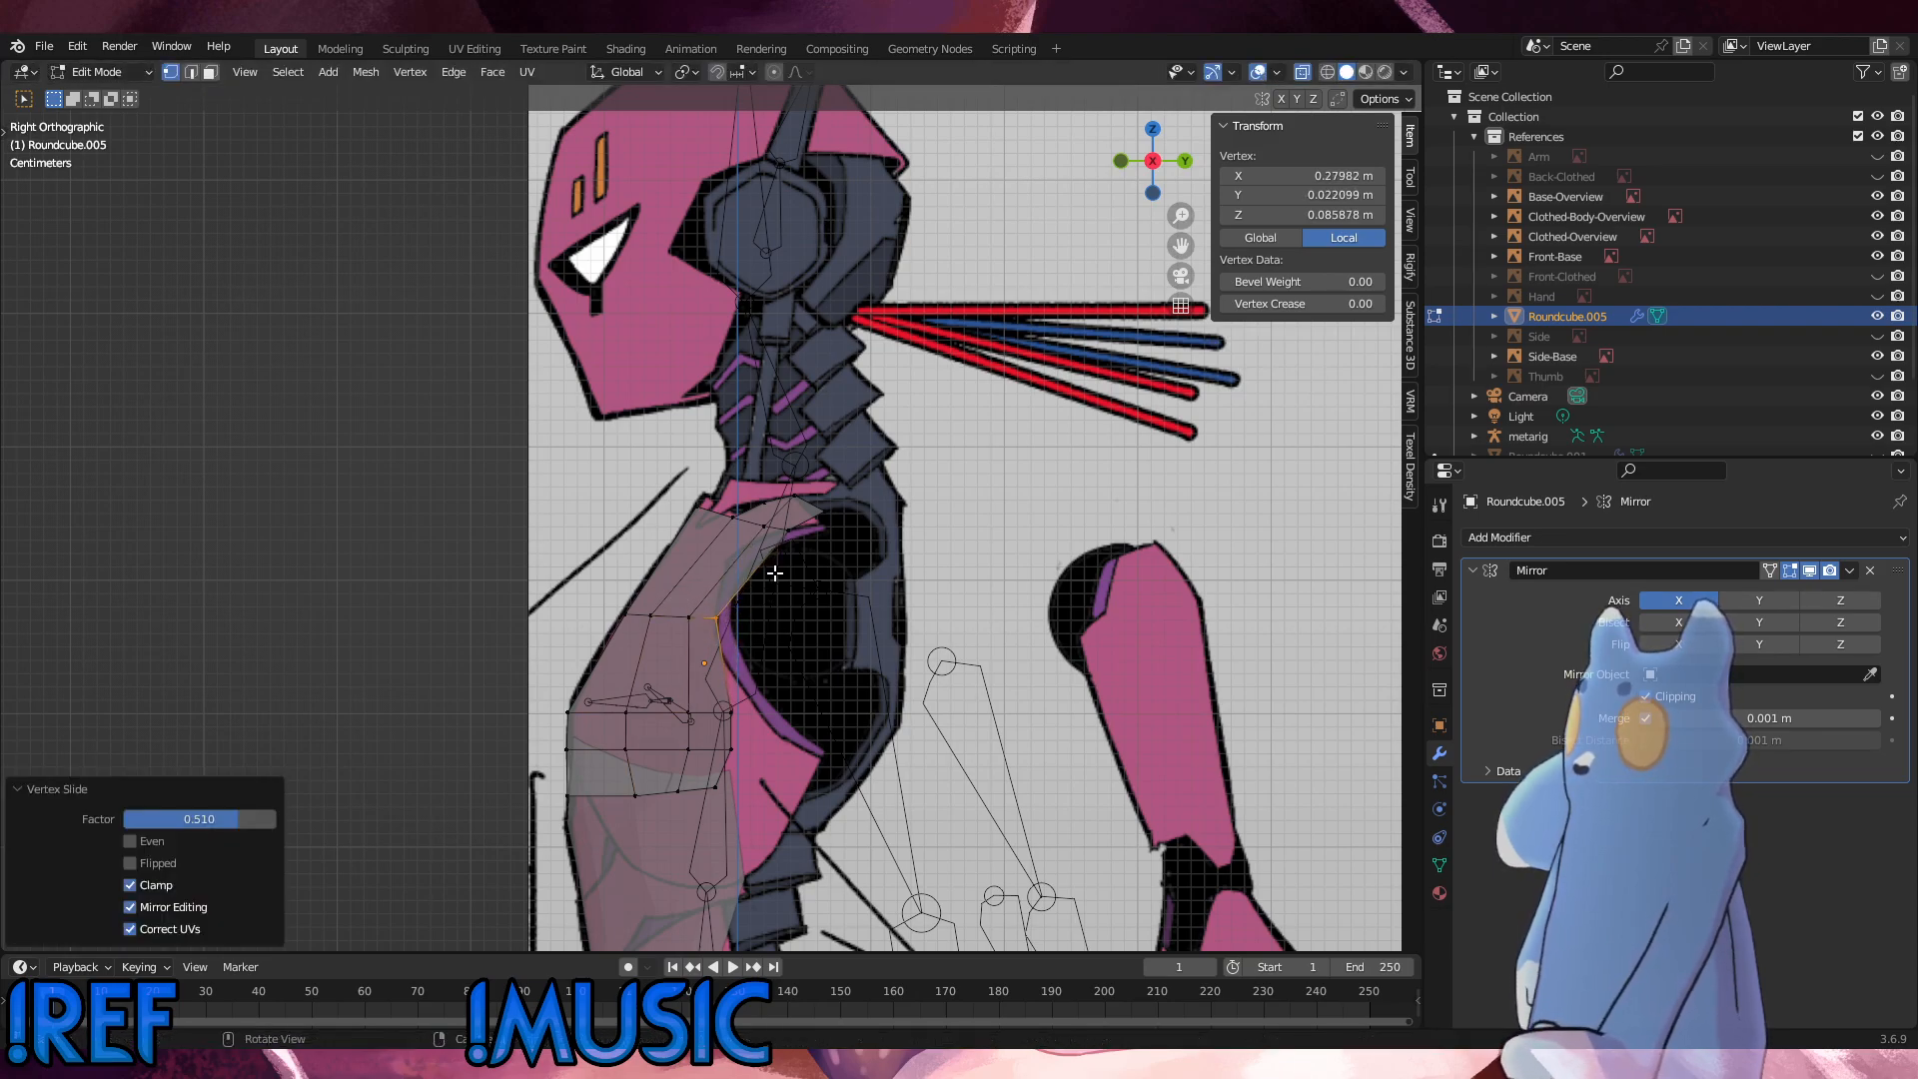
# Step: Add a single loop cut across the upper chest and fatten its two middle vertices outward by about 0.0225 m
pyautogui.hotkey('ctrl', 'r')
pyautogui.click(699, 581)
pyautogui.click(700, 582)
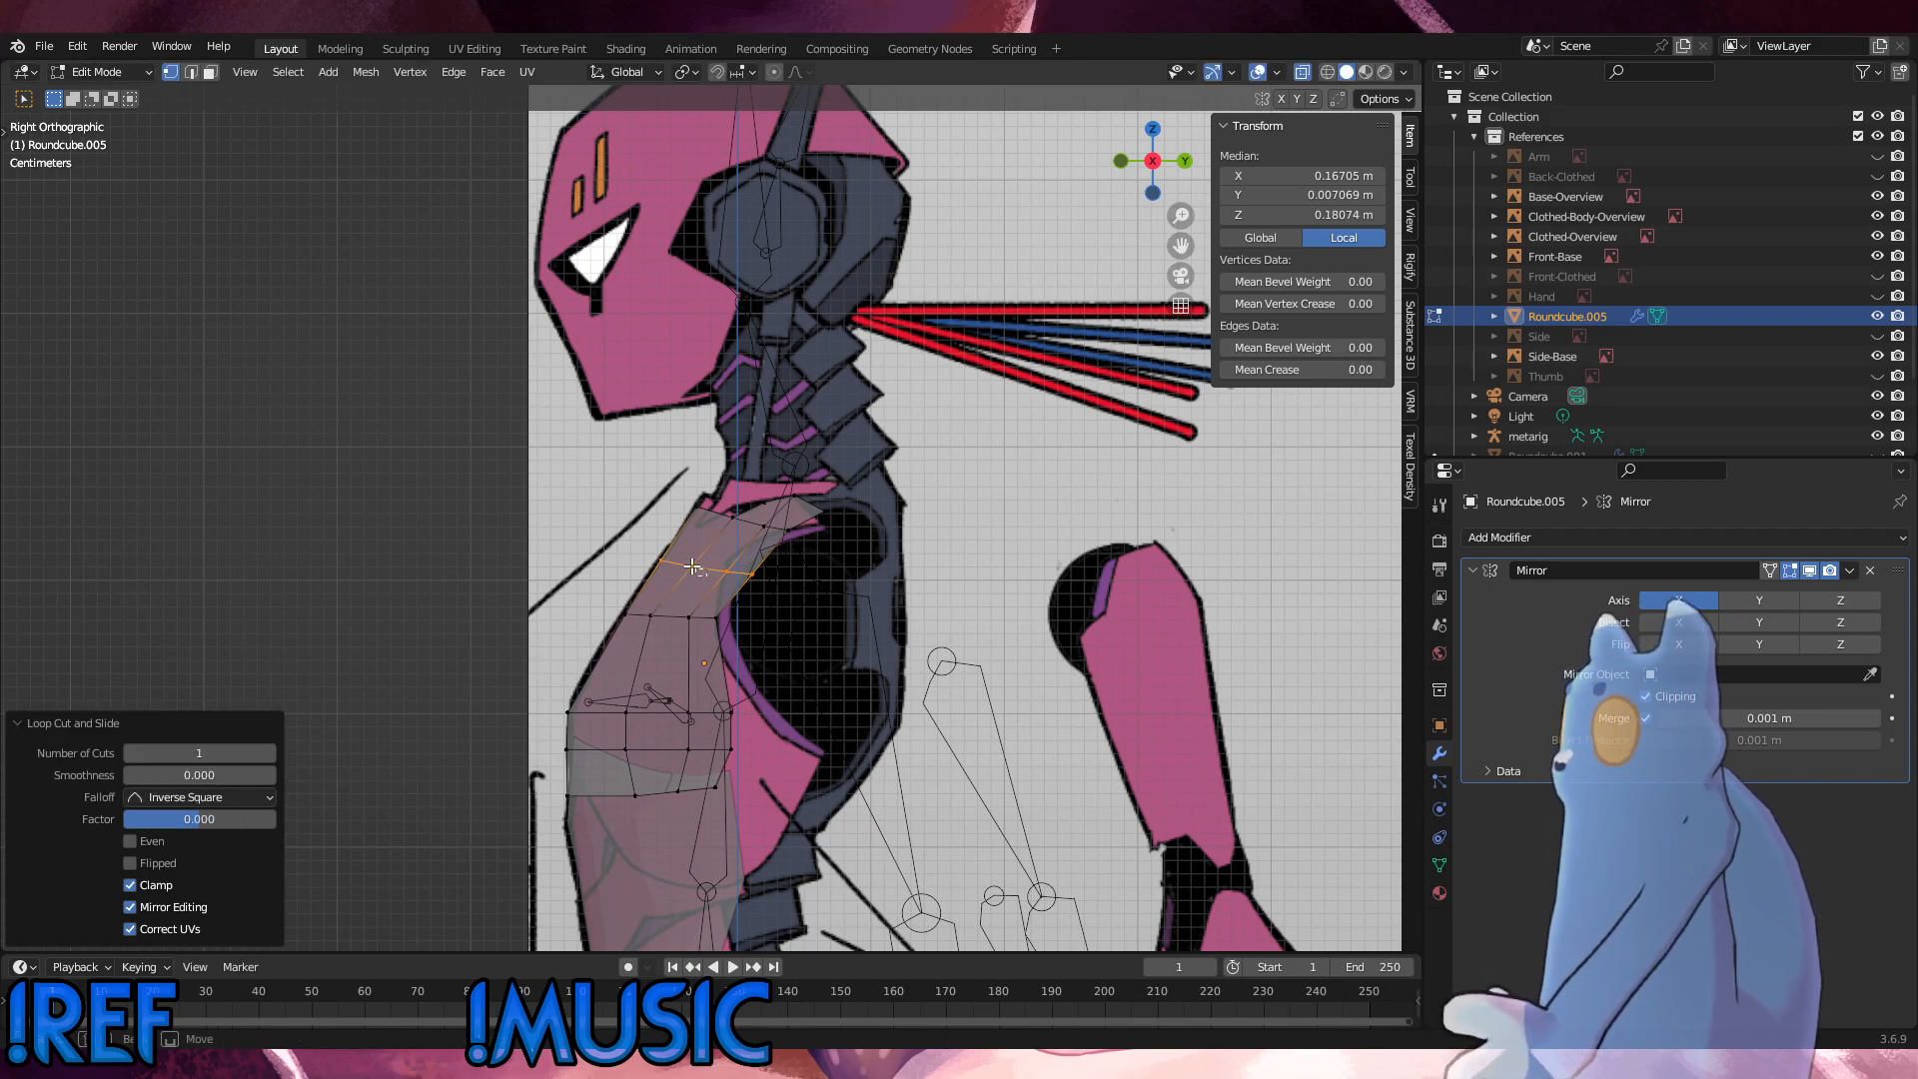
pyautogui.click(696, 567)
pyautogui.keyDown('shift'); pyautogui.click(721, 568); pyautogui.keyUp('shift')
pyautogui.hotkey('alt', 's')
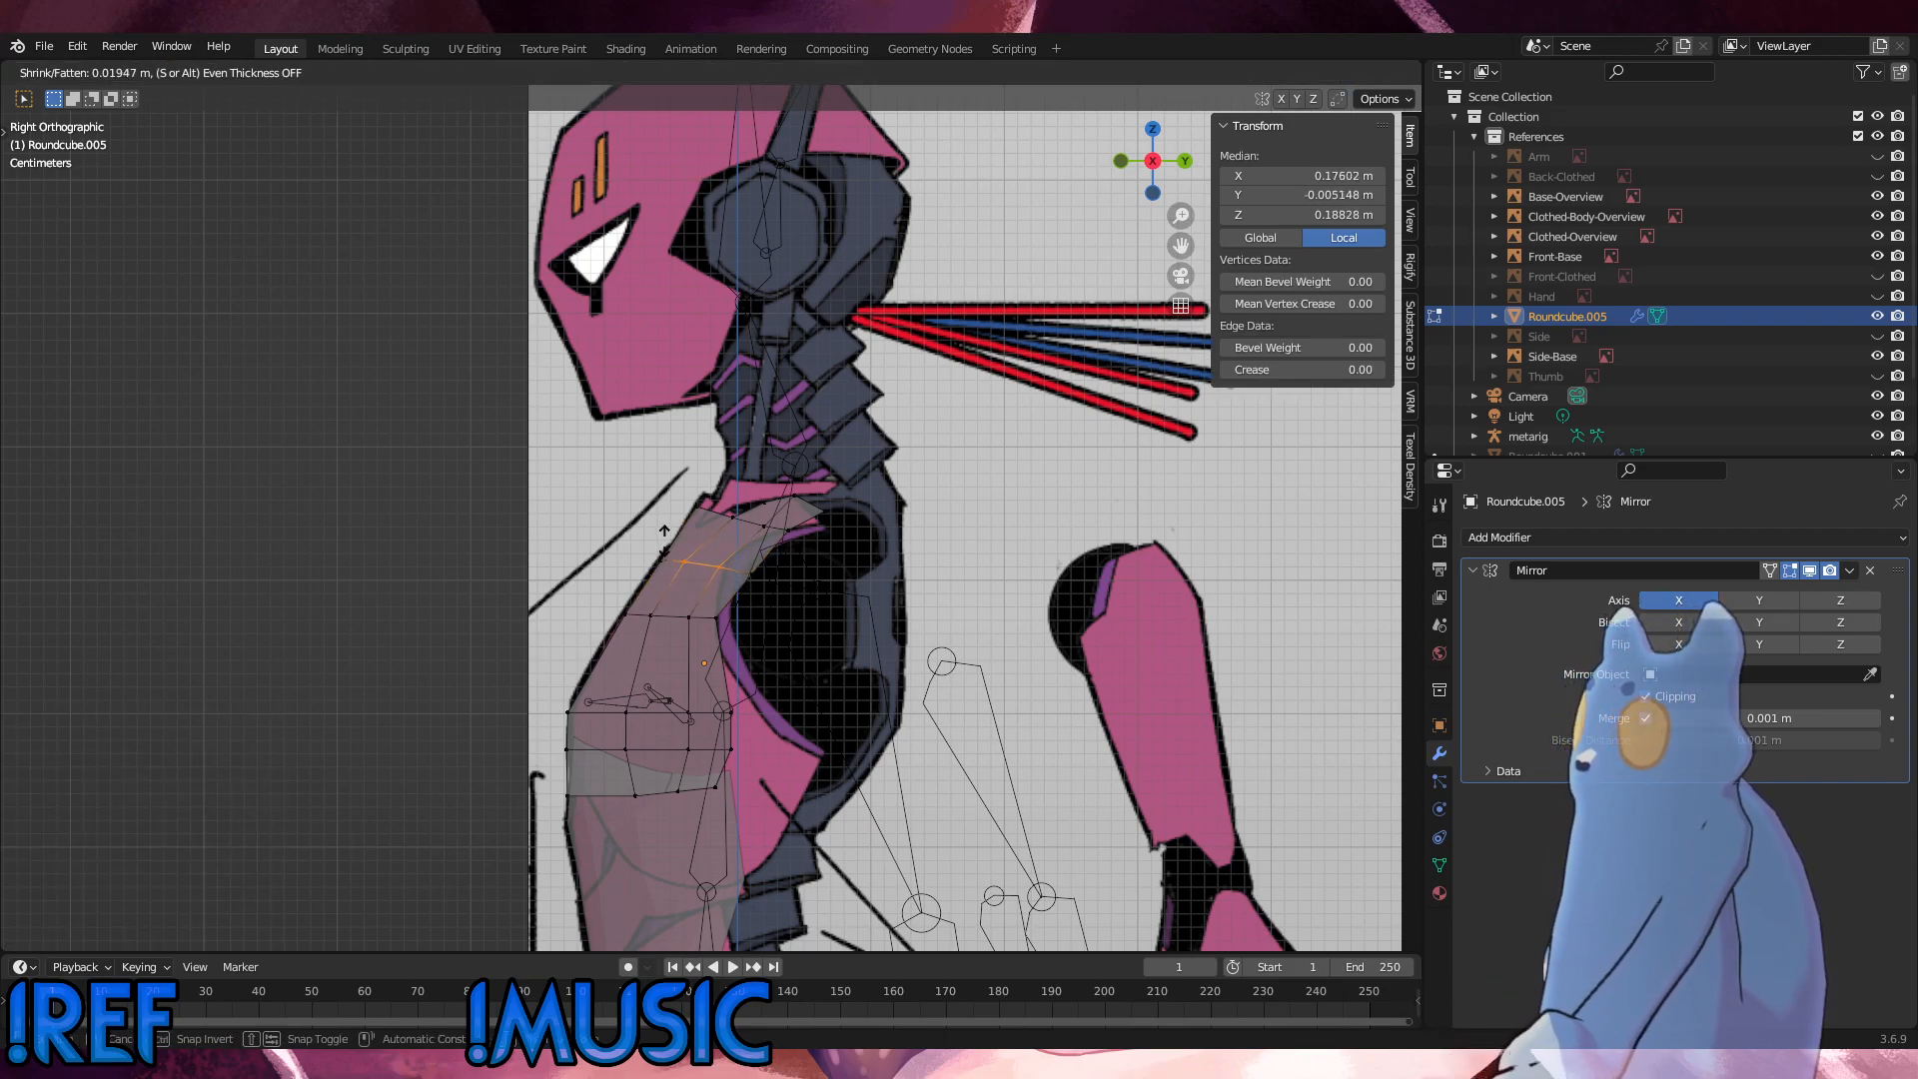
pyautogui.click(662, 540)
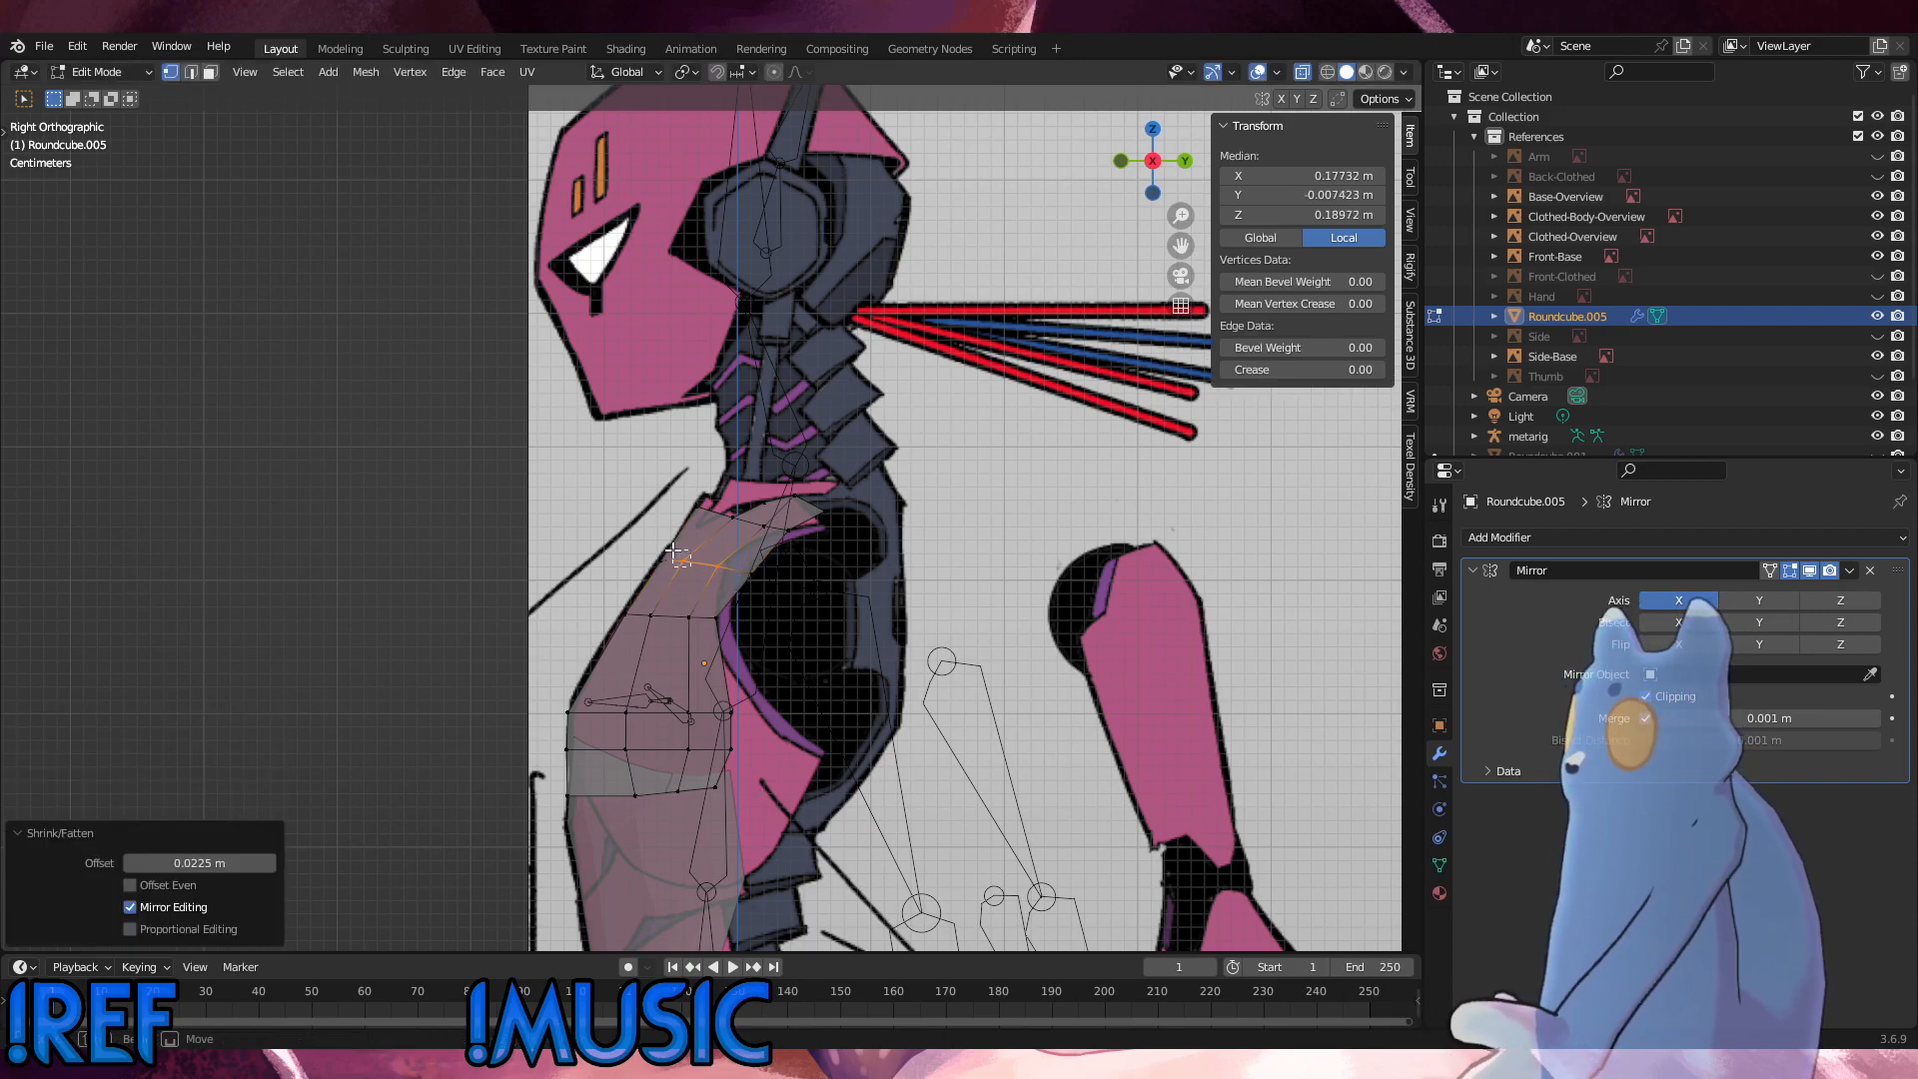
# Step: Slide the new loop's two middle vertices forward along the loop, the third-column one by a factor of about 0.159
pyautogui.click(686, 564)
pyautogui.press('g')
pyautogui.press('g')
pyautogui.click(666, 550)
pyautogui.click(724, 569)
pyautogui.press('g')
pyautogui.press('g')
pyautogui.click(691, 559)
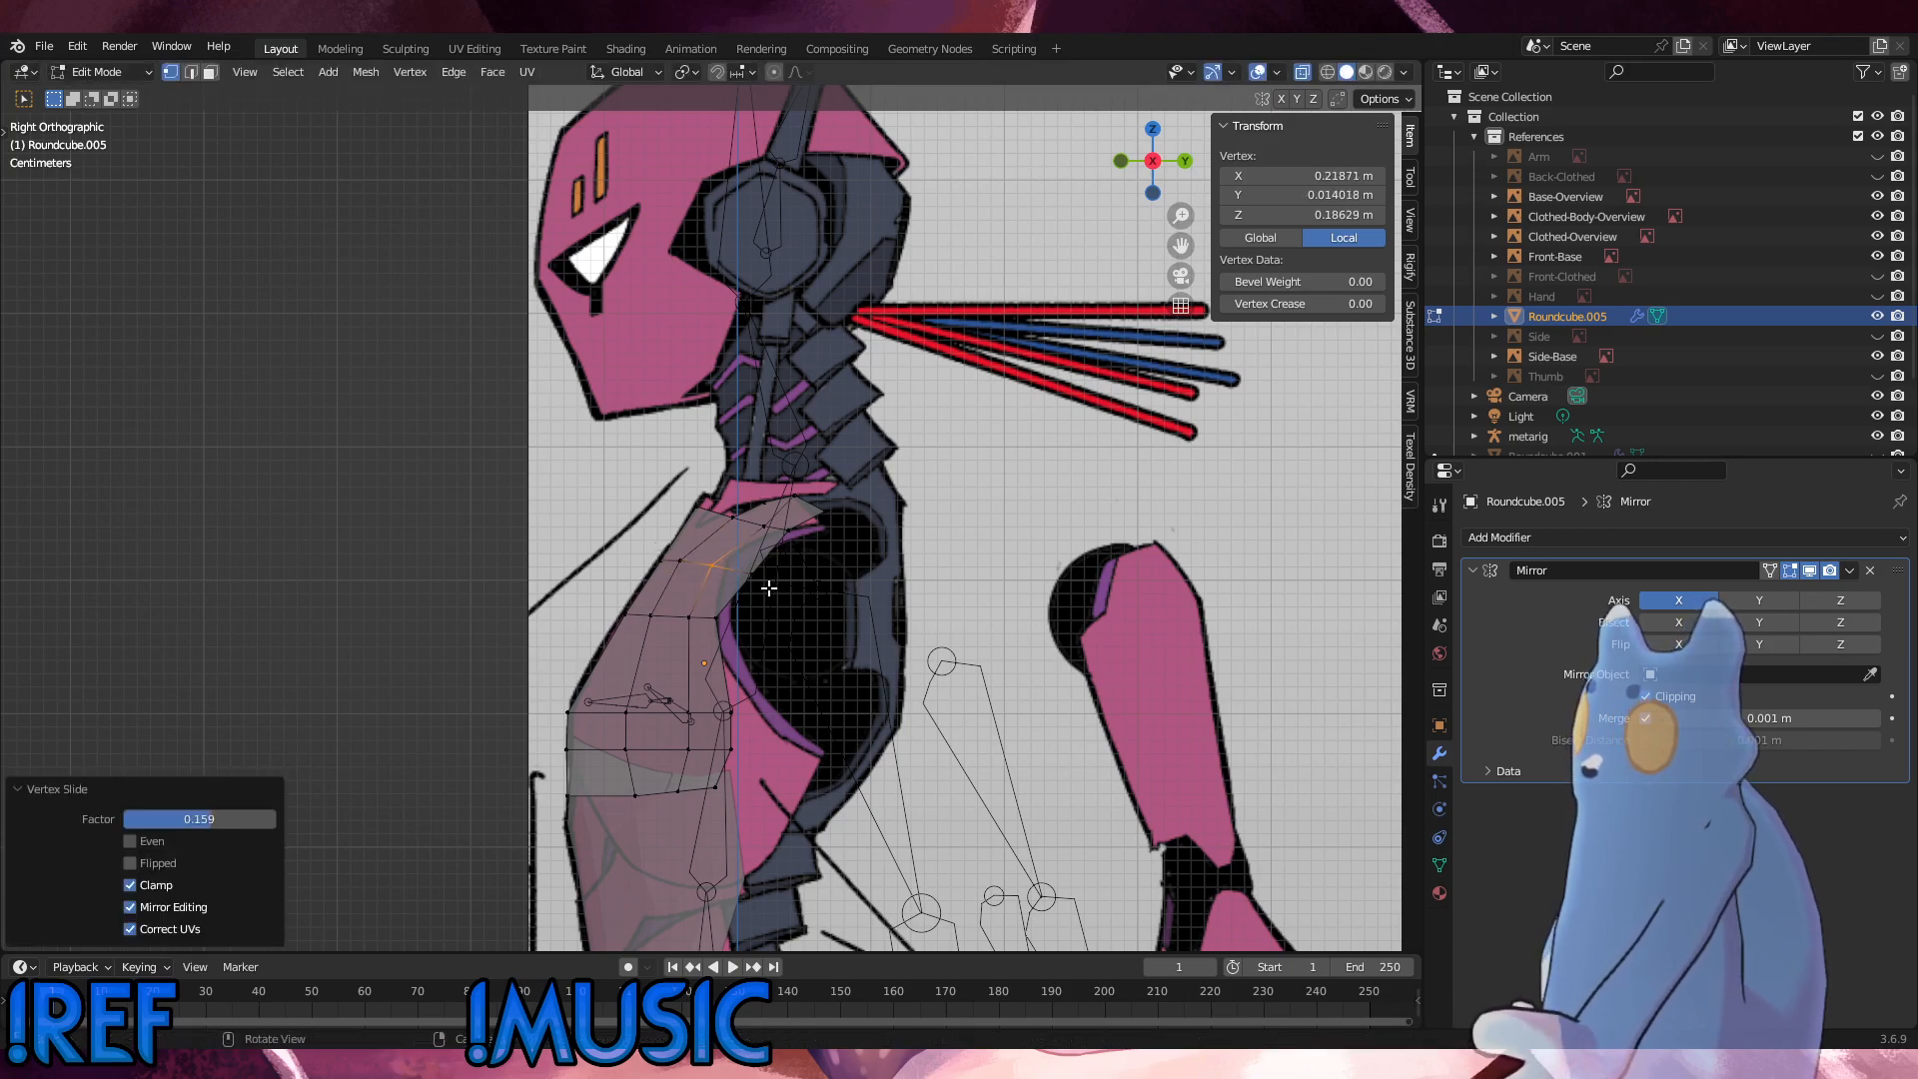
# Step: Slide the new loop's armhole vertex inward along the loop, followed by a small forward slide of its neighbouring vertex
pyautogui.keyDown('shift'); pyautogui.click(762, 580); pyautogui.keyUp('shift')
pyautogui.press('g')
pyautogui.press('g')
pyautogui.click(720, 571)
pyautogui.click(711, 566)
pyautogui.press('g')
pyautogui.press('g')
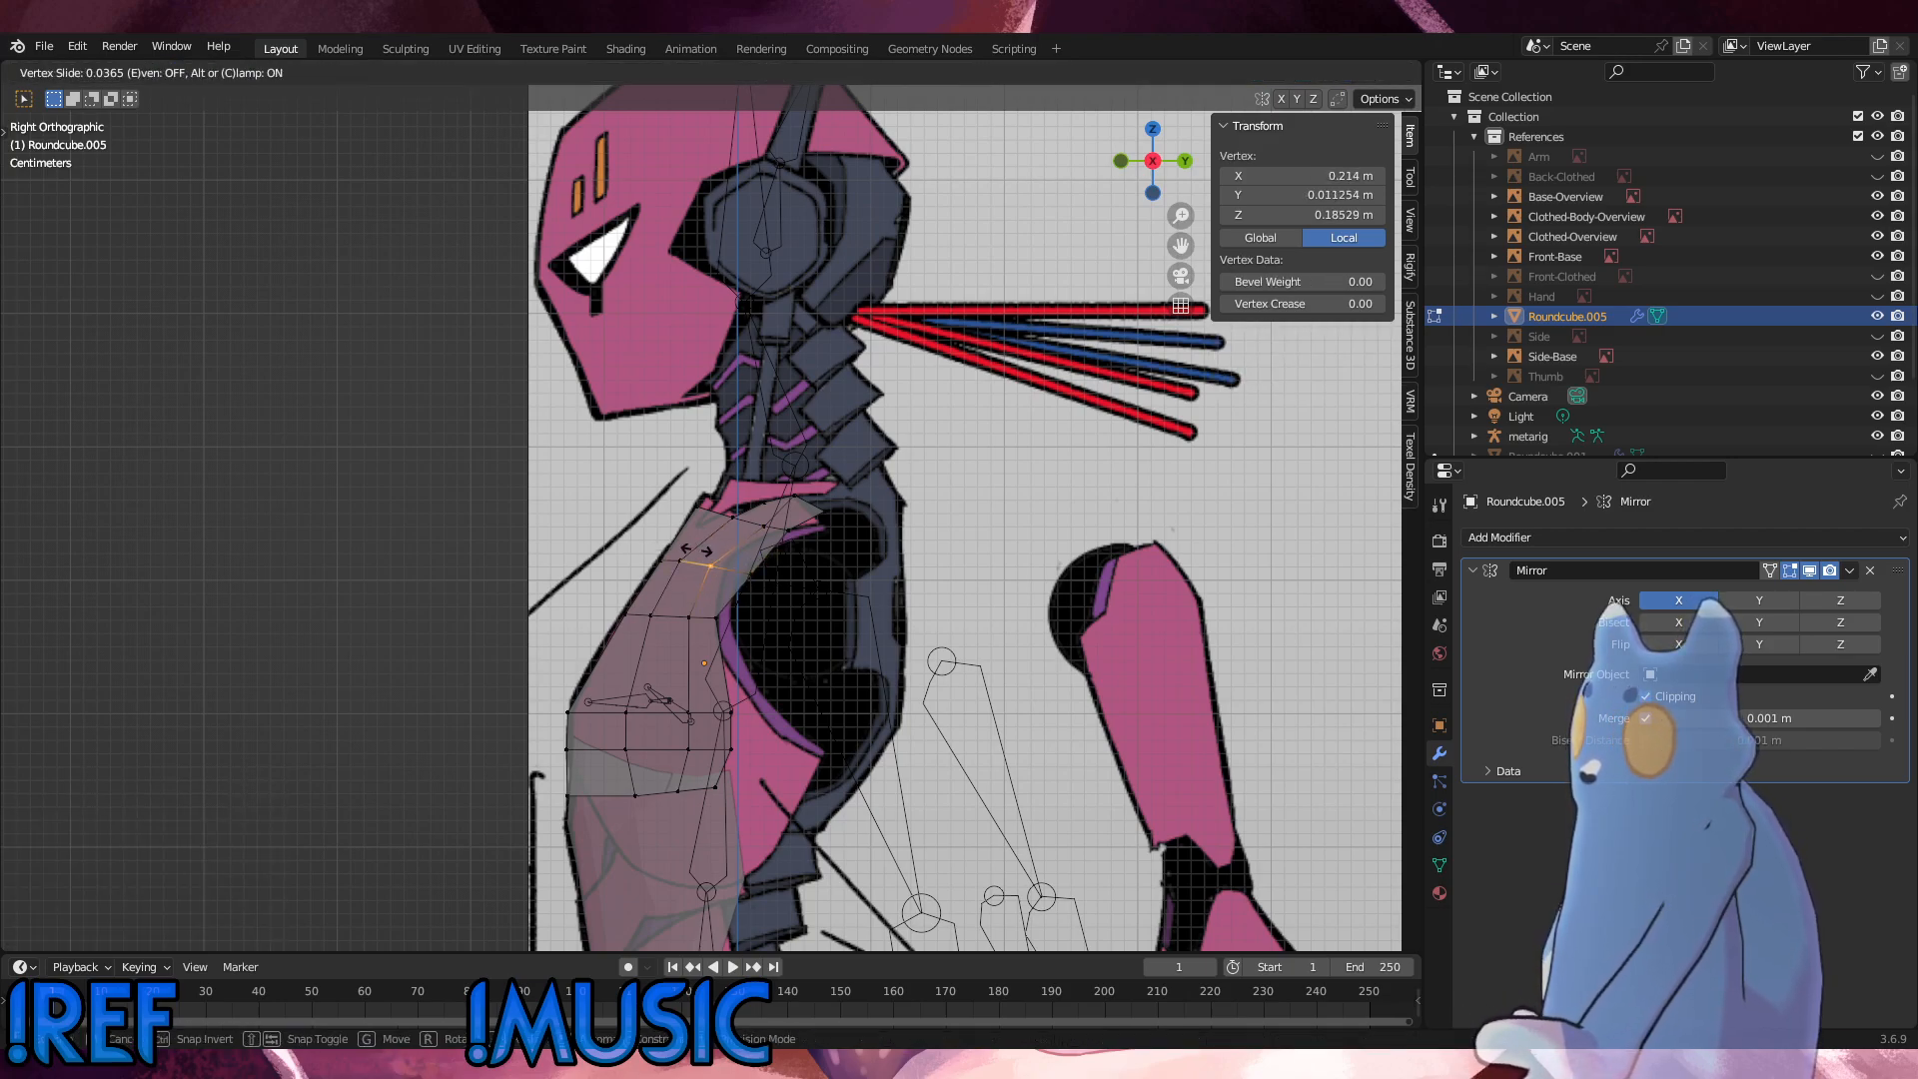
pyautogui.click(694, 548)
# Step: Fit the armhole vertex to the arm opening's outline by sliding it and raising it to a local Z of about 0.208 m
pyautogui.press('g')
pyautogui.press('g')
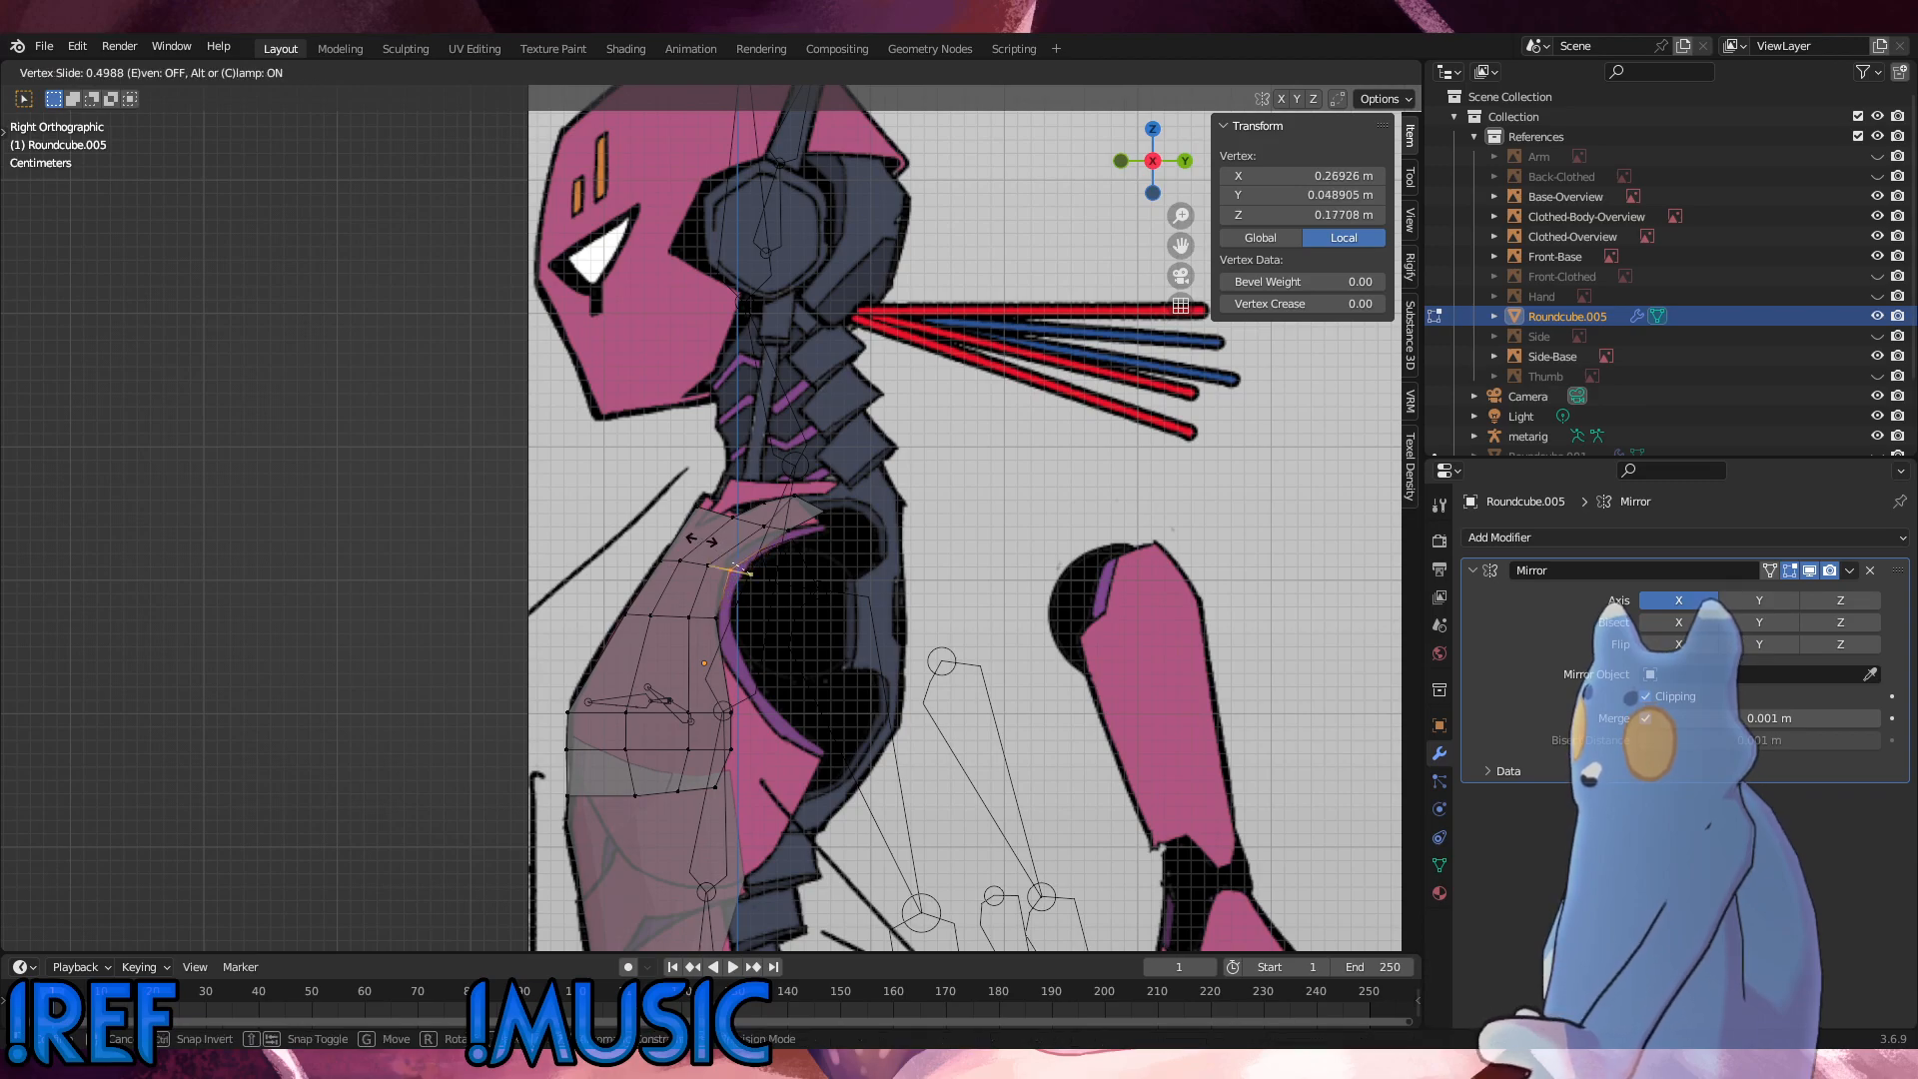
pyautogui.click(700, 541)
pyautogui.press('g')
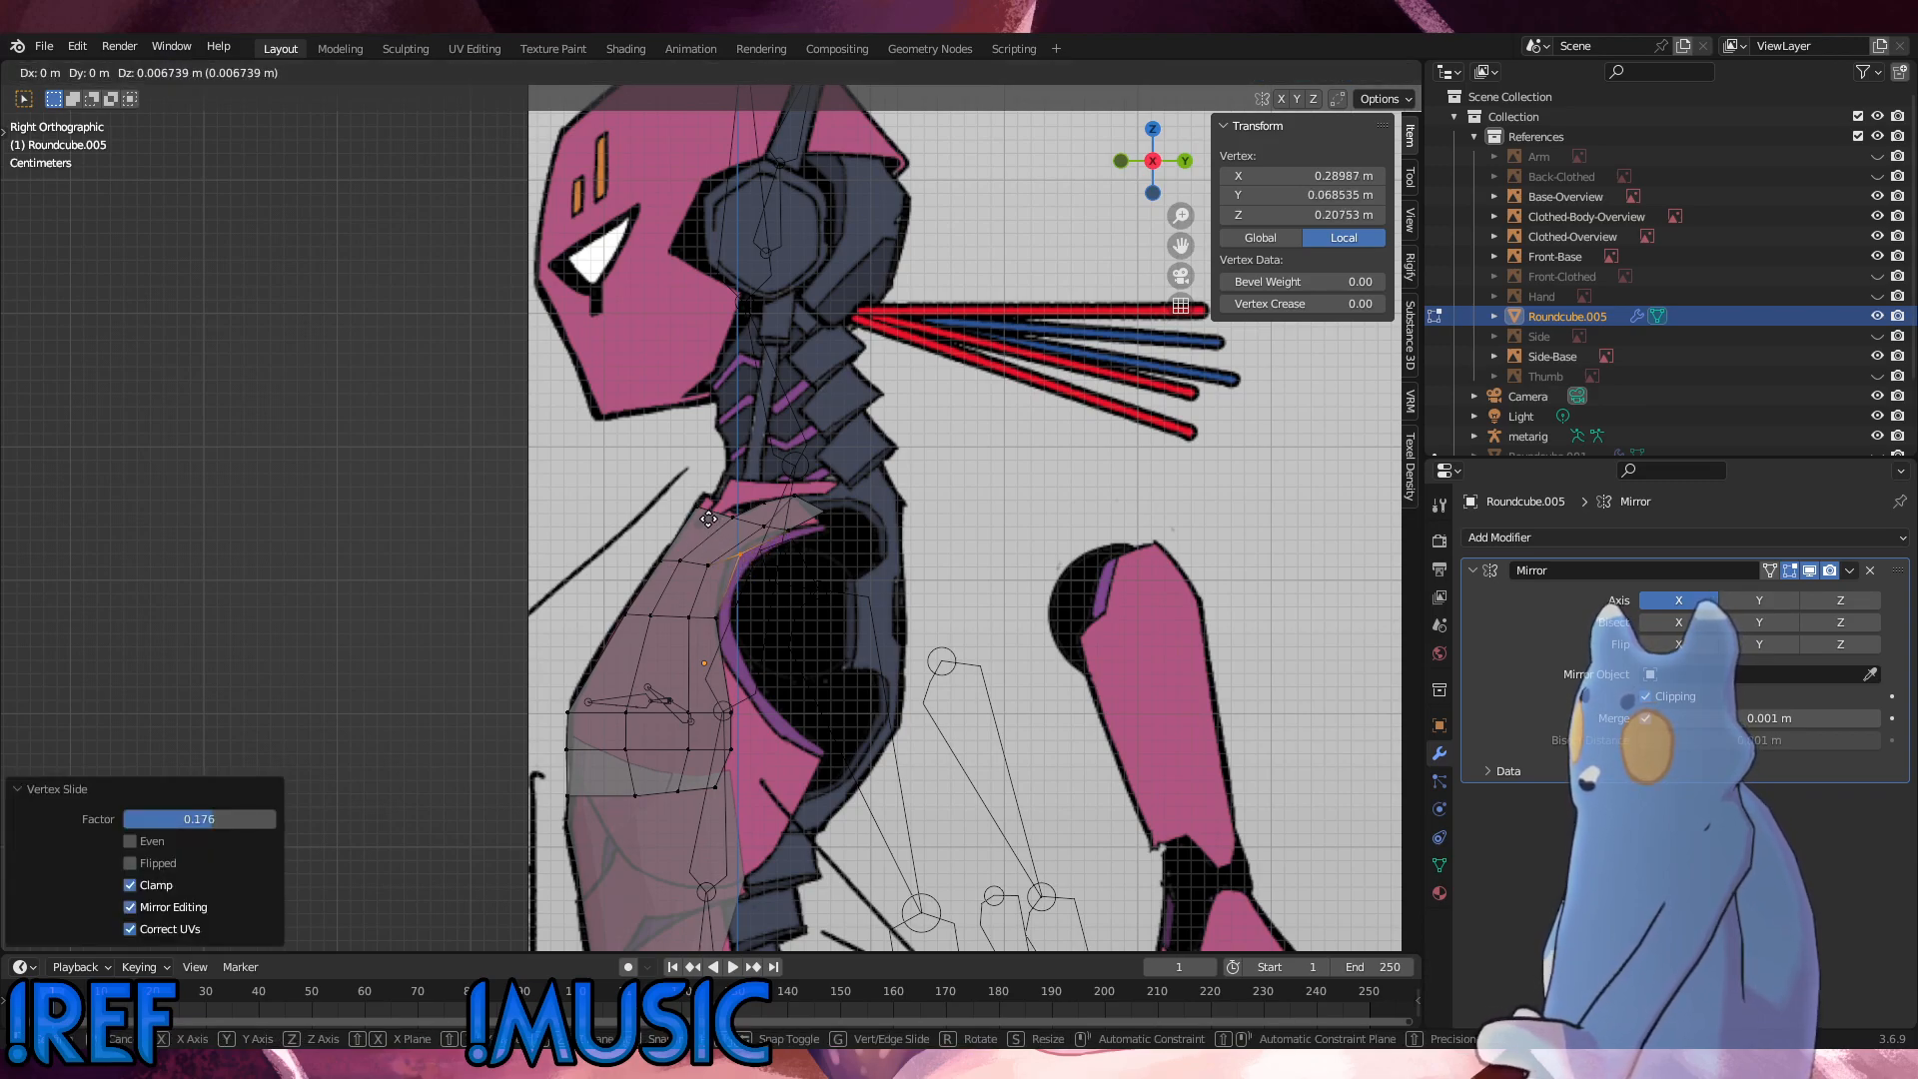
pyautogui.click(709, 518)
# Step: Slide the upper loop's third-column vertex and its two front vertices up toward the shoulder
pyautogui.click(709, 565)
pyautogui.press('g')
pyautogui.press('g')
pyautogui.click(721, 556)
pyautogui.moveTo(693, 579); pyautogui.dragTo(655, 548)
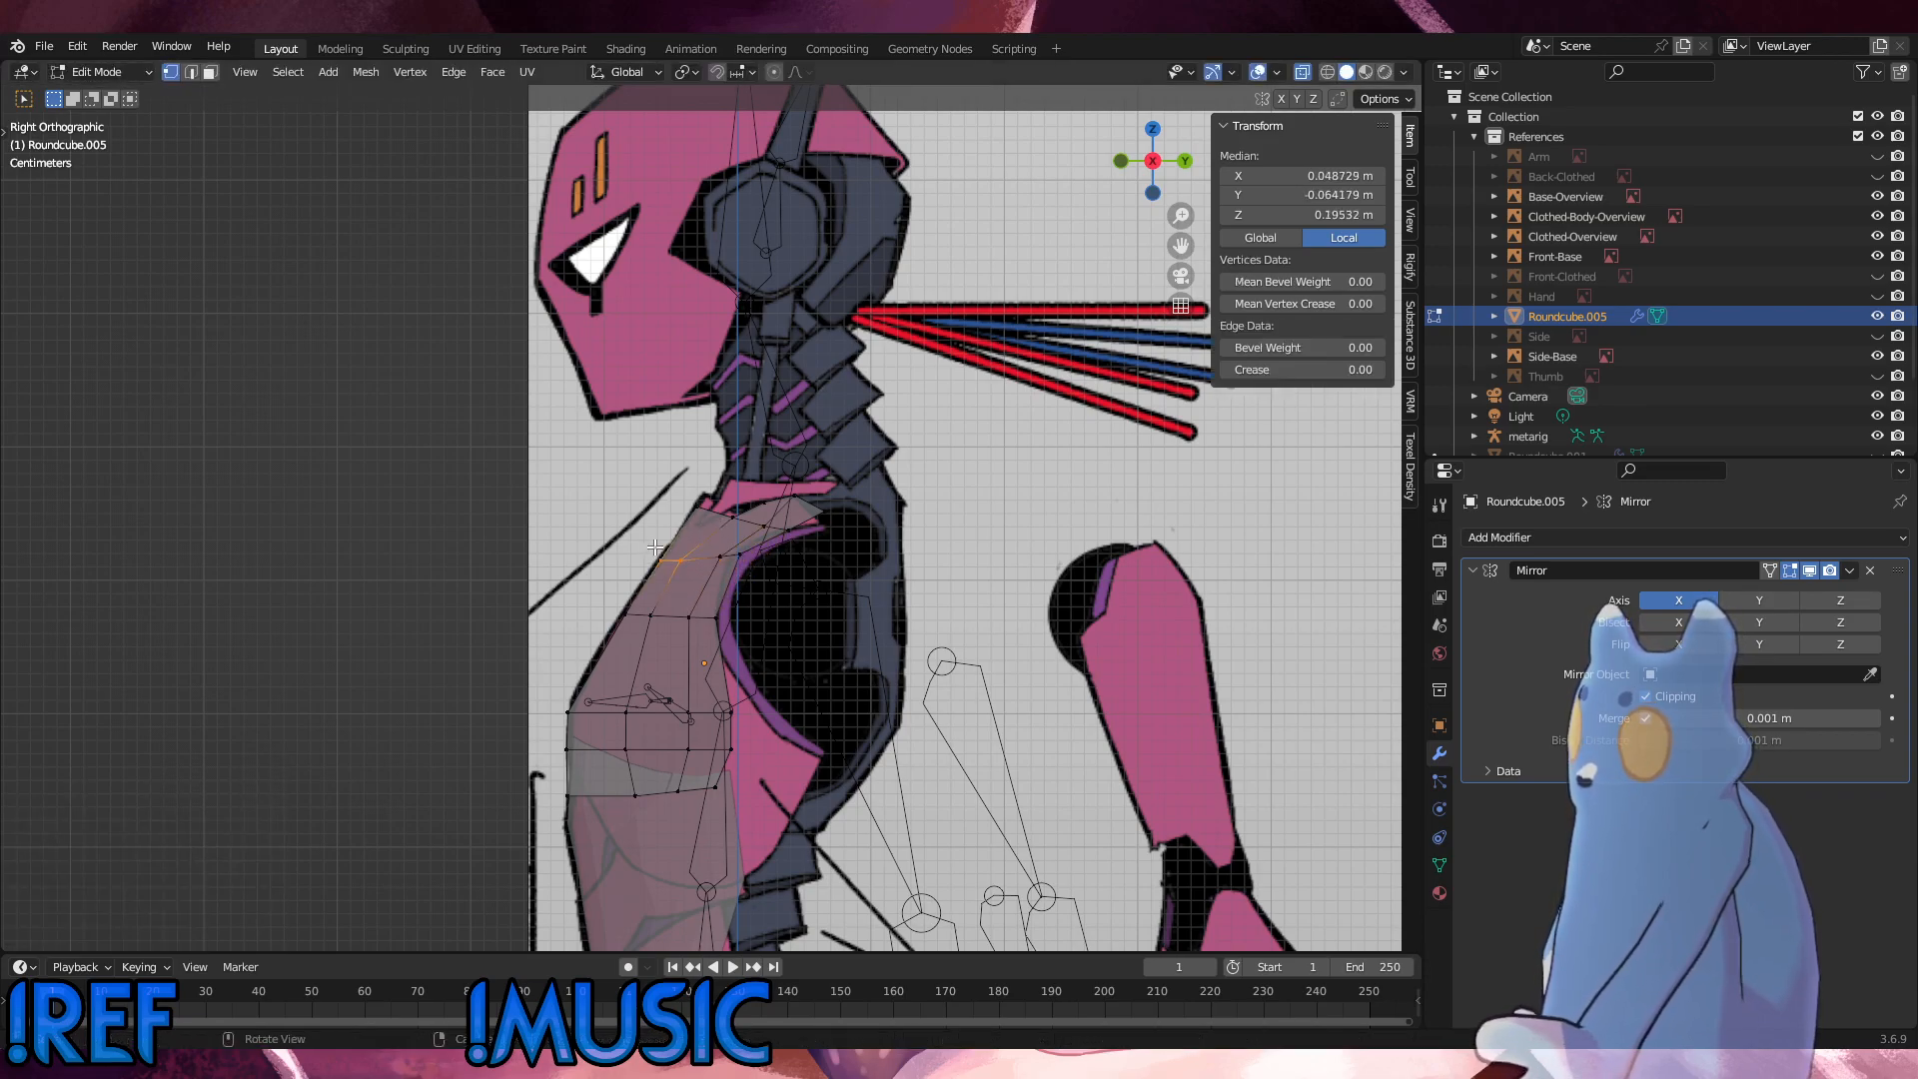
pyautogui.press('g')
pyautogui.press('g')
pyautogui.click(663, 542)
# Step: Slide the second-column and centre-line vertices of the upper loop further up toward the neckline, and clear the selection
pyautogui.click(678, 553)
pyautogui.press('g')
pyautogui.press('g')
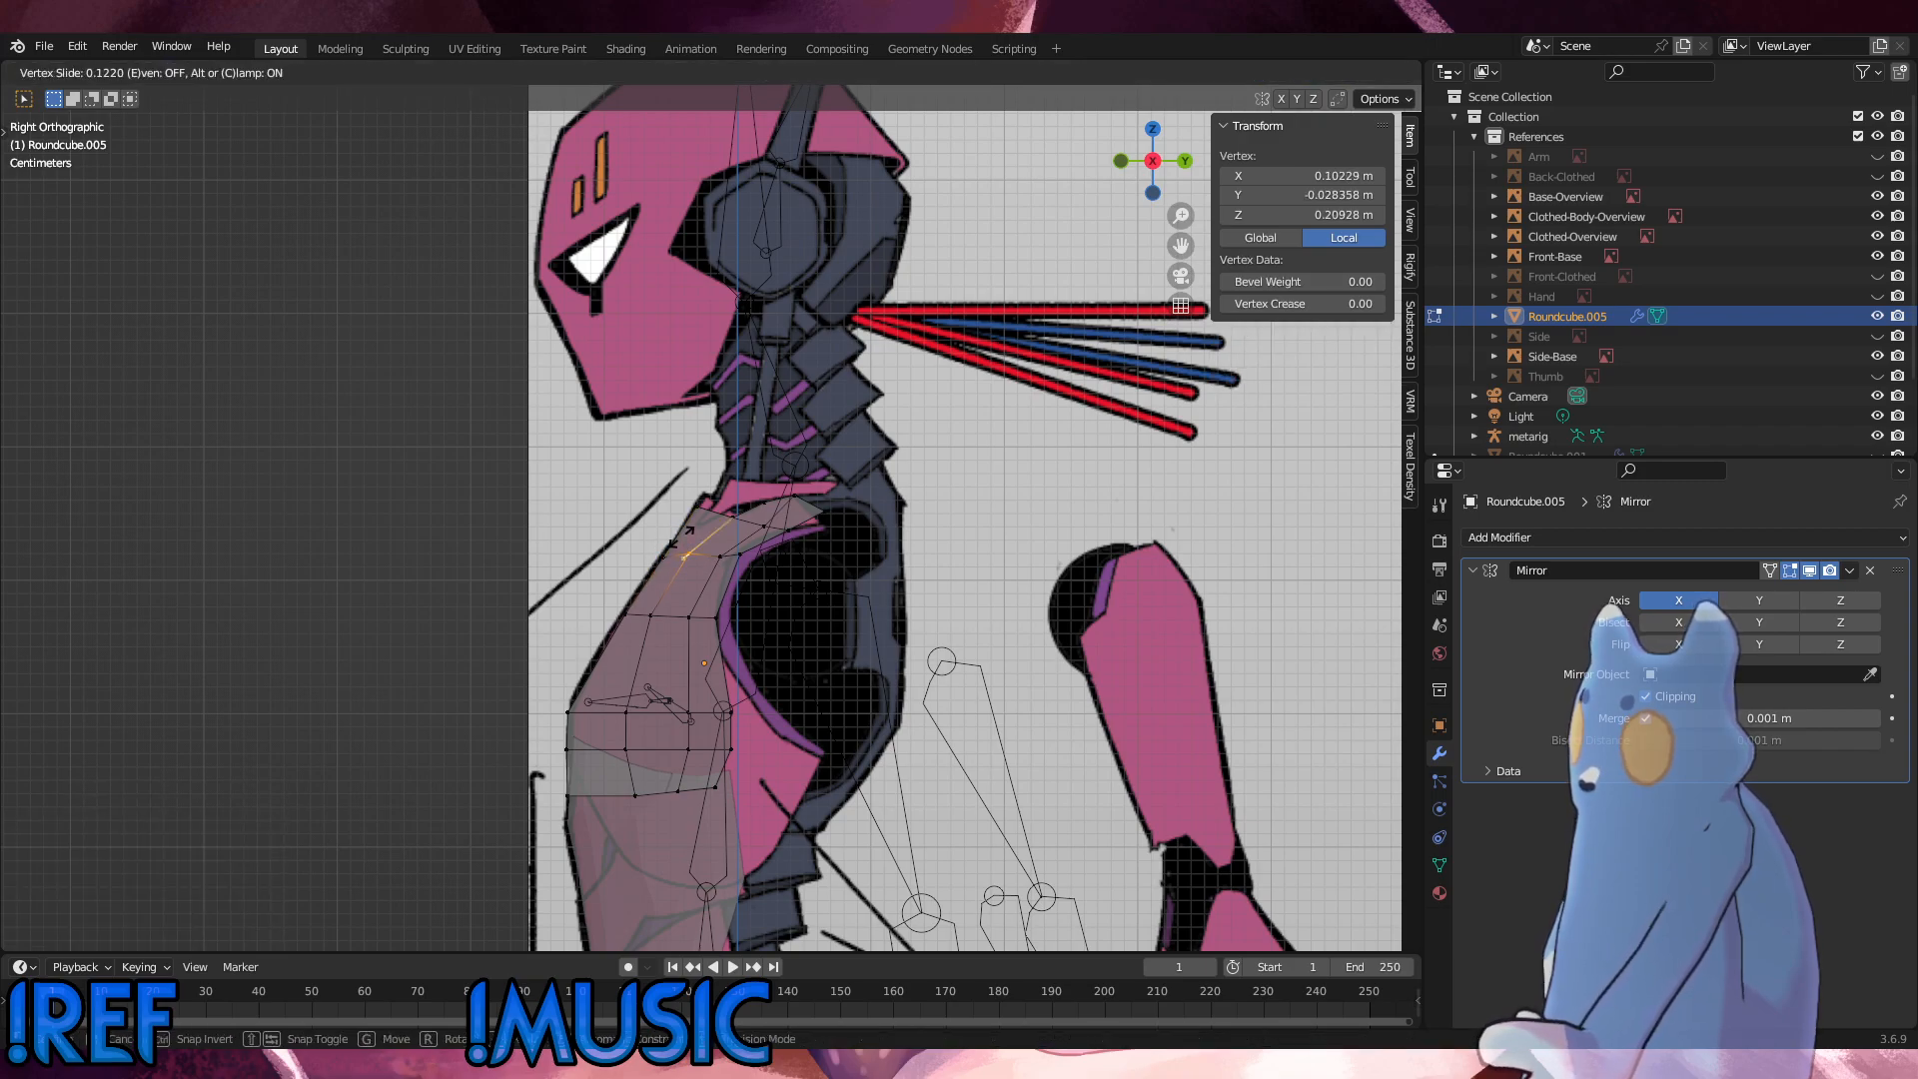
pyautogui.click(685, 536)
pyautogui.moveTo(684, 543)
pyautogui.mouseDown()
pyautogui.moveTo(666, 566)
pyautogui.moveTo(658, 543)
pyautogui.mouseUp()
pyautogui.press('g')
pyautogui.press('g')
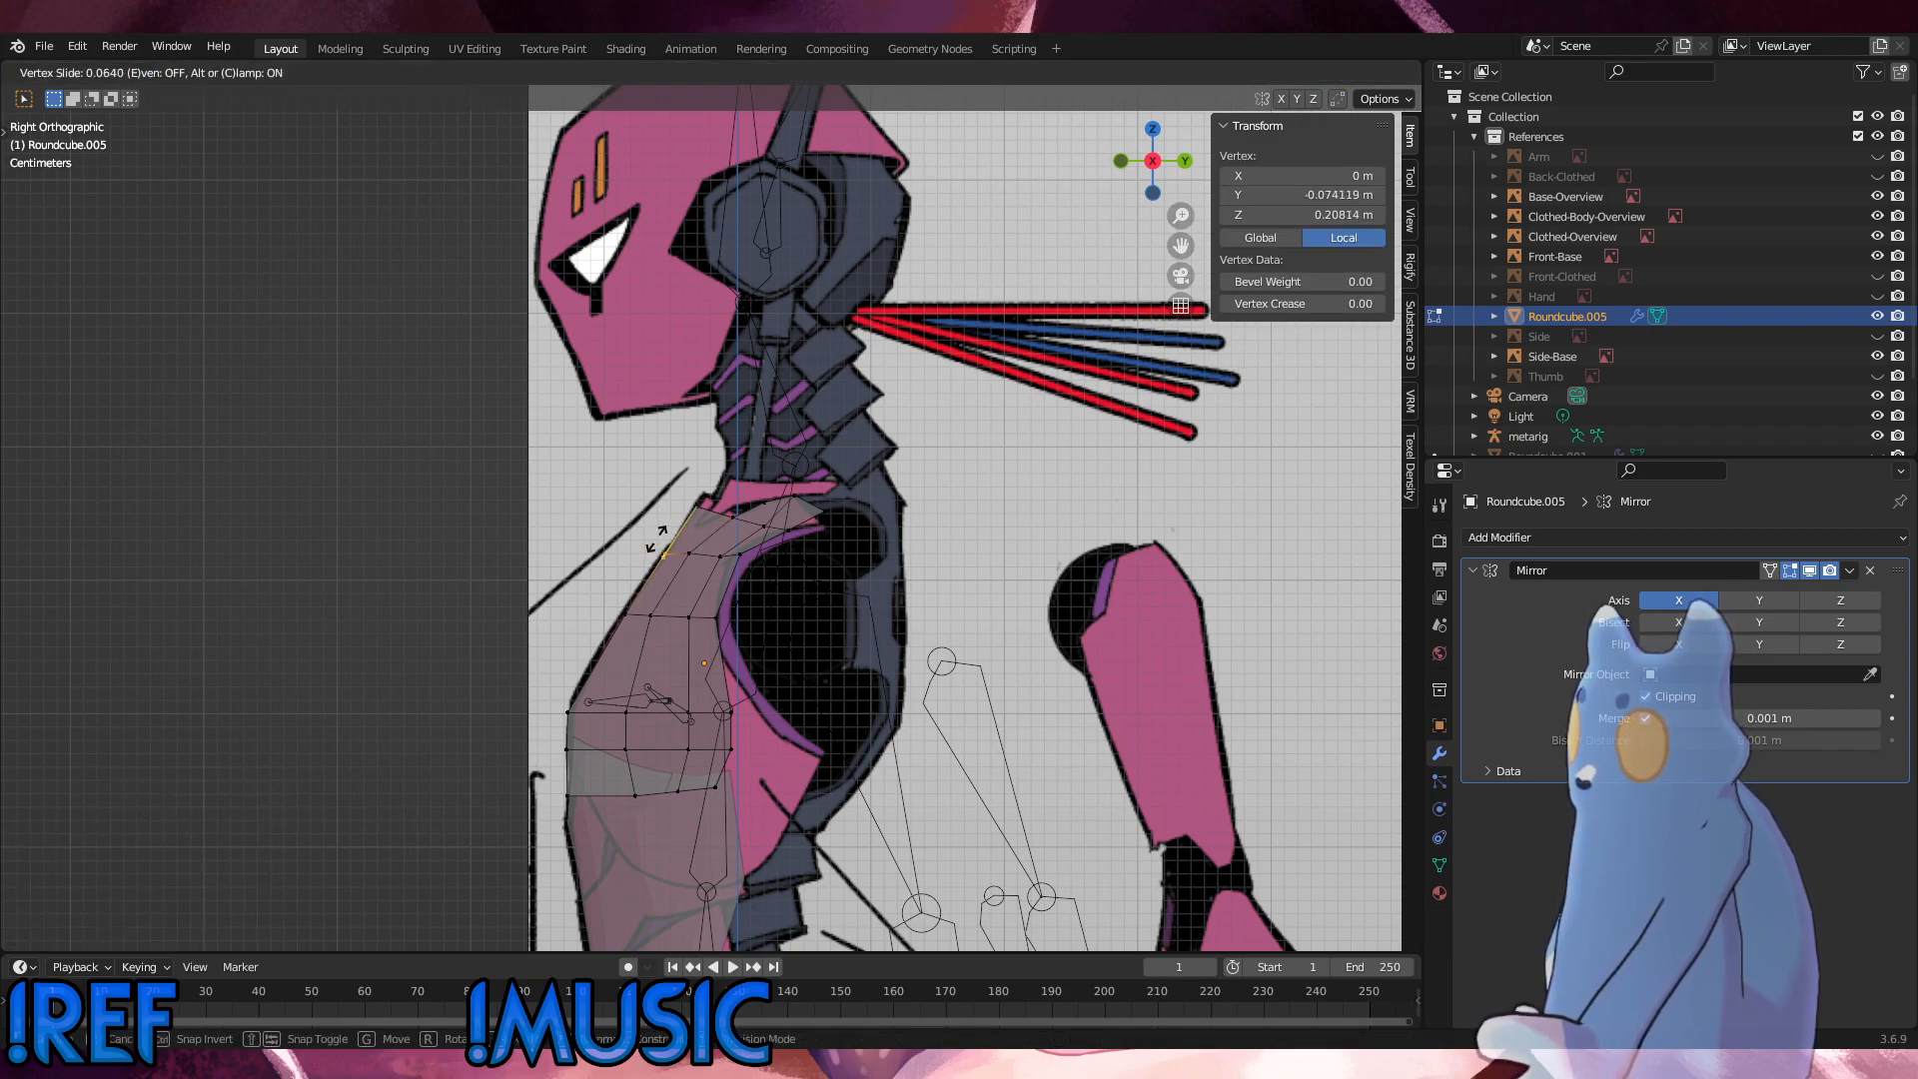
pyautogui.click(656, 542)
pyautogui.click(868, 589)
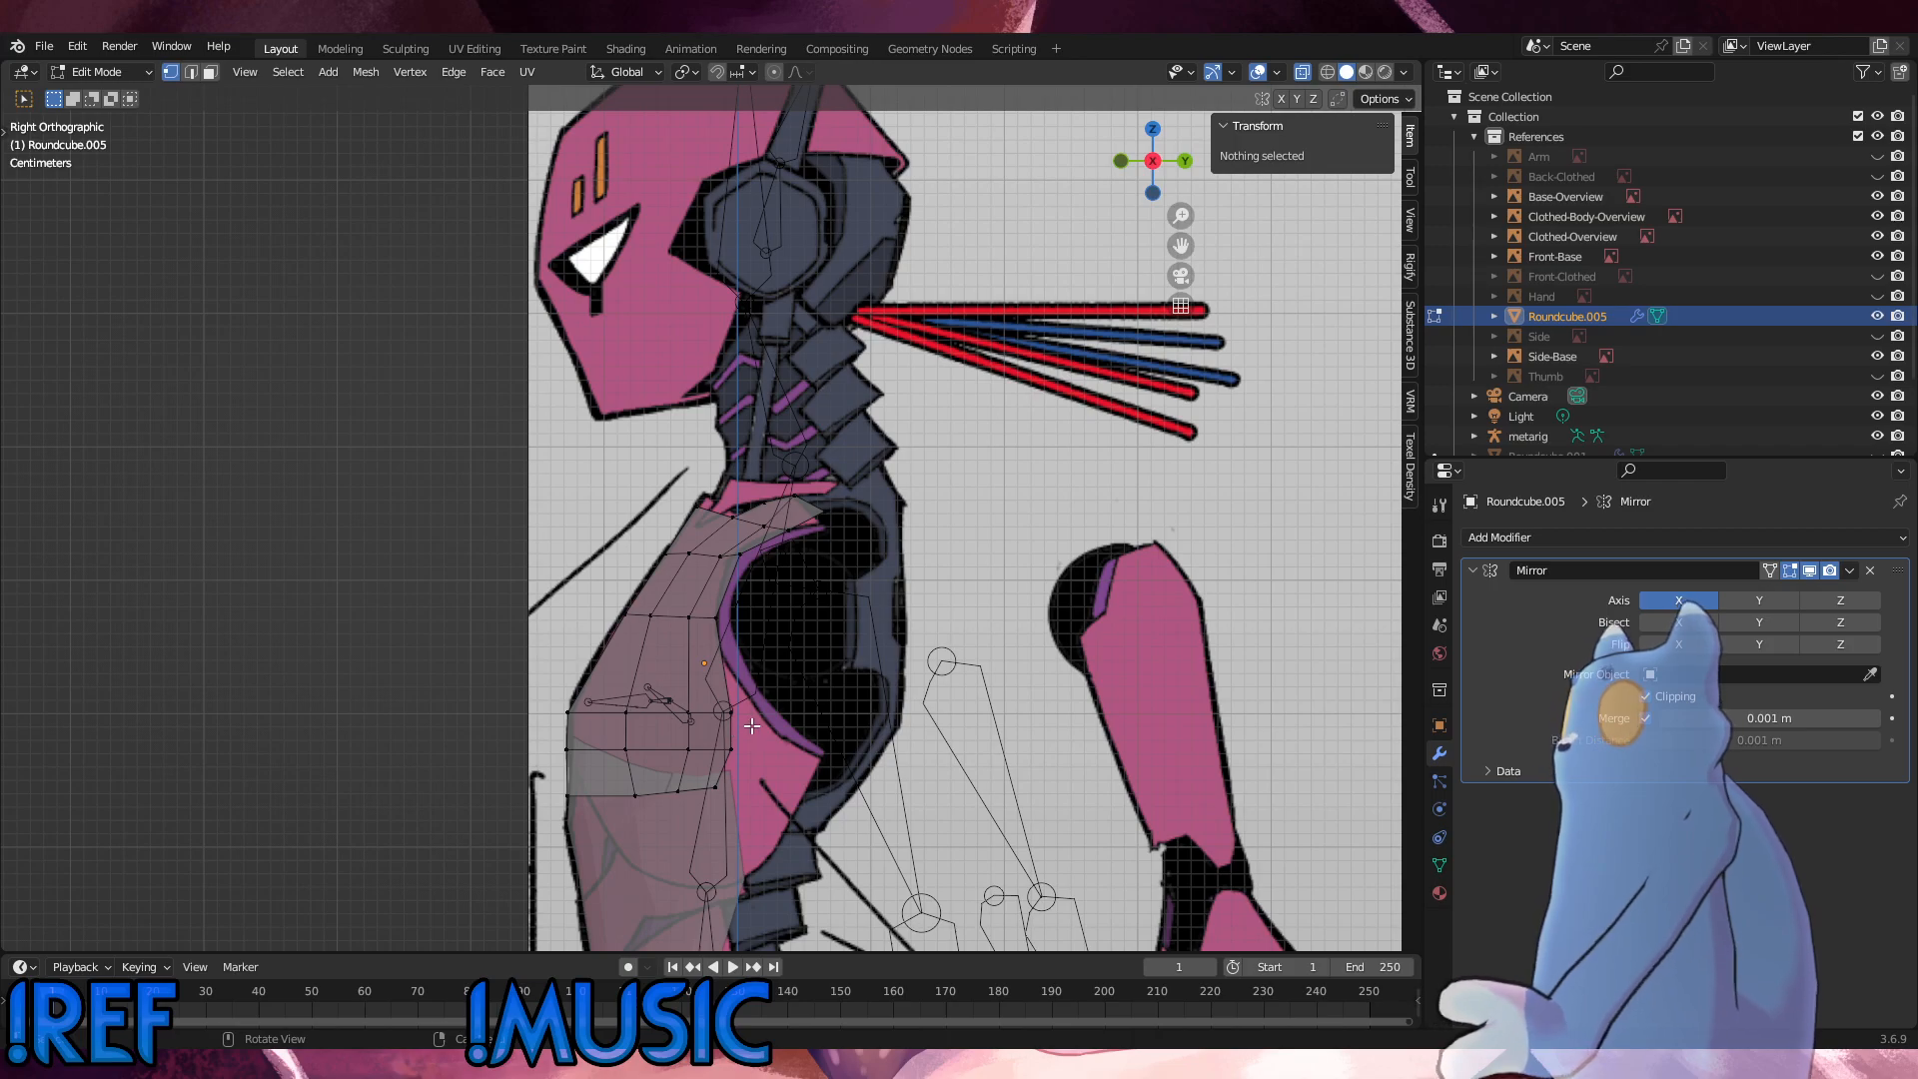
# Step: Add a single centred loop cut across the chest between the middle loop and the row below it
pyautogui.hotkey('ctrl', 'r')
pyautogui.click(706, 665)
pyautogui.click(705, 665)
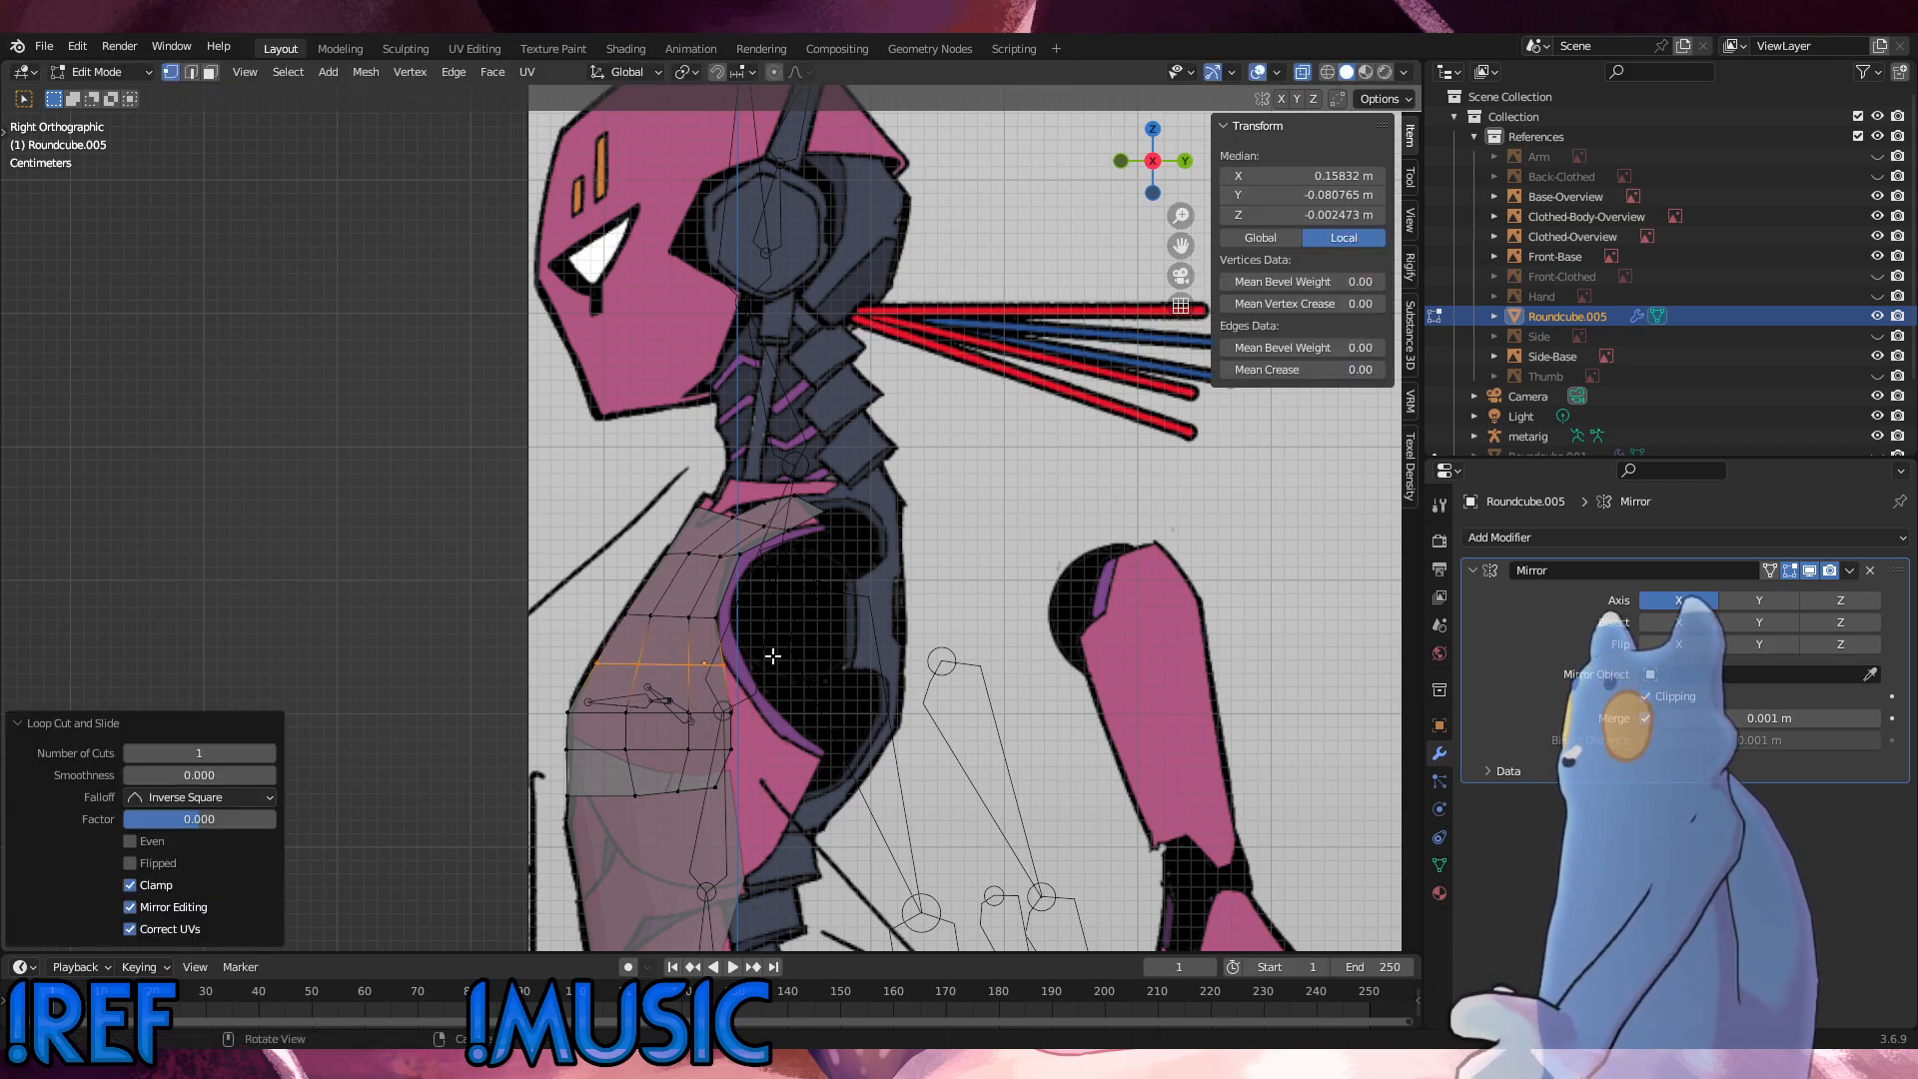
pyautogui.click(825, 652)
# Step: Fatten the two middle vertices of the new mid-chest loop outward
pyautogui.moveTo(828, 650); pyautogui.dragTo(925, 612, button='middle')
pyautogui.moveTo(759, 679); pyautogui.dragTo(612, 642)
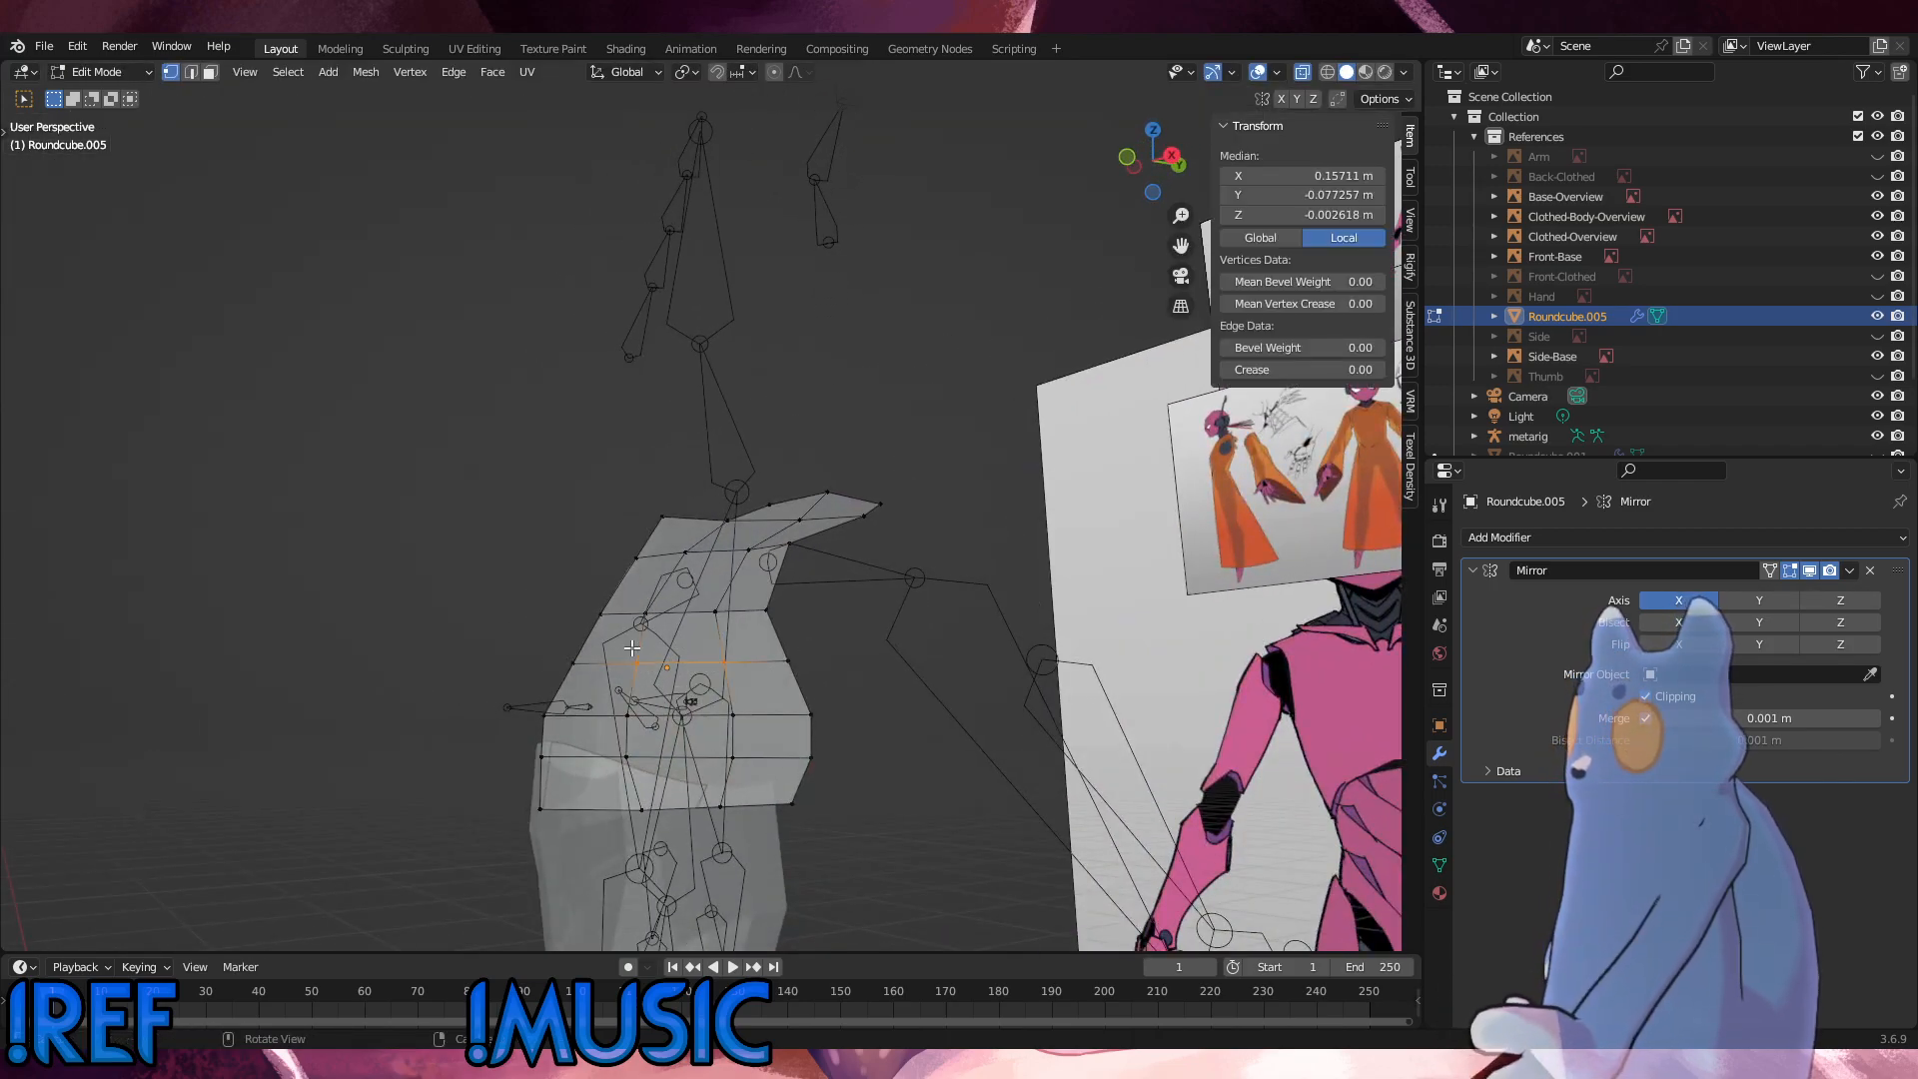
pyautogui.moveTo(955, 655); pyautogui.dragTo(875, 730, button='middle')
pyautogui.hotkey('alt', 's')
pyautogui.click(882, 669)
# Step: Round out the second-column vertex of the loop above by sliding it and fattening it outward by about 0.0152 m
pyautogui.moveTo(675, 607); pyautogui.dragTo(641, 577)
pyautogui.hotkey('alt', 's')
pyautogui.moveTo(641, 577); pyautogui.dragTo(786, 441, button='middle')
pyautogui.click(613, 505)
pyautogui.press('g')
pyautogui.press('g')
pyautogui.click(862, 505)
pyautogui.hotkey('alt', 's')
pyautogui.click(787, 441)
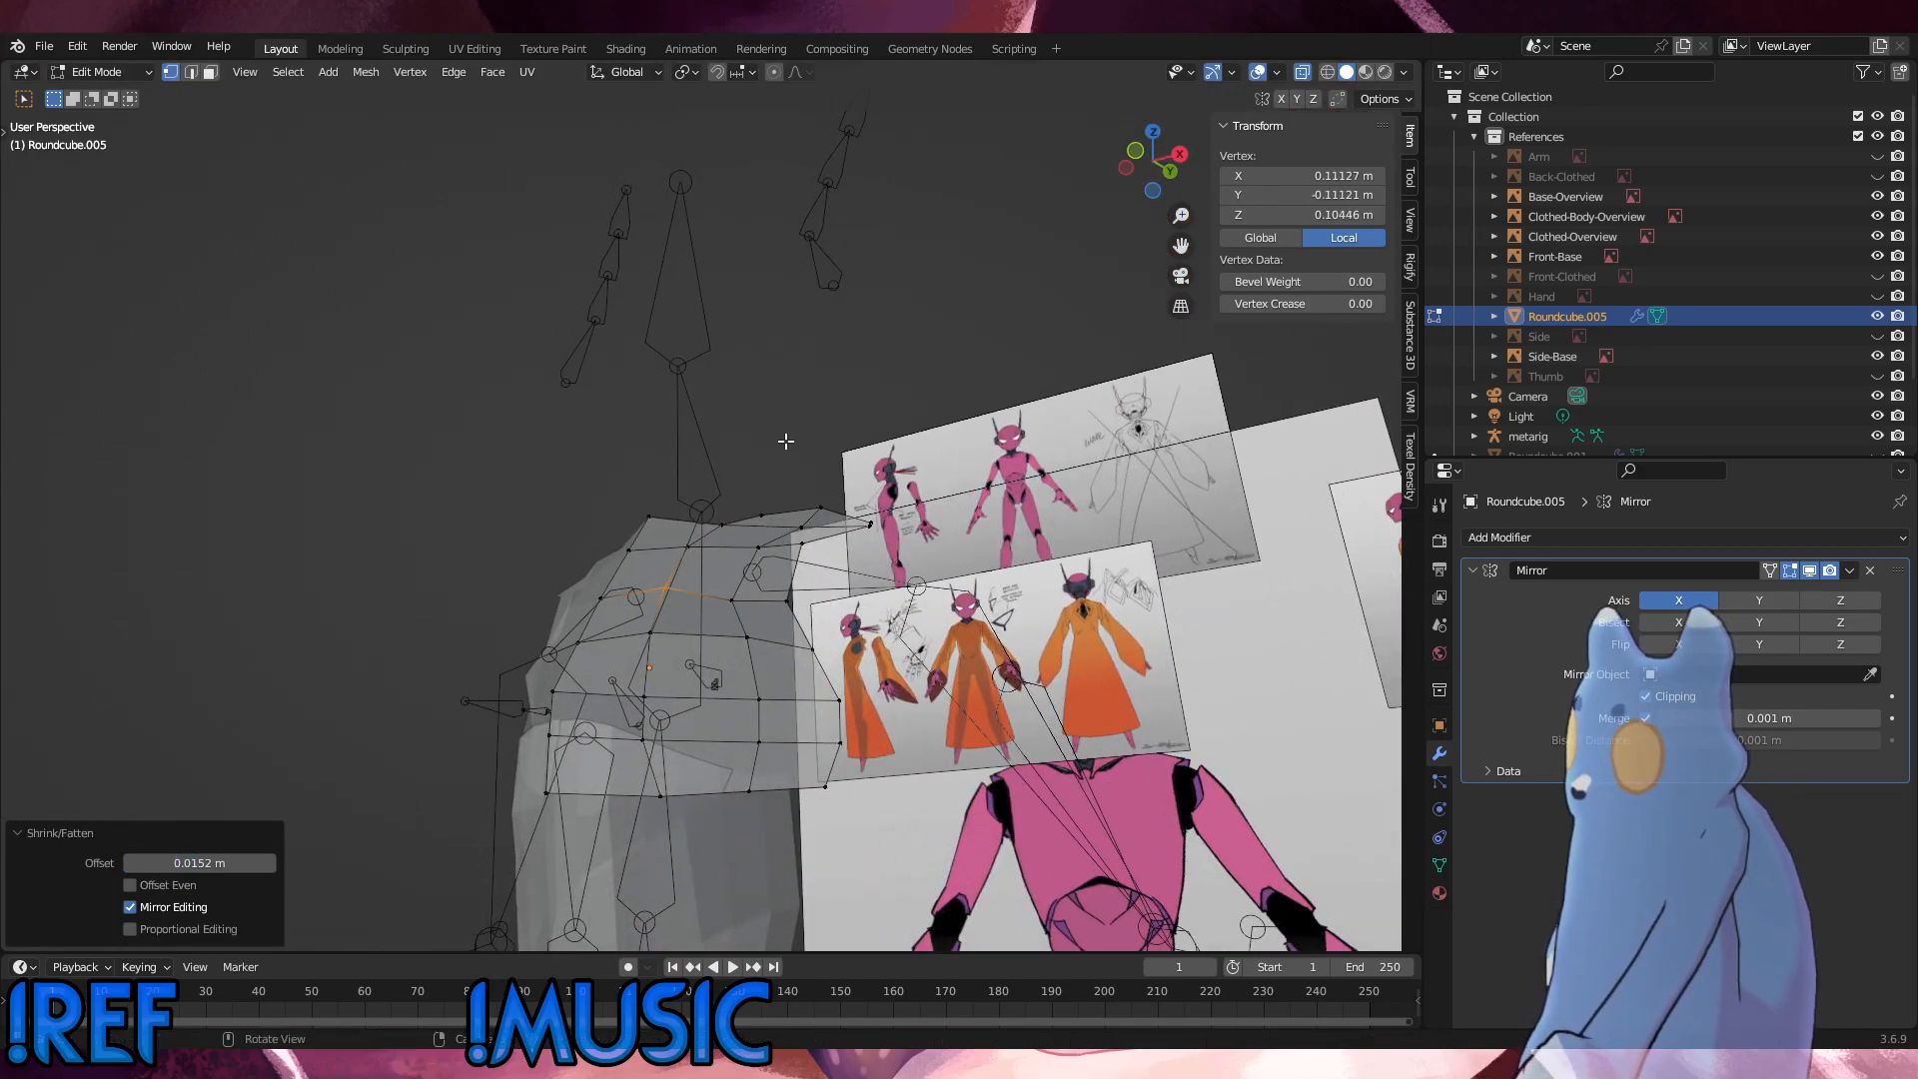
# Step: Fatten the neighbouring third-column vertex on that loop outward by about 0.0208 m and compare it with the side reference
pyautogui.click(734, 599)
pyautogui.hotkey('alt', 's')
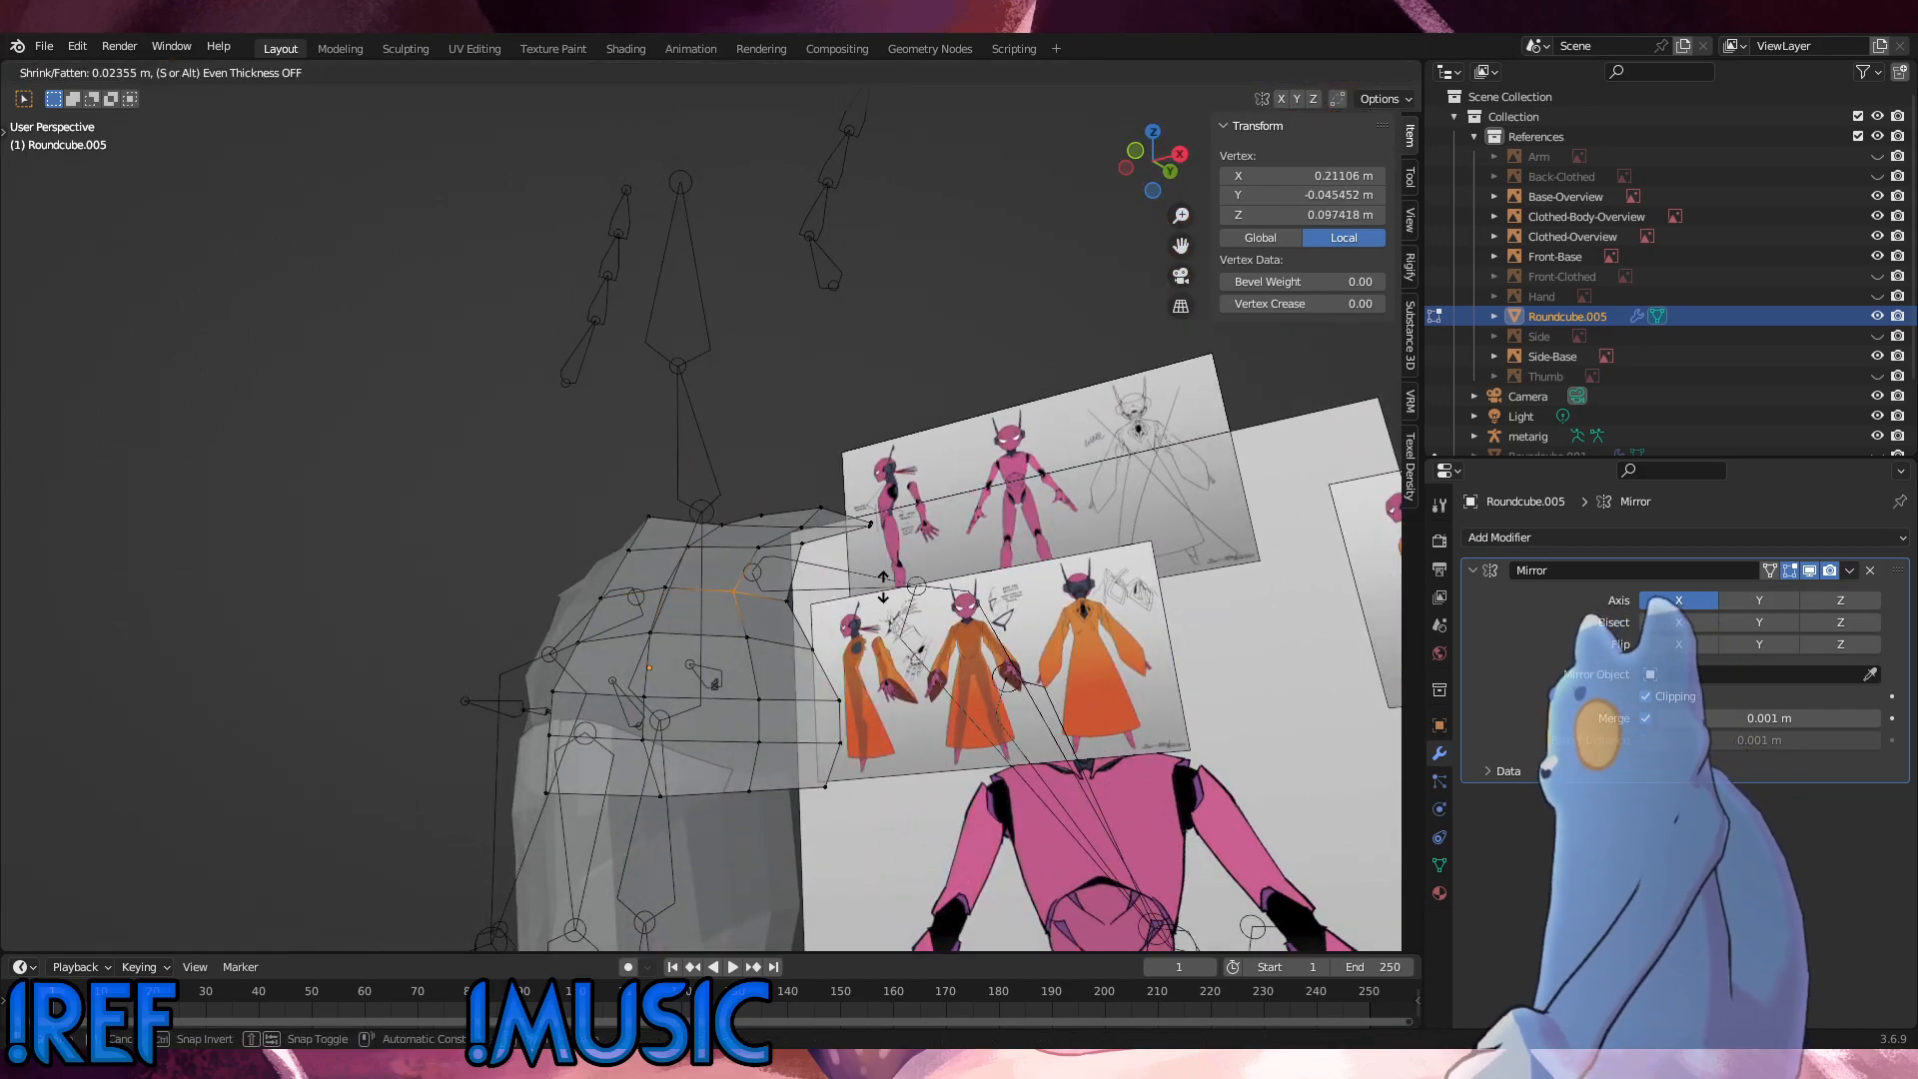
pyautogui.click(886, 612)
pyautogui.moveTo(885, 611); pyautogui.dragTo(720, 709, button='middle')
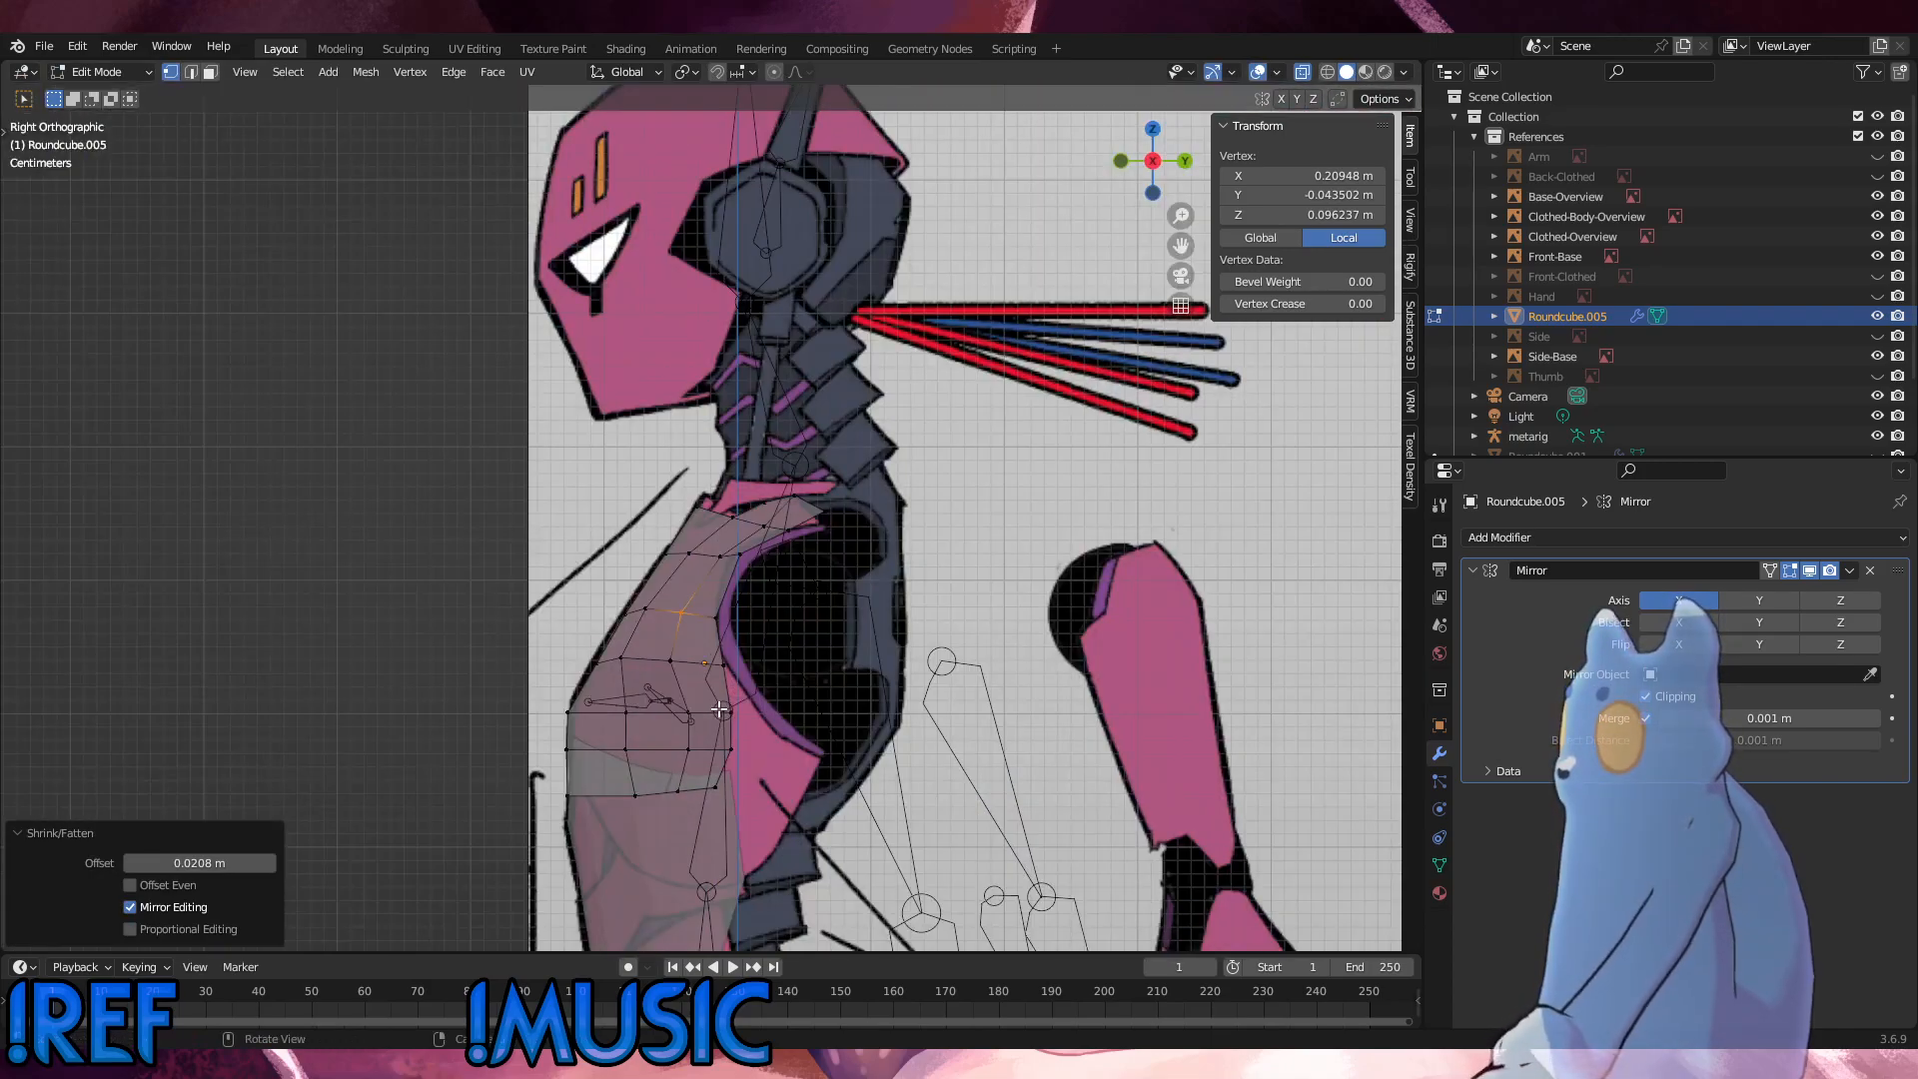
# Step: Fatten the second-column vertices of the two lowest chest rows by about 0.0359 m and rotate them by about 13.8° in the side view
pyautogui.moveTo(656, 808); pyautogui.dragTo(602, 734)
pyautogui.hotkey('alt', 's')
pyautogui.click(584, 695)
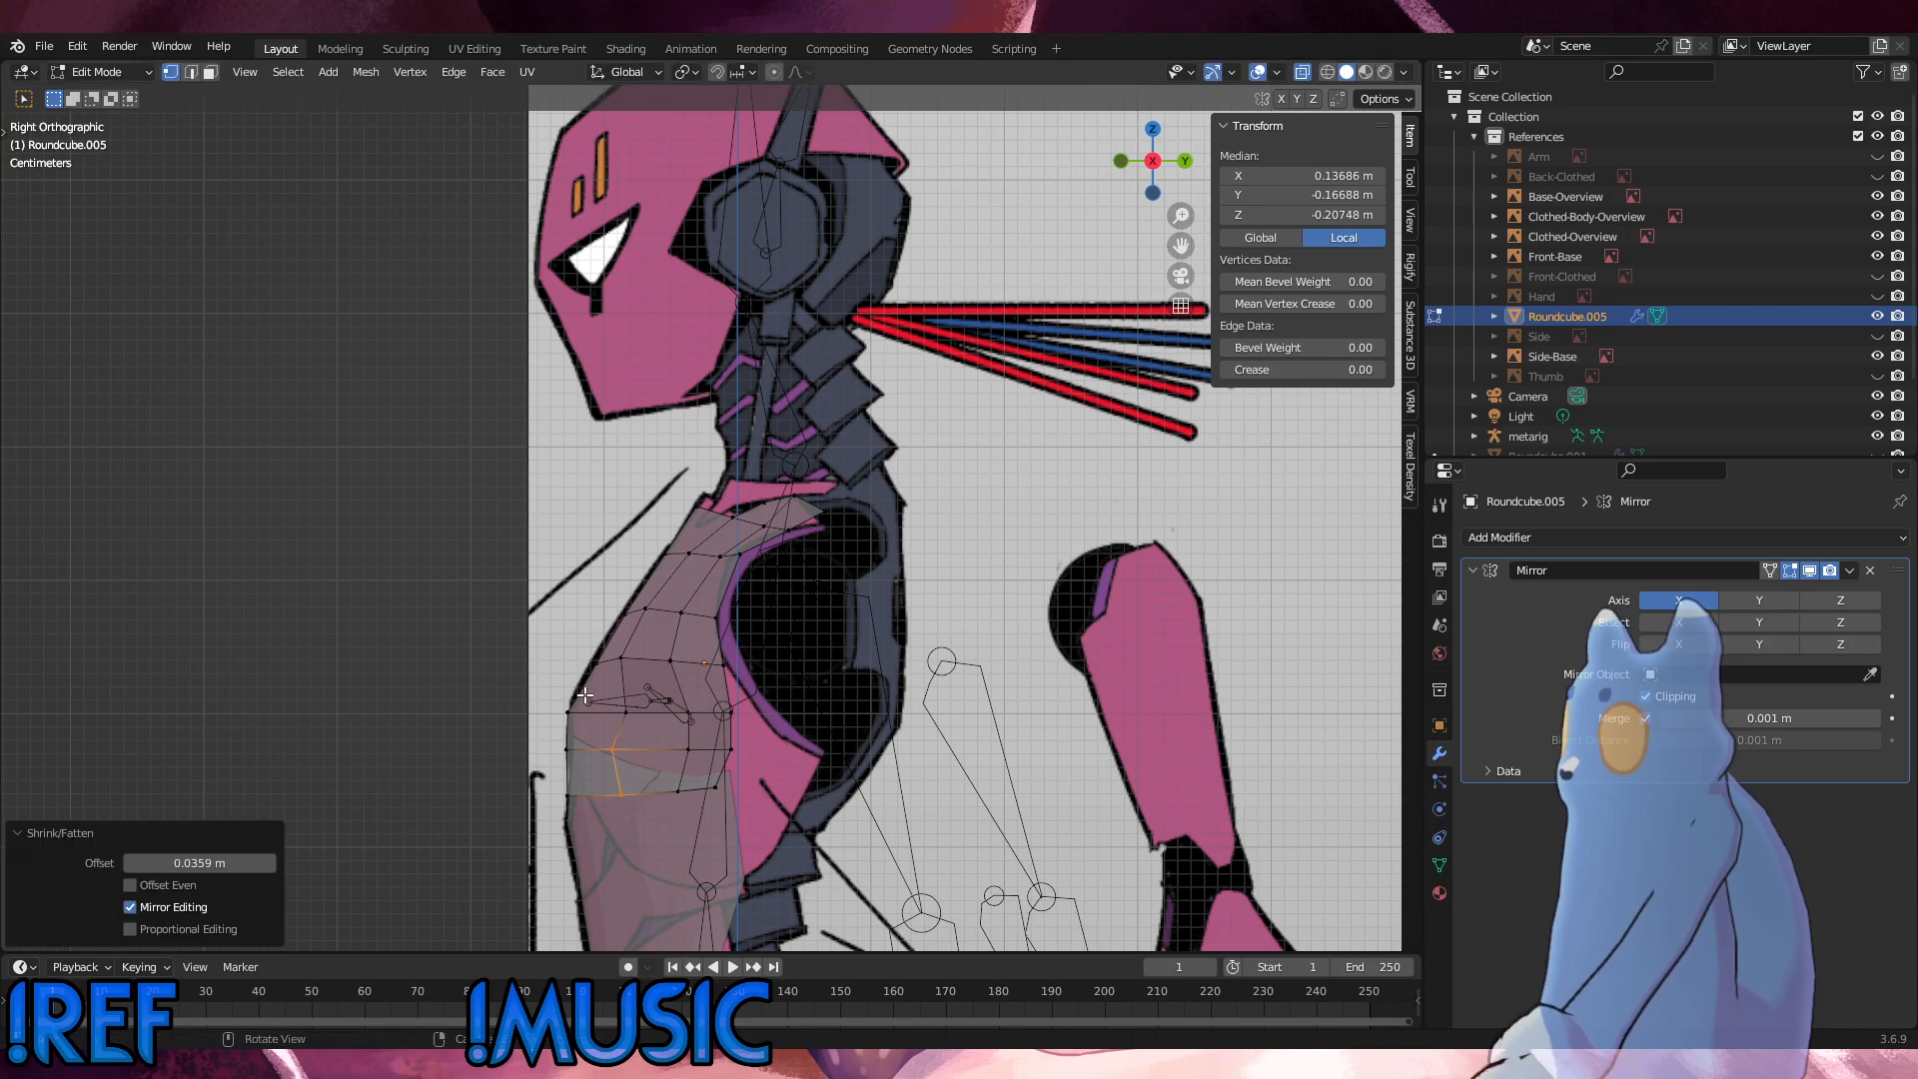
pyautogui.press('r')
pyautogui.click(803, 747)
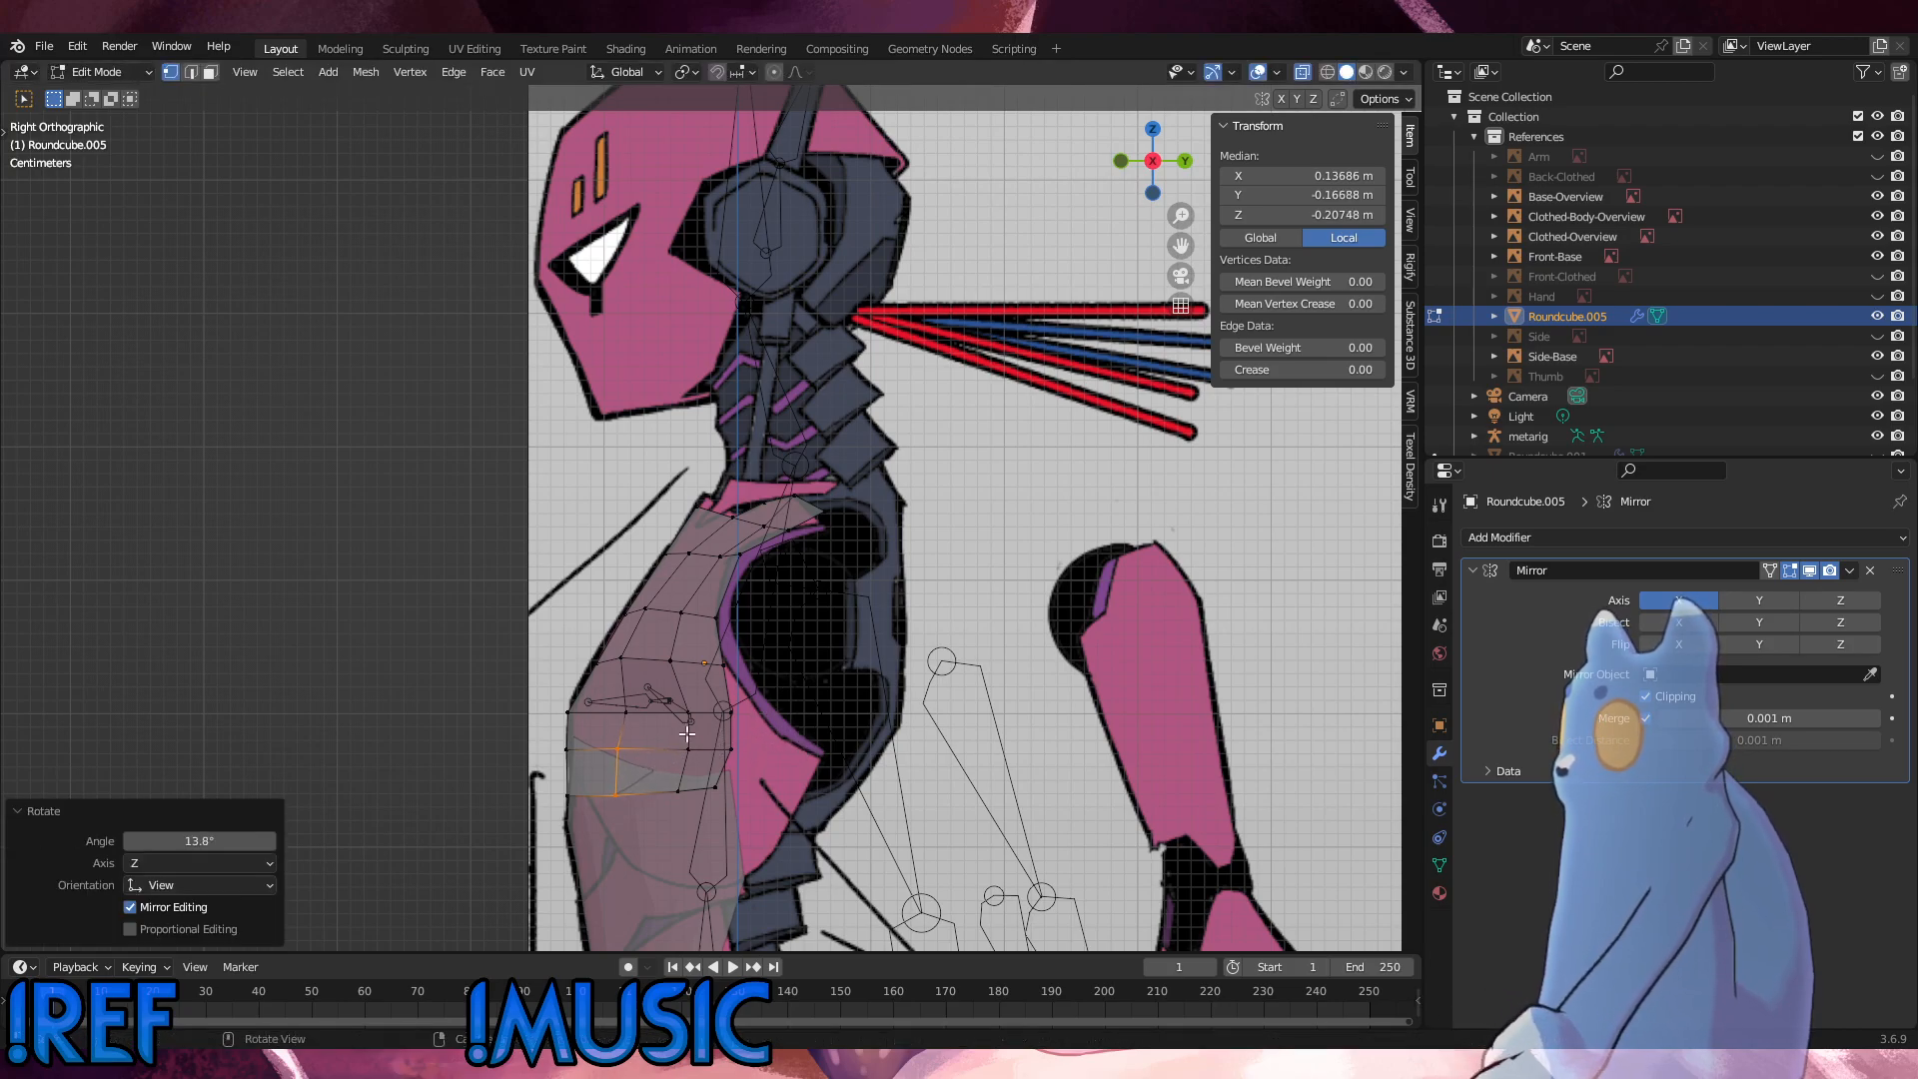
# Step: Fatten the second-column vertex in the row directly above outward
pyautogui.click(617, 711)
pyautogui.hotkey('alt', 's')
pyautogui.click(818, 683)
pyautogui.moveTo(818, 682); pyautogui.dragTo(660, 695, button='middle')
# Step: Fatten all the second-column vertices of the lower chest rows outward together
pyautogui.keyDown('shift'); pyautogui.moveTo(686, 812); pyautogui.dragTo(597, 741); pyautogui.keyUp('shift')
pyautogui.moveTo(598, 742); pyautogui.dragTo(859, 744, button='middle')
pyautogui.hotkey('alt', 's')
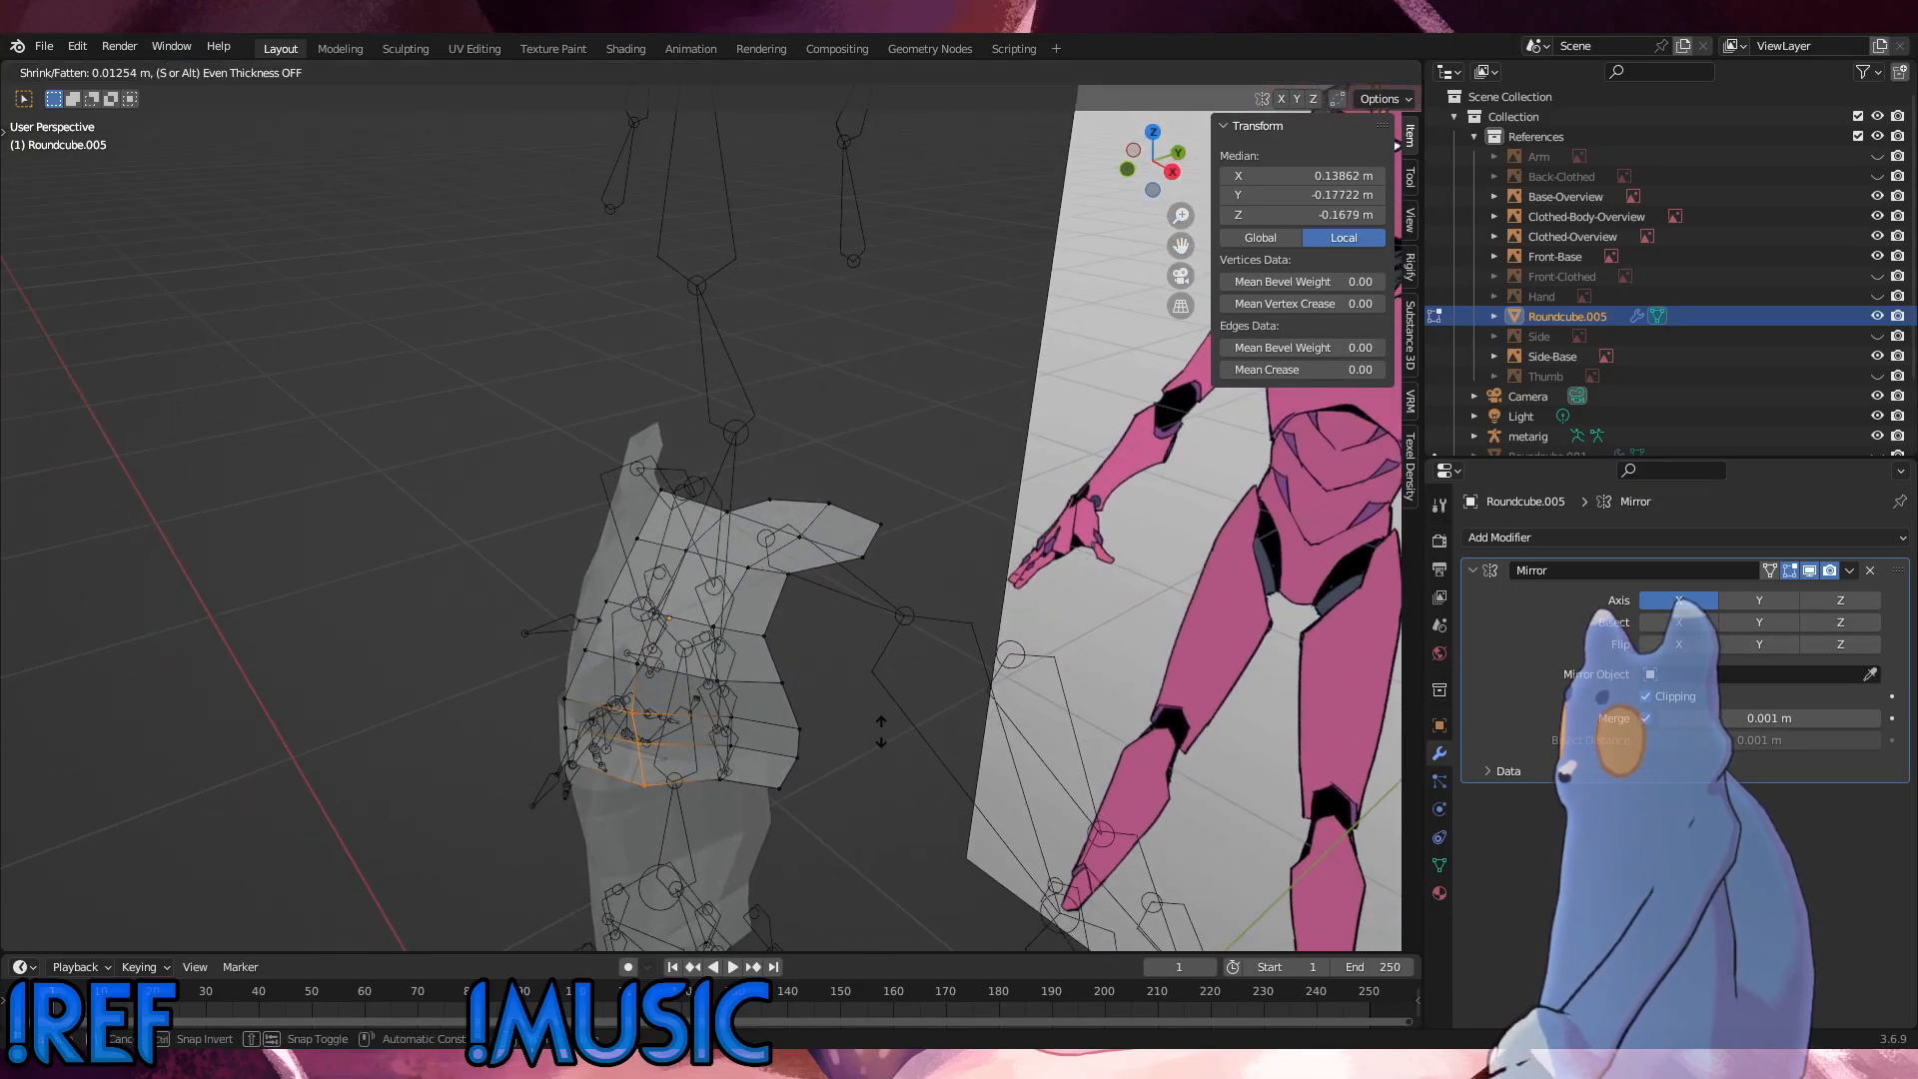
pyautogui.click(860, 721)
# Step: Fatten the centre-line vertices of the lower chest outward by about 0.0144 m
pyautogui.moveTo(602, 775); pyautogui.dragTo(539, 688)
pyautogui.hotkey('alt', 's')
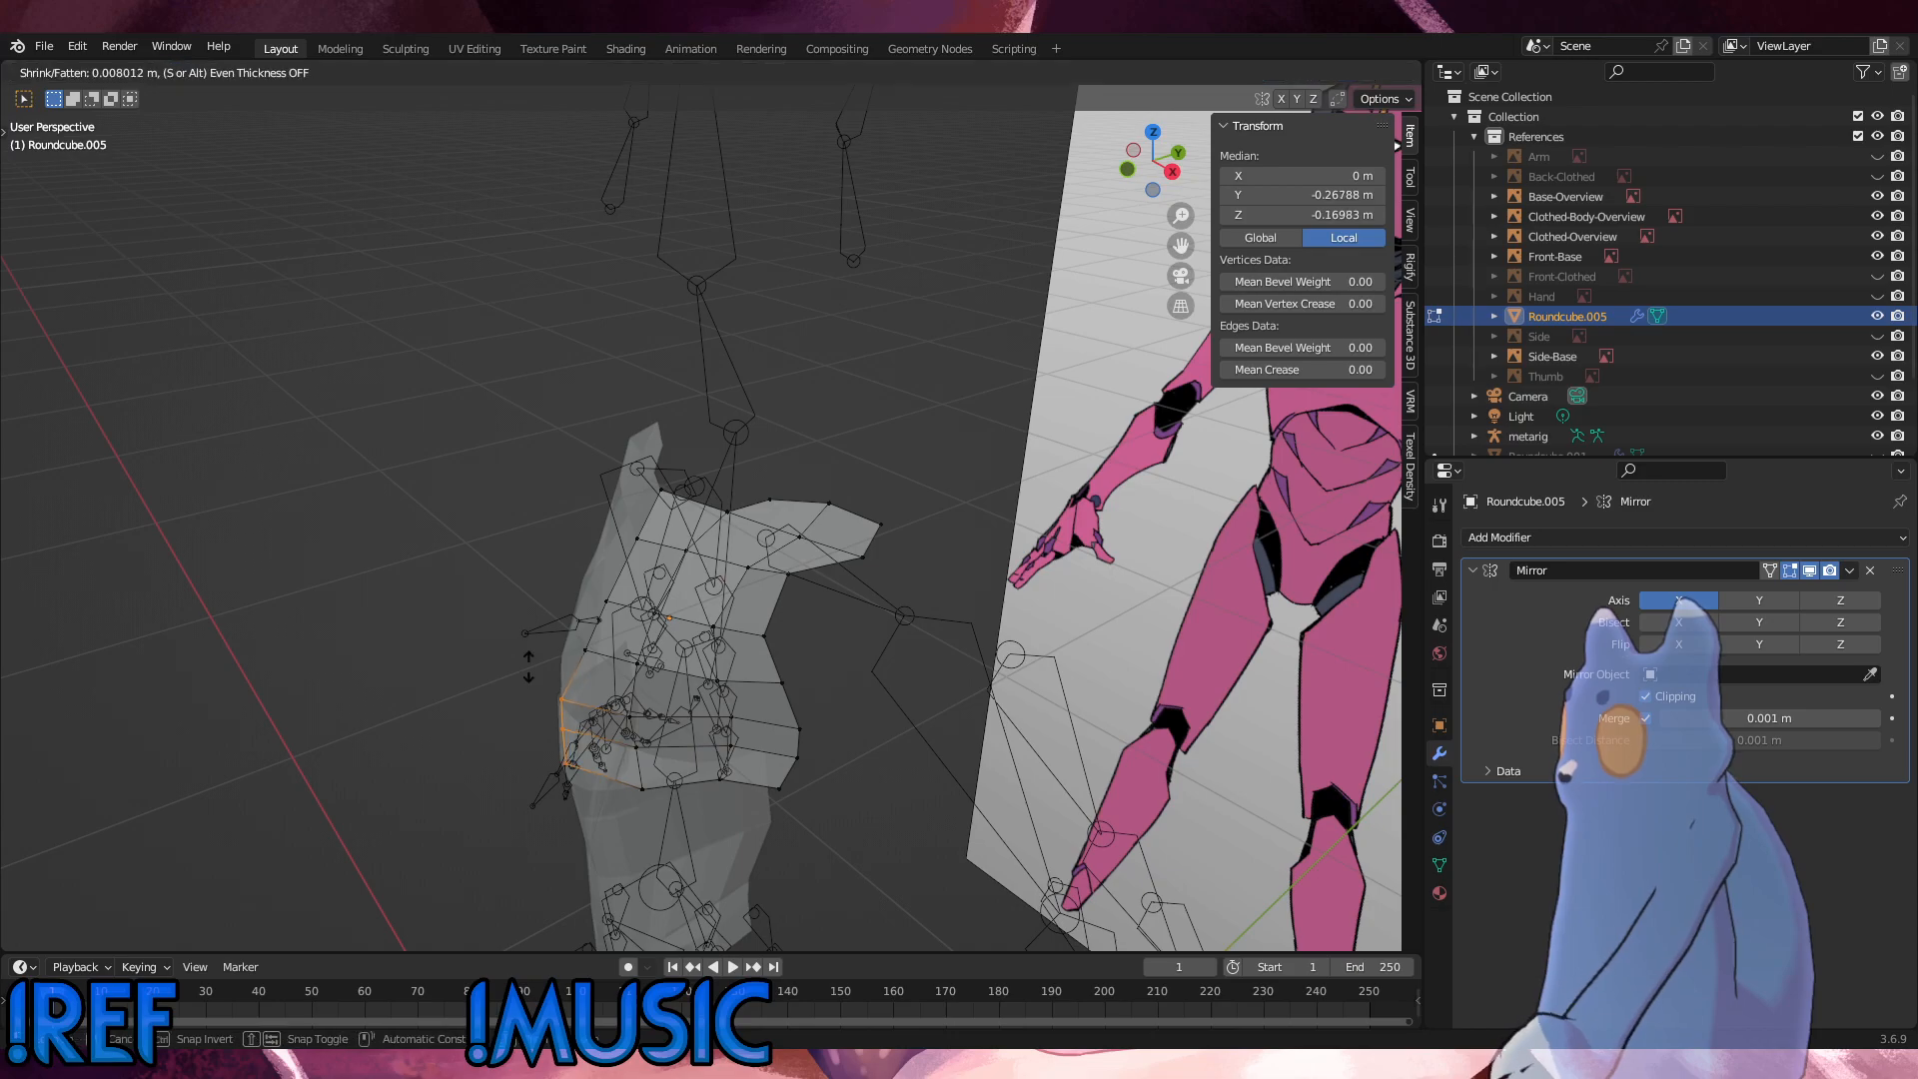
pyautogui.click(527, 663)
# Step: Turn off X-ray display and hide the metarig armature
pyautogui.click(1310, 73)
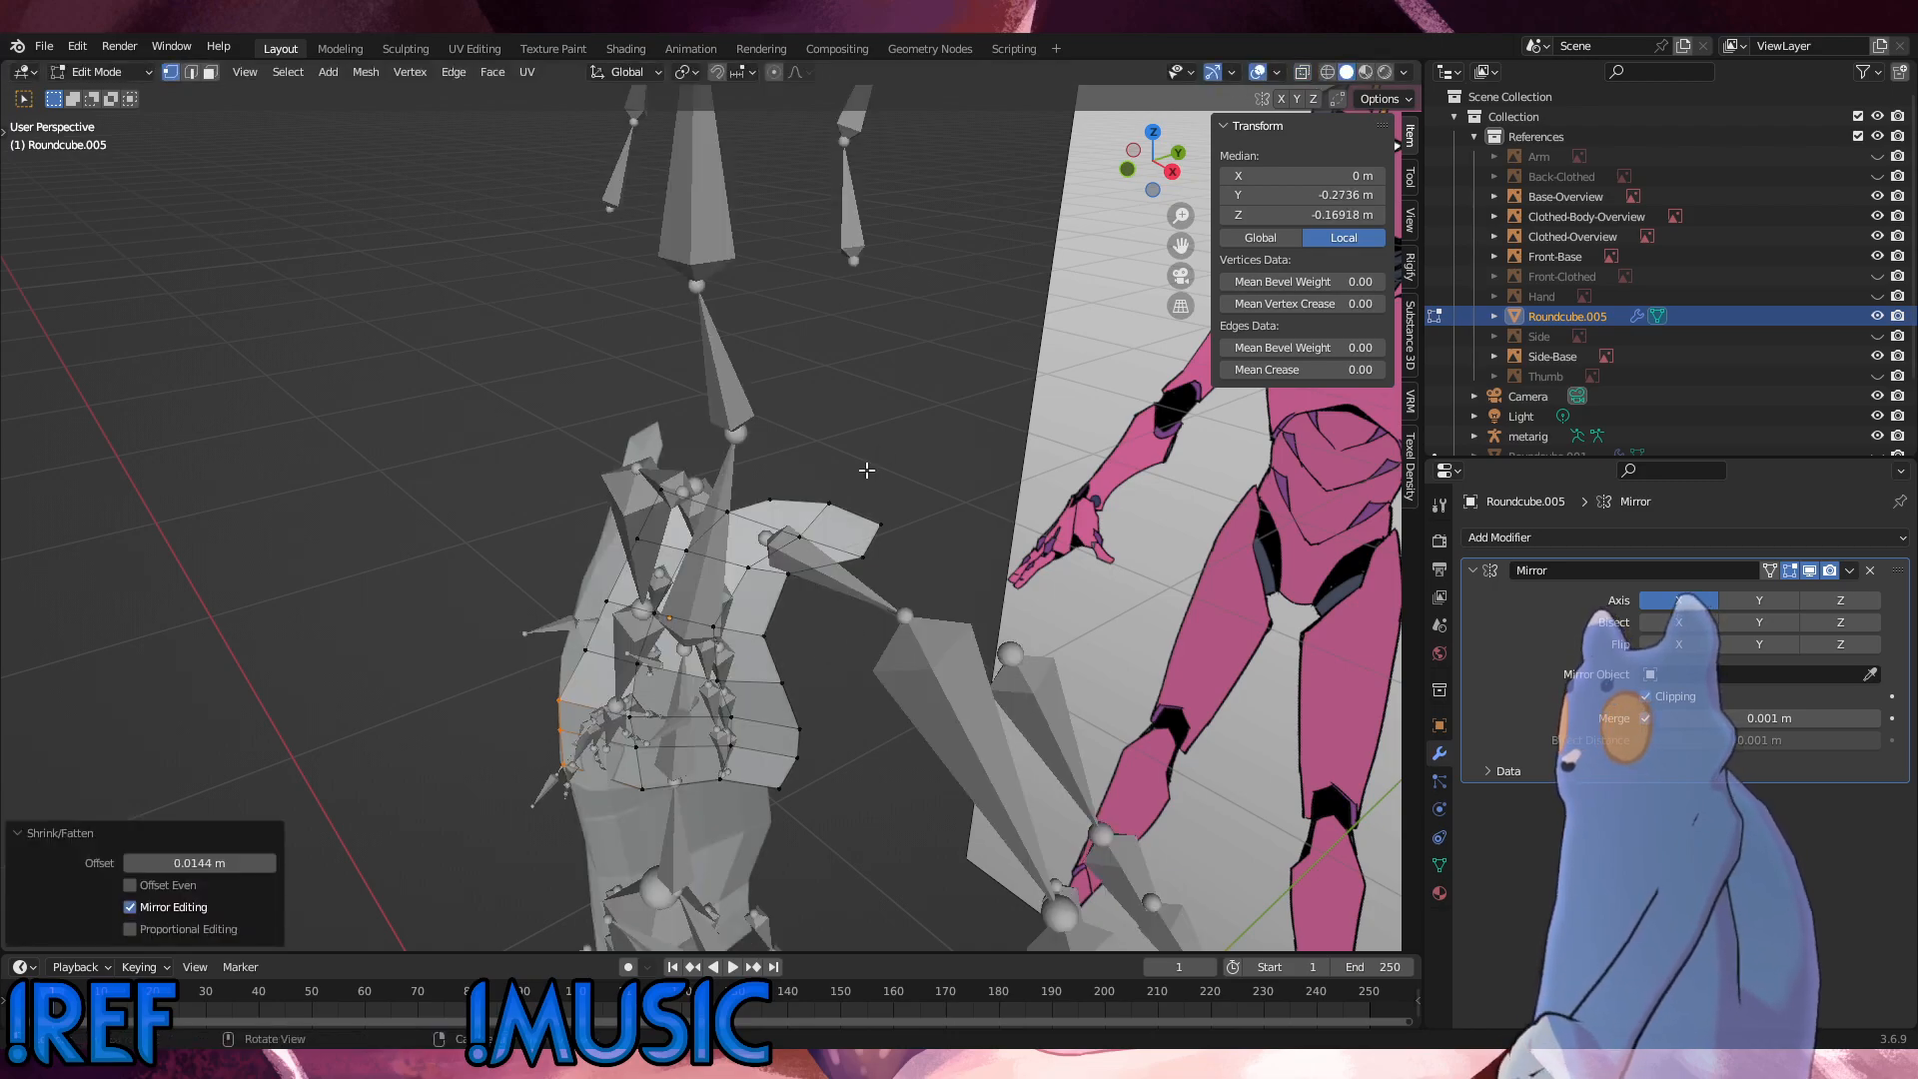
pyautogui.moveTo(866, 470); pyautogui.dragTo(962, 381, button='middle')
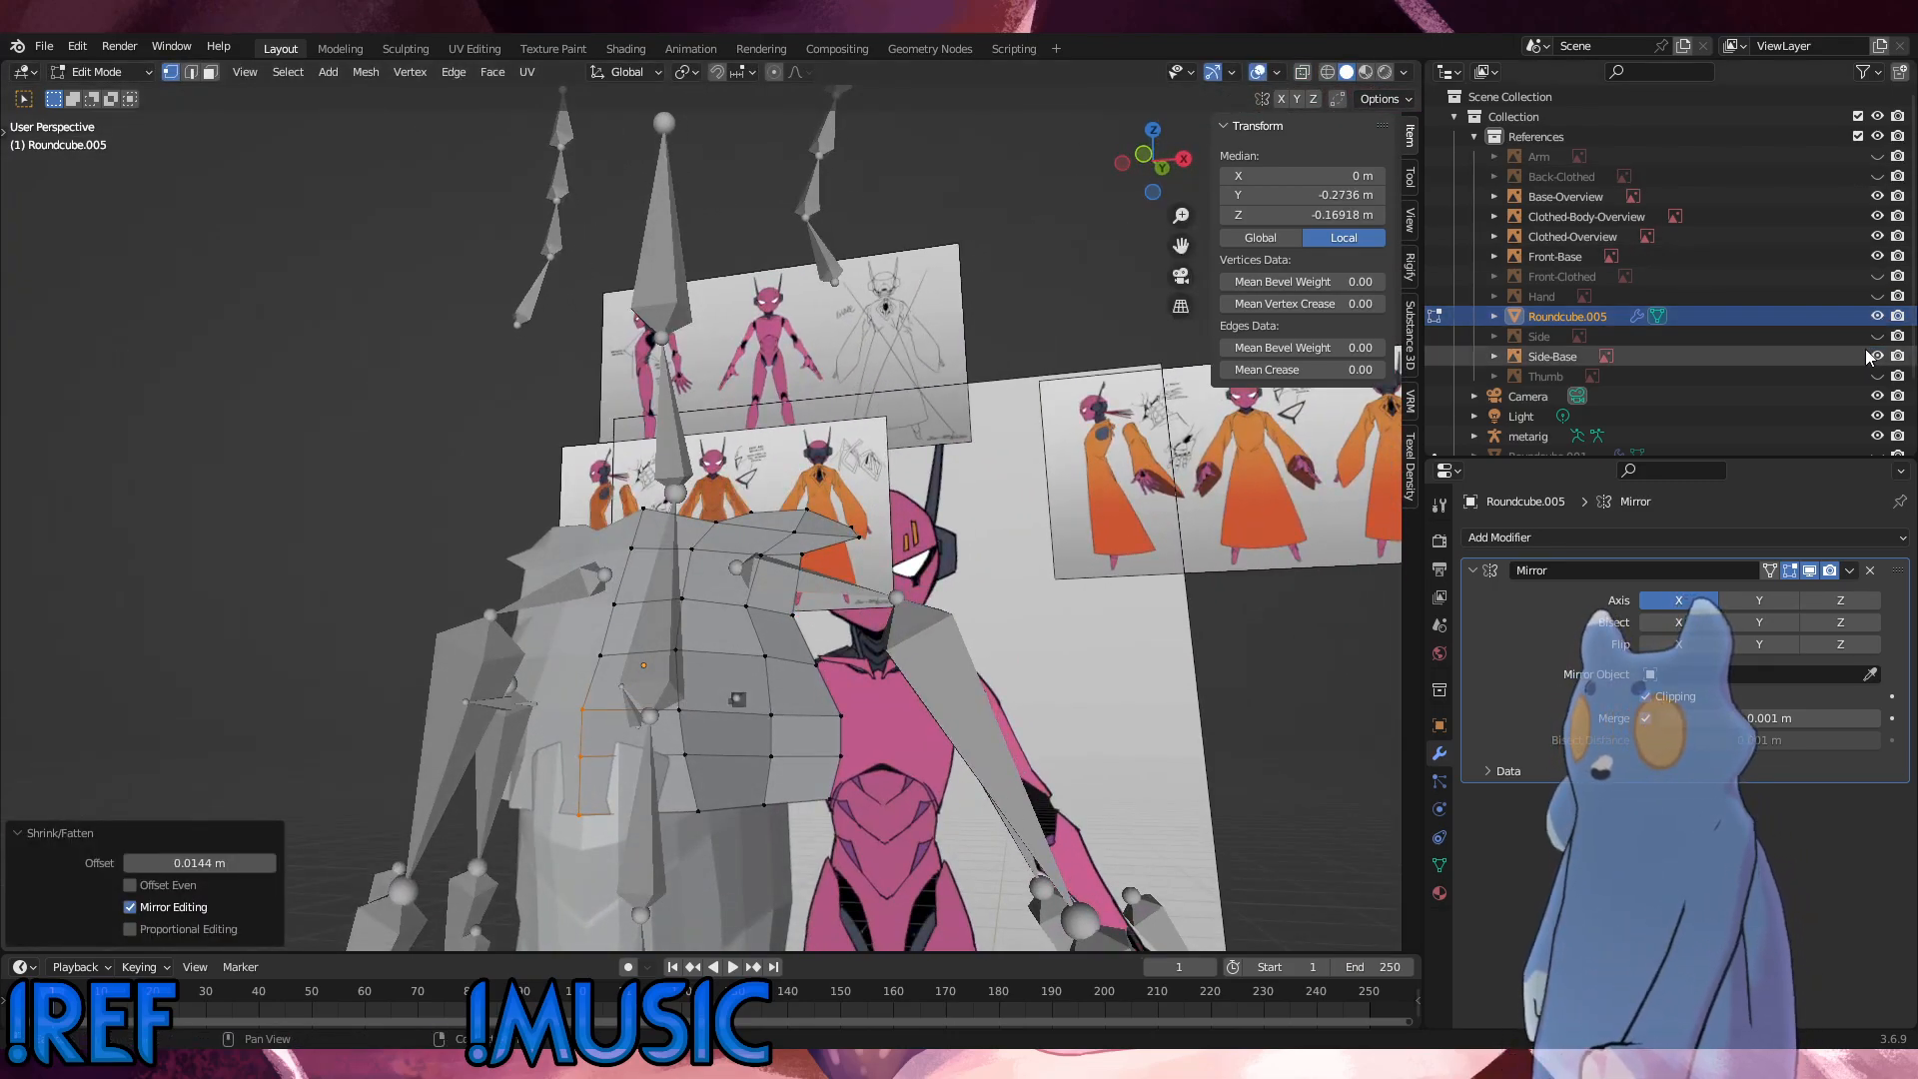
pyautogui.scroll(-2, 1848, 400)
pyautogui.click(1878, 396)
# Step: Fatten the second-column vertices of the lower chest rows outward, and fatten the centre-line vertices beside them by about 0.0117 m
pyautogui.keyDown('shift'); pyautogui.moveTo(689, 740); pyautogui.dragTo(637, 570, button='middle'); pyautogui.keyUp('shift')
pyautogui.moveTo(625, 592); pyautogui.dragTo(555, 485)
pyautogui.hotkey('alt', 's')
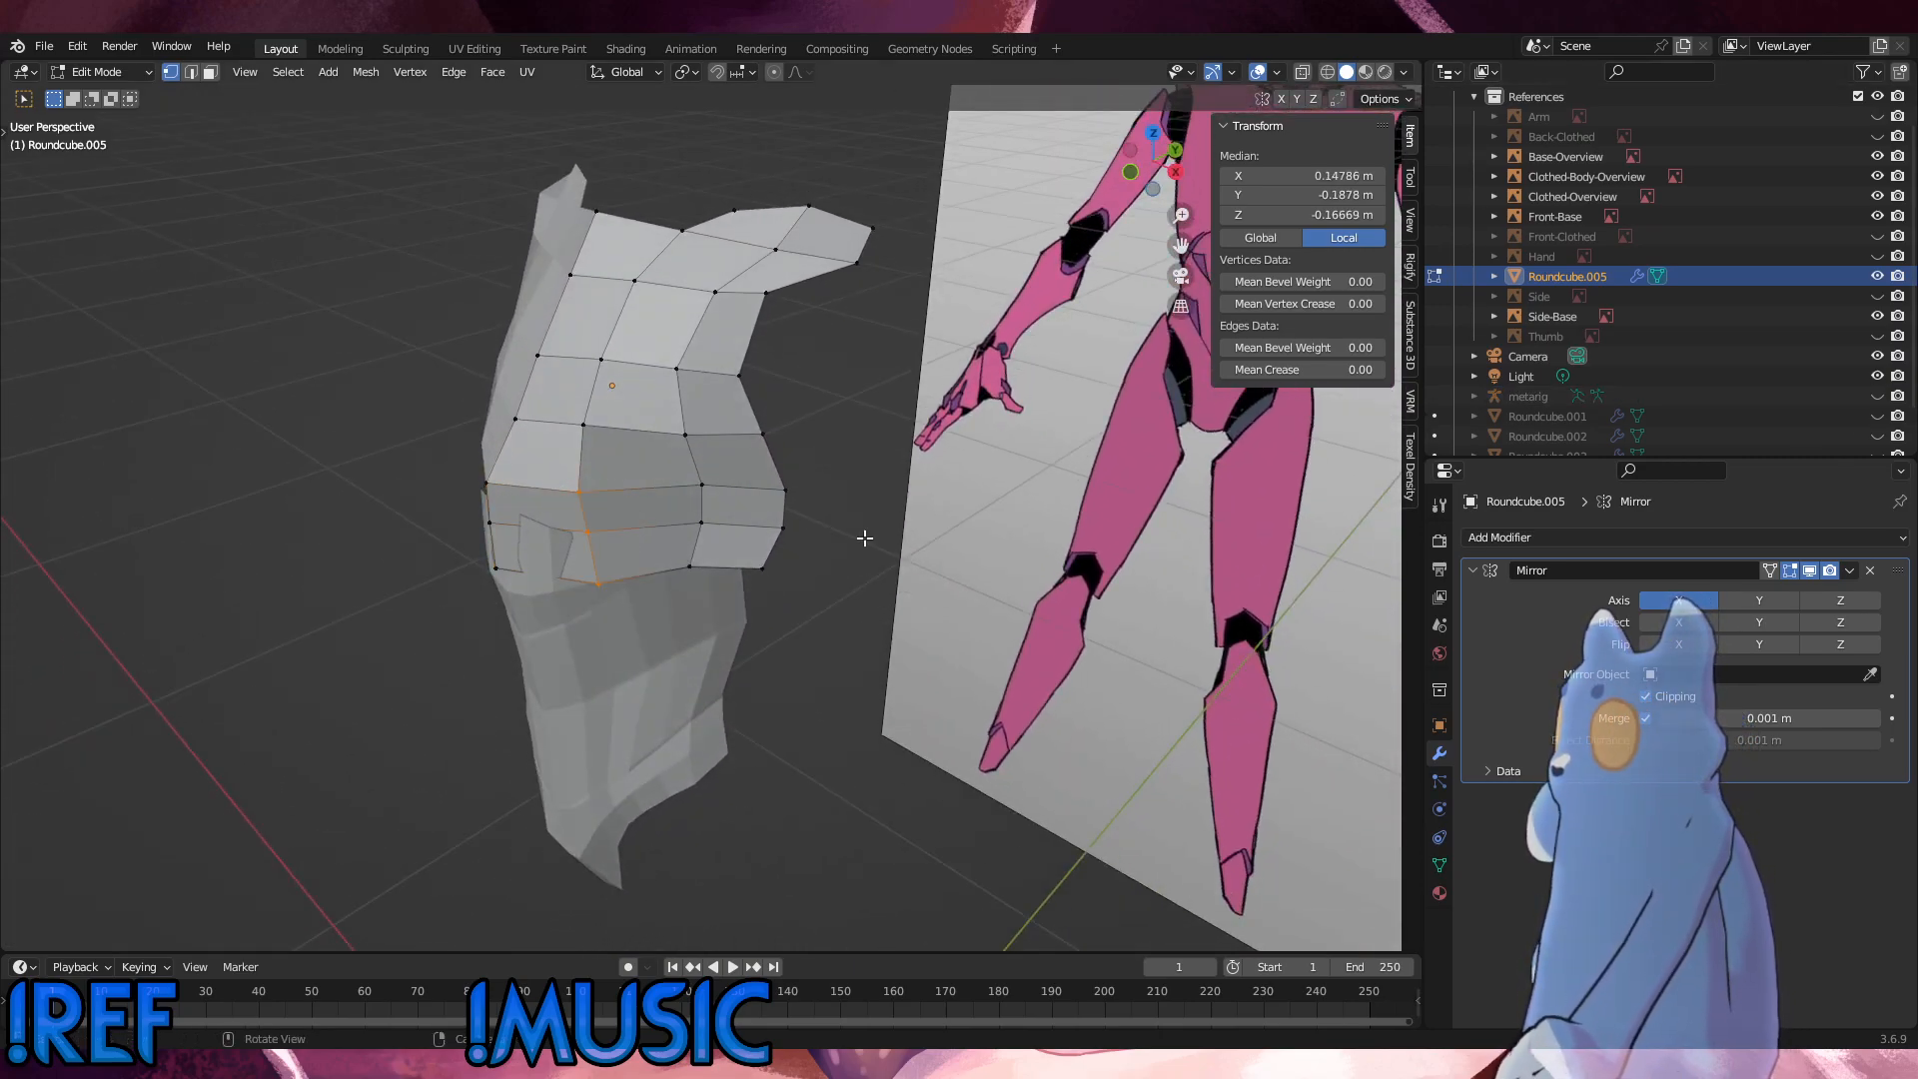
pyautogui.click(545, 555)
pyautogui.moveTo(533, 598); pyautogui.dragTo(428, 462)
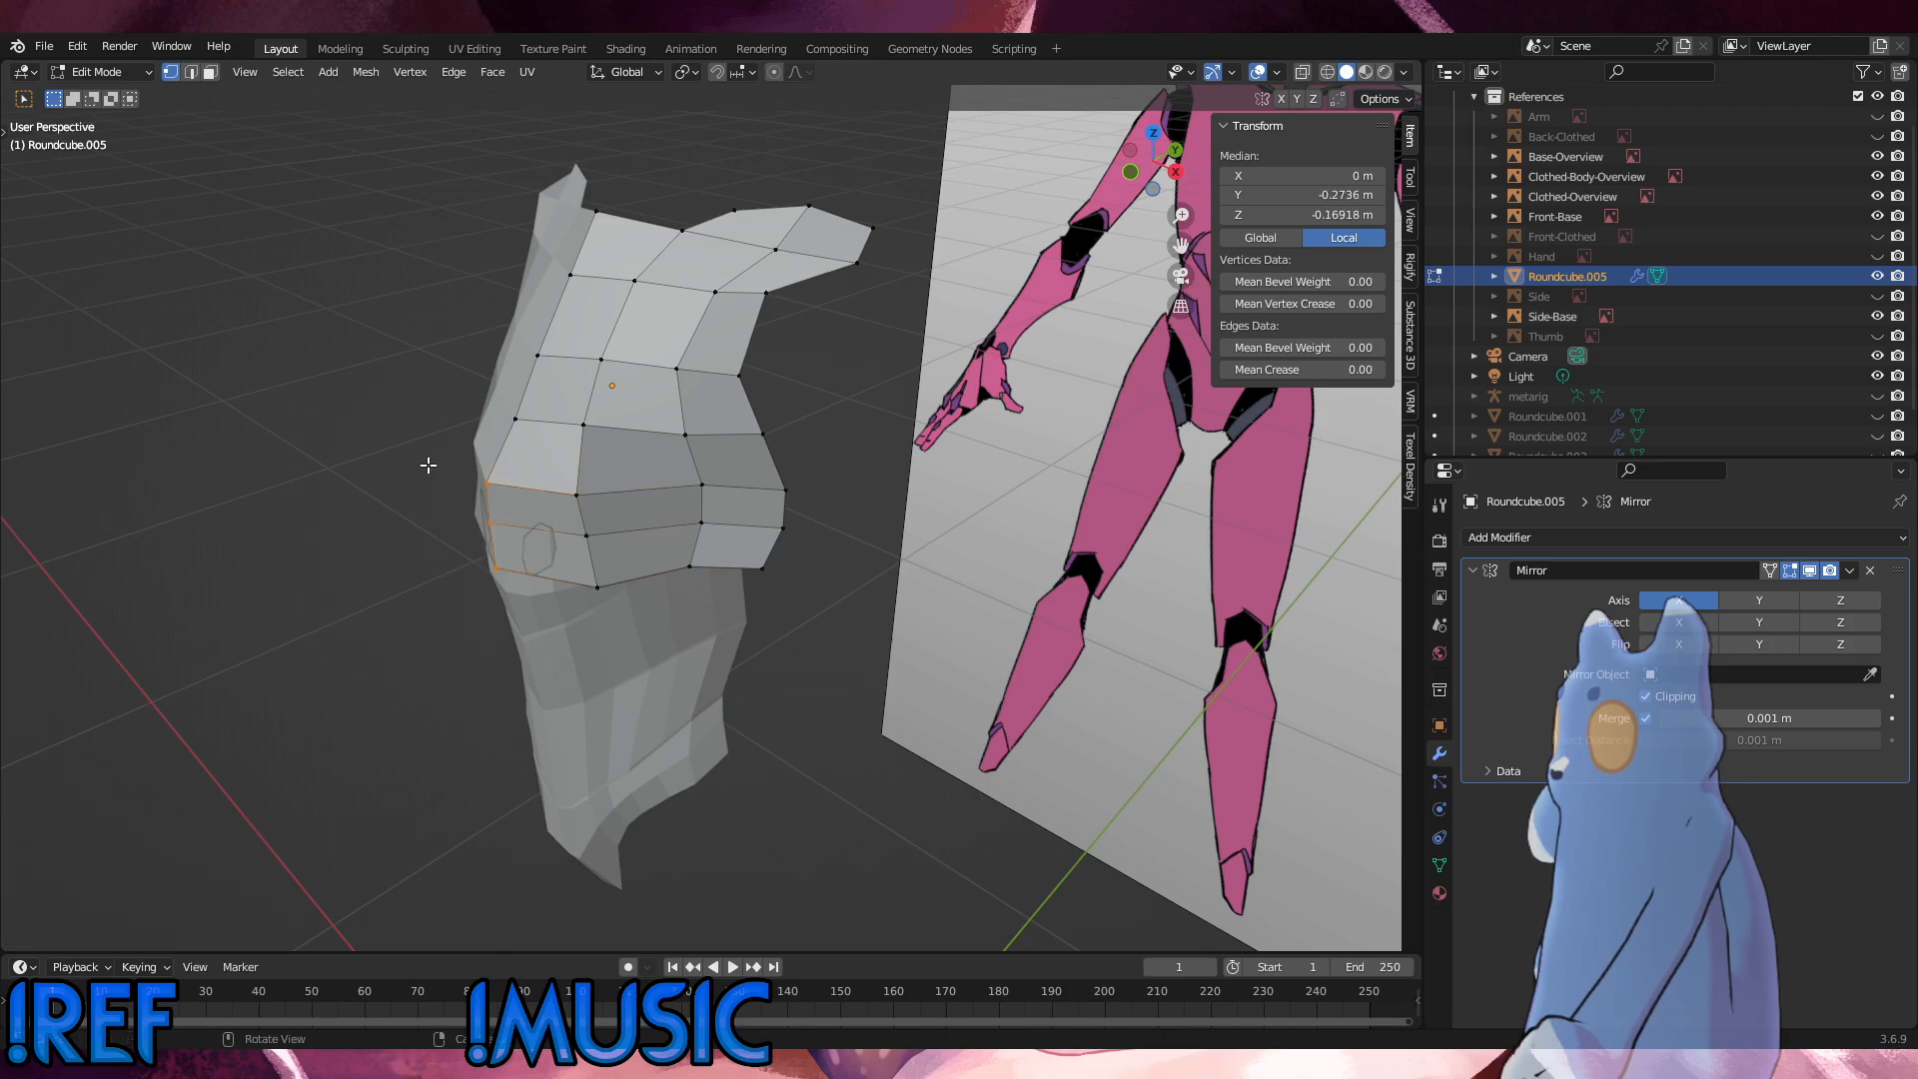
pyautogui.hotkey('alt', 's')
pyautogui.click(428, 456)
# Step: In the right side view, slide the centre-line vertex of the third row from the chest's bottom edge in small passes
pyautogui.press('KP_3')
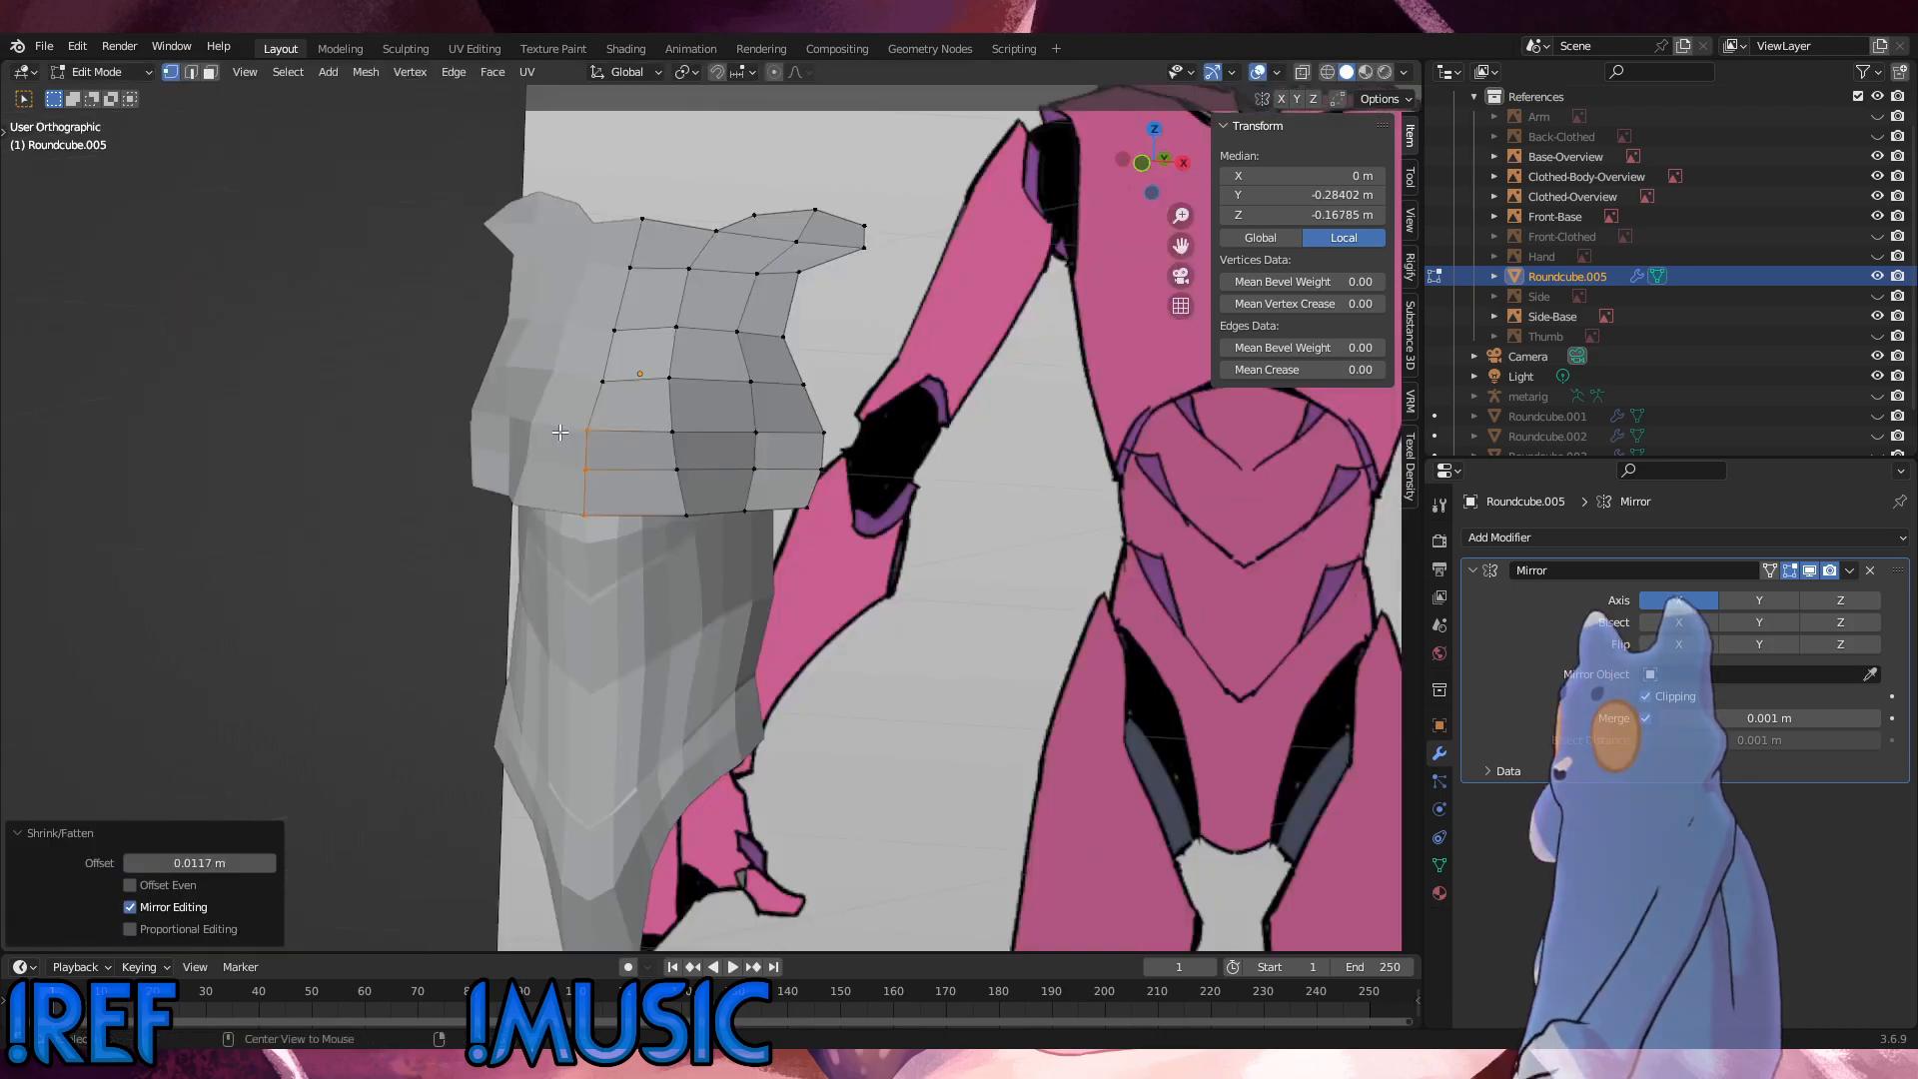
pyautogui.hotkey('alt', 'a')
pyautogui.moveTo(497, 426); pyautogui.dragTo(458, 397)
pyautogui.press('g')
pyautogui.press('g')
pyautogui.click(466, 388)
pyautogui.press('g')
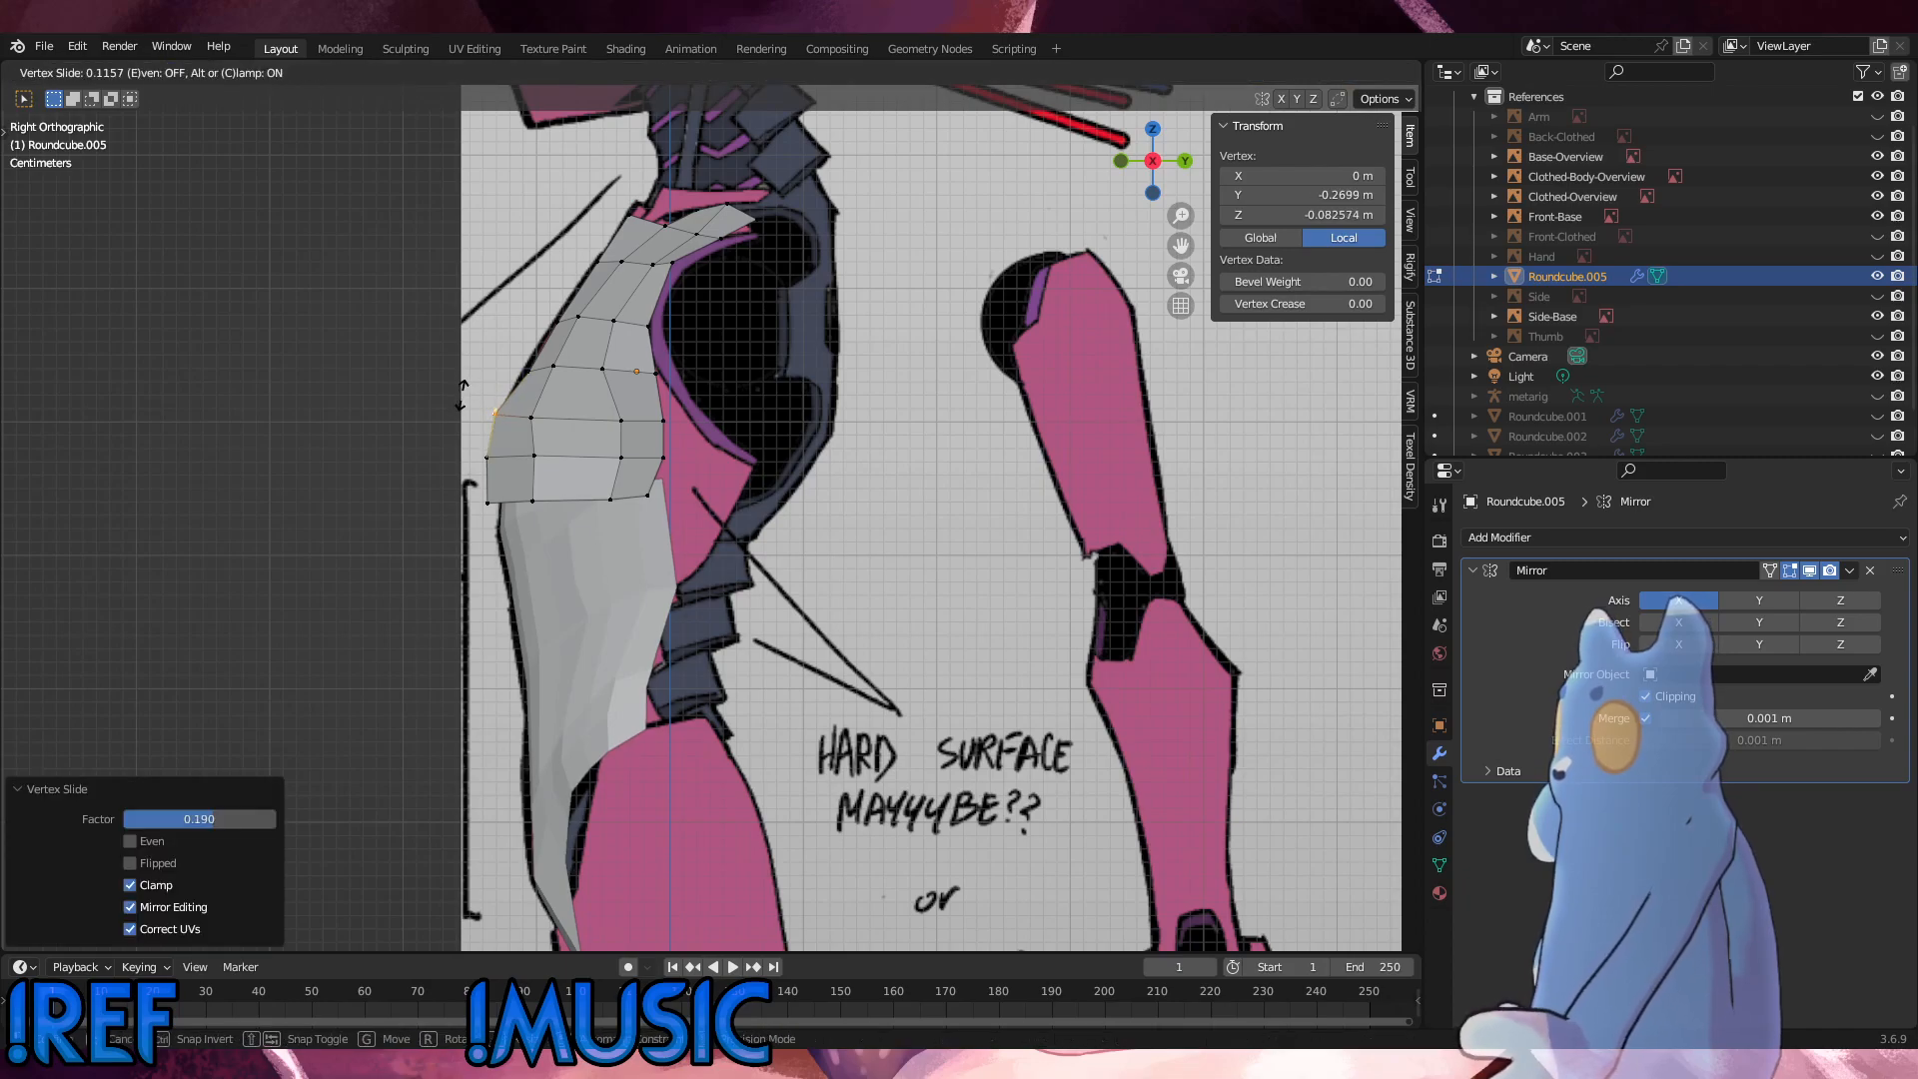
pyautogui.click(462, 396)
# Step: Slide the second-column vertex of that same row by a factor of about 0.077
pyautogui.press('g')
pyautogui.press('g')
pyautogui.click(509, 404)
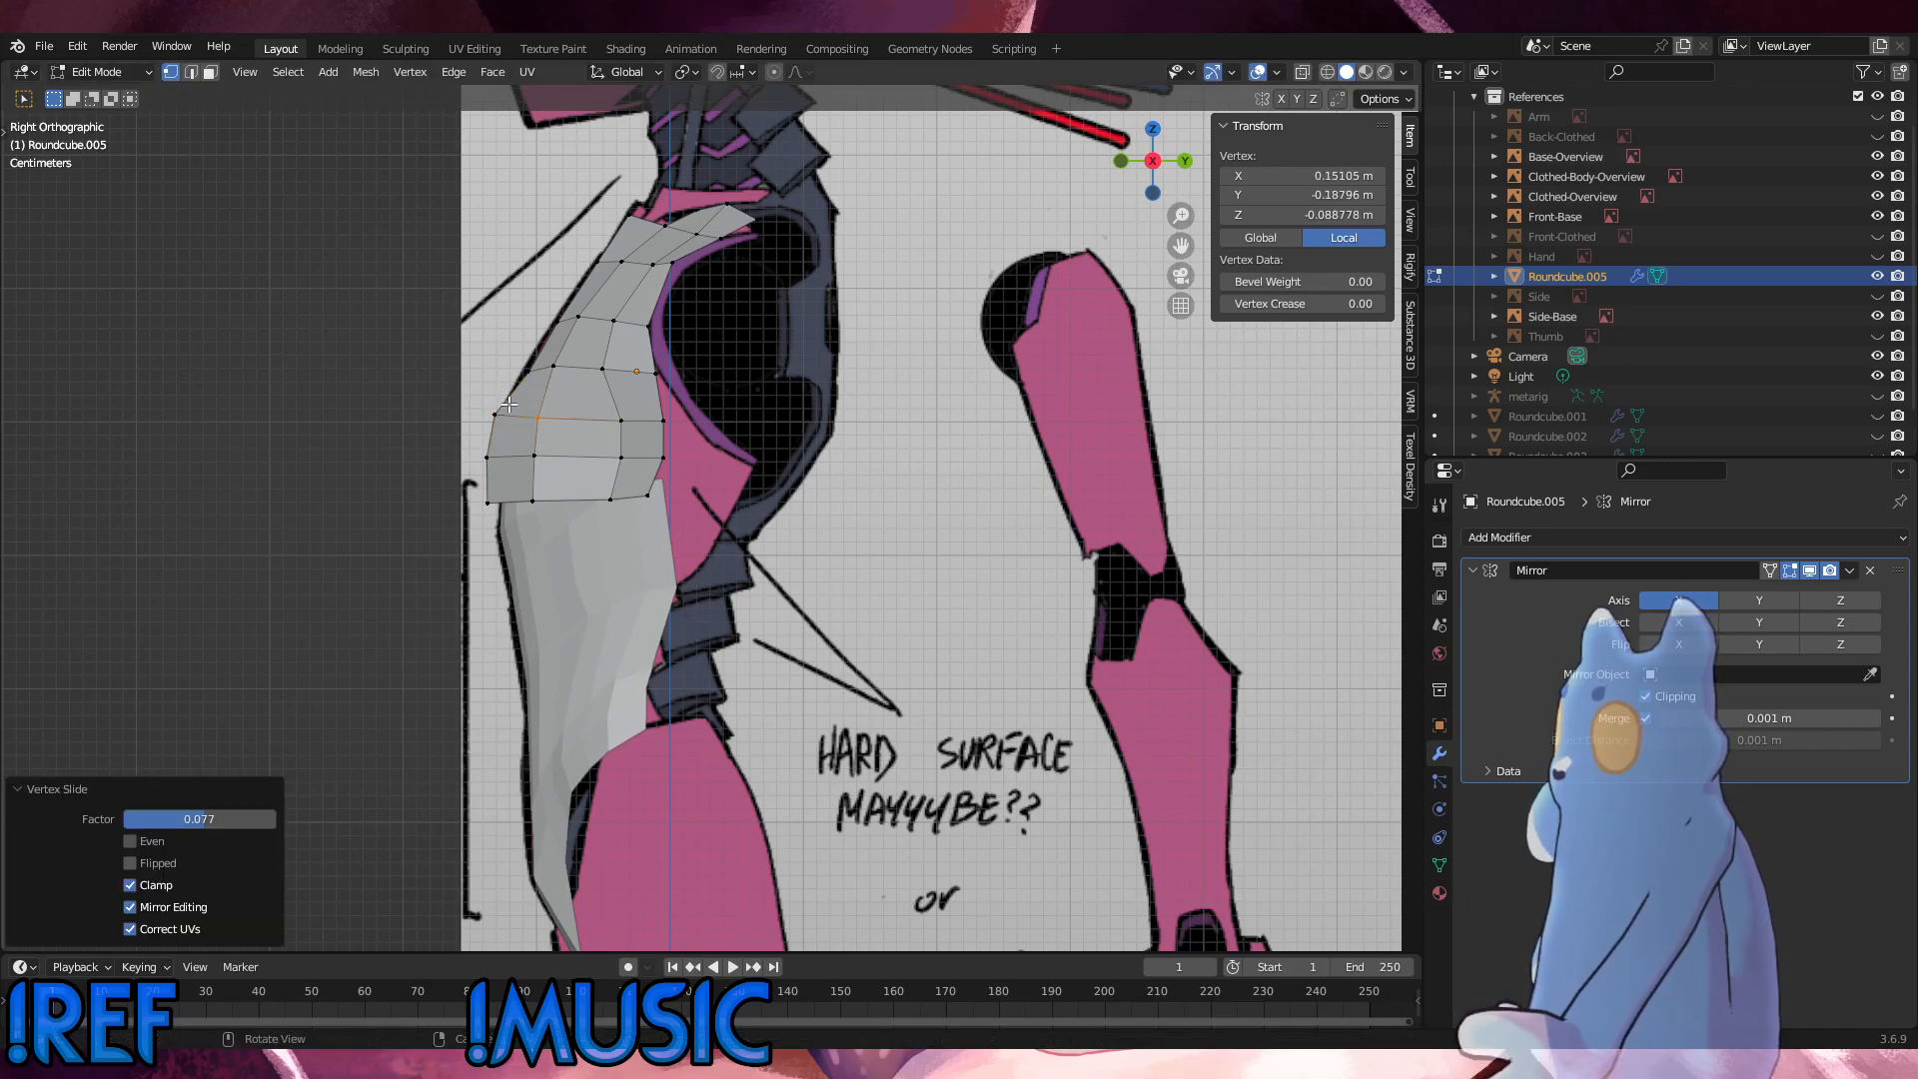
# Step: Slide the third-column vertices of the second and third rows forward by a factor of about 0.21, and slide the bottom-edge vertex below them
pyautogui.moveTo(636, 462); pyautogui.dragTo(598, 406)
pyautogui.press('g')
pyautogui.press('g')
pyautogui.click(580, 404)
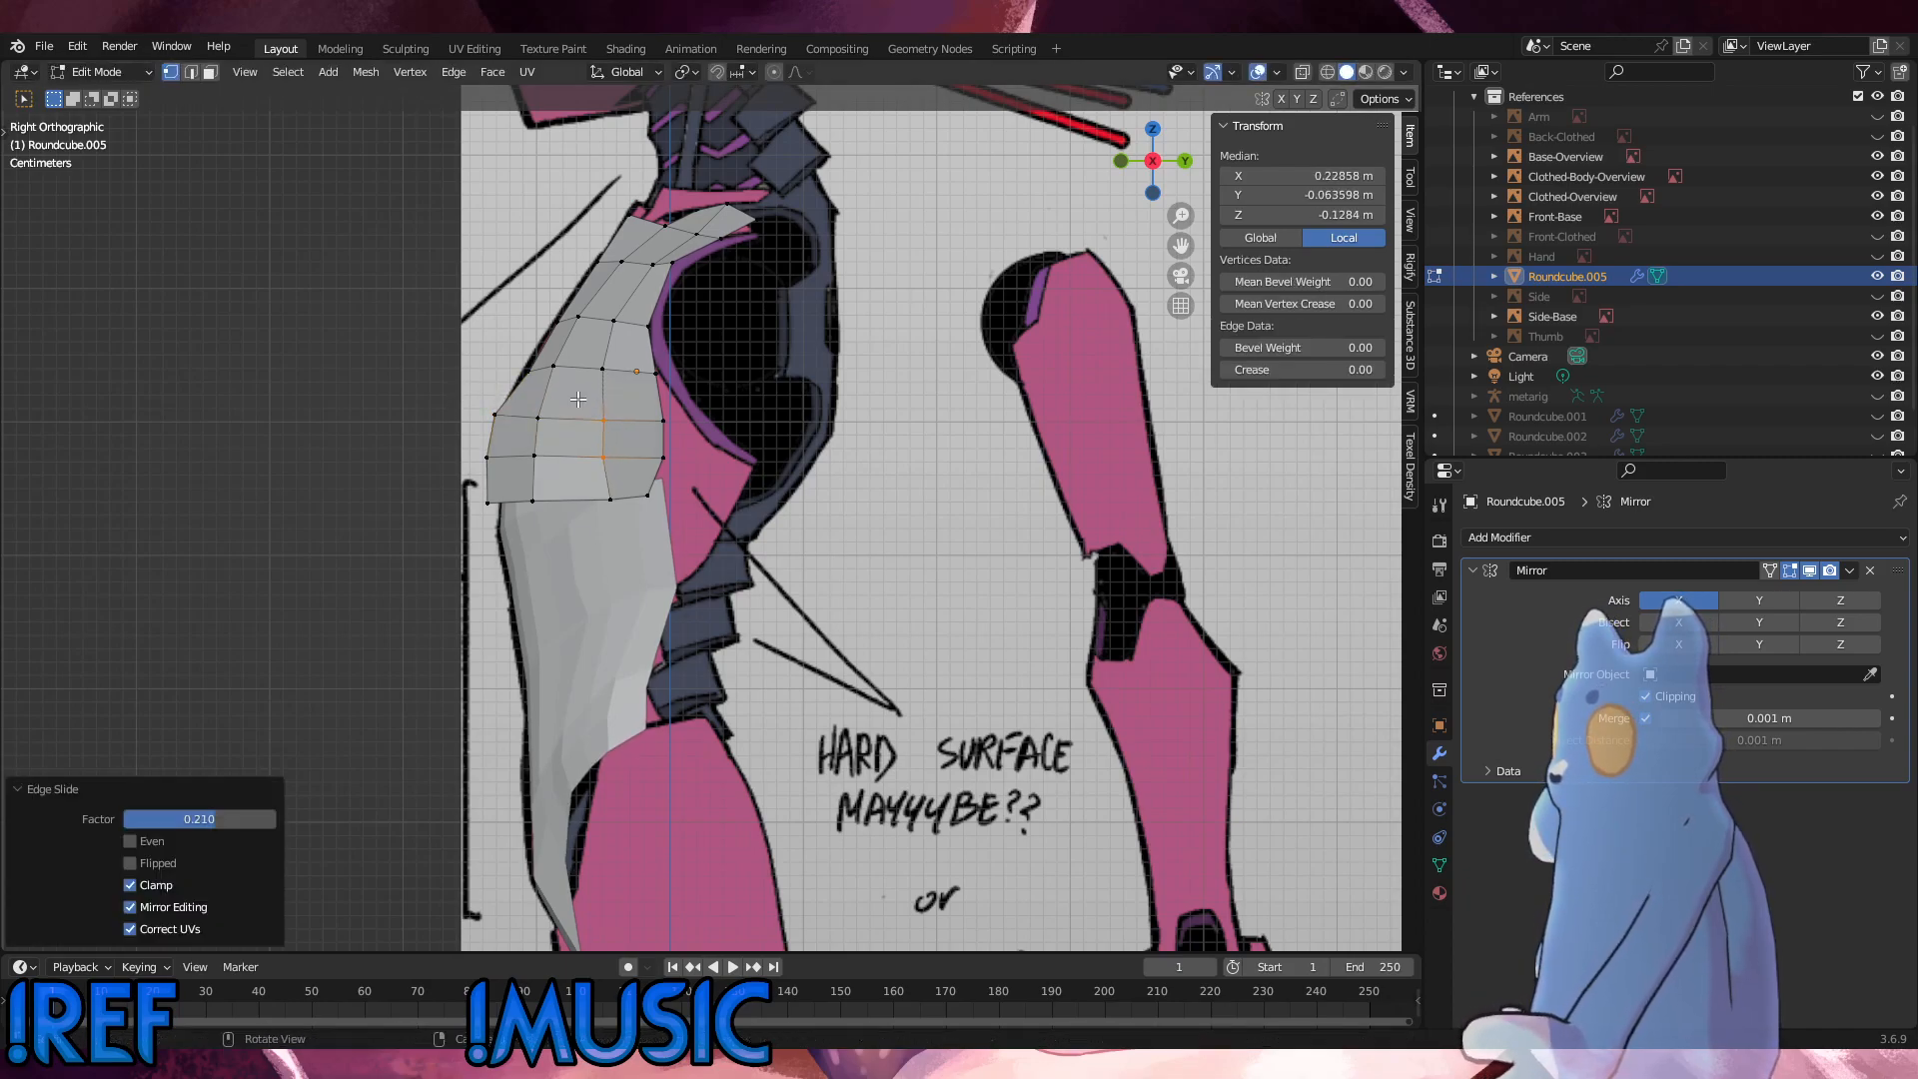
pyautogui.moveTo(626, 511); pyautogui.dragTo(571, 462)
pyautogui.press('g')
pyautogui.press('g')
pyautogui.click(562, 466)
# Step: Fatten the third-column vertices of the second and third rows by about 0.028 m, and fatten the bottom-edge vertex below them
pyautogui.moveTo(573, 469); pyautogui.dragTo(734, 554, button='middle')
pyautogui.moveTo(734, 555); pyautogui.dragTo(678, 484)
pyautogui.hotkey('alt', 's')
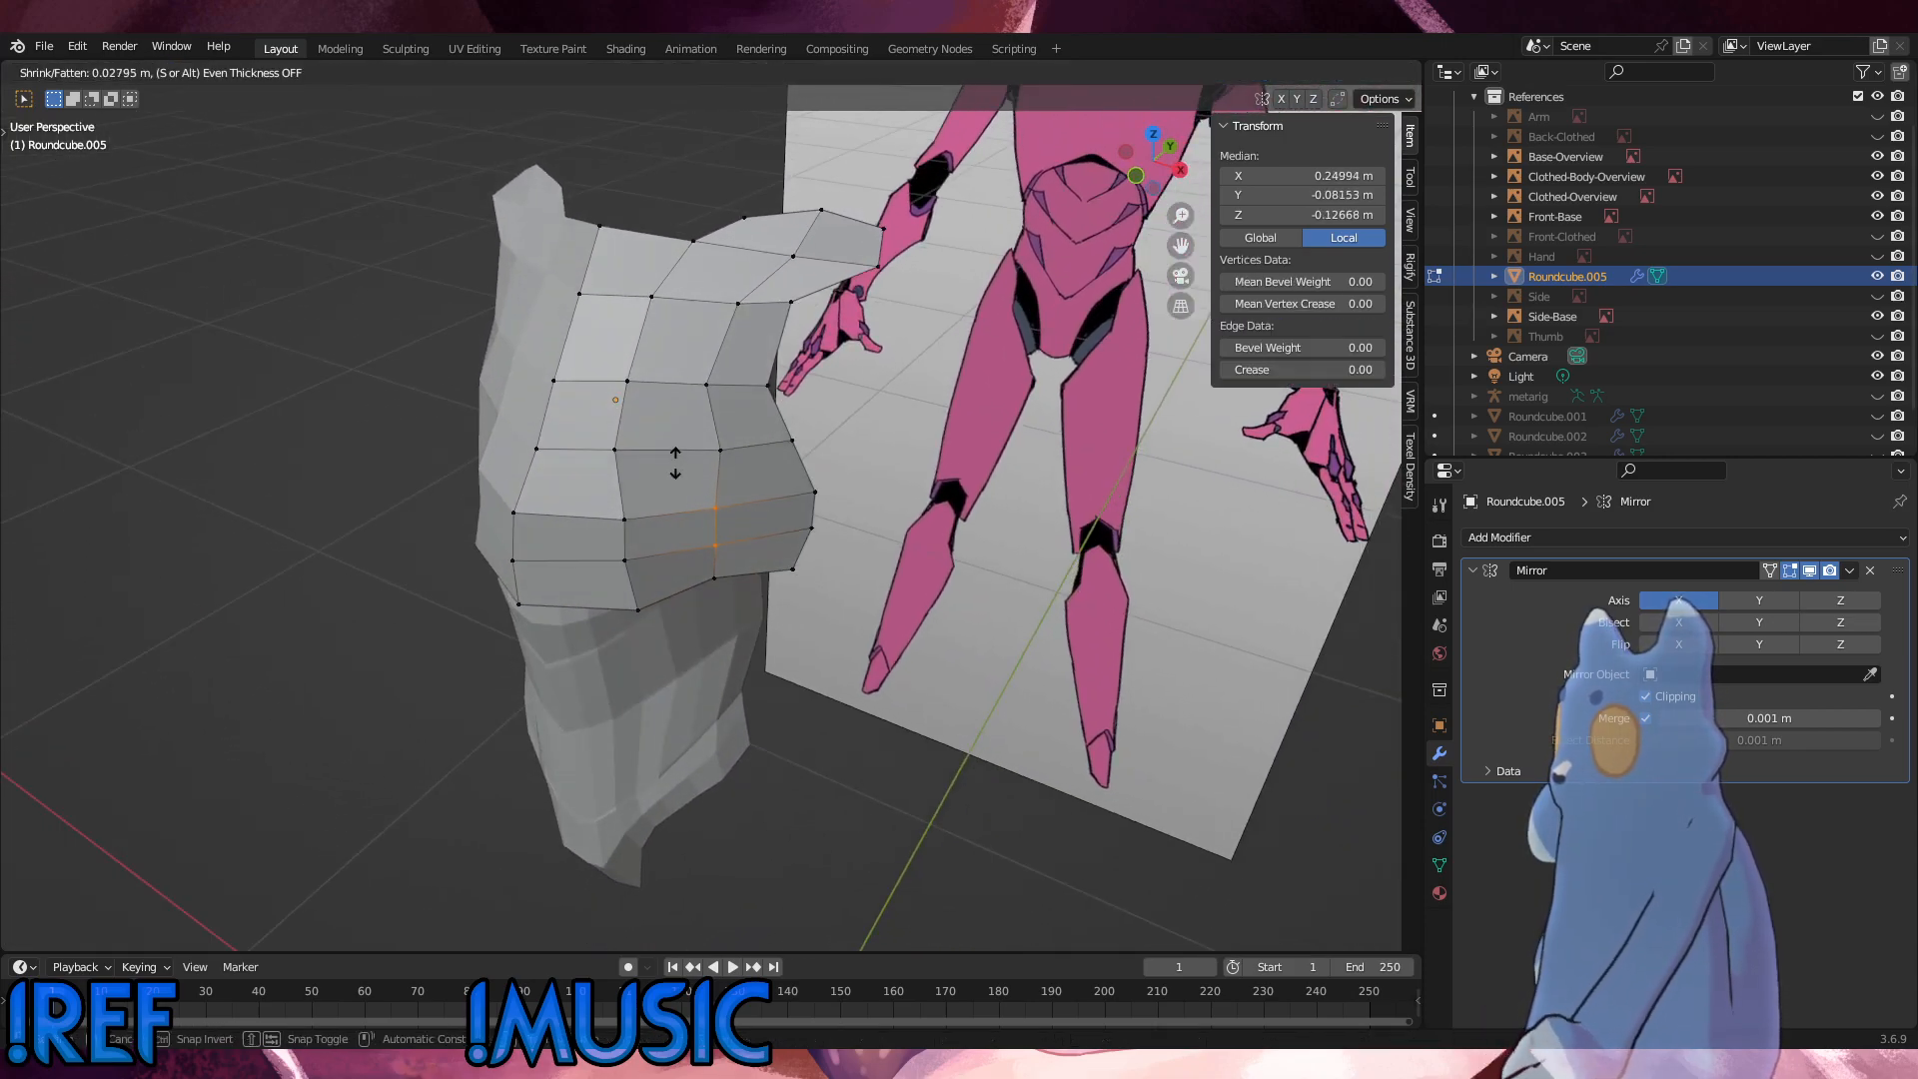
pyautogui.click(674, 462)
pyautogui.moveTo(734, 591); pyautogui.dragTo(680, 555)
pyautogui.moveTo(685, 556); pyautogui.dragTo(756, 516, button='middle')
pyautogui.hotkey('alt', 's')
pyautogui.click(724, 470)
# Step: Slide chest vertices along their edges to even out the grid, including the upper second-column vertex by a factor of about 0.093
pyautogui.moveTo(733, 465); pyautogui.dragTo(675, 232)
pyautogui.press('g')
pyautogui.press('g')
pyautogui.click(672, 429)
pyautogui.press('g')
pyautogui.press('g')
pyautogui.click(688, 296)
pyautogui.press('g')
pyautogui.press('g')
pyautogui.click(692, 232)
pyautogui.moveTo(700, 244); pyautogui.dragTo(811, 564, button='middle')
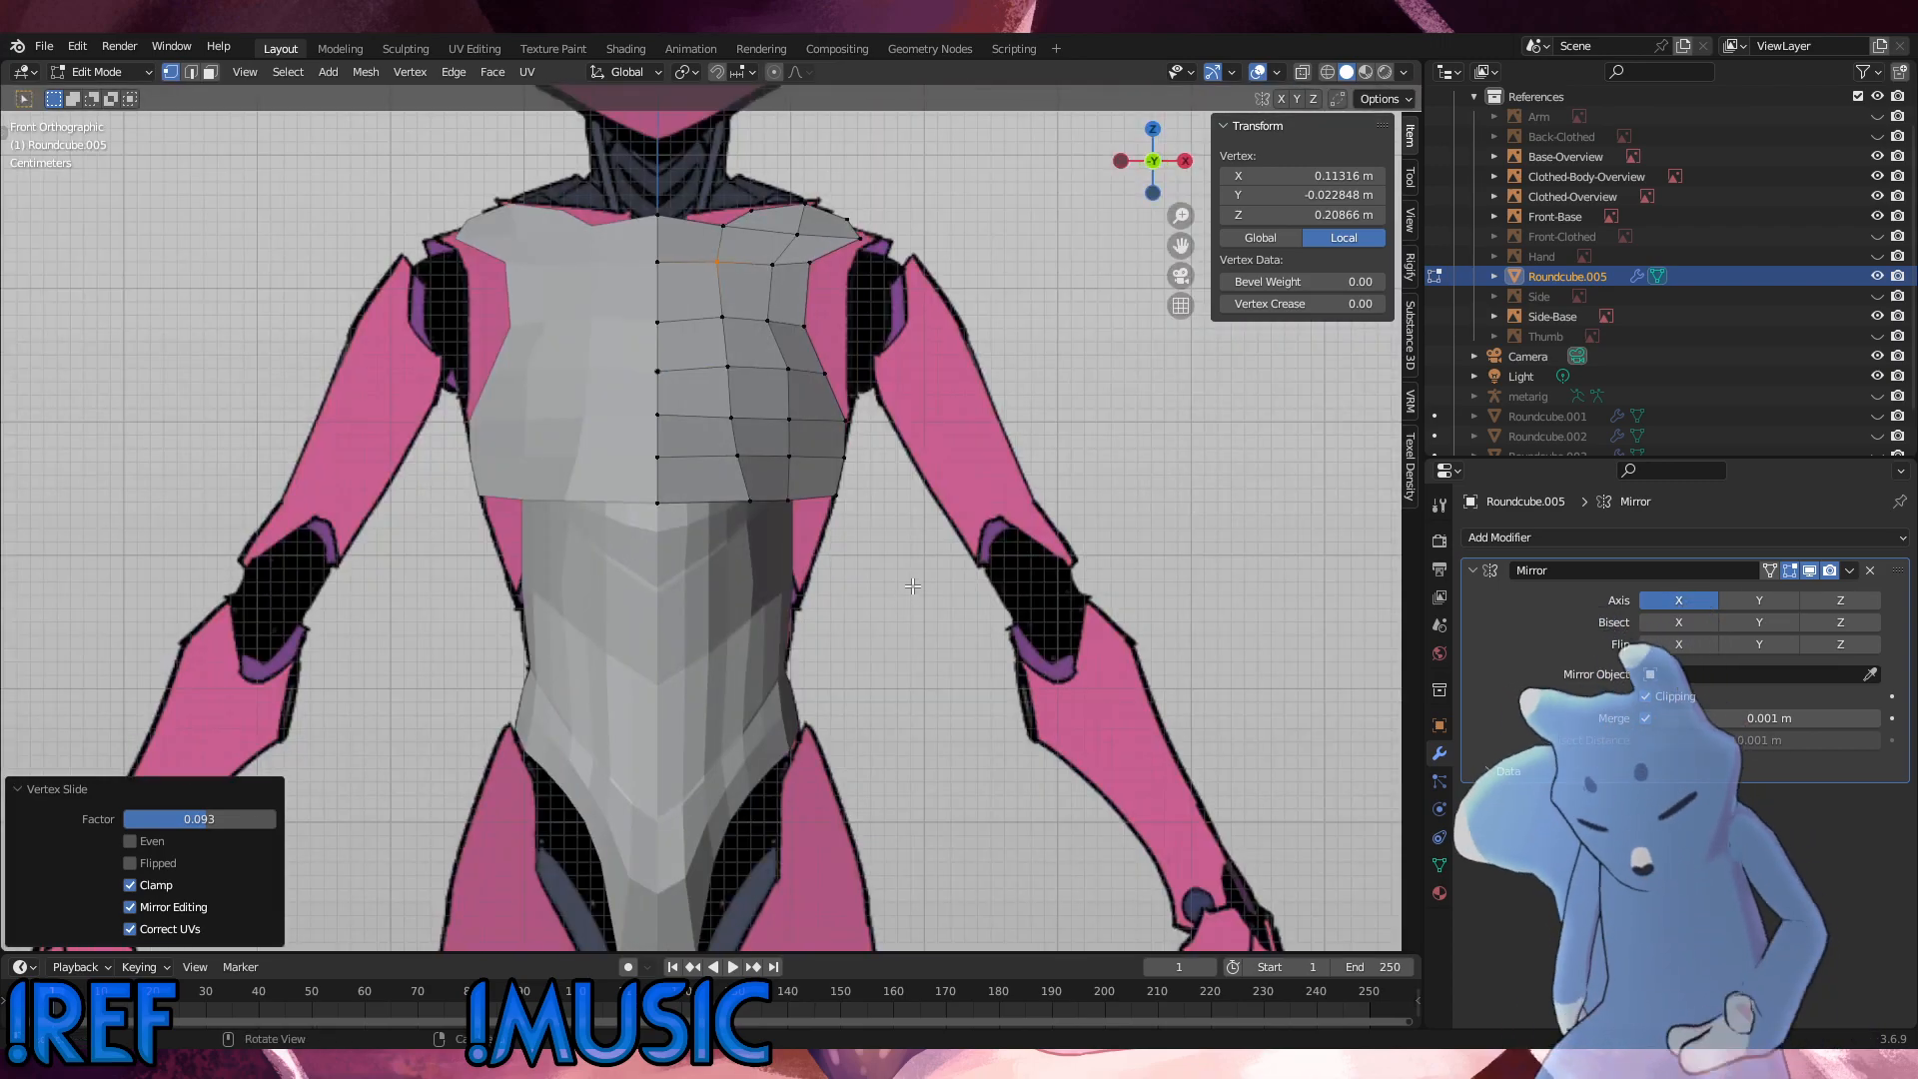
# Step: In the front view, move the two upper outer-edge vertices below the shoulder outward along X by about 0.03 m
pyautogui.keyDown('alt'); pyautogui.click(866, 309); pyautogui.keyUp('alt')
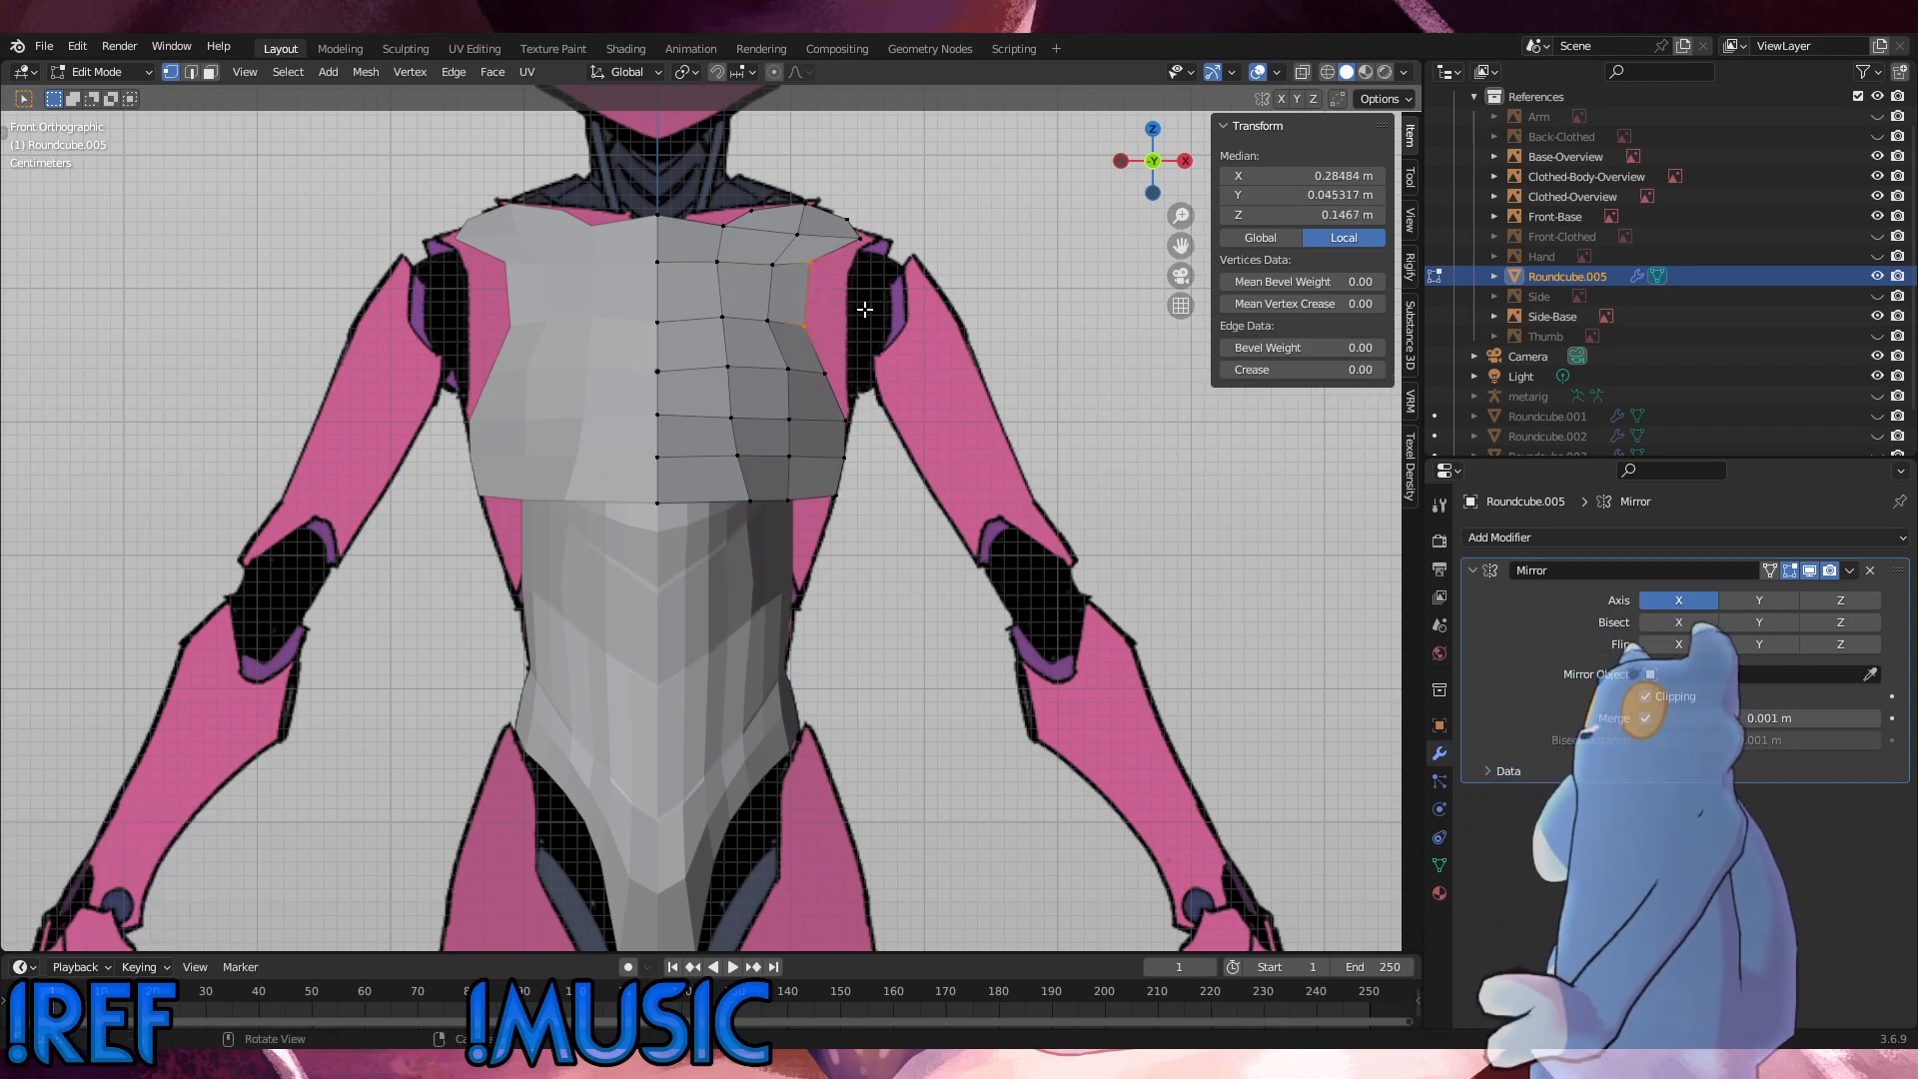
pyautogui.press('g')
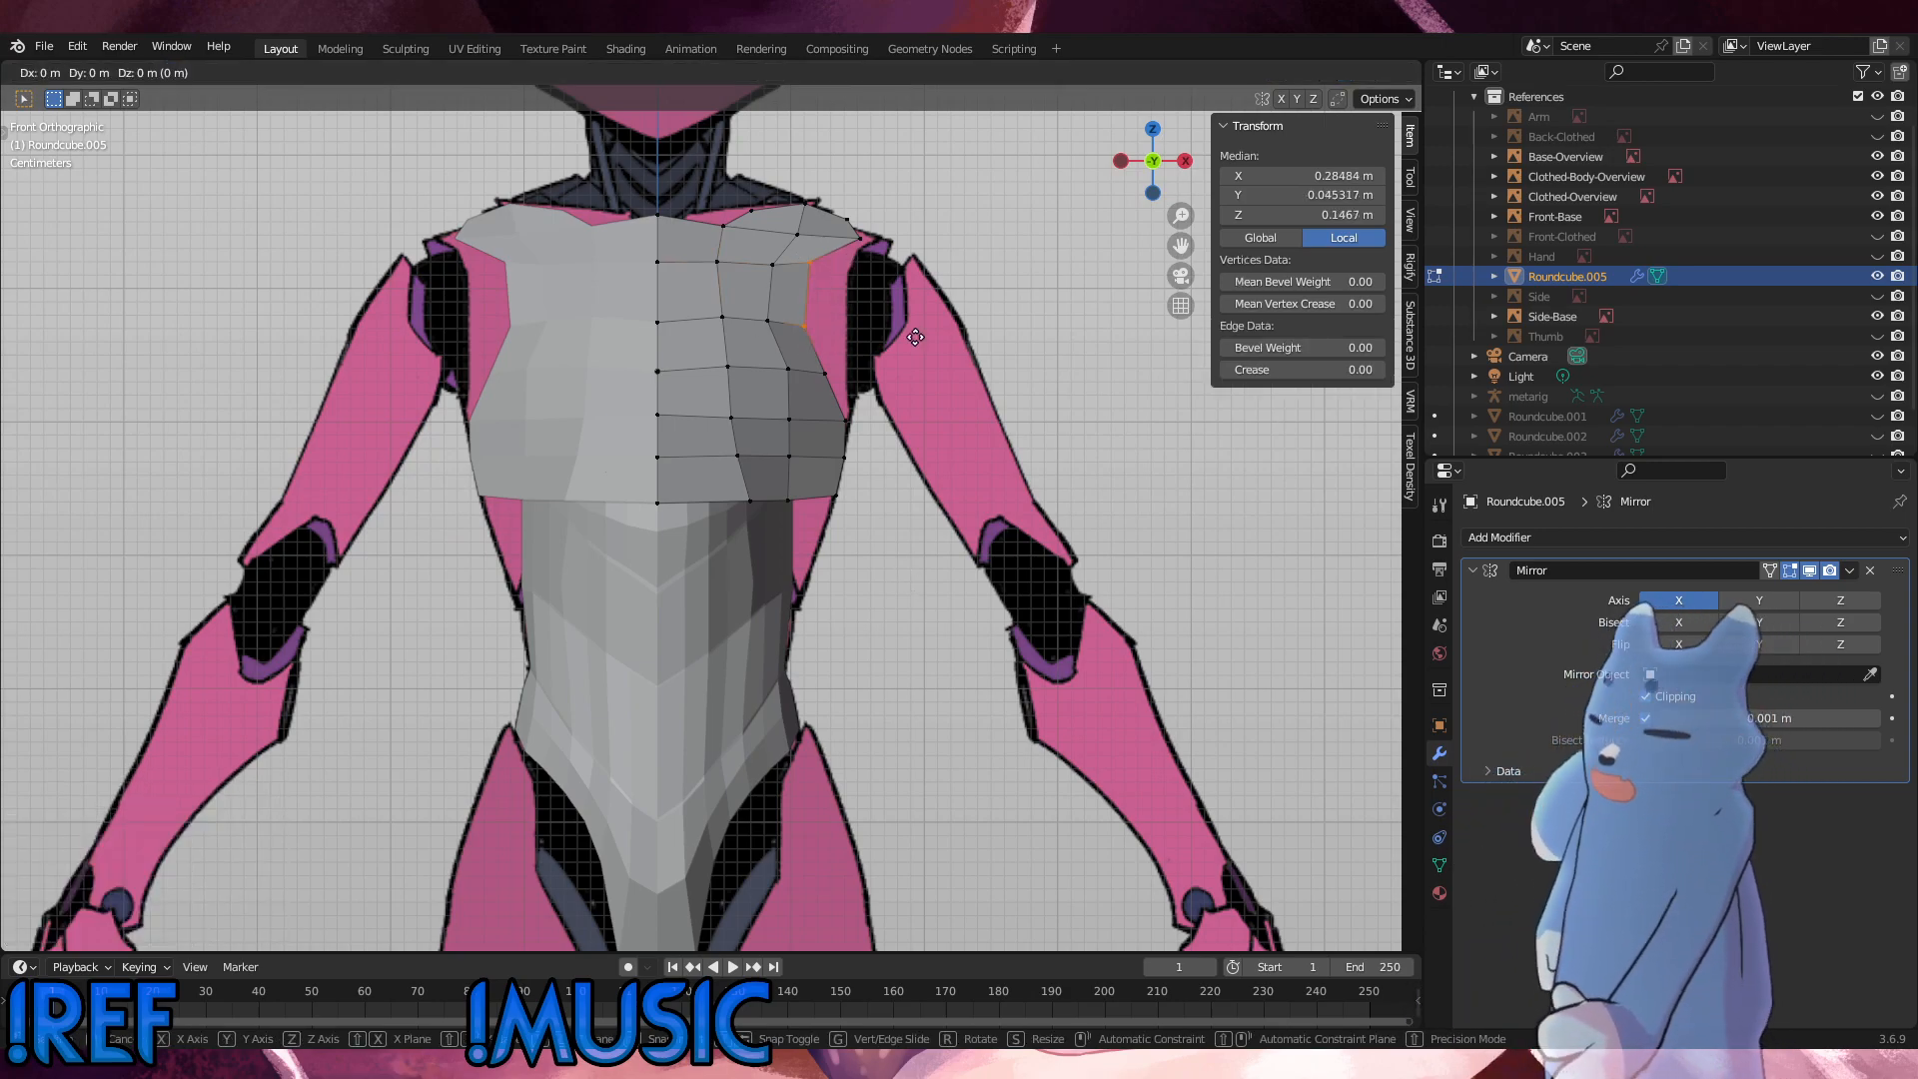
pyautogui.press('x')
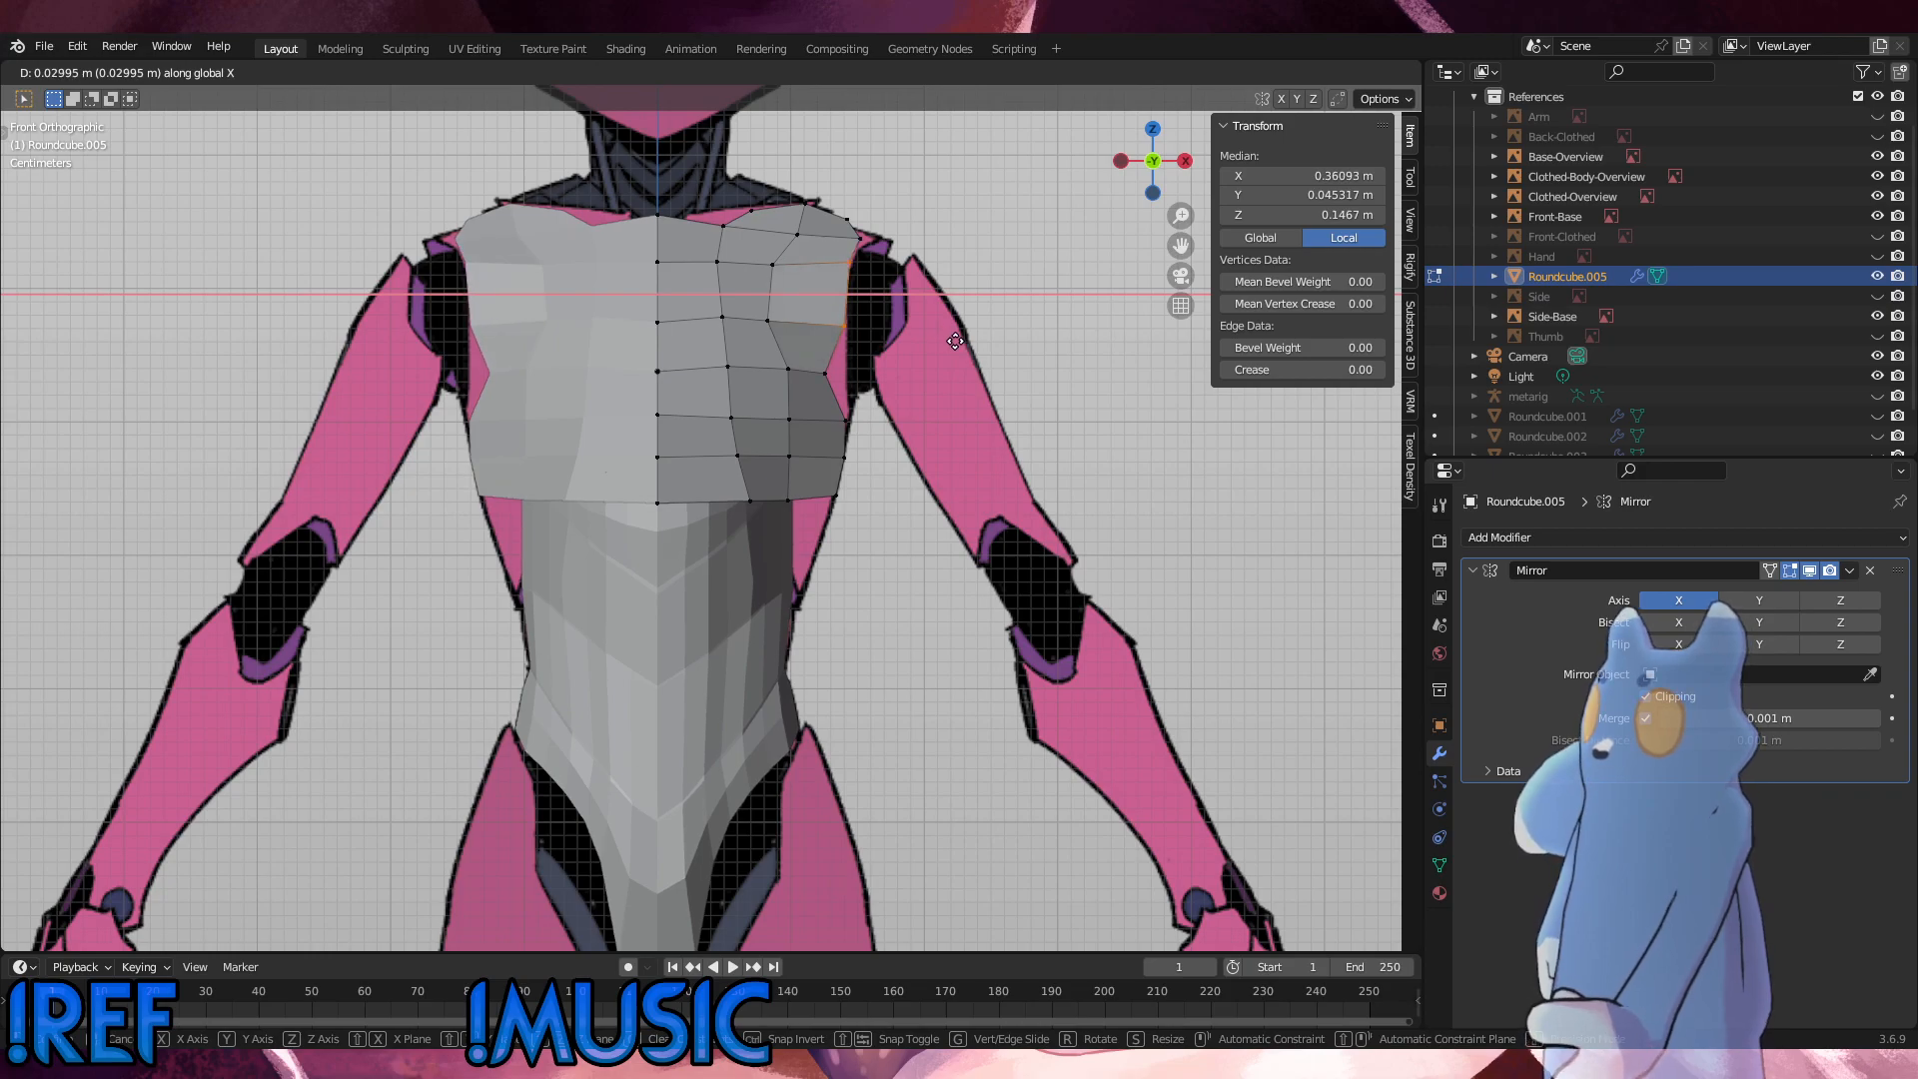
pyautogui.click(838, 324)
# Step: Move the third-column vertices of the same two upper rows outward along X by about 0.015 m
pyautogui.moveTo(838, 323); pyautogui.dragTo(748, 261)
pyautogui.press('g')
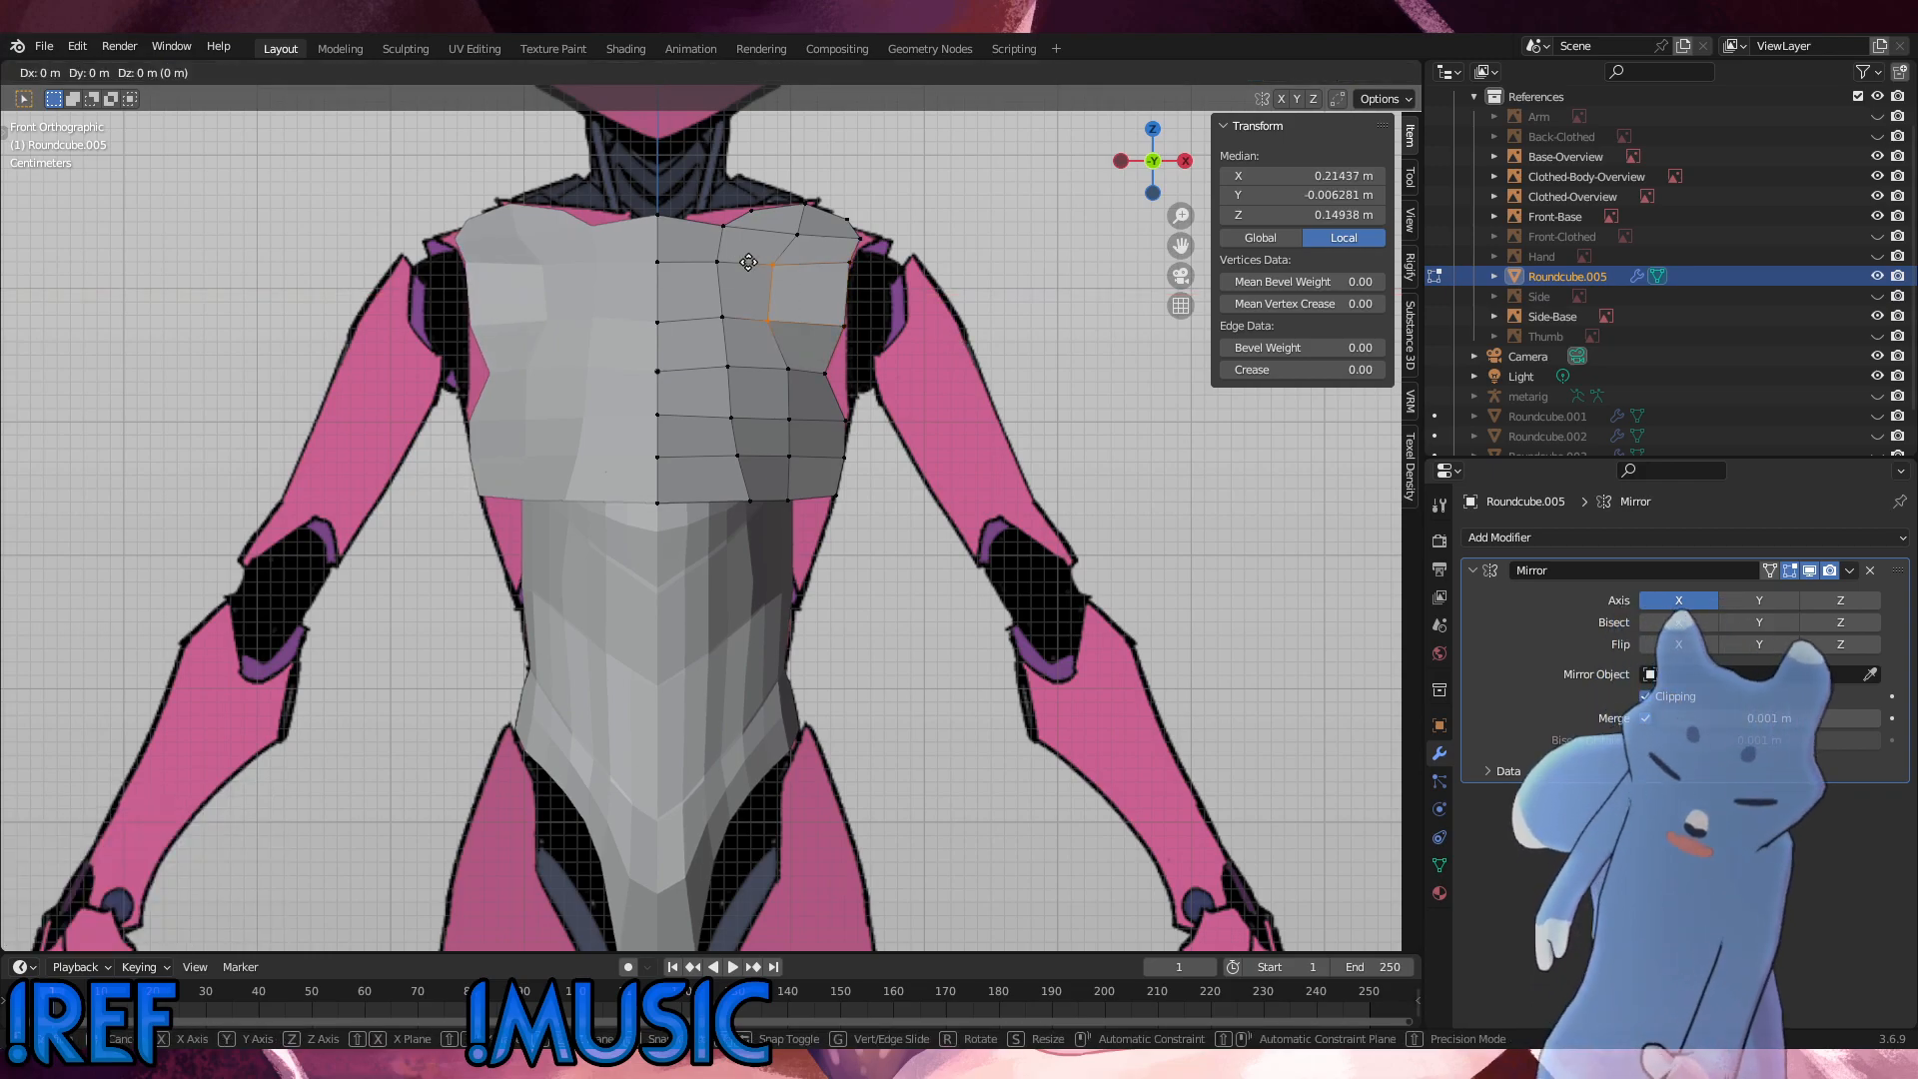
pyautogui.press('x')
pyautogui.click(765, 265)
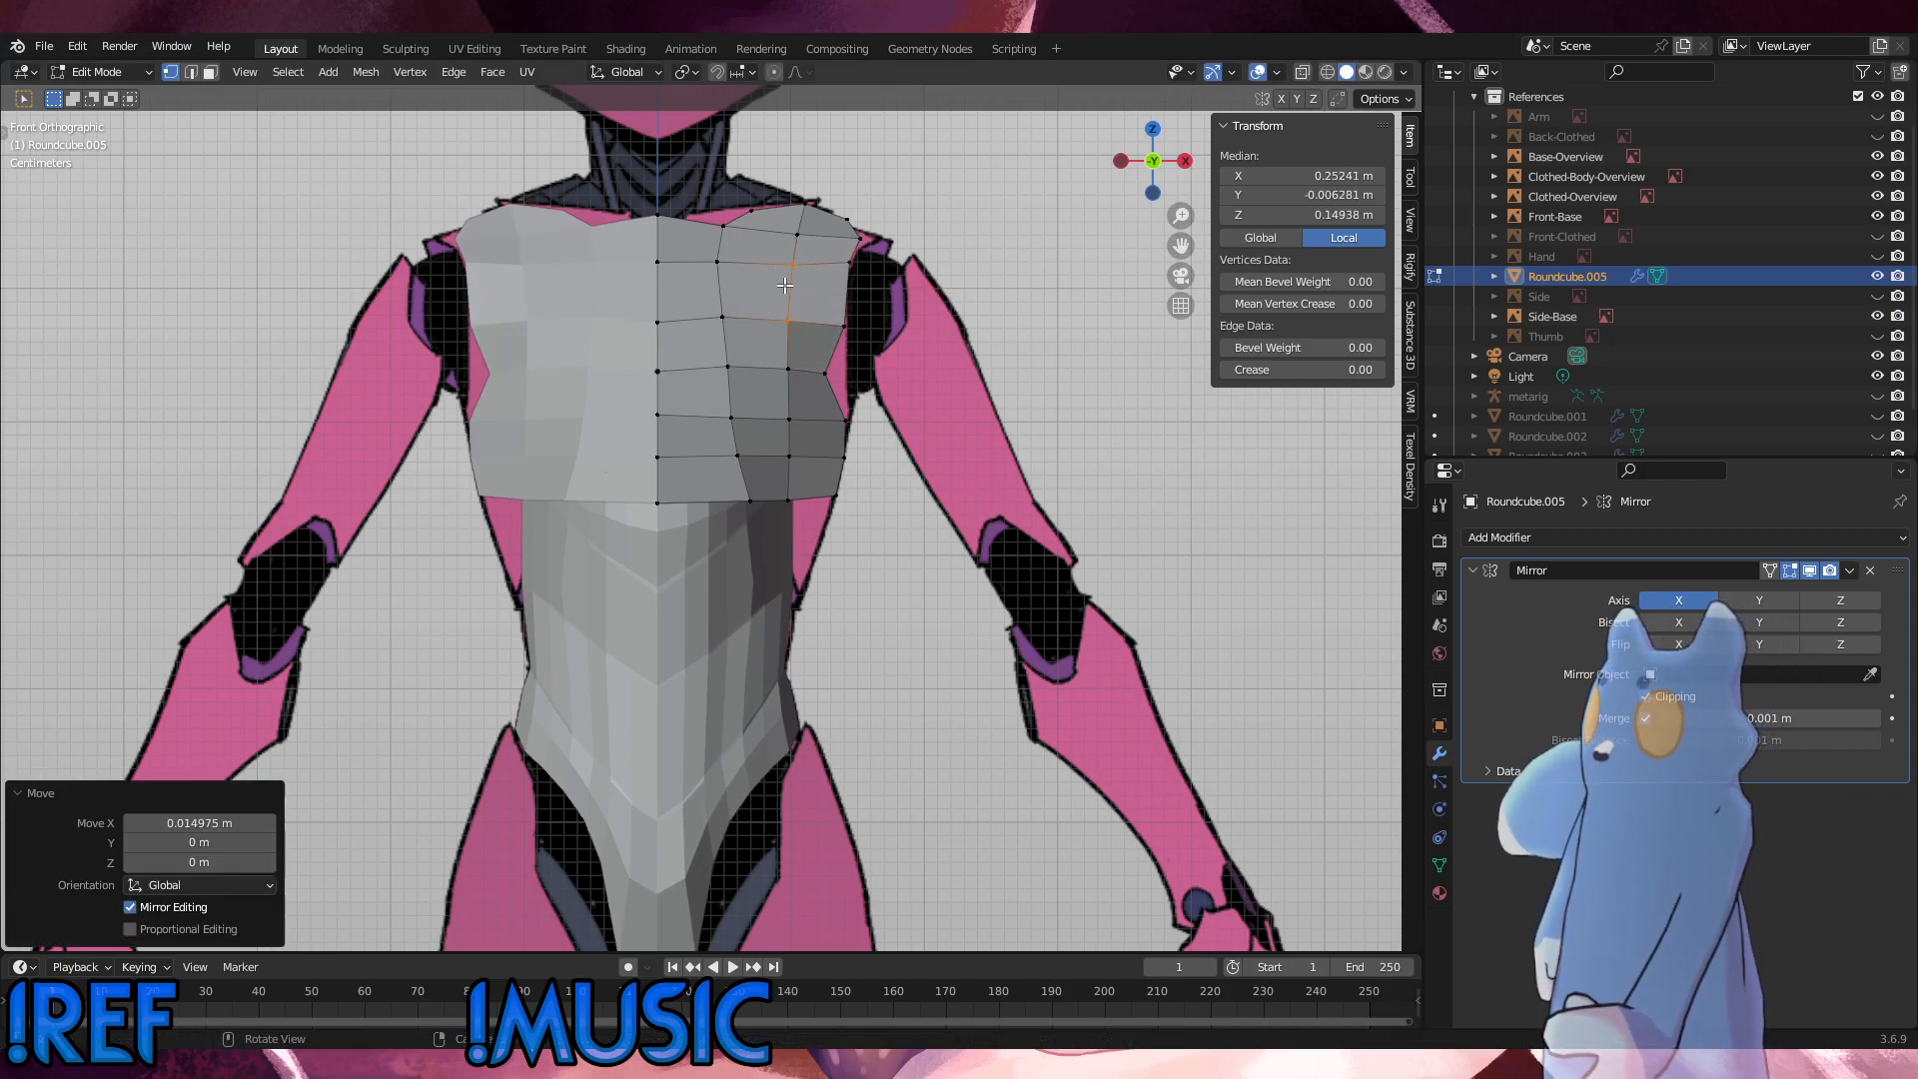
# Step: Move the outer-edge vertex in the row directly below outward along X by about 0.0157 m
pyautogui.click(817, 365)
pyautogui.press('g')
pyautogui.press('x')
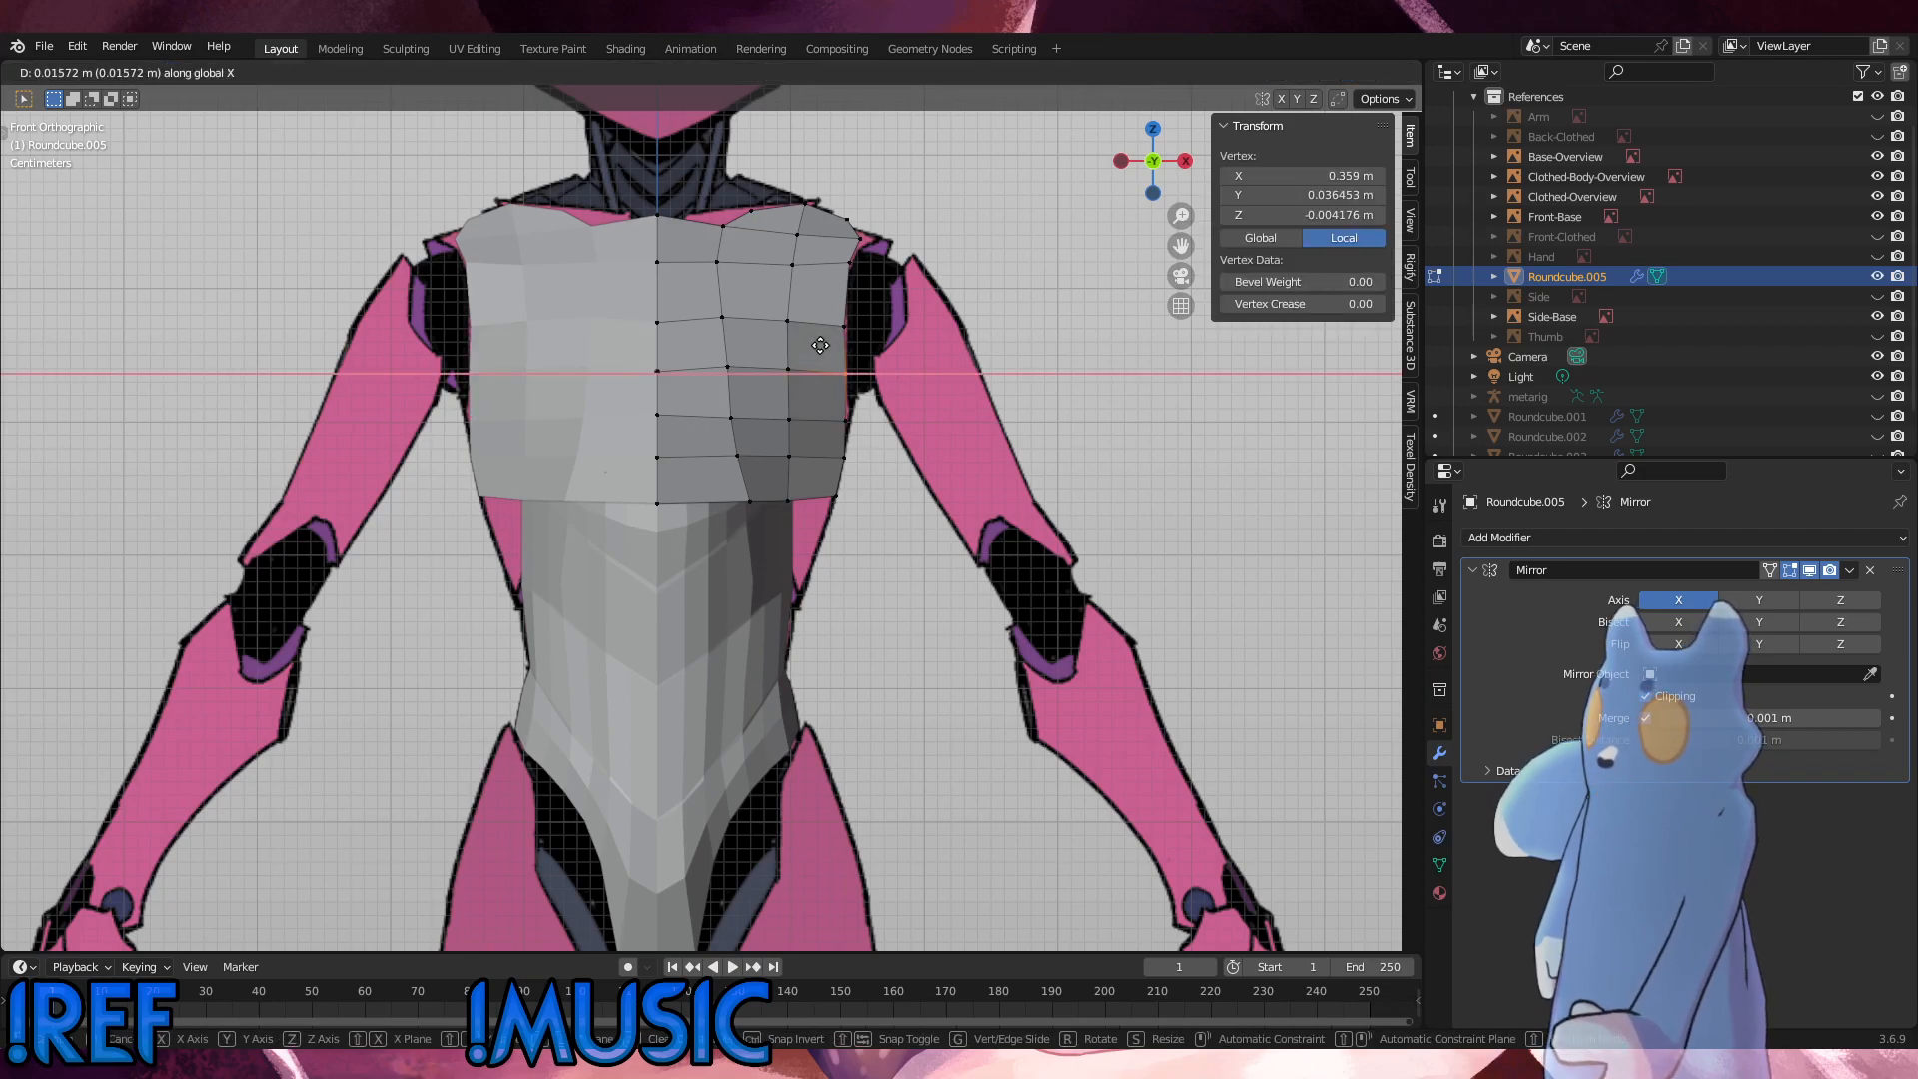
pyautogui.click(822, 345)
# Step: Slide the rear outer corner vertex of the shoulder along its edge in small passes to reshape the shoulder tip
pyautogui.keyDown('alt'); pyautogui.moveTo(817, 369); pyautogui.dragTo(866, 381); pyautogui.keyUp('alt')
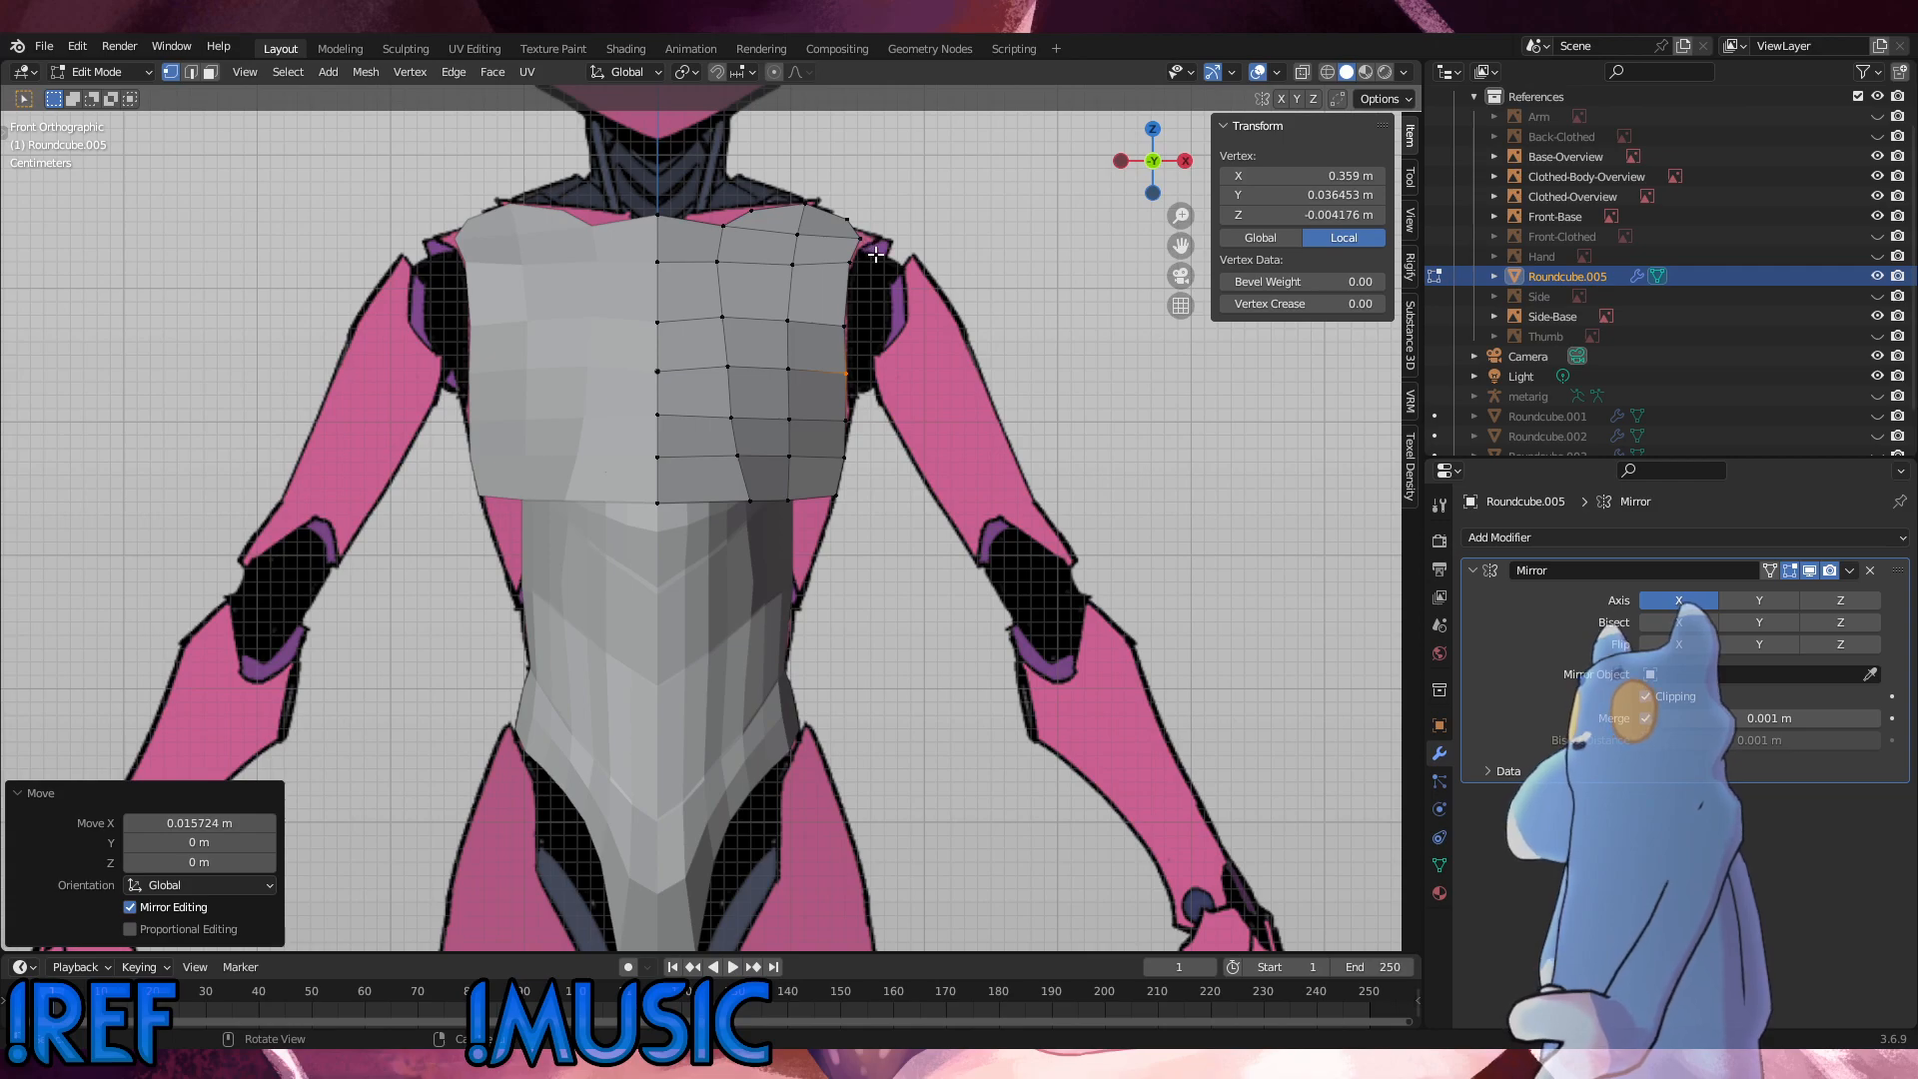
pyautogui.moveTo(834, 290); pyautogui.dragTo(741, 418, button='middle')
pyautogui.click(899, 313)
pyautogui.press('g')
pyautogui.press('g')
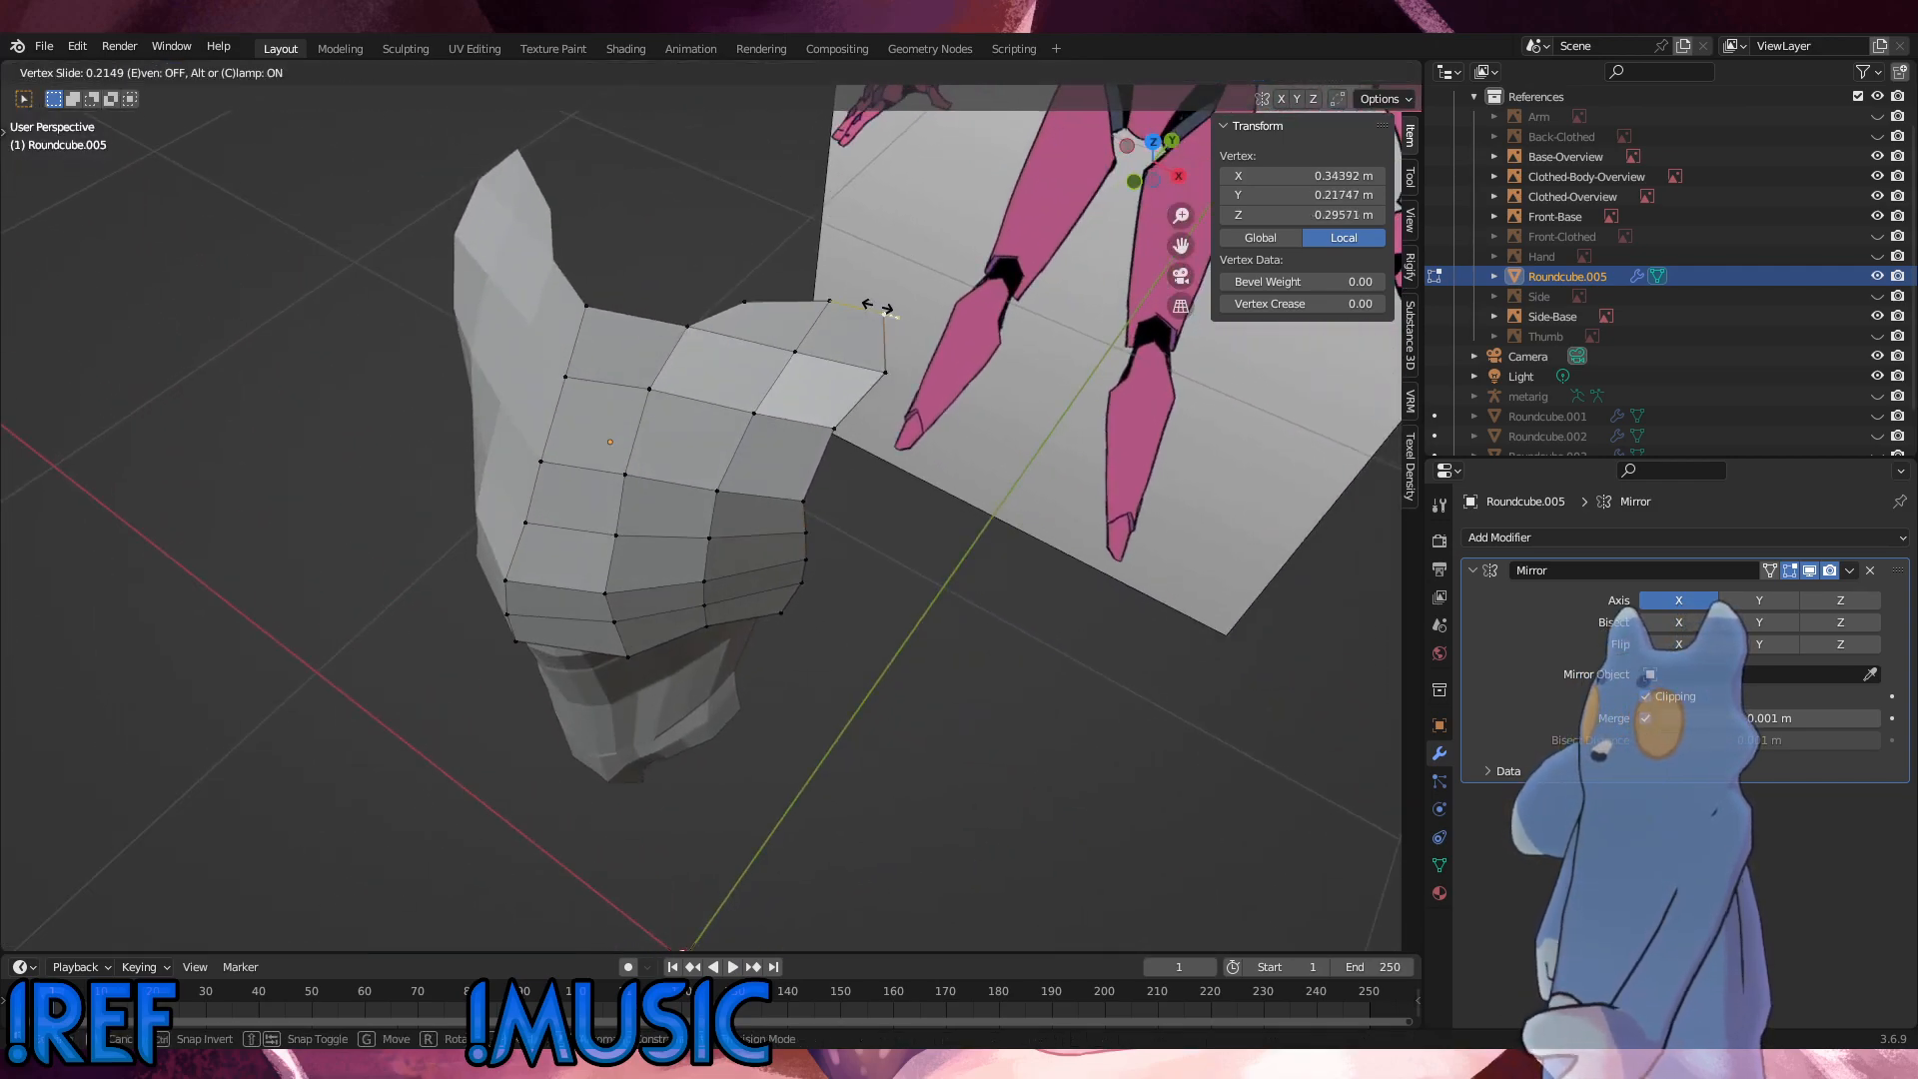
pyautogui.click(881, 311)
pyautogui.press('g')
pyautogui.press('g')
pyautogui.click(881, 316)
# Step: Move the shoulder's rear outer corner vertex outward by about 0.009 m in X and 0.0035 m in Y
pyautogui.keyDown('shift'); pyautogui.click(885, 372); pyautogui.keyUp('shift')
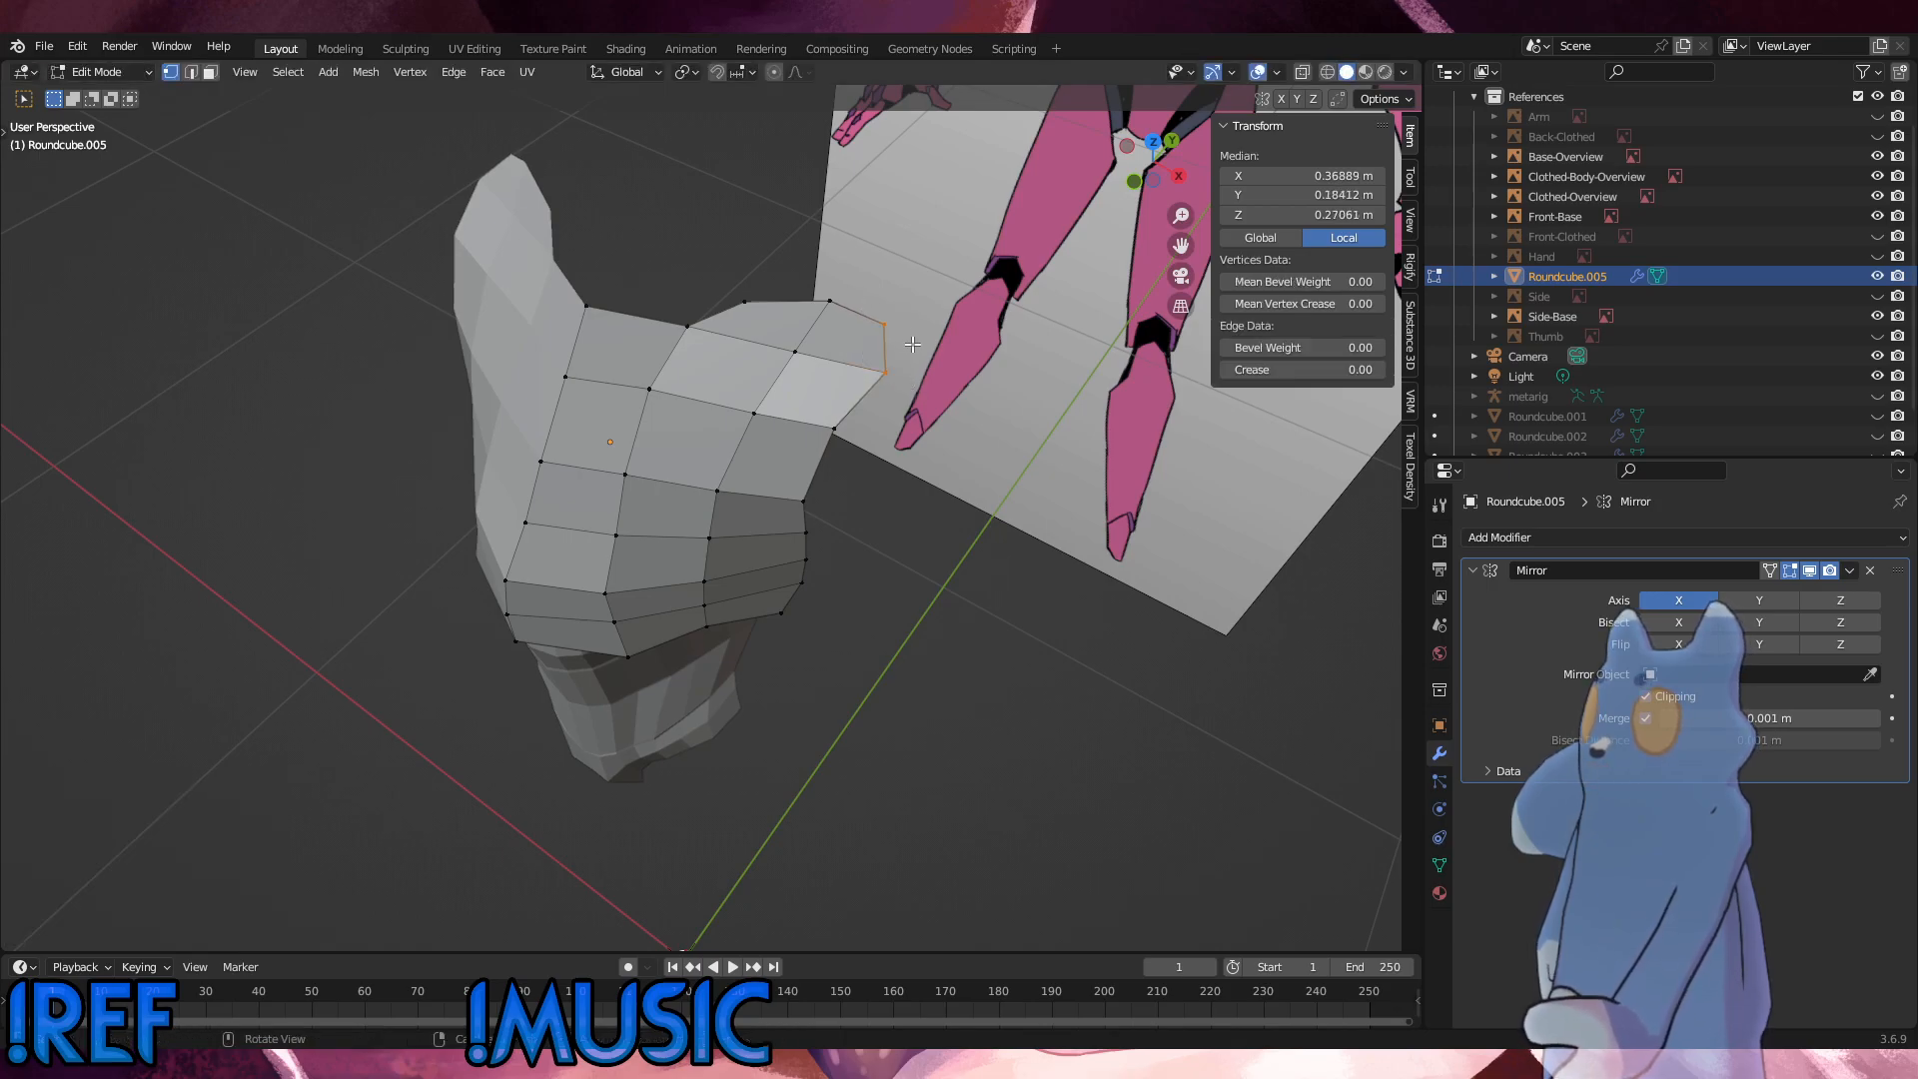
pyautogui.click(886, 327)
pyautogui.moveTo(886, 326); pyautogui.dragTo(944, 322, button='middle')
pyautogui.press('g')
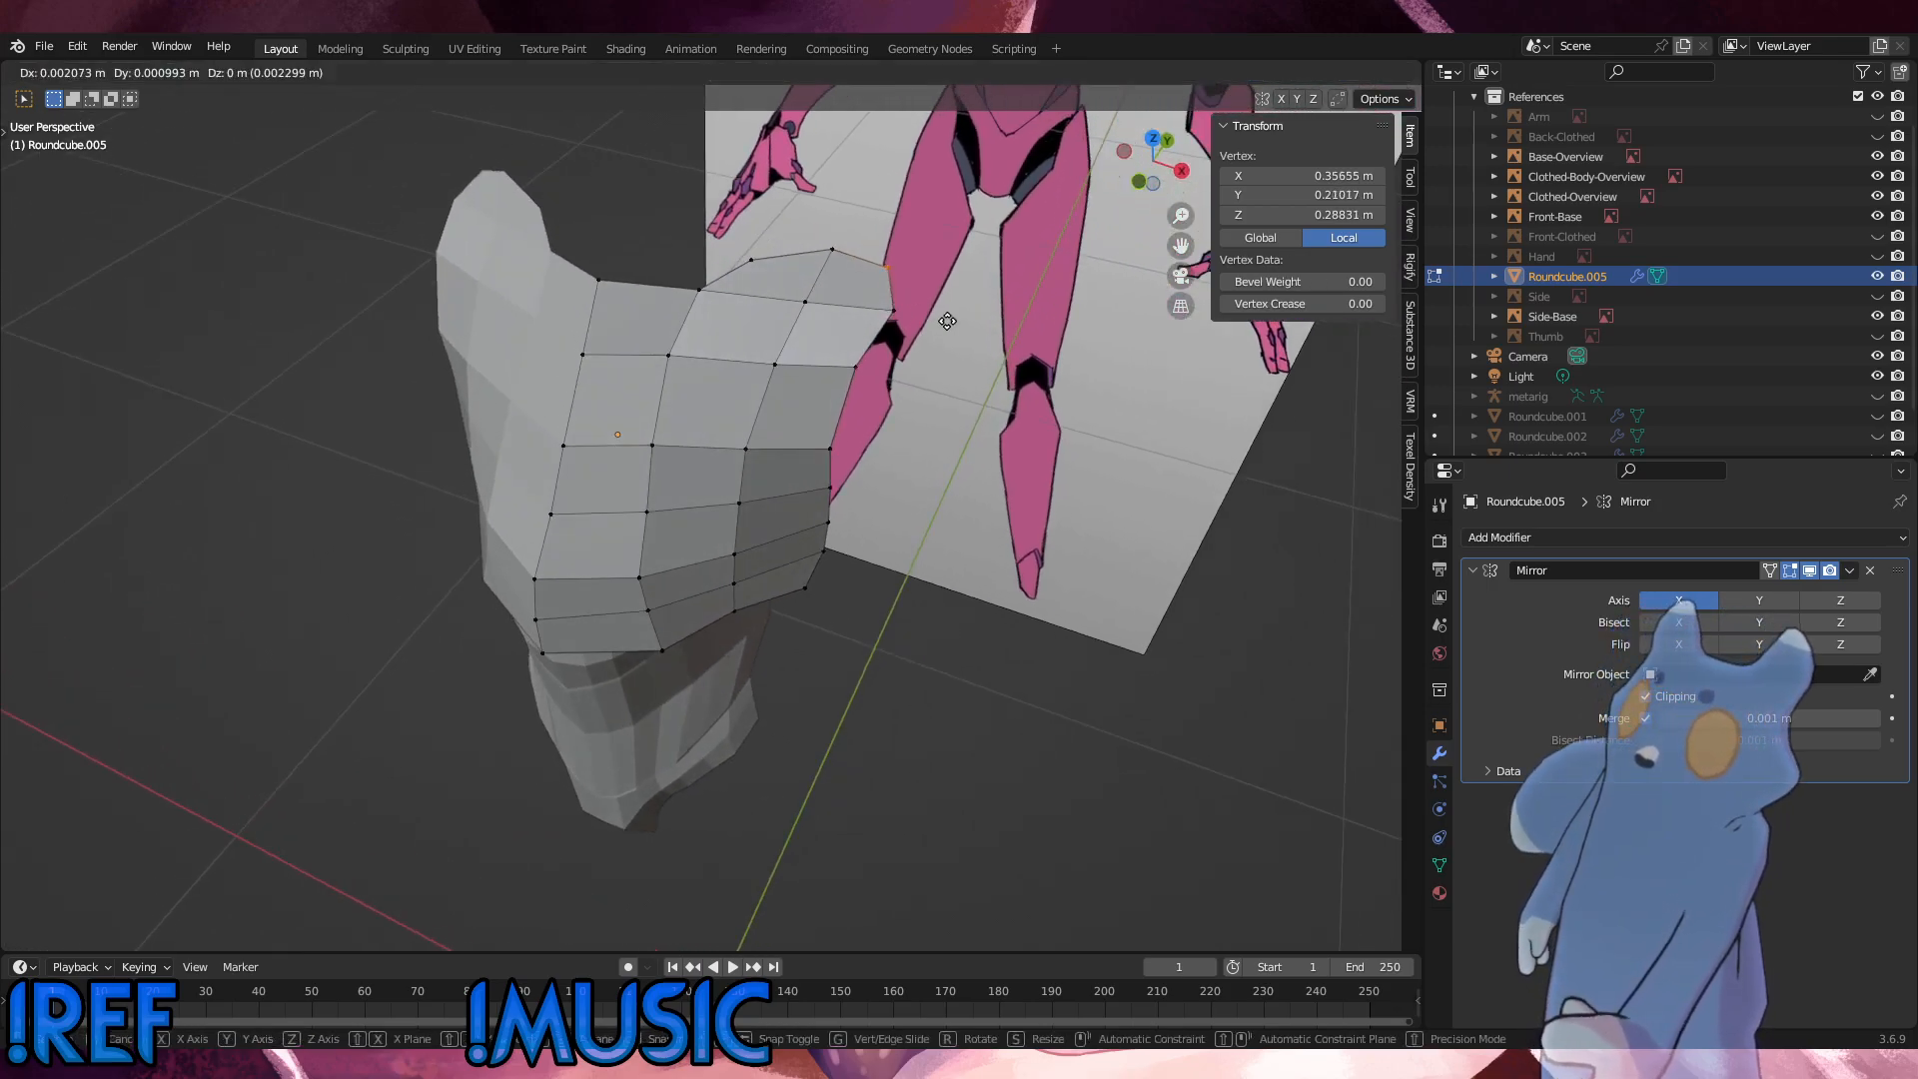
pyautogui.click(961, 321)
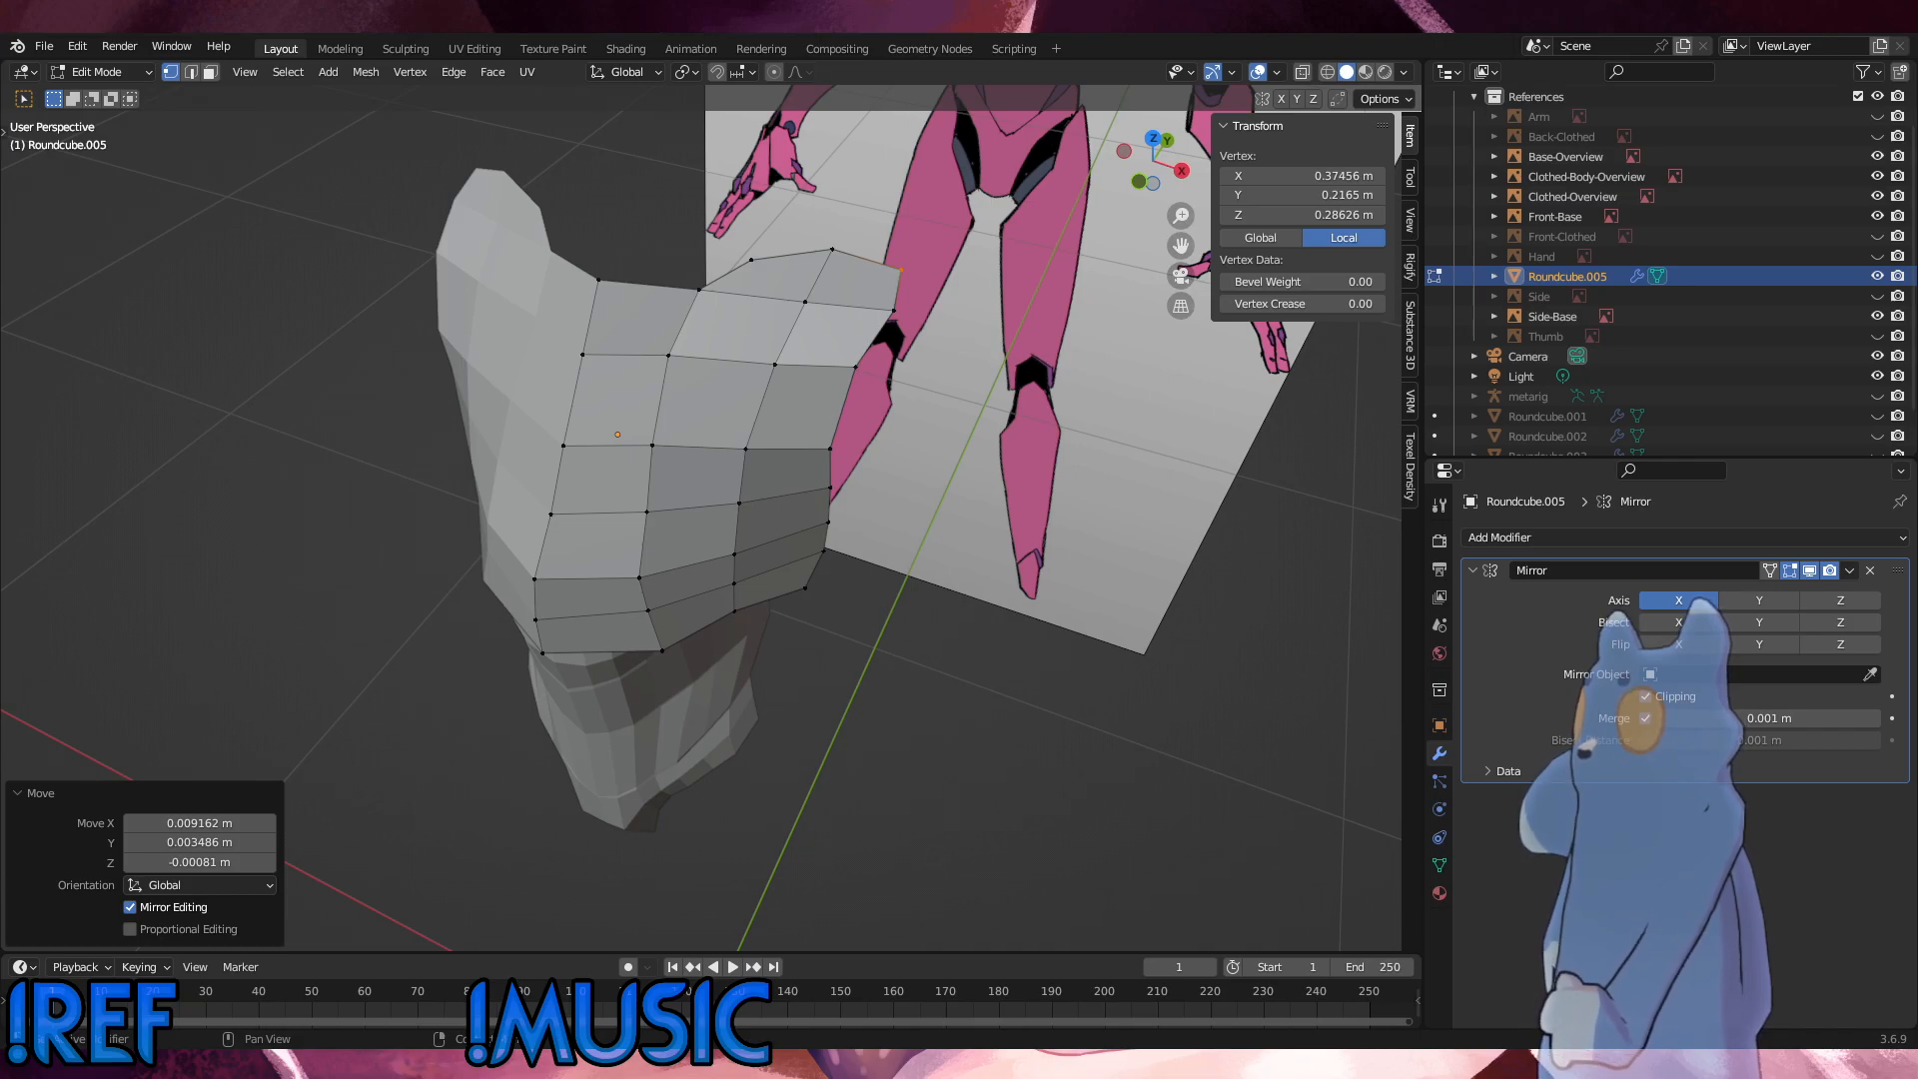
# Step: Slide the second-column vertex just above the chest's bottom edge by a factor of about 0.051 and fatten it by about 0.0114 m
pyautogui.moveTo(1044, 462); pyautogui.dragTo(1095, 381, button='middle')
pyautogui.keyDown('alt'); pyautogui.moveTo(908, 477); pyautogui.dragTo(842, 491, button='middle'); pyautogui.keyUp('alt')
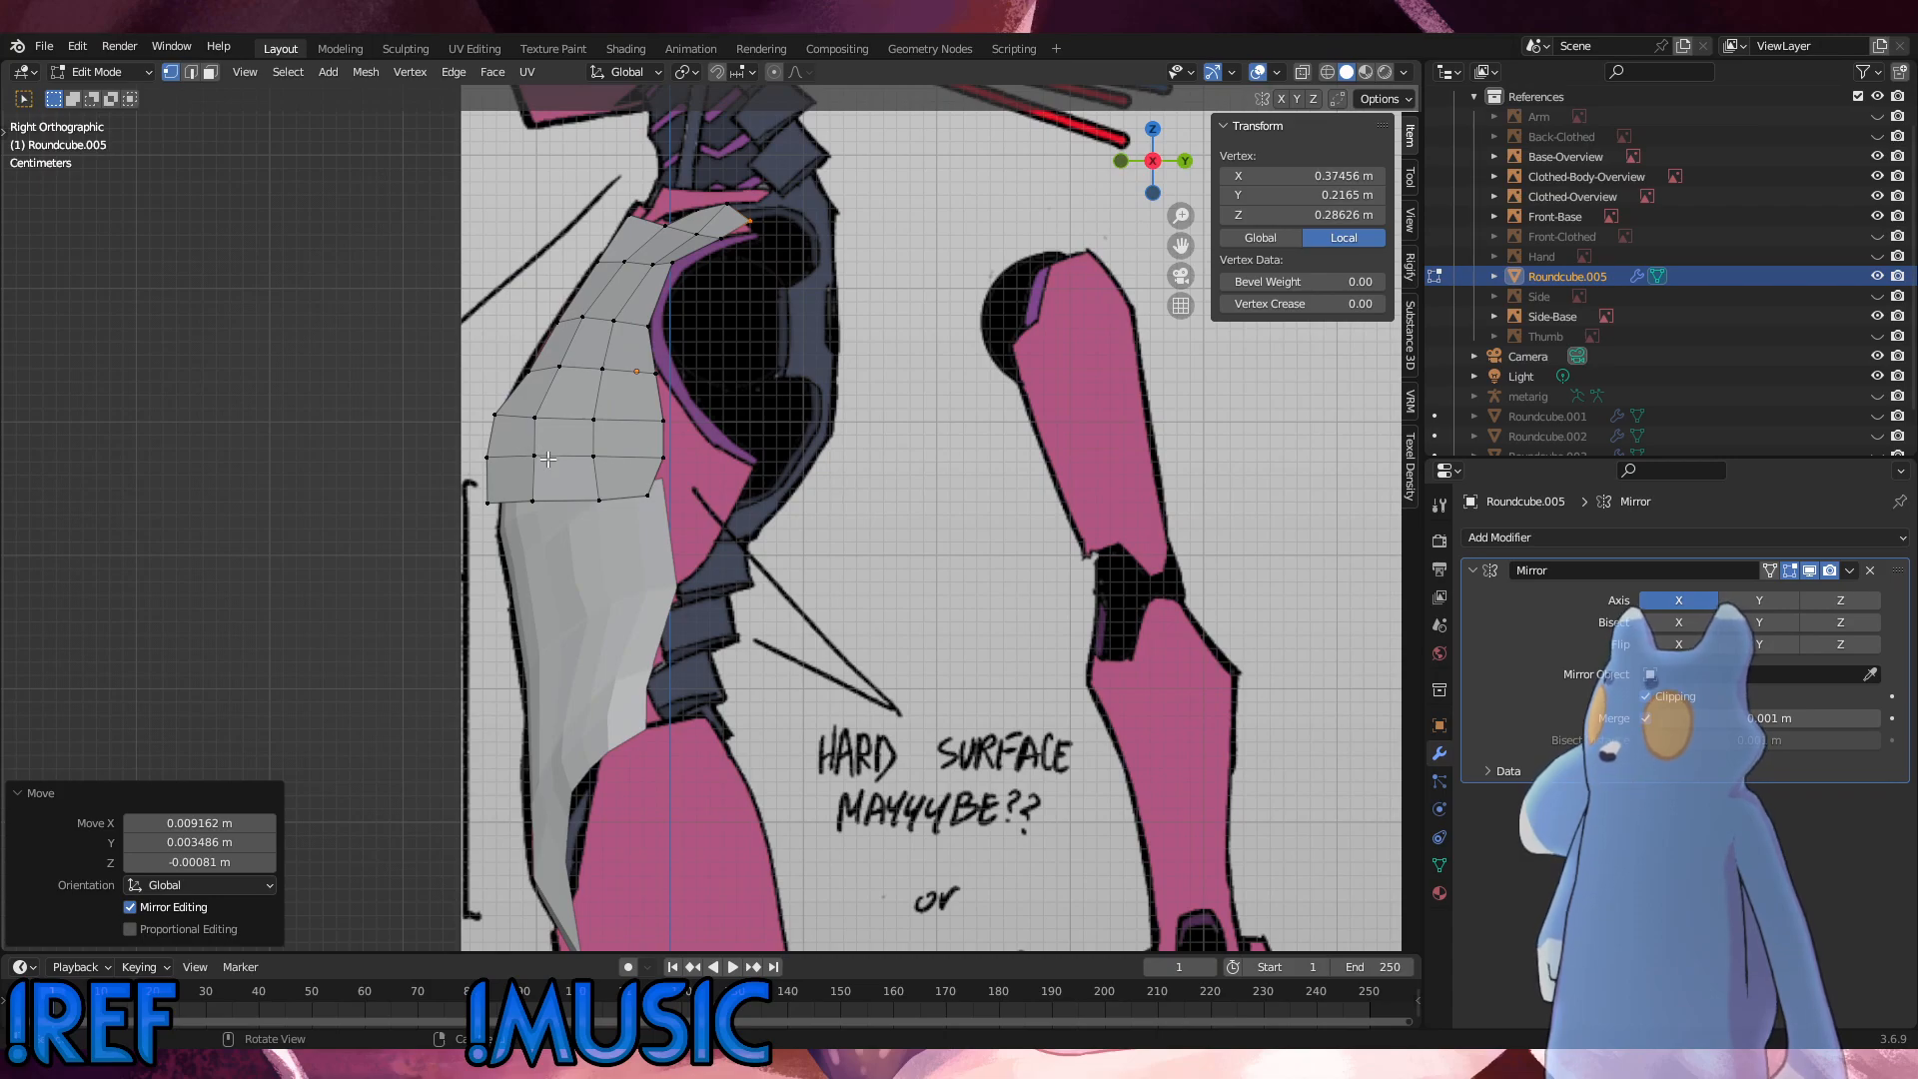
pyautogui.click(518, 444)
pyautogui.moveTo(520, 444); pyautogui.dragTo(858, 293, button='middle')
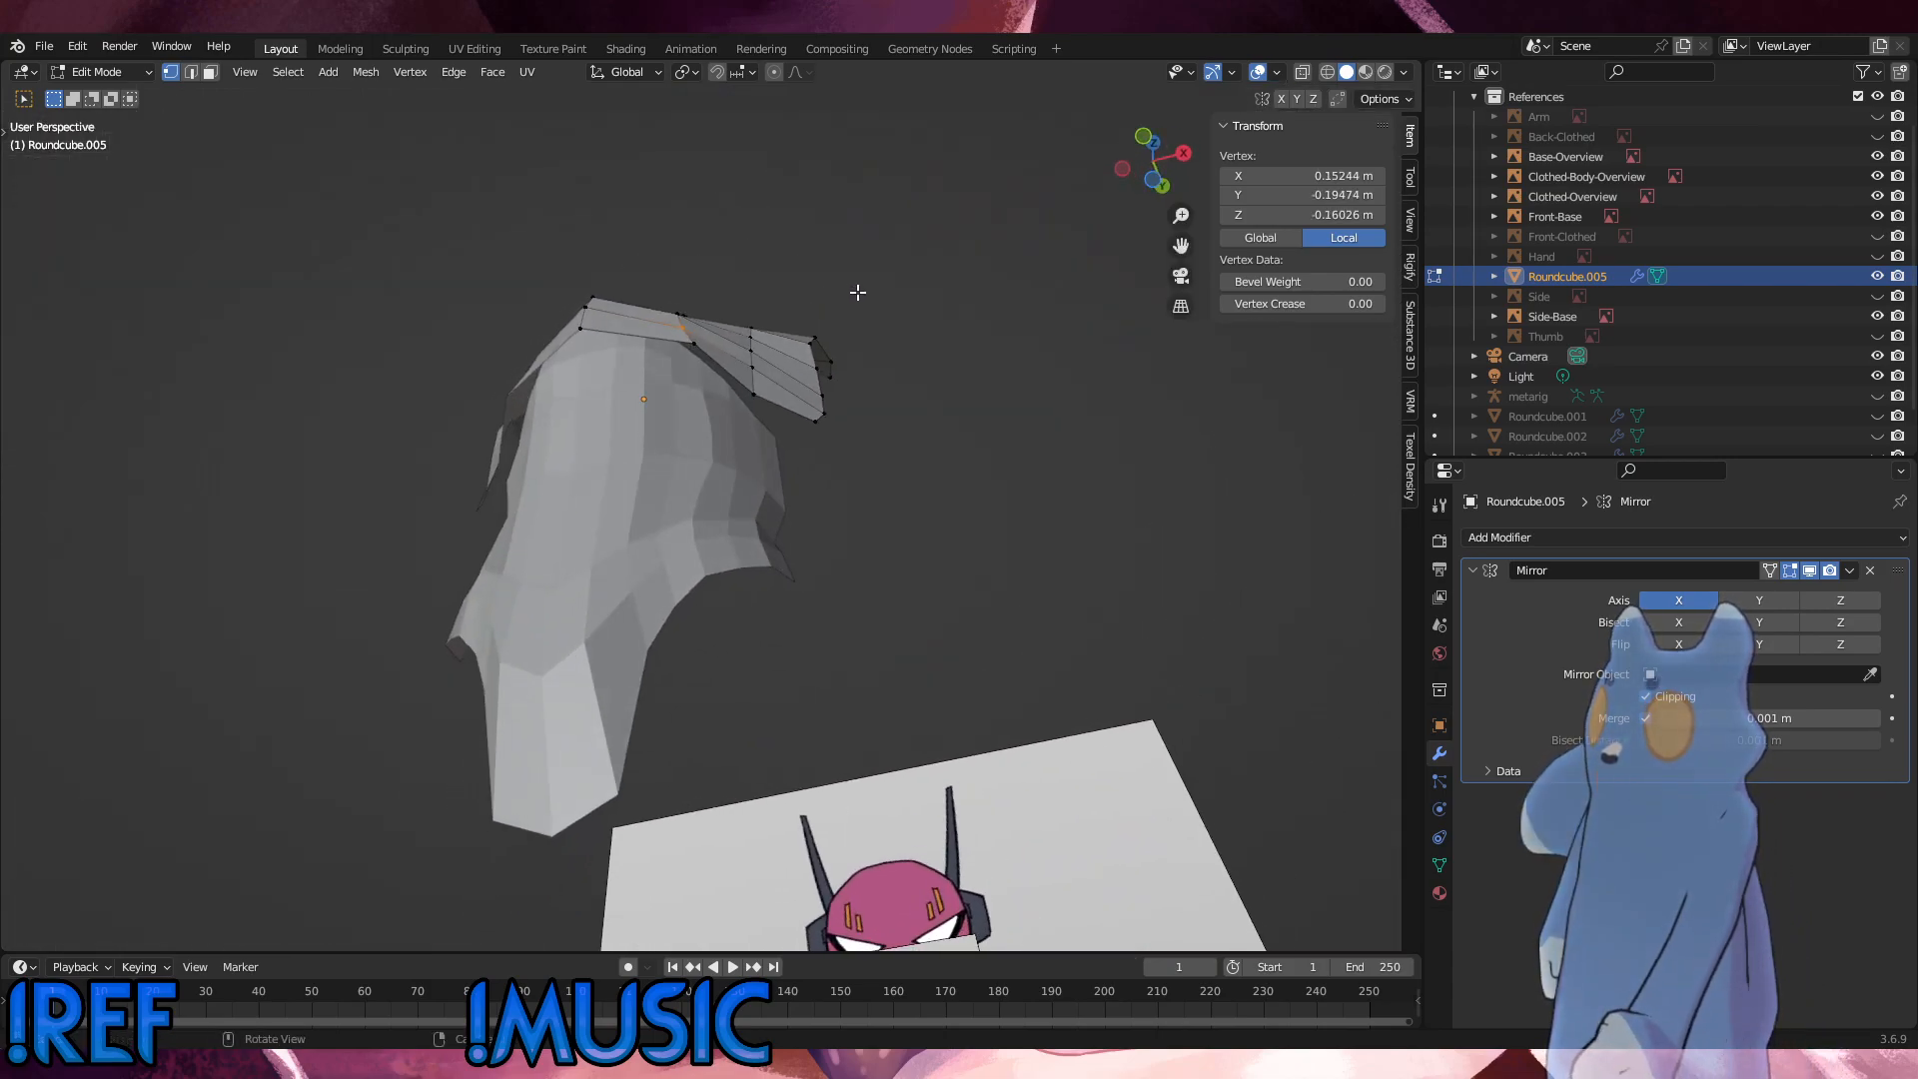
pyautogui.hotkey('alt', 's')
pyautogui.click(844, 284)
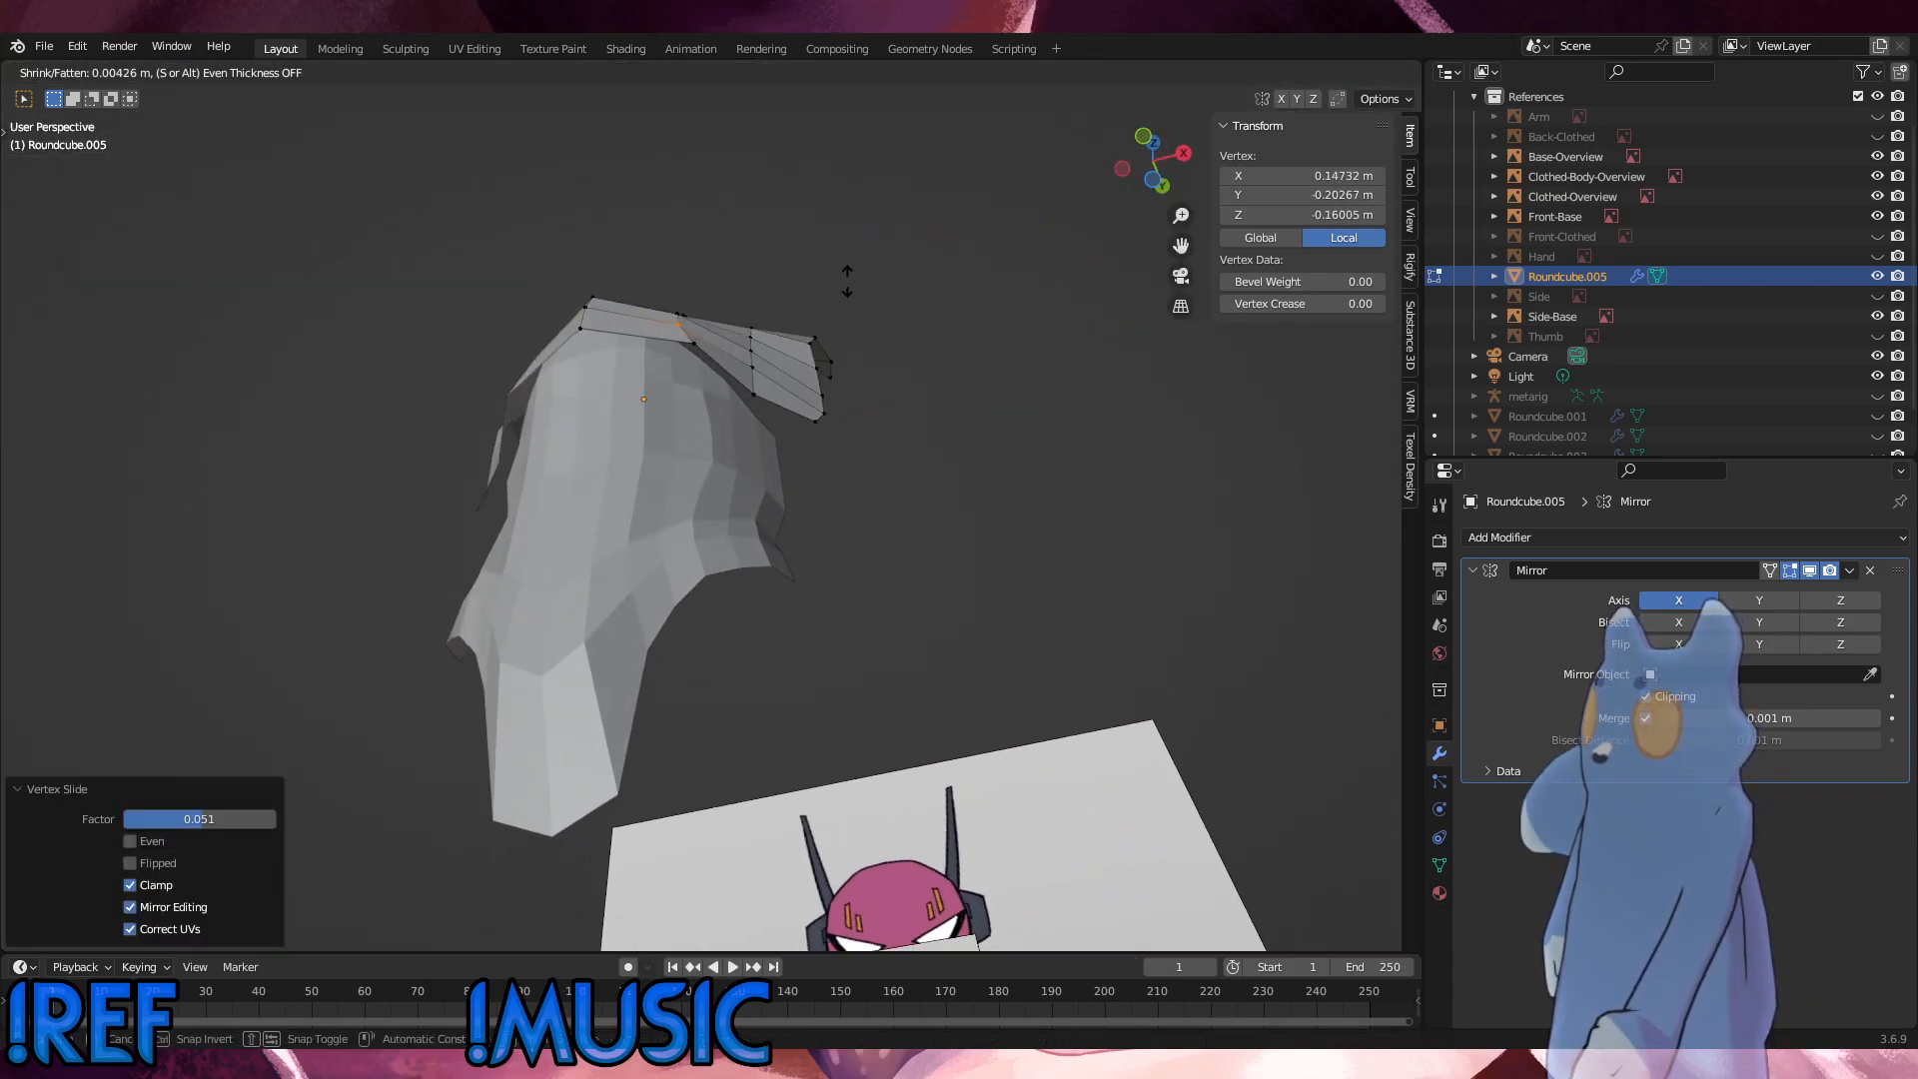
pyautogui.moveTo(799, 328); pyautogui.dragTo(755, 615, button='middle')
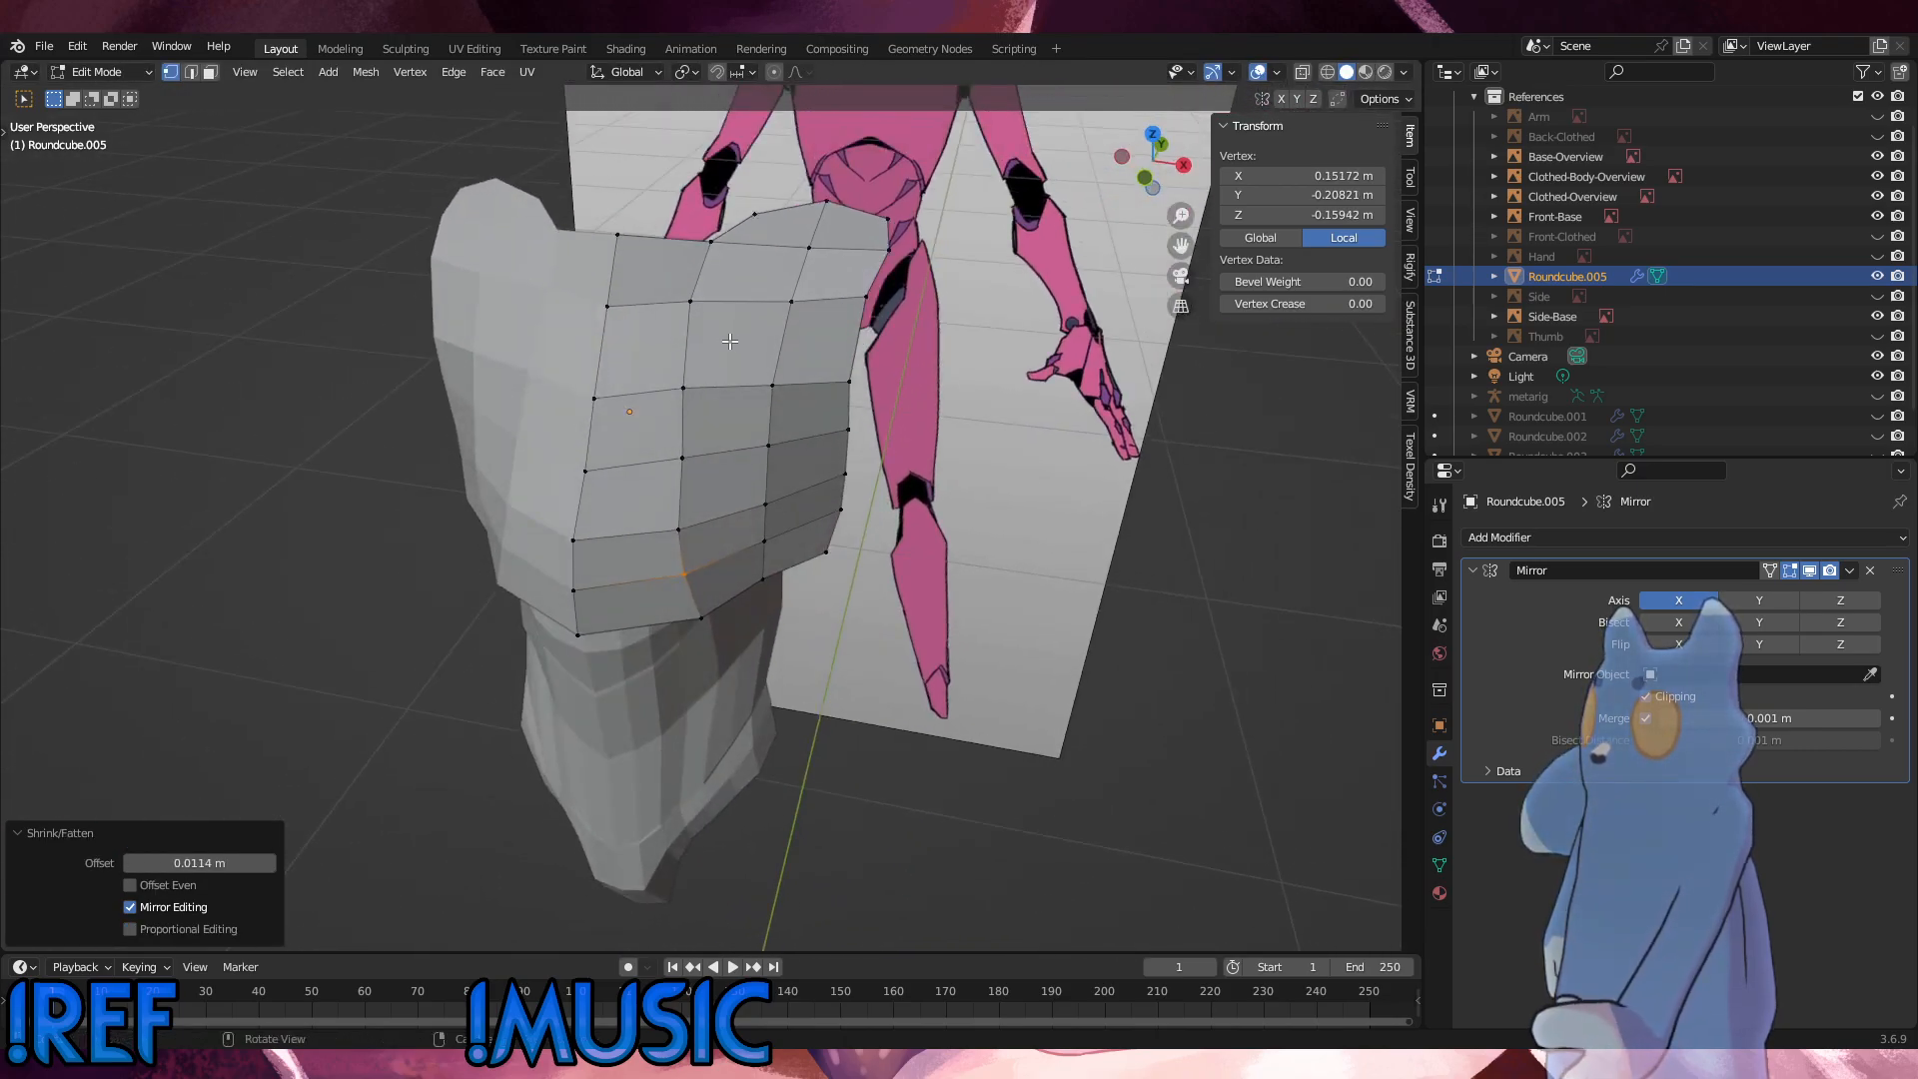
# Step: Slide the second-column vertex in the row below the neckline by a factor of about 0.072
pyautogui.click(682, 293)
pyautogui.press('g')
pyautogui.press('g')
pyautogui.click(680, 289)
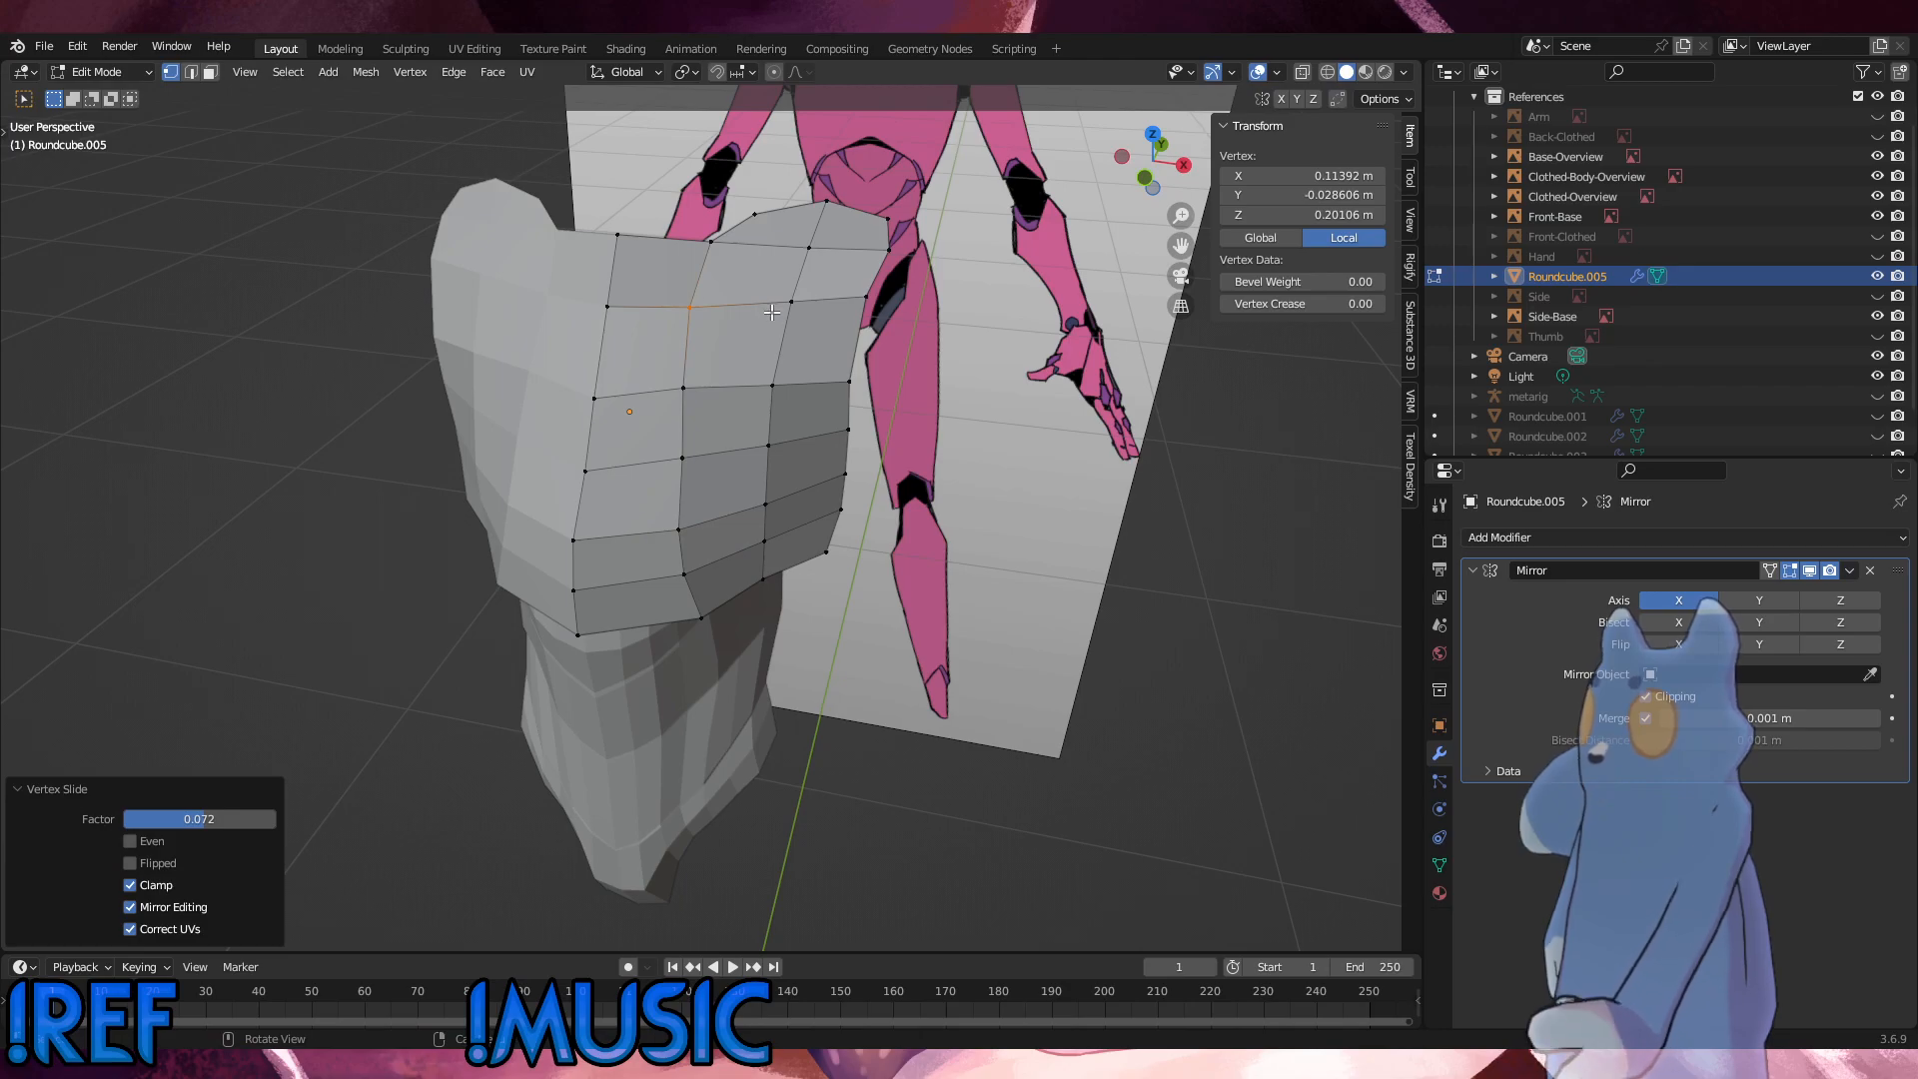
# Step: Slide the upper-chest centre-line vertex up by a factor of about 0.135, and slide the centre-line vertex directly below it upward
pyautogui.click(594, 397)
pyautogui.press('g')
pyautogui.press('g')
pyautogui.click(585, 367)
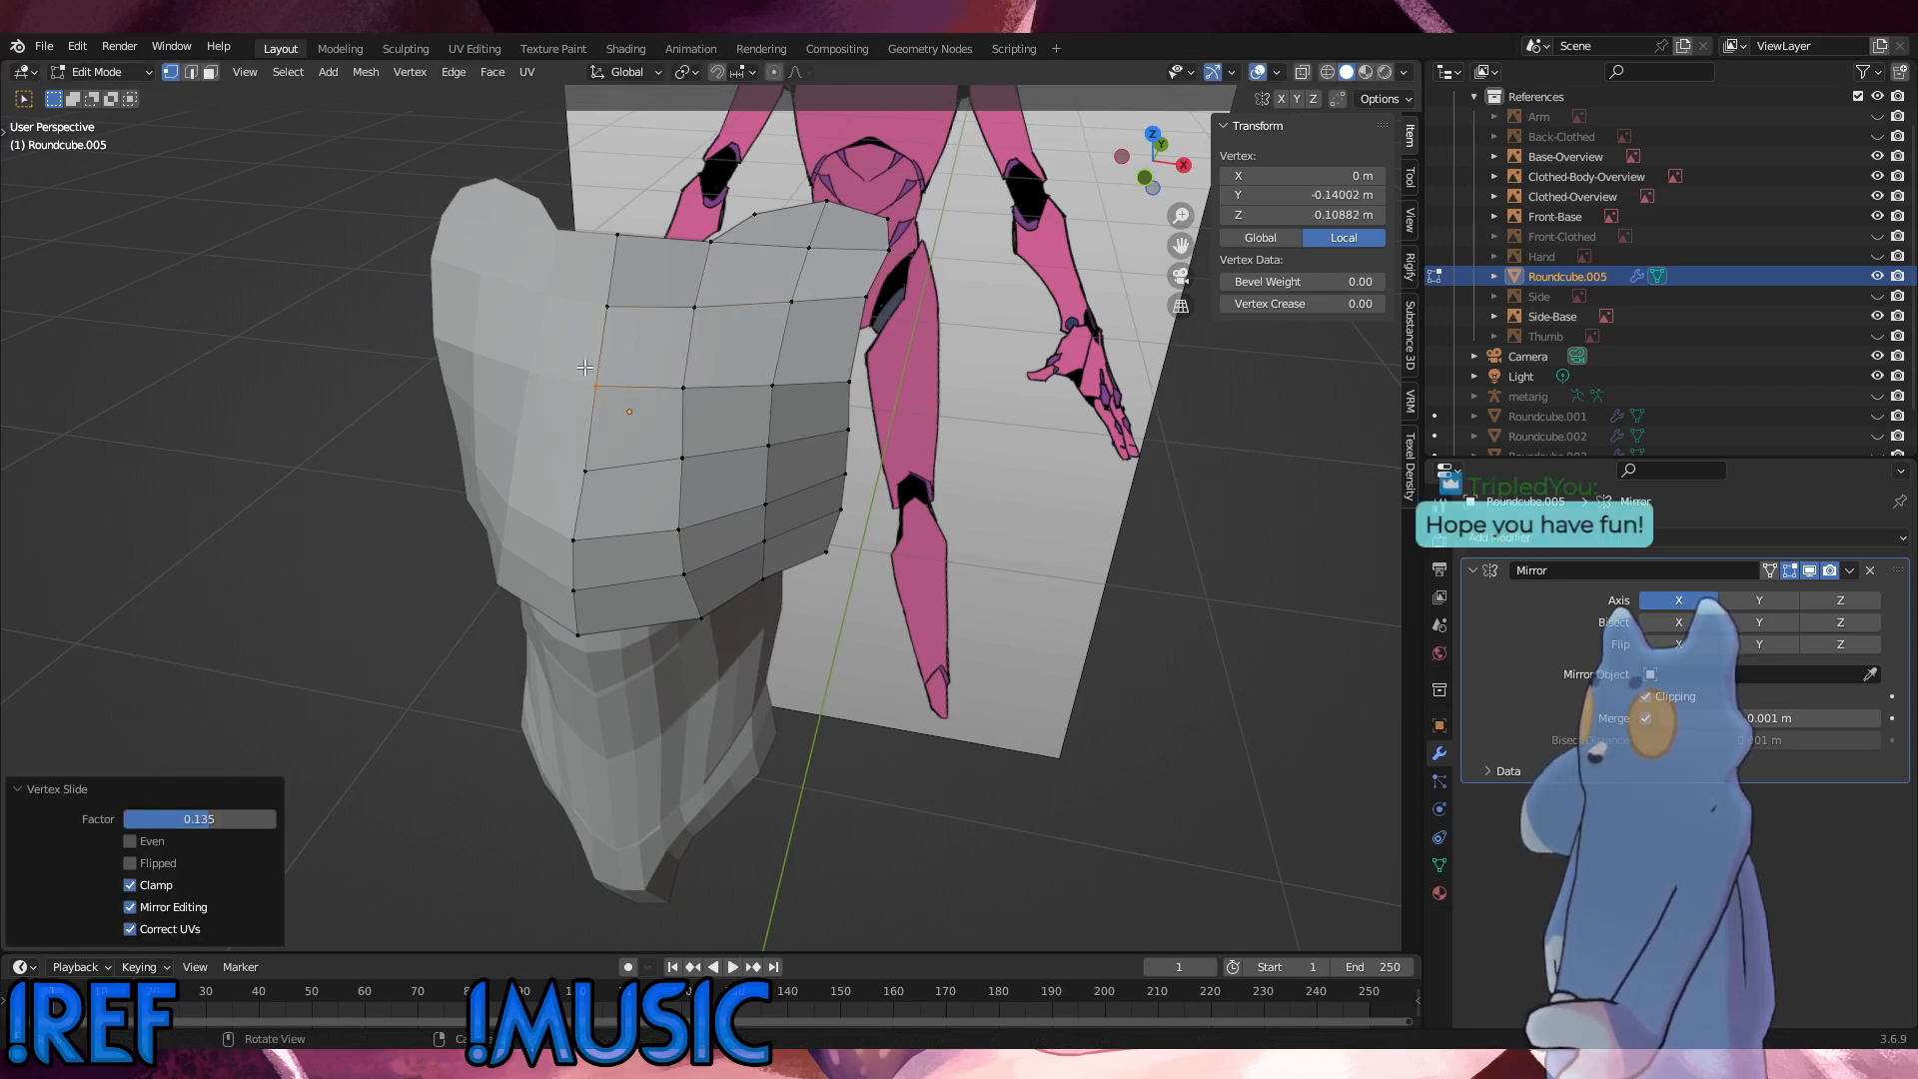
pyautogui.click(584, 469)
pyautogui.press('g')
pyautogui.press('g')
pyautogui.click(569, 432)
pyautogui.hotkey('alt', 'a')
# Step: Slide the outer-edge vertices of the two rows above the chest's bottom edge forward to straighten the side edge
pyautogui.moveTo(764, 486); pyautogui.dragTo(756, 371, button='middle')
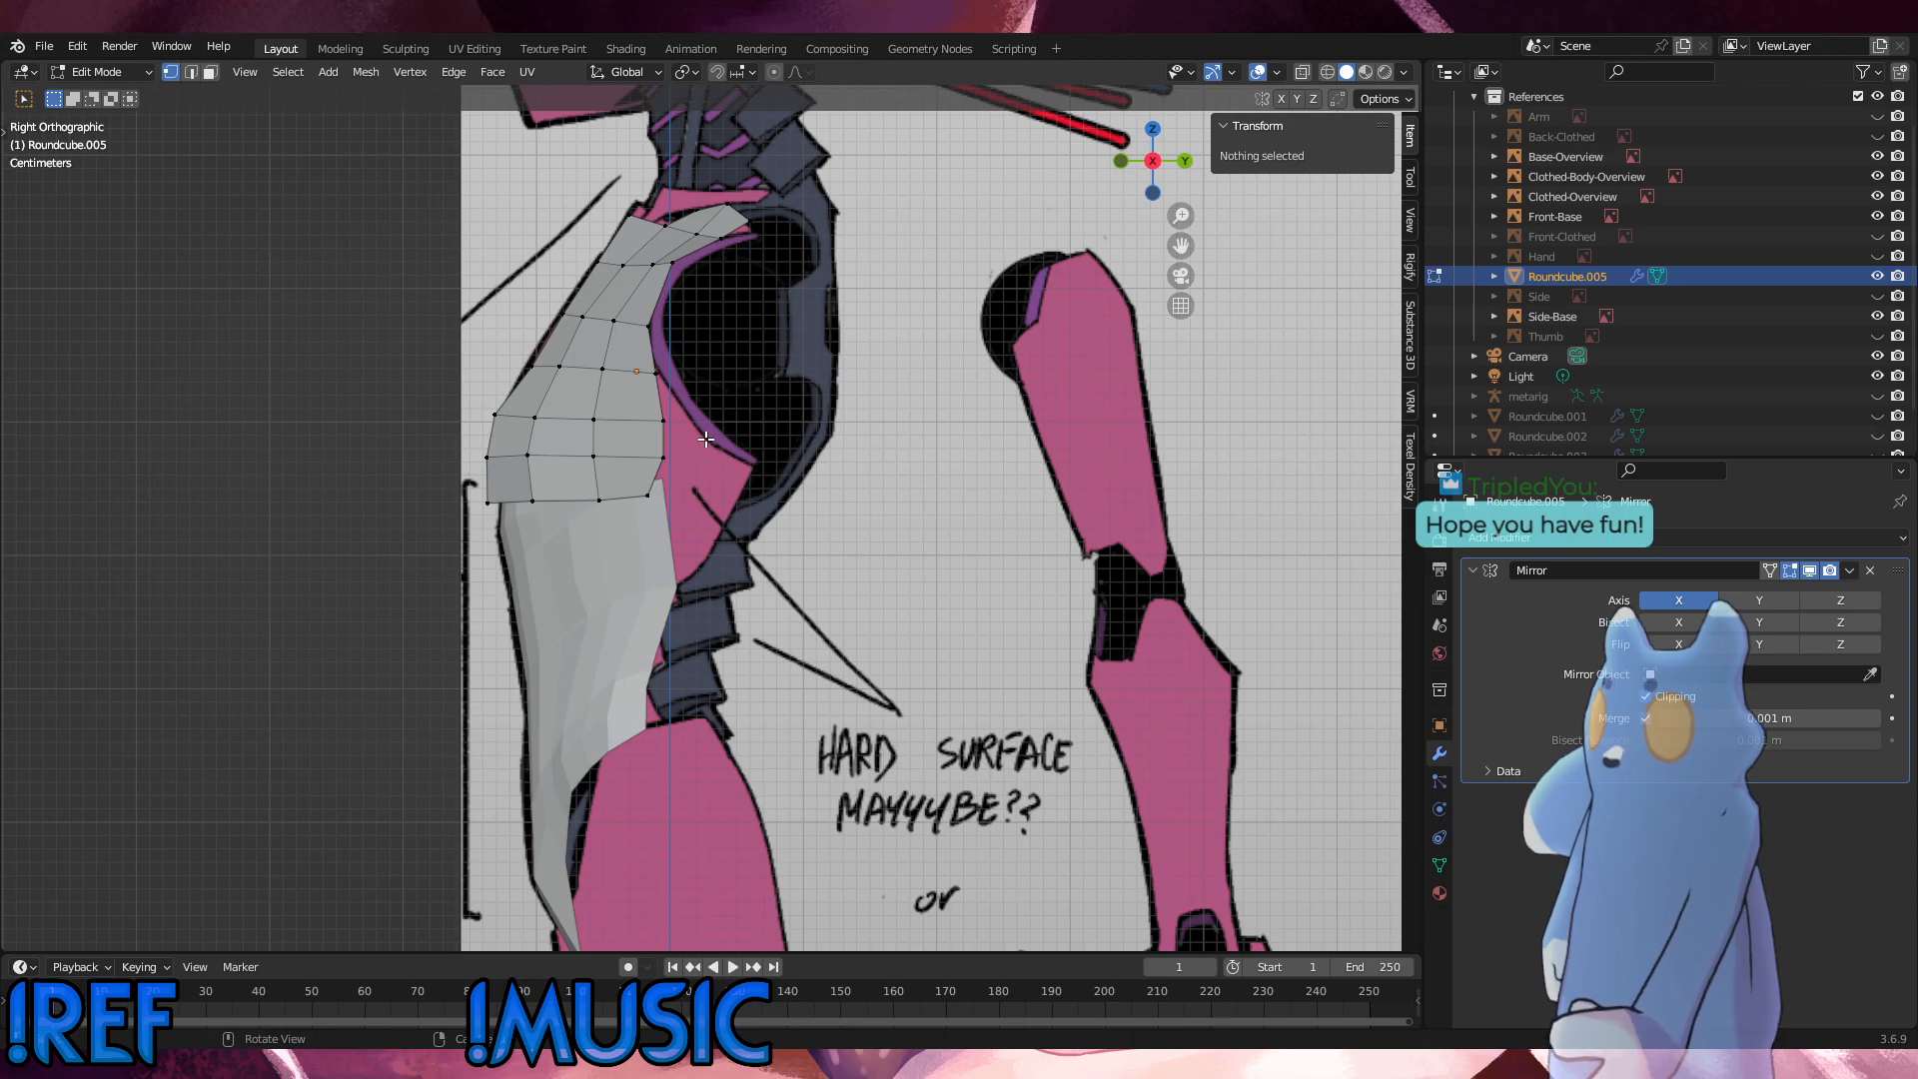
pyautogui.moveTo(676, 466); pyautogui.dragTo(873, 474, button='middle')
pyautogui.moveTo(807, 496); pyautogui.dragTo(777, 400)
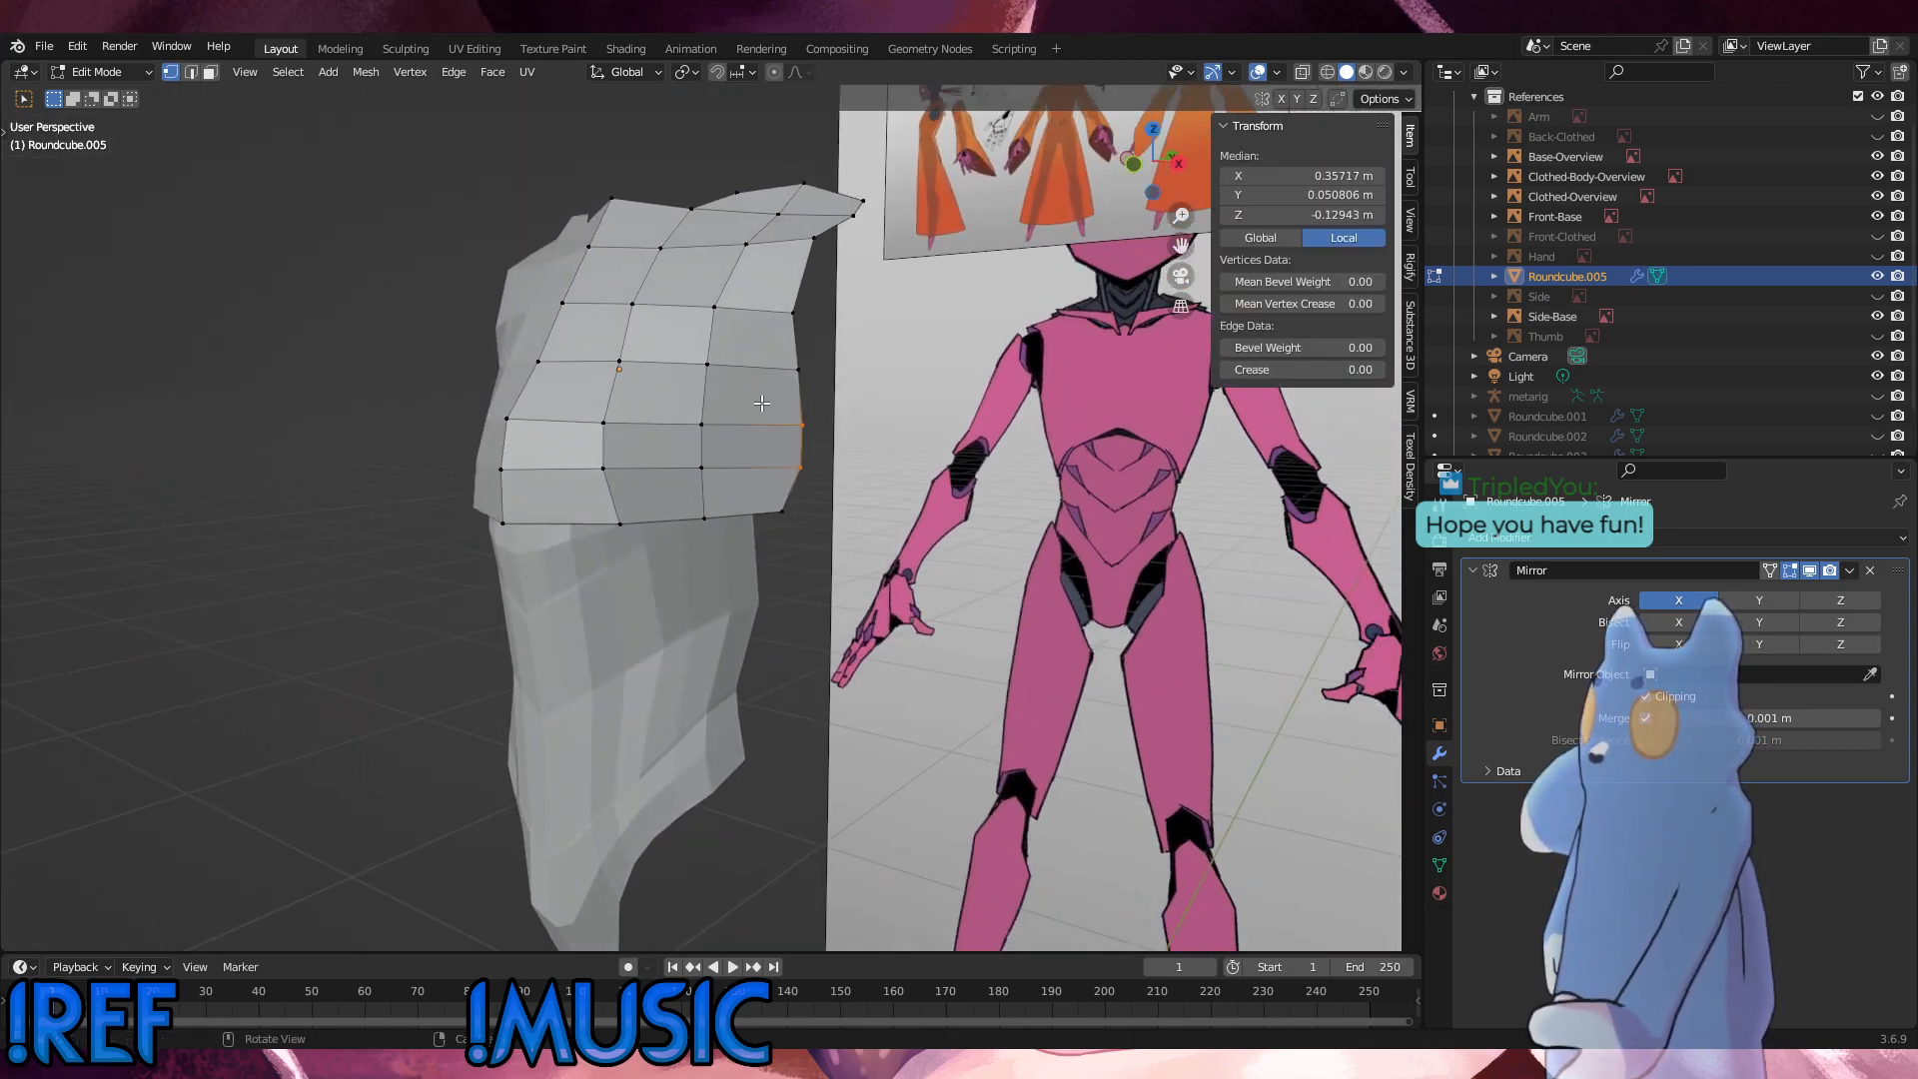
pyautogui.press('g')
# Step: In the right side view, move the outer-edge vertex above them by about 0.003 m in Y and 0.0007 m in Z
pyautogui.press('g')
pyautogui.click(761, 410)
pyautogui.click(806, 389)
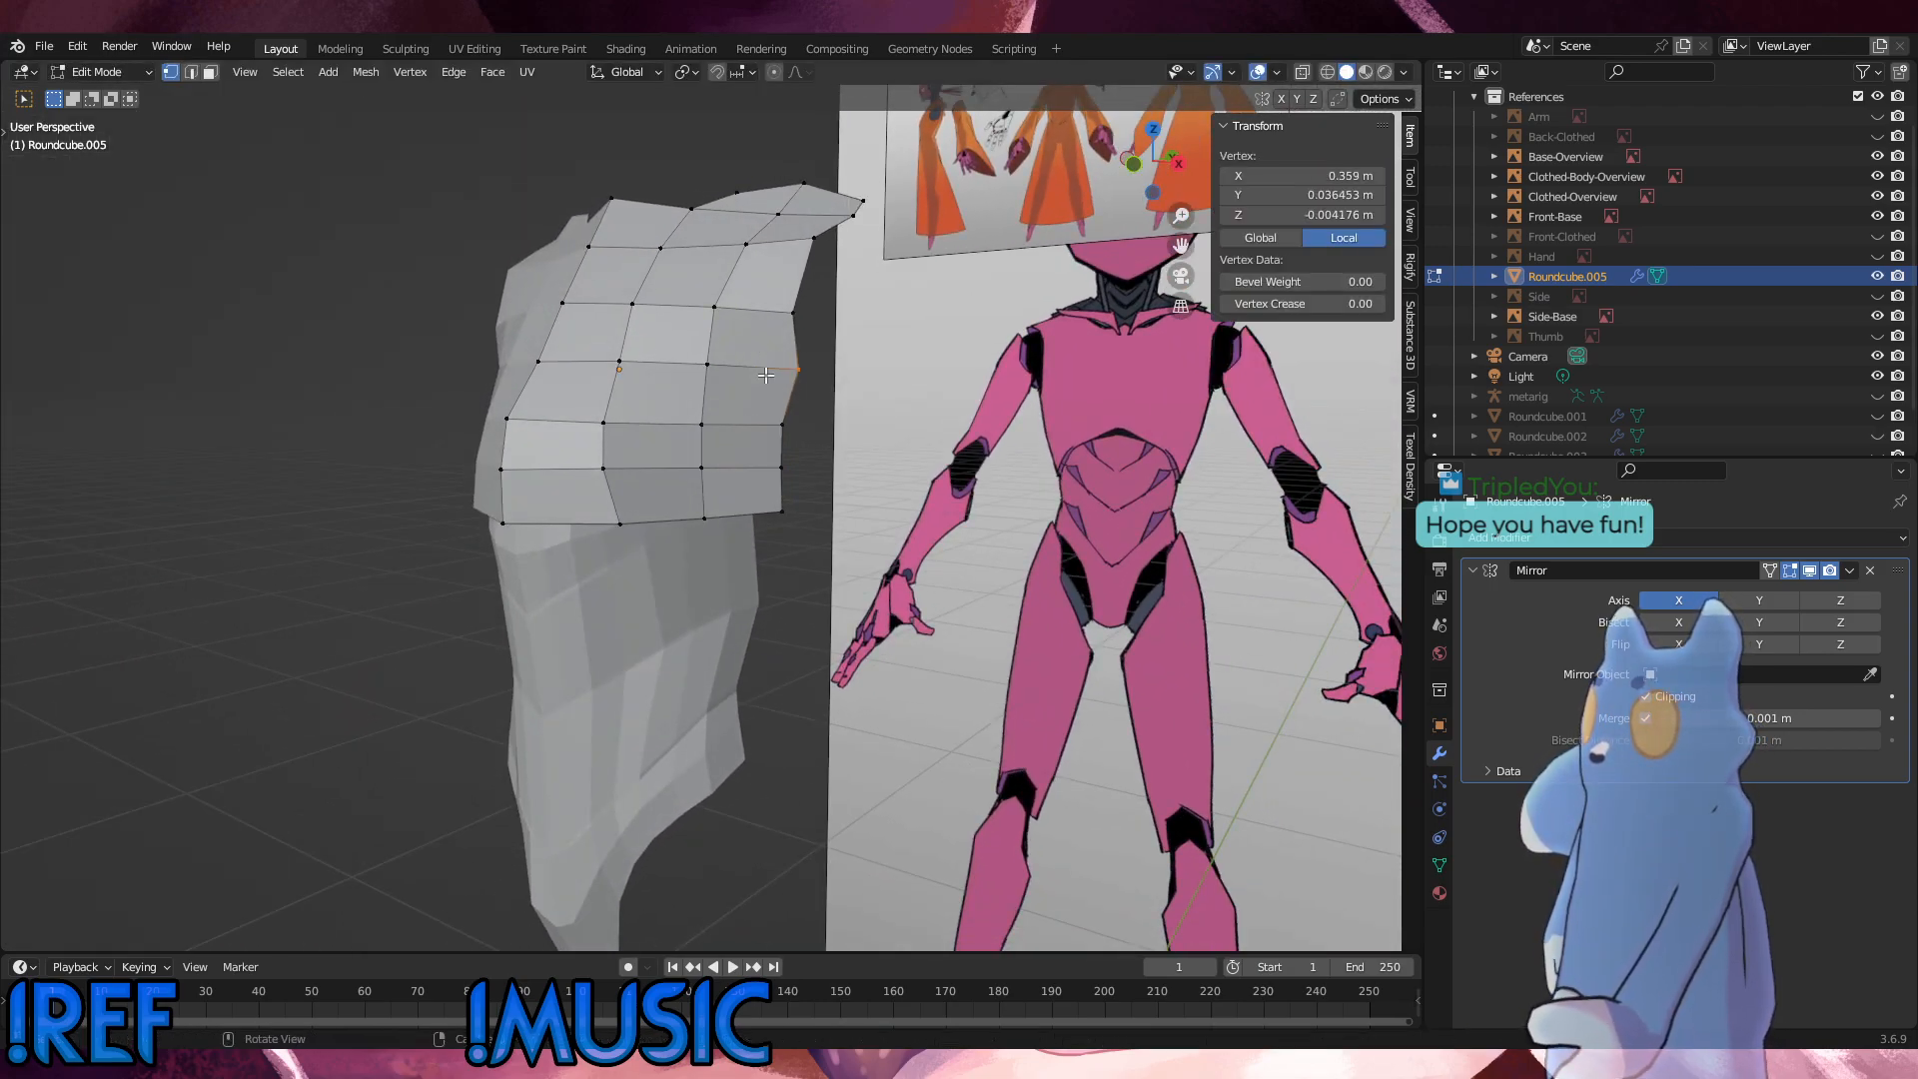
pyautogui.keyDown('alt'); pyautogui.moveTo(684, 418); pyautogui.dragTo(731, 459, button='middle'); pyautogui.keyUp('alt')
pyautogui.press('g')
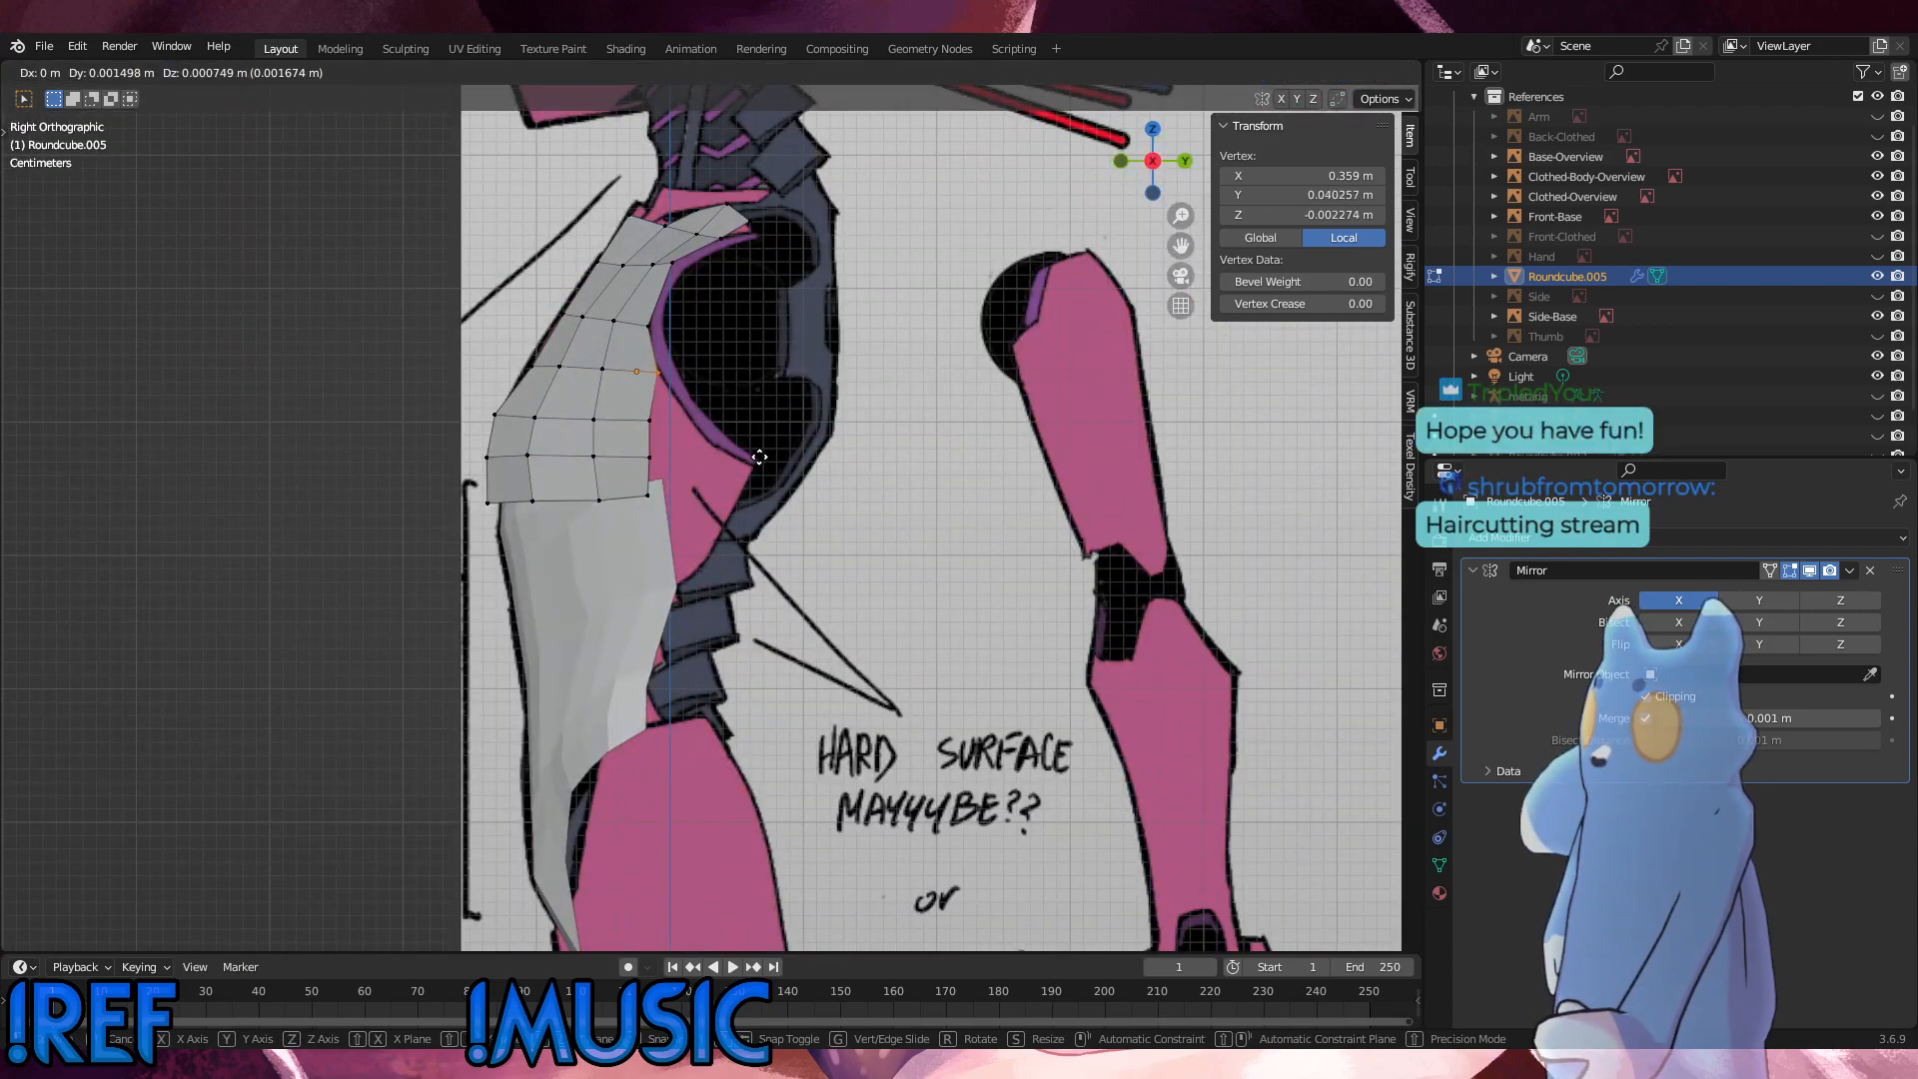
pyautogui.click(762, 457)
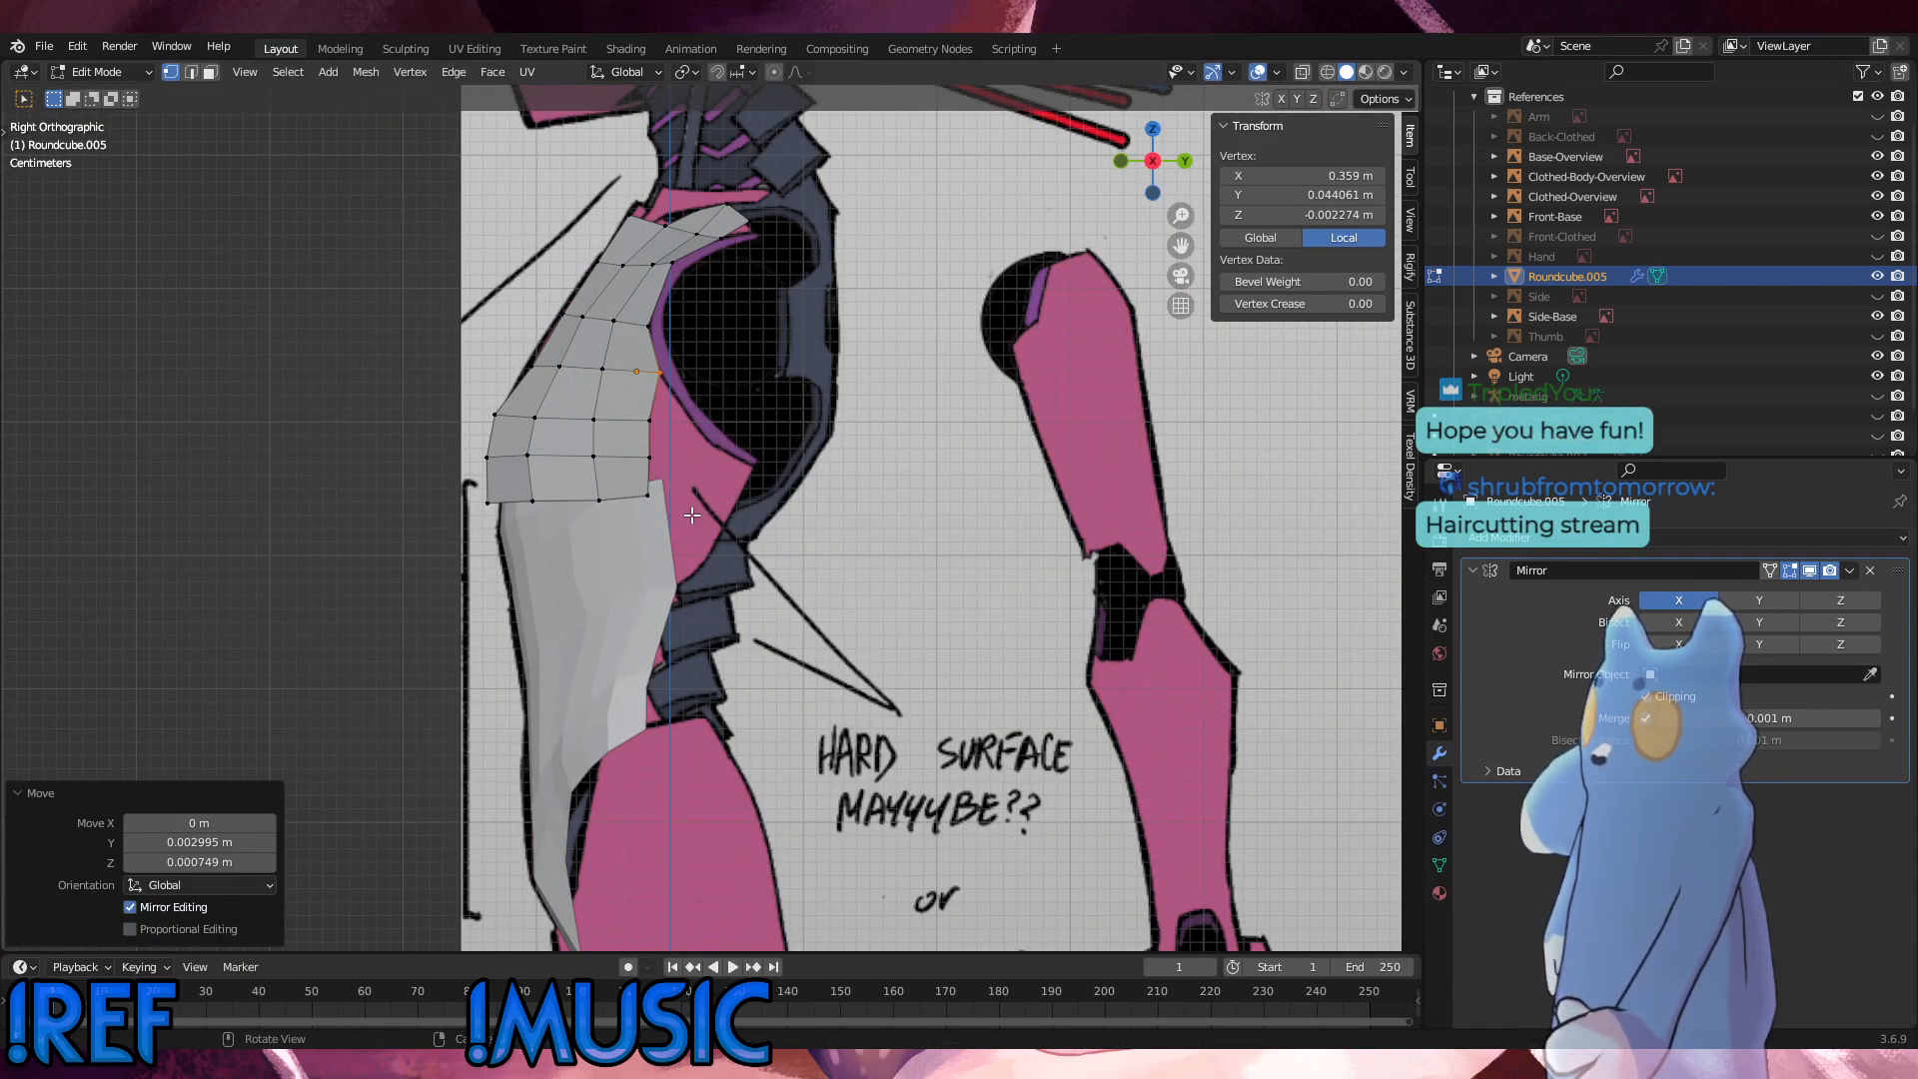
# Step: Deselect all the chest panel's vertices and switch to Object Mode
pyautogui.keyDown('alt'); pyautogui.click(680, 386); pyautogui.keyUp('alt')
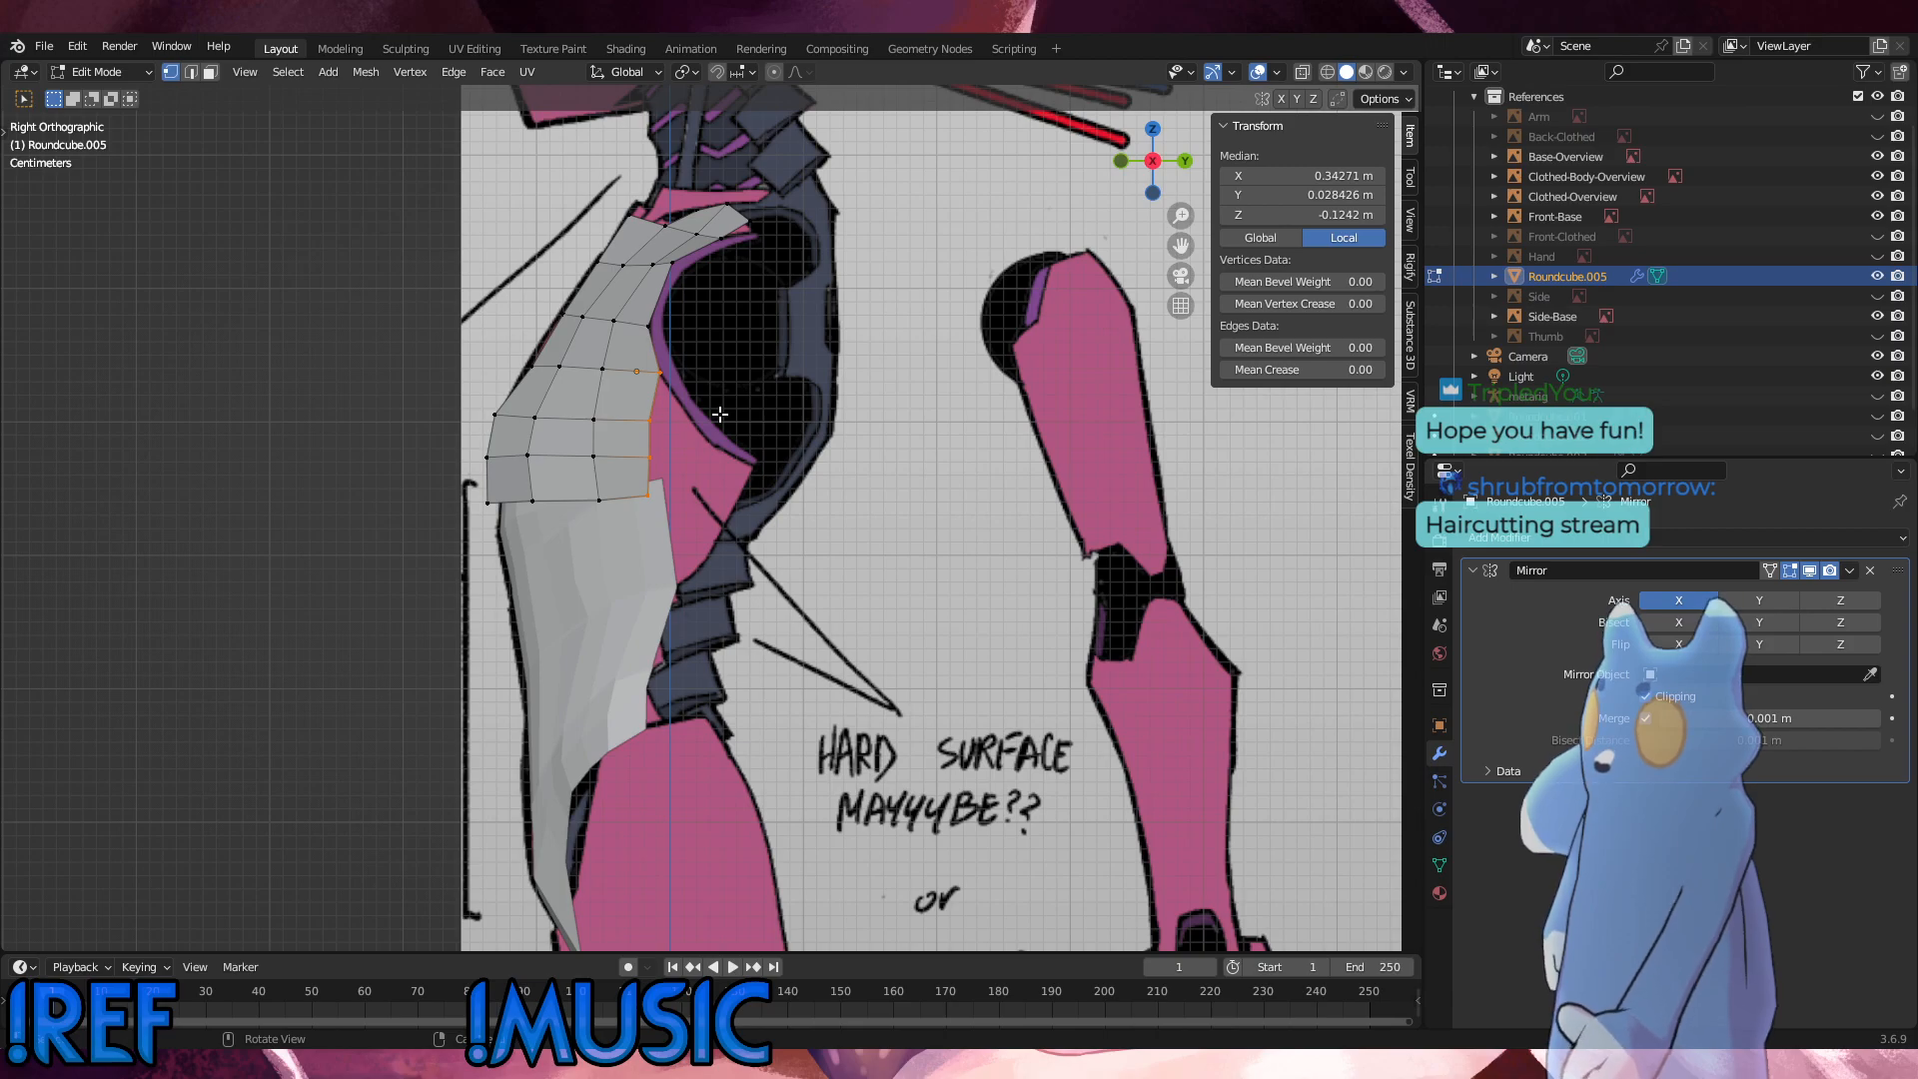
pyautogui.moveTo(718, 444); pyautogui.dragTo(602, 507, button='middle')
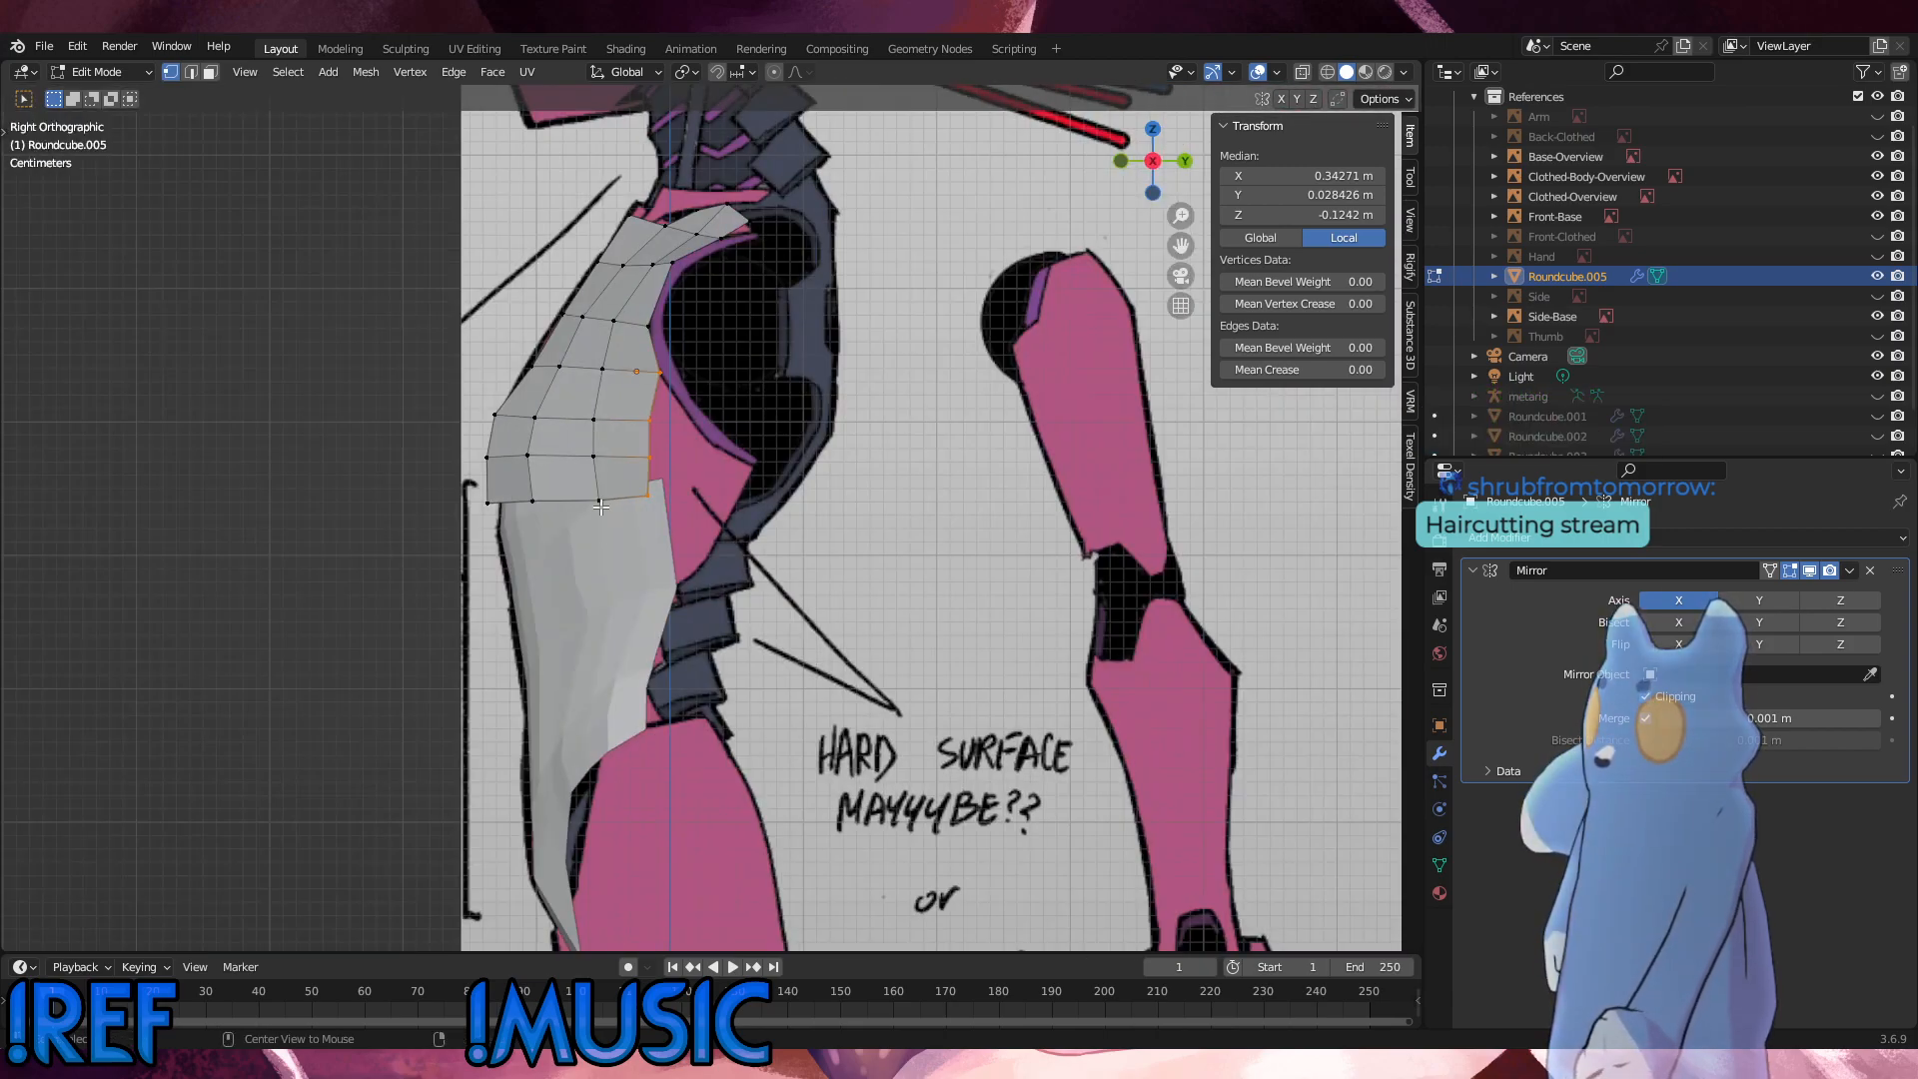
pyautogui.hotkey('alt', 'a')
pyautogui.click(99, 73)
pyautogui.click(95, 90)
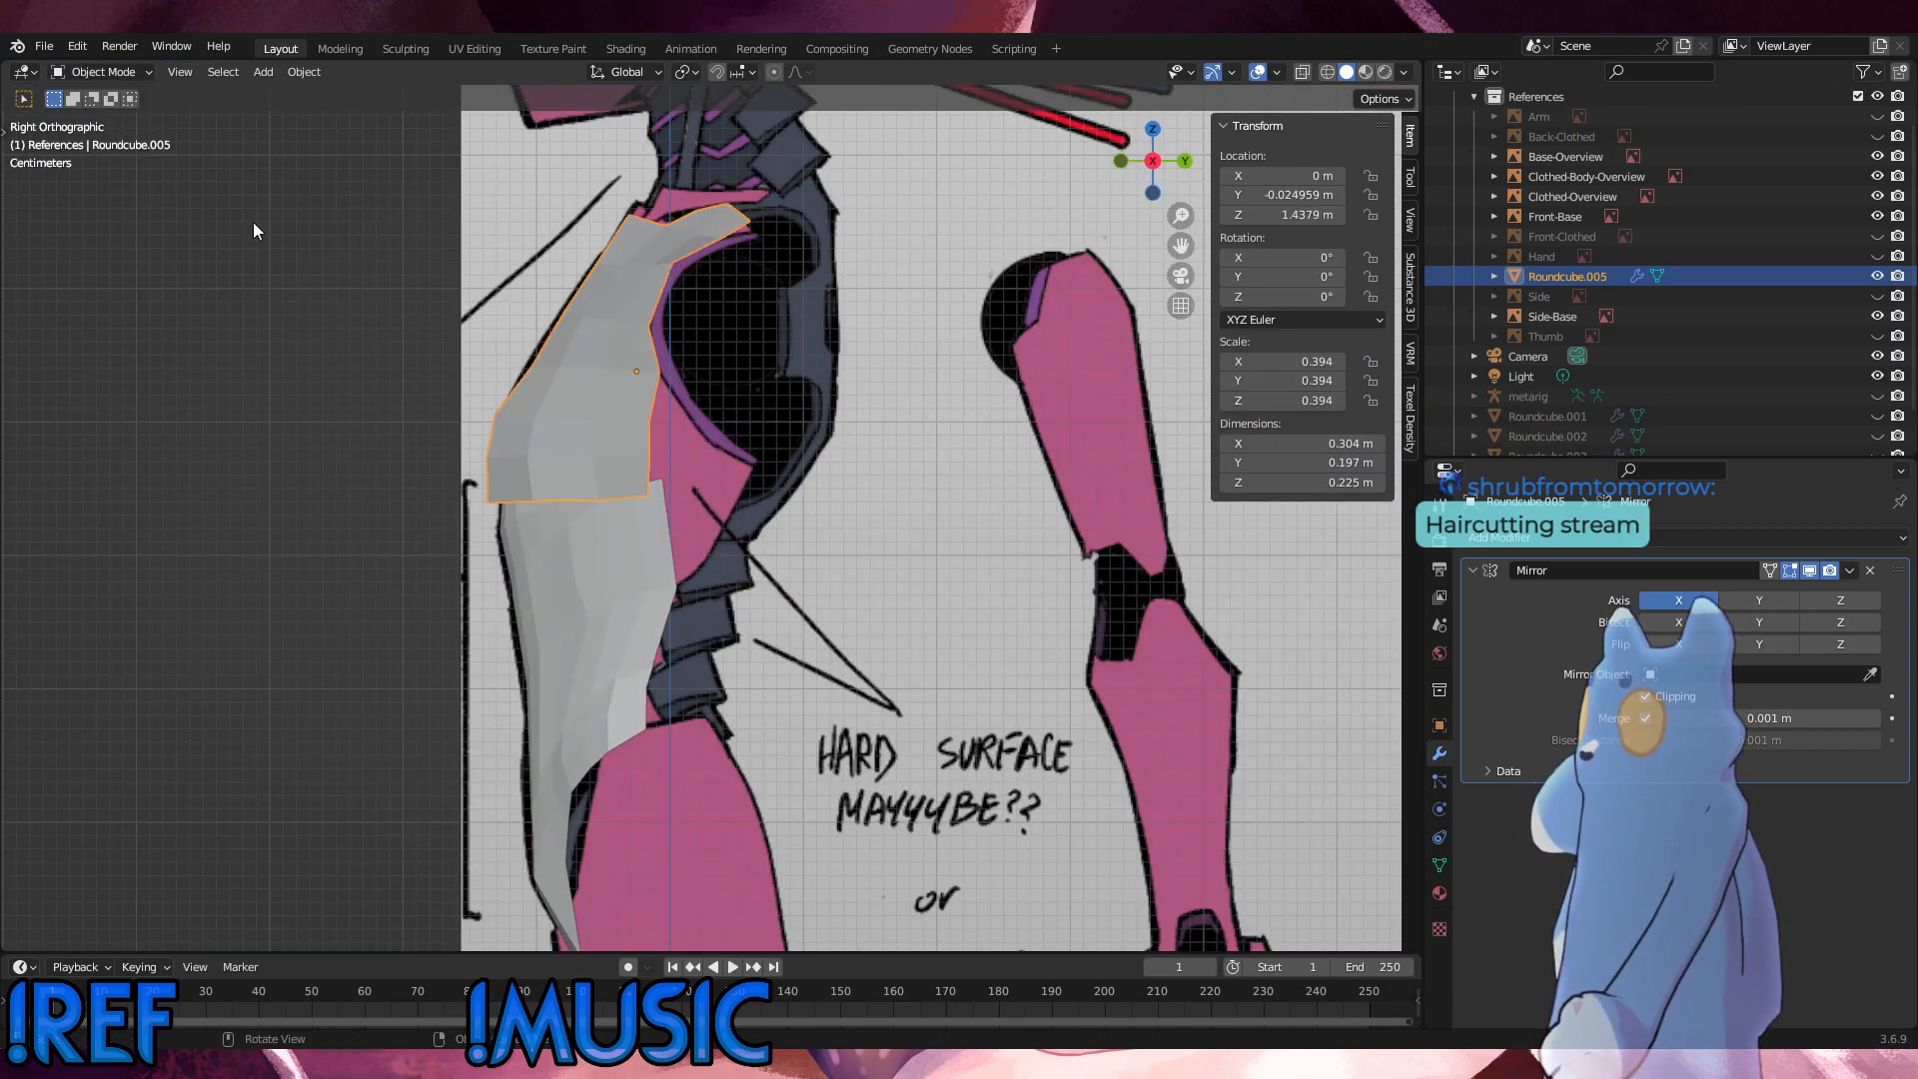
# Step: Select the abdomen object Roundcube.004 and collapse the References collection in the scene hierarchy
pyautogui.click(640, 573)
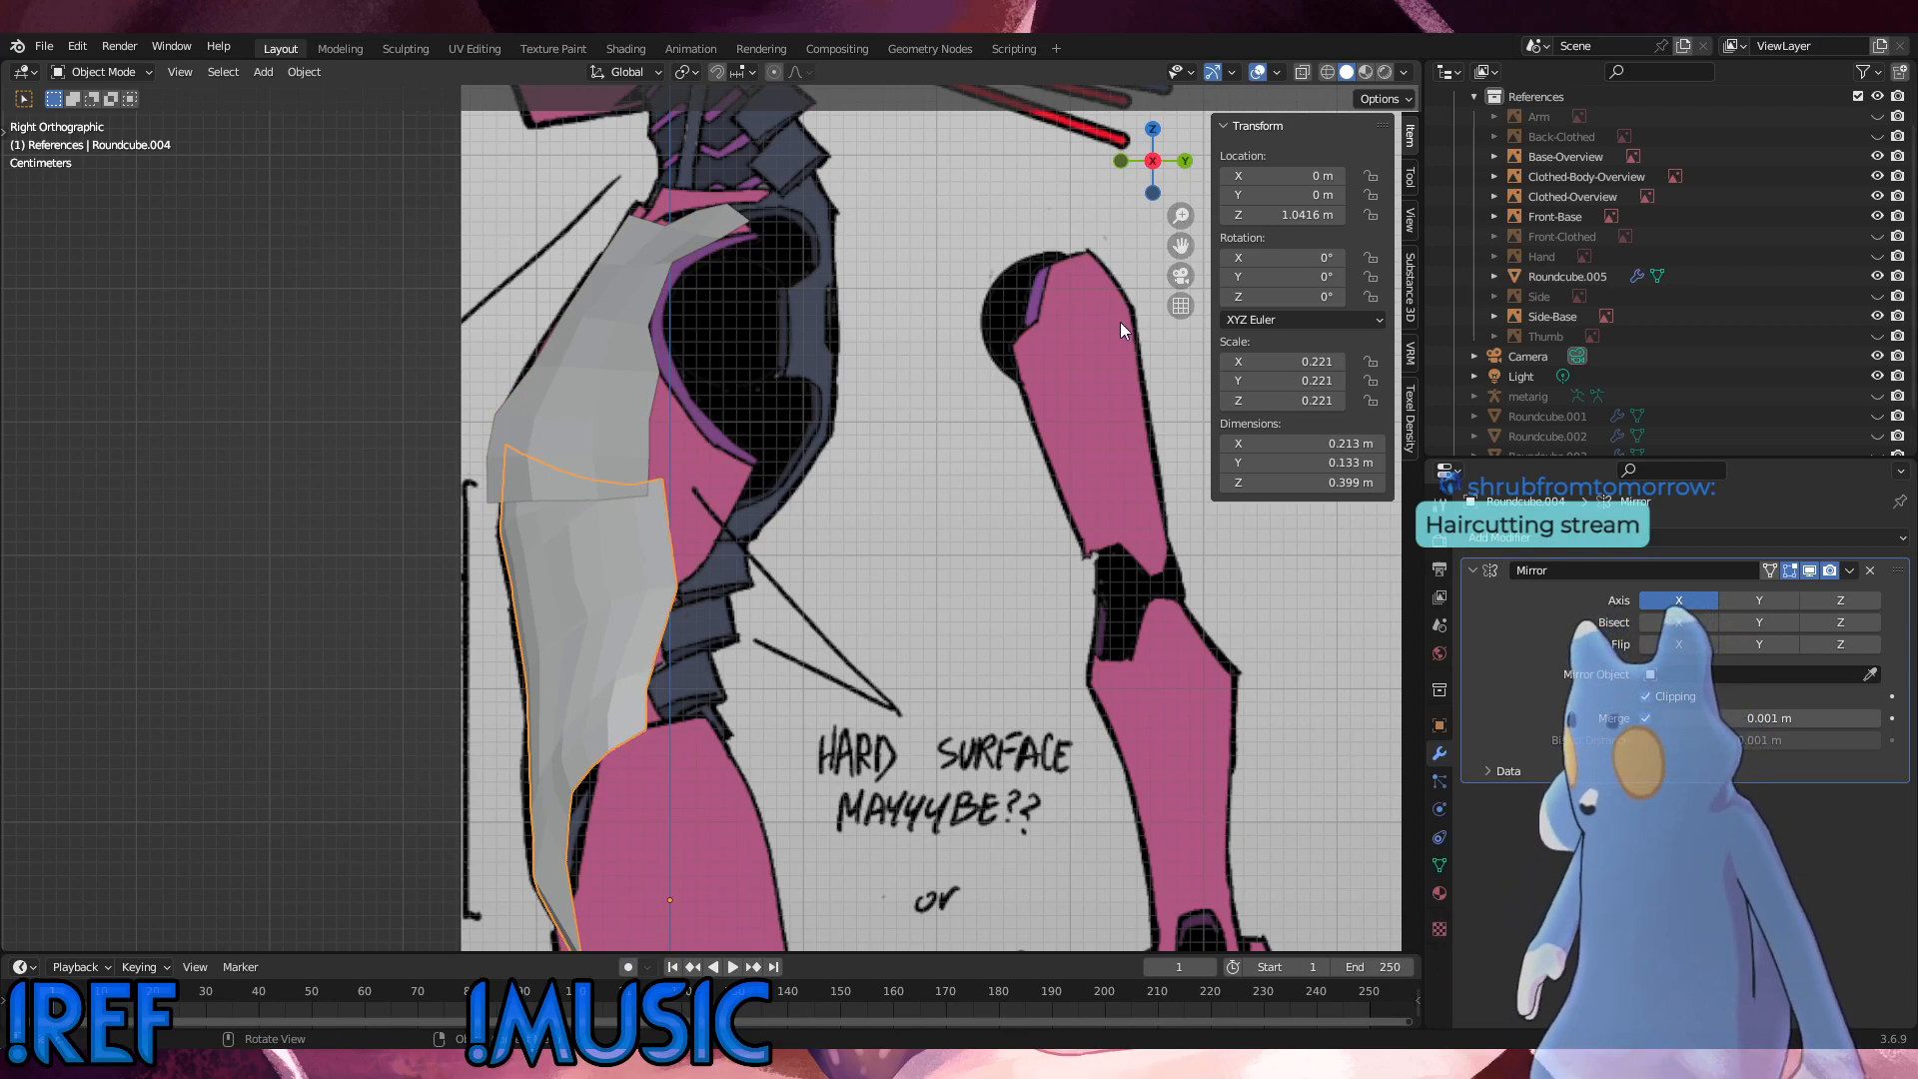
pyautogui.scroll(2, 1718, 344)
pyautogui.click(1474, 135)
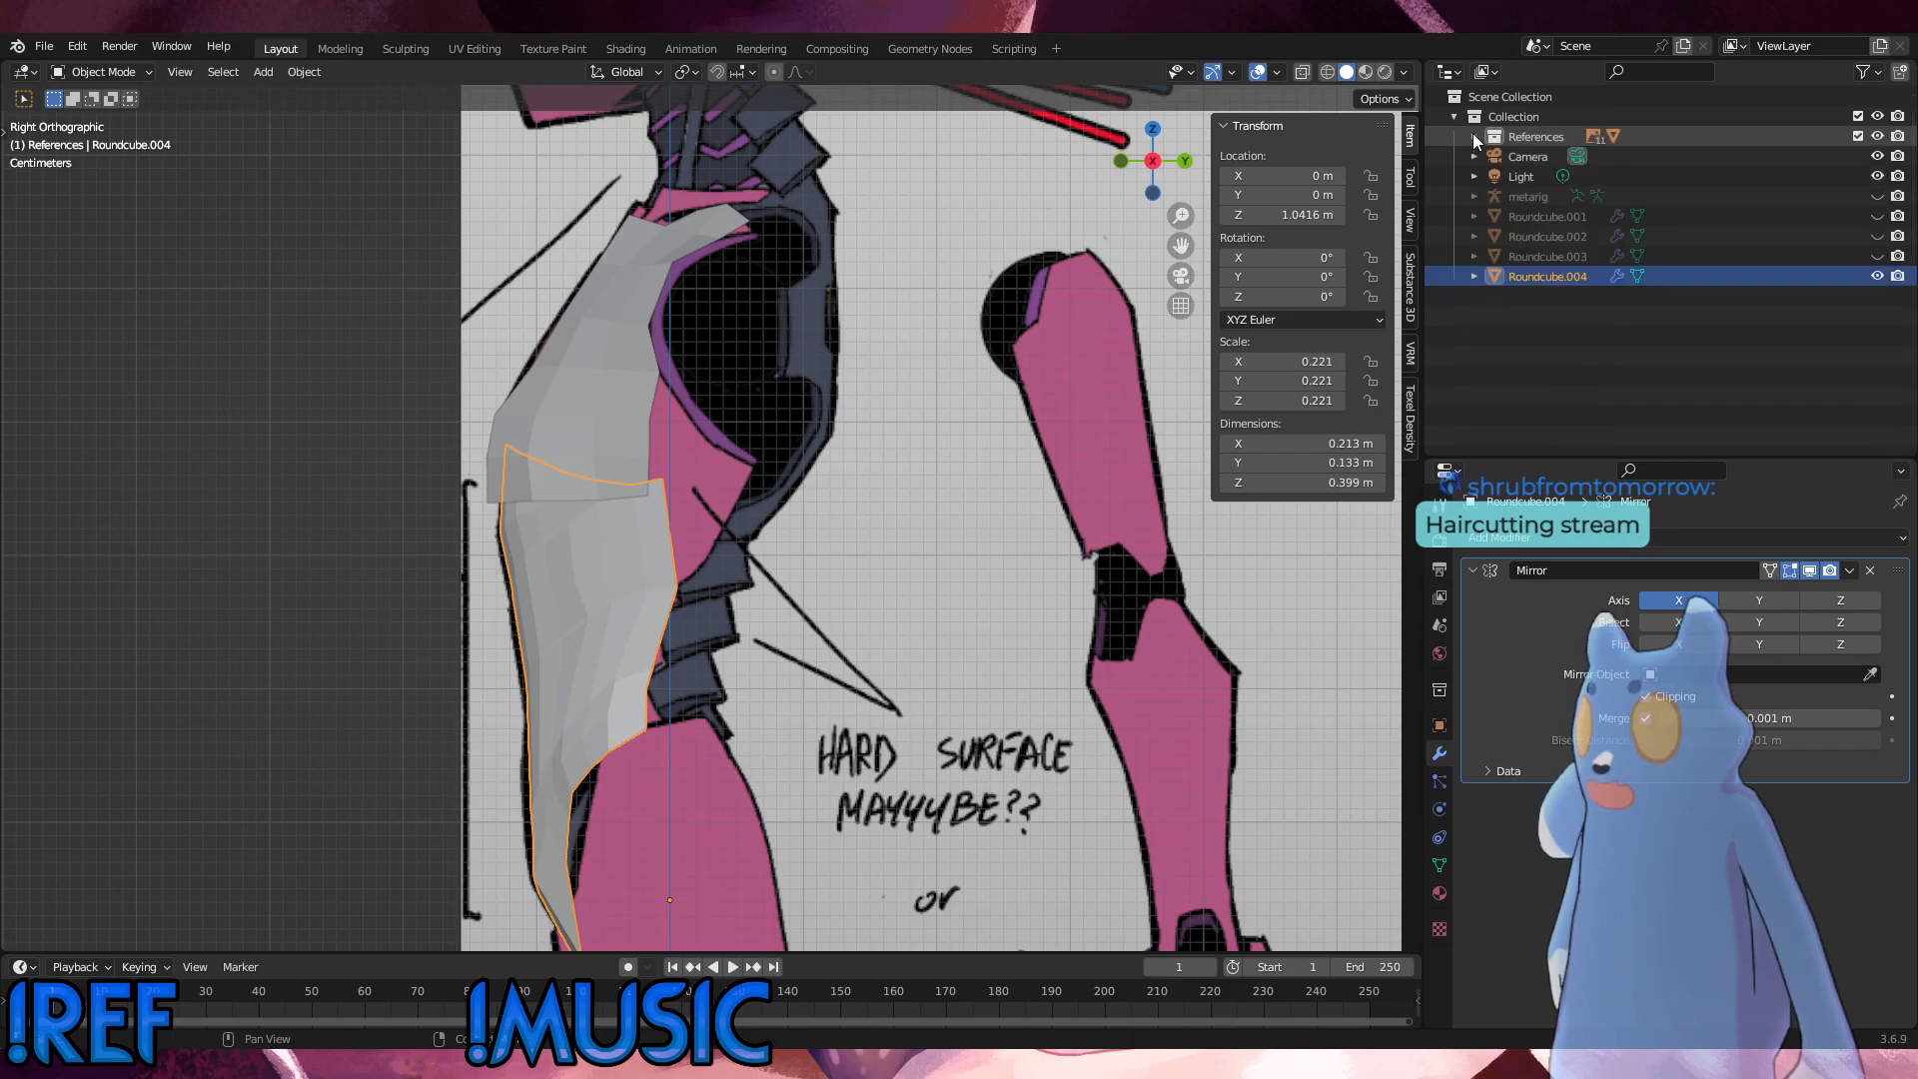
# Step: Hide the abdomen object Roundcube.004 and move the chest panel Roundcube.005 out of the References collection into Collection
pyautogui.click(1878, 277)
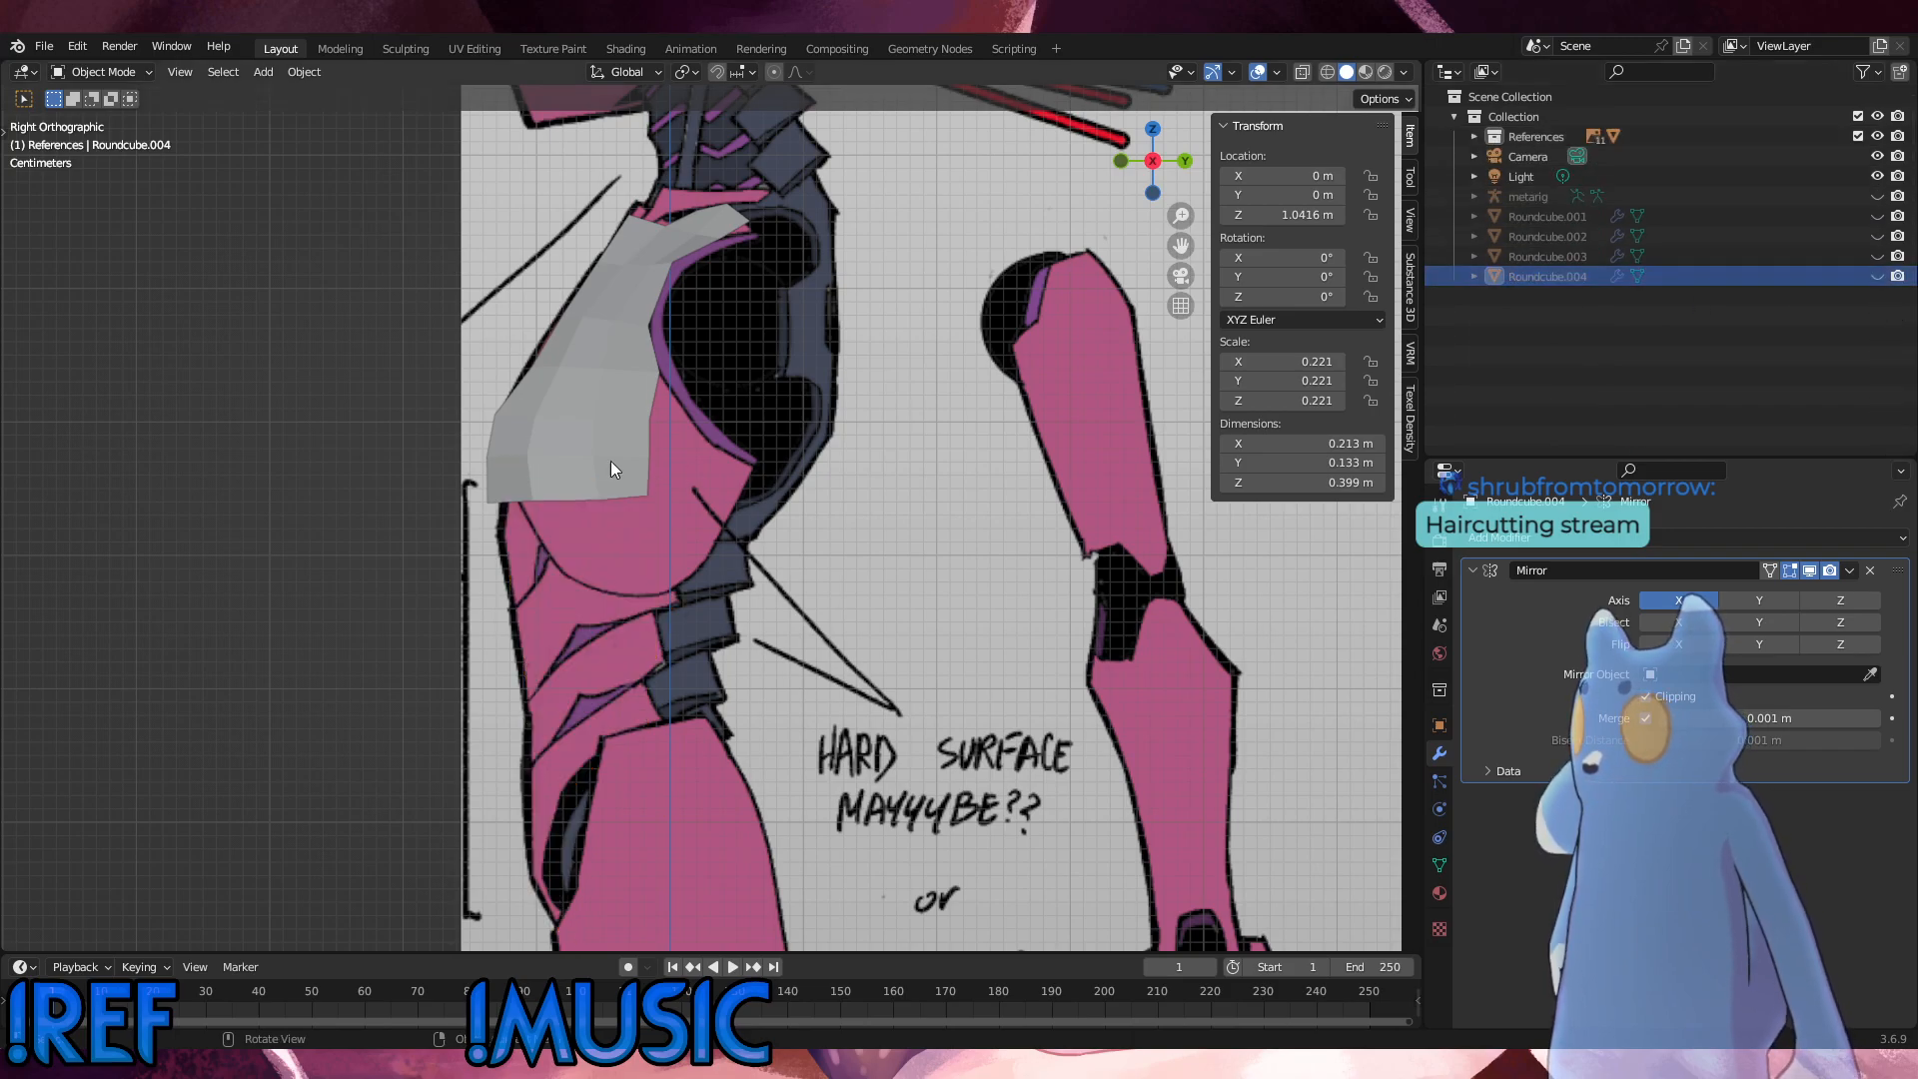
pyautogui.click(585, 389)
pyautogui.click(1478, 135)
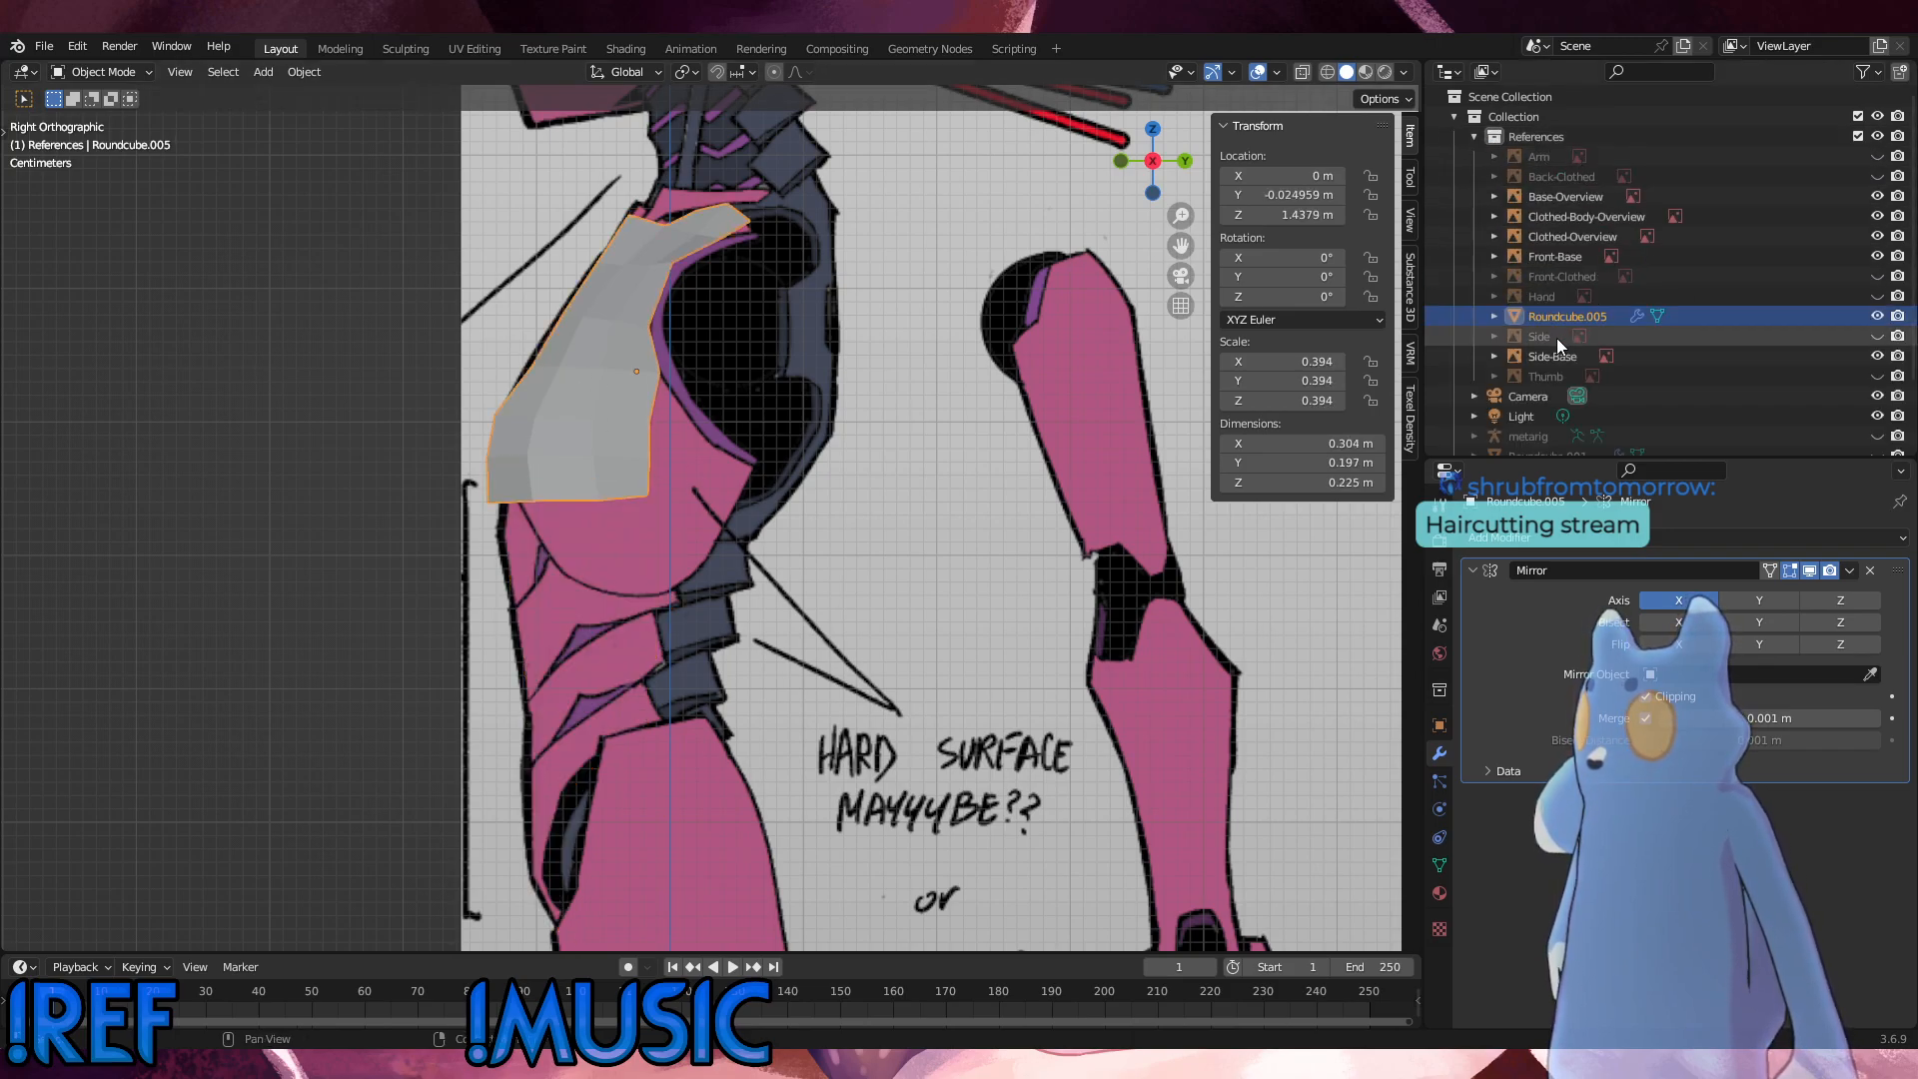
pyautogui.scroll(-2, 1557, 338)
pyautogui.moveTo(1569, 234); pyautogui.dragTo(1532, 424)
# Step: Select the chest panel Roundcube.005 in the viewport and switch it to Edit Mode
pyautogui.click(621, 410)
pyautogui.click(621, 415)
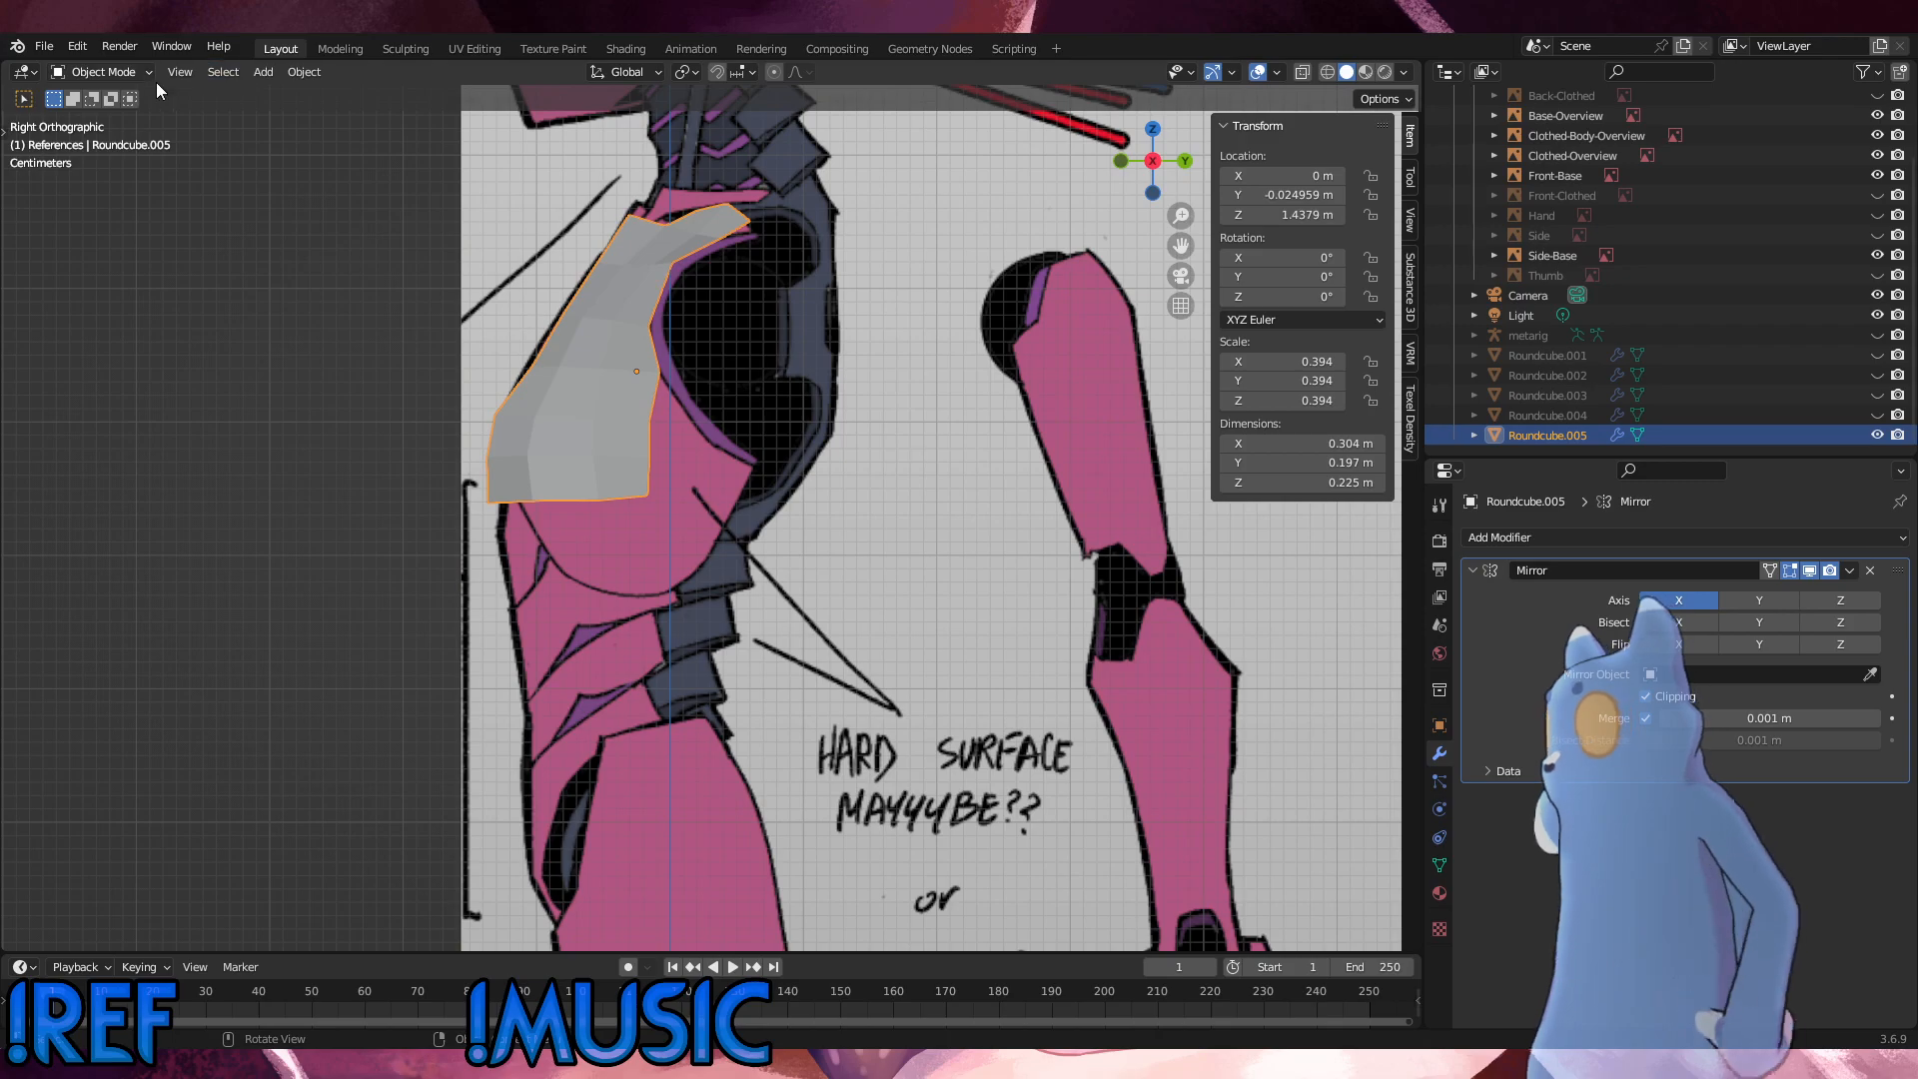
pyautogui.click(112, 81)
pyautogui.click(106, 106)
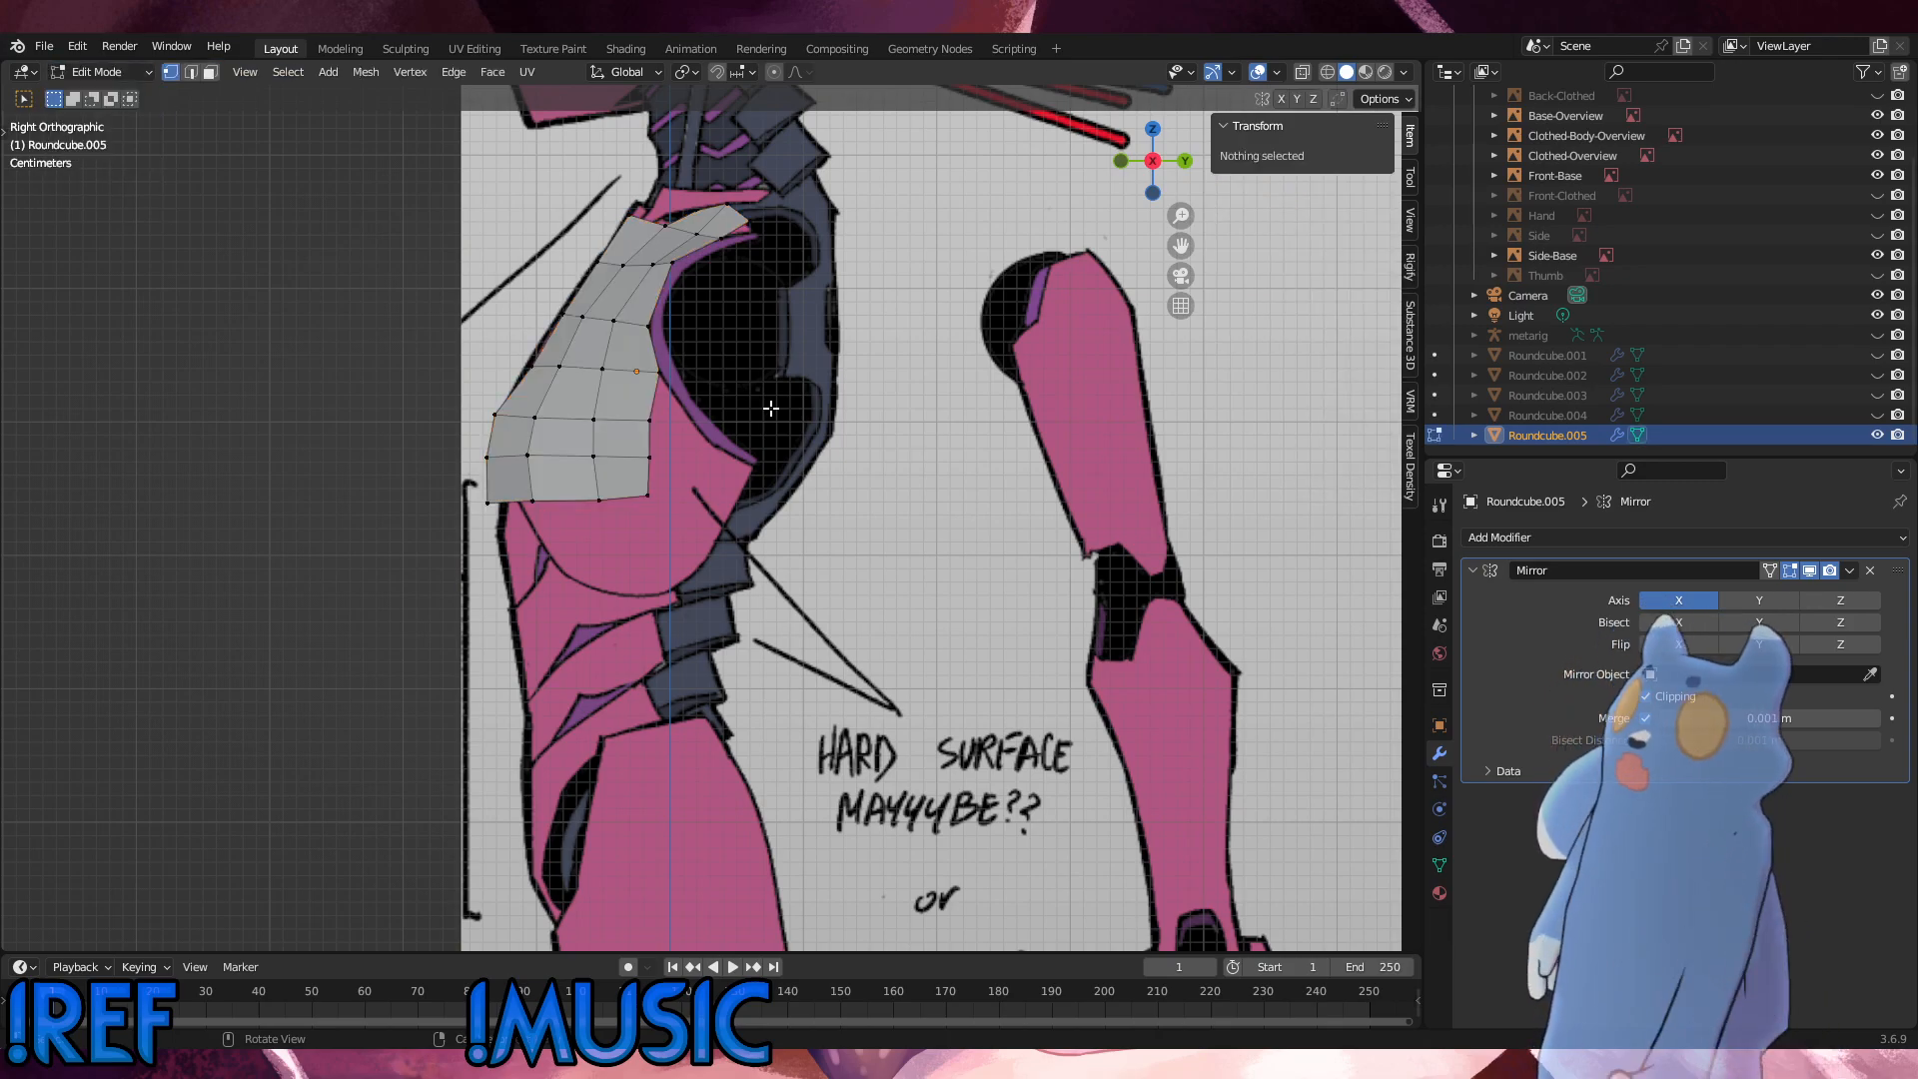
# Step: Try extruding the chest panel's whole bottom edge down by about 0.037 m, and undo the extrusion
pyautogui.moveTo(679, 420); pyautogui.dragTo(614, 518, button='middle')
pyautogui.moveTo(696, 538); pyautogui.dragTo(448, 488)
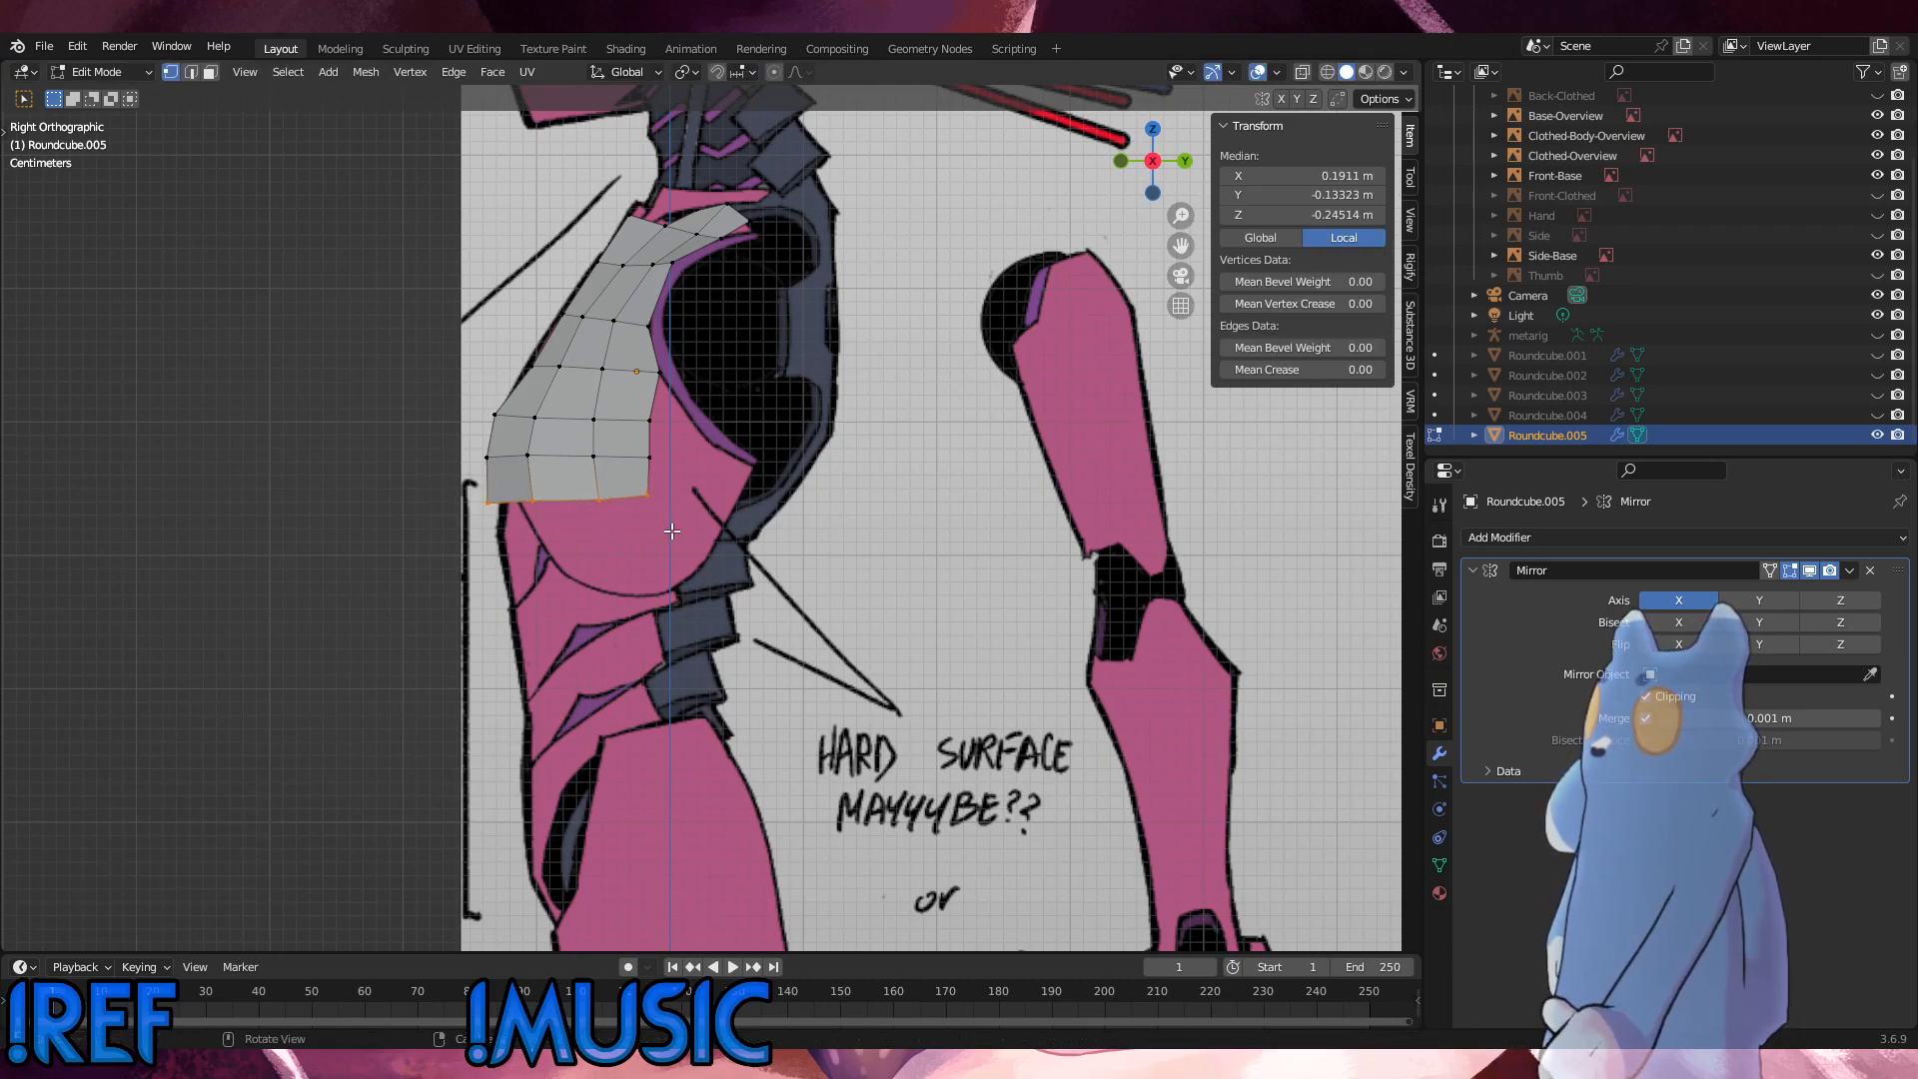
pyautogui.press('e')
pyautogui.click(688, 557)
pyautogui.press('KP_1')
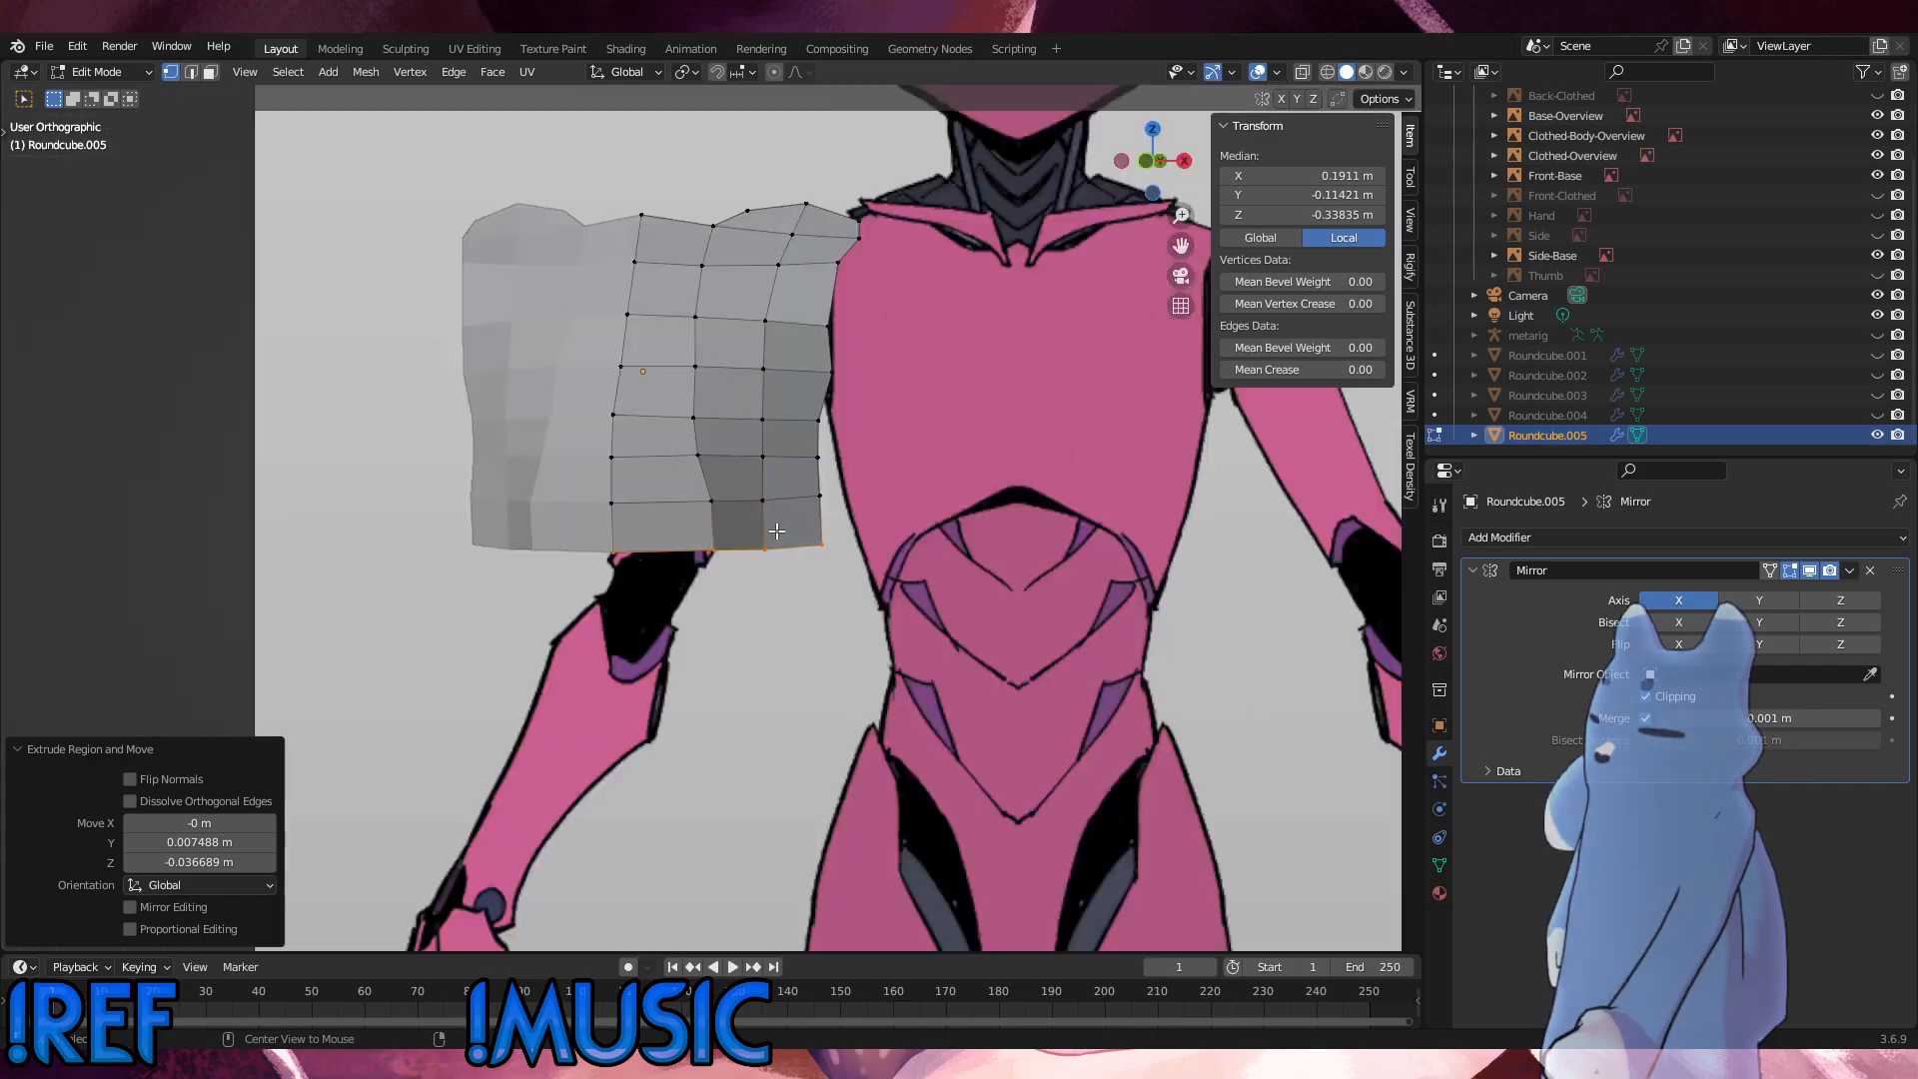
pyautogui.hotkey('ctrl', 'z')
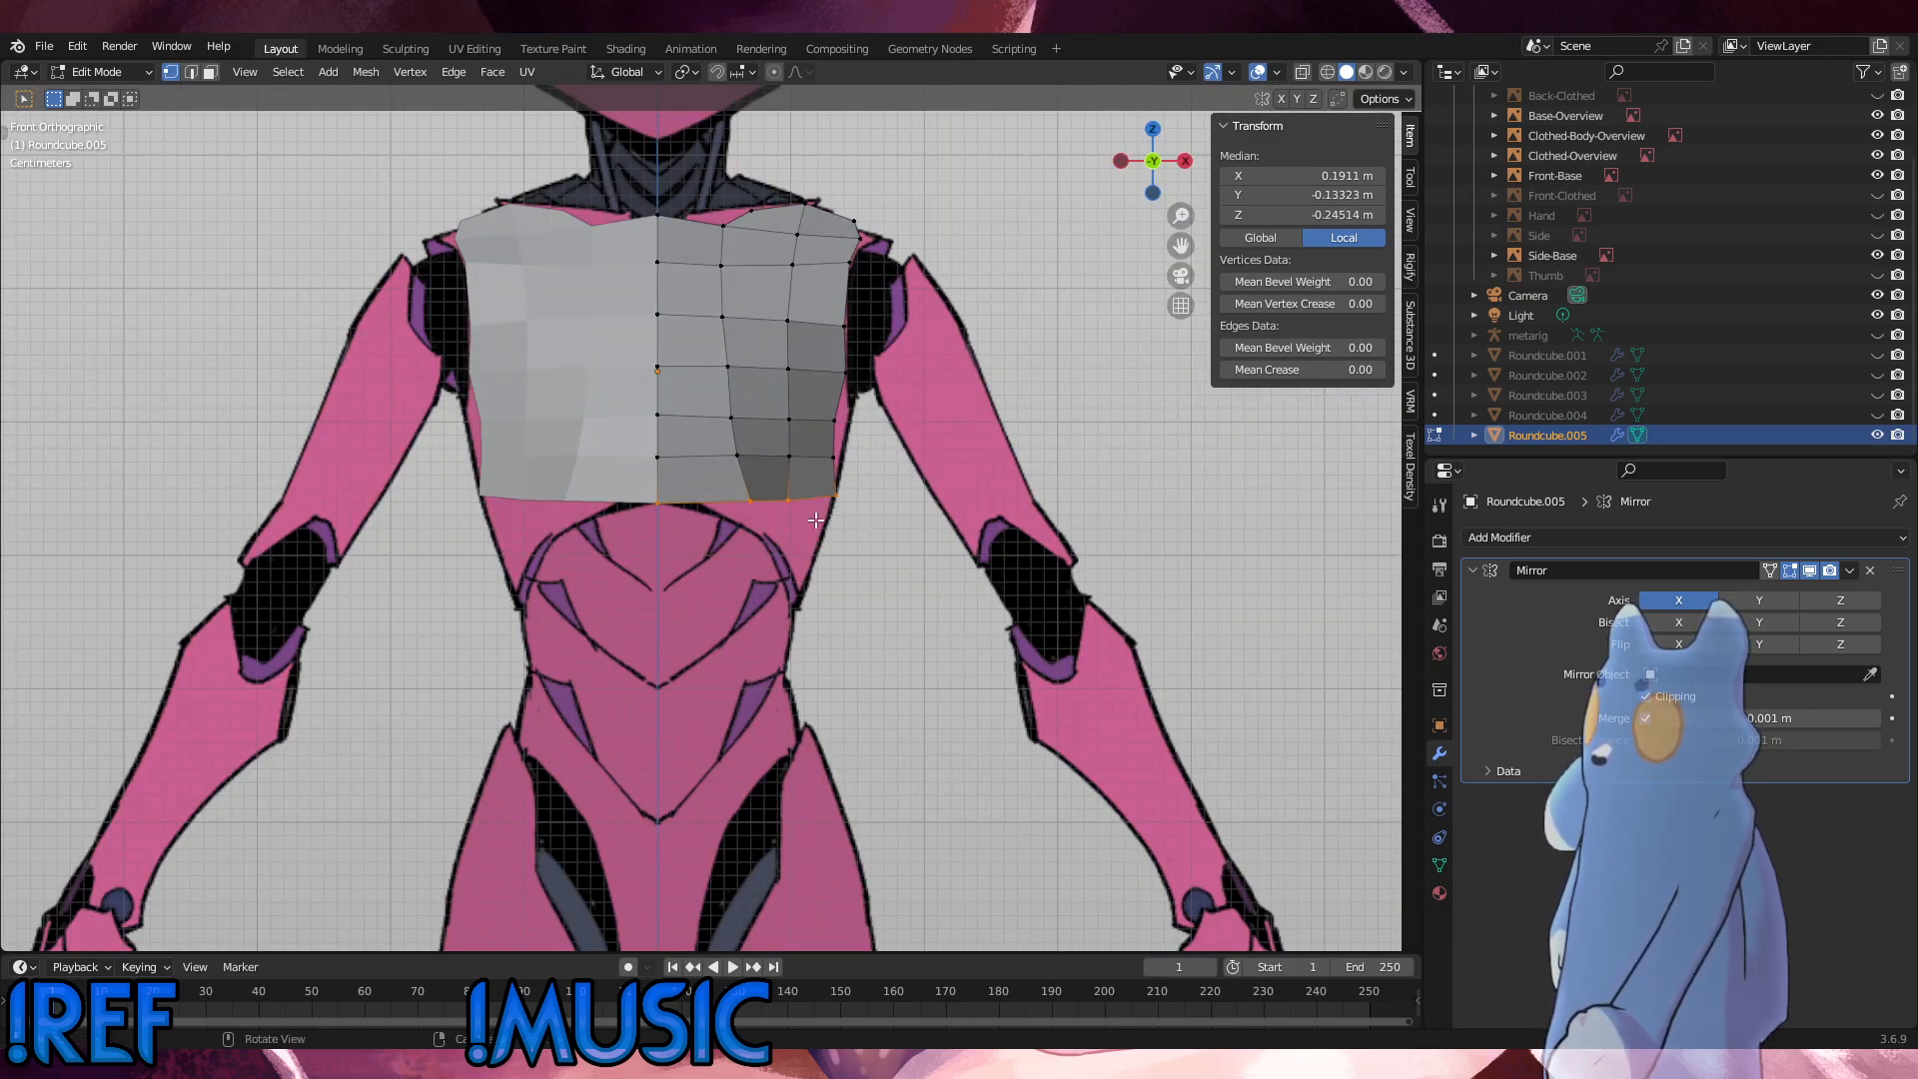
# Step: In the front view, move the bottom-edge vertex next to the centre line inward by about 0.013 m and down by about 0.012 m
pyautogui.click(747, 509)
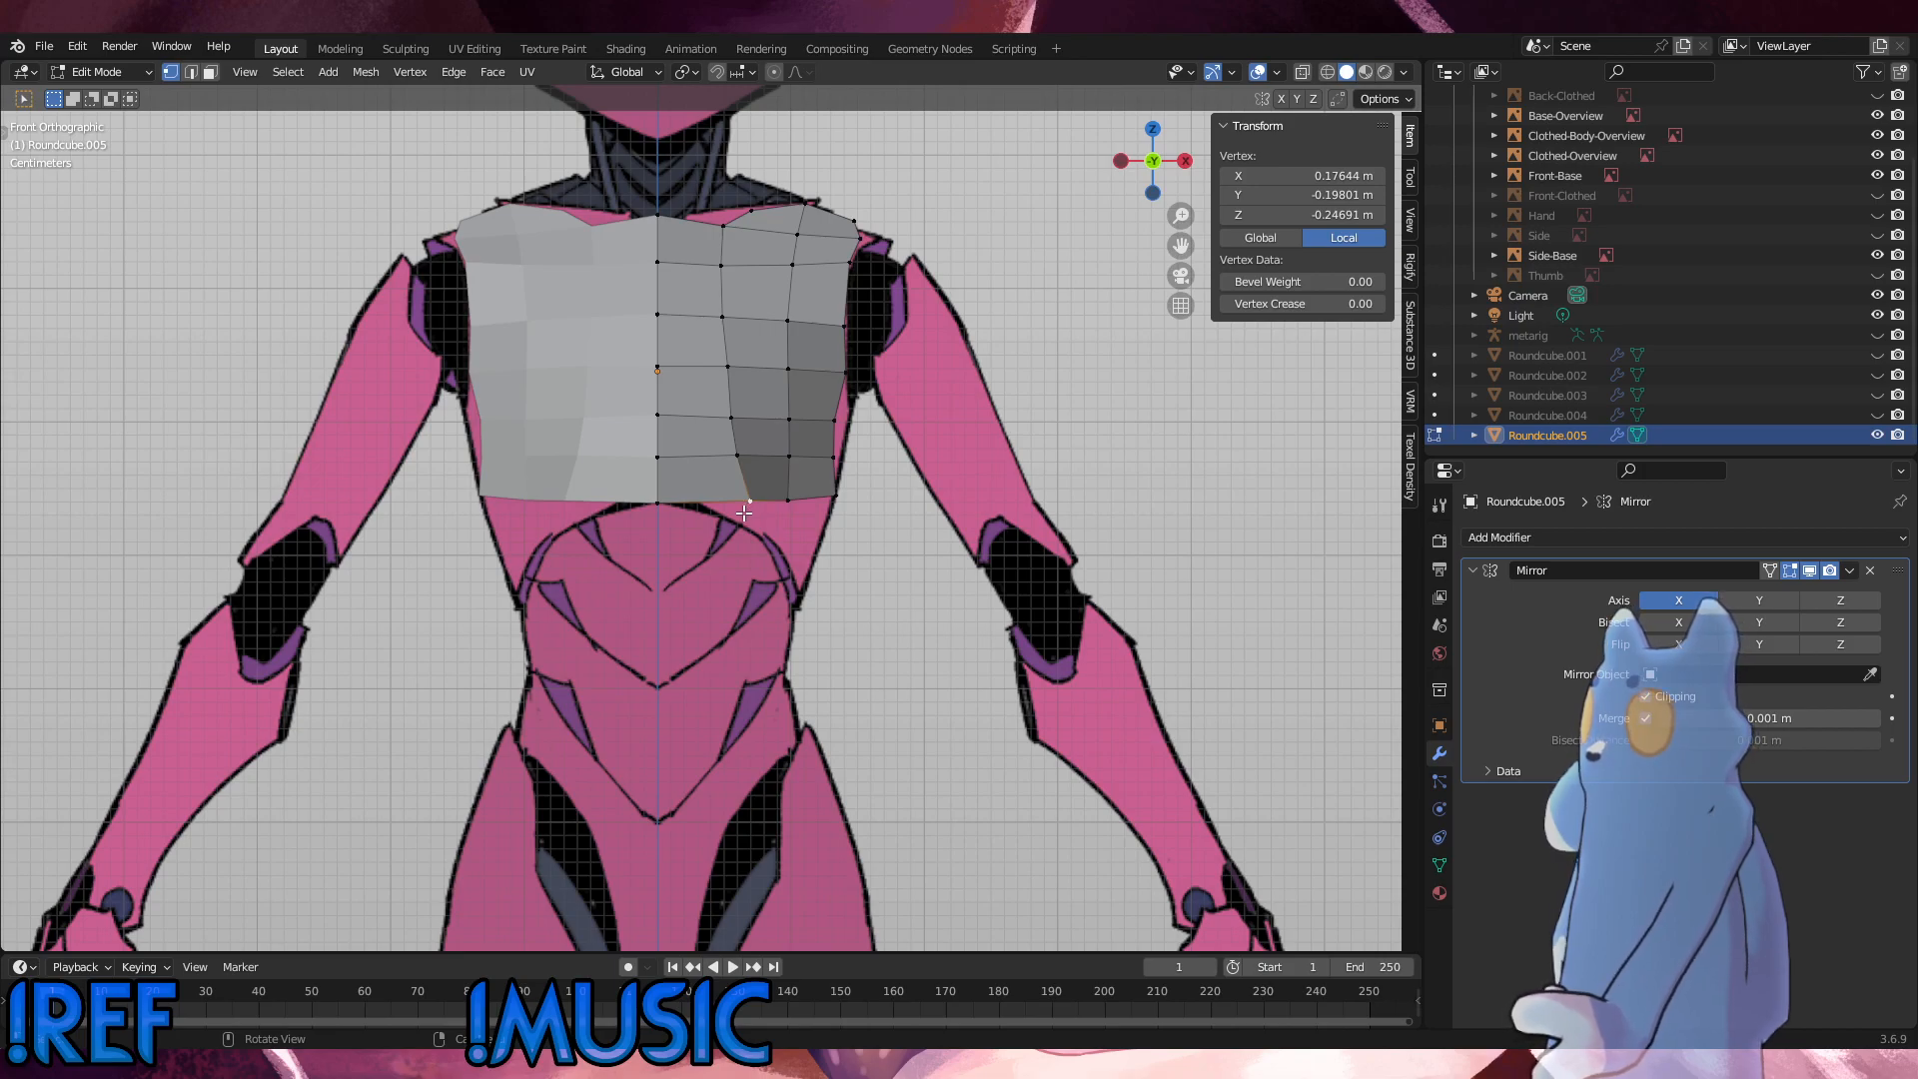
pyautogui.press('g')
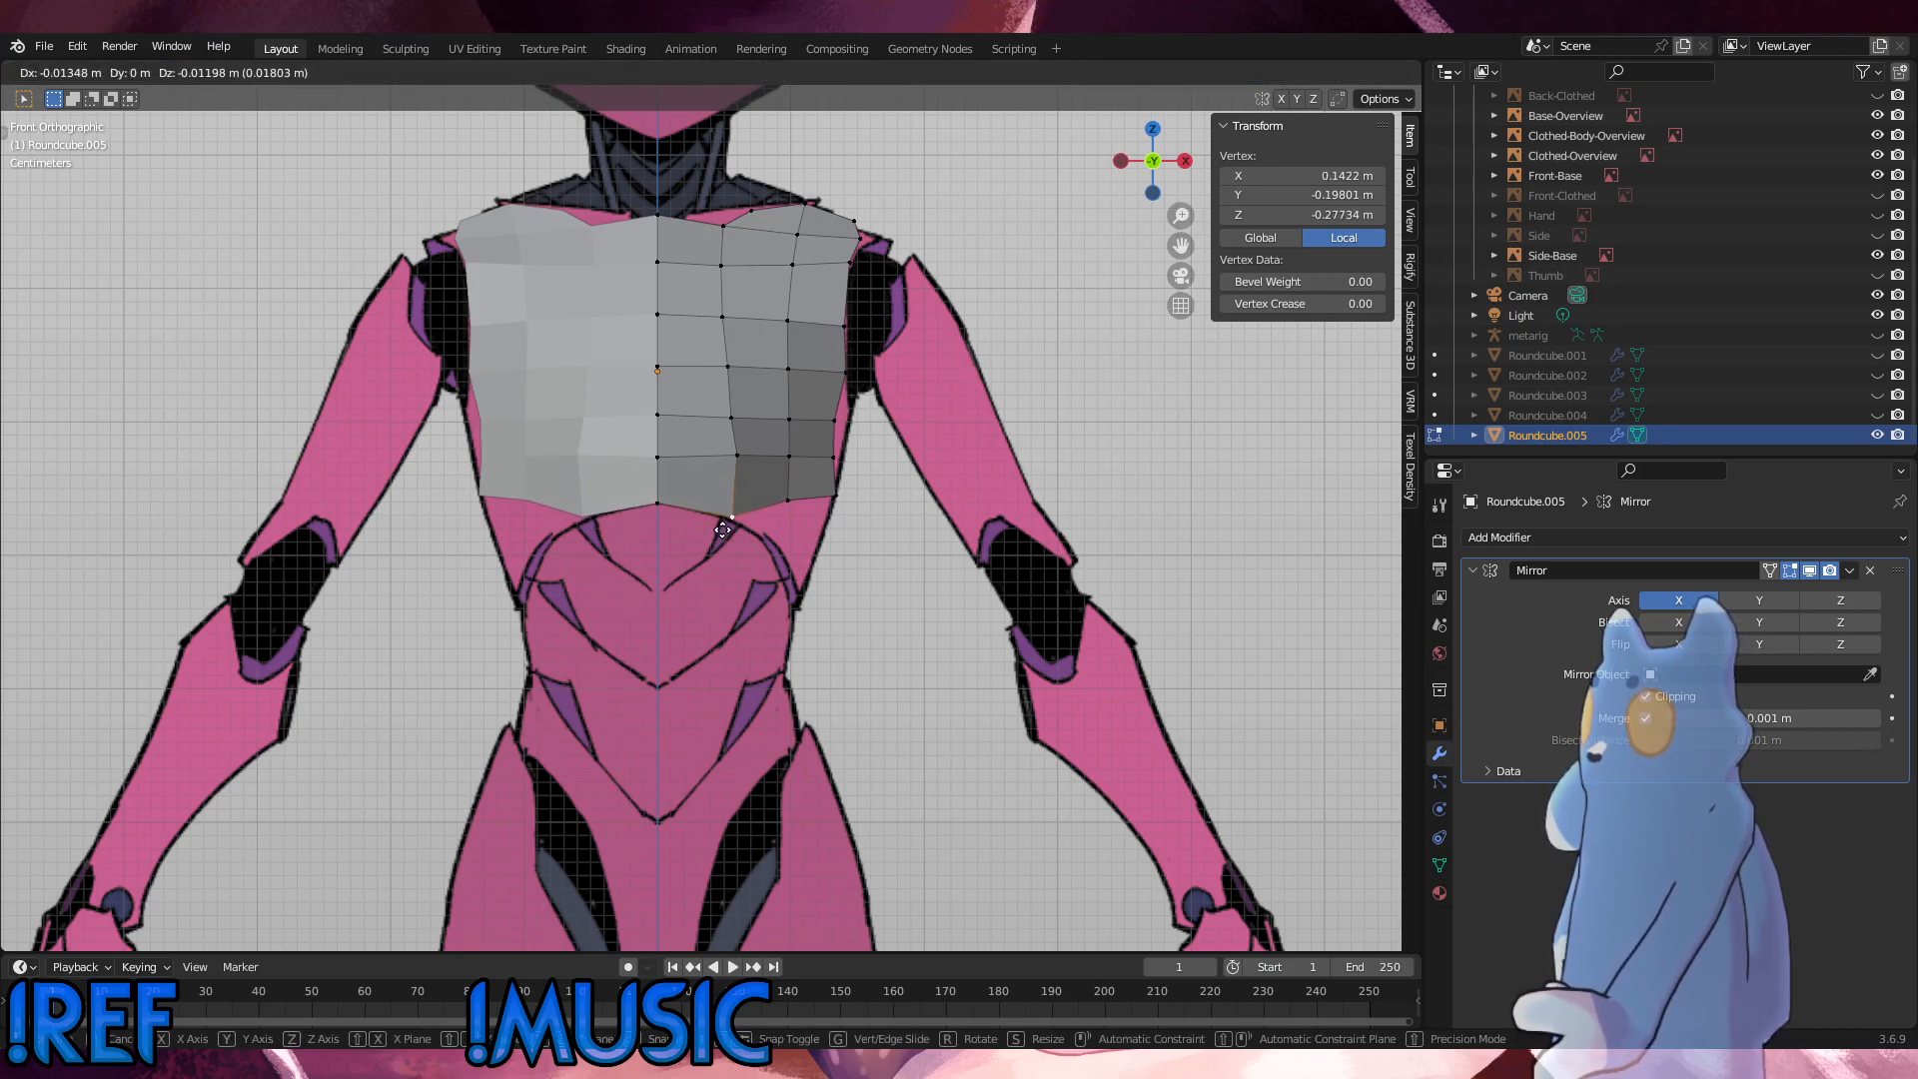
pyautogui.click(722, 530)
# Step: Lower the two outermost bottom-edge vertices by about 0.013 m in Z and rotate them slightly to level the edge
pyautogui.moveTo(817, 517); pyautogui.dragTo(774, 489)
pyautogui.moveTo(856, 520); pyautogui.dragTo(769, 482)
pyautogui.press('g')
pyautogui.press('z')
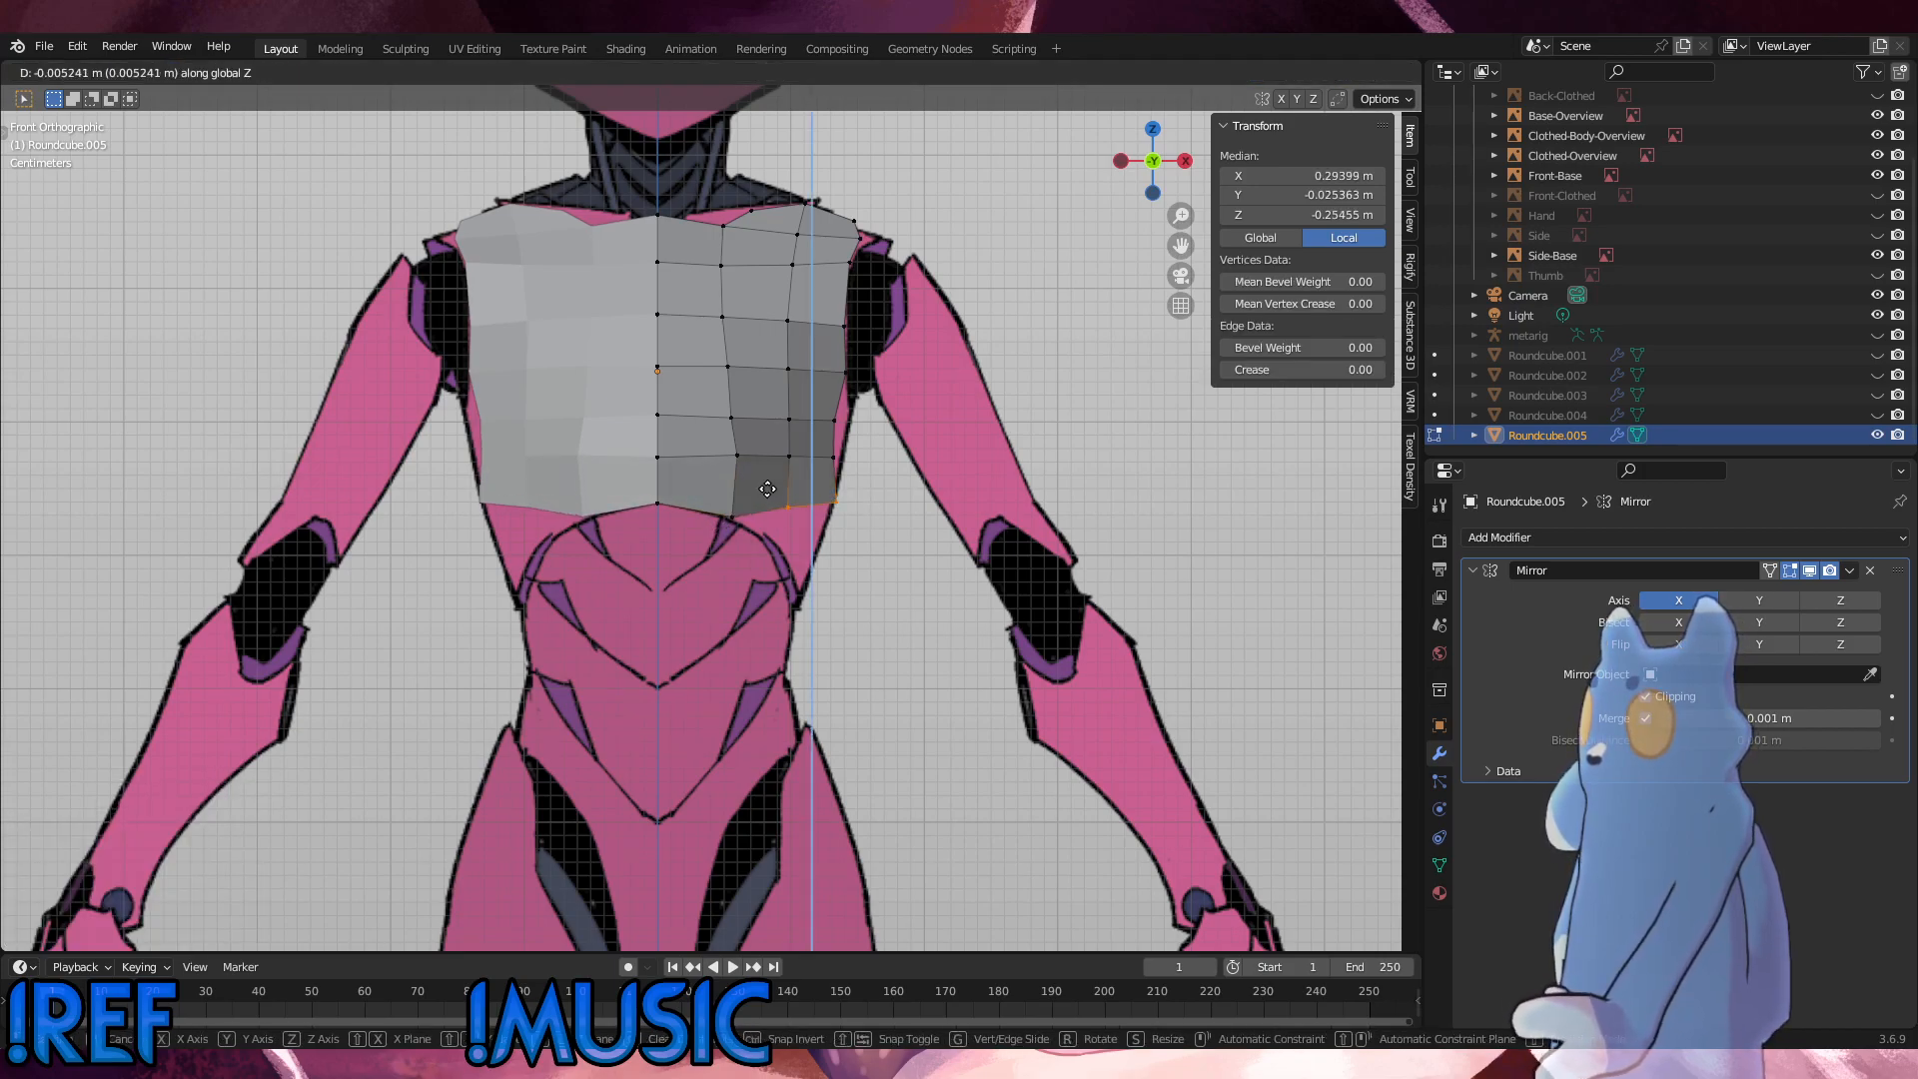
pyautogui.click(766, 496)
pyautogui.press('r')
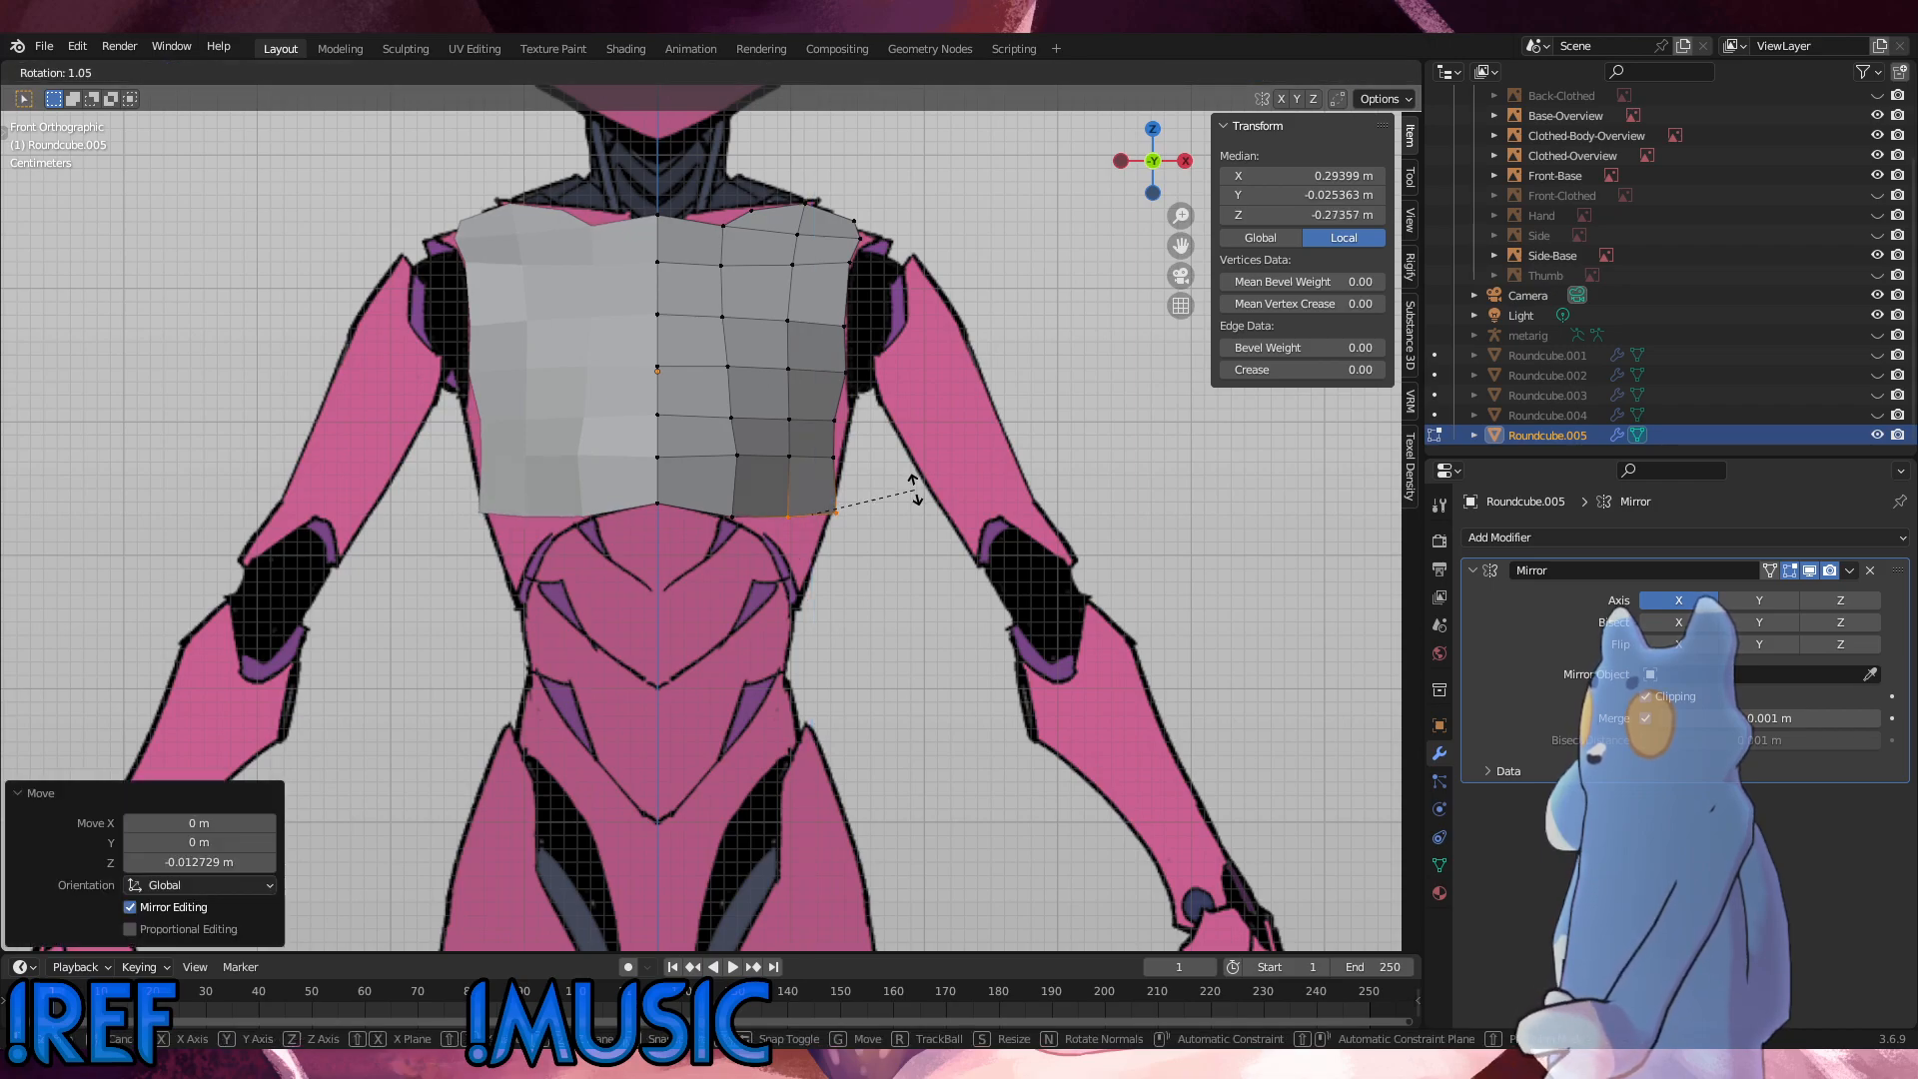
pyautogui.click(915, 490)
# Step: Move the outer-edge vertices of the two rows above the bottom edge outward in X, pushing the upper one out further
pyautogui.moveTo(873, 474); pyautogui.dragTo(817, 397)
pyautogui.press('g')
pyautogui.press('x')
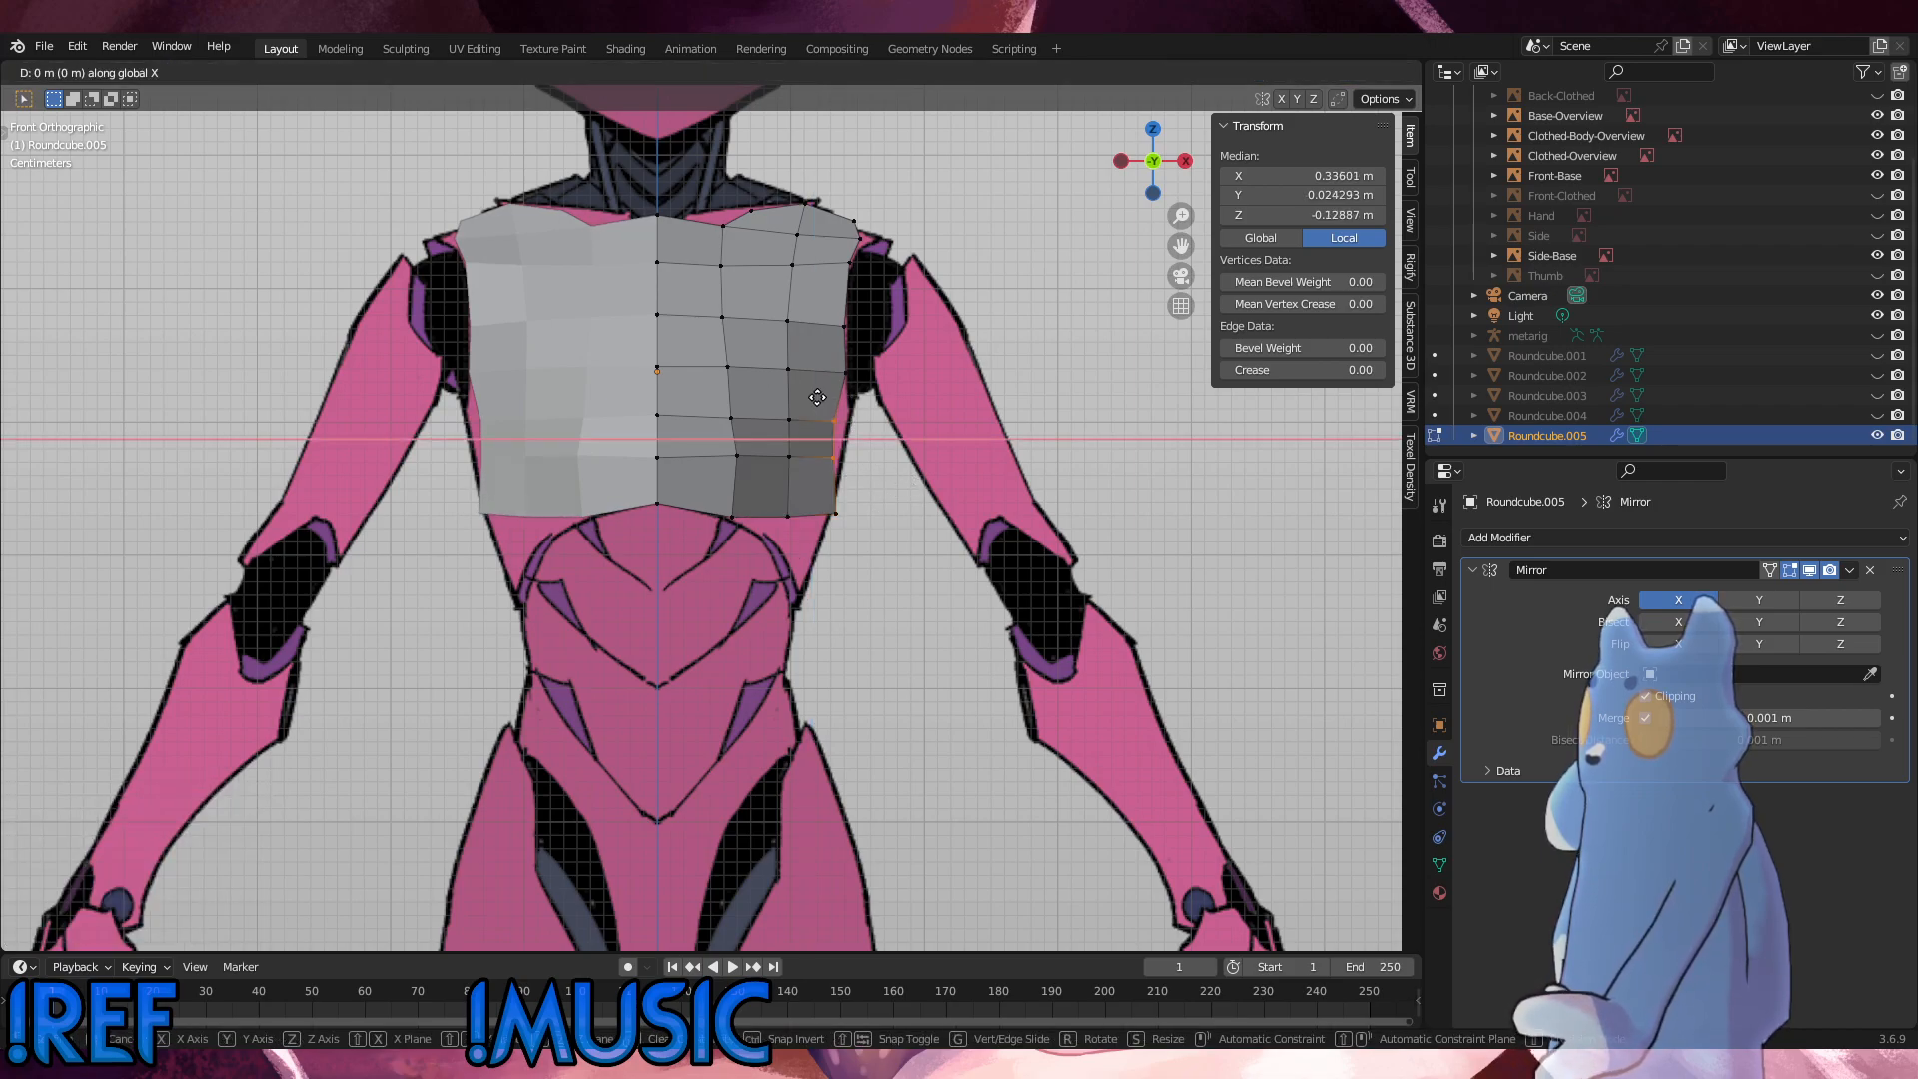
pyautogui.click(827, 399)
pyautogui.click(826, 399)
pyautogui.press('g')
pyautogui.press('y')
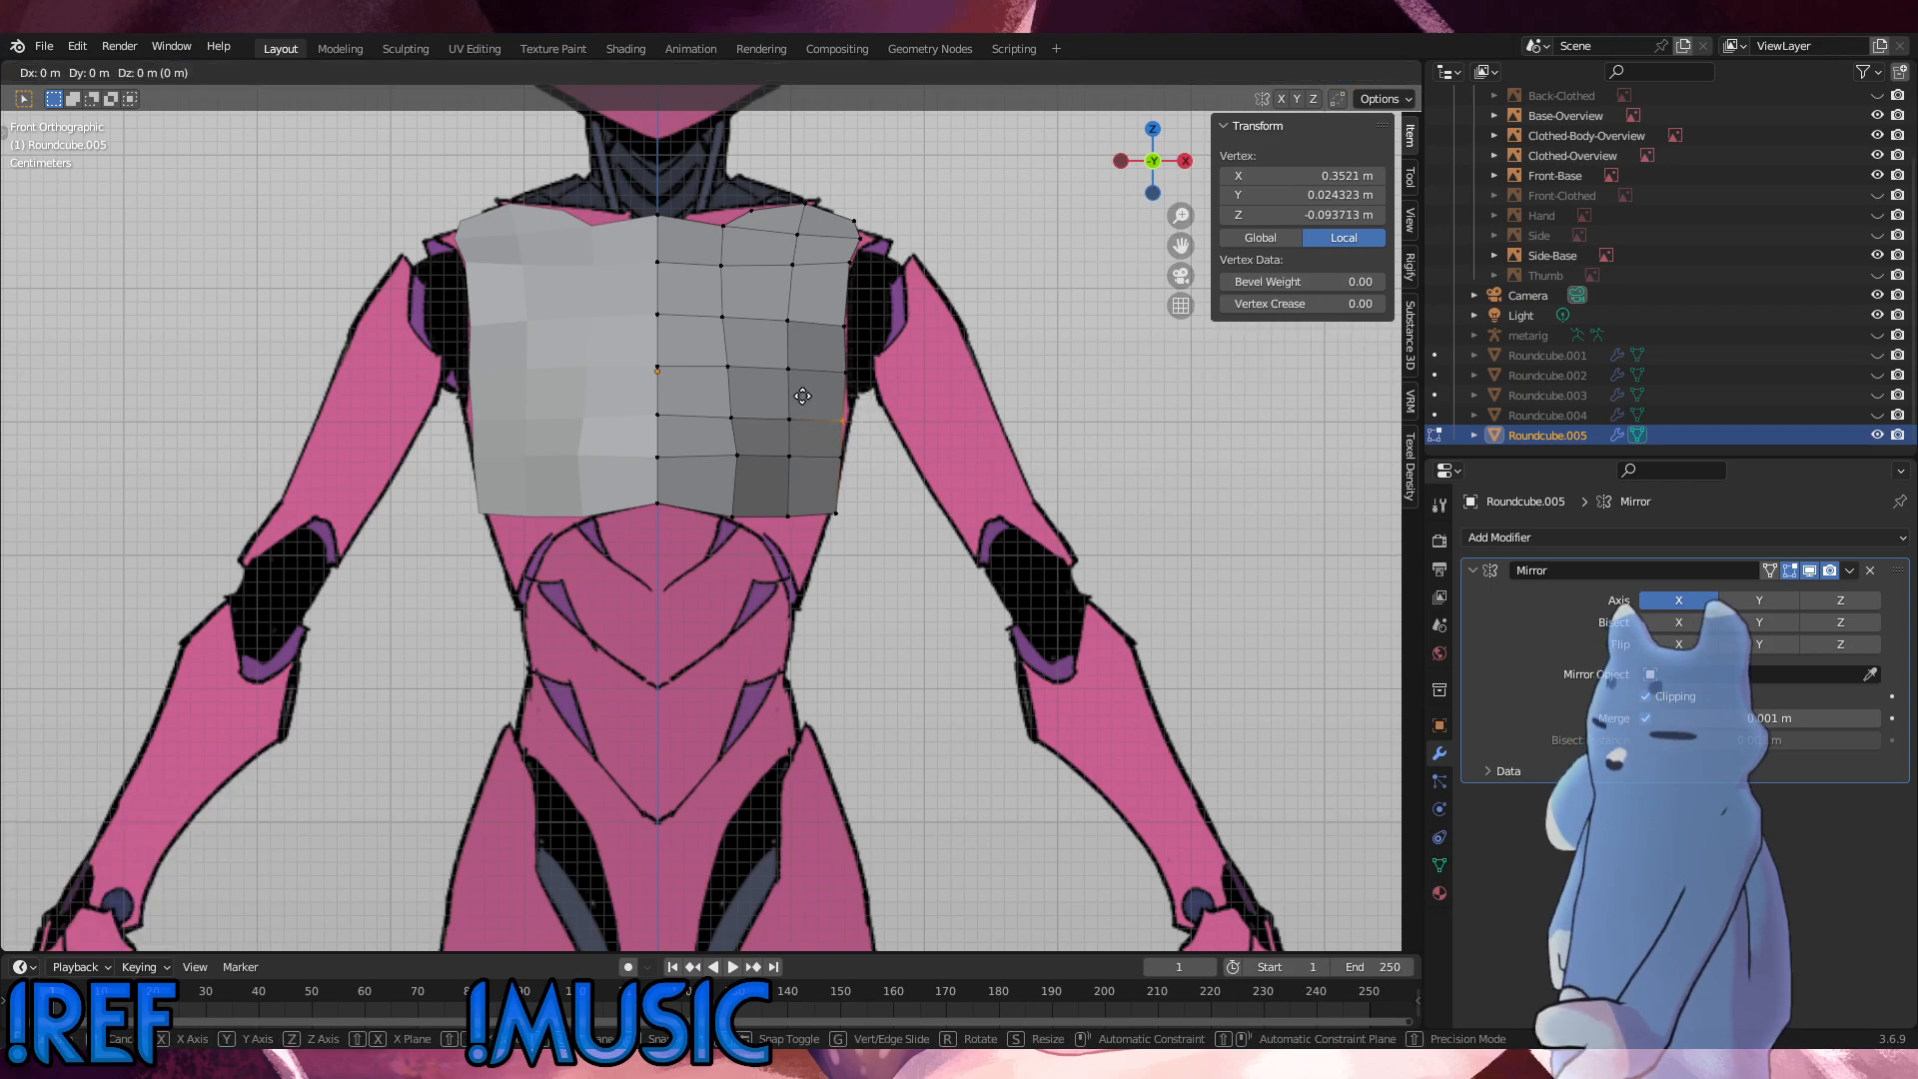
pyautogui.press('x')
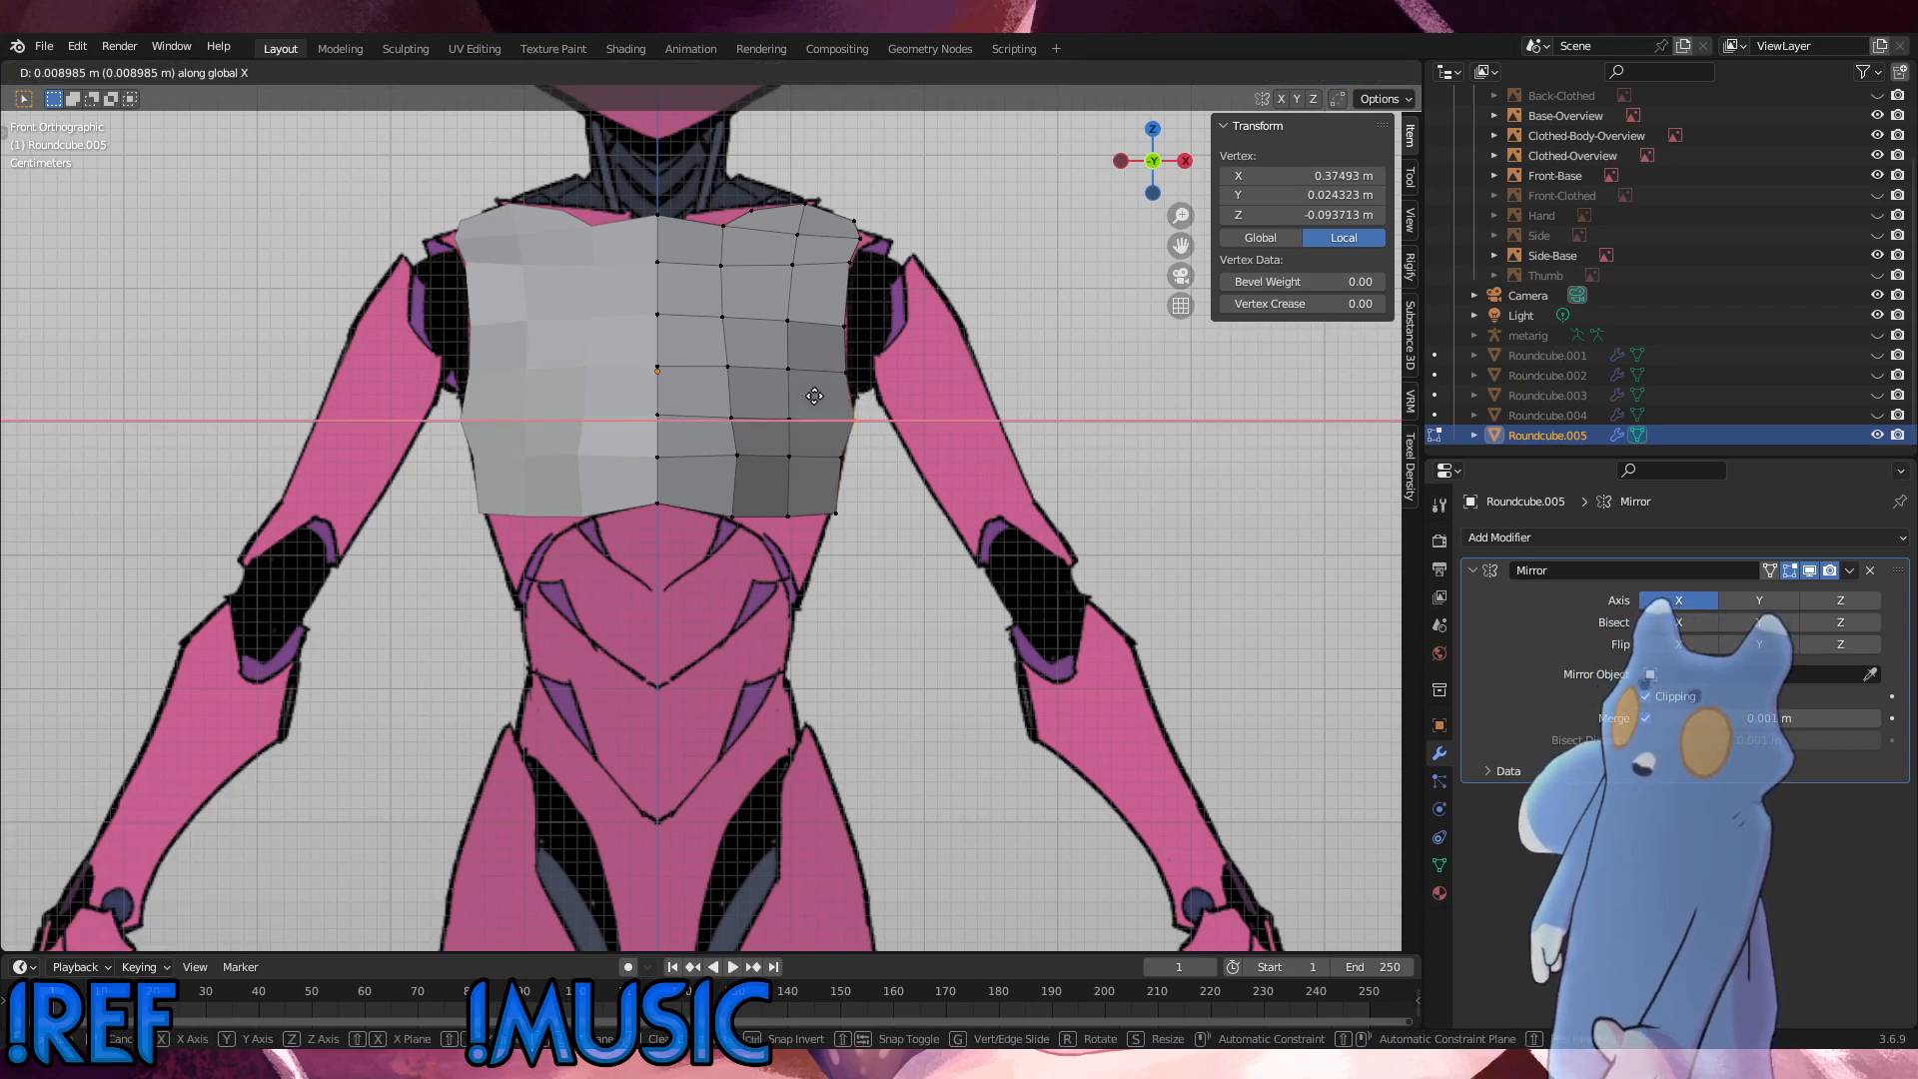
pyautogui.click(809, 400)
# Step: Slide the inner vertex of the row above the bottom edge slightly toward the centre line, and deselect it
pyautogui.click(744, 464)
pyautogui.press('g')
pyautogui.press('g')
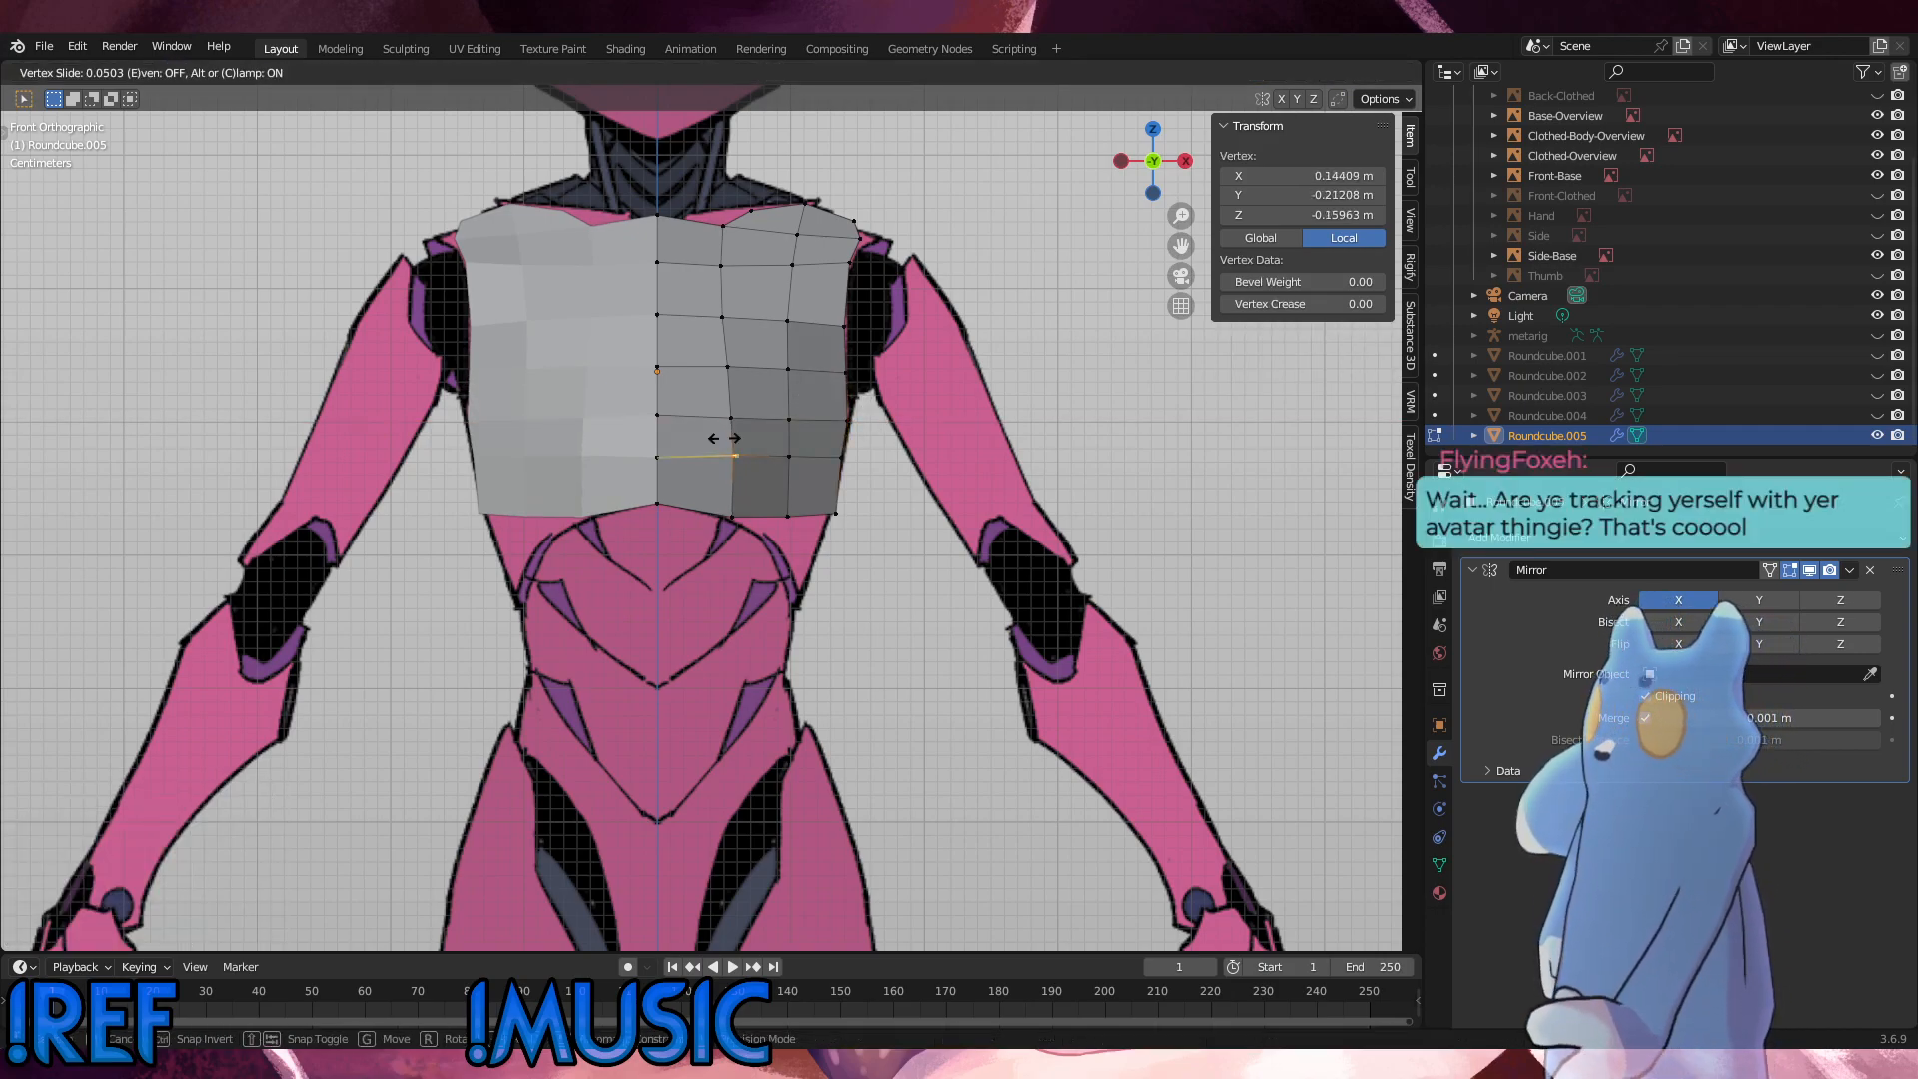
pyautogui.click(724, 437)
pyautogui.click(937, 608)
# Step: In the right side view, edge-slide the two outer vertices of the row above the bottom edge by a factor of -0.080
pyautogui.press('KP_3')
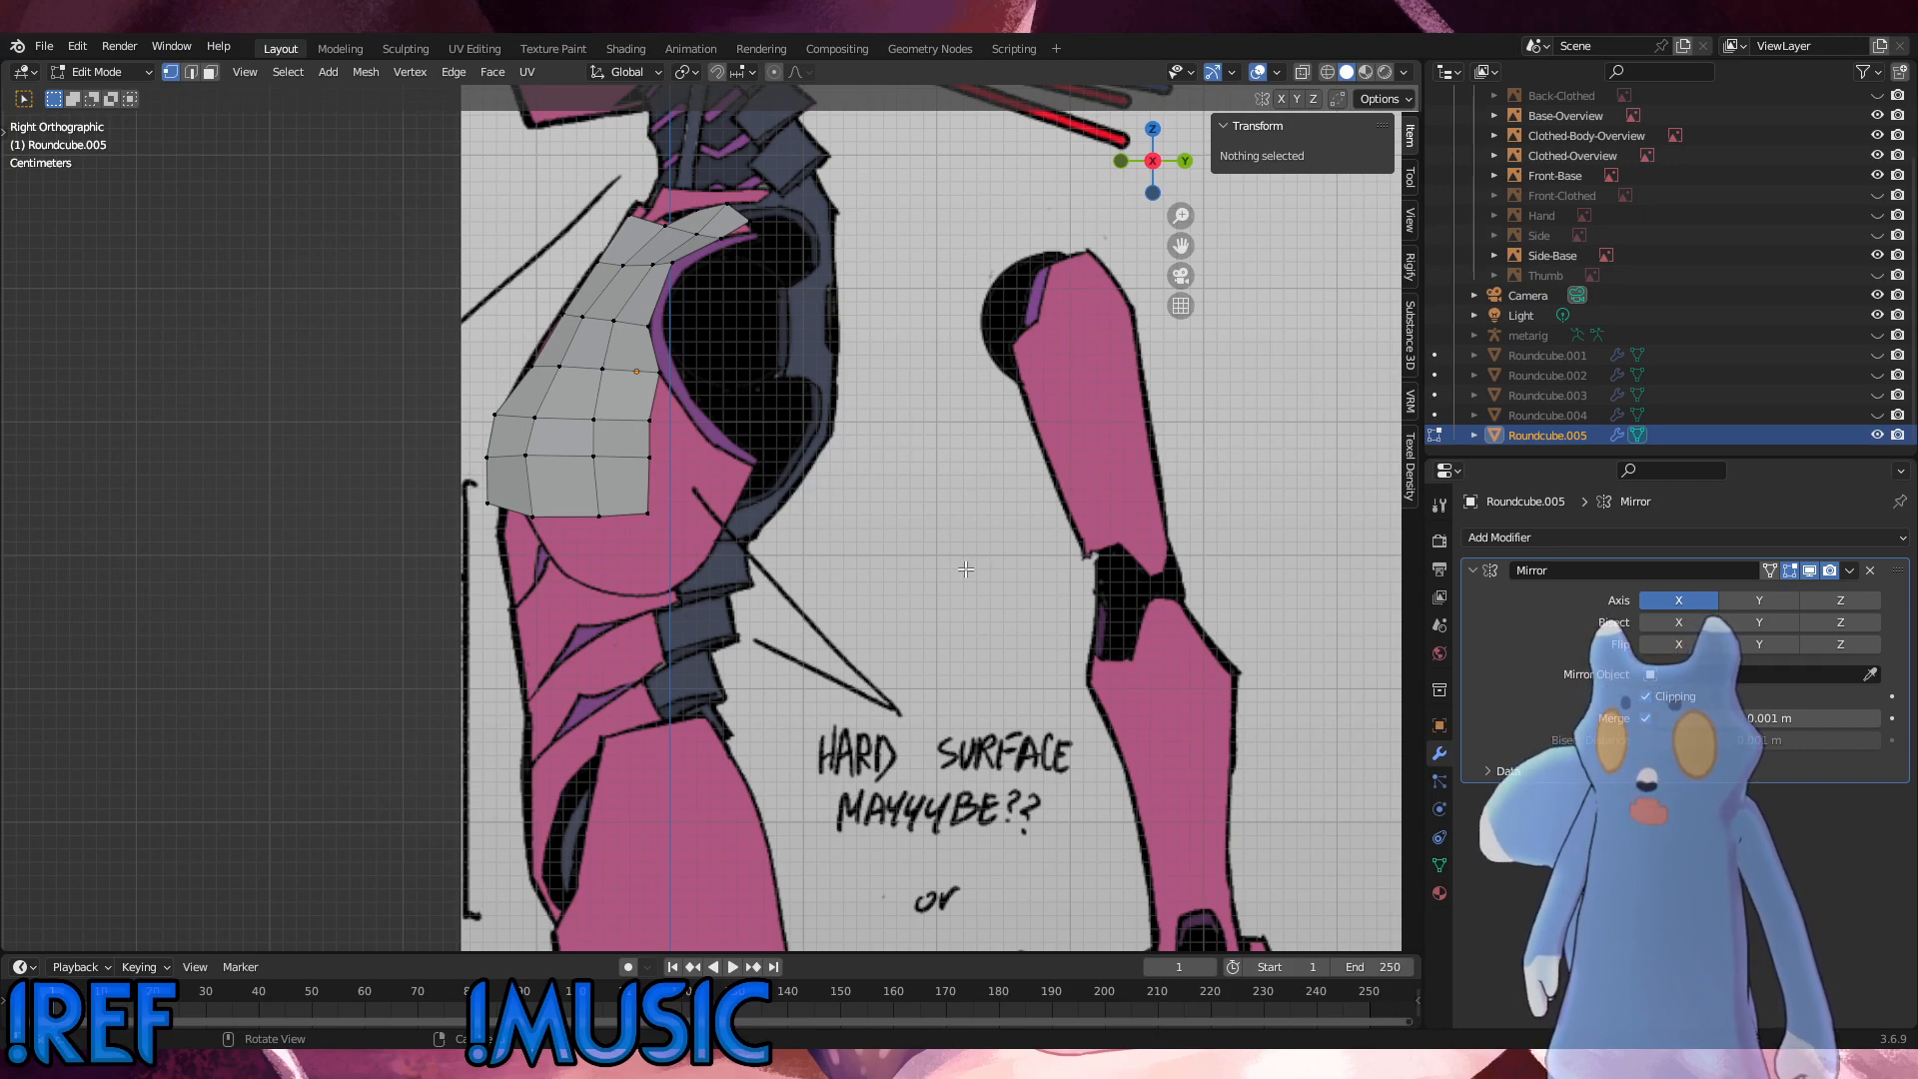
pyautogui.scroll(3, 646, 579)
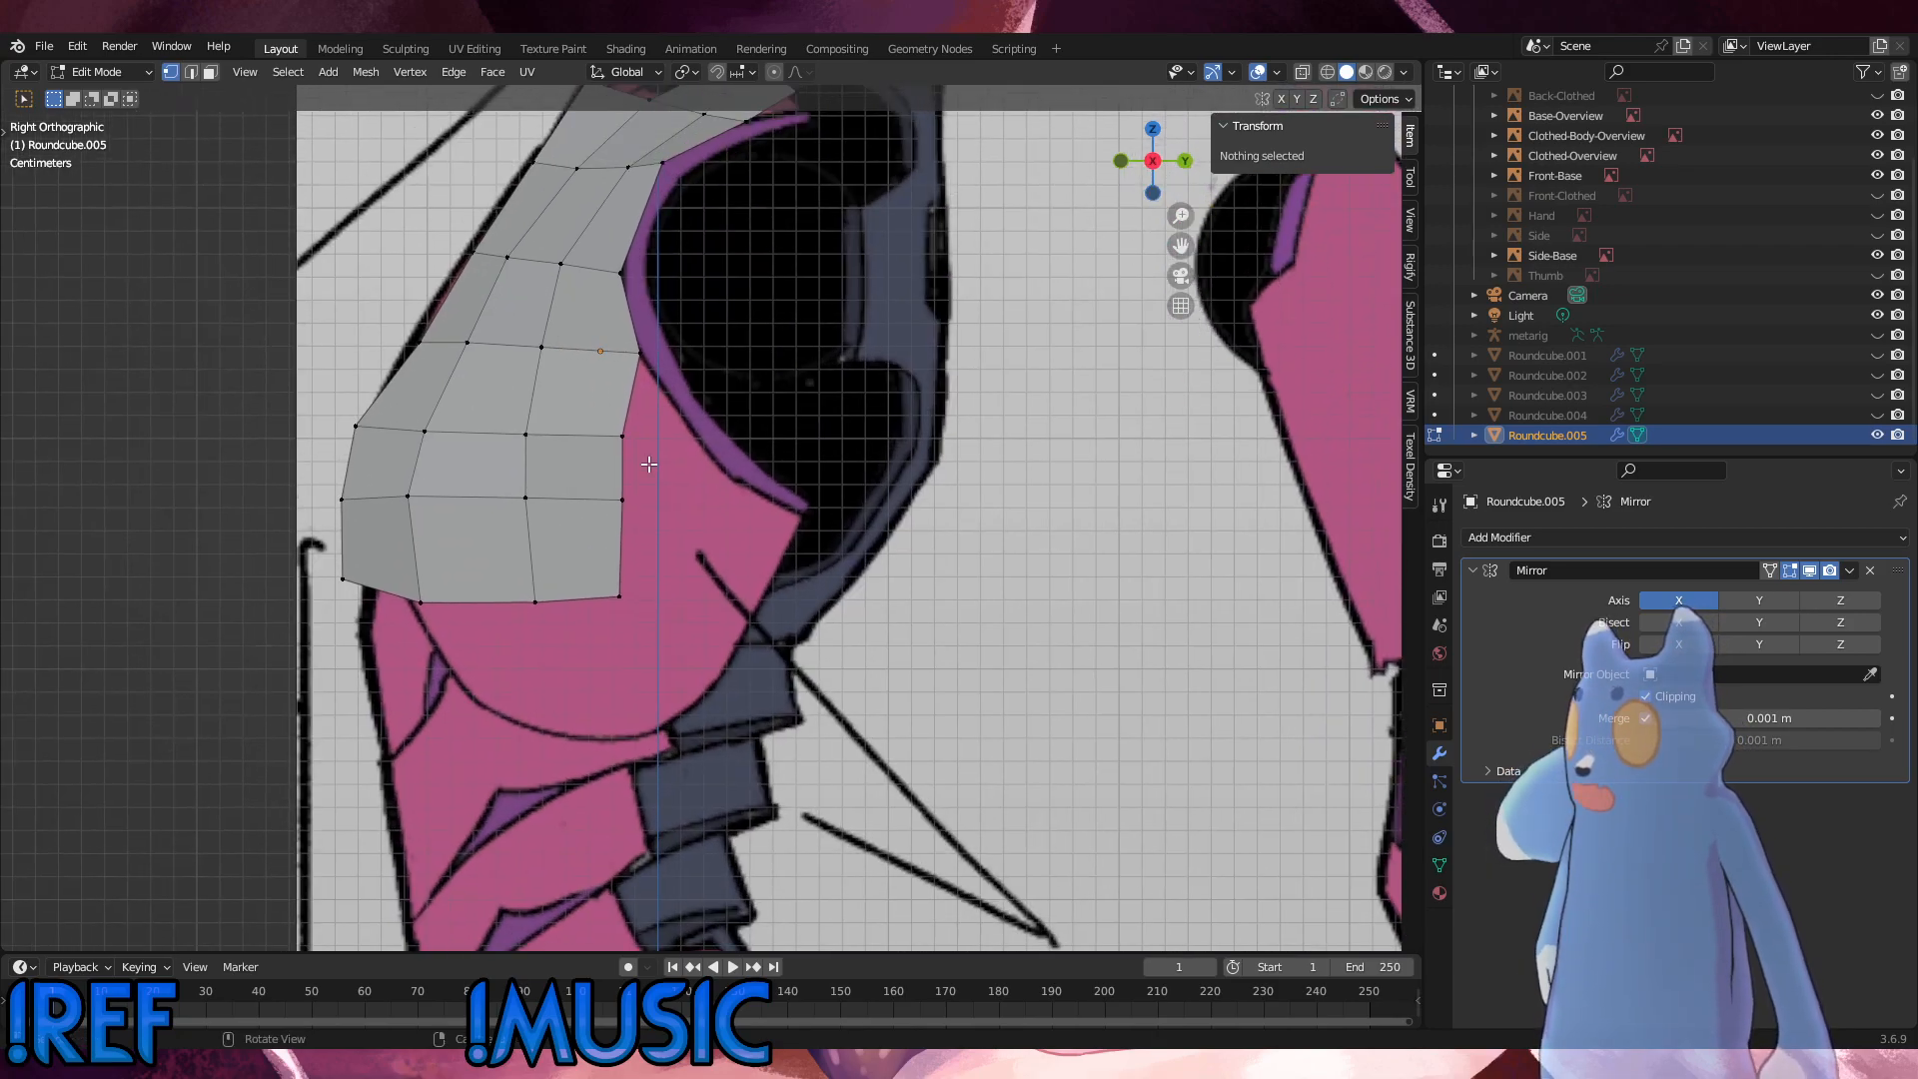
pyautogui.keyDown('alt'); pyautogui.click(448, 492); pyautogui.keyUp('alt')
pyautogui.press('g')
pyautogui.press('g')
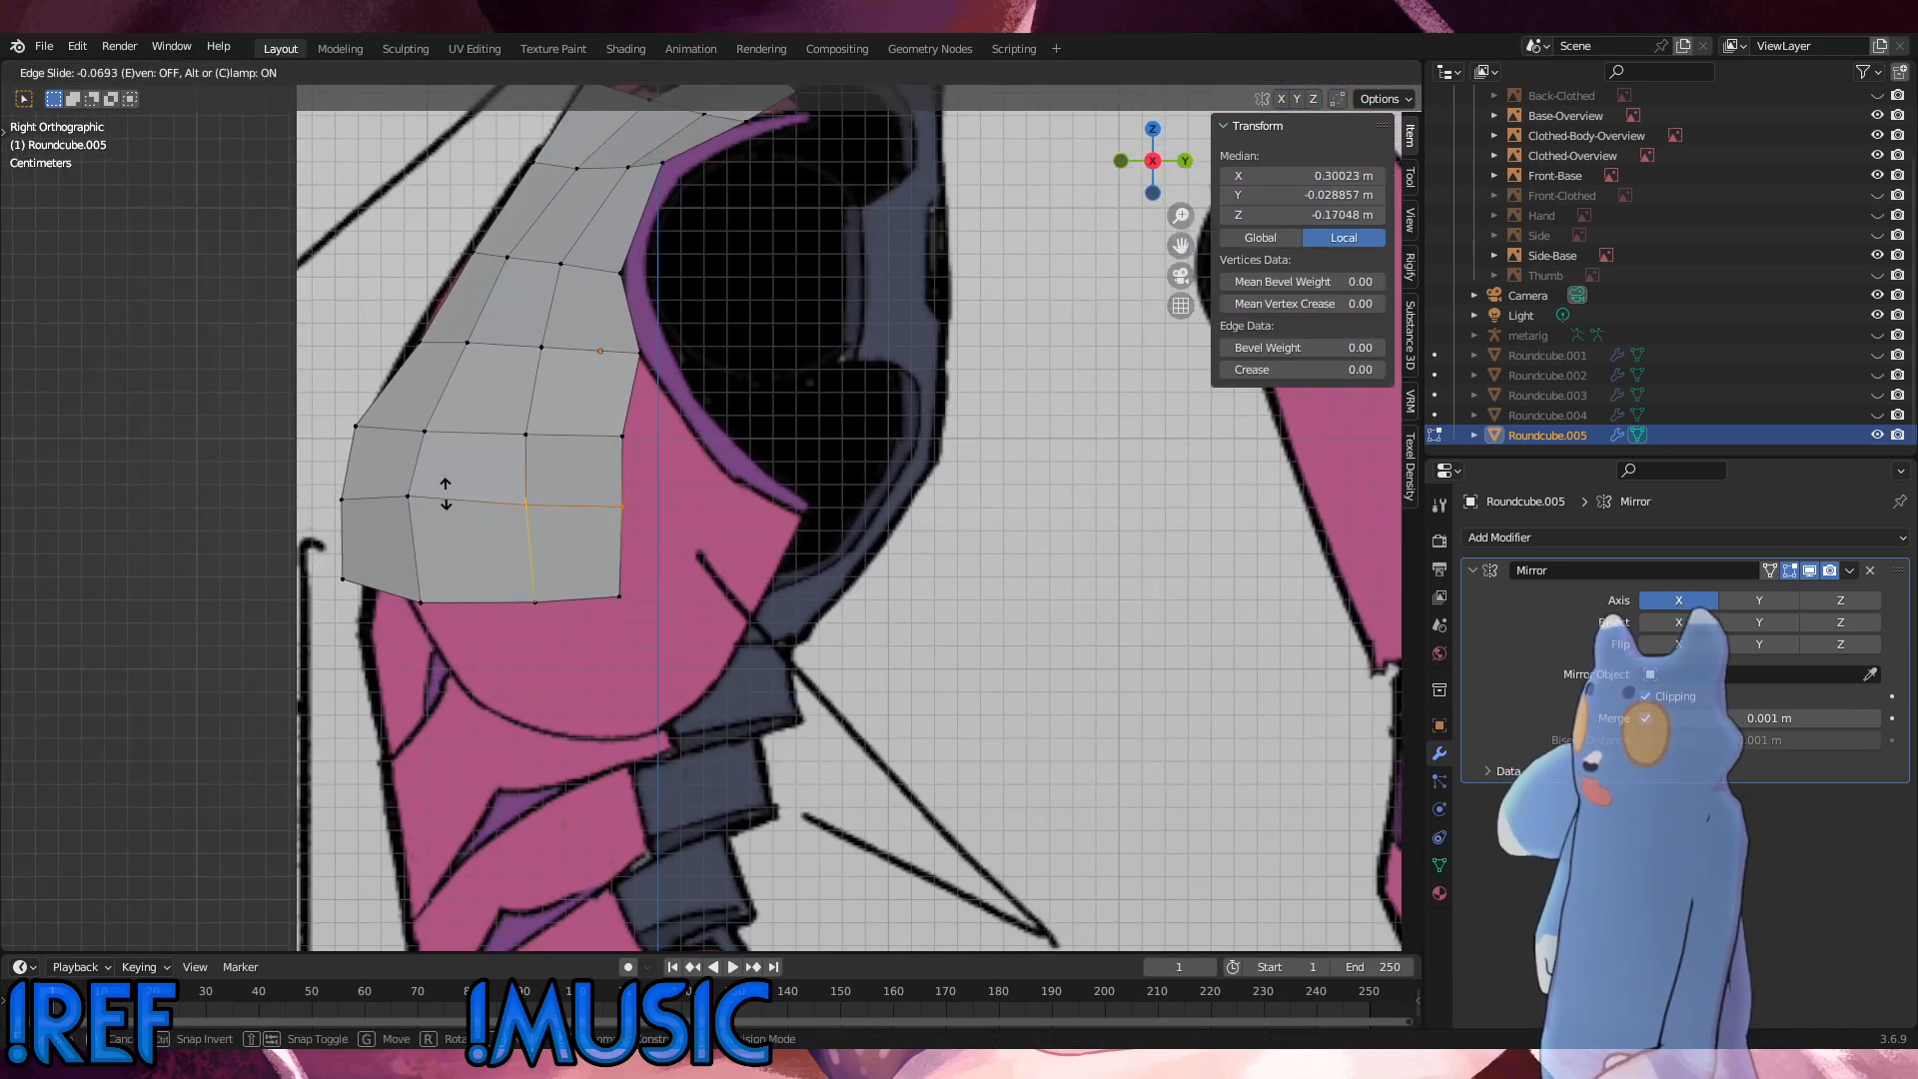
pyautogui.click(439, 495)
# Step: Select the vertices at the chest panel's lower outer corner and adjust them along their normals with Shrink/Fatten
pyautogui.moveTo(440, 495); pyautogui.dragTo(779, 406, button='middle')
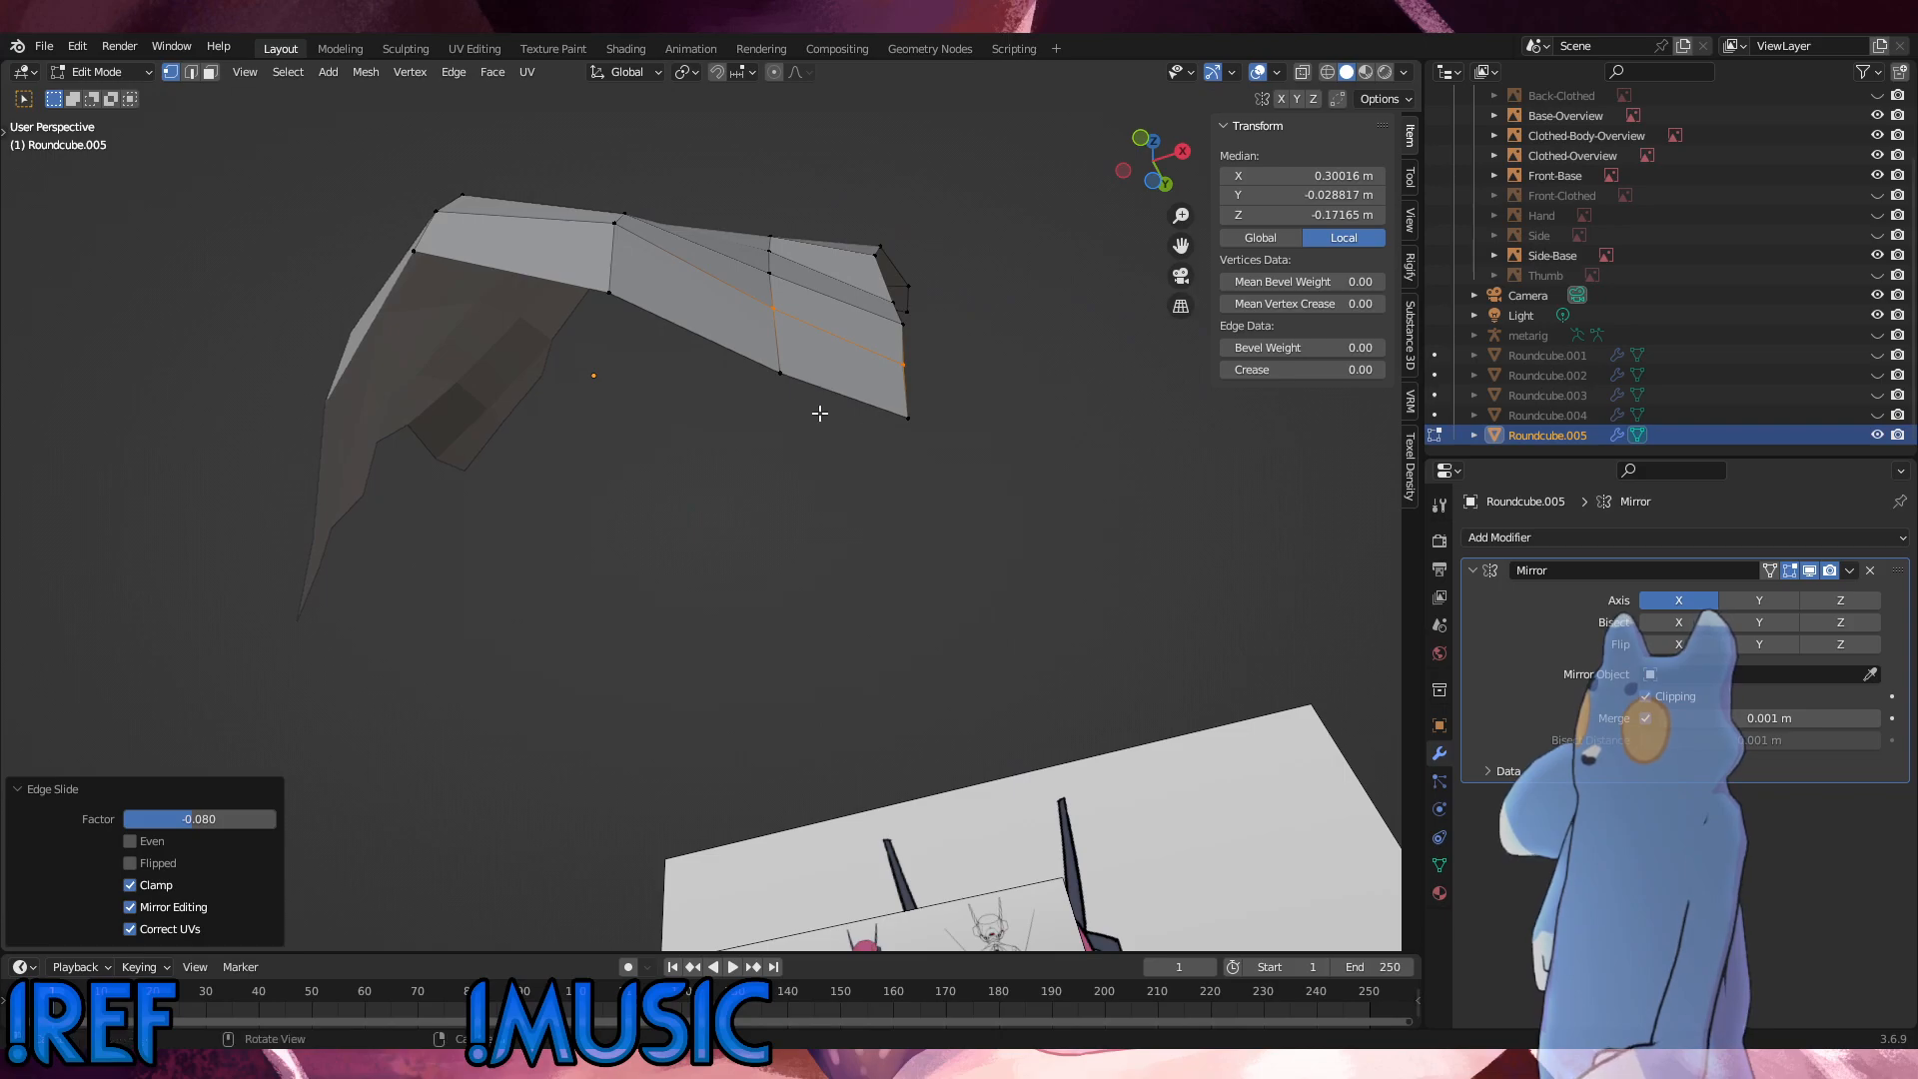
pyautogui.moveTo(959, 460); pyautogui.dragTo(758, 297)
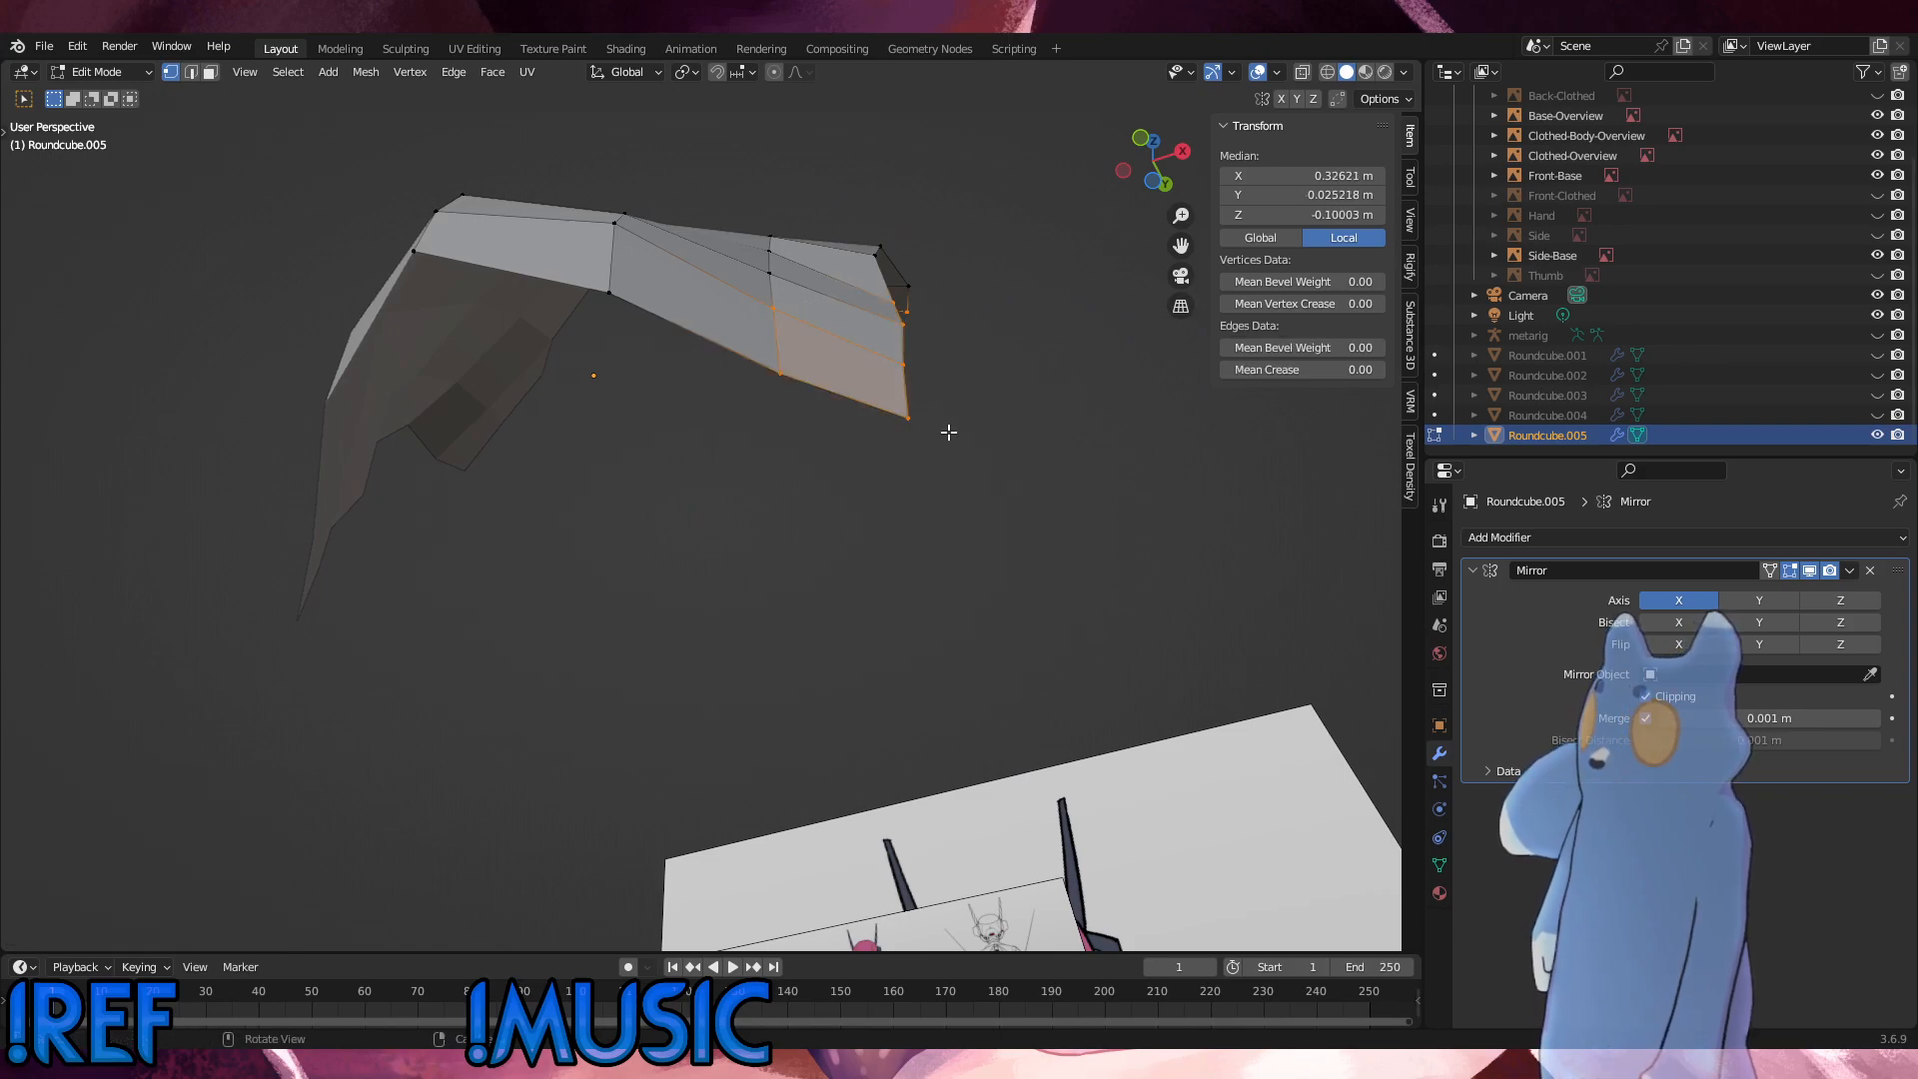
pyautogui.moveTo(968, 443); pyautogui.dragTo(947, 556, button='middle')
pyautogui.moveTo(930, 626); pyautogui.dragTo(704, 304)
pyautogui.moveTo(894, 470); pyautogui.dragTo(749, 450, button='middle')
pyautogui.hotkey('alt', 's')
pyautogui.click(912, 374)
# Step: Reselect vertices on the chest's lower side, apply Shrink/Fatten again to even out the curve, and deselect them
pyautogui.moveTo(721, 569); pyautogui.dragTo(512, 416)
pyautogui.moveTo(599, 440); pyautogui.dragTo(858, 544, button='middle')
pyautogui.moveTo(875, 581); pyautogui.dragTo(559, 425)
pyautogui.moveTo(620, 434); pyautogui.dragTo(914, 561, button='middle')
pyautogui.hotkey('alt', 's')
pyautogui.click(805, 429)
pyautogui.click(590, 536)
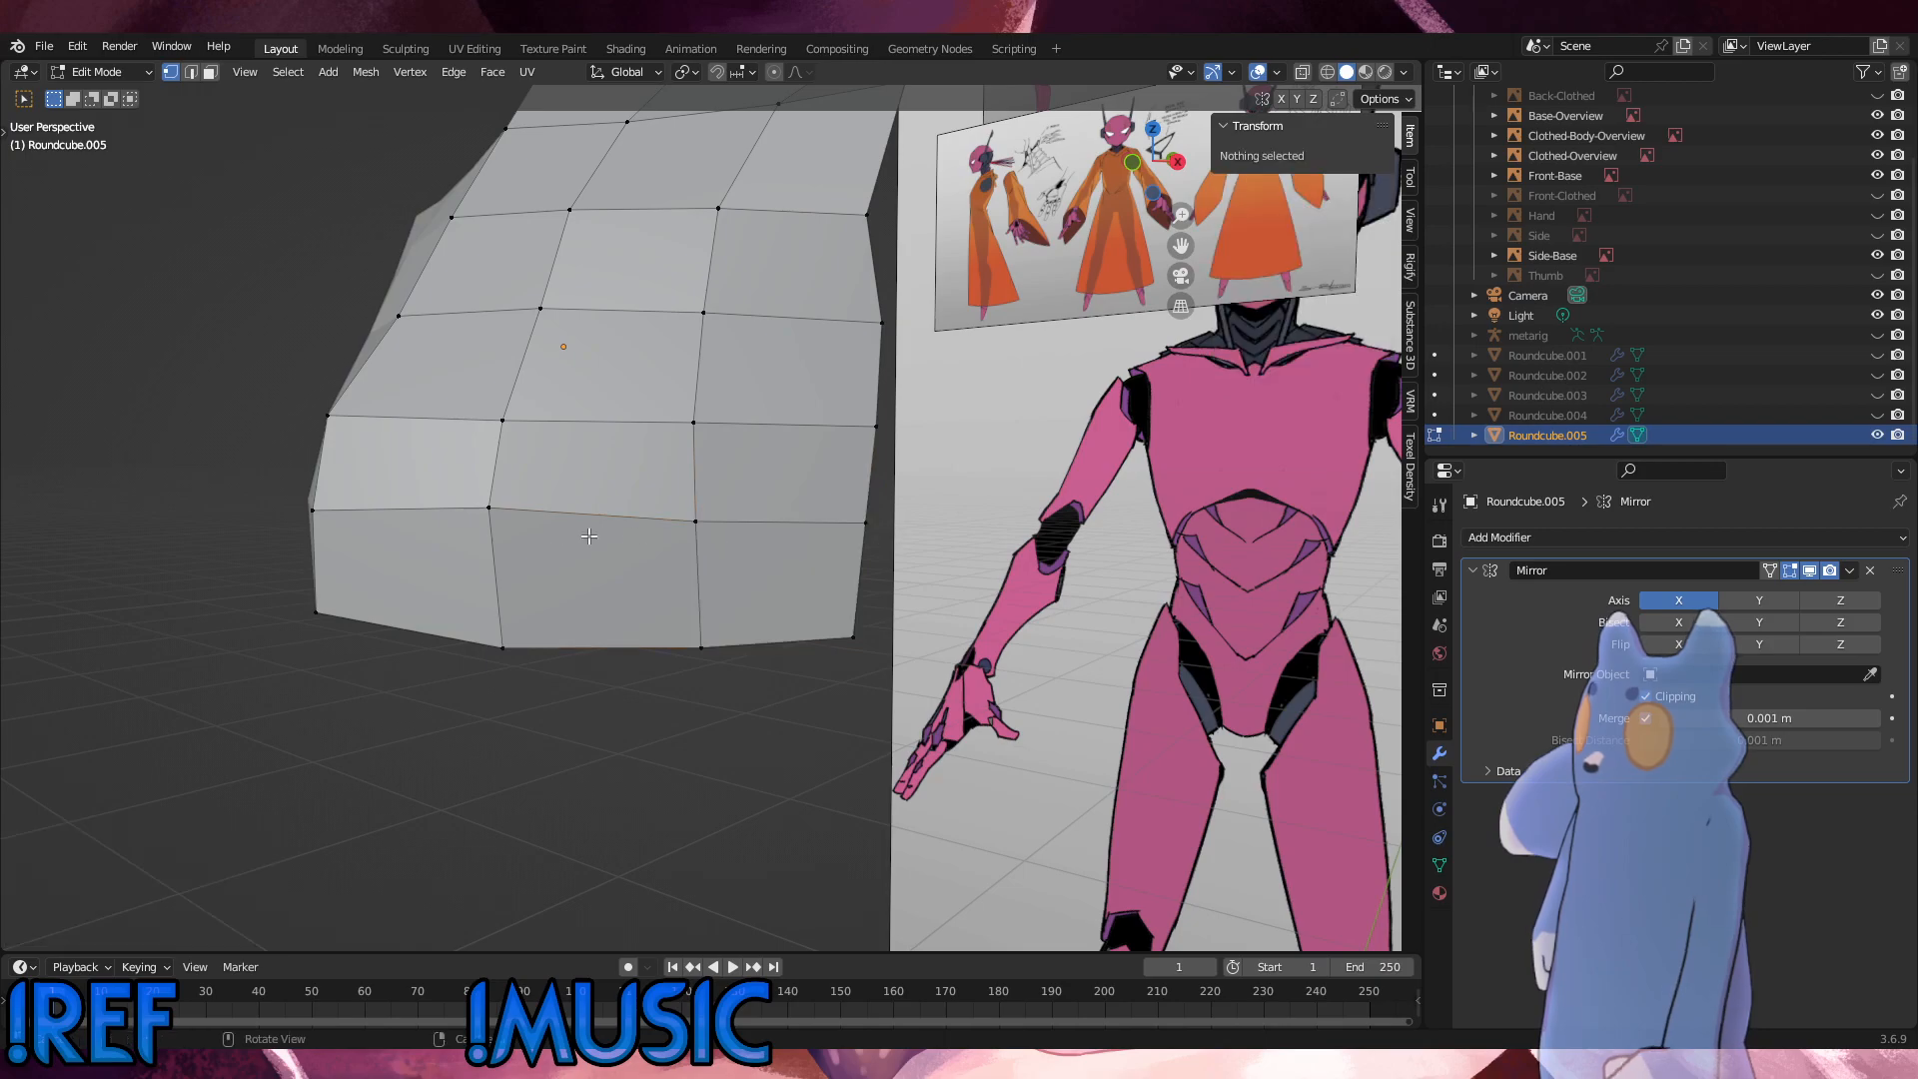
# Step: Slide the second-column vertex of the row above the bottom edge slightly down to straighten the row, and deselect it
pyautogui.moveTo(535, 545); pyautogui.dragTo(457, 478)
pyautogui.press('g')
pyautogui.press('g')
pyautogui.click(457, 488)
pyautogui.click(782, 625)
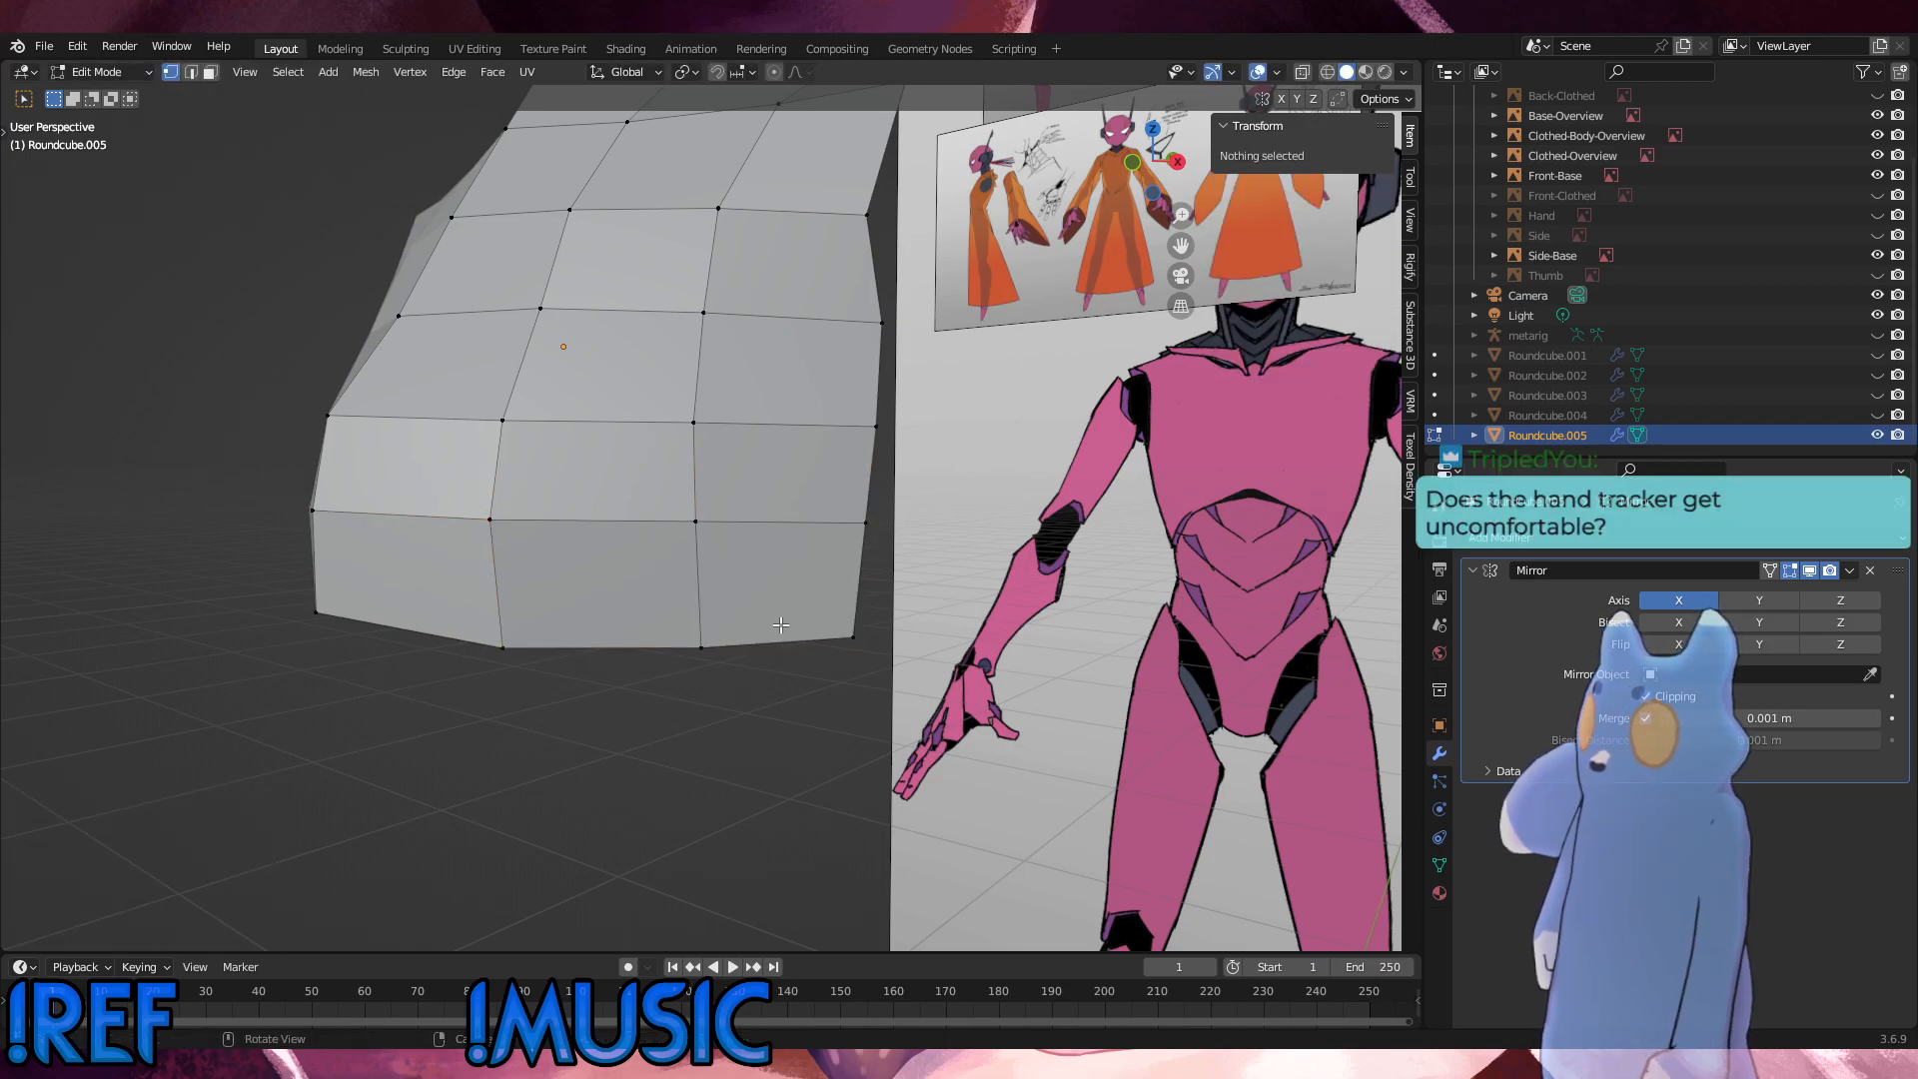
# Step: In the right side view, extrude the three outer bottom-edge vertices by about 0.023 m in Y and -0.042 m in Z
pyautogui.press('KP_1')
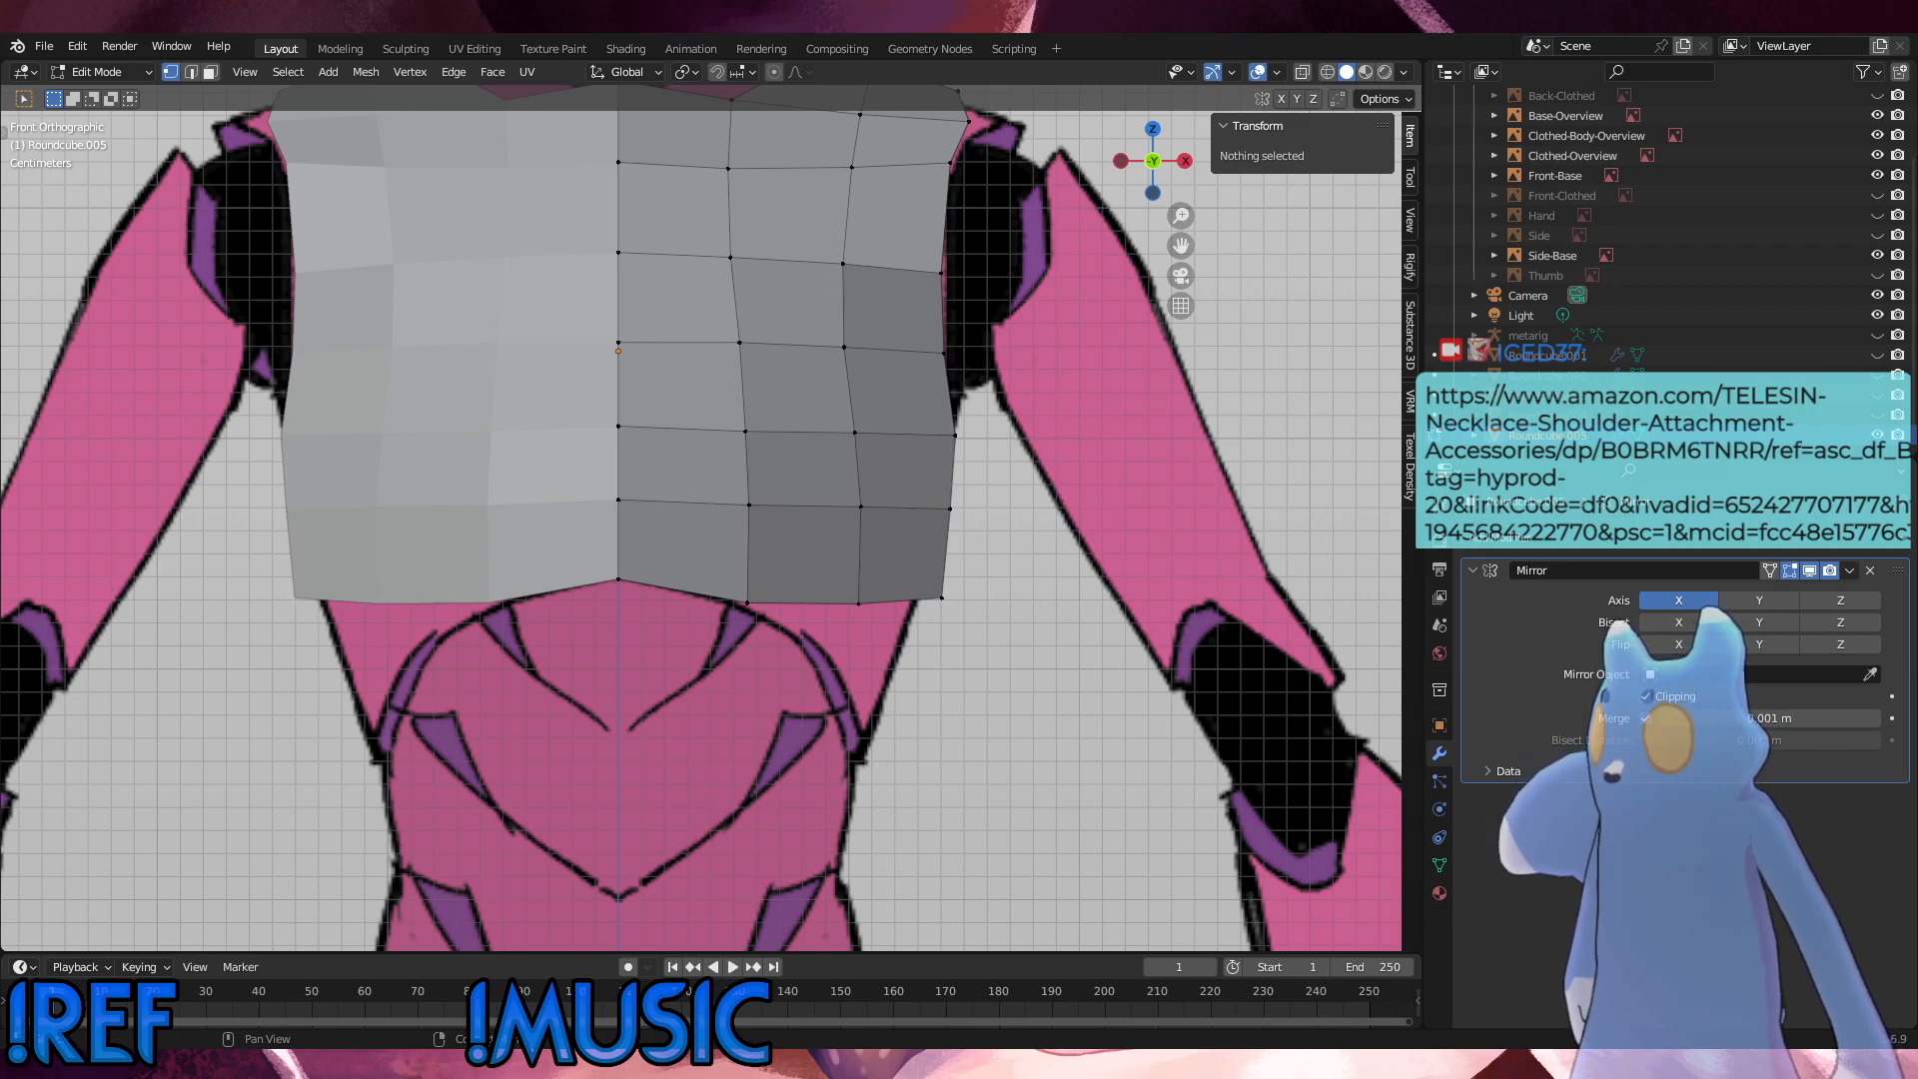
pyautogui.keyDown('alt'); pyautogui.moveTo(661, 516); pyautogui.dragTo(713, 515, button='middle'); pyautogui.keyUp('alt')
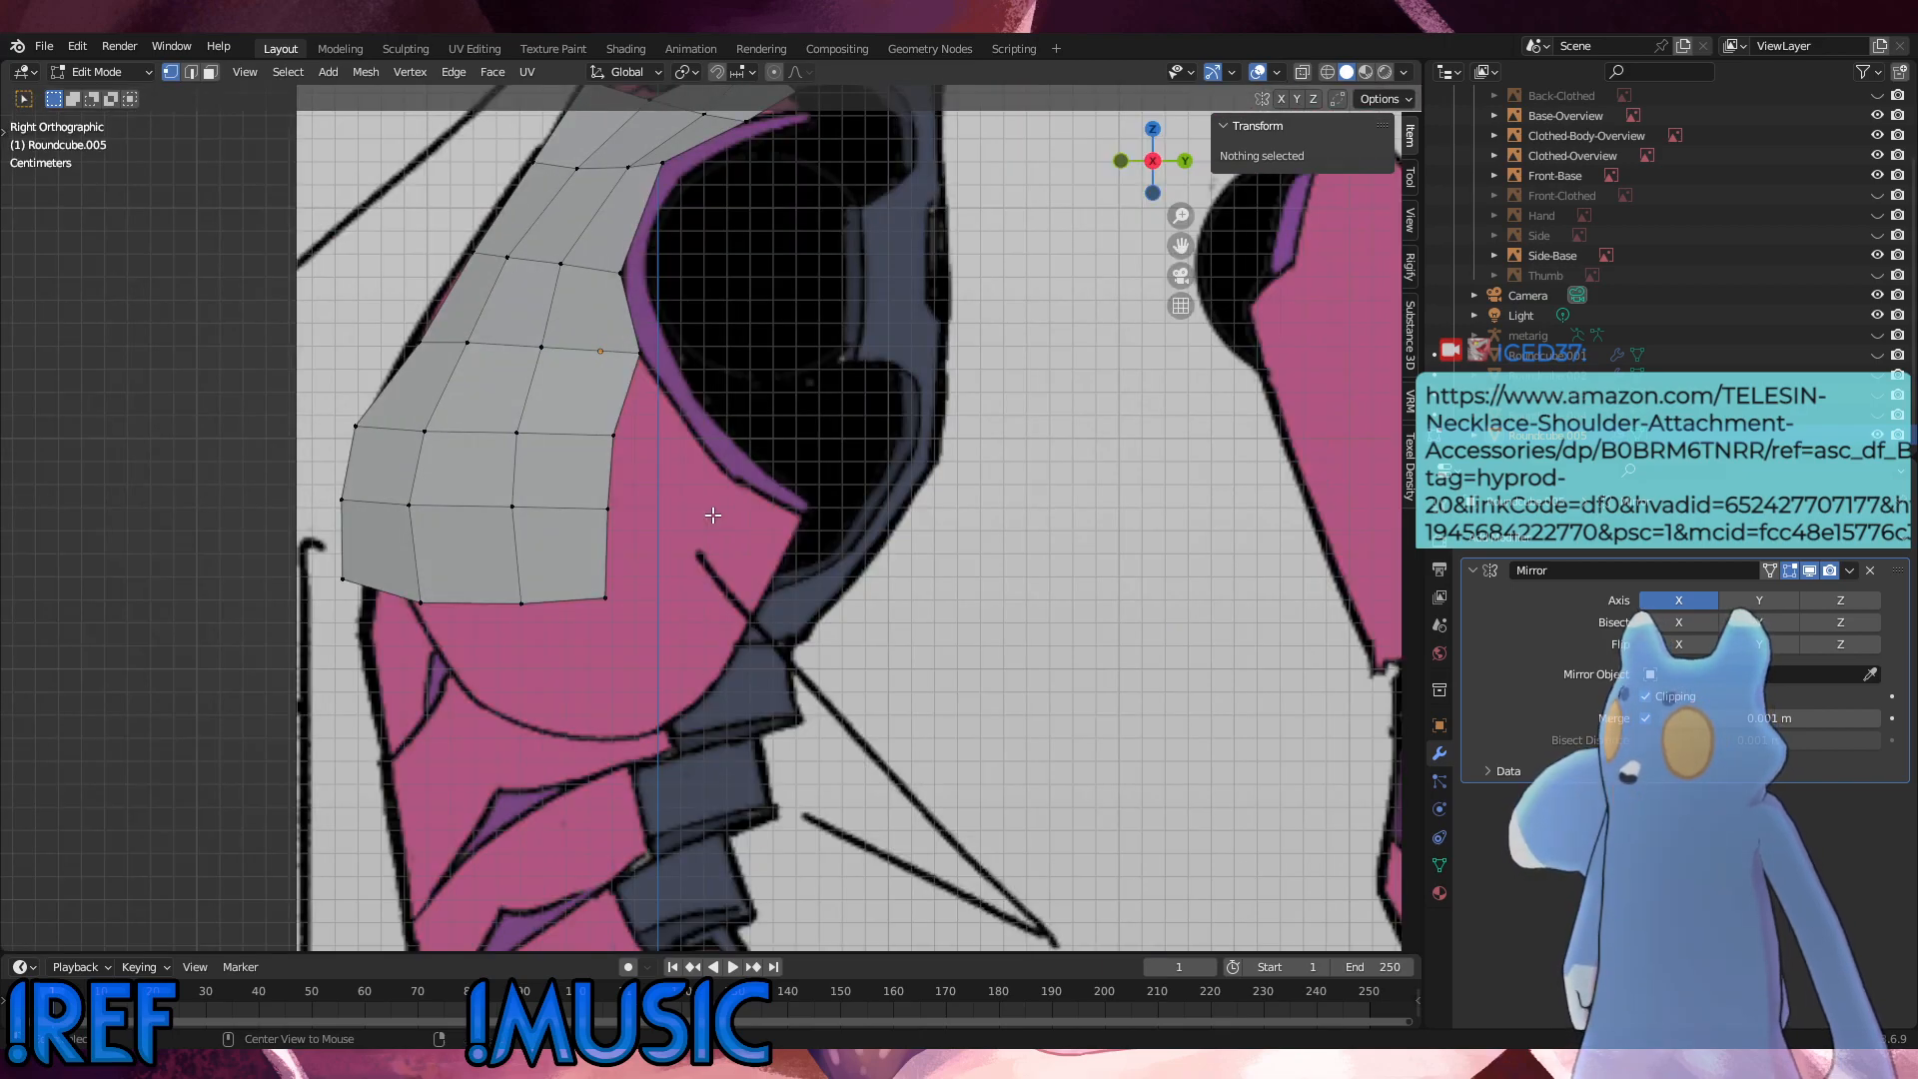
pyautogui.moveTo(661, 612); pyautogui.dragTo(417, 583)
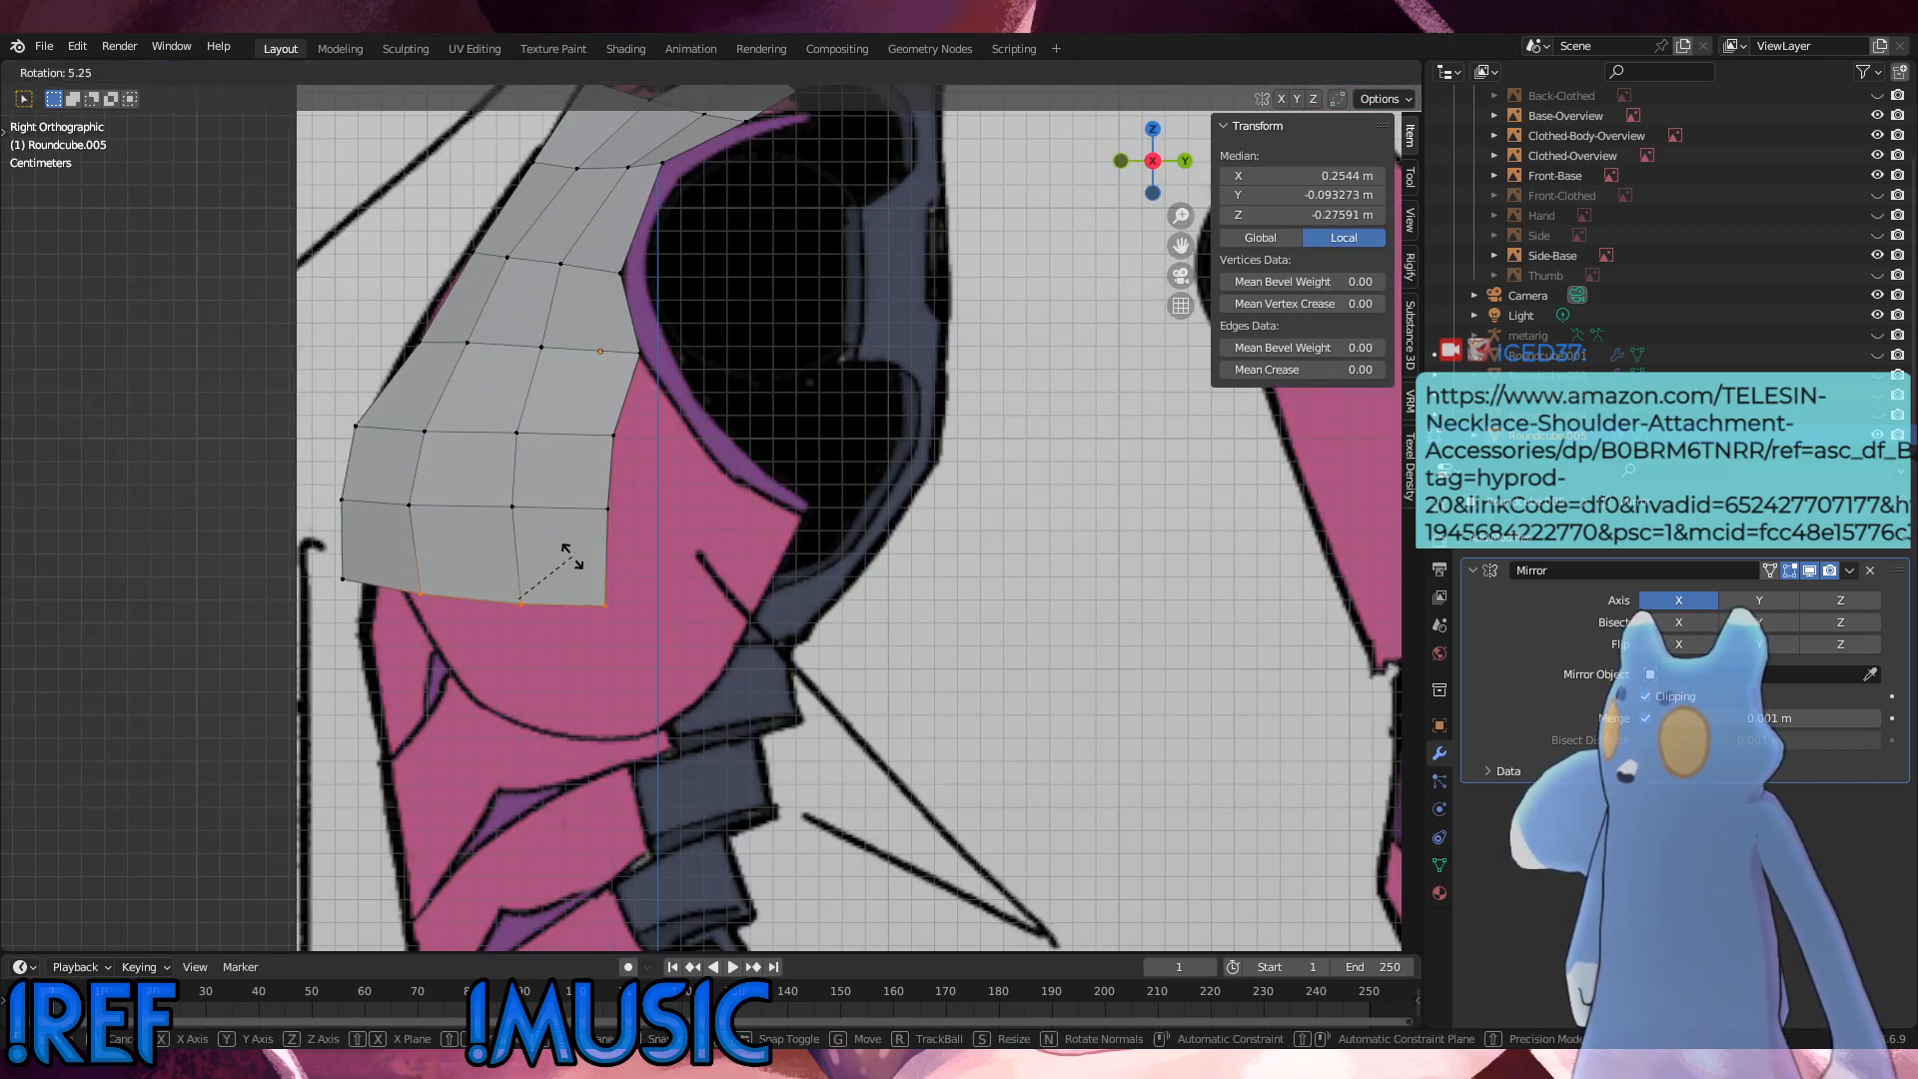
pyautogui.hotkey('ctrl', 'x')
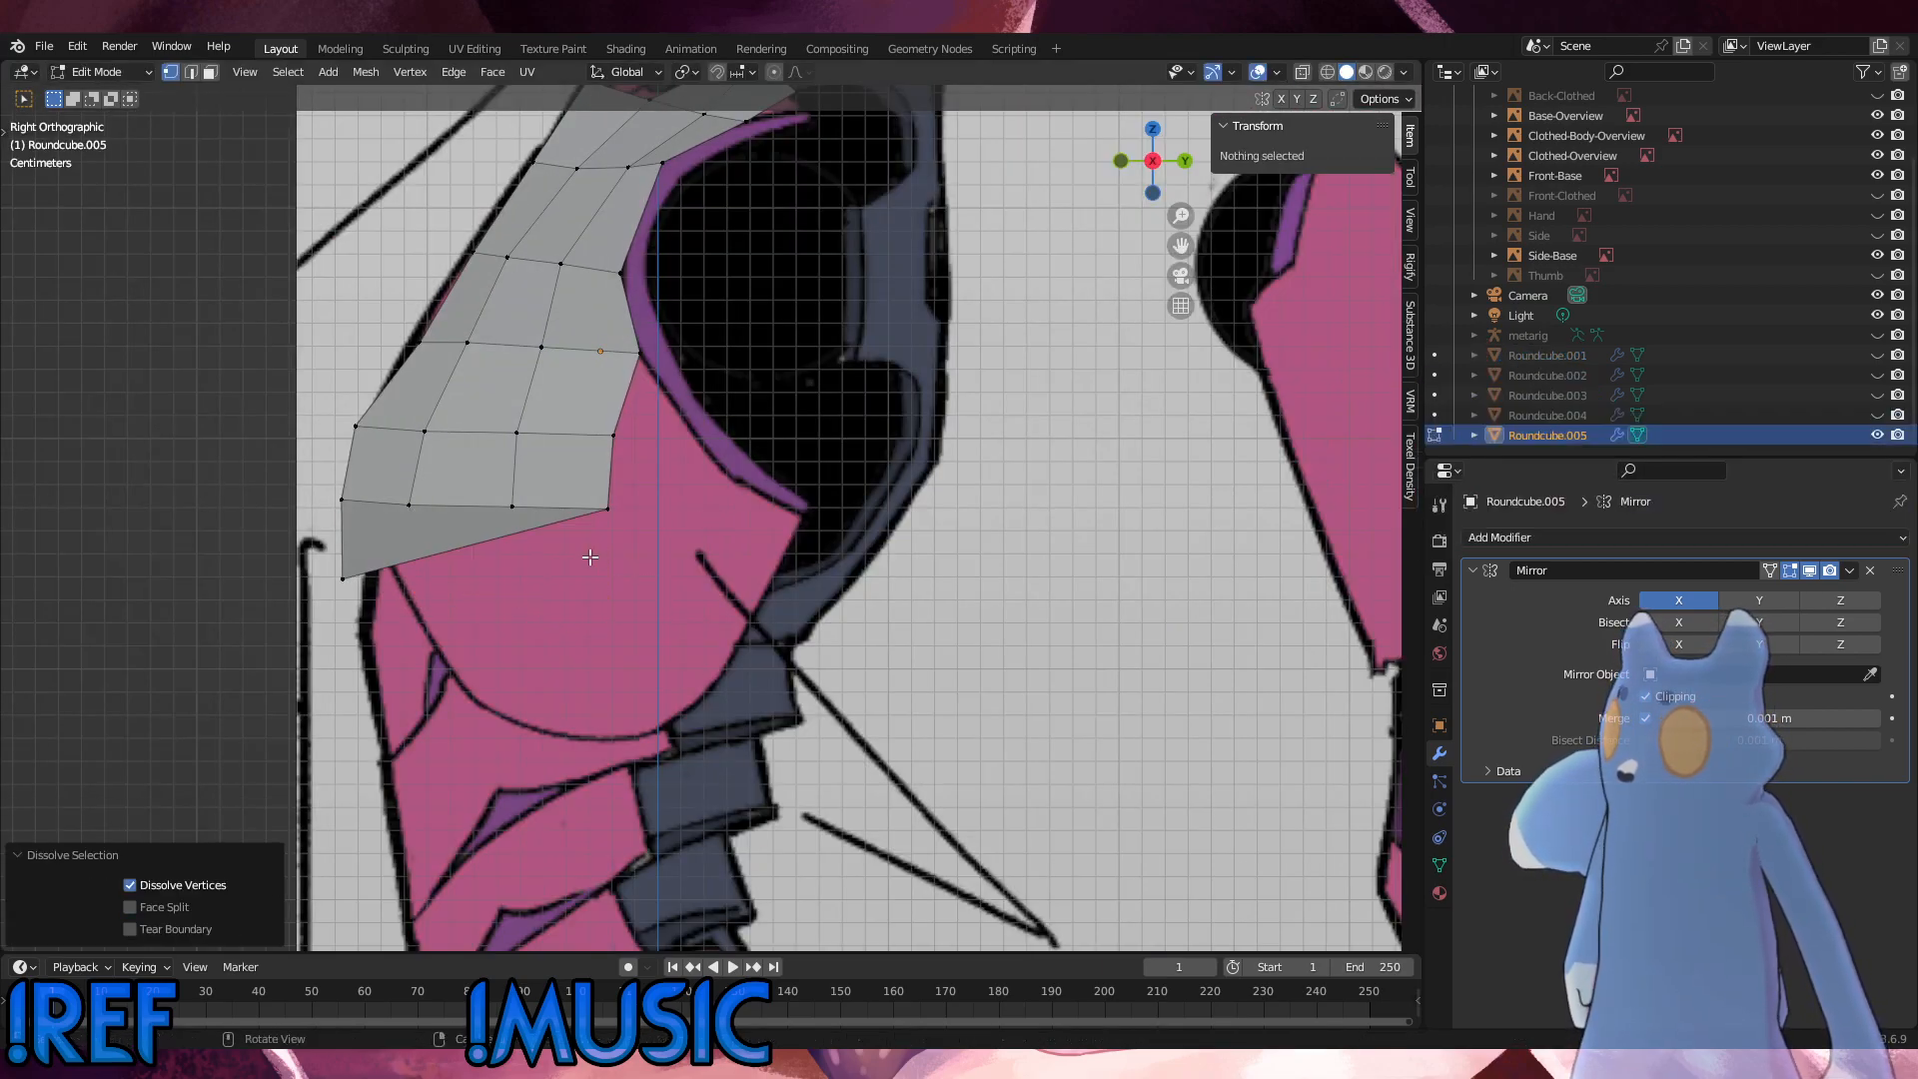
pyautogui.keyDown('alt'); pyautogui.click(591, 557); pyautogui.keyUp('alt')
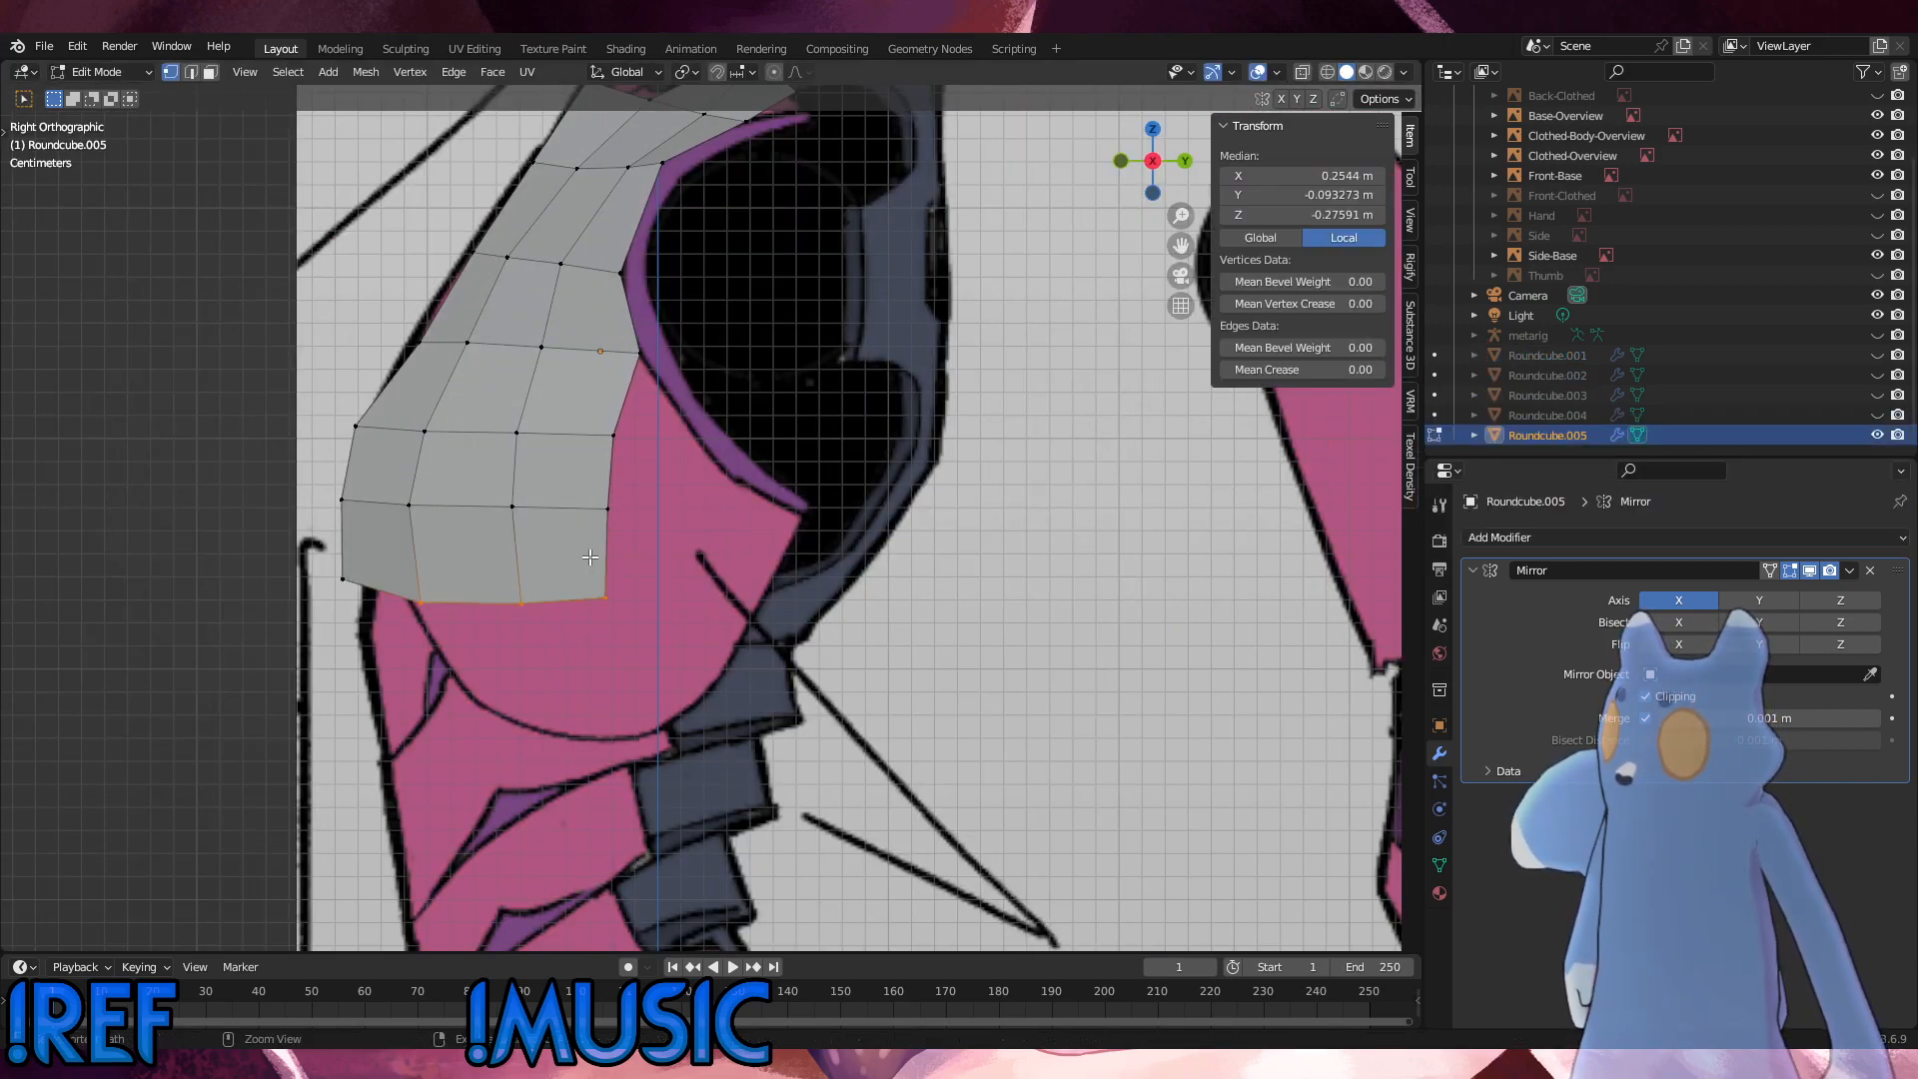
pyautogui.press('e')
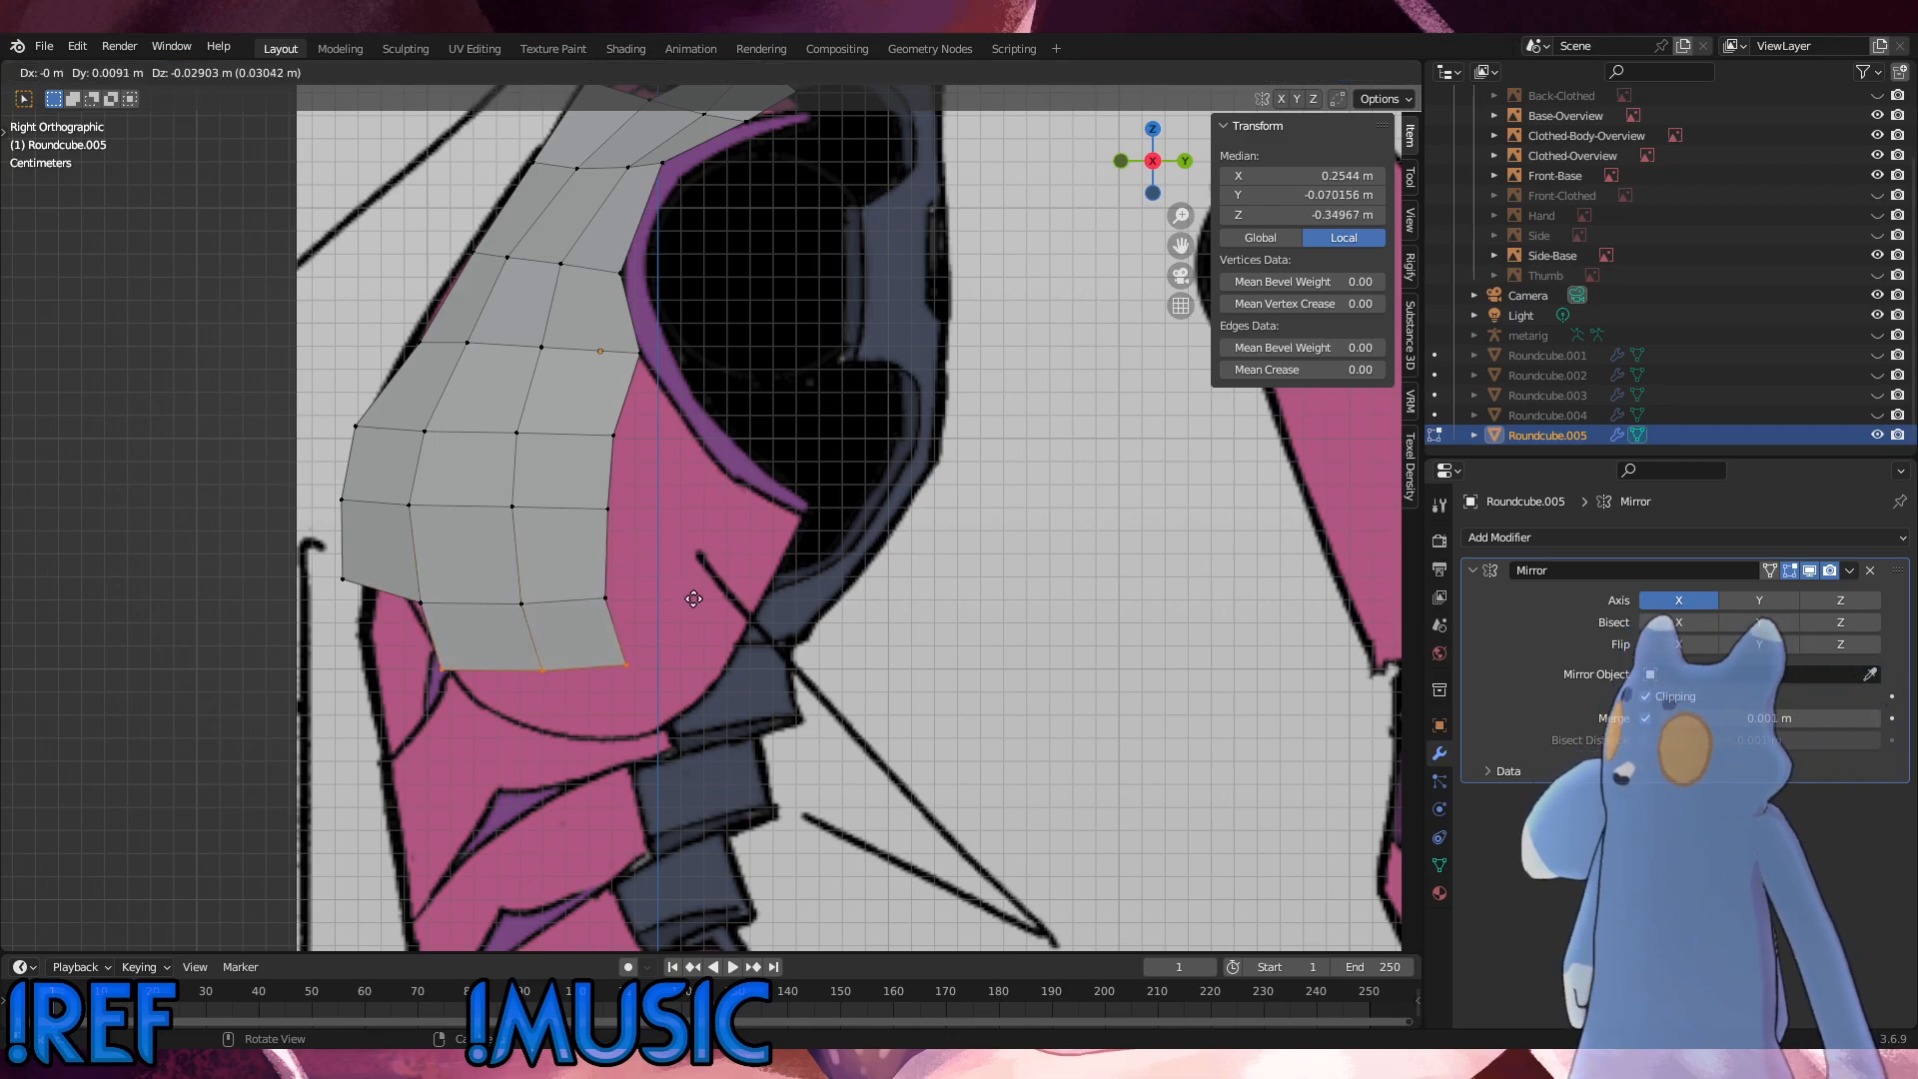
pyautogui.click(721, 622)
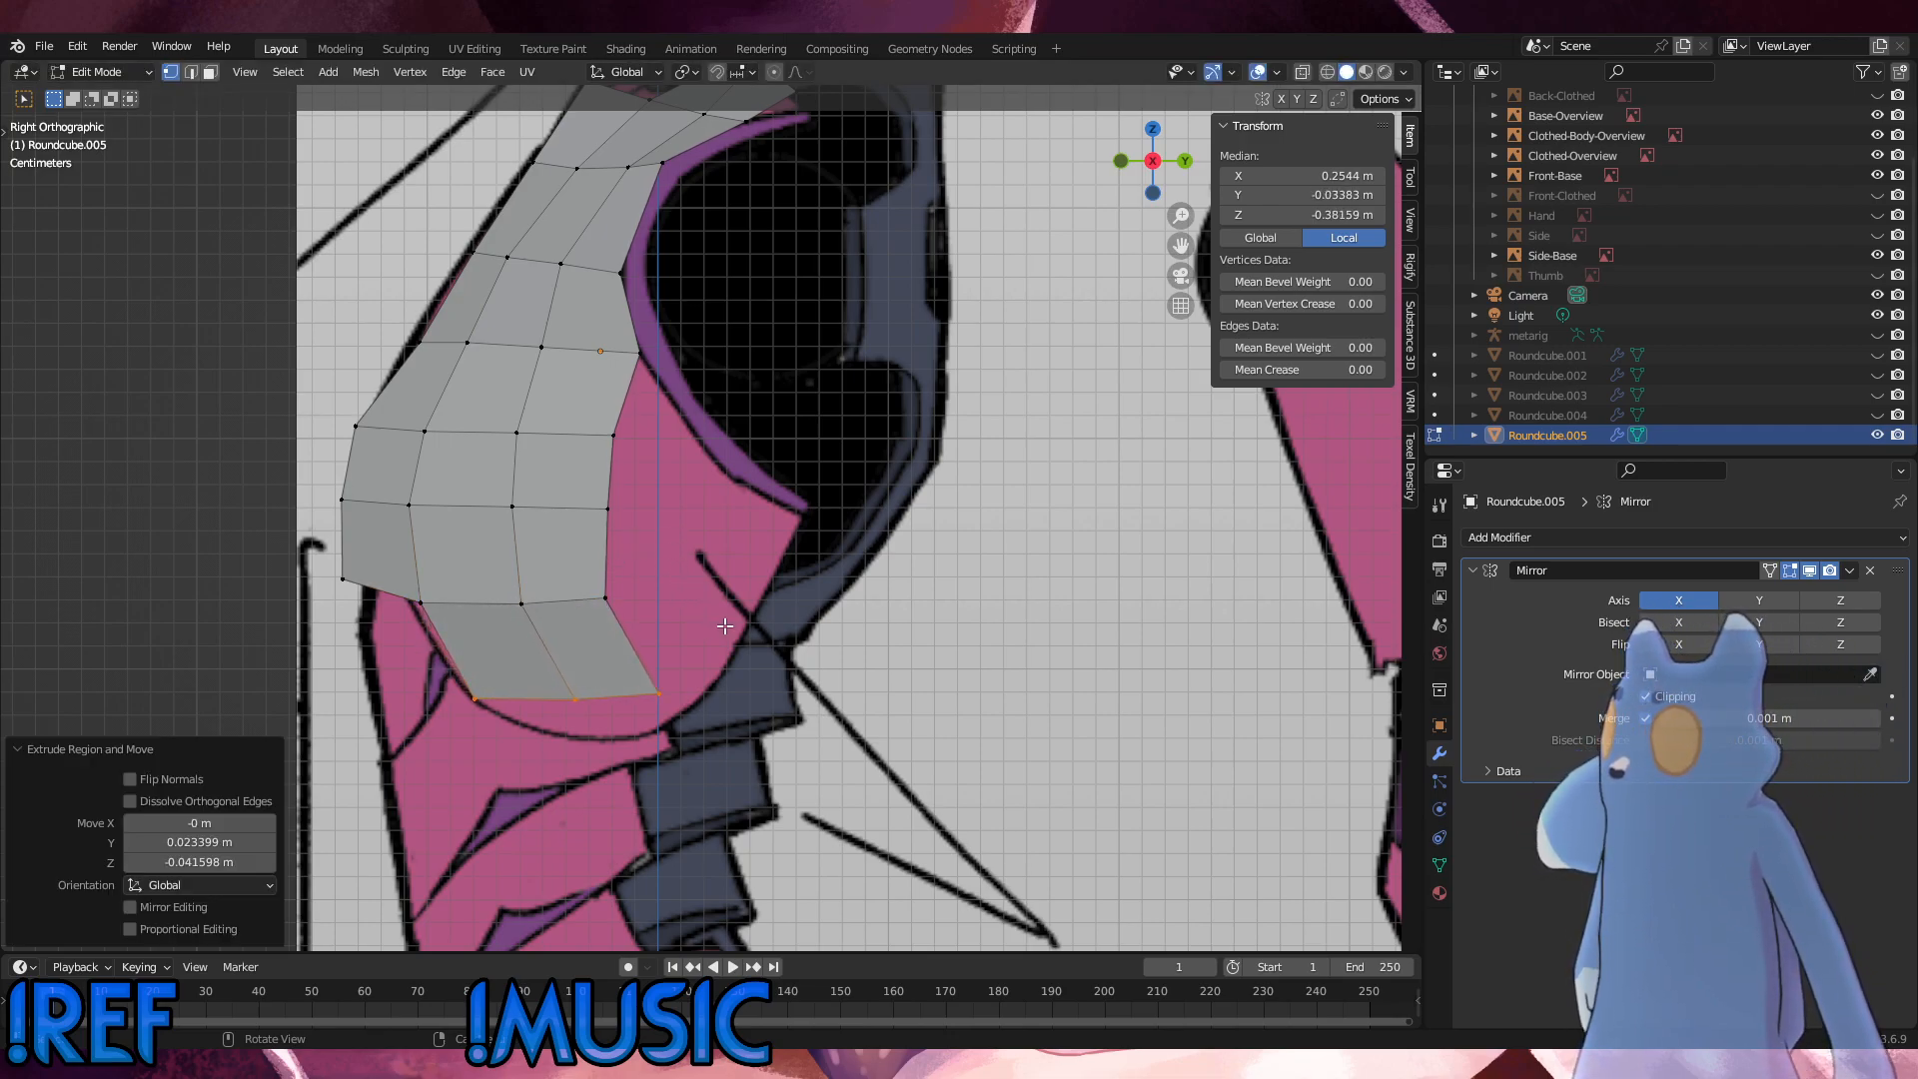
# Step: Lower the new bottom row's middle vertex by about 0.015 m and its rear vertex by about 0.013 m to follow the reference outline
pyautogui.click(572, 696)
pyautogui.press('g')
pyautogui.press('z')
pyautogui.click(527, 715)
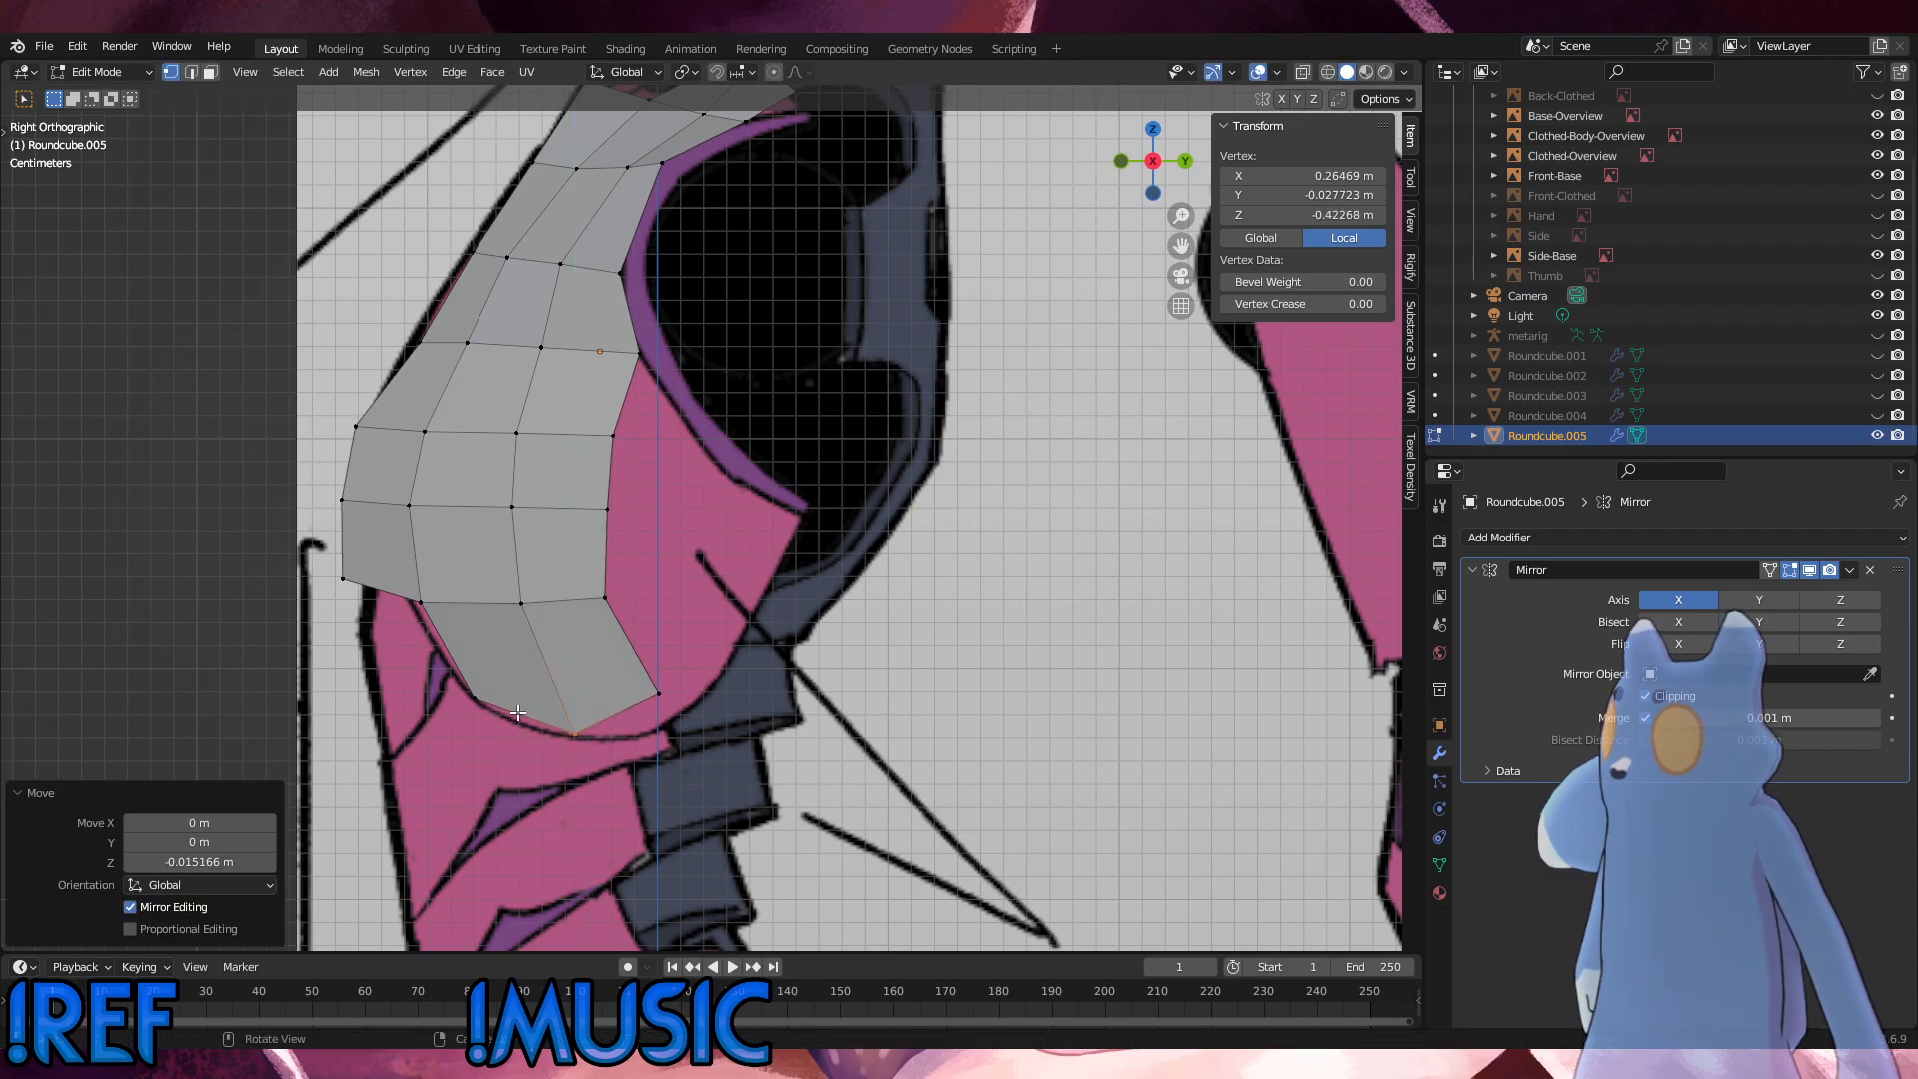
pyautogui.click(654, 691)
pyautogui.press('g')
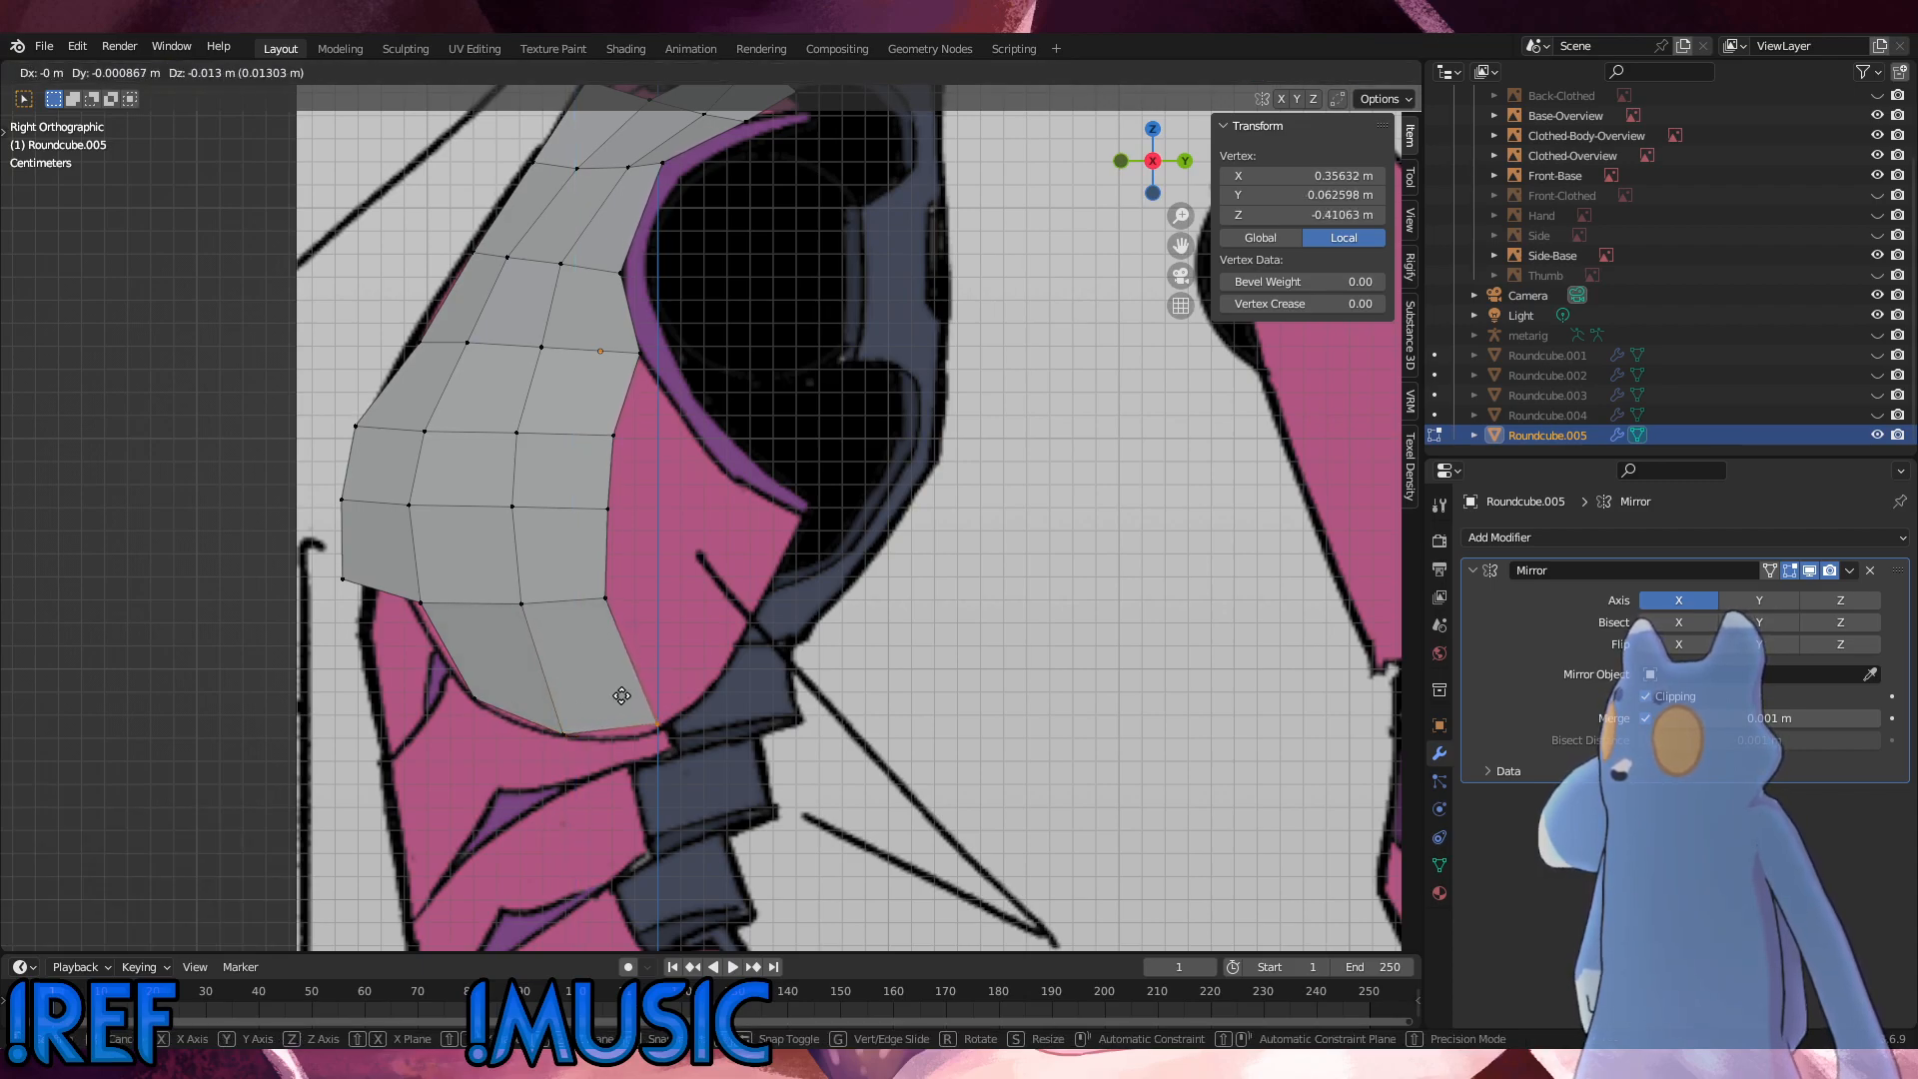
pyautogui.click(621, 697)
# Step: Slide the rear vertex of the row above the new bottom edge down and shift it slightly forward
pyautogui.moveTo(760, 755); pyautogui.dragTo(477, 574)
pyautogui.press('g')
pyautogui.press('g')
pyautogui.click(567, 603)
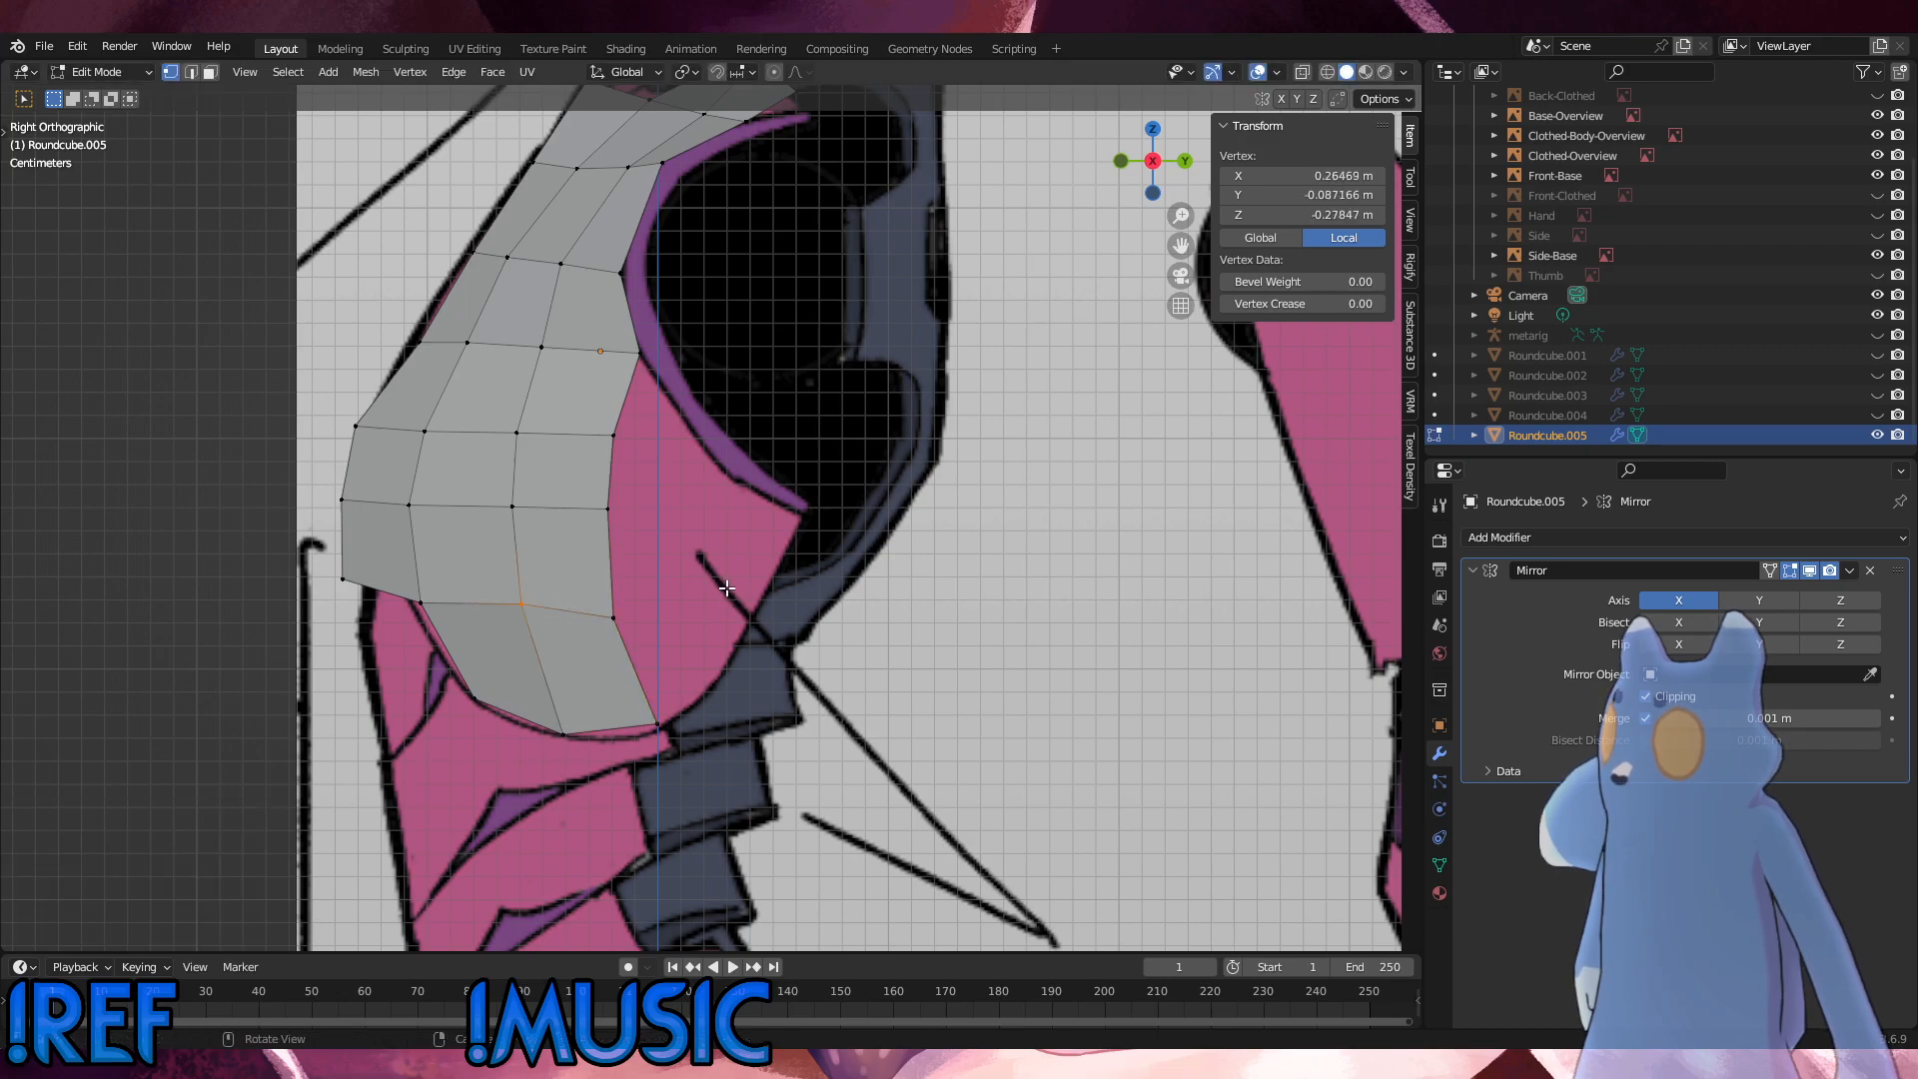
pyautogui.click(667, 623)
pyautogui.press('g')
pyautogui.click(678, 647)
# Step: Lower the middle vertex of that same row by about 0.0026 m in Z
pyautogui.click(555, 641)
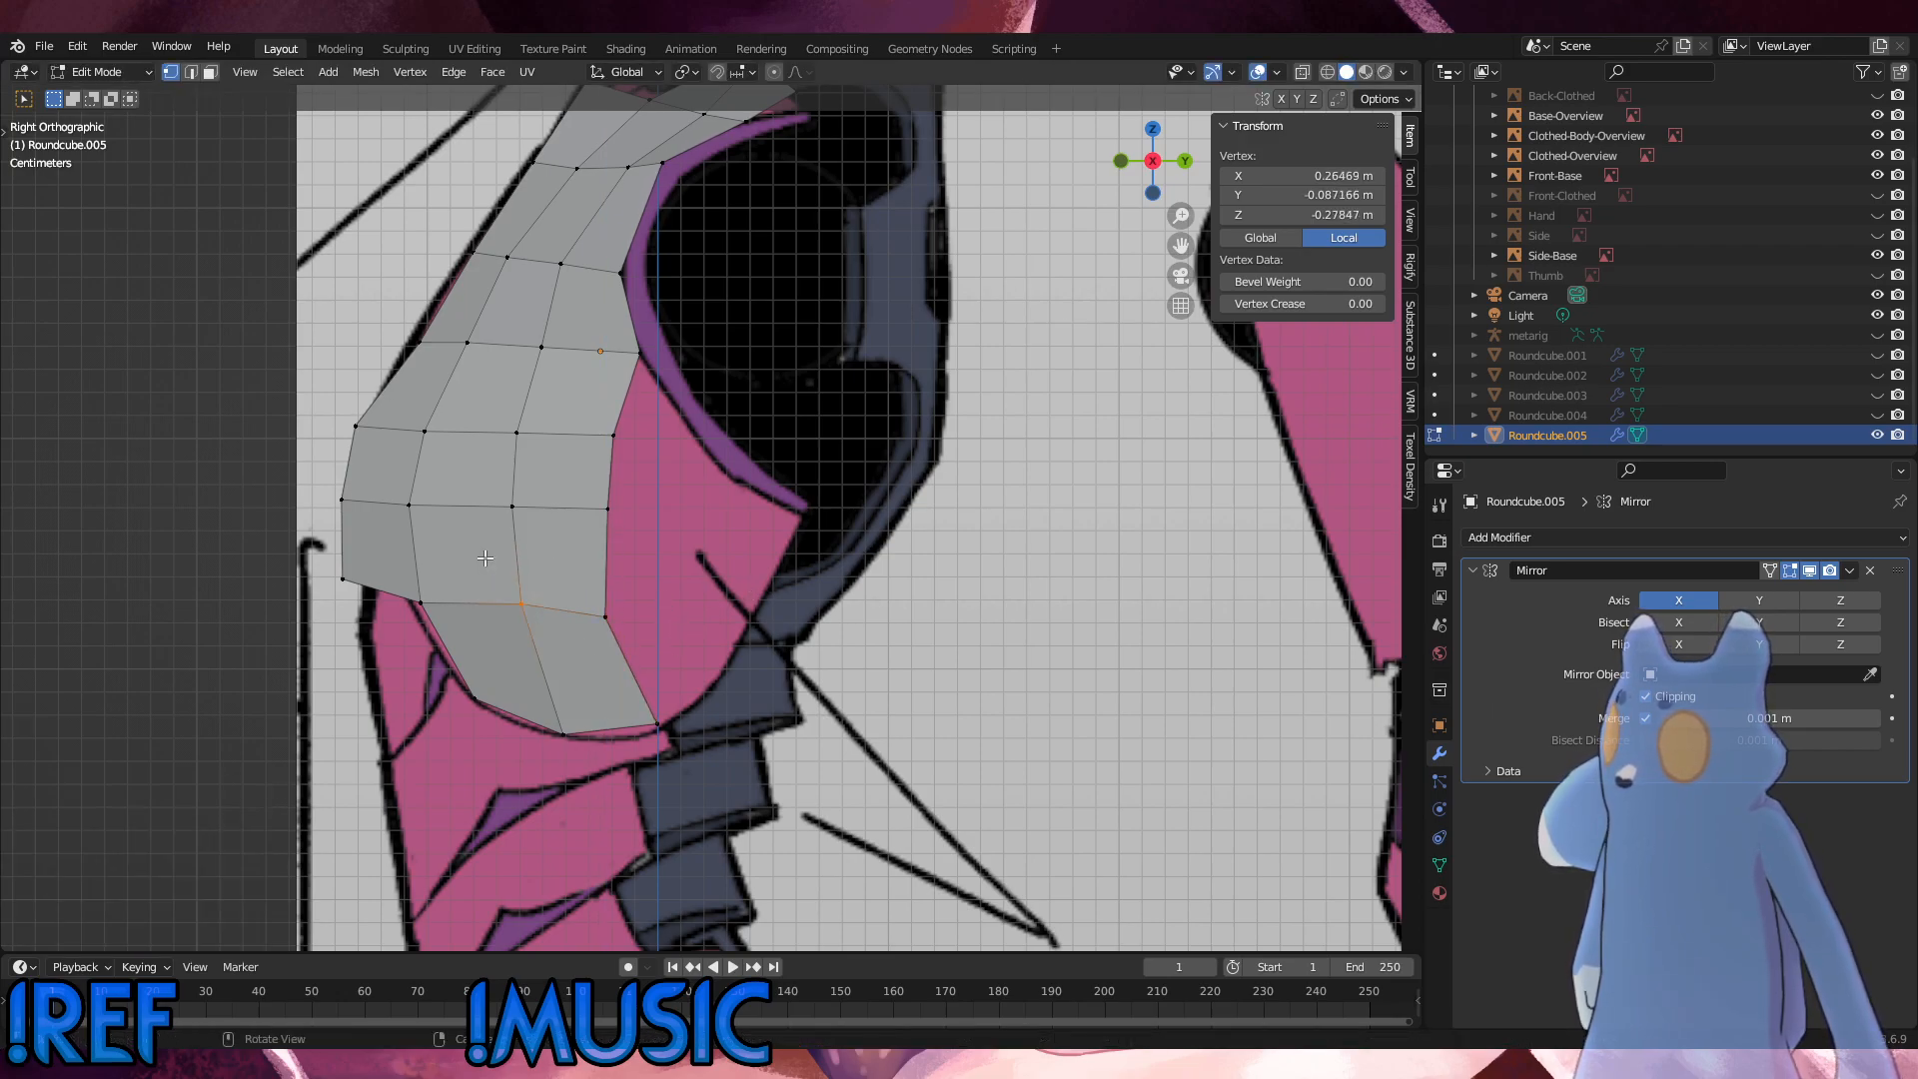
pyautogui.press('g')
pyautogui.press('z')
pyautogui.click(483, 571)
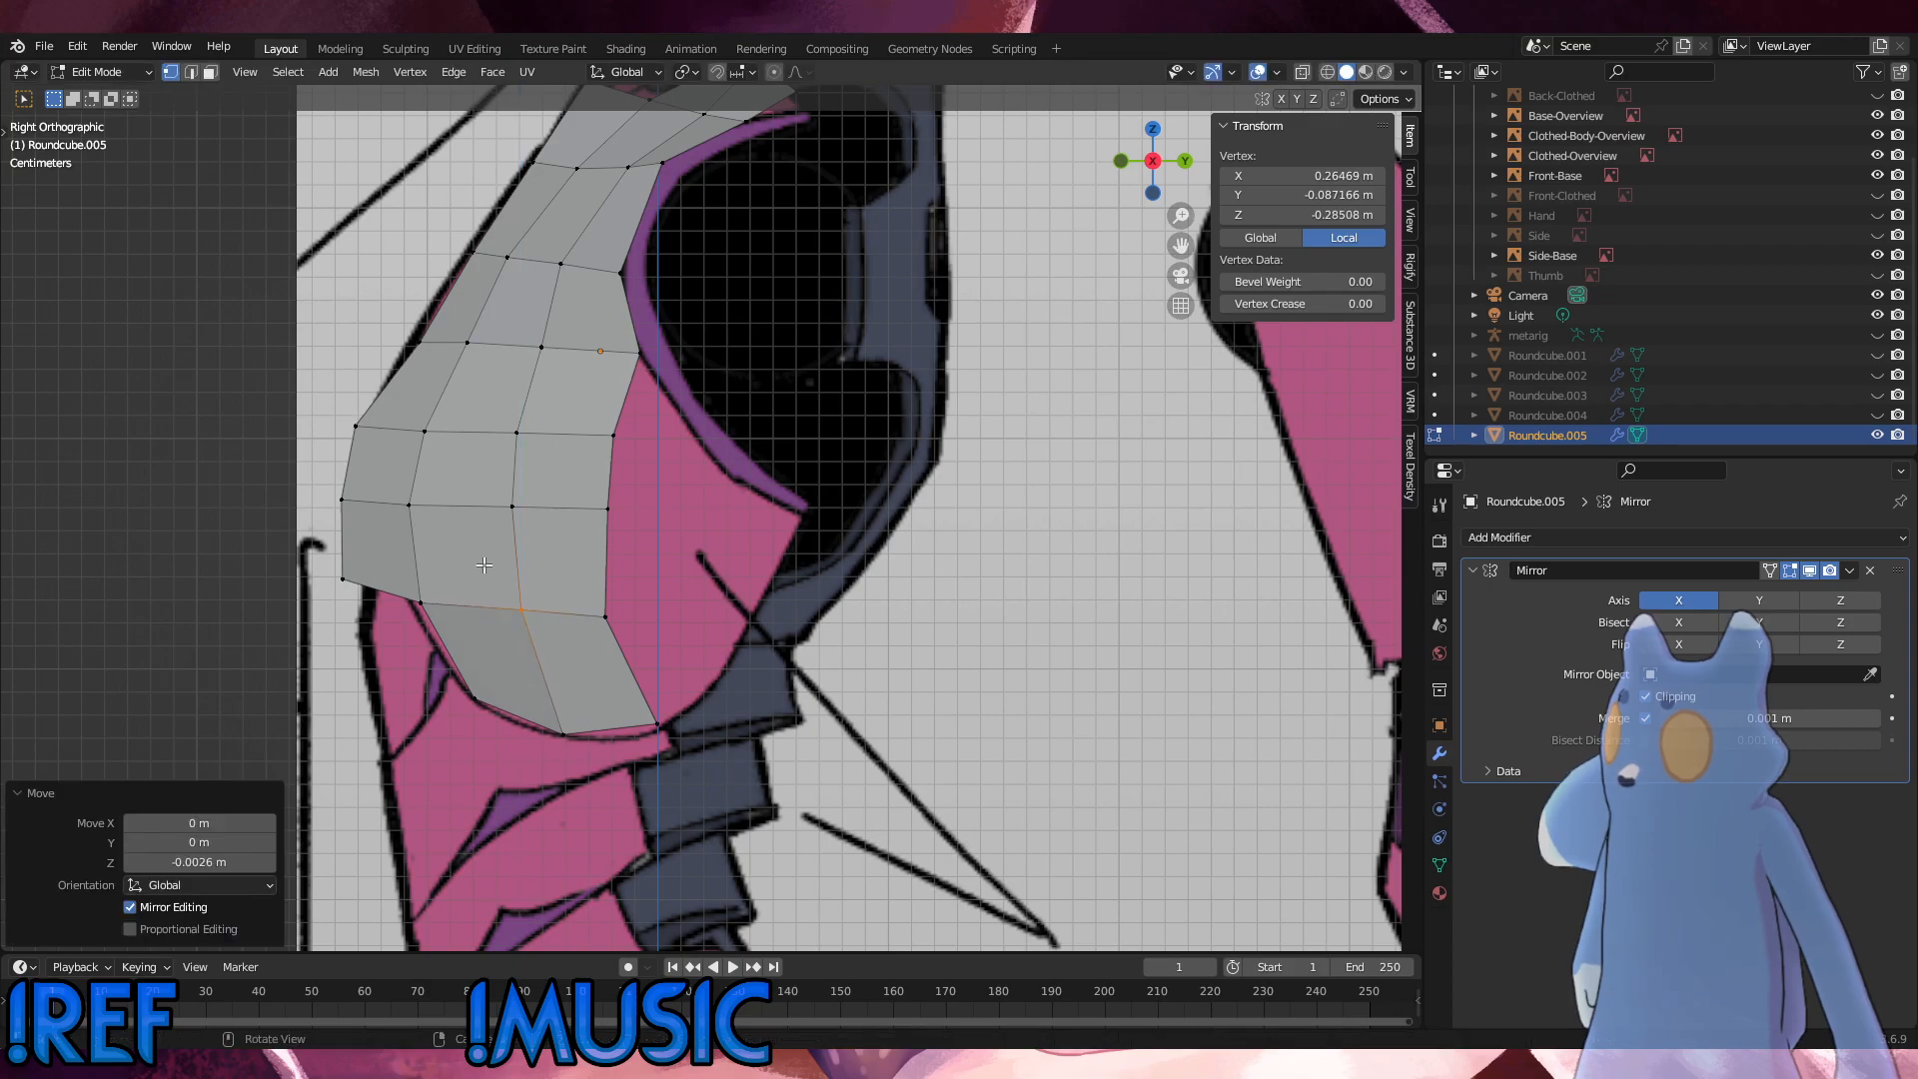
# Step: Extrude the rear boundary vertices, from the armhole corner to the bottom edge, by about 0.029 m in Y and 0.023 m in Z
pyautogui.moveTo(703, 738); pyautogui.dragTo(594, 350)
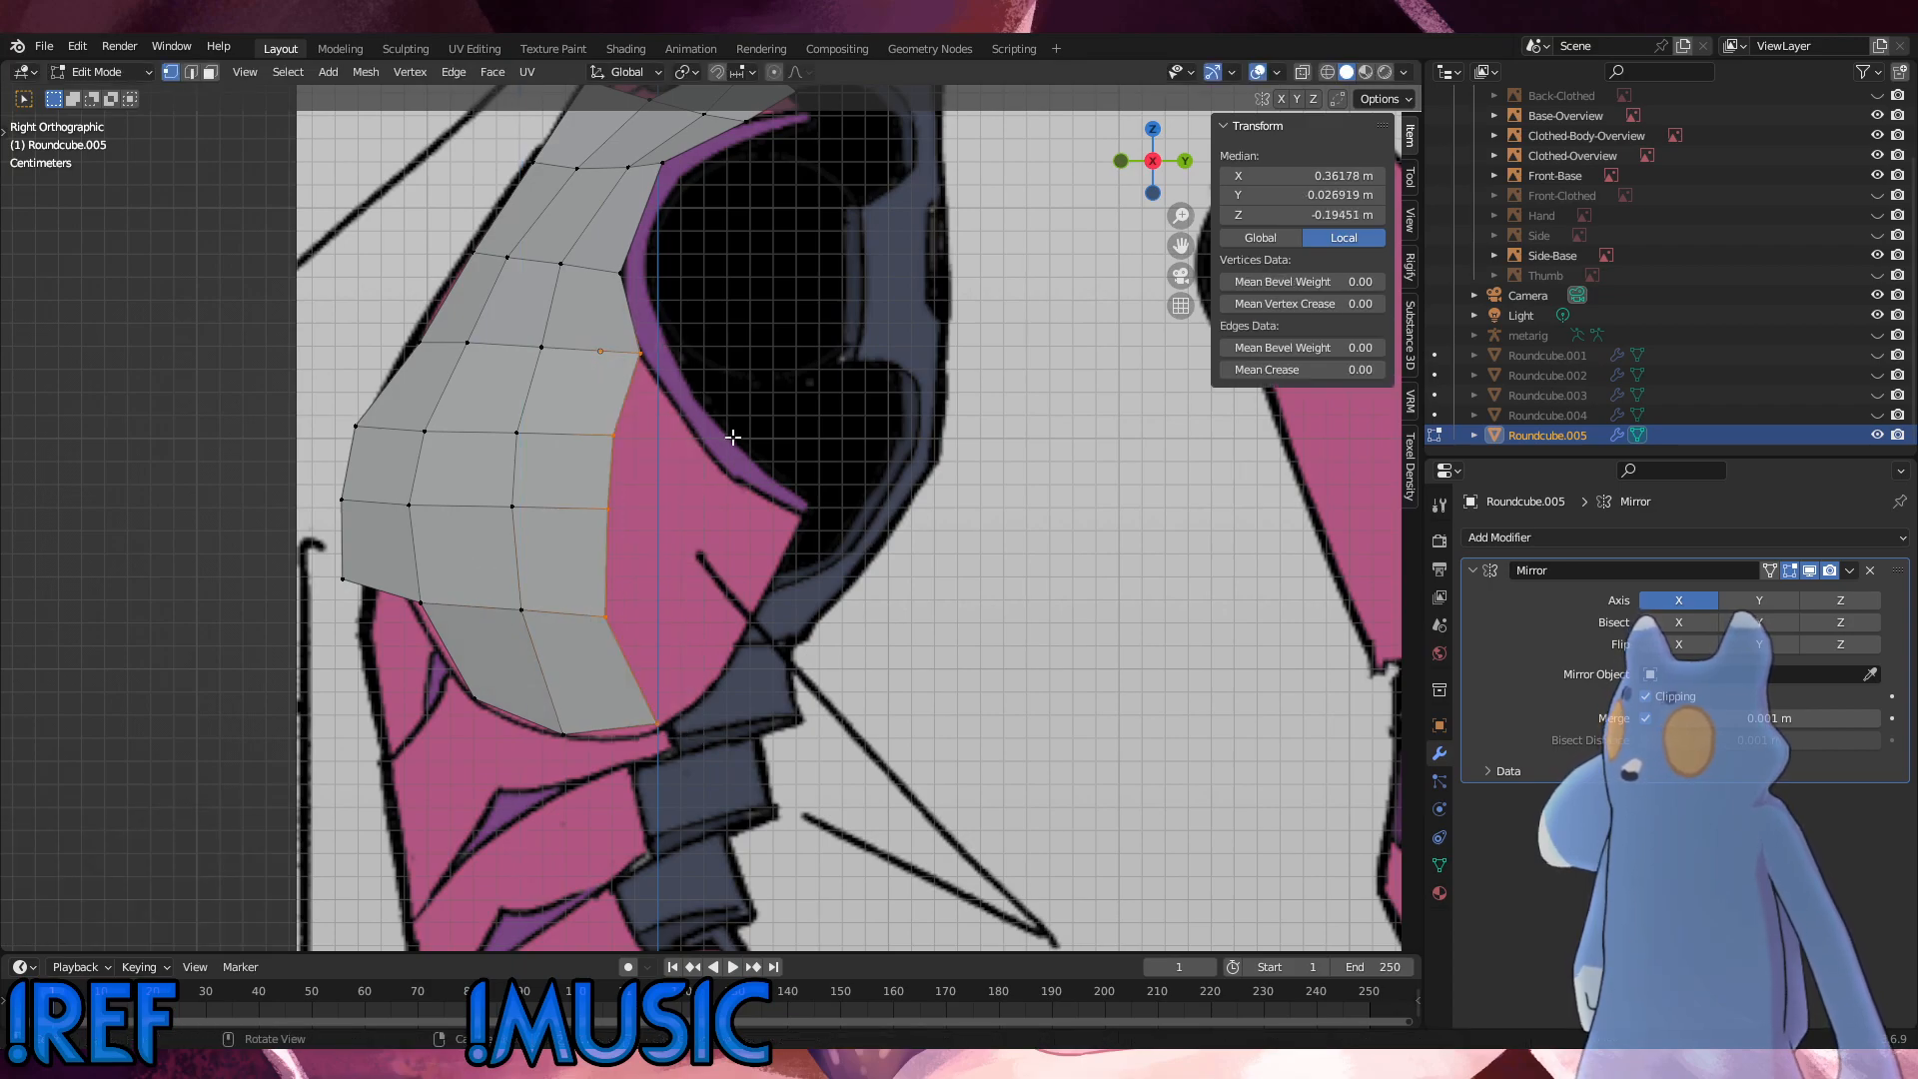
pyautogui.moveTo(749, 420); pyautogui.dragTo(668, 495, button='middle')
pyautogui.press('e')
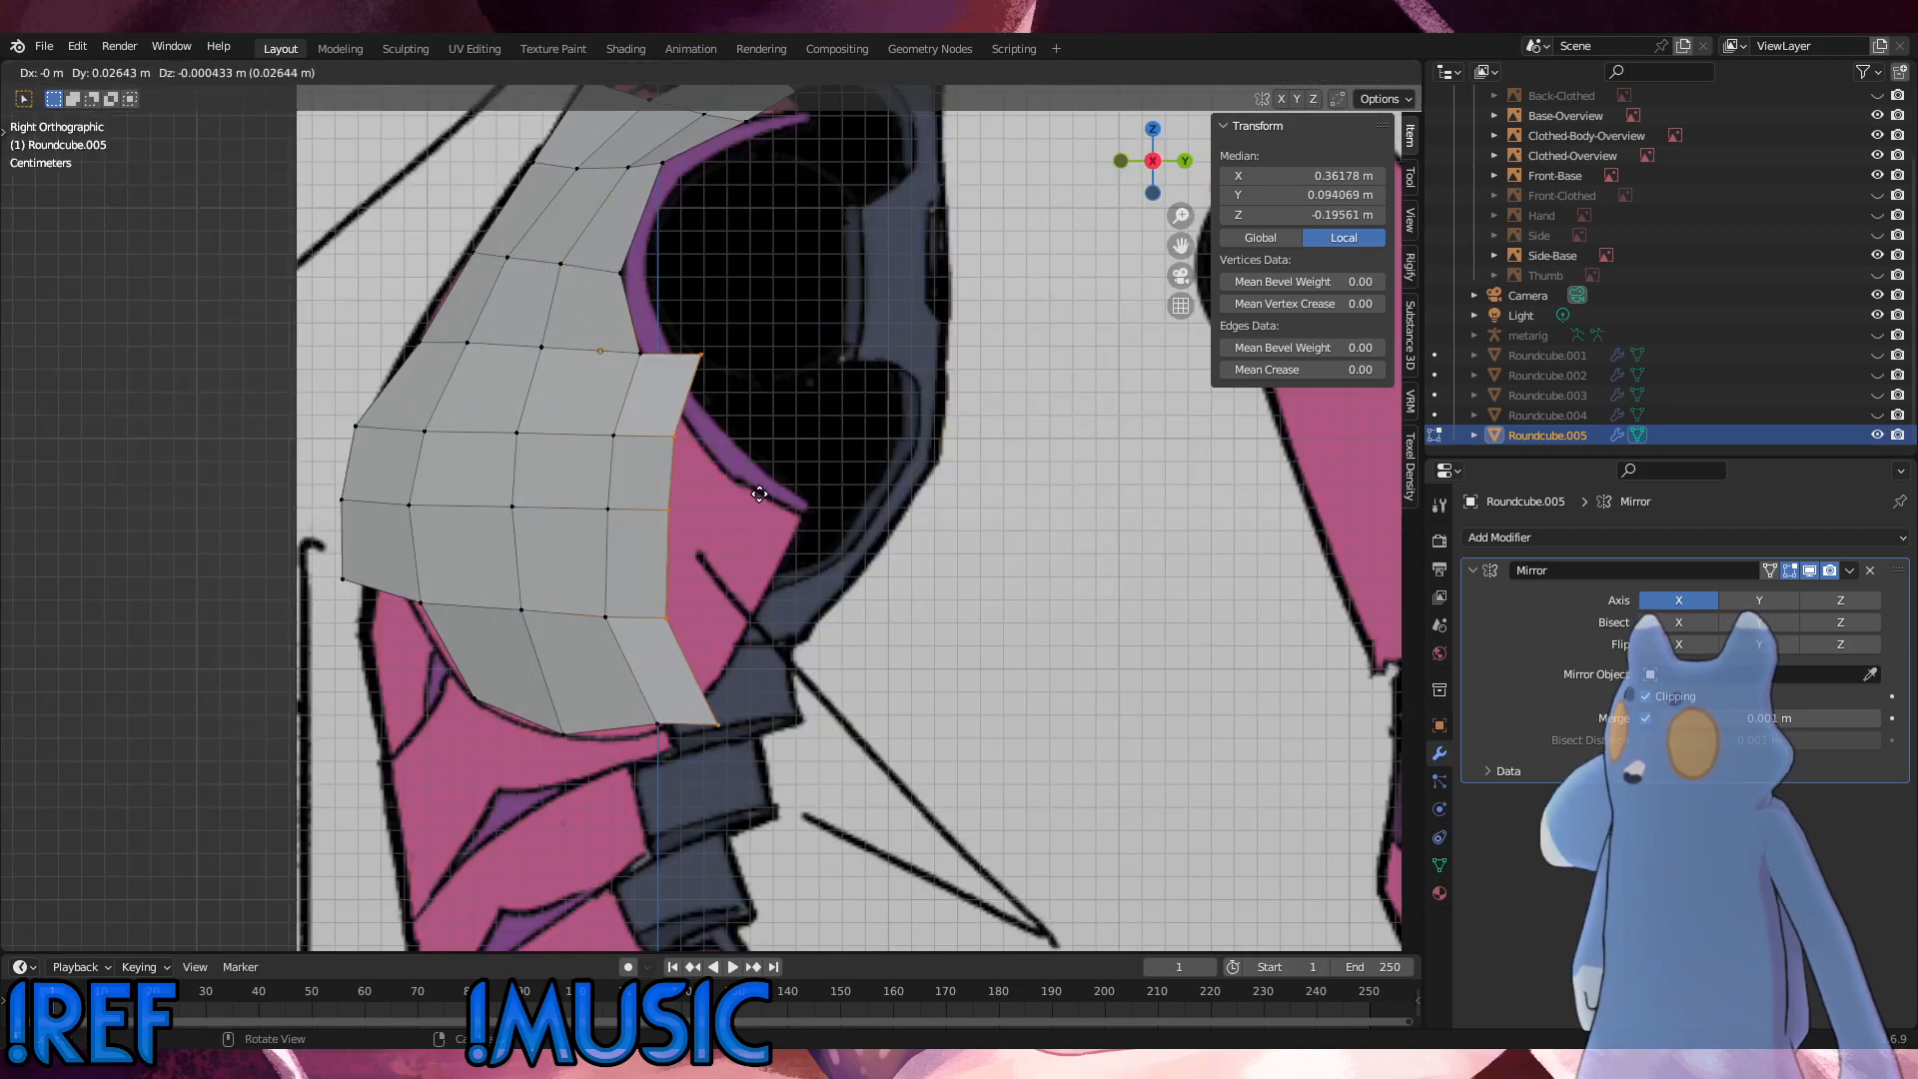
pyautogui.click(764, 442)
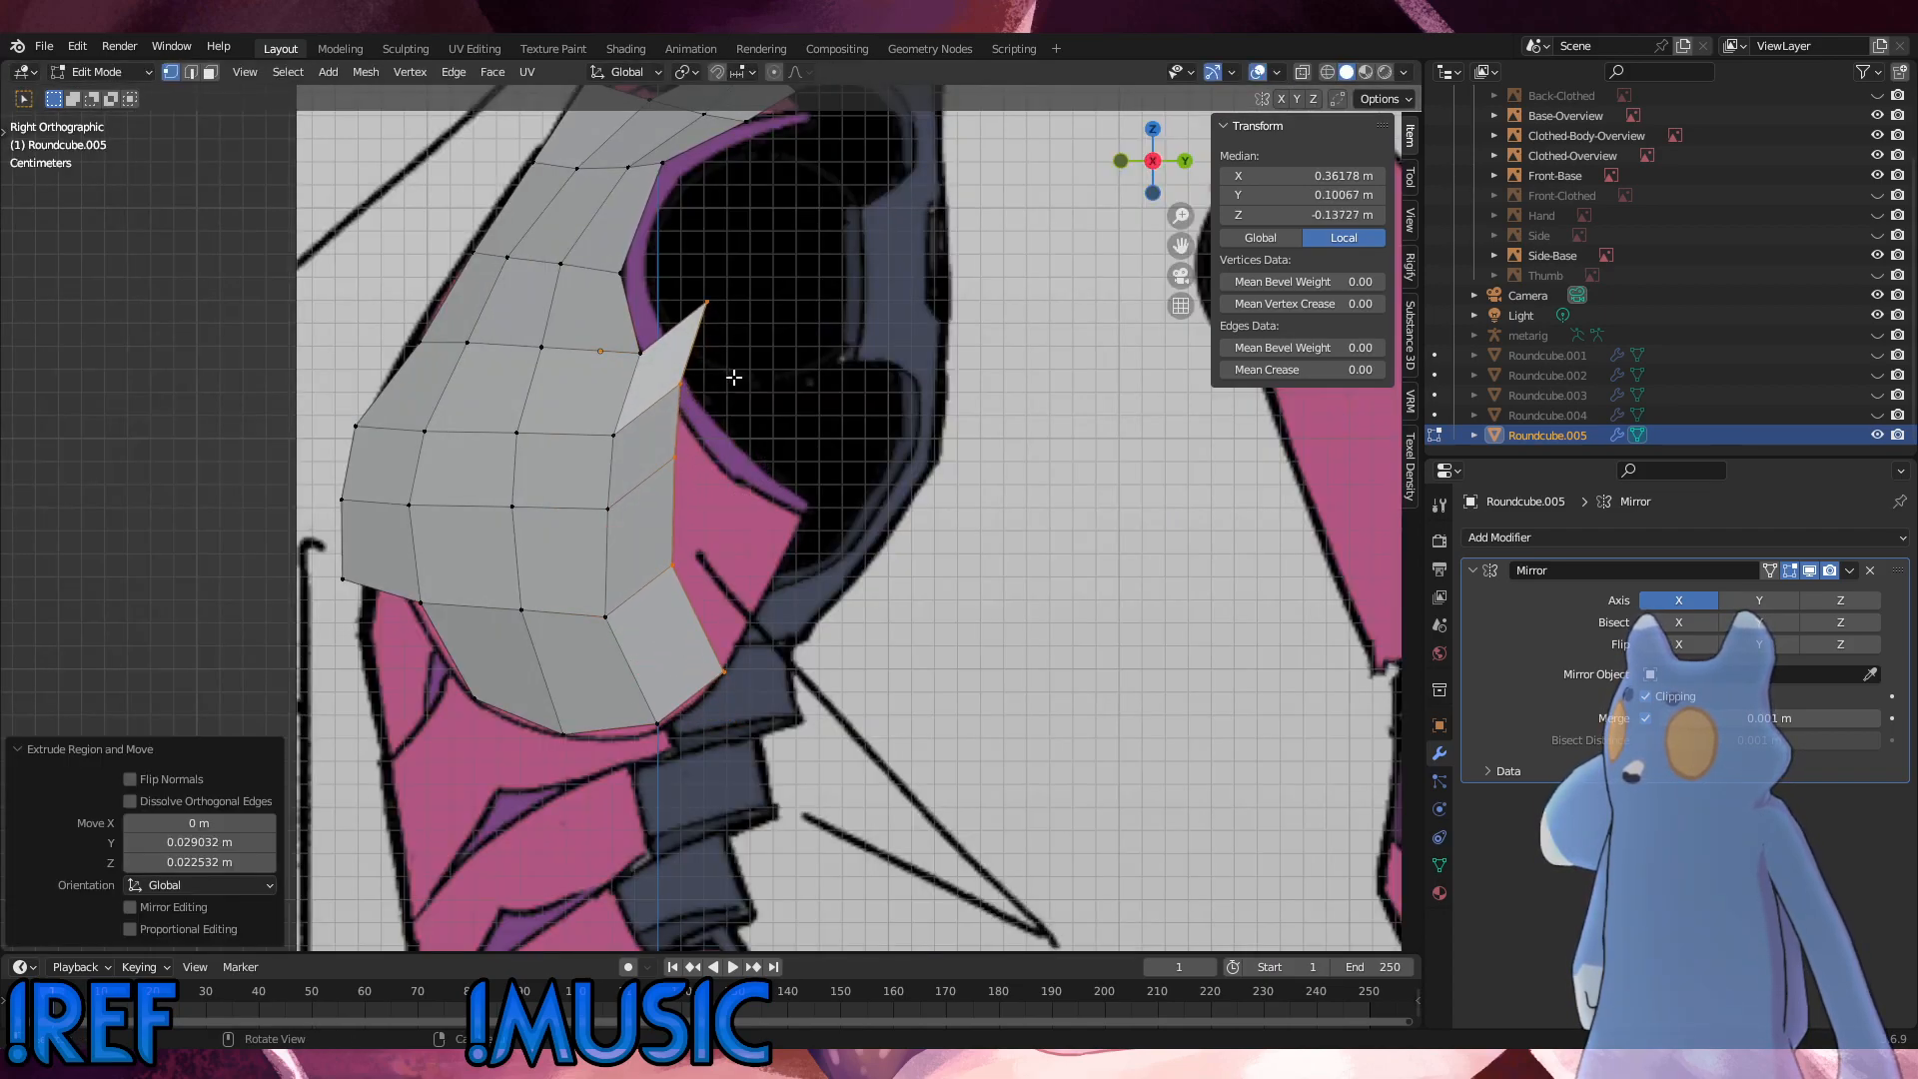
# Step: Lower the new column's second and third vertices by about 0.033 m and its top vertex by about 0.056 m onto the armhole outline
pyautogui.press('g')
pyautogui.click(677, 456)
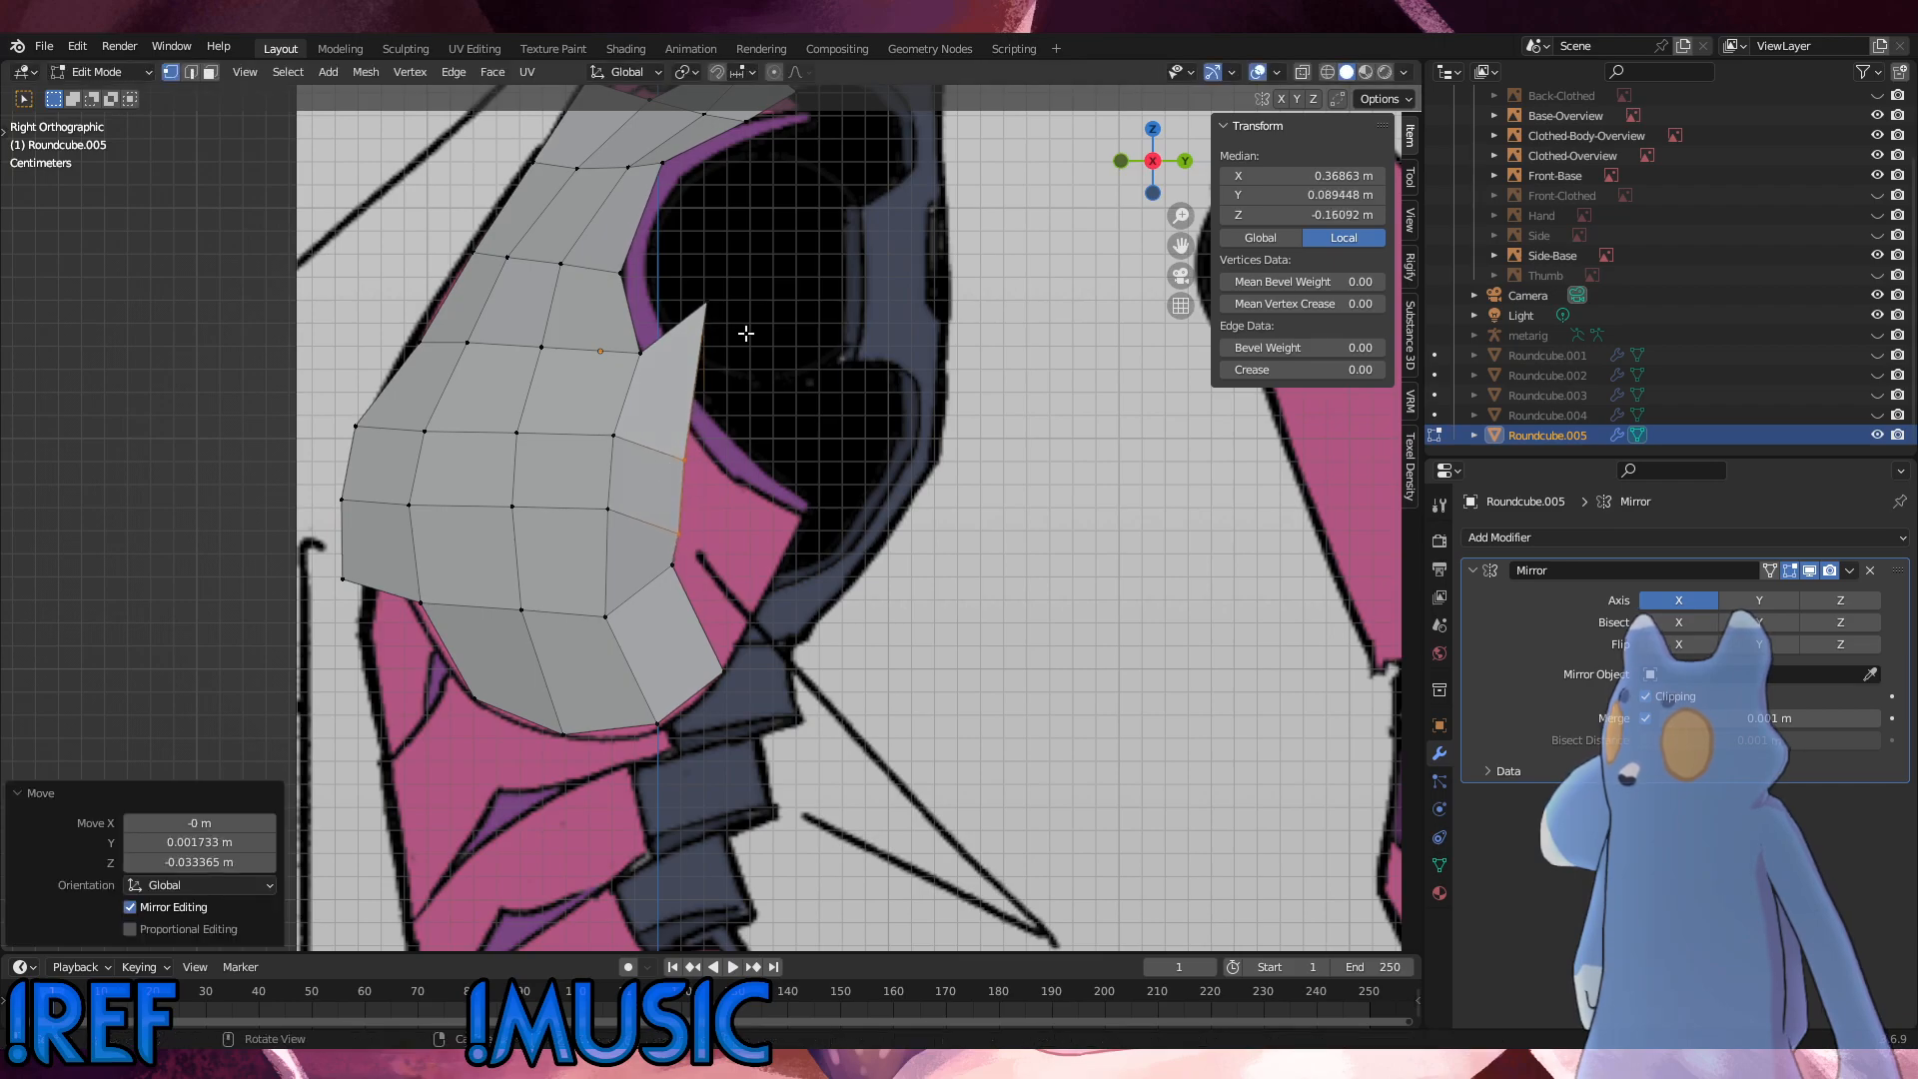
pyautogui.click(661, 267)
pyautogui.press('g')
pyautogui.click(661, 416)
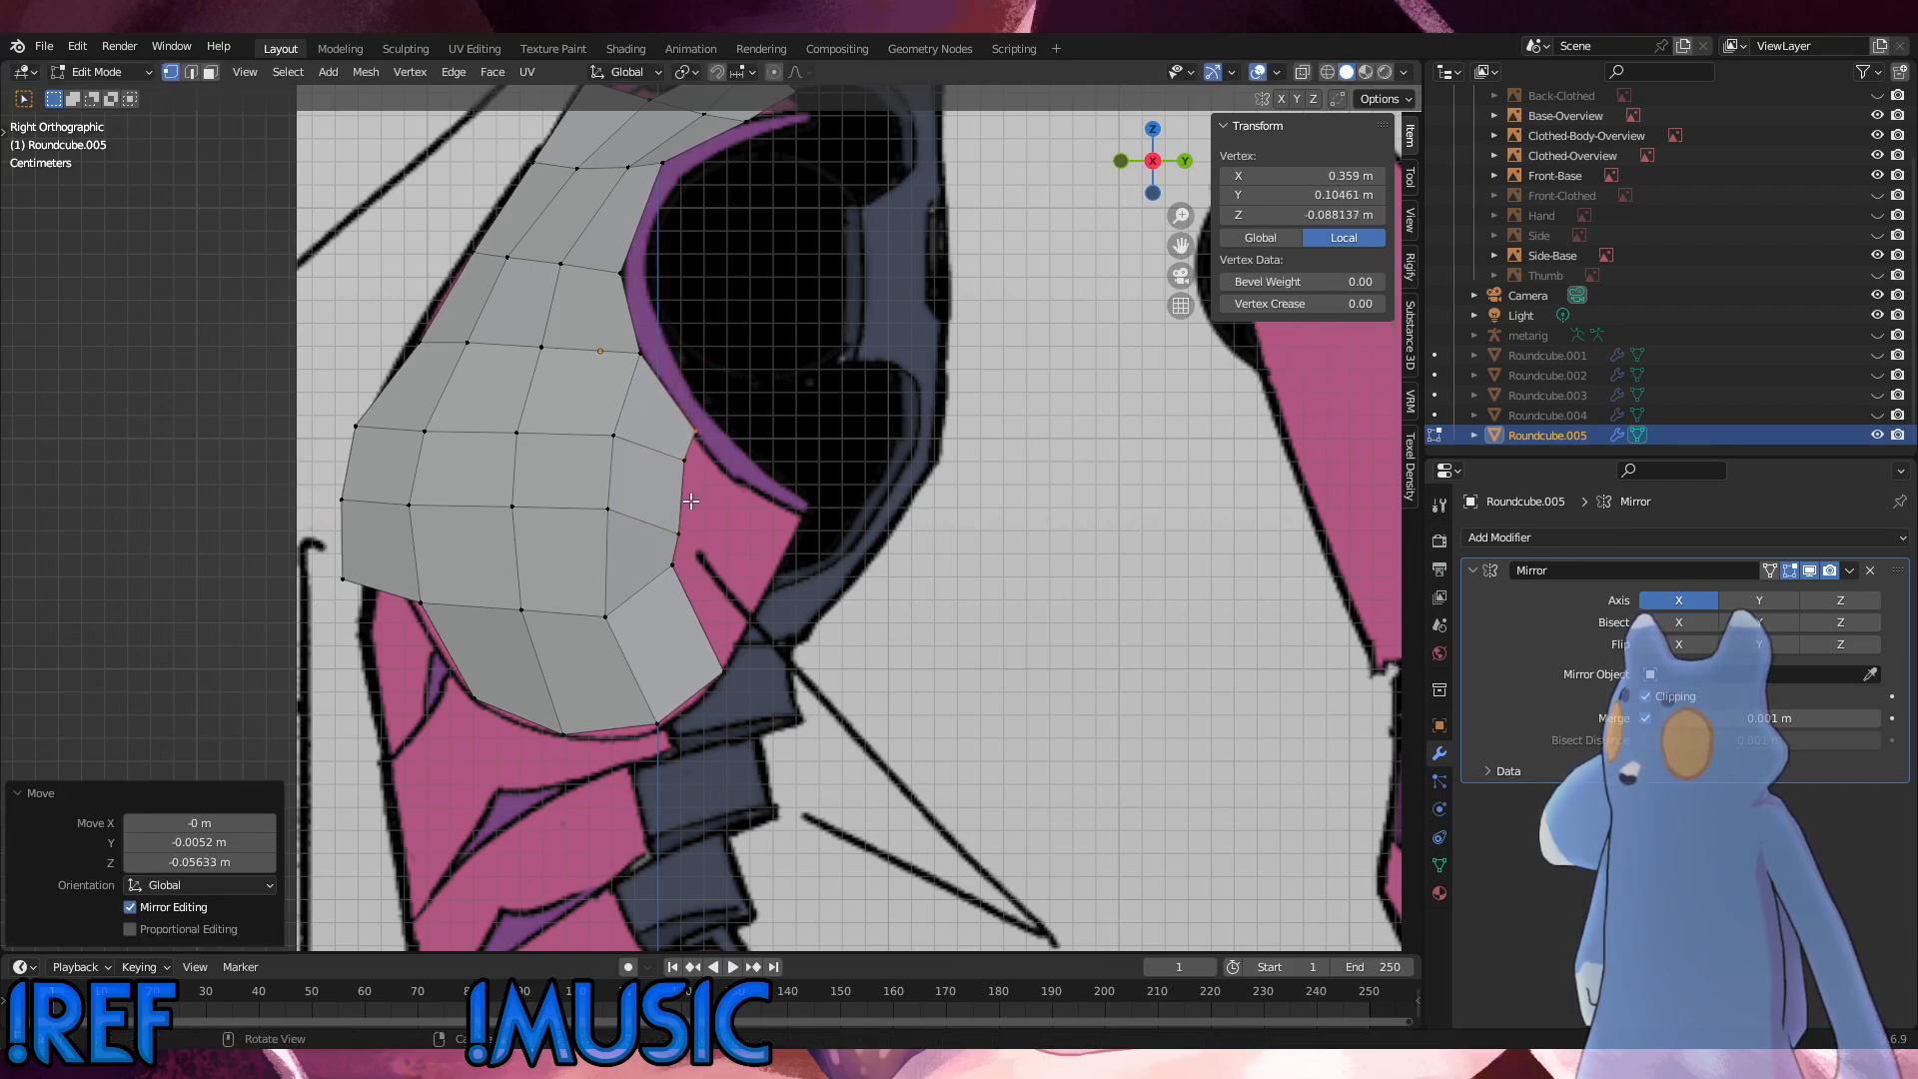
# Step: Move the new column's fourth vertex down and back, and shift its third vertex back by about 0.008 m in Y
pyautogui.click(672, 566)
pyautogui.press('g')
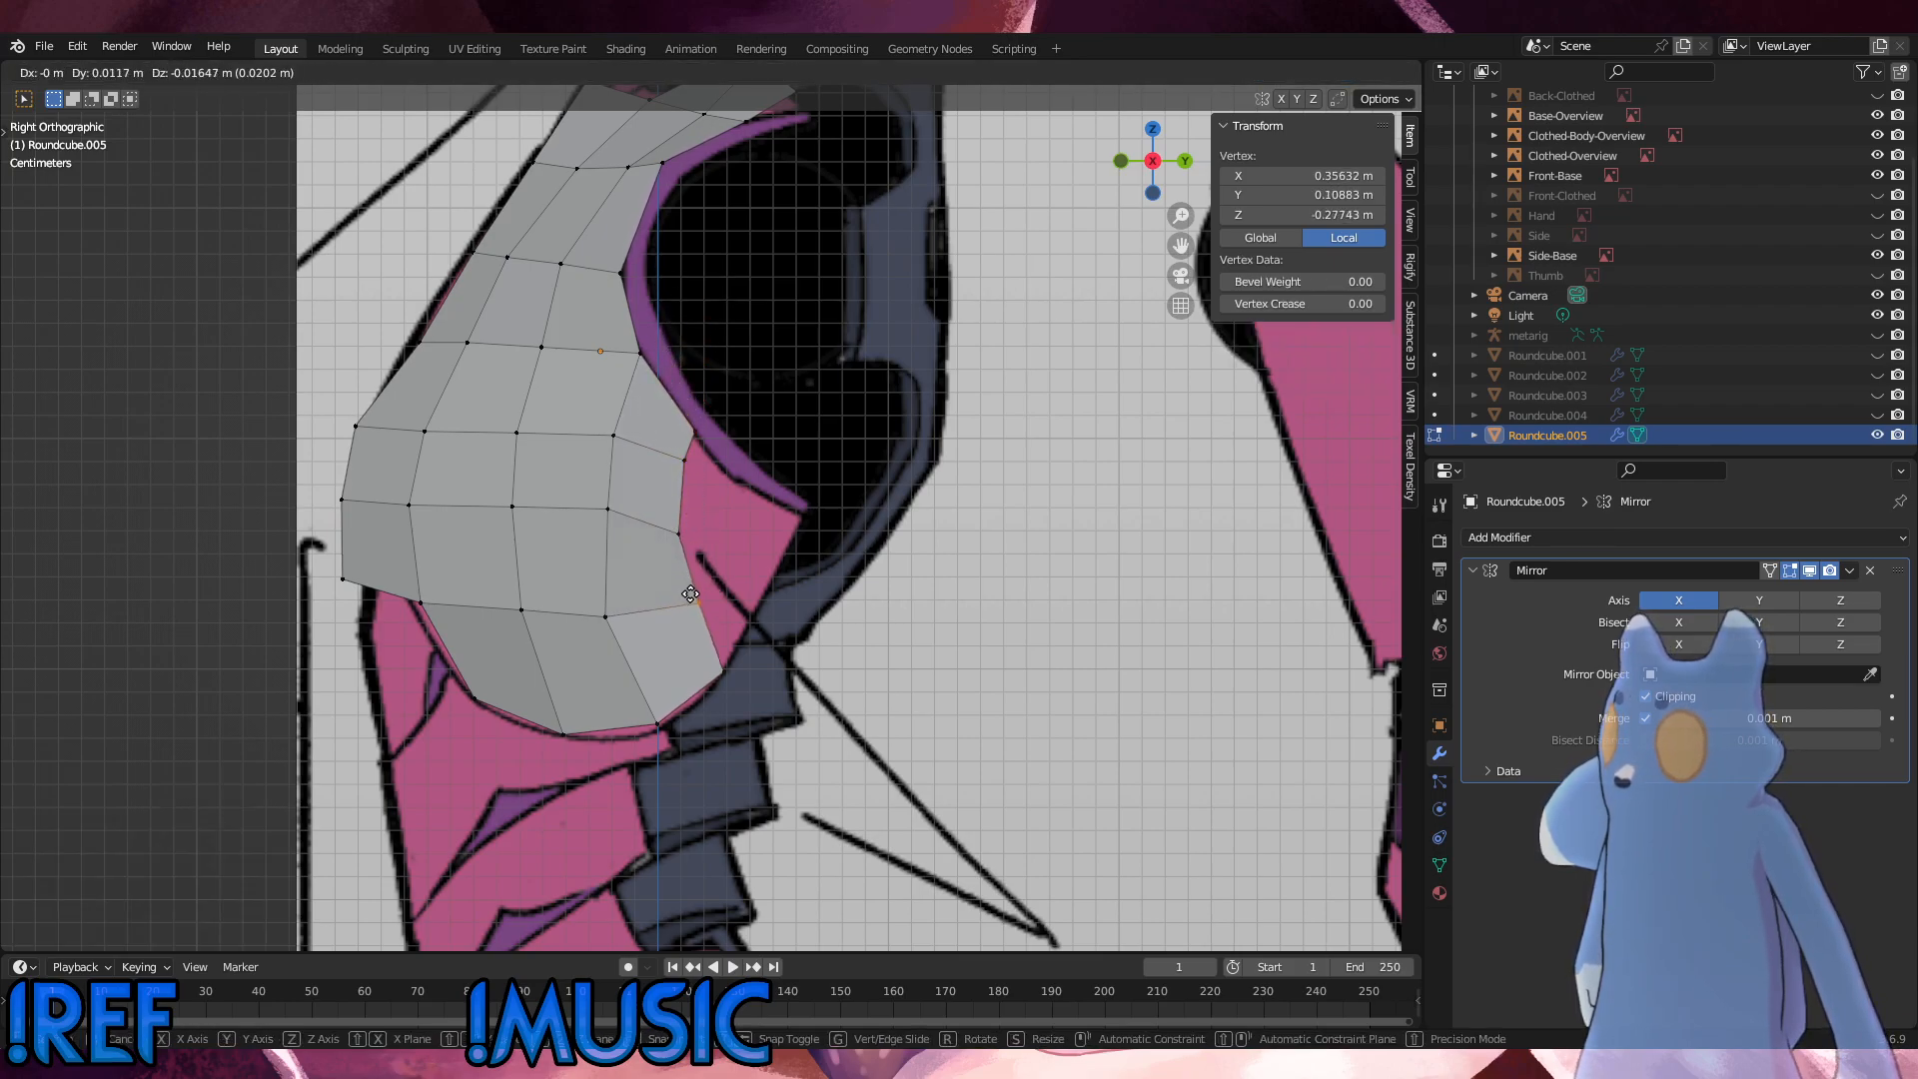
pyautogui.click(672, 567)
pyautogui.click(679, 531)
pyautogui.press('g')
pyautogui.click(676, 520)
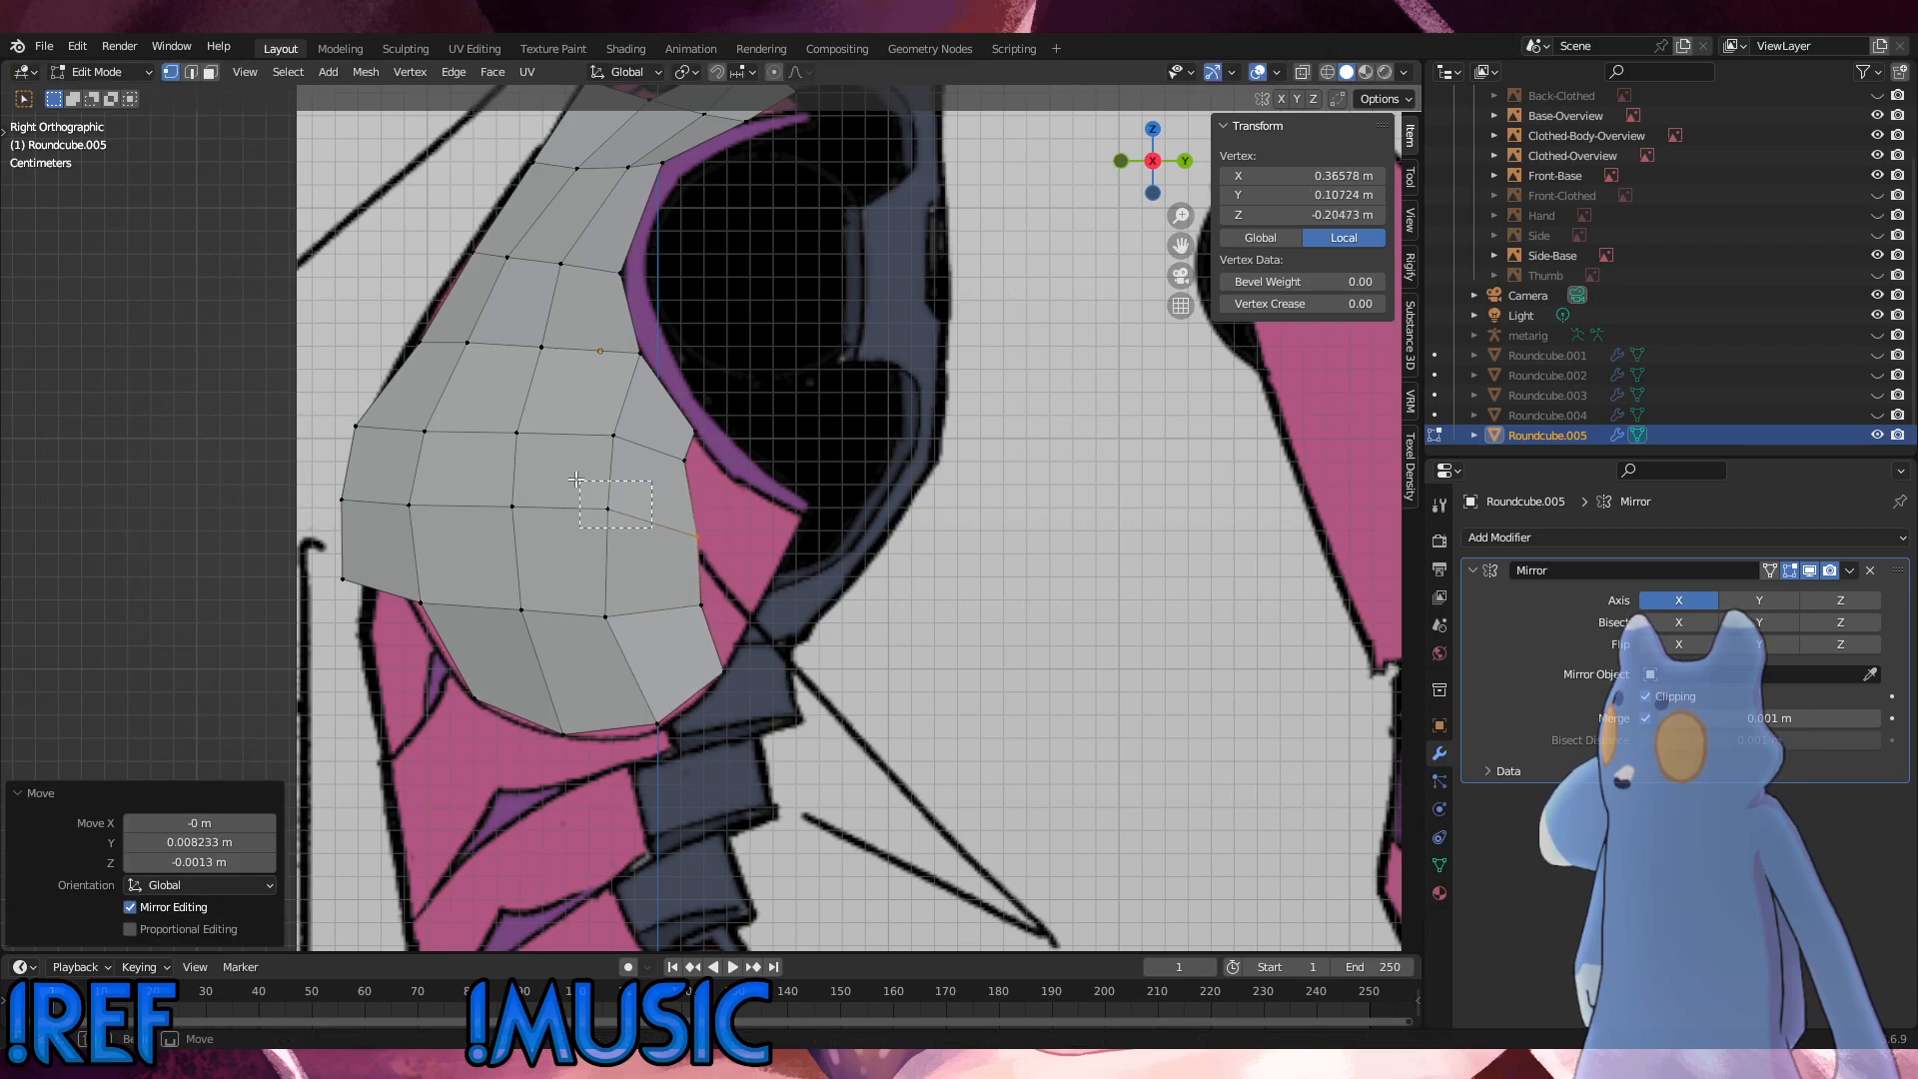
# Step: Slide the inner vertices of the middle and lower rows along their edges to even out the grid, ending with a factor of 0.145
pyautogui.press('g')
pyautogui.press('g')
pyautogui.click(565, 492)
pyautogui.press('g')
pyautogui.press('g')
pyautogui.moveTo(587, 604); pyautogui.dragTo(483, 481)
pyautogui.click(579, 596)
pyautogui.press('g')
pyautogui.press('g')
pyautogui.click(498, 595)
pyautogui.press('g')
# Step: Slide the inner vertex and the rear-edge vertex of the row just below the armhole corner slightly downward
pyautogui.press('g')
pyautogui.click(476, 499)
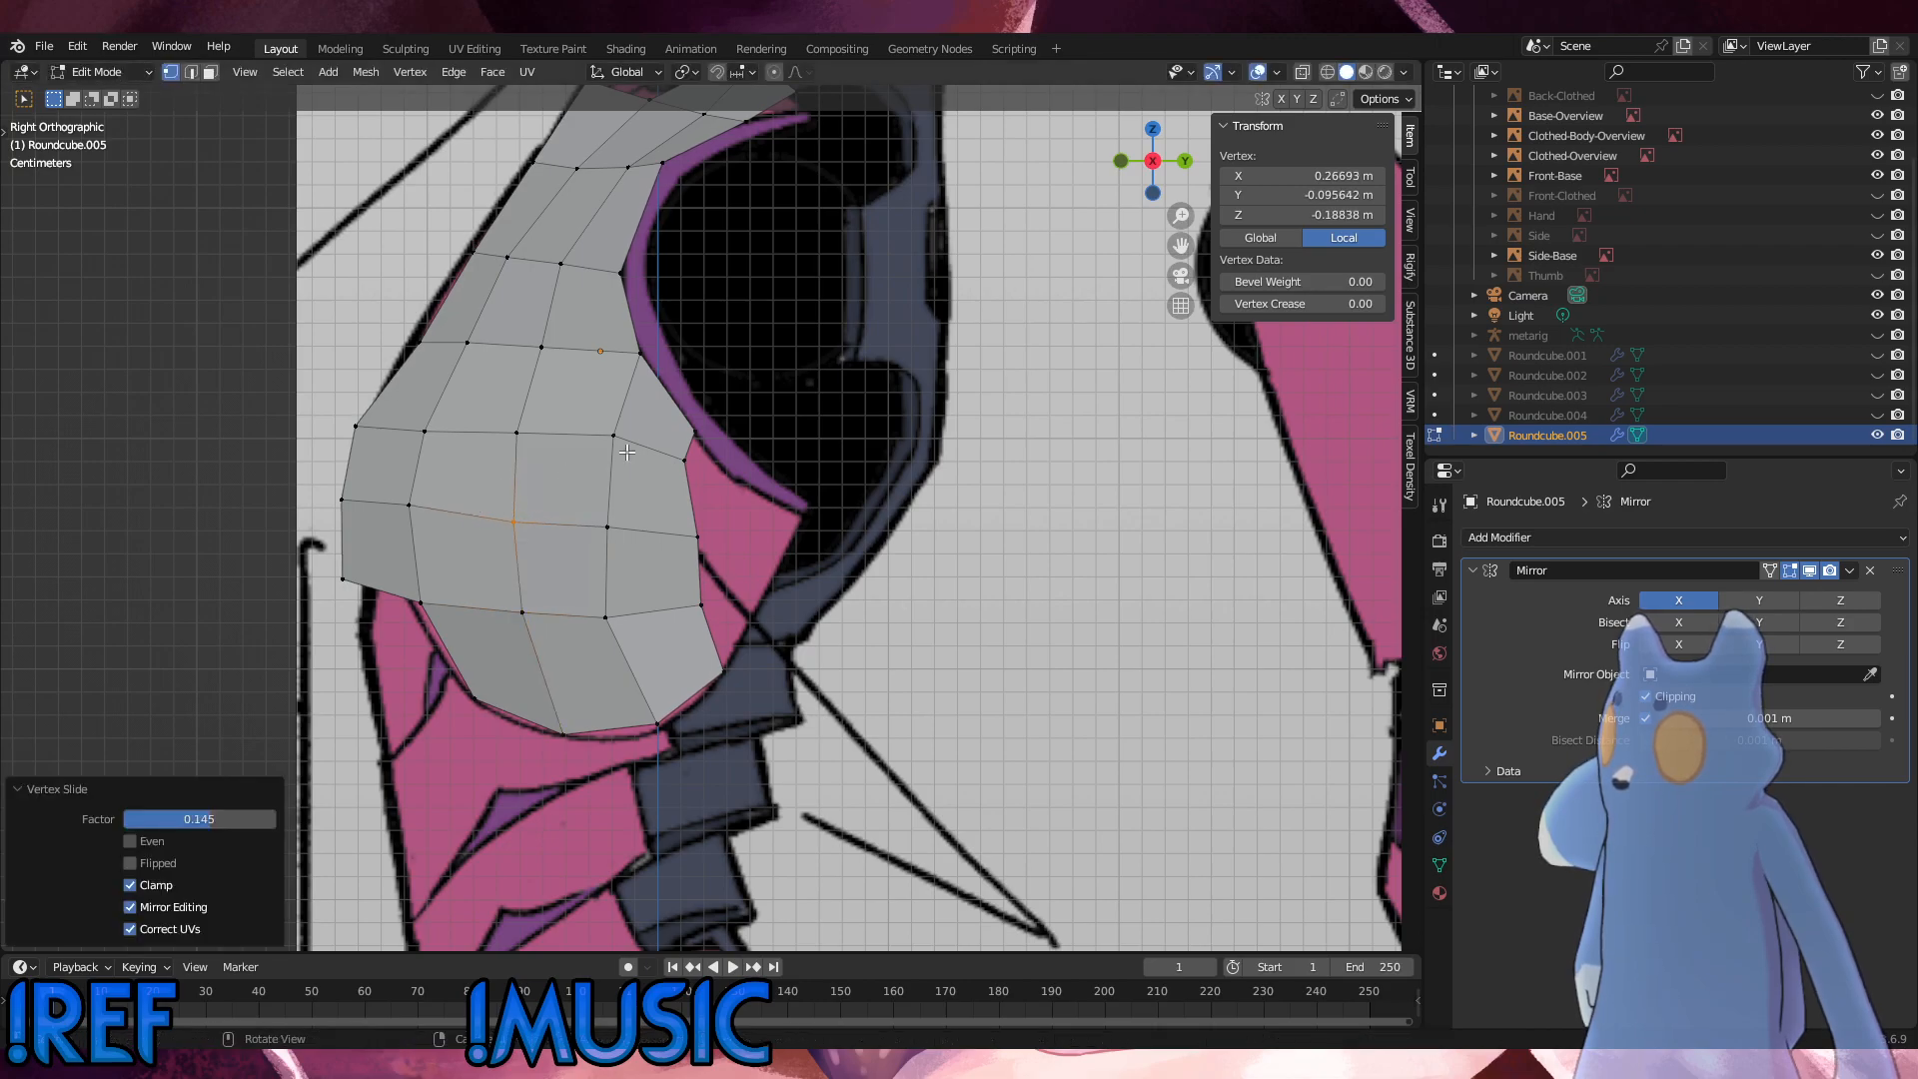
pyautogui.moveTo(628, 454); pyautogui.dragTo(587, 415)
pyautogui.press('g')
pyautogui.press('g')
pyautogui.click(586, 425)
pyautogui.moveTo(714, 479); pyautogui.dragTo(649, 445)
pyautogui.press('g')
pyautogui.press('g')
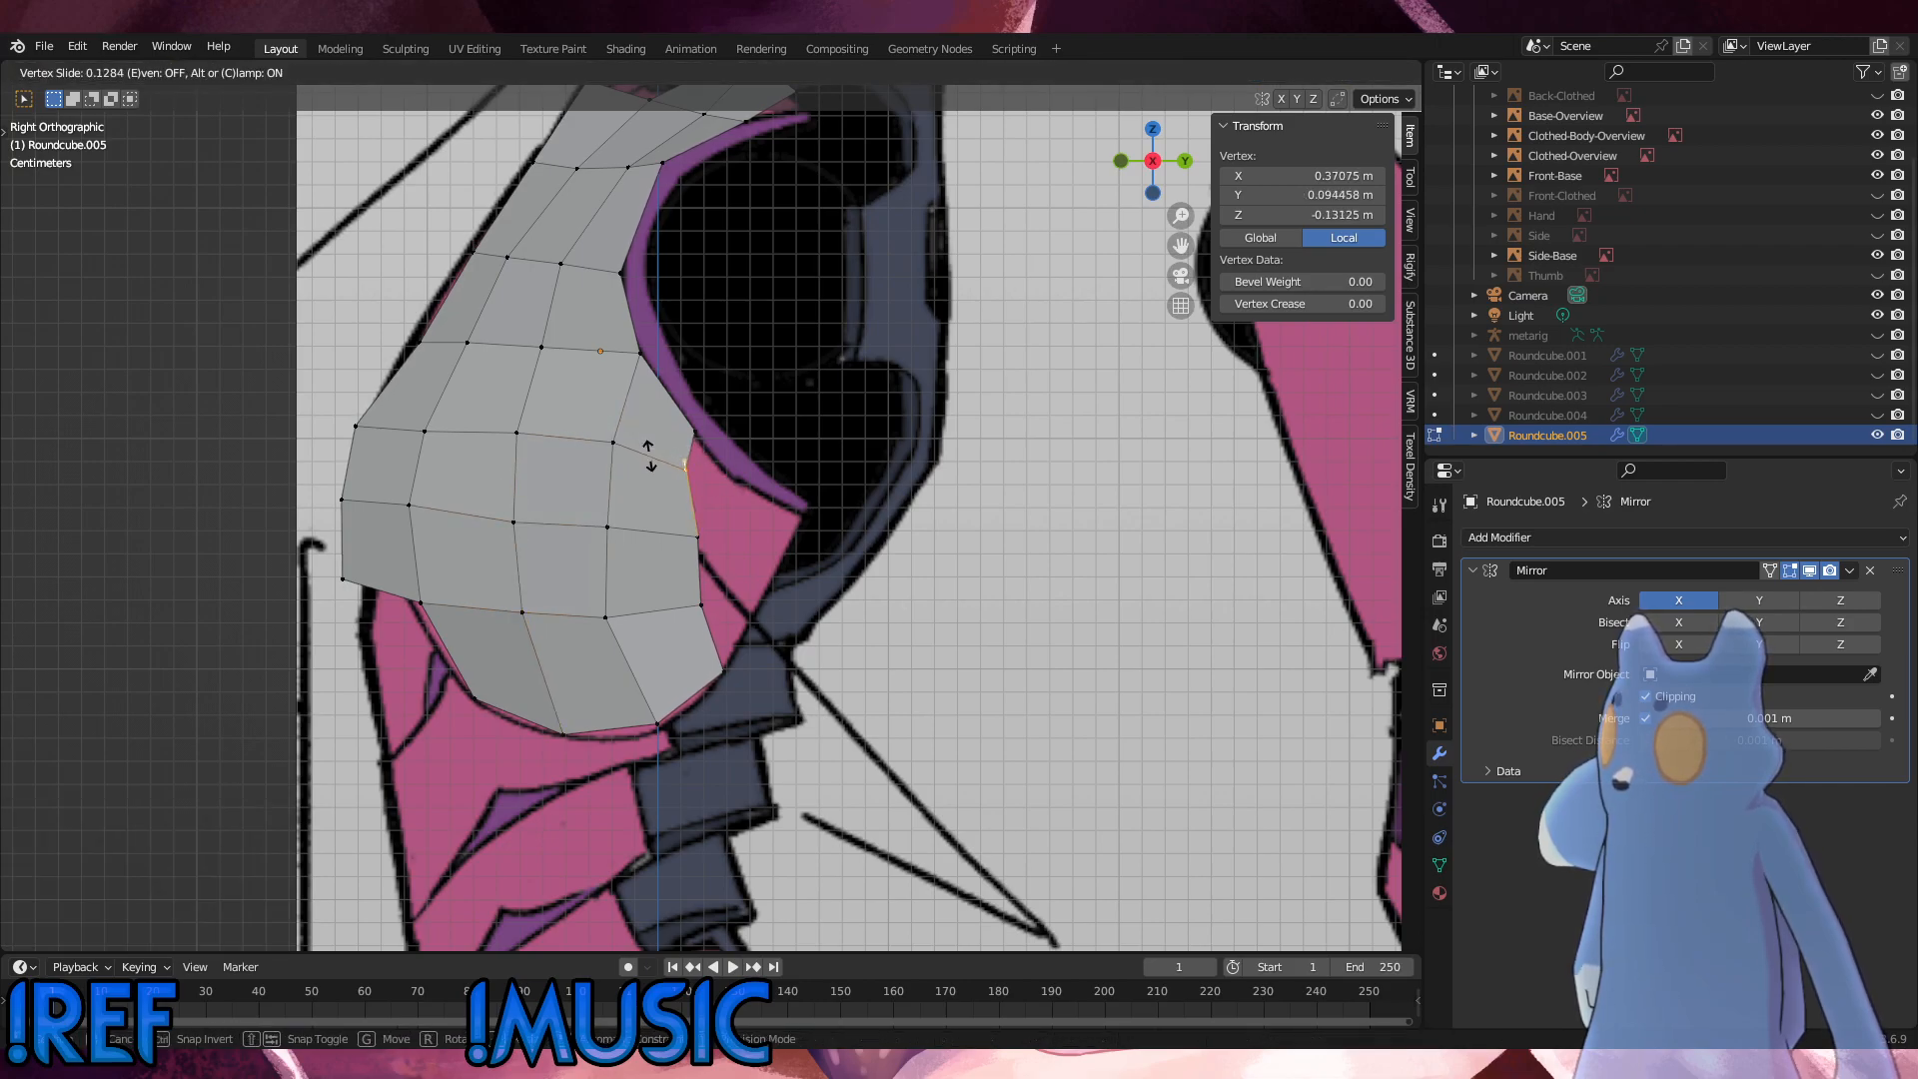
pyautogui.click(651, 457)
# Step: Nudge the middle row's rear-edge vertex slightly forward and up along its edge
pyautogui.press('g')
pyautogui.click(659, 468)
pyautogui.moveTo(713, 555); pyautogui.dragTo(654, 515)
pyautogui.press('g')
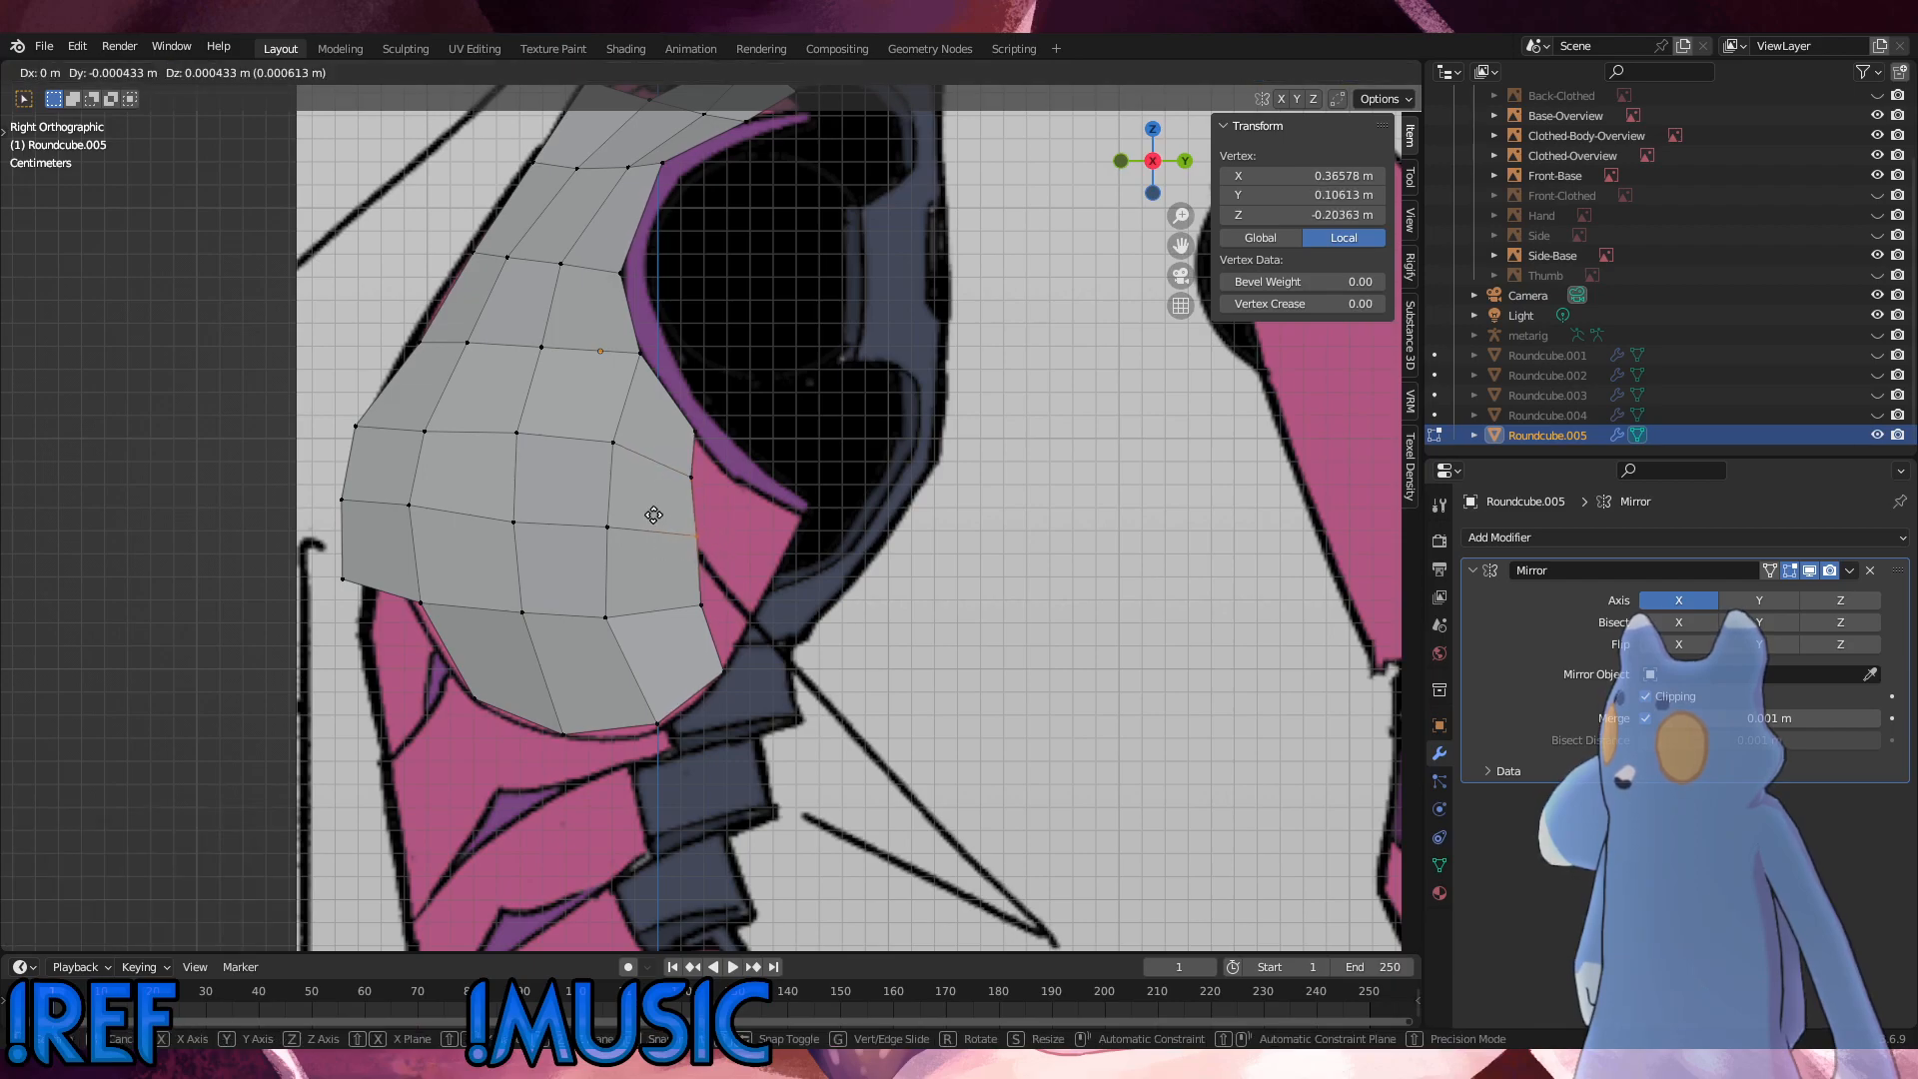
pyautogui.press('g')
pyautogui.click(647, 513)
# Step: Slide the row above the bottom edge downward, moving its rear vertex first and the two inner vertices by a factor of 0.123
pyautogui.press('g')
pyautogui.press('g')
pyautogui.click(646, 510)
pyautogui.moveTo(717, 624); pyautogui.dragTo(492, 594)
pyautogui.press('g')
pyautogui.press('g')
pyautogui.click(669, 594)
# Step: Slide the front inner vertex of the row above the bottom edge by a factor of 0.038
pyautogui.press('g')
pyautogui.press('g')
pyautogui.click(498, 608)
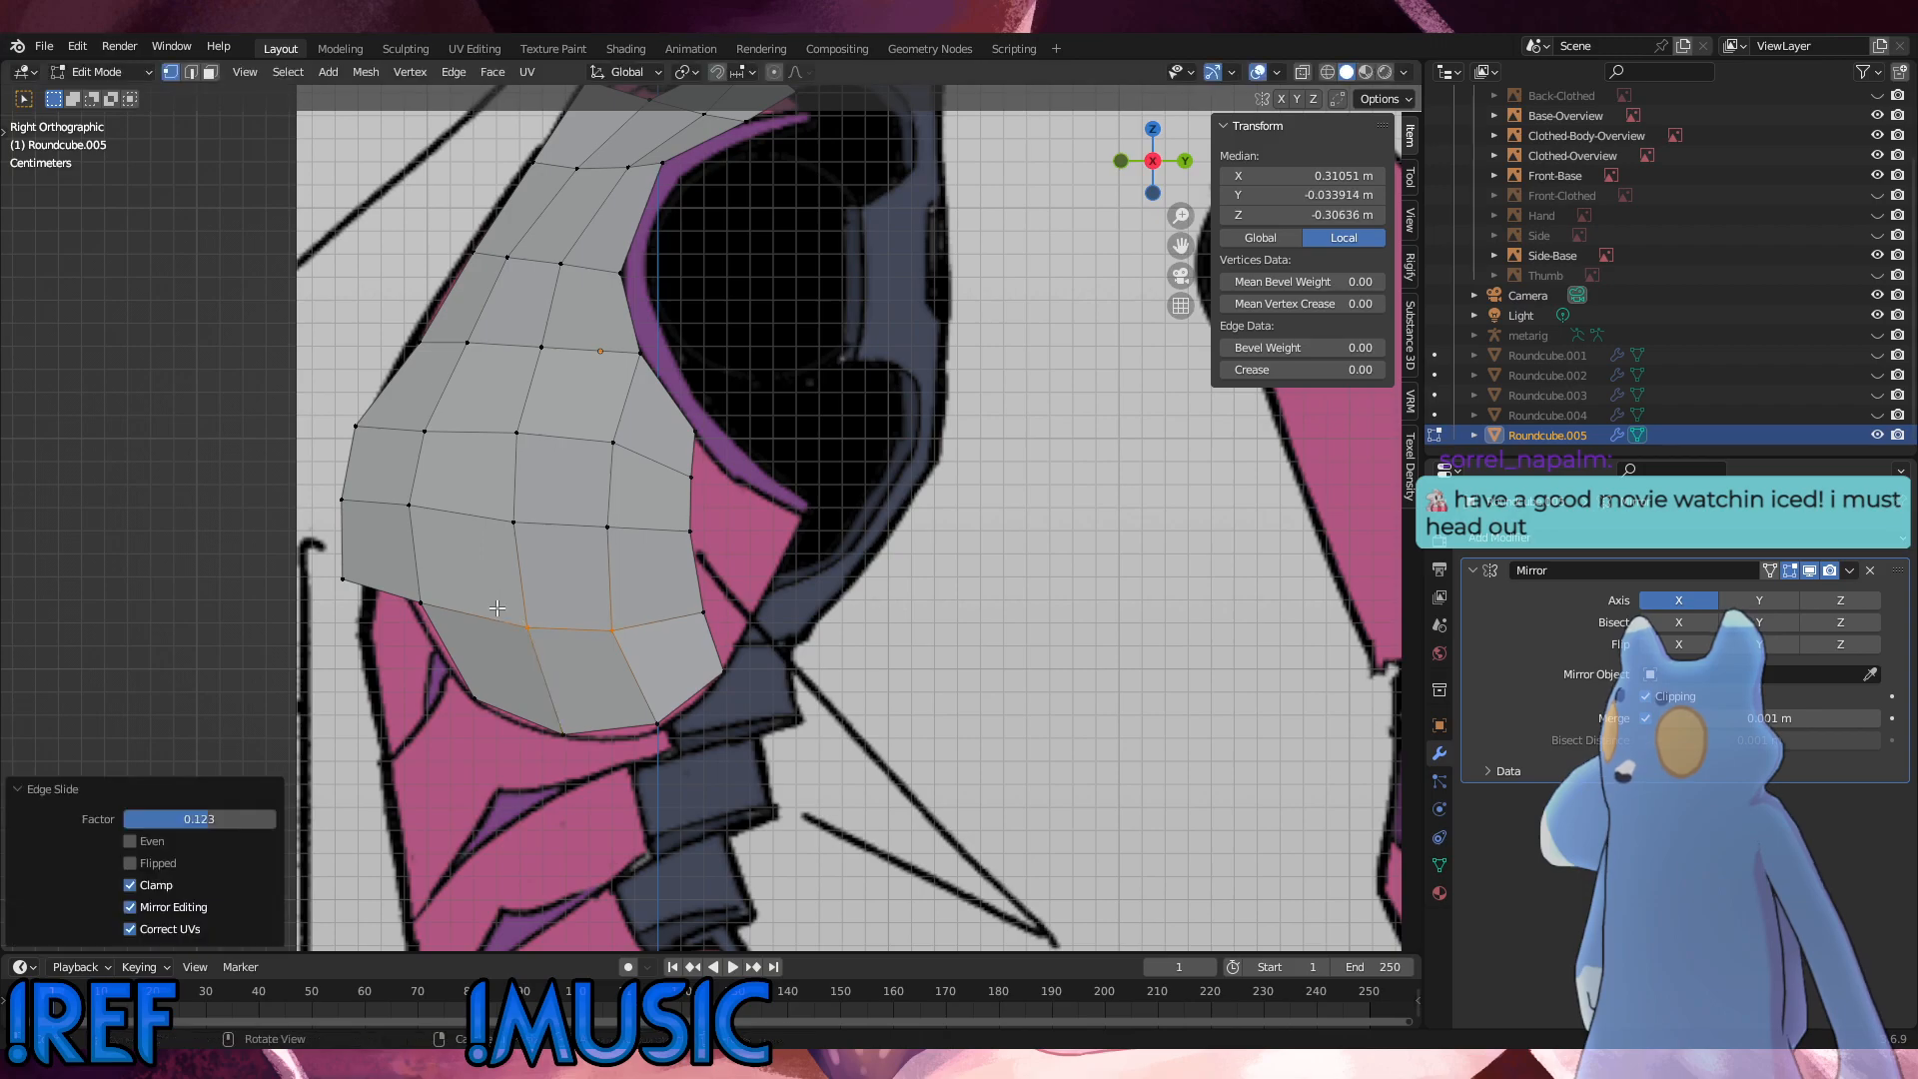
pyautogui.click(529, 629)
# Step: Nudge the bottom edge's three vertices onto the reference outline, lowering the front and rear ones by about 0.0013 m
pyautogui.press('g')
pyautogui.press('g')
pyautogui.click(500, 603)
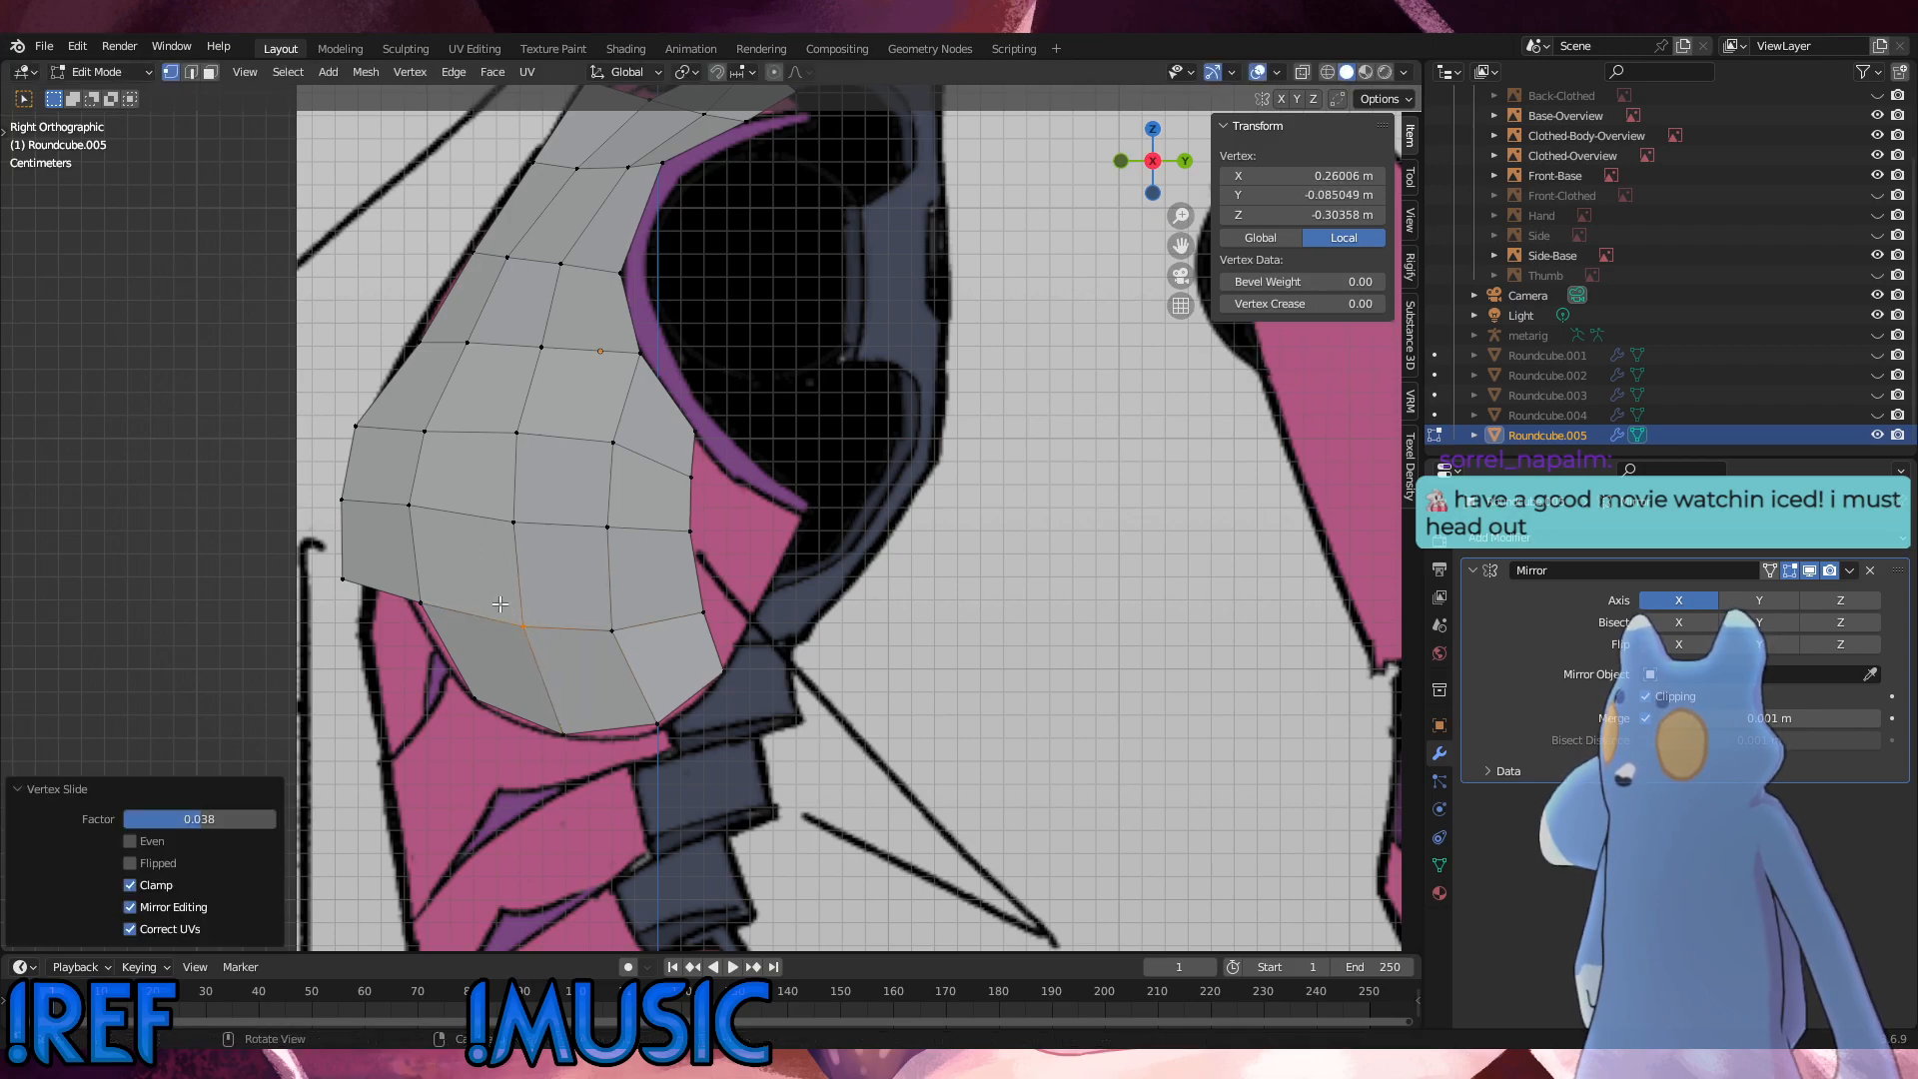
pyautogui.click(582, 742)
pyautogui.press('g')
pyautogui.press('g')
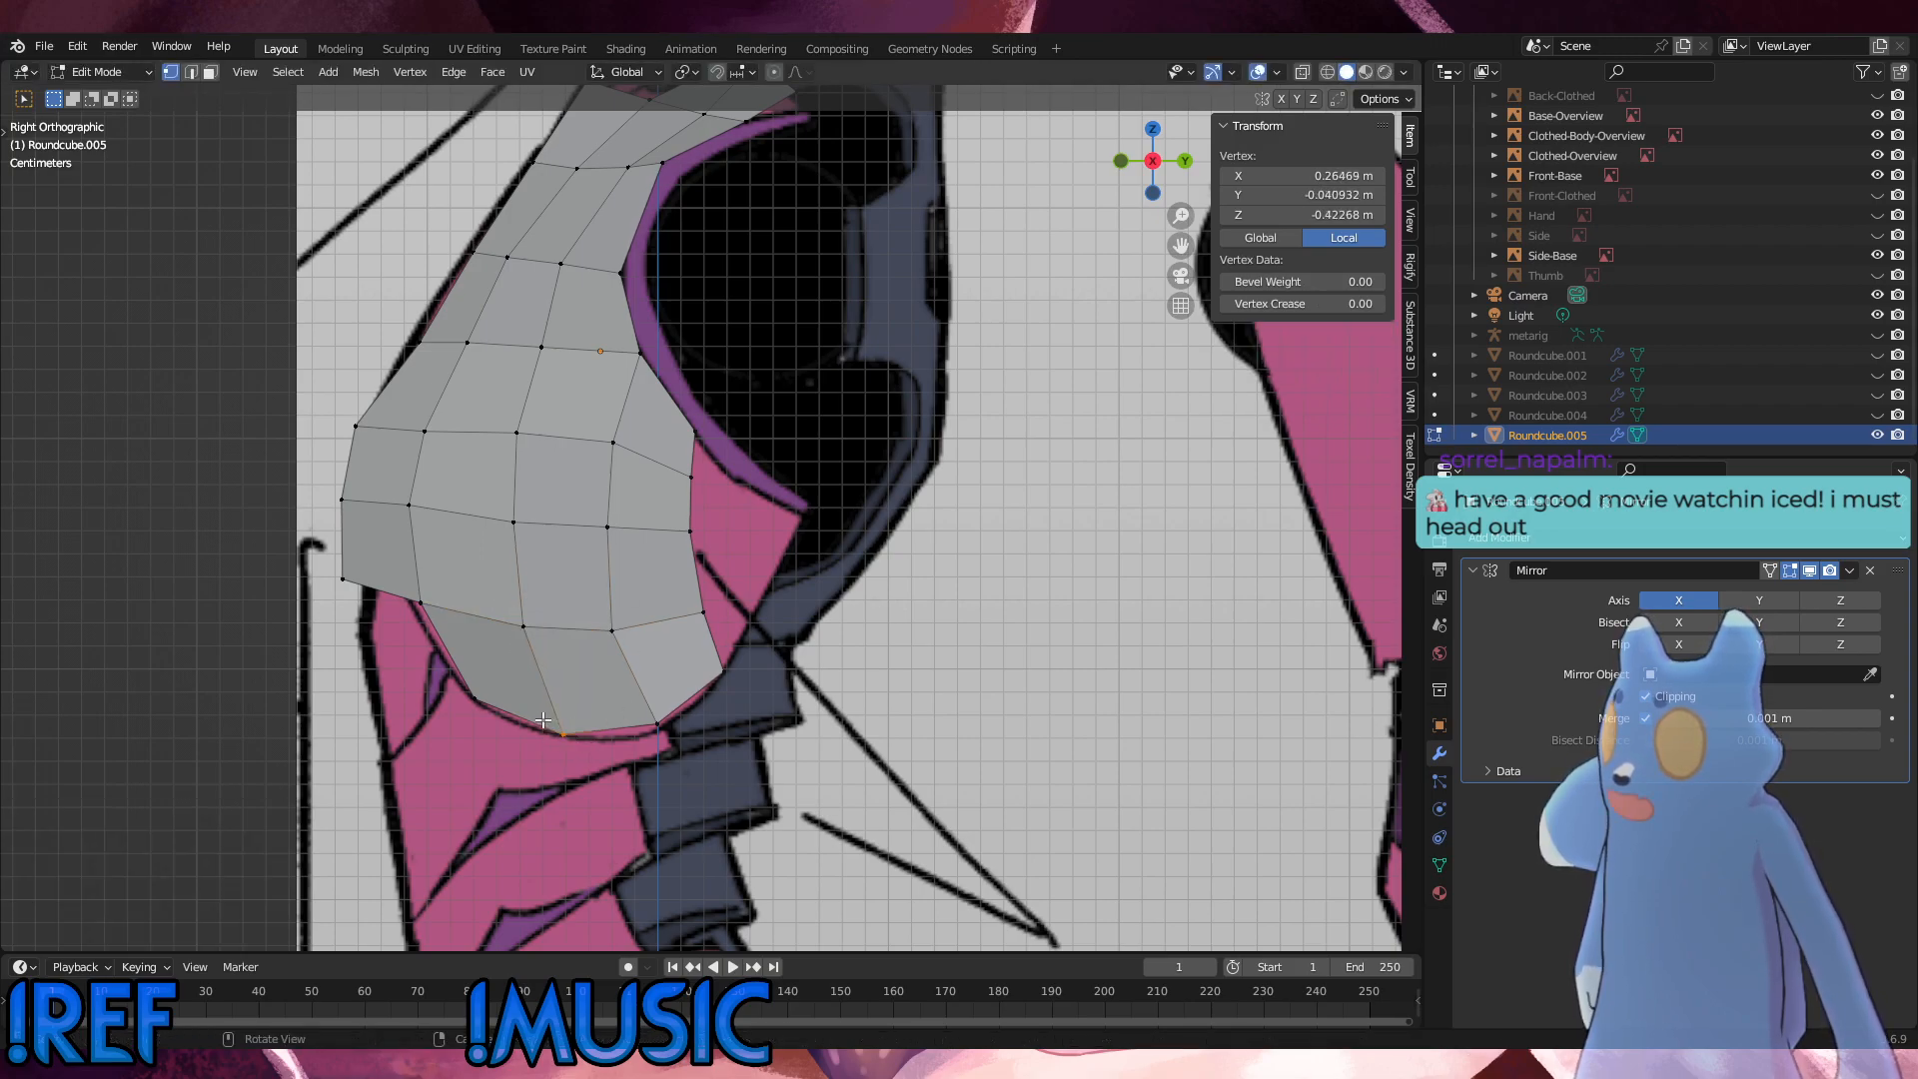
pyautogui.click(493, 714)
pyautogui.moveTo(492, 714); pyautogui.dragTo(465, 689)
pyautogui.press('g')
pyautogui.click(464, 692)
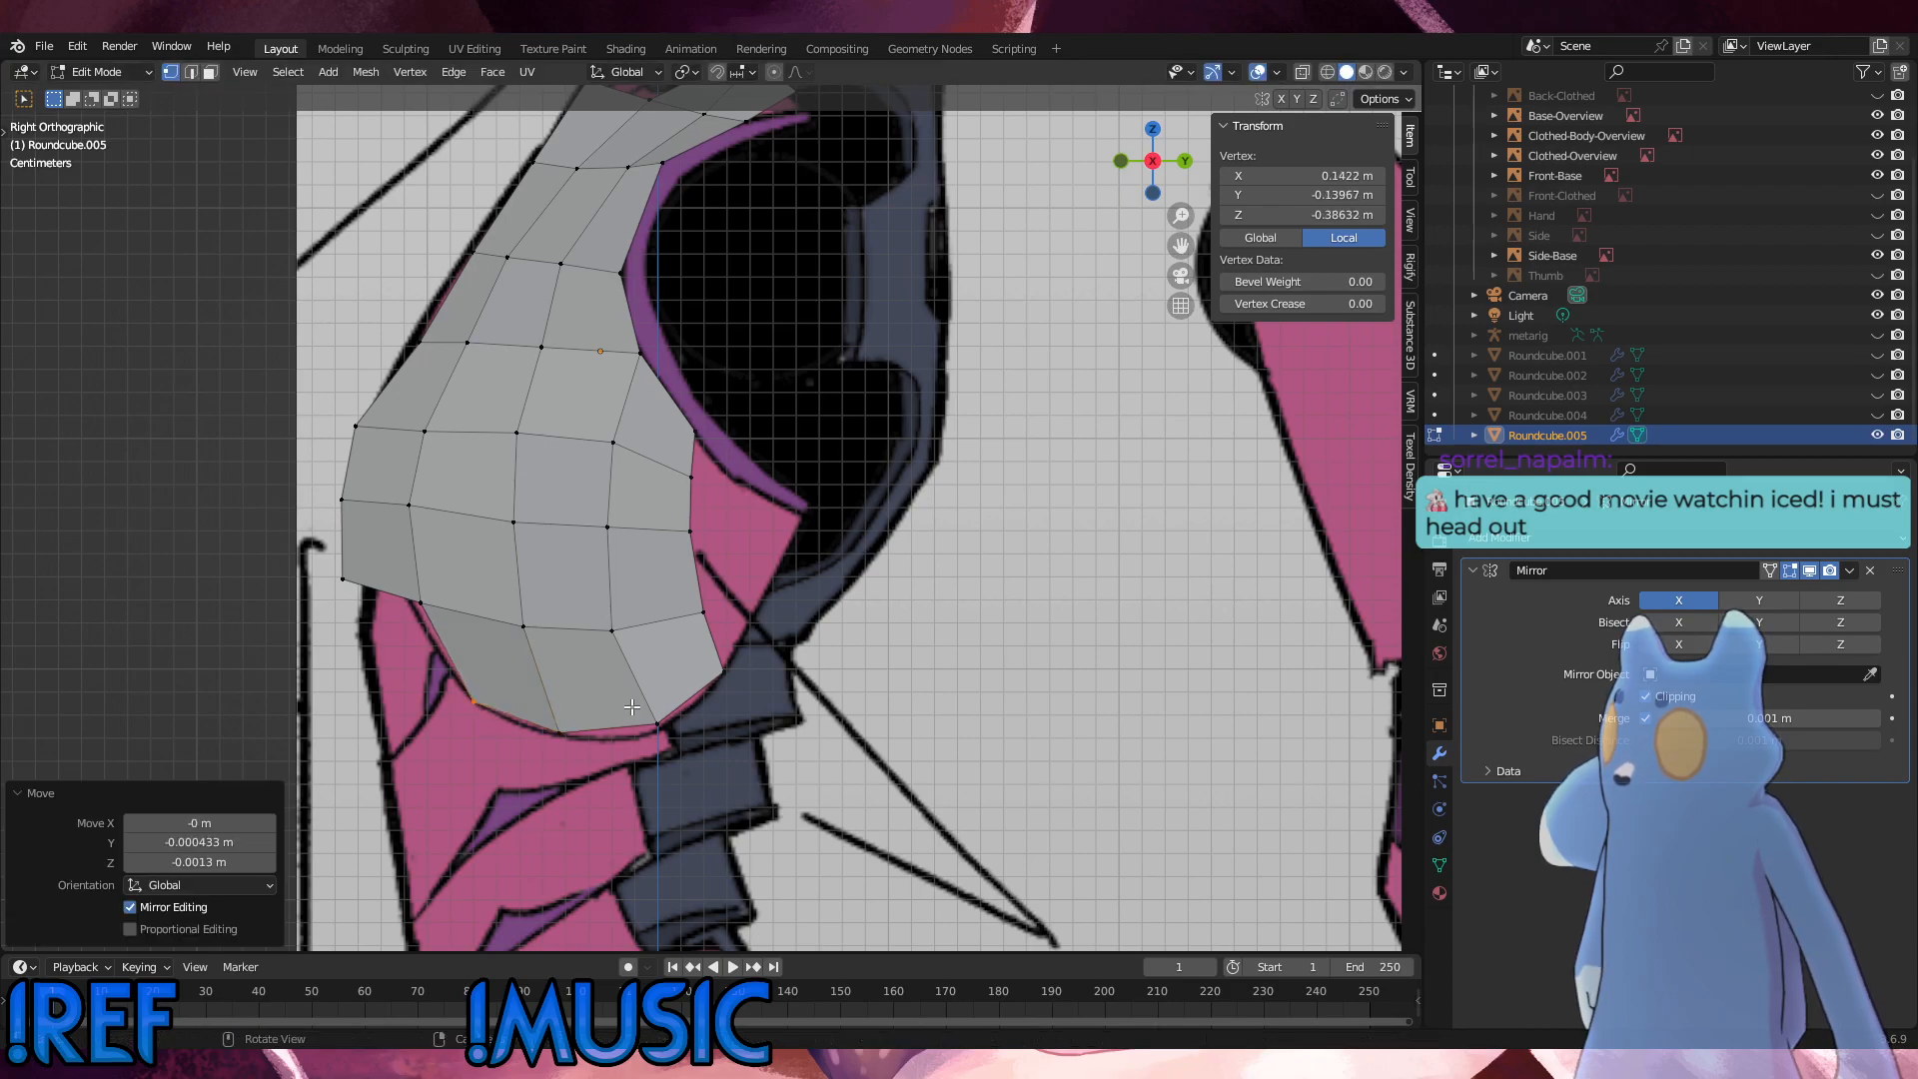
pyautogui.moveTo(675, 737); pyautogui.dragTo(634, 717)
pyautogui.press('g')
pyautogui.click(634, 720)
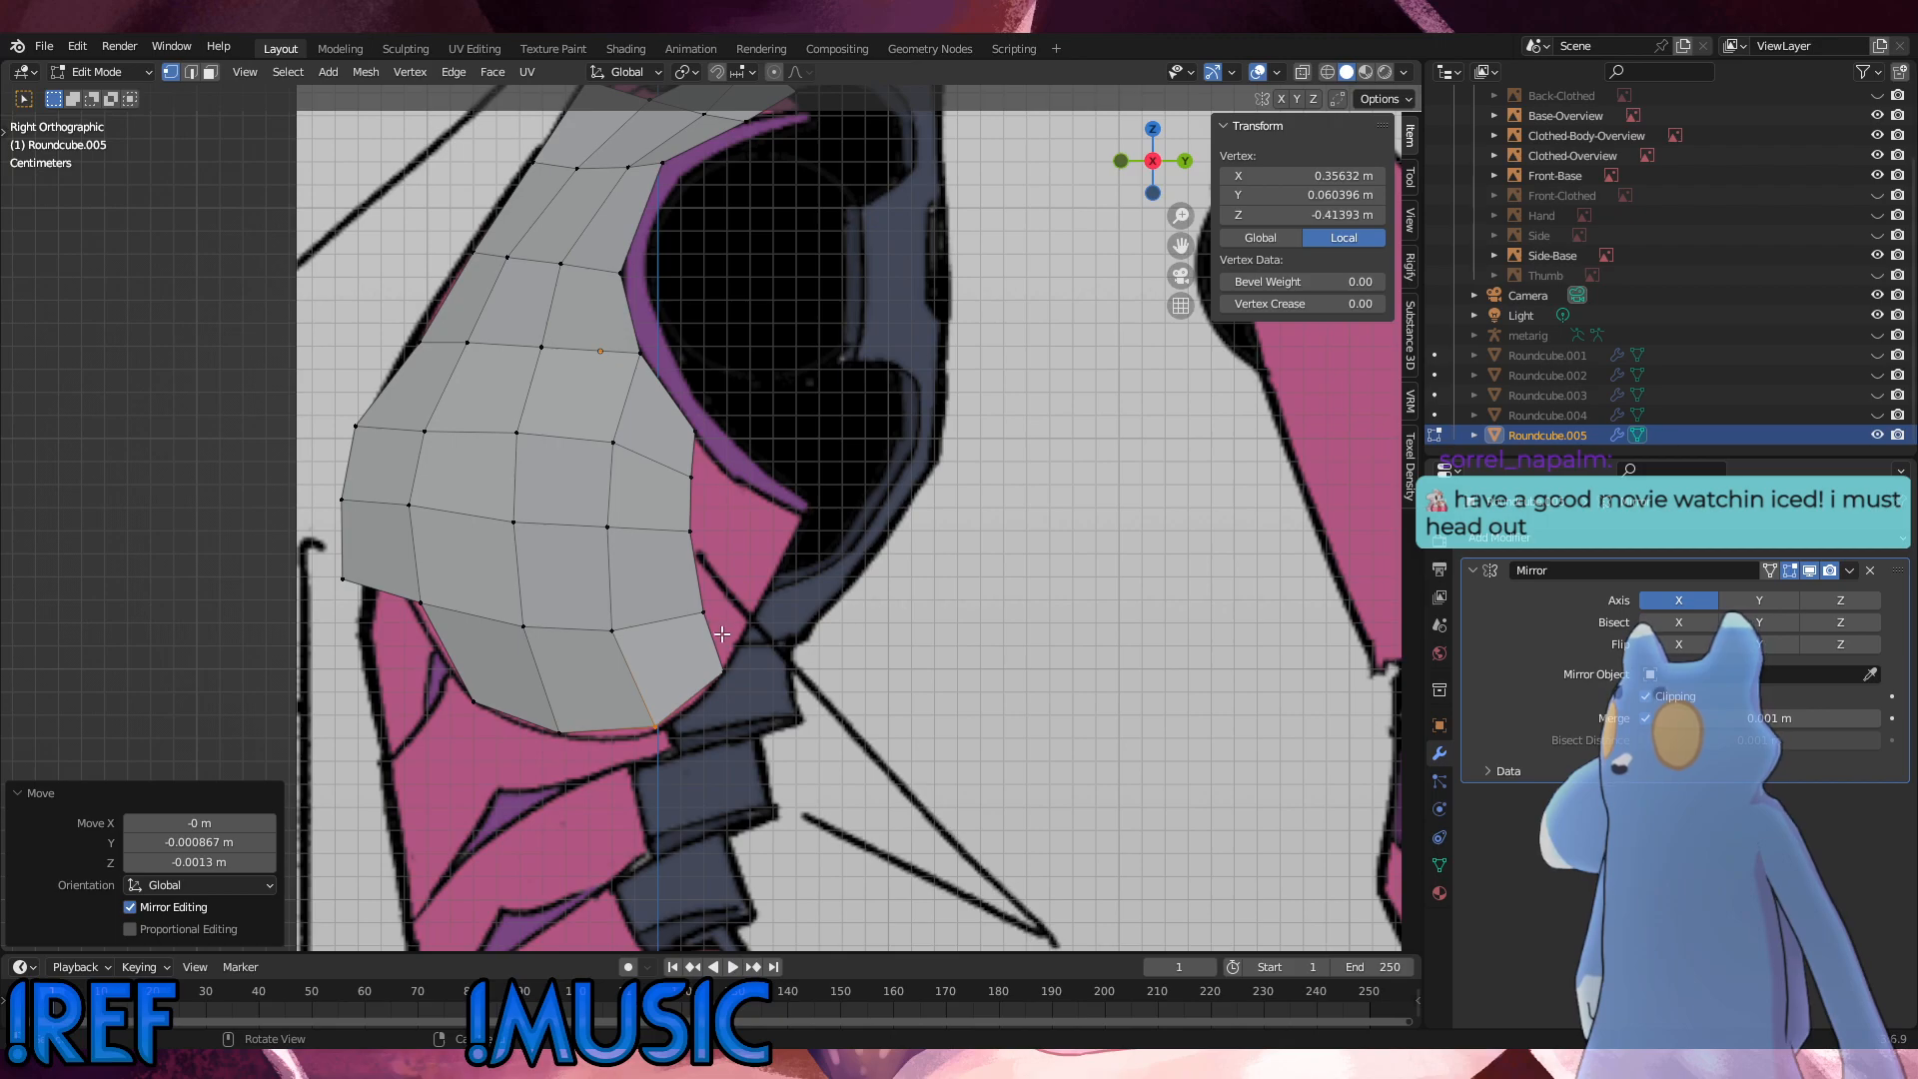
# Step: Pull the three rear-edge vertices below the armhole backward, moving the middle one about 0.014 m in Y and -0.0065 m in Z
pyautogui.moveTo(728, 636); pyautogui.dragTo(691, 606)
pyautogui.press('g')
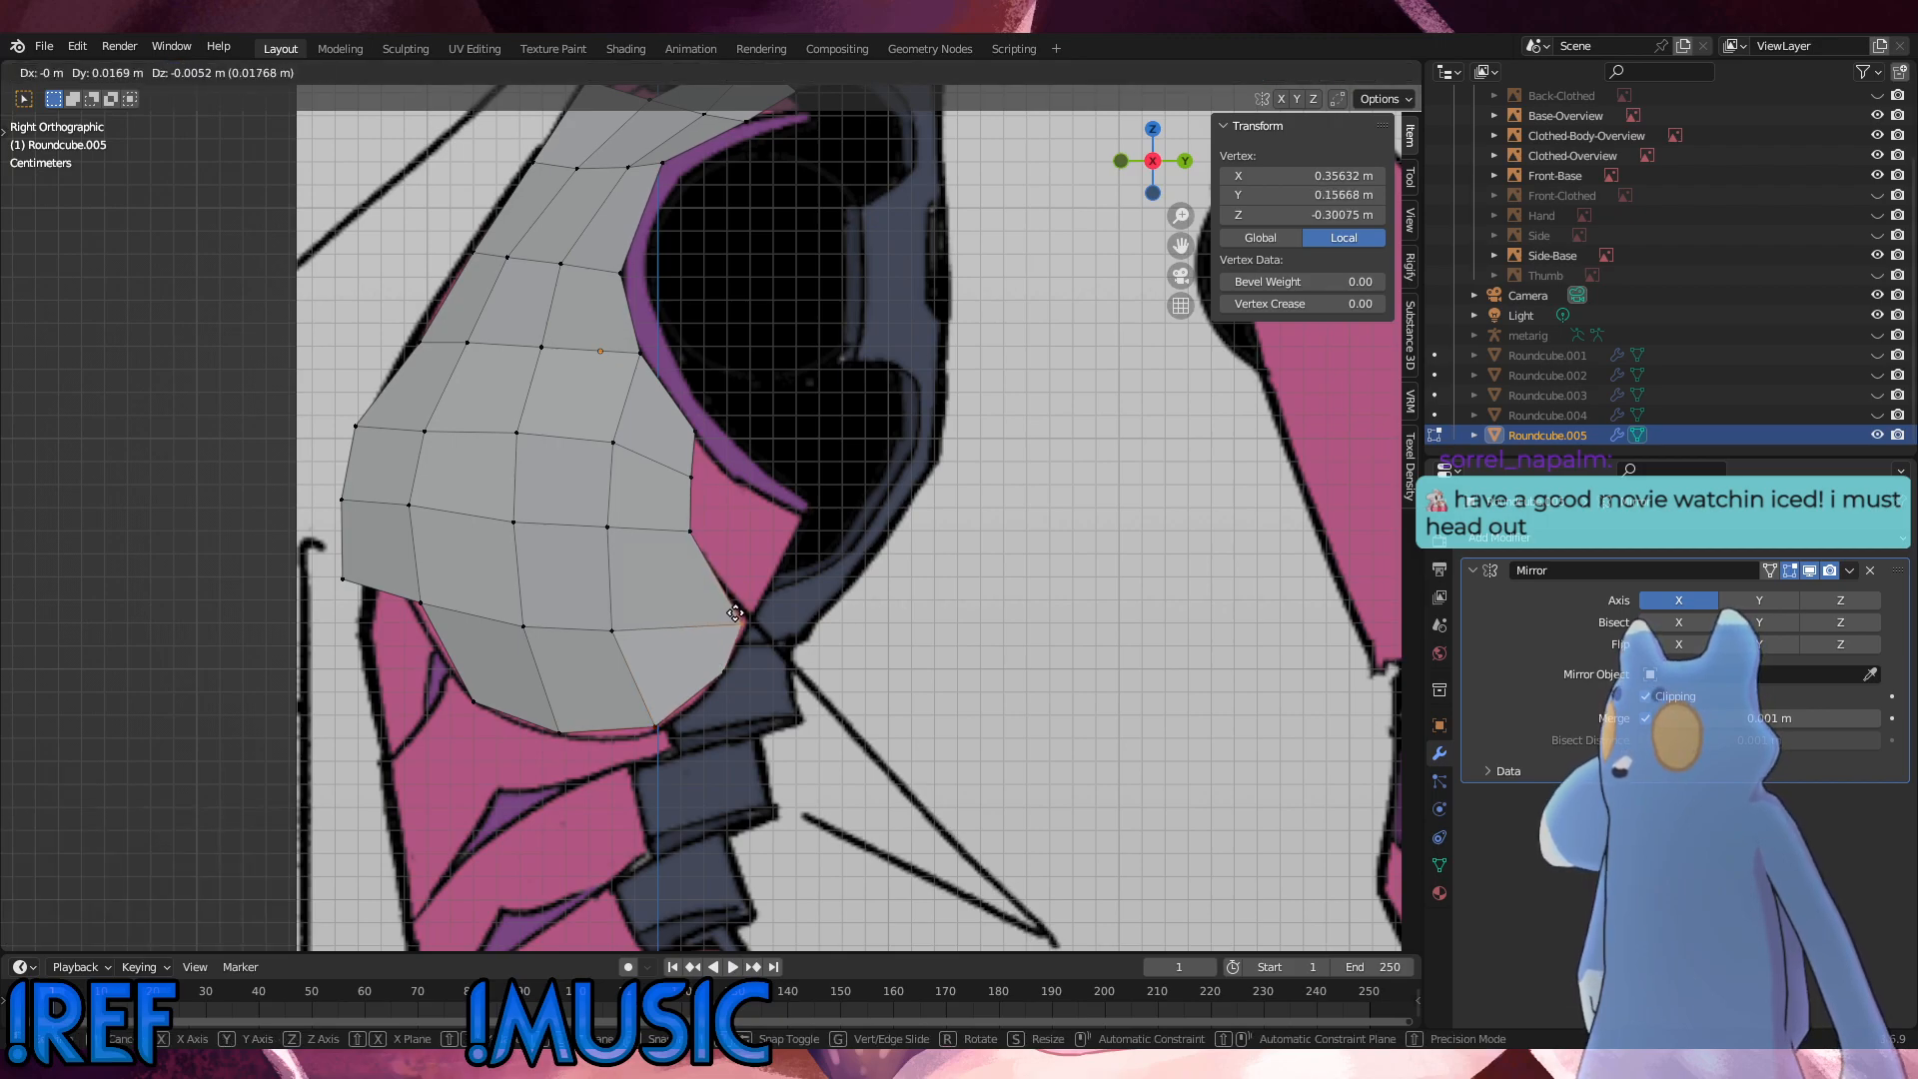
pyautogui.click(740, 616)
pyautogui.moveTo(731, 546); pyautogui.dragTo(649, 505)
pyautogui.press('g')
pyautogui.click(679, 520)
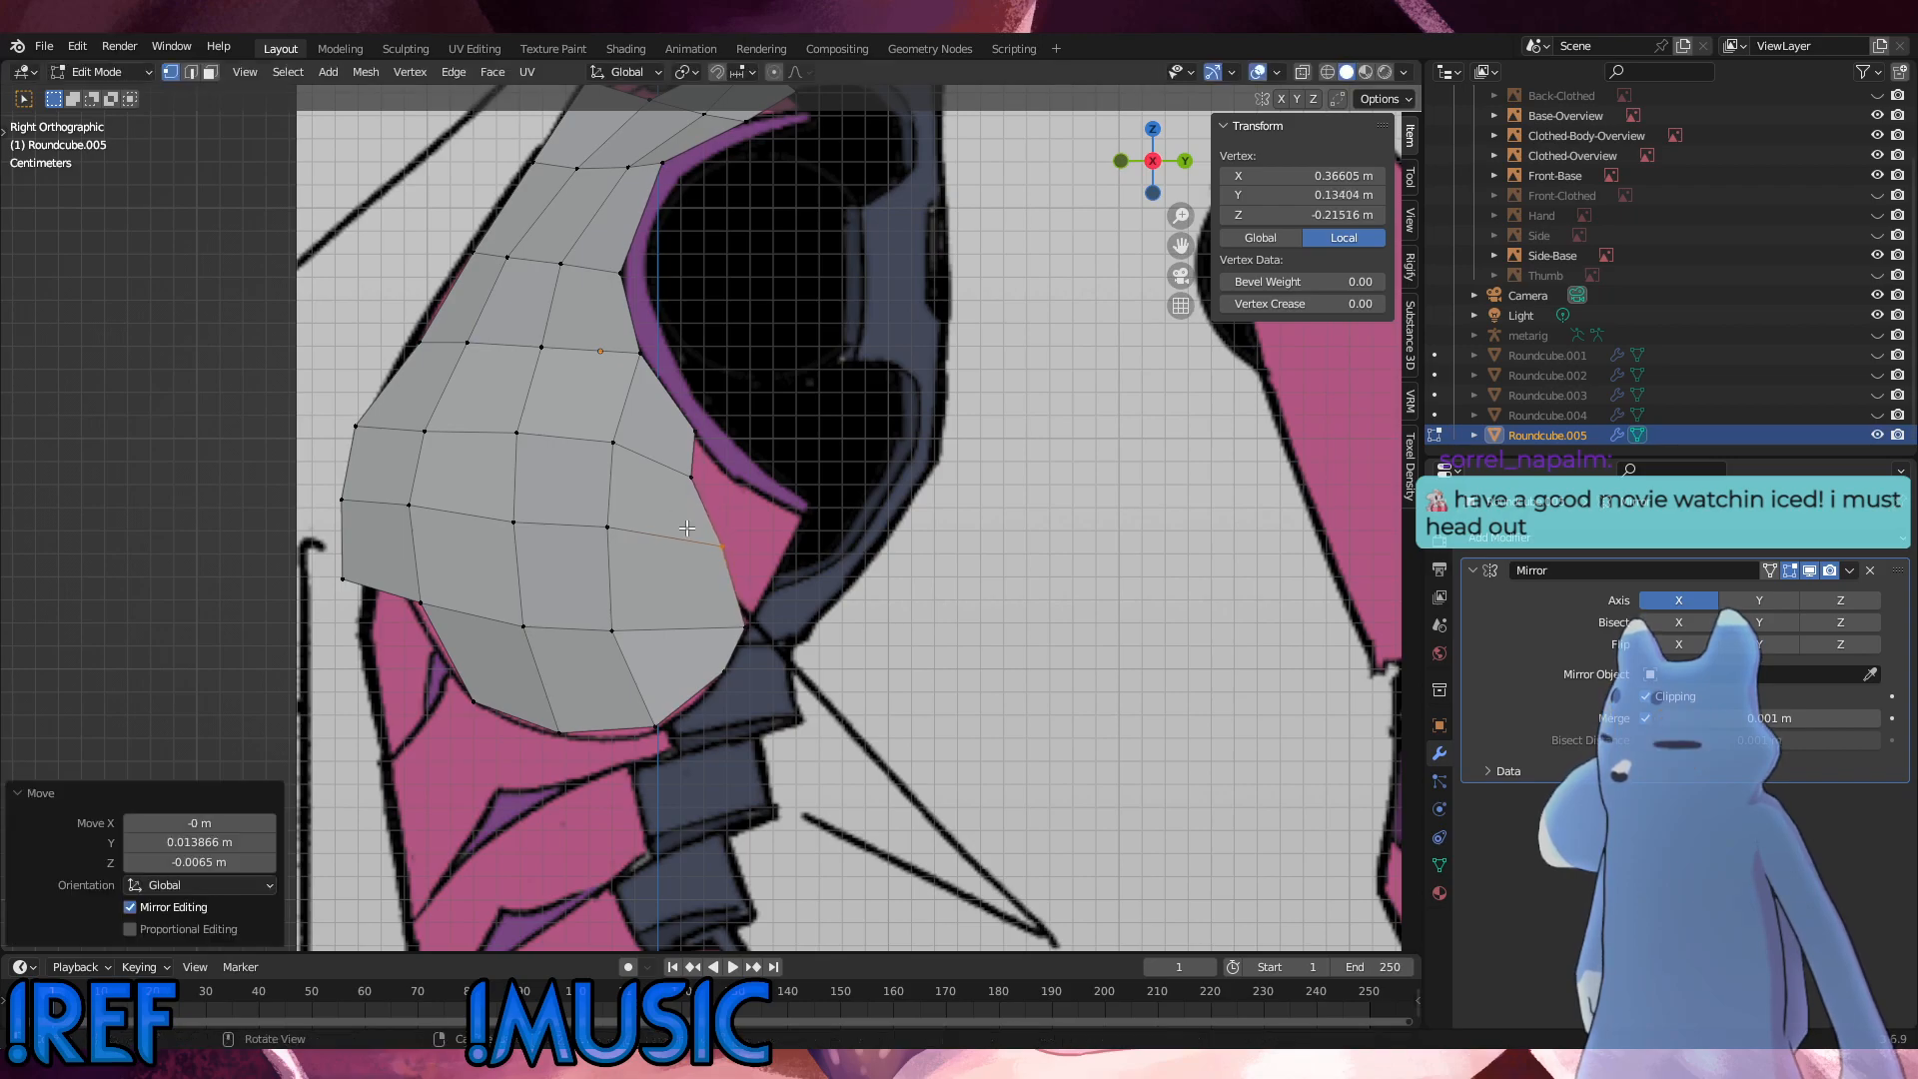
pyautogui.click(671, 463)
pyautogui.press('g')
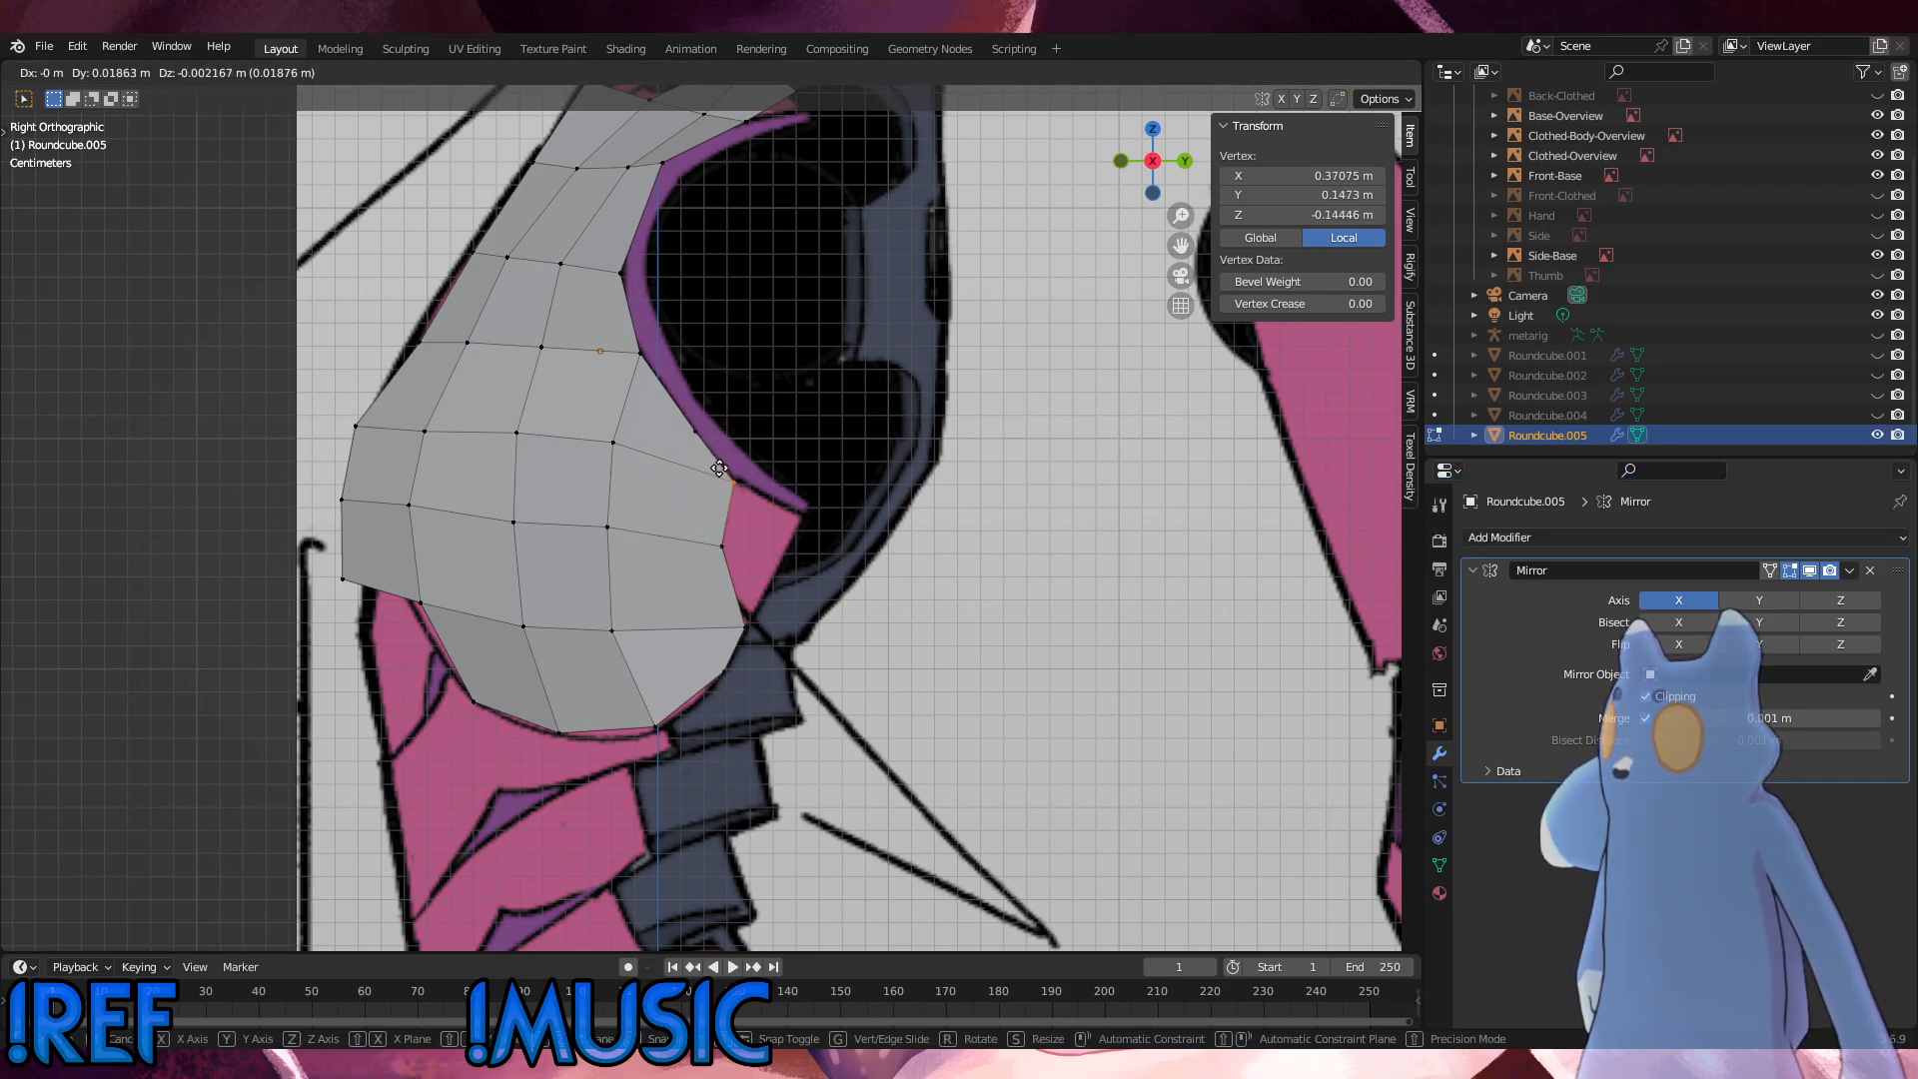
pyautogui.click(713, 466)
# Step: Slide the inner vertex of the row below the armhole corner downward by a factor of 0.140
pyautogui.moveTo(701, 450); pyautogui.dragTo(686, 415)
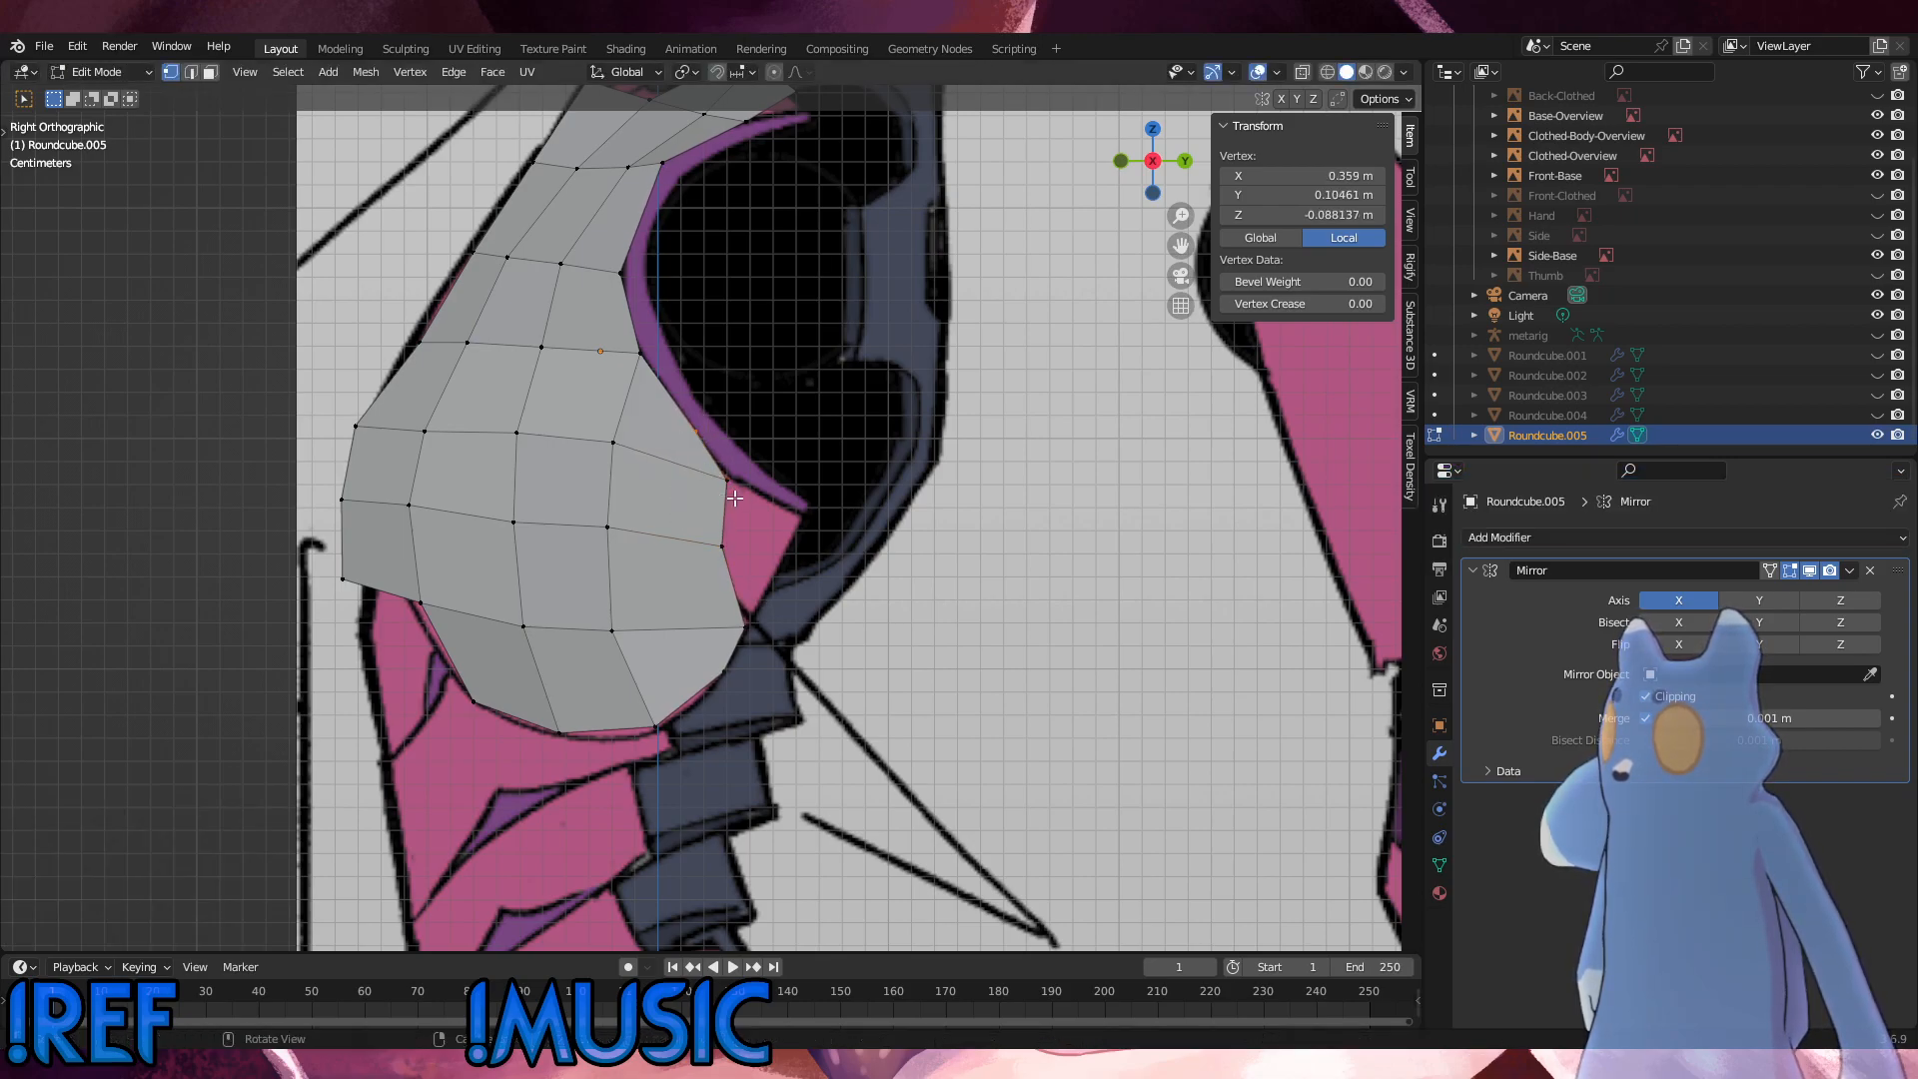
pyautogui.moveTo(735, 498); pyautogui.dragTo(588, 418)
pyautogui.press('g')
pyautogui.press('g')
pyautogui.click(587, 431)
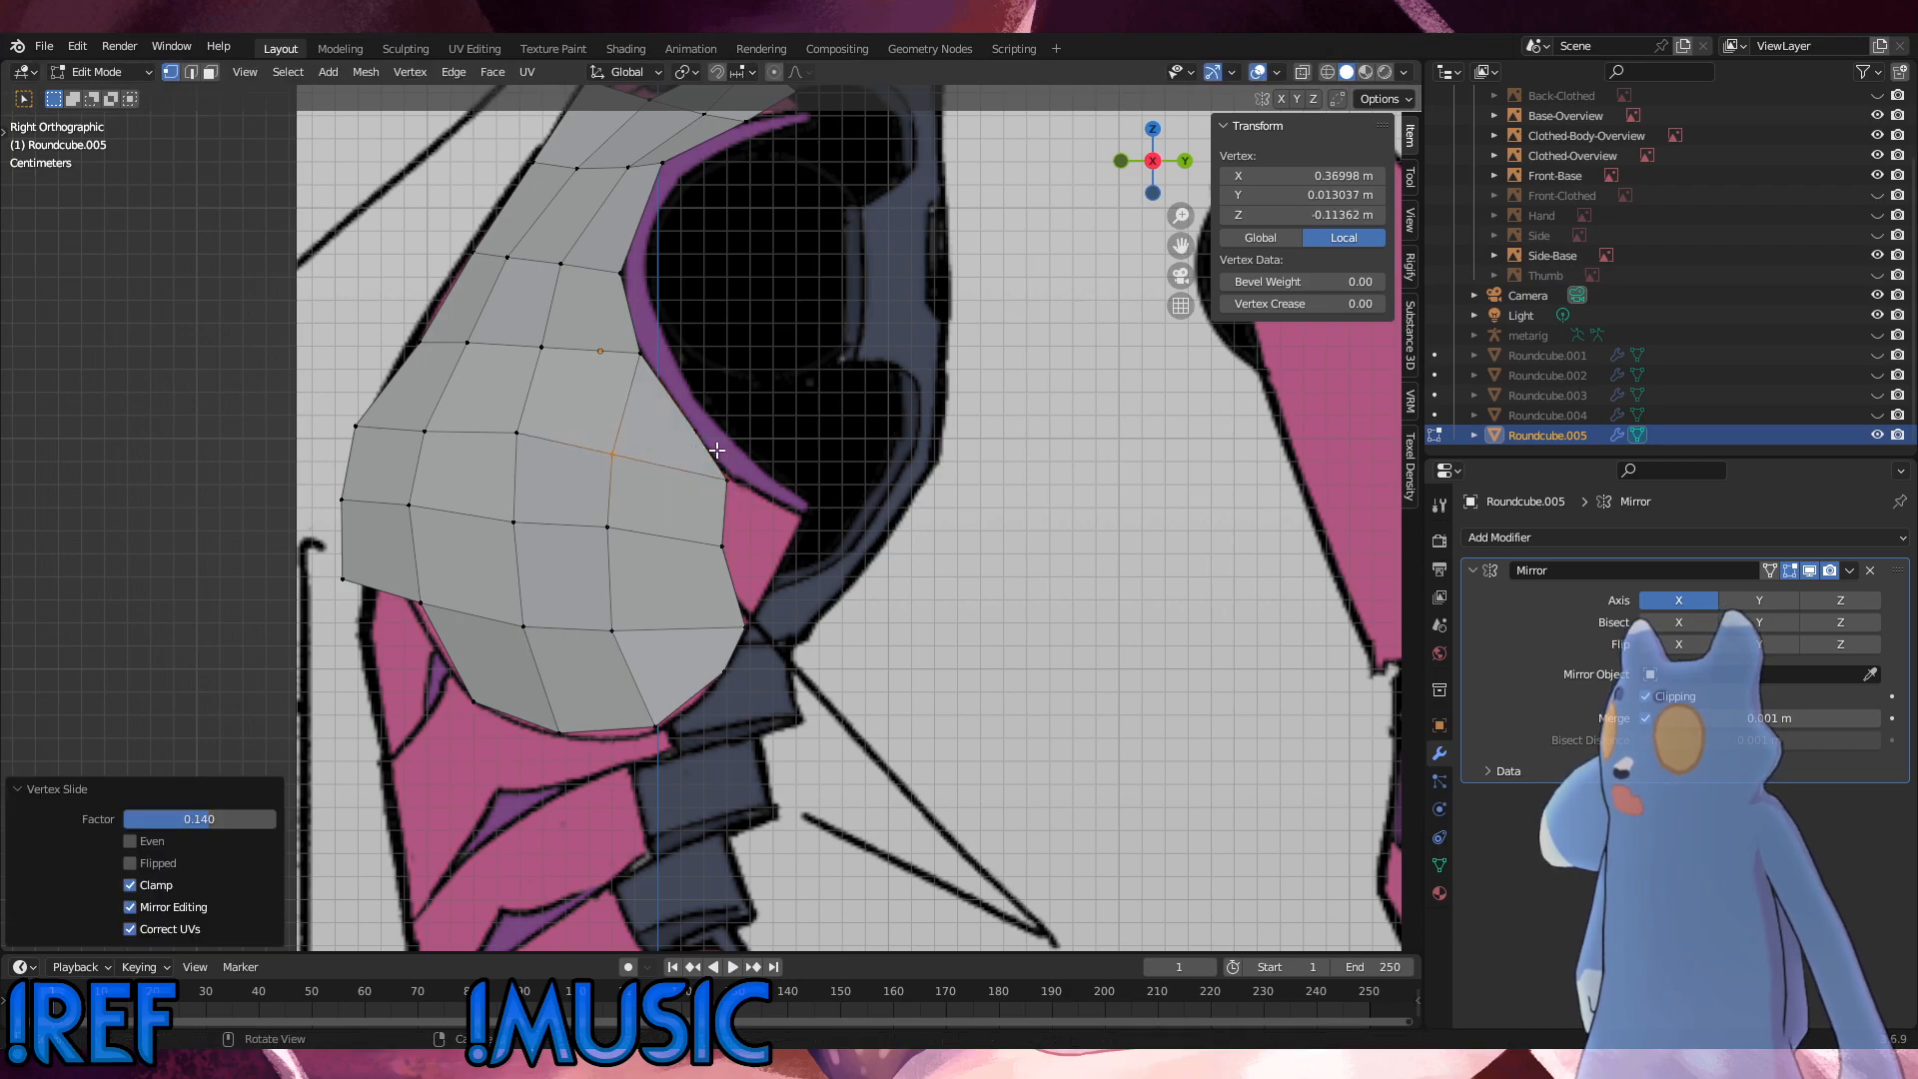
# Step: Fine-tune the two rear vertices along the lower armhole so they follow the reference curve
pyautogui.moveTo(716, 450); pyautogui.dragTo(651, 407)
pyautogui.press('g')
pyautogui.click(651, 404)
pyautogui.moveTo(696, 474); pyautogui.dragTo(694, 473)
pyautogui.press('g')
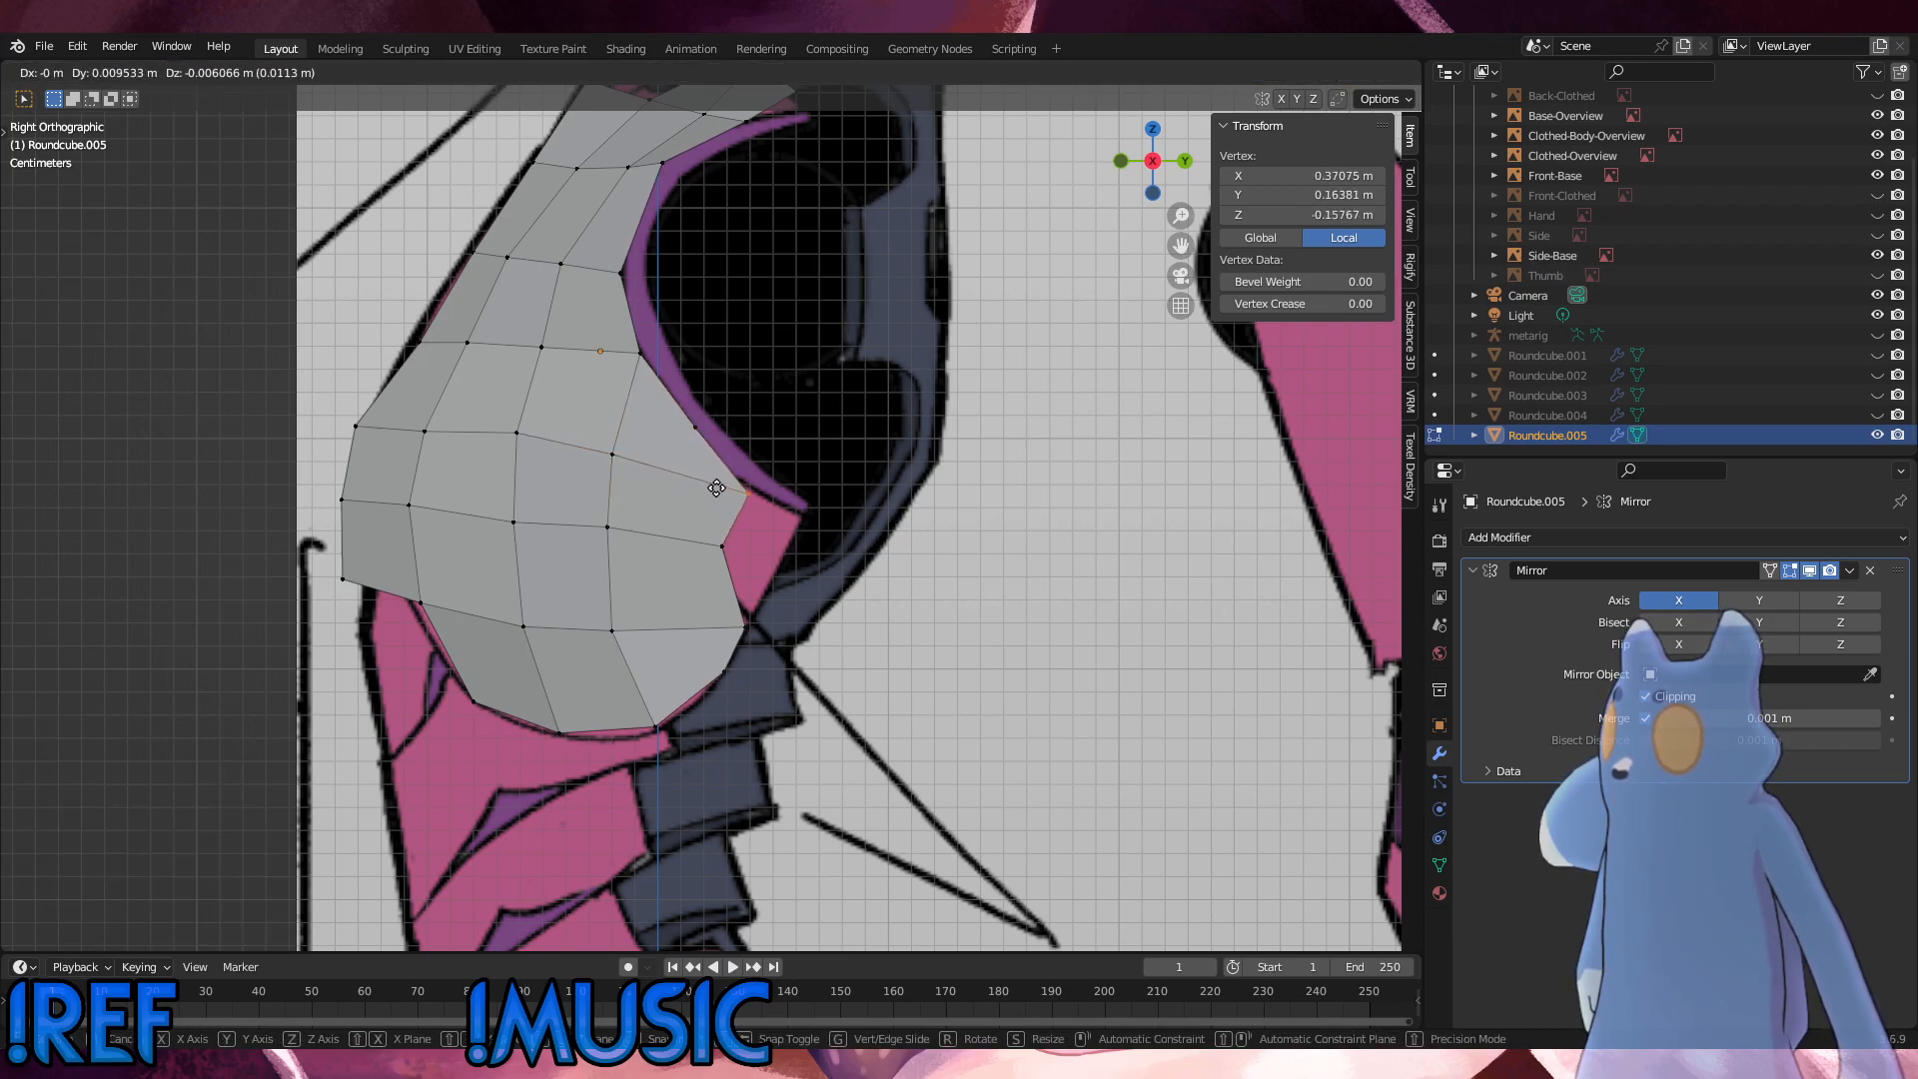
pyautogui.click(689, 473)
pyautogui.press('g')
# Step: Nudge the middle row's rear vertex slightly back and slide its inner neighbour downward
pyautogui.moveTo(737, 553); pyautogui.dragTo(574, 507)
pyautogui.click(714, 540)
pyautogui.press('g')
pyautogui.press('g')
pyautogui.click(565, 525)
# Step: Shift the rear inner vertex of the row above the bottom edge back by about 0.002 m in Y
pyautogui.moveTo(640, 671); pyautogui.dragTo(588, 621)
pyautogui.press('g')
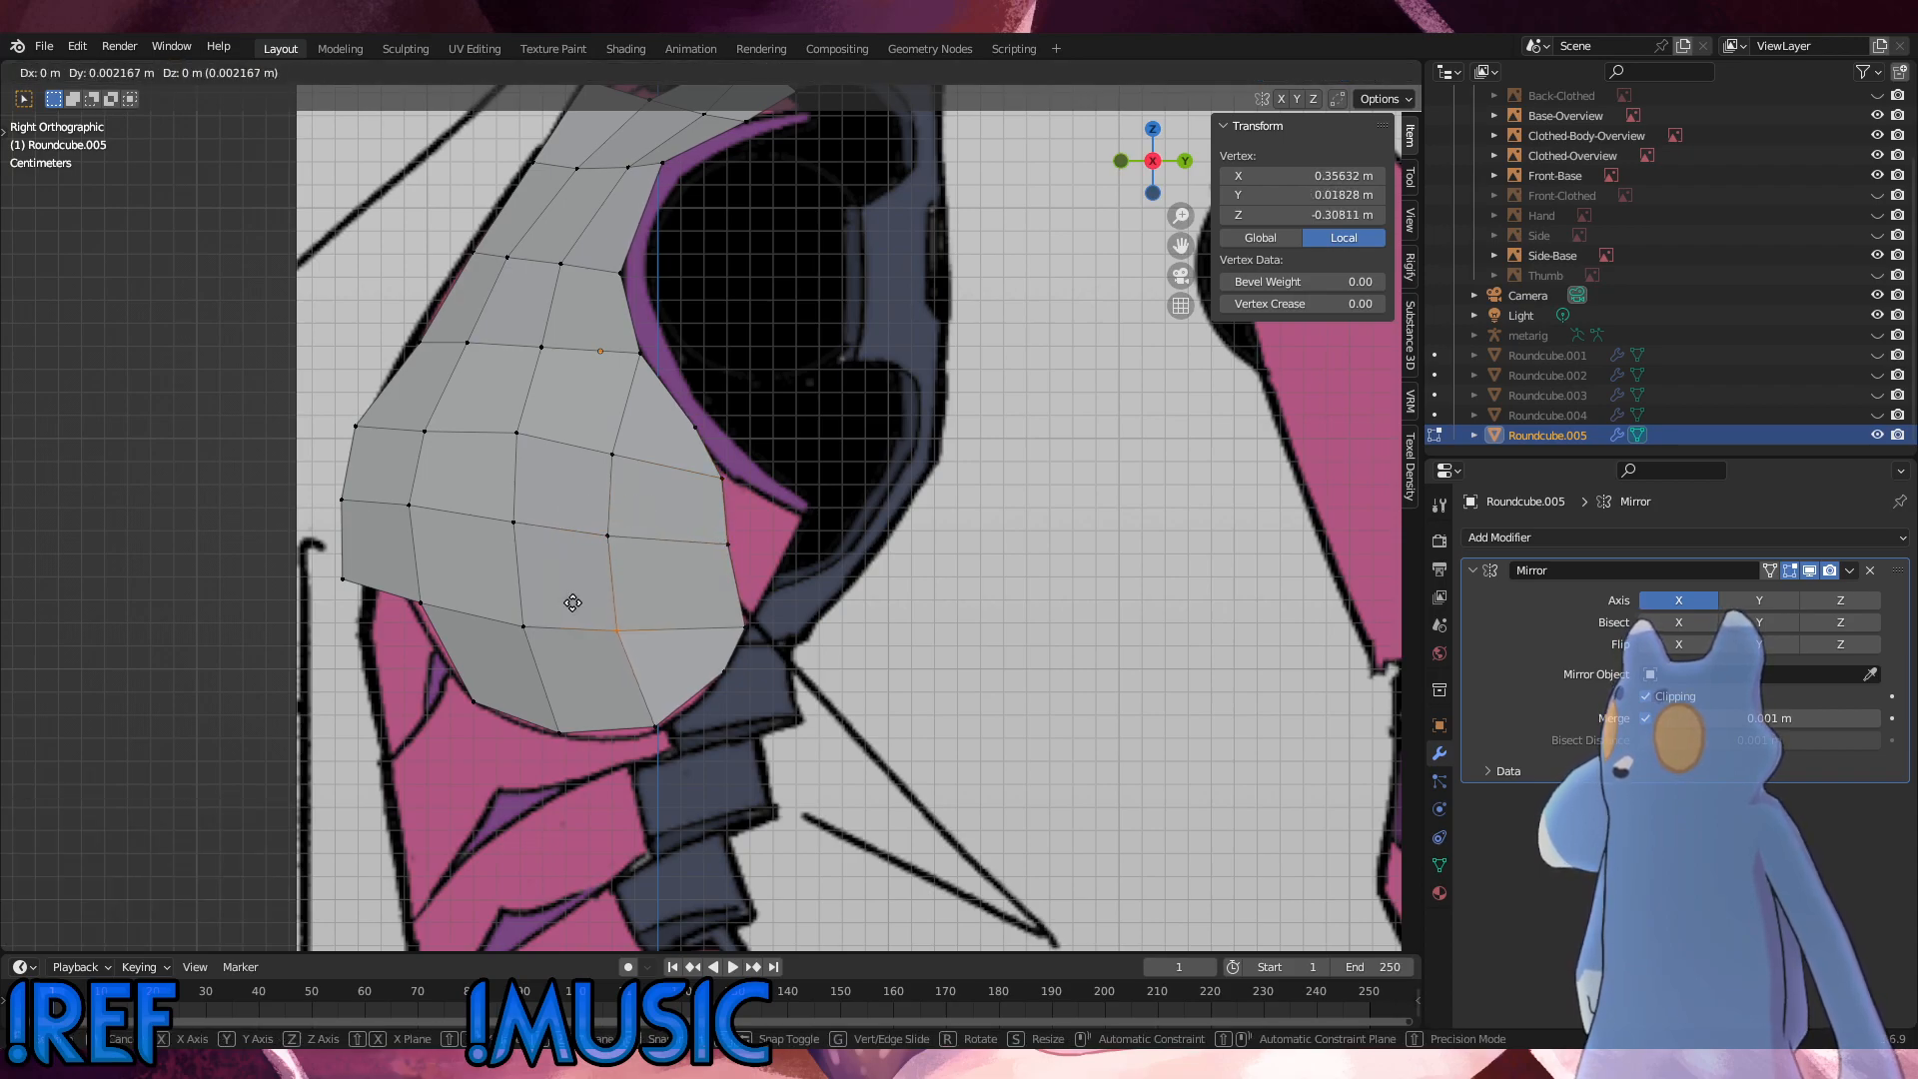
pyautogui.click(592, 620)
pyautogui.moveTo(785, 618); pyautogui.dragTo(707, 472)
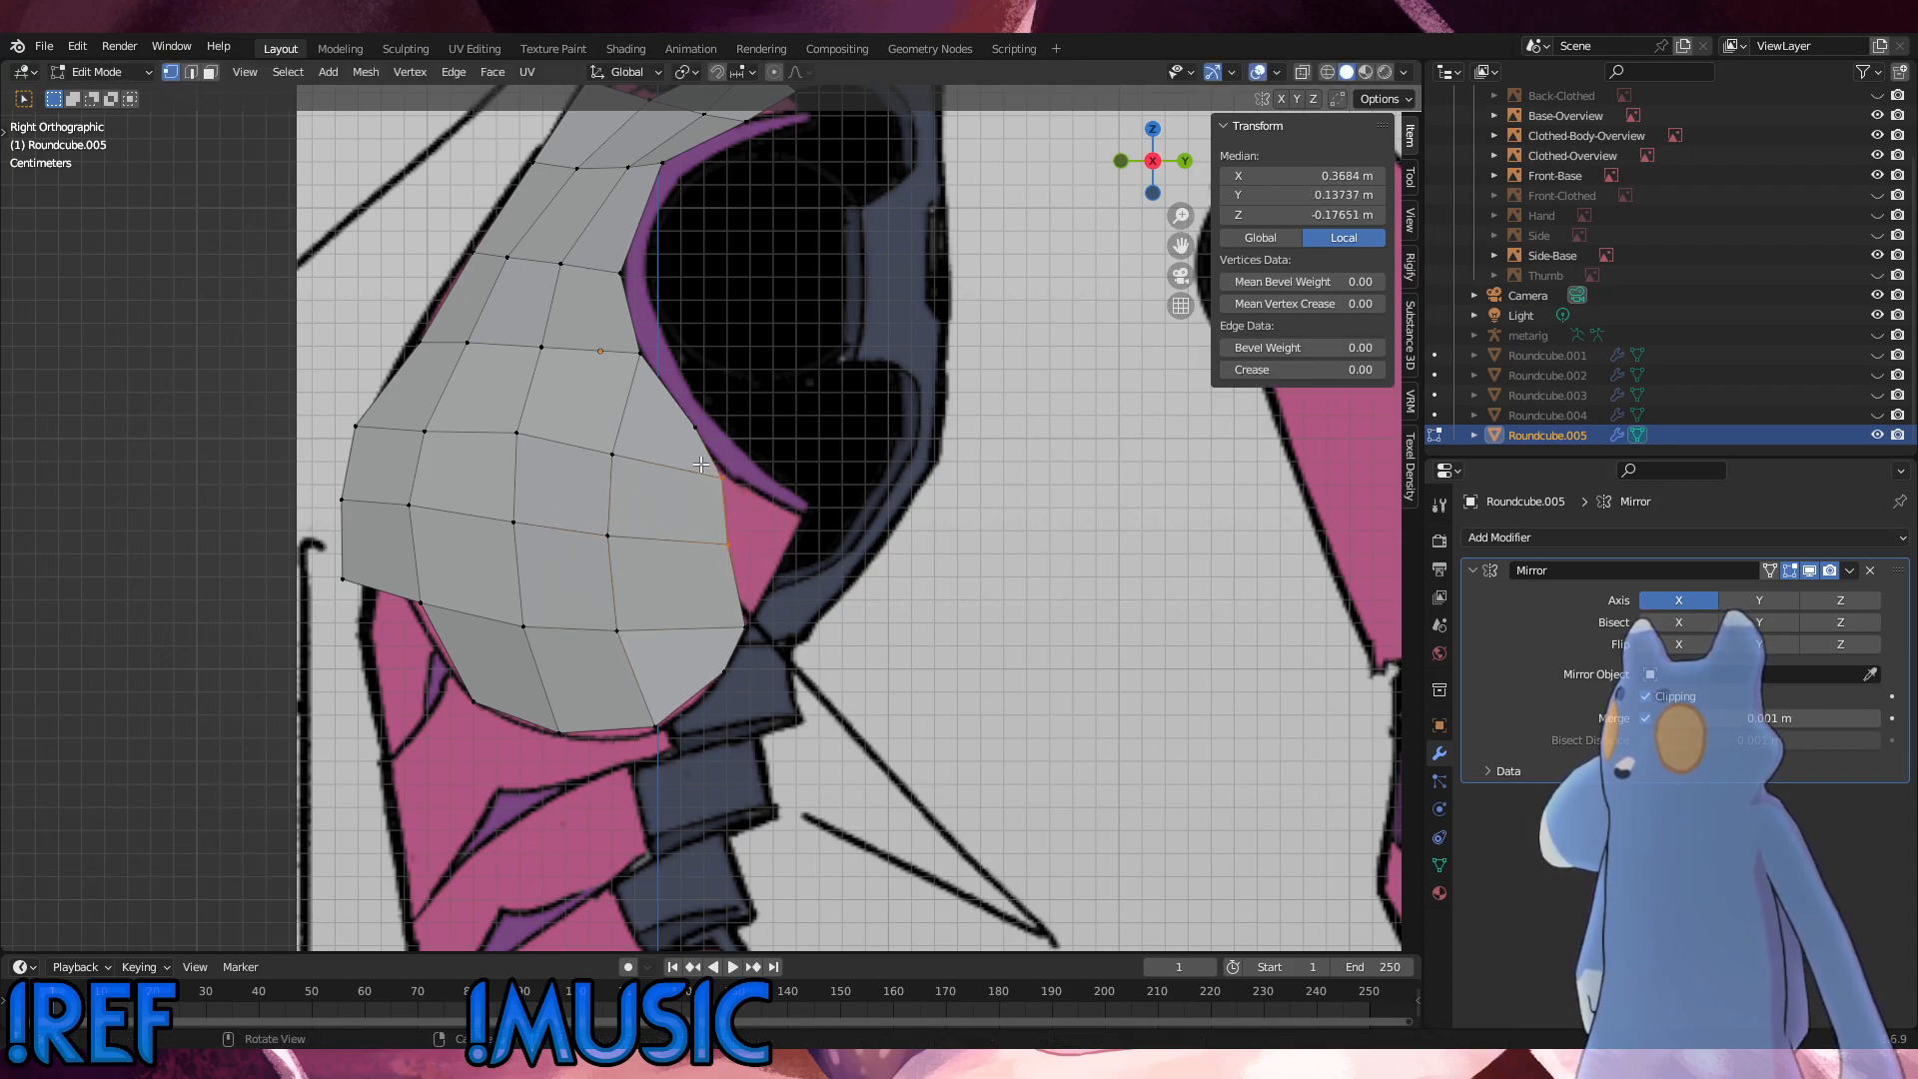
pyautogui.press('e')
pyautogui.click(751, 504)
pyautogui.hotkey('ctrl', 'z')
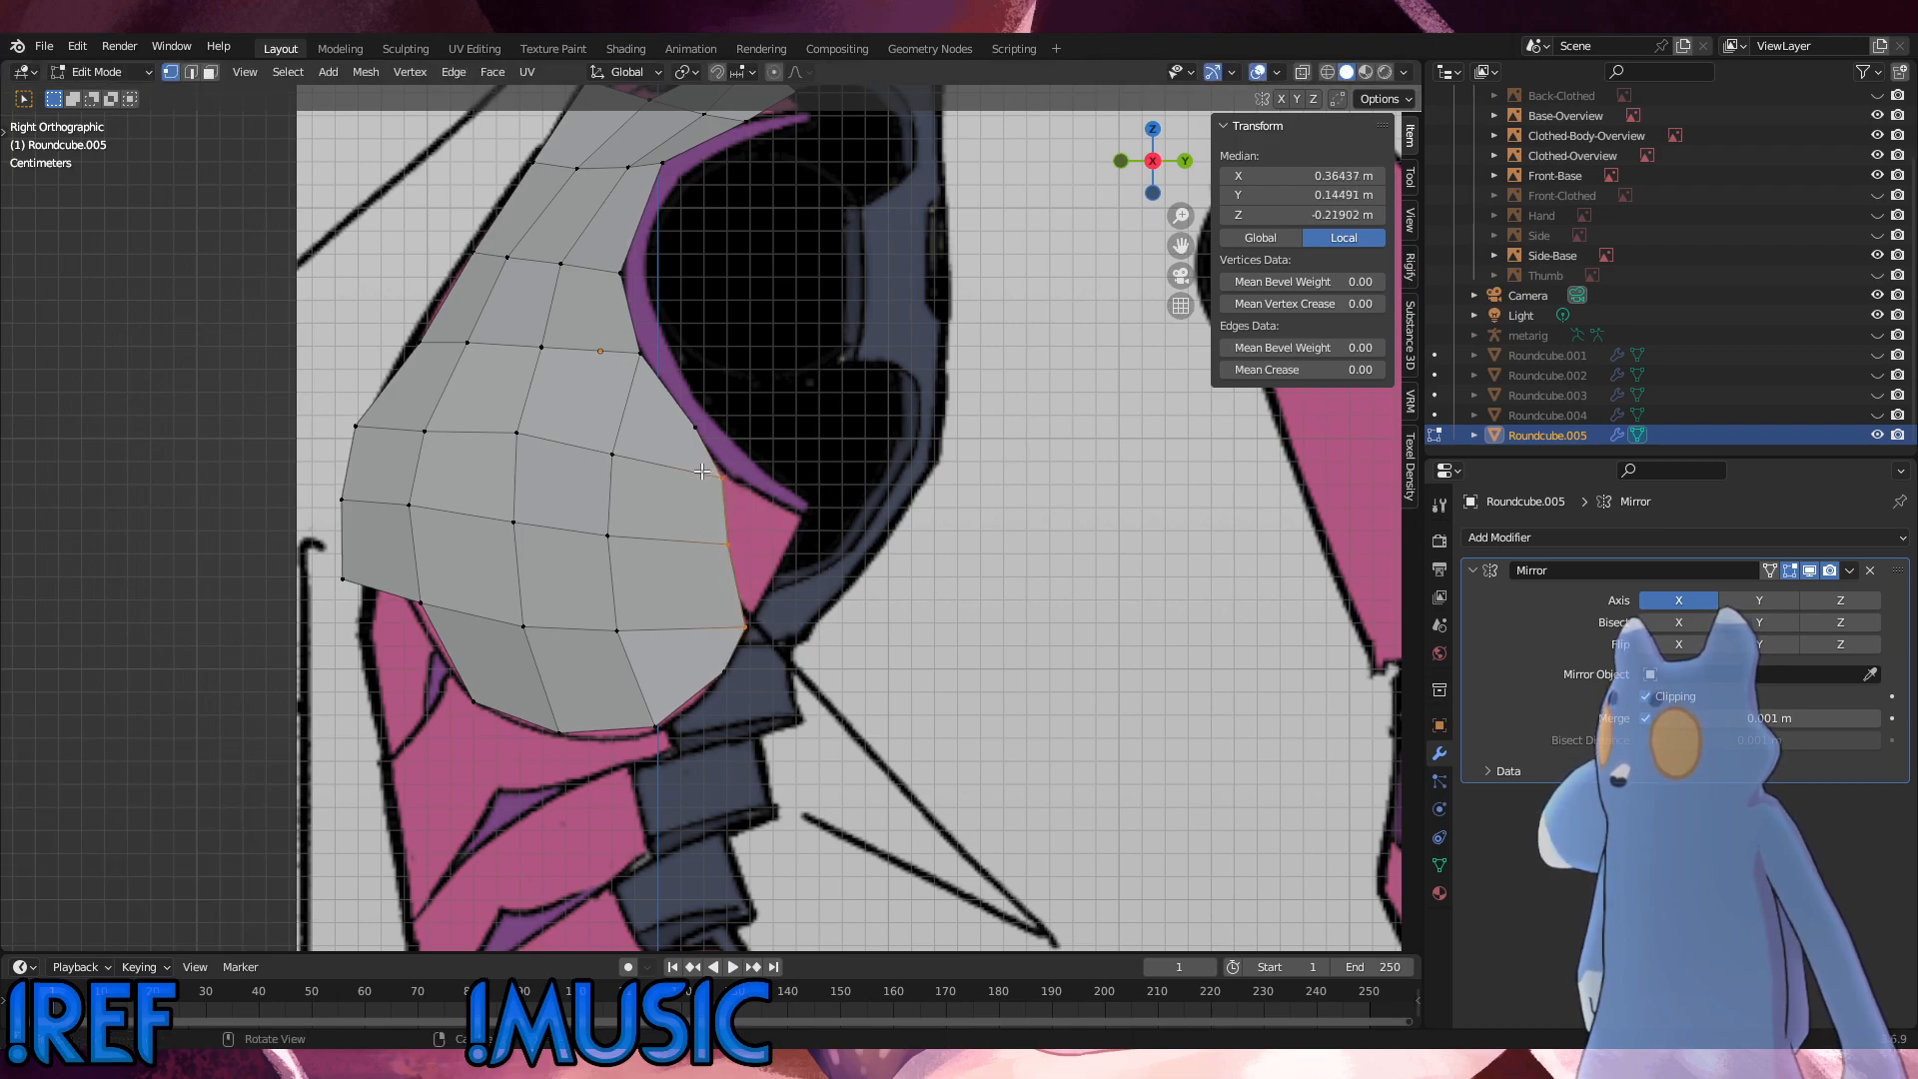
# Step: Extrude the three rear-edge vertices by about 0.032 m in Y and 0.011 m in Z, and reposition the outer ones along the pointed back outline
pyautogui.press('e')
pyautogui.click(810, 453)
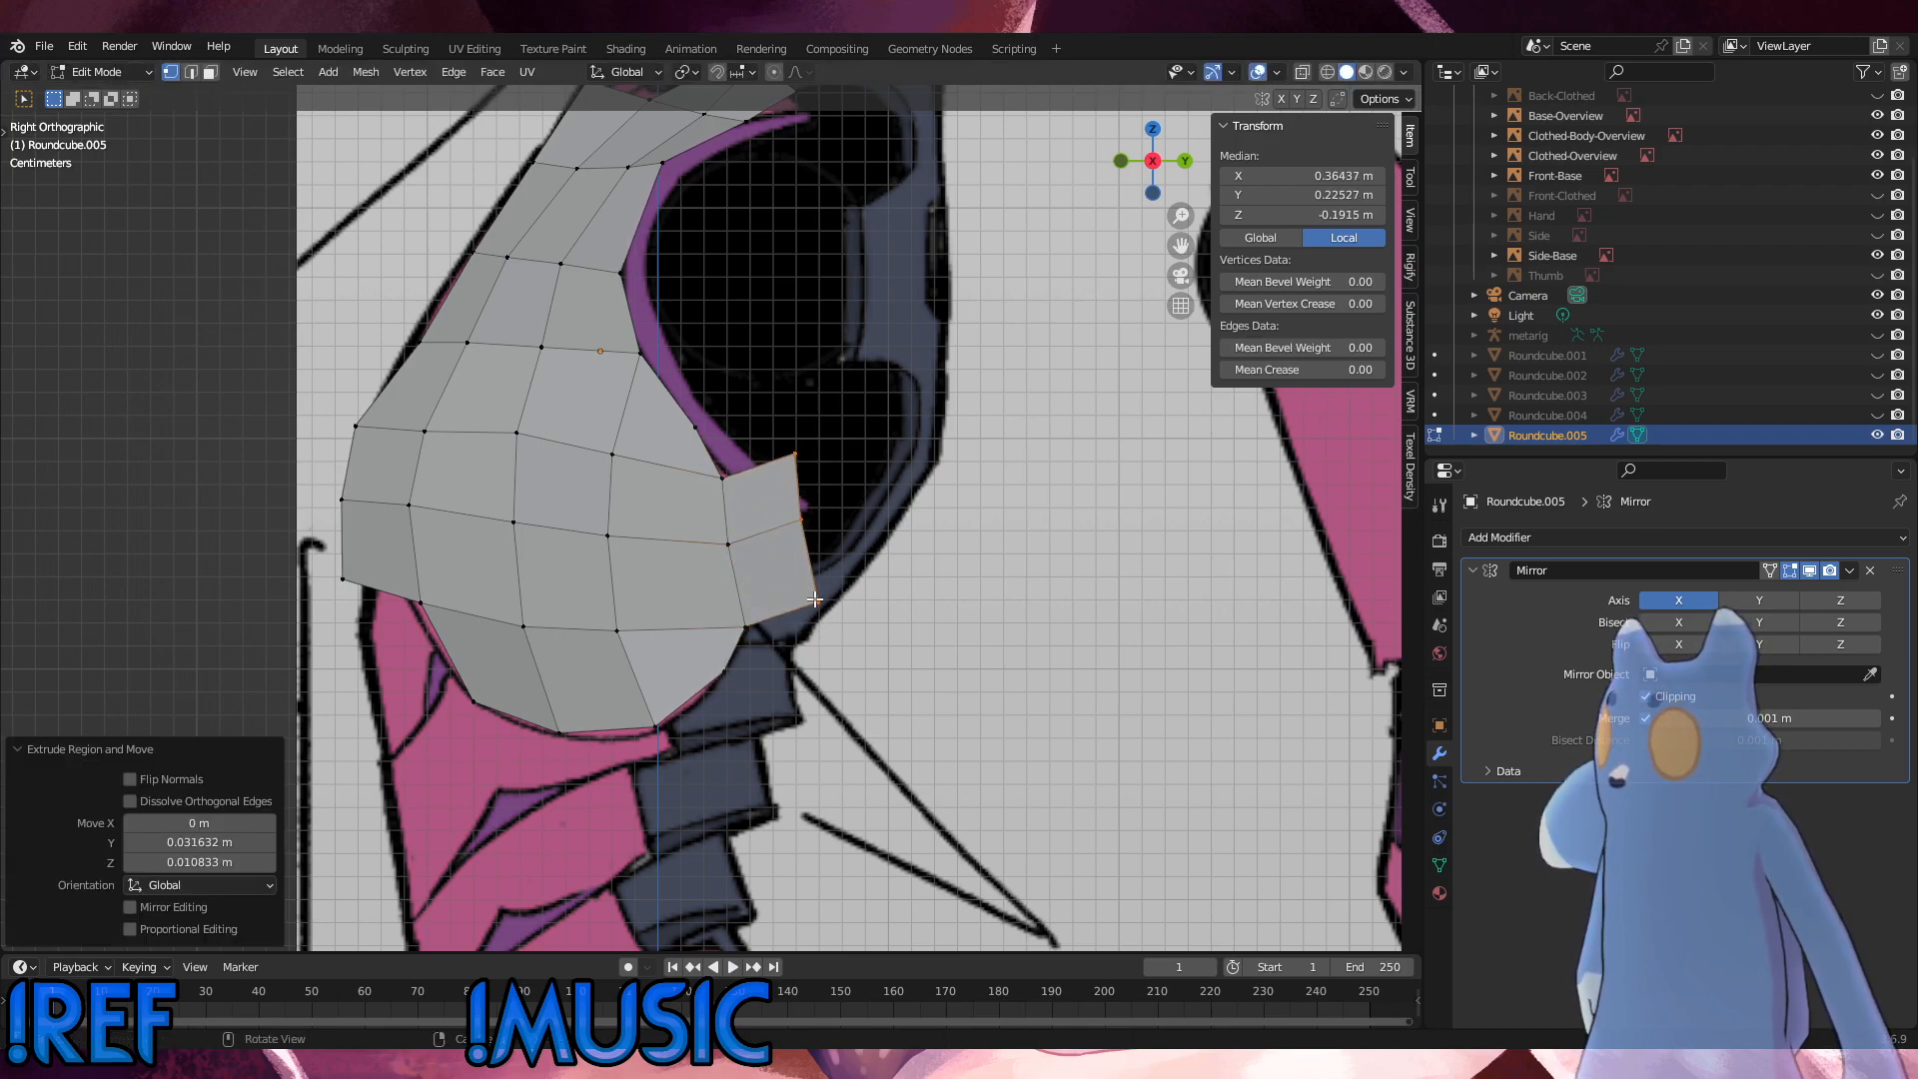
pyautogui.click(817, 603)
pyautogui.press('g')
pyautogui.click(719, 557)
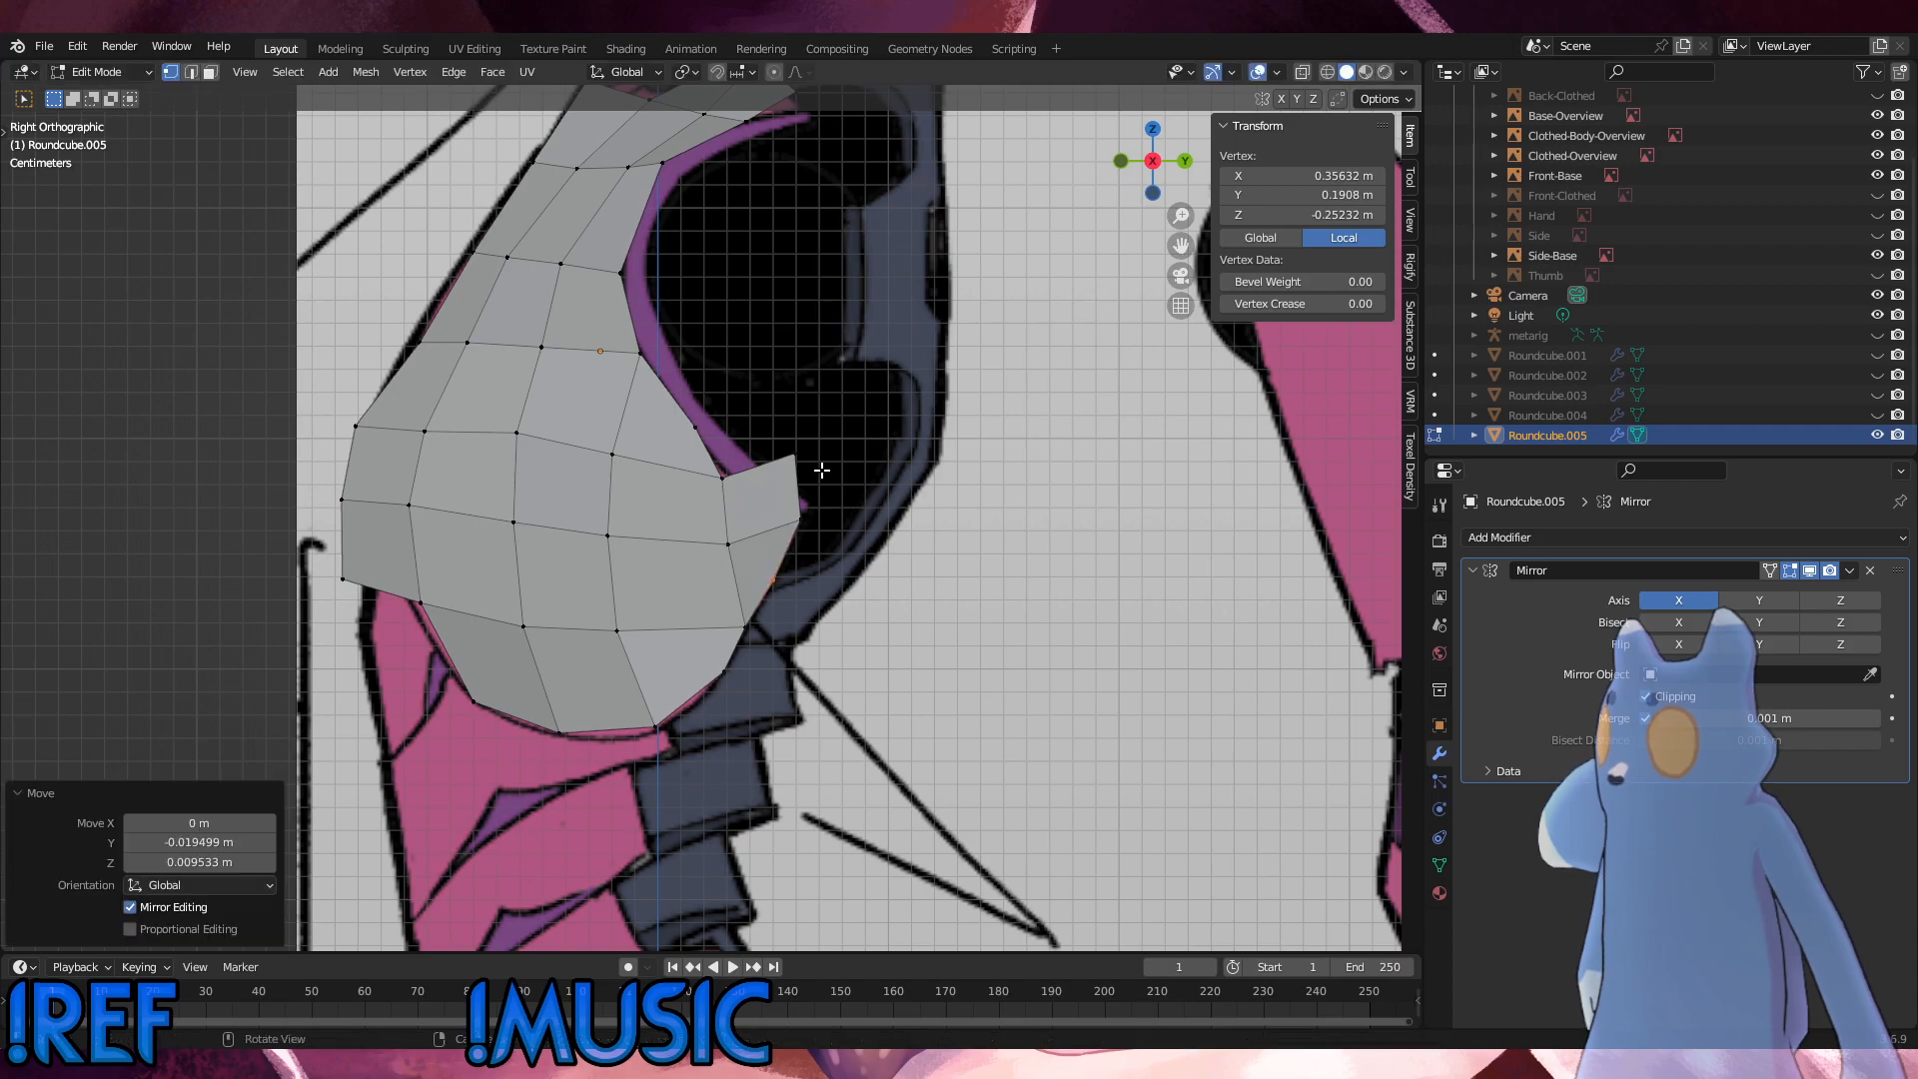
pyautogui.click(814, 466)
pyautogui.press('g')
pyautogui.click(717, 483)
pyautogui.click(813, 553)
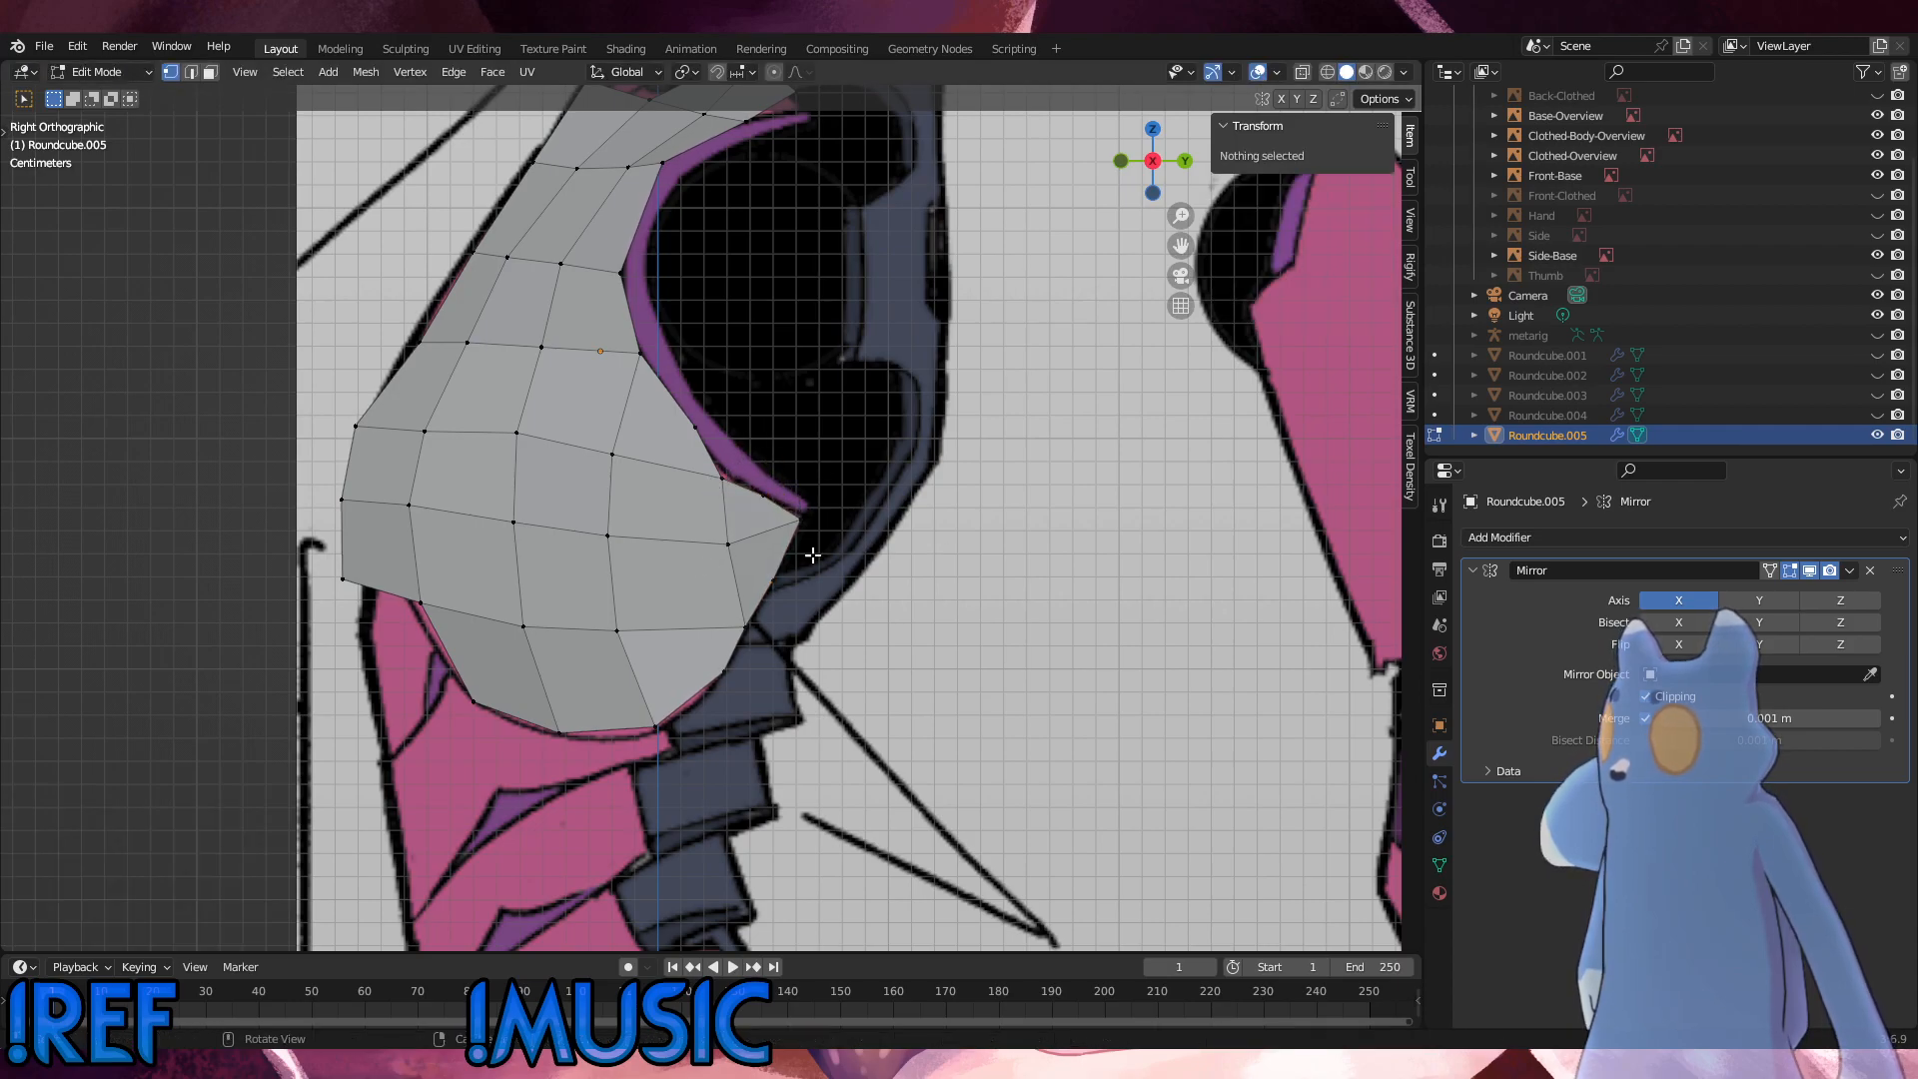
# Step: Delete the vertices of the extruded back tip
pyautogui.moveTo(712, 578); pyautogui.dragTo(668, 557, button='middle')
pyautogui.scroll(-3, 777, 613)
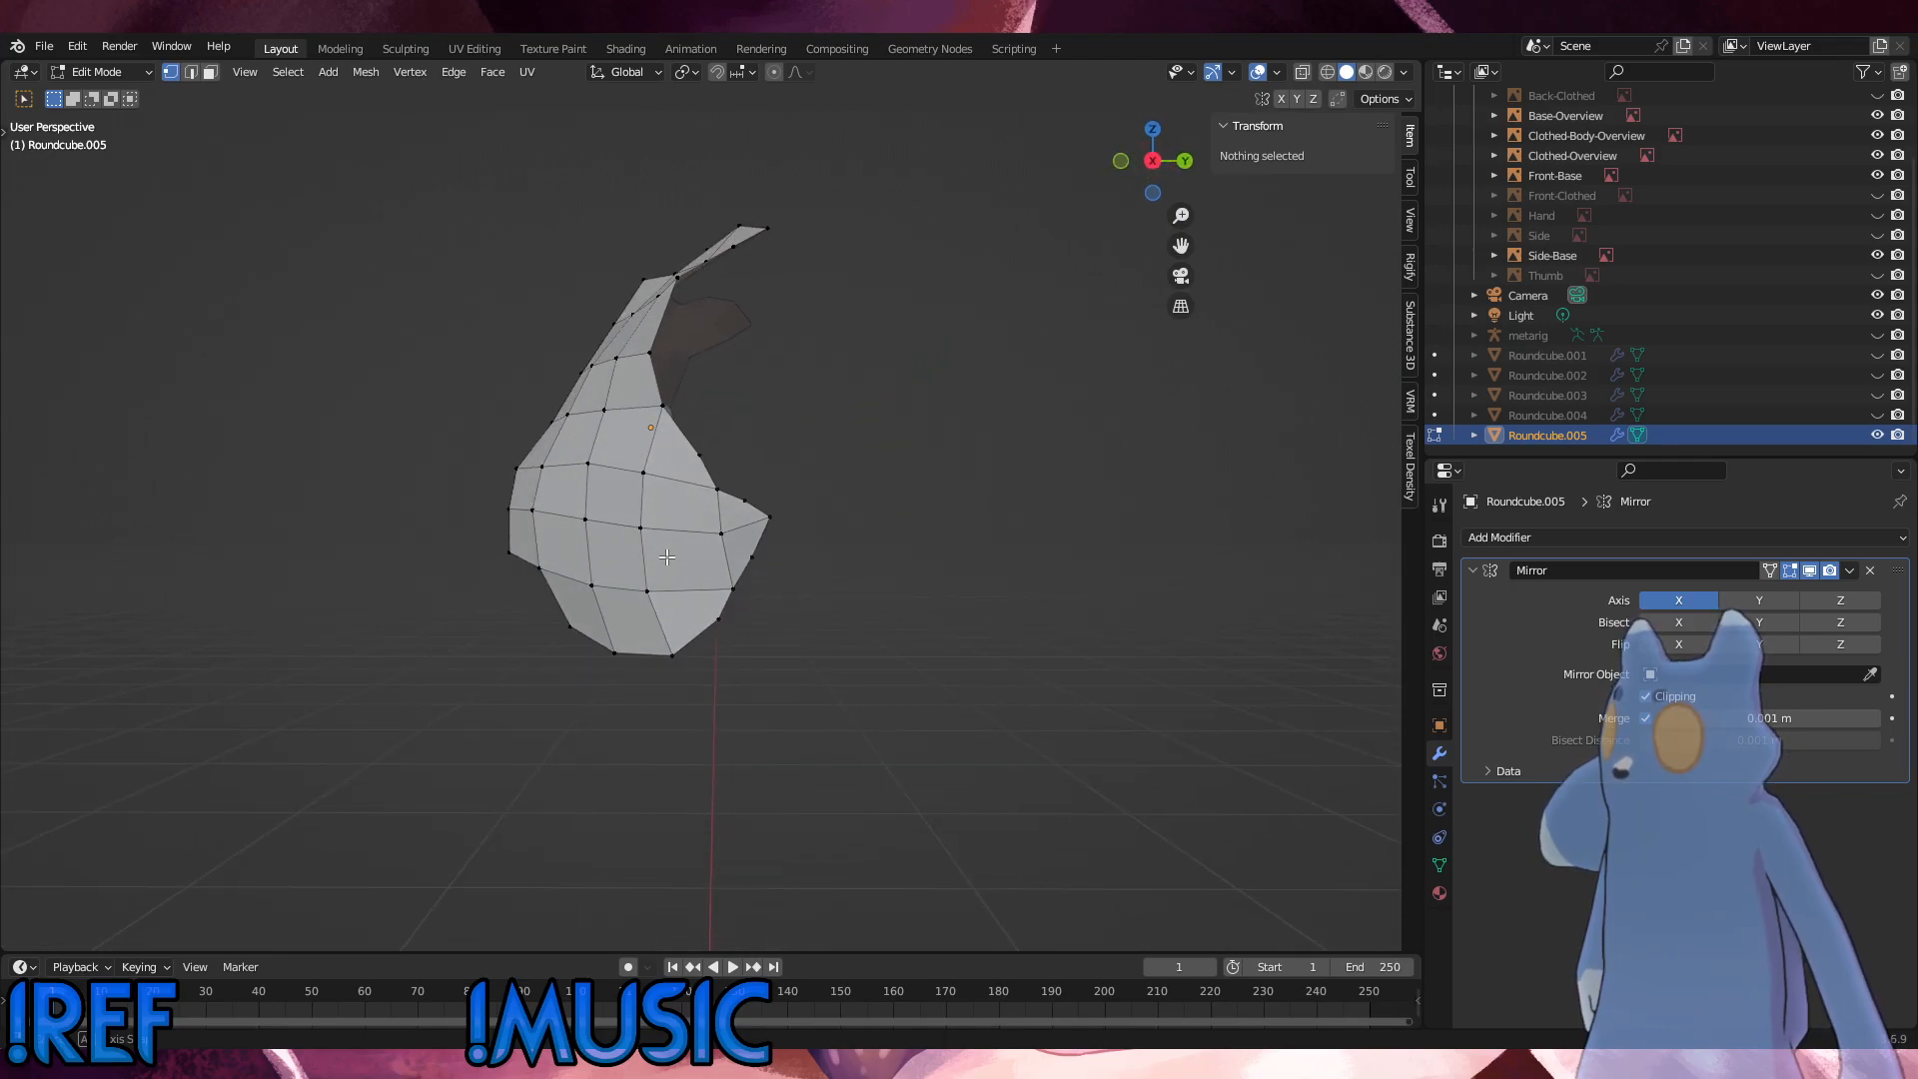
pyautogui.click(763, 565)
pyautogui.moveTo(813, 571); pyautogui.dragTo(740, 479)
pyautogui.press('x')
pyautogui.click(871, 532)
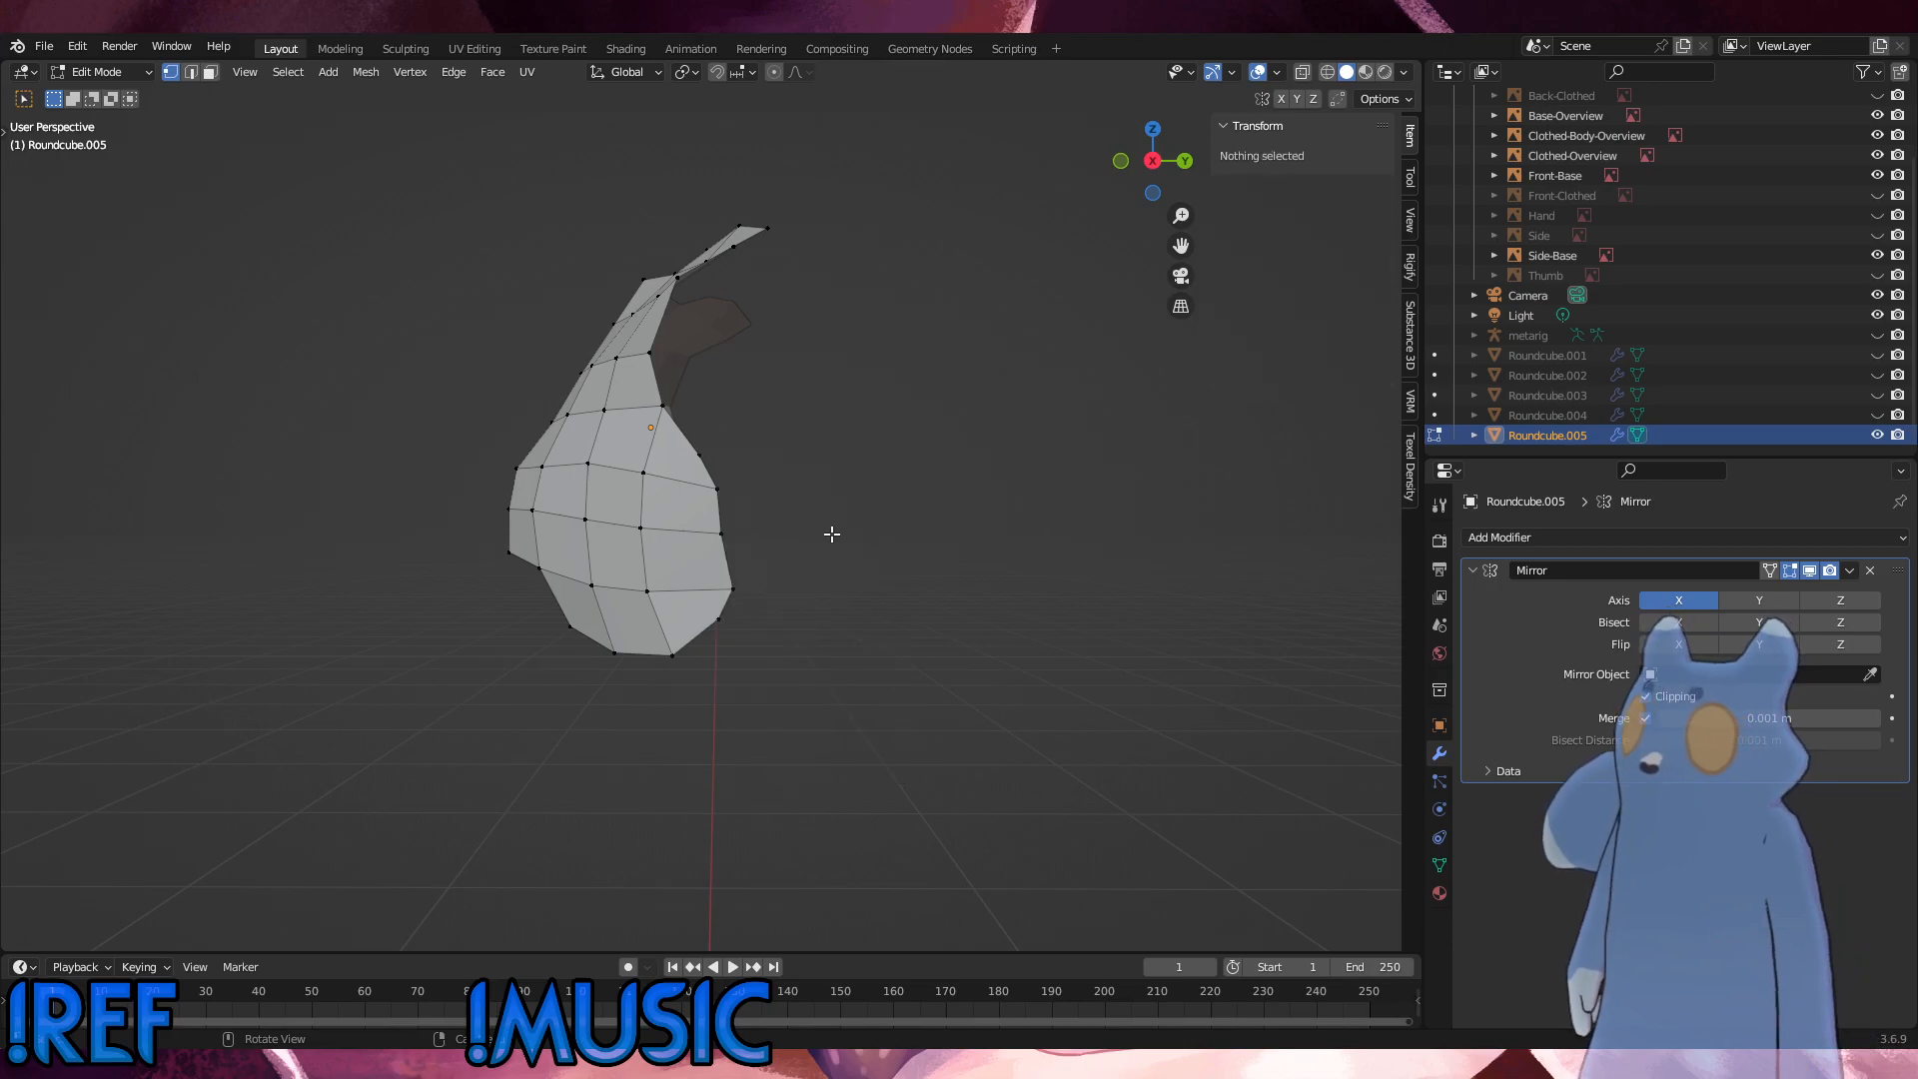
# Step: In the right side view, extrude the middle rear-edge vertex by about 0.030 m in Y and 0.013 m in Z to the reference's back corner
pyautogui.click(740, 527)
pyautogui.press('KP_3')
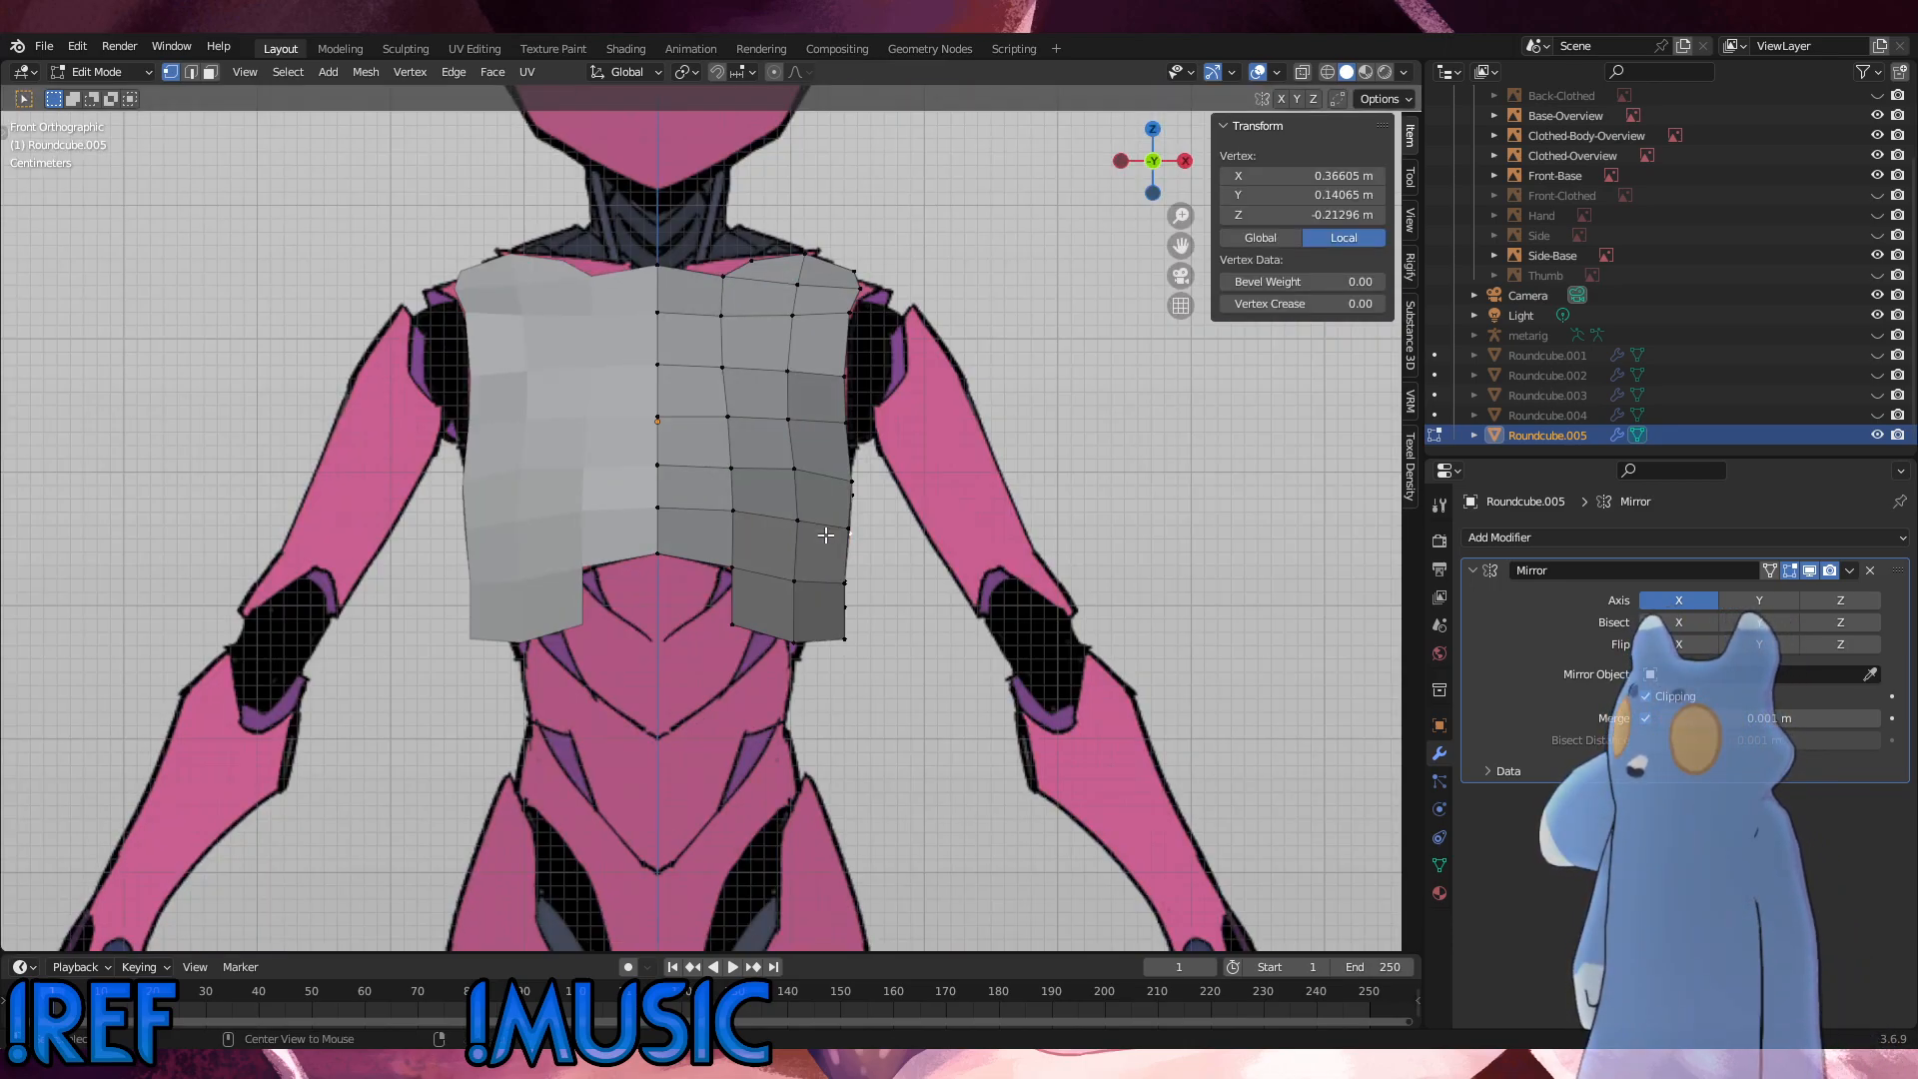
pyautogui.press('e')
pyautogui.click(895, 532)
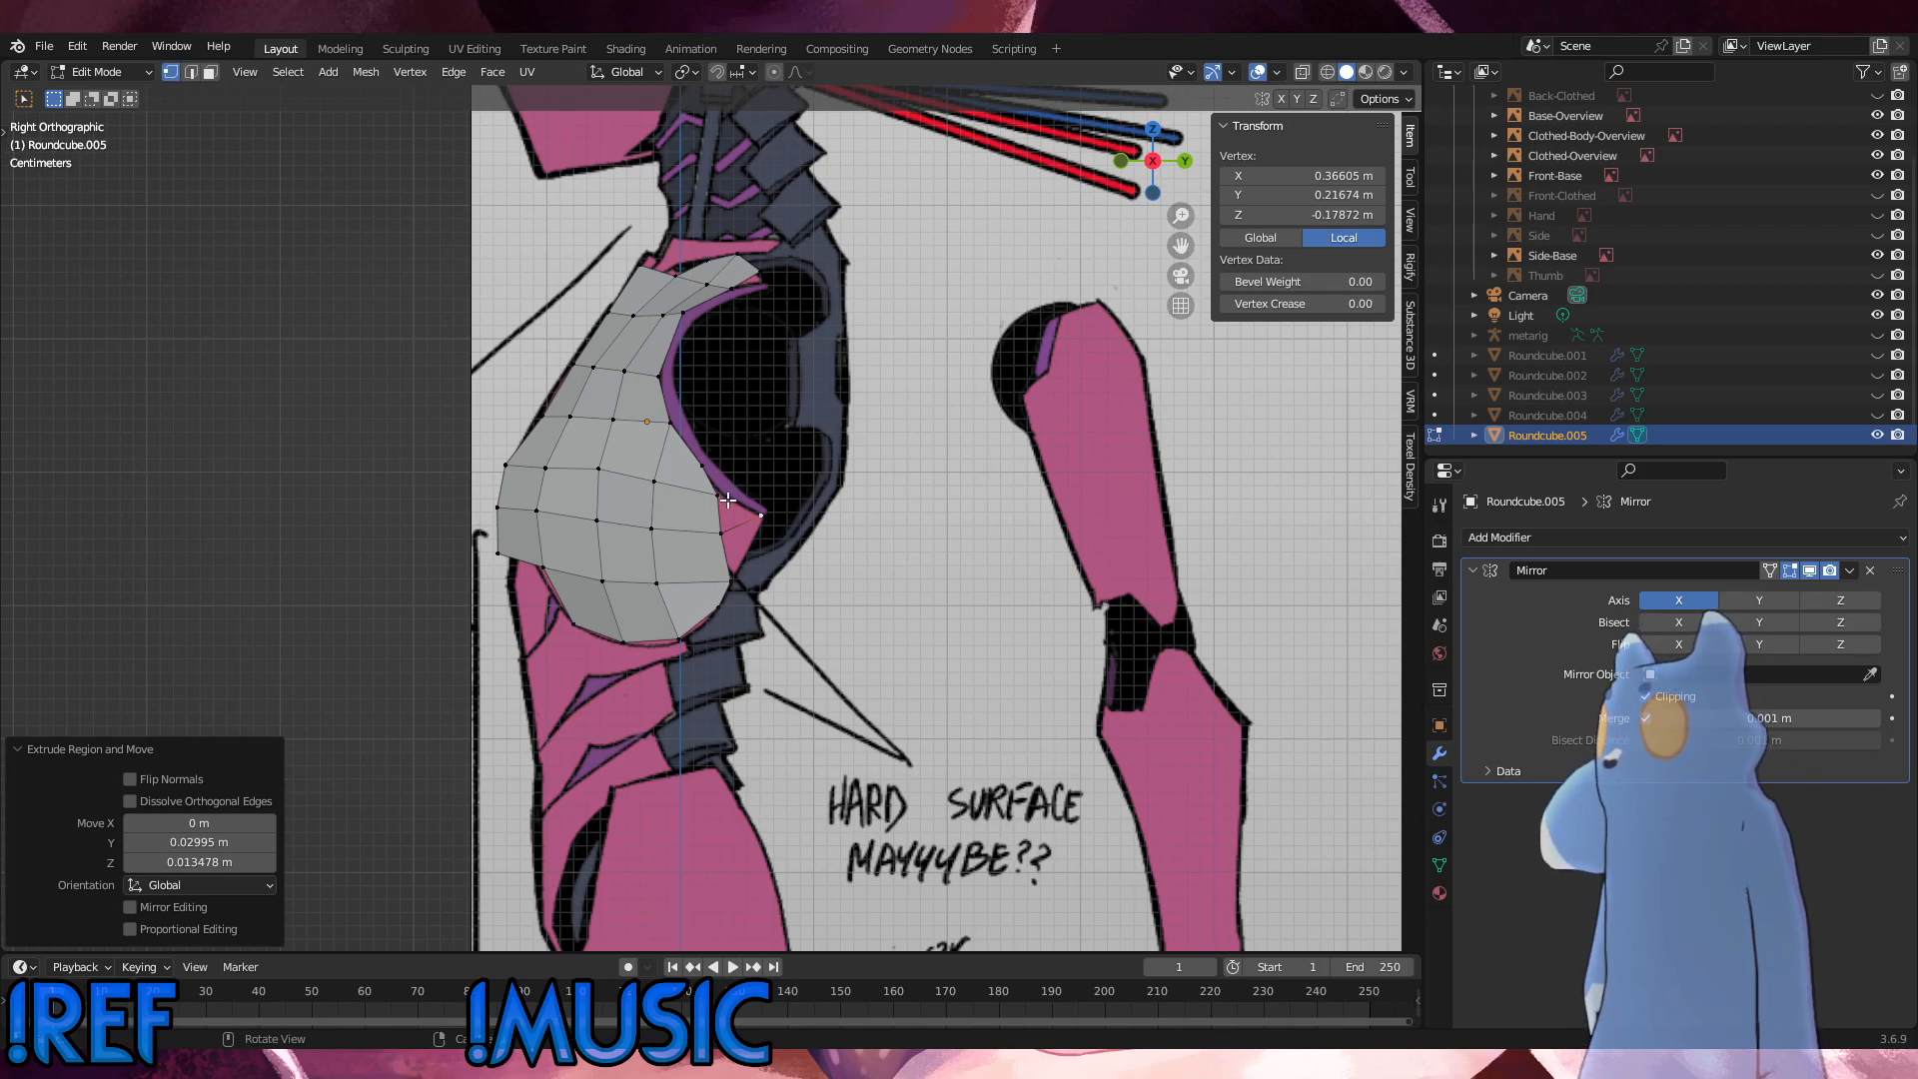
# Step: Fill a face between the new tip vertex and the three rear-edge vertices
pyautogui.hotkey('ctrl', 'z')
pyautogui.keyDown('shift'); pyautogui.click(764, 511); pyautogui.keyUp('shift')
pyautogui.keyDown('shift'); pyautogui.click(734, 529); pyautogui.keyUp('shift')
pyautogui.keyDown('shift'); pyautogui.click(743, 575); pyautogui.keyUp('shift')
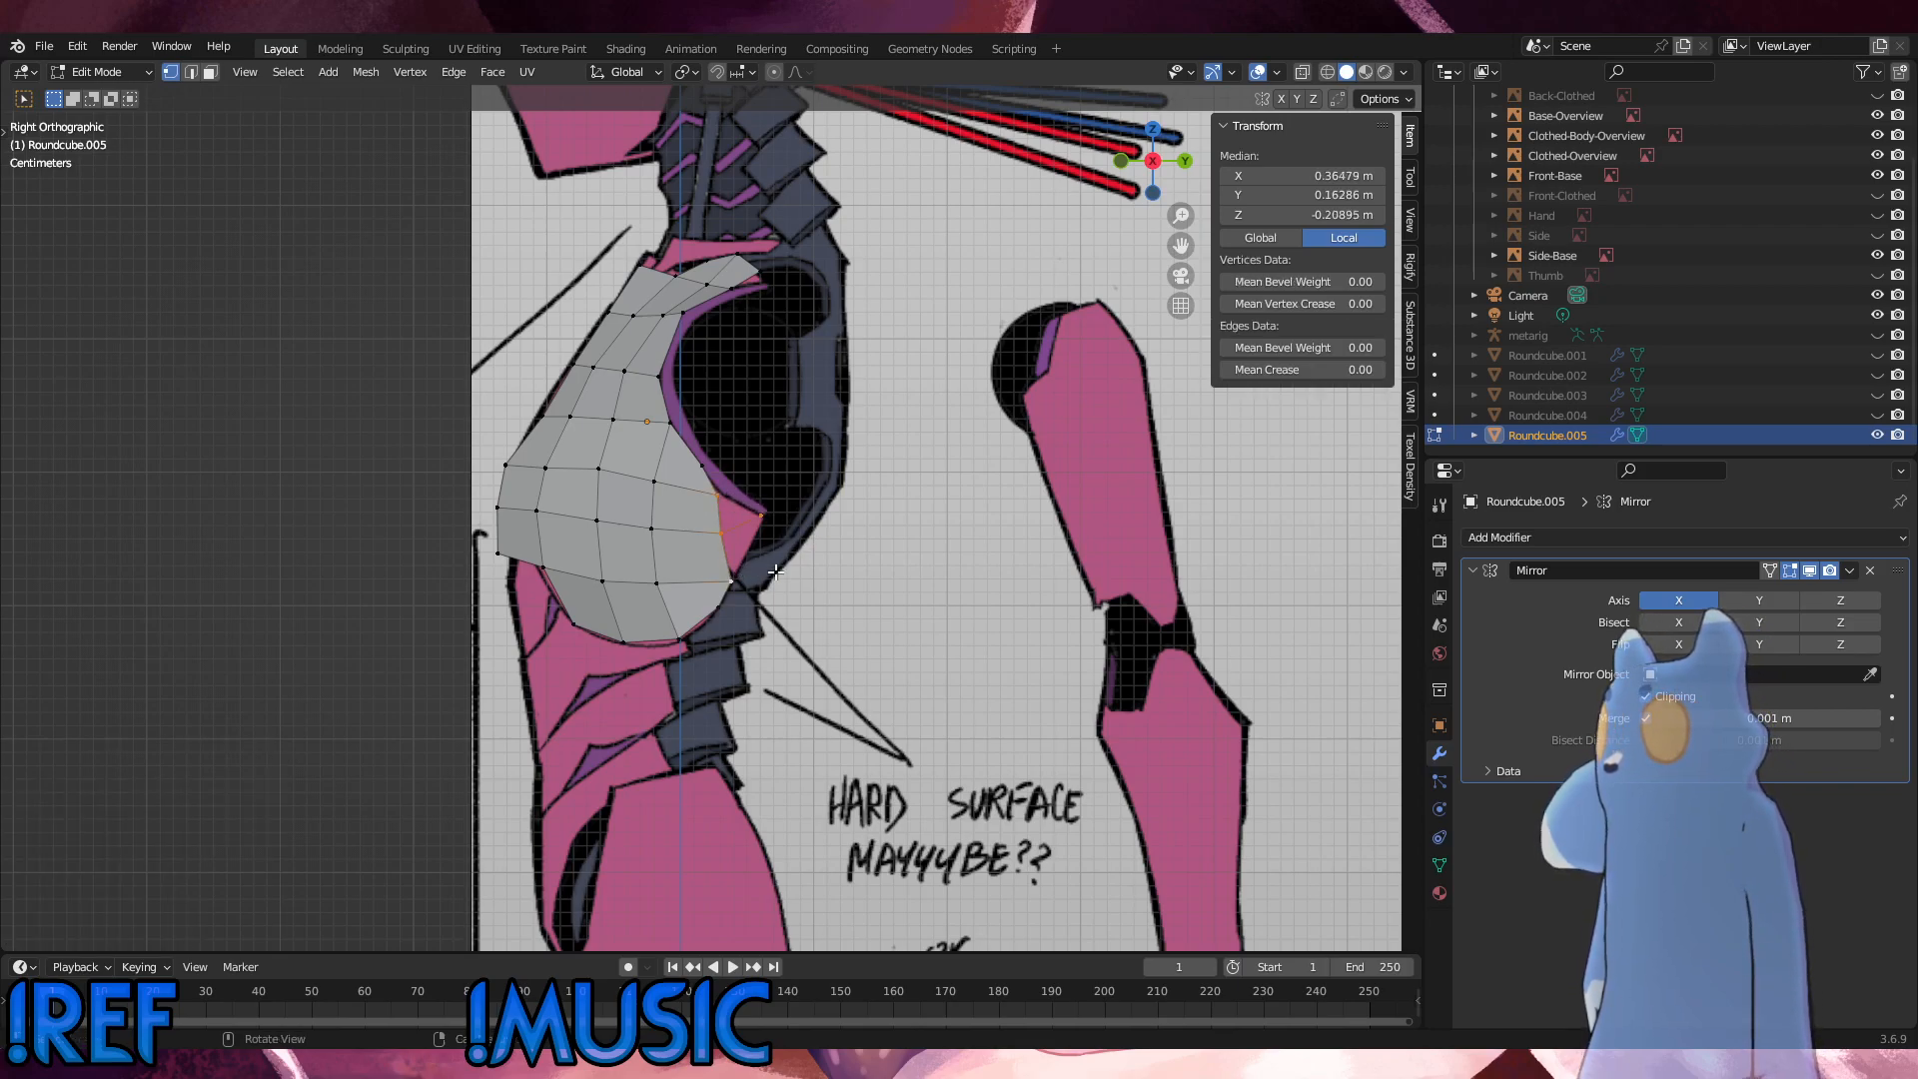
pyautogui.press('f')
# Step: Delete the leftover edge between the middle rear vertex and the tip, and return to vertex selection with nothing selected
pyautogui.click(748, 531)
pyautogui.press('2')
pyautogui.click(744, 530)
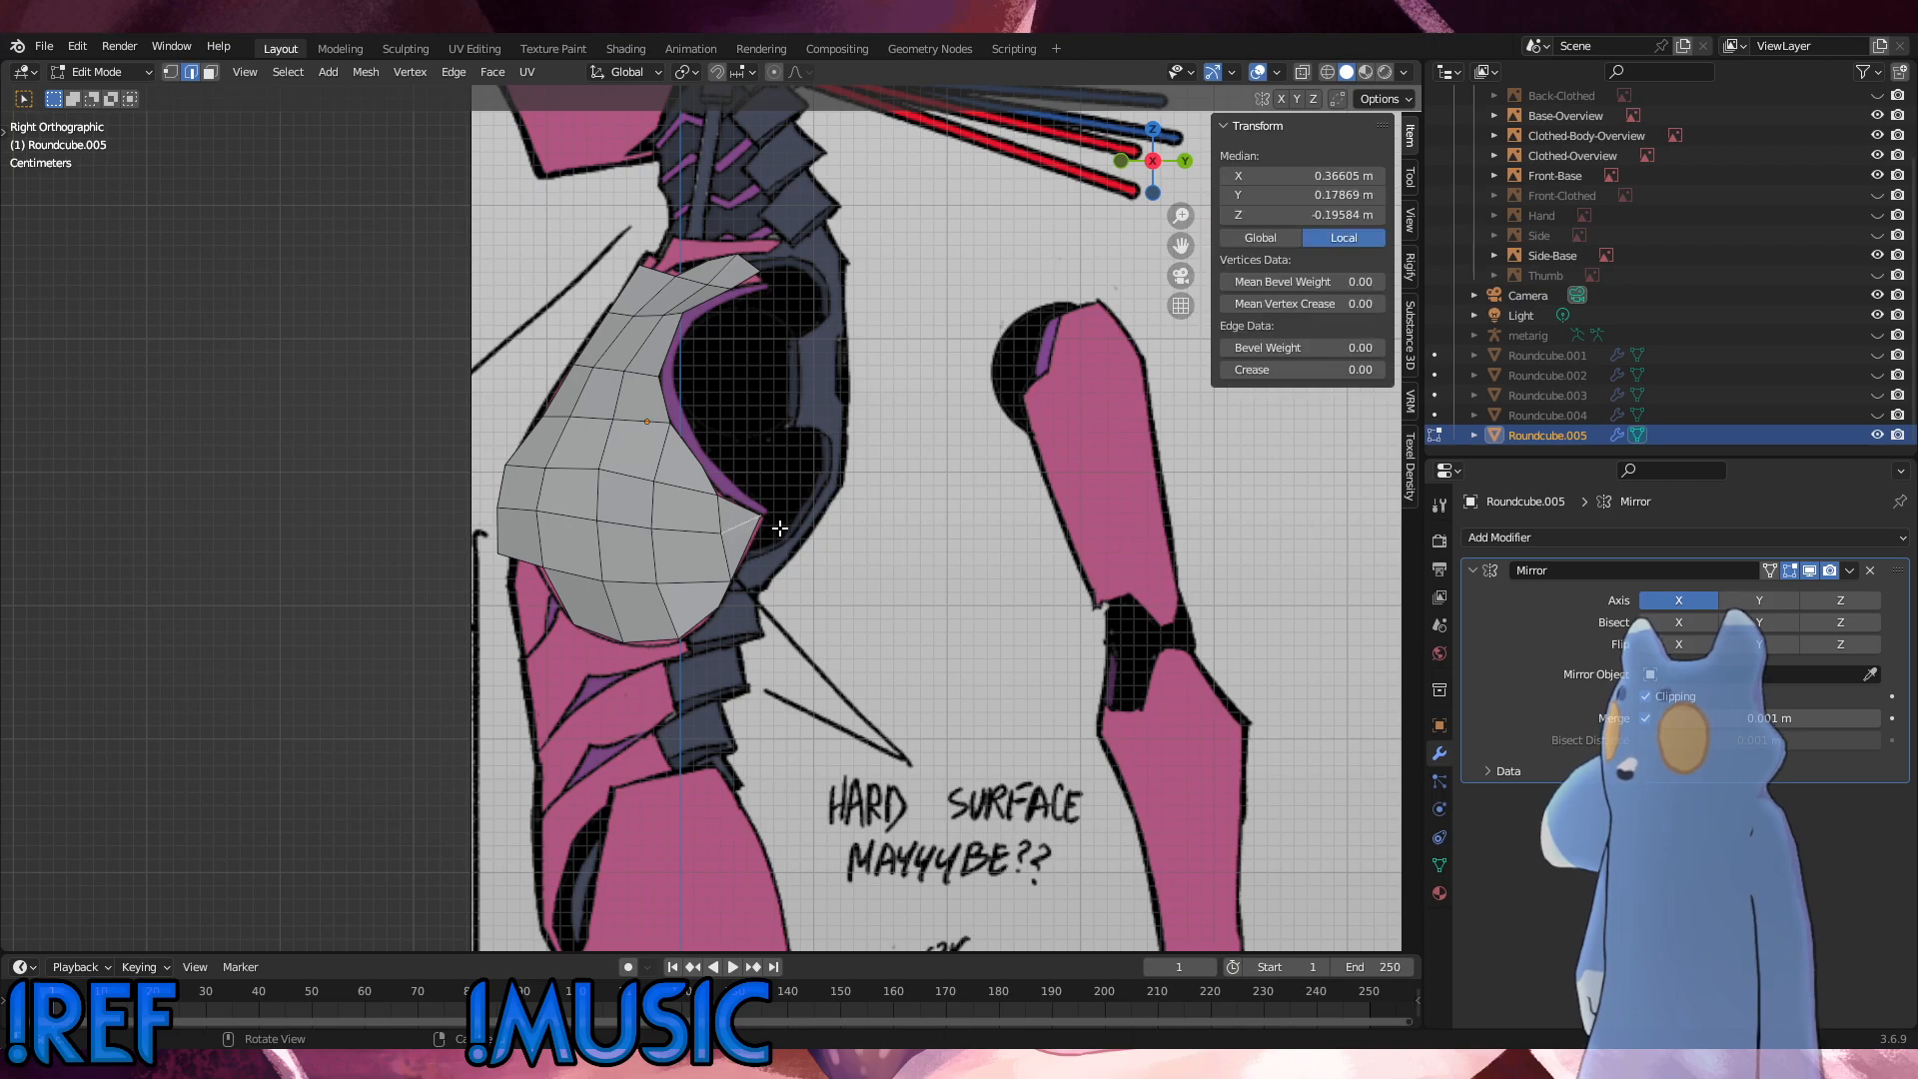
pyautogui.press('x')
pyautogui.click(758, 548)
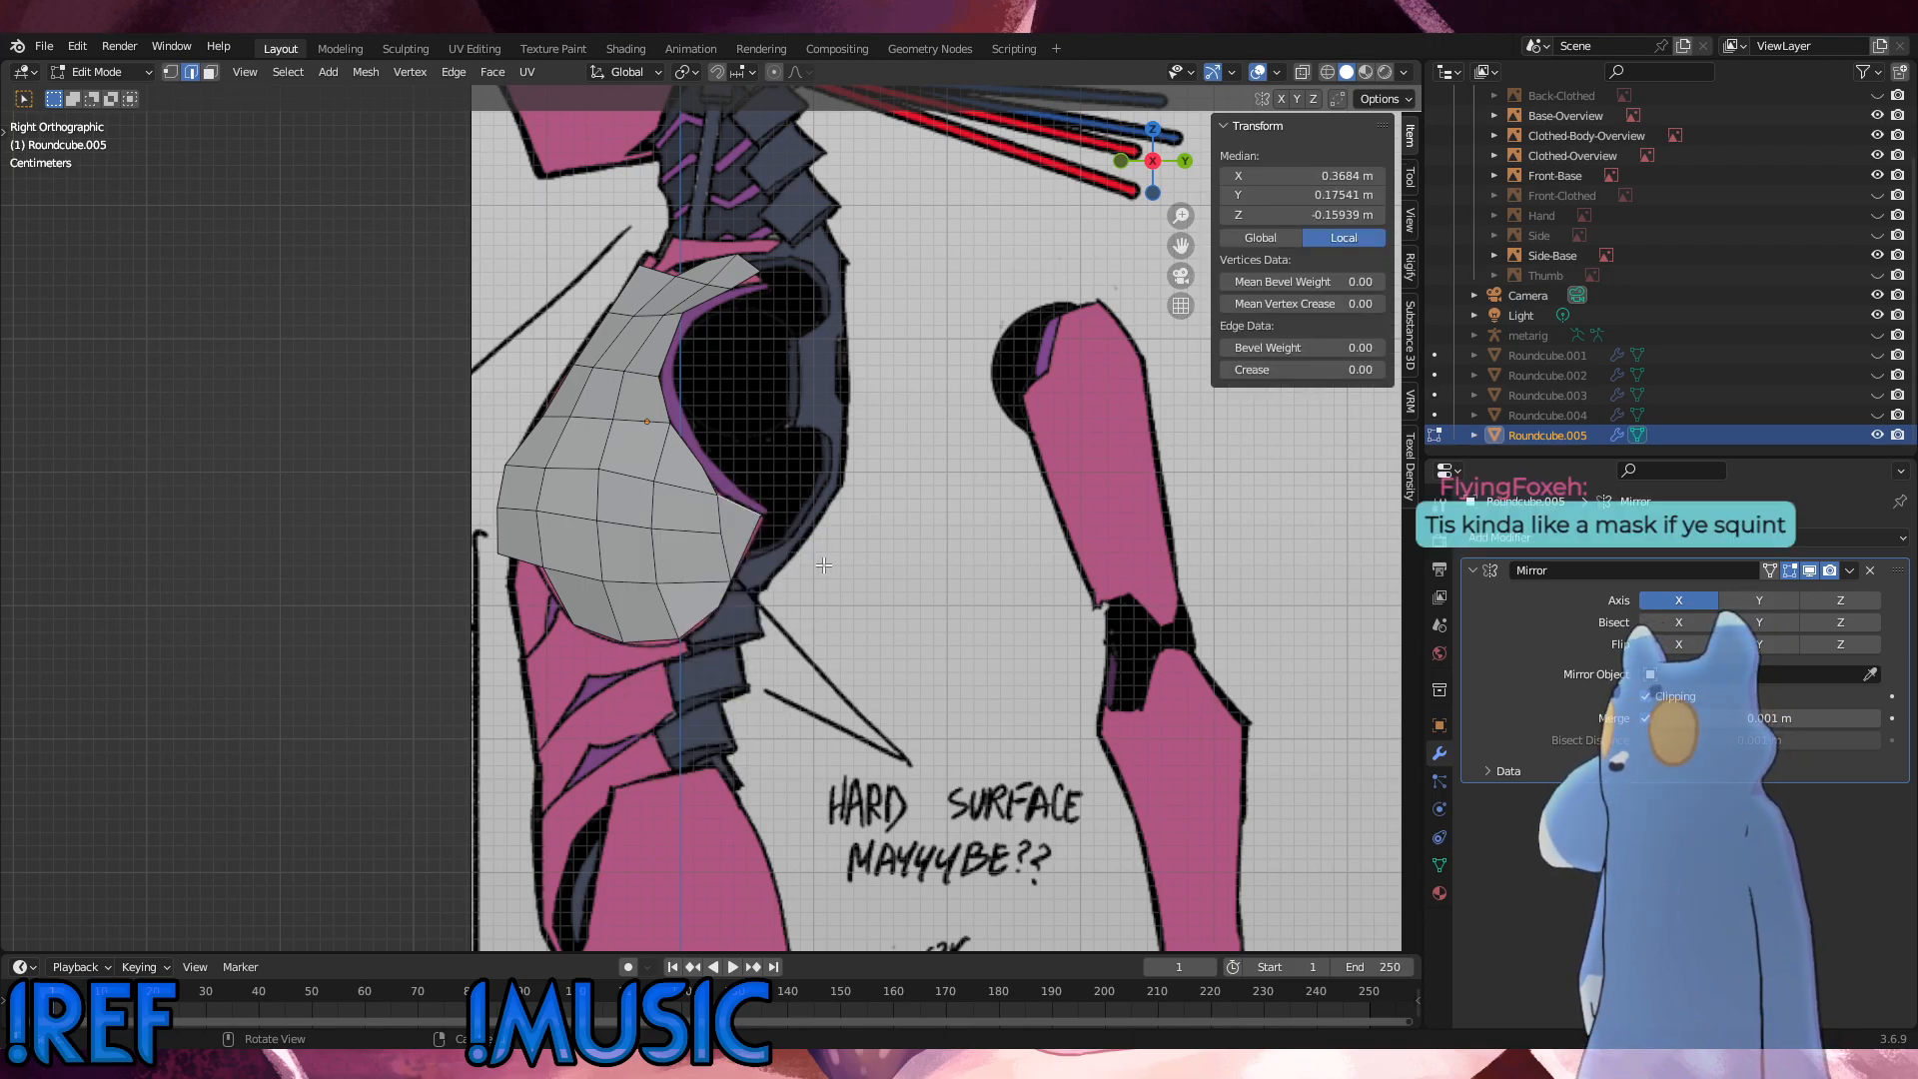
pyautogui.moveTo(758, 547); pyautogui.dragTo(839, 651, button='middle')
pyautogui.press('1')
pyautogui.click(851, 639)
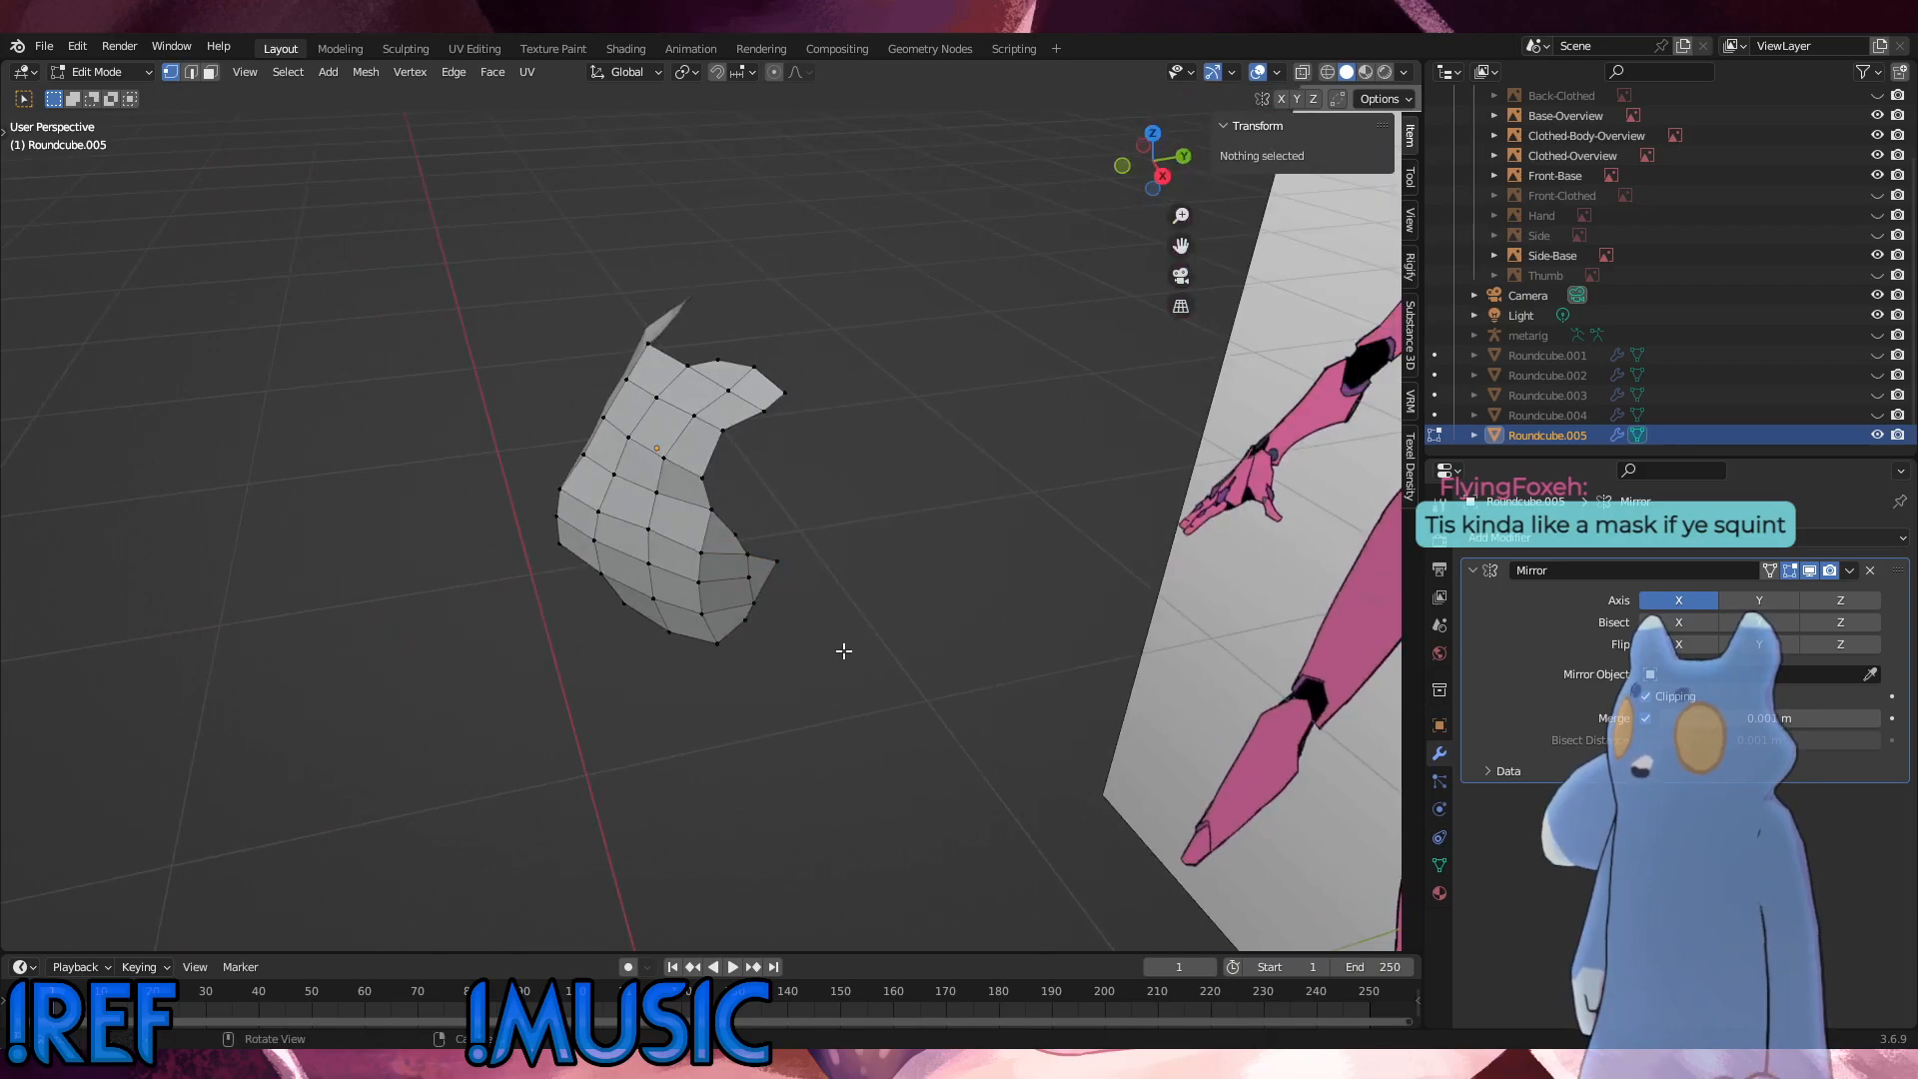
# Step: In the front view, edge-slide the selected outer side vertices of the chest panel inward by a factor of about 0.1
pyautogui.scroll(-4, 847, 647)
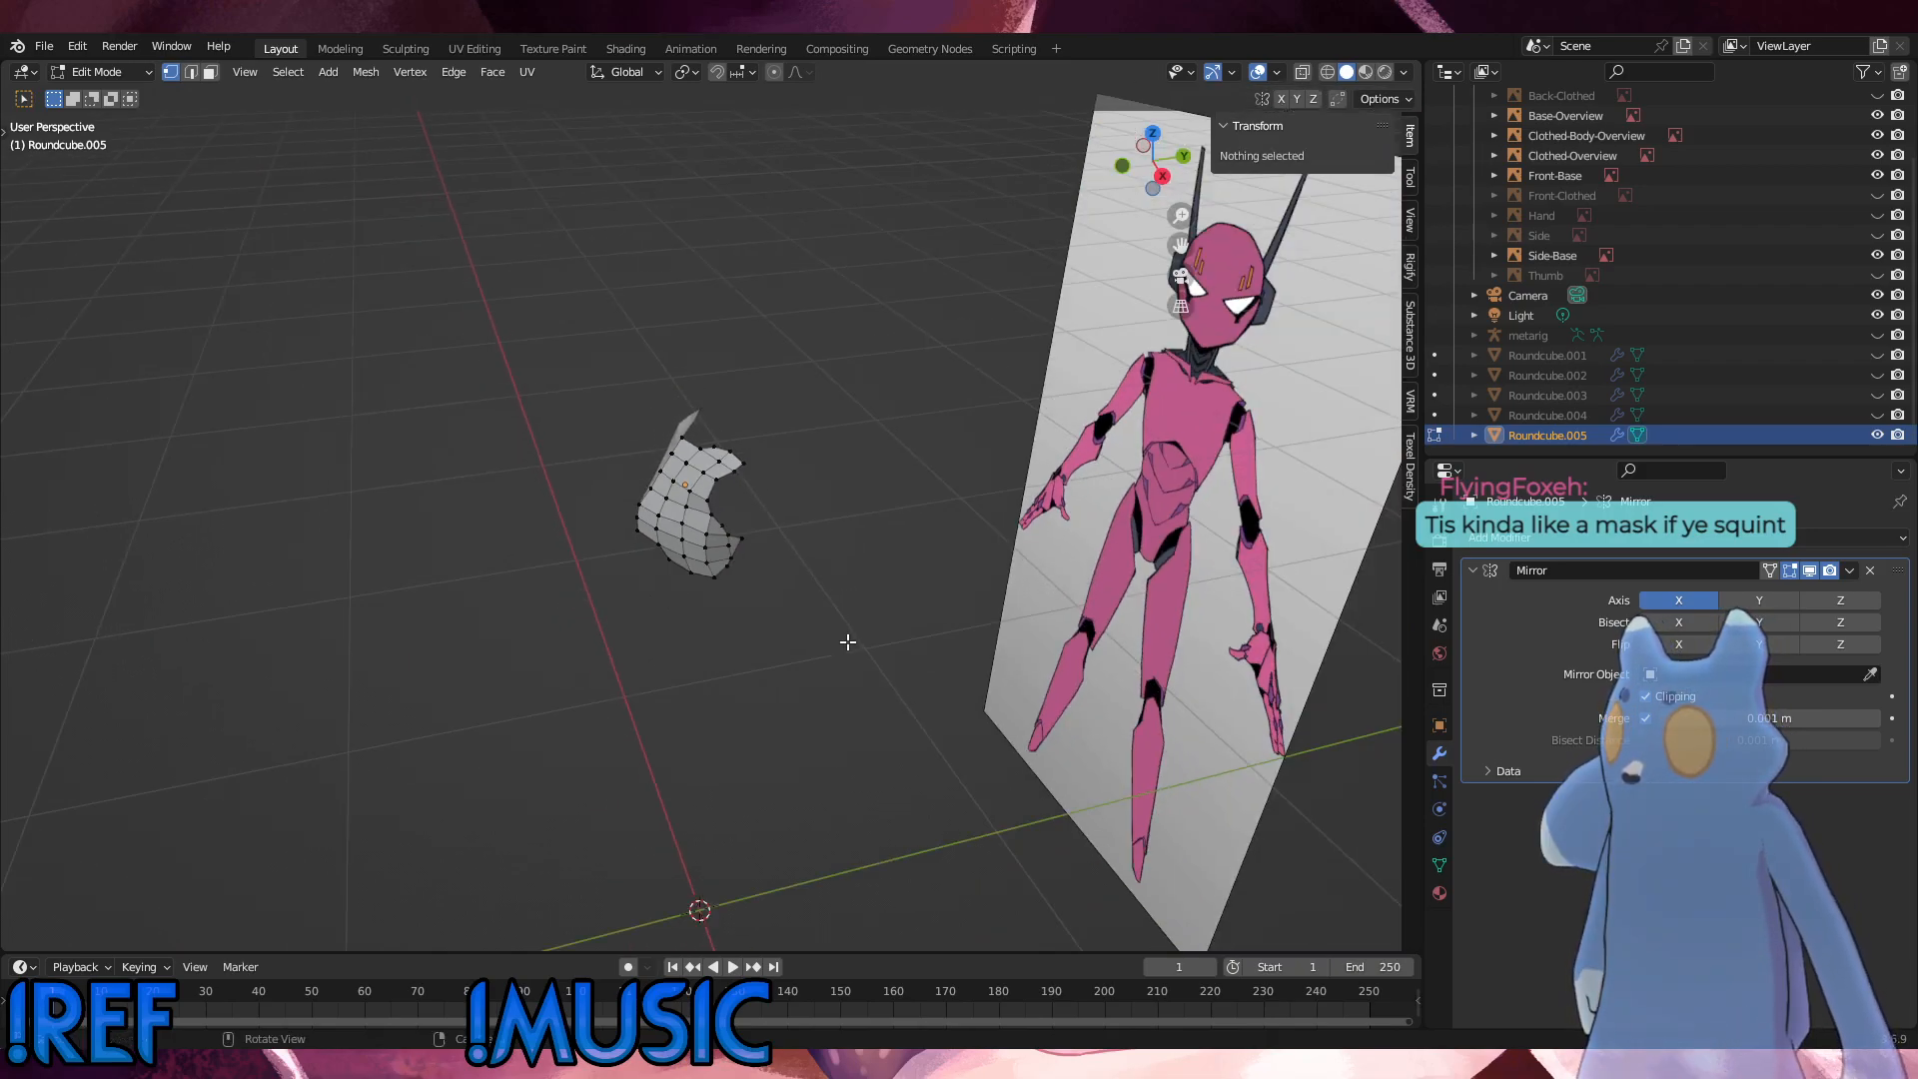
pyautogui.moveTo(849, 642); pyautogui.dragTo(975, 588, button='middle')
pyautogui.moveTo(758, 615); pyautogui.dragTo(819, 624, button='middle')
pyautogui.moveTo(728, 532); pyautogui.dragTo(775, 687, button='middle')
pyautogui.scroll(3, 818, 643)
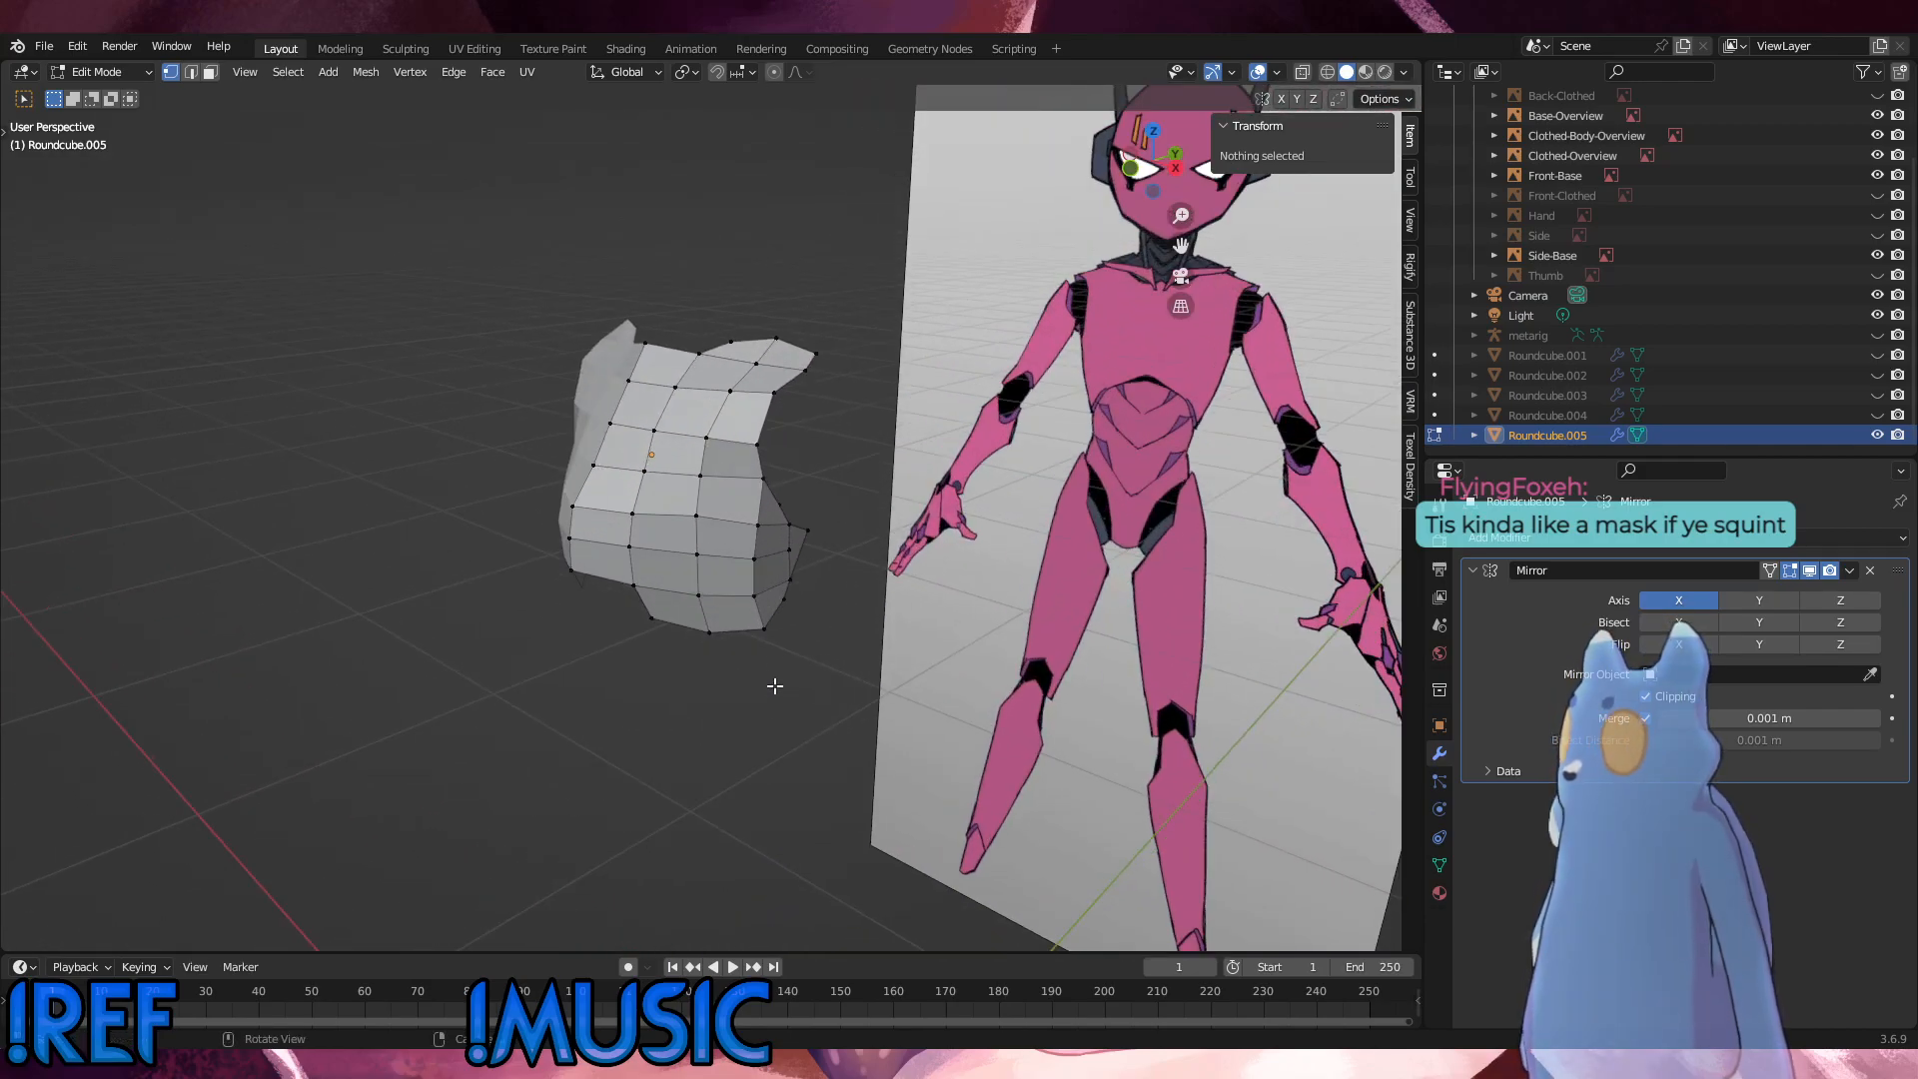
pyautogui.moveTo(775, 683); pyautogui.dragTo(741, 464)
pyautogui.keyDown('alt'); pyautogui.moveTo(740, 470); pyautogui.dragTo(753, 541, button='middle'); pyautogui.keyUp('alt')
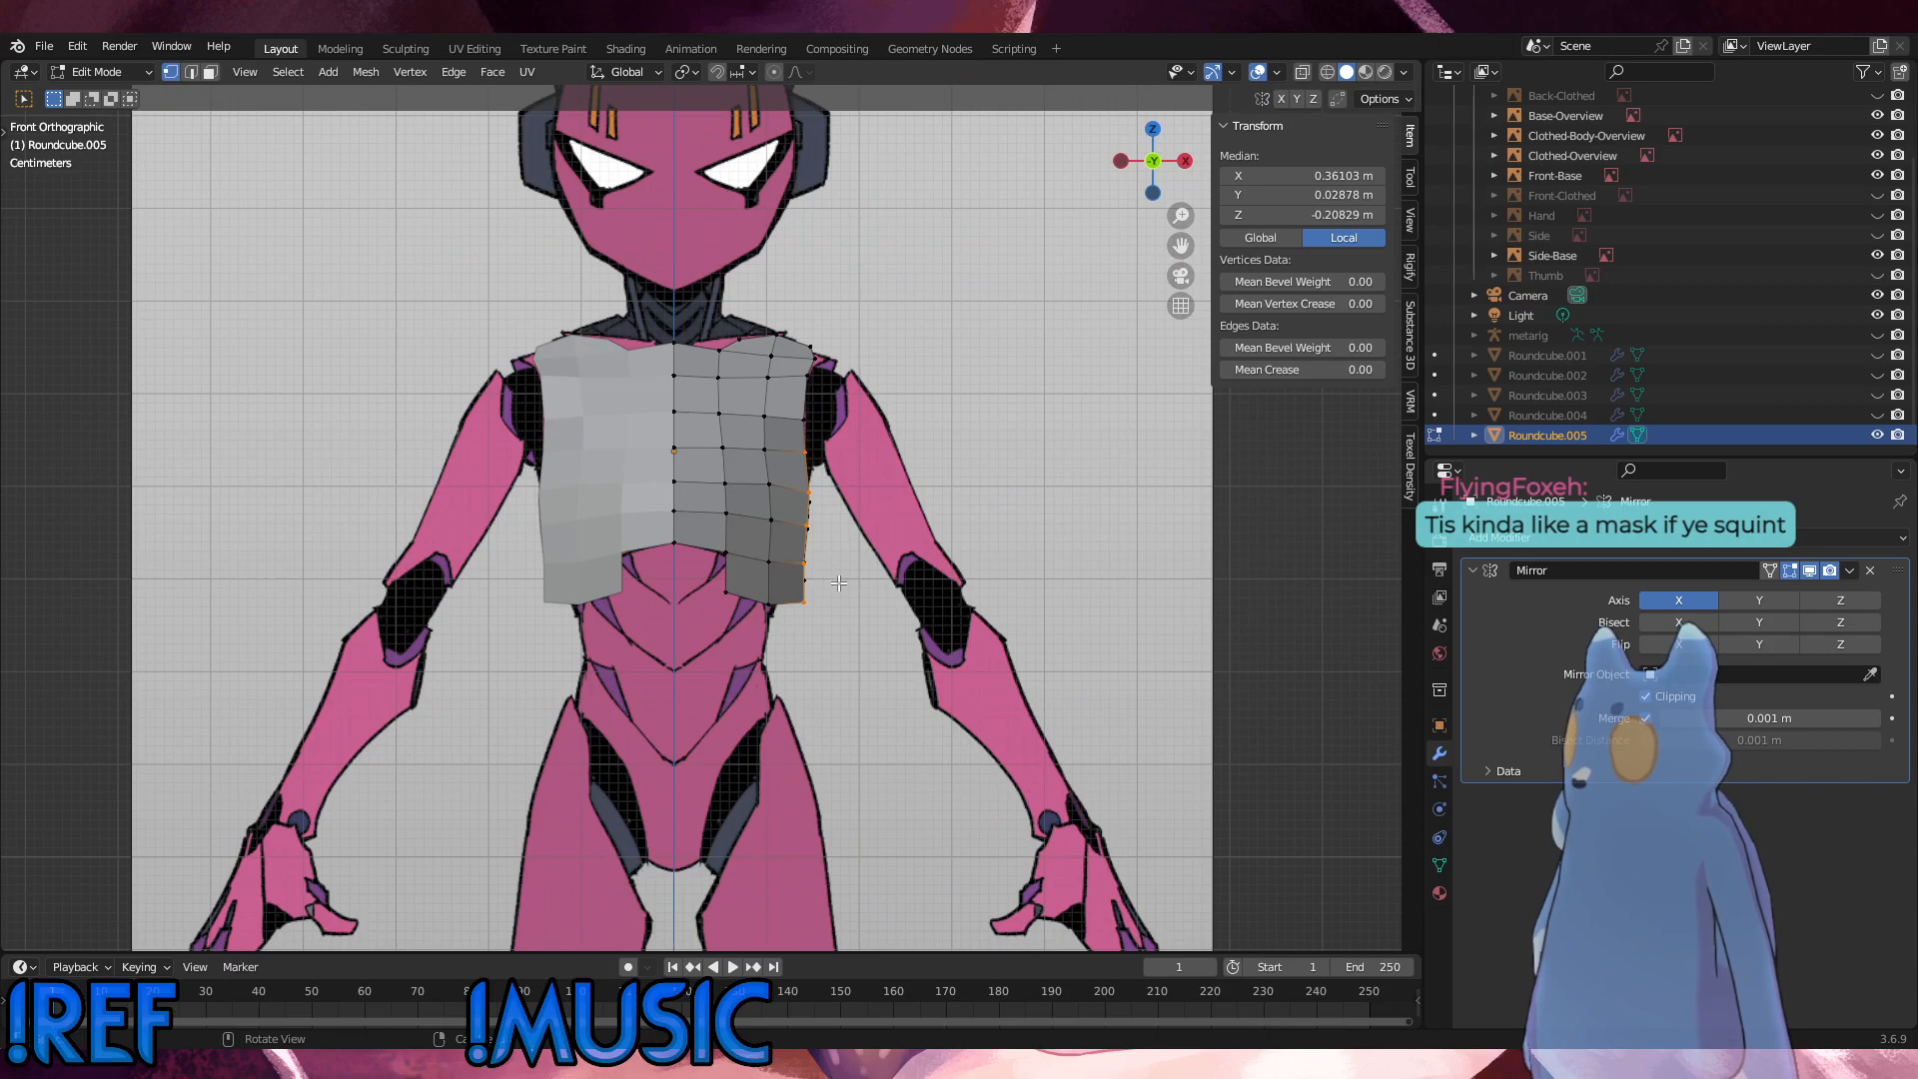
pyautogui.press('g')
pyautogui.press('g')
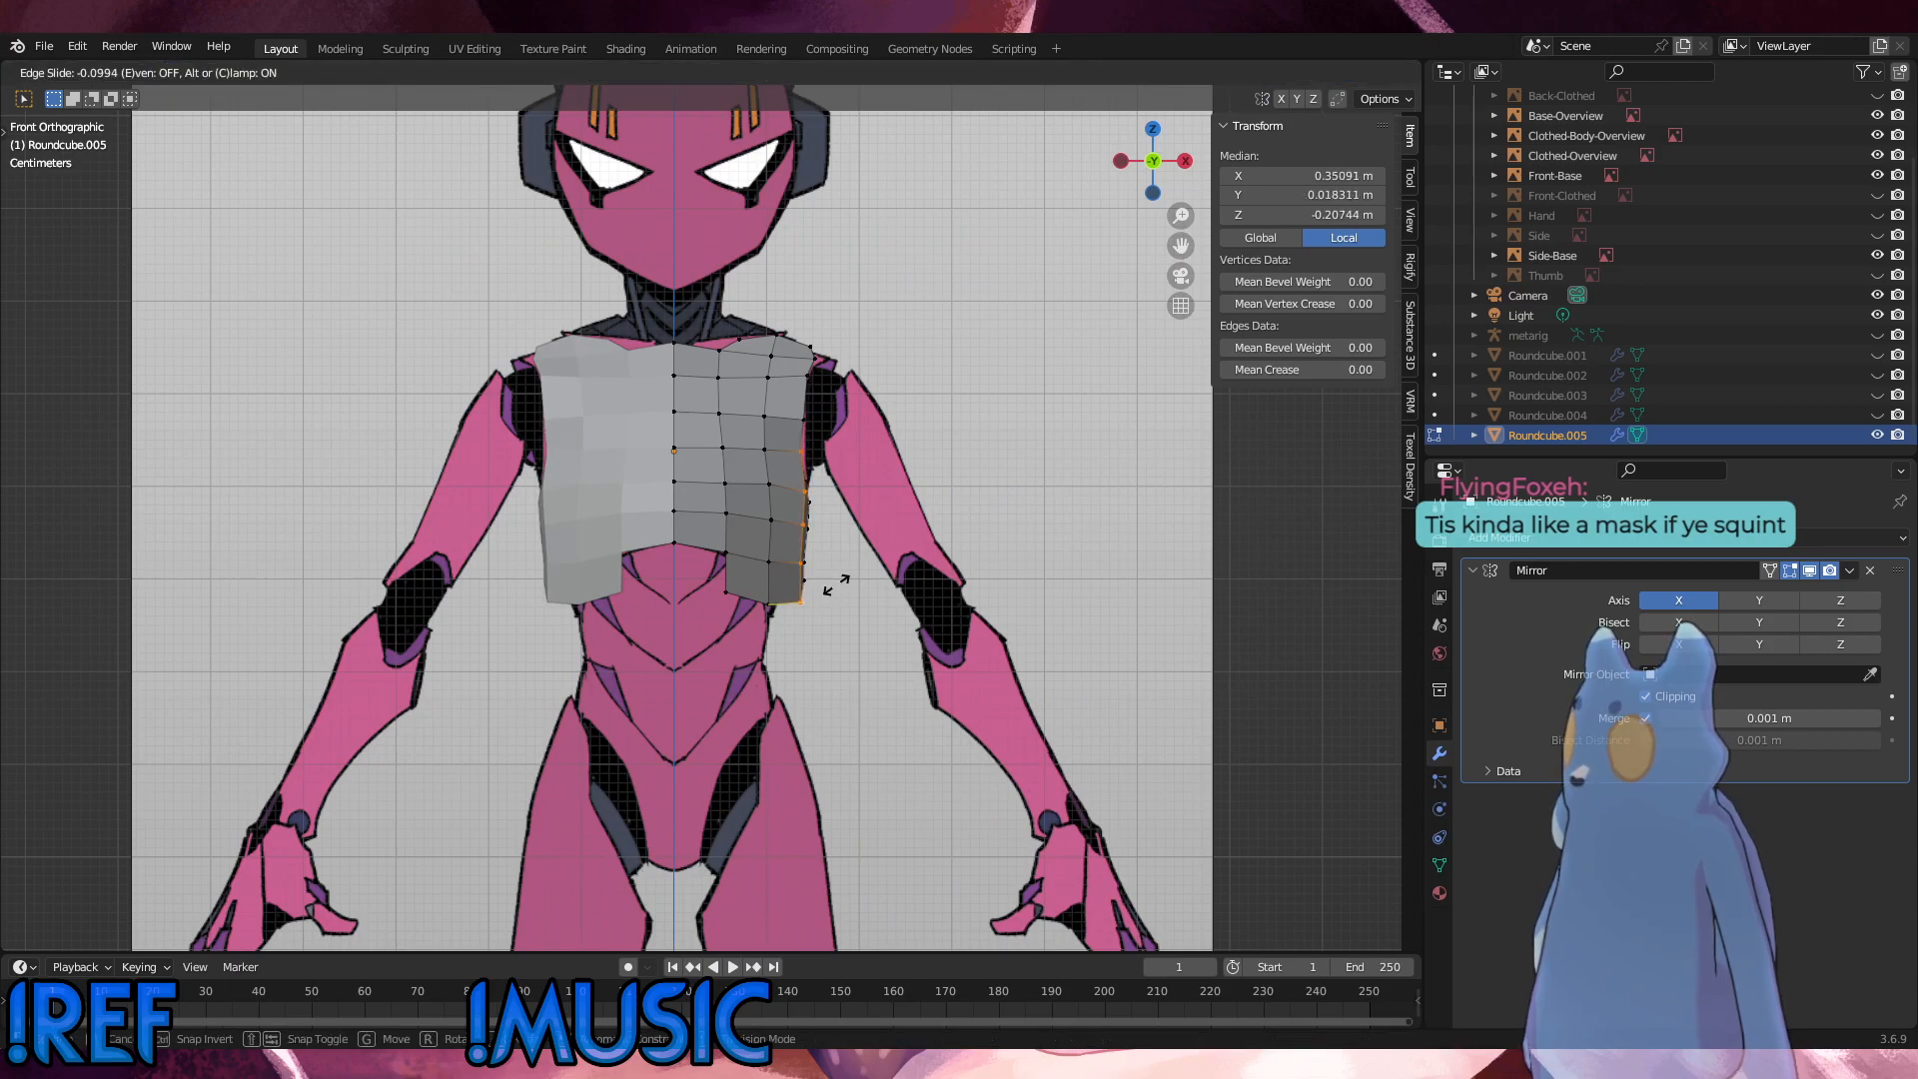
pyautogui.click(836, 585)
# Step: Slide the side vertex below the armhole by a factor of about 0.065, fine-tune its position, and clear the selection
pyautogui.click(801, 452)
pyautogui.press('g')
pyautogui.press('g')
pyautogui.click(784, 427)
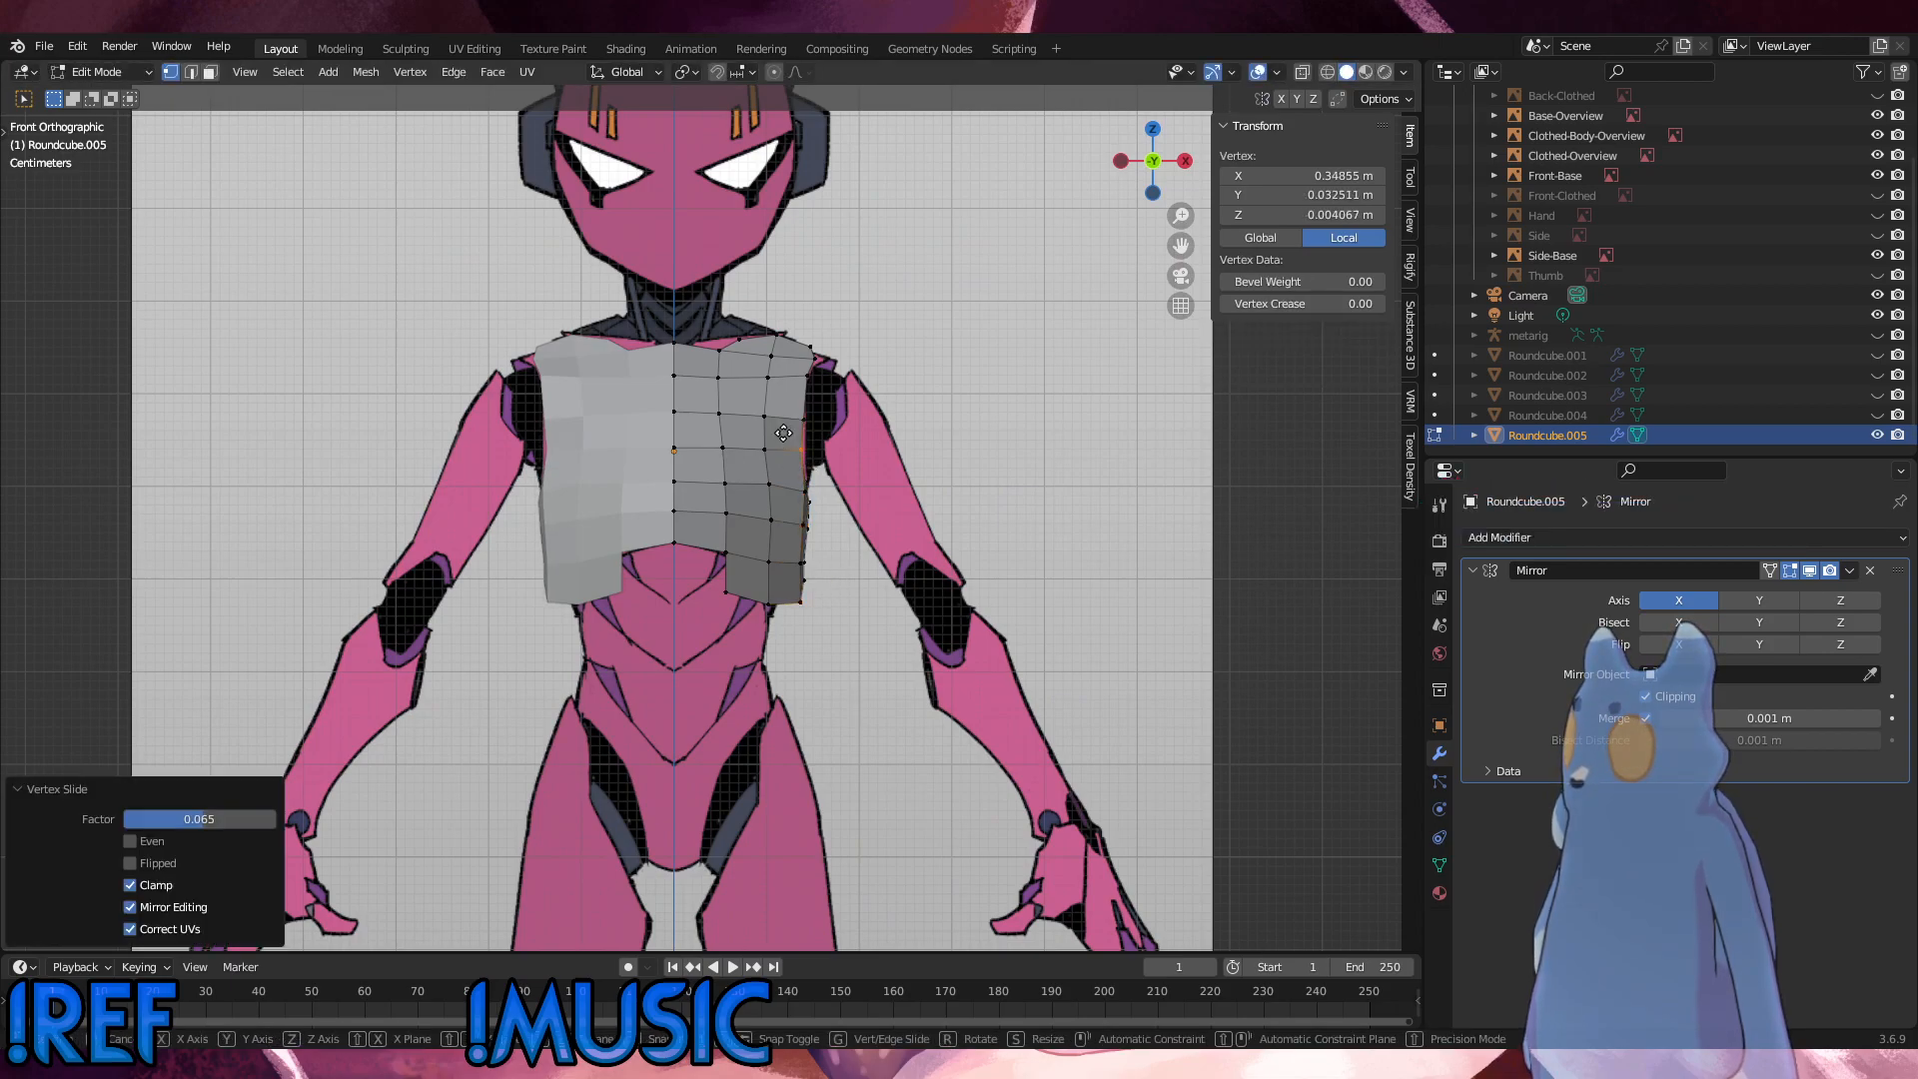
pyautogui.press('g')
pyautogui.click(786, 433)
pyautogui.click(941, 477)
# Step: Unhide the waist piece Roundcube.004 and view it together with the chest panel
pyautogui.moveTo(485, 432); pyautogui.dragTo(359, 467, button='middle')
pyautogui.scroll(2, 360, 466)
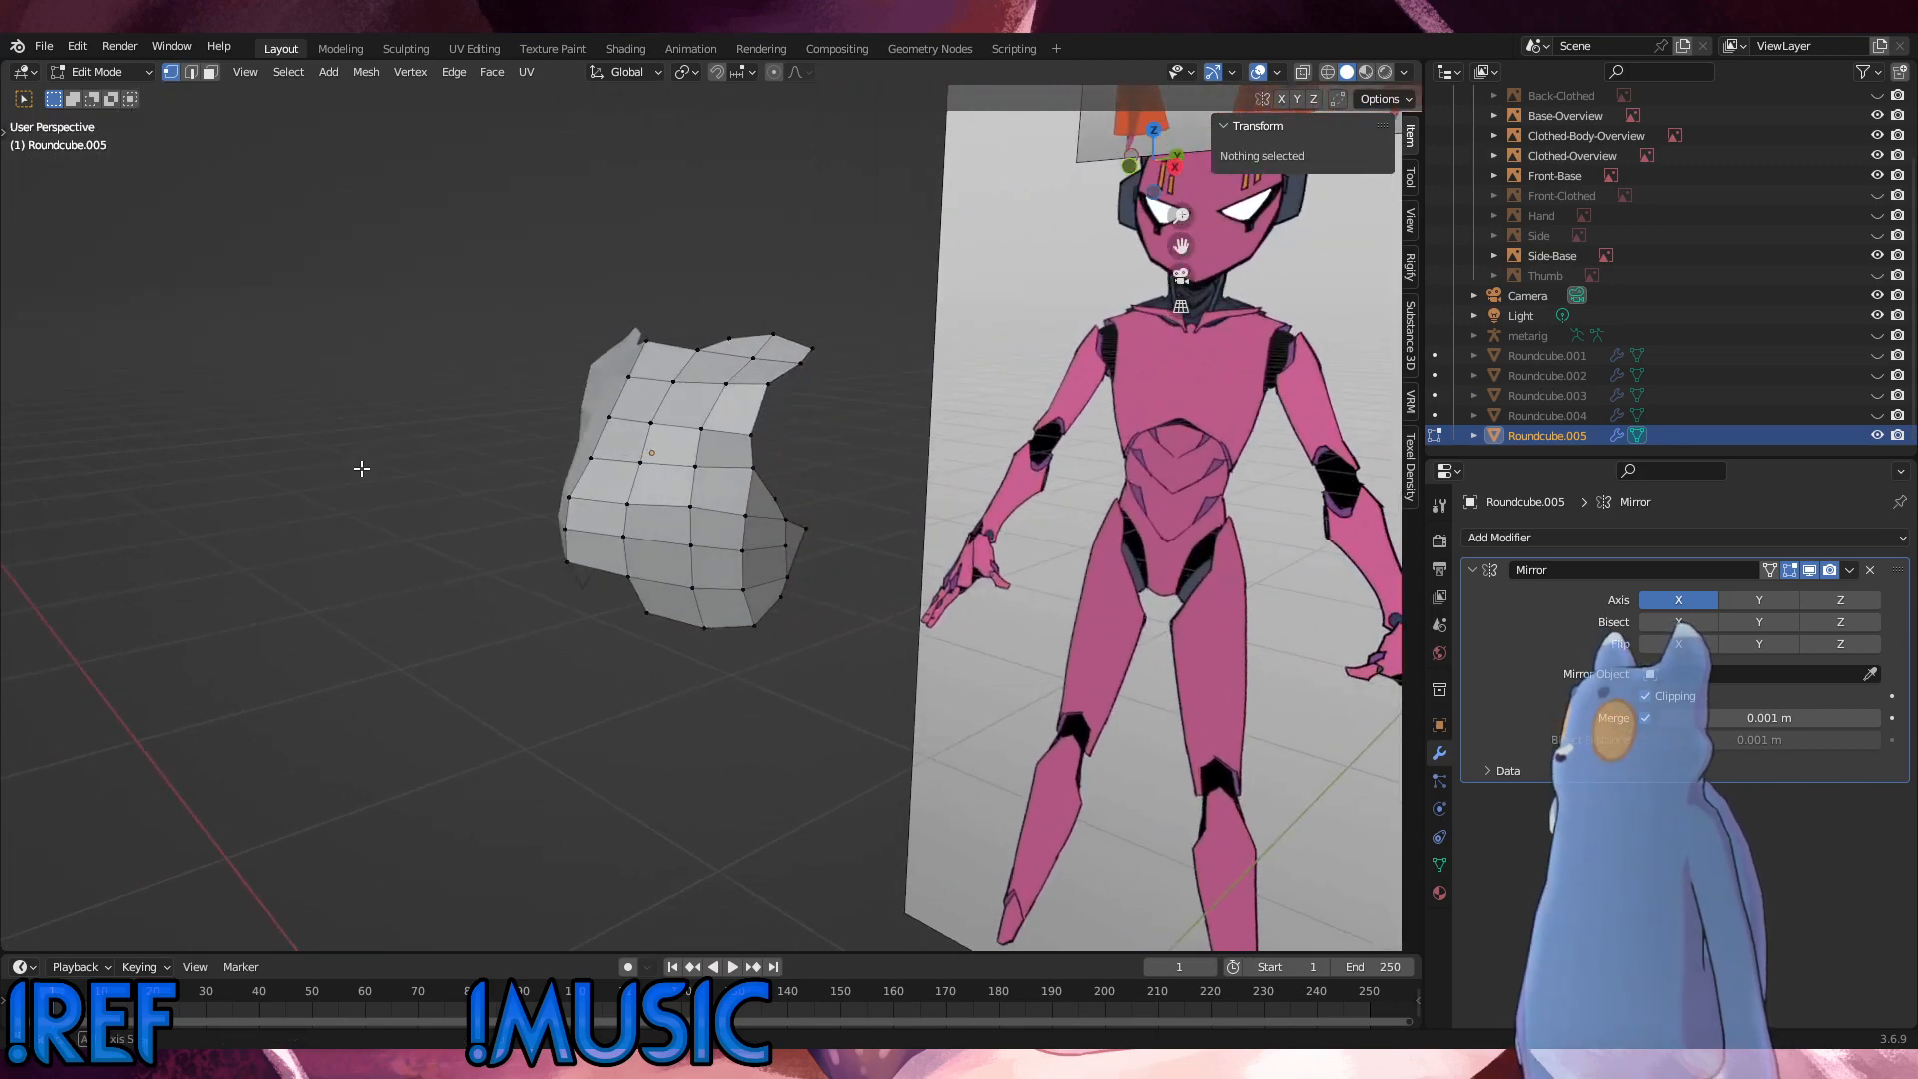
pyautogui.scroll(-2, 360, 466)
pyautogui.click(1876, 415)
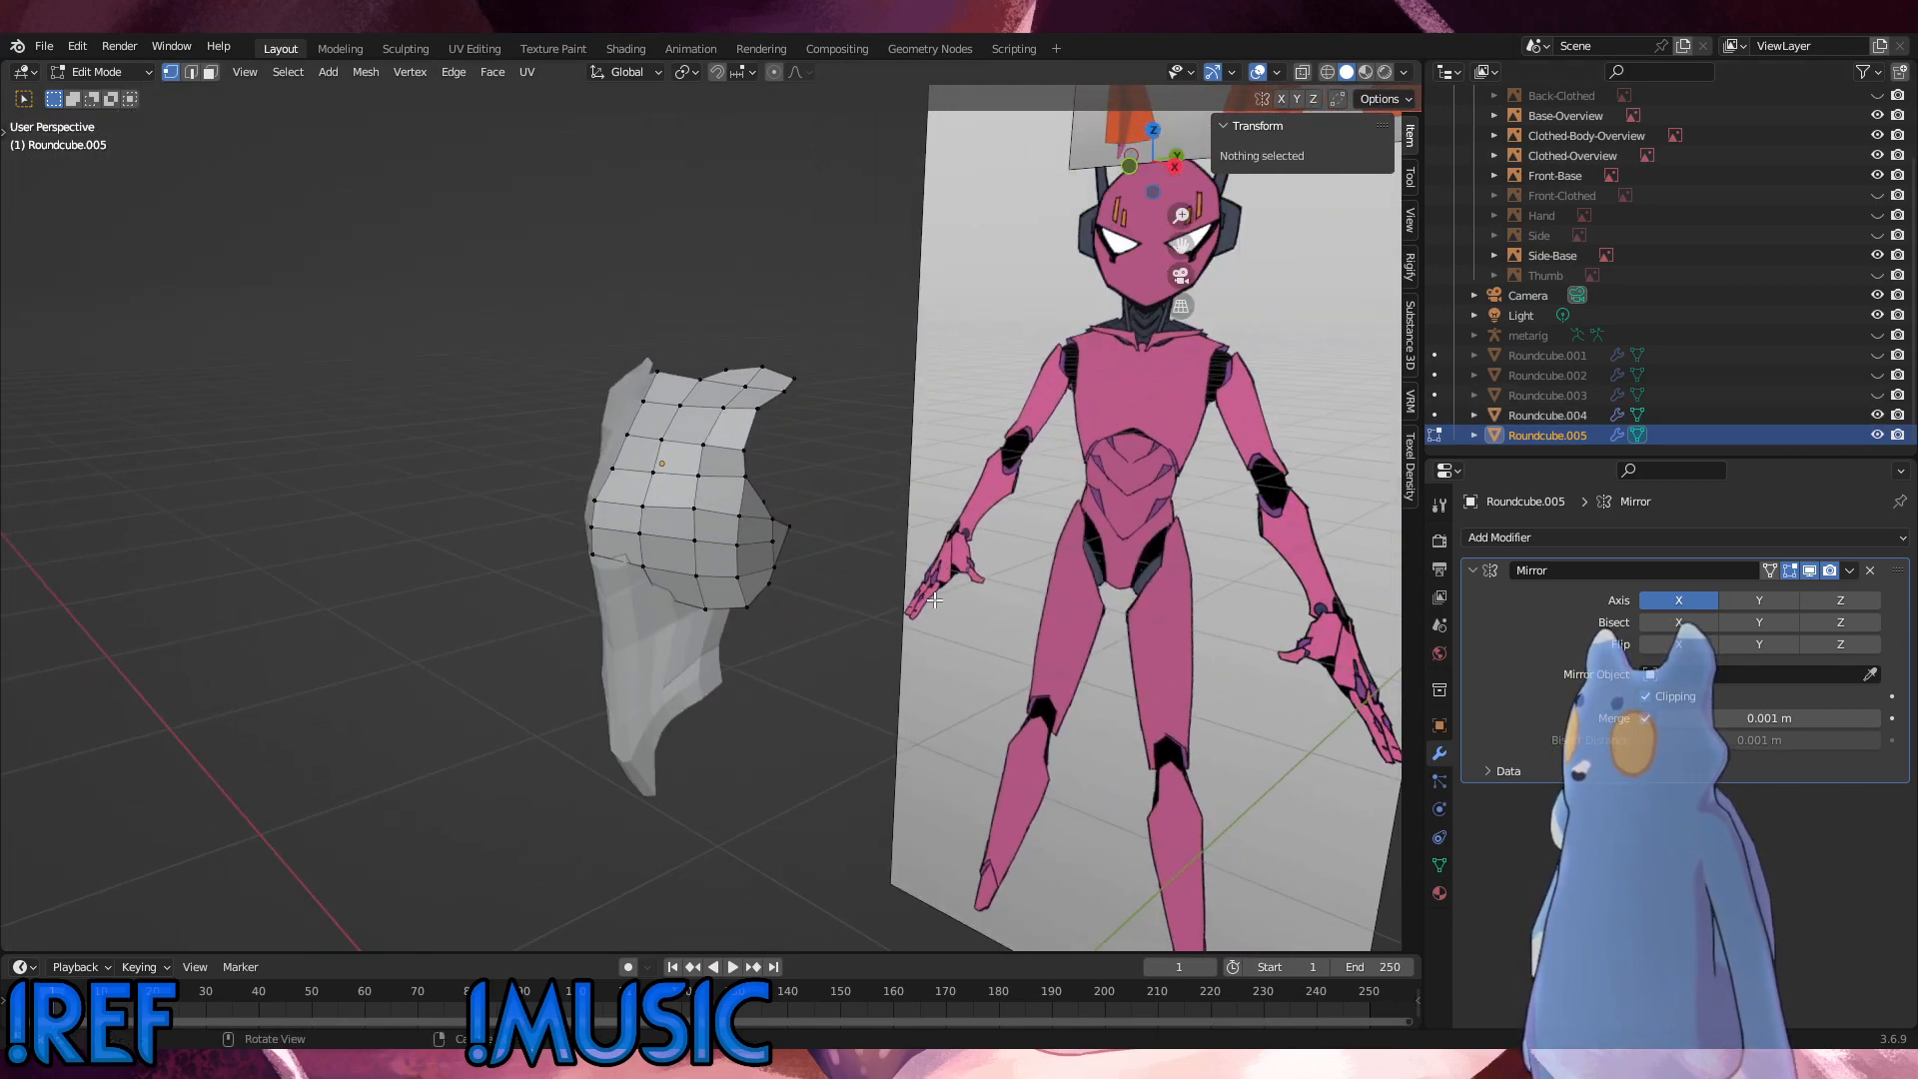
pyautogui.moveTo(599, 724); pyautogui.dragTo(878, 744, button='middle')
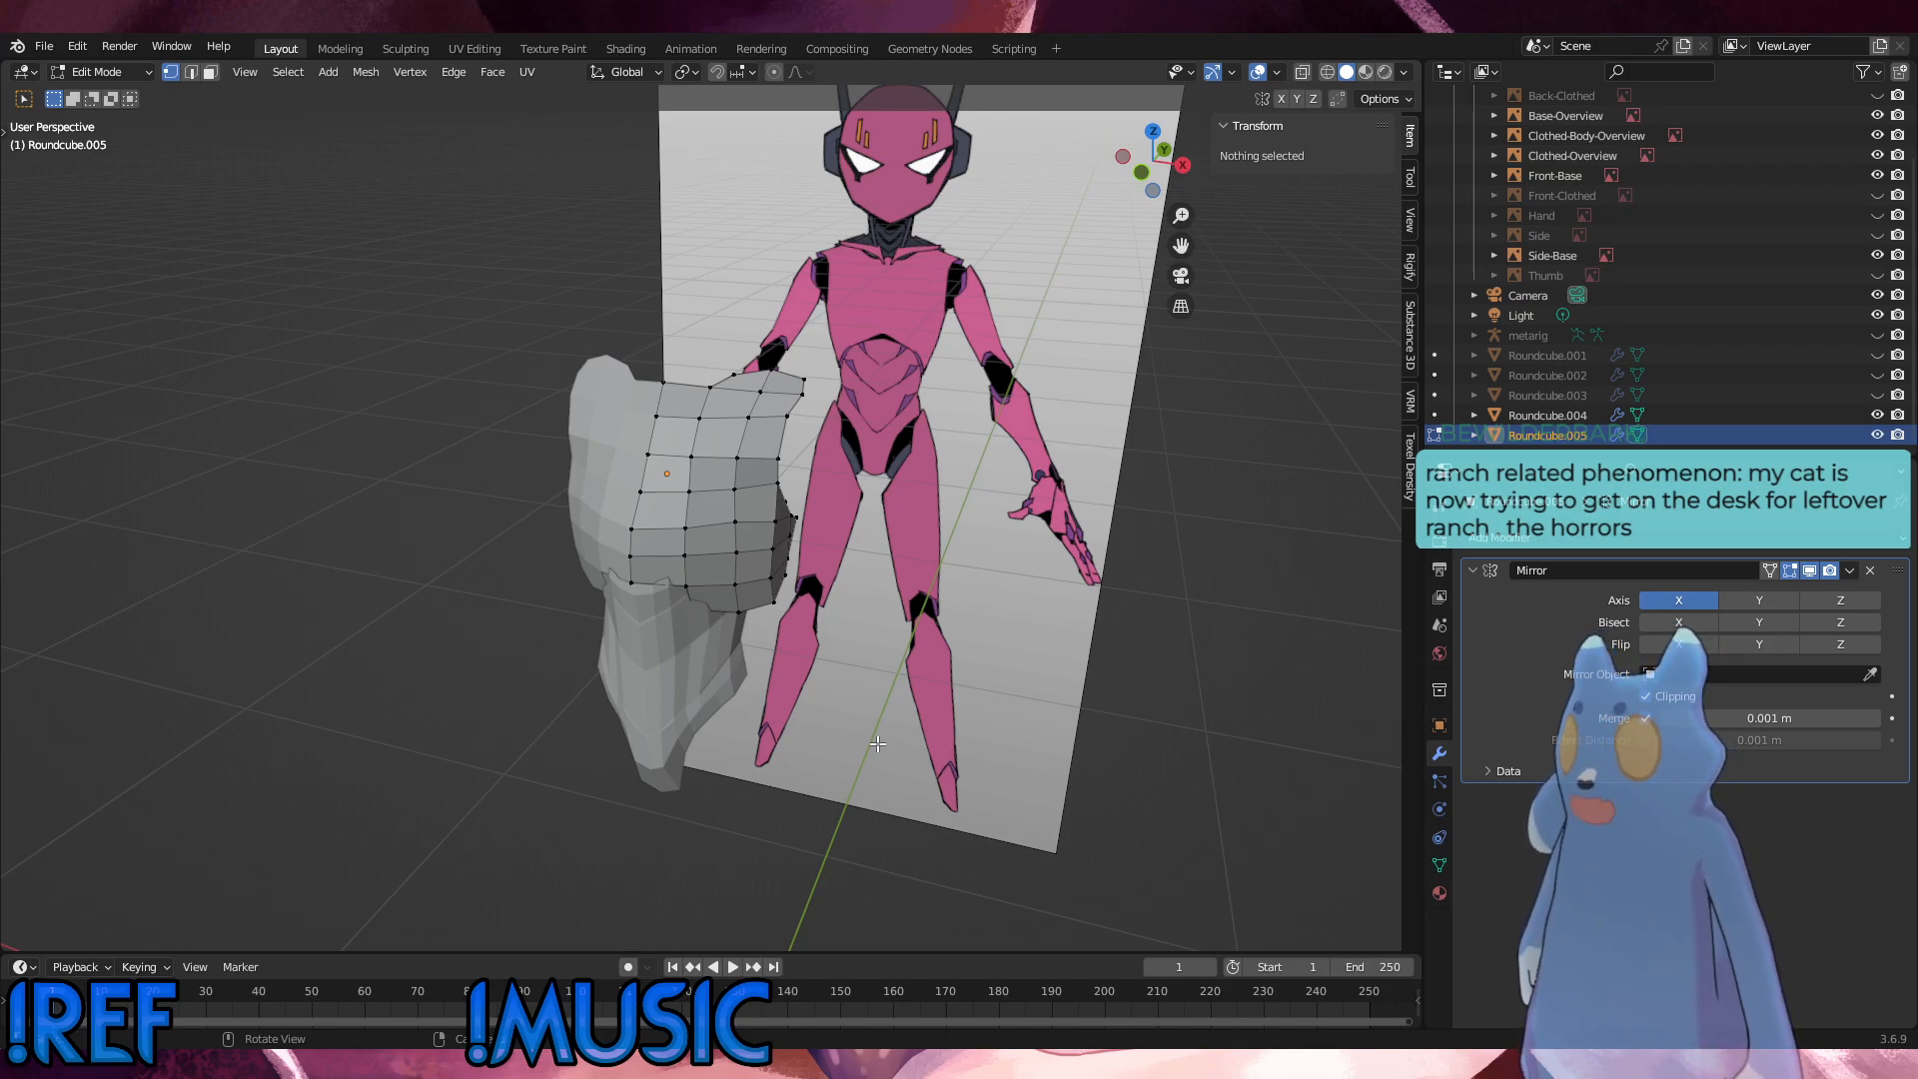
# Step: Return to Object Mode and save the Blender file
pyautogui.click(98, 71)
pyautogui.click(93, 86)
pyautogui.moveTo(452, 384)
pyautogui.mouseDown(button='middle')
pyautogui.moveTo(507, 400)
pyautogui.moveTo(292, 363)
pyautogui.moveTo(159, 376)
pyautogui.moveTo(458, 396)
pyautogui.mouseUp(button='middle')
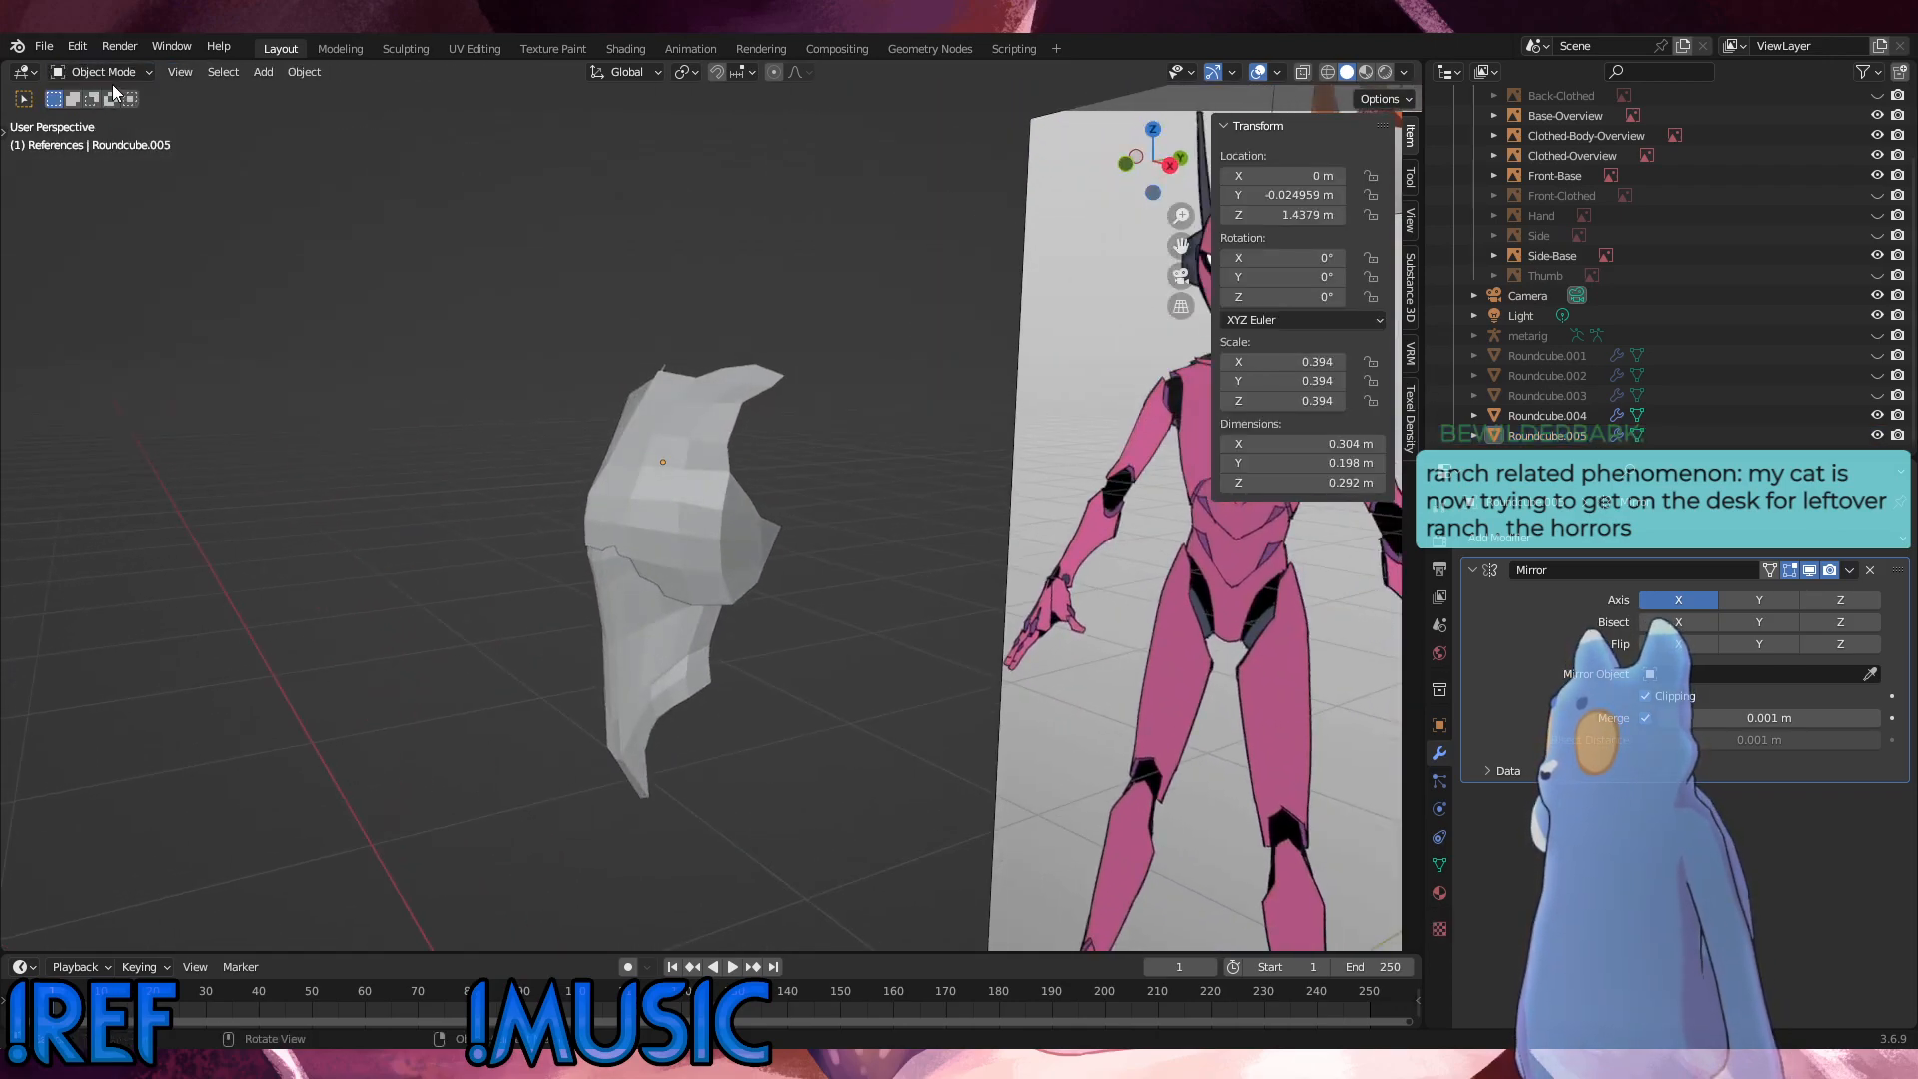
pyautogui.click(43, 47)
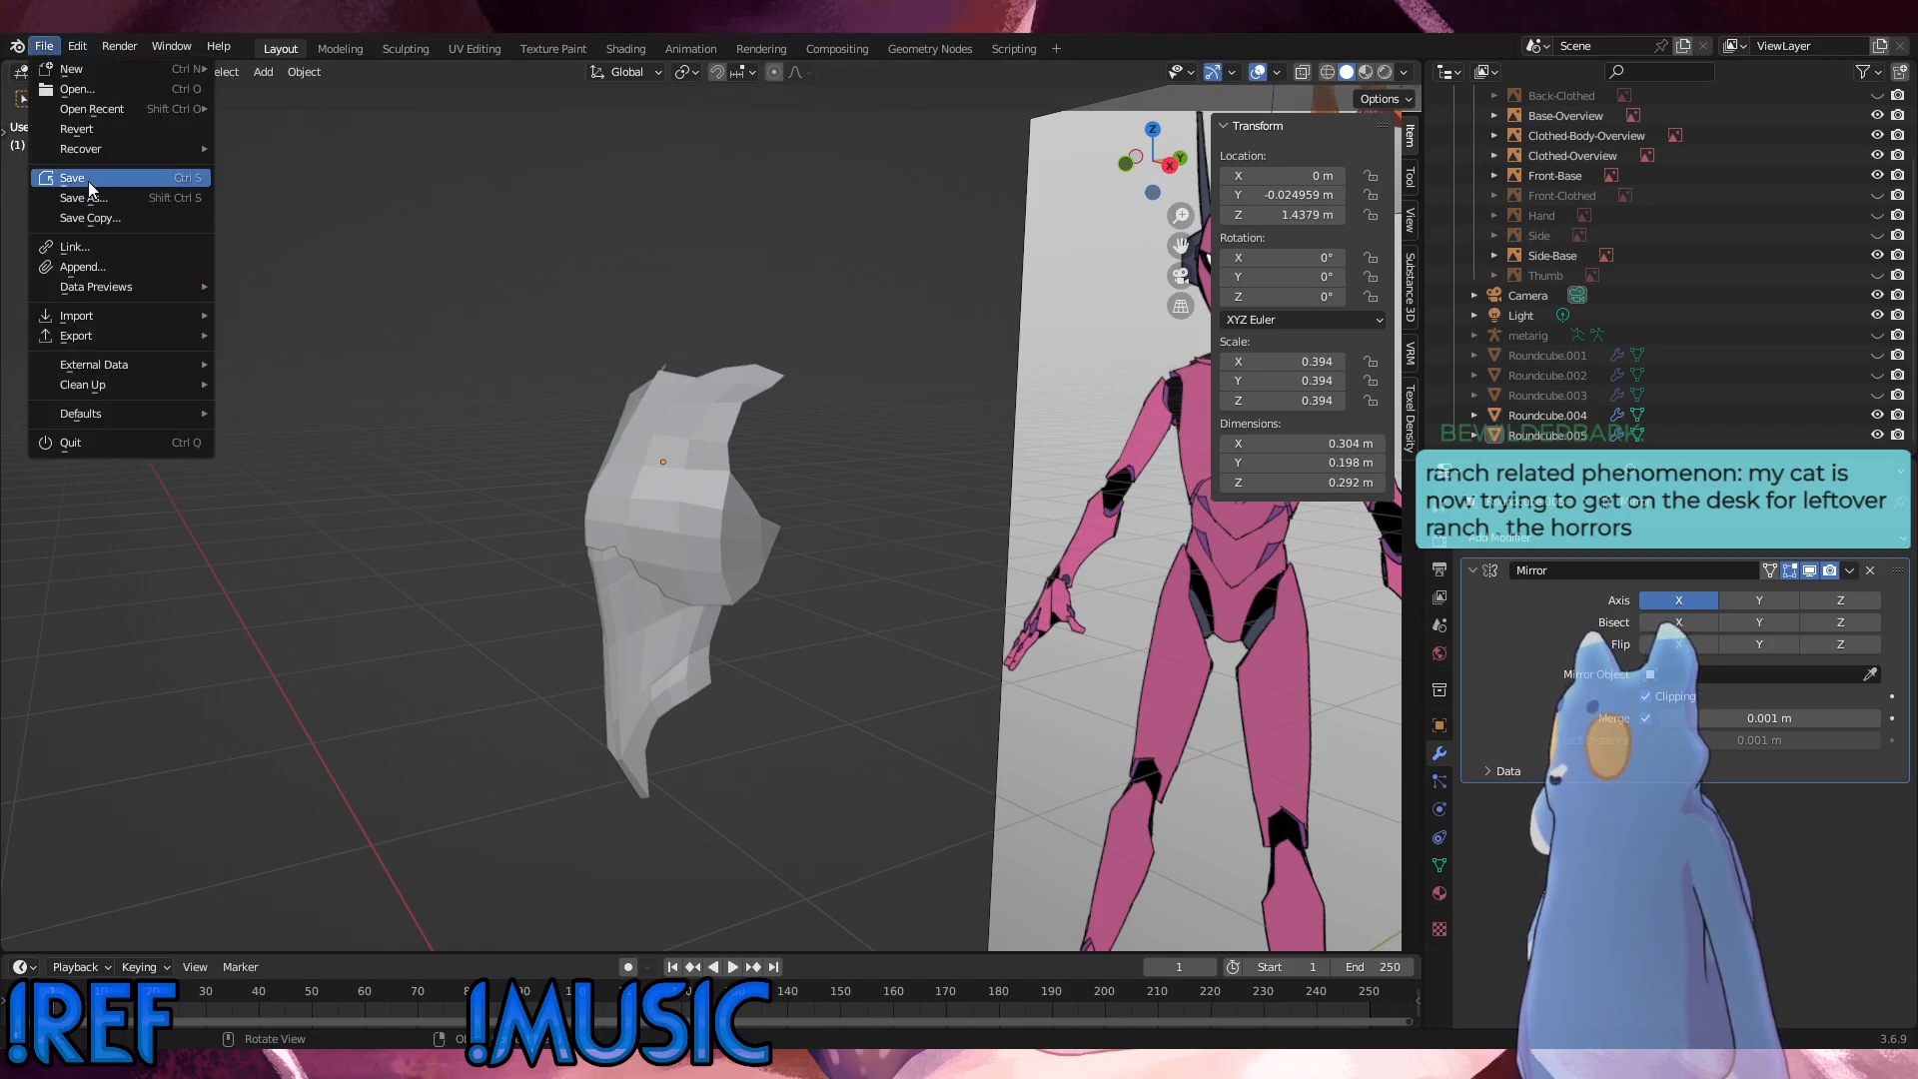
pyautogui.moveTo(319, 196); pyautogui.dragTo(1149, 344, button='middle')
# Step: Unhide the metarig armature to show it with the torso pieces
pyautogui.scroll(3, 1699, 370)
pyautogui.scroll(-2, 1820, 356)
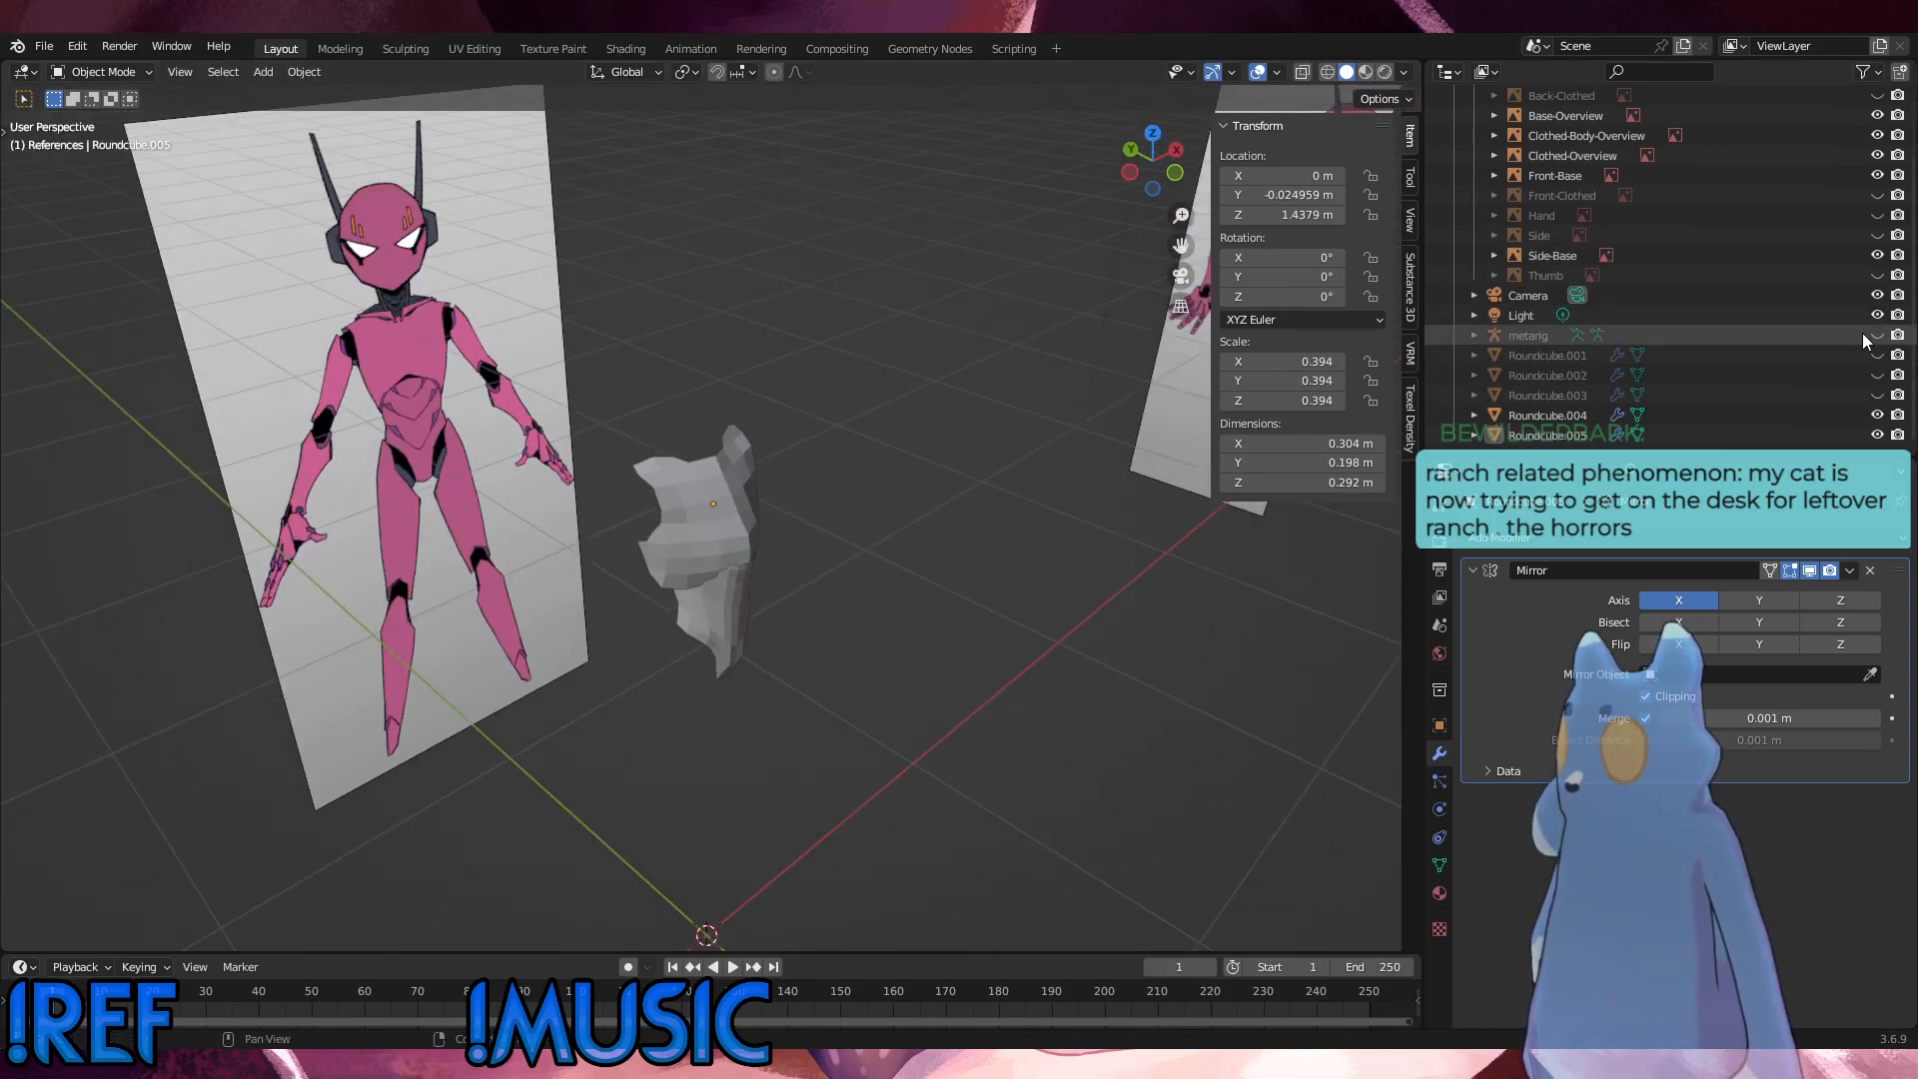
pyautogui.click(1877, 335)
pyautogui.moveTo(957, 613); pyautogui.dragTo(470, 200, button='middle')
pyautogui.scroll(-5, 484, 549)
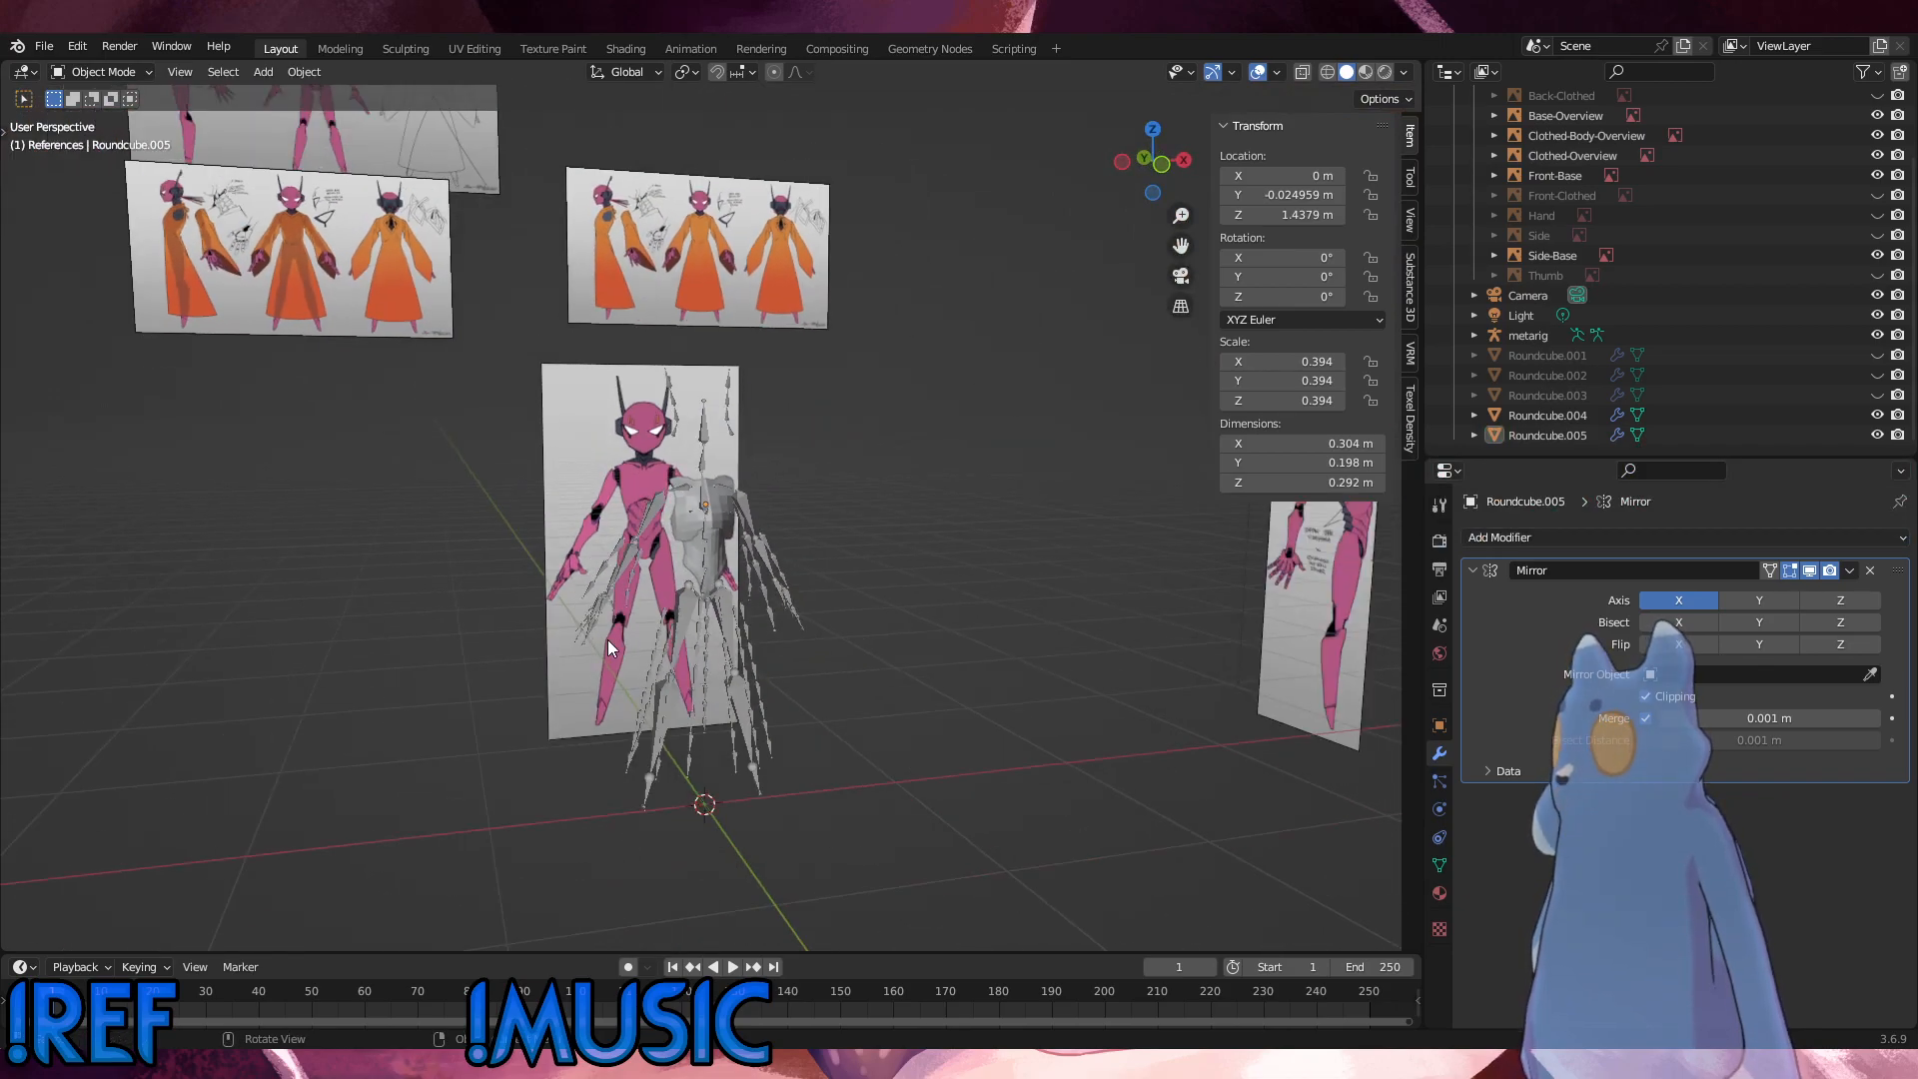
# Step: Examine the torso pieces and armature from several angles against the front reference, leaving nothing selected
pyautogui.moveTo(608, 639); pyautogui.dragTo(662, 696, button='middle')
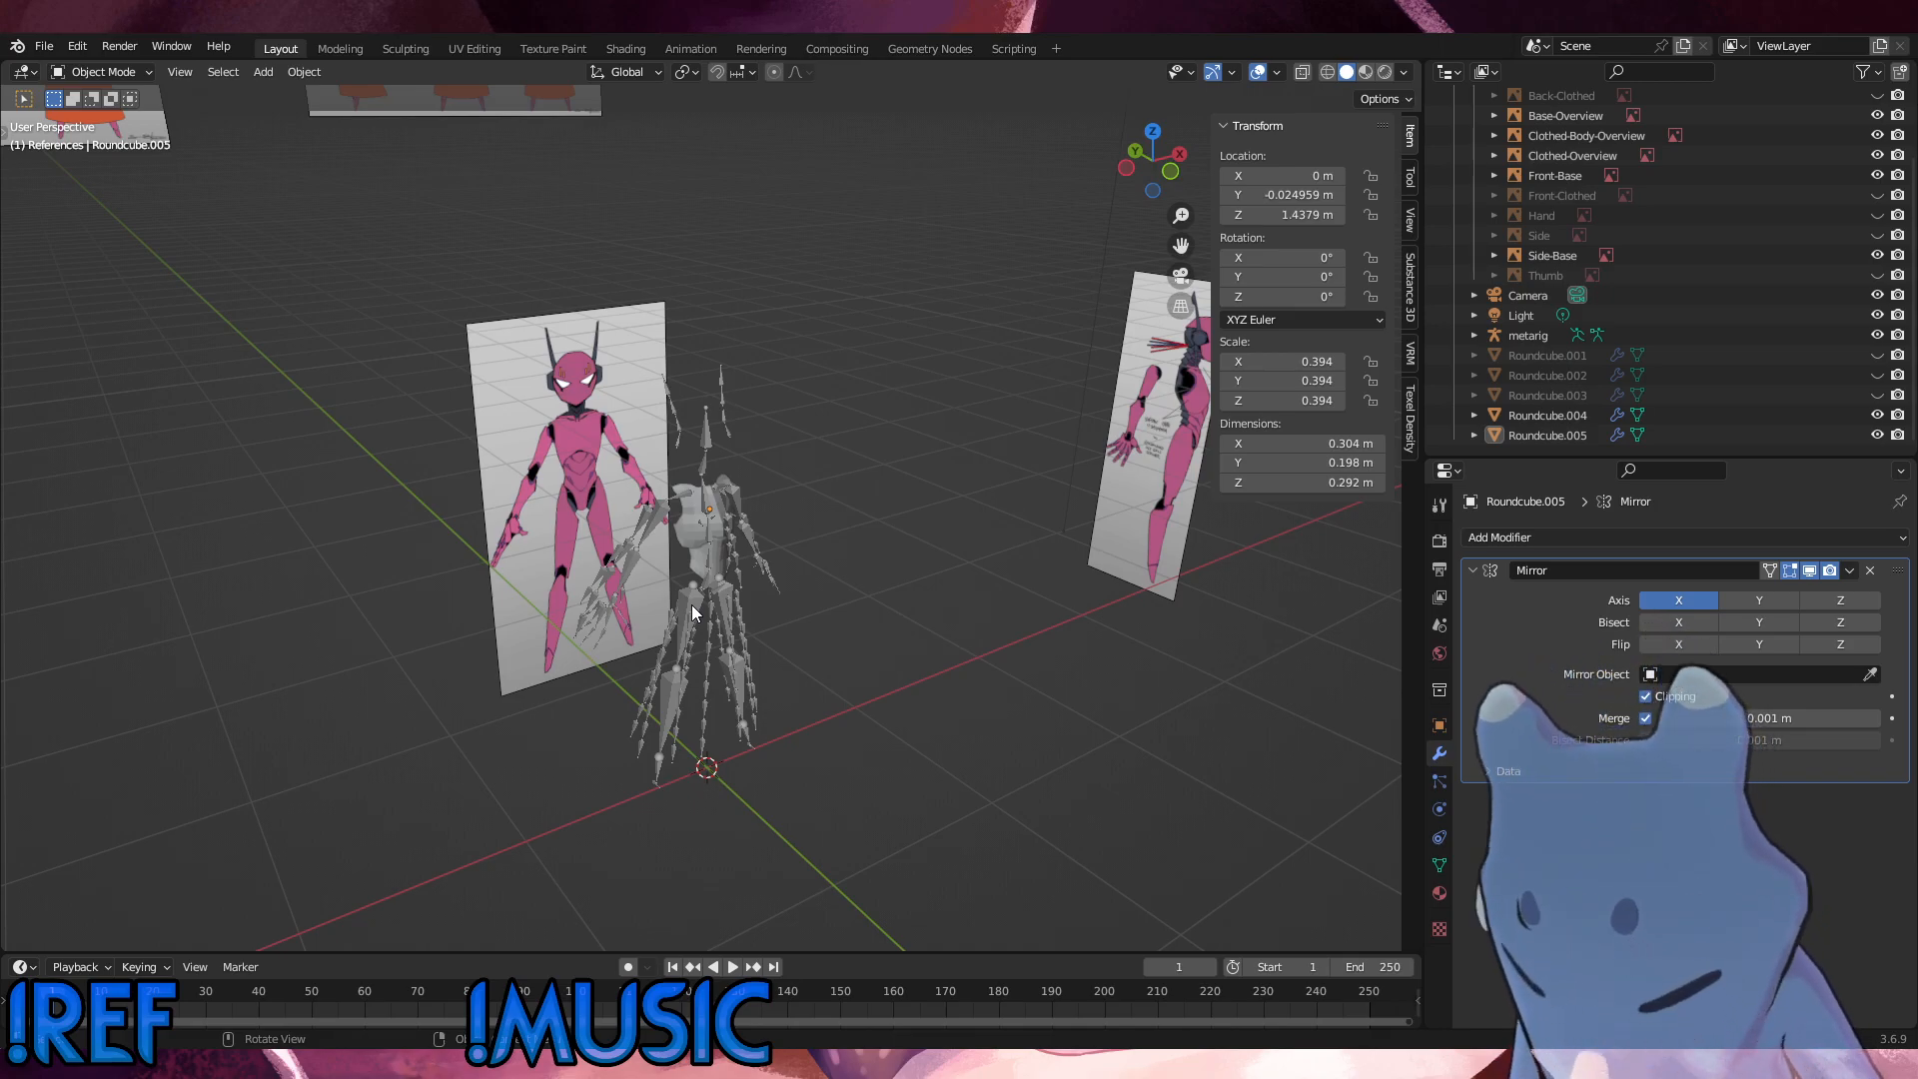
pyautogui.moveTo(764, 573); pyautogui.dragTo(513, 445, button='middle')
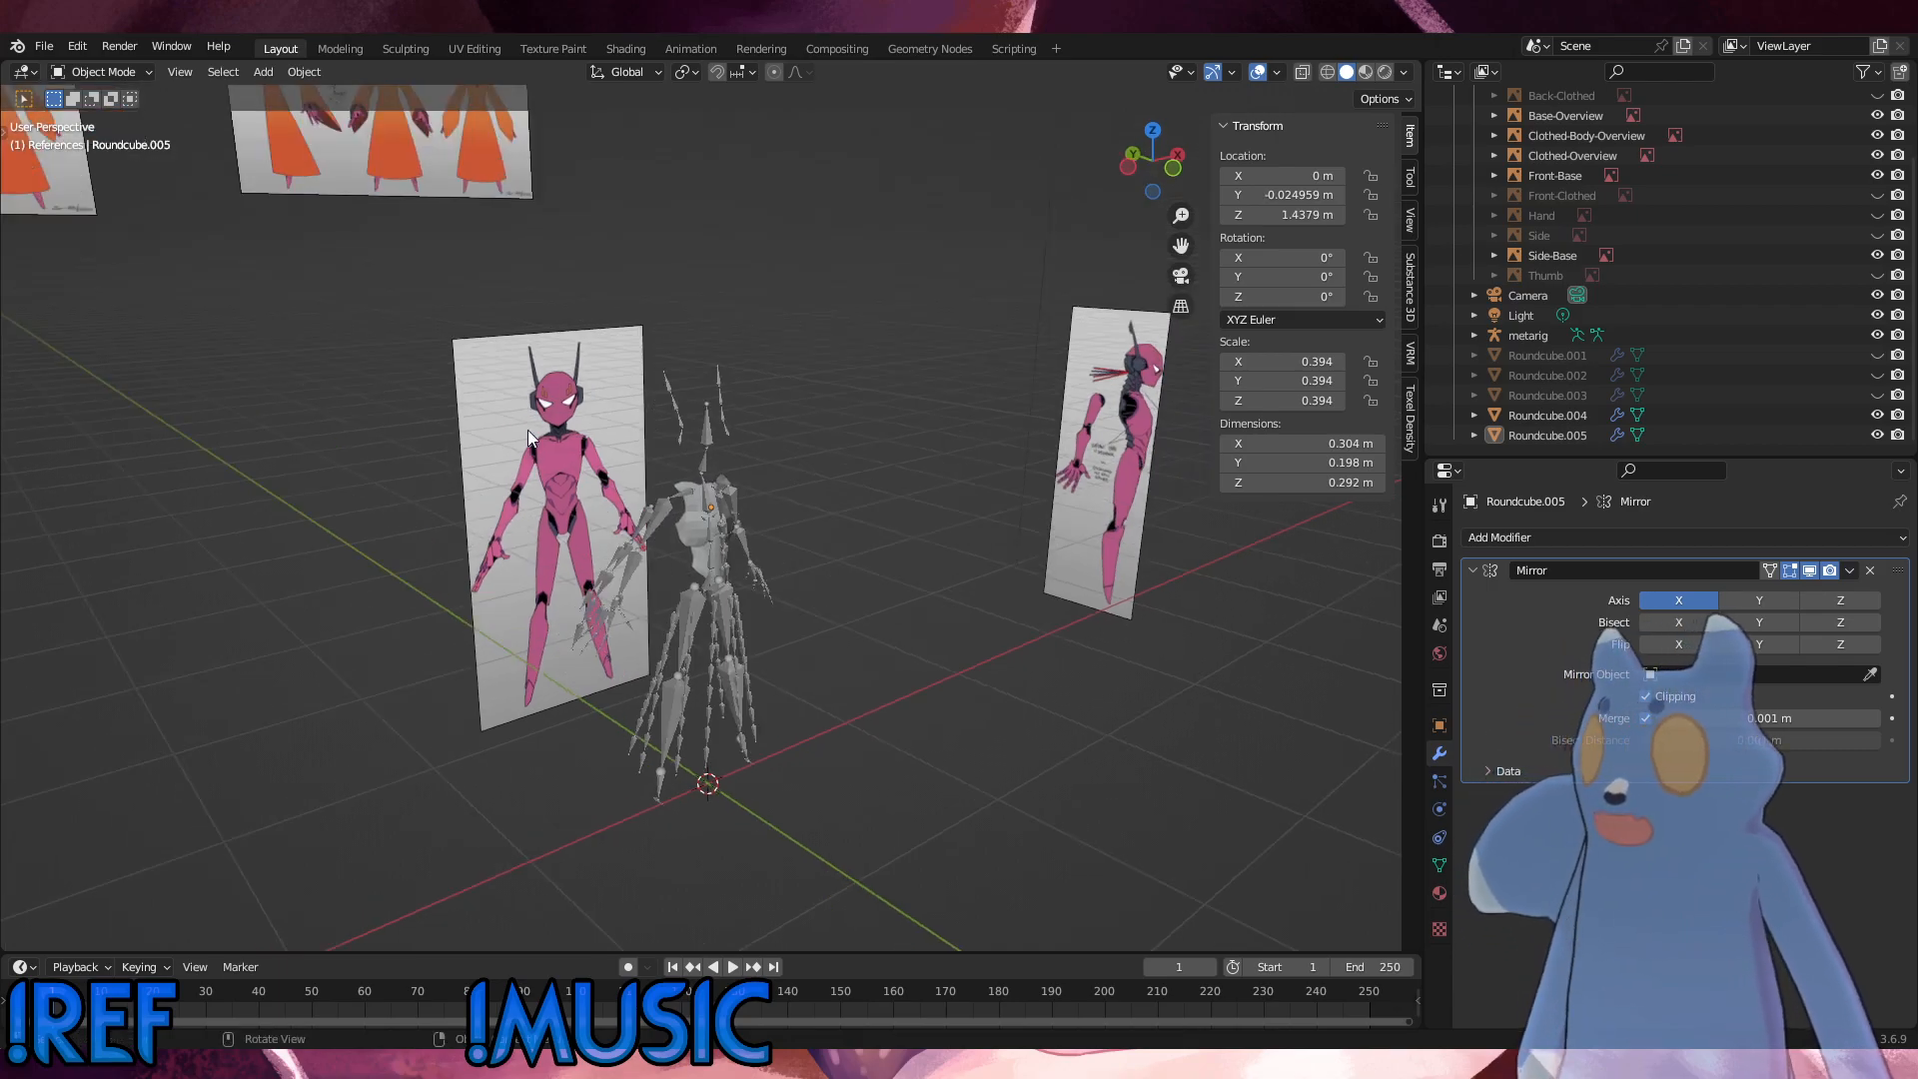
pyautogui.click(594, 529)
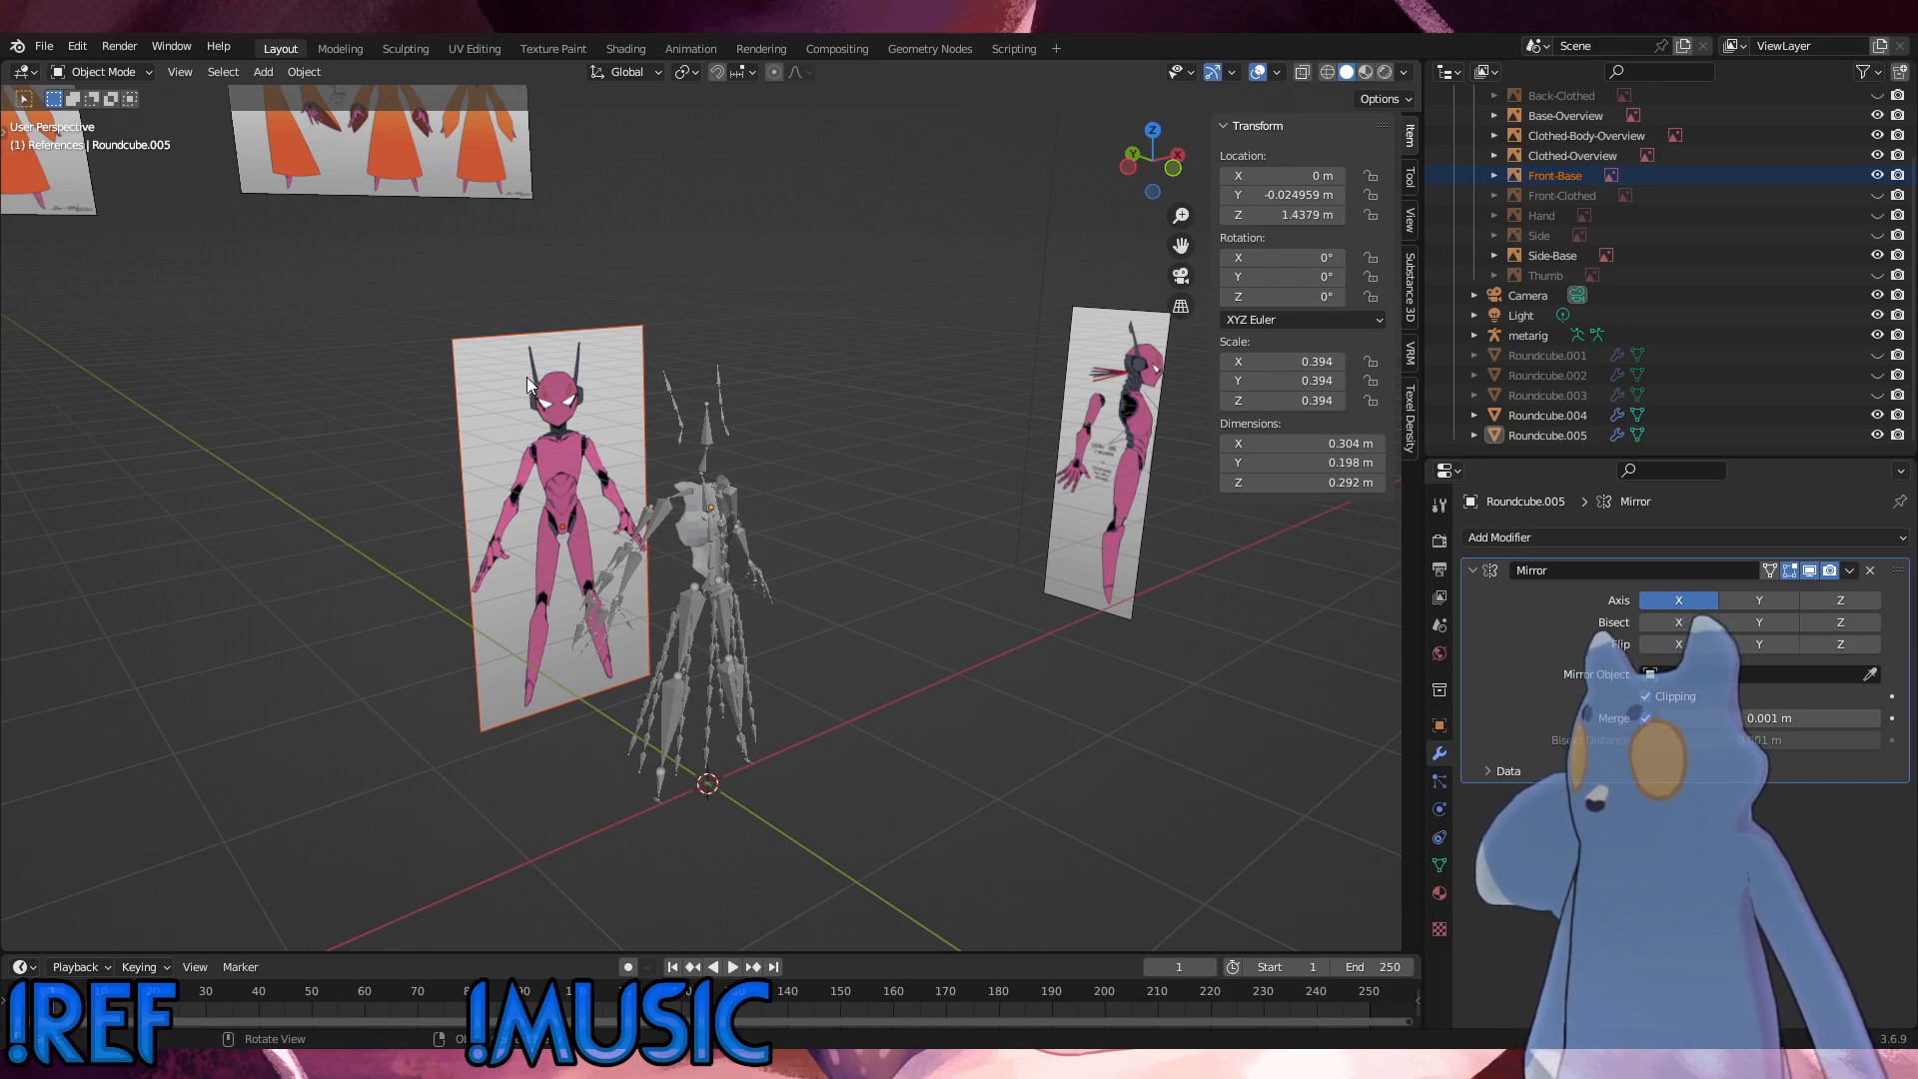
pyautogui.moveTo(501, 417); pyautogui.dragTo(619, 540)
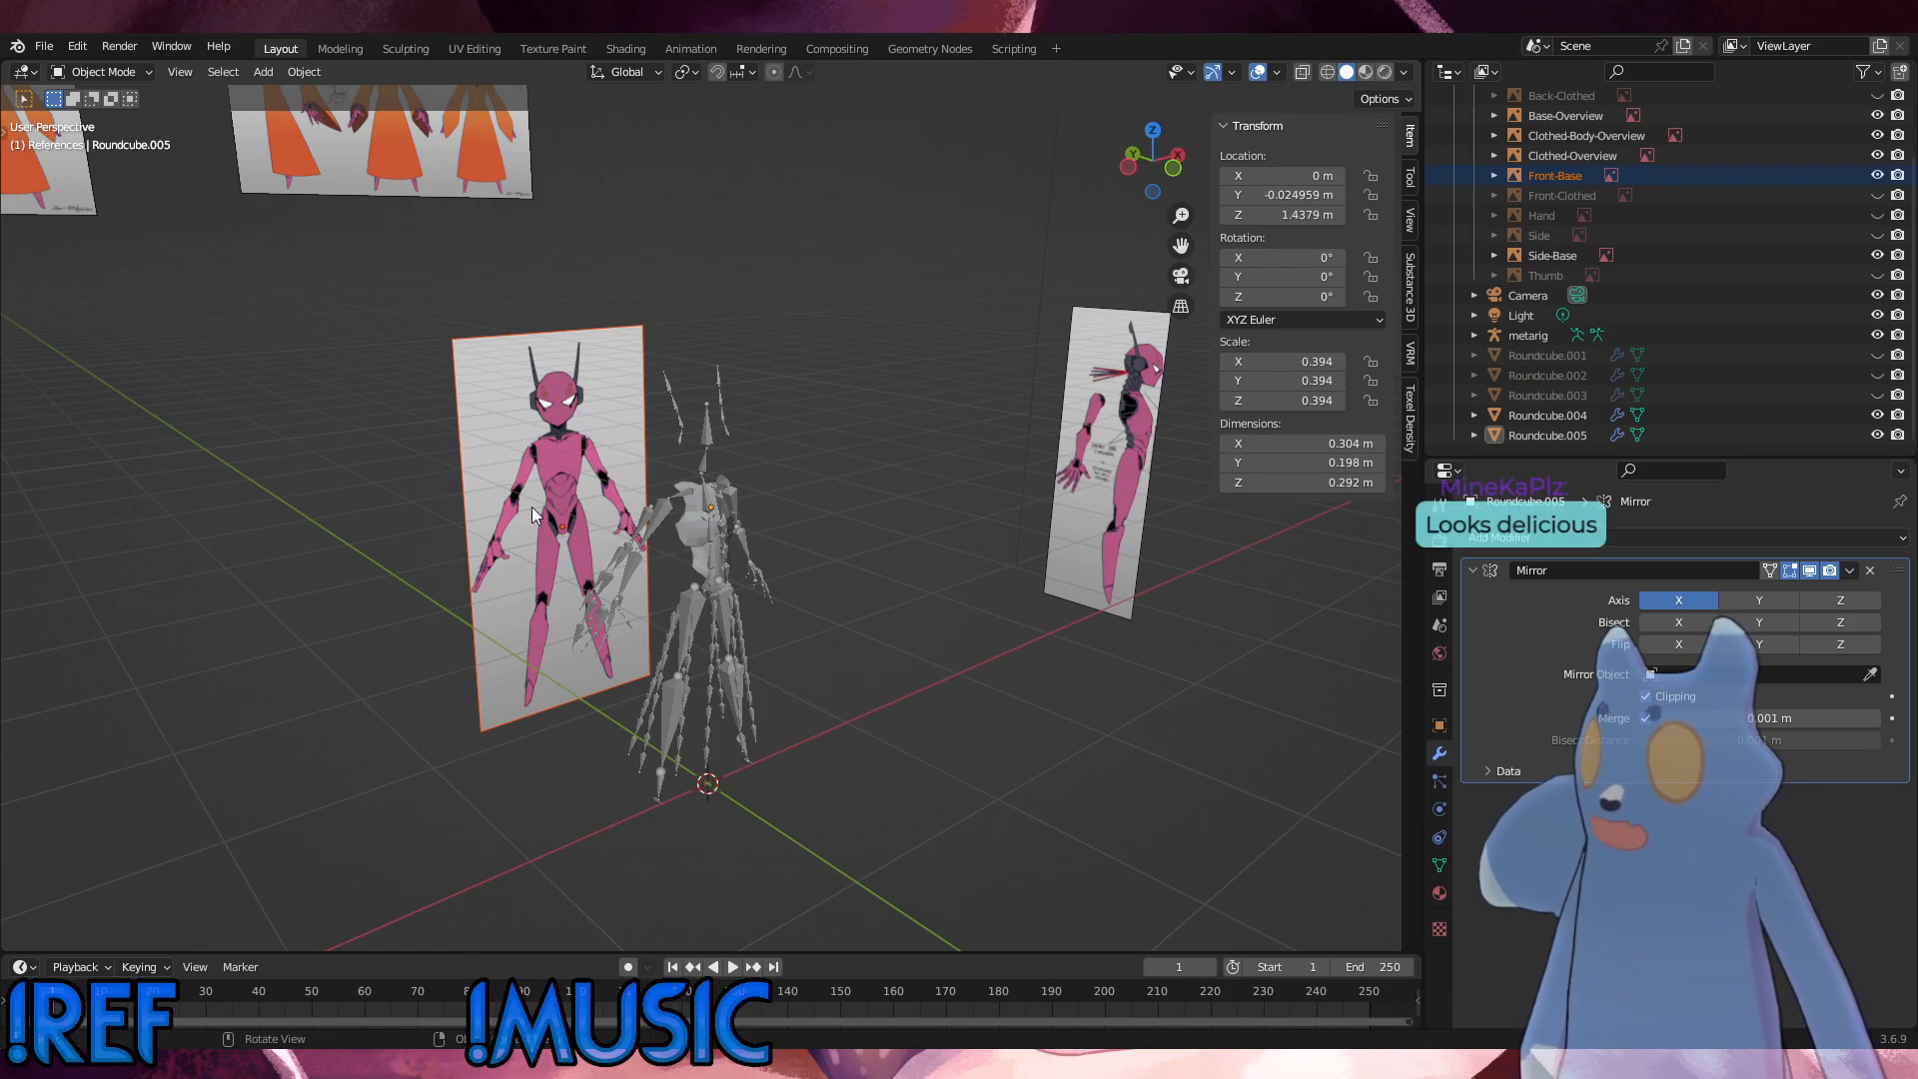
pyautogui.moveTo(956, 705); pyautogui.dragTo(718, 765, button='middle')
pyautogui.scroll(4, 717, 699)
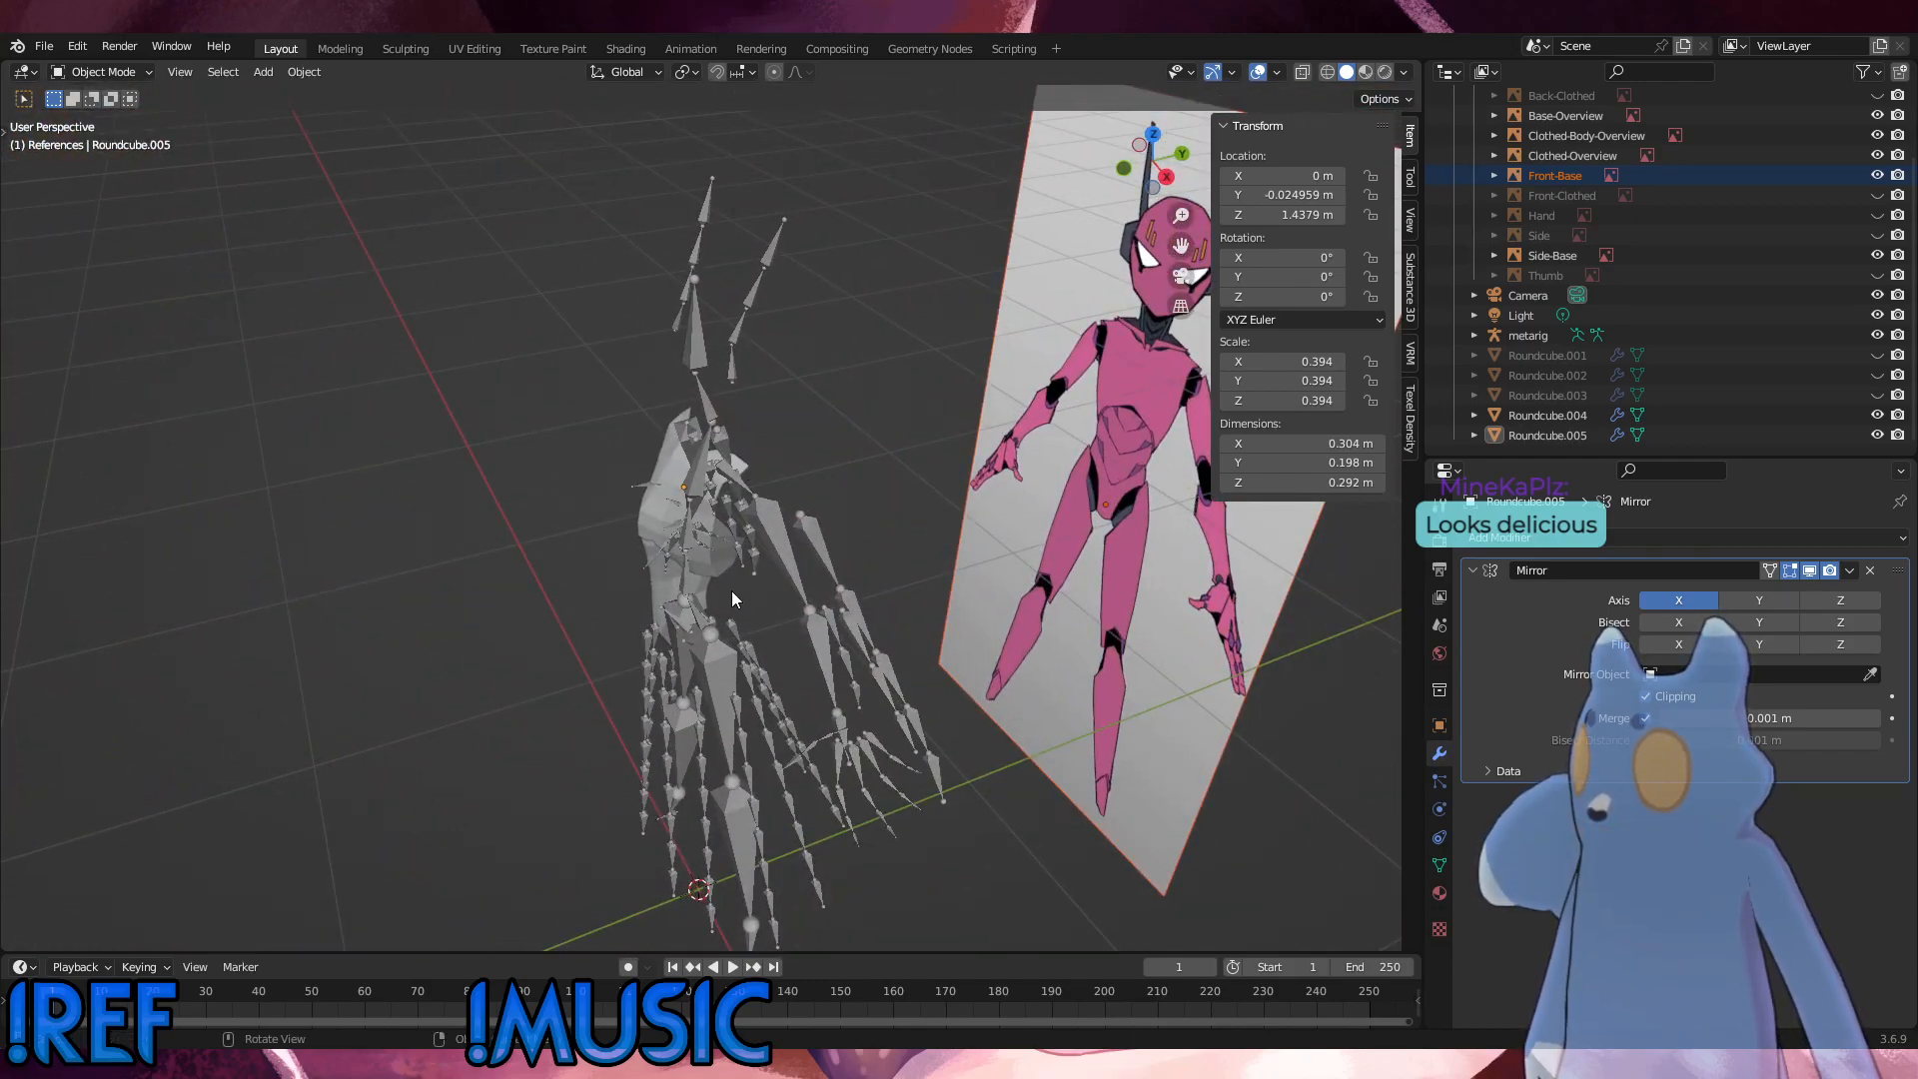
pyautogui.moveTo(731, 599); pyautogui.dragTo(744, 589, button='middle')
pyautogui.moveTo(566, 385); pyautogui.dragTo(834, 668)
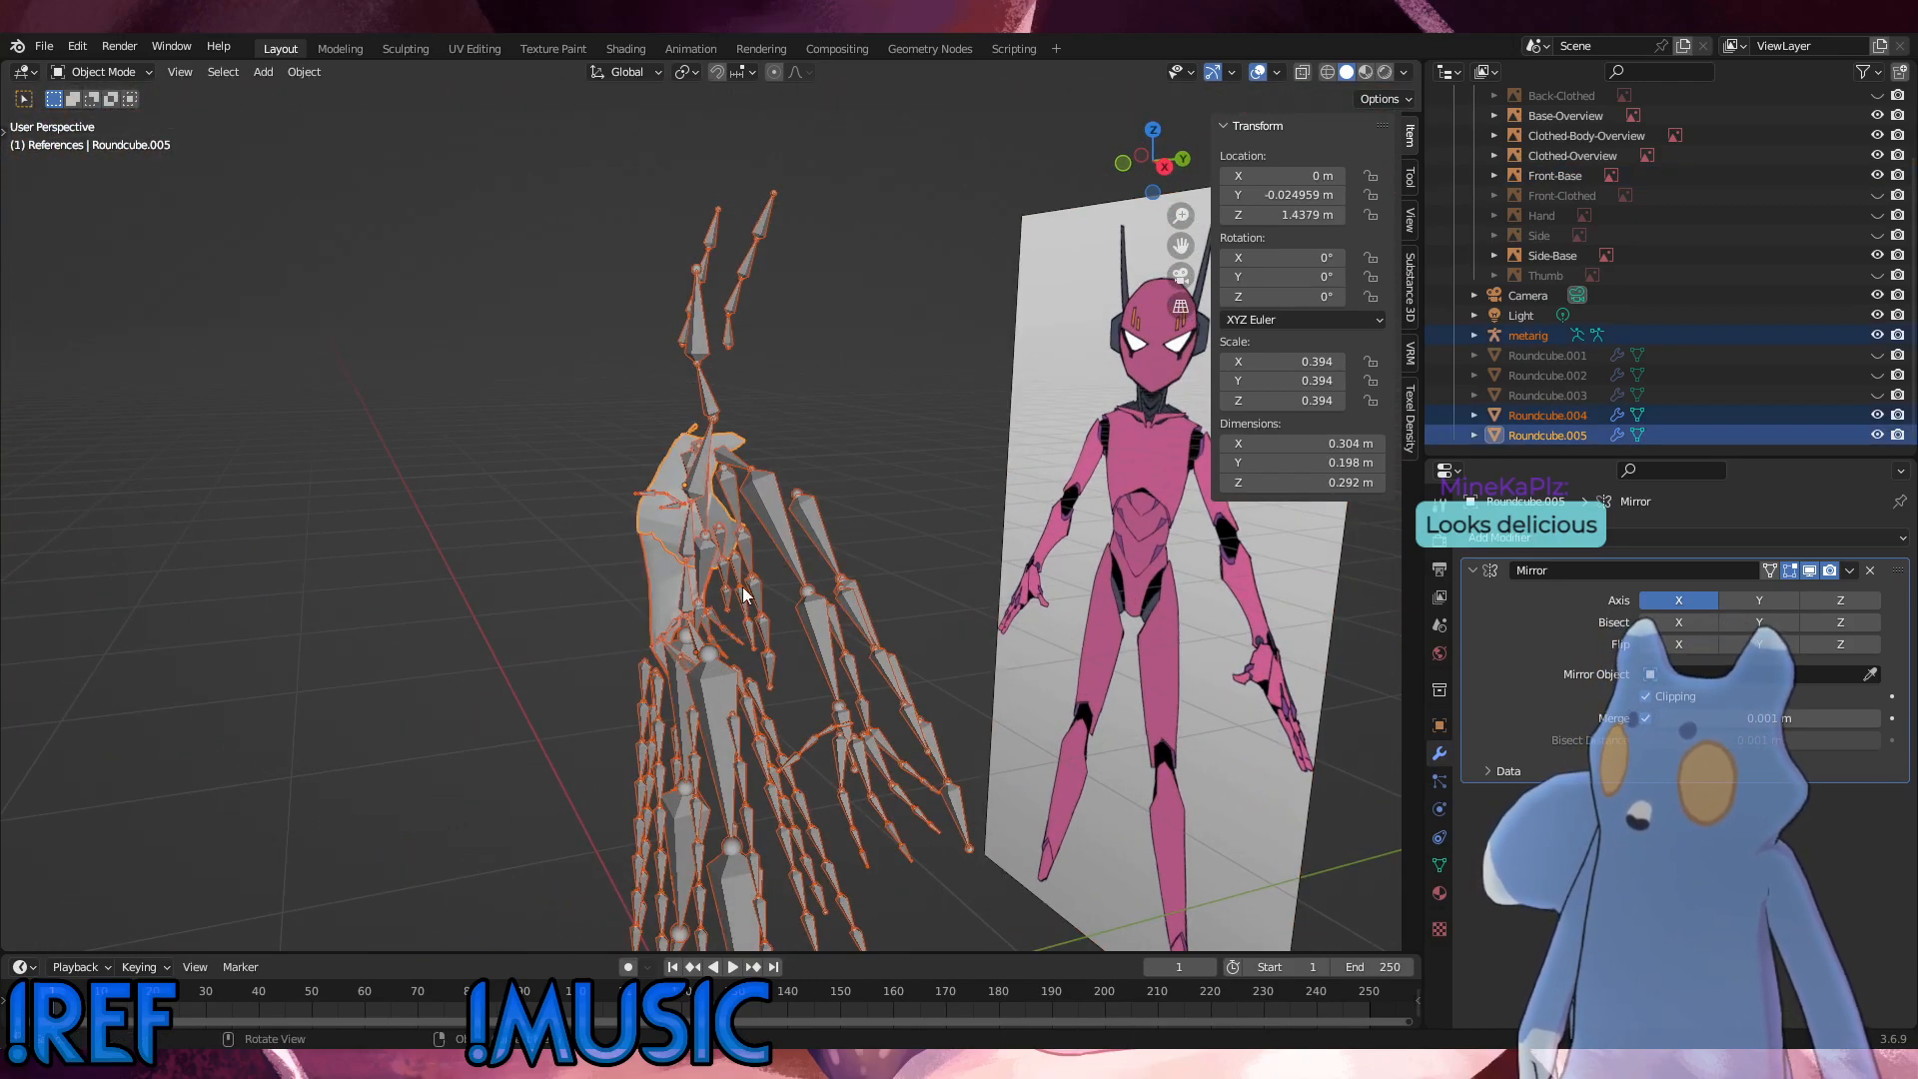
pyautogui.moveTo(641, 436); pyautogui.dragTo(1052, 610, button='middle')
pyautogui.click(960, 615)
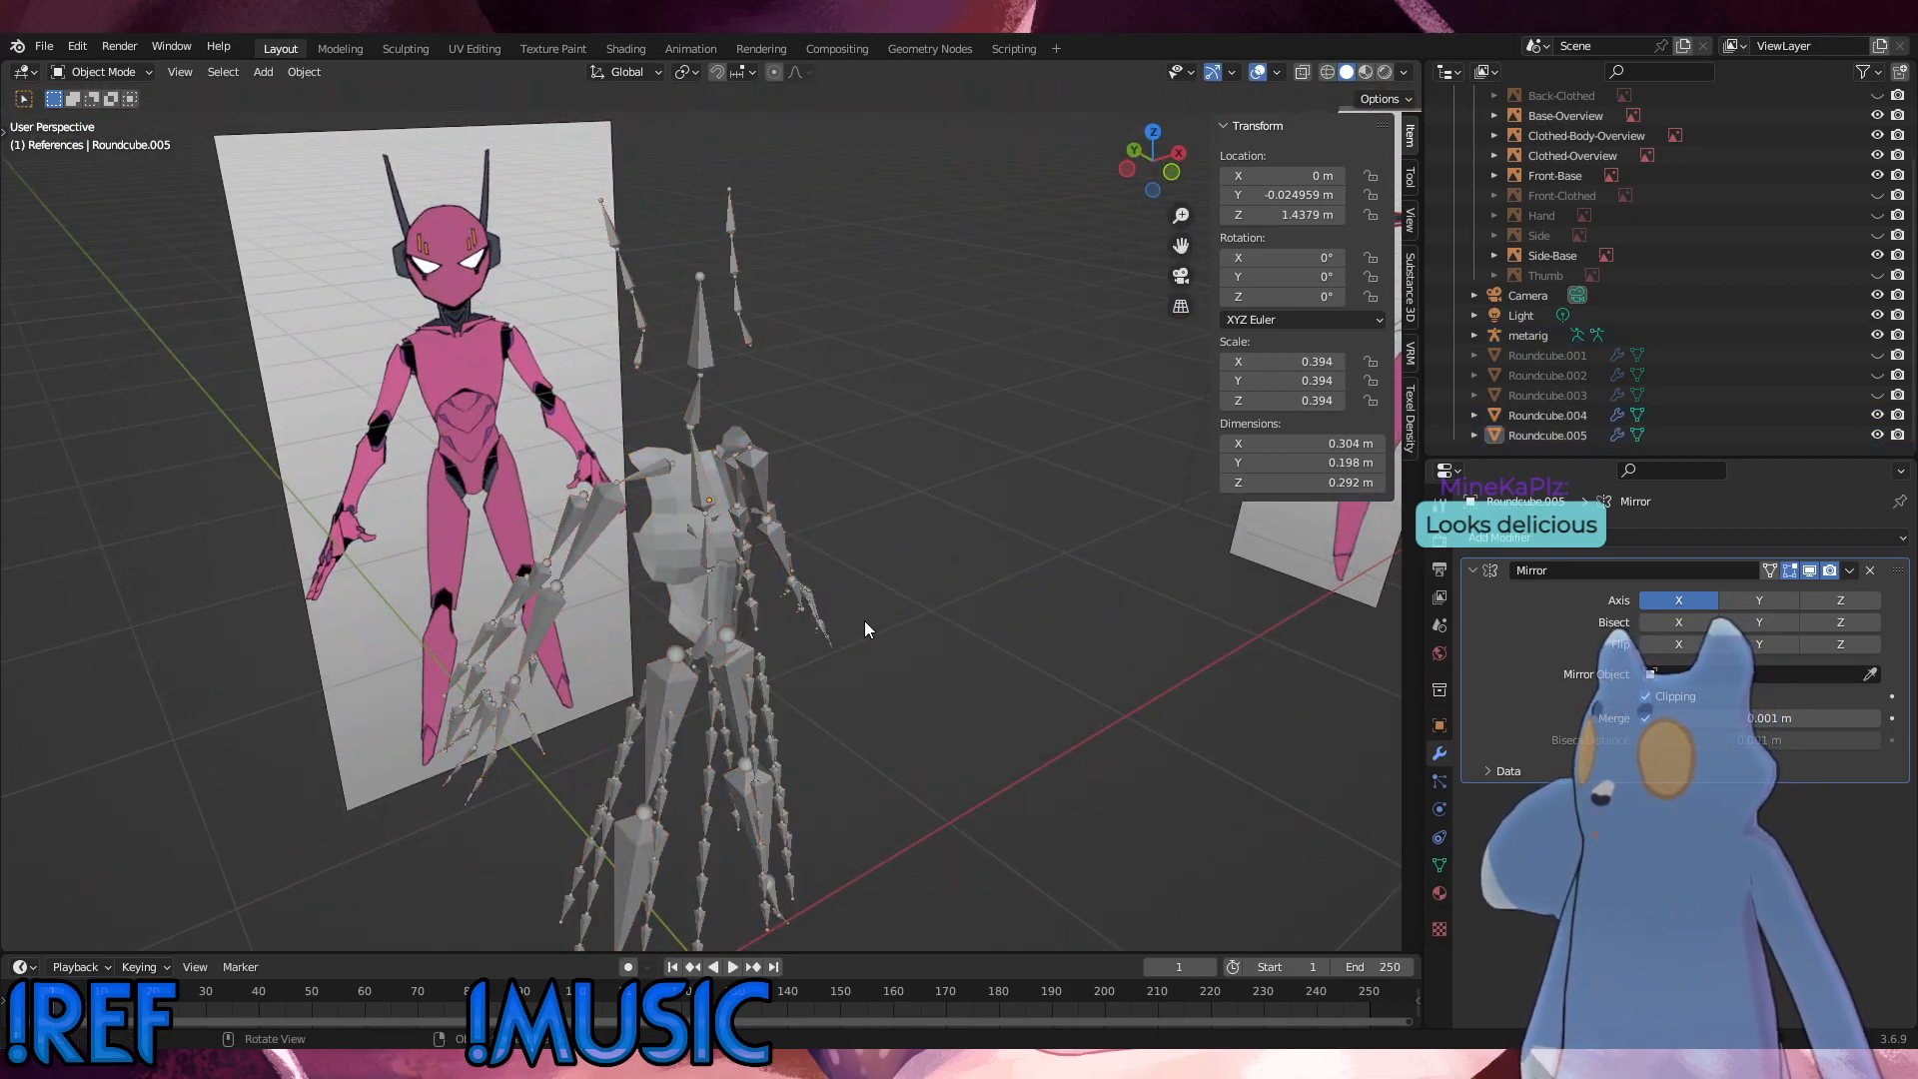